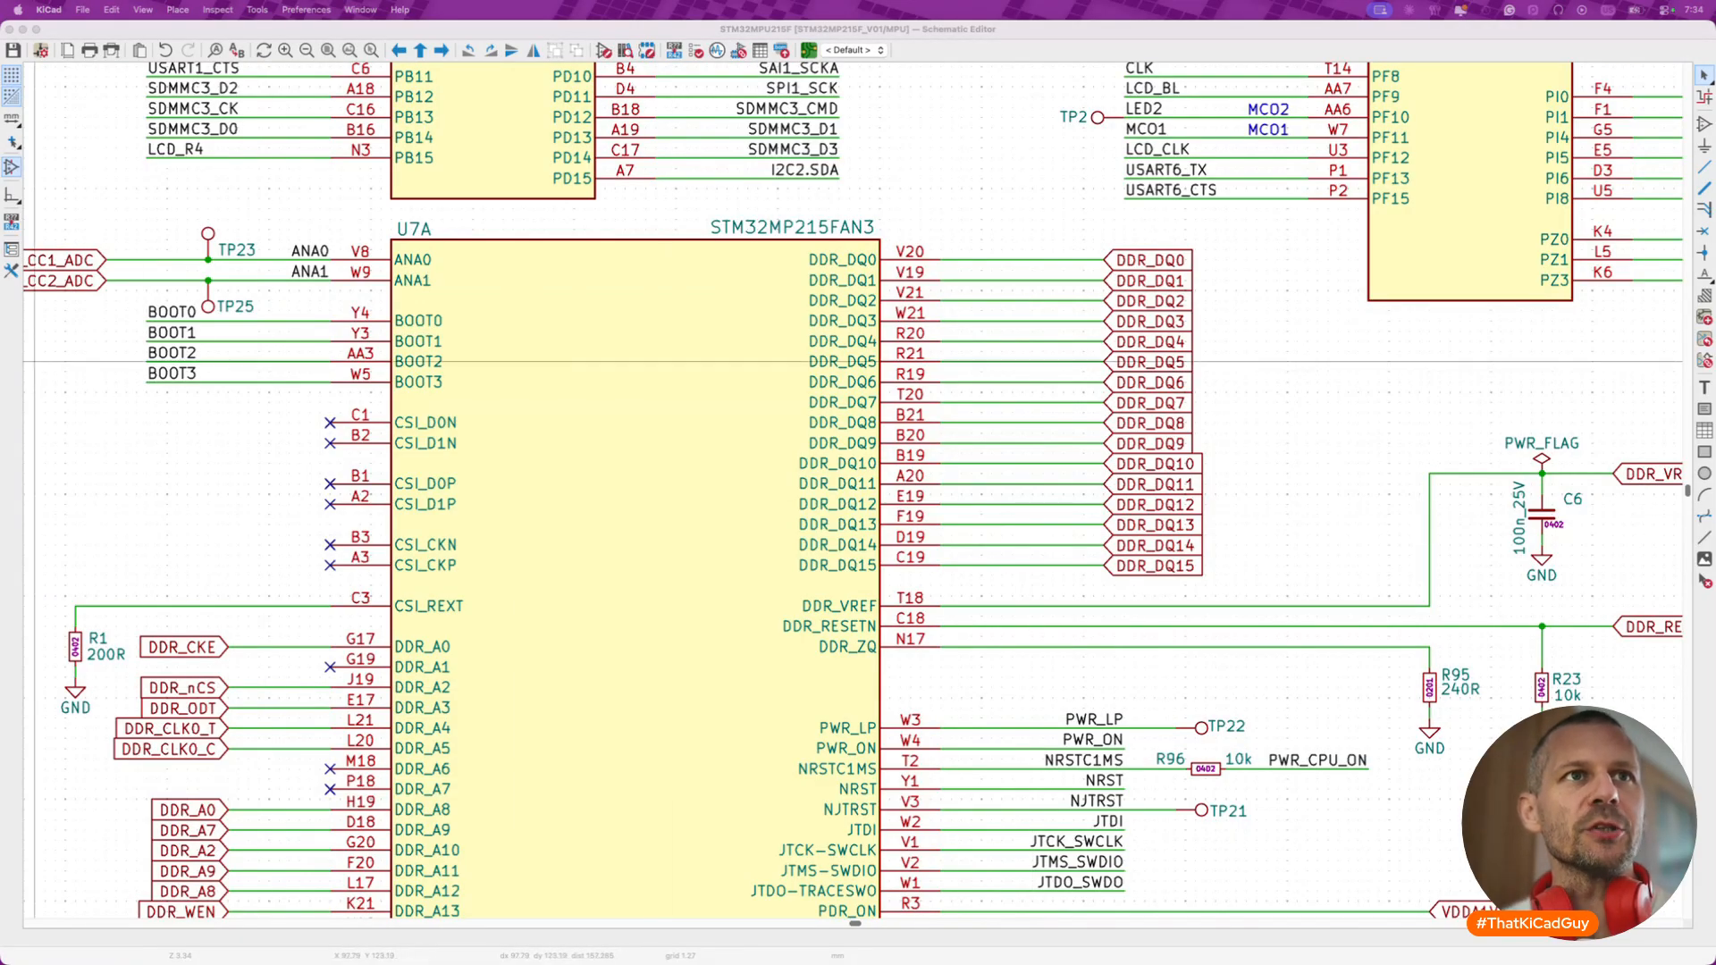
- Switch to Finder and preview the oscilloscope capture "Screenshot 2026-05-26 at 13.49.51.png" from the Desktop folder
key(super+Tab)
click(390, 296)
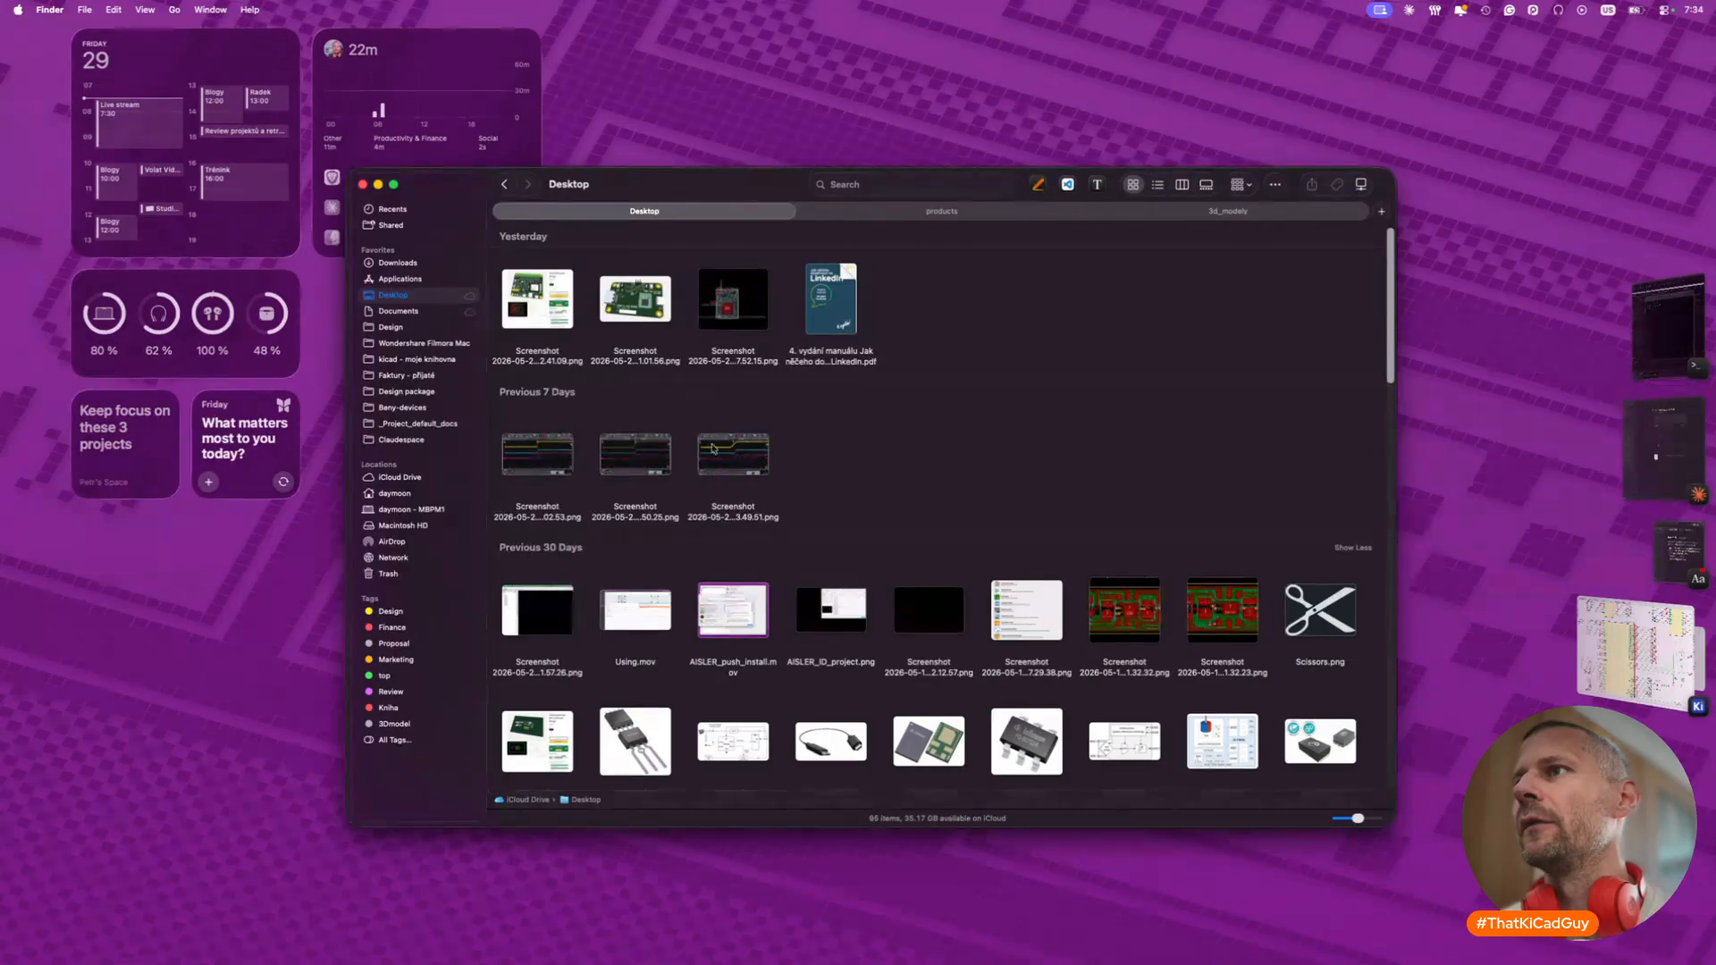
click(702, 441)
key(space)
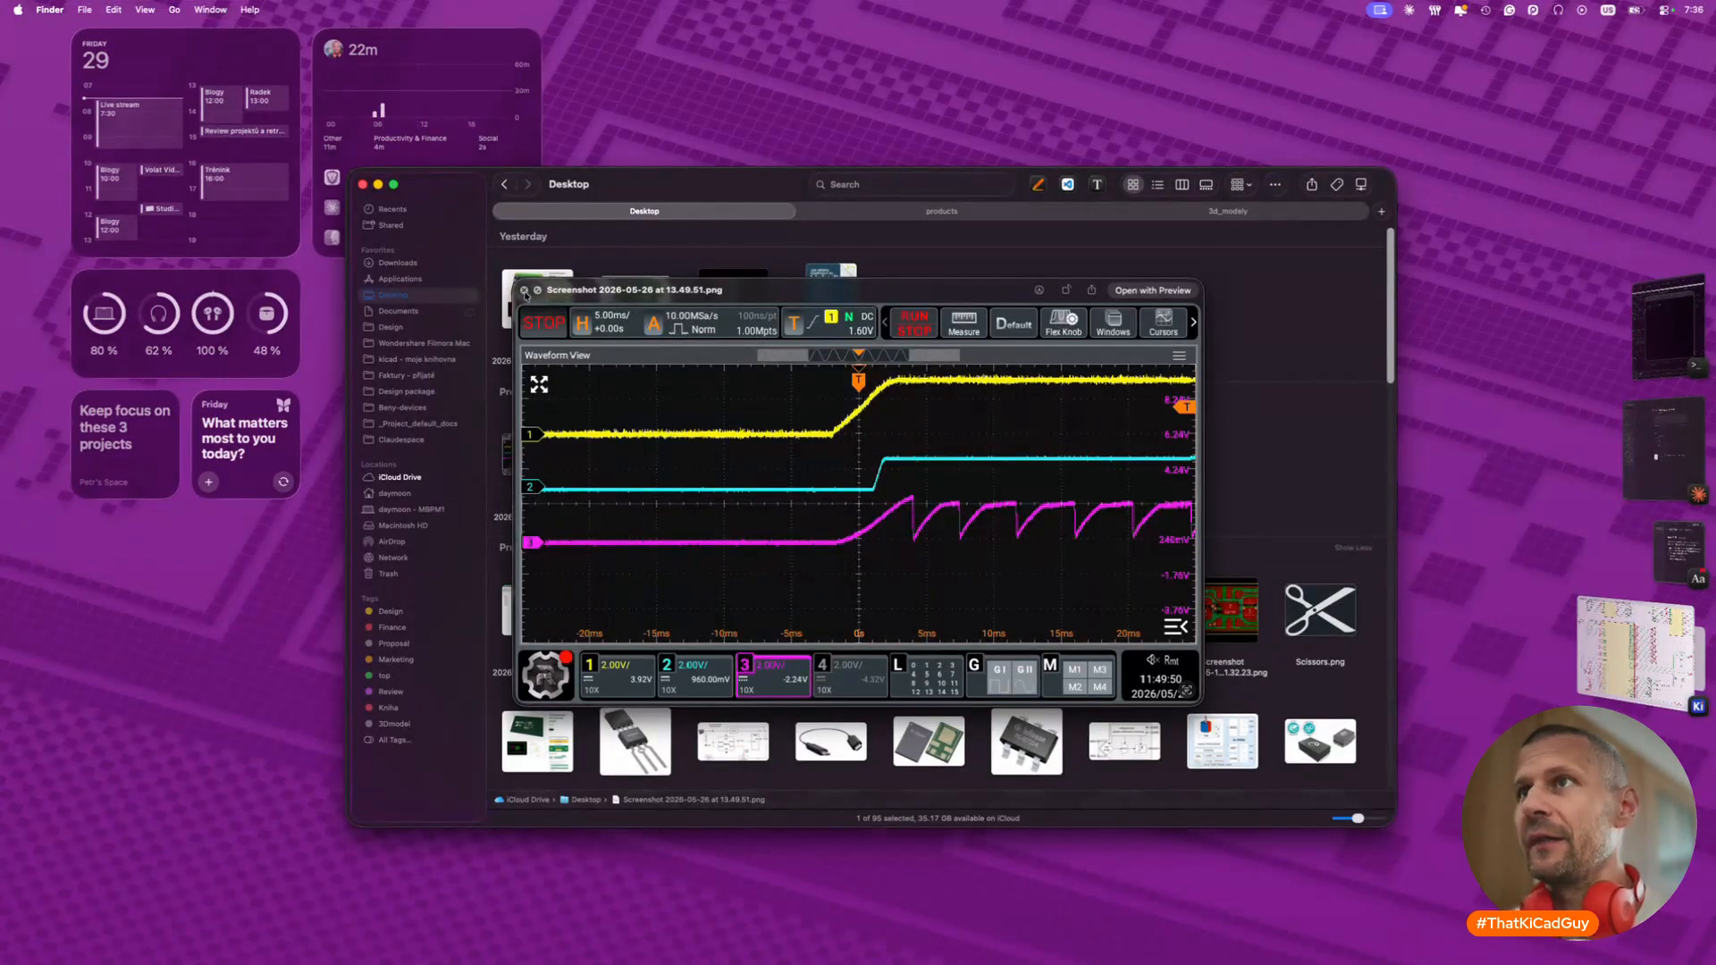
- Close that preview and open a preview of "Screenshot 2026-05-26 at 14.02.53.png" instead
click(525, 290)
click(551, 466)
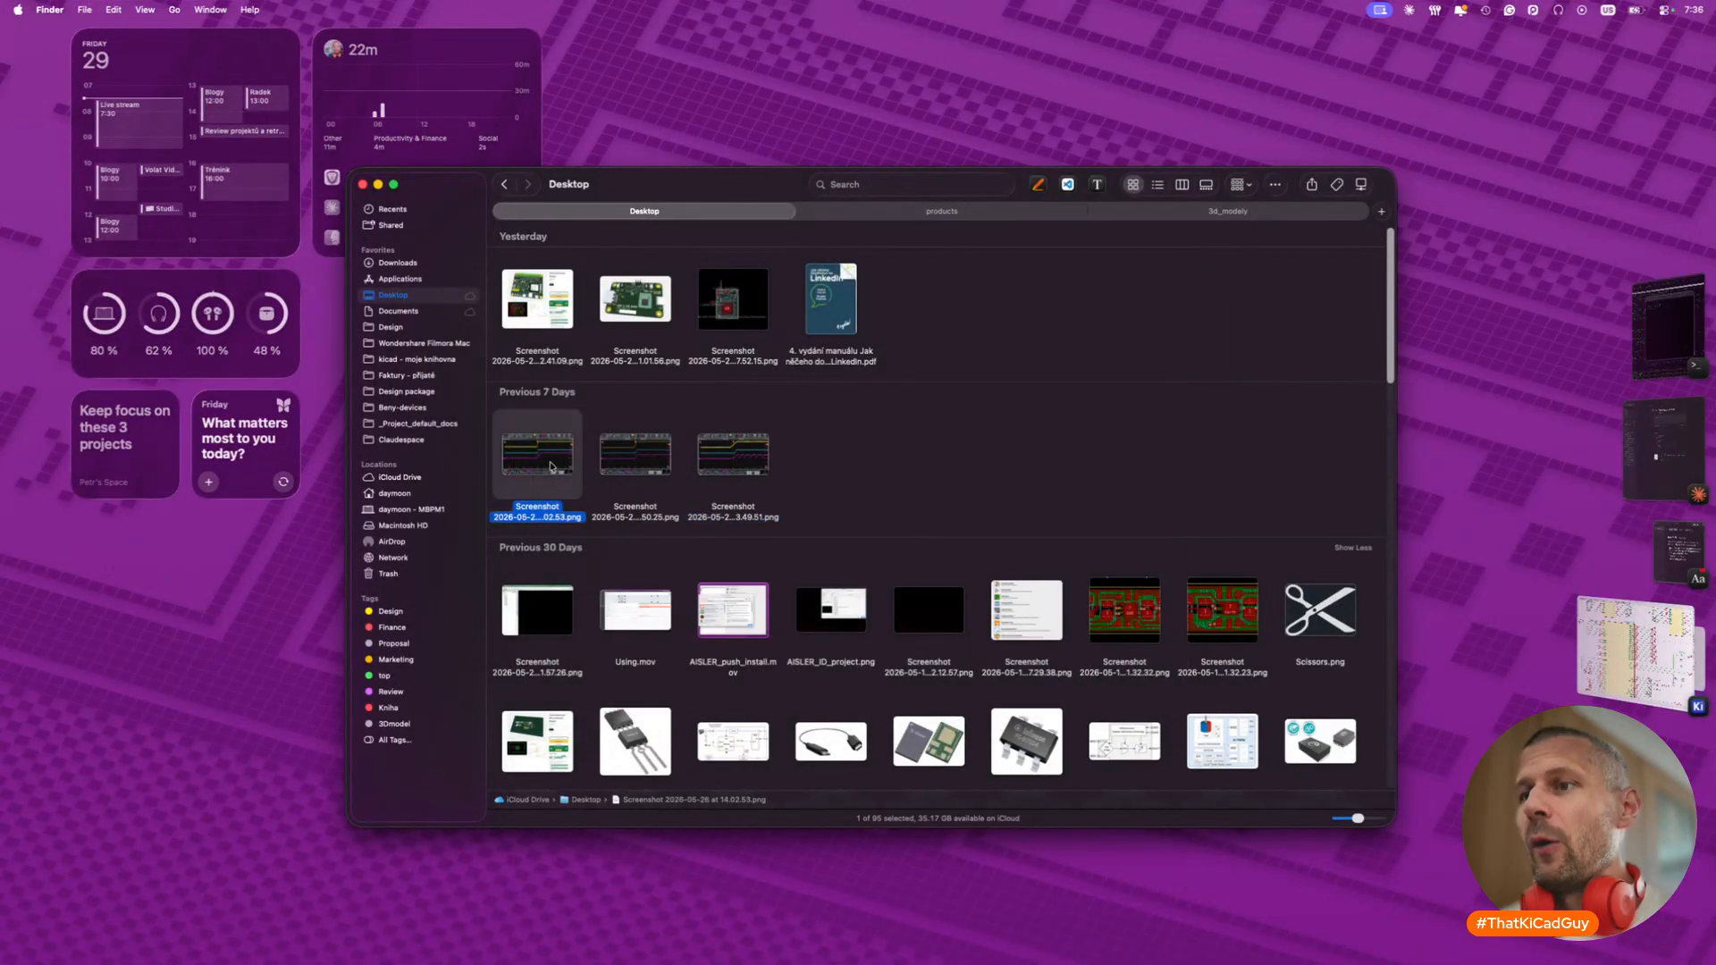
key(space)
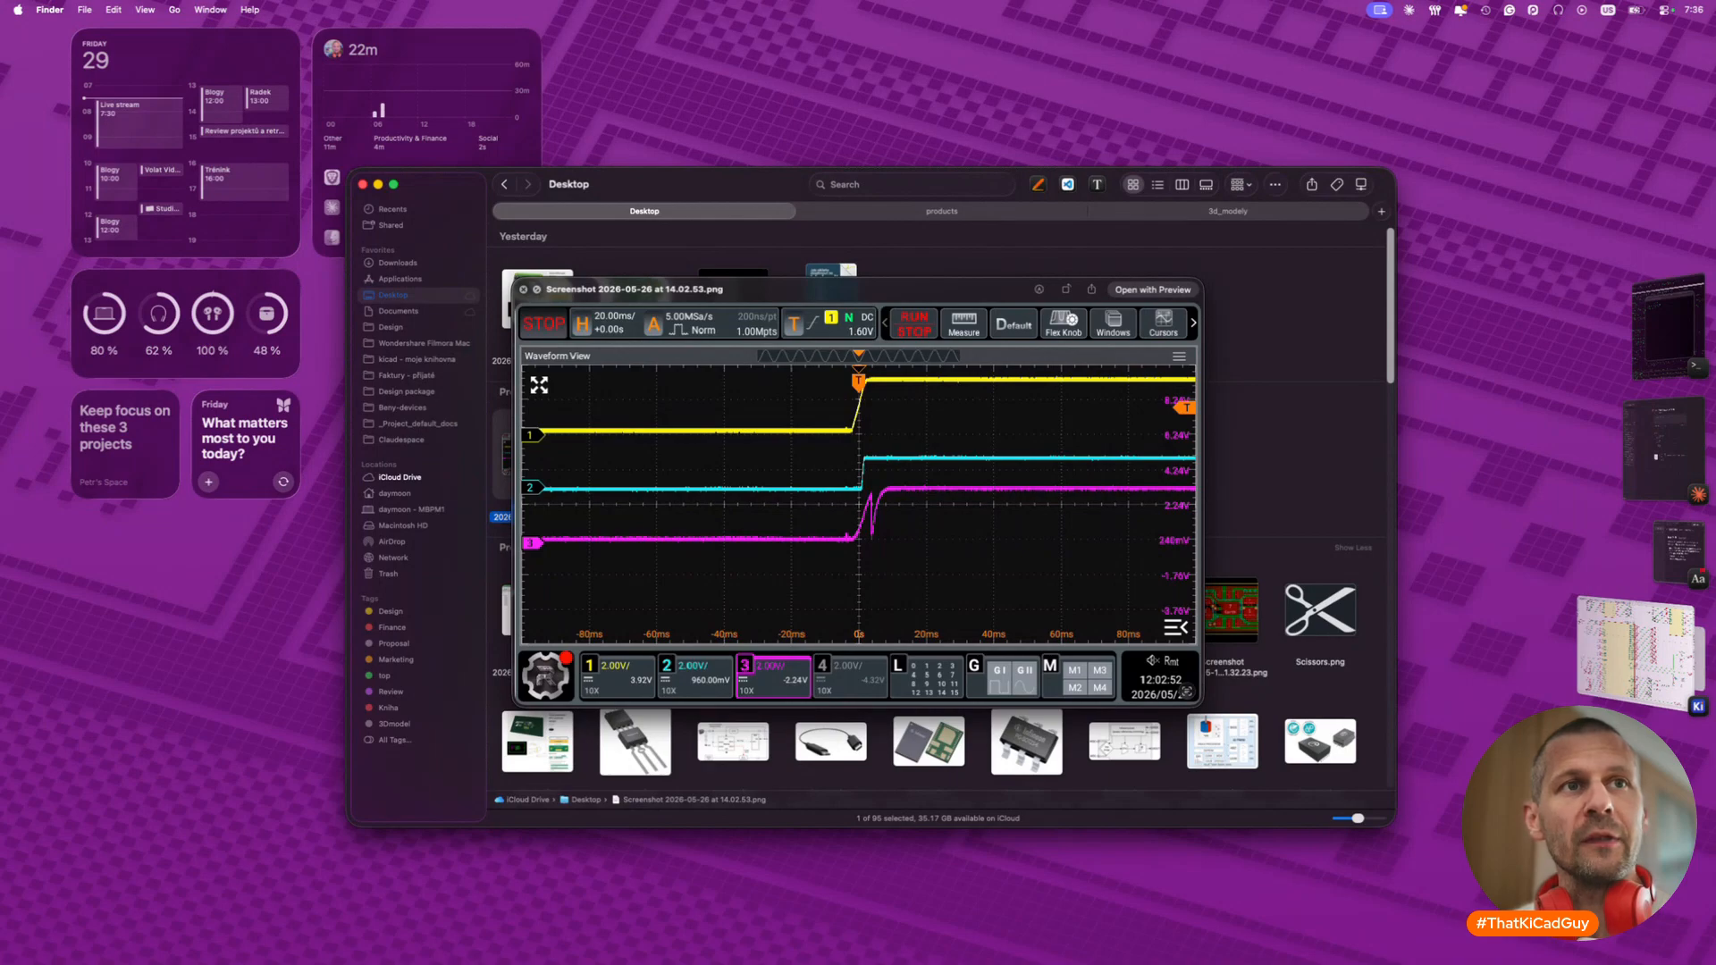
- Return to the schematic in KiCad and review the MPU sheet, the root sheet and the DDR memory sheet
key(super+Tab)
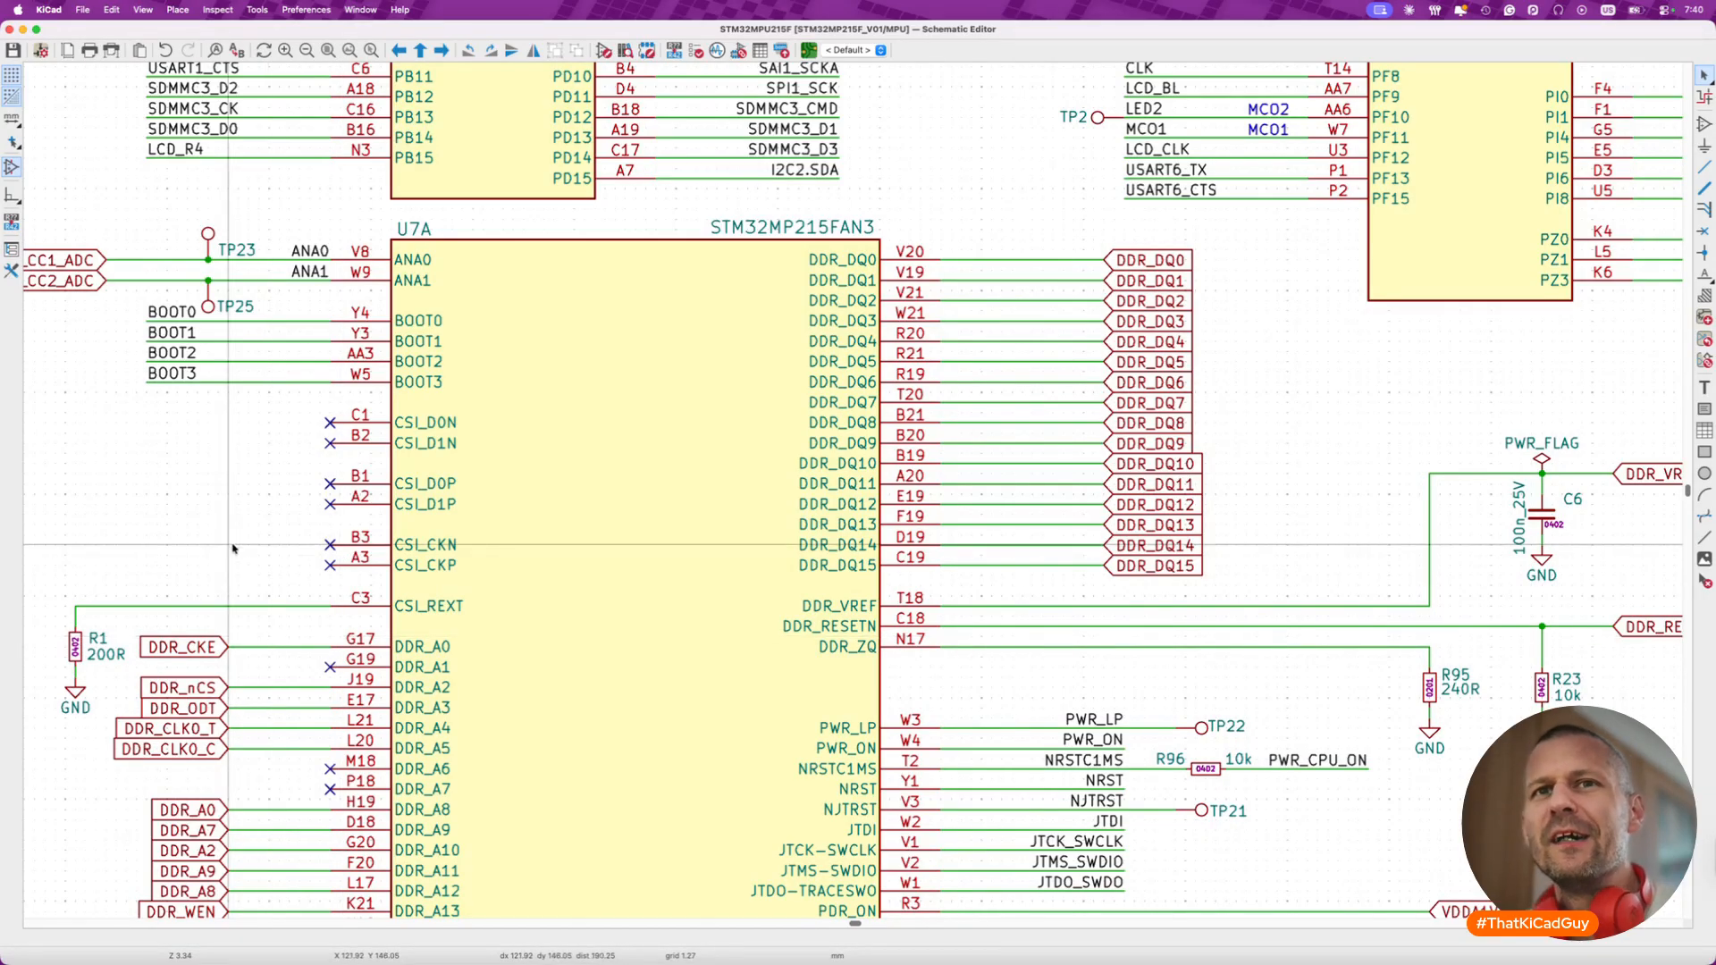
scroll(233, 549, down, 5)
scroll(233, 549, left, 5)
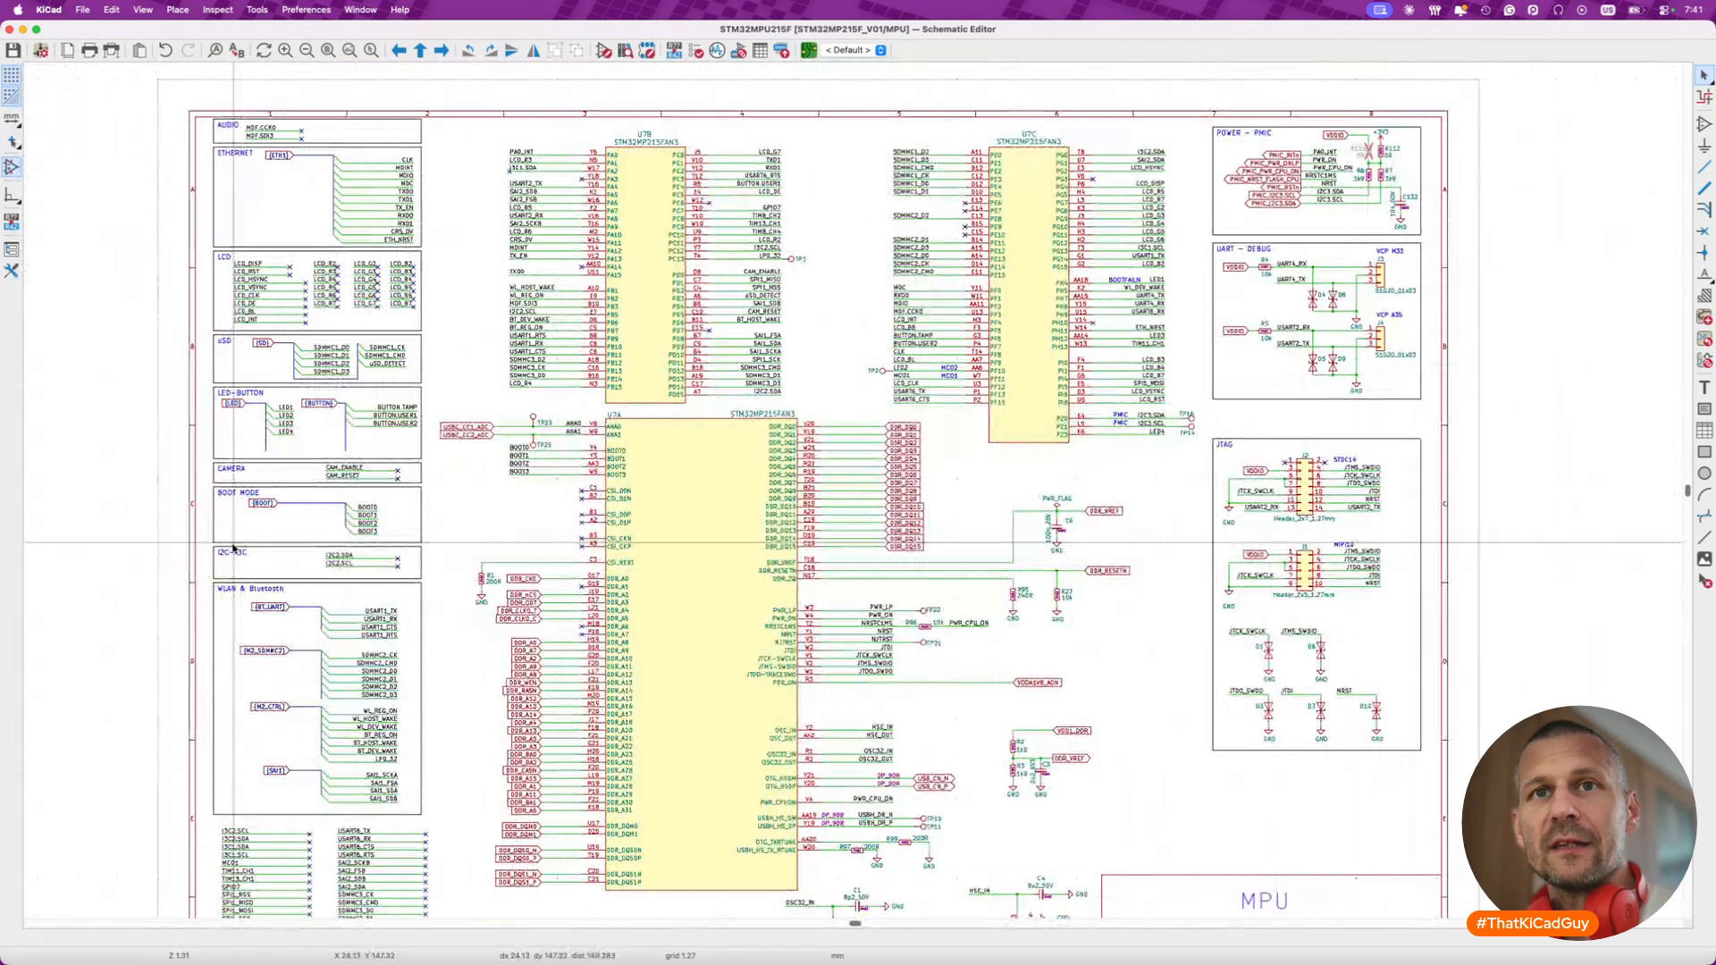
key(alt+BackSpace)
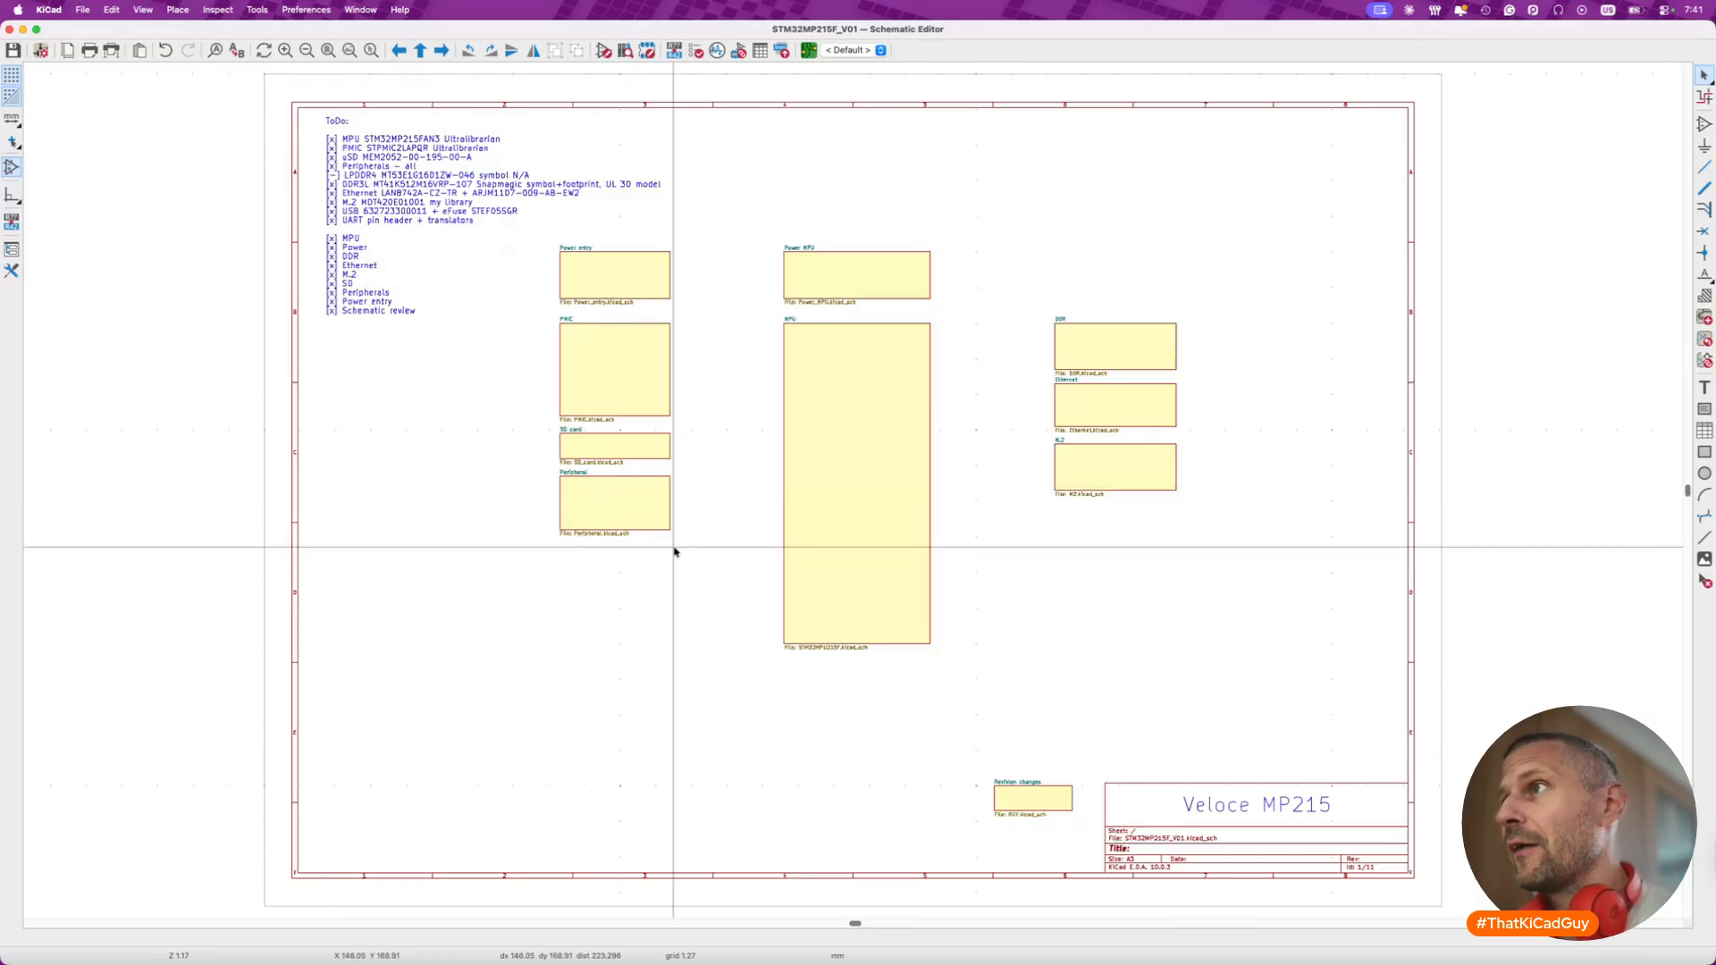
double_click(1126, 357)
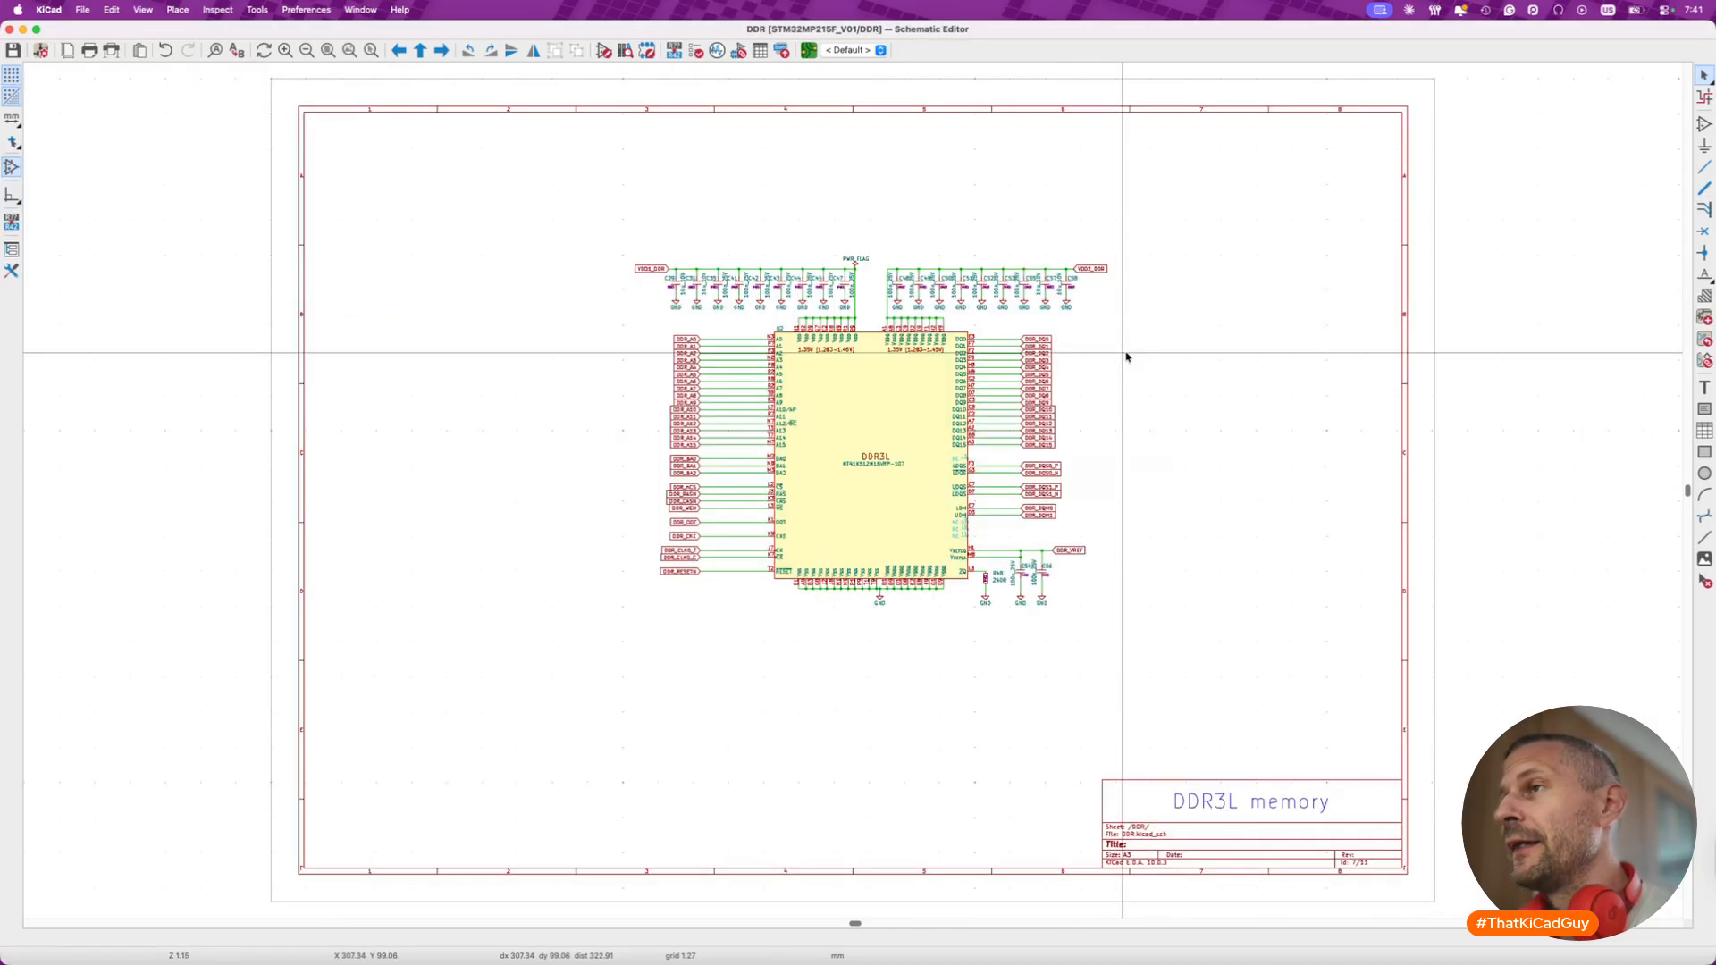
key(alt+BackSpace)
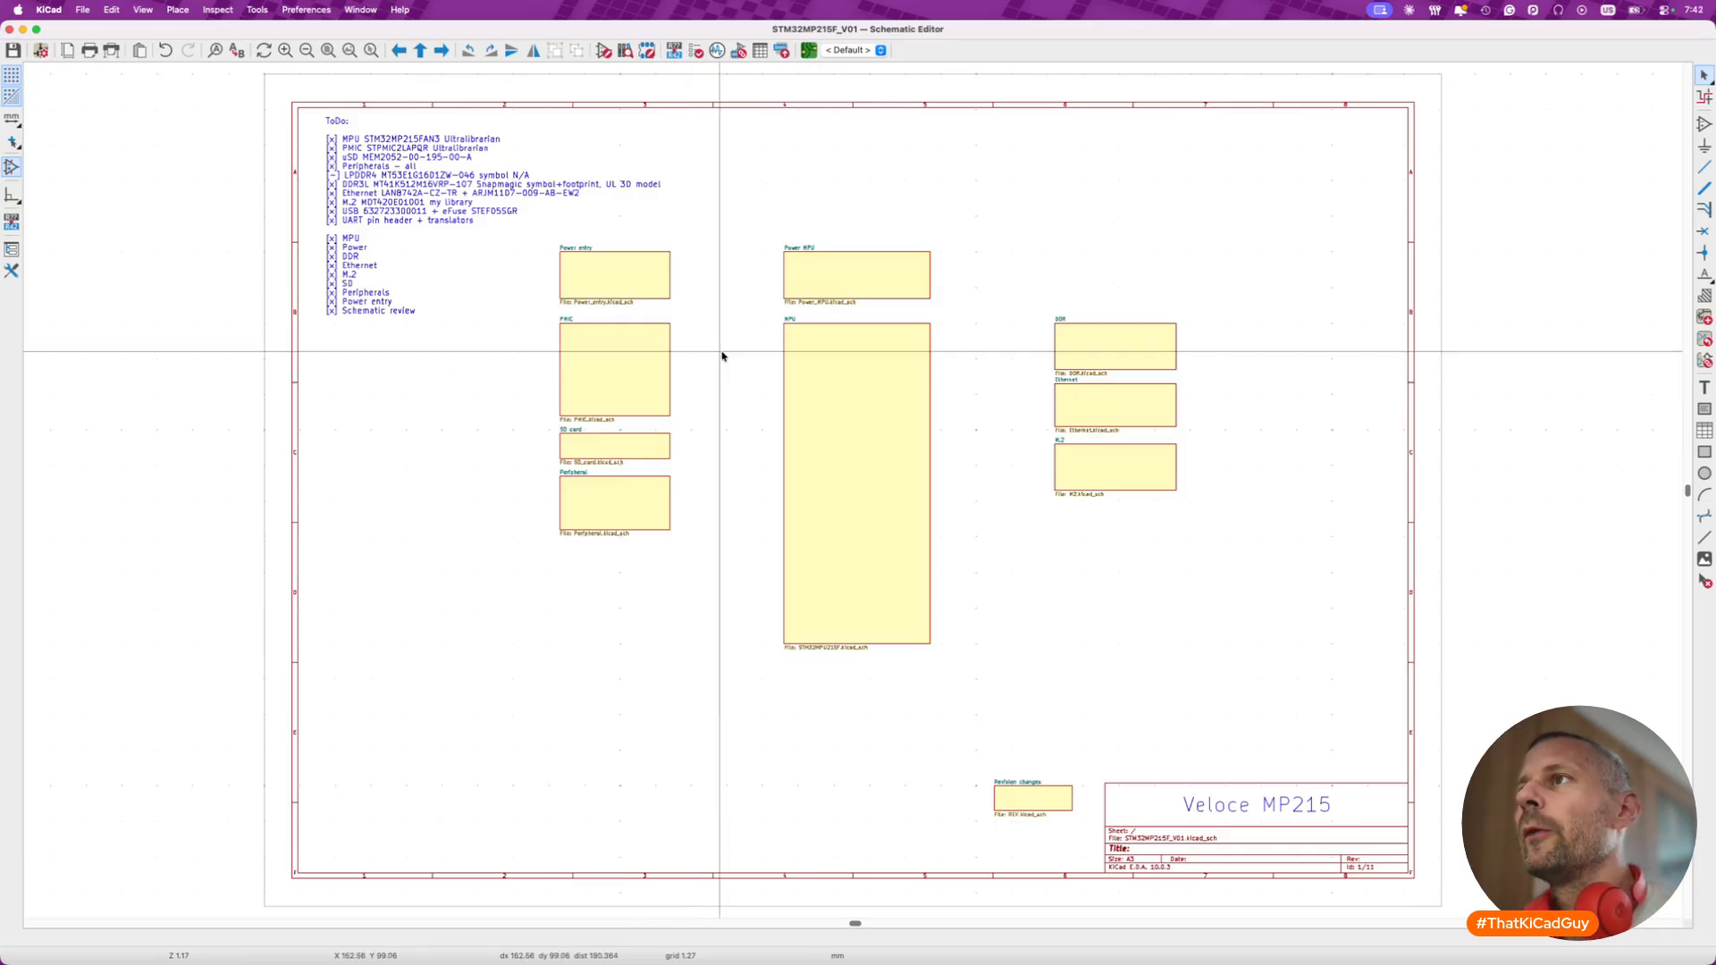
double_click(814, 378)
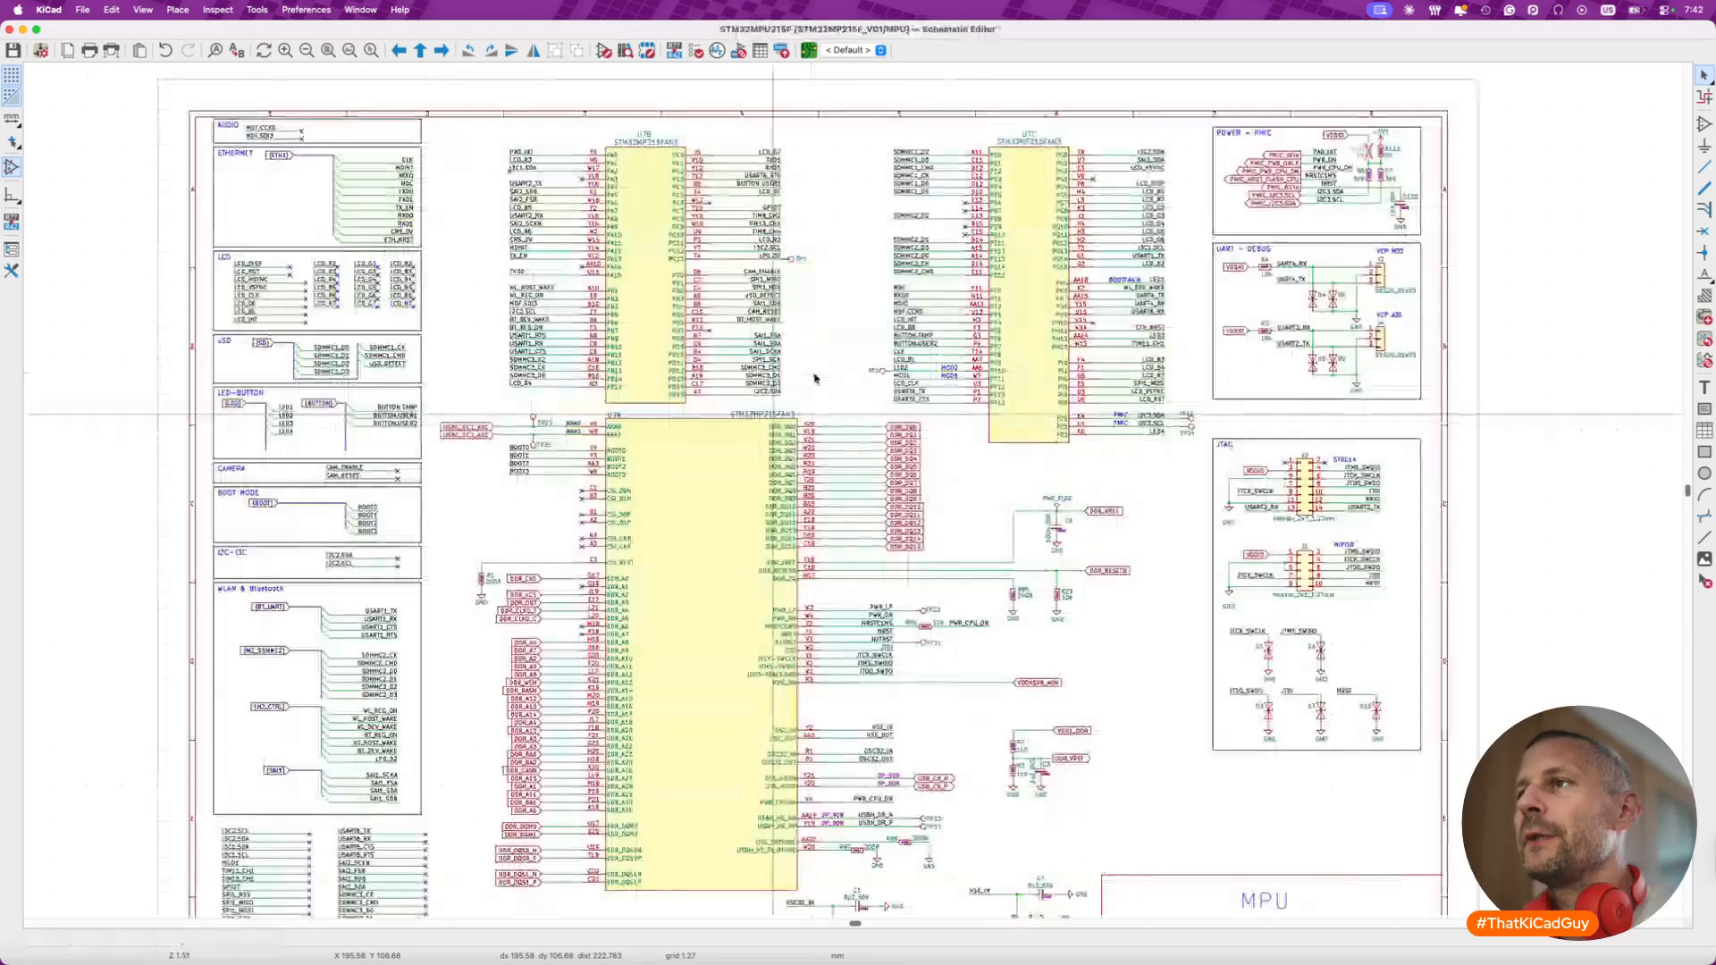
key(alt+BackSpace)
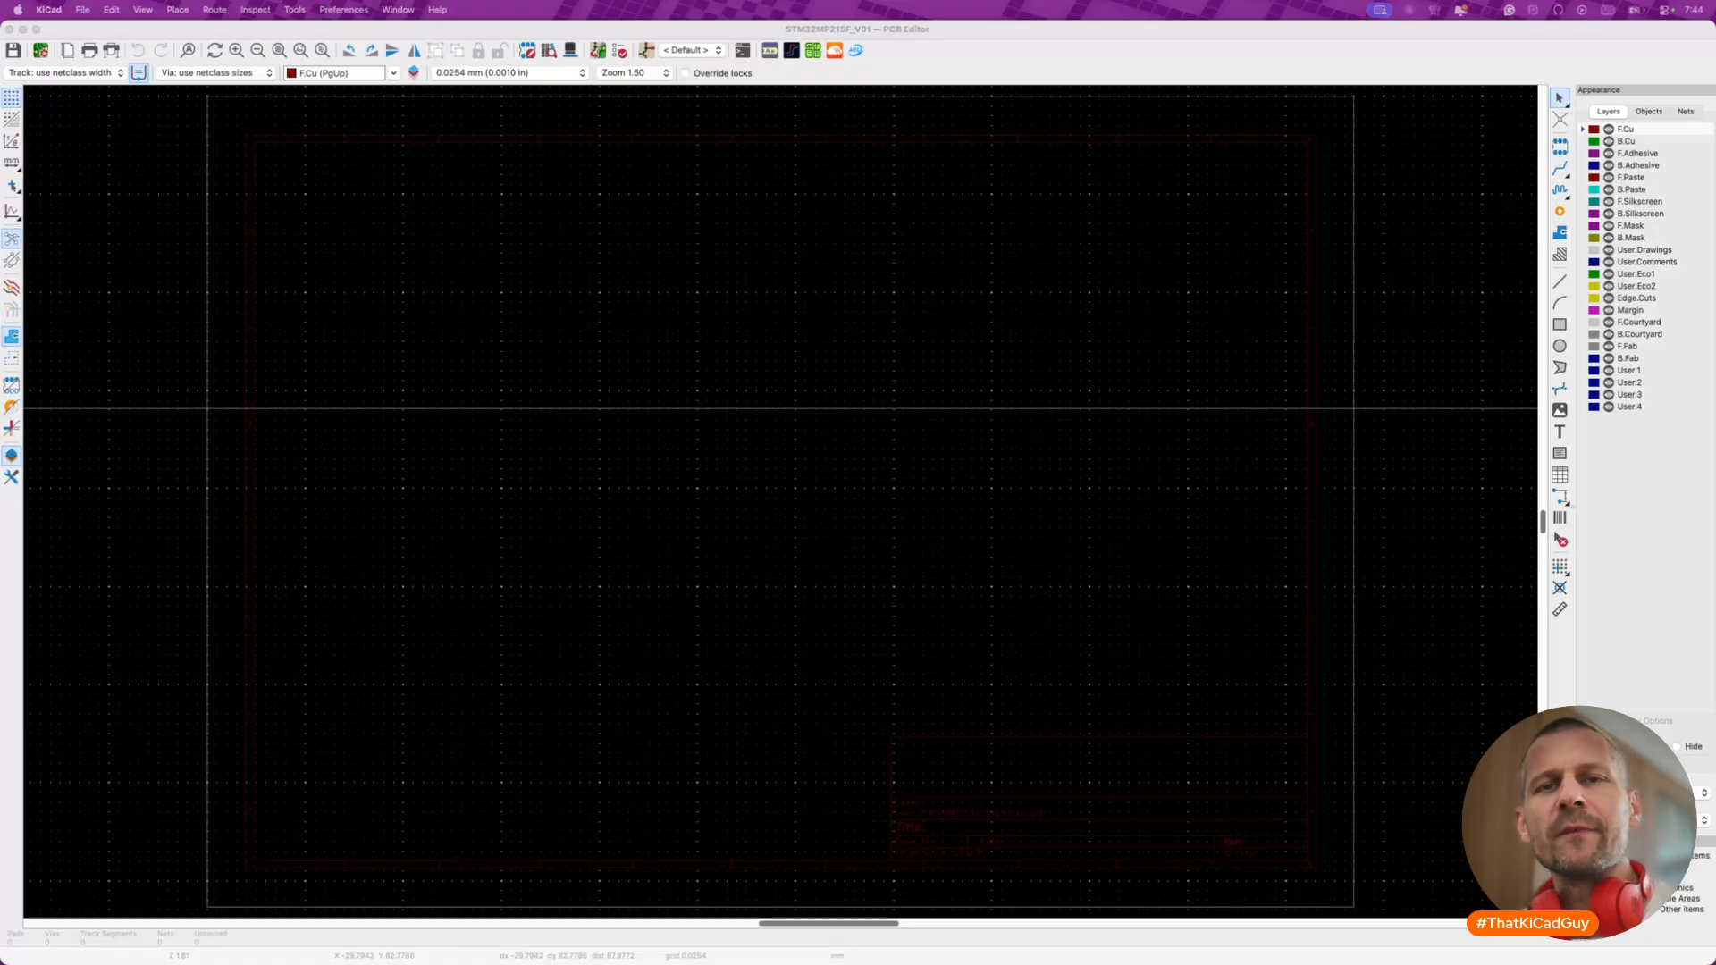
- Update the empty PCB from the schematic with the default options and place the imported footprints at the drawing sheet's upper-left corner
click(755, 576)
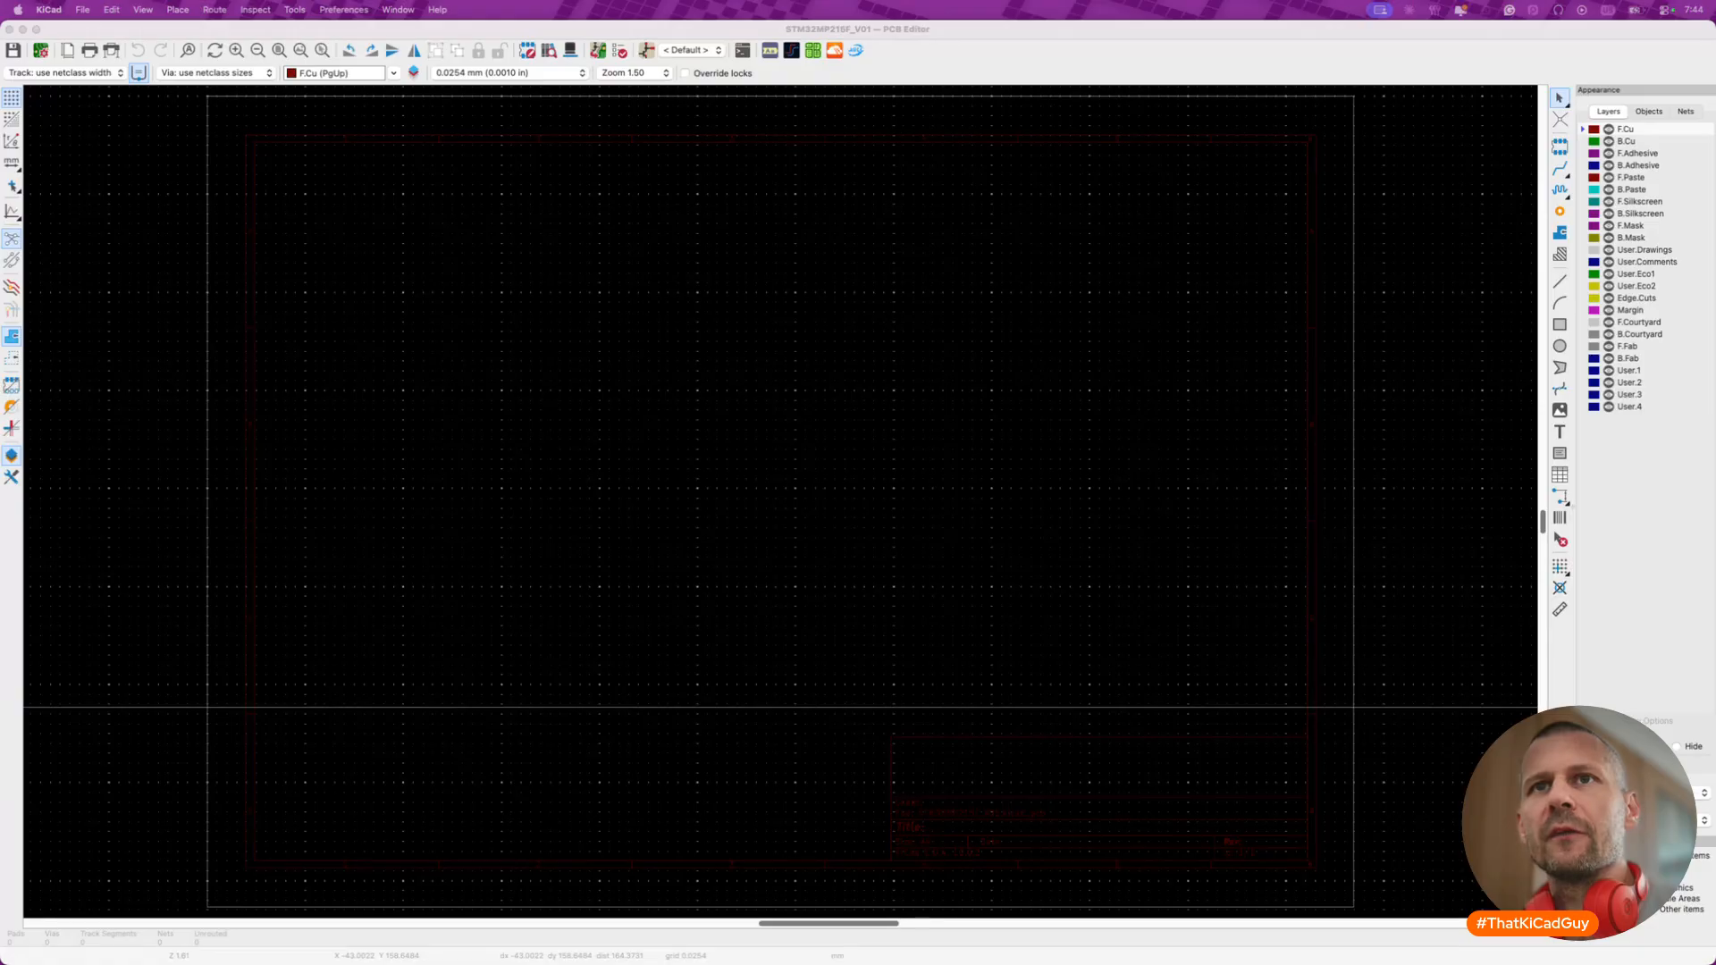
click(1119, 84)
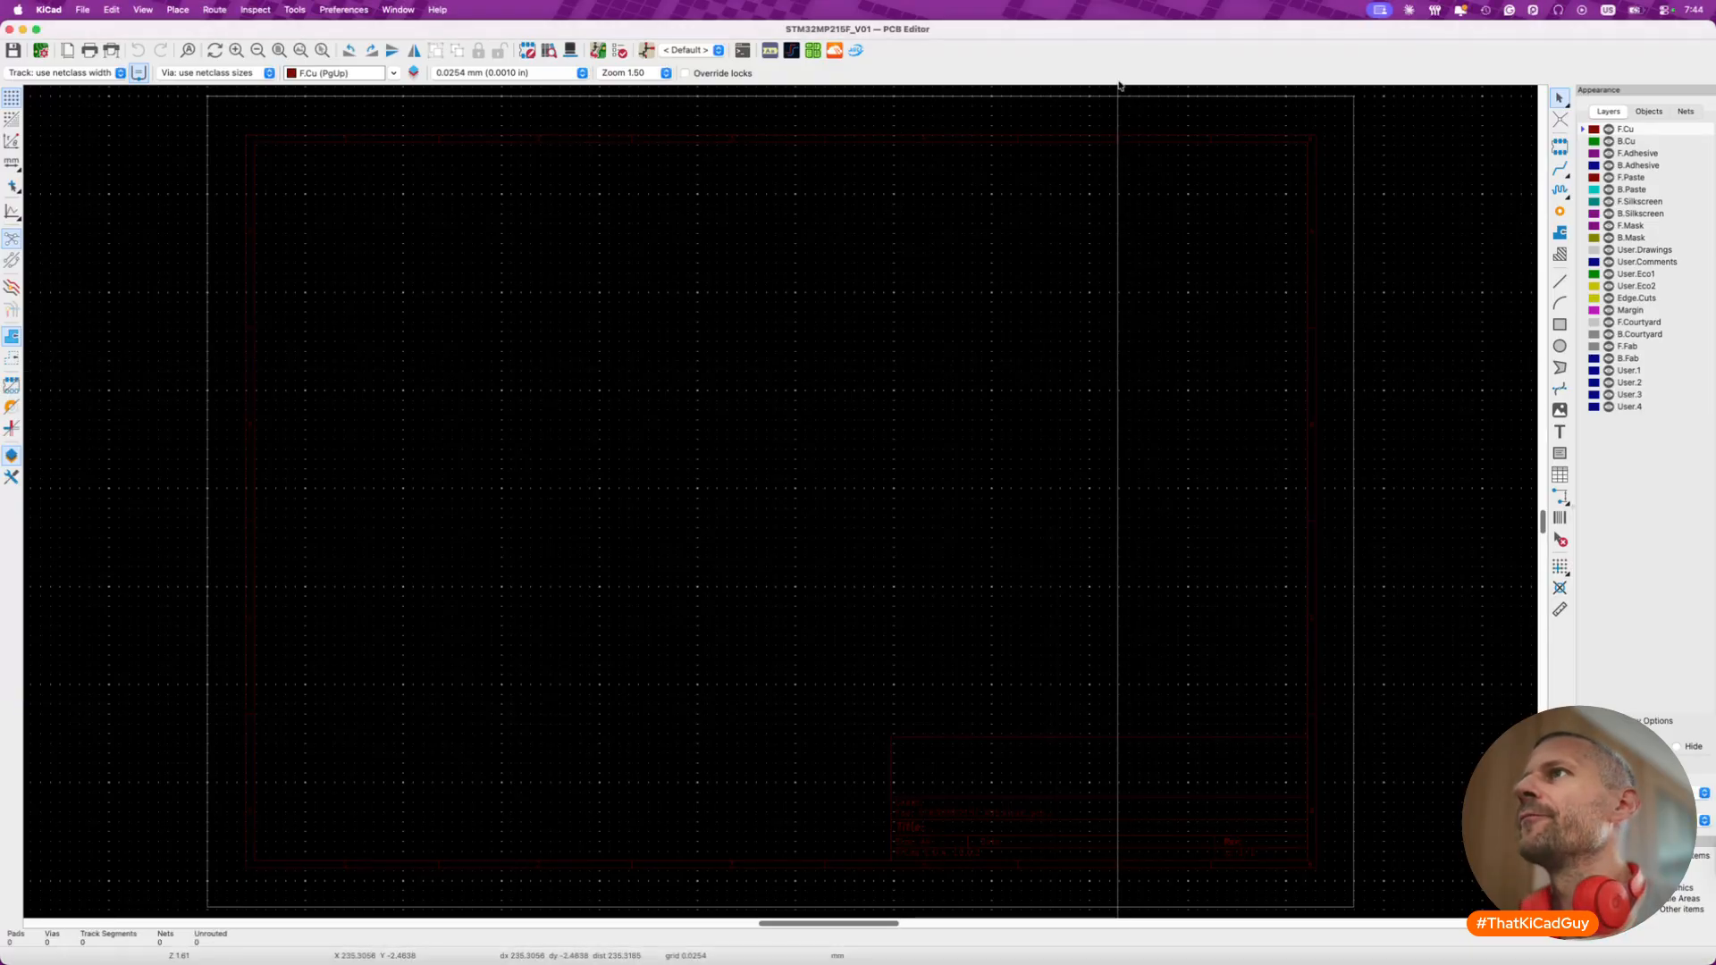
scroll(921, 535, down, 3)
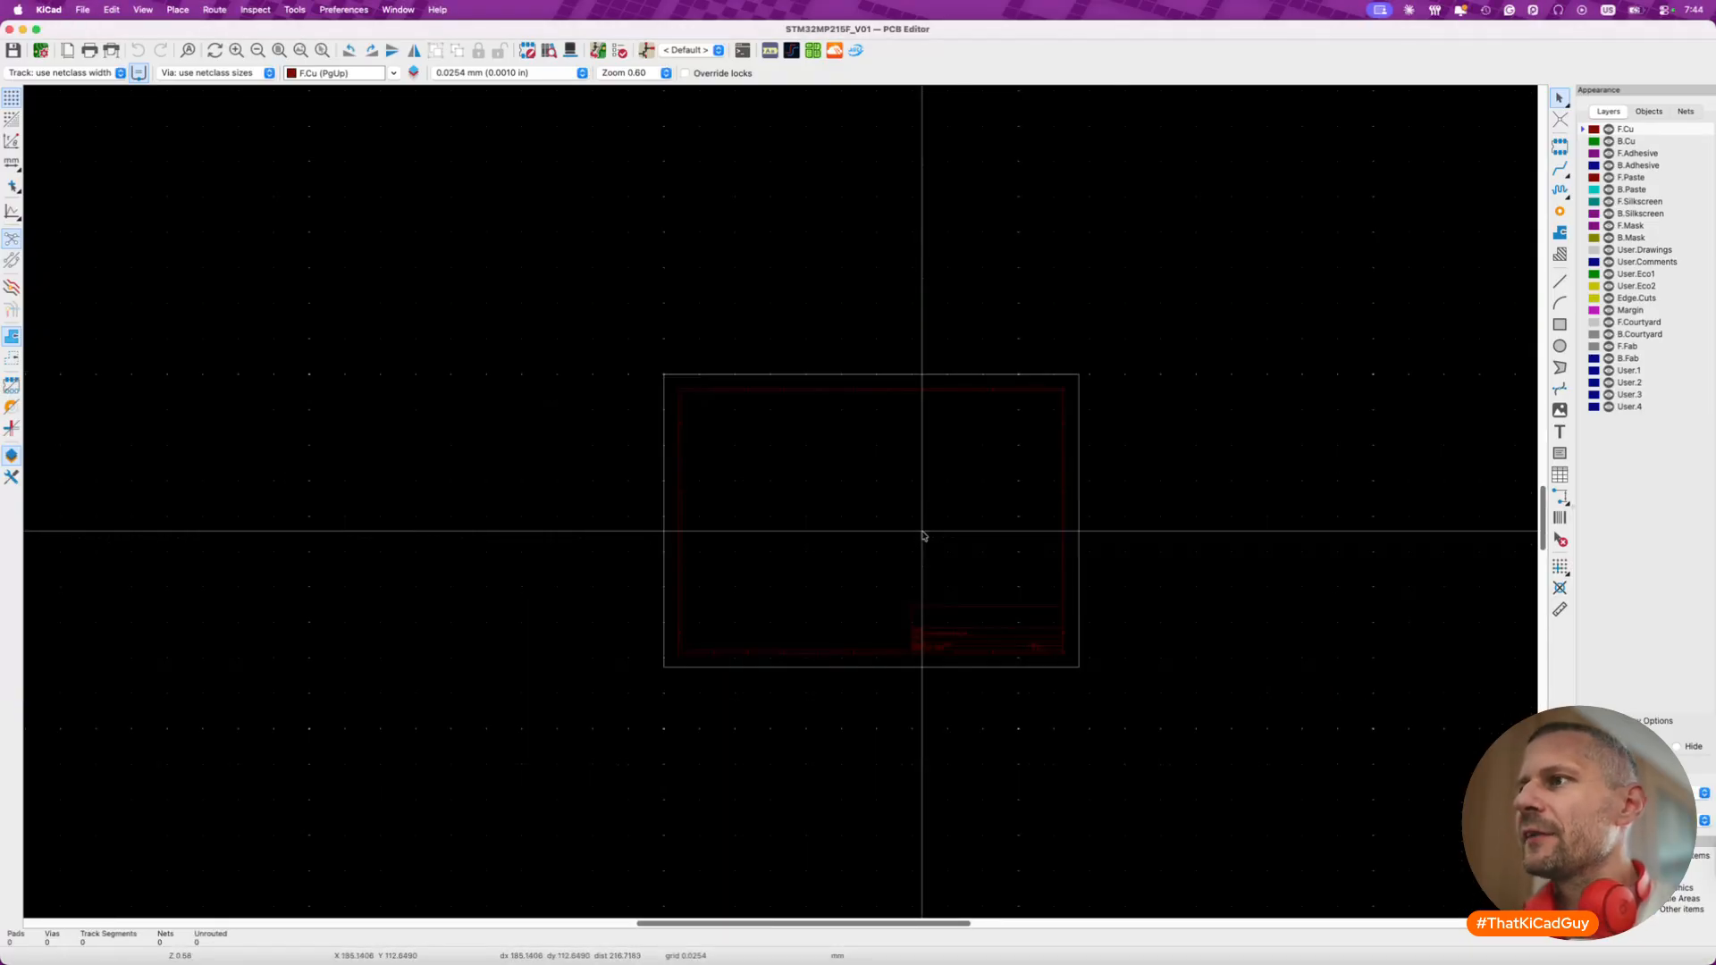
key(F8)
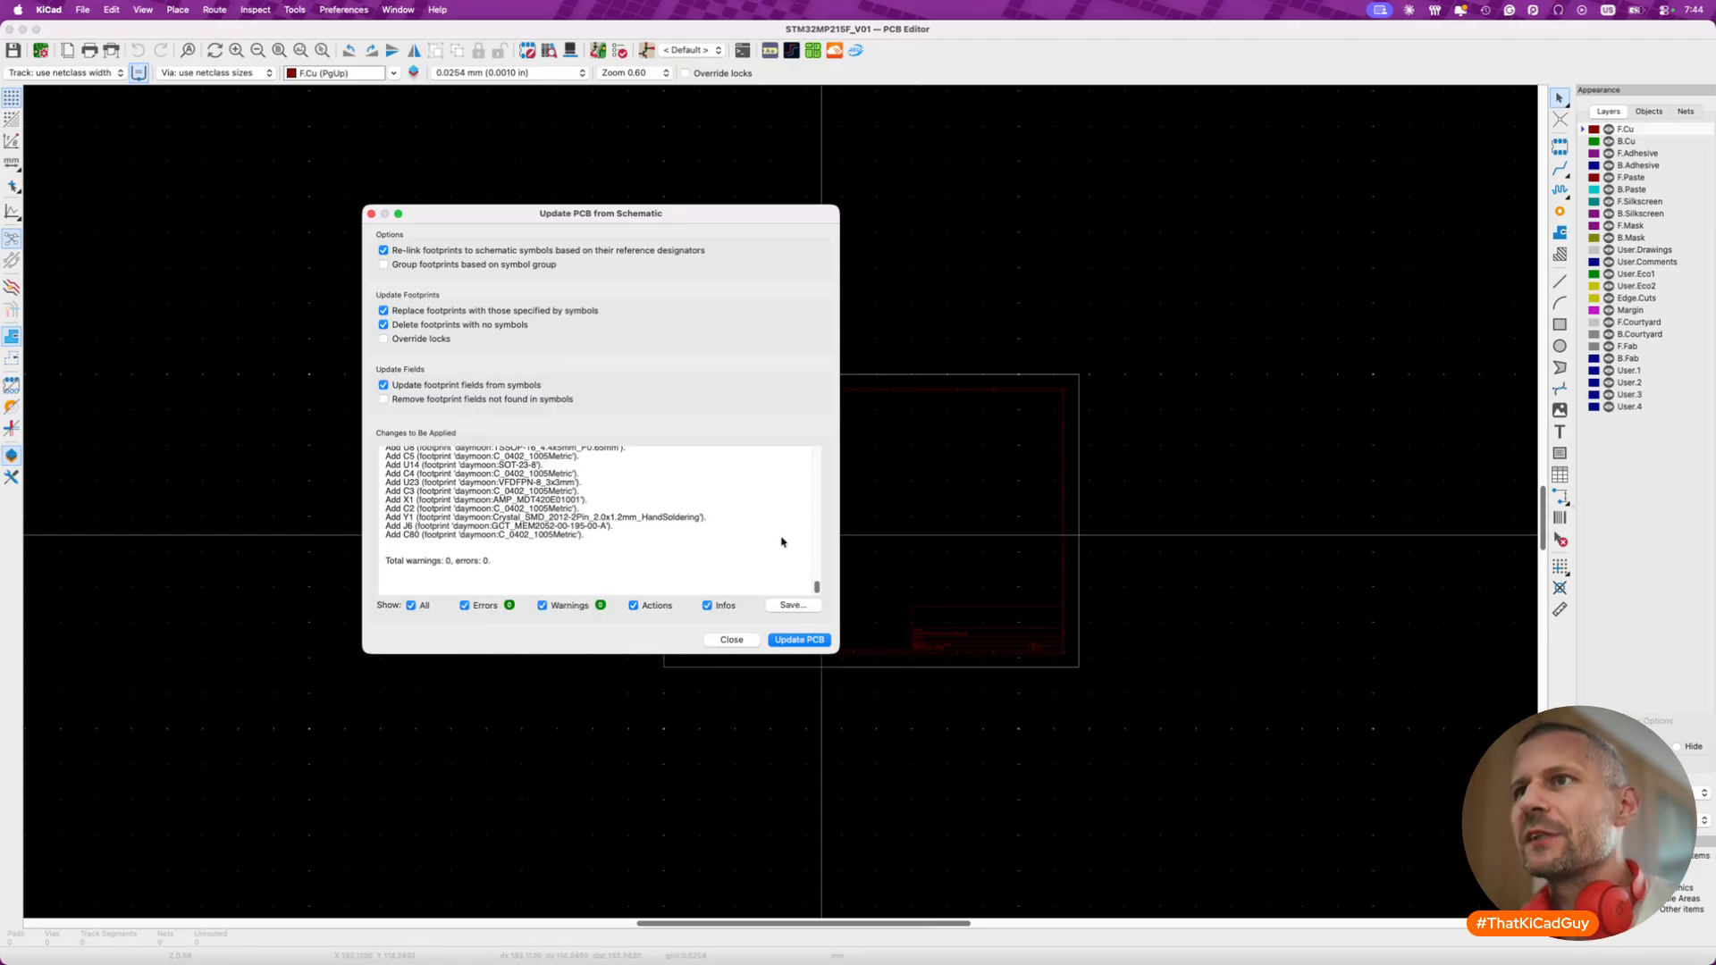
scroll(593, 539, up, 3)
scroll(599, 537, down, 3)
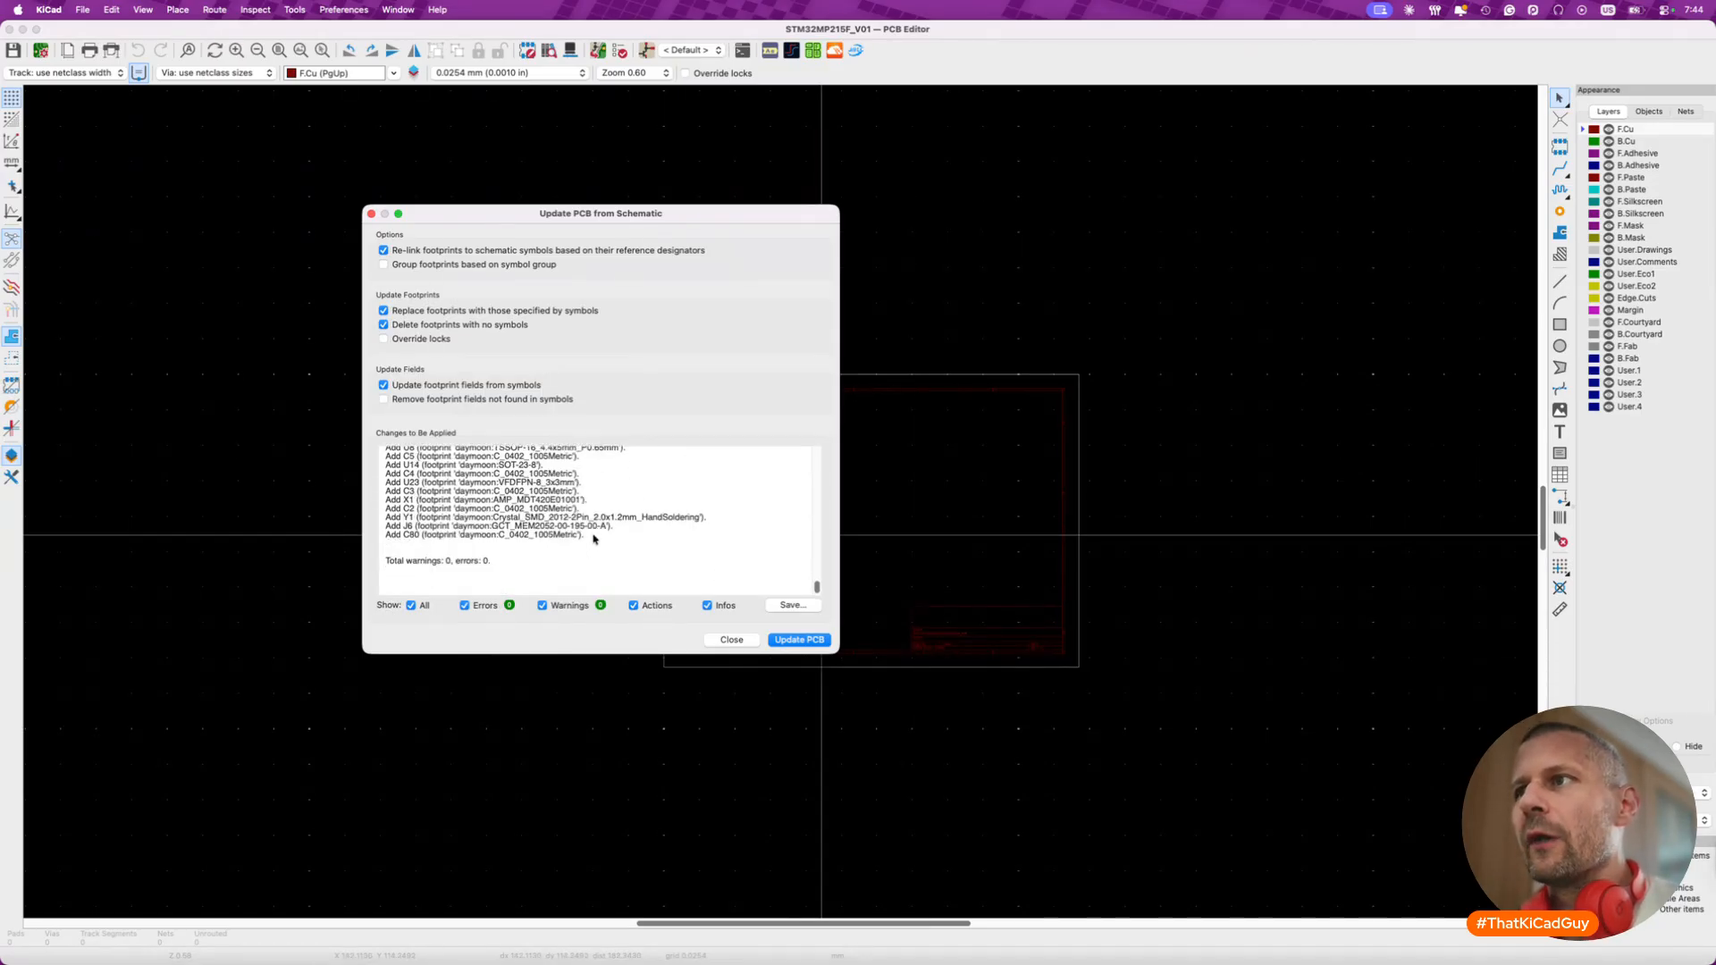
click(791, 642)
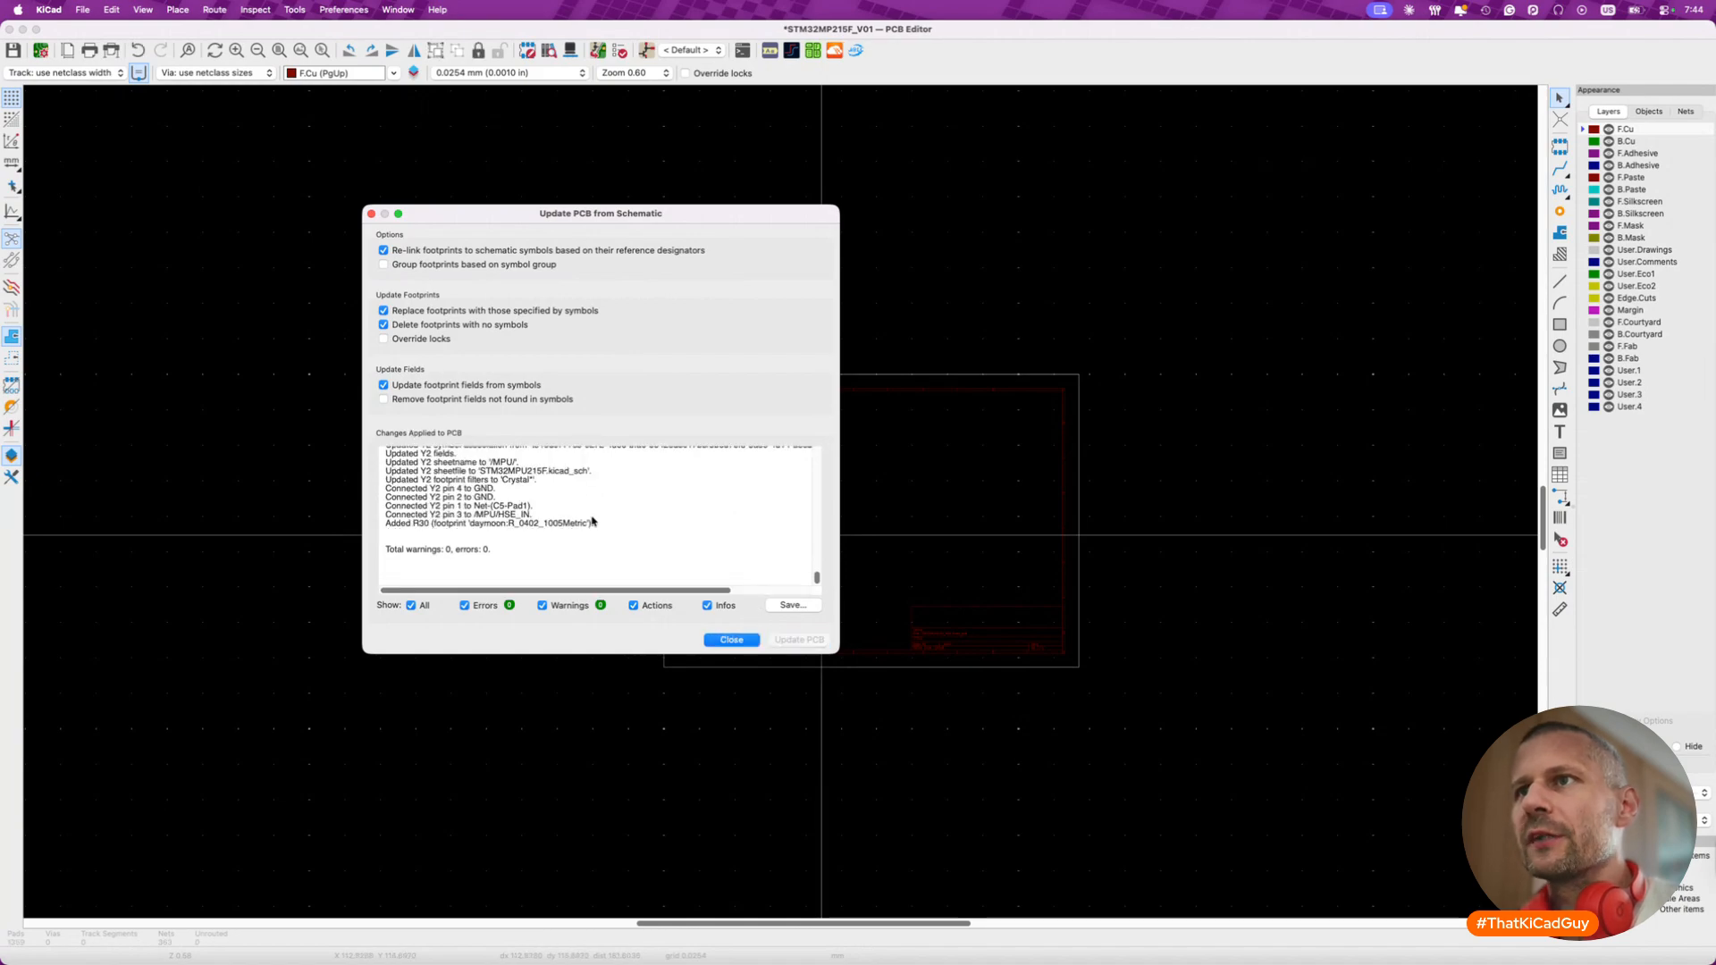
click(732, 640)
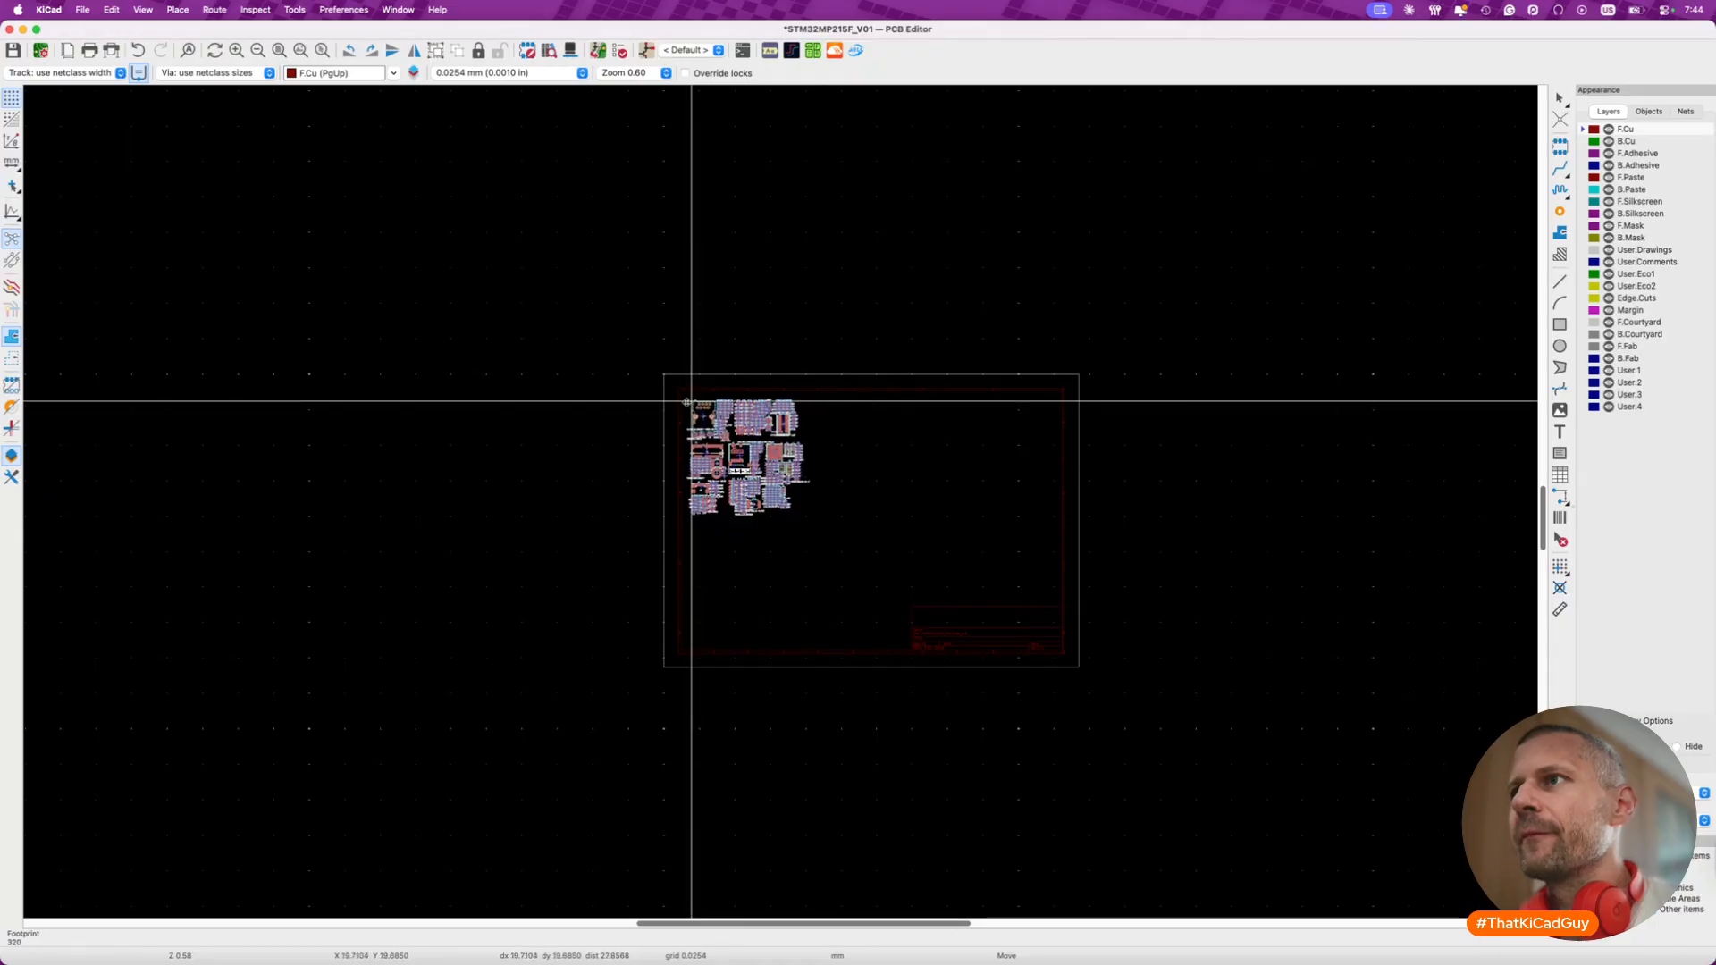
click(657, 364)
scroll(684, 401, up, 6)
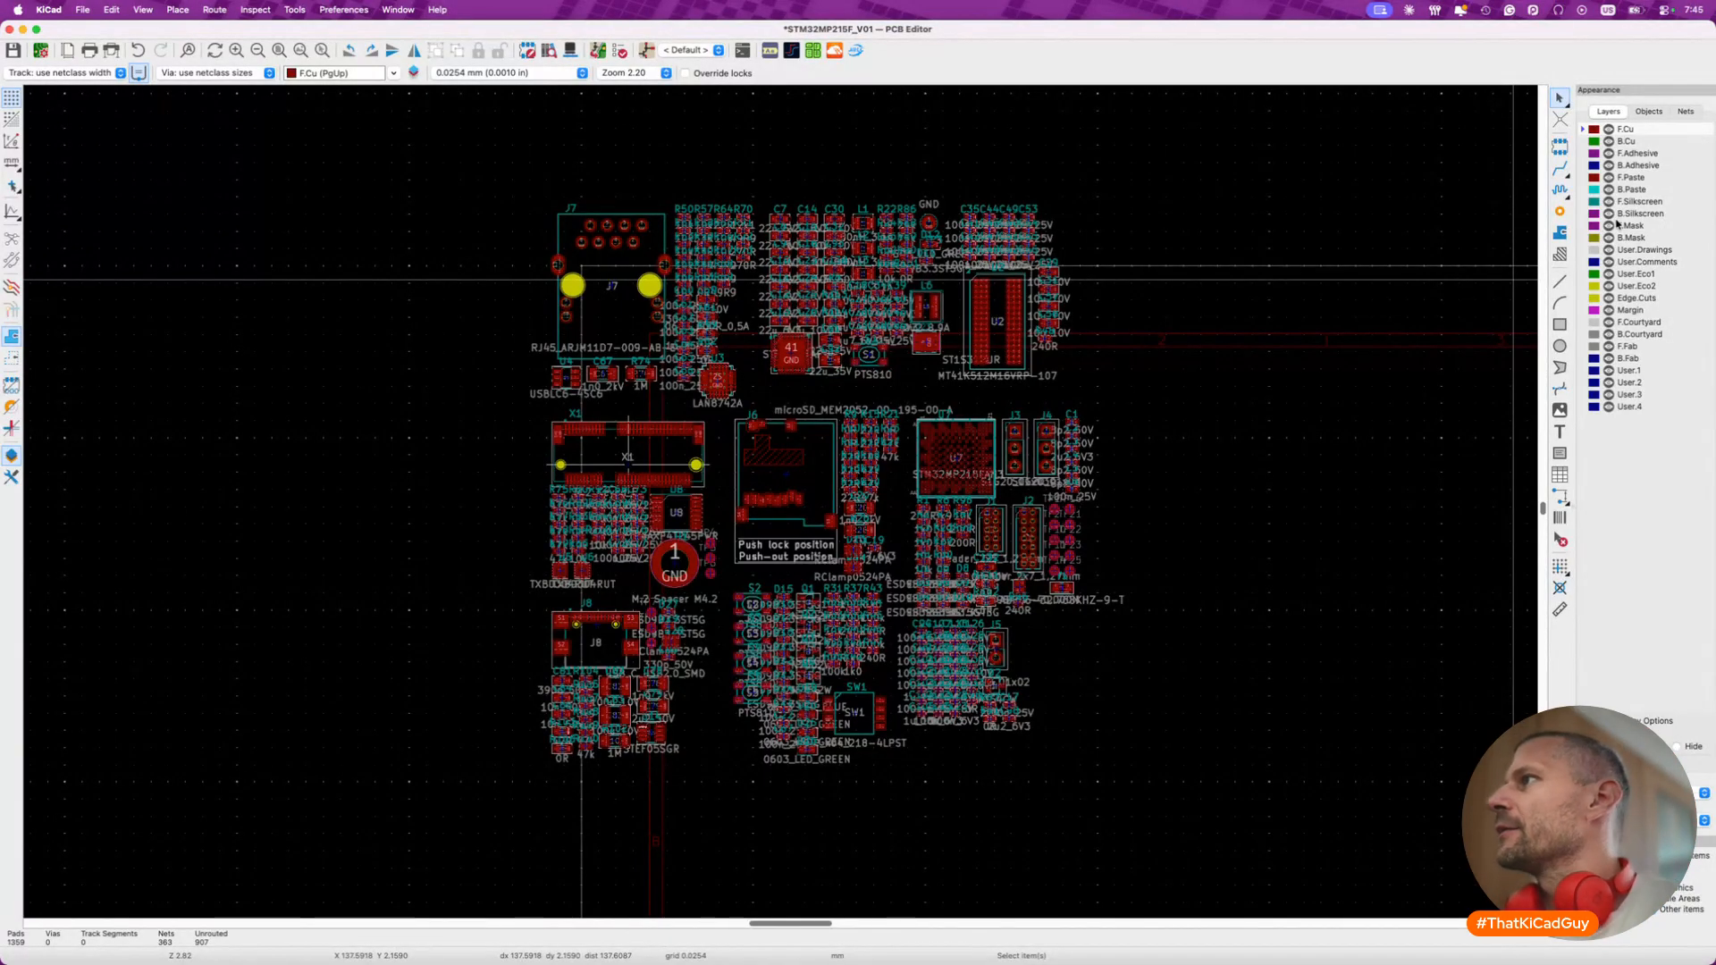
- Hide the F.Silkscreen layer and the footprint values, and return to the layer list
click(1610, 202)
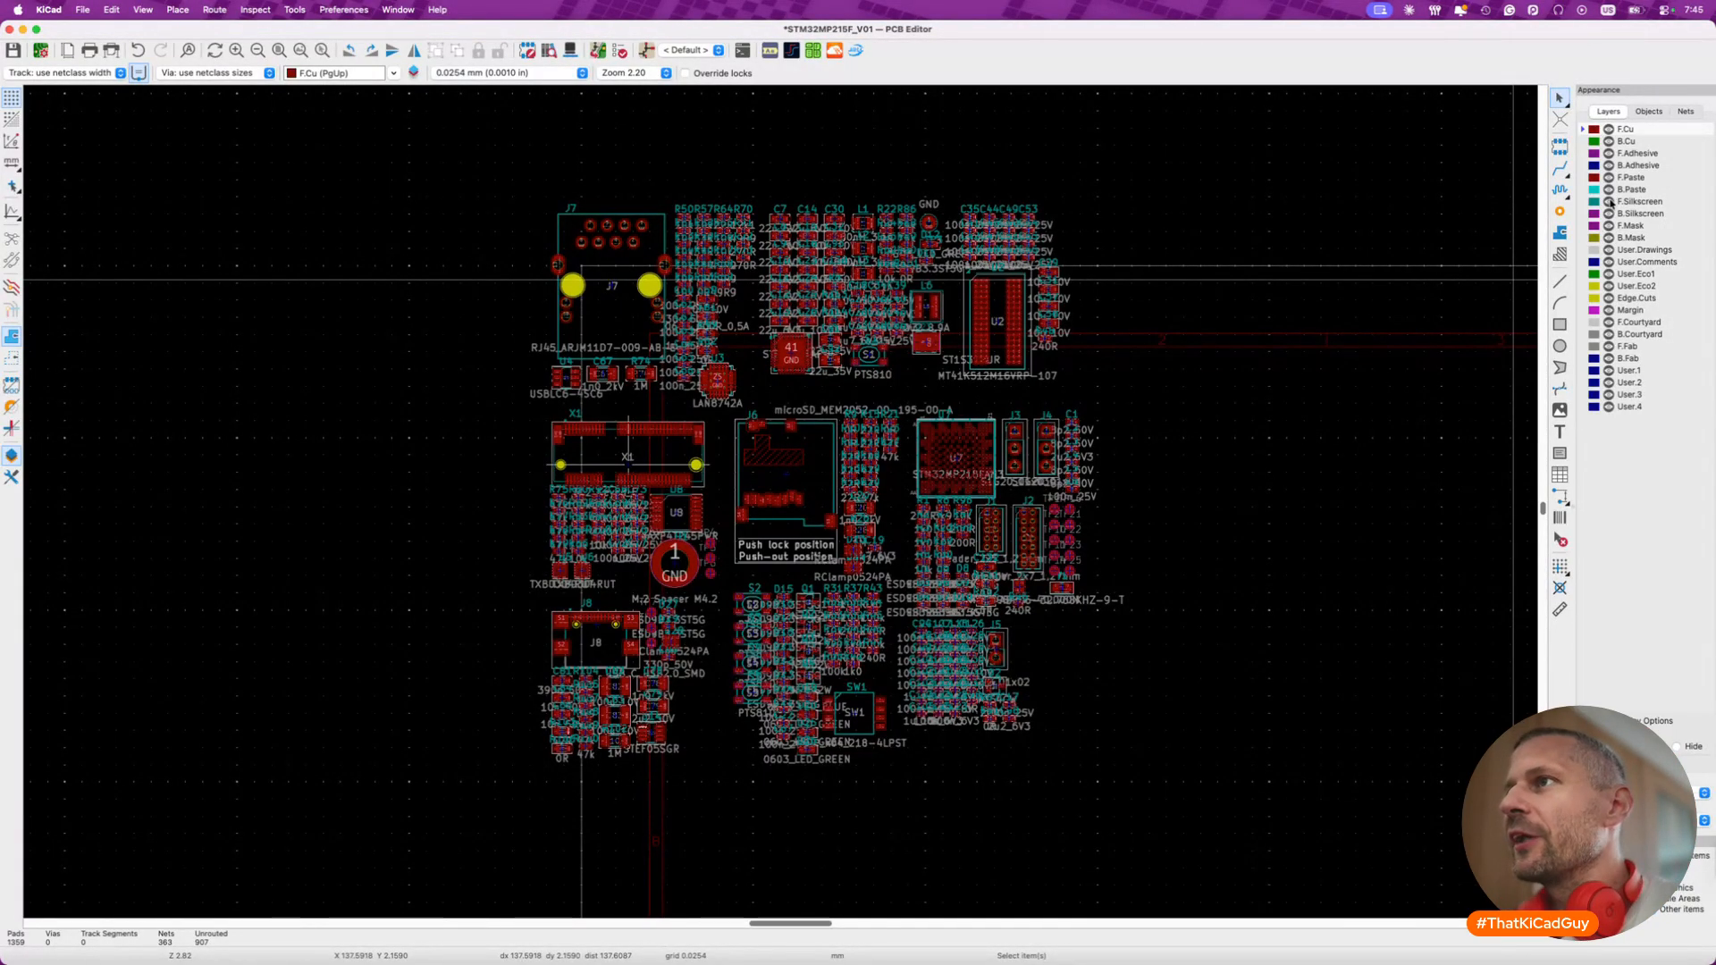
click(1649, 111)
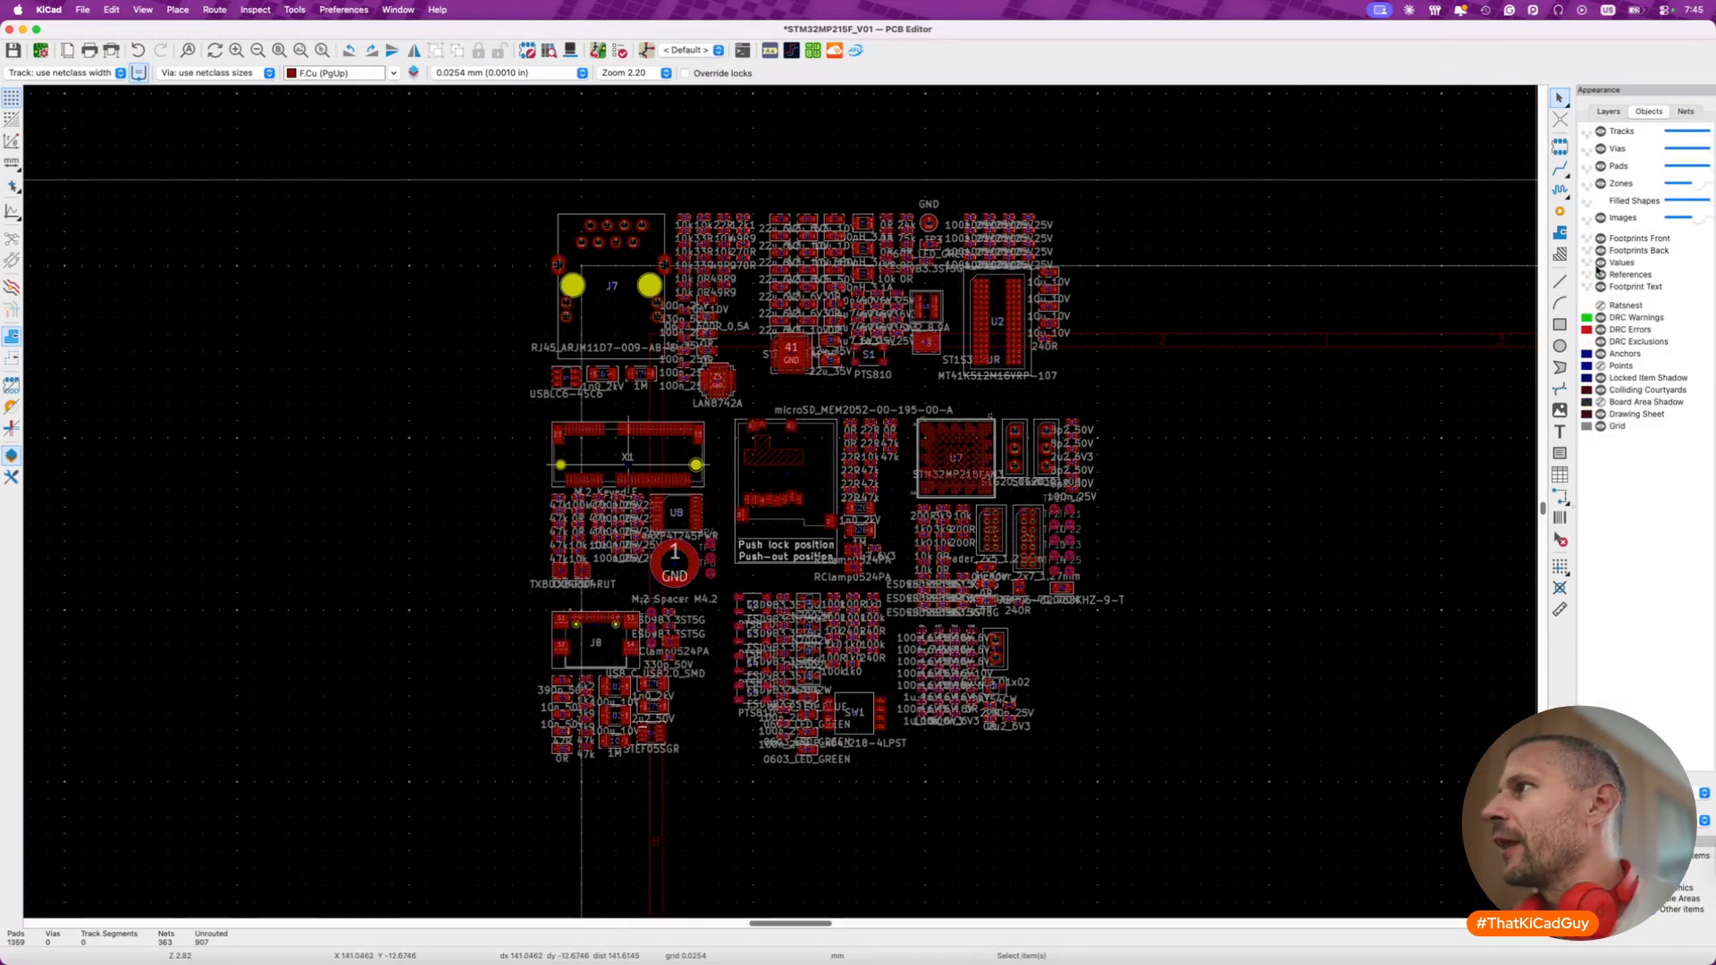
click(1601, 262)
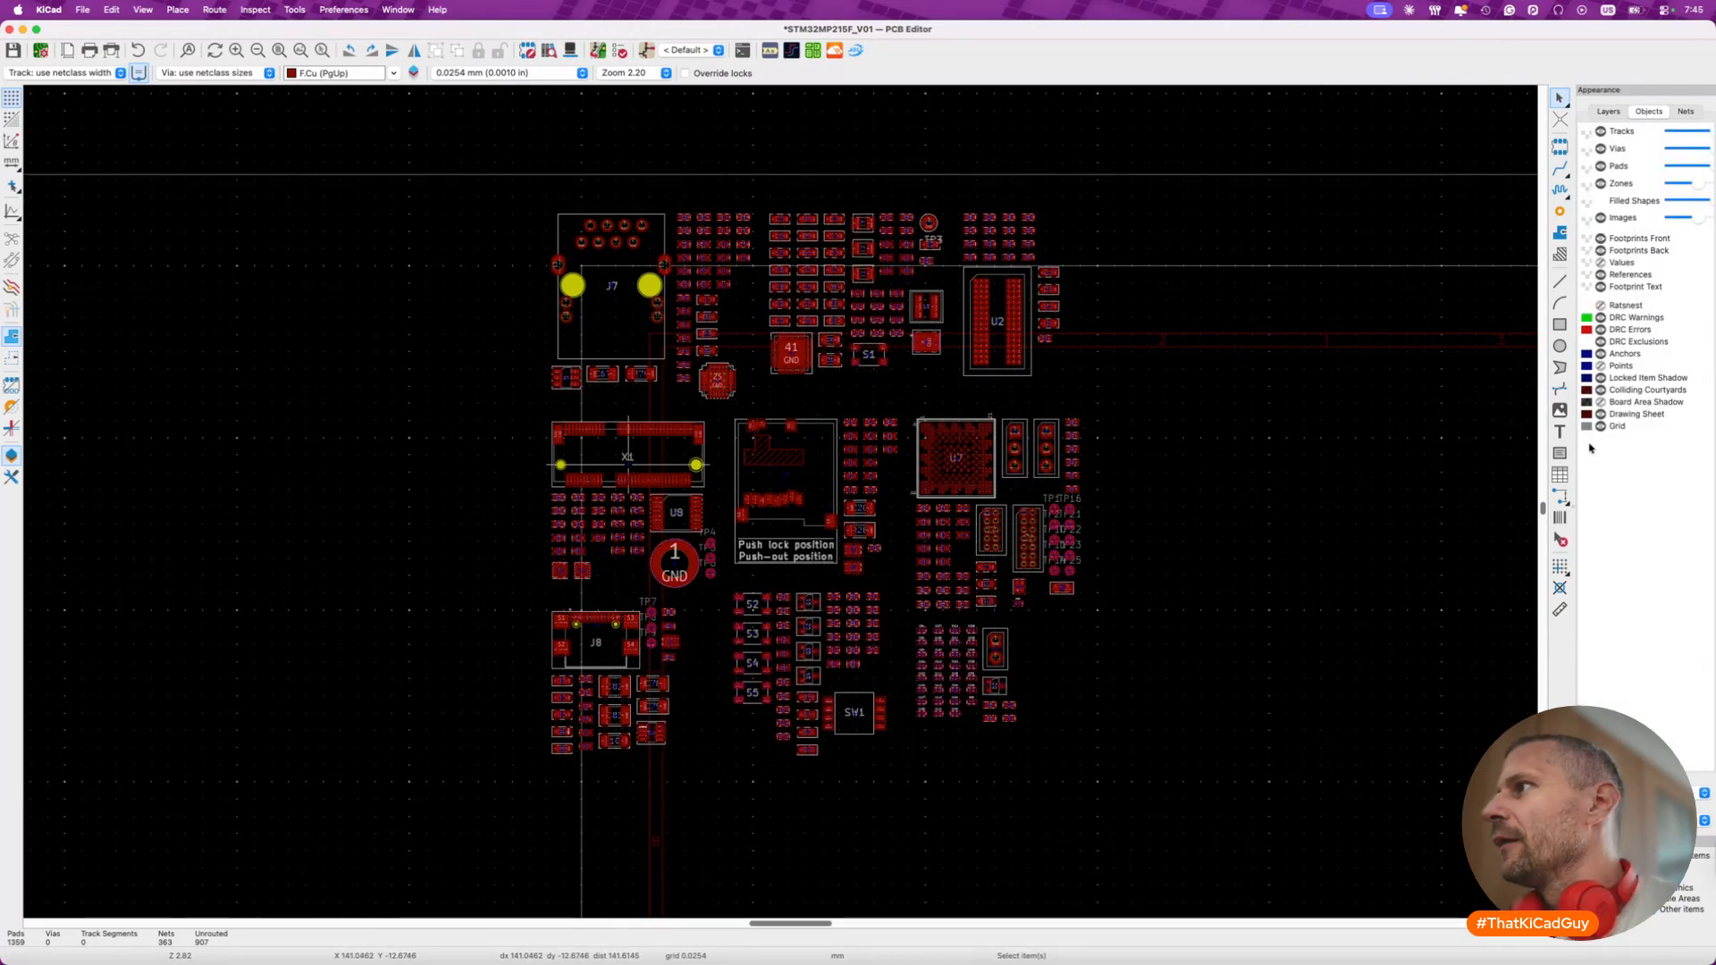
scroll(1247, 349, down, 4)
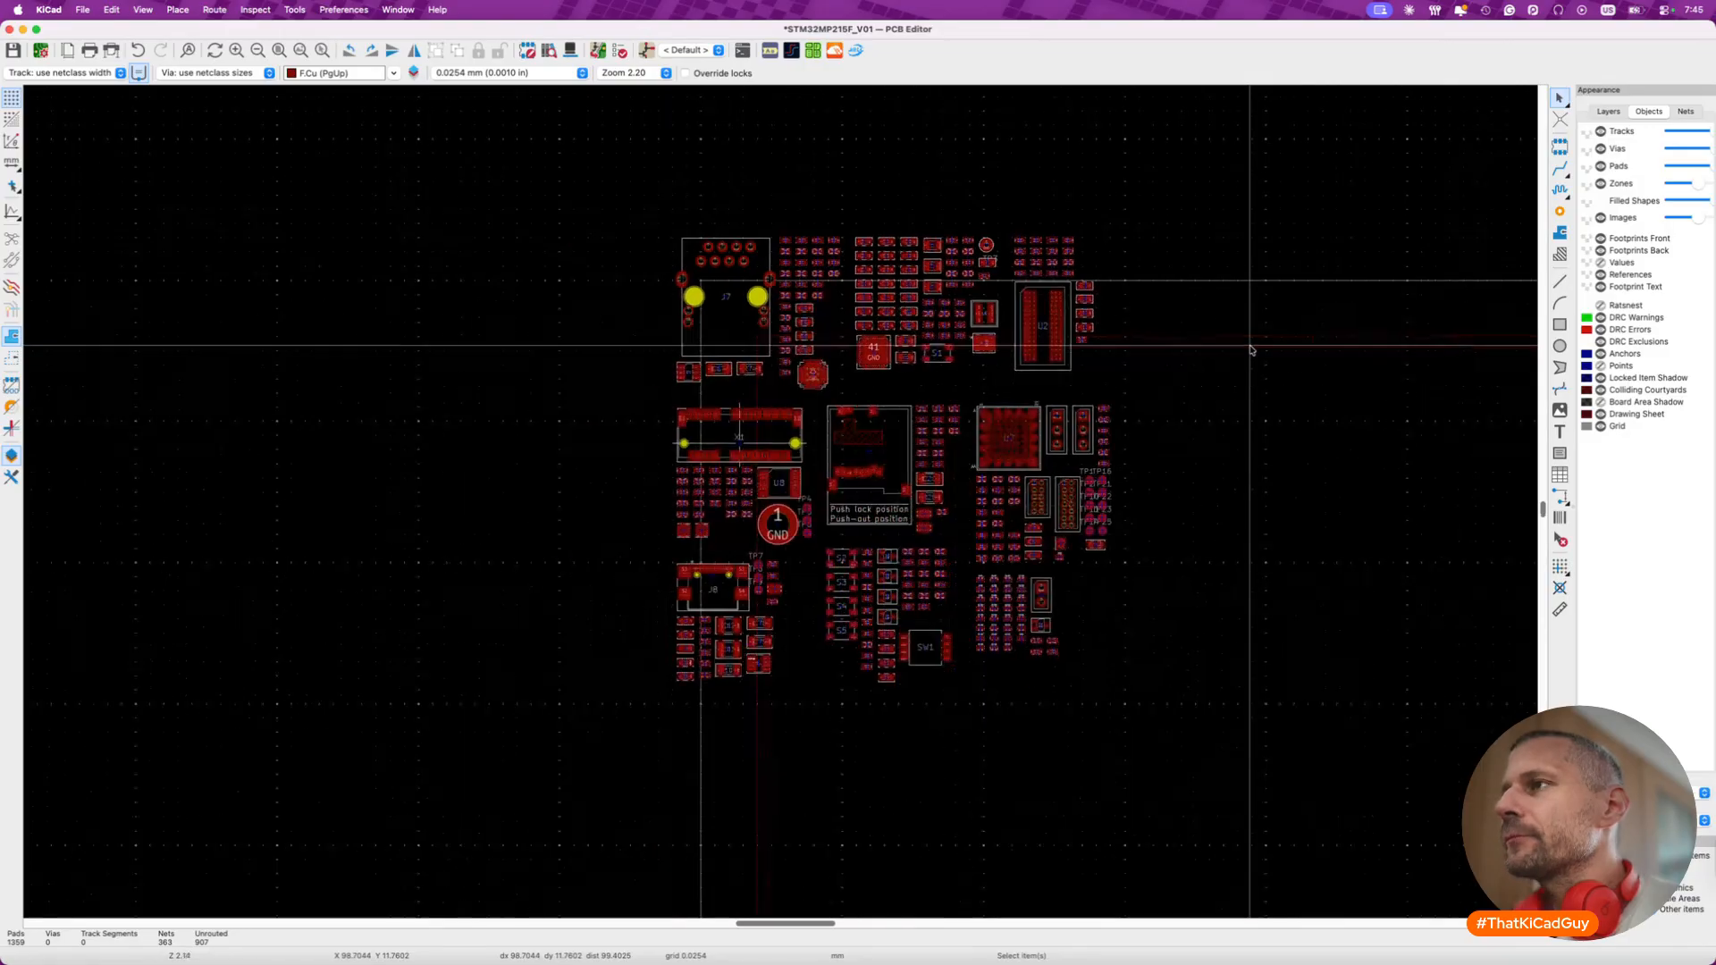
click(1609, 111)
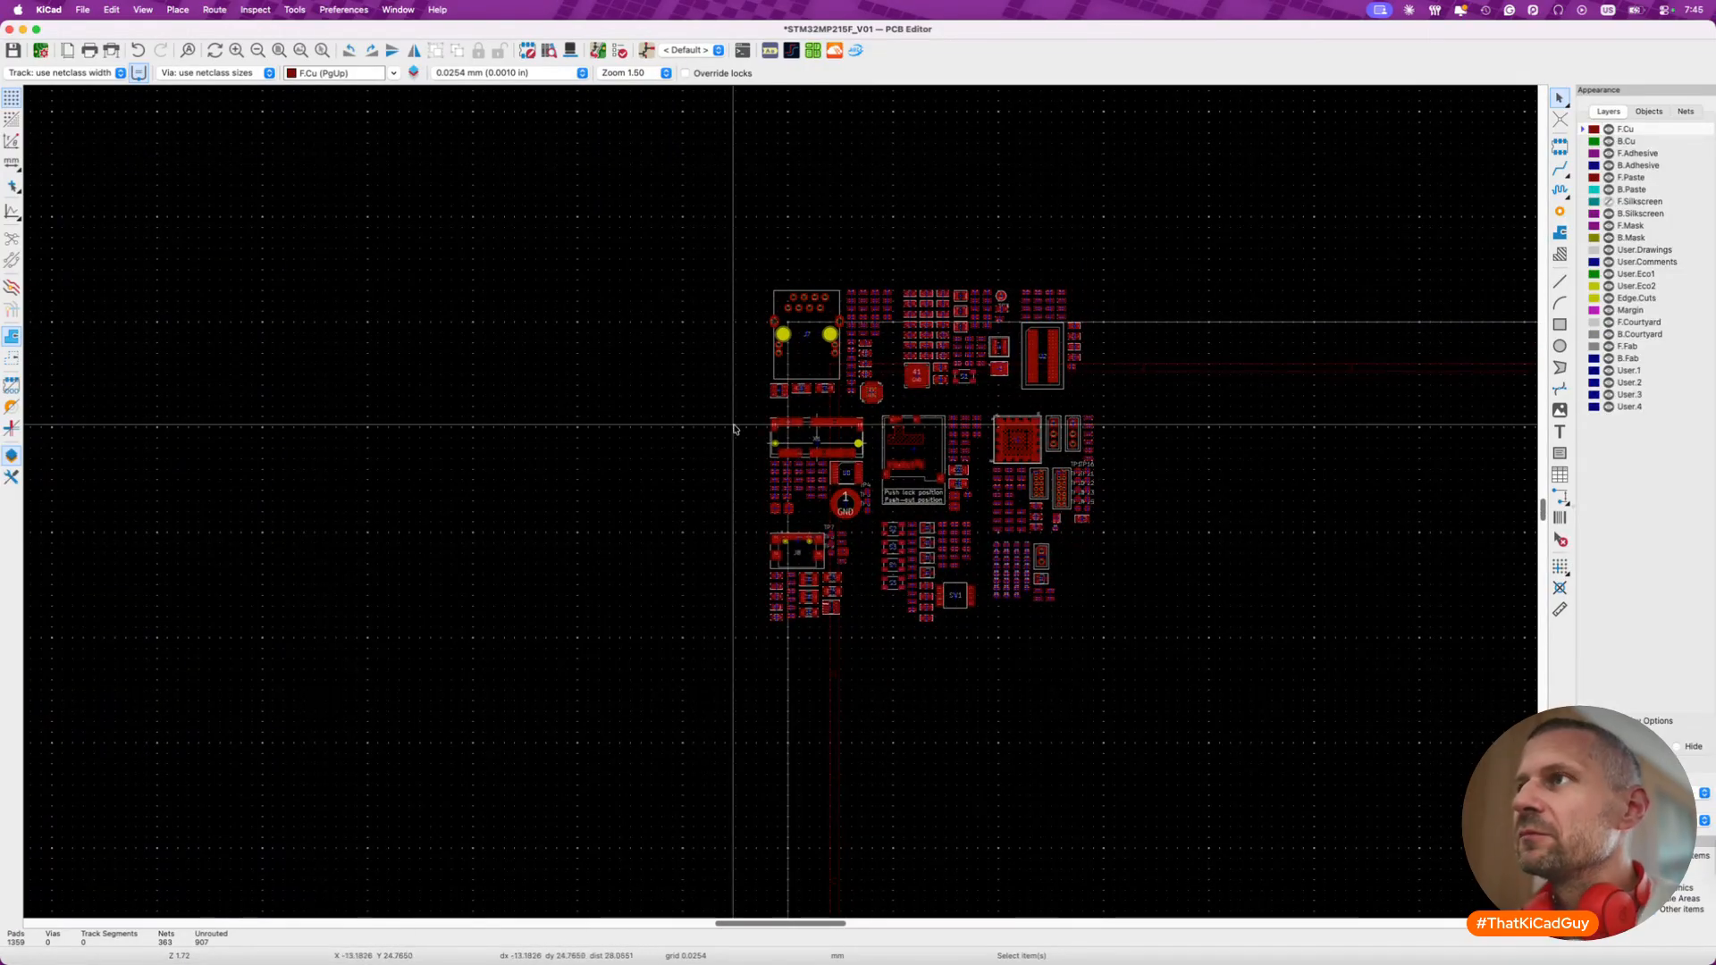
- Move the Ethernet footprint group around connector J7 up and to the left, away from the other groups
drag(729, 258, 1115, 636)
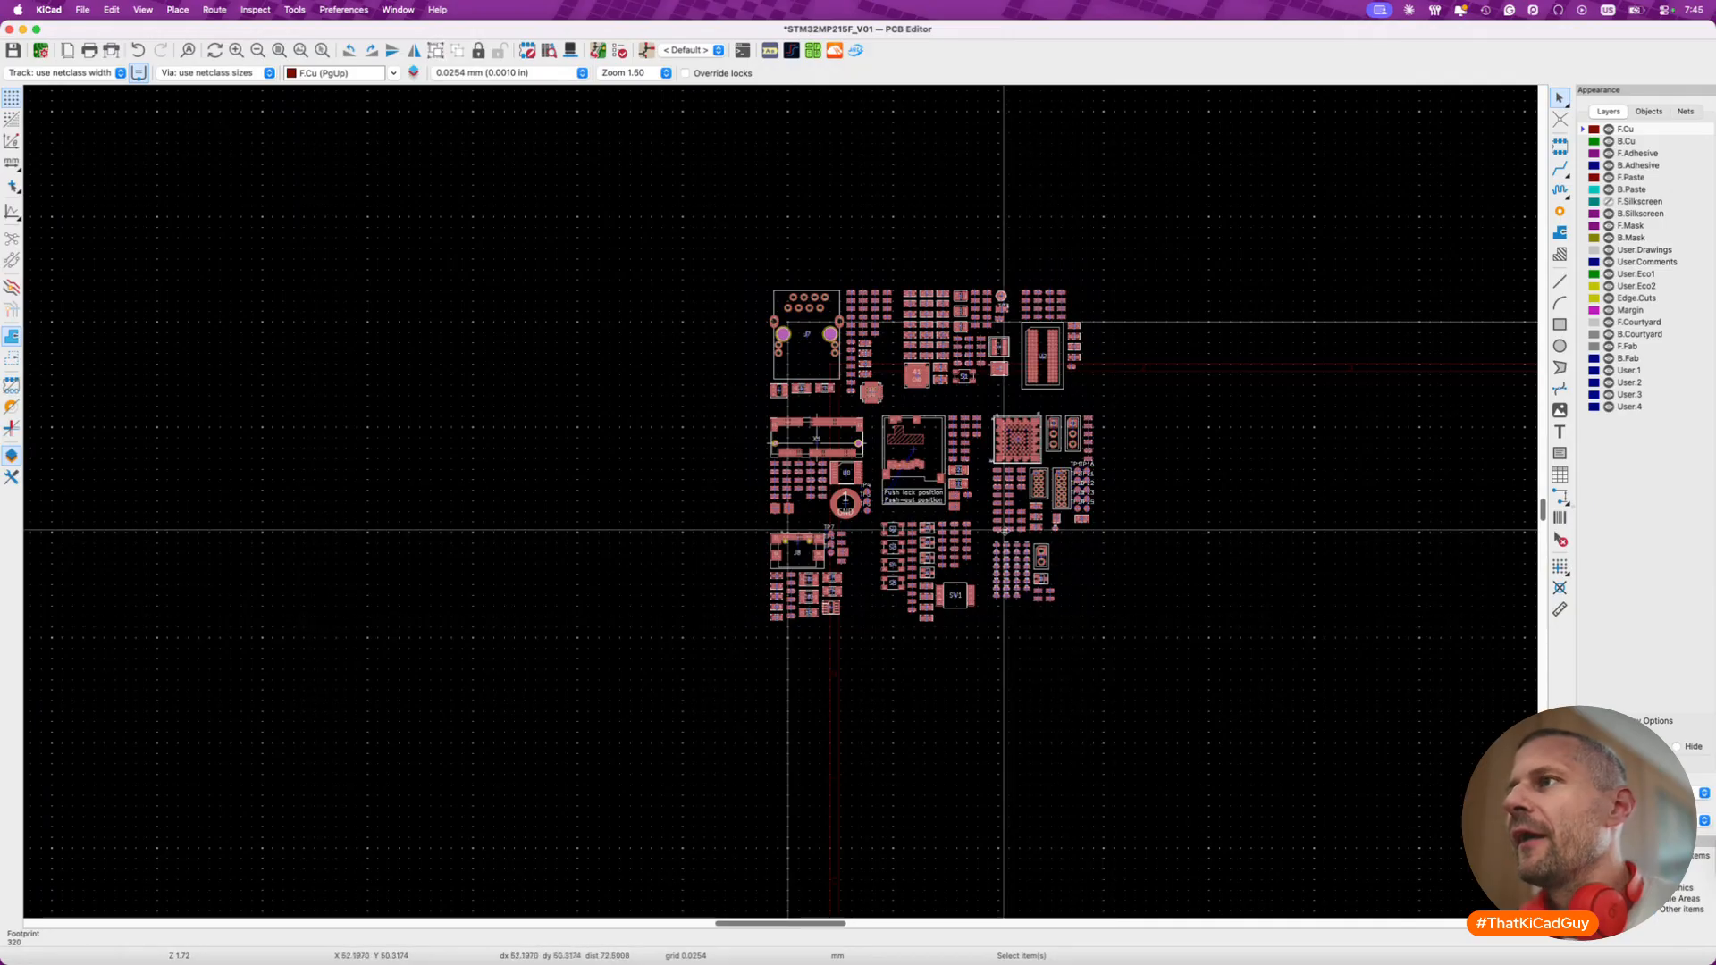
click(1217, 608)
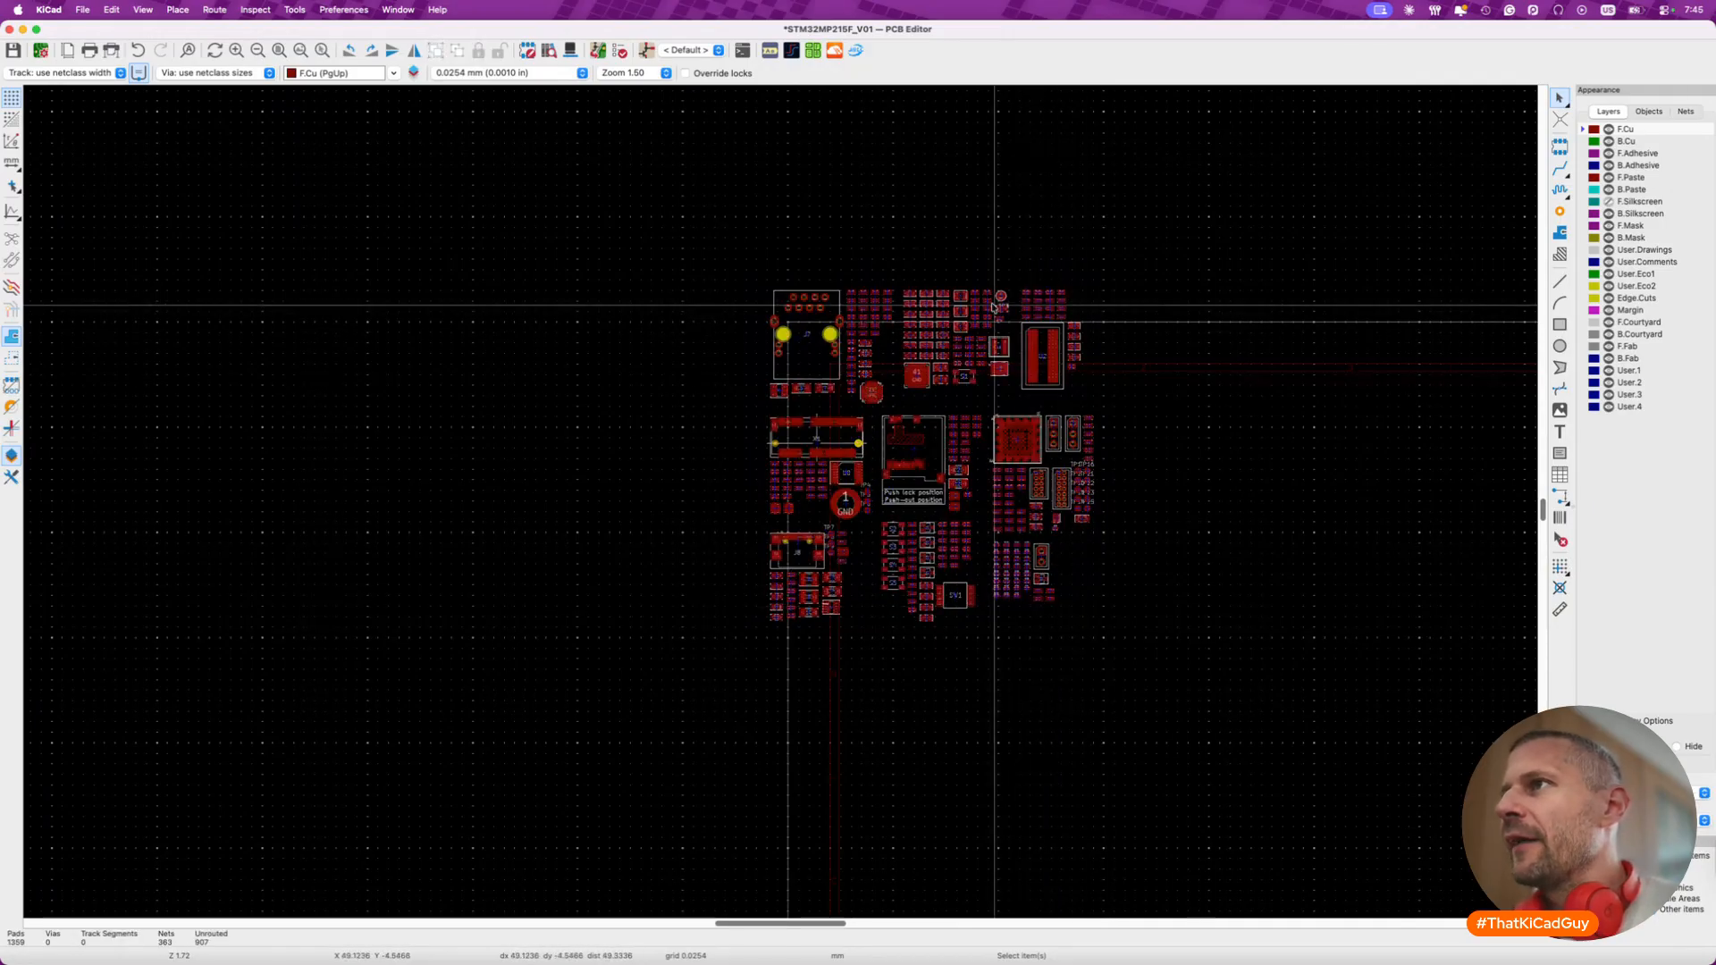
drag(746, 260, 896, 409)
key(m)
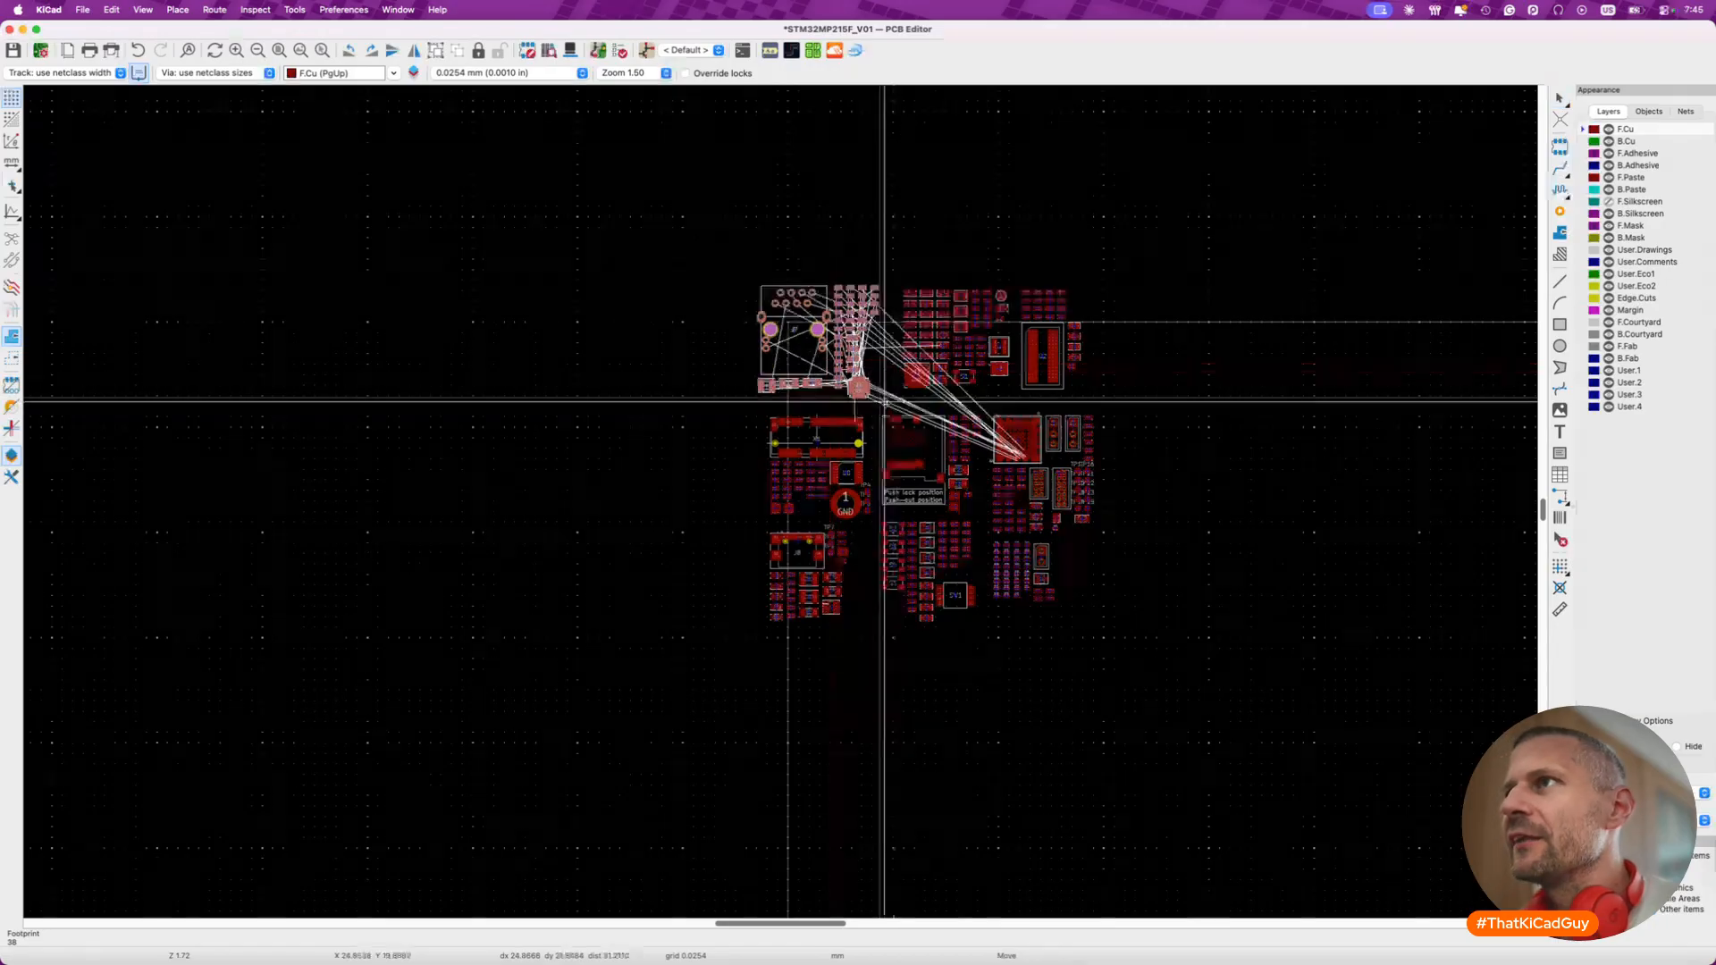
click(841, 353)
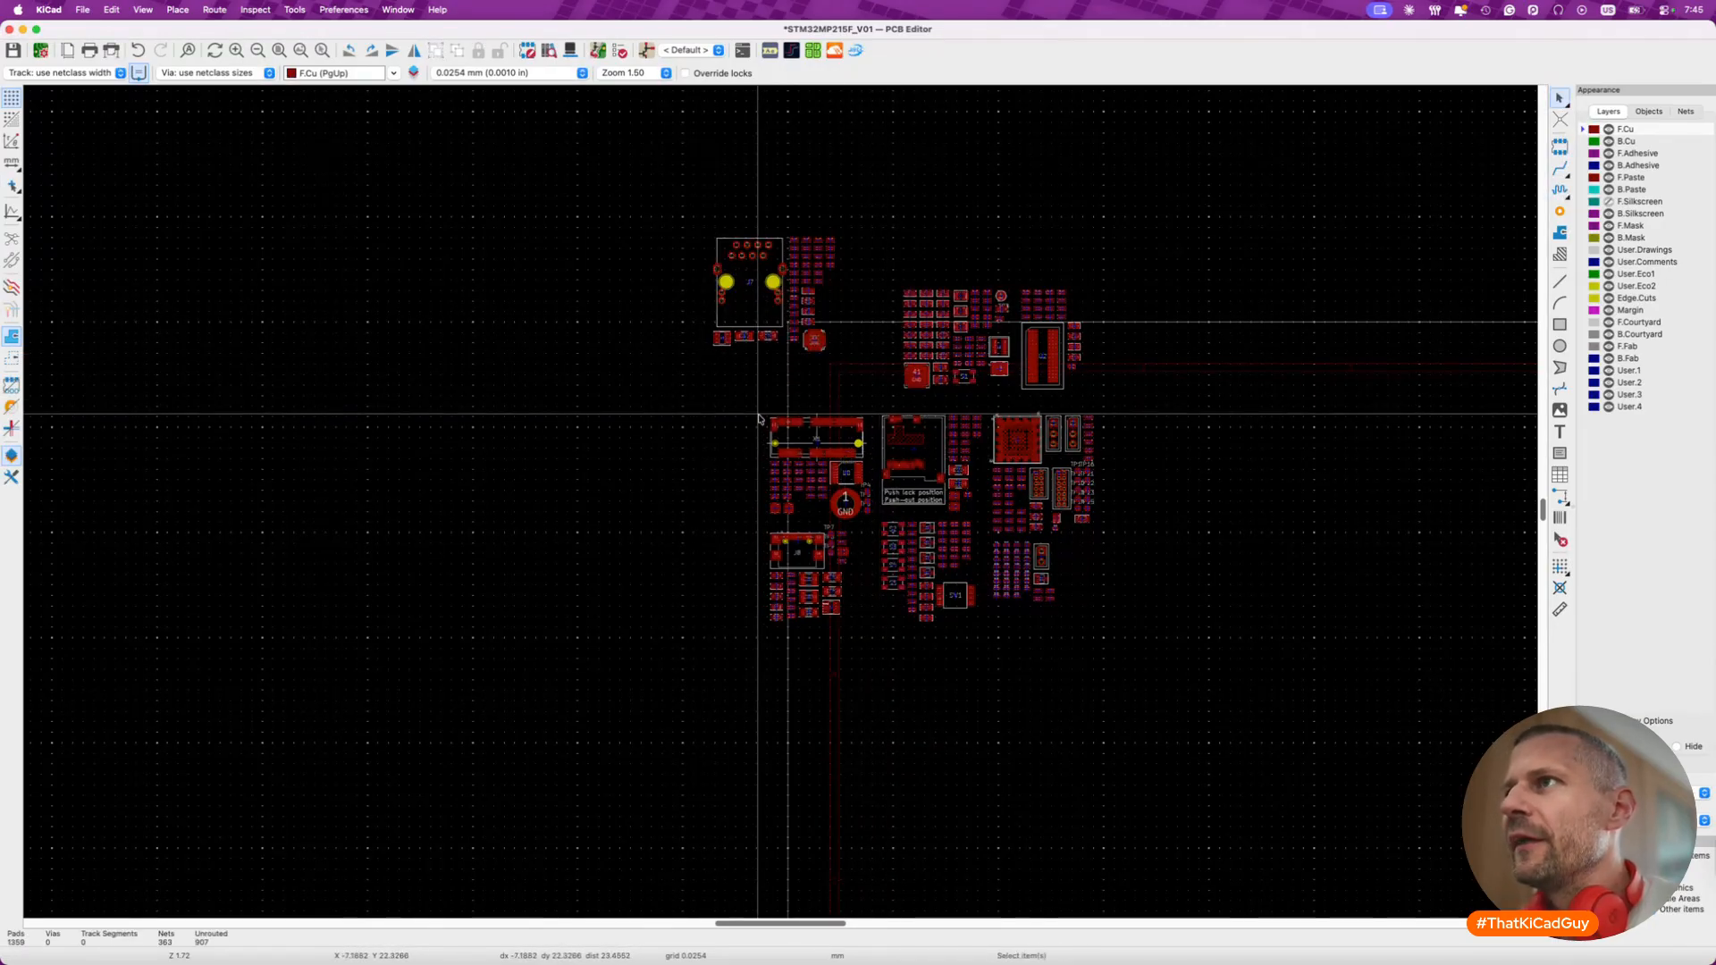
- Move the M.2 group around X1 and the USB group around J8 to the left, below the Ethernet group
drag(742, 416, 876, 525)
key(m)
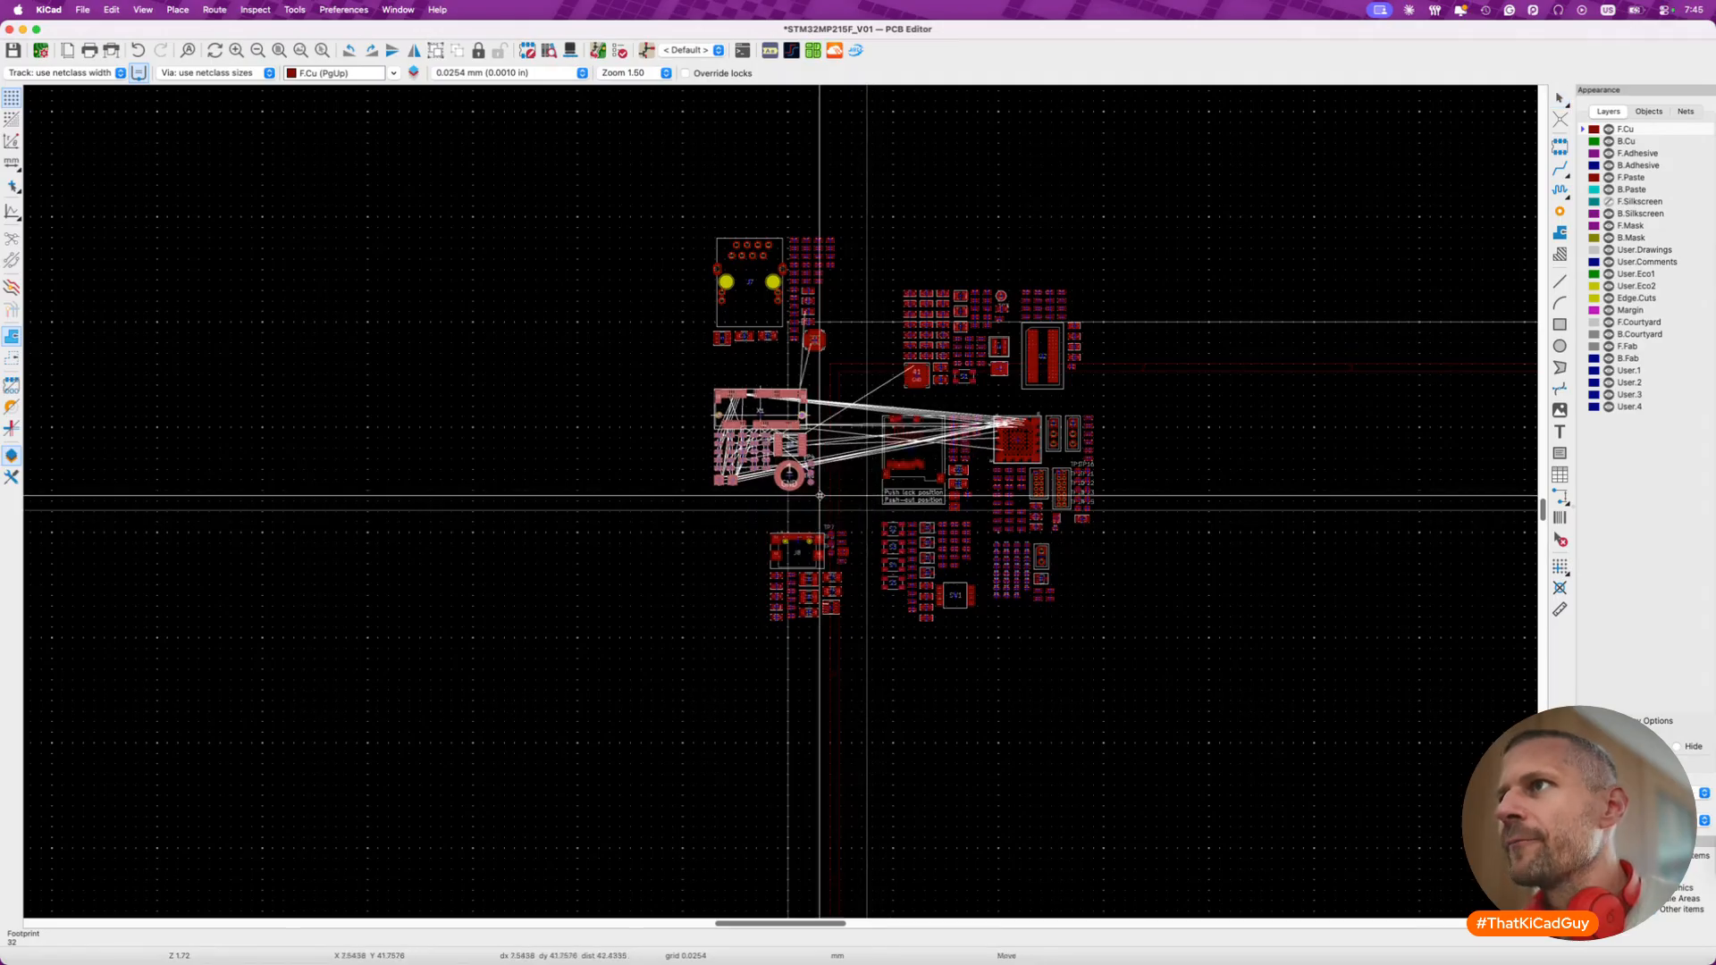
click(743, 493)
drag(767, 519, 857, 649)
key(m)
click(739, 614)
- Select the USB-C connector J8 on the board and view its symbol on the Power entry schematic sheet
scroll(669, 573, up, 5)
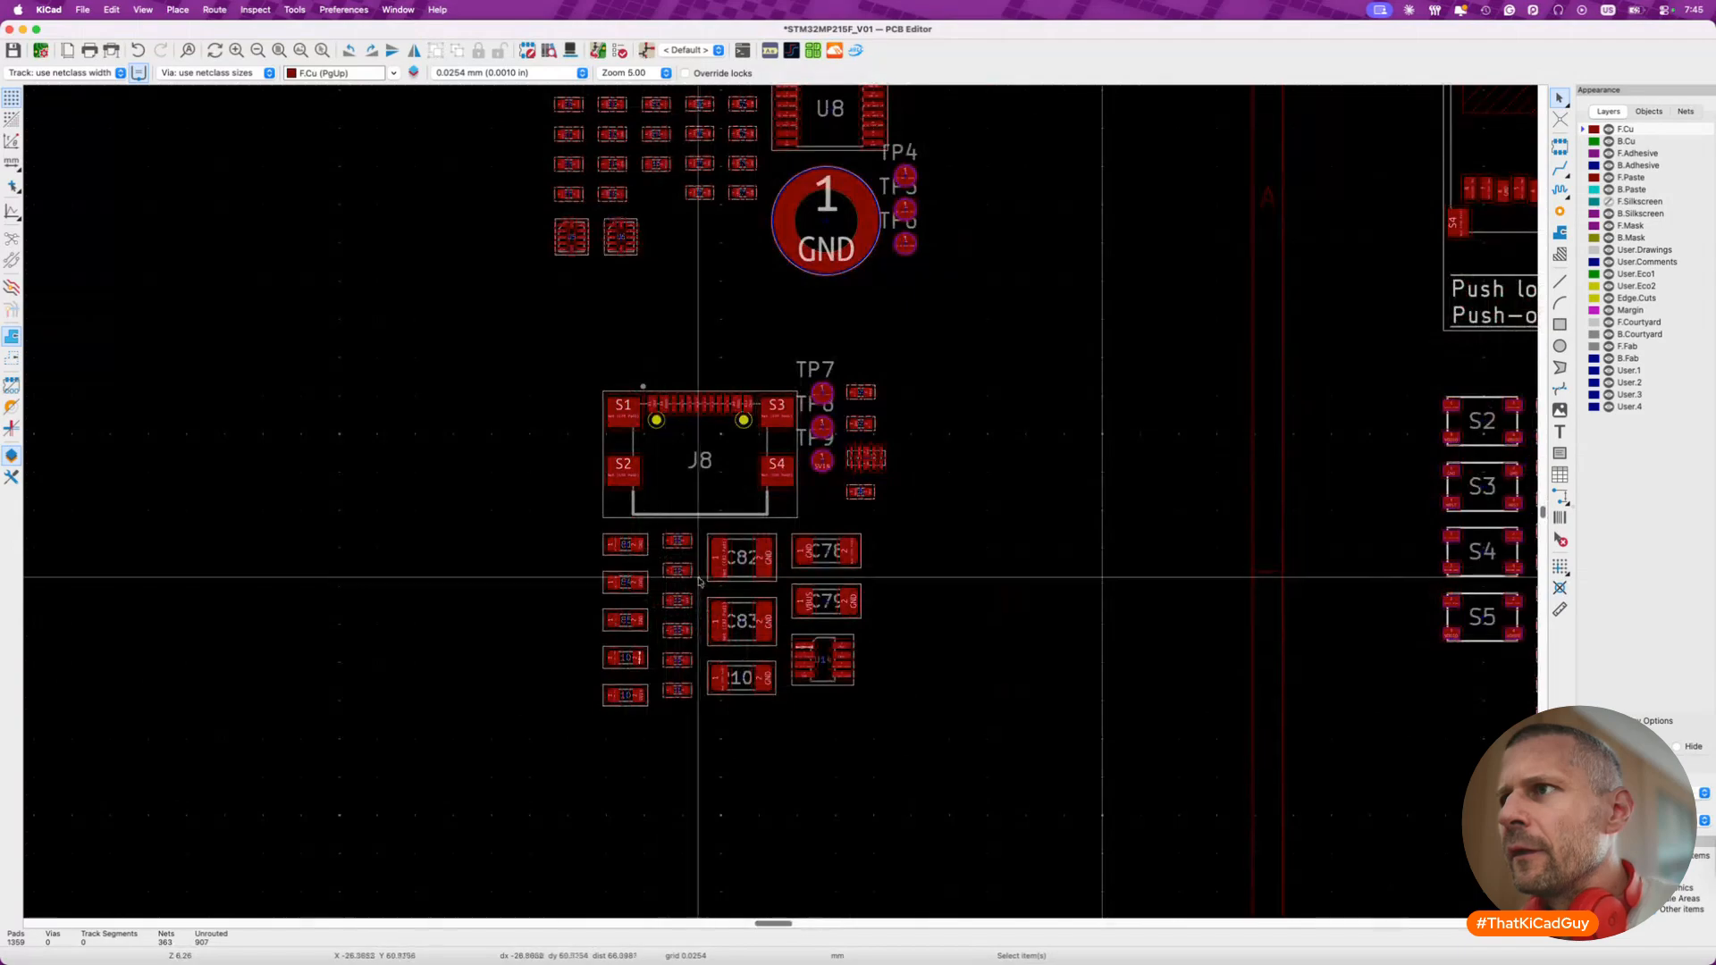
click(733, 578)
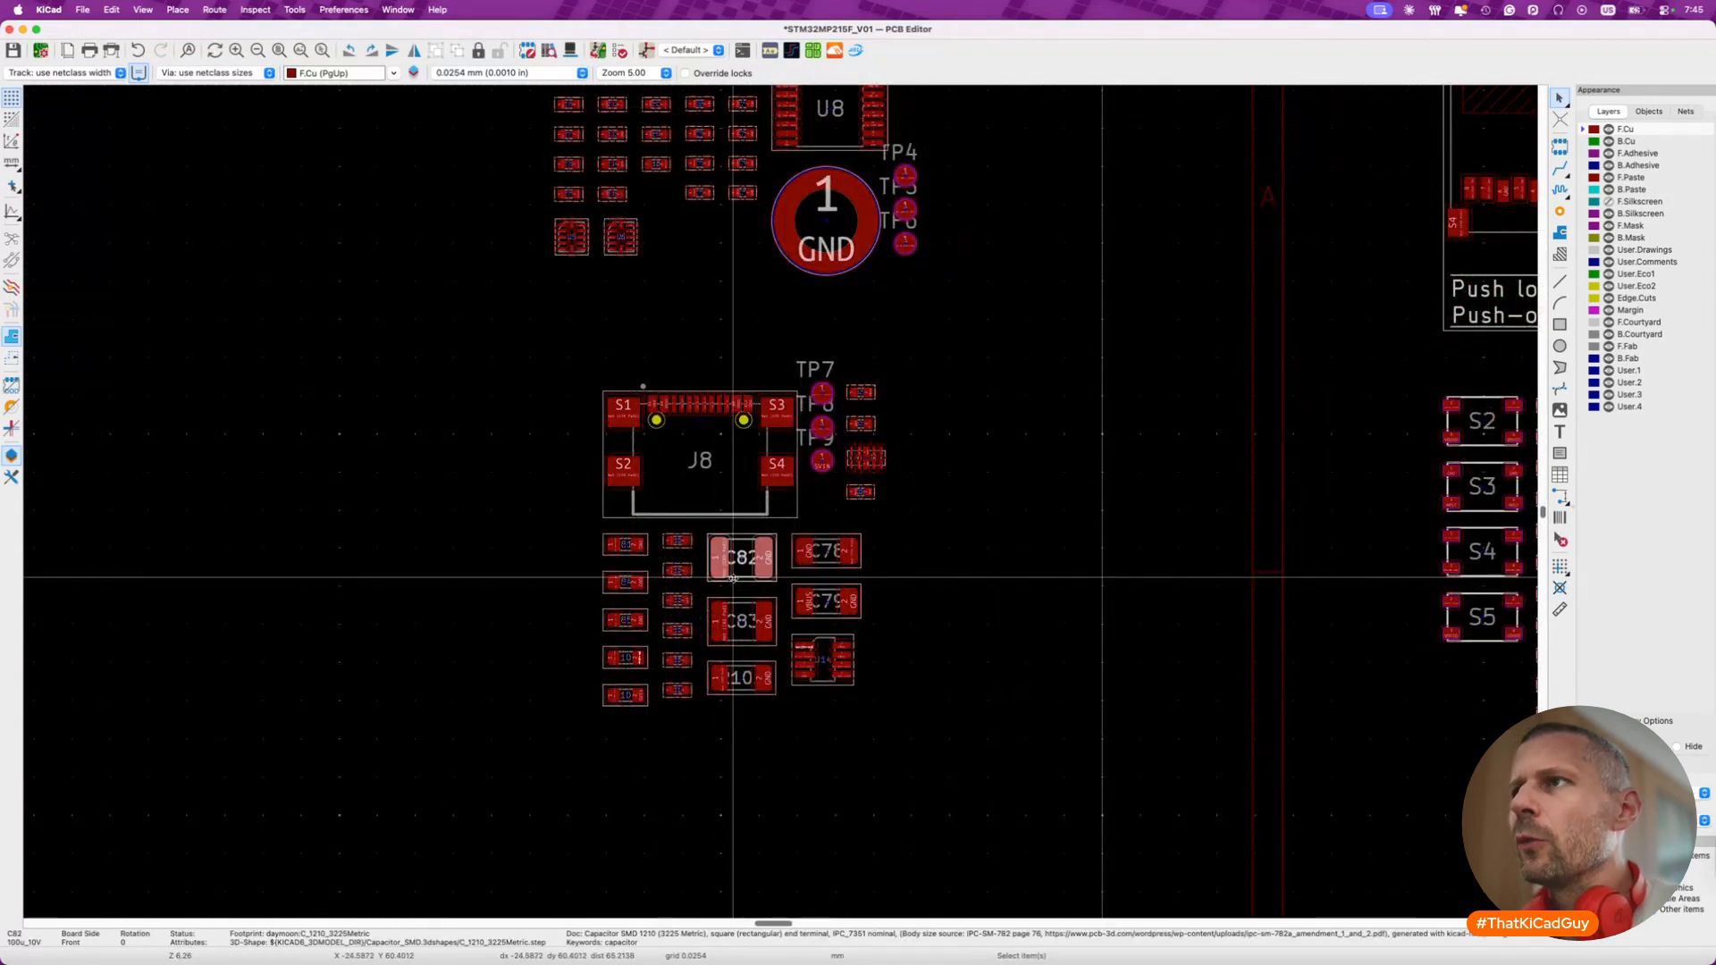
click(739, 507)
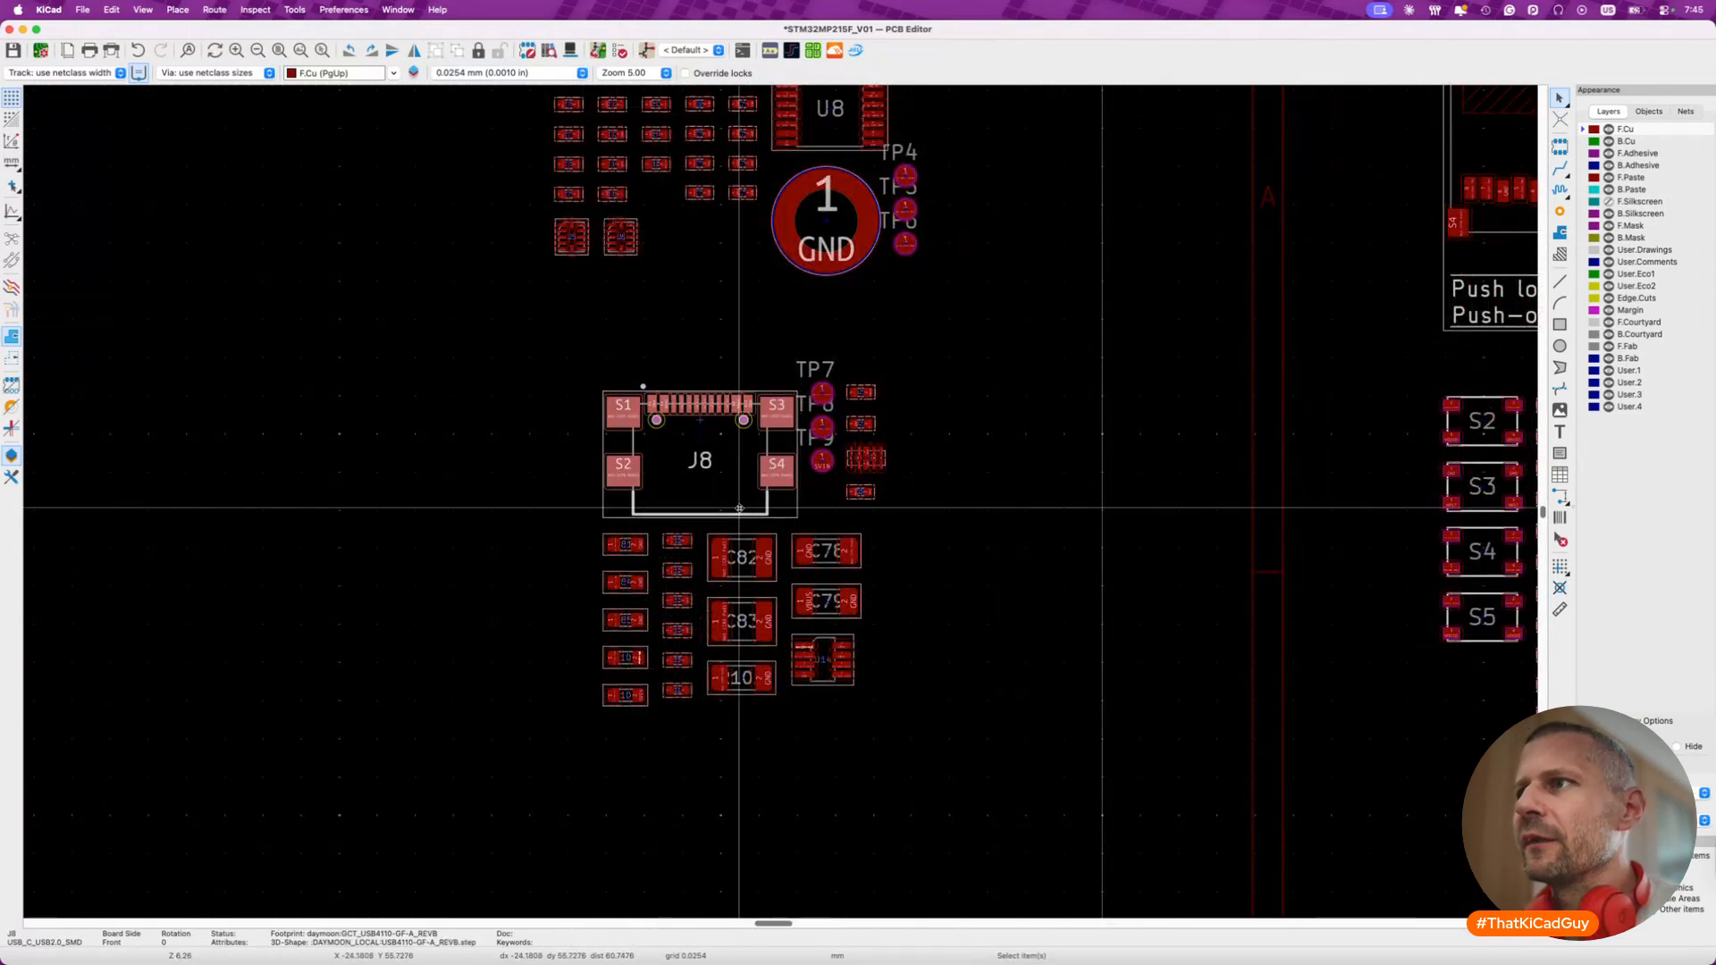
key(super+grave)
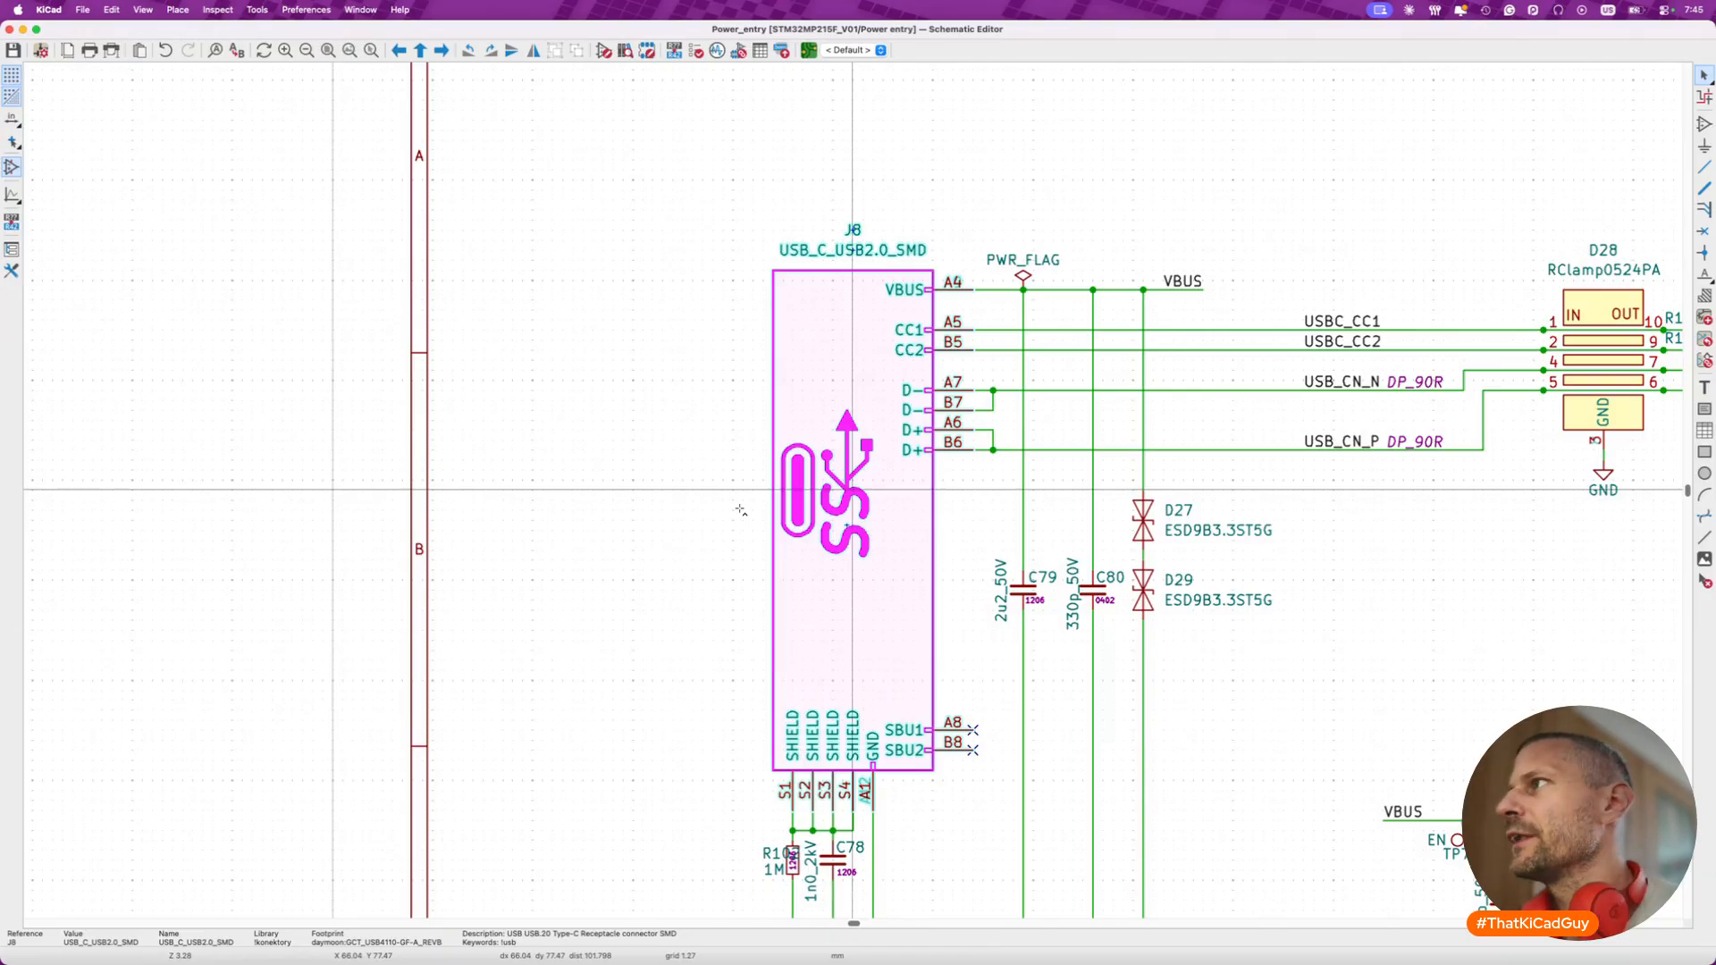
- Switch to Finder to close the oscilloscope screenshot preview, and return to the Power entry schematic in KiCad
key(super+Tab)
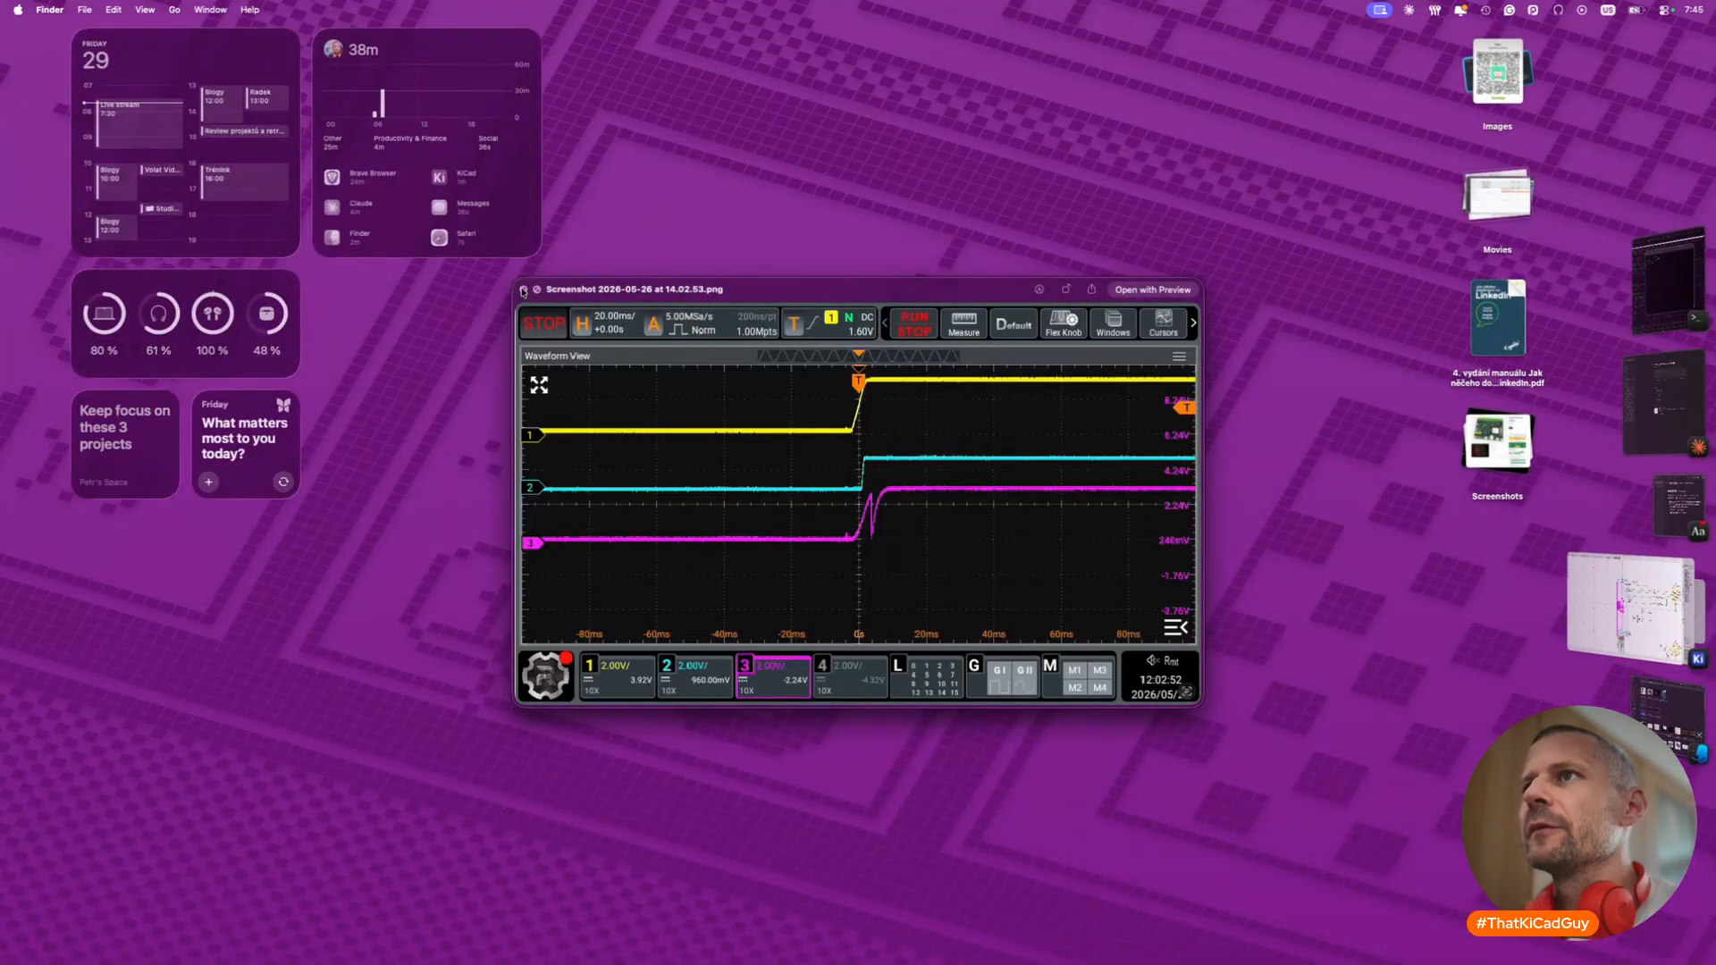
click(523, 290)
key(super+Tab)
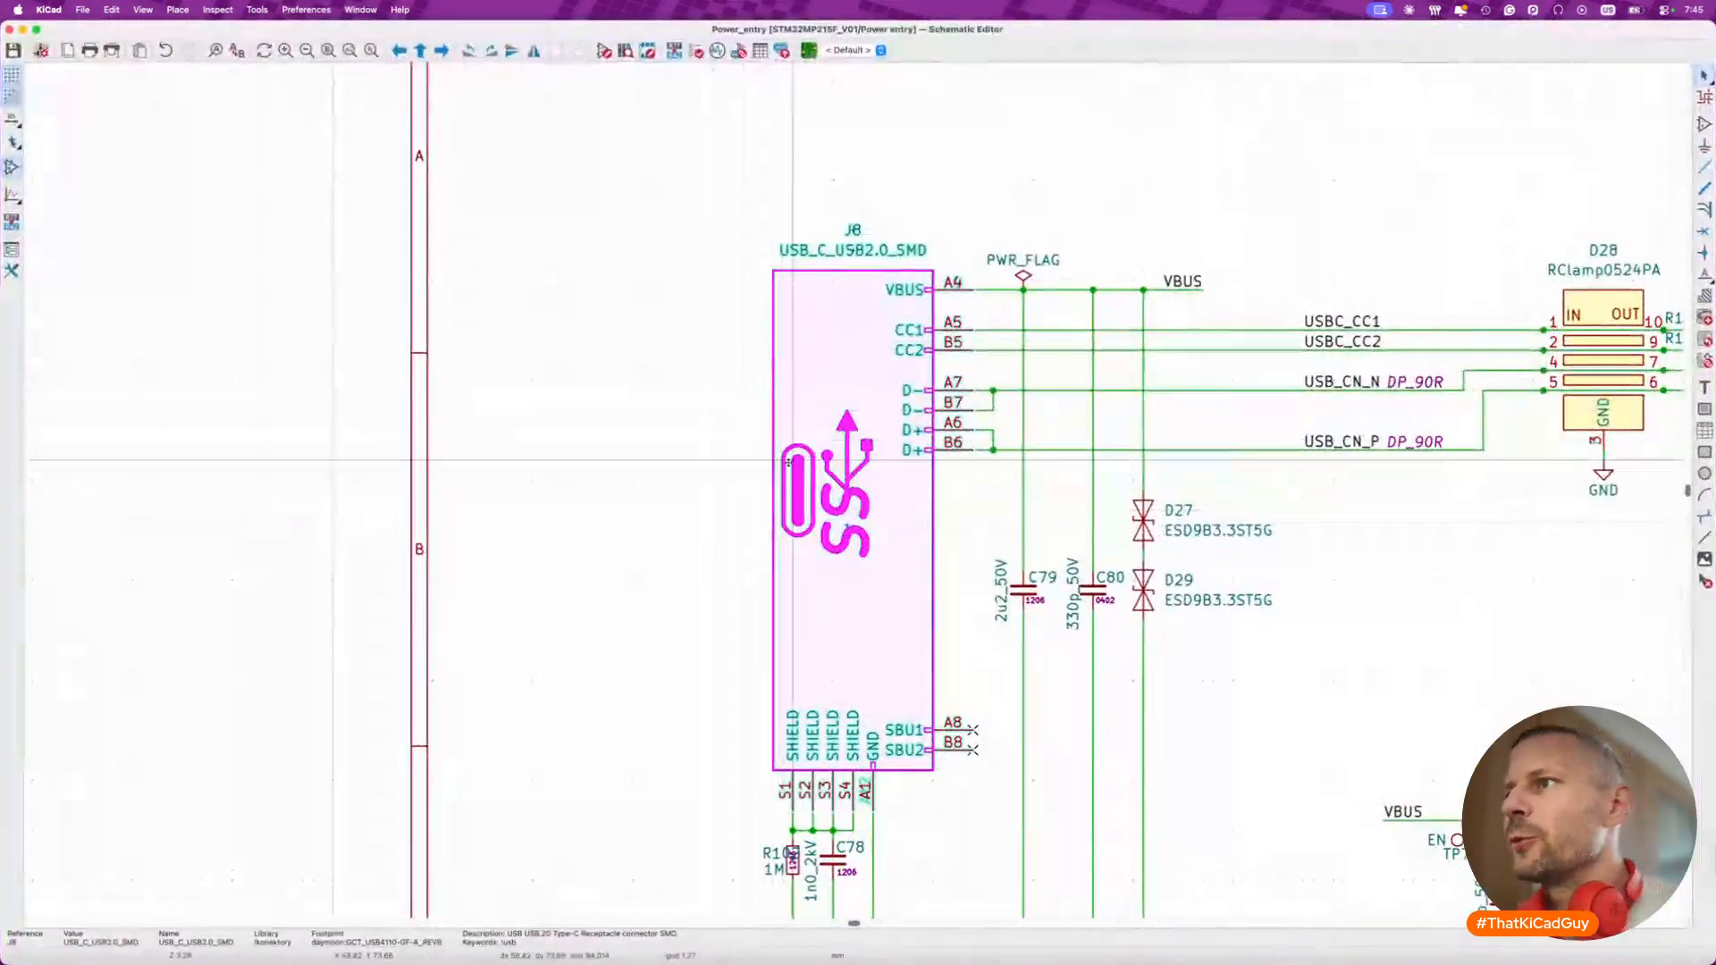
- Examine the rest of the Power entry sheet, select capacitors C82 and C83 with TP8 at the U14 output, and return to the board
scroll(790, 461, down, 8)
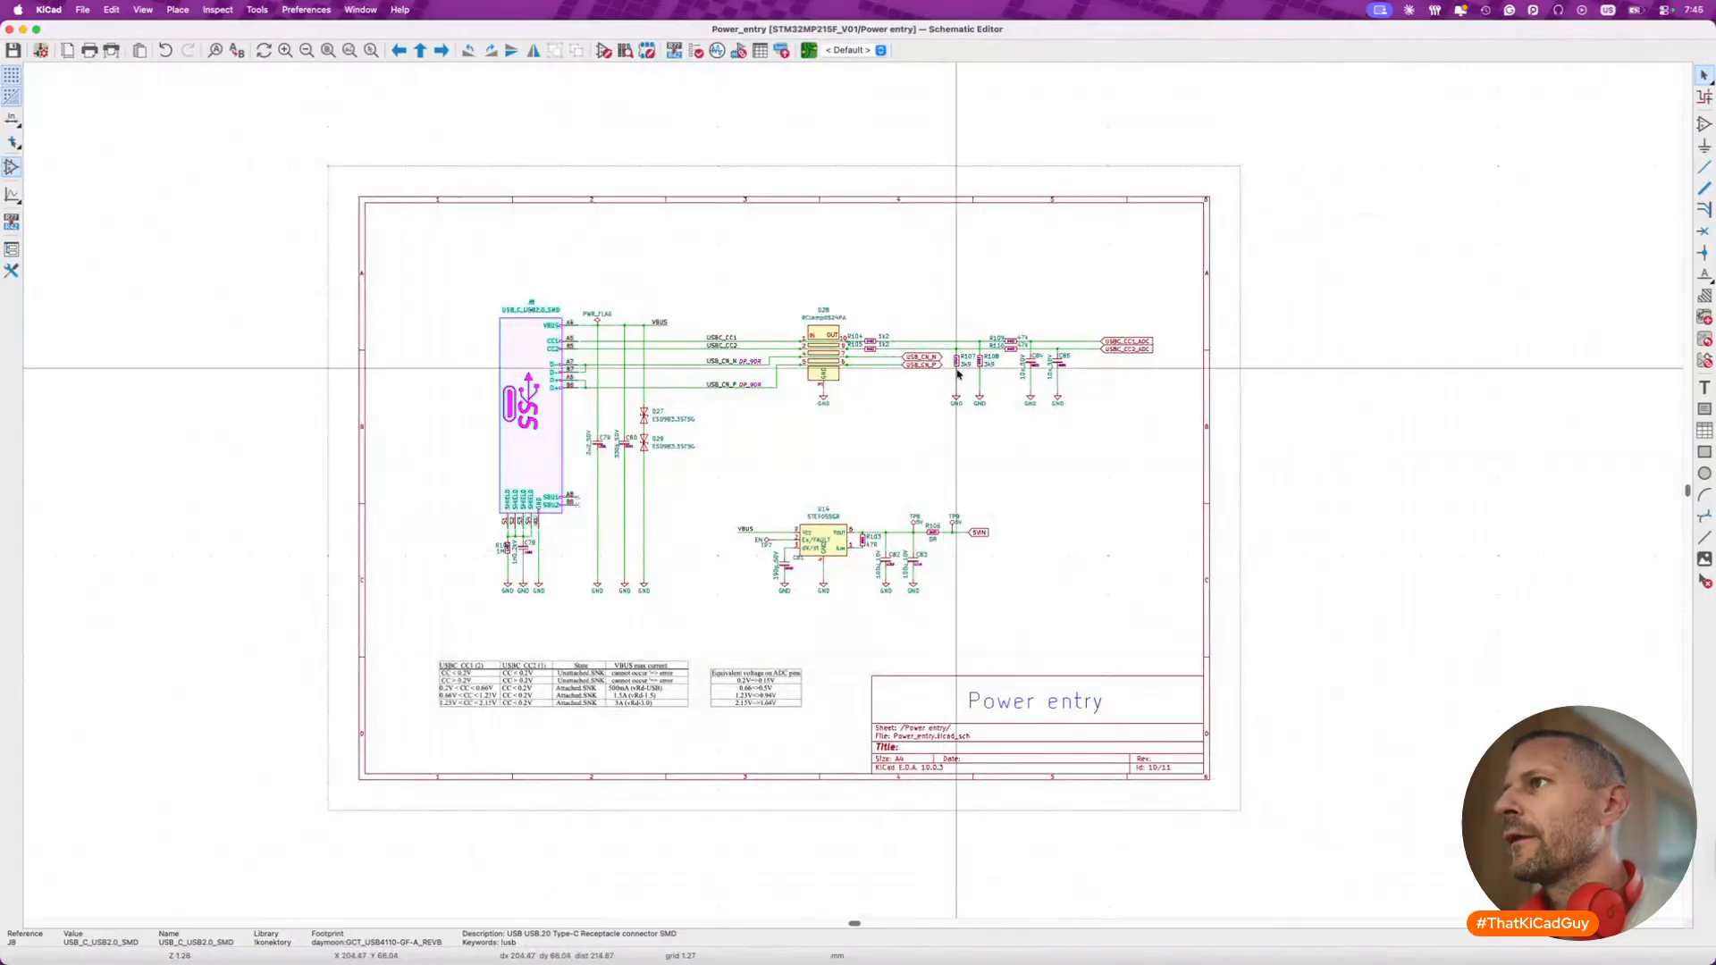
scroll(953, 371, up, 2)
scroll(669, 493, up, 3)
drag(987, 533, 1116, 755)
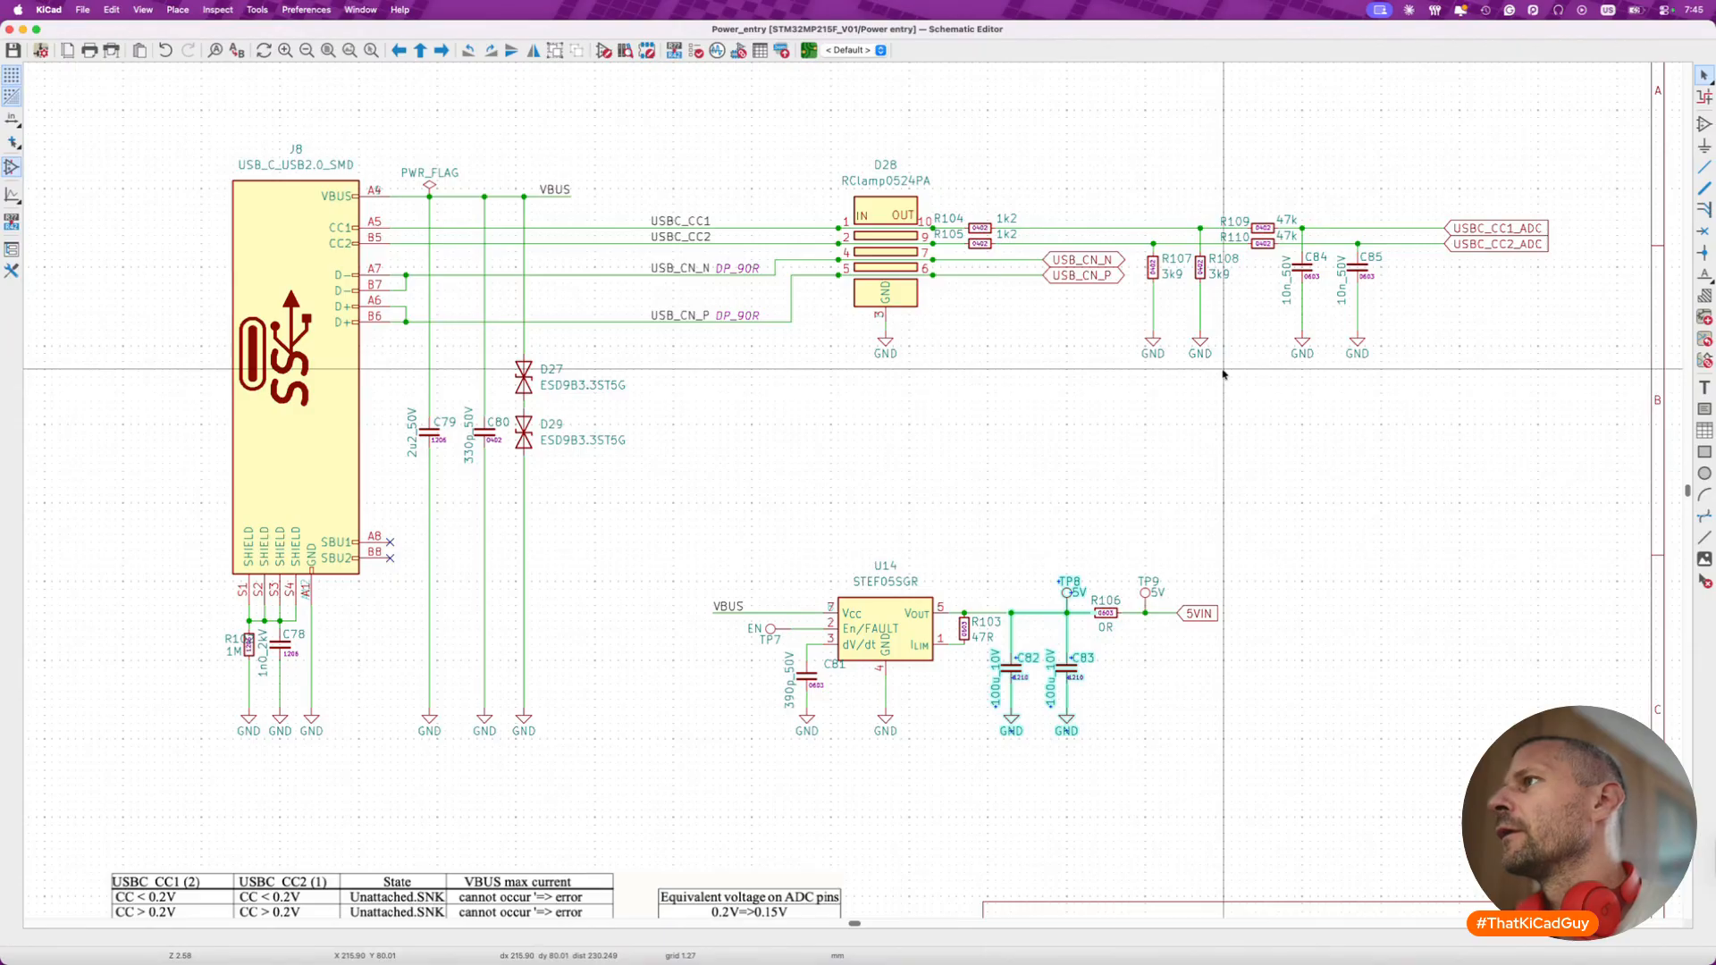
key(super+grave)
click(980, 513)
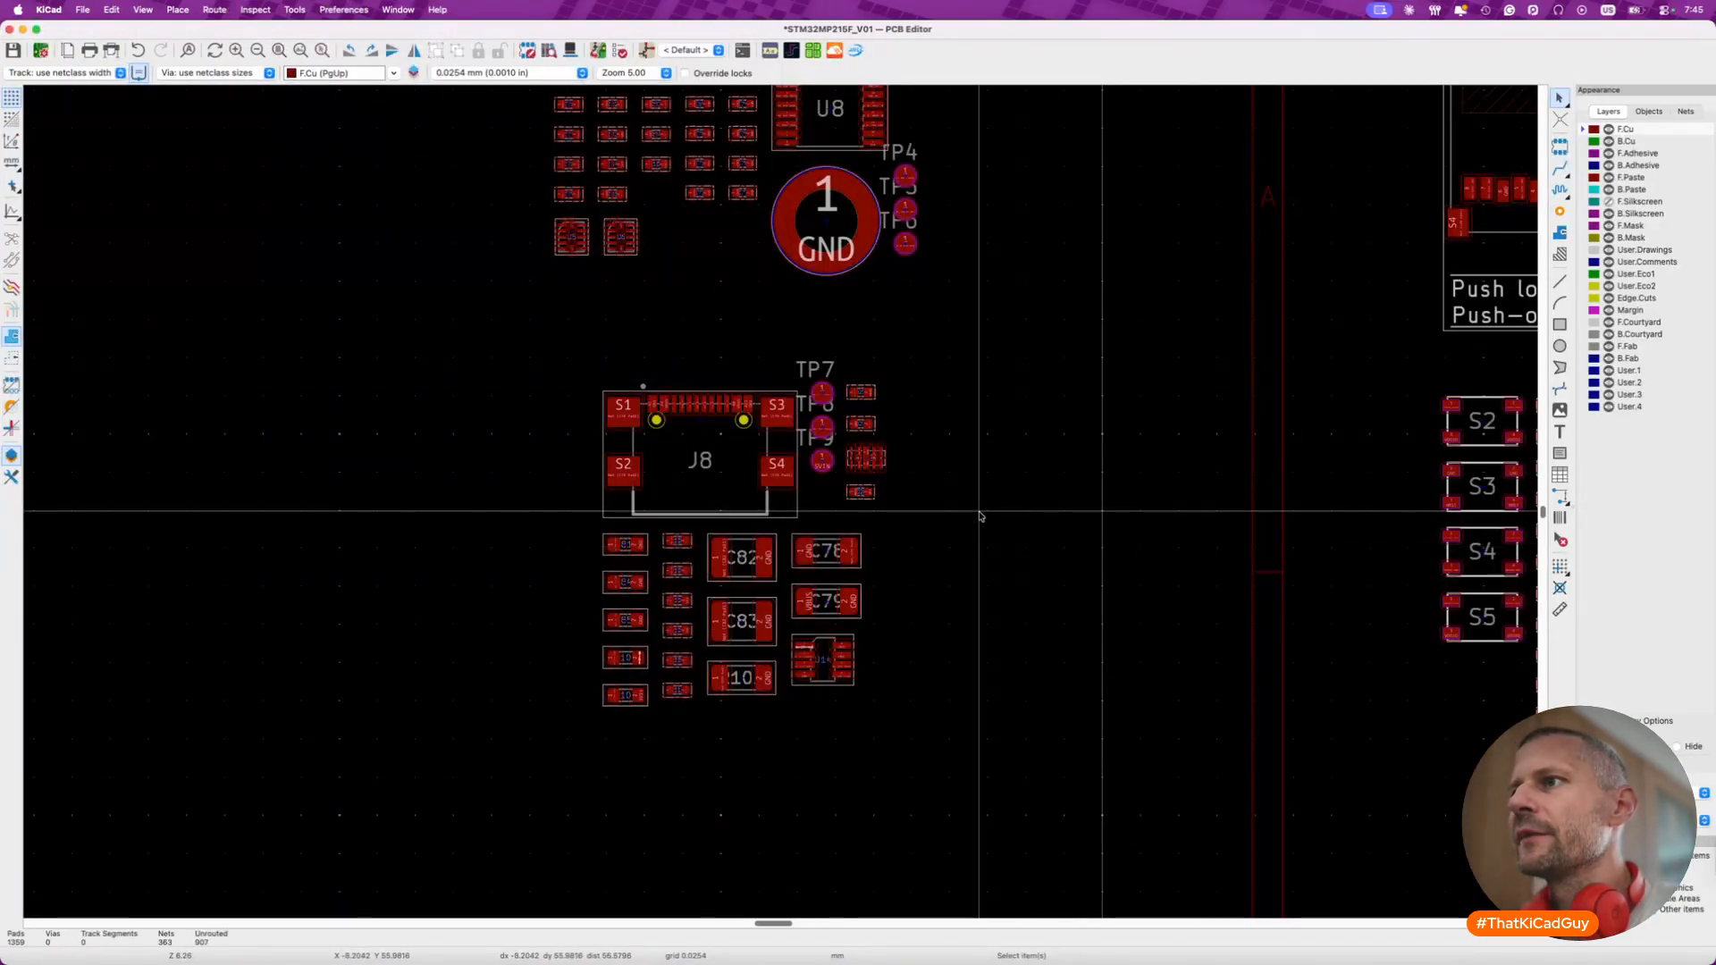
- Move the SD card slot footprint with its surrounding components to the left, placing the group below the USB group around J8
scroll(980, 513, down, 3)
scroll(979, 516, right, 5)
scroll(980, 516, right, 5)
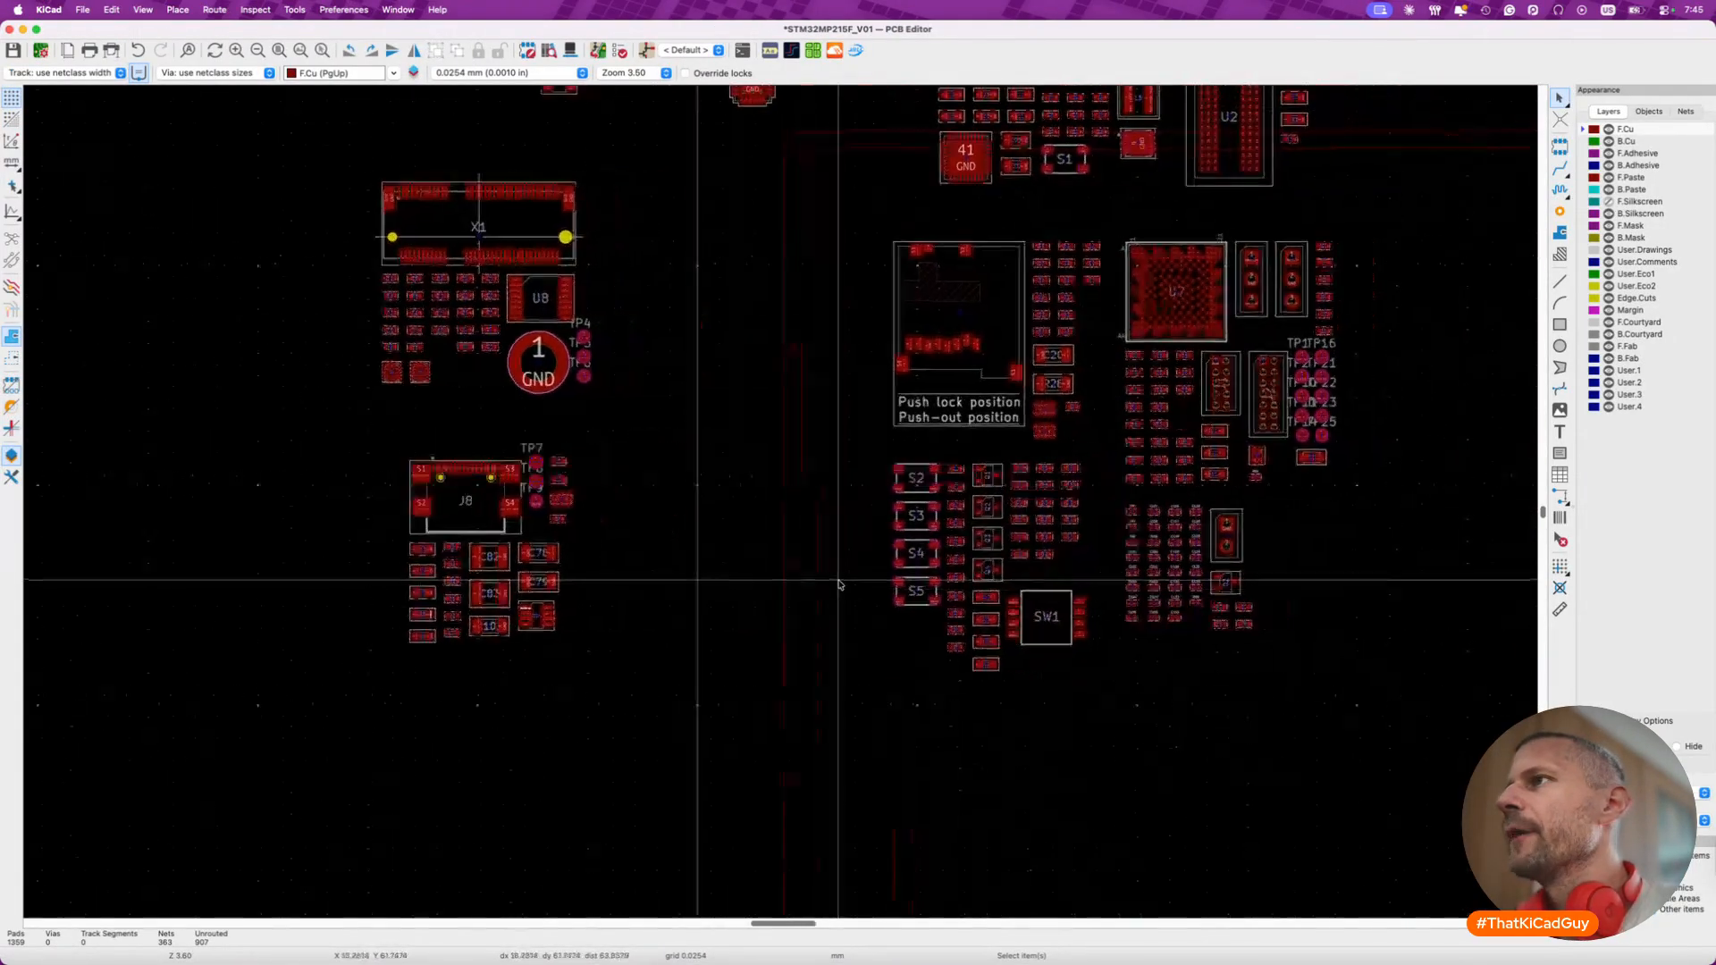
drag(715, 223, 979, 447)
key(m)
scroll(977, 445, down, 3)
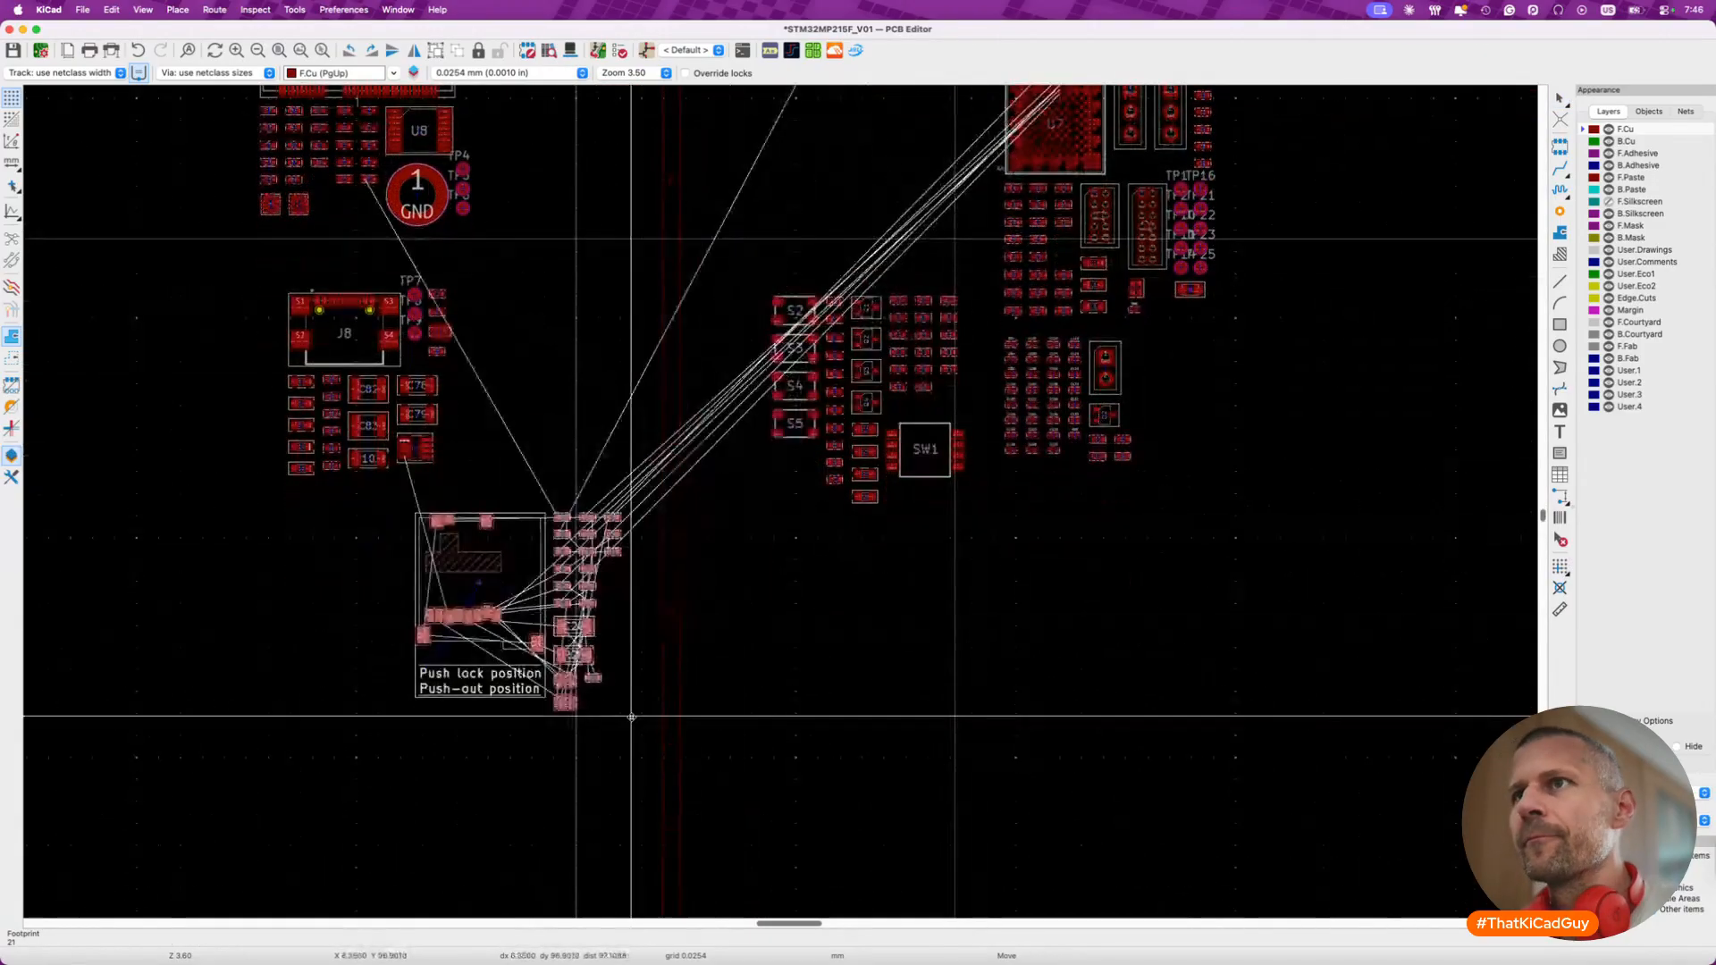
click(487, 767)
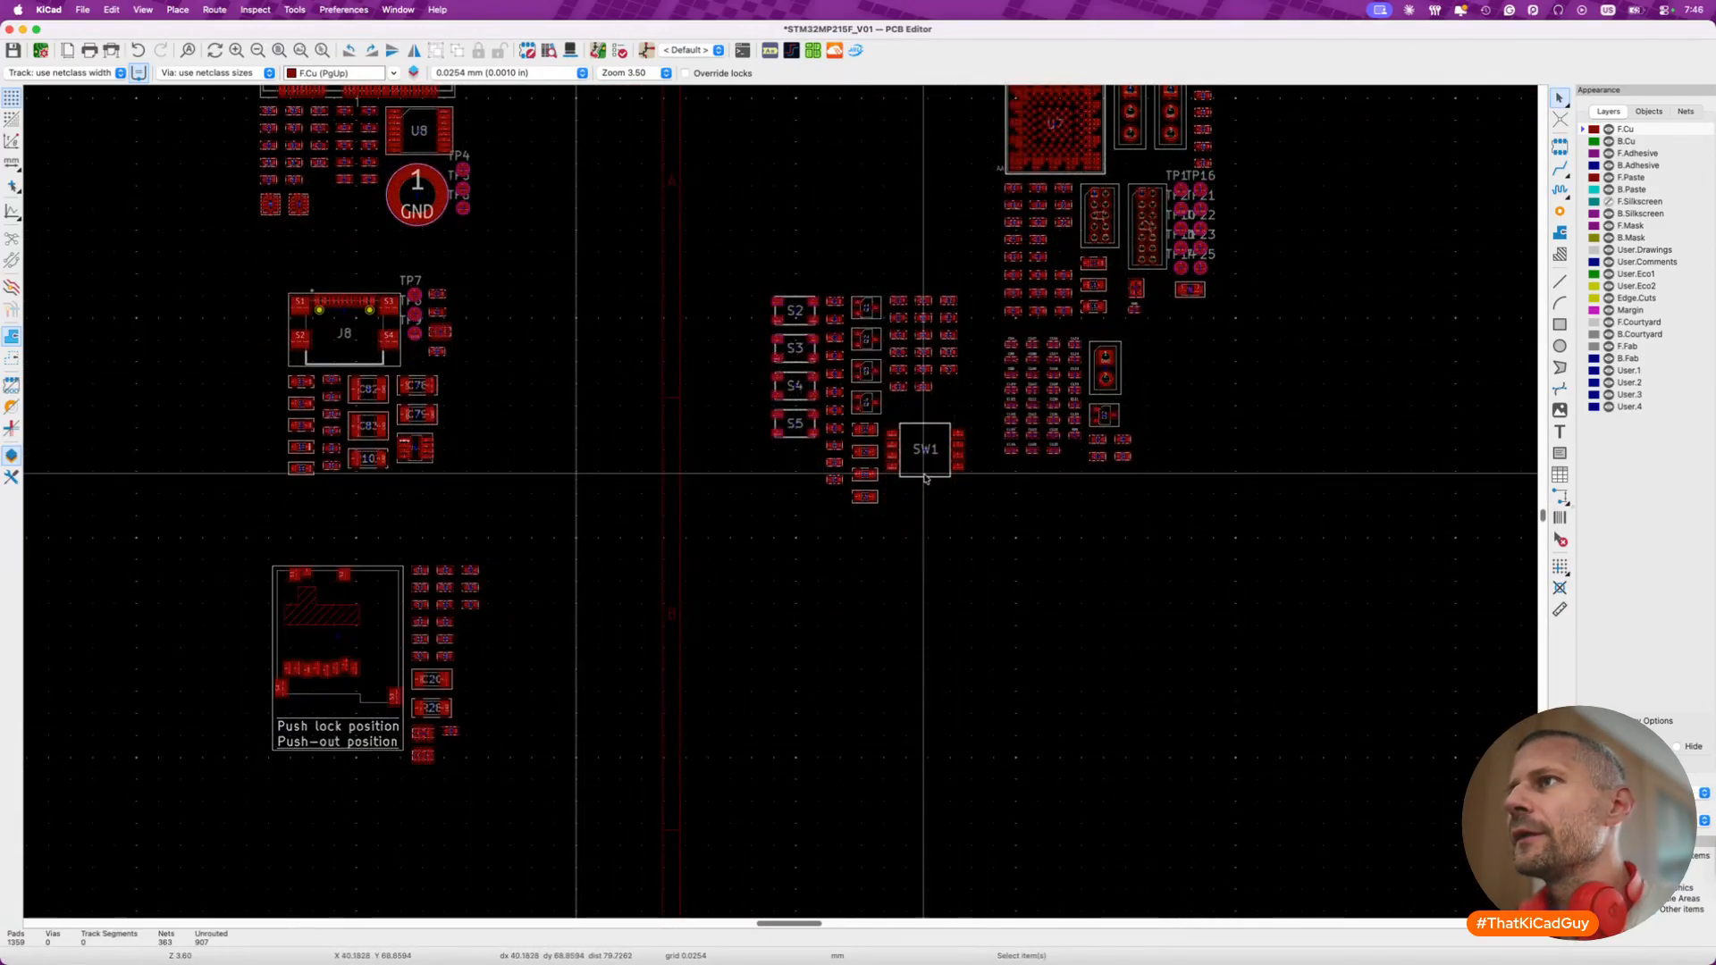
- Move the group with buttons S2 to S5 and switch SW1 below the SD card group
drag(758, 279, 977, 548)
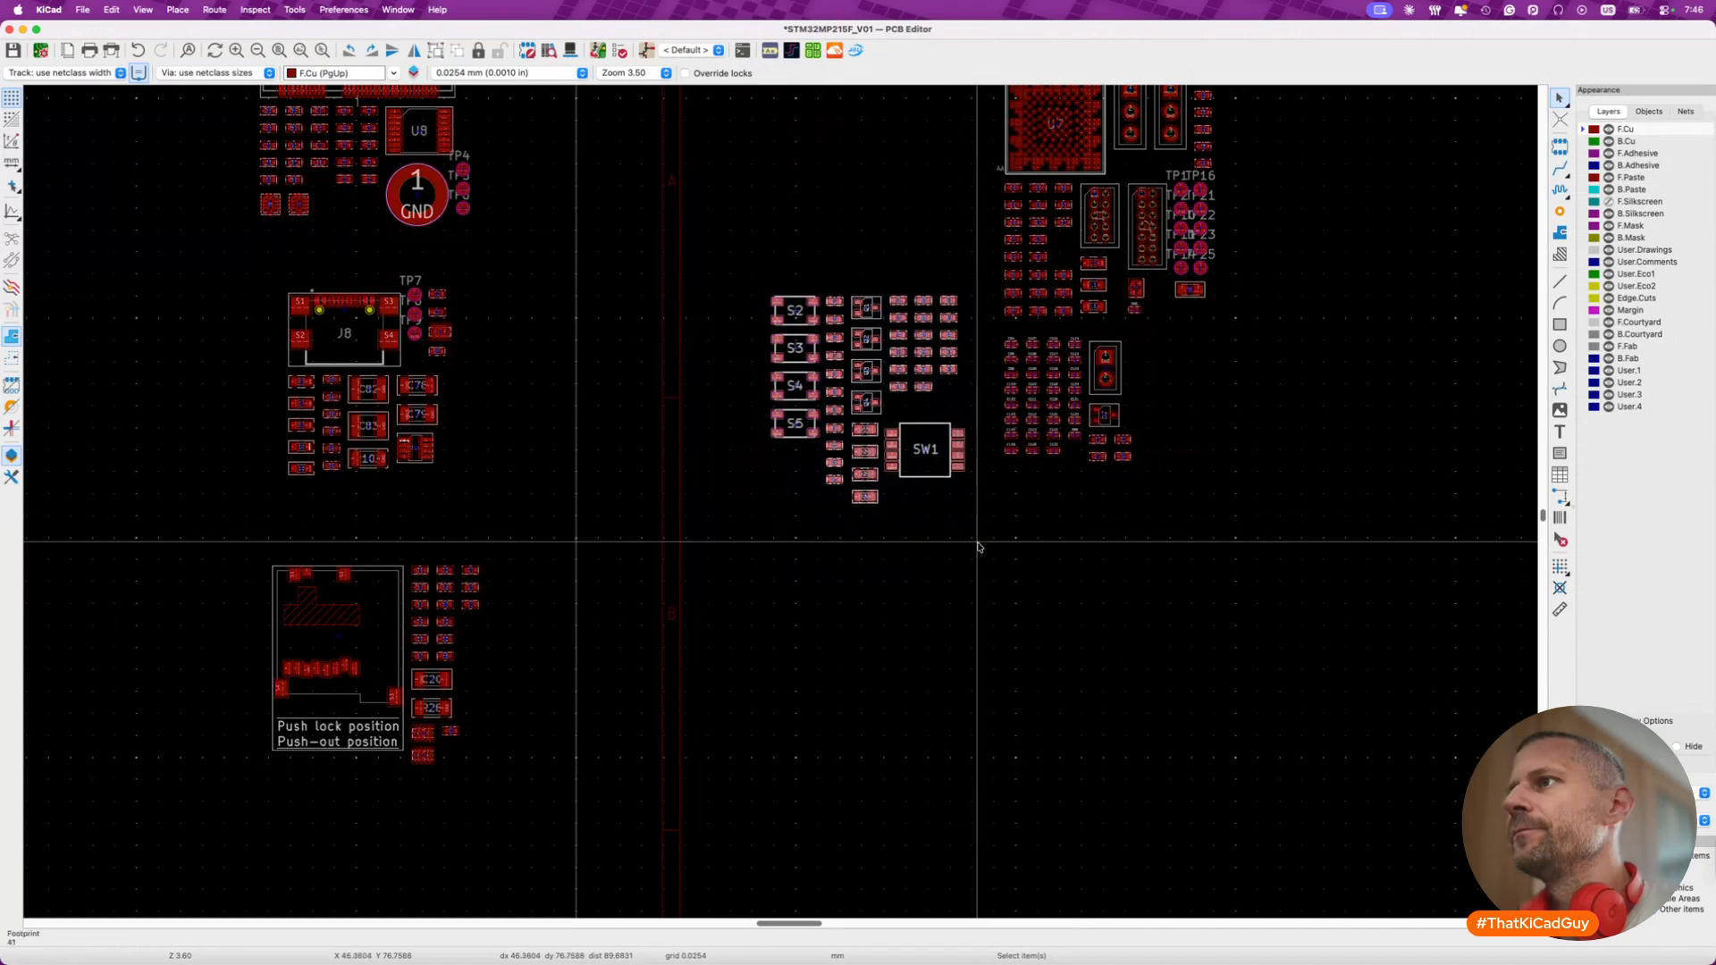
key(m)
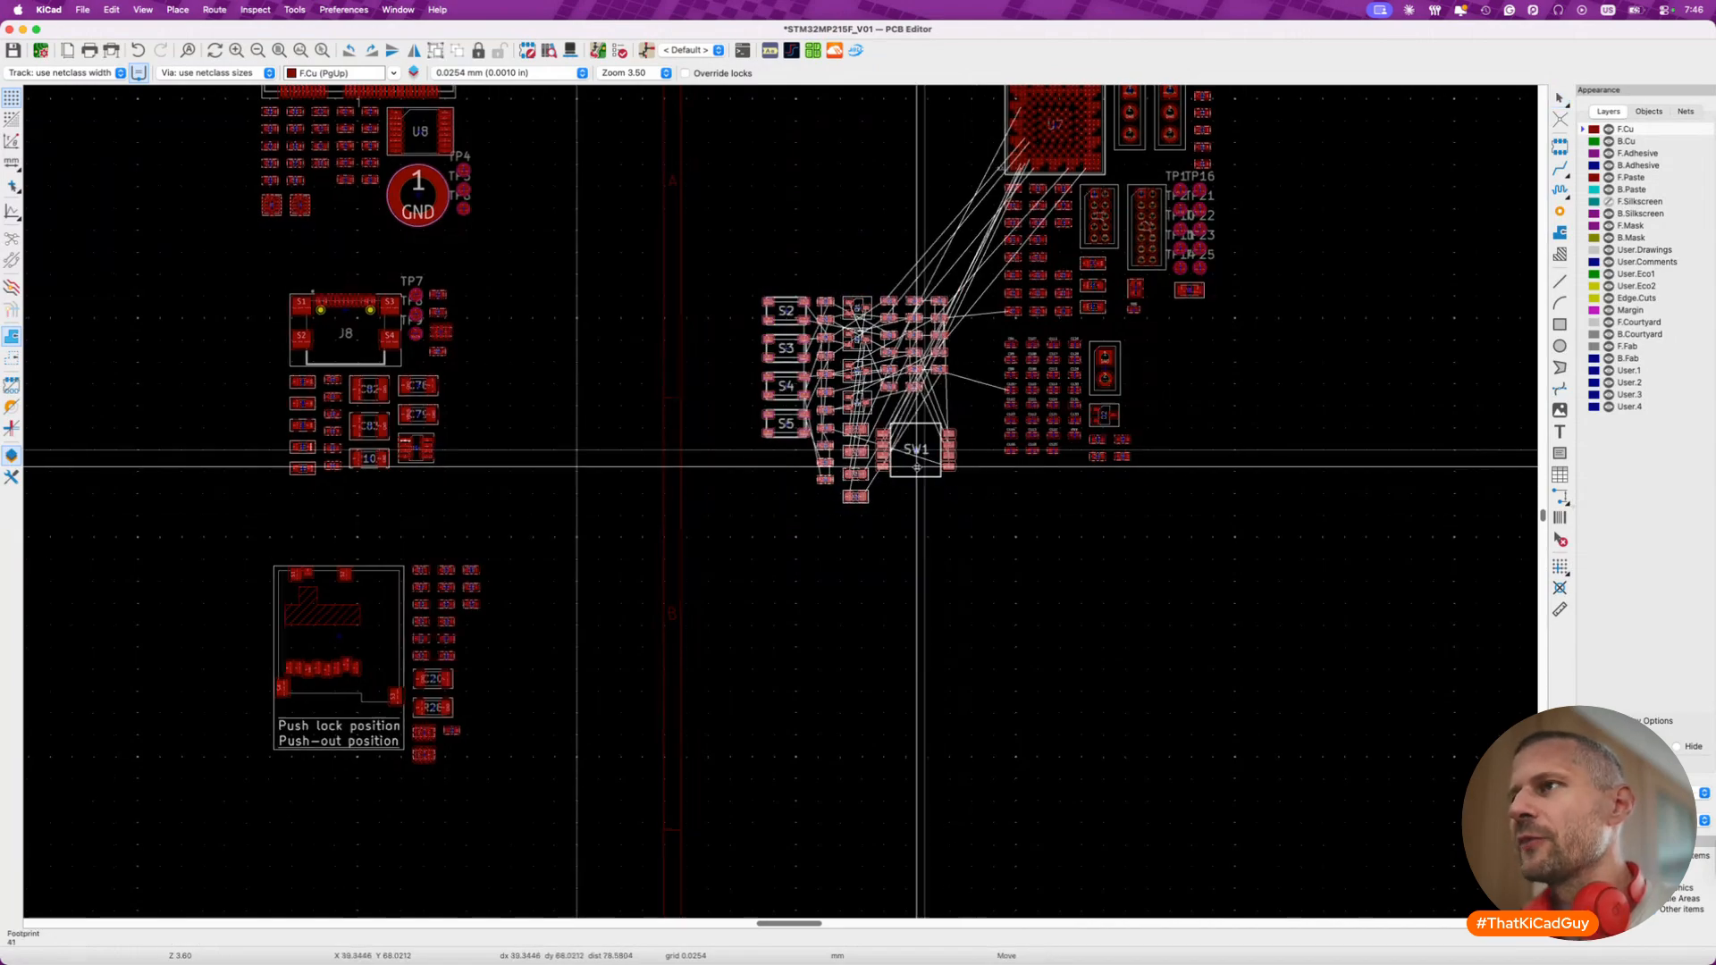
scroll(921, 460, down, 4)
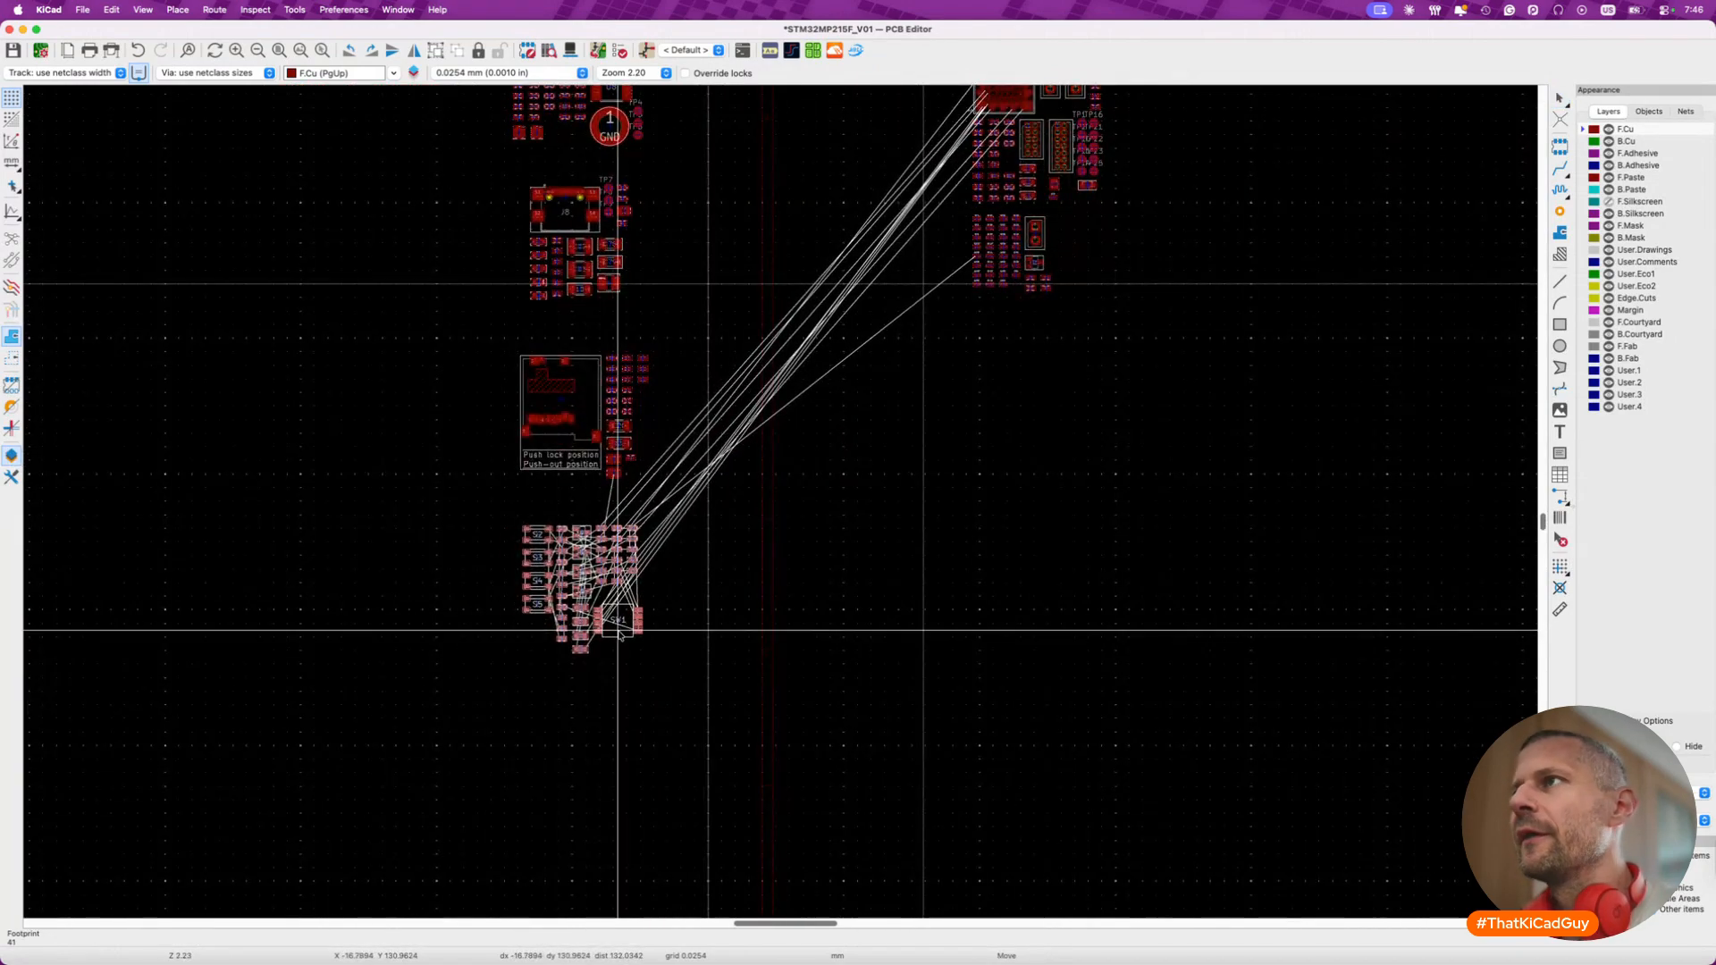
click(617, 629)
- Move the memory group around U2 up and to the right, away from the U7 group
scroll(617, 629, up, 6)
scroll(808, 442, up, 3)
drag(924, 281, 1052, 450)
key(m)
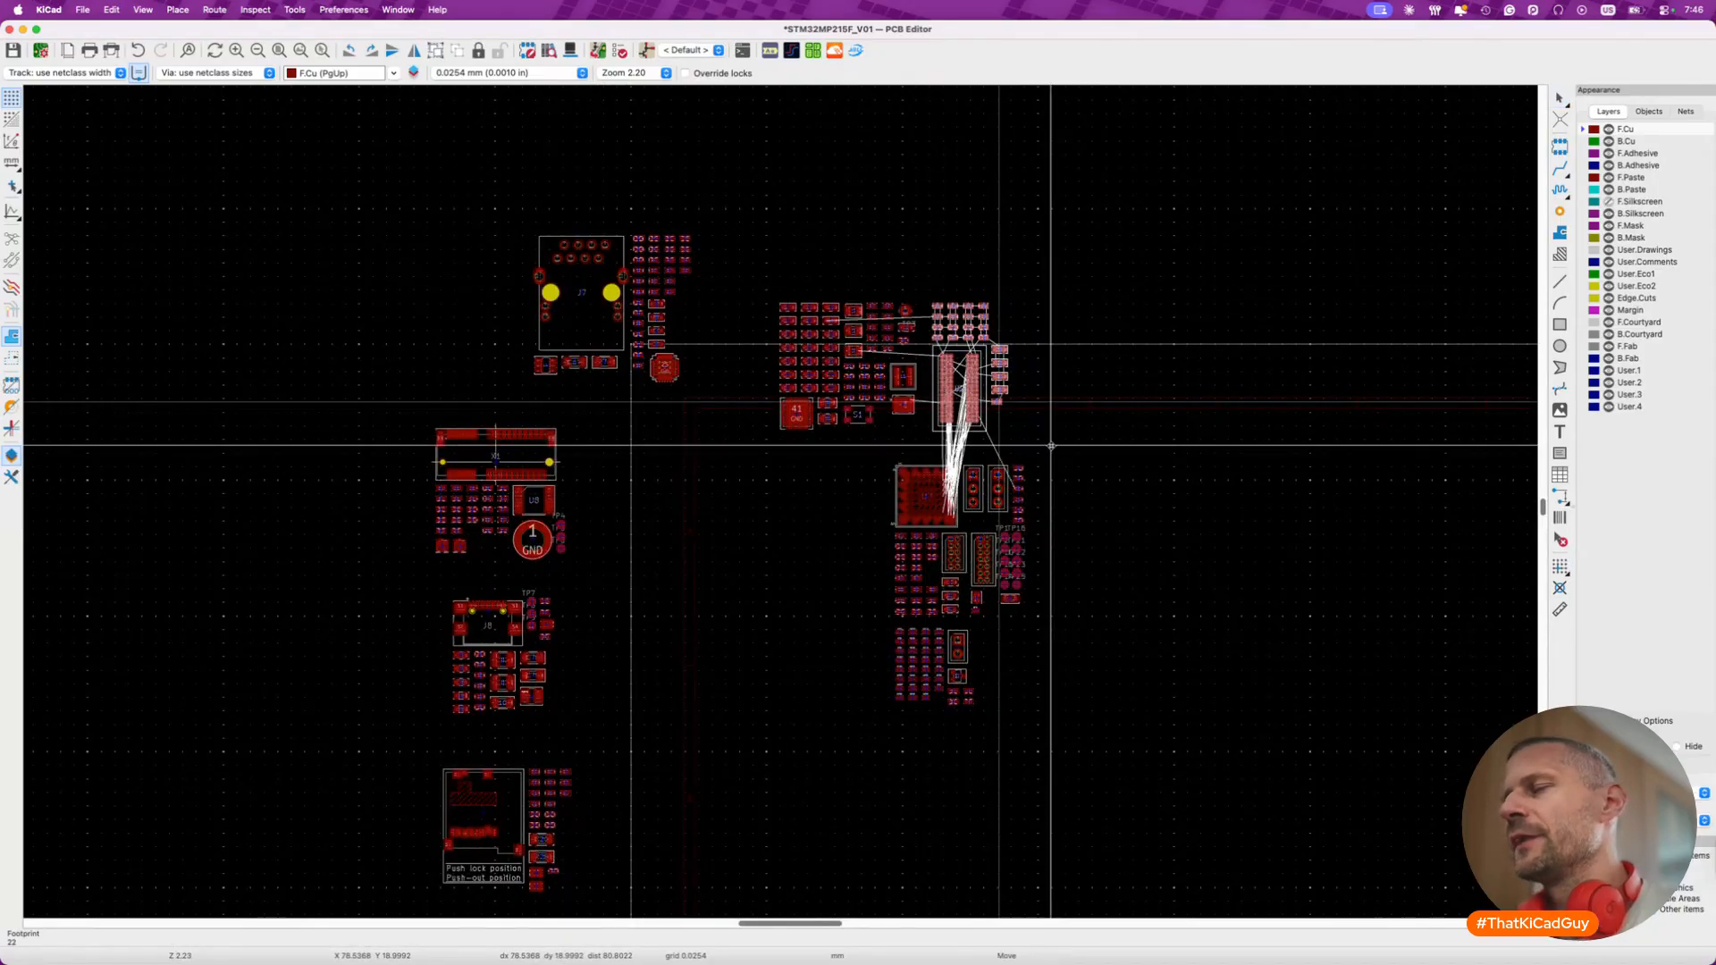
click(1275, 320)
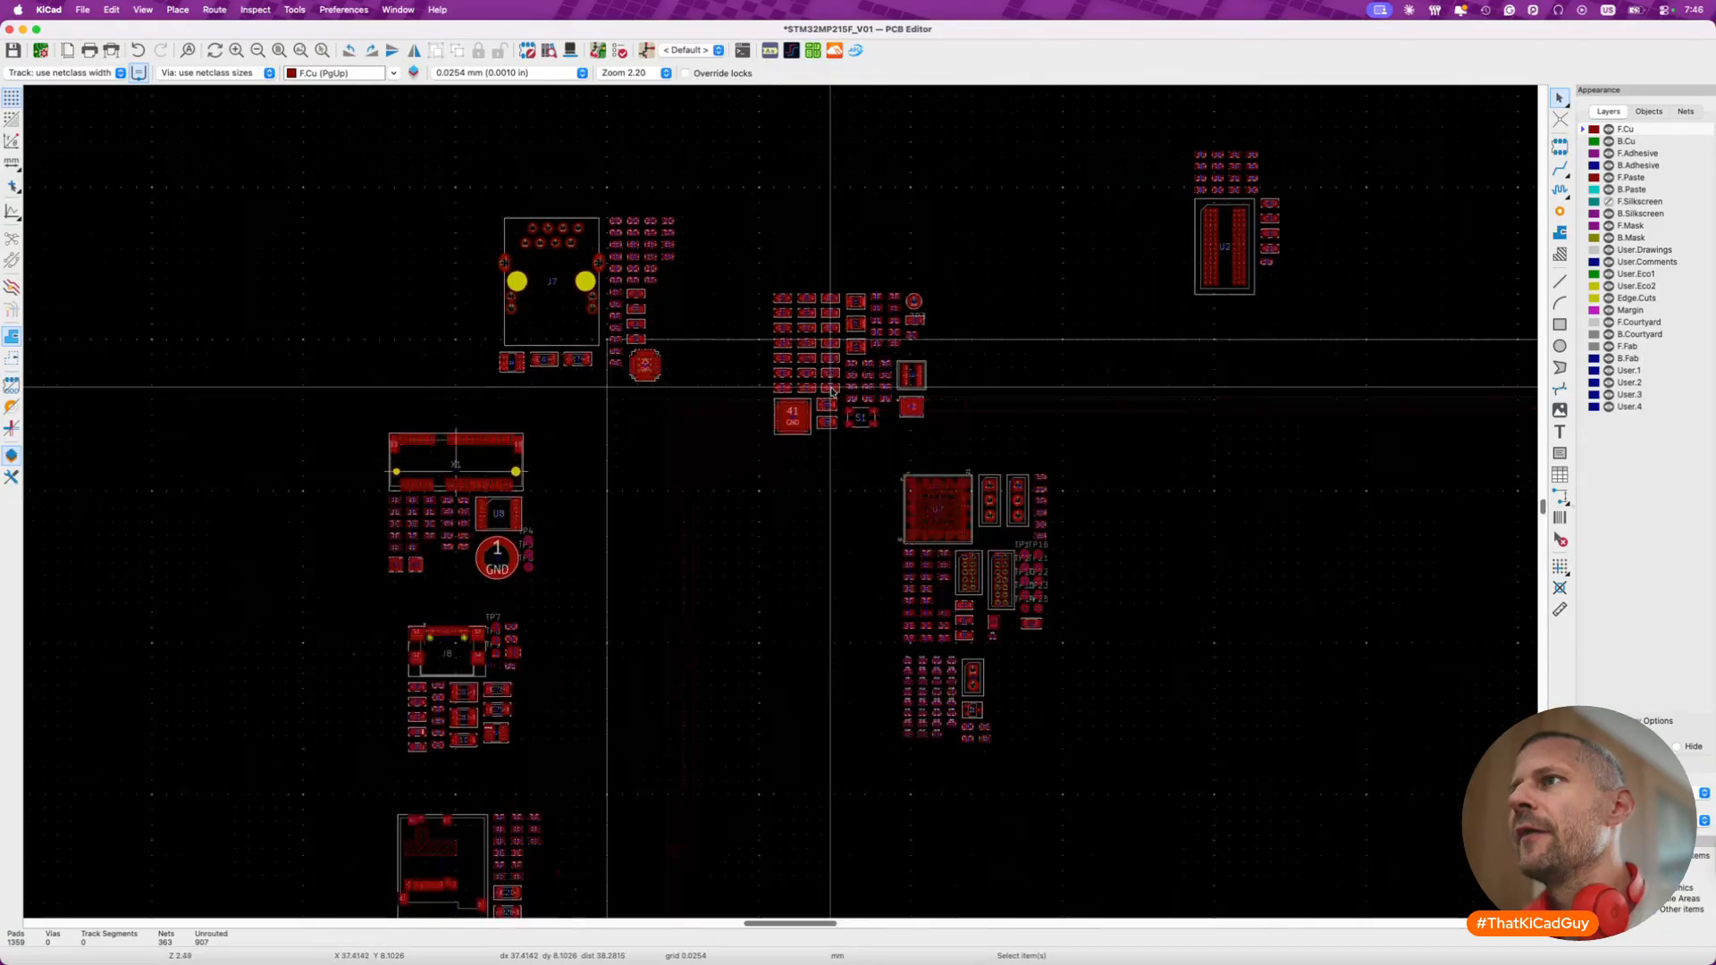
- Check the 40-pin PMIC U1 and move its whole group, including S1 and TP3, to the right of the USB group around J8
scroll(835, 353, up, 4)
click(776, 413)
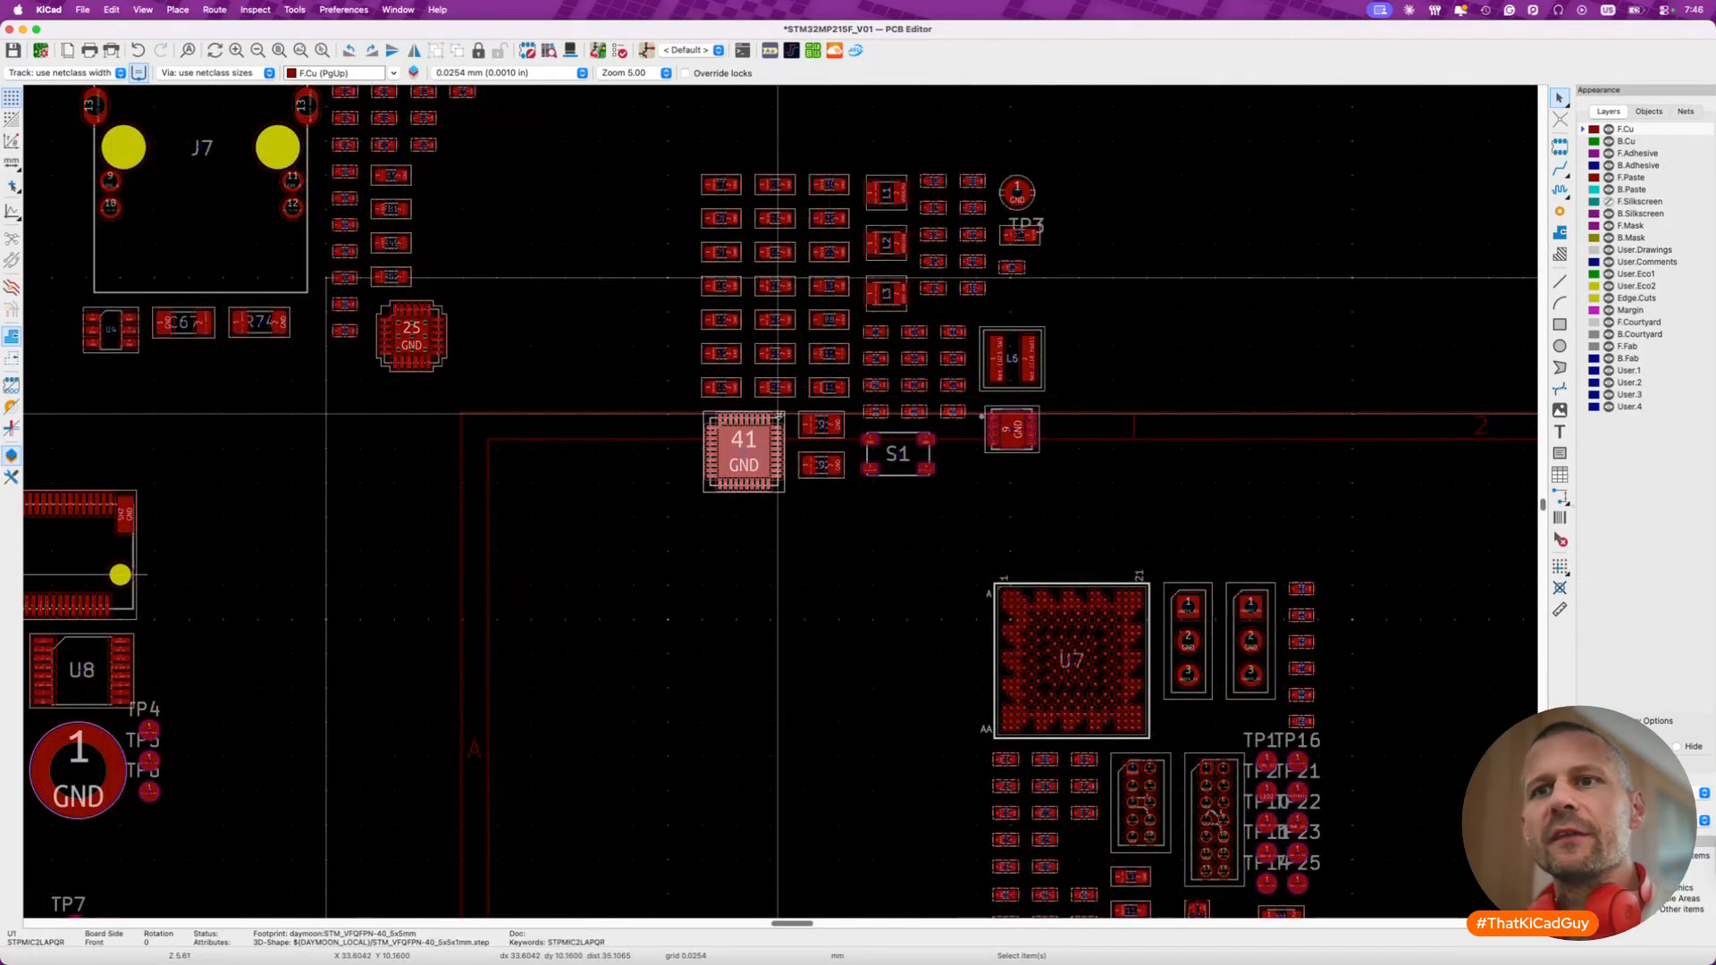
key(Escape)
scroll(776, 416, down, 4)
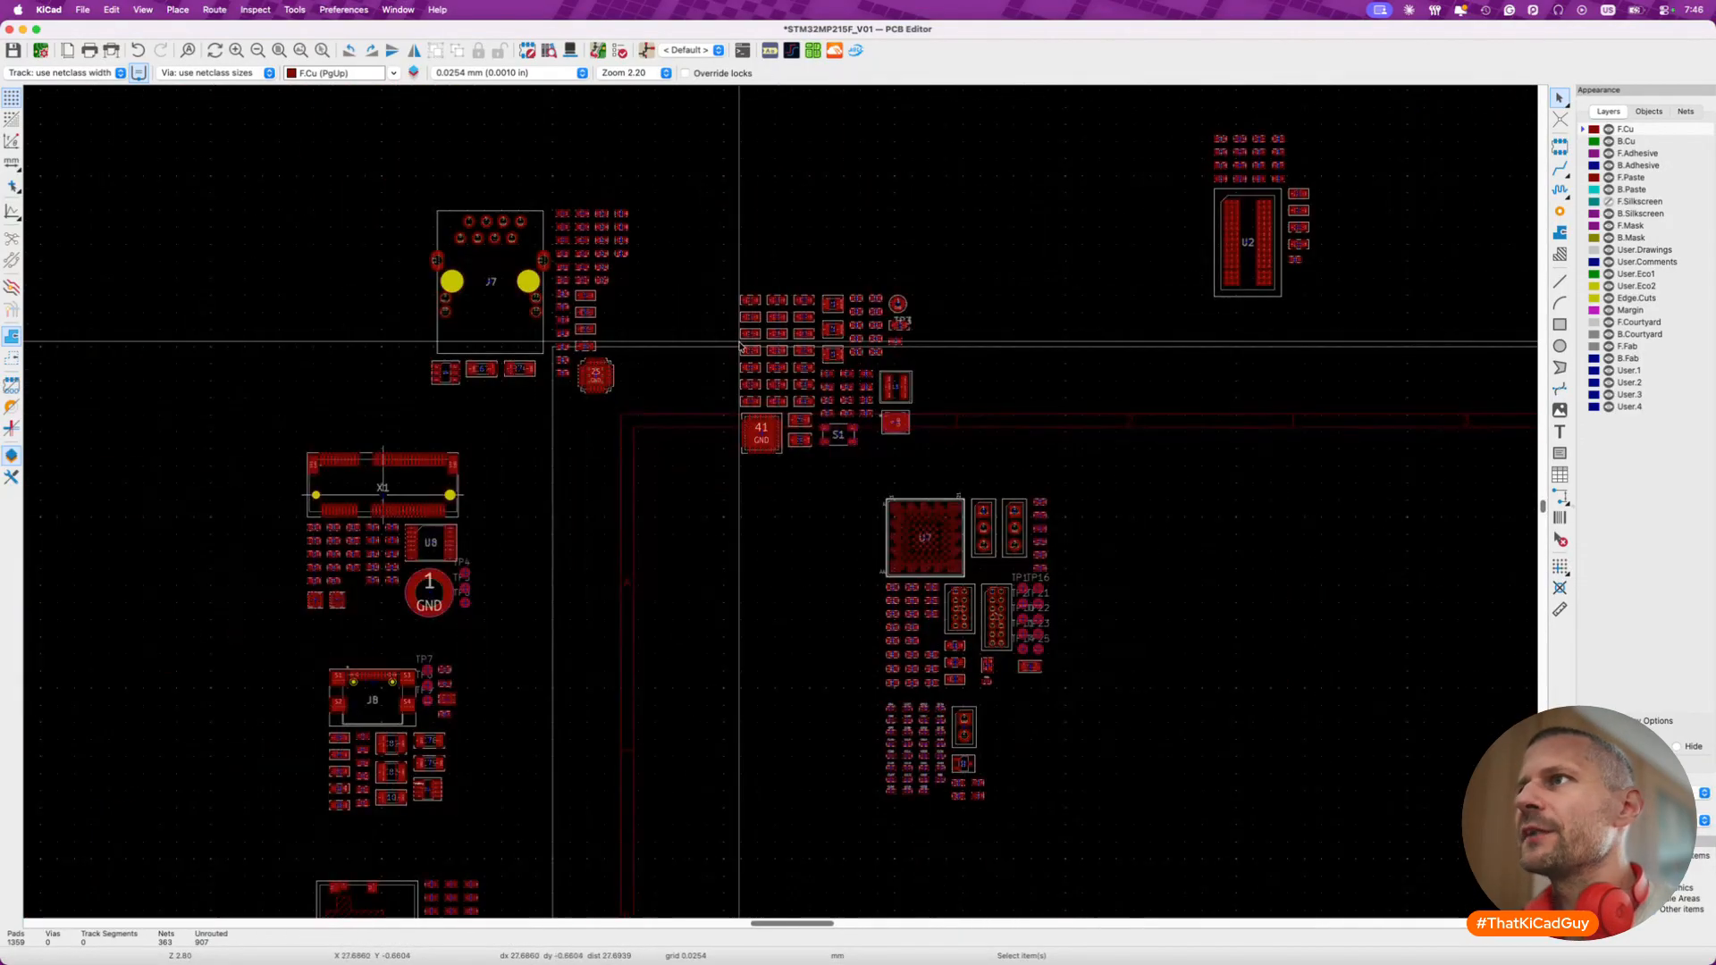
drag(712, 278, 935, 472)
key(m)
scroll(979, 408, down, 3)
scroll(979, 408, down, 5)
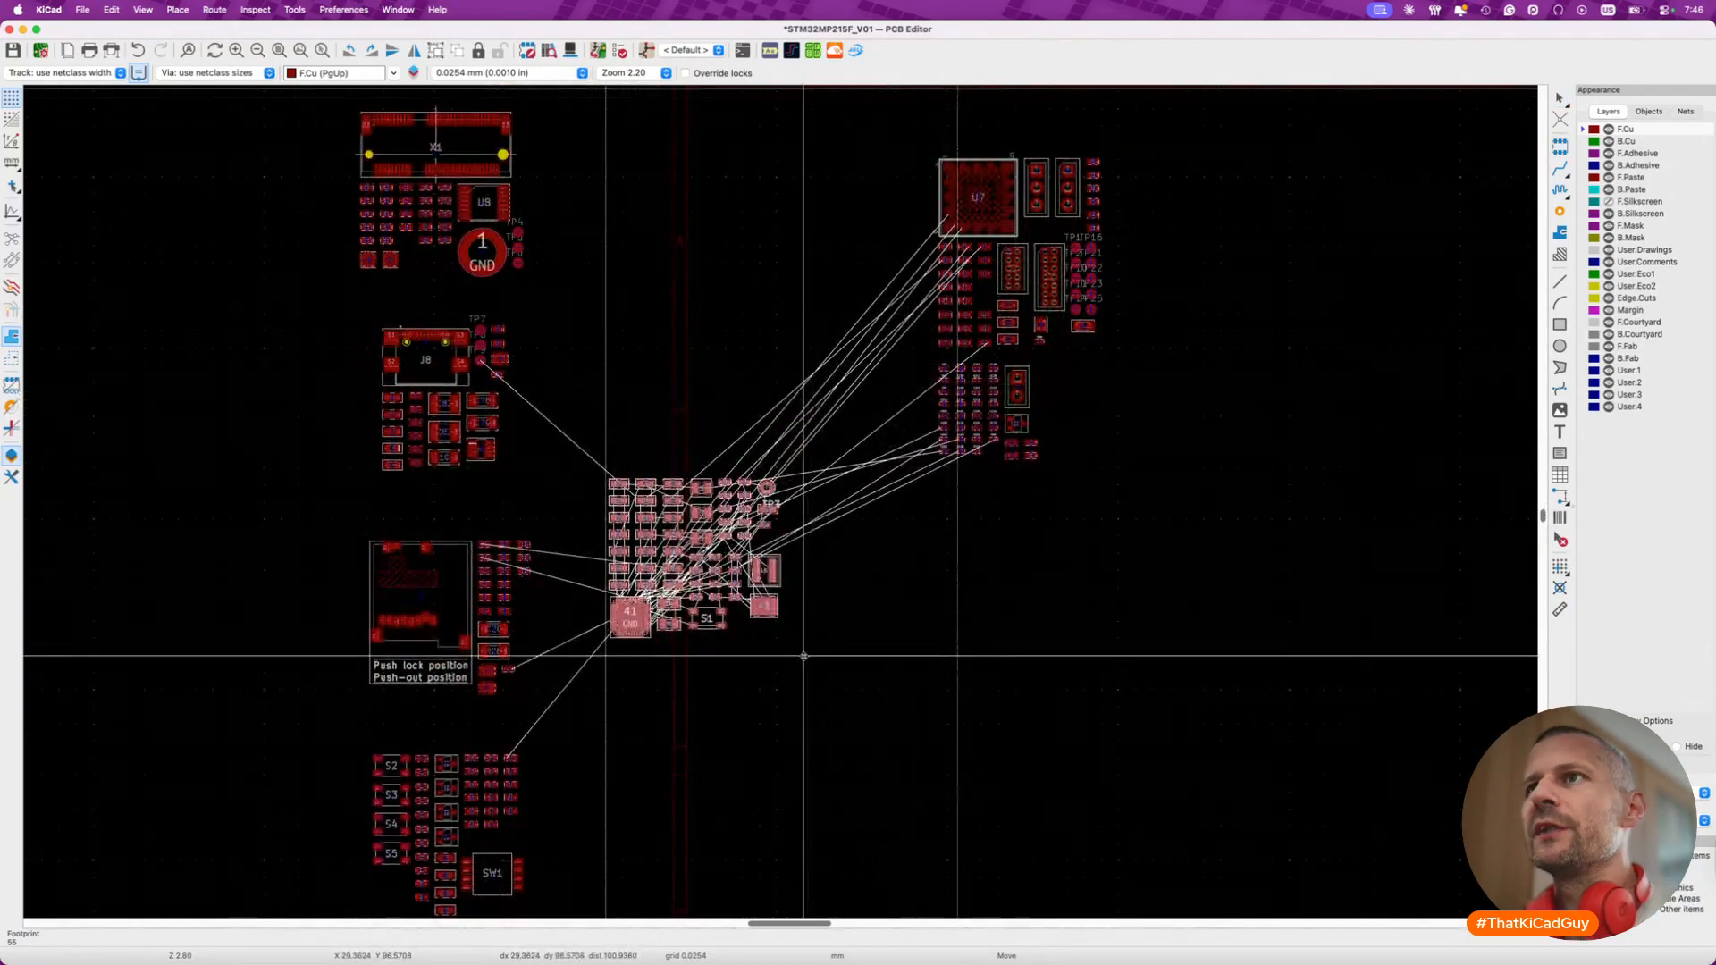
click(749, 509)
key(Escape)
- Select diode D2 in the cluster below U7, view its symbol on the Power MPU sheet, and return to the board
scroll(766, 577, up, 5)
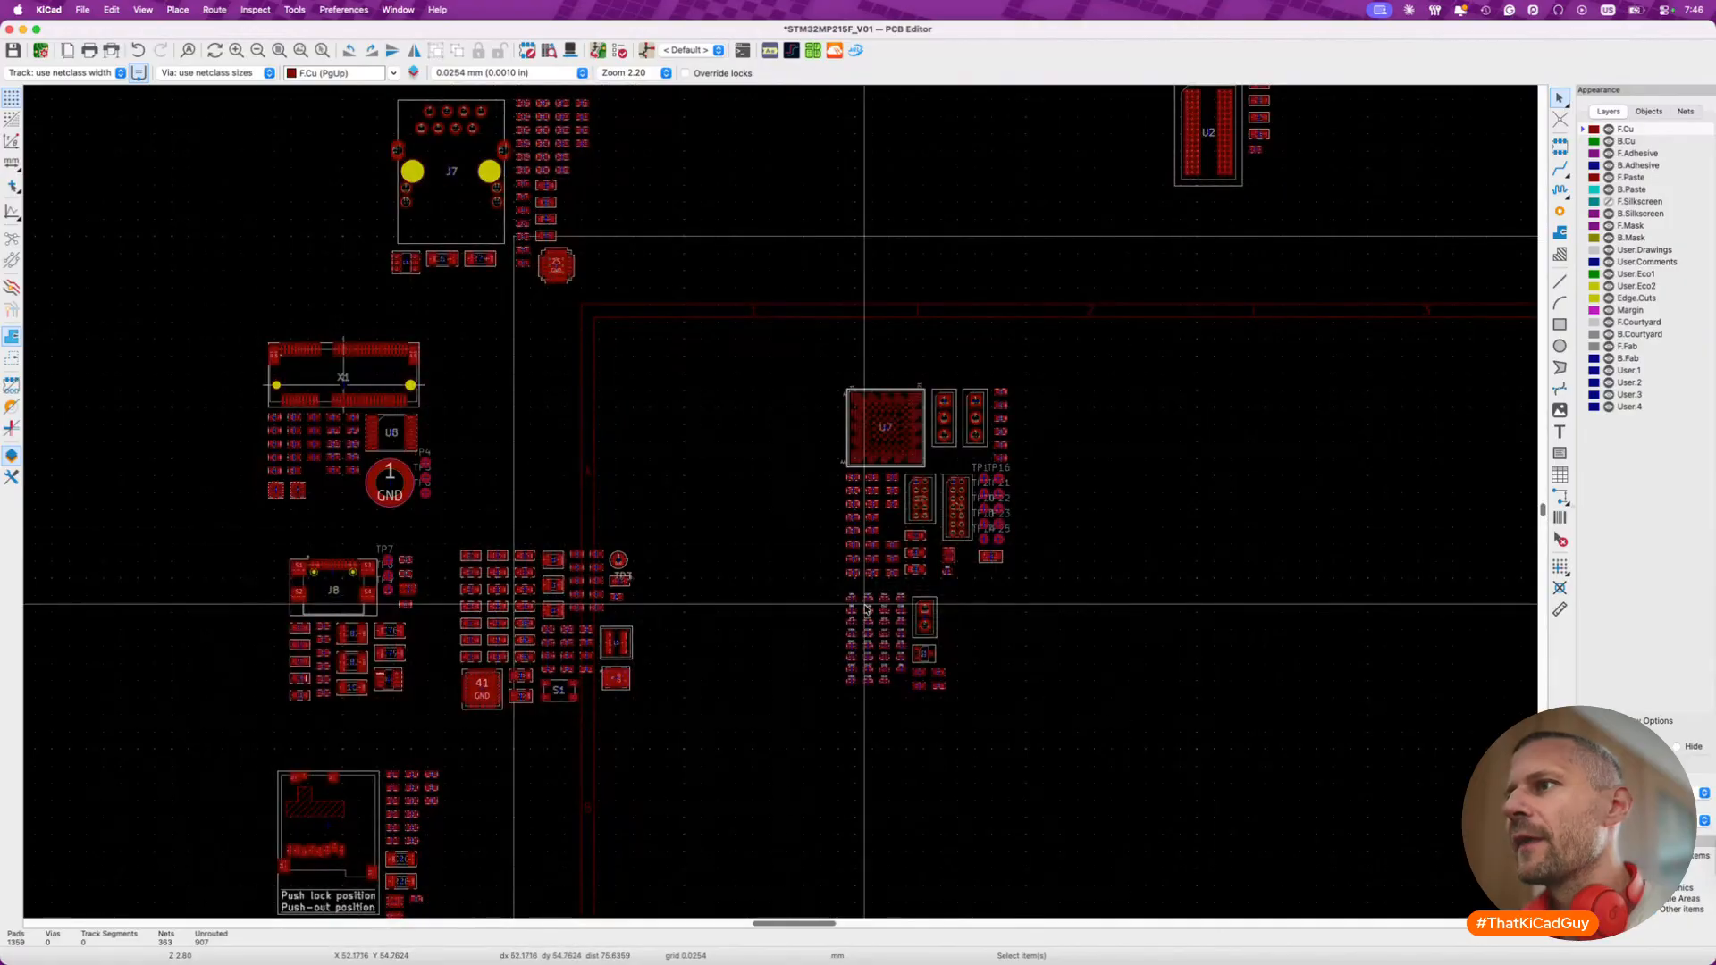
drag(833, 592, 992, 731)
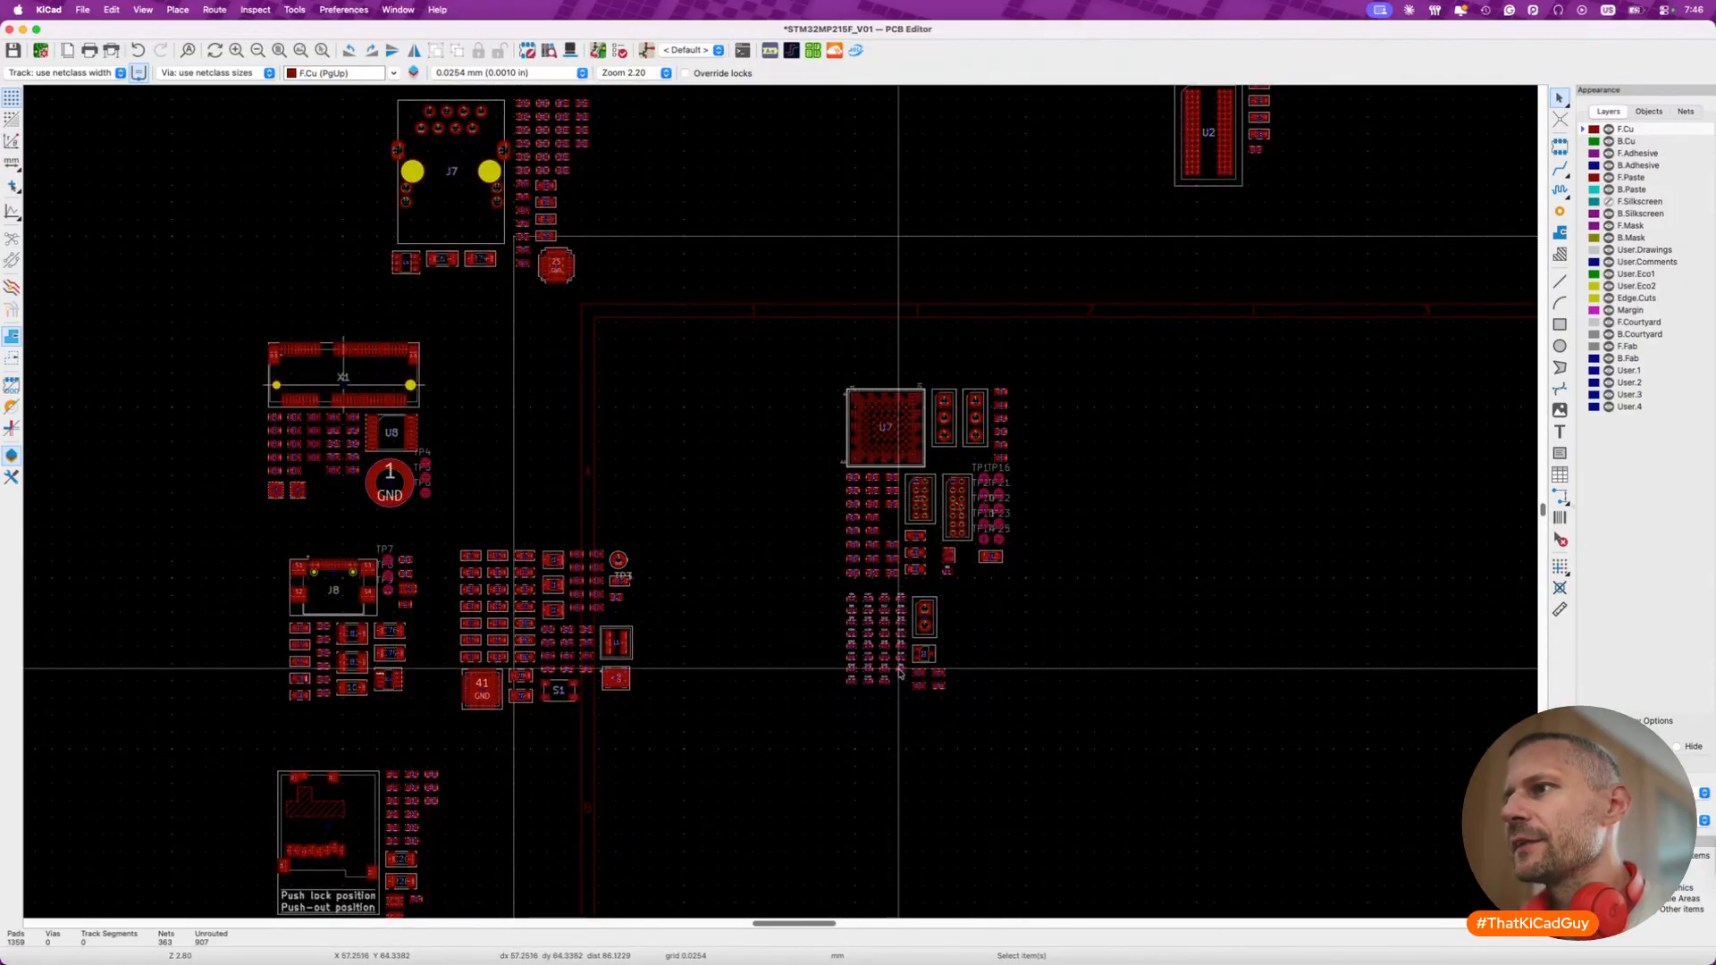
scroll(961, 662, up, 5)
key(super+grave)
key(super+grave)
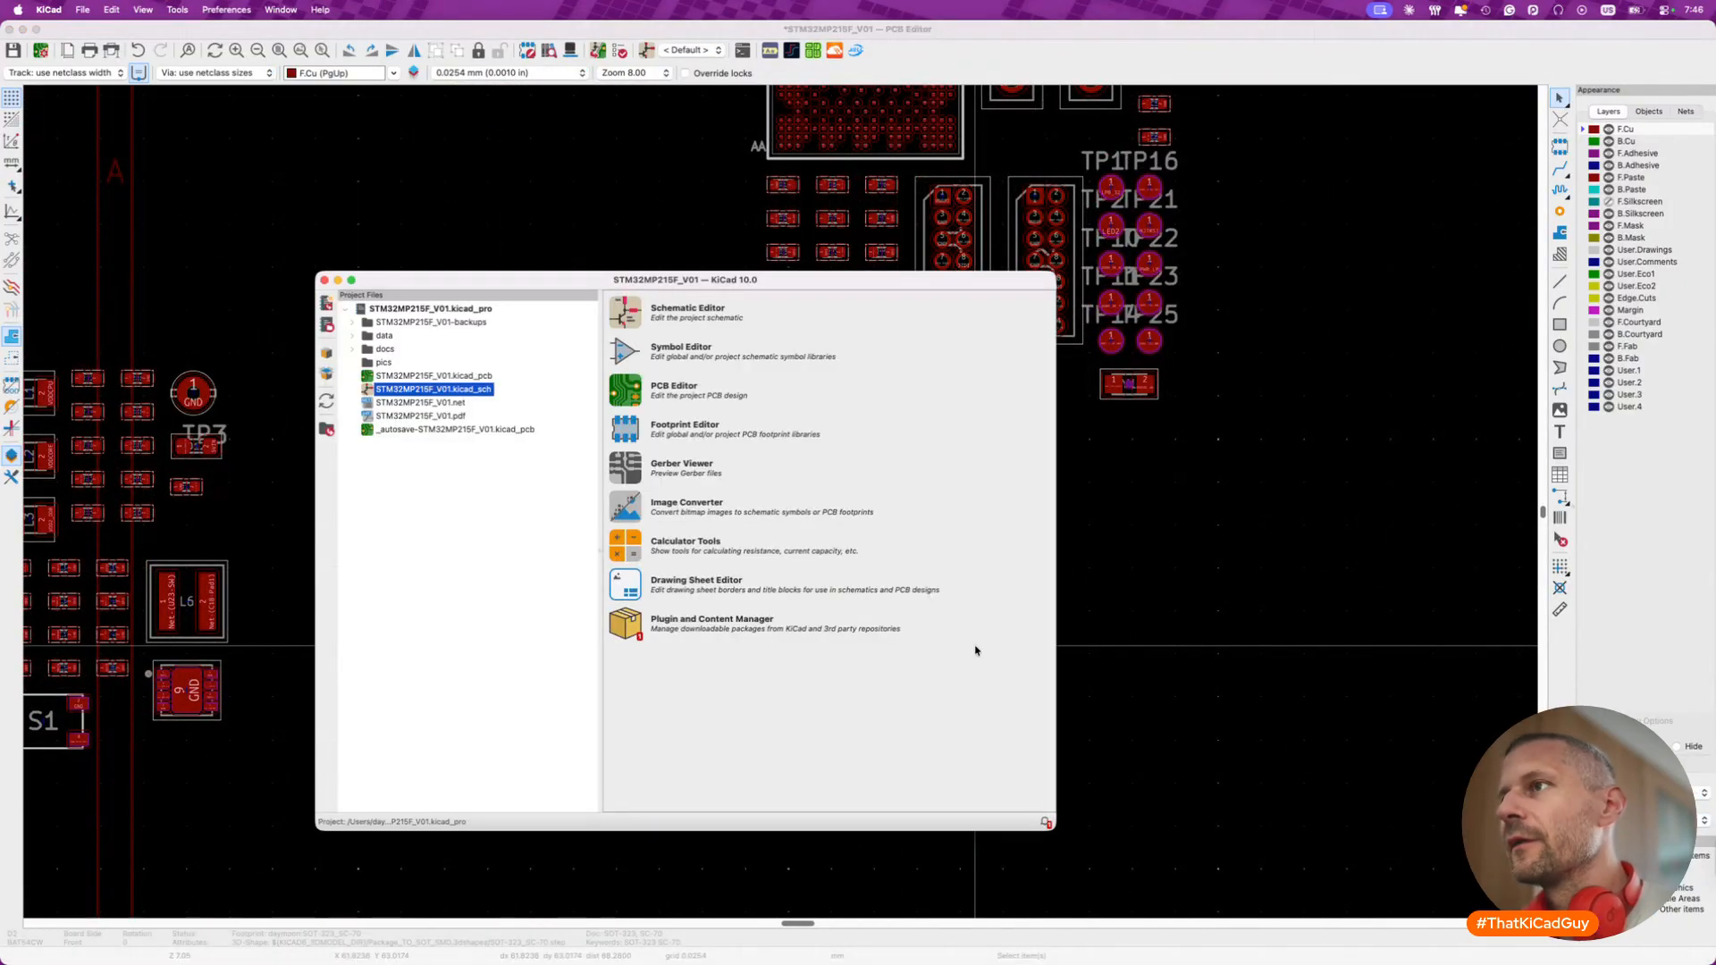
scroll(977, 647, down, 5)
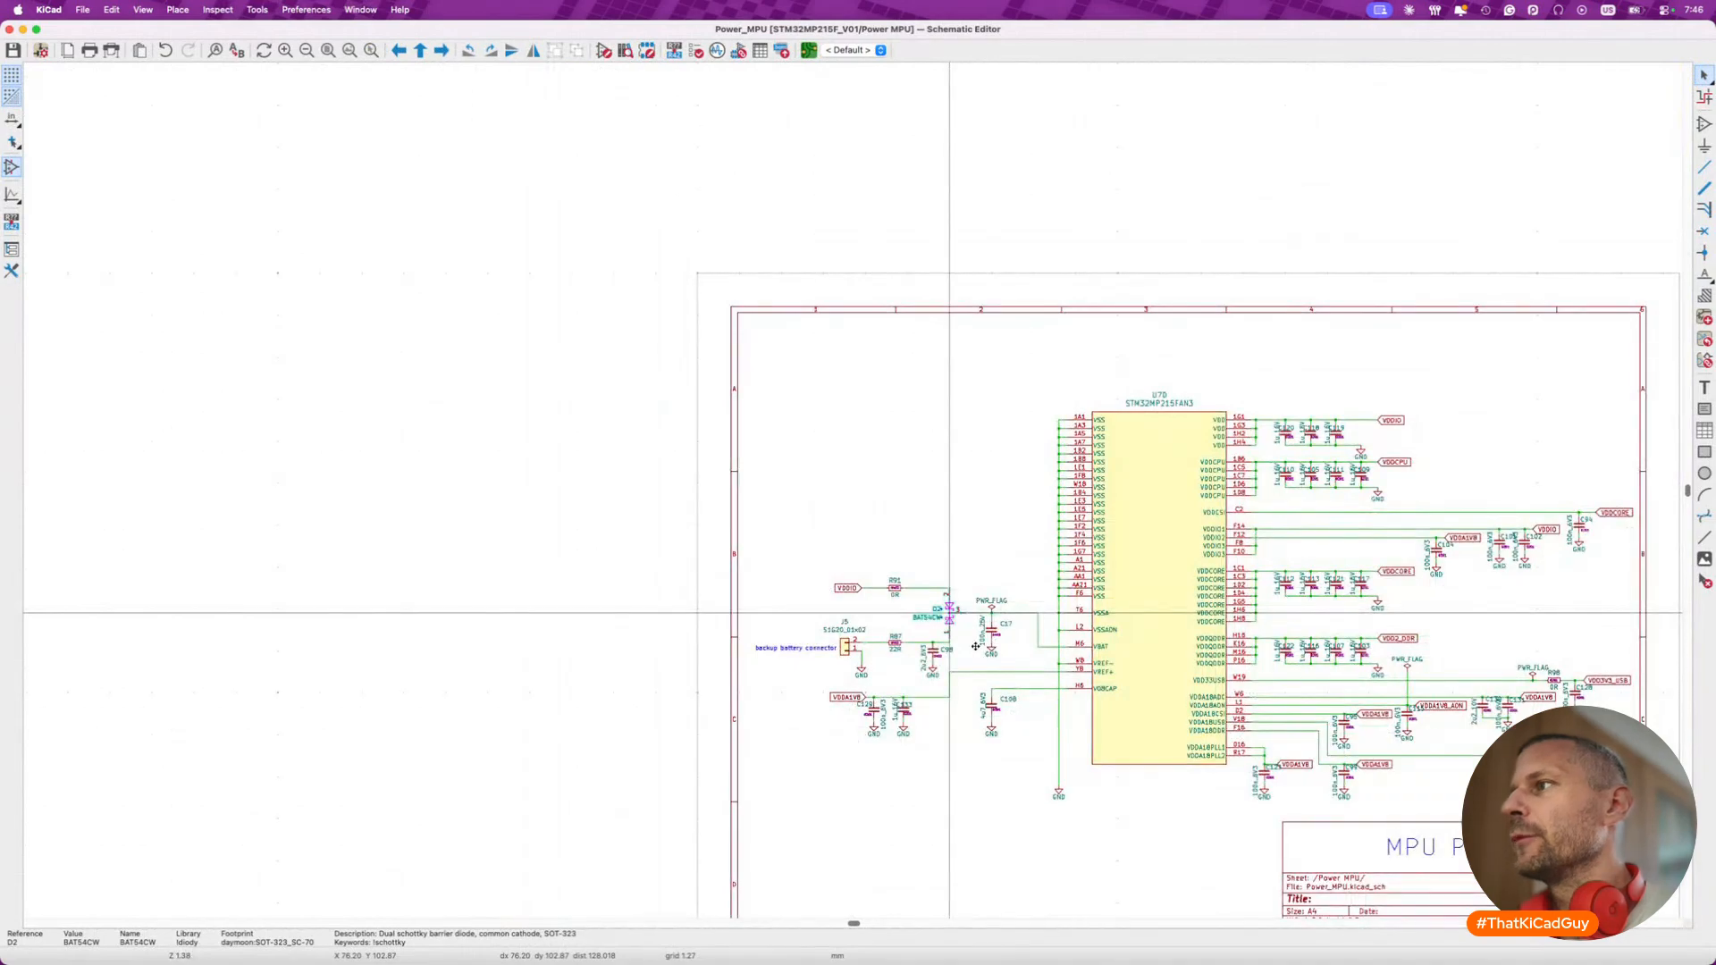
key(super+grave)
scroll(974, 643, down, 4)
scroll(899, 342, down, 2)
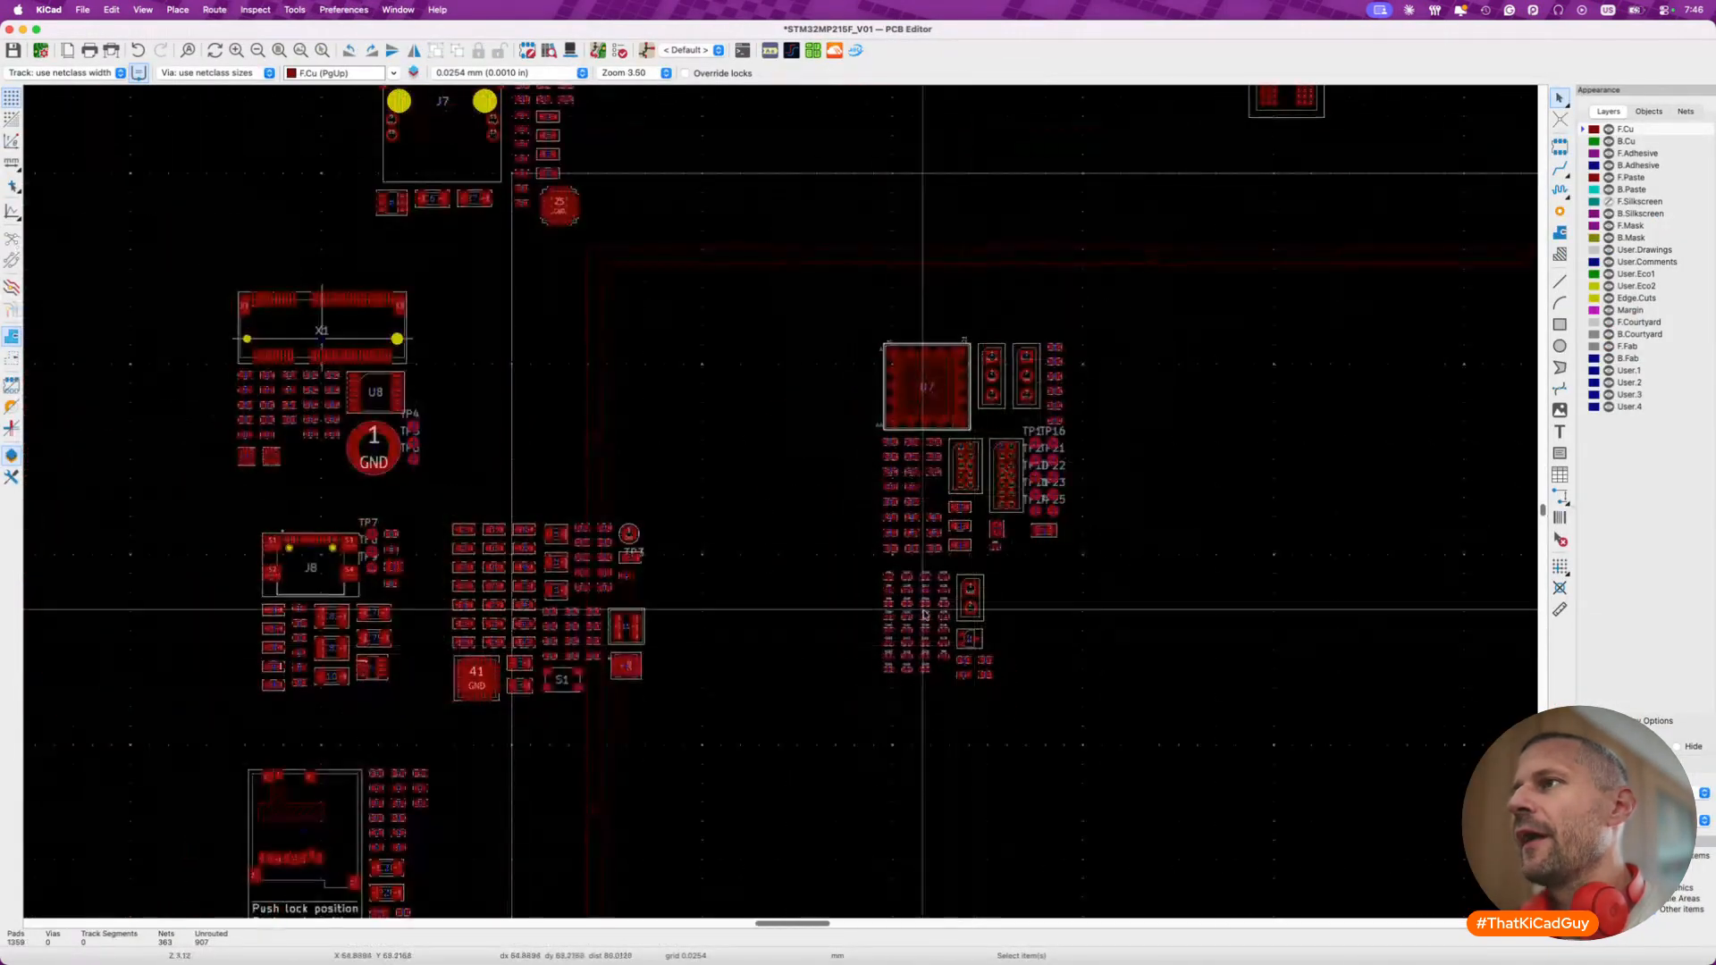
- Select the processor U7 on the board, view its symbol on the Power MPU sheet, and return to the board
click(900, 345)
key(super+grave)
key(super+grave)
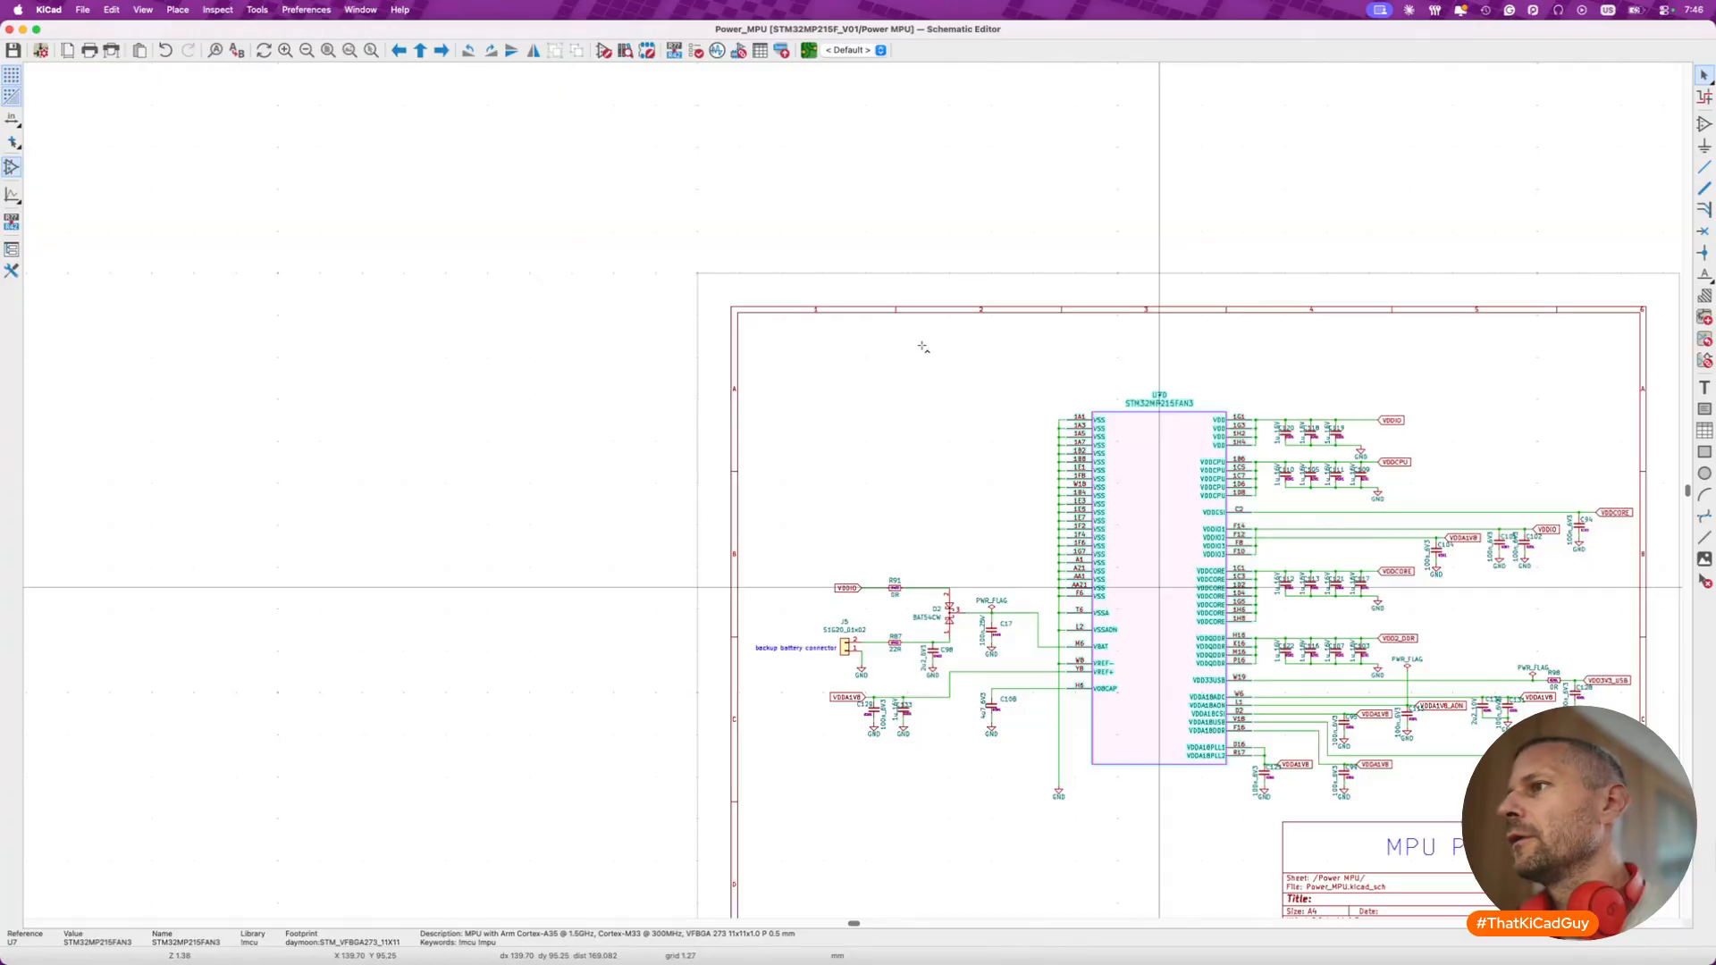
key(super+grave)
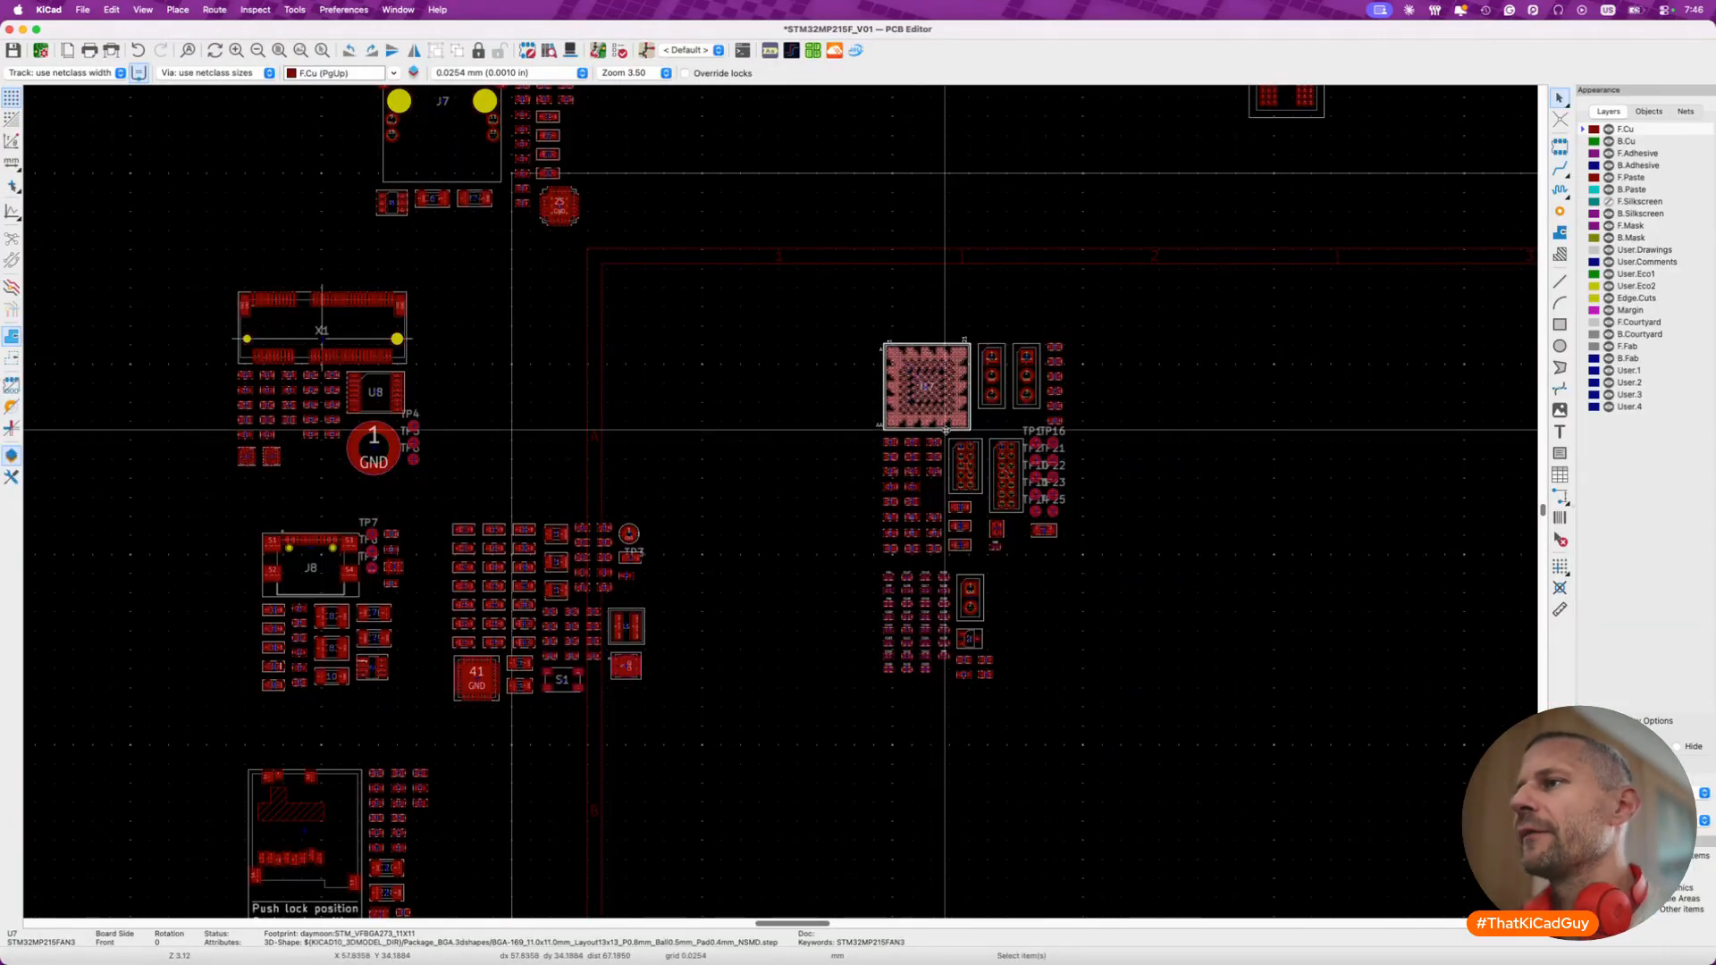
- Select pin header J1 below U7 on the board and examine its place in the JTAG block of the MPU sheet
scroll(901, 429, up, 2)
click(1007, 503)
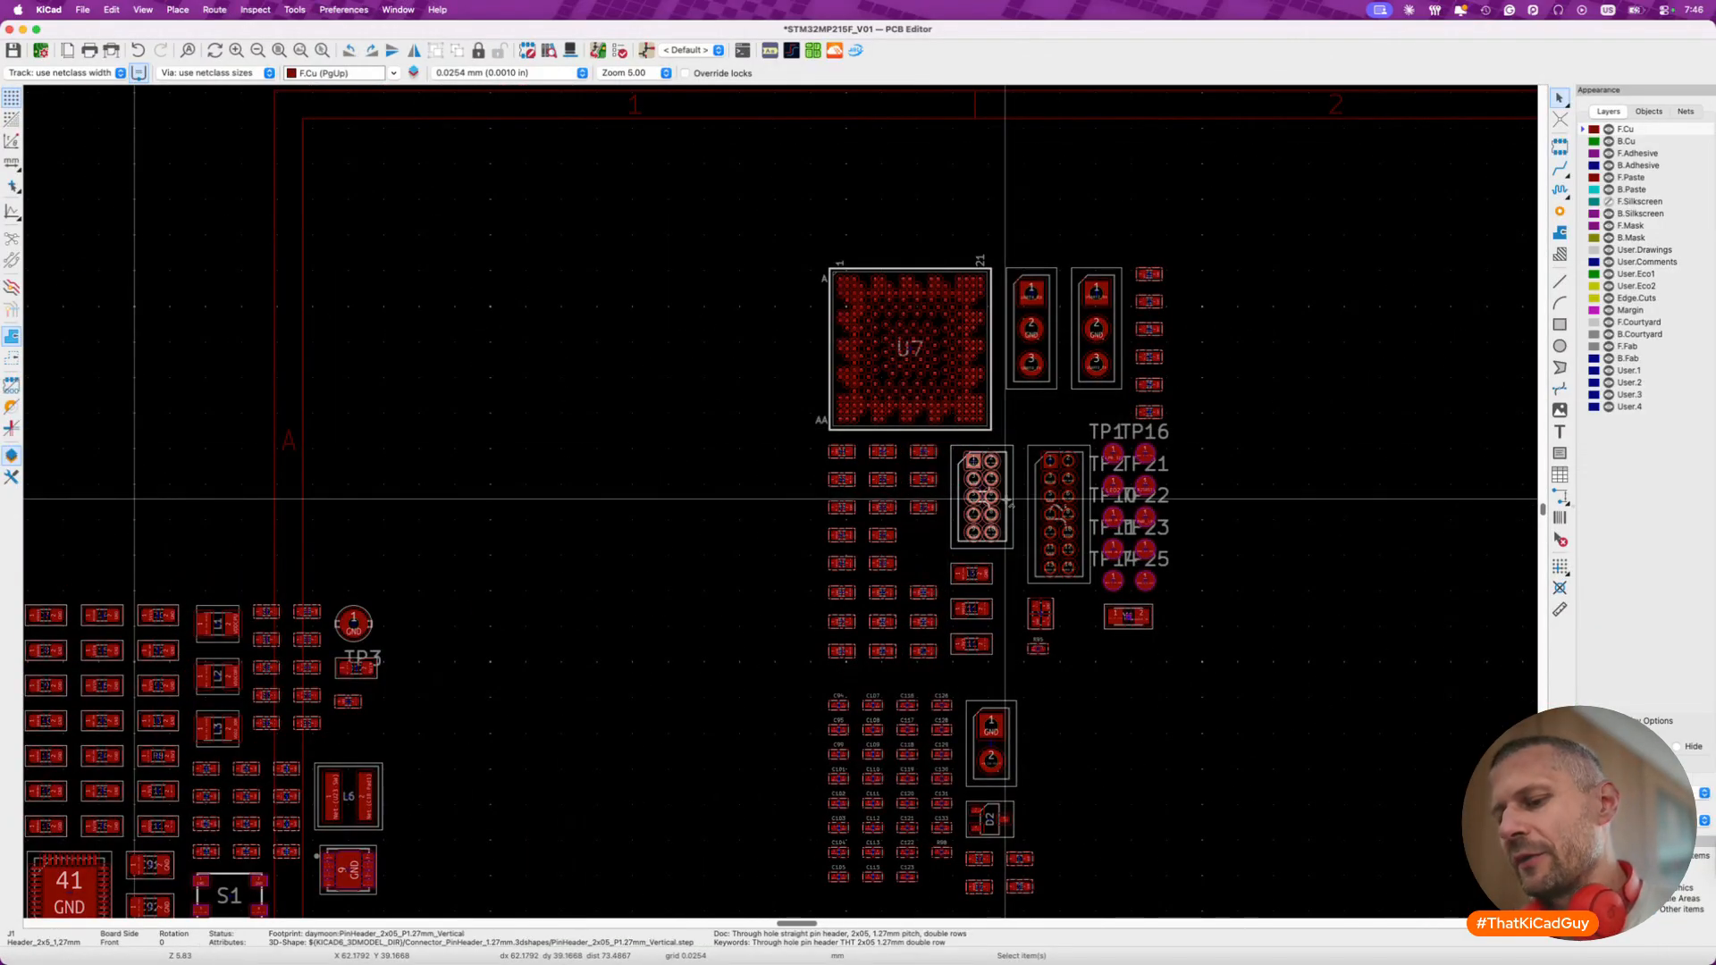
key(super+grave)
key(super+grave)
scroll(1006, 500, down, 5)
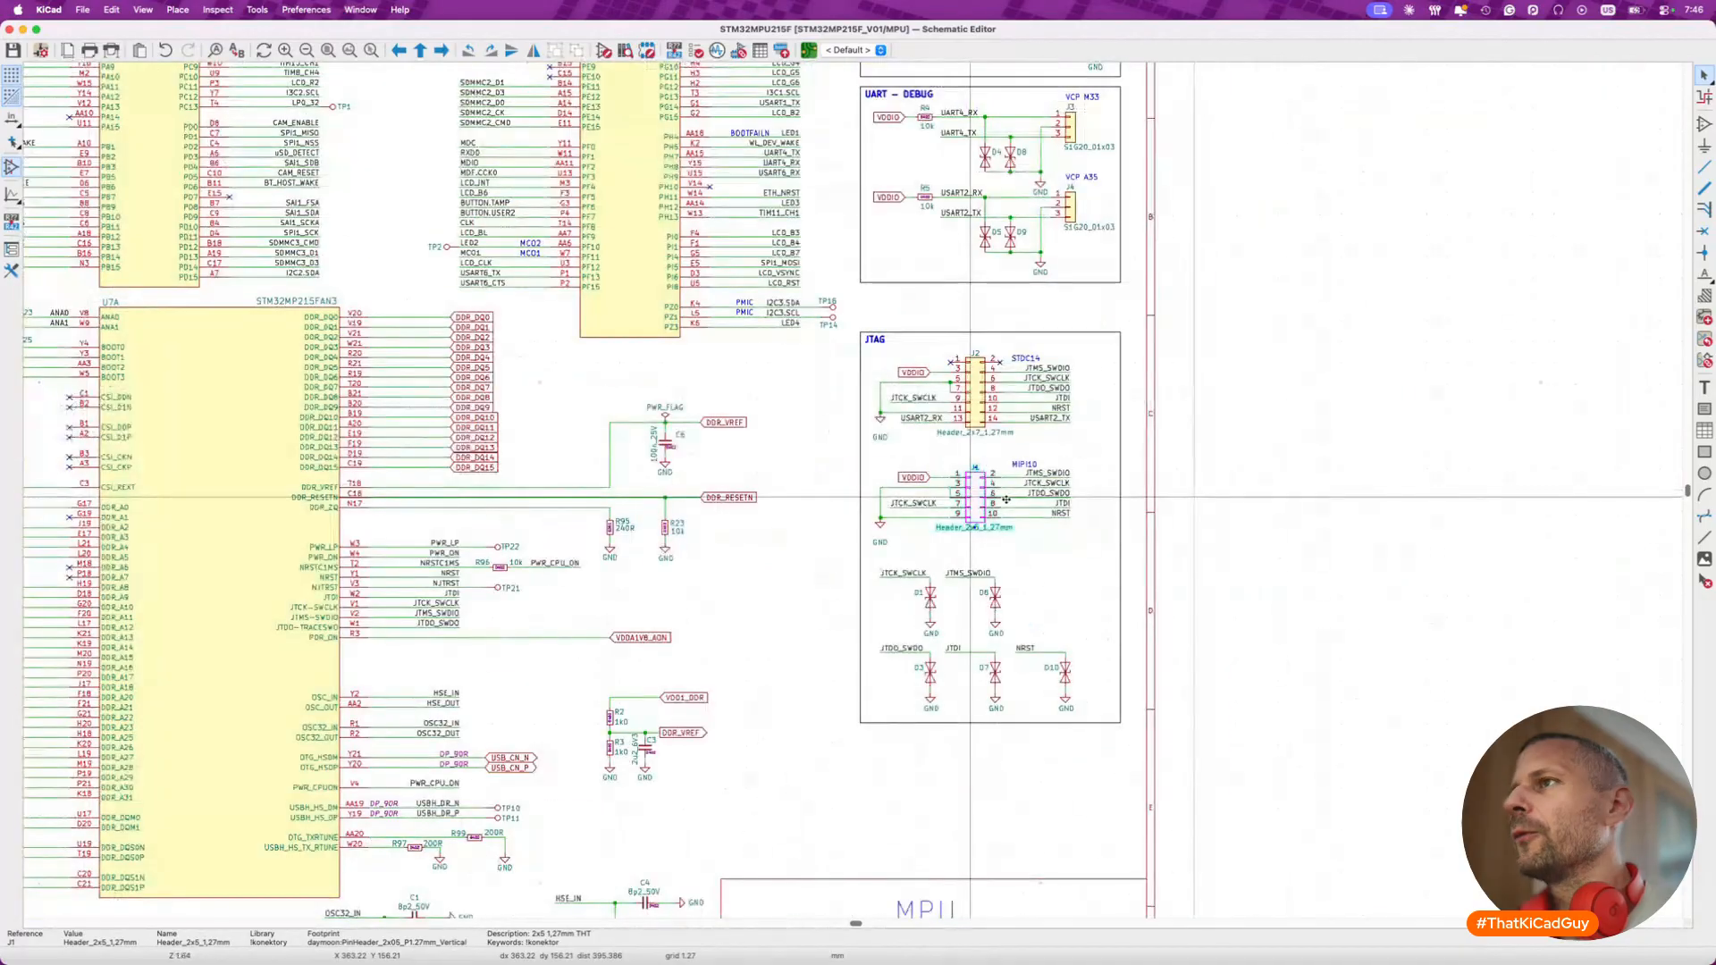
scroll(1006, 500, down, 1)
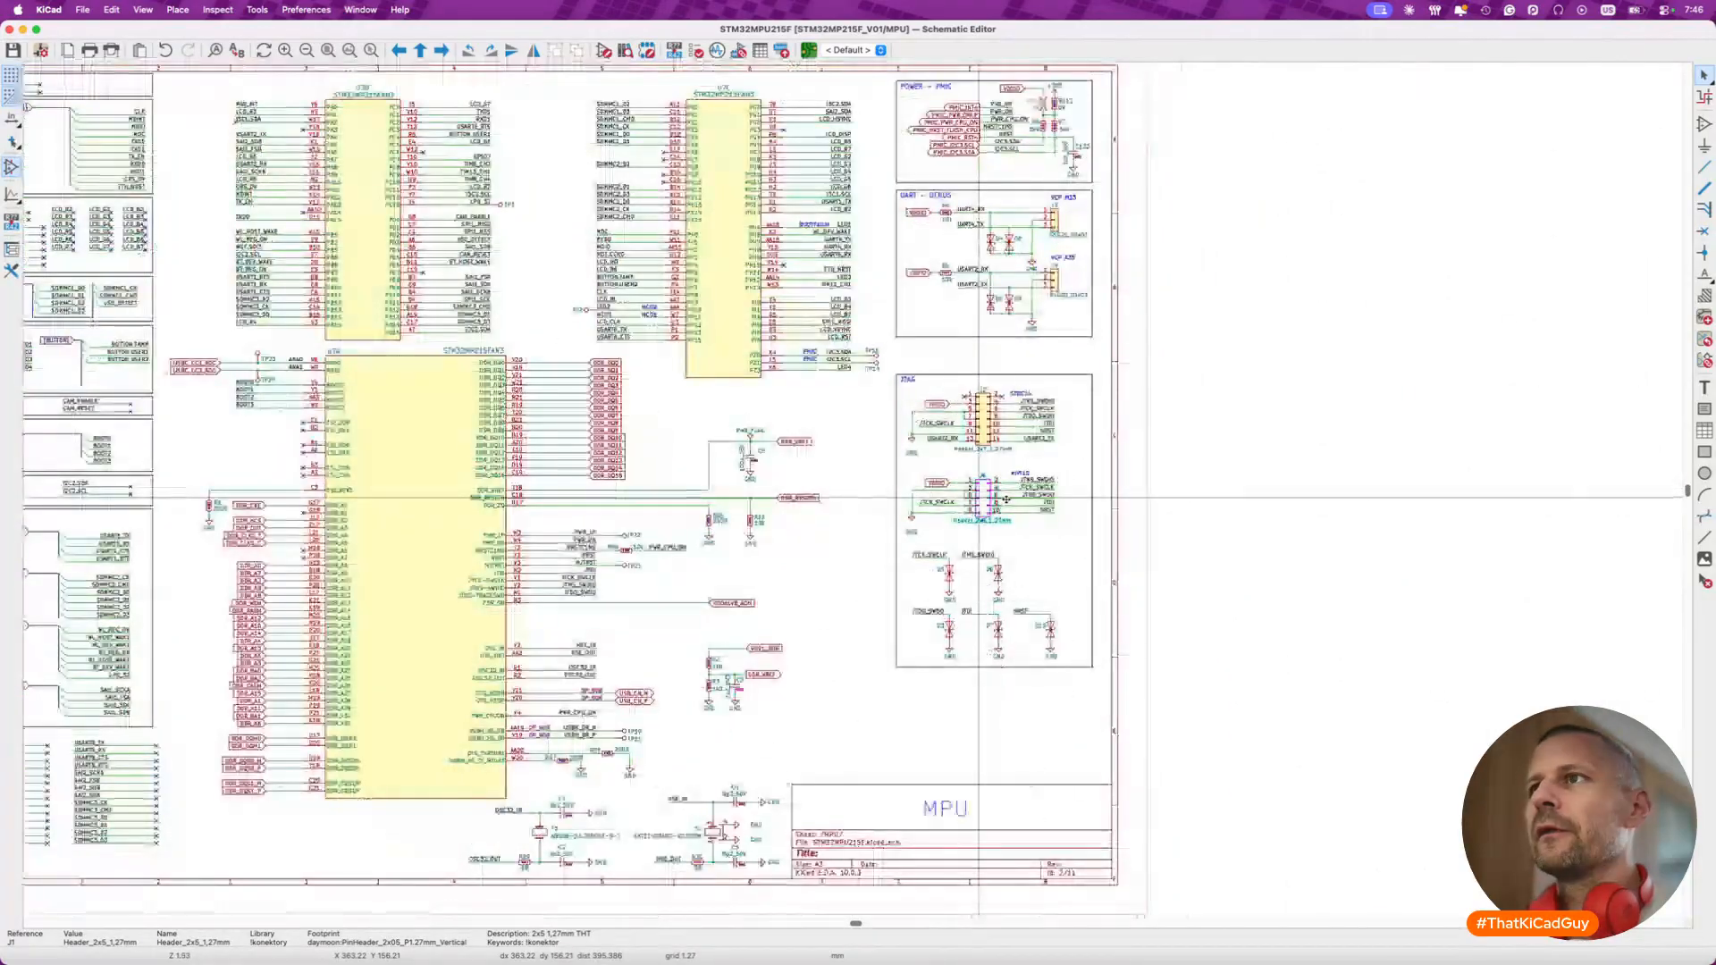
scroll(1006, 500, down, 1)
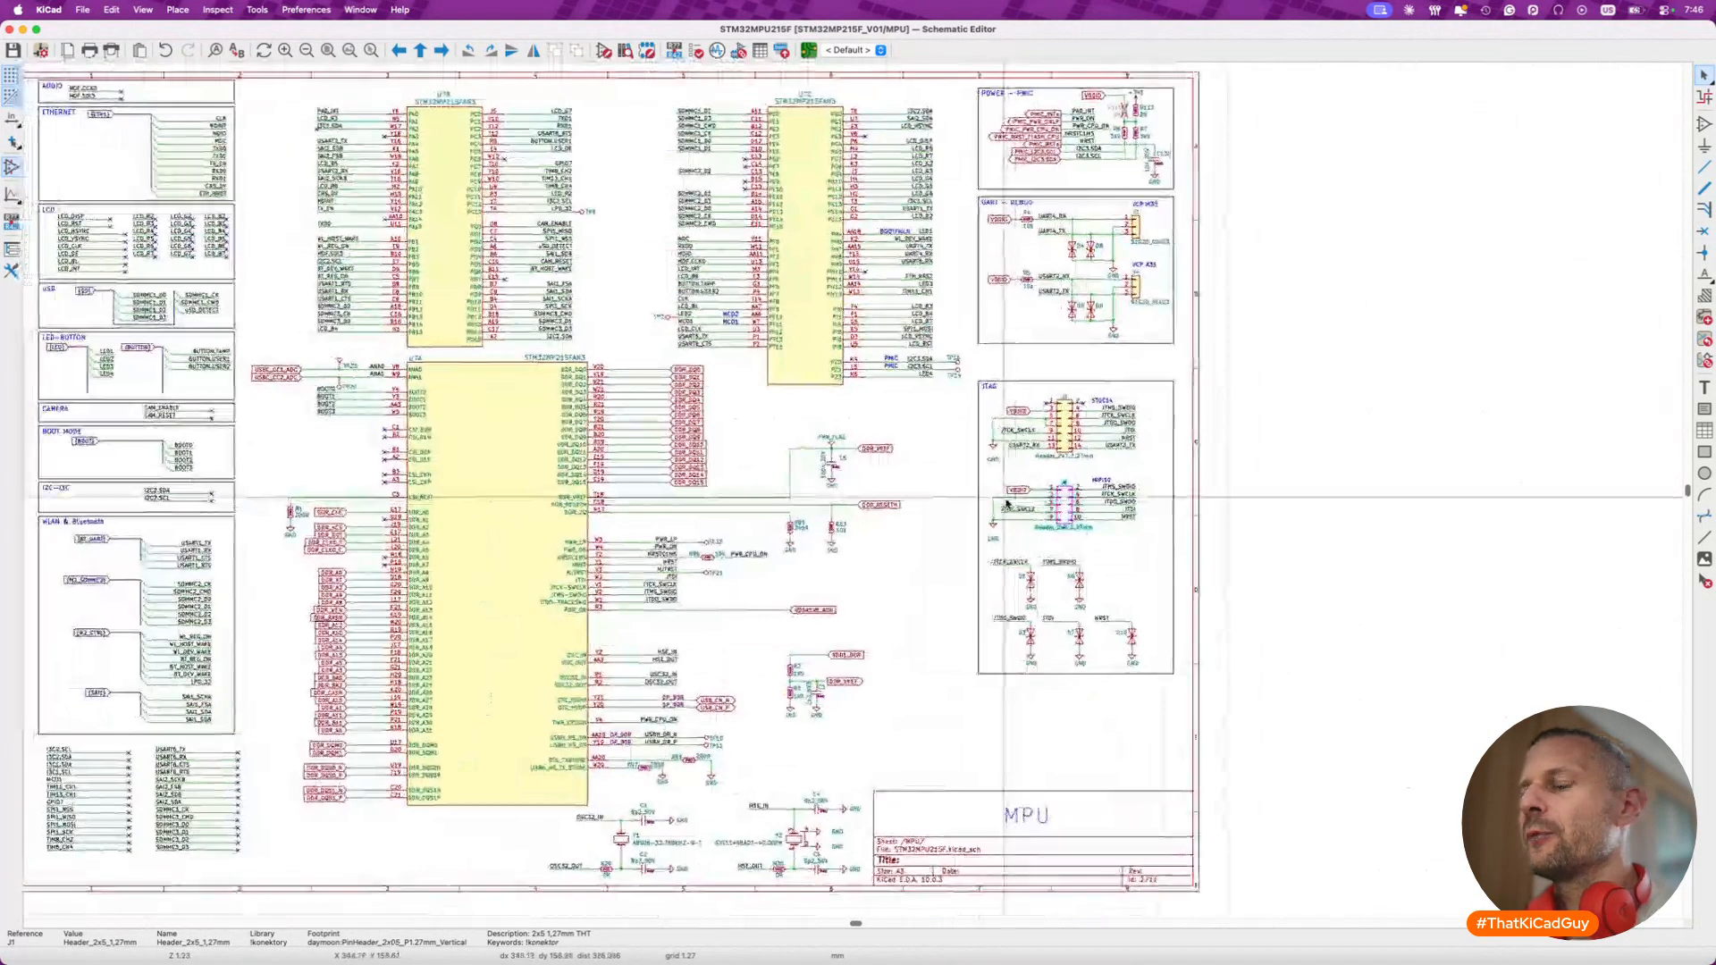
- Move the U7 processor group with the cluster below it up between the Ethernet and U2 groups, and save the board
key(super+grave)
scroll(1007, 500, down, 3)
drag(890, 362, 1133, 778)
key(m)
scroll(1133, 774, down, 3)
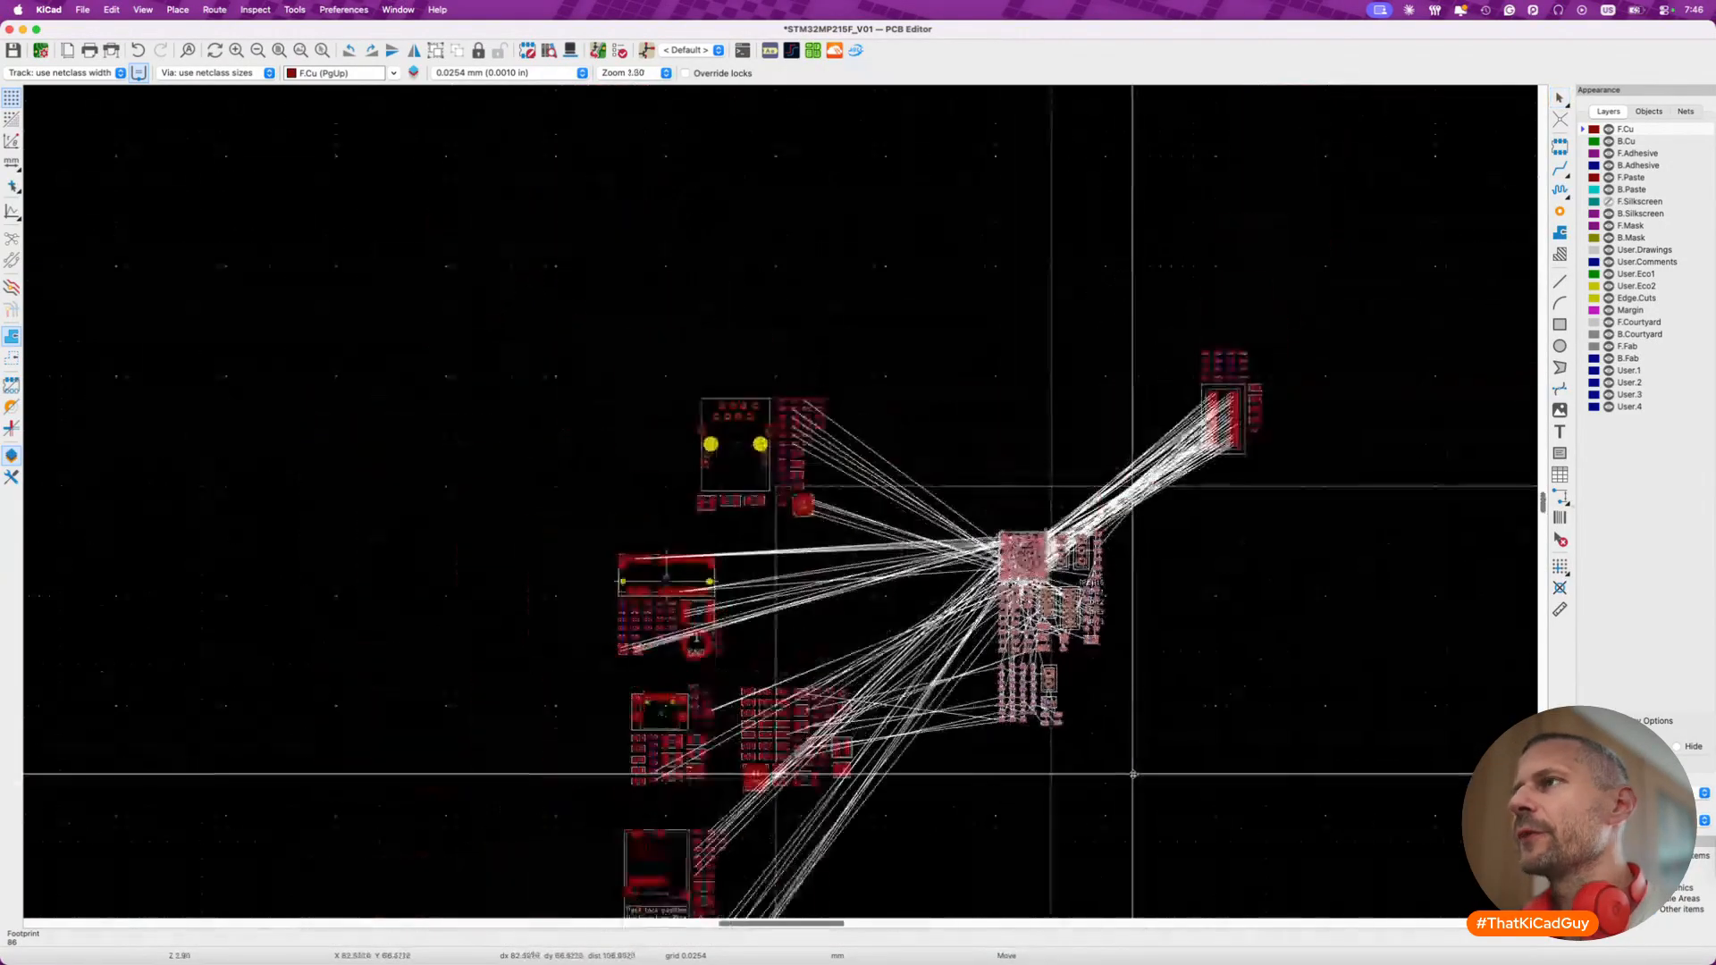
click(1157, 330)
click(1111, 539)
scroll(1076, 640, down, 3)
scroll(1071, 640, down, 2)
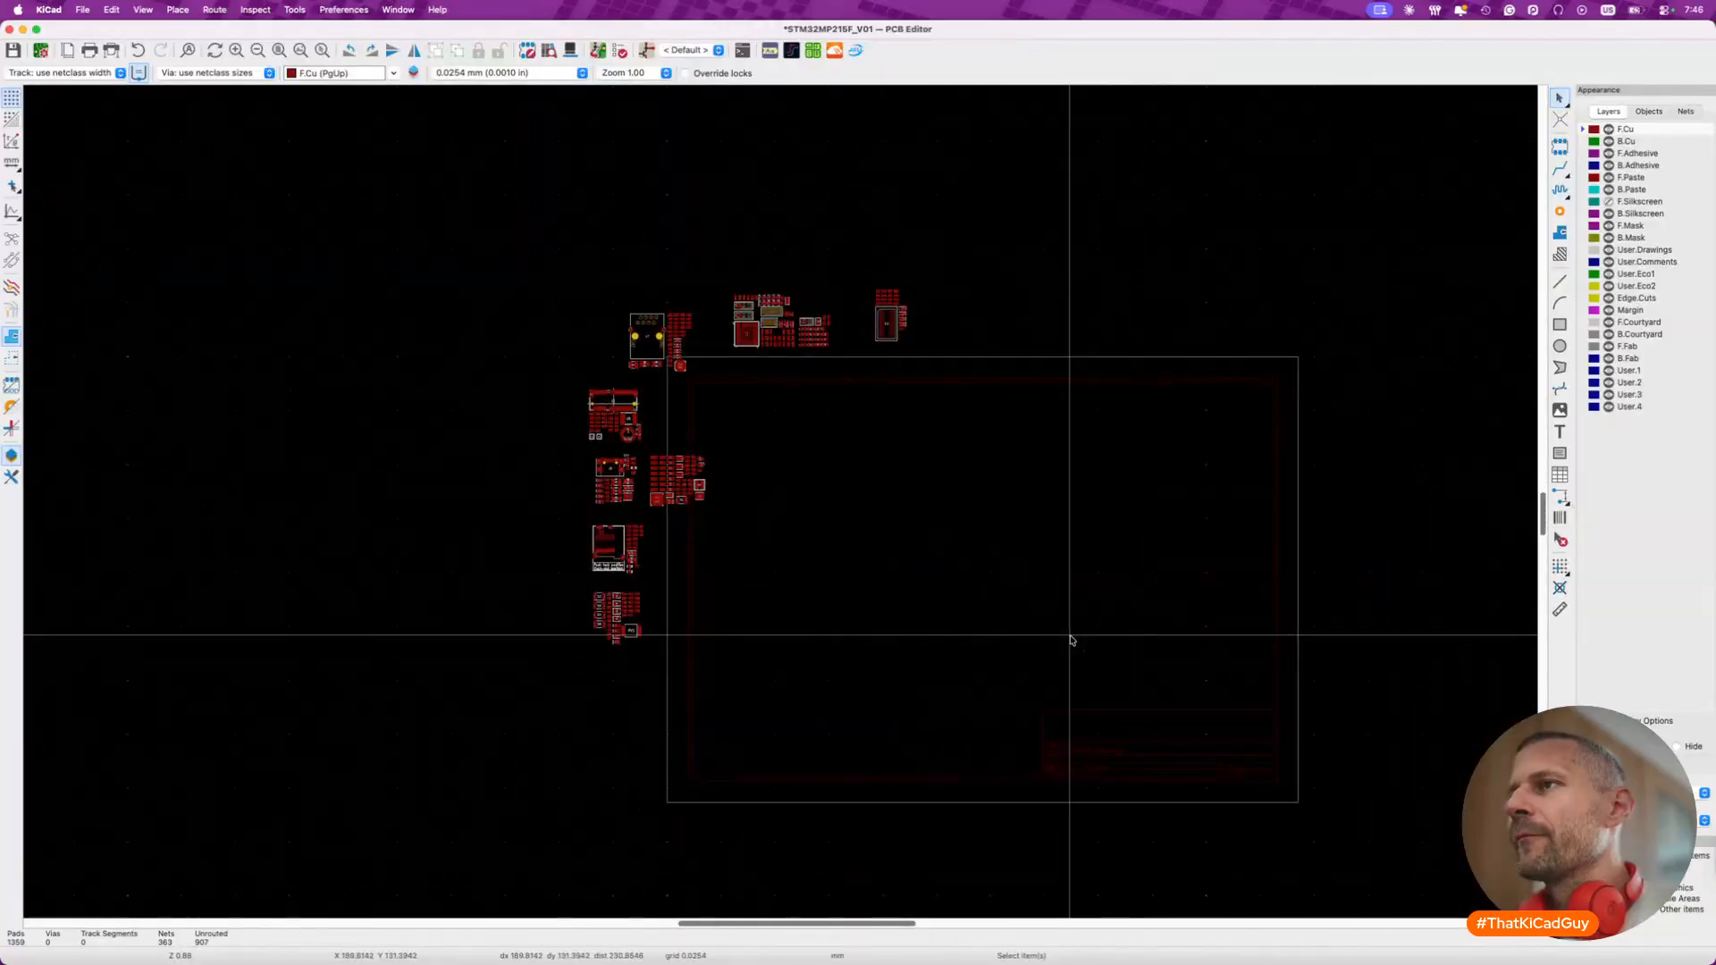
key(super+s)
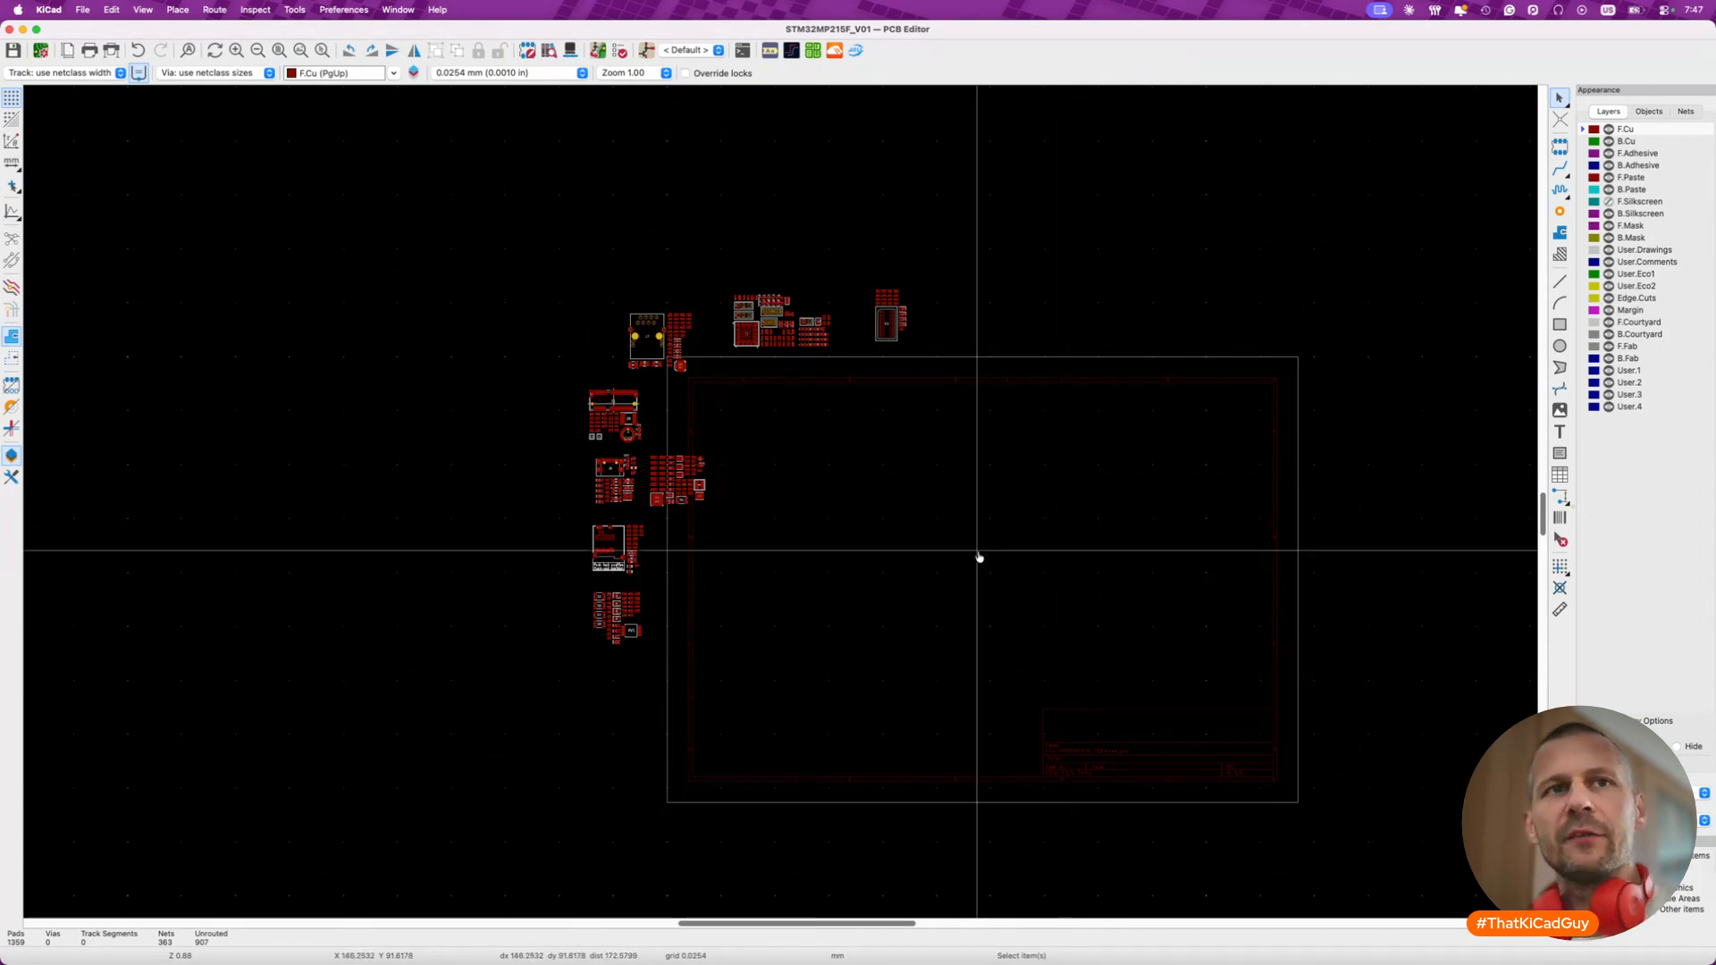
- Switch to Finder and open STM32MP215-DK_mb2059-mp215f-b02-schematic.pdf from the STM32MP215F_V01 project's docs folder
key(super+Tab)
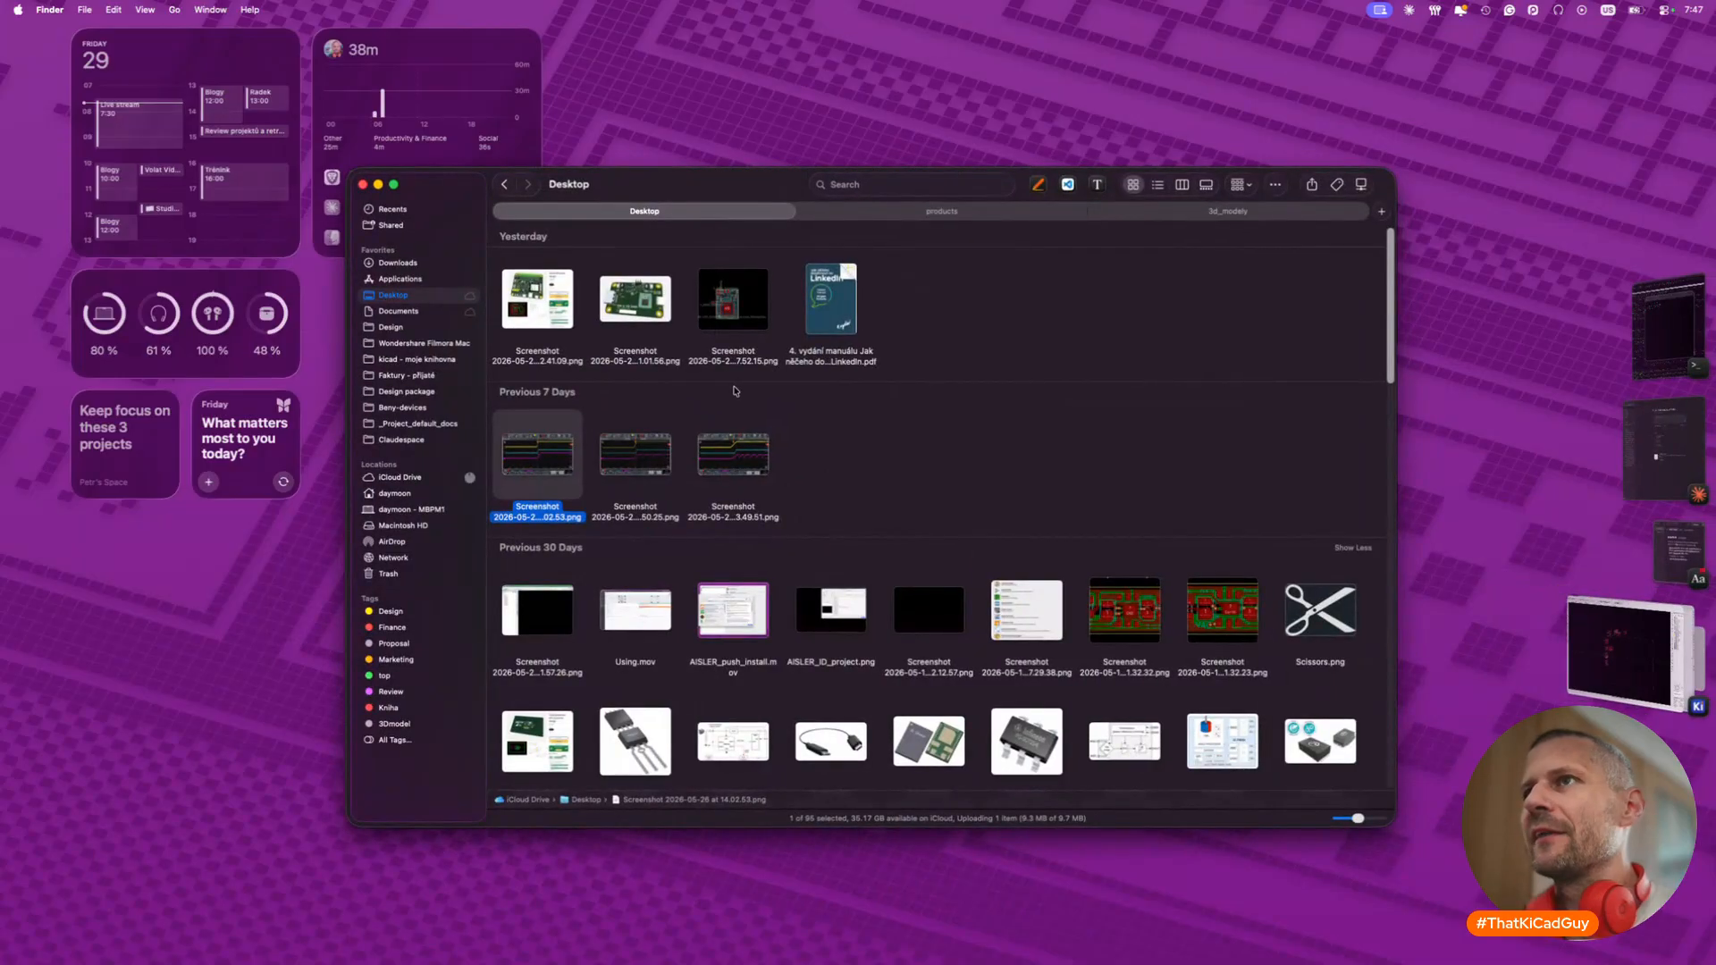
click(504, 184)
scroll(600, 364, up, 6)
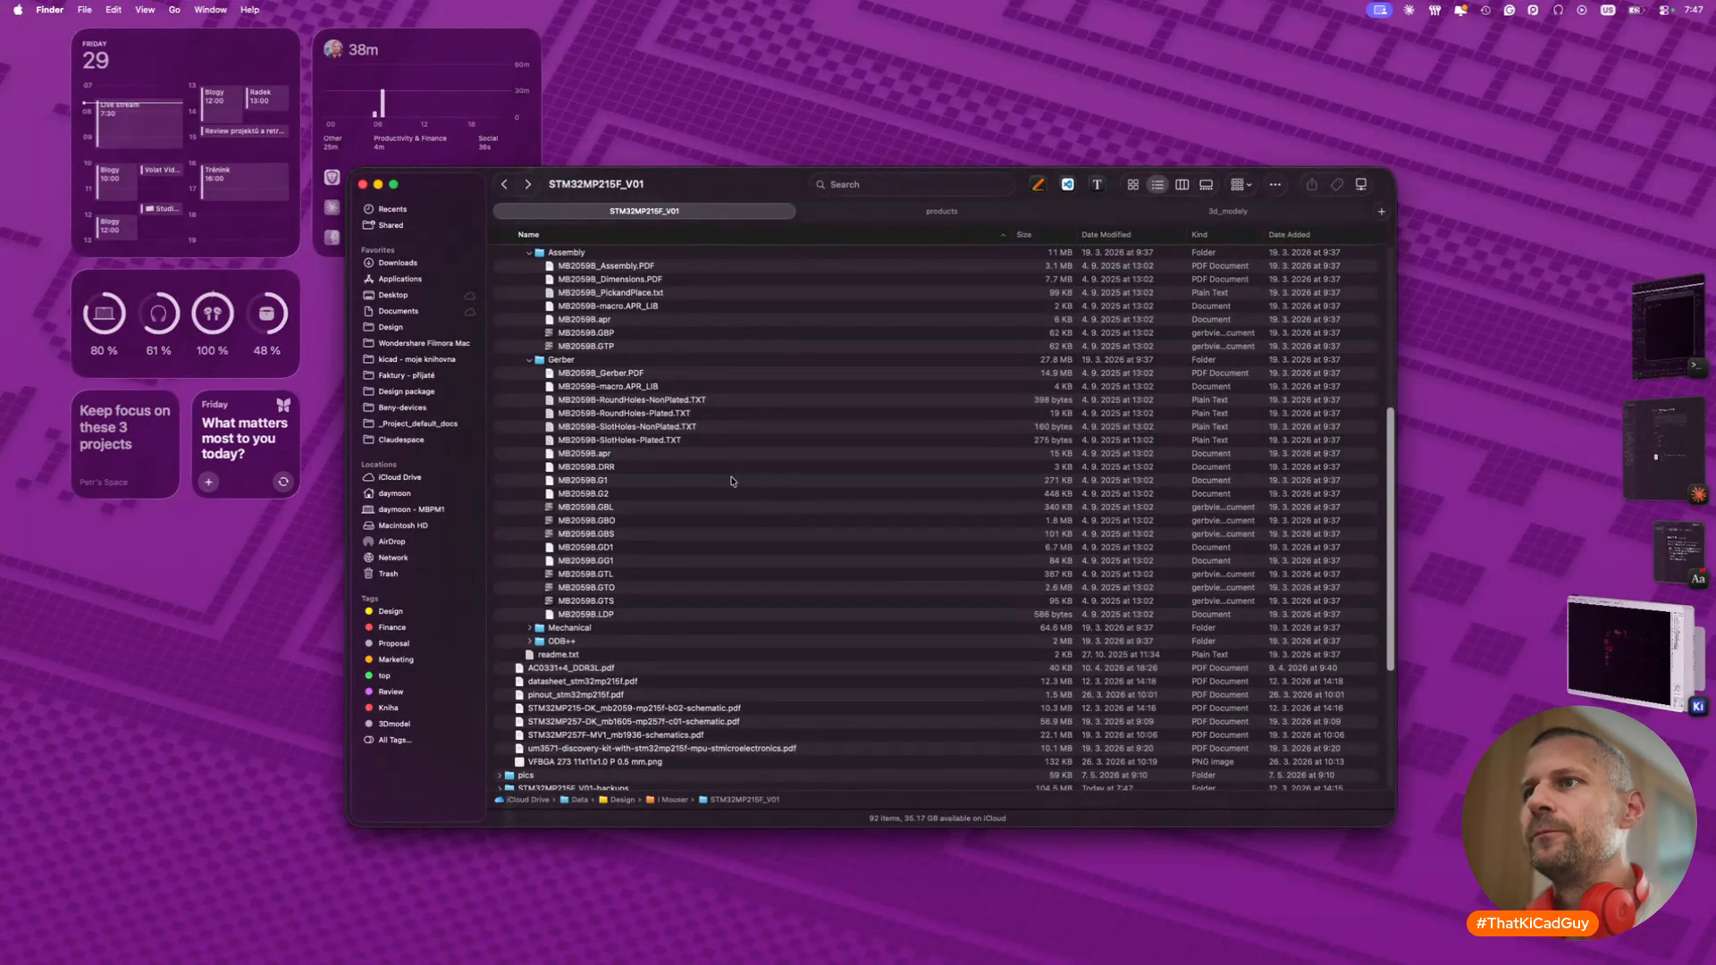
scroll(731, 481, down, 5)
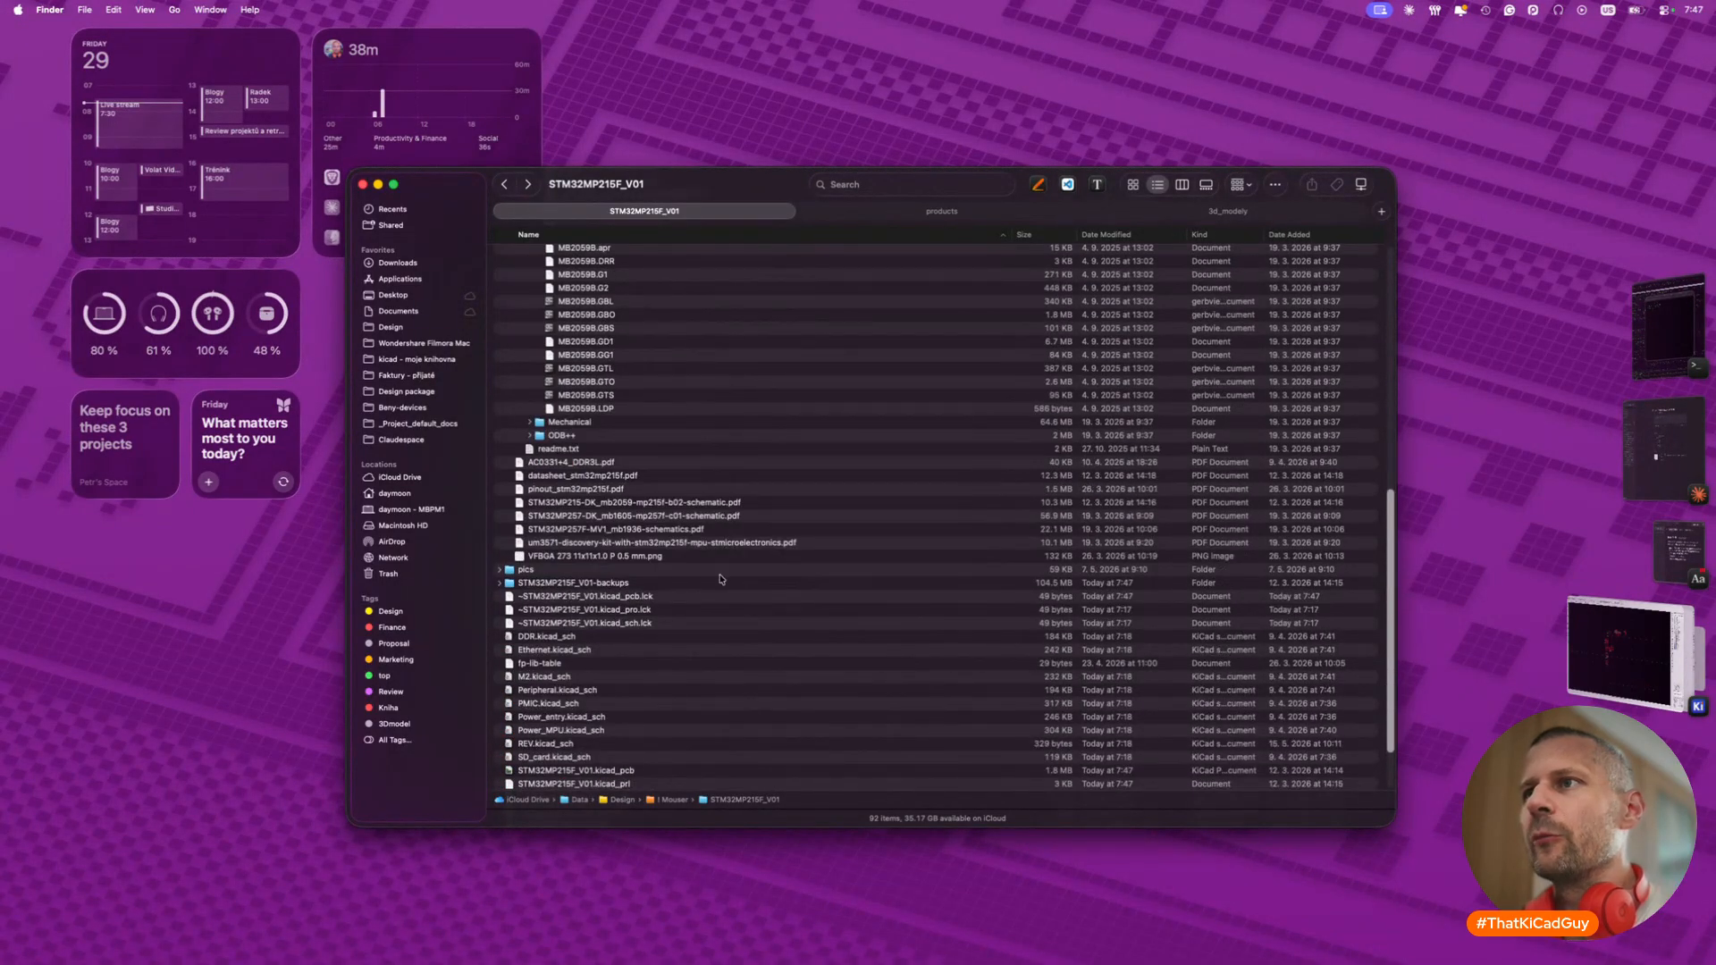
double_click(684, 502)
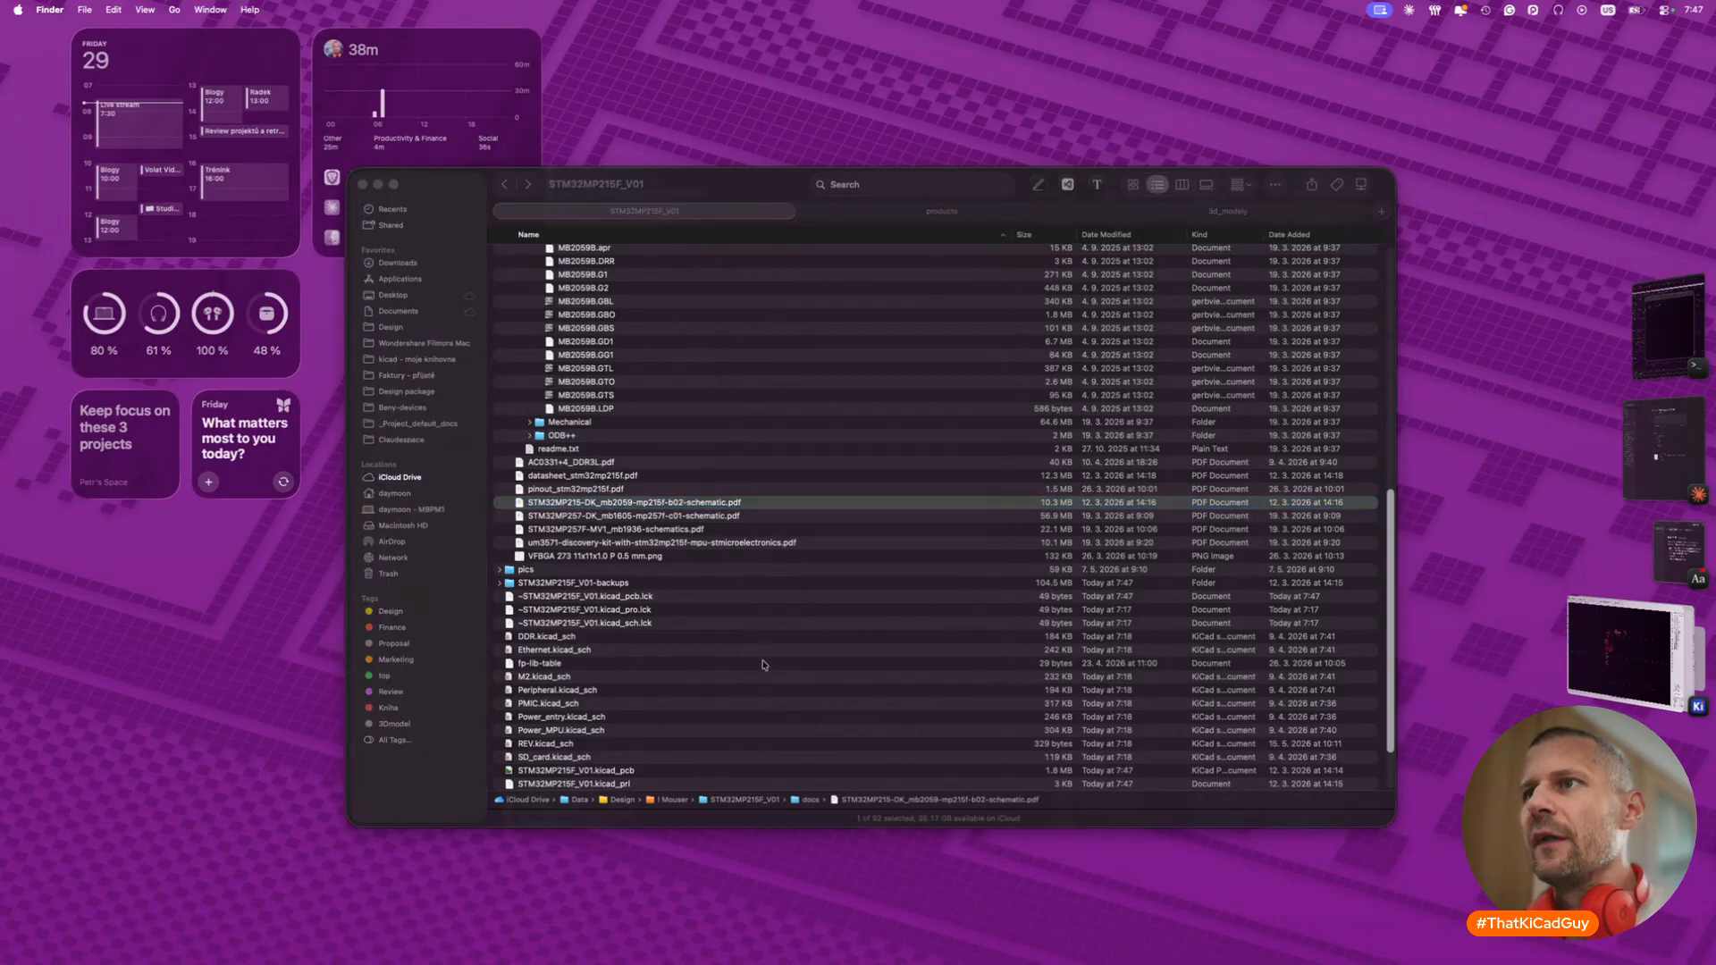
- Enlarge the reference schematic PDF window and browse its pages through to the ETHERNET - RMII sheet
scroll(679, 517, down, 15)
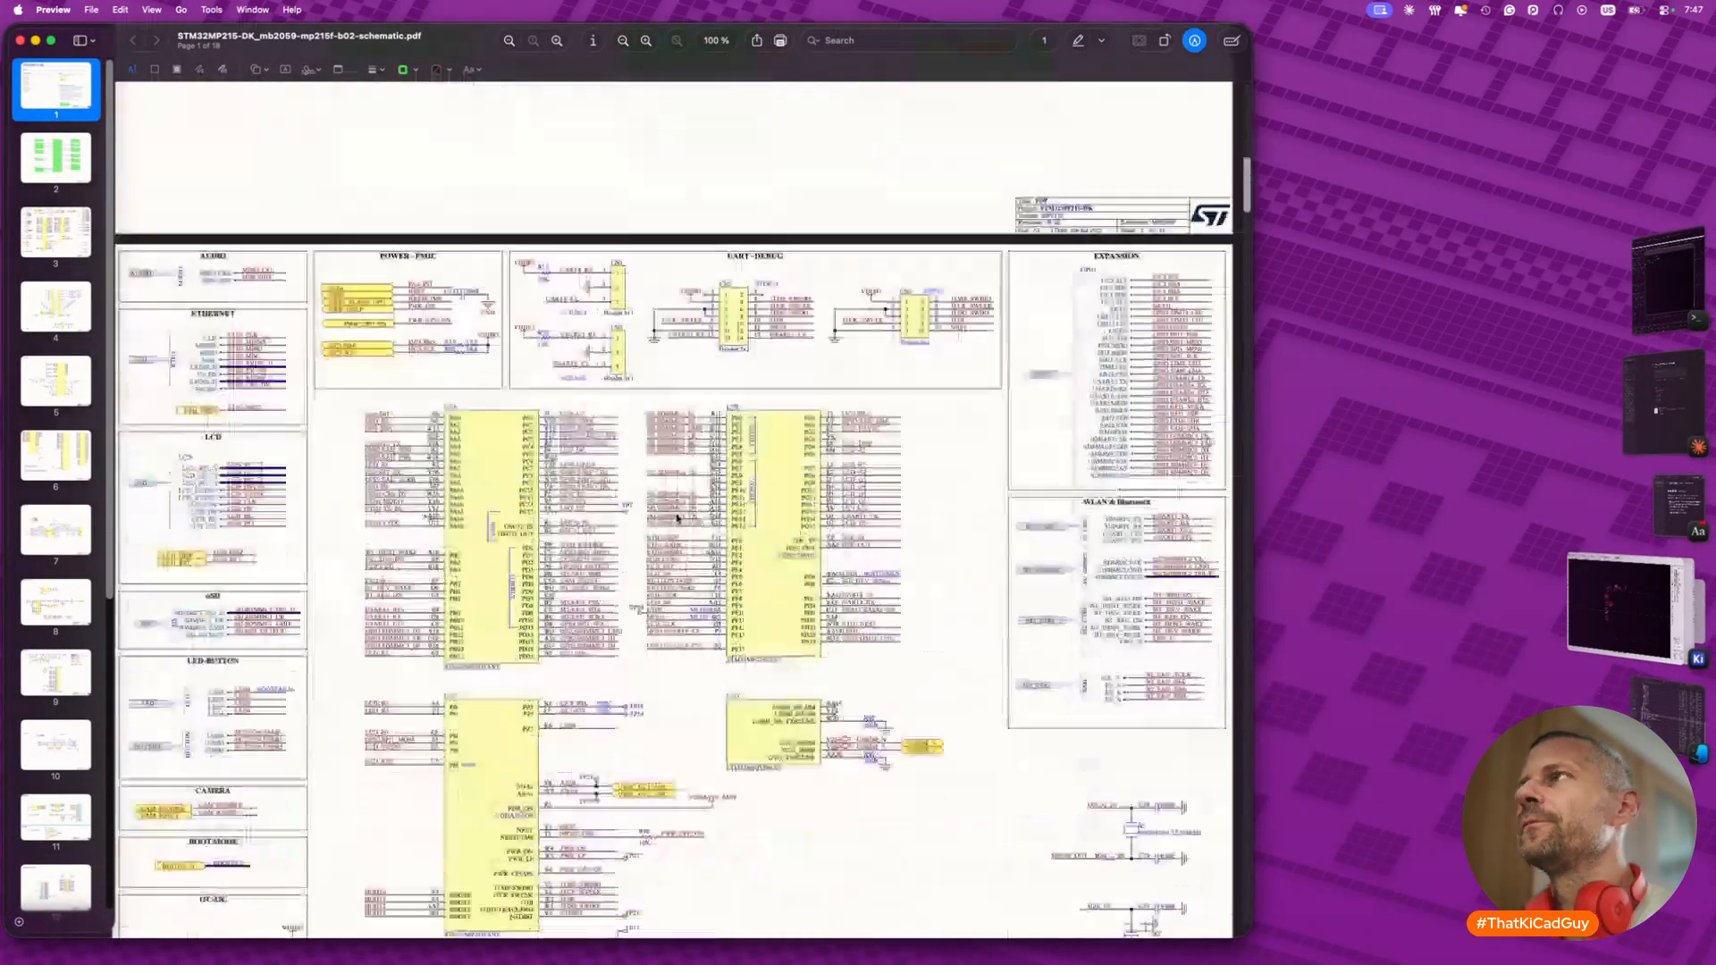
double_click(470, 43)
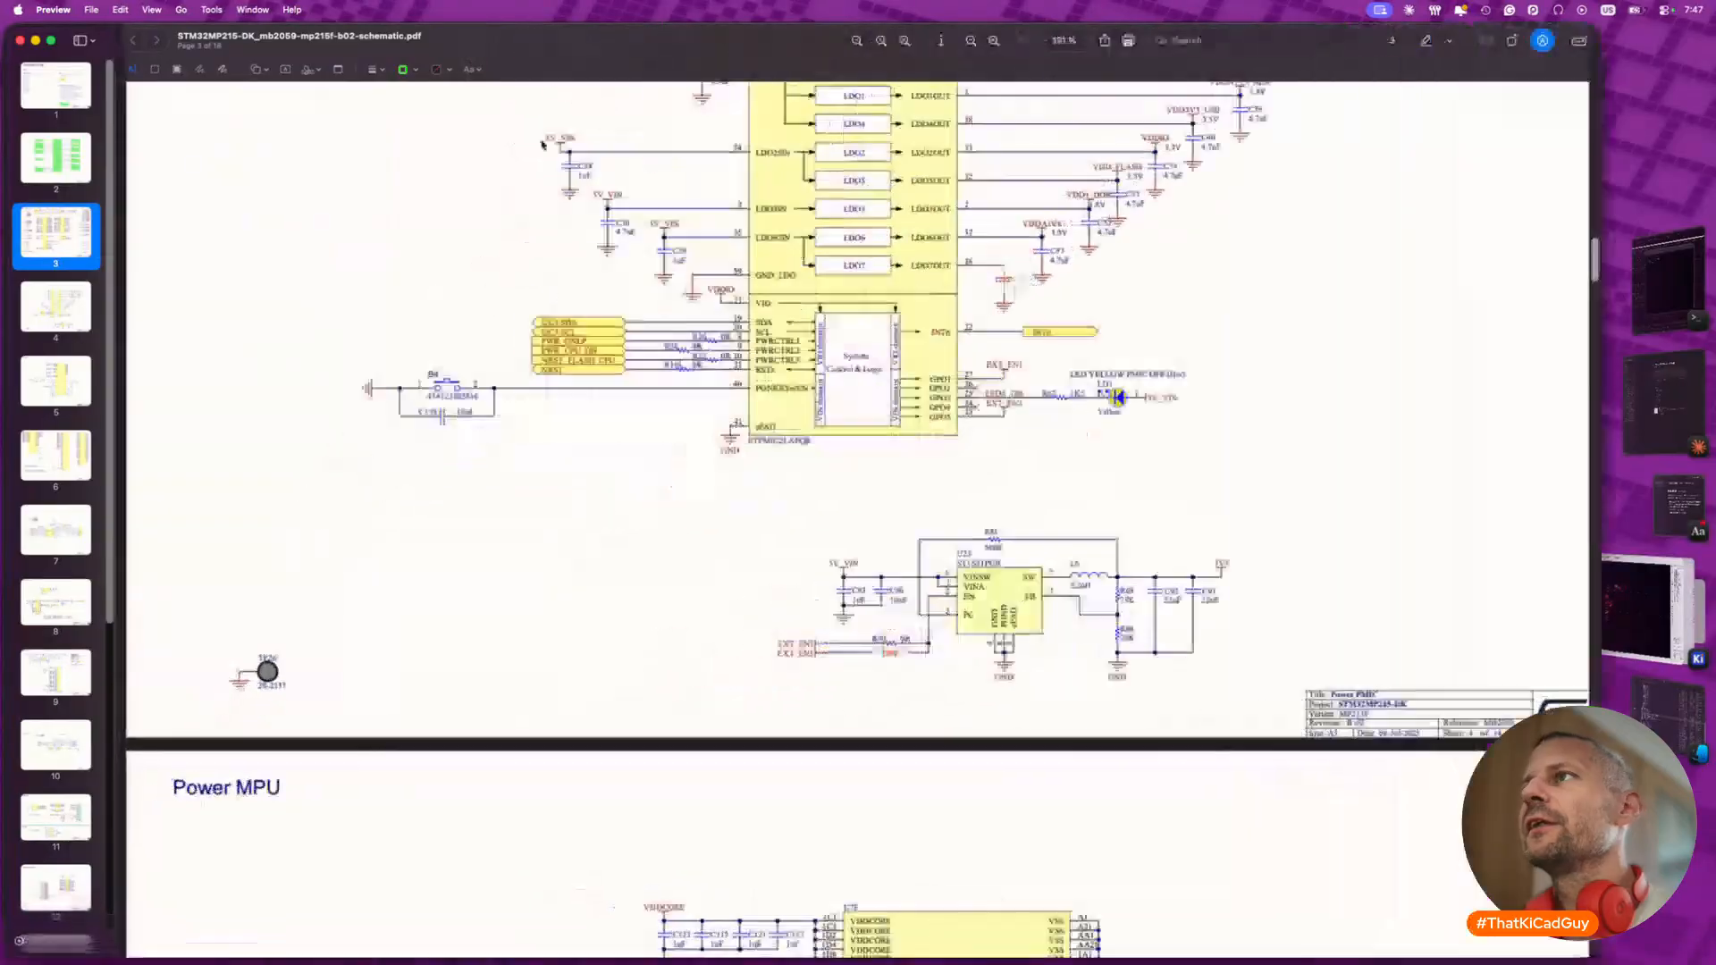
scroll(594, 534, down, 20)
scroll(594, 534, down, 20)
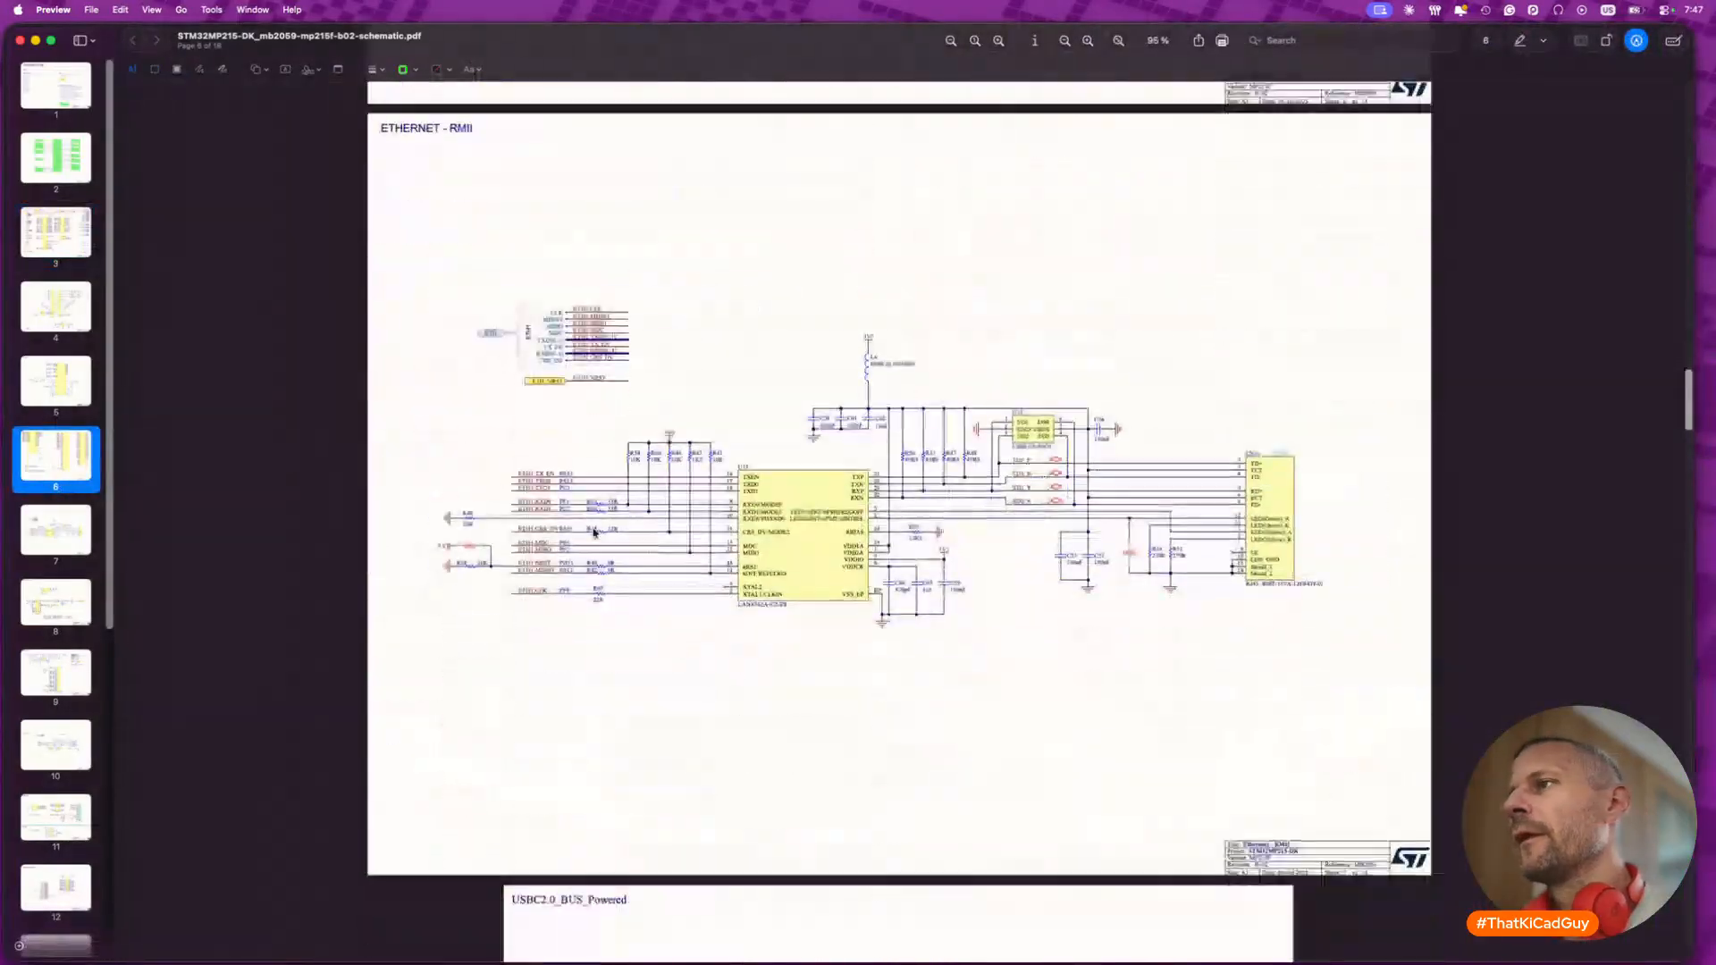
- Browse the reference schematic PDF to its last pages and examine the M15-Bottom Assembly and top overlay drawings
scroll(594, 534, down, 20)
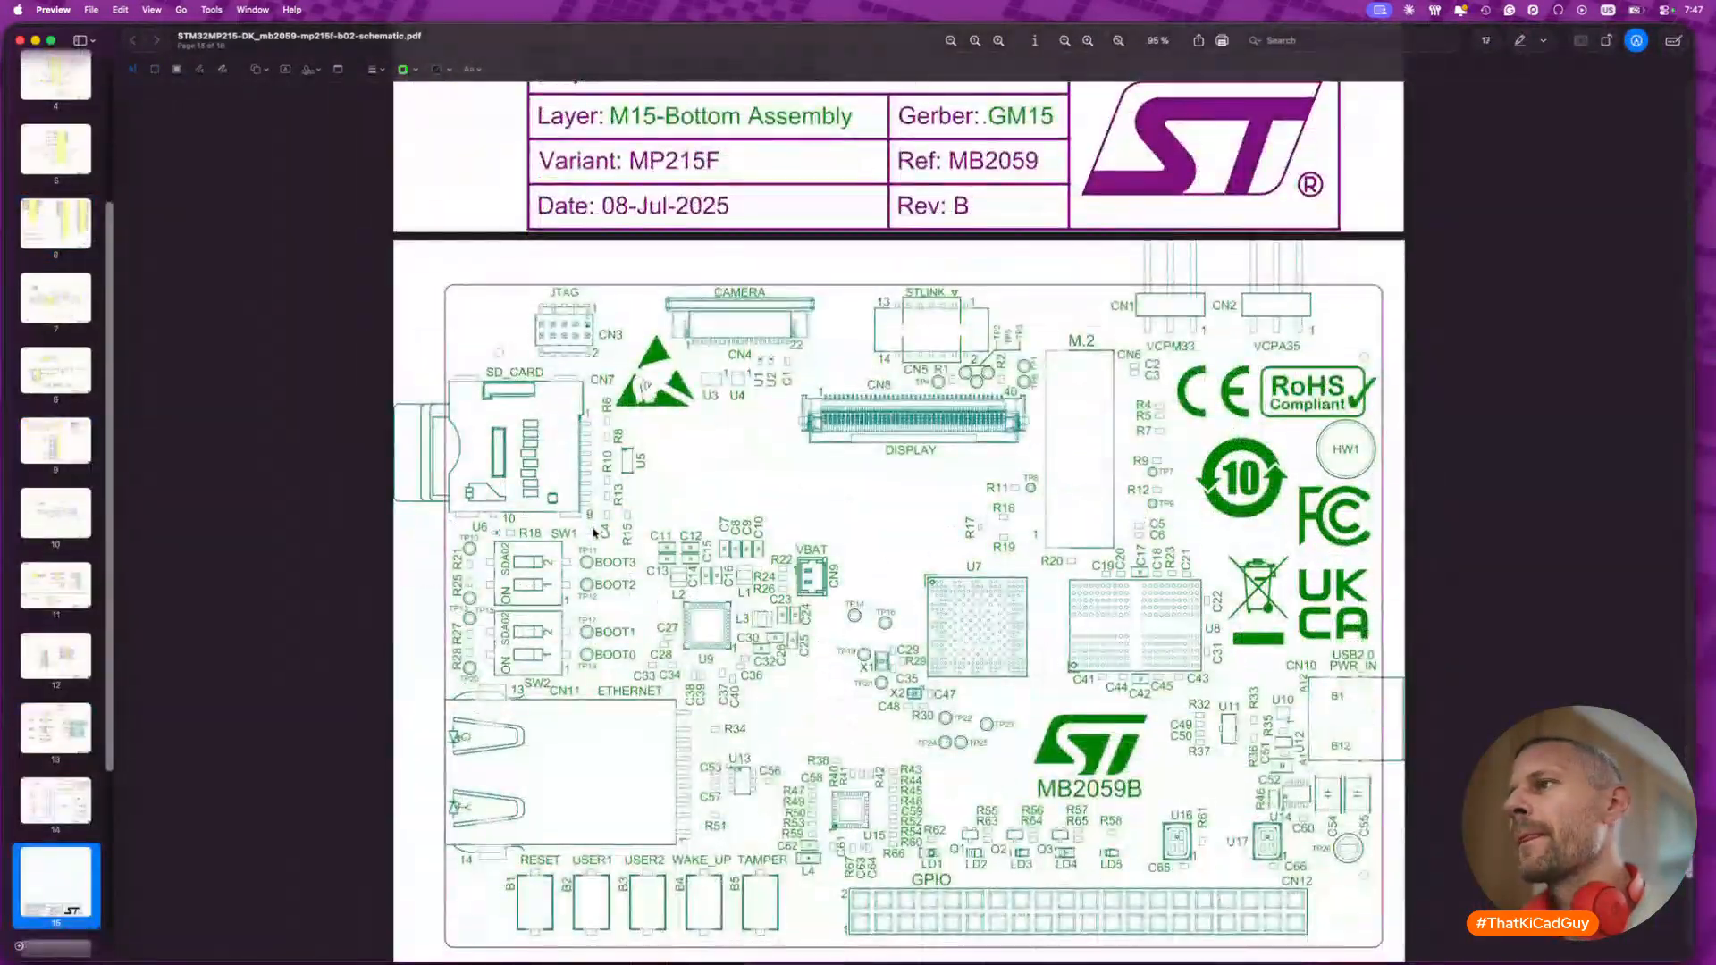
scroll(593, 533, up, 2)
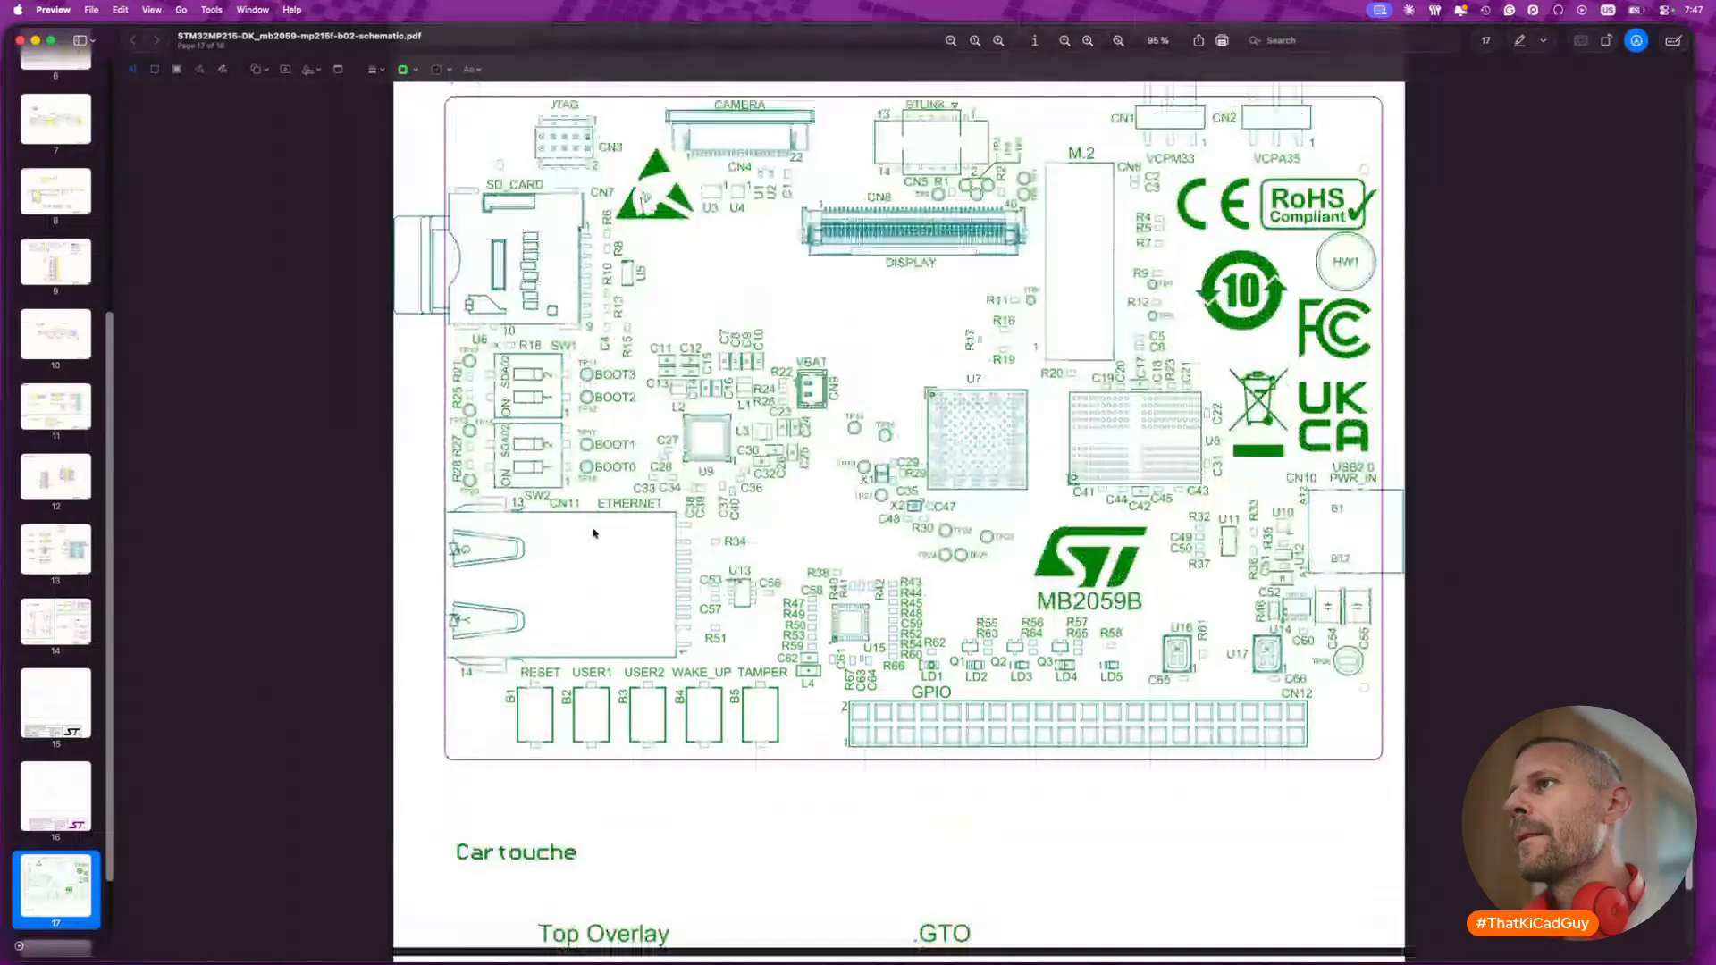
scroll(594, 533, up, 20)
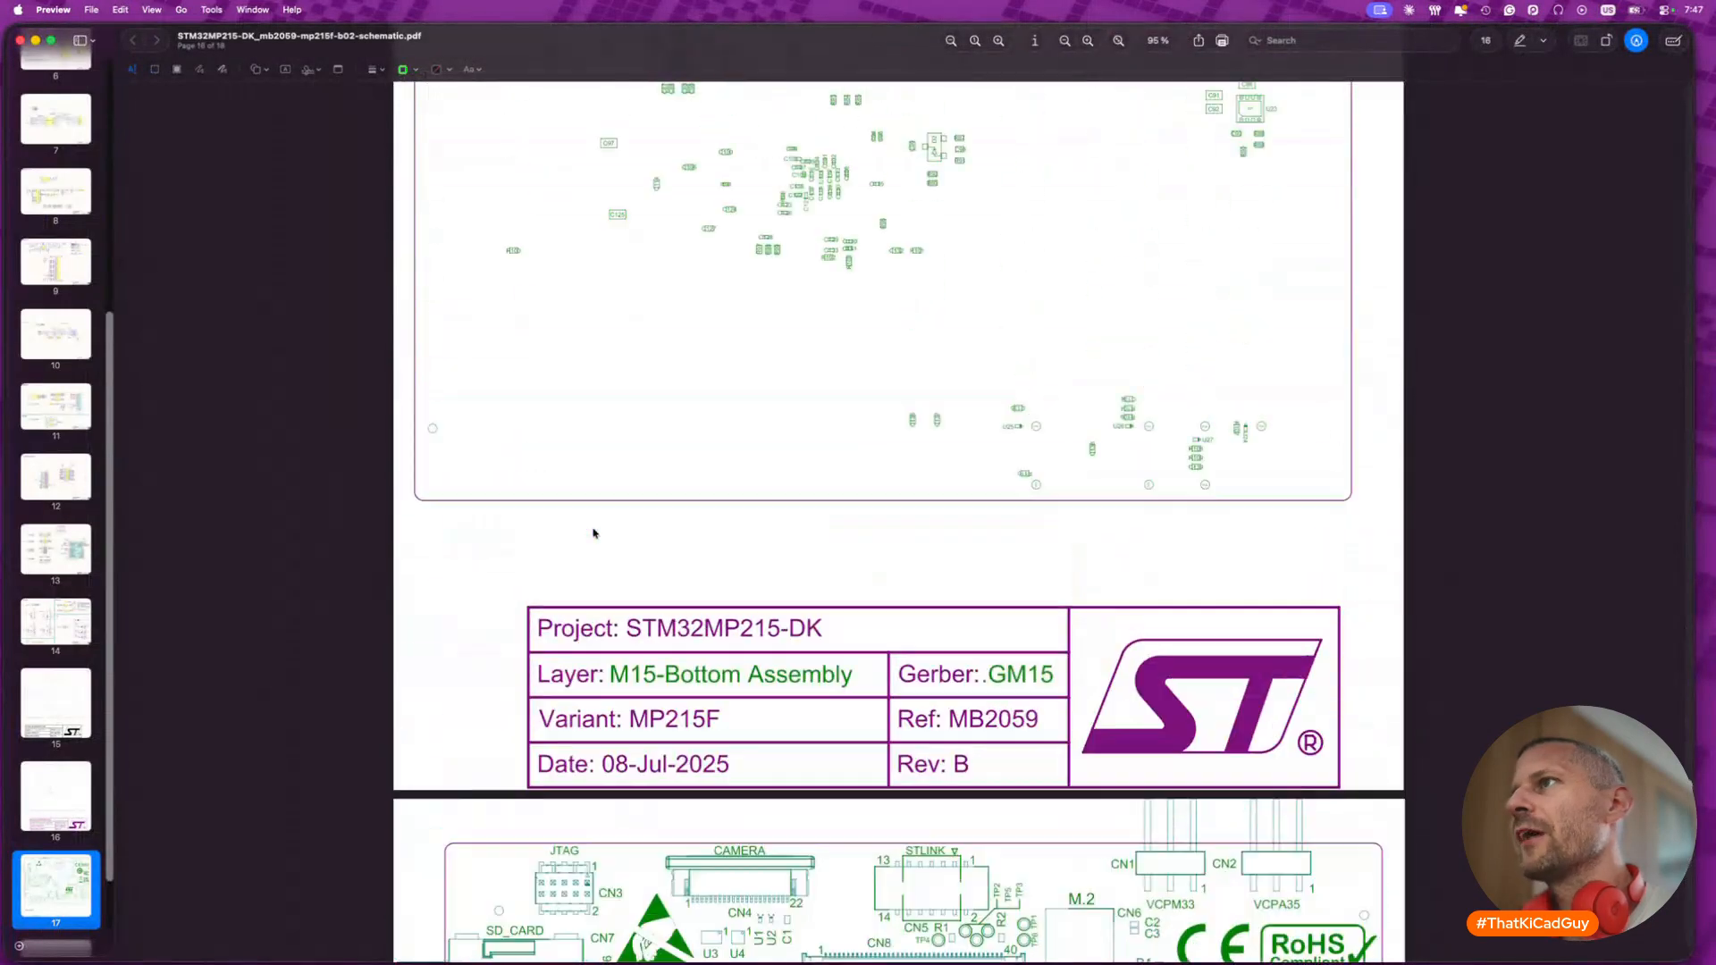
scroll(593, 533, down, 3)
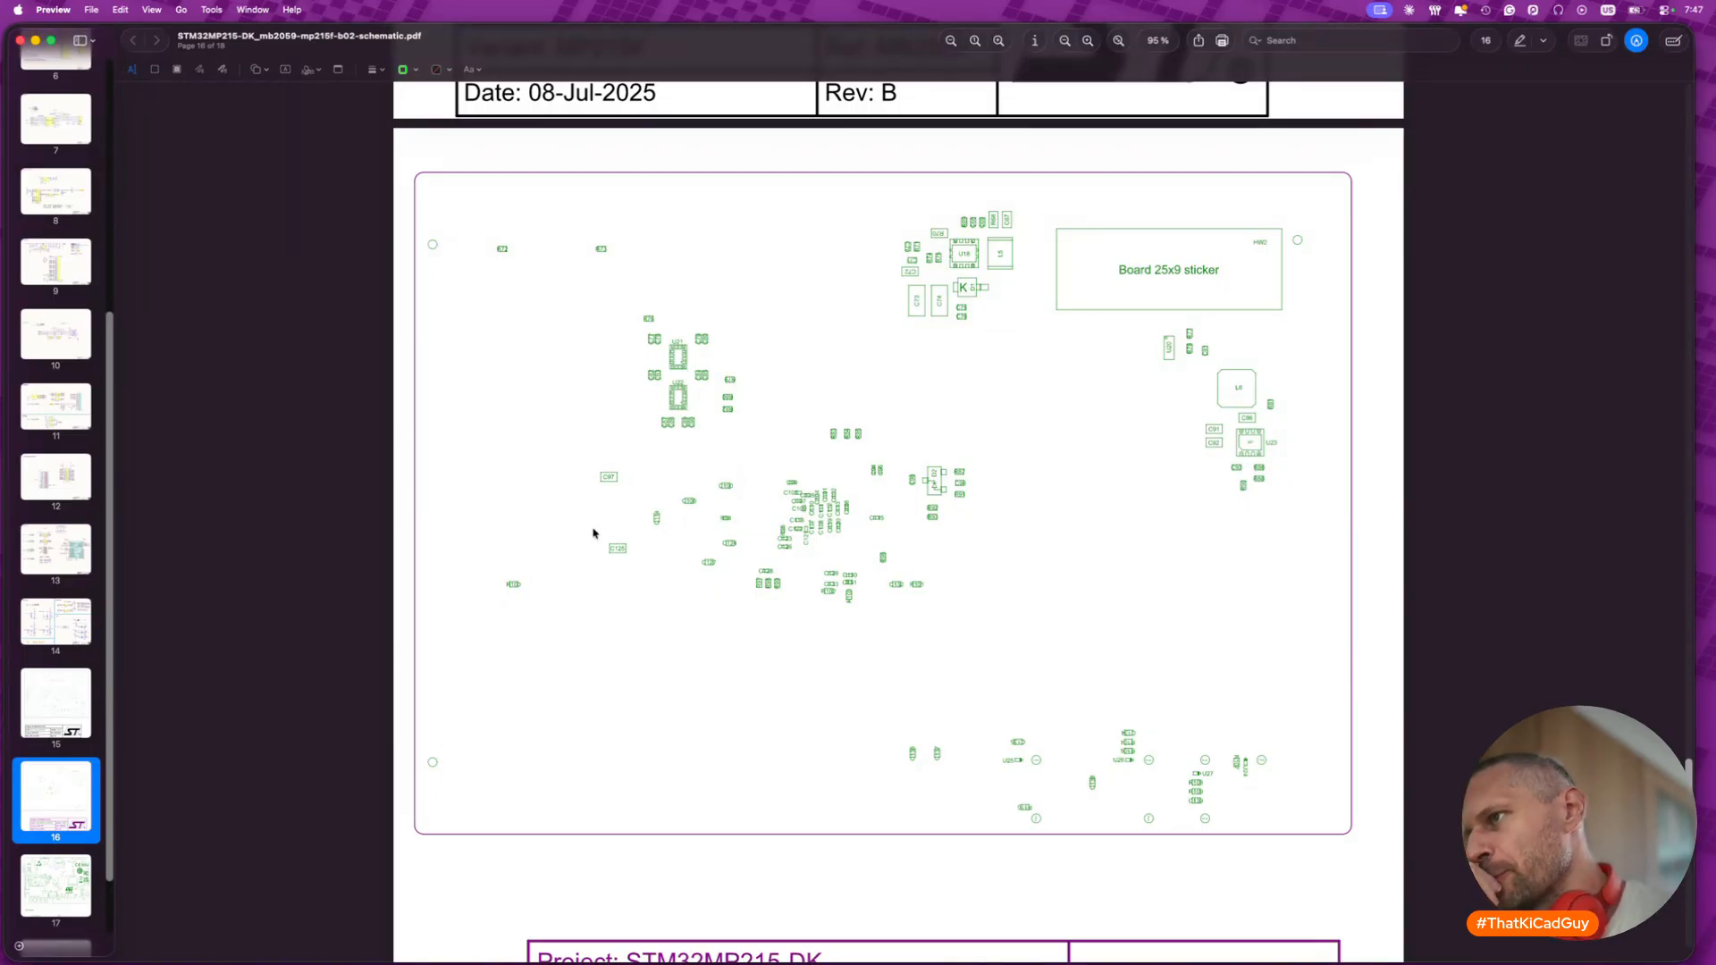
- Switch to Finder, open MB2059.kicad_pcb from the docs' Imported_DK folder, and examine the routing around U7 and U8
key(super+Tab)
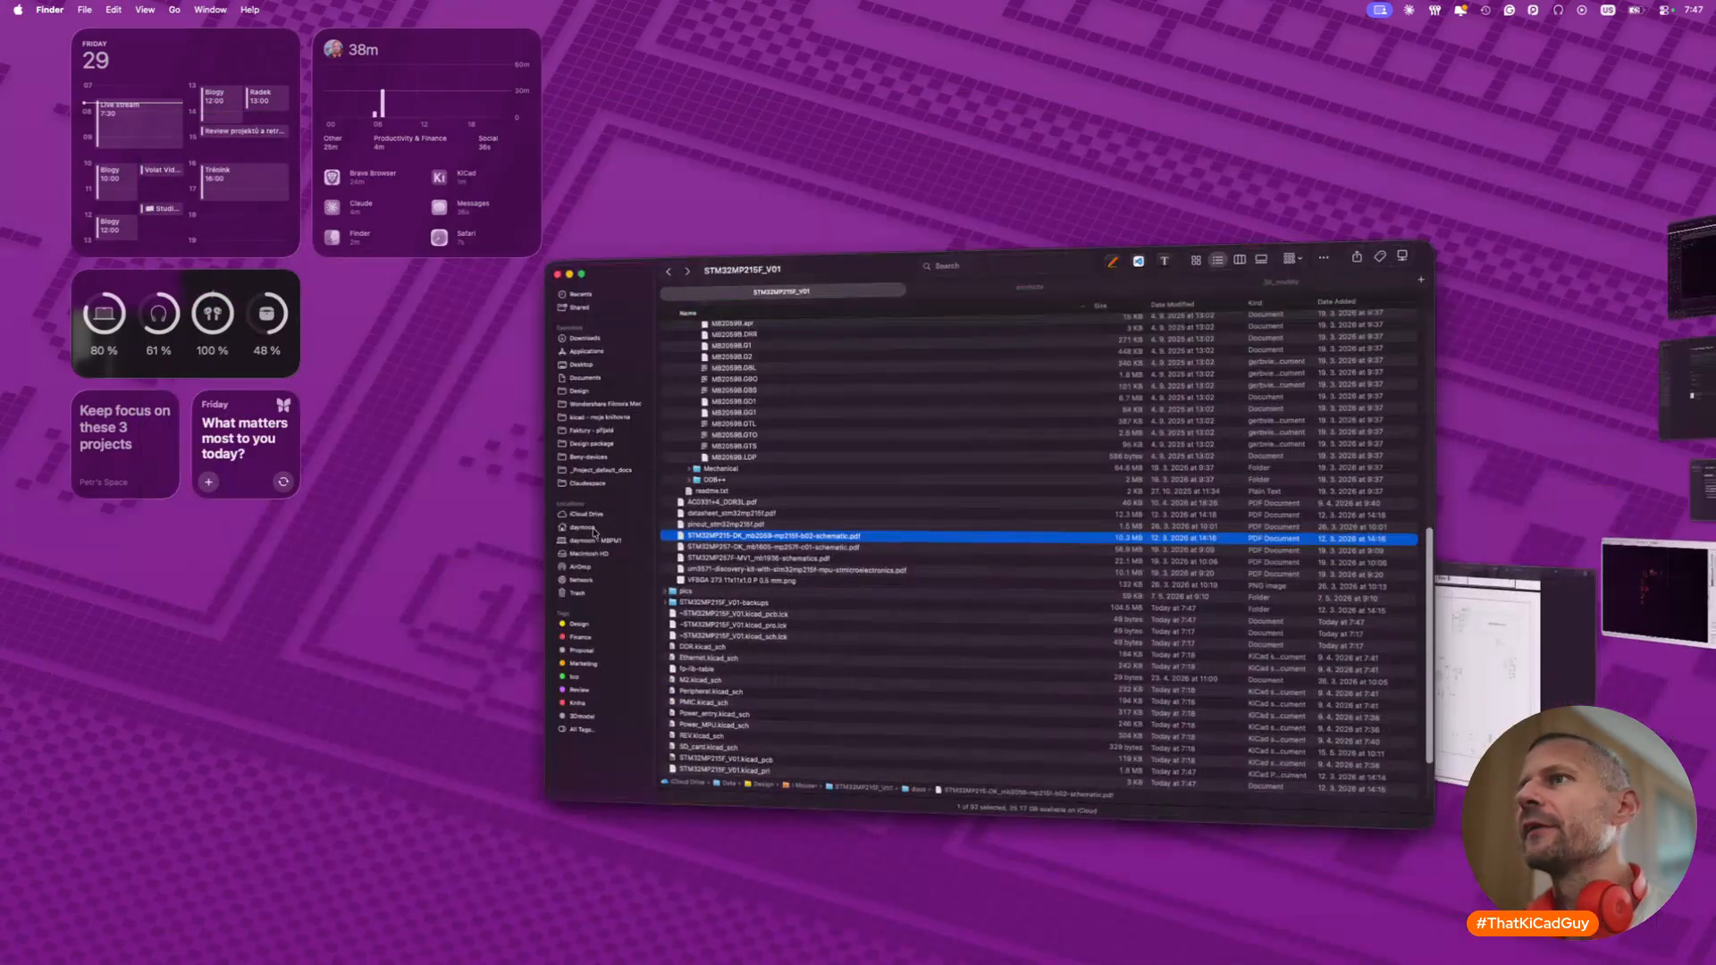
scroll(715, 416, up, 10)
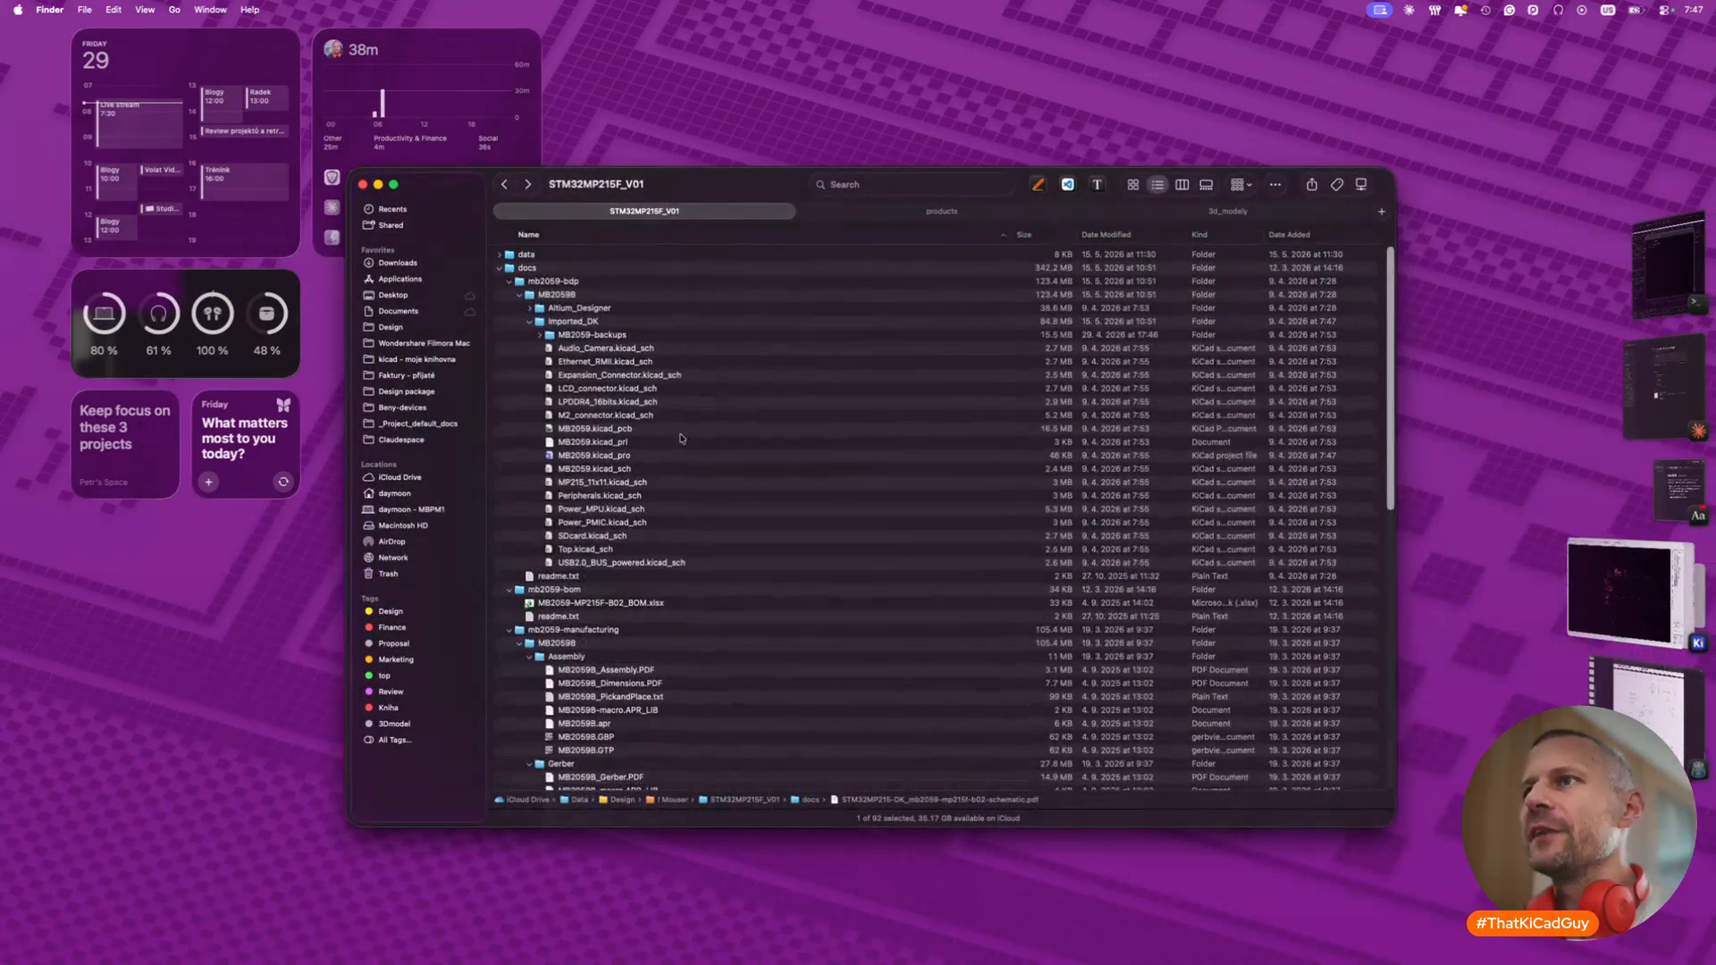
double_click(619, 431)
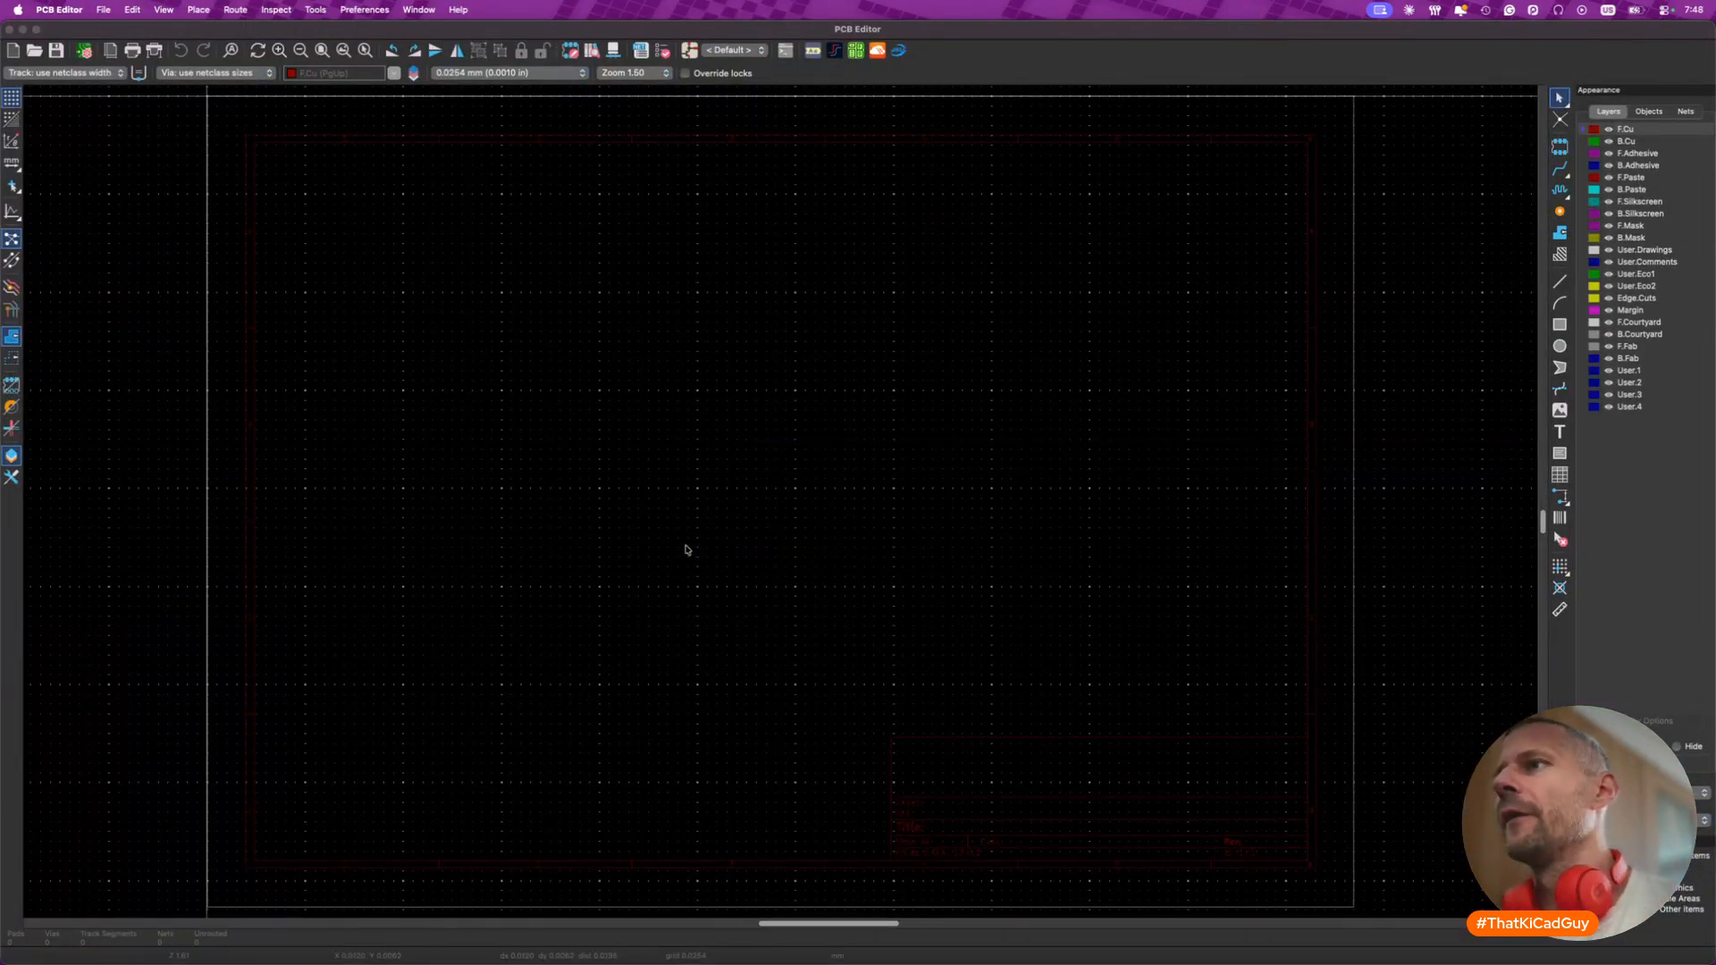
scroll(916, 525, up, 6)
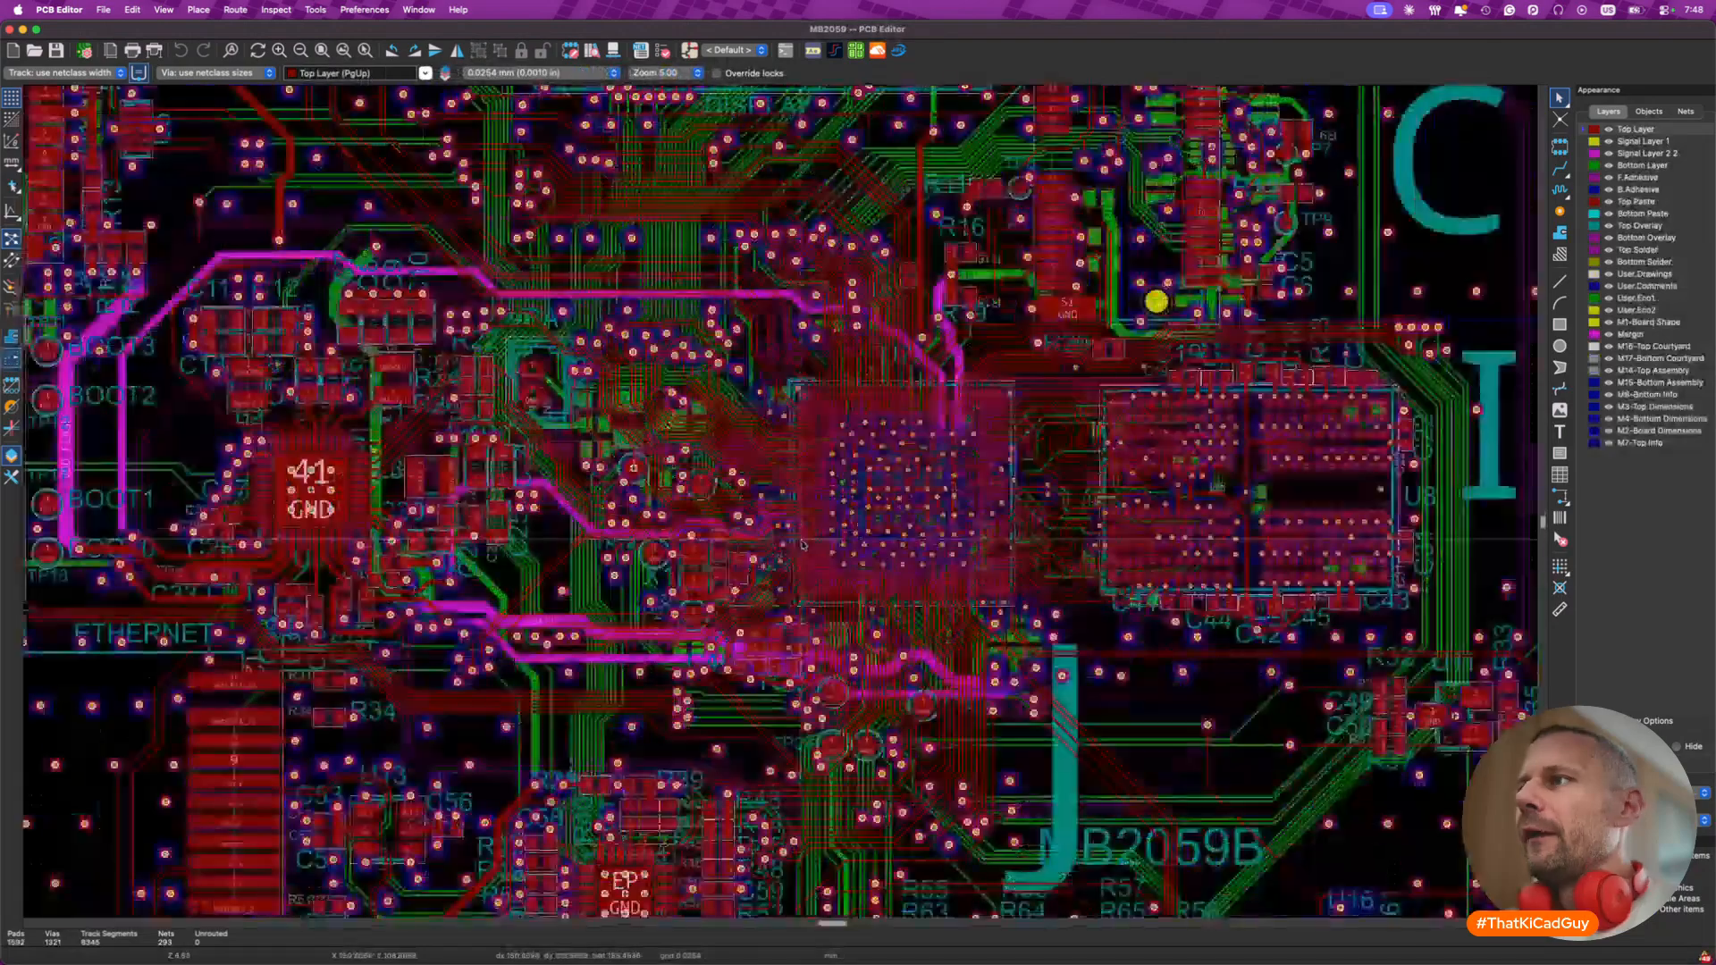
scroll(917, 524, down, 2)
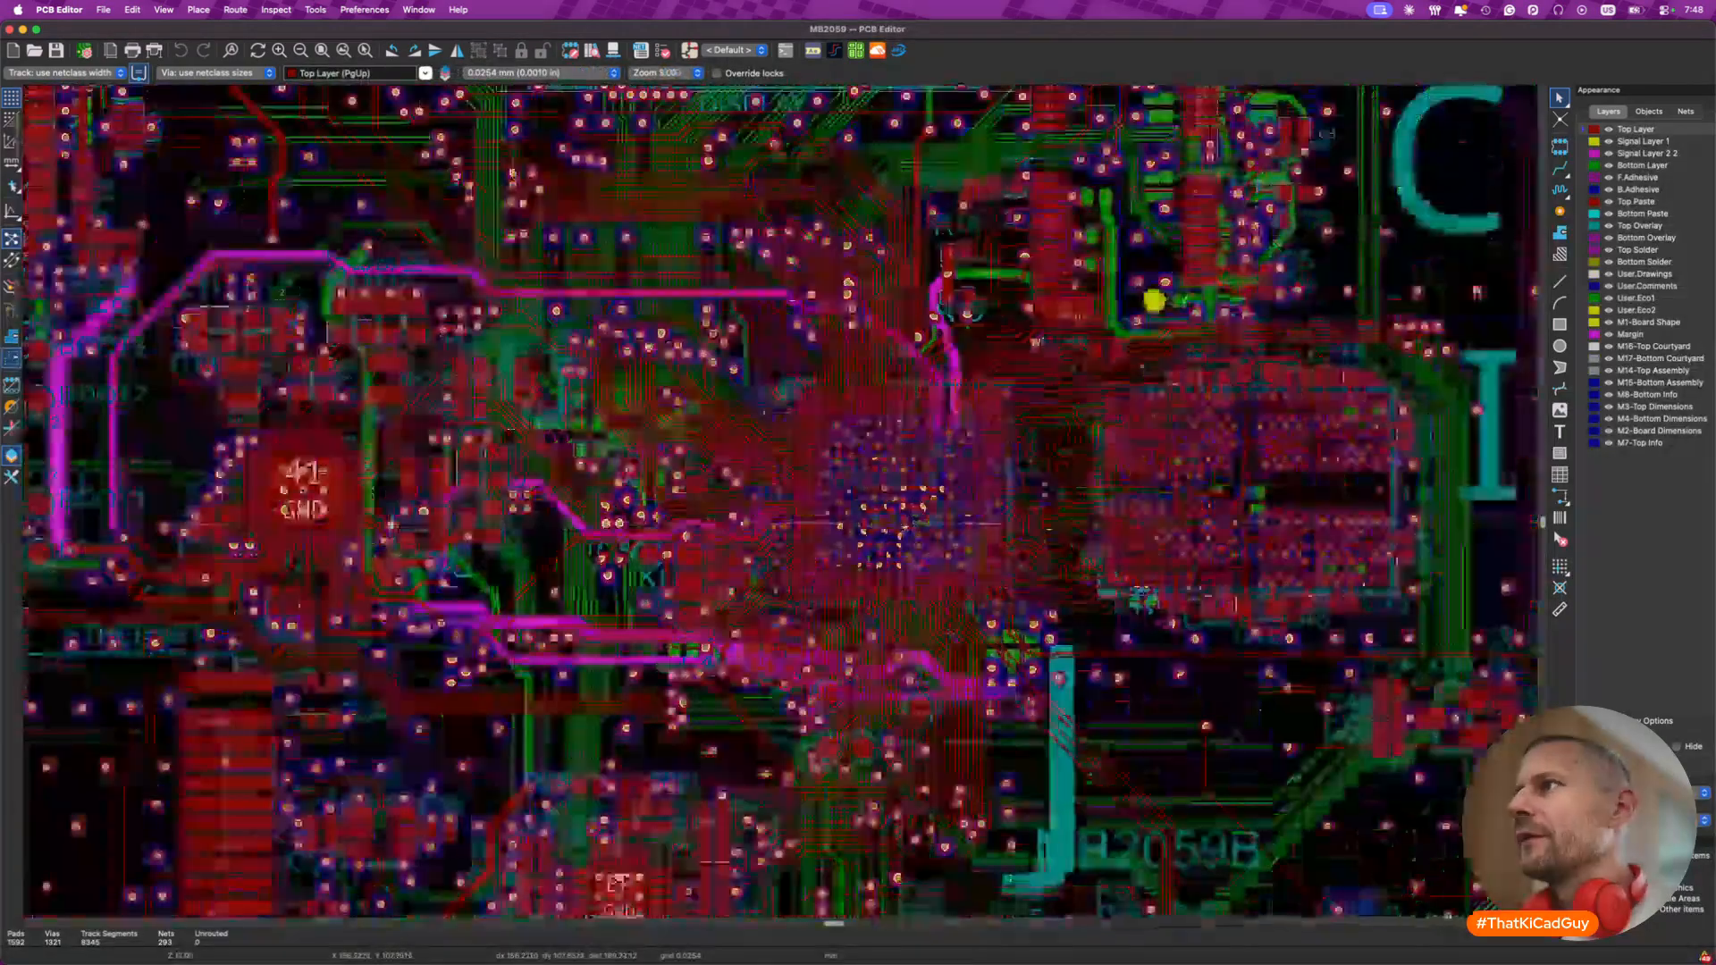
scroll(900, 527, down, 2)
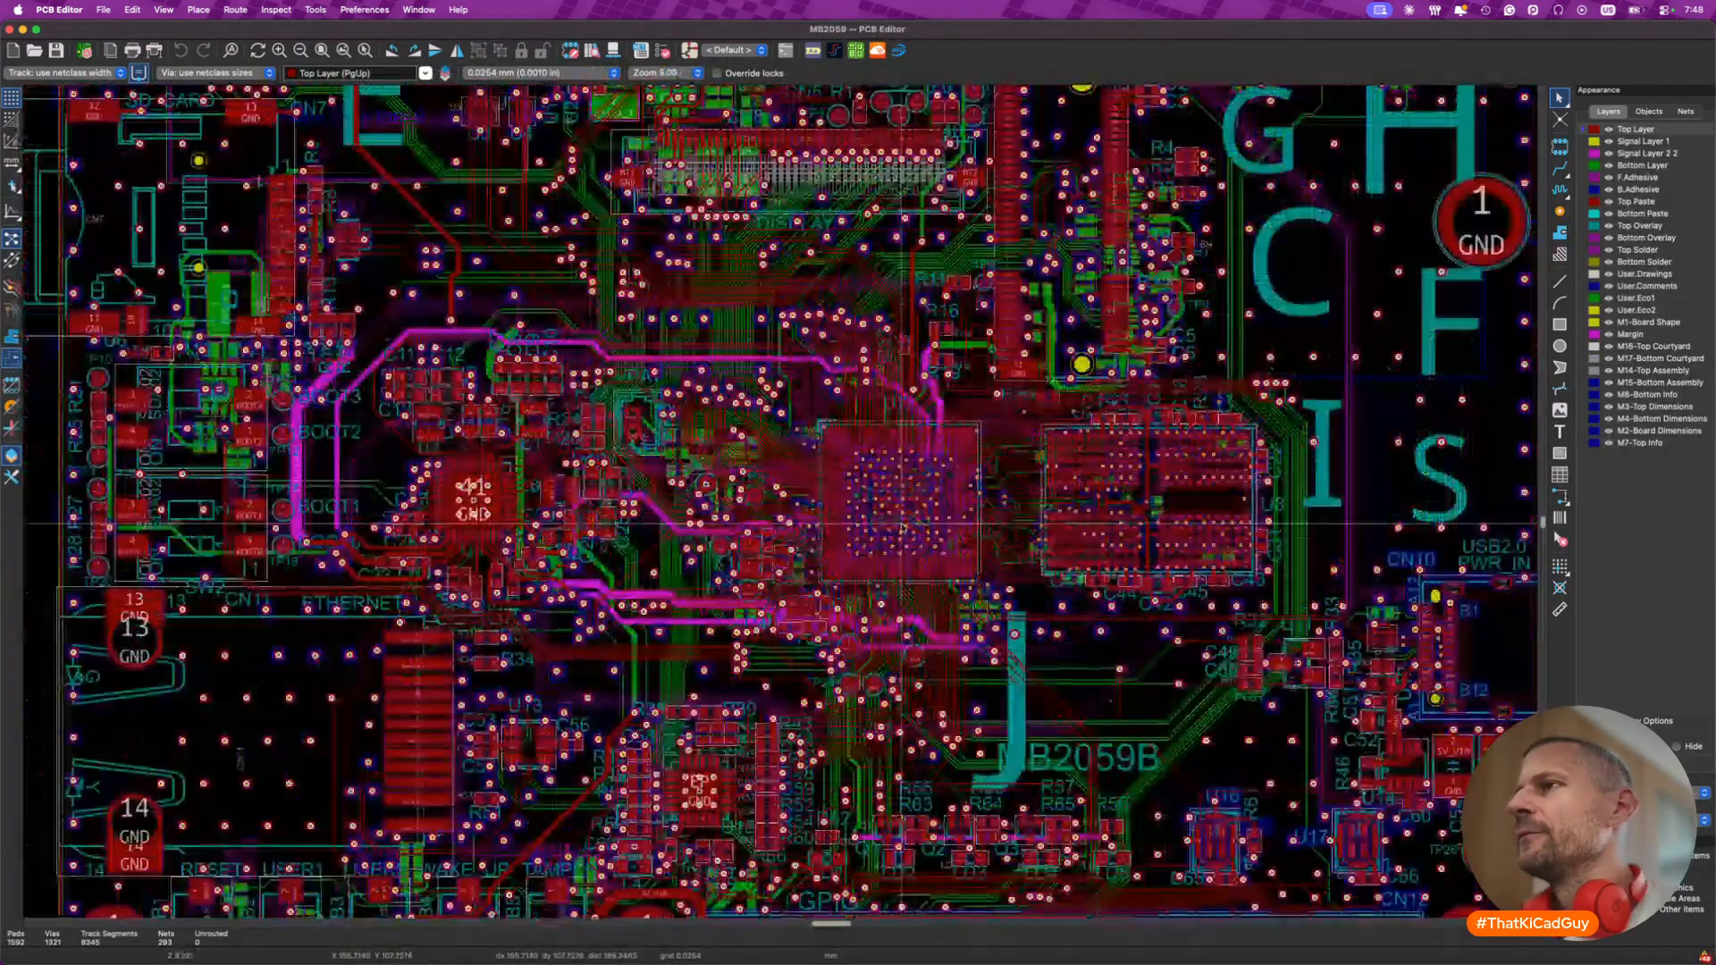
- Hide the copper layers of the MB2059 board, examine the component placement around U7, and close the PCB editor
click(1609, 142)
click(1609, 153)
click(1609, 165)
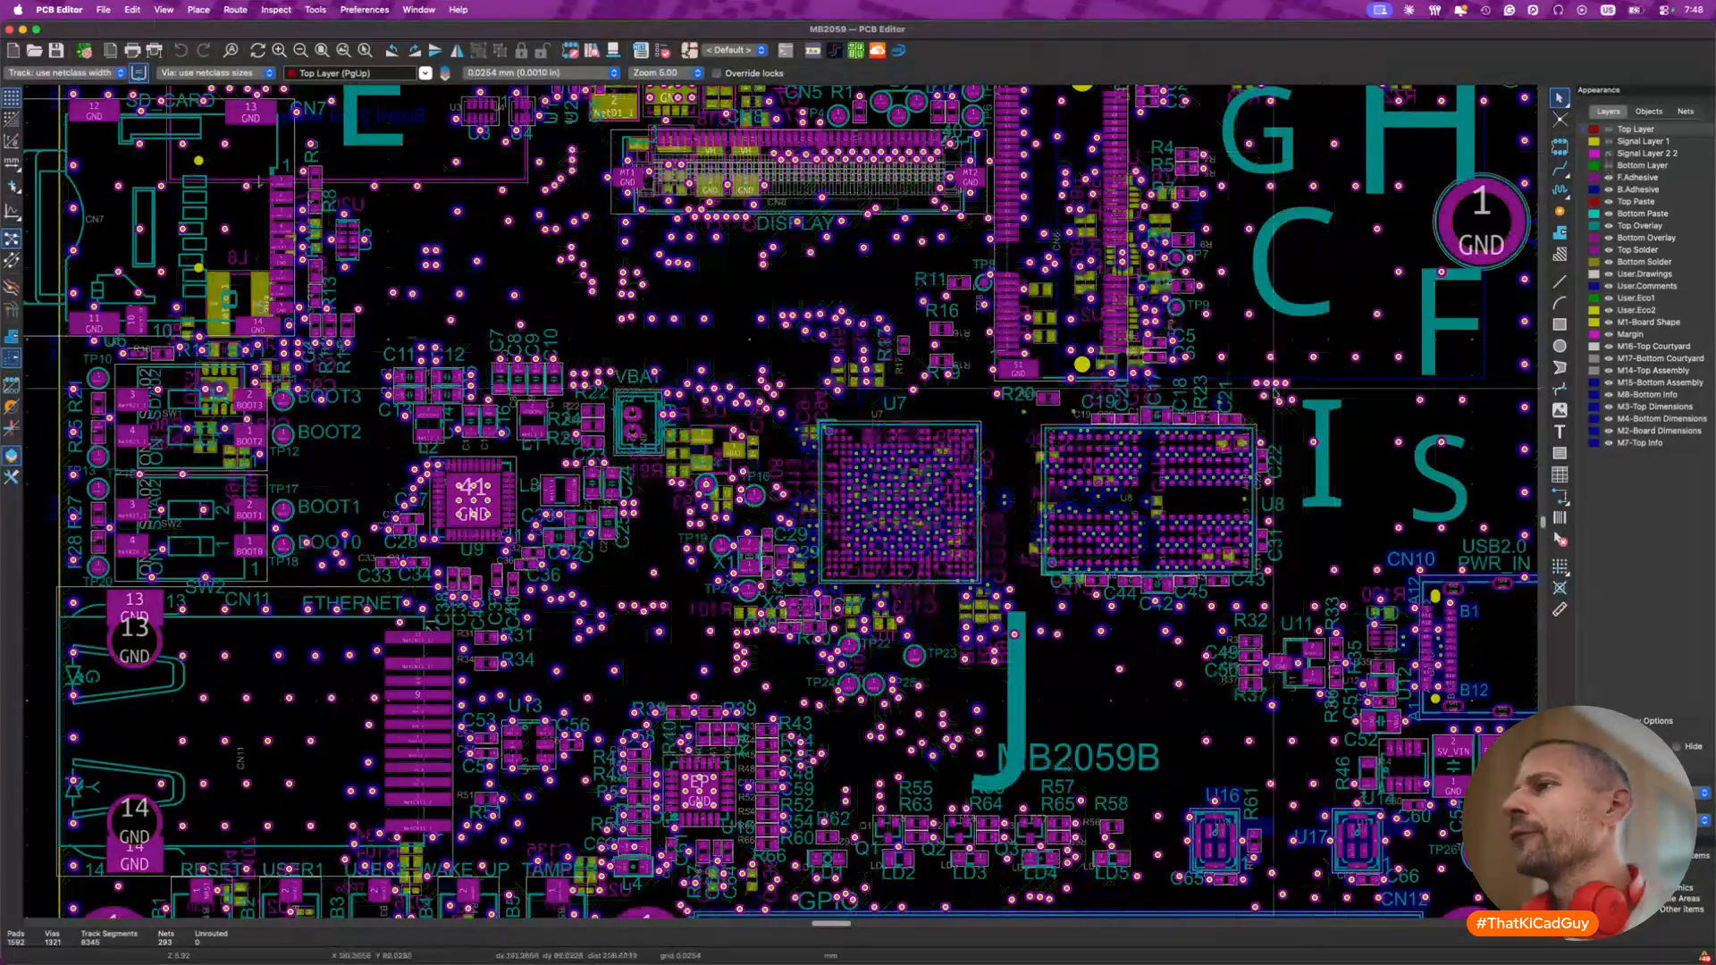
scroll(1051, 485, down, 3)
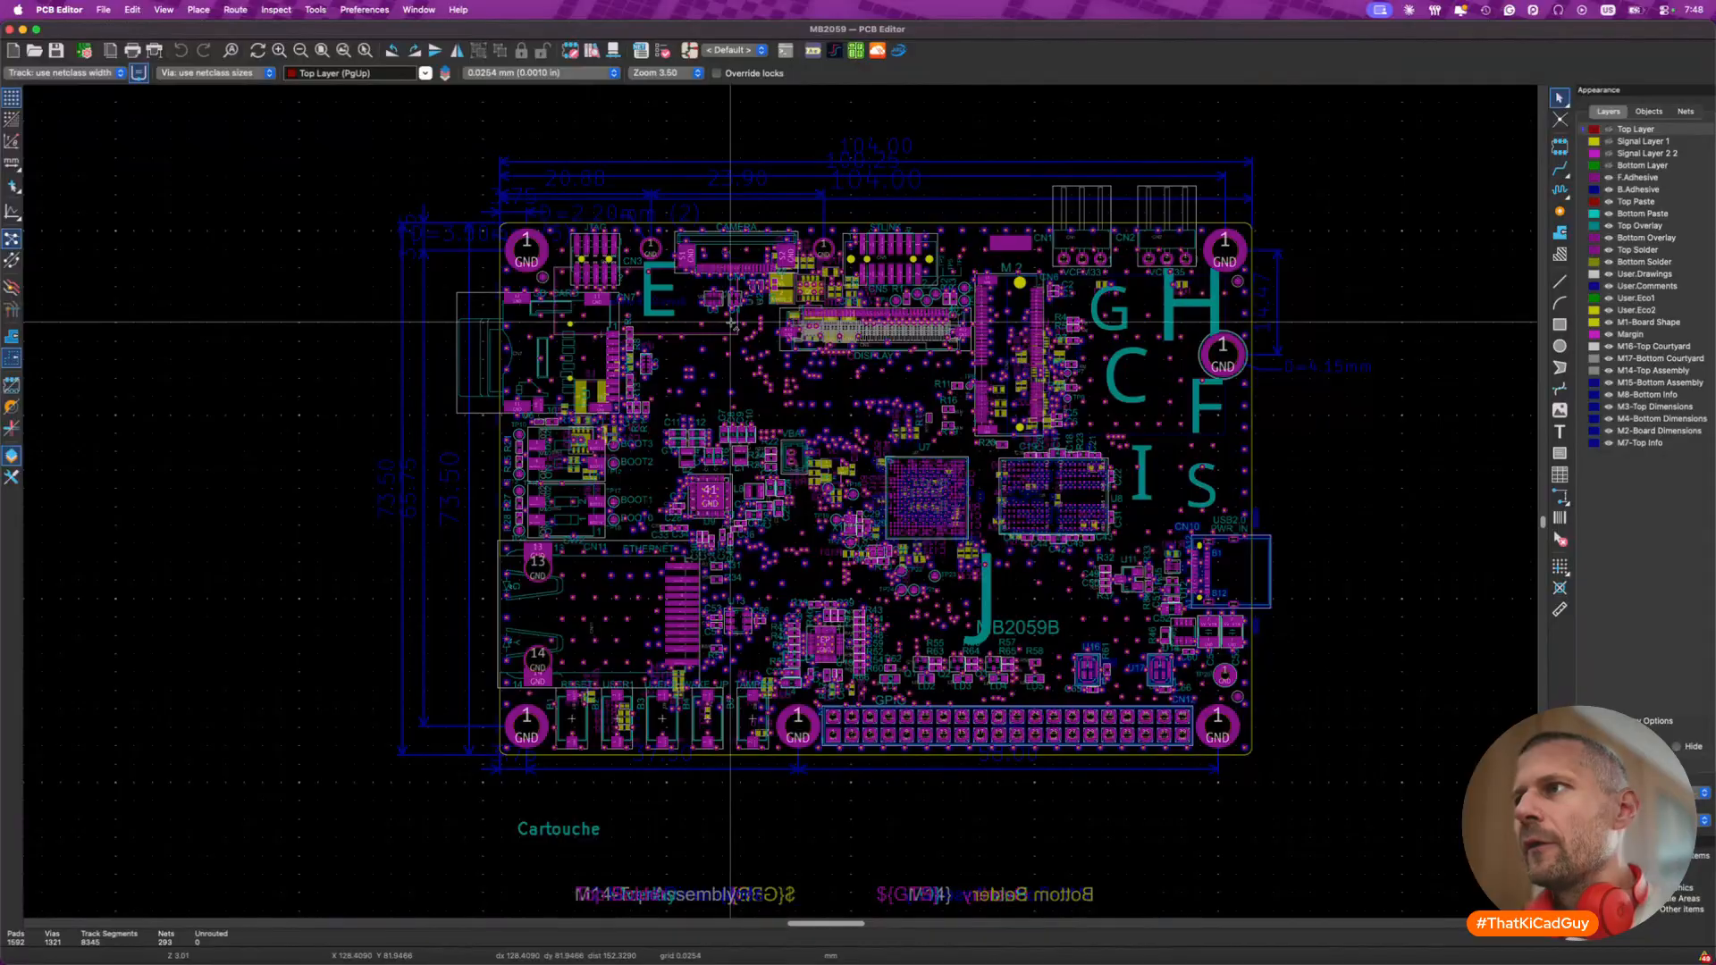
scroll(905, 413, up, 3)
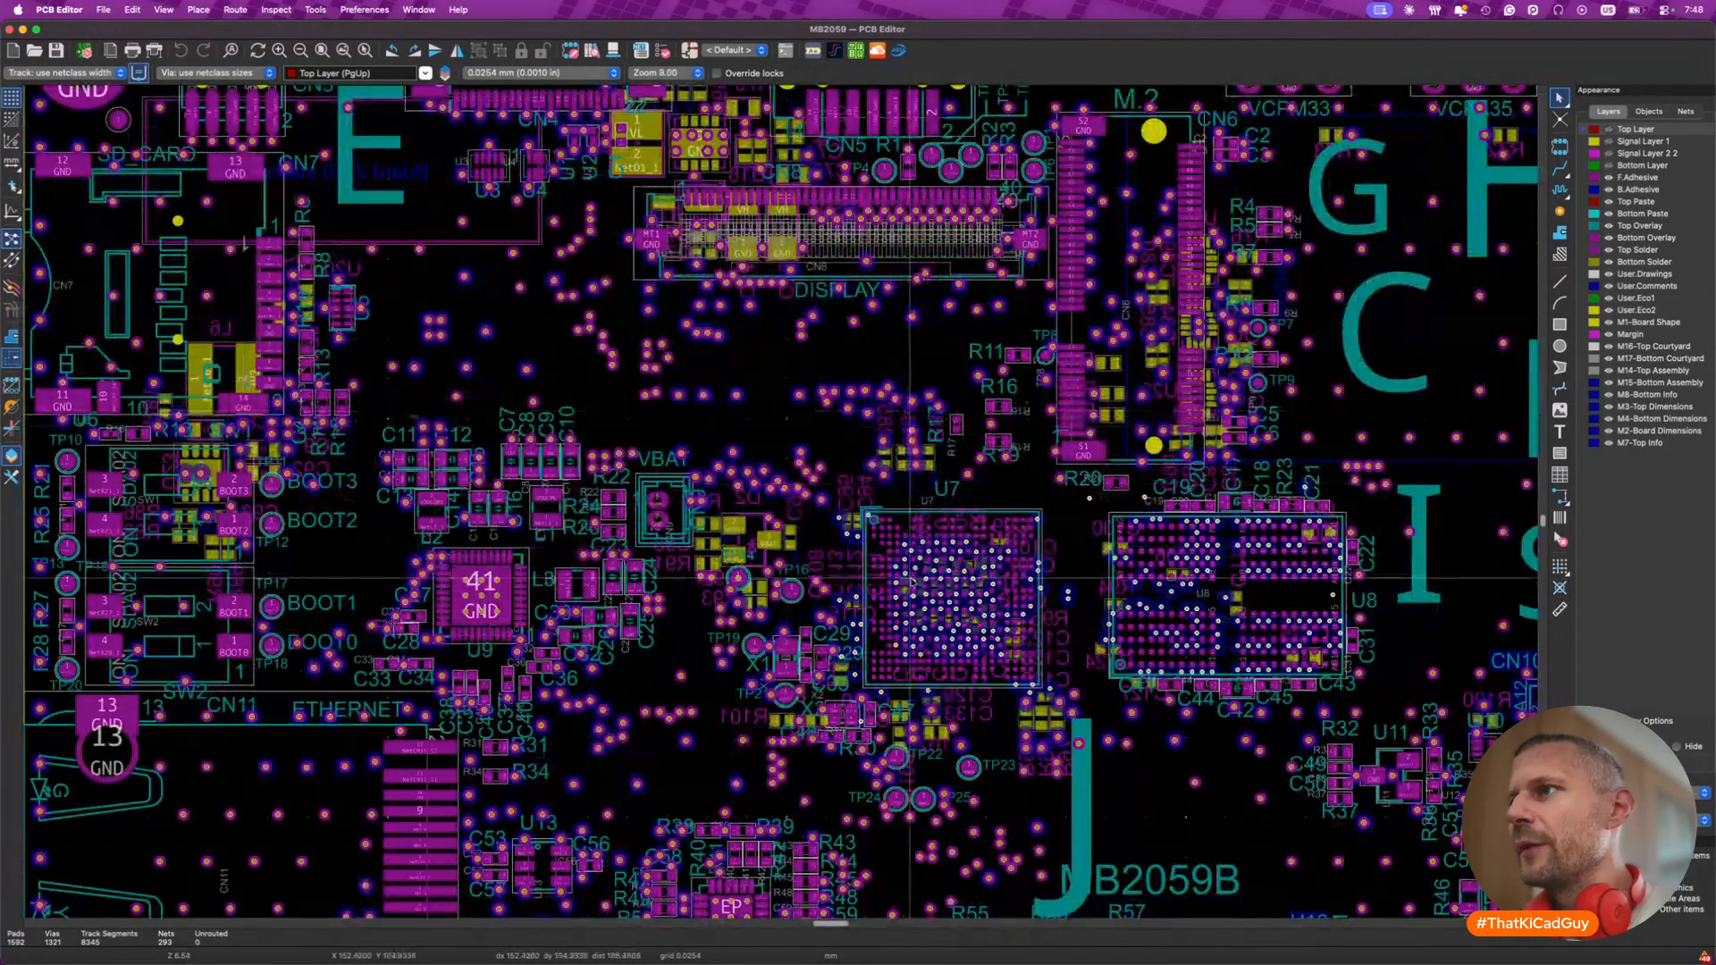
key(super+q)
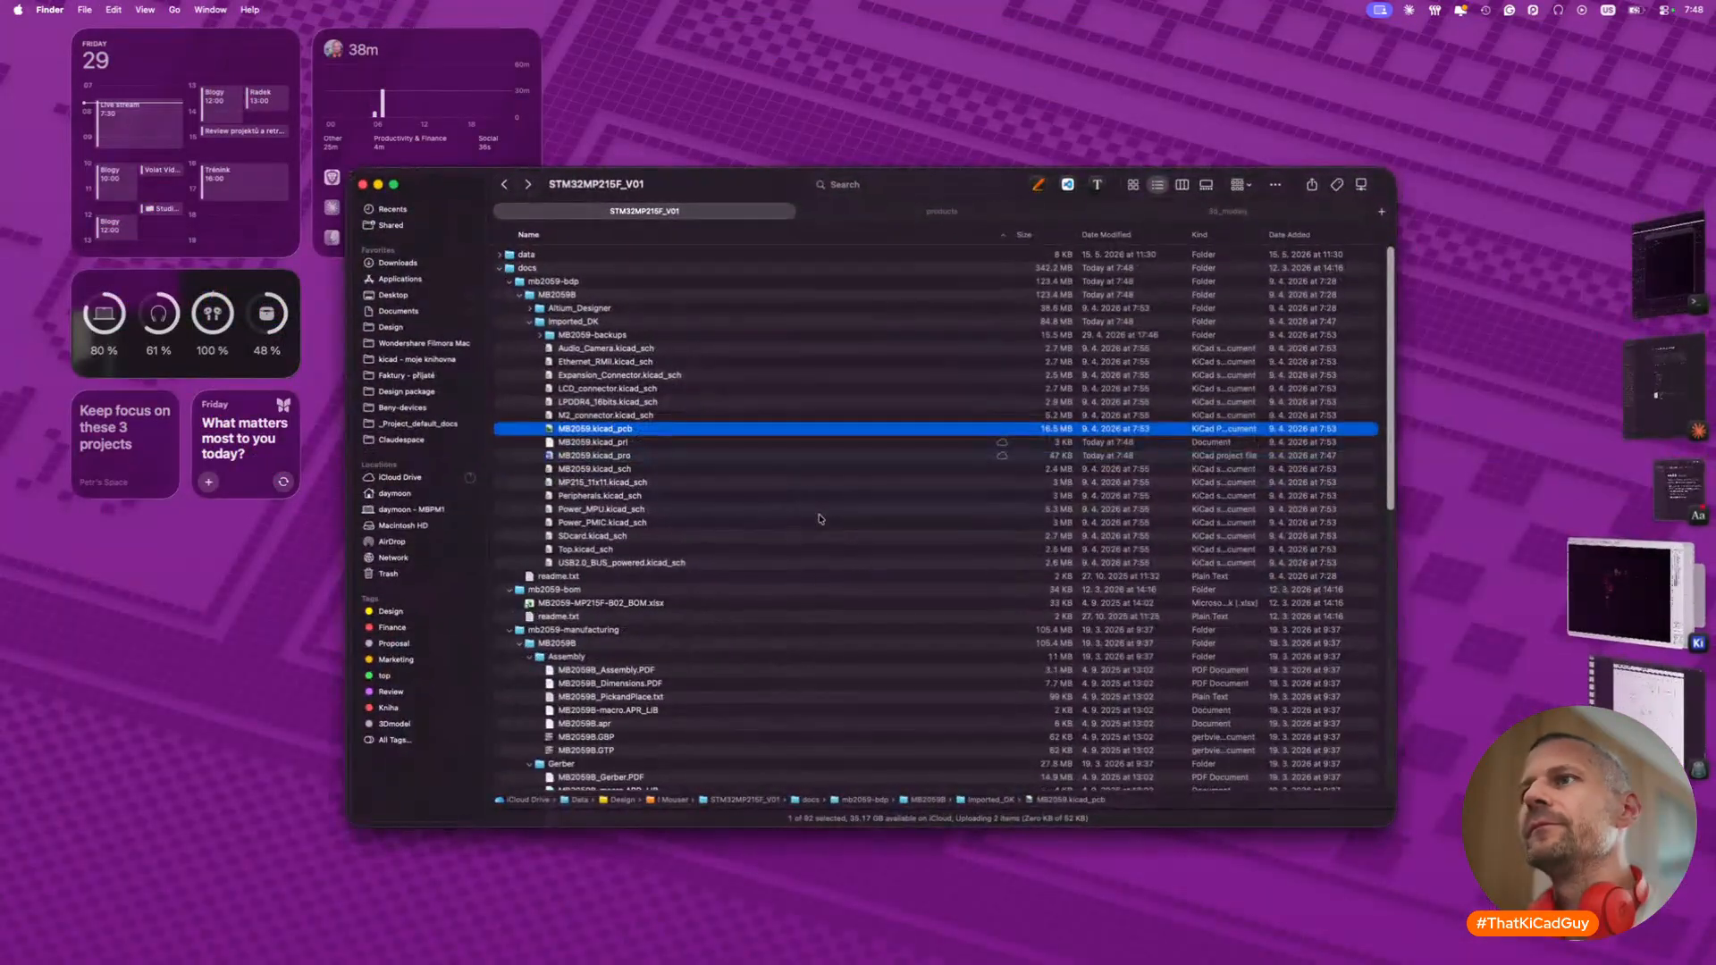
- Return to the reference PDF in Preview and compare the bottom assembly drawing on page 16 with the top overlay on page 17
key(super+Tab)
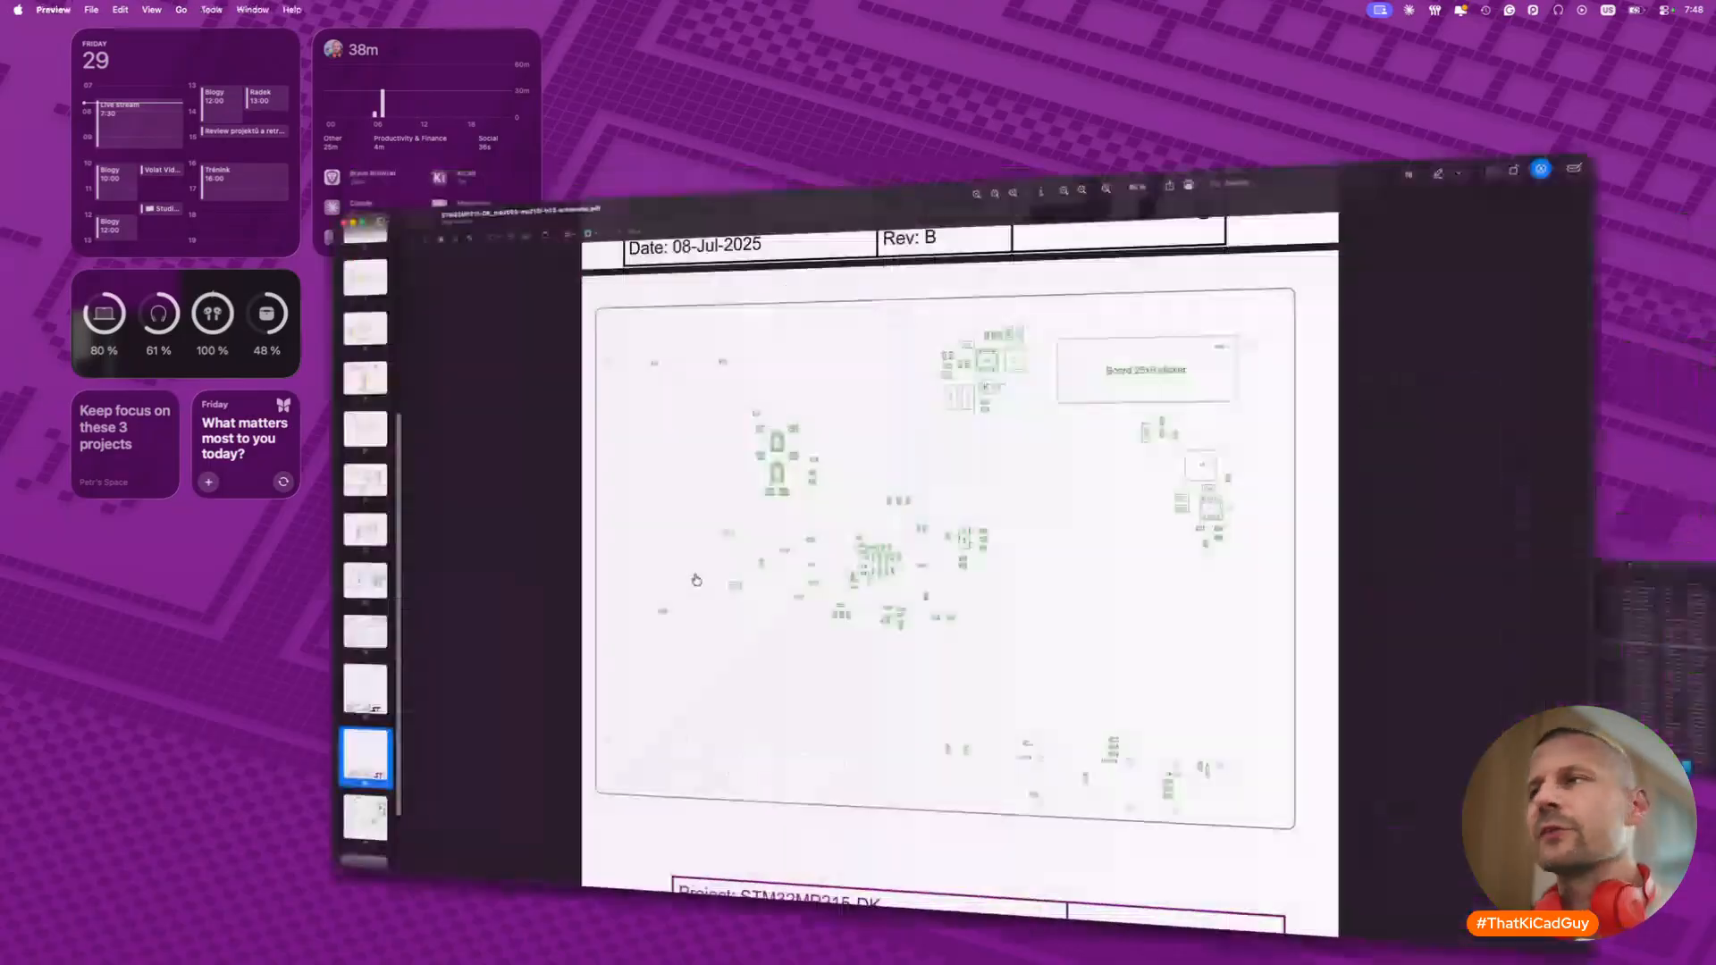
scroll(704, 715, down, 5)
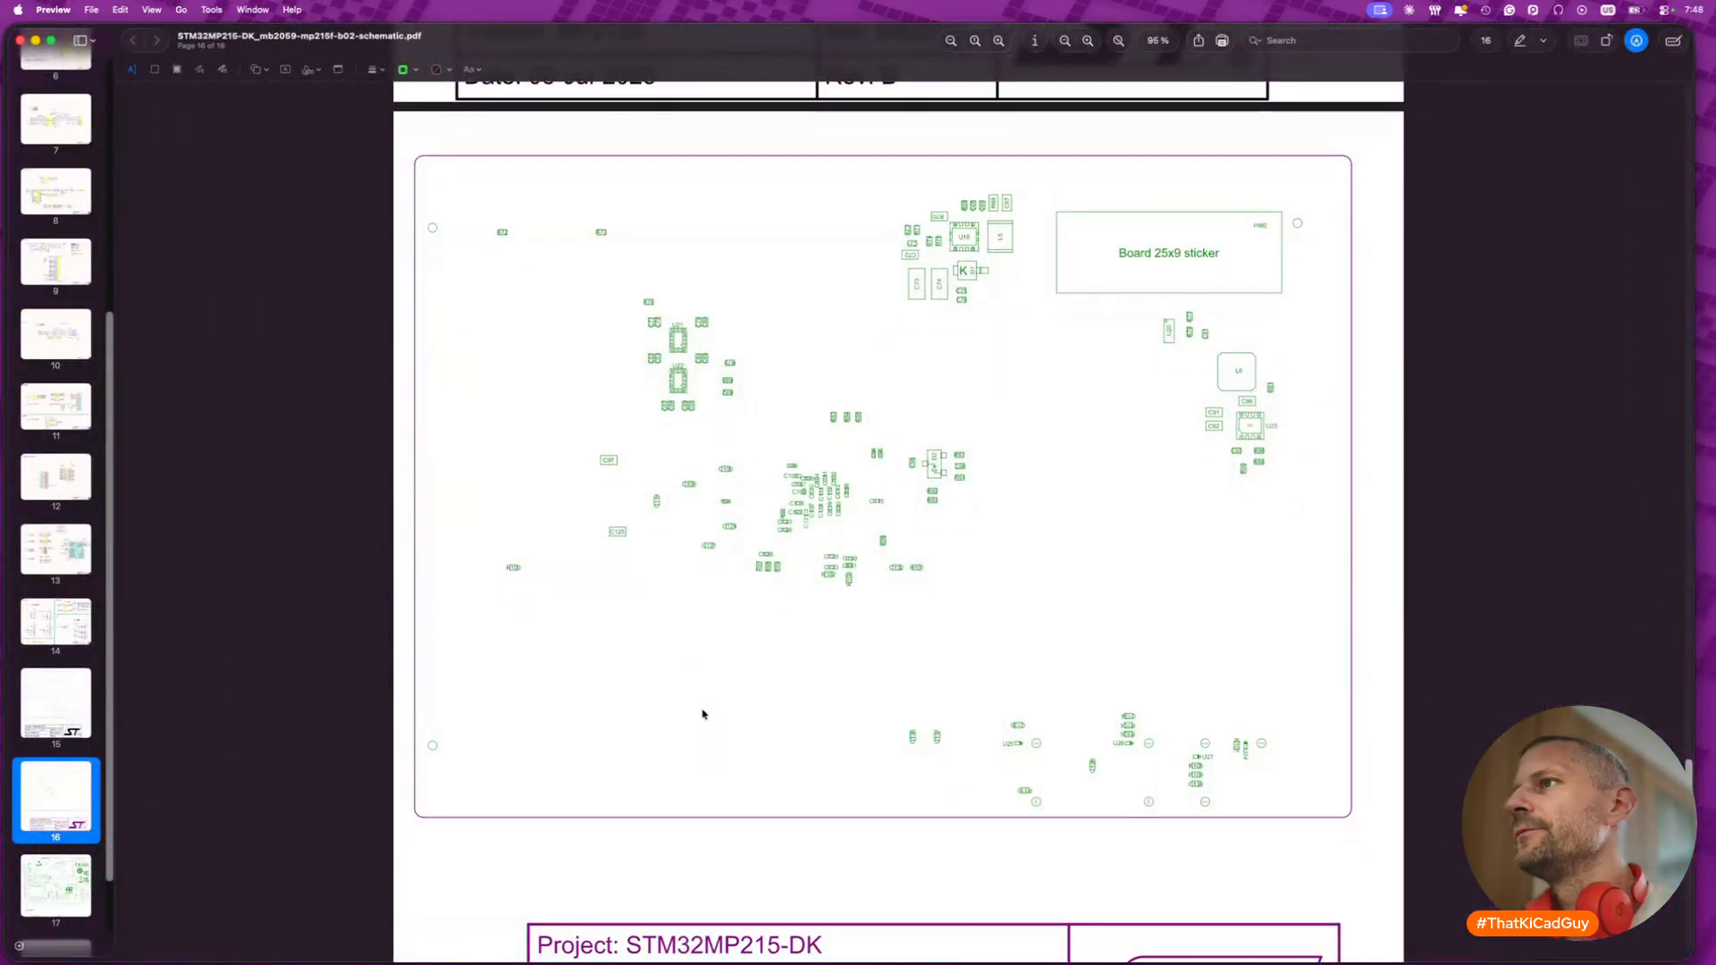
scroll(703, 715, down, 9)
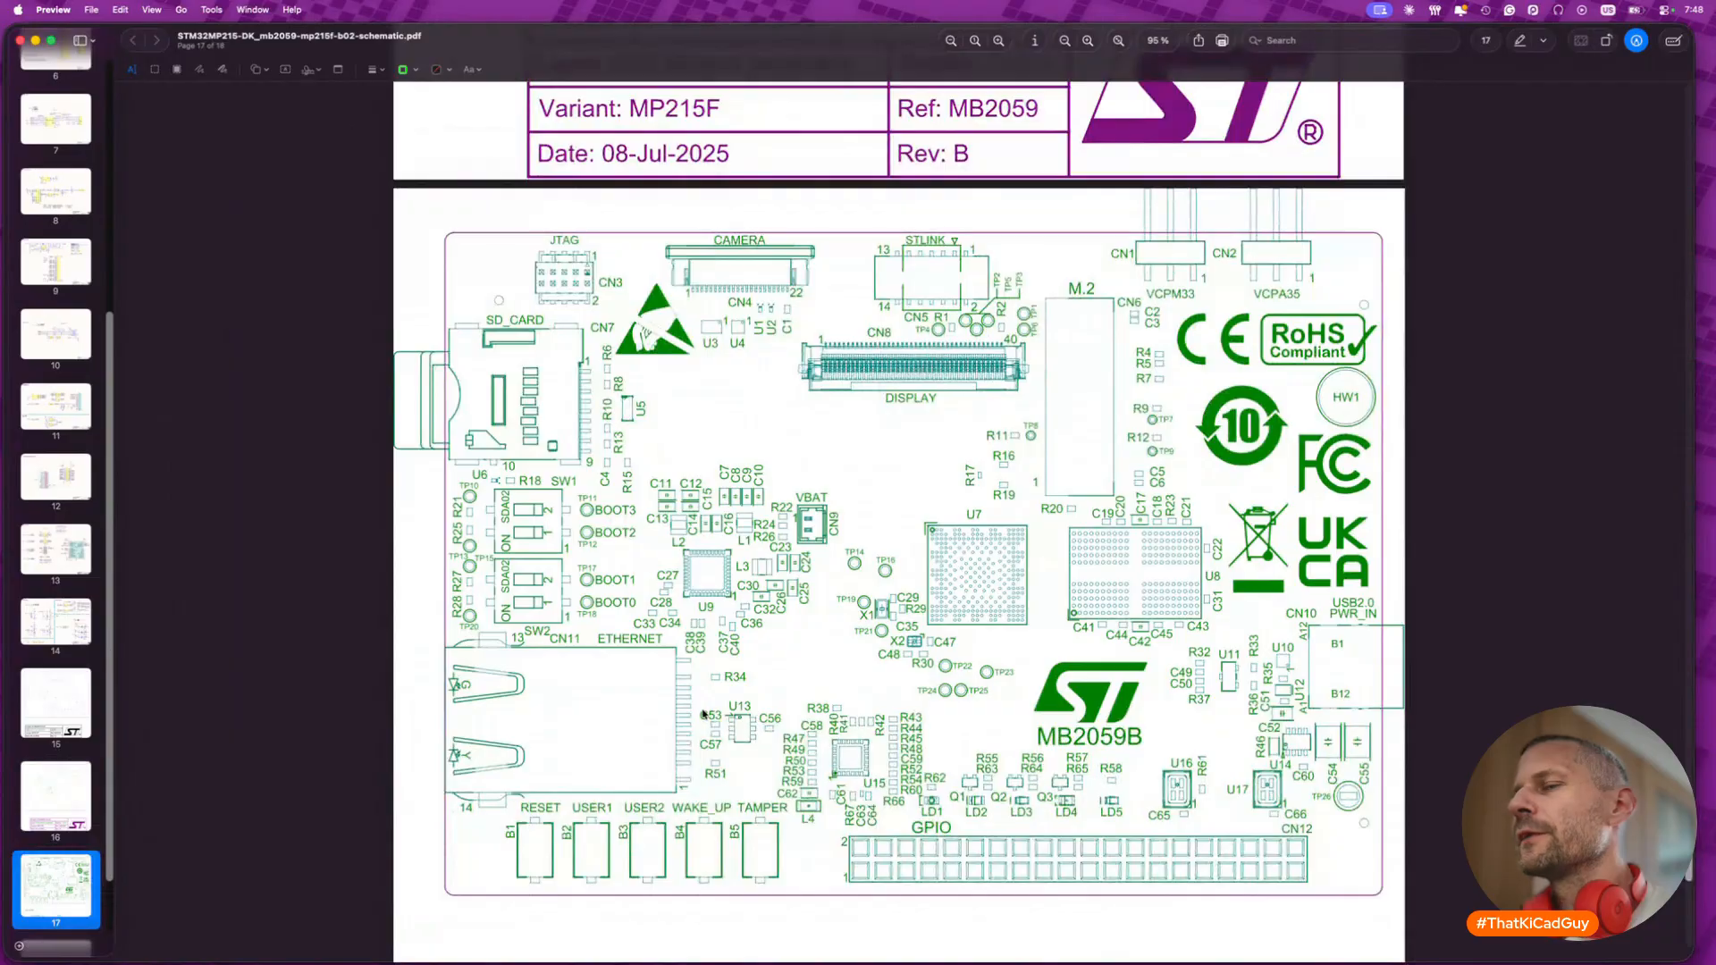
scroll(856, 687, up, 15)
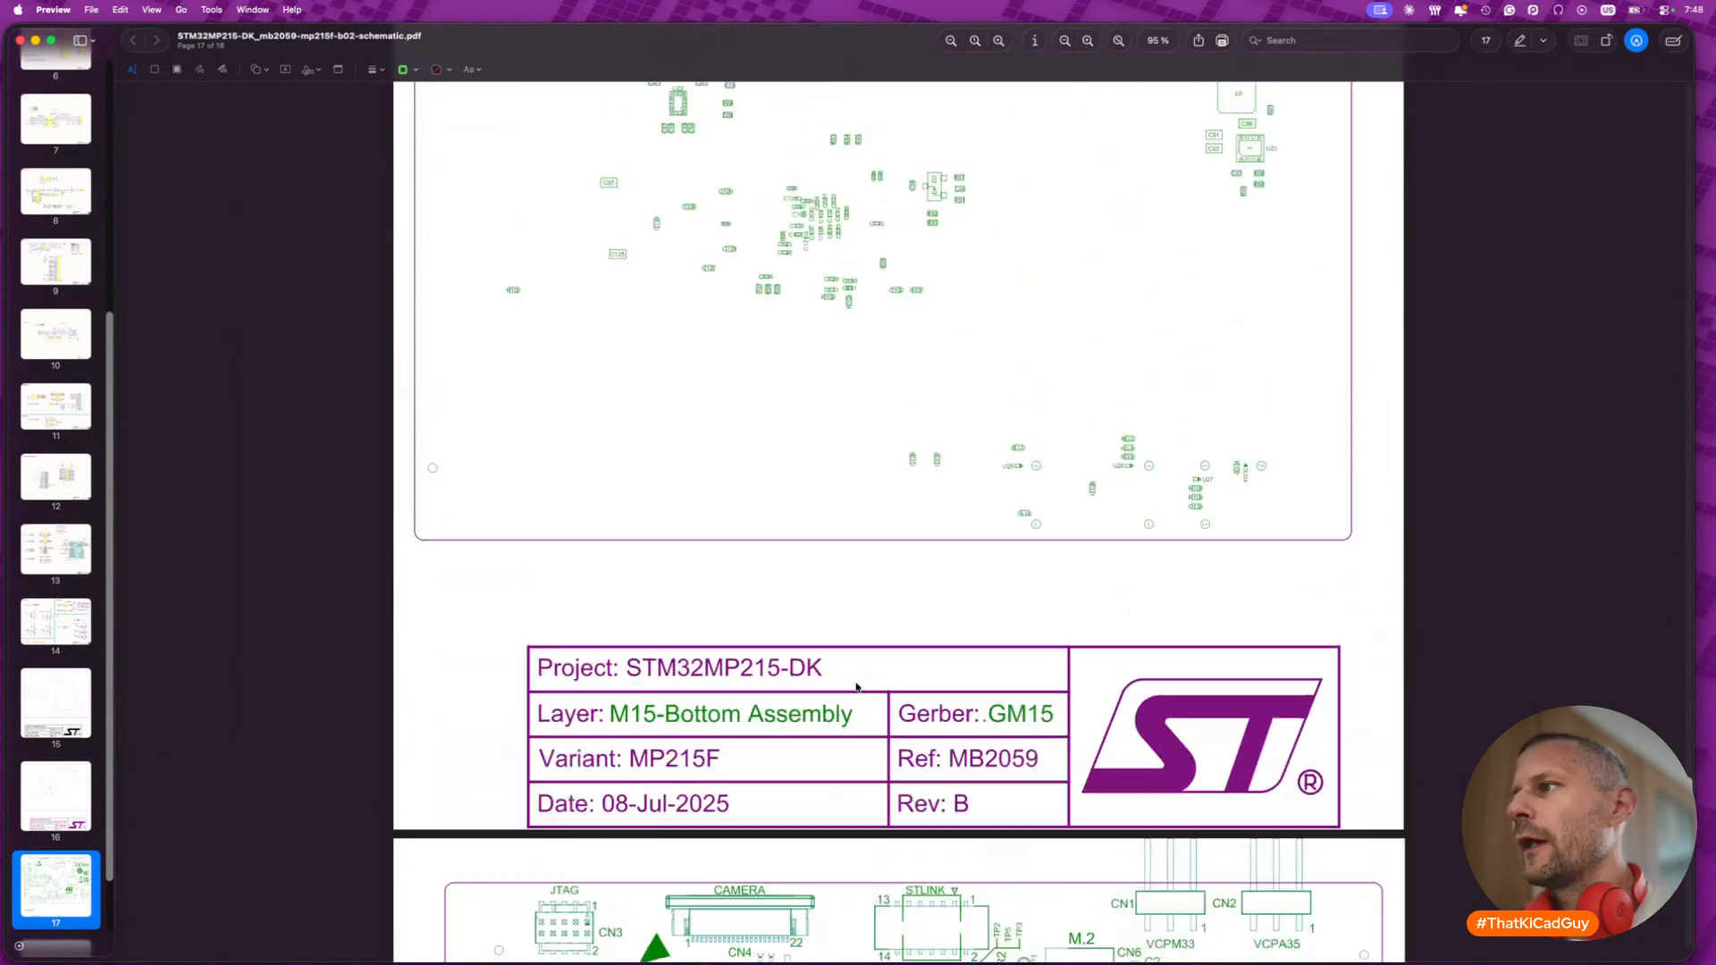
scroll(856, 688, down, 10)
scroll(857, 687, up, 8)
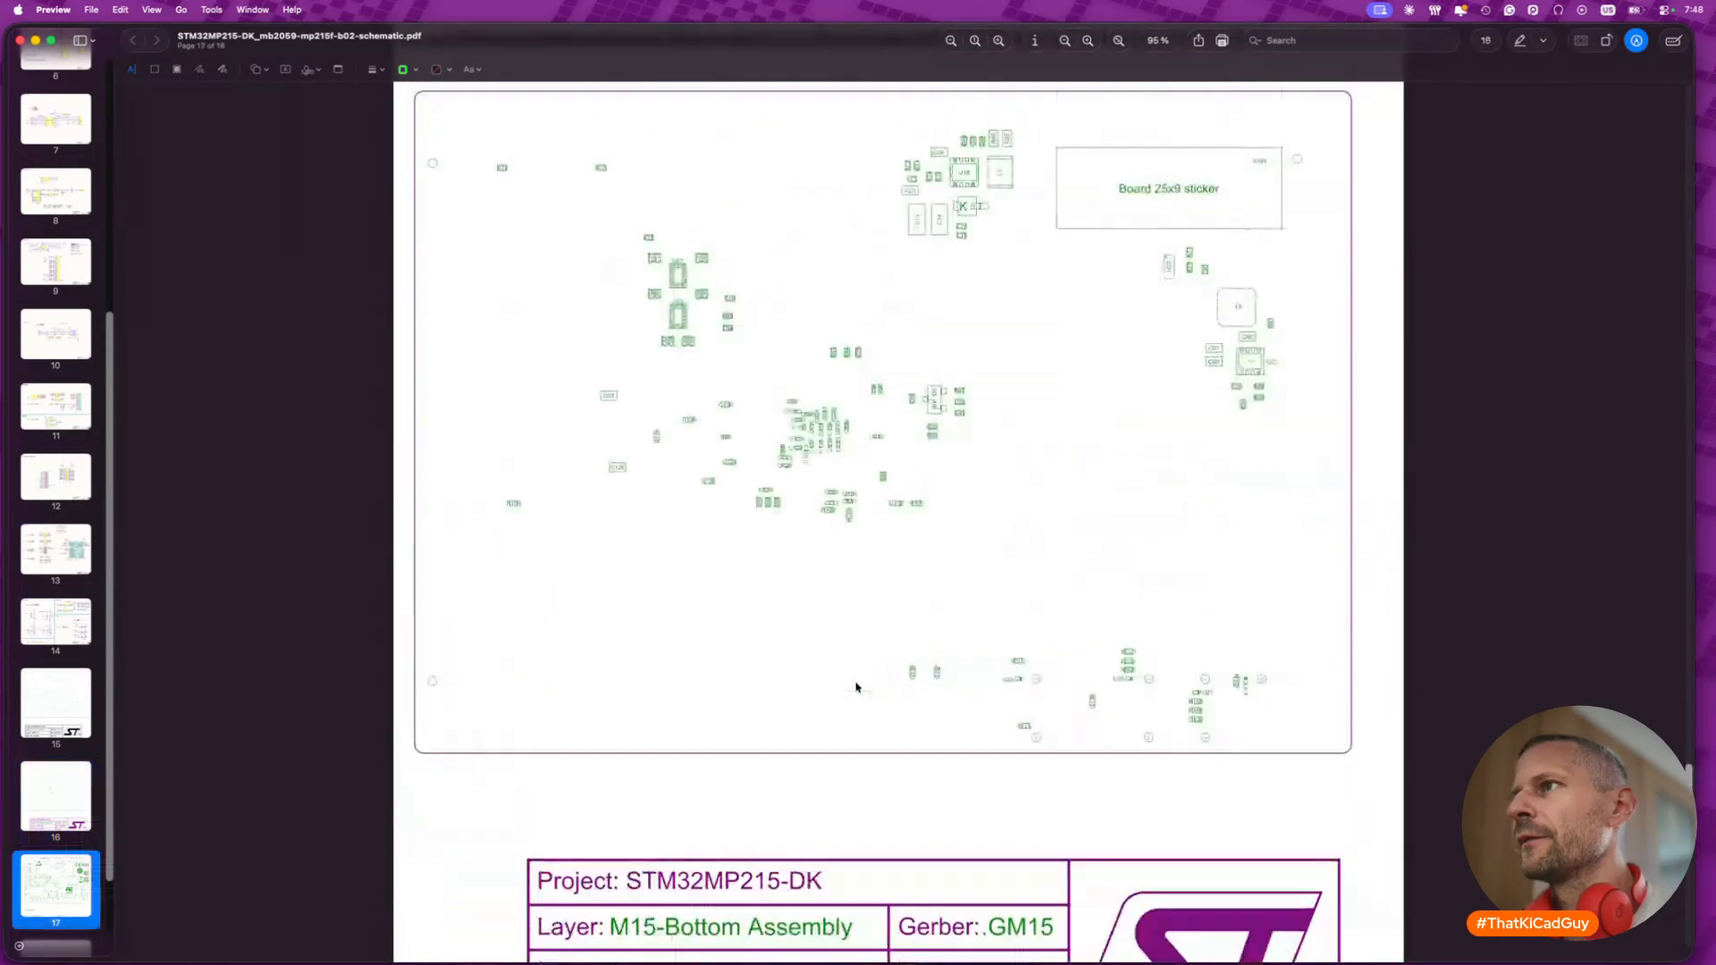
scroll(856, 687, down, 4)
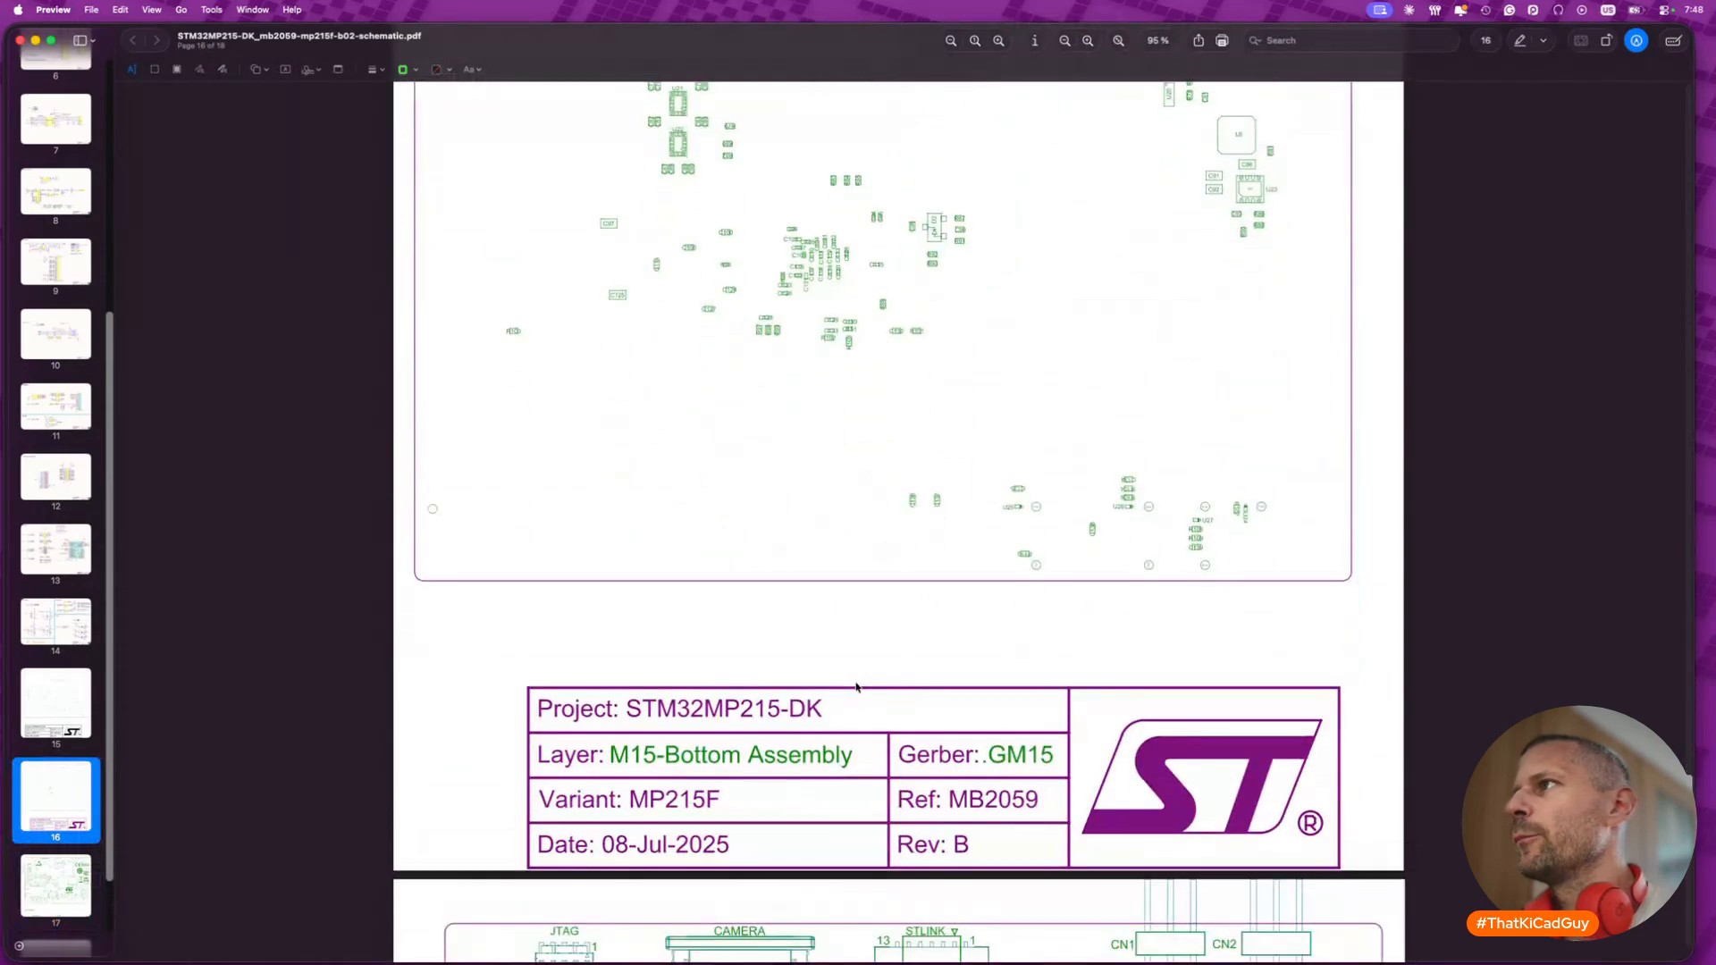
scroll(856, 688, up, 3)
scroll(857, 688, down, 14)
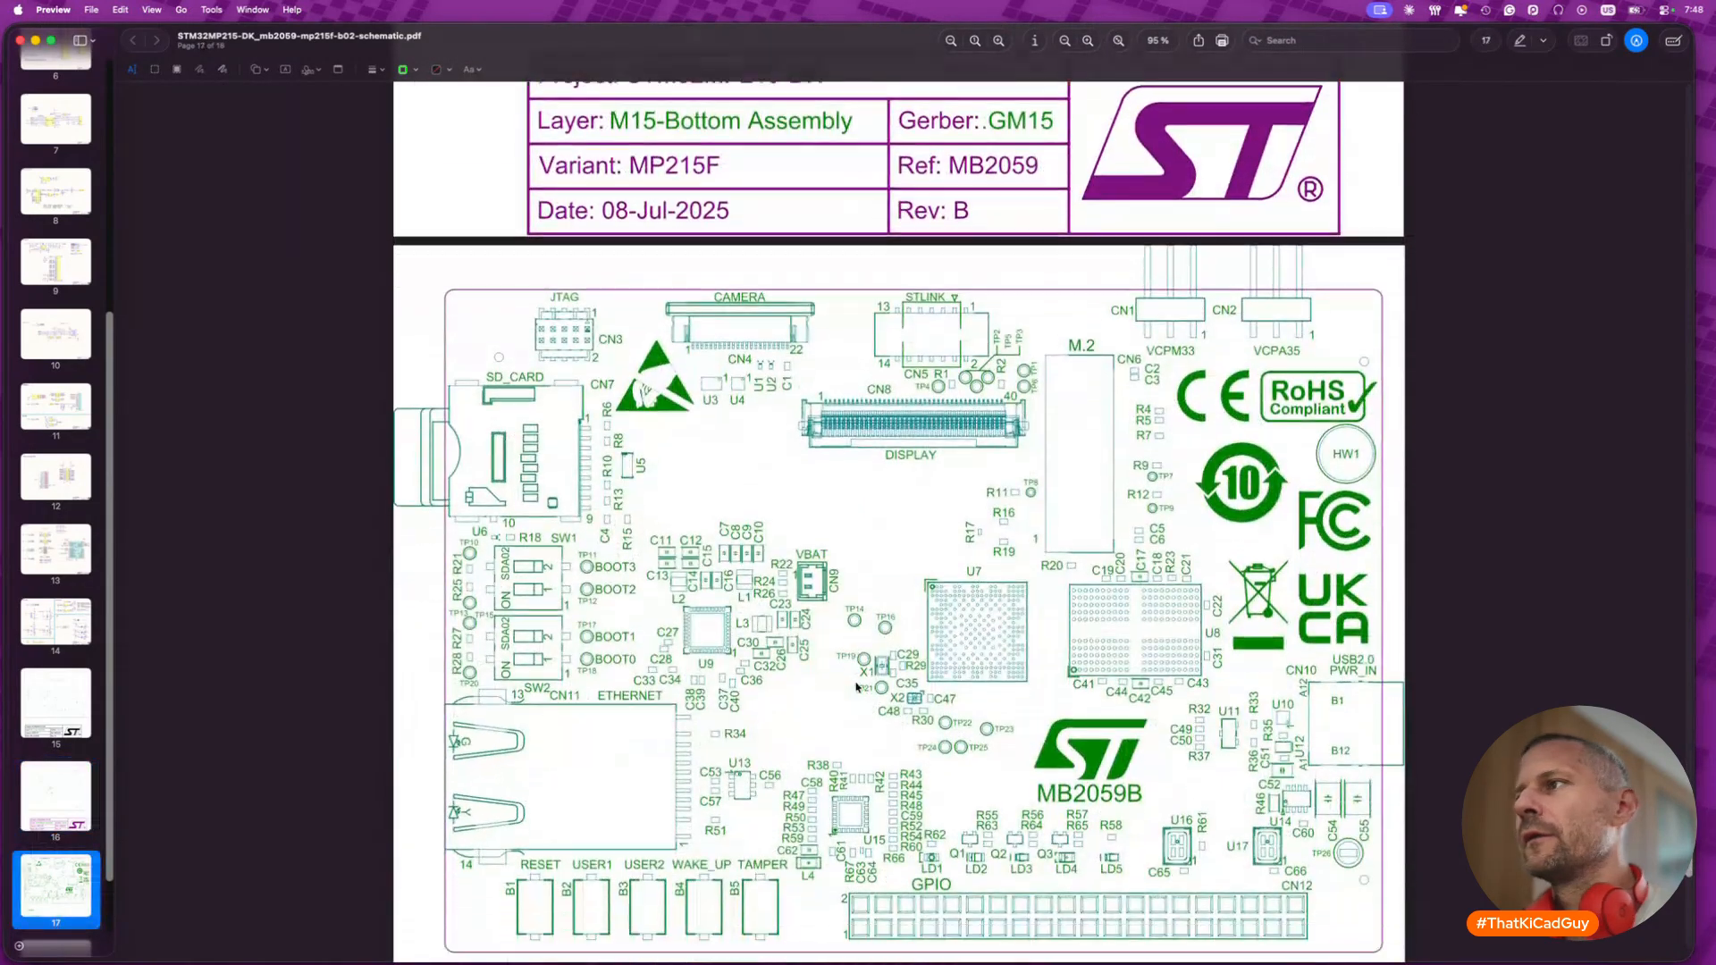
scroll(857, 687, up, 14)
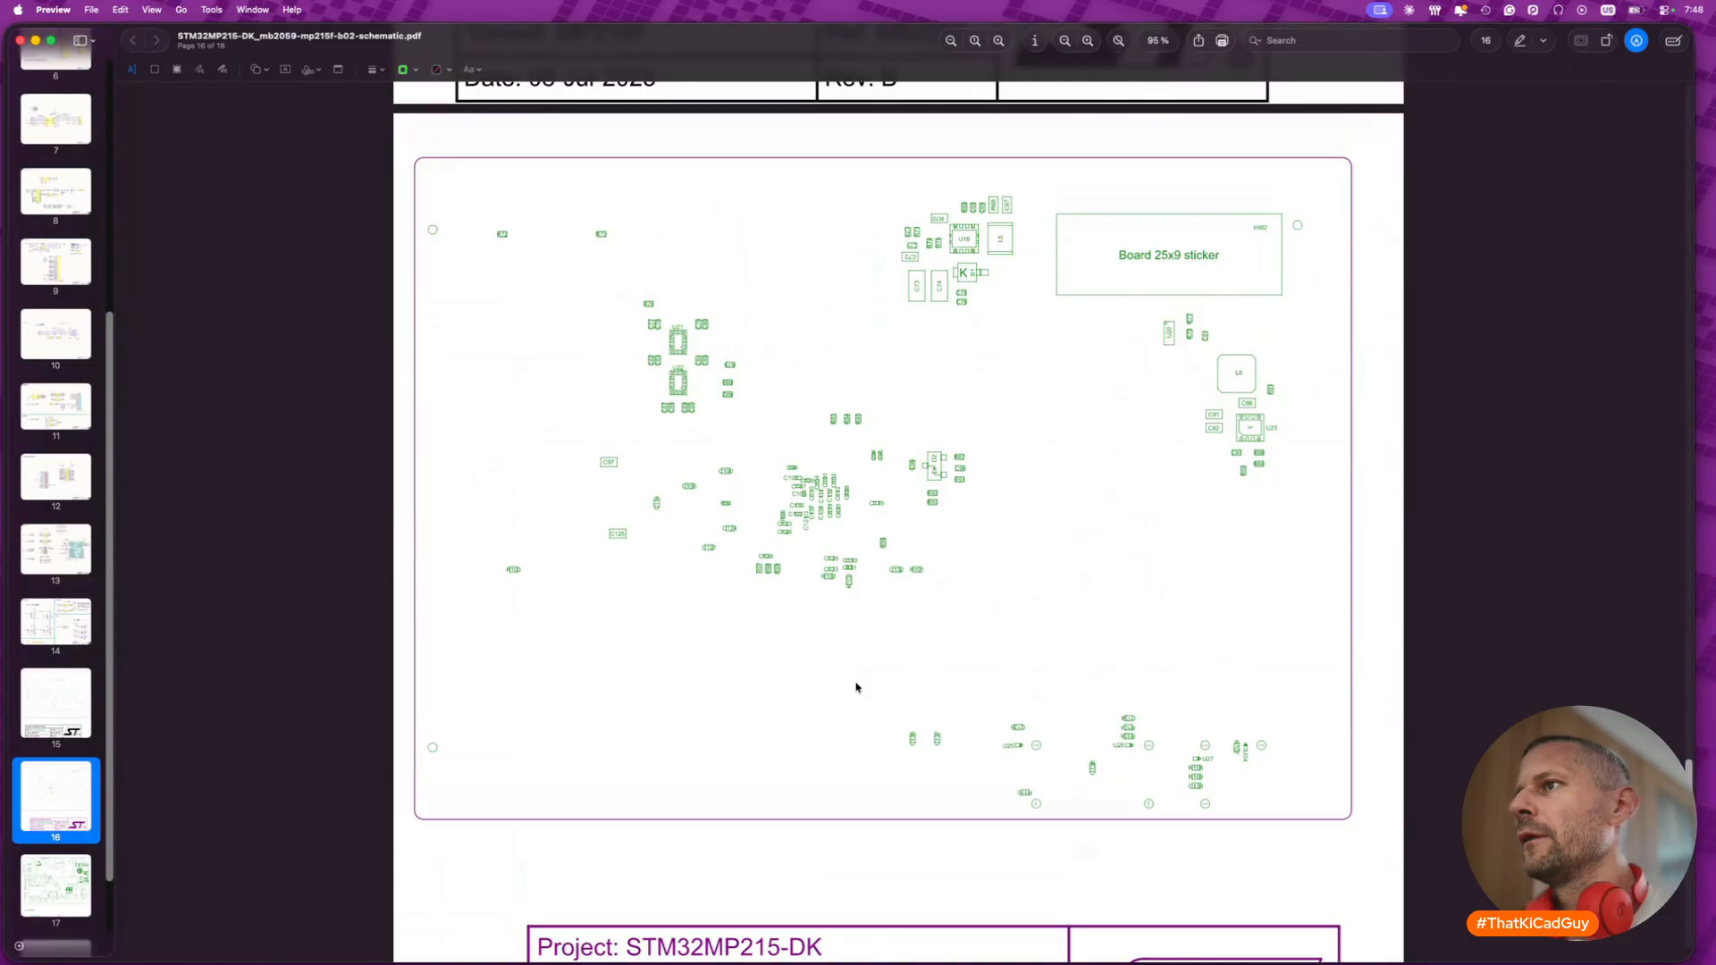
scroll(856, 687, down, 14)
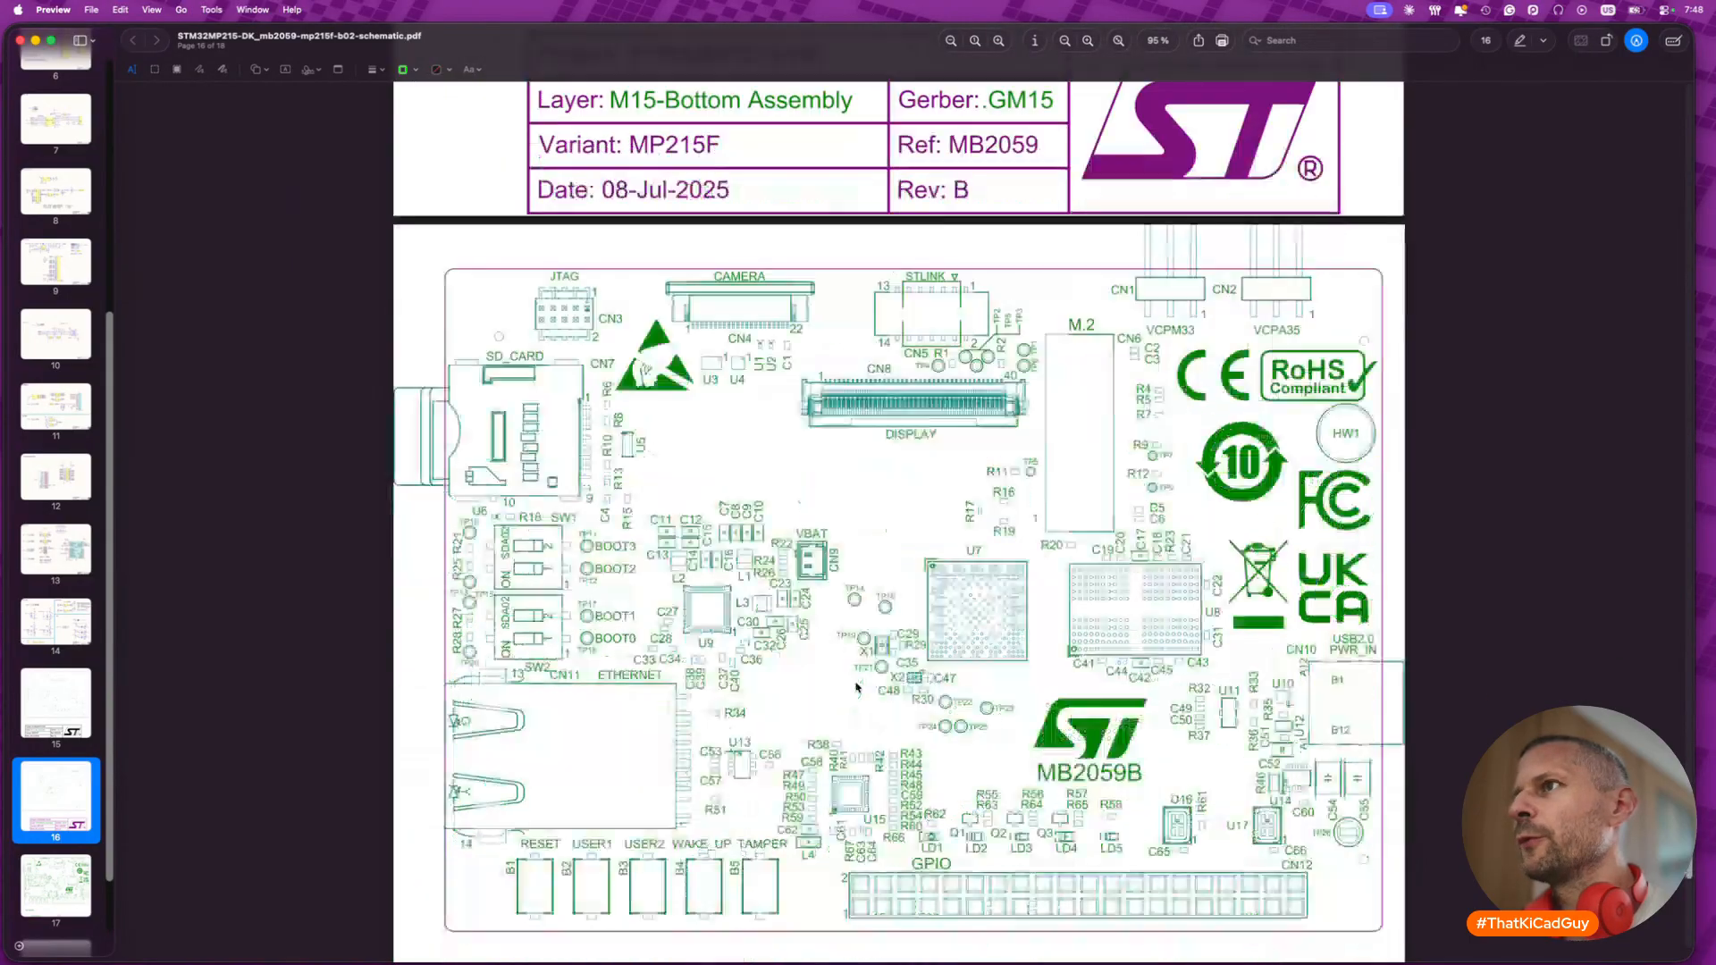
scroll(857, 687, down, 14)
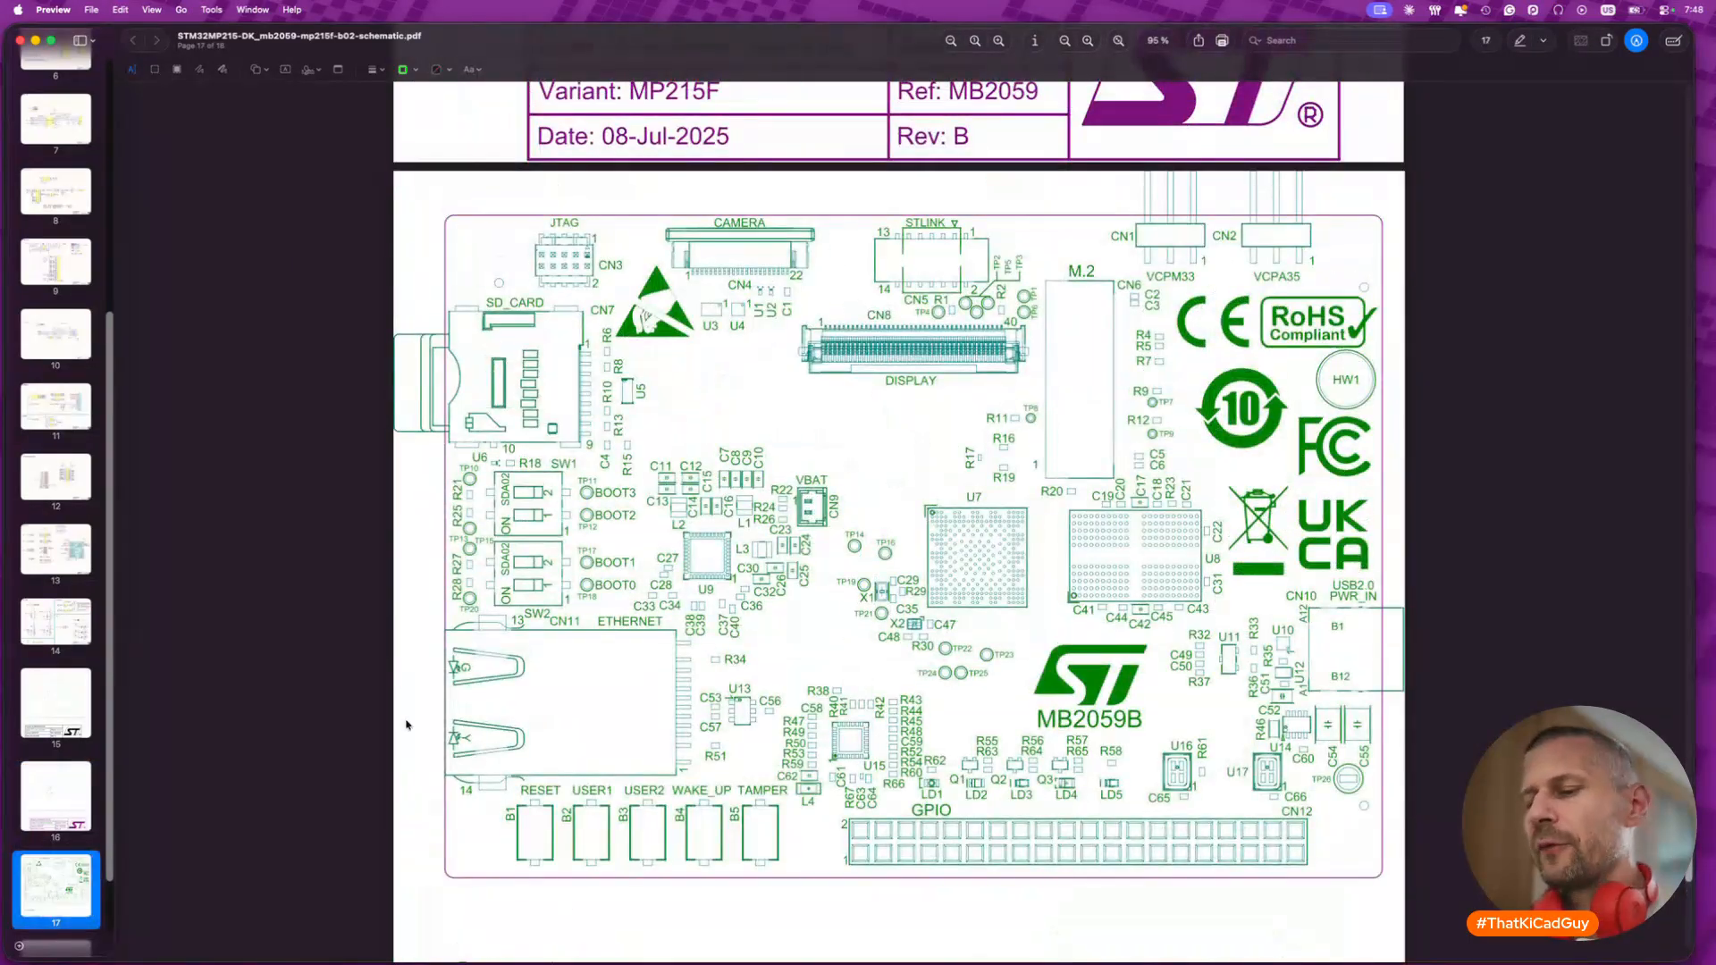
- Capture a screenshot of the top overlay drawing on page 17, cropped to the board outline
drag(442, 213, 1387, 885)
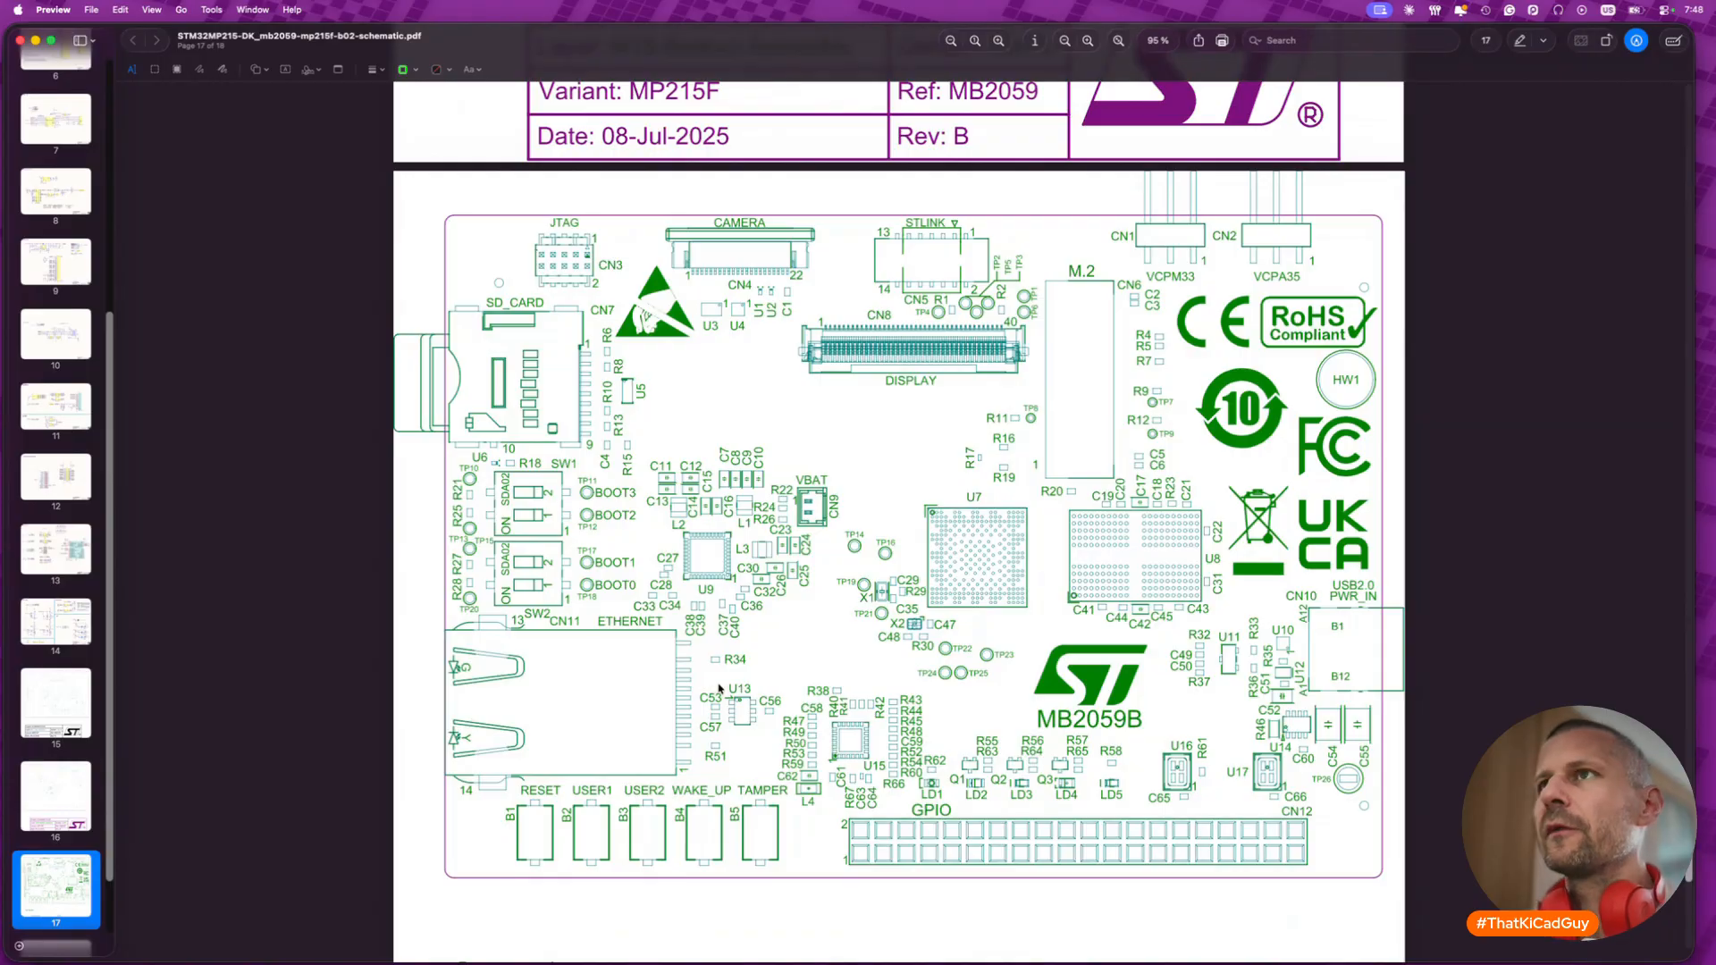
key(super+shift+4)
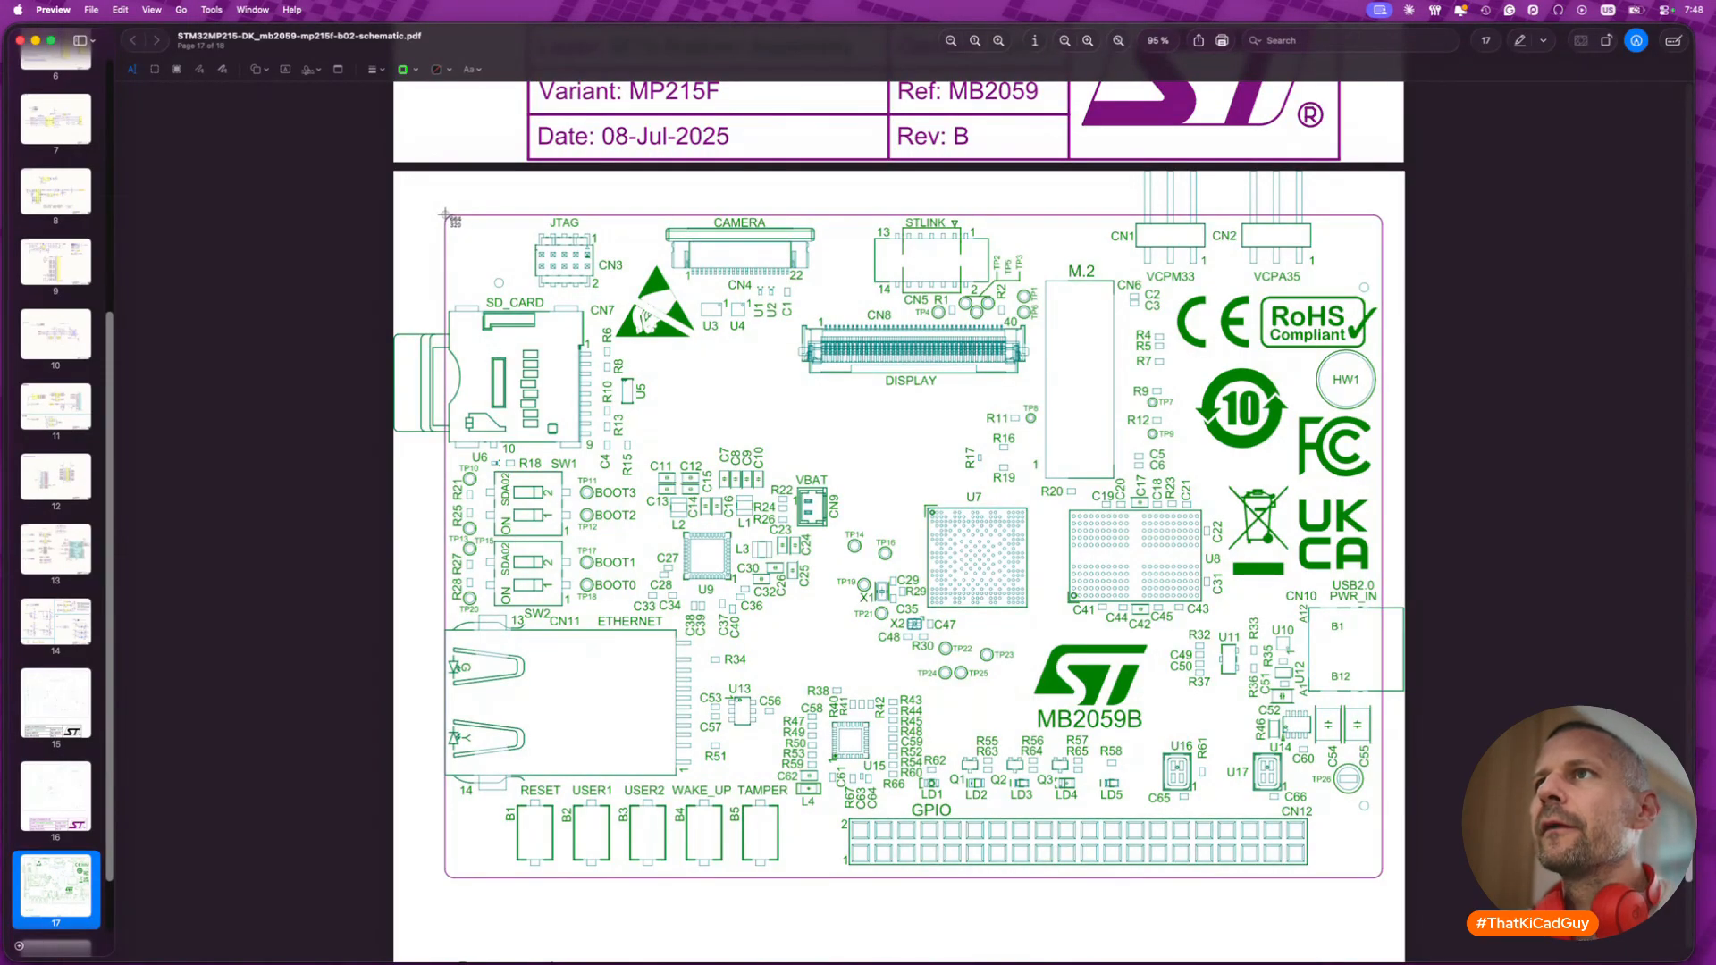
drag(445, 215, 1382, 879)
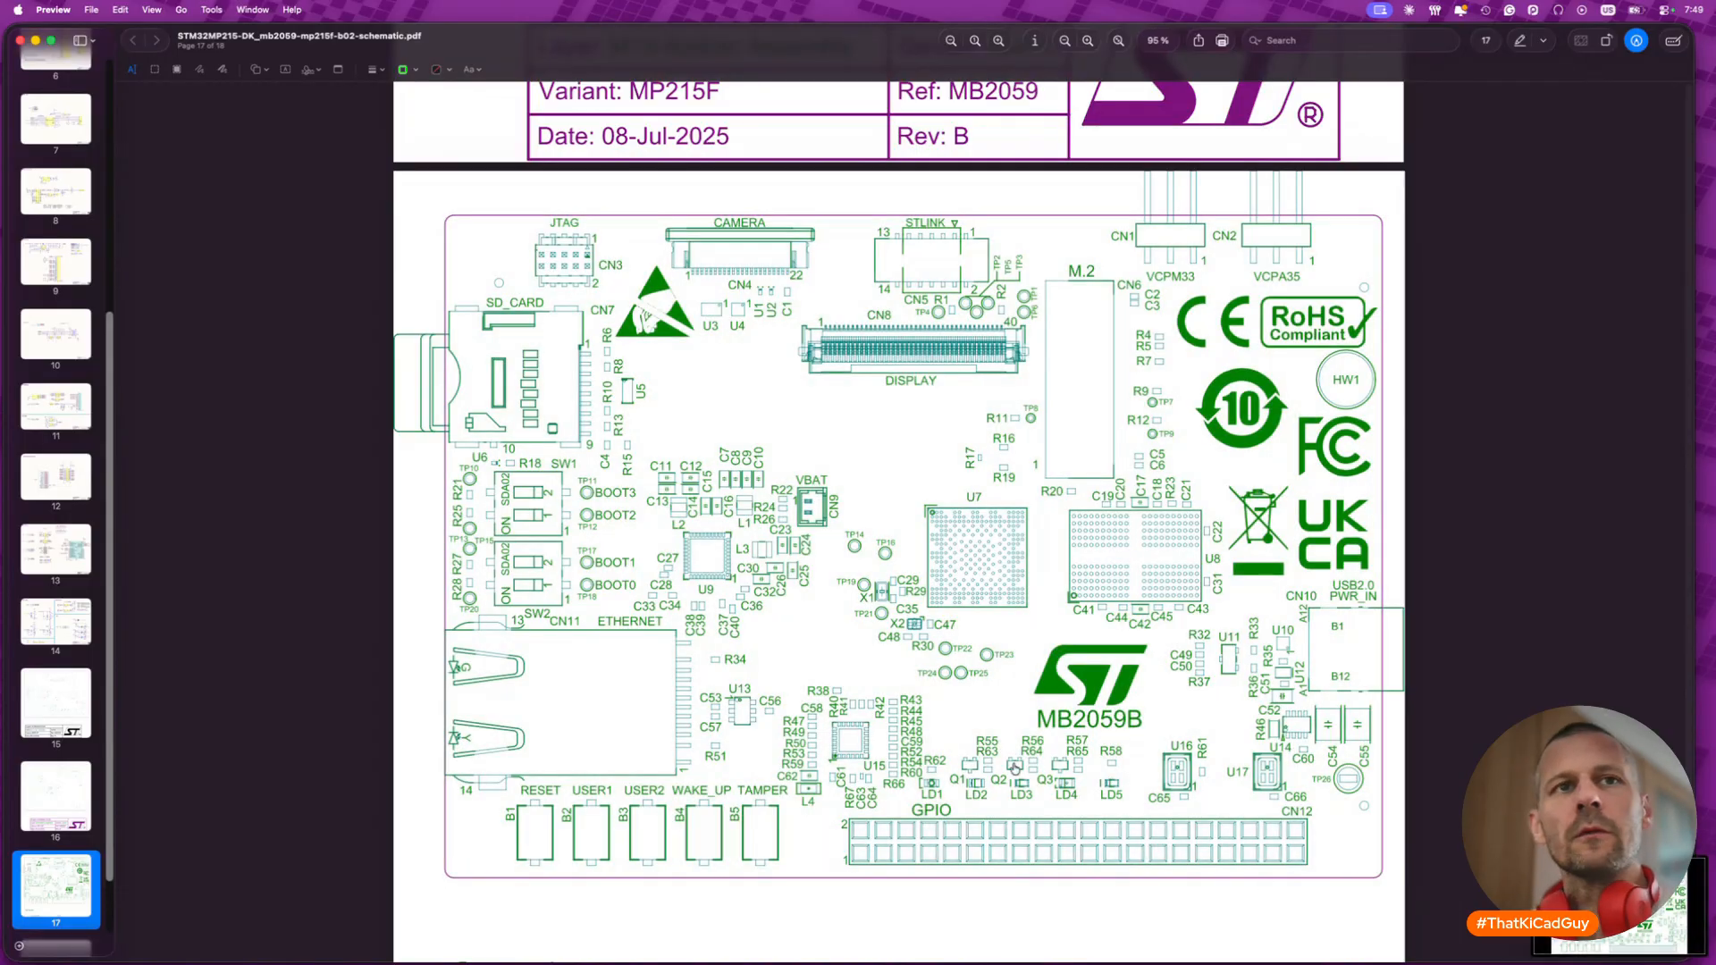
- Switch to Finder and move the new screenshot from the Desktop into the STM32MP215F_V01 project's pics folder
key(super+Tab)
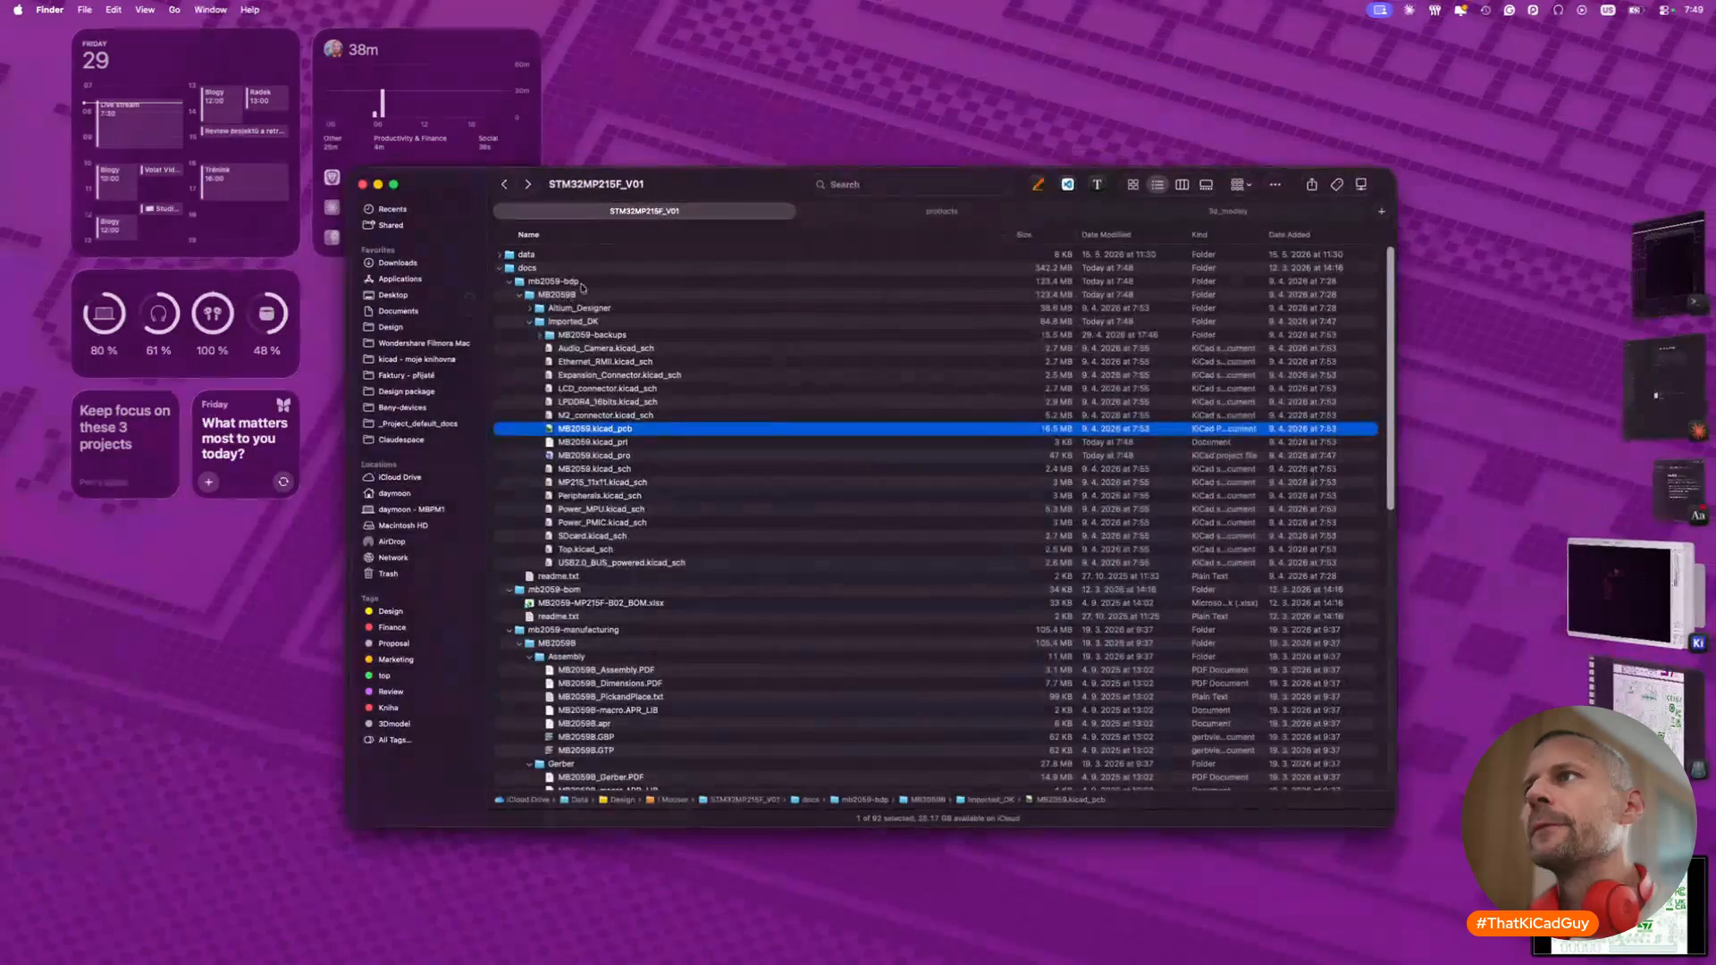
click(898, 214)
click(393, 295)
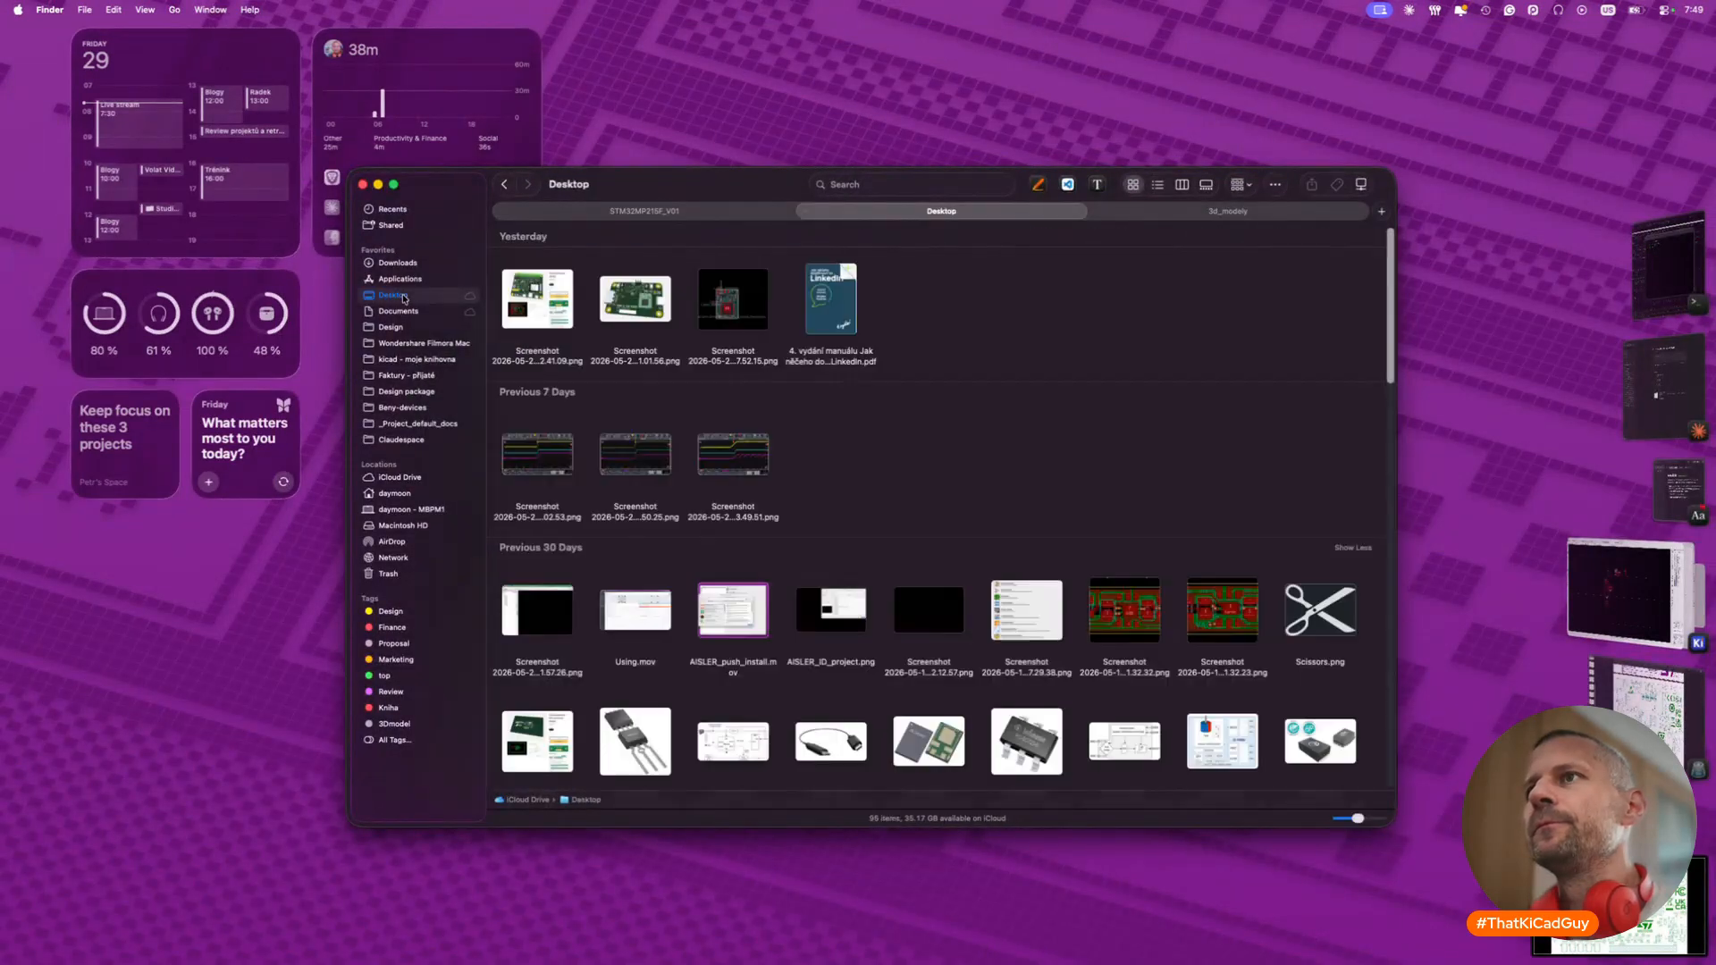
click(557, 302)
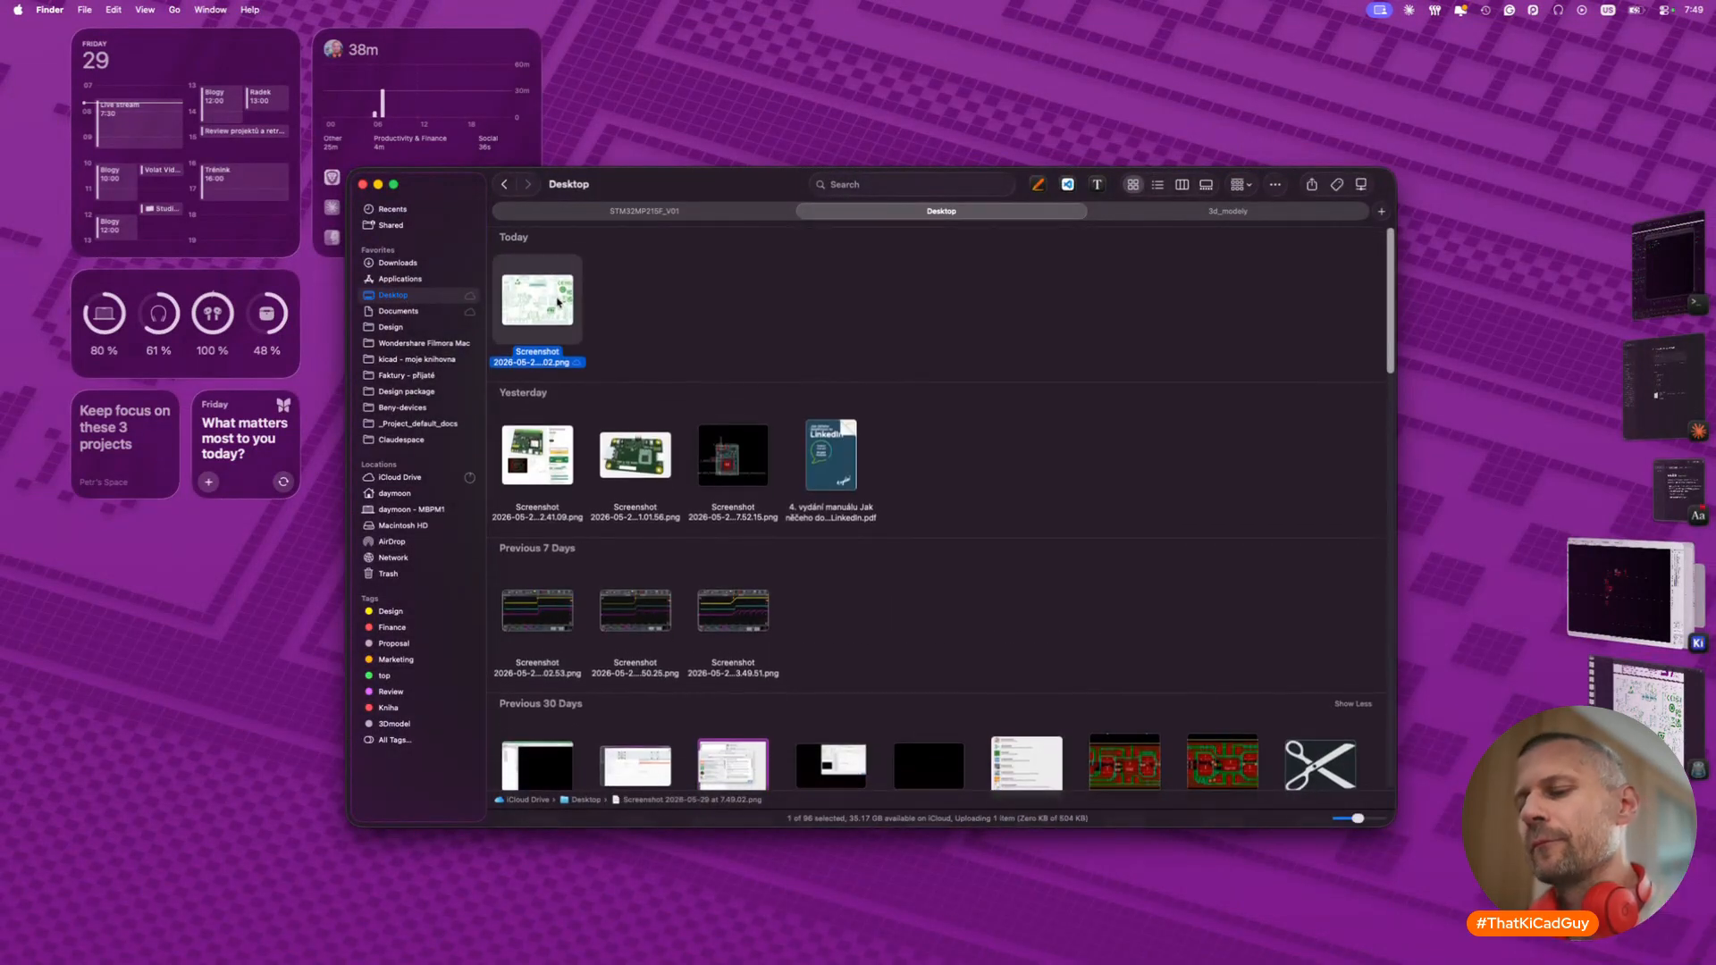
click(661, 211)
scroll(547, 655, down, 5)
scroll(547, 654, down, 3)
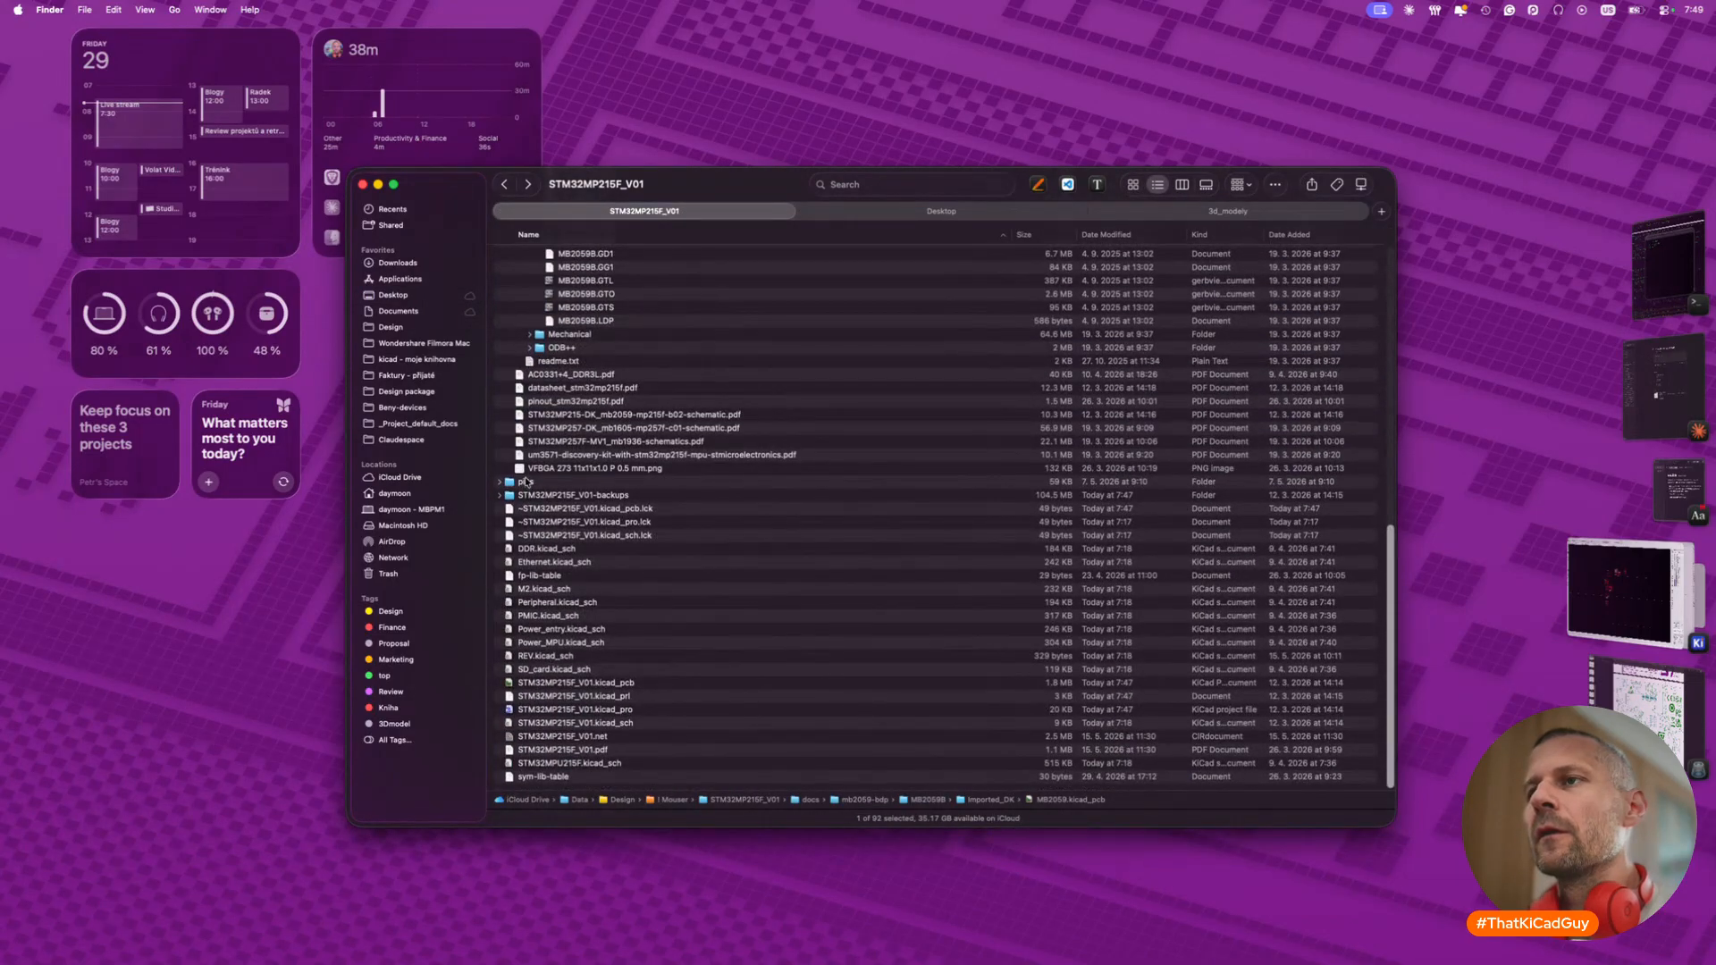
double_click(526, 481)
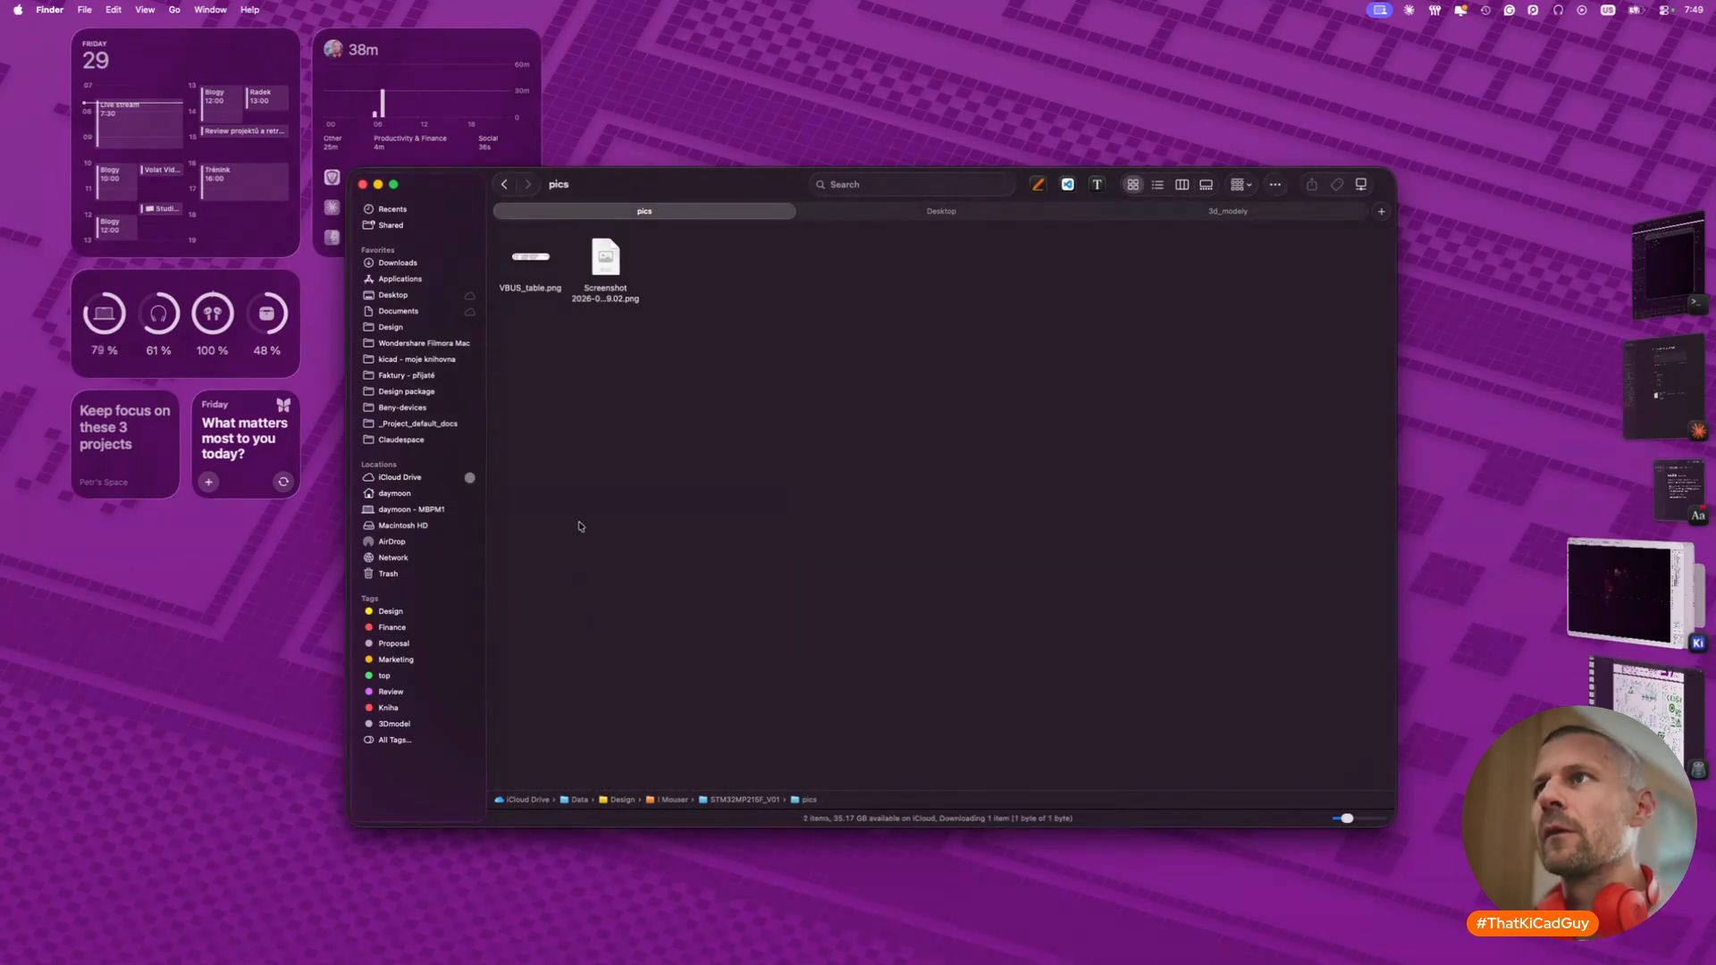
- Rename the screenshot in the pics folder as Component_layout_top.png
click(601, 302)
key(Return)
text(Compinent)
key(BackSpace)
key(BackSpace)
key(BackSpace)
key(BackSpace)
key(BackSpace)
text(onnent)
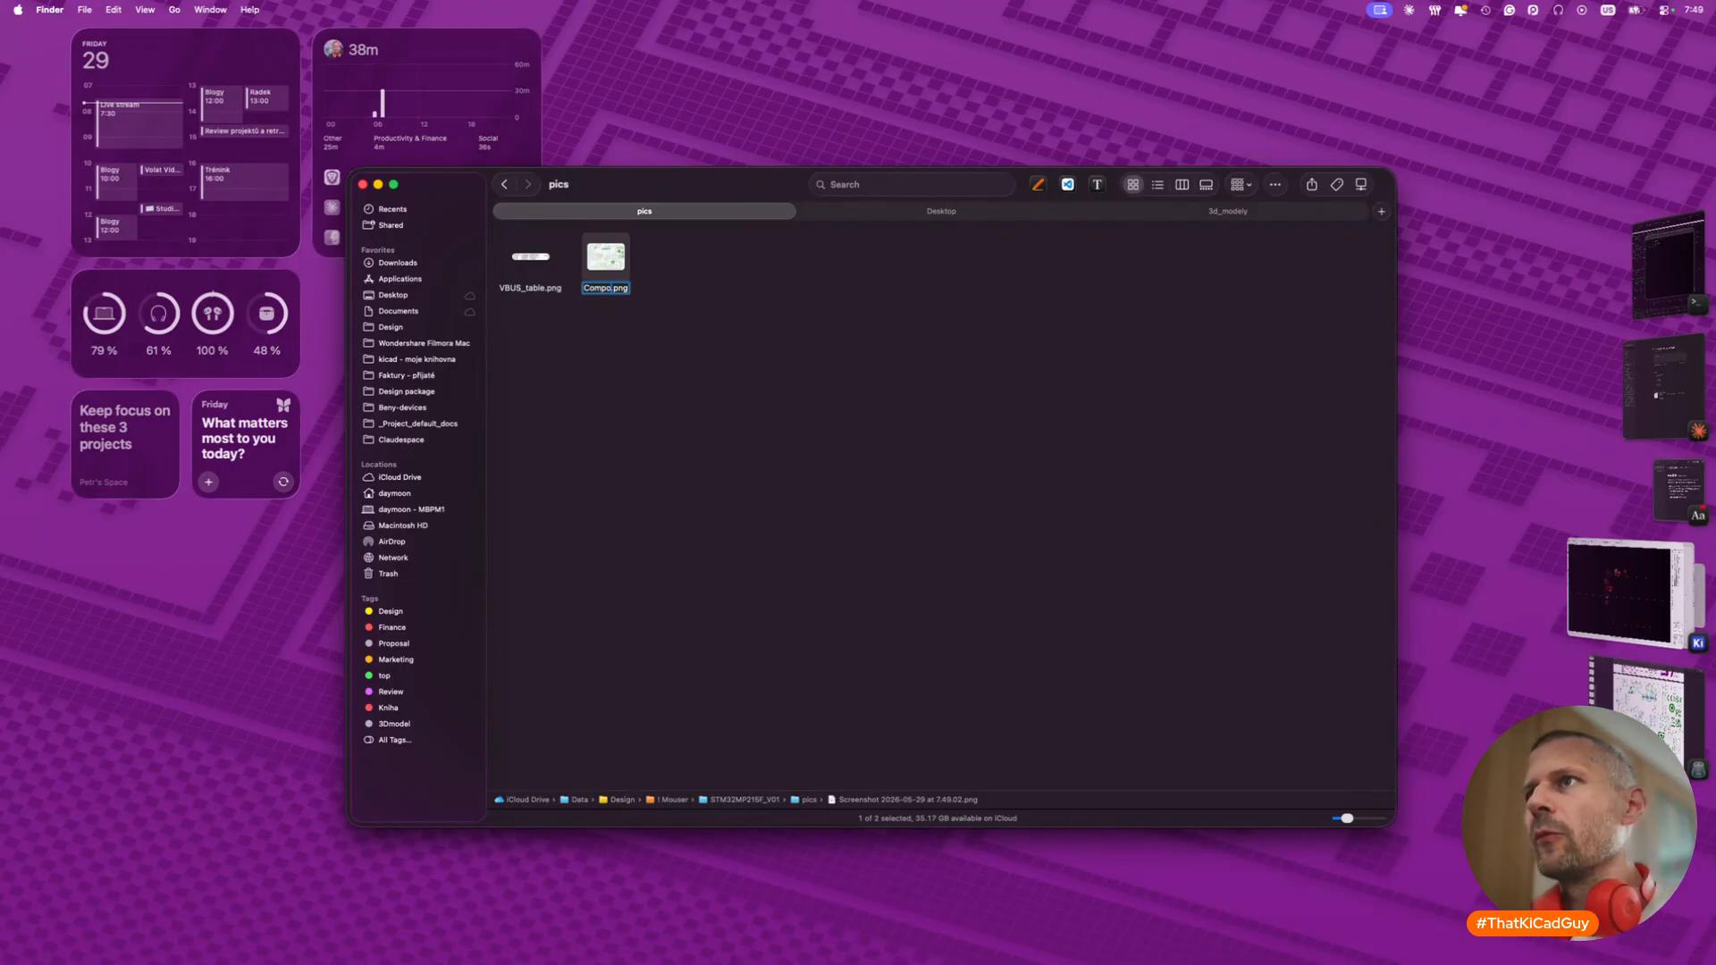
key(BackSpace)
key(BackSpace)
key(BackSpace)
key(BackSpace)
text(ent_layou)
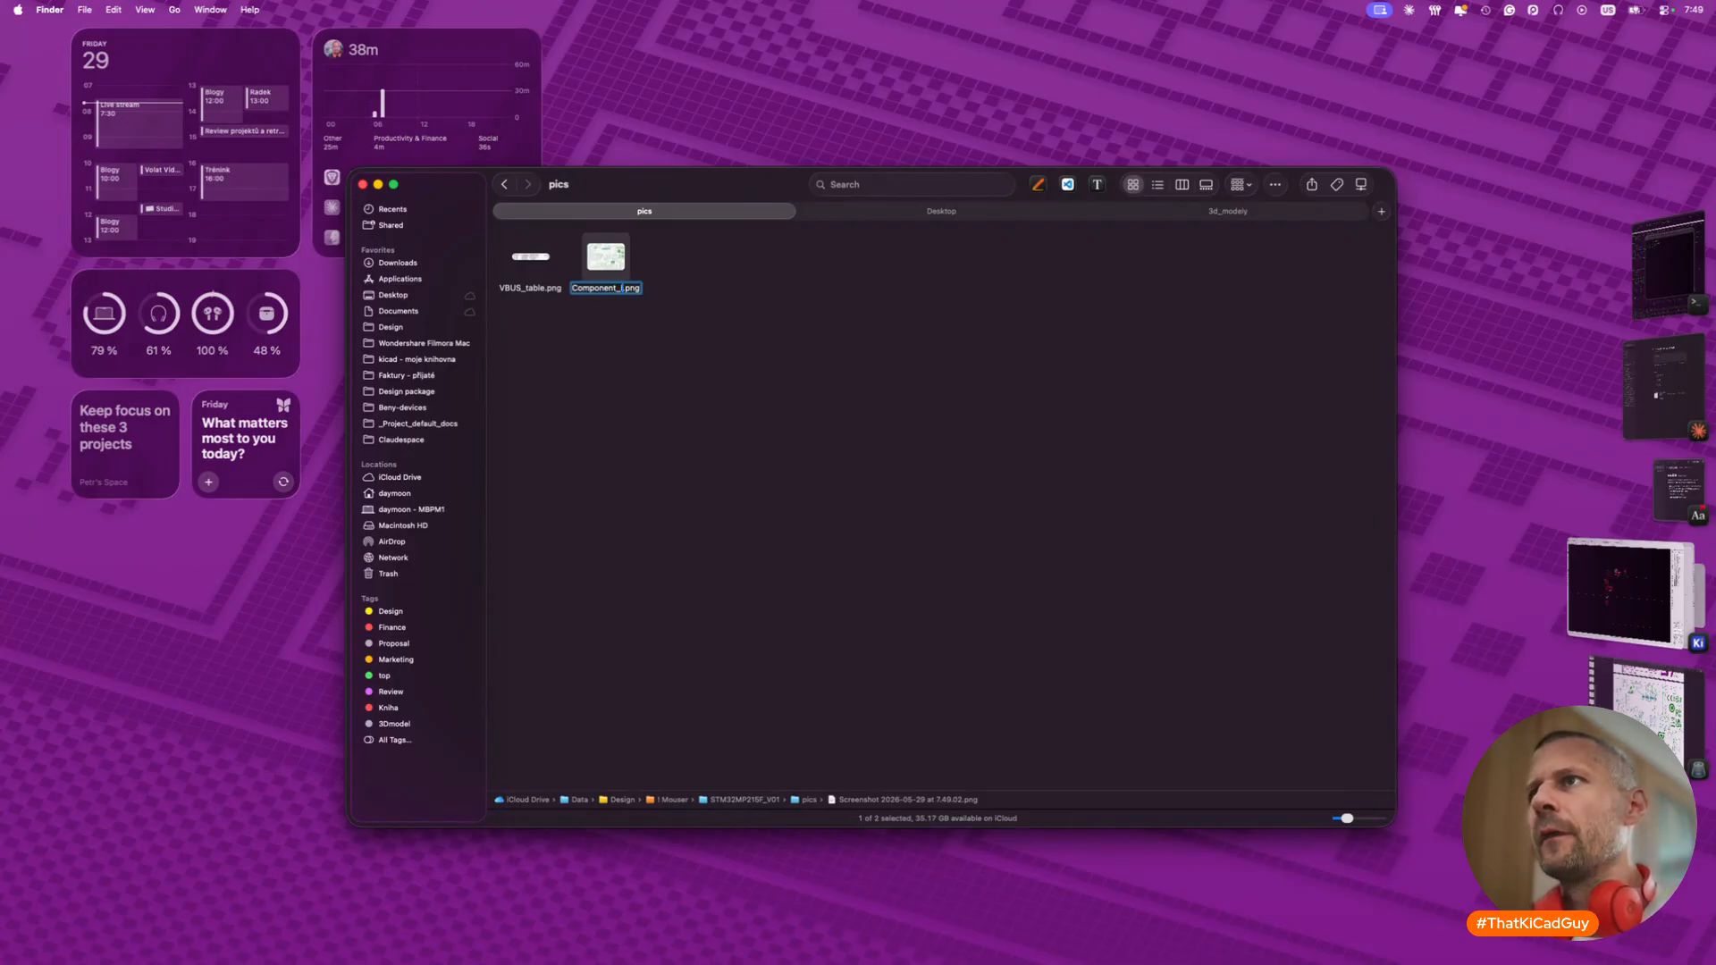
text(t_top)
key(Return)
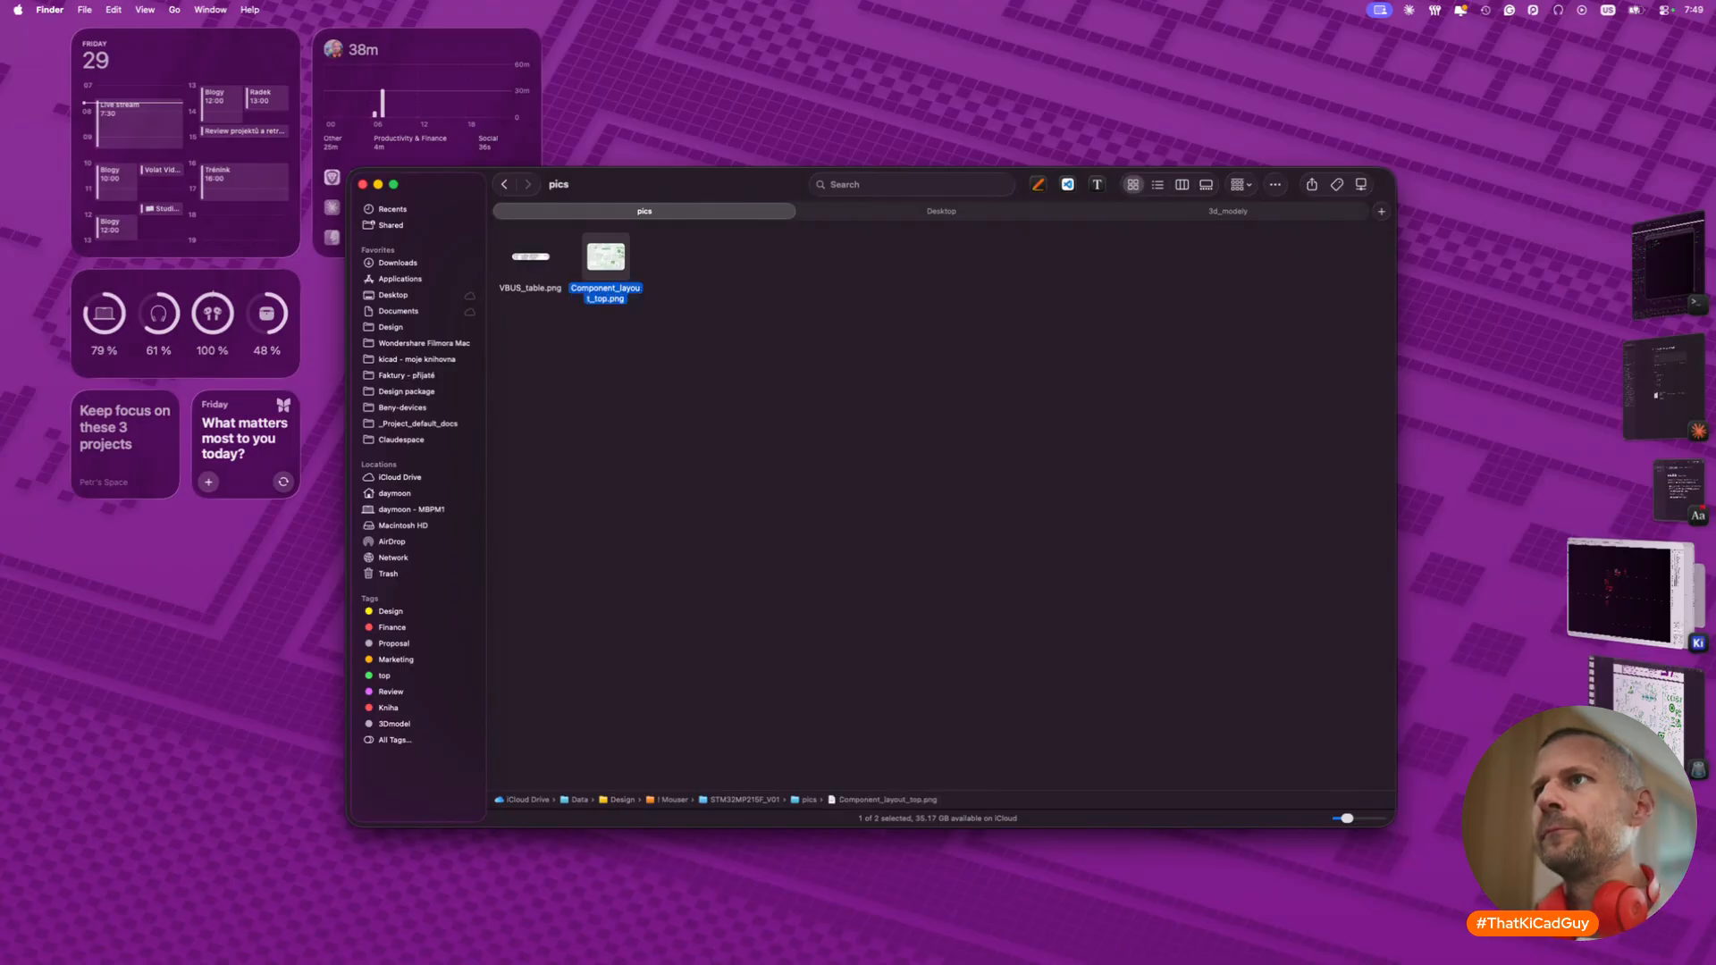
- Switch to Preview and capture a screenshot of the bottom assembly drawing on page 16, cropped to the board outline
key(super+Tab)
scroll(777, 434, up, 6)
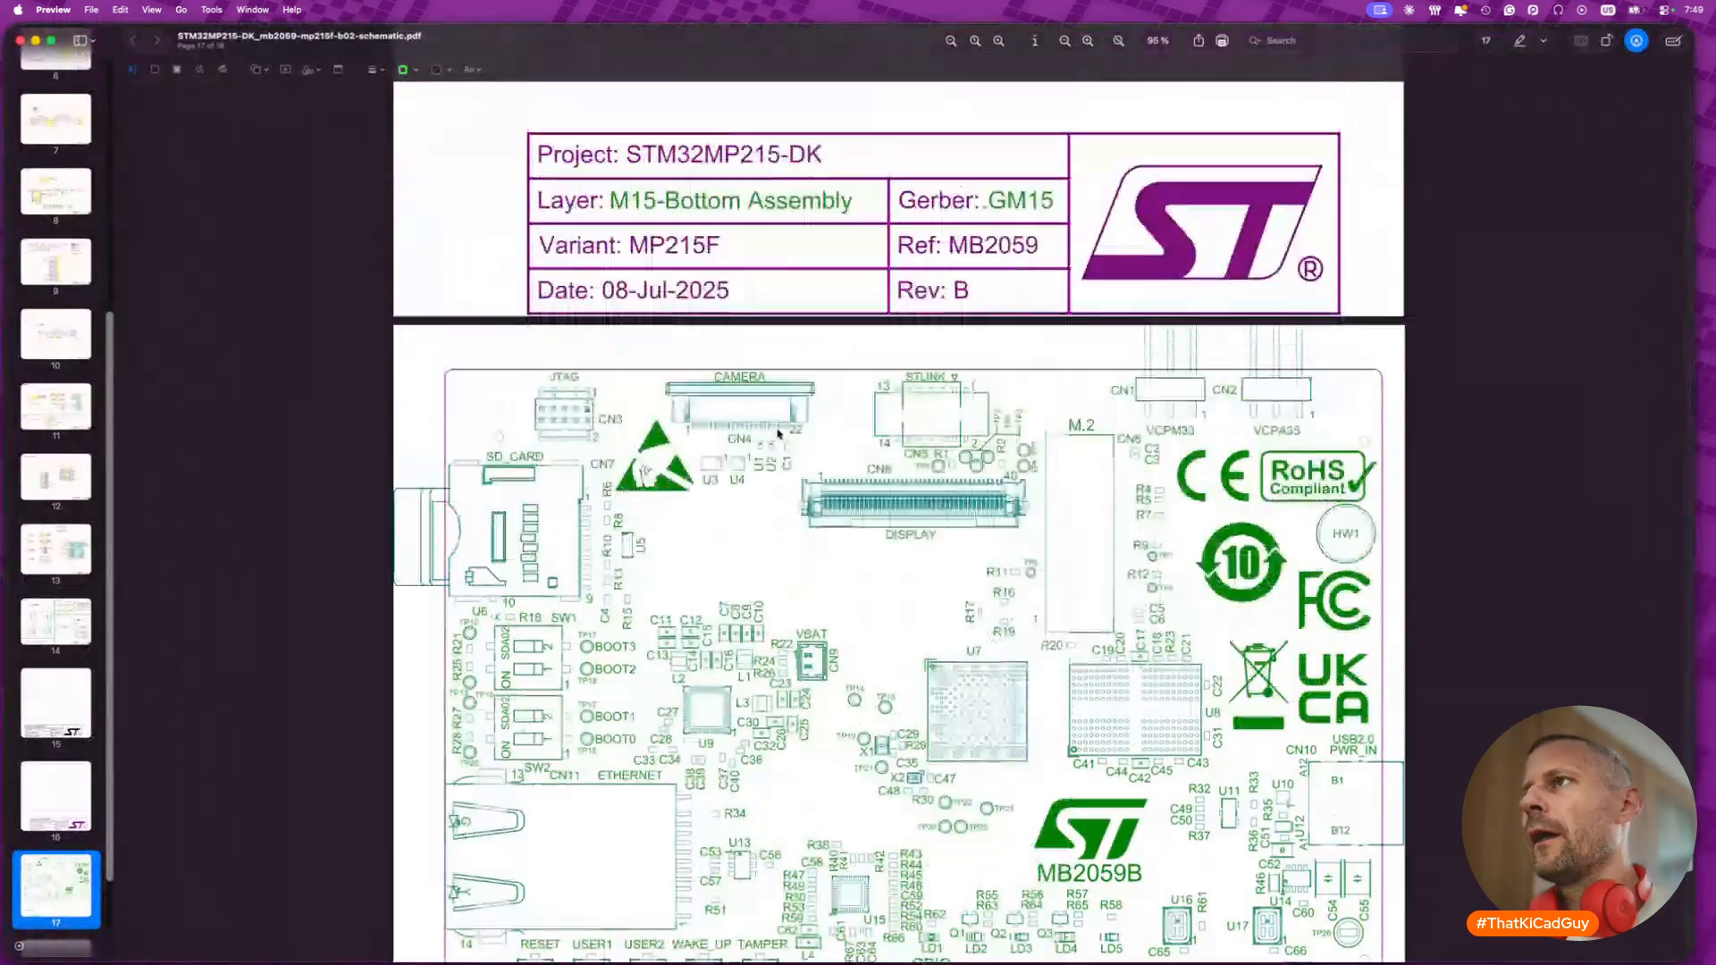
scroll(777, 435, up, 5)
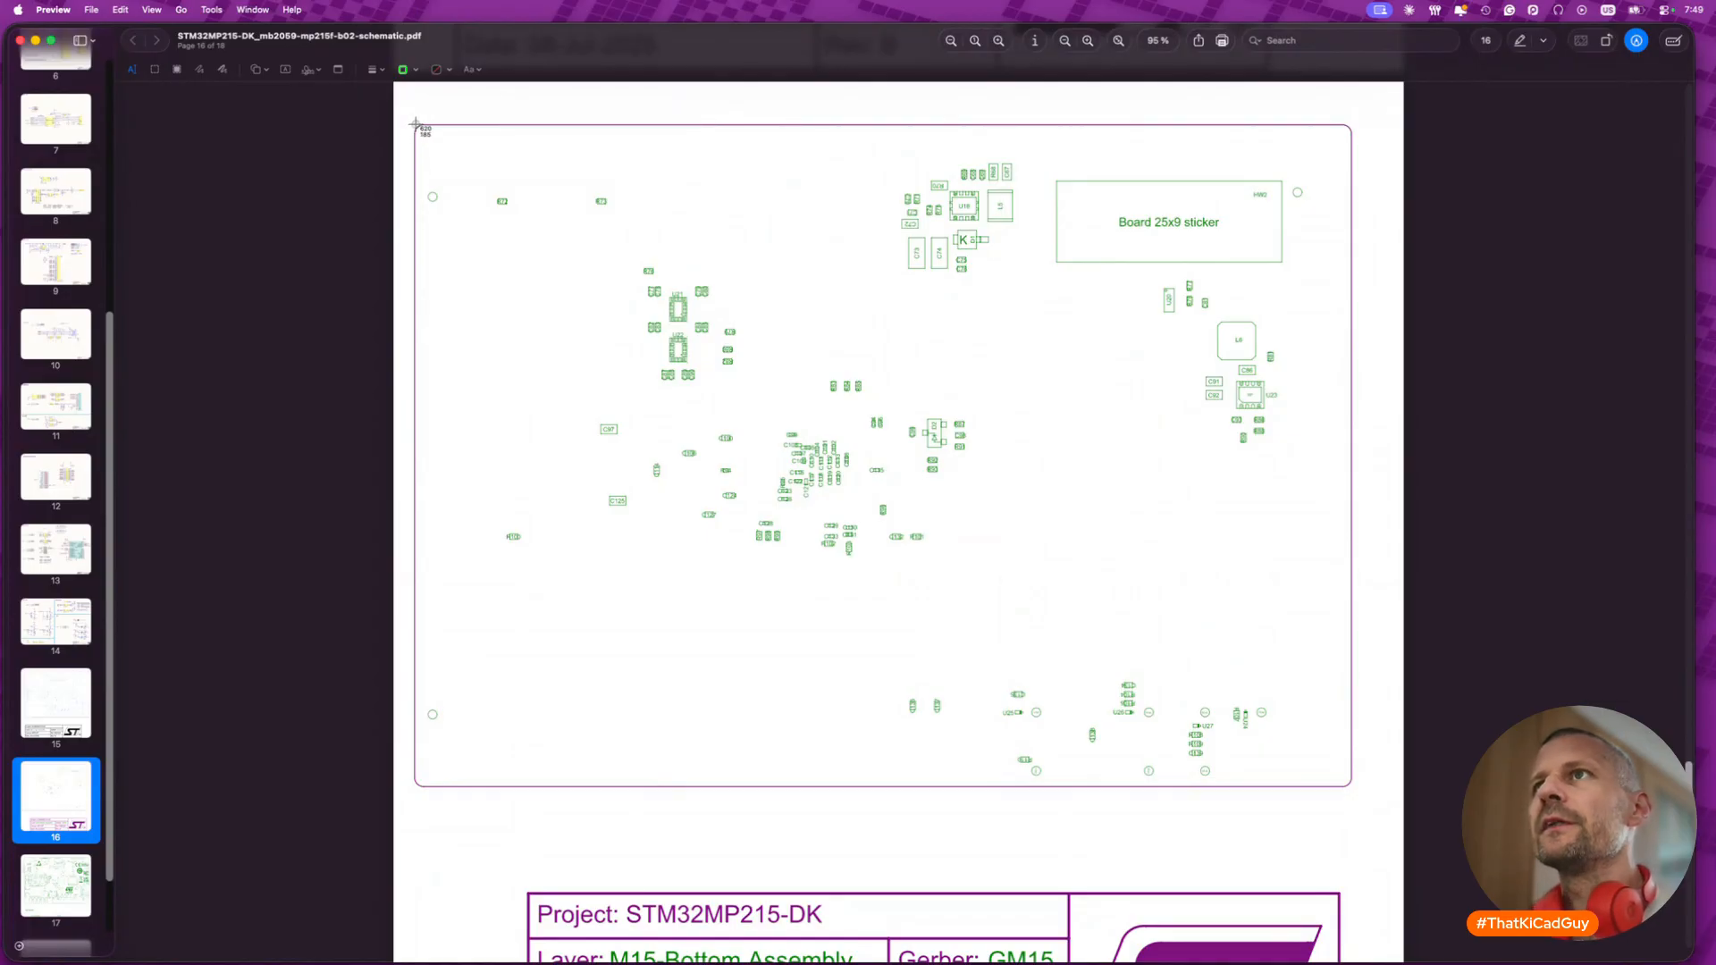
drag(415, 124, 1351, 789)
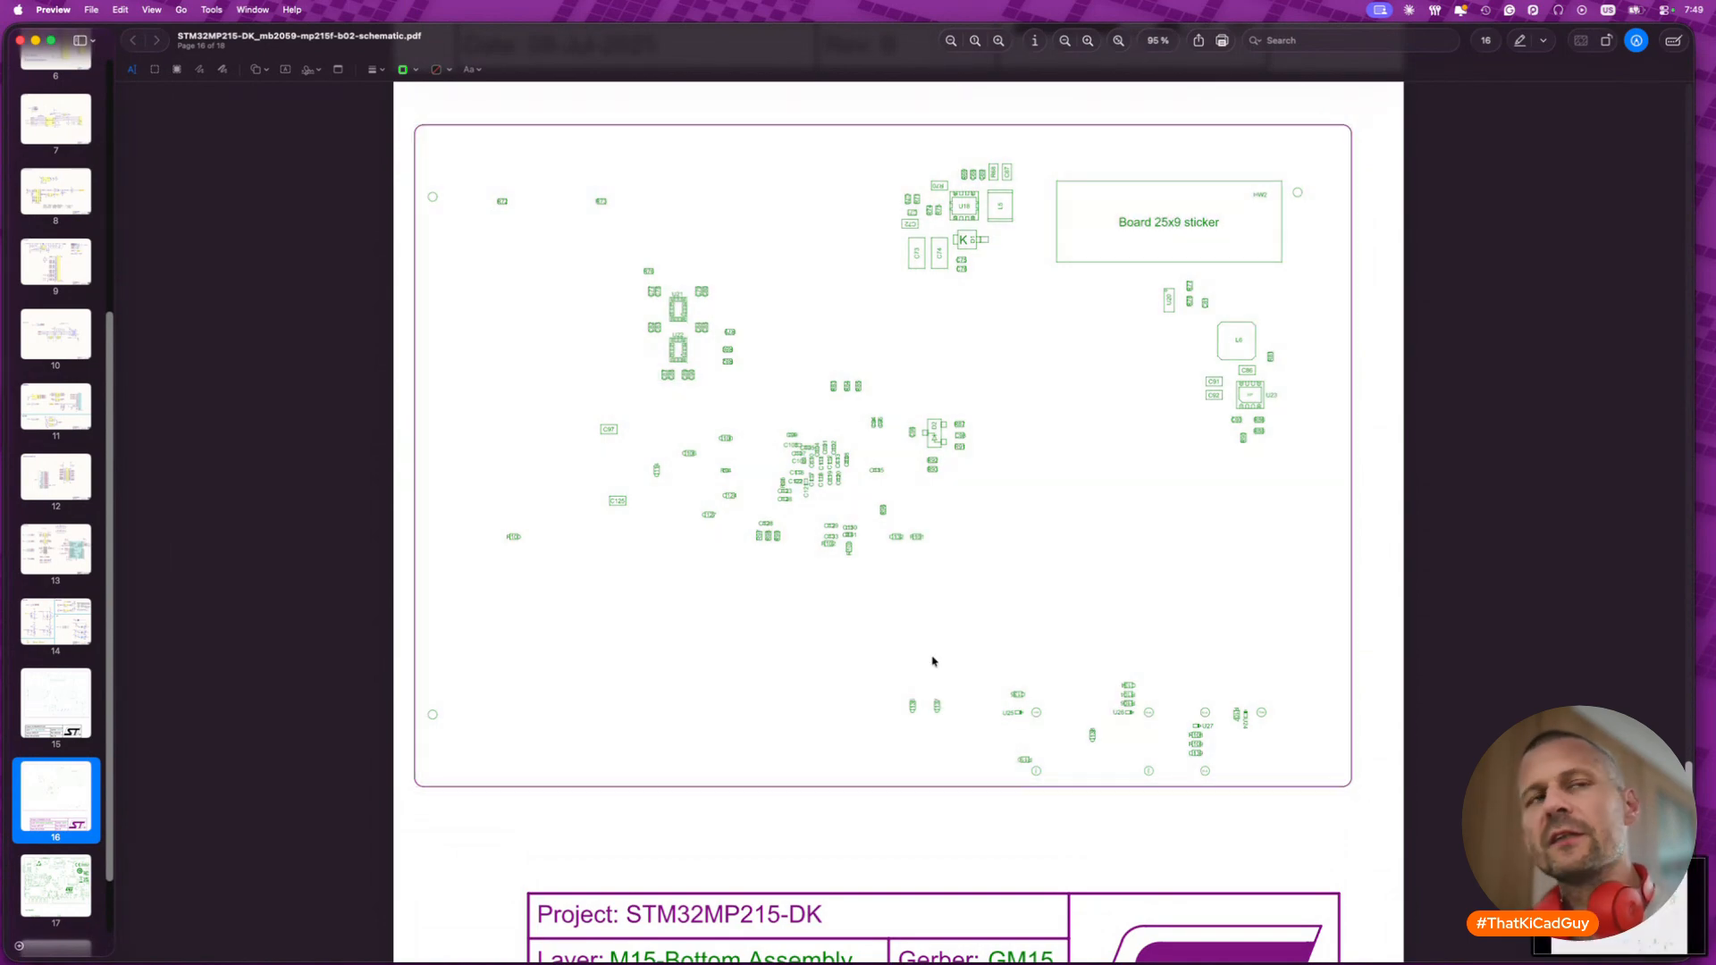
- Switch to Finder and move the new bottom assembly screenshot from the Desktop into the project's pics folder
key(super+Tab)
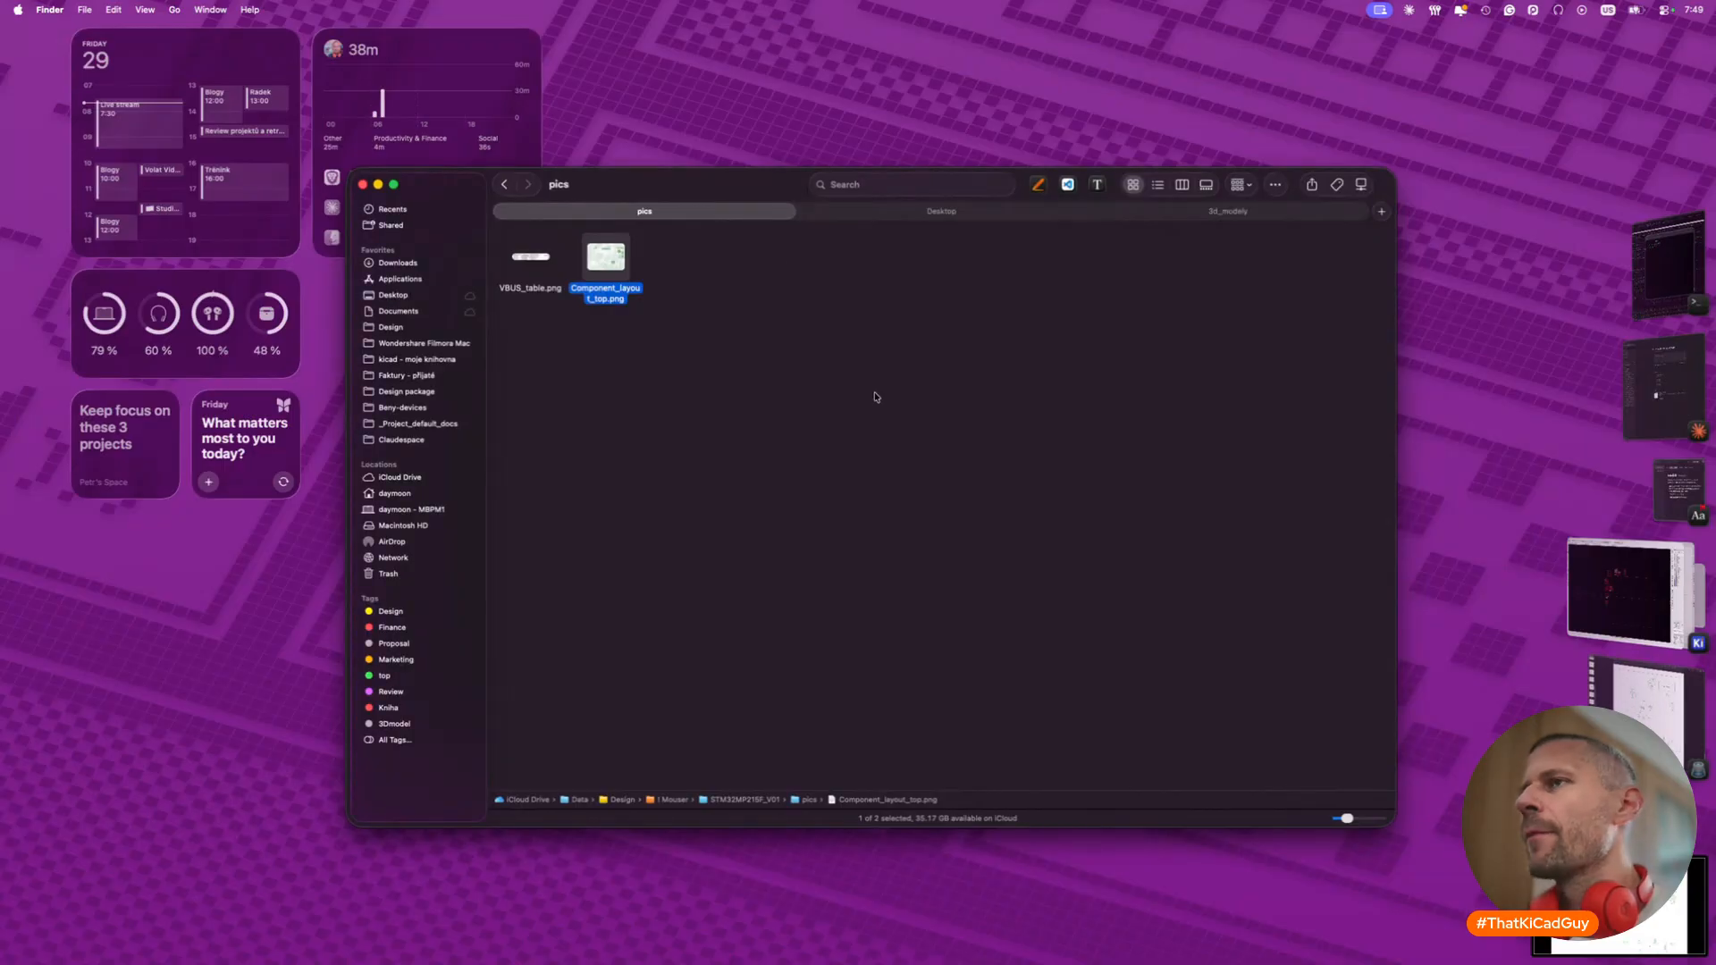
click(932, 214)
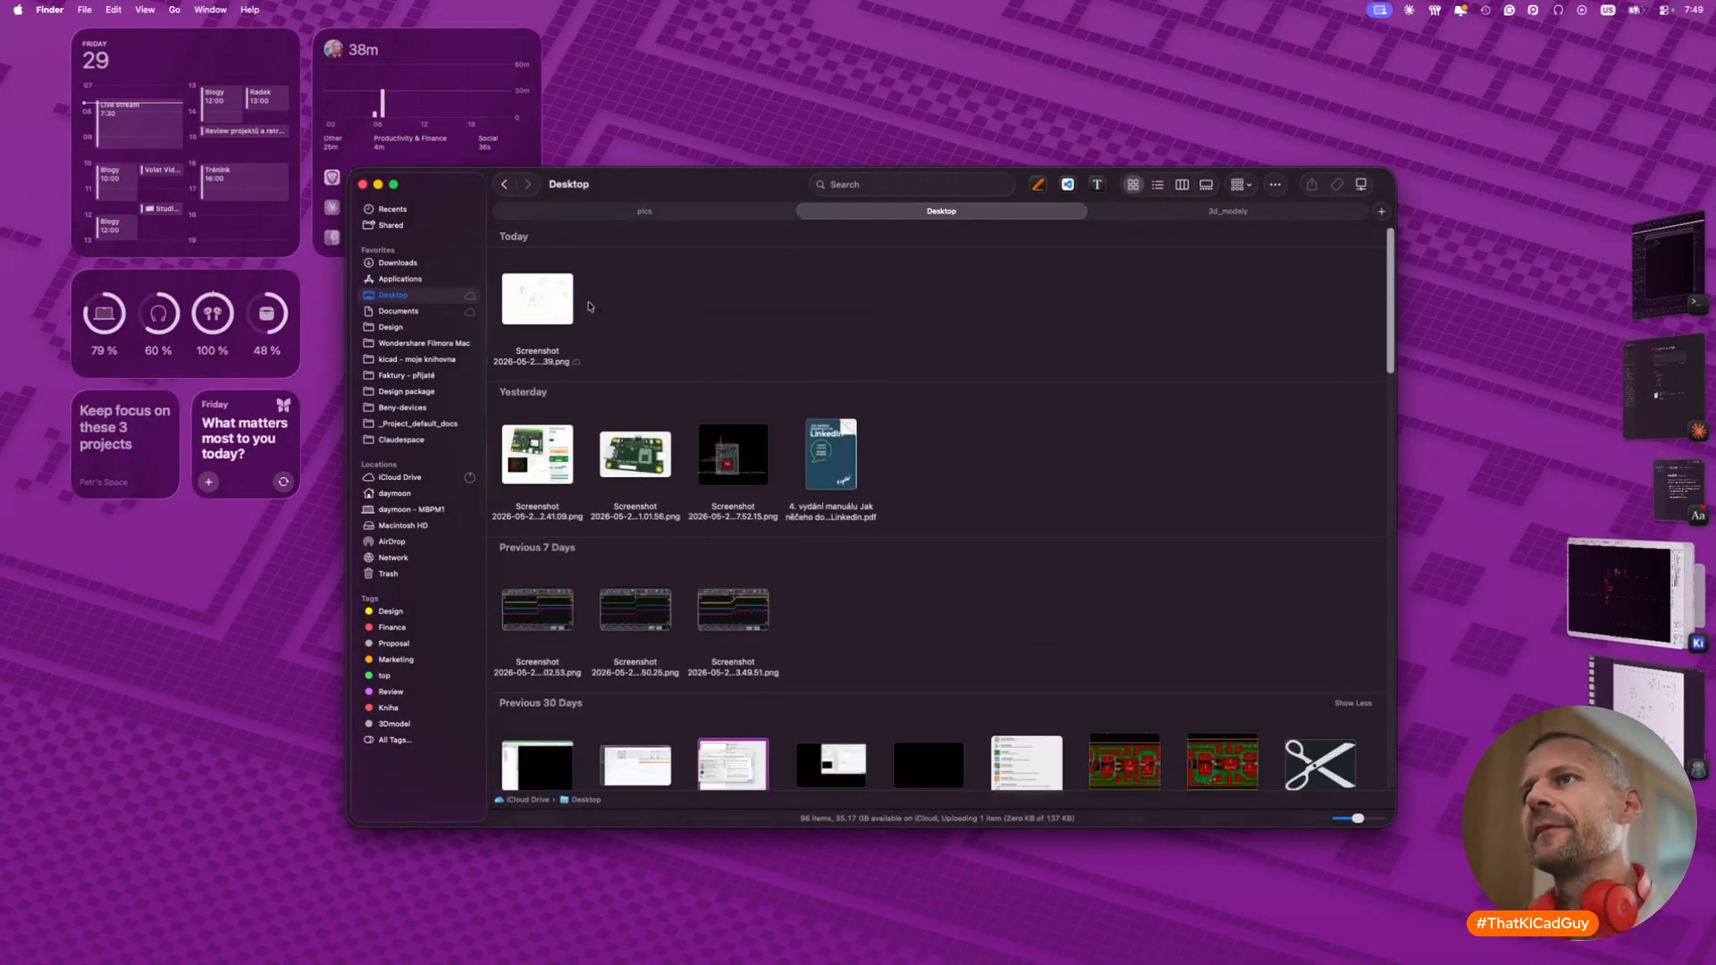
click(570, 305)
click(746, 214)
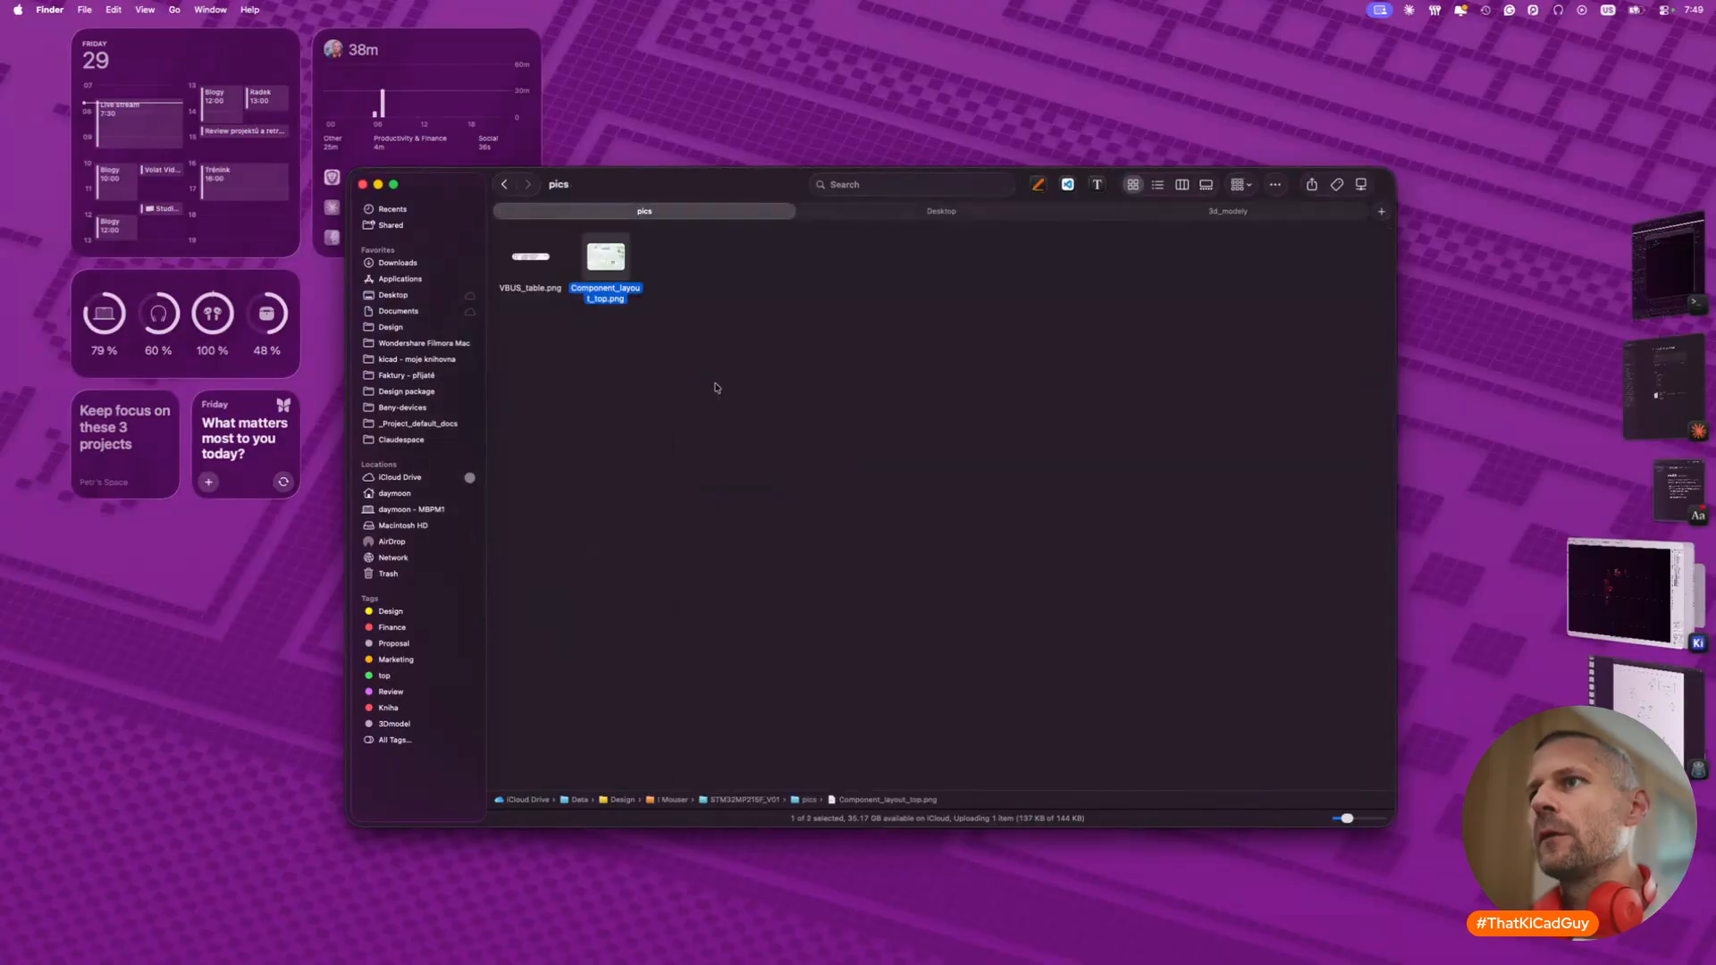
- Rename the new screenshot as Component_layout_bottom.png, reusing the name of the top layout image
key(Return)
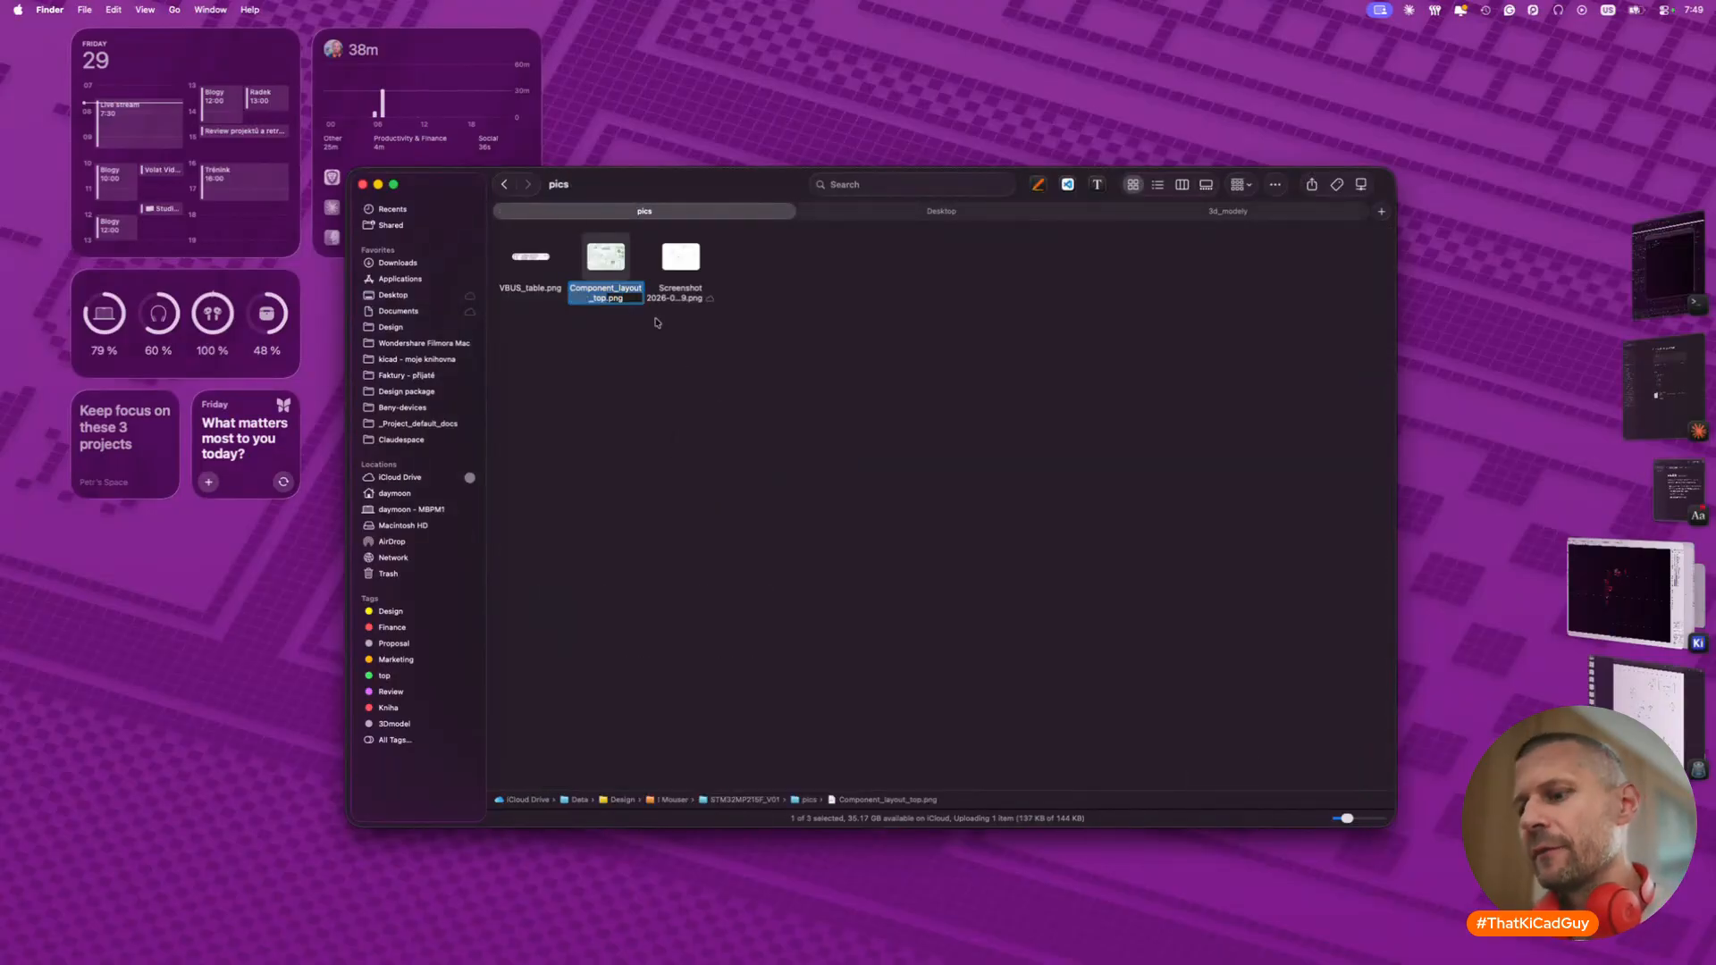
key(super+c)
key(Return)
key(Right)
key(Return)
key(super+v)
text(bottom)
key(Return)
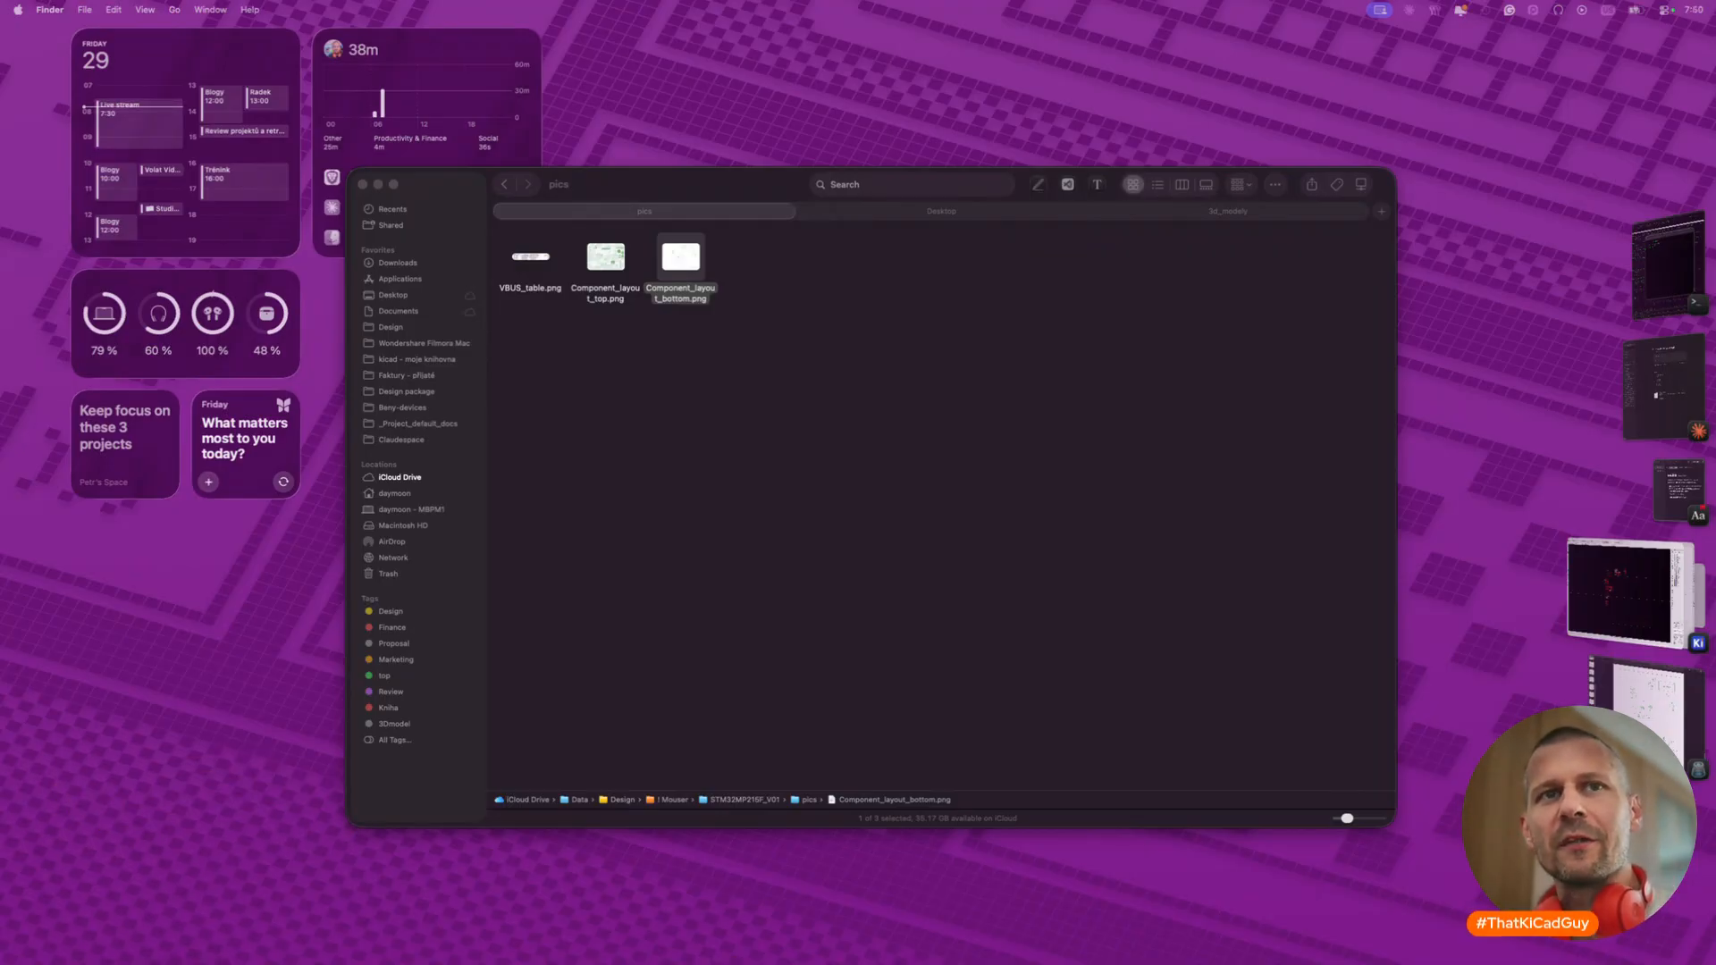
click(756, 458)
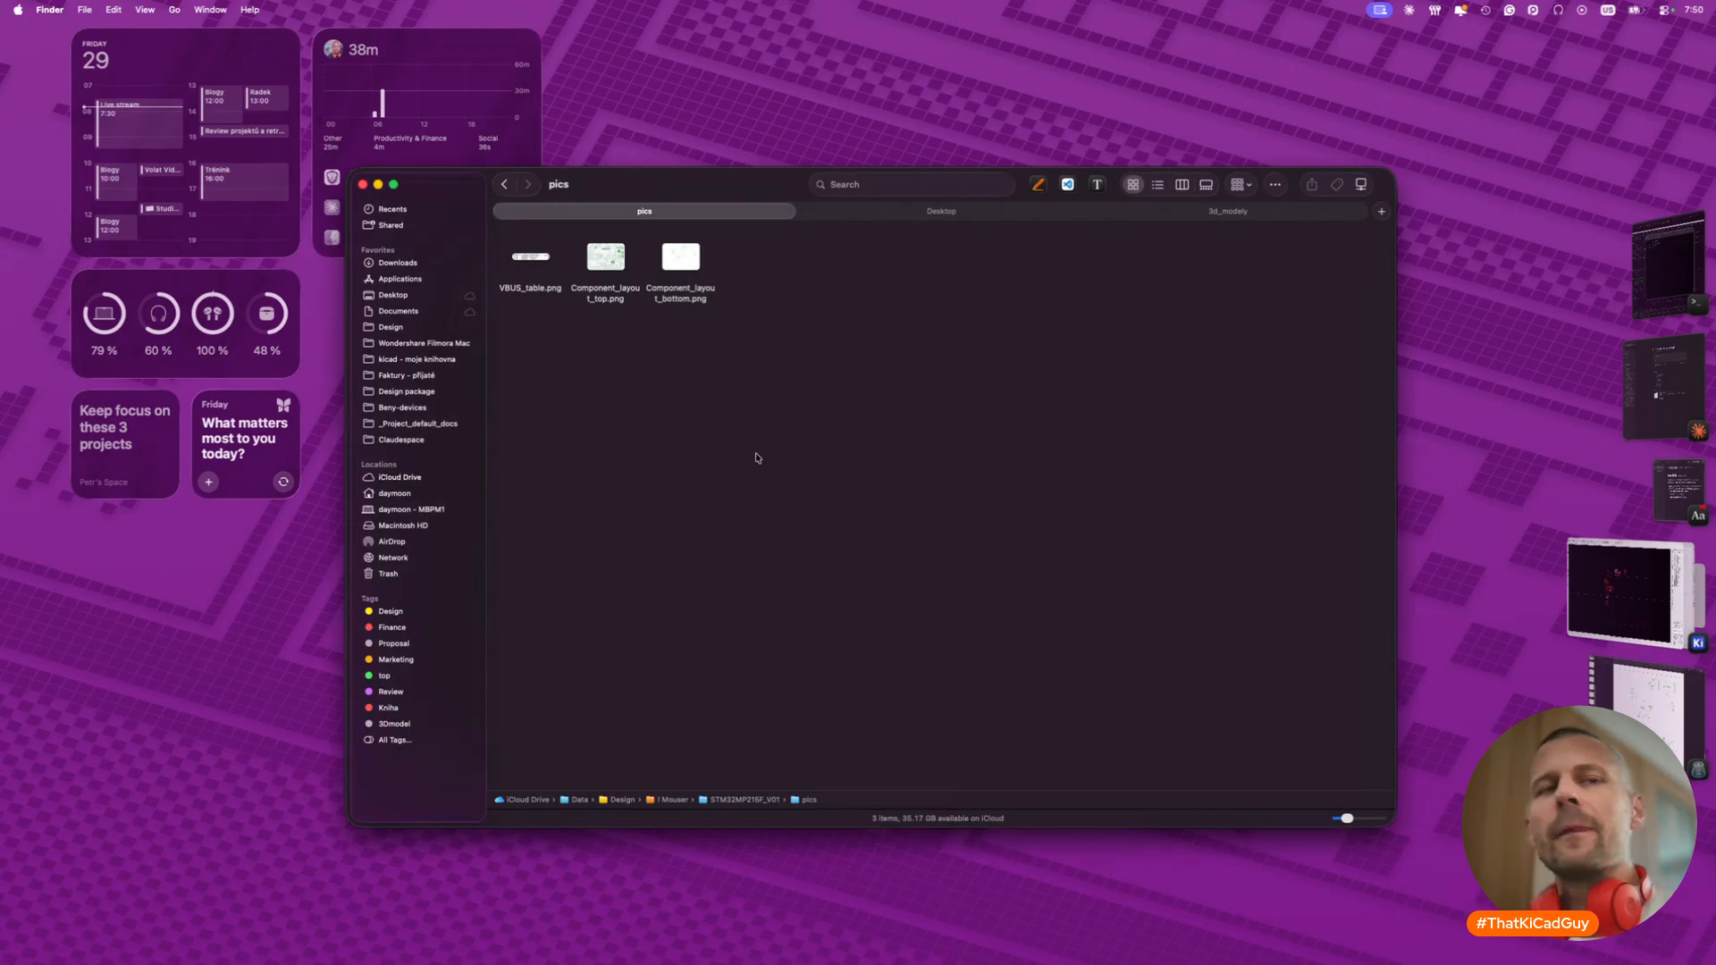
- Return to the schematic PDF in Preview and compare the assembly drawings with the top and bottom overlay pages
key(super+Tab)
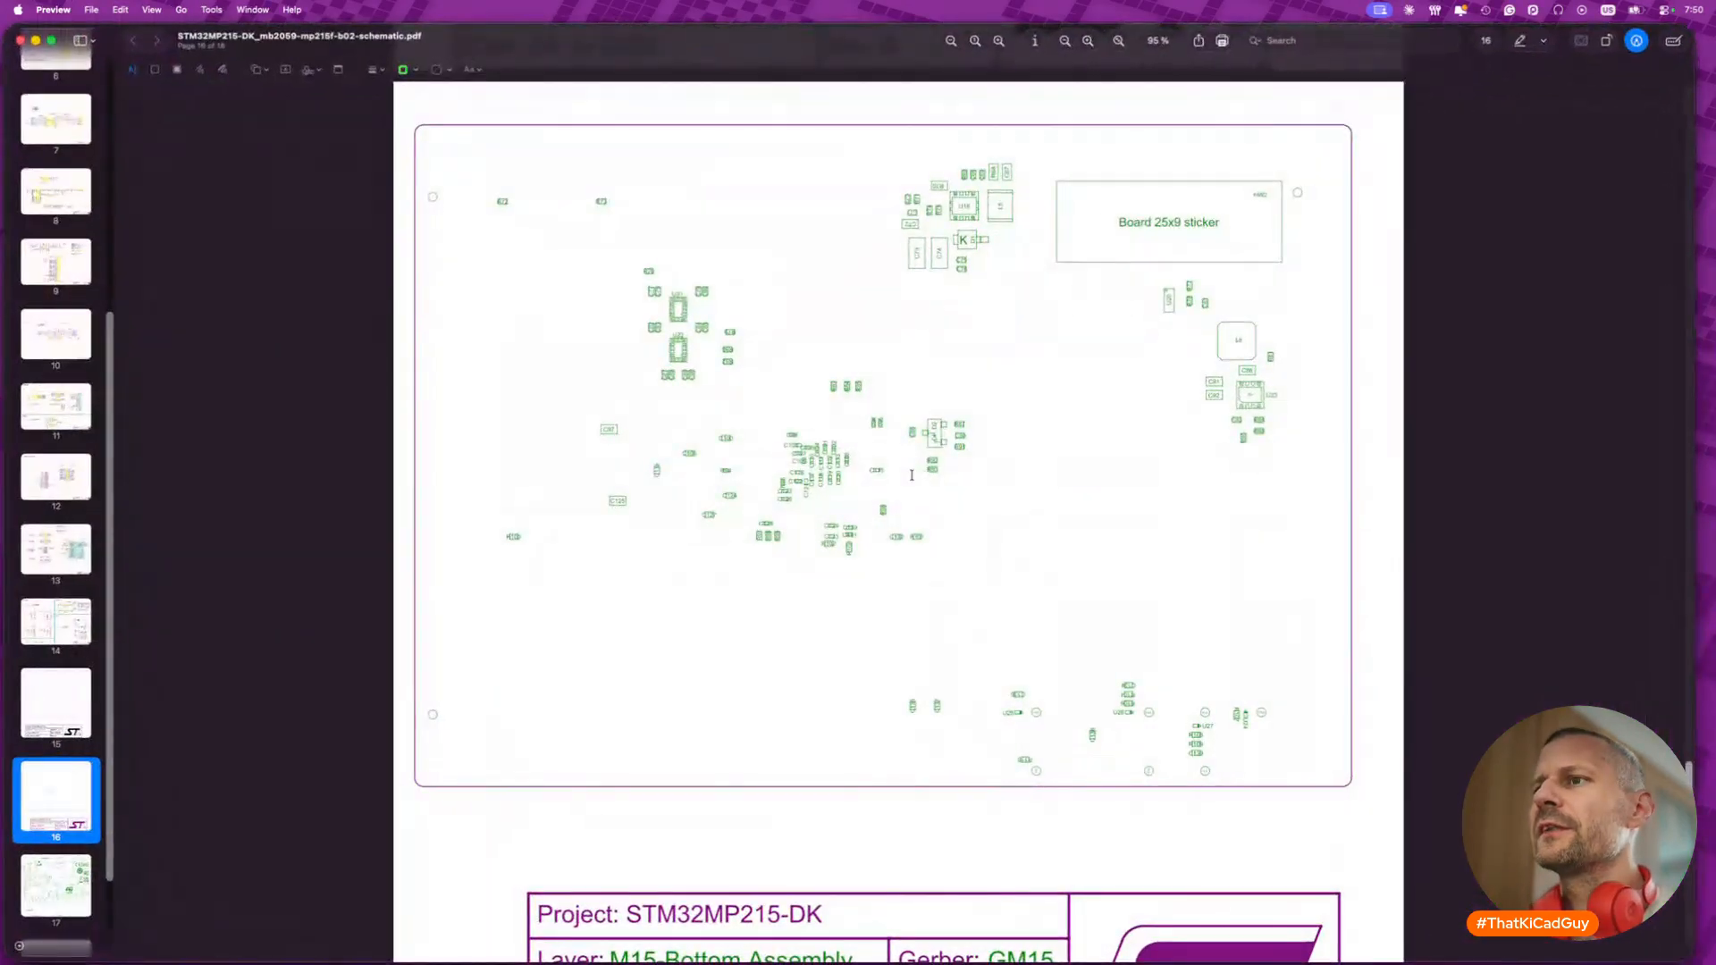
scroll(911, 475, up, 20)
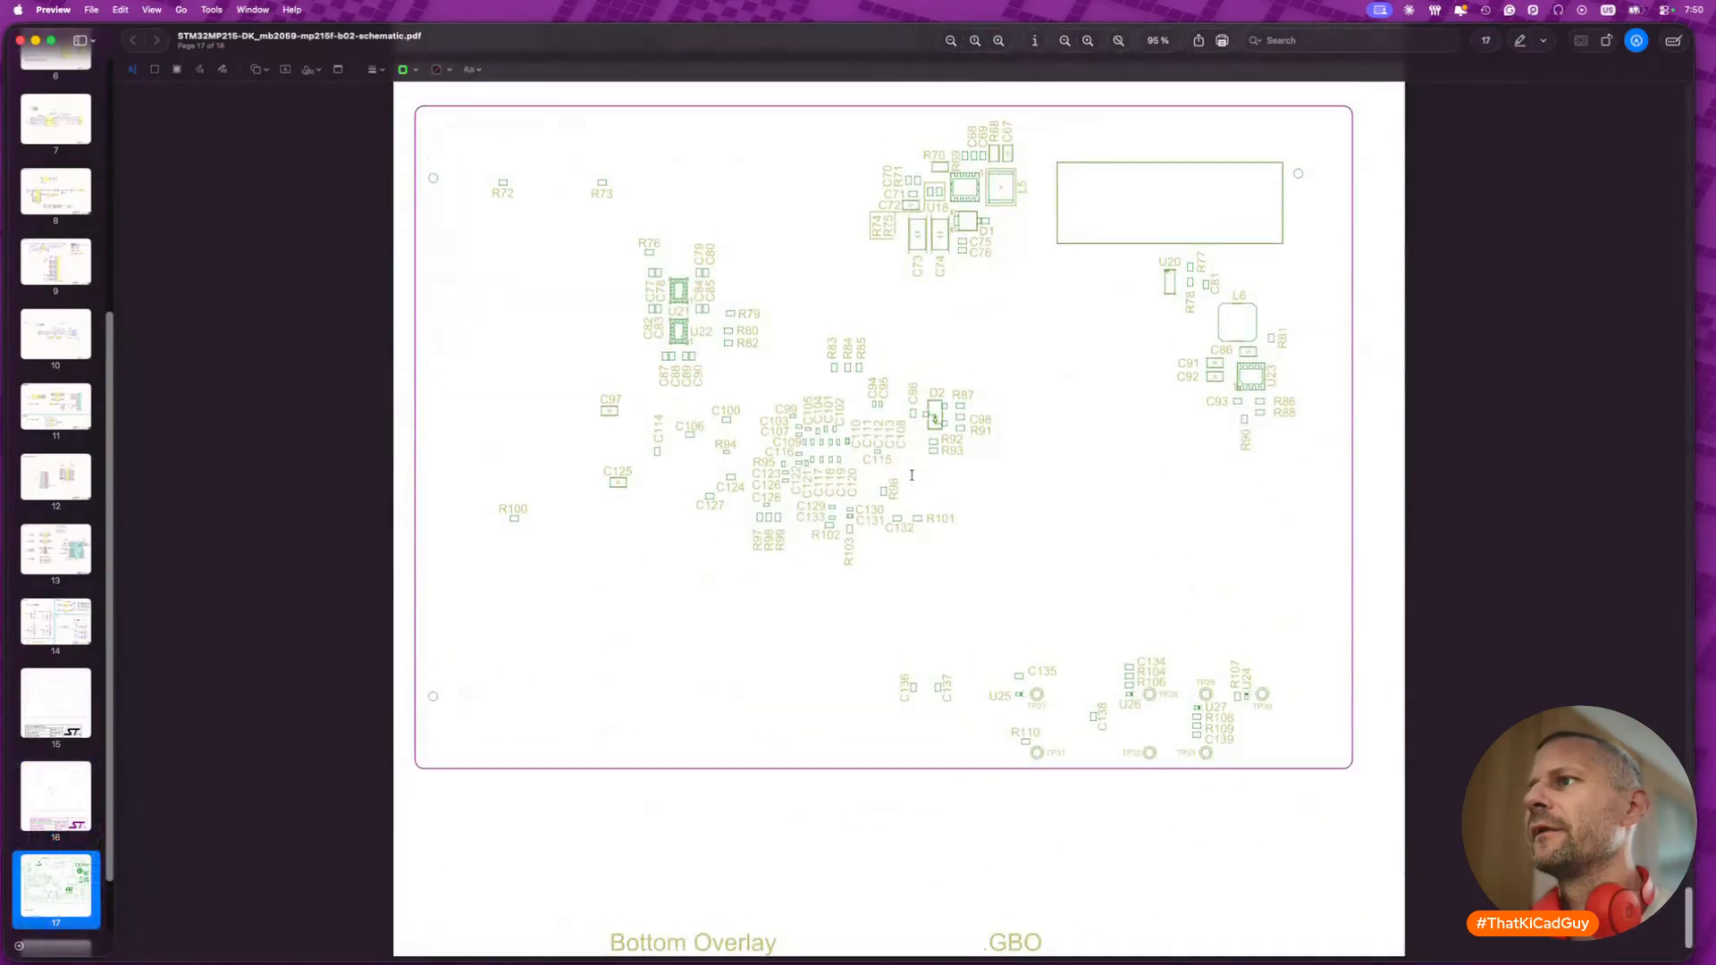
scroll(911, 474, up, 10)
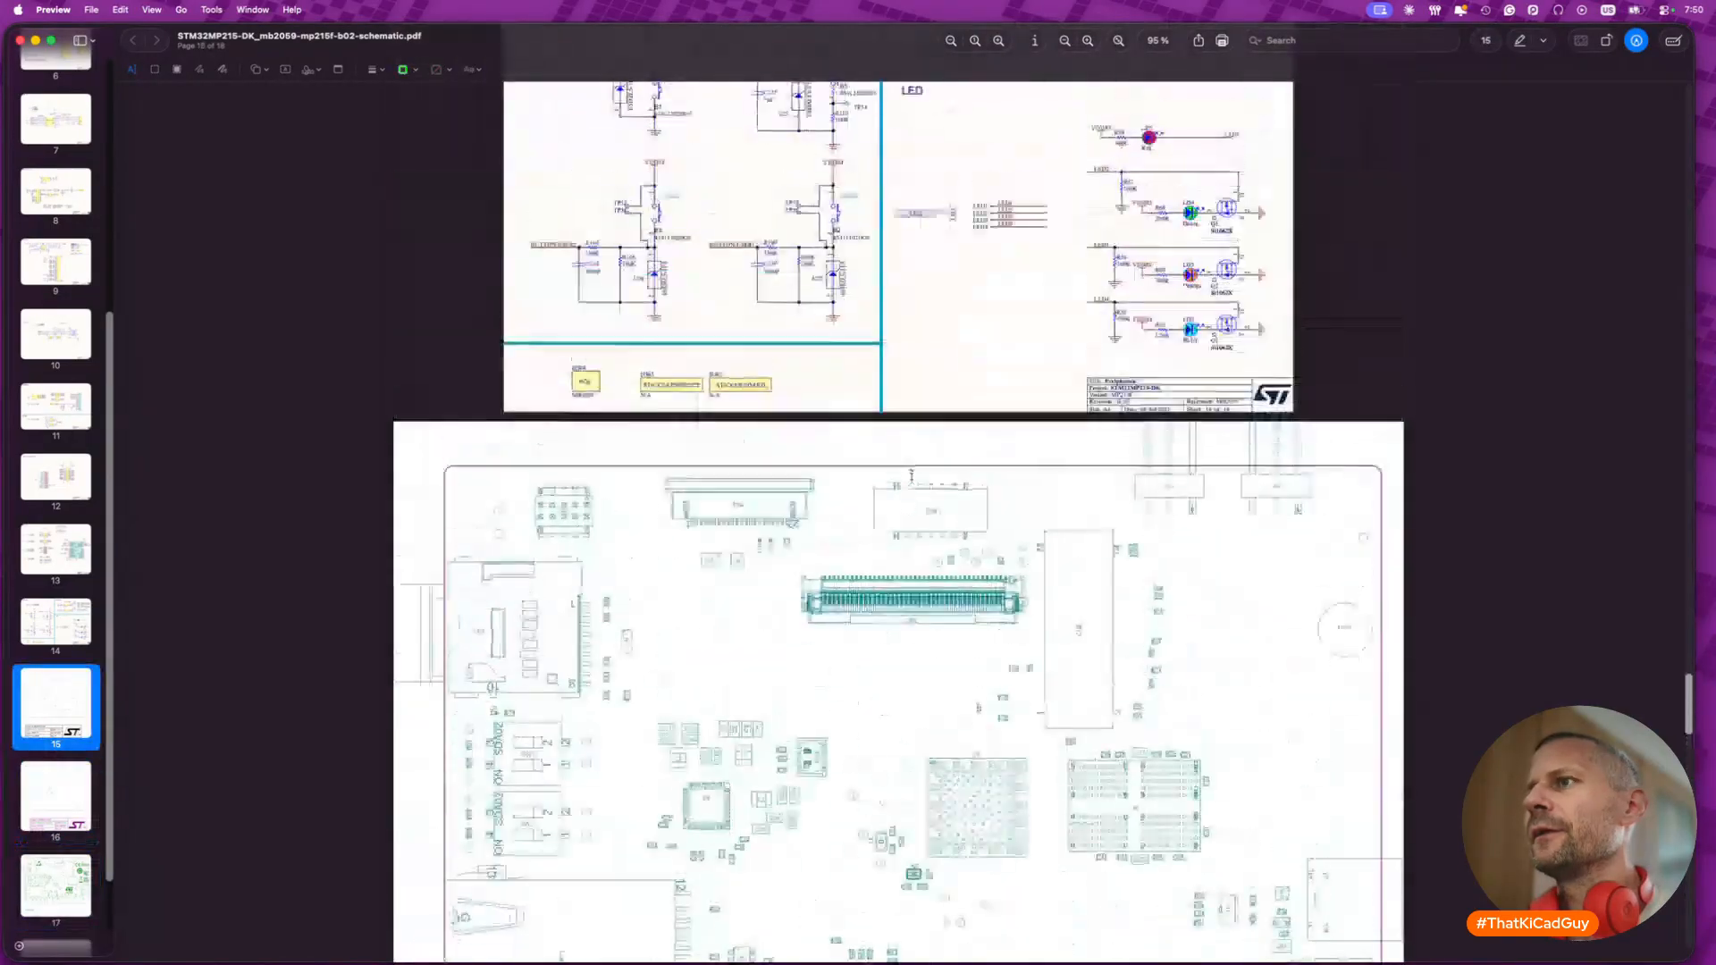
scroll(912, 474, up, 10)
scroll(911, 475, down, 20)
scroll(912, 474, down, 20)
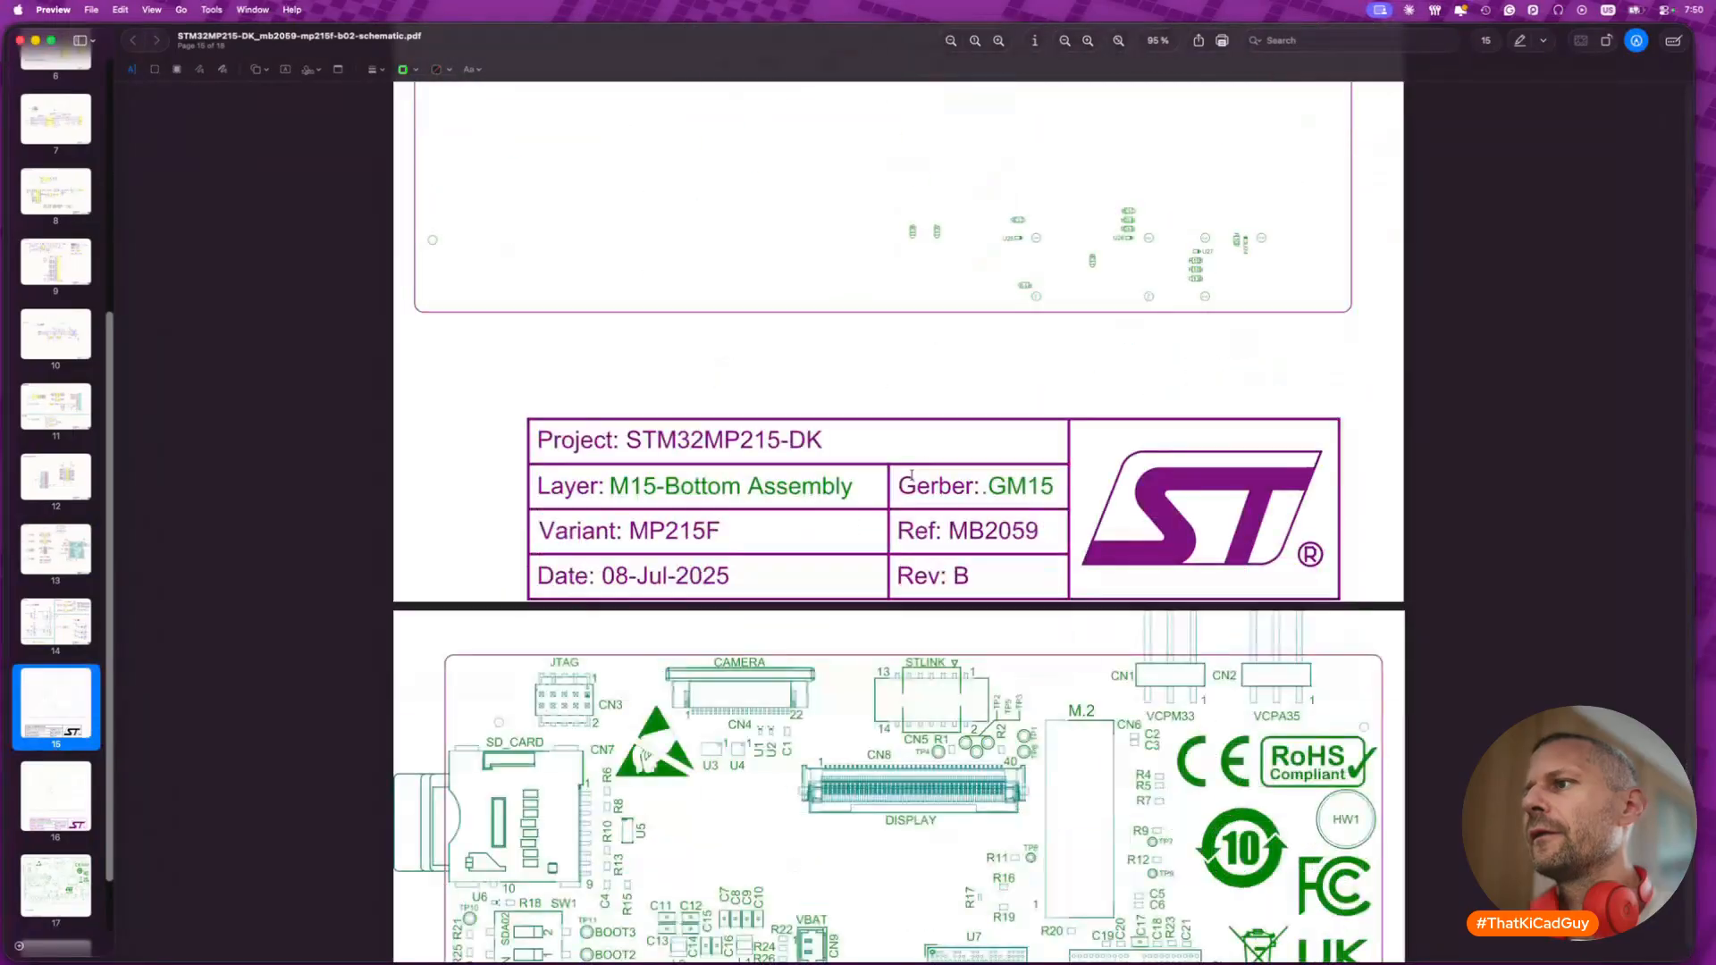
scroll(912, 475, down, 1)
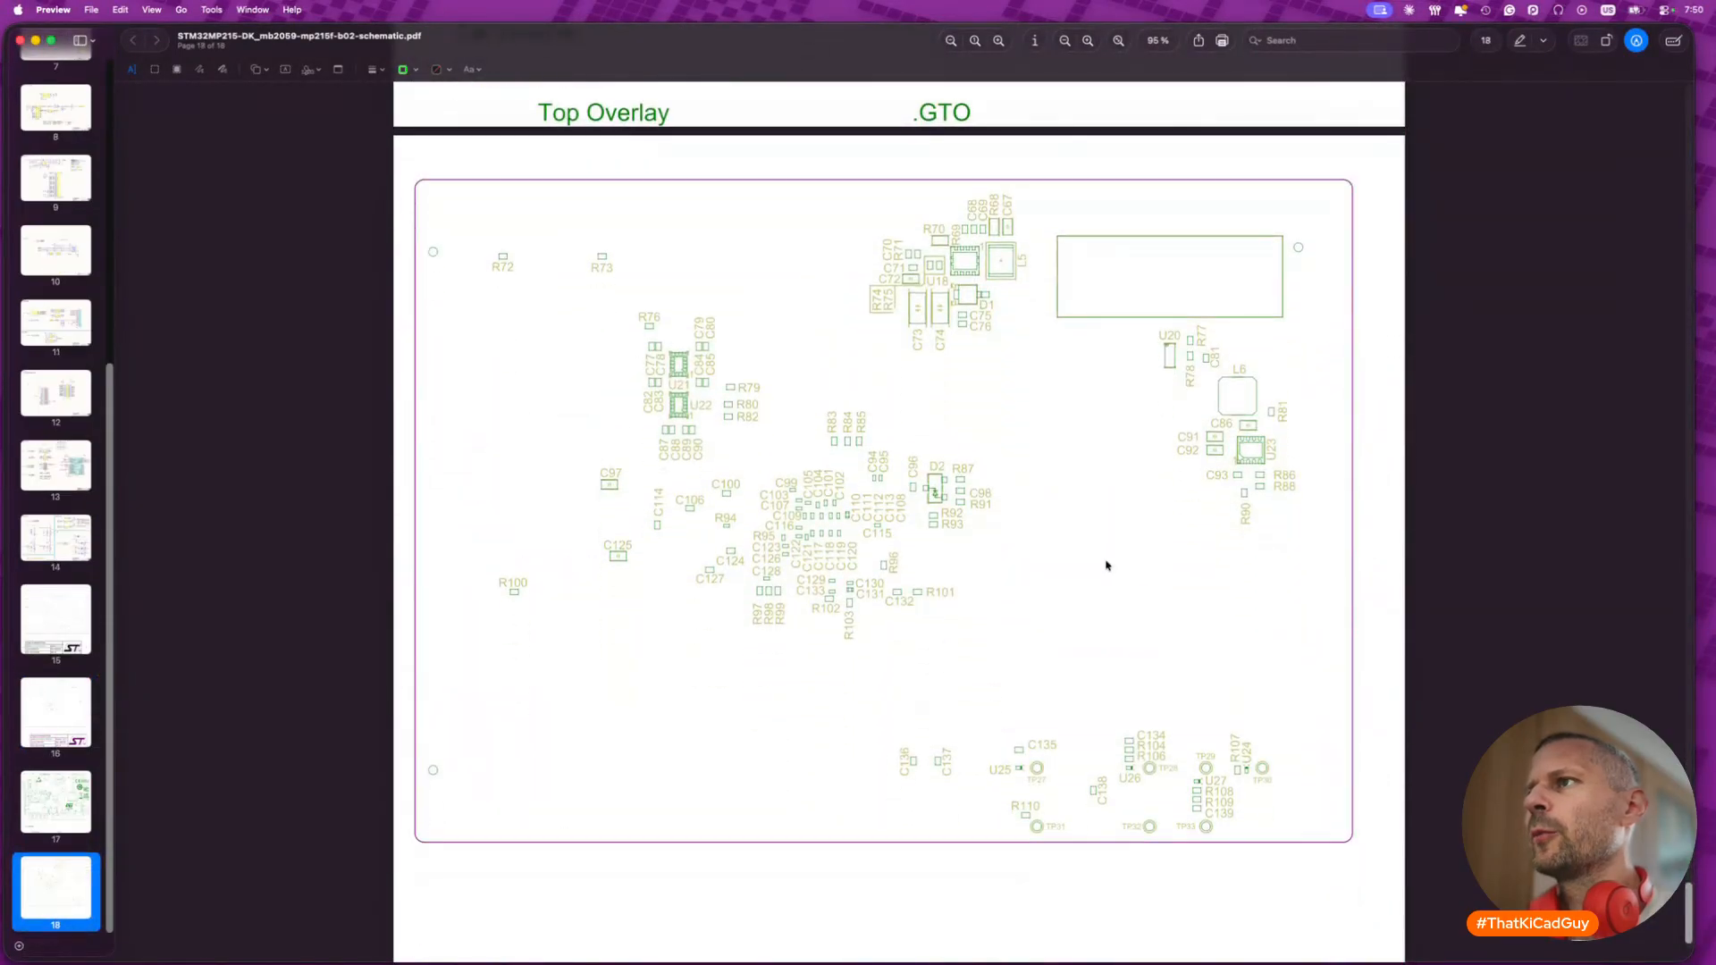
scroll(954, 476, up, 1)
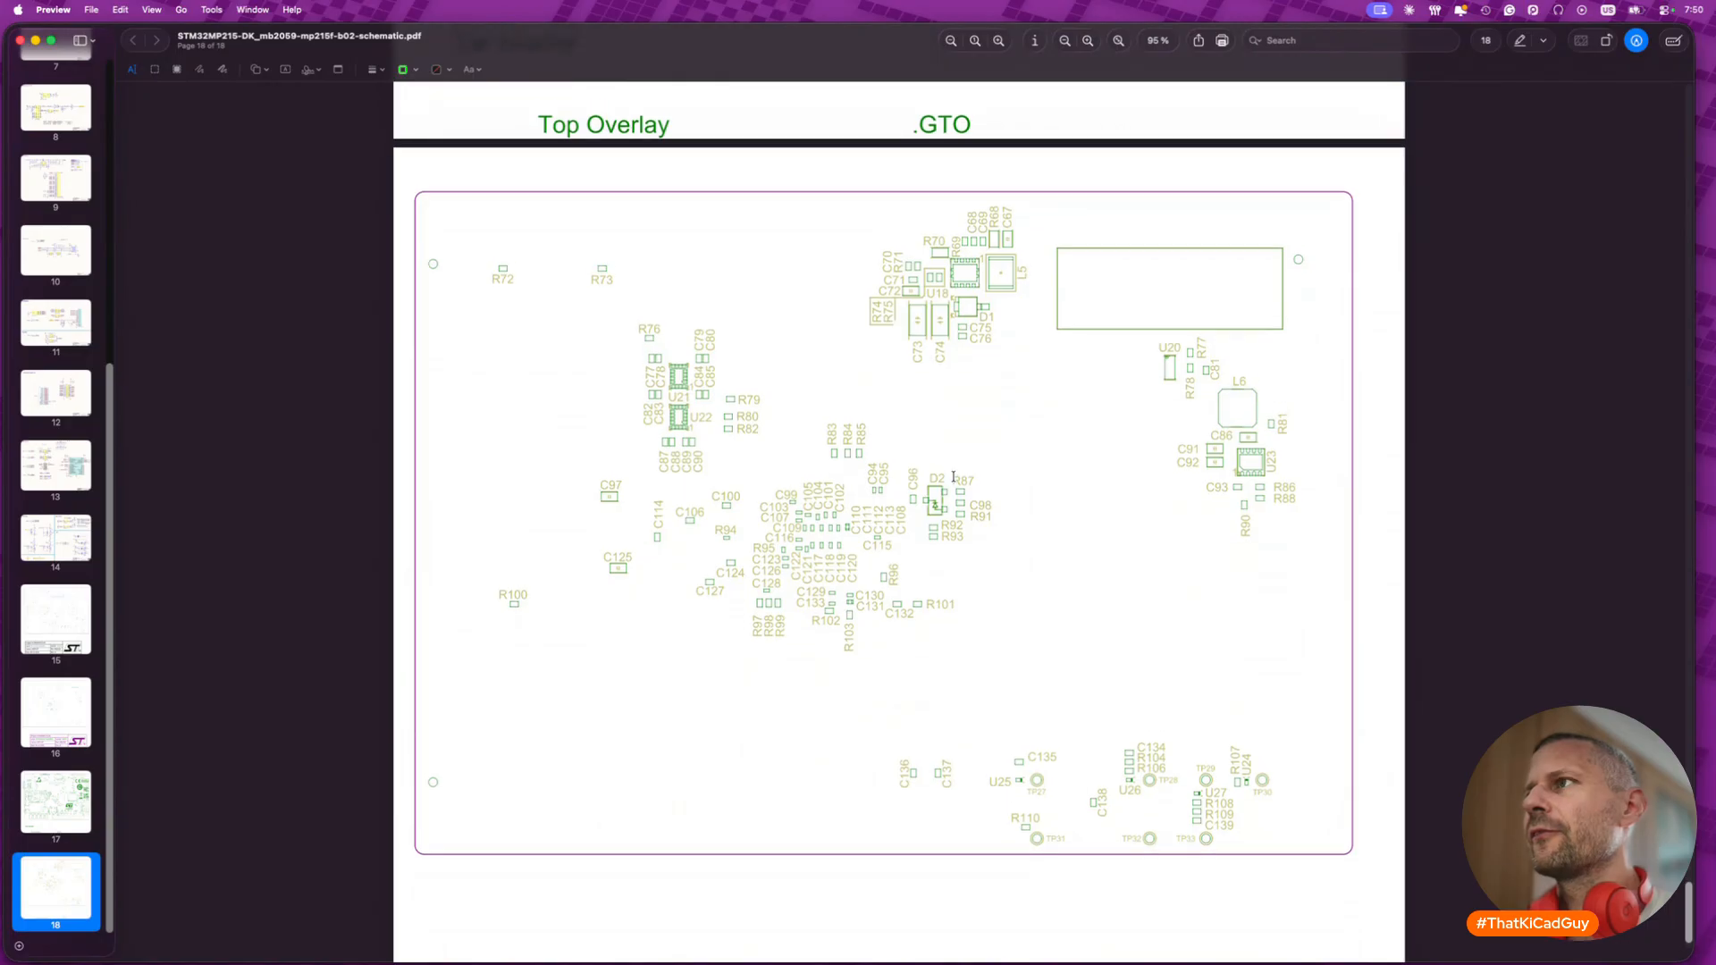
scroll(954, 477, up, 20)
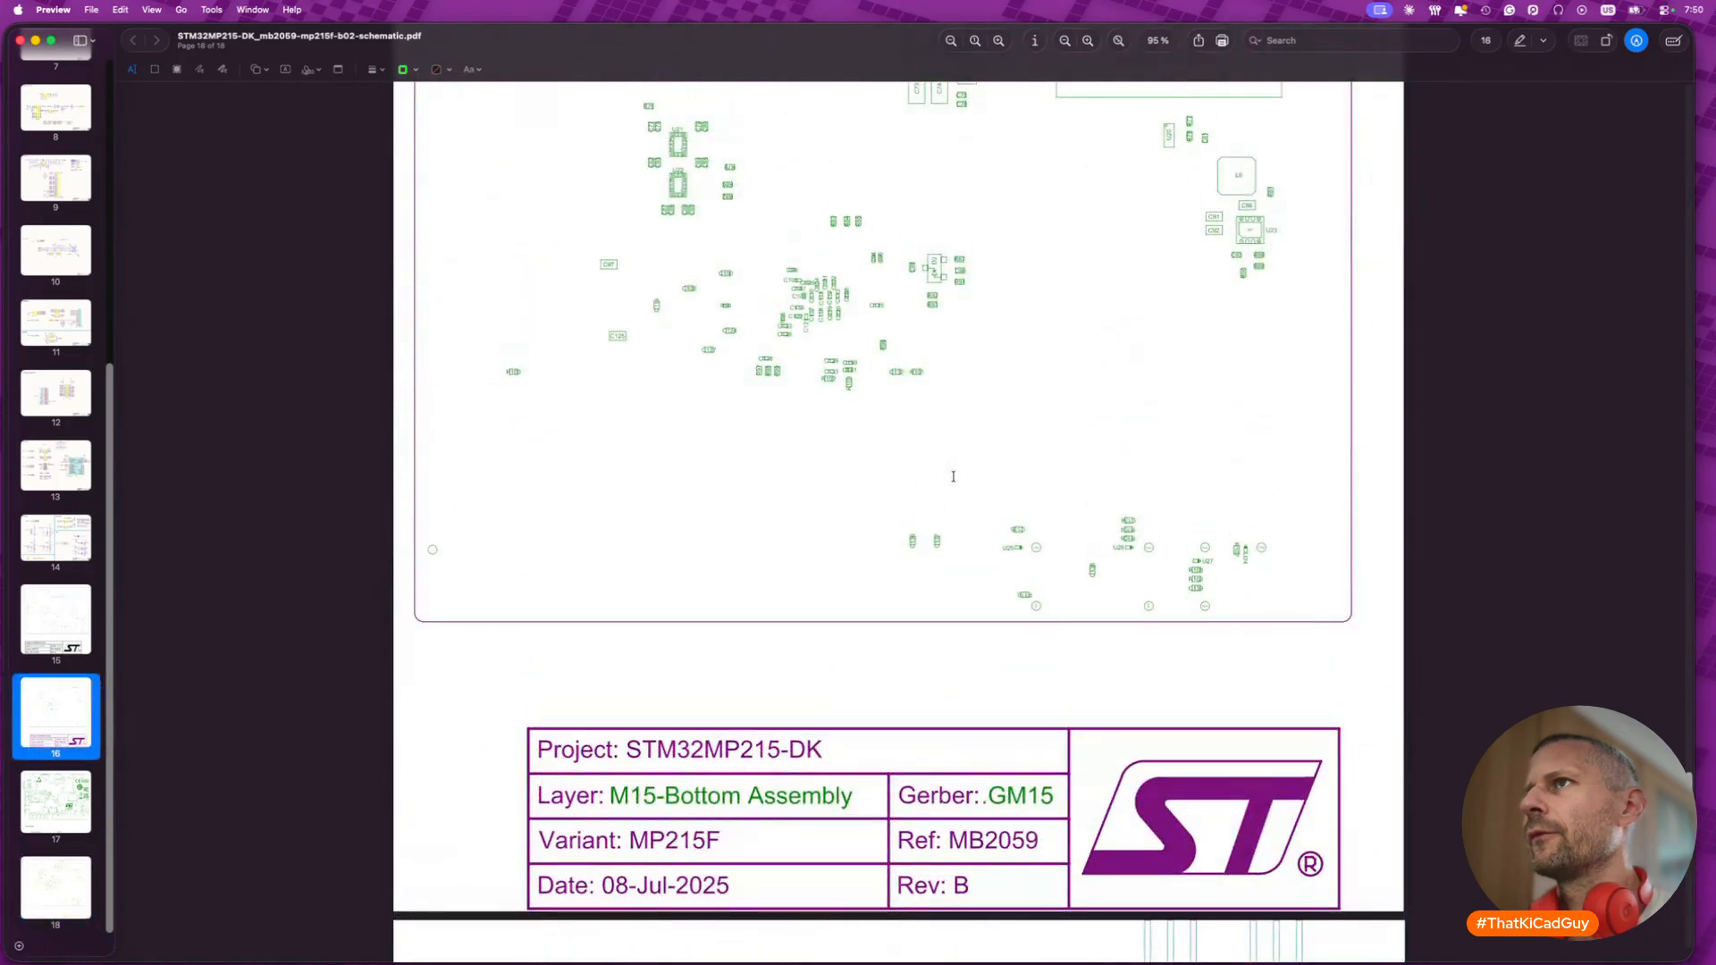
scroll(954, 476, up, 5)
scroll(954, 477, down, 15)
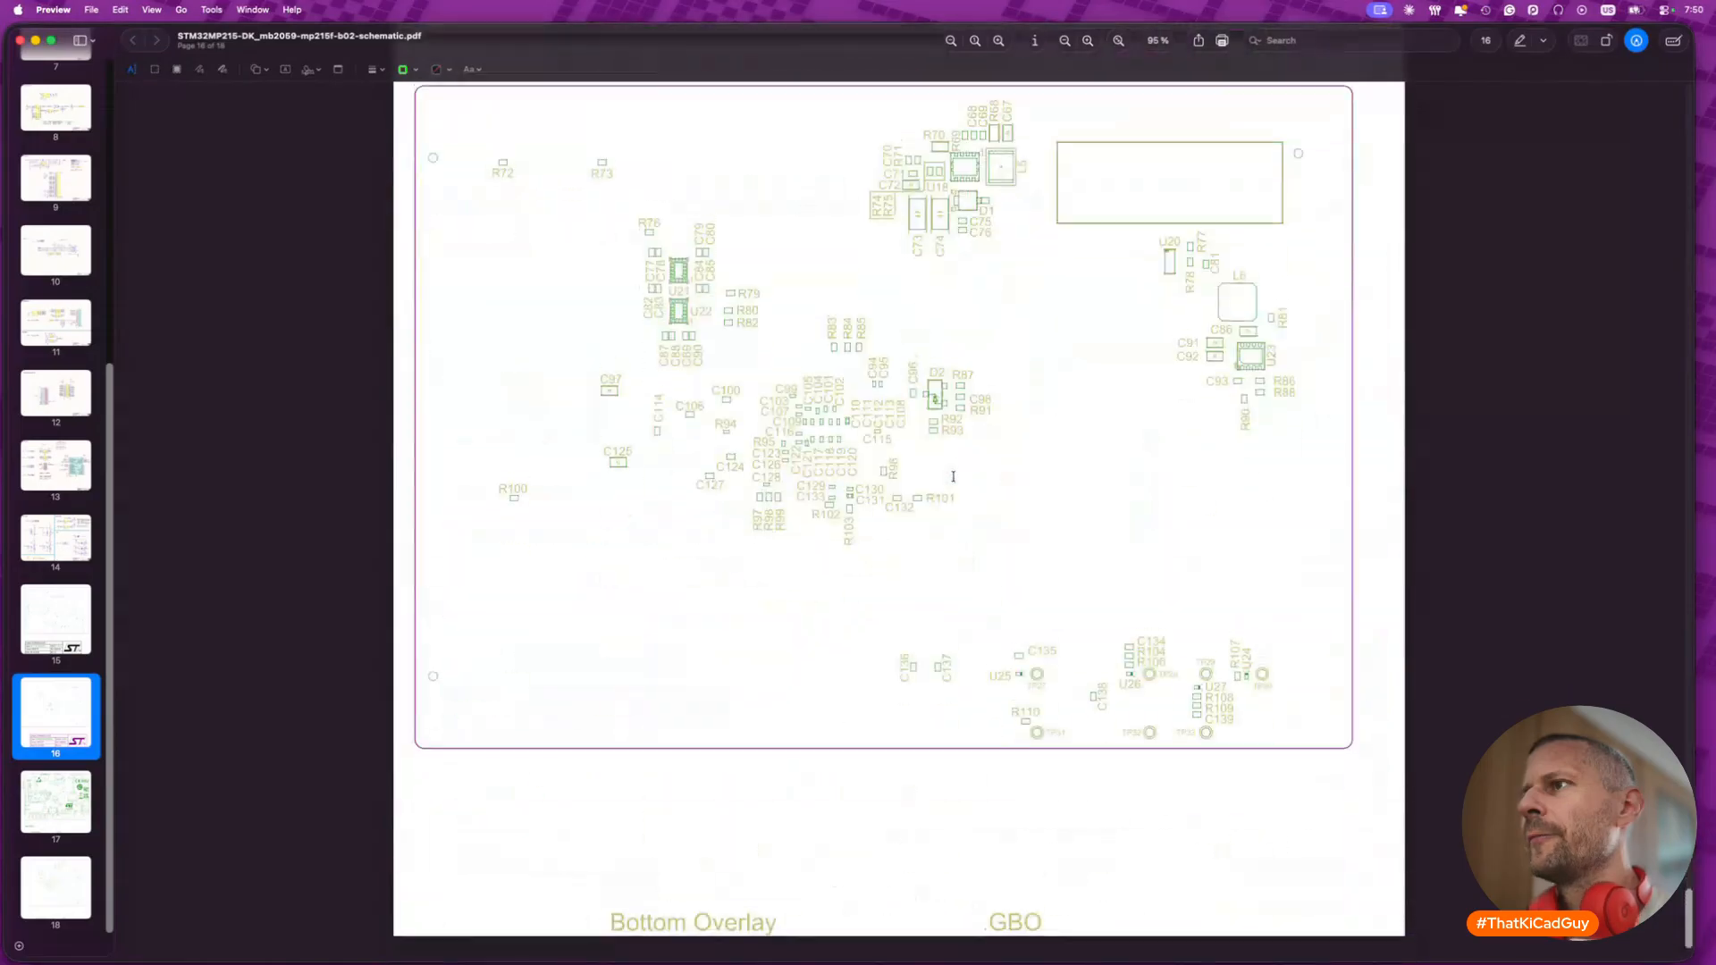
scroll(953, 476, up, 20)
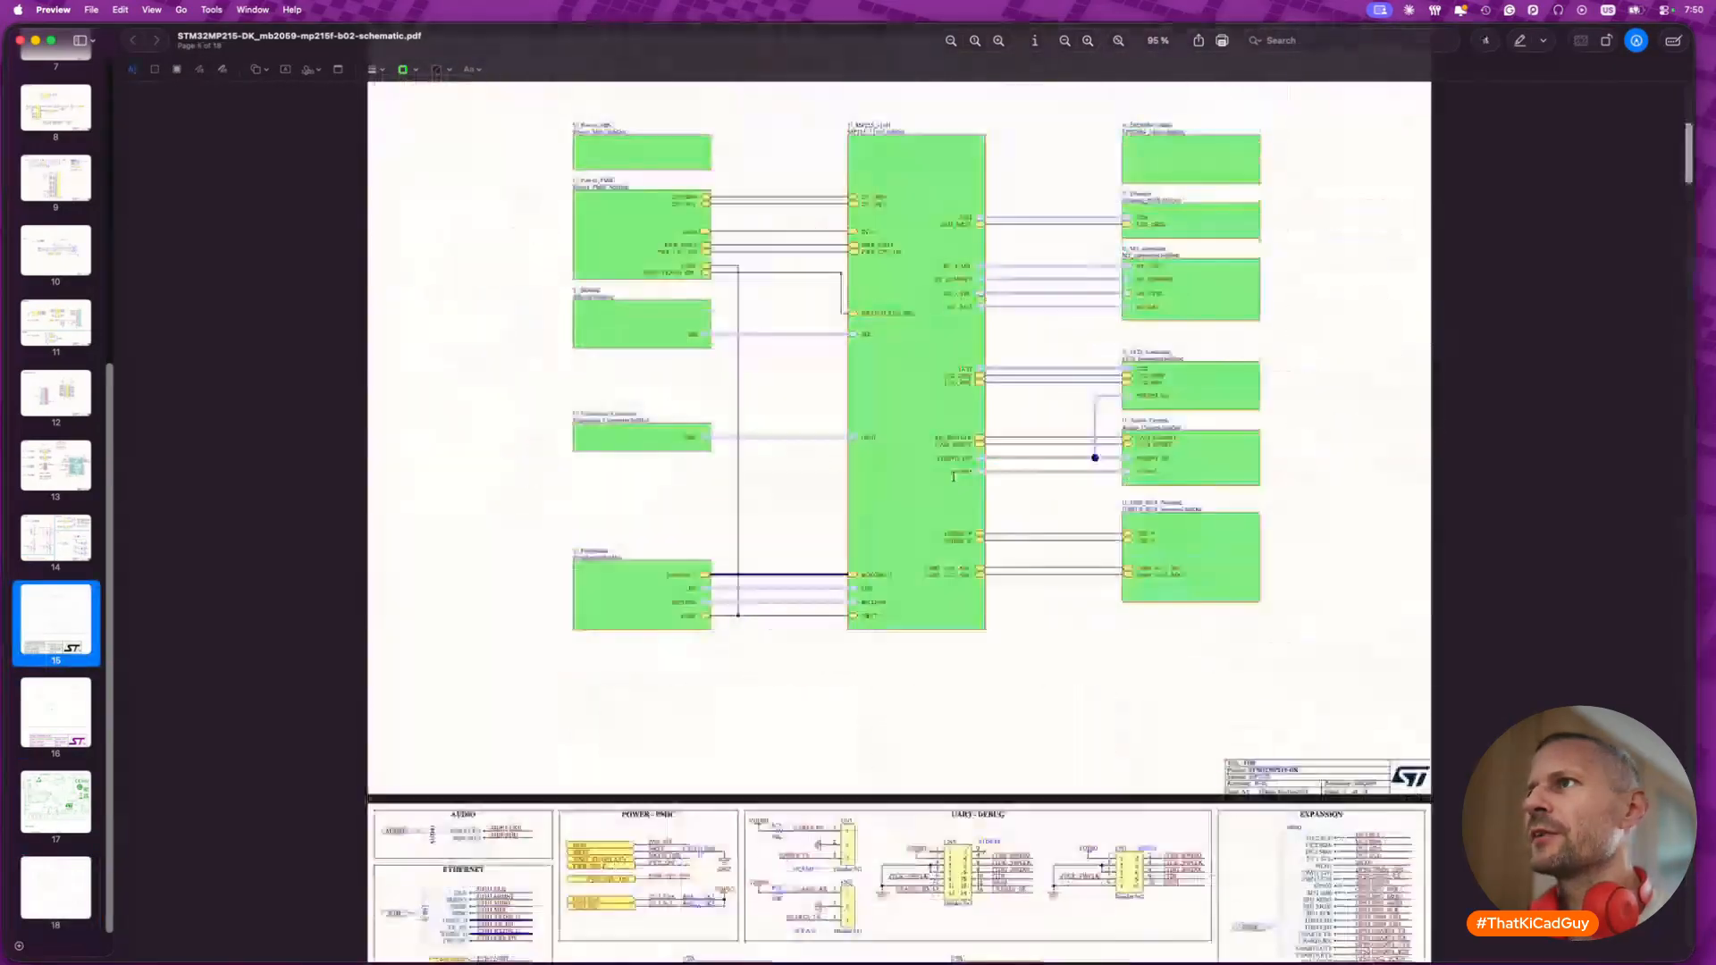
- Switch to Finder, go back to the STM32MP215F_V01 folder and preview MB2059B_Gerber.PDF from the Gerber folder
key(super+Tab)
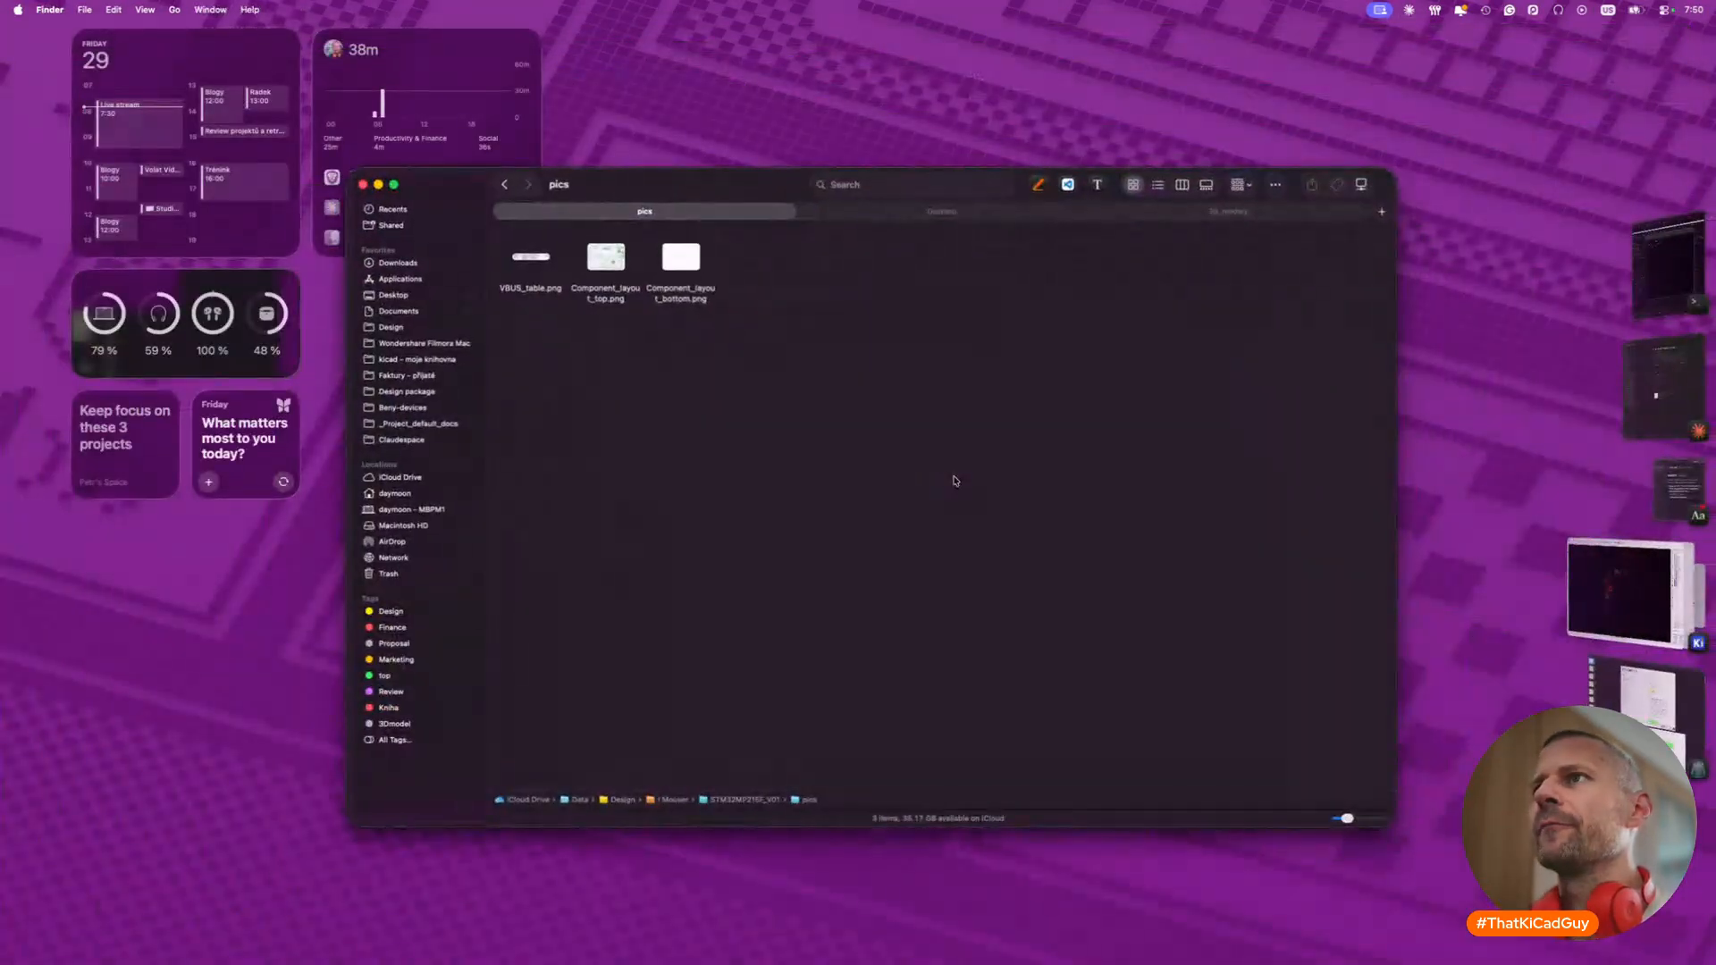
click(504, 184)
scroll(681, 349, up, 5)
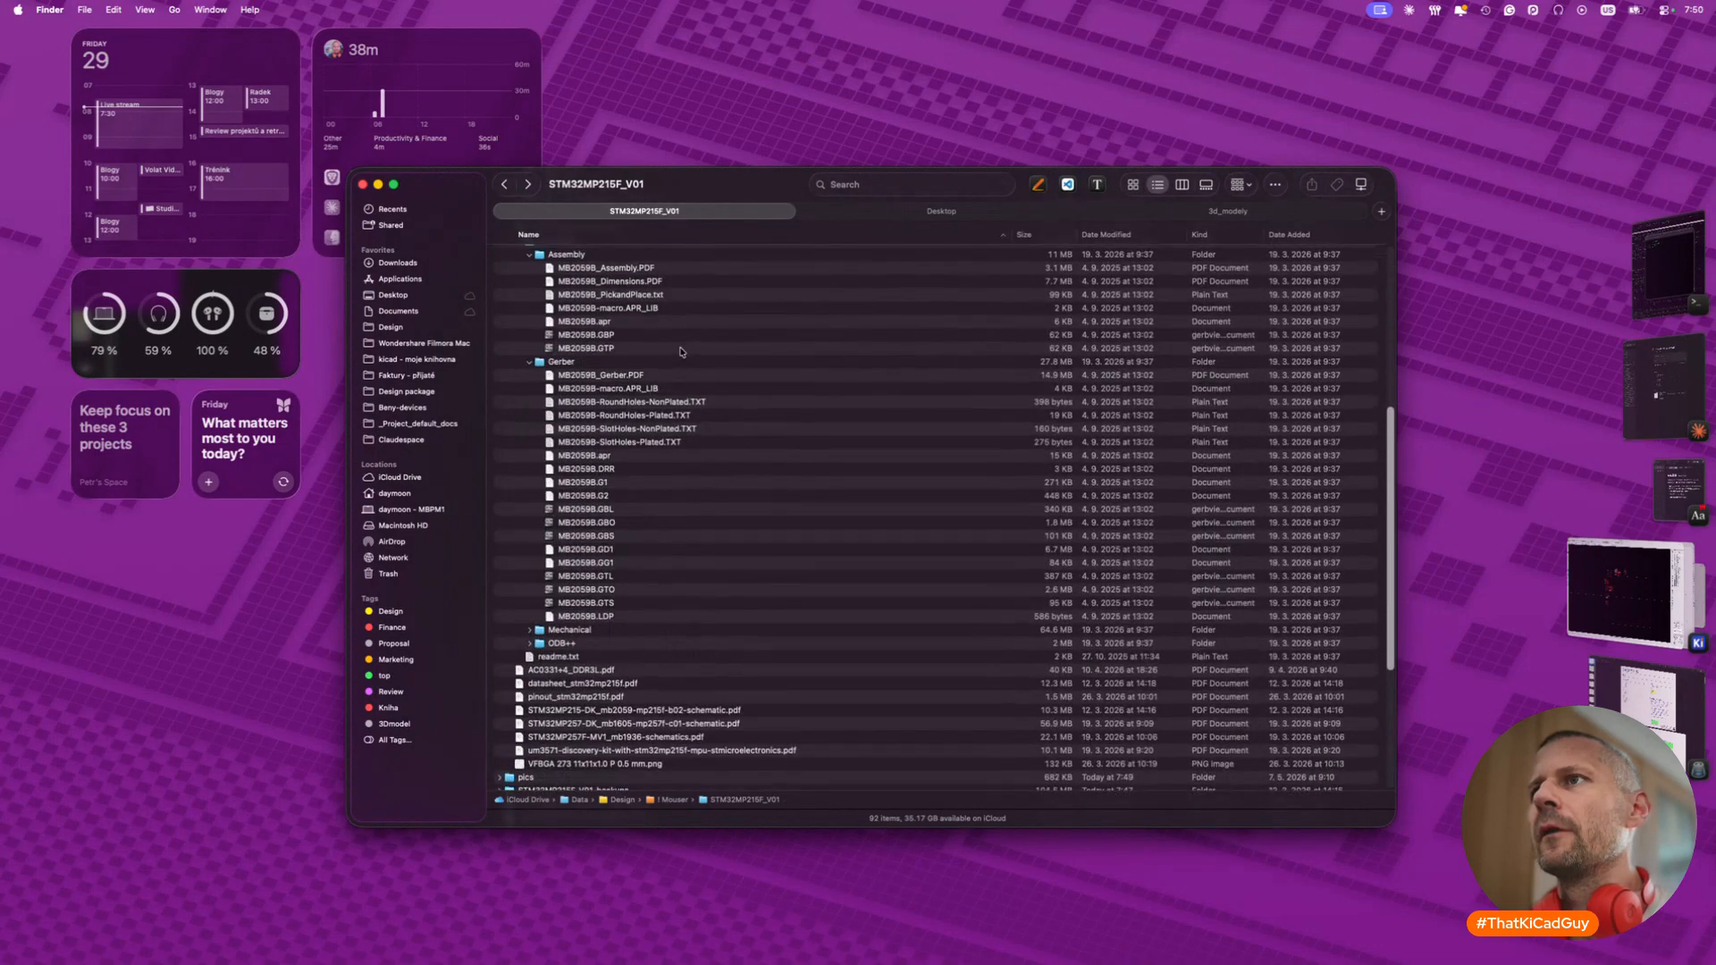
click(632, 375)
key(space)
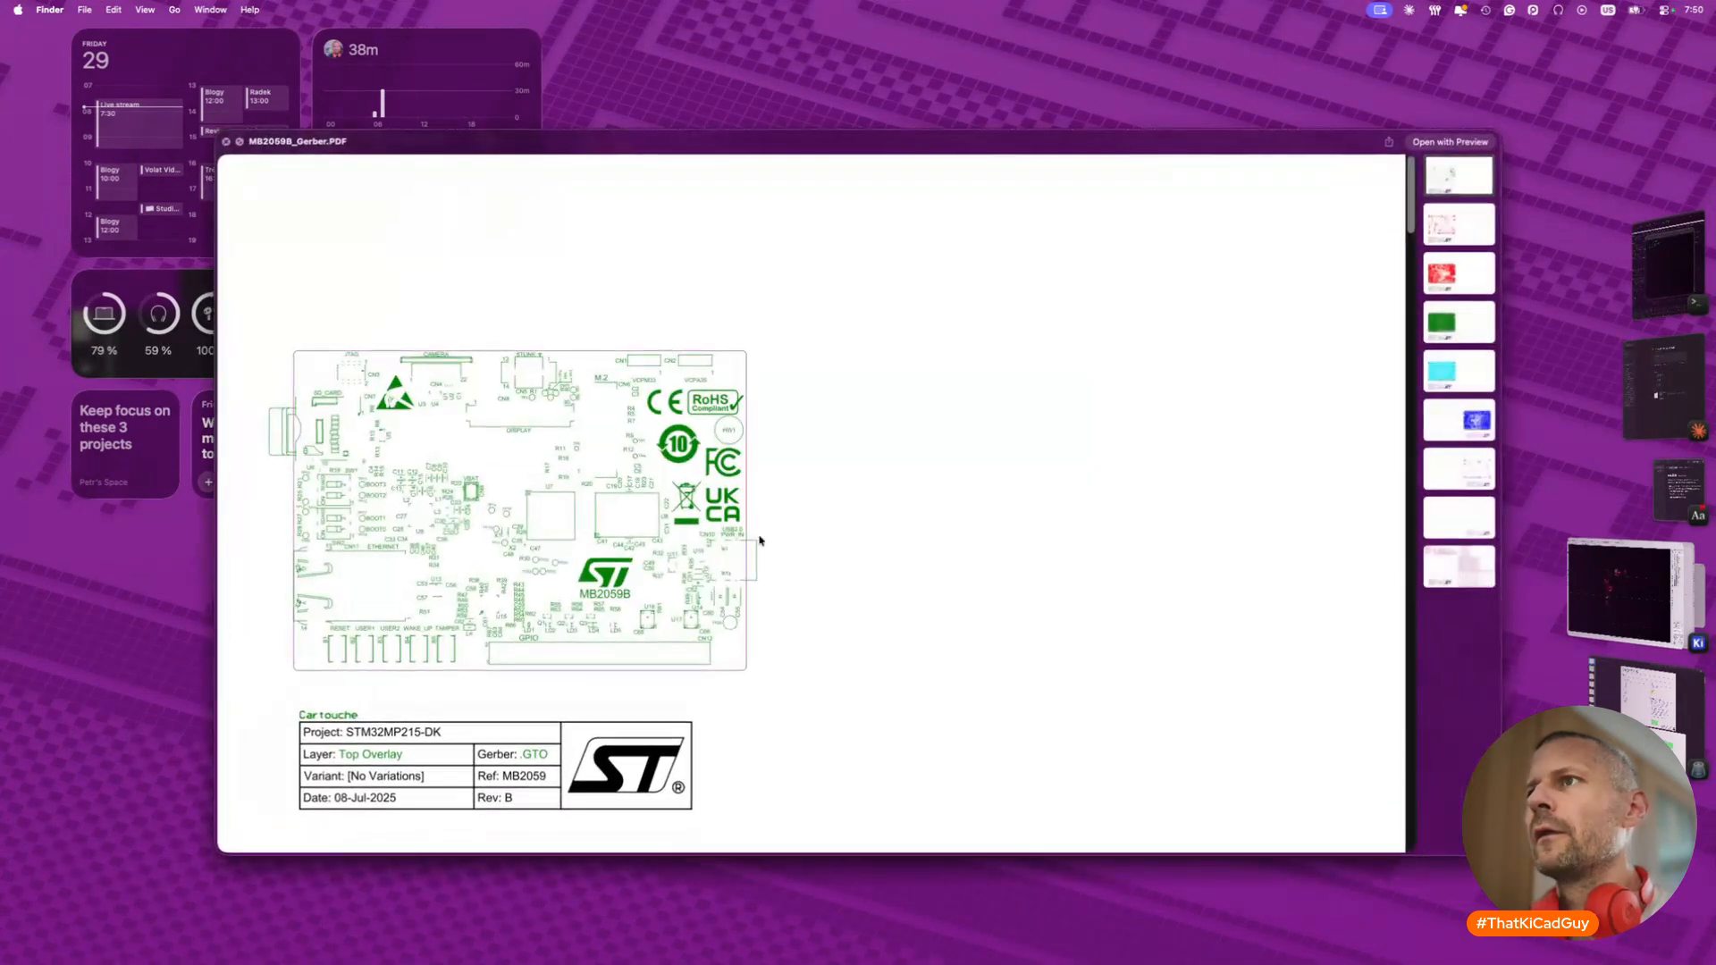
- Examine the Gerber PDF's layer pages, PCB specifications, minimum track and gap parameters, stack-up and drill table, and close the preview
scroll(759, 540, down, 20)
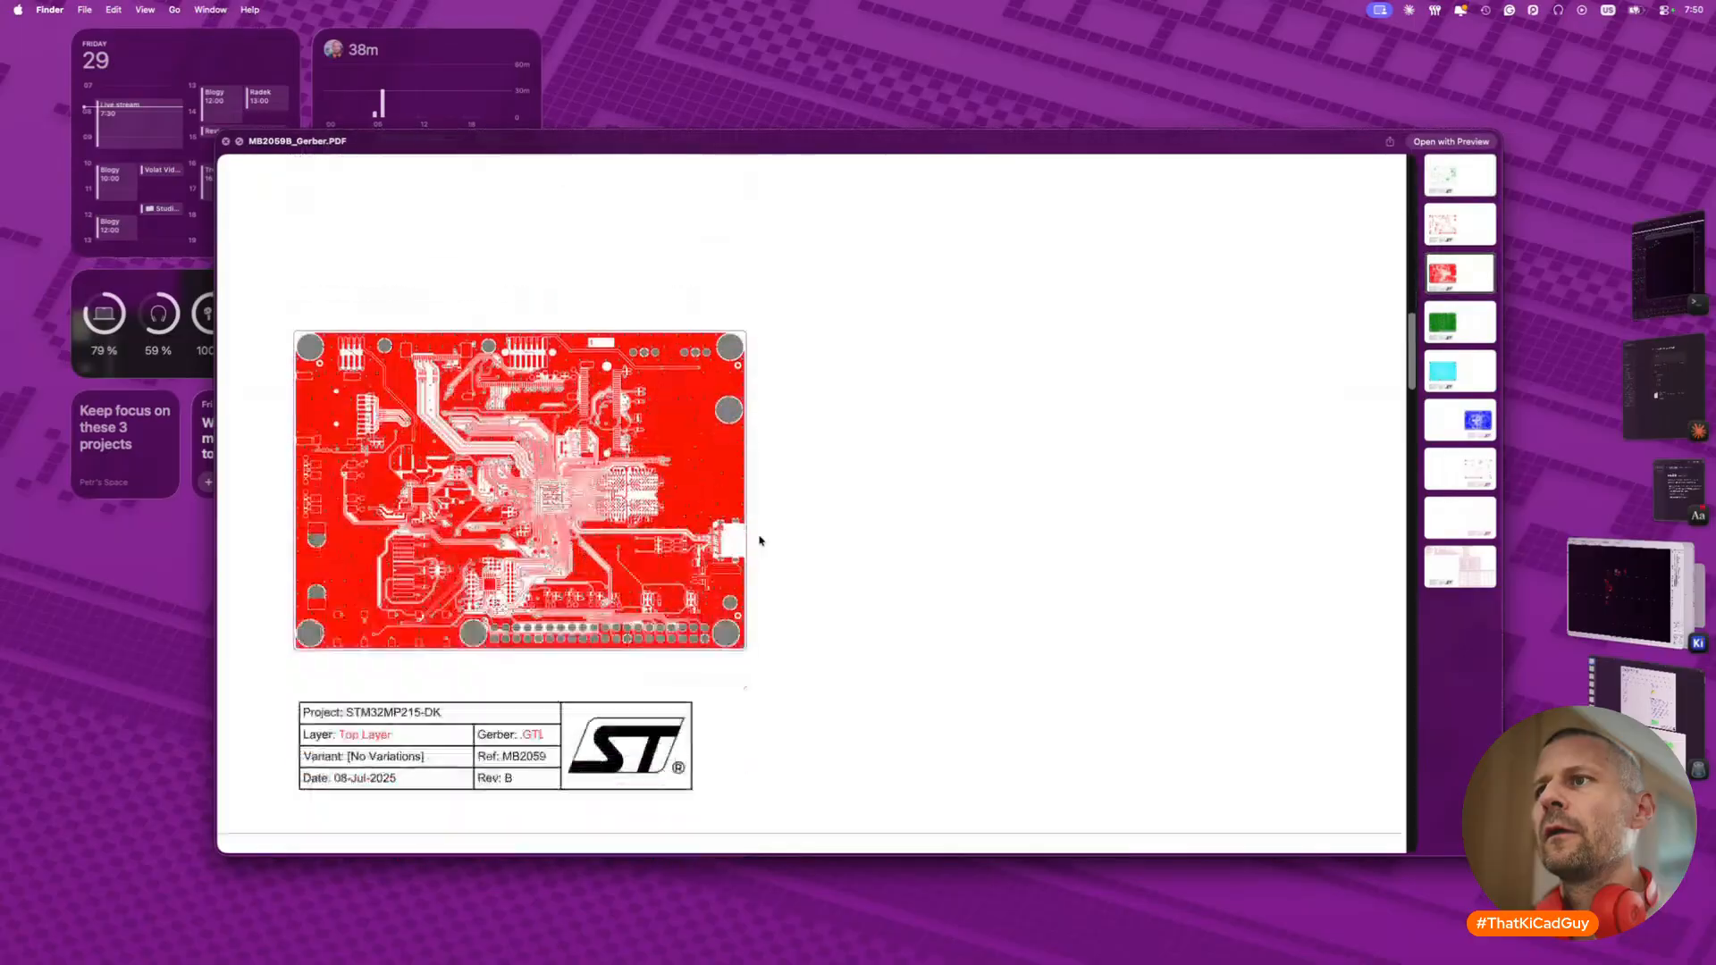
scroll(759, 540, down, 20)
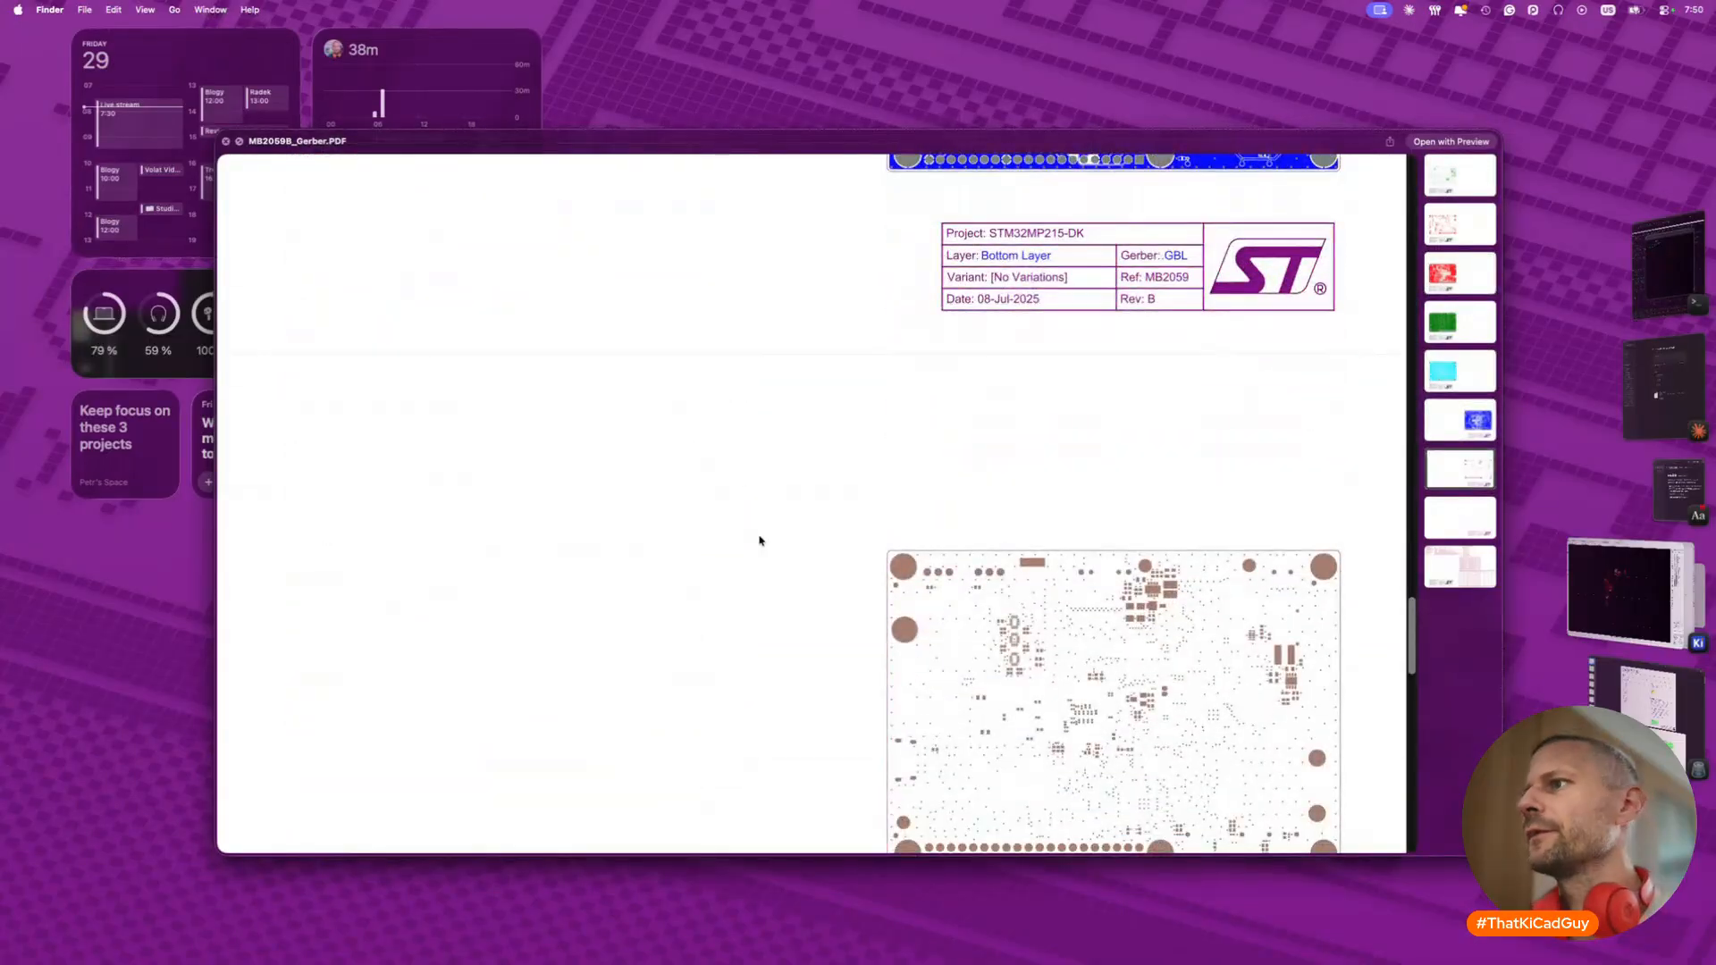
scroll(760, 540, down, 8)
scroll(760, 540, up, 5)
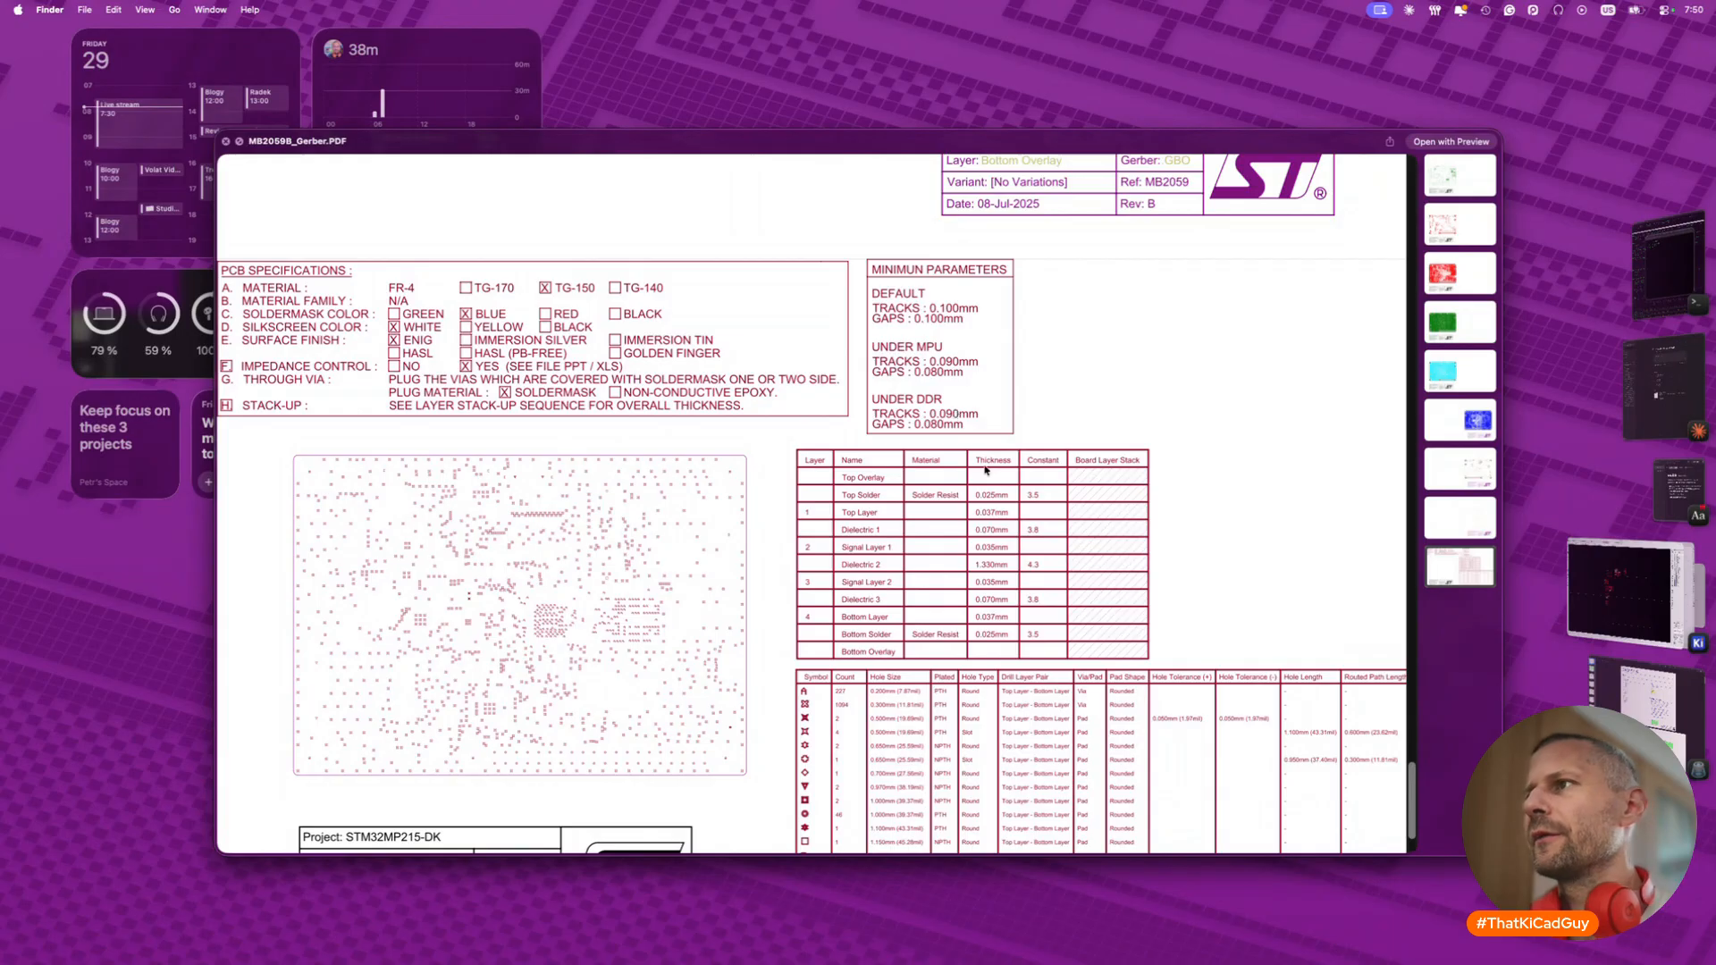
scroll(1026, 585, down, 3)
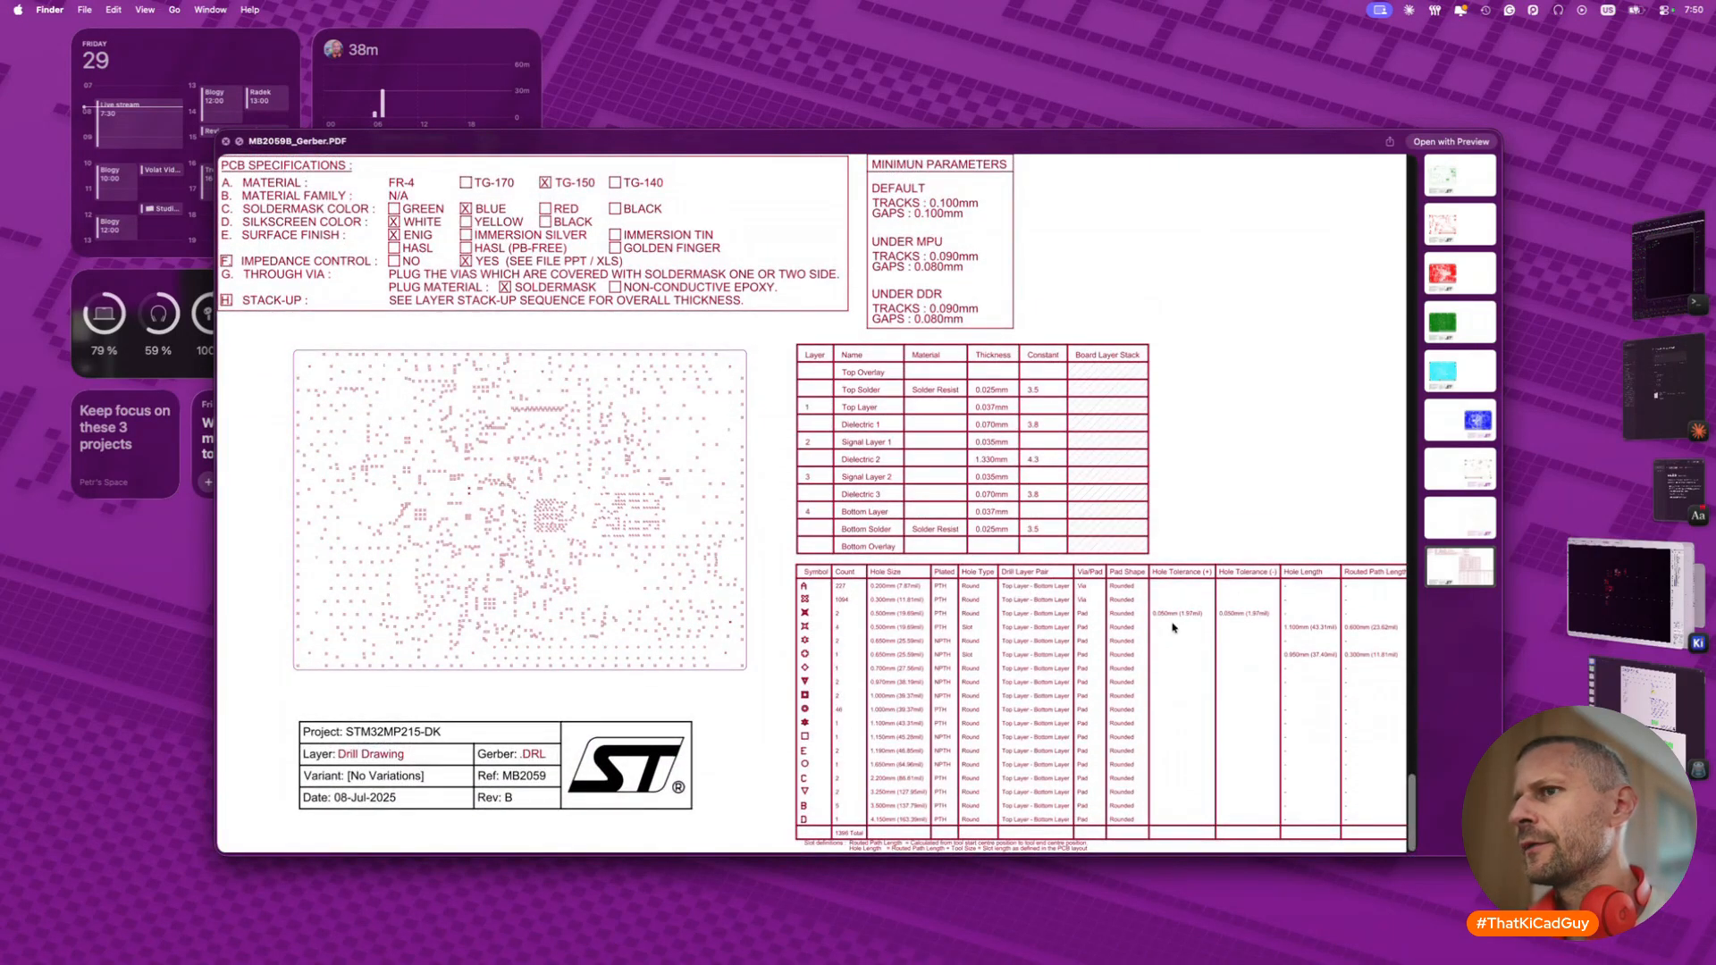
scroll(602, 647, up, 4)
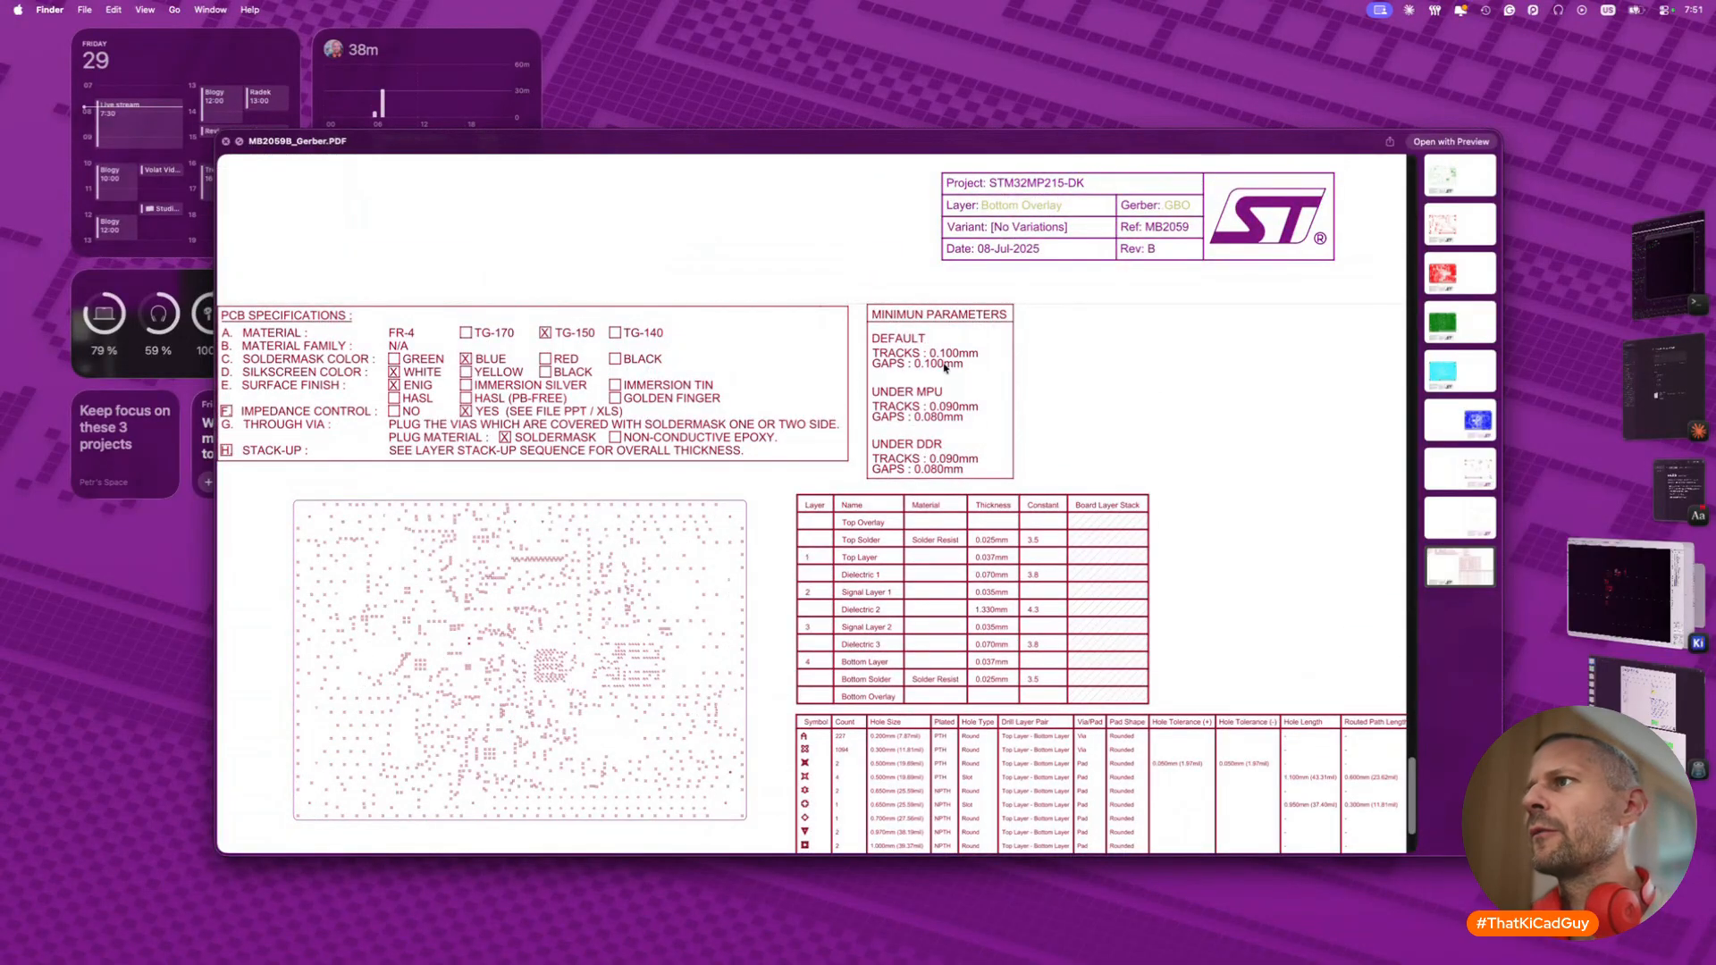
scroll(1017, 500, down, 4)
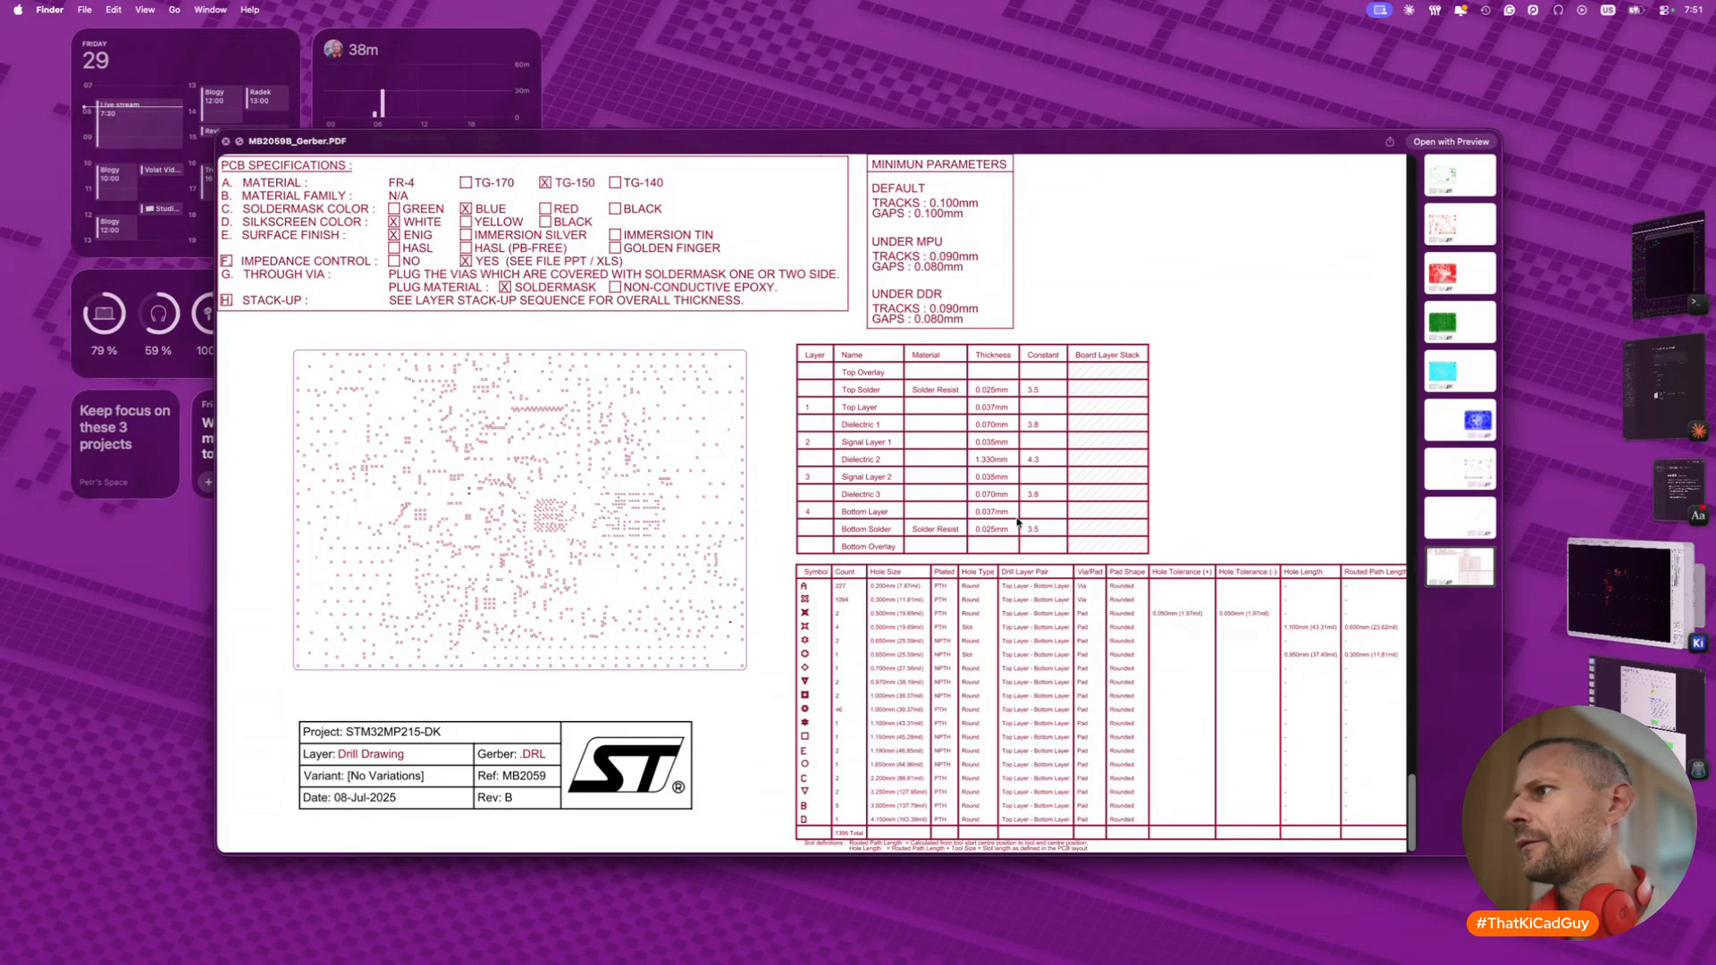
scroll(1016, 523, up, 20)
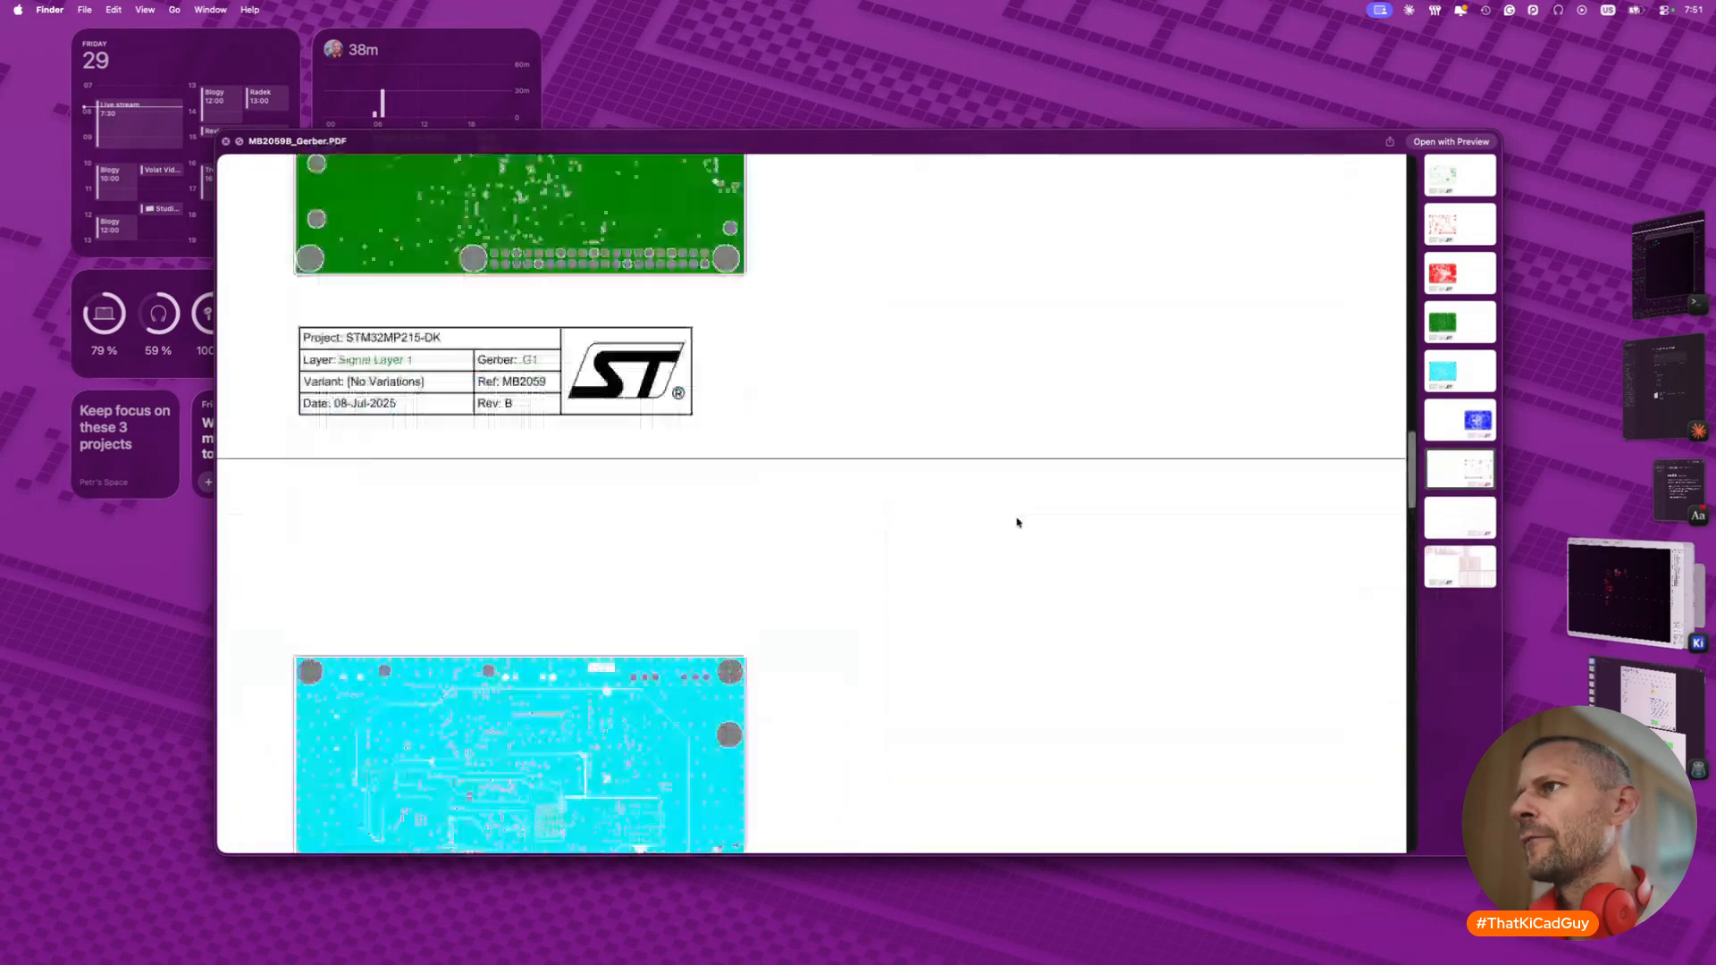
key(space)
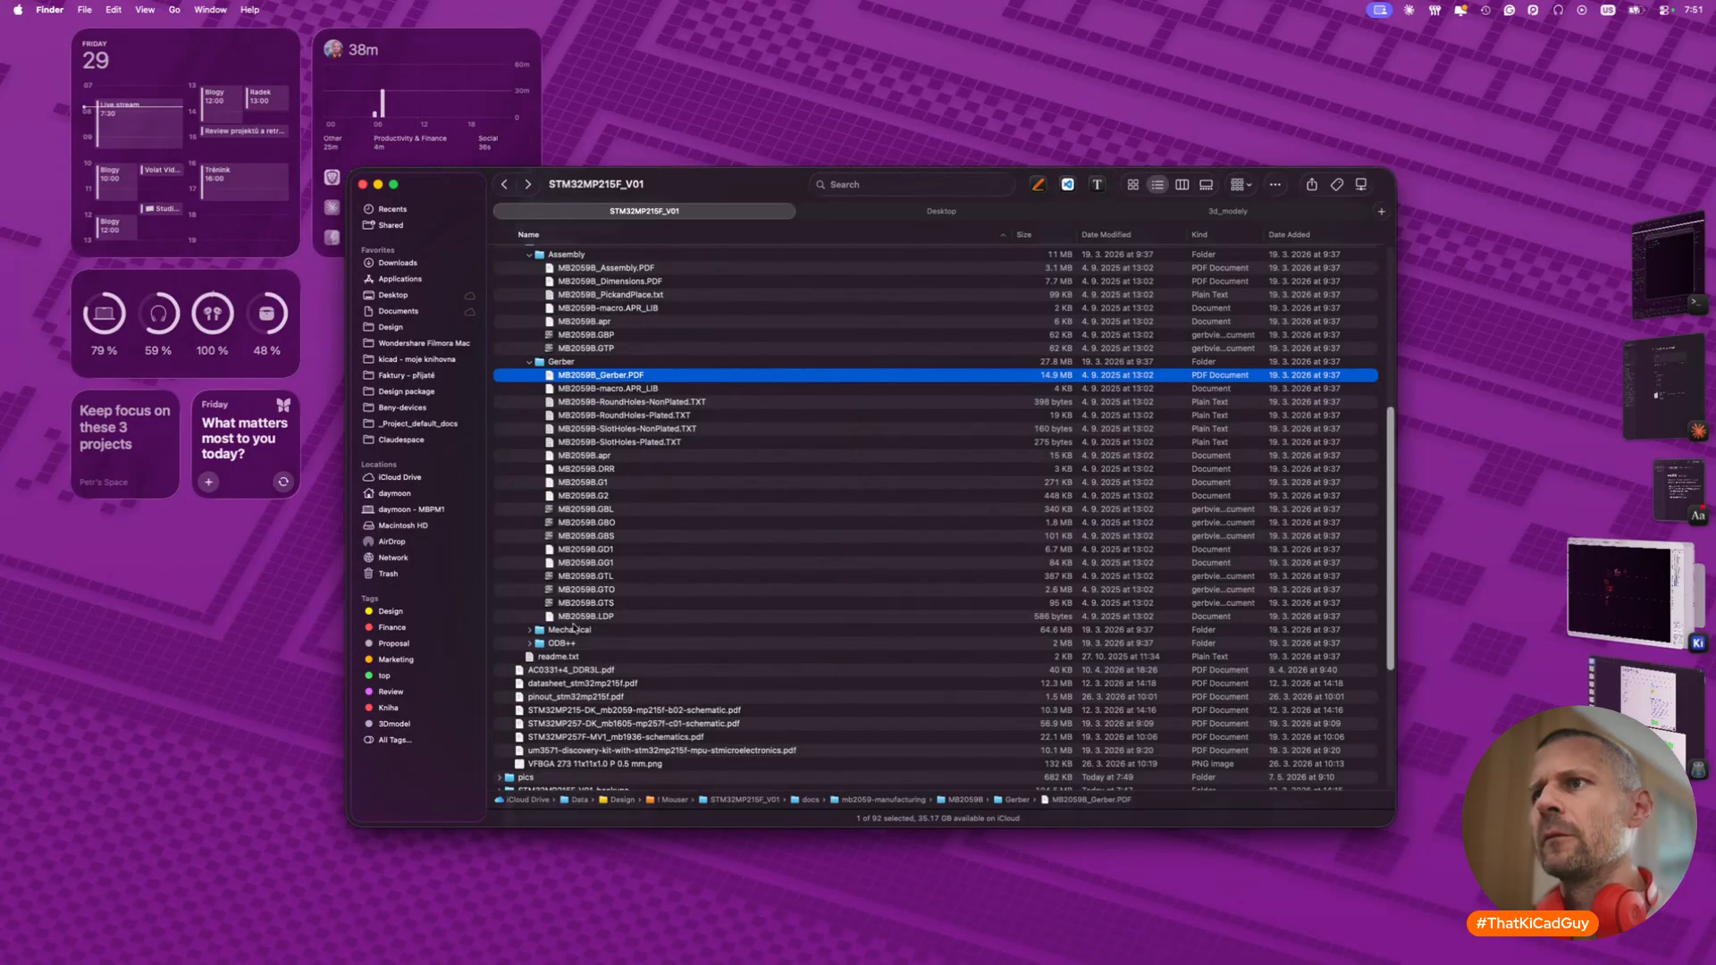
- Expand the Mechanical folder, try viewing MB2059-MP215F-B02_3D.PDF in Preview and close its window
click(530, 631)
double_click(595, 645)
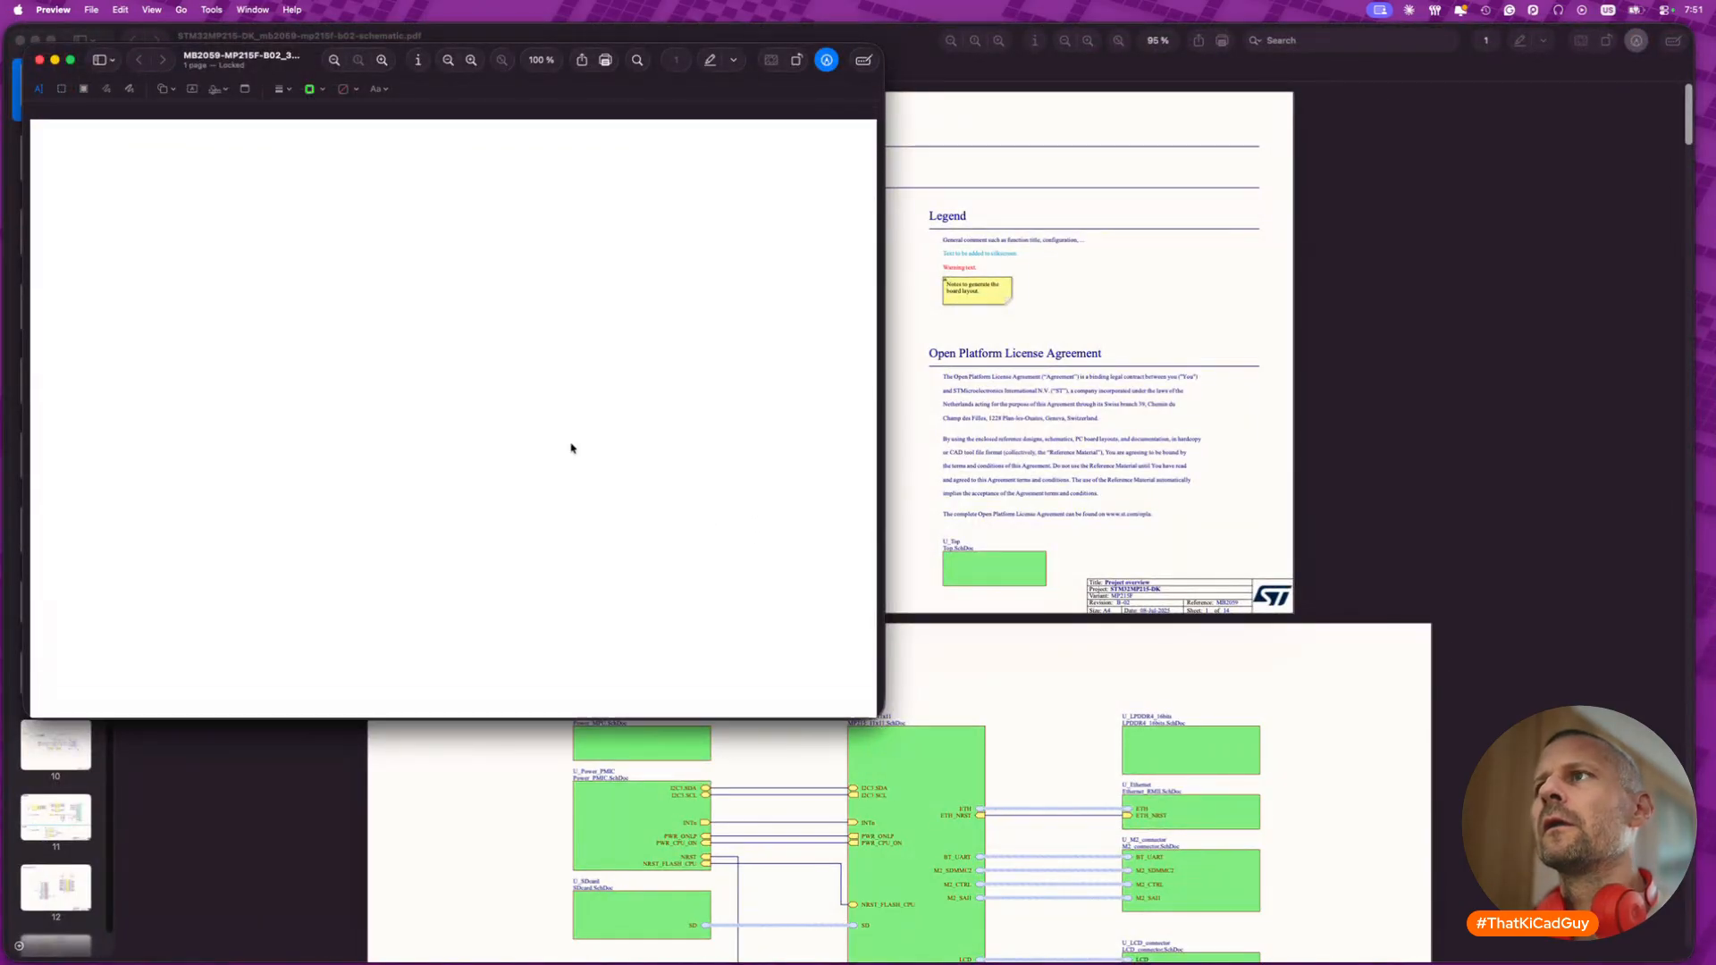
drag(279, 72, 749, 219)
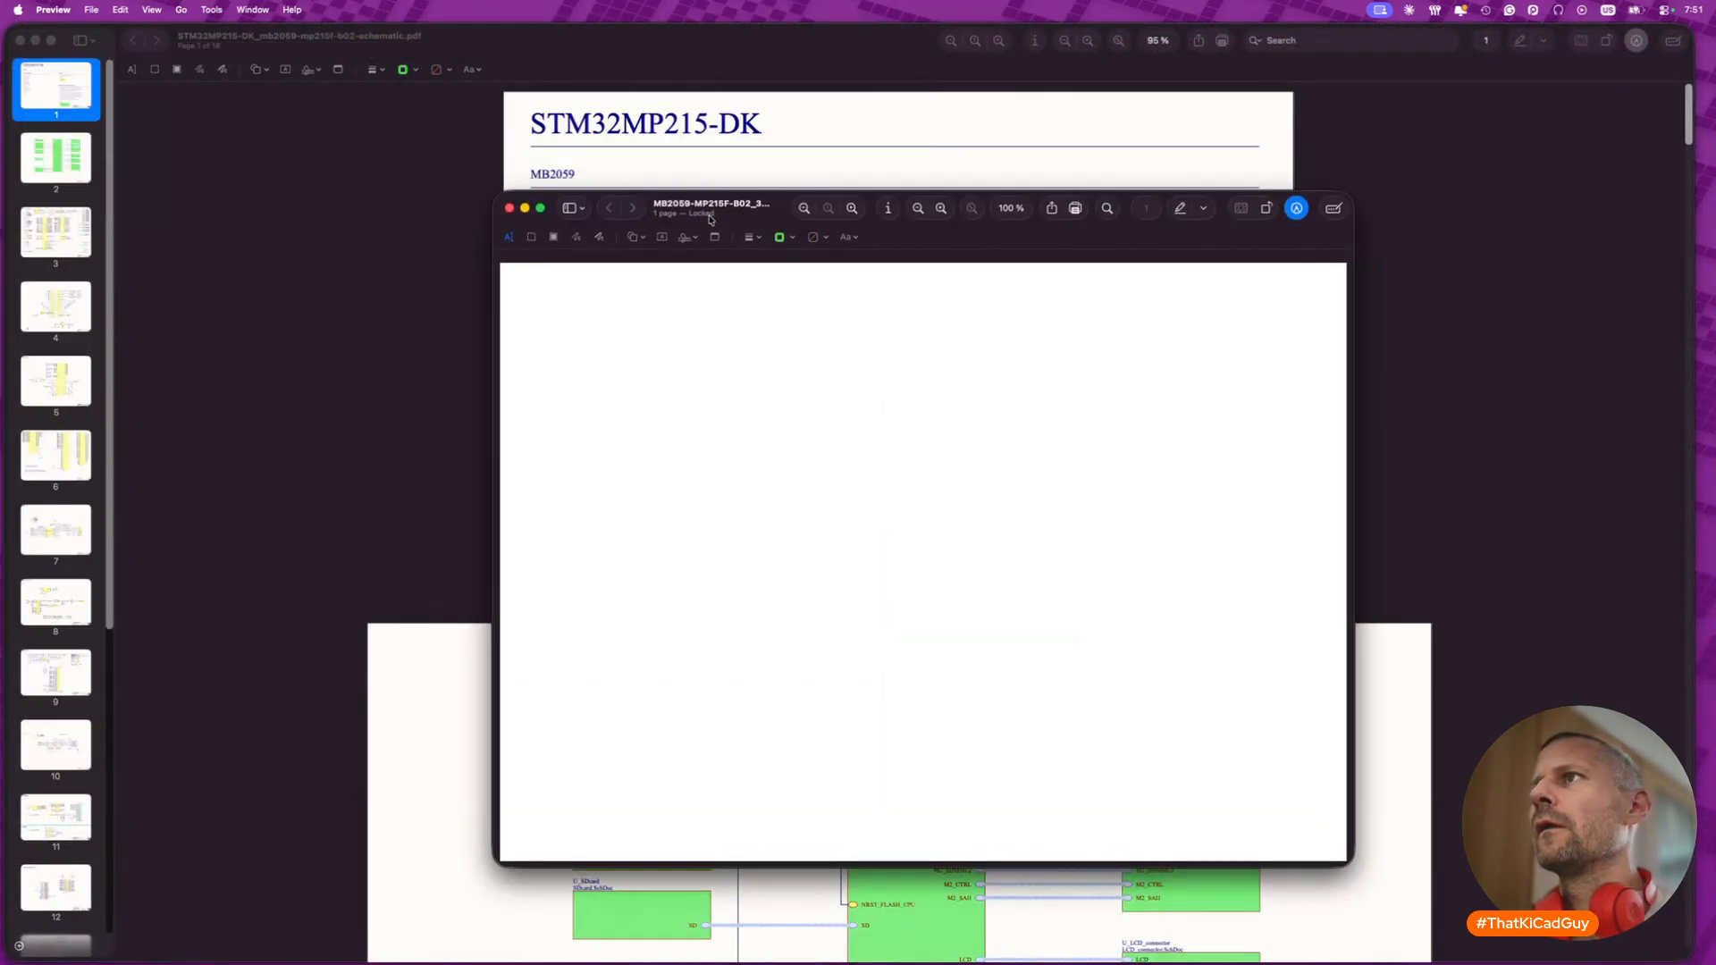
click(512, 210)
- Switch to Finder and open MB2059-MP215F-B02_3D.PDF from the Mechanical folder with Acrobat Reader
key(super+Tab)
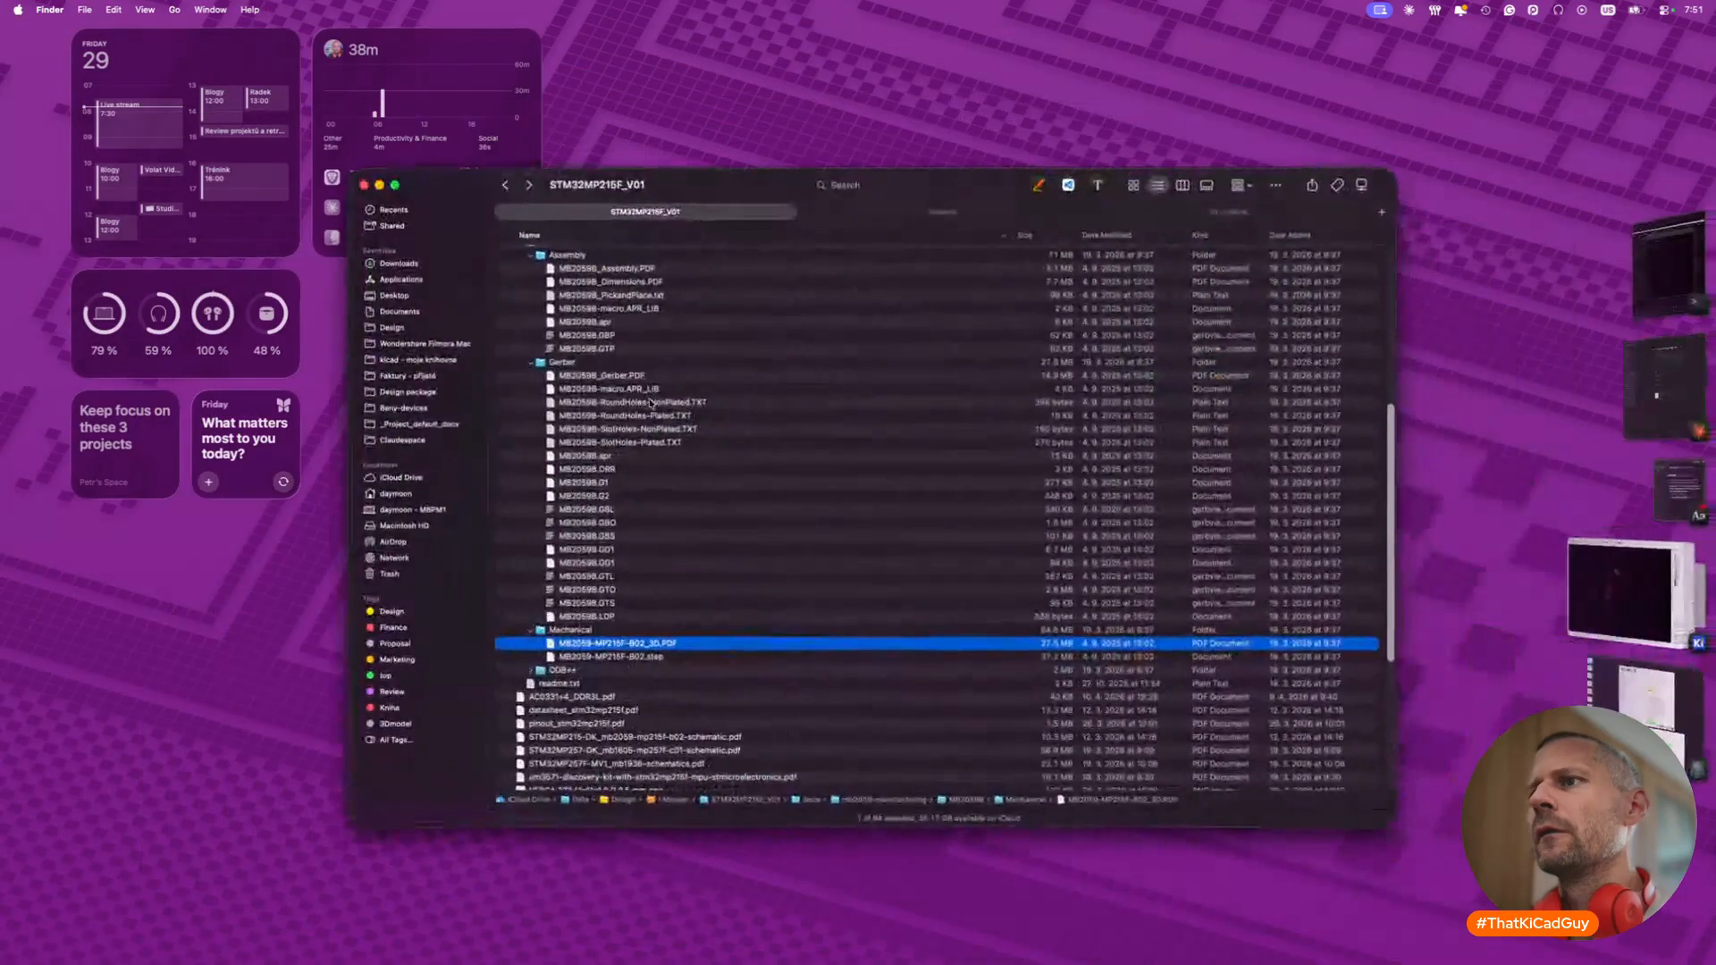
right_click(673, 649)
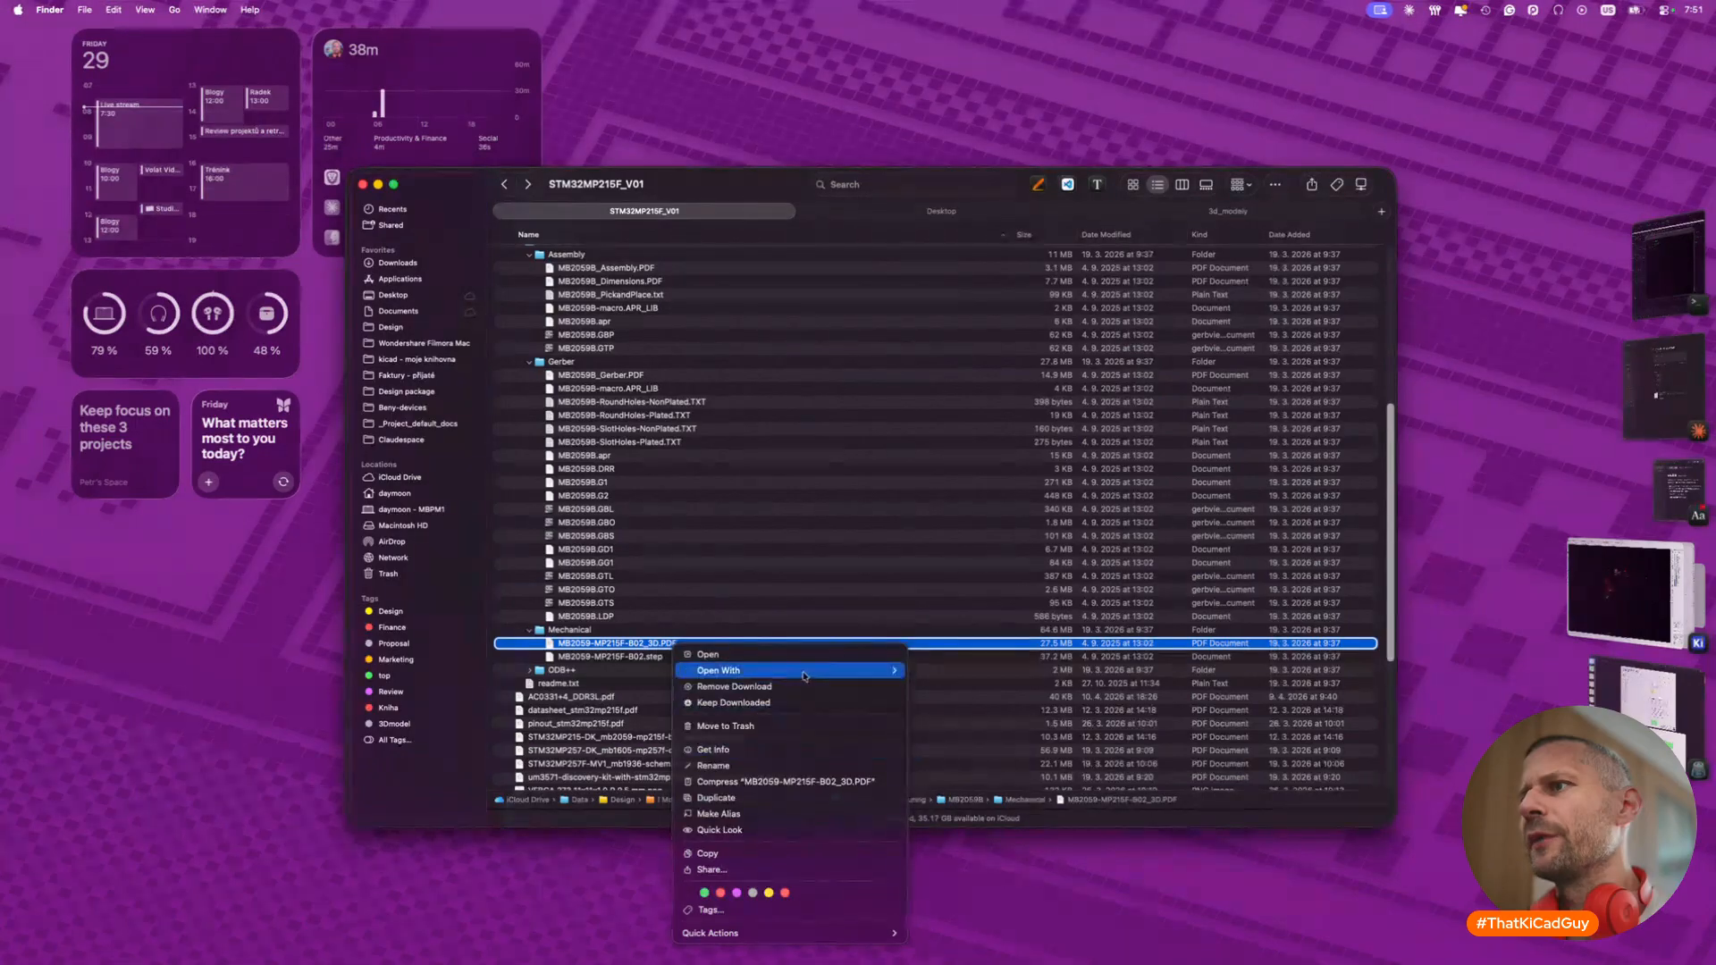
mouse_move(802, 673)
click(965, 695)
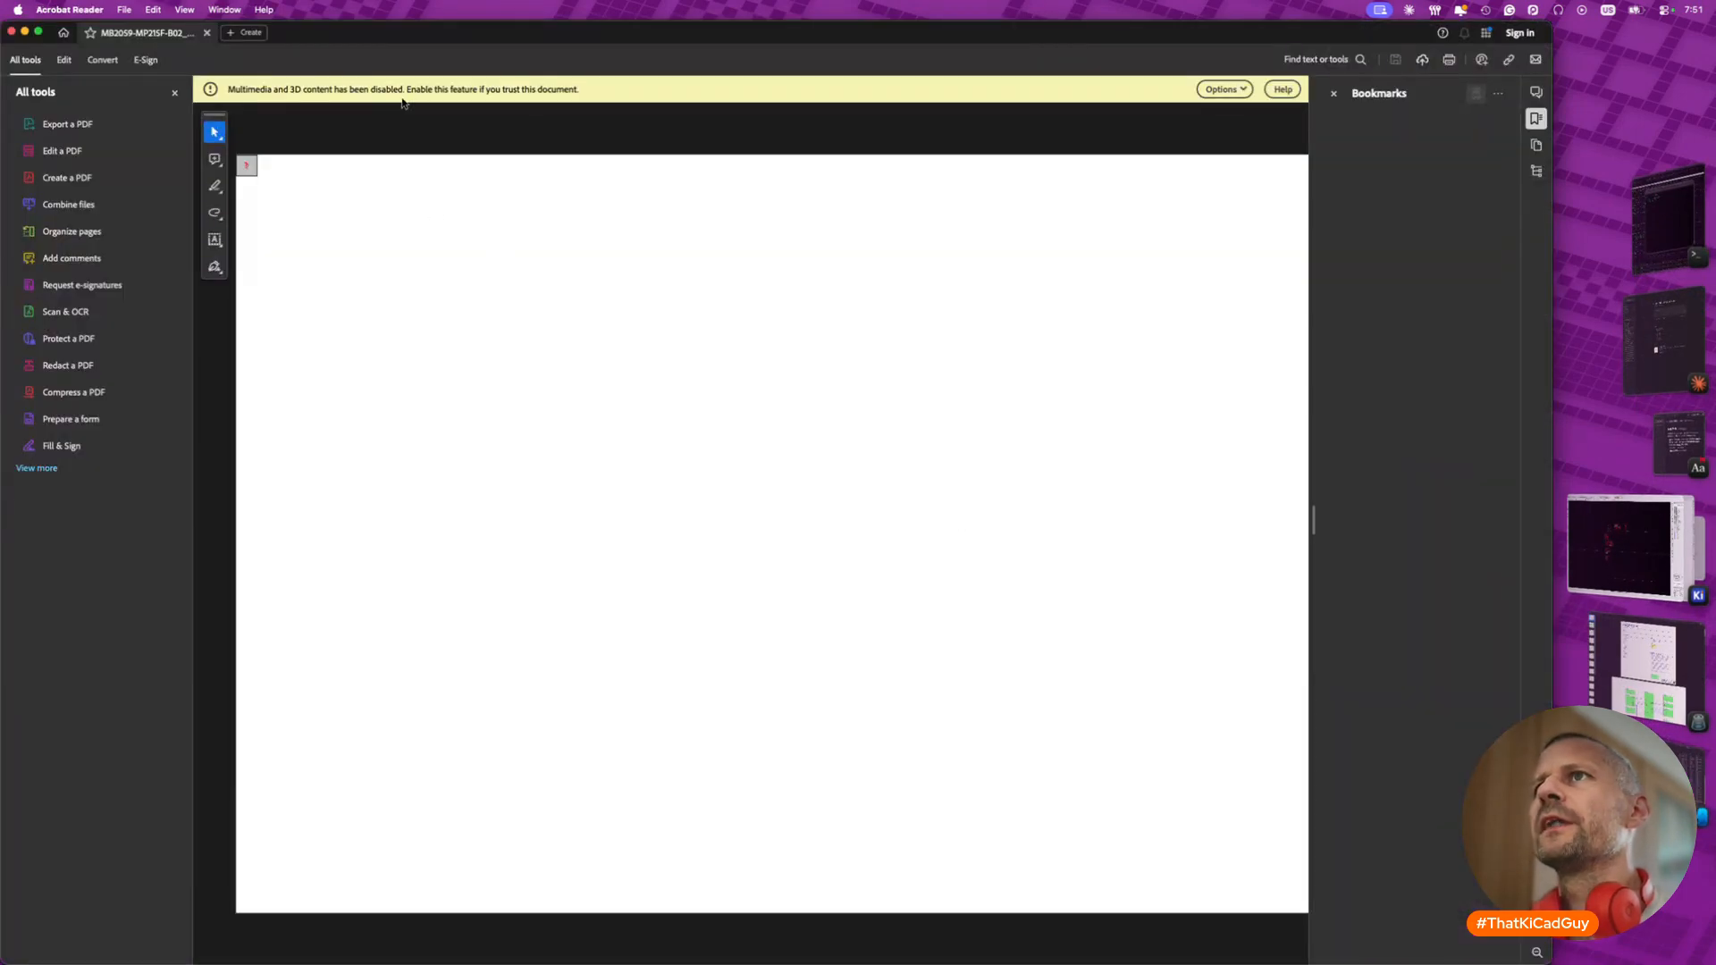
- Enable the PDF's 3D content by always trusting the document, and quit Acrobat Reader
click(1232, 90)
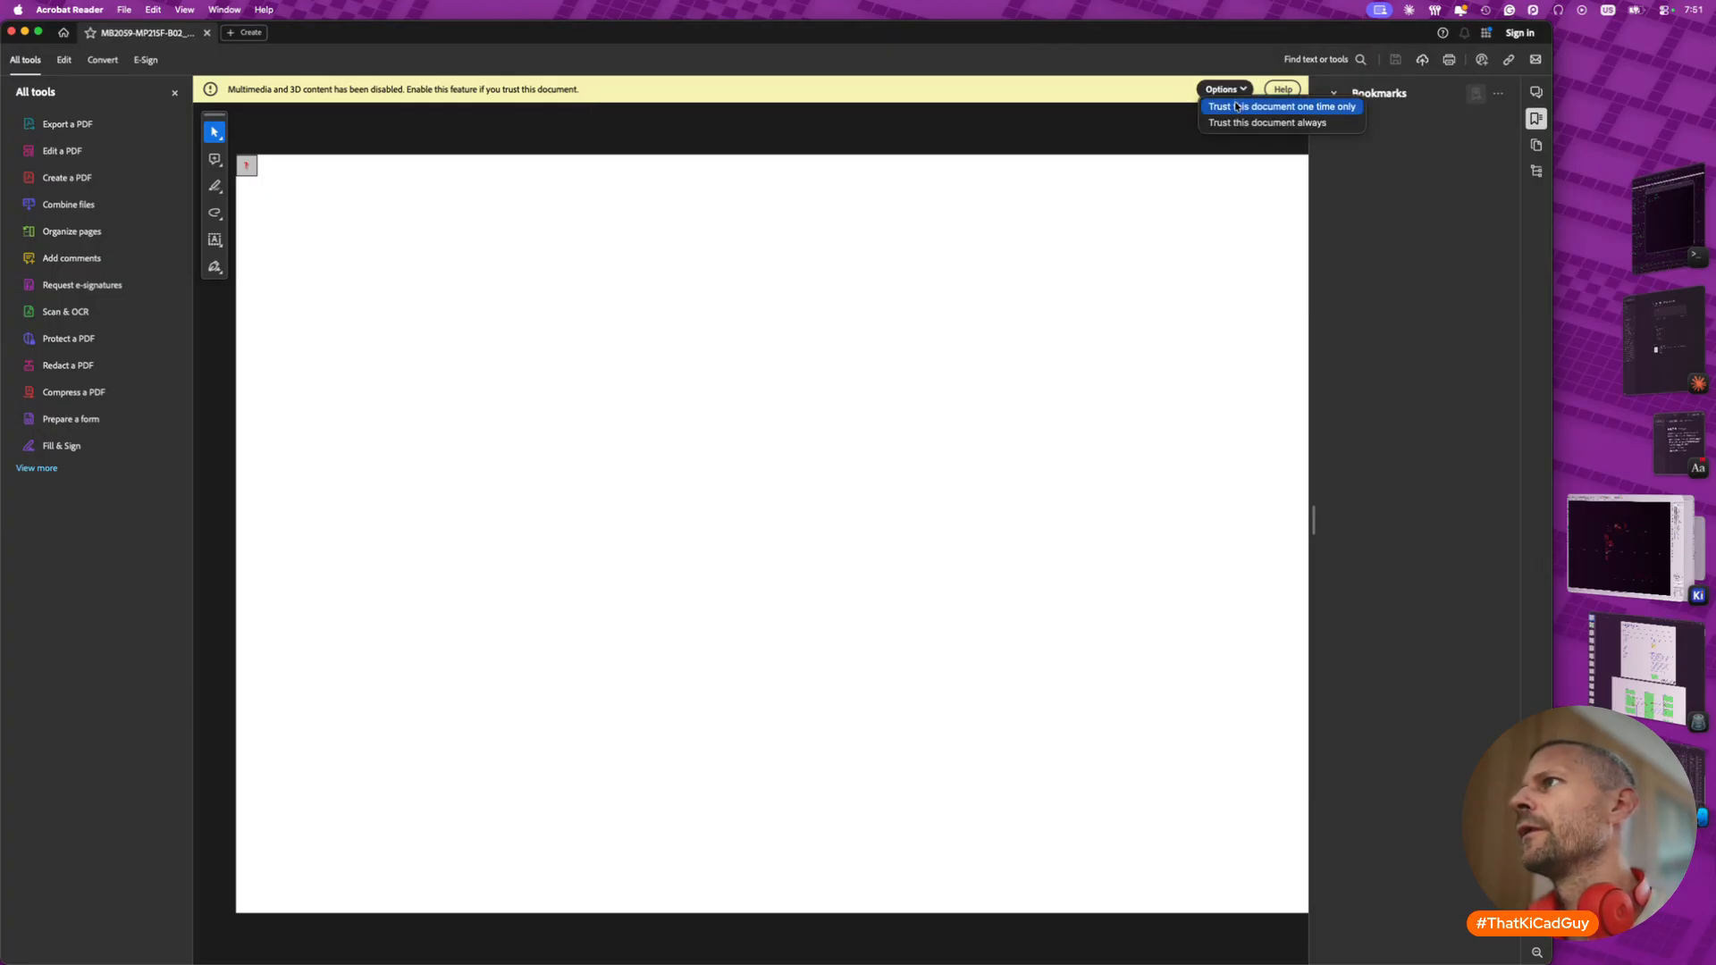
click(1238, 122)
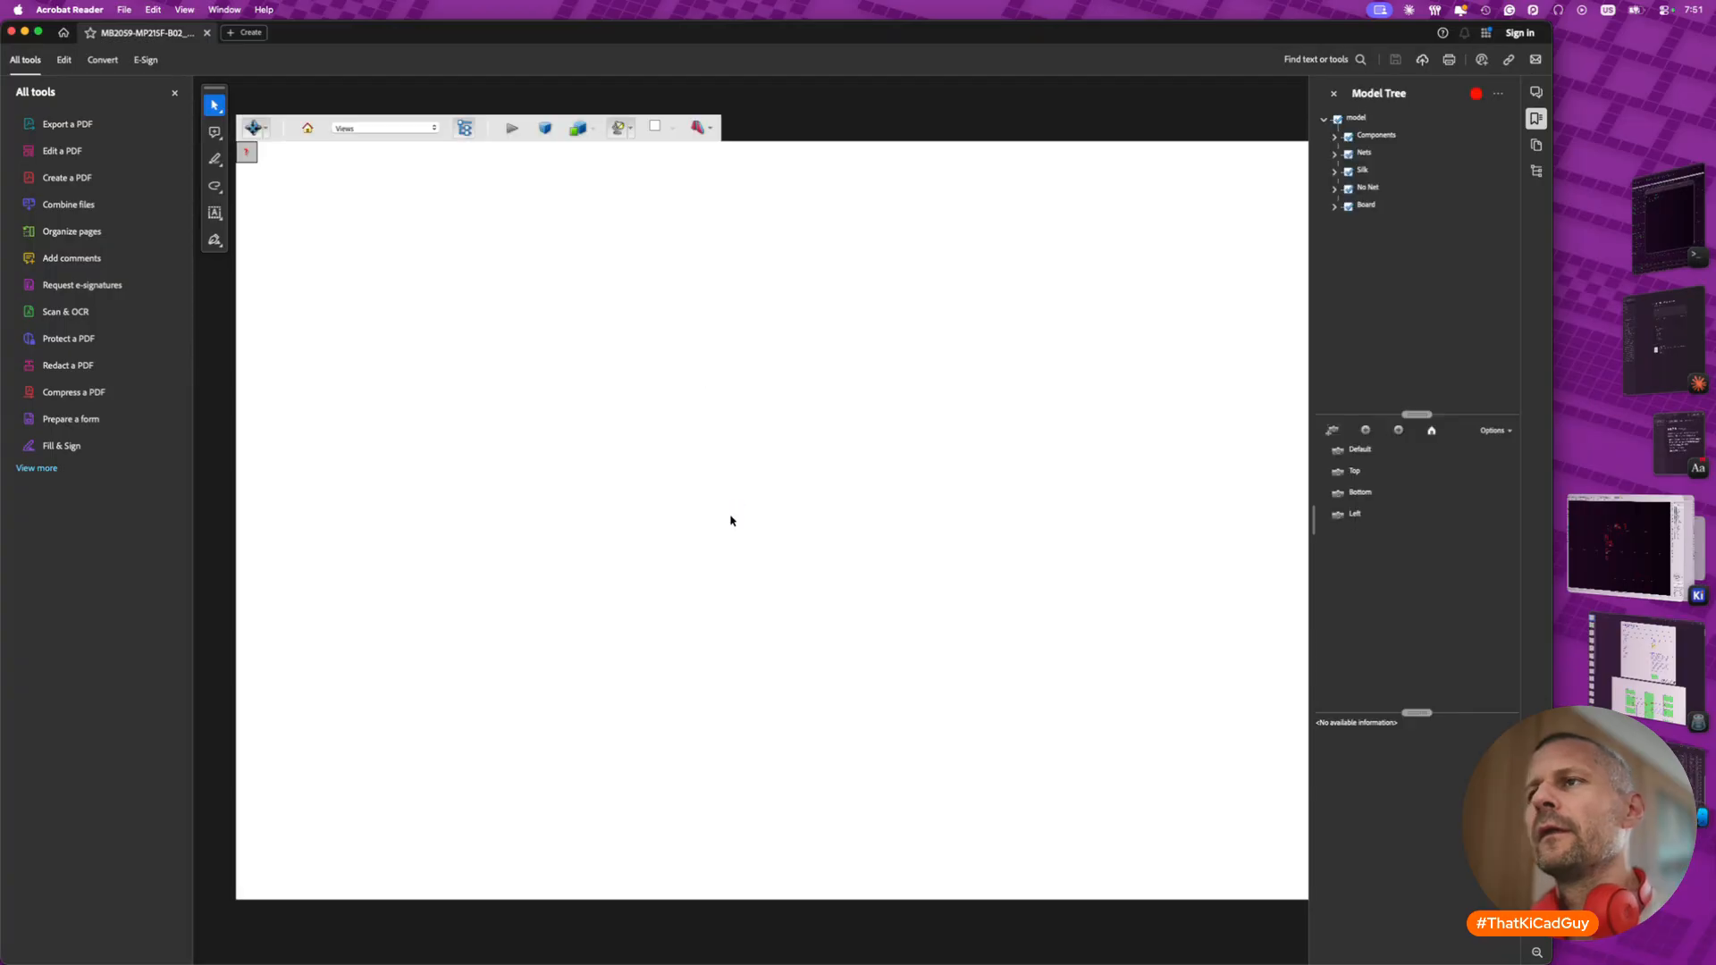
key(super+q)
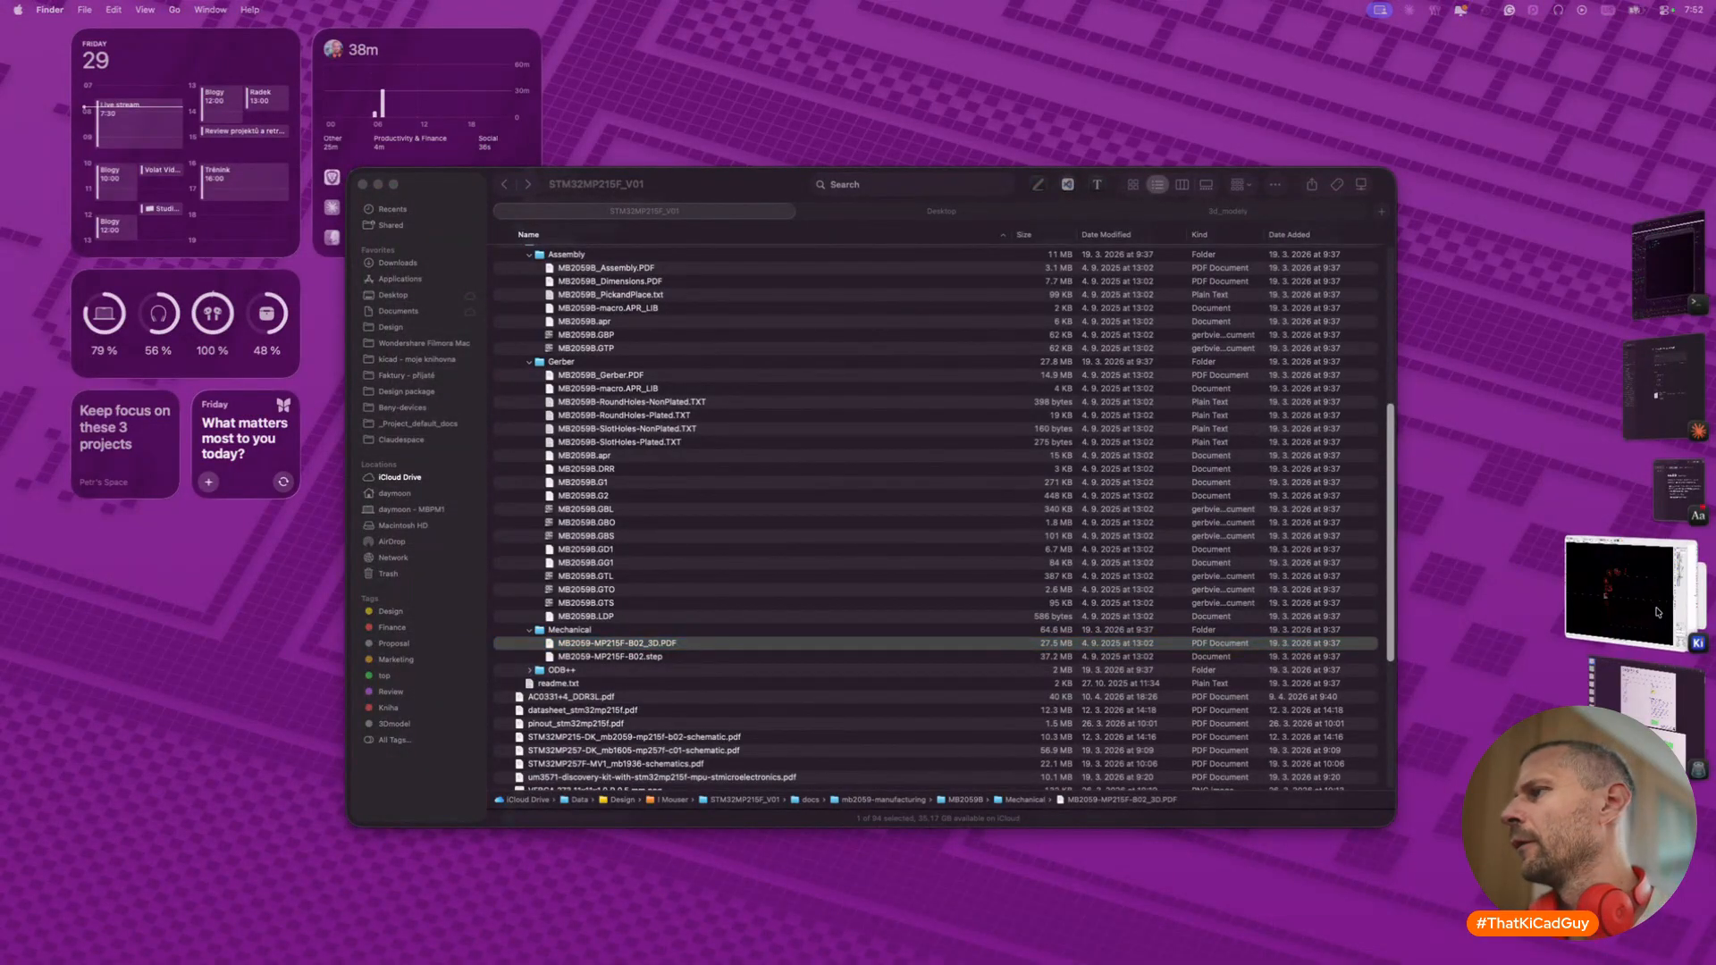
- Switch to KiCad's project window, dismiss the Acrobat crash reports without sending them, and launch the Gerber Viewer
click(1627, 594)
key(super+grave)
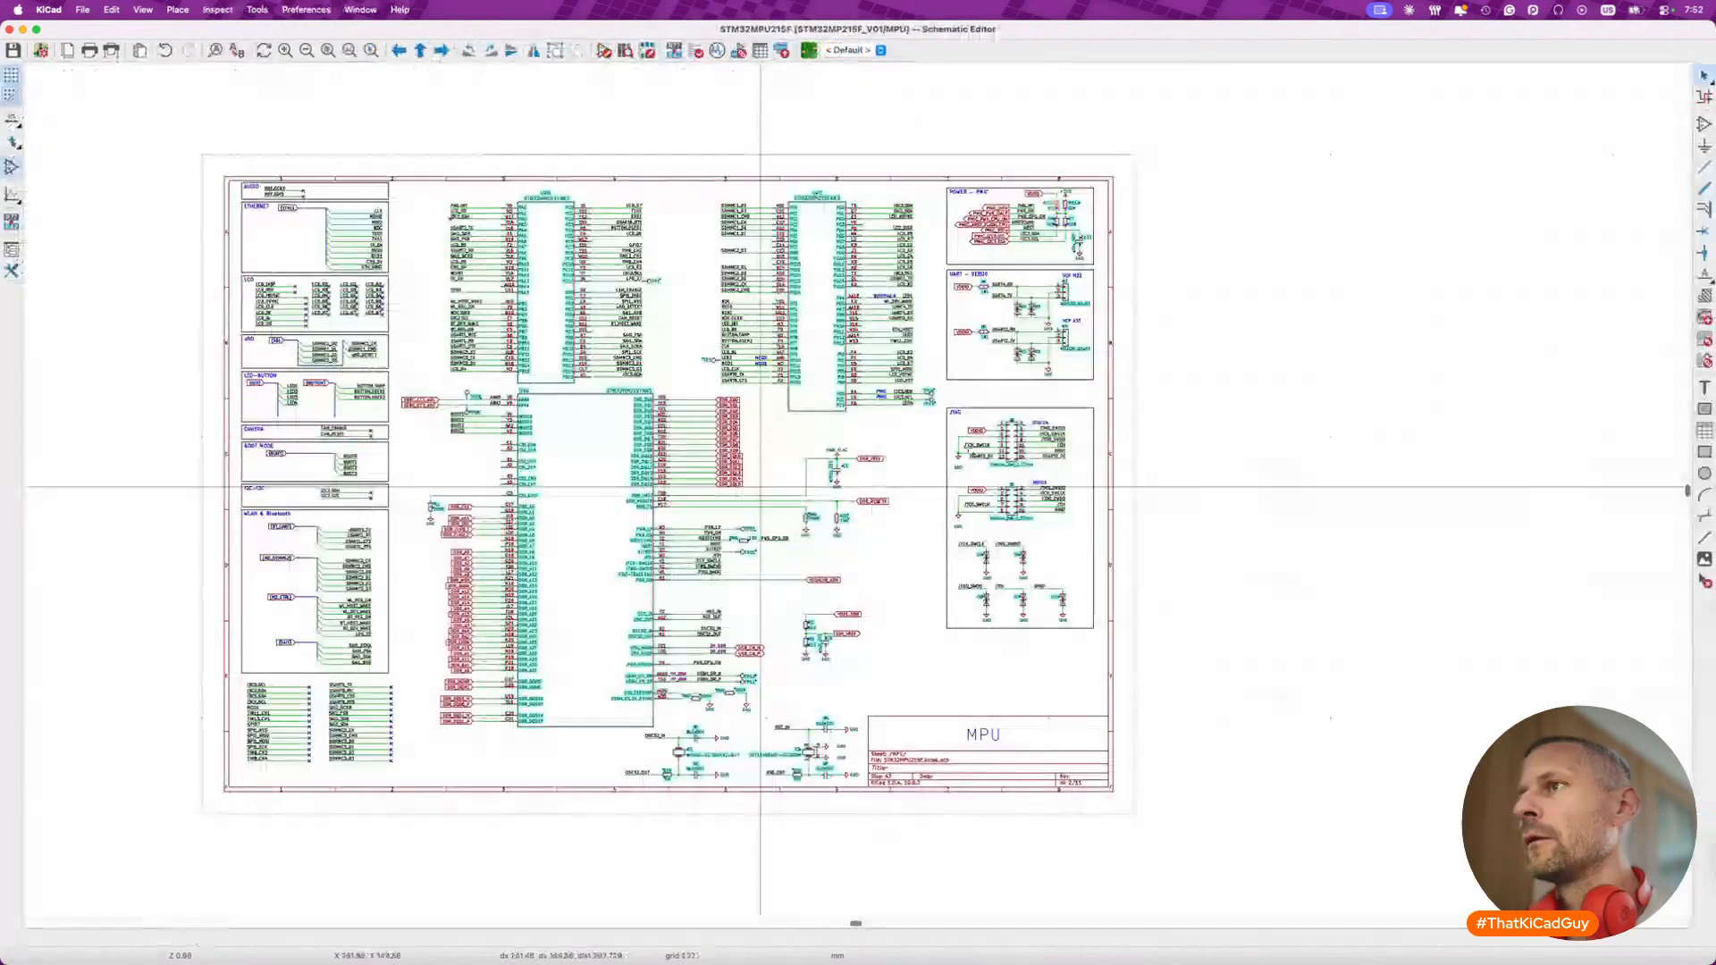
key(super+grave)
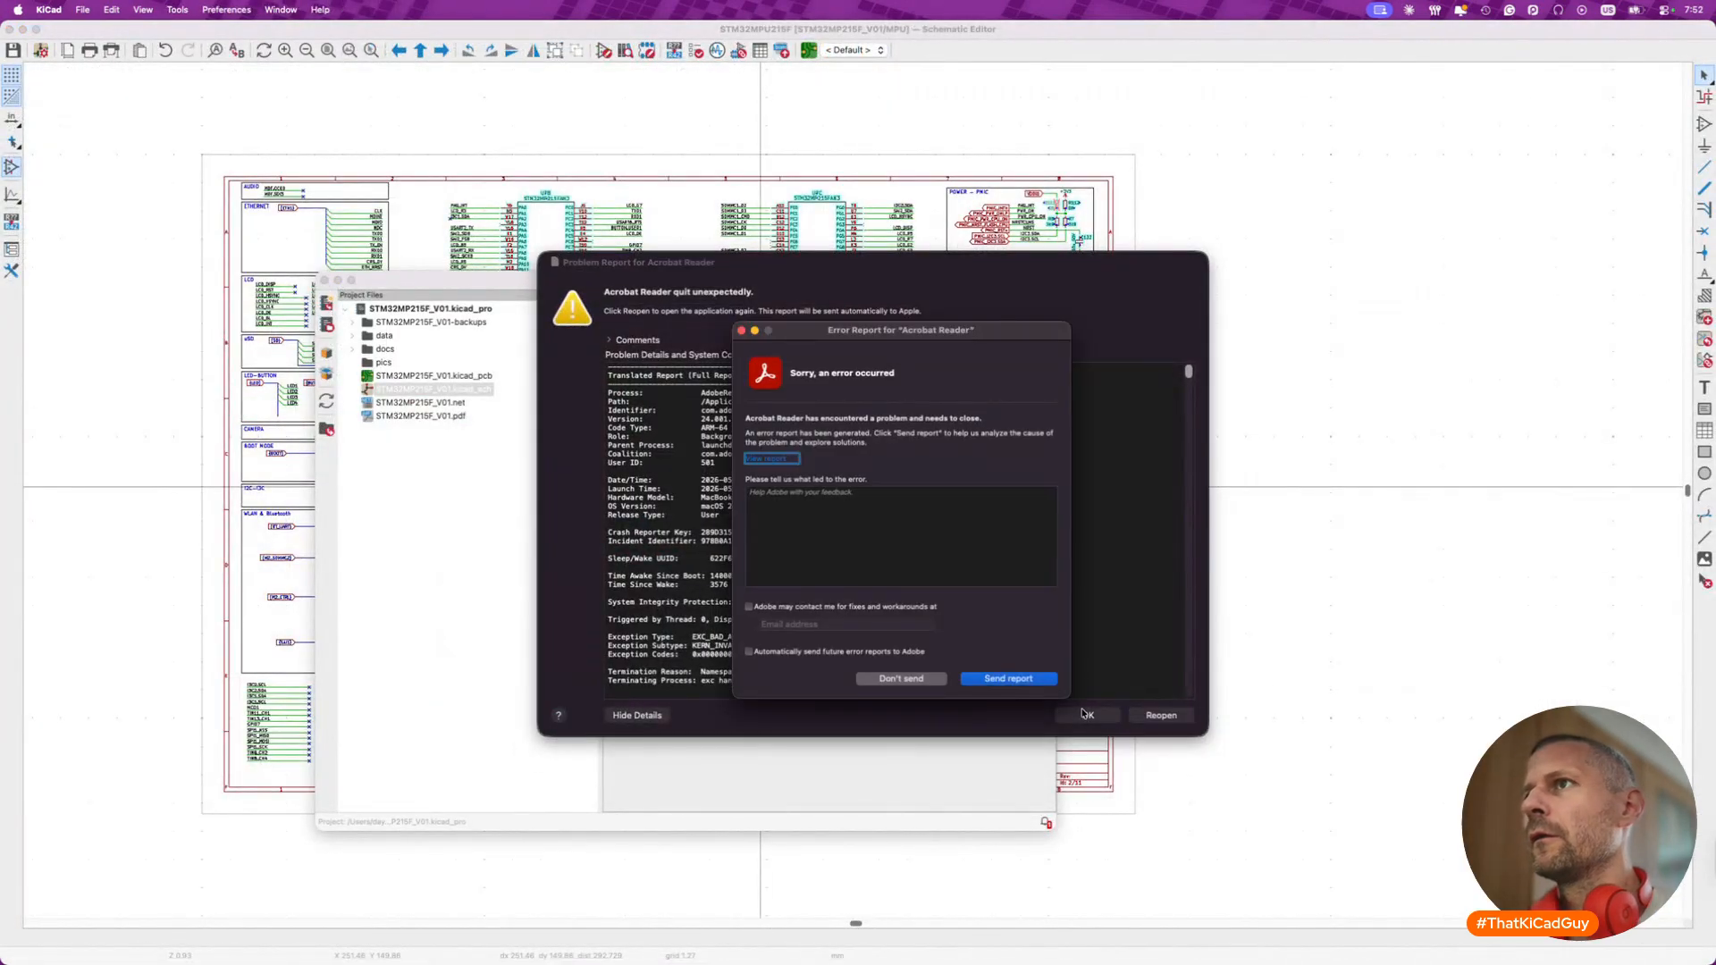
click(926, 682)
click(1086, 713)
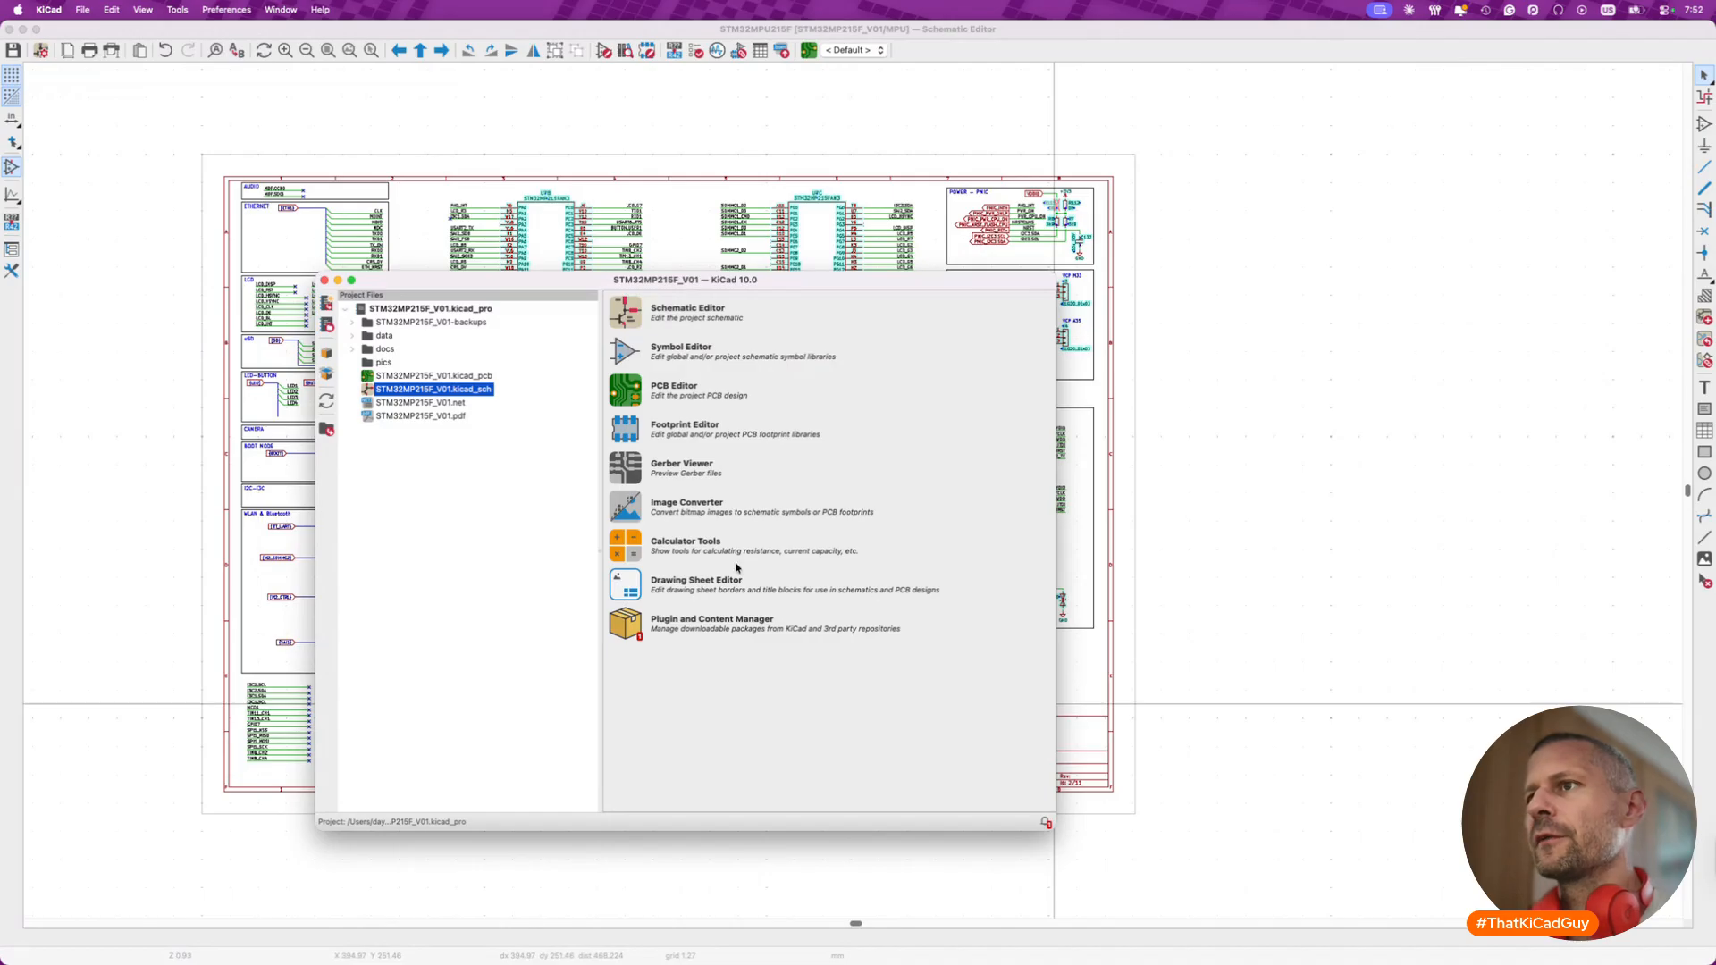
click(651, 466)
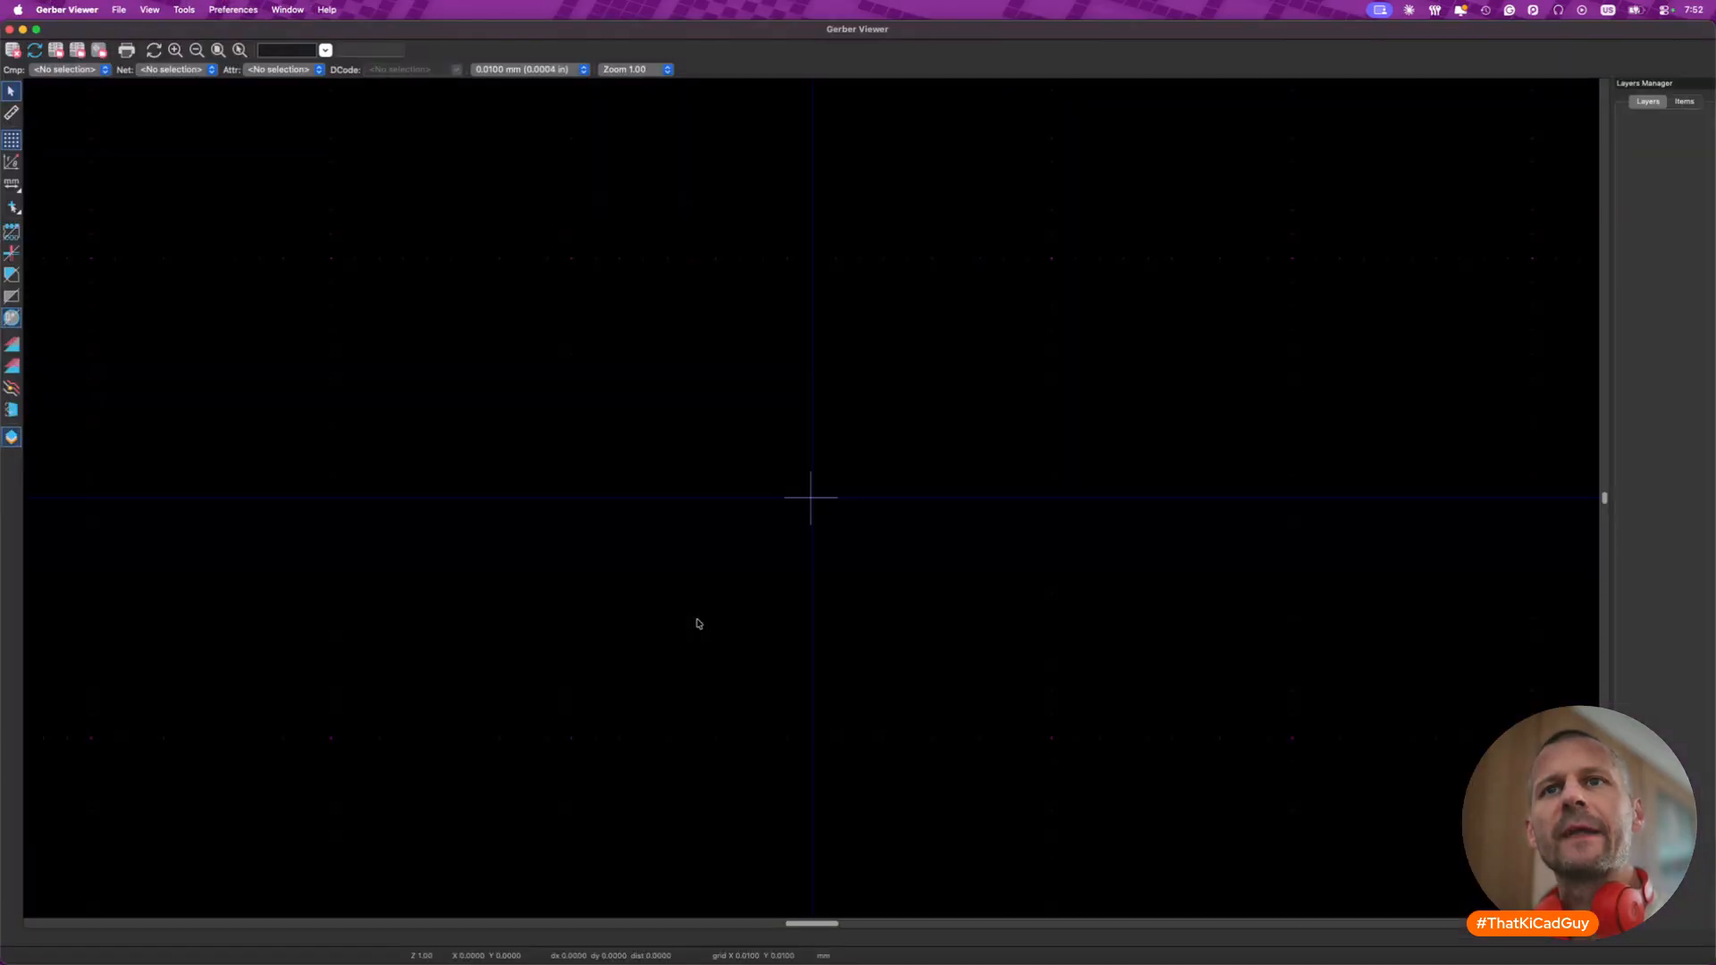
- Start opening autodetected files in the Gerber Viewer and browse to the docs folder inside STM32MP215F_V01
click(120, 10)
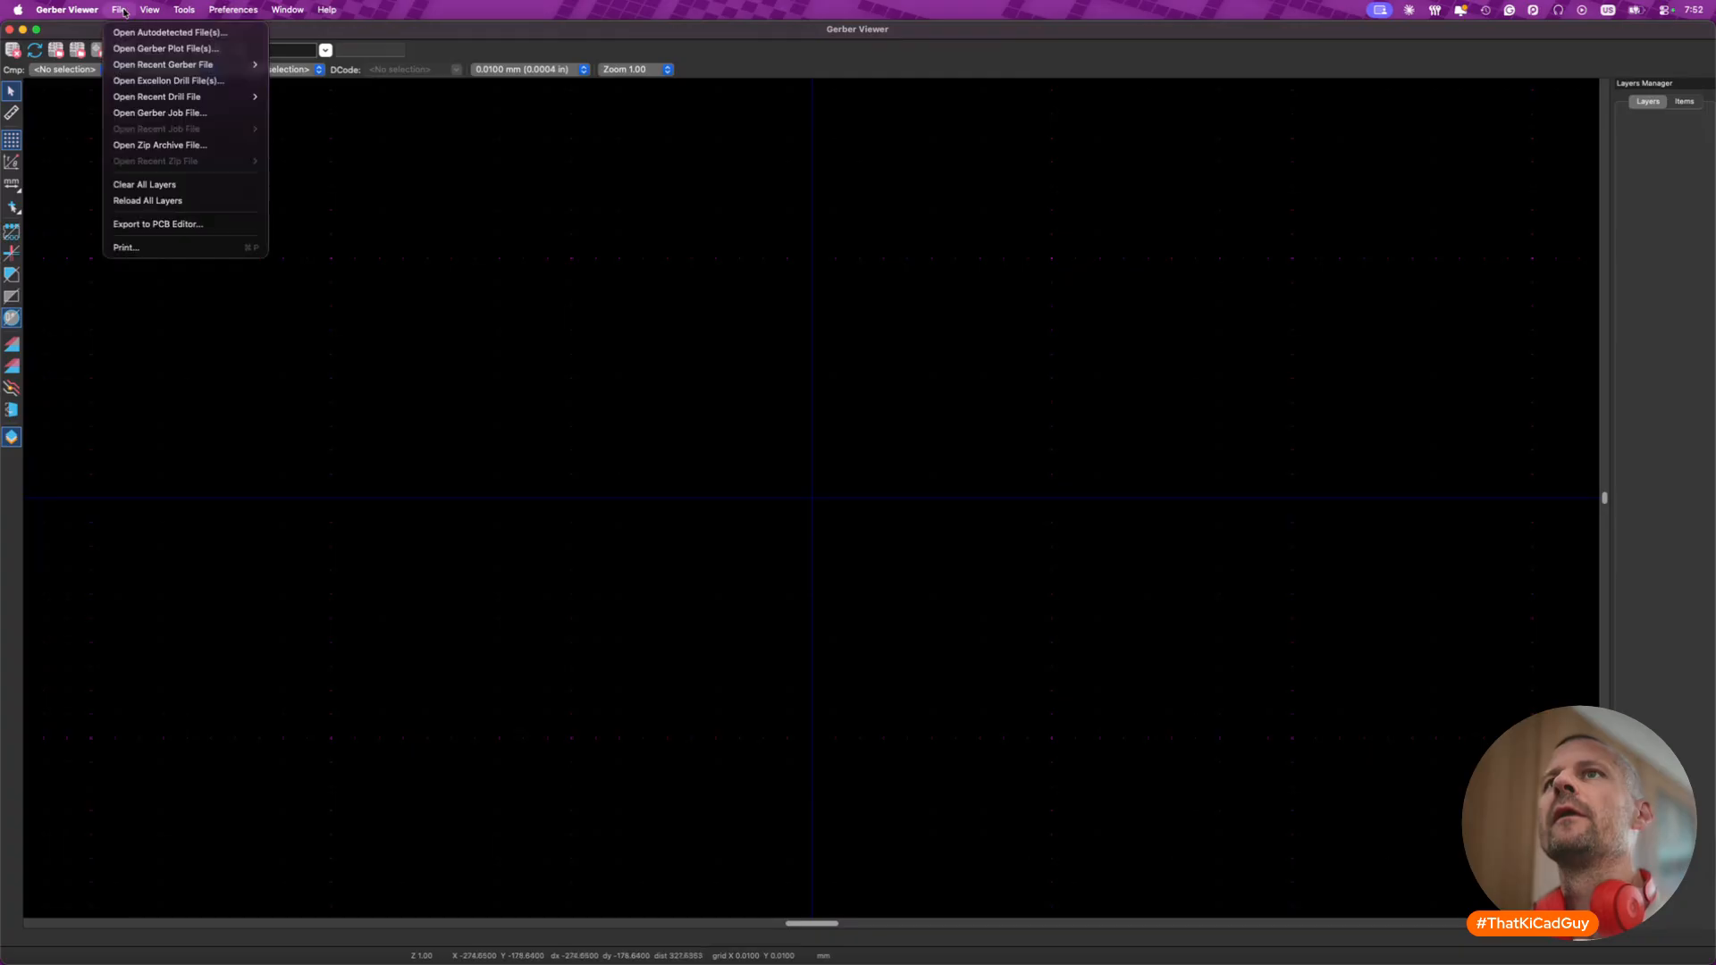
click(126, 32)
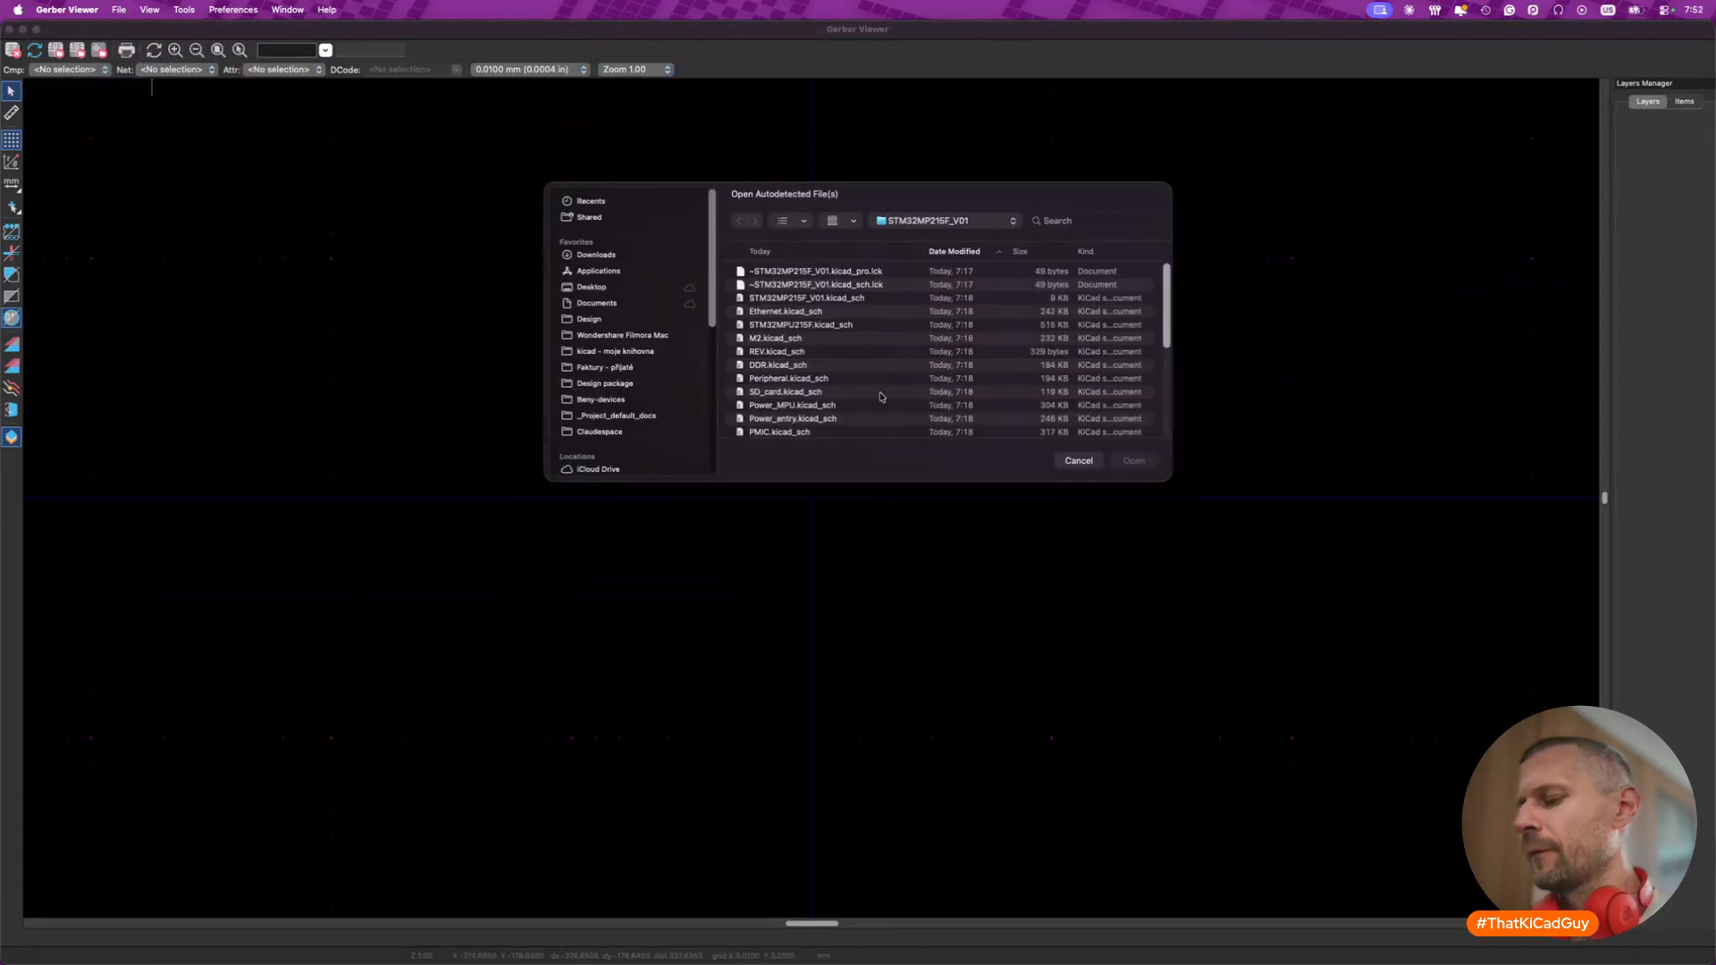
key(super+Up)
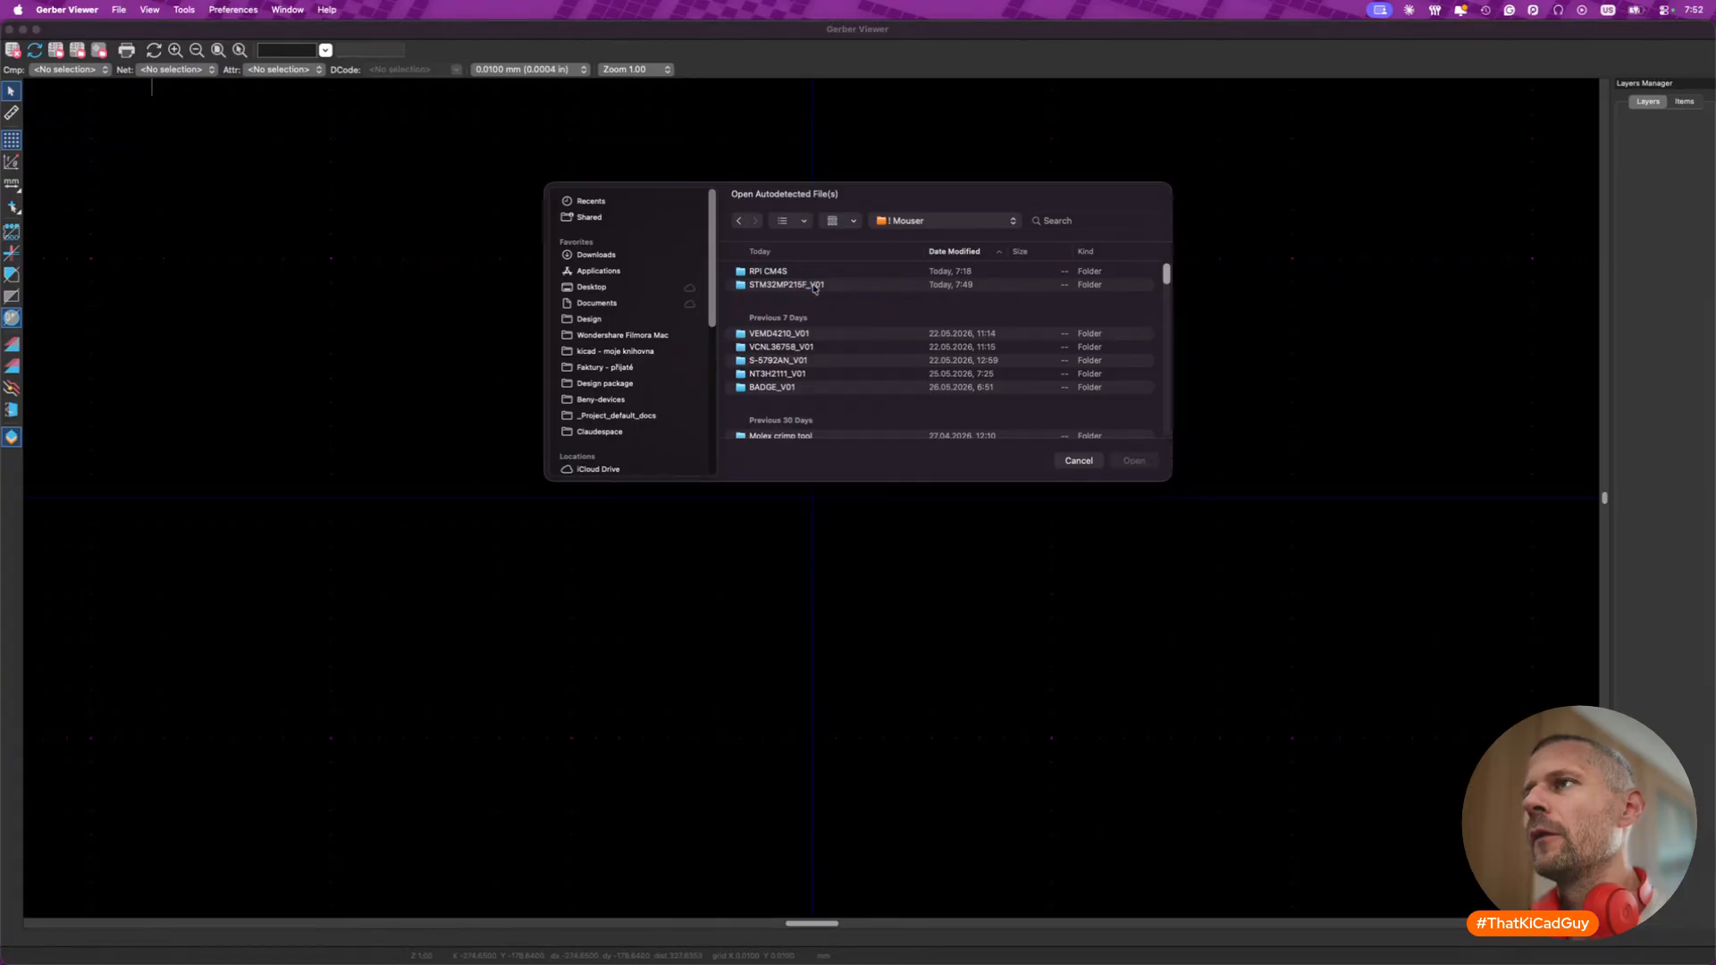
double_click(815, 285)
scroll(826, 325, down, 10)
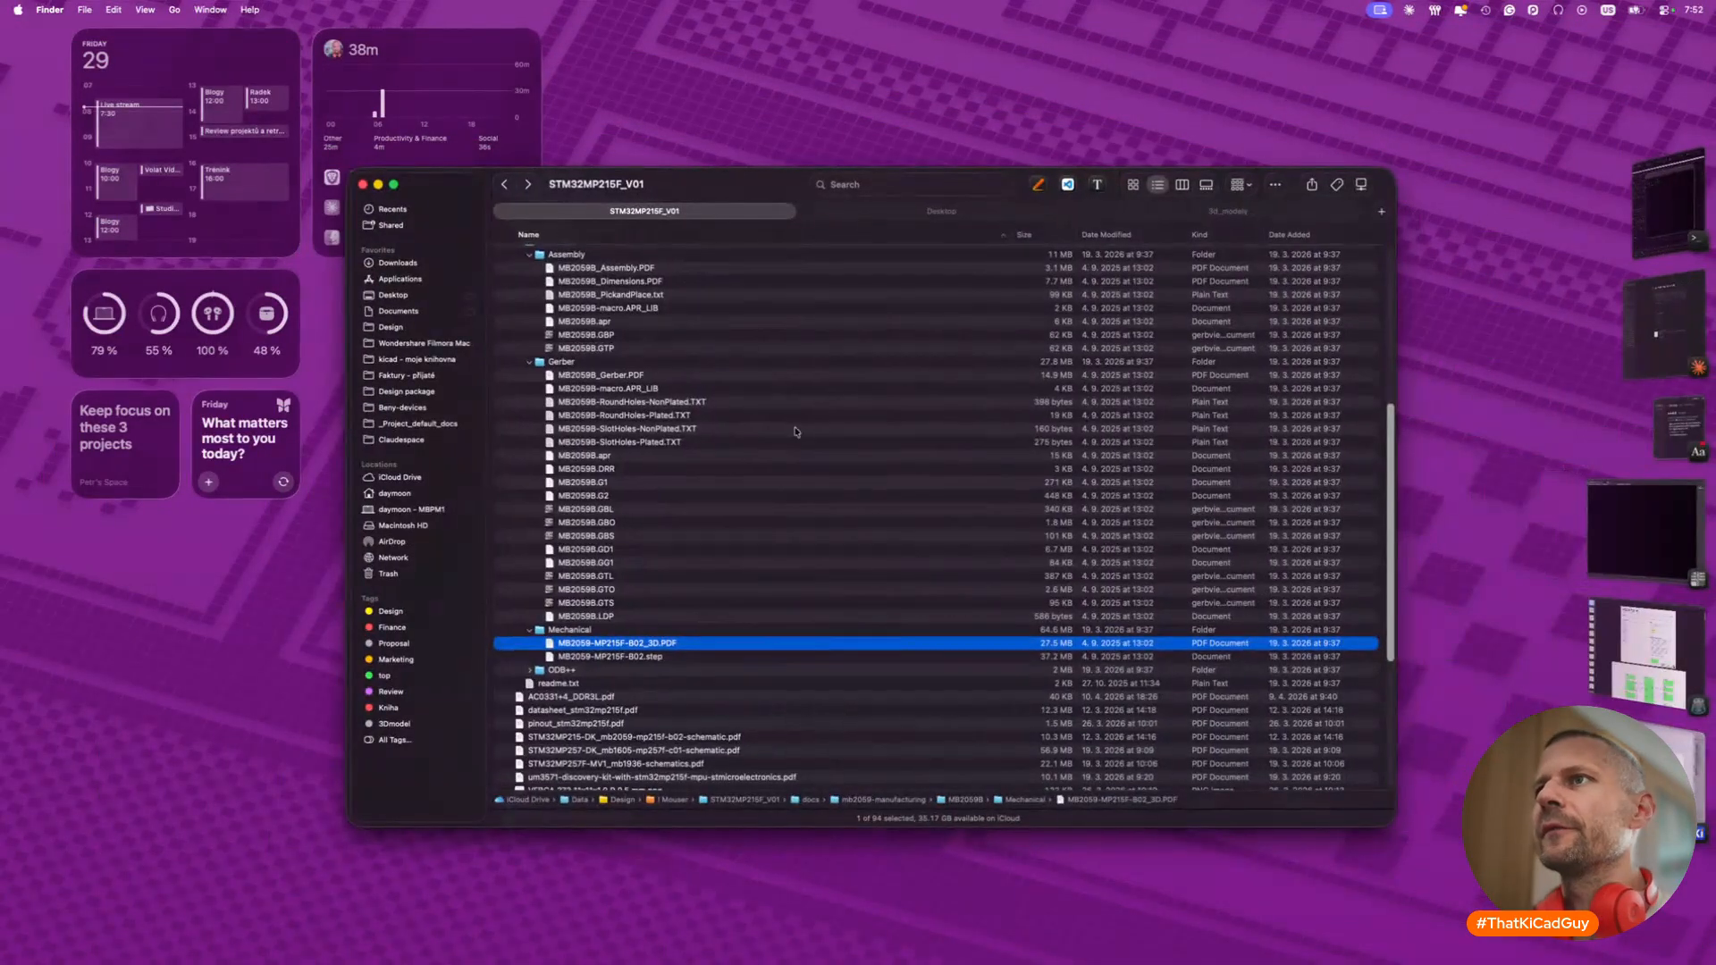
scroll(796, 432, up, 5)
scroll(796, 432, up, 5)
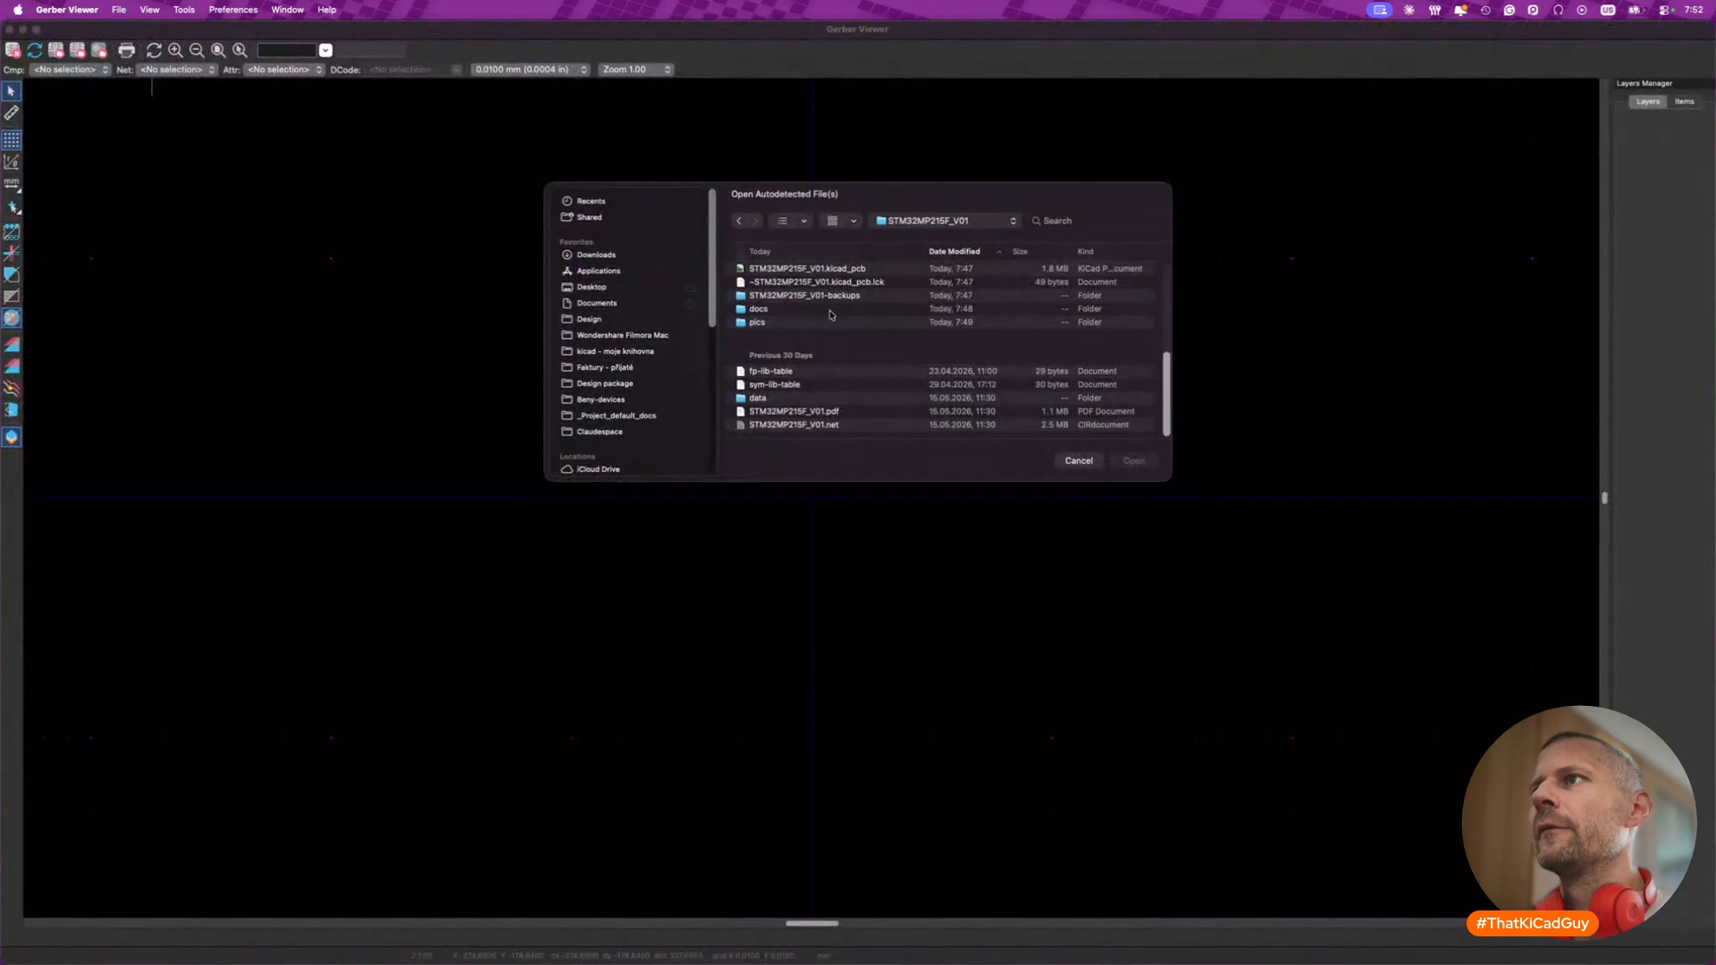
double_click(786, 313)
double_click(790, 272)
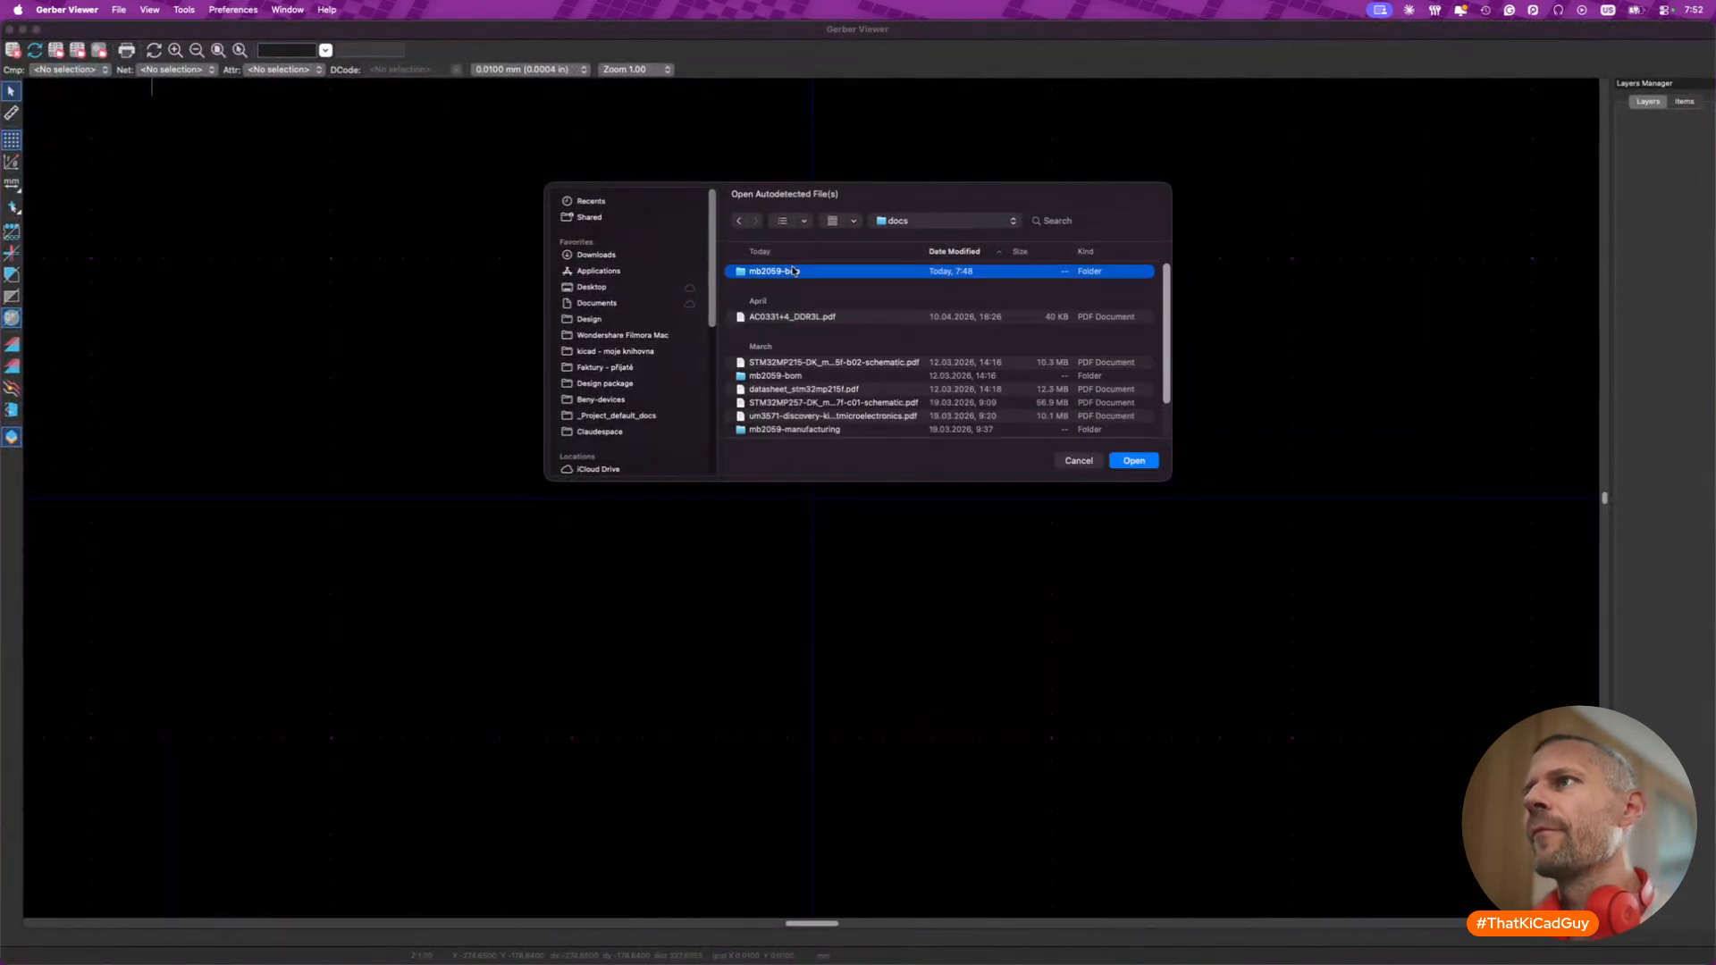
click(790, 273)
double_click(791, 274)
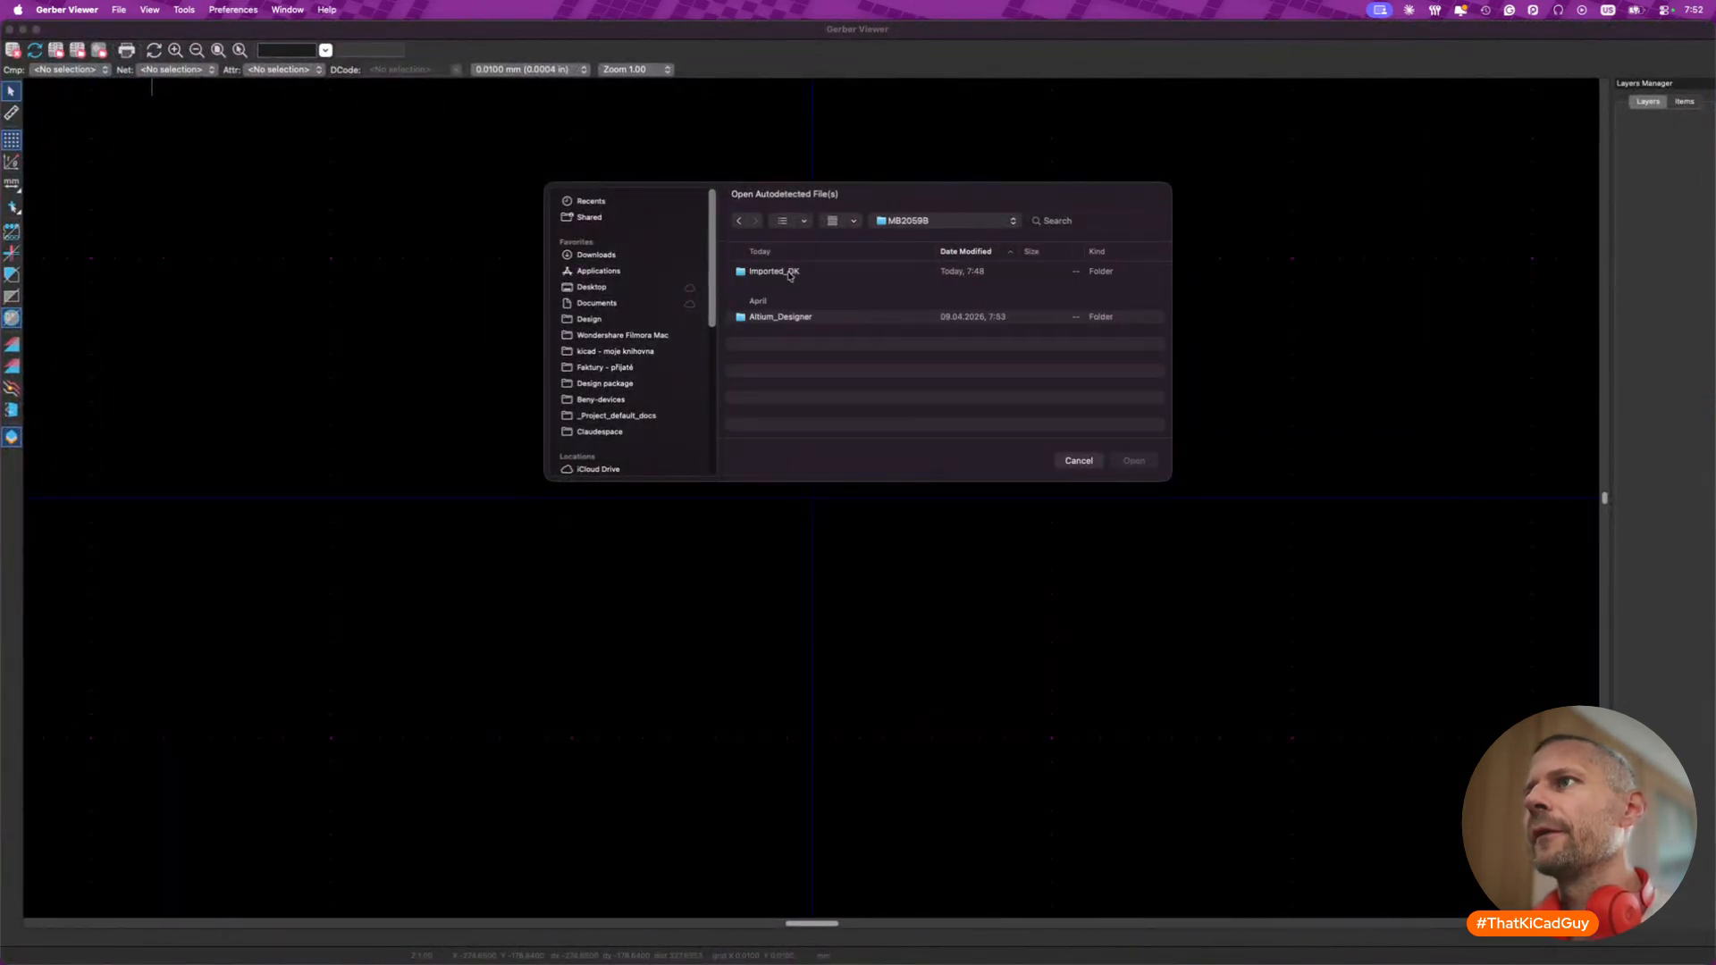
double_click(797, 319)
scroll(814, 396, down, 3)
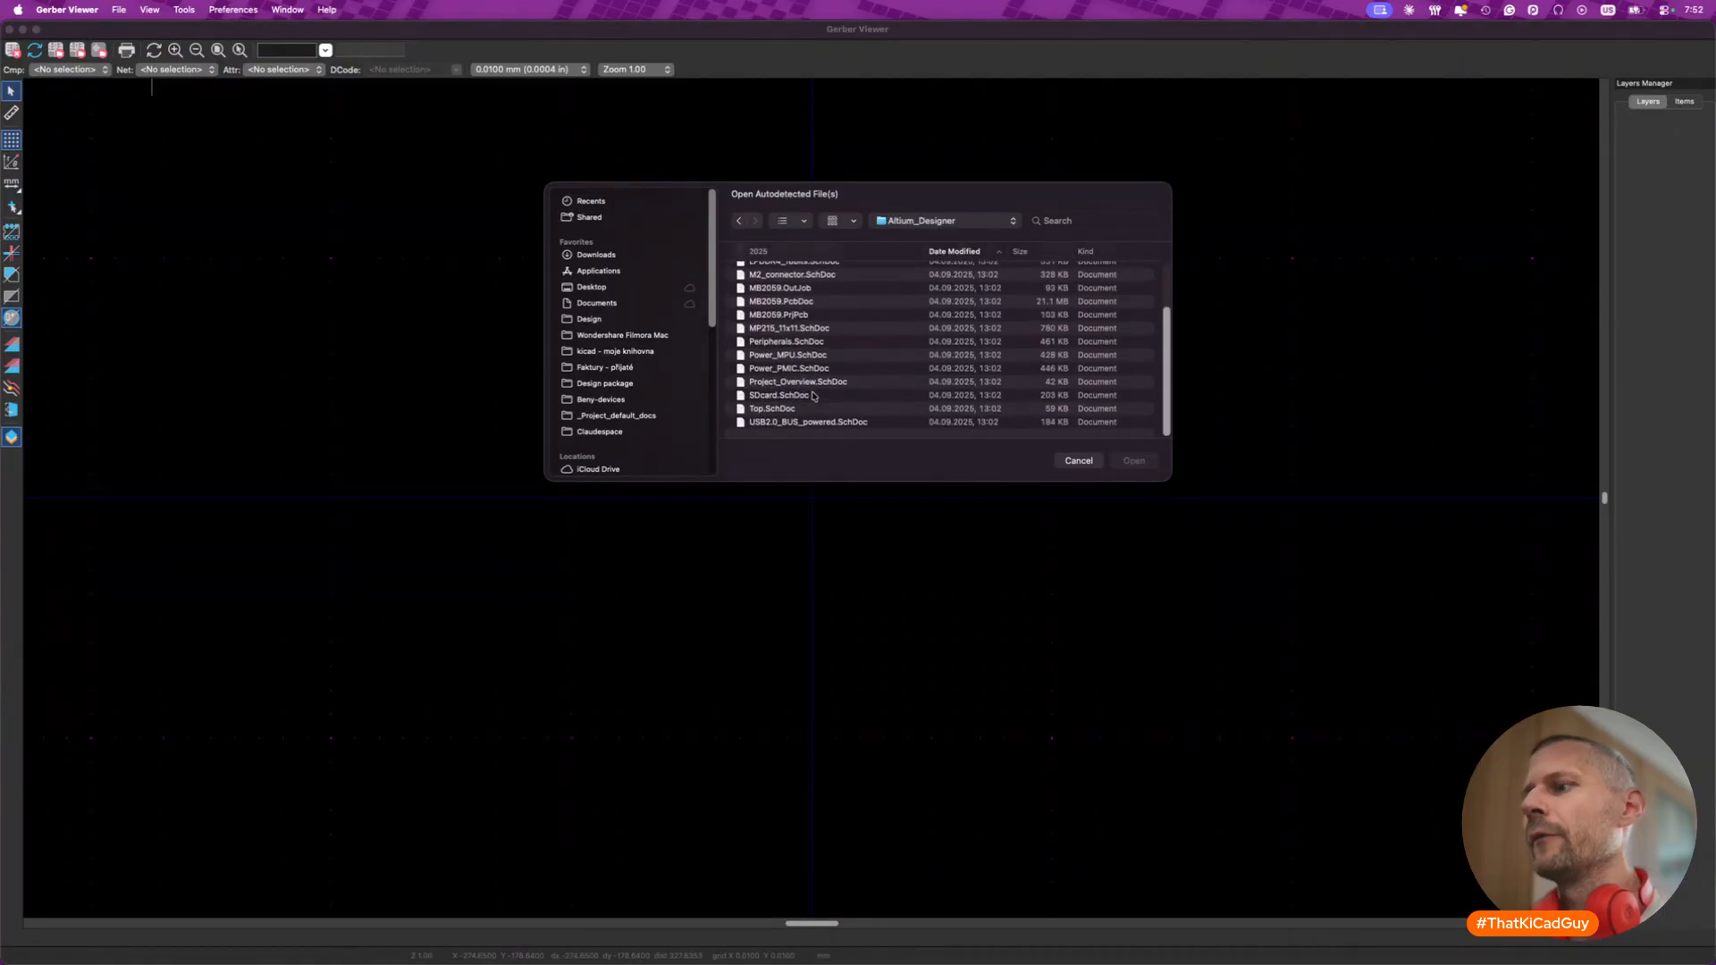
key(super+Up)
key(super+Up)
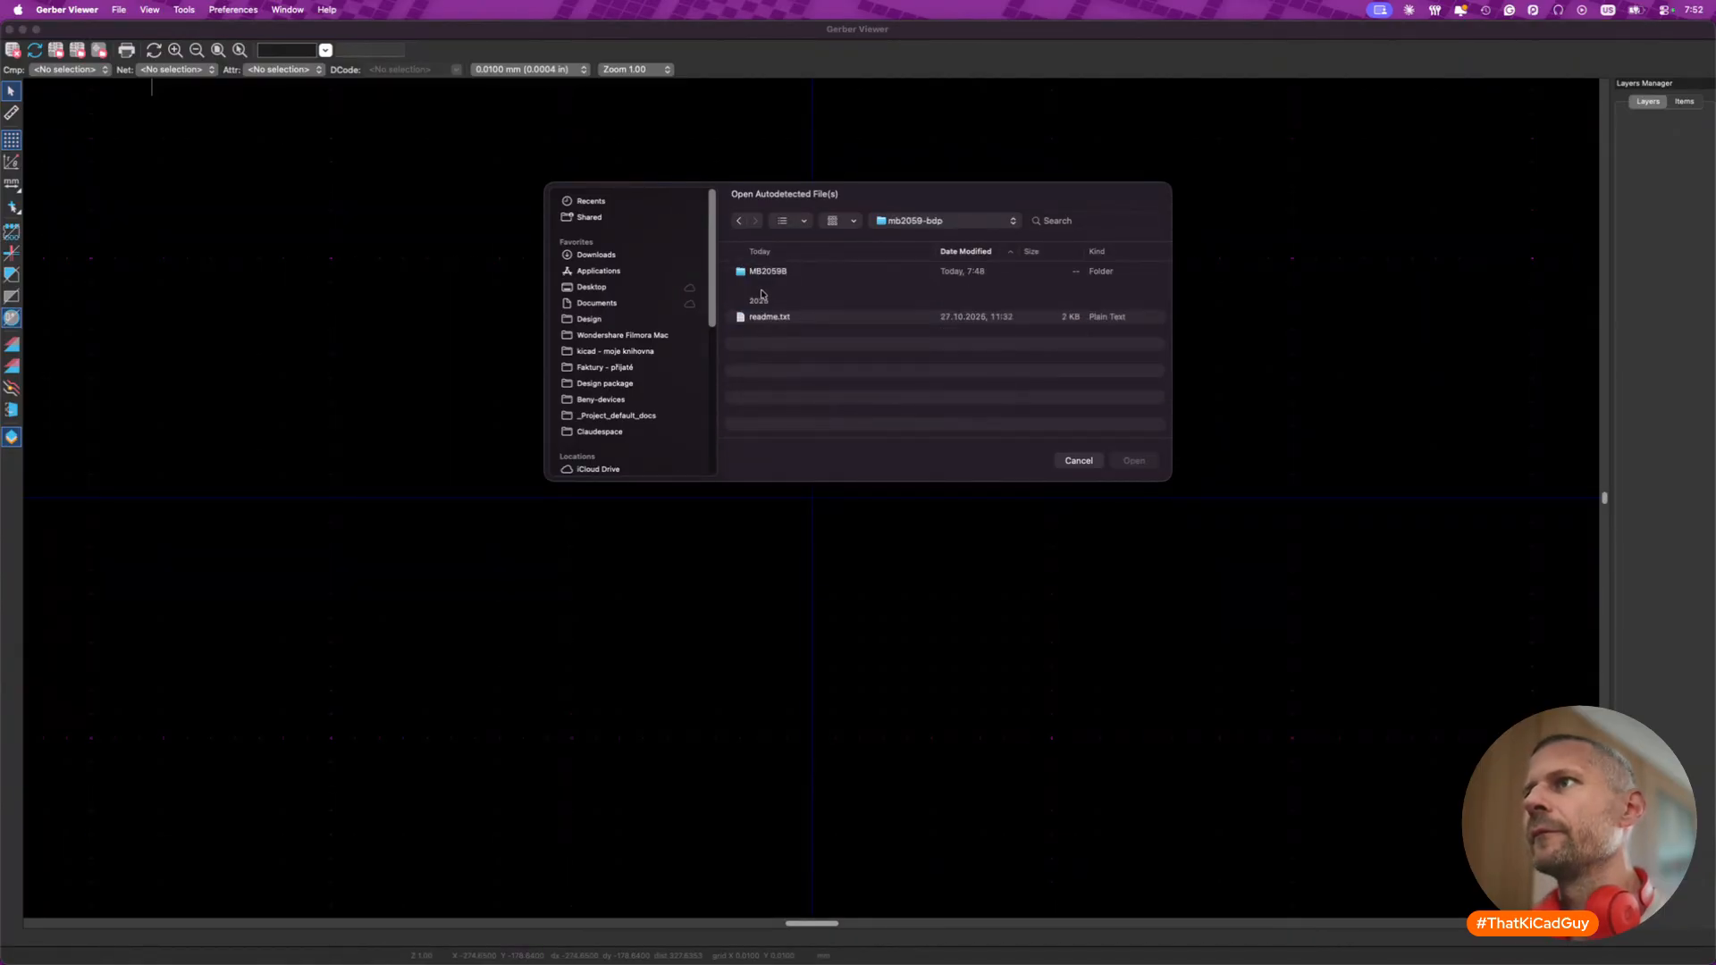
key(super+Up)
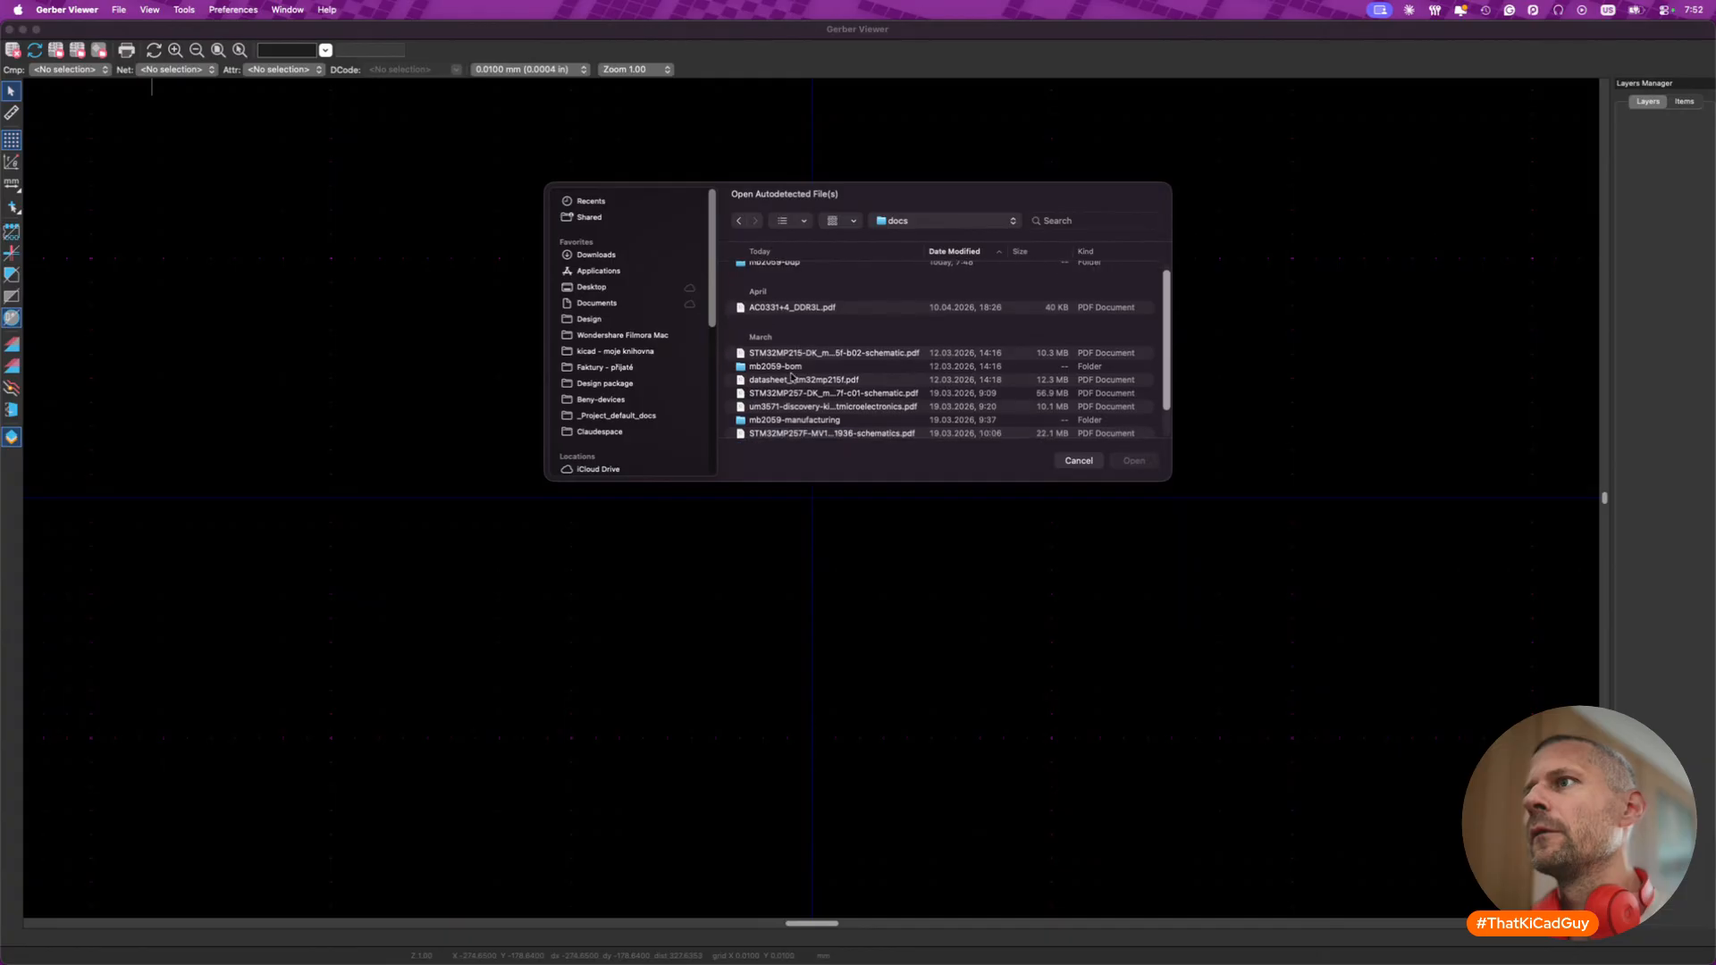
- Browse into mb2059-manufacturing, MB2059B and its Gerber folder
double_click(795, 430)
double_click(767, 273)
double_click(762, 298)
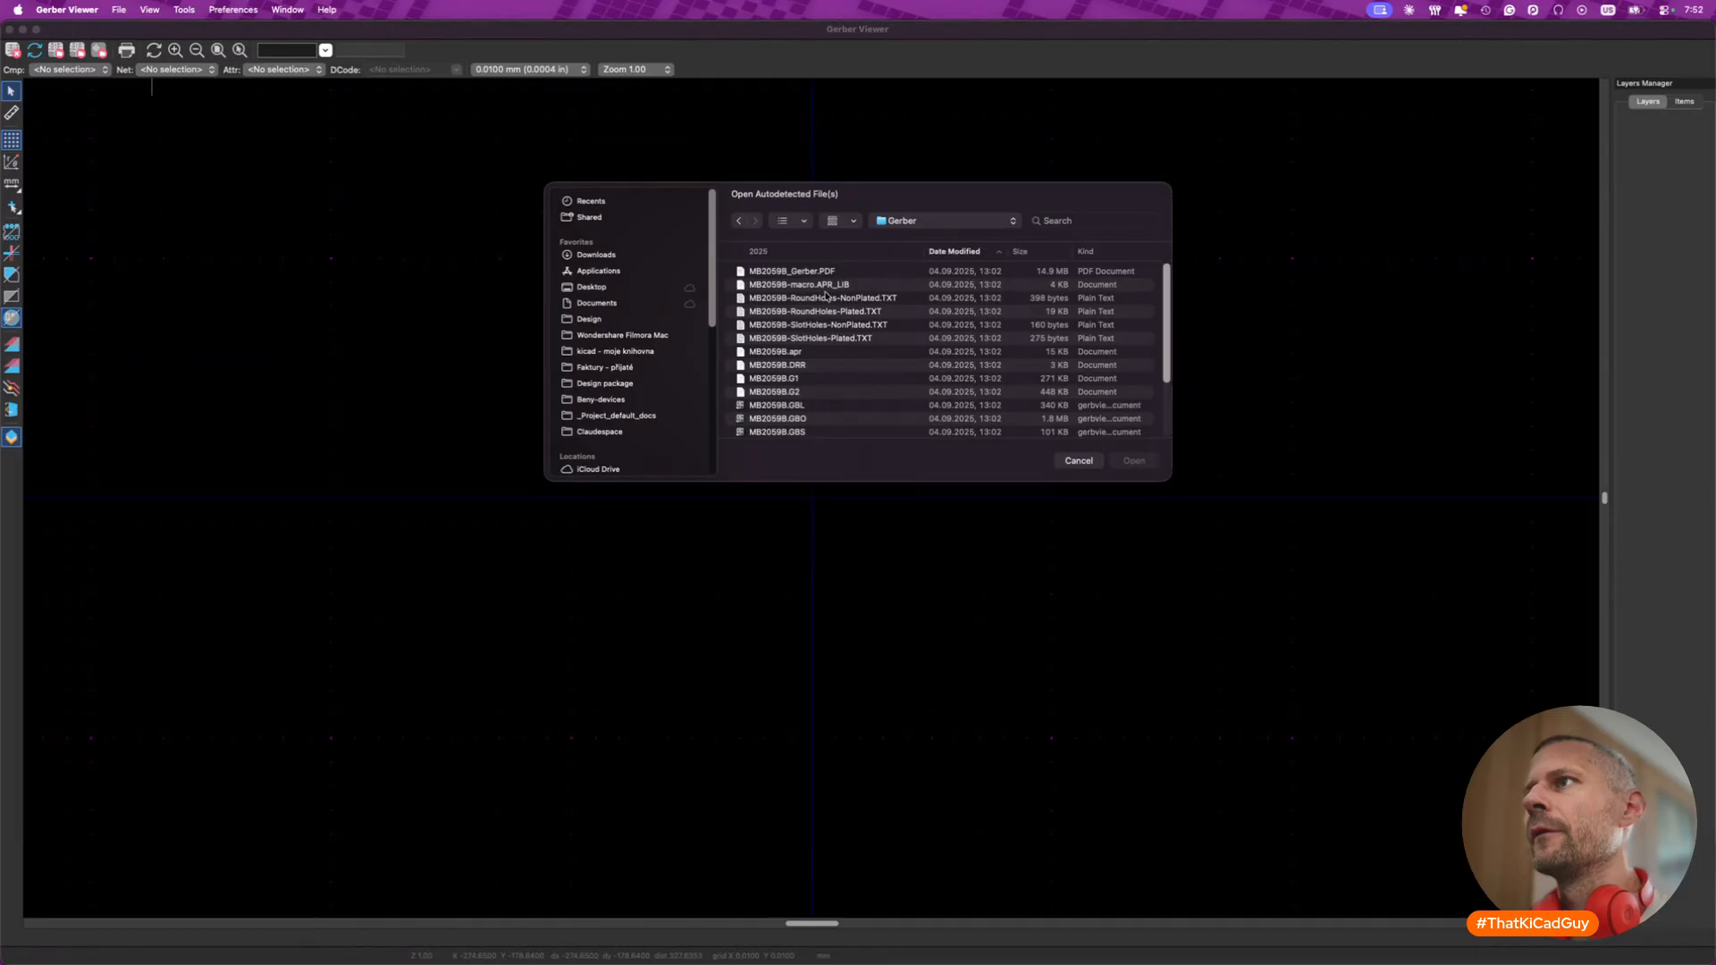
- Load all the MB2059B fabrication files except the Gerber PDF and the four round- and slot-hole TXT files
click(827, 285)
super+click(805, 356)
super+click(806, 365)
super+click(805, 367)
super+click(806, 380)
super+click(805, 368)
super+click(802, 393)
super+click(802, 405)
scroll(798, 375, down, 3)
super+click(795, 333)
super+click(796, 344)
super+click(797, 358)
super+click(797, 371)
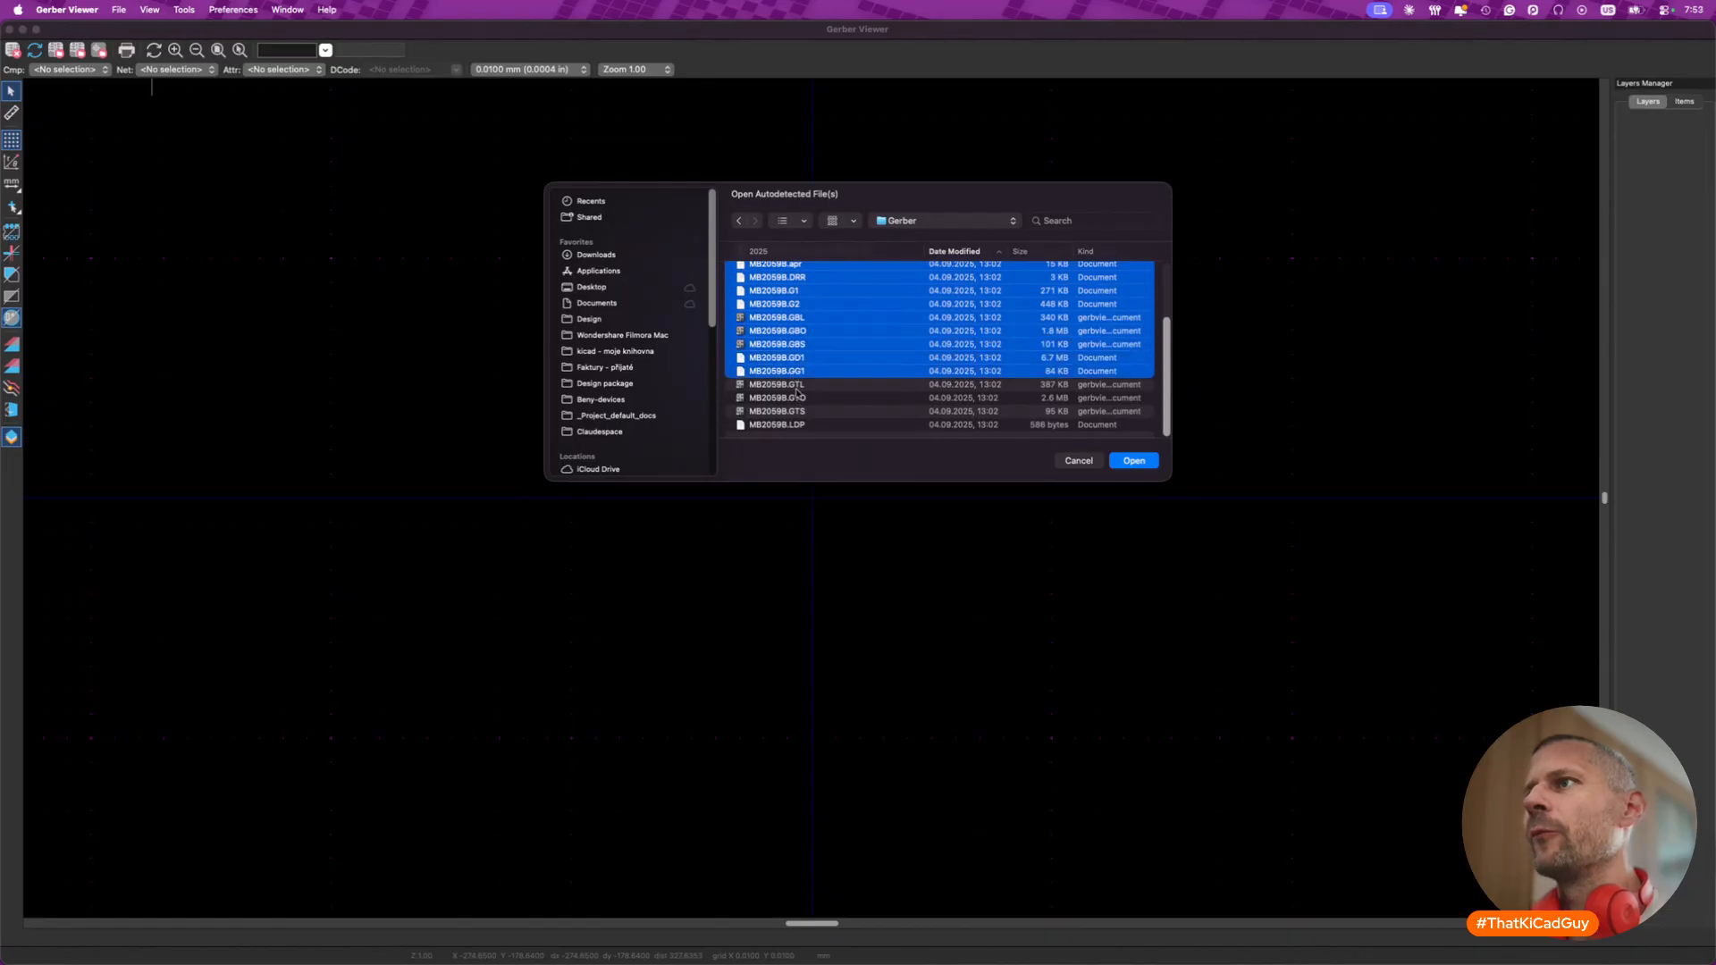
super+click(796, 385)
super+click(799, 398)
super+click(799, 411)
super+click(800, 425)
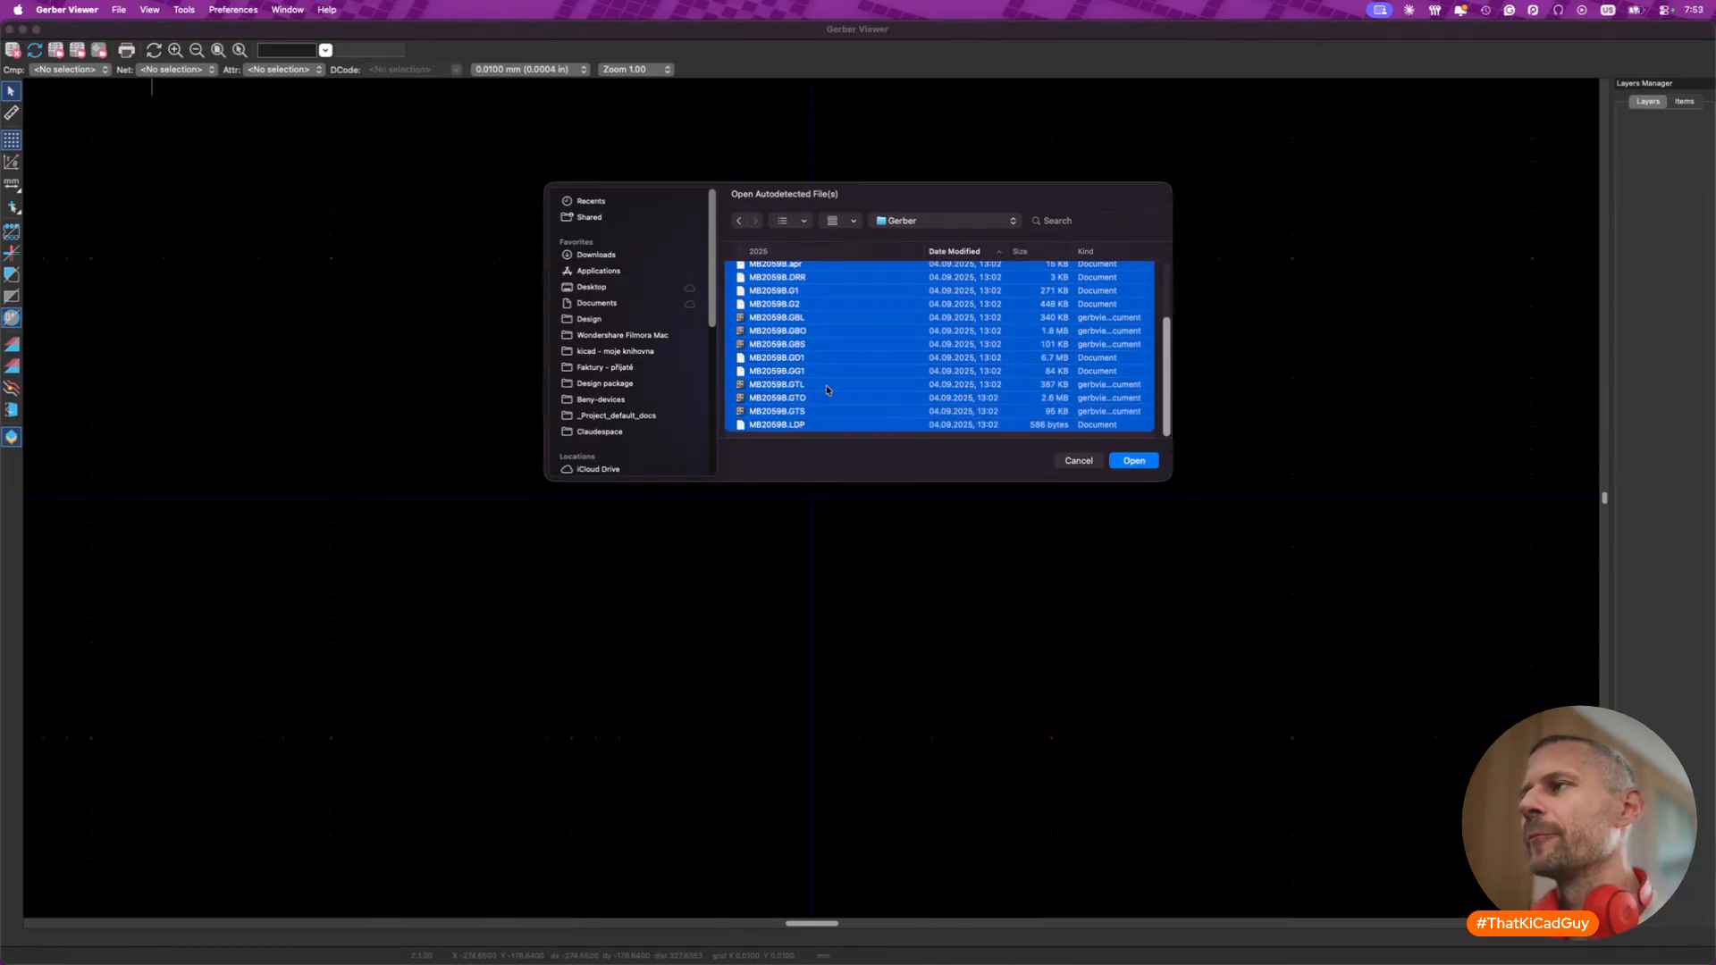
scroll(826, 389, up, 3)
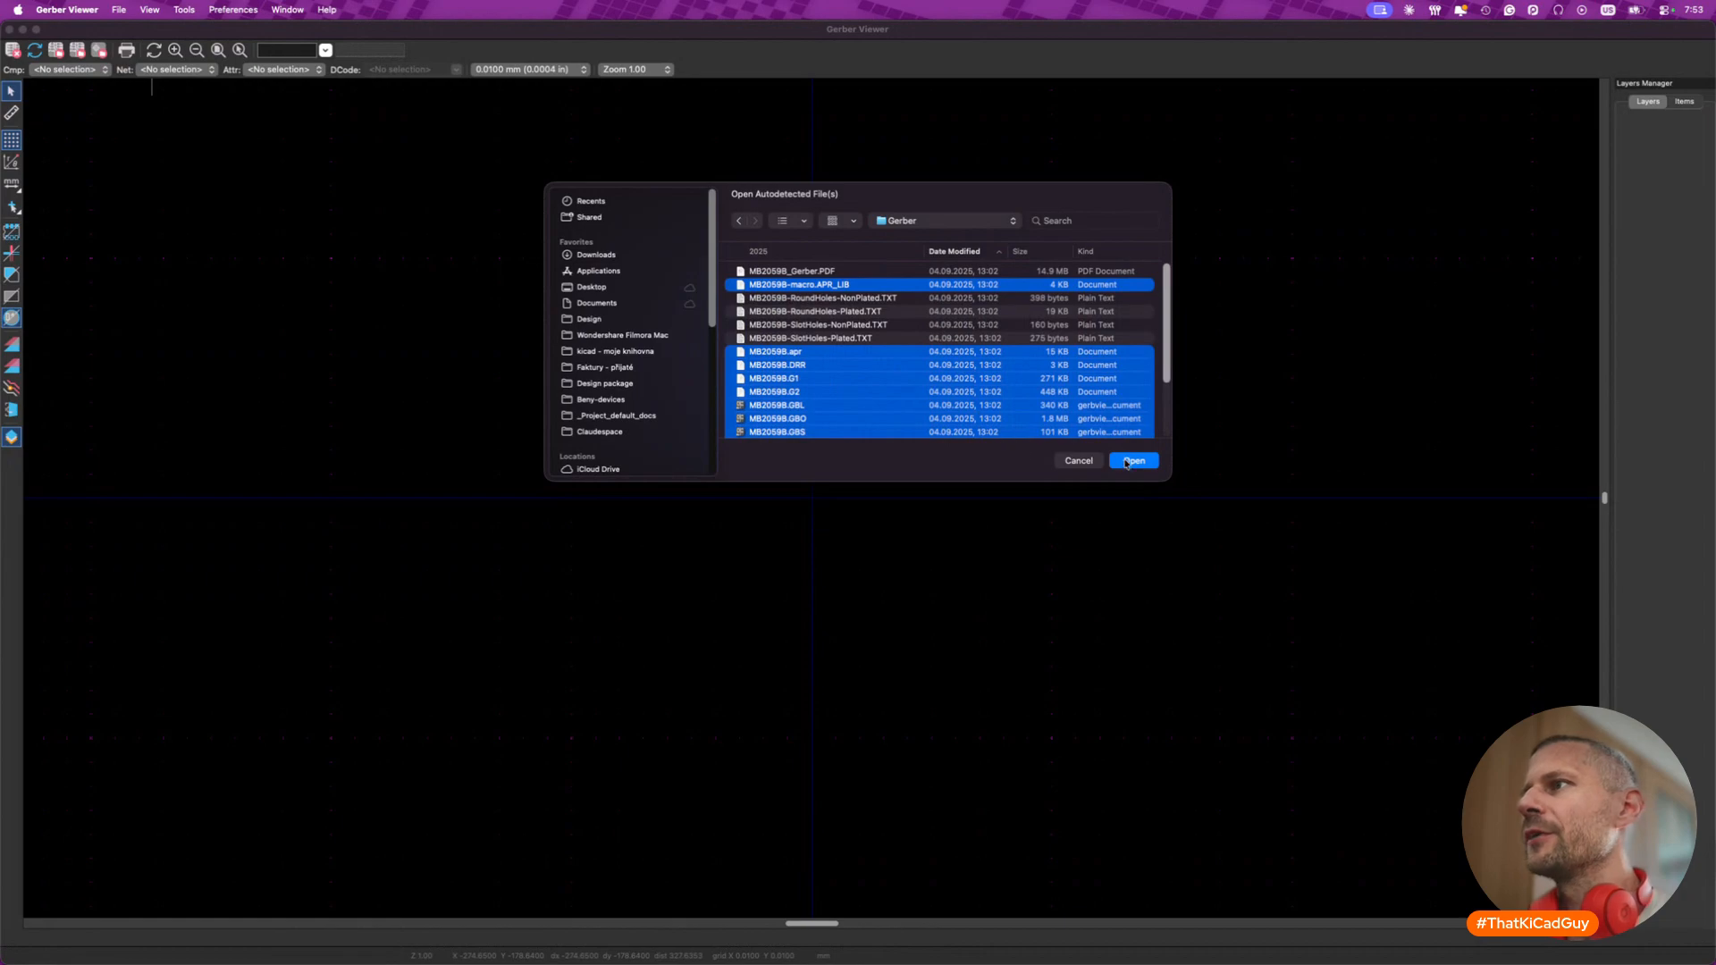
click(1132, 462)
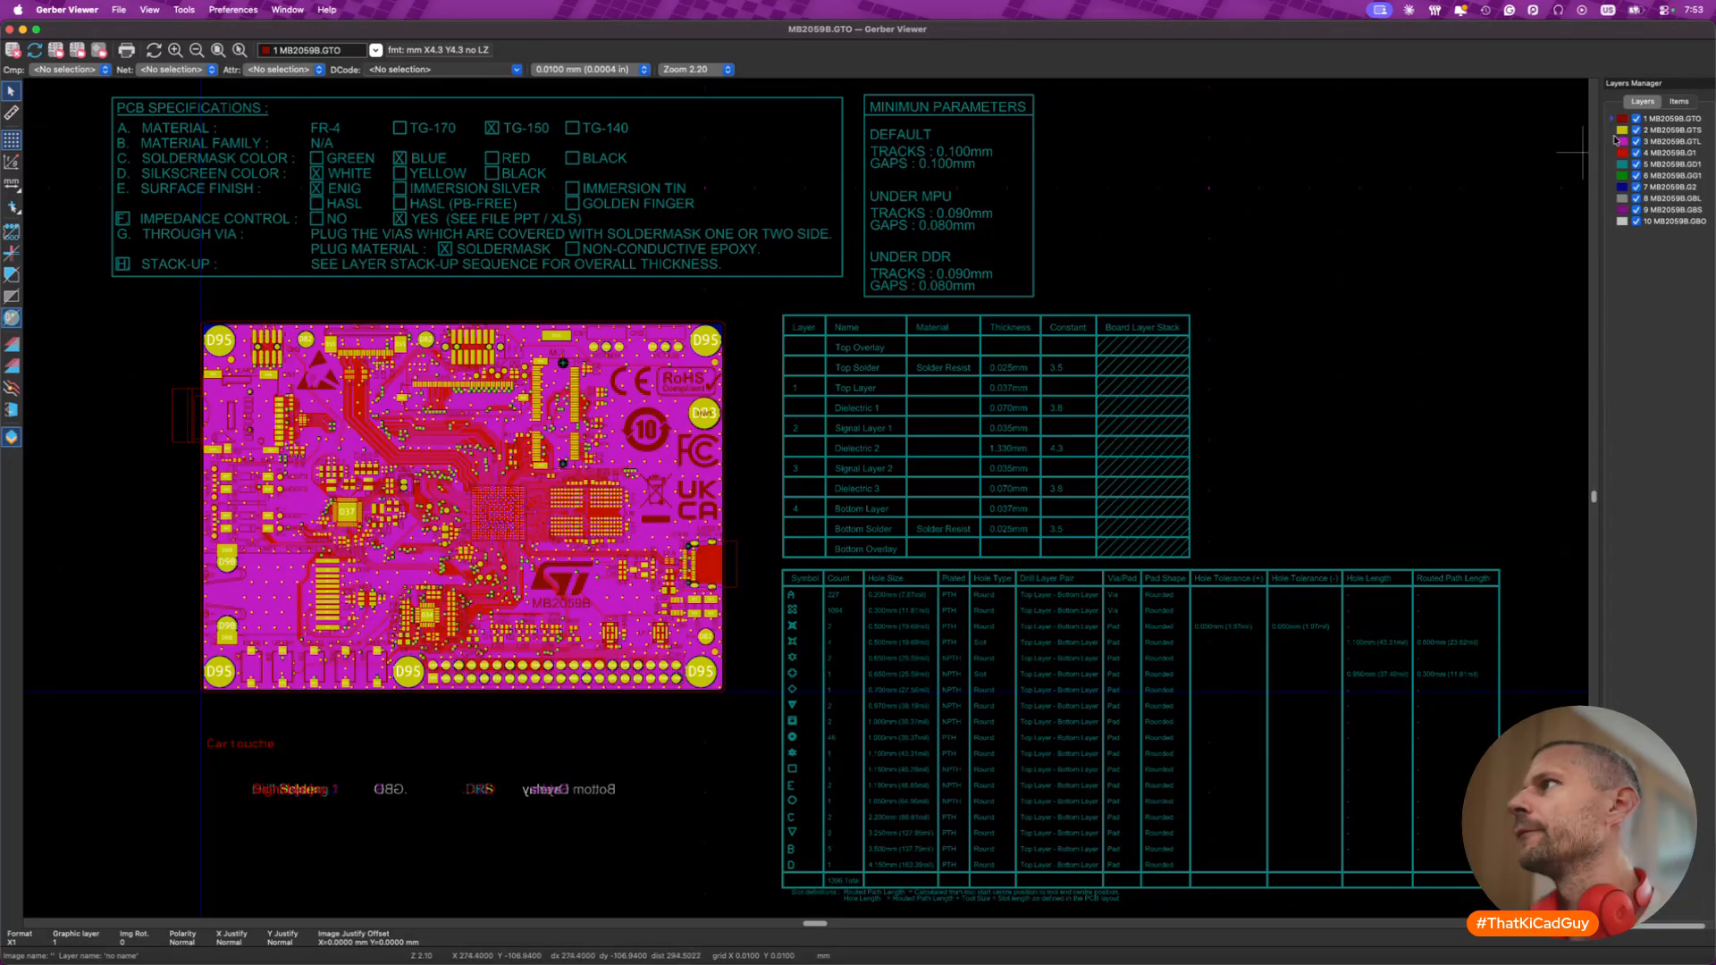
- Hide the MB2059B.GTO and MB2059B.GTS layers and zero the relative coordinates at the board outline's upper-left corner
click(1637, 118)
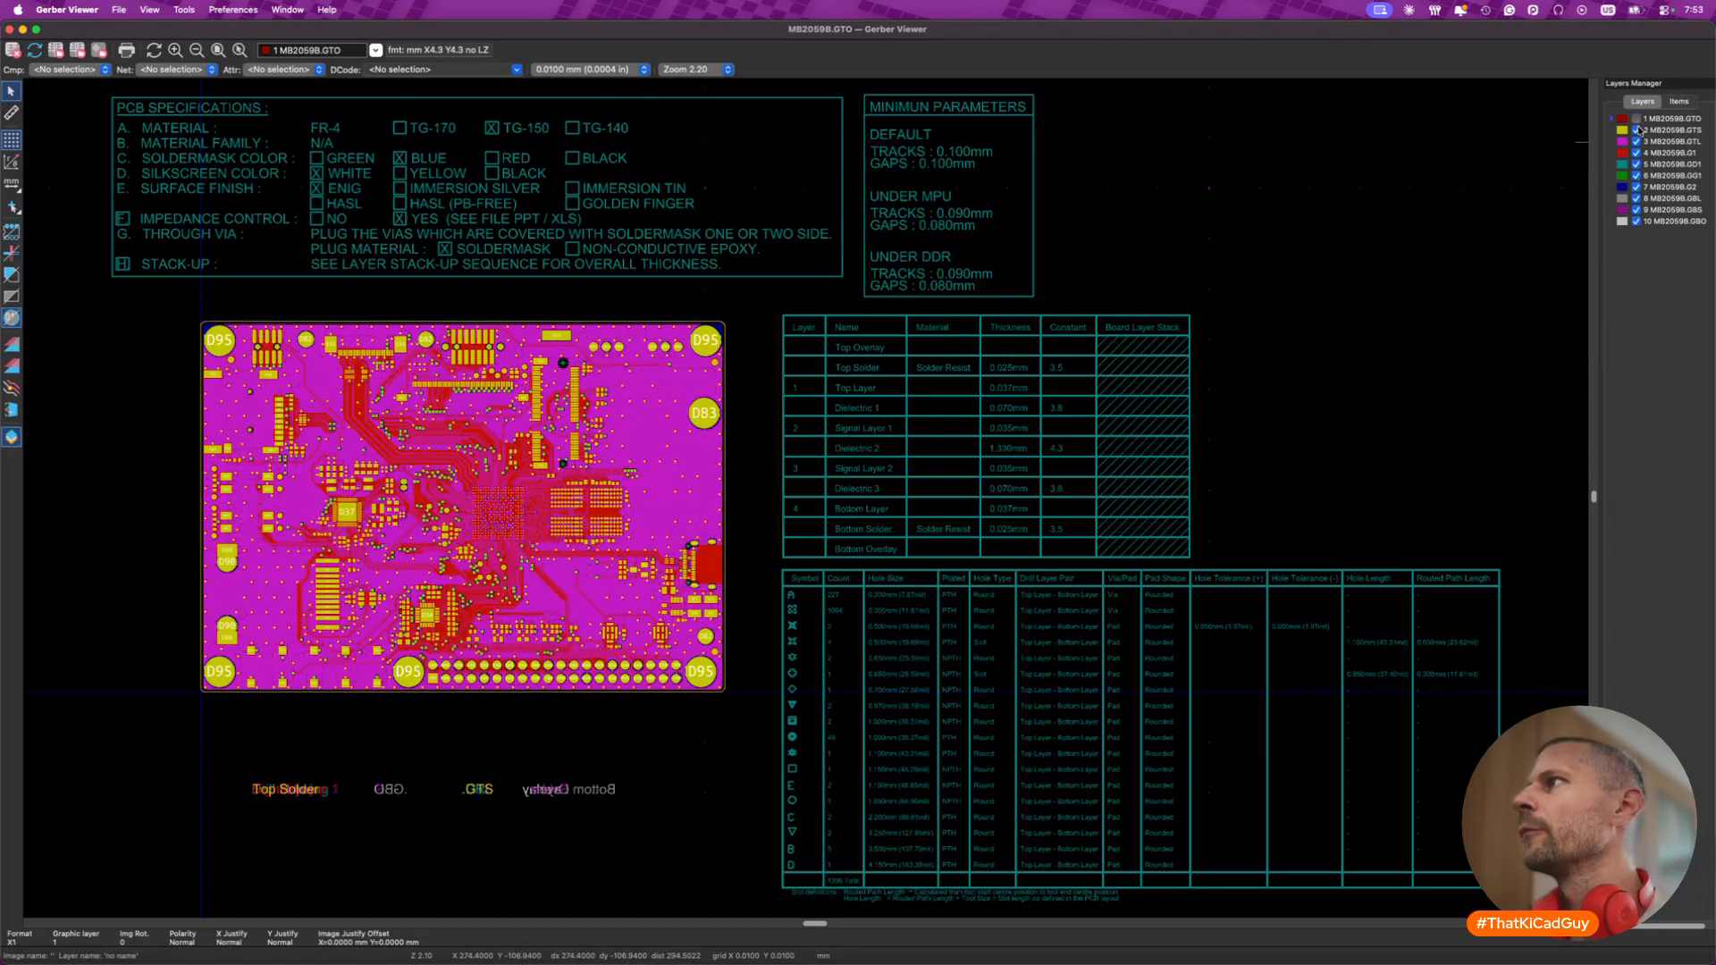
click(1637, 130)
scroll(235, 309, up, 5)
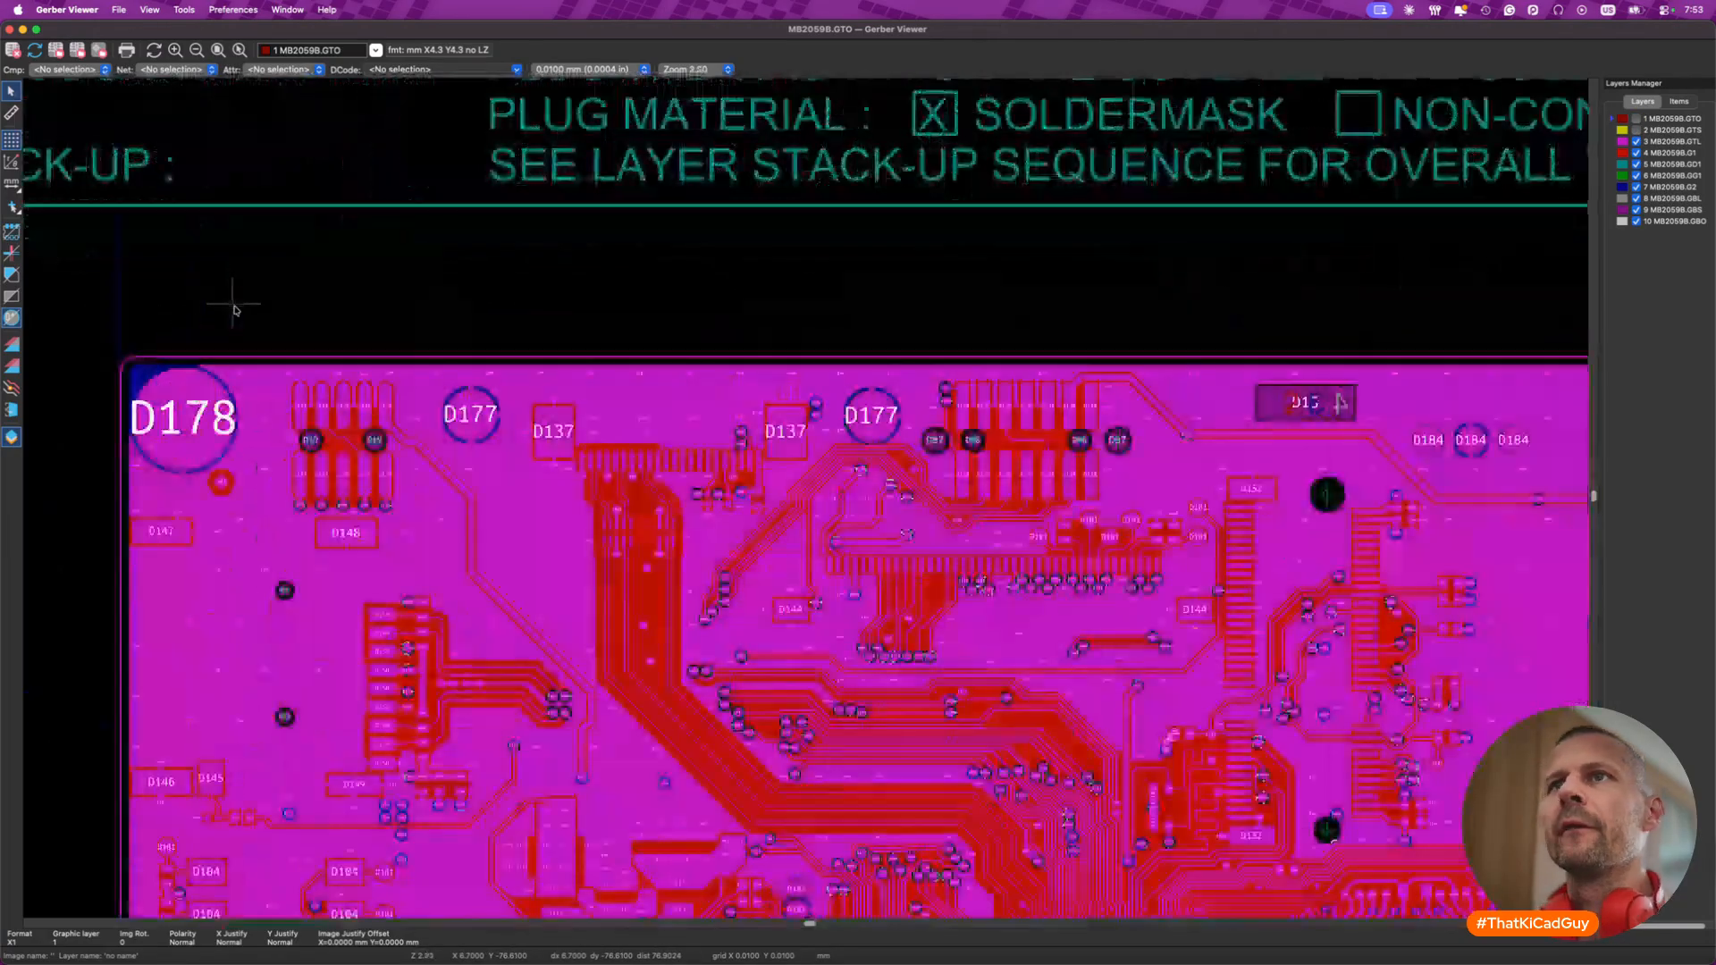
scroll(234, 309, up, 3)
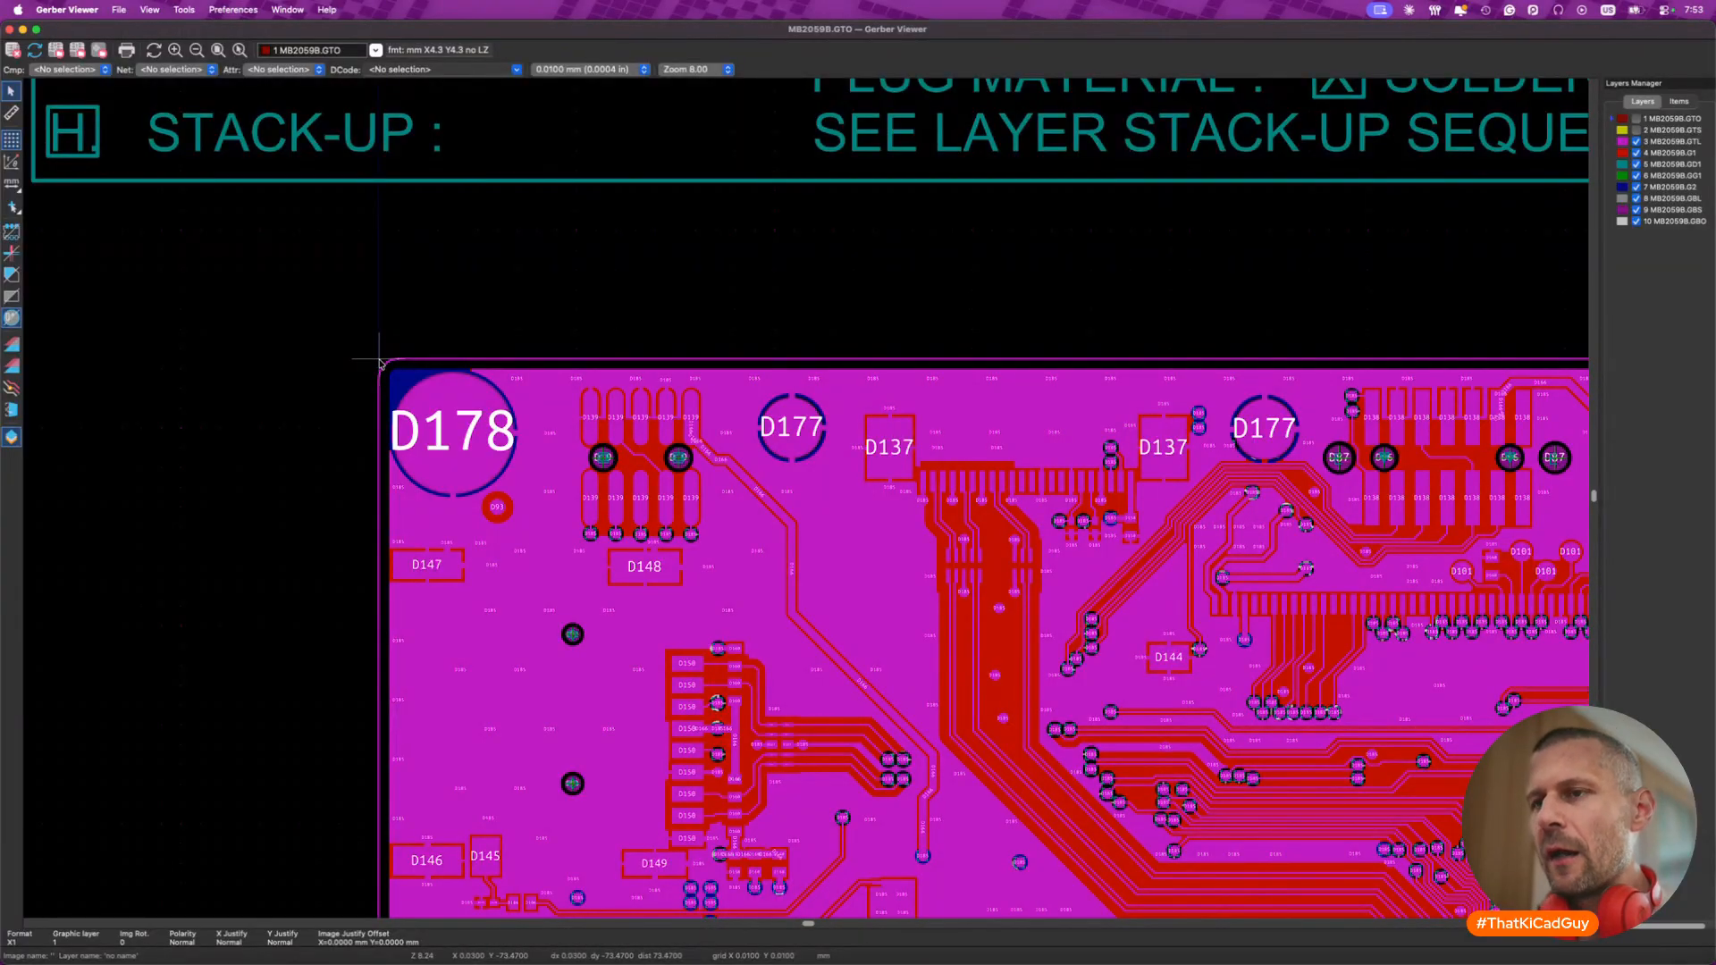
key(space)
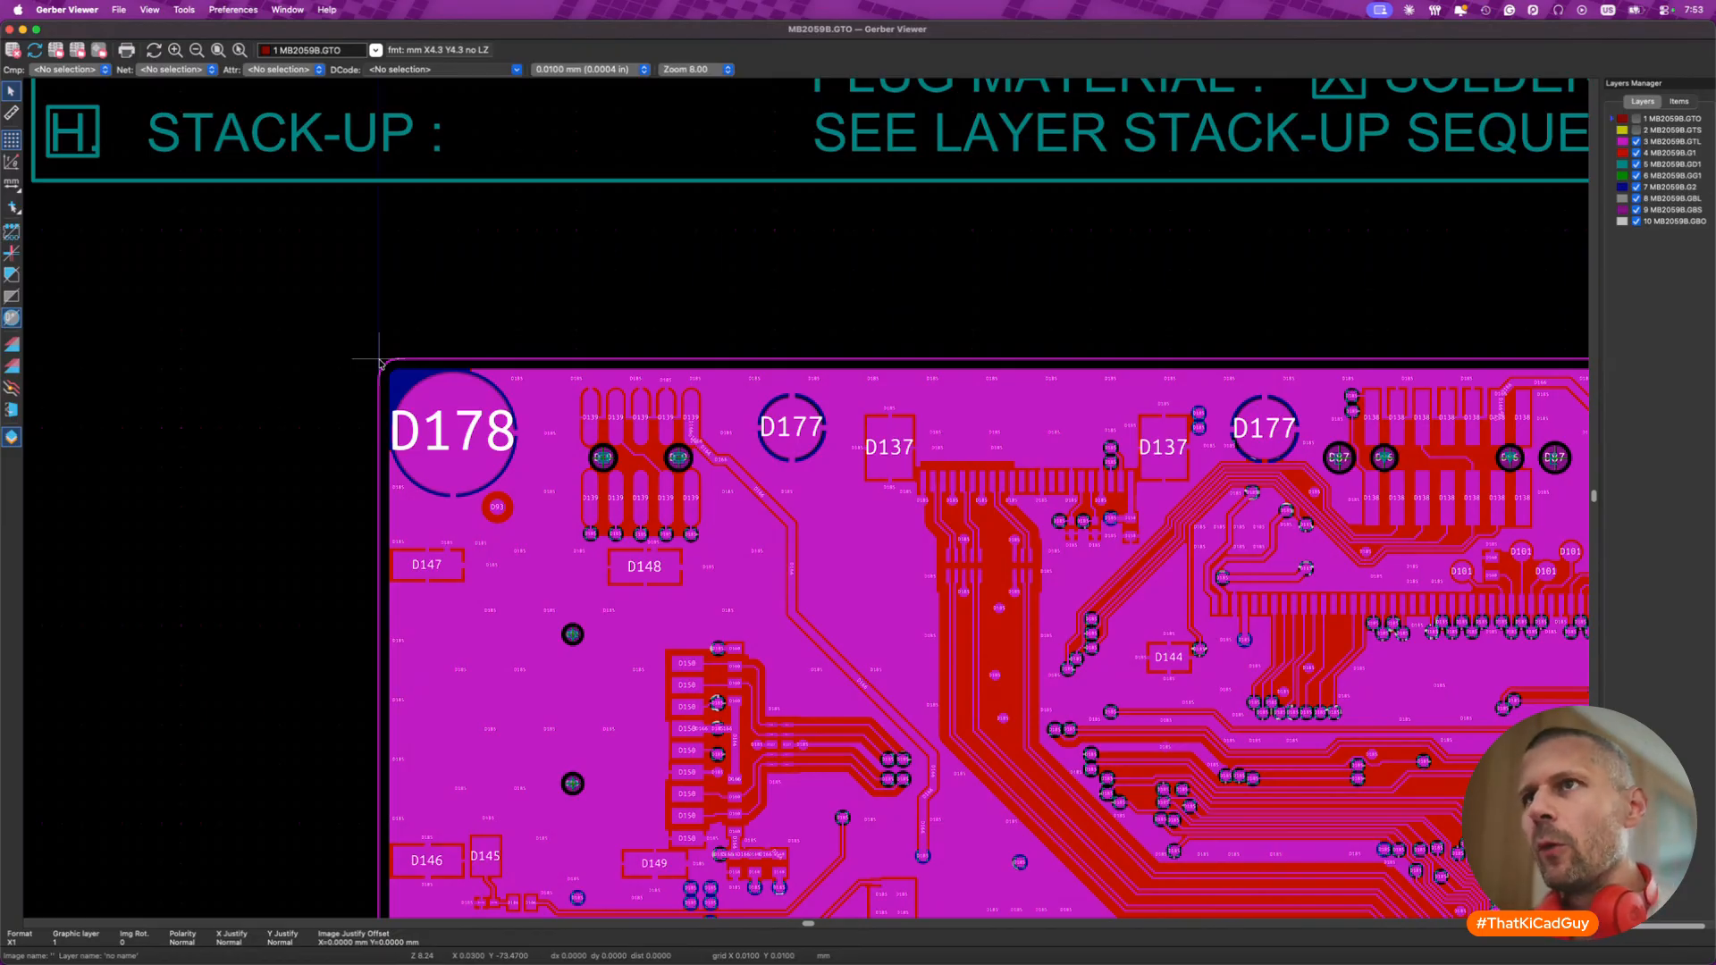
- Measure the board outline's width and height at its lower-right corner, and close the Gerber Viewer
scroll(917, 663, down, 6)
scroll(917, 663, right, 2)
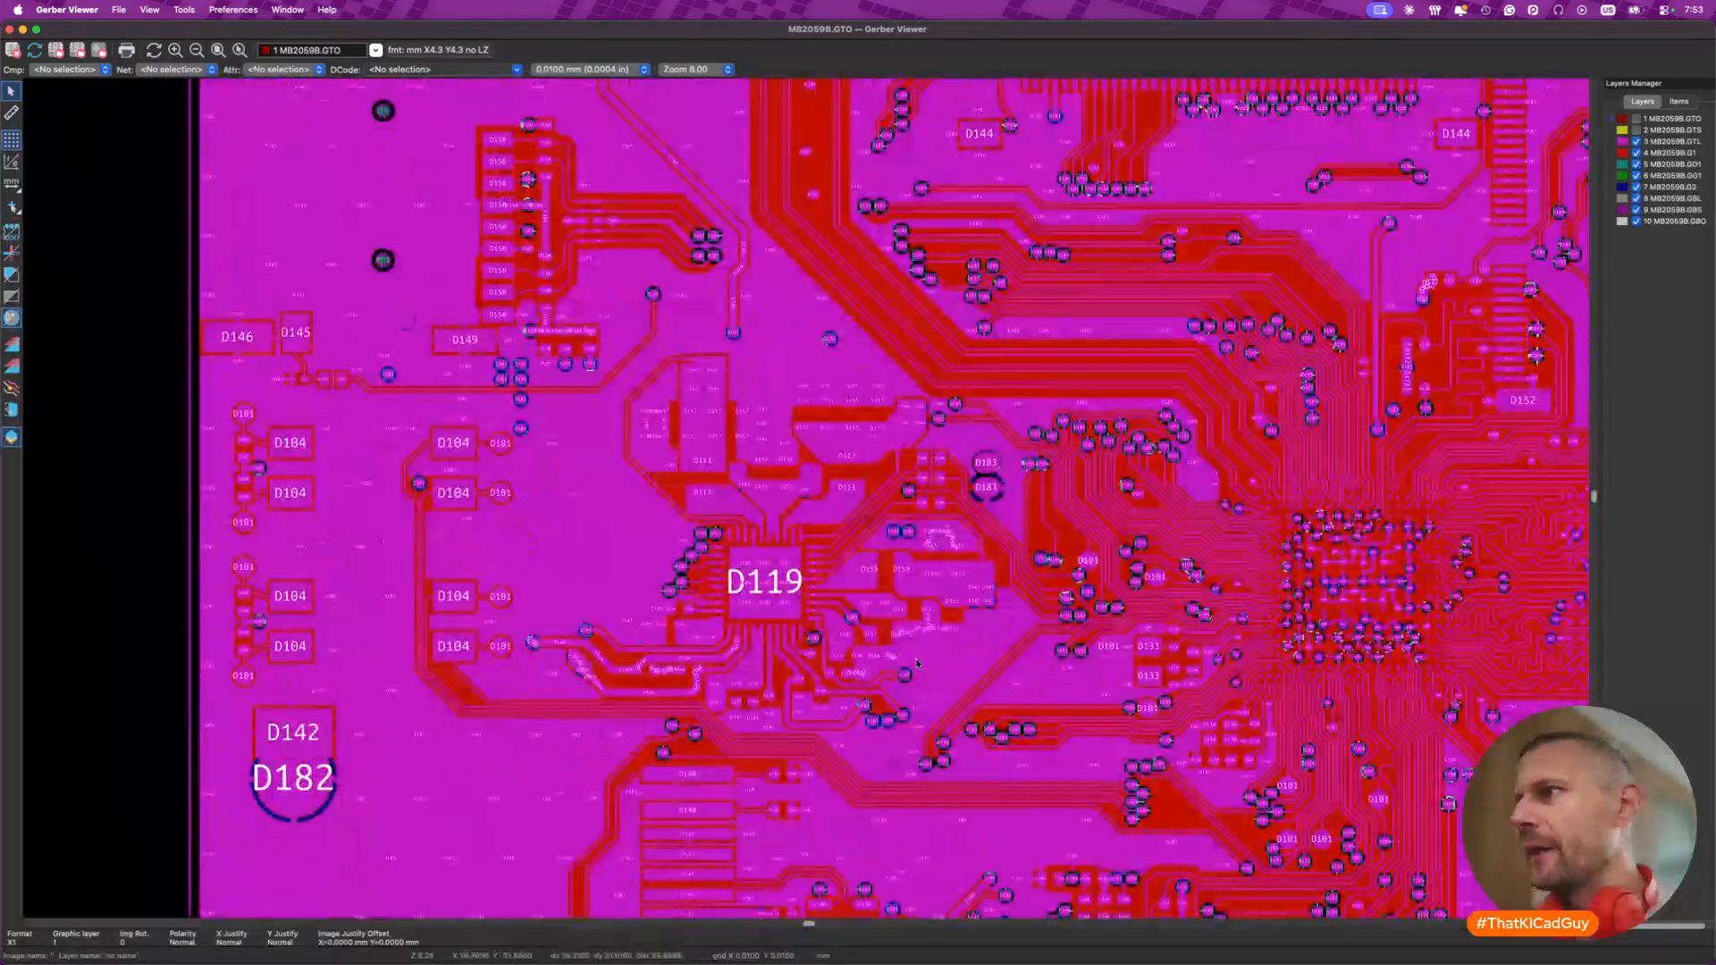
scroll(917, 662, down, 8)
scroll(917, 662, right, 10)
scroll(918, 663, down, 1)
scroll(917, 662, right, 1)
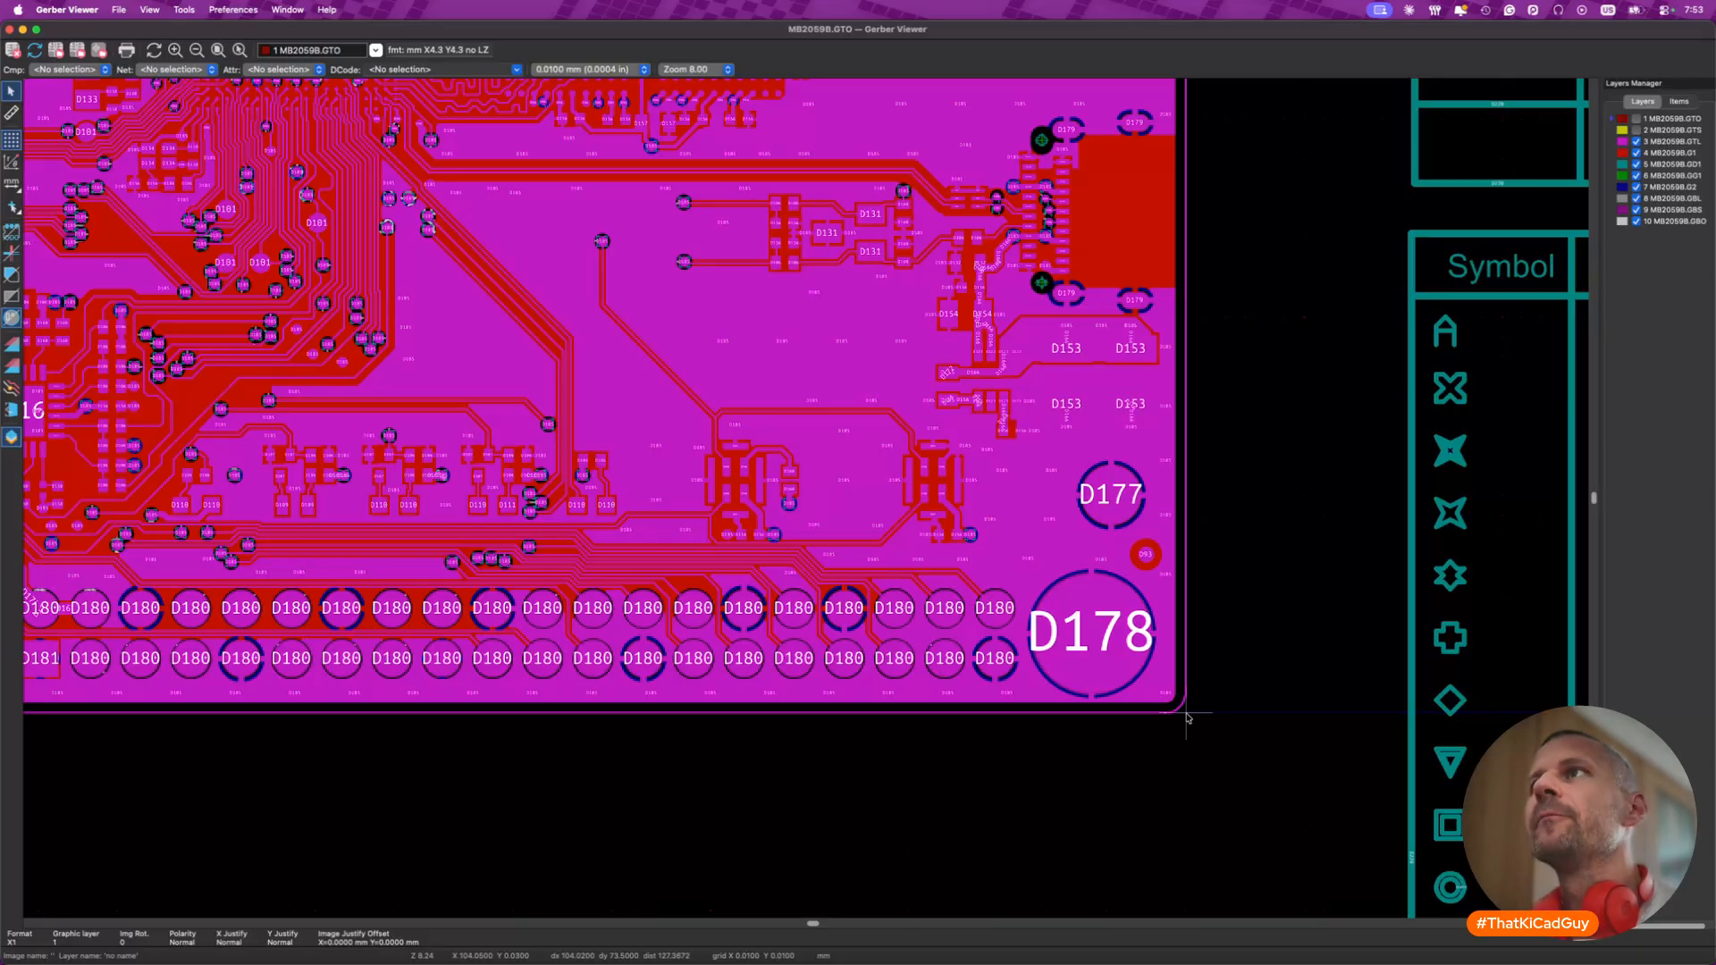
key(super+w)
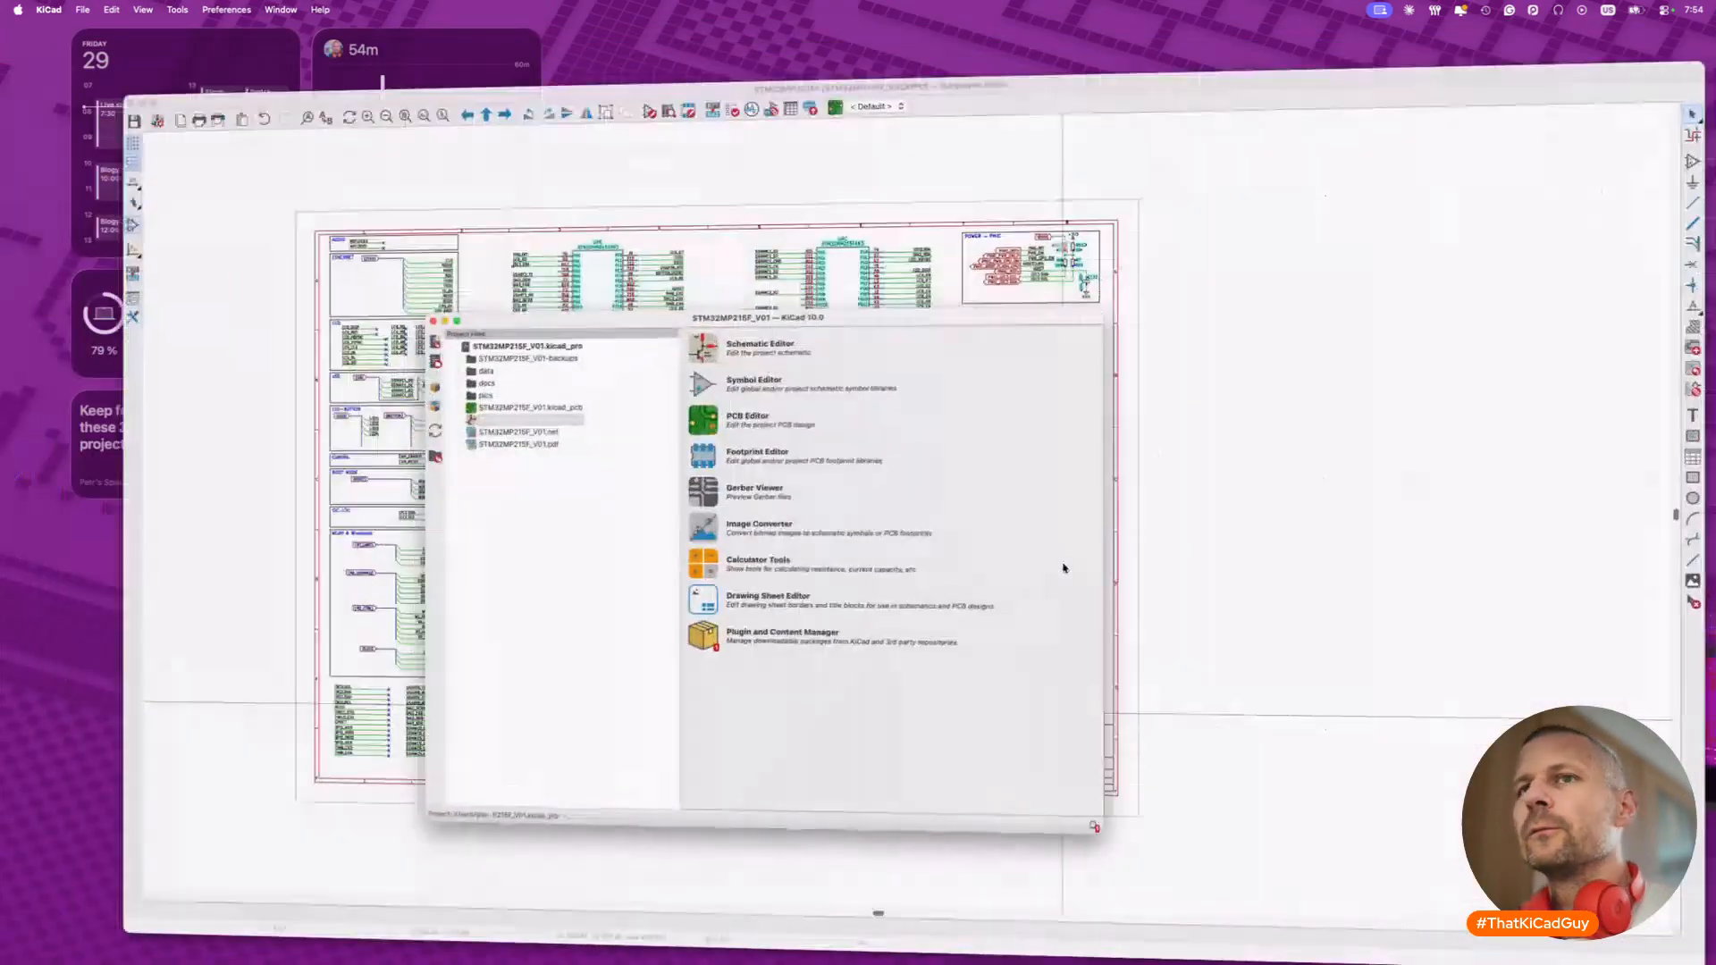
- In the PCB Editor, place Component_layout_top.png from the STM32MP215F_V01 project's pics folder as a reference image inside the drawing sheet
click(809, 50)
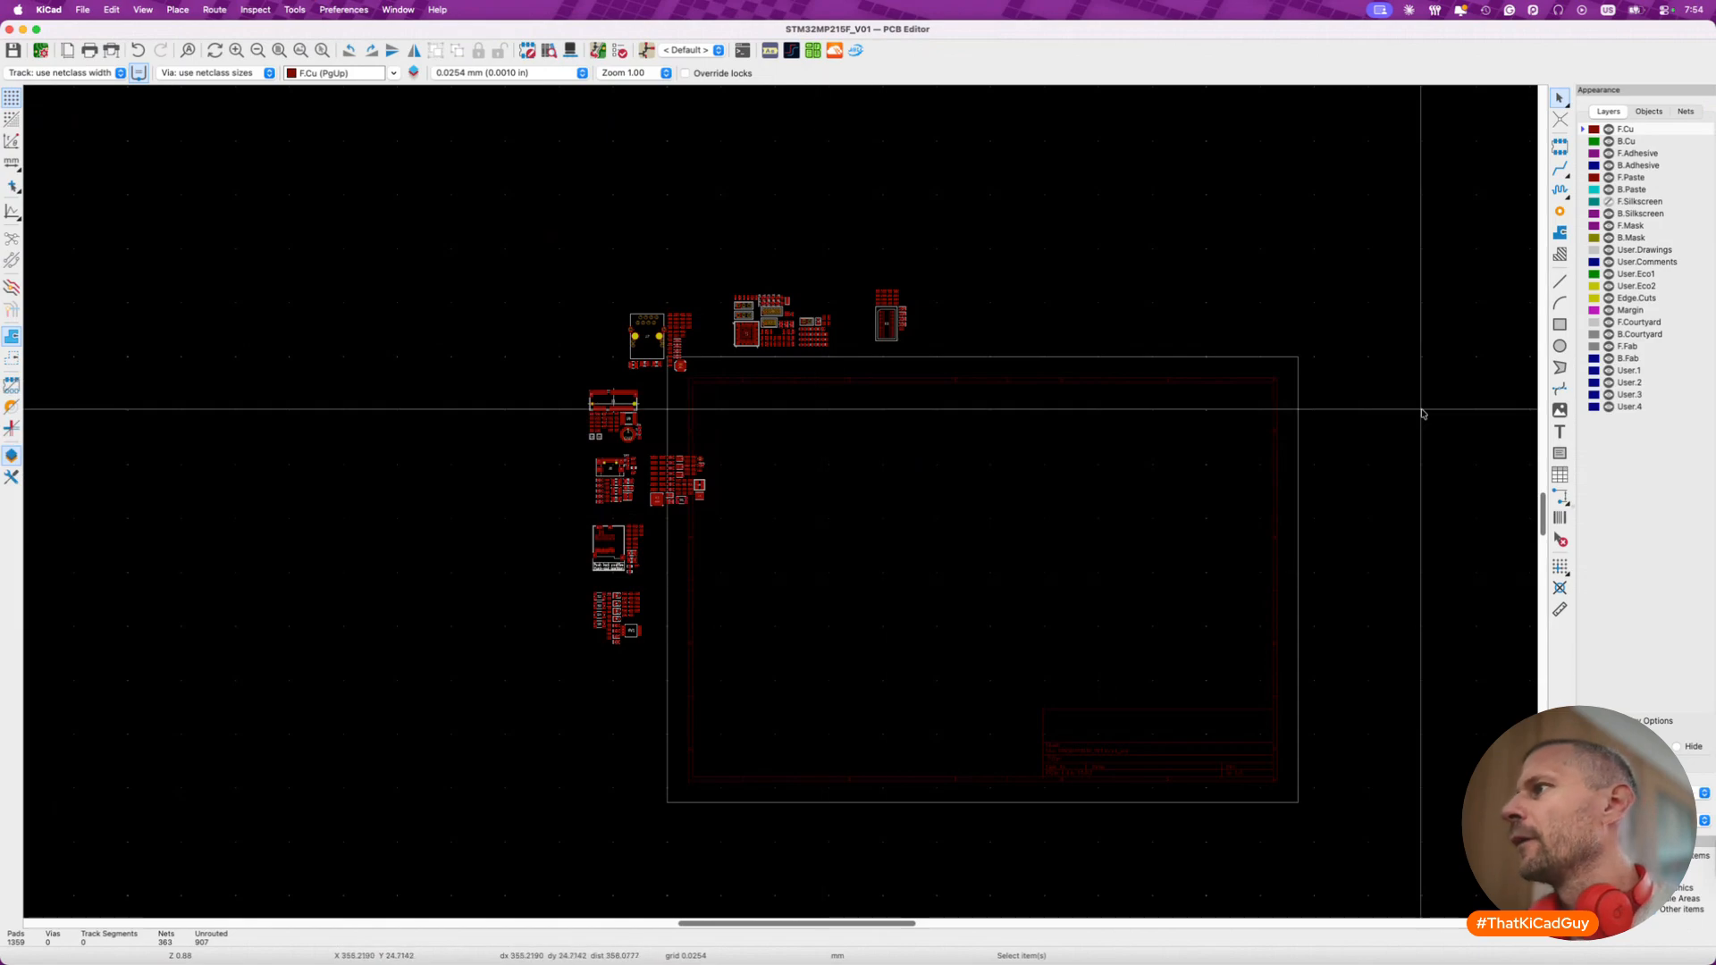
click(1560, 410)
click(898, 426)
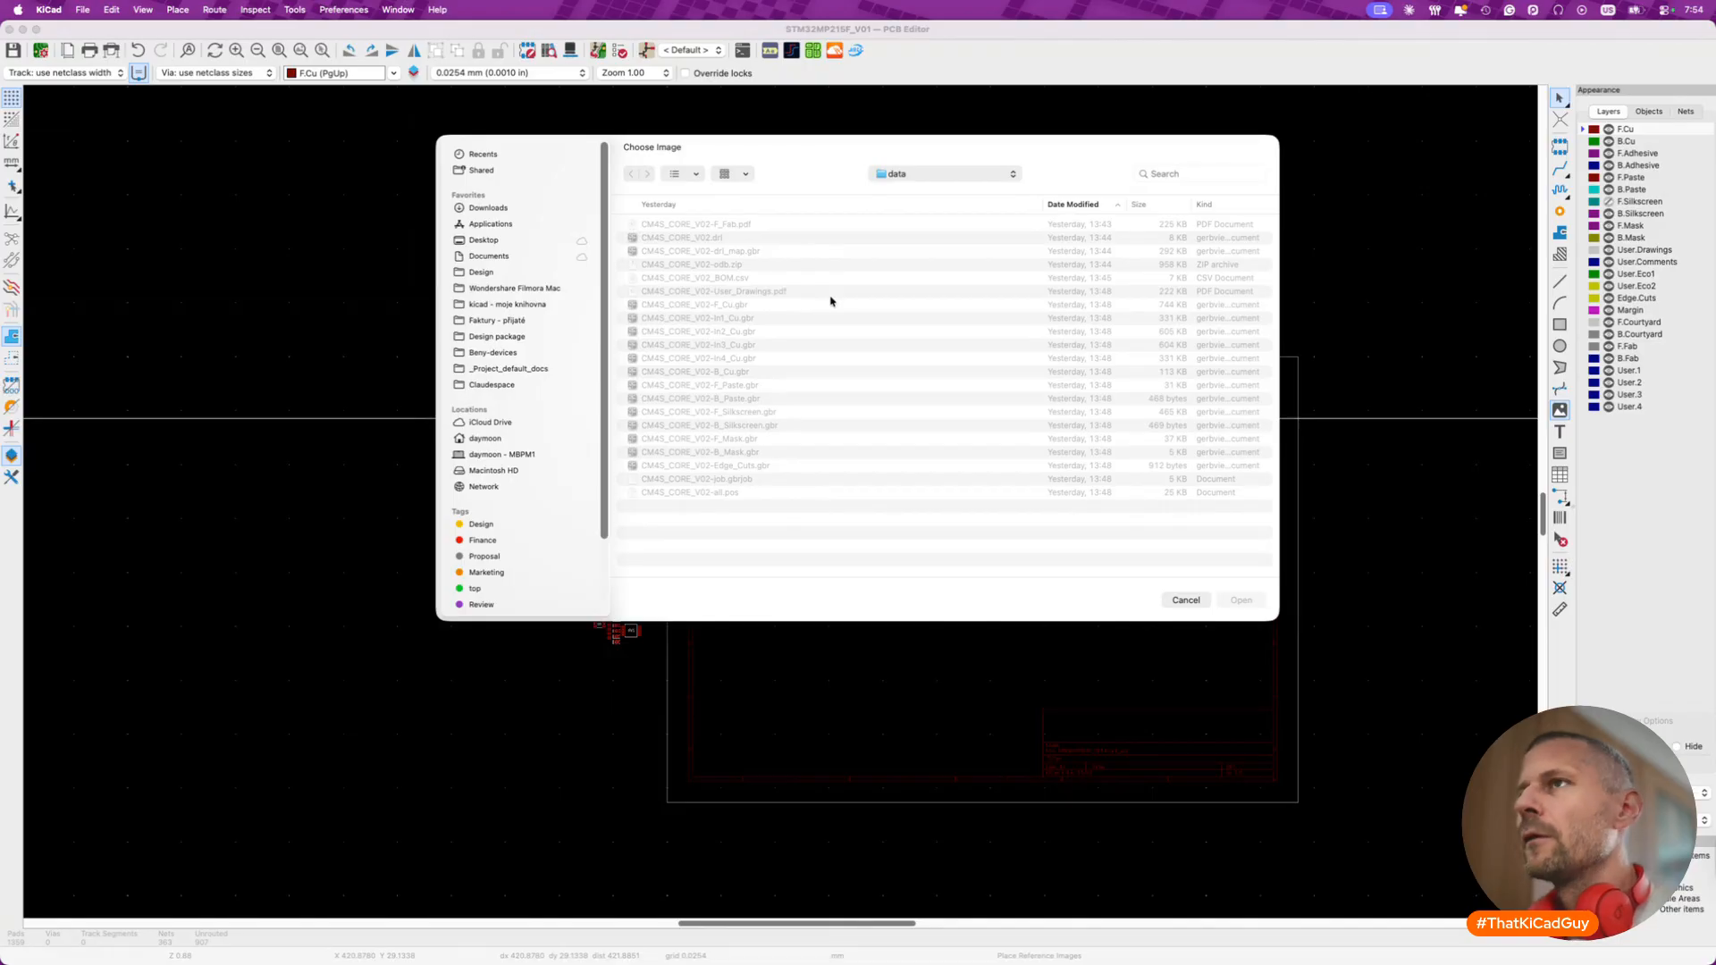
key(super+Up)
key(super+Up)
key(super+Up)
double_click(682, 236)
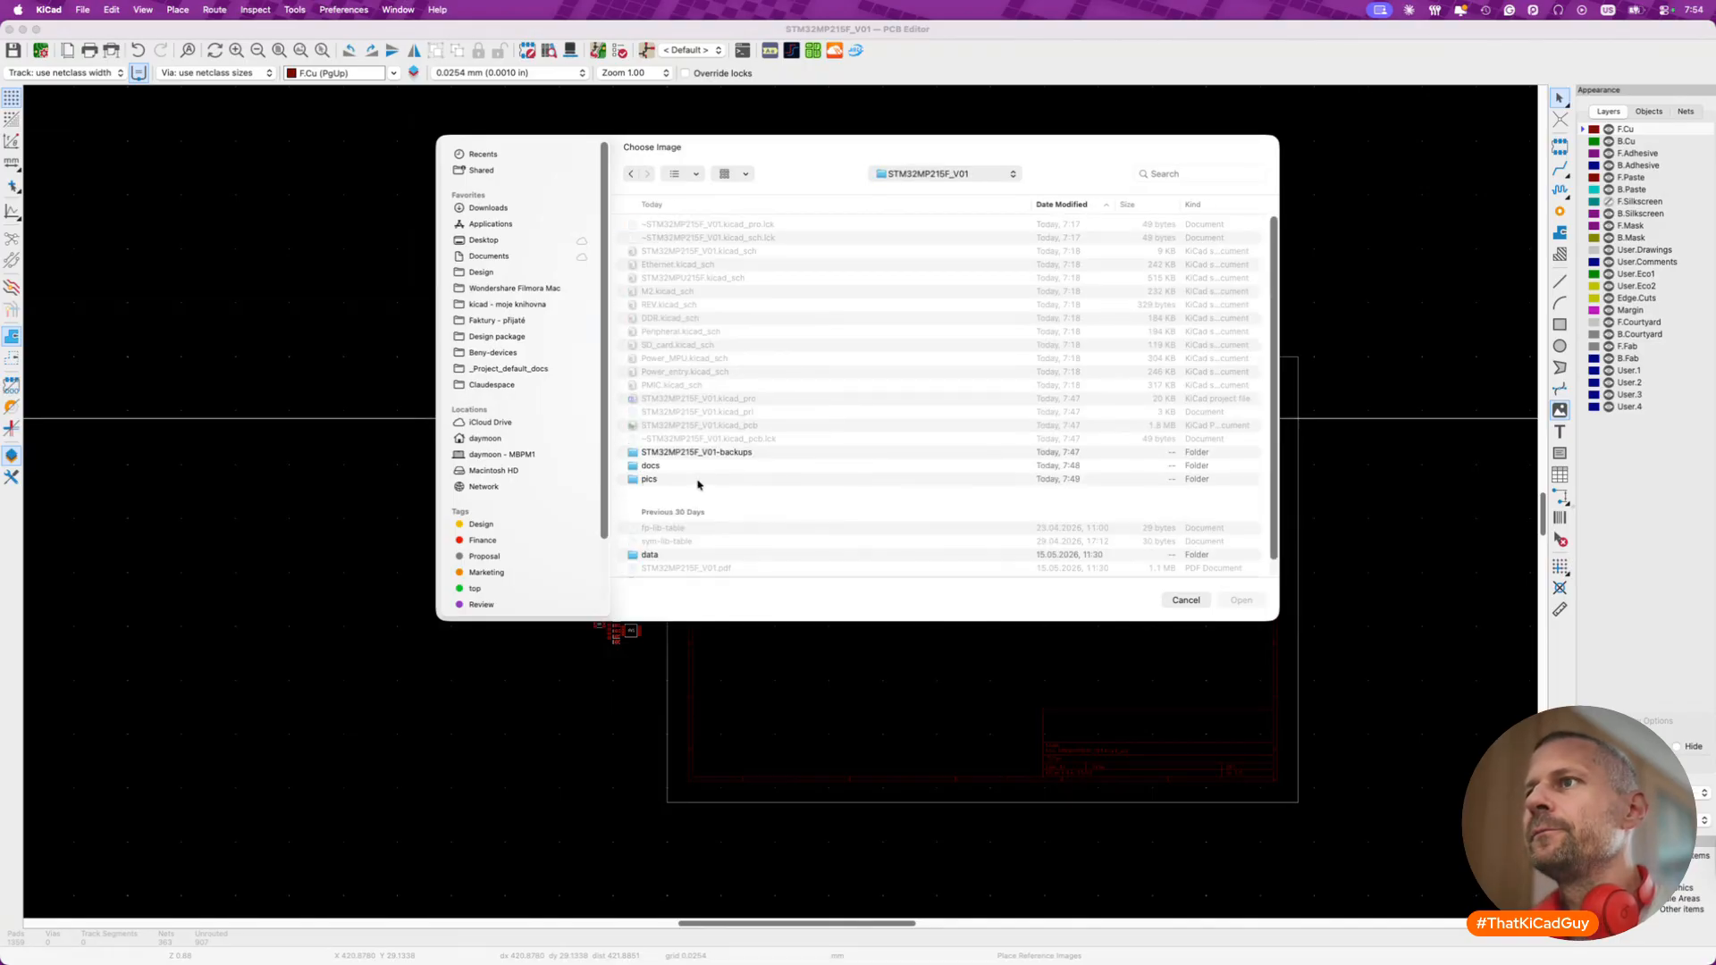
double_click(663, 481)
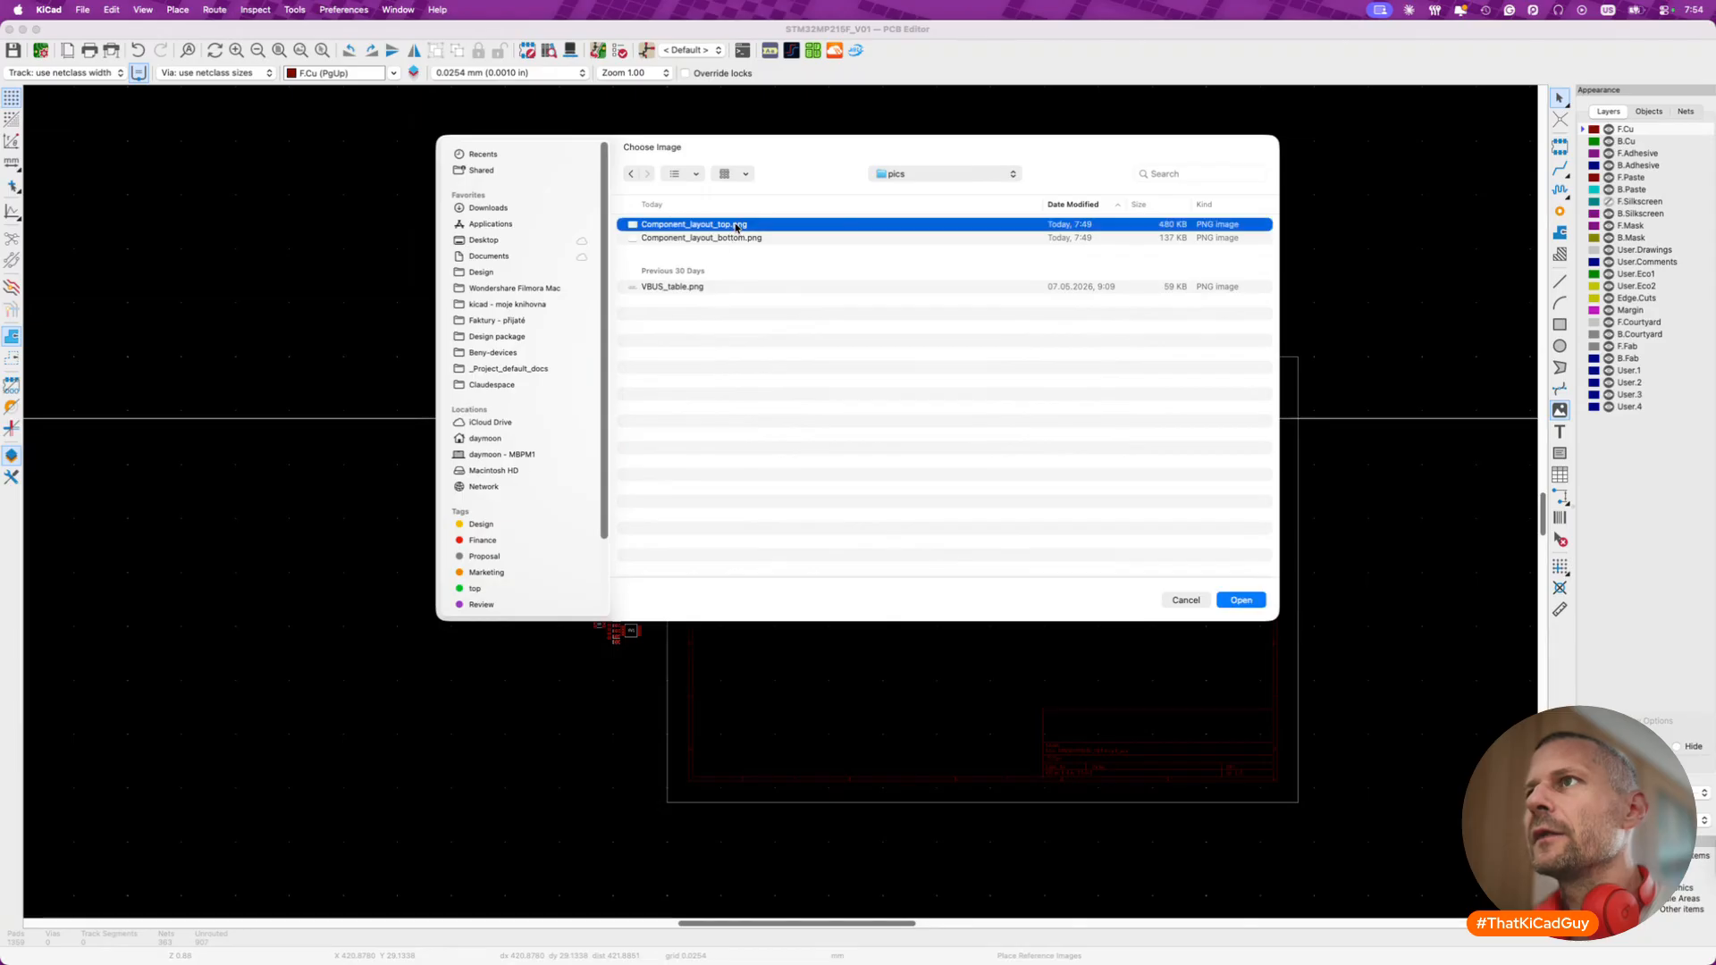
double_click(735, 227)
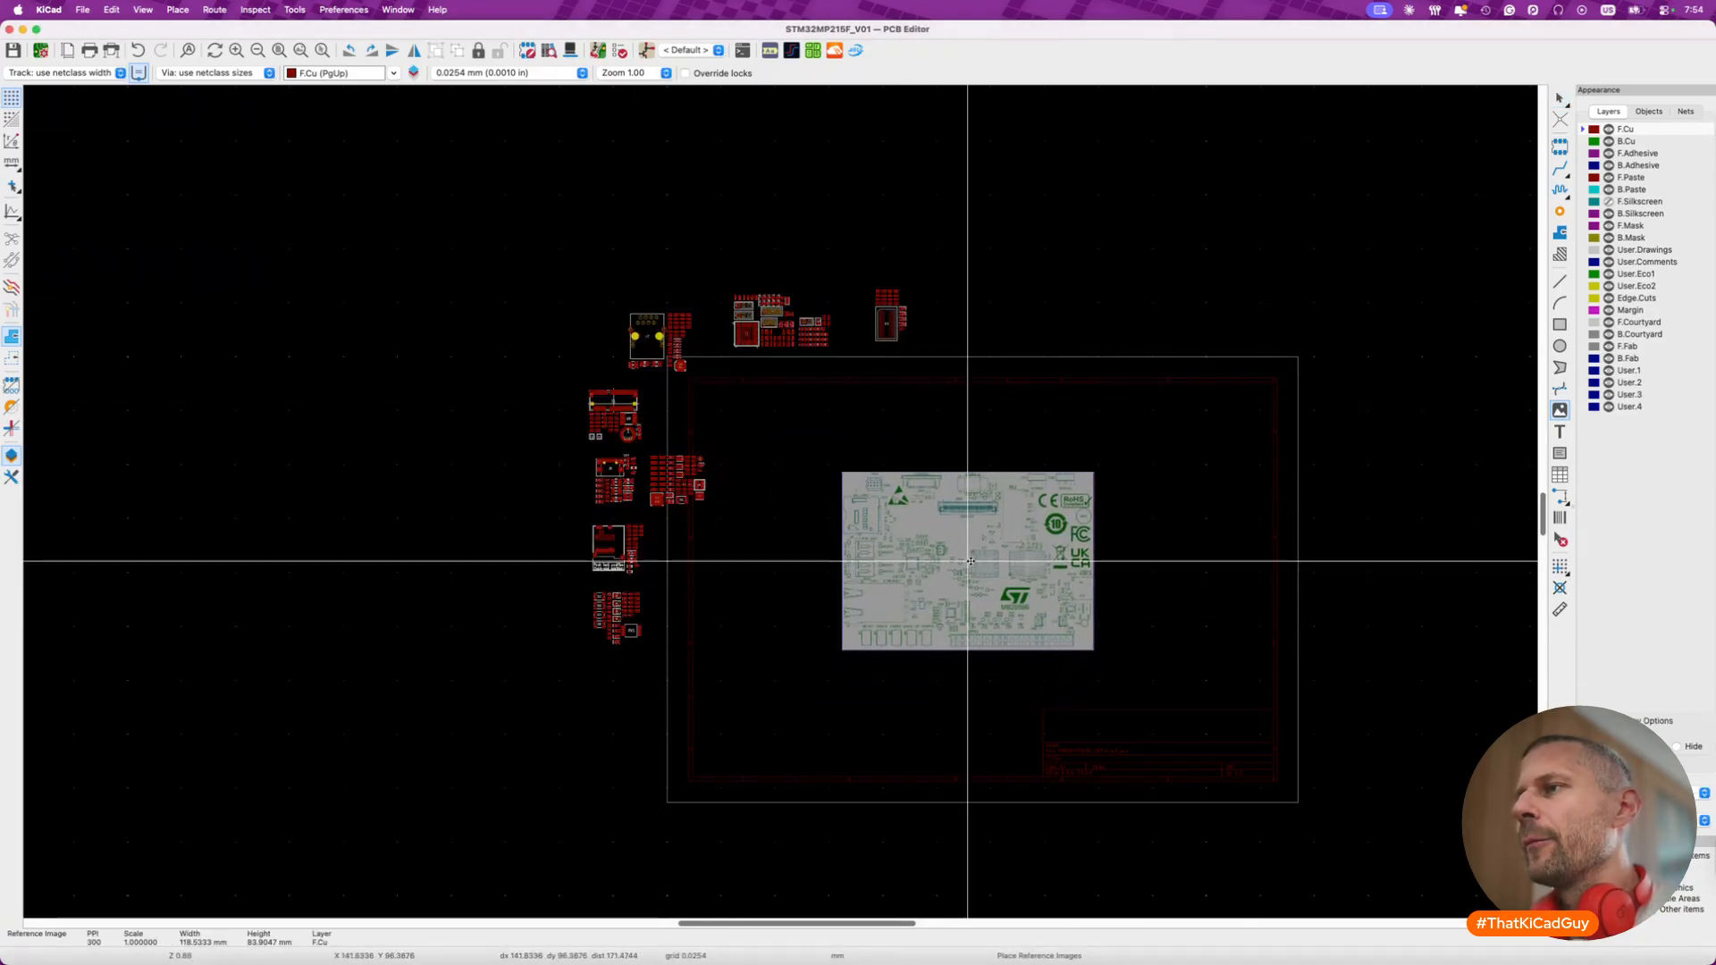
click(968, 561)
scroll(932, 614, up, 3)
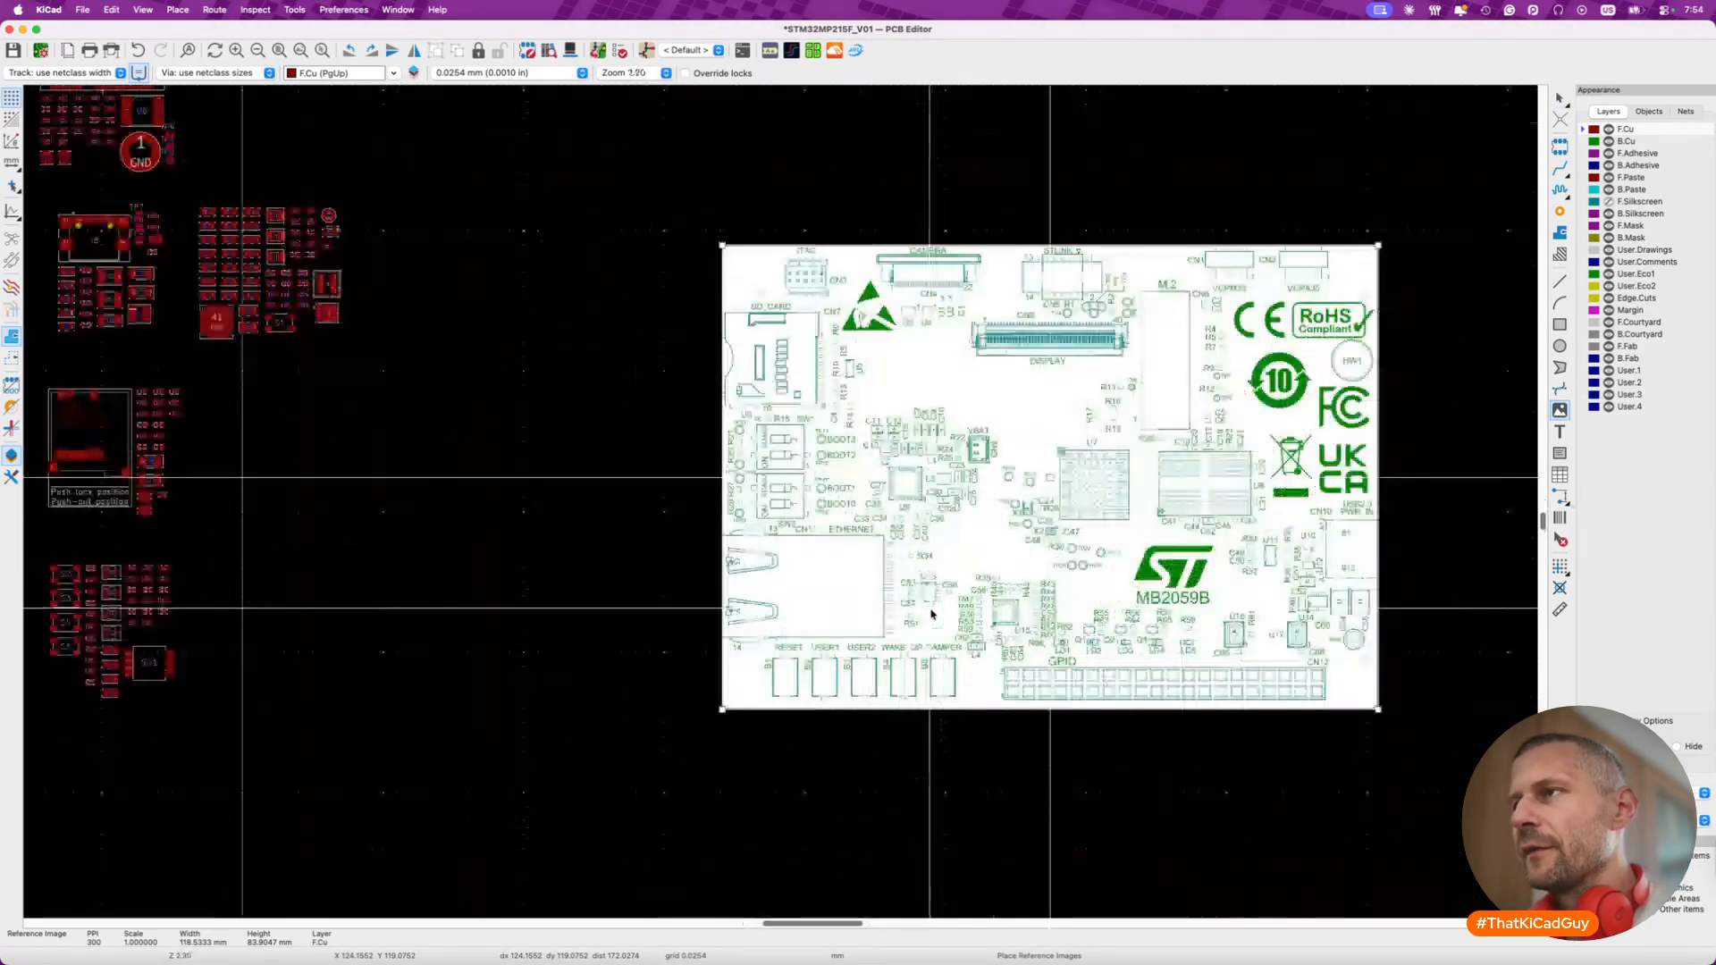
- Resize the MB2059B reference image by entering a height of 73.5 mm and a final width of 104 mm
double_click(931, 613)
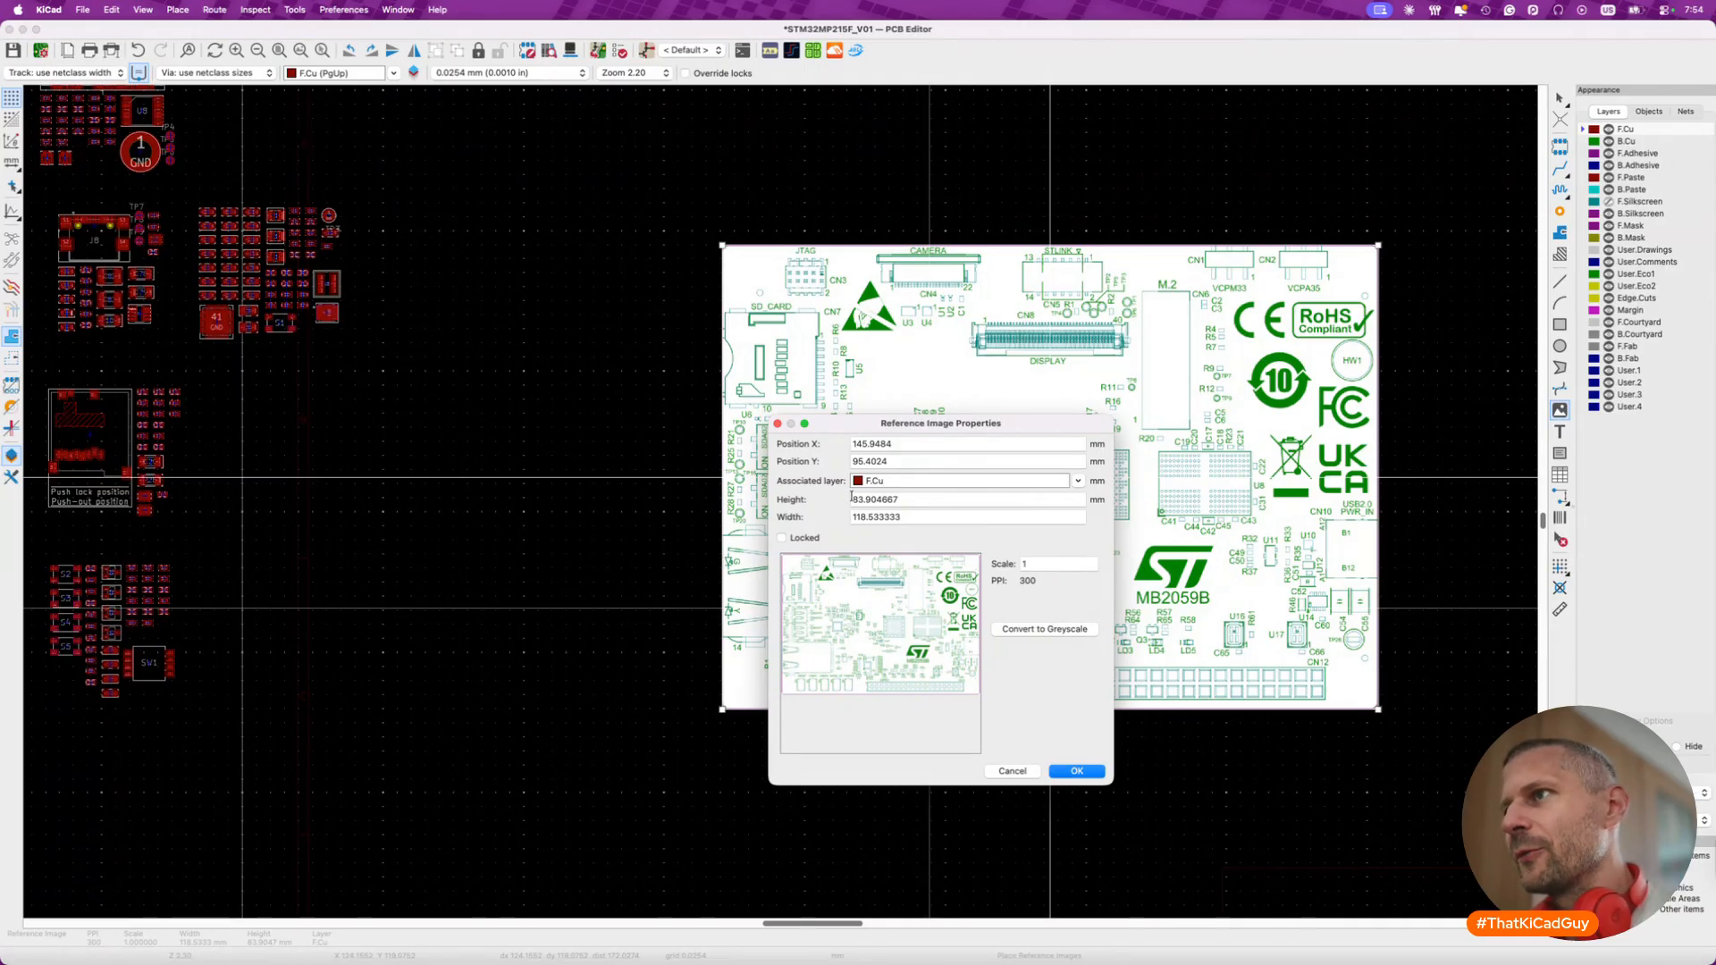
click(931, 503)
double_click(931, 504)
text(73.5)
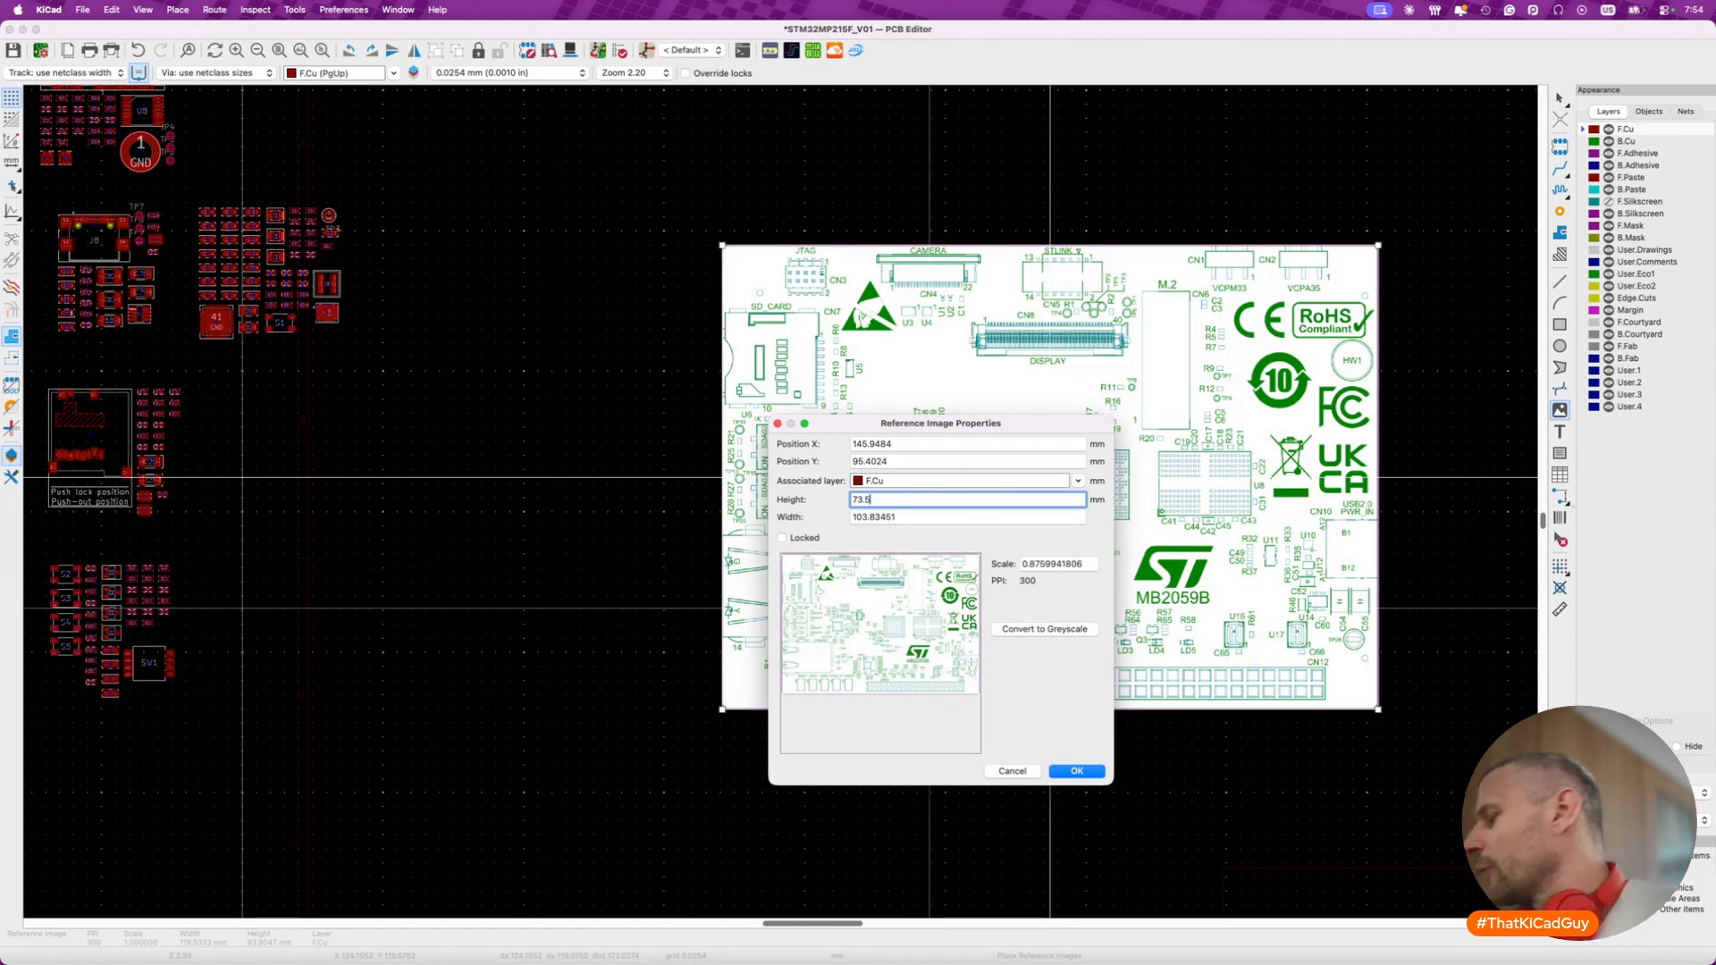
double_click(897, 520)
text(104)
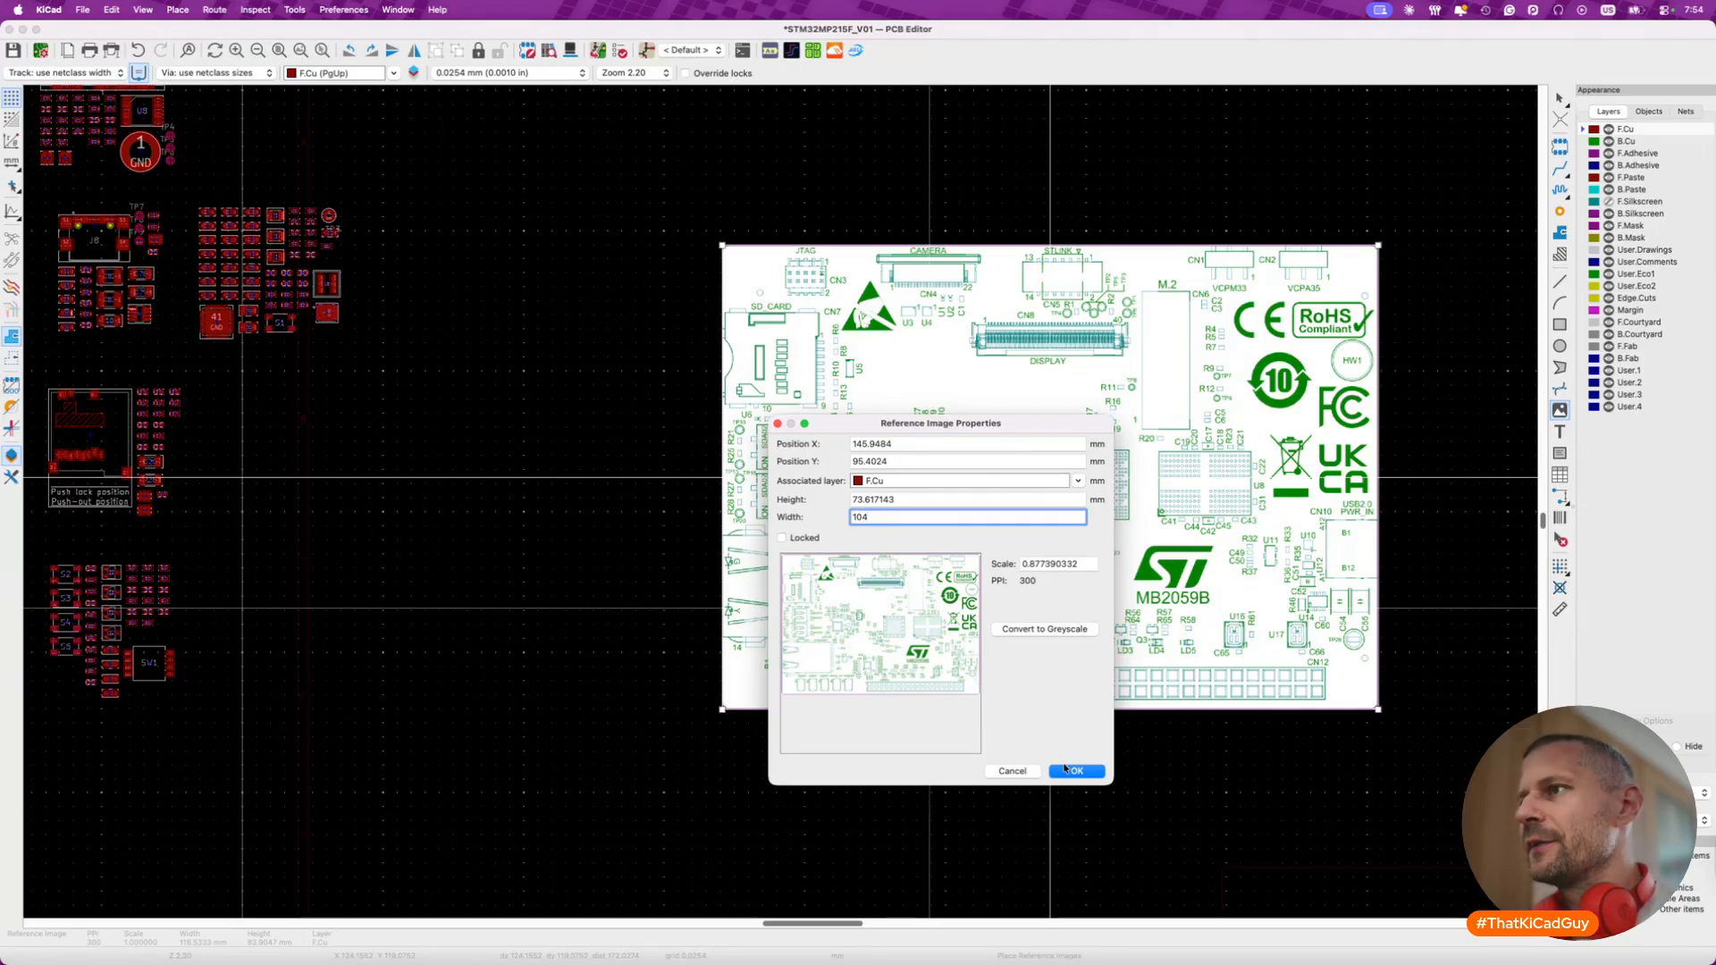
click(1099, 769)
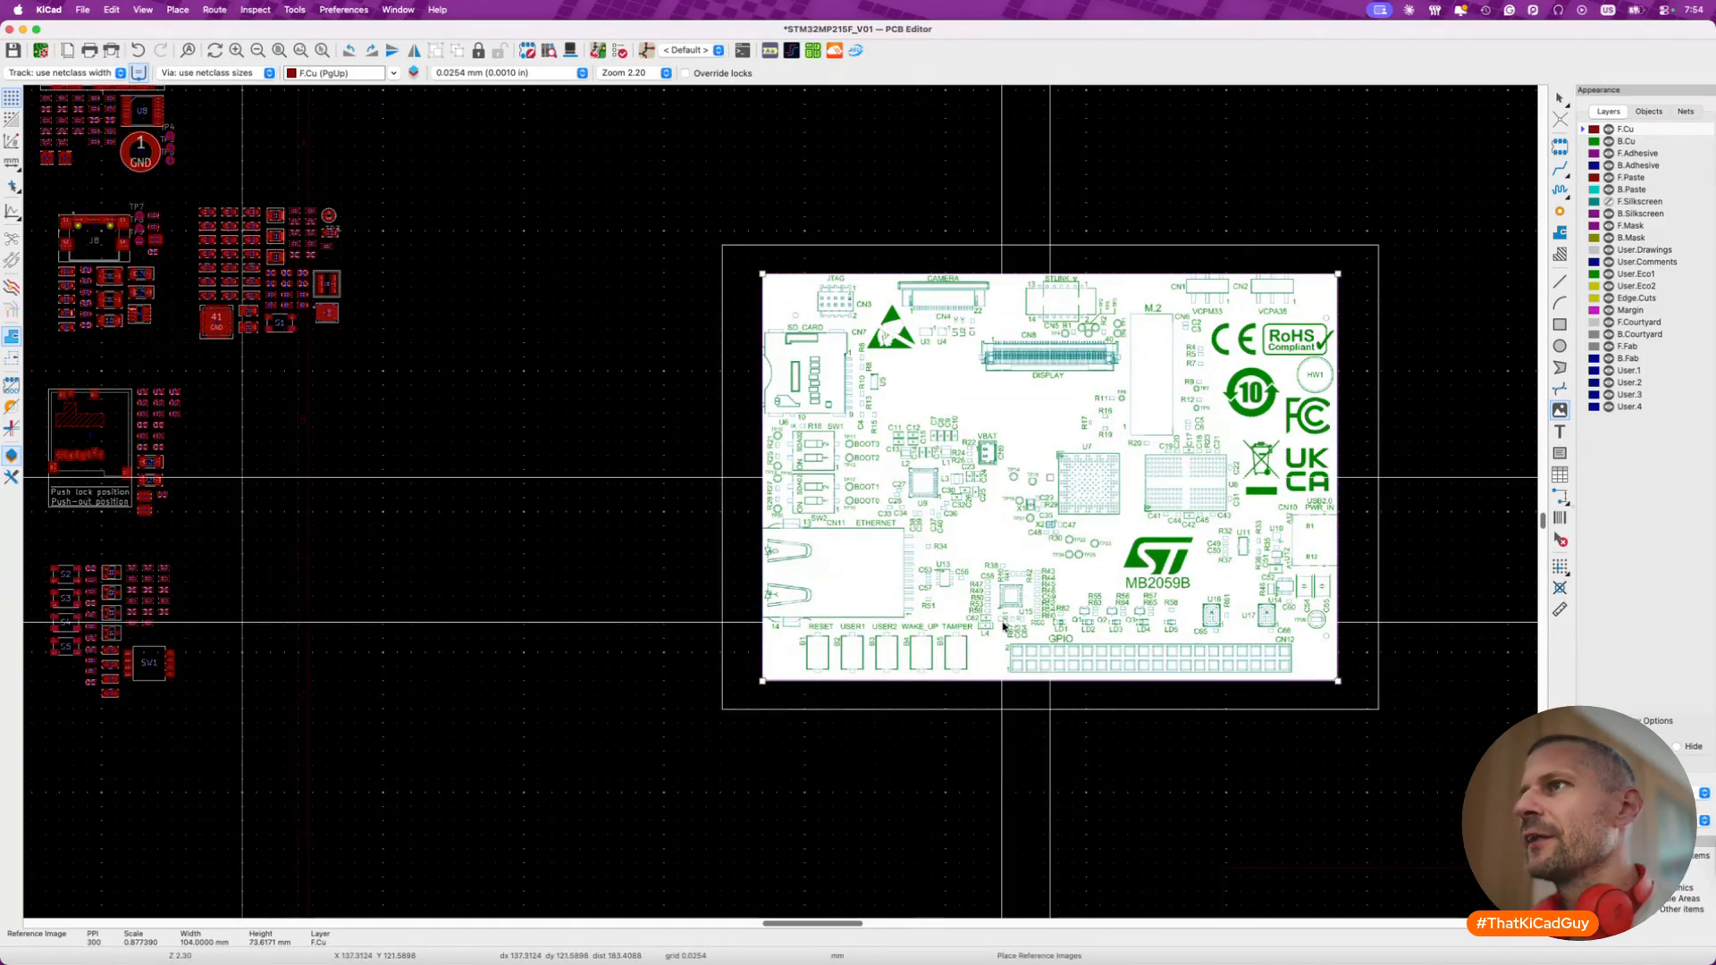
- Move the resized reference image slightly to the right within the drawing sheet
scroll(1117, 531, down, 4)
key(m)
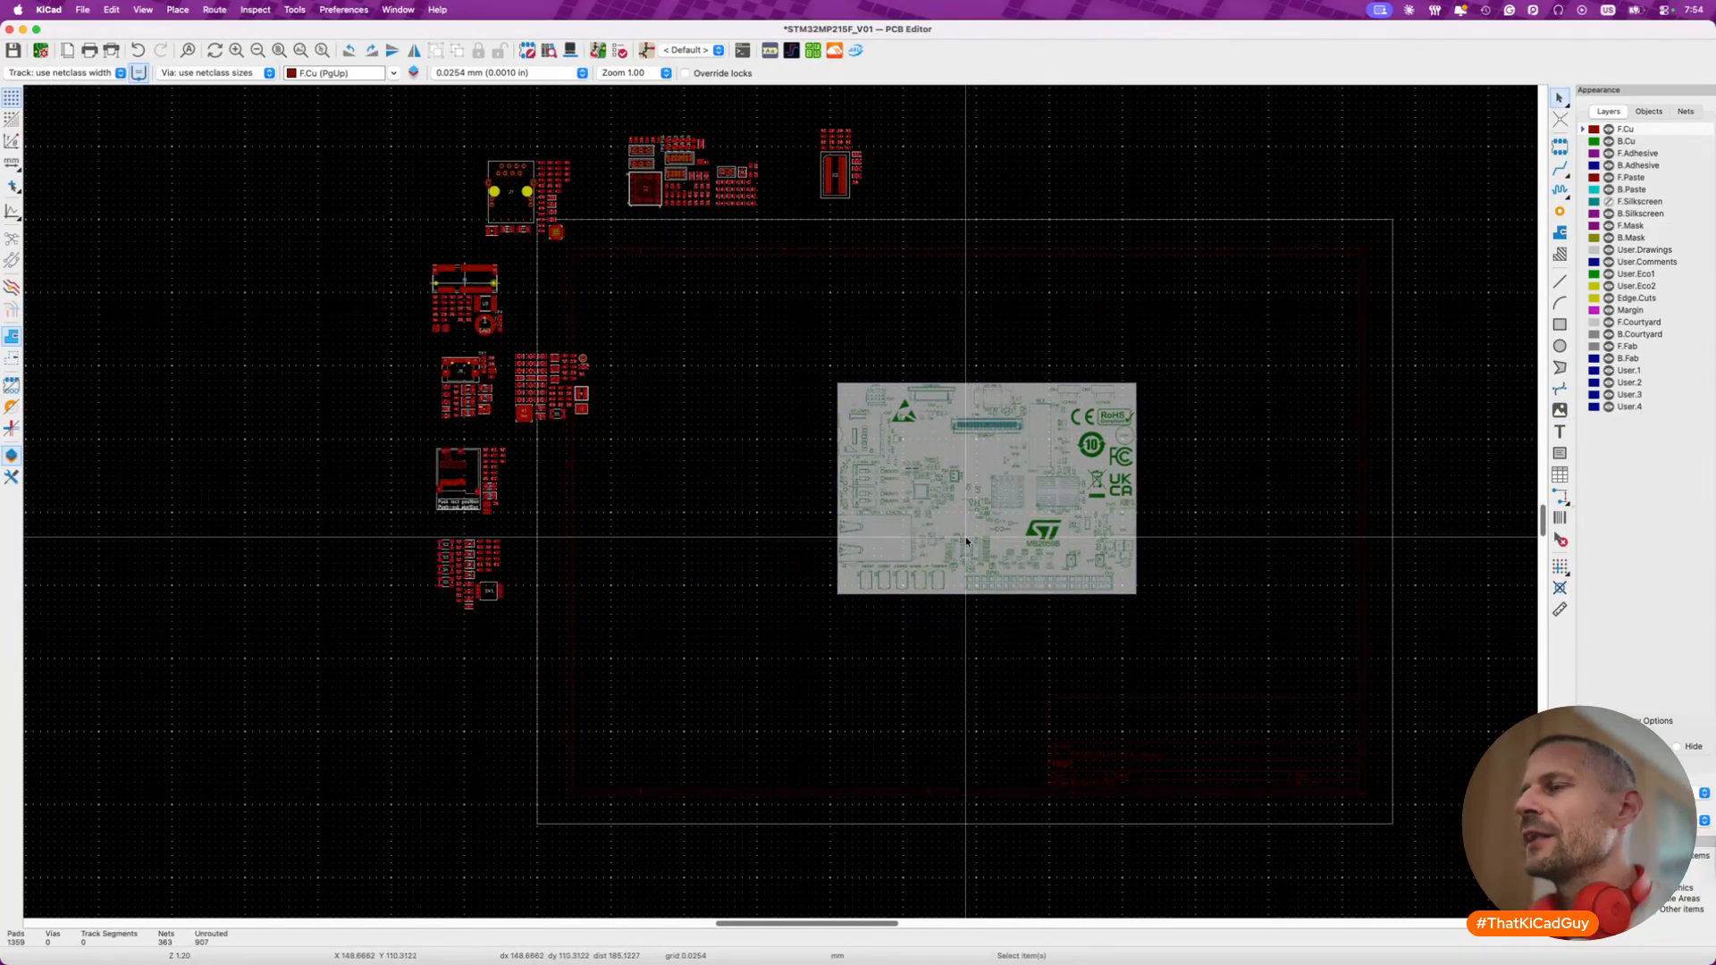
click(999, 530)
scroll(1019, 541, up, 4)
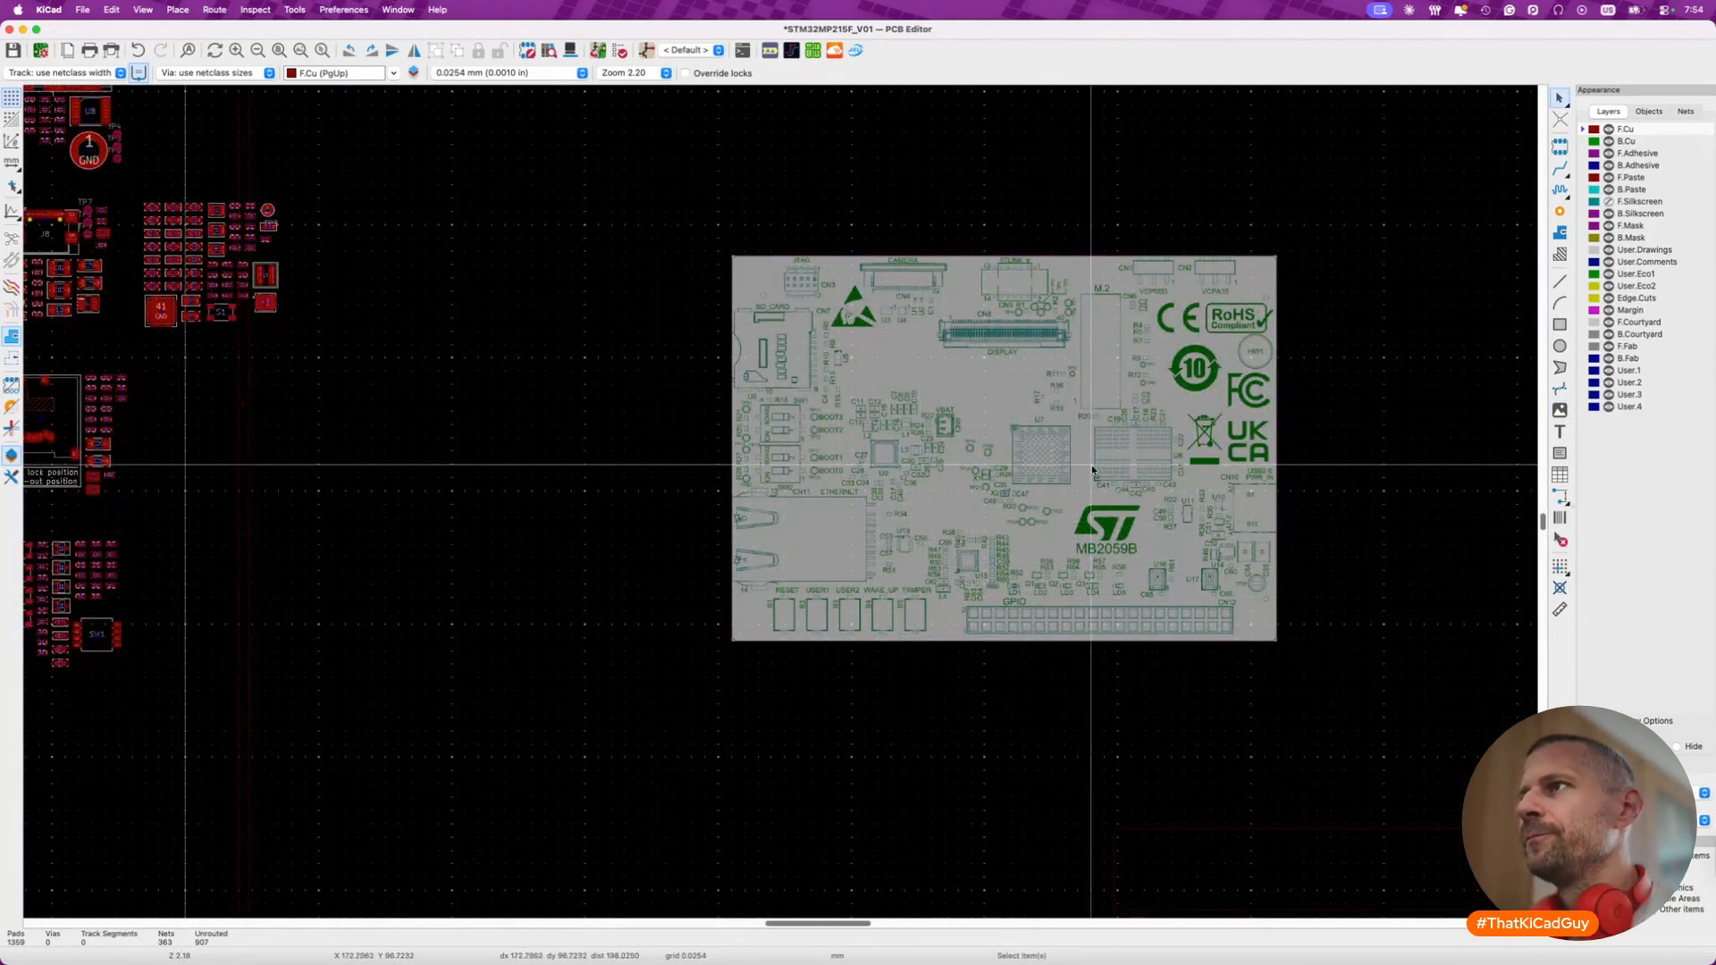
- Dim the reference image by lowering the opacity of Images objects, and toggle image visibility off and back on
scroll(1123, 465, up, 2)
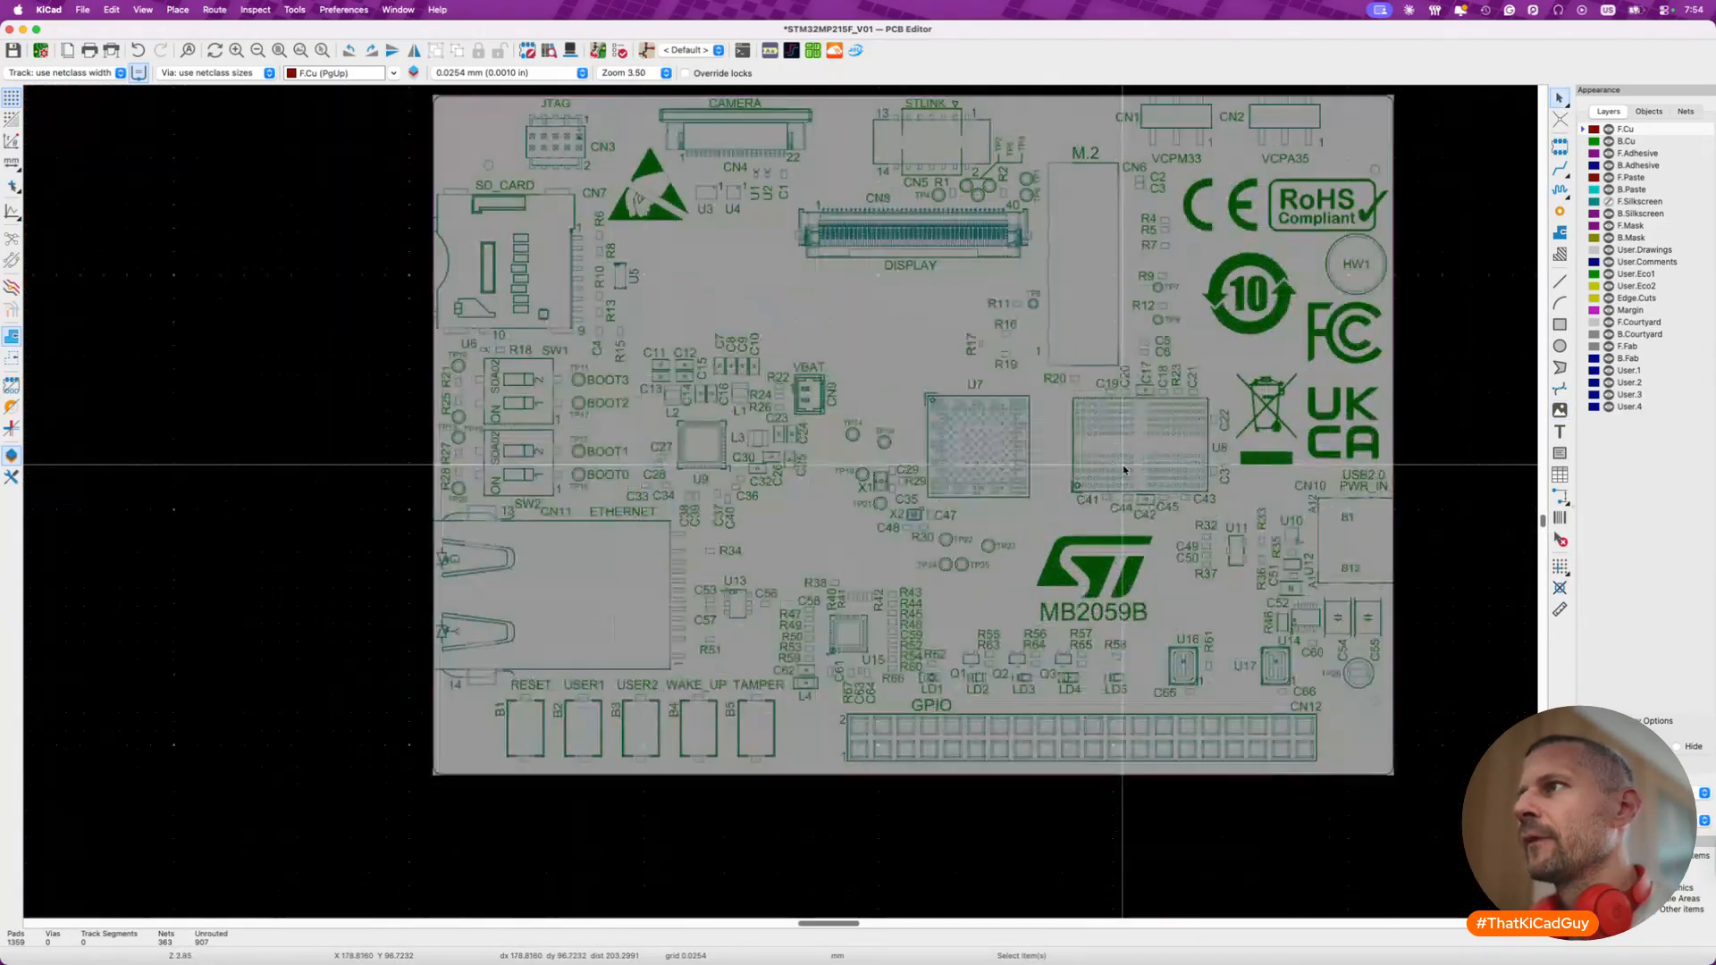
click(1650, 112)
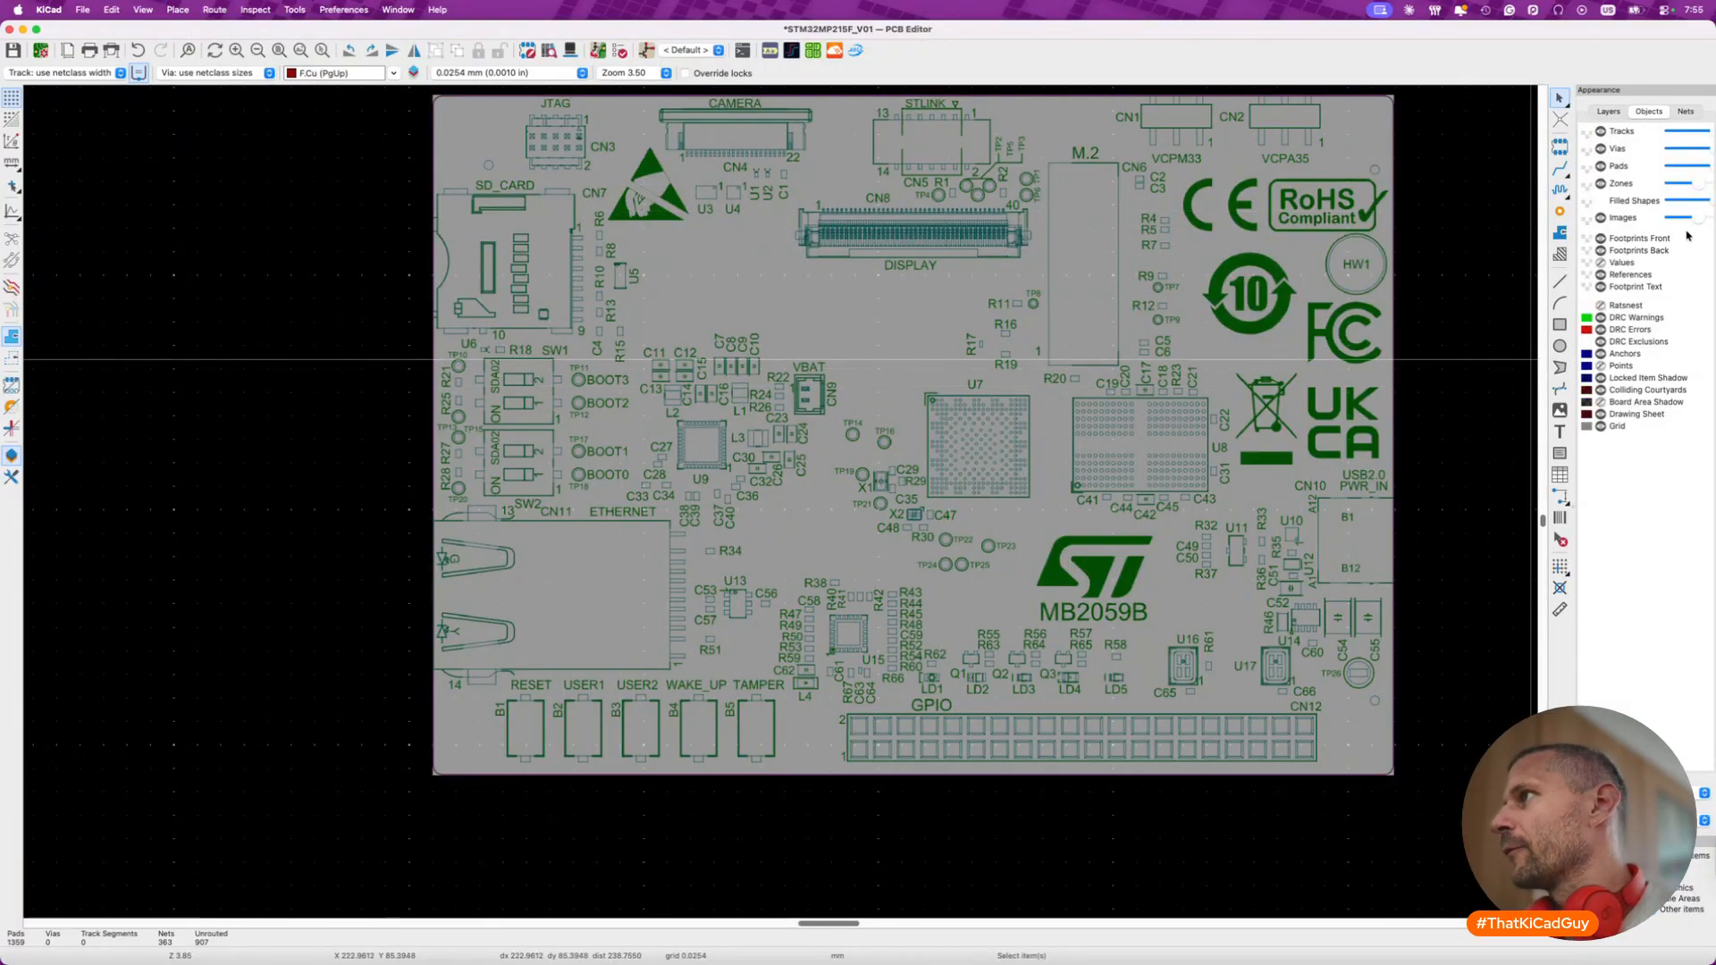
drag(1697, 218, 1685, 219)
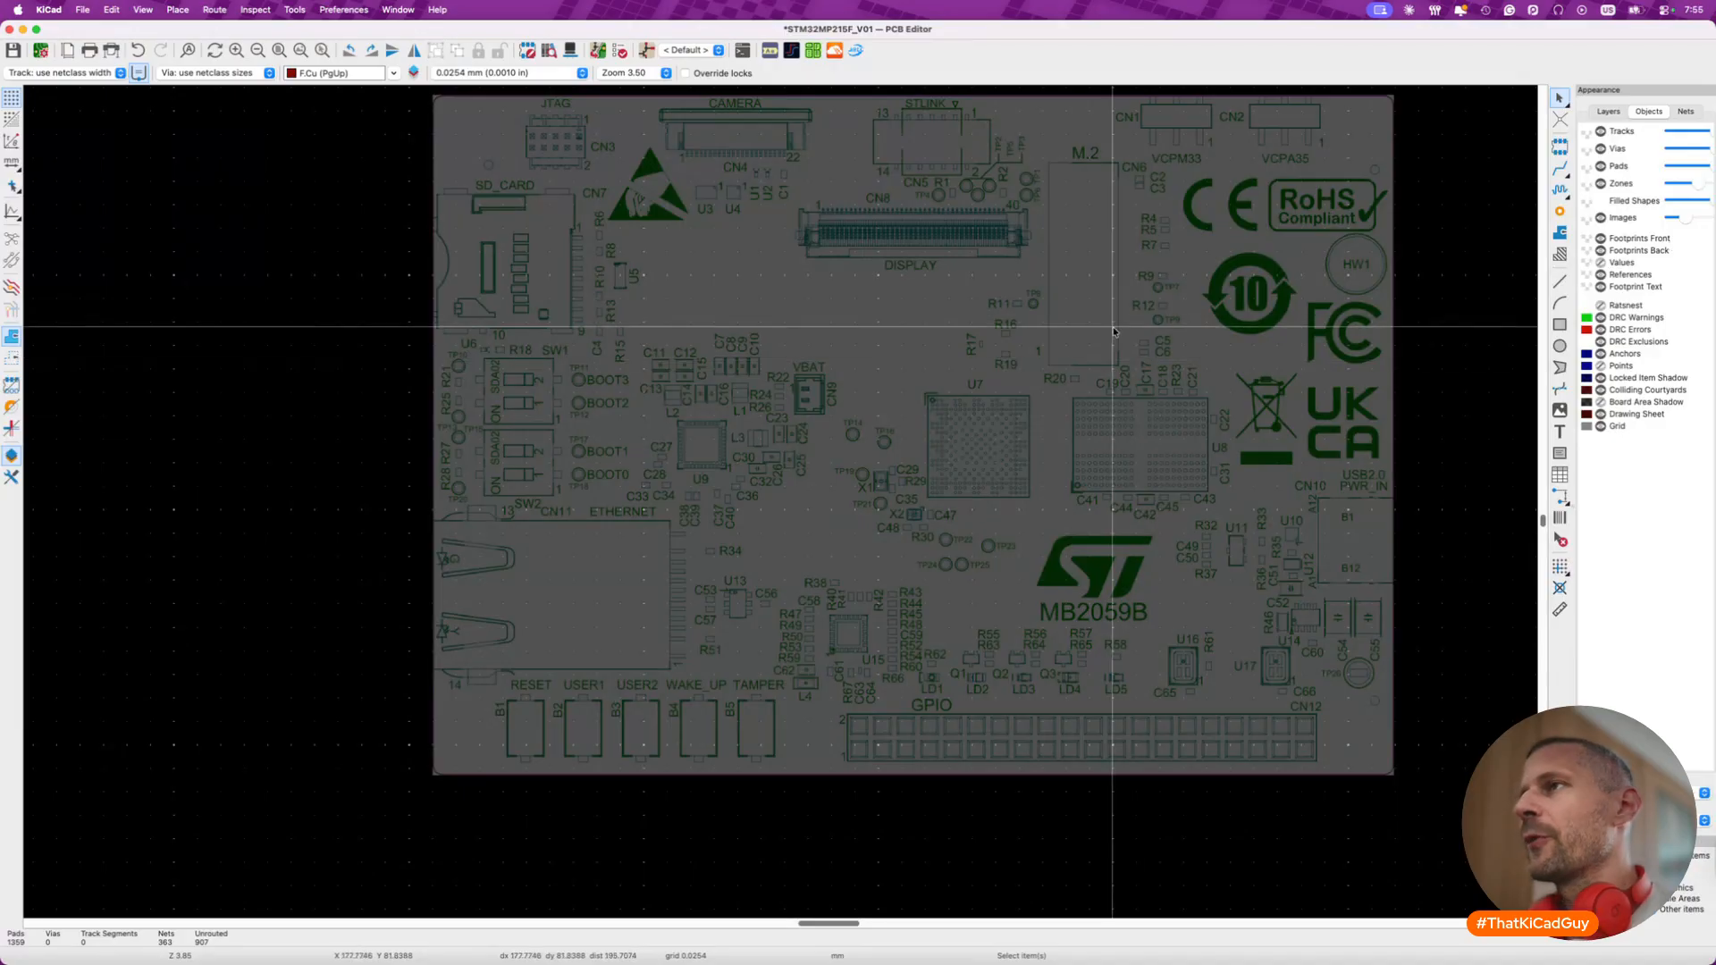
scroll(1086, 321, up, 5)
click(1602, 219)
click(1602, 219)
scroll(1103, 483, down, 3)
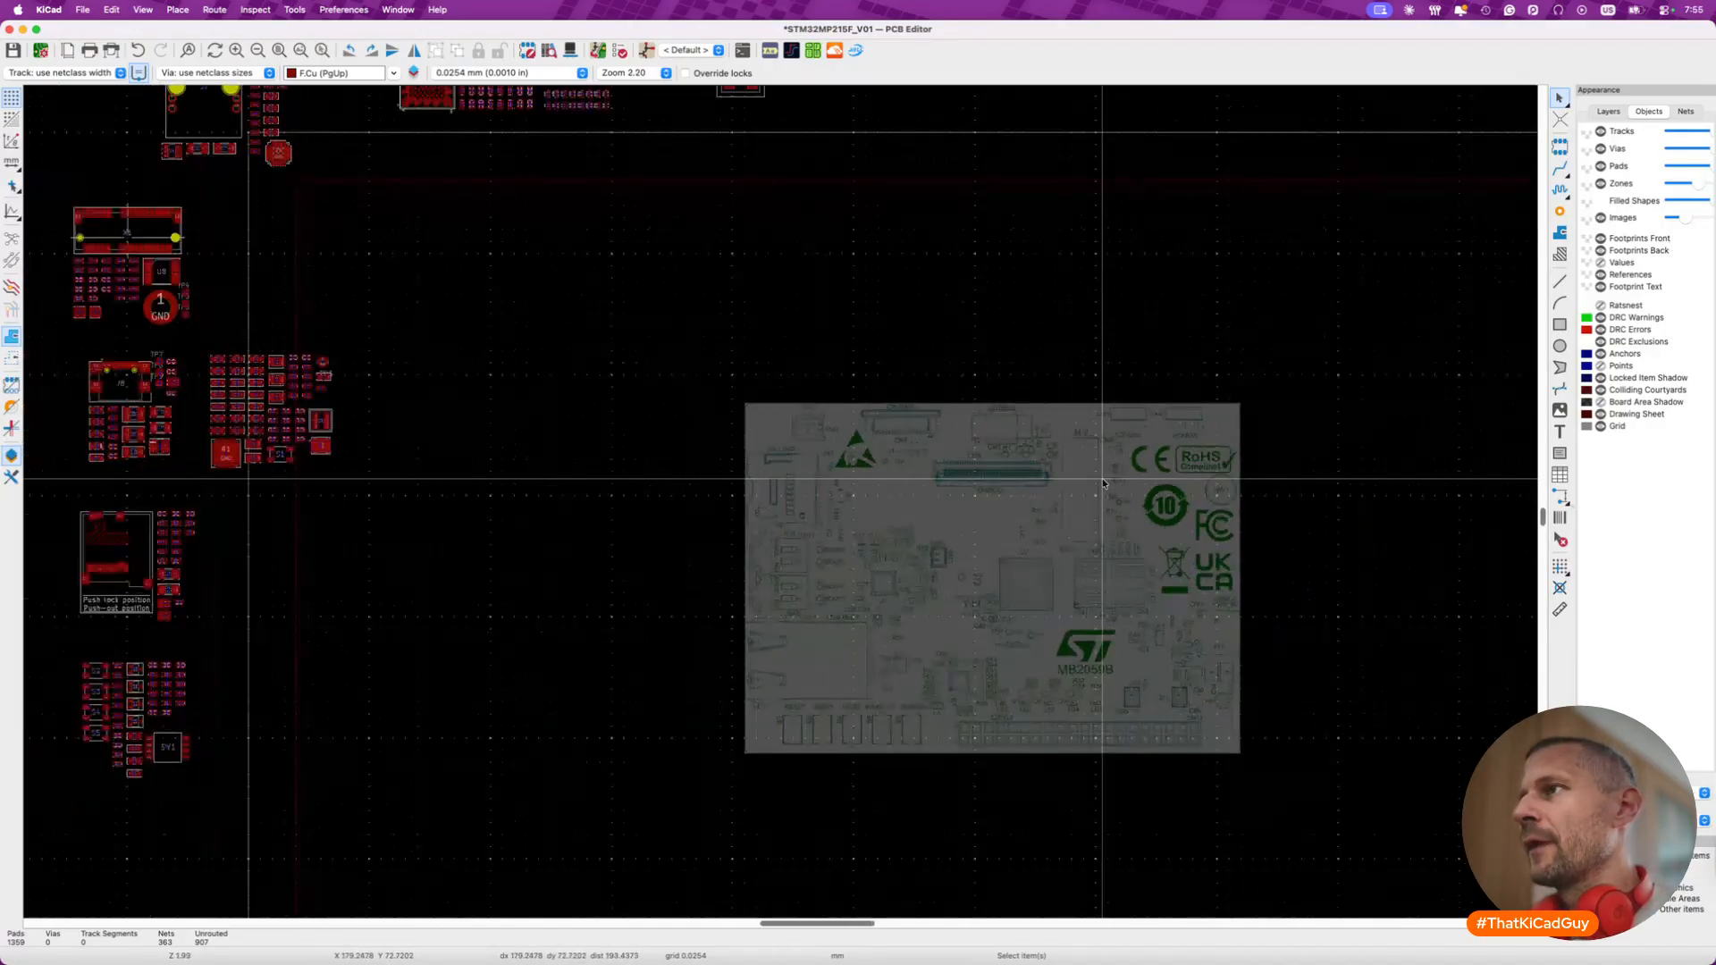
- Lock the MB2059B reference image in place and try selecting it again
click(1104, 483)
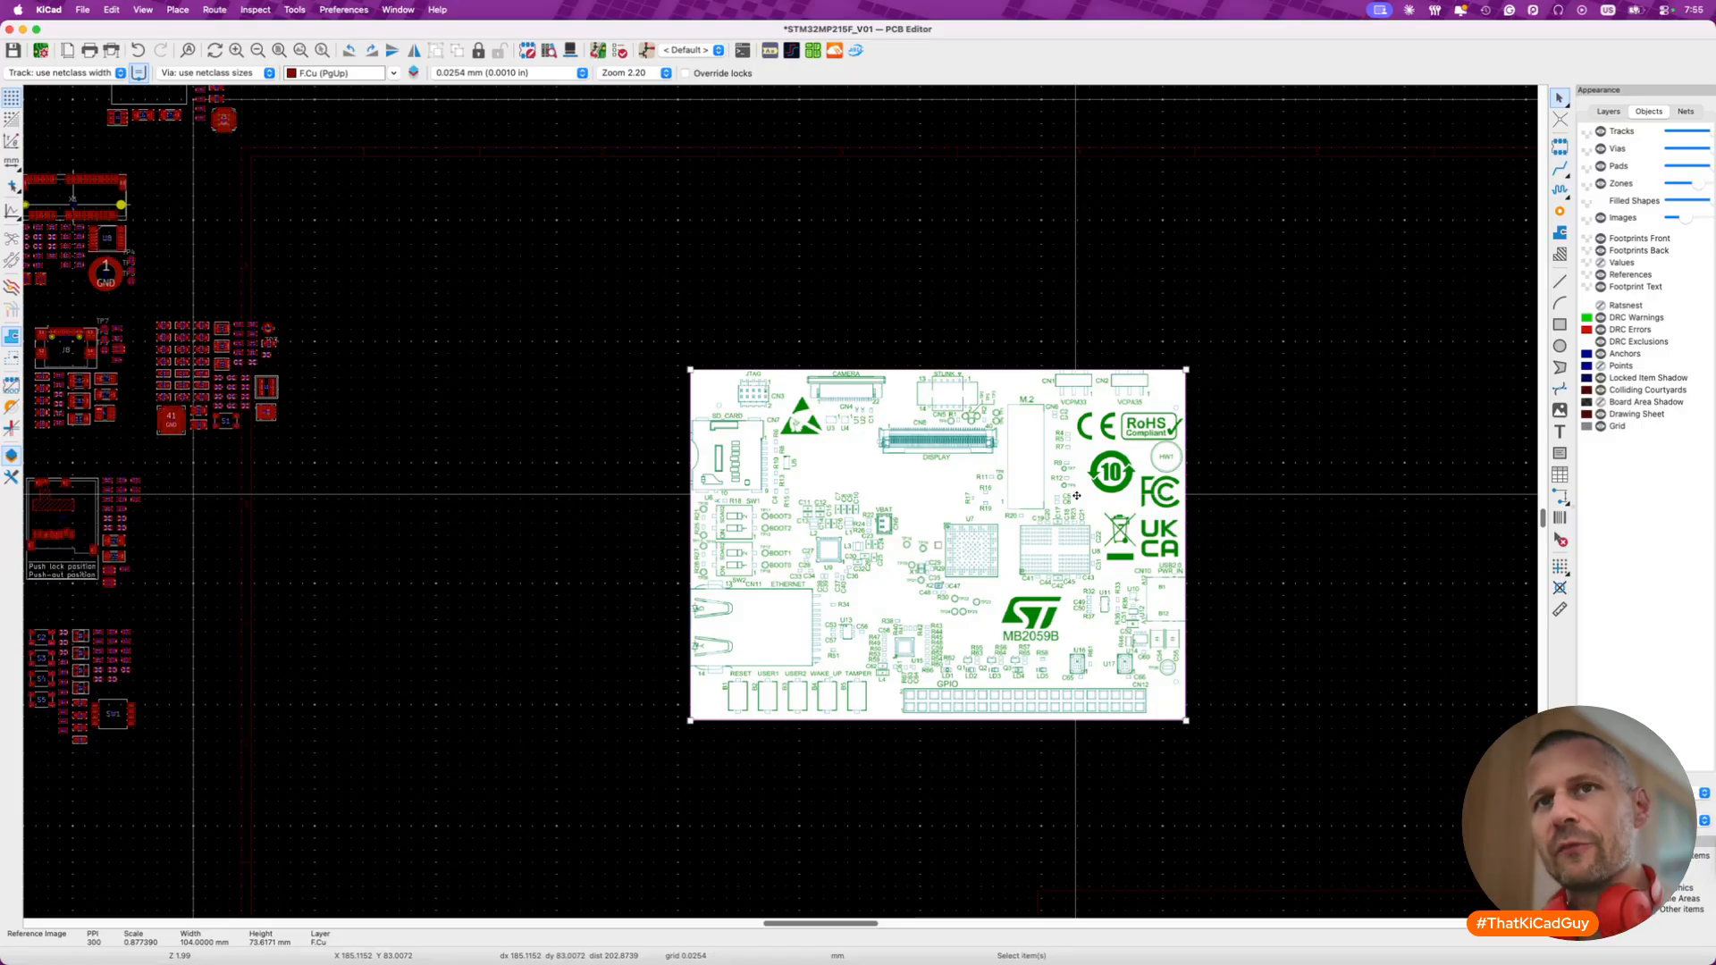
key(l)
click(1270, 447)
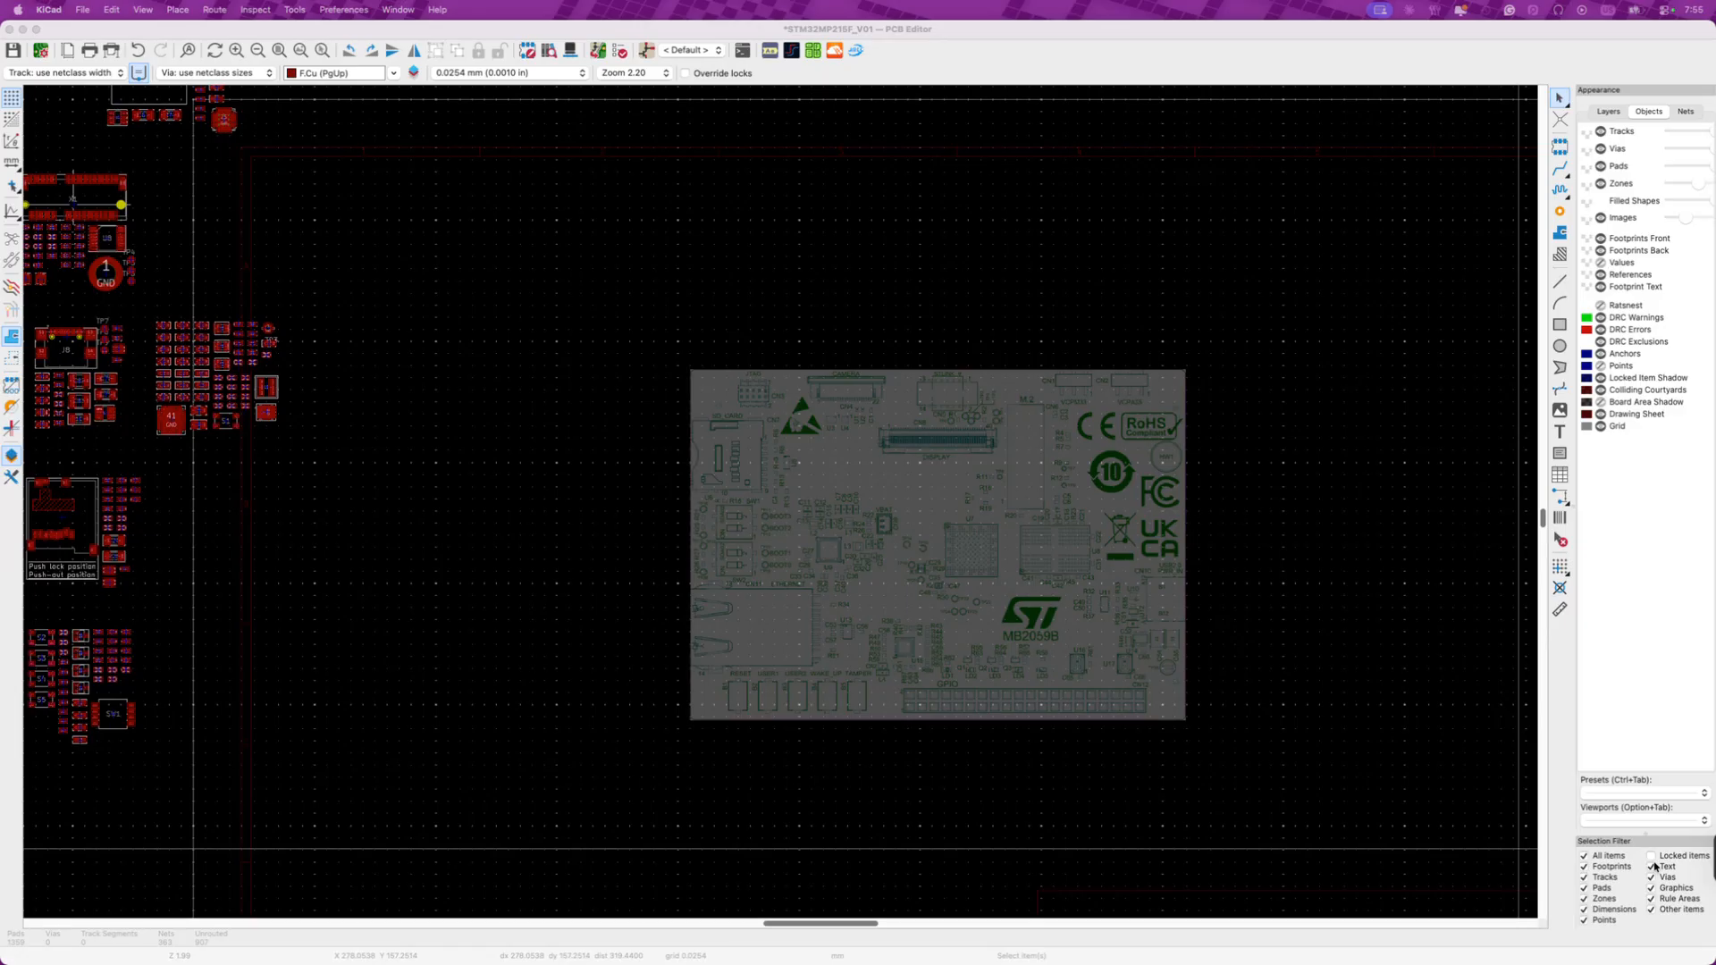
click(1108, 549)
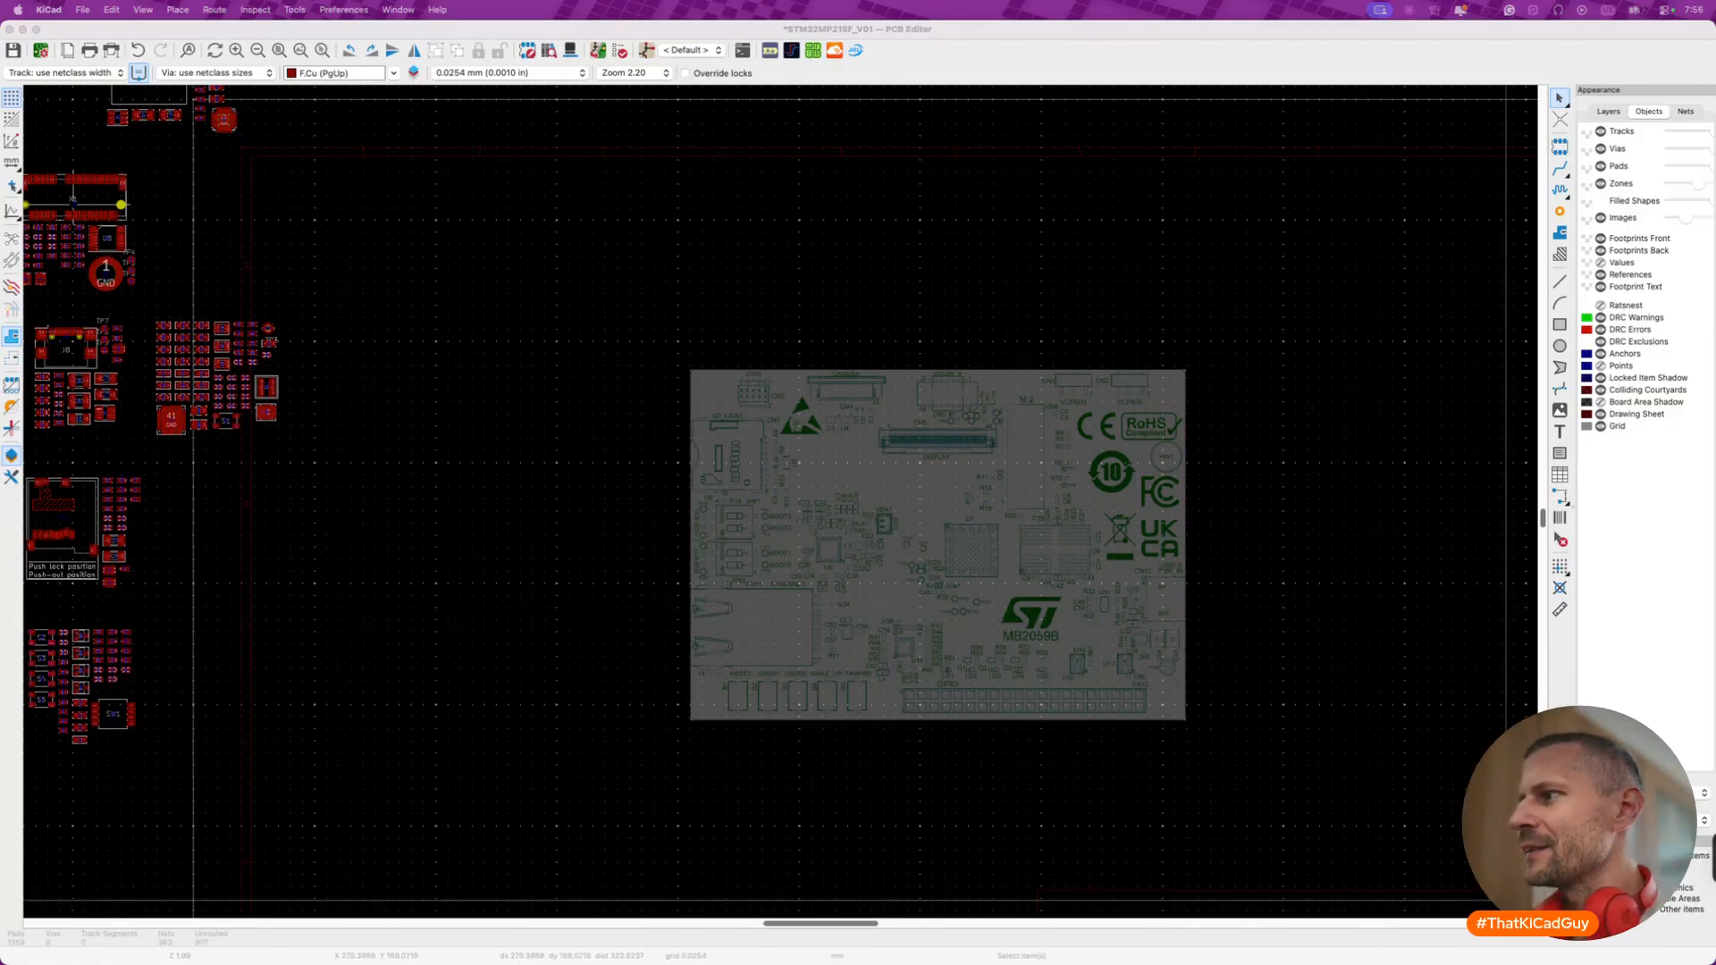
click(1386, 650)
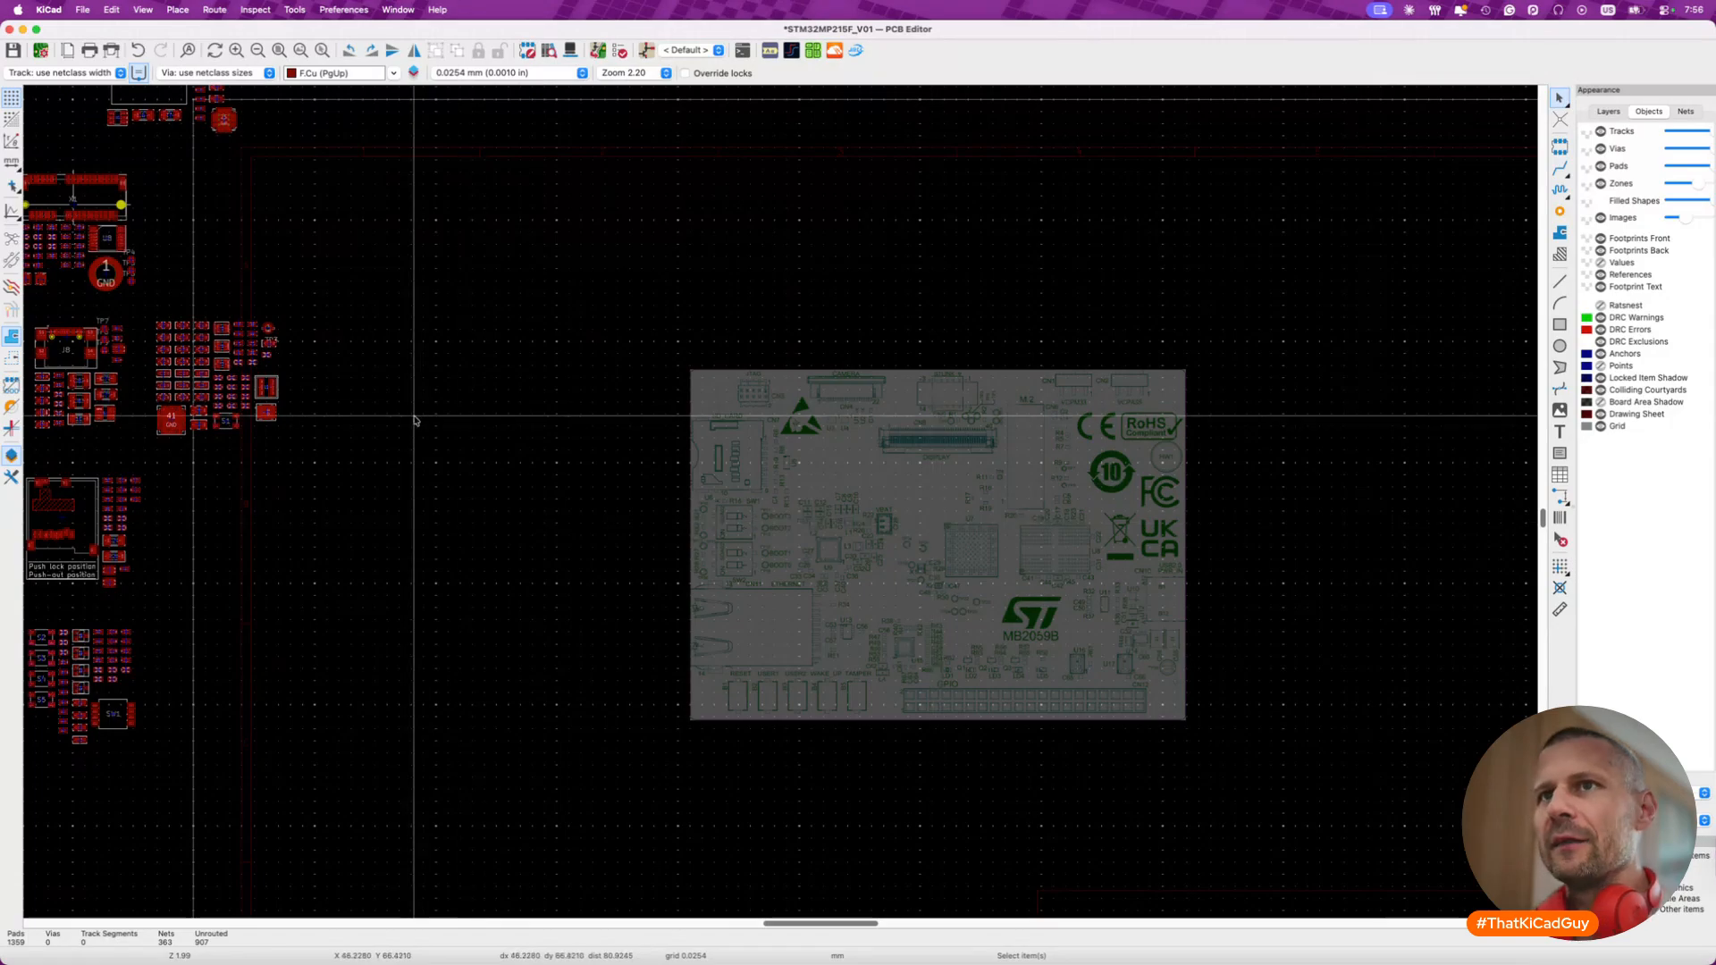
- Select the U7 processor's block of footprints and move it to just above the reference image
scroll(415, 419, left, 5)
scroll(415, 419, up, 4)
drag(707, 206, 959, 386)
key(m)
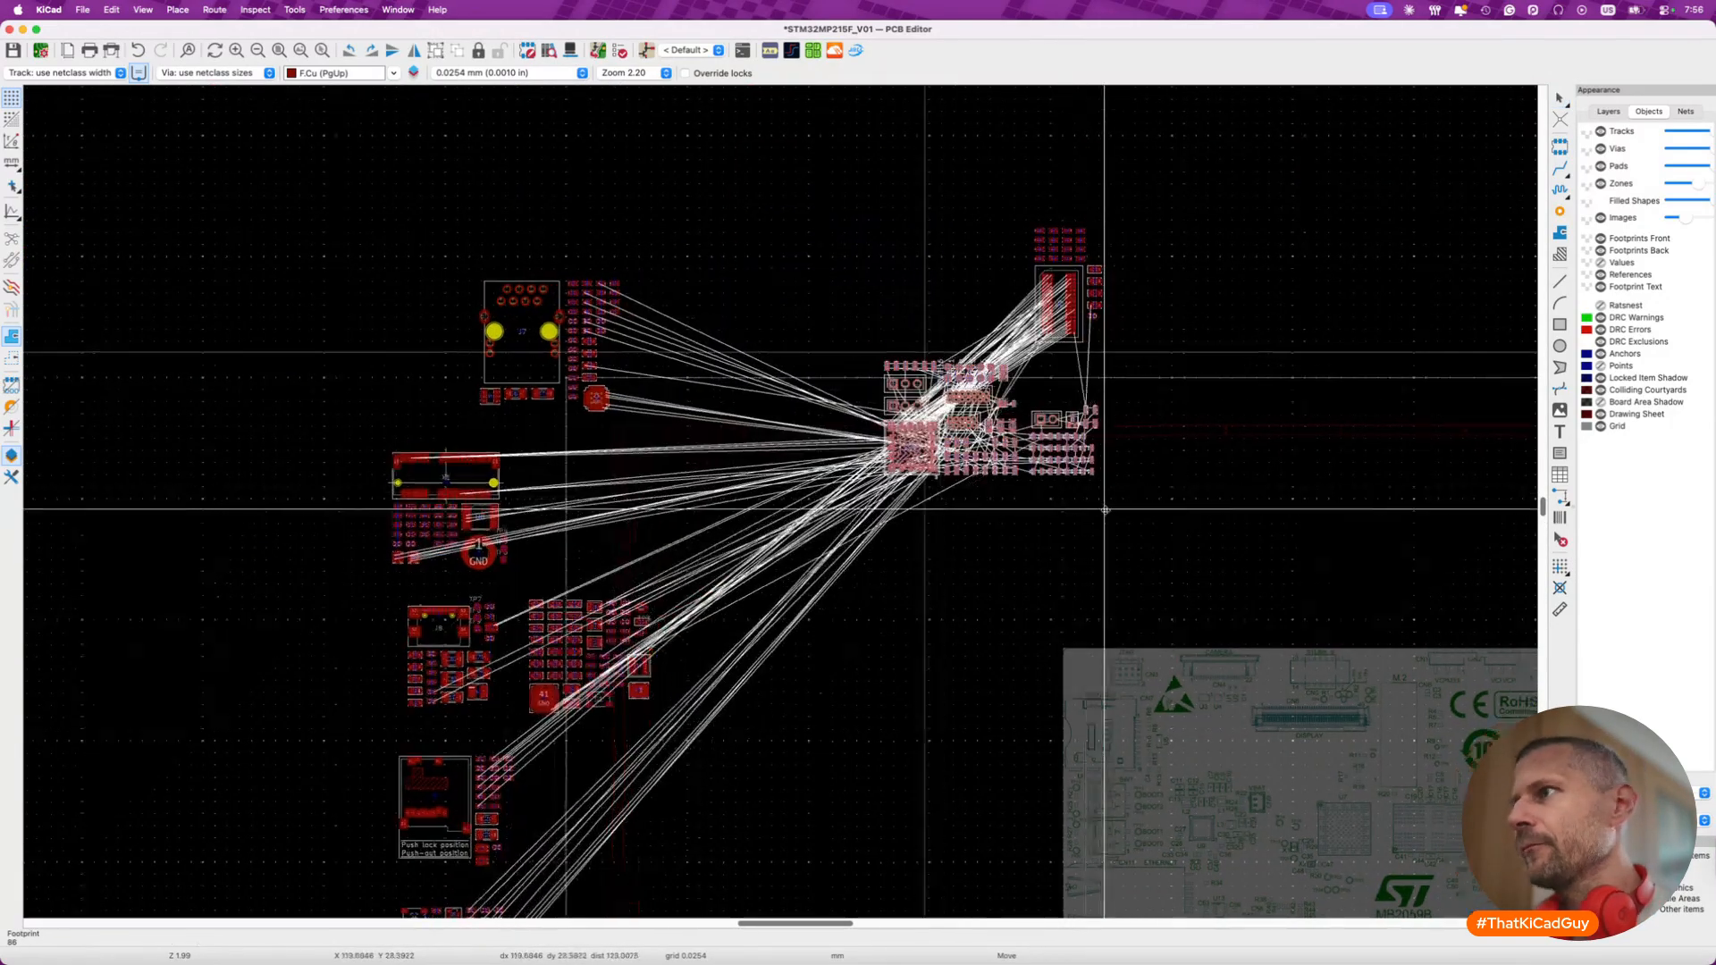
scroll(1108, 505, right, 4)
click(945, 525)
- Move the U7 BGA footprint out of its block onto the reference image, beside the printed U7 outline
scroll(946, 526, up, 8)
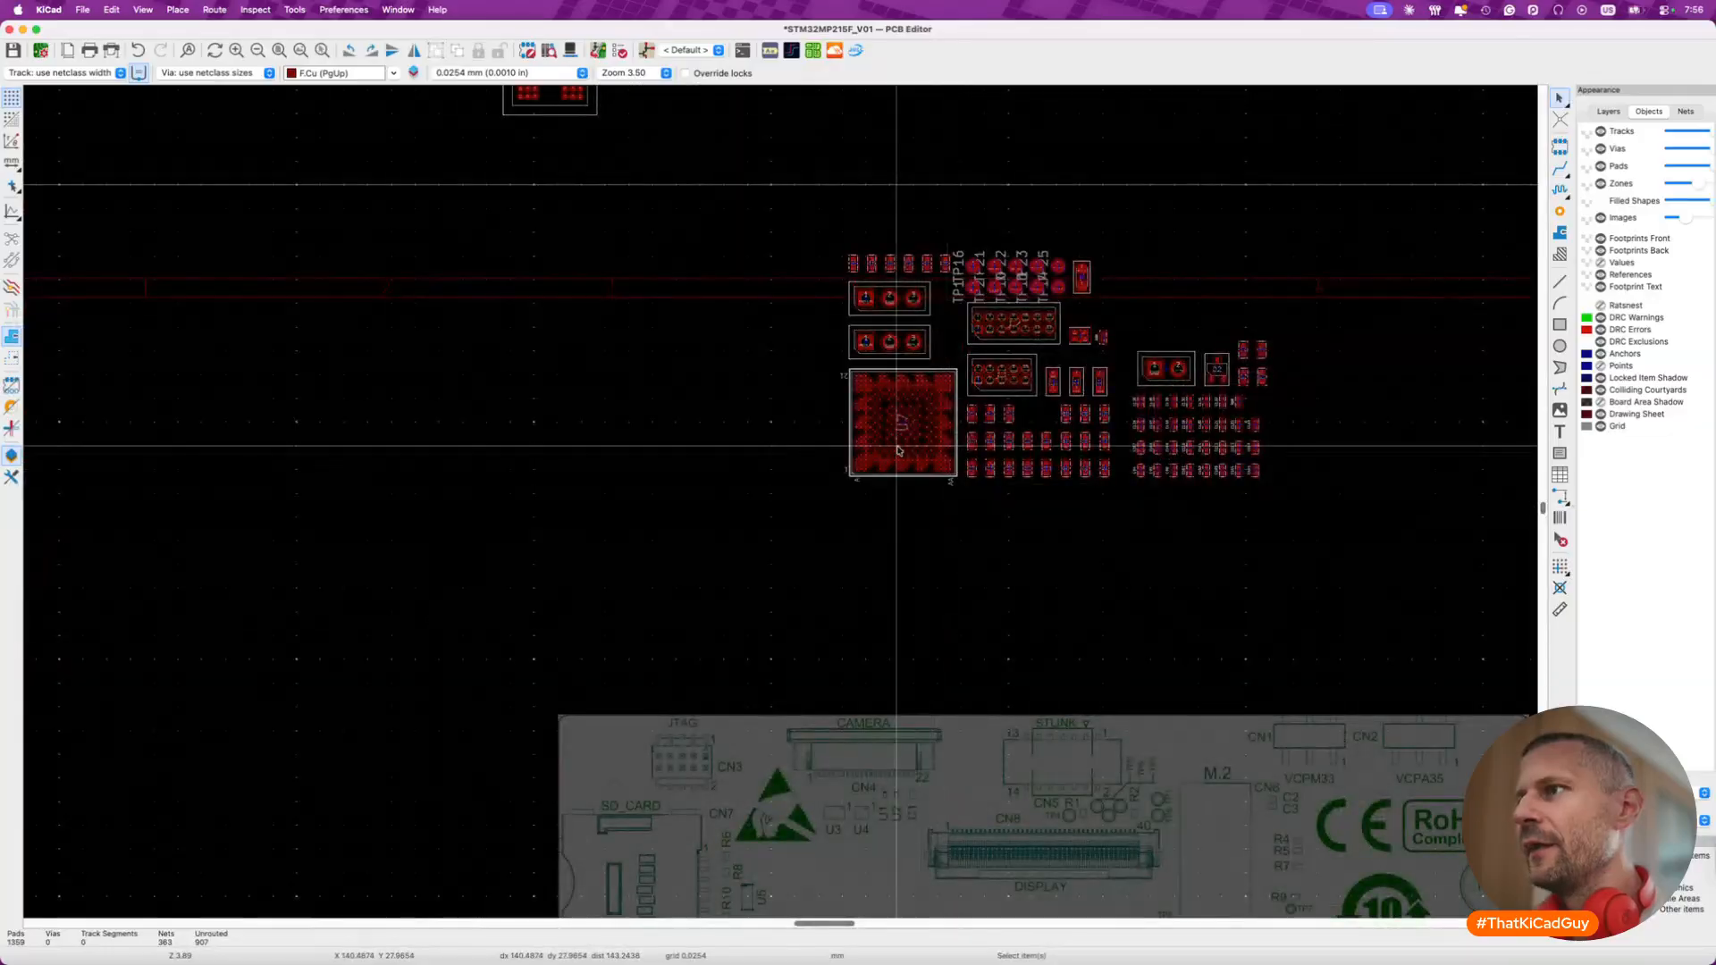
click(821, 254)
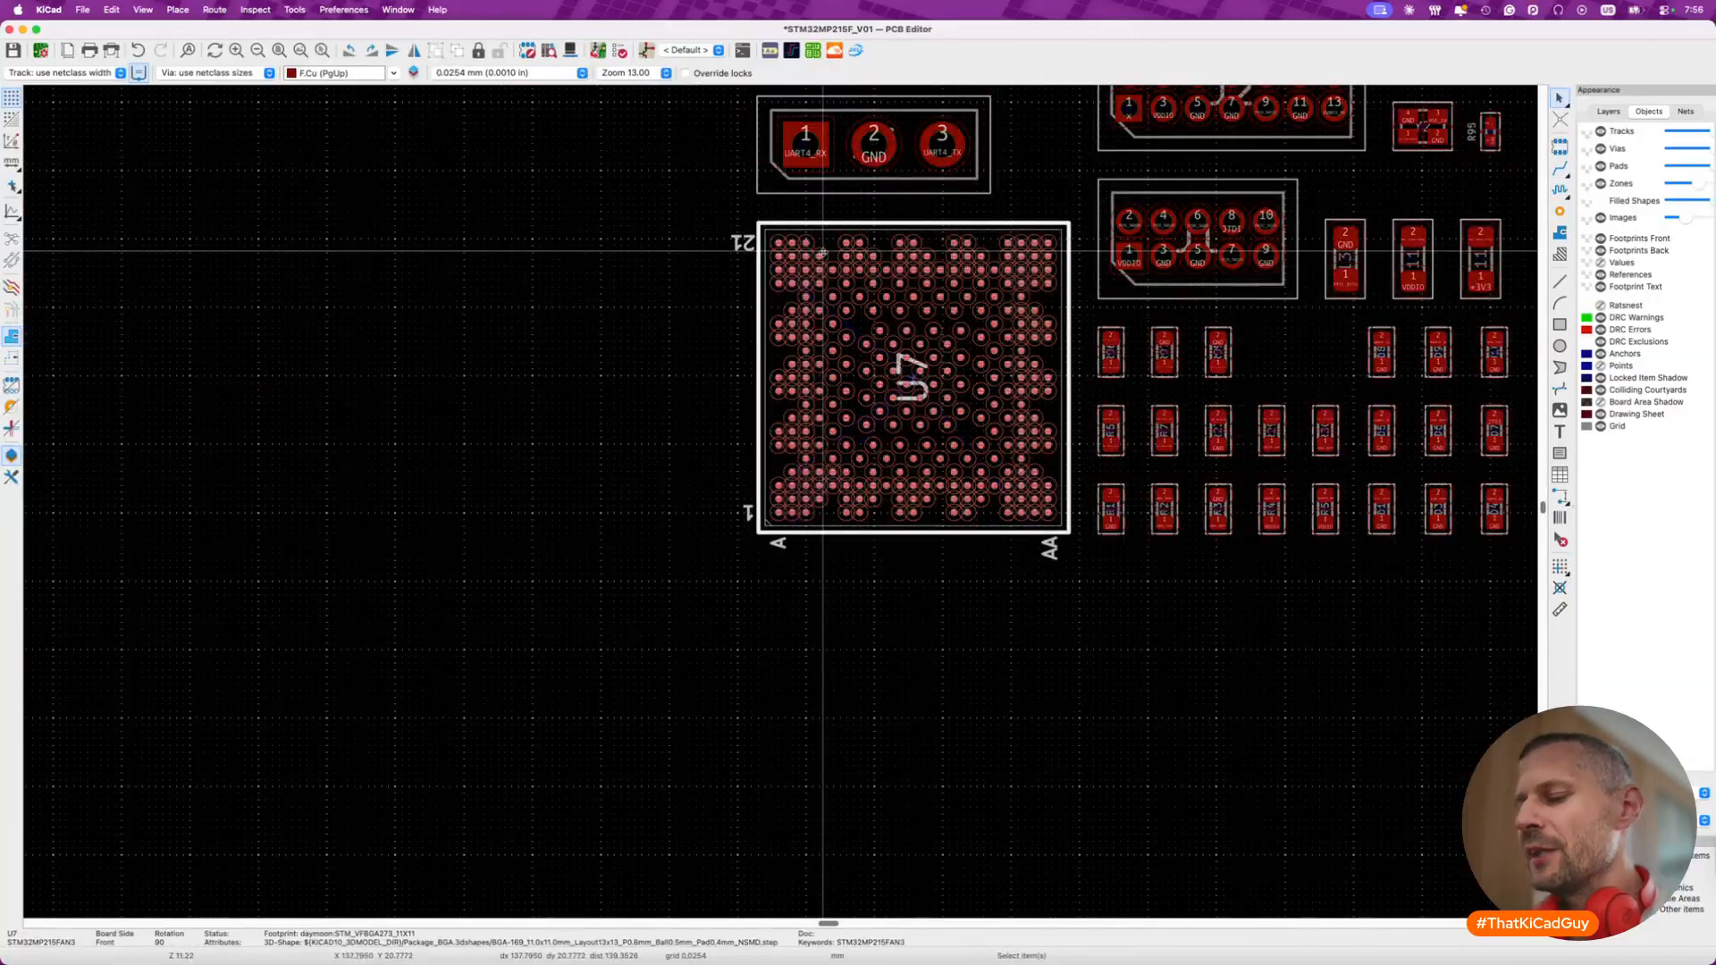
key(m)
scroll(822, 251, down, 4)
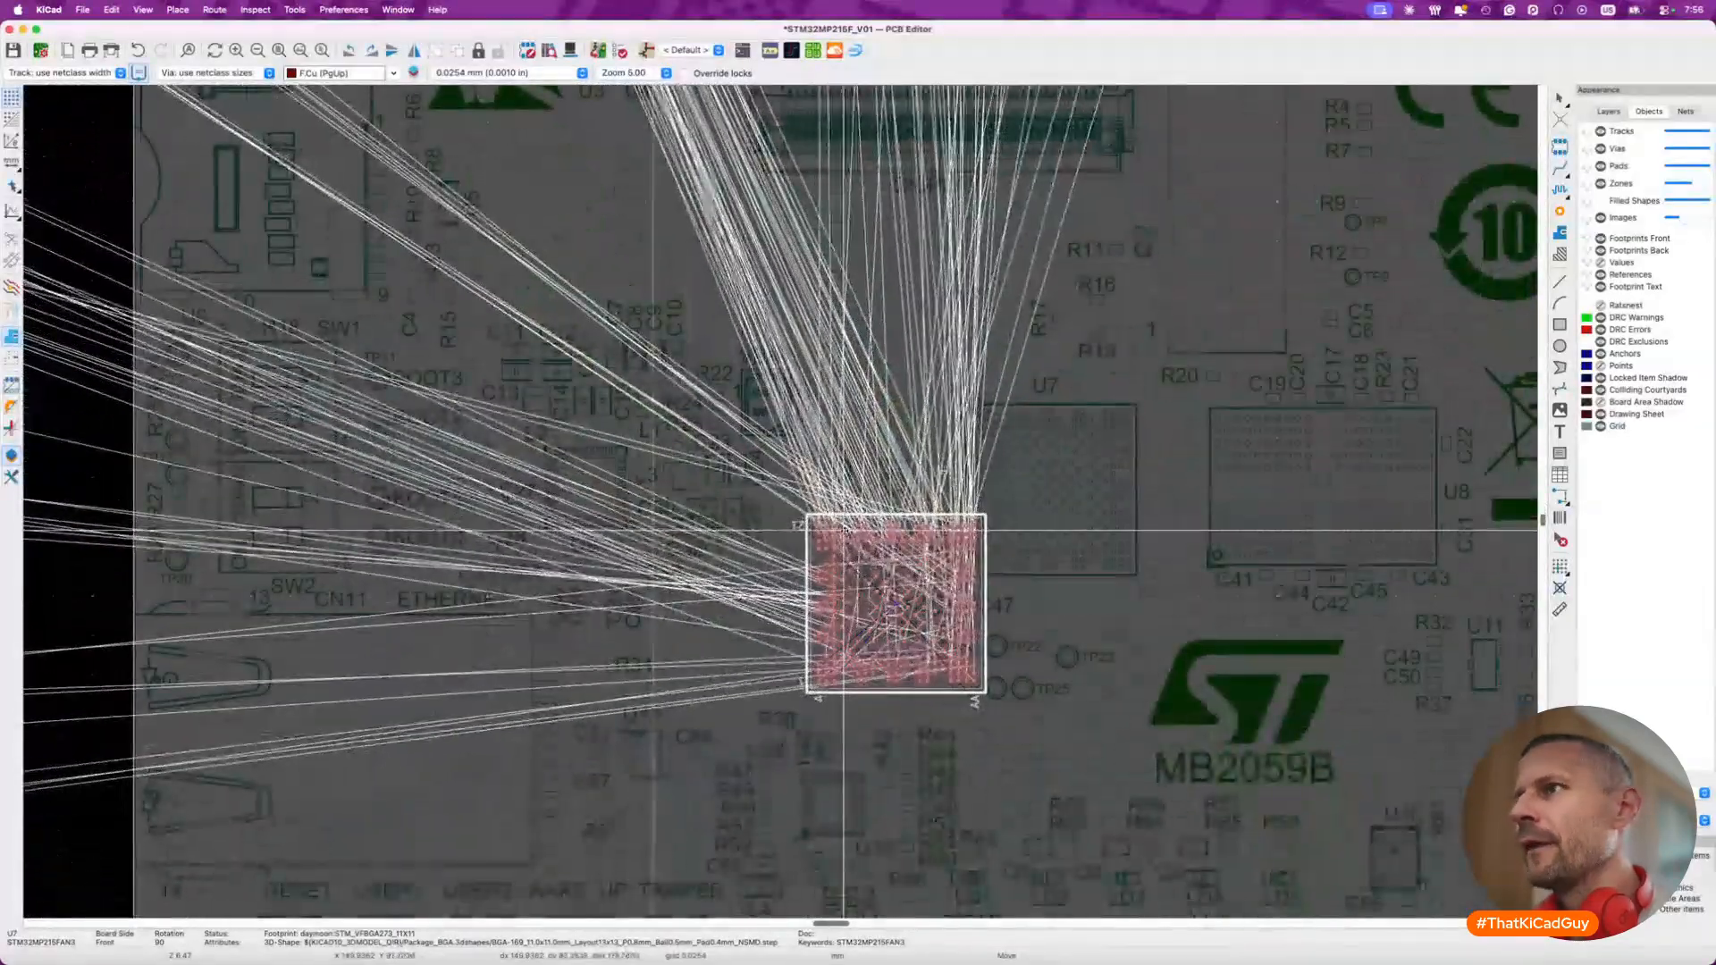
click(835, 526)
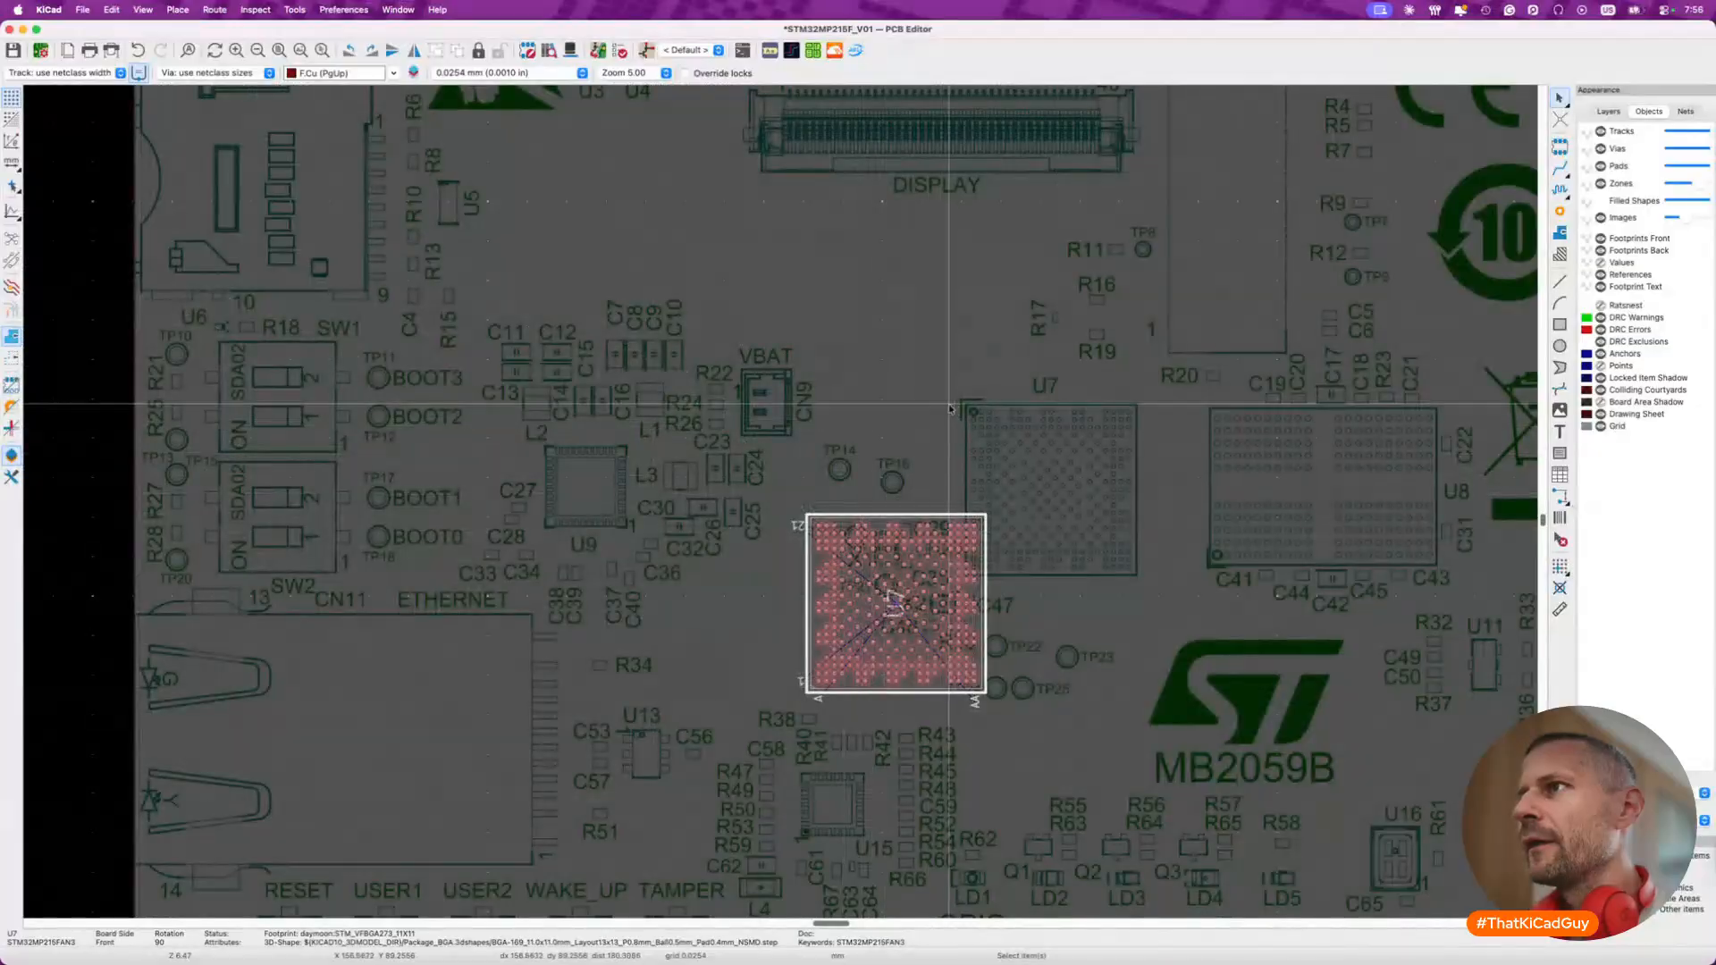
- Examine the printed U7's pin-1 corner and the component arrangement across the reference image, and deselect the U7 footprint
scroll(977, 413, up, 8)
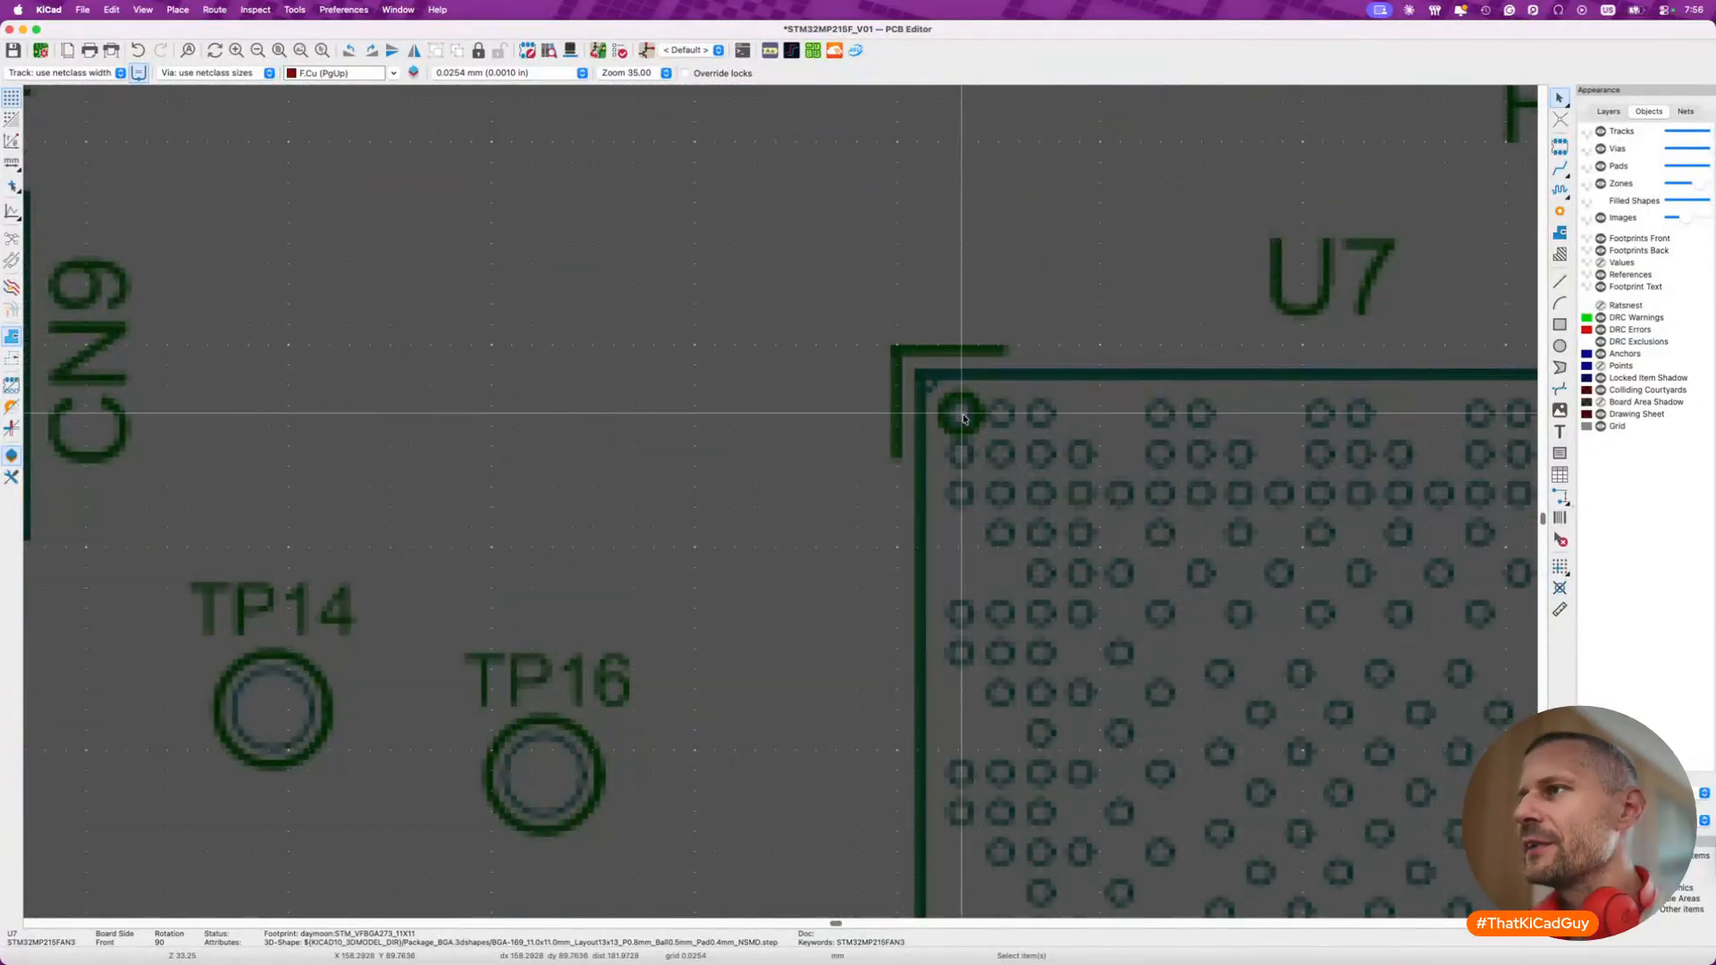
scroll(909, 613, down, 3)
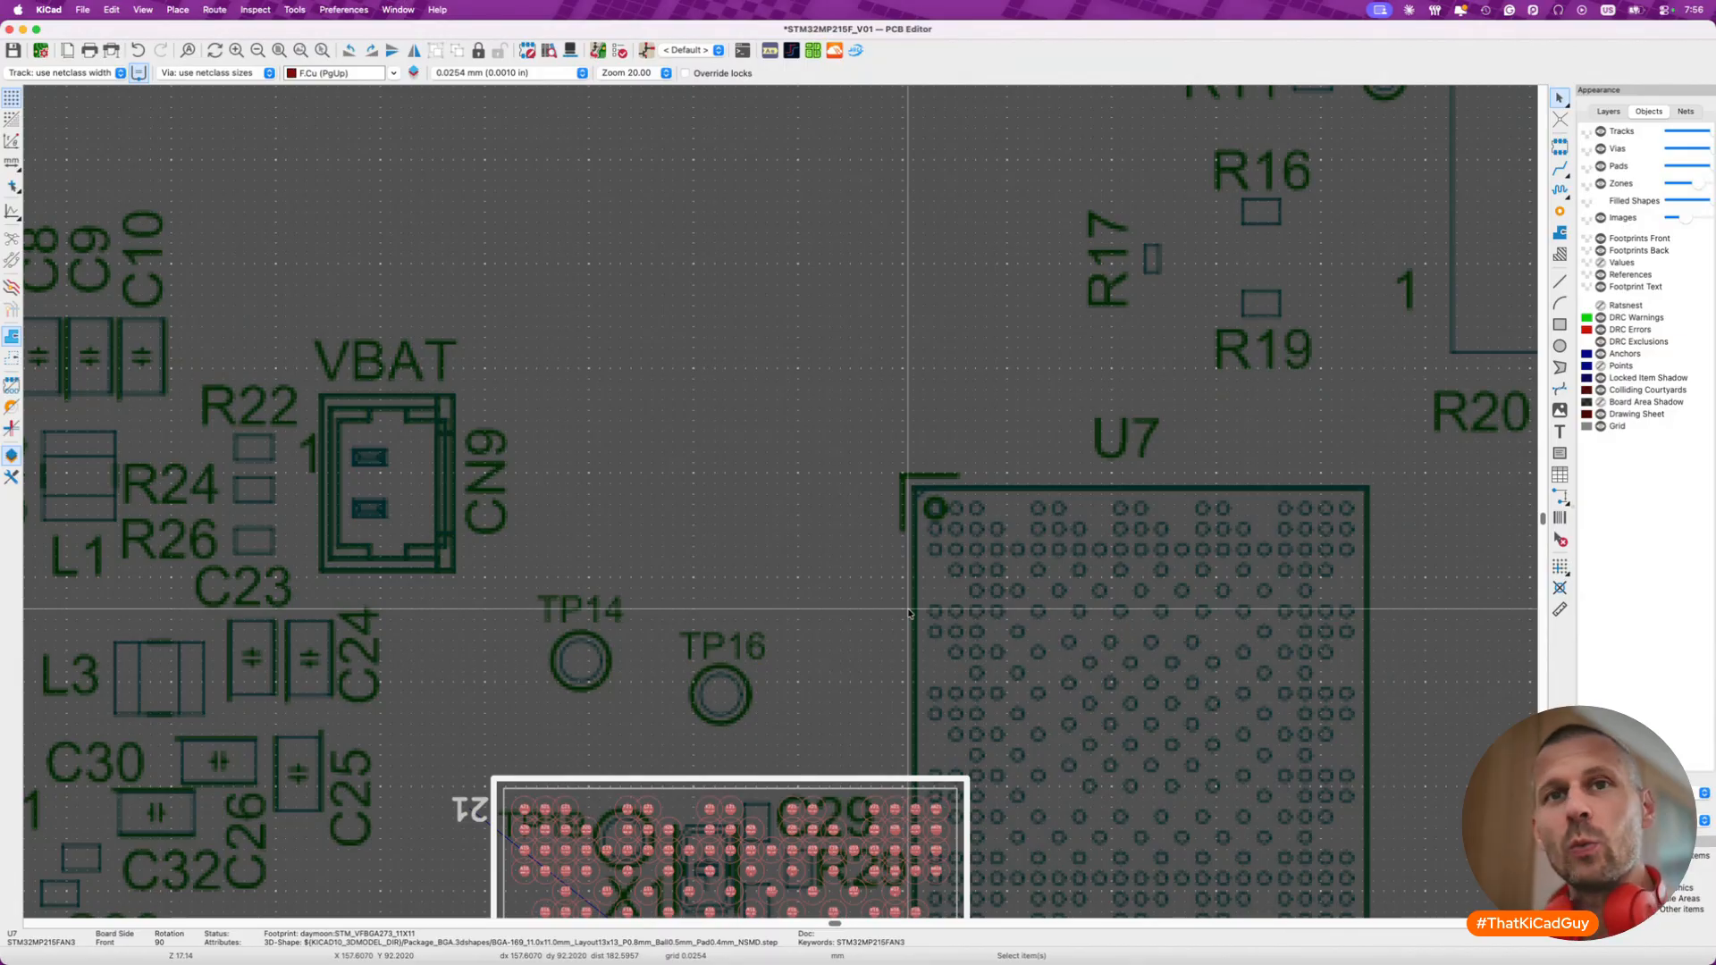
scroll(909, 613, down, 6)
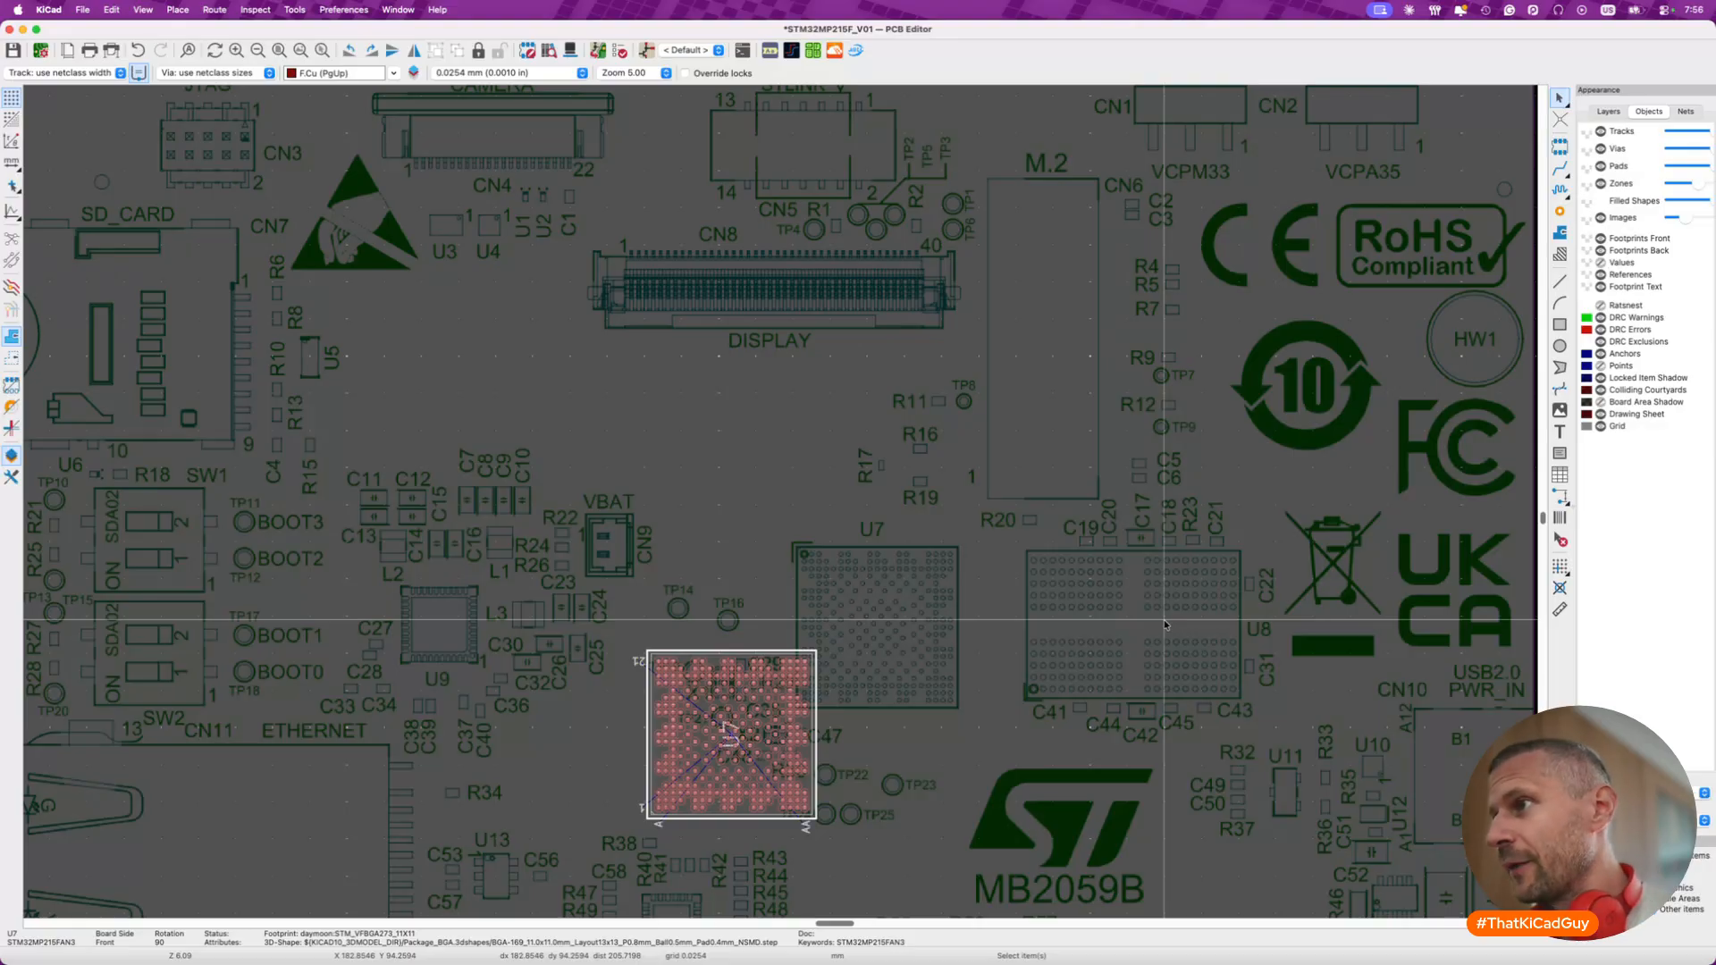
scroll(1165, 624, down, 3)
scroll(1164, 624, down, 4)
scroll(1165, 624, right, 2)
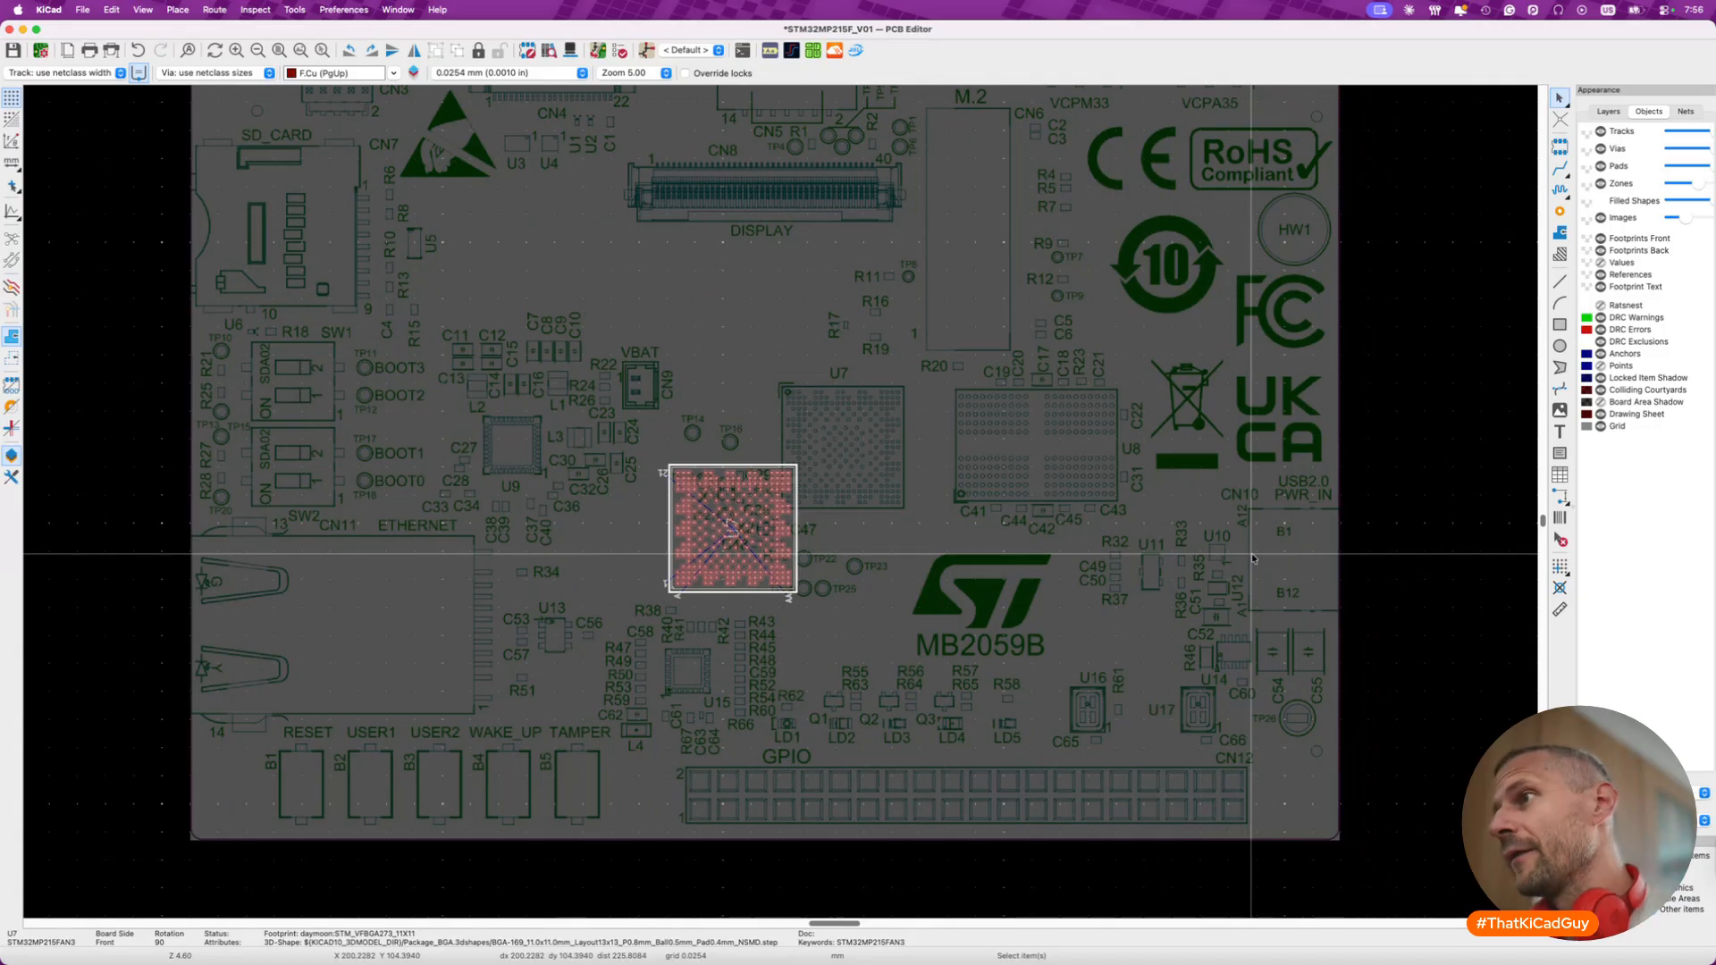
scroll(1135, 648, left, 3)
scroll(1136, 648, up, 1)
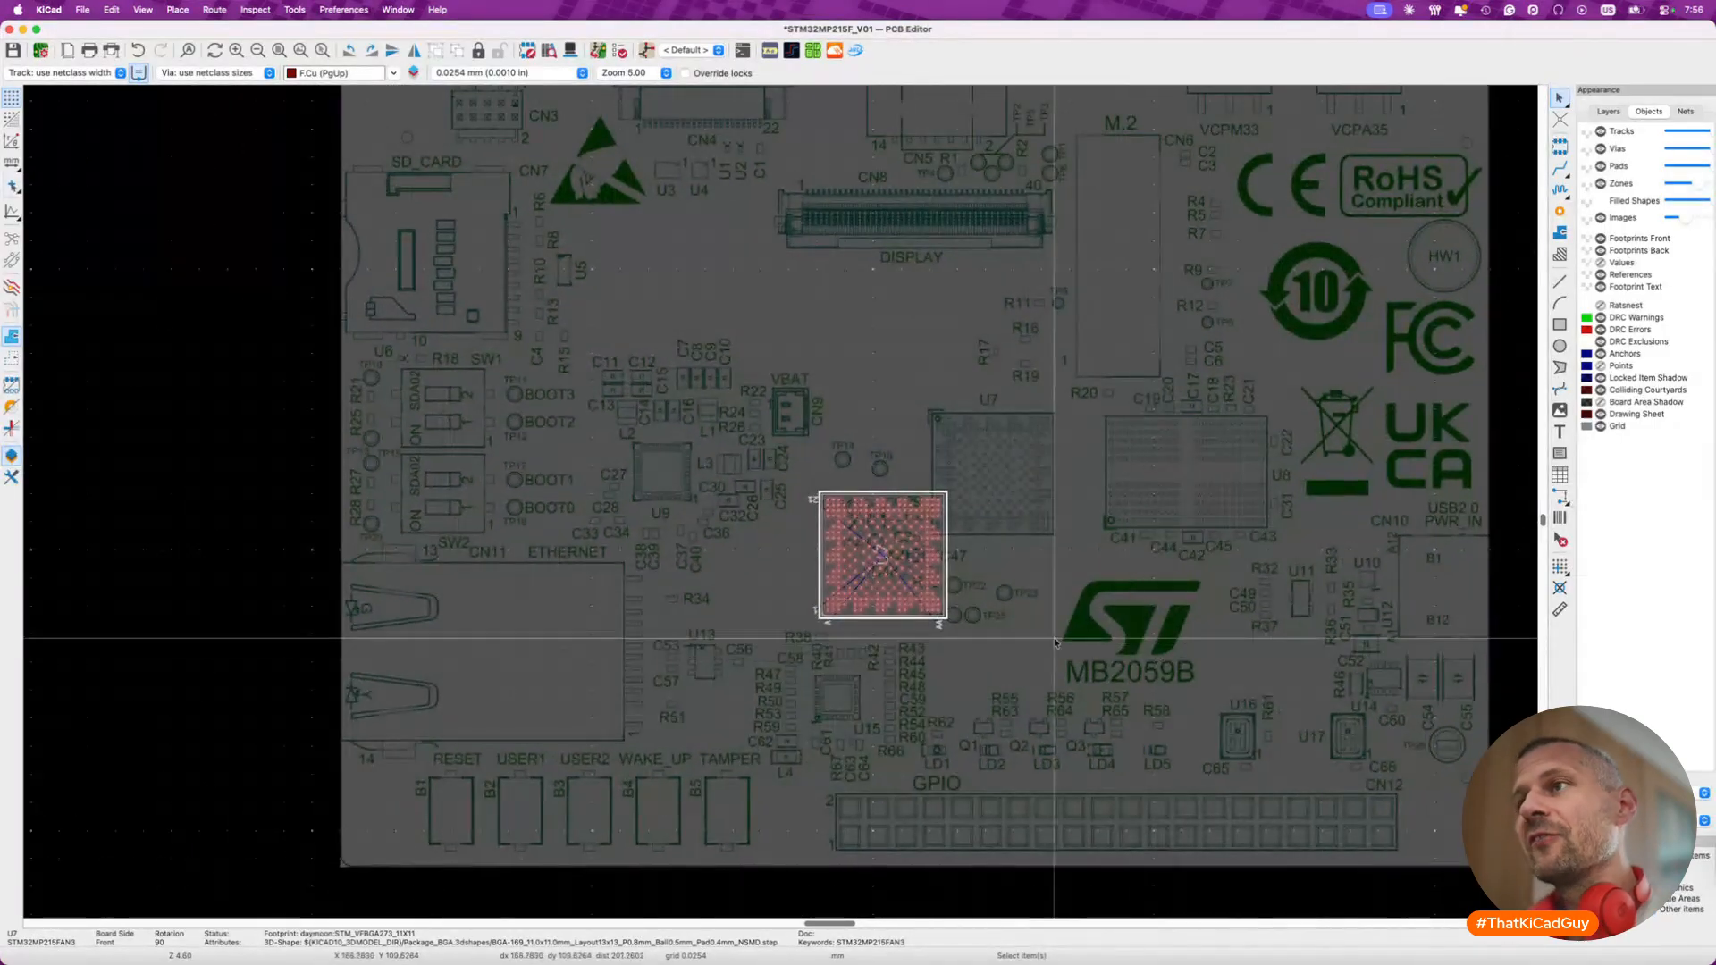
scroll(865, 590, up, 3)
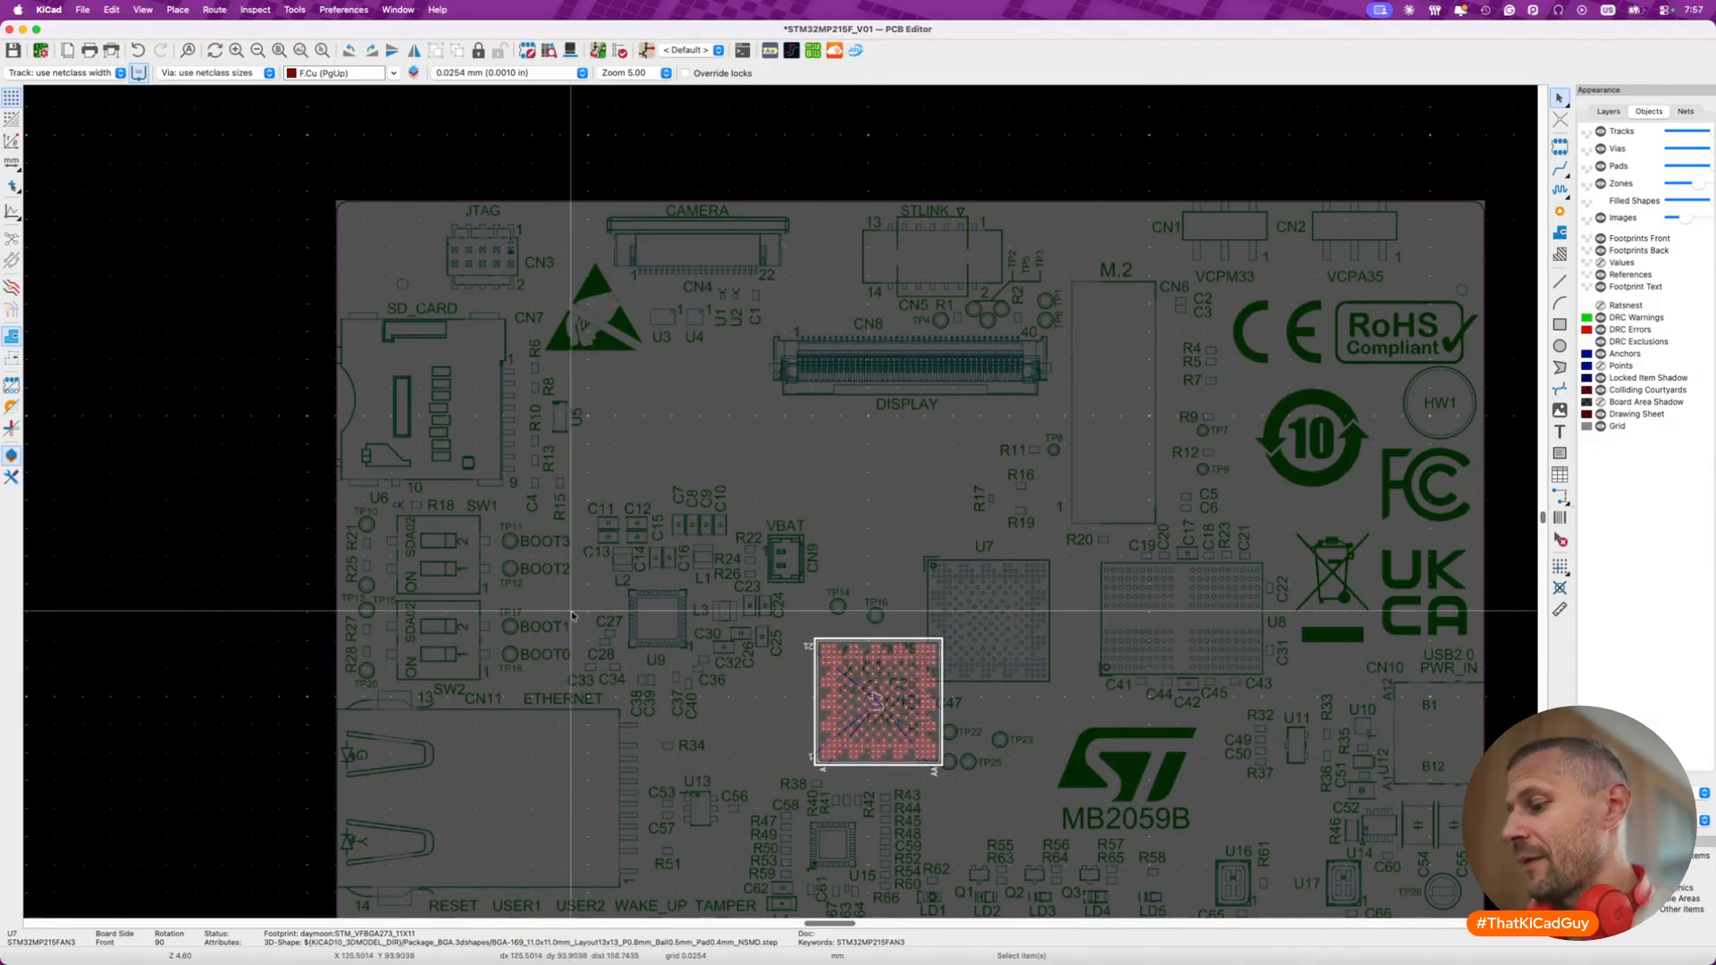
key(Escape)
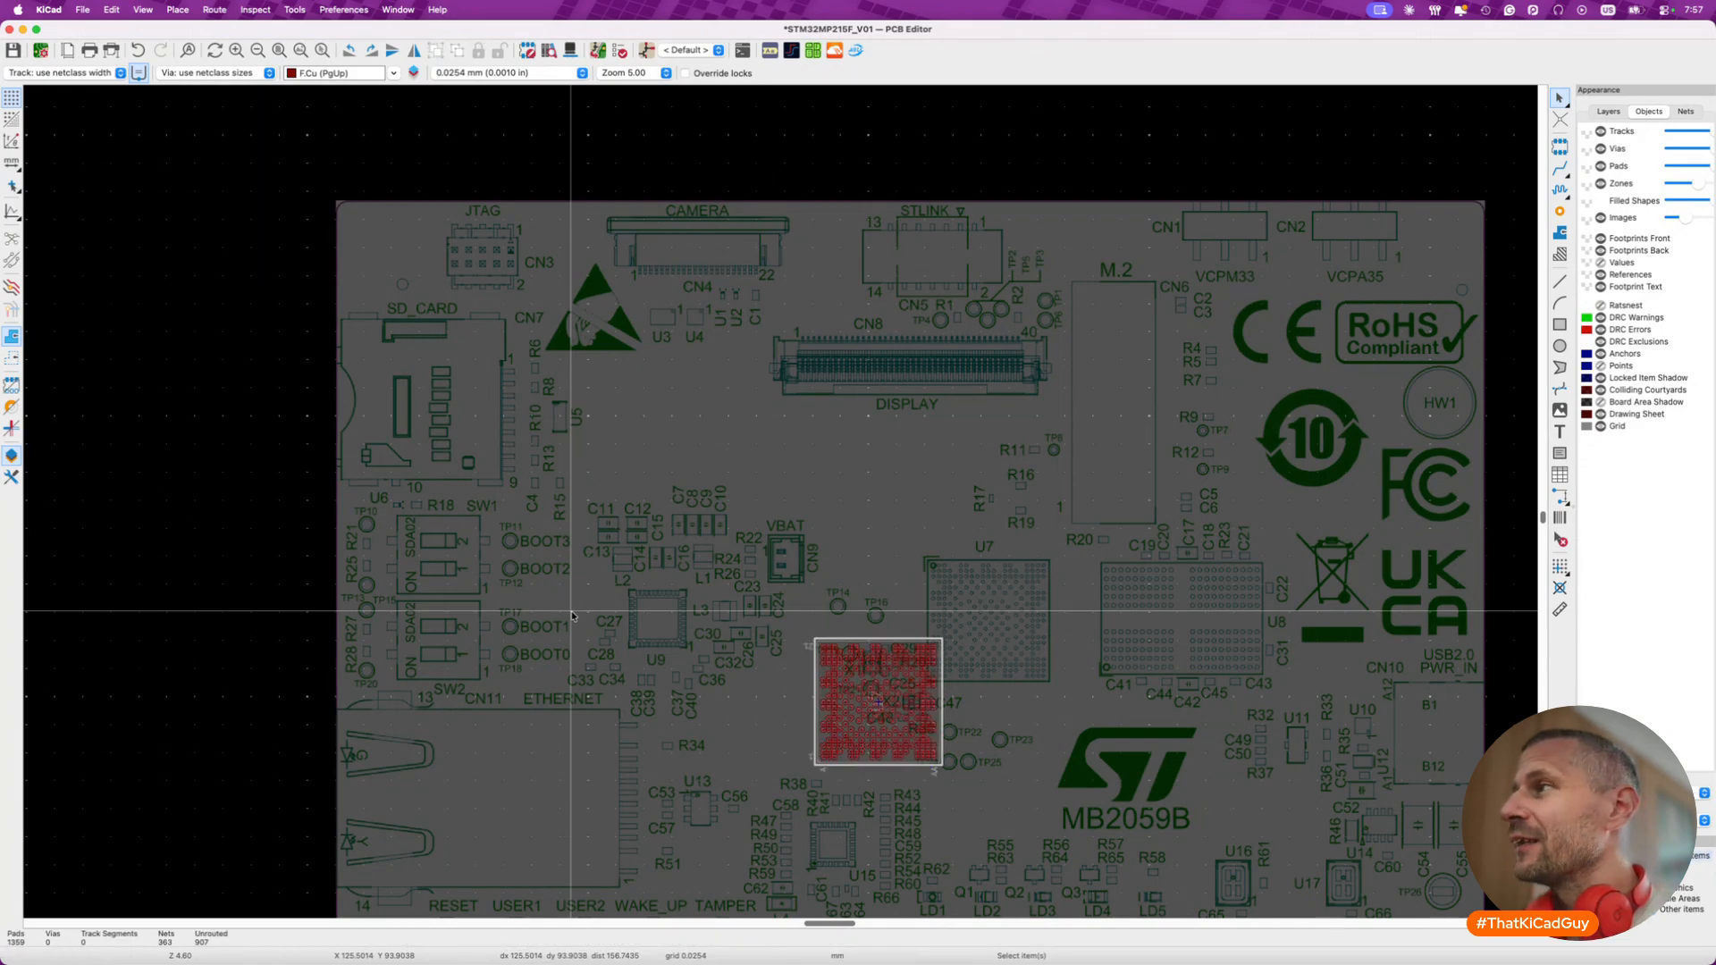
- Rotate the U7 footprint so its A1 corner matches the printed pin-1 mark, and place it over the image's U7 outline
scroll(850, 698, up, 5)
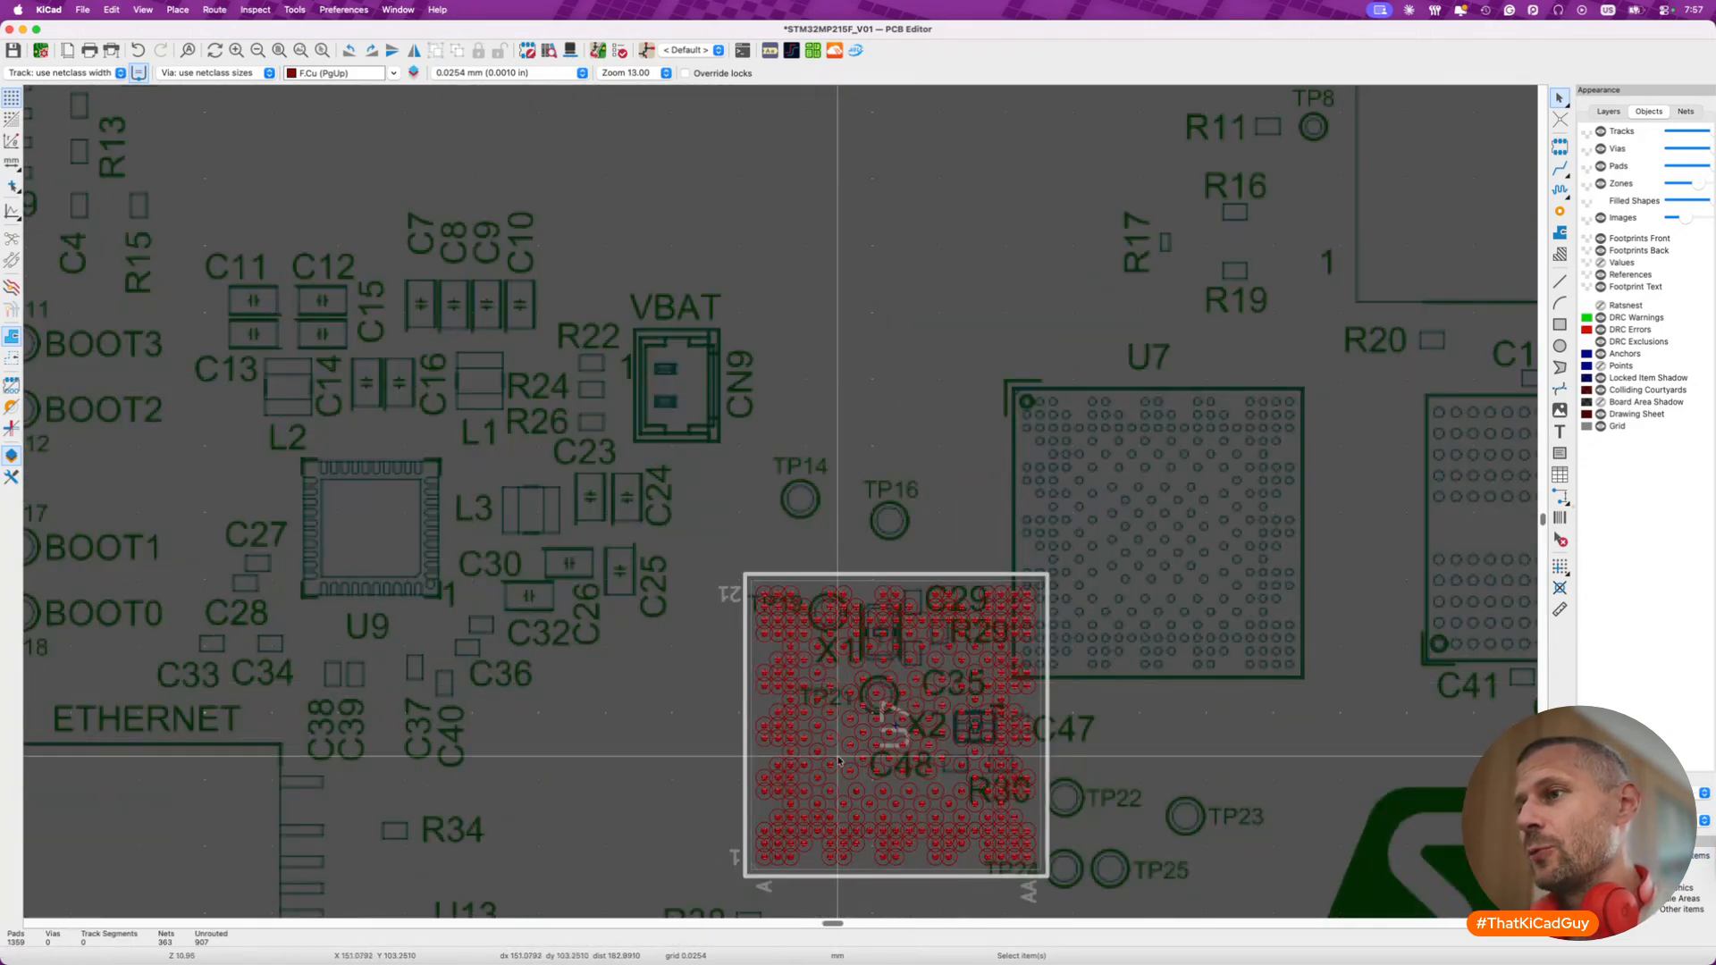
key(r)
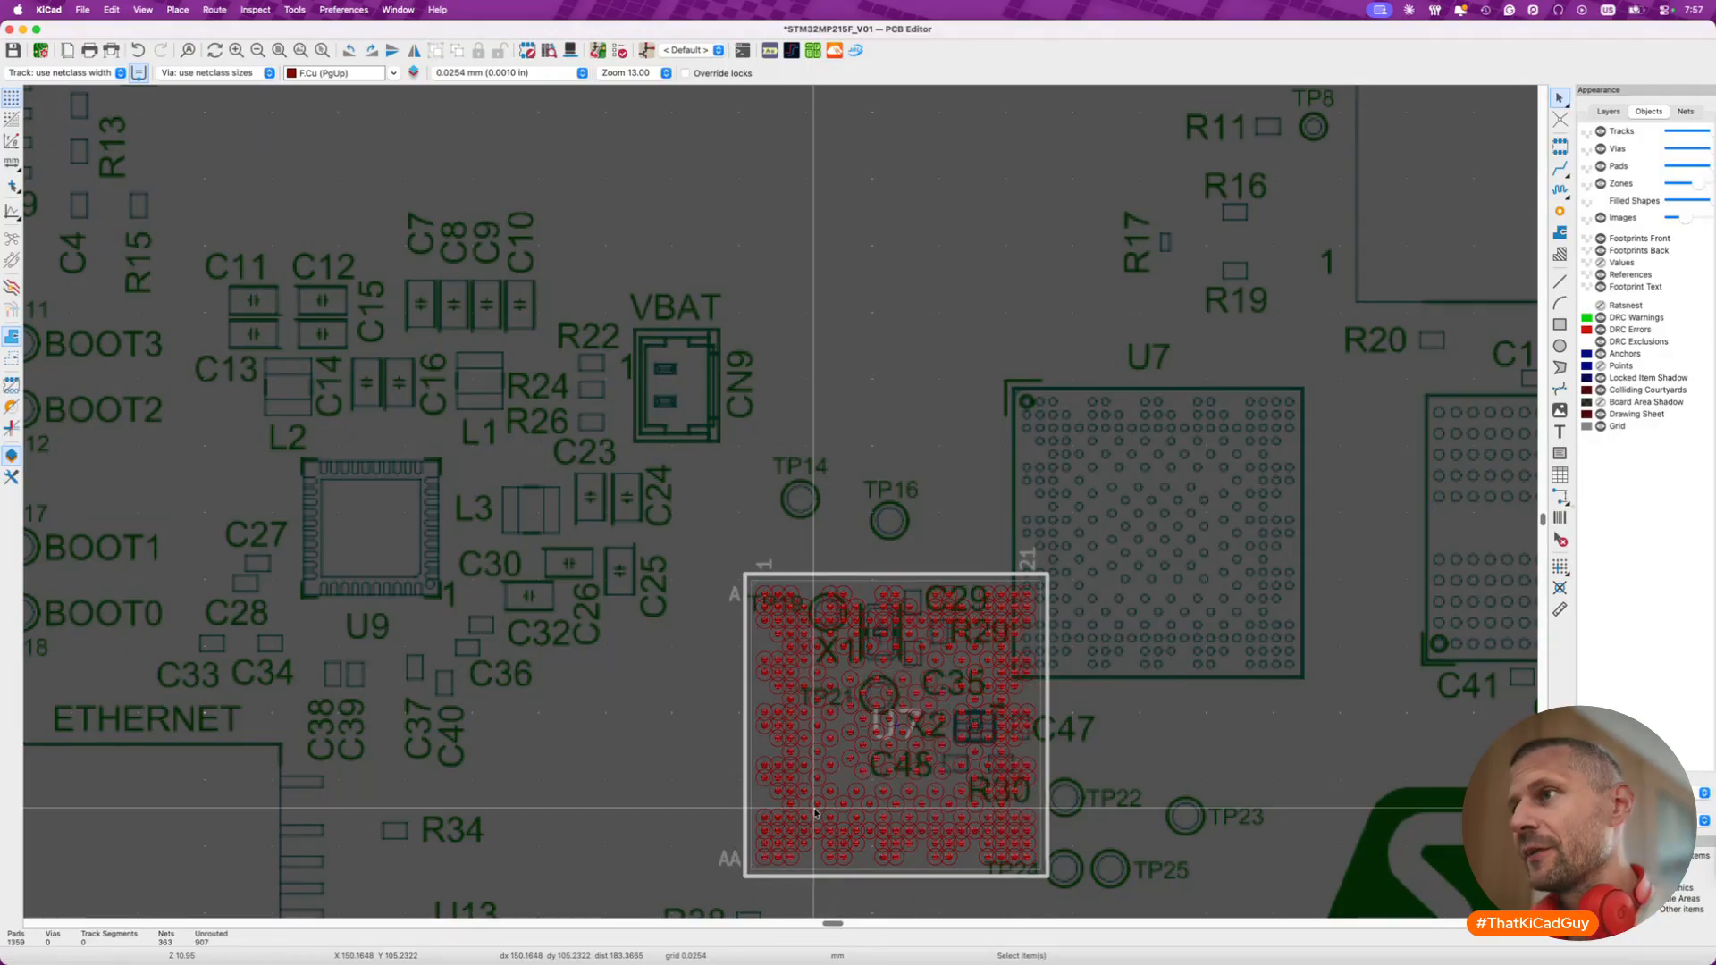
drag(839, 745, 1097, 553)
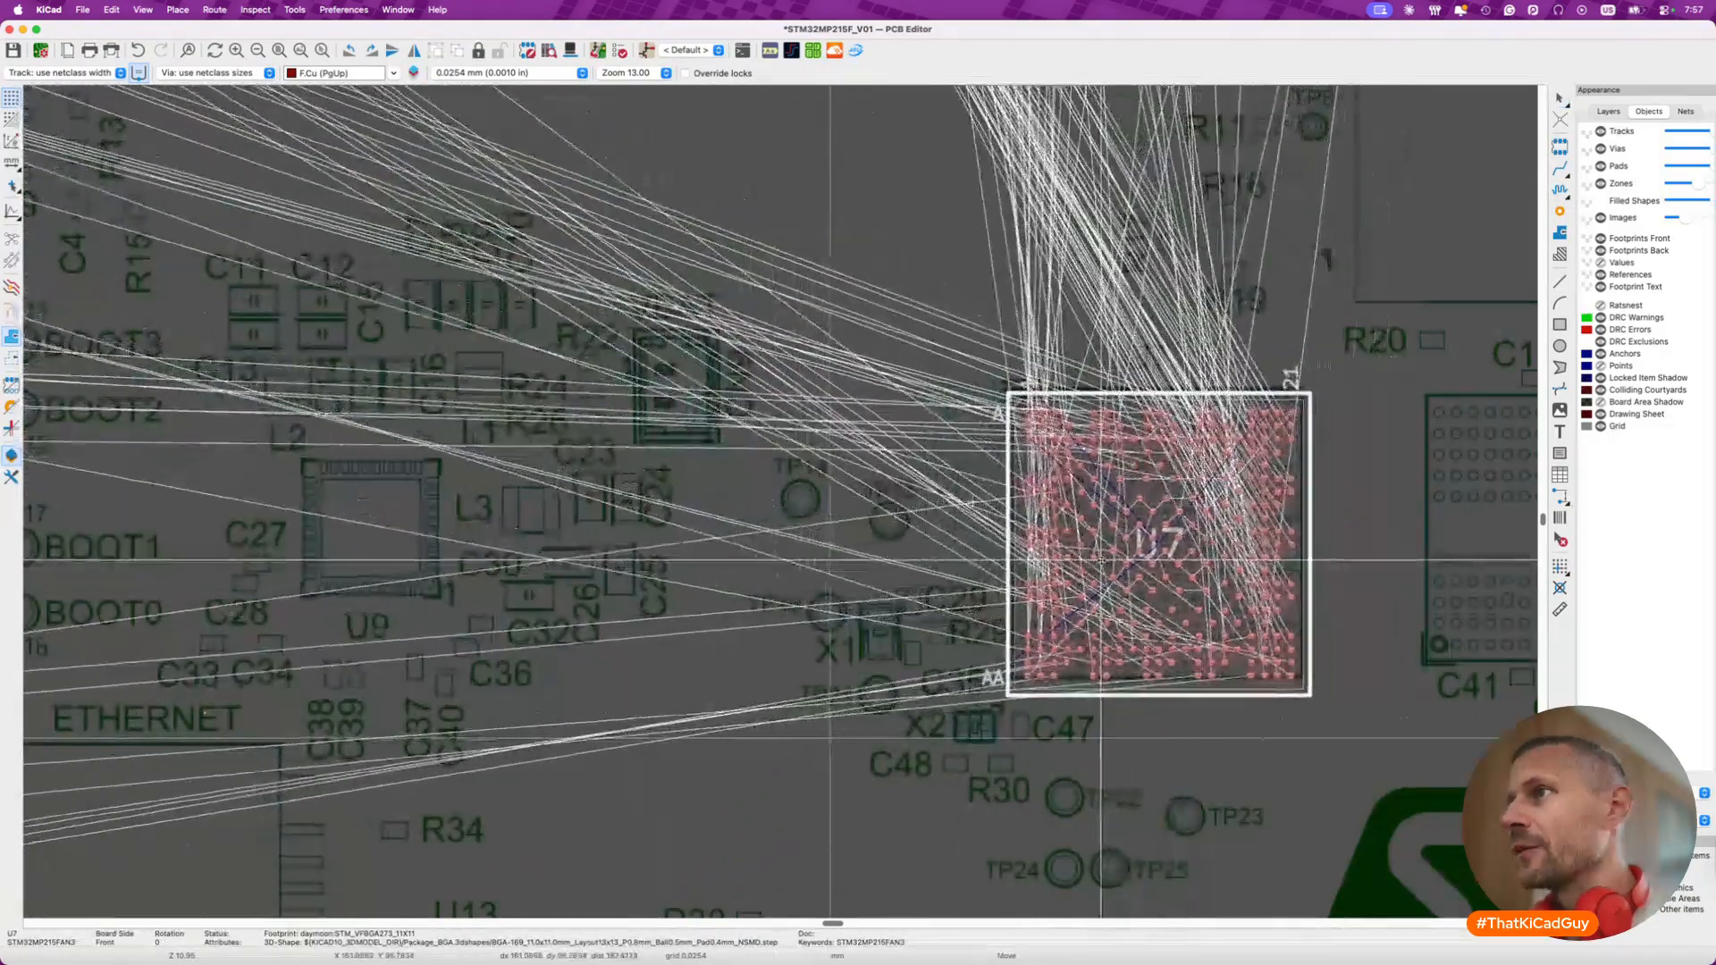
scroll(1096, 553, up, 2)
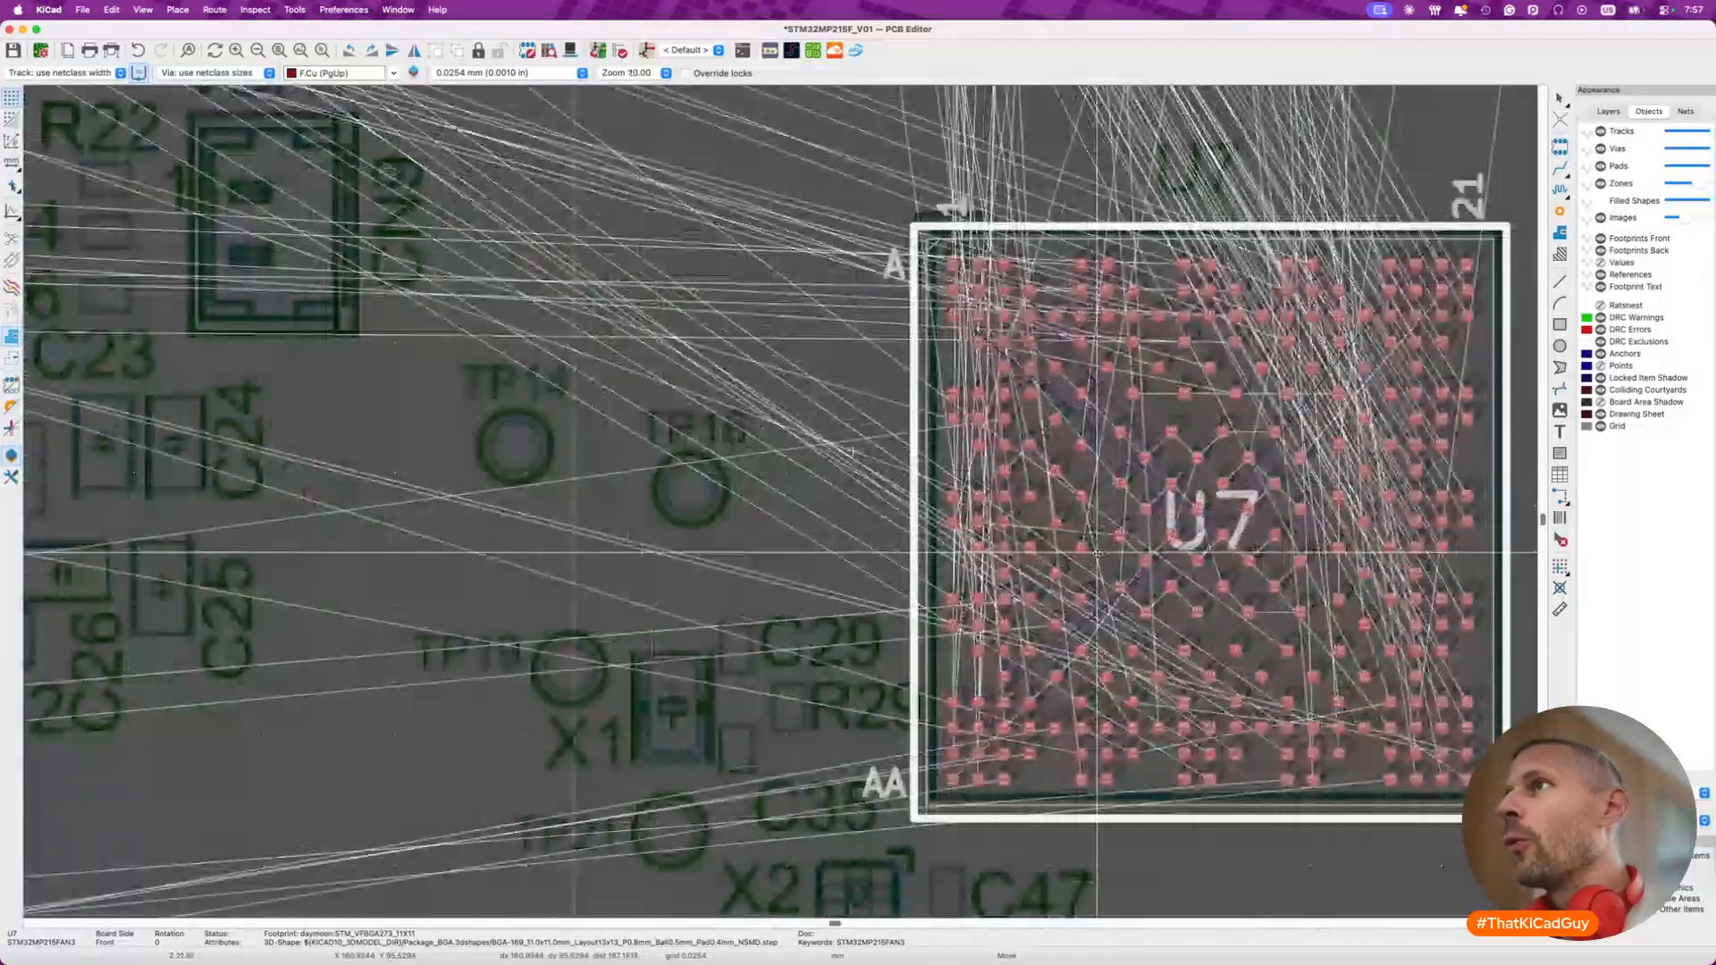
scroll(1097, 553, up, 3)
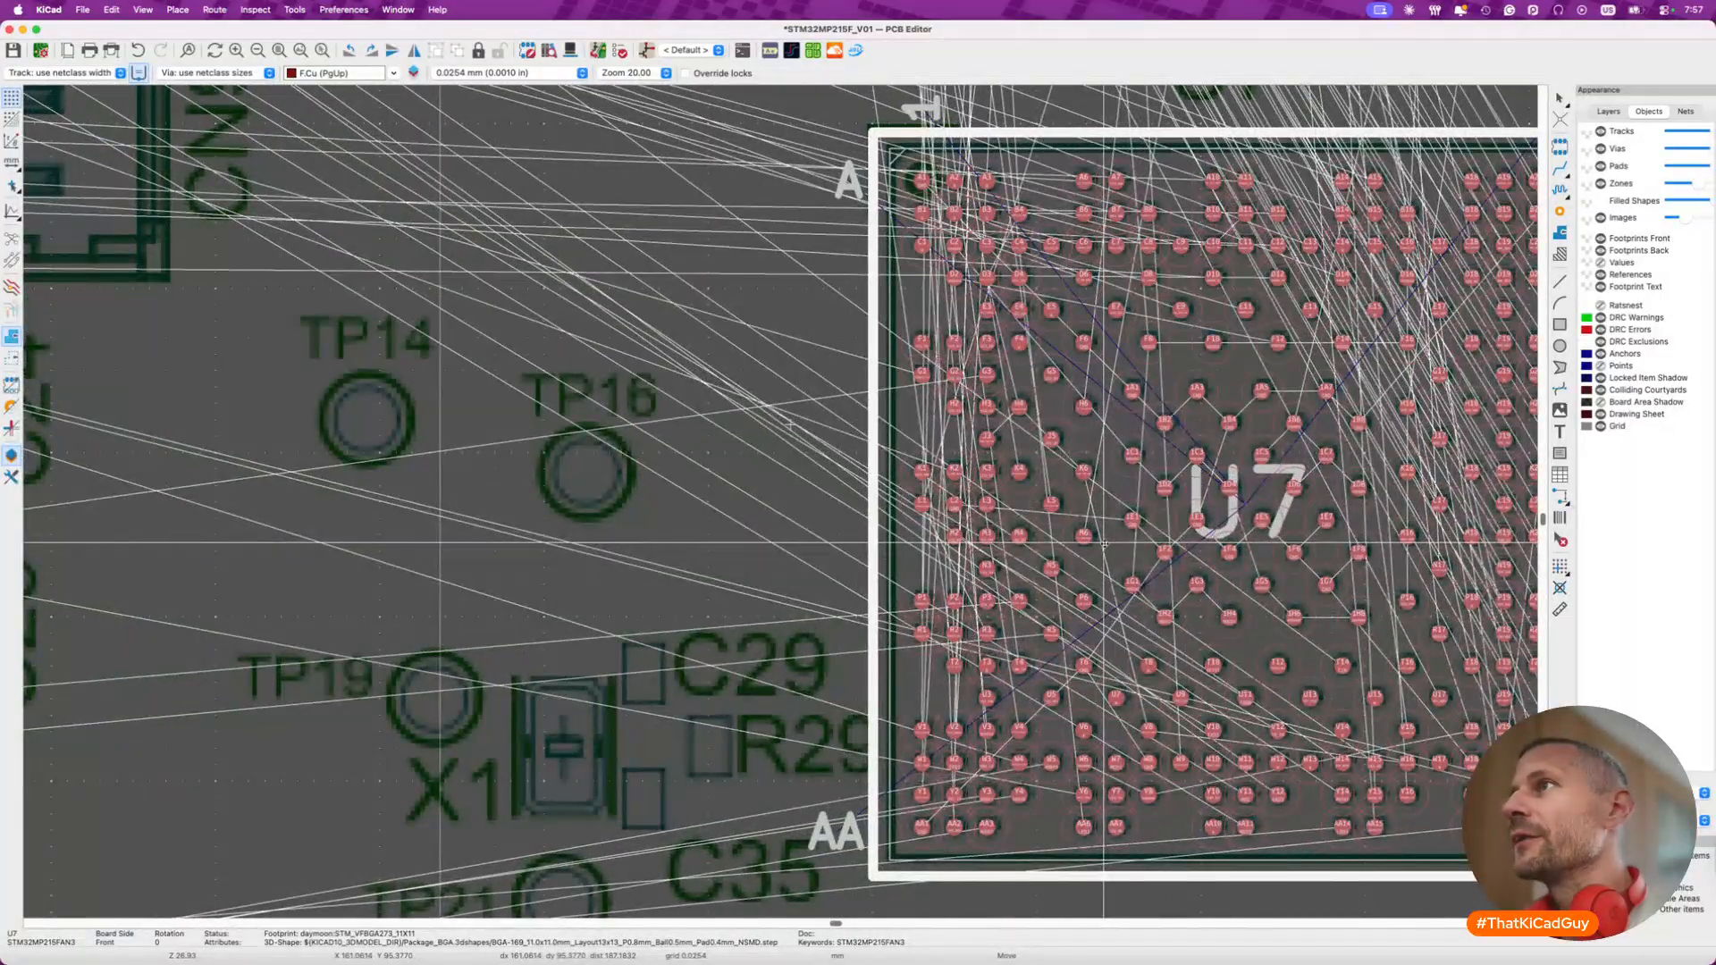
click(1106, 547)
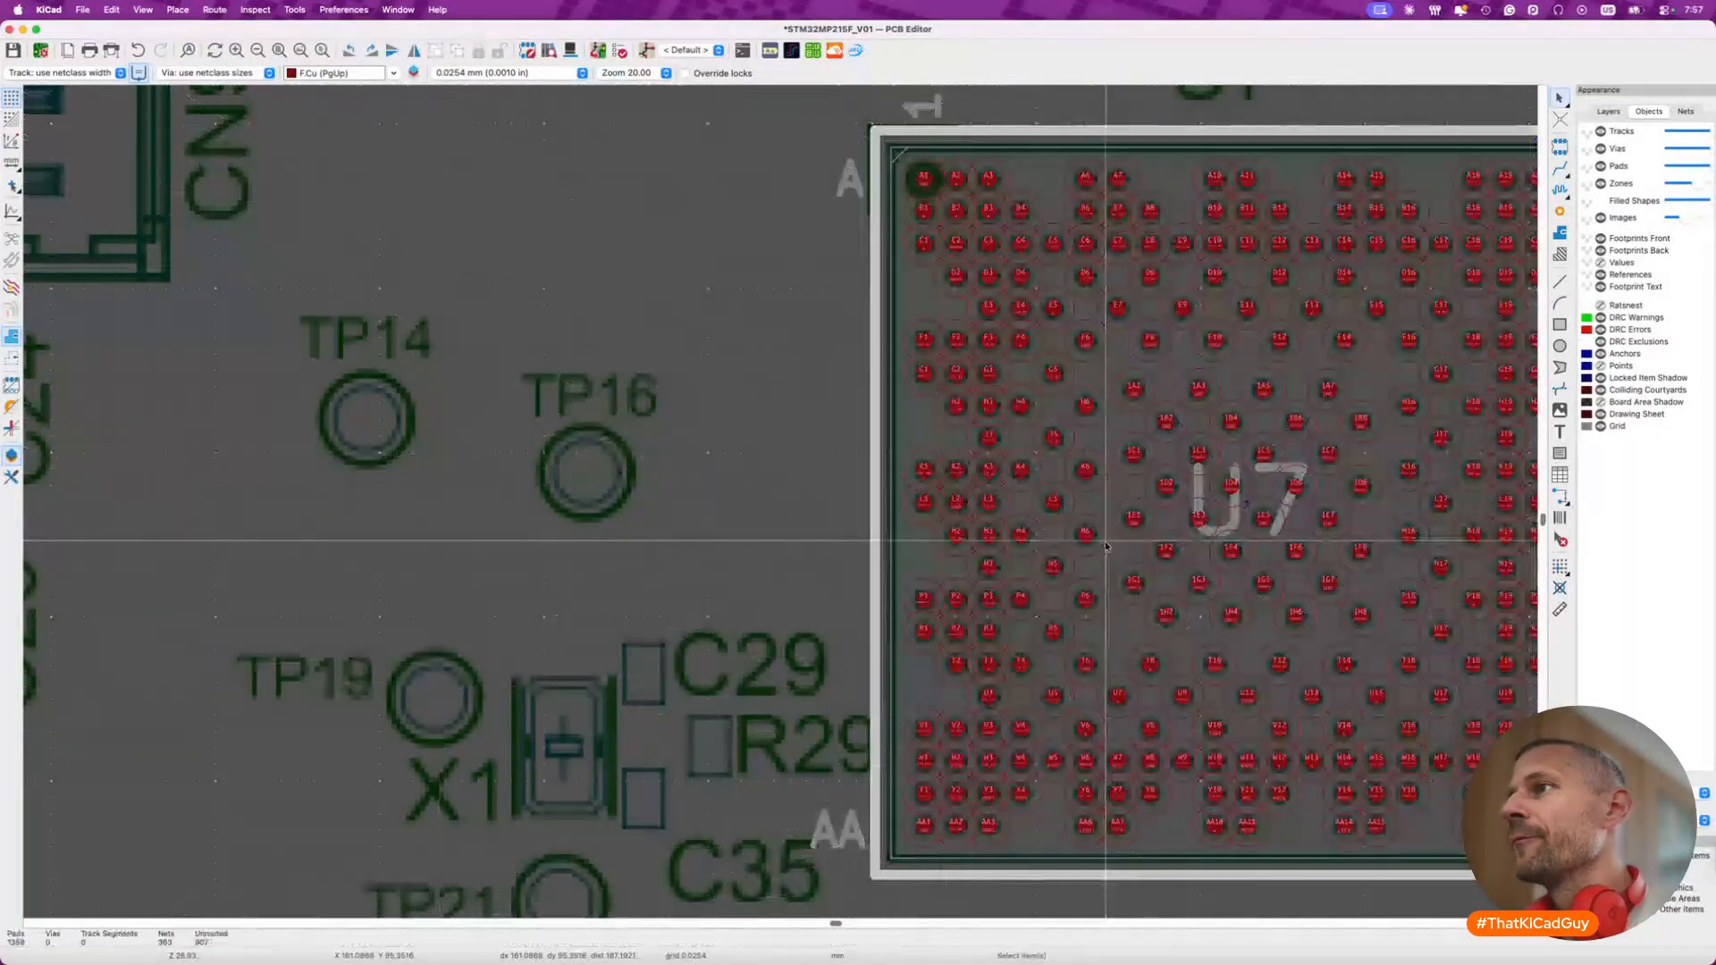
click(935, 778)
click(741, 545)
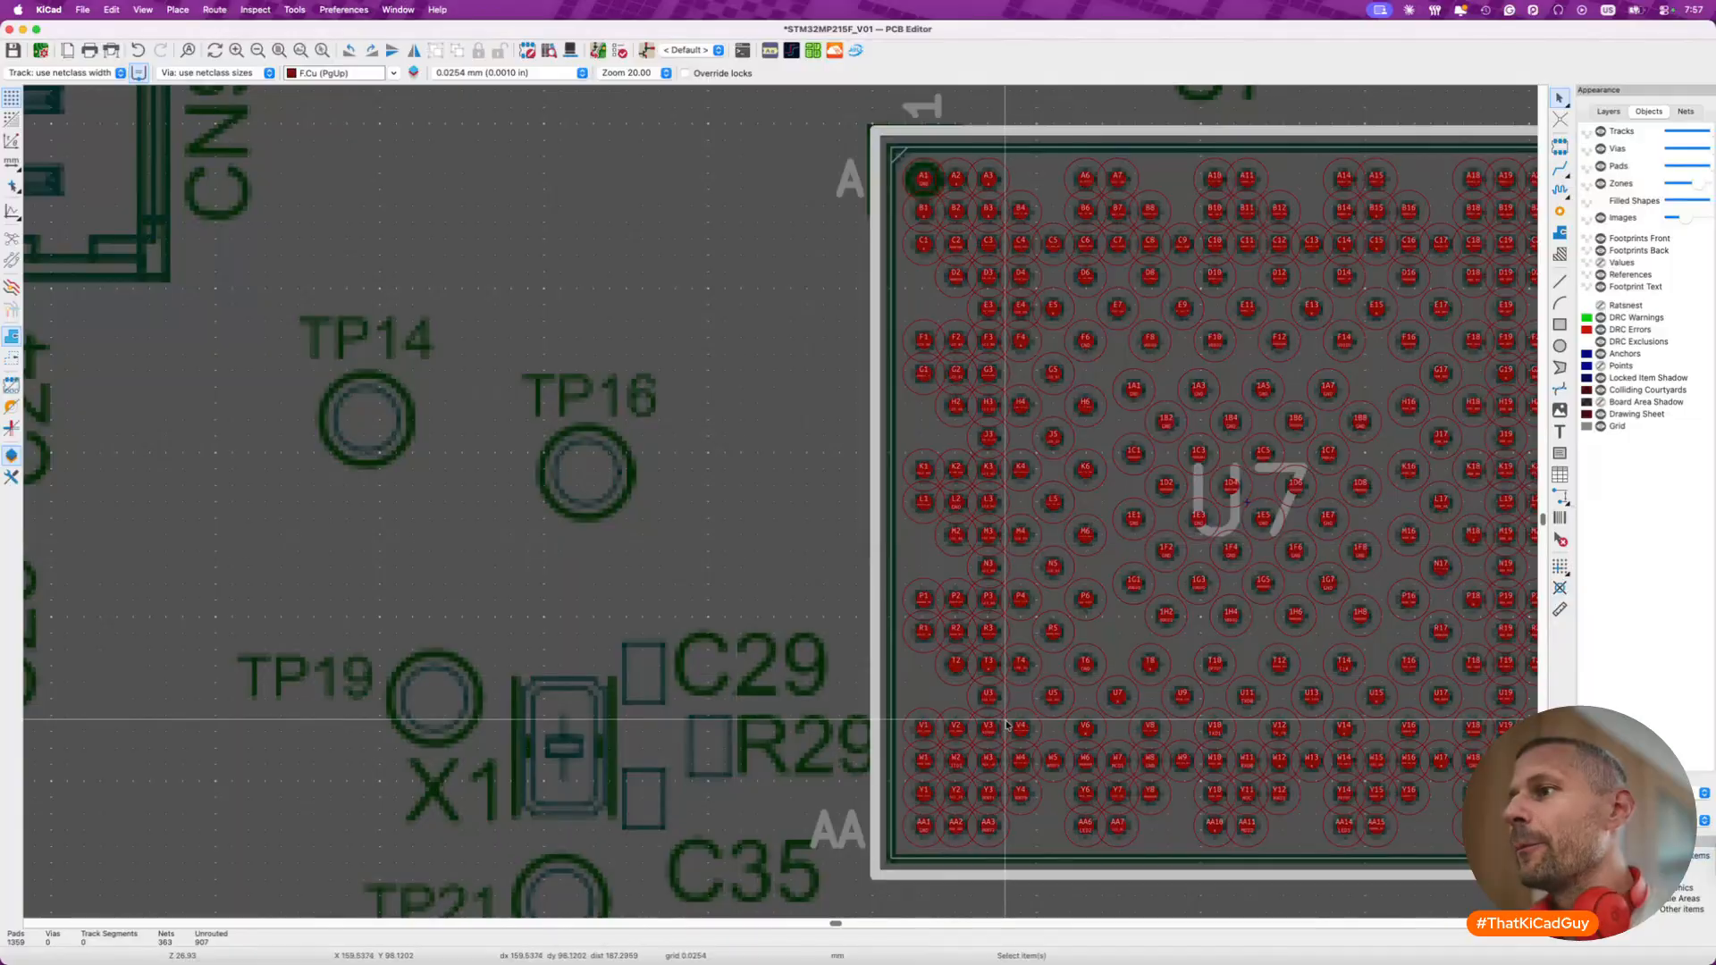
- Move the U2 memory footprint onto the reference image's printed U8 outline, rotated to 90 degrees, and save the board
scroll(1005, 724, right, 5)
scroll(1106, 361, down, 3)
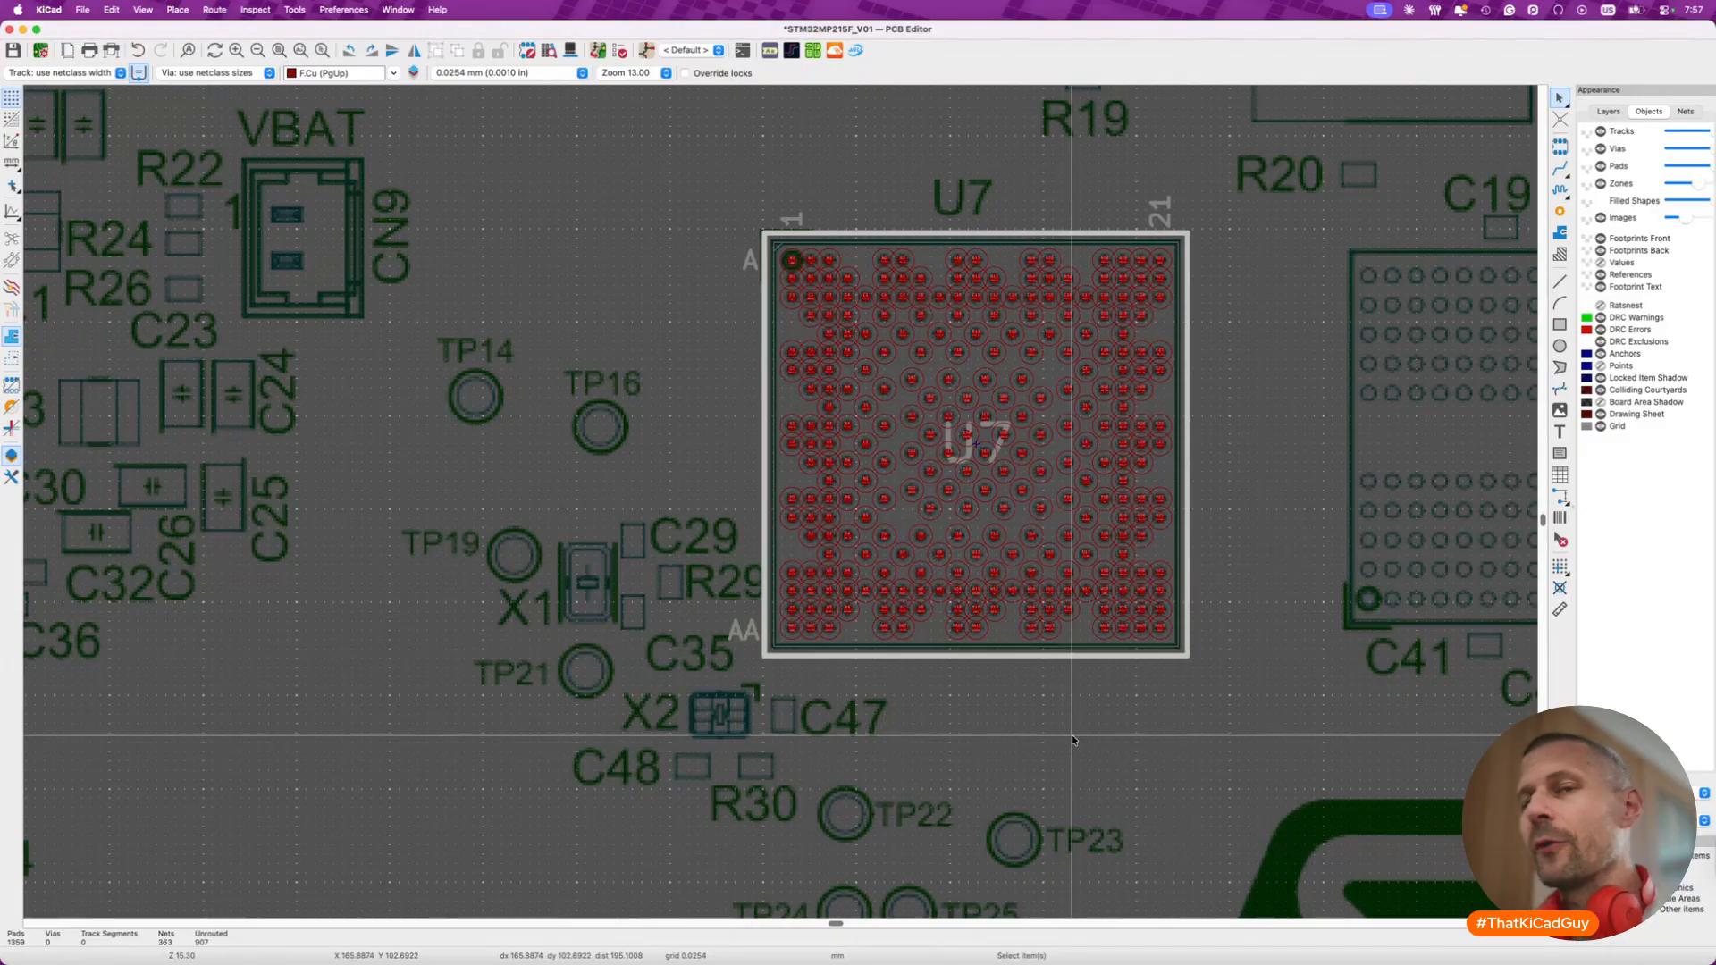
scroll(1072, 737, down, 5)
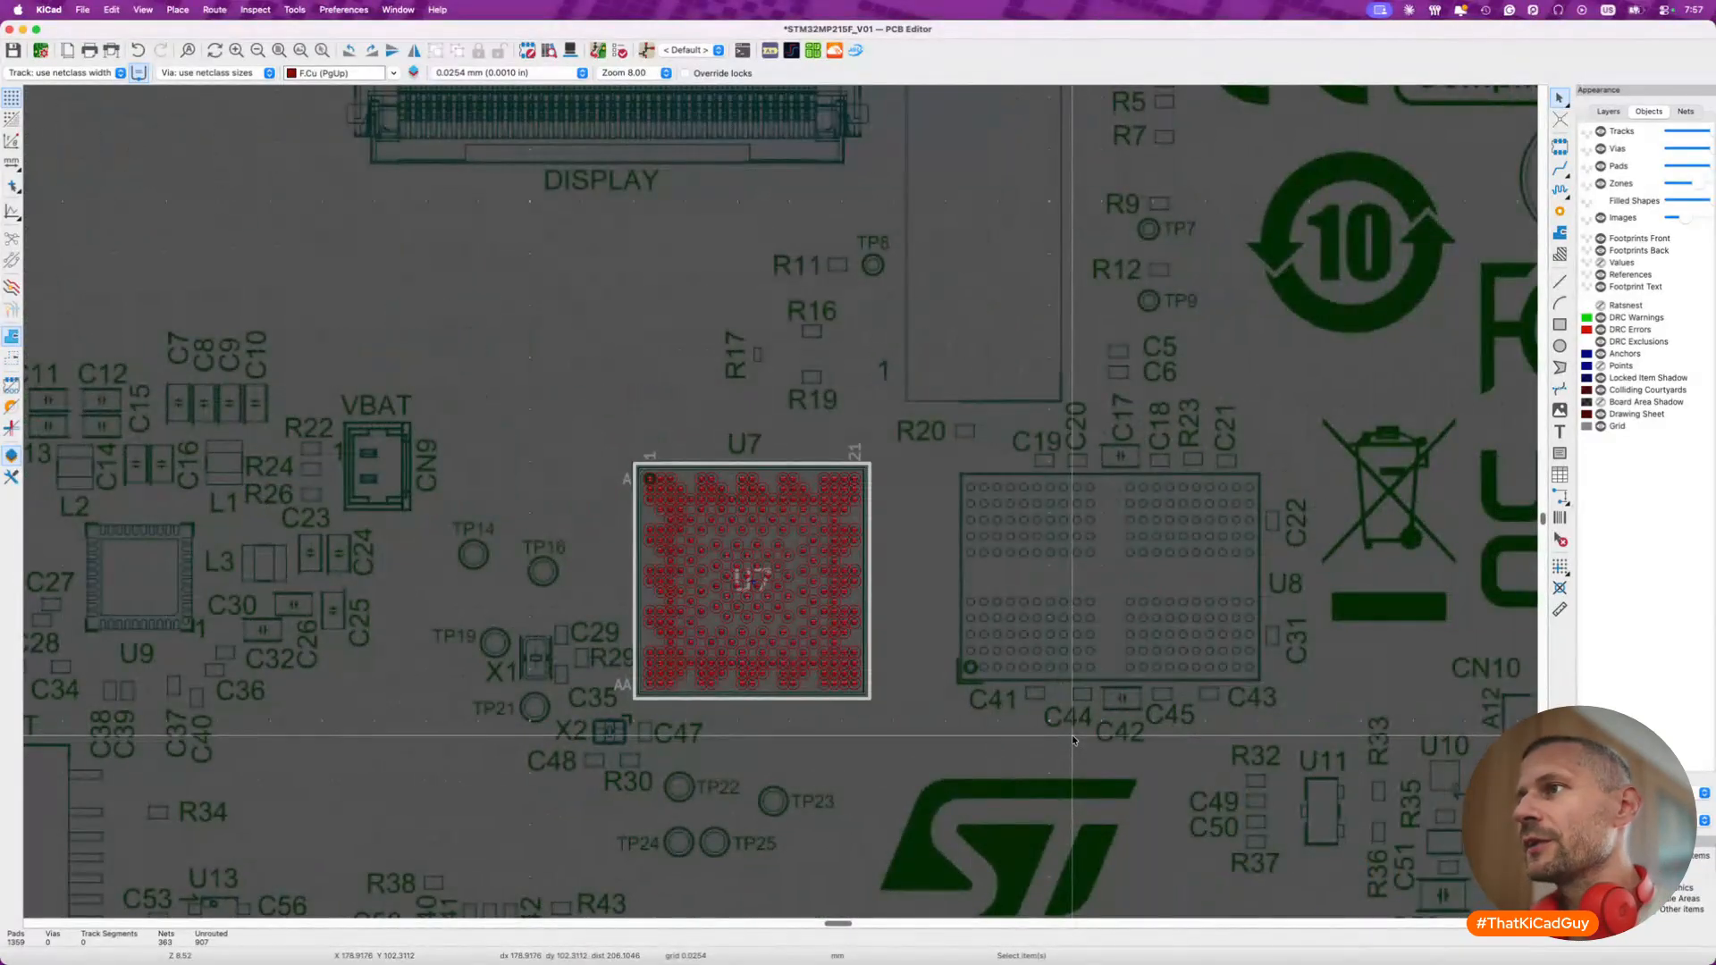
scroll(1071, 735, down, 2)
scroll(805, 326, down, 2)
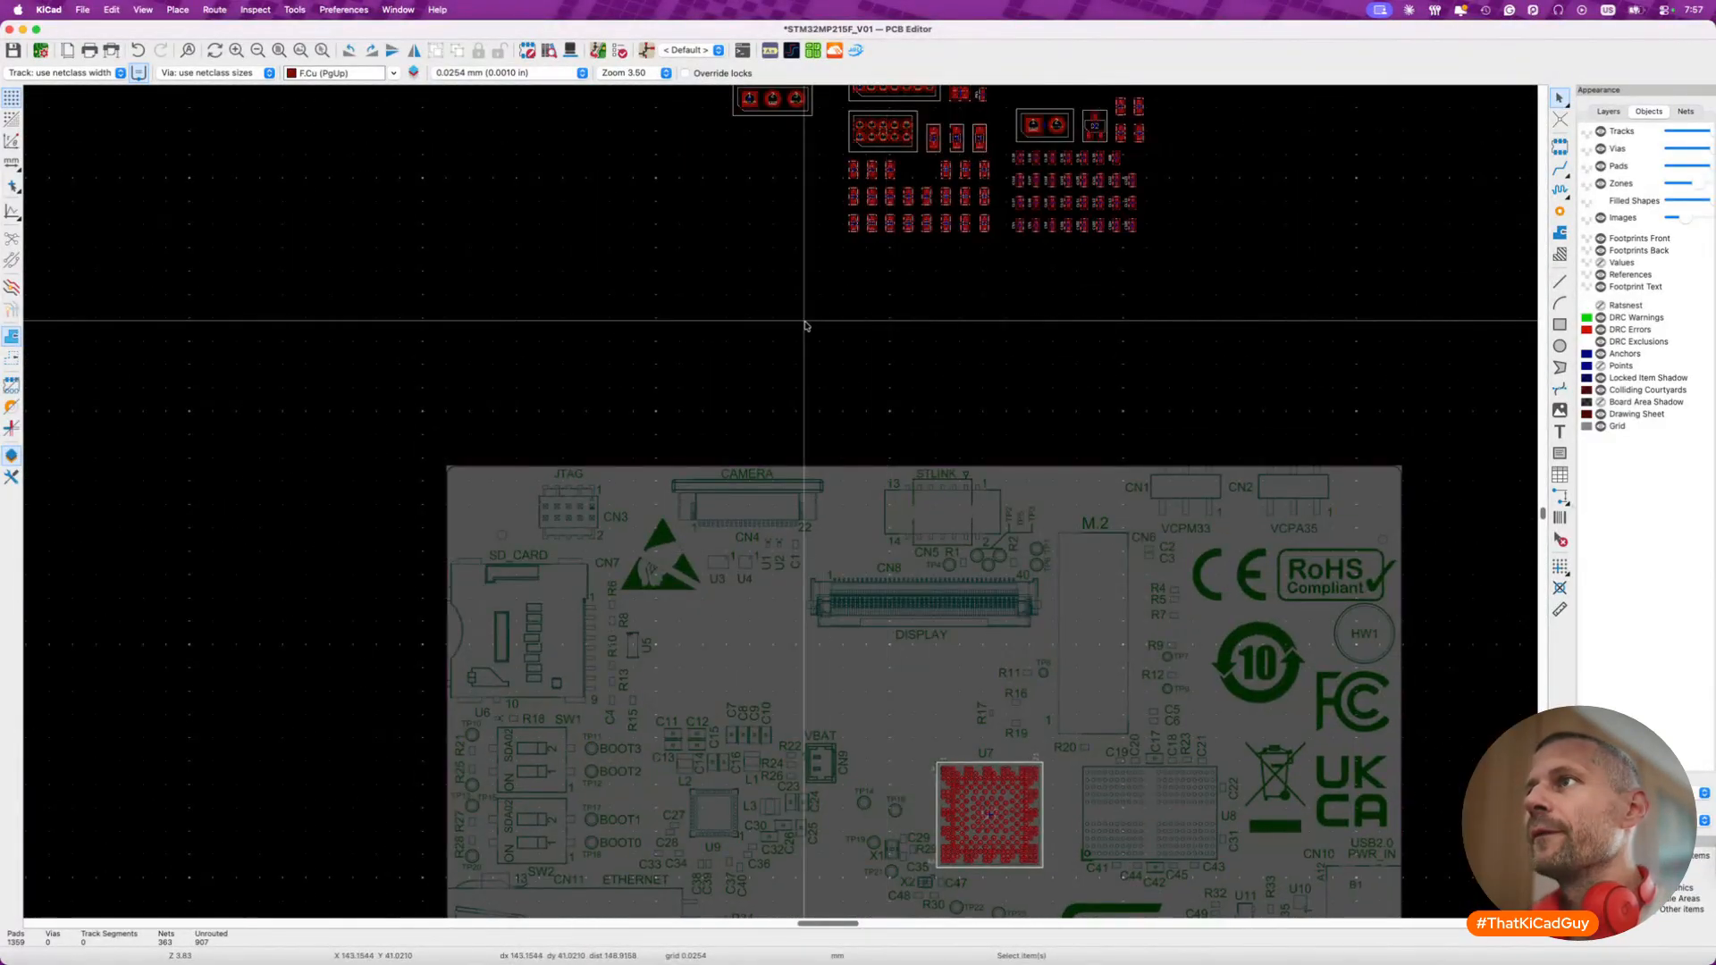
scroll(804, 326, up, 5)
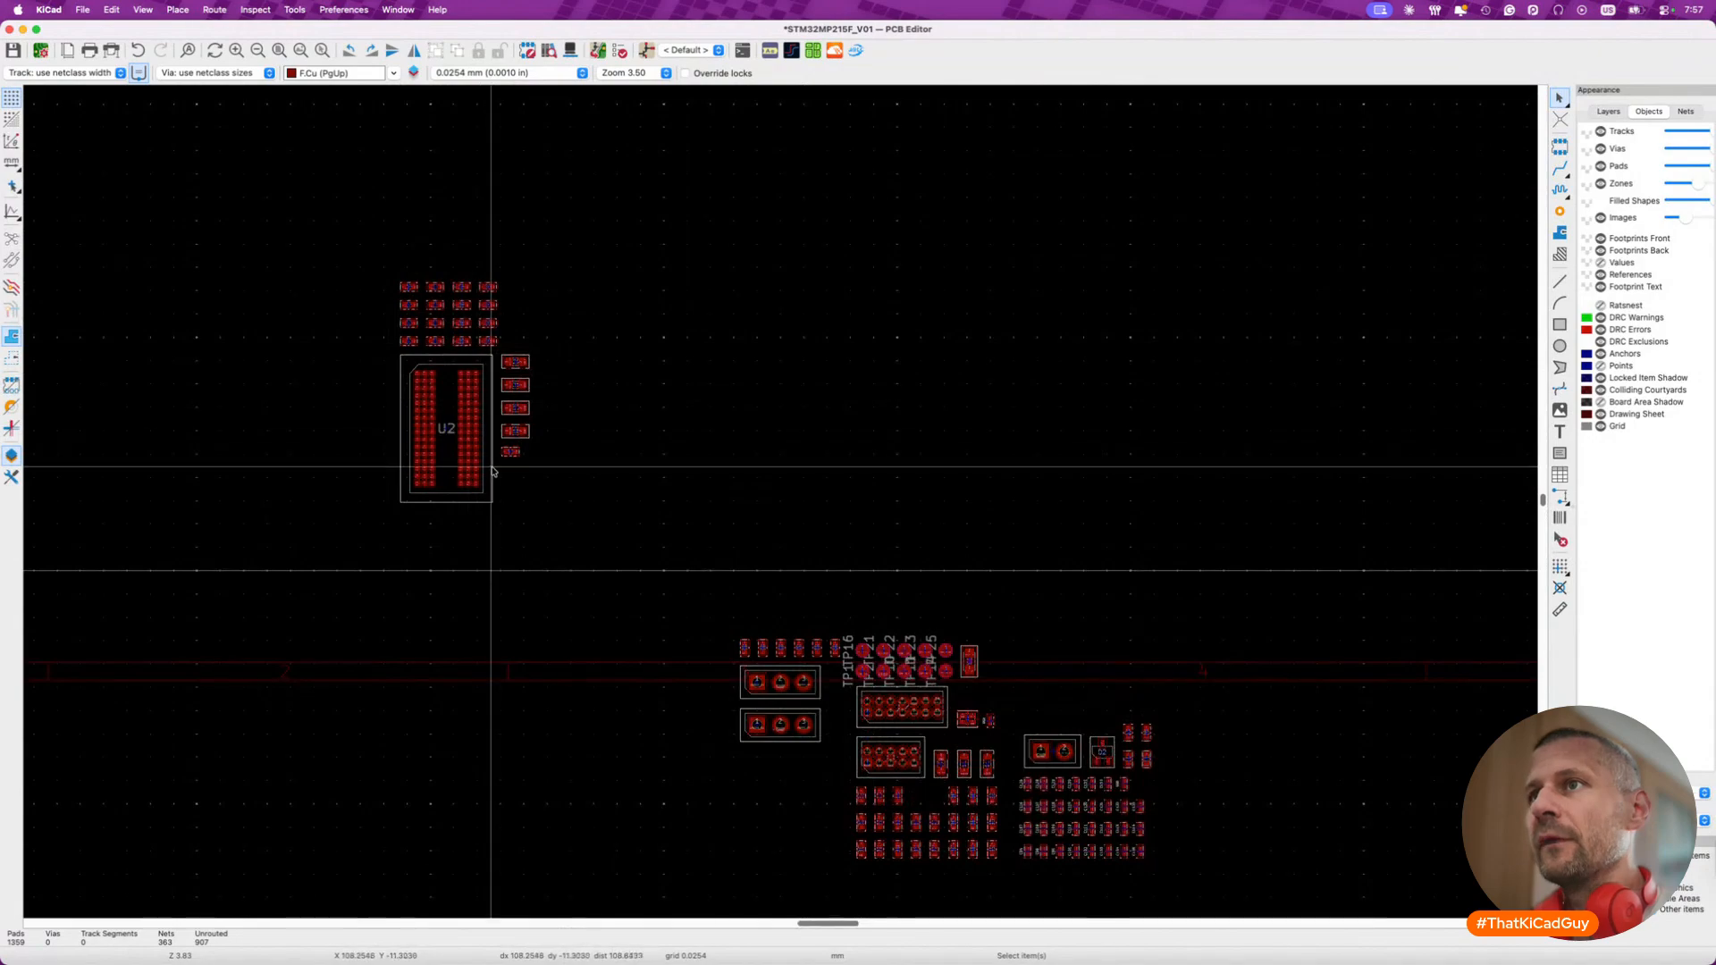
click(490, 468)
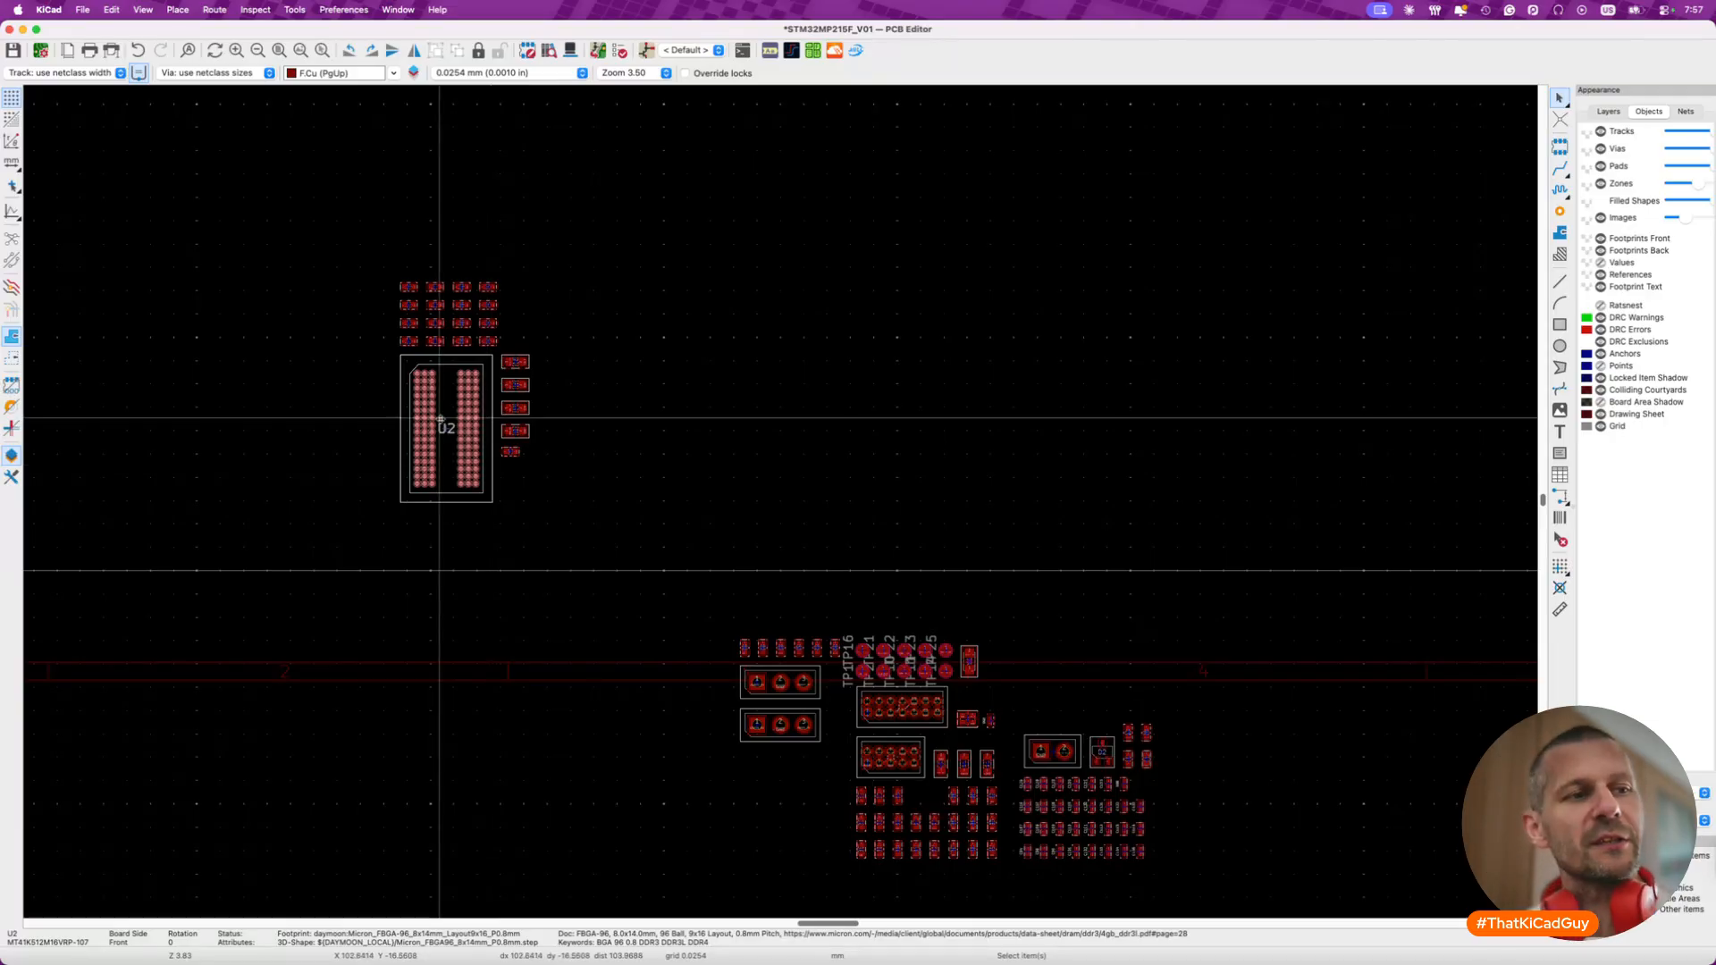
key(m)
scroll(548, 521, down, 5)
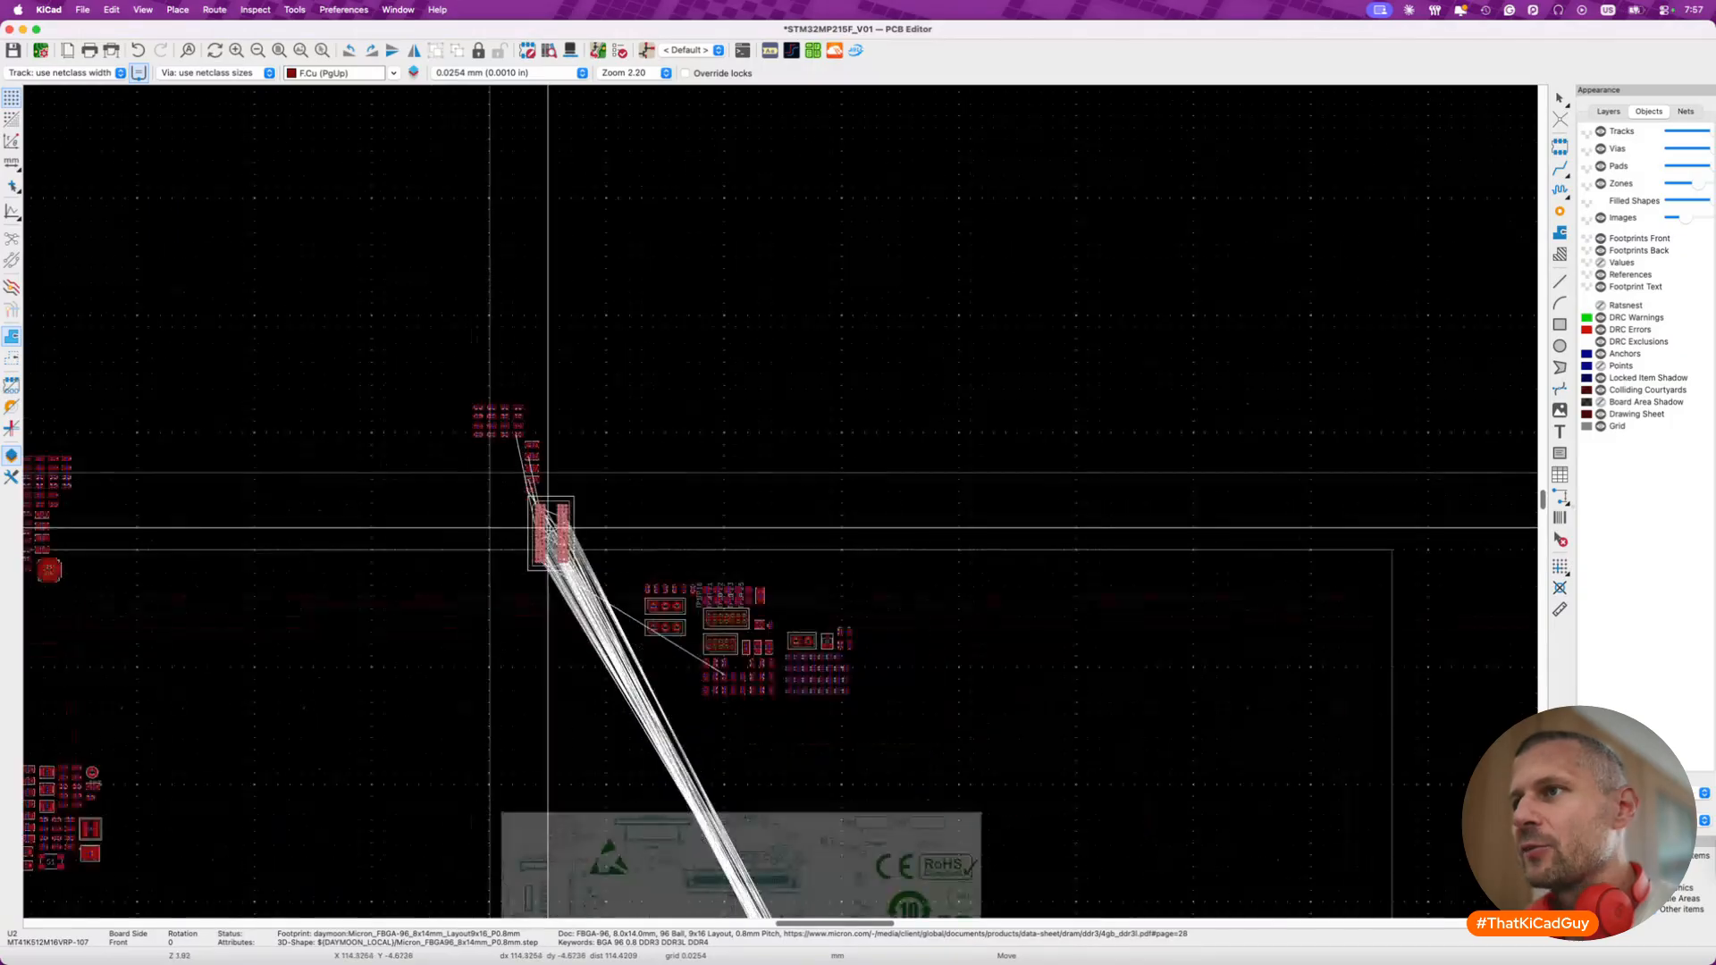
scroll(552, 526, down, 8)
scroll(752, 519, up, 3)
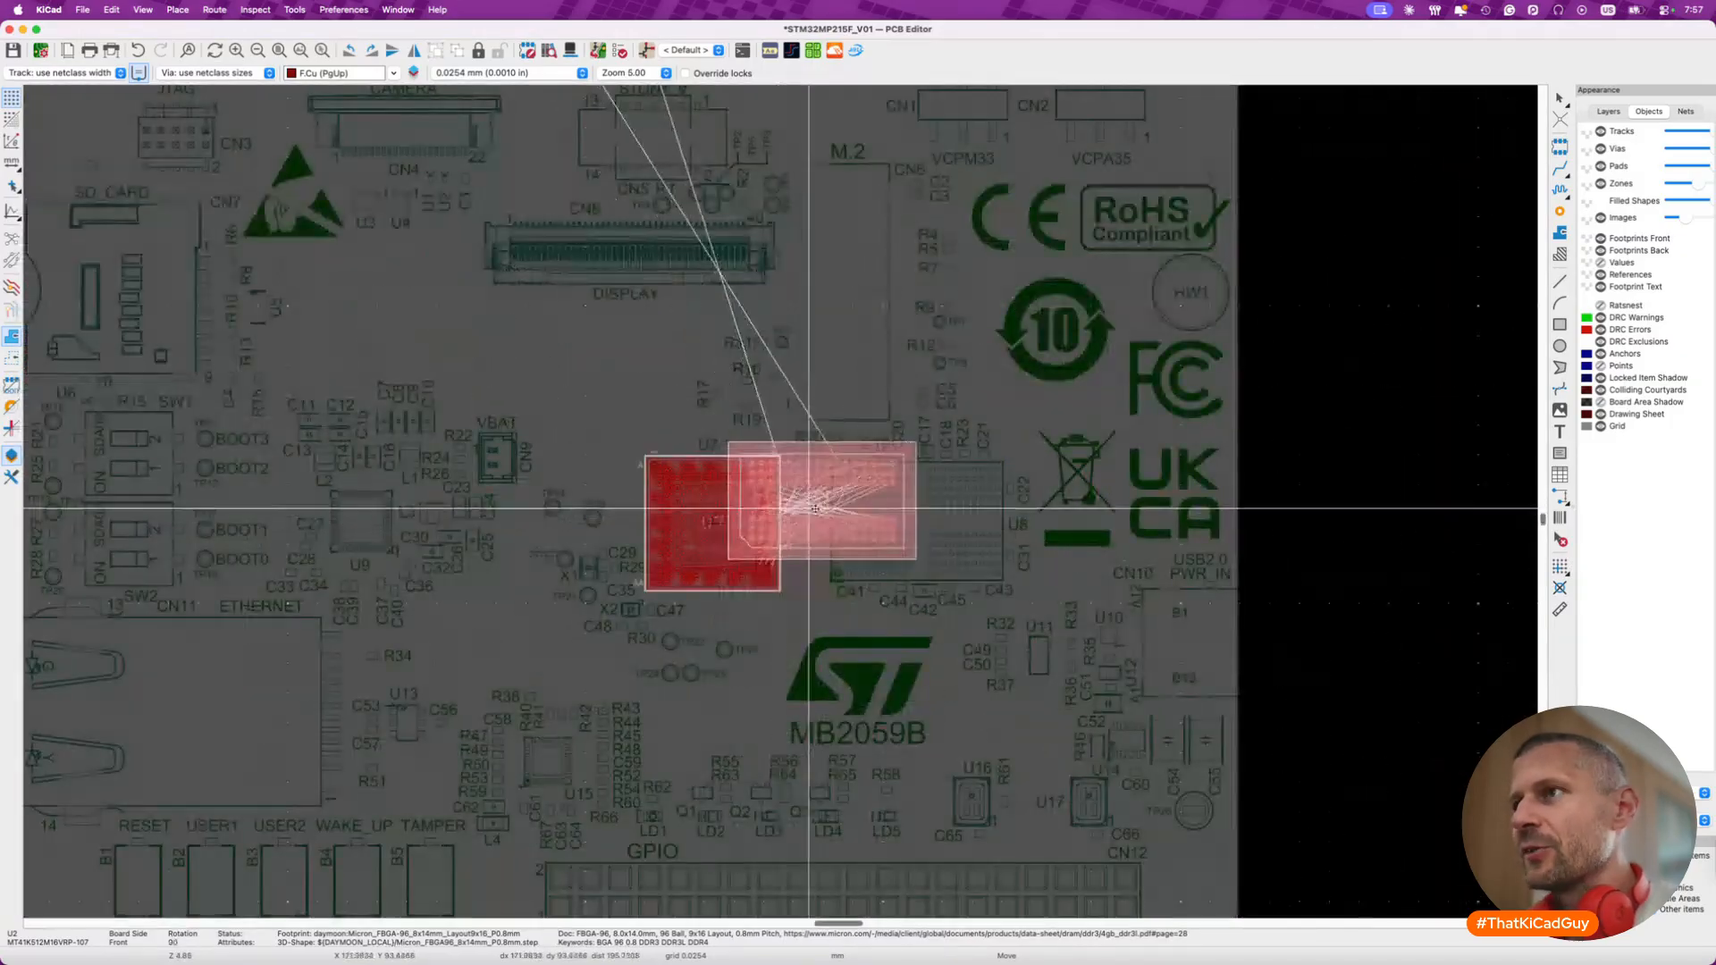
key(r)
scroll(935, 509, up, 4)
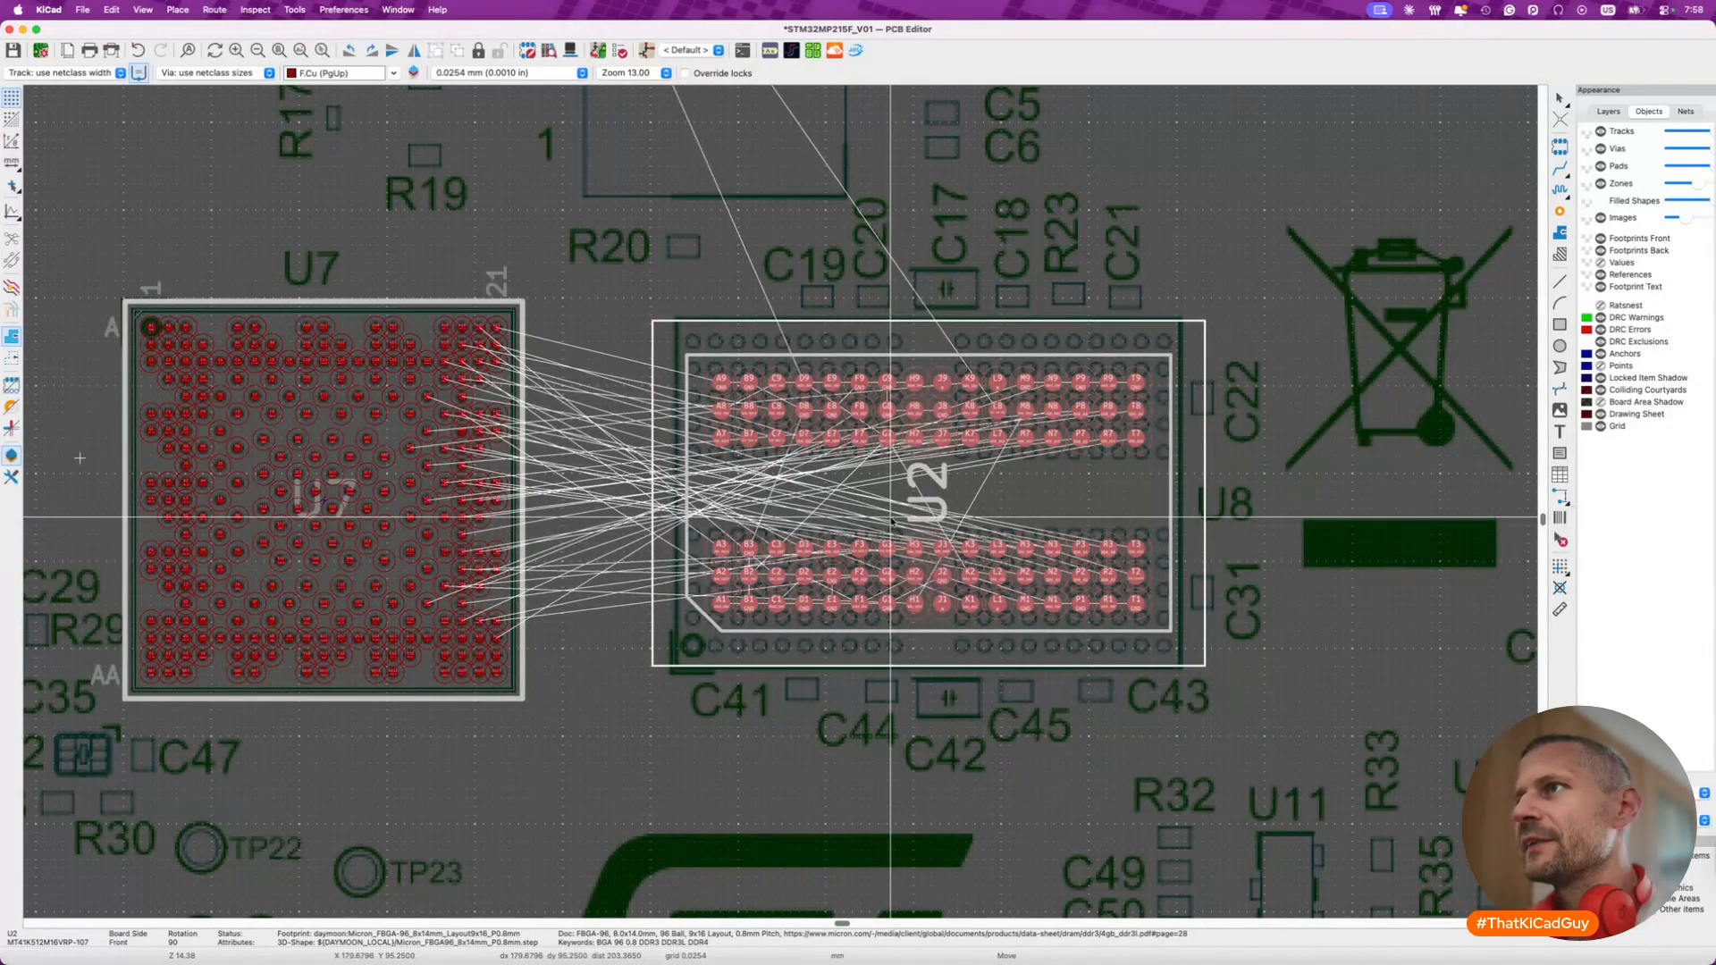
click(891, 519)
key(super+s)
- Select the remaining small footprints of U2's block and move them to just right of the reference image
scroll(818, 547, down, 2)
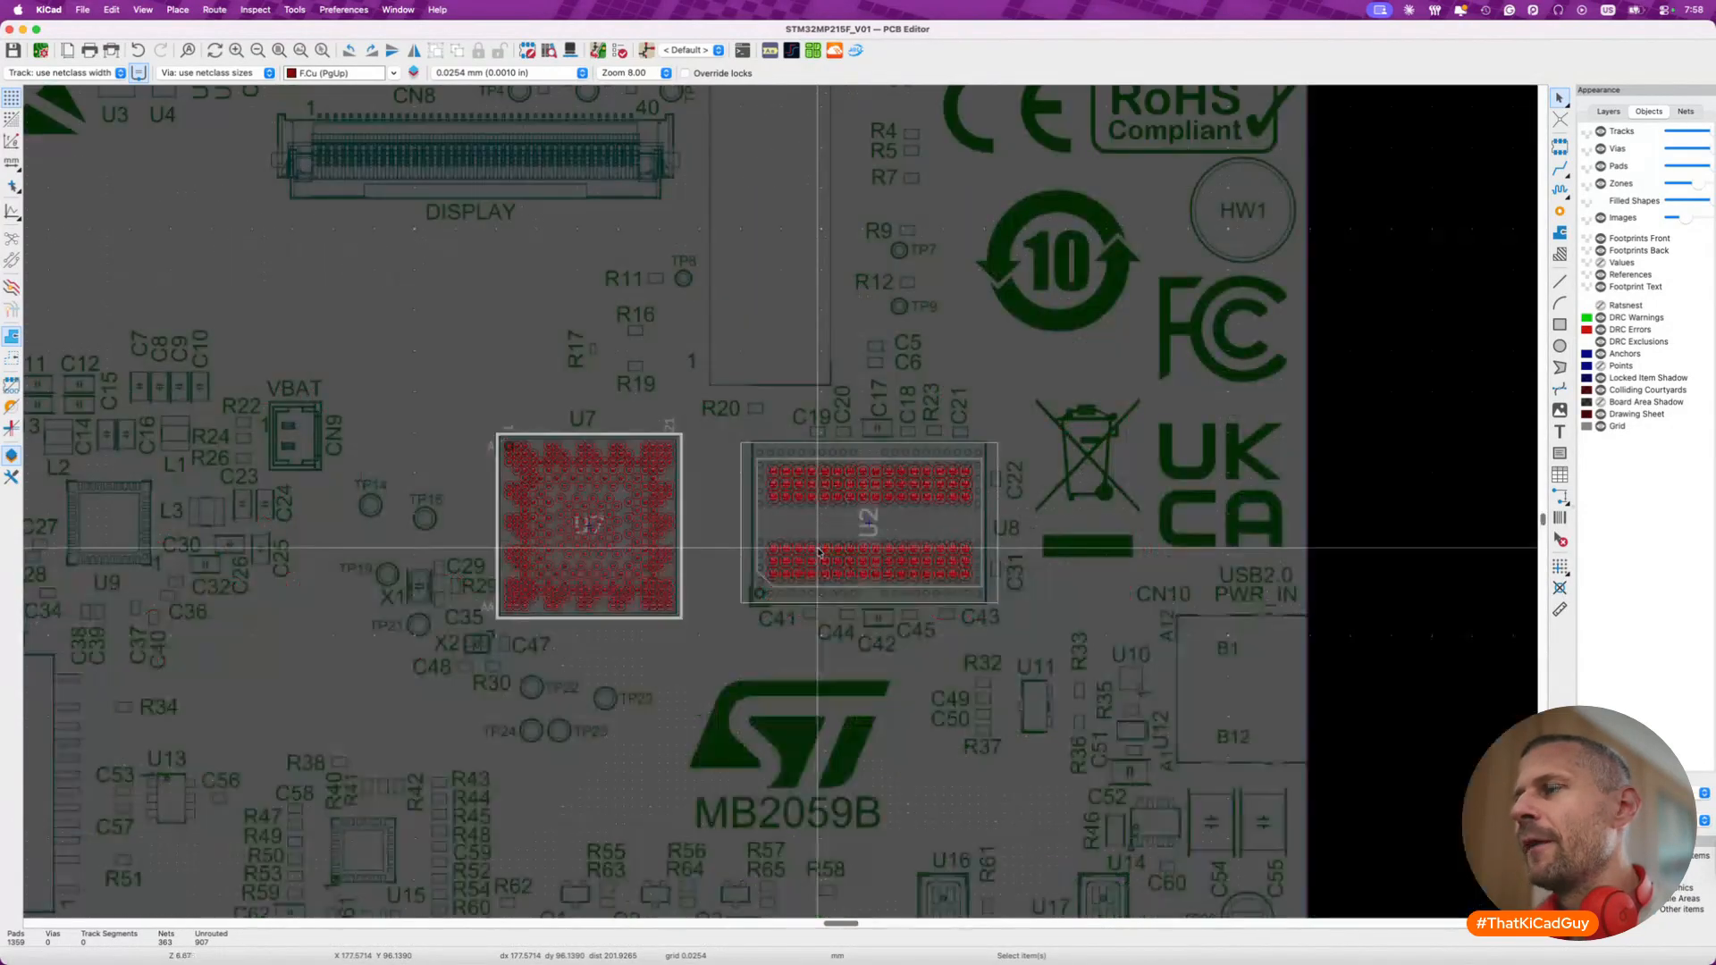
scroll(818, 548, down, 6)
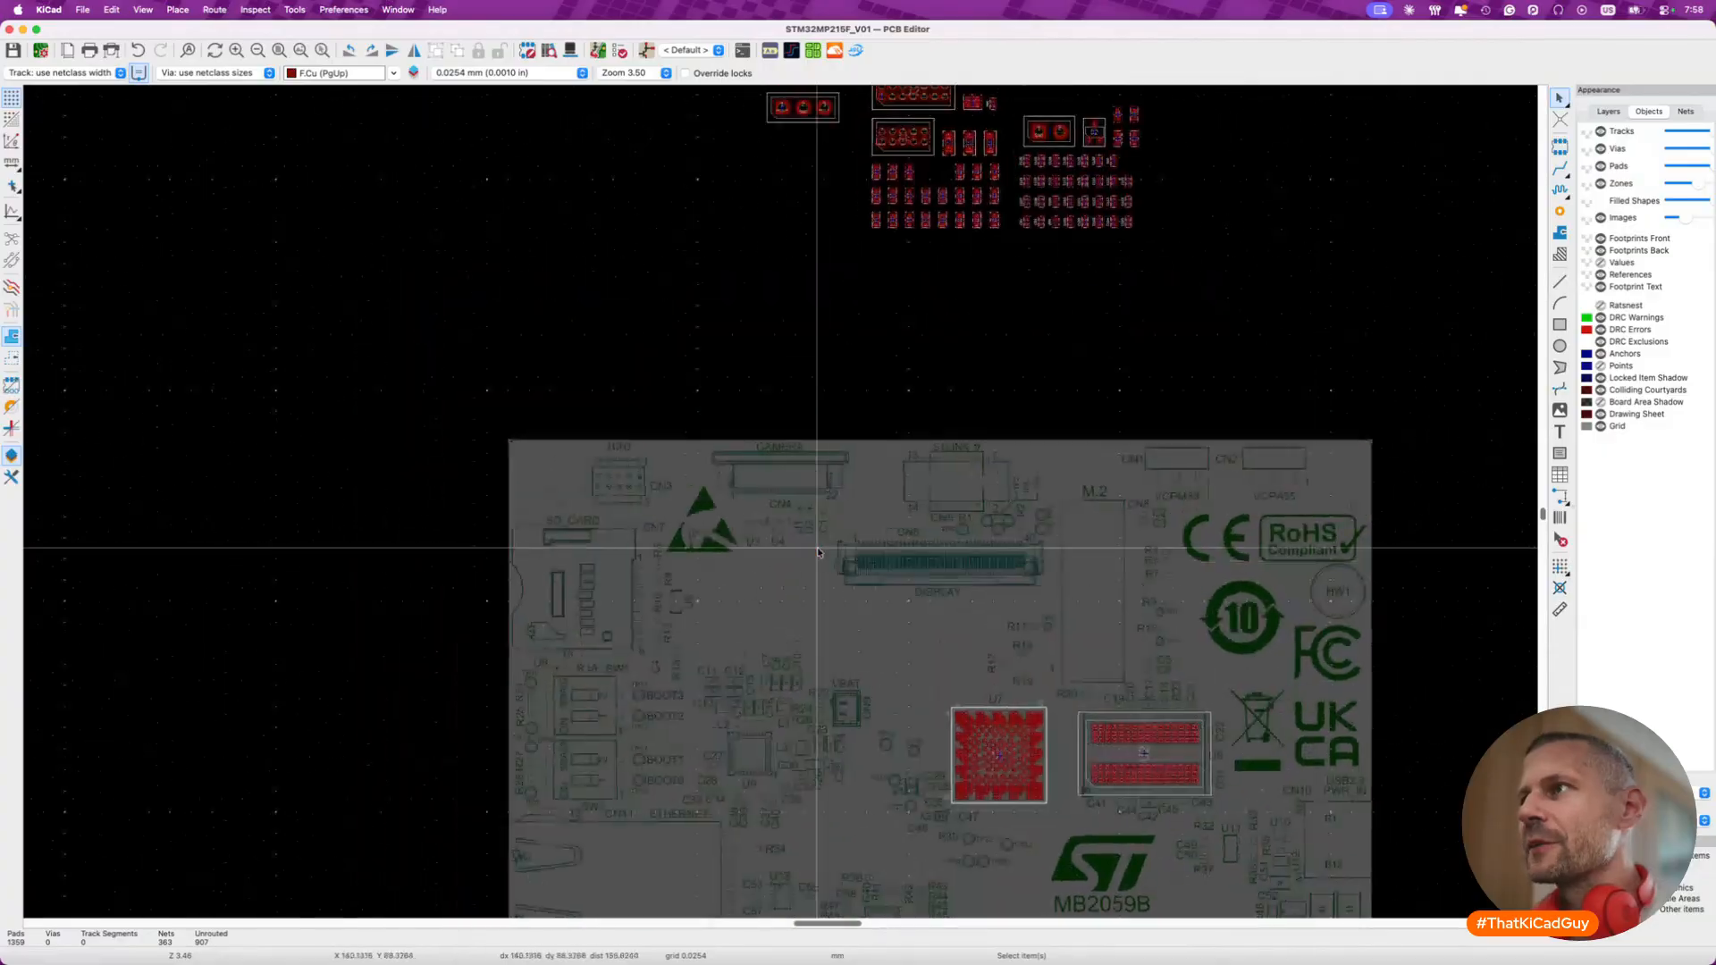
scroll(817, 554, up, 5)
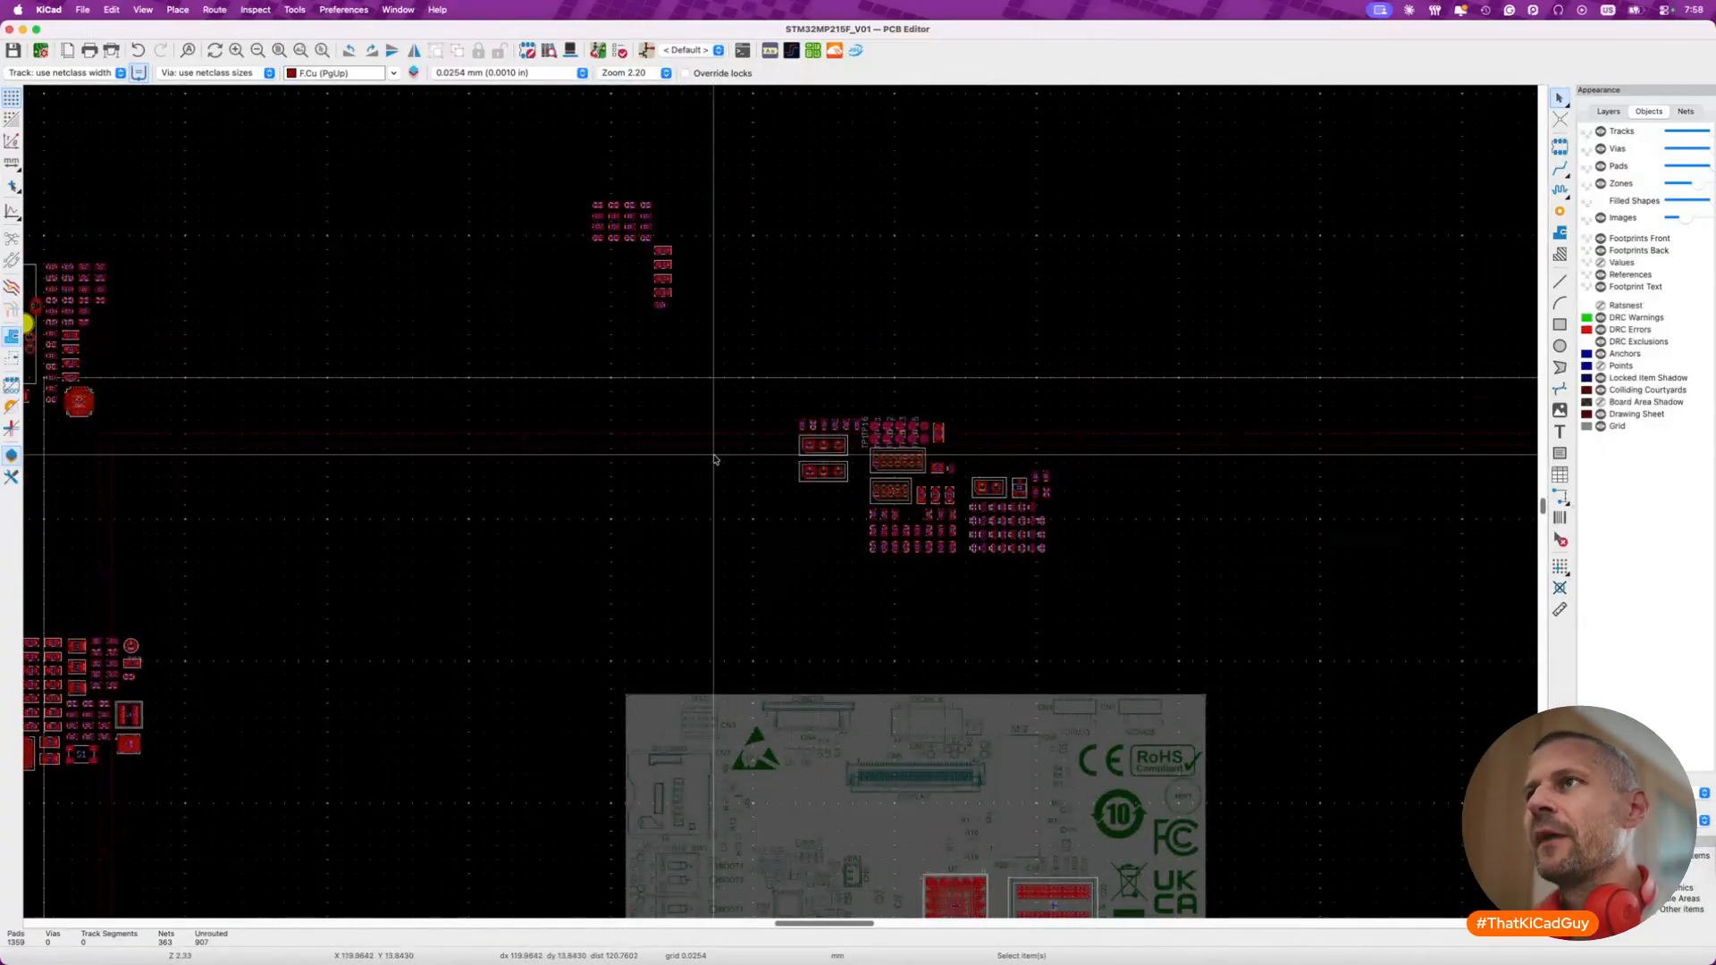
scroll(689, 402, left, 2)
drag(601, 165, 761, 384)
key(m)
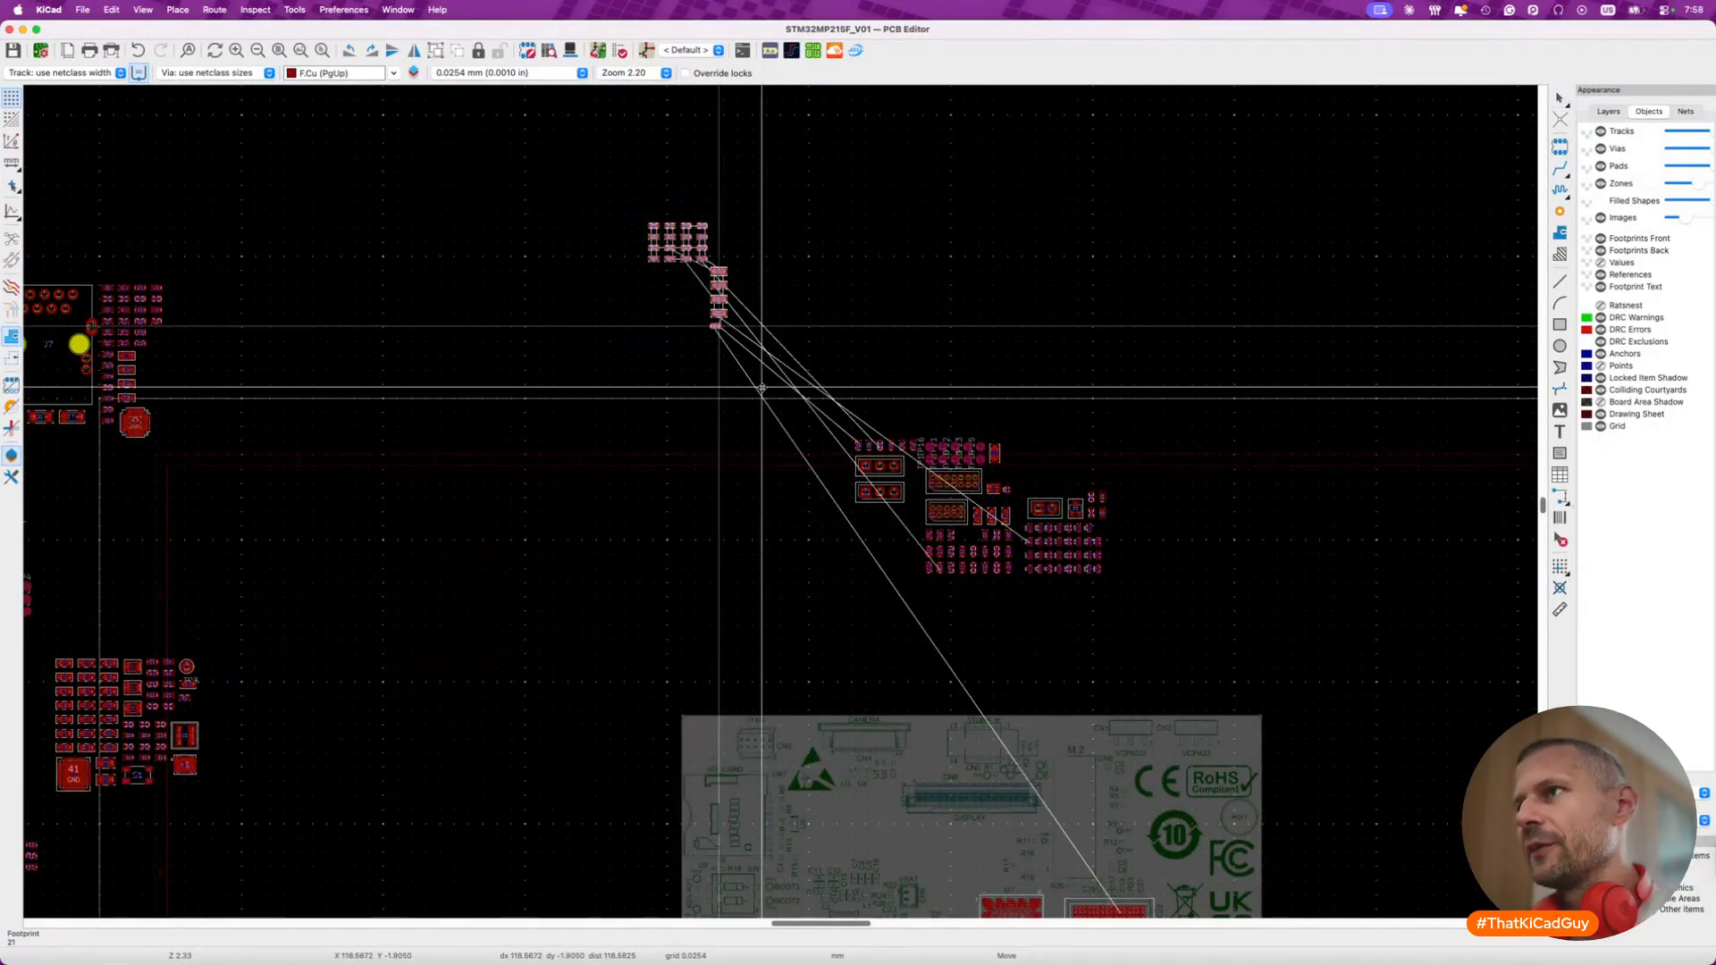
scroll(762, 386, down, 6)
scroll(761, 386, right, 1)
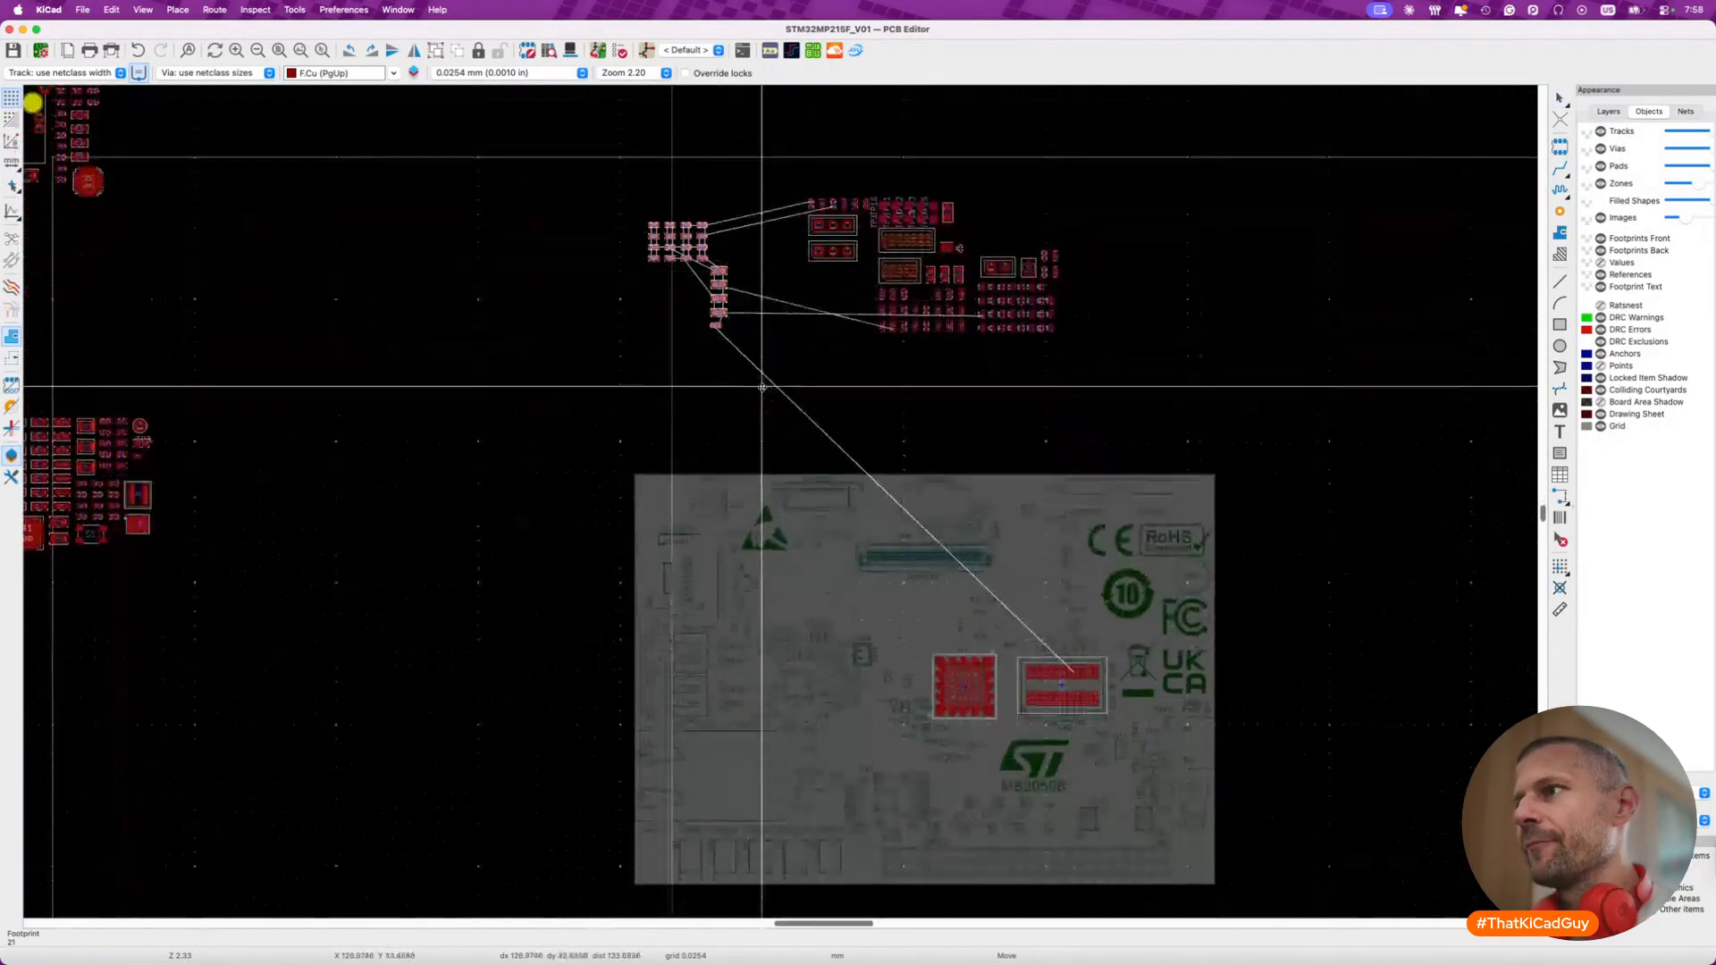
click(1371, 667)
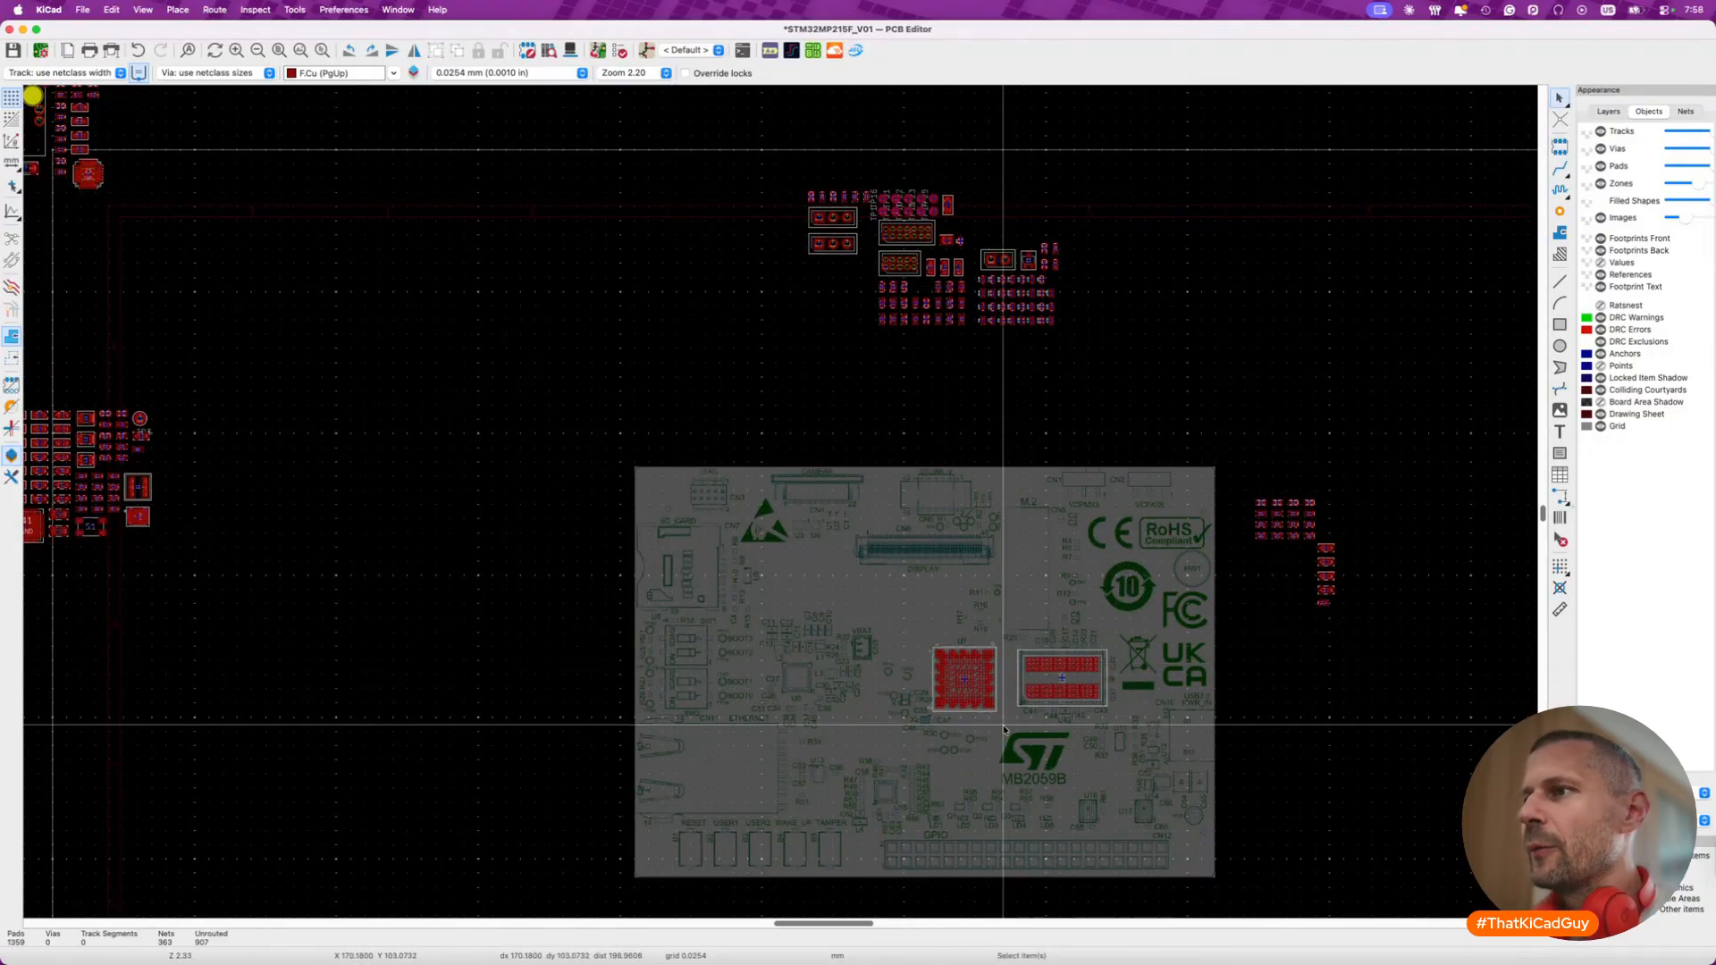
- Insert Component_layout_bottom.png as a reference image just below the top-side layout image
scroll(1004, 729, up, 5)
scroll(1004, 729, down, 5)
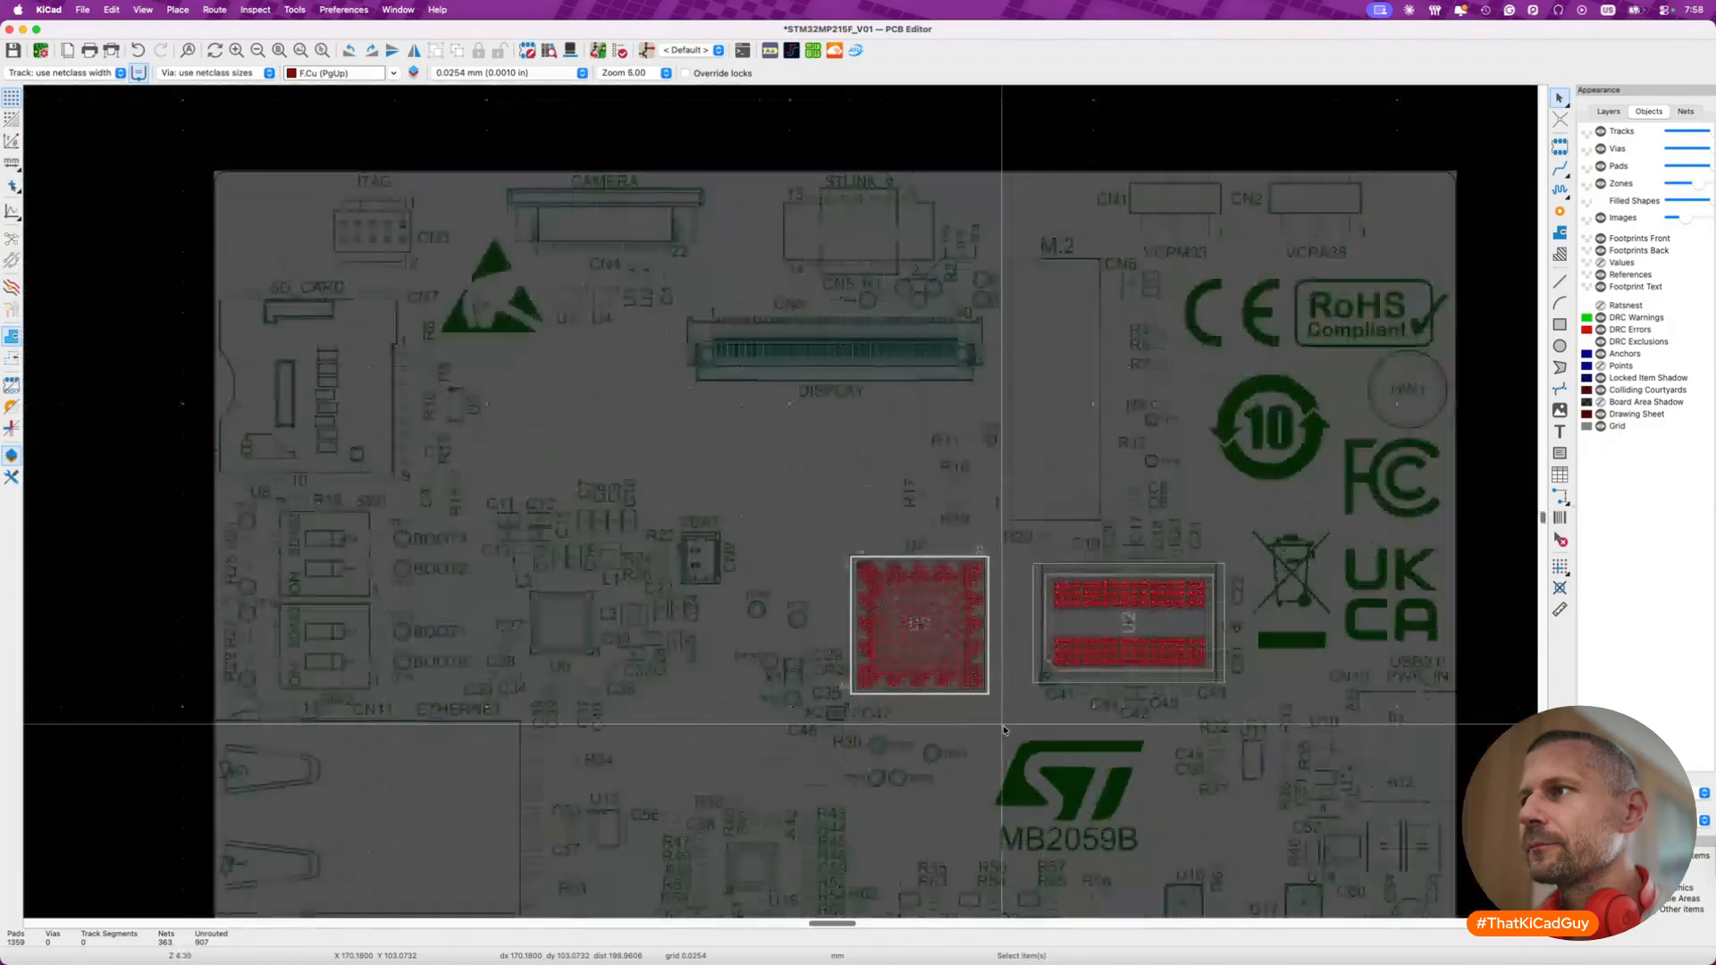
scroll(1004, 730, down, 5)
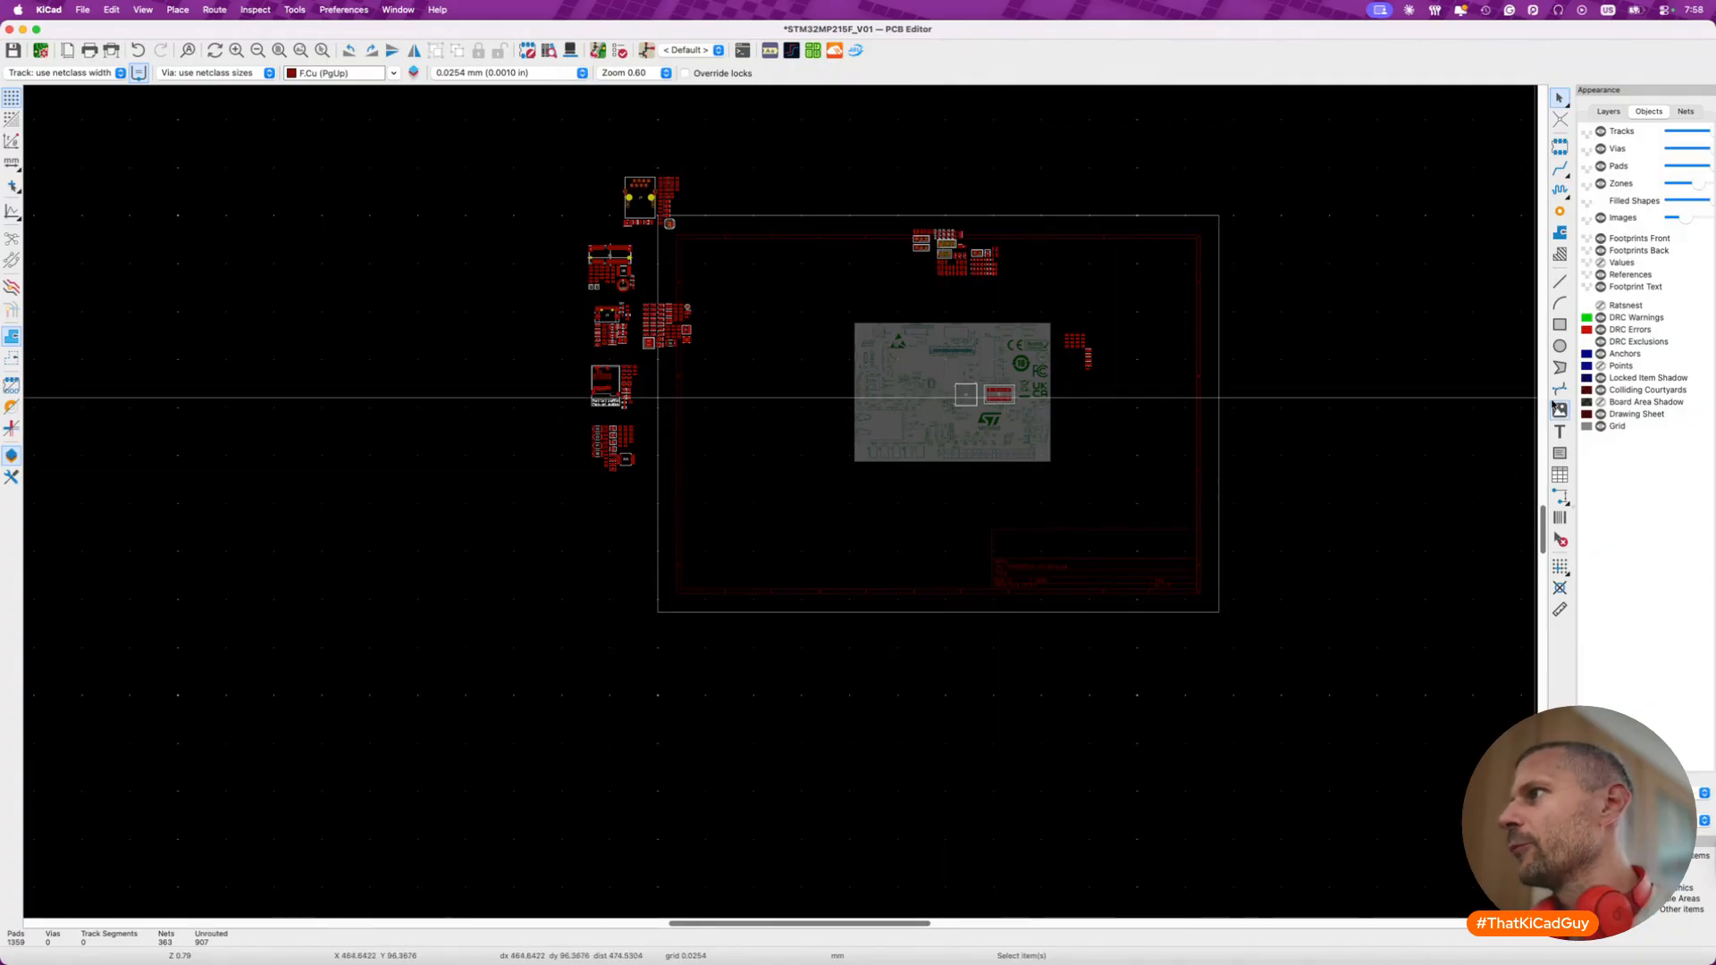
click(1560, 411)
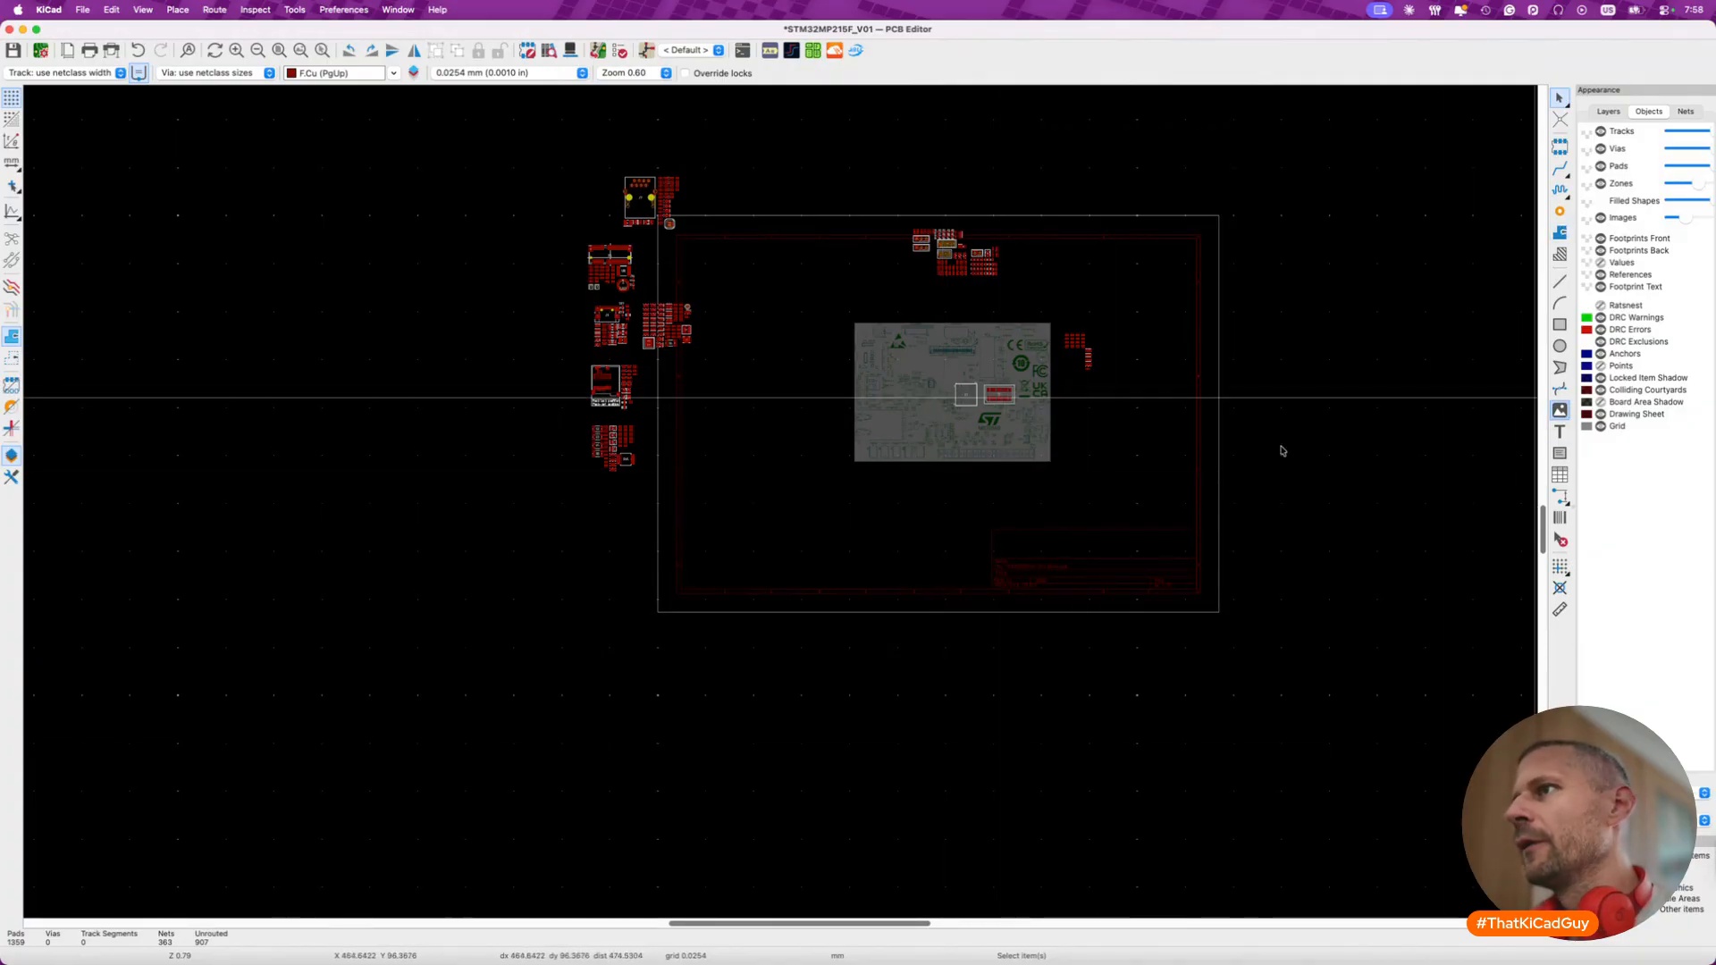
click(1471, 426)
double_click(743, 237)
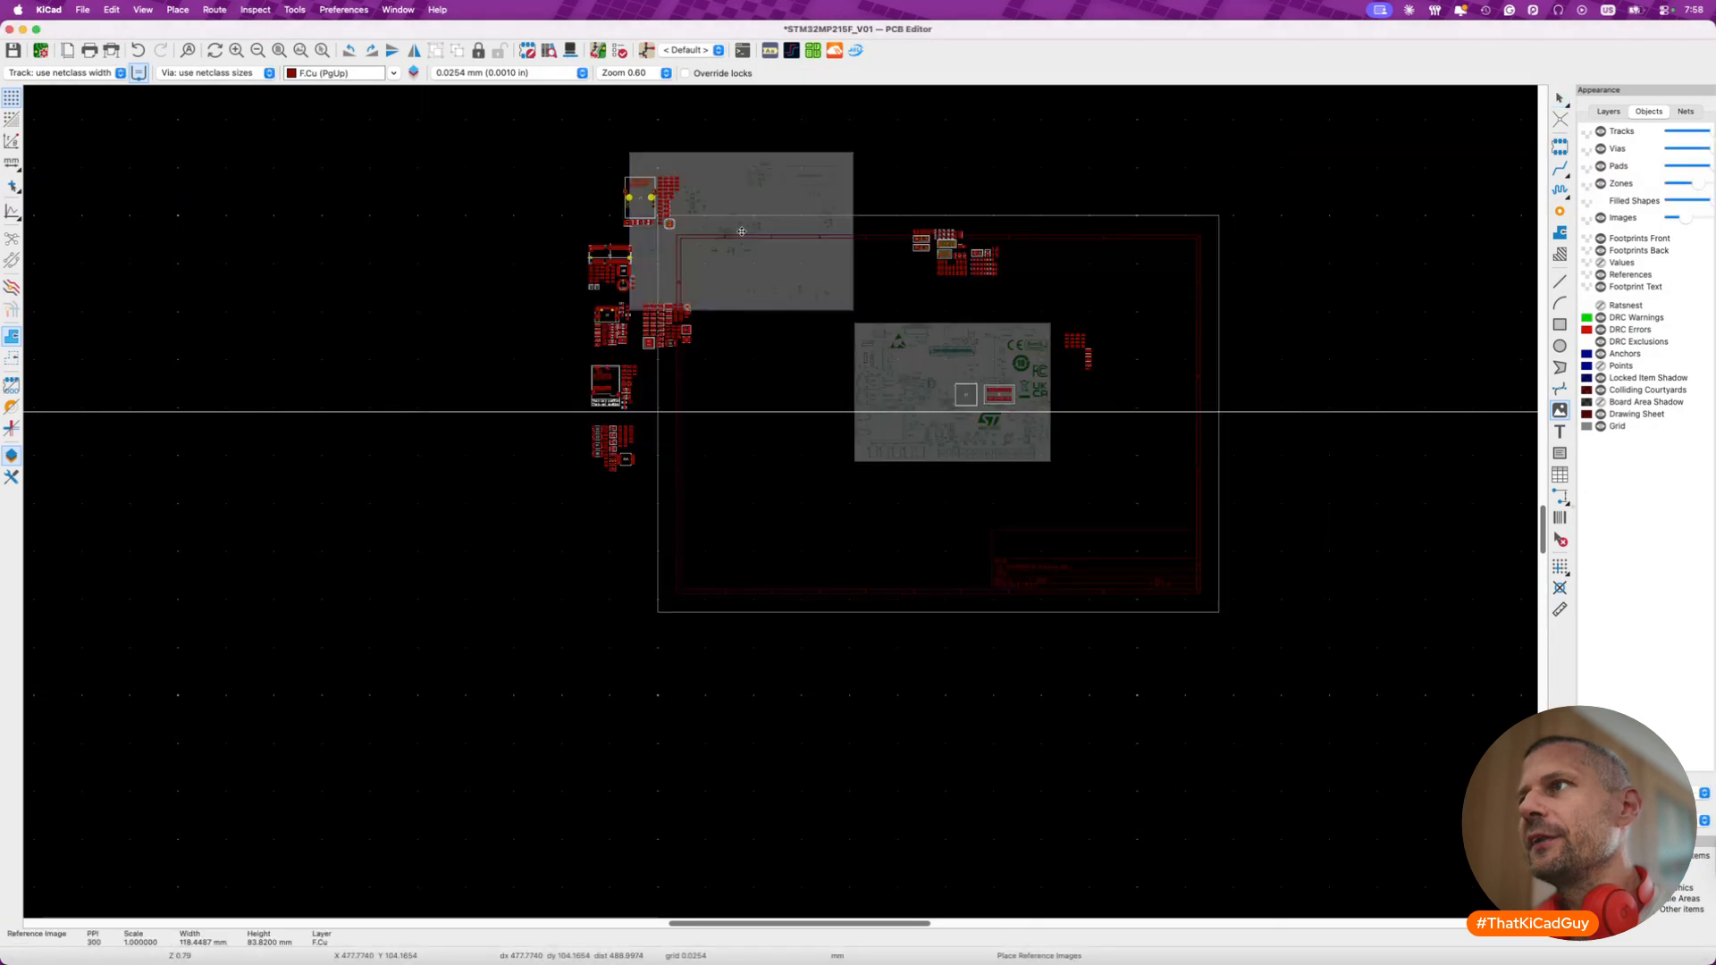
click(952, 564)
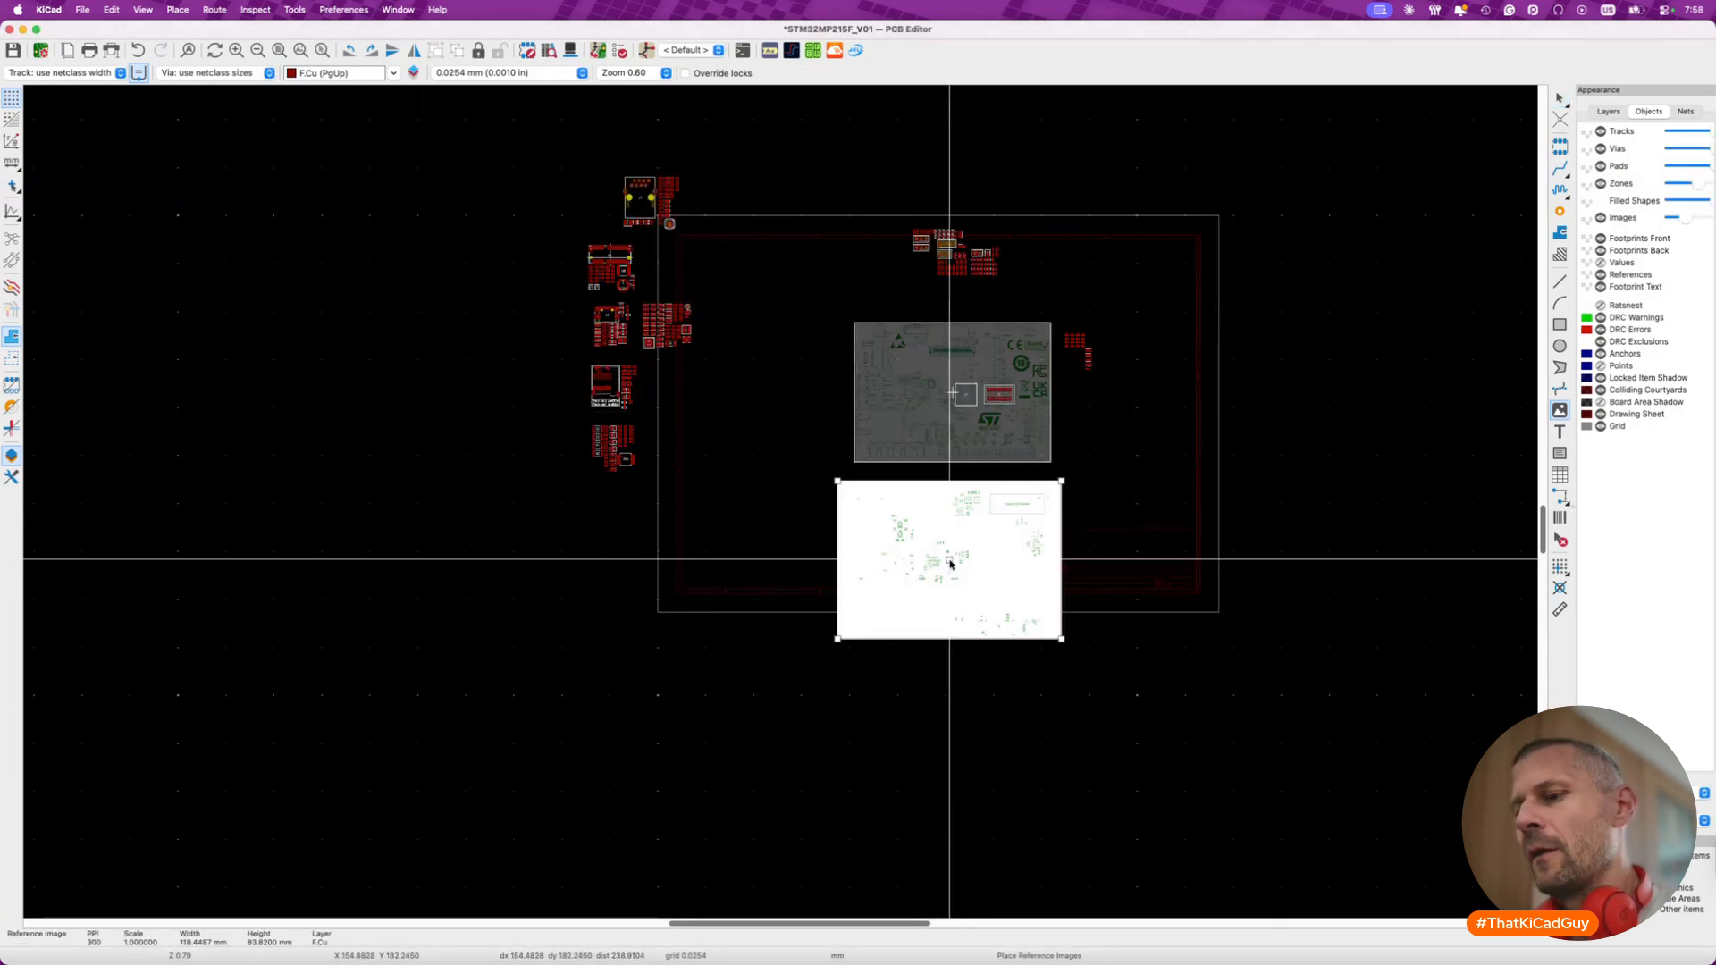
- Set the width of the bottom-side layout image to 104 mm in its reference image properties
double_click(951, 563)
double_click(876, 517)
text(10)
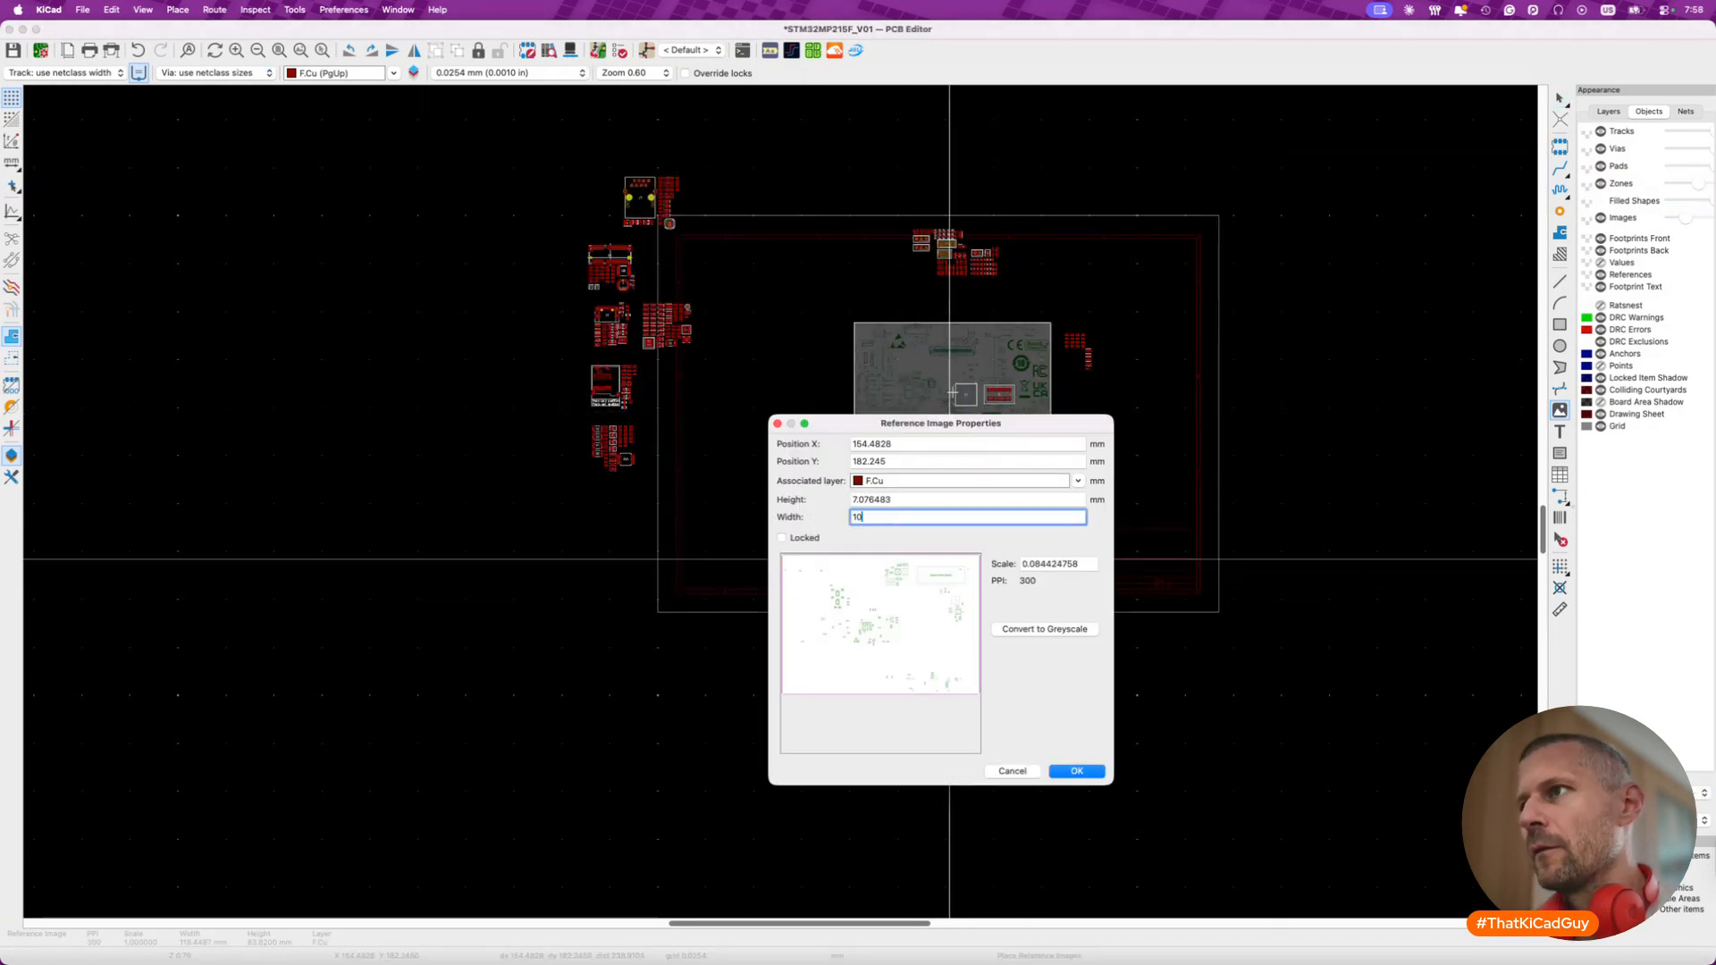
text(4)
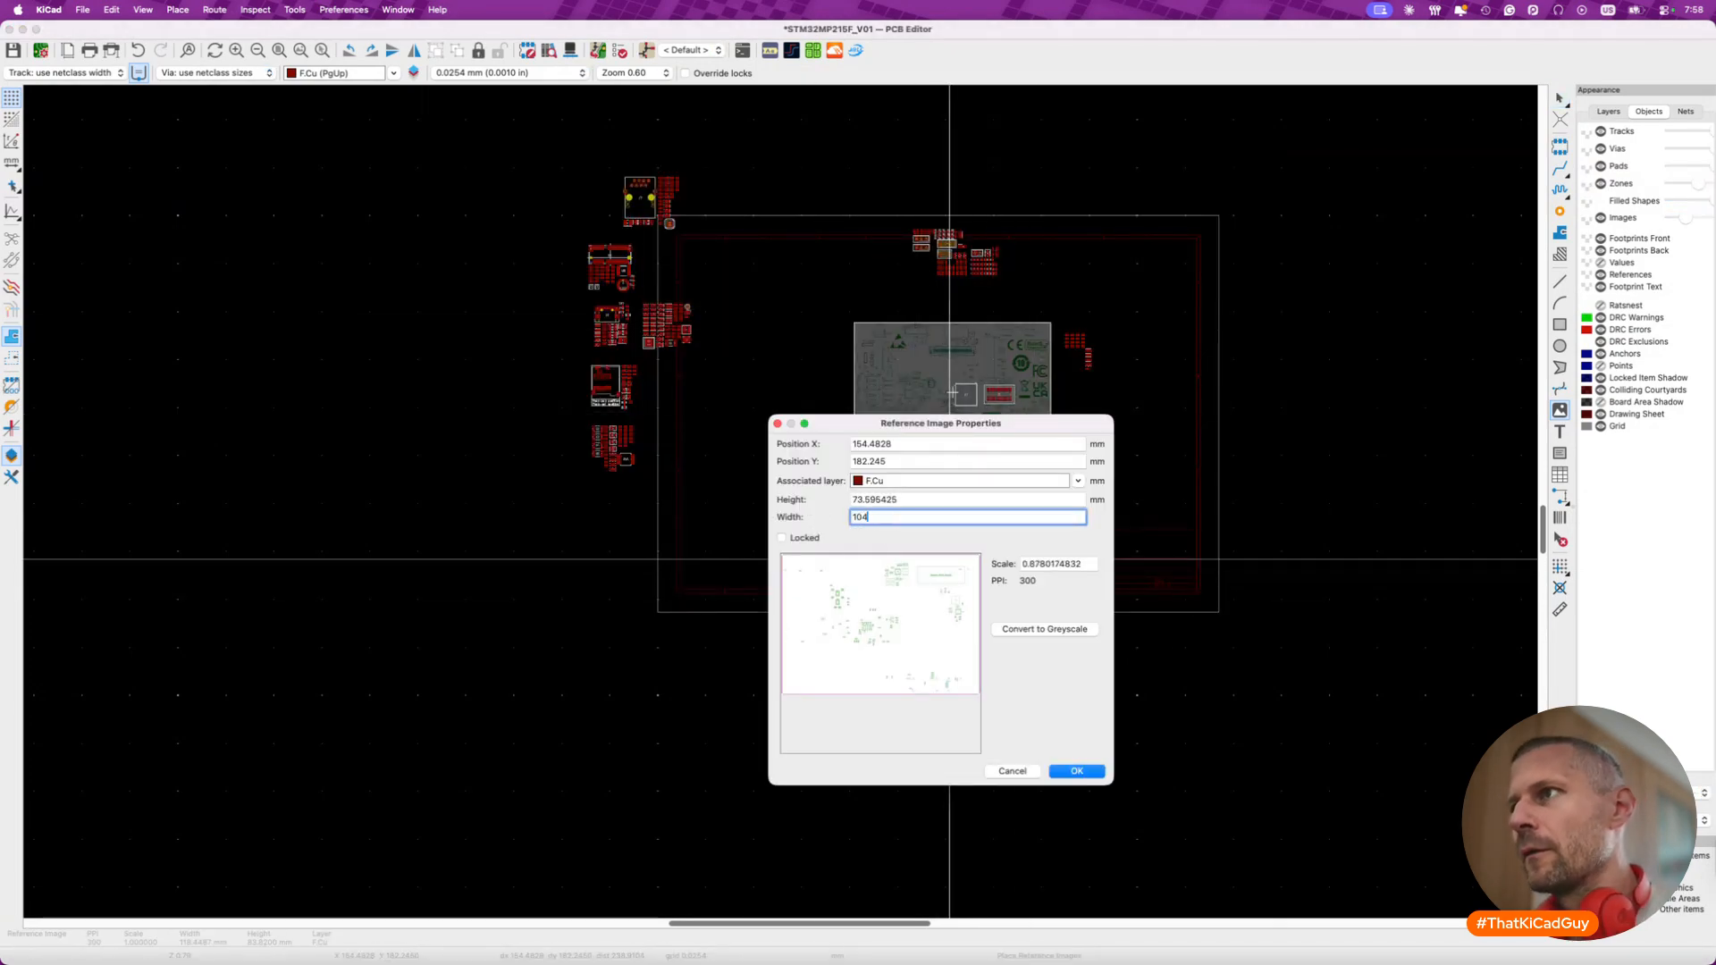
click(1089, 765)
- Move the bottom-side layout image directly beneath the top-side image and align their left edges
scroll(996, 435, up, 5)
click(788, 697)
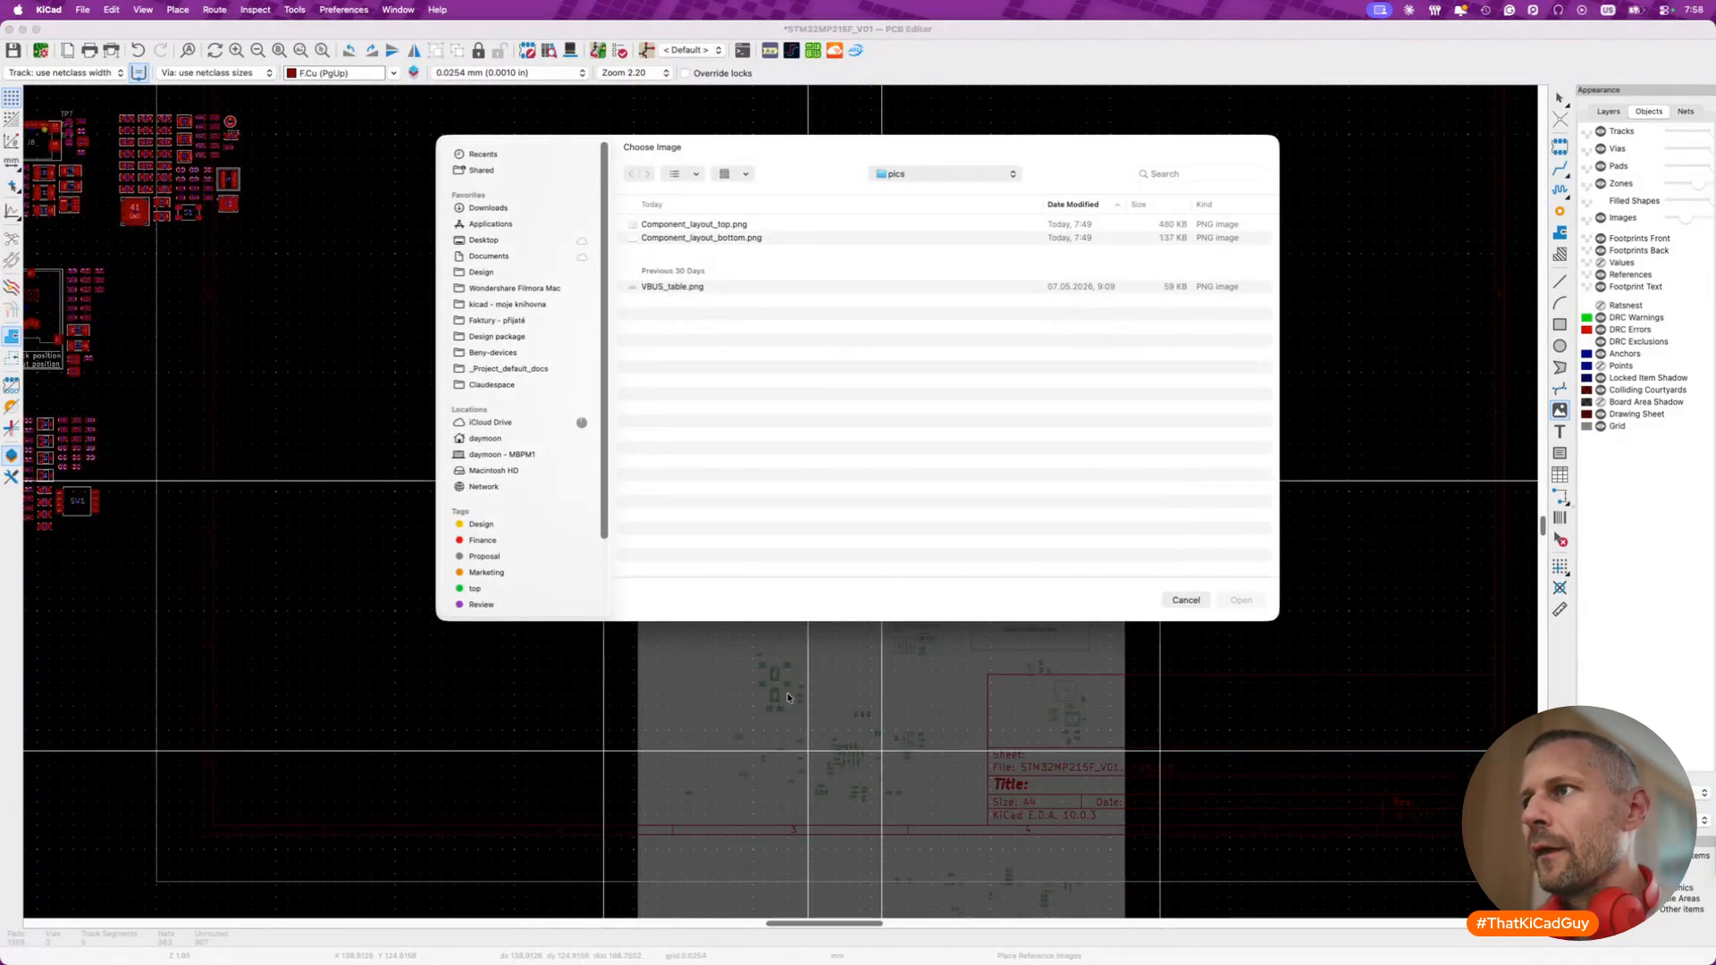
key(Escape)
click(762, 638)
drag(763, 639, 772, 569)
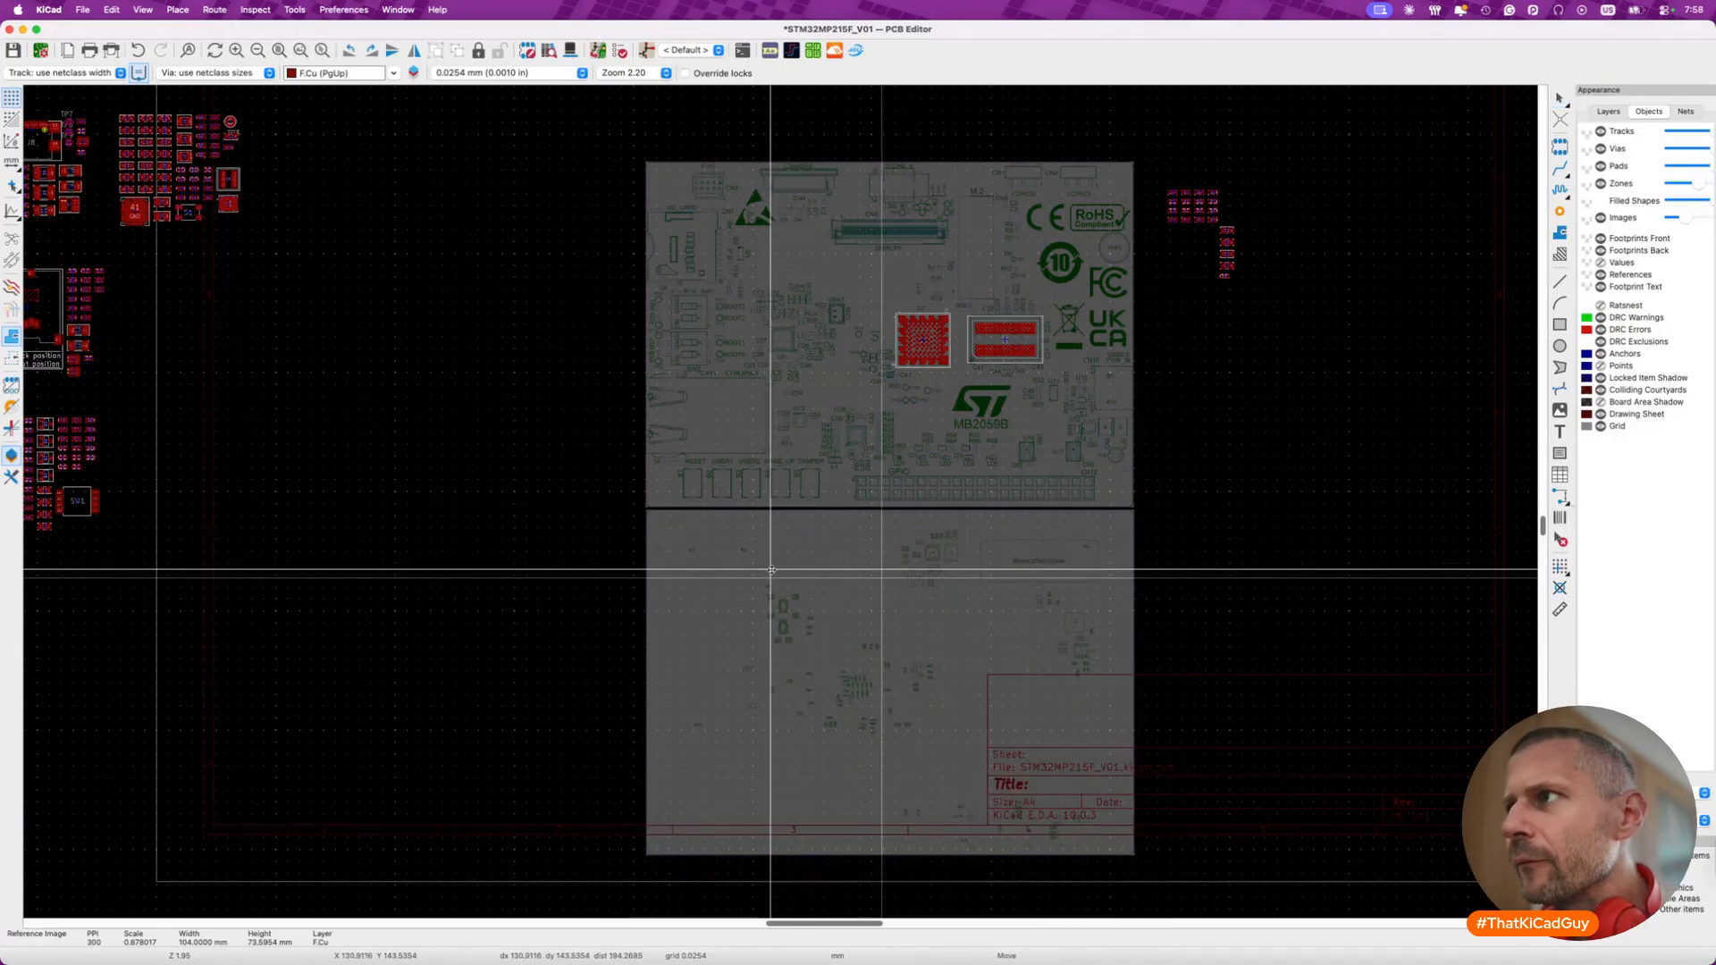
click(771, 570)
scroll(655, 509, up, 5)
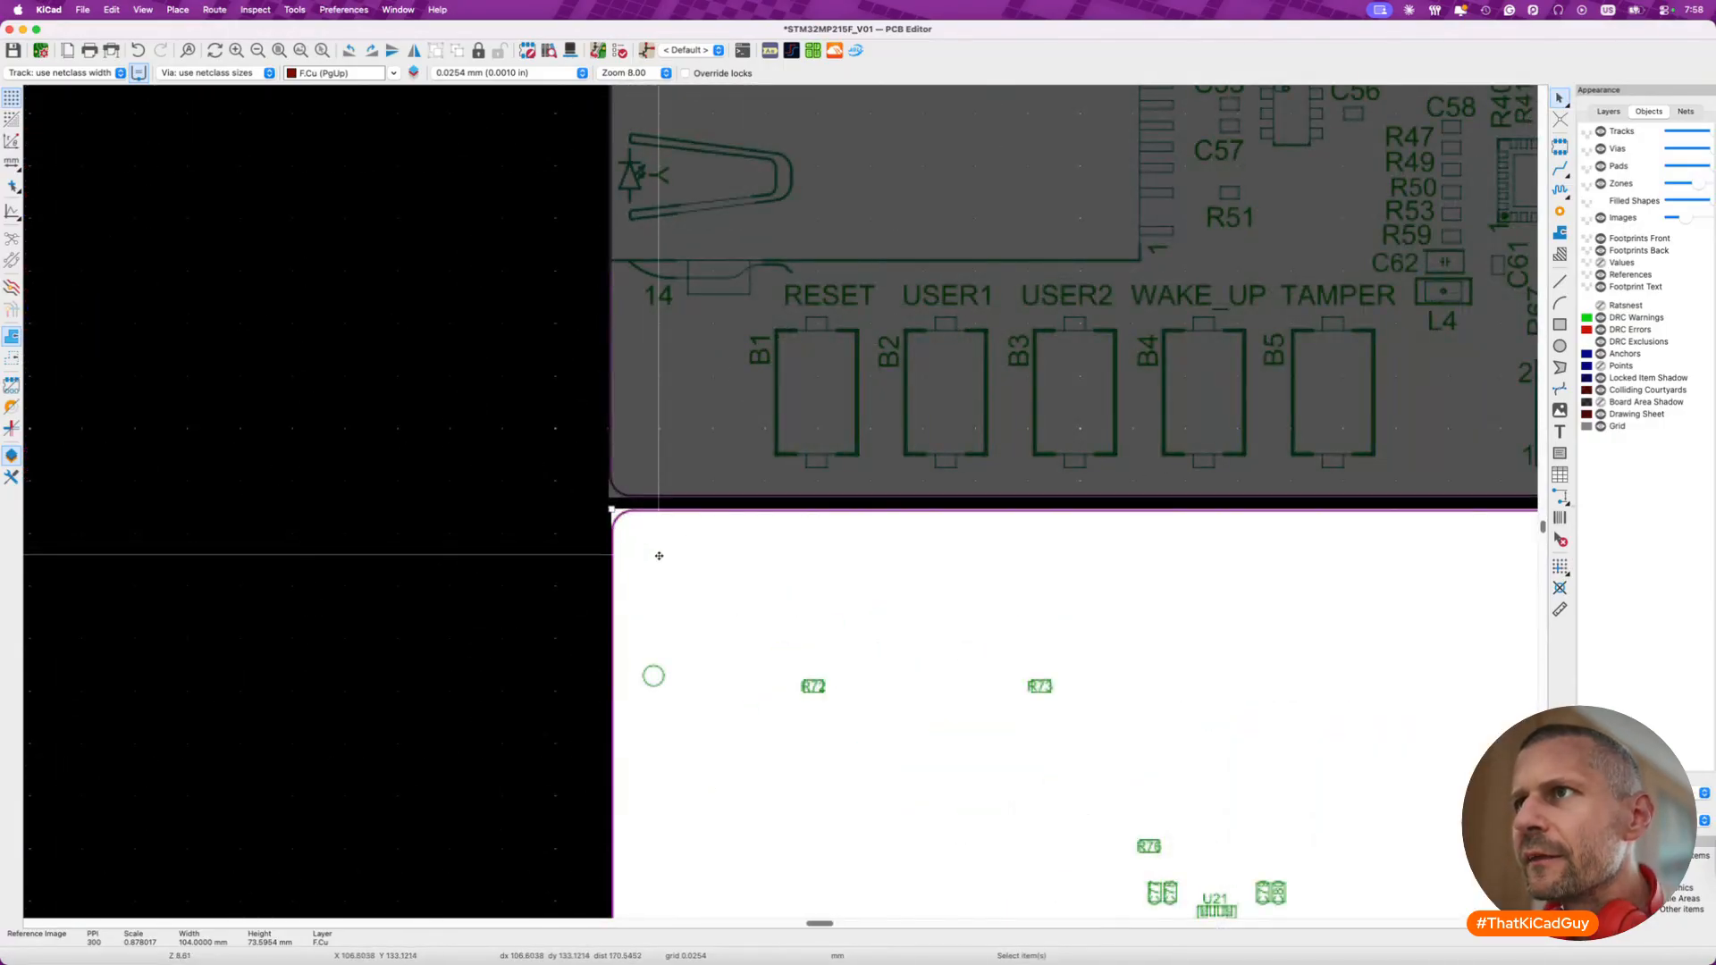
key(m)
click(657, 555)
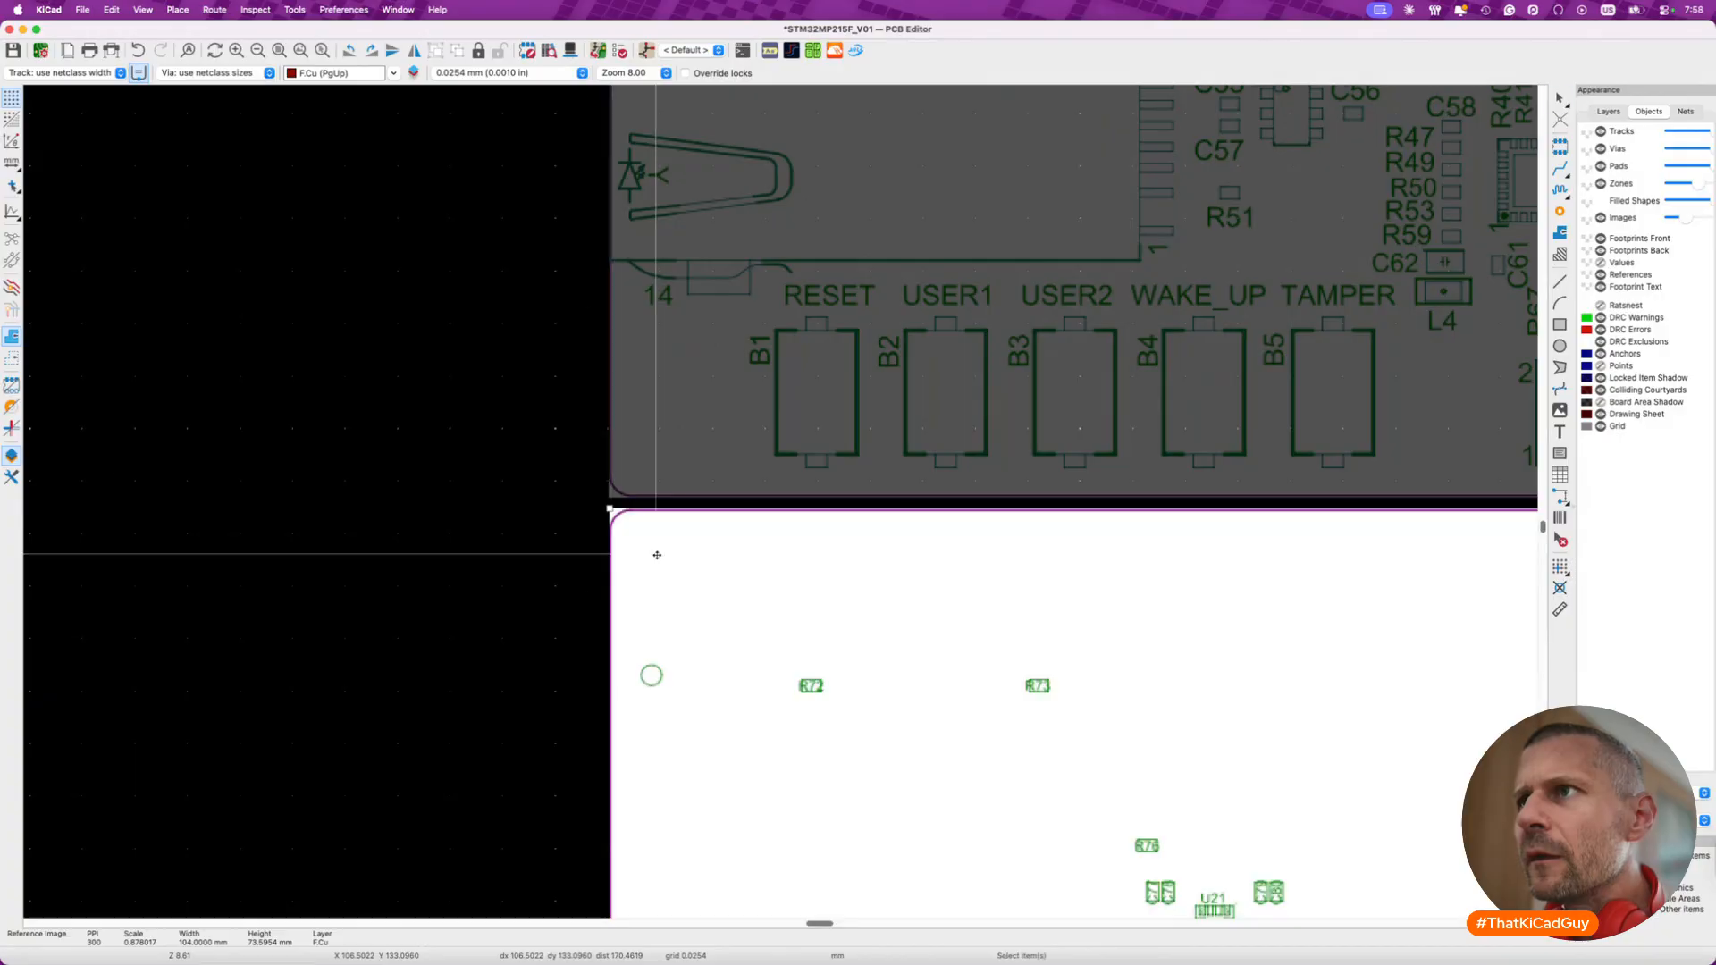
- Move the bottom-side layout image up over the top-side image, matching their upper-left corners
key(m)
scroll(611, 513, up, 10)
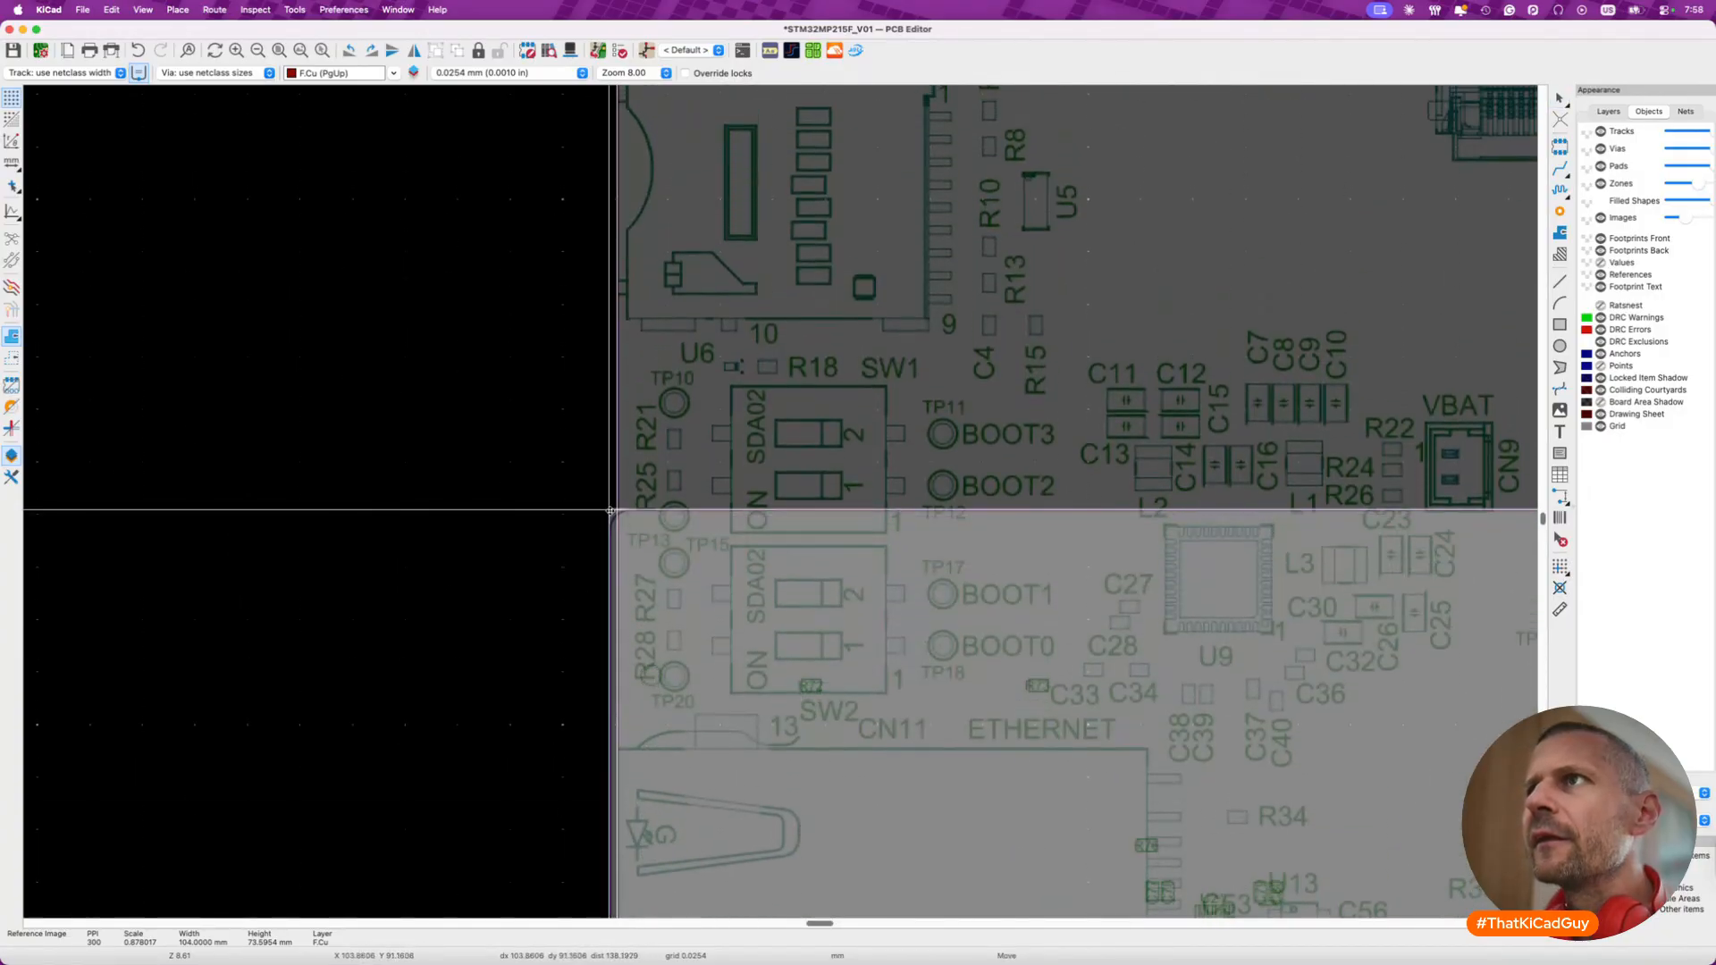
click(612, 145)
scroll(612, 146, down, 5)
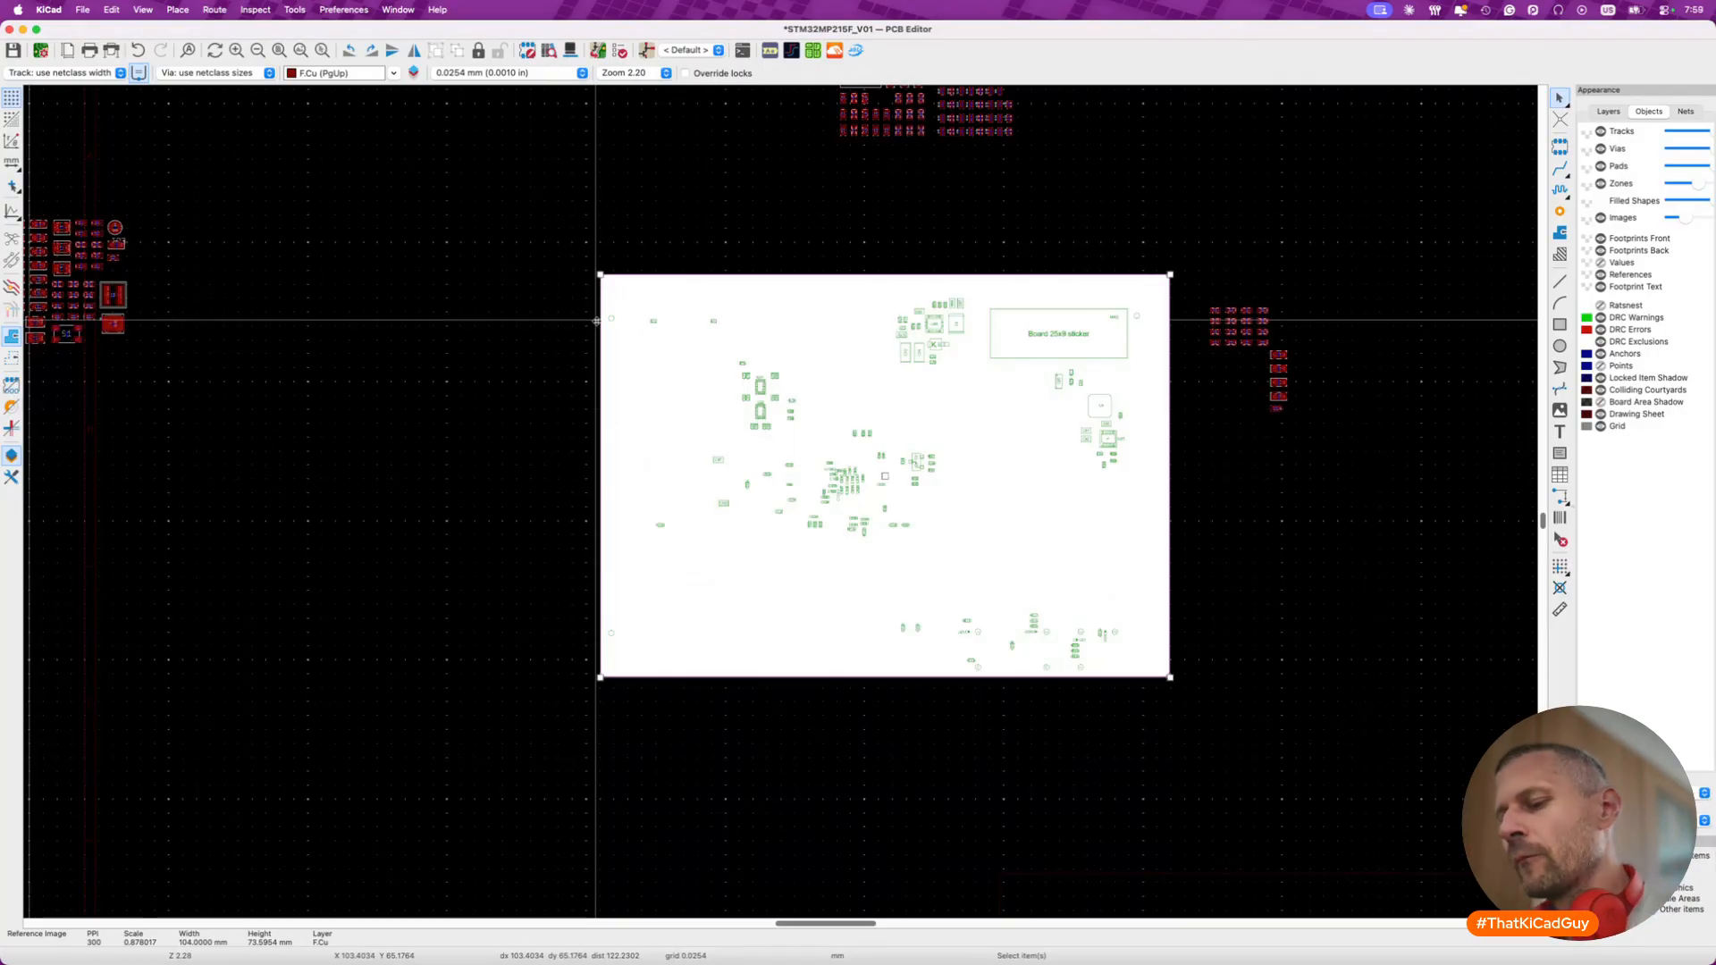
- Assign the bottom-side layout image to the User.2 layer in its reference image properties
double_click(674, 321)
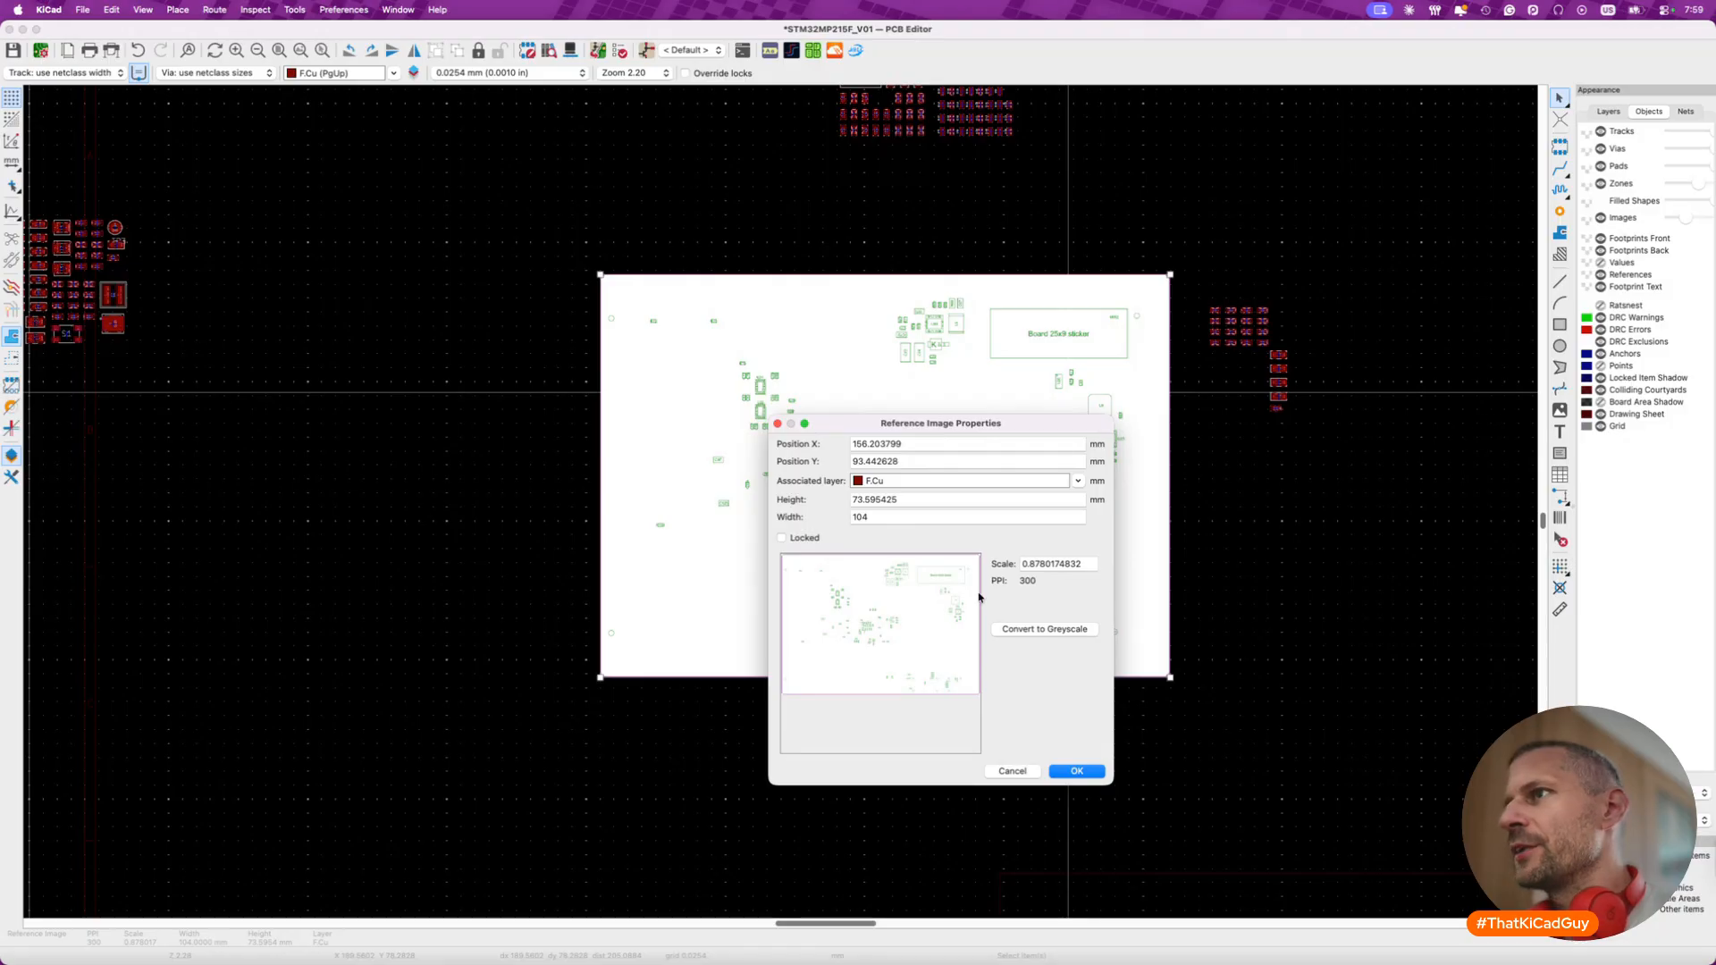
click(1077, 481)
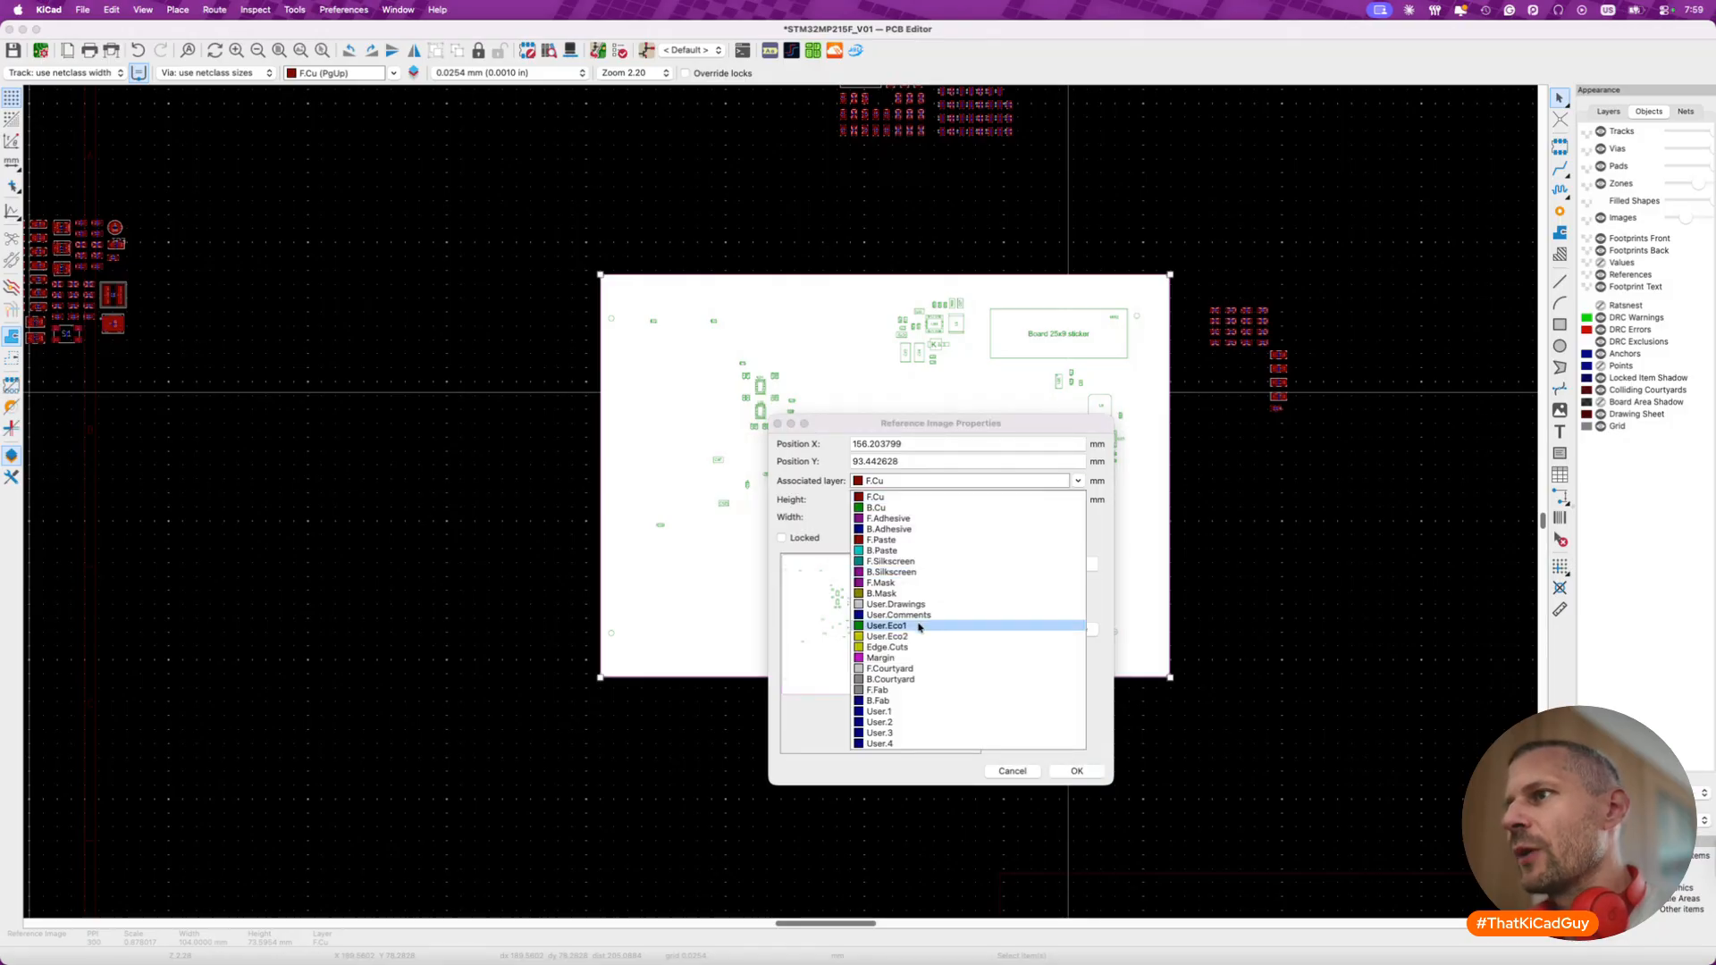
click(880, 723)
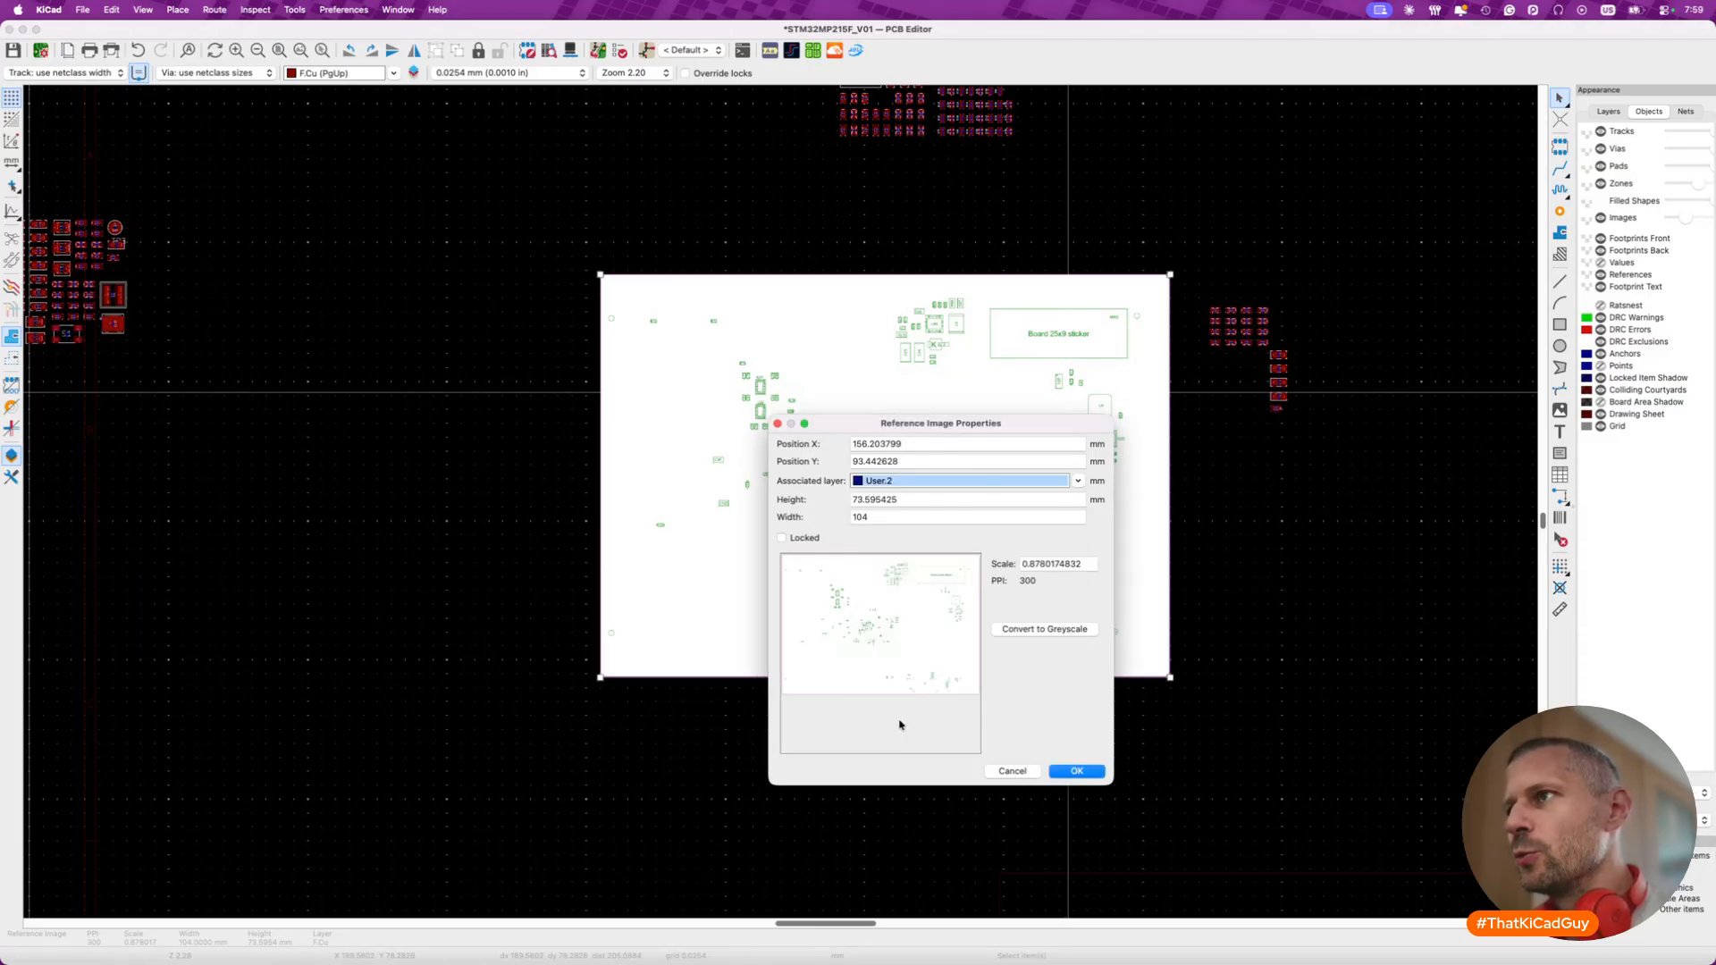
click(1077, 771)
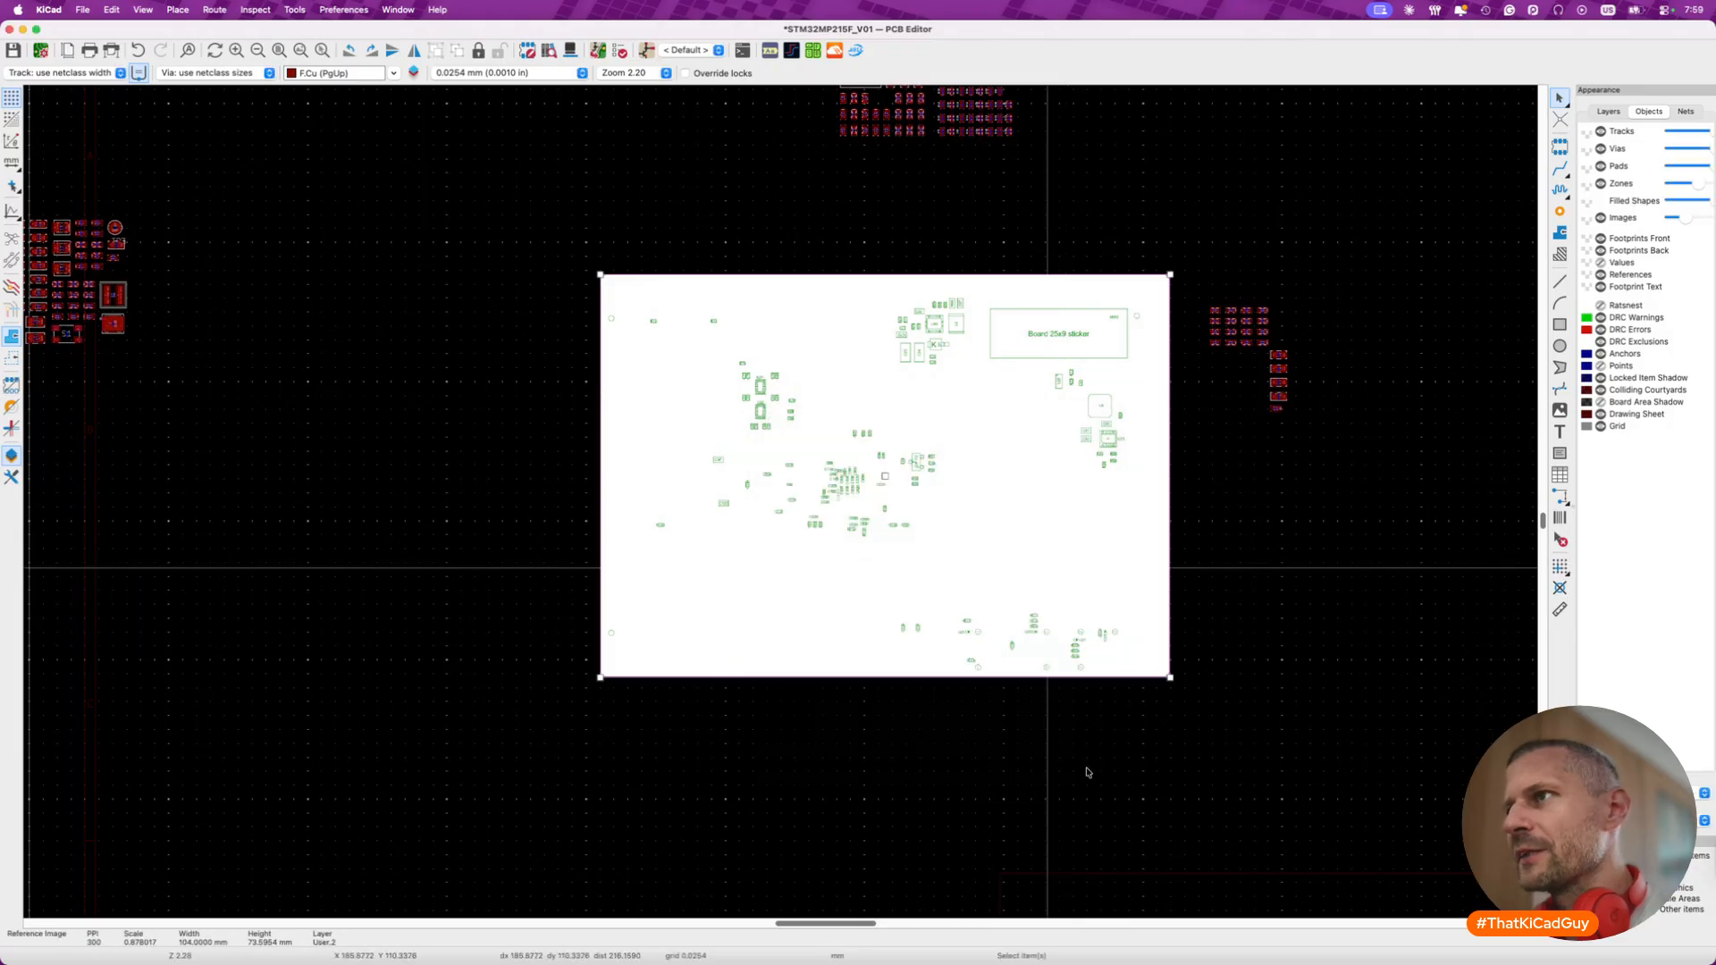
- Lock the bottom-side layout image and hide the User.2 layer
click(1600, 112)
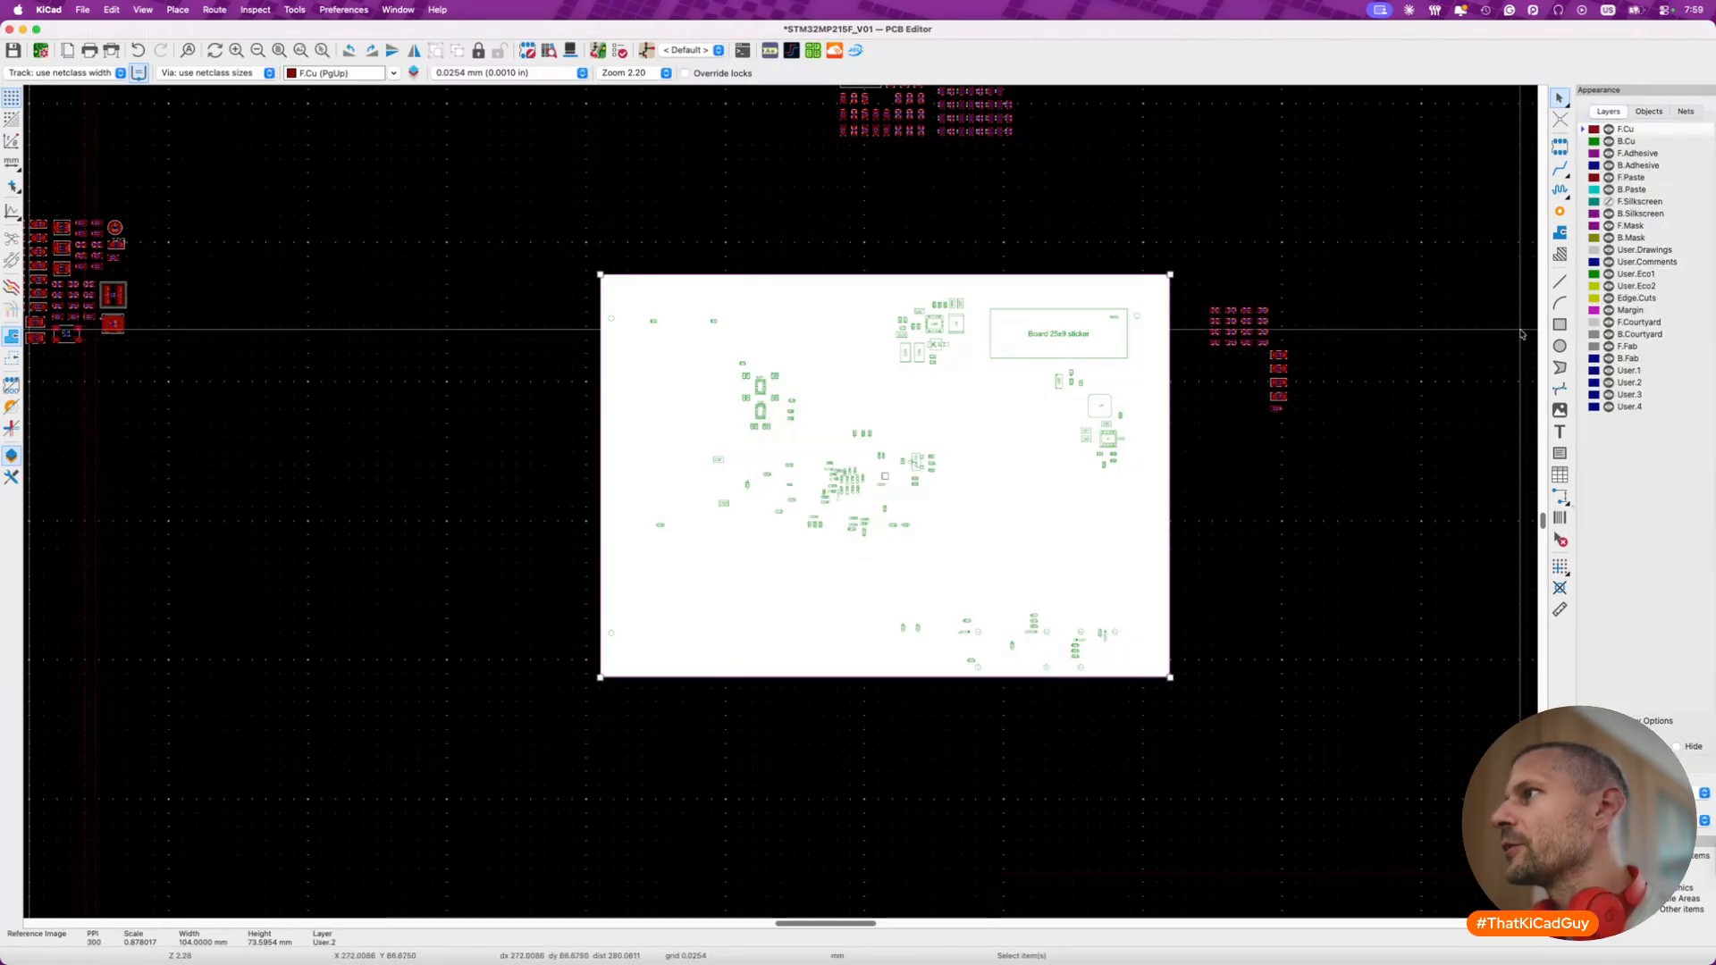
click(1609, 383)
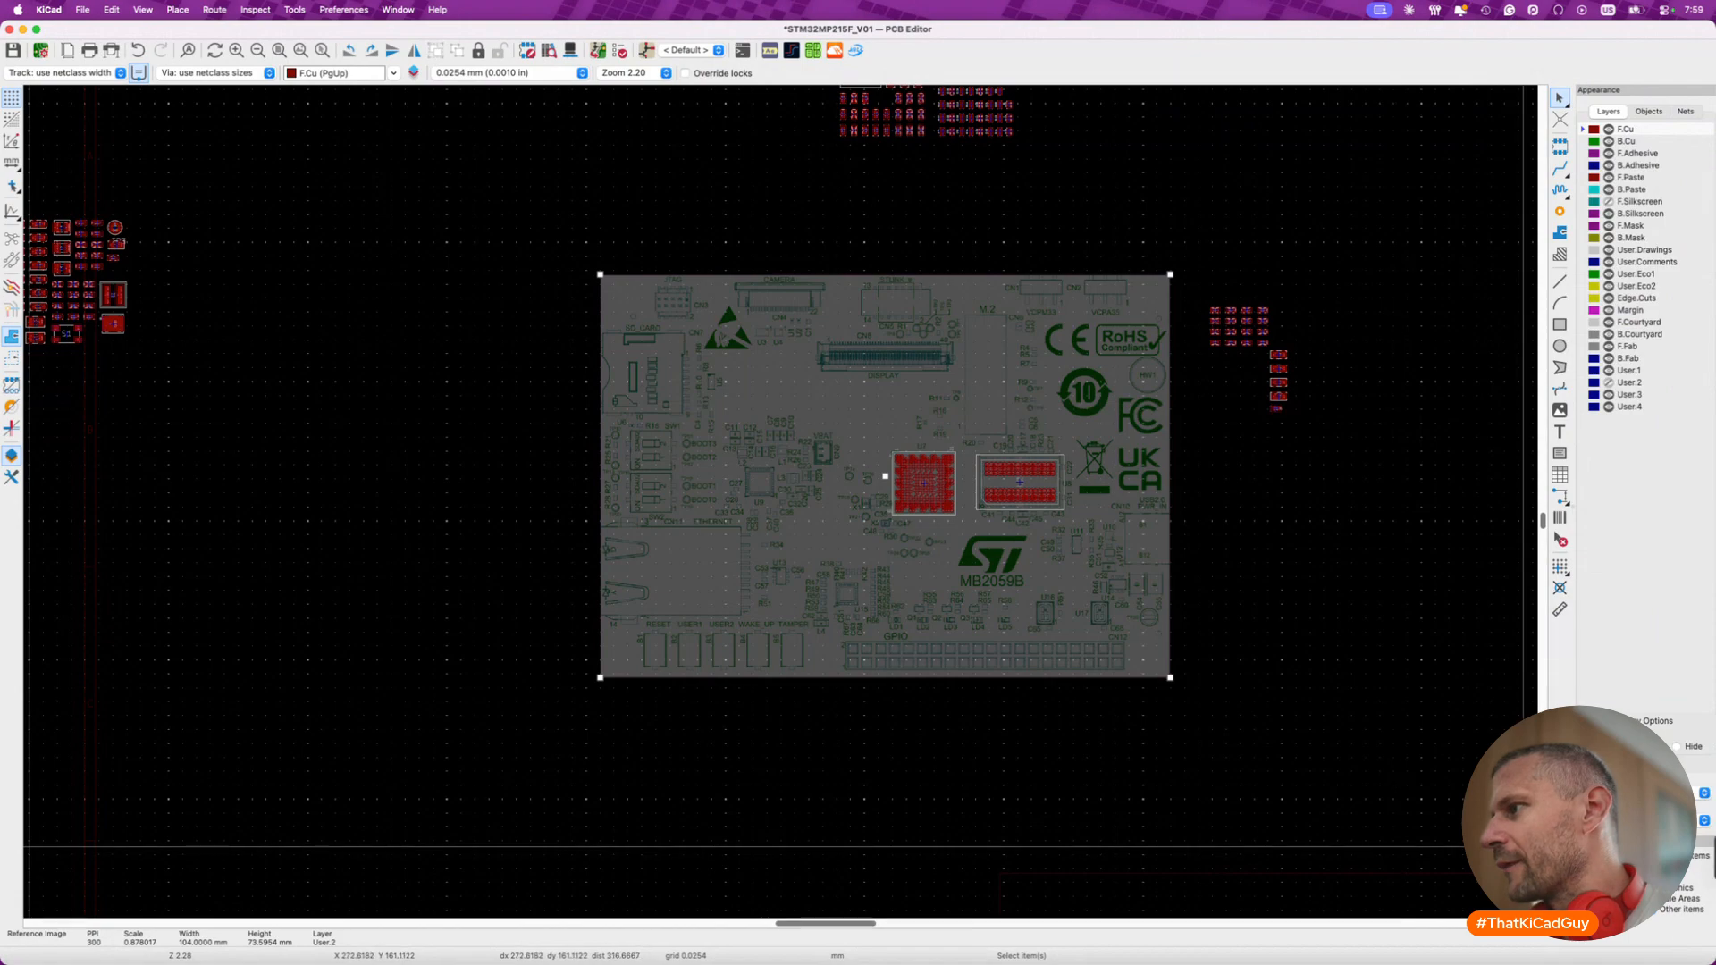
click(1609, 383)
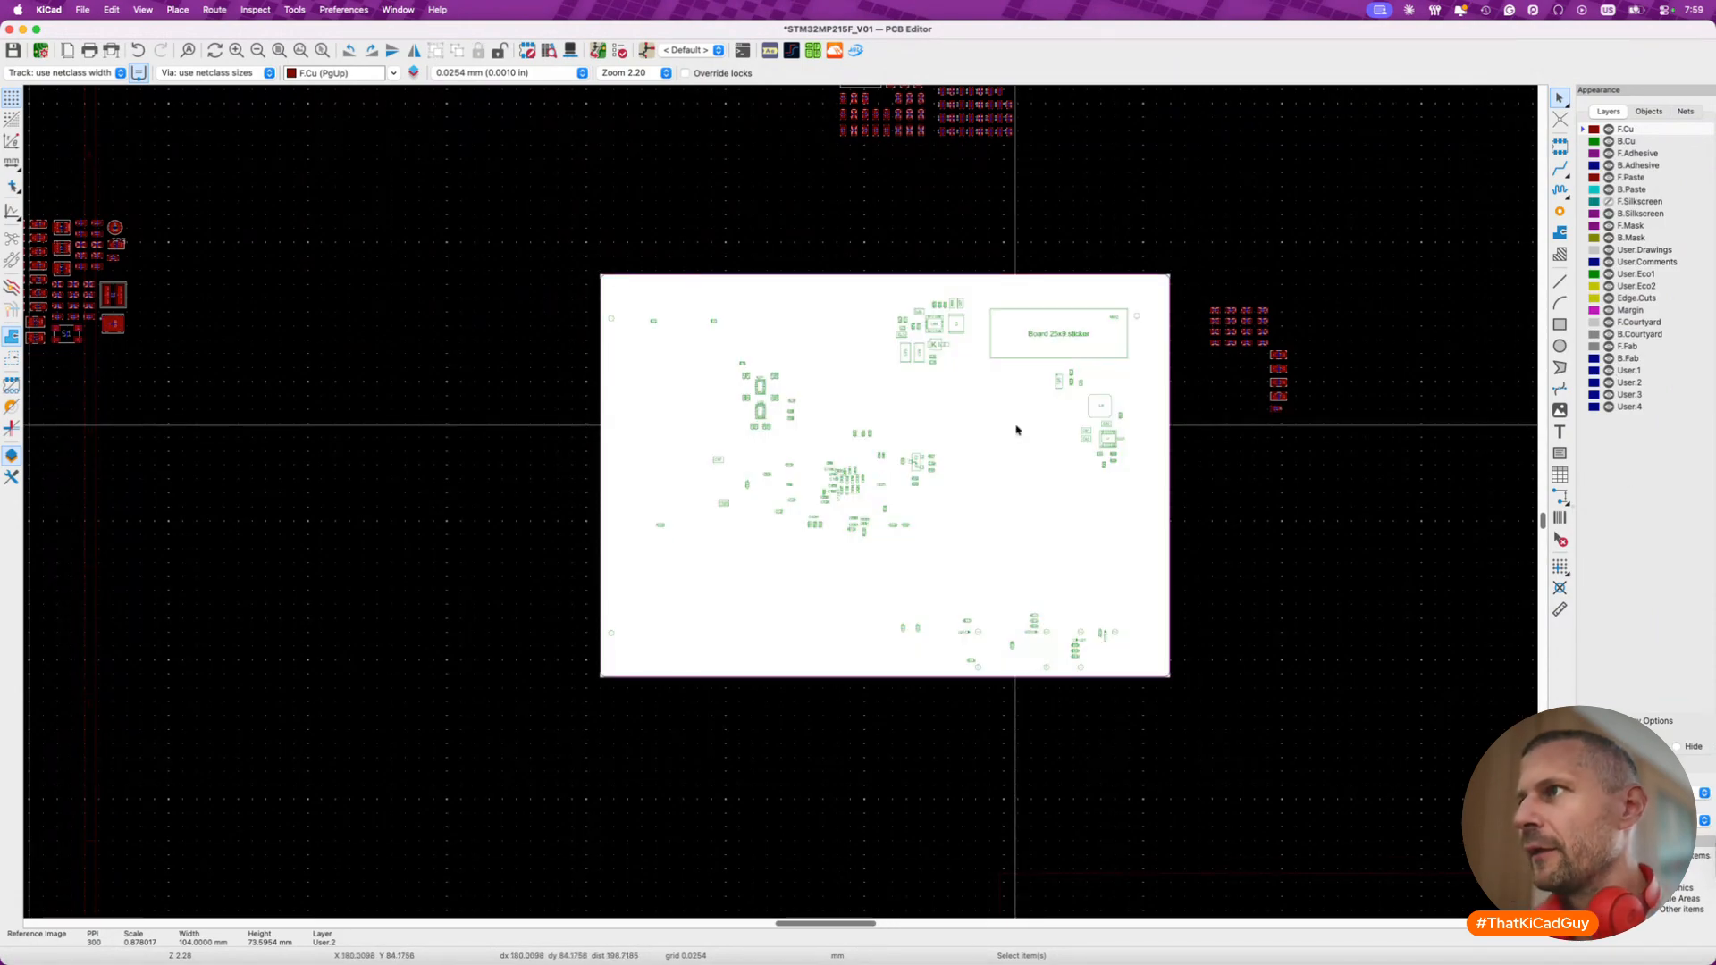
key(Escape)
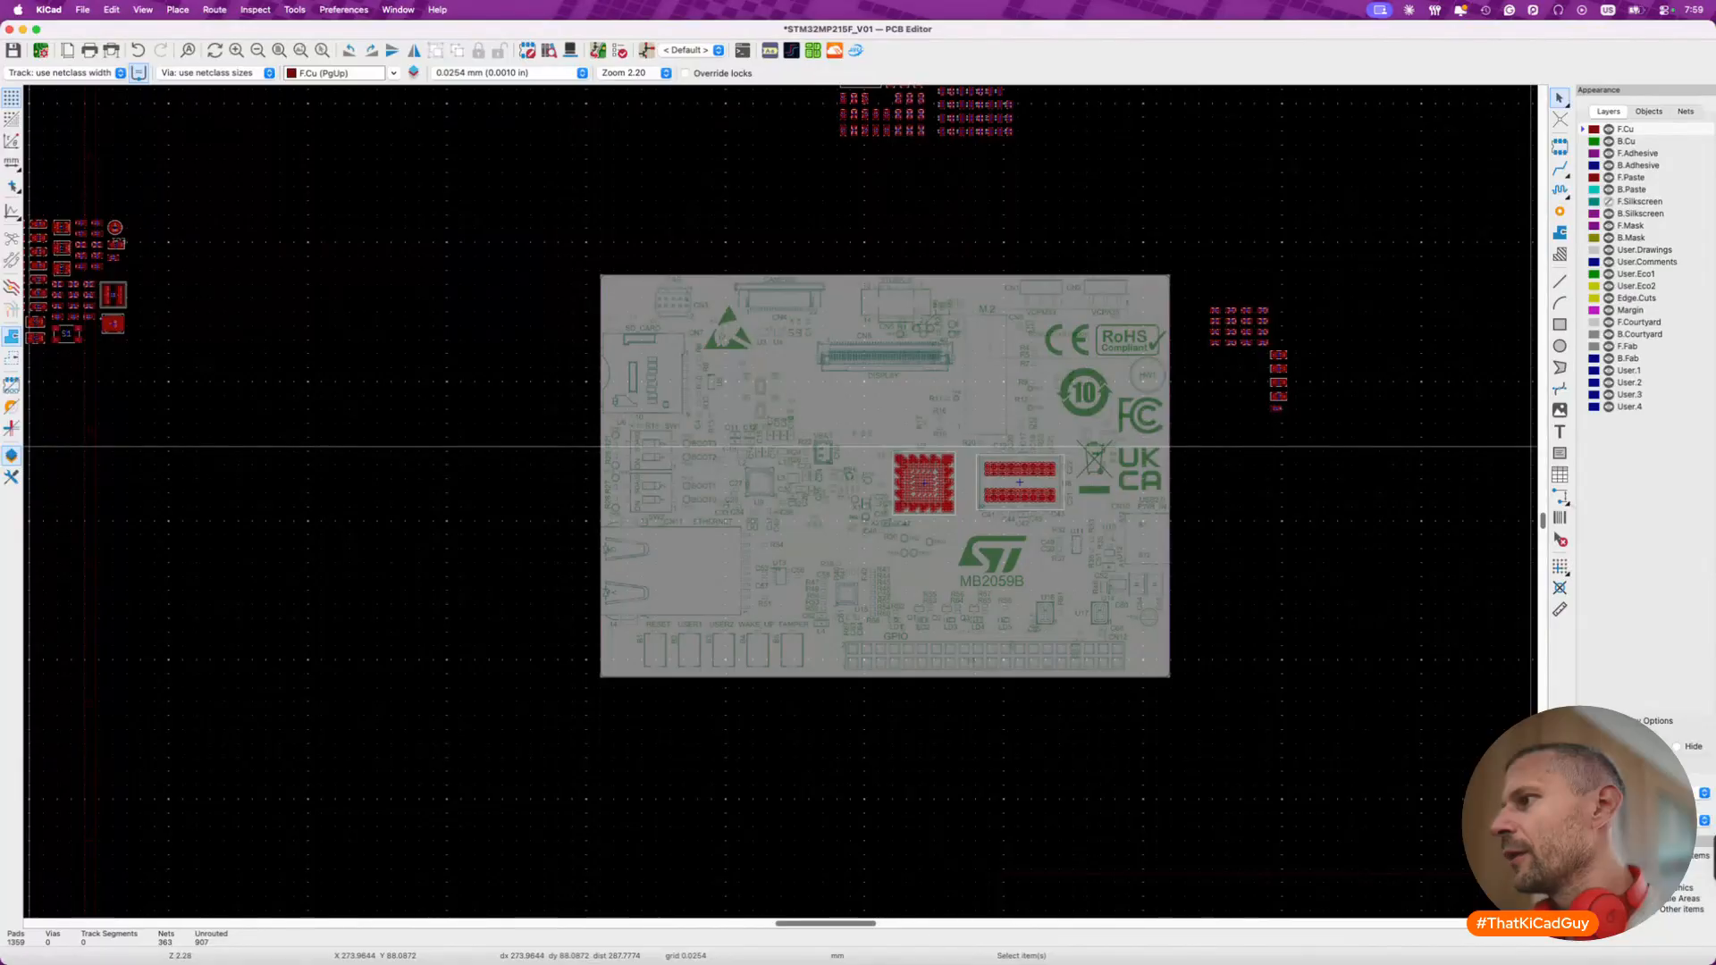
- Assign the top-side layout image to the User.1 layer in its reference image properties
click(1010, 309)
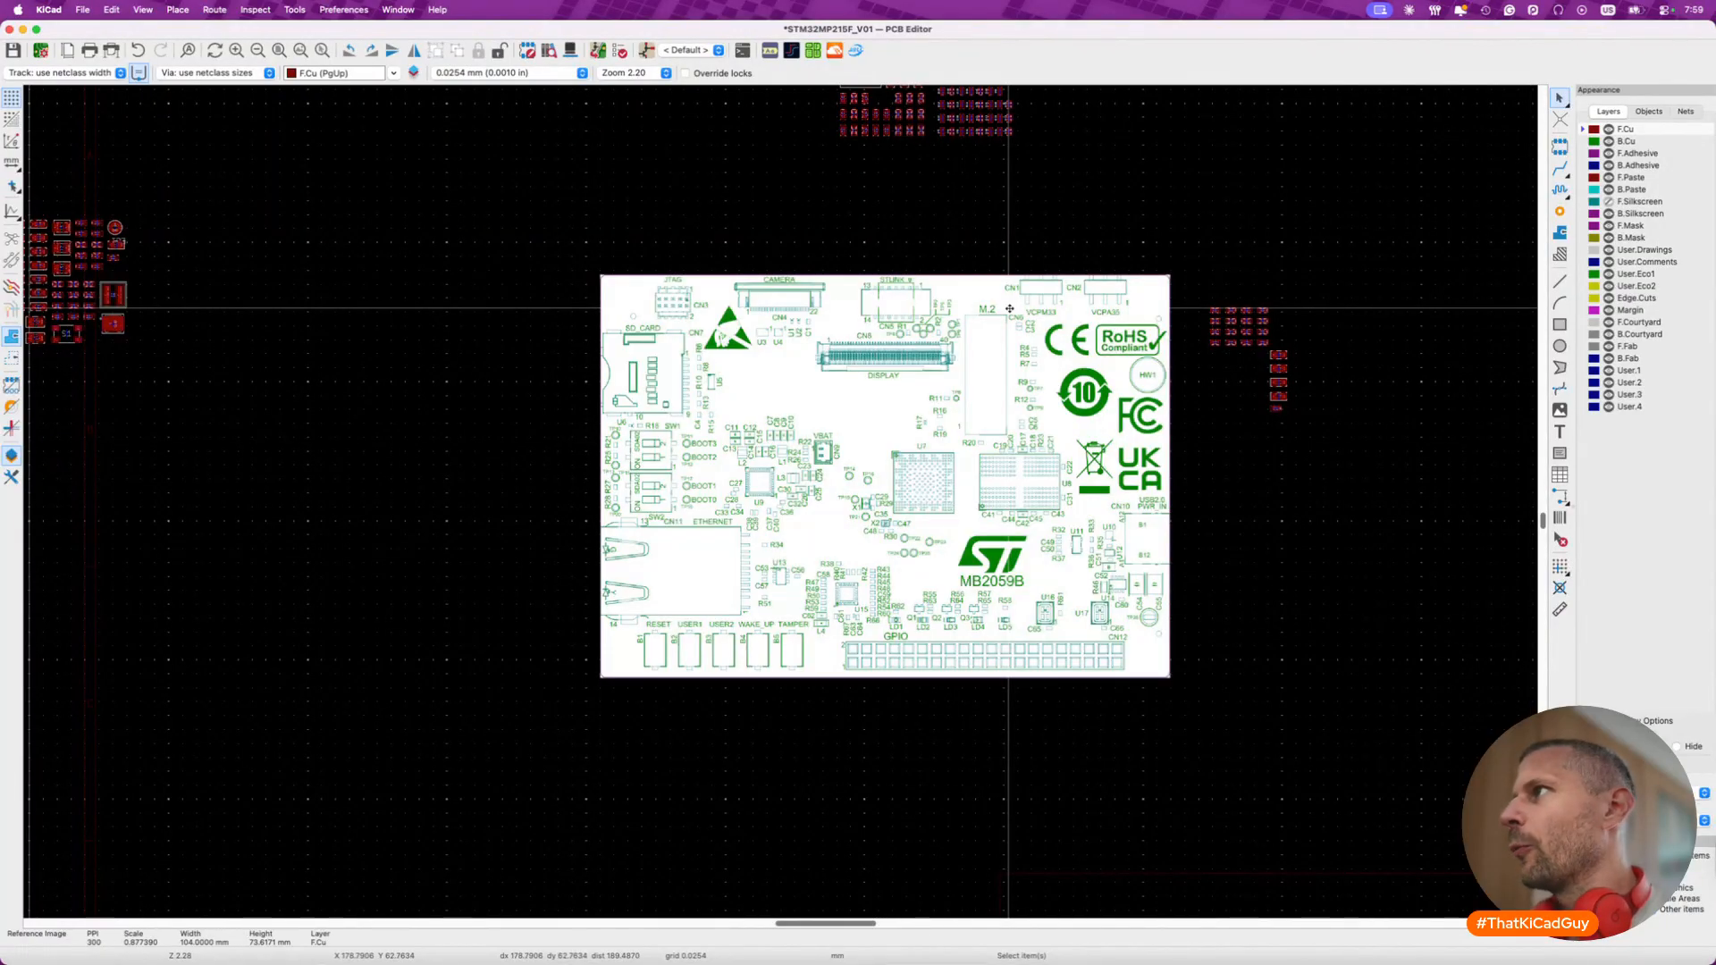
double_click(1009, 308)
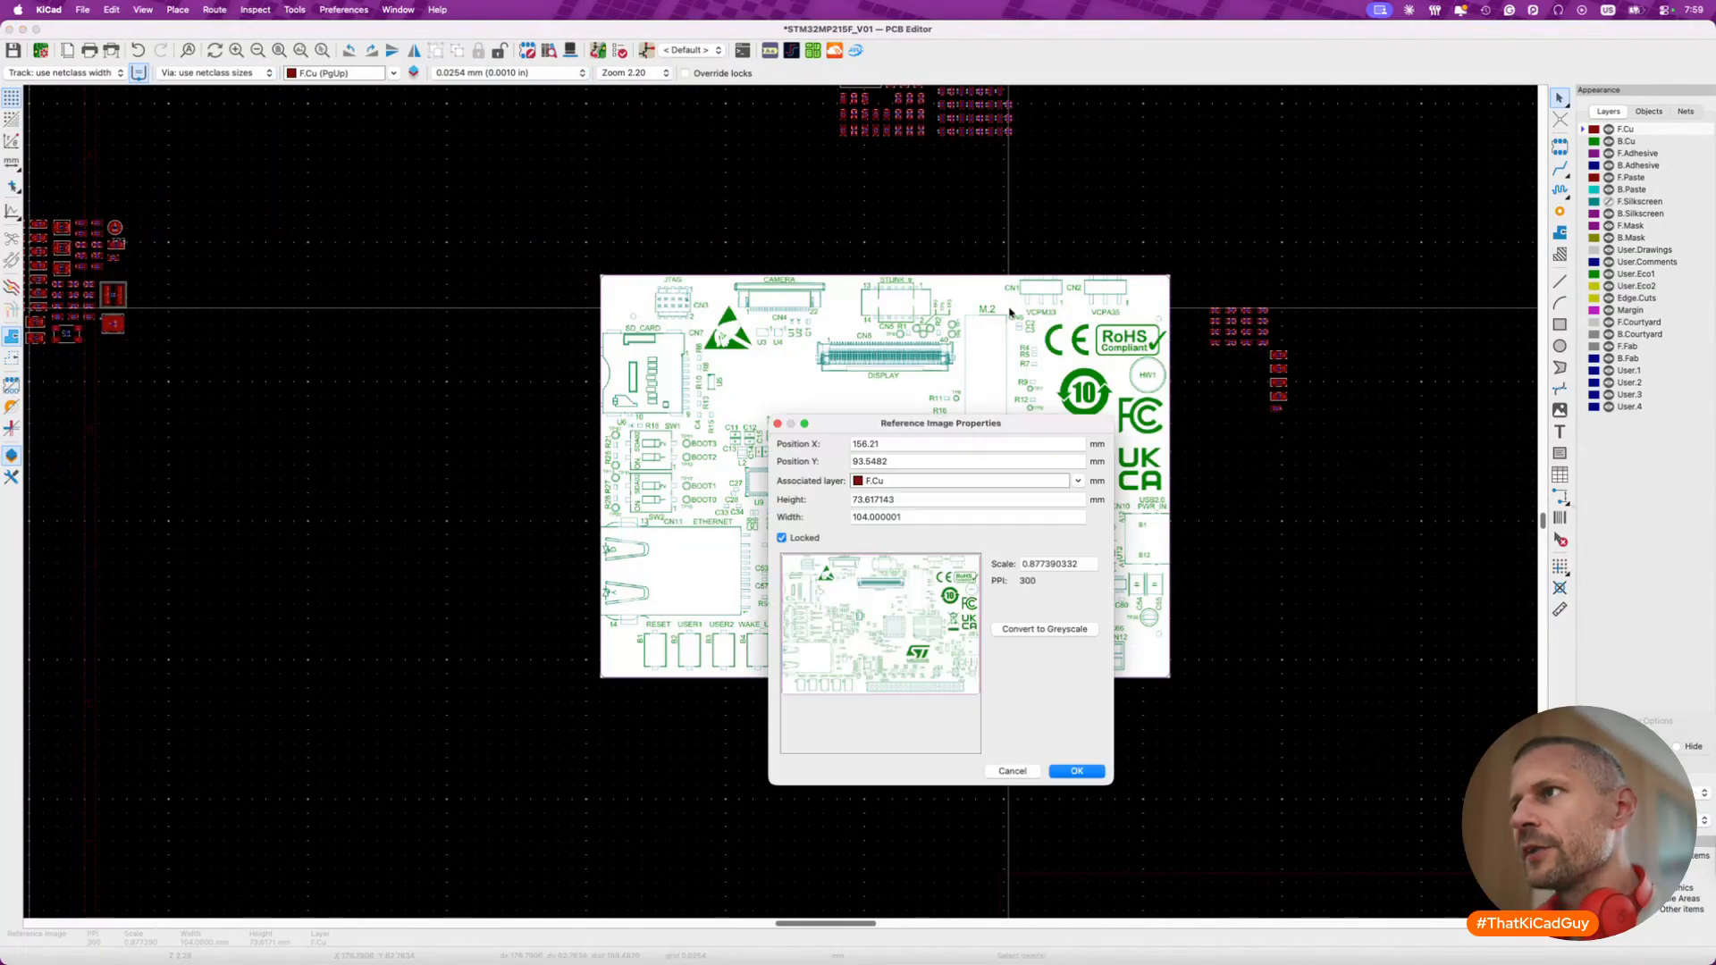
click(1062, 484)
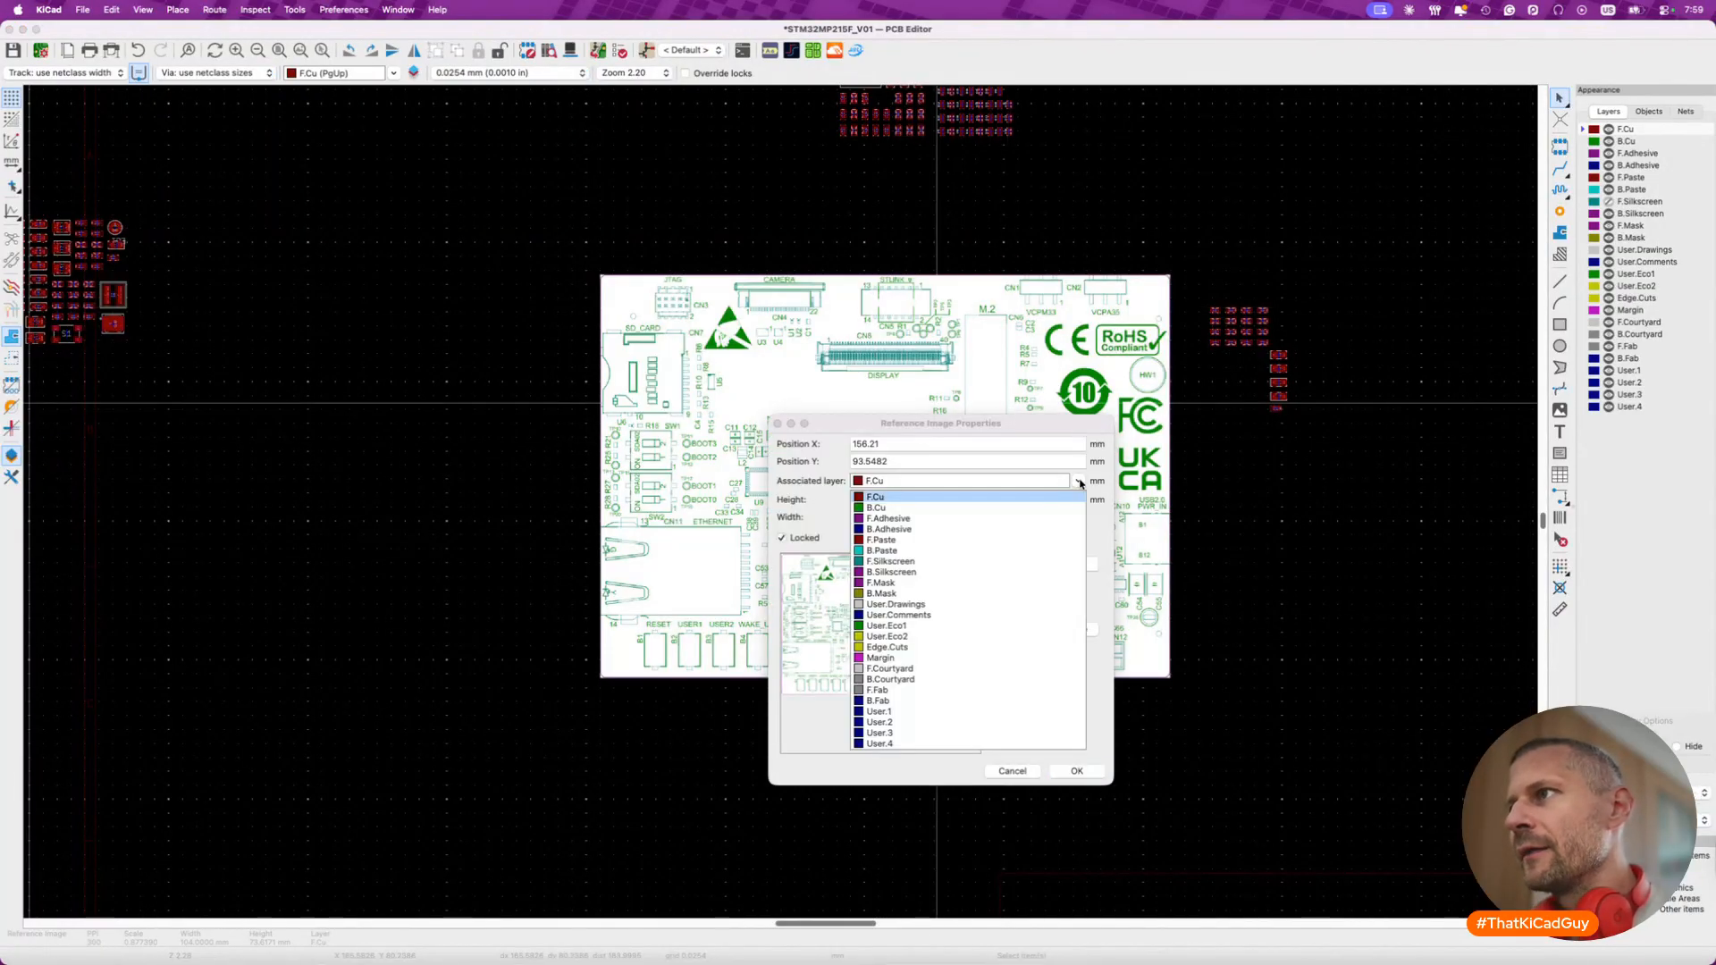
click(896, 712)
click(1078, 770)
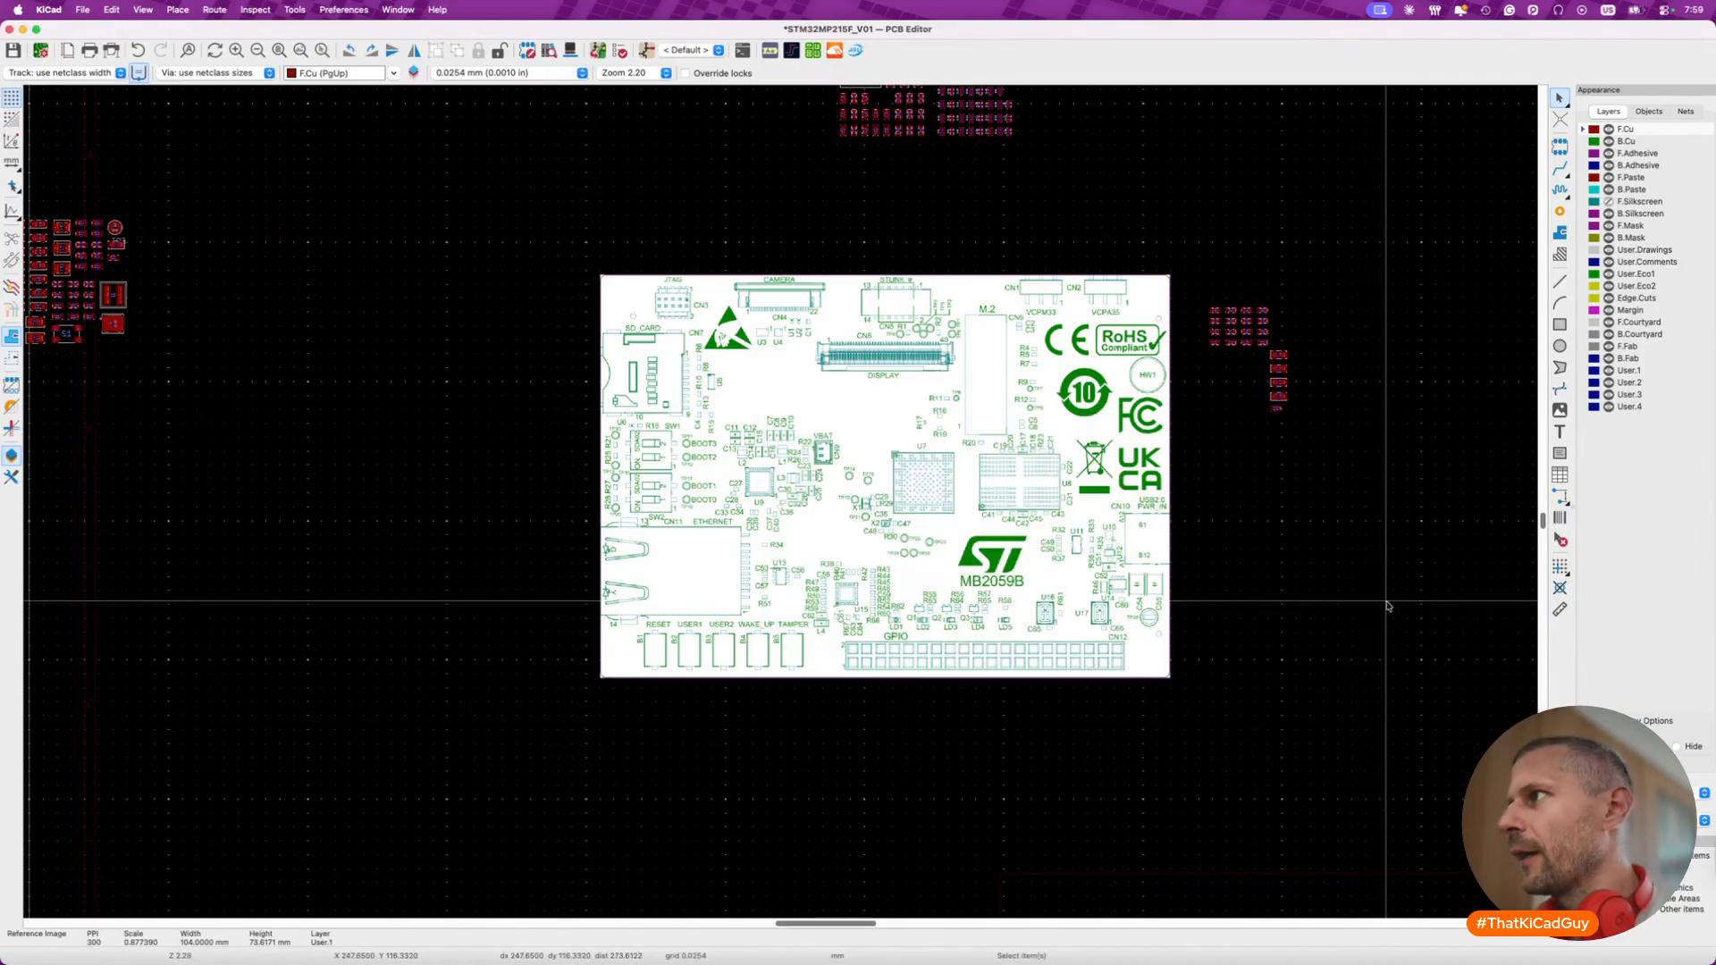
- Toggle the User.1 and User.2 layers to compare both layout images, leaving User.1 hidden and User.2 shown
click(1609, 372)
click(1609, 372)
click(1609, 372)
click(1609, 372)
click(1609, 372)
click(1609, 372)
click(1609, 372)
click(1609, 372)
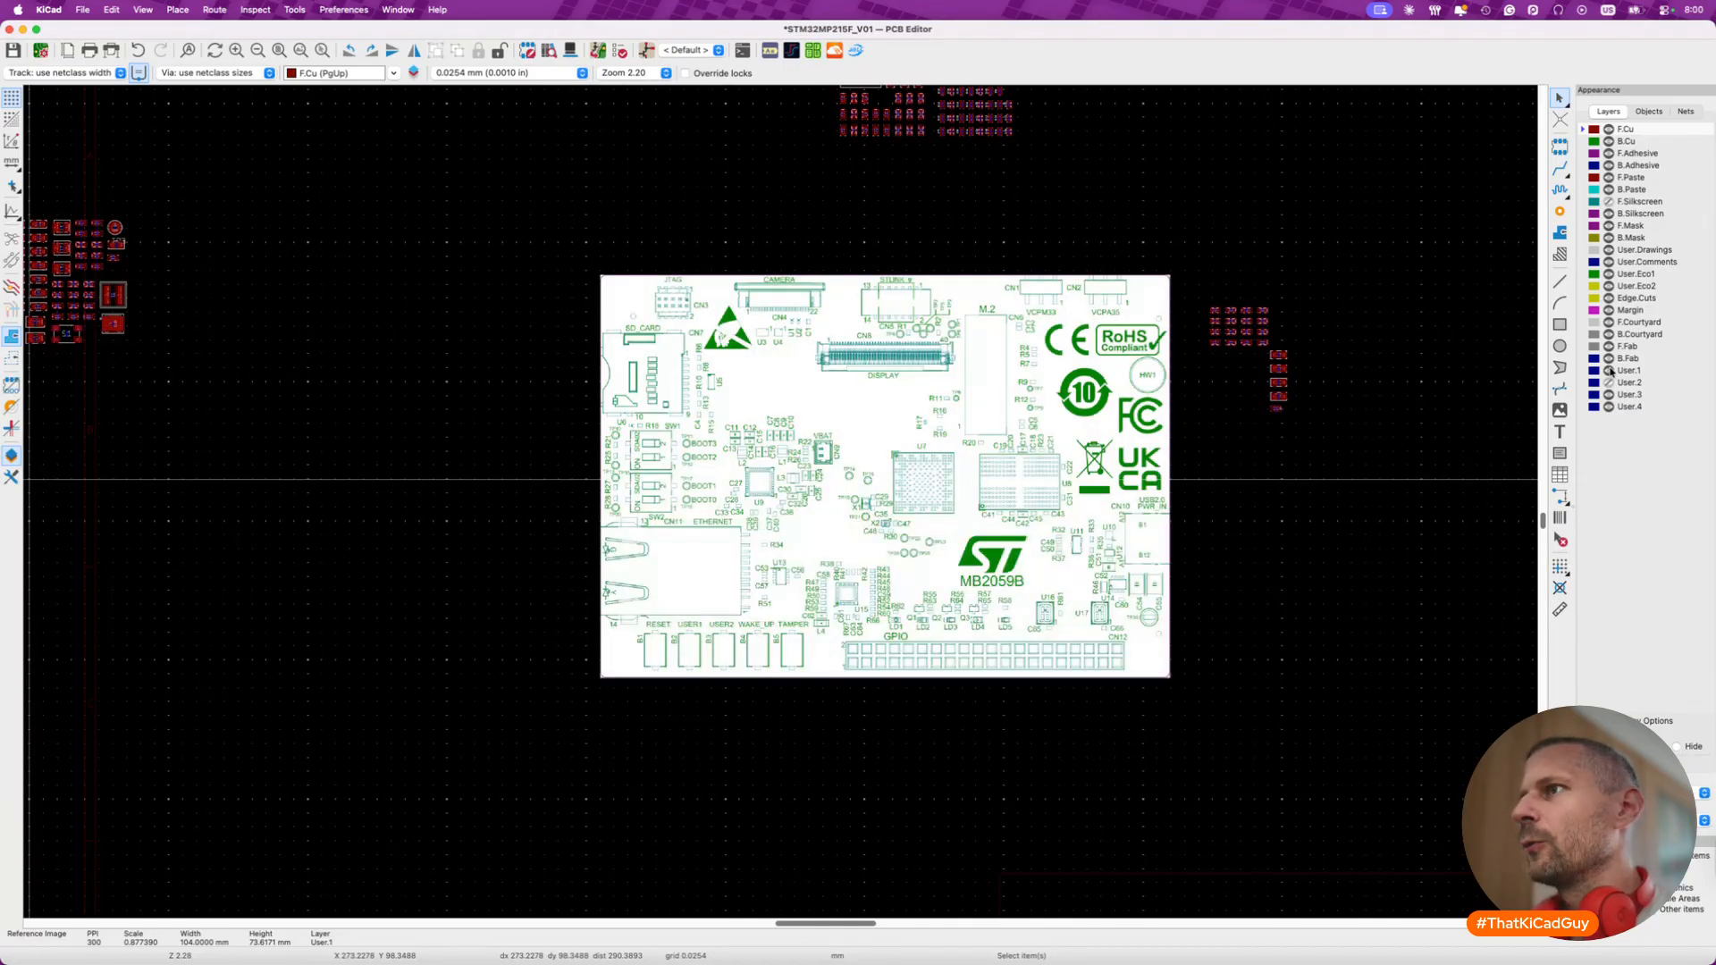
click(1609, 372)
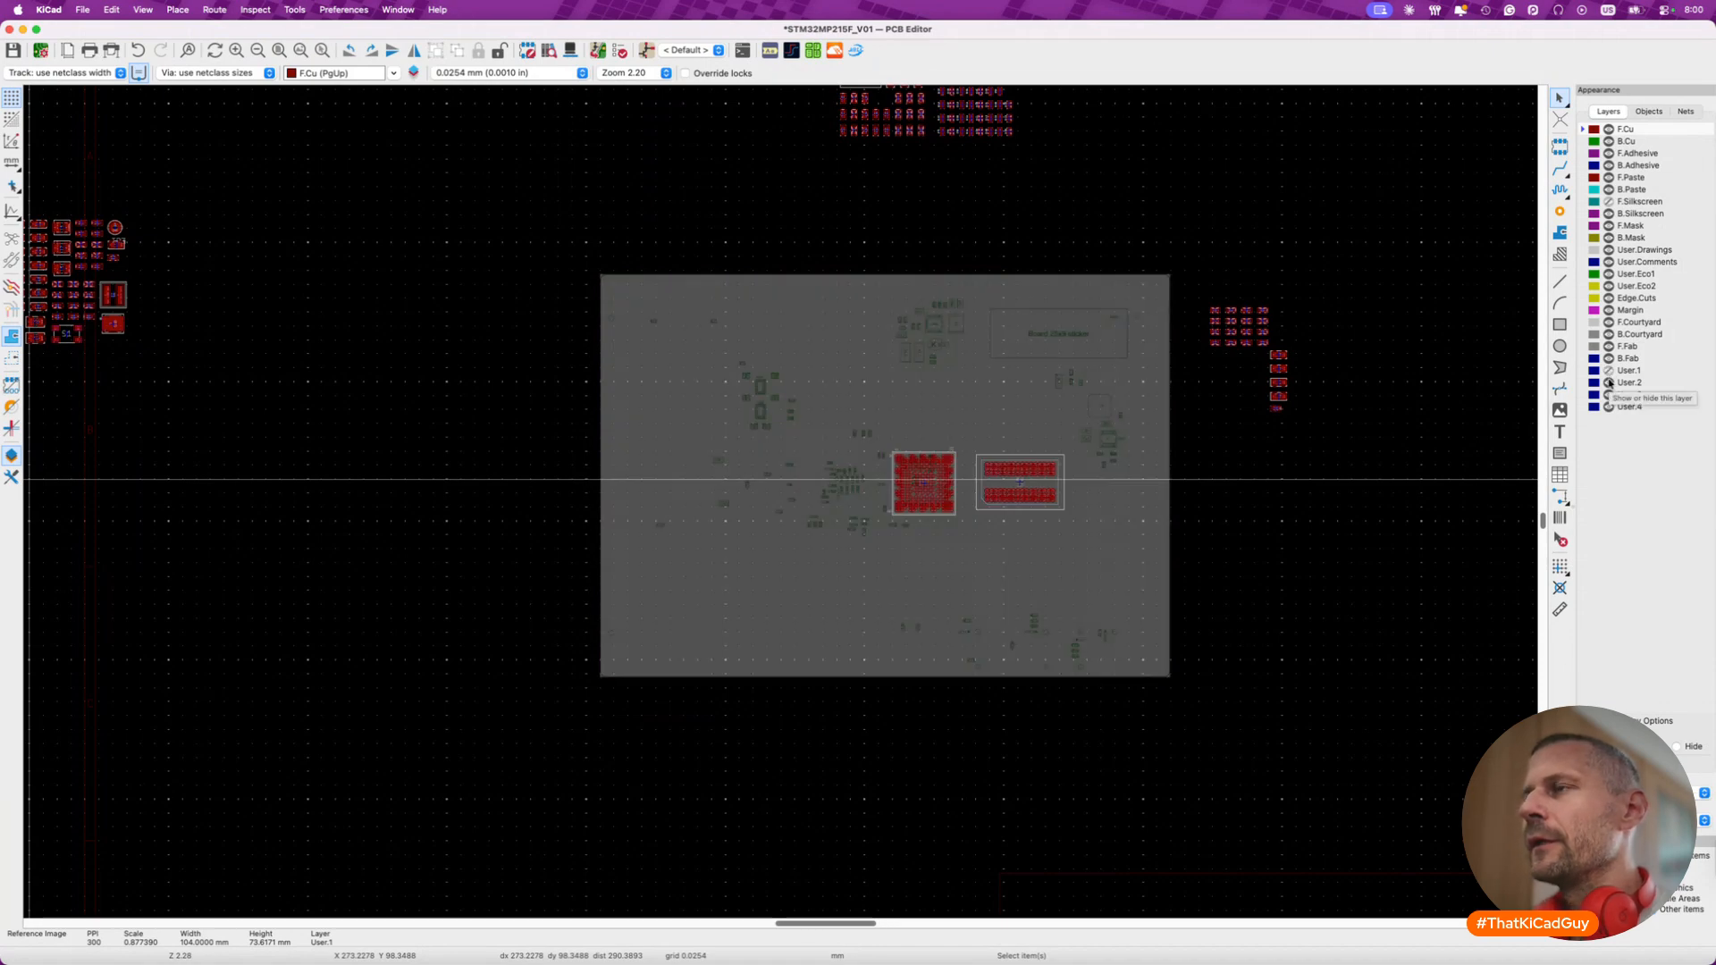
click(1609, 372)
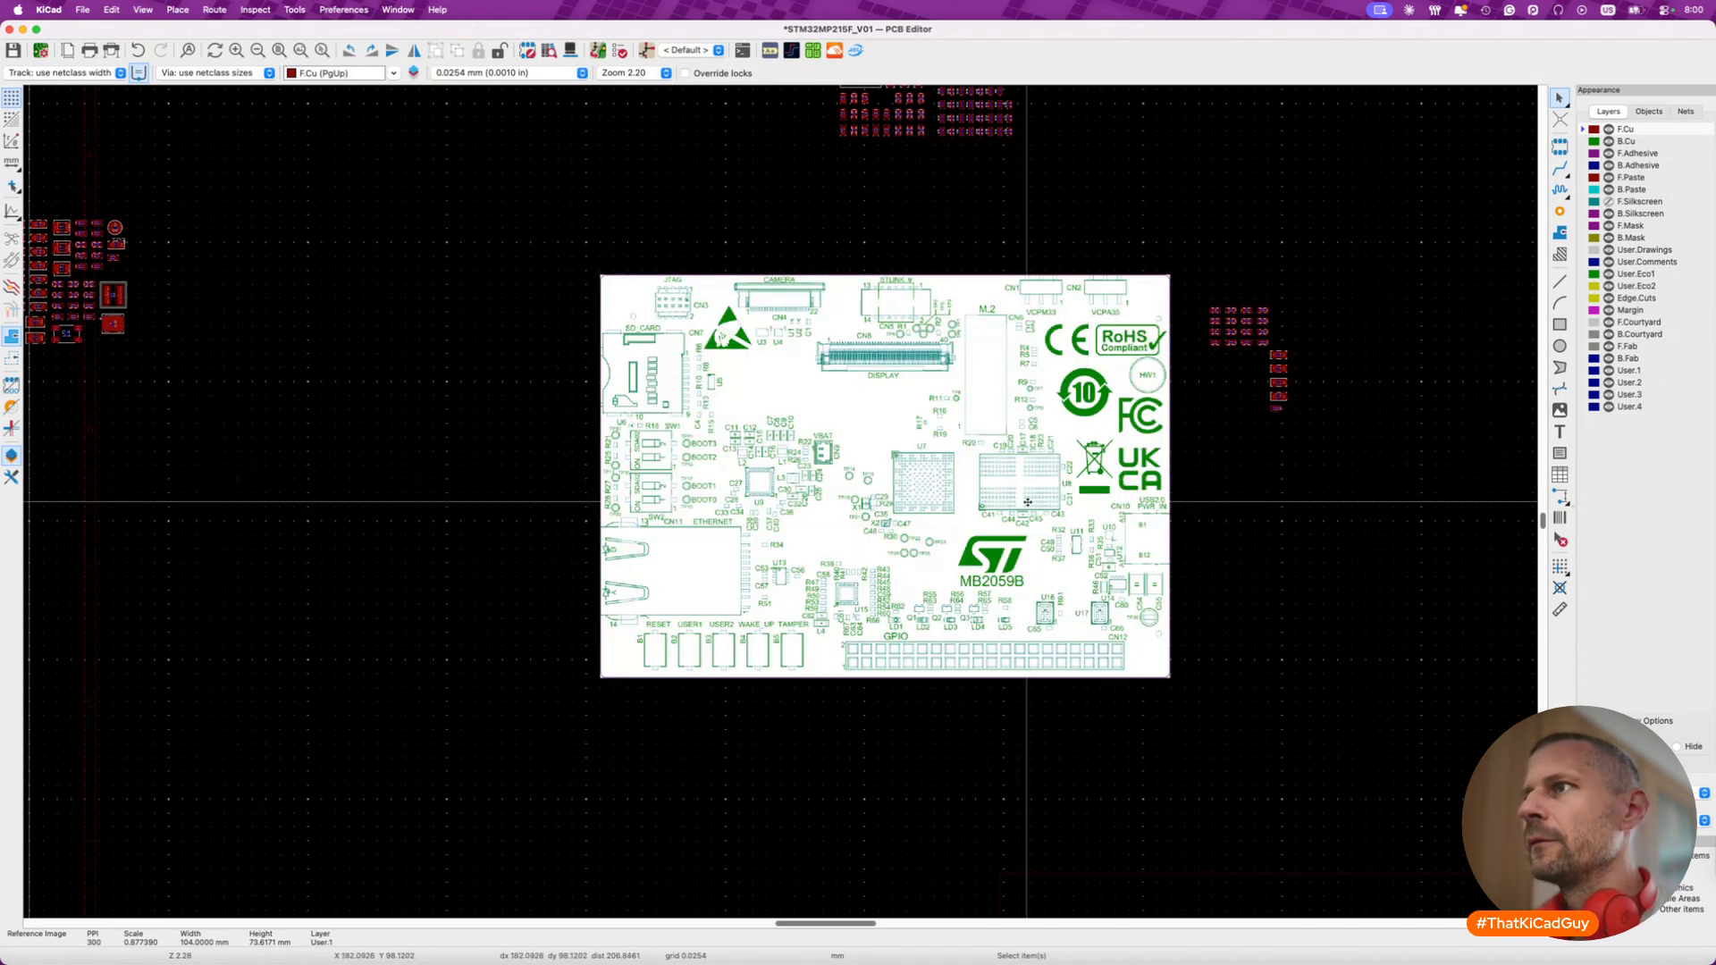
click(1609, 372)
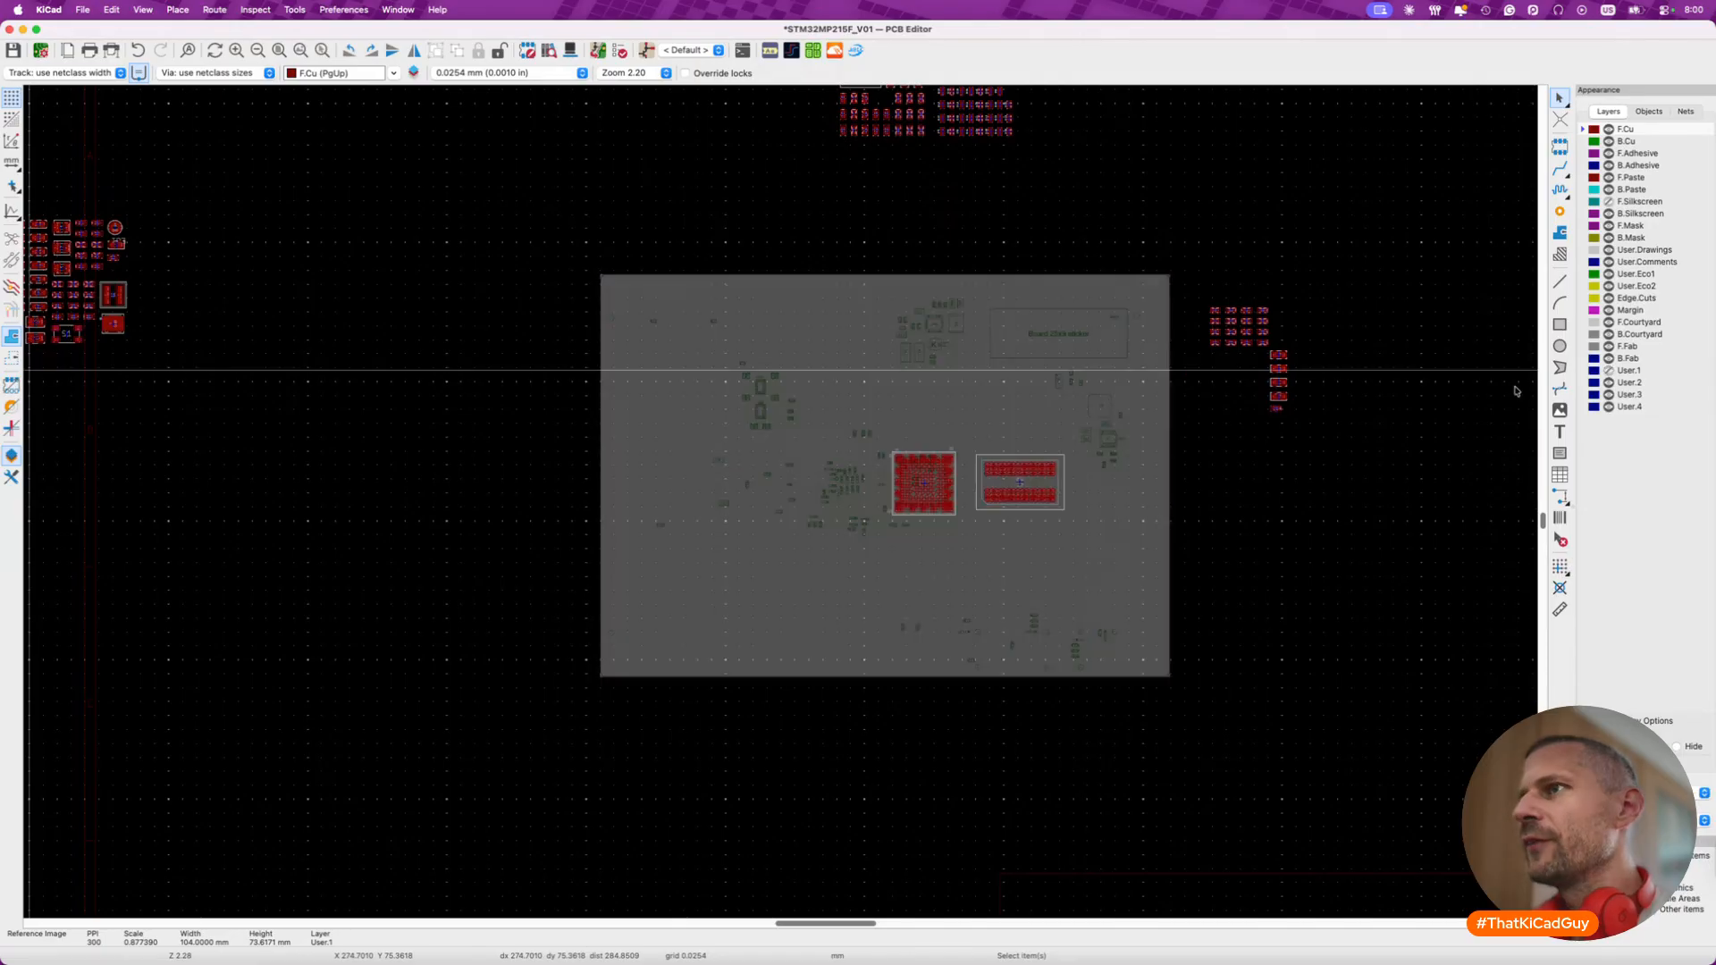
- Inspect the bottom-side layout image and its reference image properties without changing them
scroll(876, 520, up, 2)
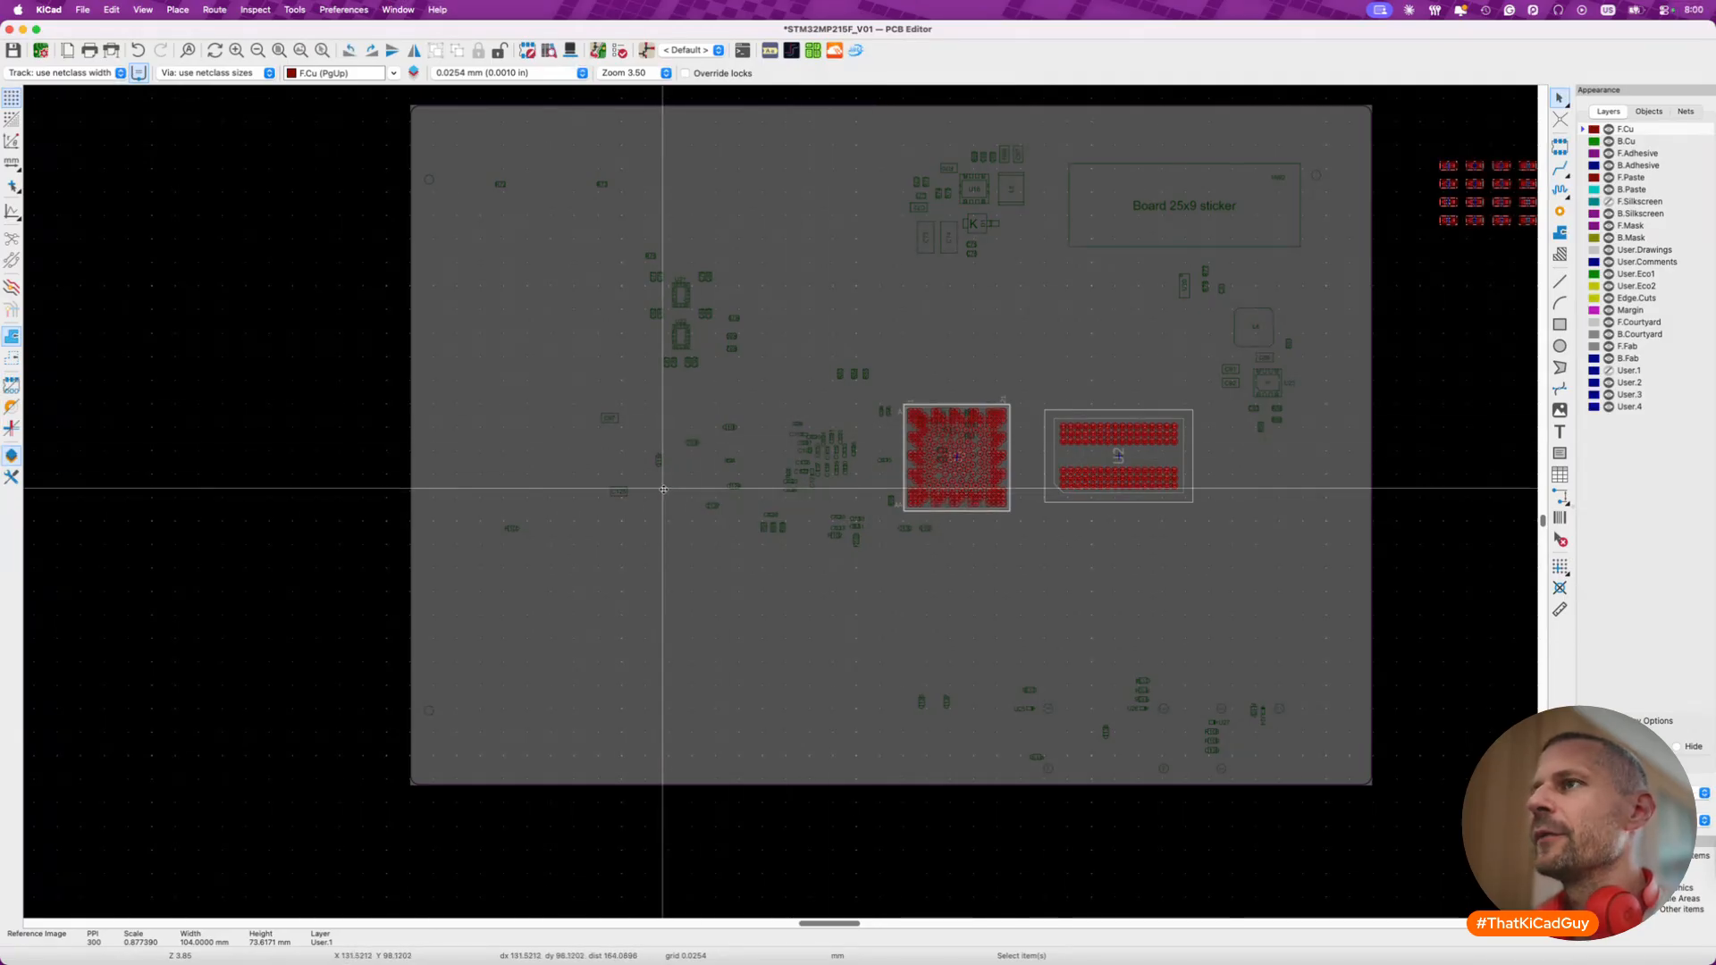
scroll(939, 353, down, 3)
click(1214, 446)
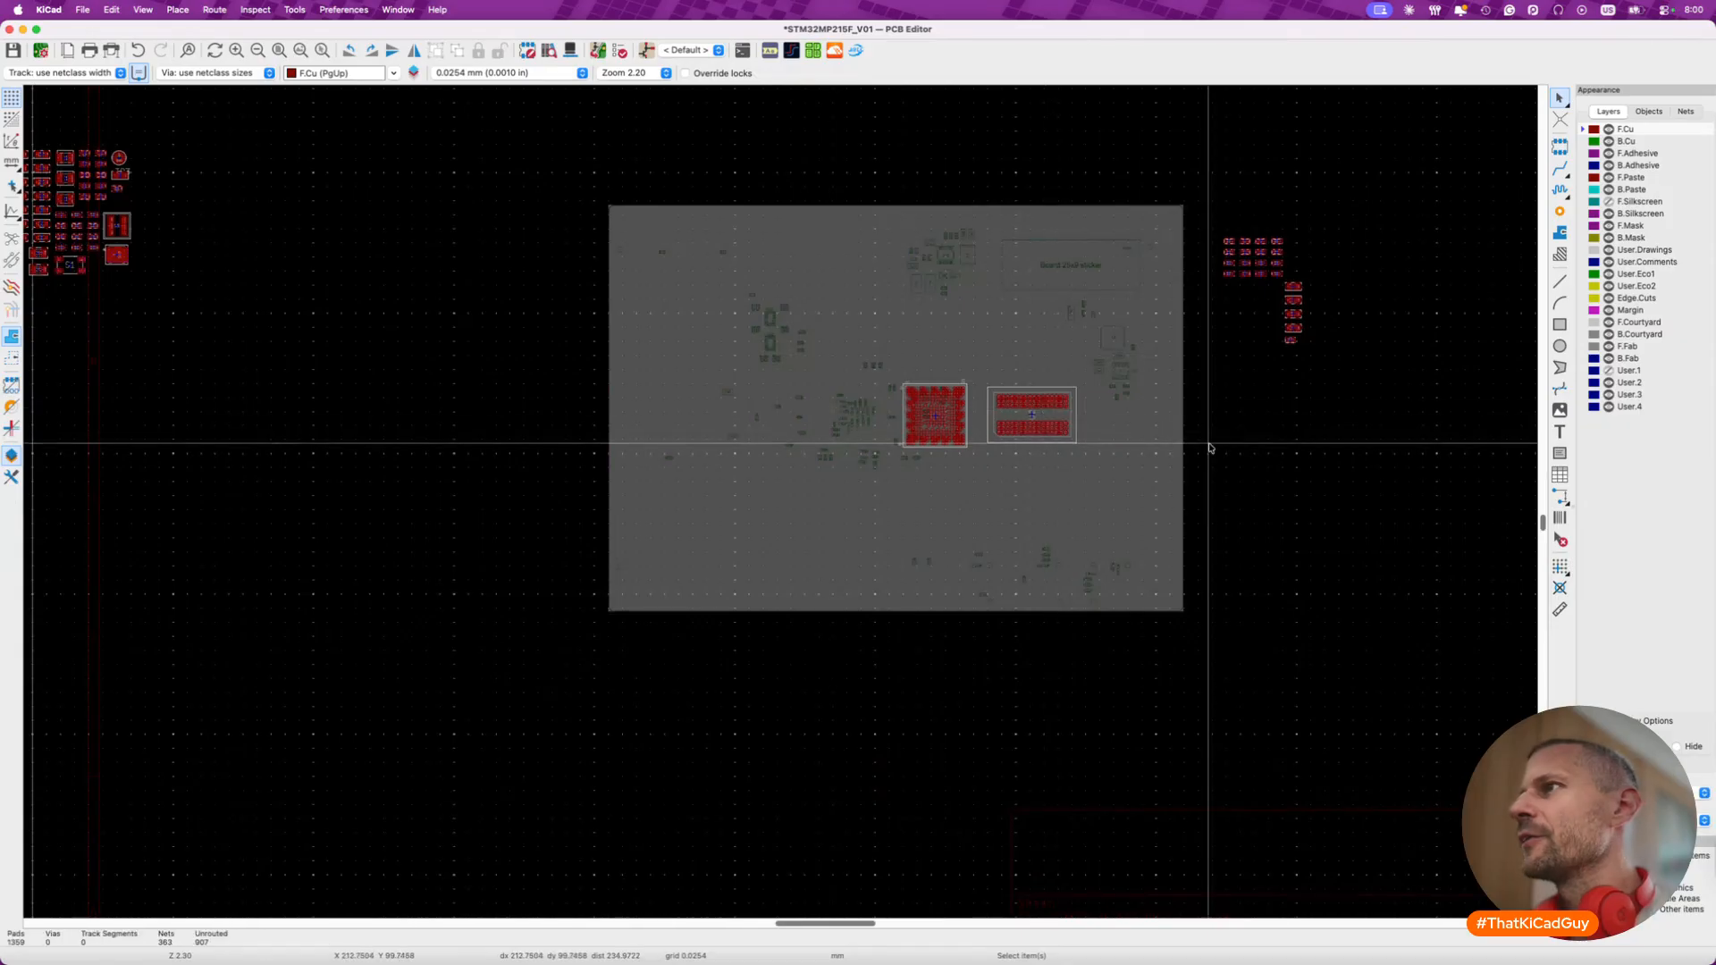
click(1104, 461)
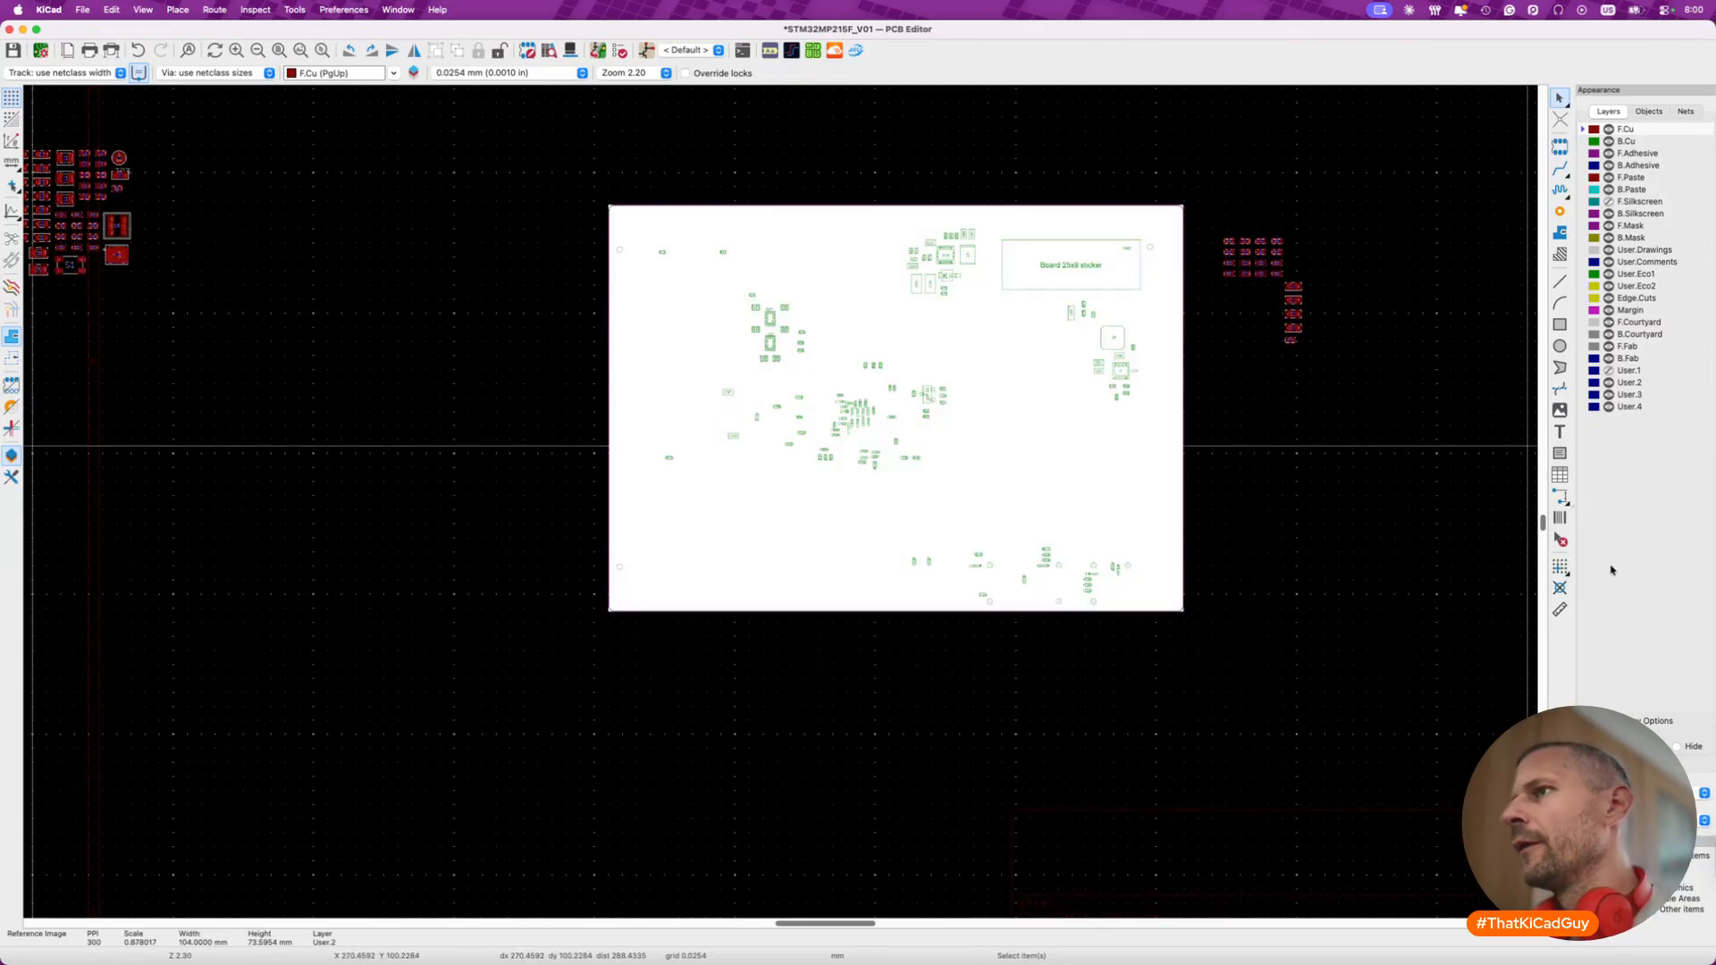
double_click(1104, 487)
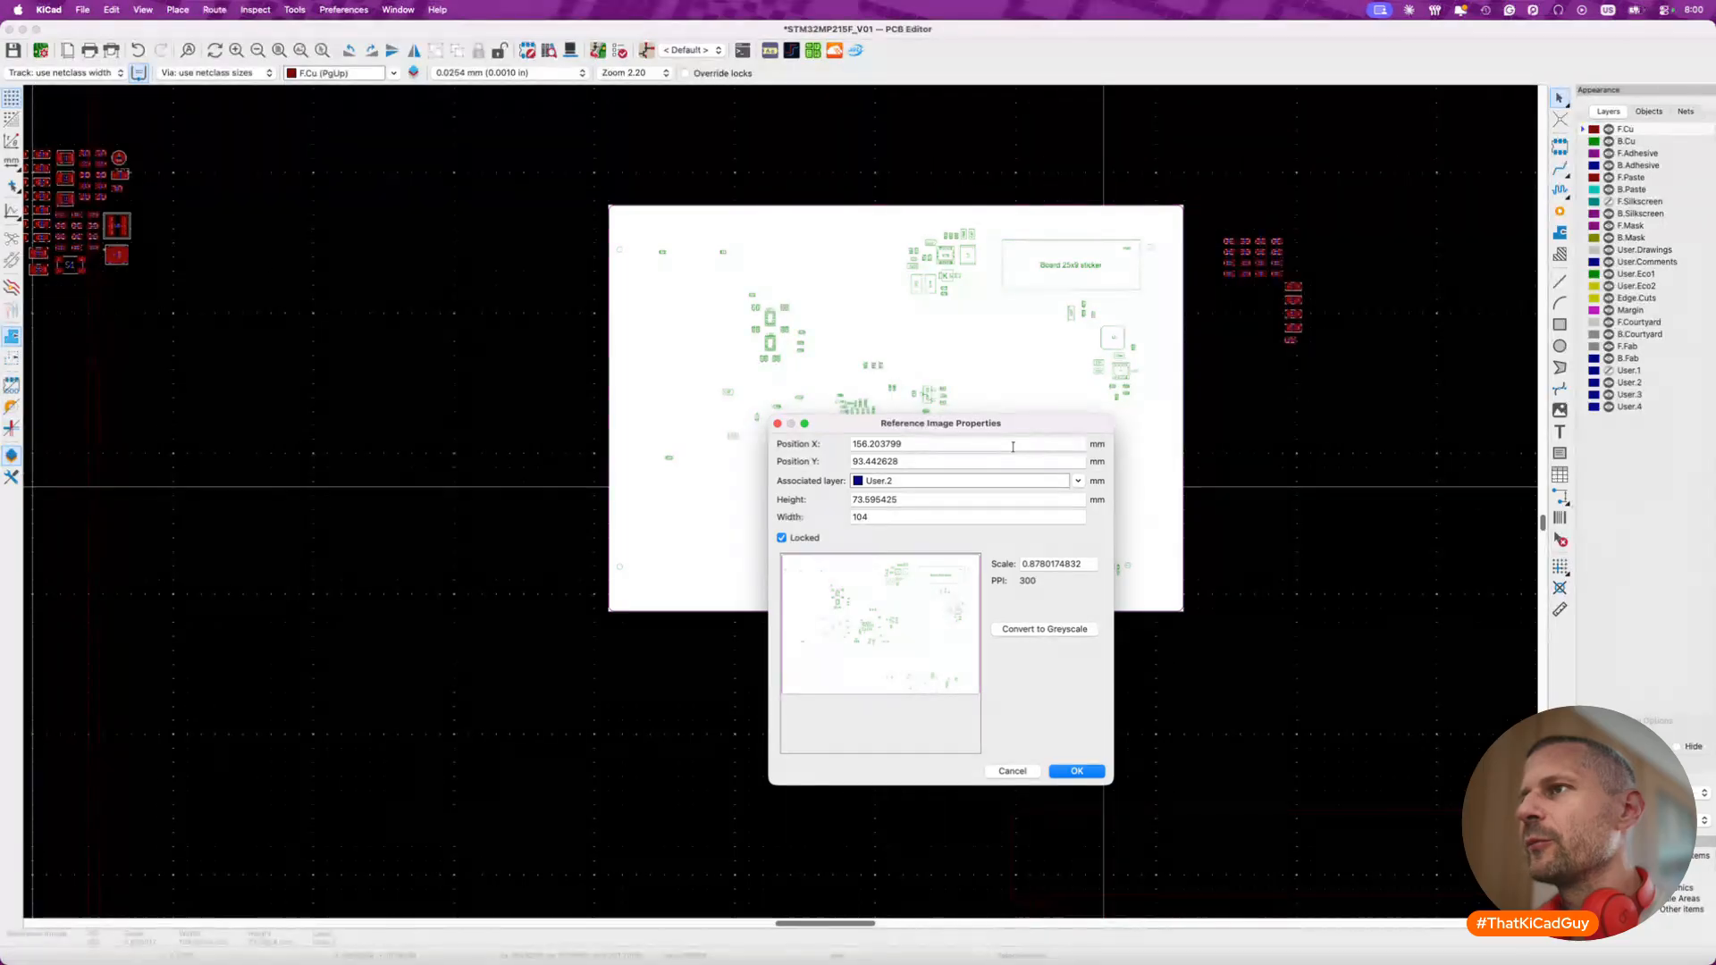
key(Escape)
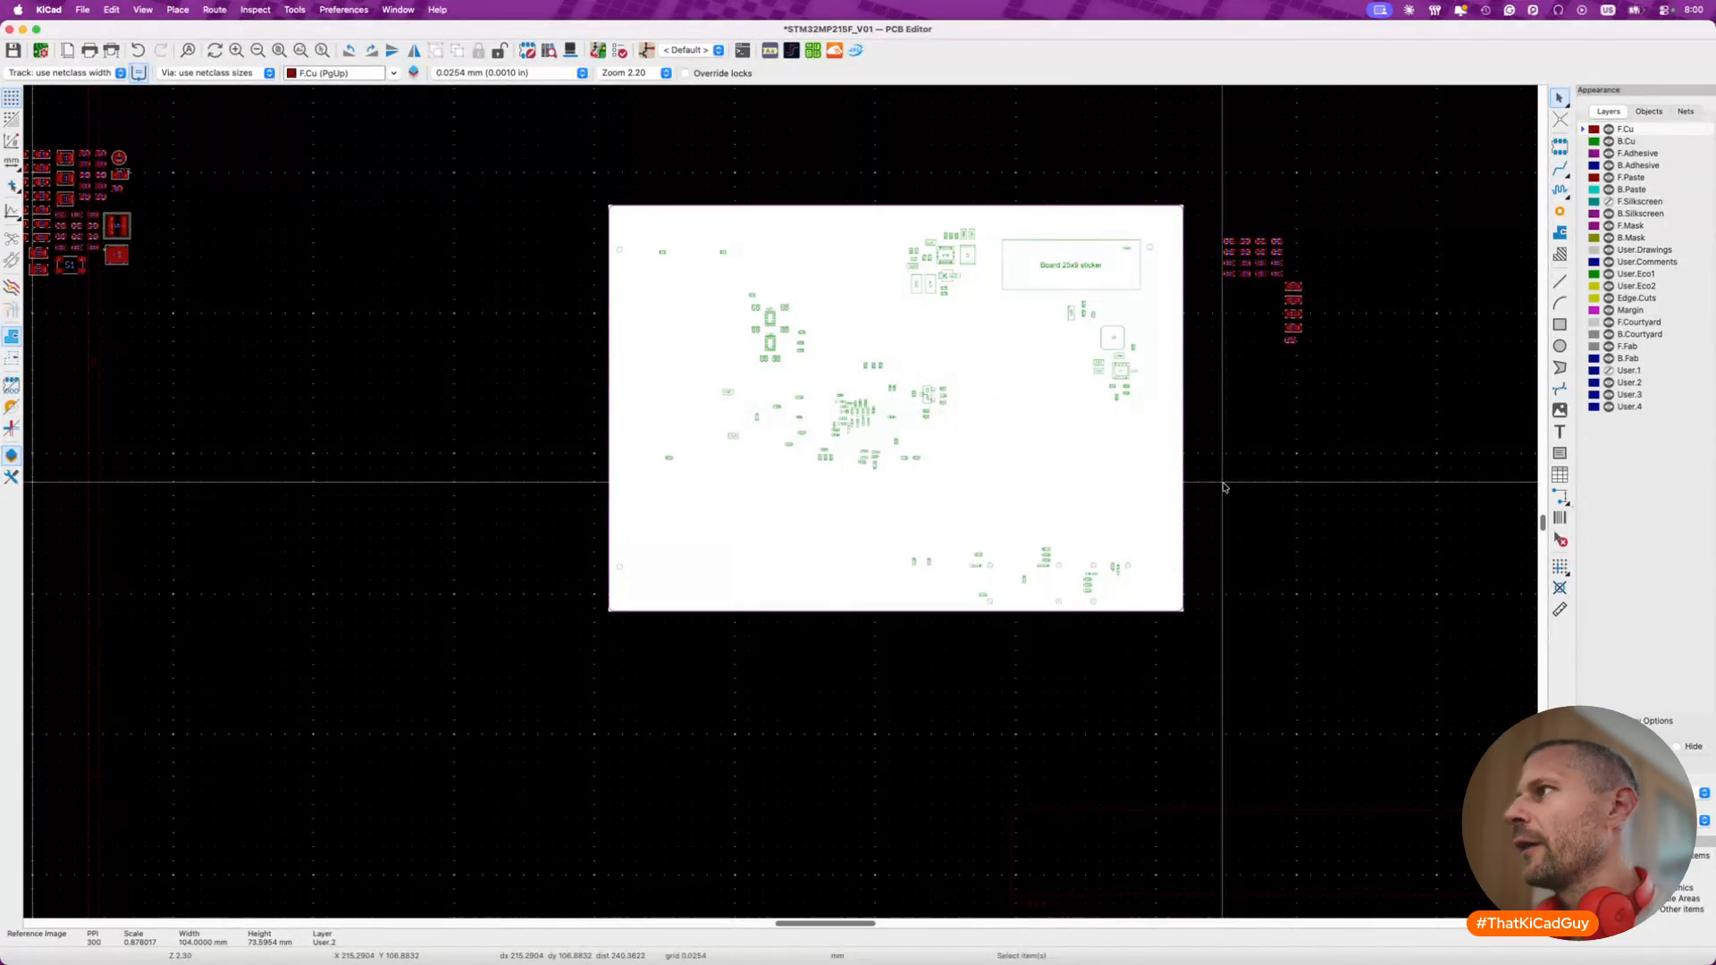
click(1368, 498)
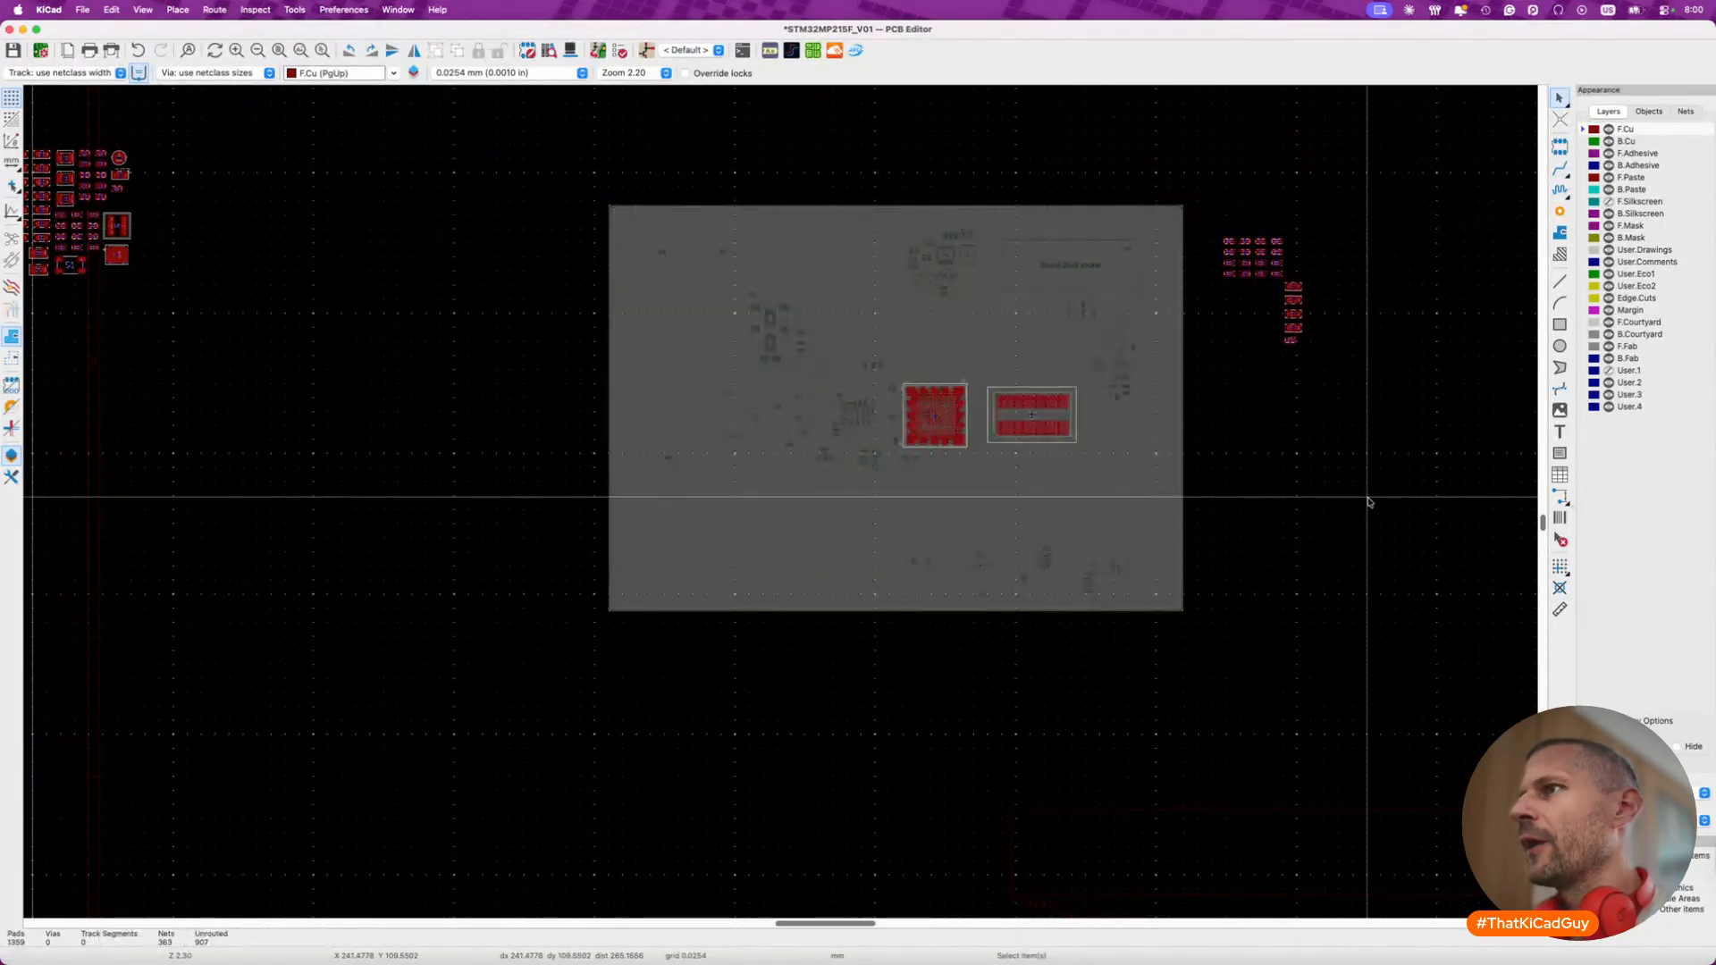
- Flip the board view to look at the bottom-side layout mirrored, and restore the normal view
click(143, 10)
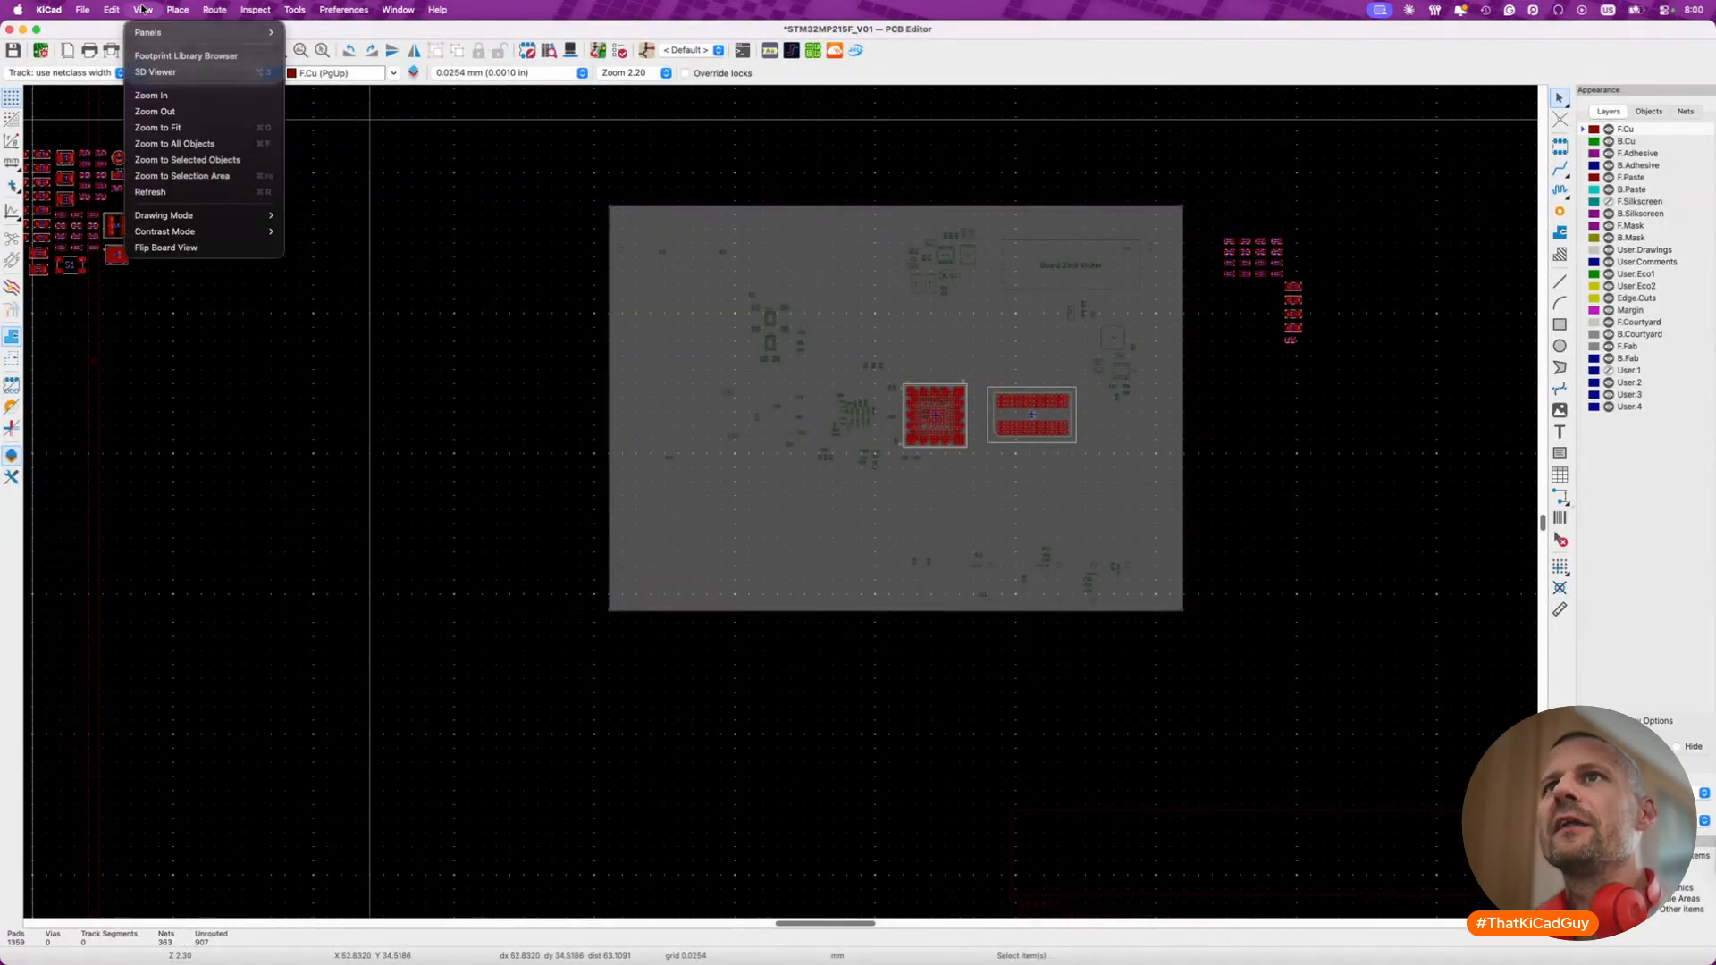
click(166, 248)
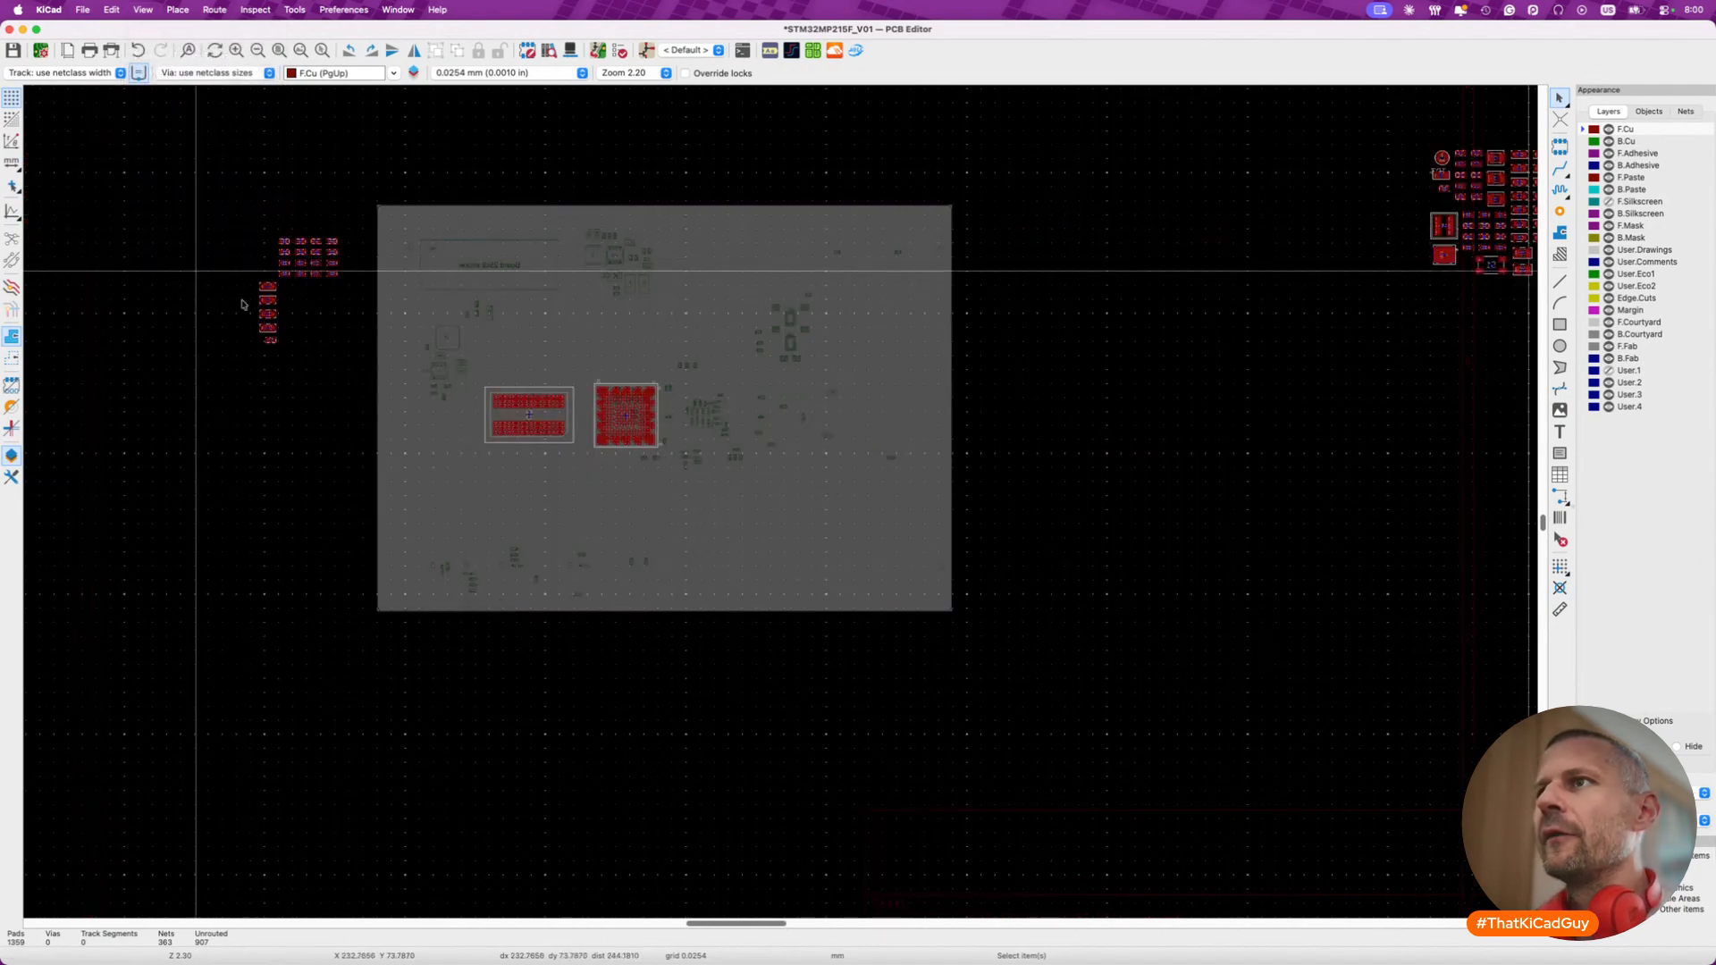
scroll(561, 463, left, 5)
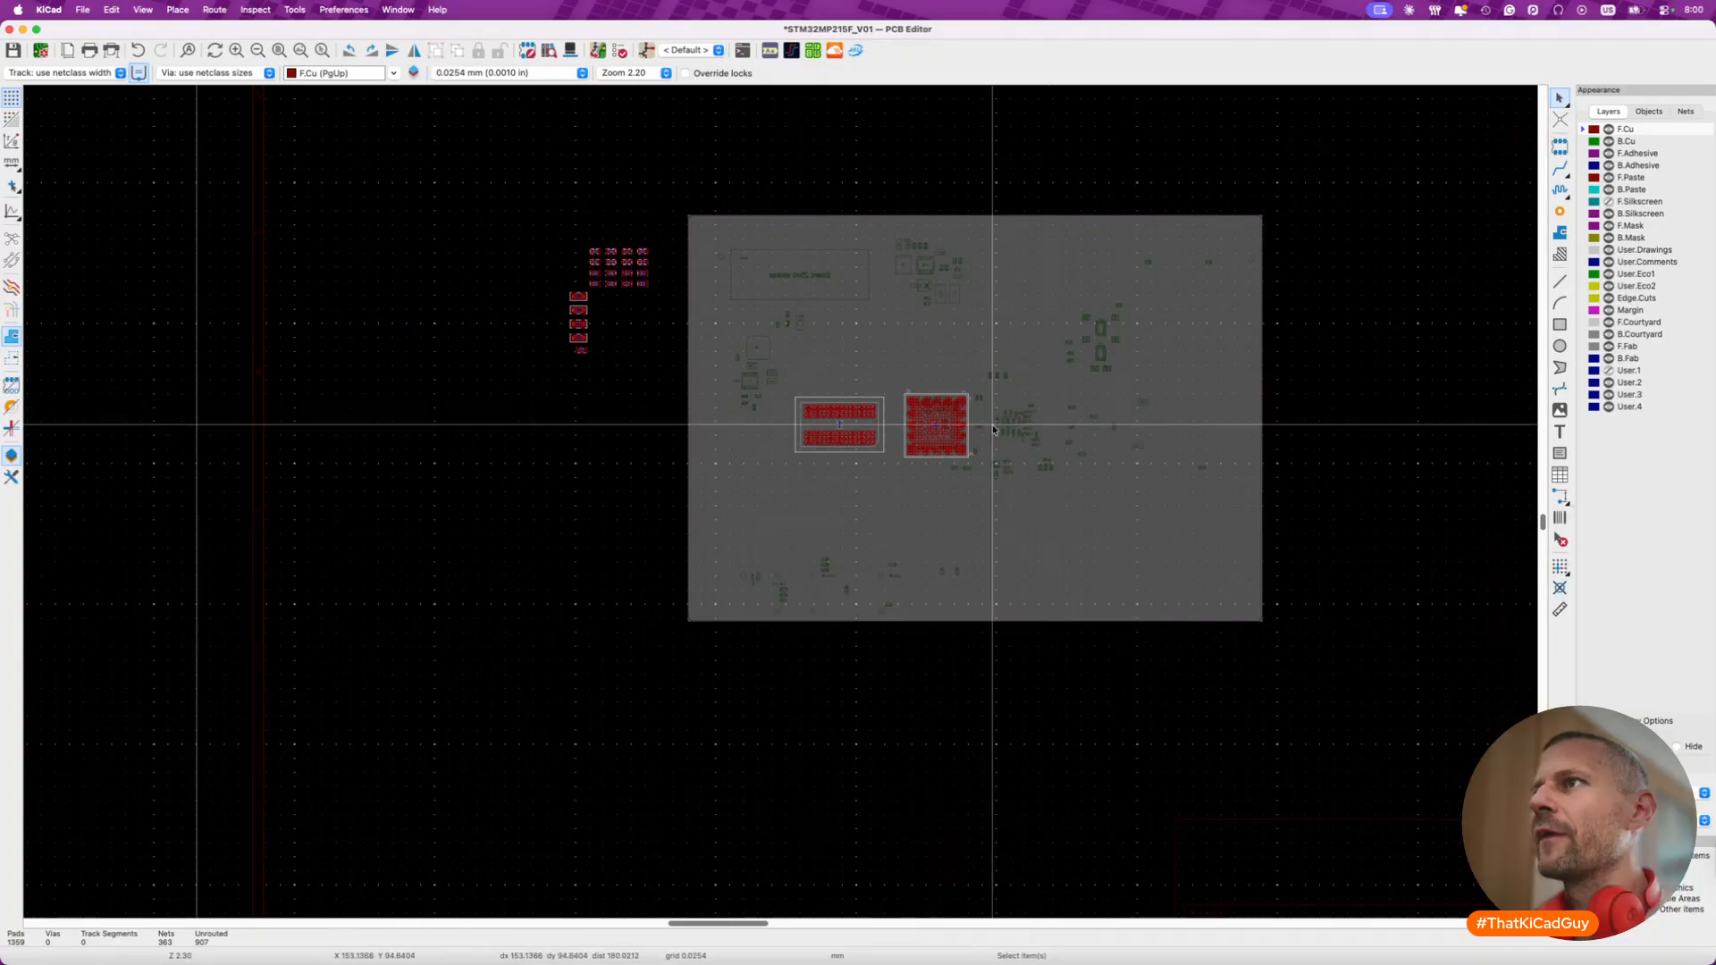
click(143, 9)
click(163, 248)
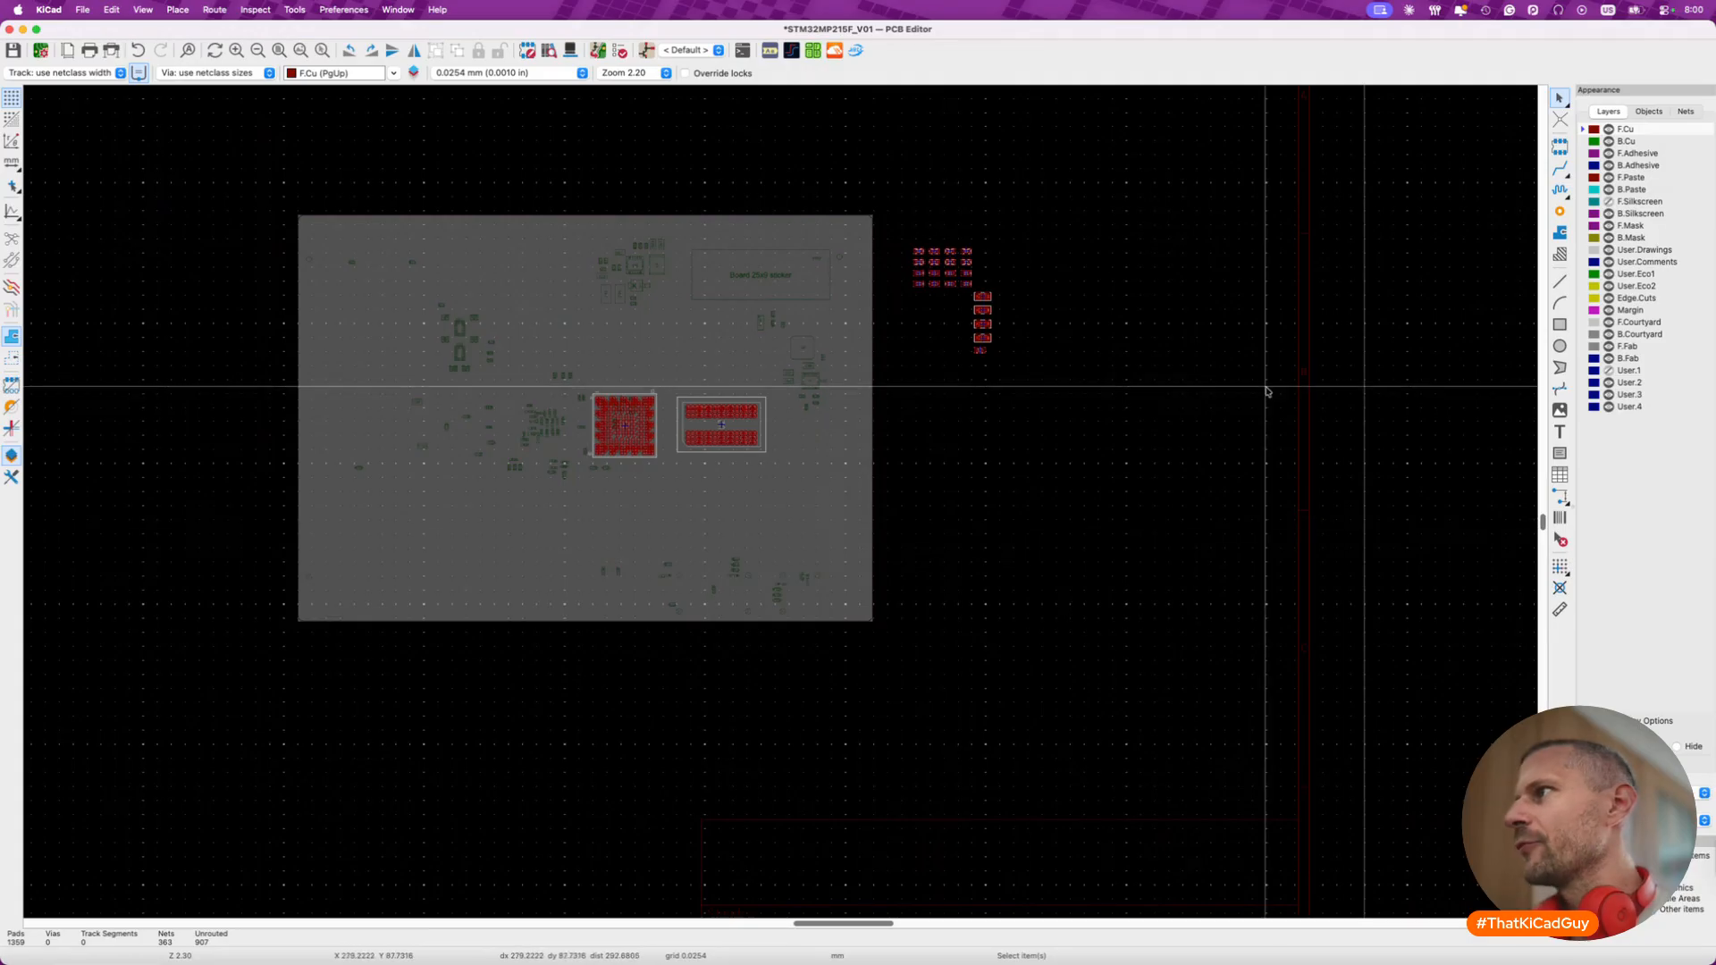
- Try to move the locked bottom-side layout image on the board
click(809, 504)
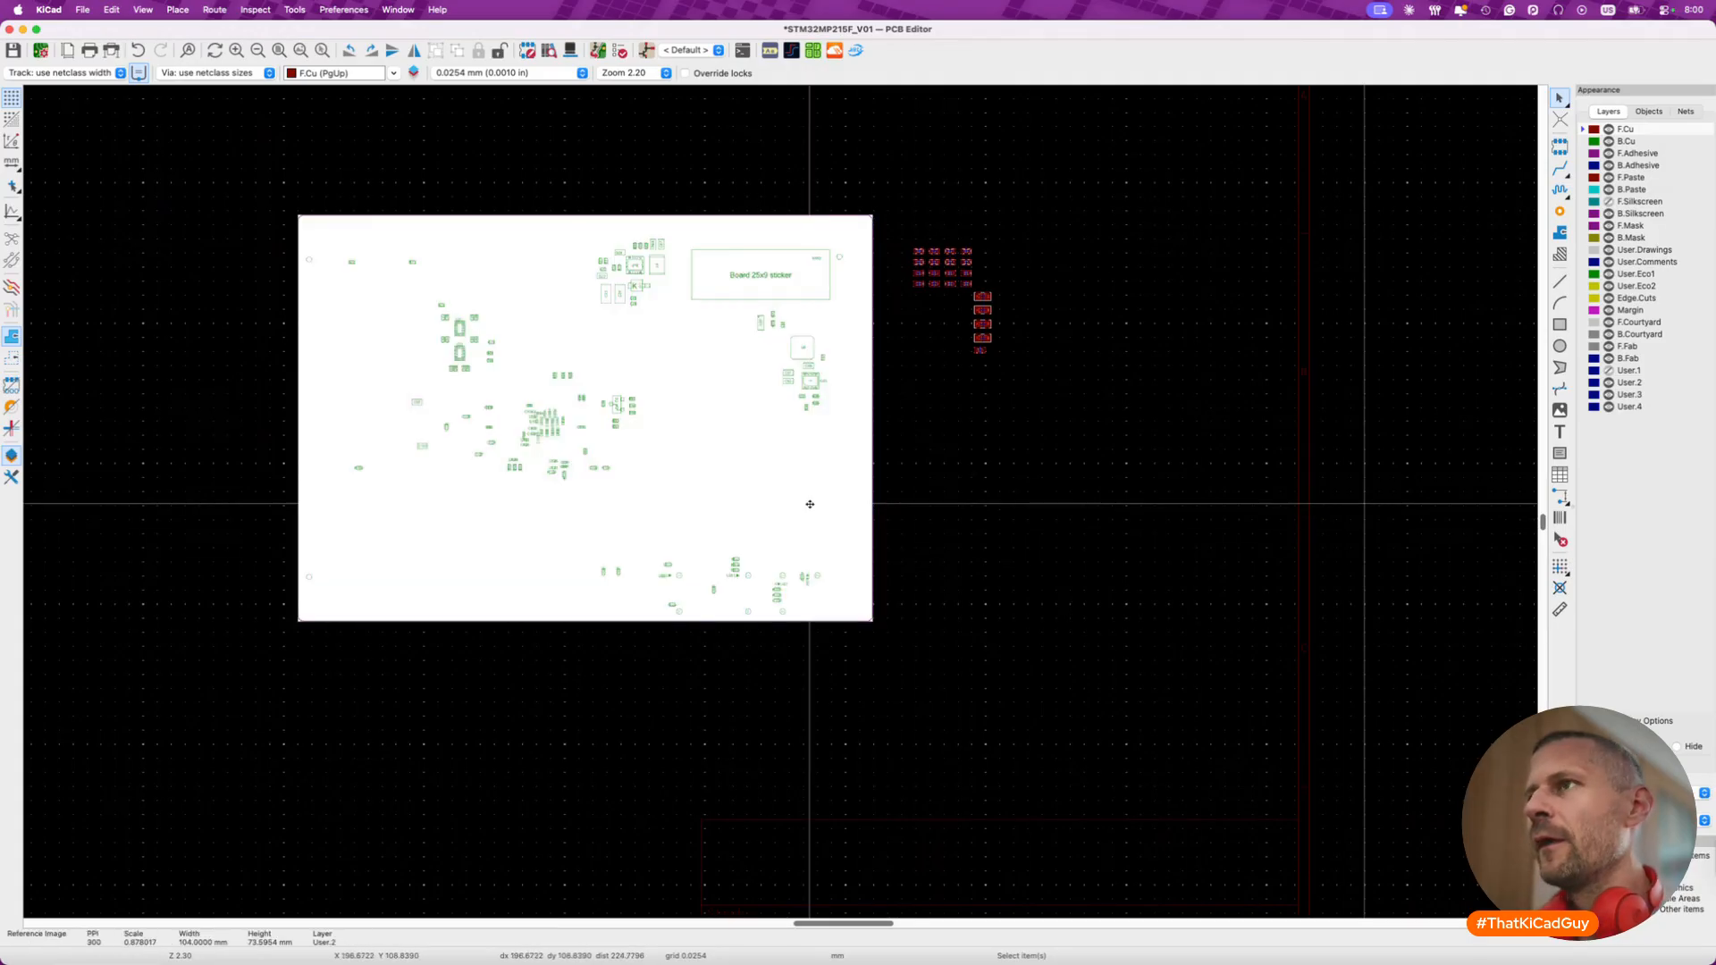
key(m)
key(e)
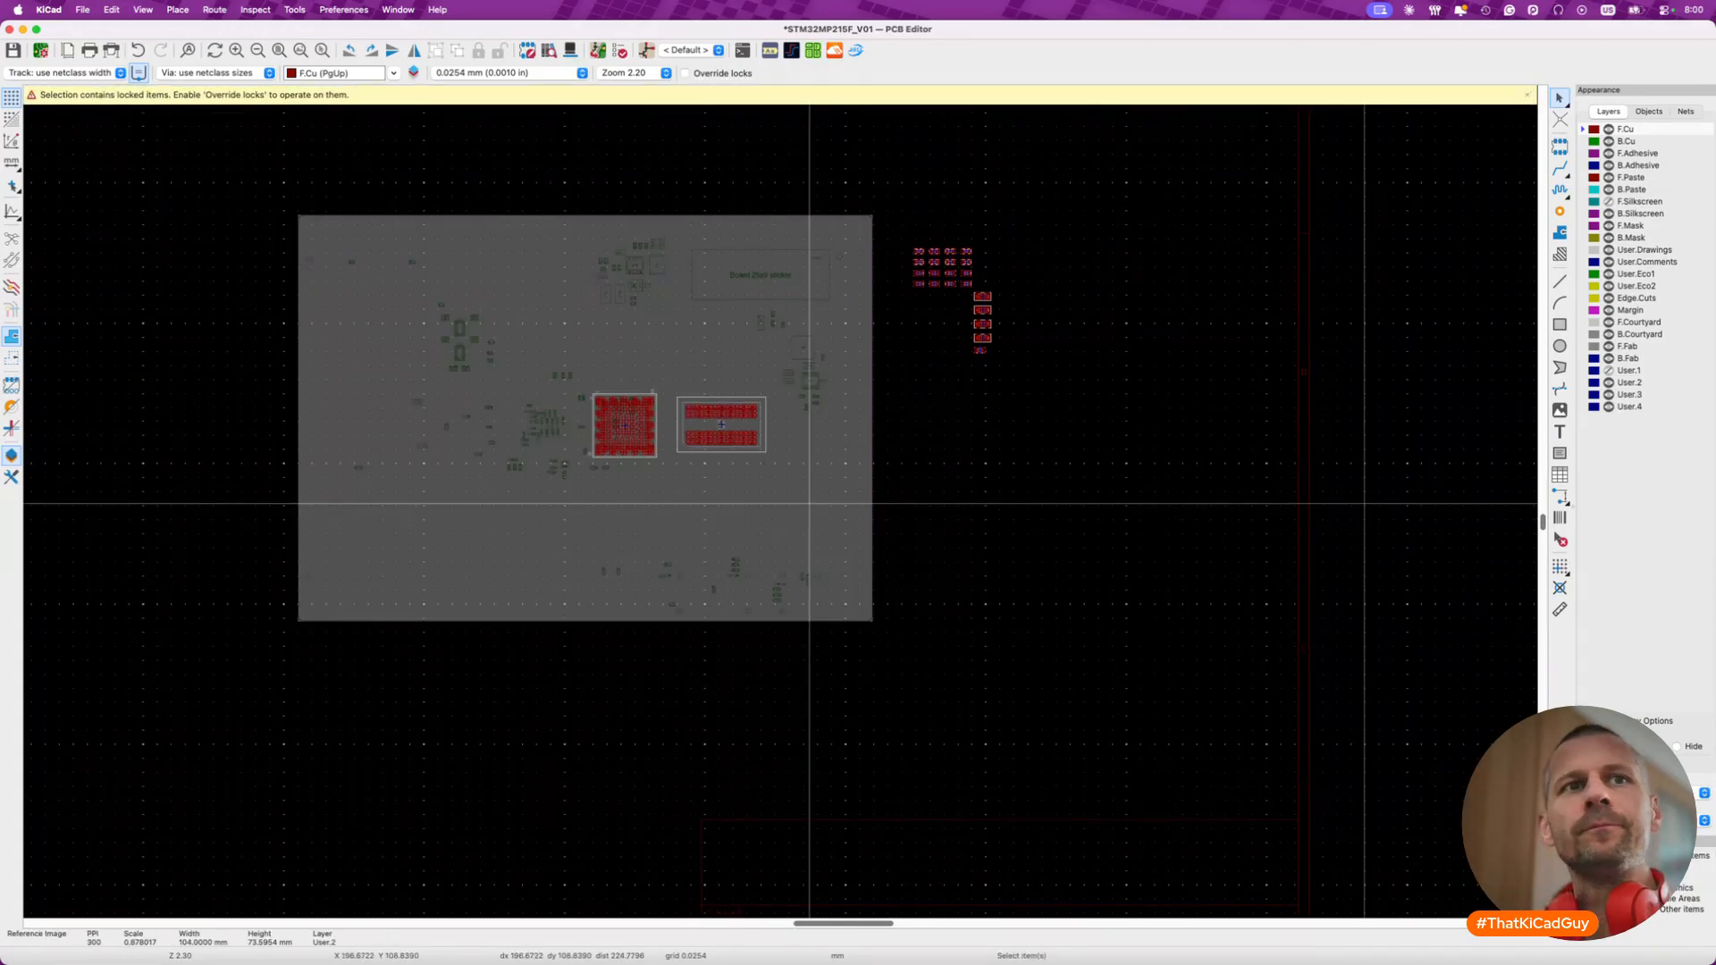
click(801, 301)
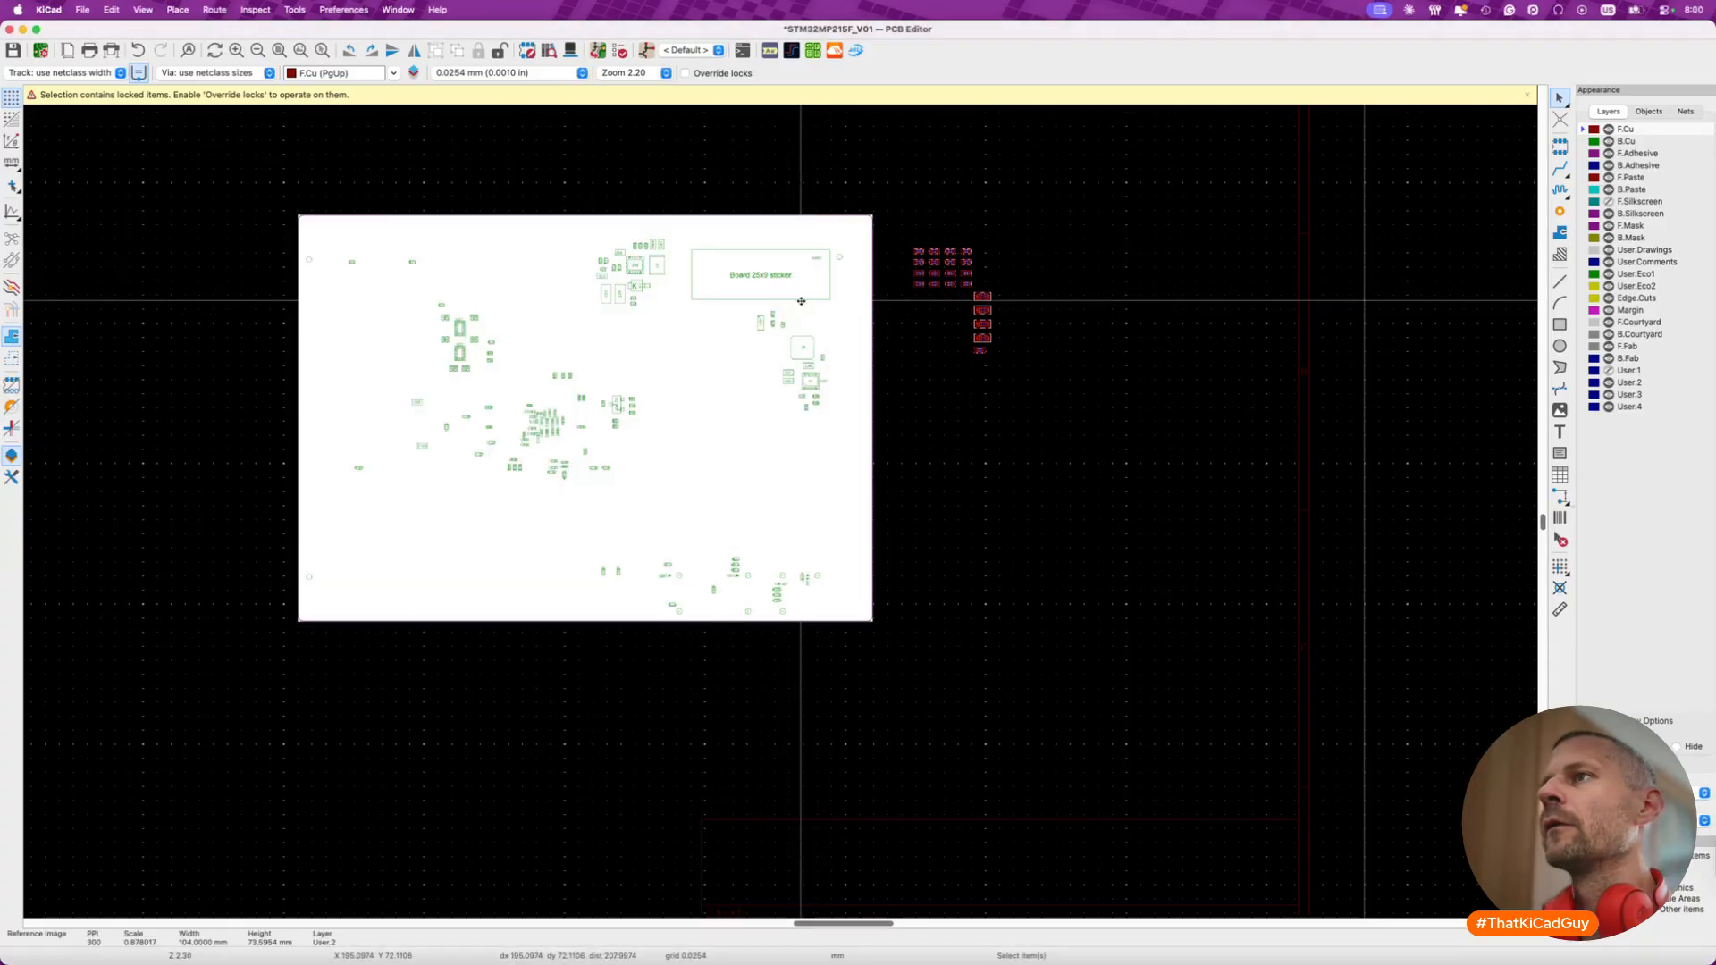
key(m)
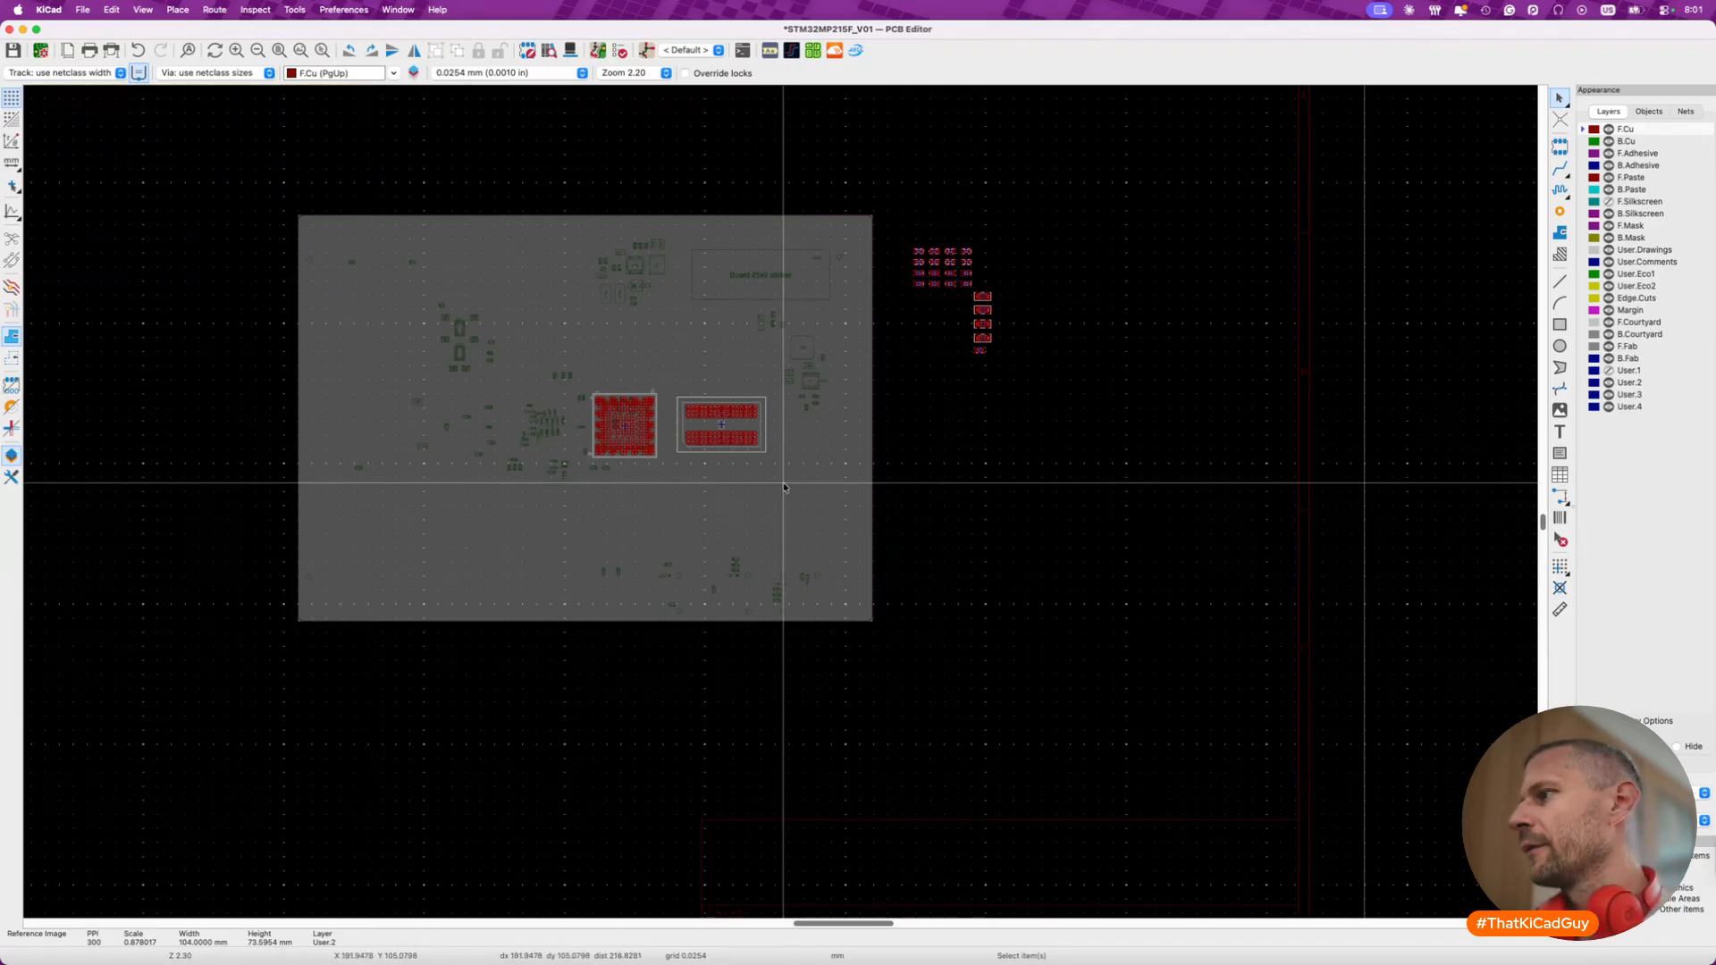
key(m)
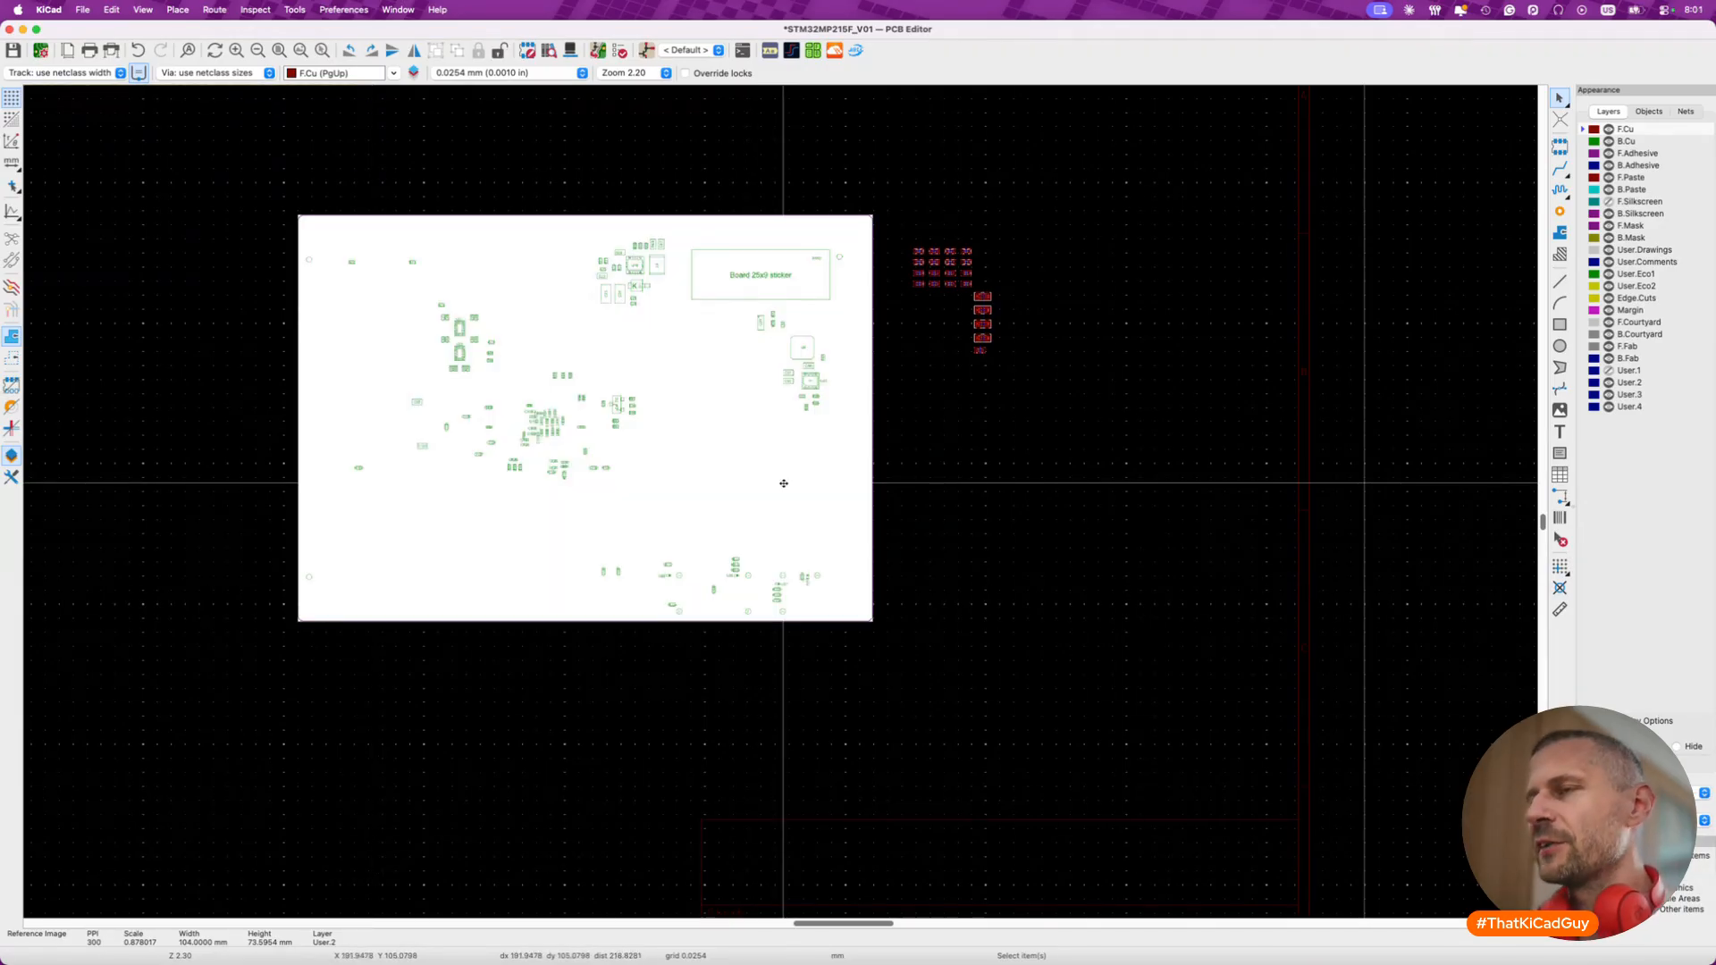
key(Delete)
key(Escape)
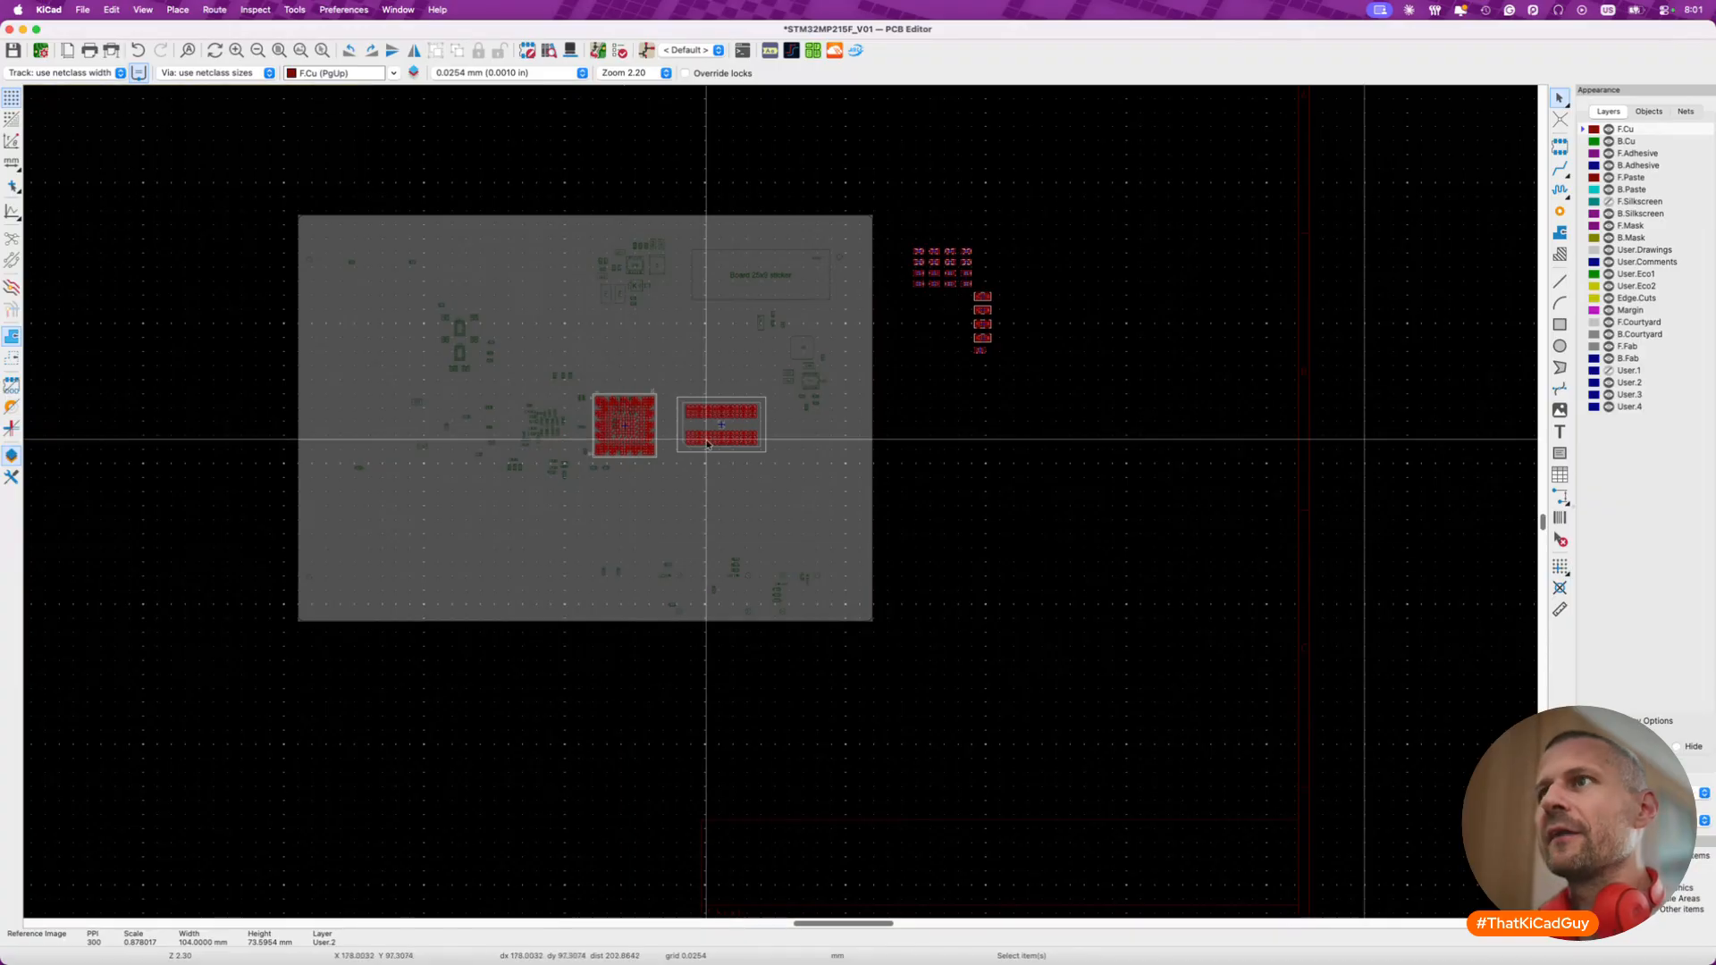
- Check the bottom-side layout image's lock setting in its properties and try moving the image again
click(624, 468)
double_click(624, 467)
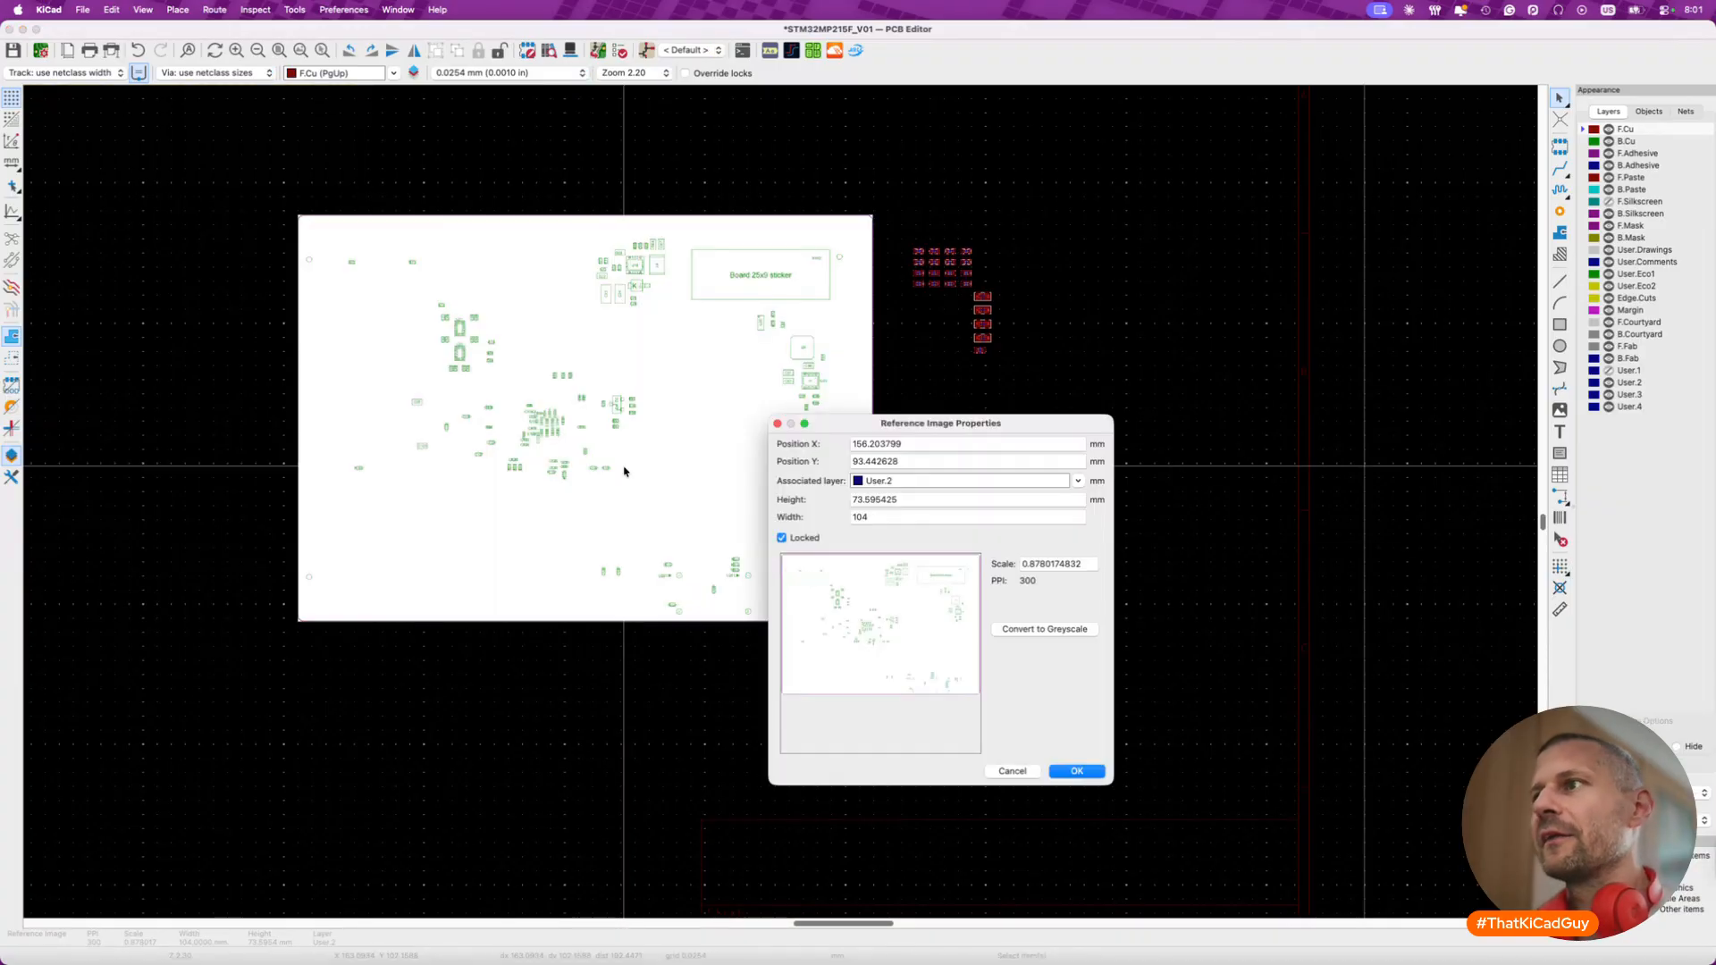
key(Escape)
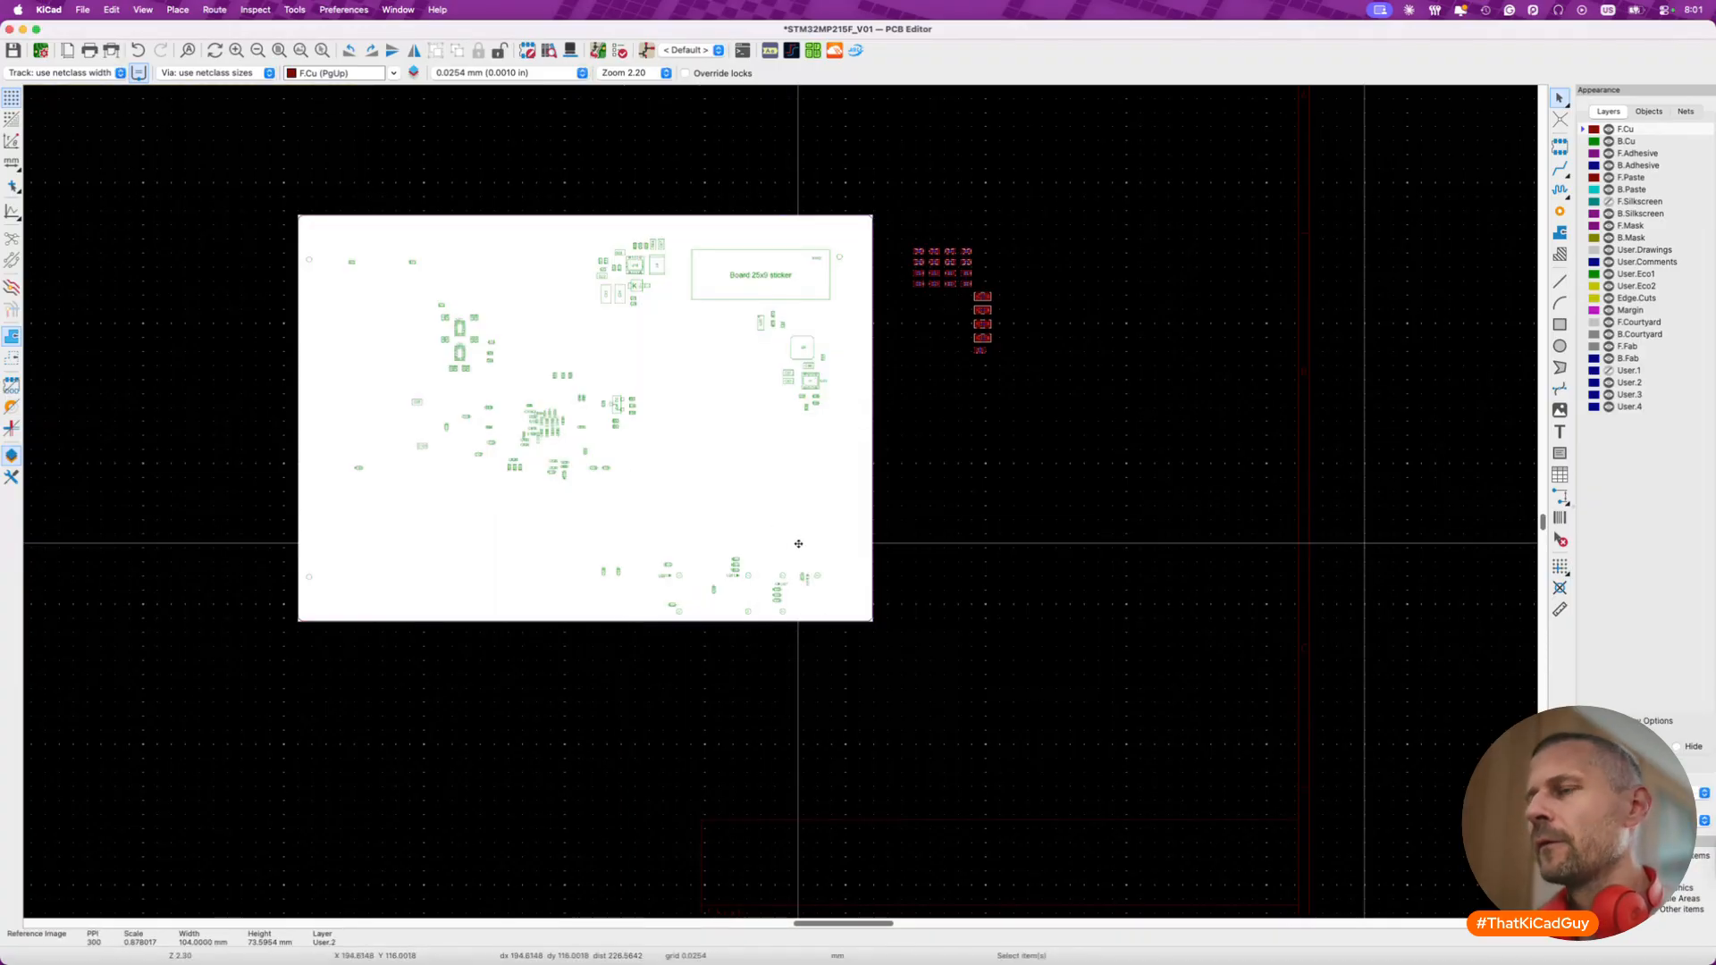
key(m)
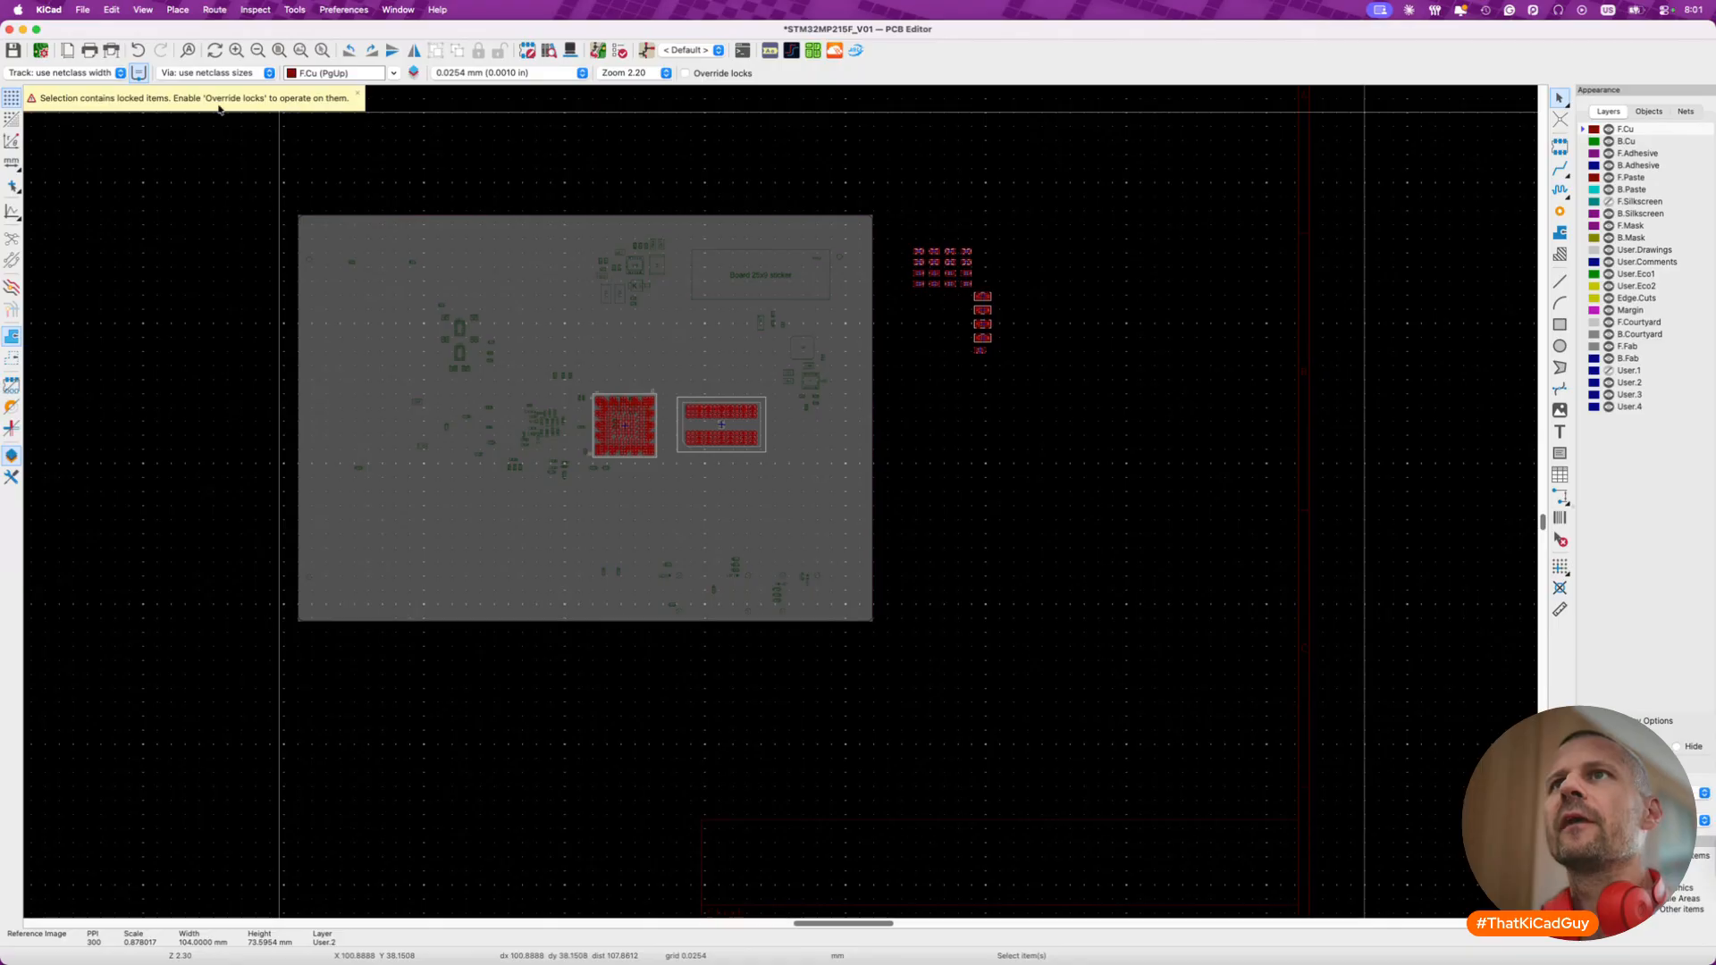
- Look through the PCB Editor preferences, covering display options, grids, origins and axes, editing options, colors, toolbars and plugins
click(49, 10)
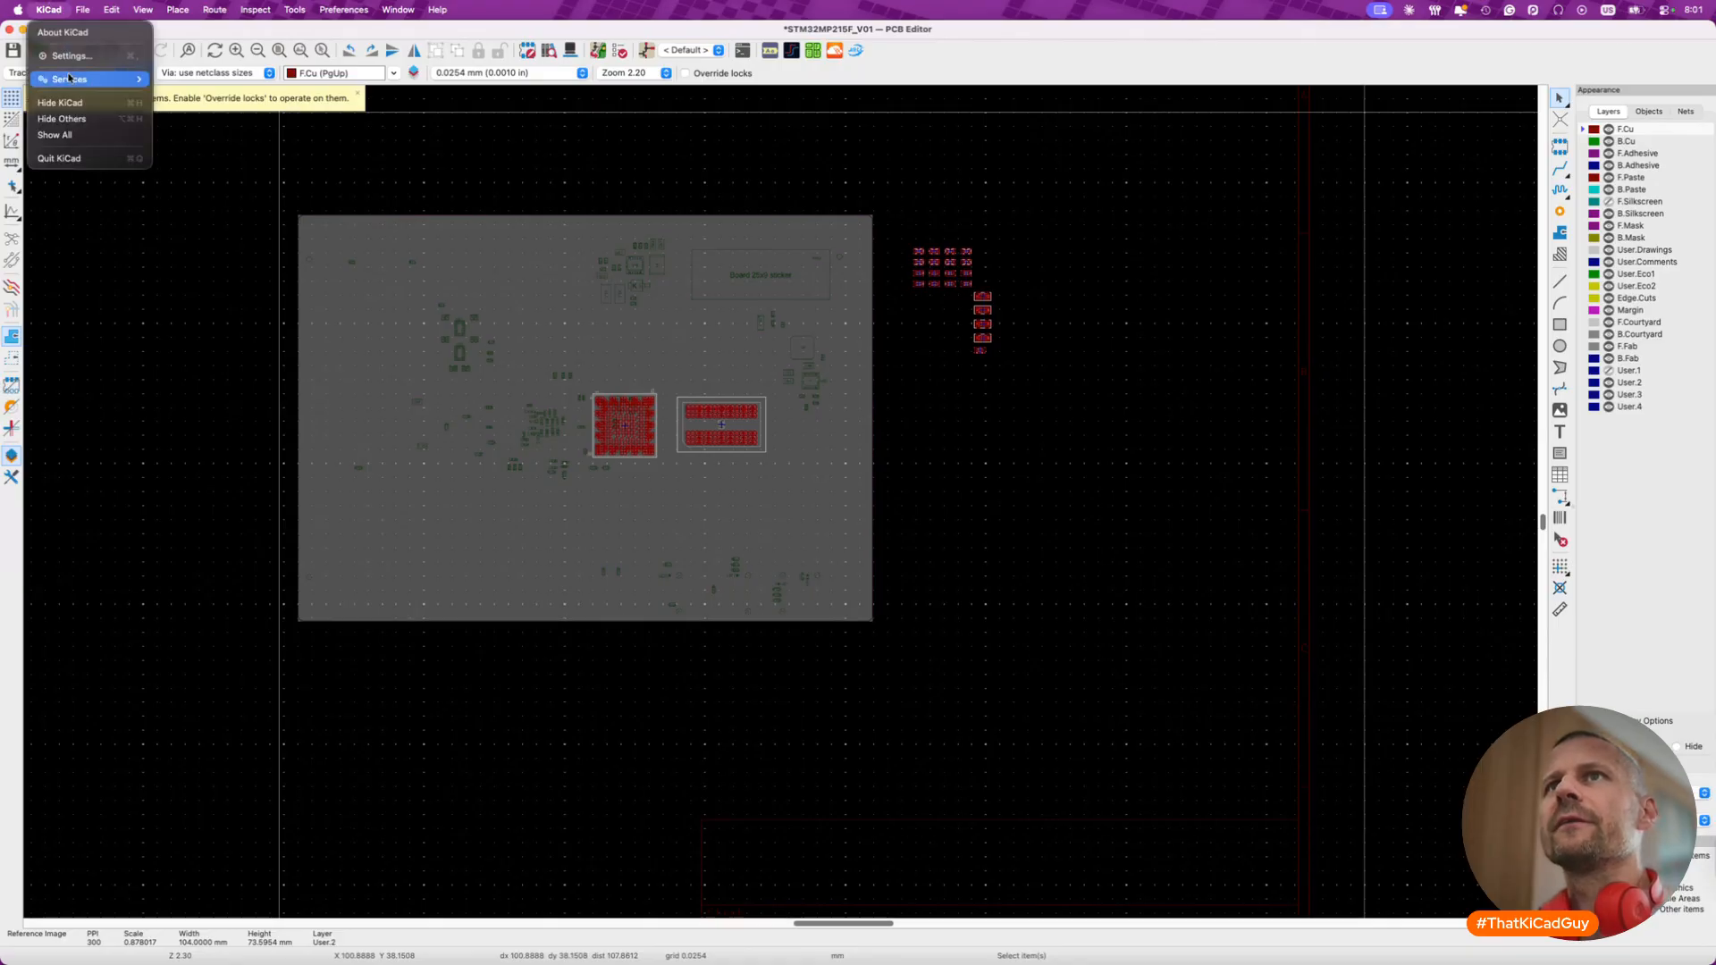
click(70, 55)
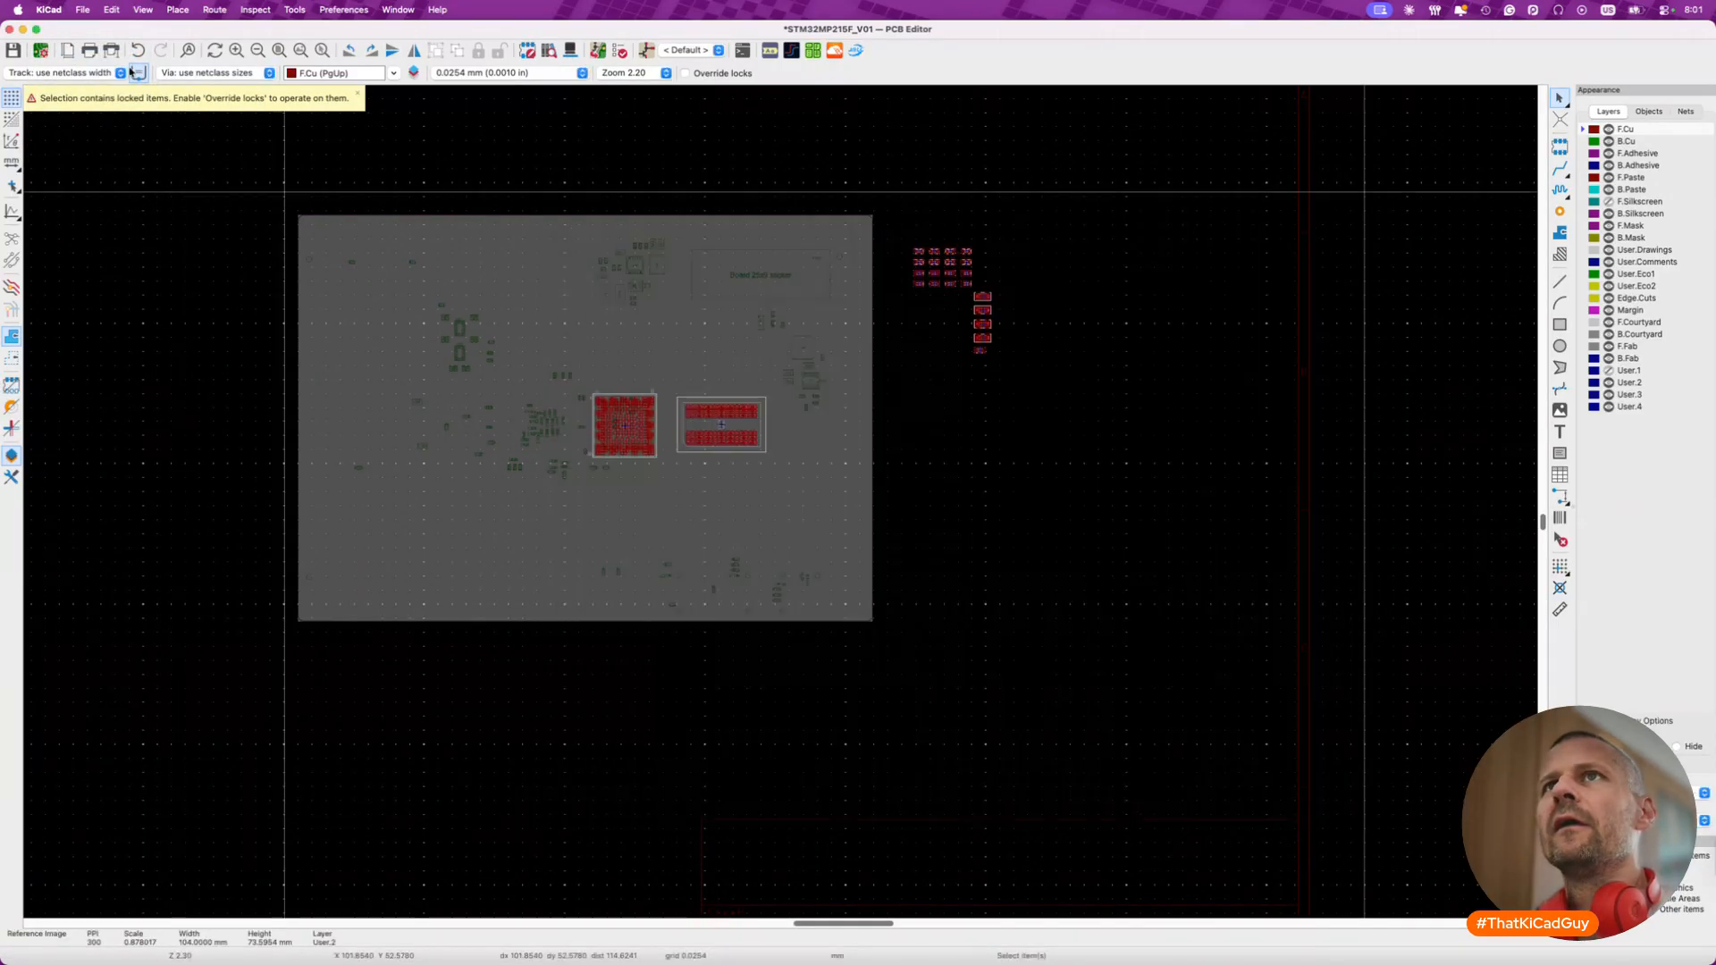
key(Escape)
click(50, 10)
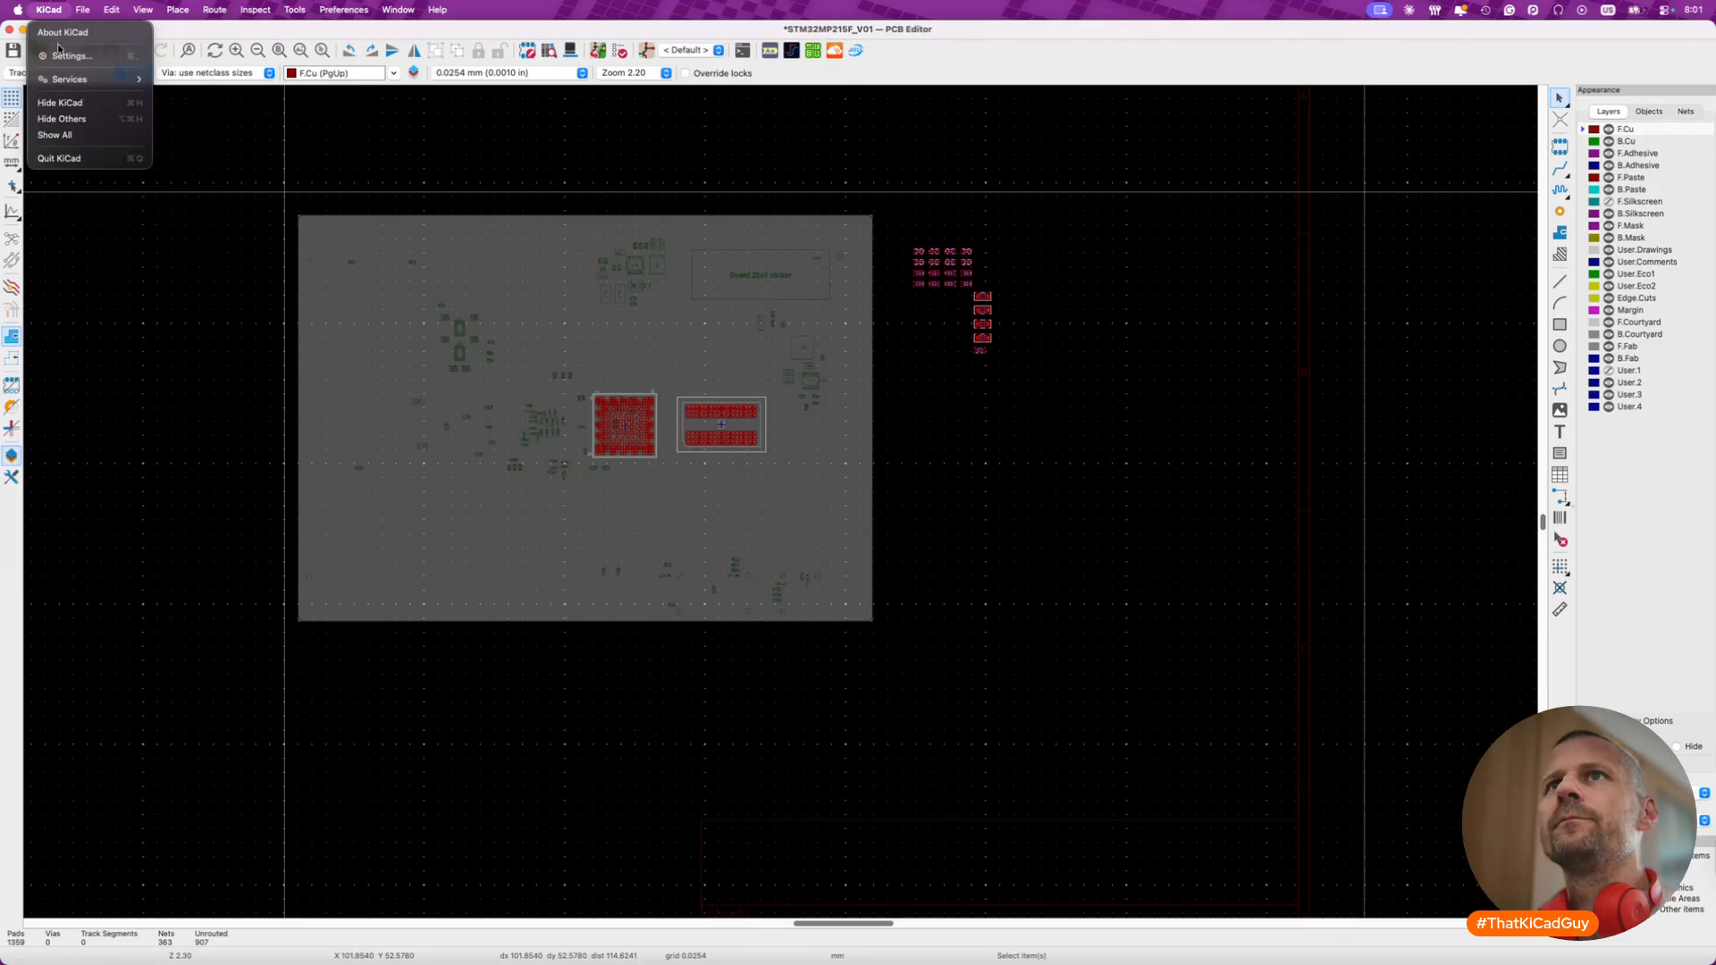
click(65, 56)
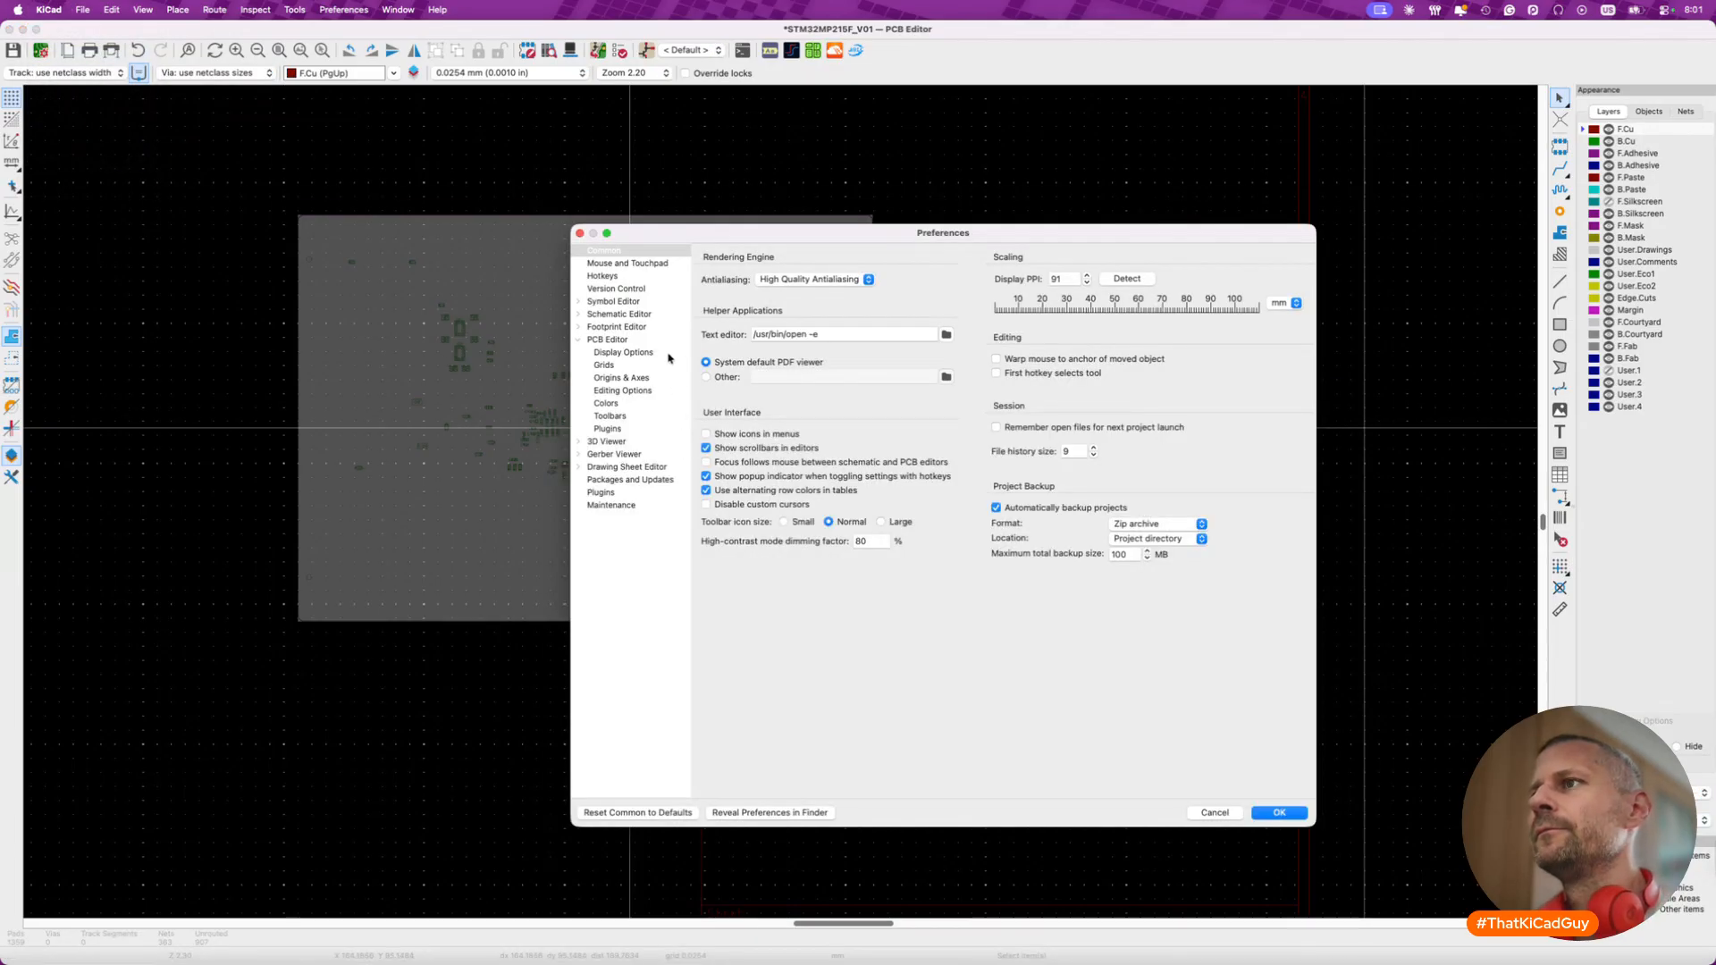
click(637, 354)
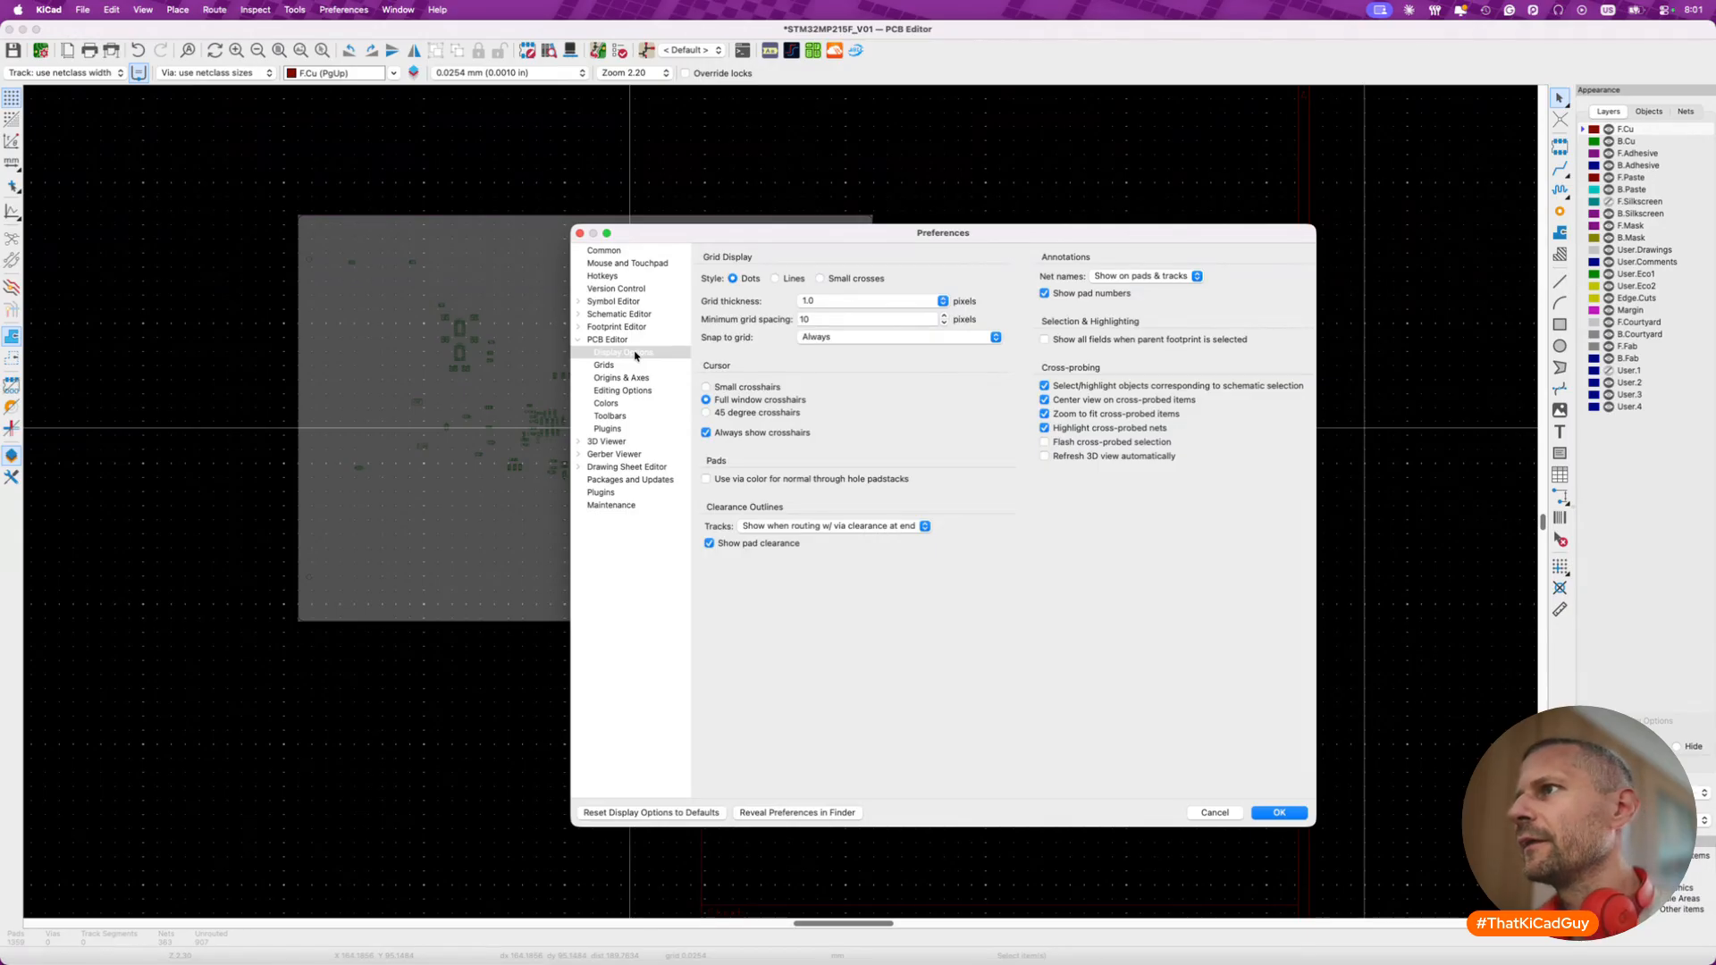
click(636, 365)
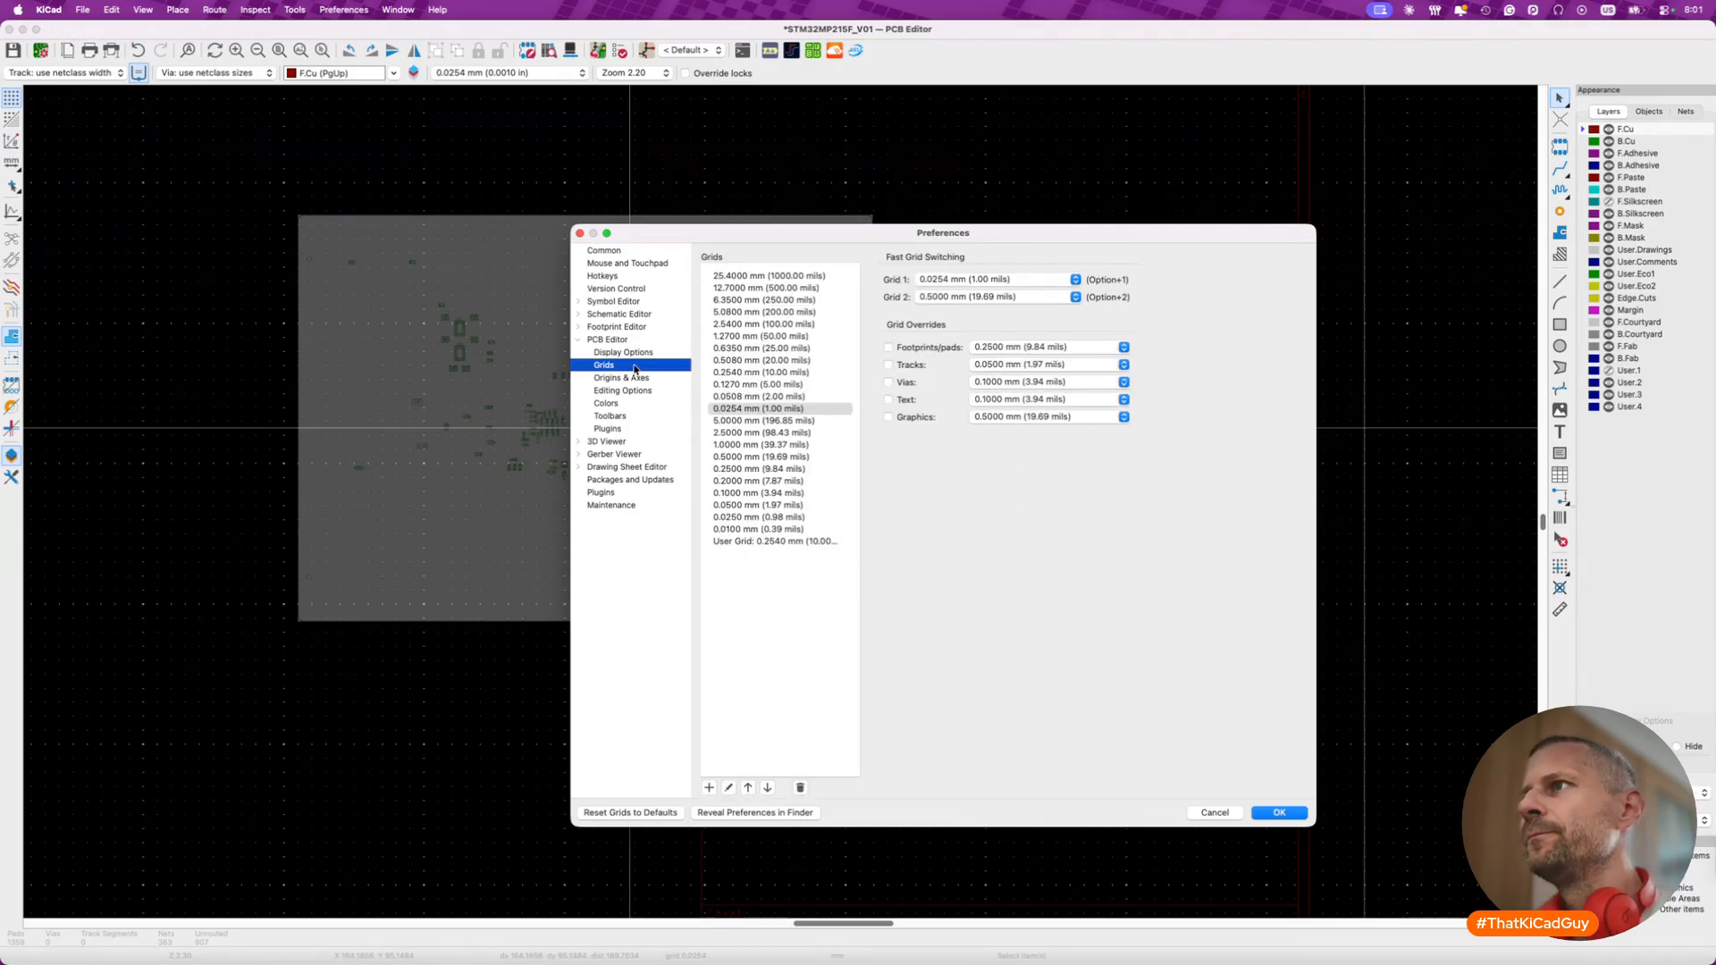
click(636, 379)
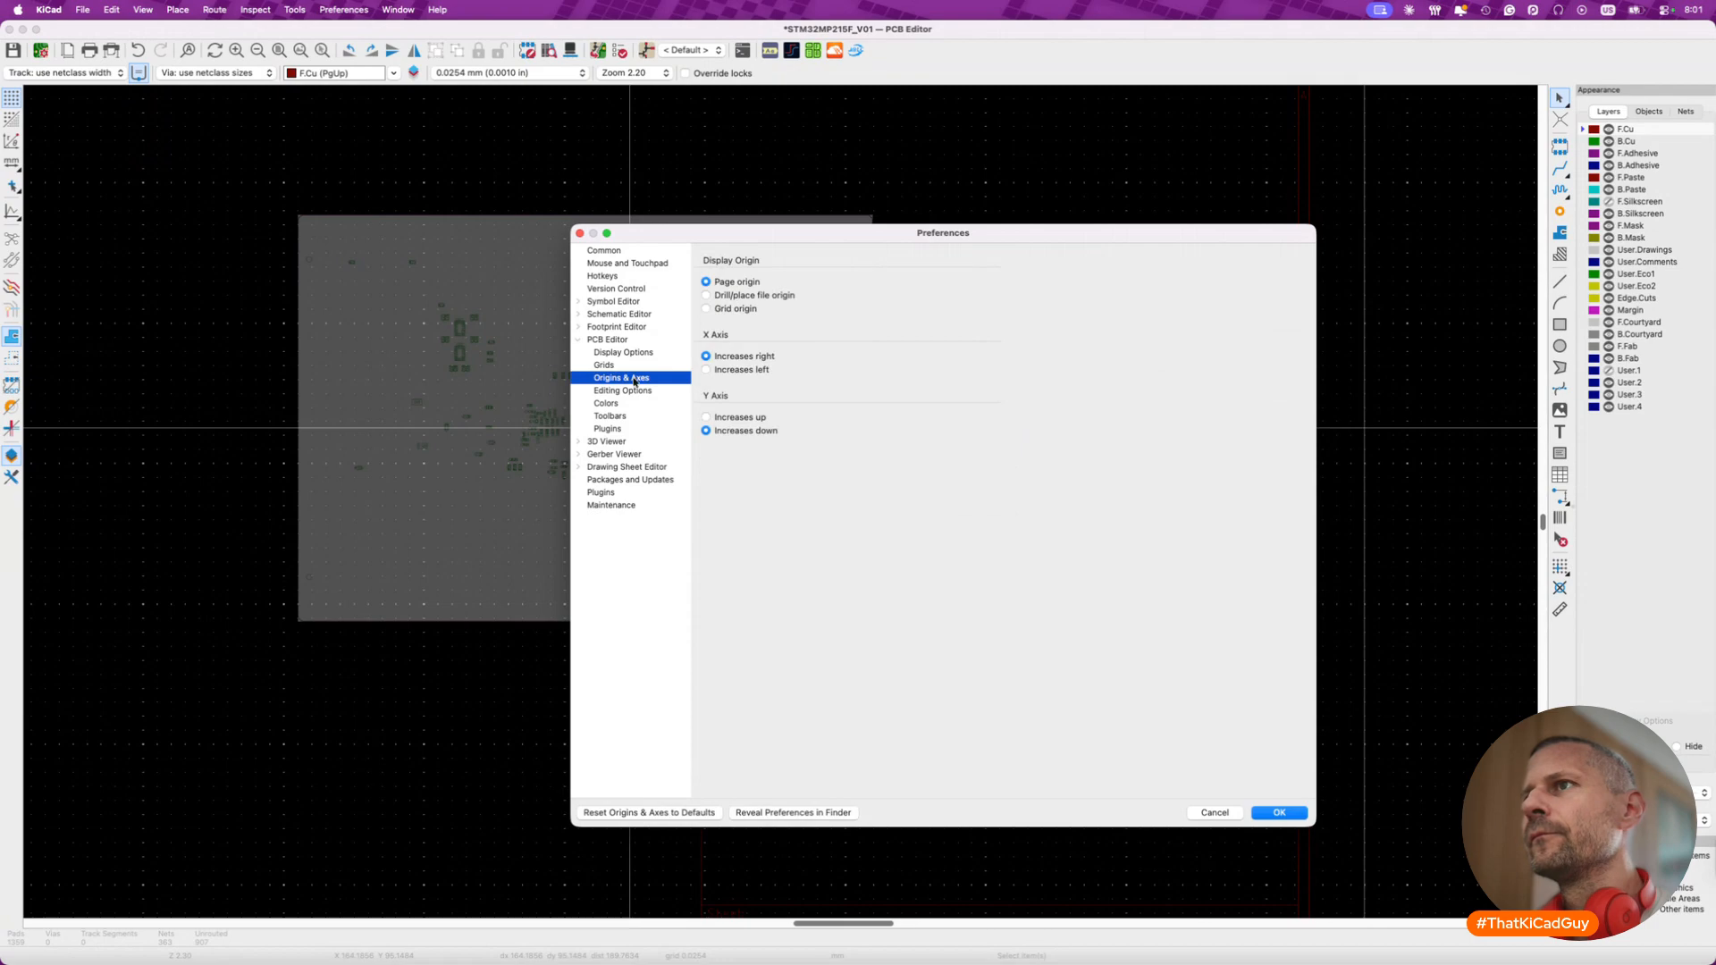
click(636, 391)
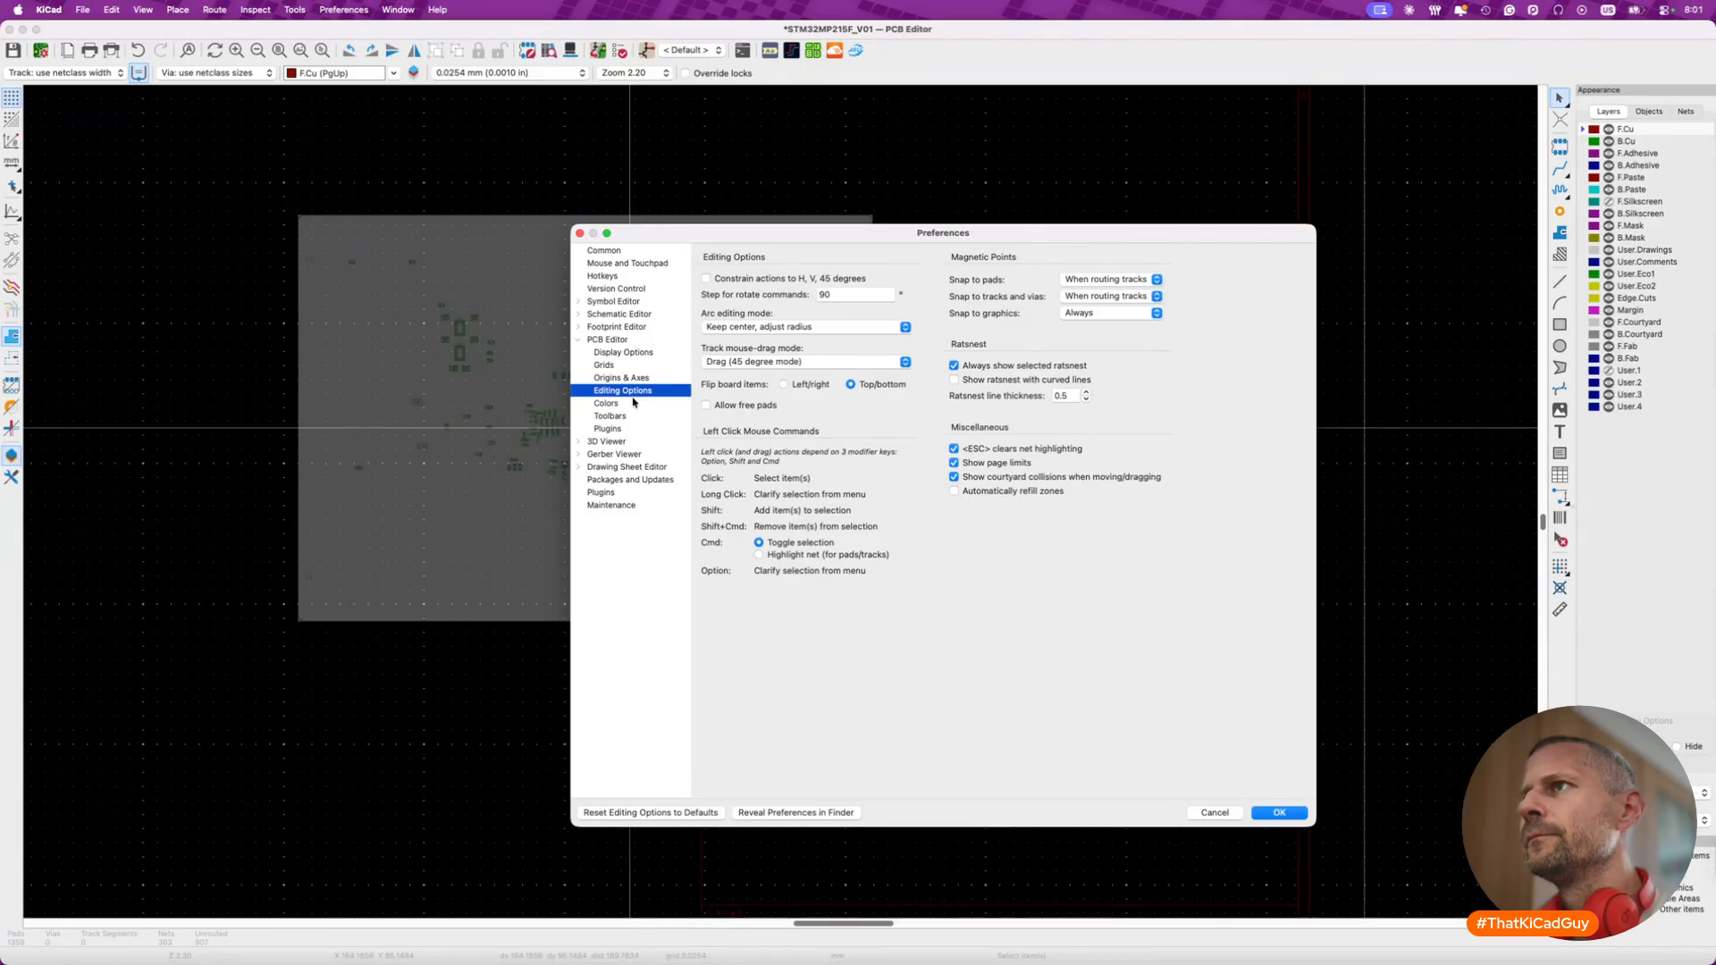
click(634, 404)
click(631, 416)
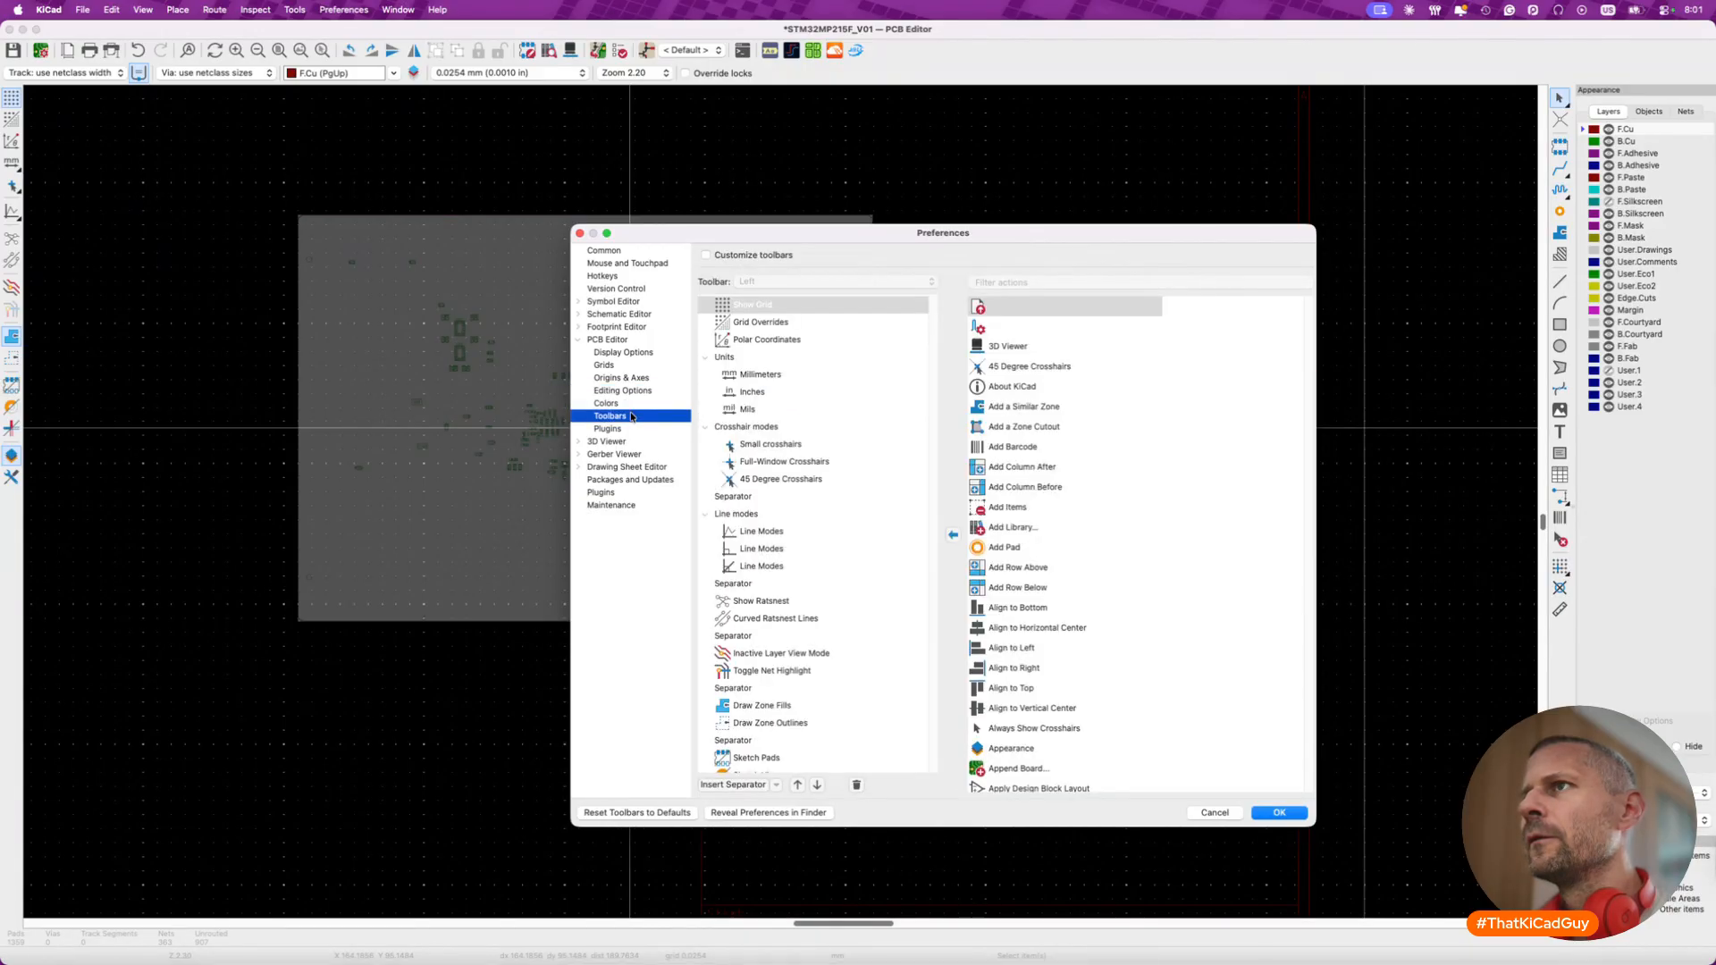
click(631, 429)
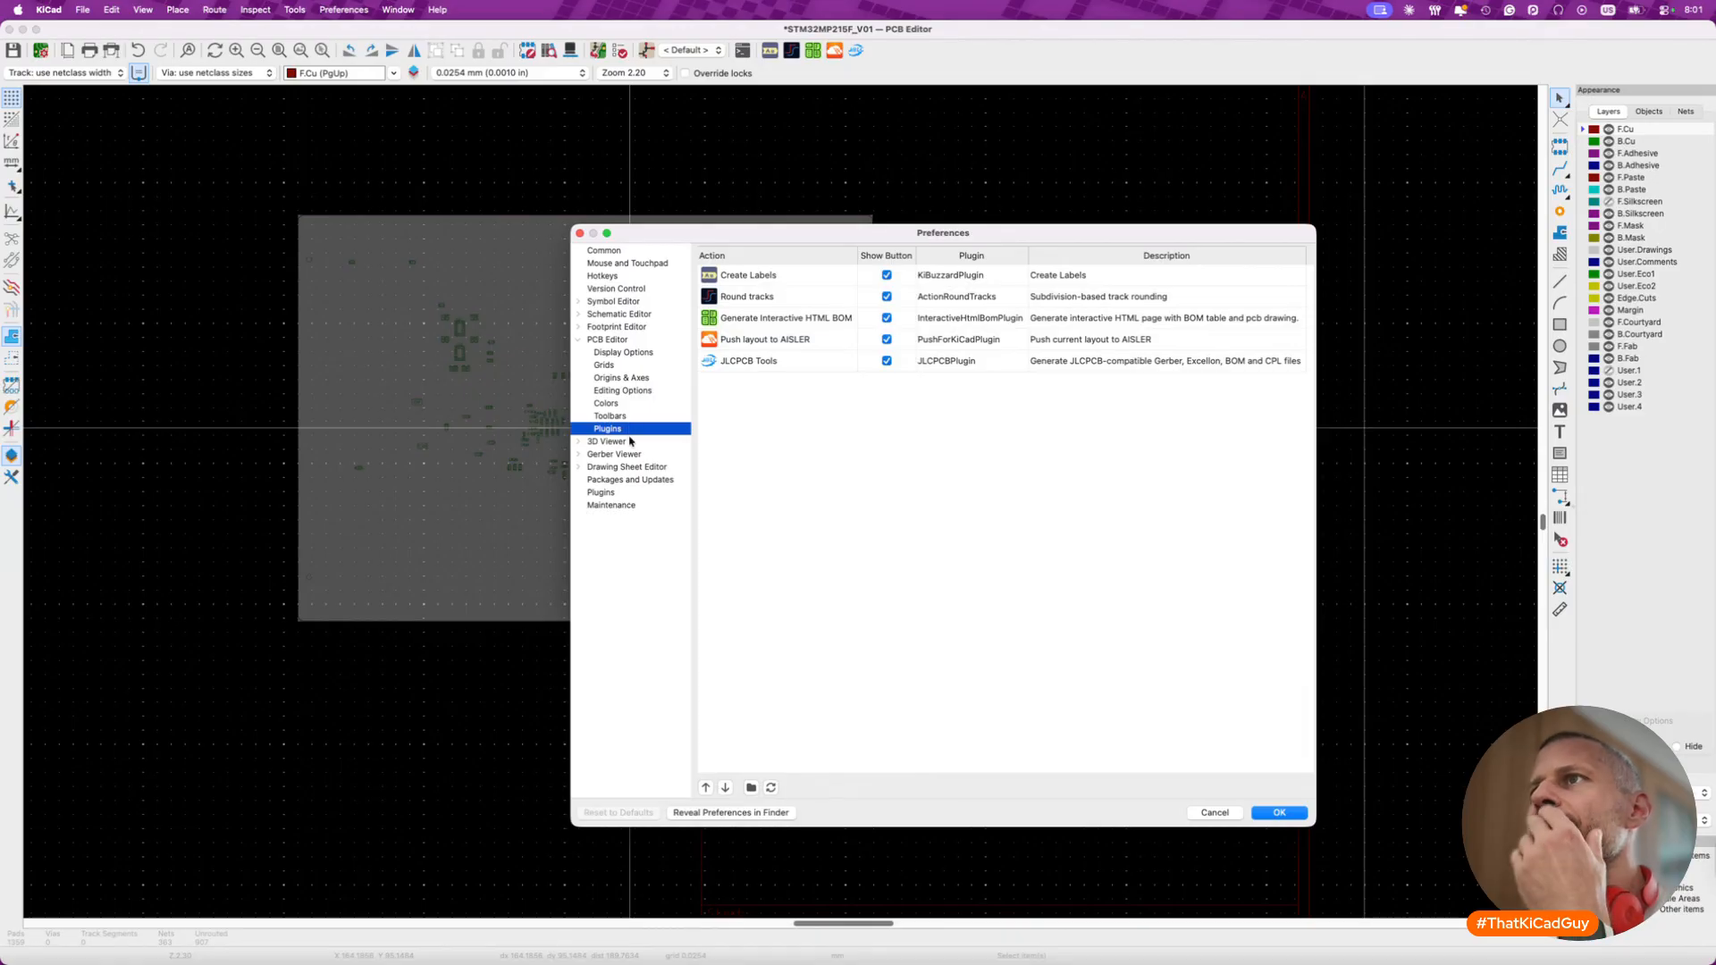
- Check the hotkeys, common, and mouse and touchpad preferences, and close the preferences without changing anything
click(612, 276)
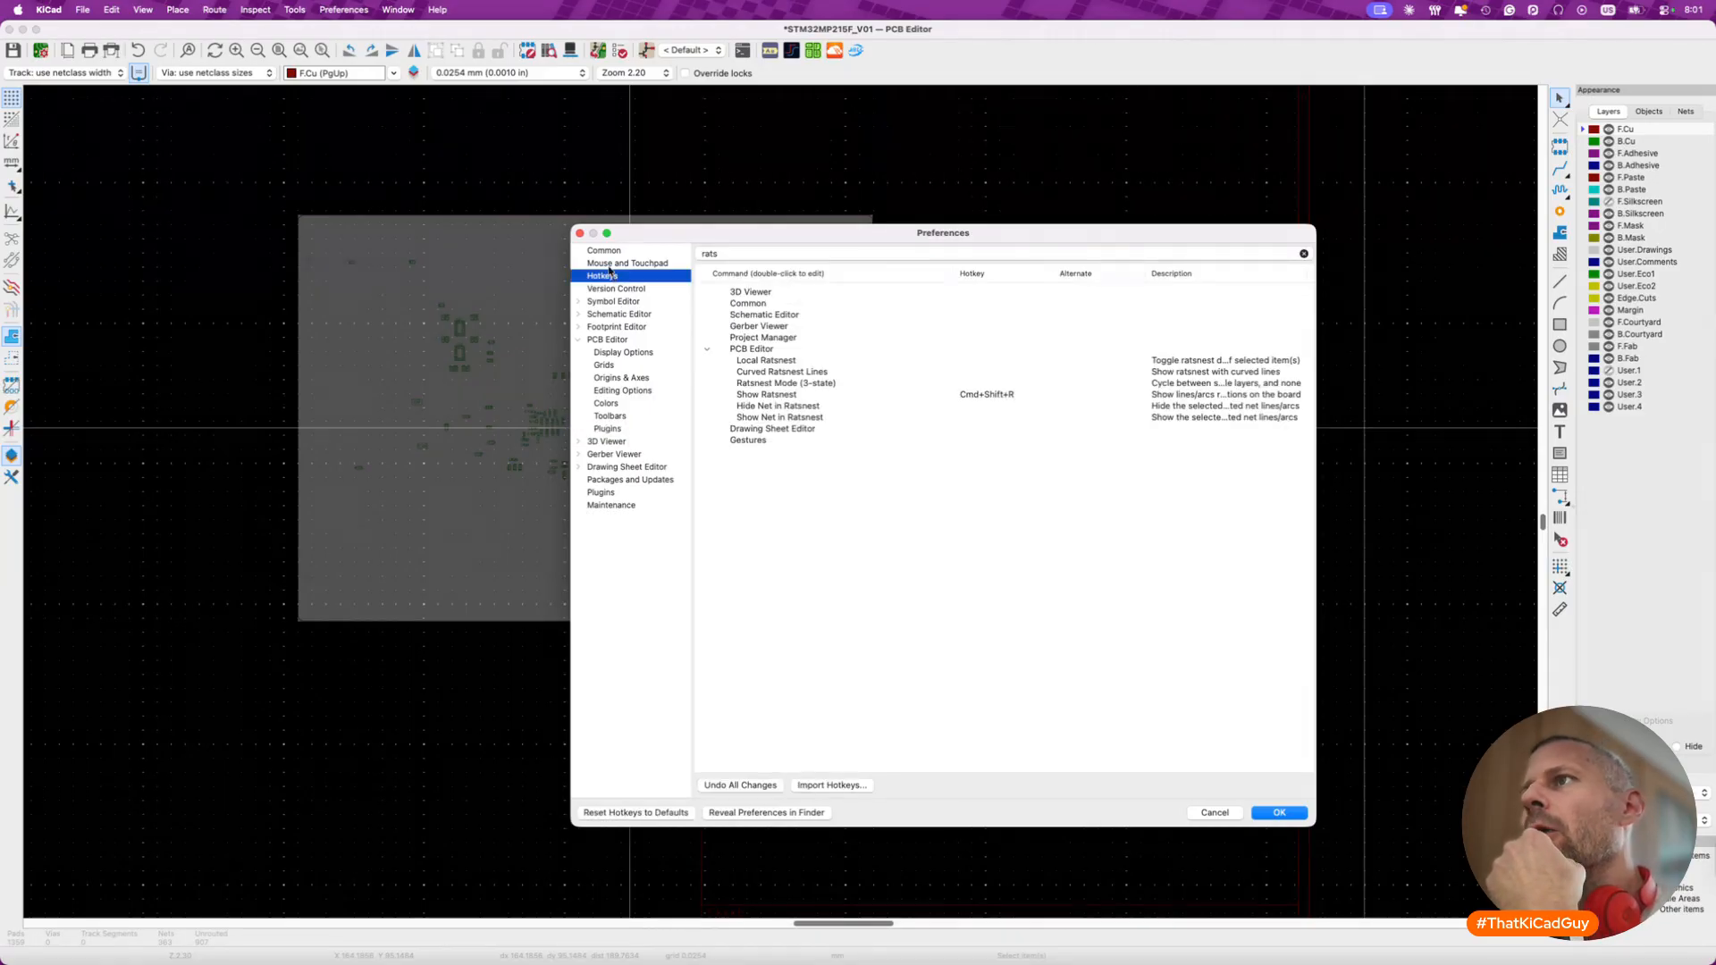
click(606, 253)
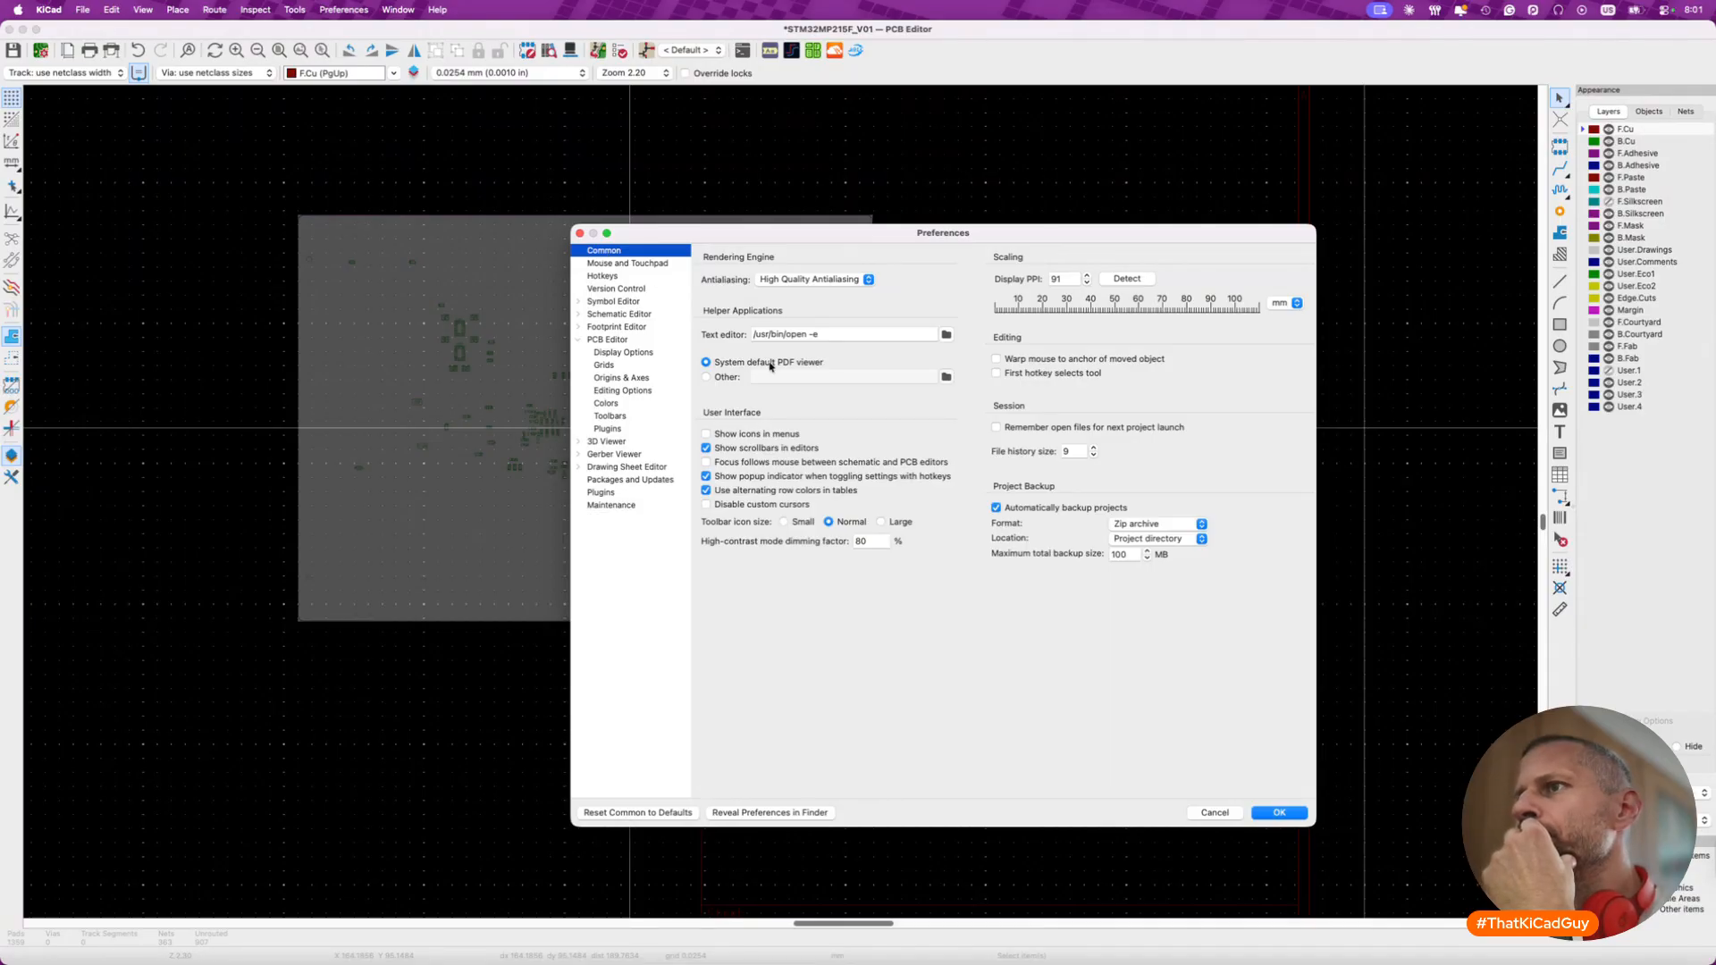
click(602, 265)
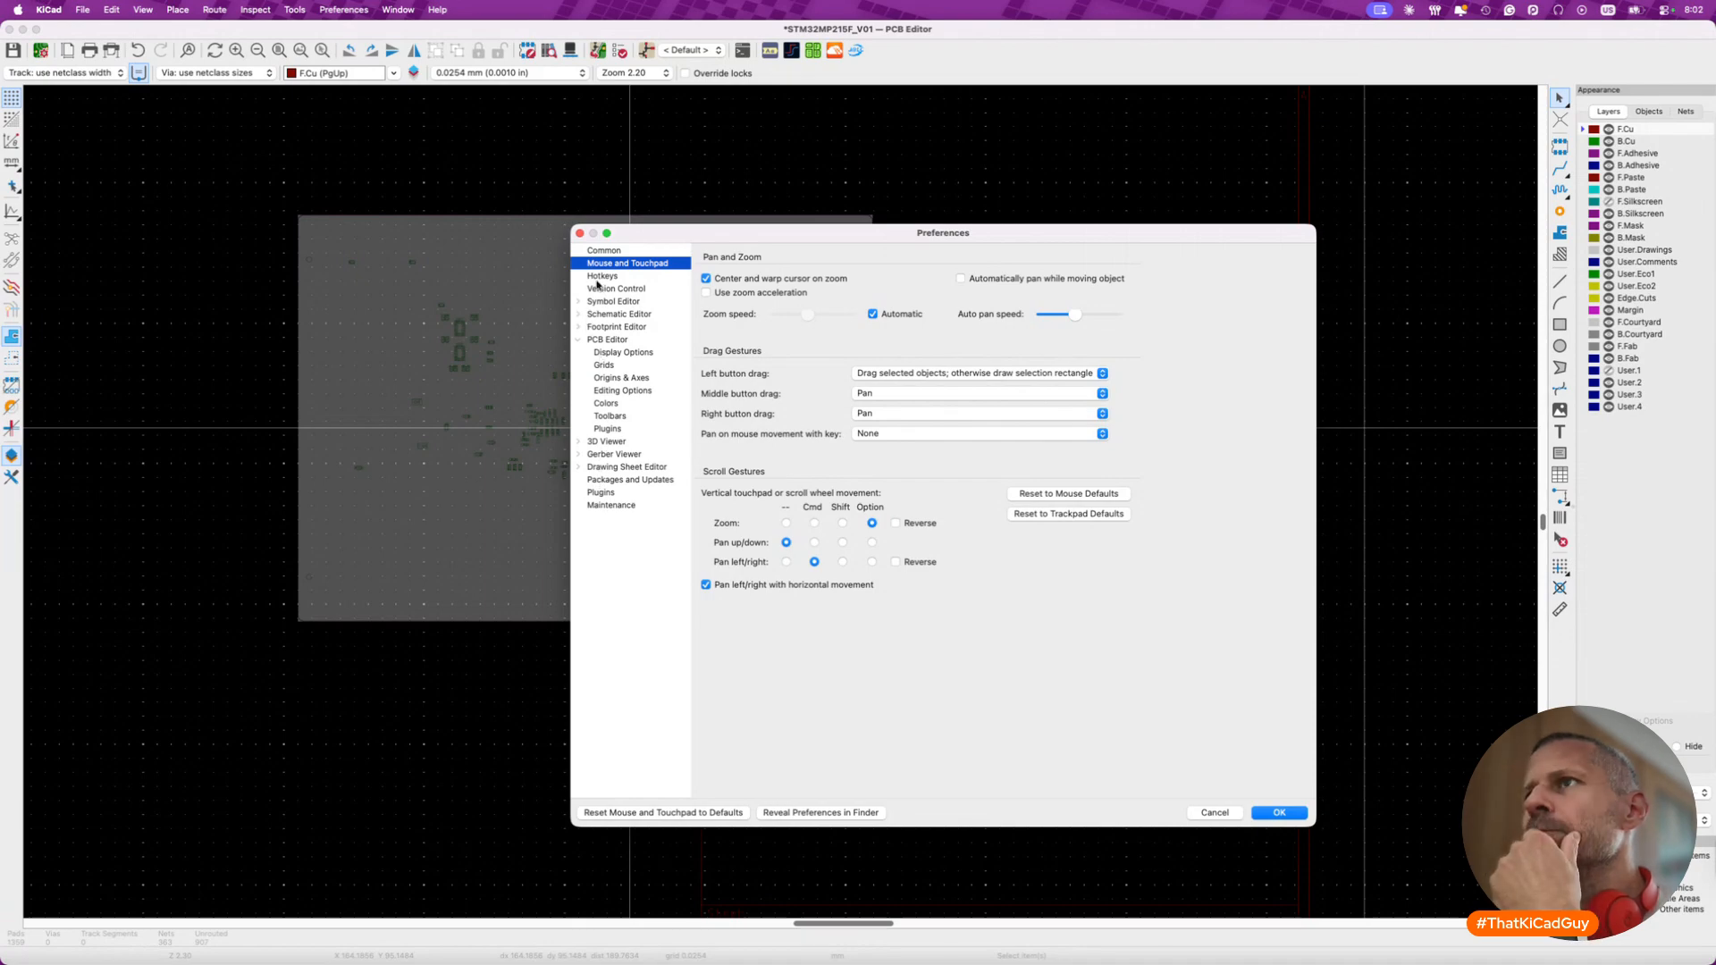
click(579, 232)
- Open the board setup and review its layer, physical stackup, board finish, and text and graphics settings
click(82, 10)
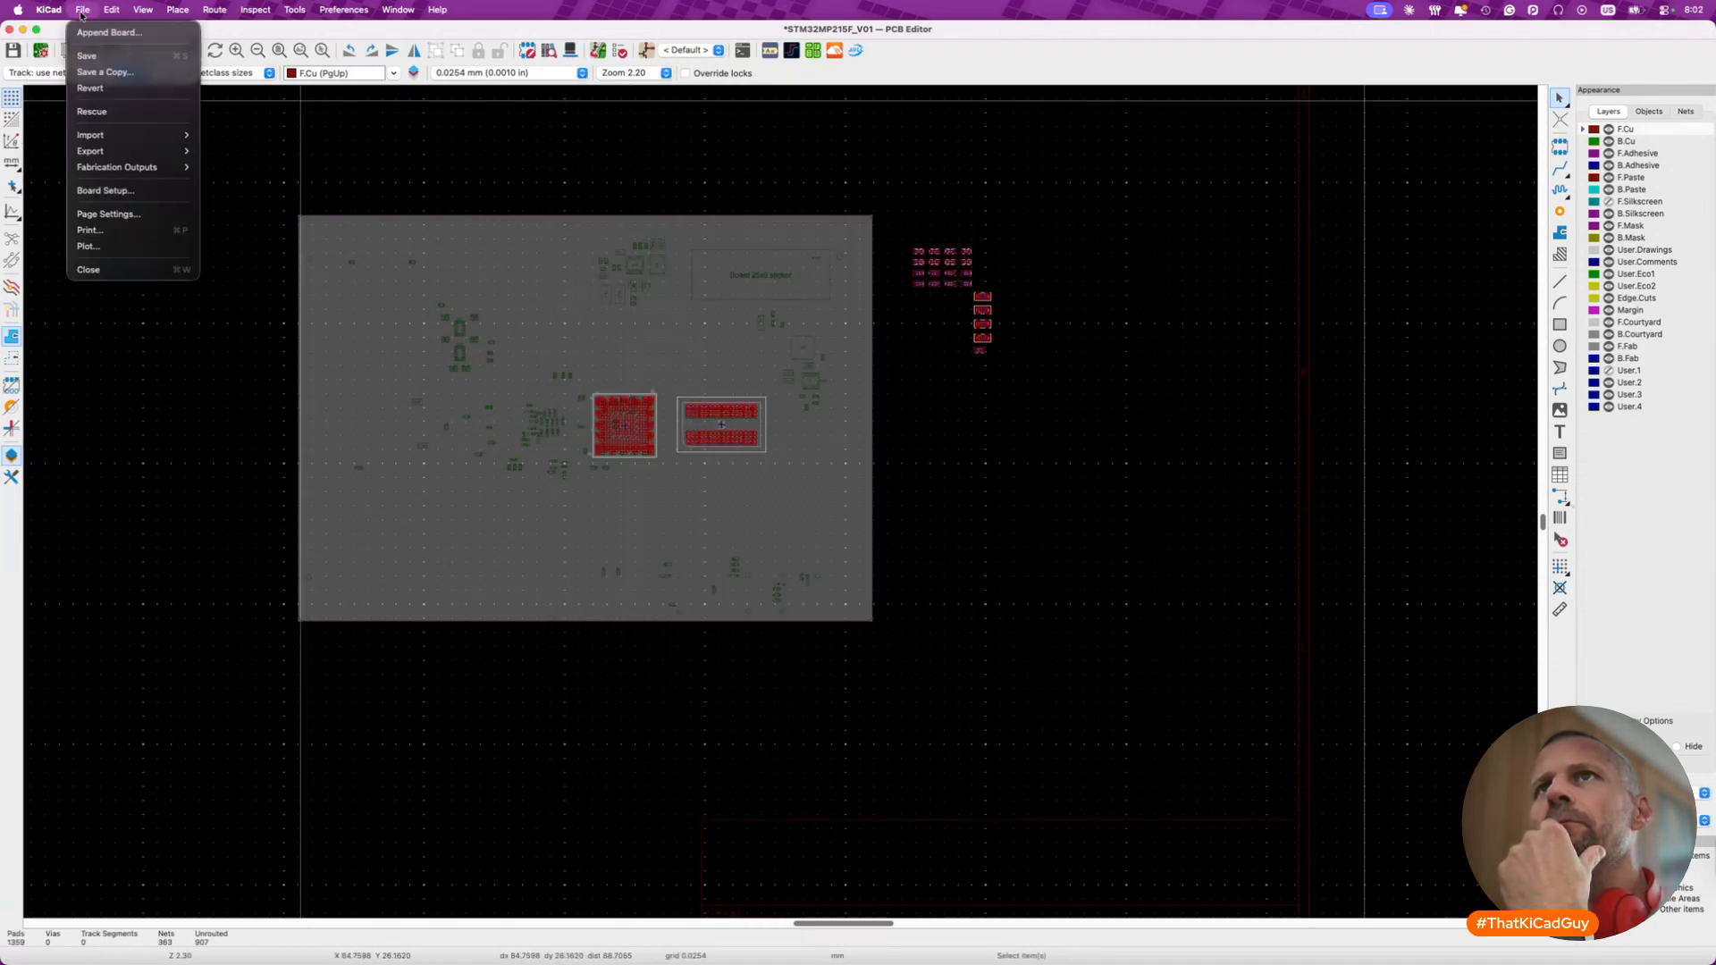
click(104, 191)
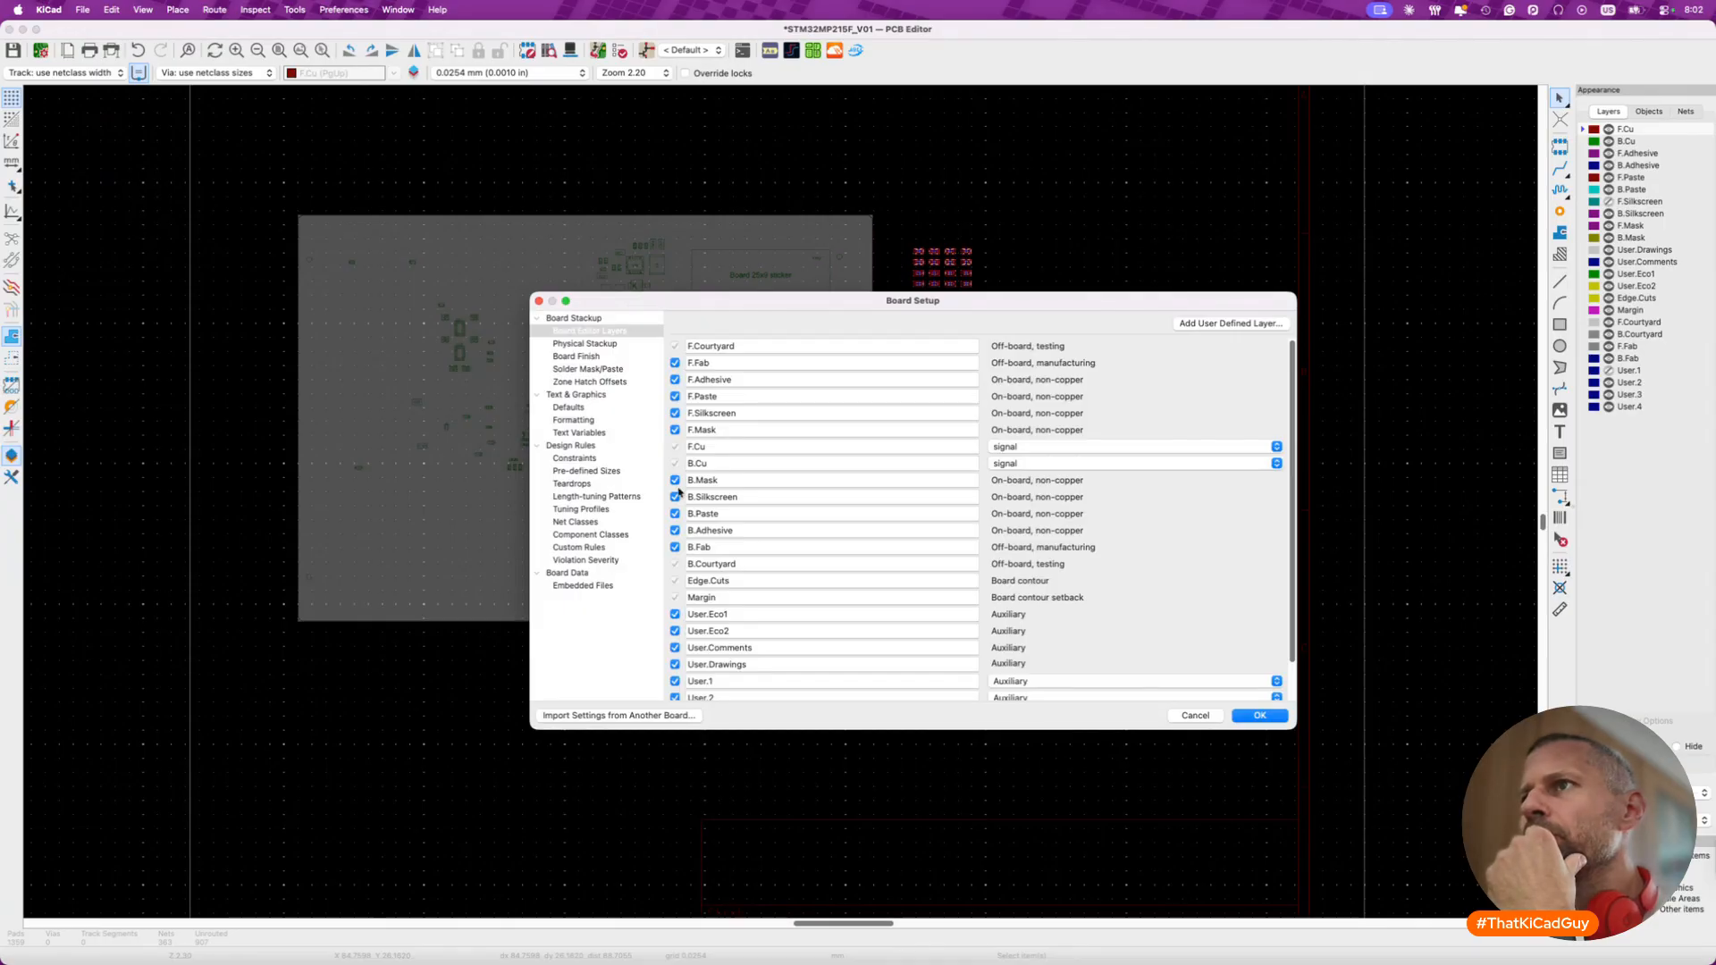
click(605, 346)
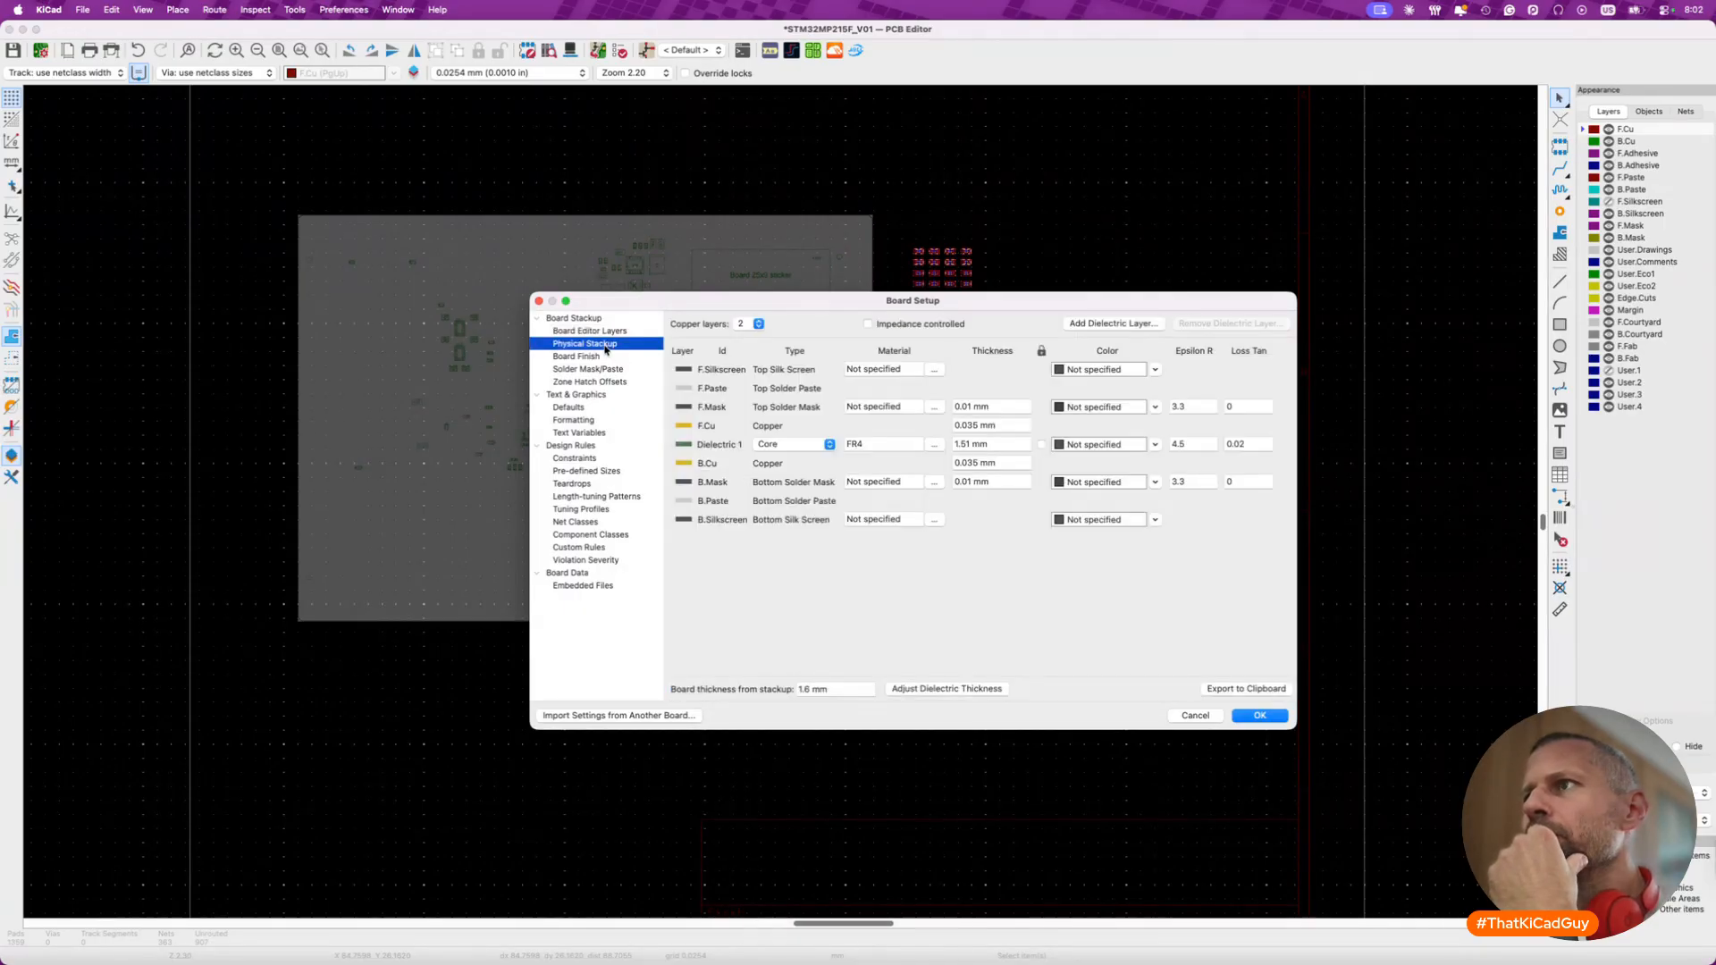
click(603, 357)
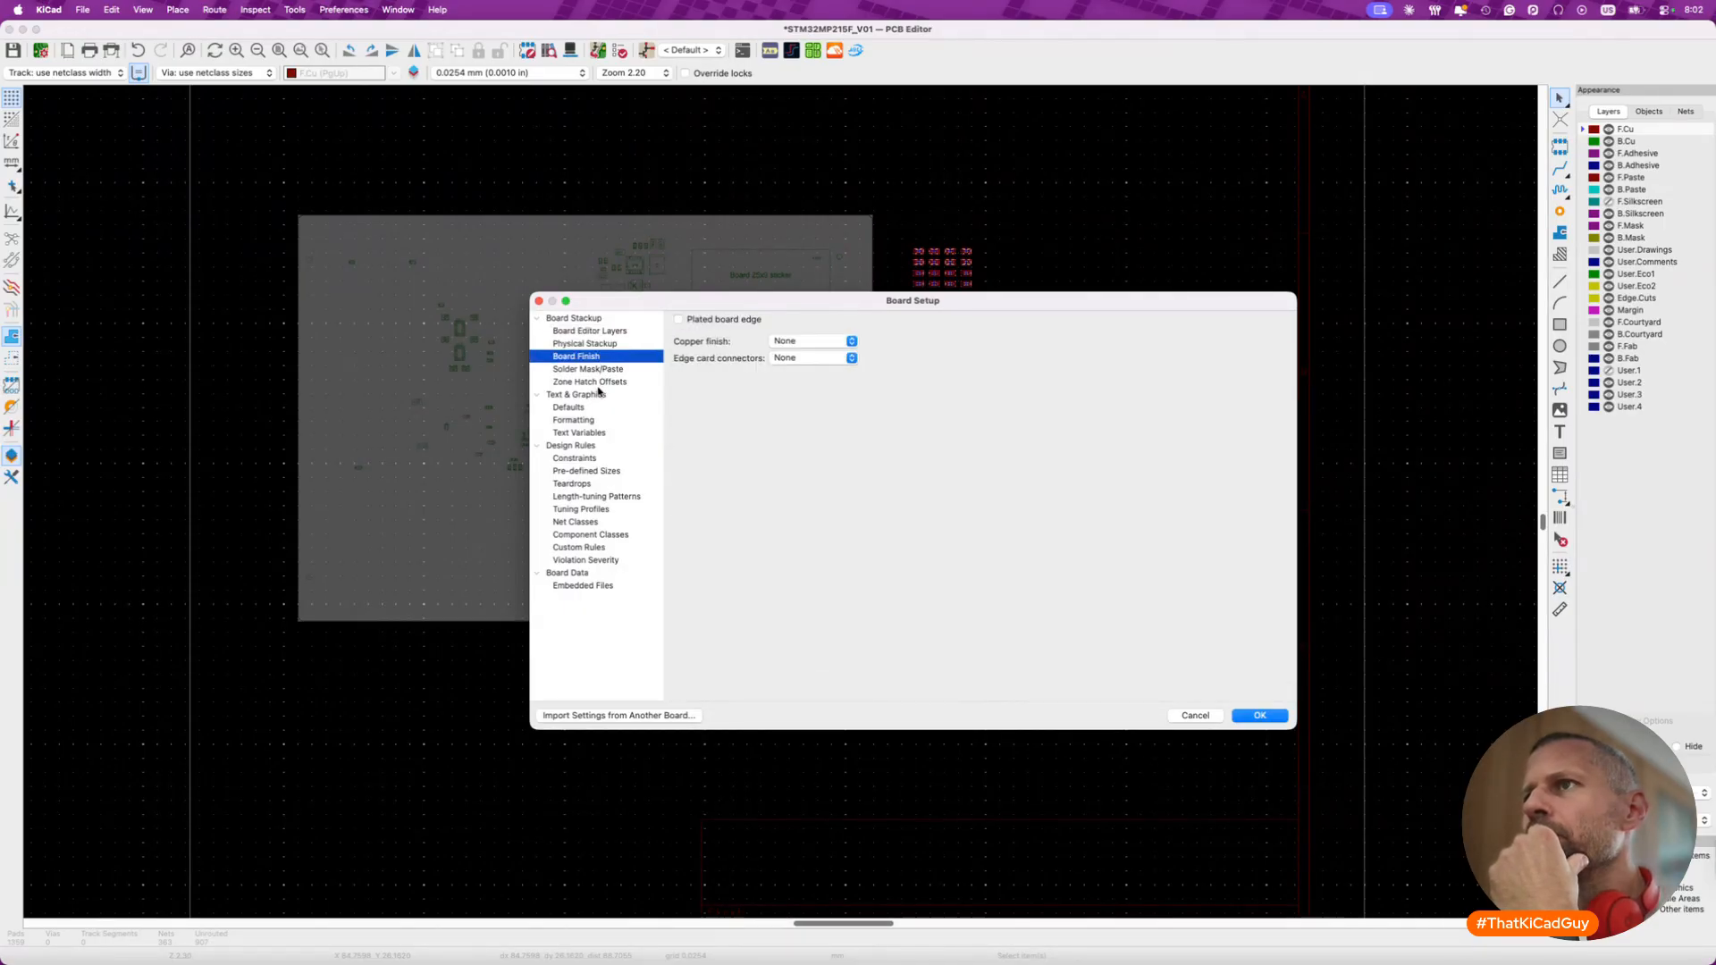
click(589, 408)
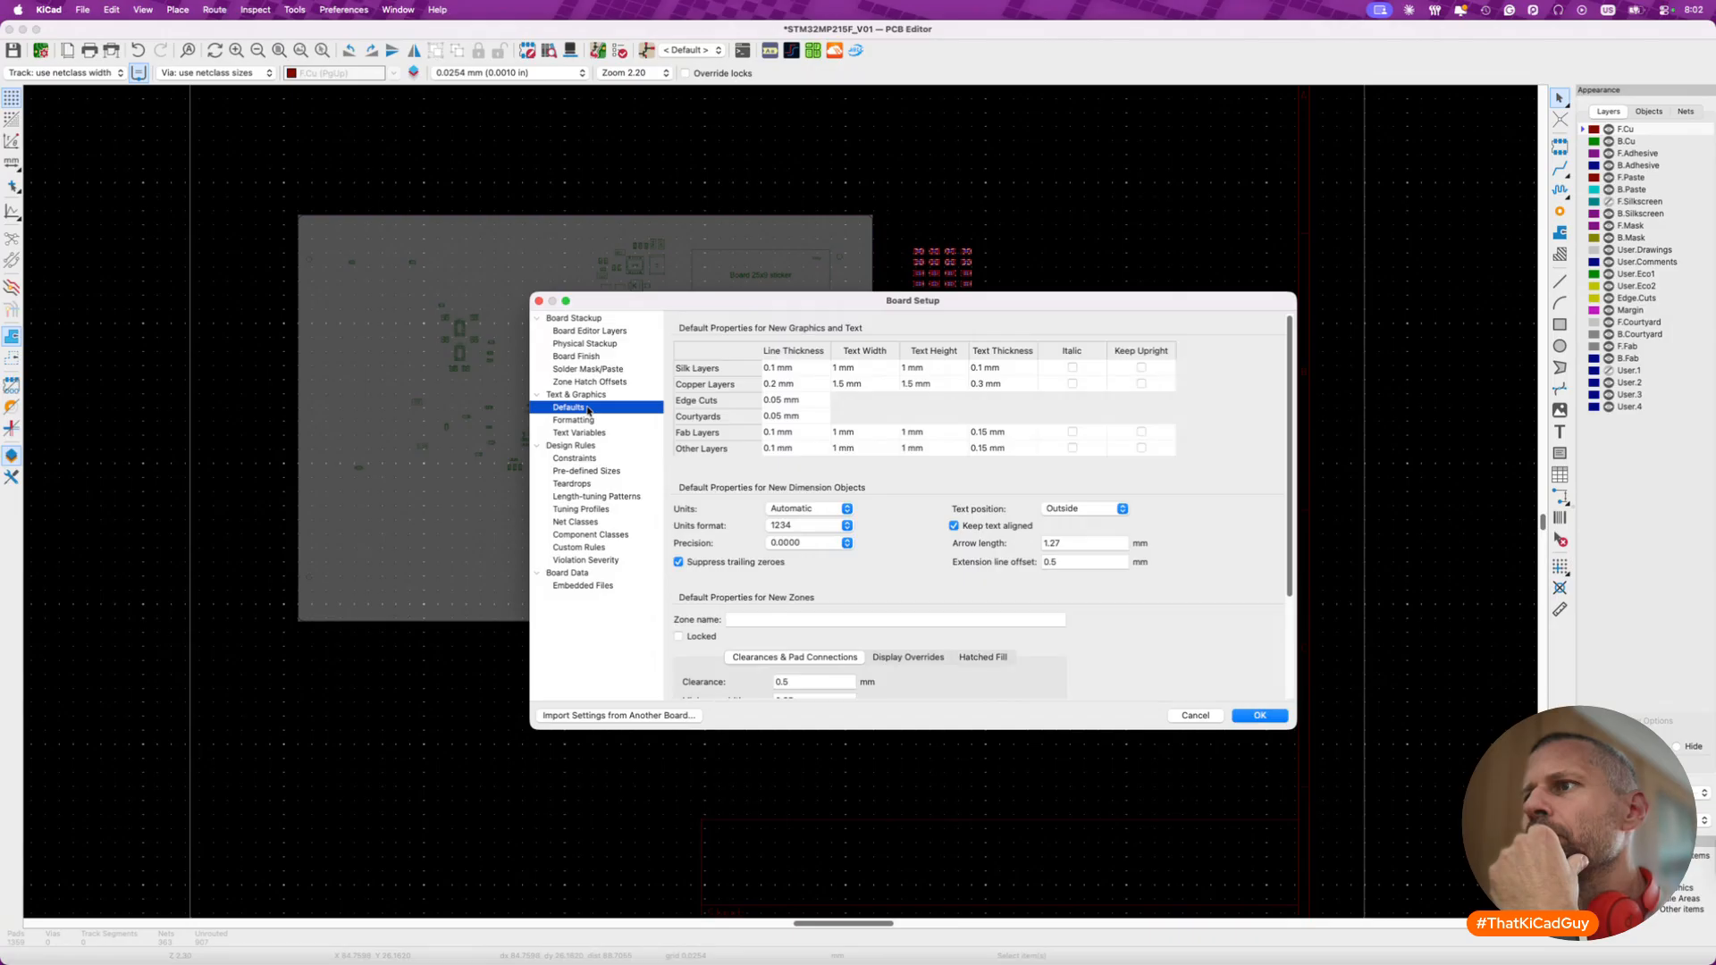
scroll(872, 566, down, 5)
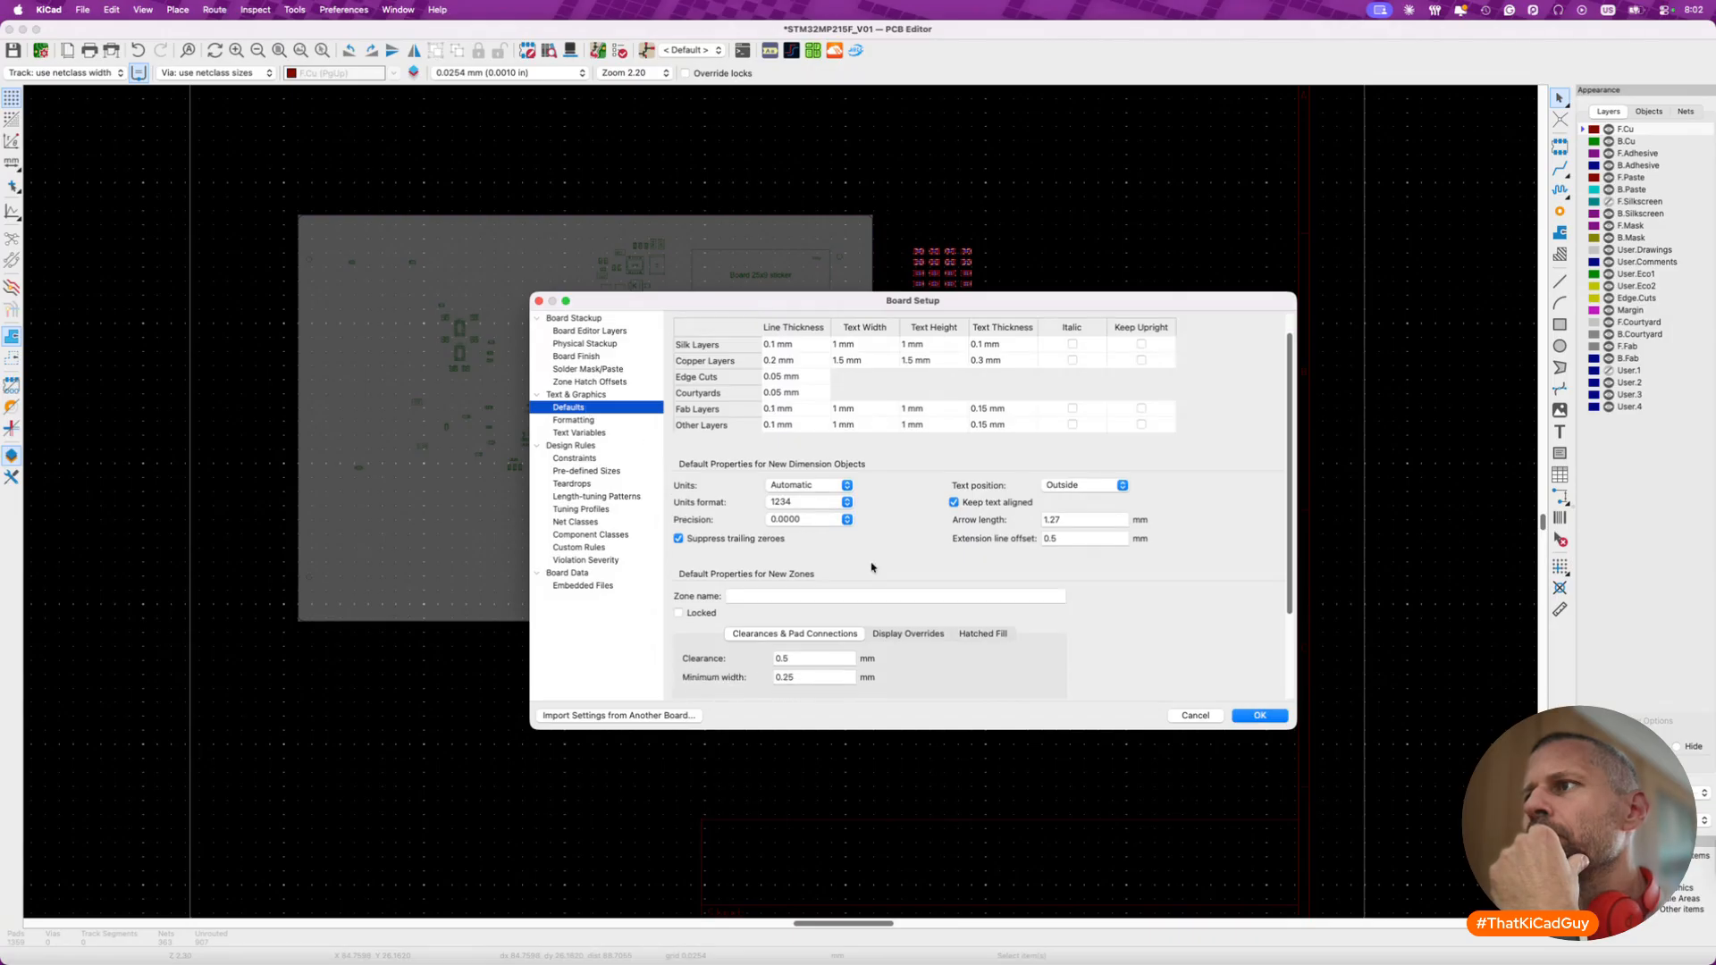
click(595, 421)
click(596, 433)
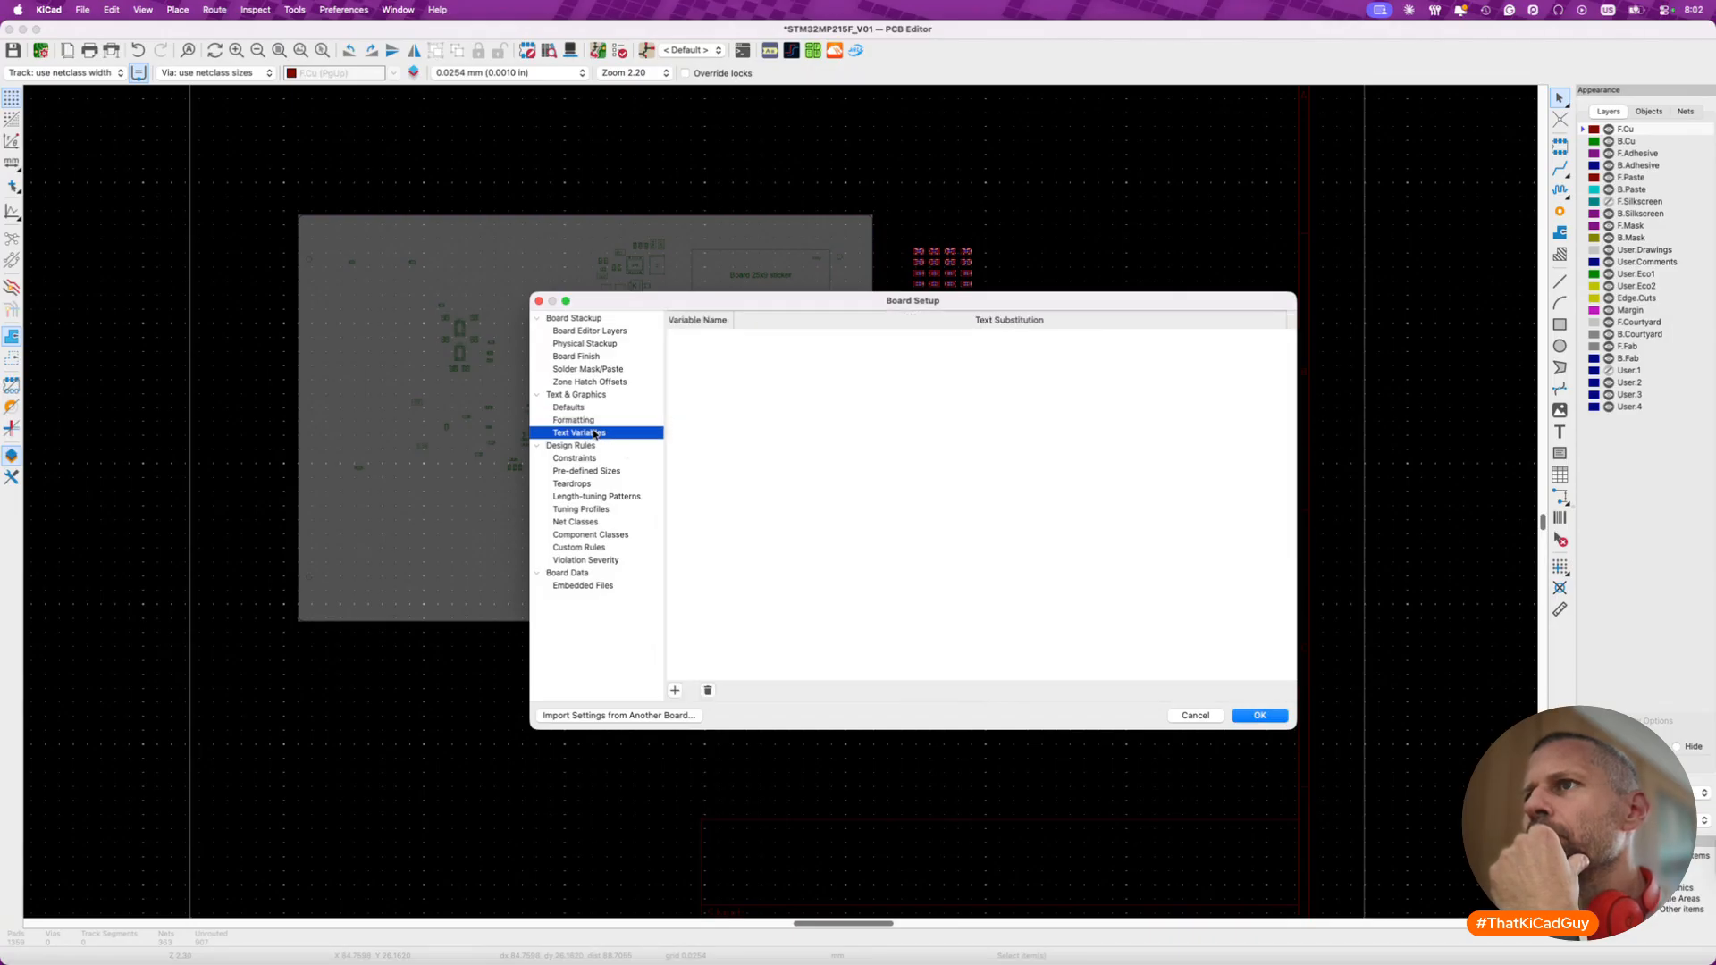
- Review the board setup's design rules from constraints to violation severity, plus the embedded files, and leave without changes
click(586, 459)
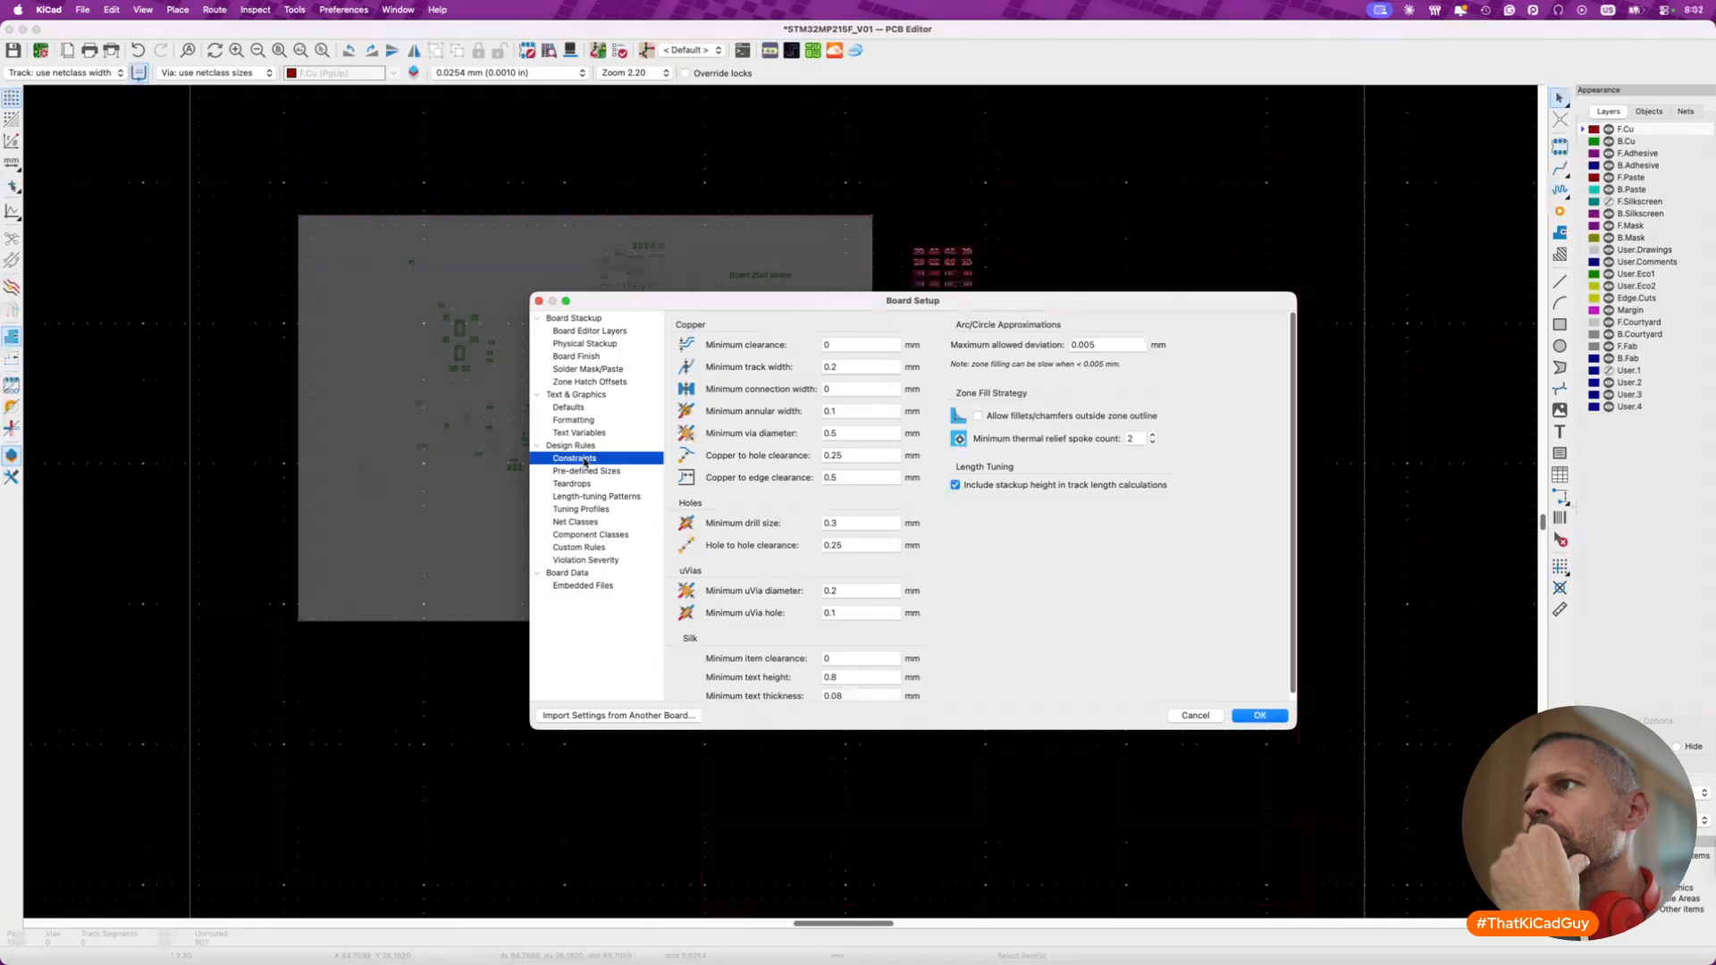
scroll(697, 527, down, 1)
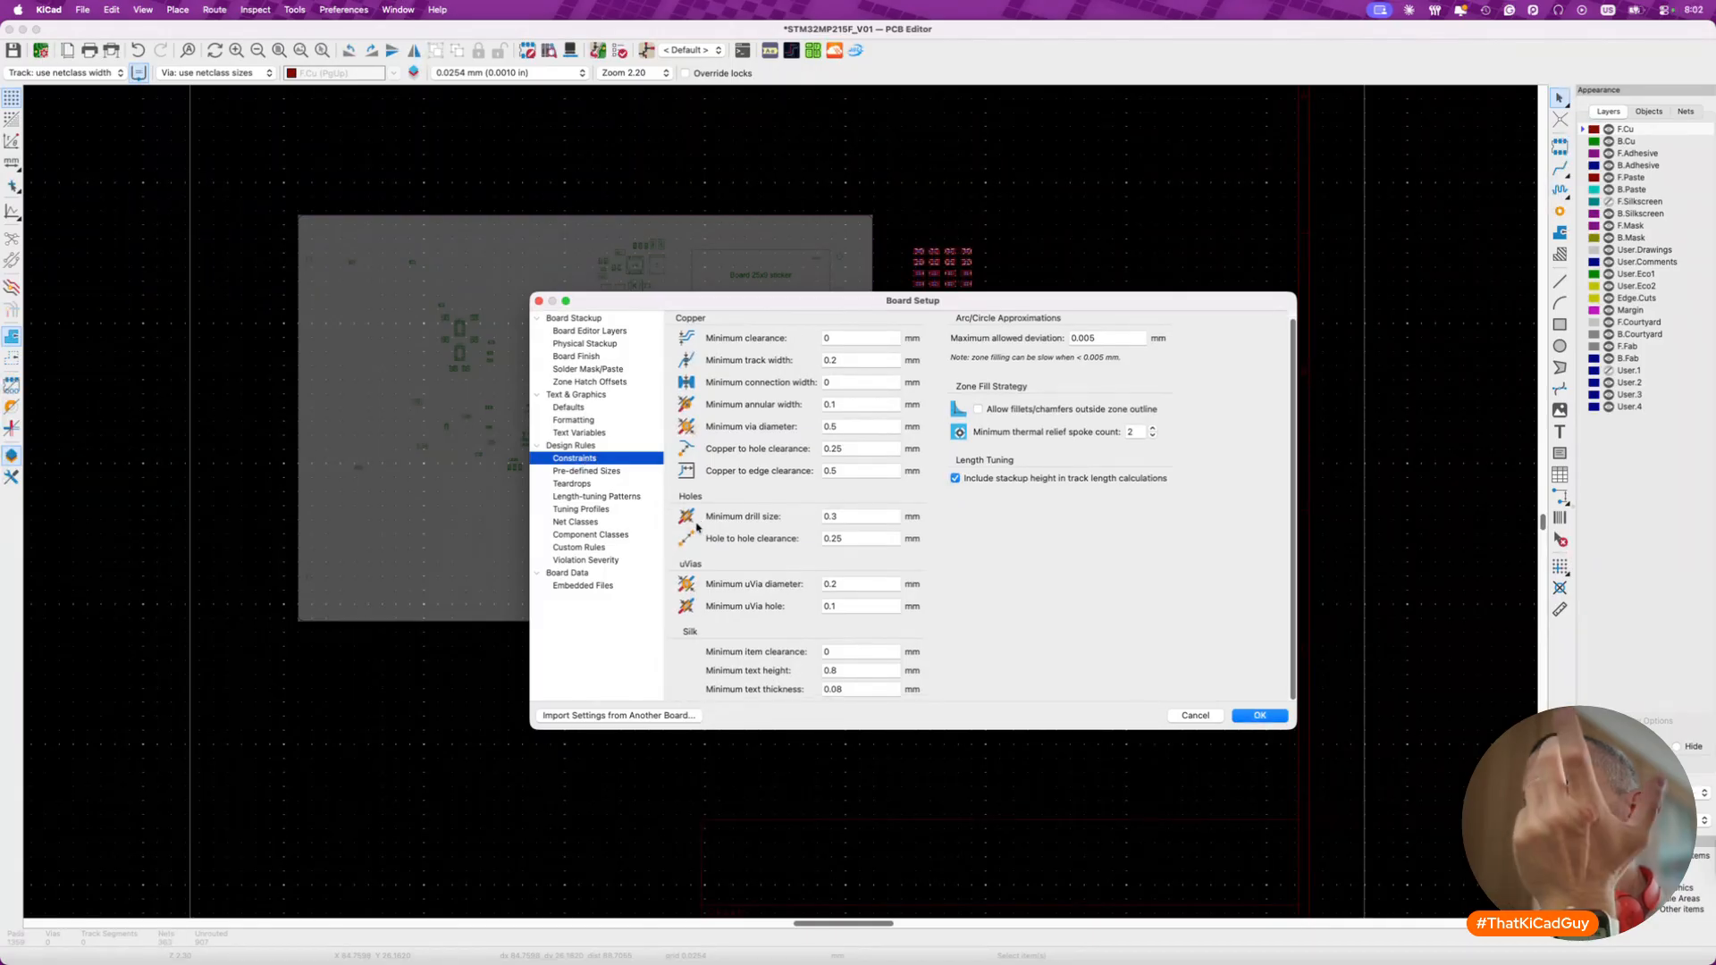
click(606, 473)
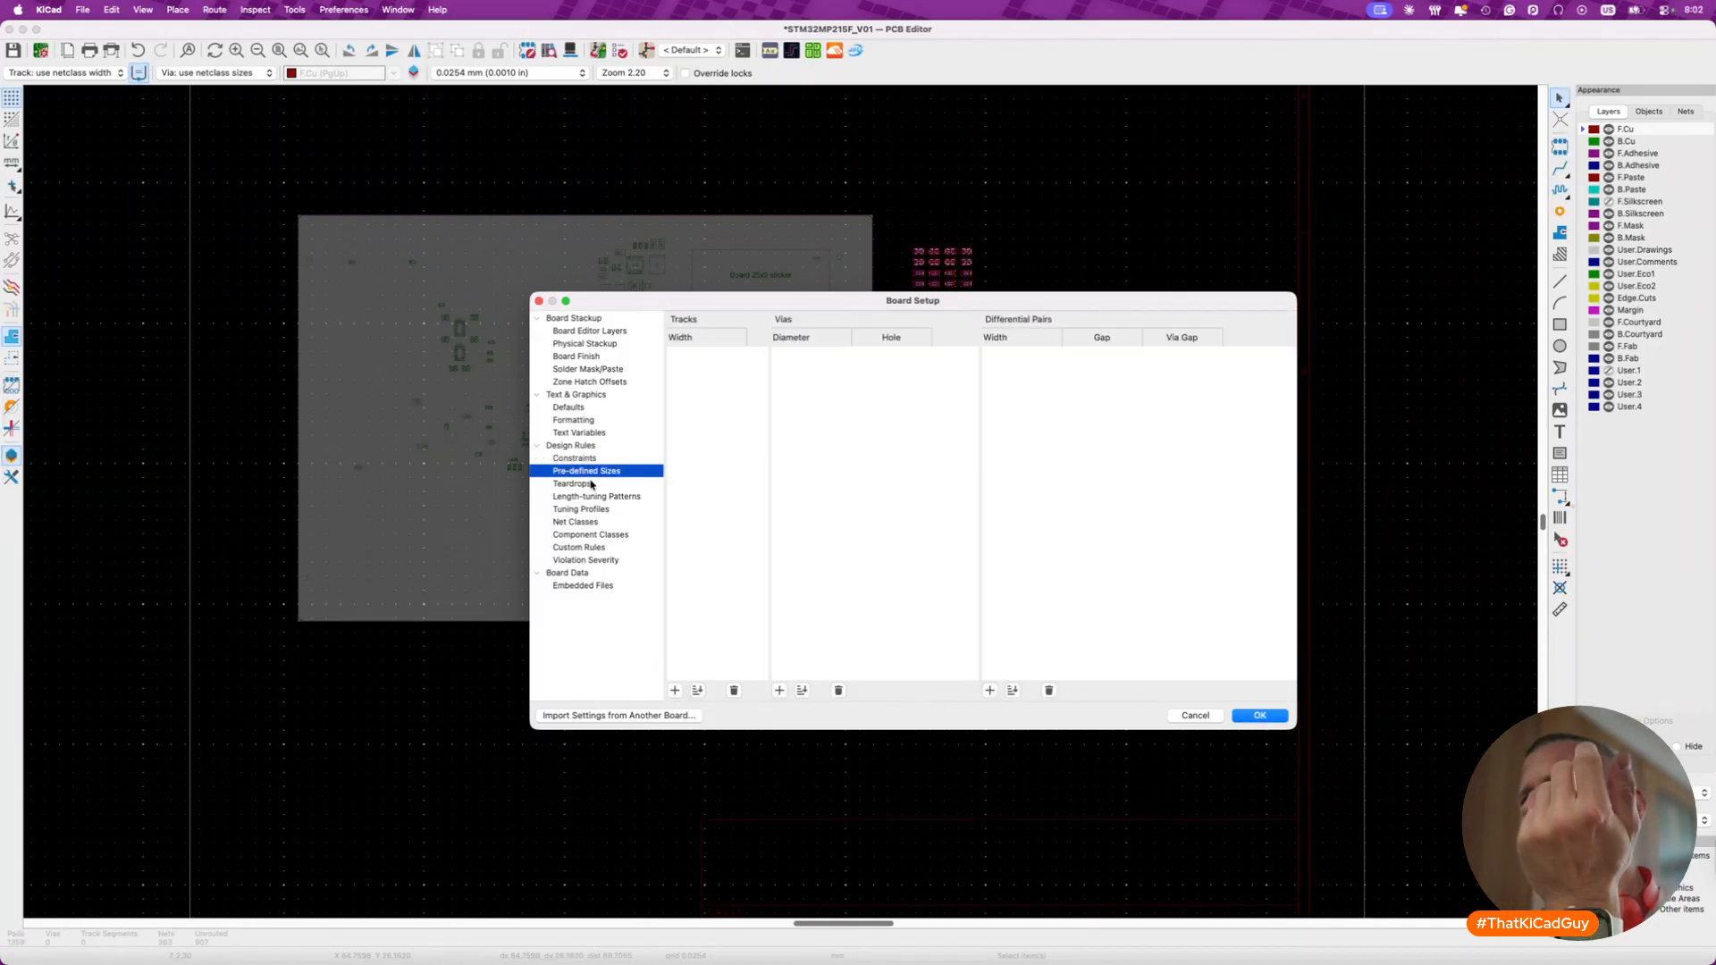
click(592, 483)
click(592, 496)
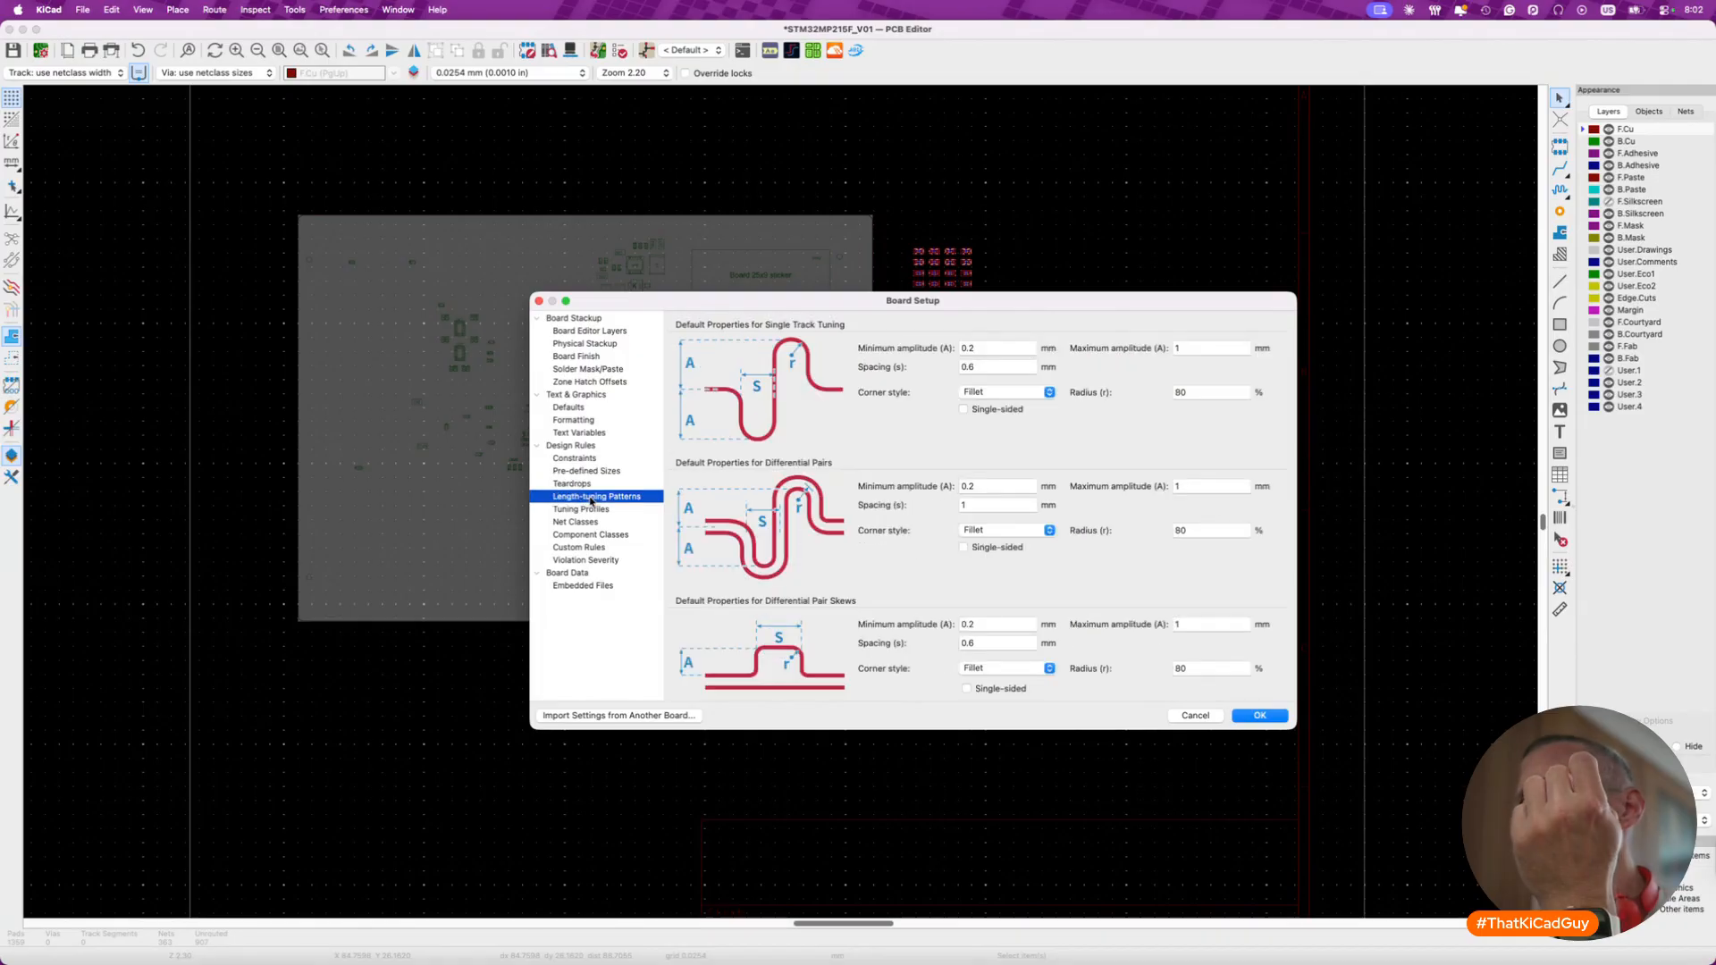
click(590, 509)
click(590, 523)
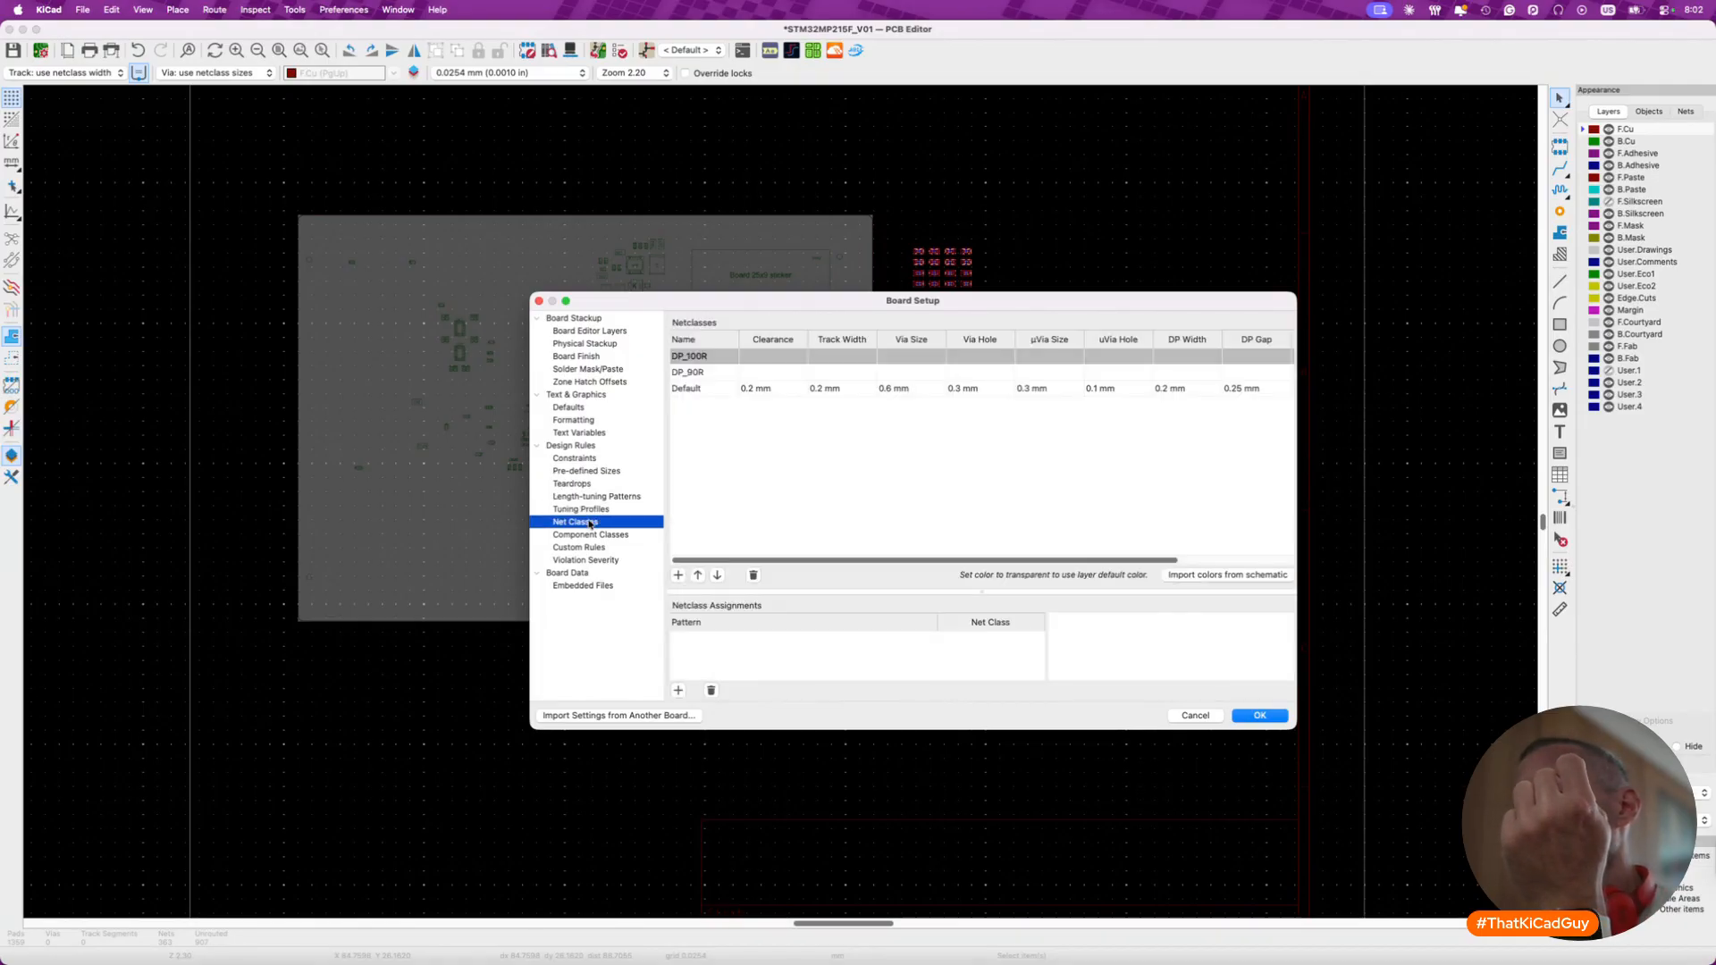
click(594, 536)
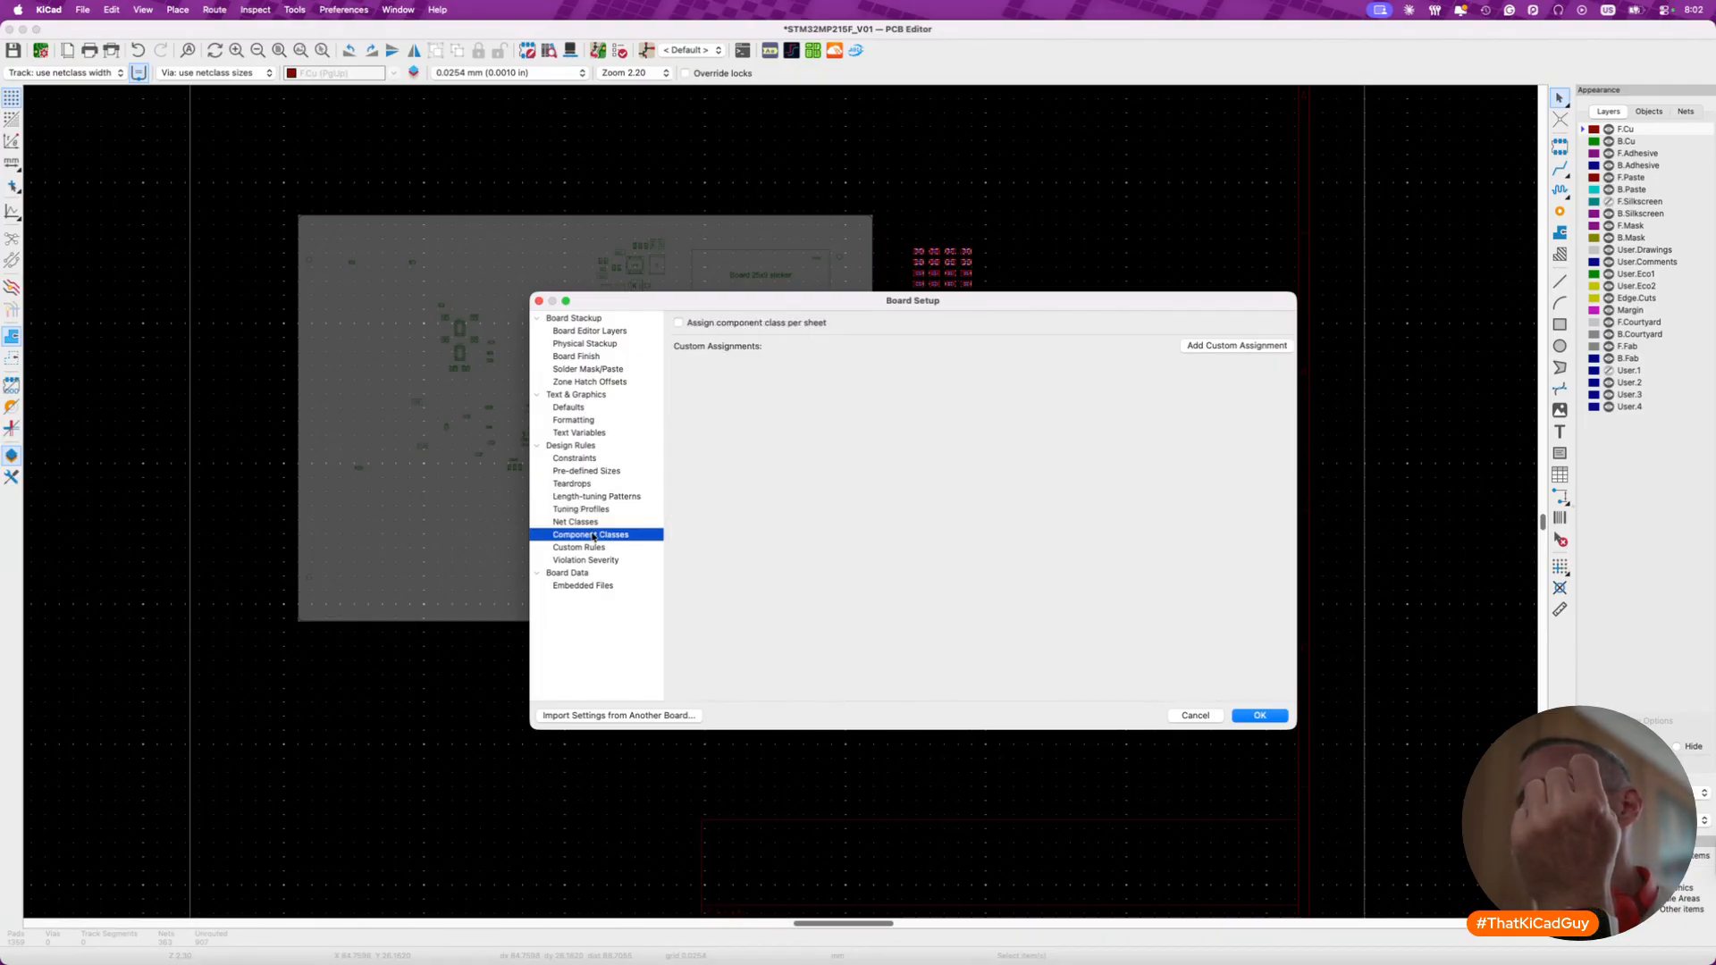
click(592, 547)
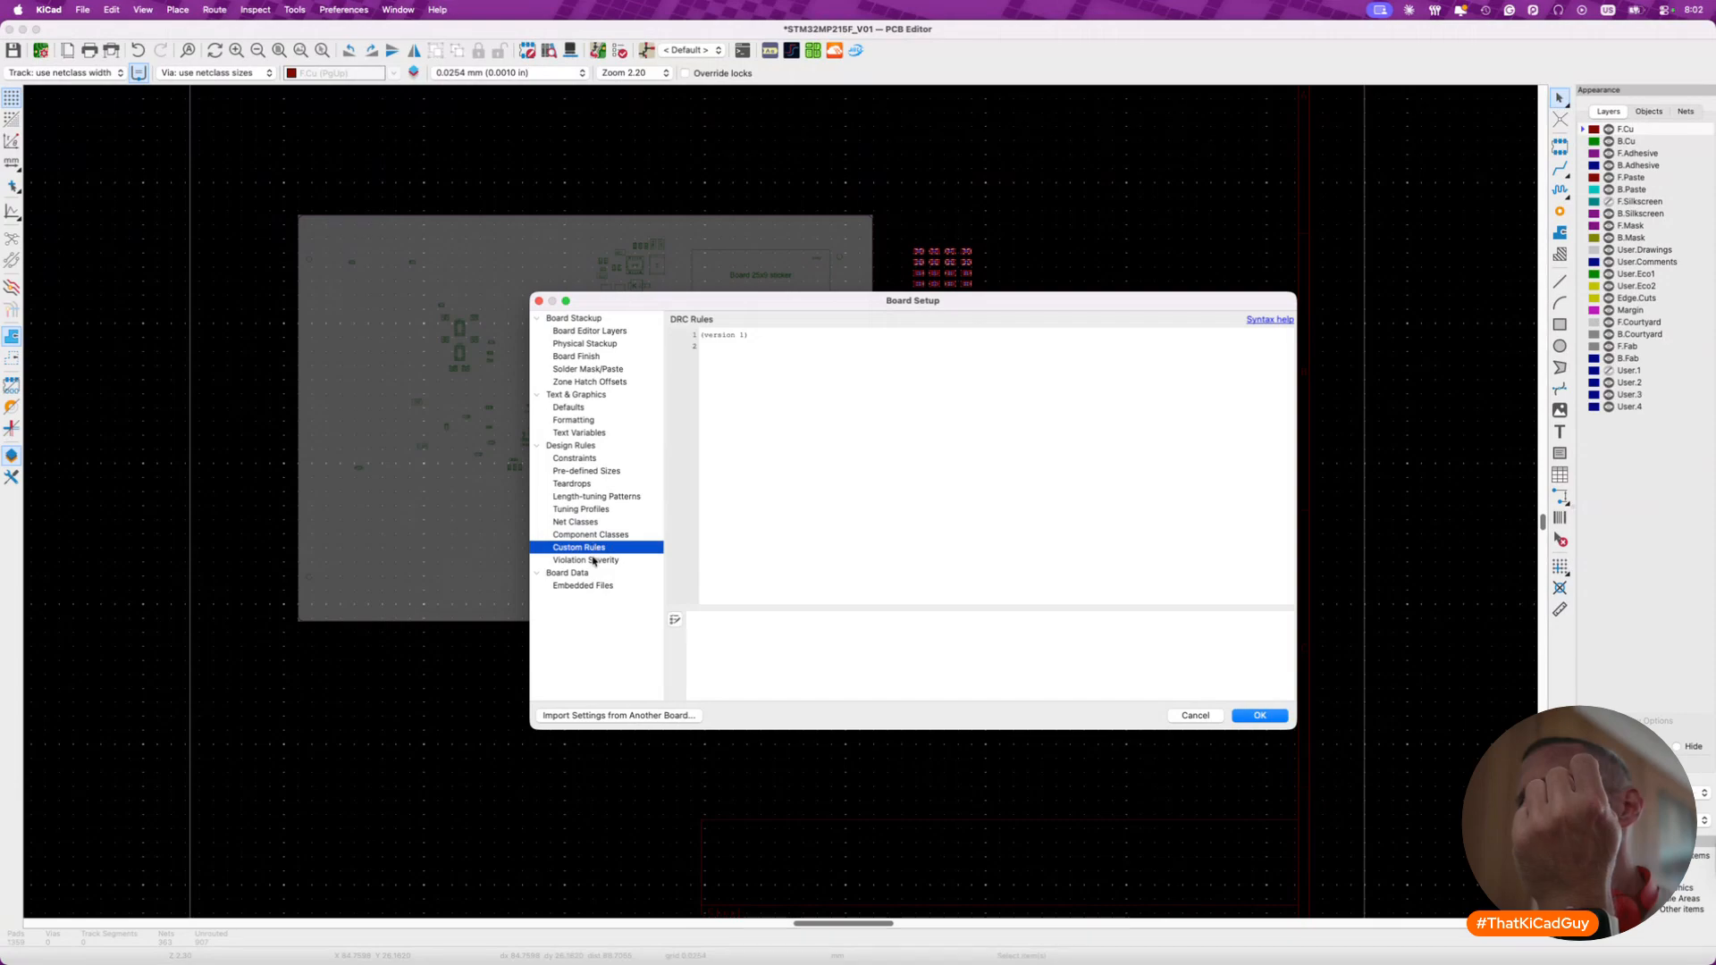
click(594, 561)
click(585, 574)
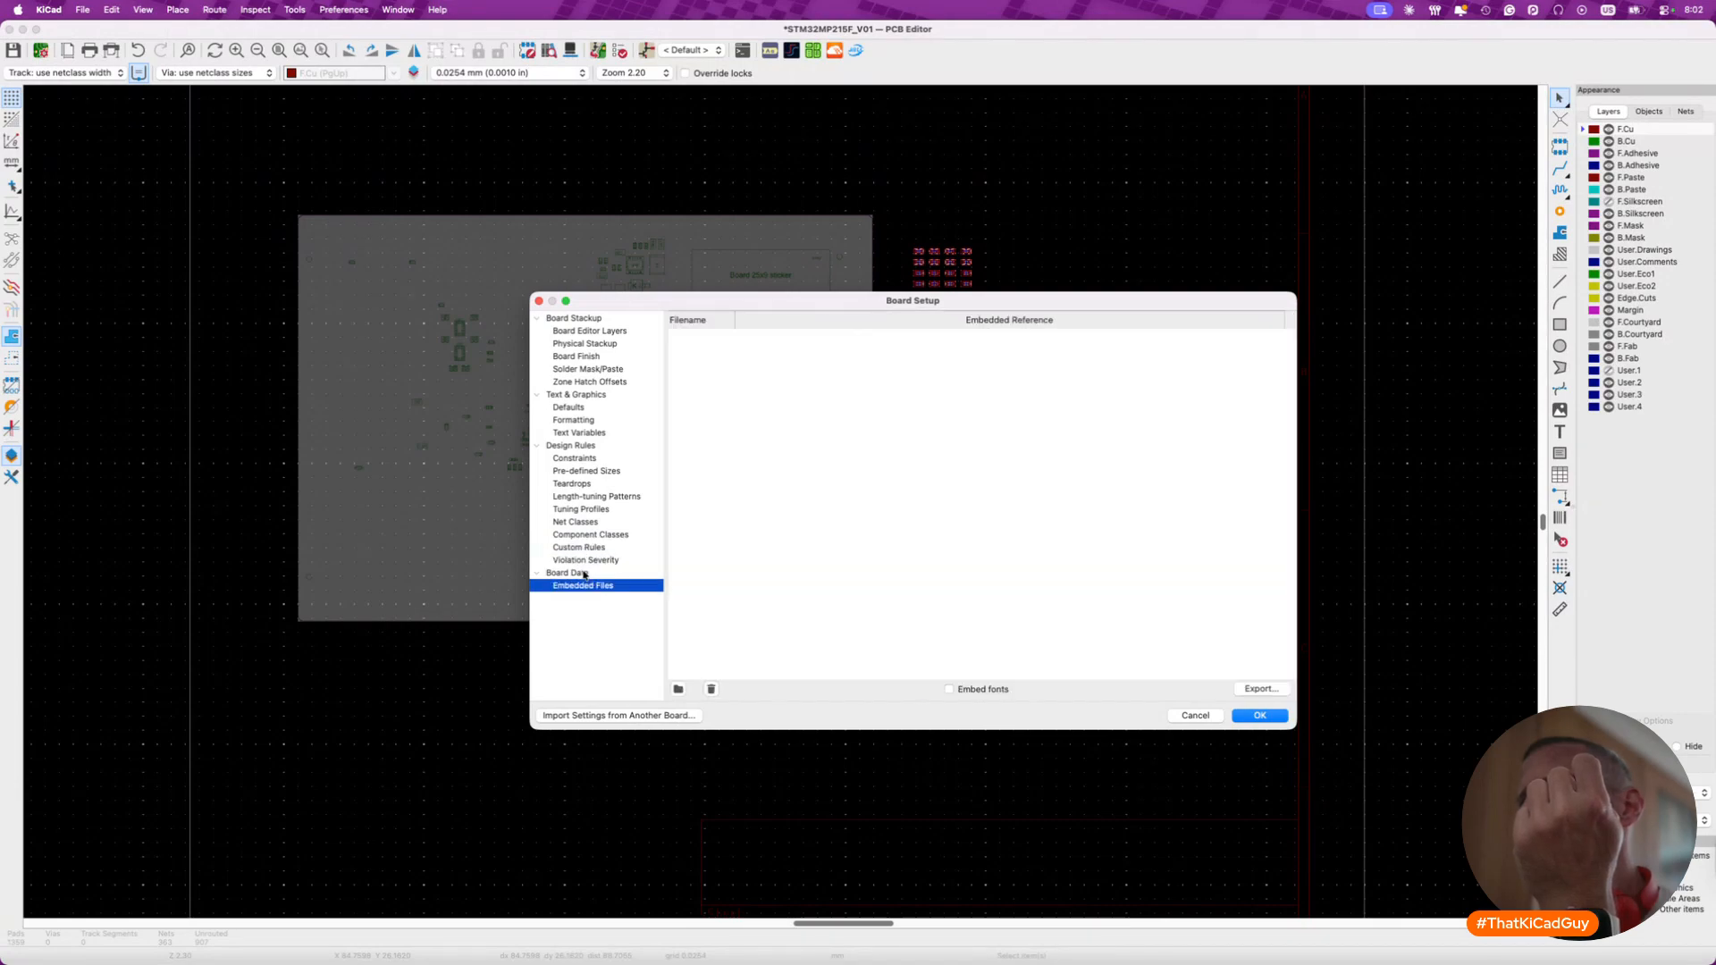
click(1193, 716)
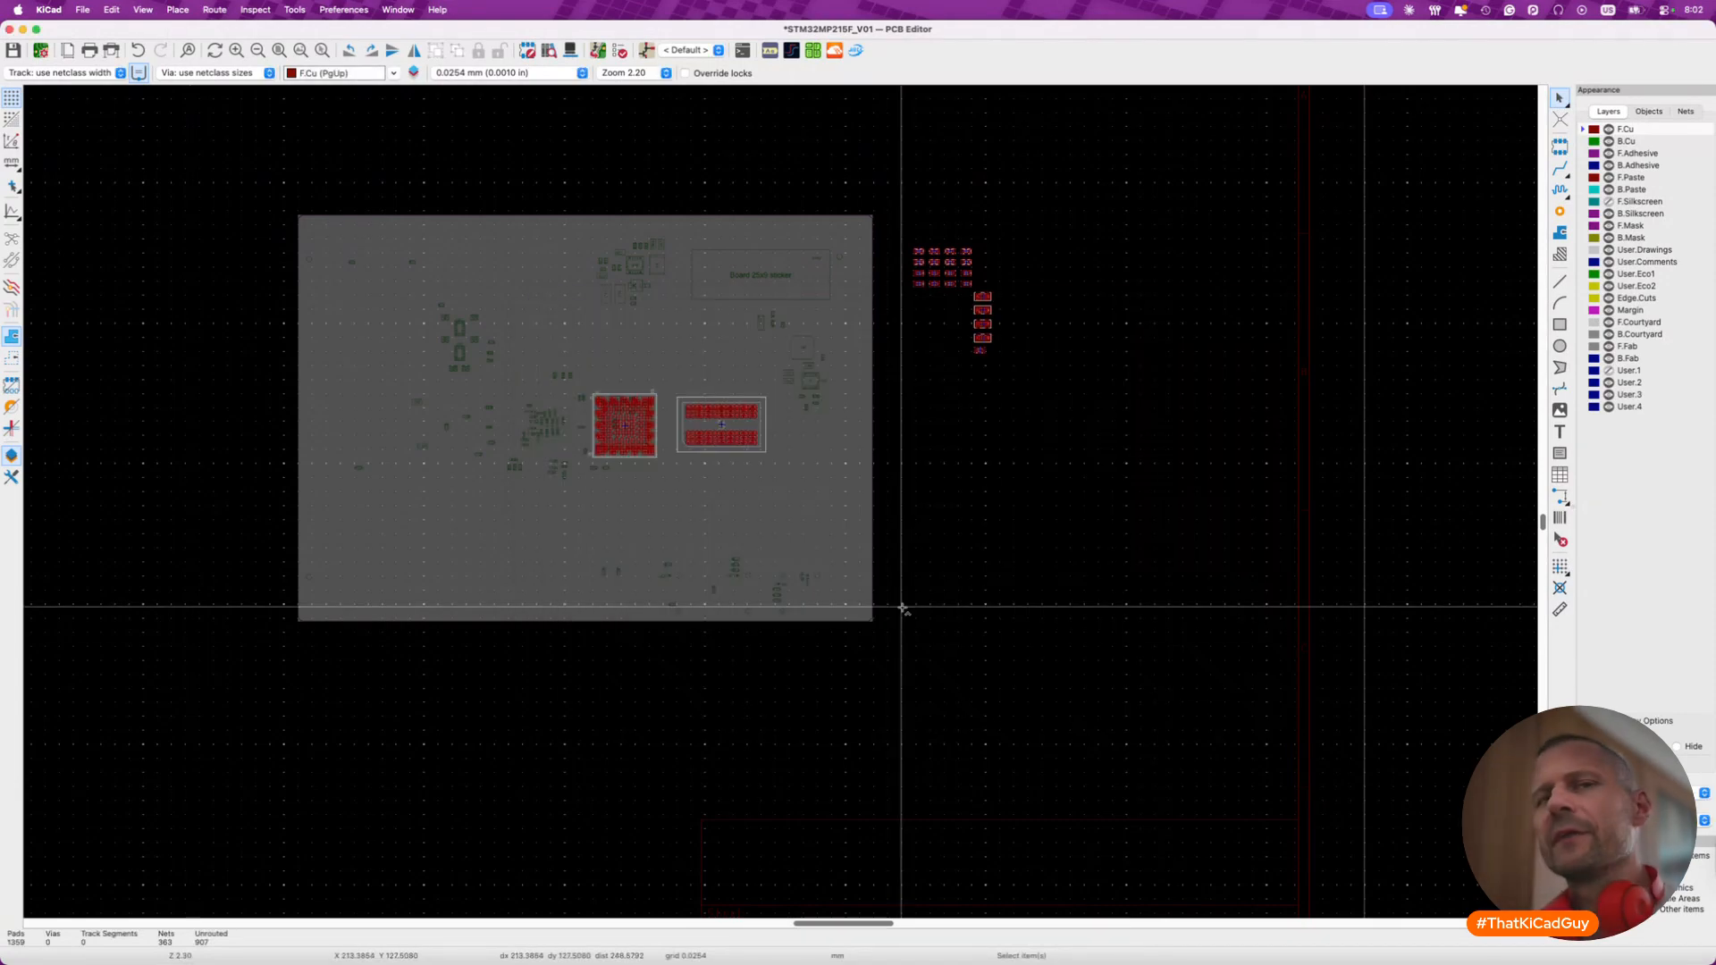
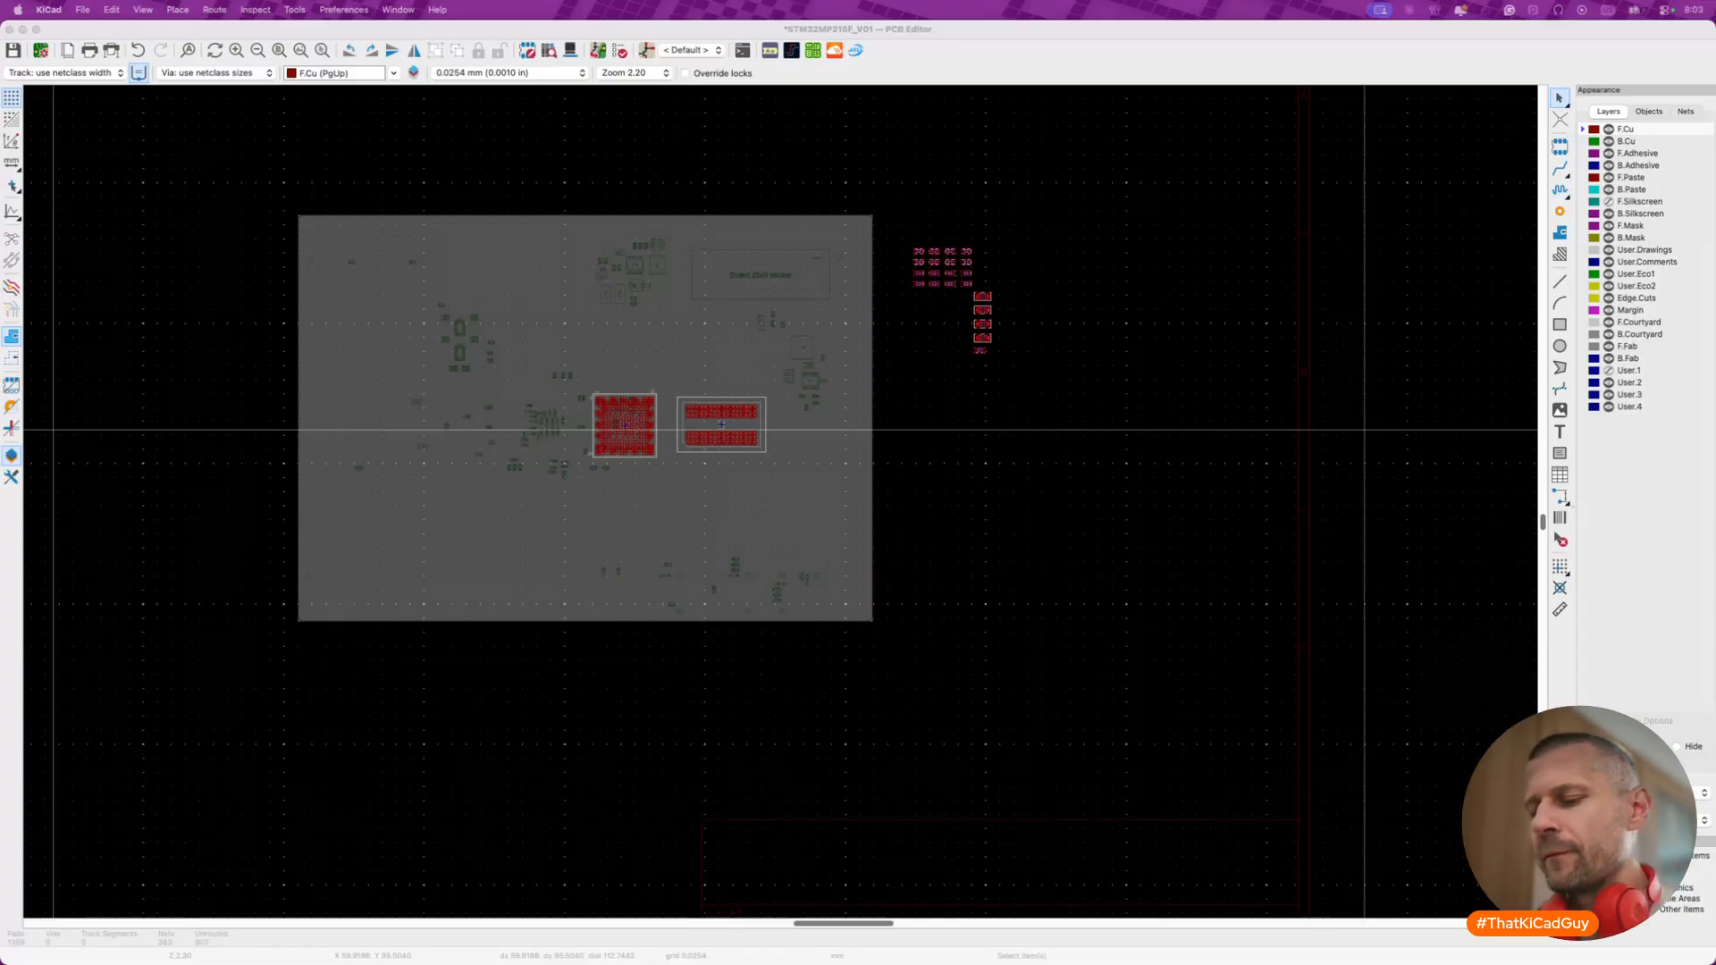
- Switch to the Brave browser, open gemini.google.com in a maximized window and allow Gemini to personalize using memory
key(super+Tab)
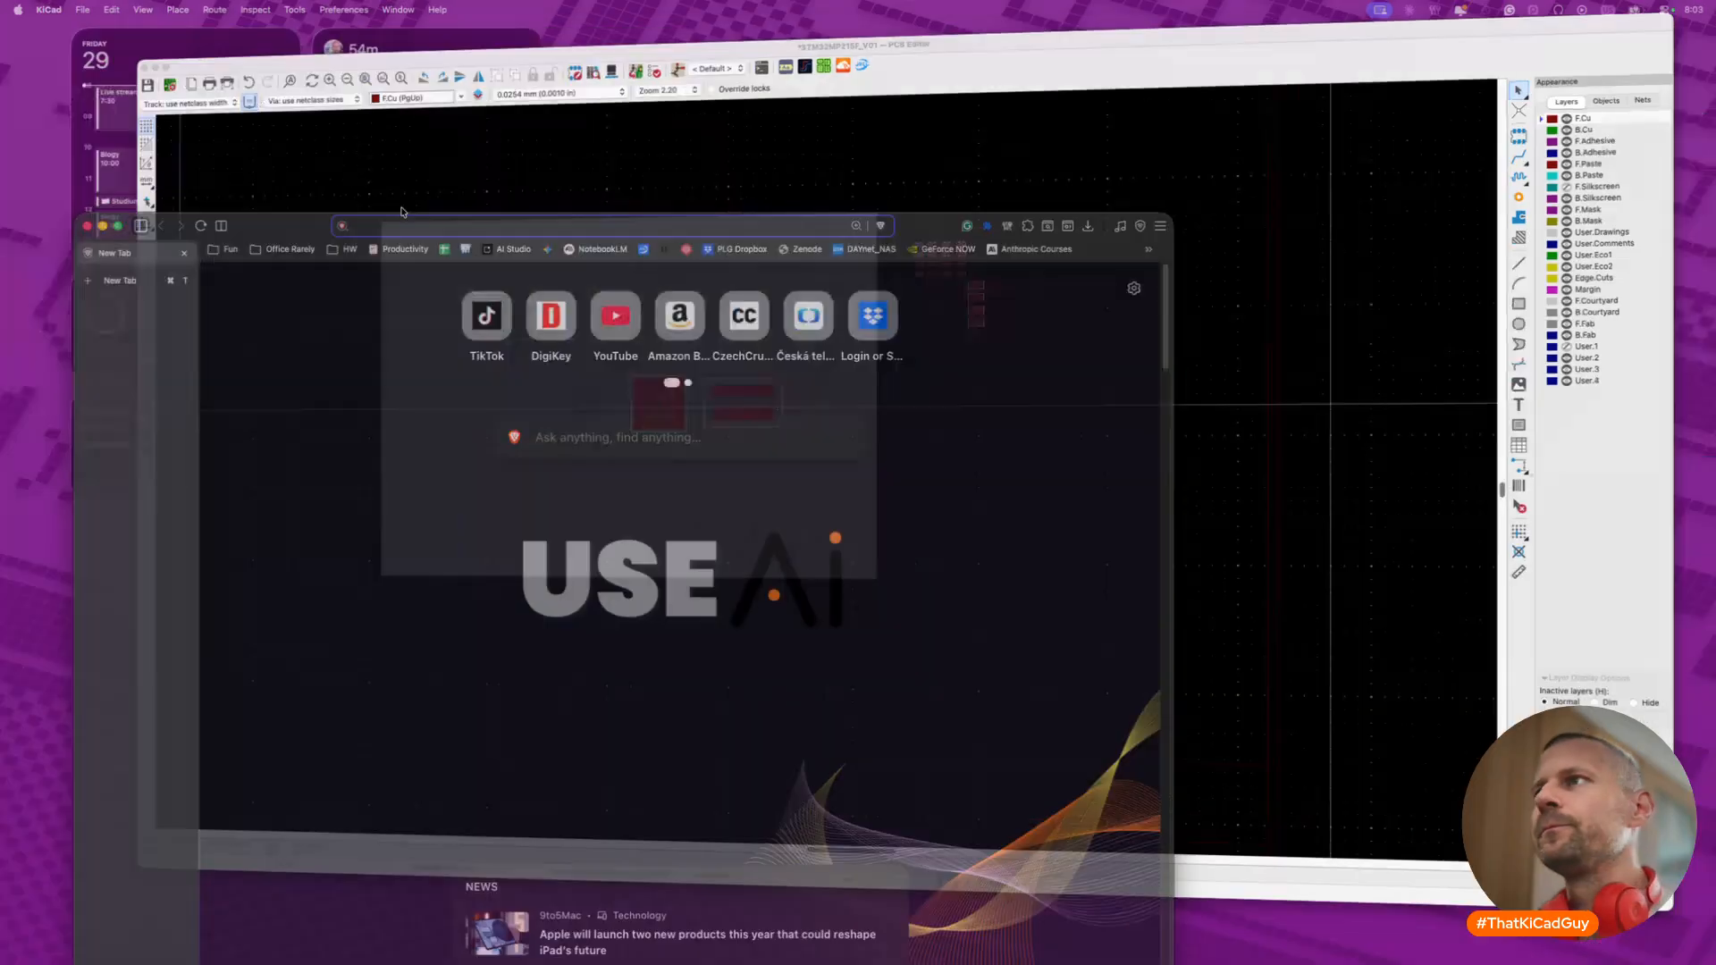
double_click(489, 109)
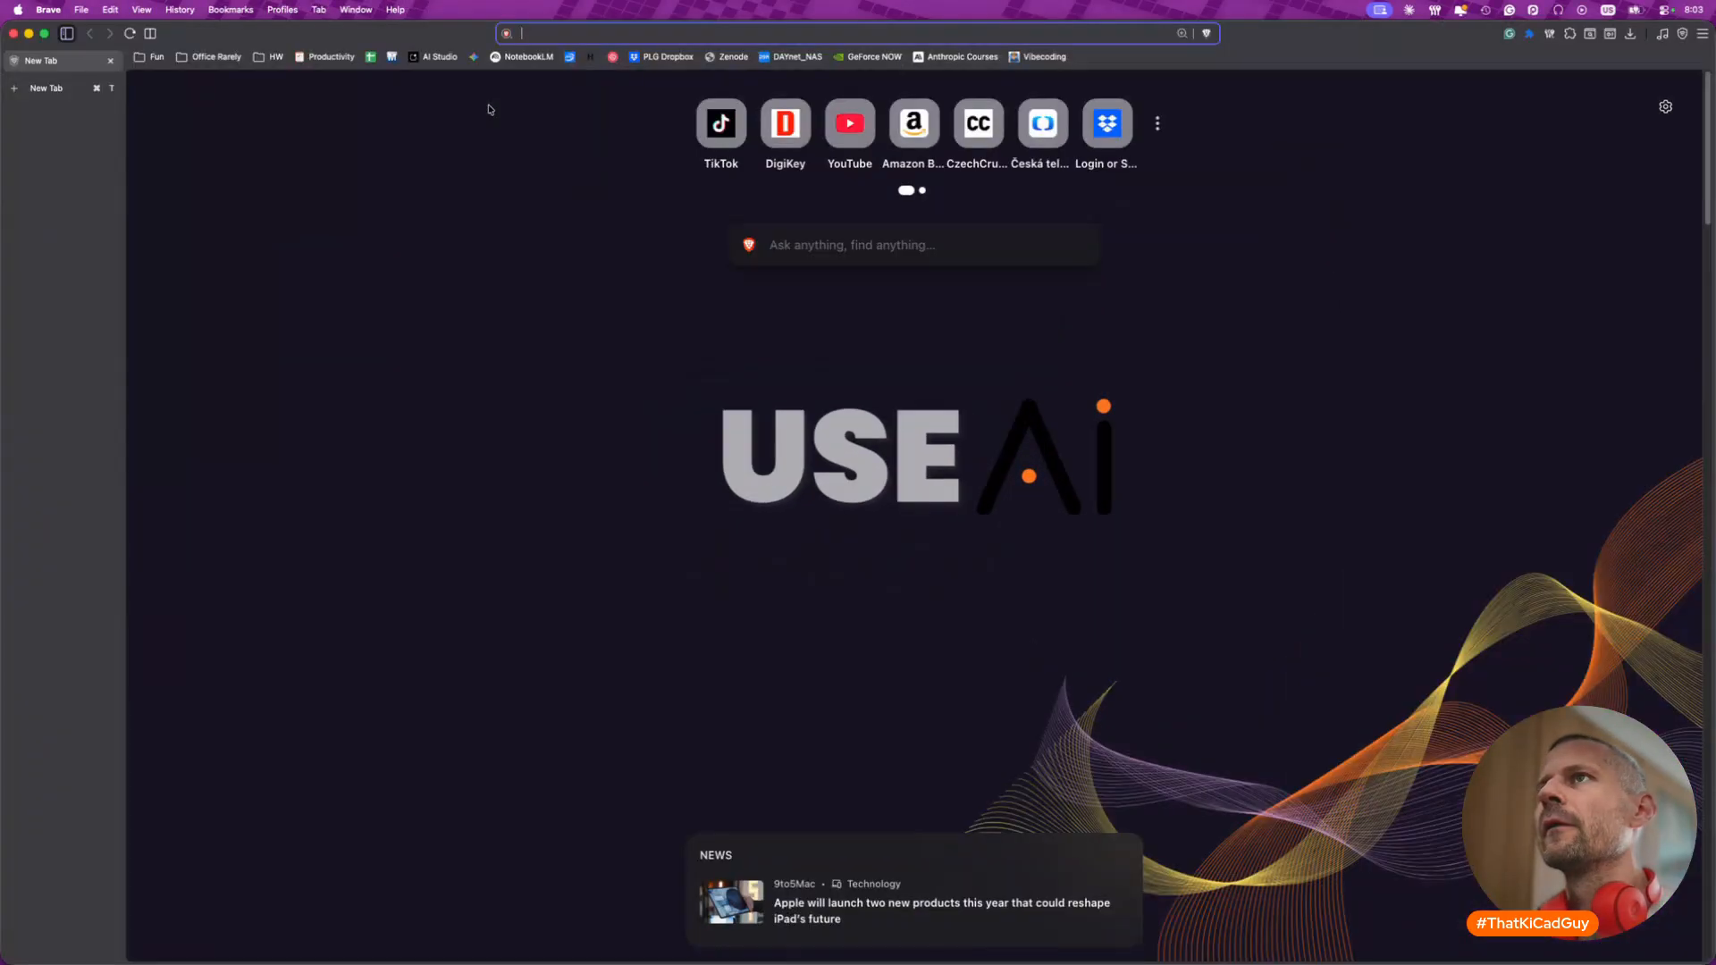
text(gemini.google.com)
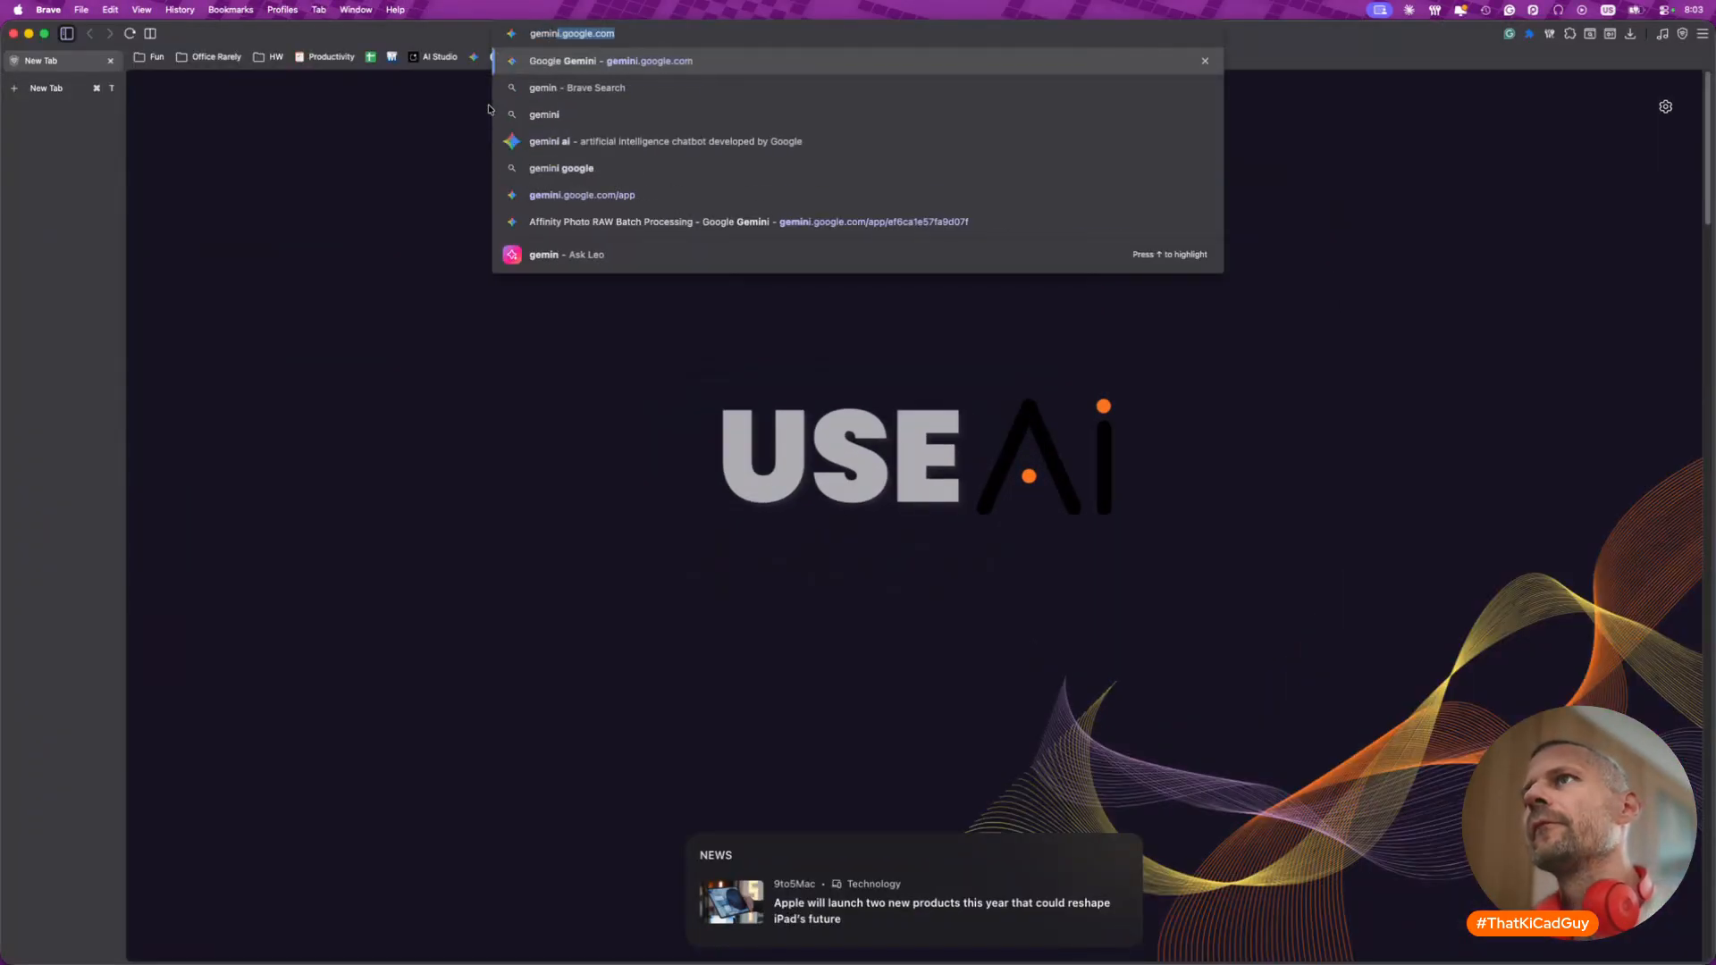
key(Return)
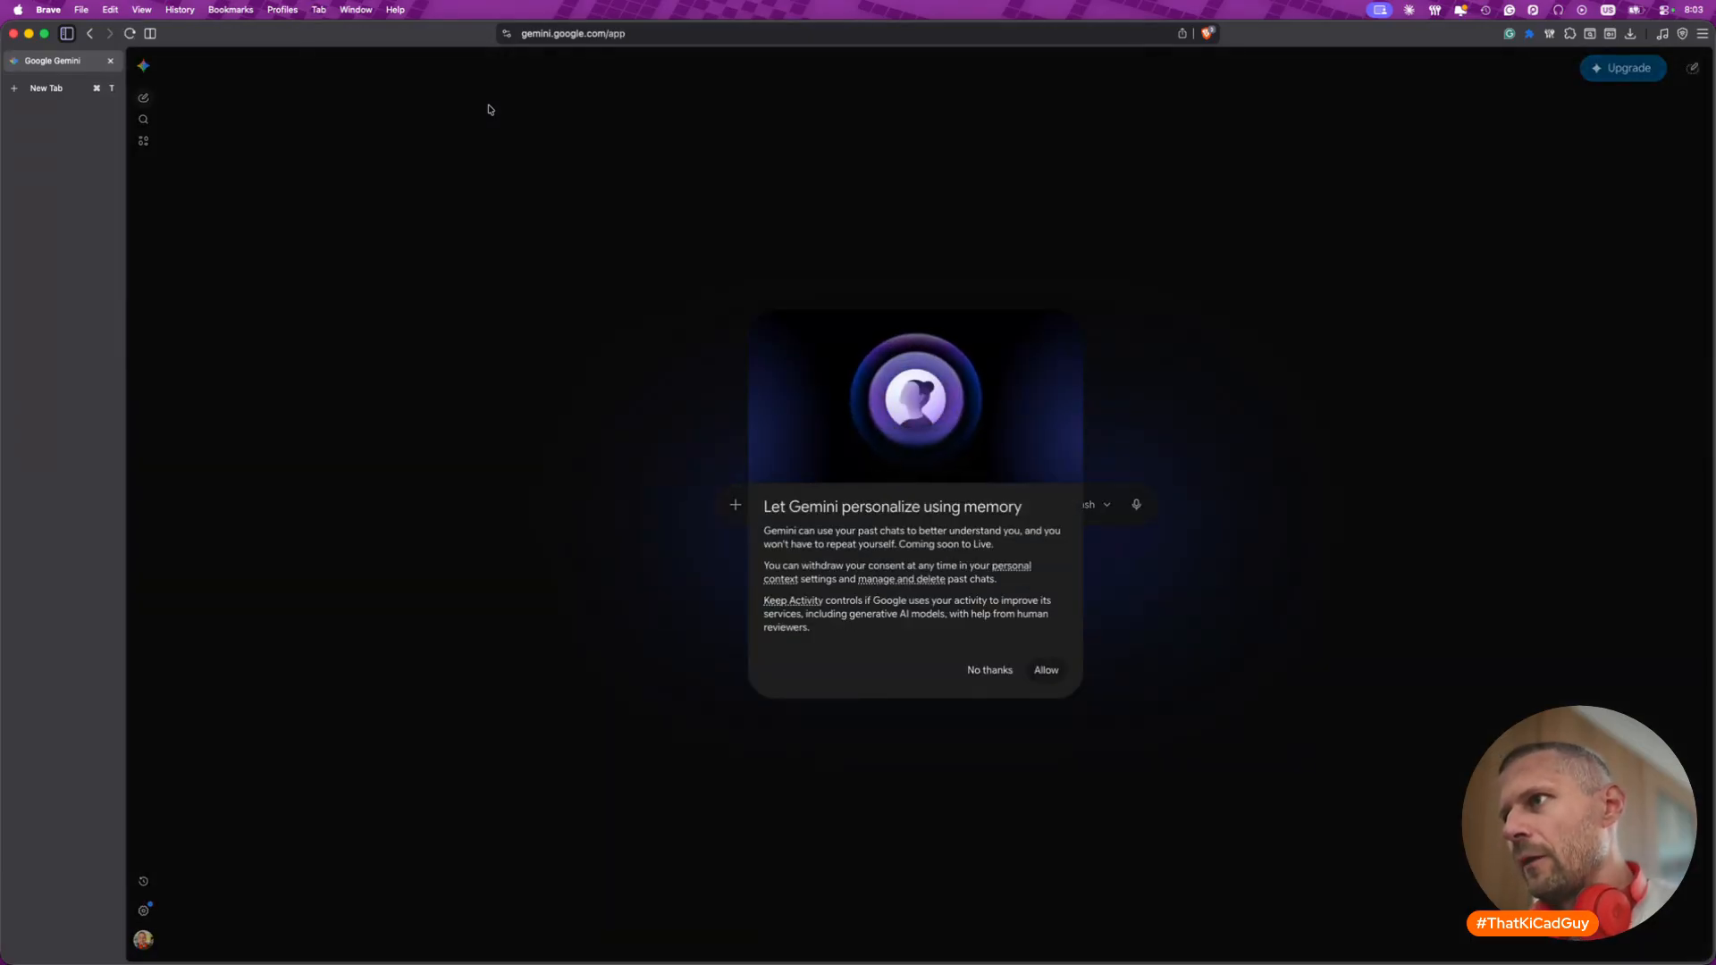
click(1049, 672)
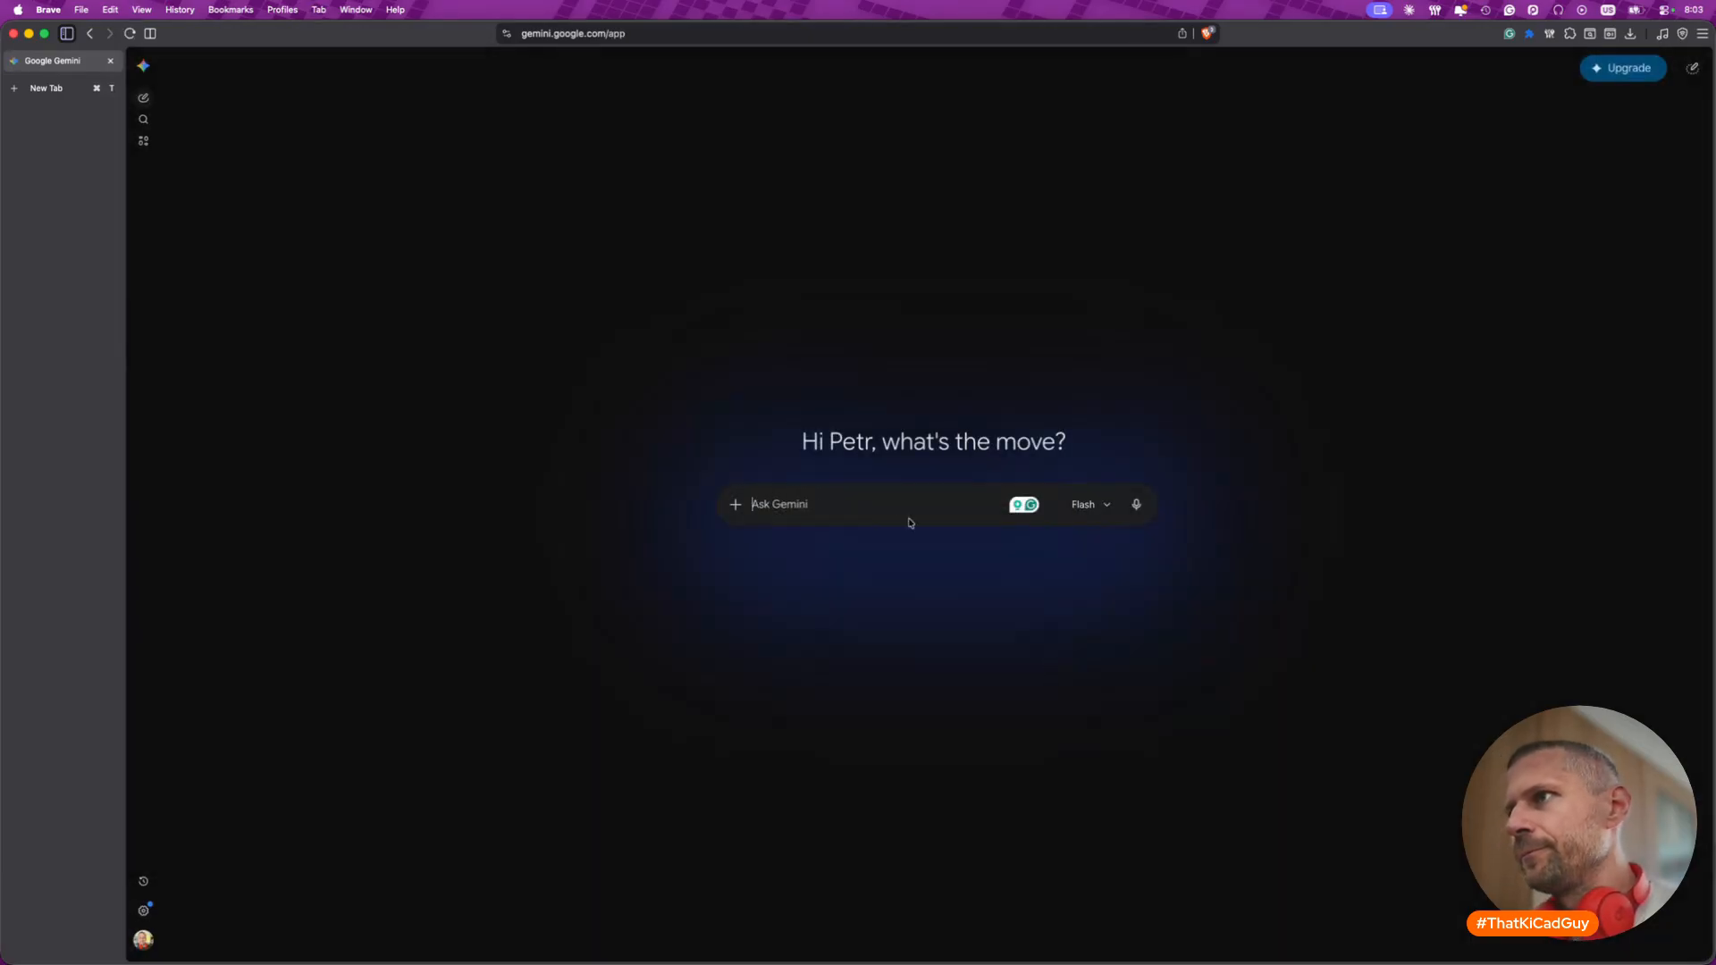
- Ask Gemini "Where in the KiCad 10 is the Override locks option?", checking the option's wording in KiCad by trying to delete the locked image
text(Where)
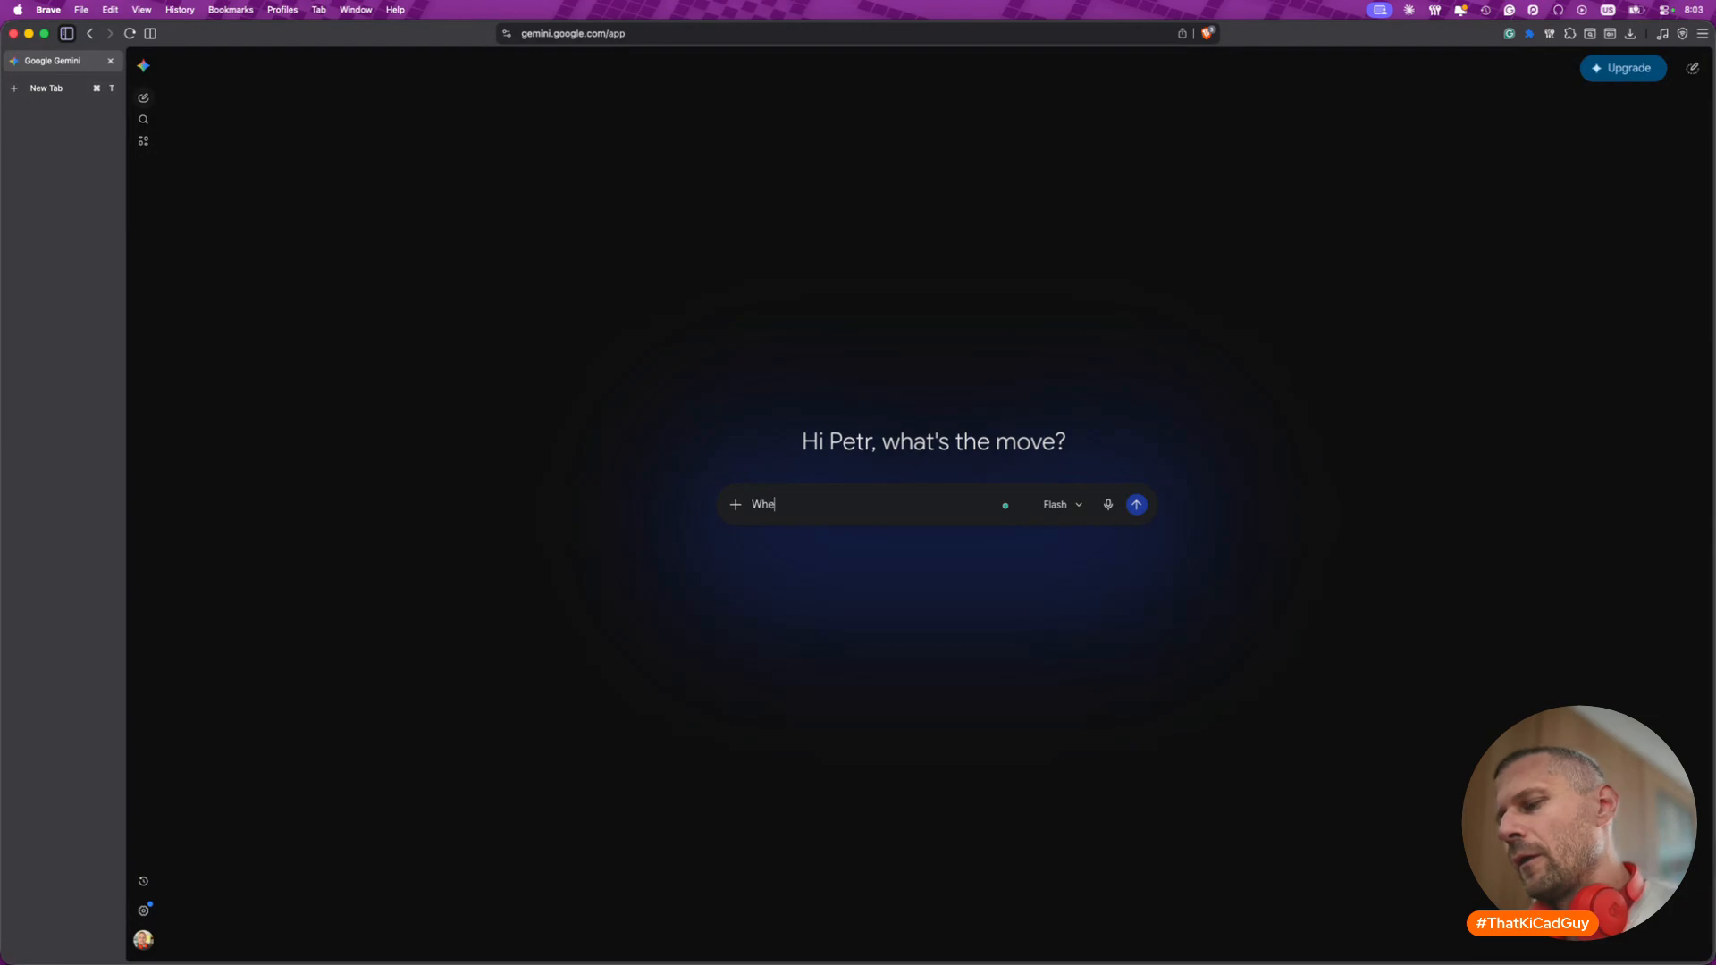
text(in the KiCad )
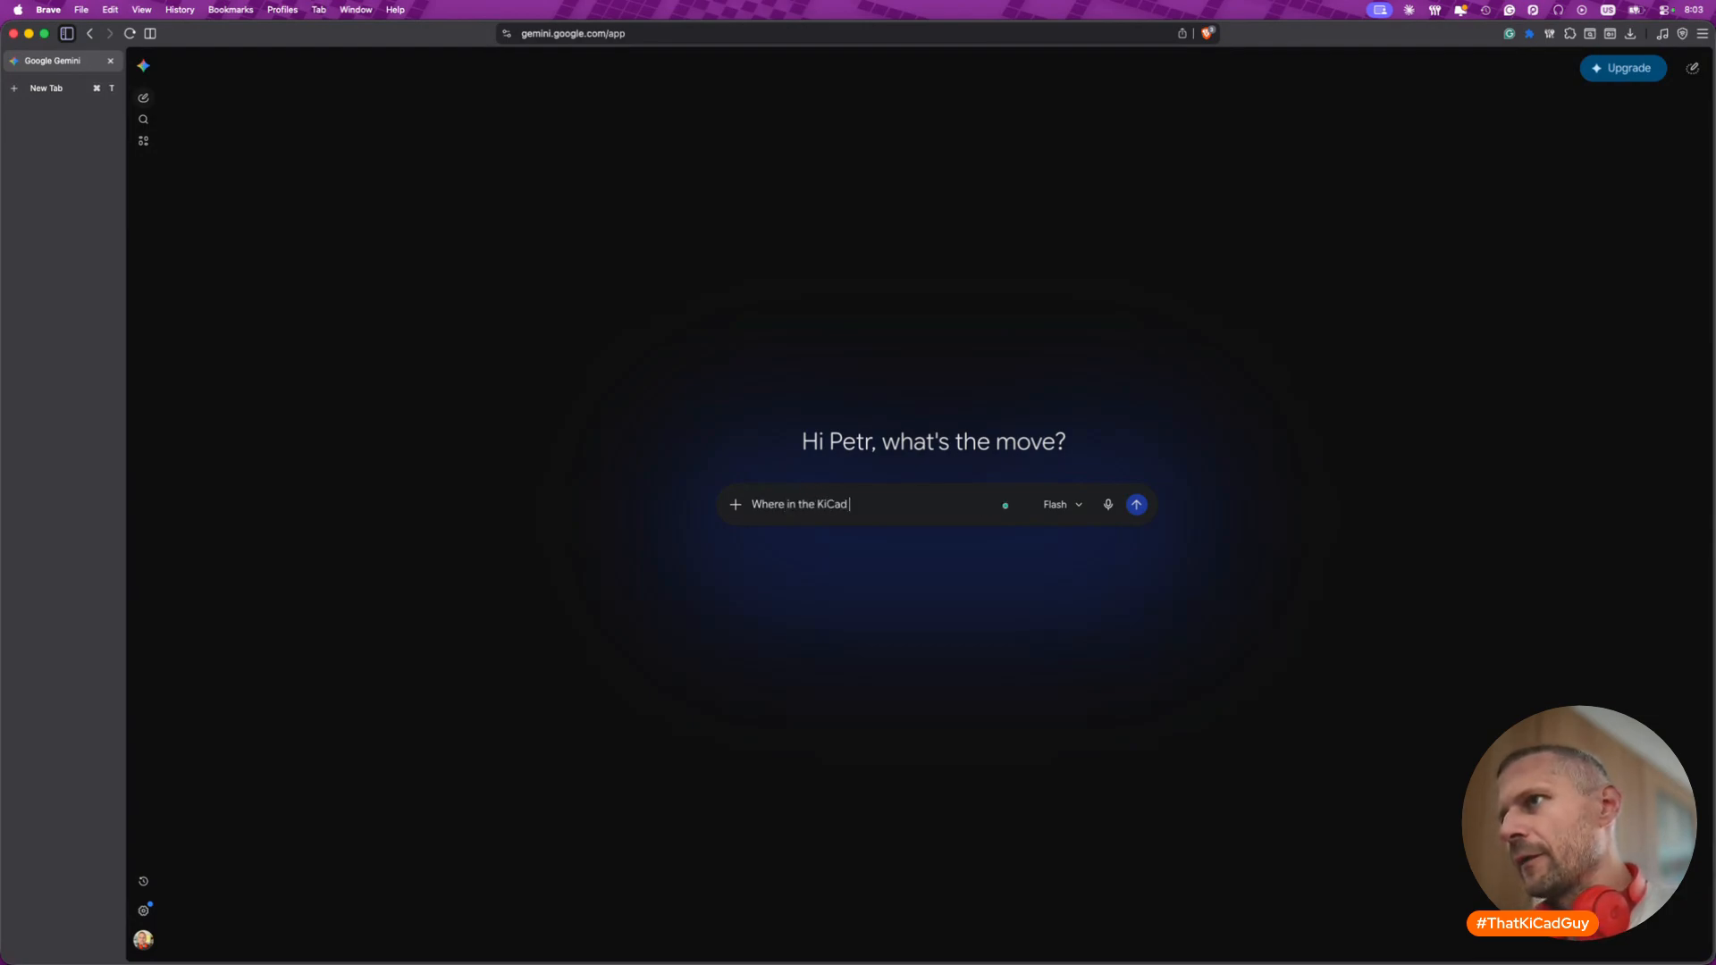
text(10 is the Over)
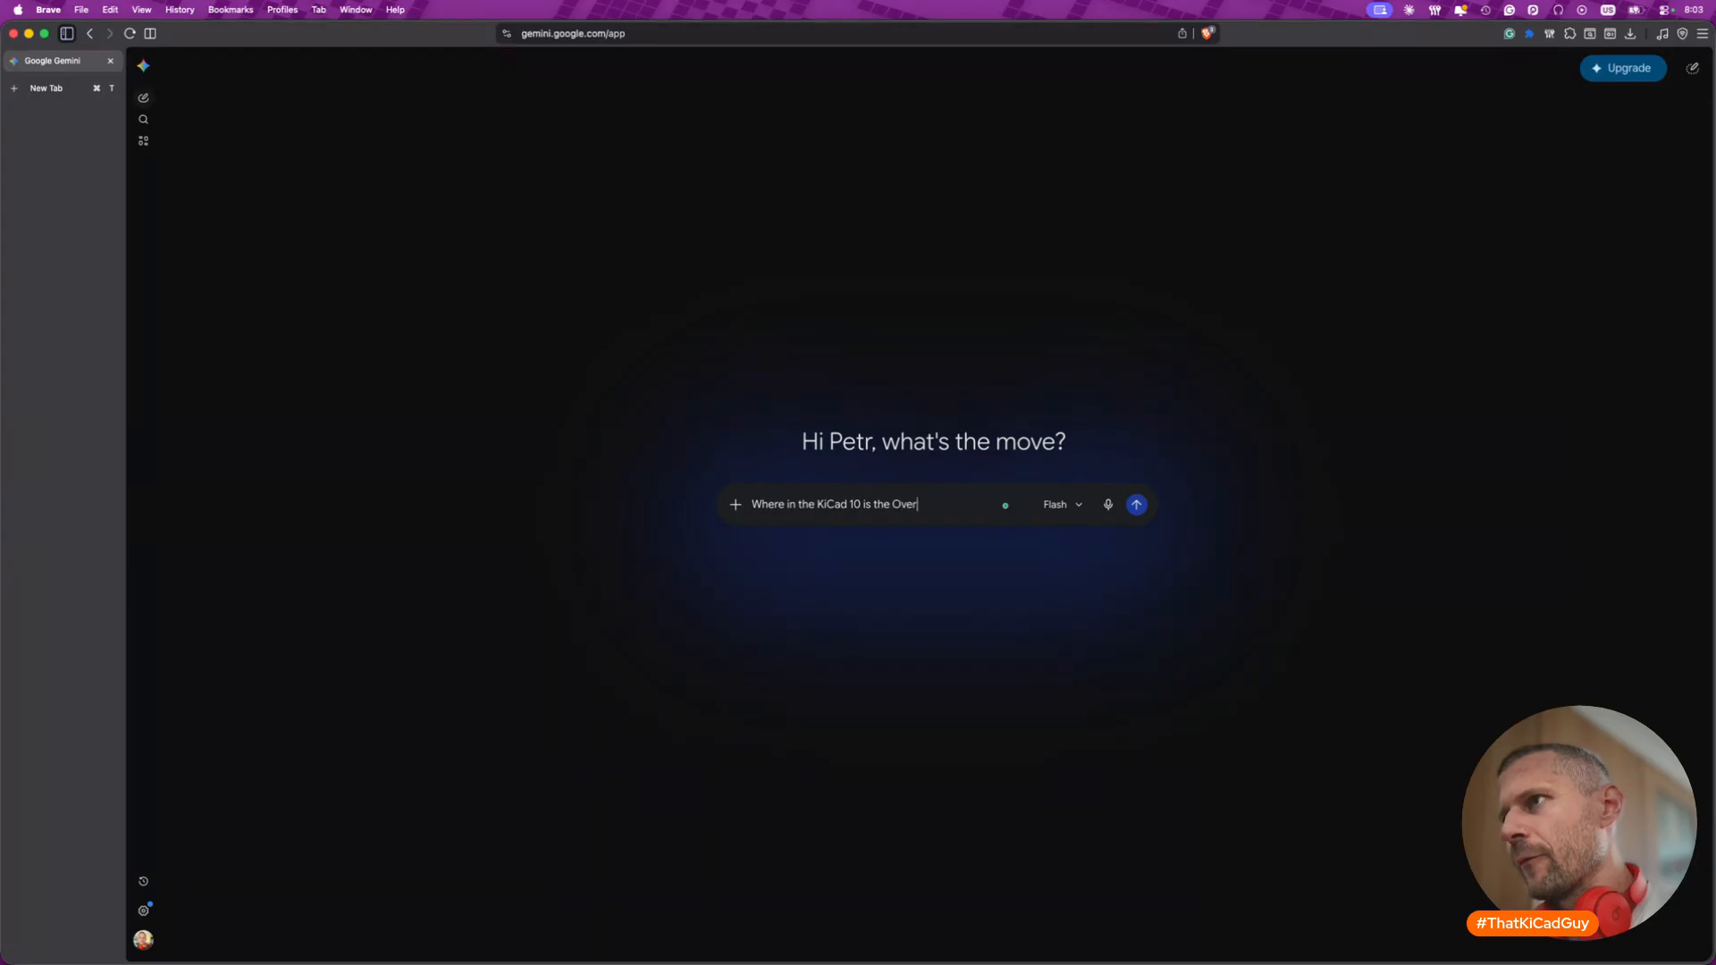
text(ride)
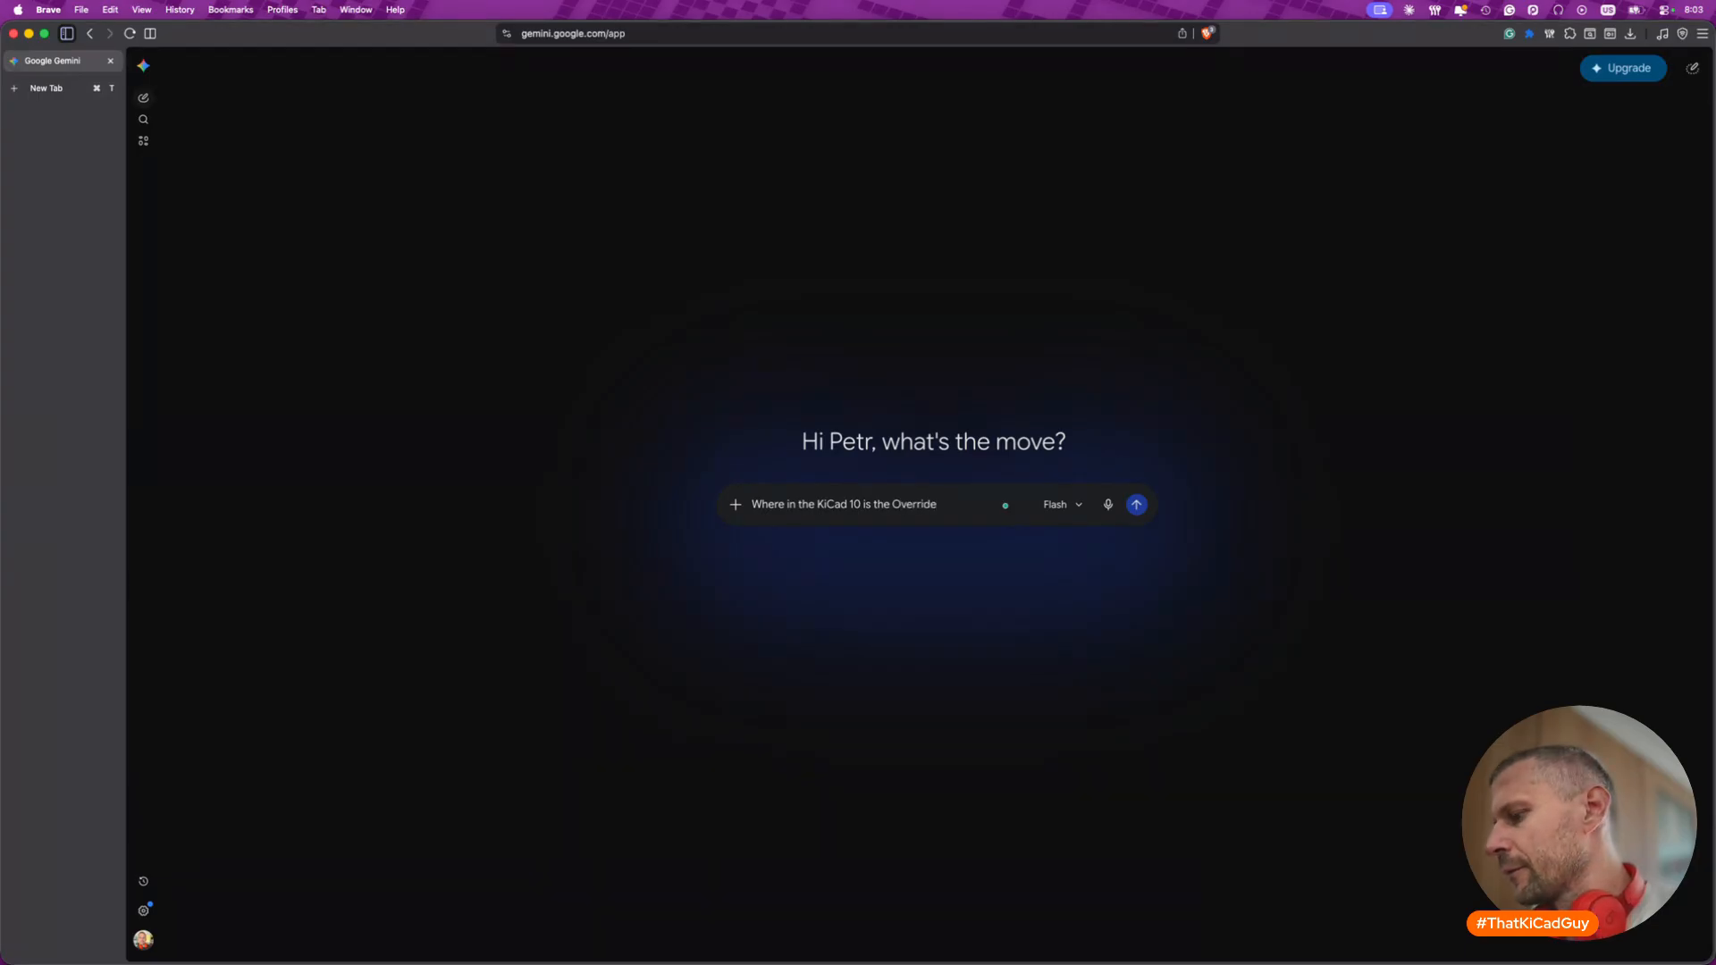
key(super+Tab)
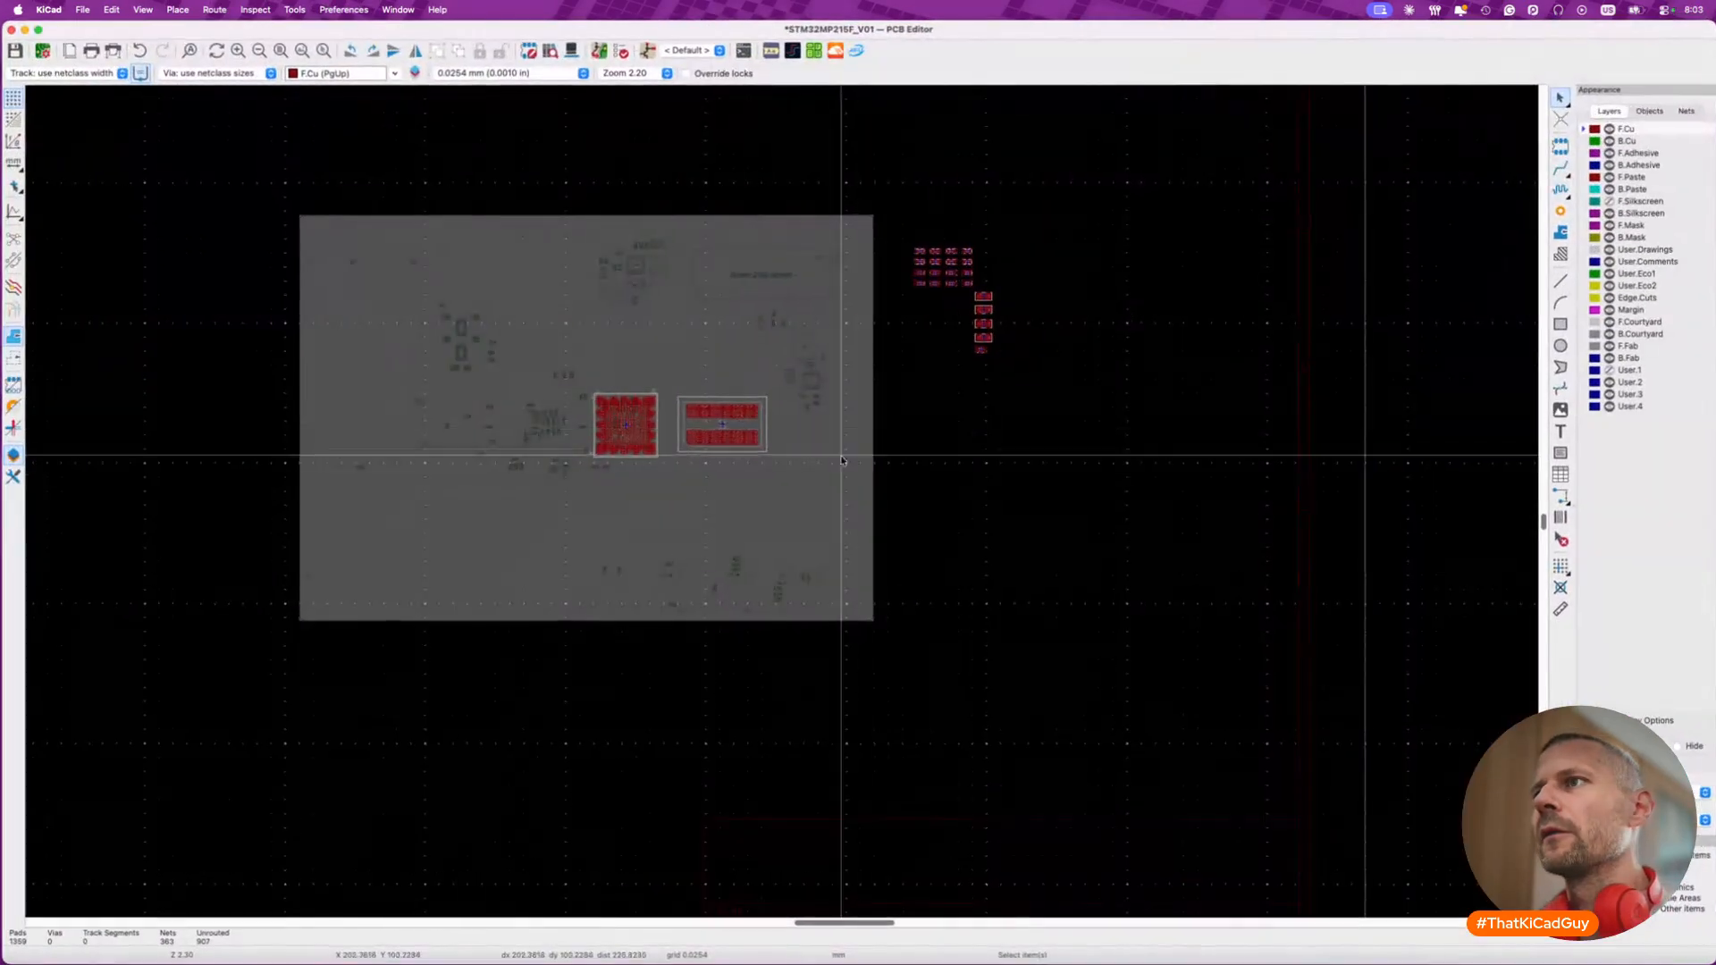
click(835, 450)
key(Delete)
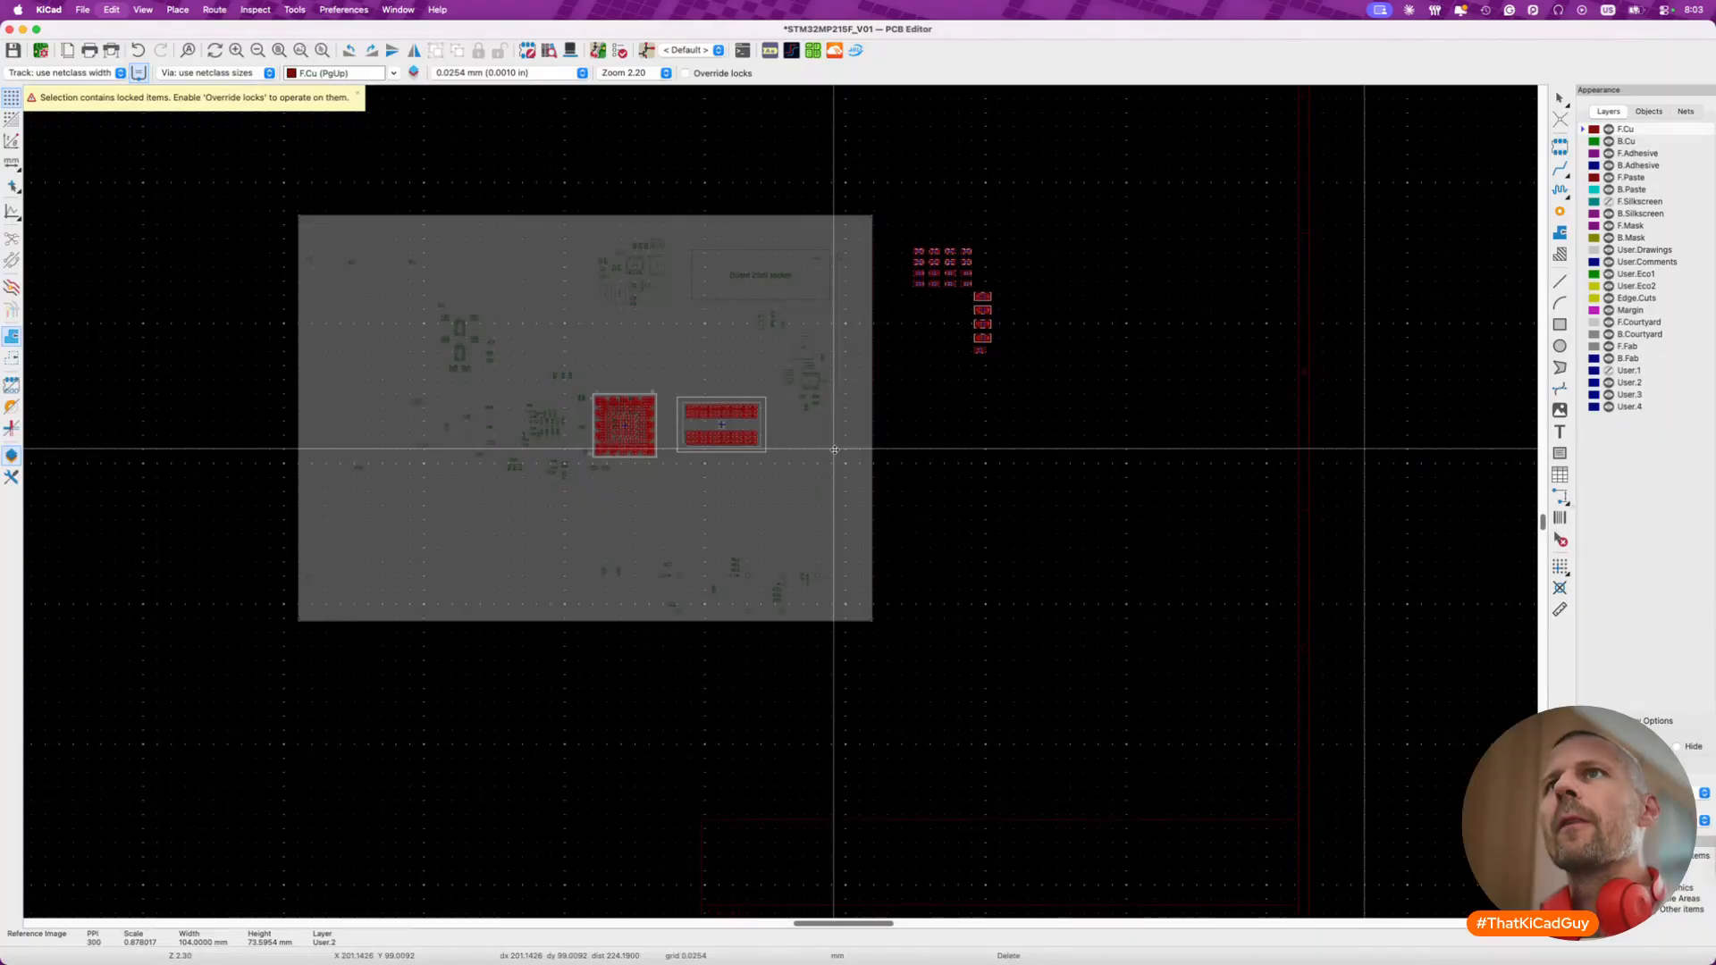
key(super+Tab)
text(locks optio)
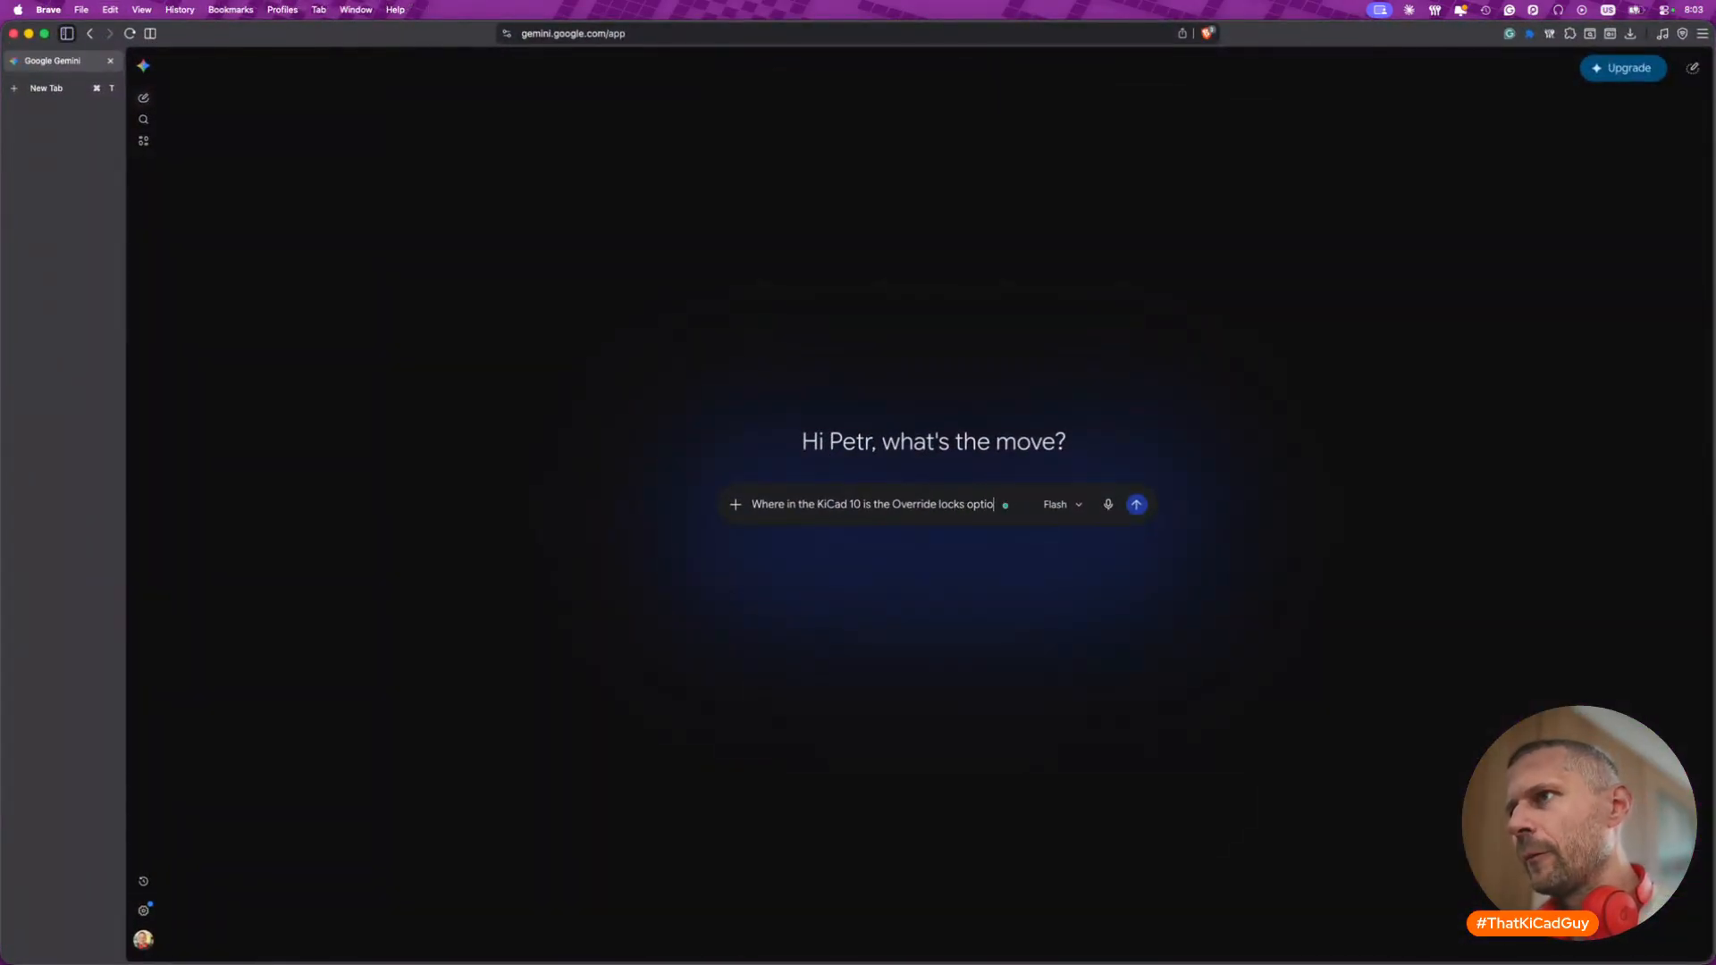
text(n?)
key(Return)
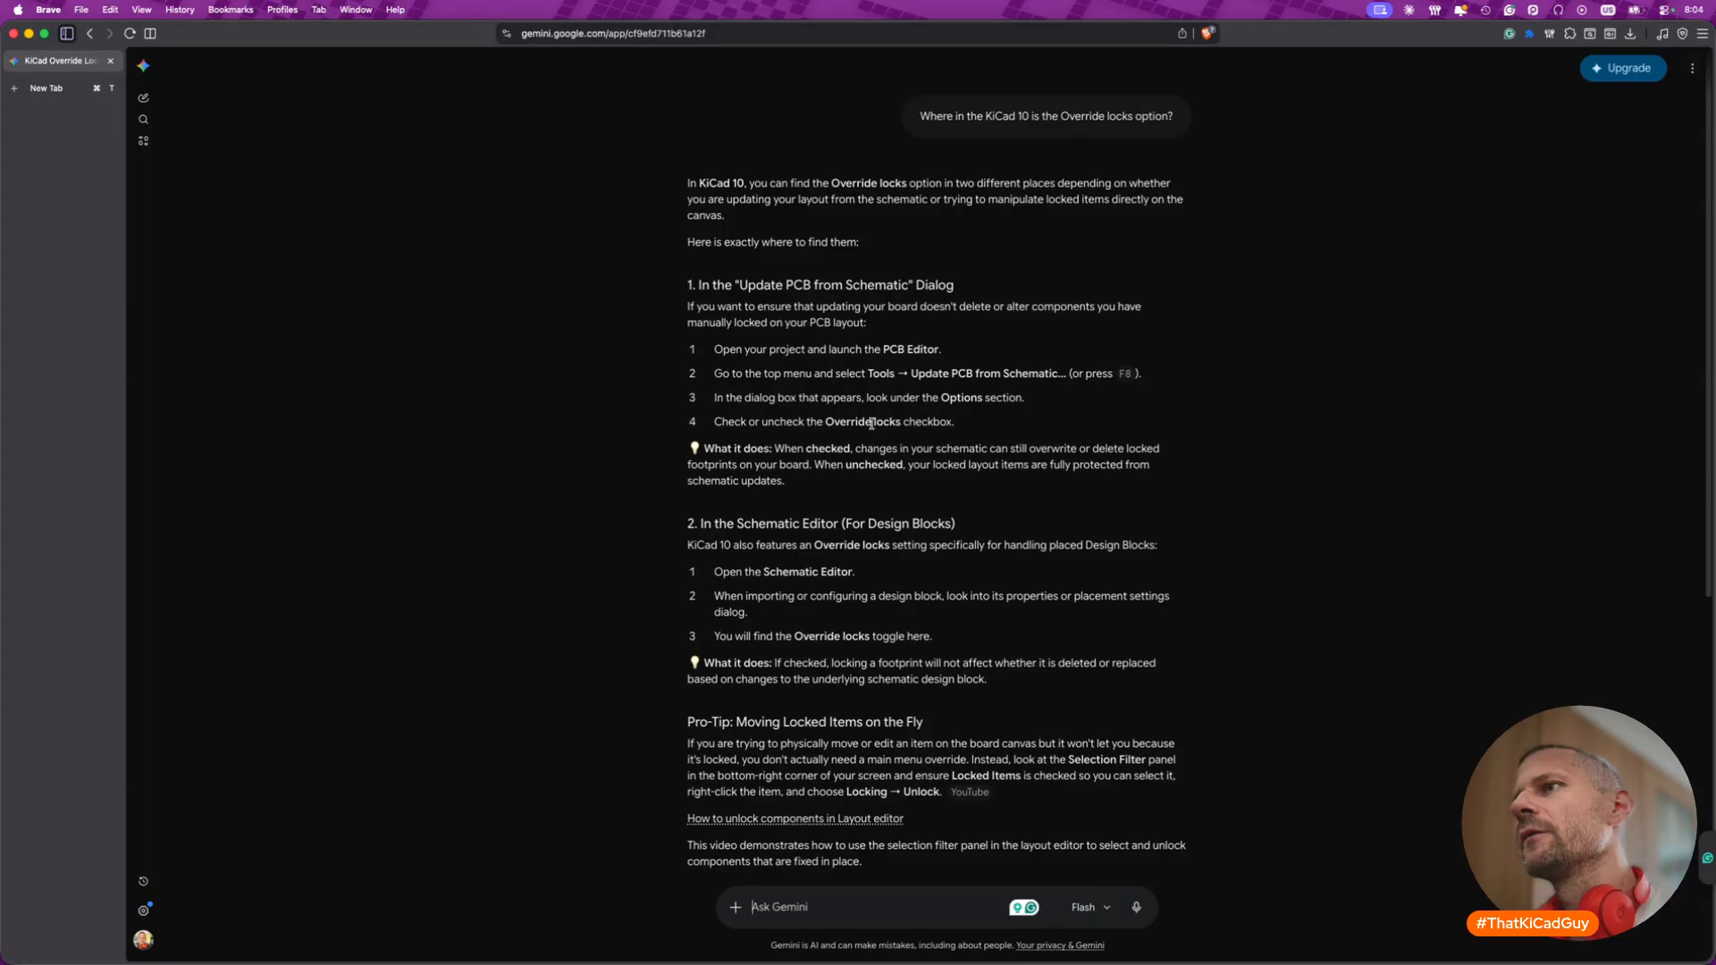
- Read Gemini's answer about Override locks, play the embedded component-unlocking video, skip ahead in it and pause it
scroll(866, 451, down, 1)
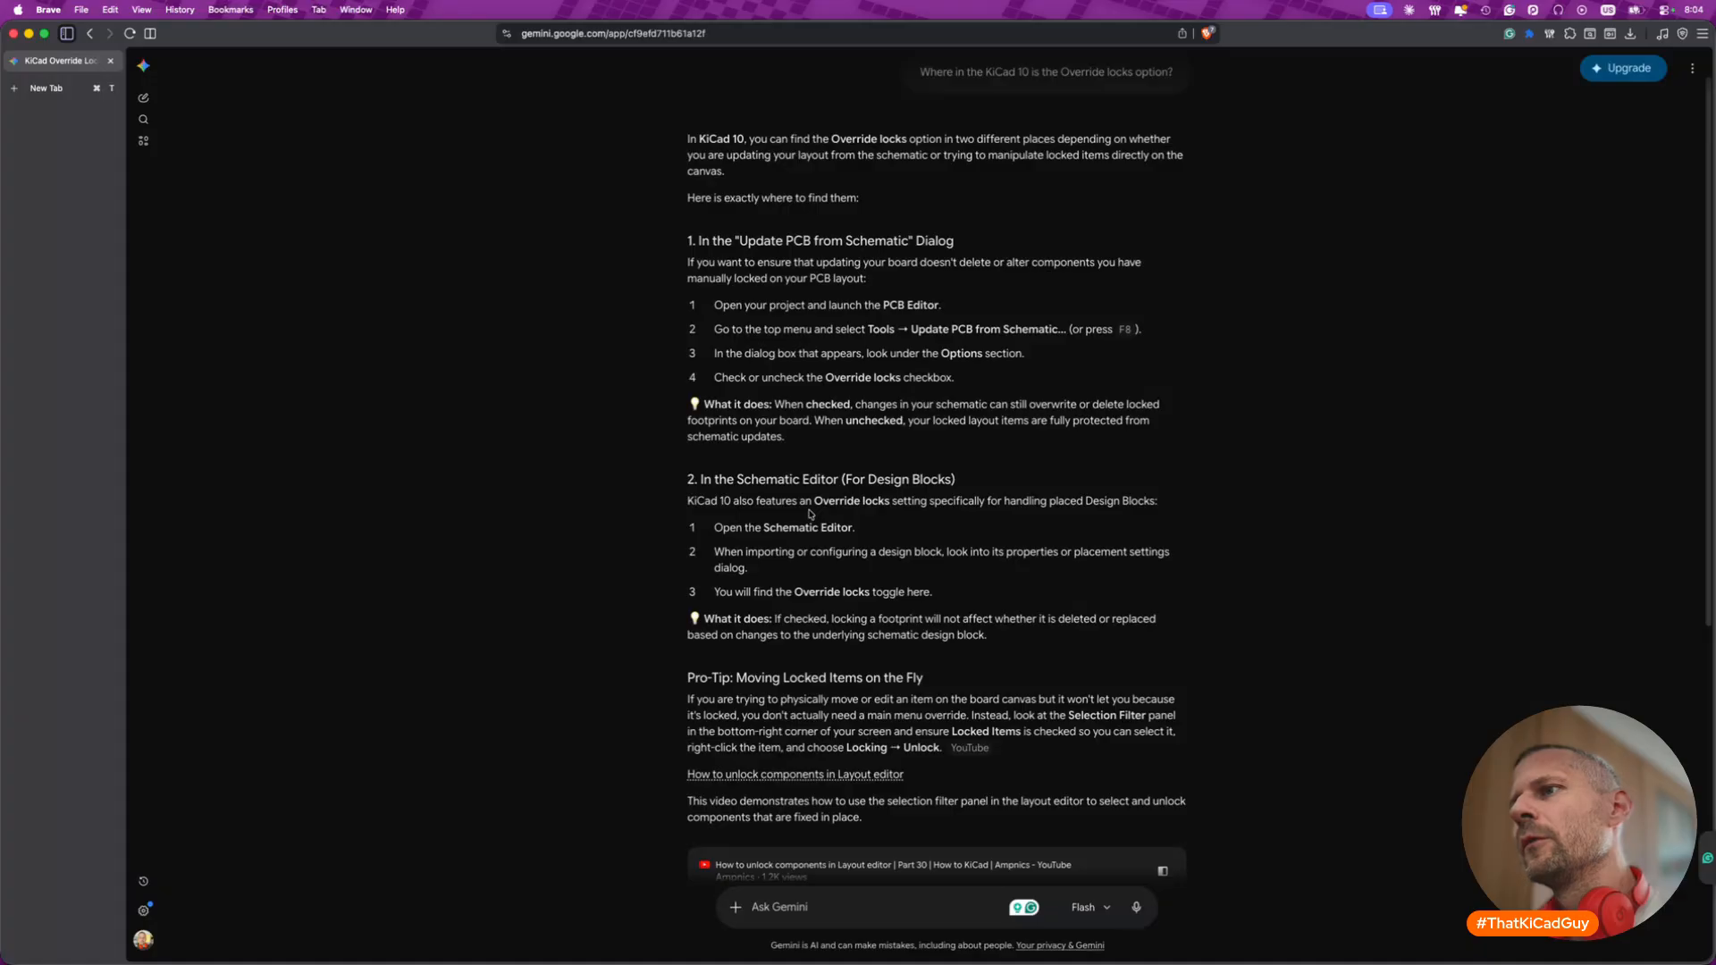
scroll(810, 514, down, 5)
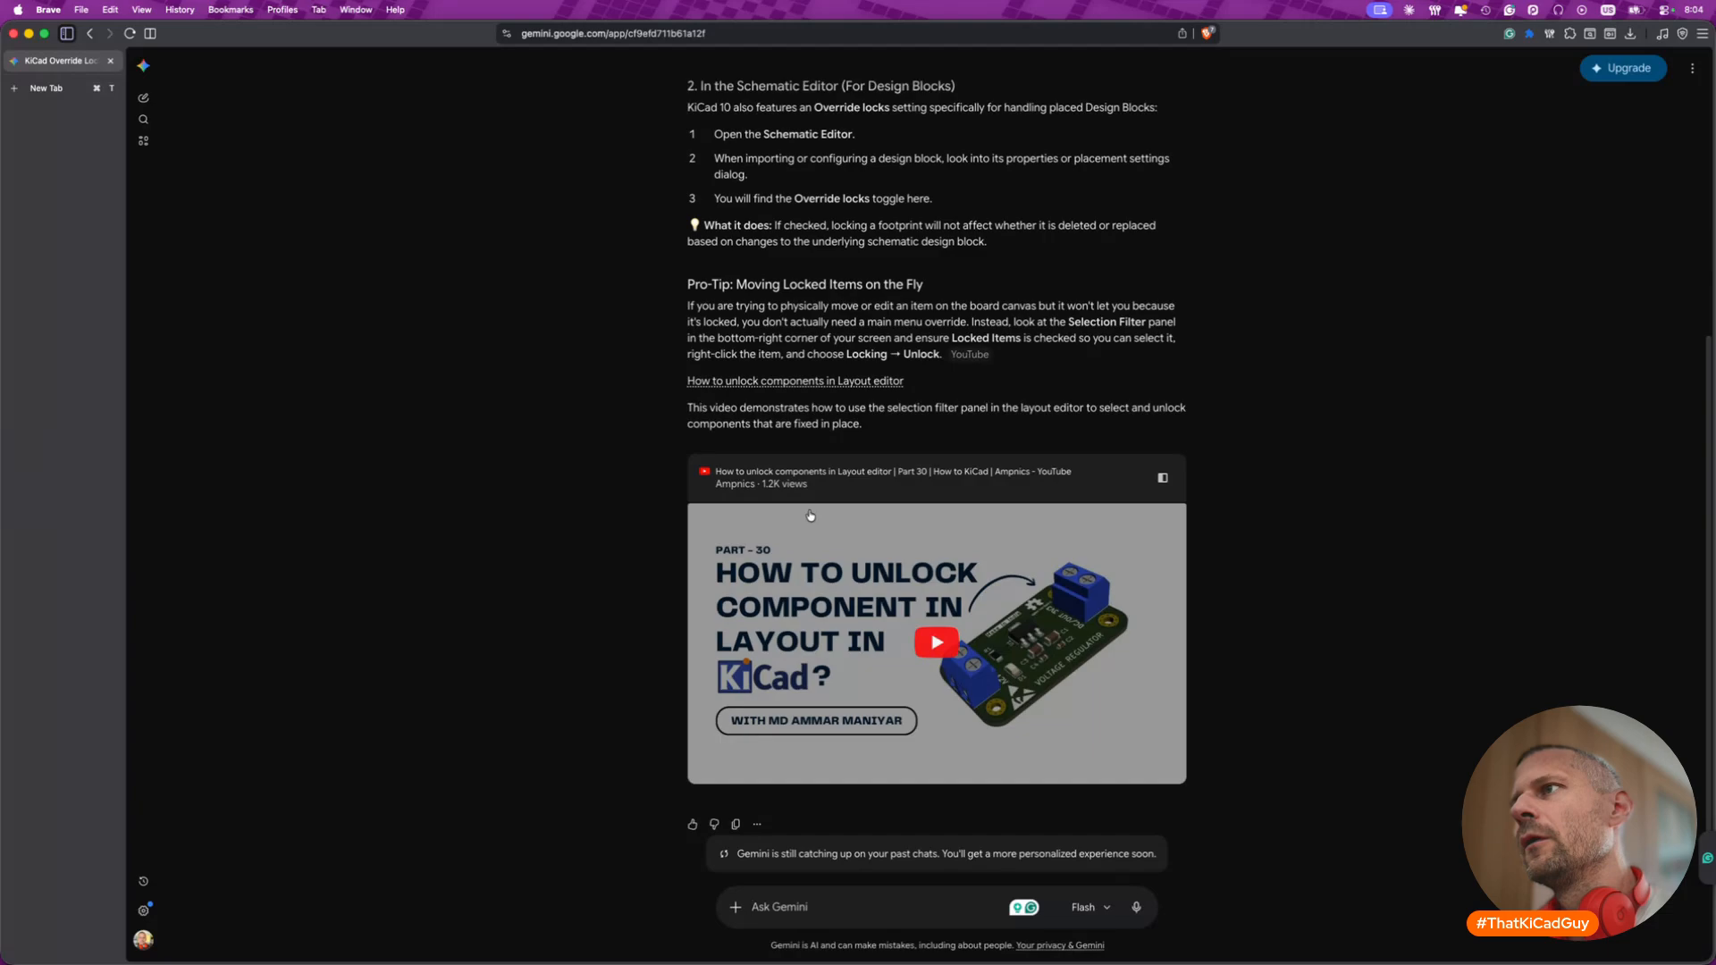
click(945, 617)
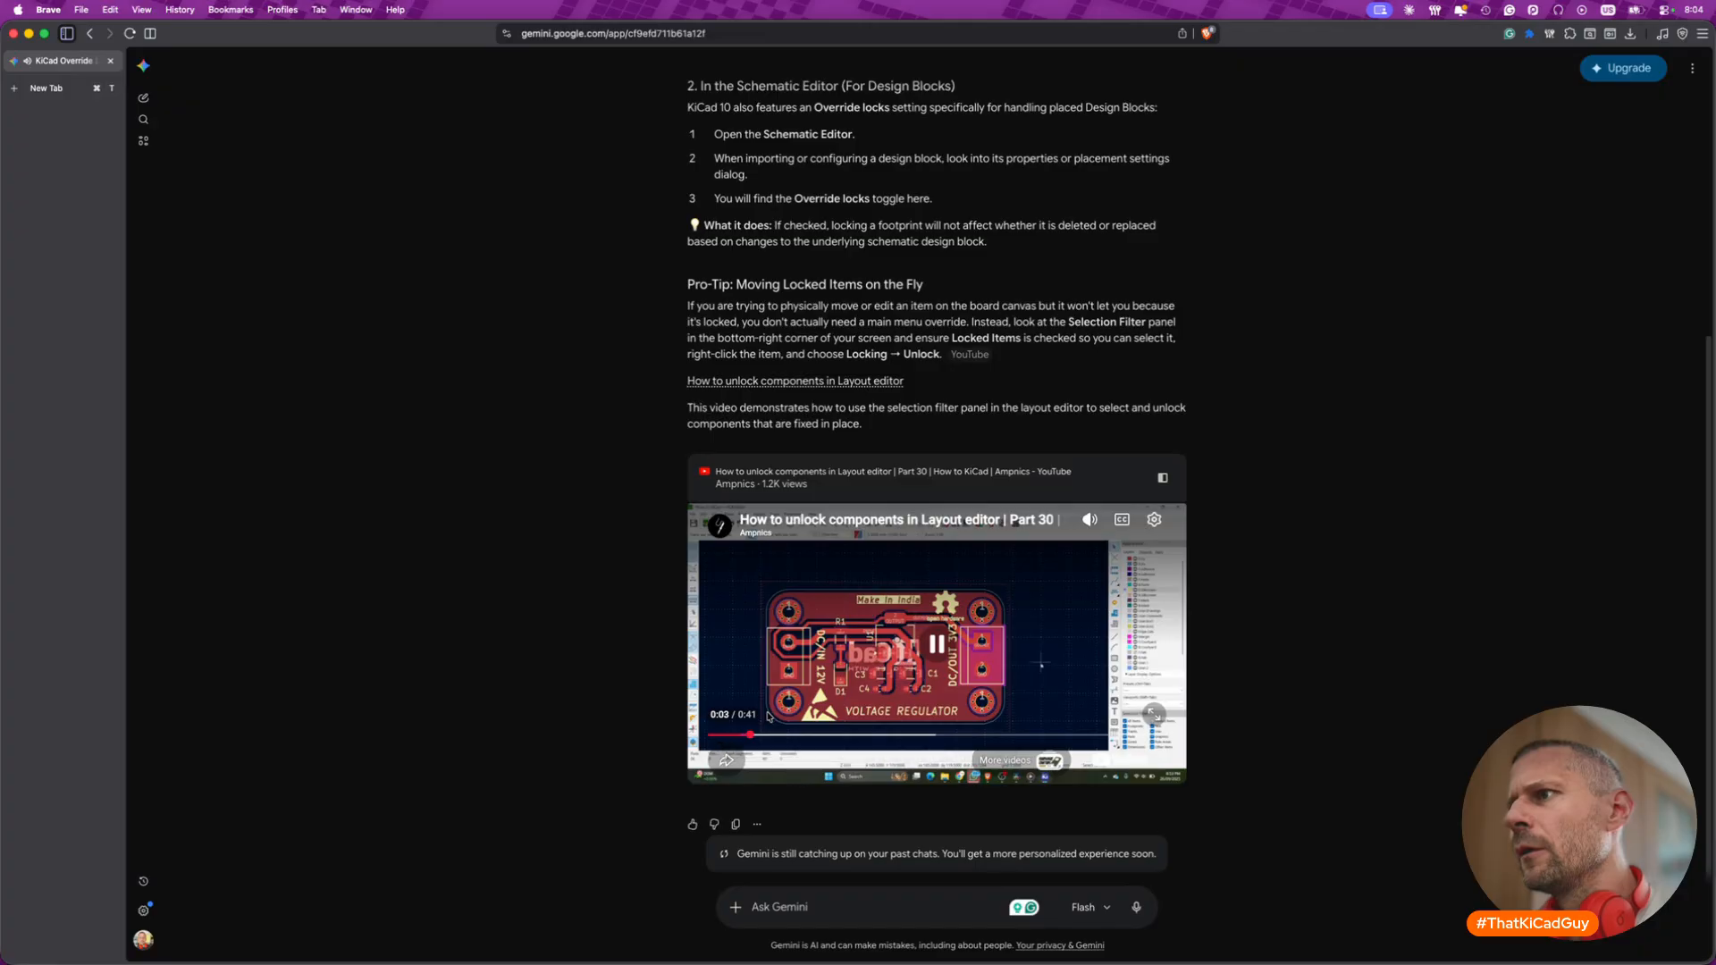
drag(900, 735, 1019, 740)
click(875, 640)
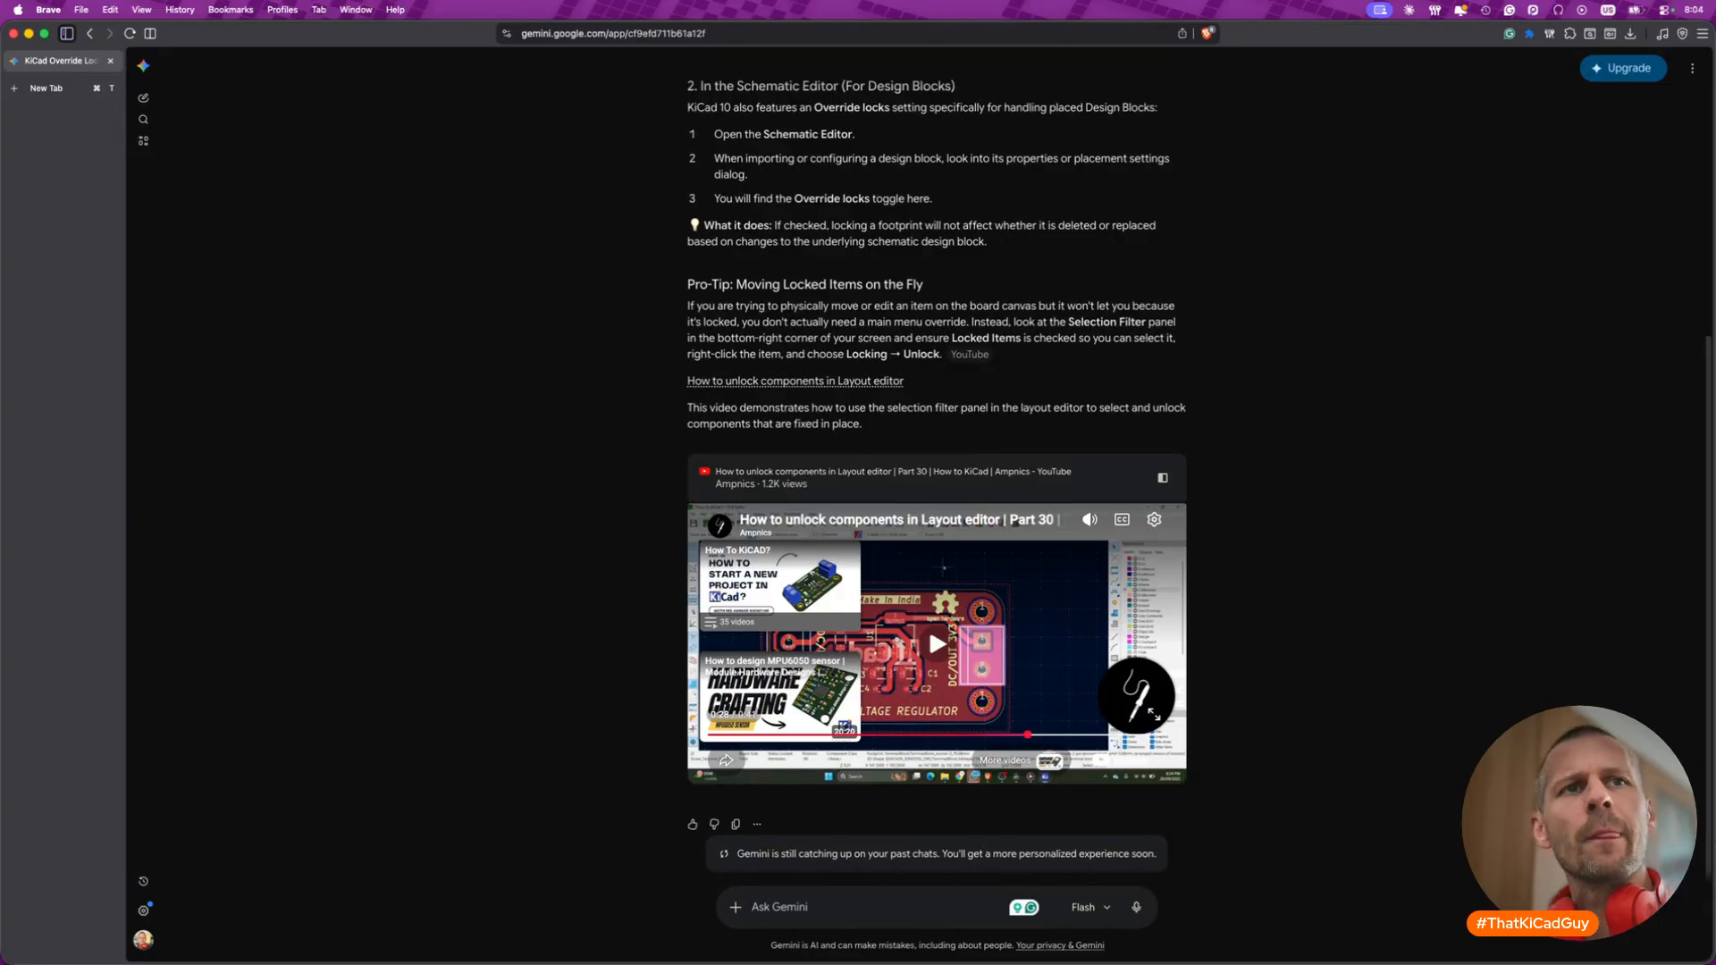
- Switch to KiCad's PCB Editor and try to delete the locked bottom-side reference image on User.2
key(super+Tab)
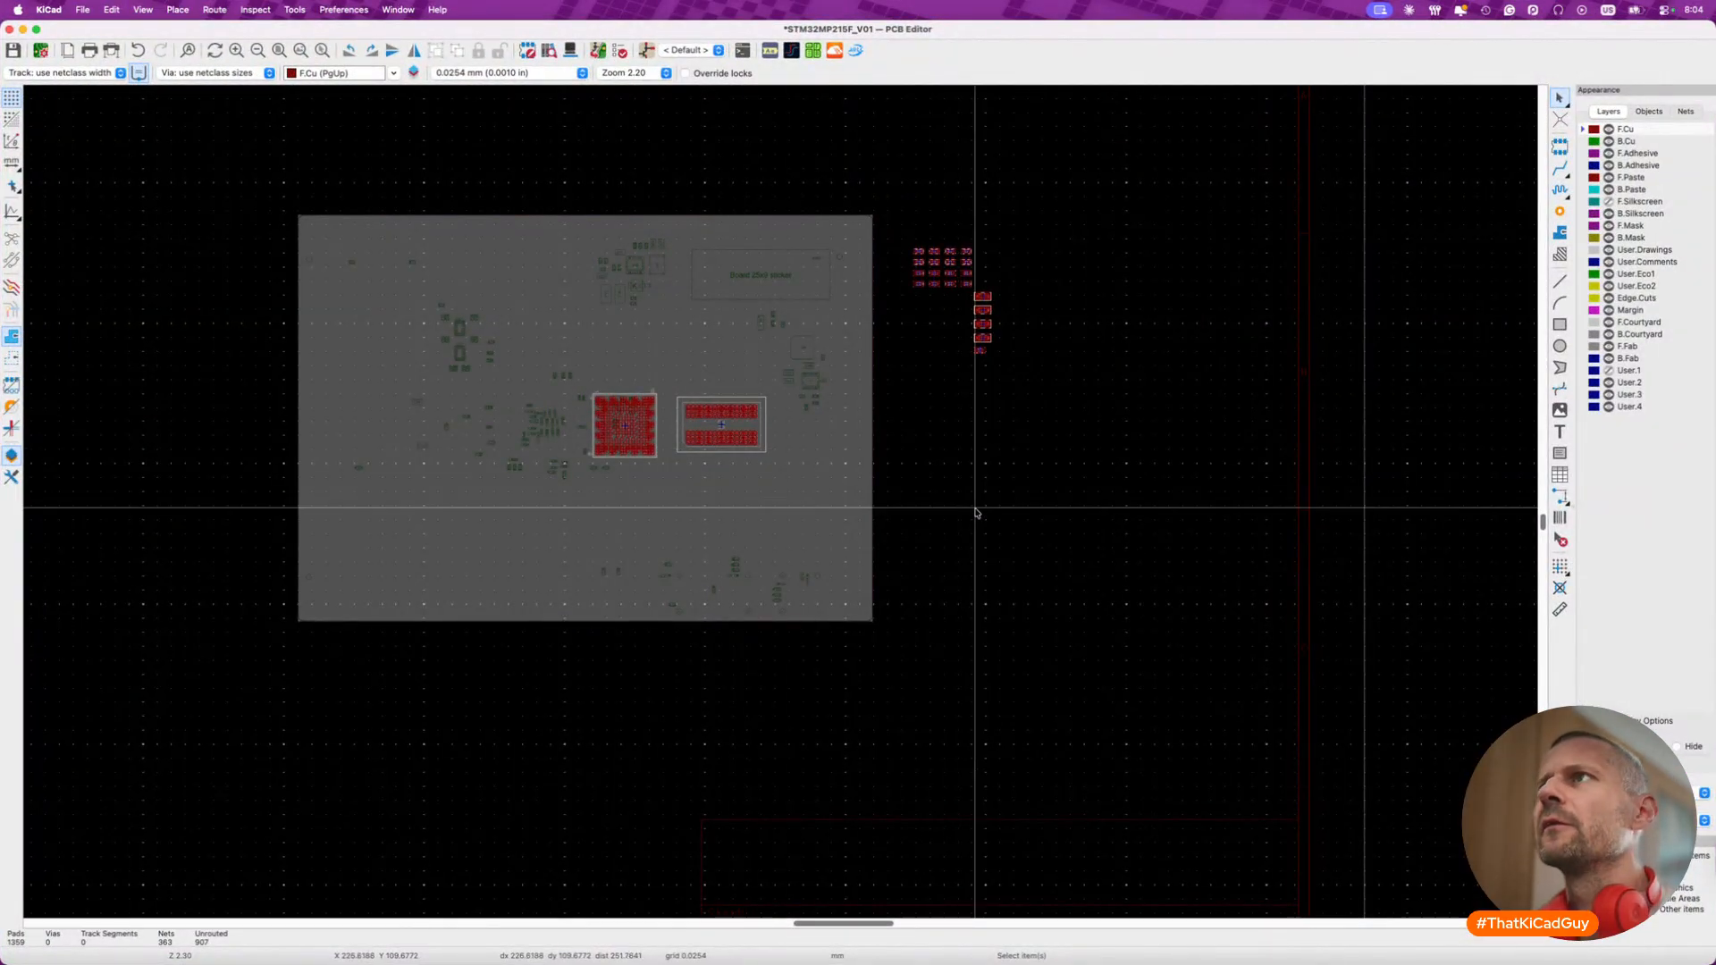
scroll(974, 512, left, 5)
click(1002, 557)
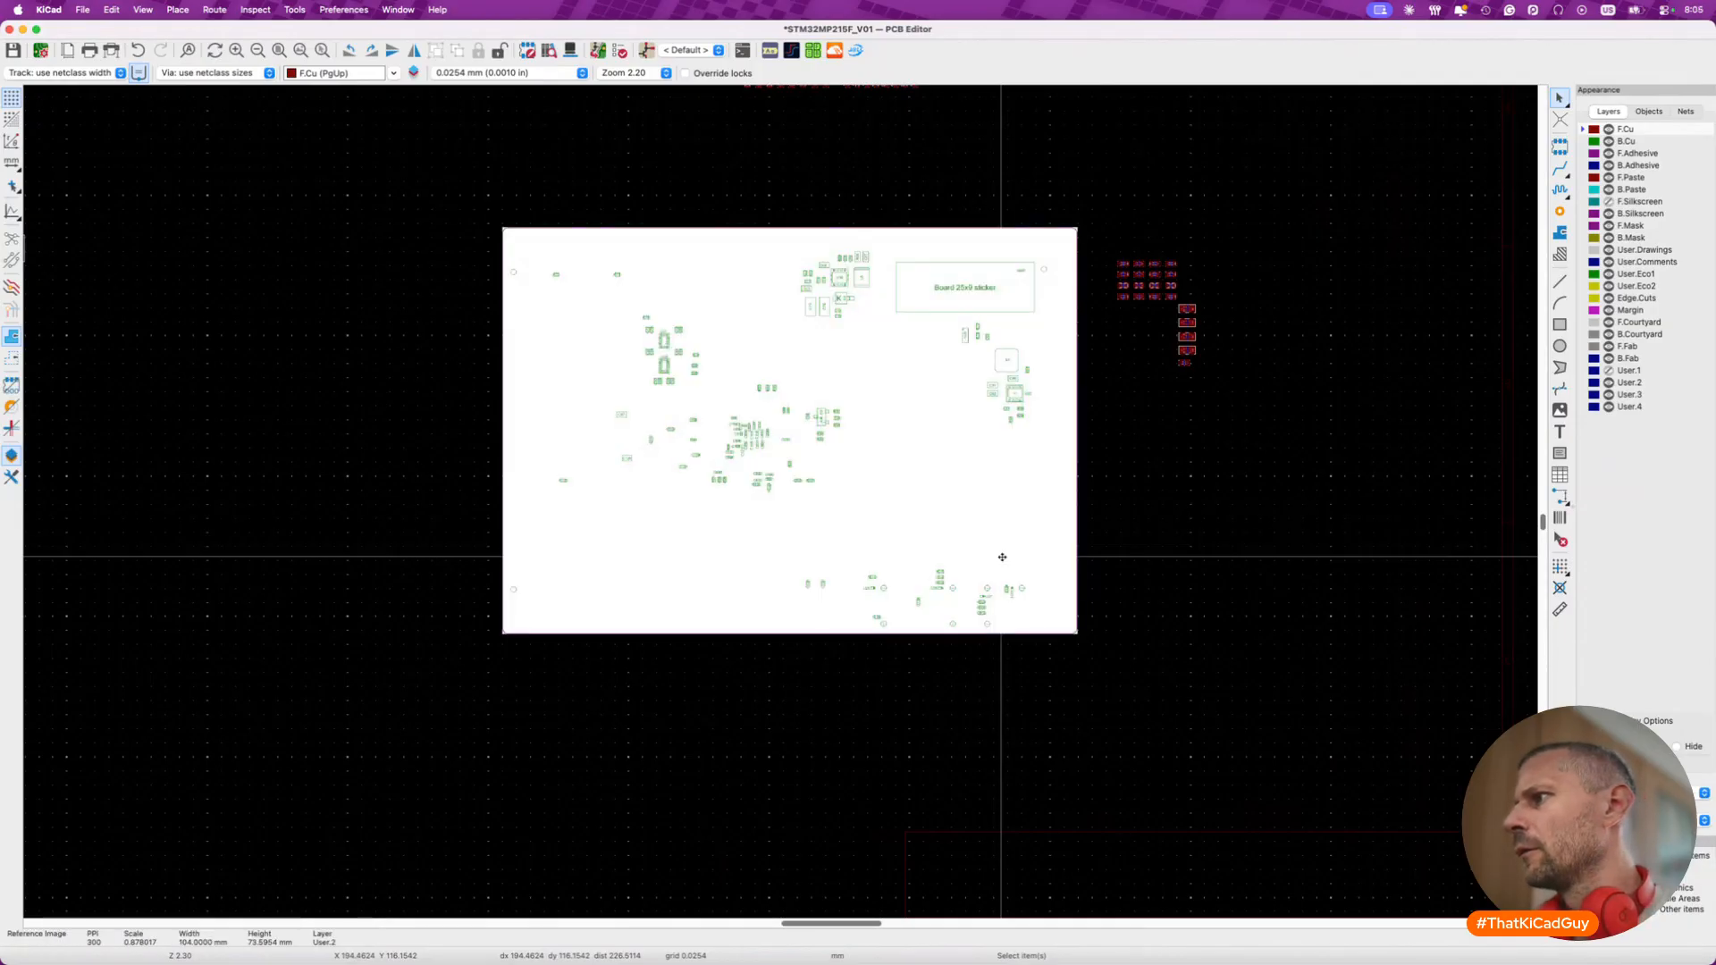
key(Delete)
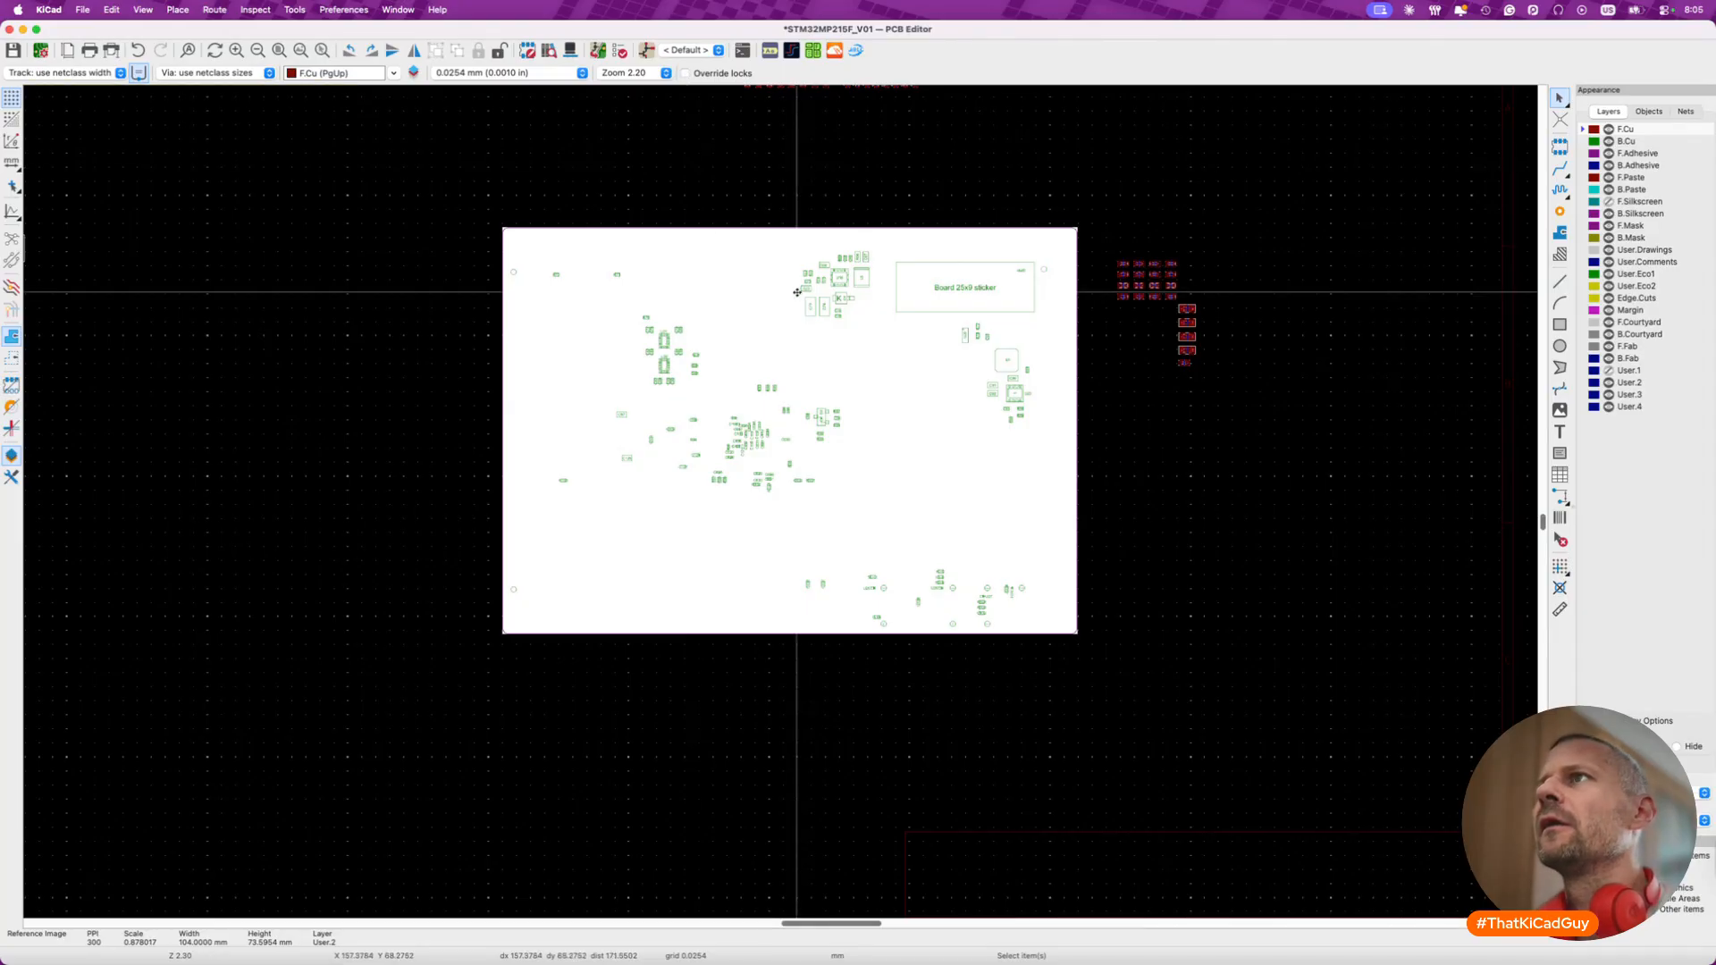
click(1300, 555)
click(993, 421)
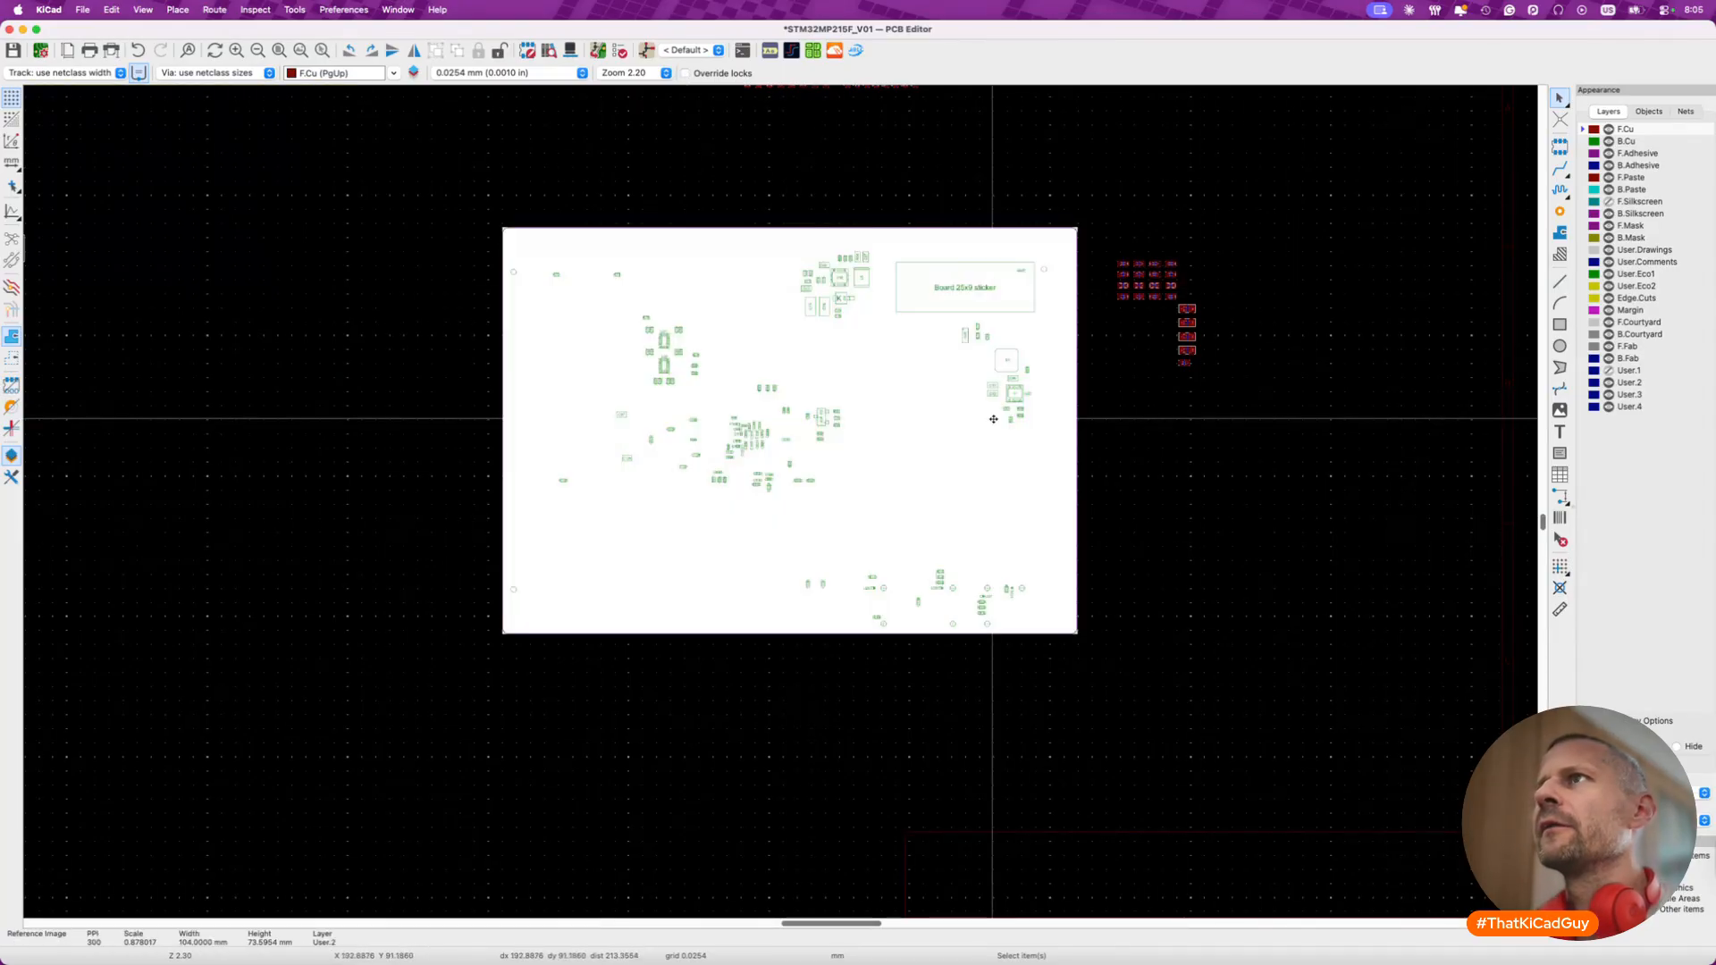
- Enable Override locks and delete the bottom-side reference image on User.2
click(724, 194)
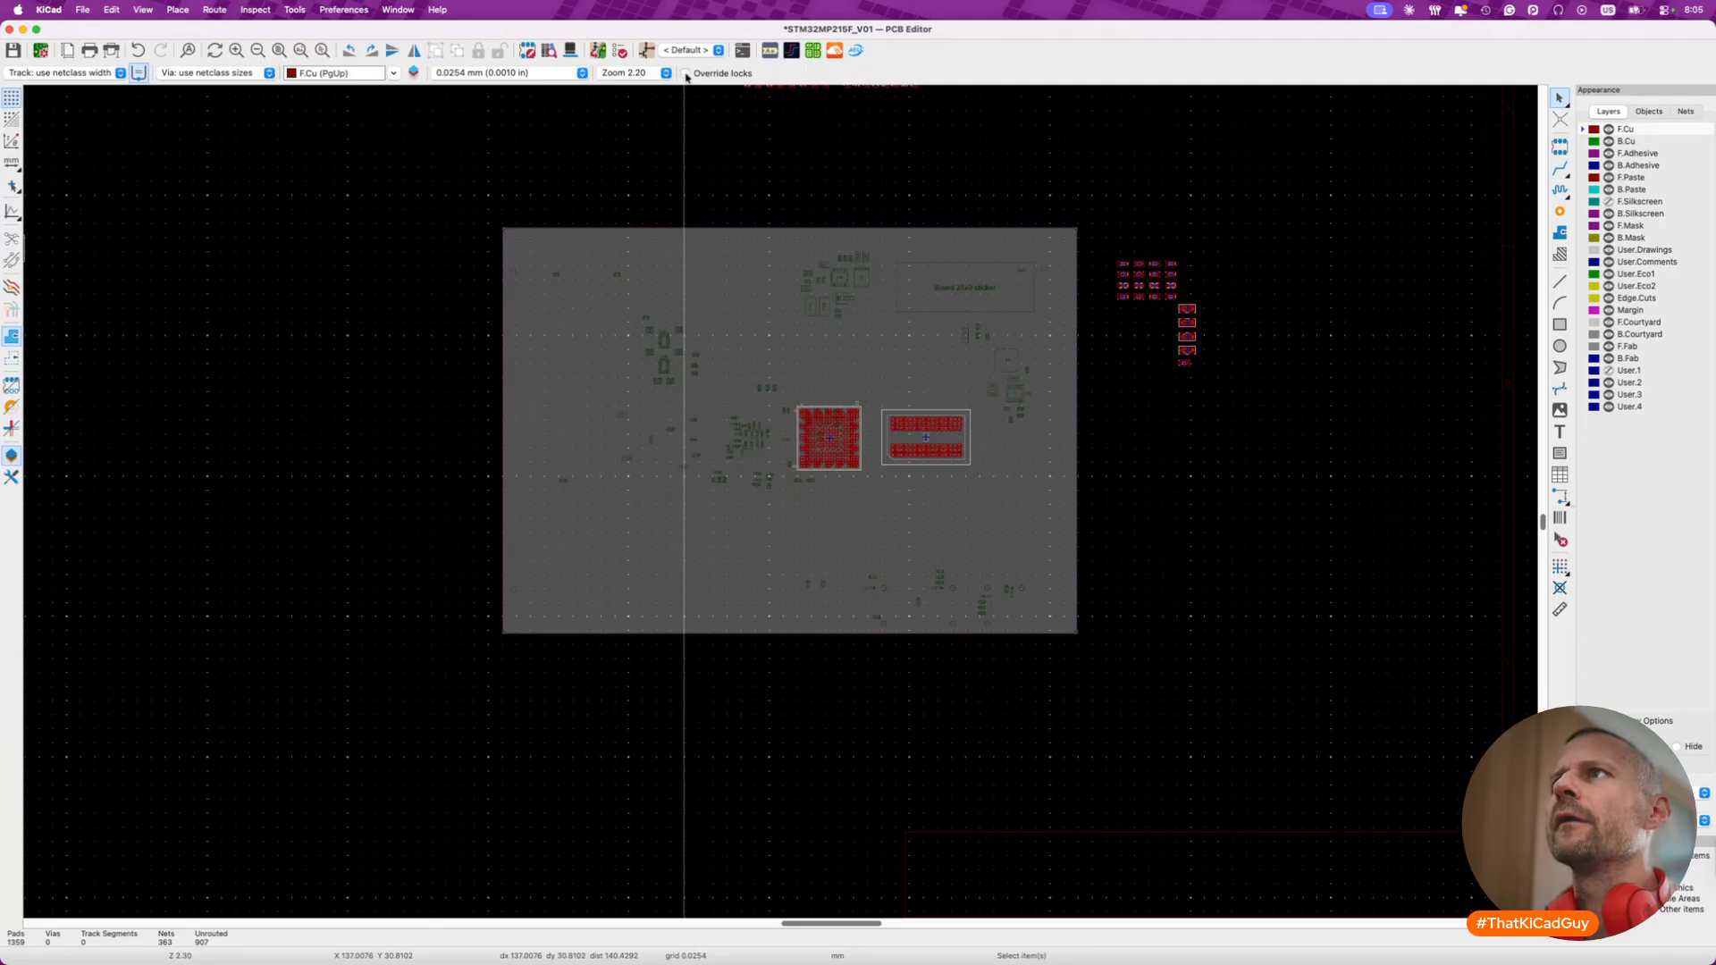
click(789, 306)
key(Delete)
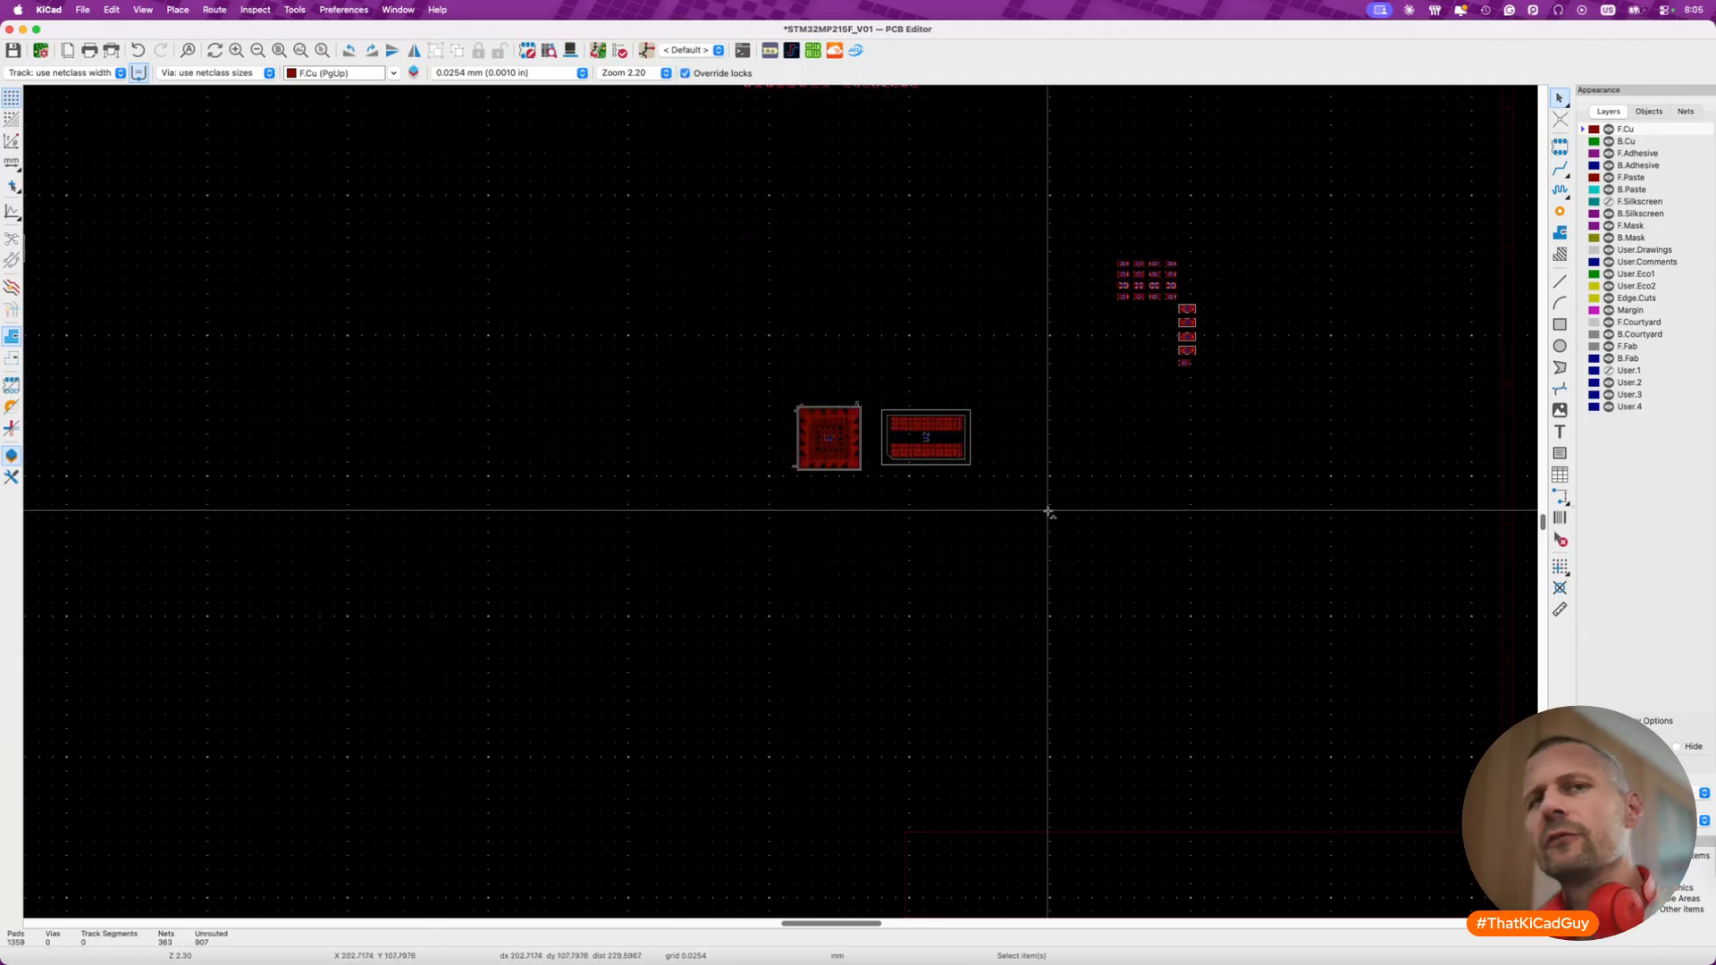
- Switch to the STM32MP215-DK schematic PDF in Preview and examine the M15-Bottom Assembly drawing on page 17
key(super+Tab)
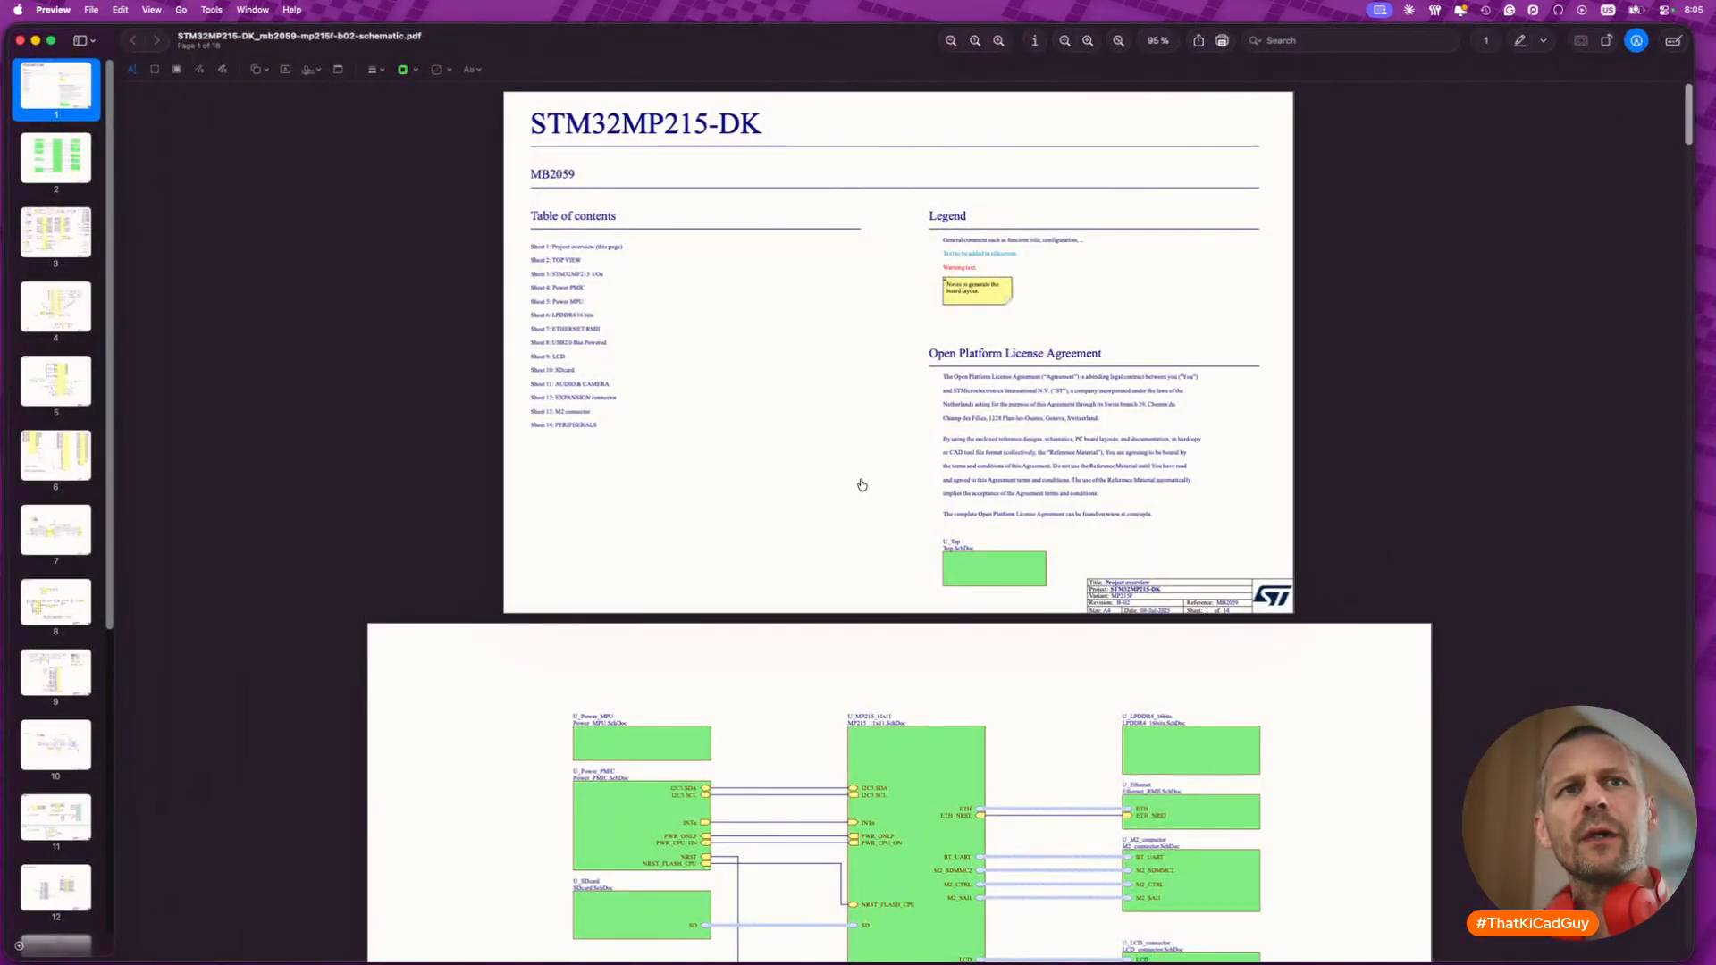
key(super+Tab)
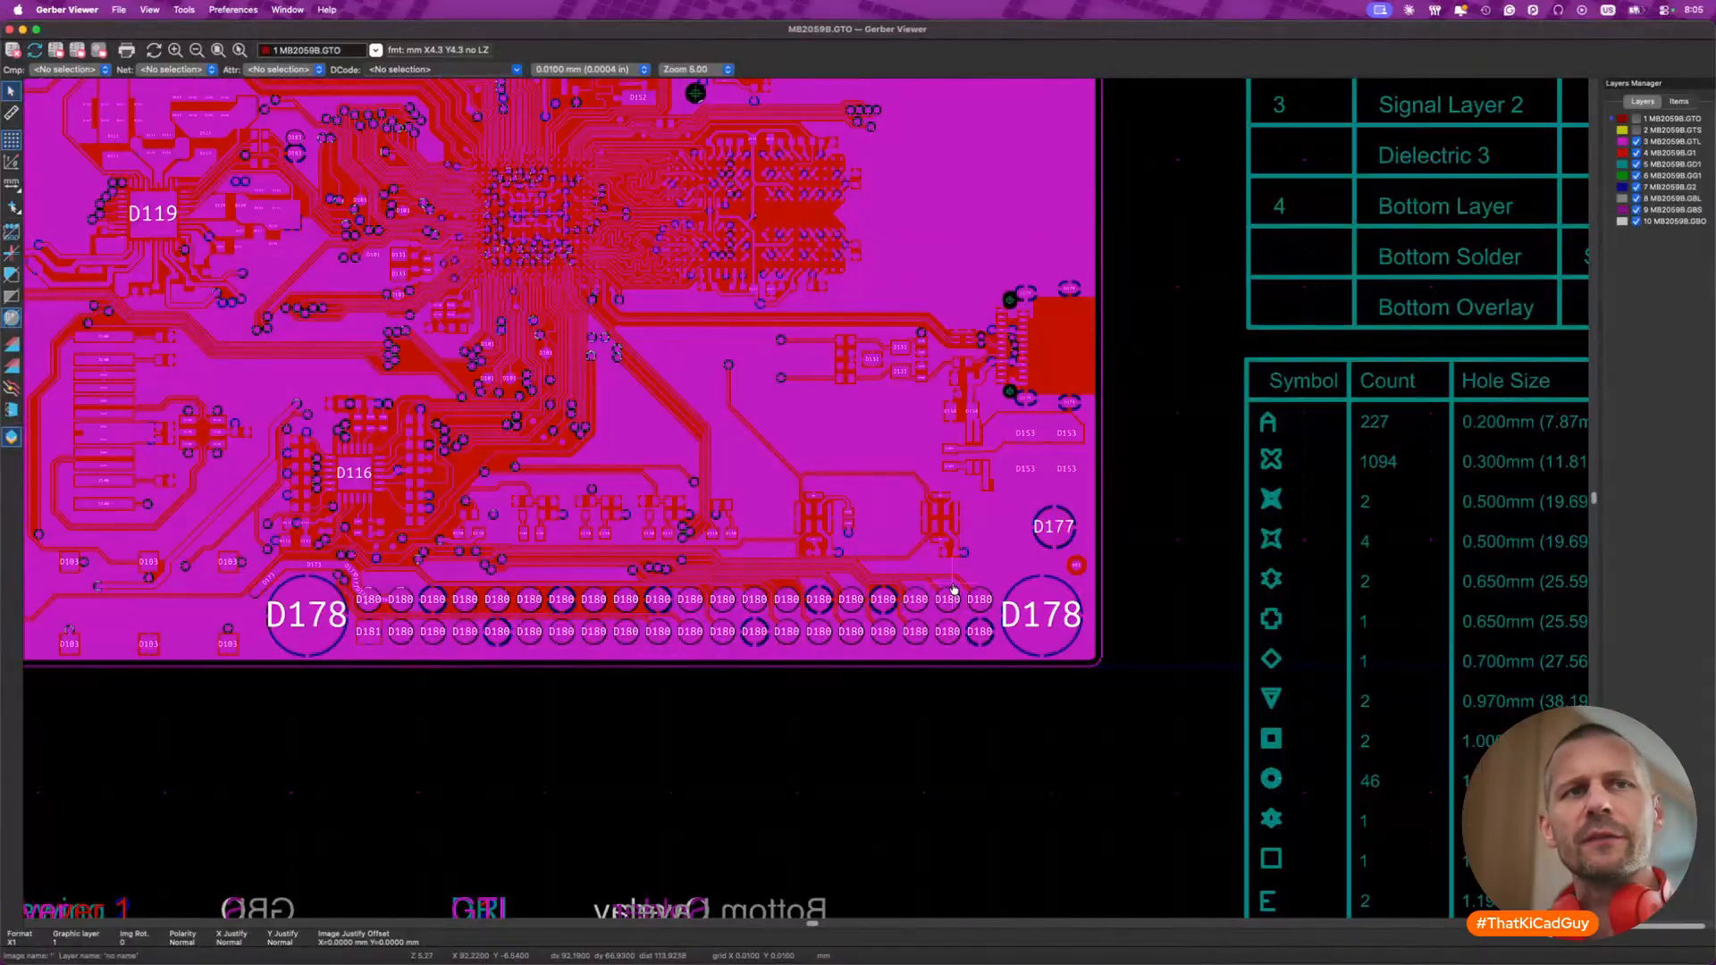
key(super+Tab)
scroll(867, 563, down, 20)
scroll(856, 561, down, 20)
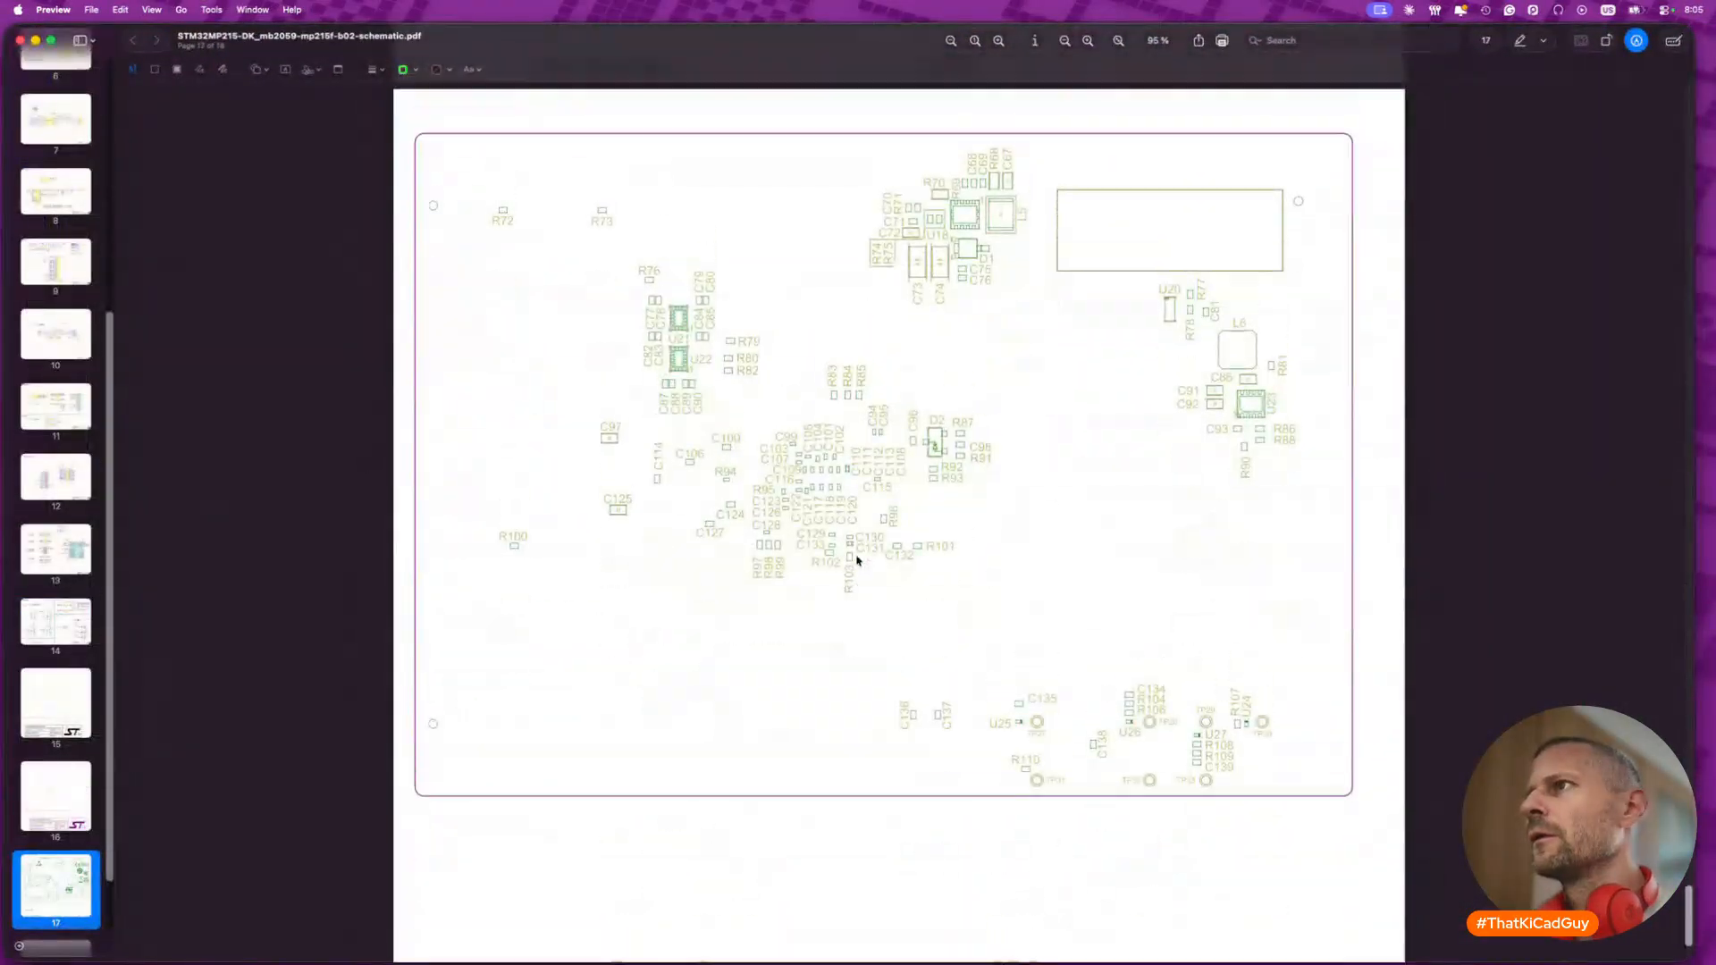
scroll(856, 561, up, 20)
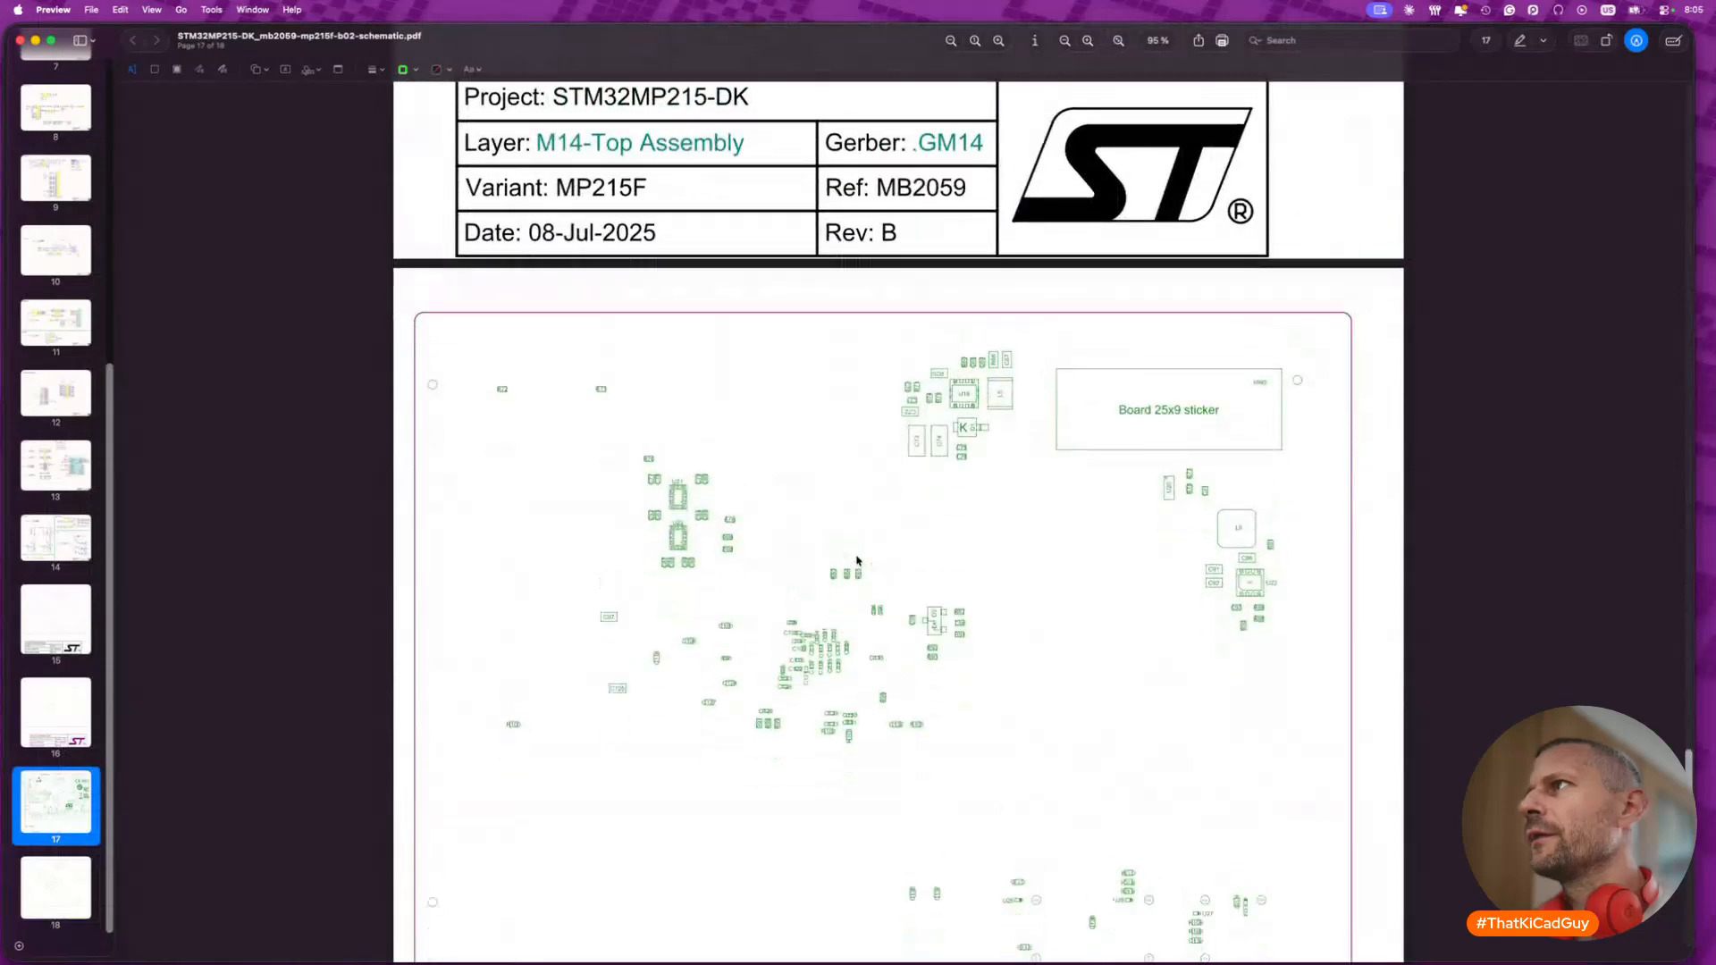
scroll(856, 560, down, 5)
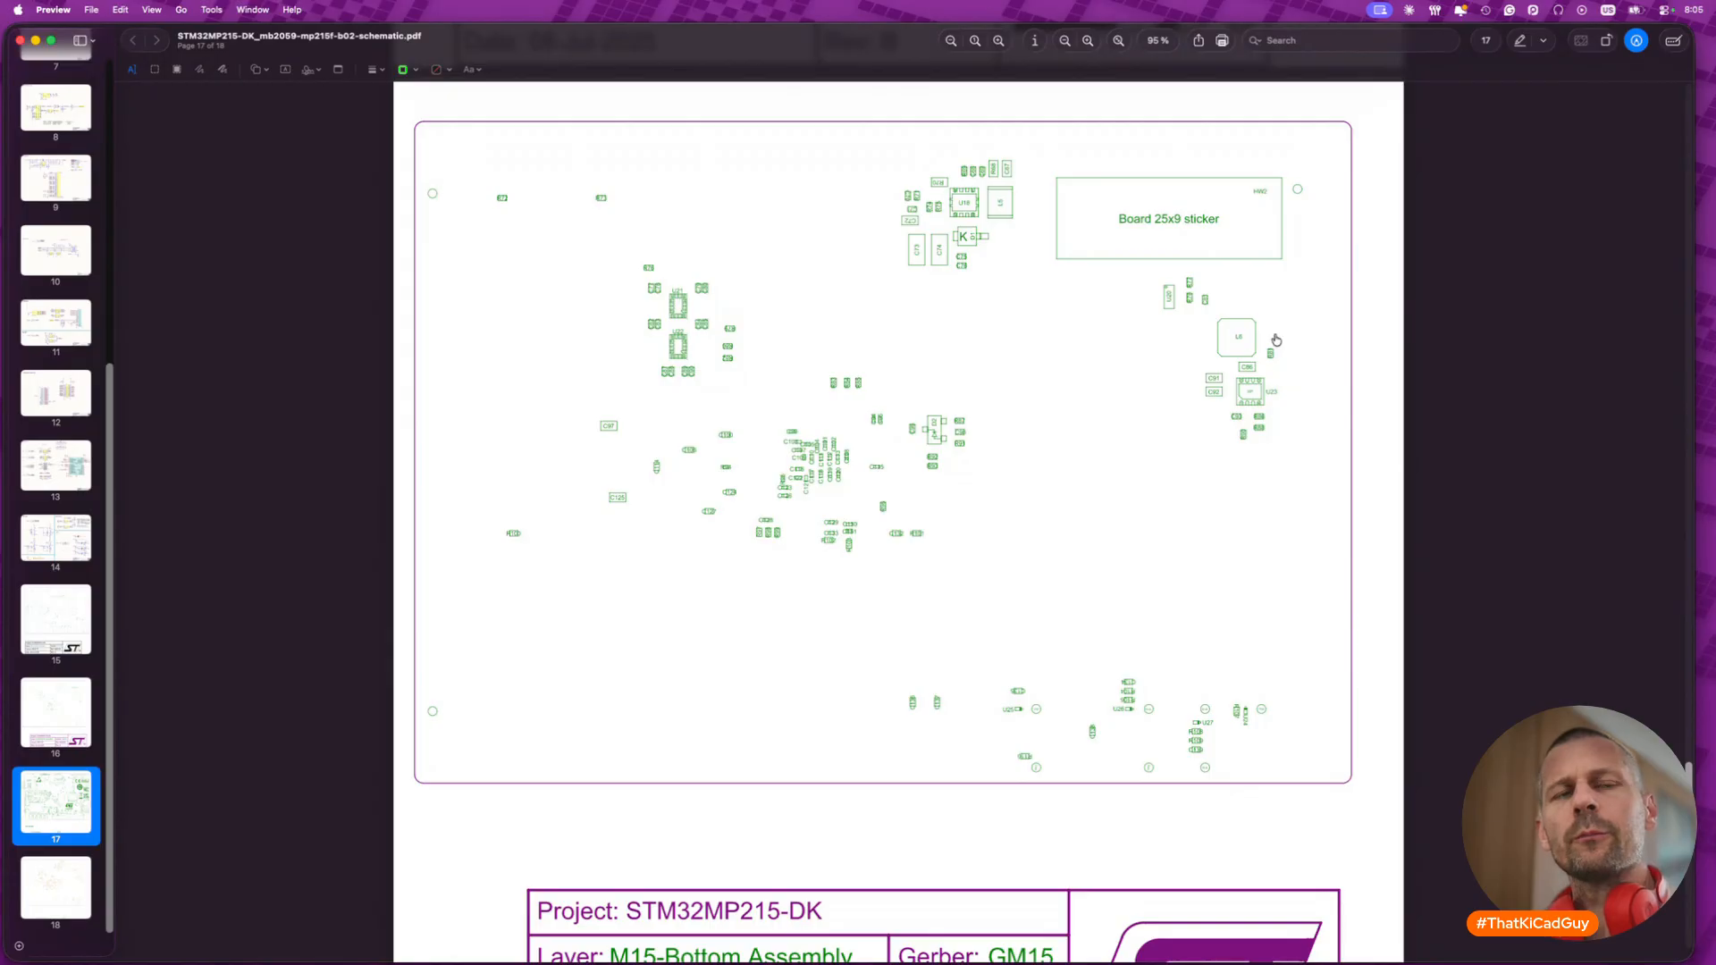
- Switch to Finder and open Component_layout_bottom.png from the STM32MP215F_V01 project's pics folder in Preview
key(super+Tab)
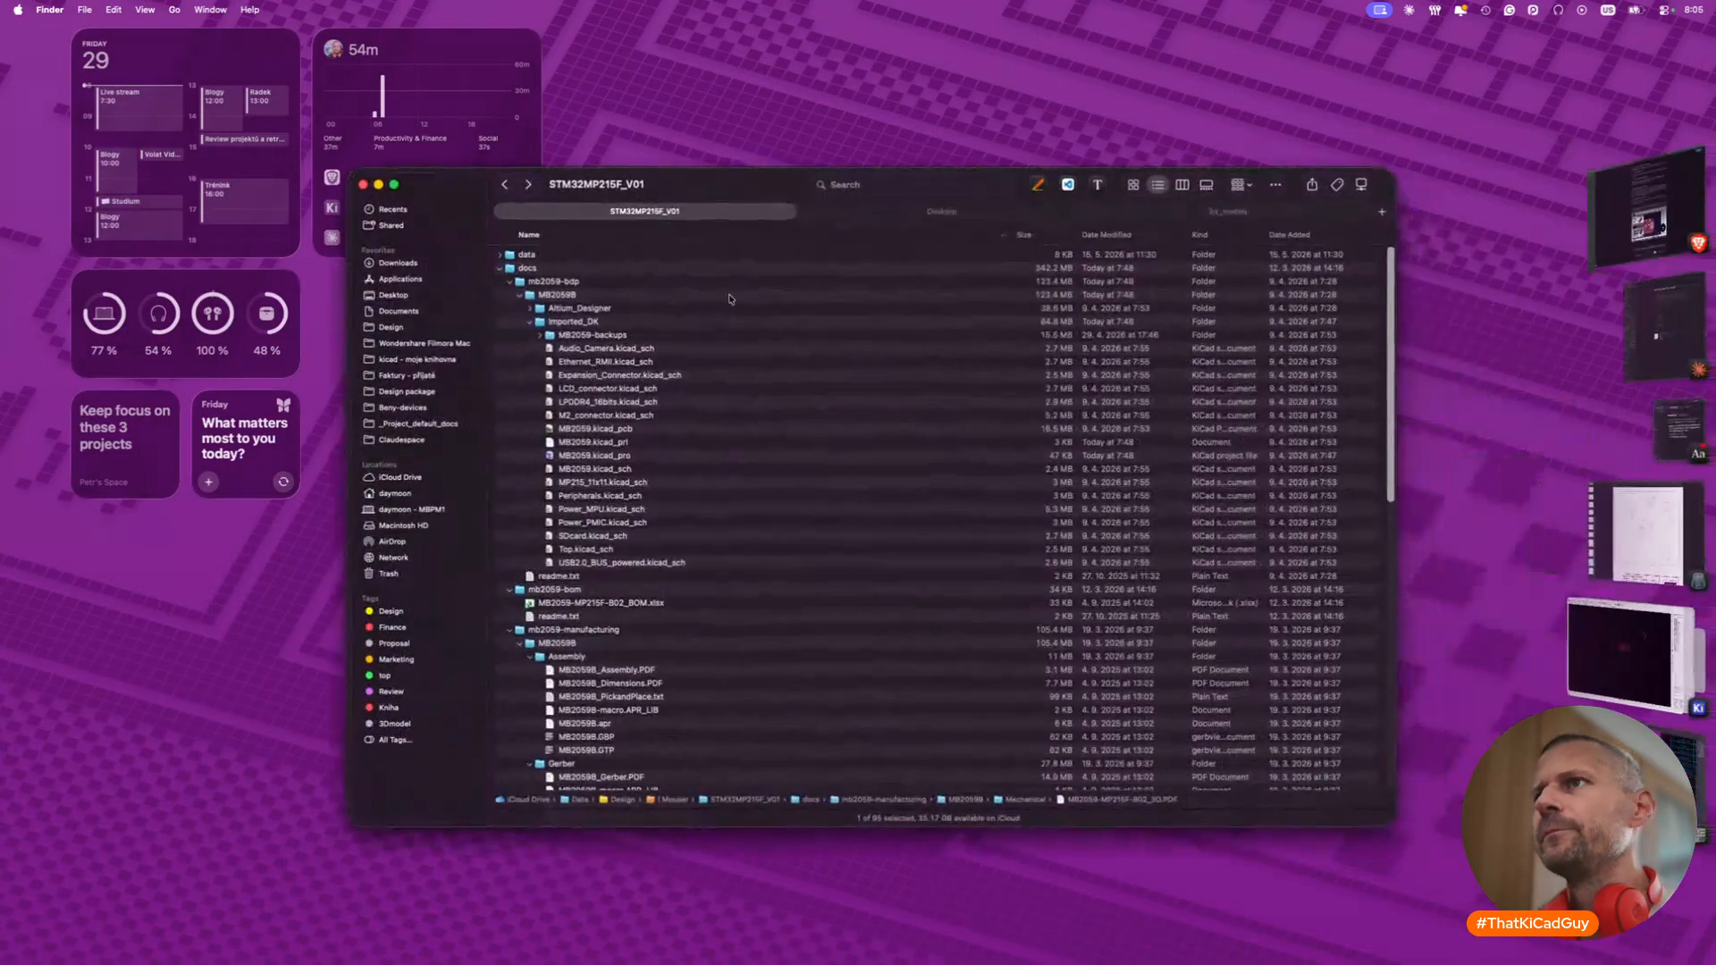
scroll(593, 567, down, 10)
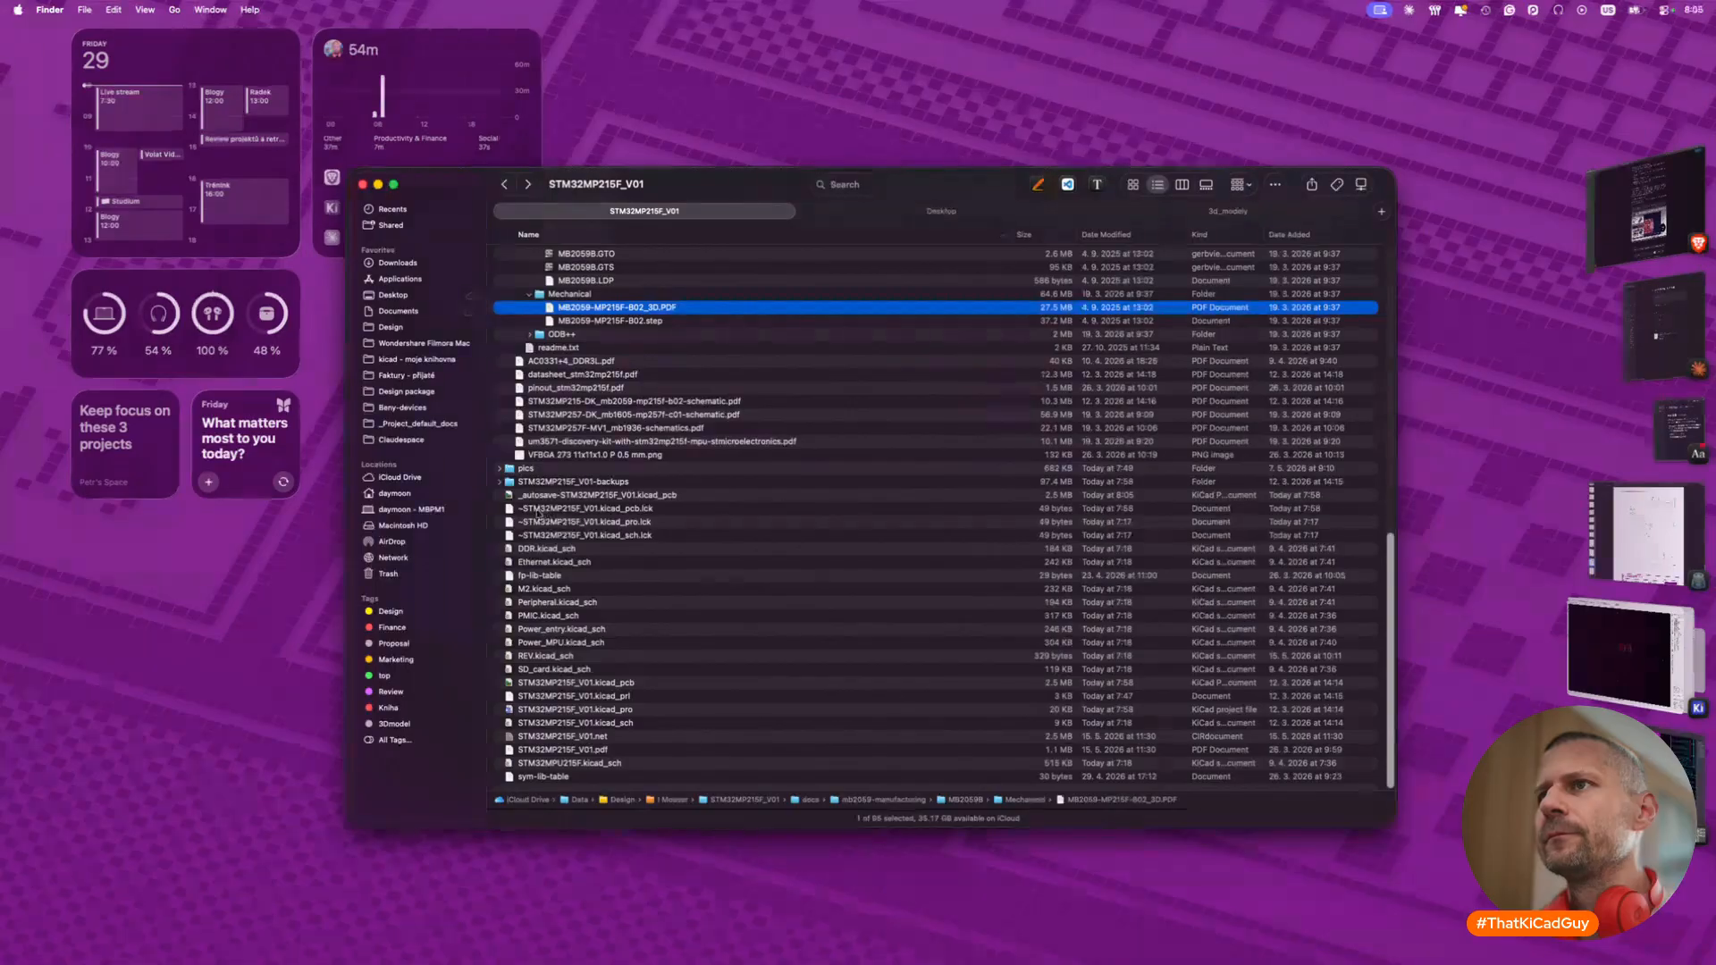
double_click(525, 470)
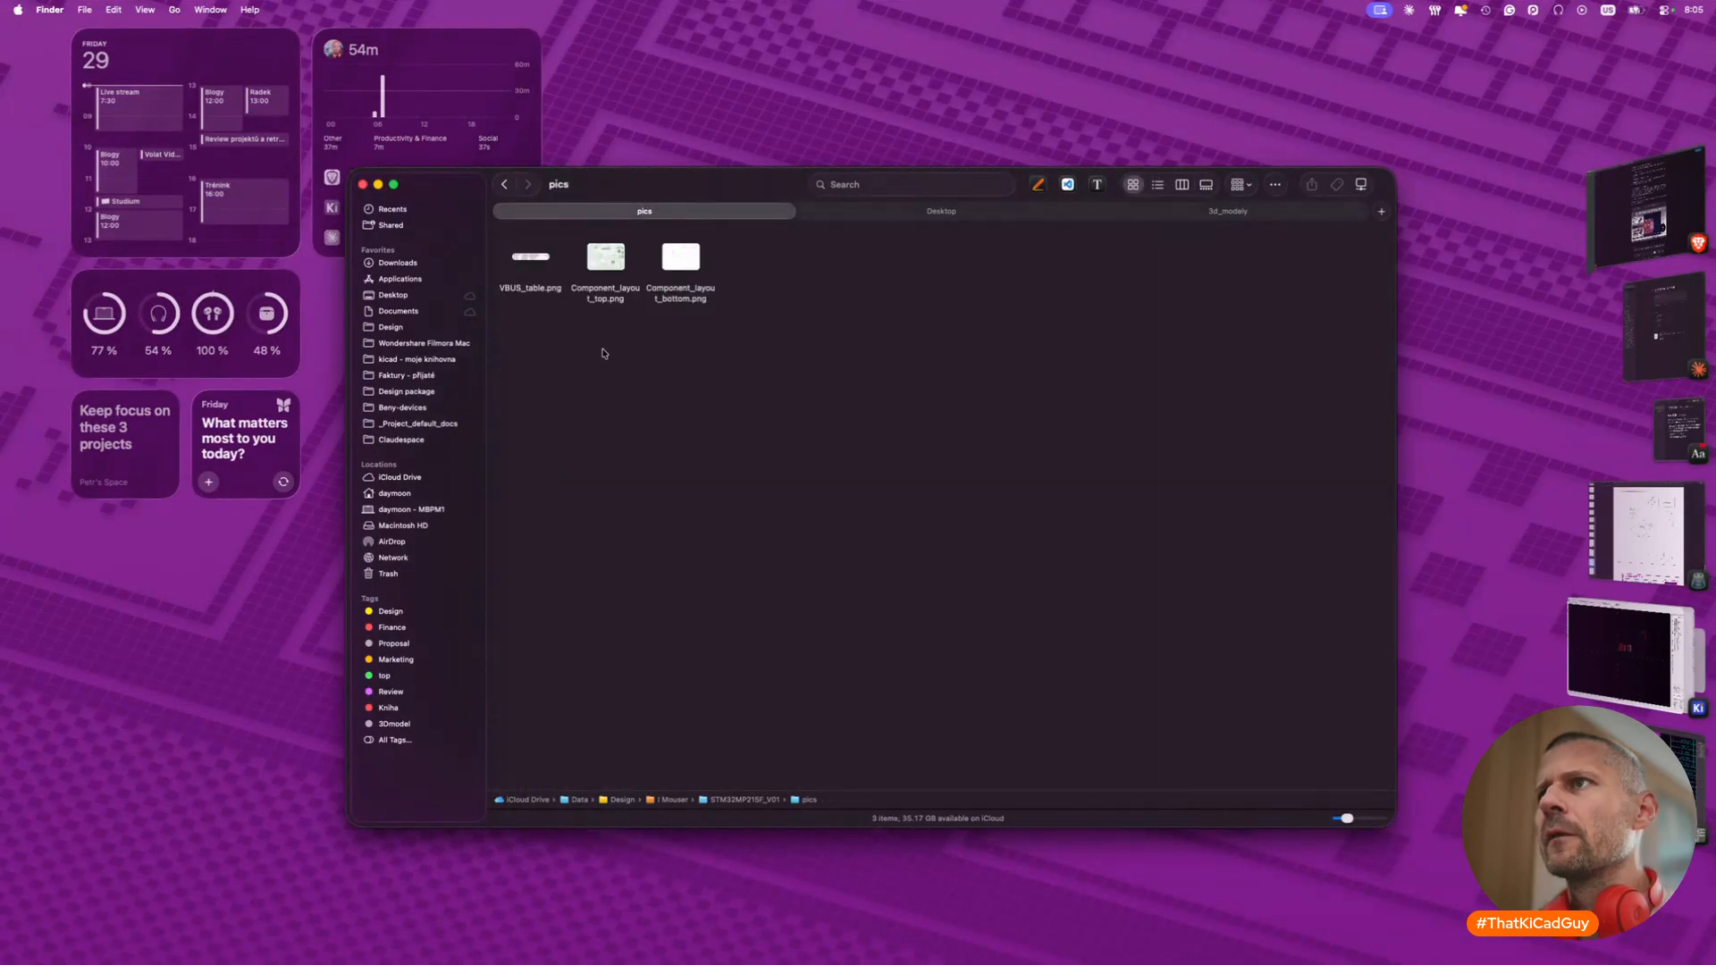
double_click(681, 260)
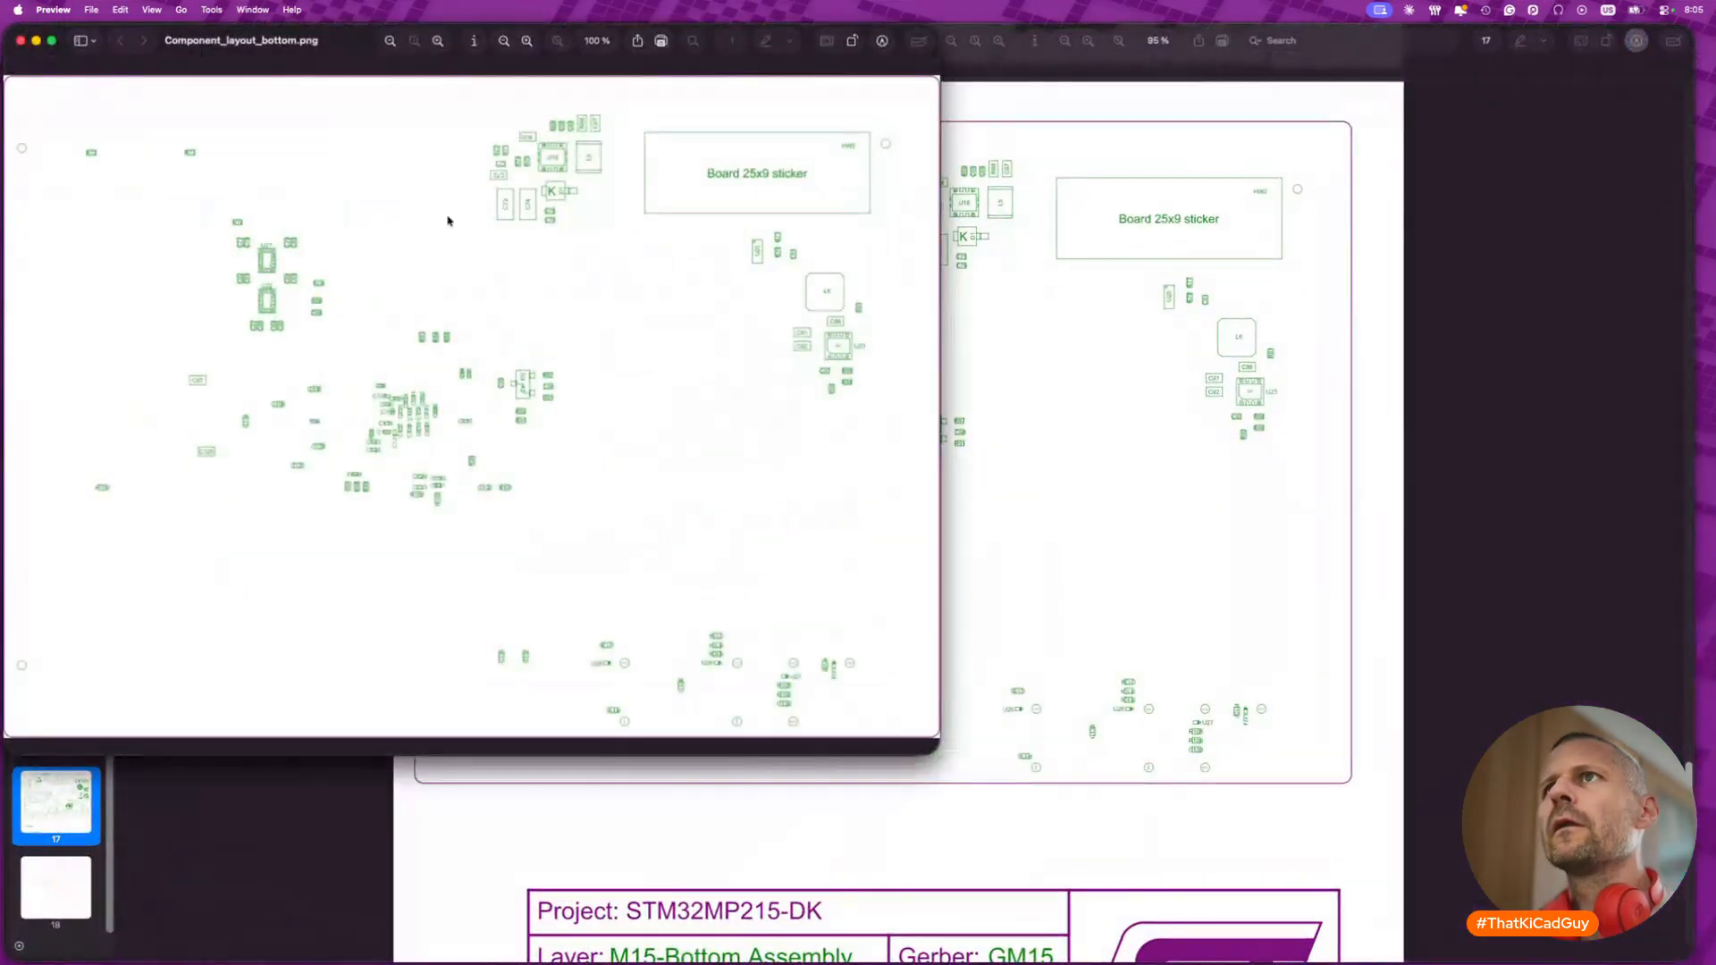
- Flip Component_layout_bottom.png horizontally, save the image and close it
key(shift+super+a)
drag(306, 41, 619, 193)
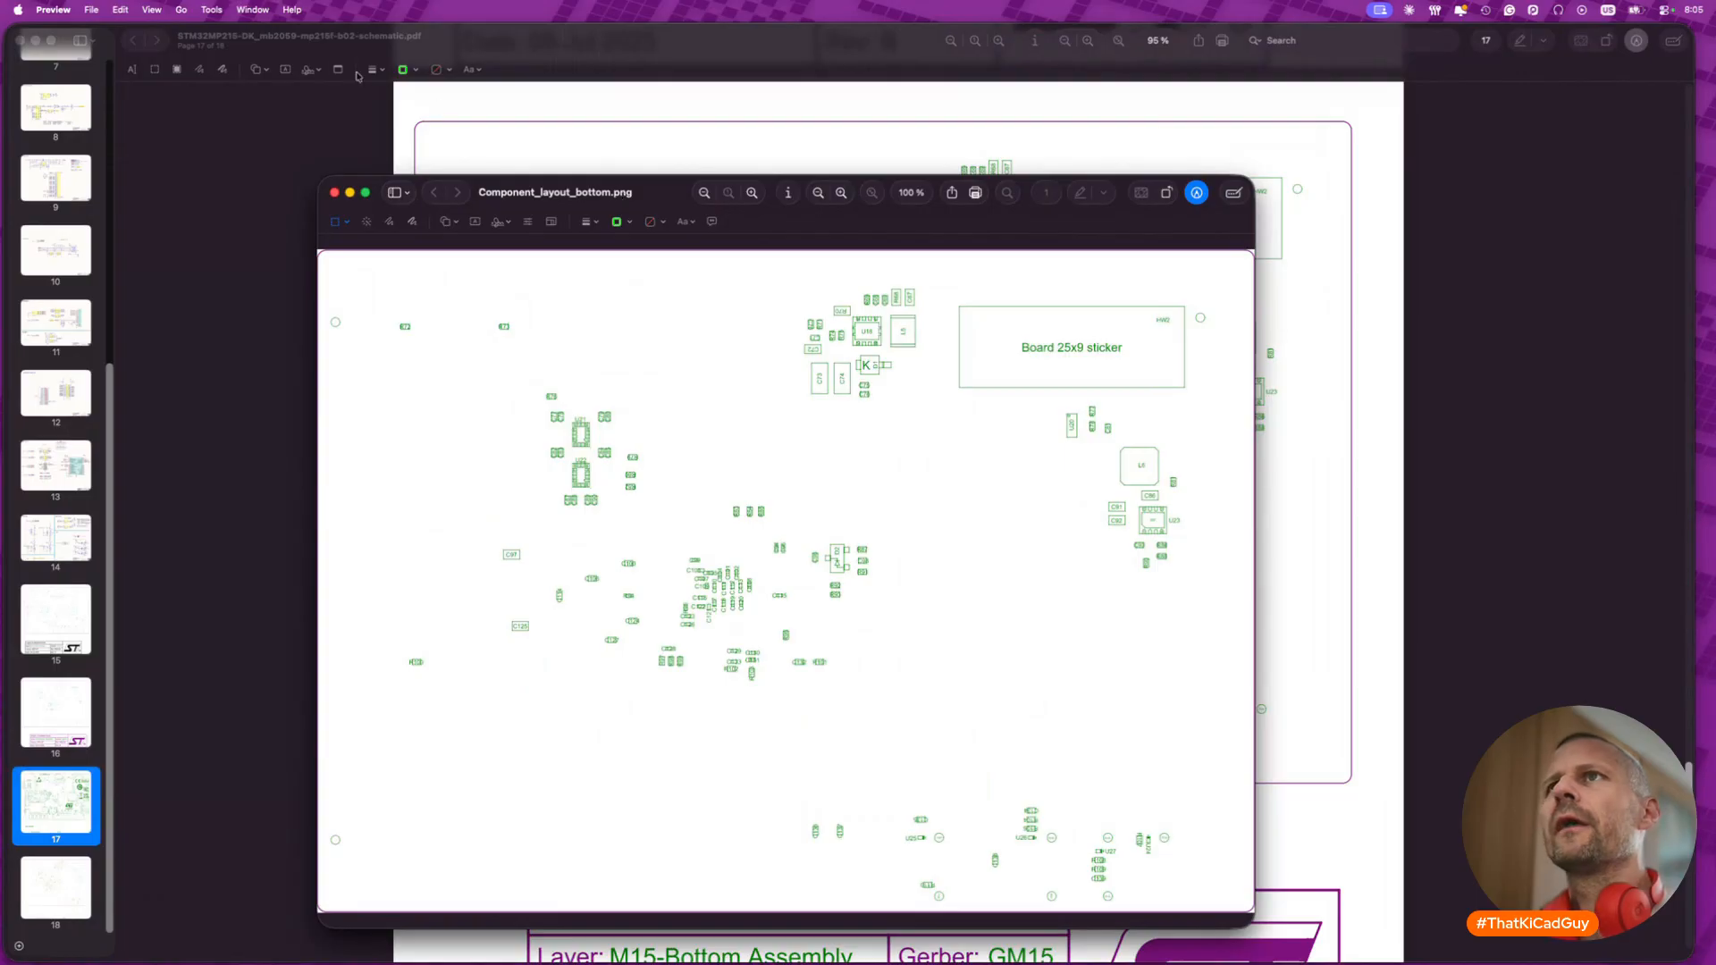
click(210, 10)
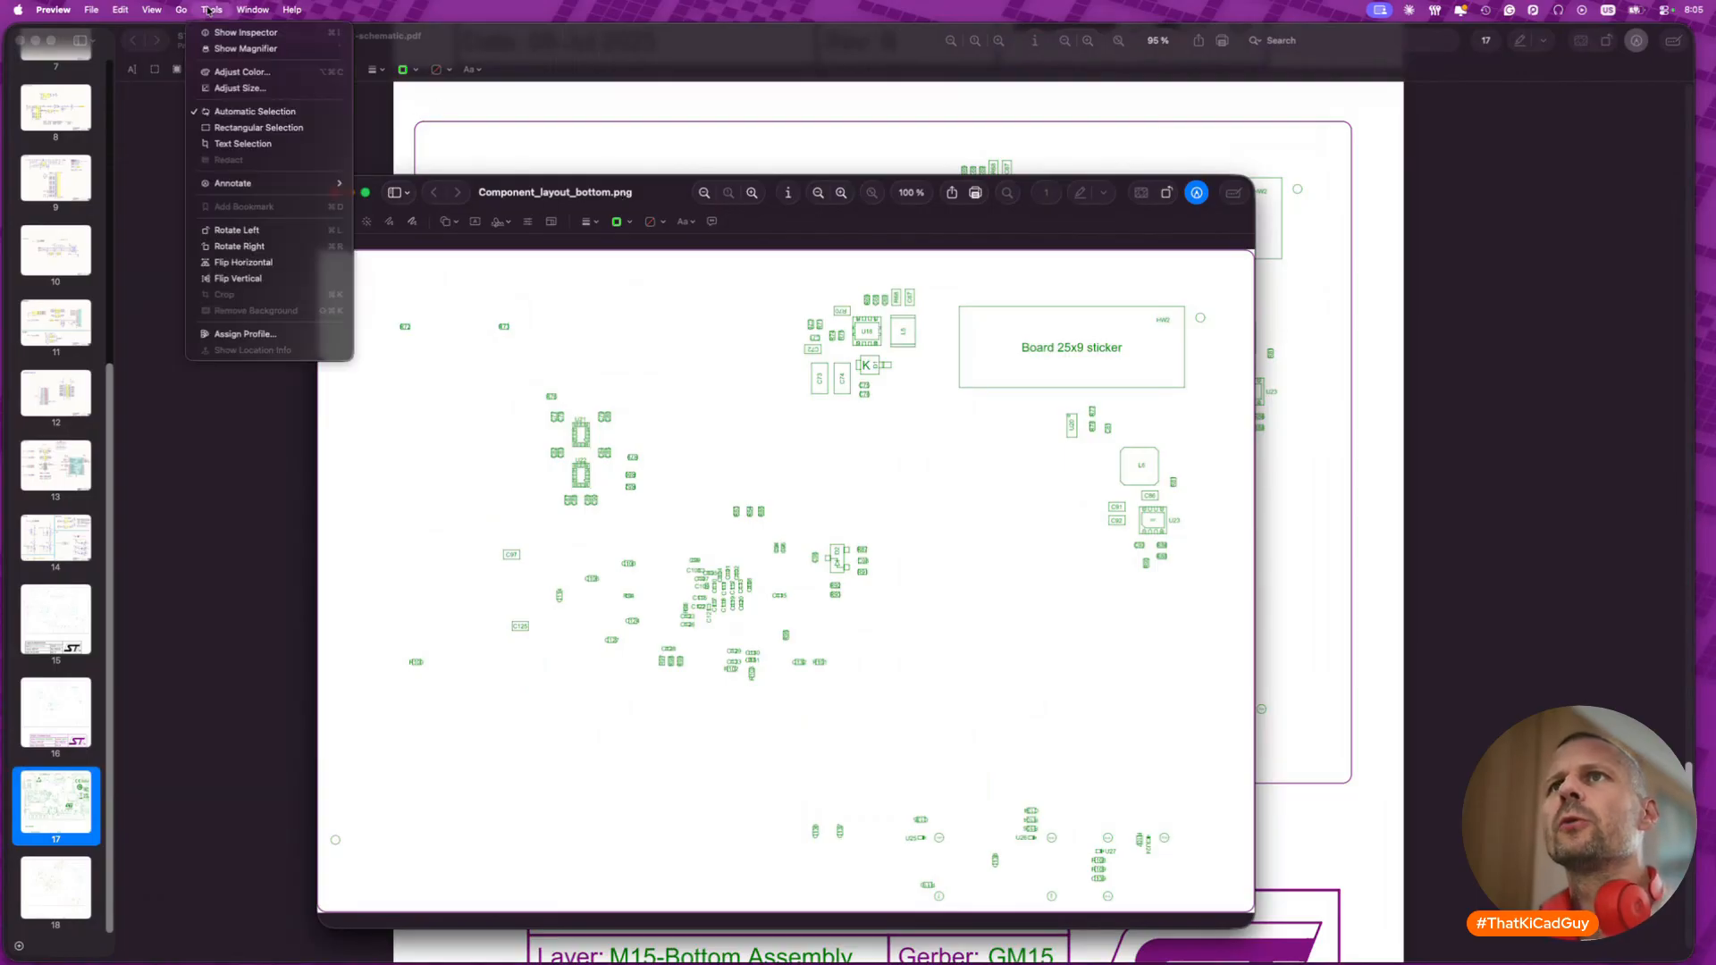
click(250, 263)
key(super+s)
click(335, 192)
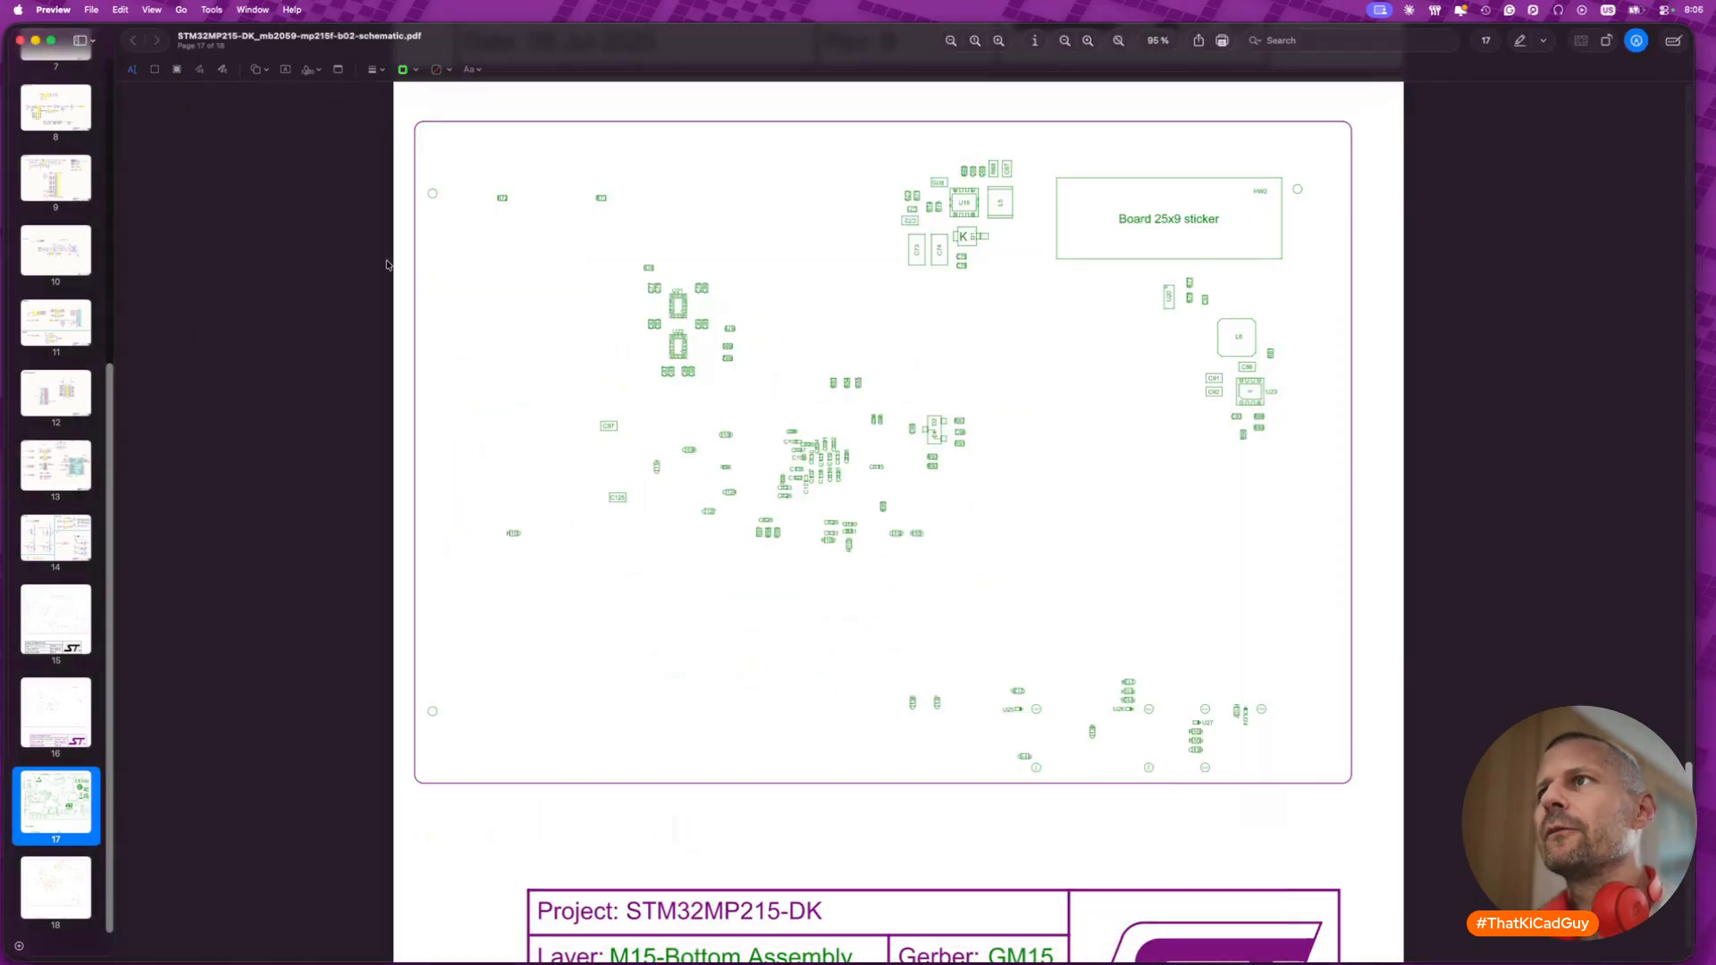
- Switch to KiCad's PCB Editor, place Component_layout_bottom.png as a reference image below the two large footprints, and open its properties
key(super+Tab)
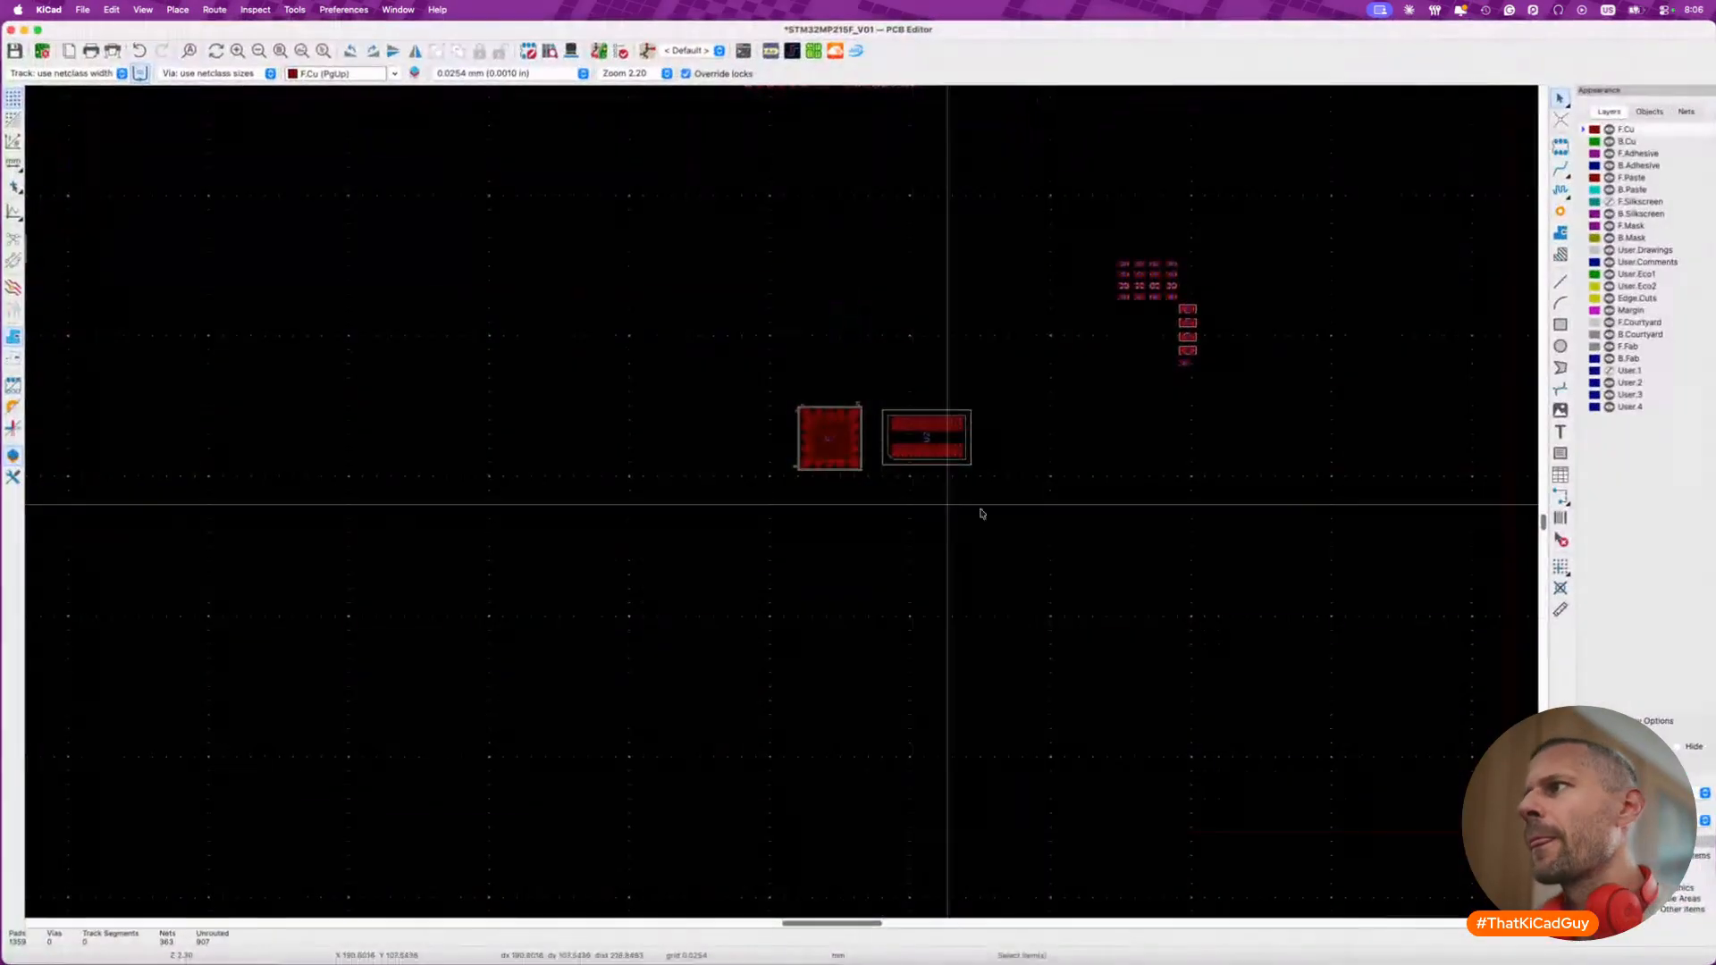
click(1559, 411)
click(1460, 418)
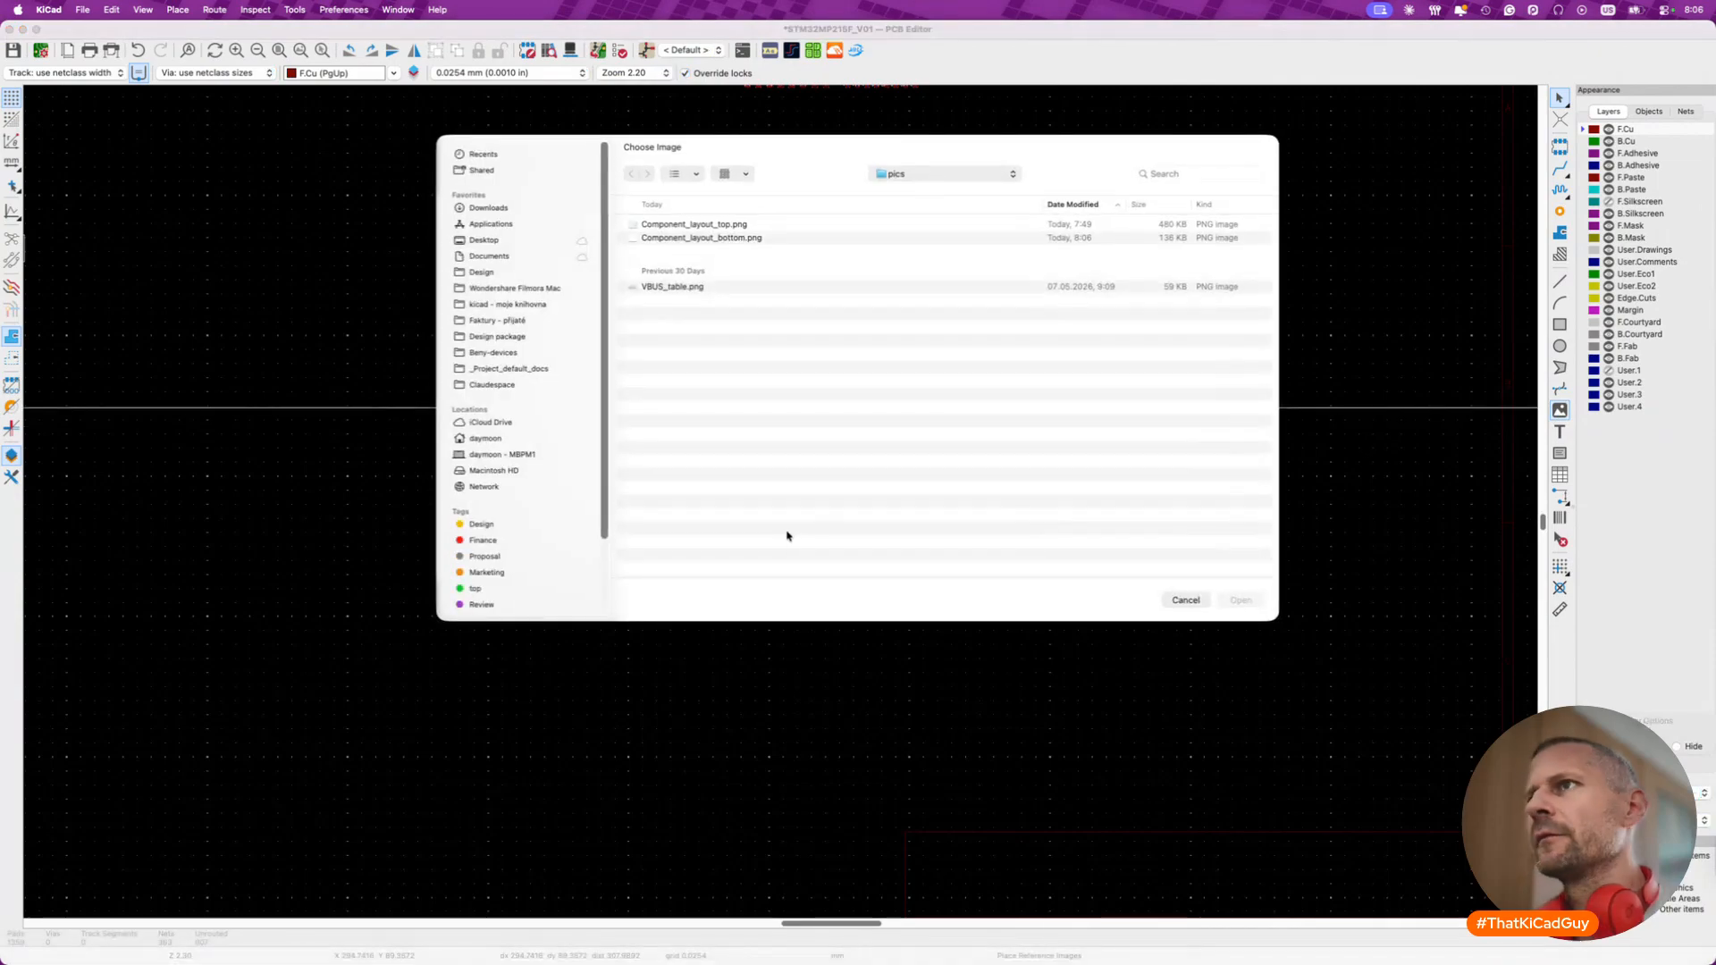
double_click(734, 238)
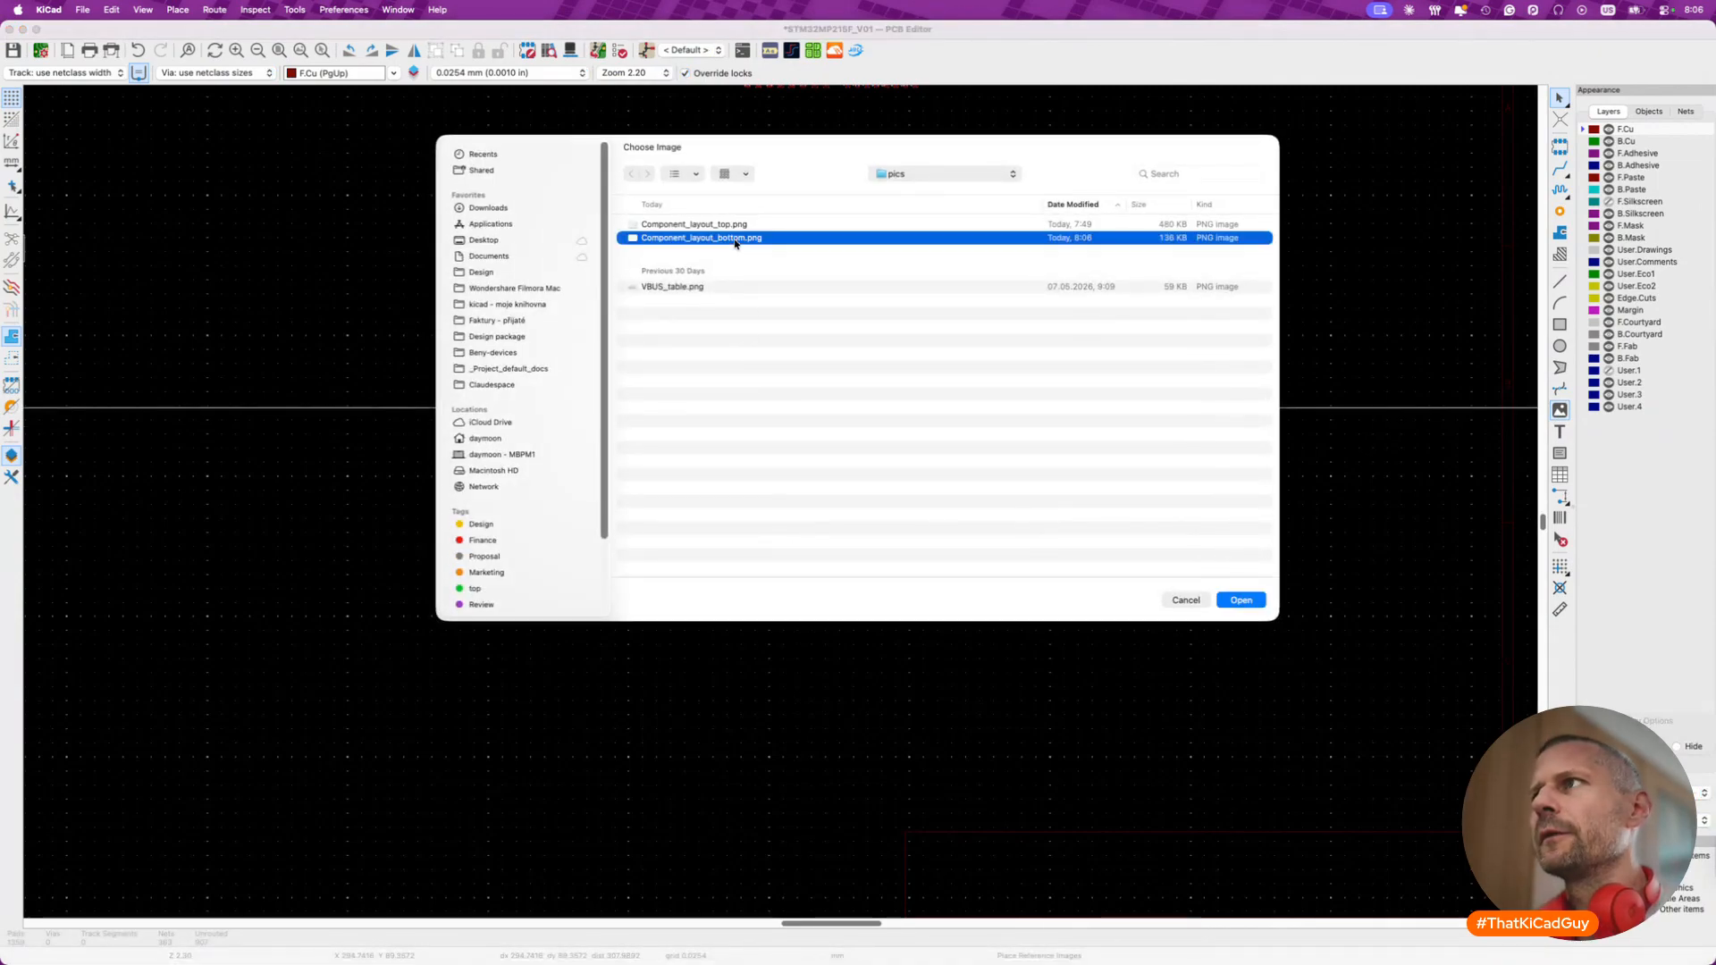
double_click(792, 541)
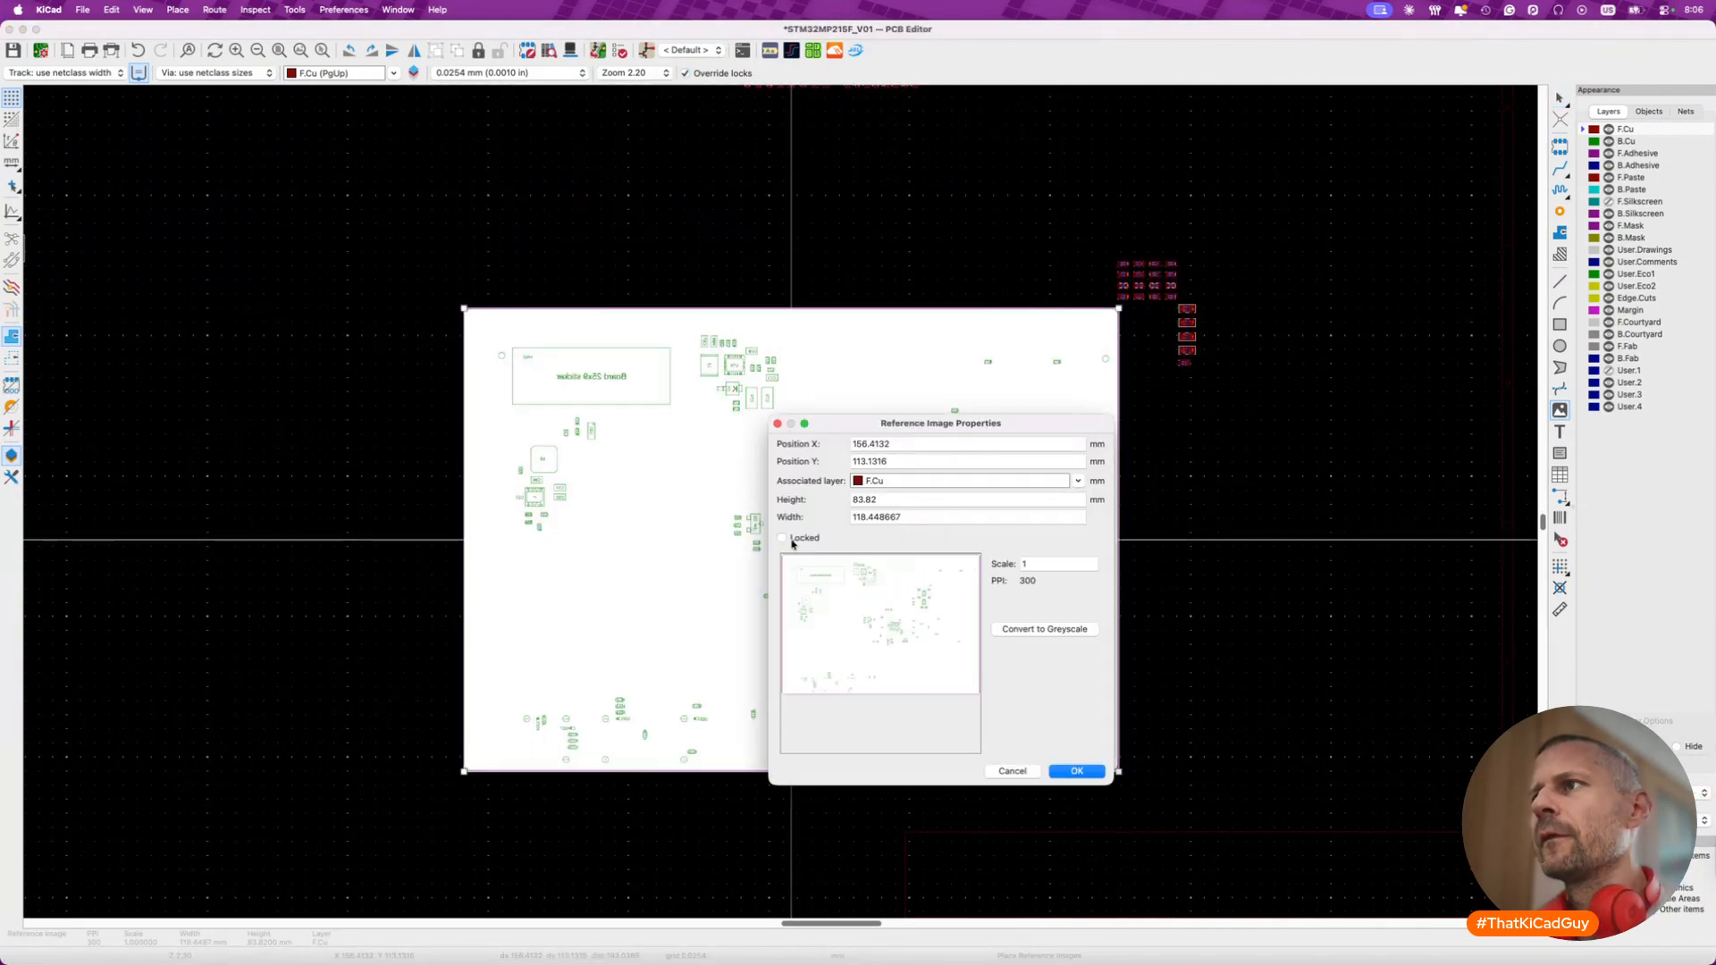
- Set the reference image's width to 104 mm and apply the change
click(893, 497)
key(Tab)
text(104)
click(1078, 770)
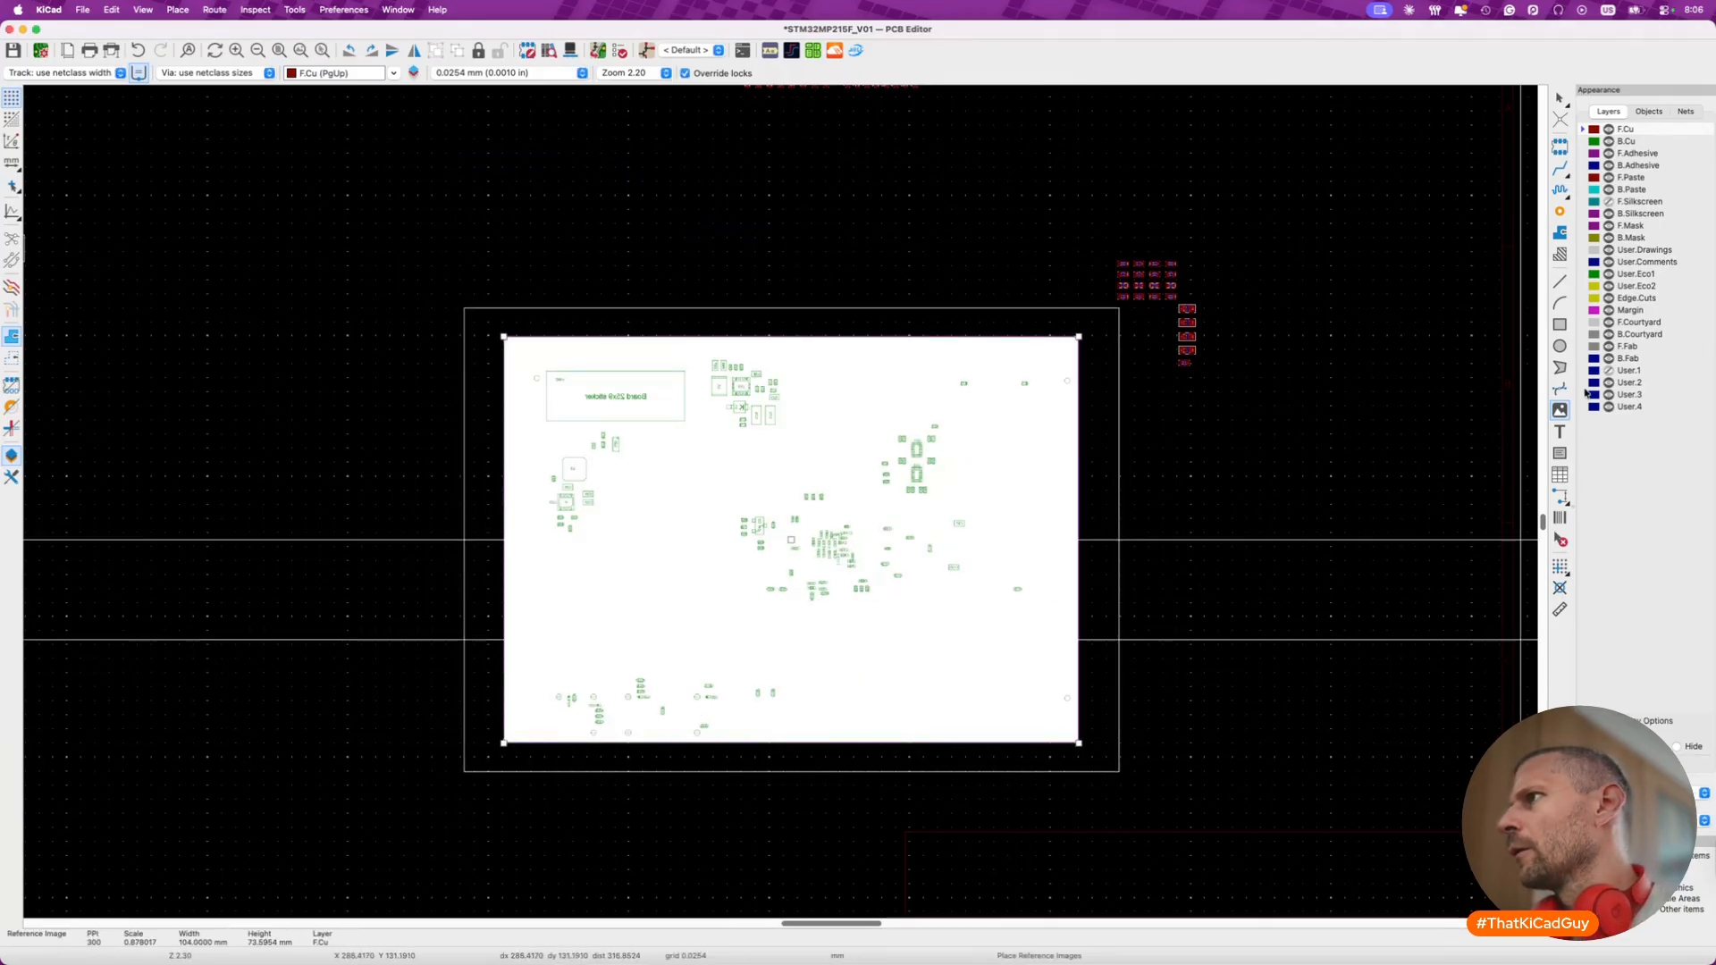
- Show the User.1 layer and move the bottom reference image so its upper-left corner meets the board outline's upper-left corner
click(1608, 371)
click(392, 466)
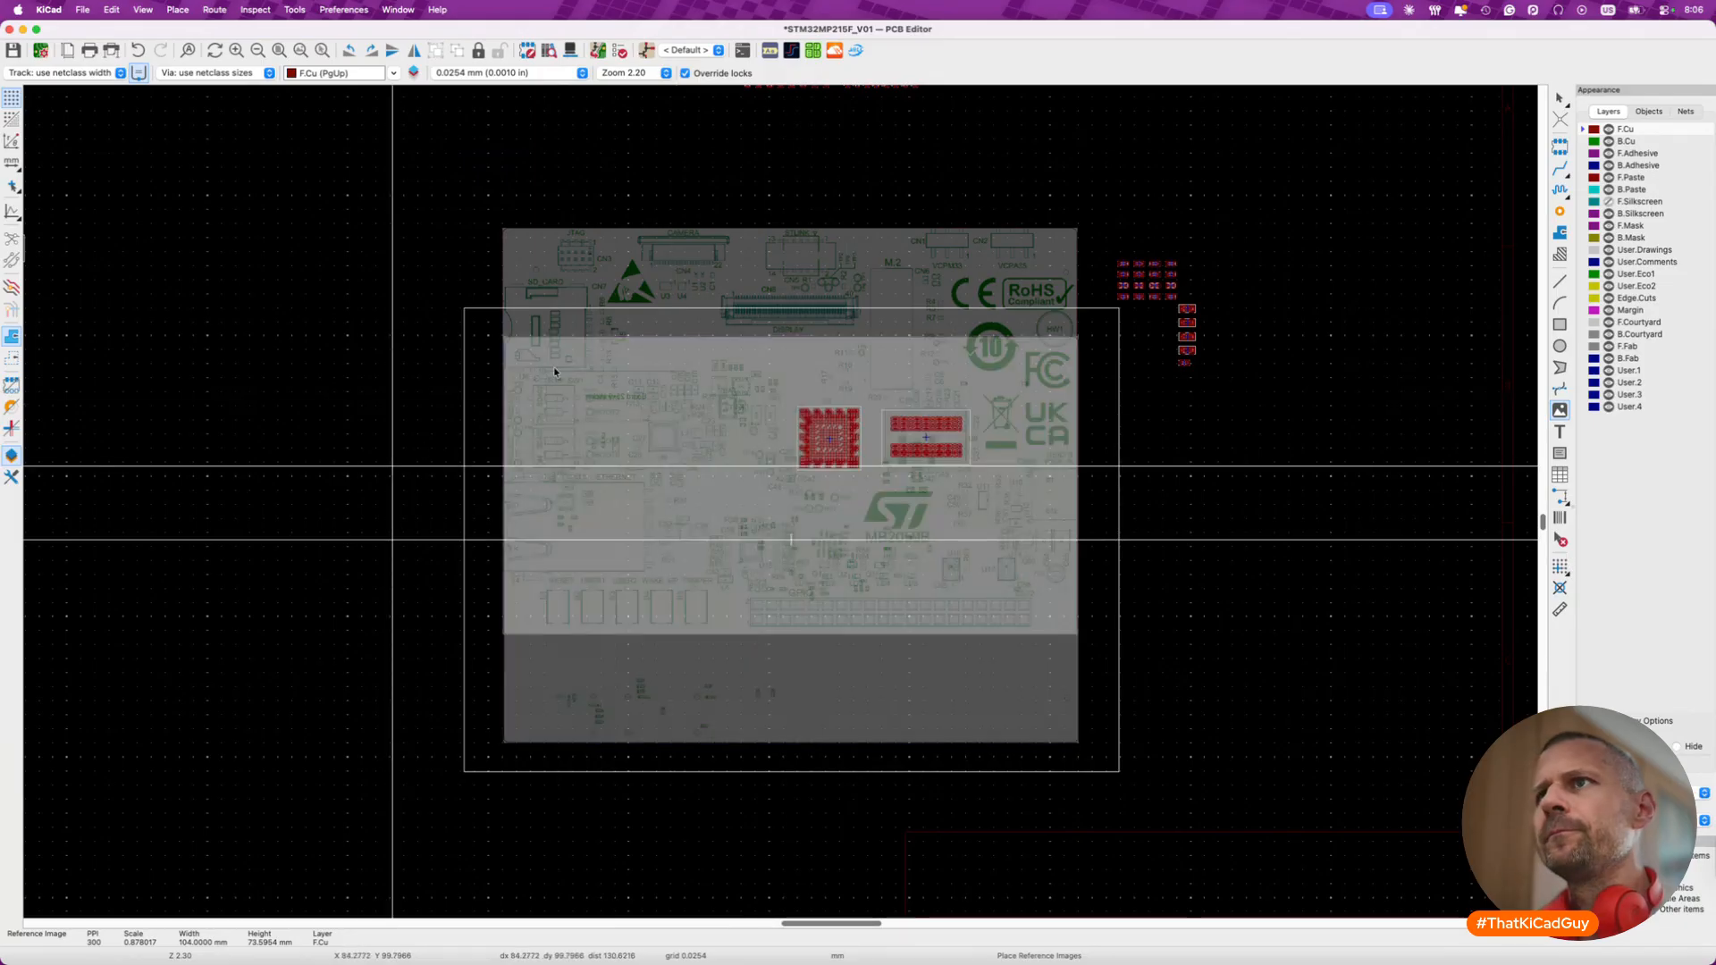
click(546, 376)
key(Escape)
scroll(553, 400, up, 3)
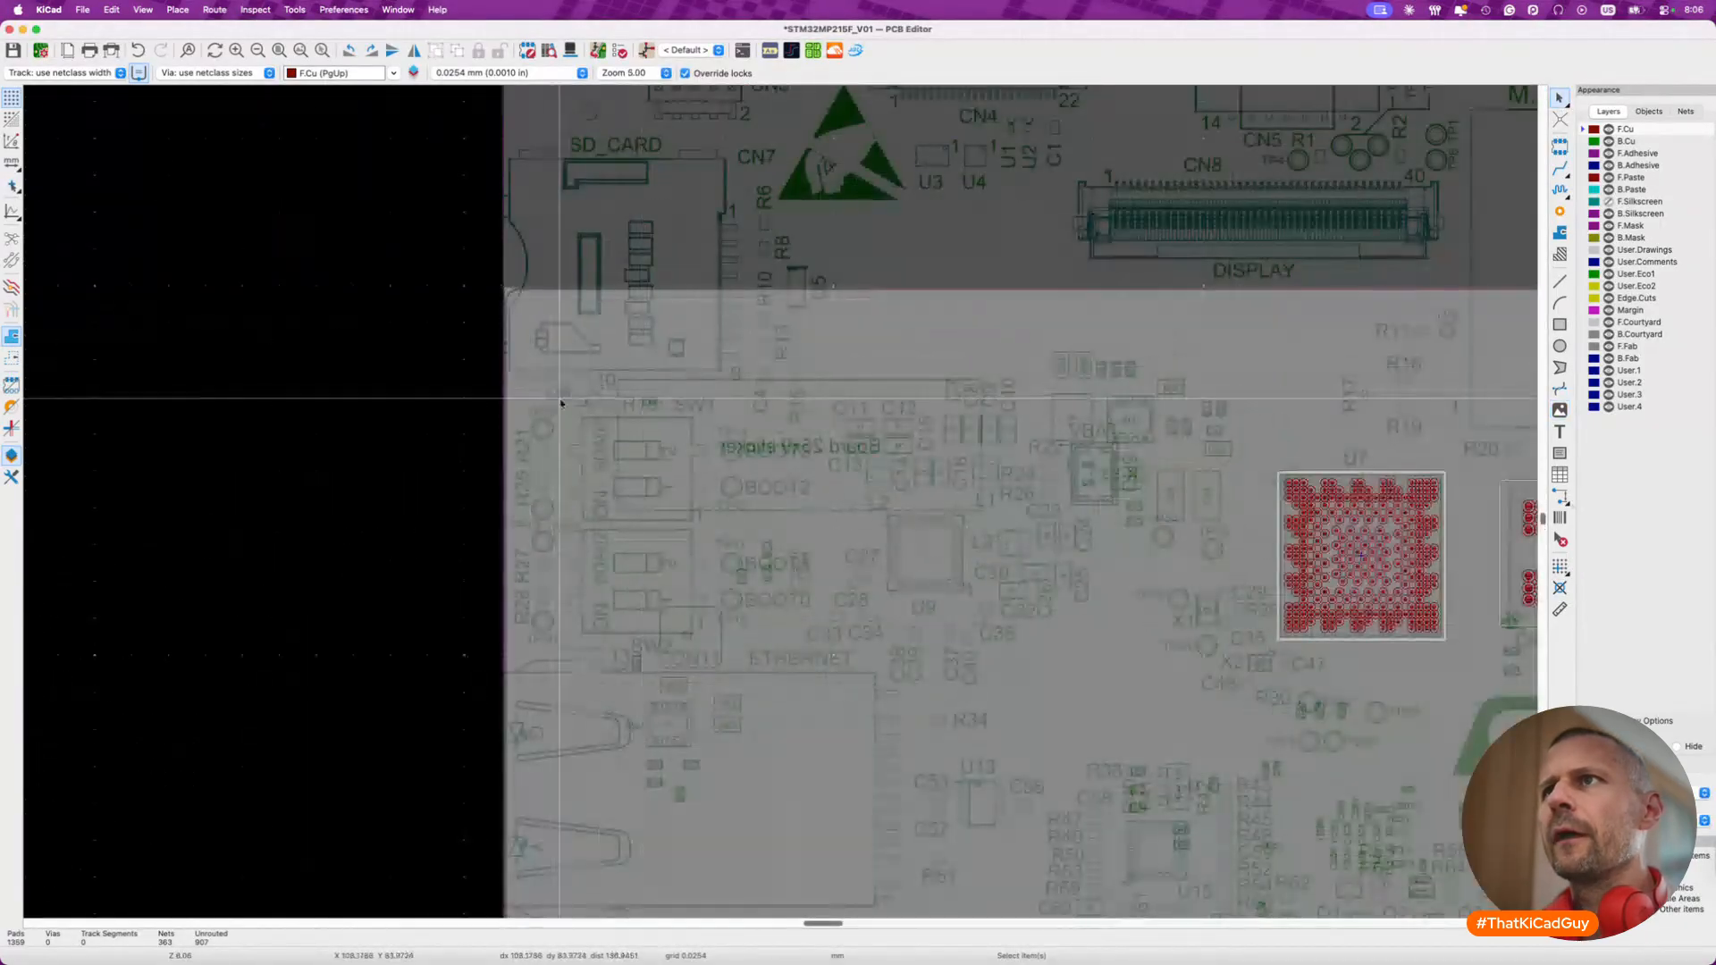
click(553, 400)
key(m)
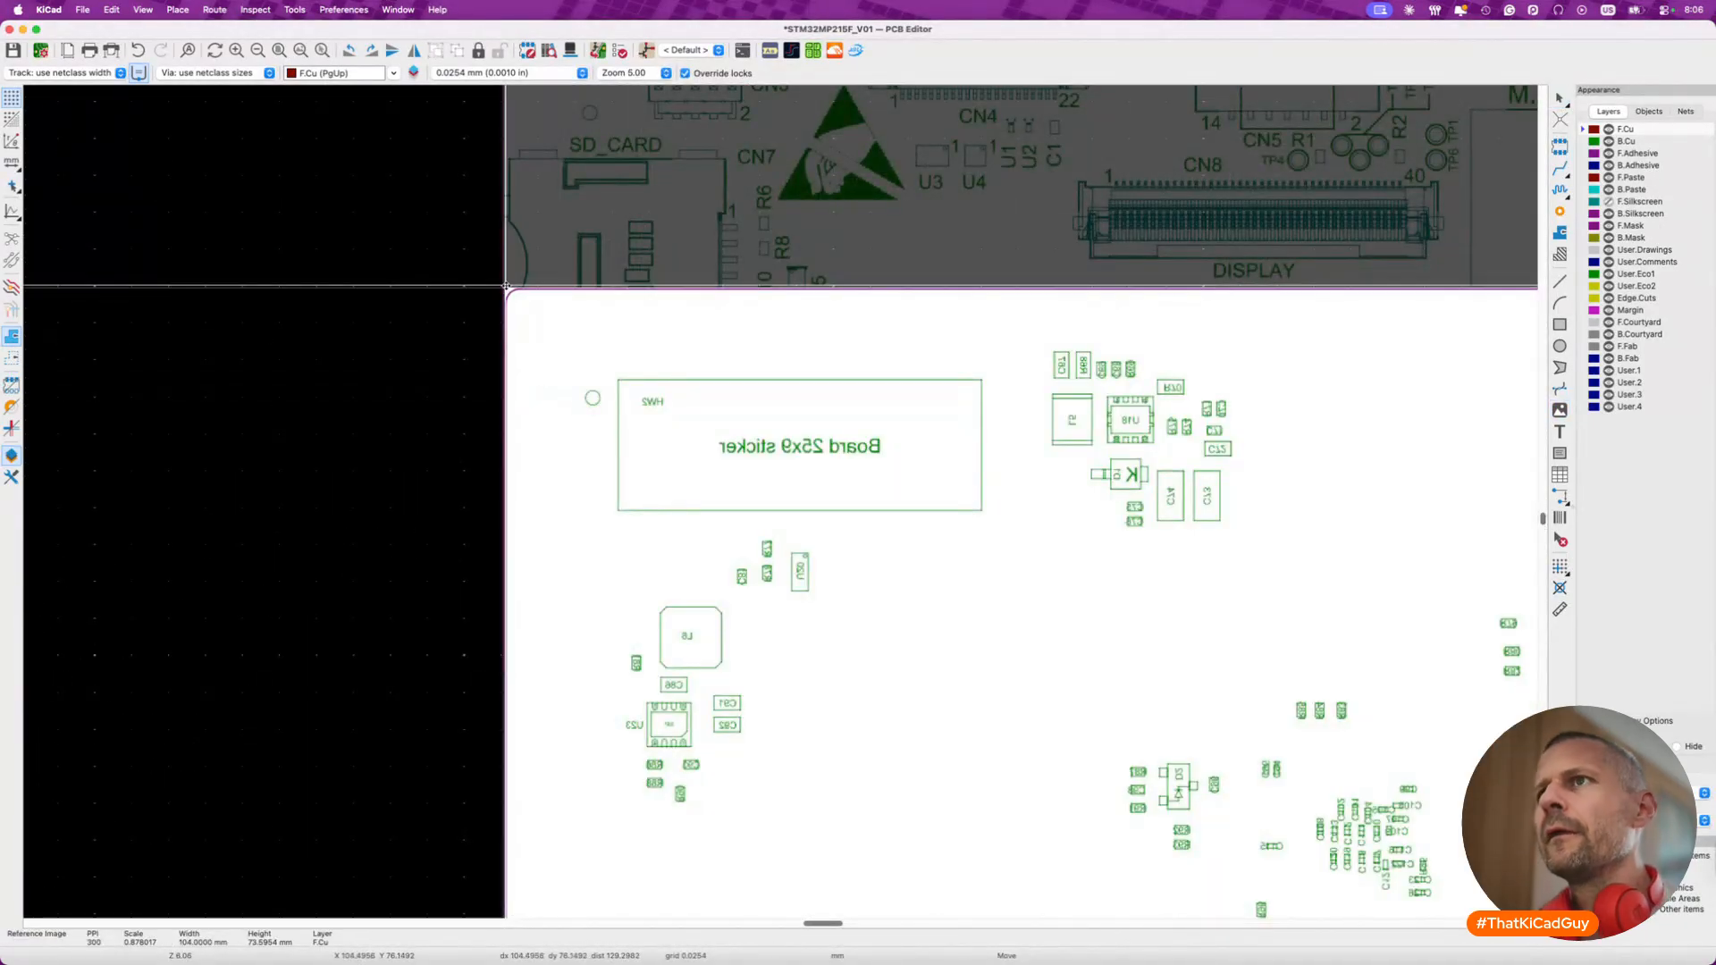
scroll(505, 286, up, 5)
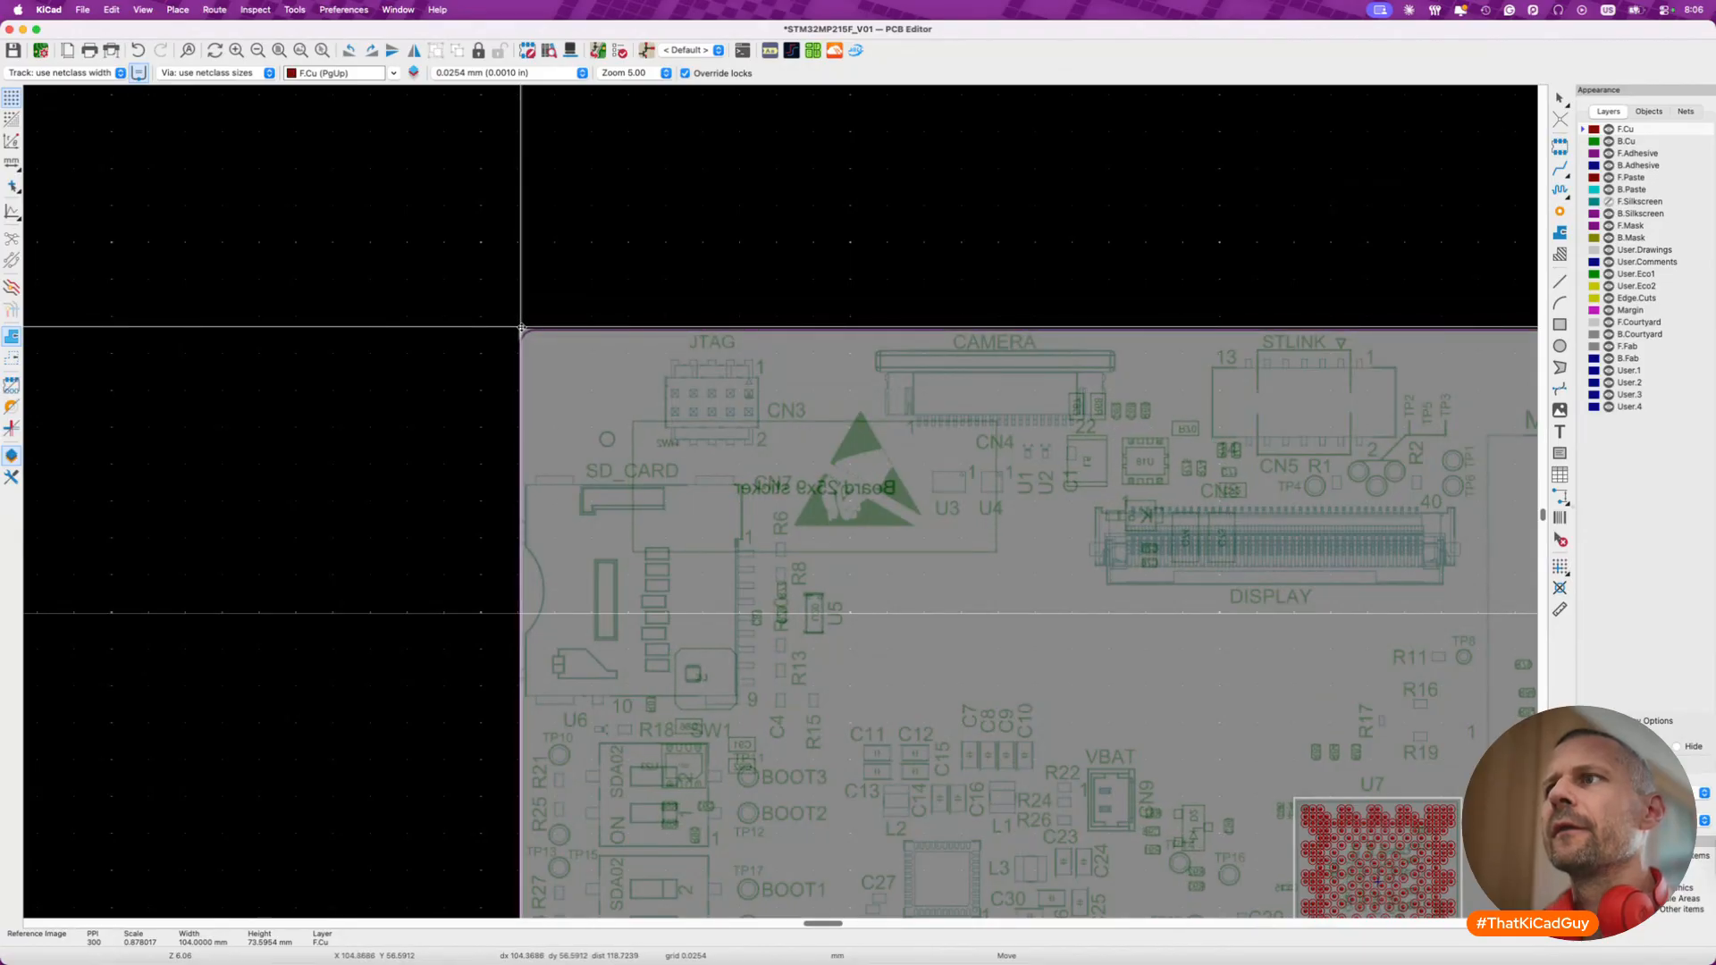
click(522, 329)
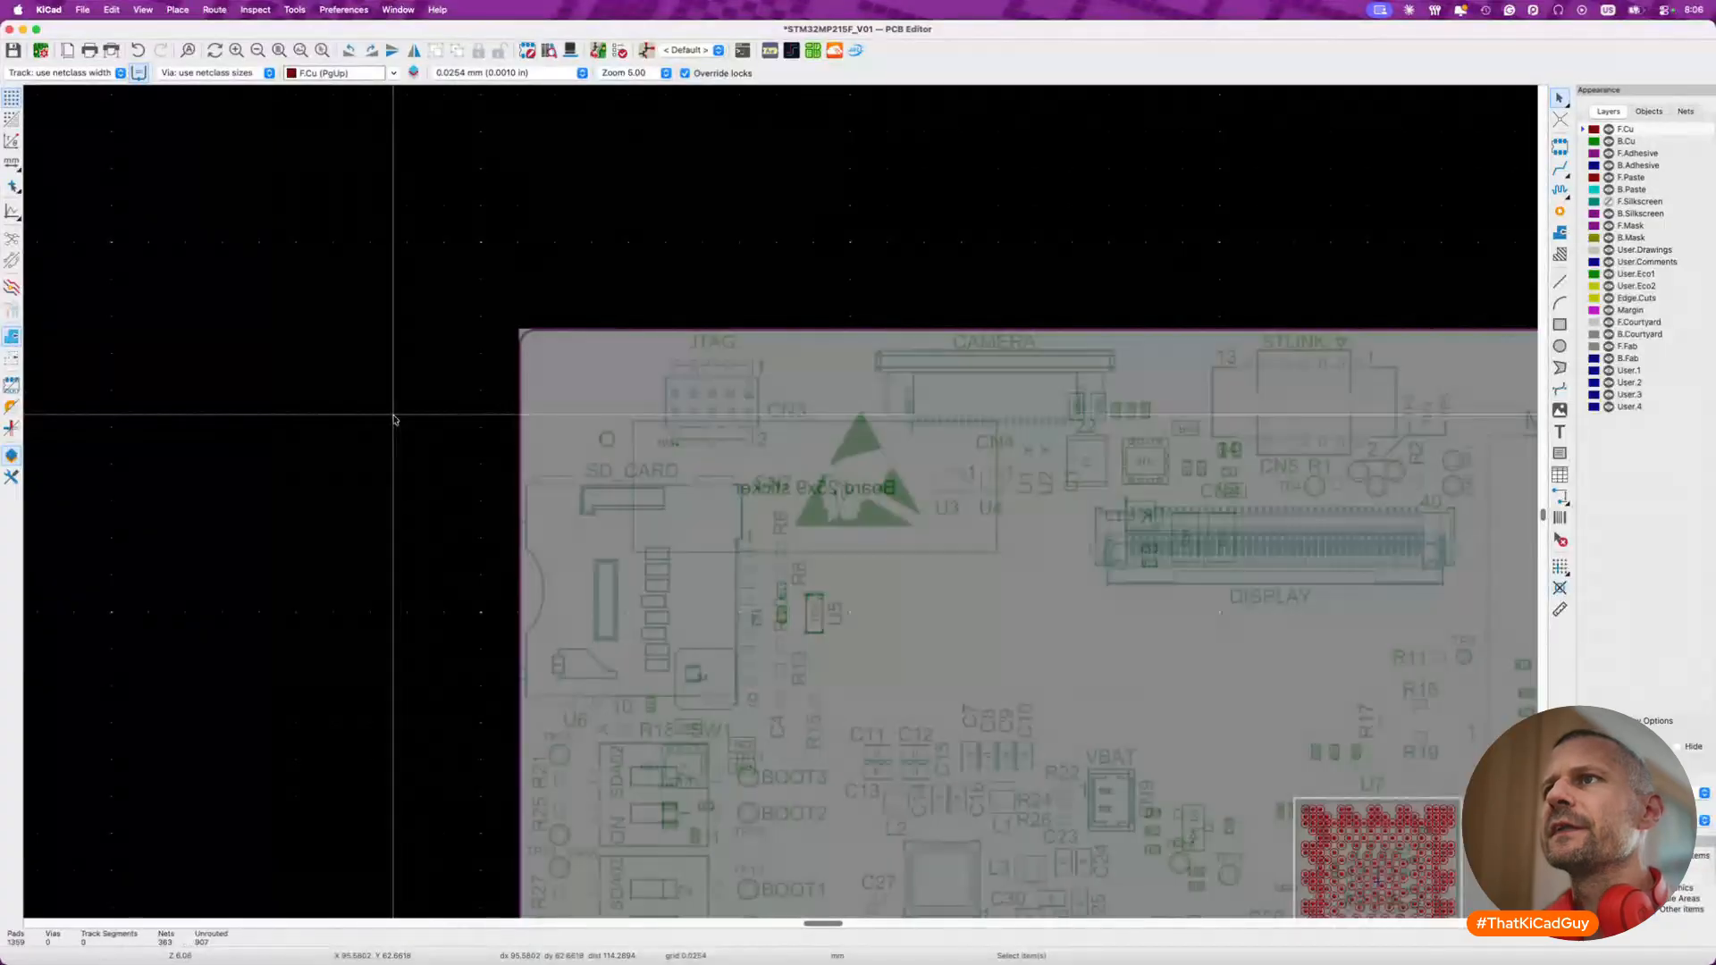
- Lock the bottom reference image and assign it to layer User.2
scroll(394, 414, down, 2)
scroll(395, 414, down, 1)
click(1108, 564)
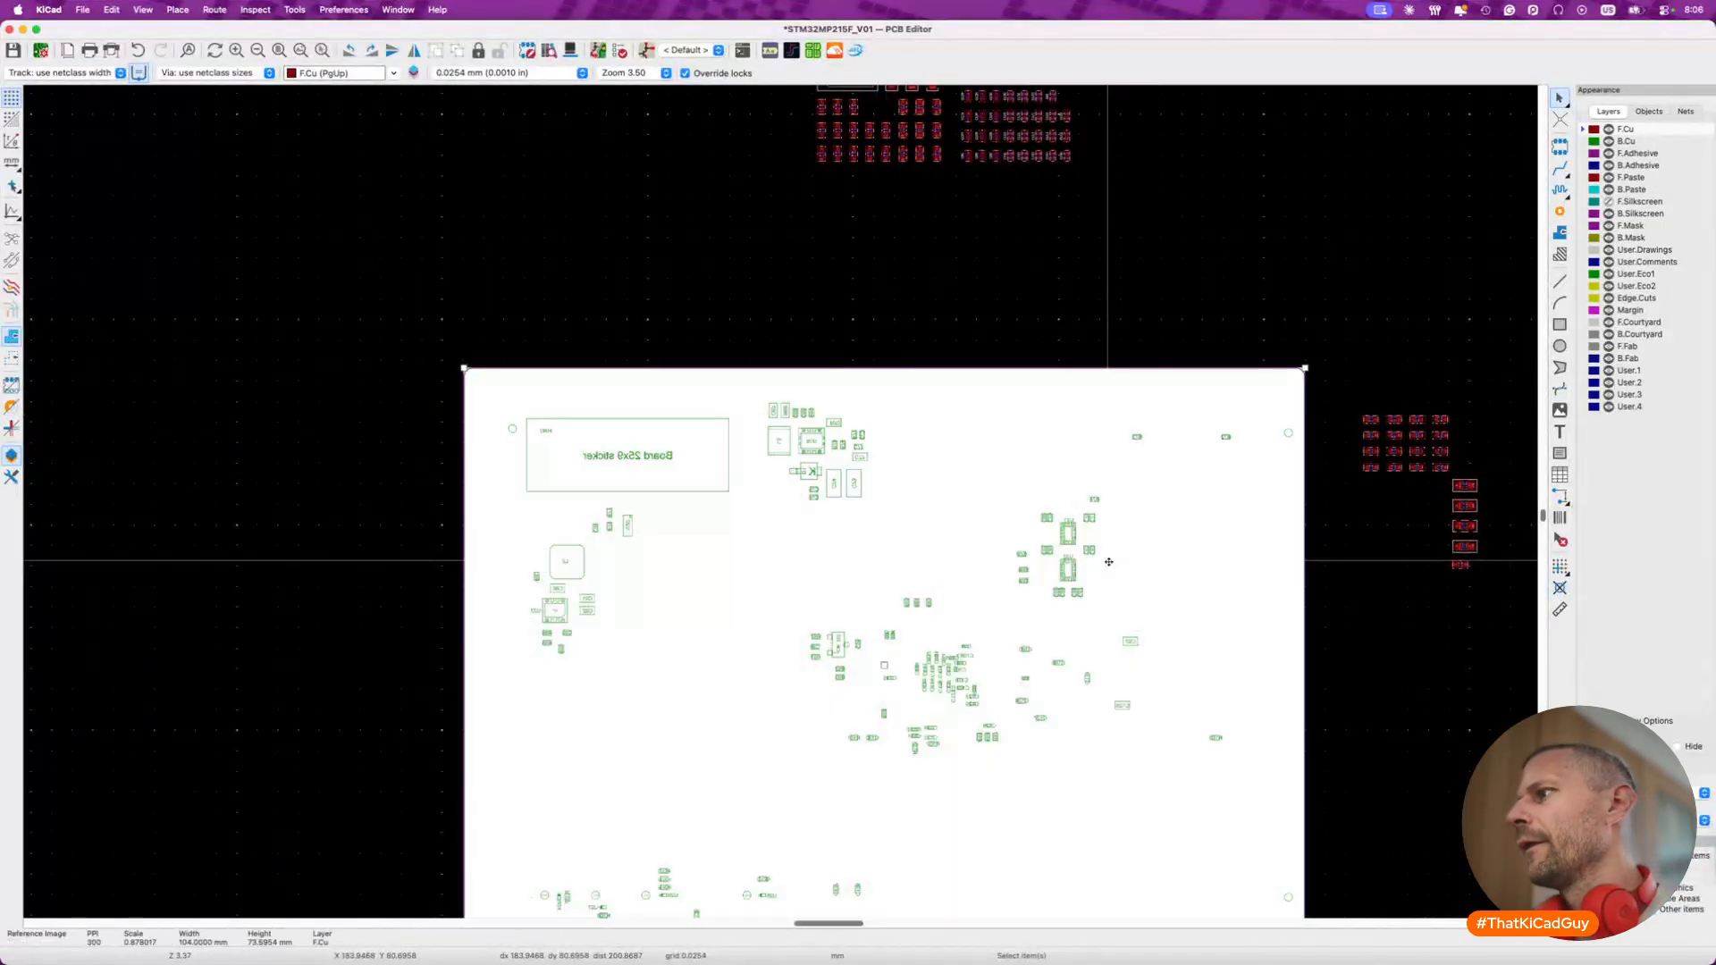
key(l)
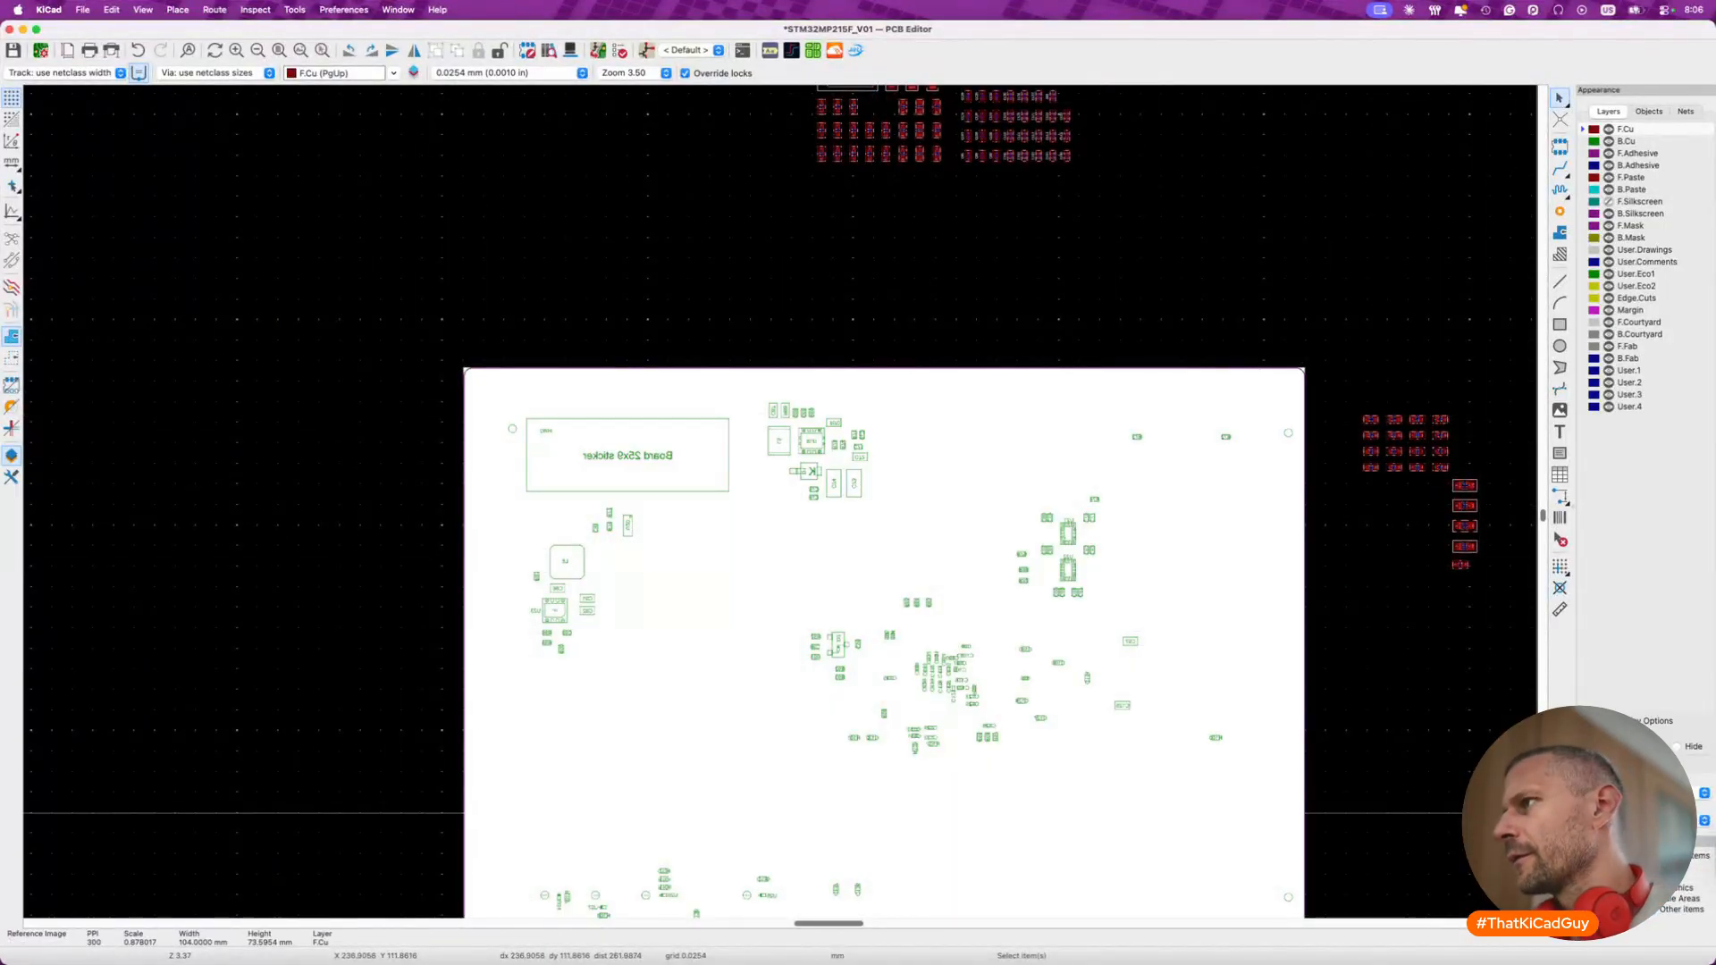
double_click(1179, 716)
click(946, 483)
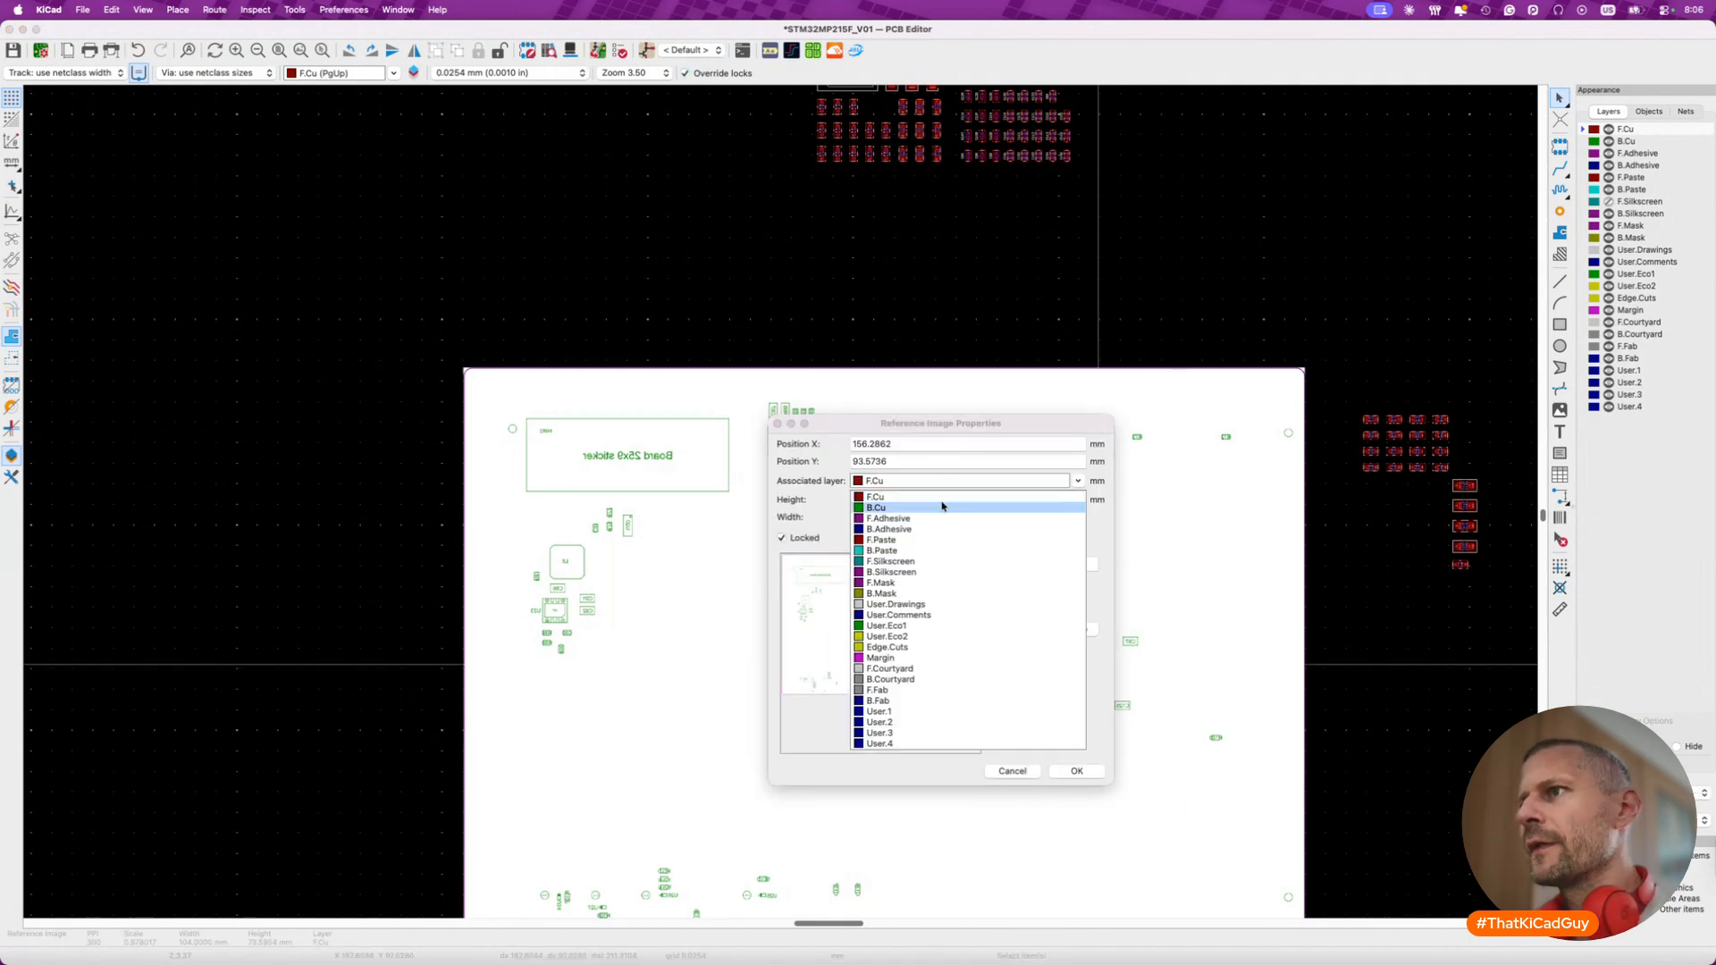
click(992, 722)
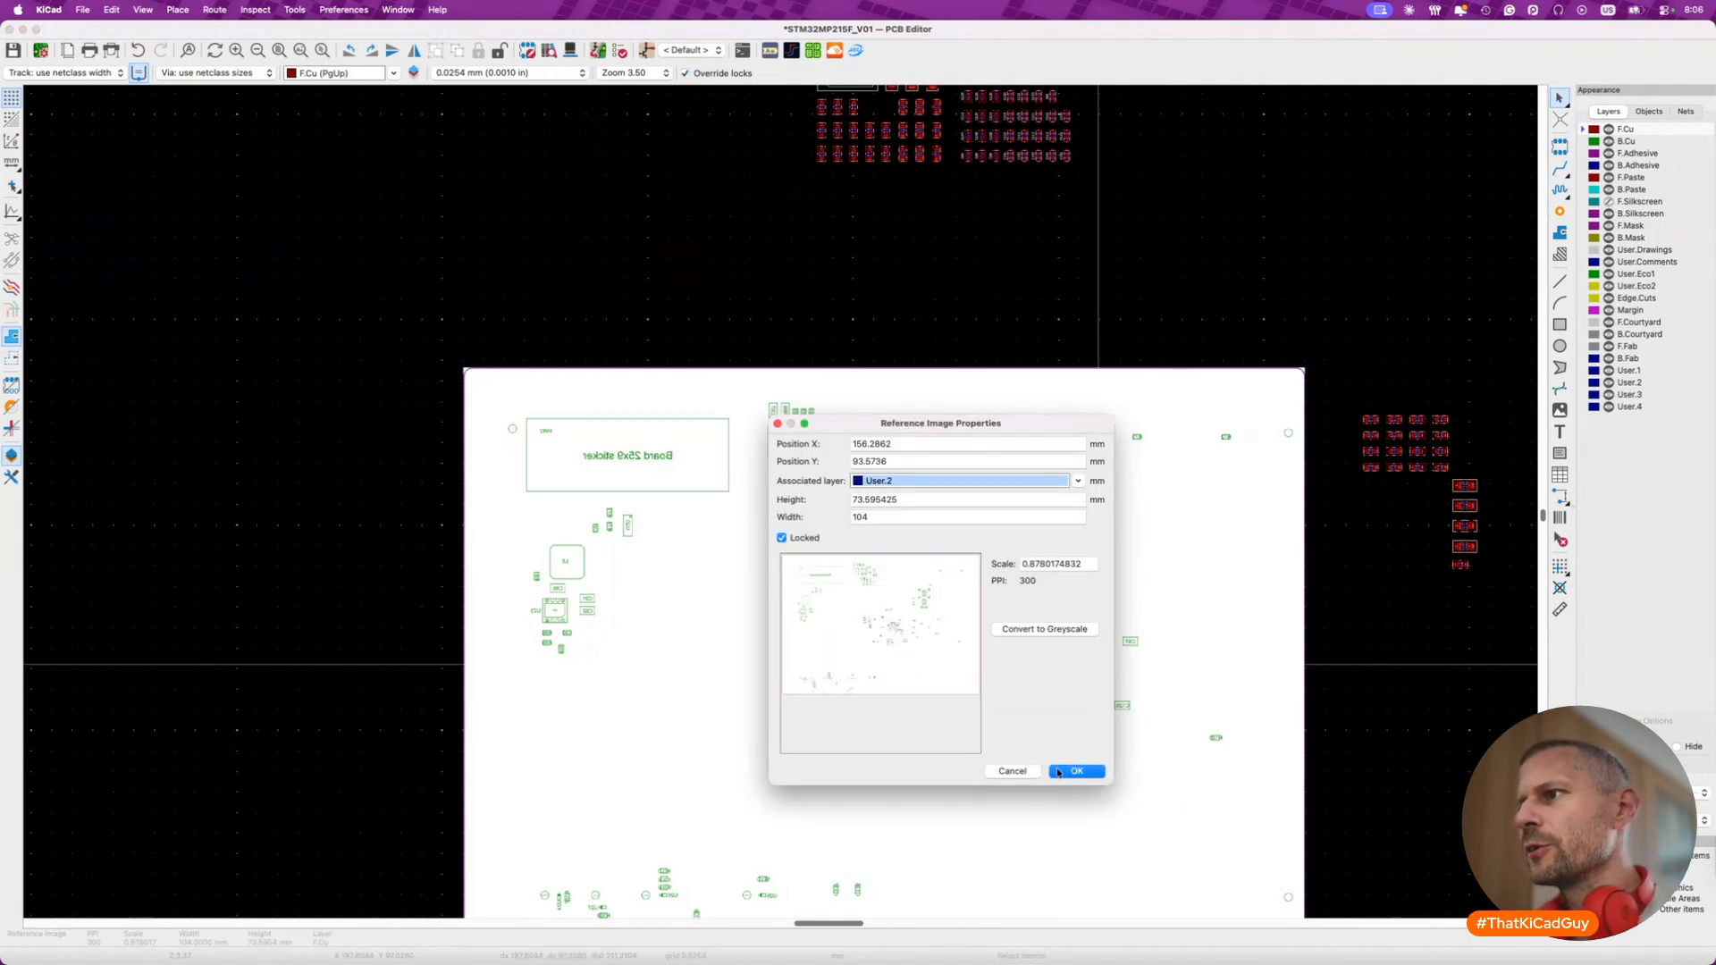
click(1059, 772)
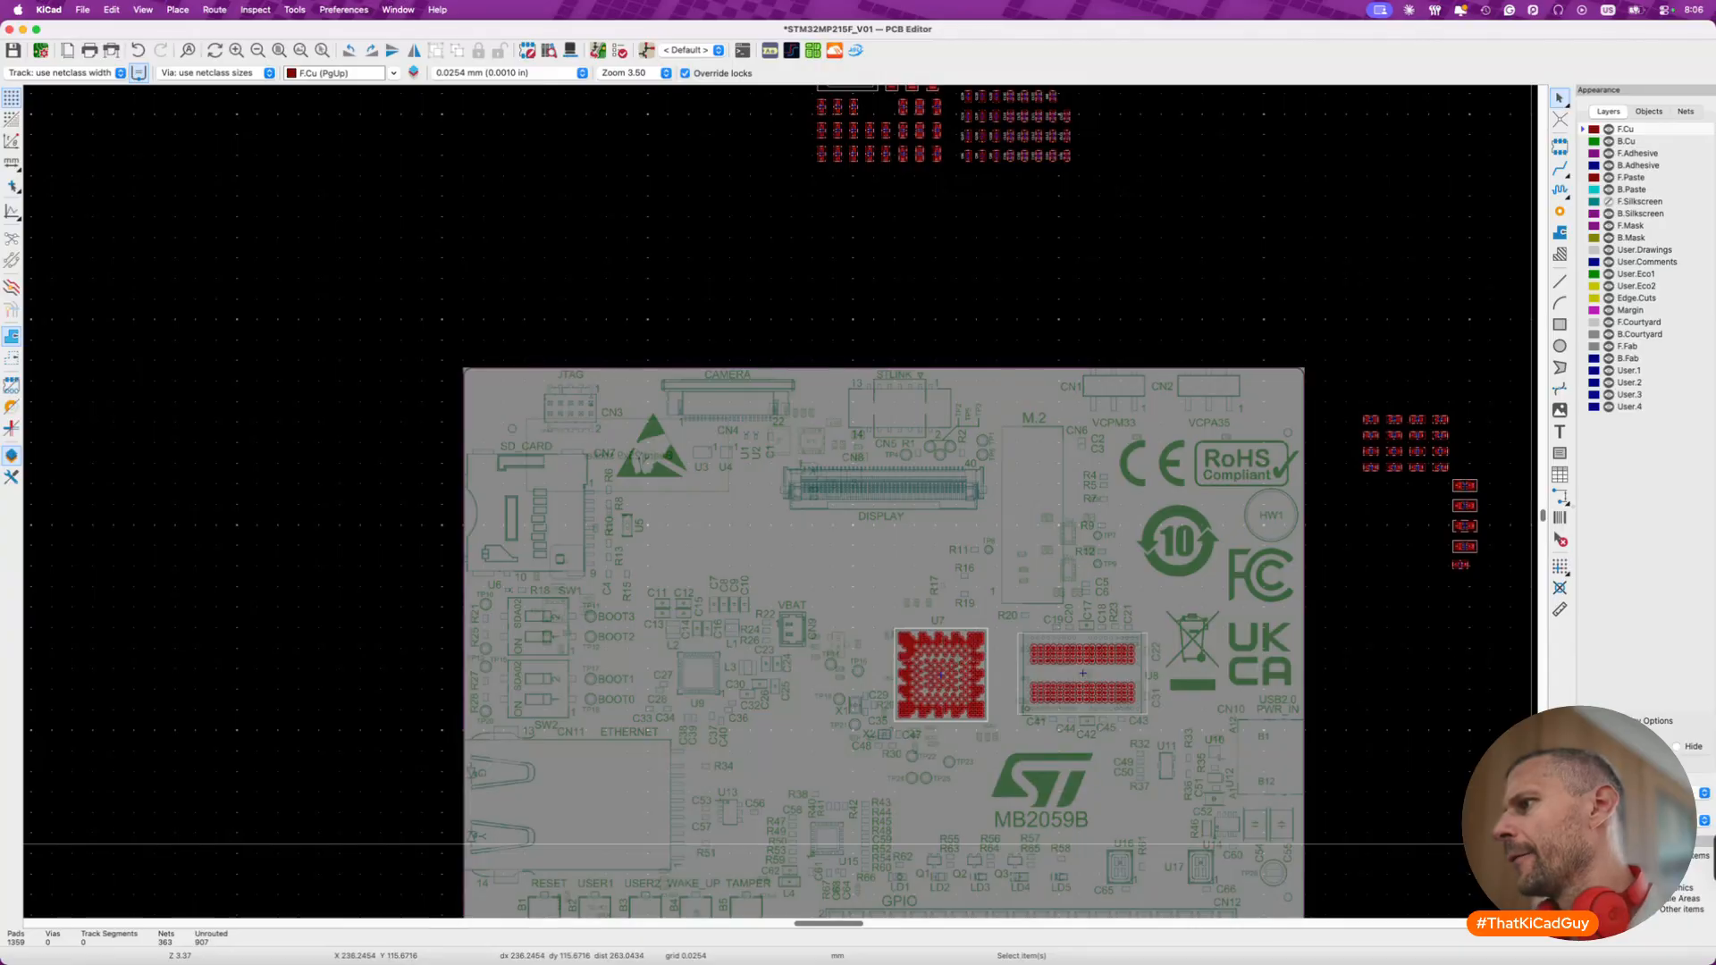
- Toggle User.2's visibility to compare the two reference images, and hide User.1 to view the bottom image alone
scroll(1519, 769, down, 5)
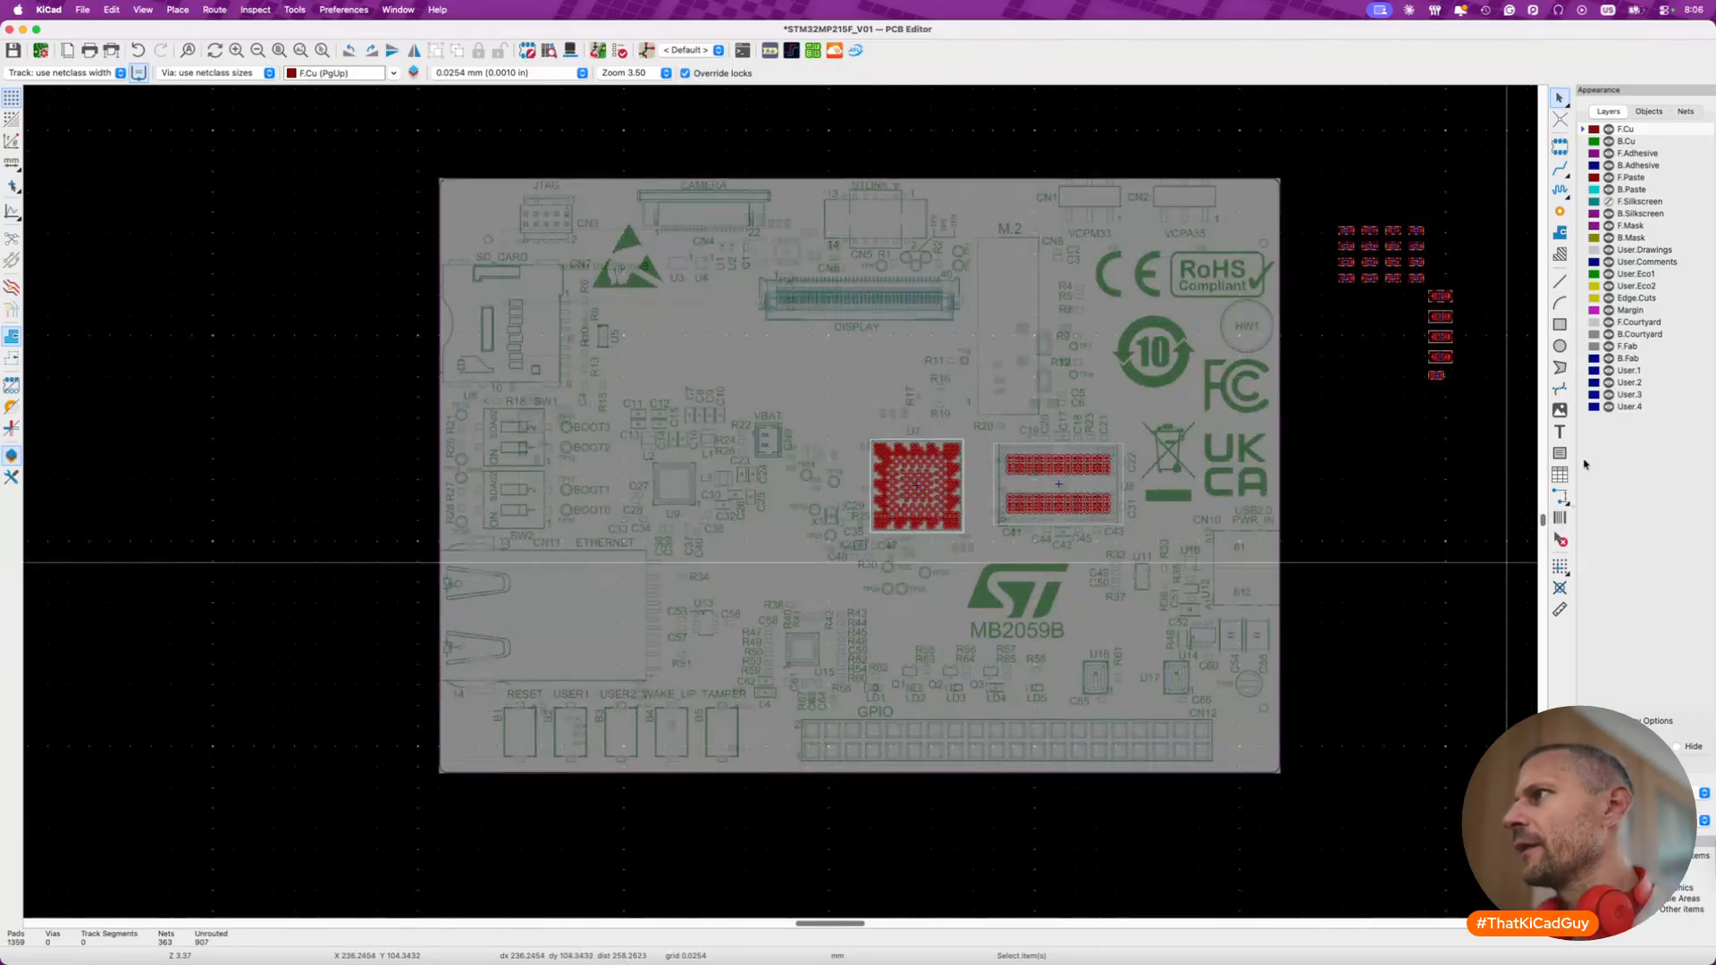
click(1610, 380)
click(1610, 379)
click(1610, 379)
click(1610, 379)
click(1609, 372)
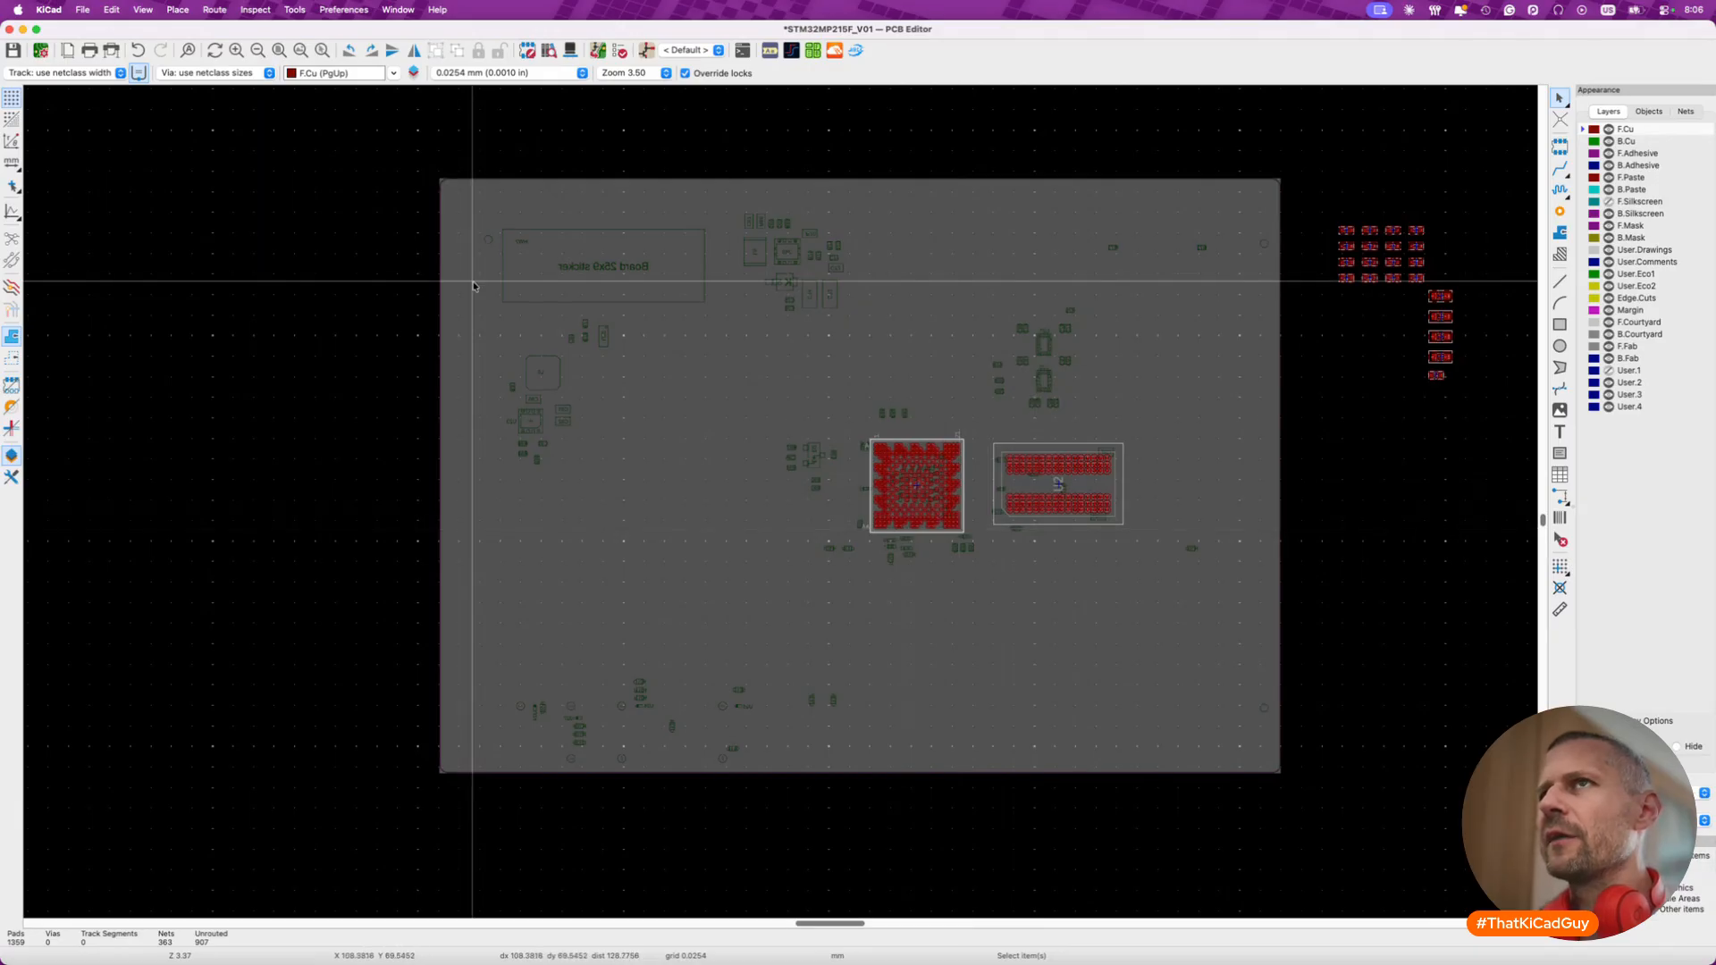
- Flip the board view to check the bottom reference image from the back, and return to the normal board view
click(142, 11)
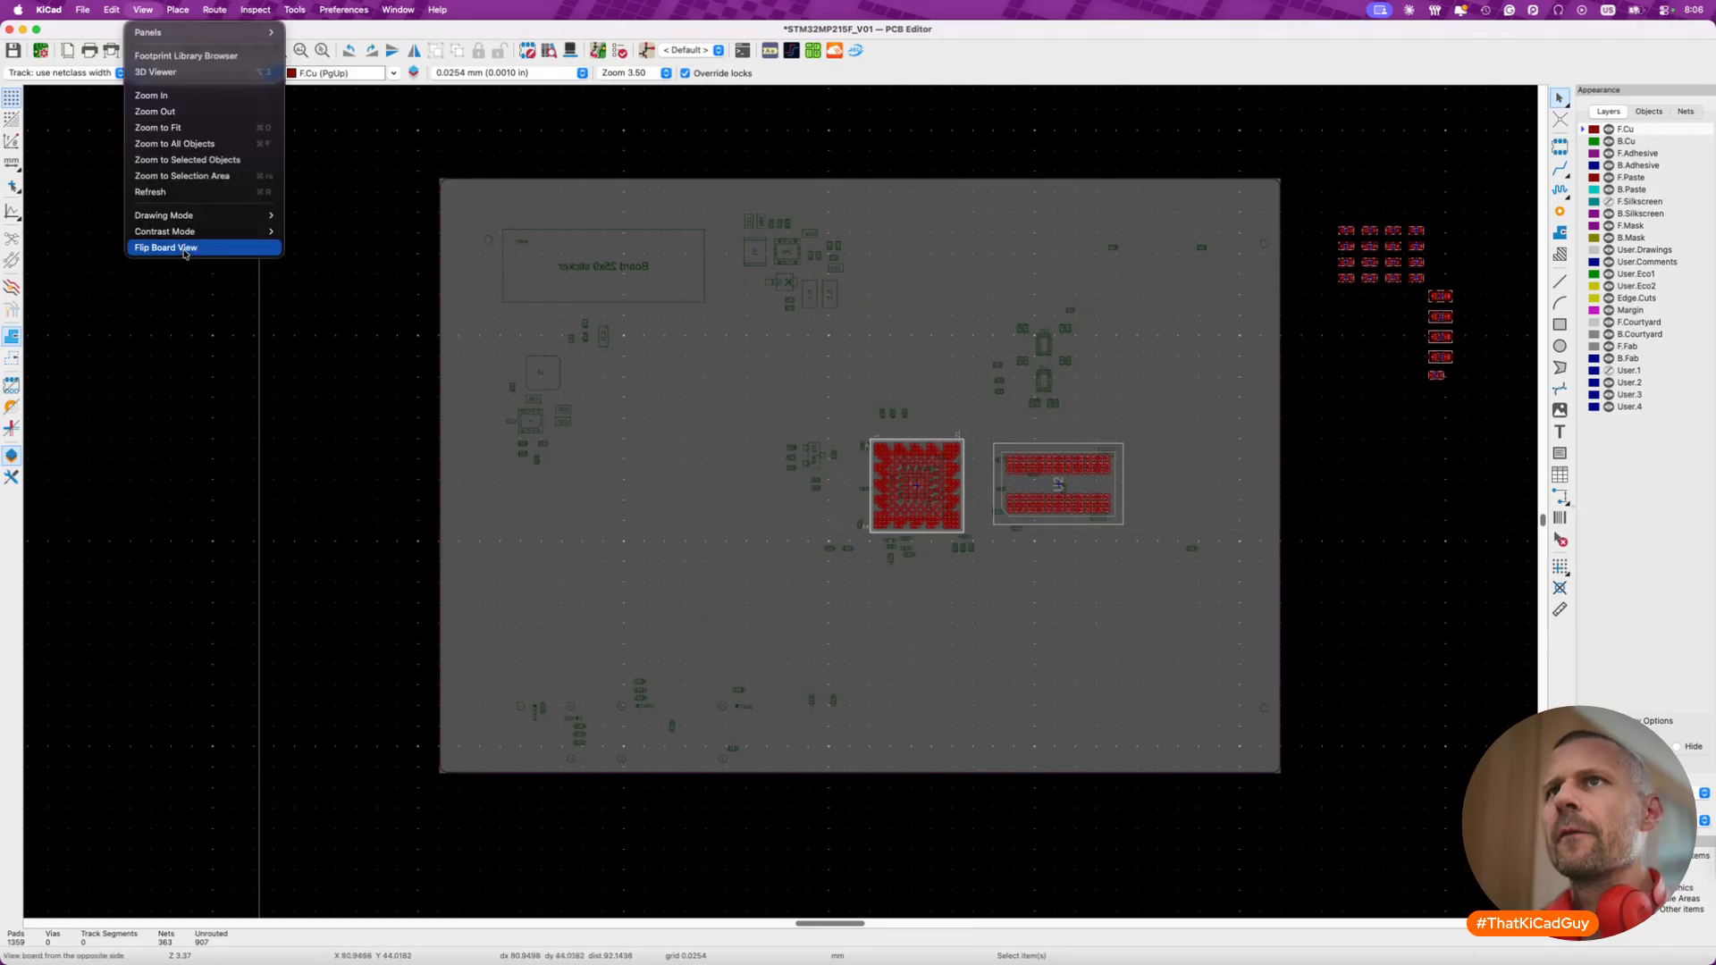
click(184, 247)
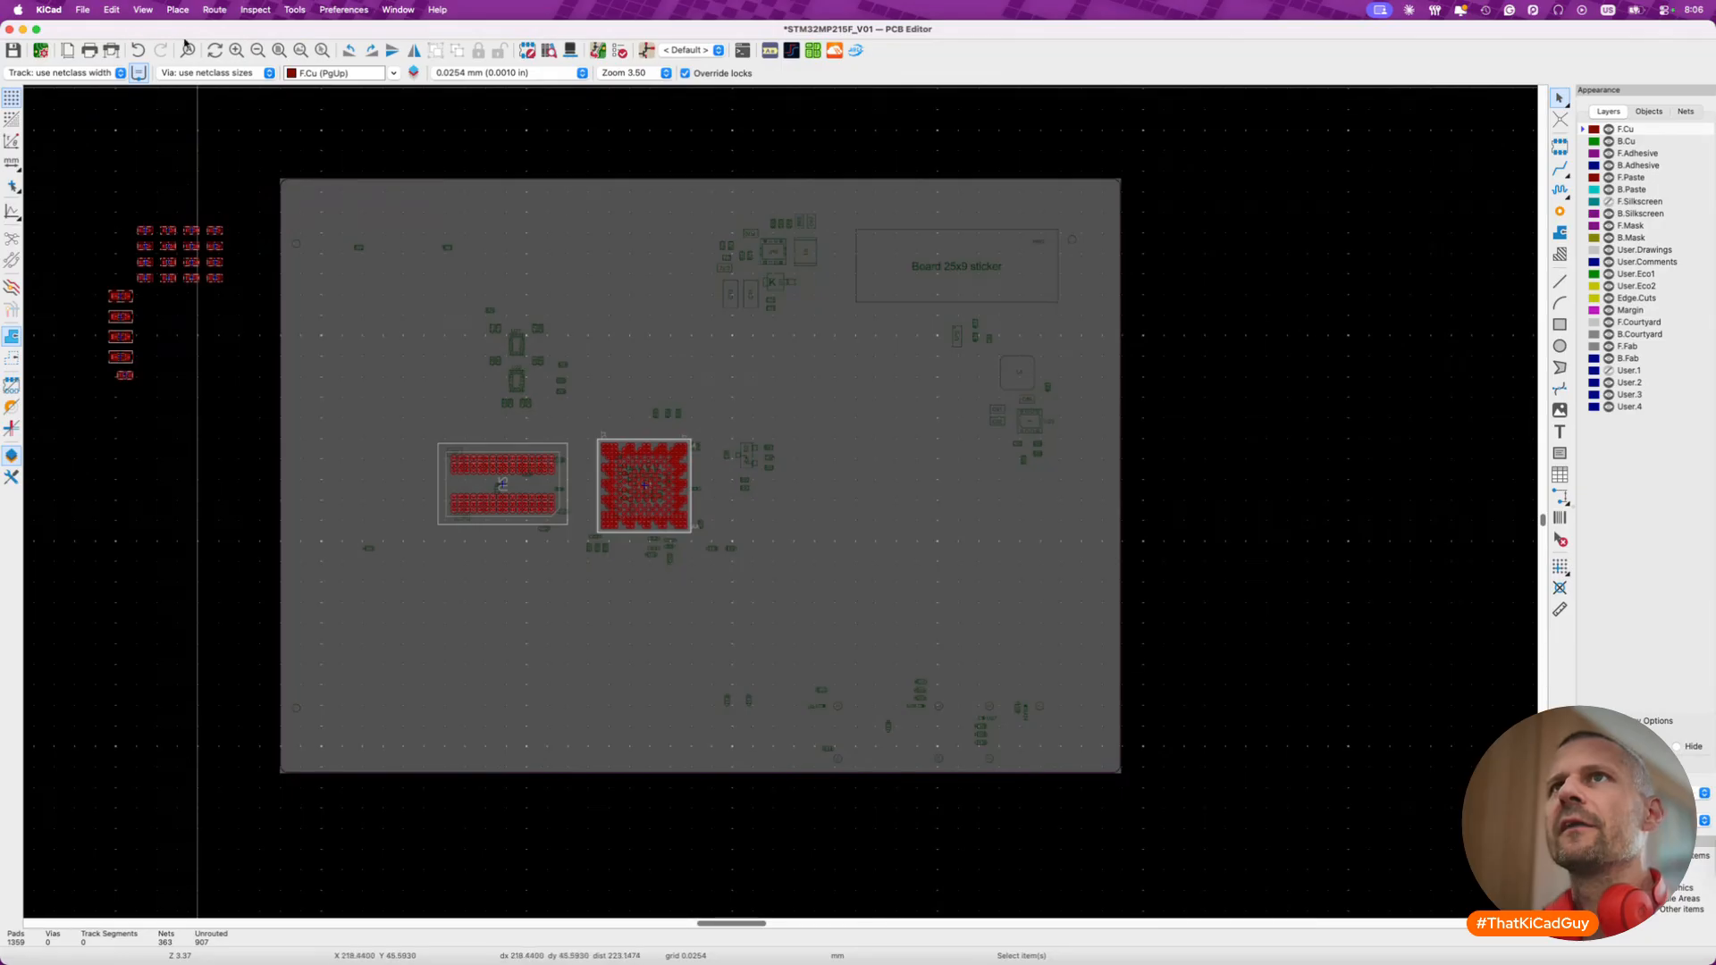
click(143, 10)
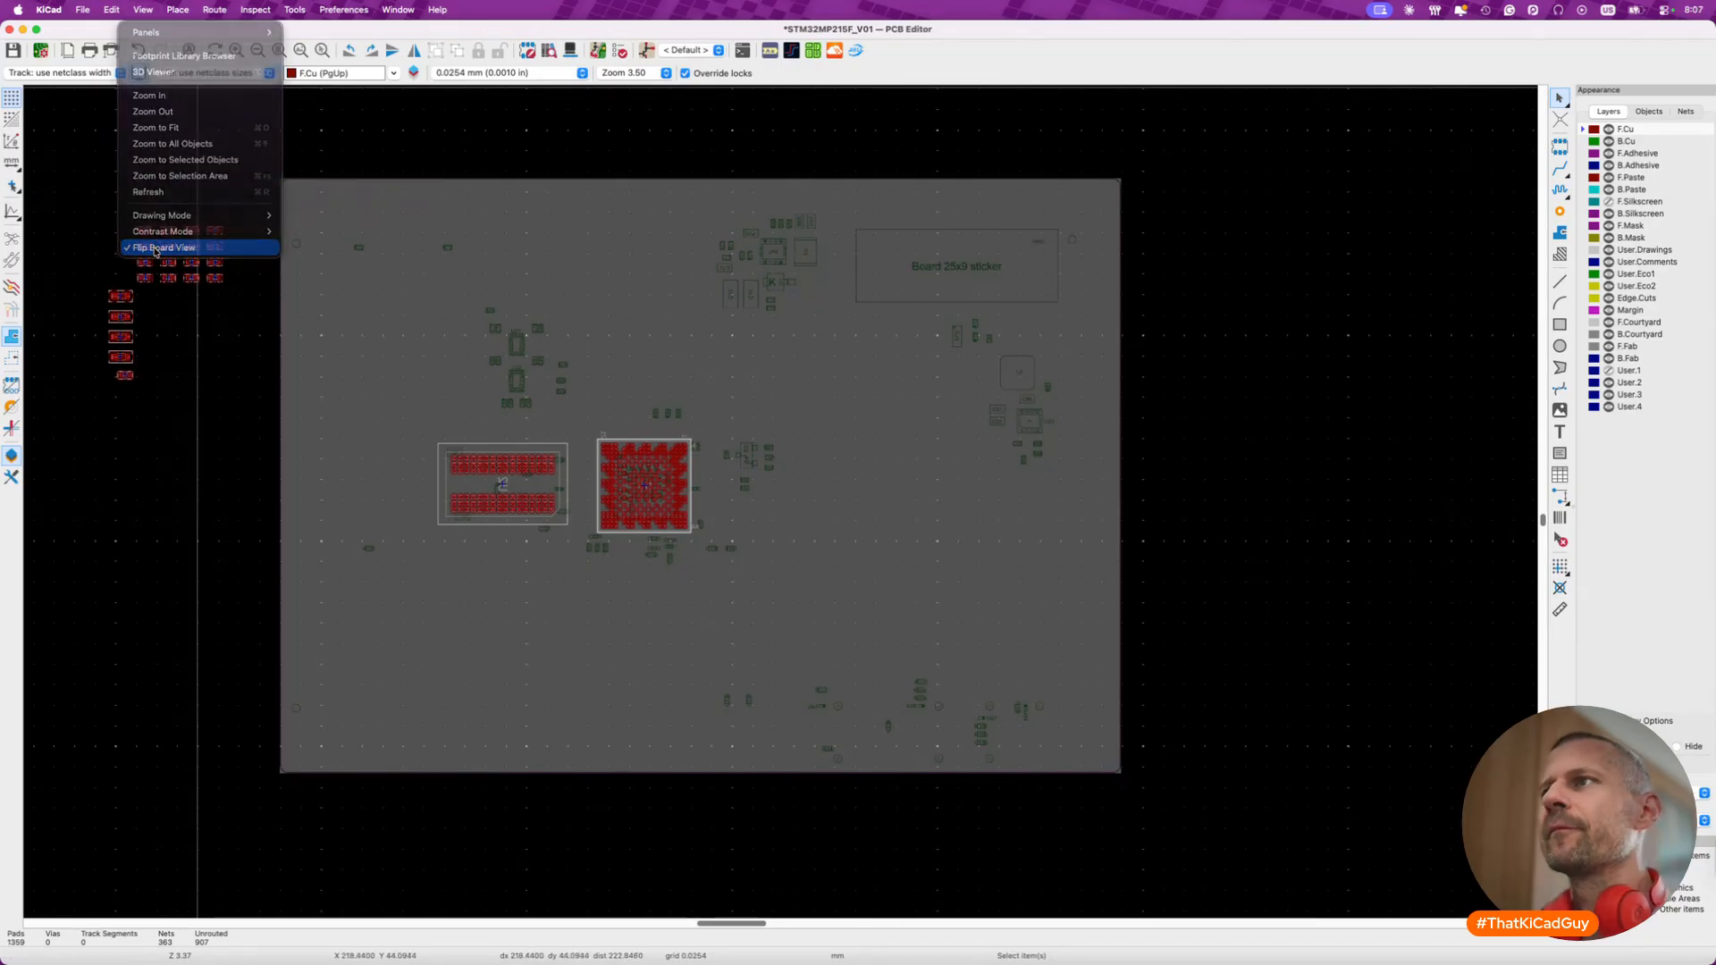
click(153, 246)
scroll(771, 514, left, 2)
scroll(771, 514, up, 1)
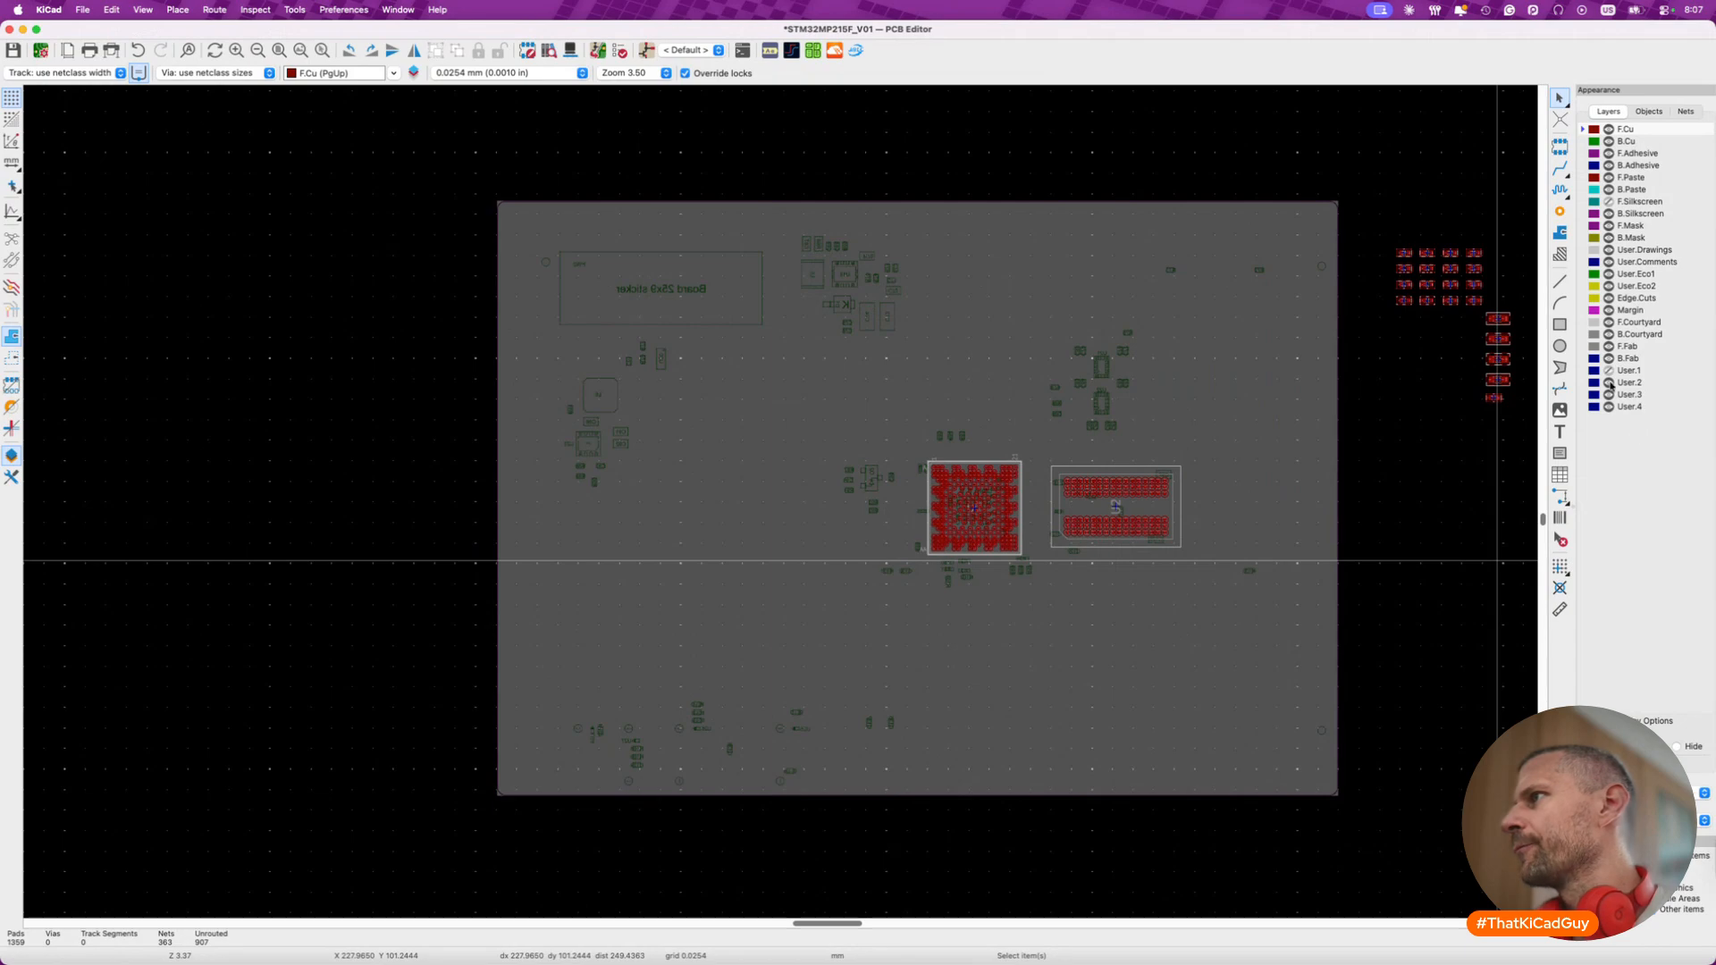
- Show User.1 and hide User.2 to inspect the top reference image around footprints U7 and U2
click(1609, 358)
click(1609, 372)
click(1609, 383)
scroll(1092, 475, up, 5)
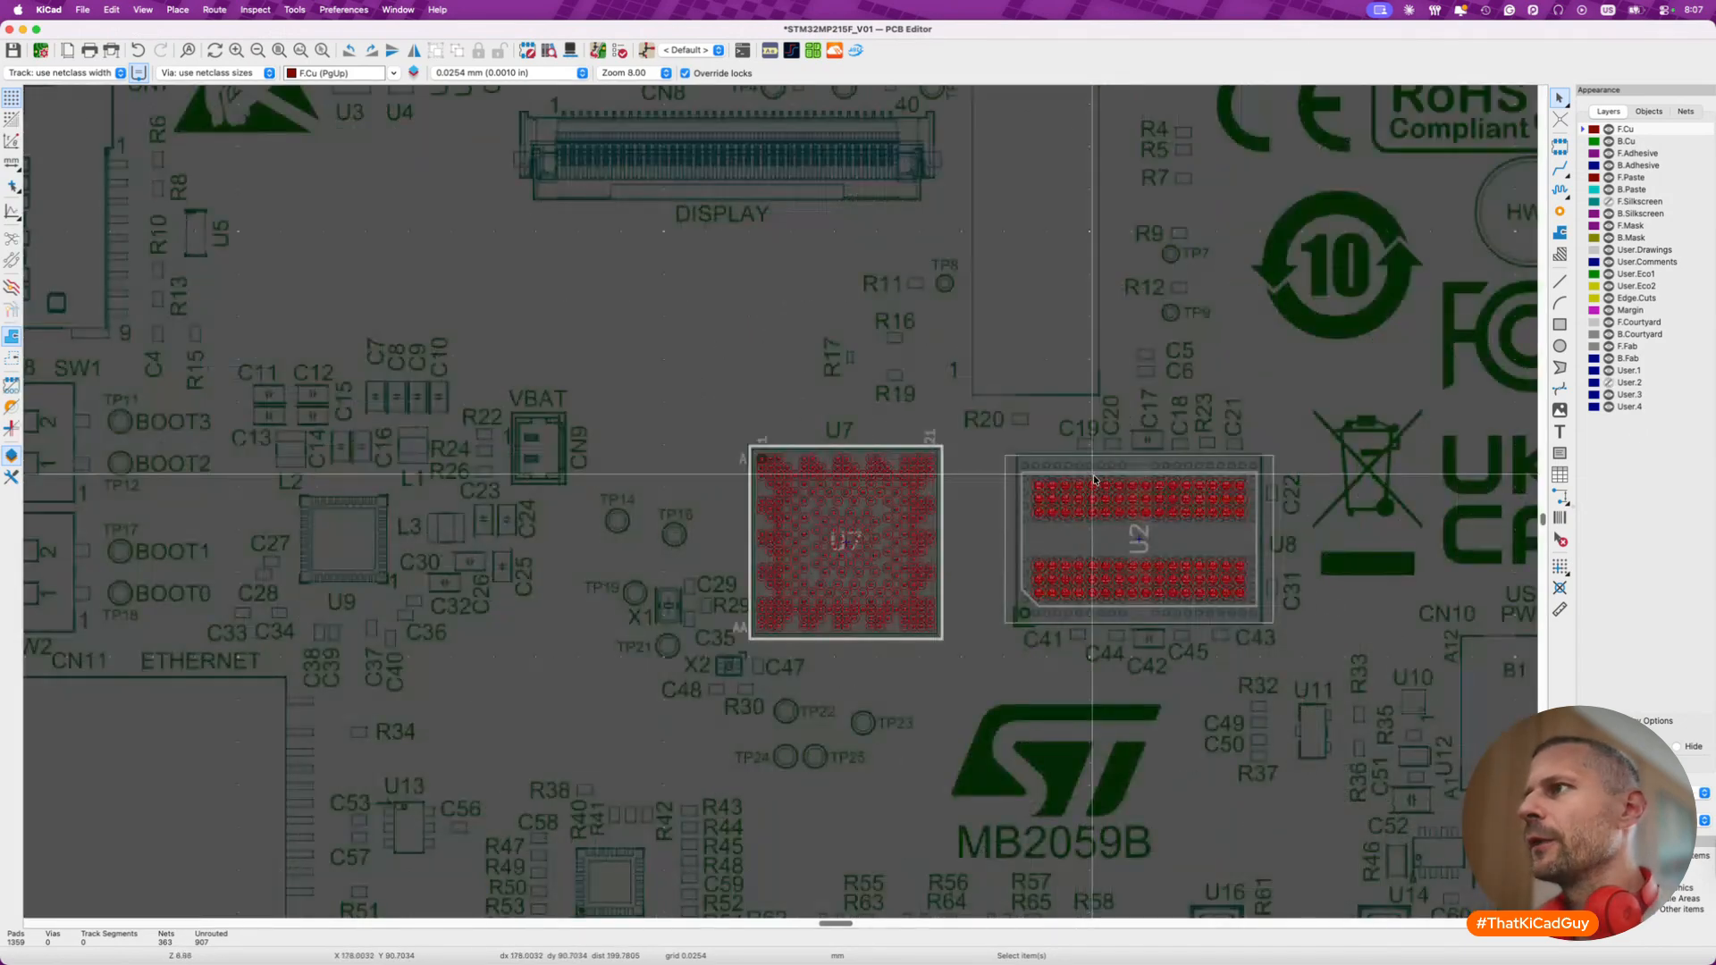
scroll(1094, 480, down, 3)
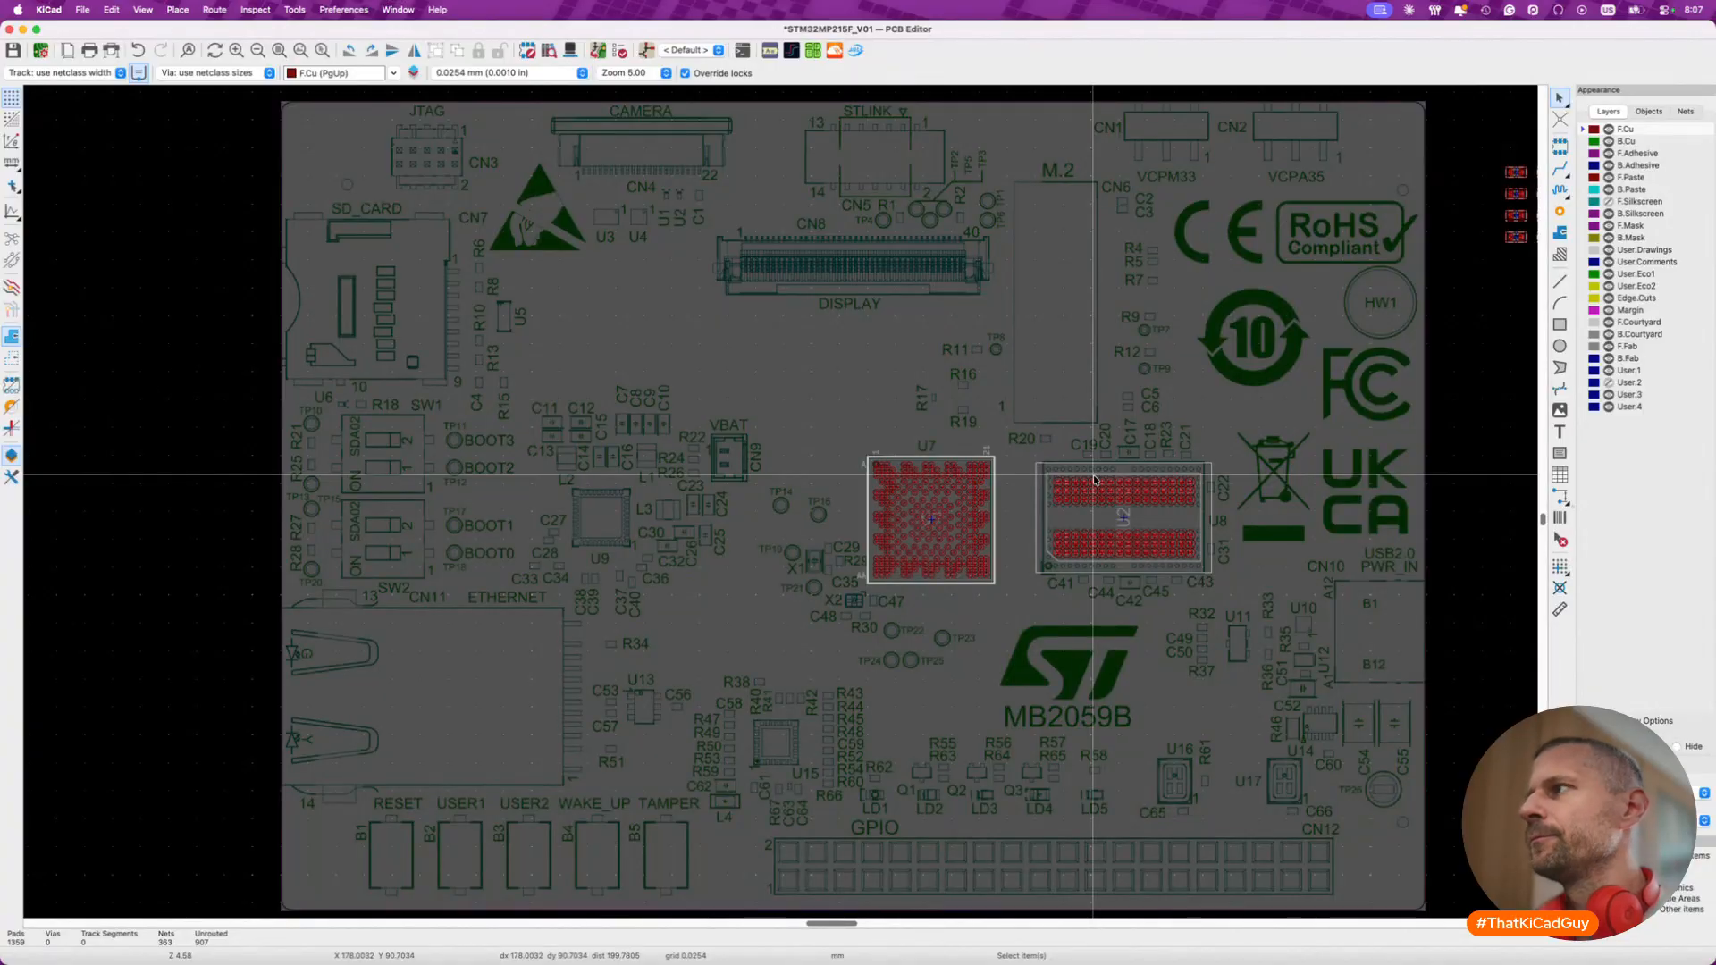
- Show User.2 in place of User.1 and hide the front footprints to expose the bottom-side component layout under U7
click(1609, 371)
click(1609, 382)
scroll(909, 514, up, 3)
scroll(910, 514, up, 5)
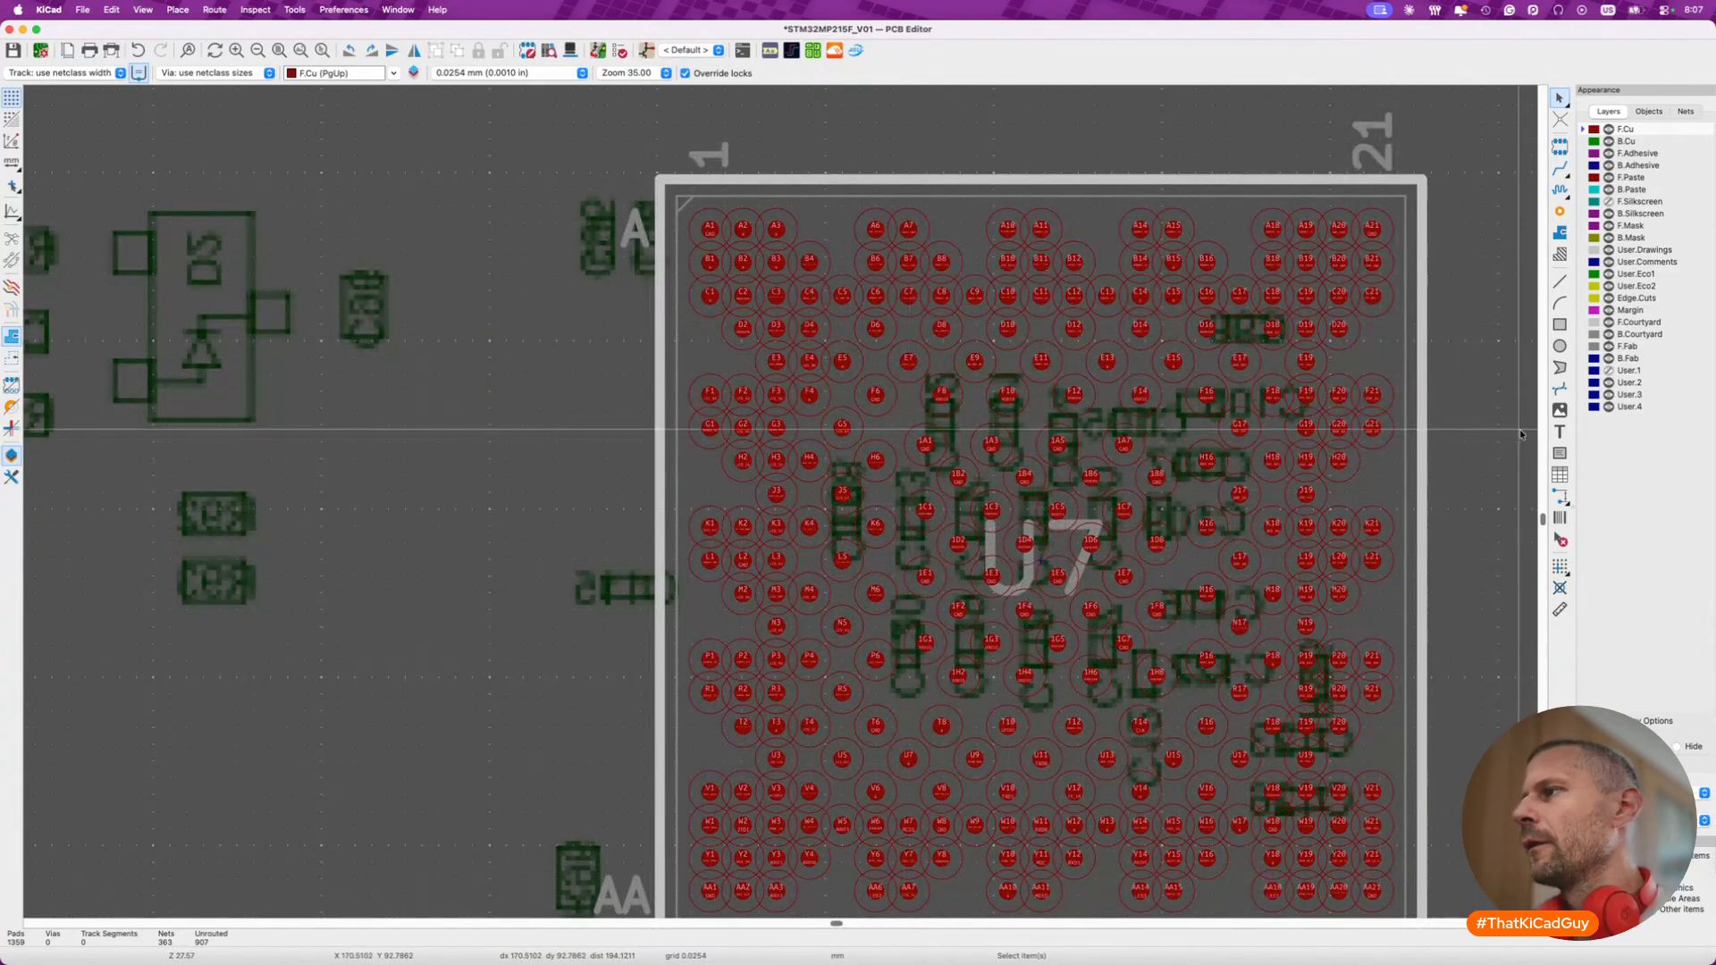
click(1650, 112)
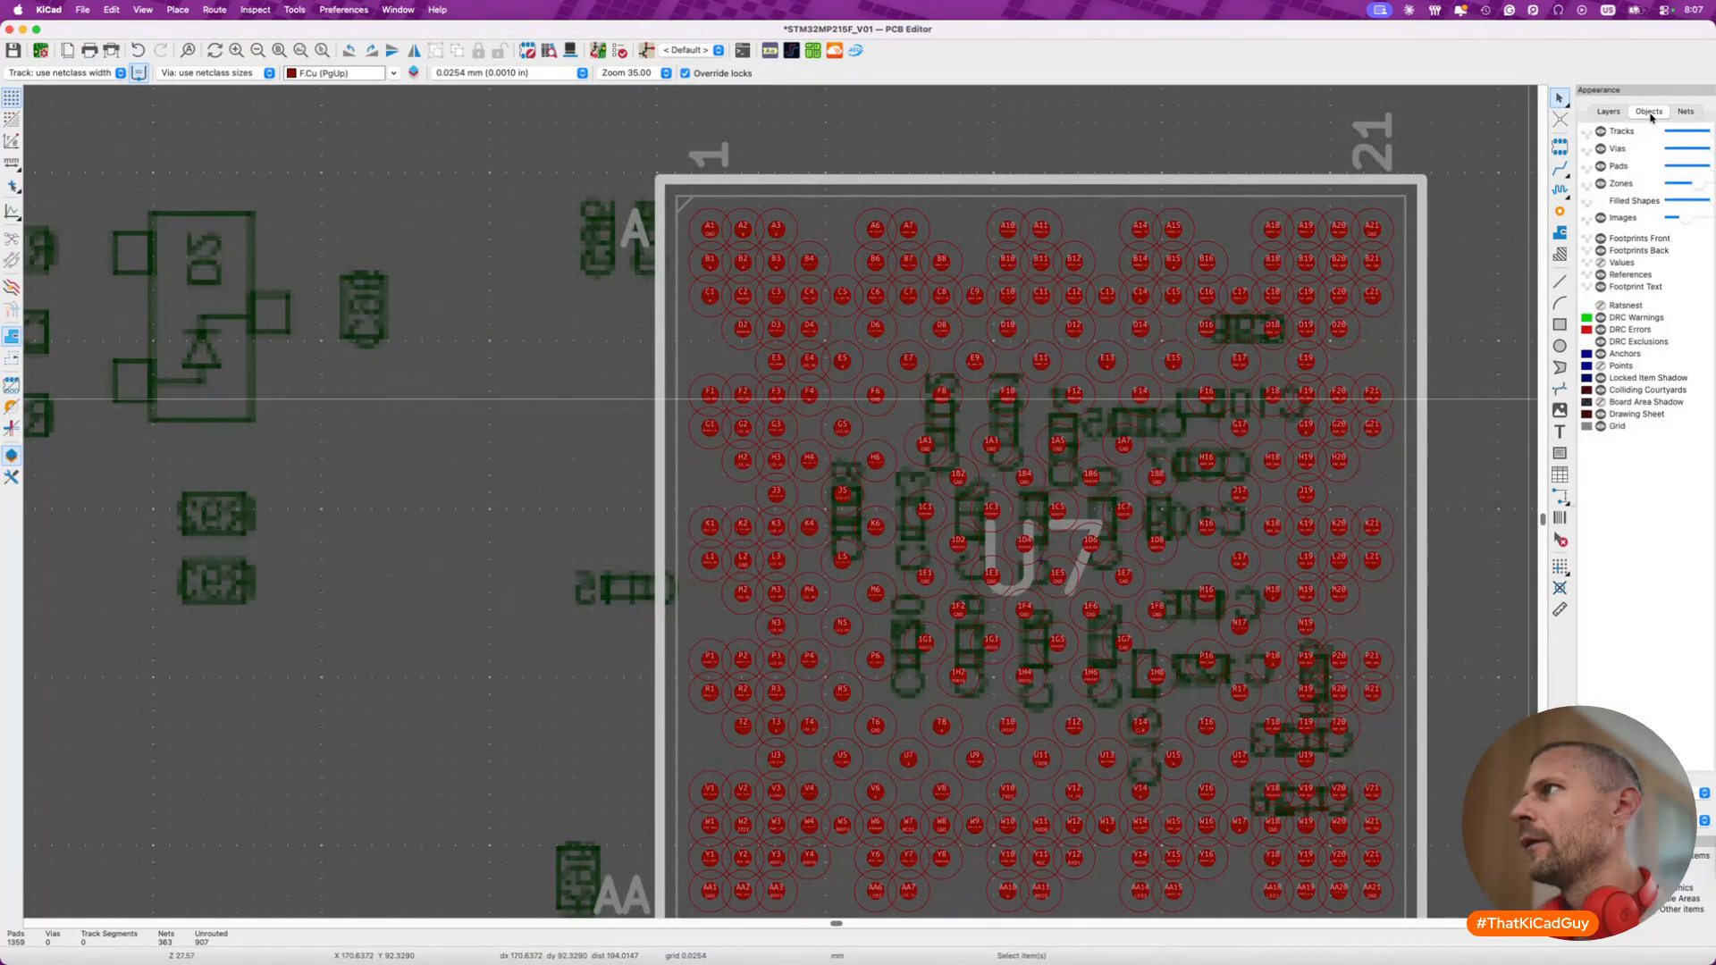
click(1601, 239)
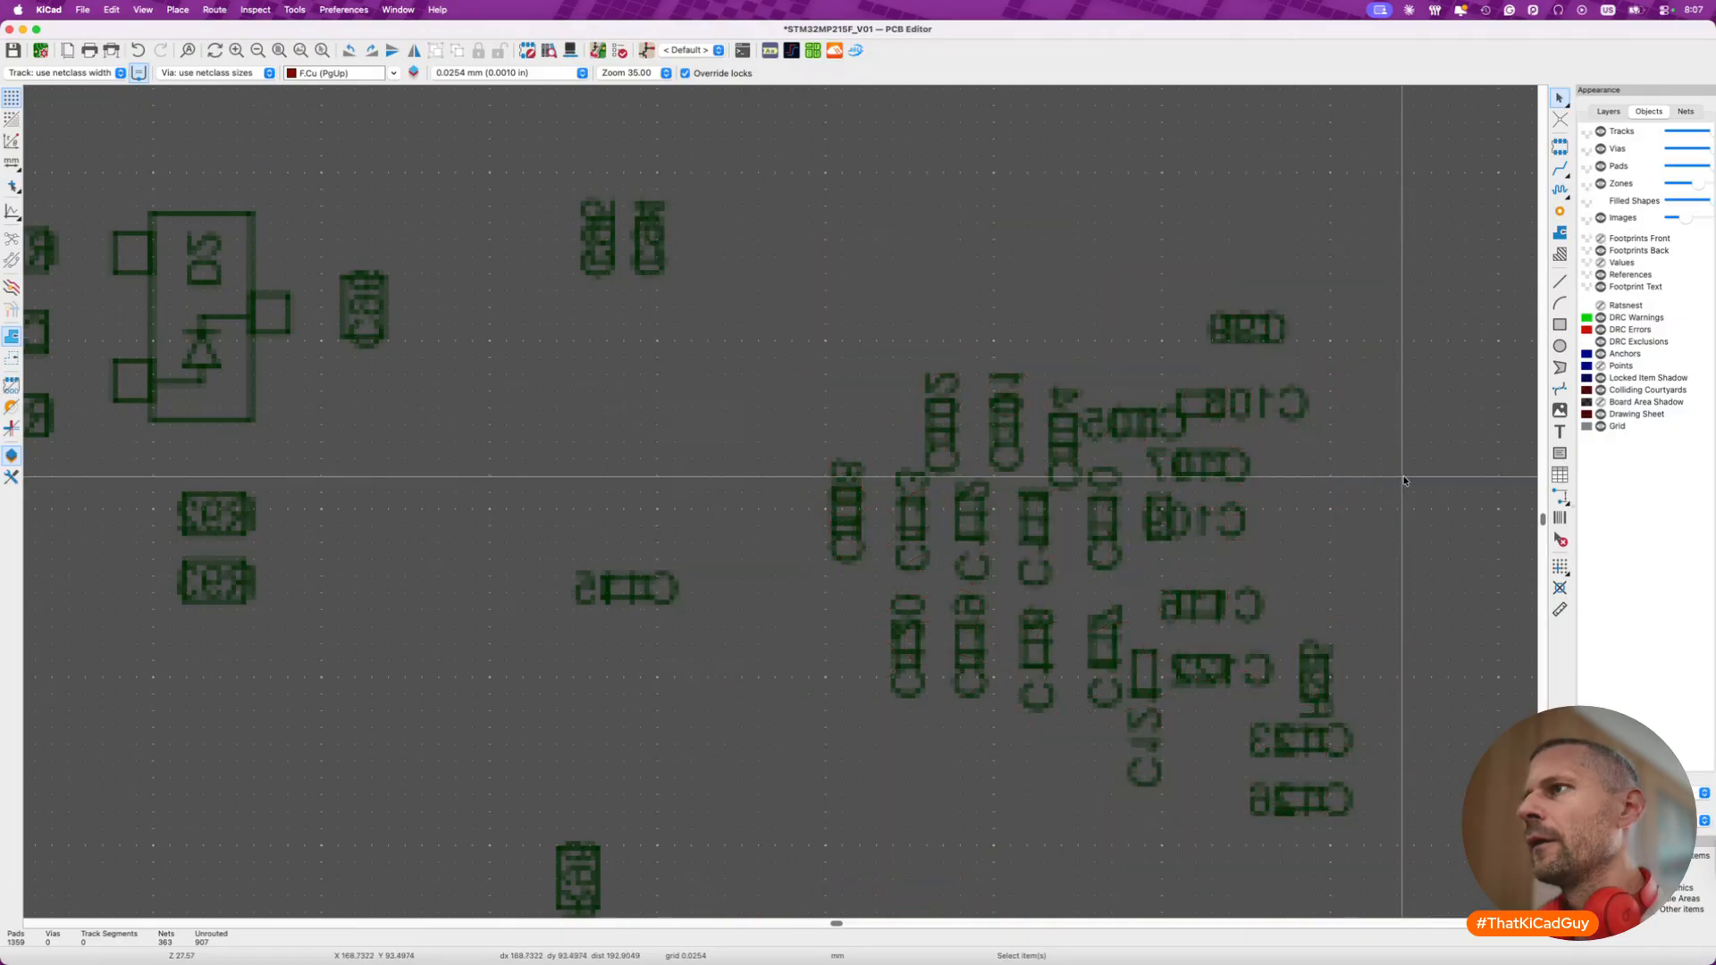
- Flip the board view so the bottom component layout image reads unmirrored
scroll(1243, 527, down, 4)
scroll(1243, 527, right, 3)
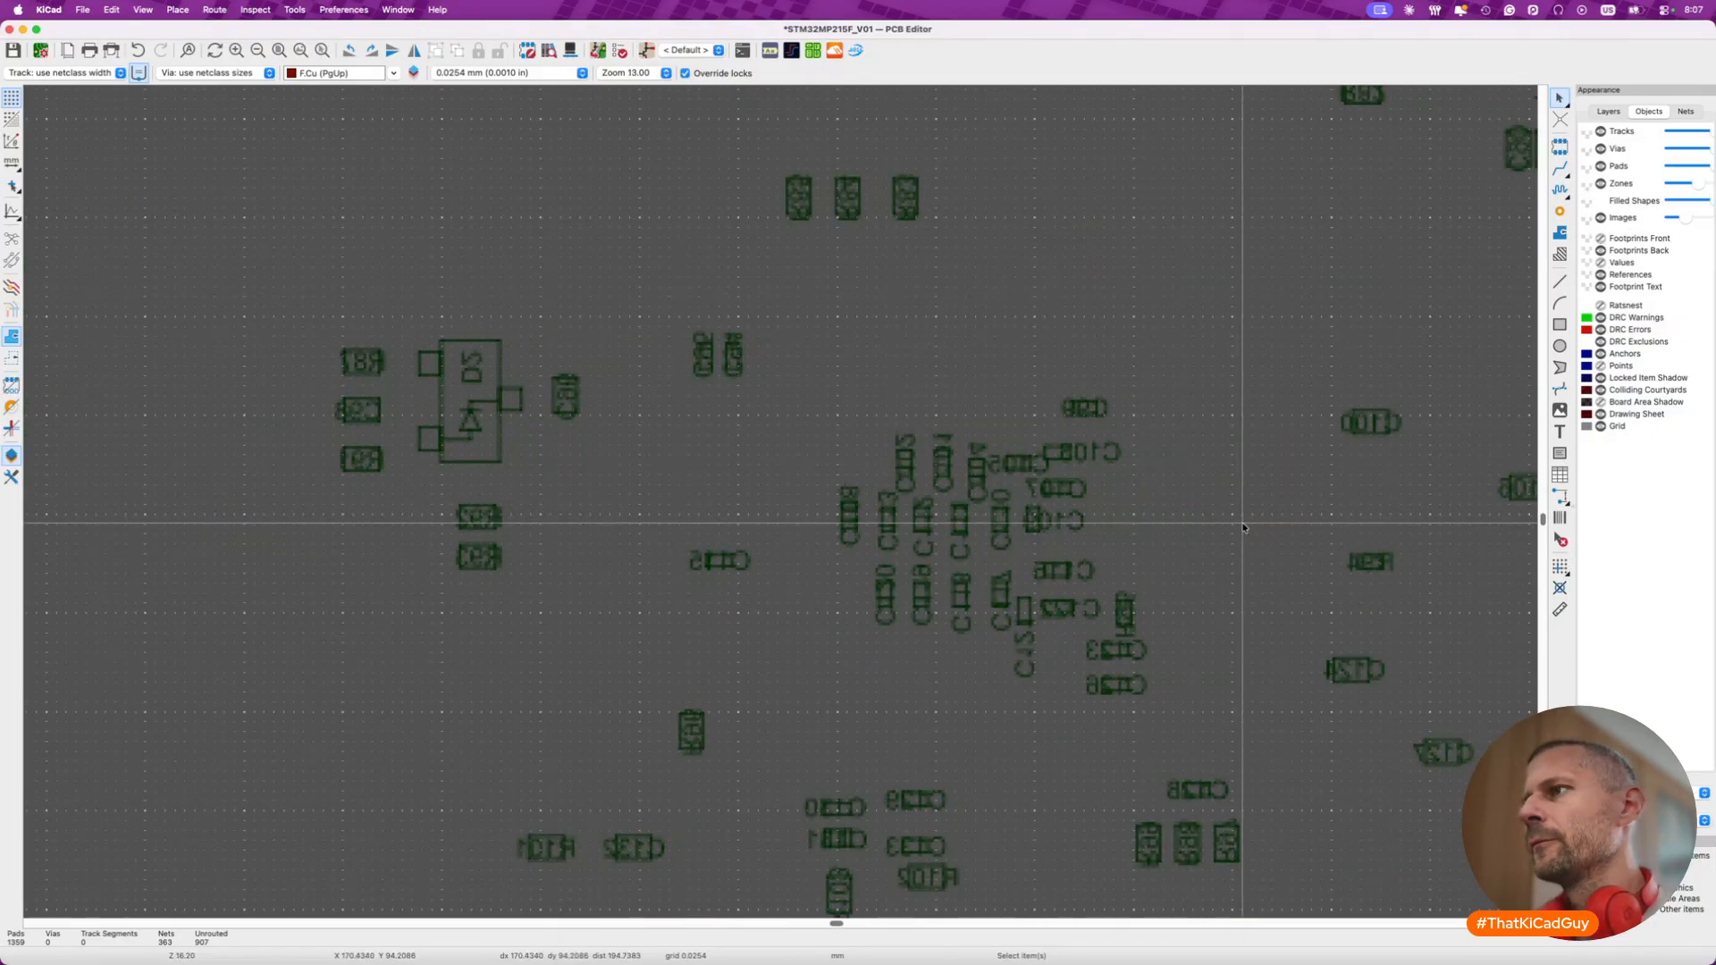
click(143, 9)
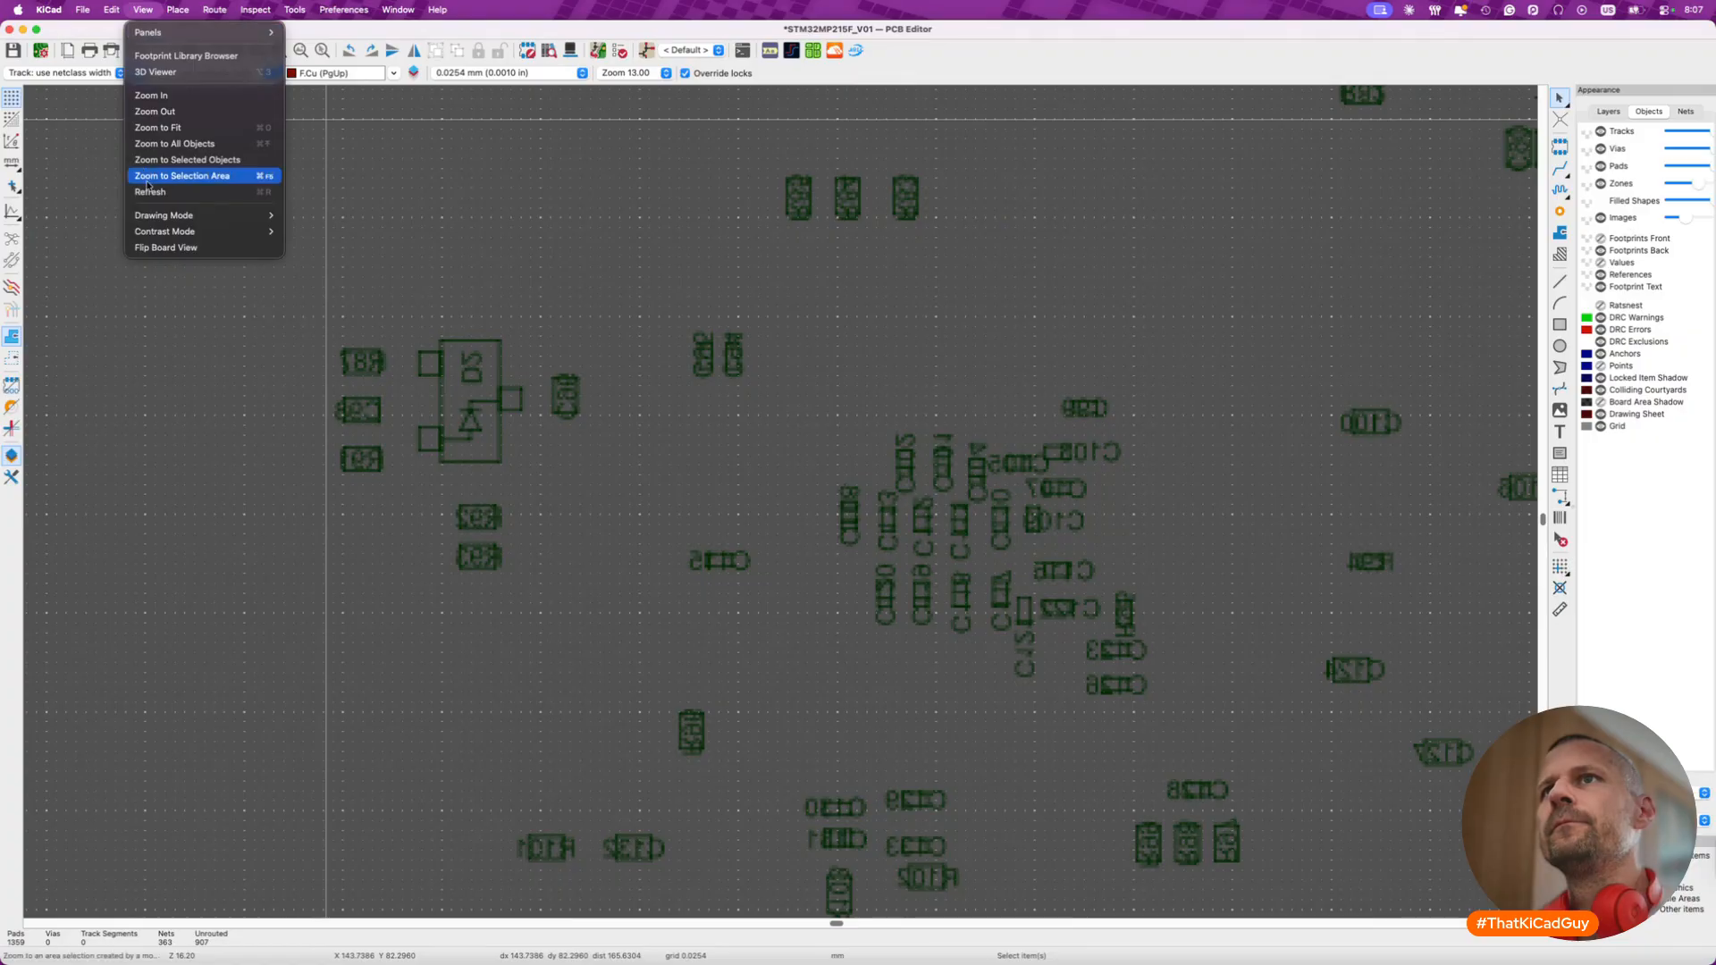
click(161, 248)
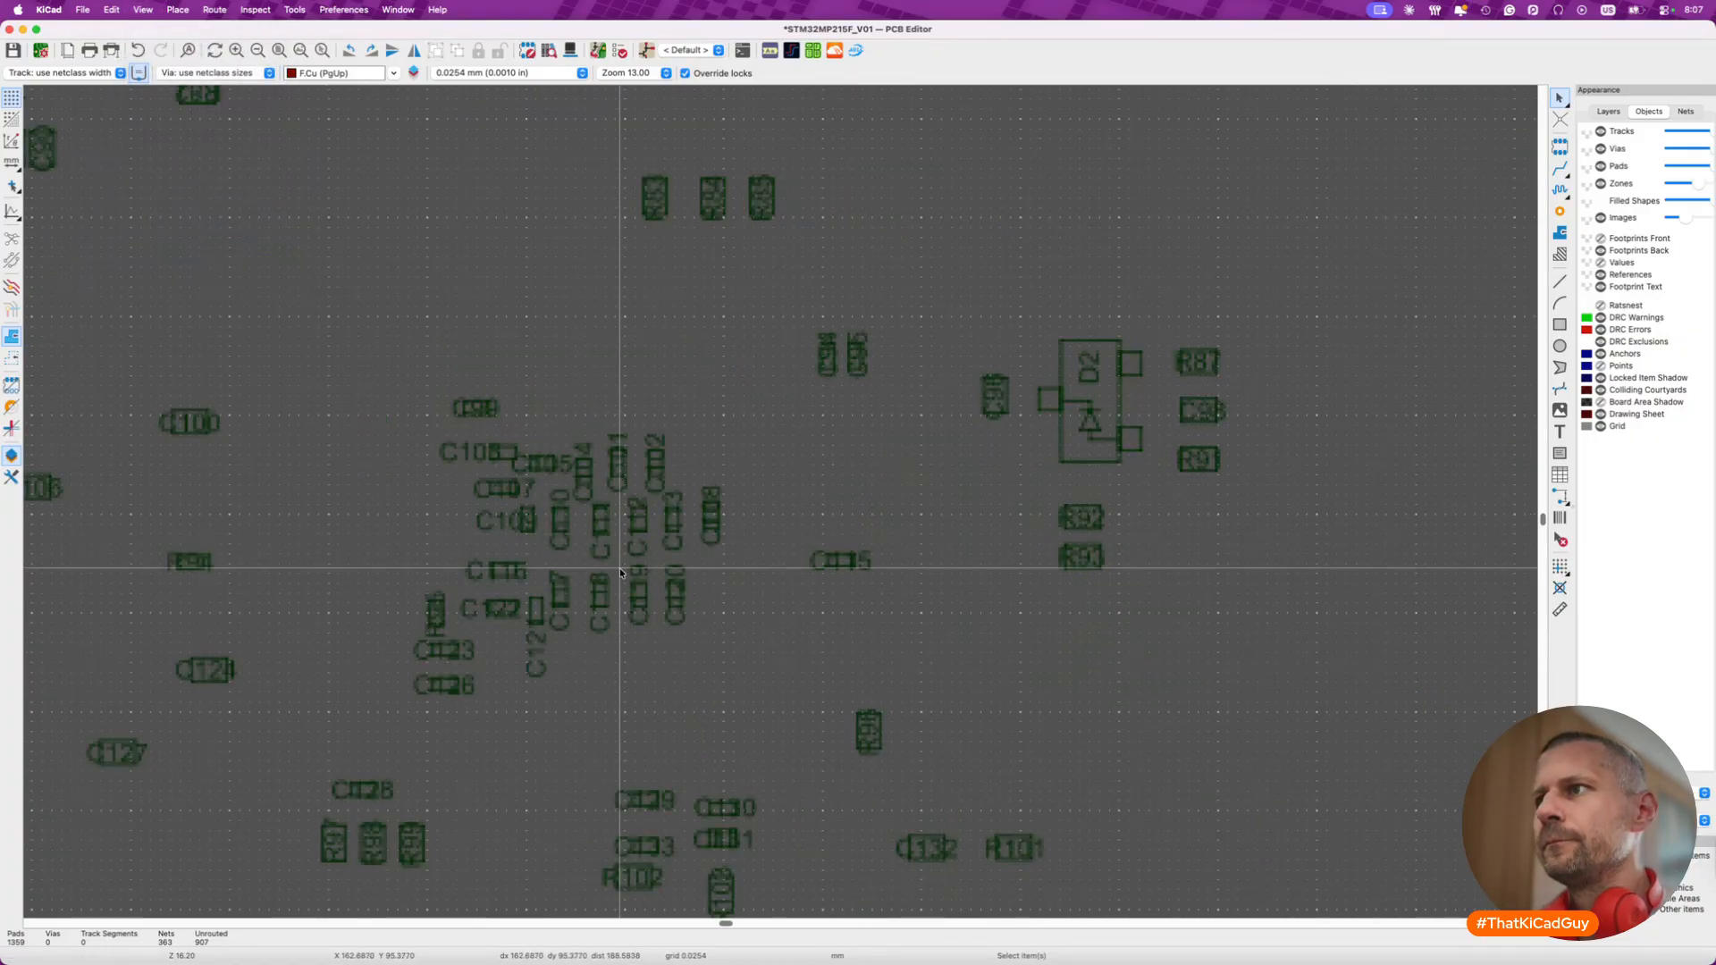
scroll(620, 573, left, 6)
scroll(620, 573, down, 3)
scroll(620, 574, left, 3)
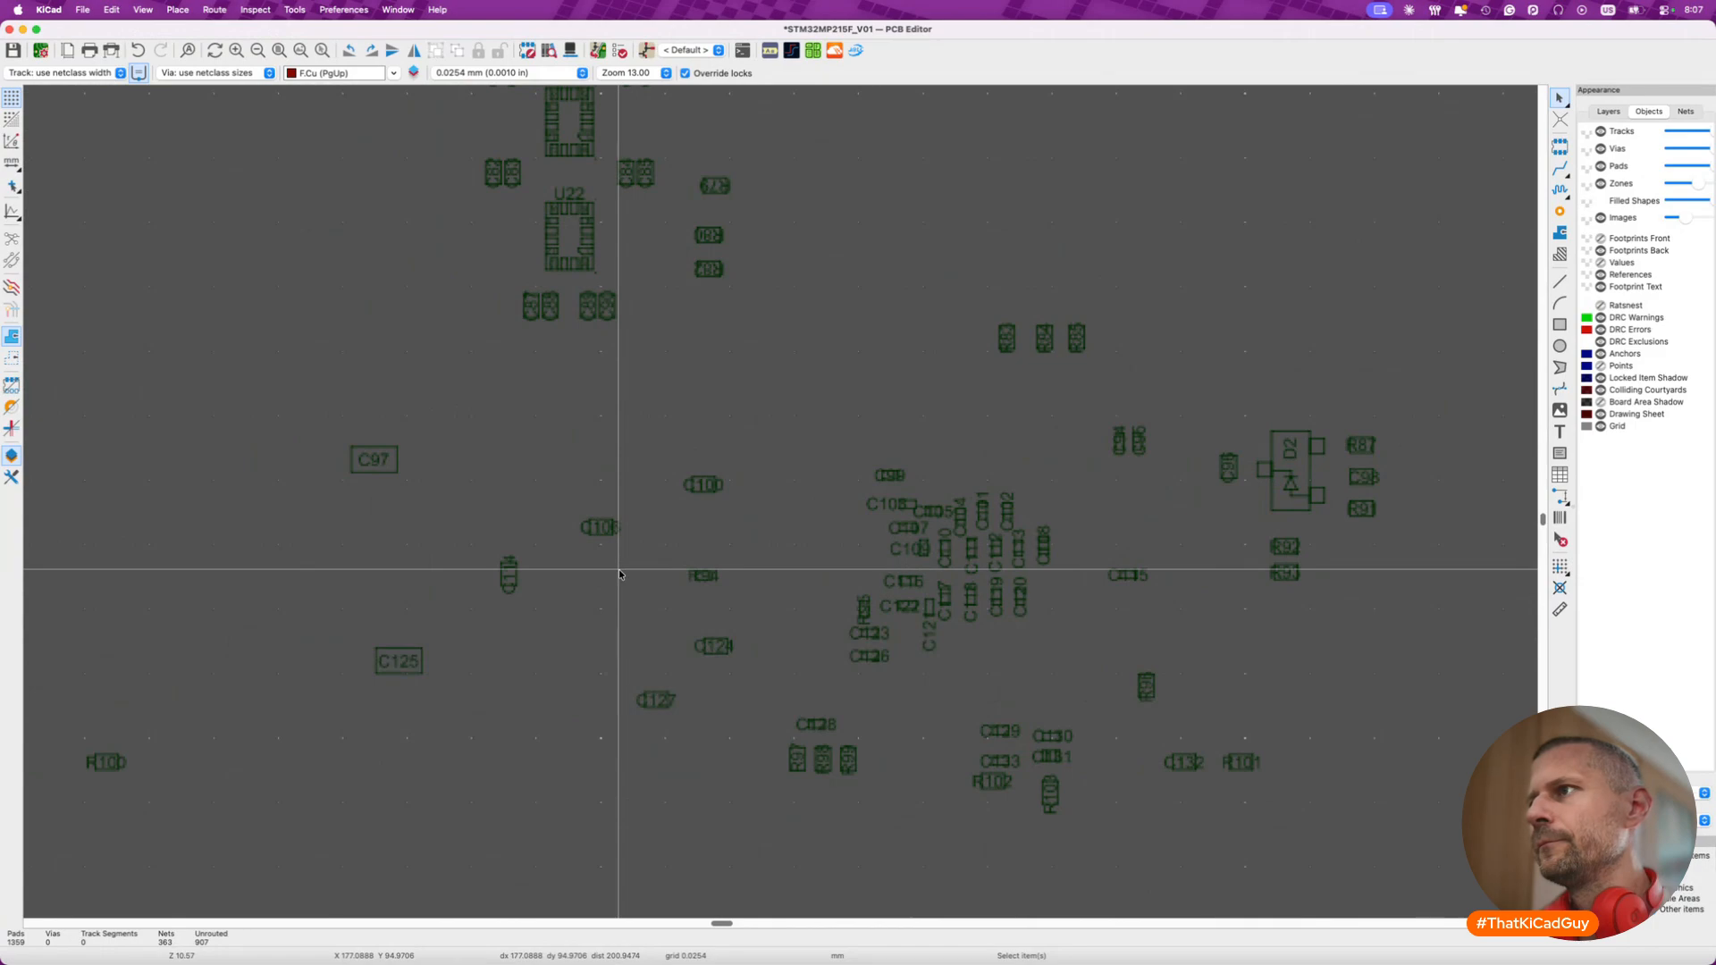
scroll(903, 573, up, 2)
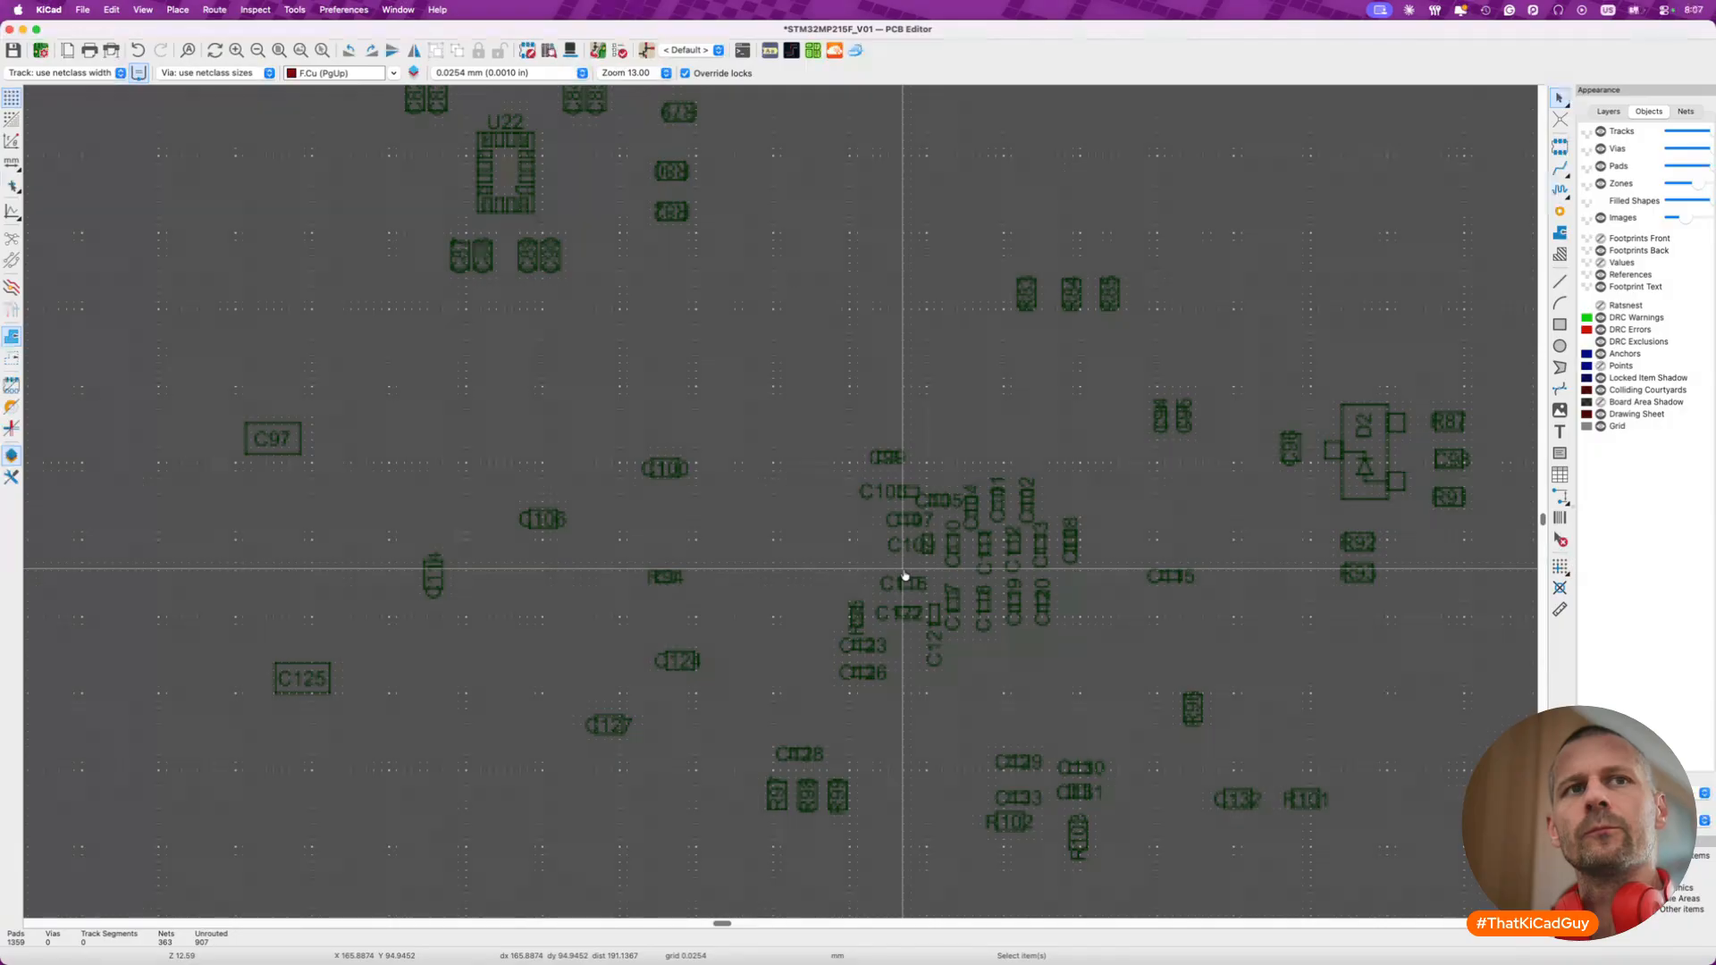
- Switch to the schematic PDF in Preview and examine the bottom assembly drawing and the top and bottom overlay drawings
key(super+Tab)
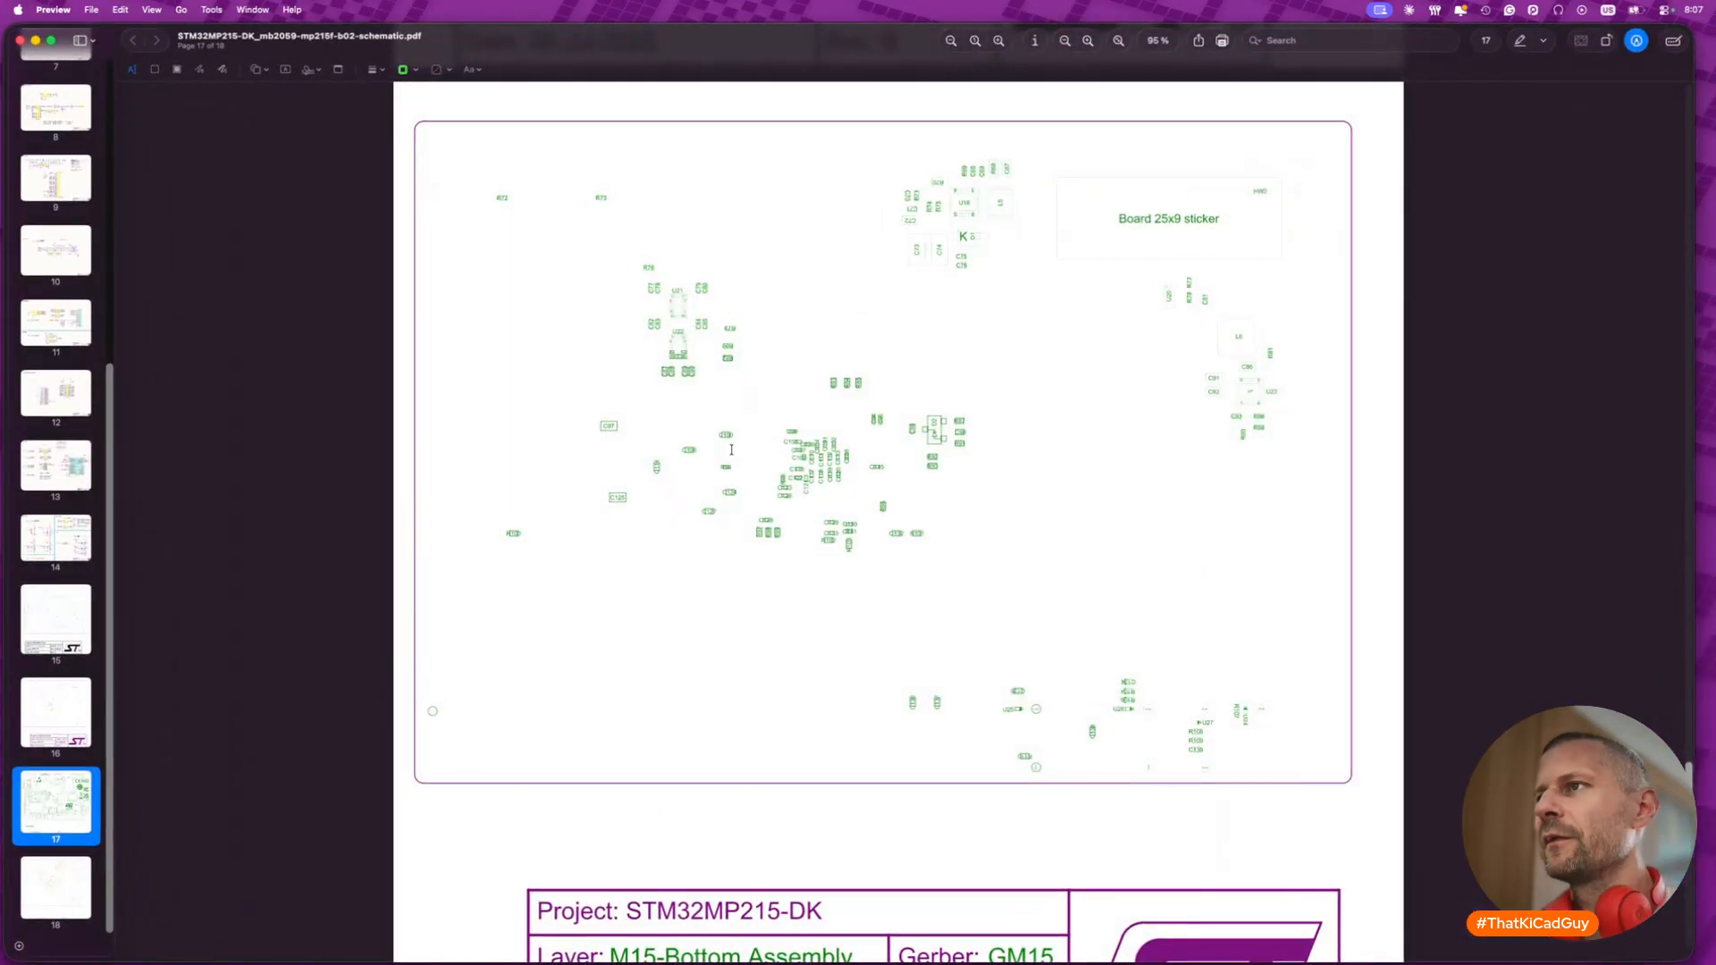
scroll(829, 458, up, 5)
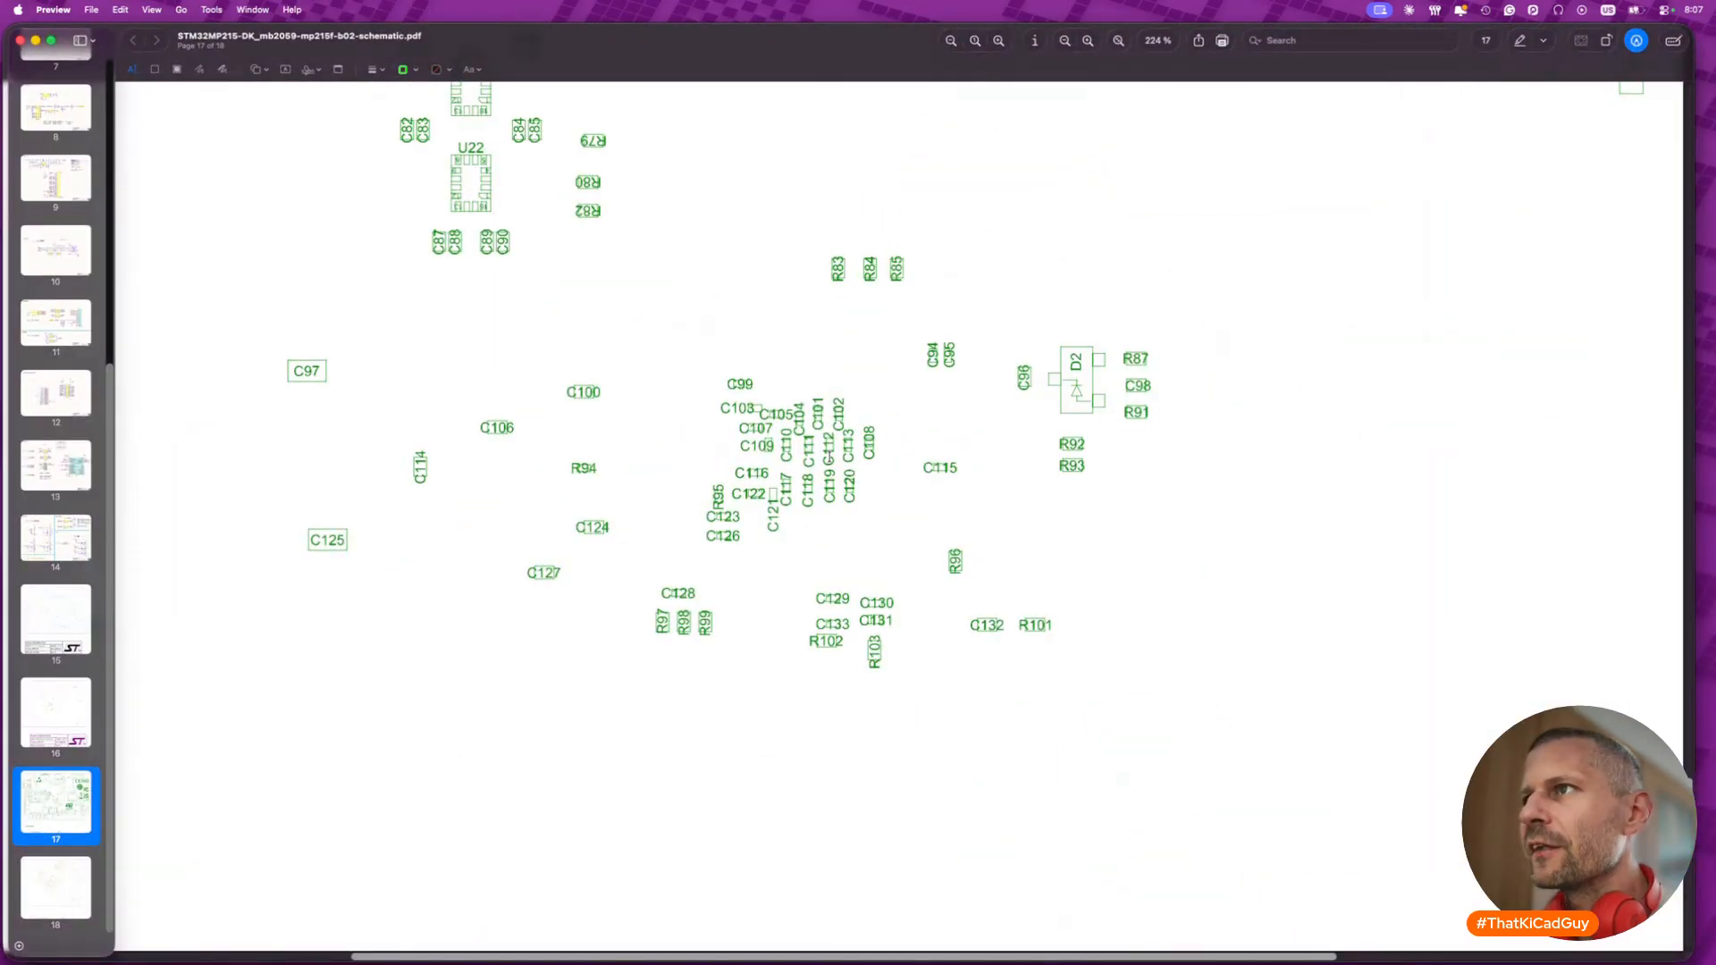
scroll(830, 458, down, 15)
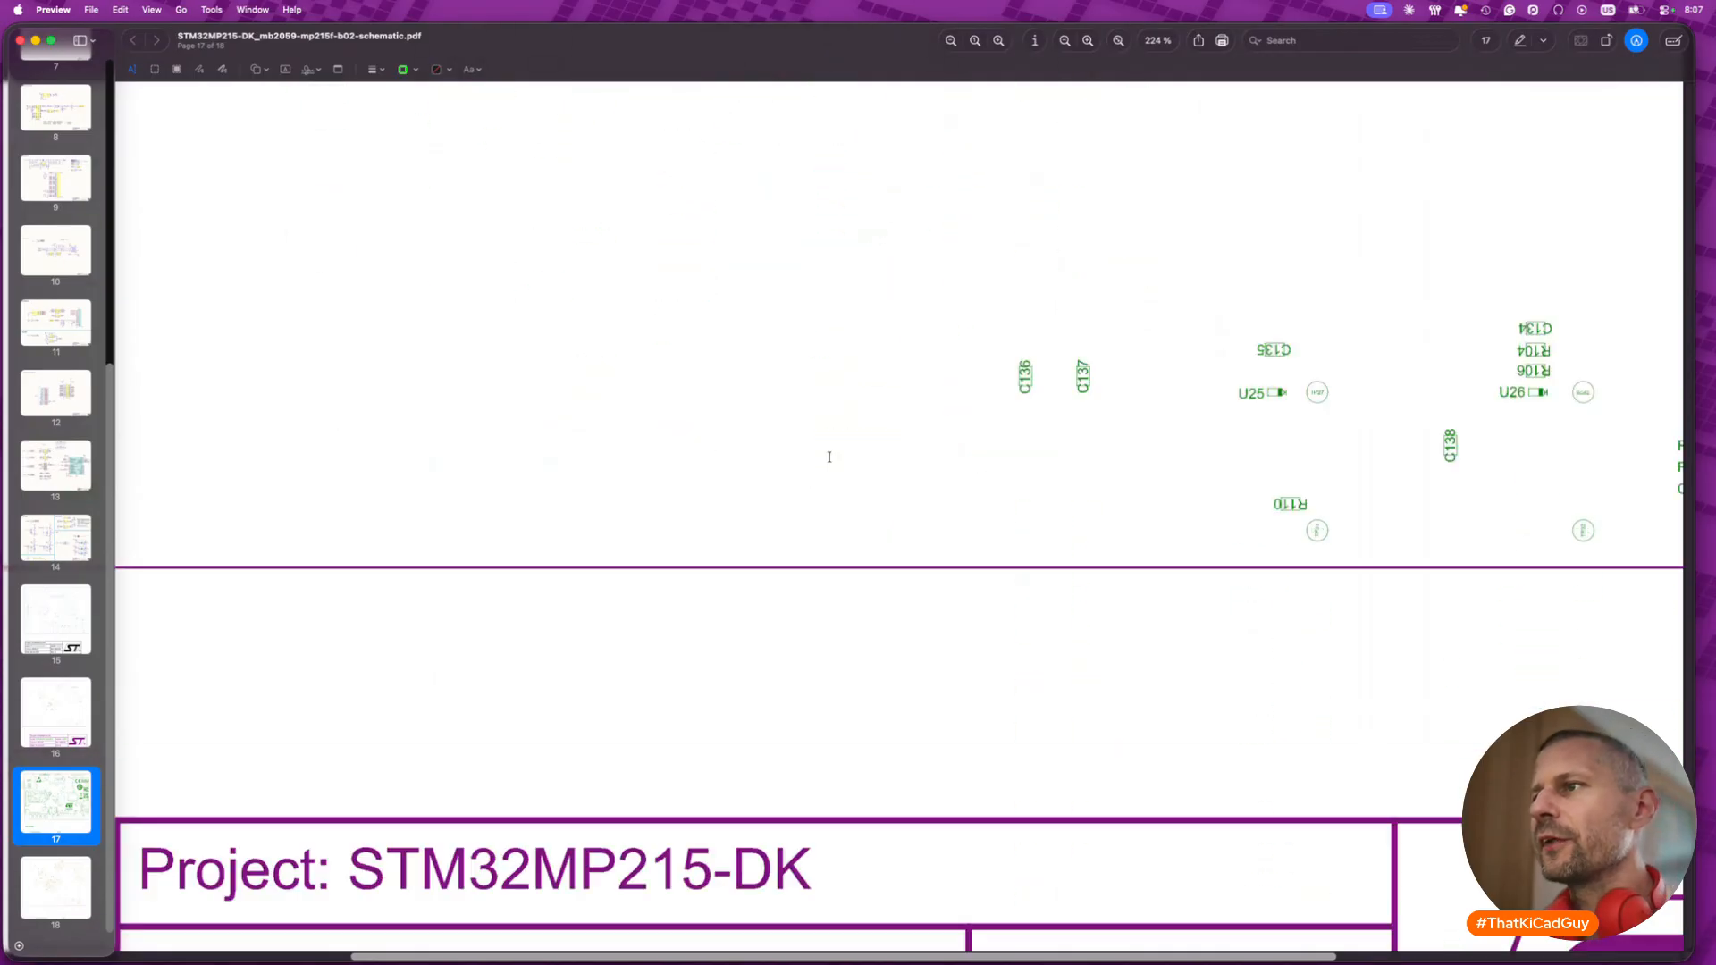
scroll(830, 458, down, 5)
scroll(830, 457, down, 15)
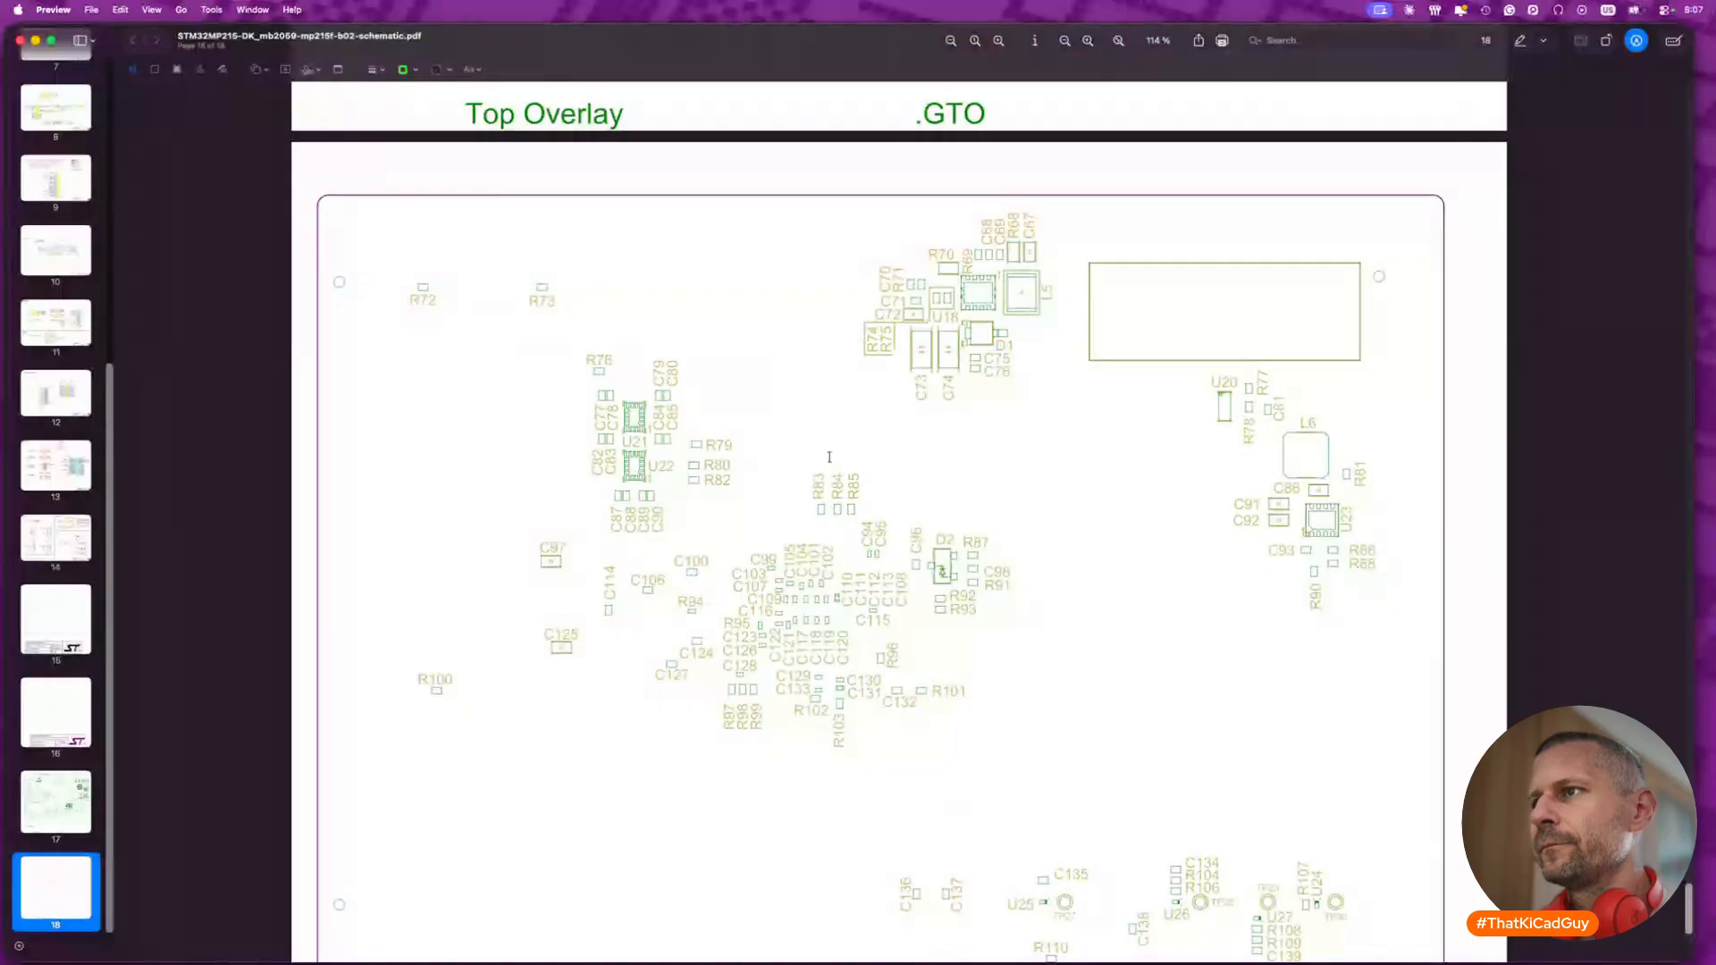
scroll(829, 457, down, 3)
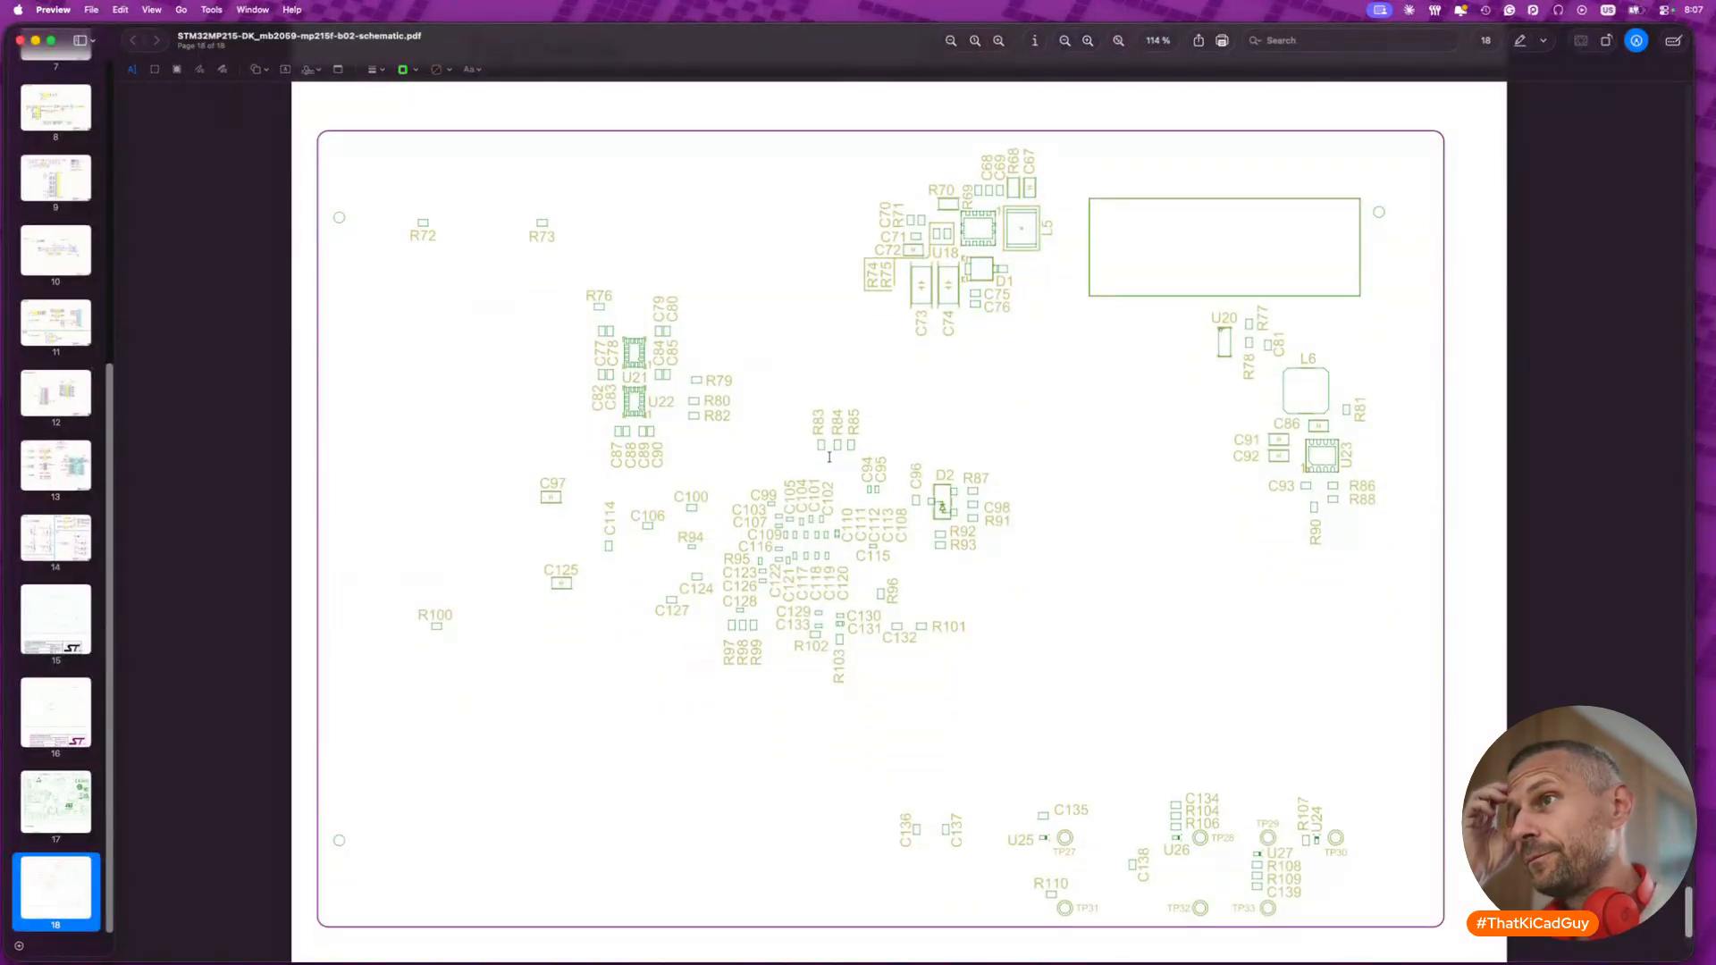
scroll(829, 457, up, 15)
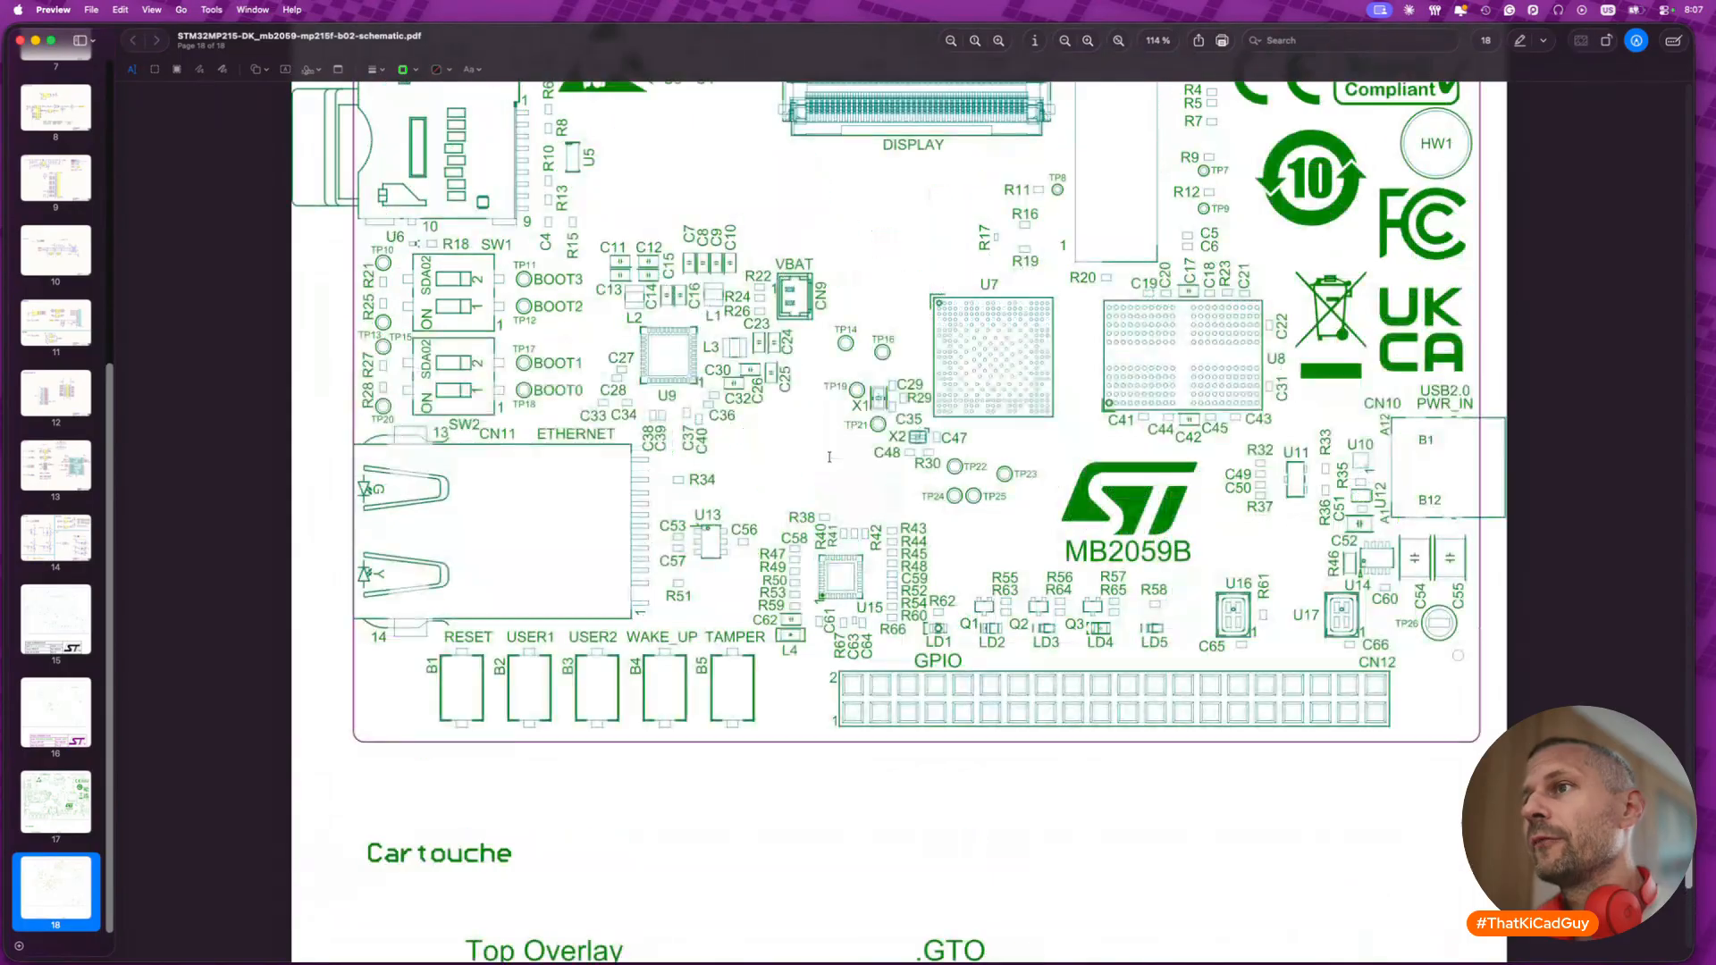
scroll(830, 458, down, 5)
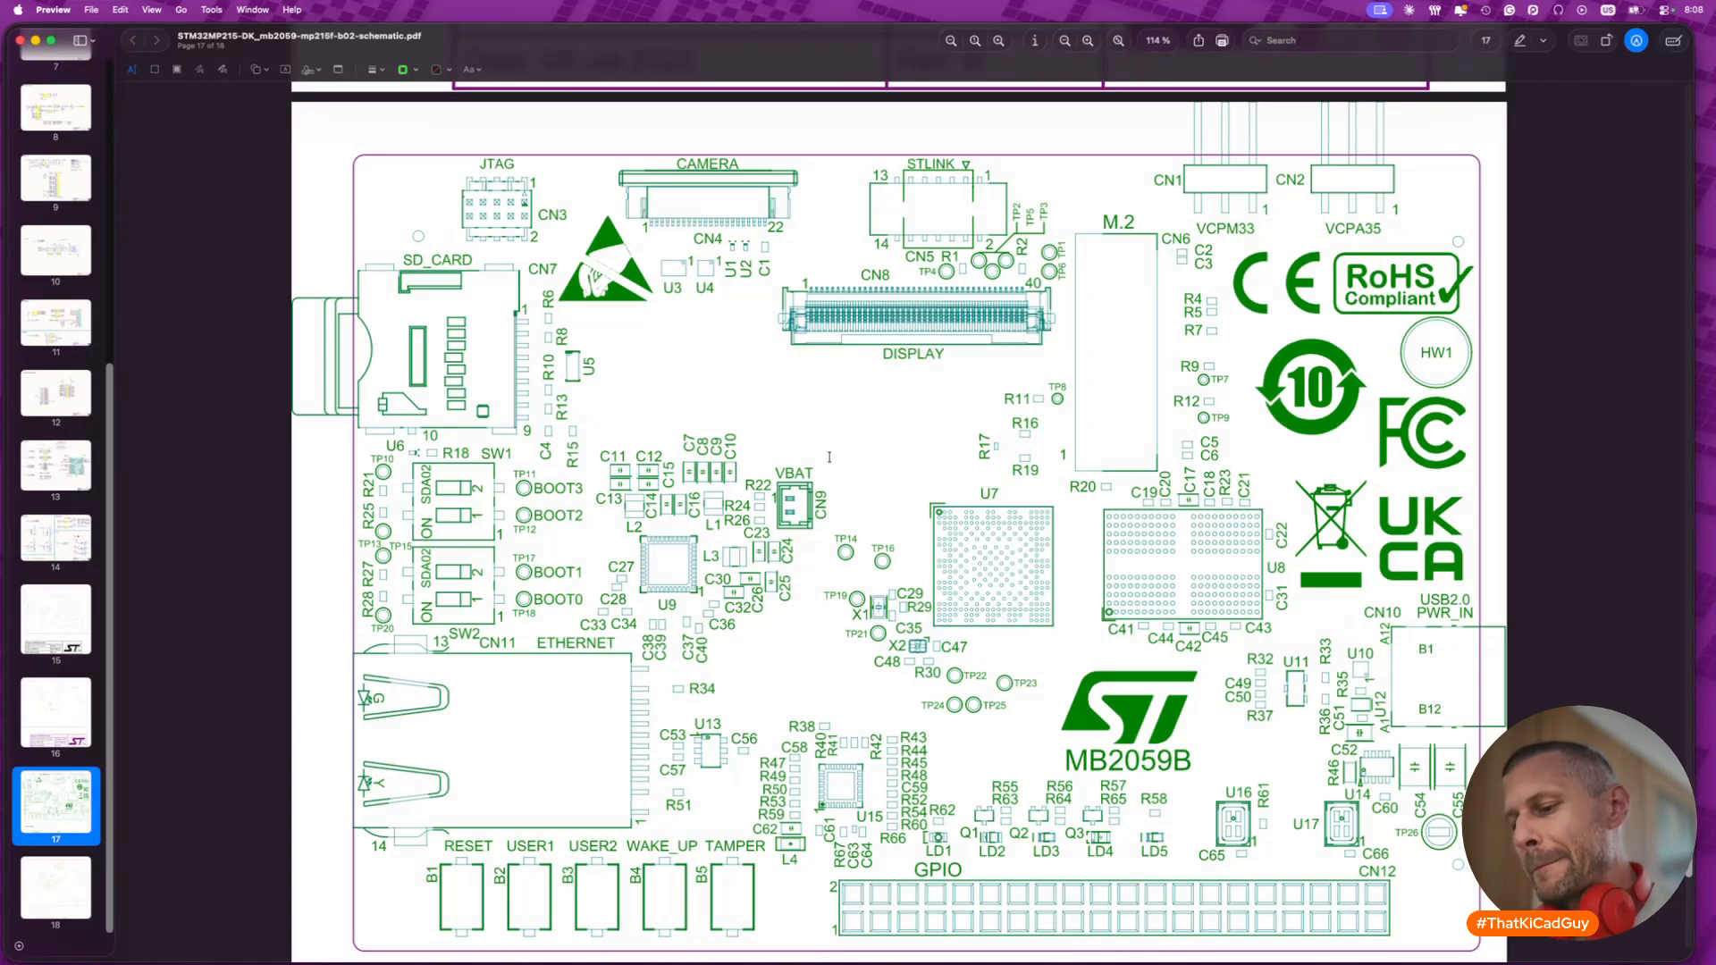
- Capture a screenshot of the top overlay drawing at 100% zoom, cropped exactly to the board outline
key(super+shift+4)
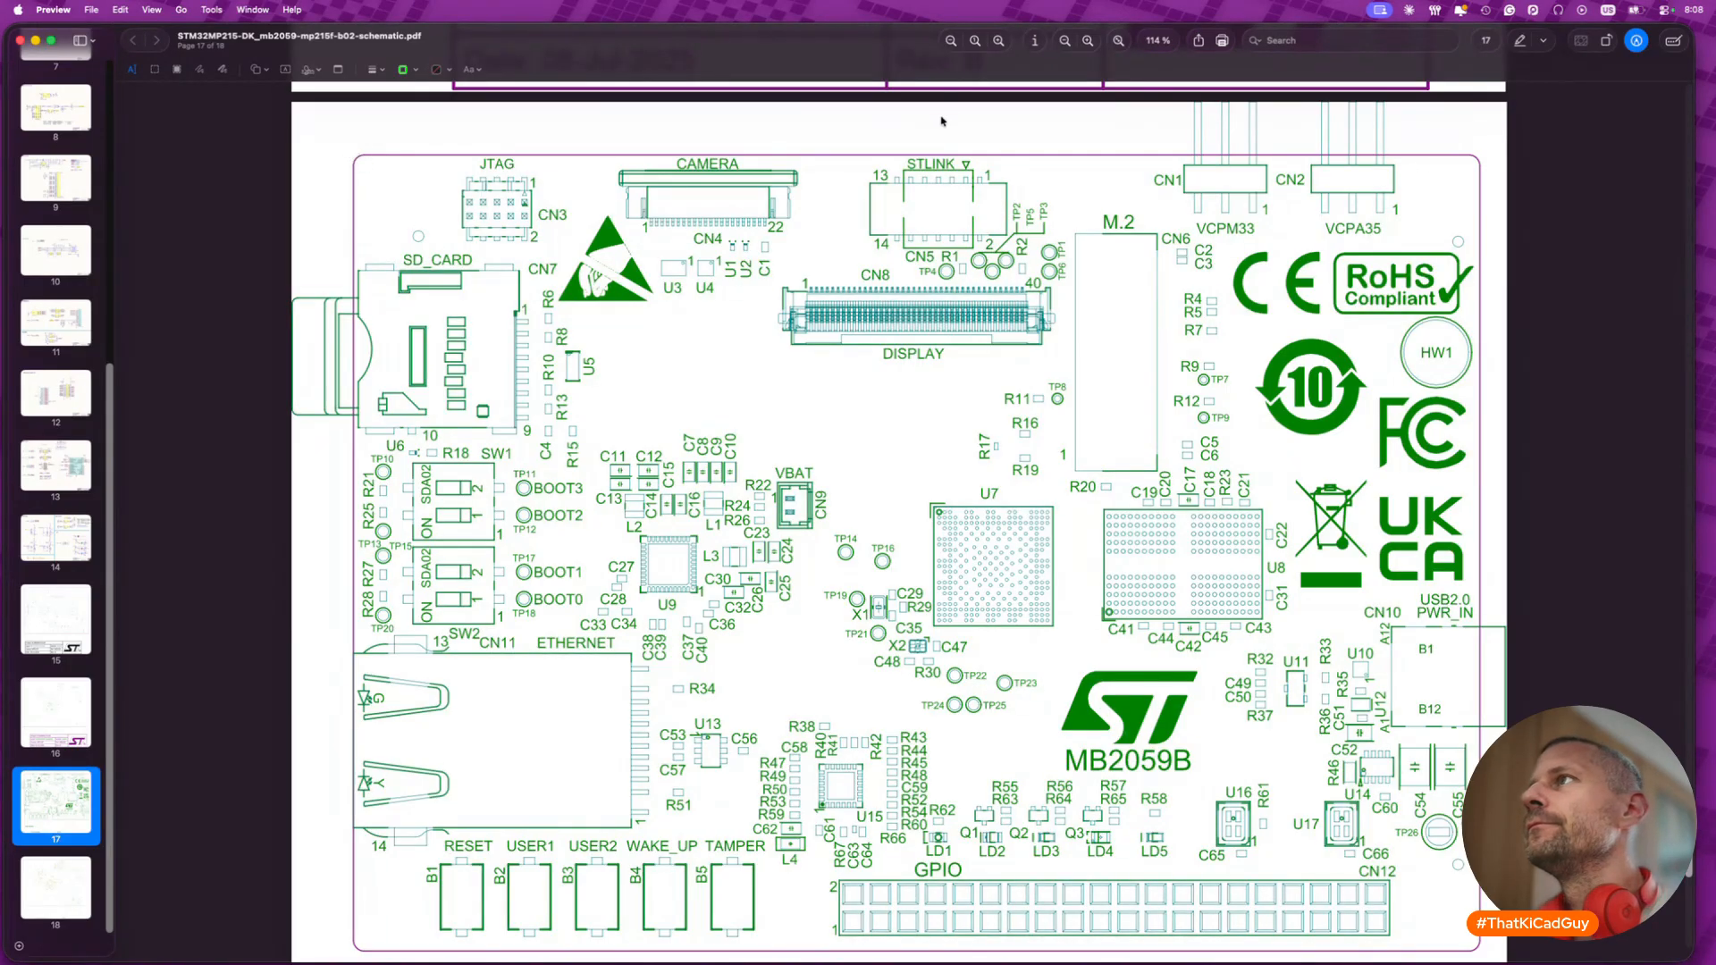
click(1087, 42)
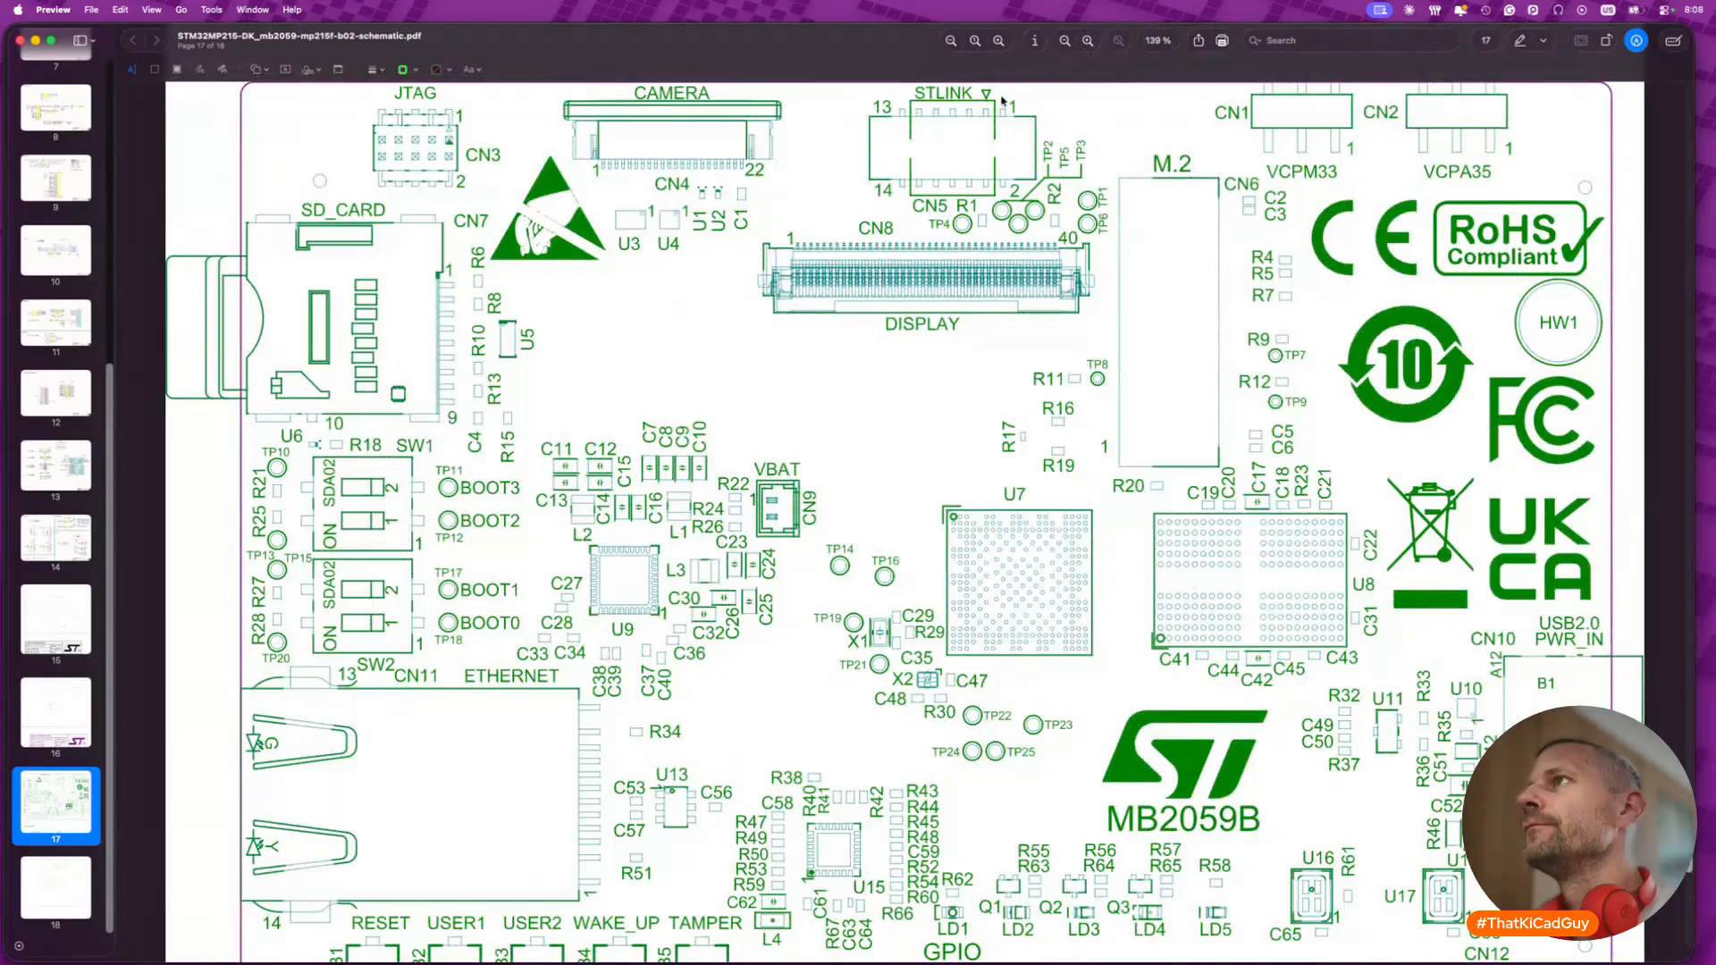
click(1064, 40)
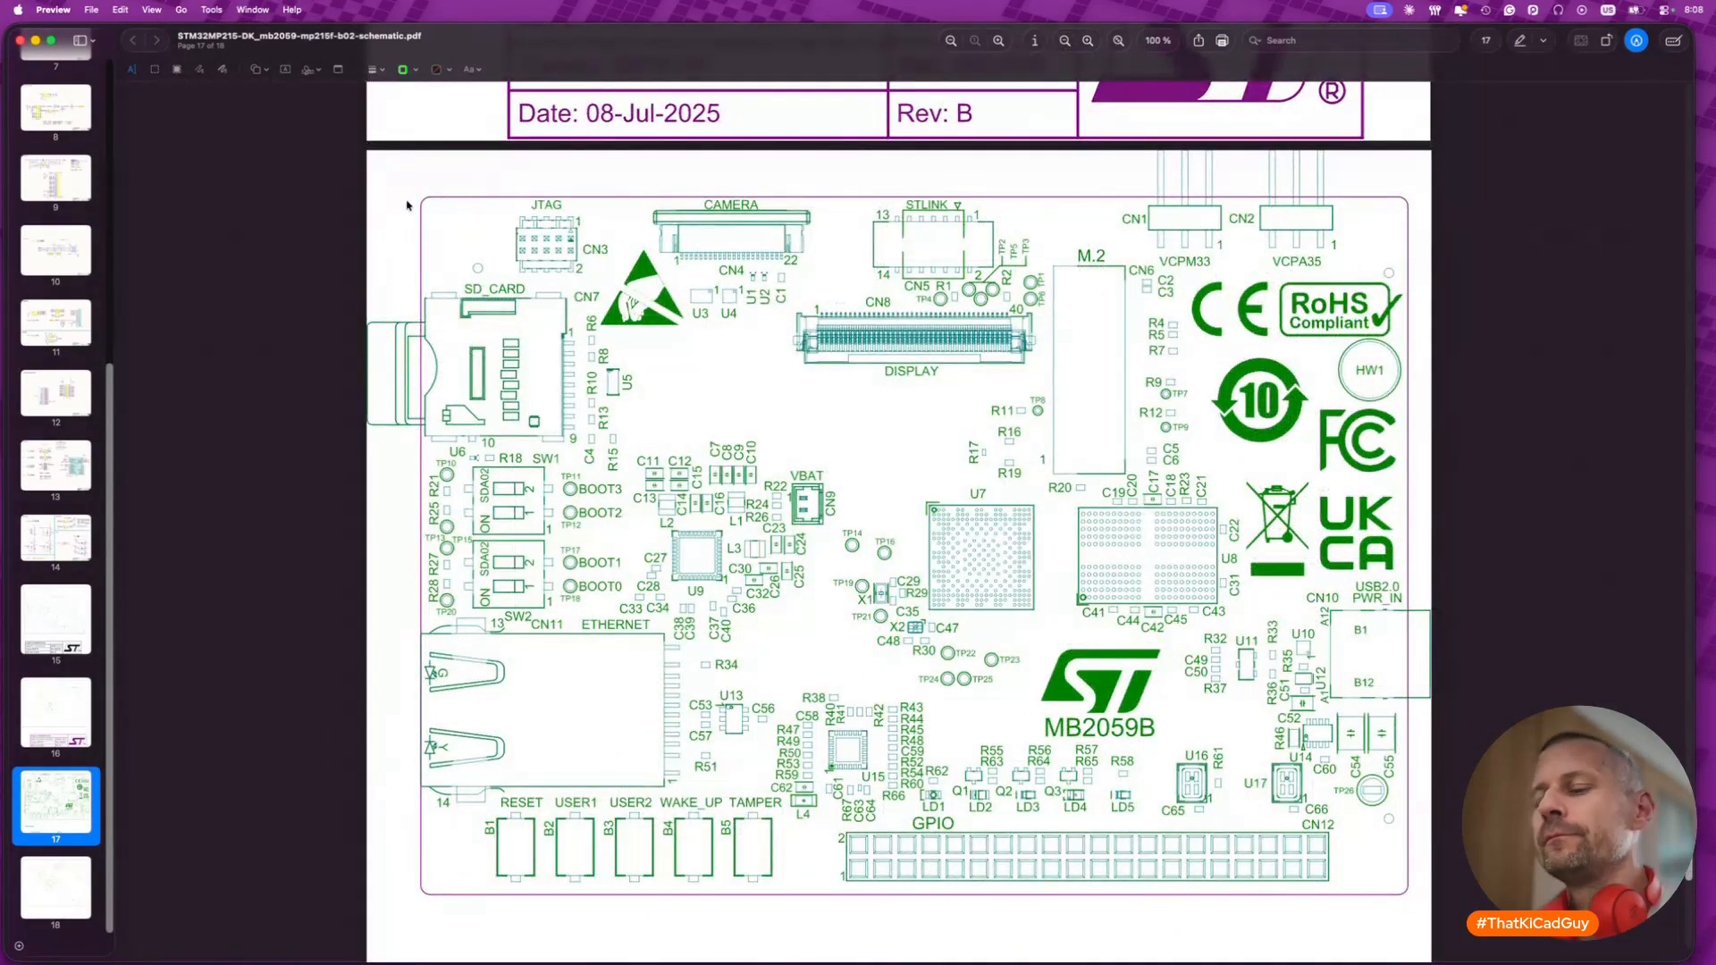
key(super+shift+4)
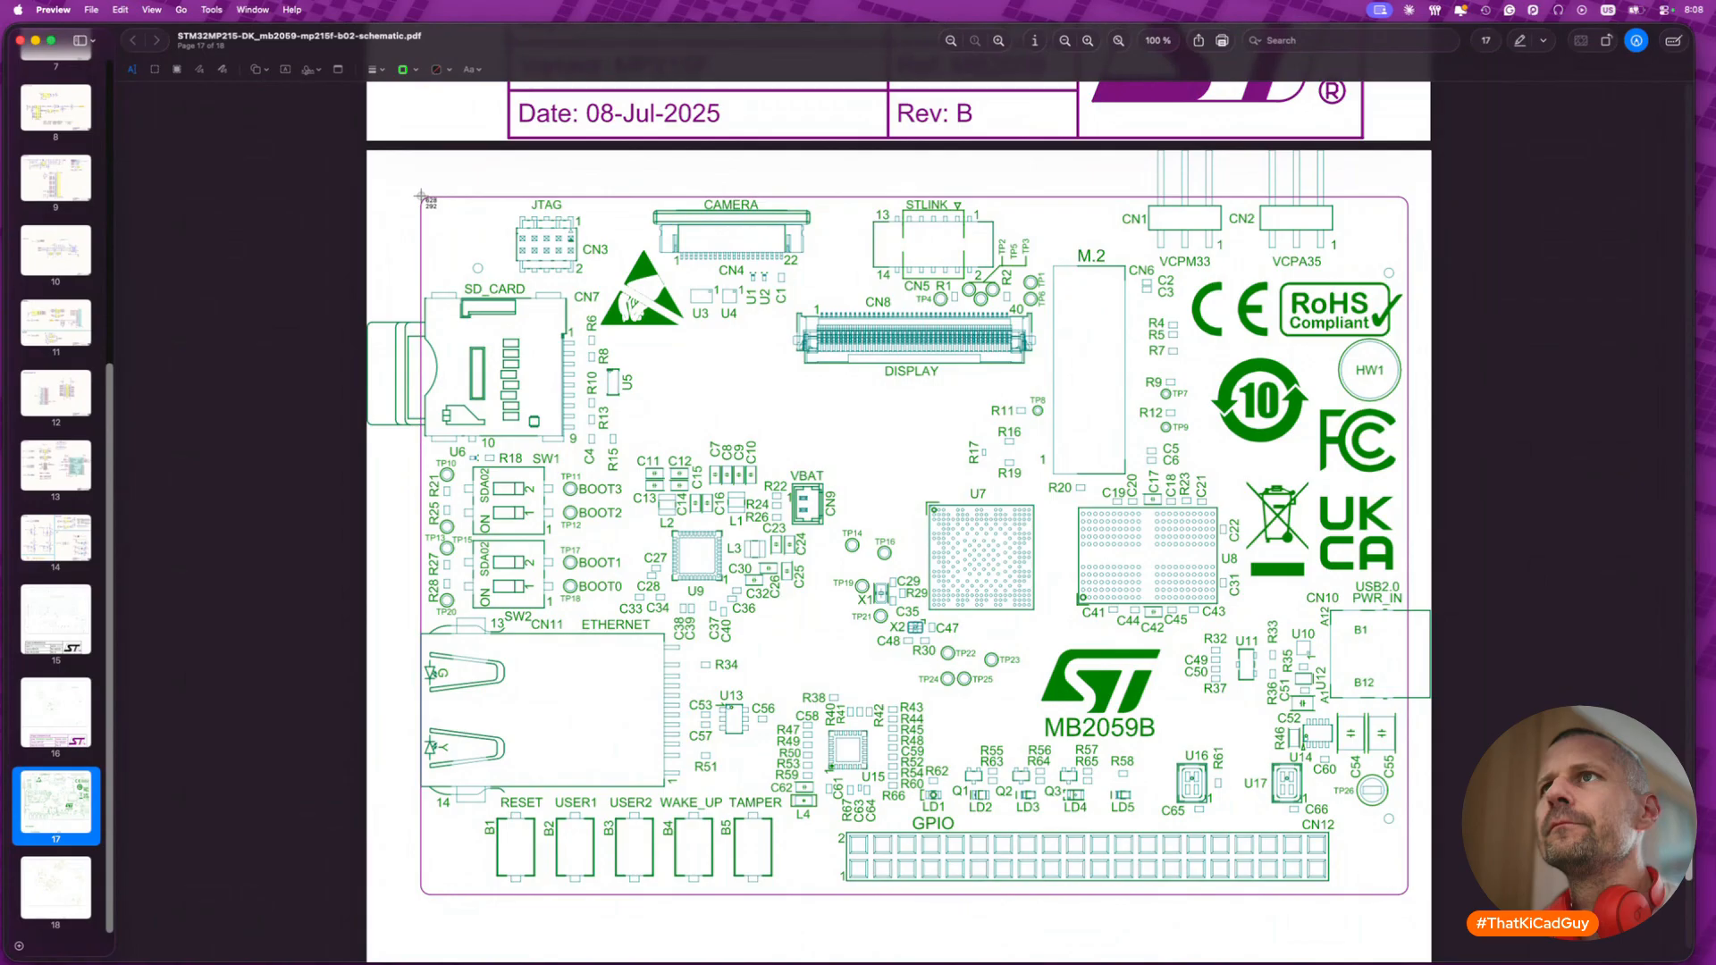
drag(420, 196, 1409, 893)
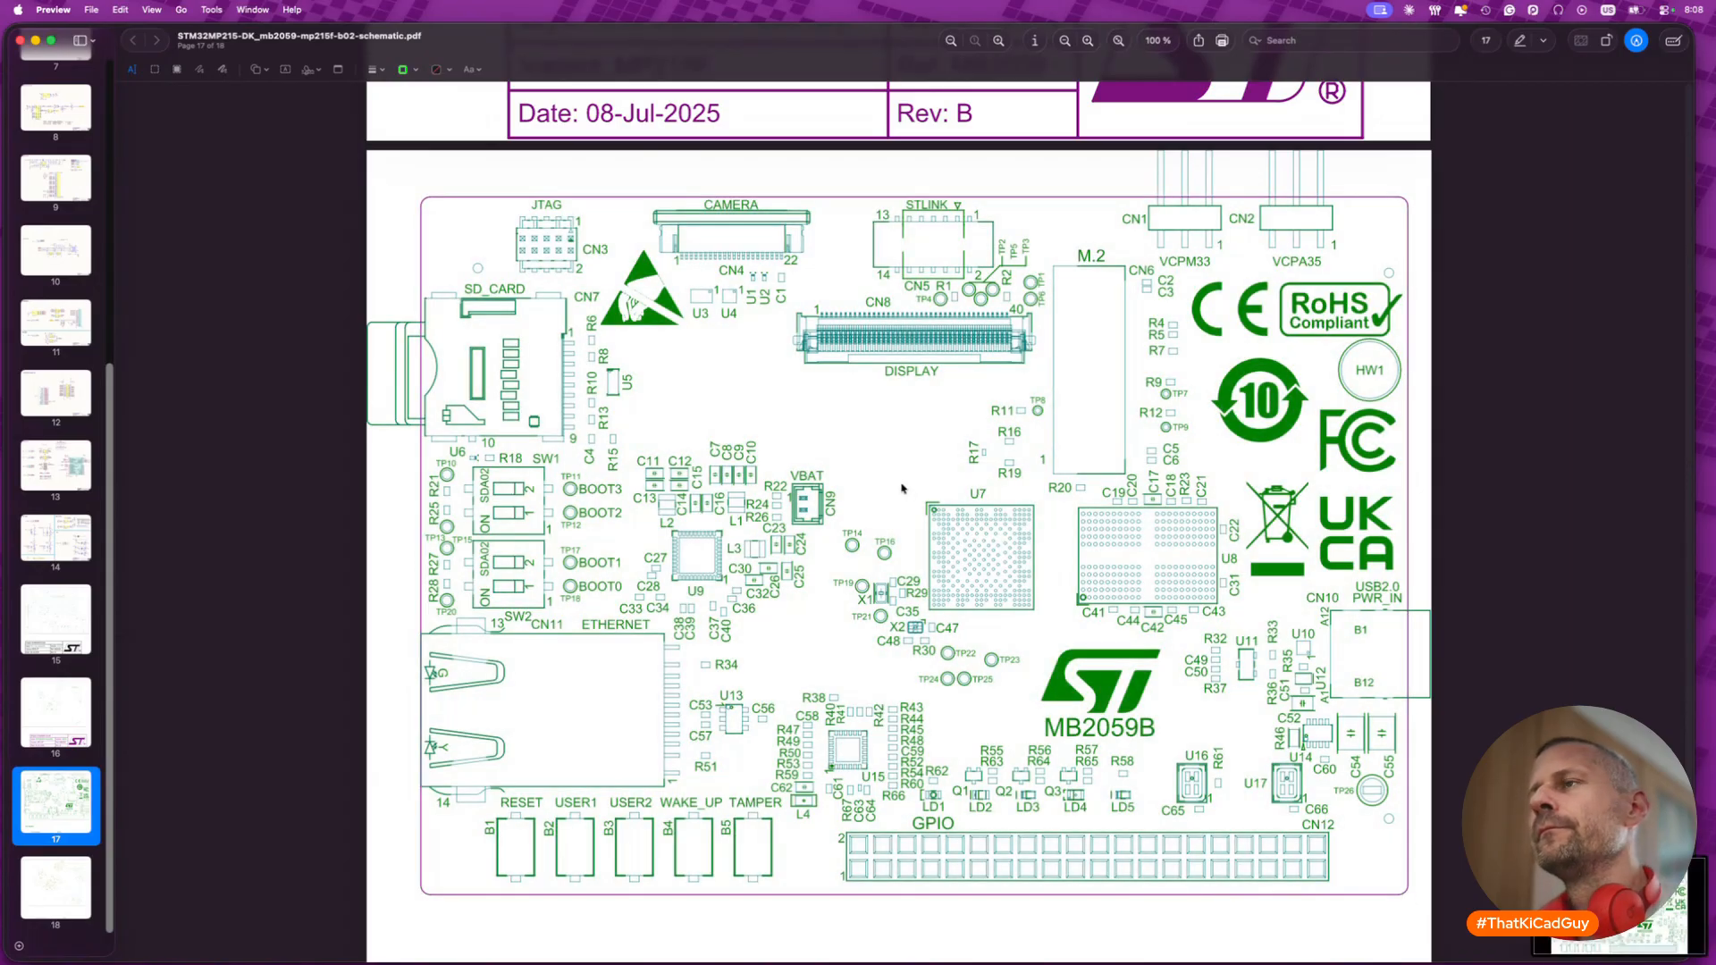
- Capture a screenshot of the bottom overlay drawing on page 18, cropped exactly to the board outline
scroll(894, 666, down, 3)
scroll(892, 663, down, 10)
scroll(892, 664, up, 1)
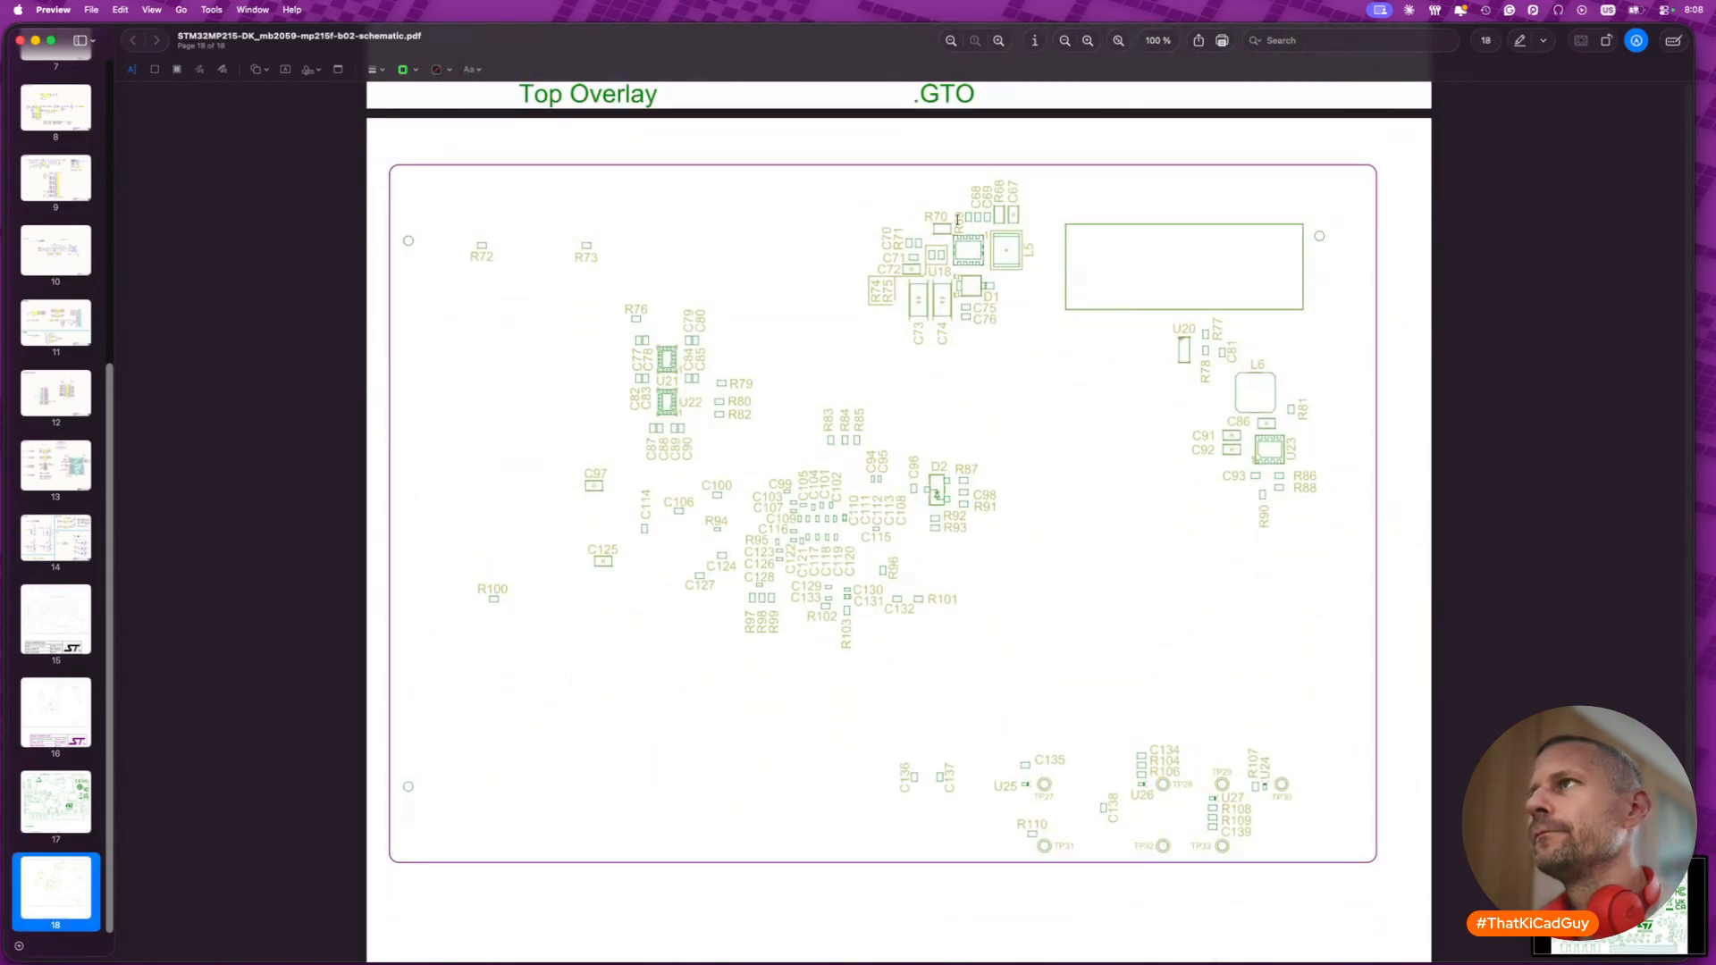
key(super+shift+4)
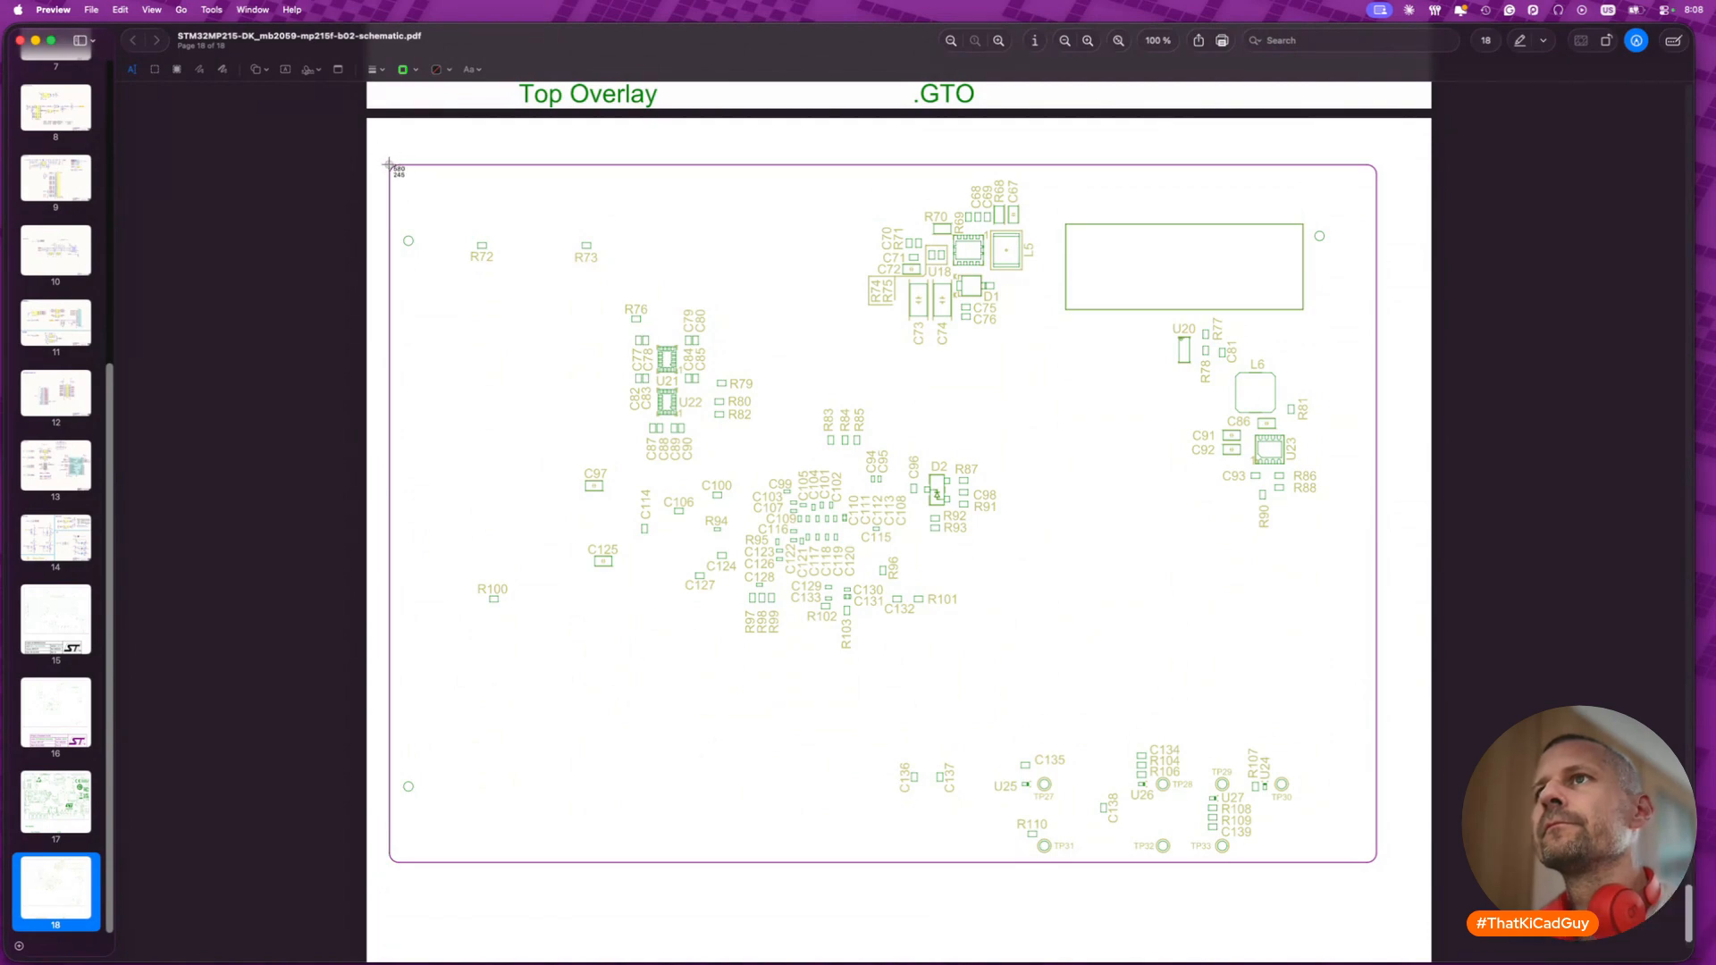
drag(389, 165, 1377, 864)
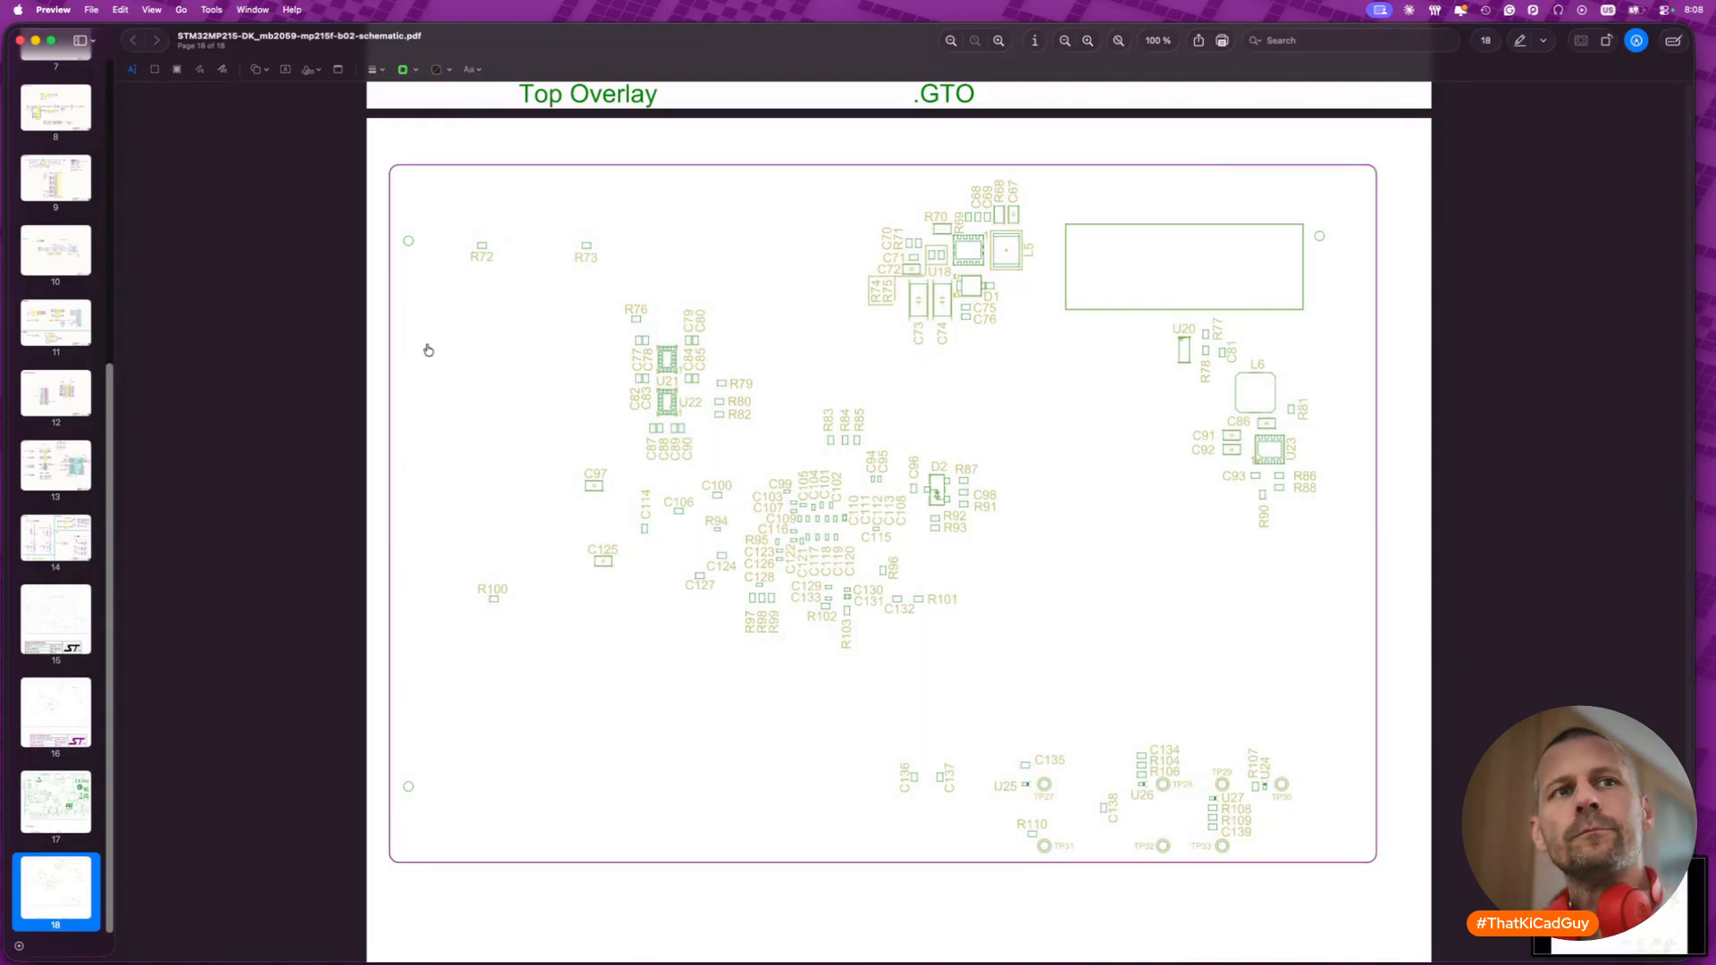
- Switch to Finder and move the two new overlay screenshots from the Desktop to the pics folder
key(super+Tab)
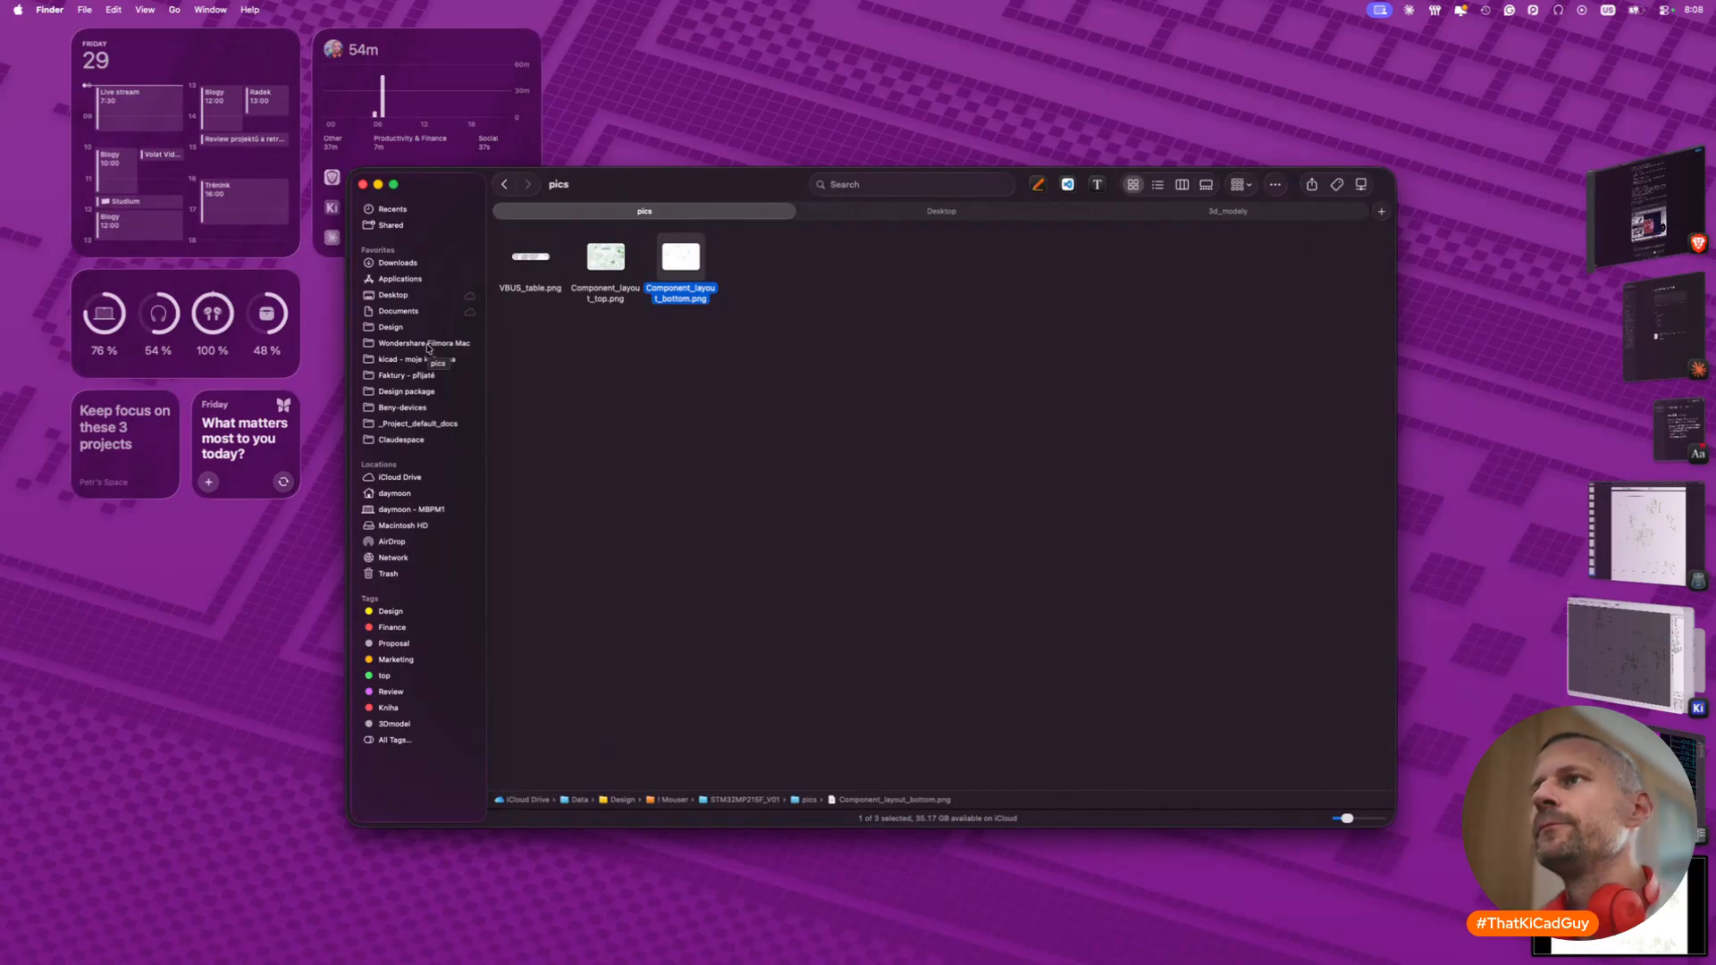
click(873, 213)
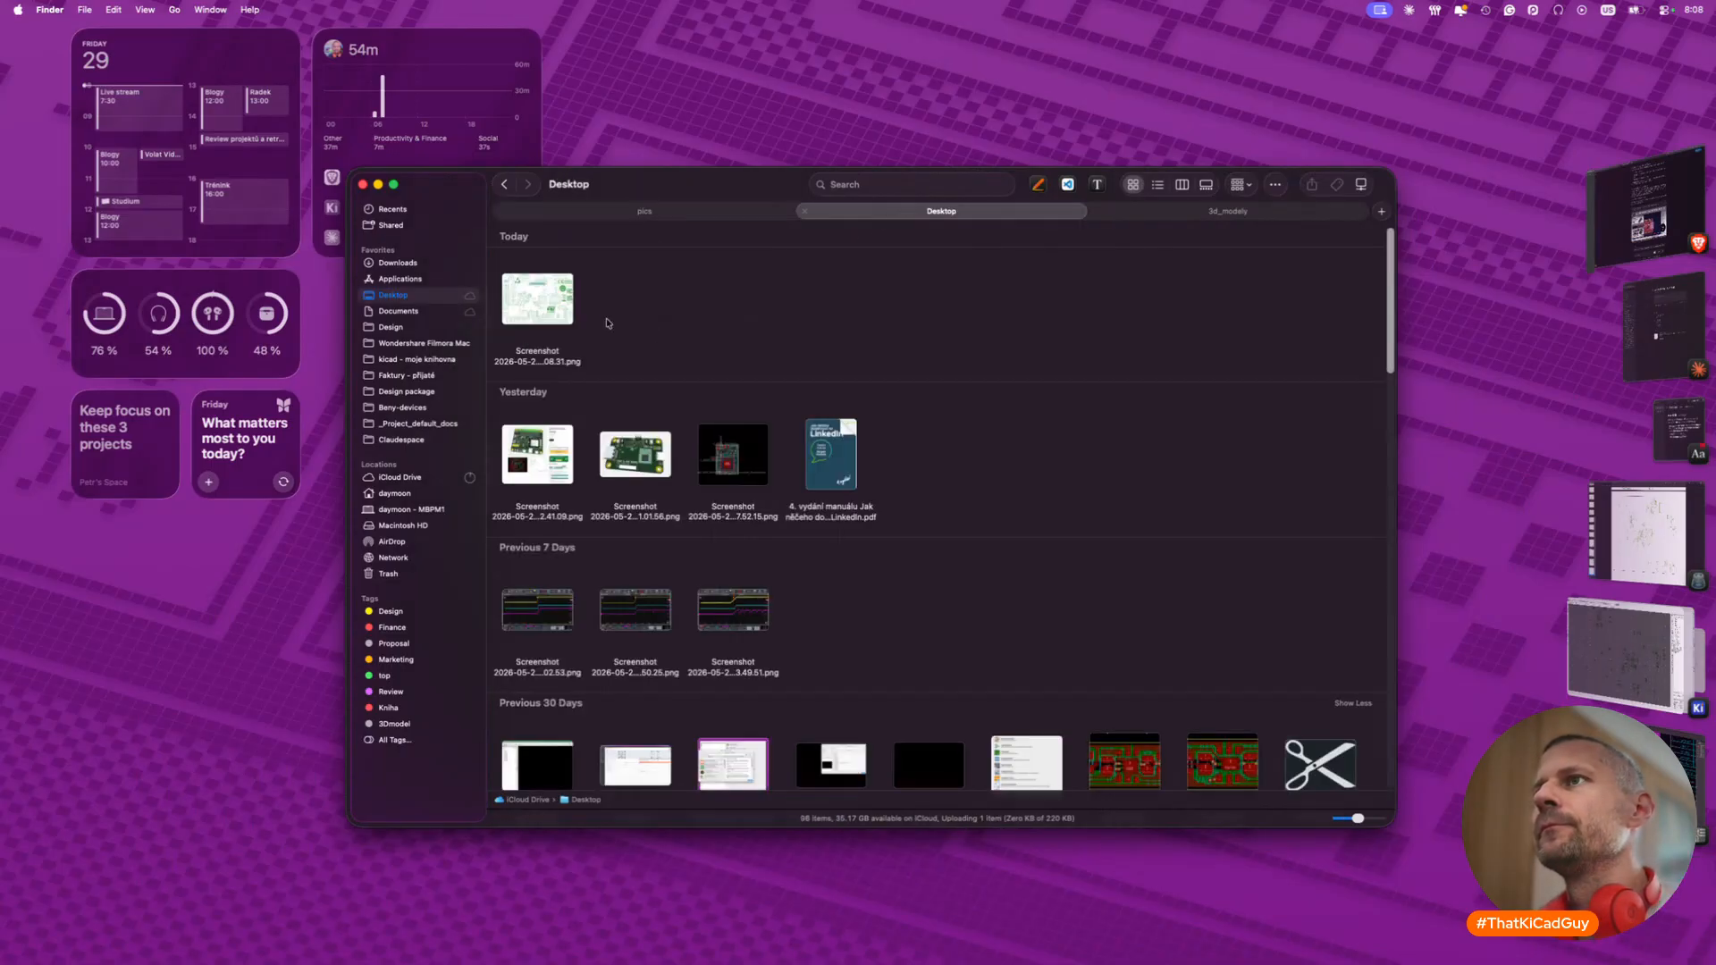
click(534, 328)
super+click(640, 327)
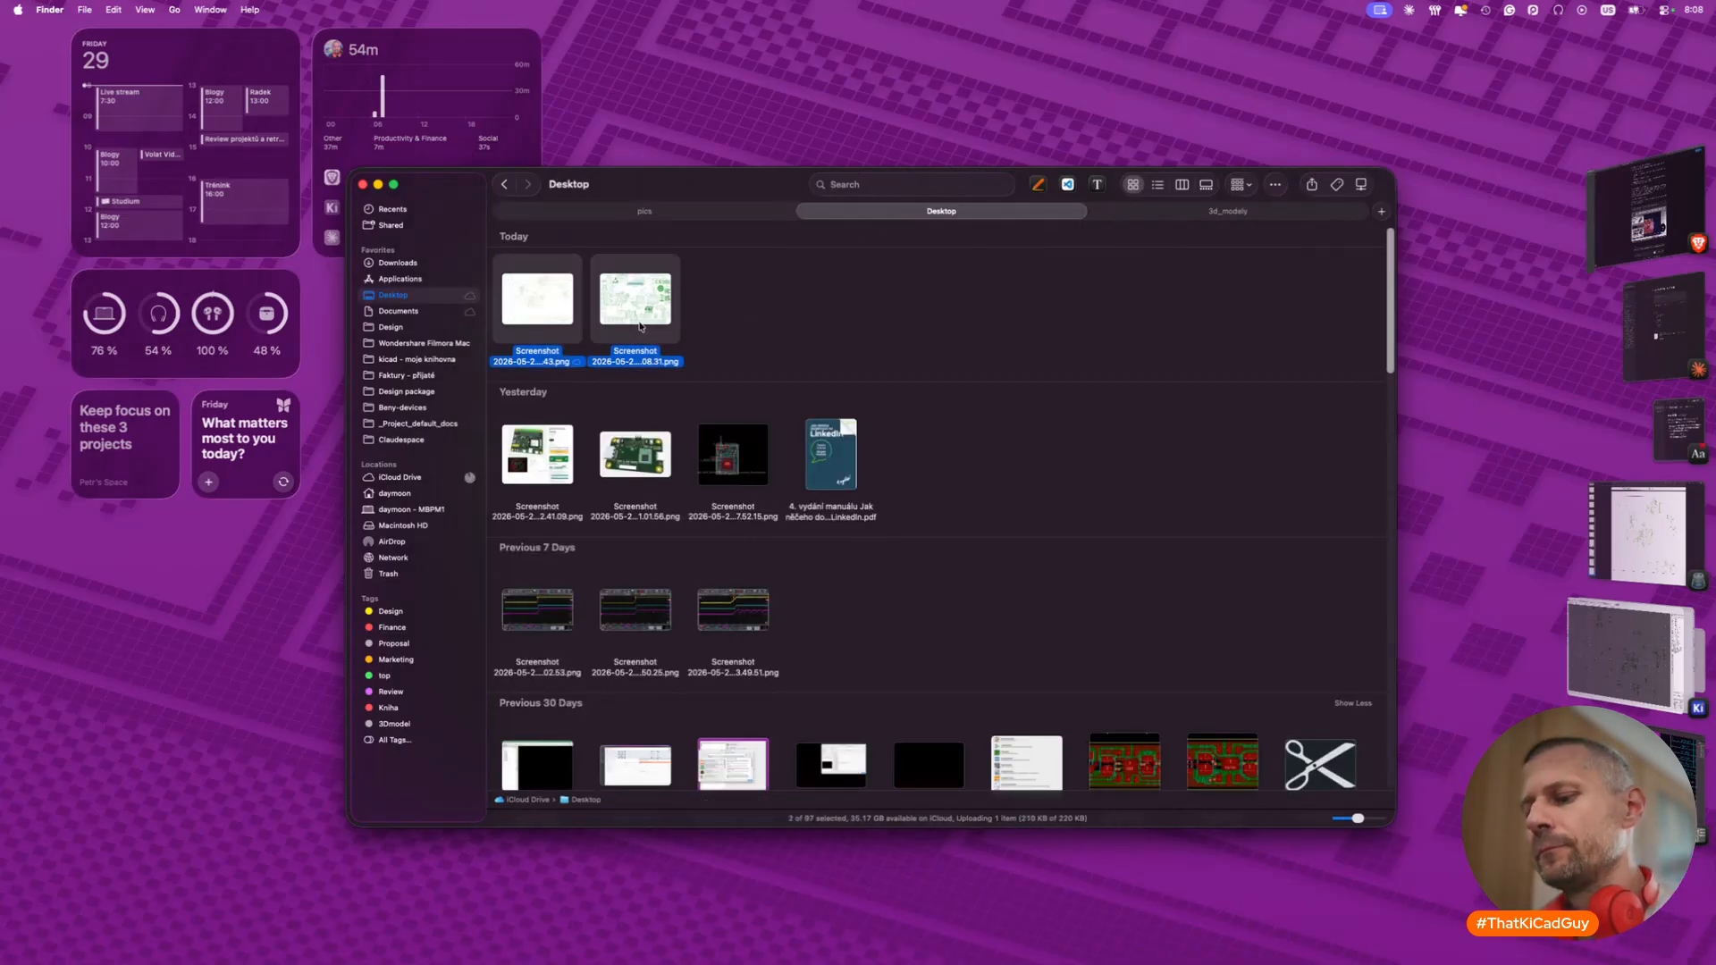
drag(636, 304, 687, 428)
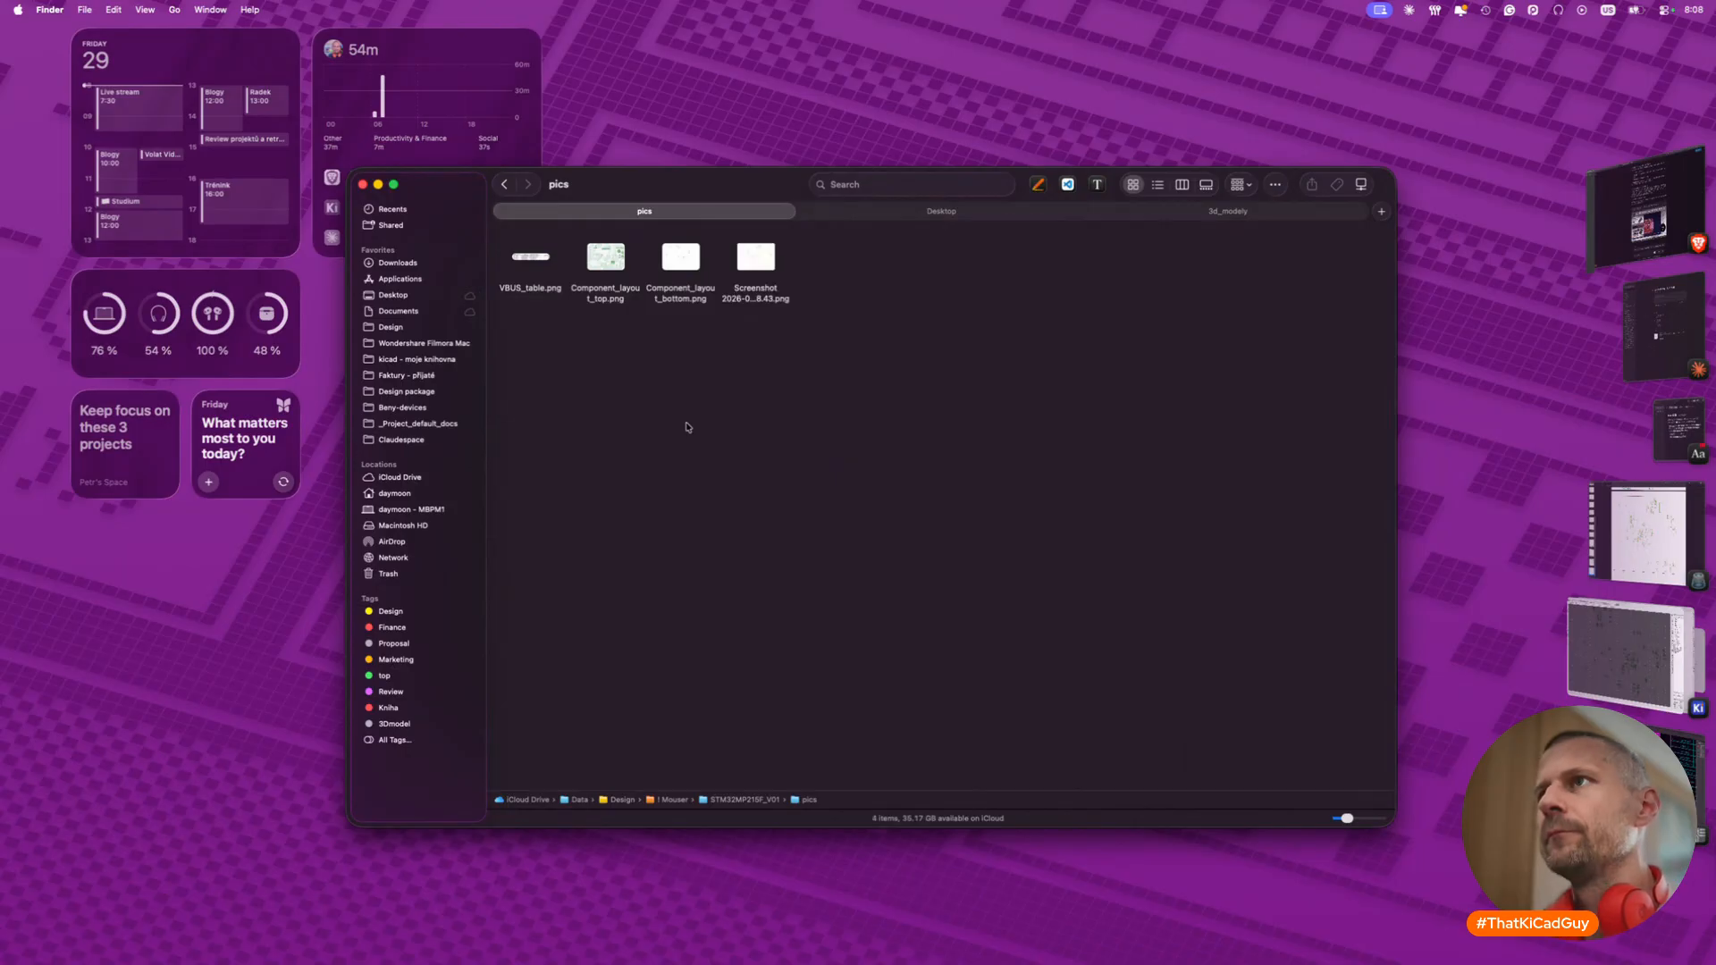
- Copy the file name of the old Component_layout_top.png and delete that file
click(616, 289)
click(615, 289)
key(super+c)
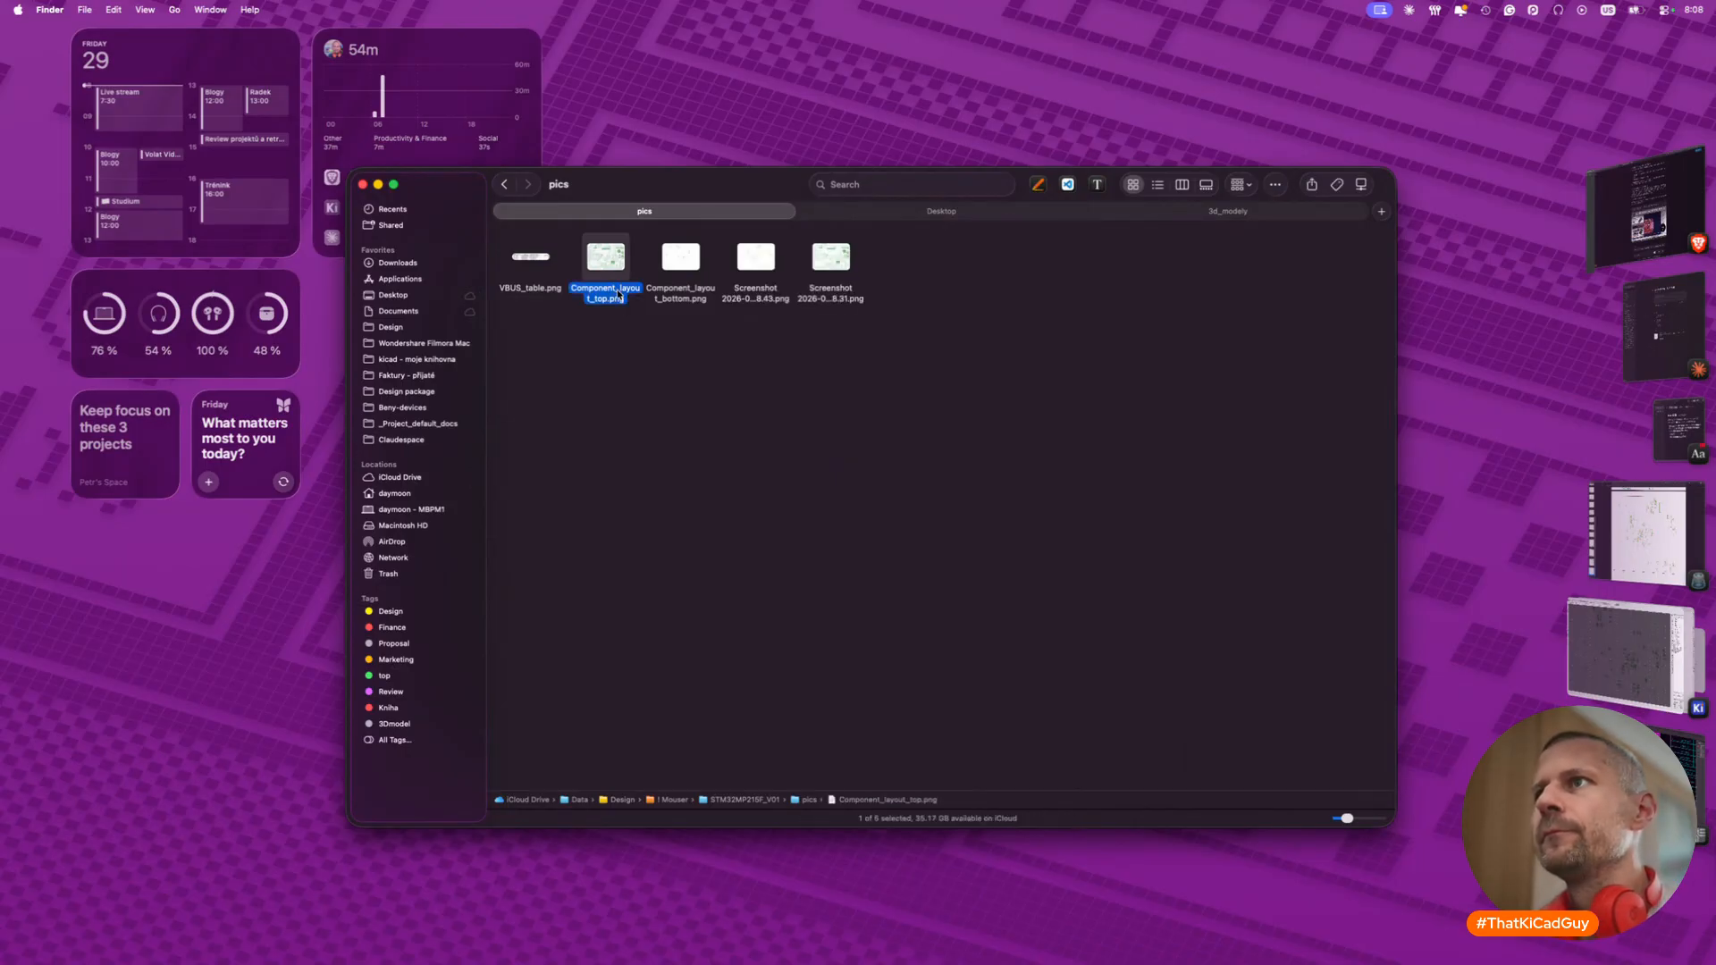
key(Escape)
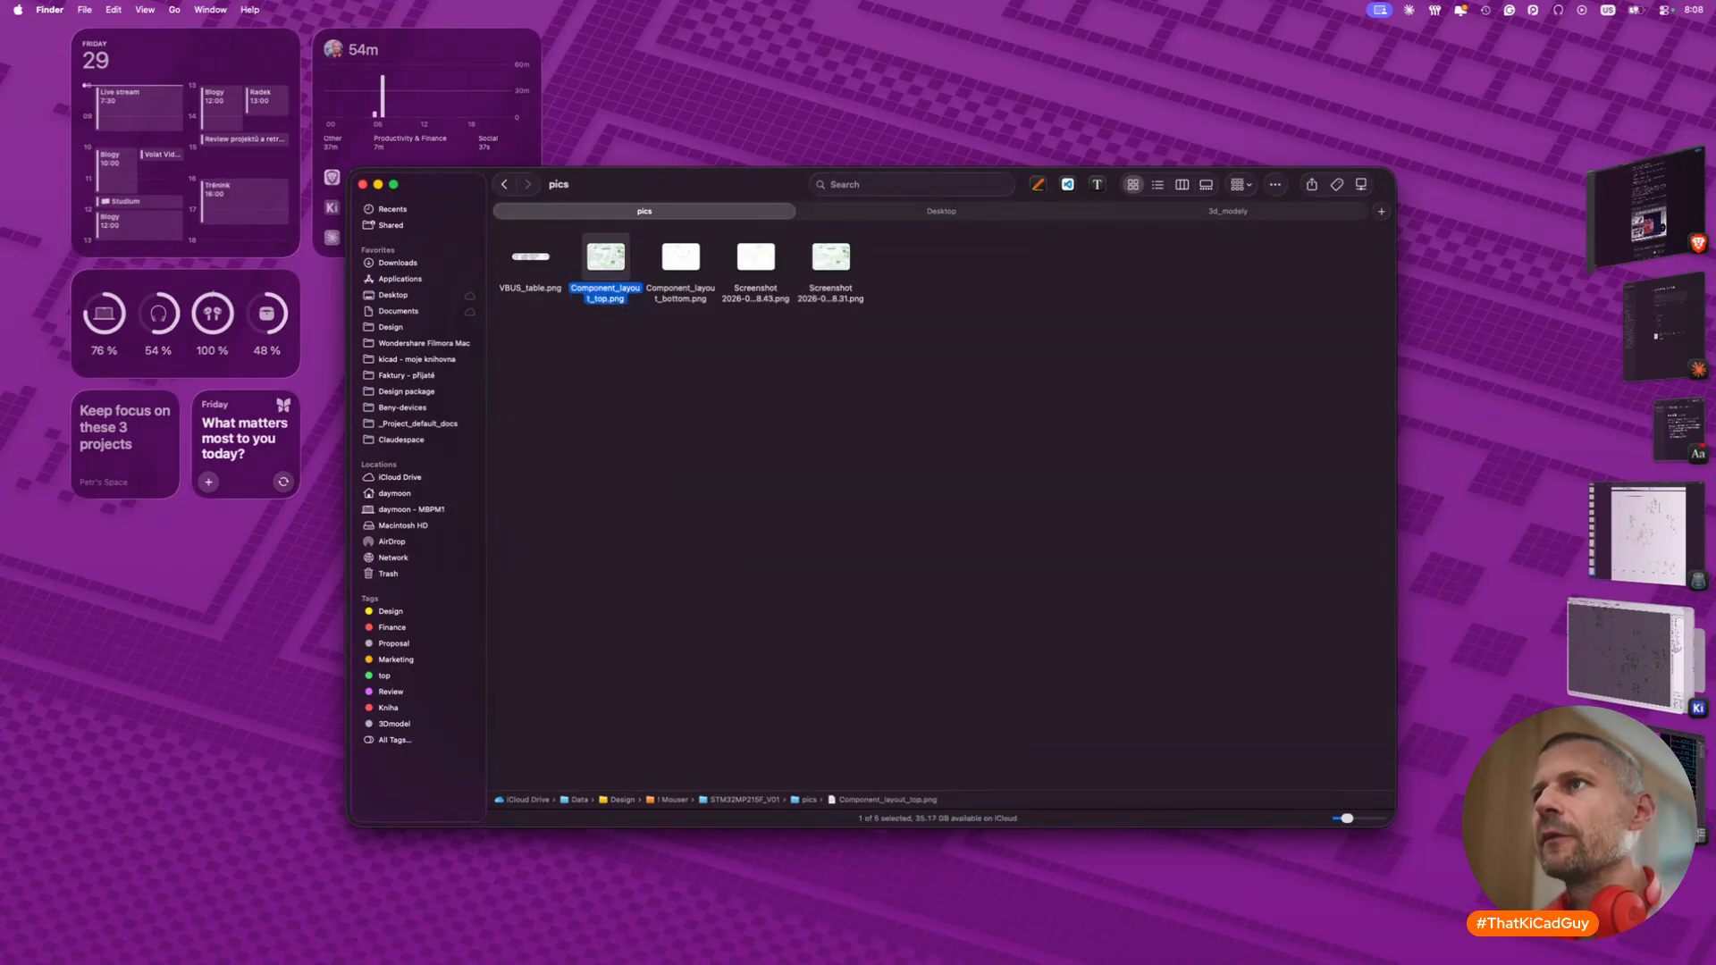
key(super+BackSpace)
- Preview the new screenshots and rename the top overlay one to Component_layout_top
key(Right)
key(space)
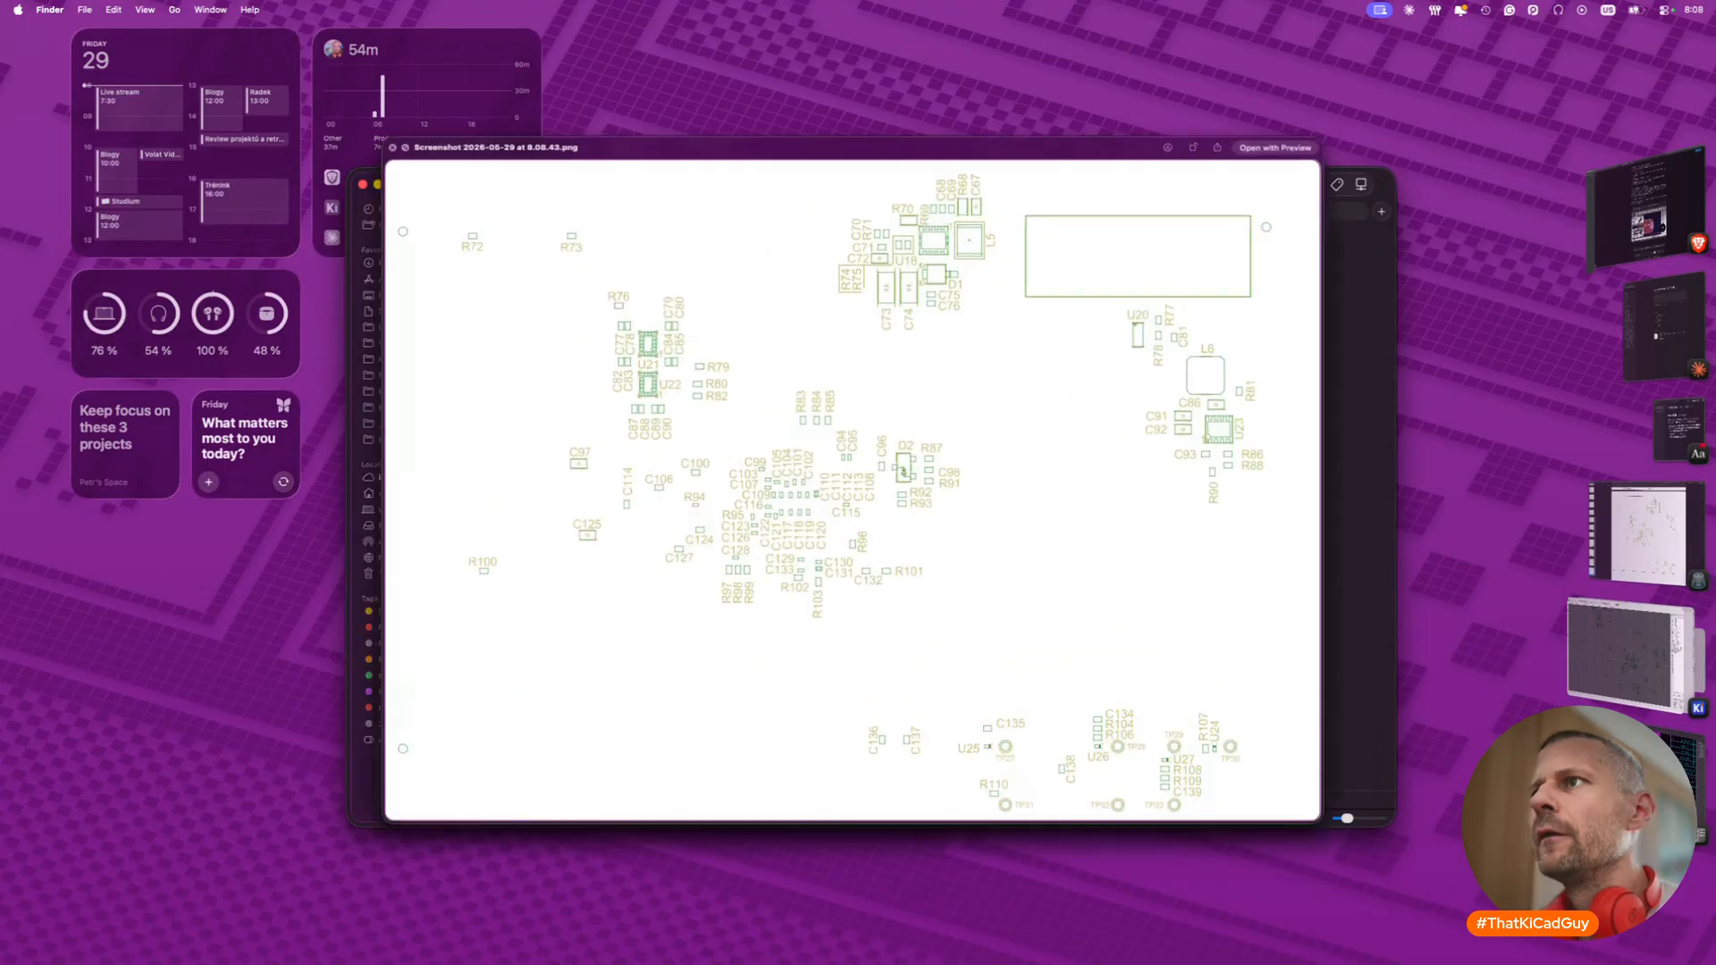
key(space)
key(Right)
key(space)
key(space)
key(Return)
key(super+v)
key(Return)
- Delete the old Component_layout_bottom.png and rename the bottom overlay screenshot to Component_layout_bottom
key(Left)
key(Left)
key(super+BackSpace)
key(Right)
key(Right)
key(Right)
key(Left)
key(Return)
text(Component_layout_bottom)
key(Return)
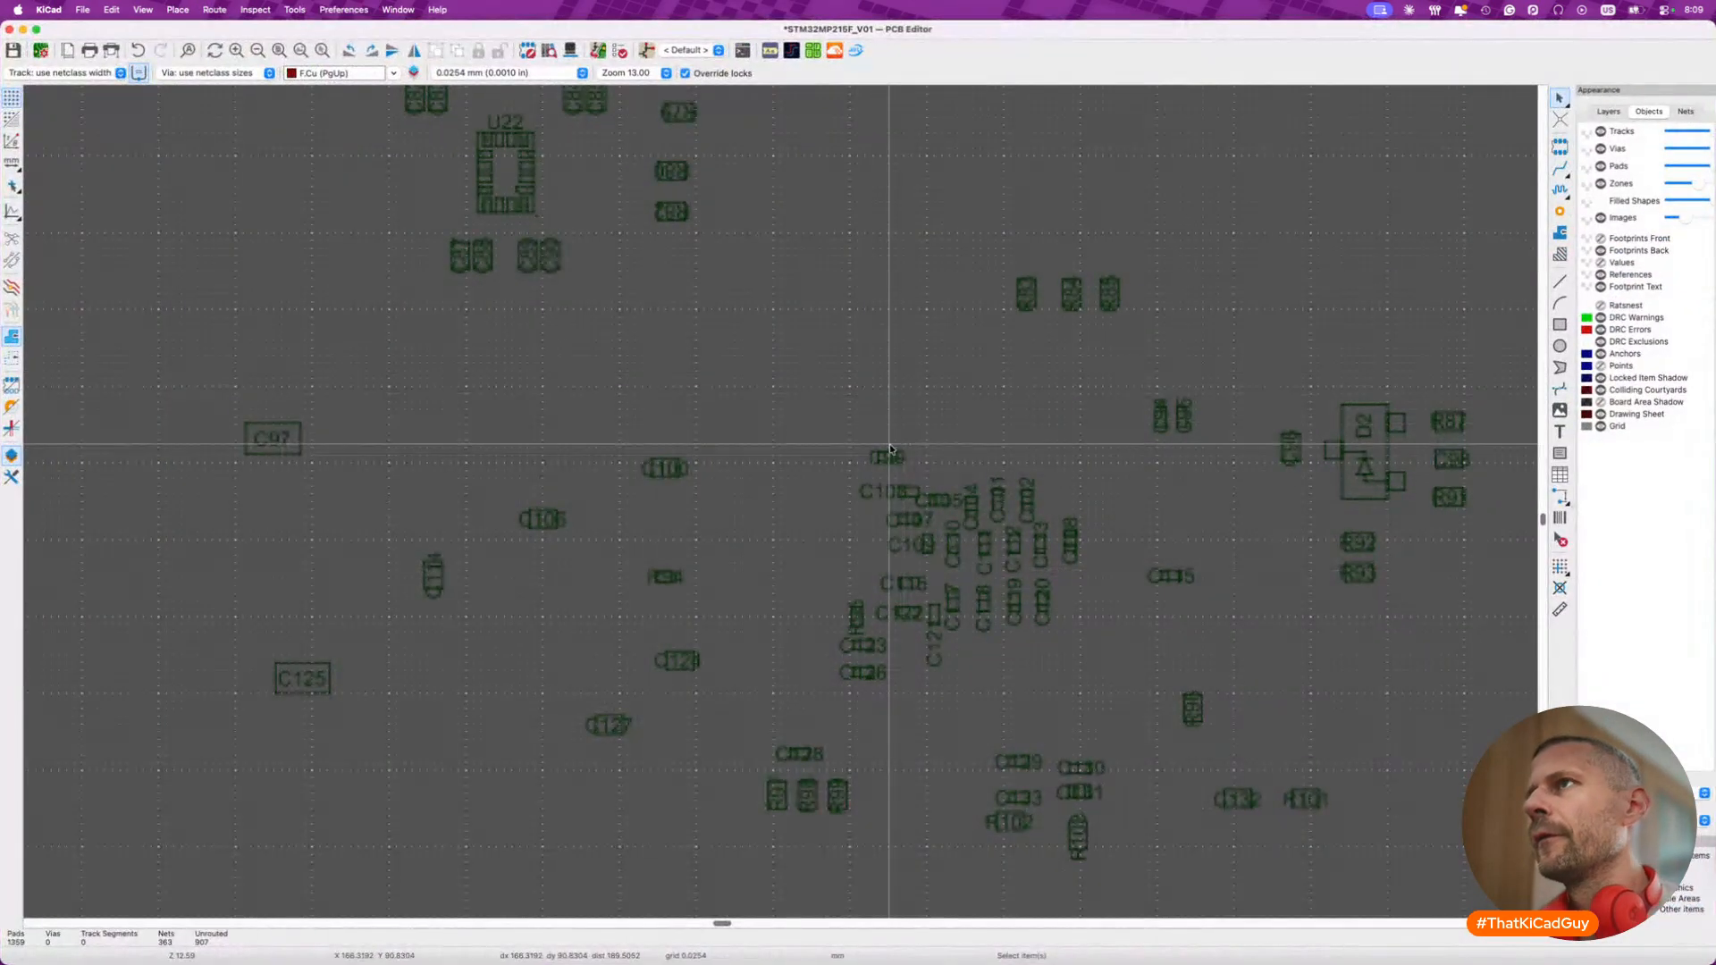
- Back in the KiCad PCB Editor, delete the old bottom layout reference image and show the User.1 layer
scroll(889, 449, down, 8)
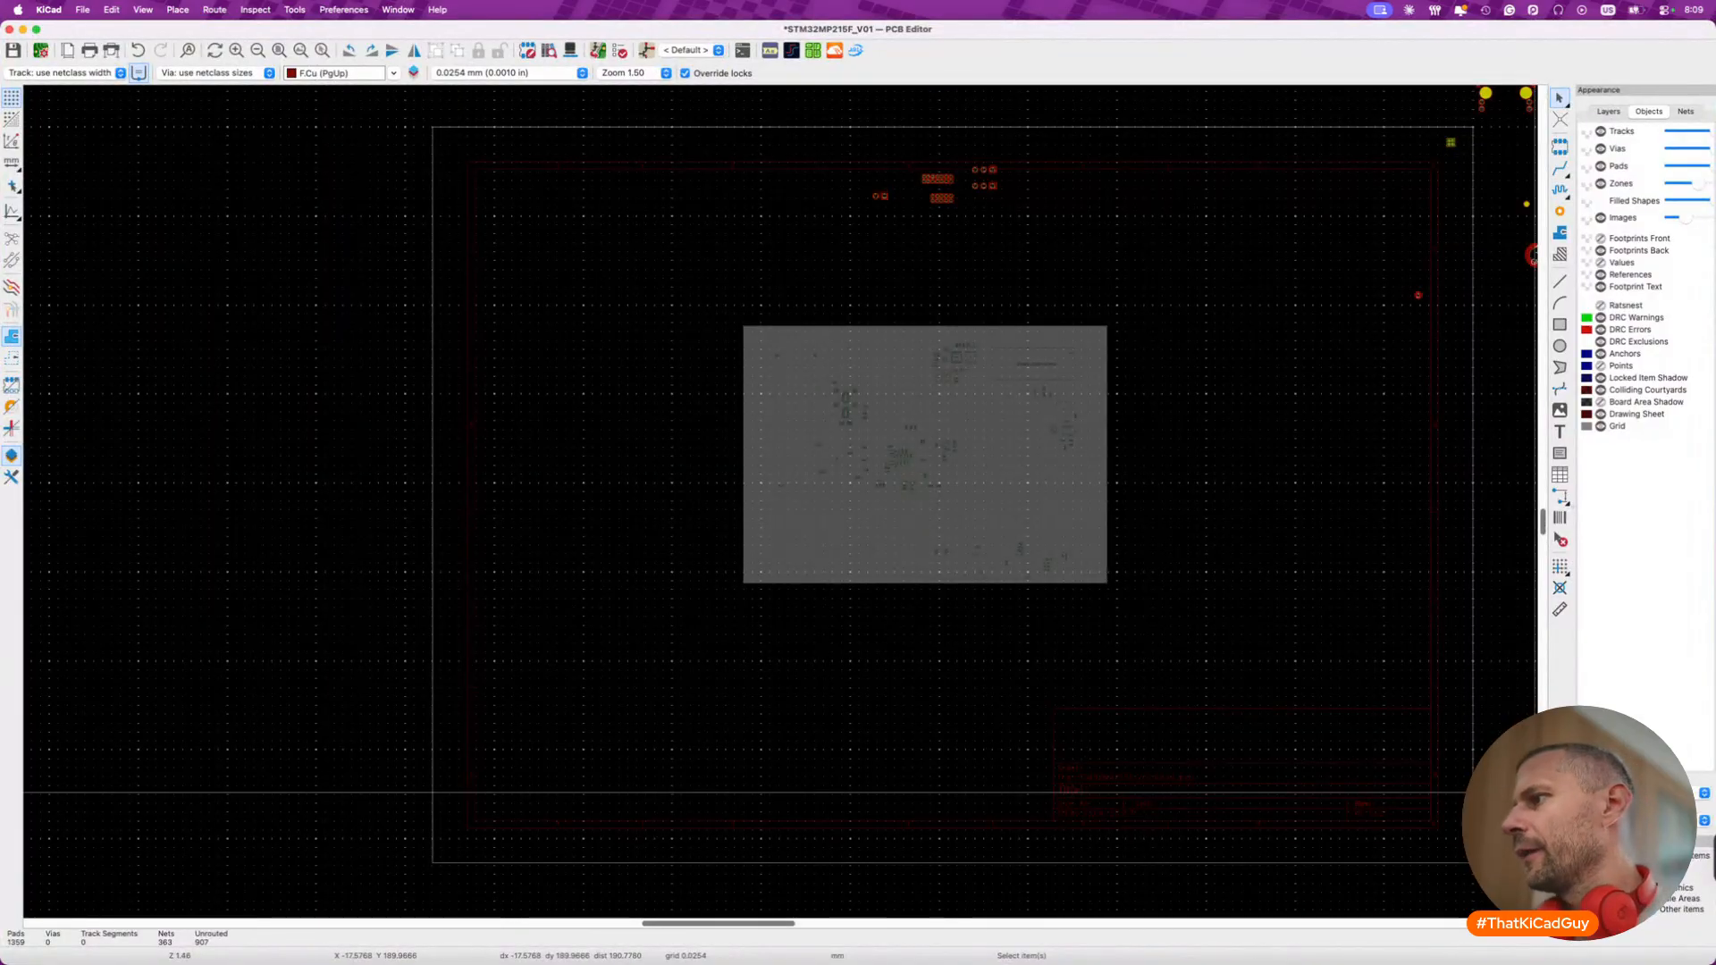
click(1072, 564)
key(Delete)
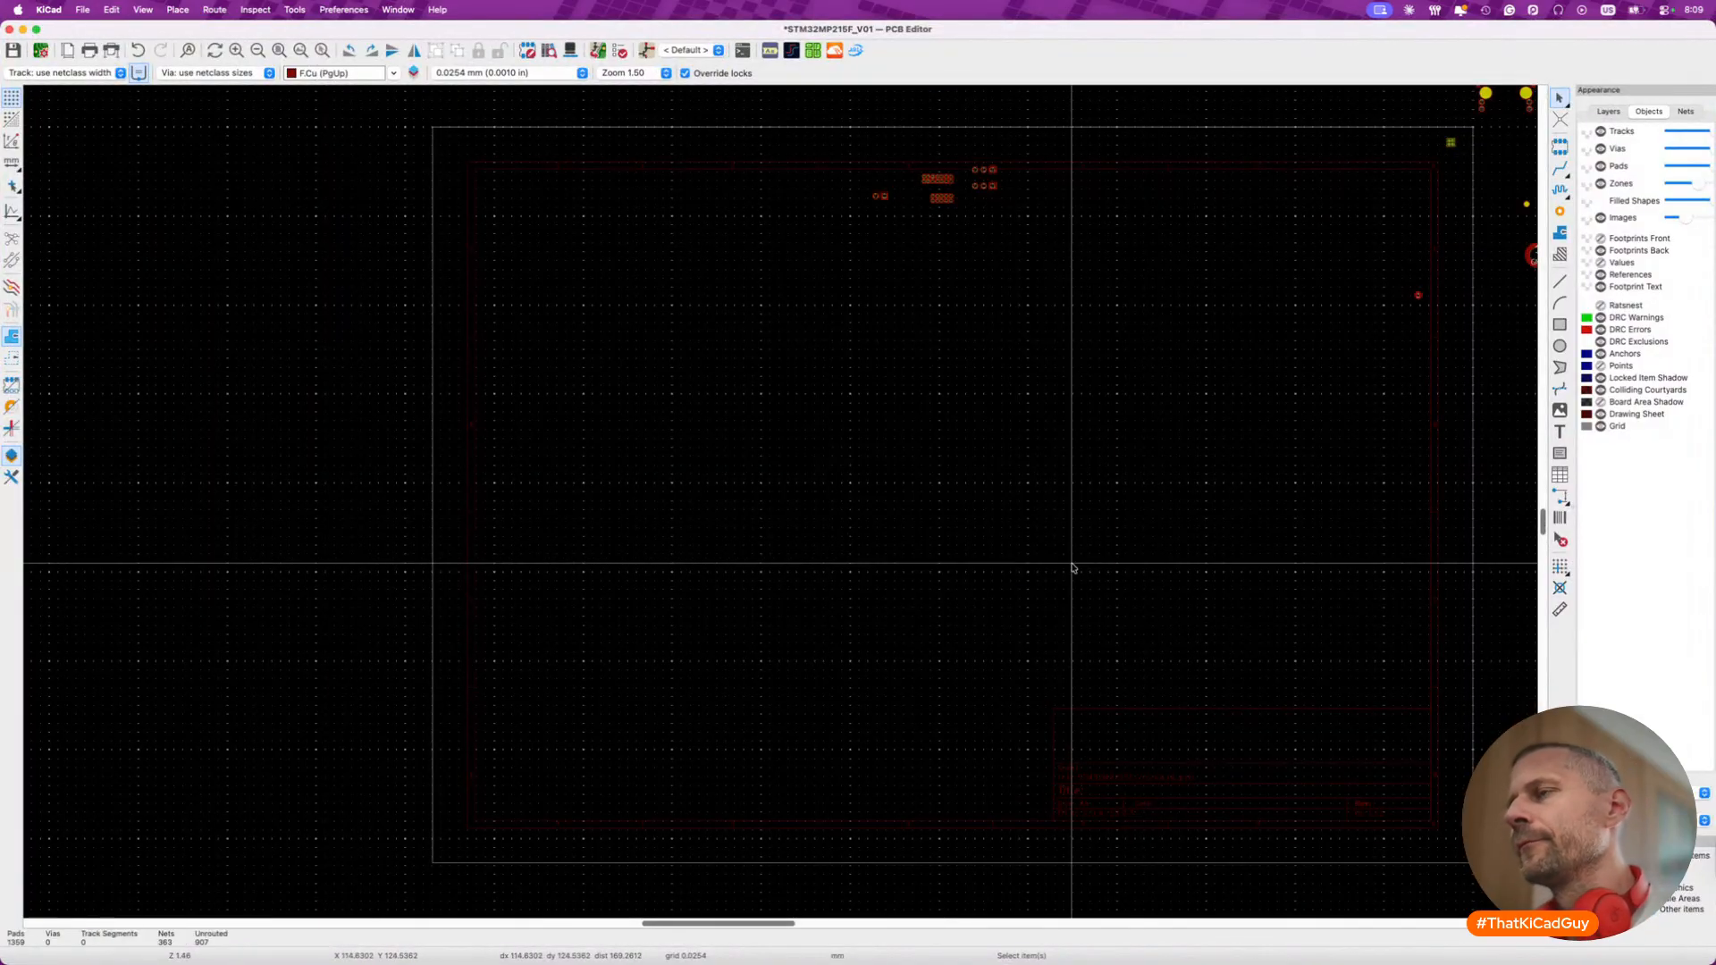
click(1625, 114)
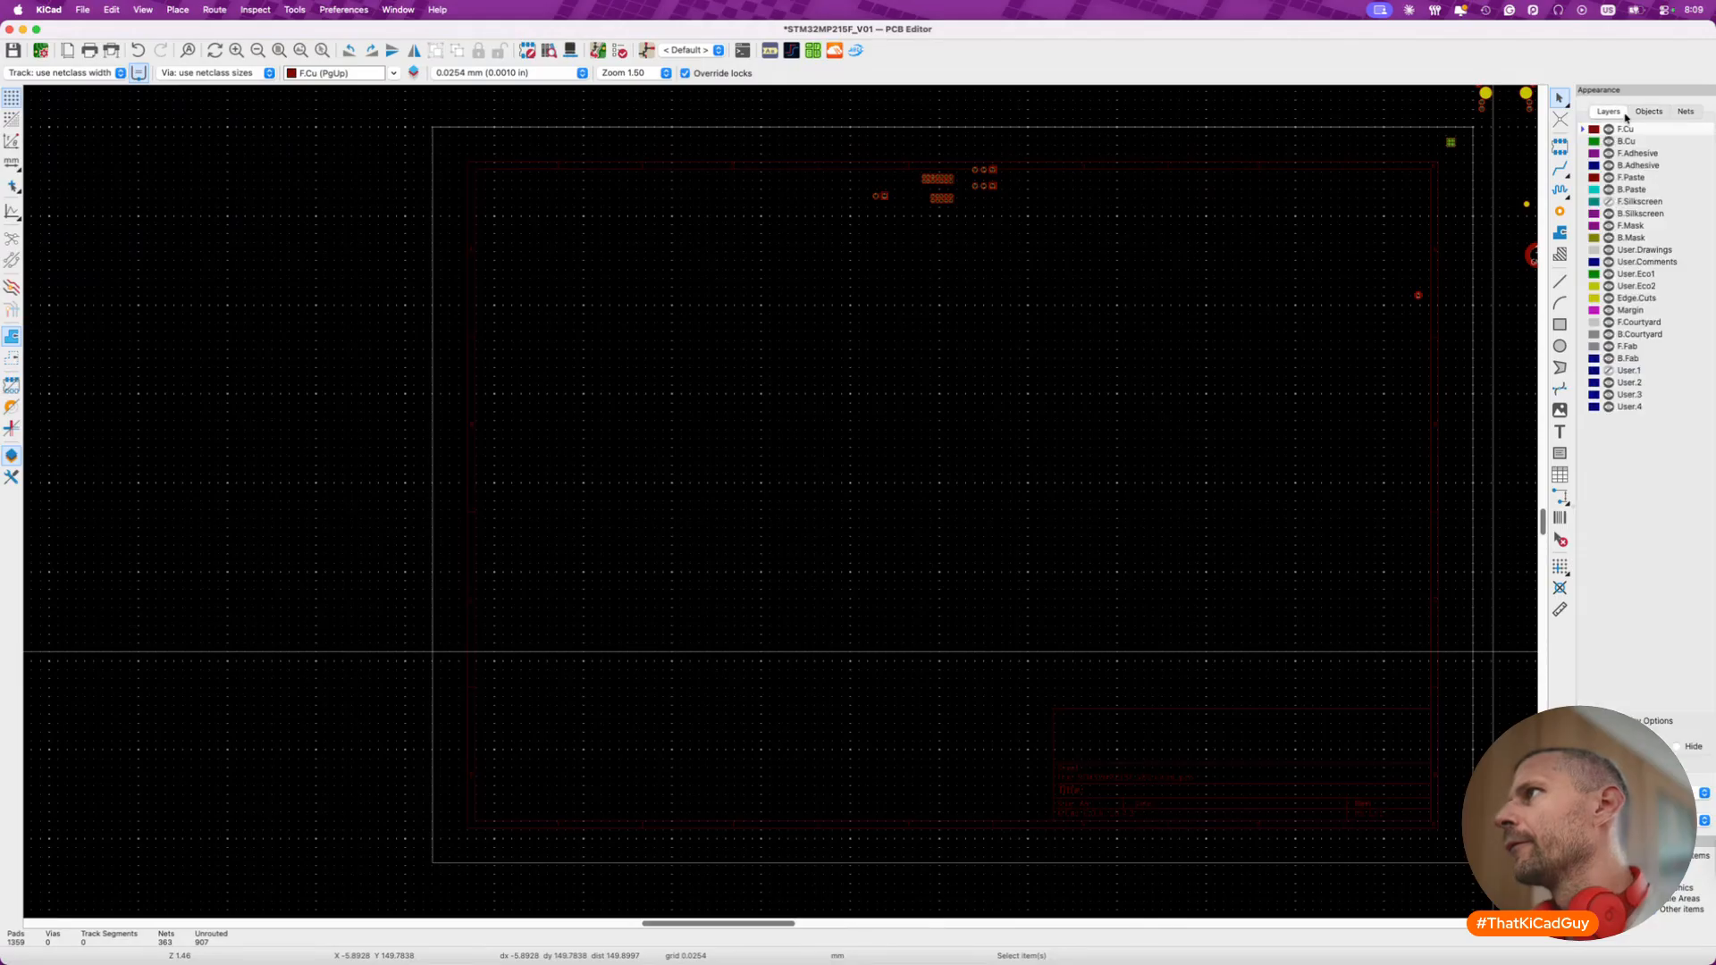
click(1609, 371)
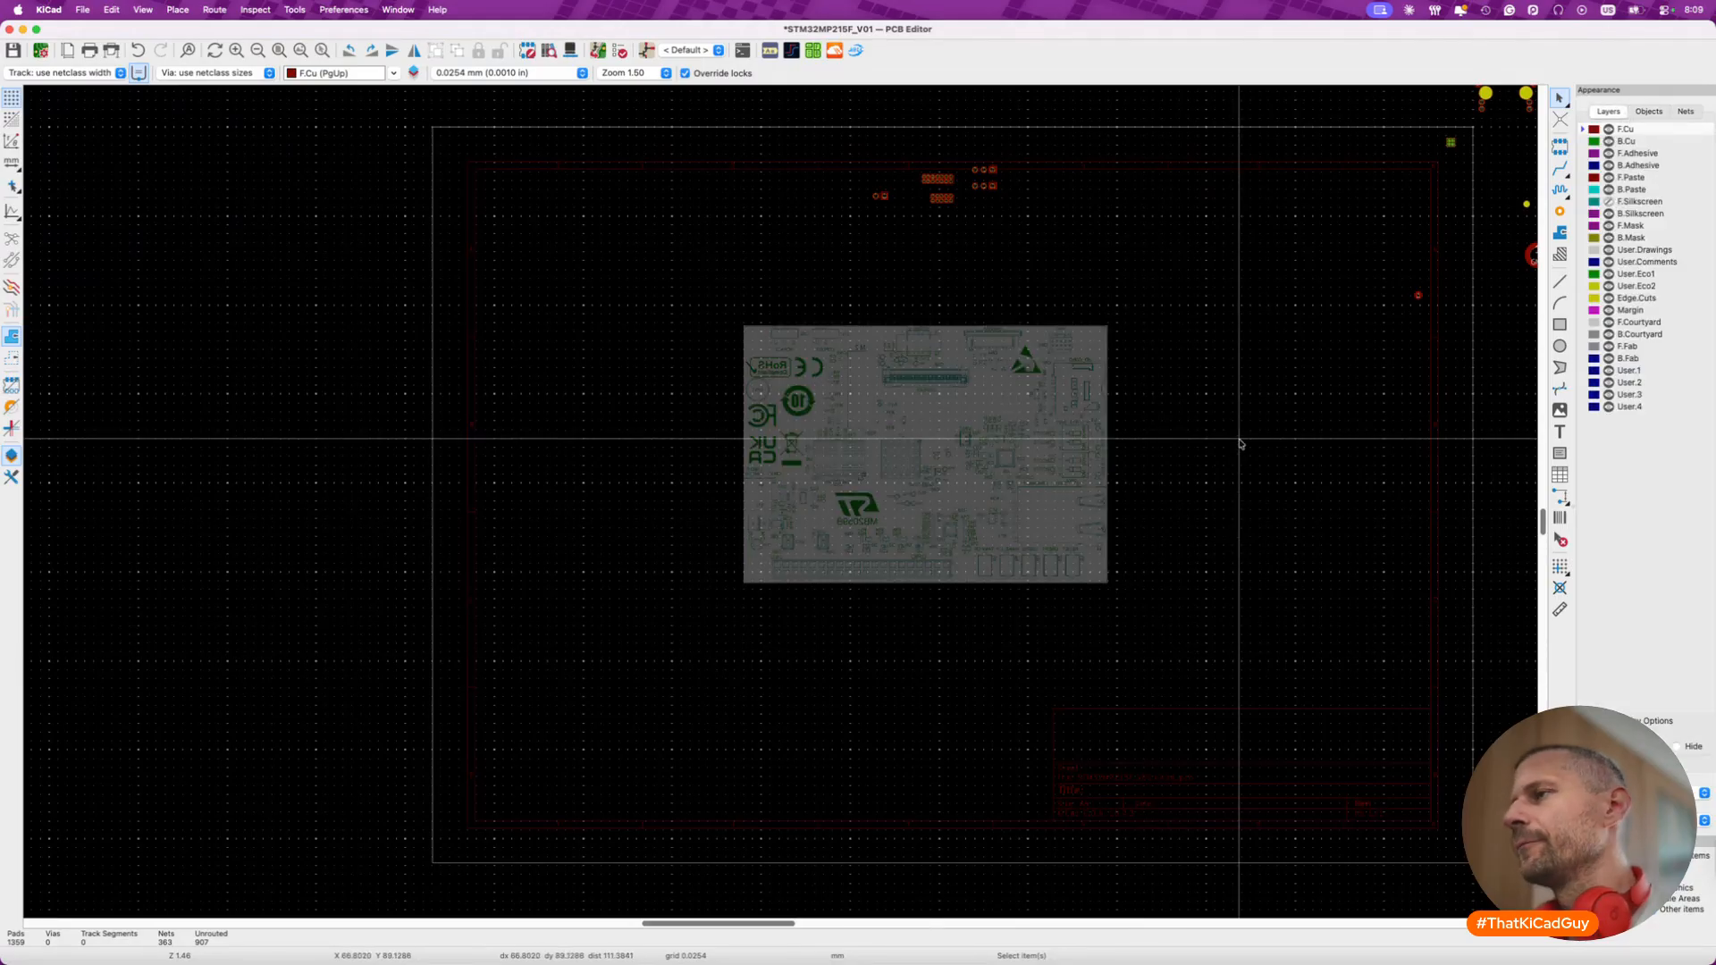
- Place Component_layout_bottom.png on the board as a reference image
click(1560, 411)
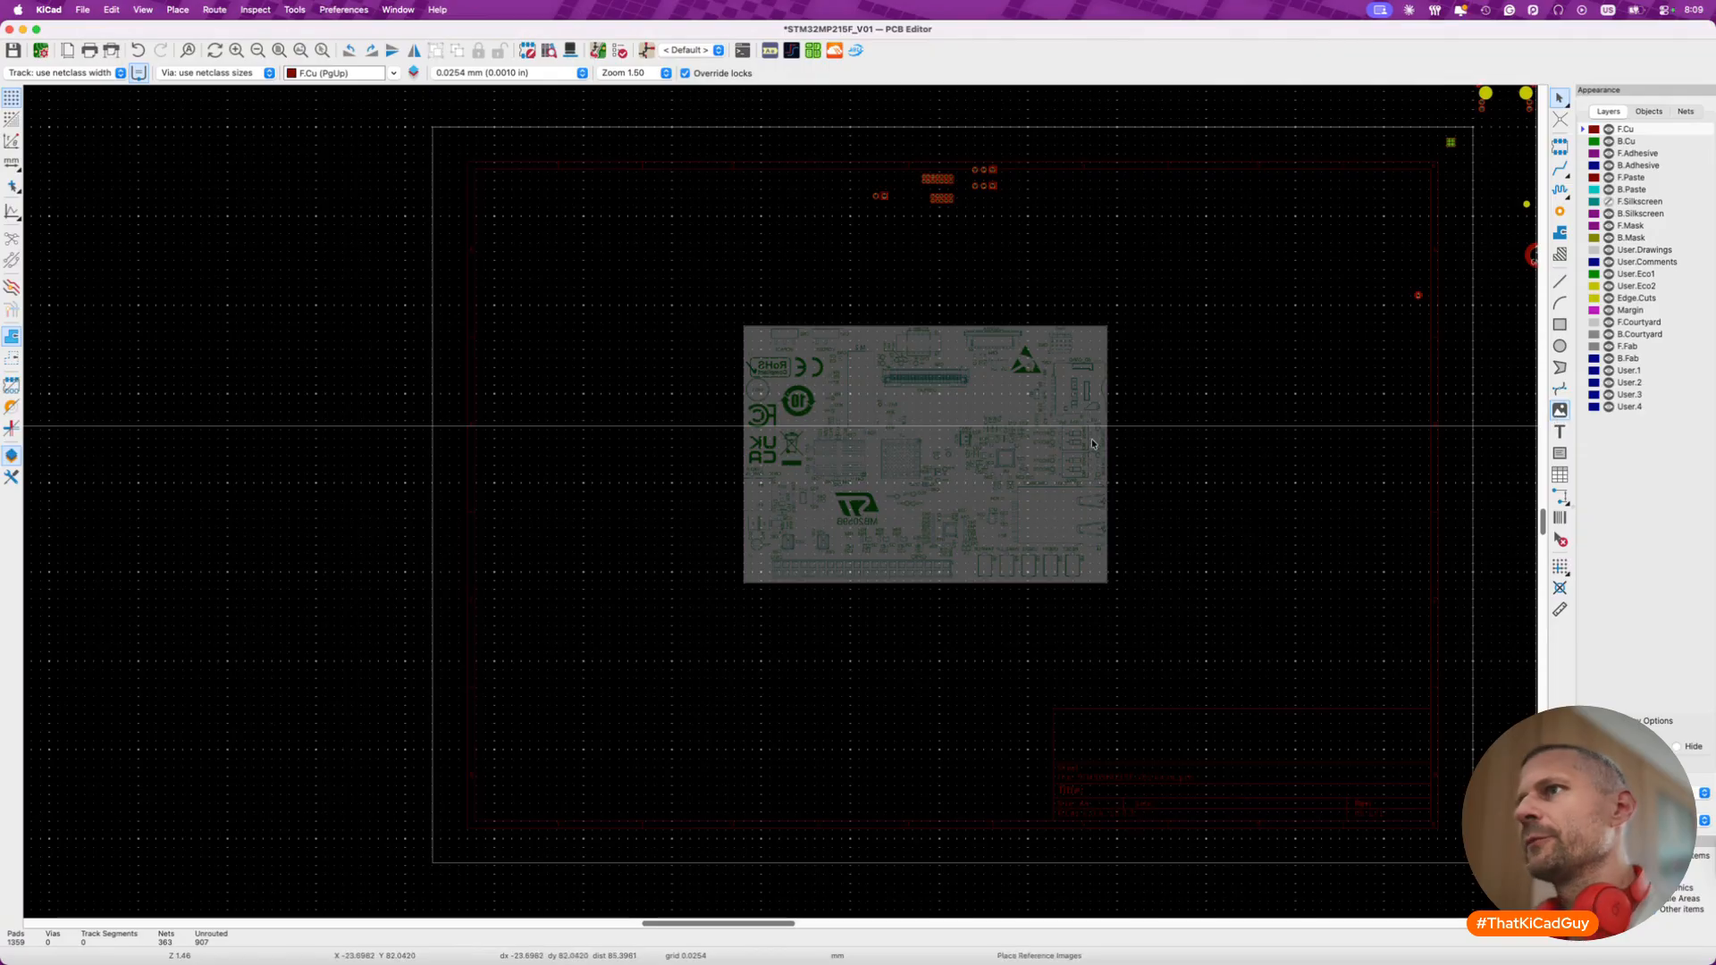
click(1352, 433)
double_click(701, 237)
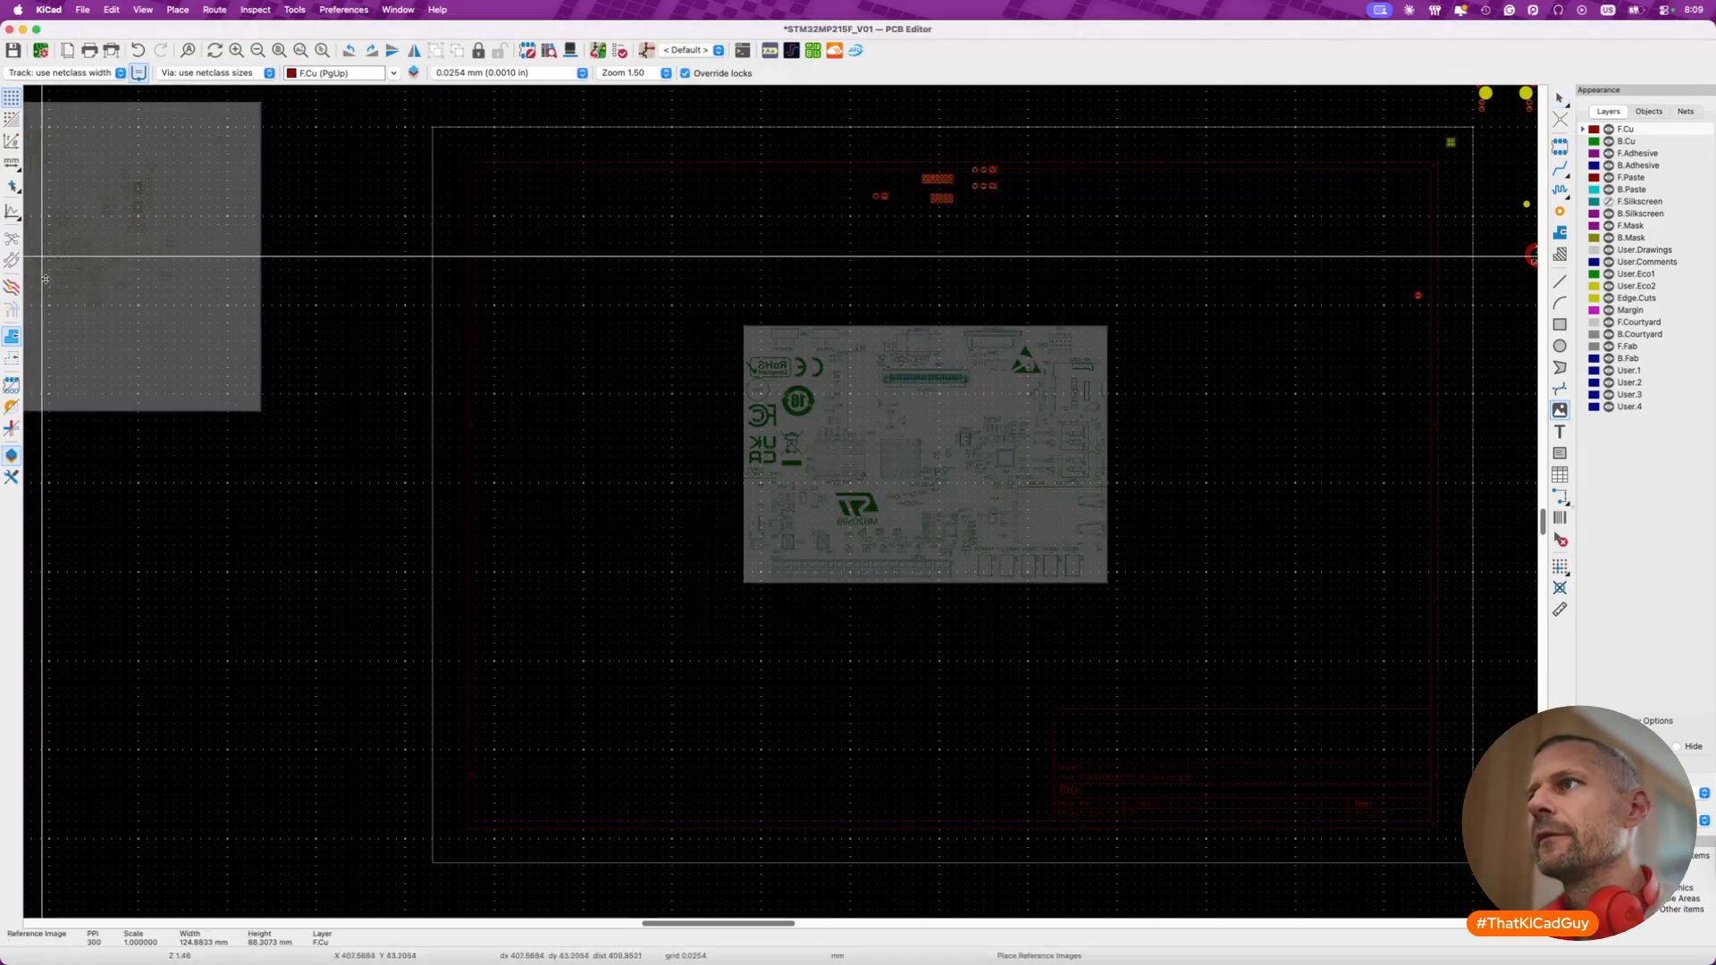
click(941, 558)
- Set the width of the new bottom layout reference image to 104 mm
double_click(939, 561)
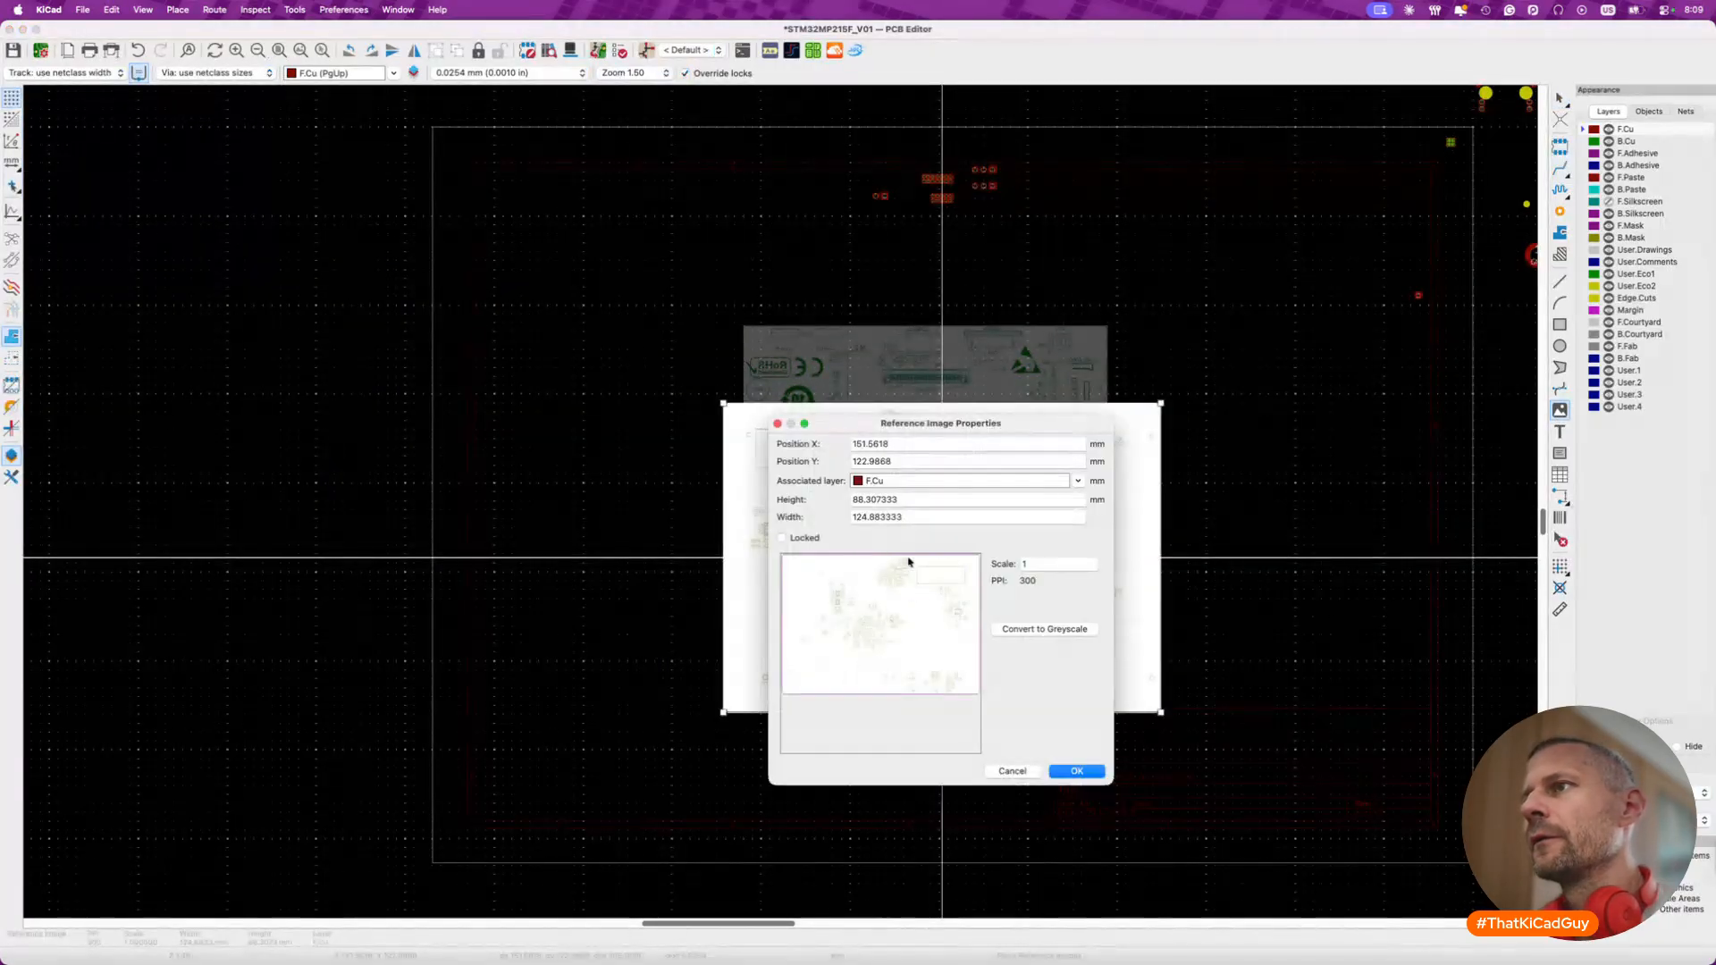
double_click(871, 522)
text(104)
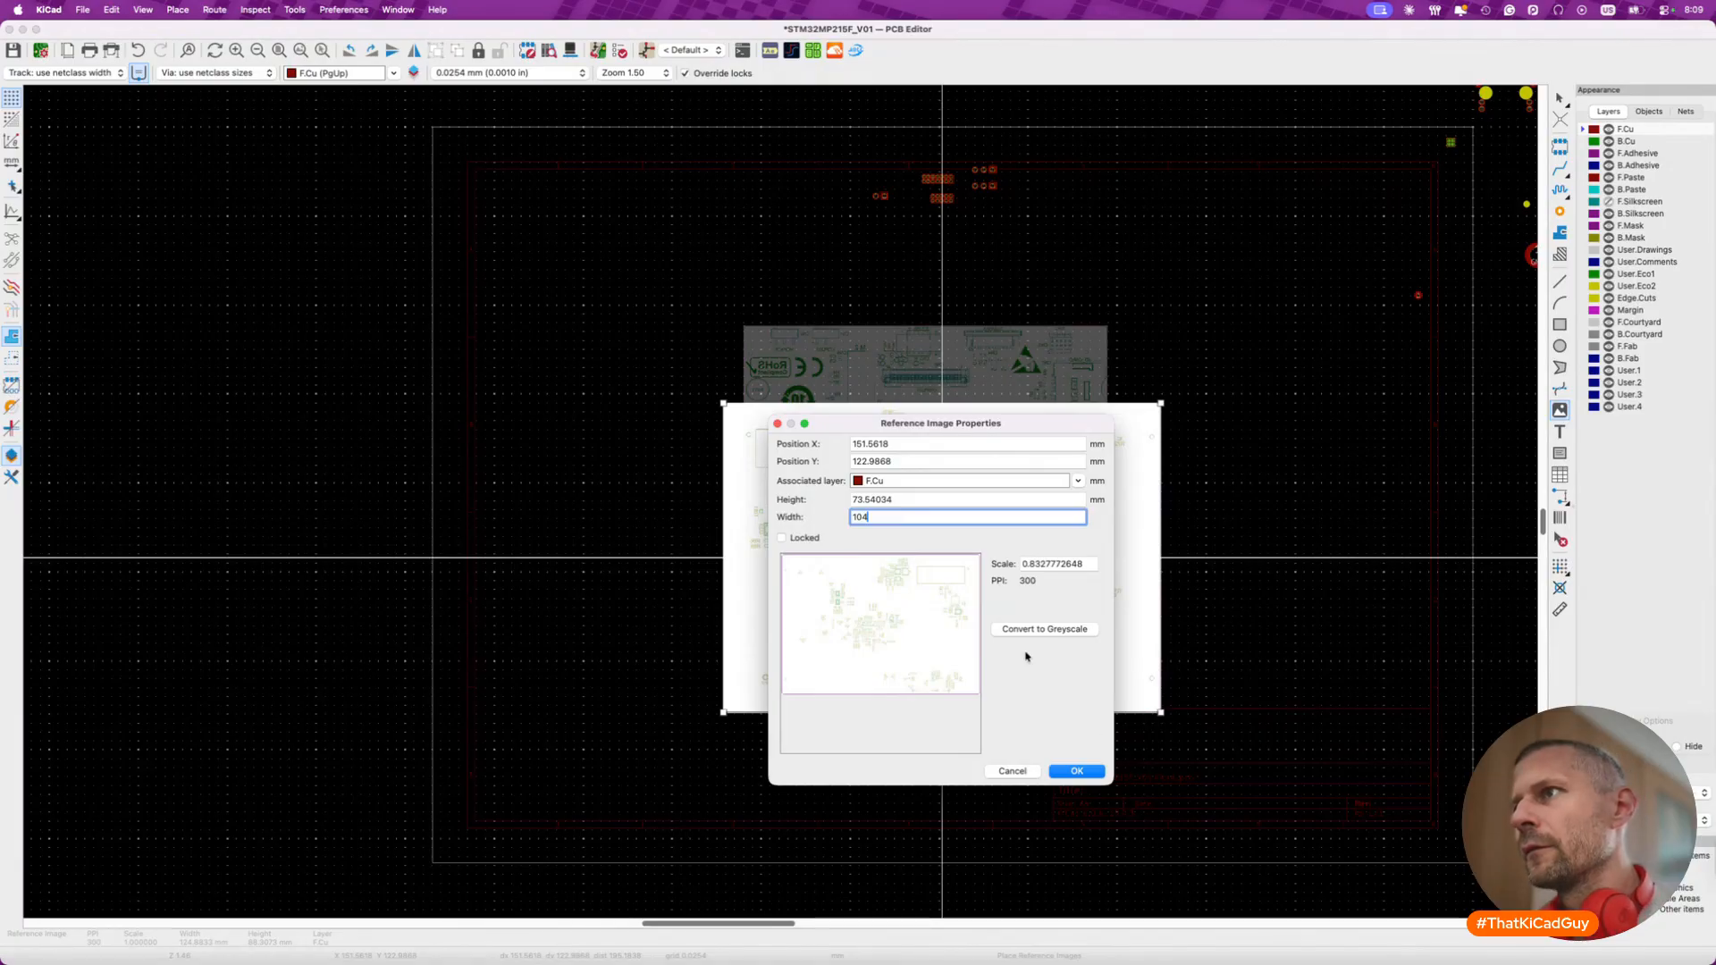
click(1077, 771)
- Move the bottom layout image so its upper corner aligns with that of the top layout image
scroll(762, 432, up, 5)
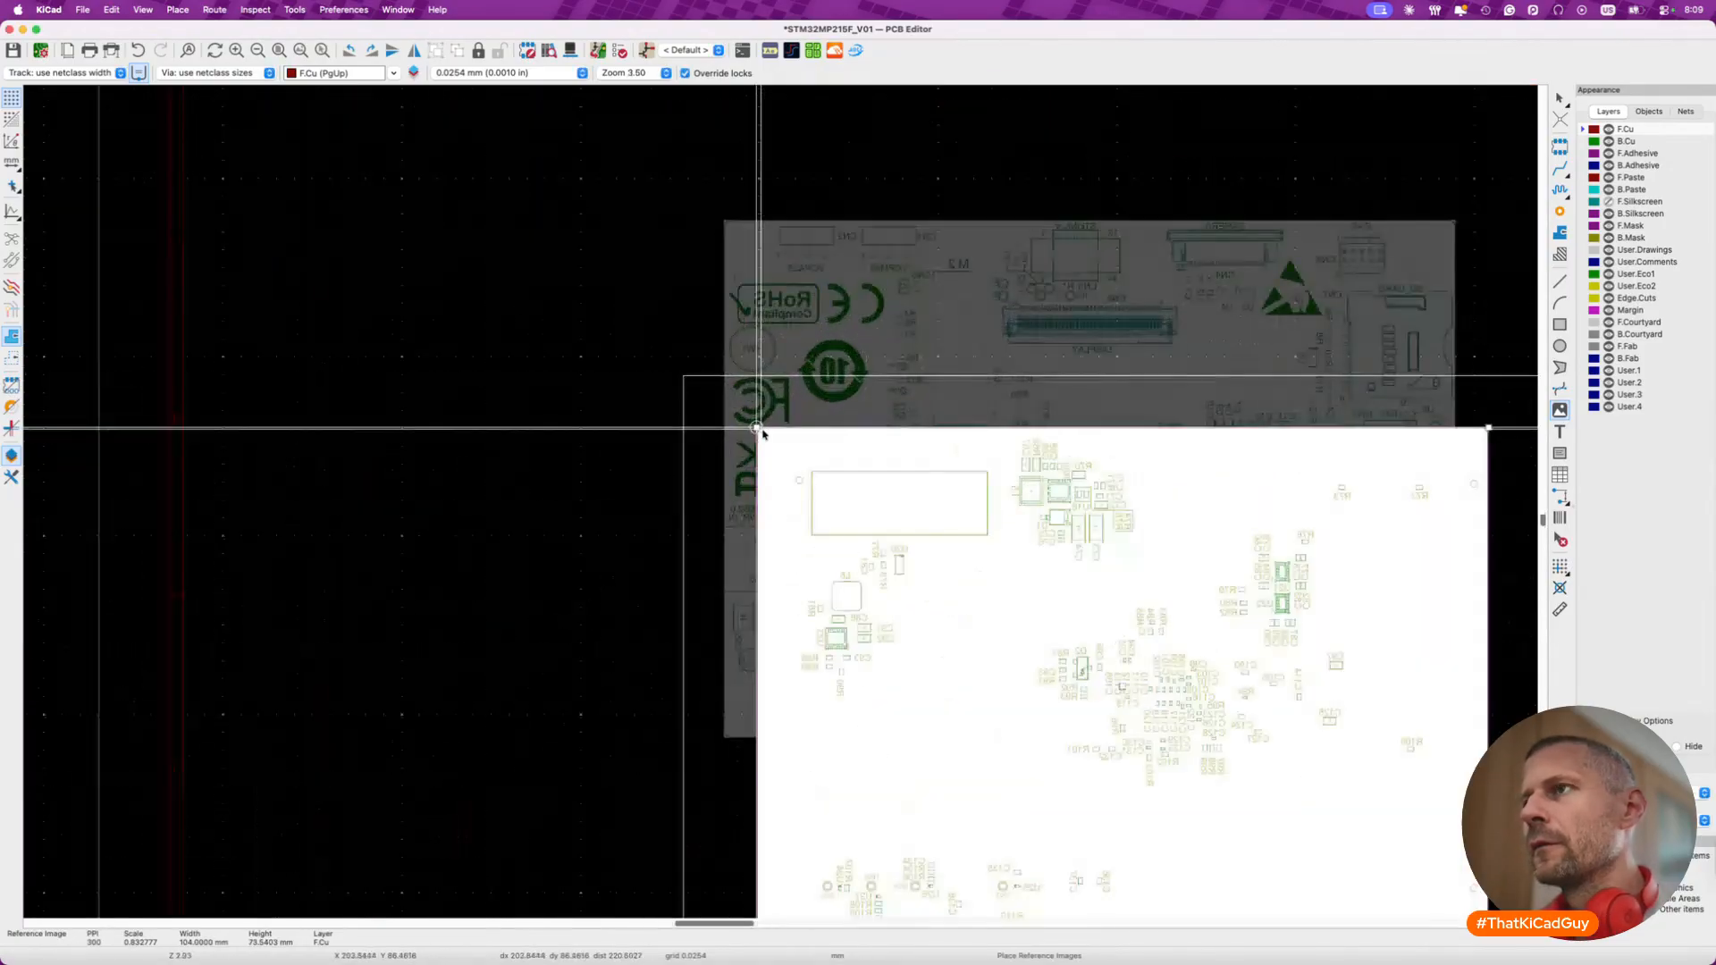
drag(757, 429, 721, 217)
scroll(726, 222, up, 2)
- Assign the bottom layout reference image to the User.2 layer
double_click(721, 216)
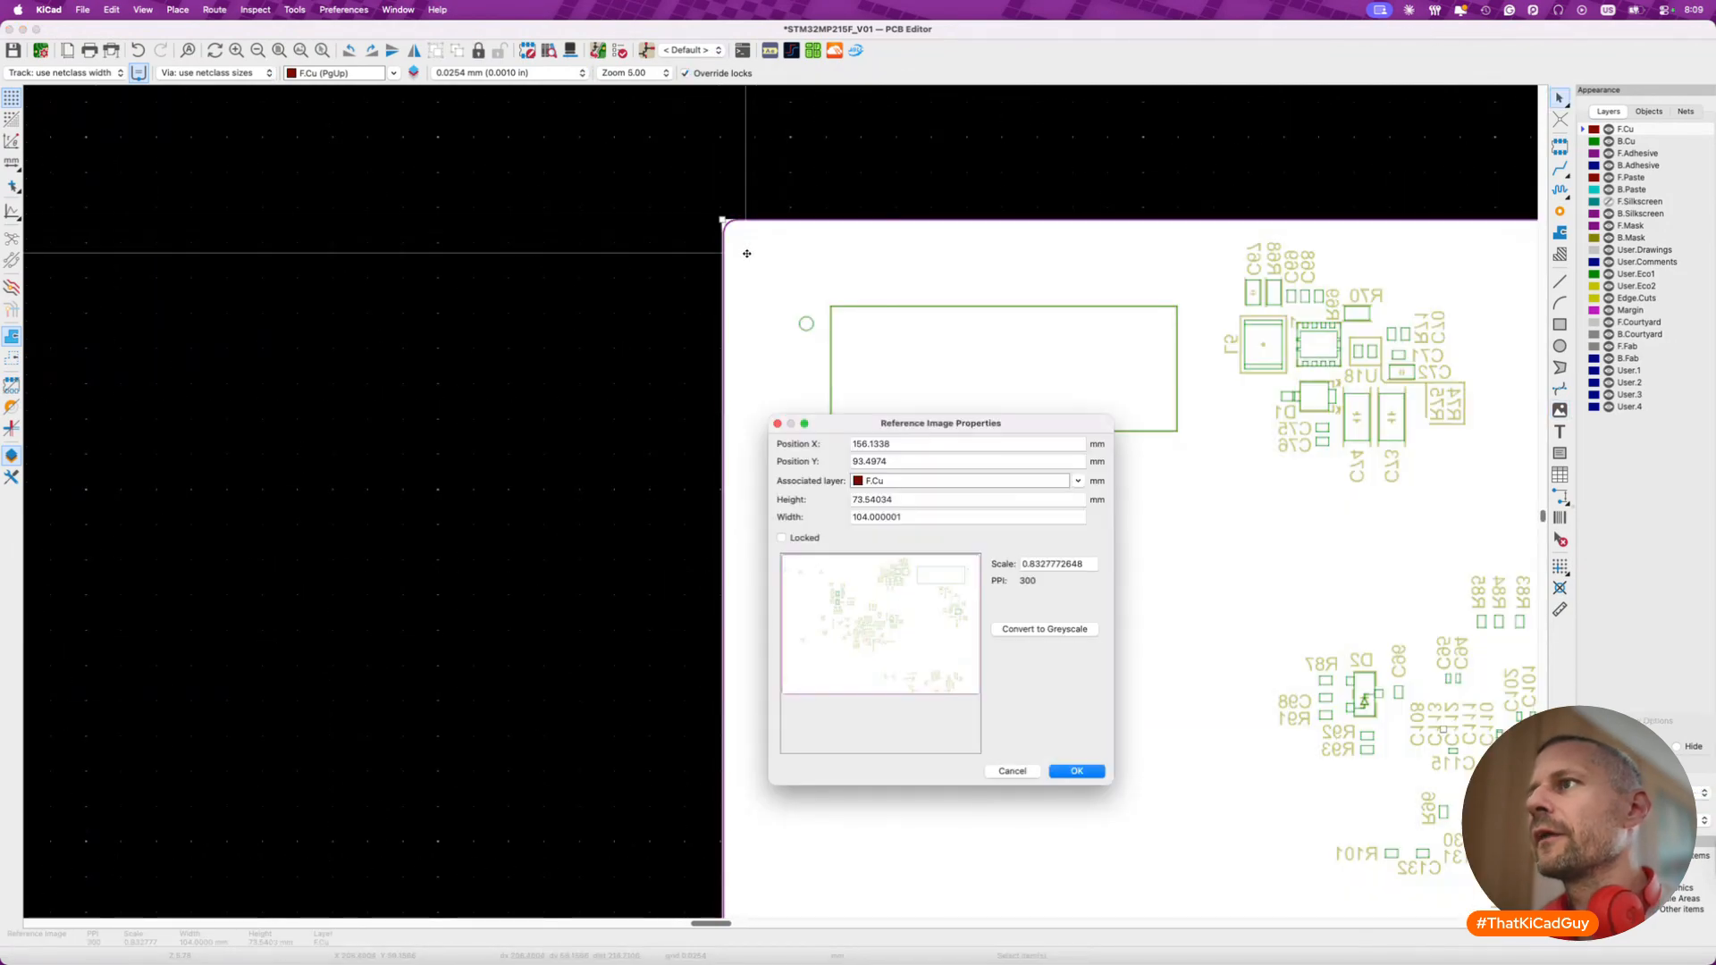
click(953, 483)
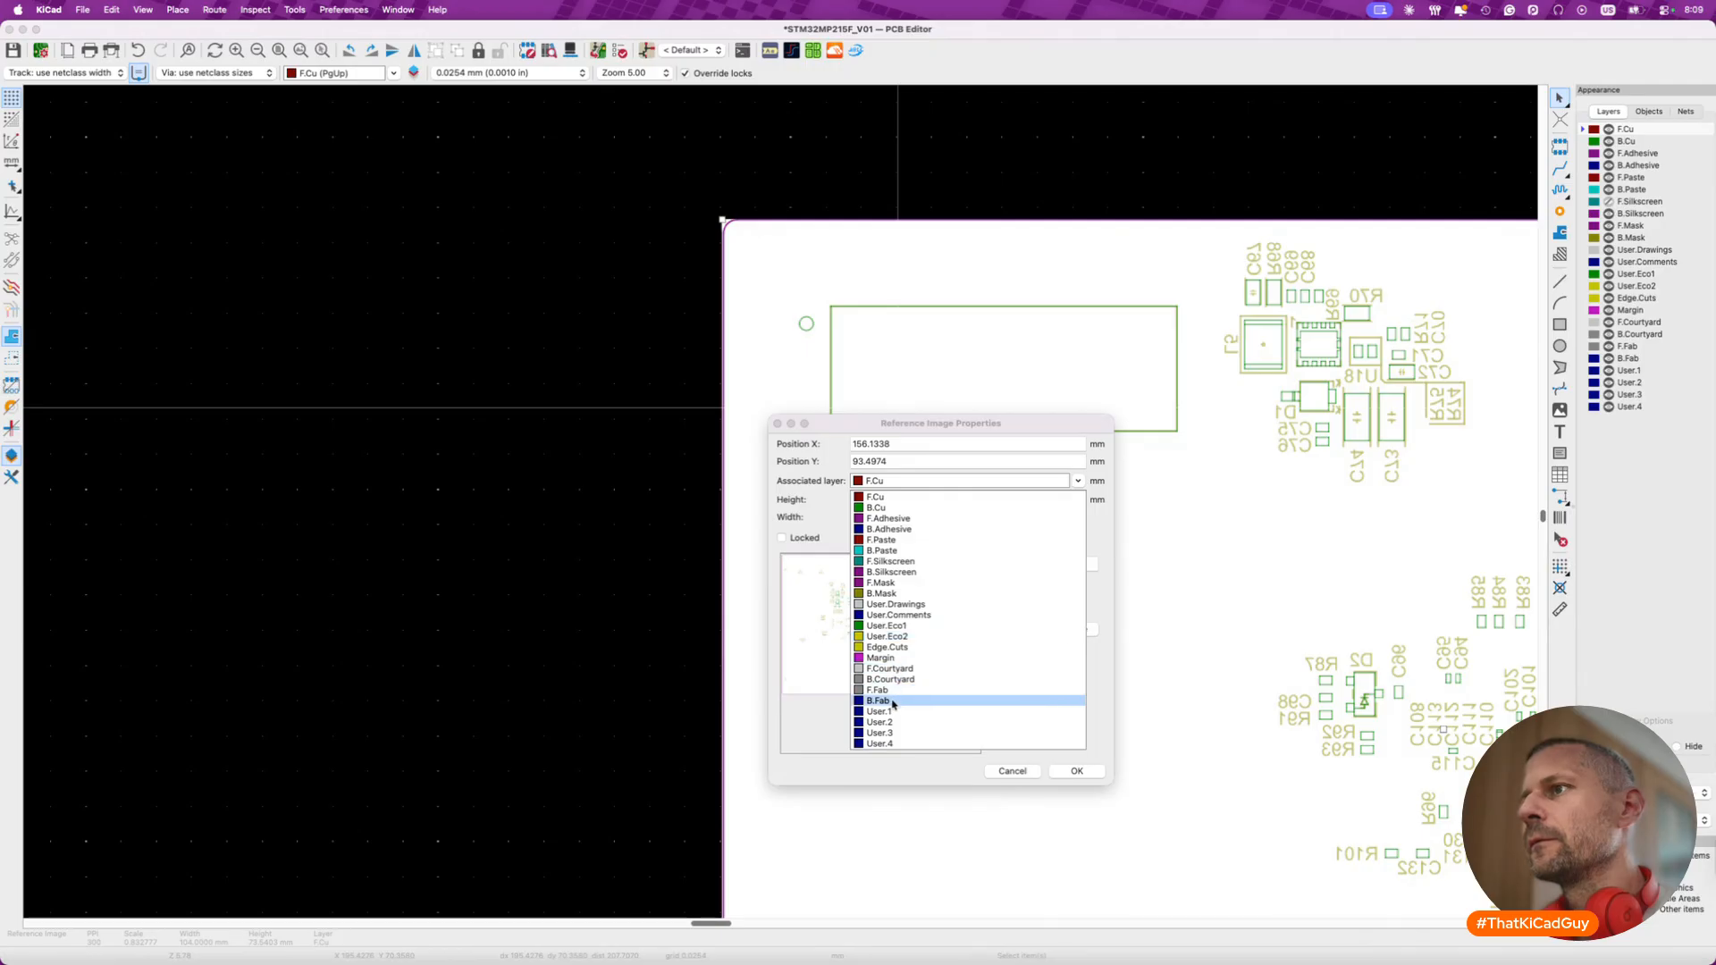
click(974, 722)
click(1061, 768)
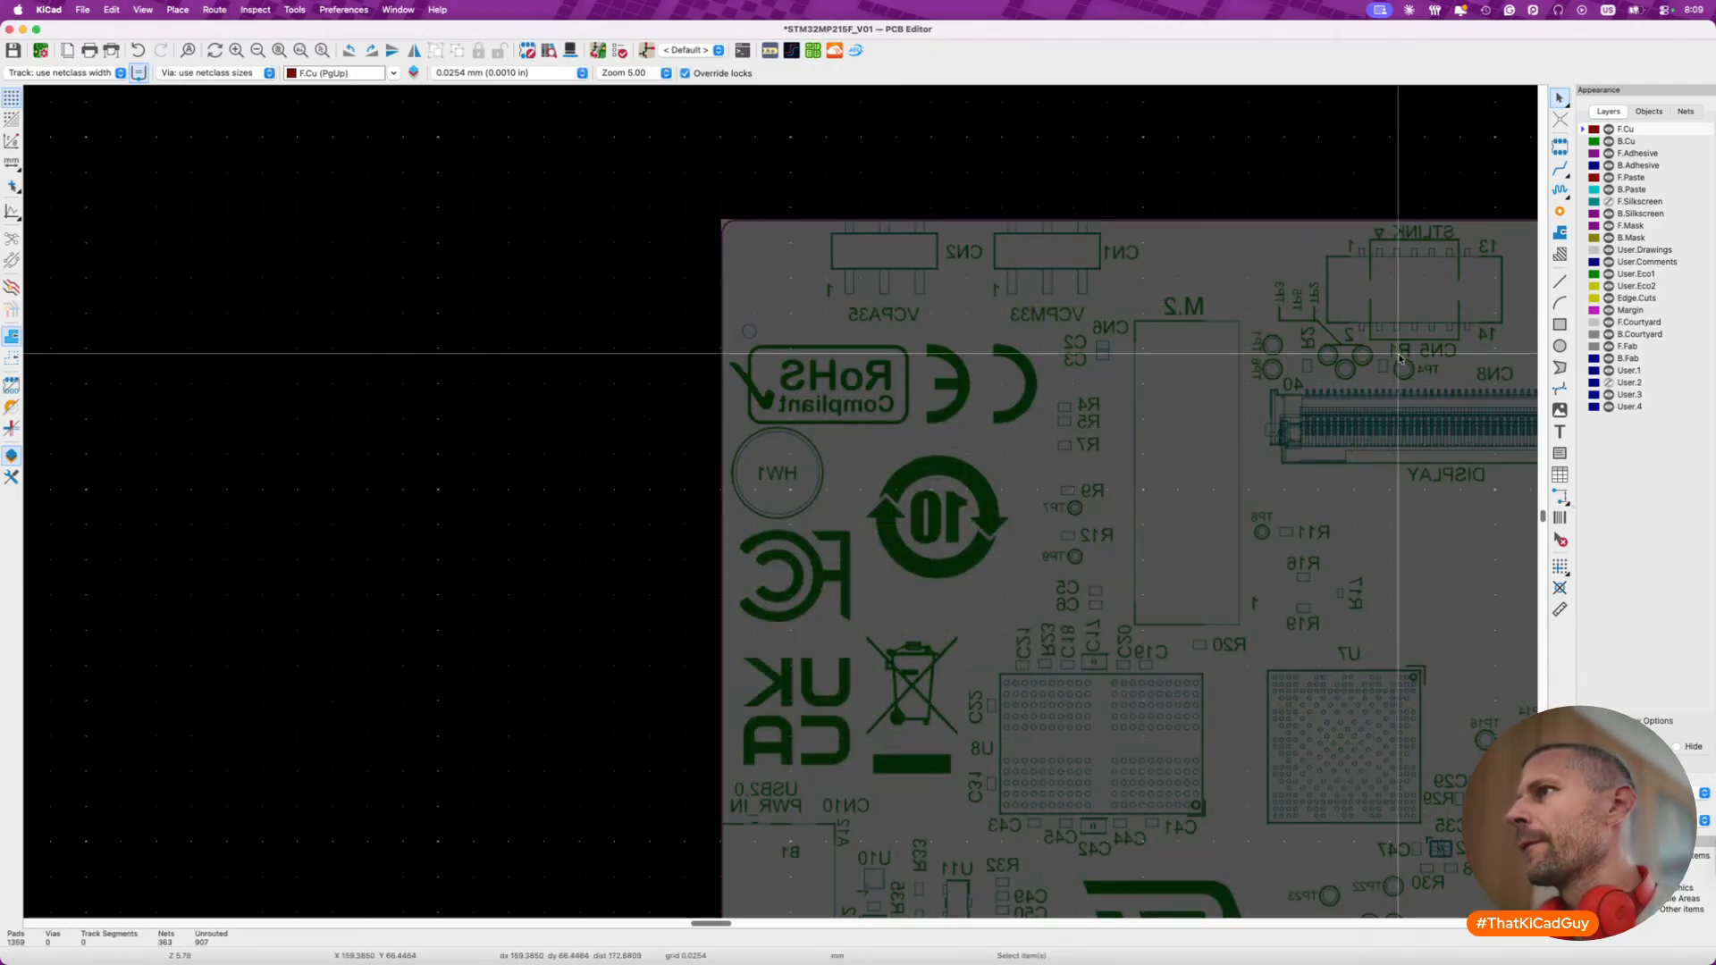
- Flip the board view so the top layout image is no longer mirrored
click(1188, 352)
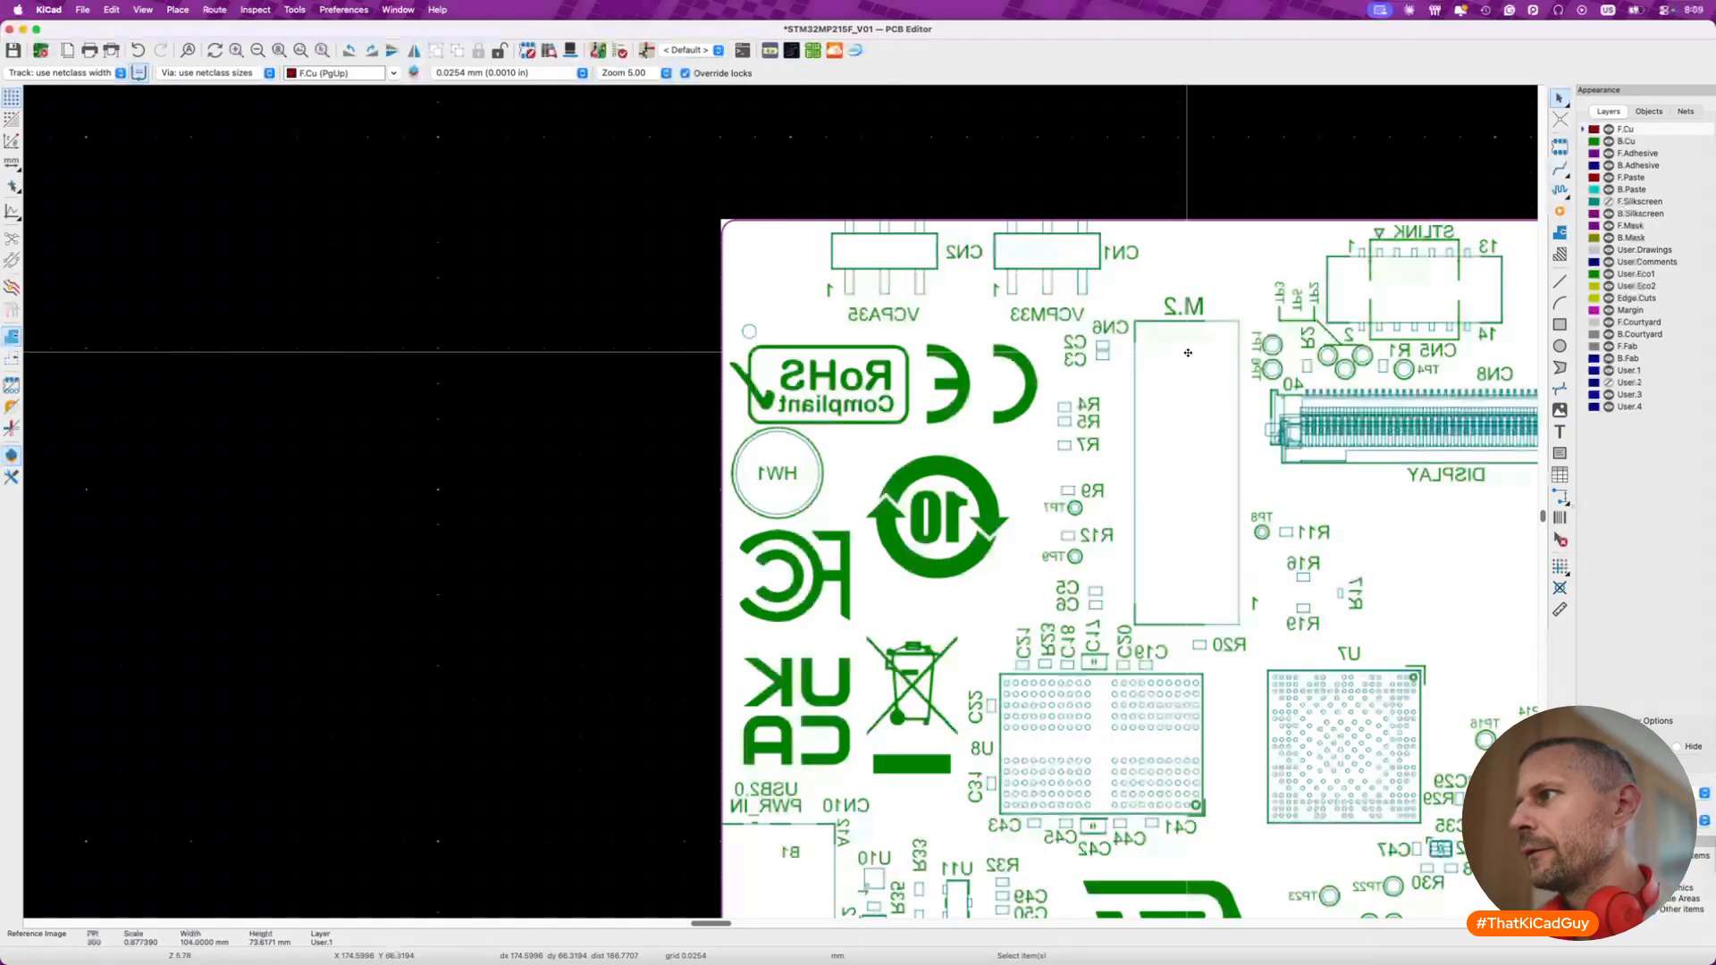
scroll(1188, 352, down, 3)
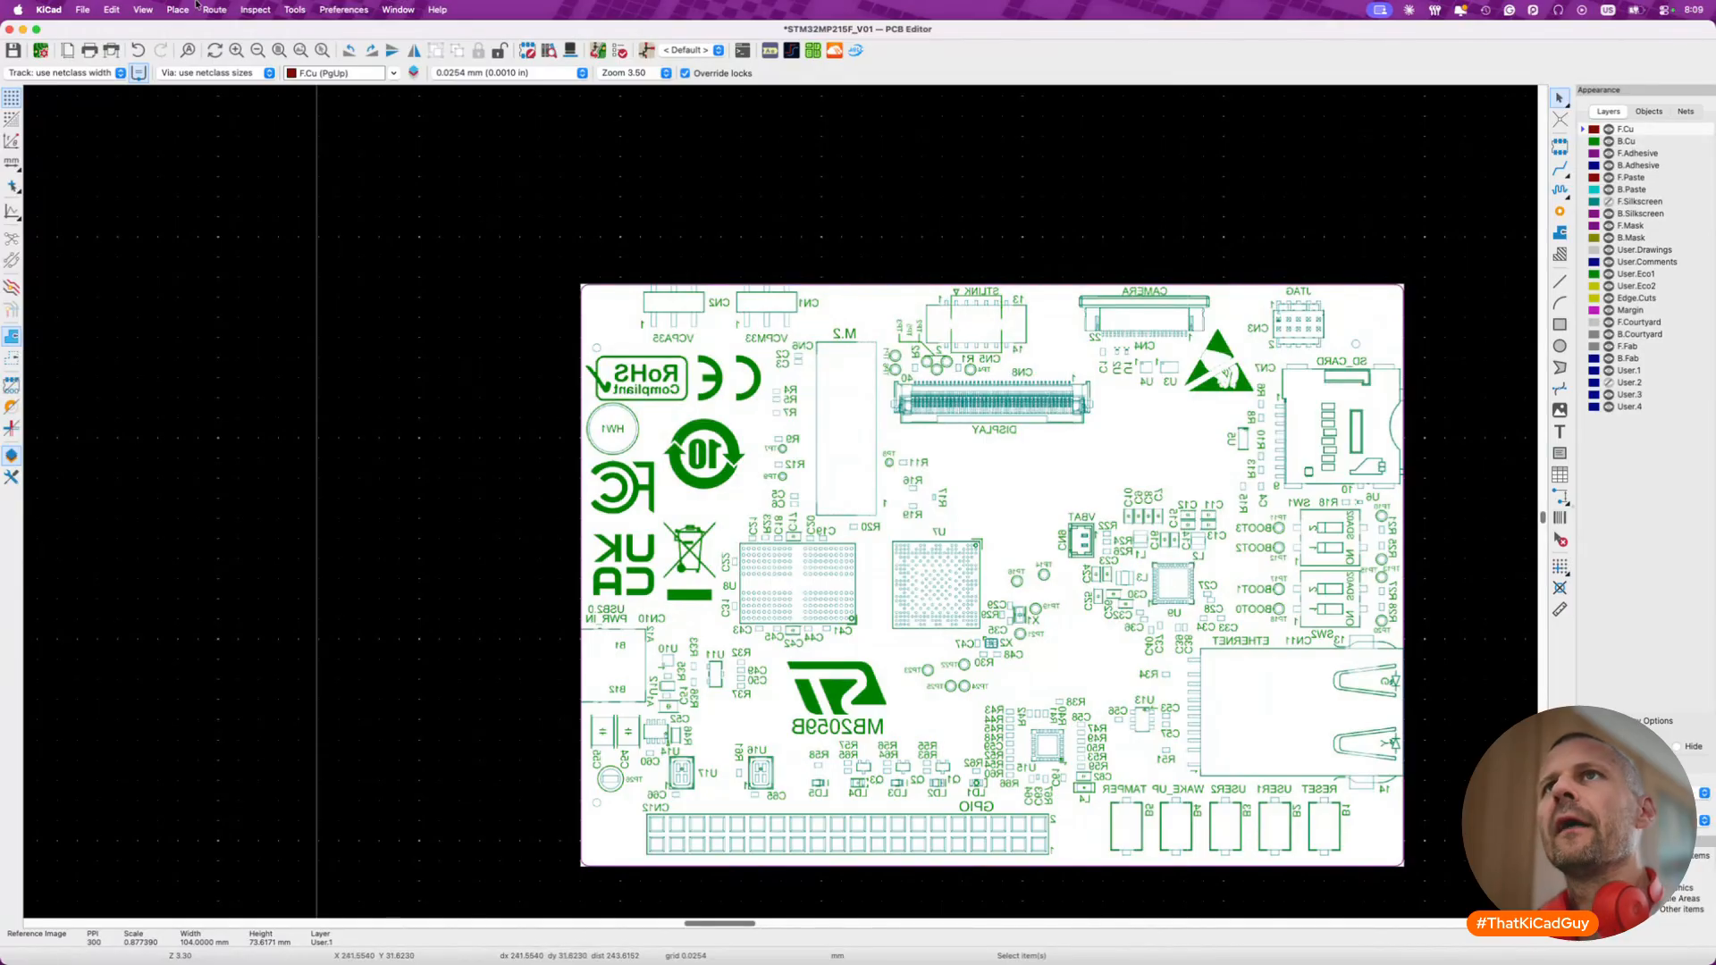
click(143, 10)
click(131, 249)
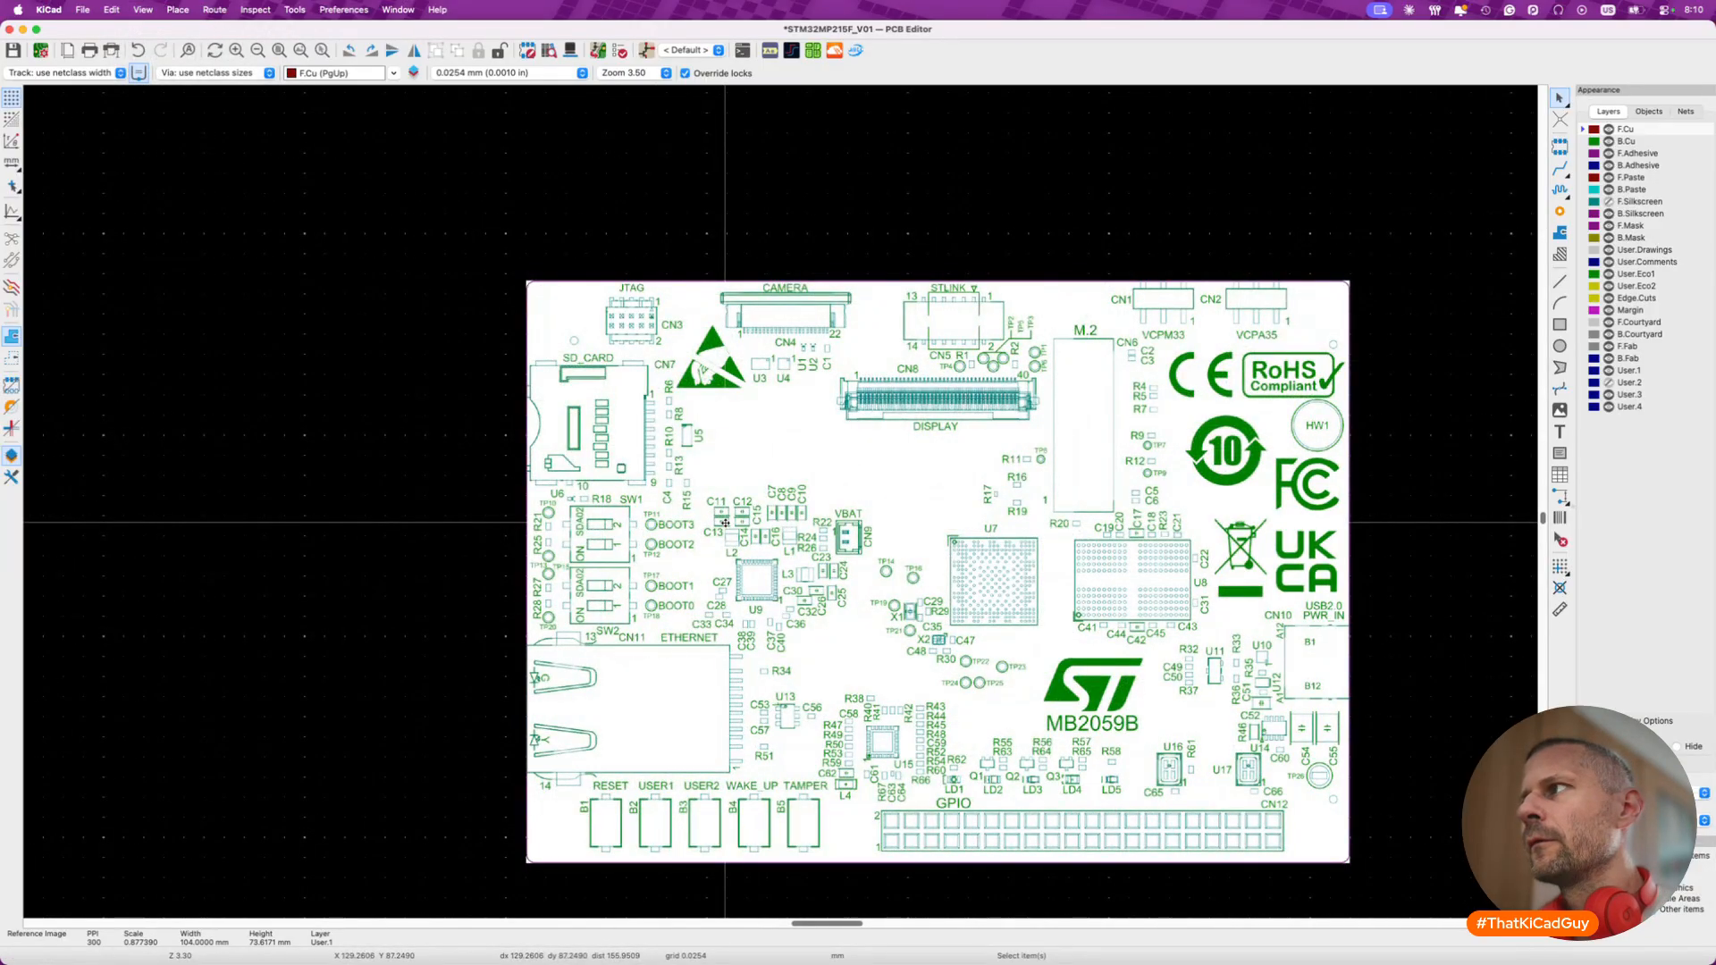
- Toggle the User.1 layer's visibility to compare the top and bottom layout images
click(1609, 370)
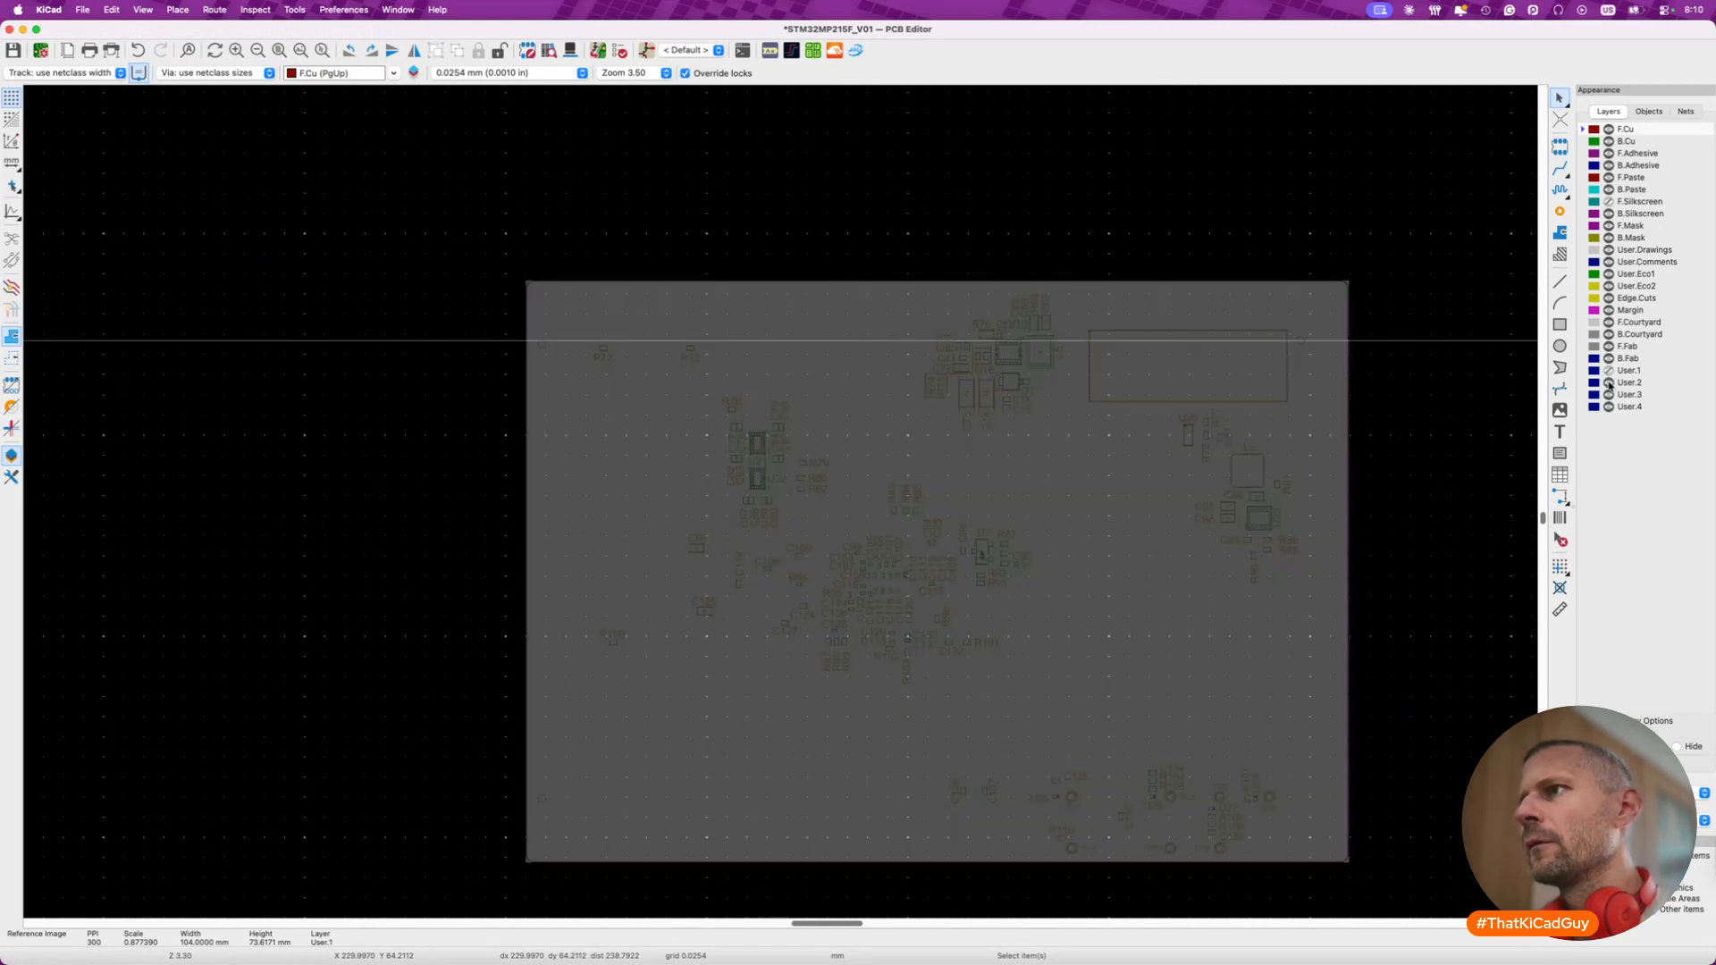
click(1609, 370)
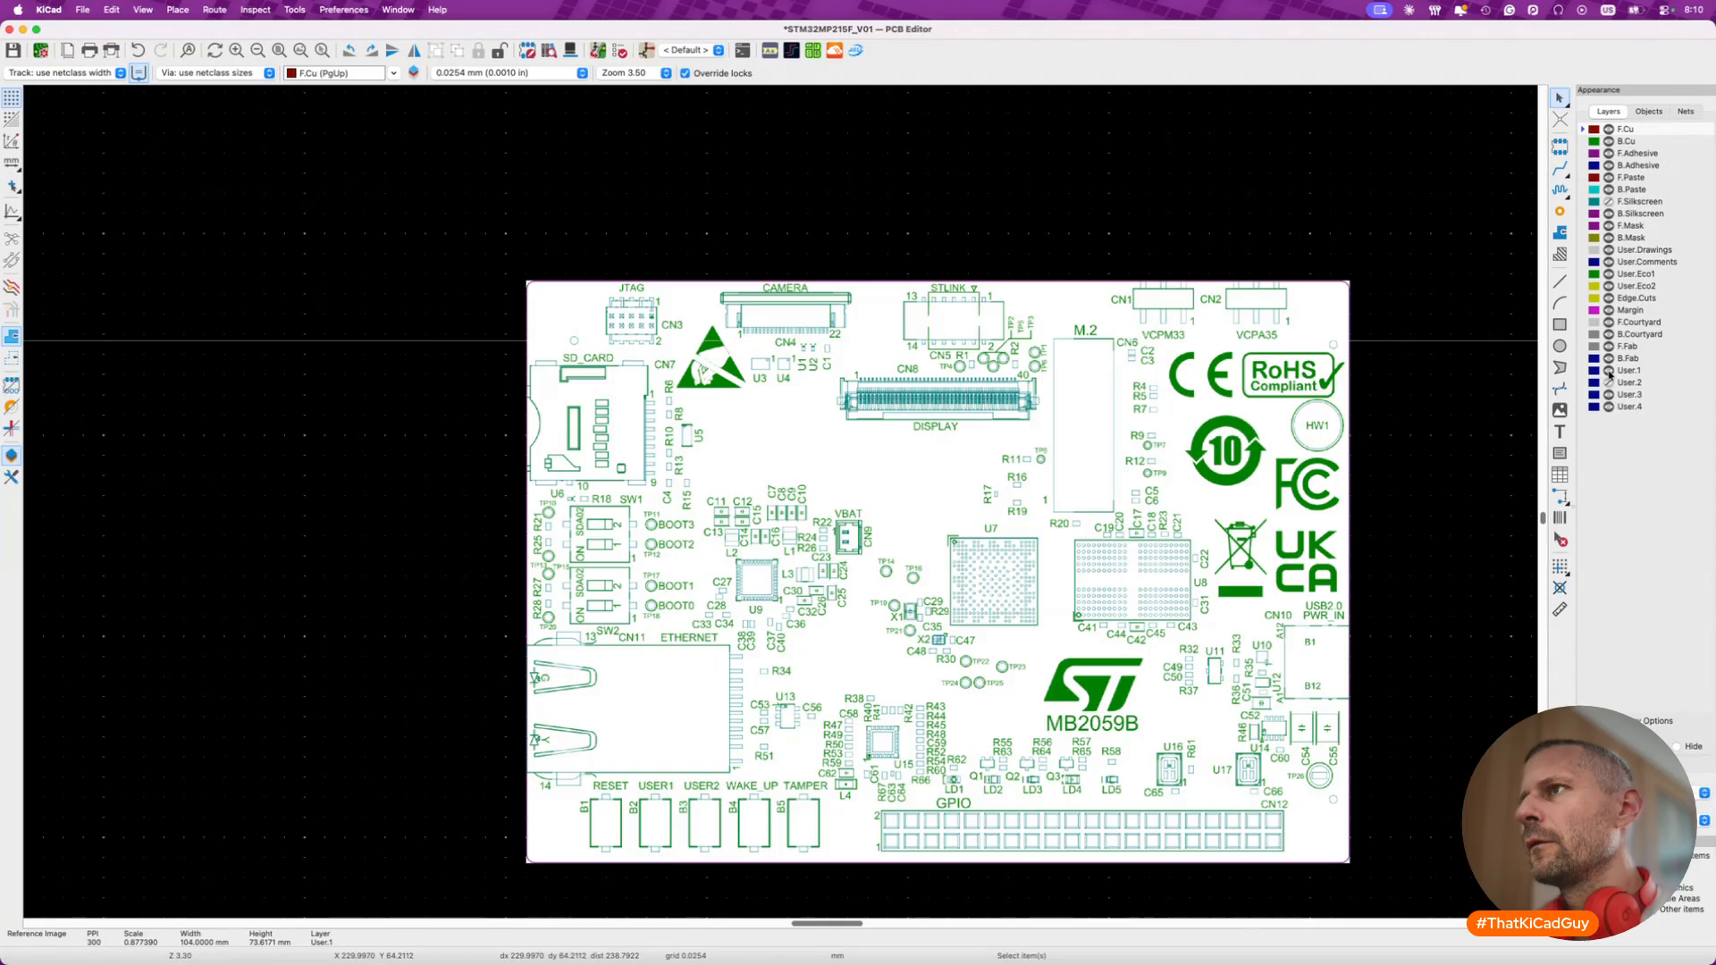
click(1609, 372)
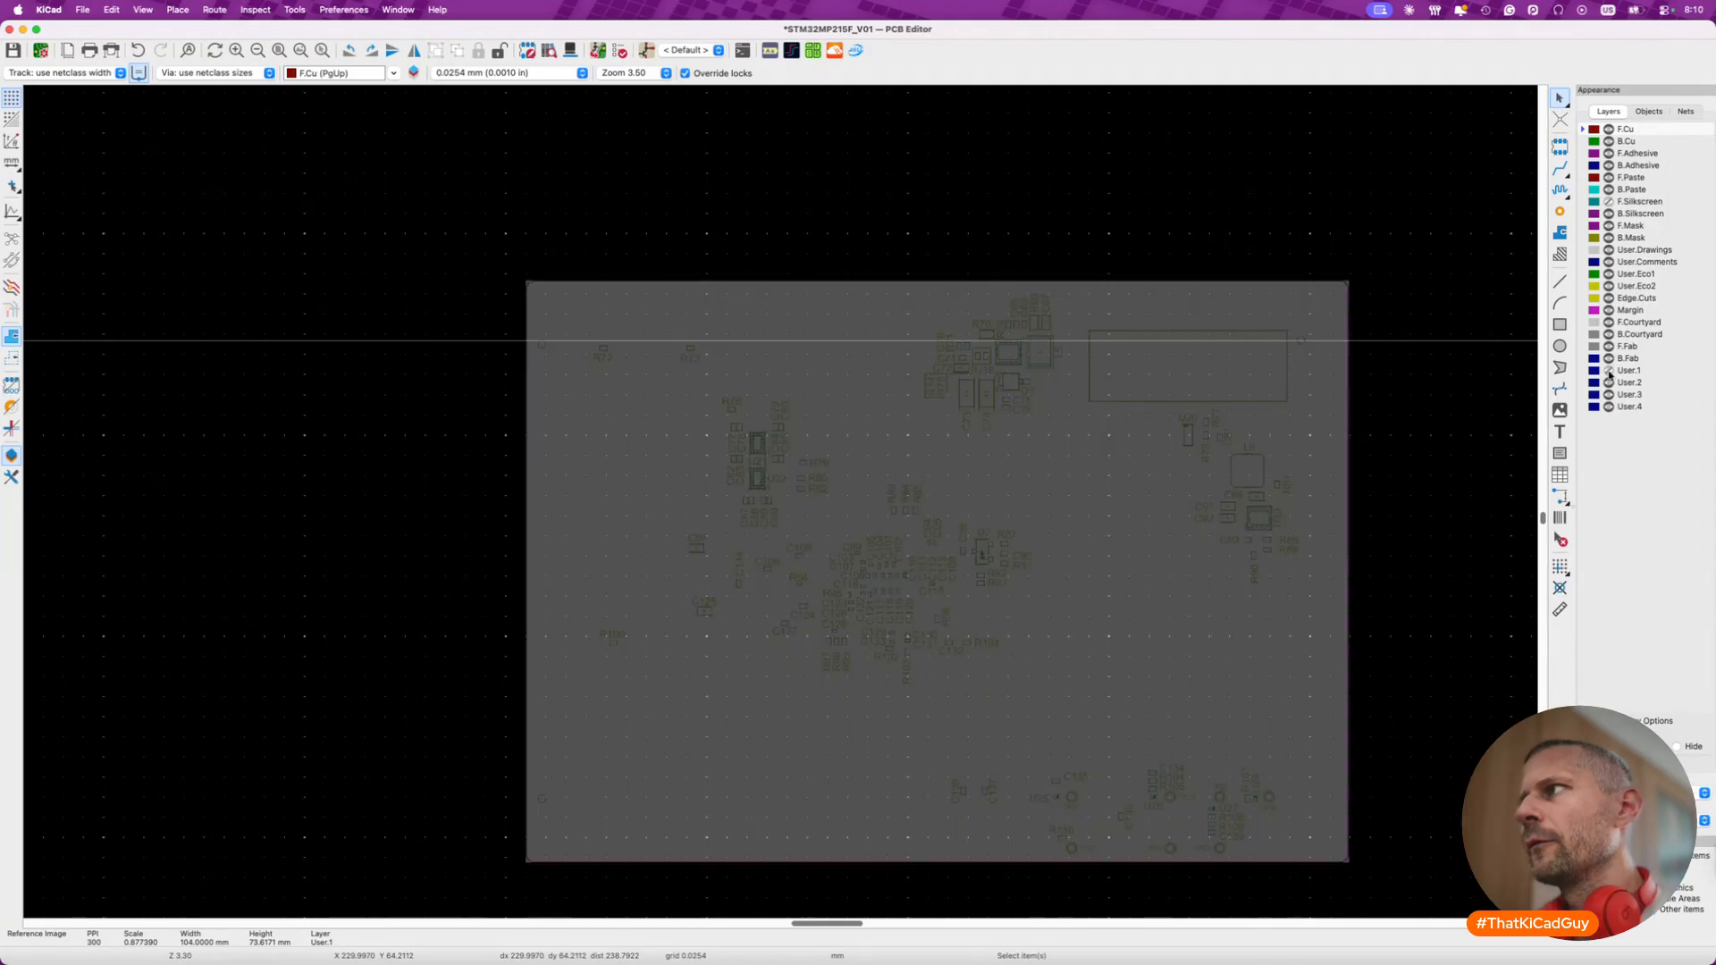
click(1609, 371)
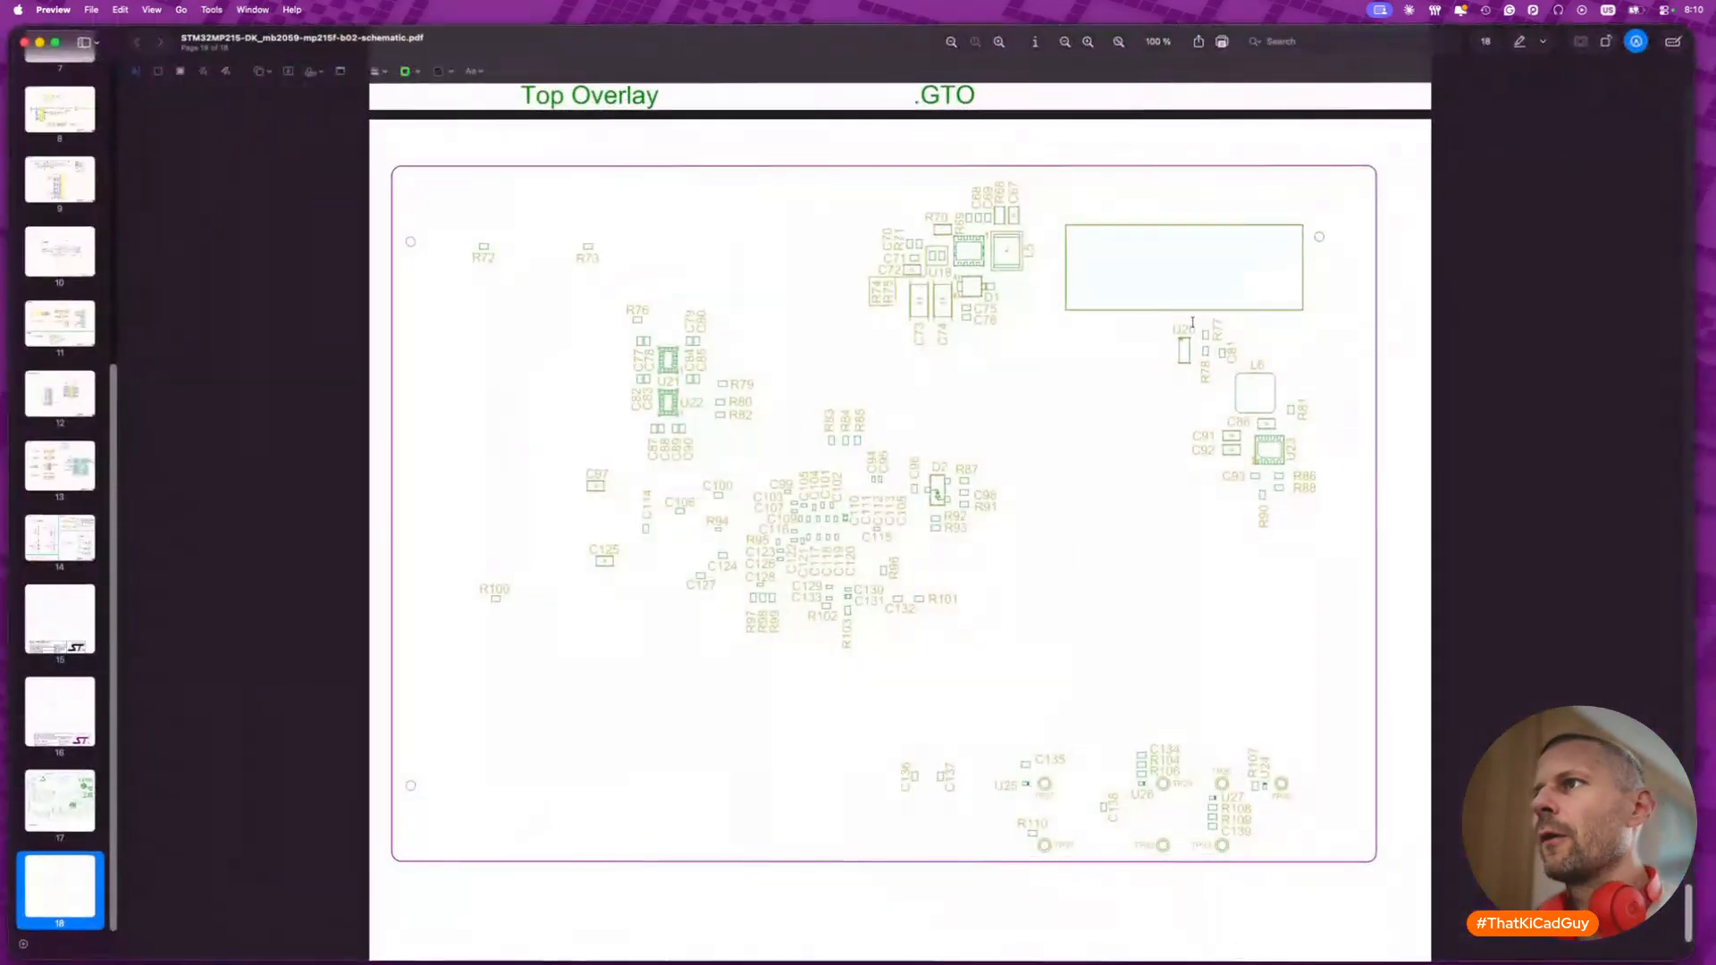
- Switch to the schematic PDF in Preview and compare the orientation of its assembly and overlay pages
scroll(1192, 322, up, 10)
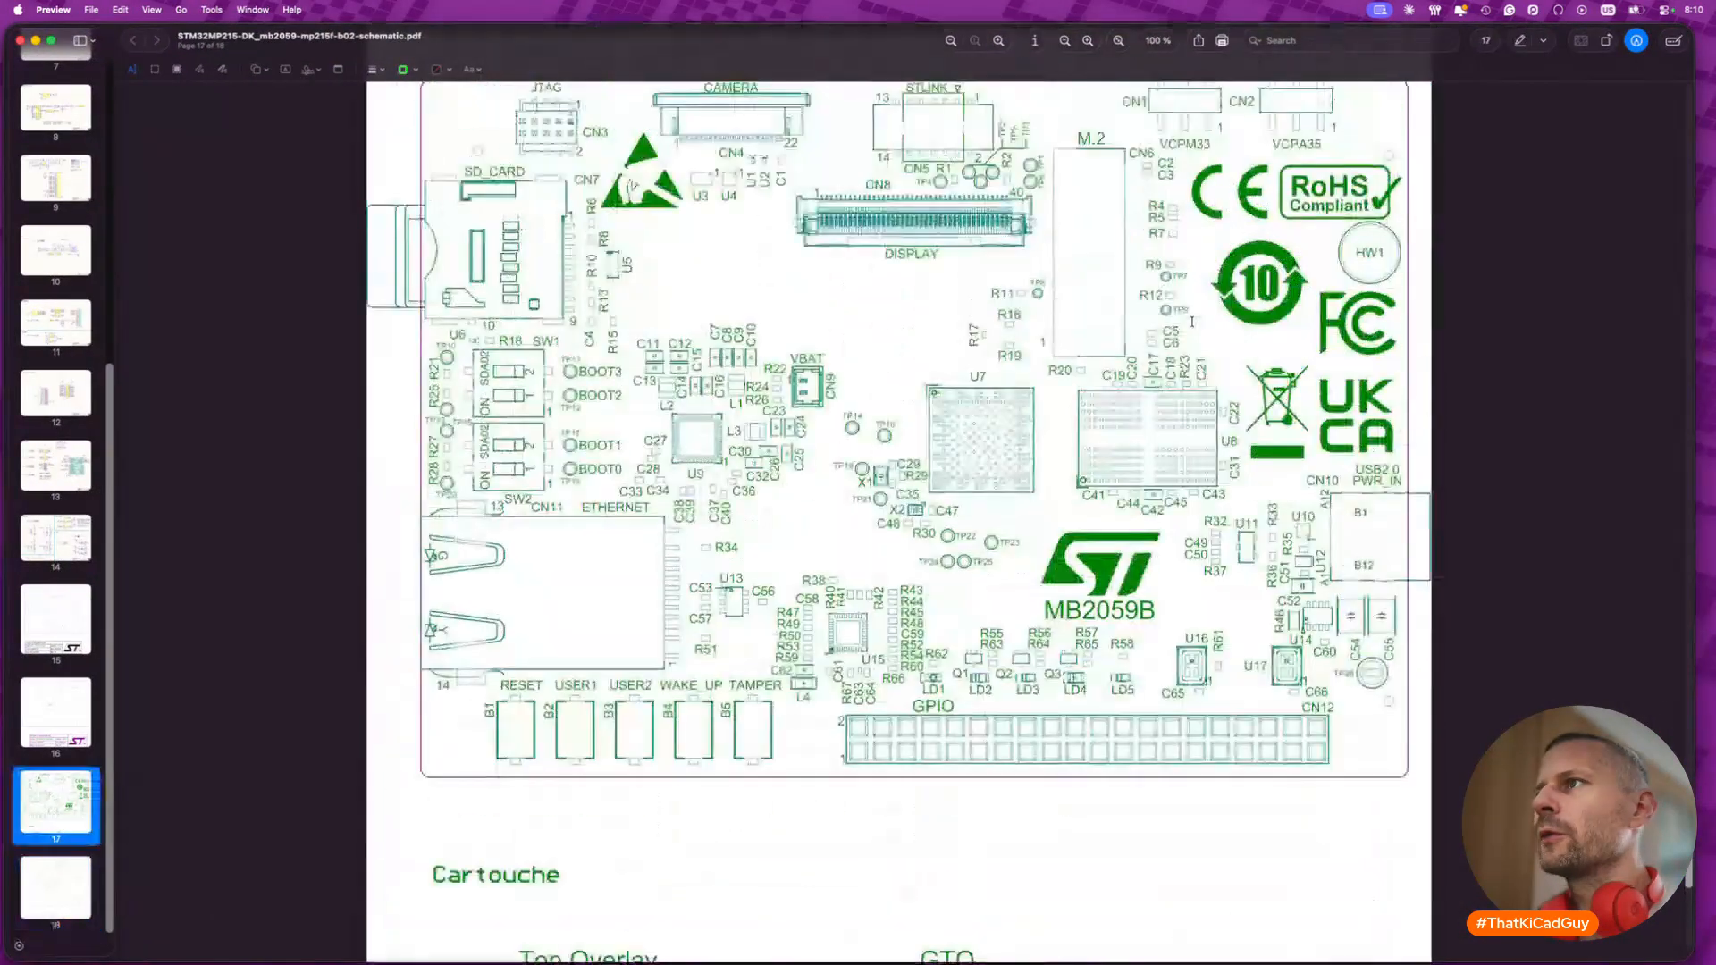
scroll(1191, 322, down, 10)
scroll(1191, 322, up, 10)
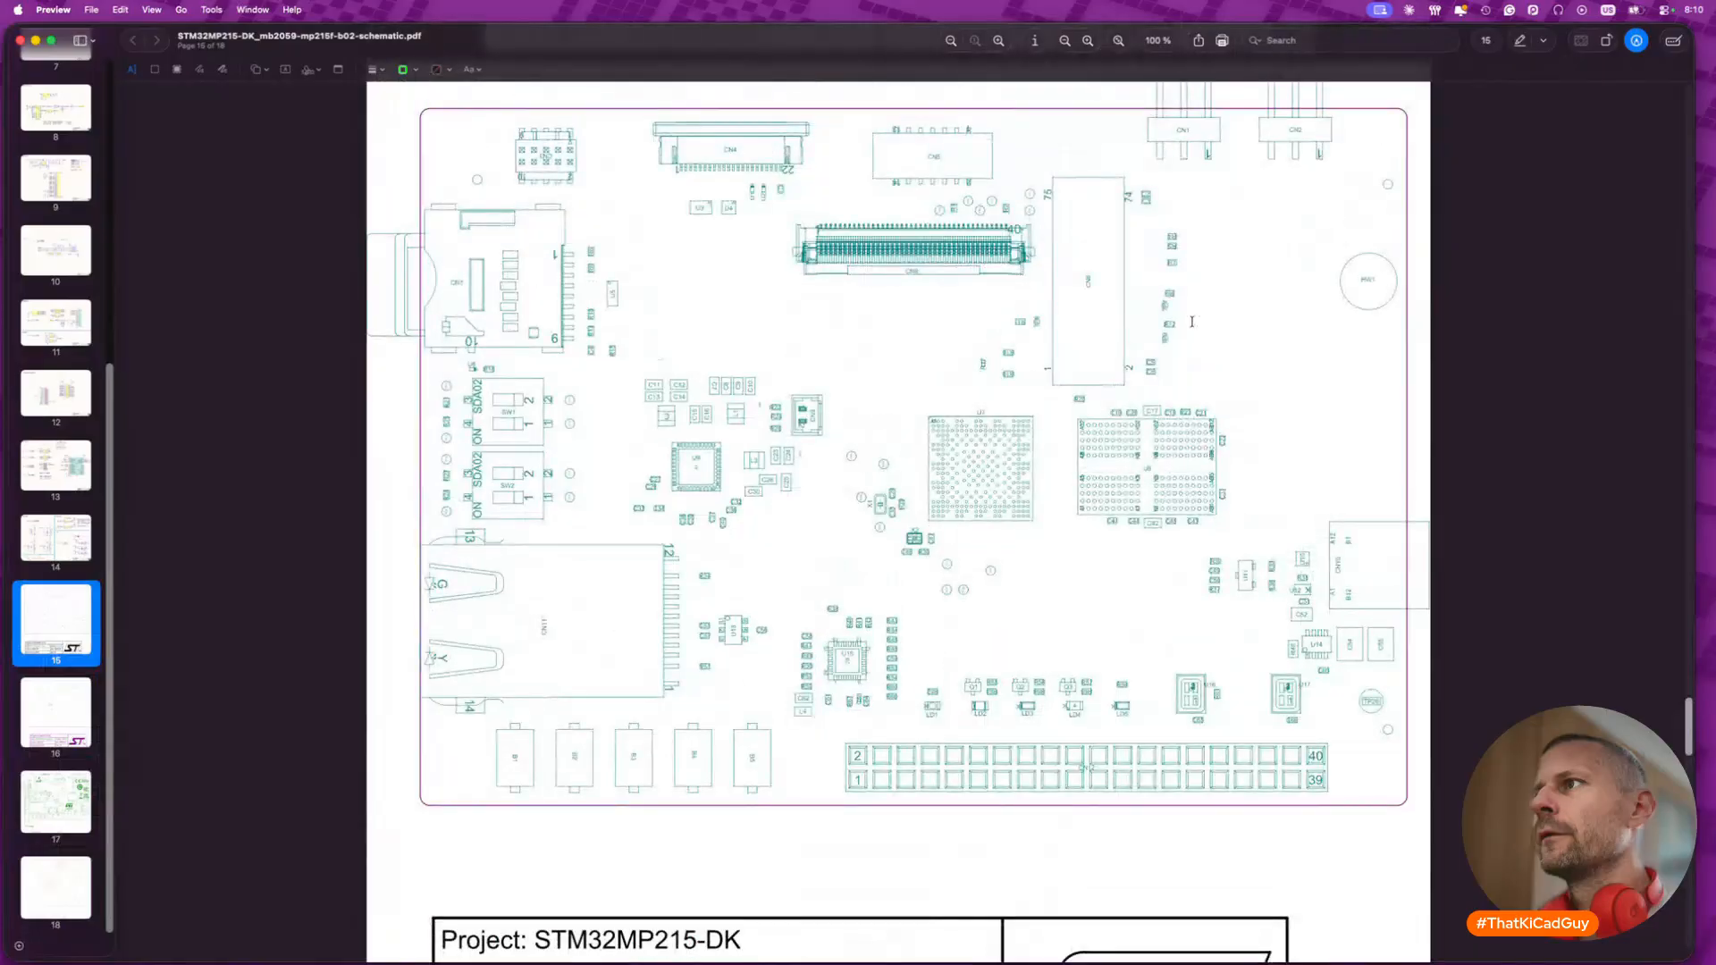
scroll(1191, 321, down, 15)
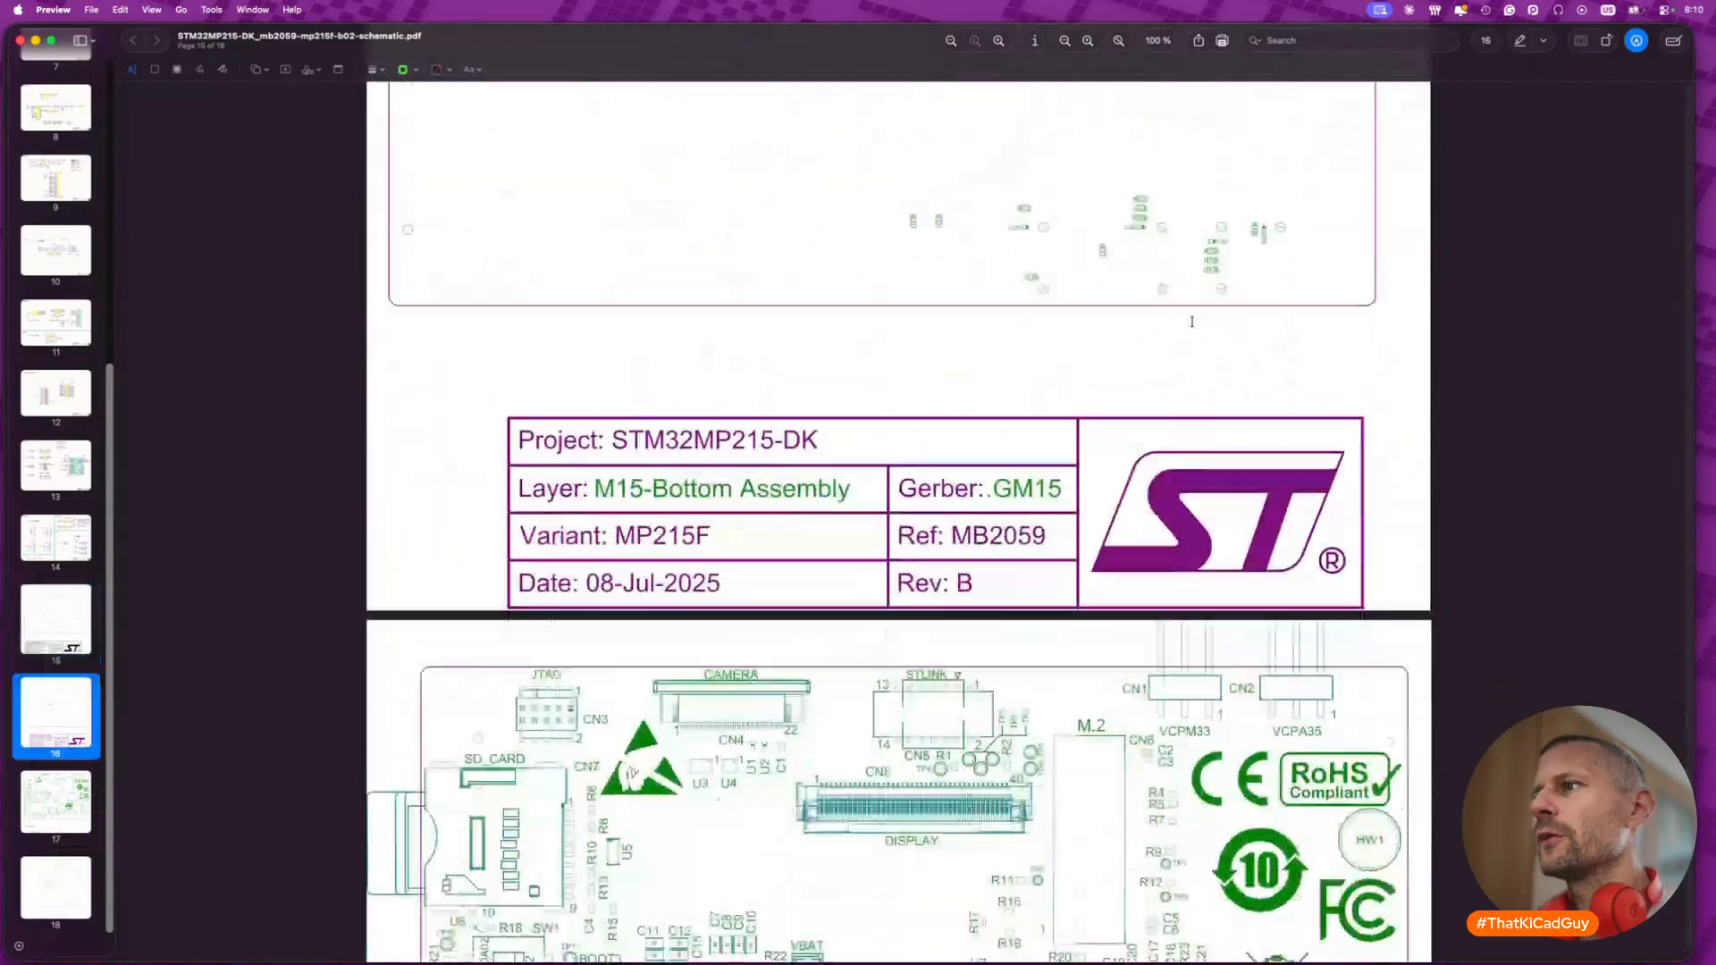
- Return to the KiCad PCB Editor and hide the User.1 layer, leaving the User.2 layer shown
key(super+Tab)
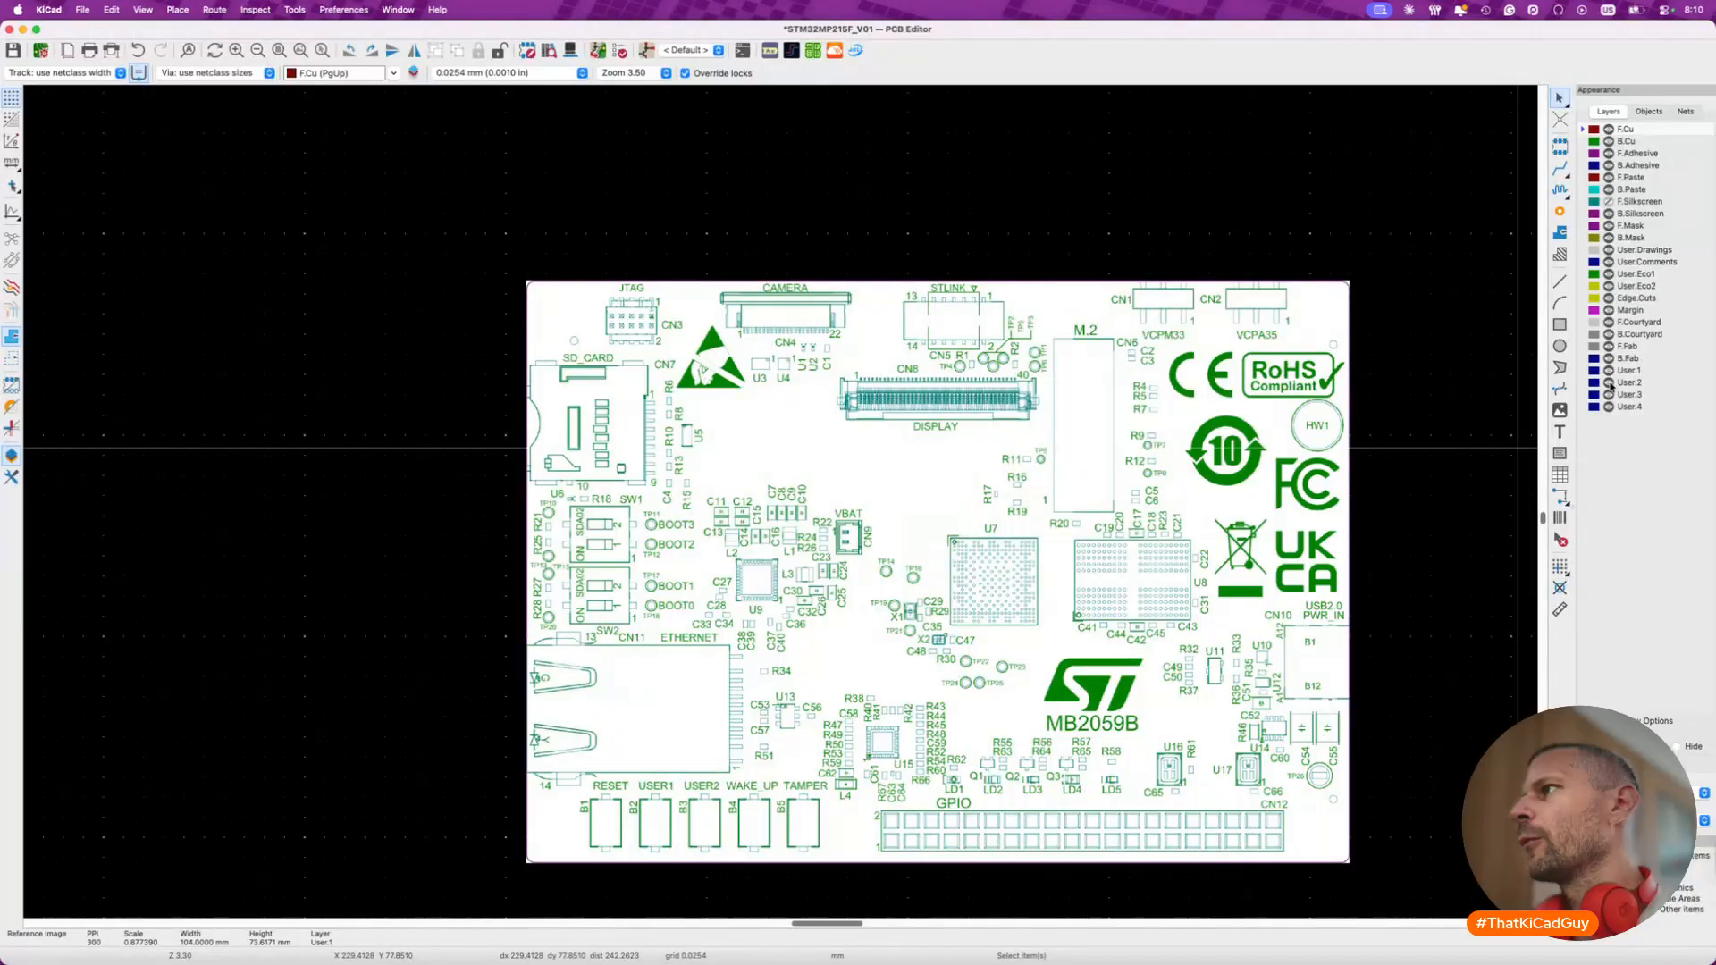
click(1609, 370)
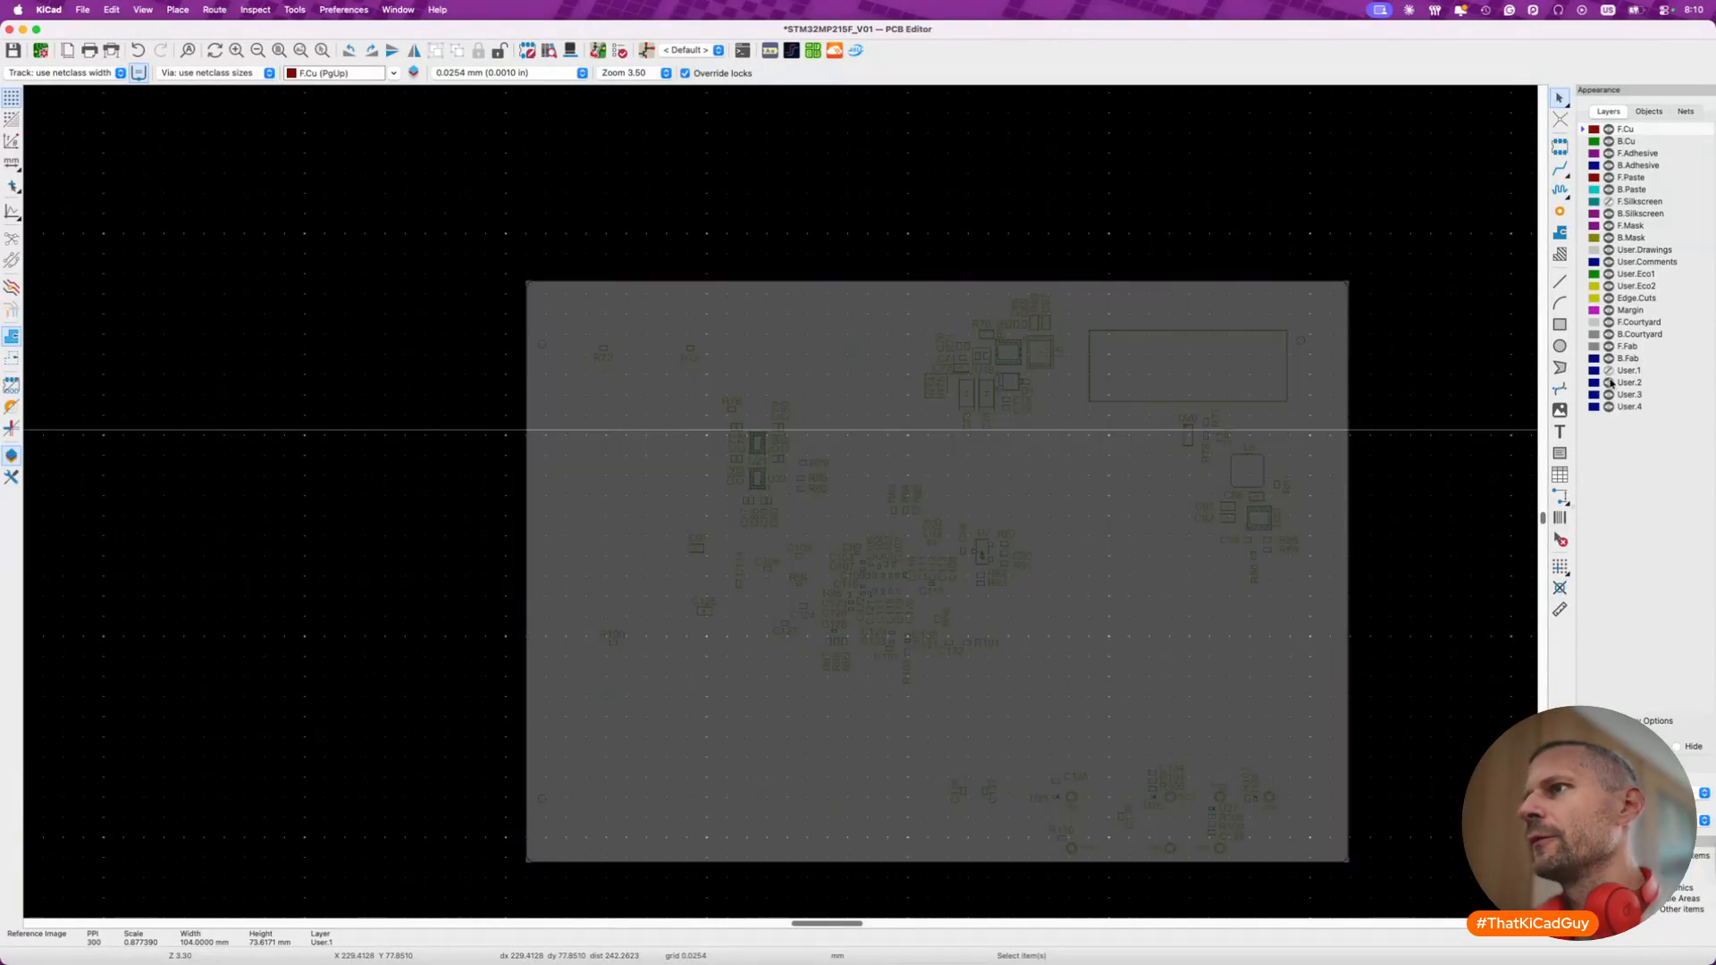
click(1610, 382)
click(1610, 383)
- Make the front footprints visible on the board
scroll(1078, 533, up, 2)
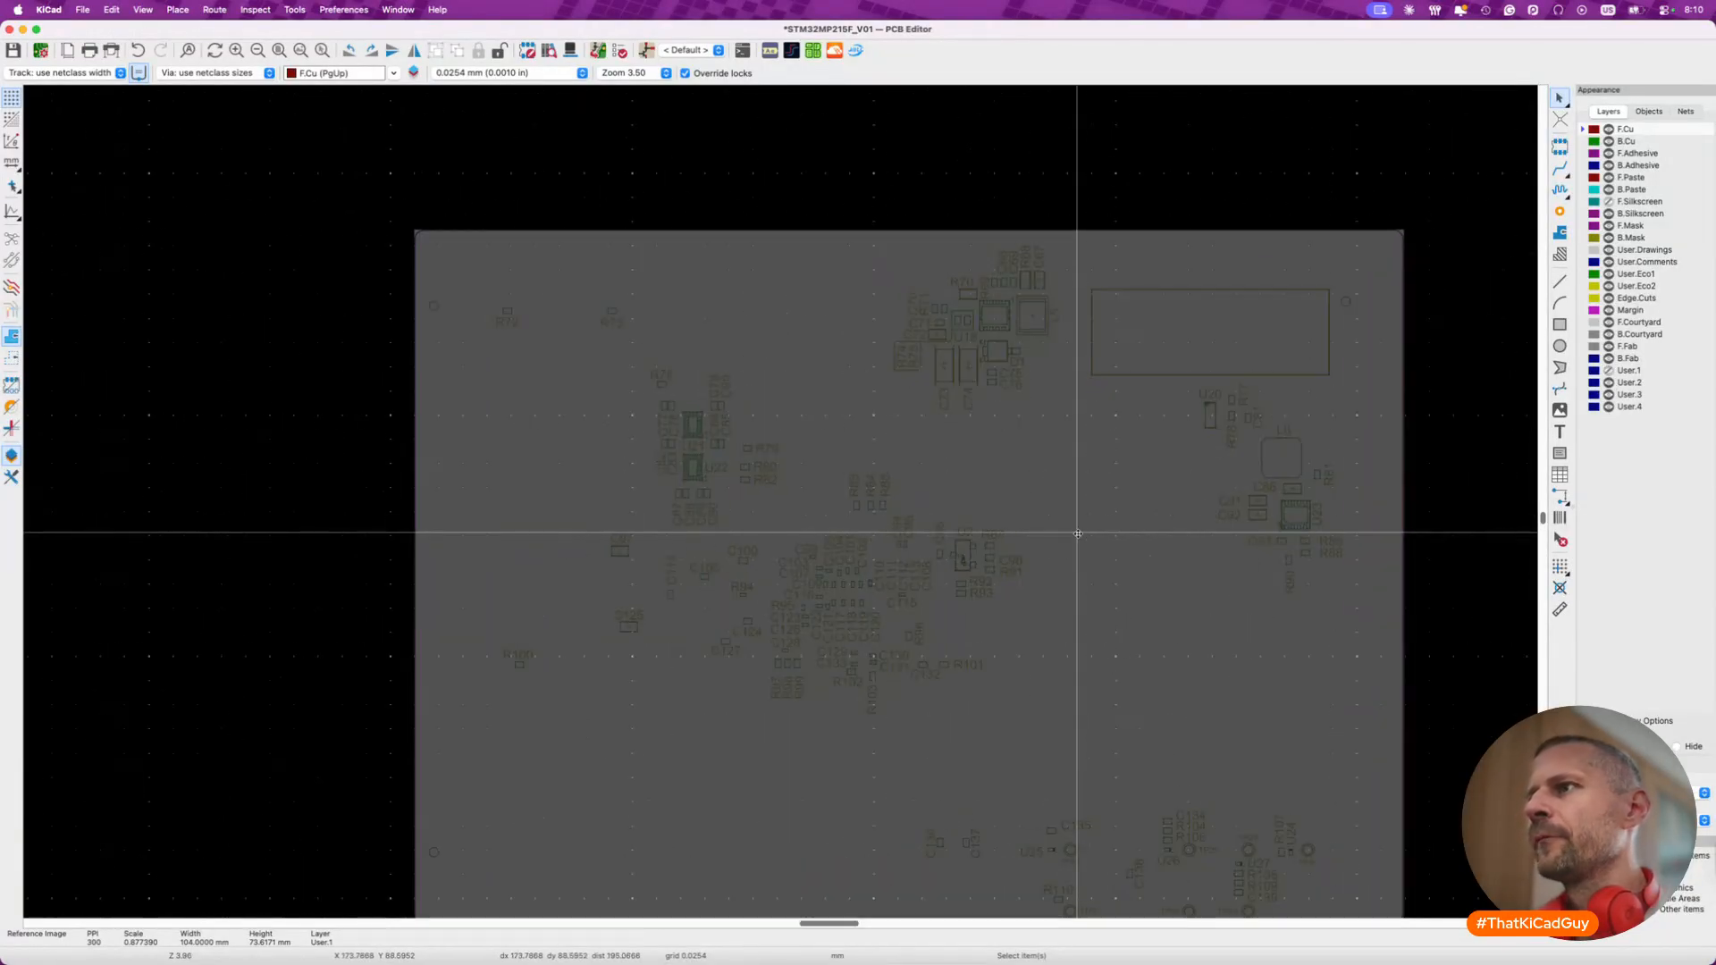
scroll(1078, 534, up, 10)
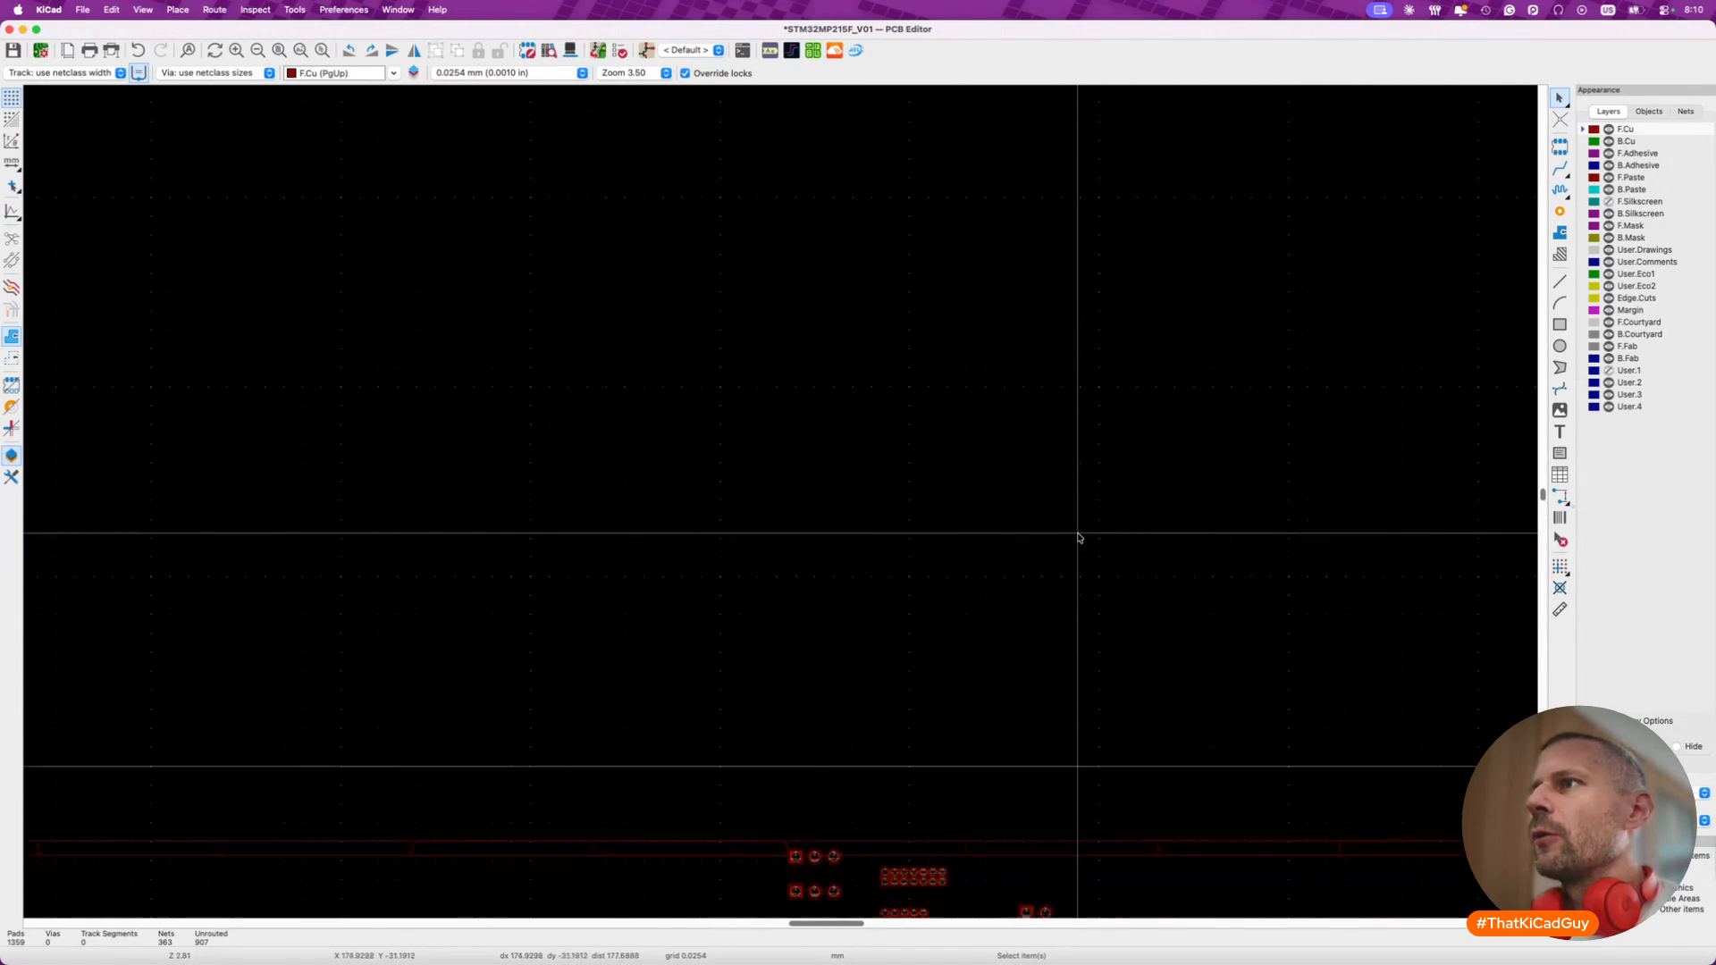
scroll(1078, 538, down, 4)
click(1649, 112)
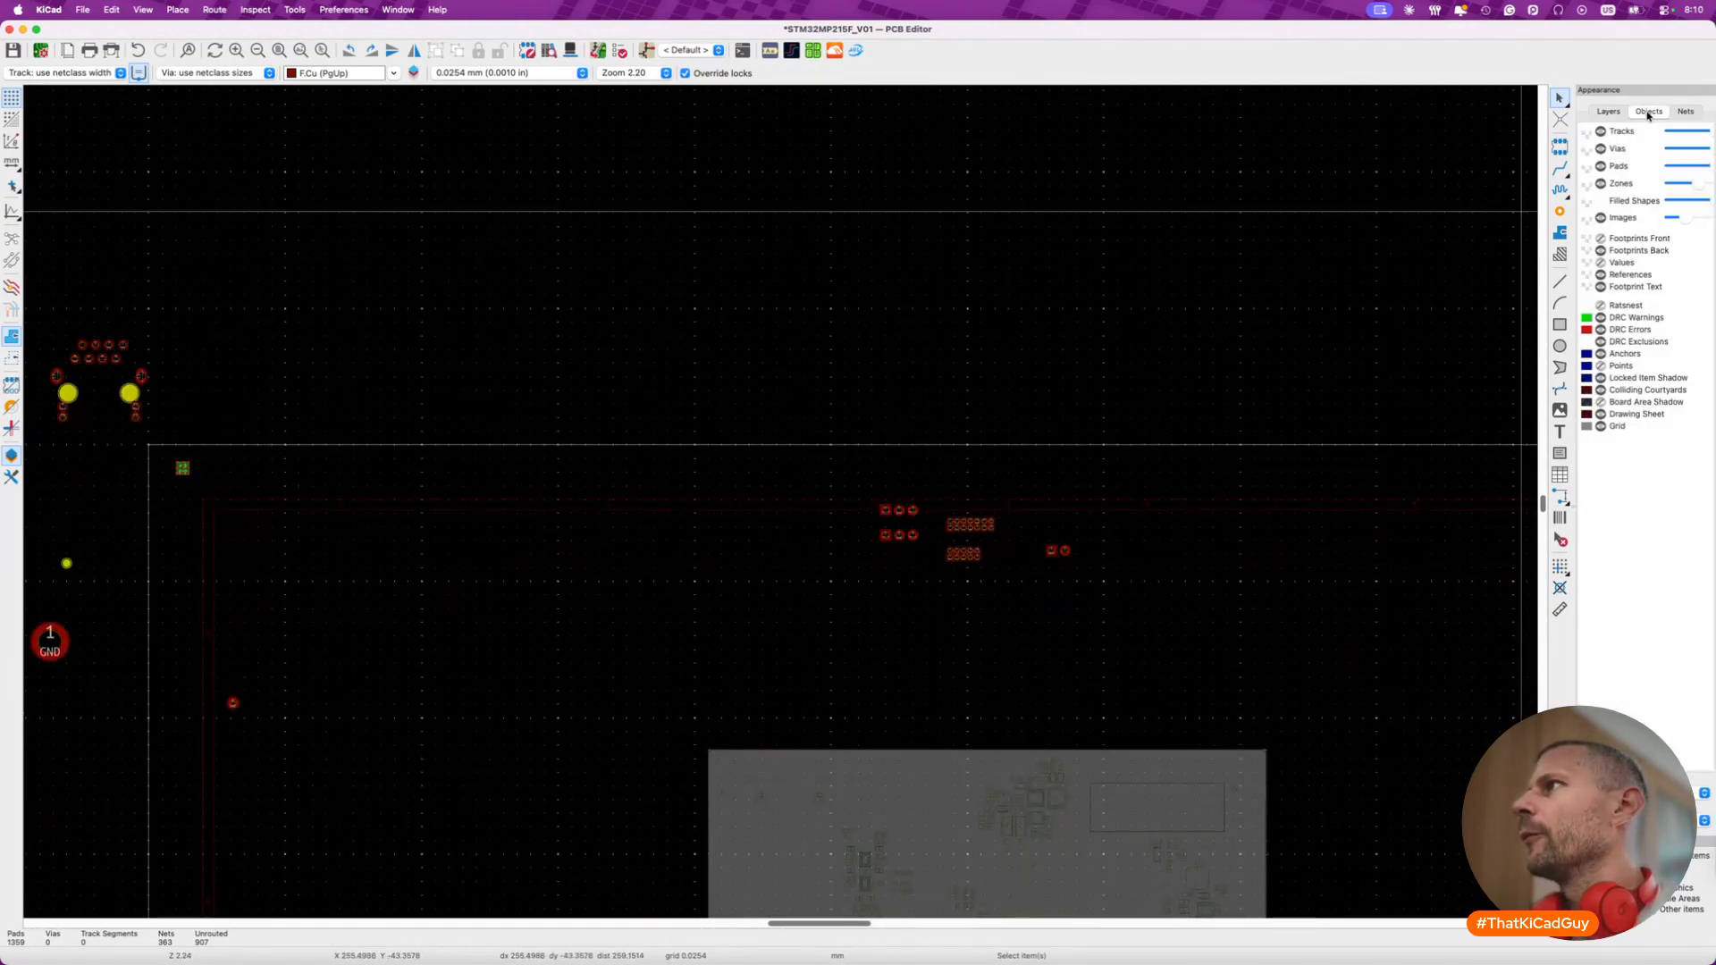
click(1601, 239)
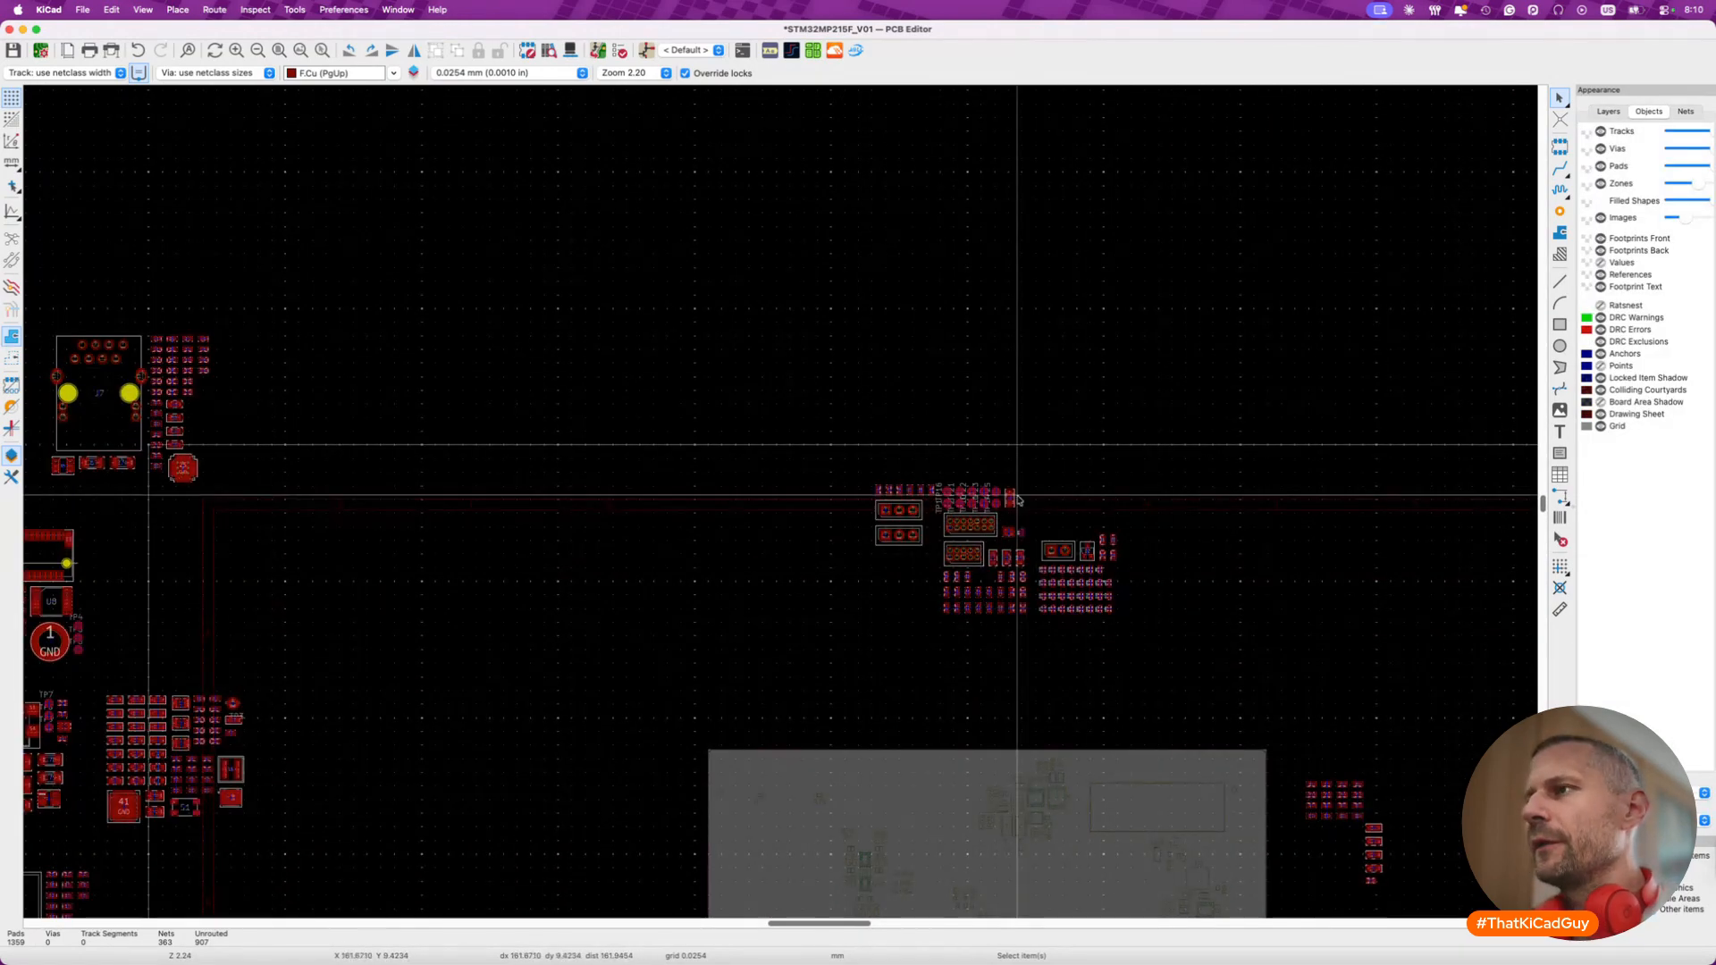
- Inspect the footprints over the bottom layout image, and swap to the top one by showing User.1 and hiding User.2
scroll(962, 453, down, 4)
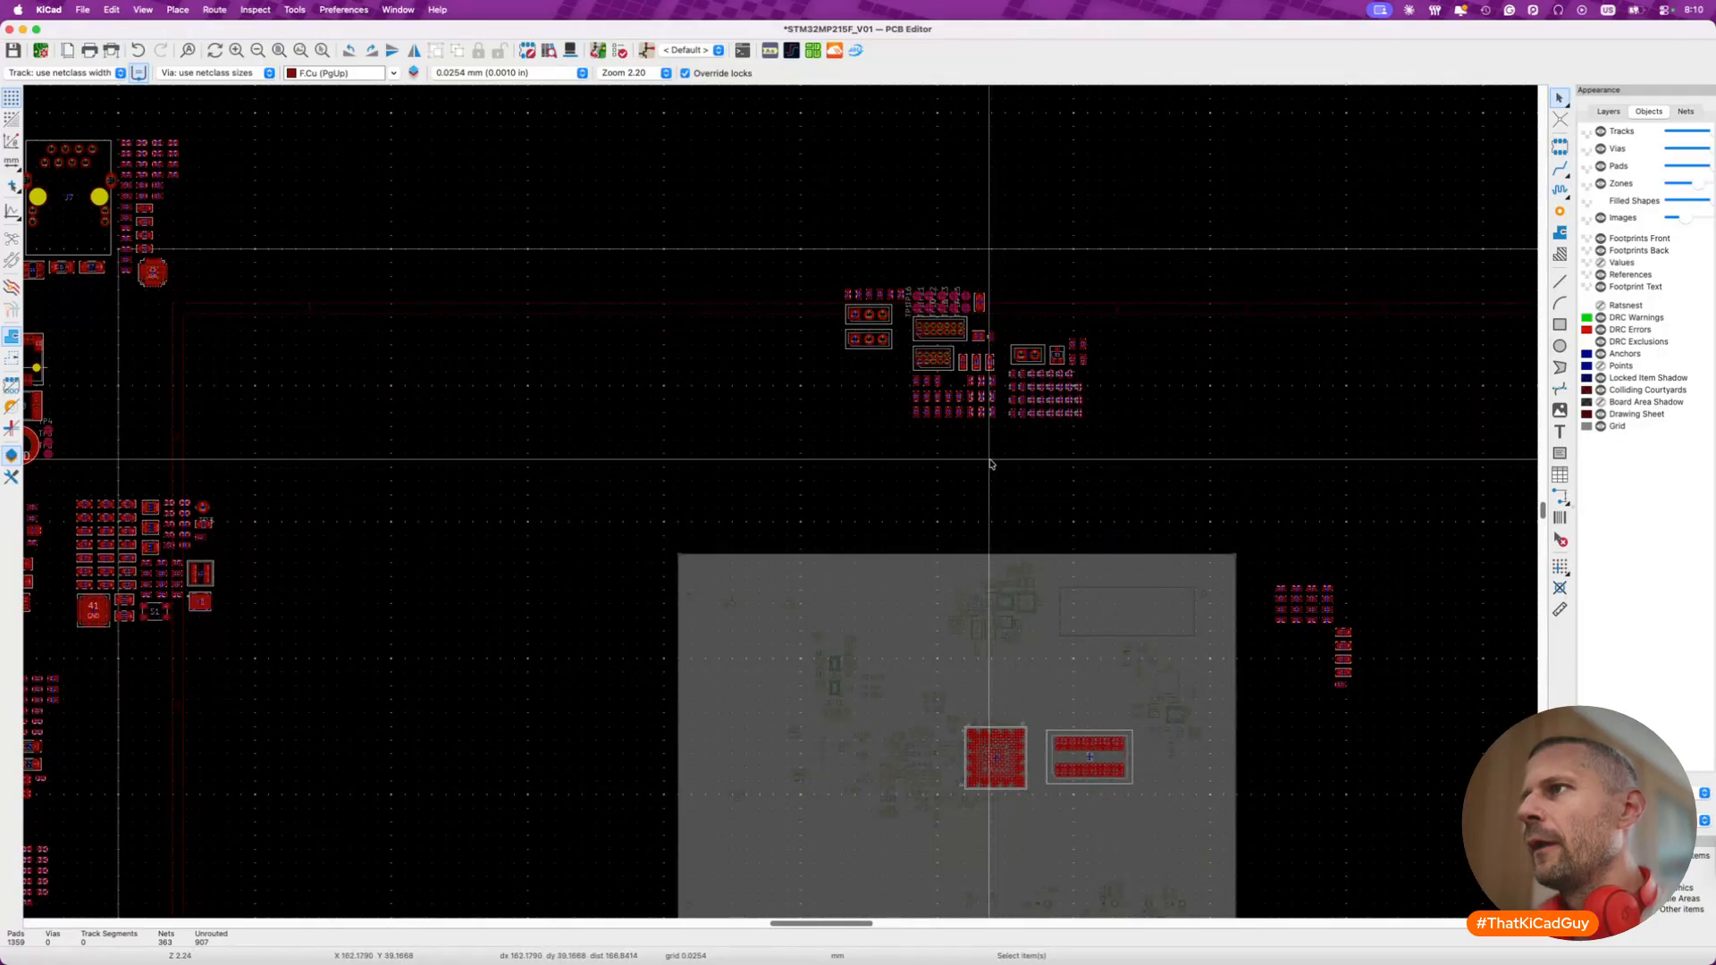
ctrl+scroll(963, 452, up, 5)
scroll(994, 463, down, 6)
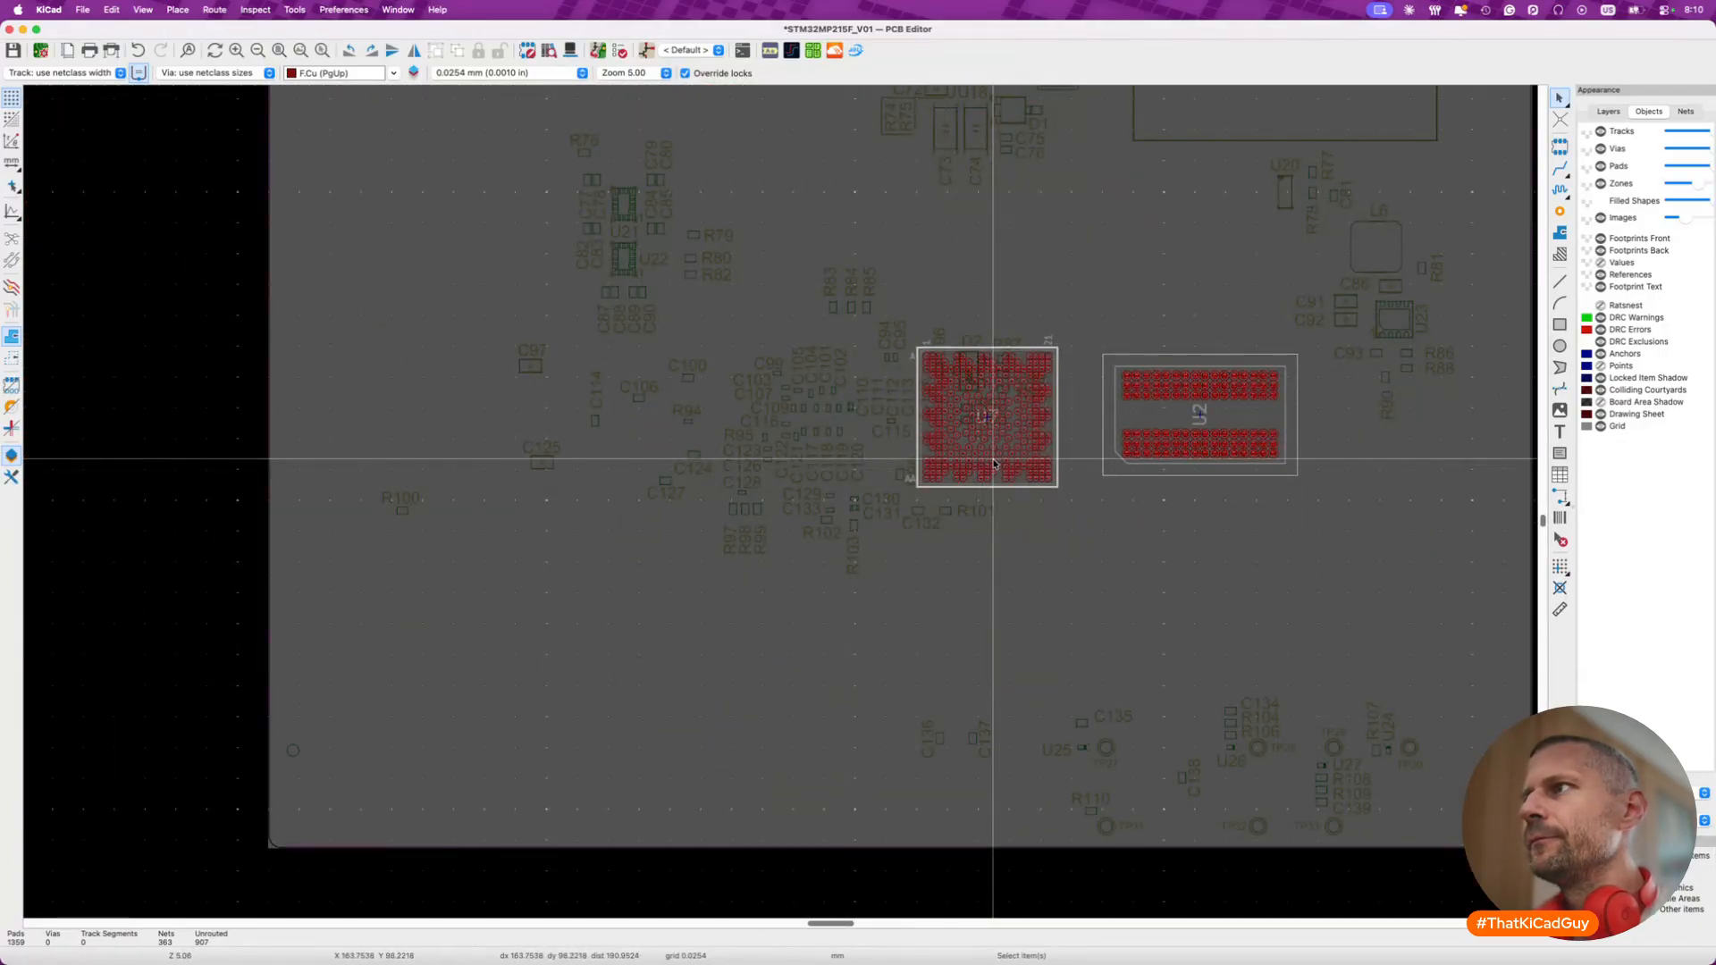
ctrl+scroll(994, 463, down, 5)
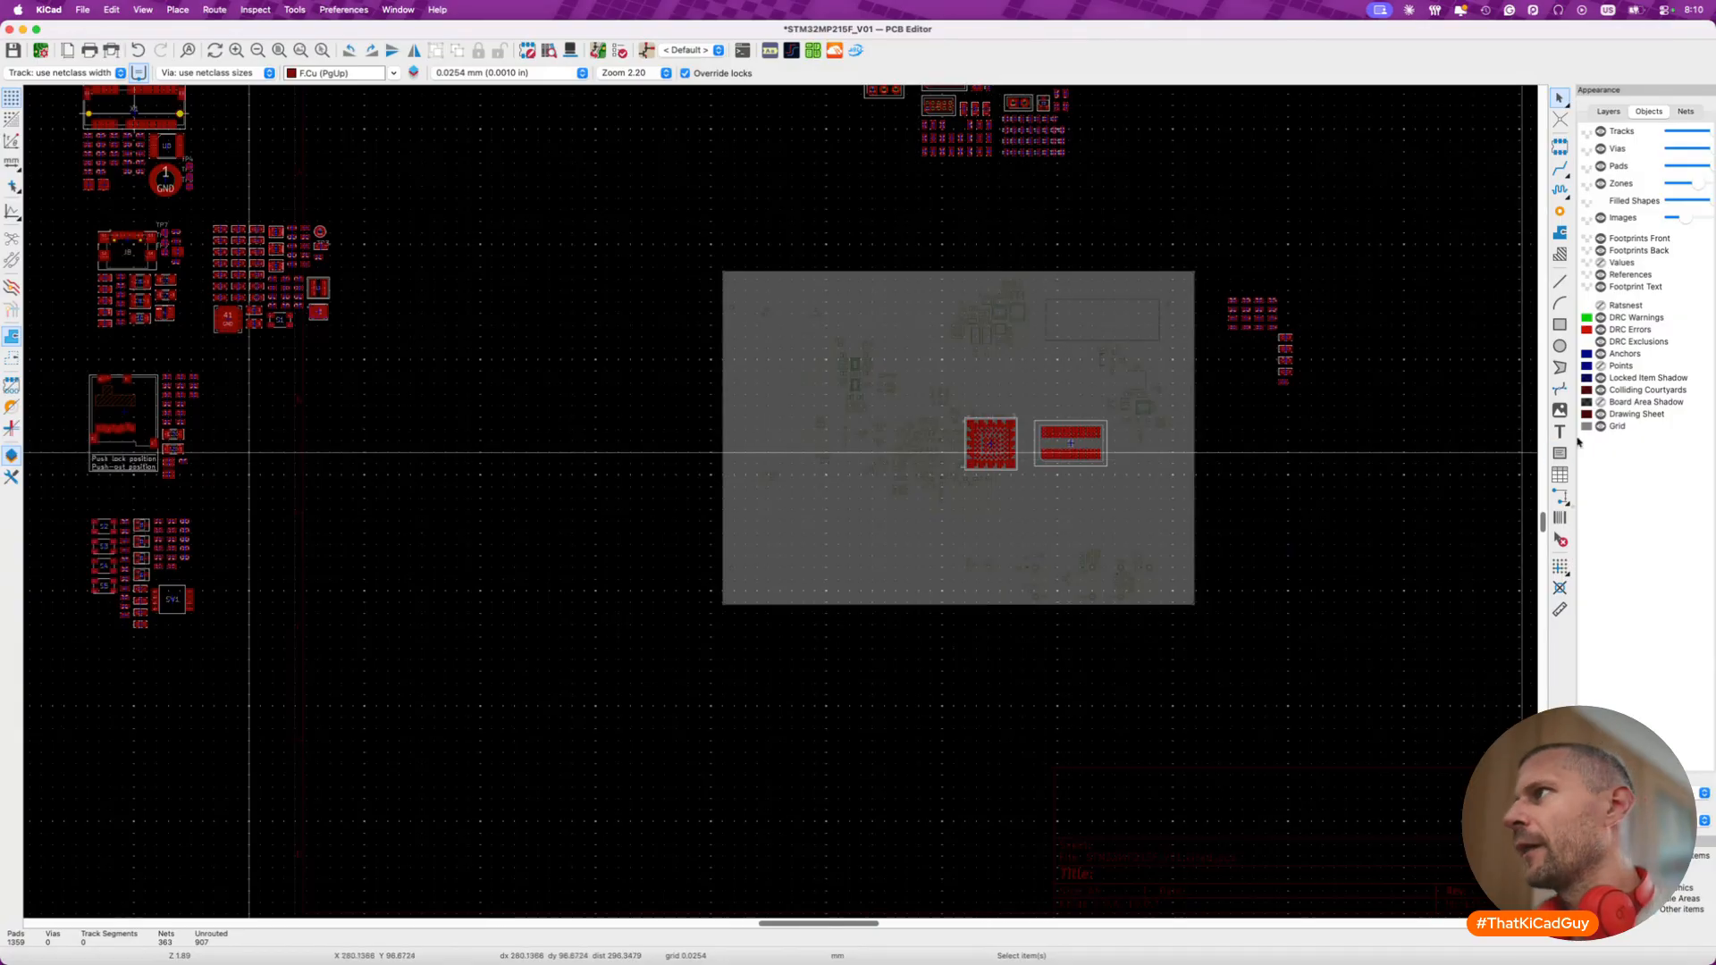
click(1609, 111)
click(1609, 370)
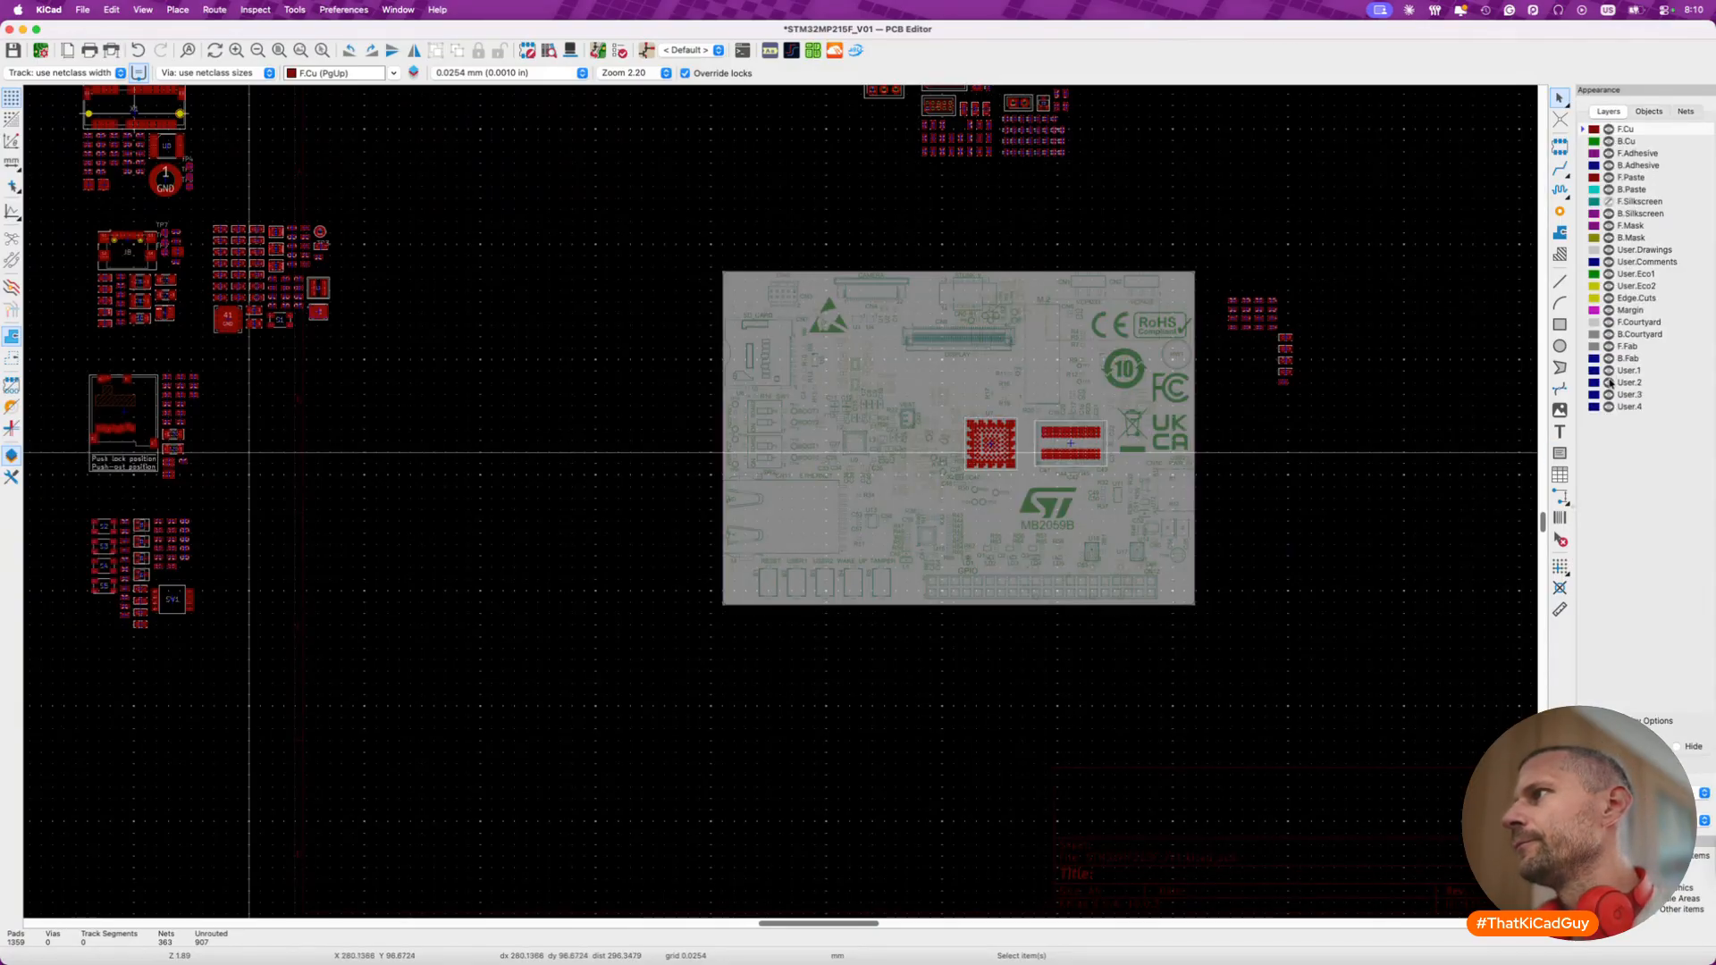
click(1609, 382)
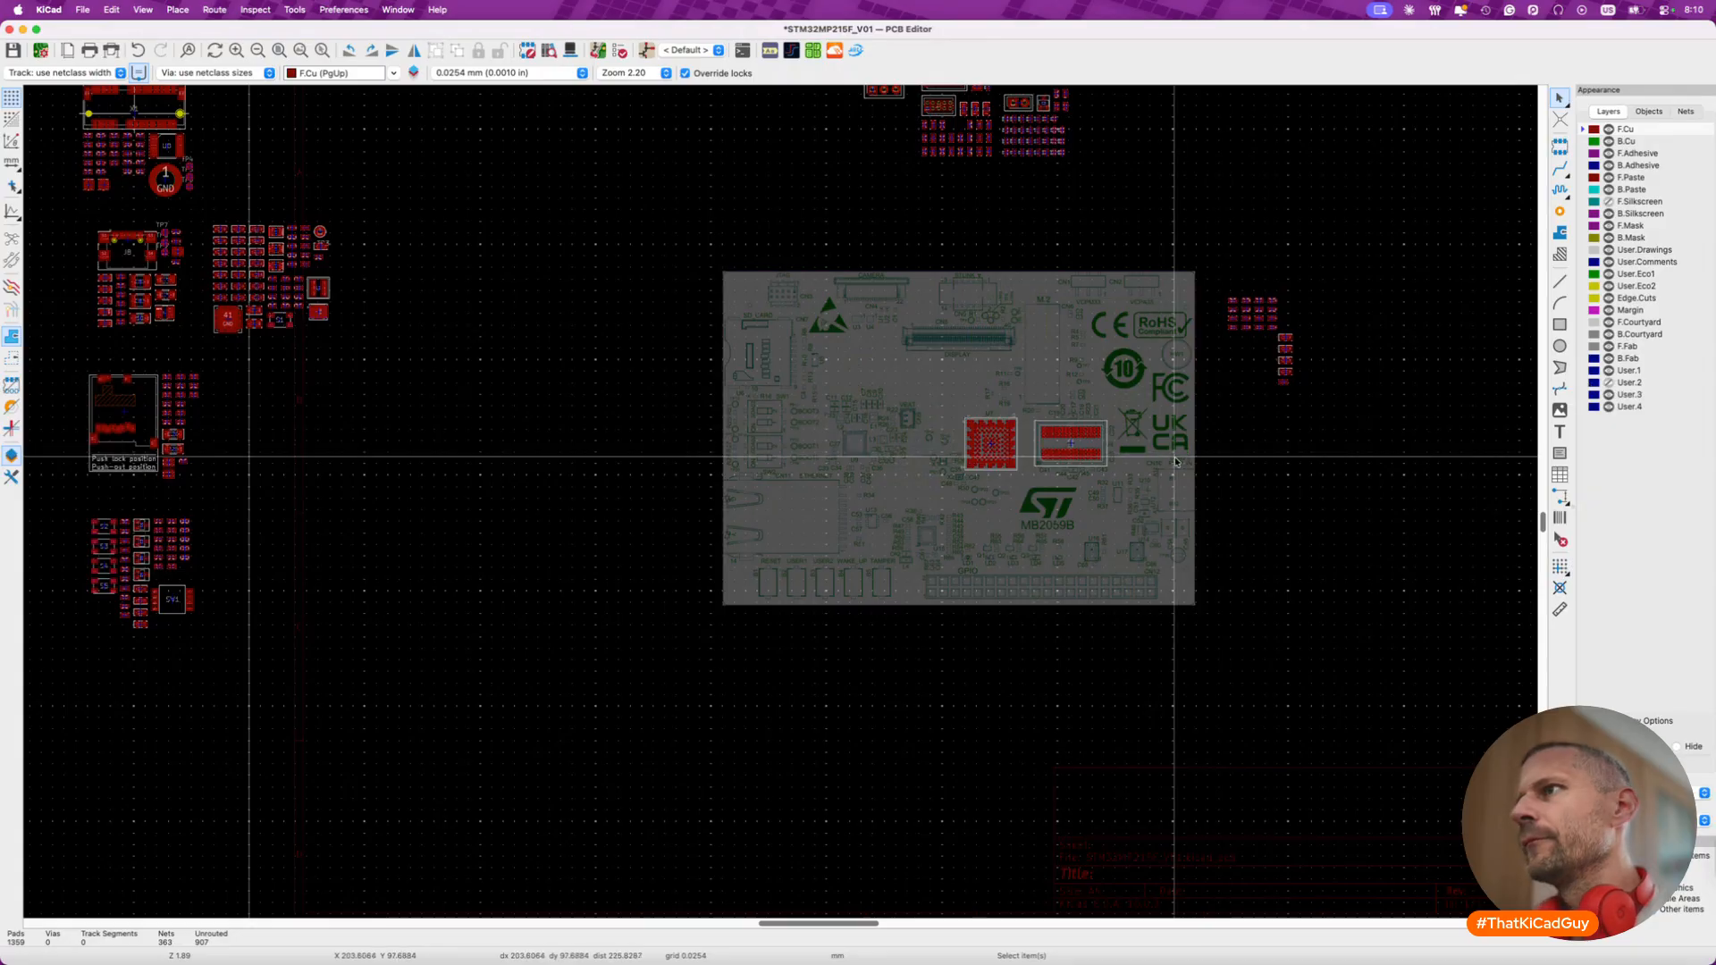
- Open Component_layout_bottom.png from the pics folder in Preview, flip it horizontally and close it
key(super+Tab)
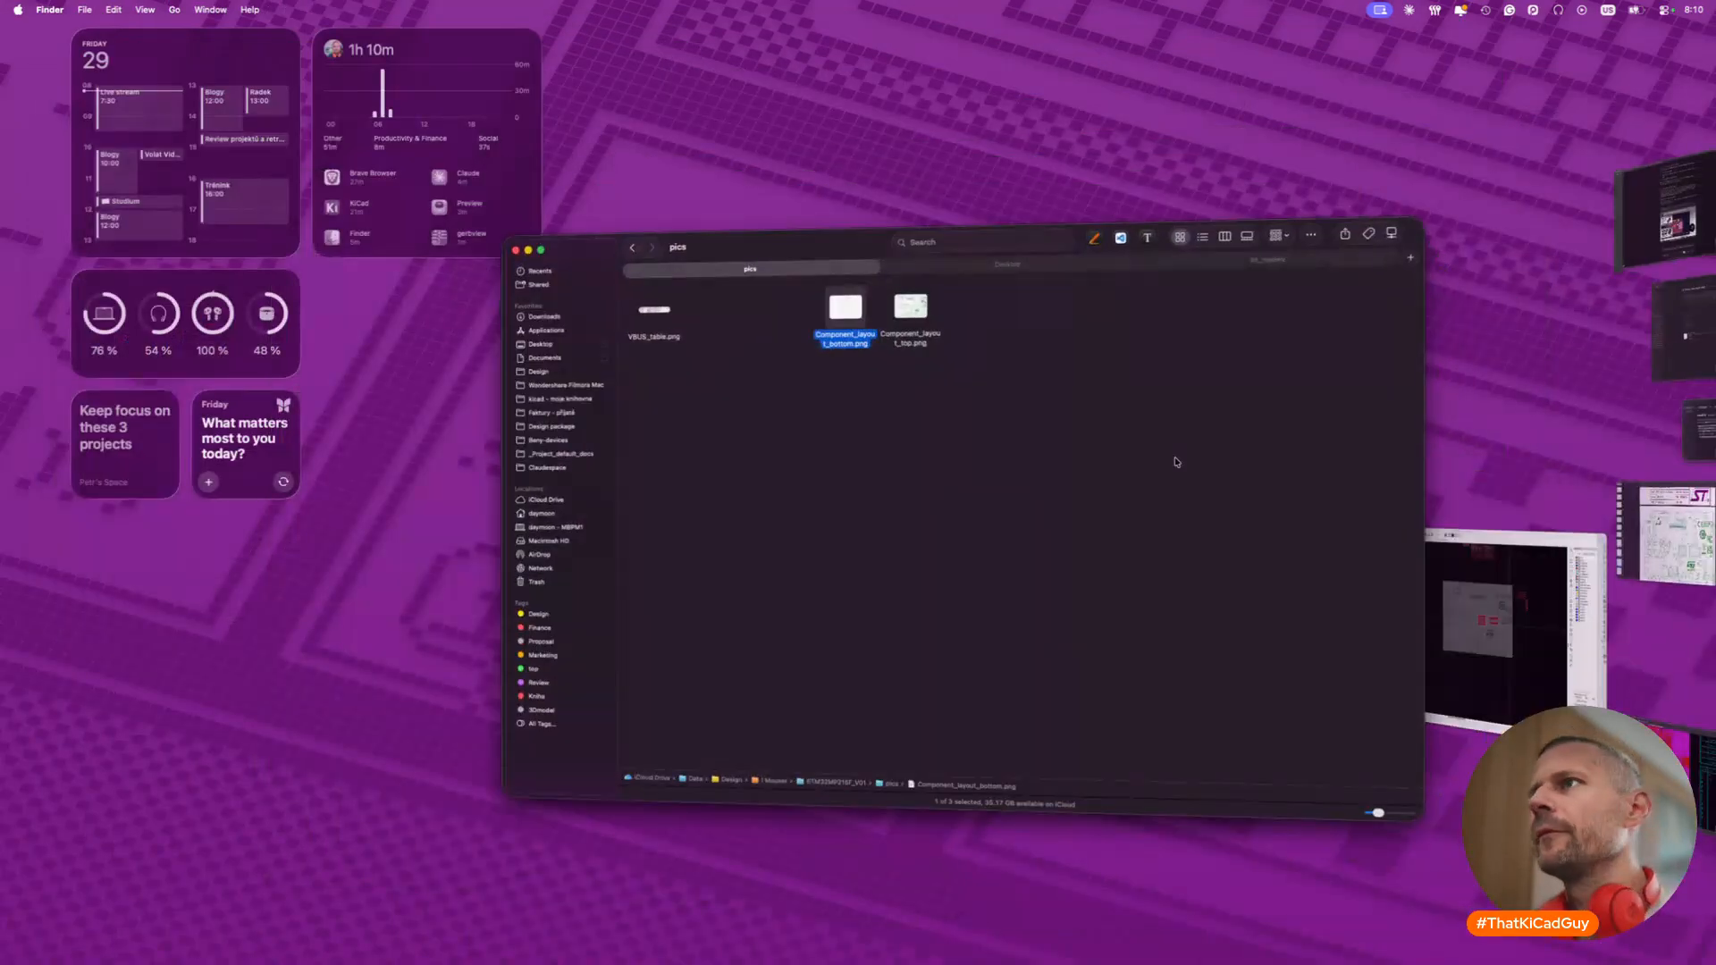
double_click(786, 301)
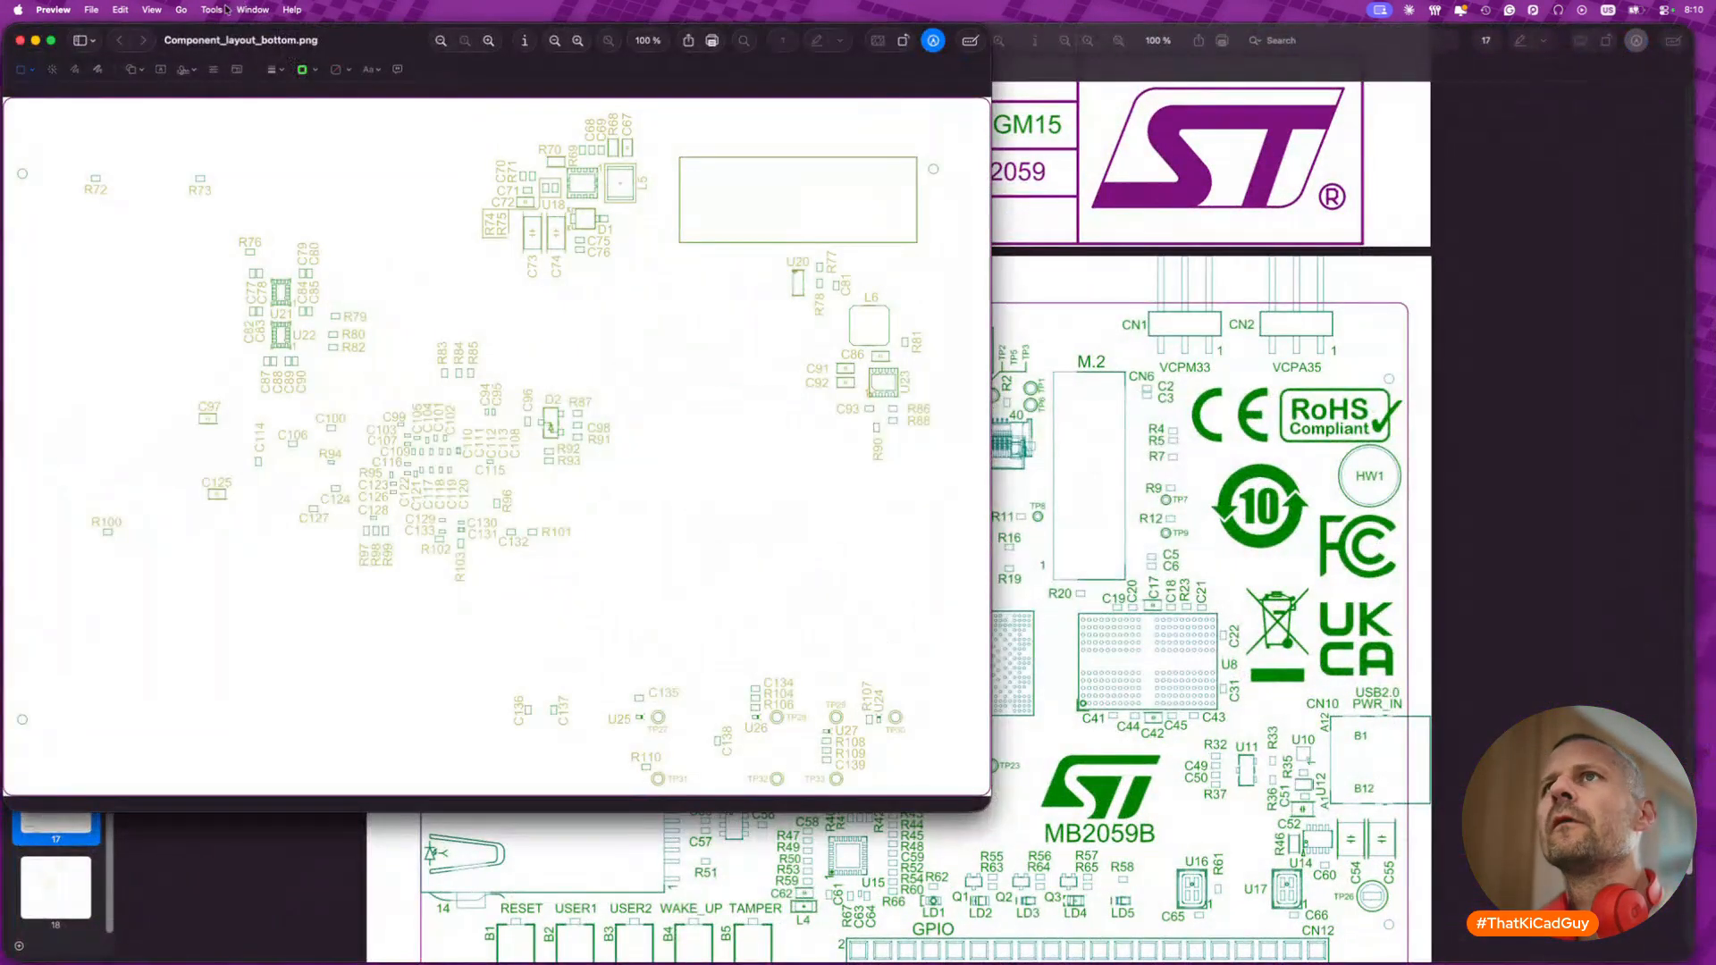
click(223, 10)
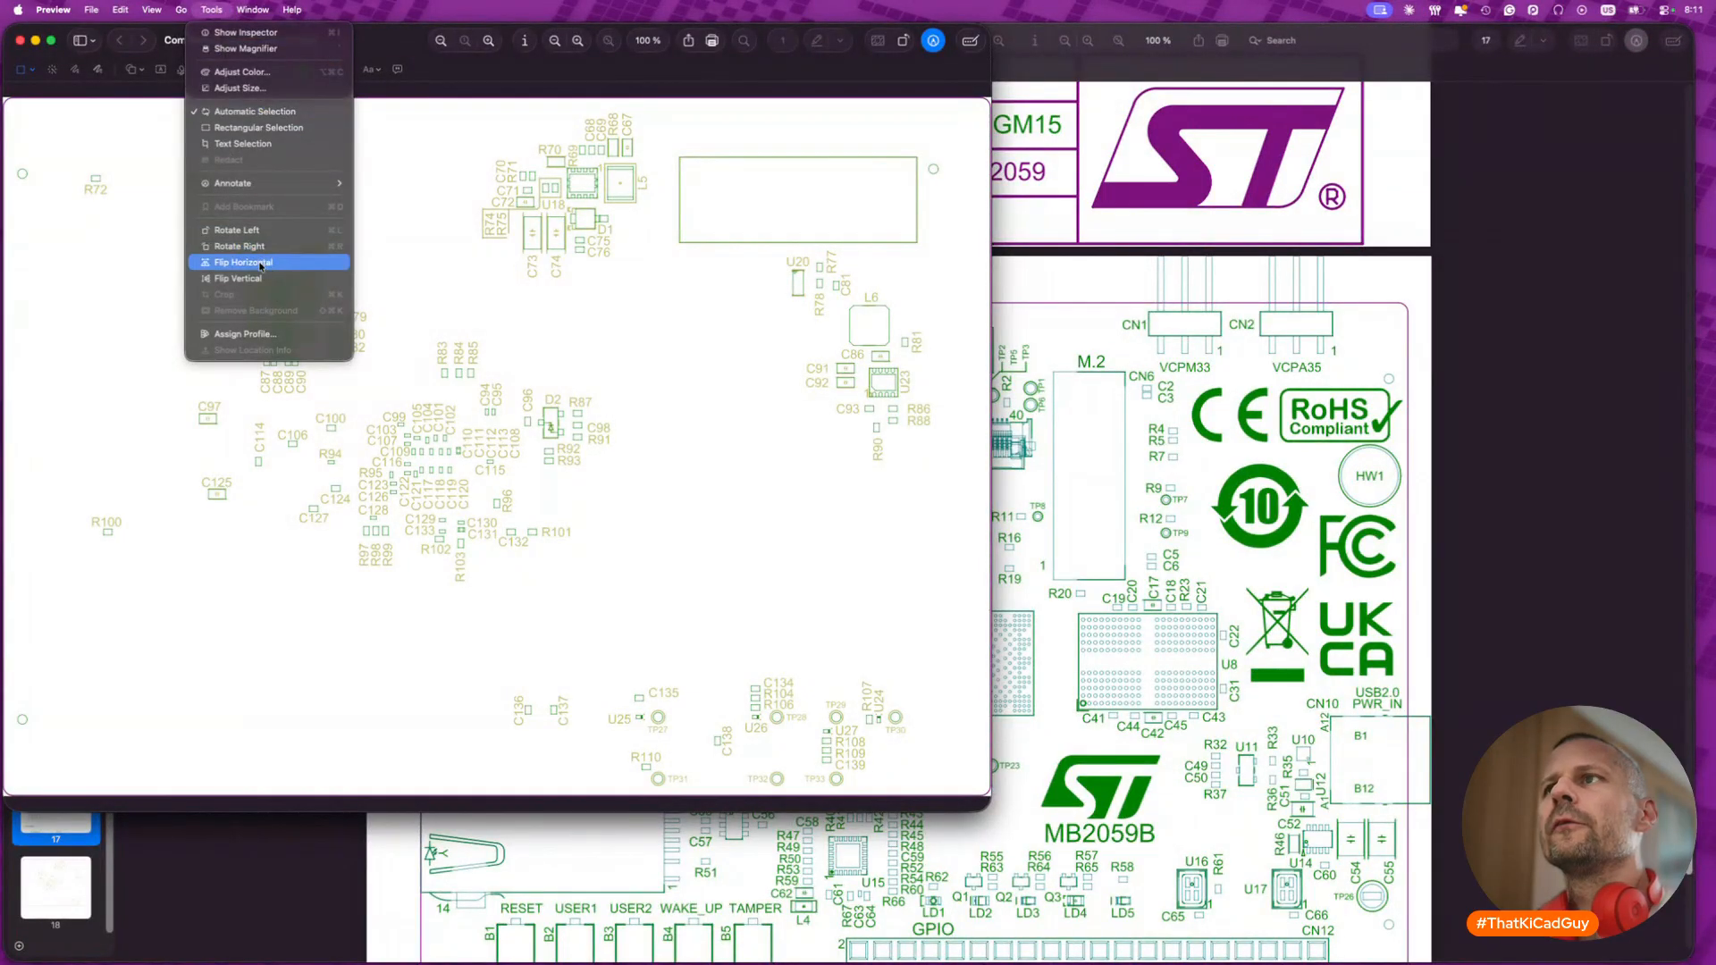
click(259, 262)
key(super+w)
- Back in the KiCad PCB Editor, show the User.2 layer and hide User.1 to check the bottom layout image
click(1654, 572)
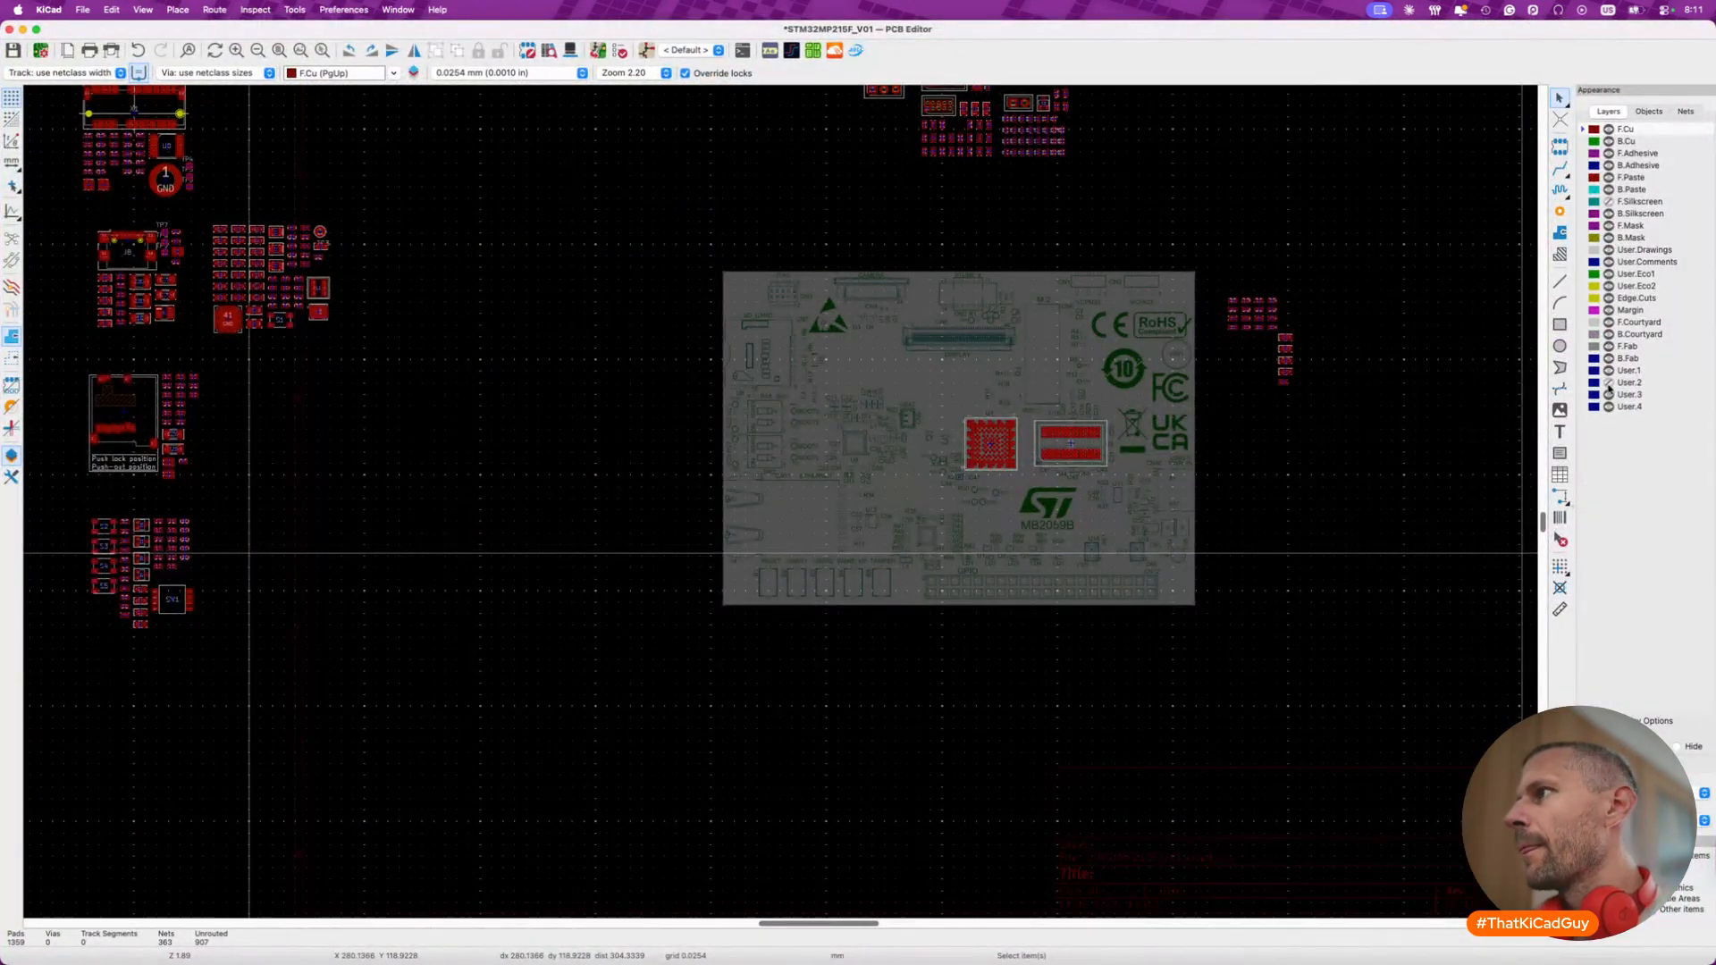
click(1609, 382)
click(1610, 370)
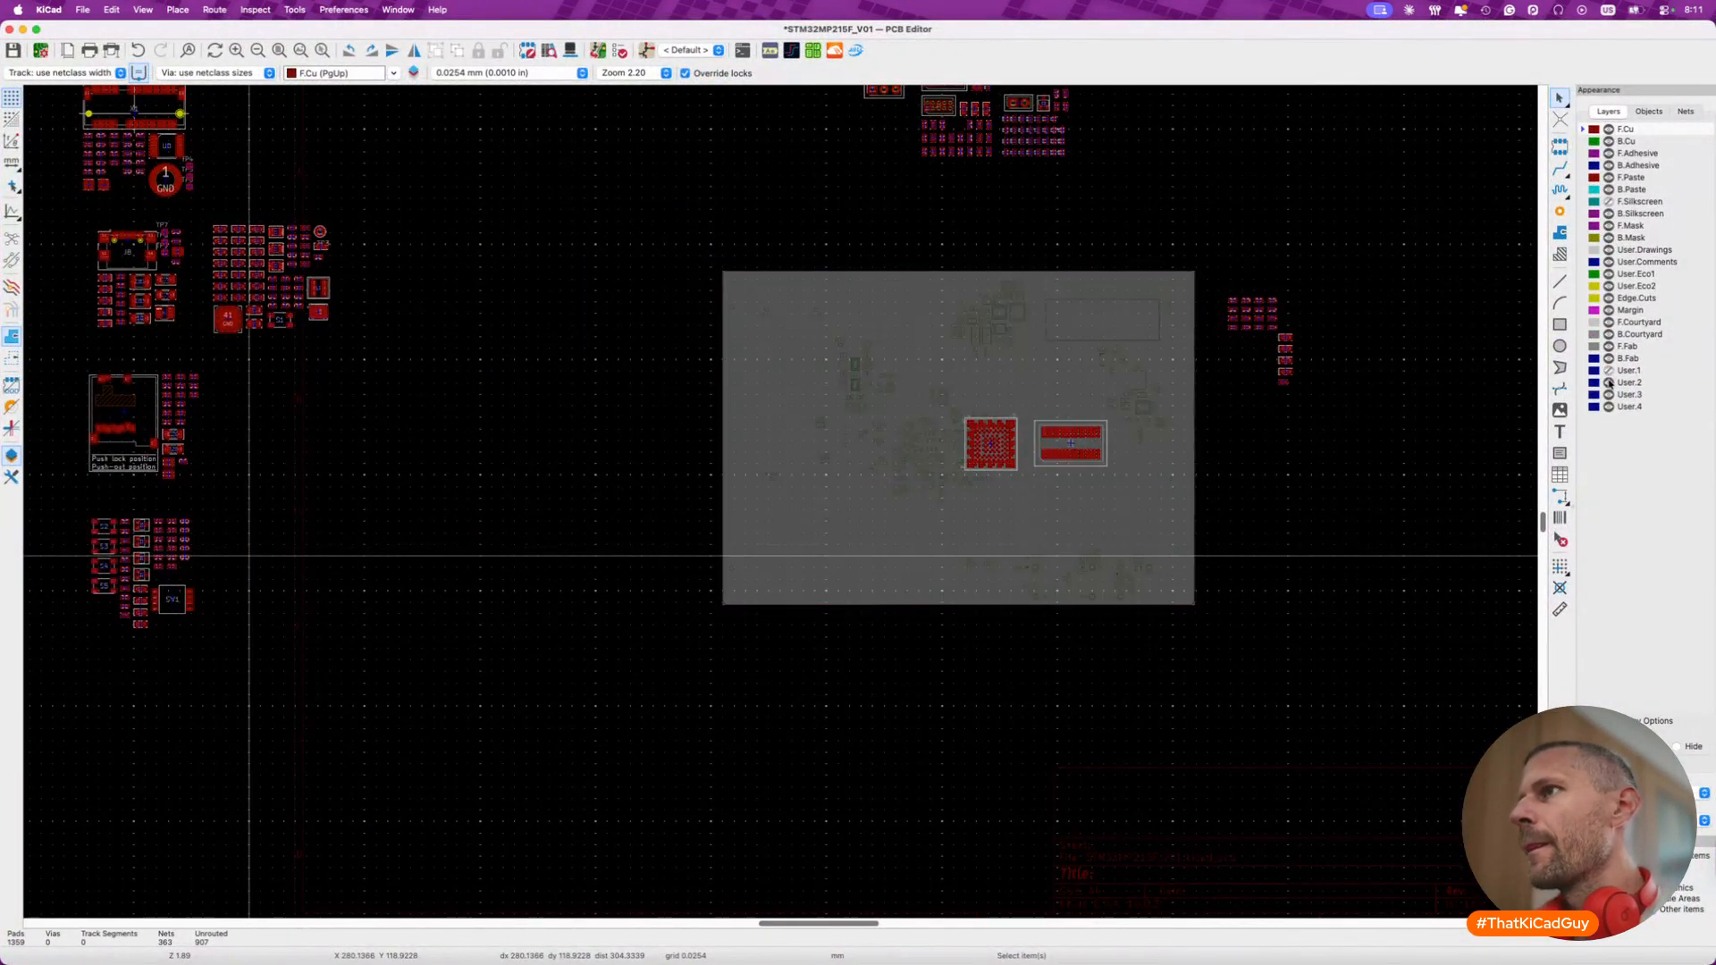
click(1609, 383)
click(1609, 382)
click(1609, 382)
click(1609, 383)
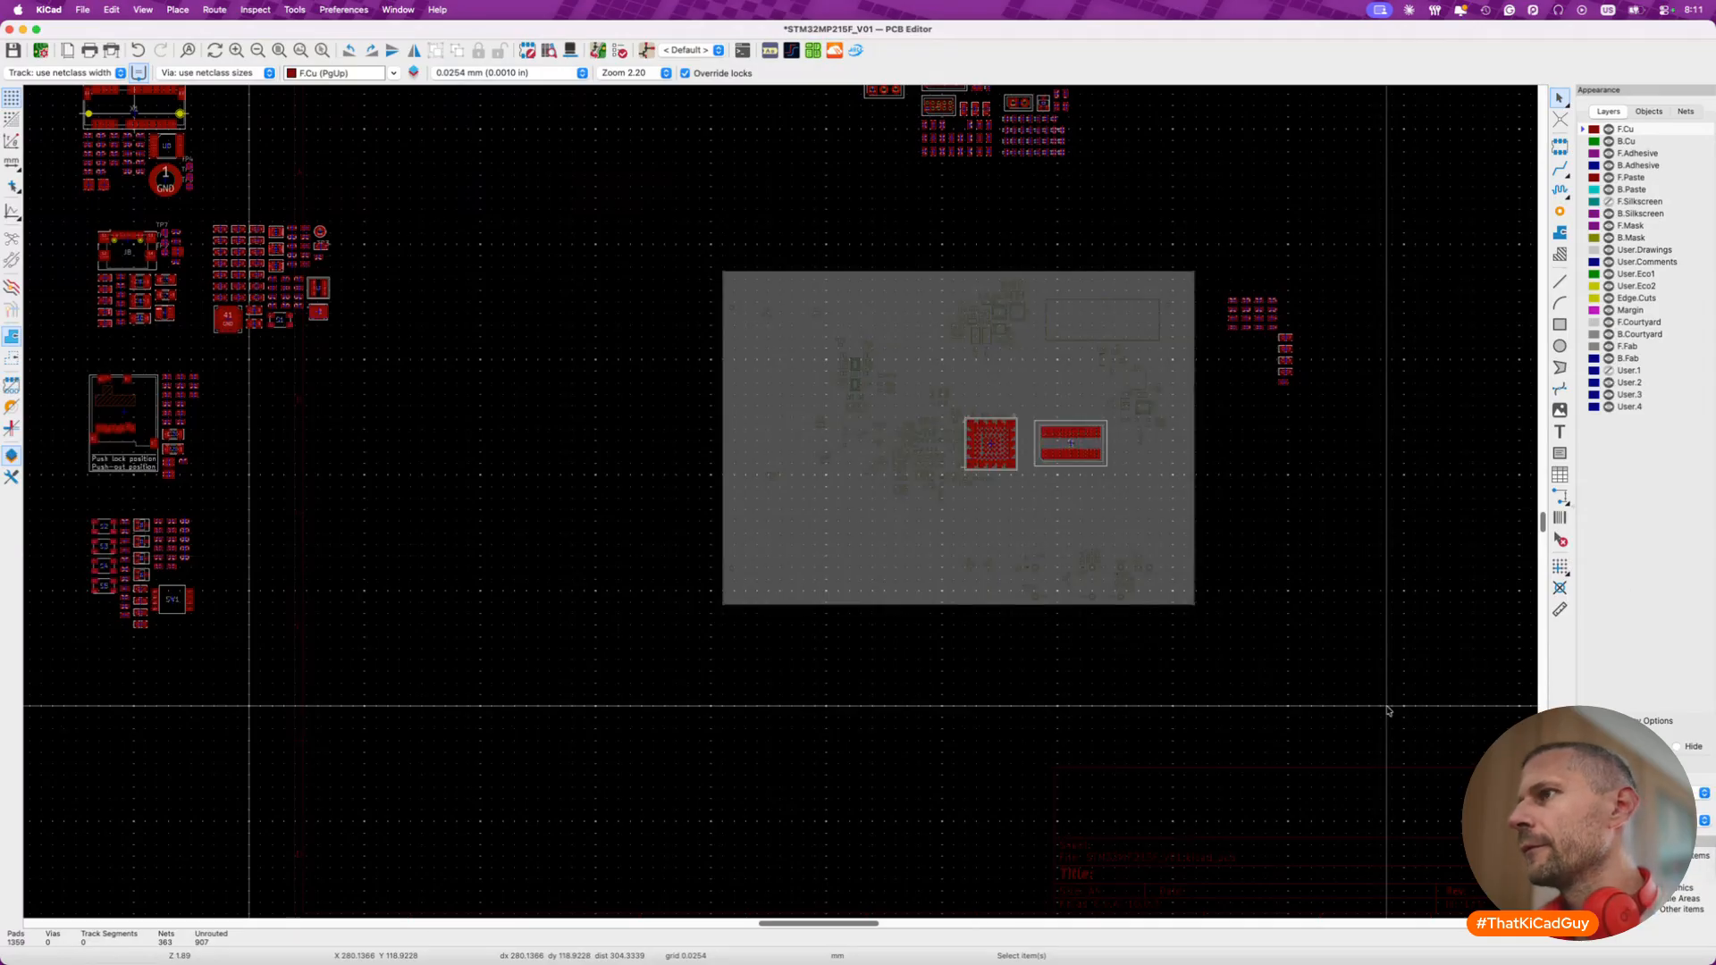
- Delete the bottom layout reference image from the board and show the User.1 layer
click(1117, 500)
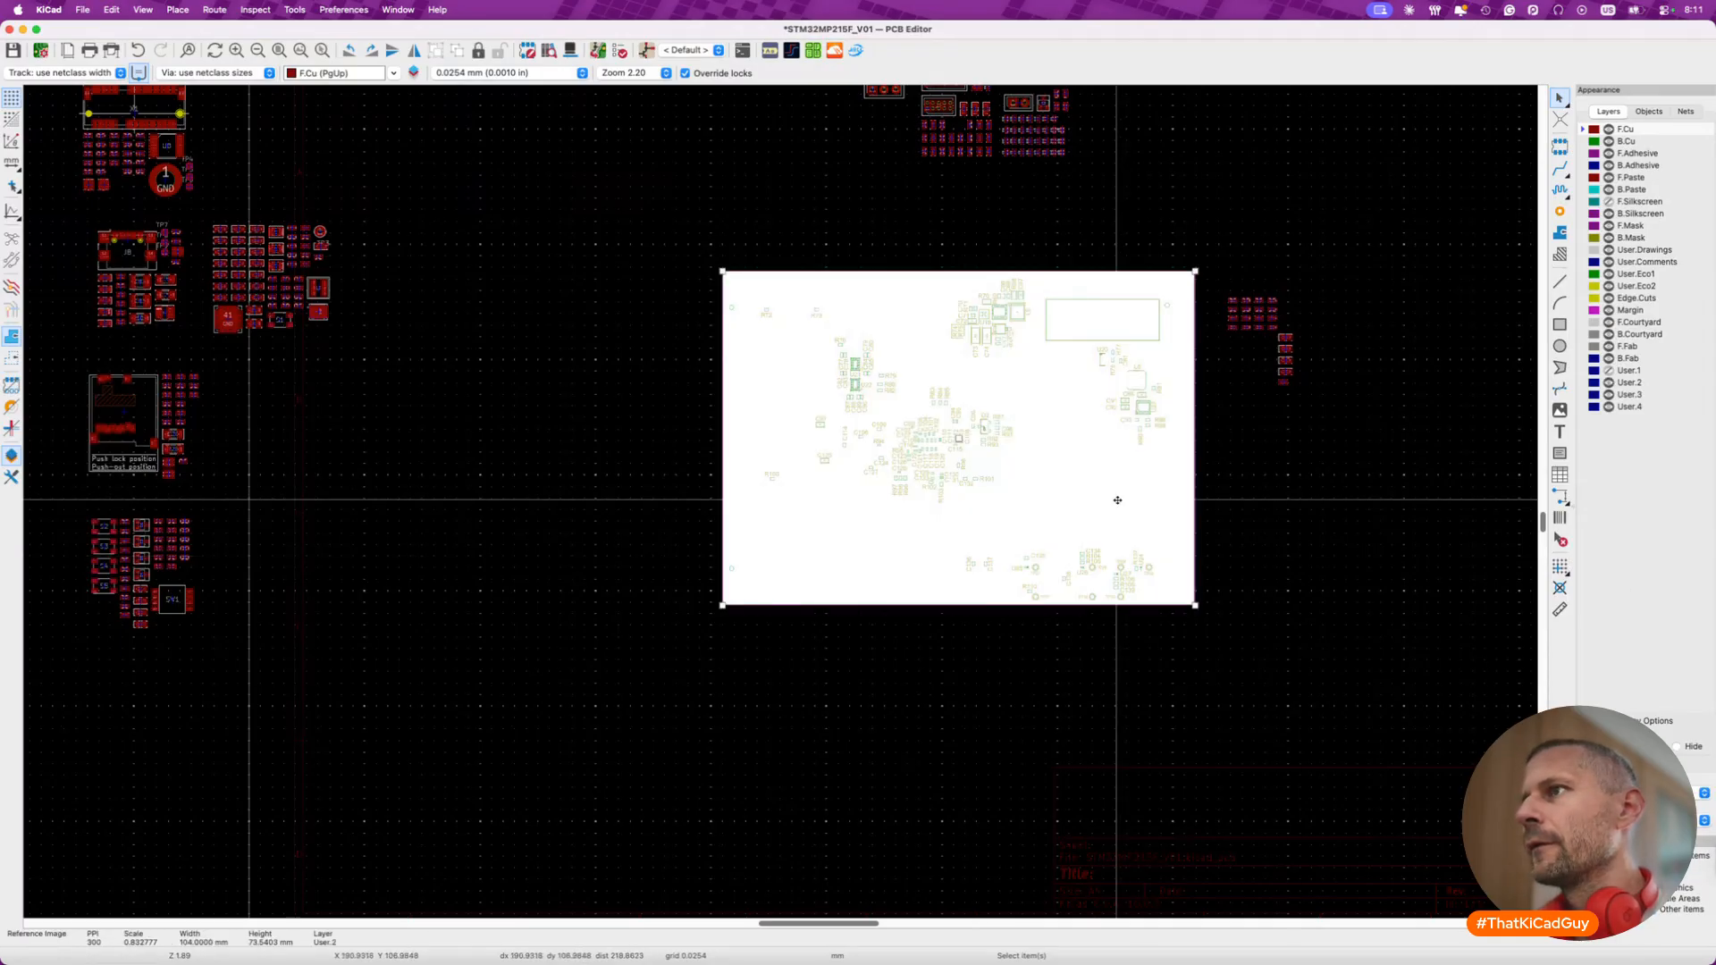
key(Delete)
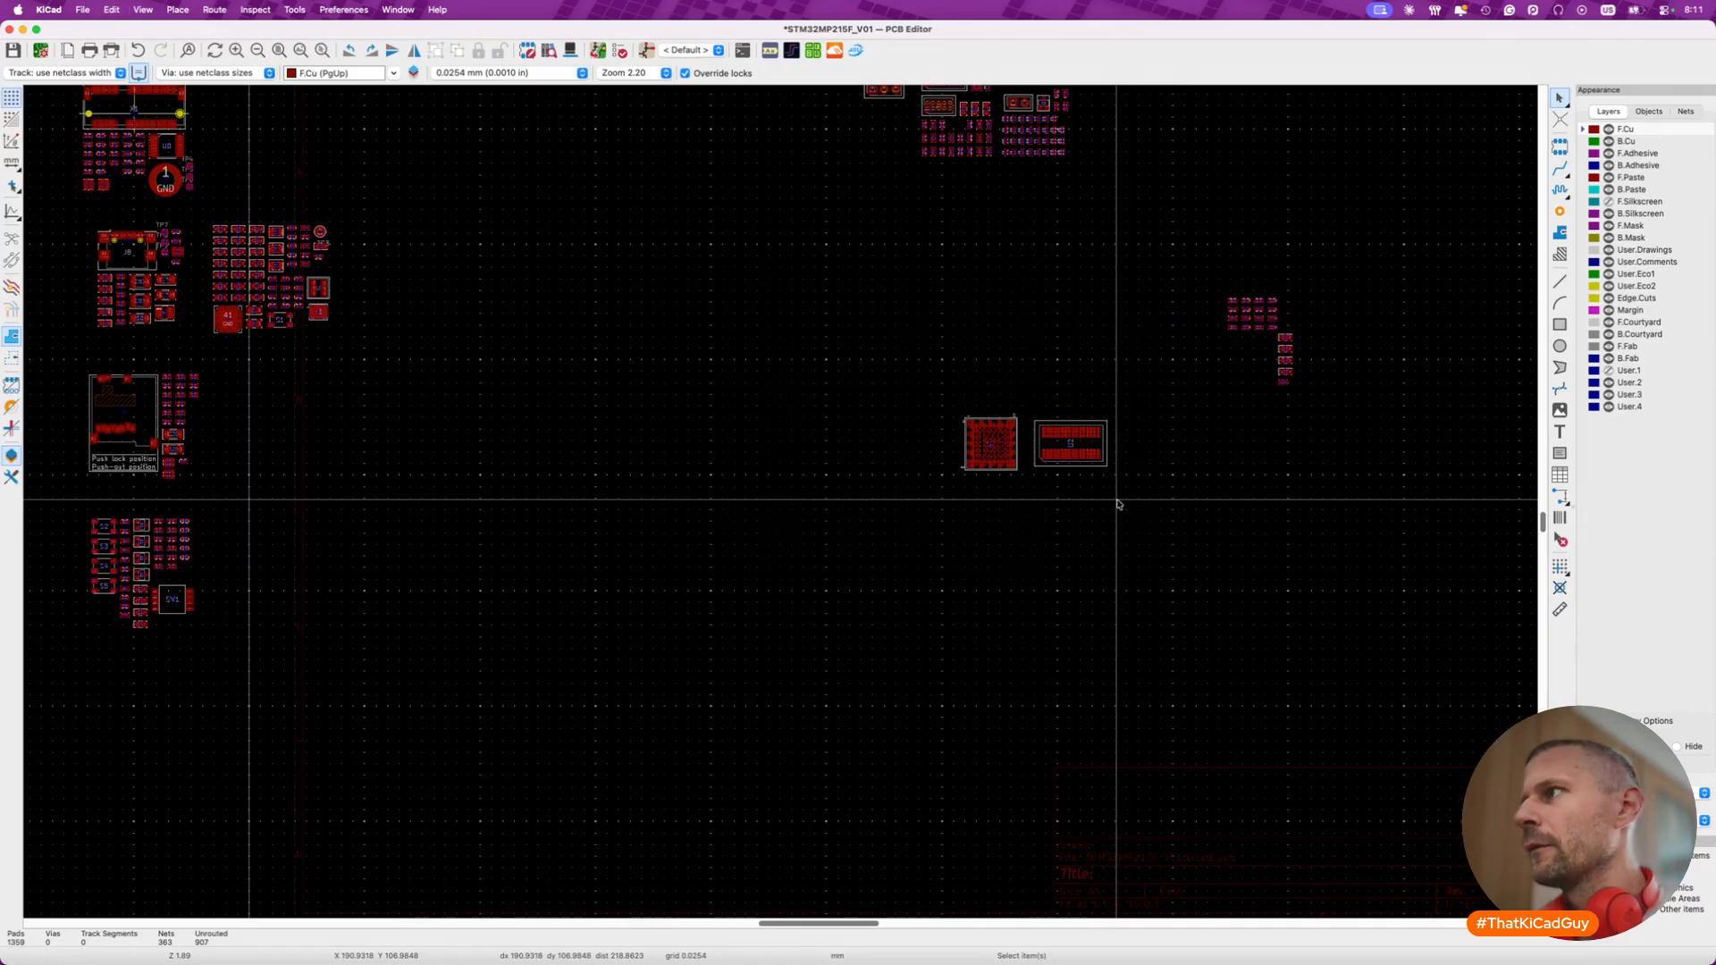
click(1608, 371)
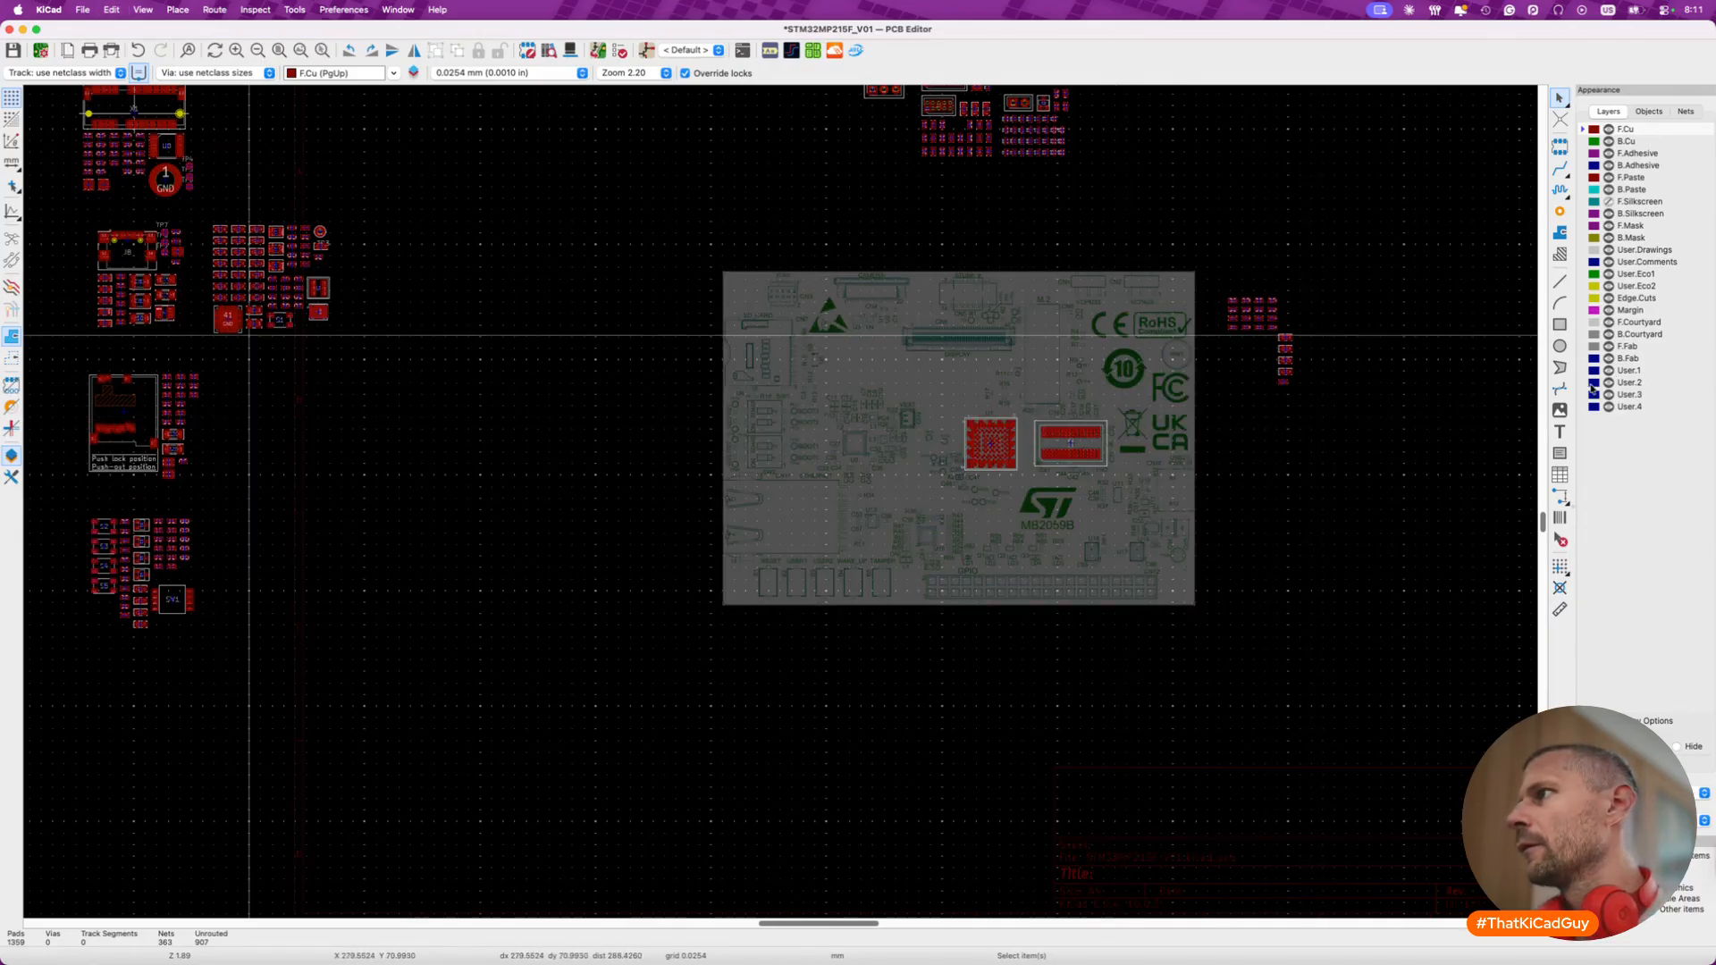
- Place Component_layout_bottom.png as a reference image on the User.2 layer, over the board area
click(1594, 383)
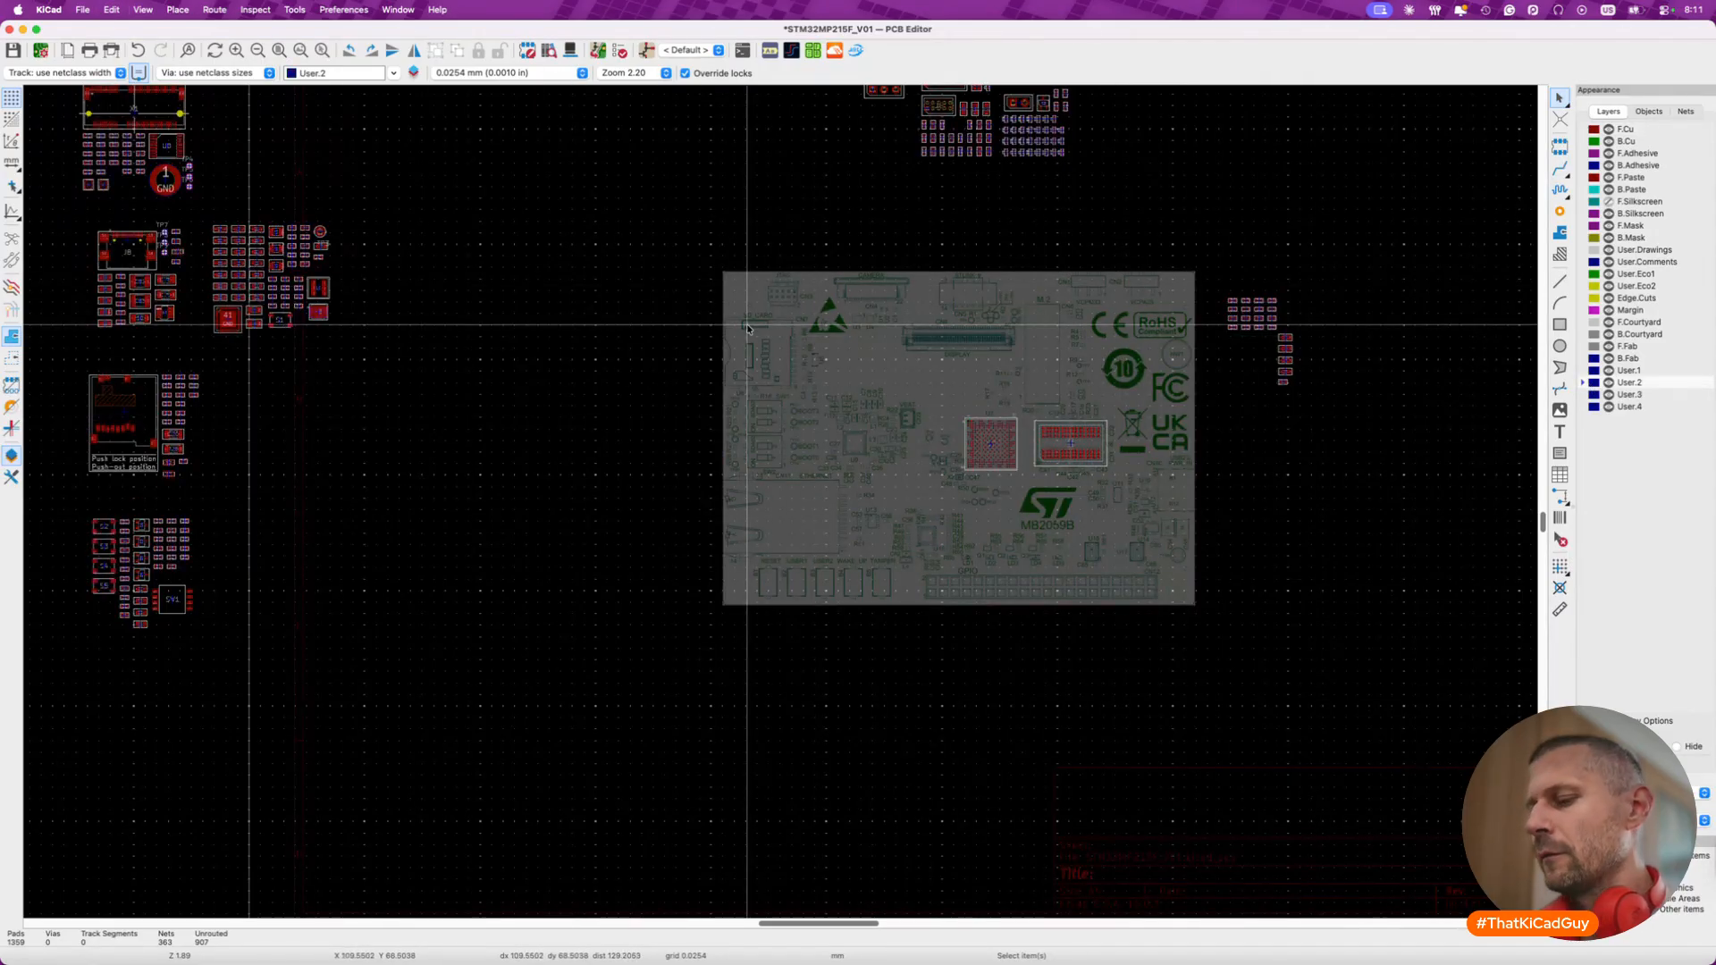
click(1559, 411)
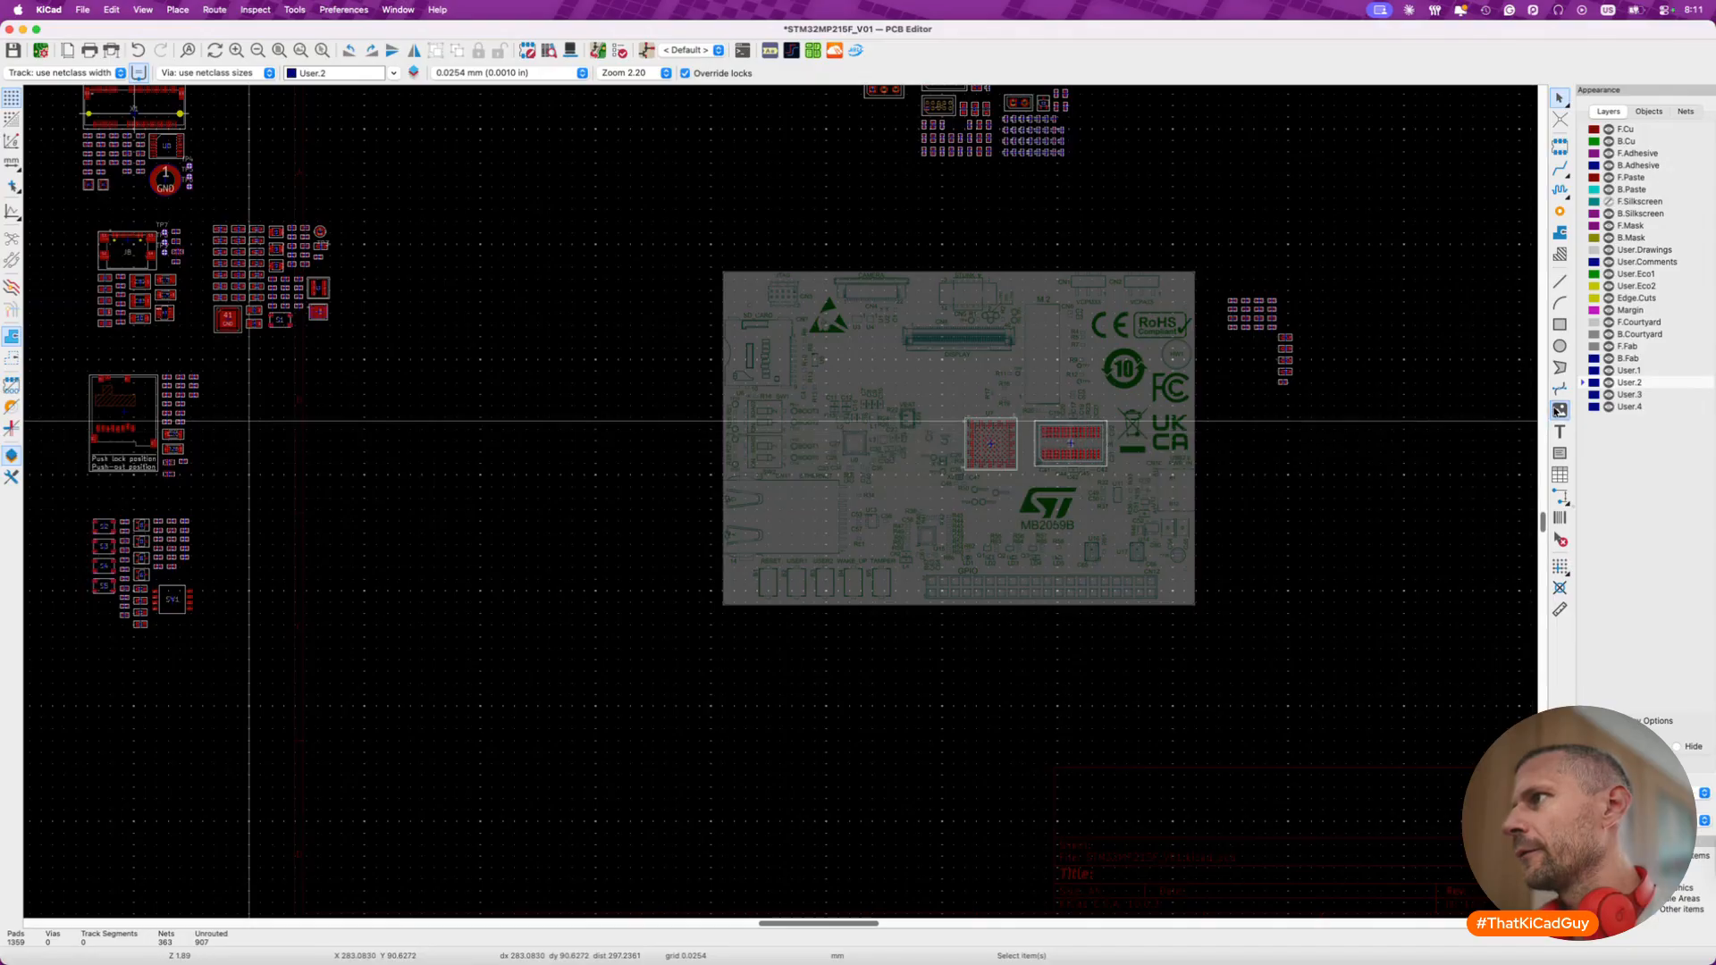
click(848, 457)
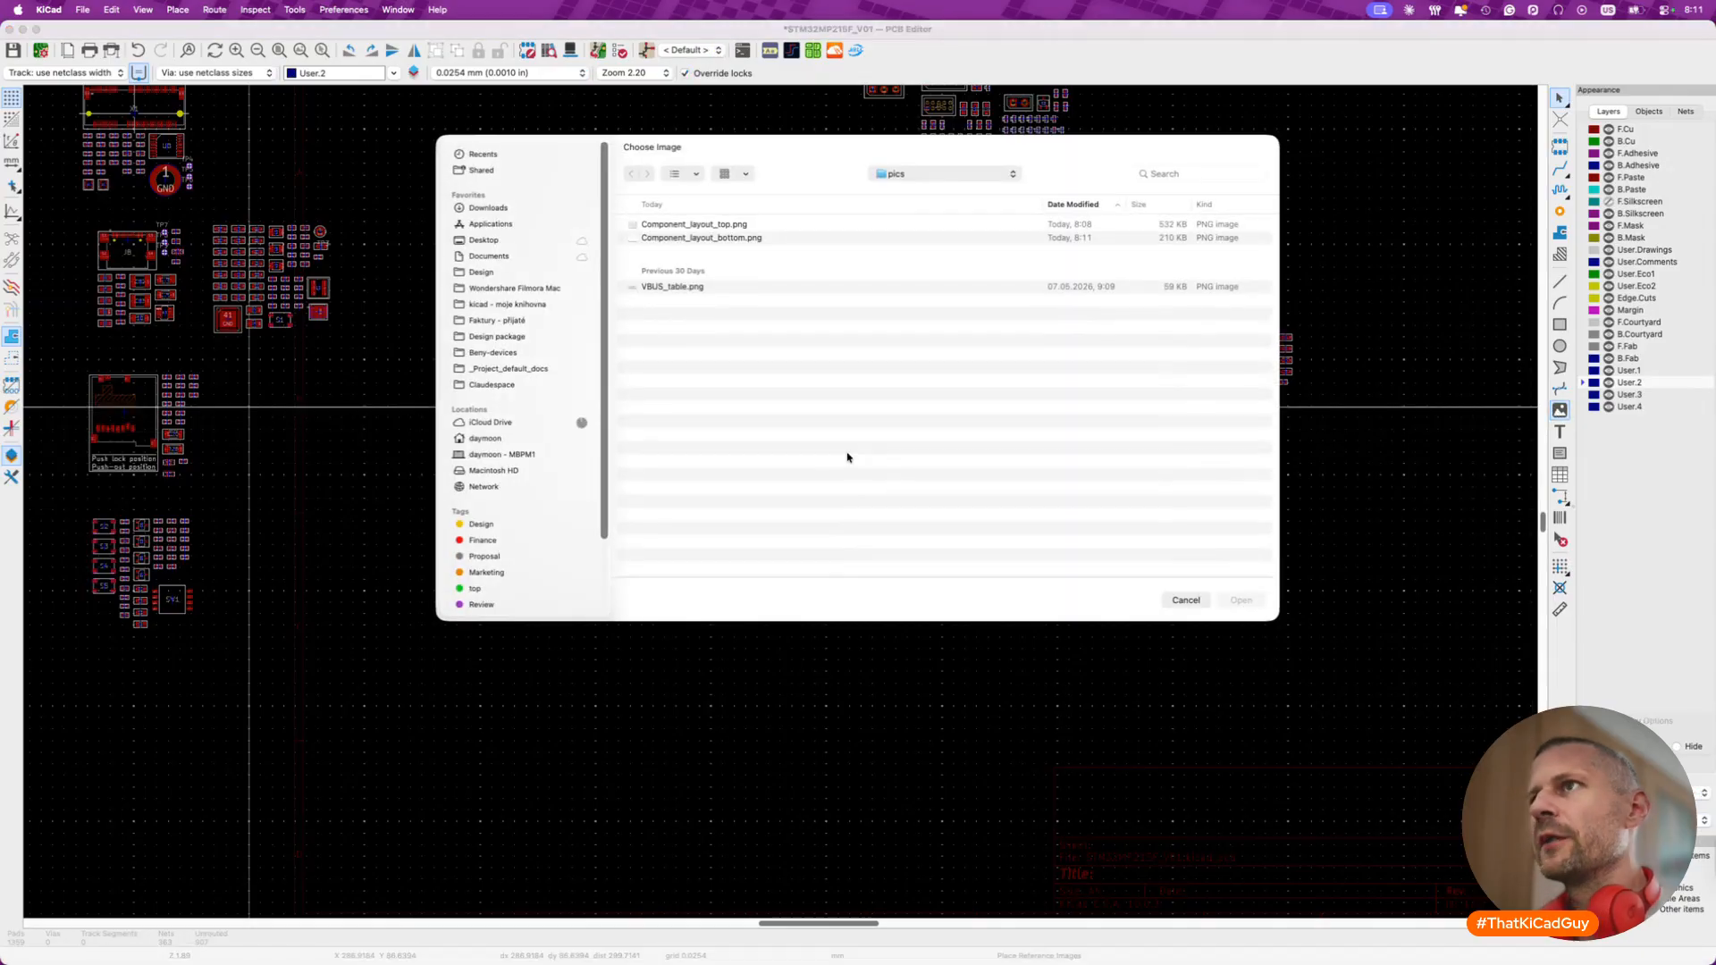
double_click(740, 237)
click(894, 489)
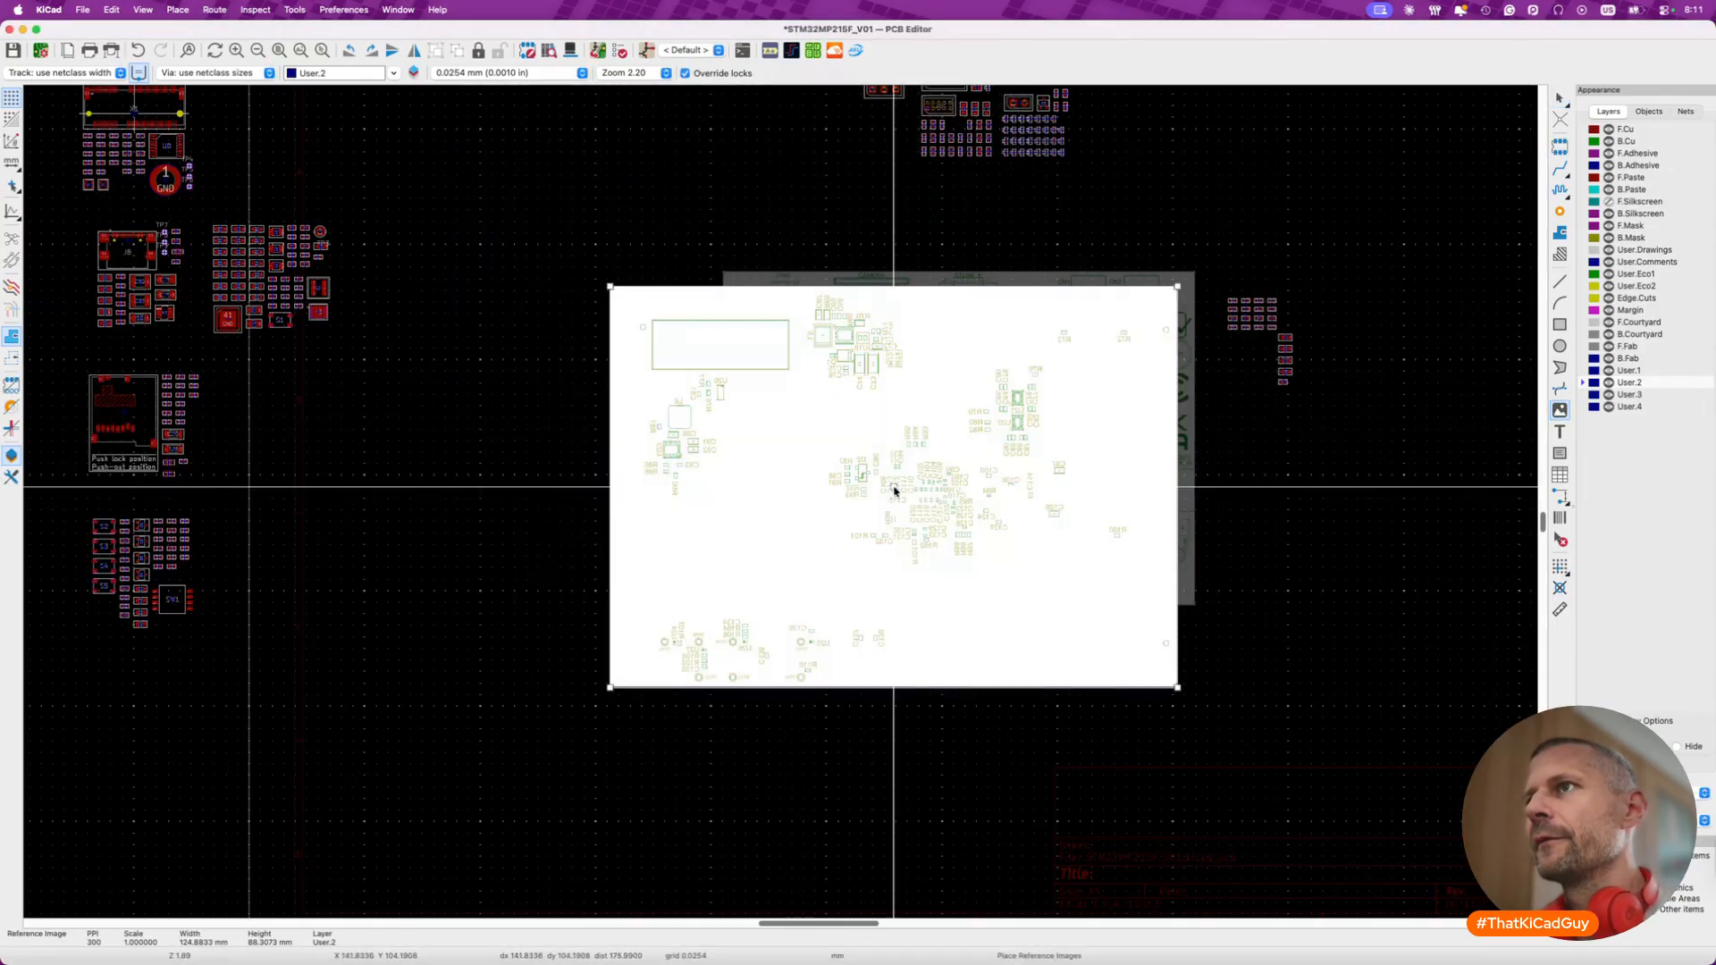
- Set the new bottom layout image's width to 104 mm
key(e)
double_click(908, 518)
text(104)
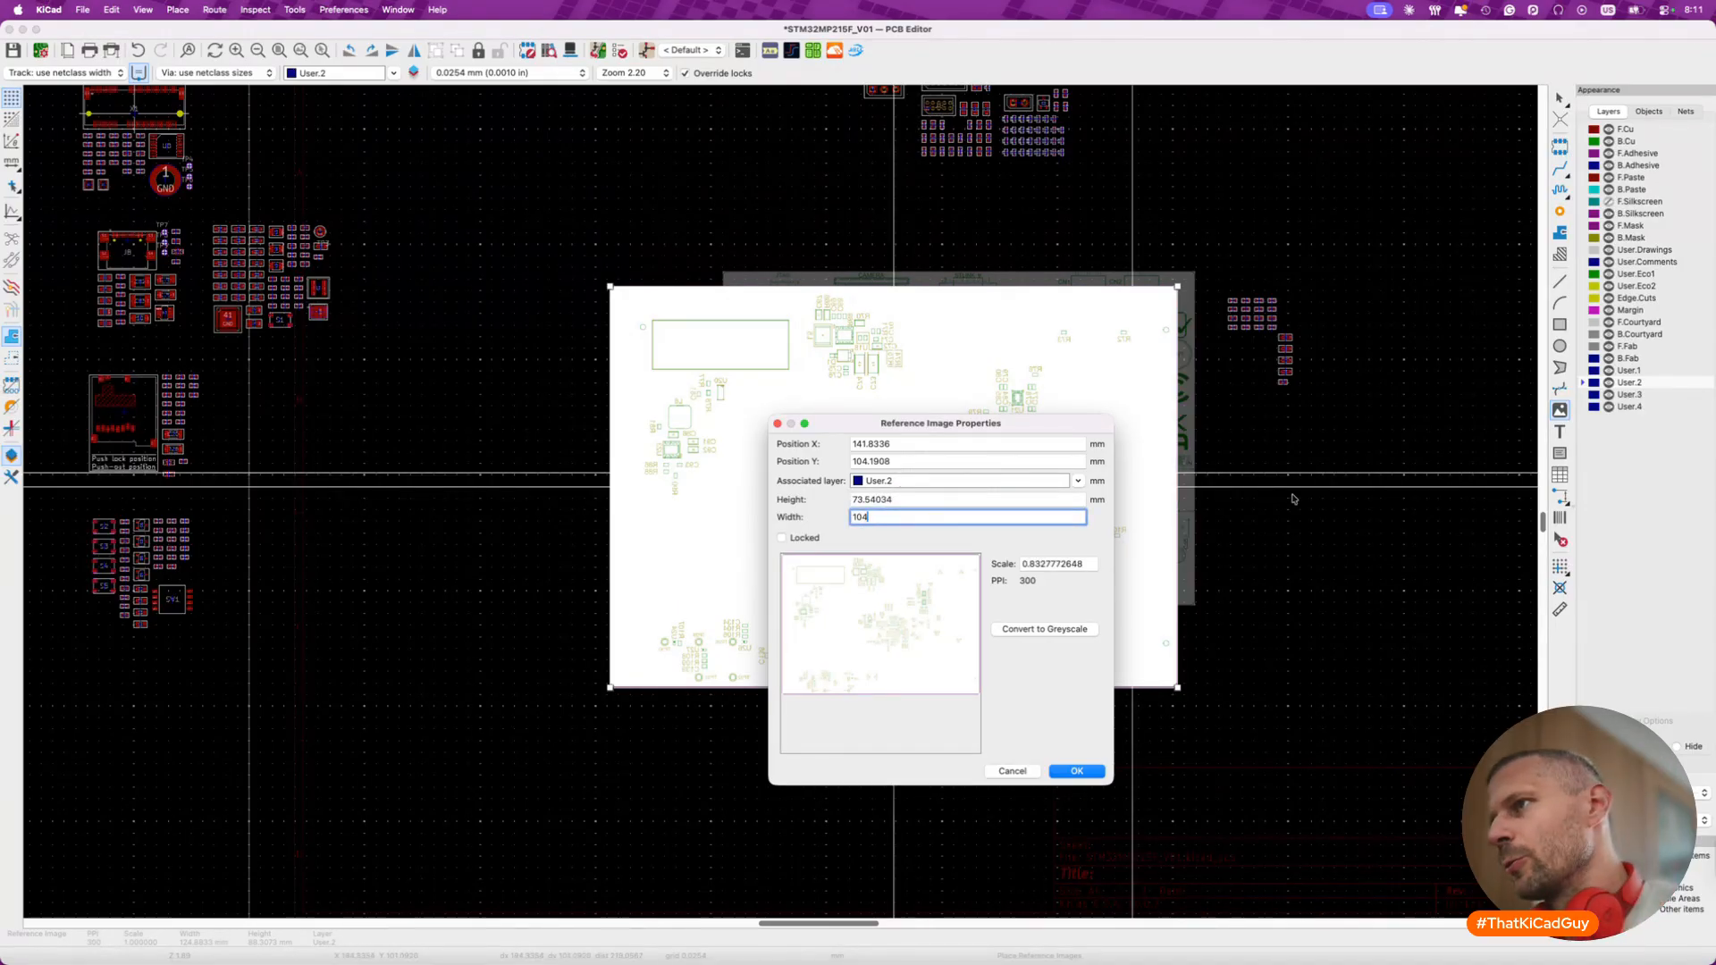
click(1073, 771)
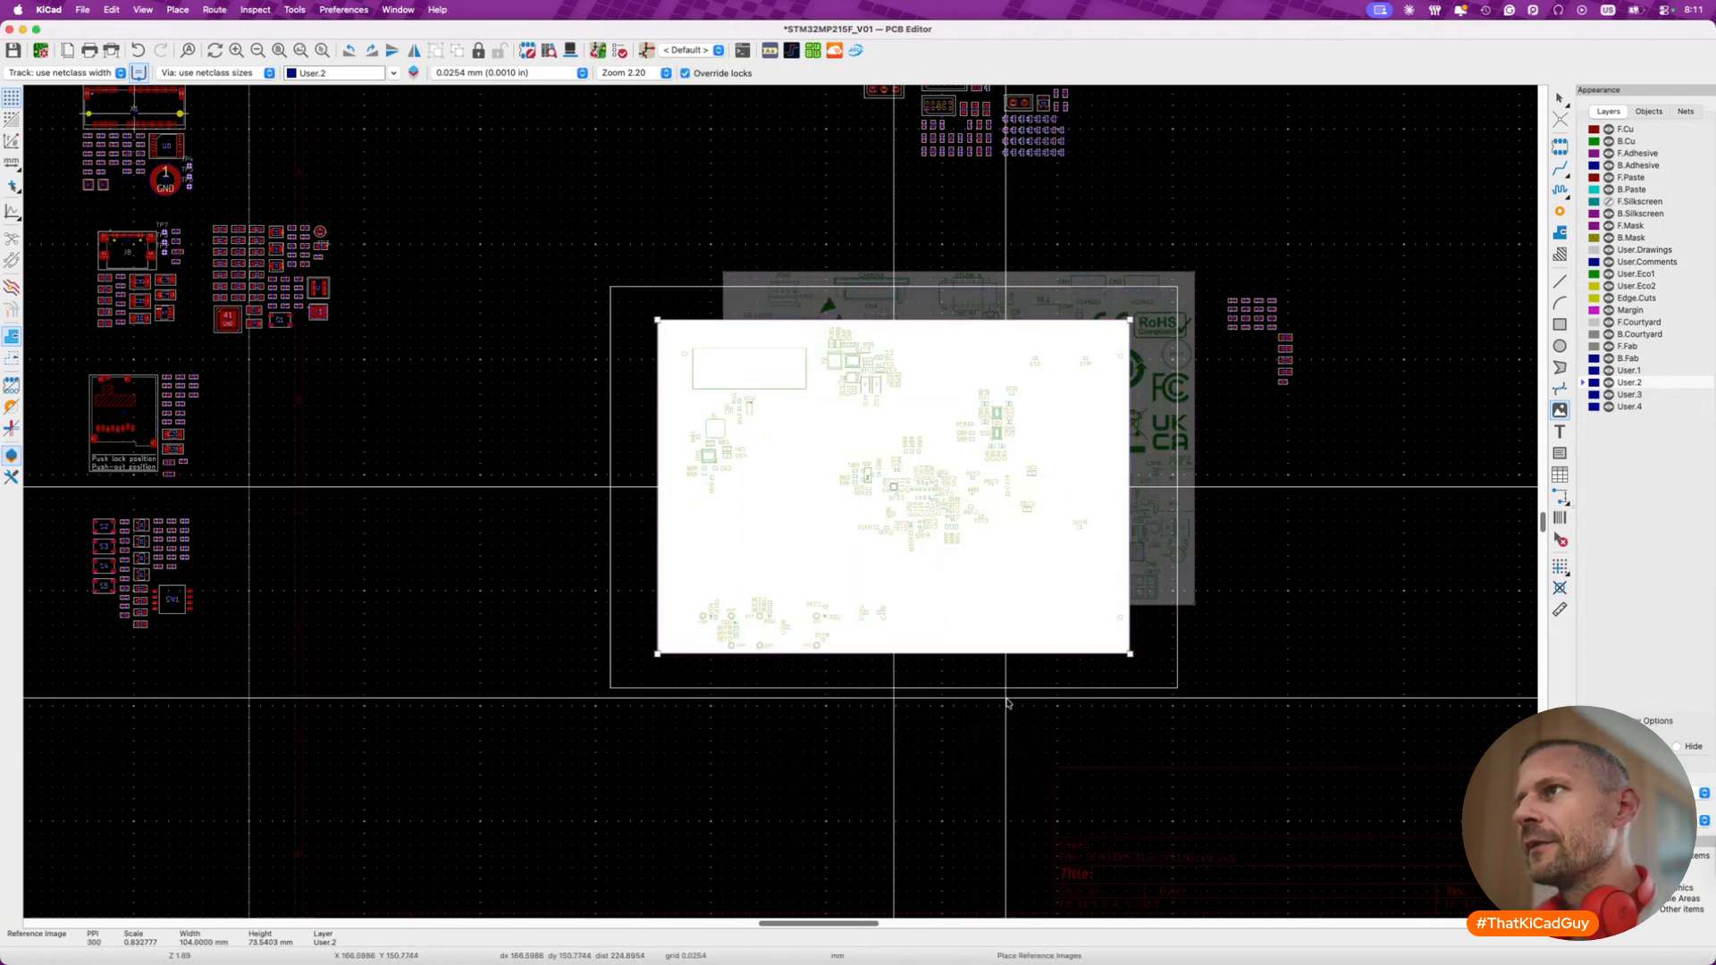
- Move the bottom layout image so that its upper-left corner coincides with that of the top layout image
scroll(744, 432, up, 3)
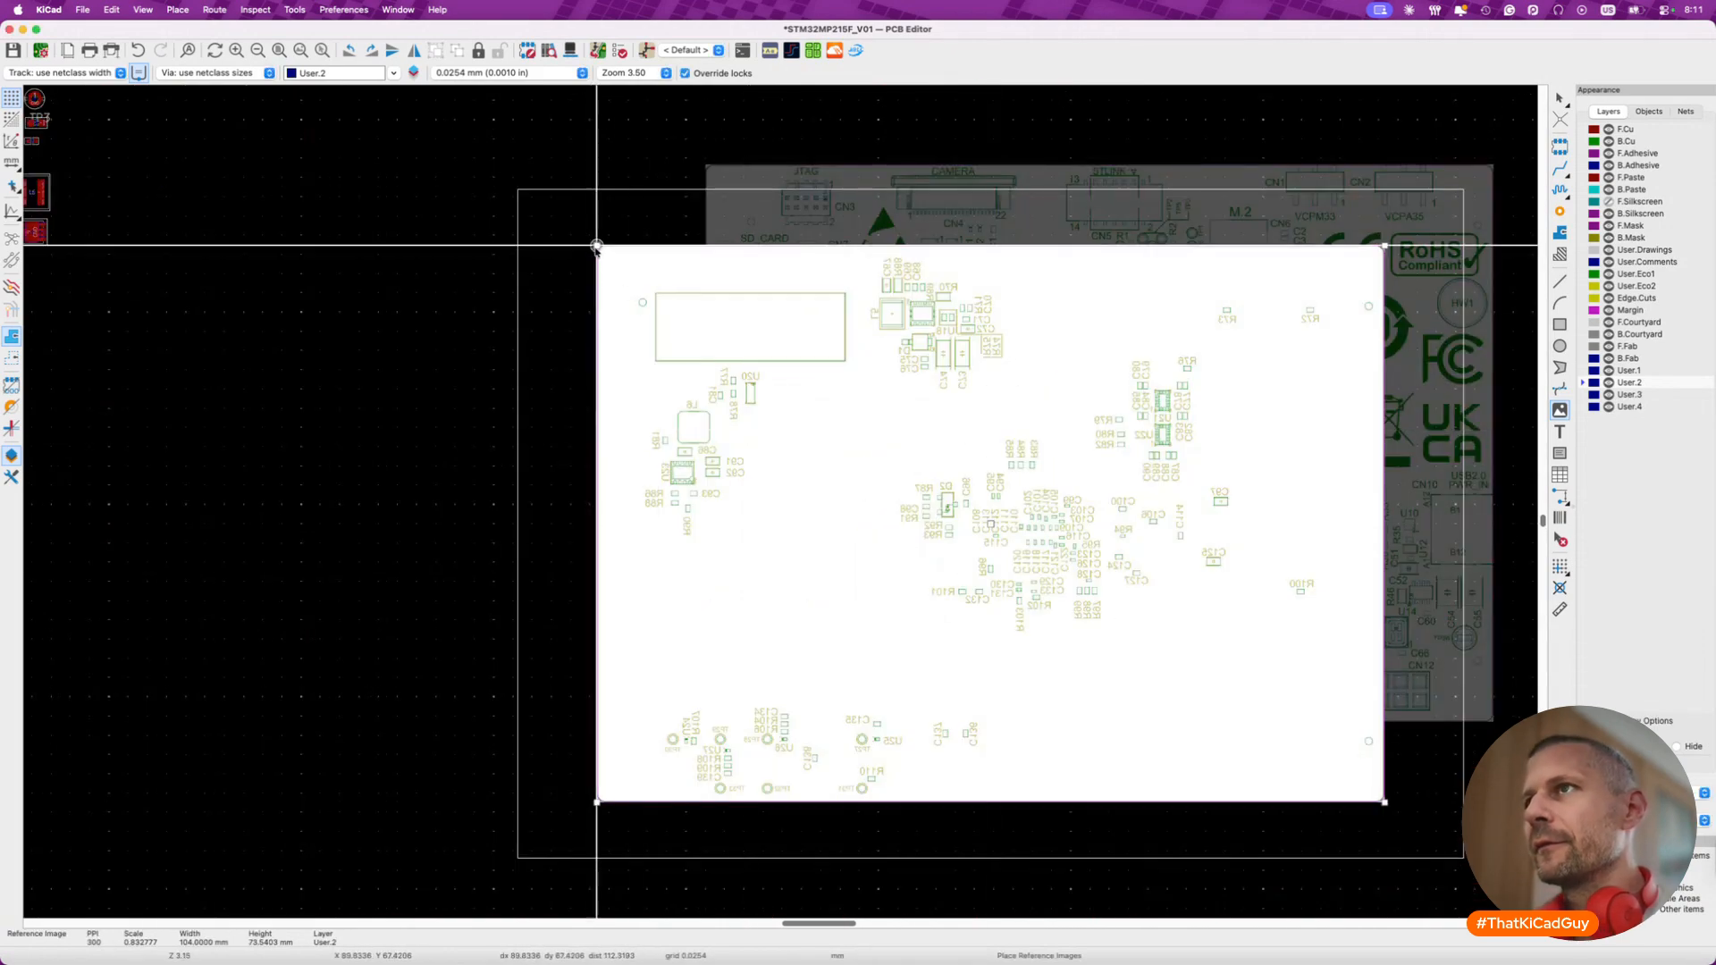
drag(596, 245, 704, 165)
scroll(702, 163, up, 5)
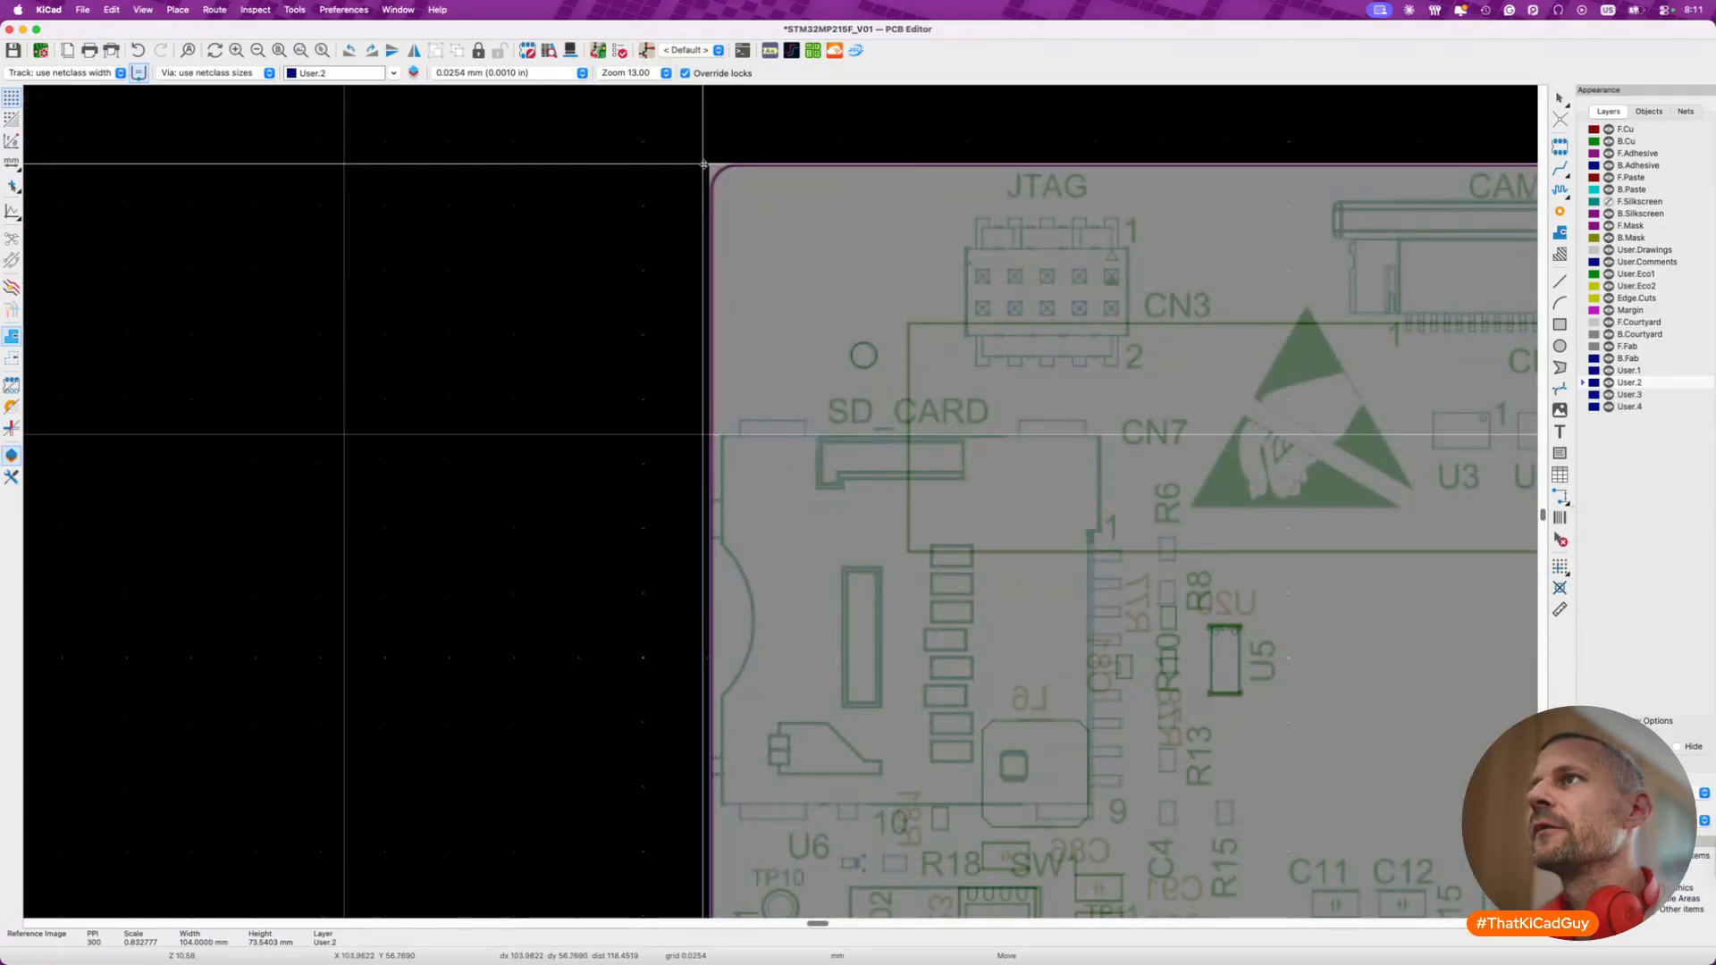
click(704, 165)
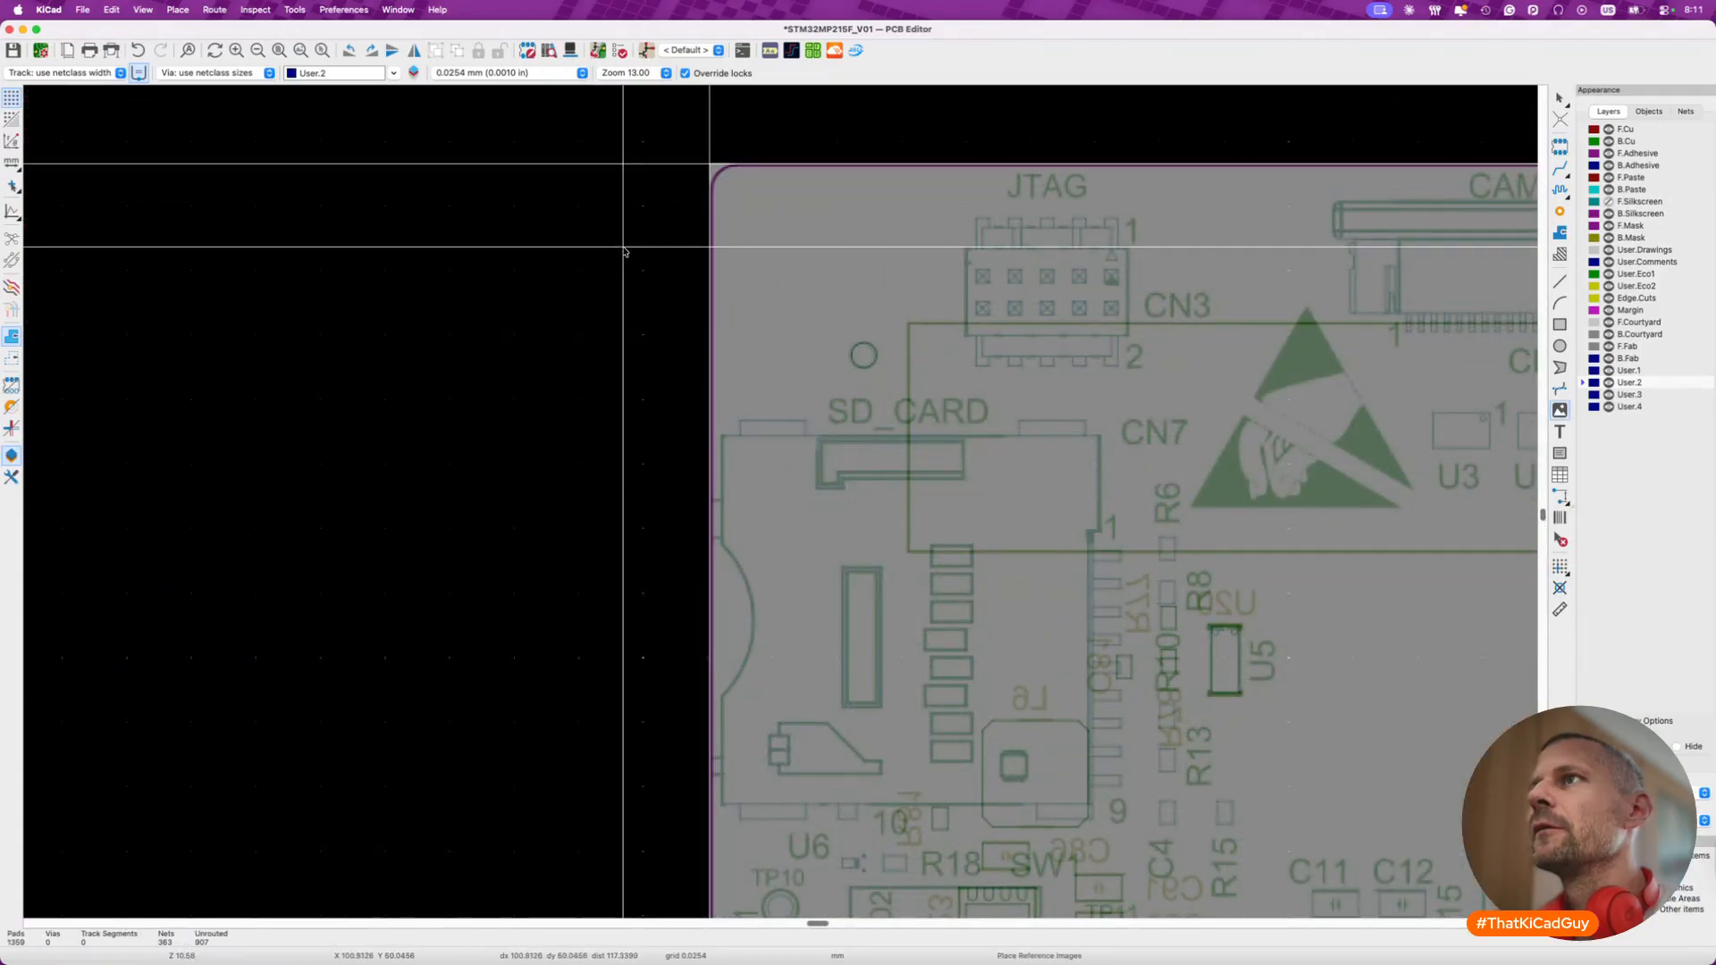
key(Escape)
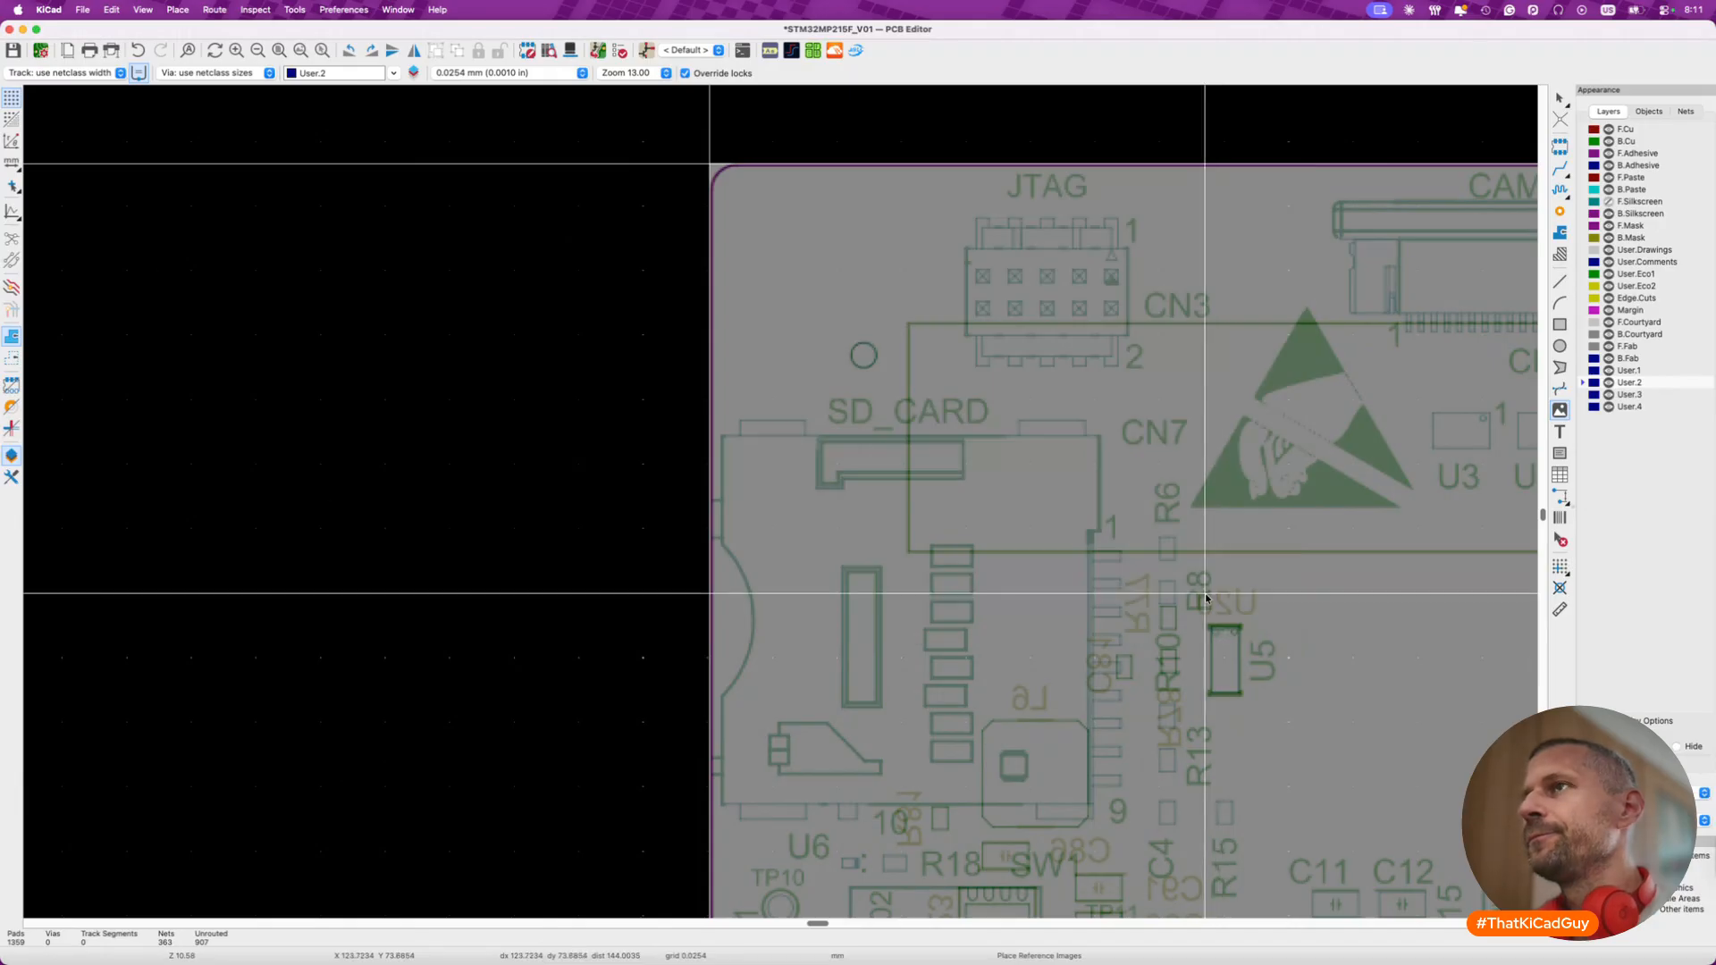
scroll(1206, 595, down, 5)
scroll(1207, 597, right, 3)
scroll(1207, 597, down, 2)
key(Escape)
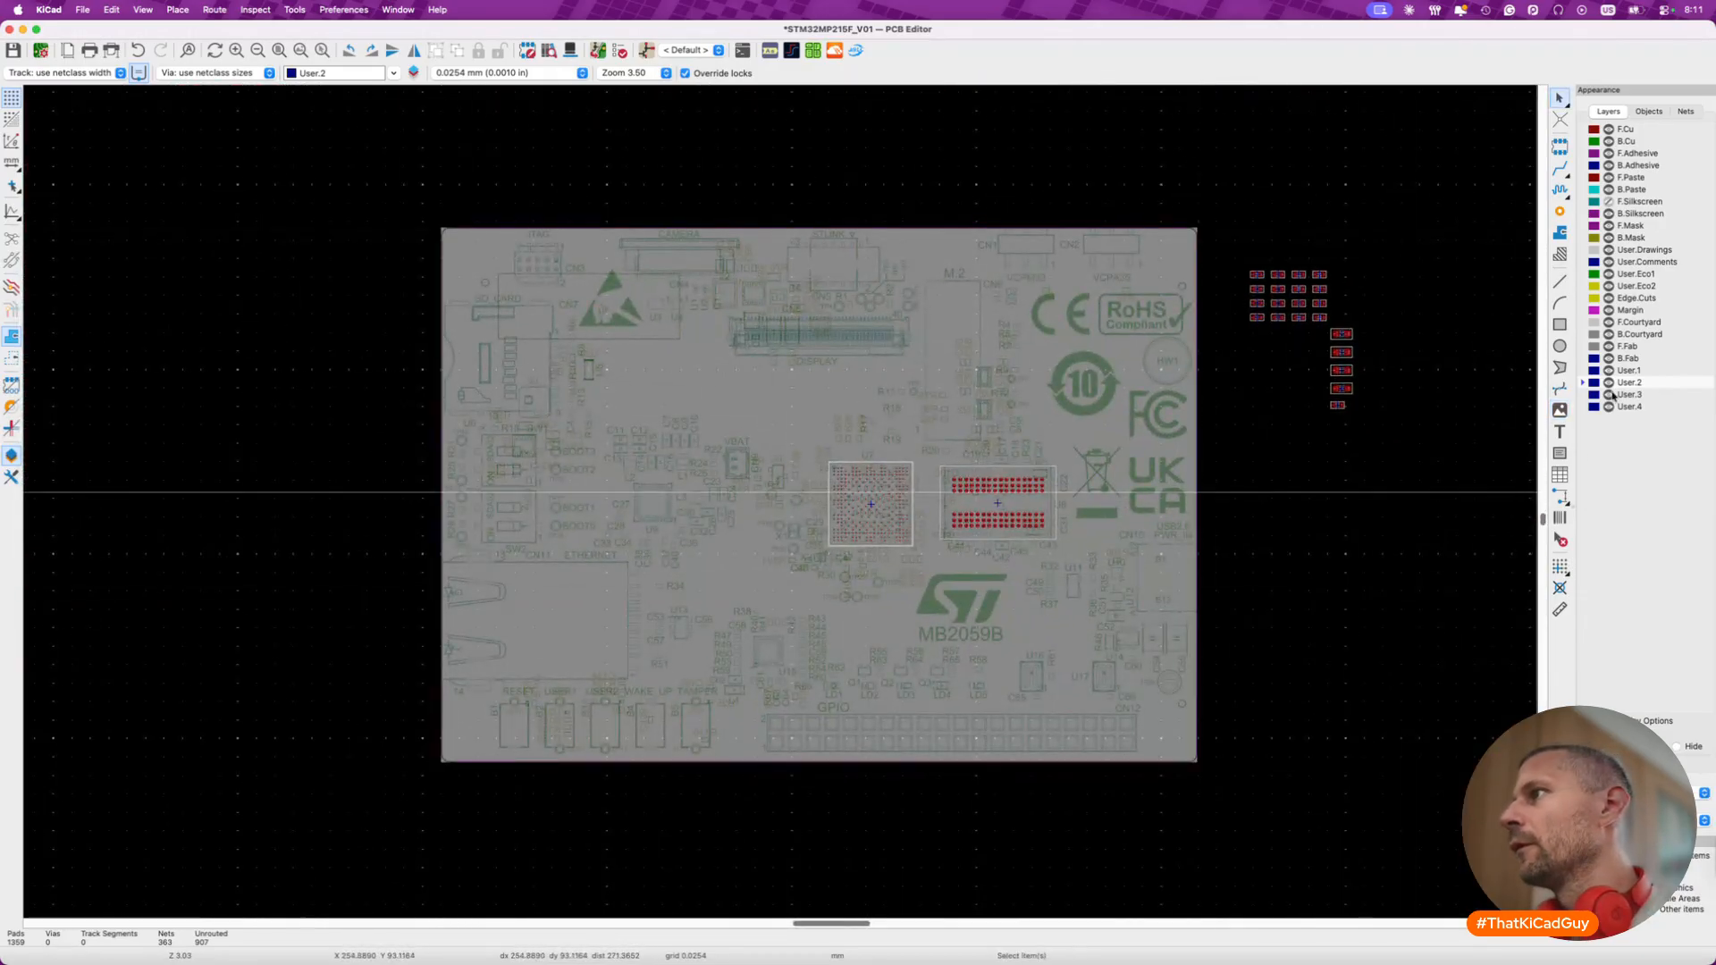
- Hide User.1 with User.2 left visible, and inspect the bottom layout image around U7 and U2
click(1610, 383)
click(1609, 371)
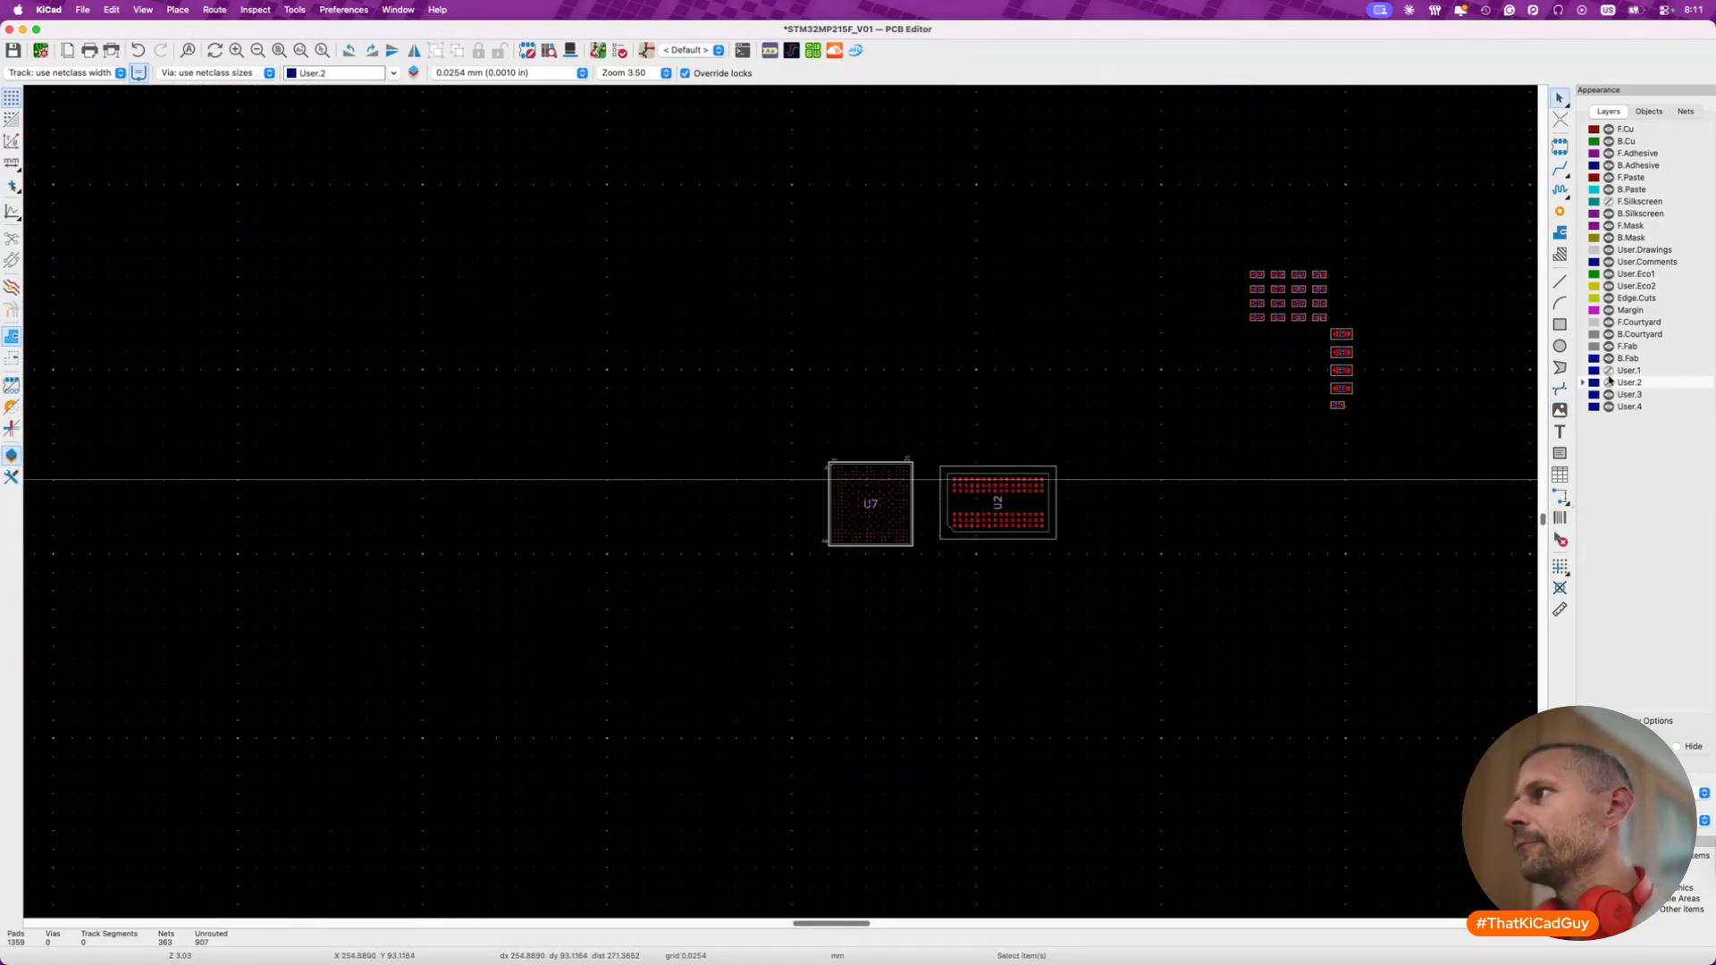
click(1610, 384)
scroll(925, 528, up, 5)
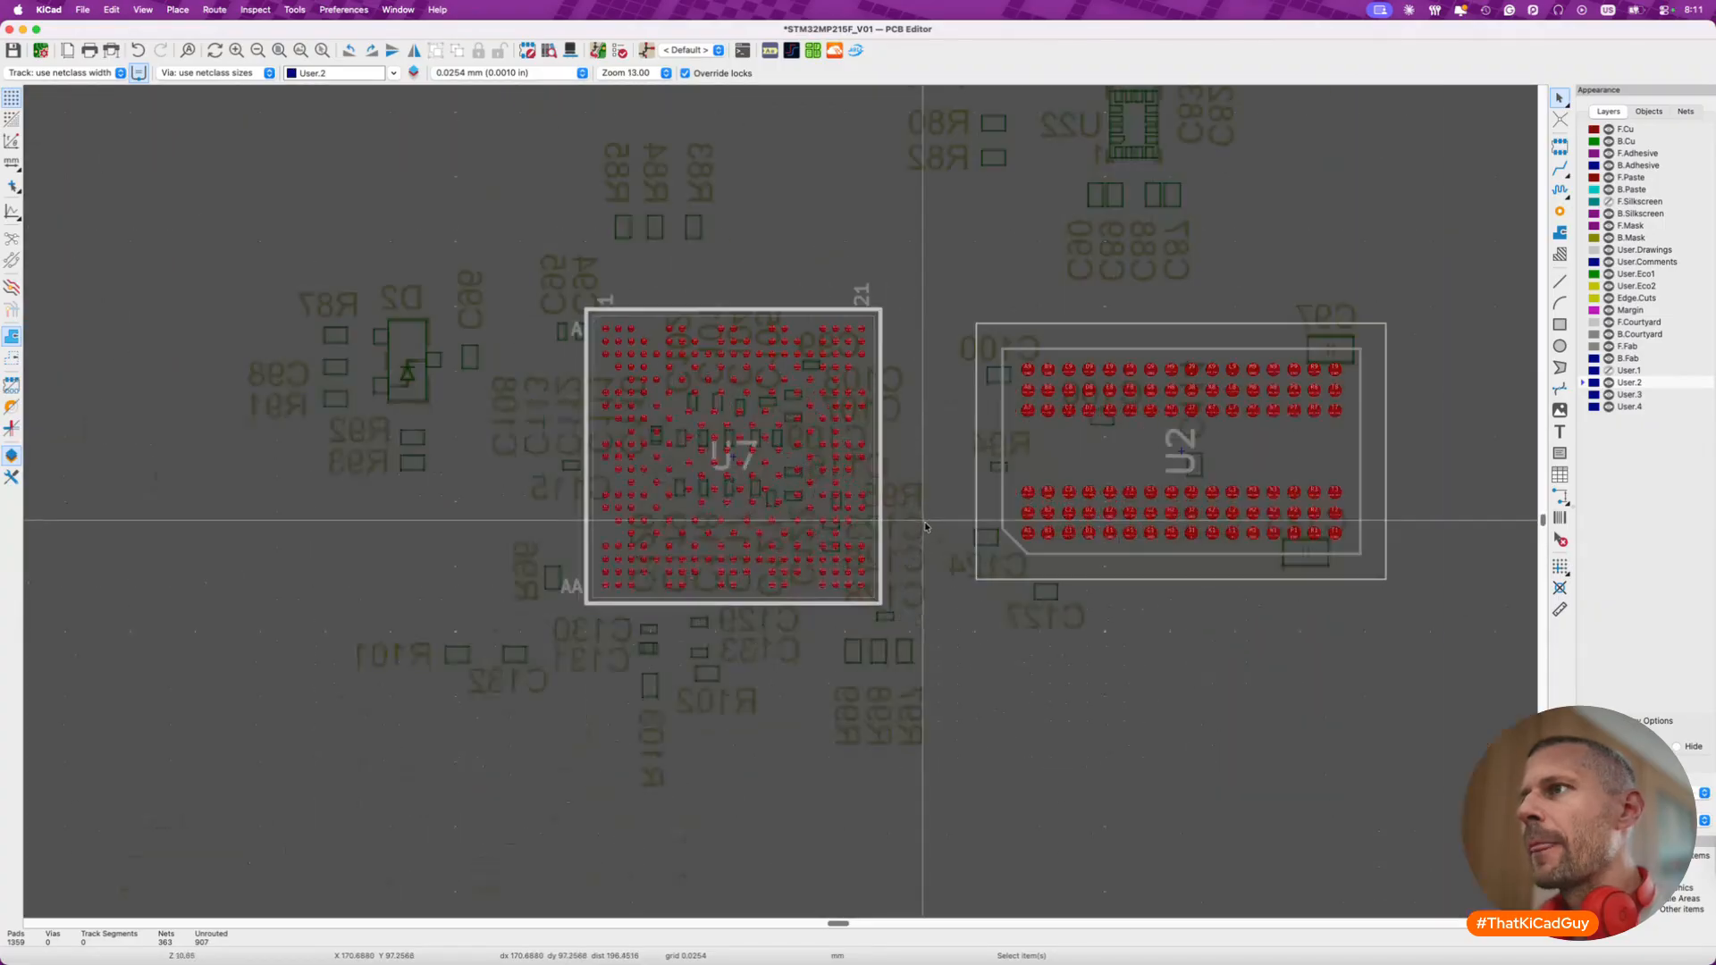
scroll(925, 527, right, 3)
scroll(925, 527, up, 2)
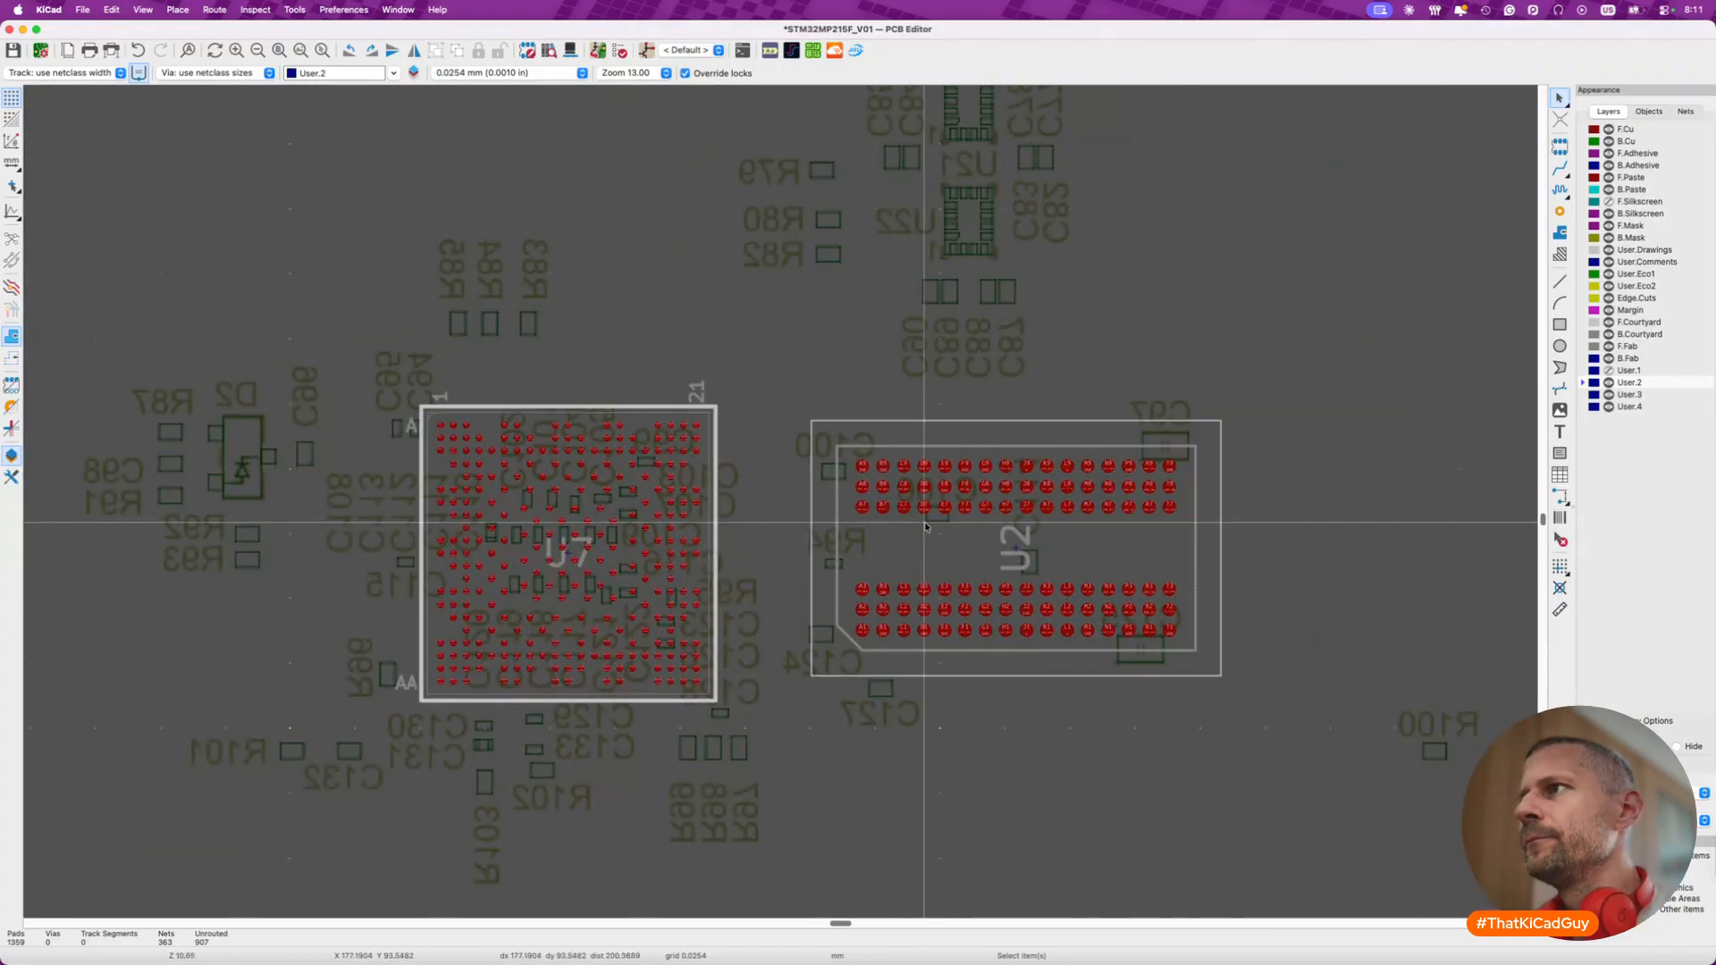
key(super+shift+f)
text(C$10)
key(BackSpace)
key(BackSpace)
key(BackSpace)
key(BackSpace)
key(Escape)
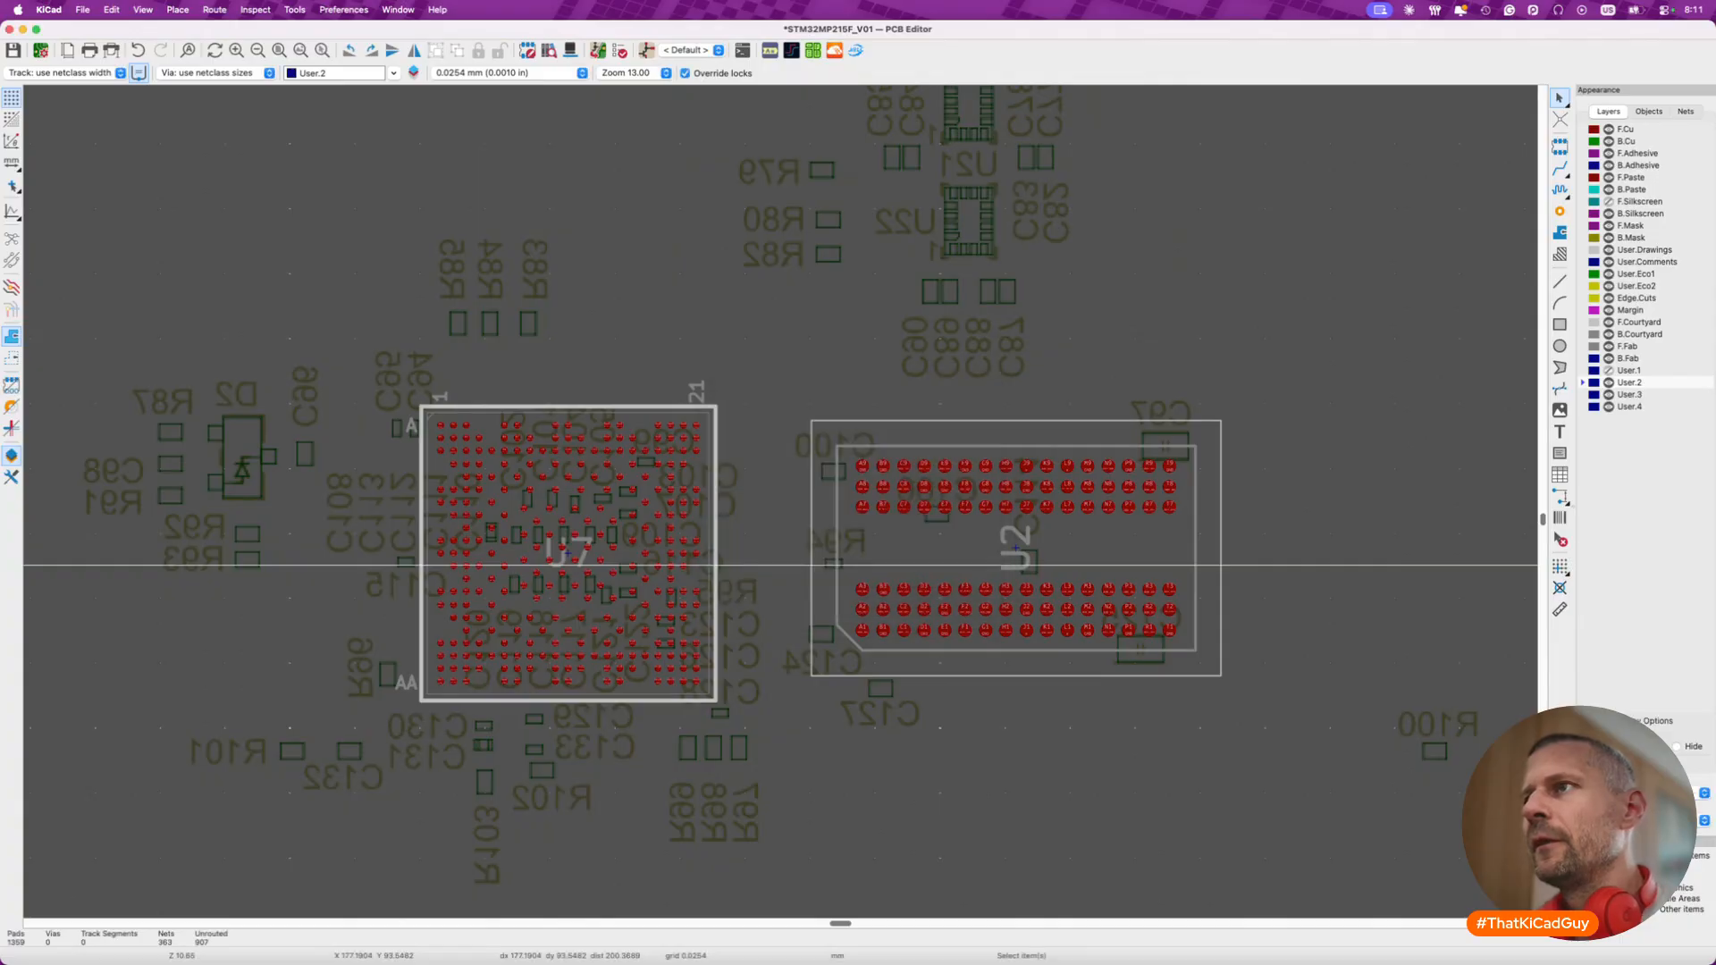
- Search the board for C100 and close the search
key(super+f)
text(C100)
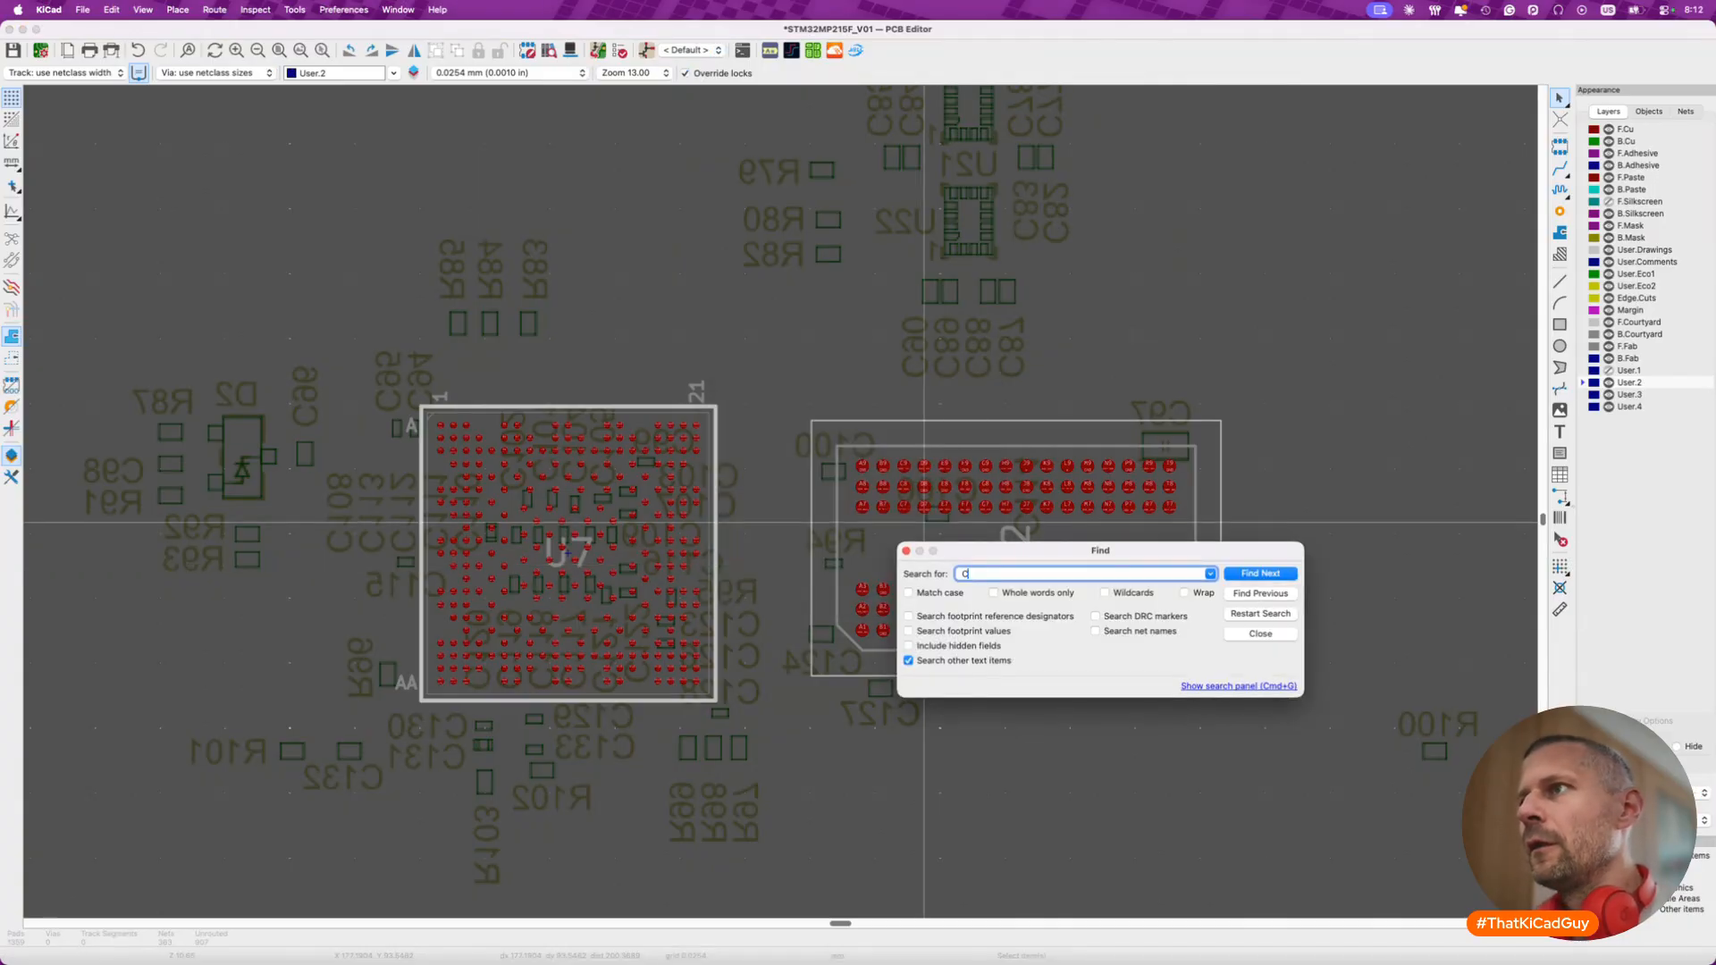
key(Return)
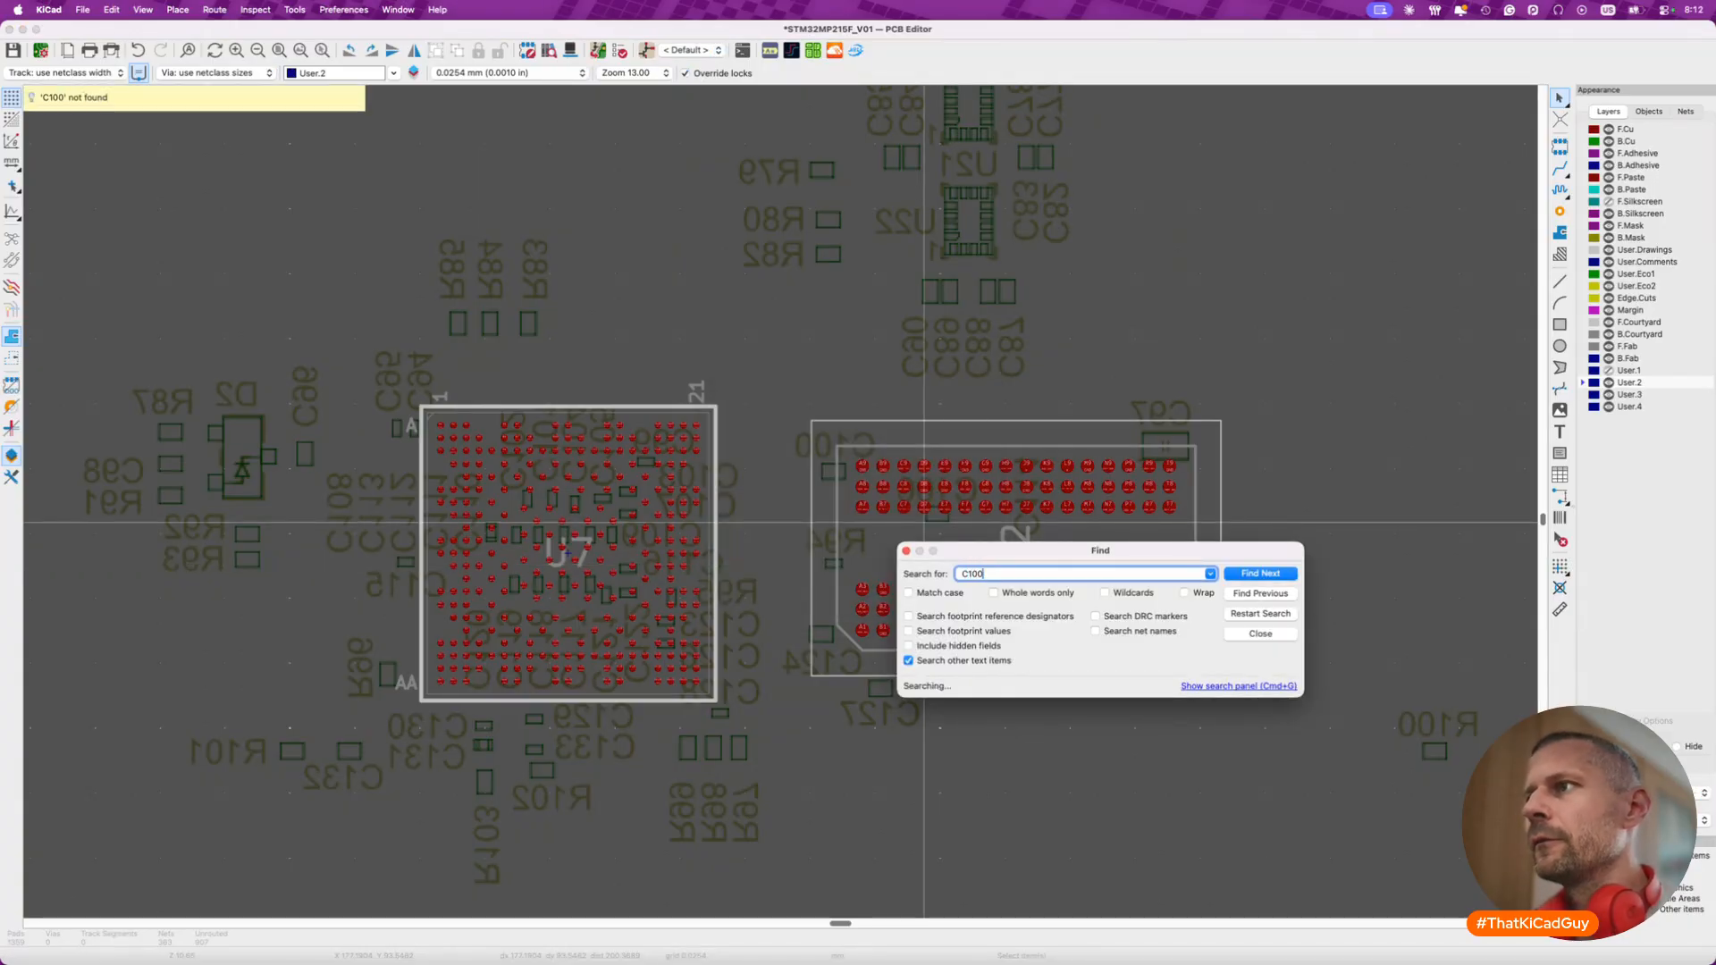
click(1260, 634)
- Bring up the bottom layout image to read the component designators around U2, then deselect it
scroll(1265, 635, down, 8)
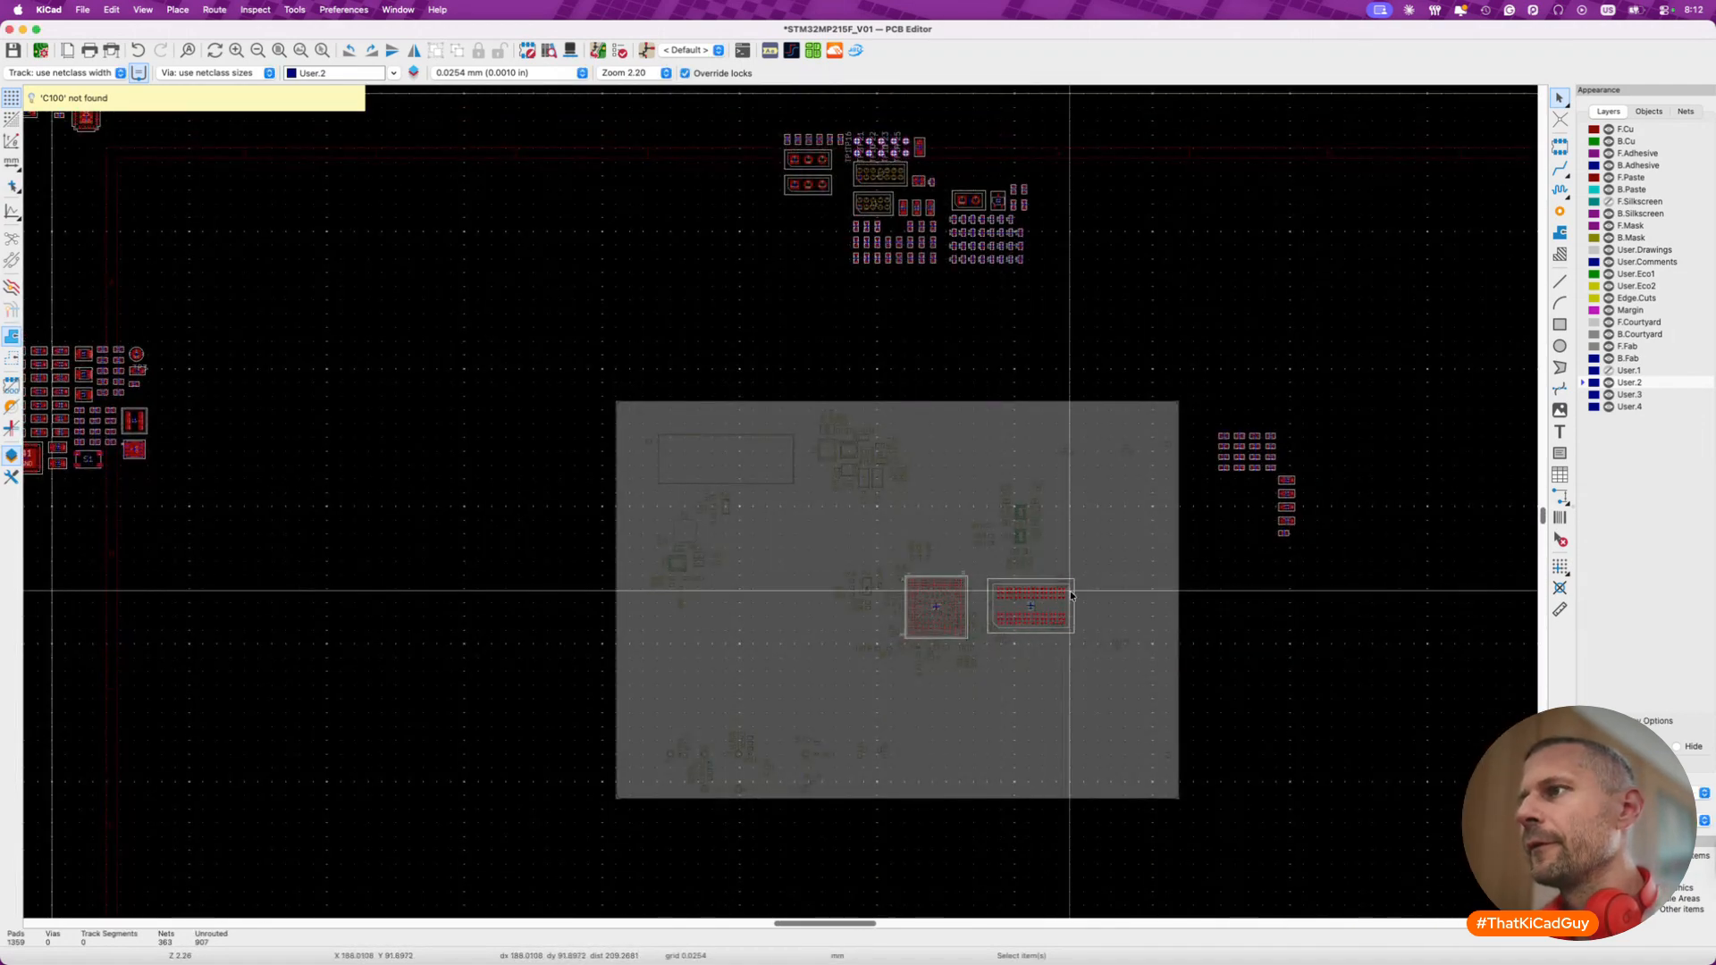
click(1109, 604)
scroll(1044, 607, up, 4)
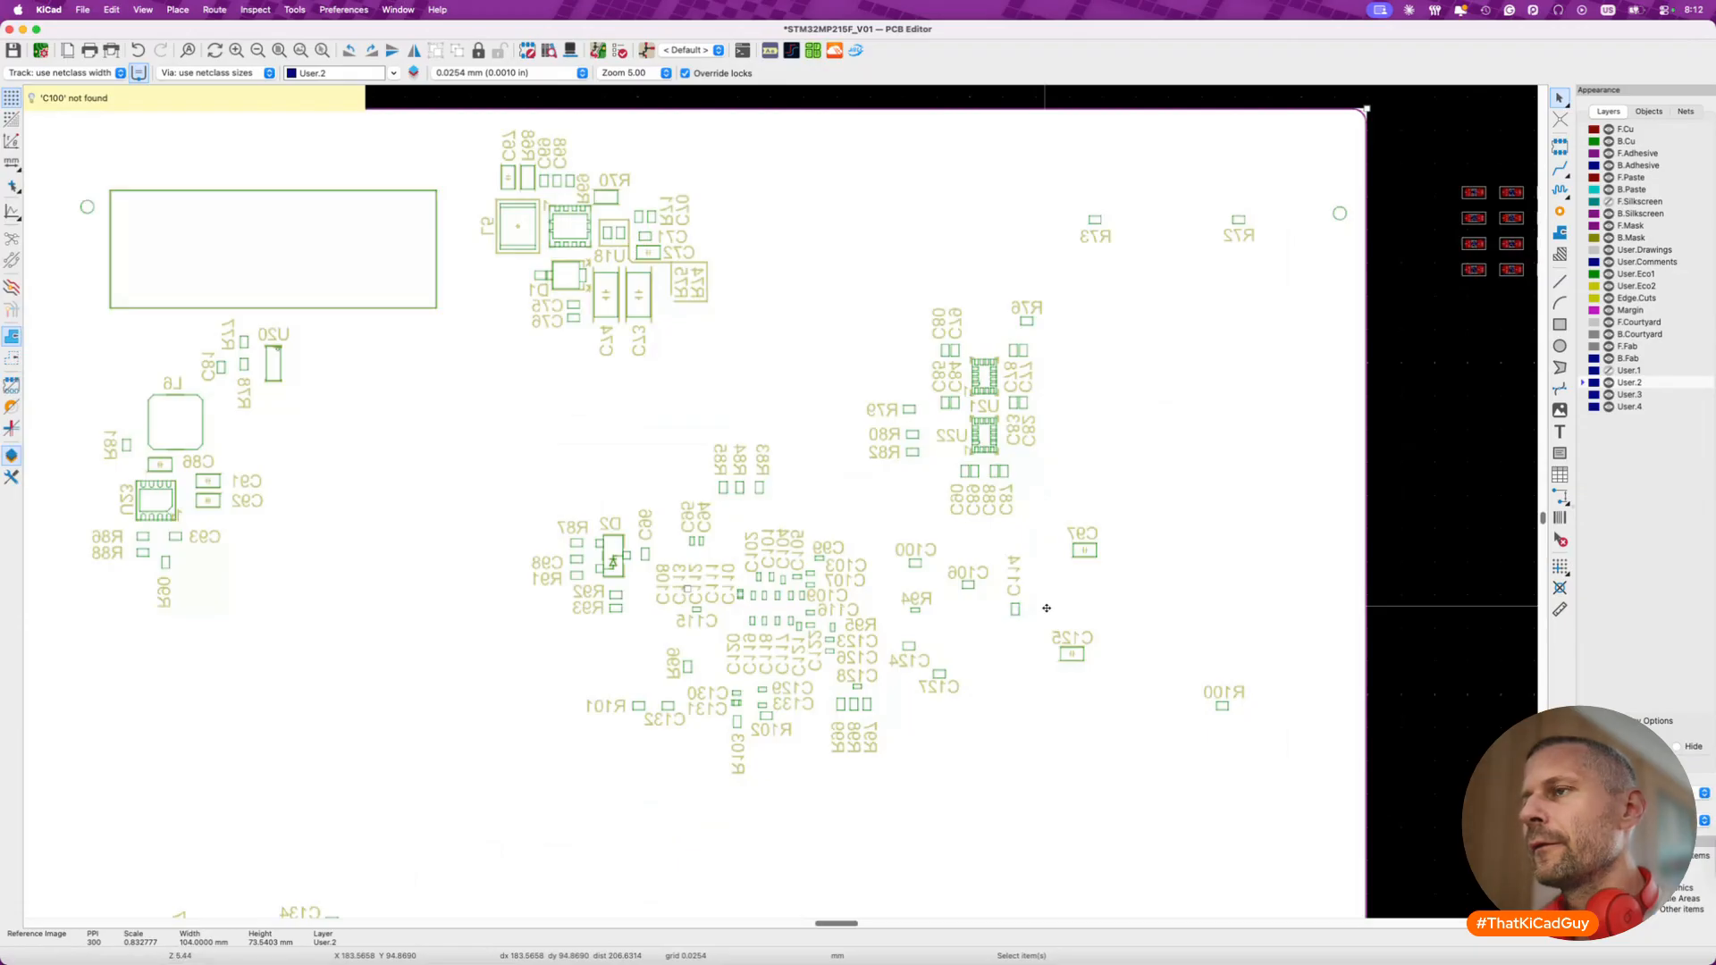
click(1481, 570)
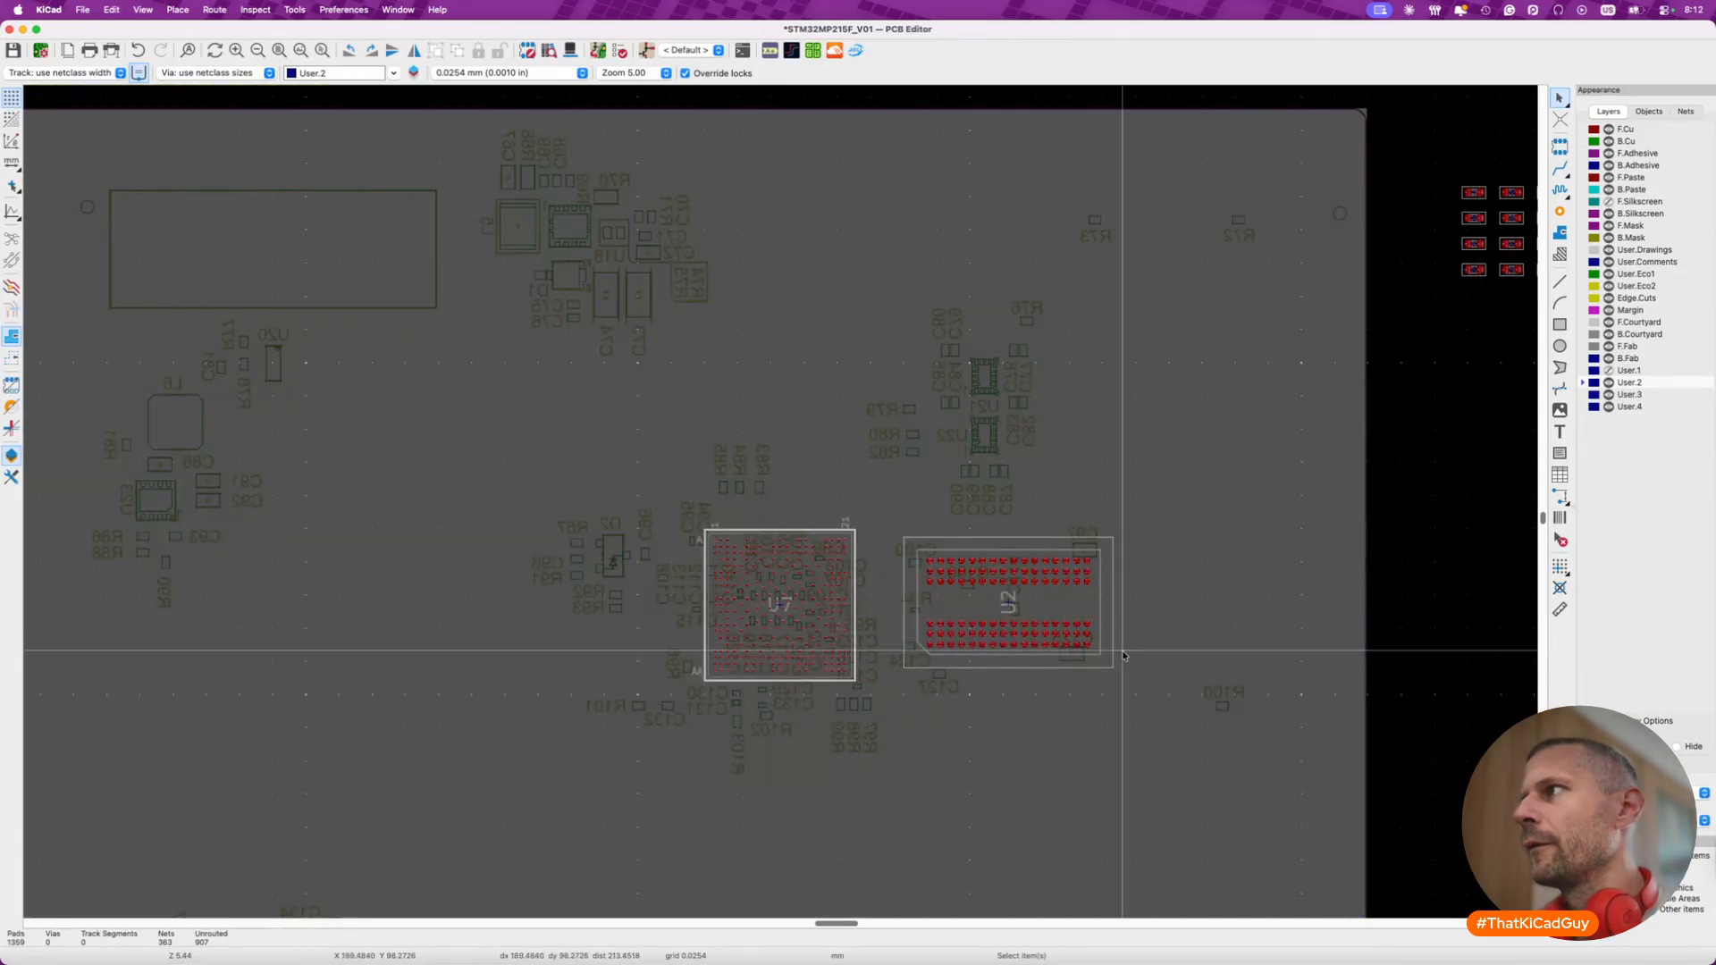
- Show User.1, hide User.2, and make User.1 the active layer
click(1606, 371)
click(1607, 382)
click(1589, 372)
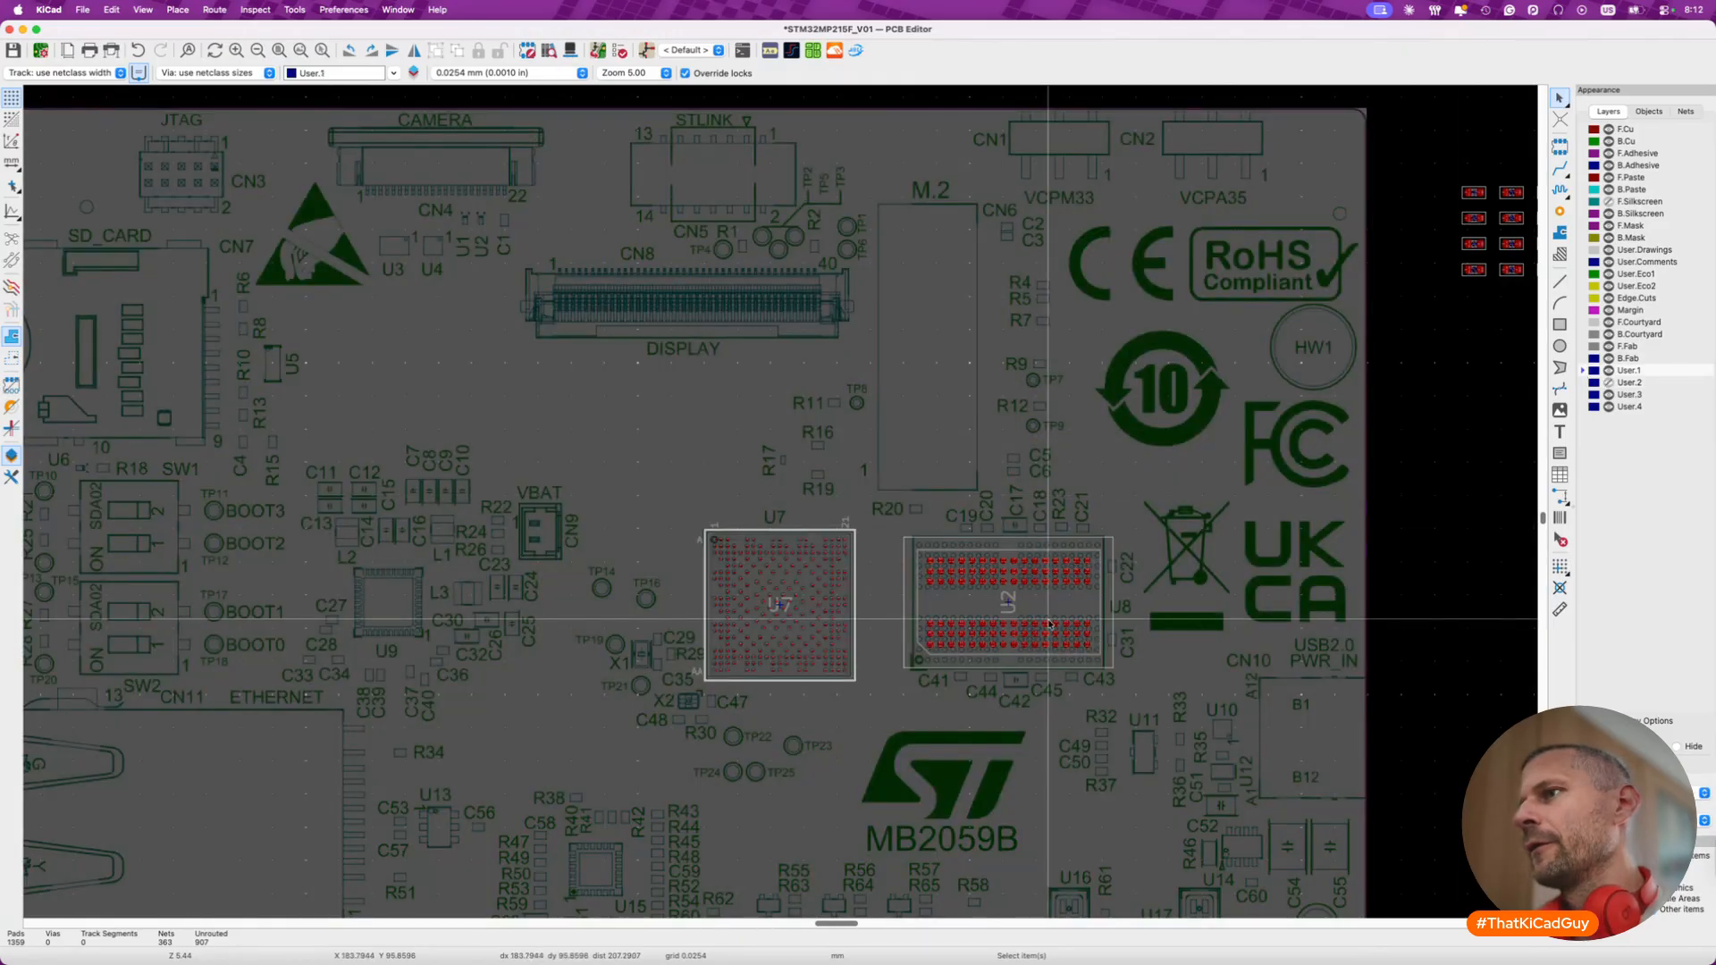
- In the Schematic Editor, examine the DDR3L memory's decoupling capacitors on VDD1_DDR and VDD2_DDR
scroll(1051, 624, up, 5)
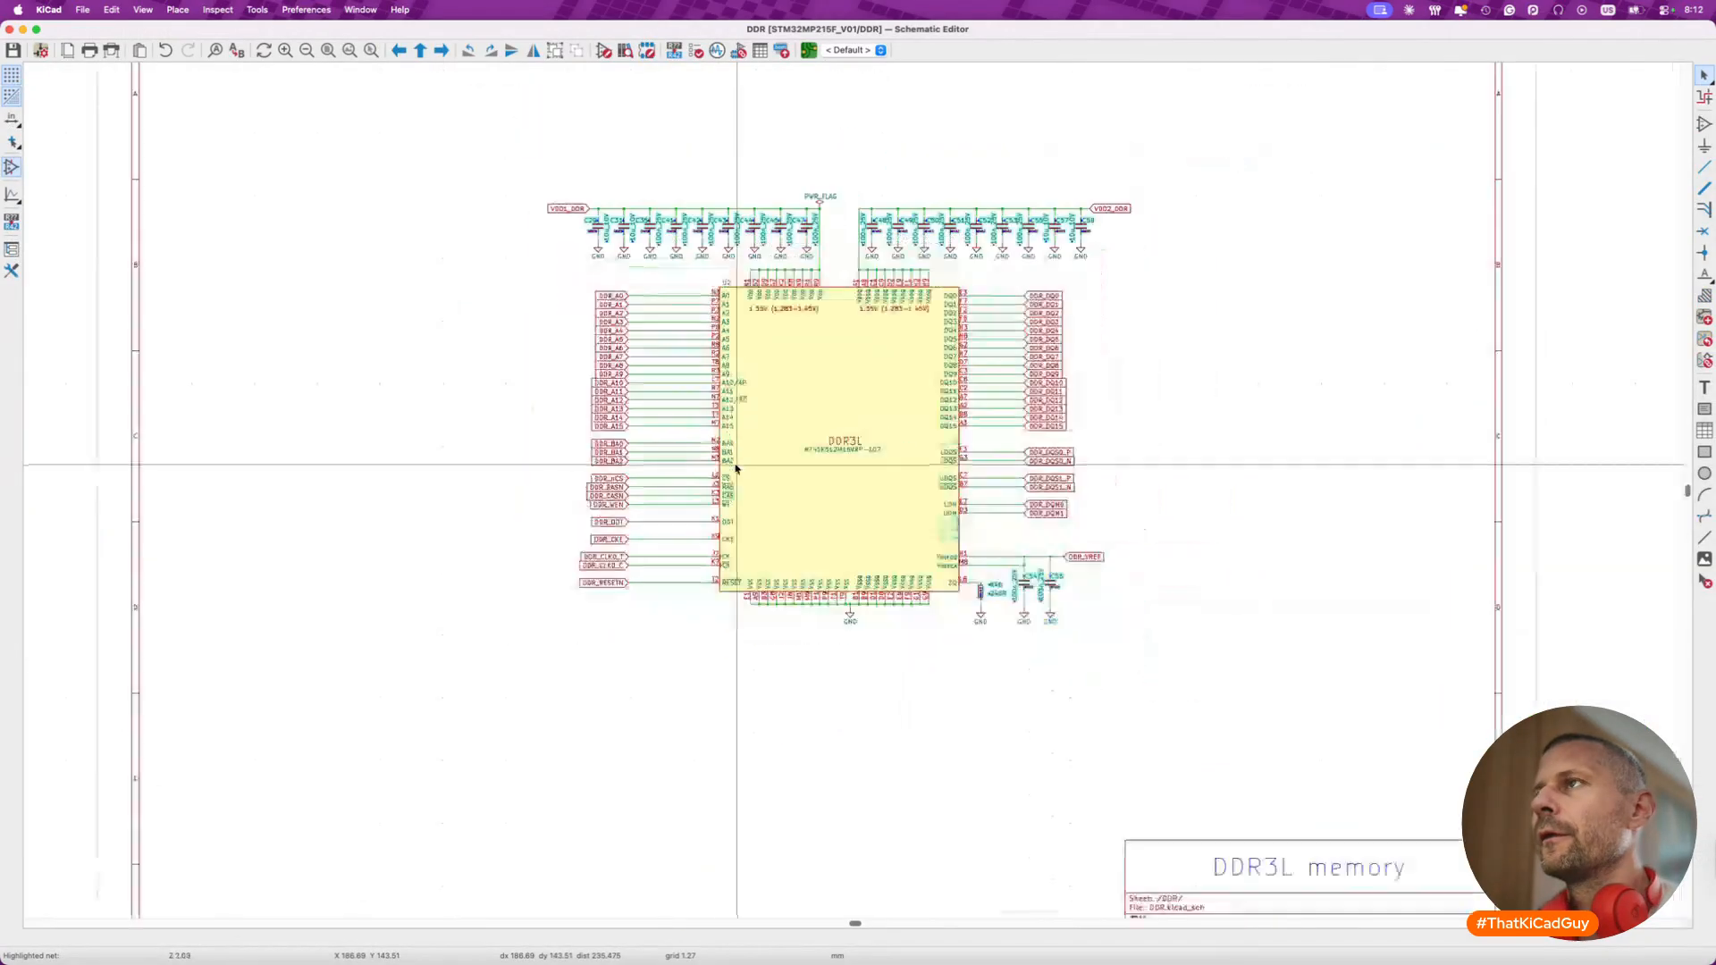
scroll(872, 386, up, 5)
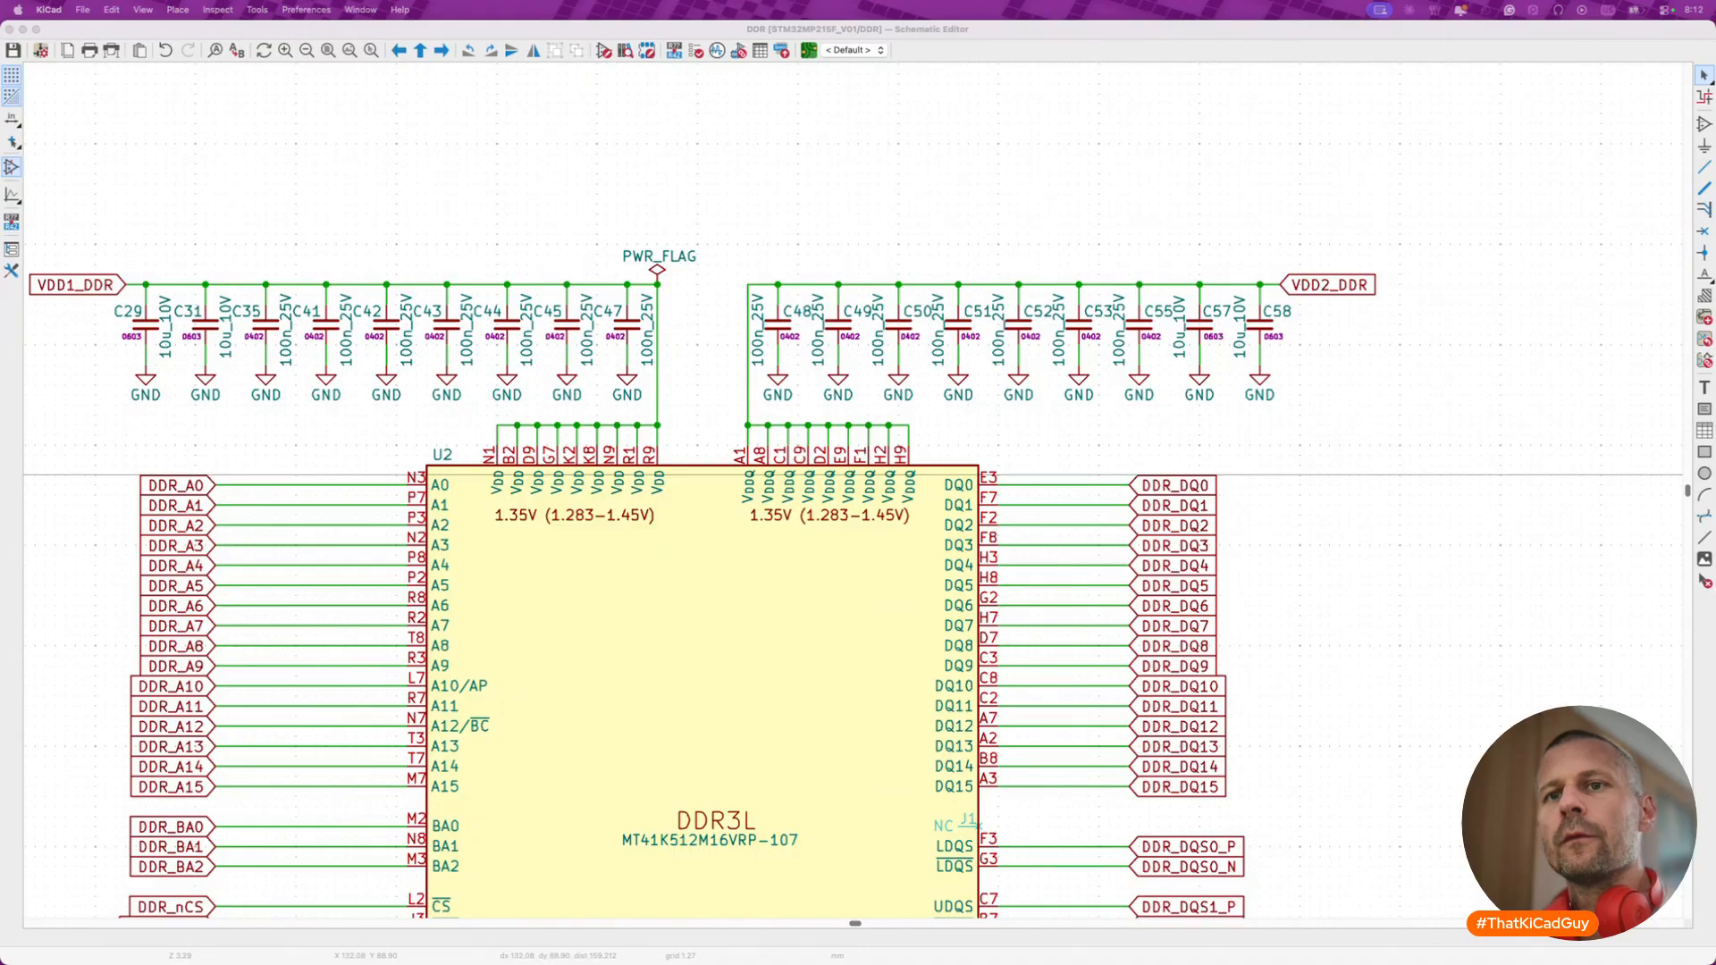
click(1273, 485)
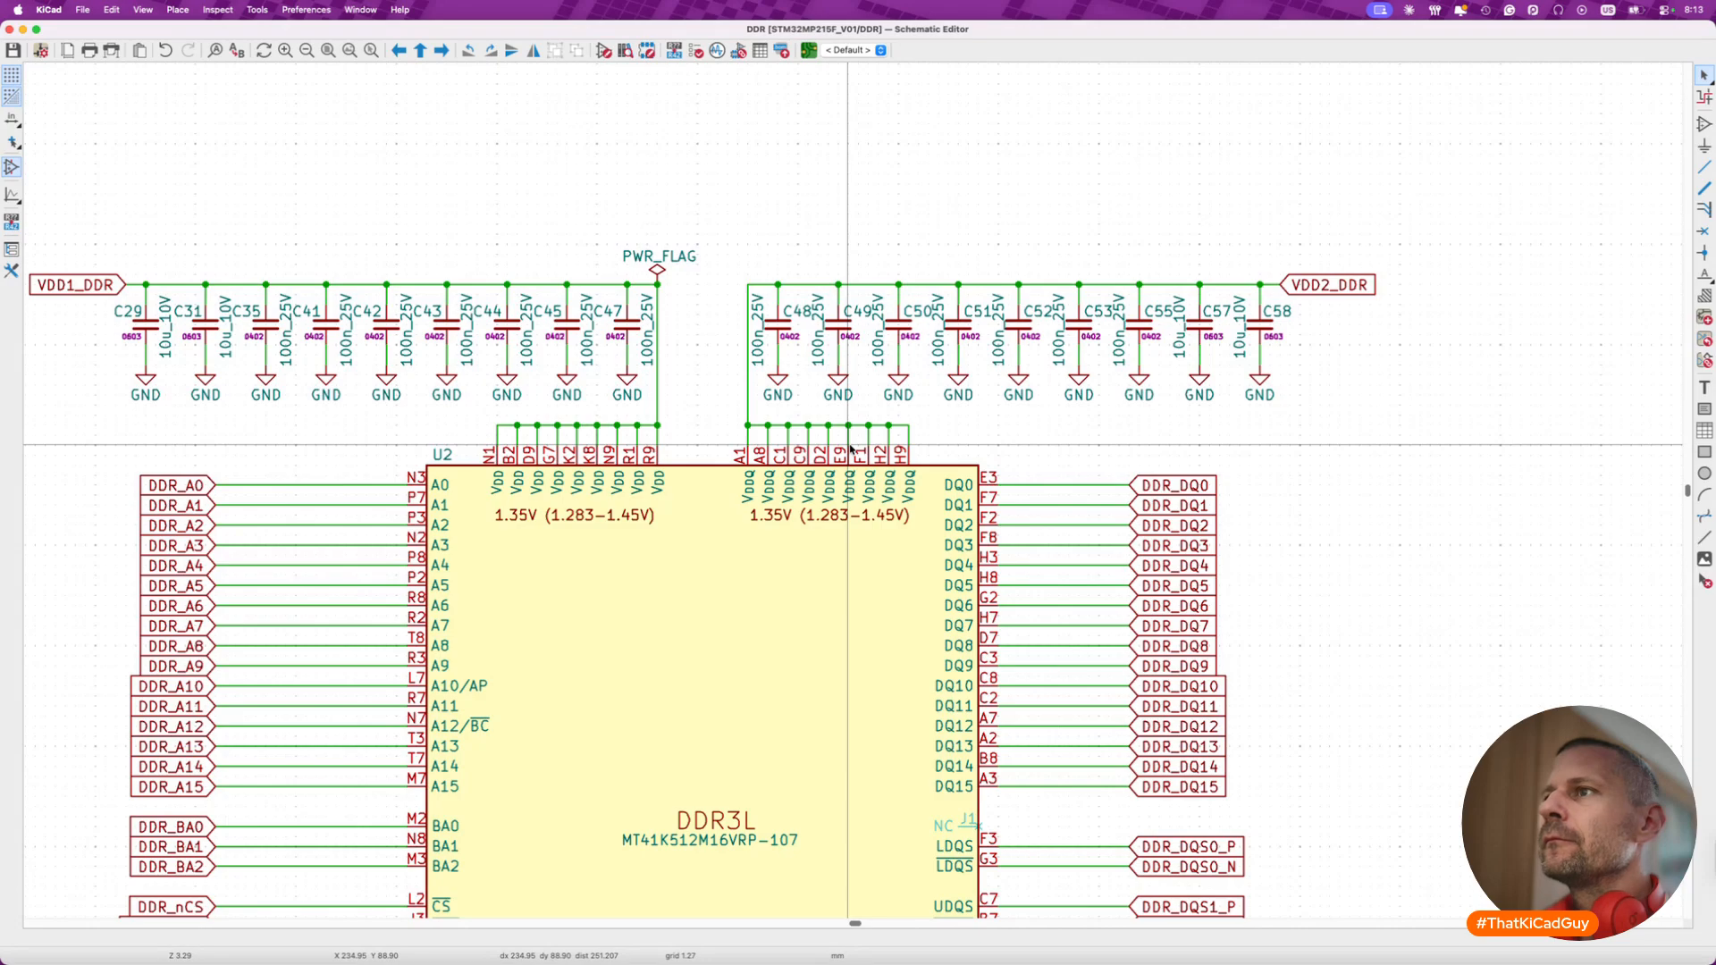
scroll(851, 449, down, 5)
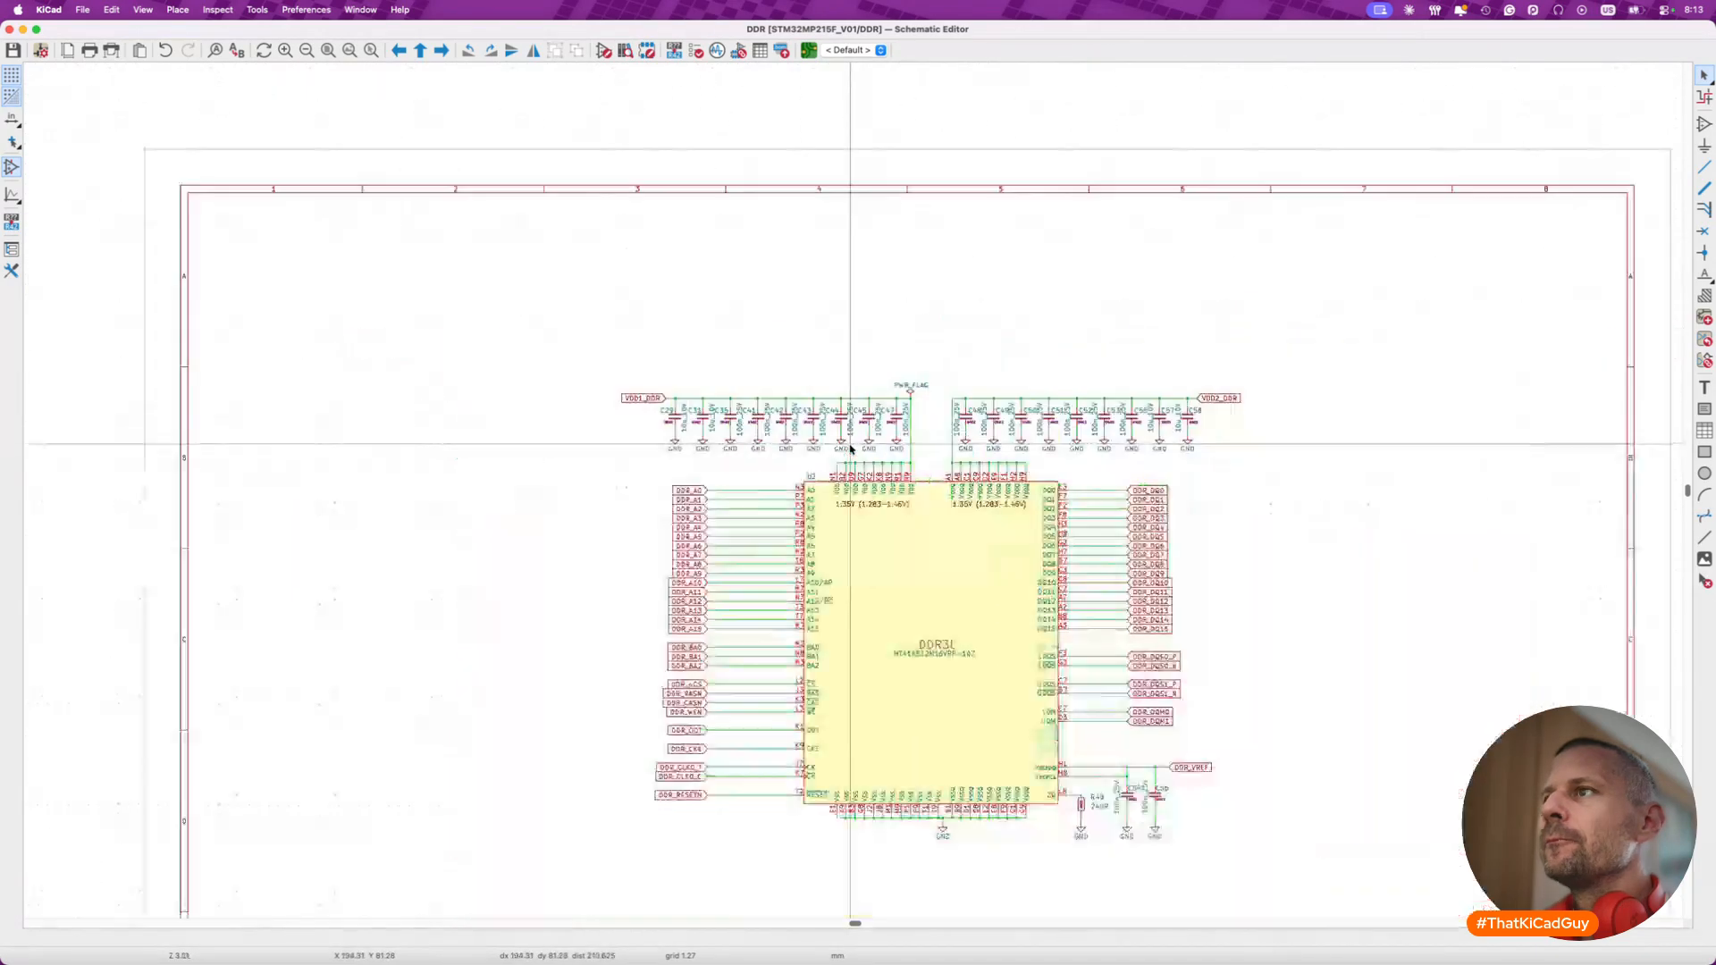
scroll(750, 430, up, 3)
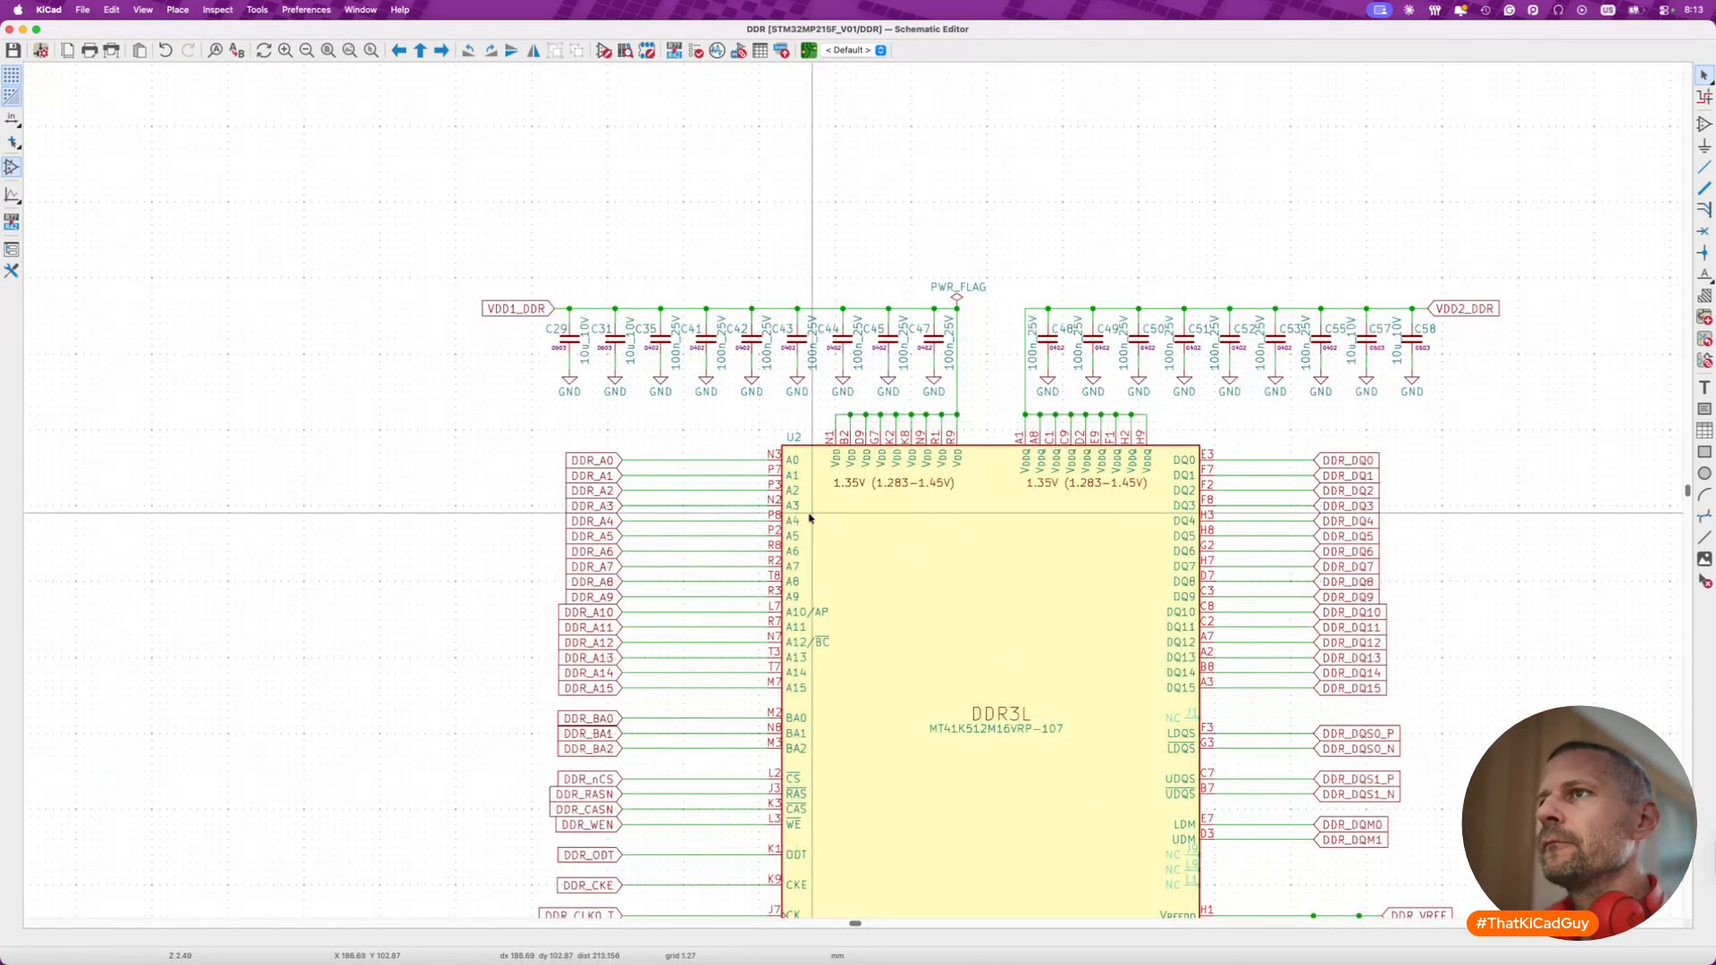
- Select the nine VDD1_DDR capacitors in the schematic, and pack and place their footprints just outside the board image in the PCB Editor
drag(533, 398, 945, 456)
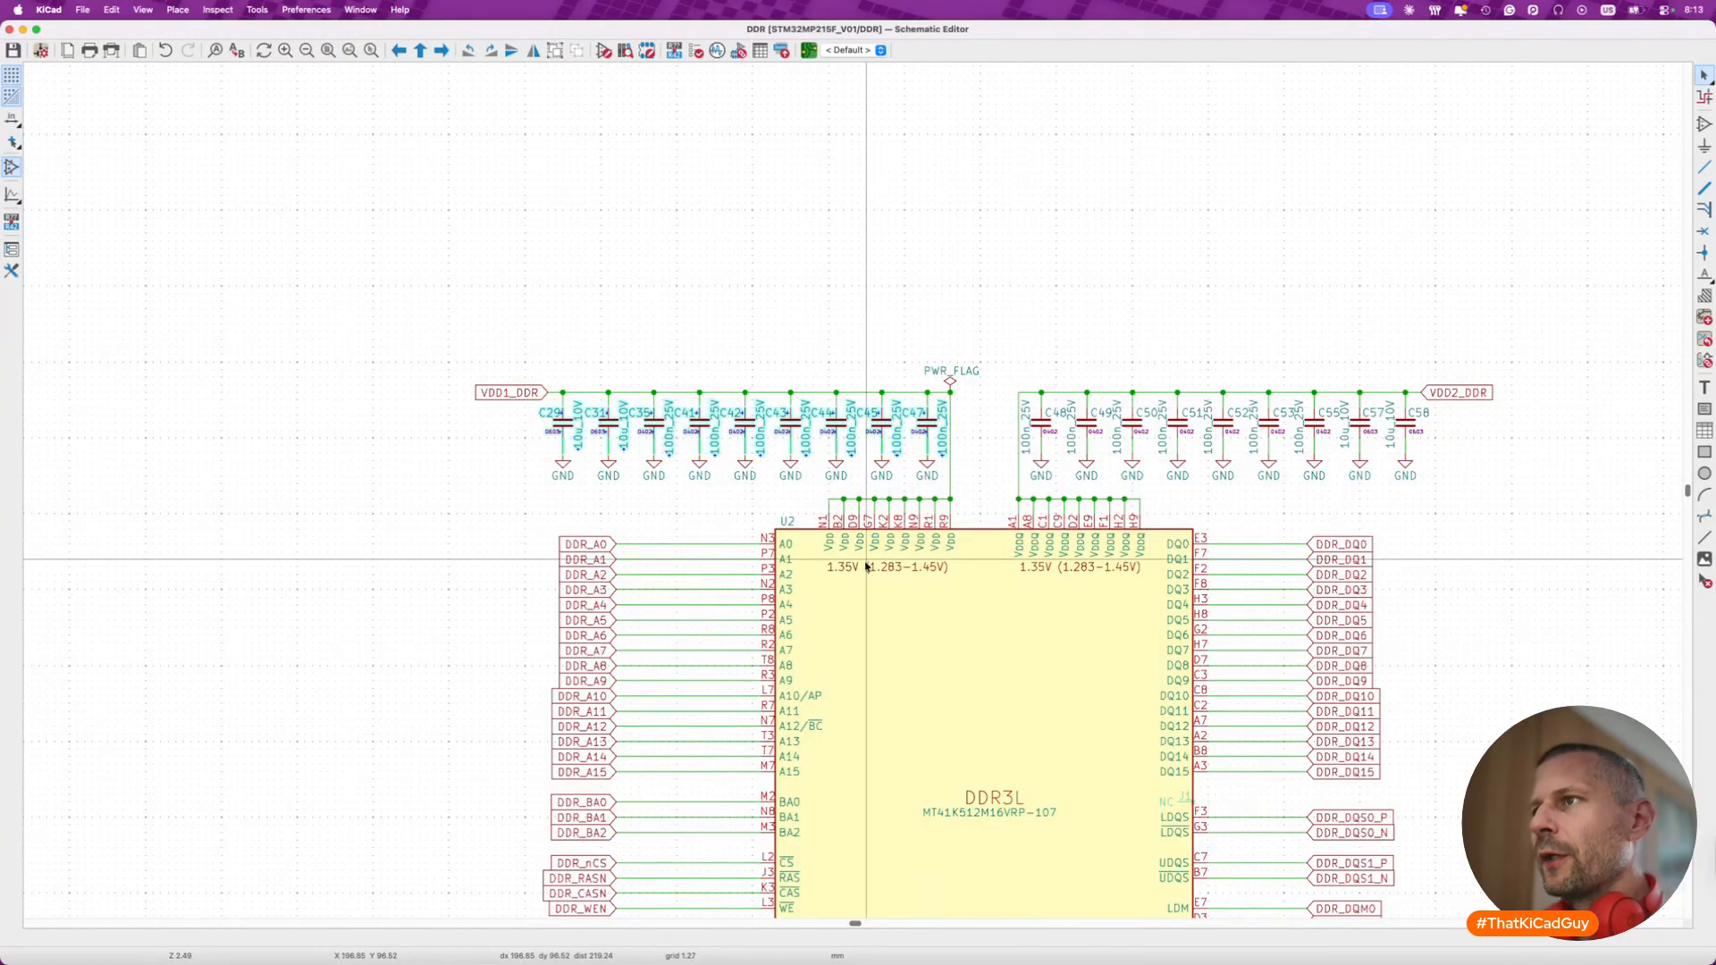
scroll(809, 506, up, 1)
click(809, 50)
scroll(795, 385, down, 6)
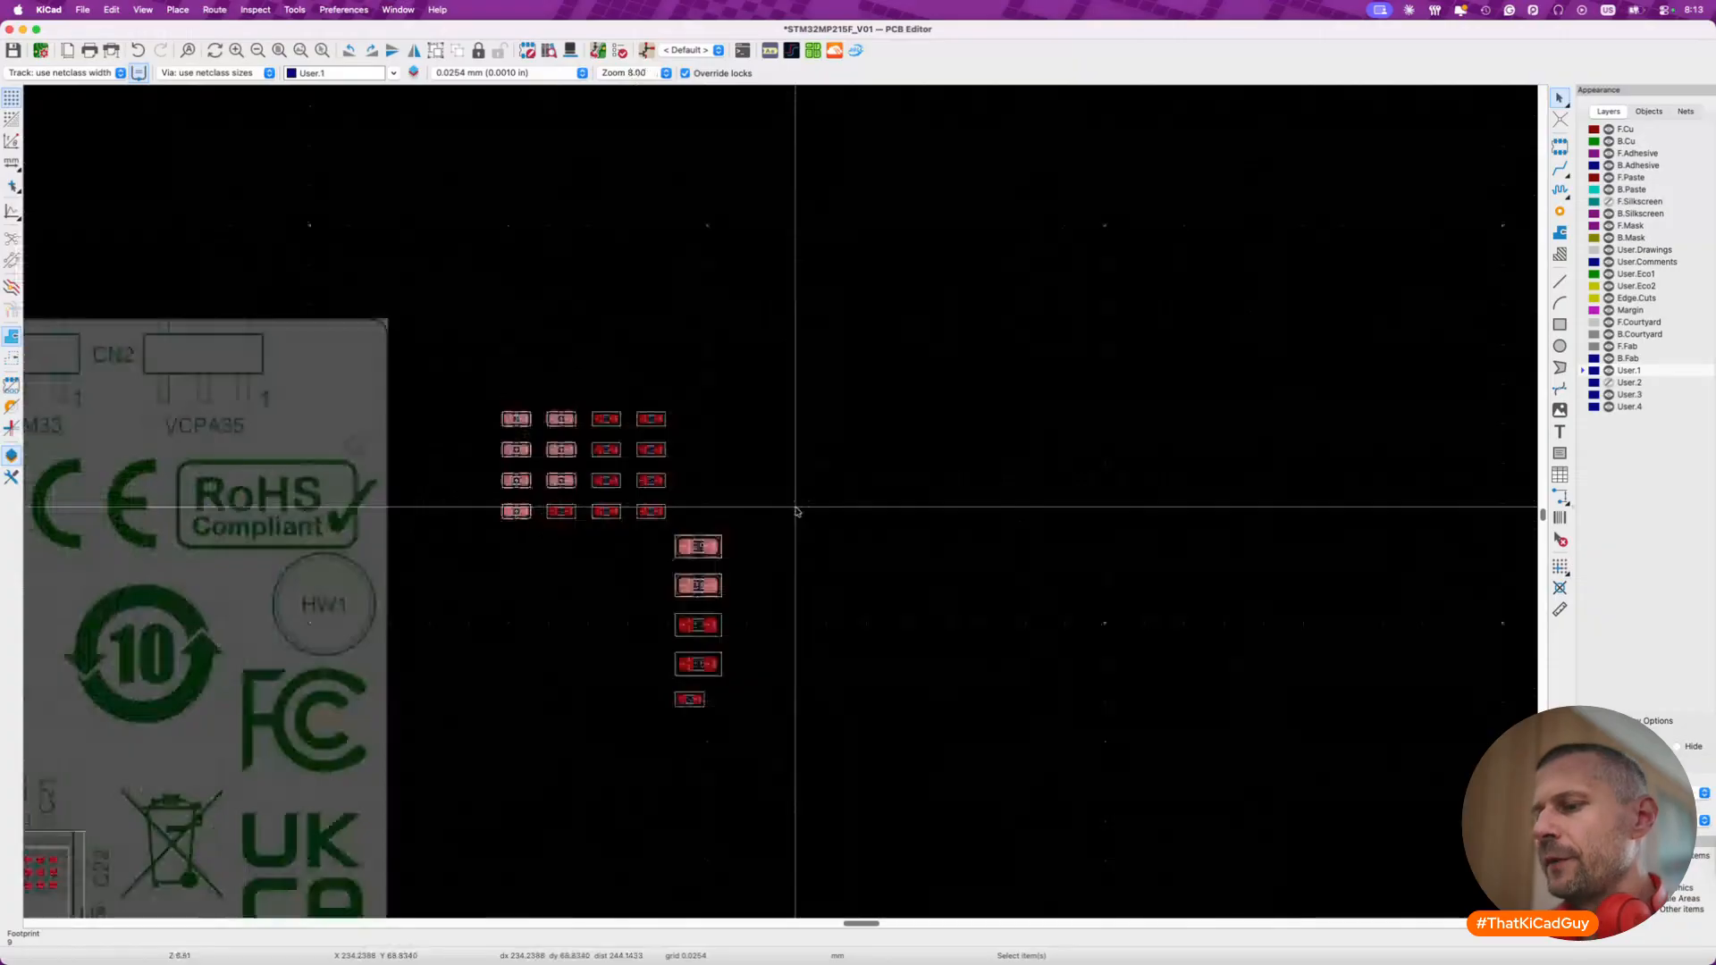
key(p)
scroll(792, 501, down, 3)
scroll(791, 500, left, 2)
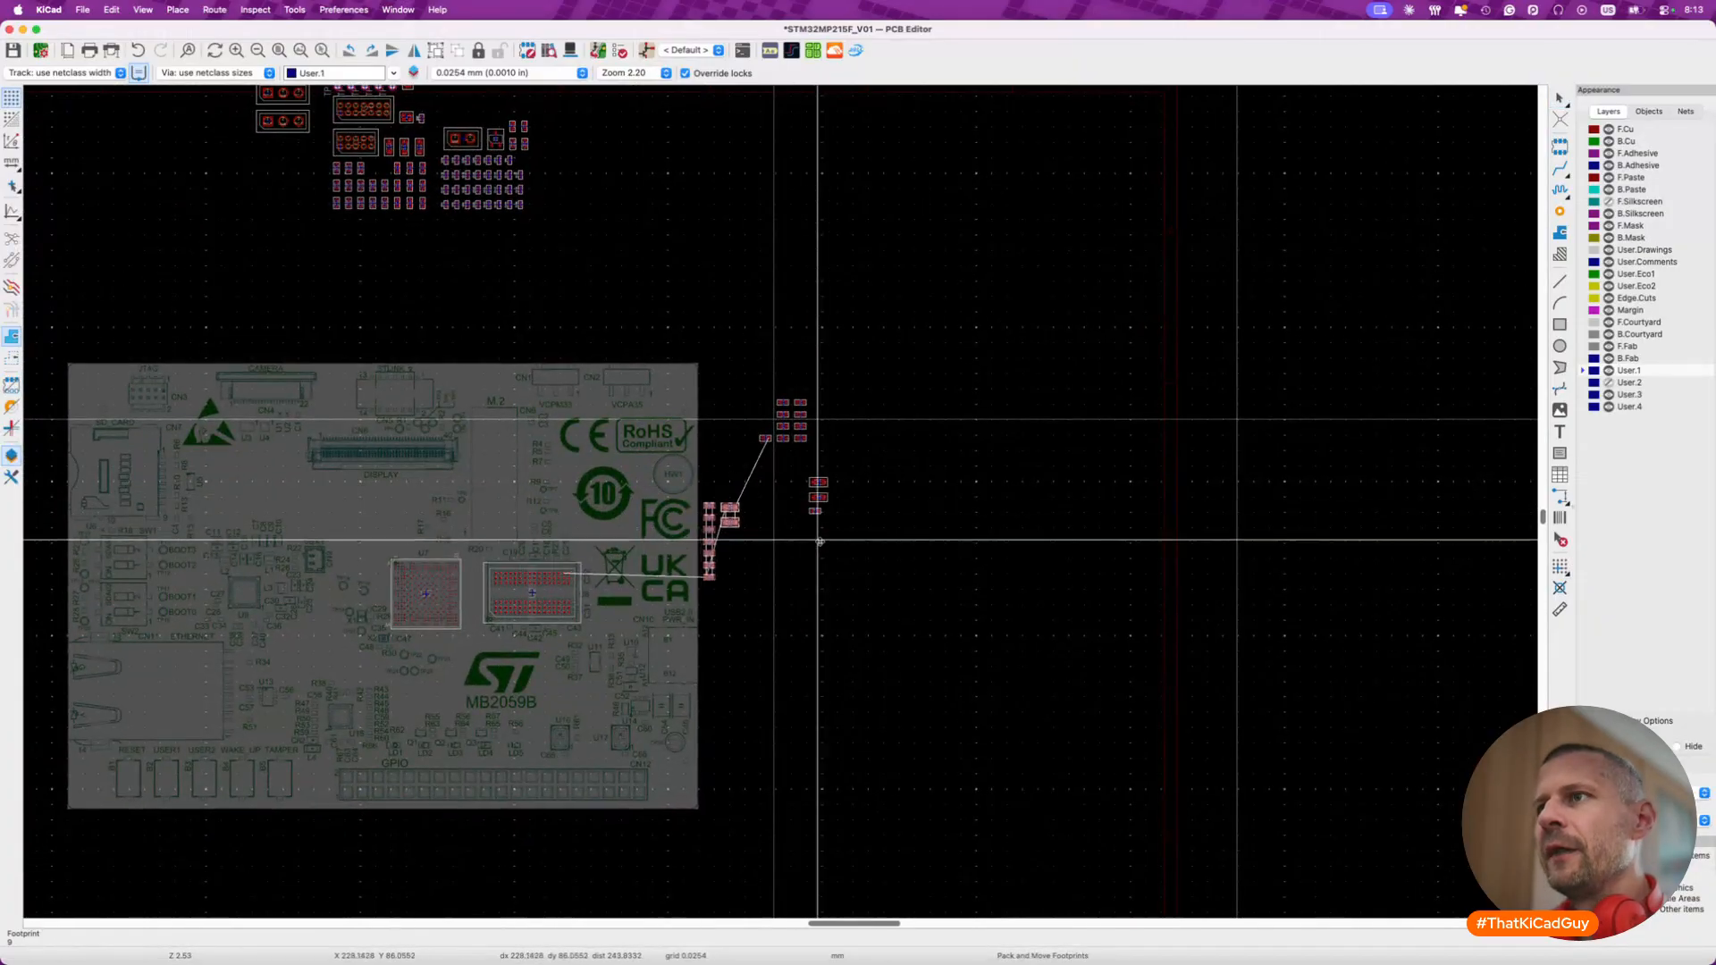
click(755, 460)
- Select the VDD2_DDR capacitors in the schematic, and pack and place their footprints below the VDD1_DDR group in the PCB Editor
key(super+grave)
scroll(1020, 466, down, 3)
drag(724, 370, 1053, 434)
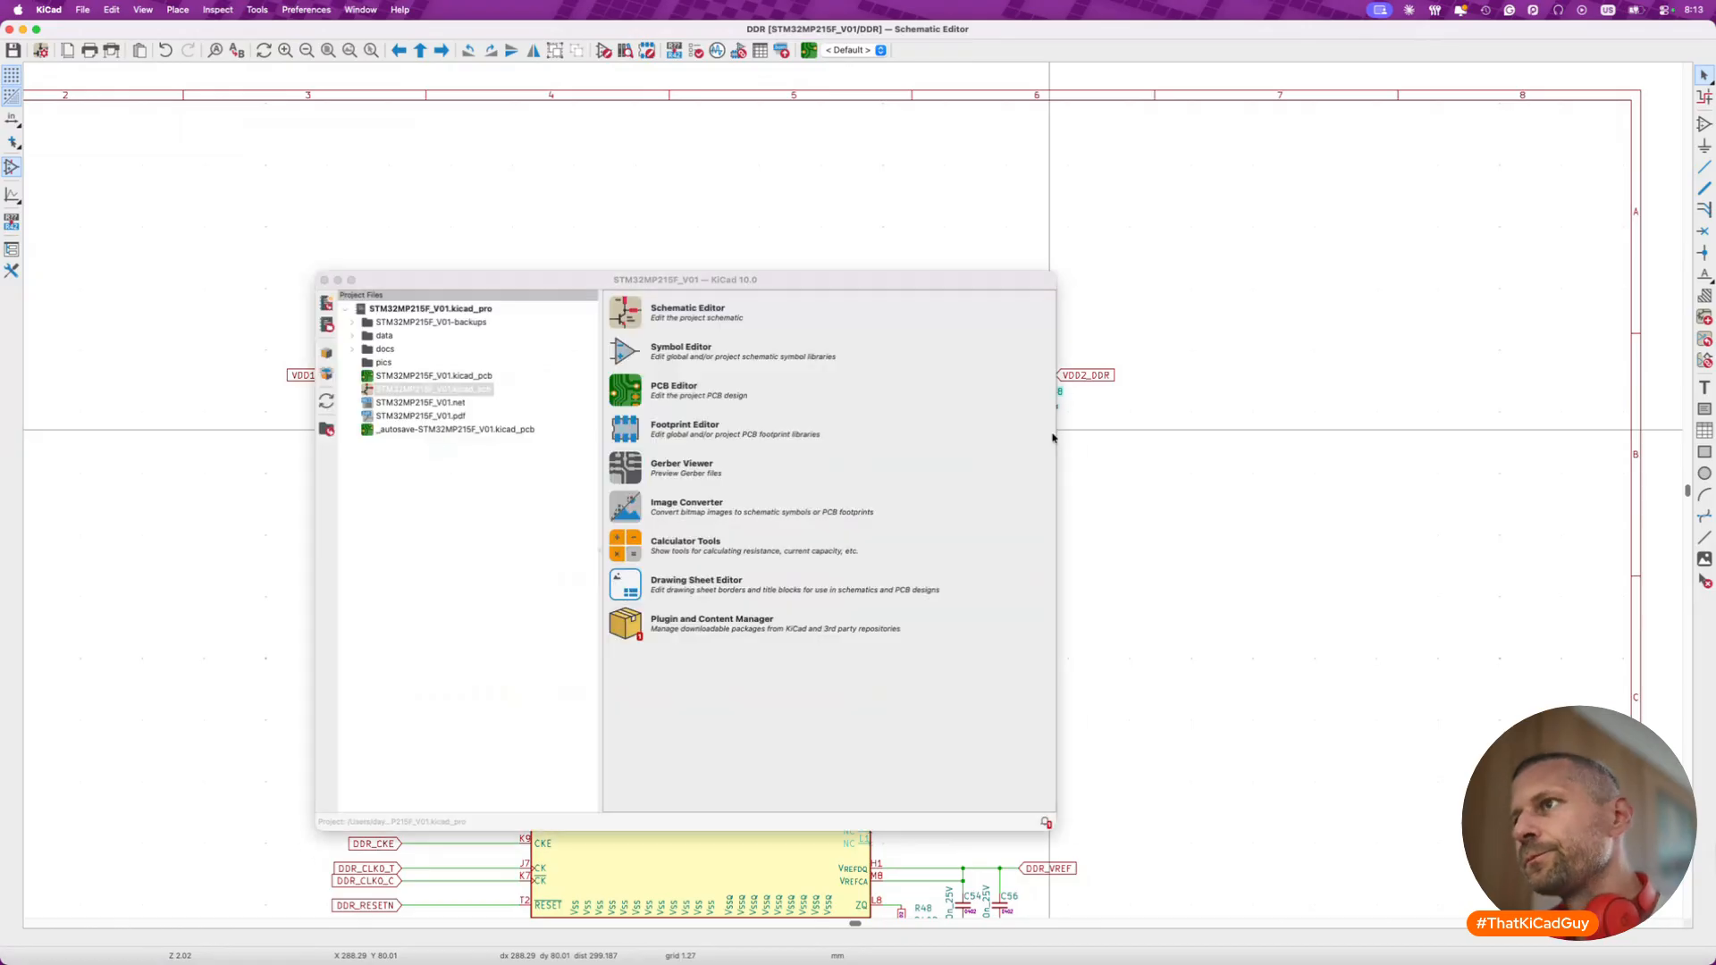
key(super+grave)
key(super+grave)
key(p)
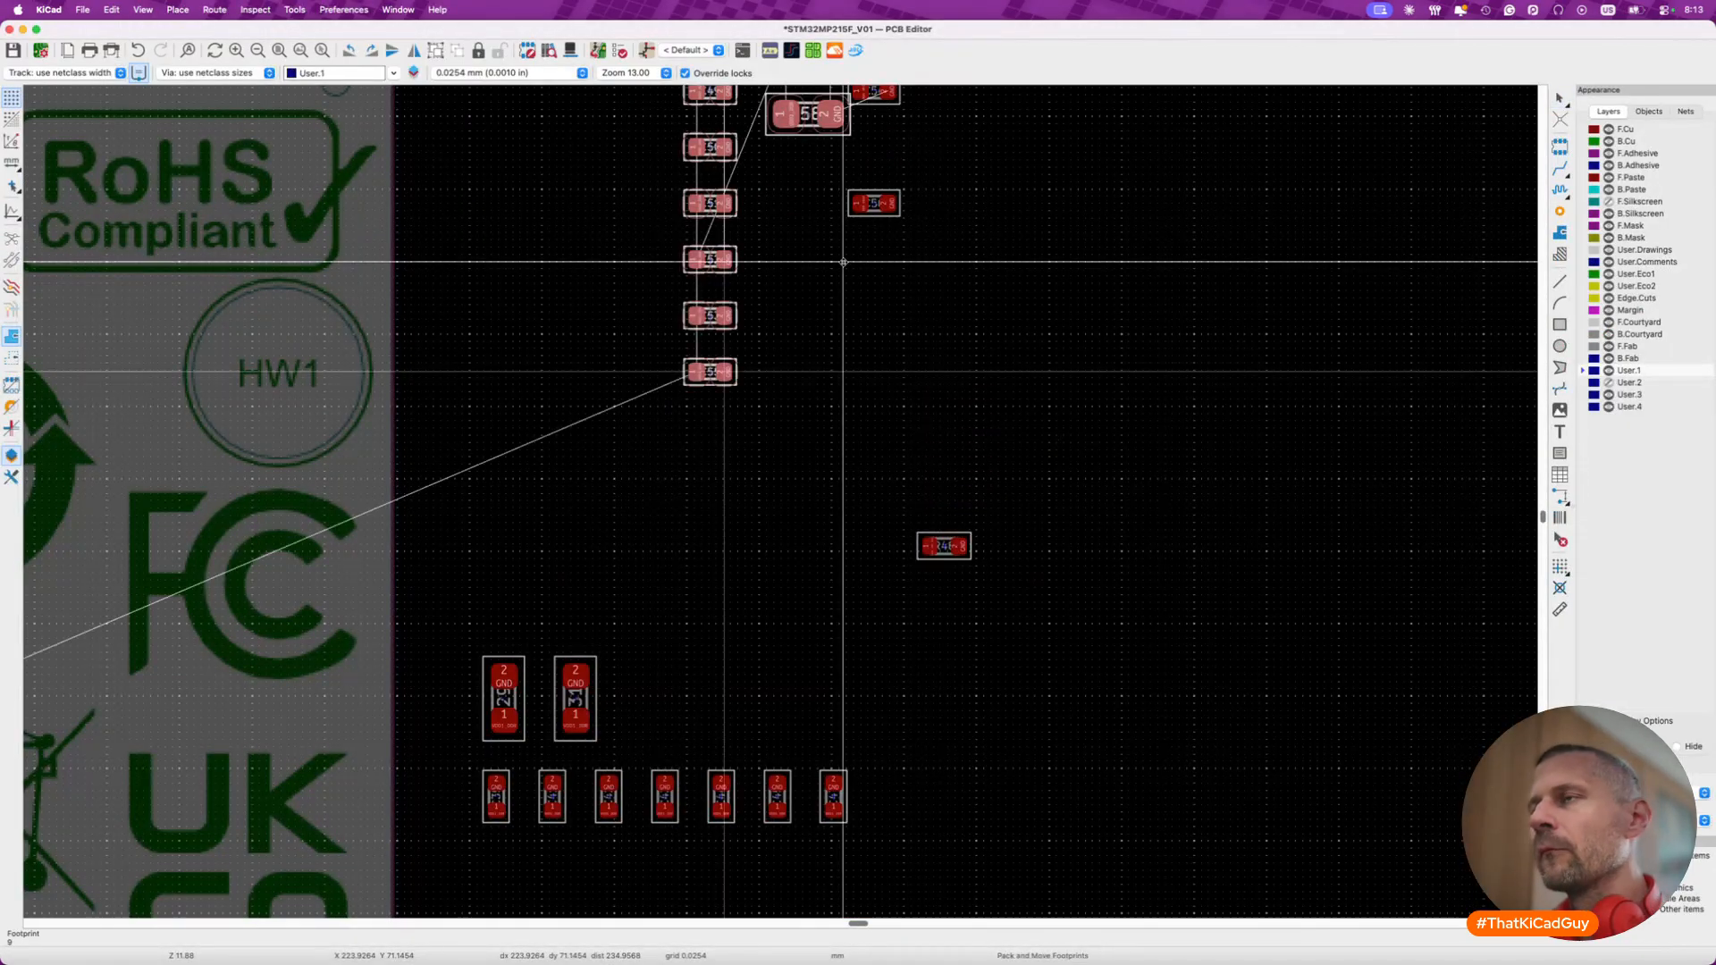
scroll(843, 262, down, 5)
click(816, 454)
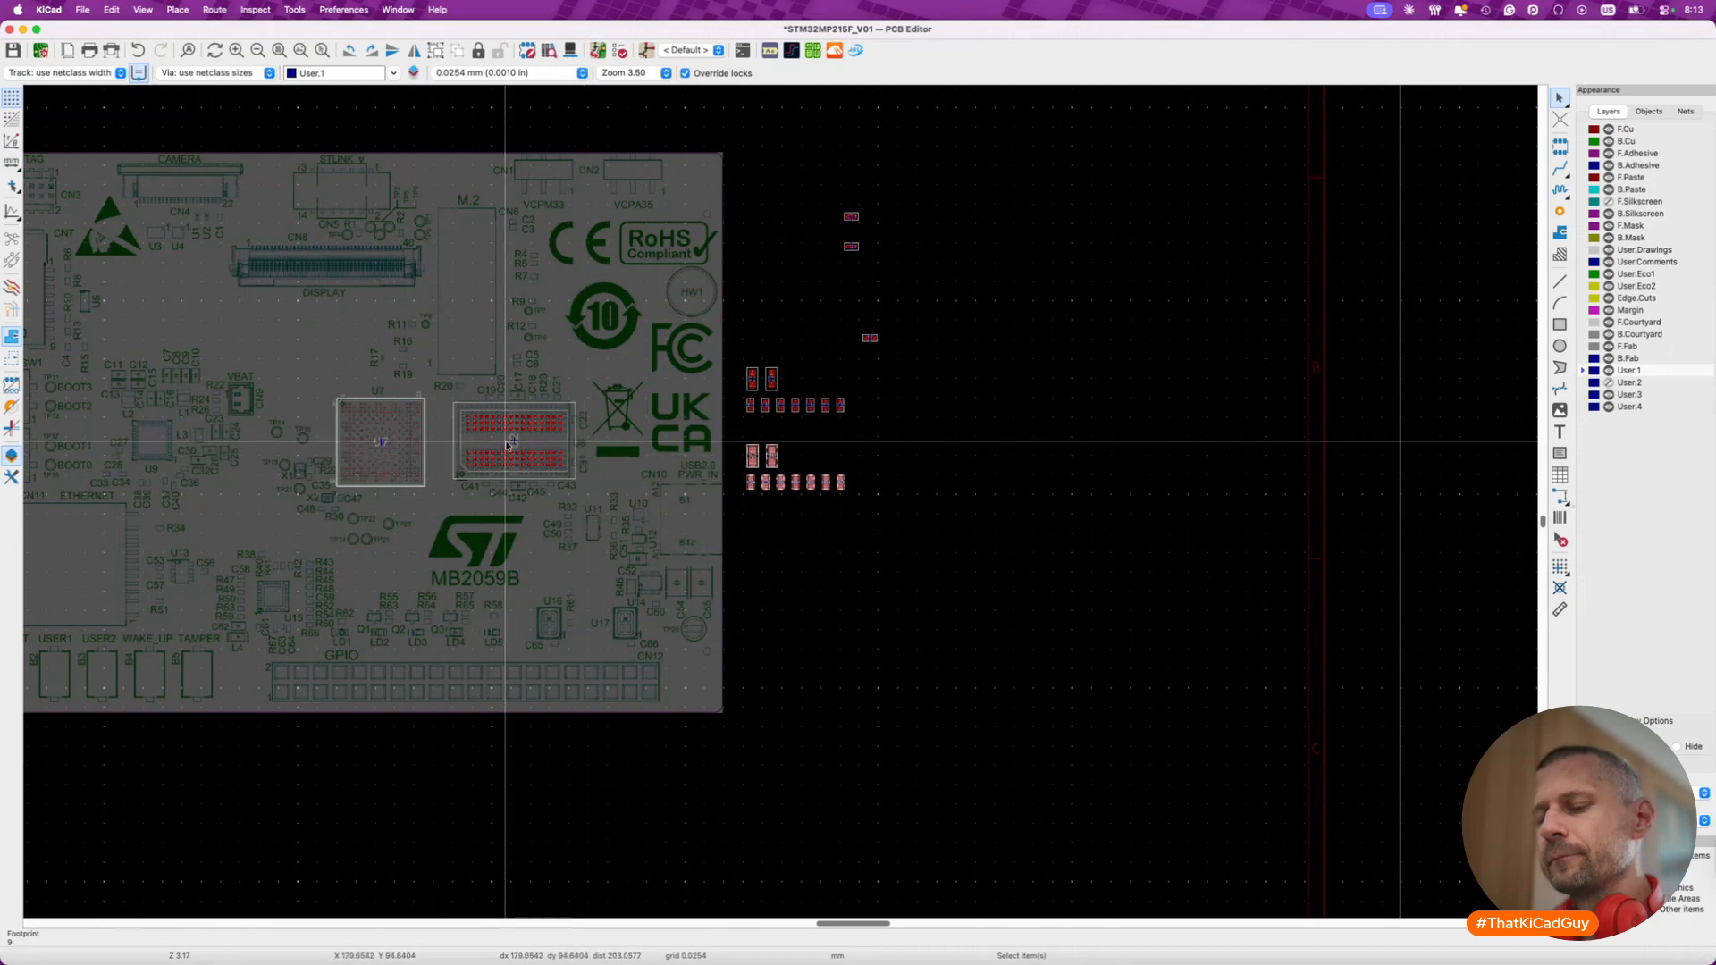
- In the Schematic Editor, examine the VDD1_DDR decoupling capacitors against U2's VDD pins and select capacitor C42
key(super+grave)
scroll(816, 437, left, 5)
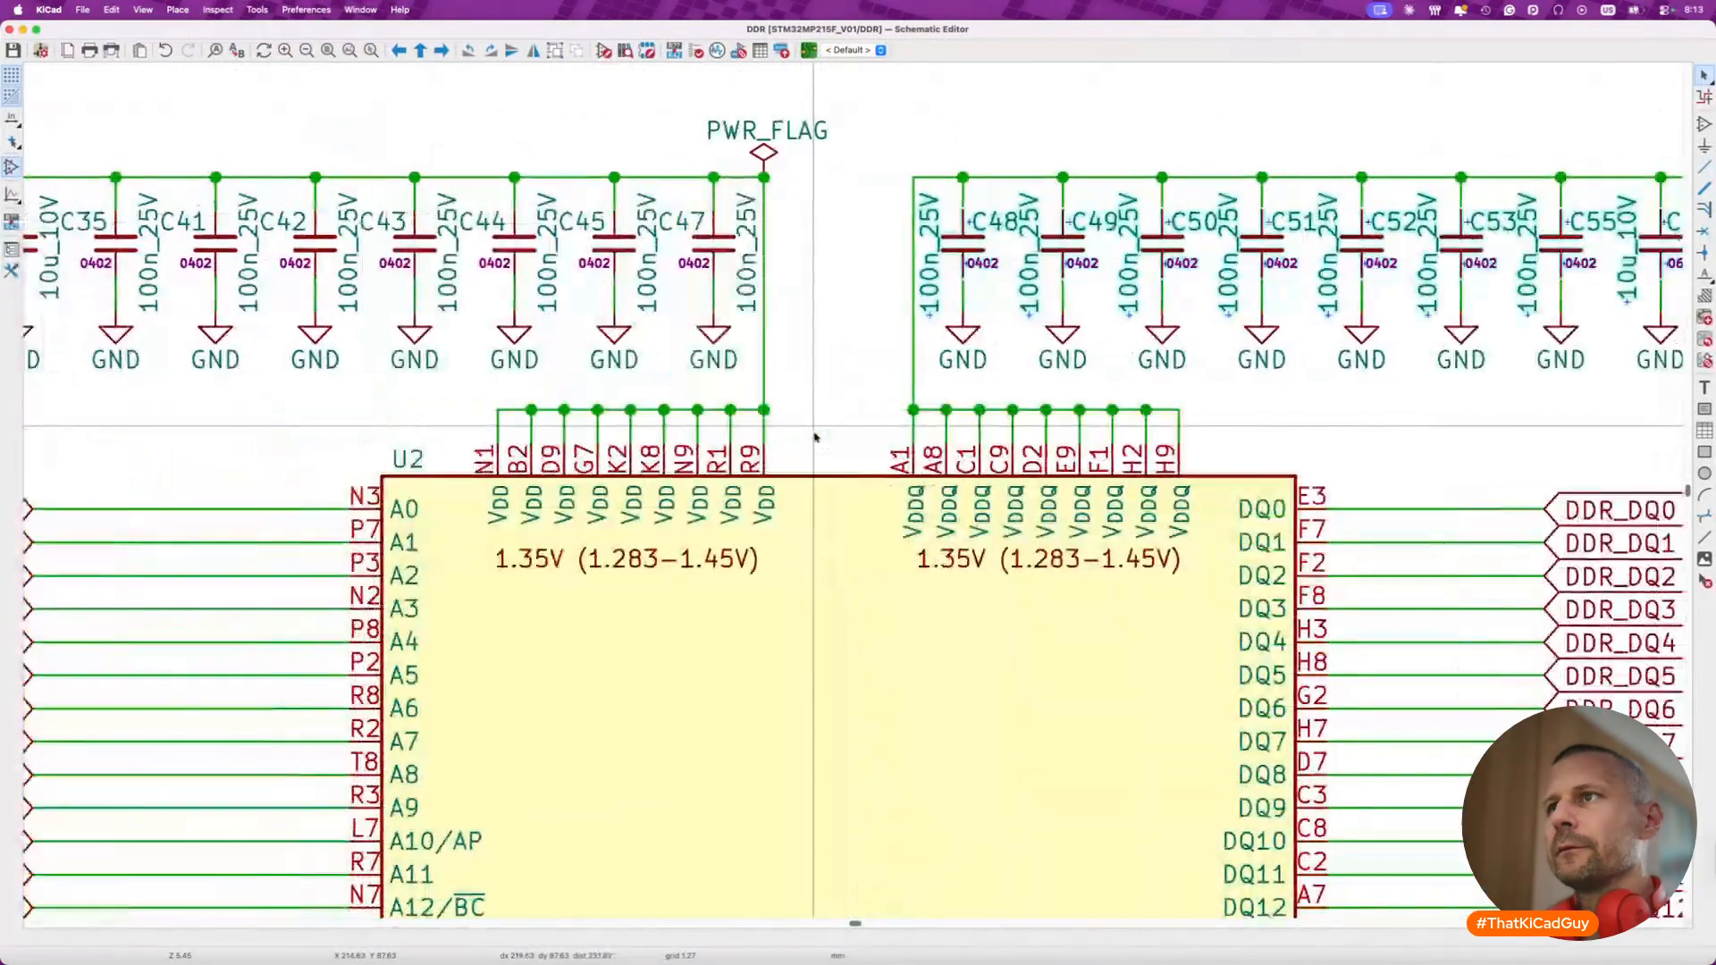
scroll(815, 437, left, 8)
scroll(905, 461, right, 2)
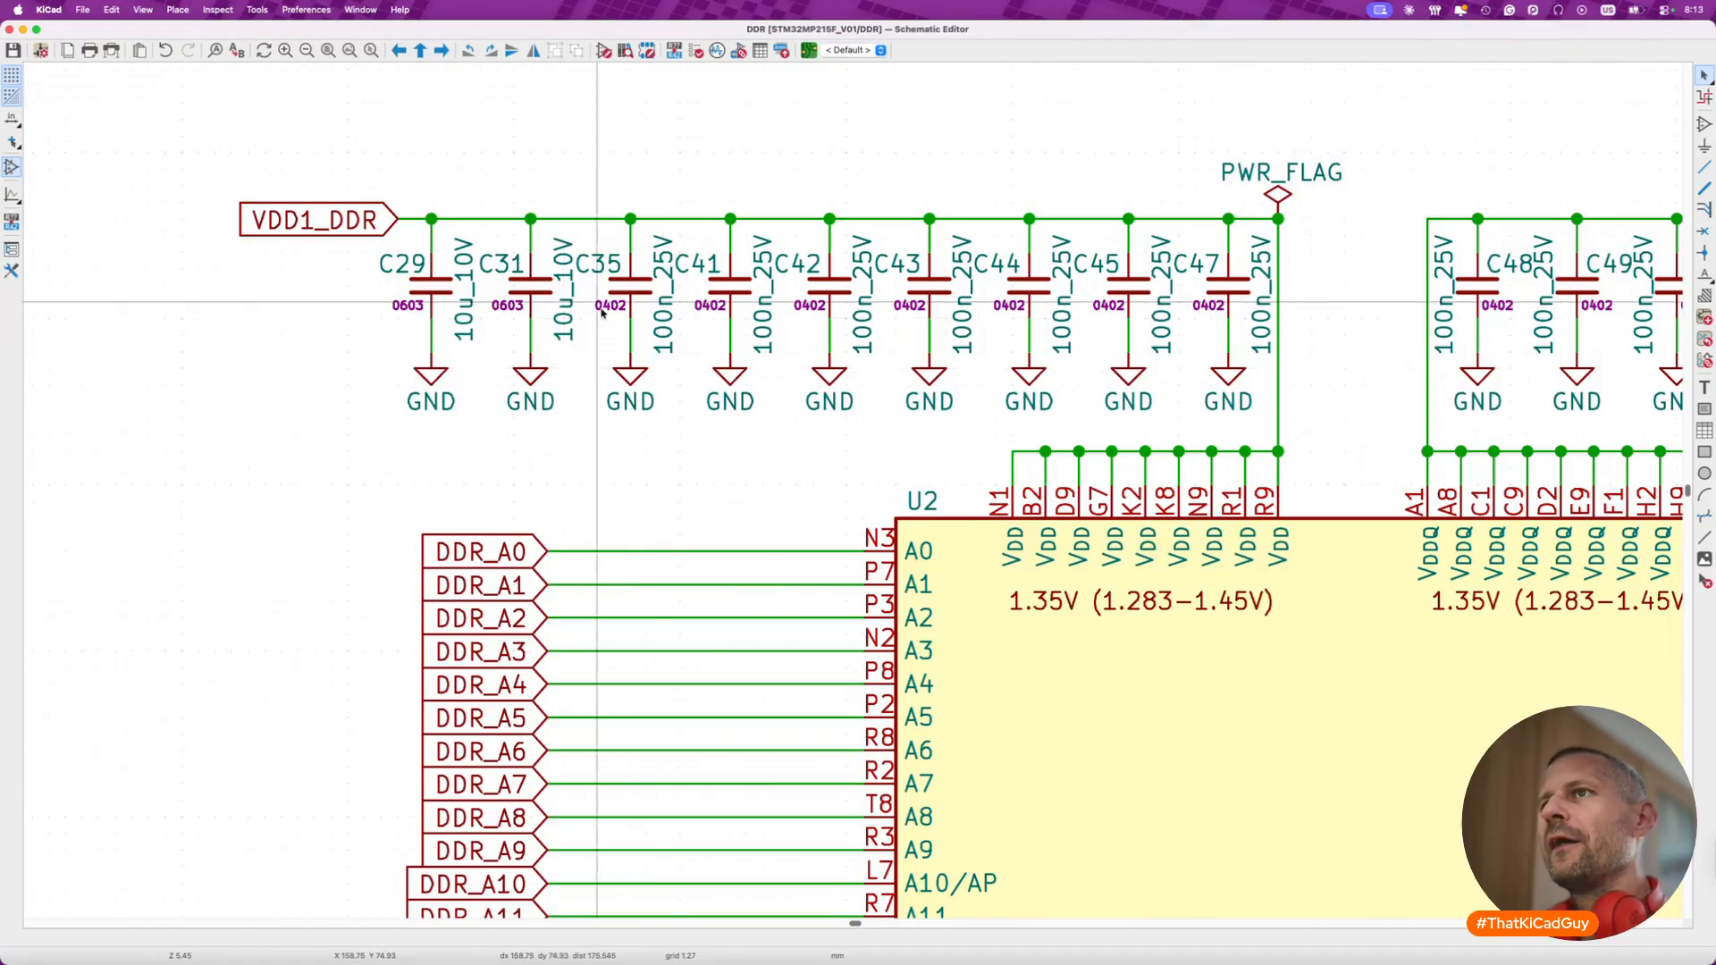
scroll(941, 426, right, 5)
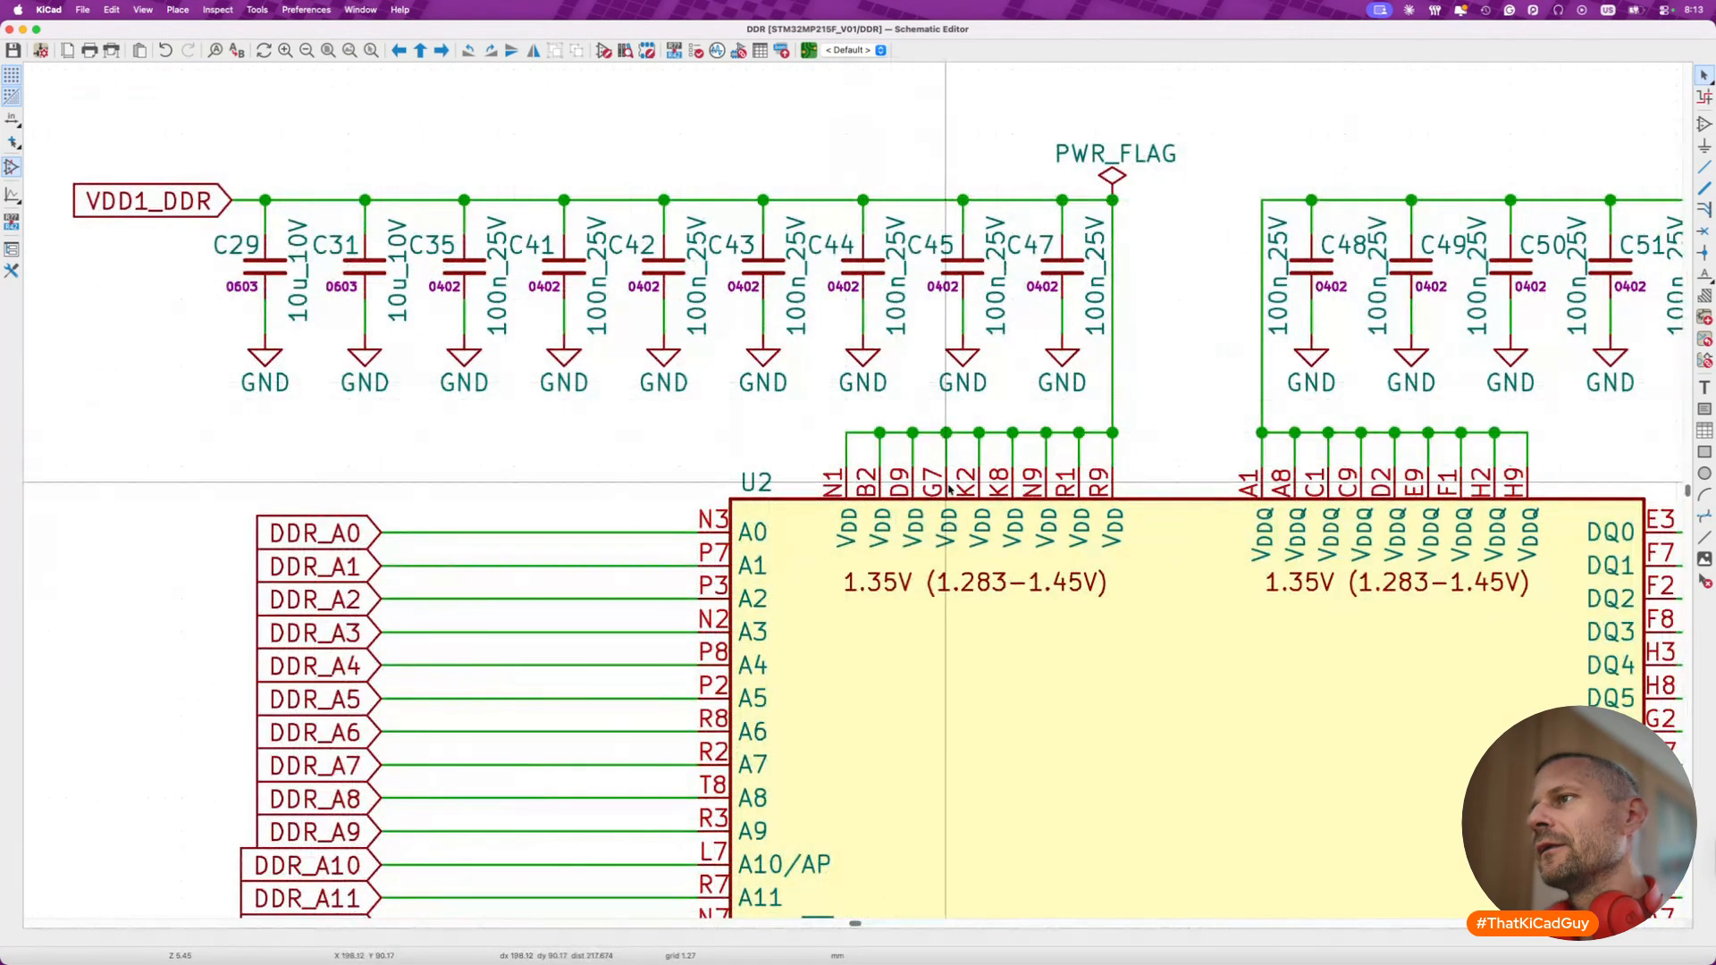
click(264, 273)
click(662, 272)
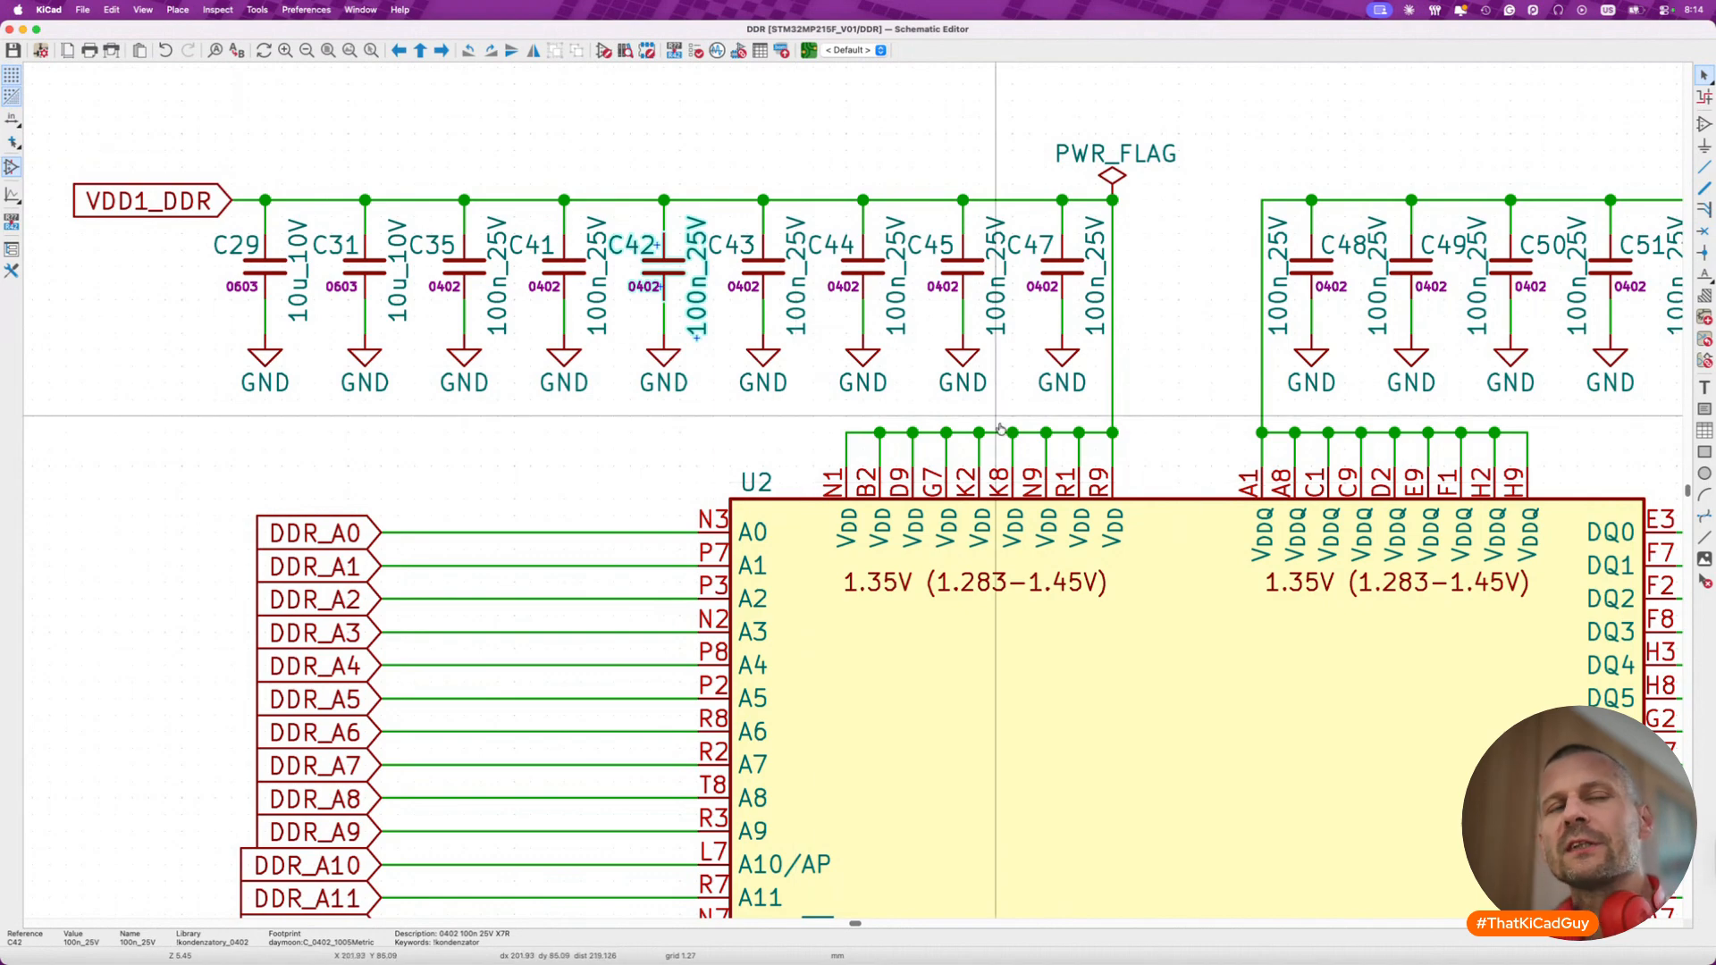
- Switch back to the PCB Editor and examine the capacitor positions around U2 on the top layout image
key(super+Tab)
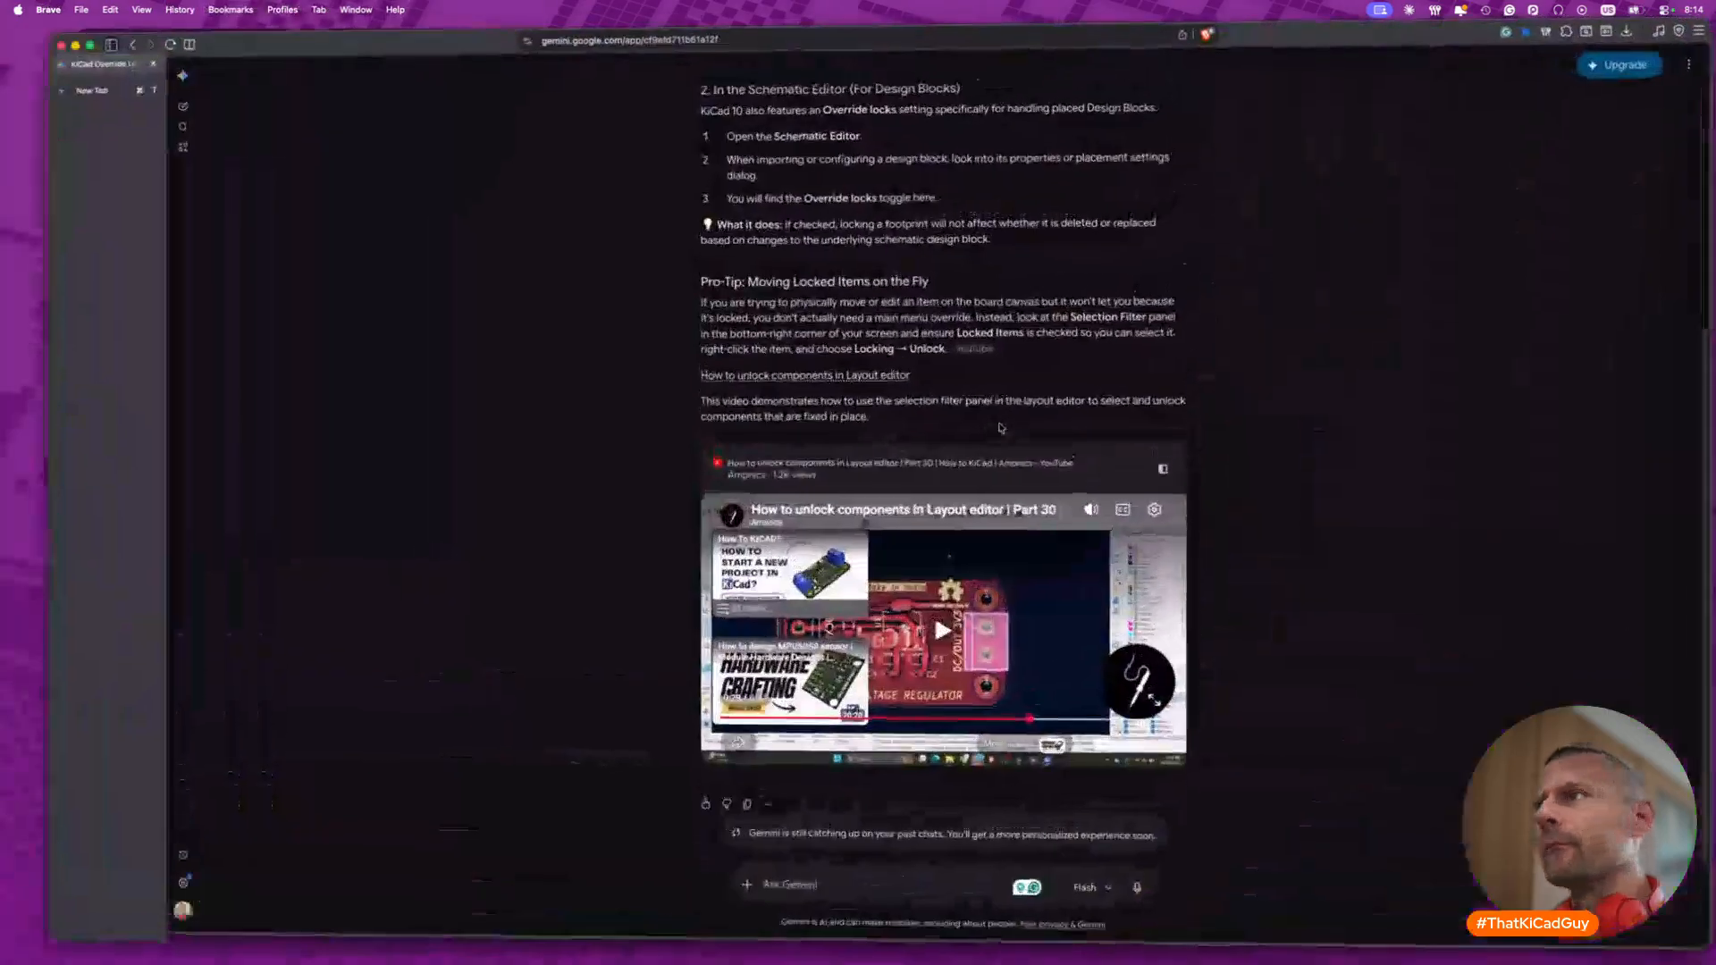
key(super+Tab)
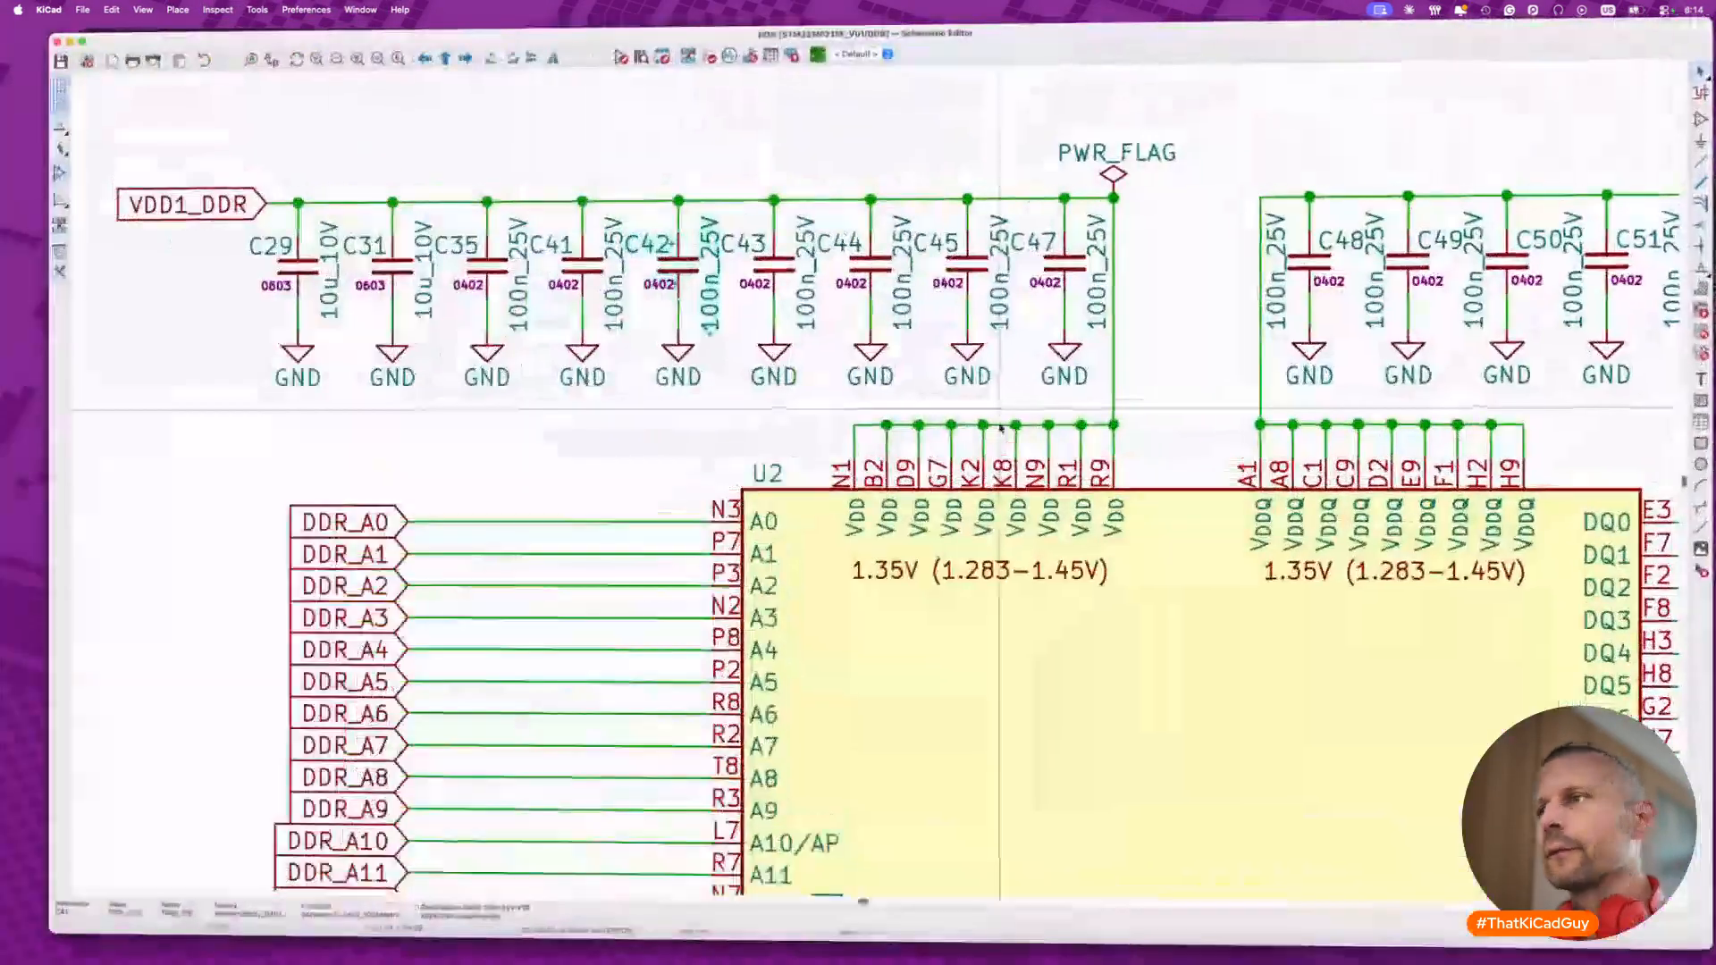
key(super+grave)
scroll(1000, 424, down, 6)
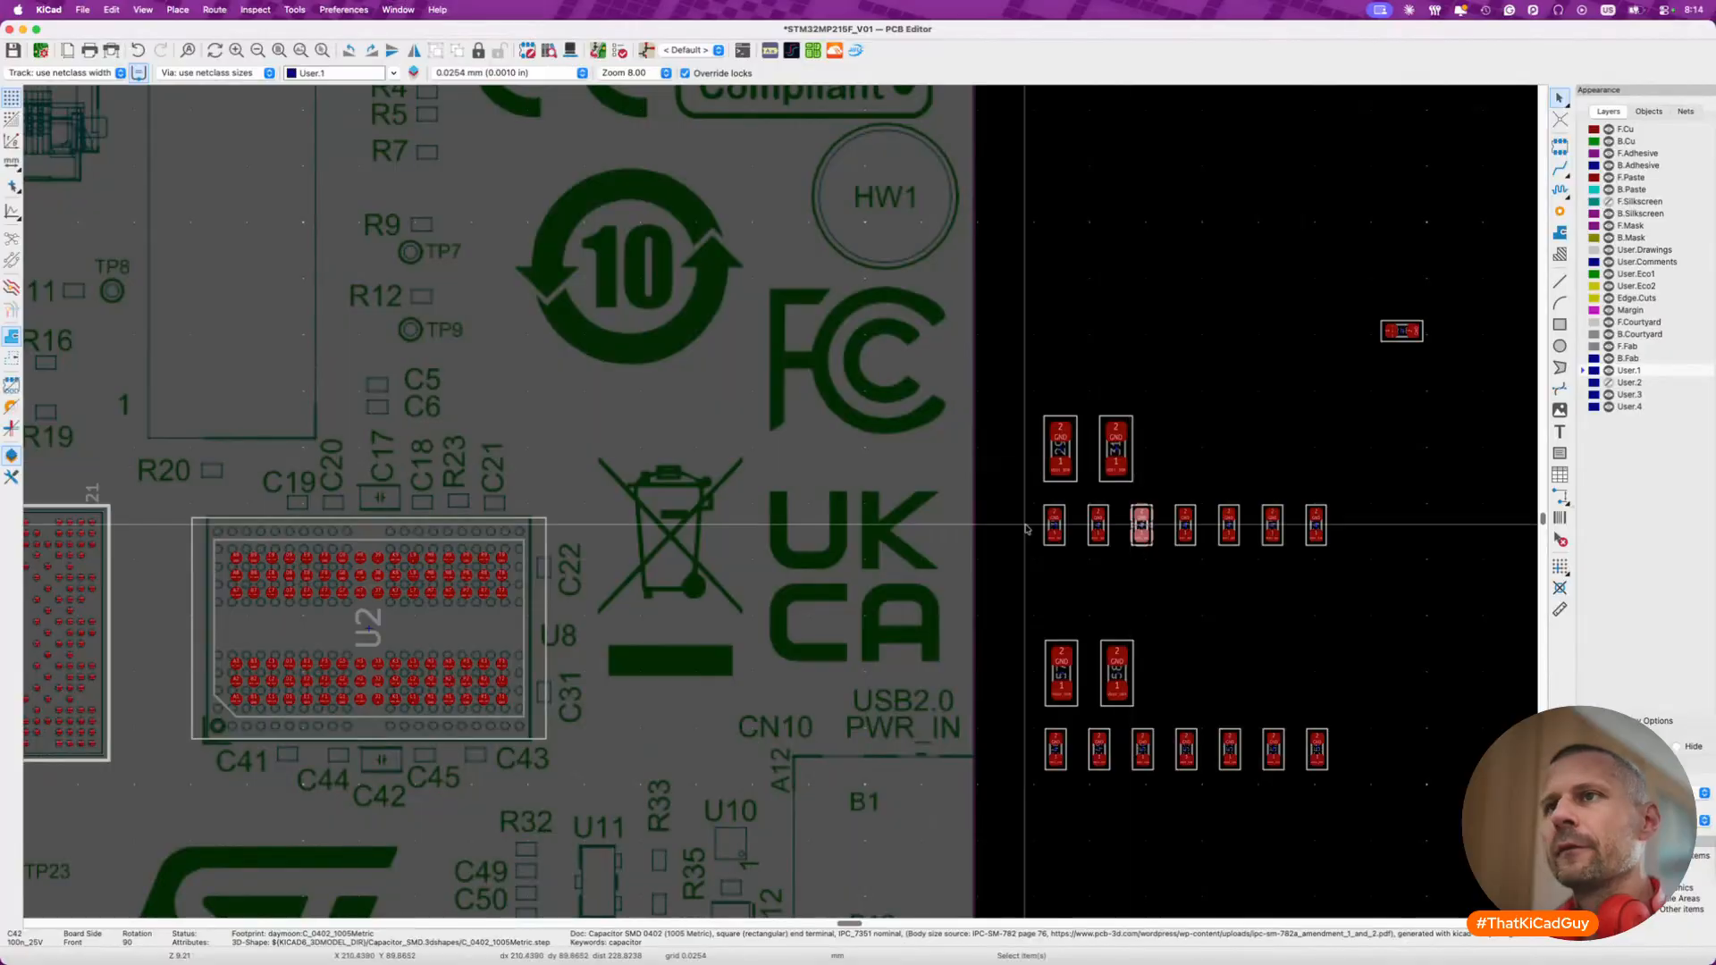
middle_drag(740, 521, 1025, 517)
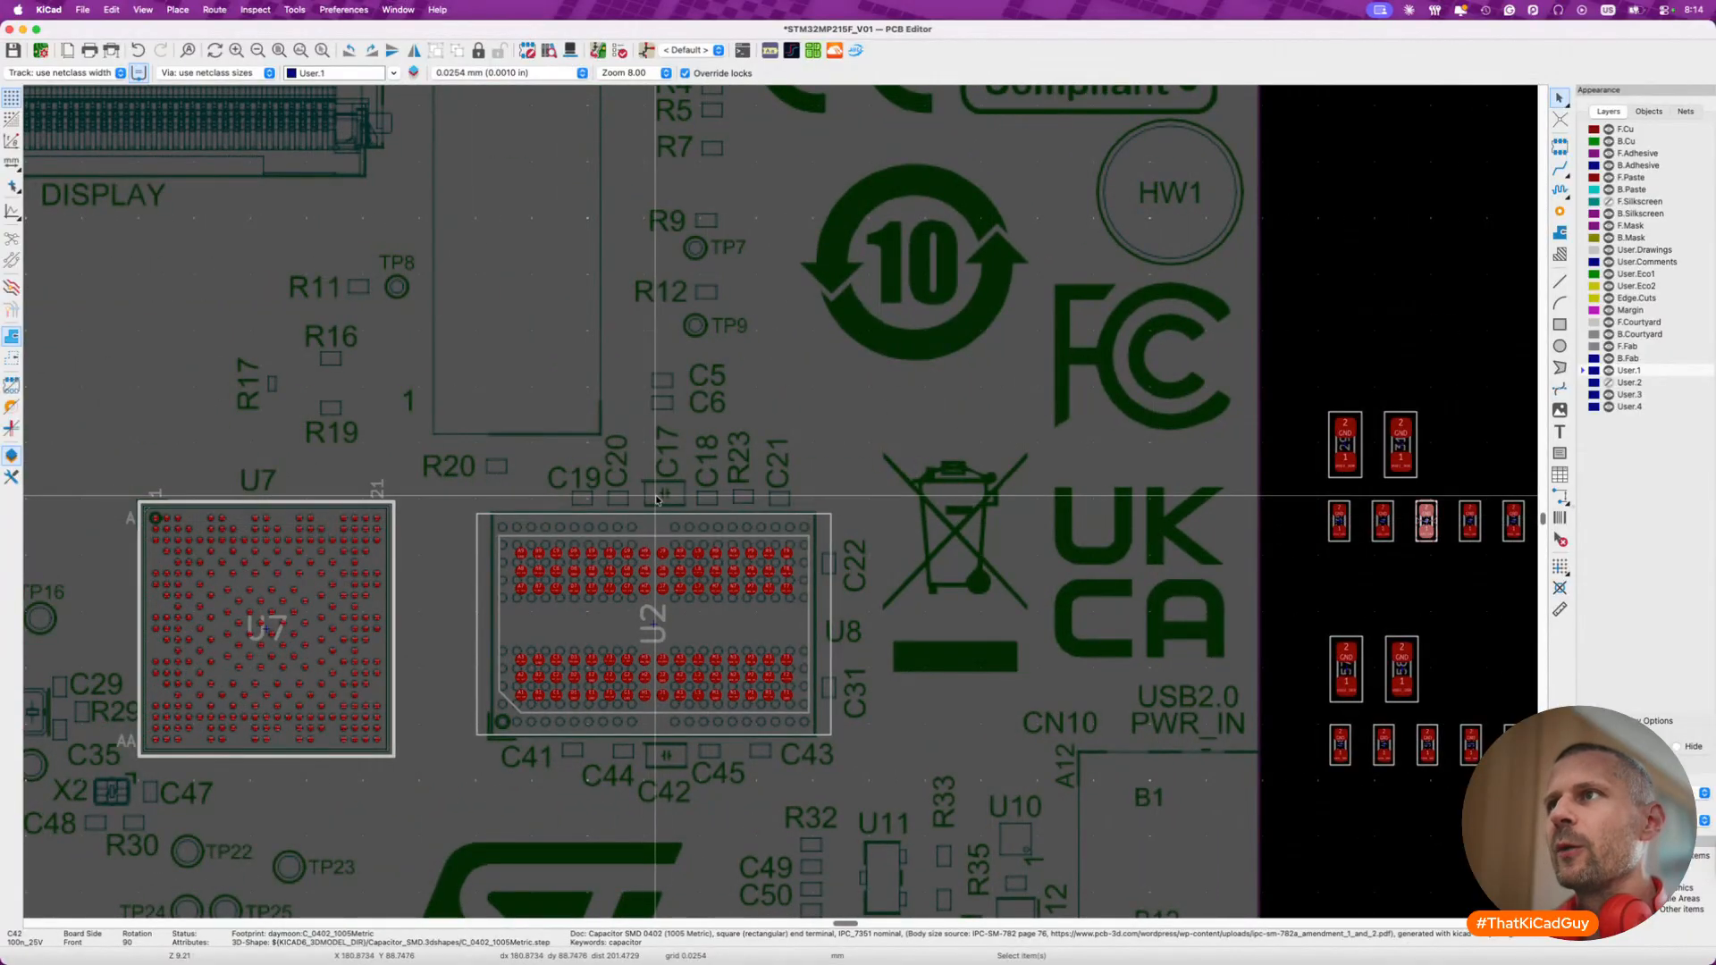
- Show User.2 and toggle User.1 to compare the layout images, leaving User.1 hidden
scroll(657, 499, down, 3)
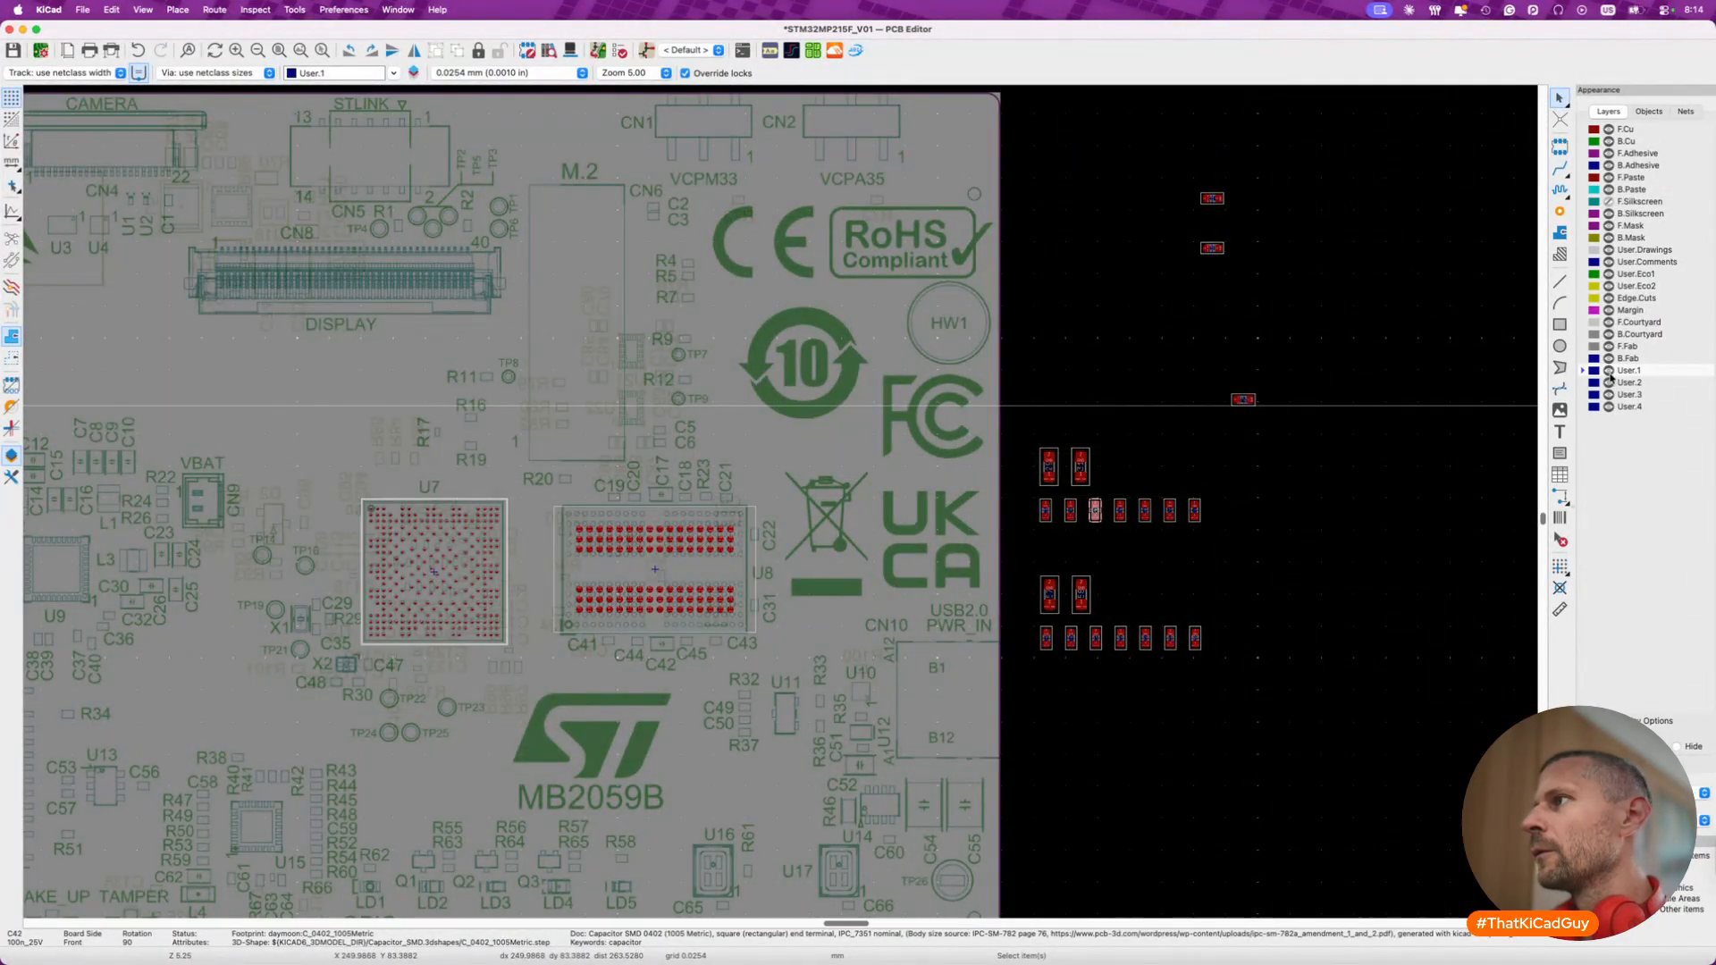
click(1610, 372)
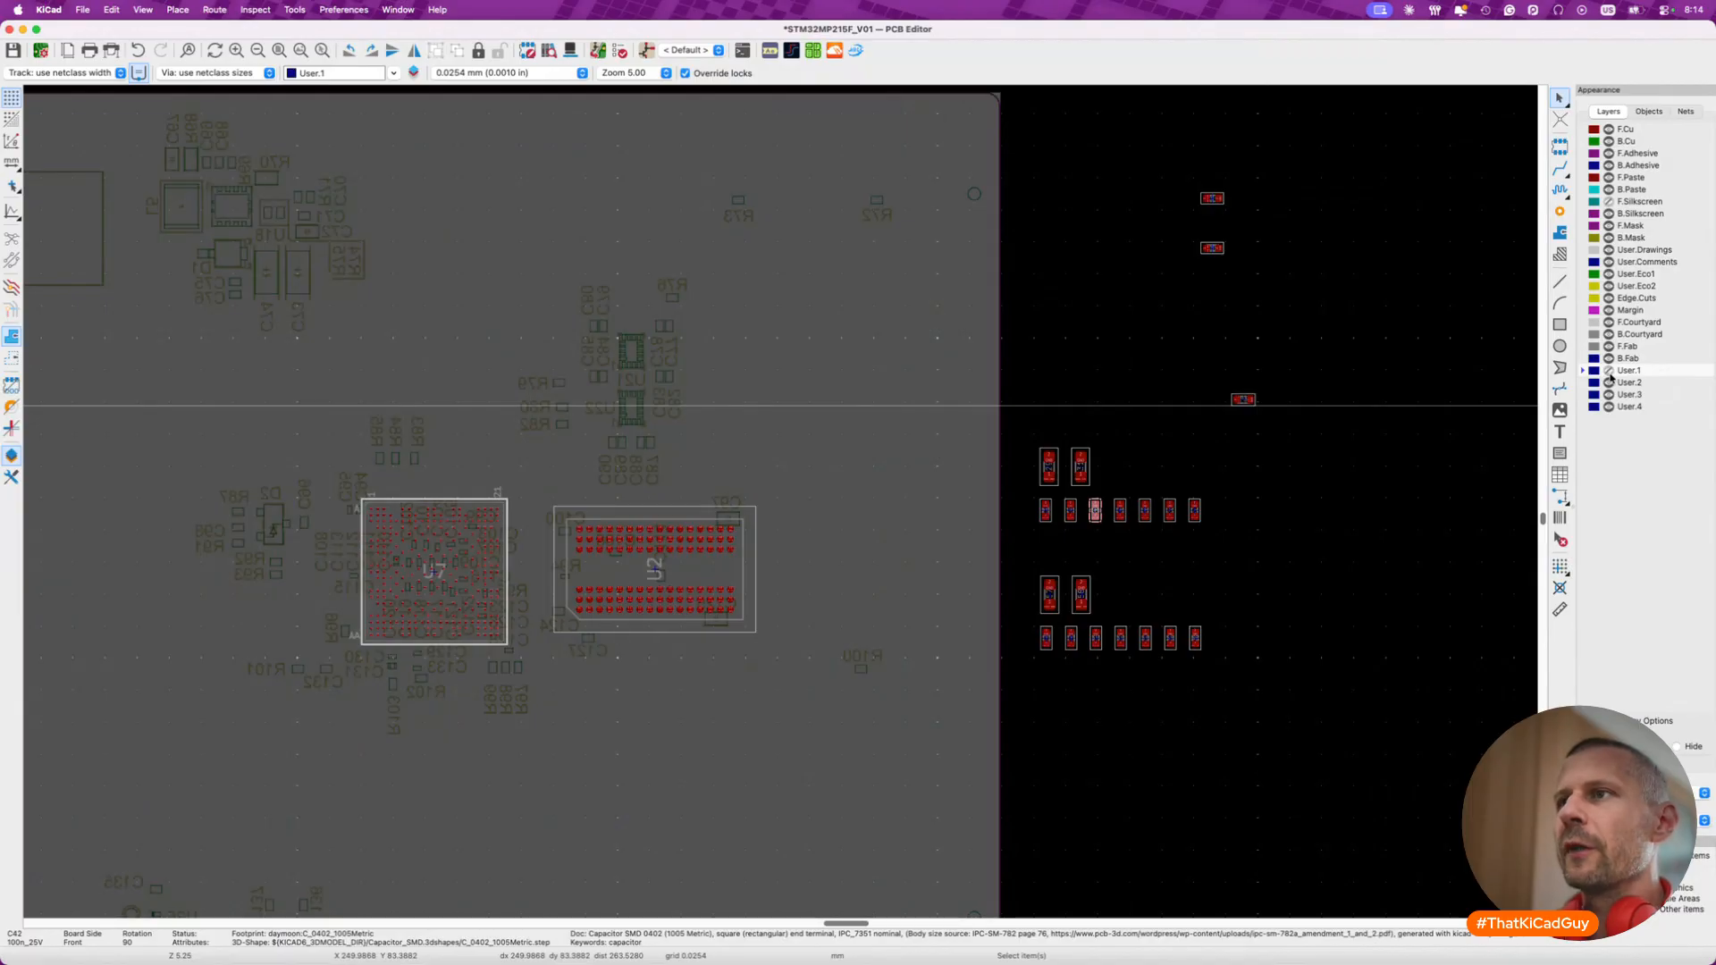
click(1610, 371)
click(1610, 372)
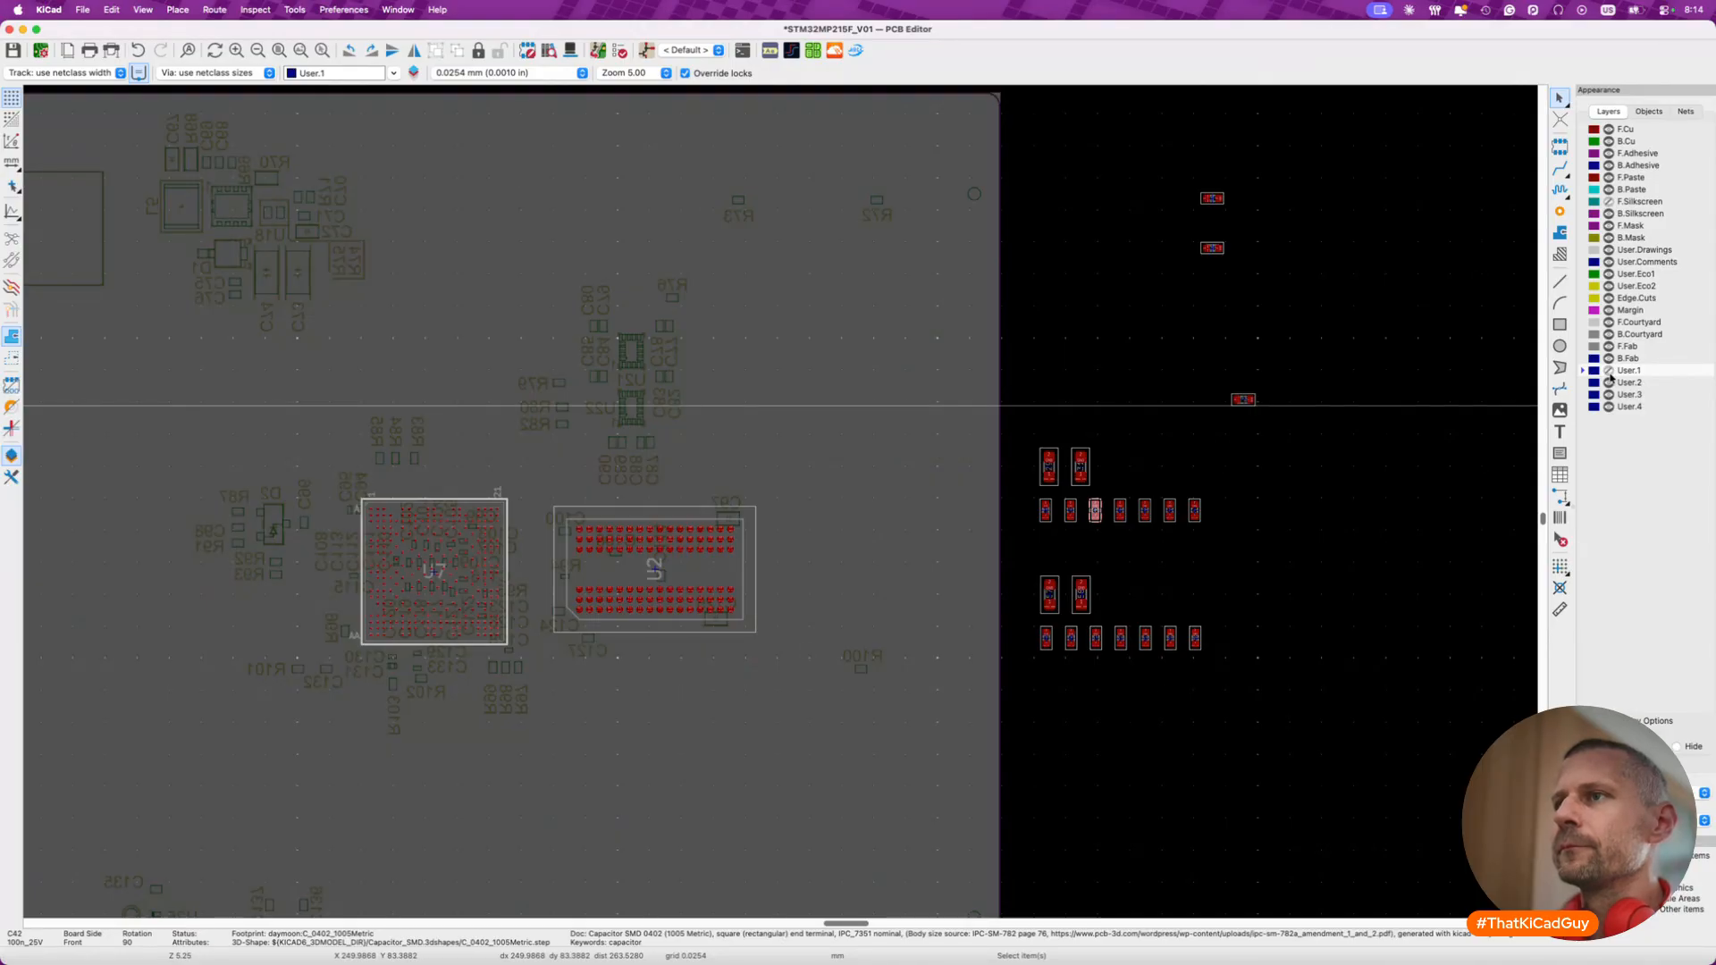
click(1610, 372)
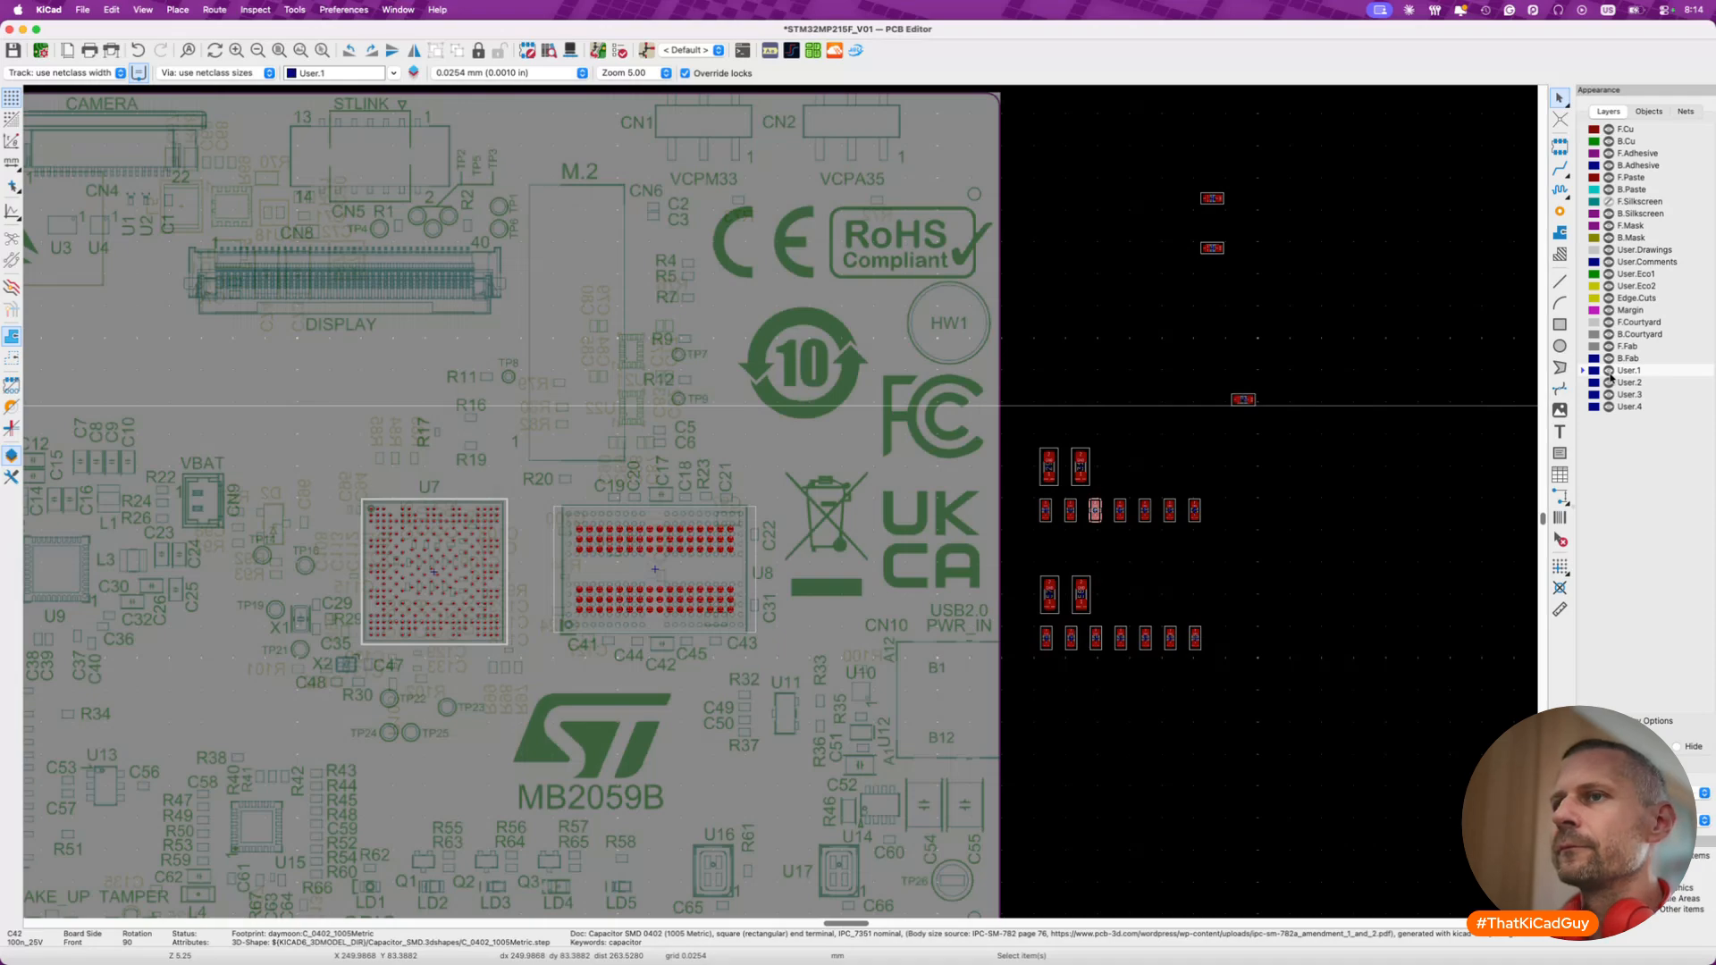
click(1610, 371)
- Locate U18 on the bottom layout image and search for U18 in the STM32MP215-DK schematic PDF in Preview
scroll(836, 577, down, 3)
scroll(841, 582, left, 5)
scroll(841, 582, down, 2)
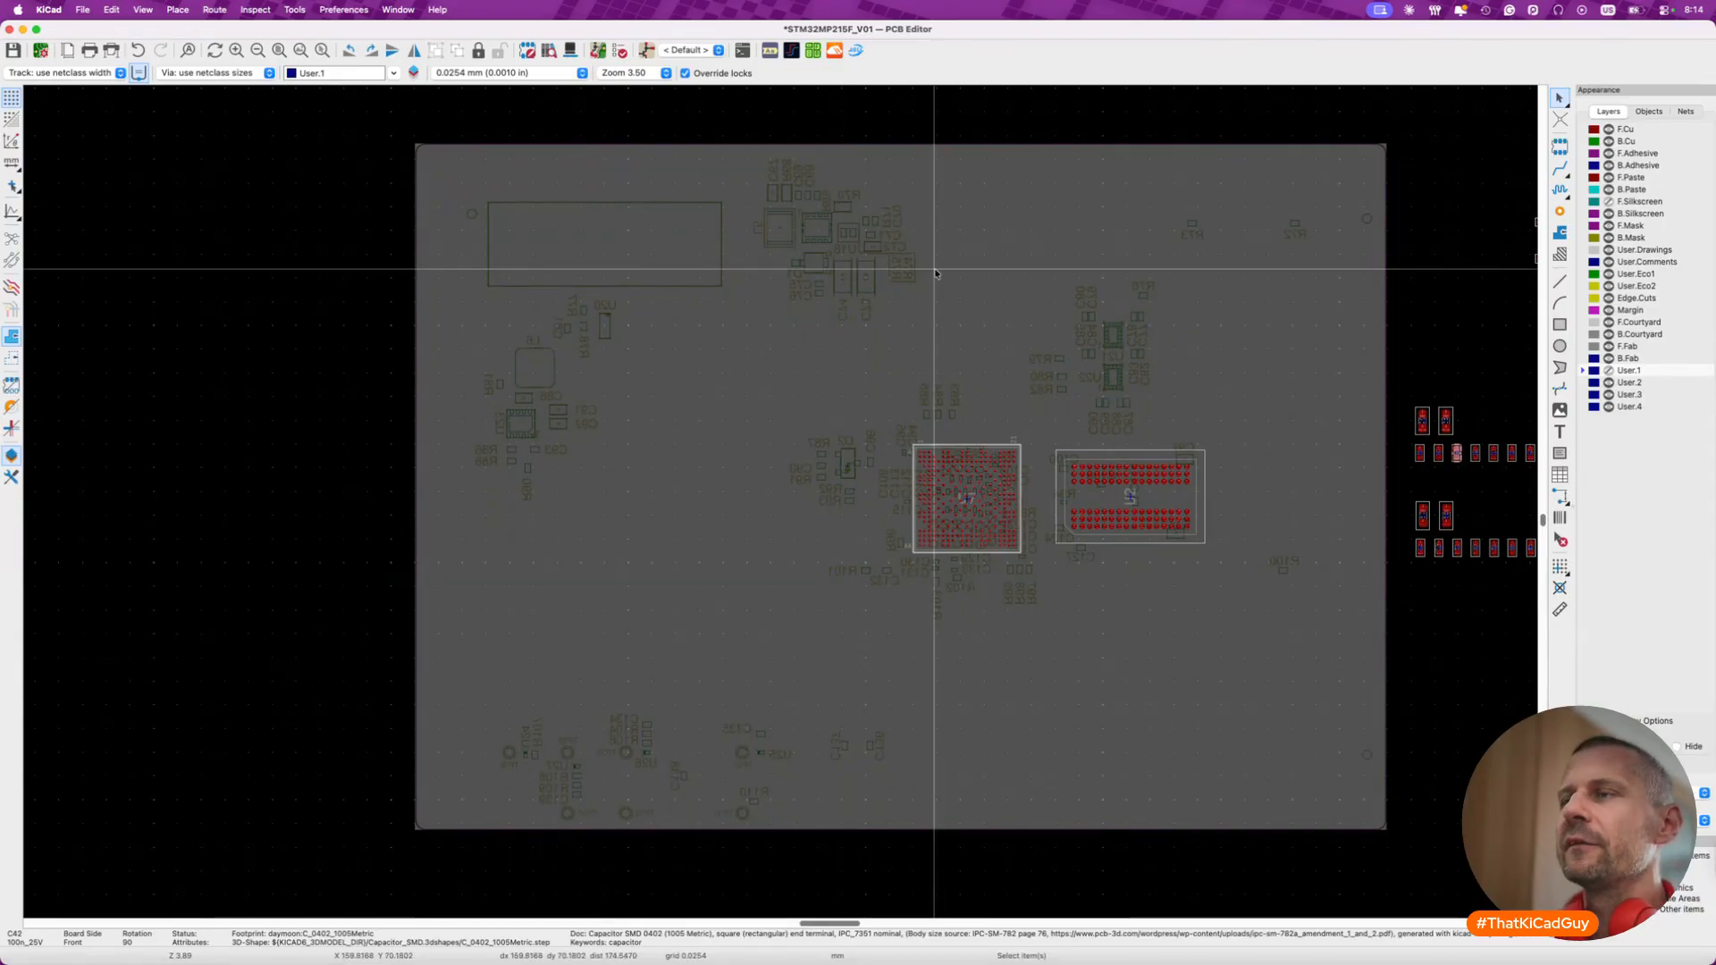
scroll(930, 270, up, 3)
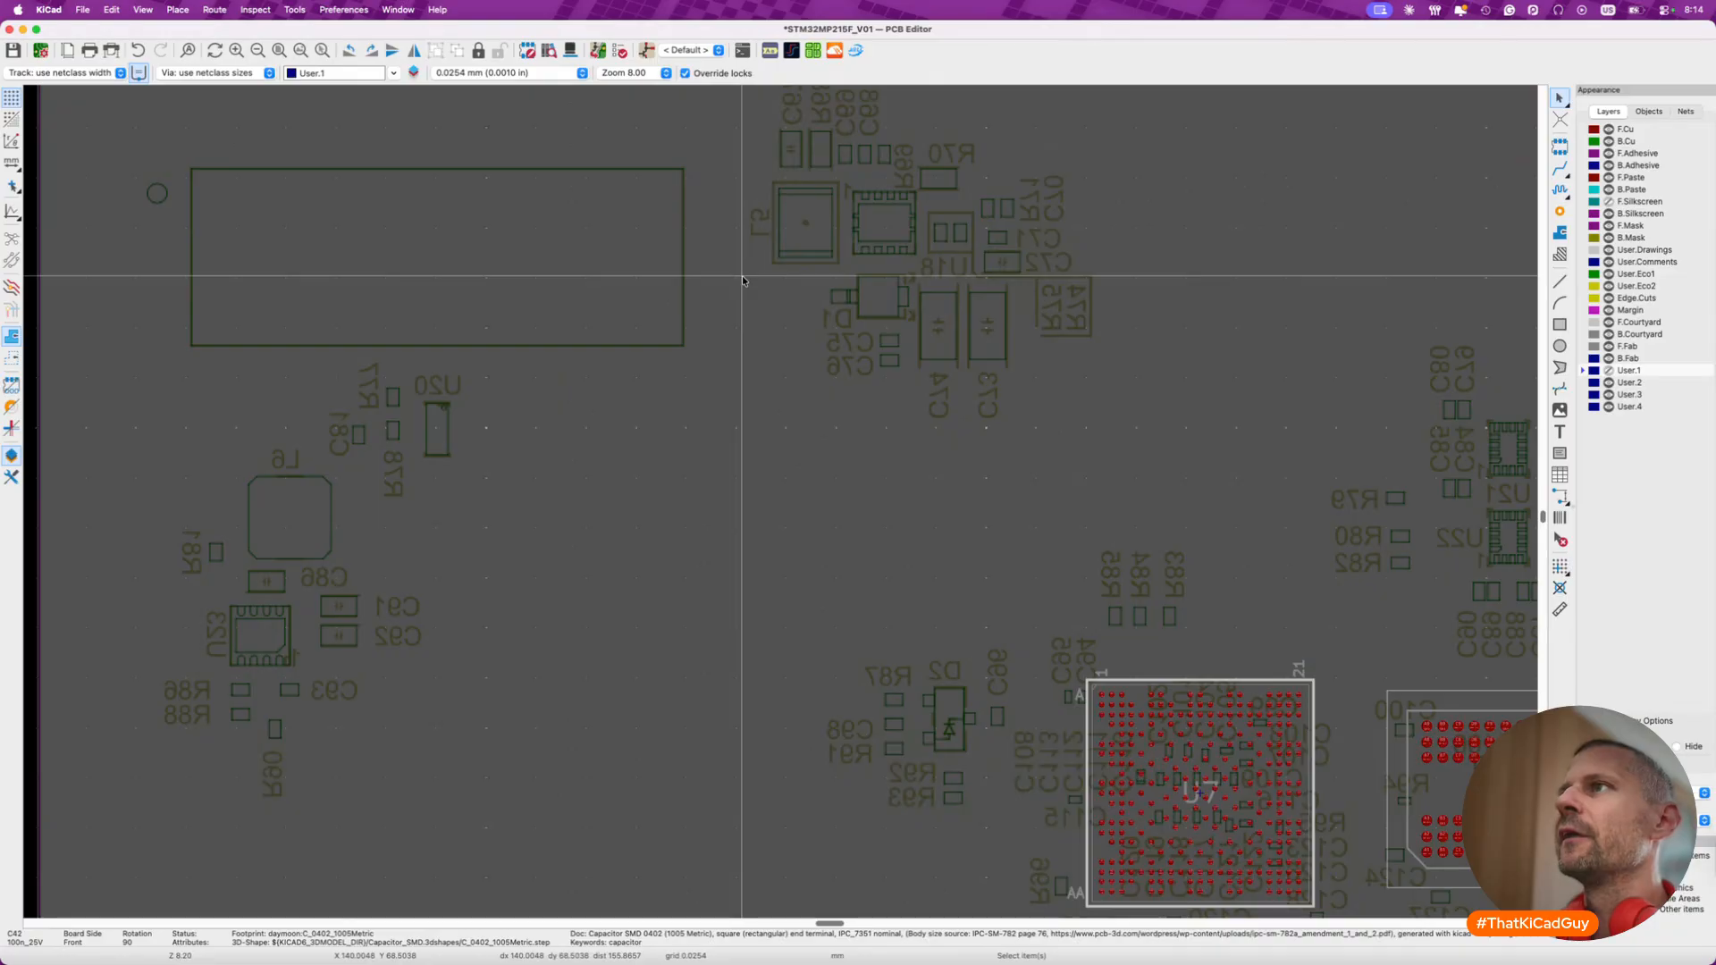
scroll(742, 280, up, 2)
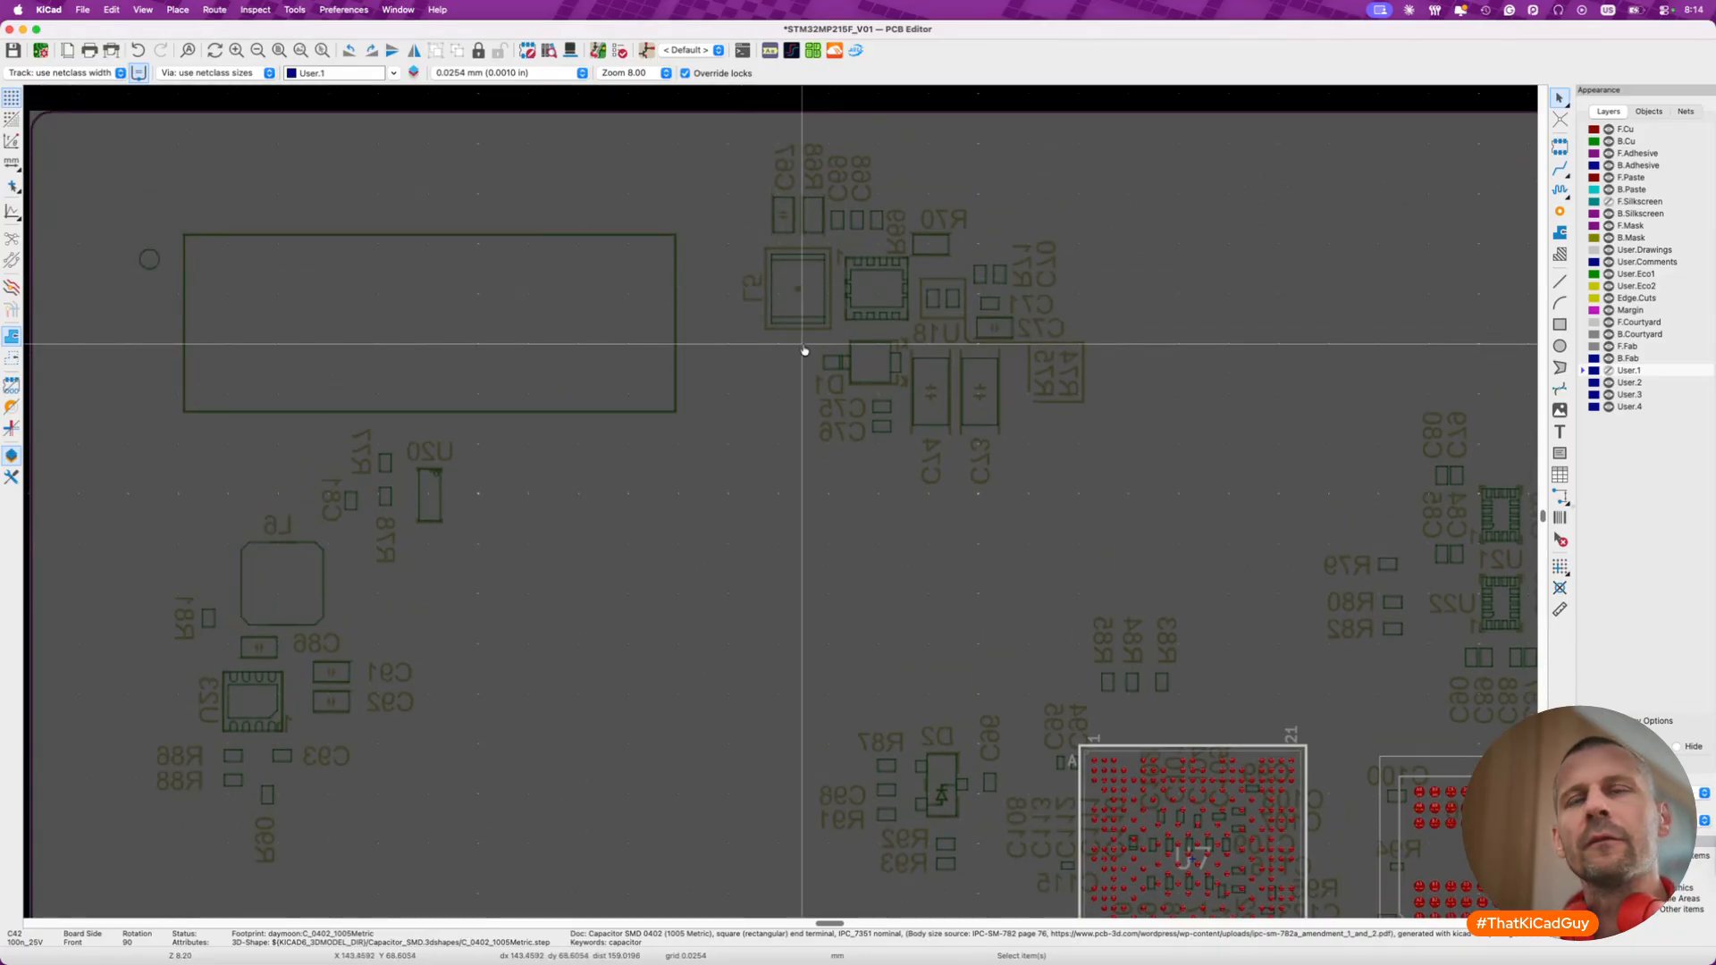
key(super+Tab)
scroll(805, 351, up, 20)
scroll(702, 363, up, 20)
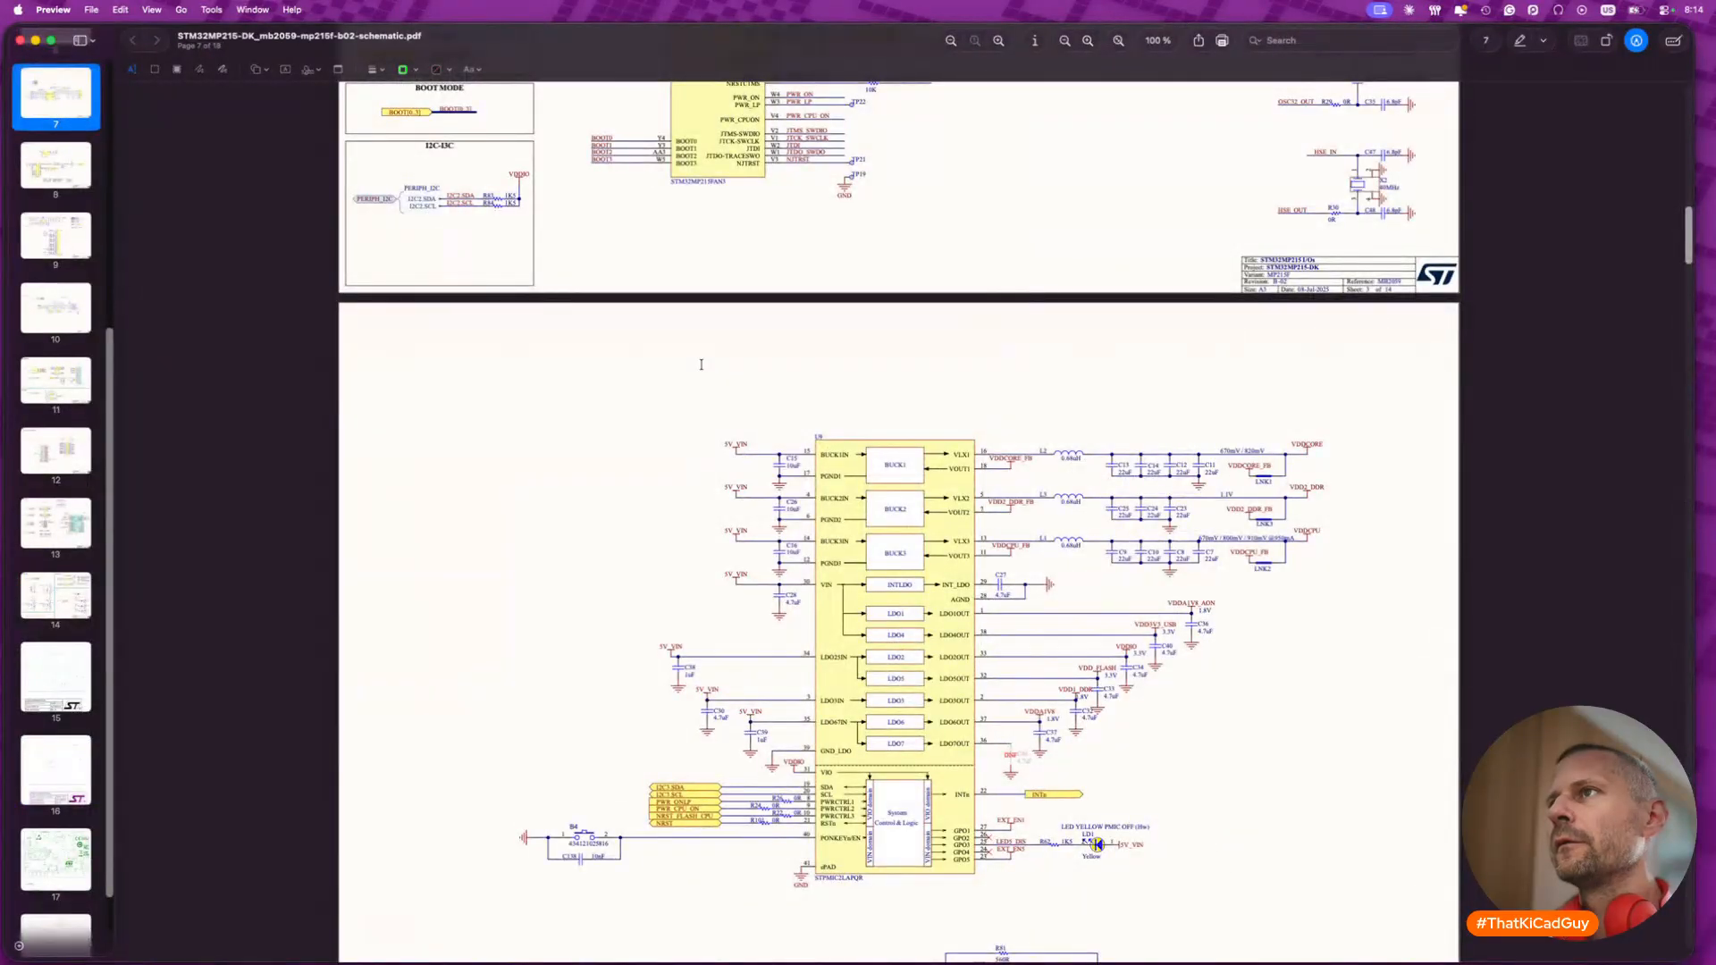
scroll(702, 364, up, 2)
key(super+f)
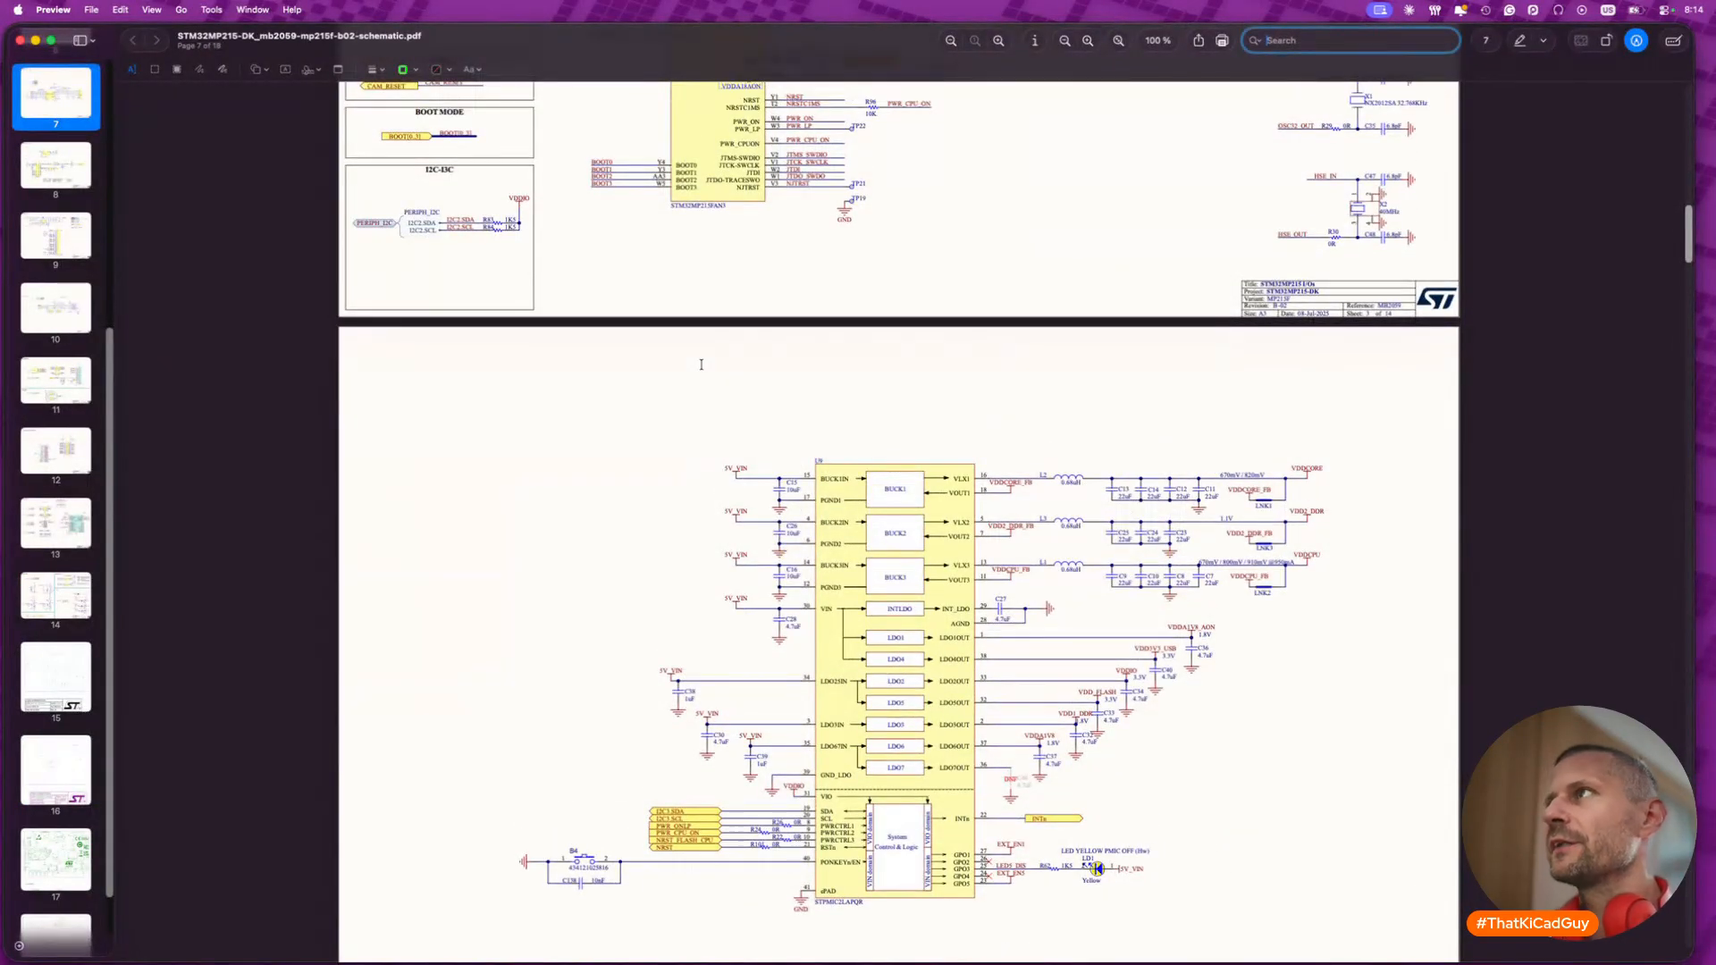
text(U18)
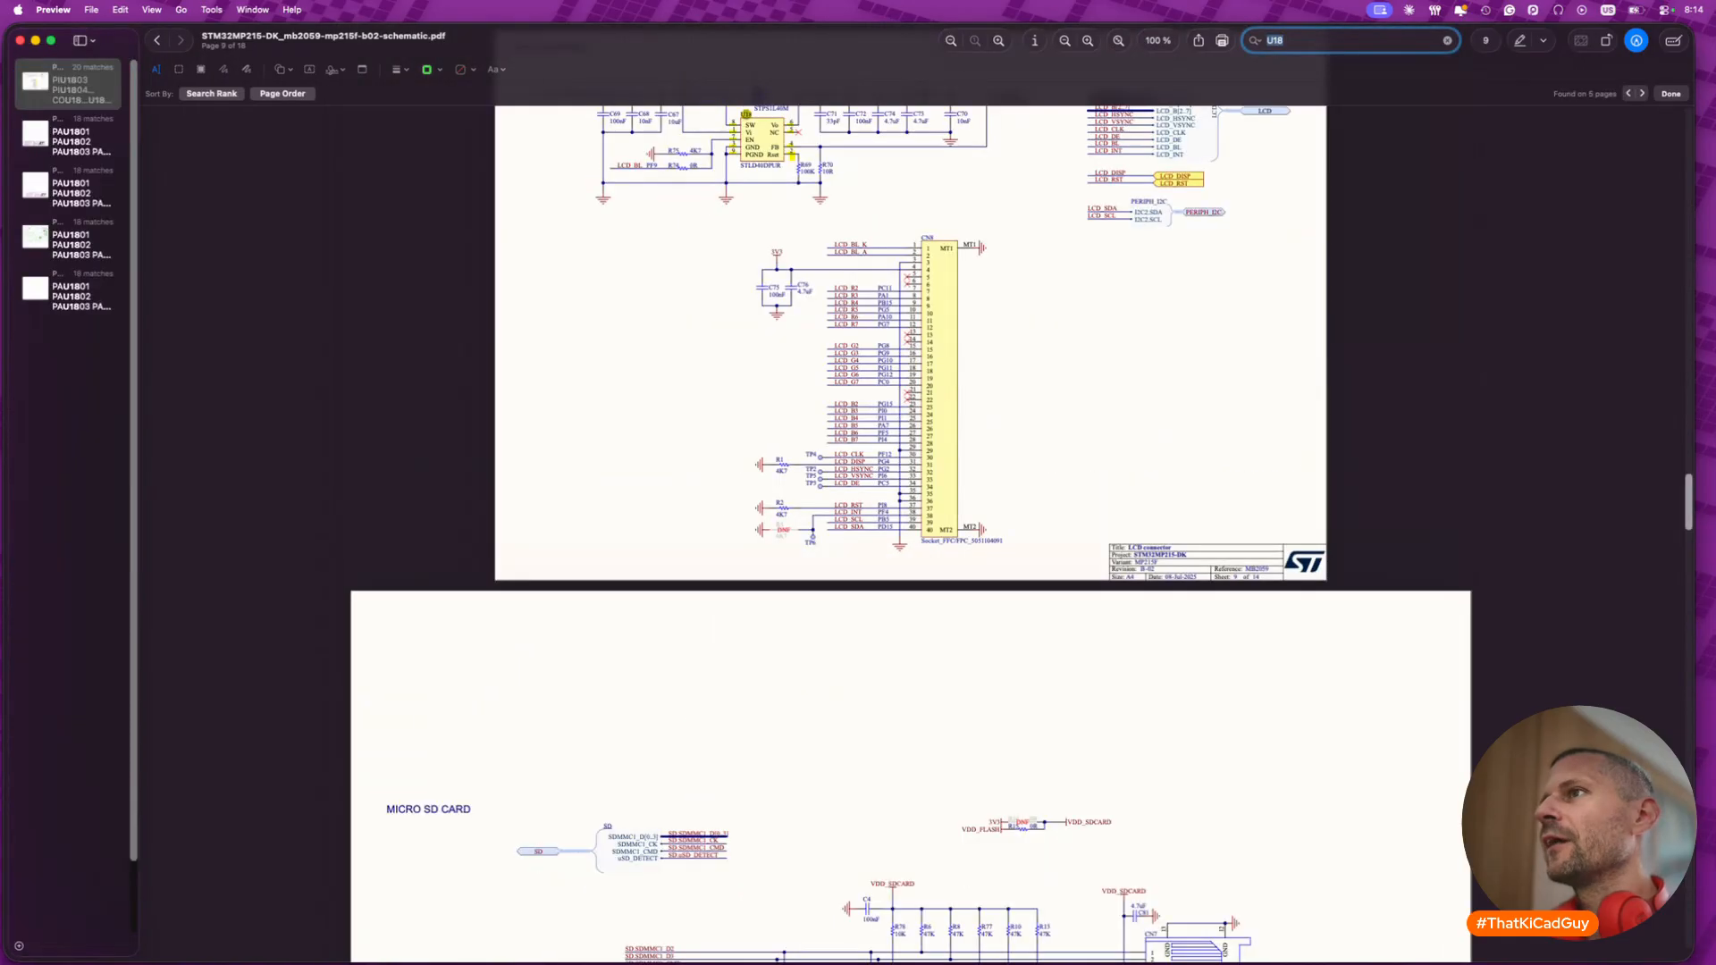
scroll(794, 331, up, 5)
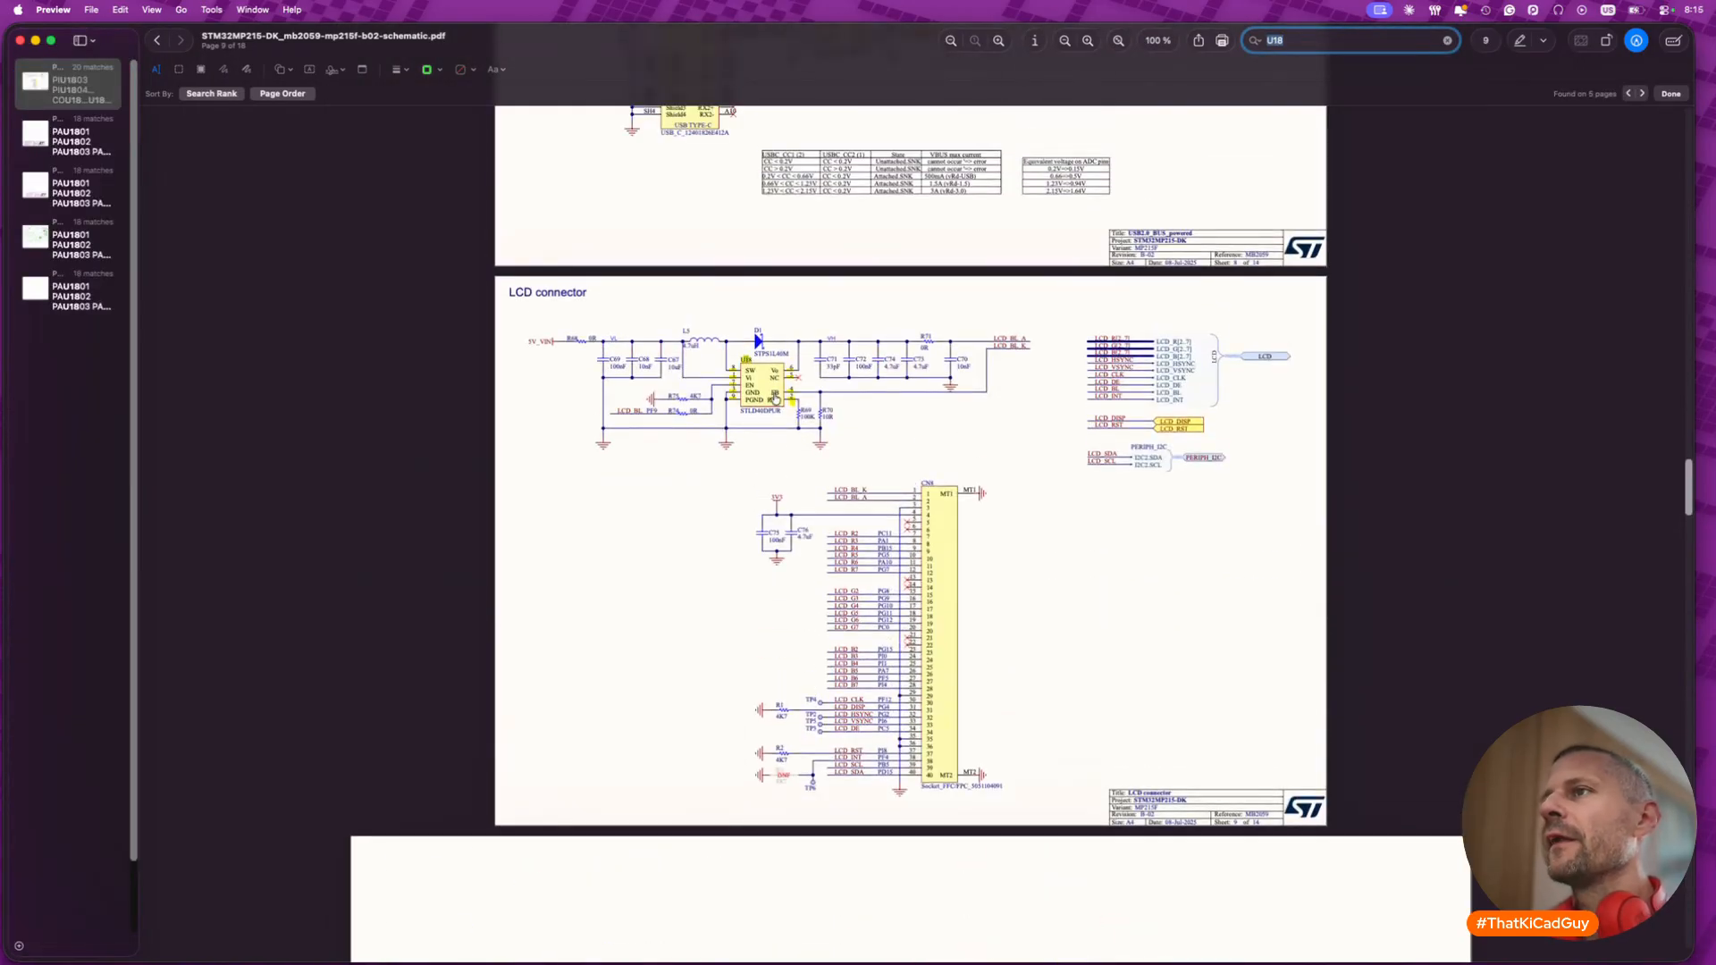
- Locate U23 on the bottom layout image in the PCB Editor and search for U23 in the schematic PDF
key(super+Tab)
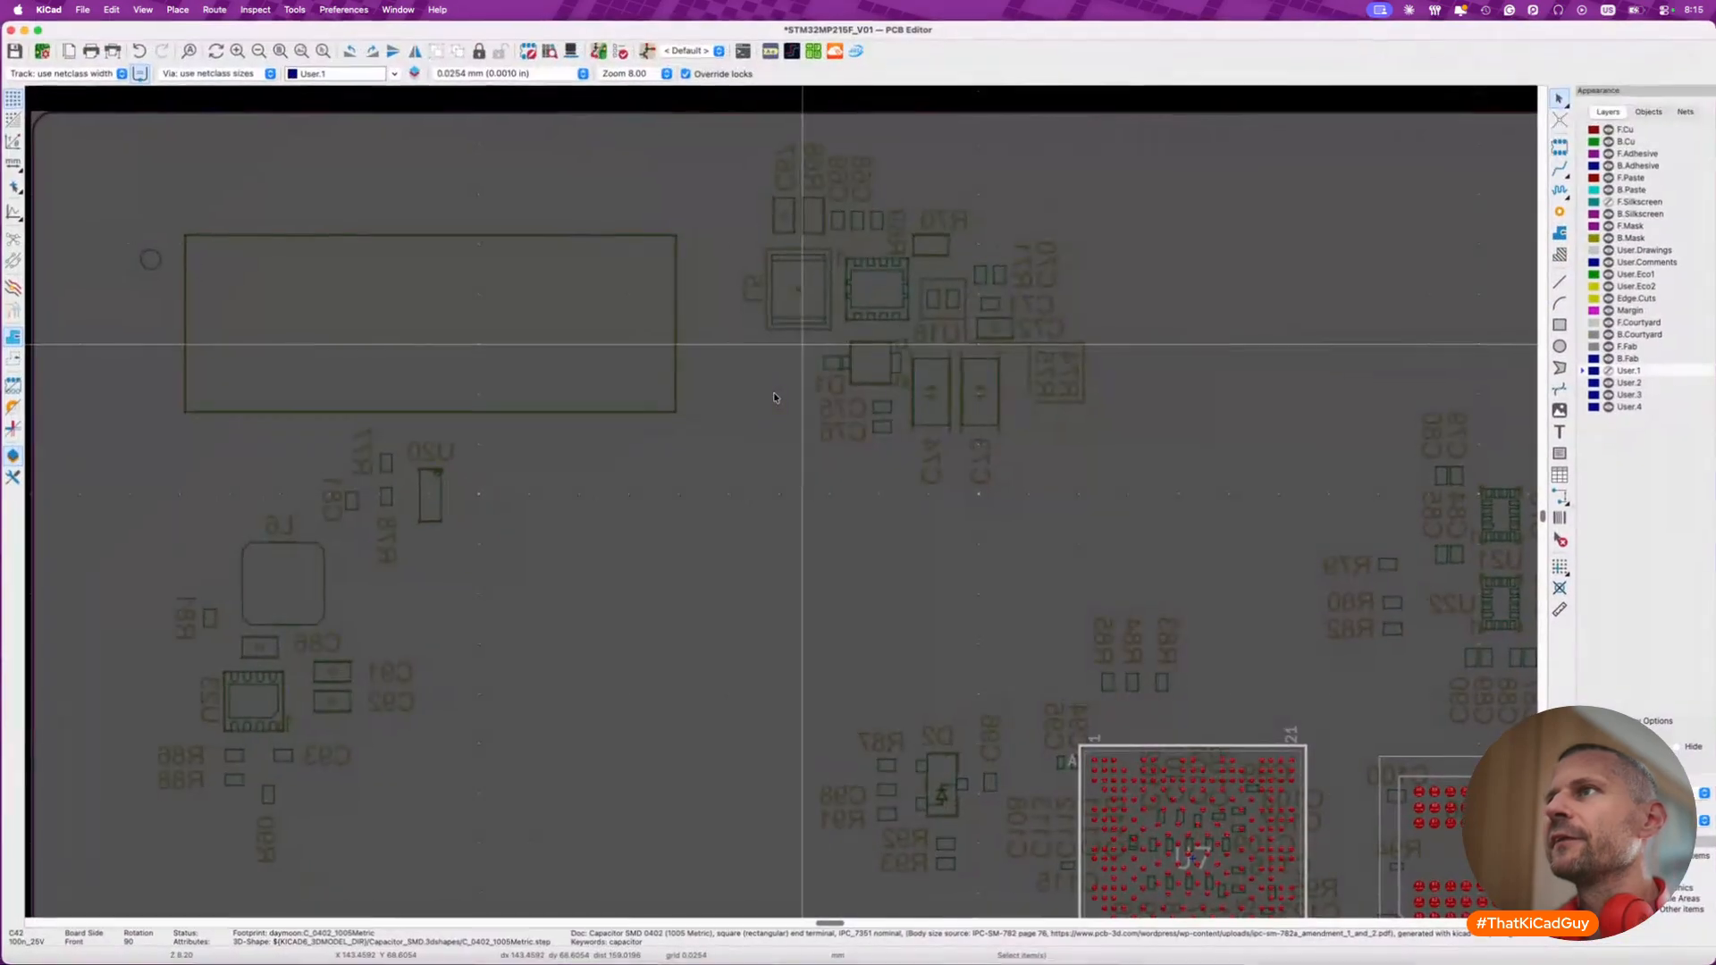
scroll(775, 398, left, 1)
scroll(775, 398, right, 6)
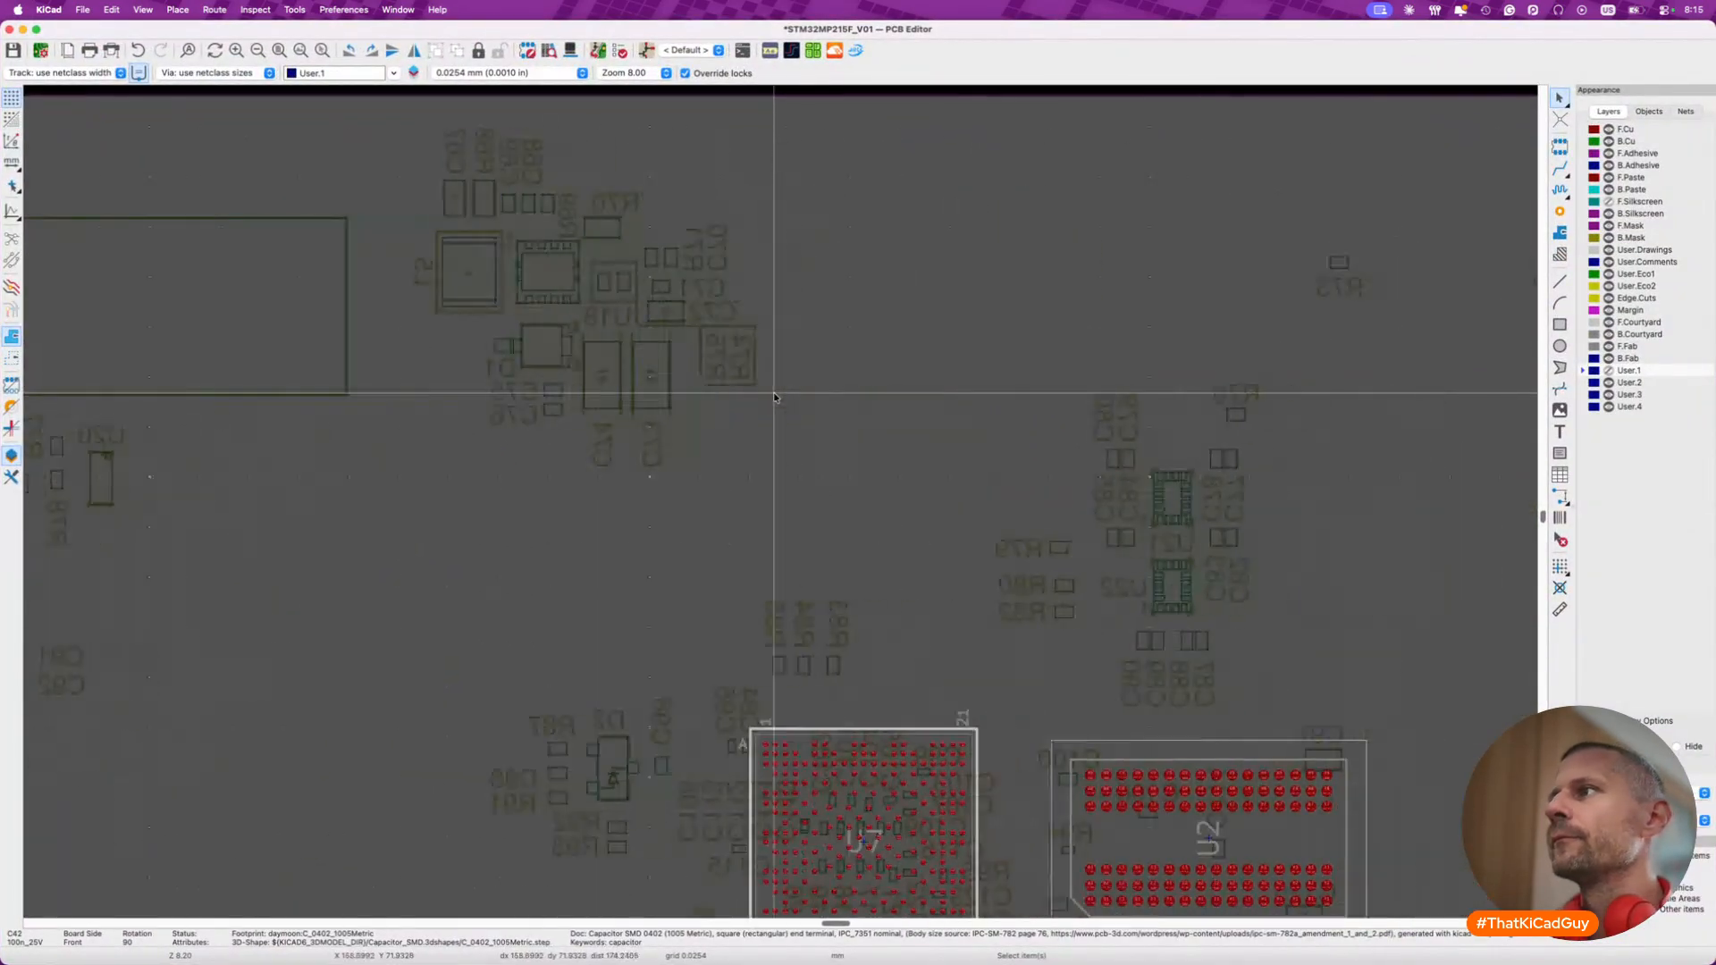
scroll(775, 397, left, 12)
scroll(701, 421, down, 3)
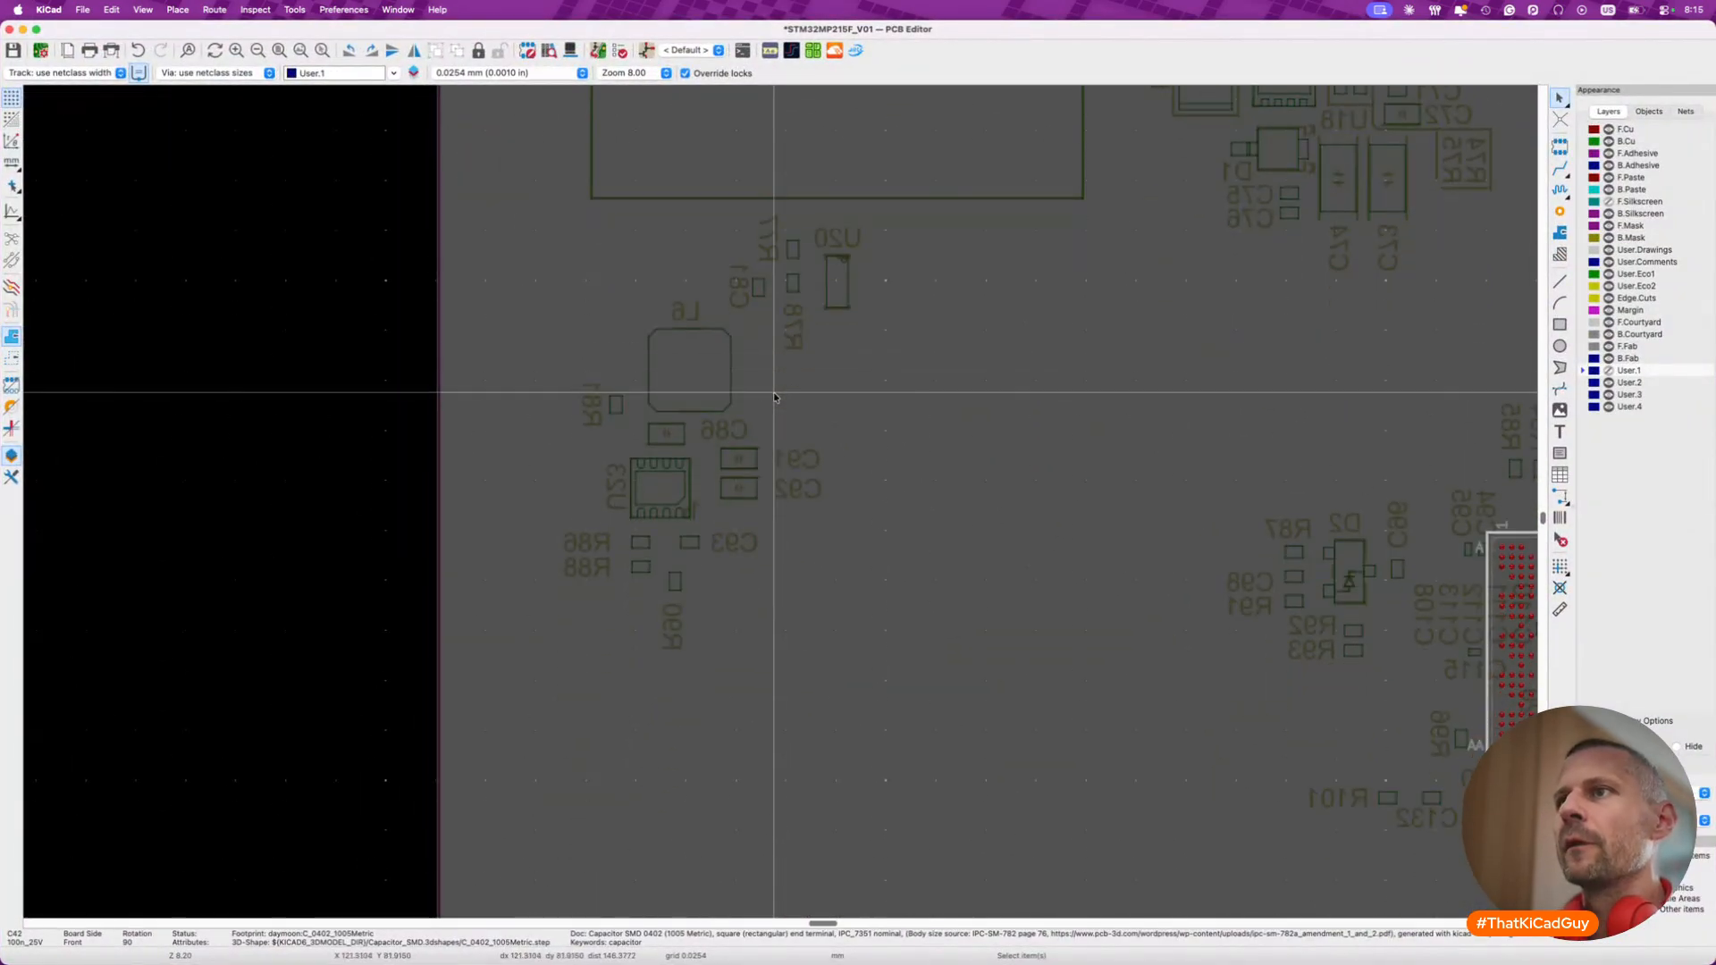
key(super+Tab)
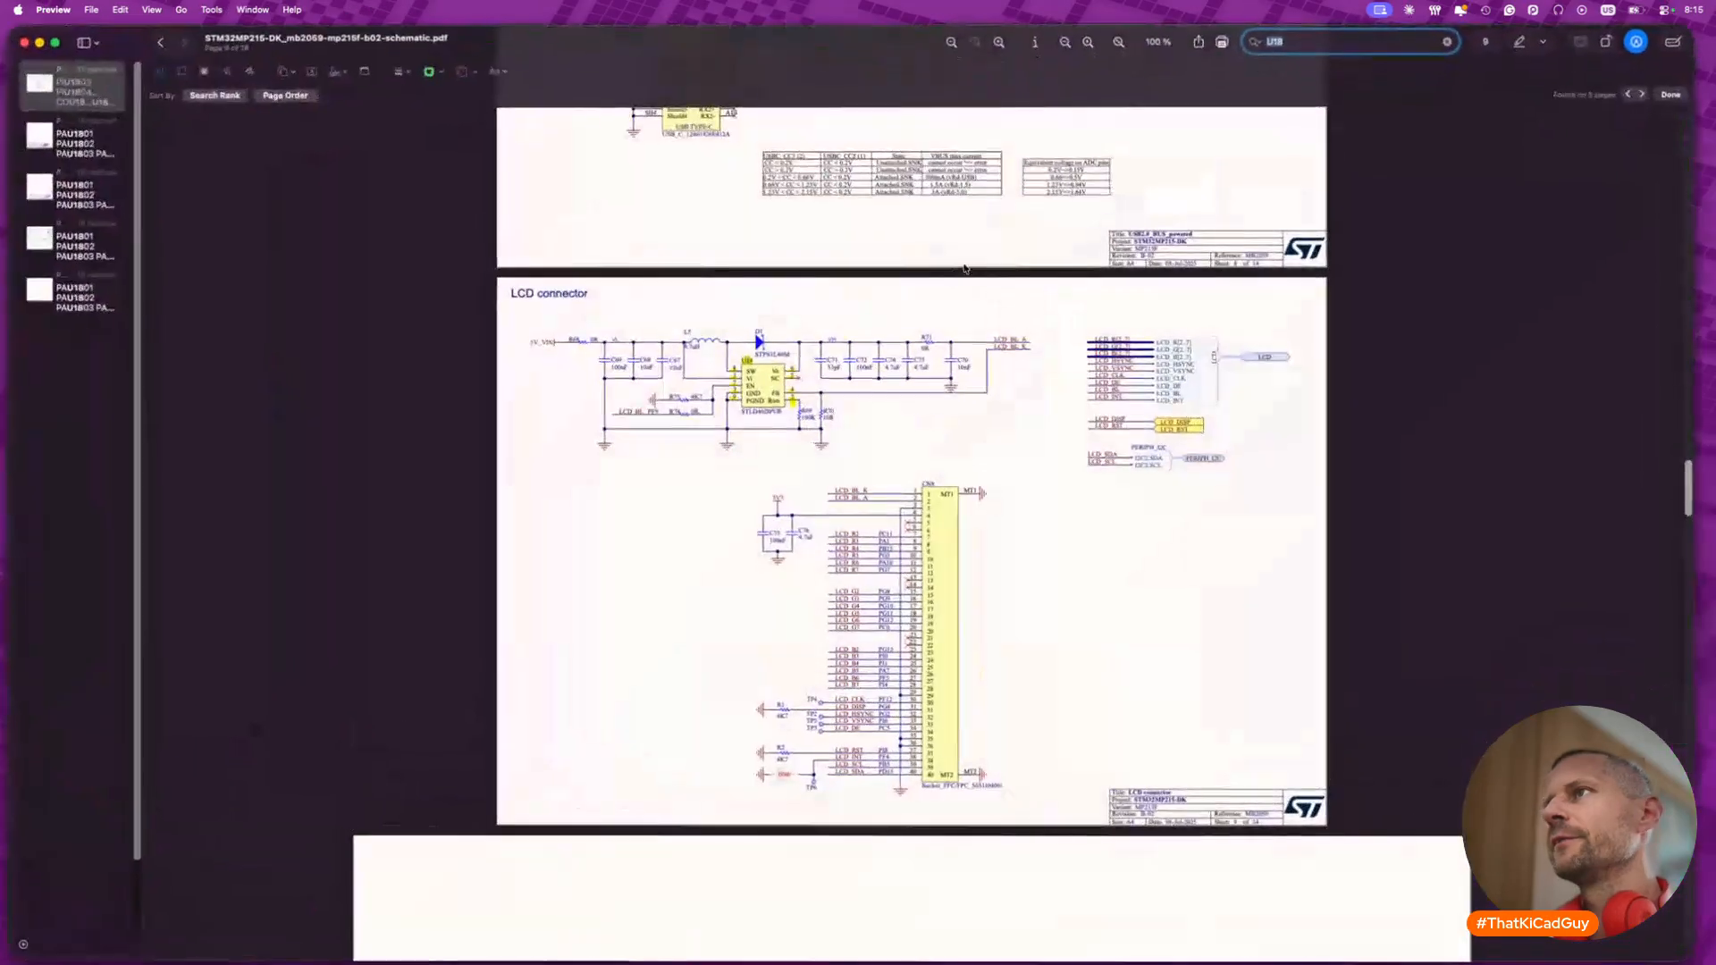
text(U23)
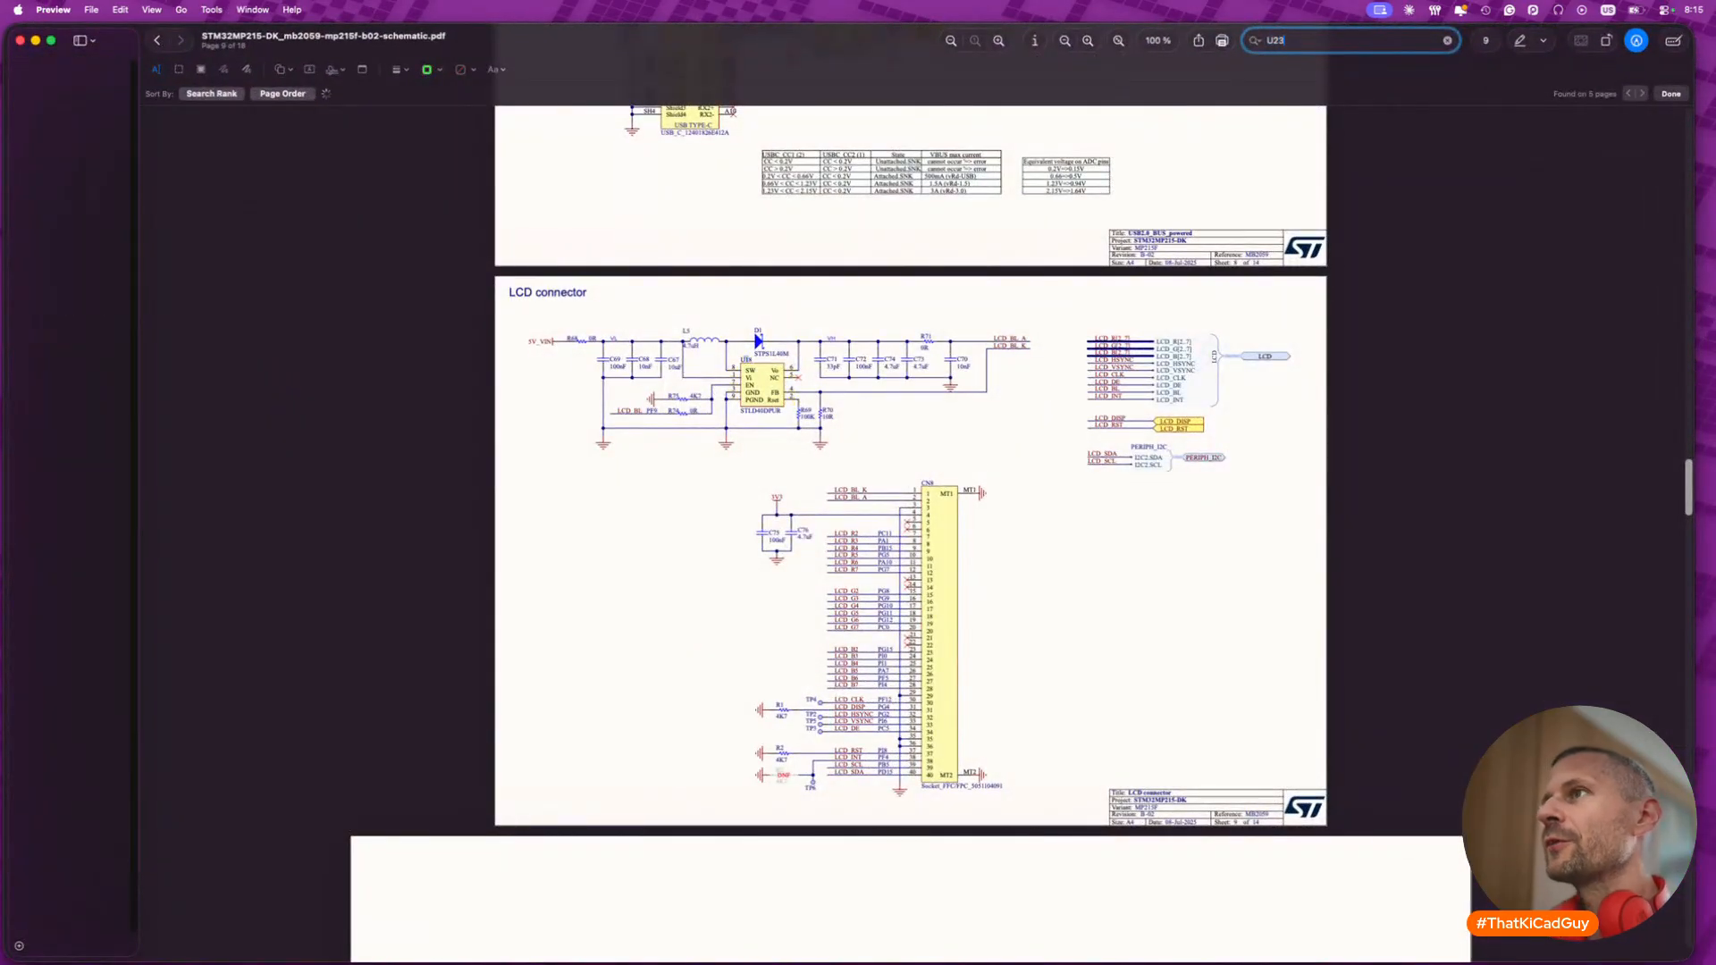
scroll(1222, 170, up, 5)
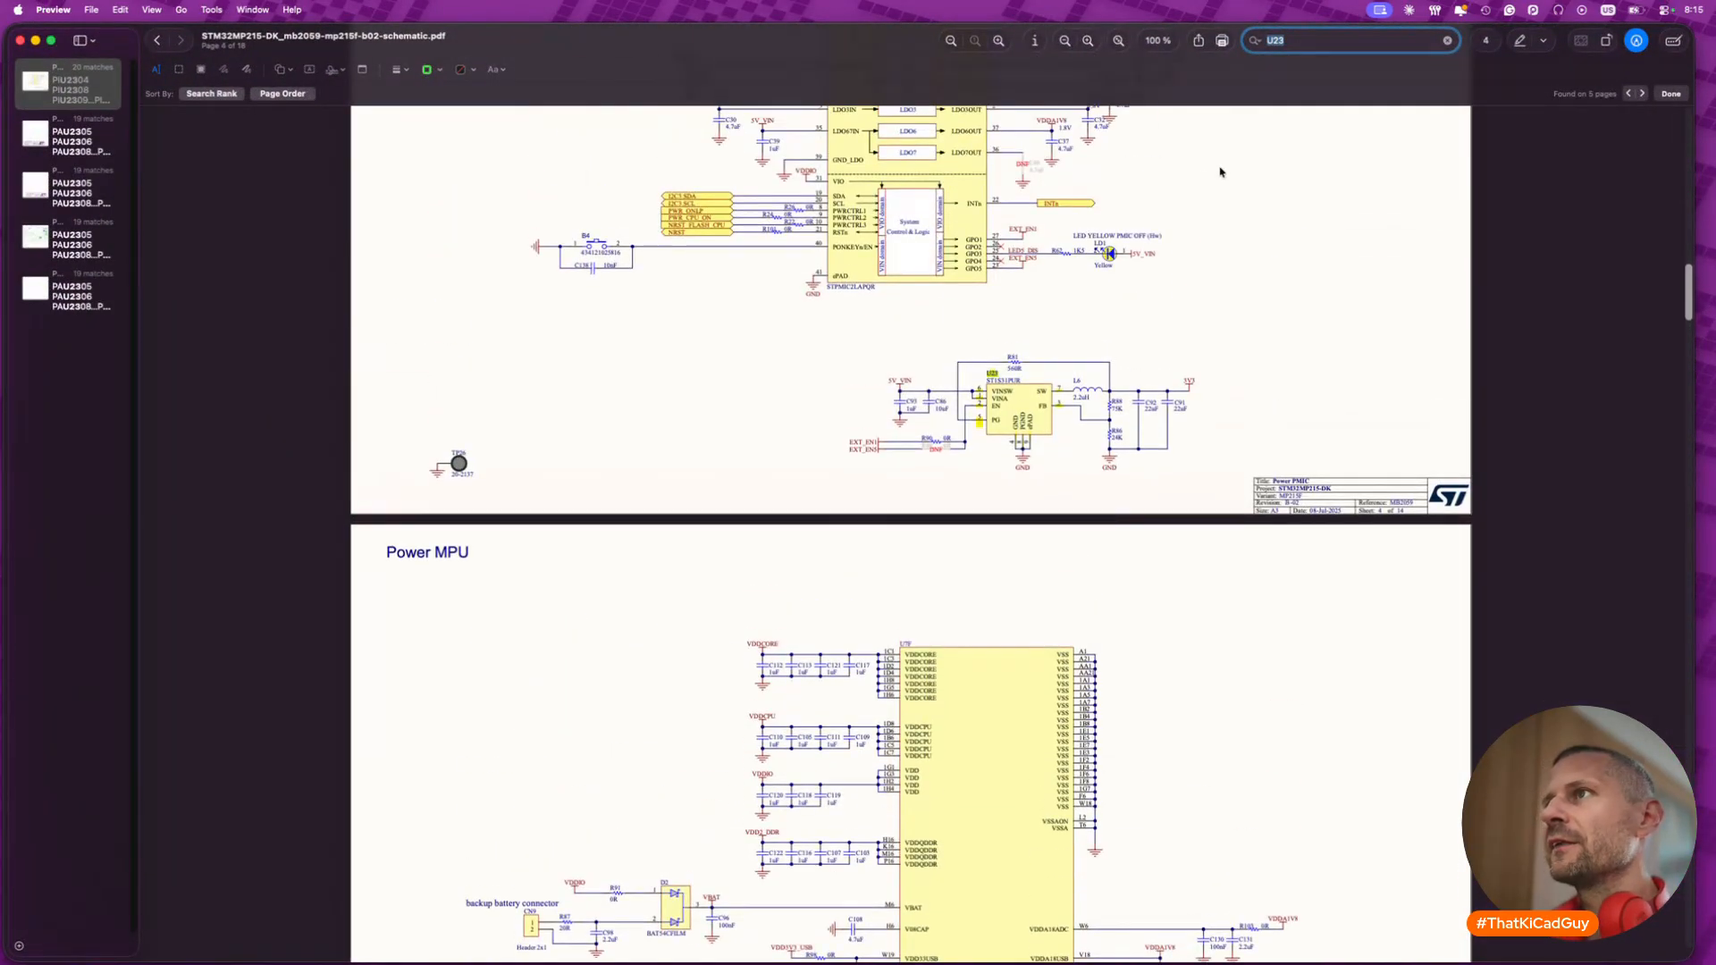
scroll(1119, 287, up, 1)
- Back in the PCB Editor, examine the bottom layout image's lower edge and the parts around U7, including D2
key(super+Tab)
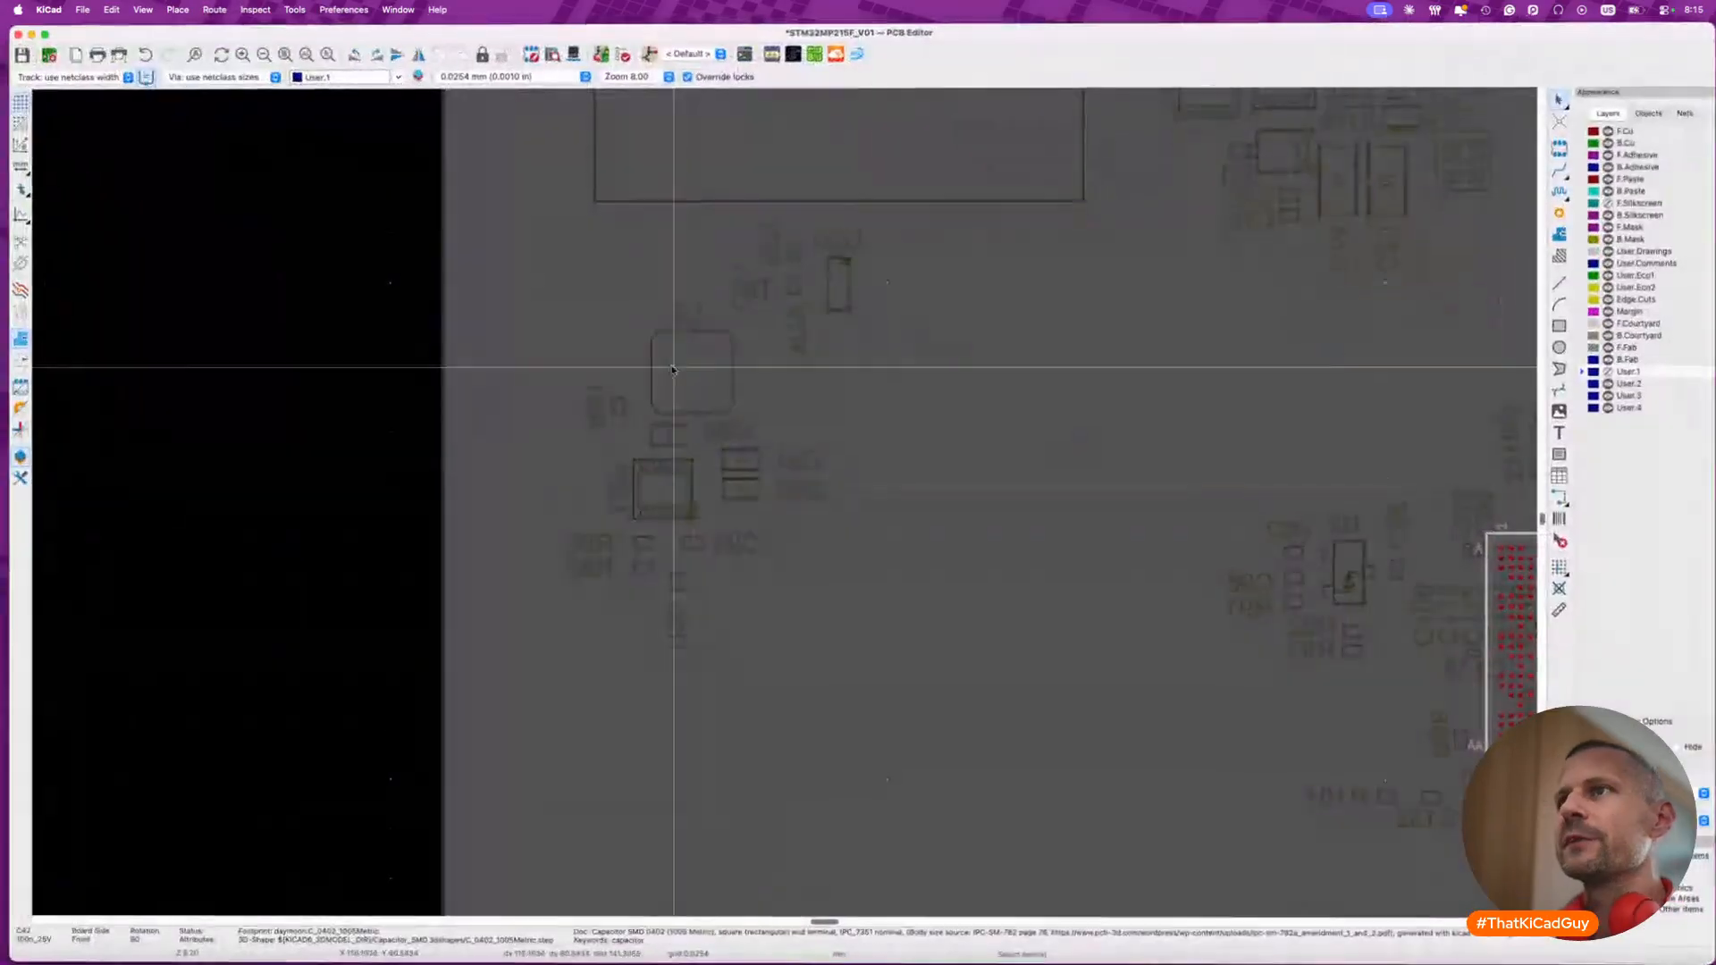
scroll(752, 441, down, 4)
scroll(752, 440, down, 4)
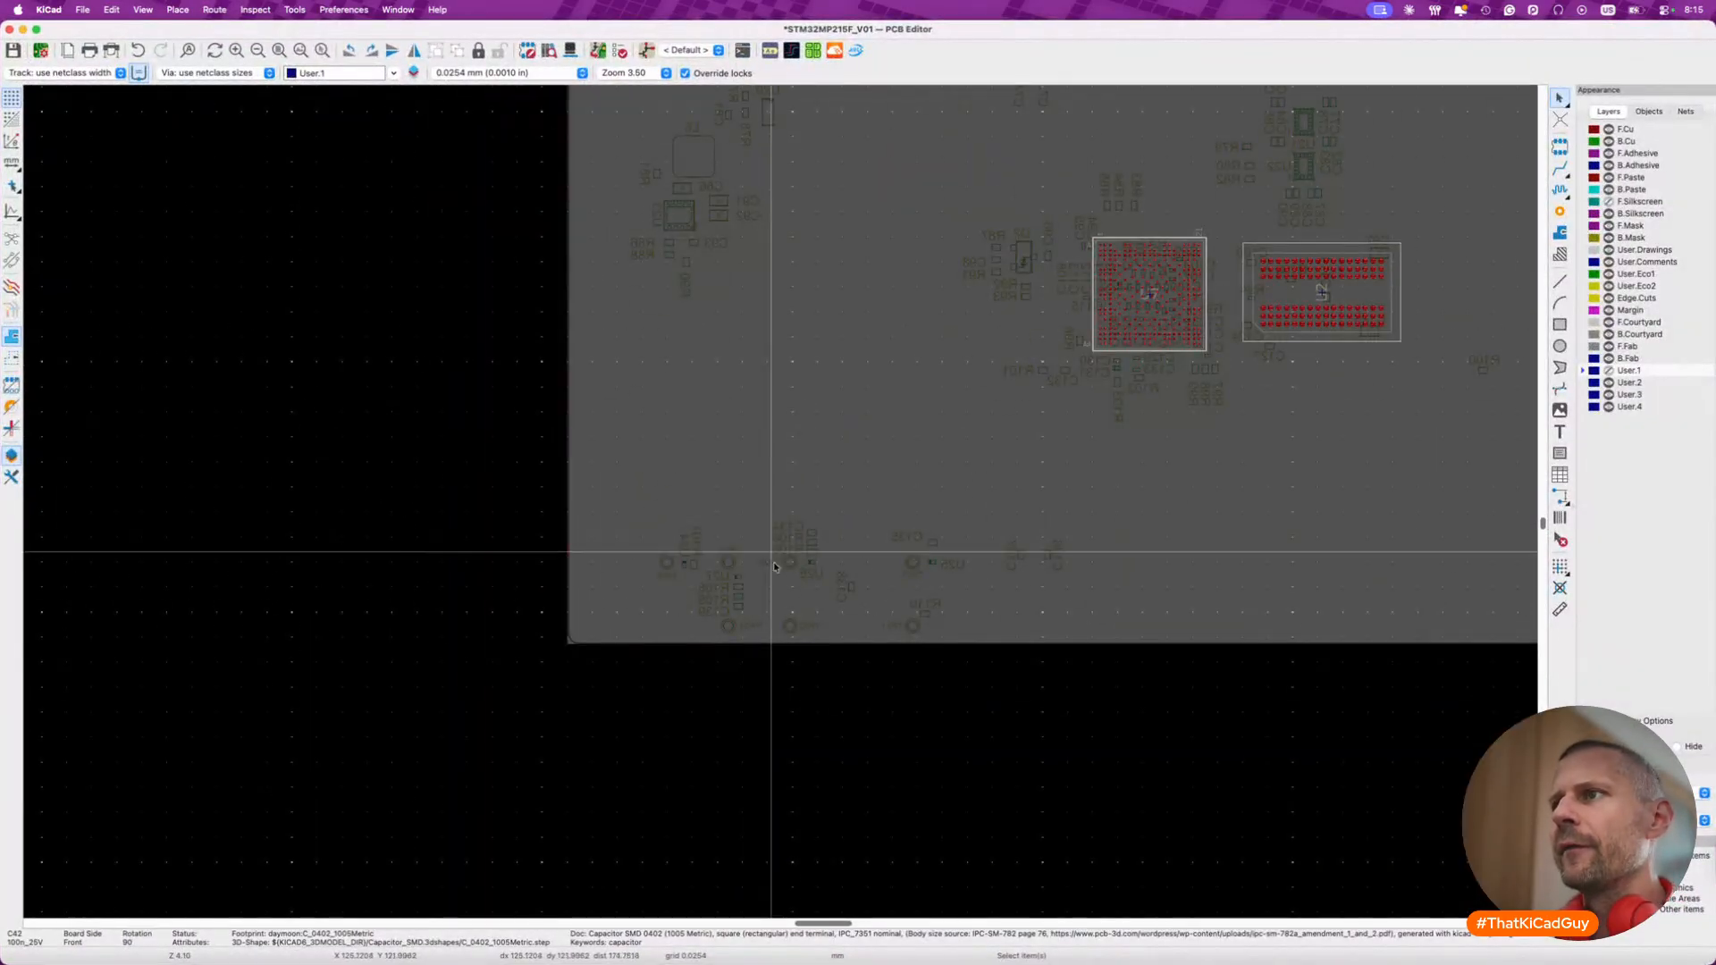
scroll(949, 581, right, 5)
scroll(950, 581, up, 3)
scroll(706, 499, up, 4)
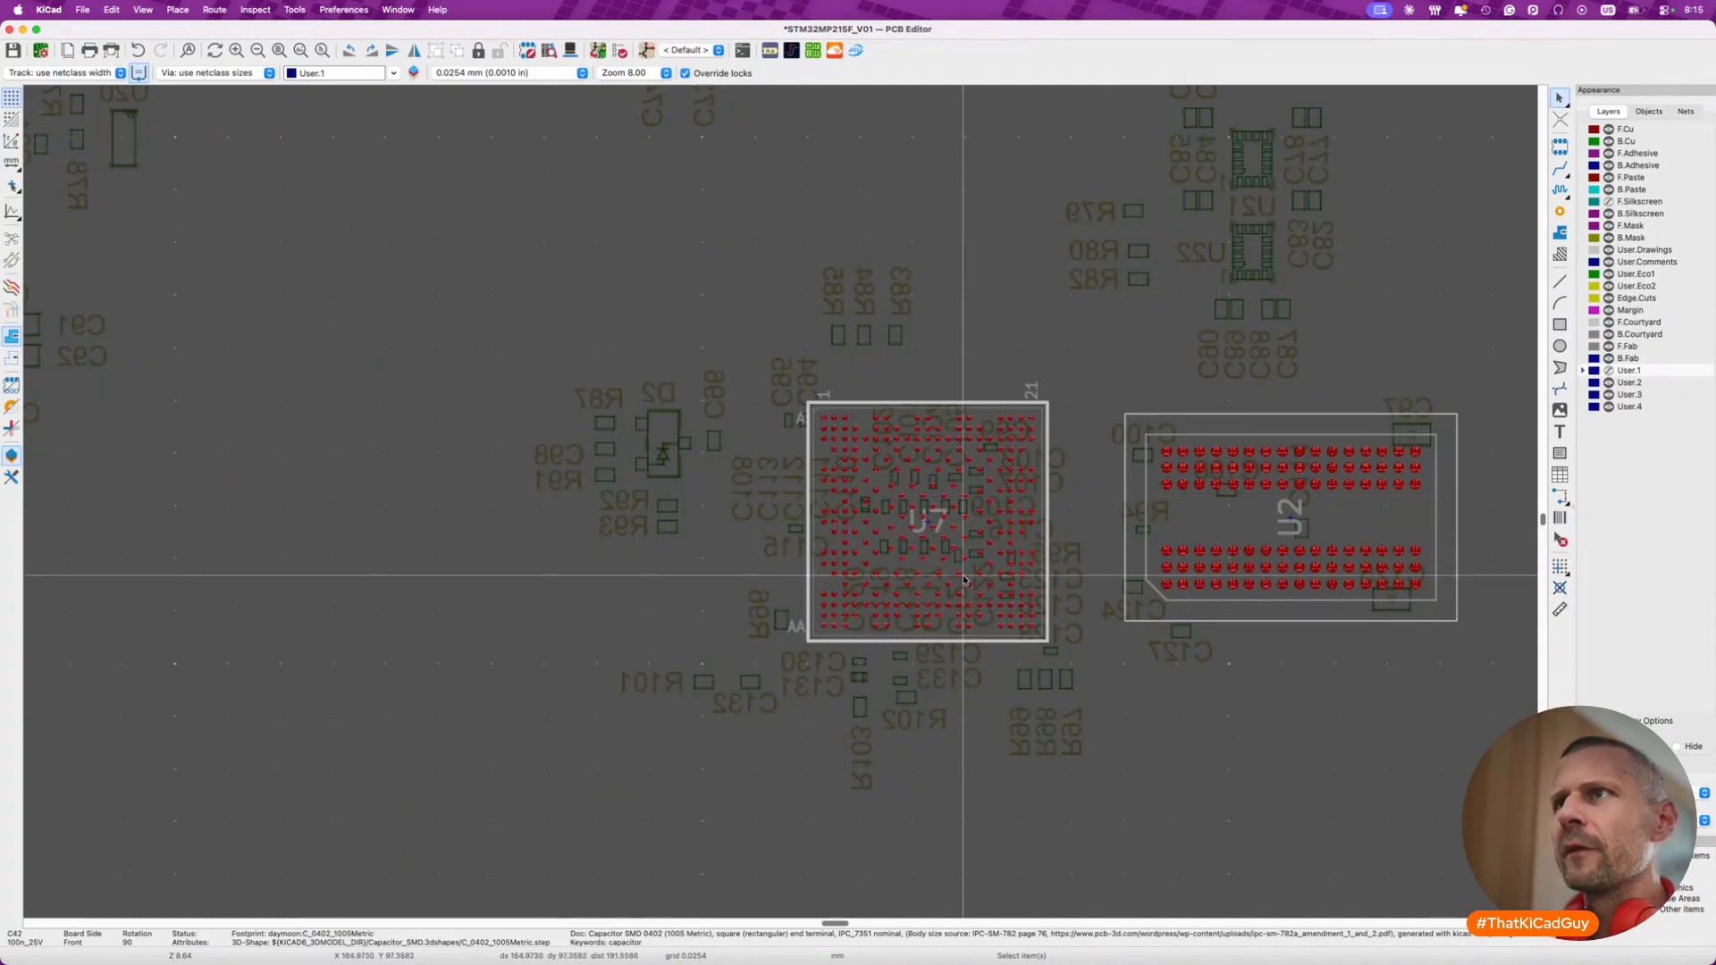
- Search the schematic PDF for D2, go through the matches to the Power MPU page, and return to the PCB Editor
key(super+Tab)
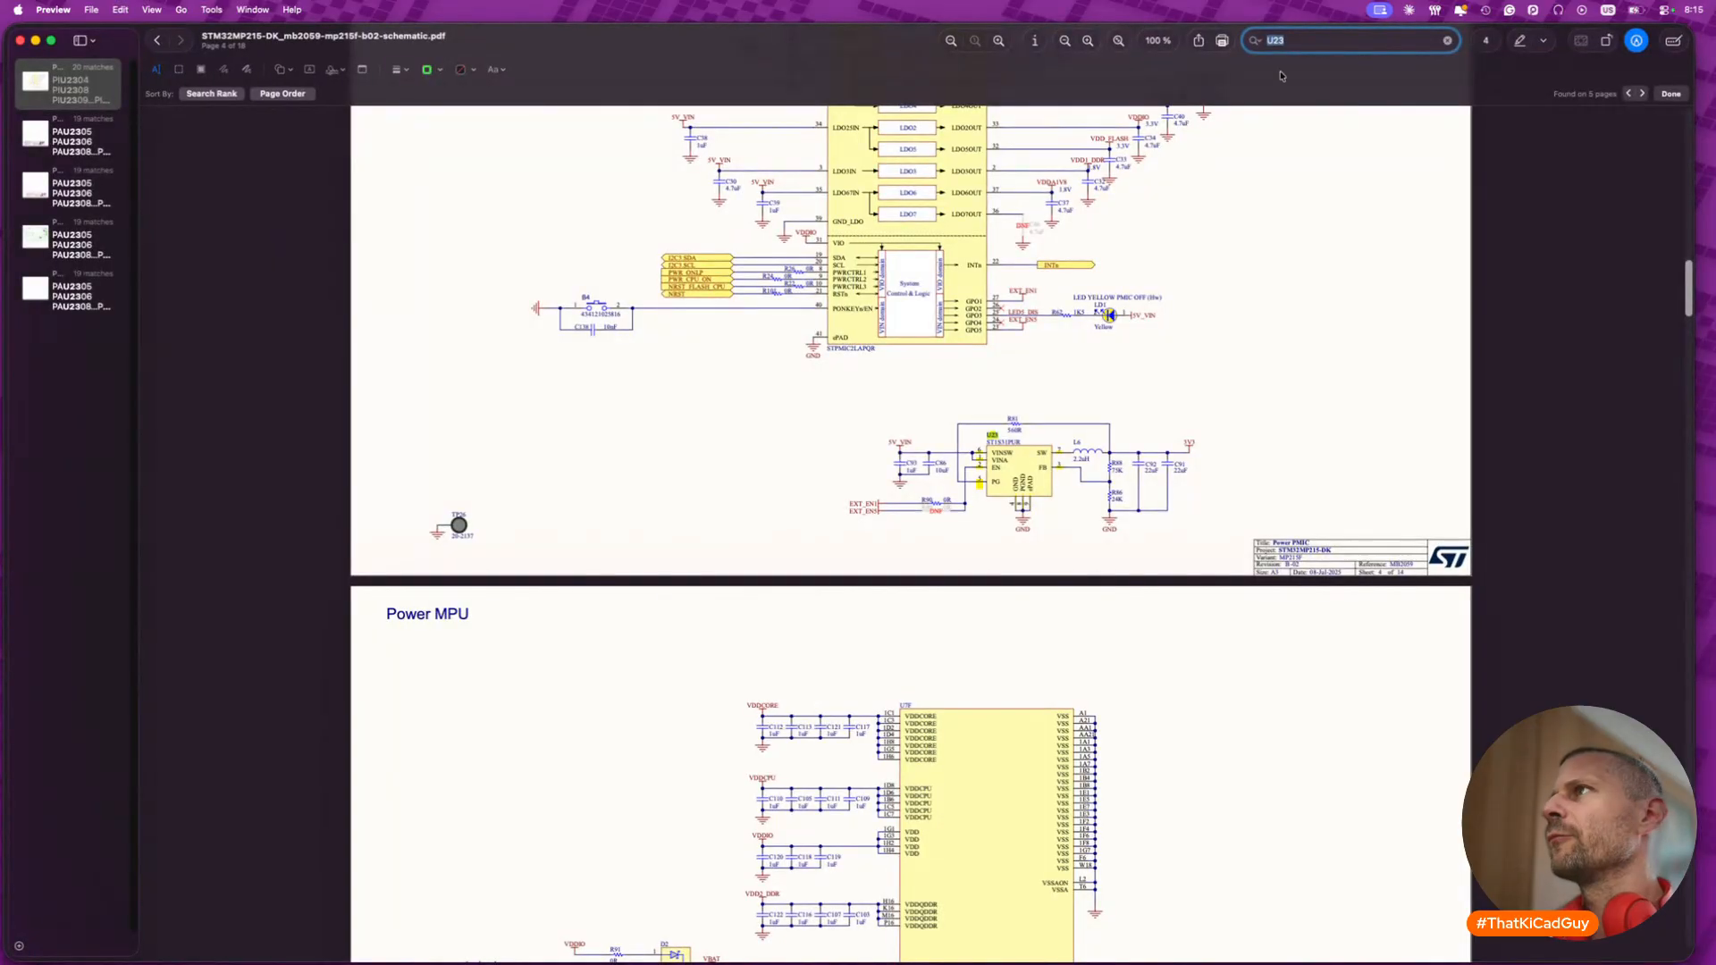
text(D2)
key(Return)
key(Return)
key(Return)
key(Return)
key(Return)
key(Return)
key(Return)
key(Return)
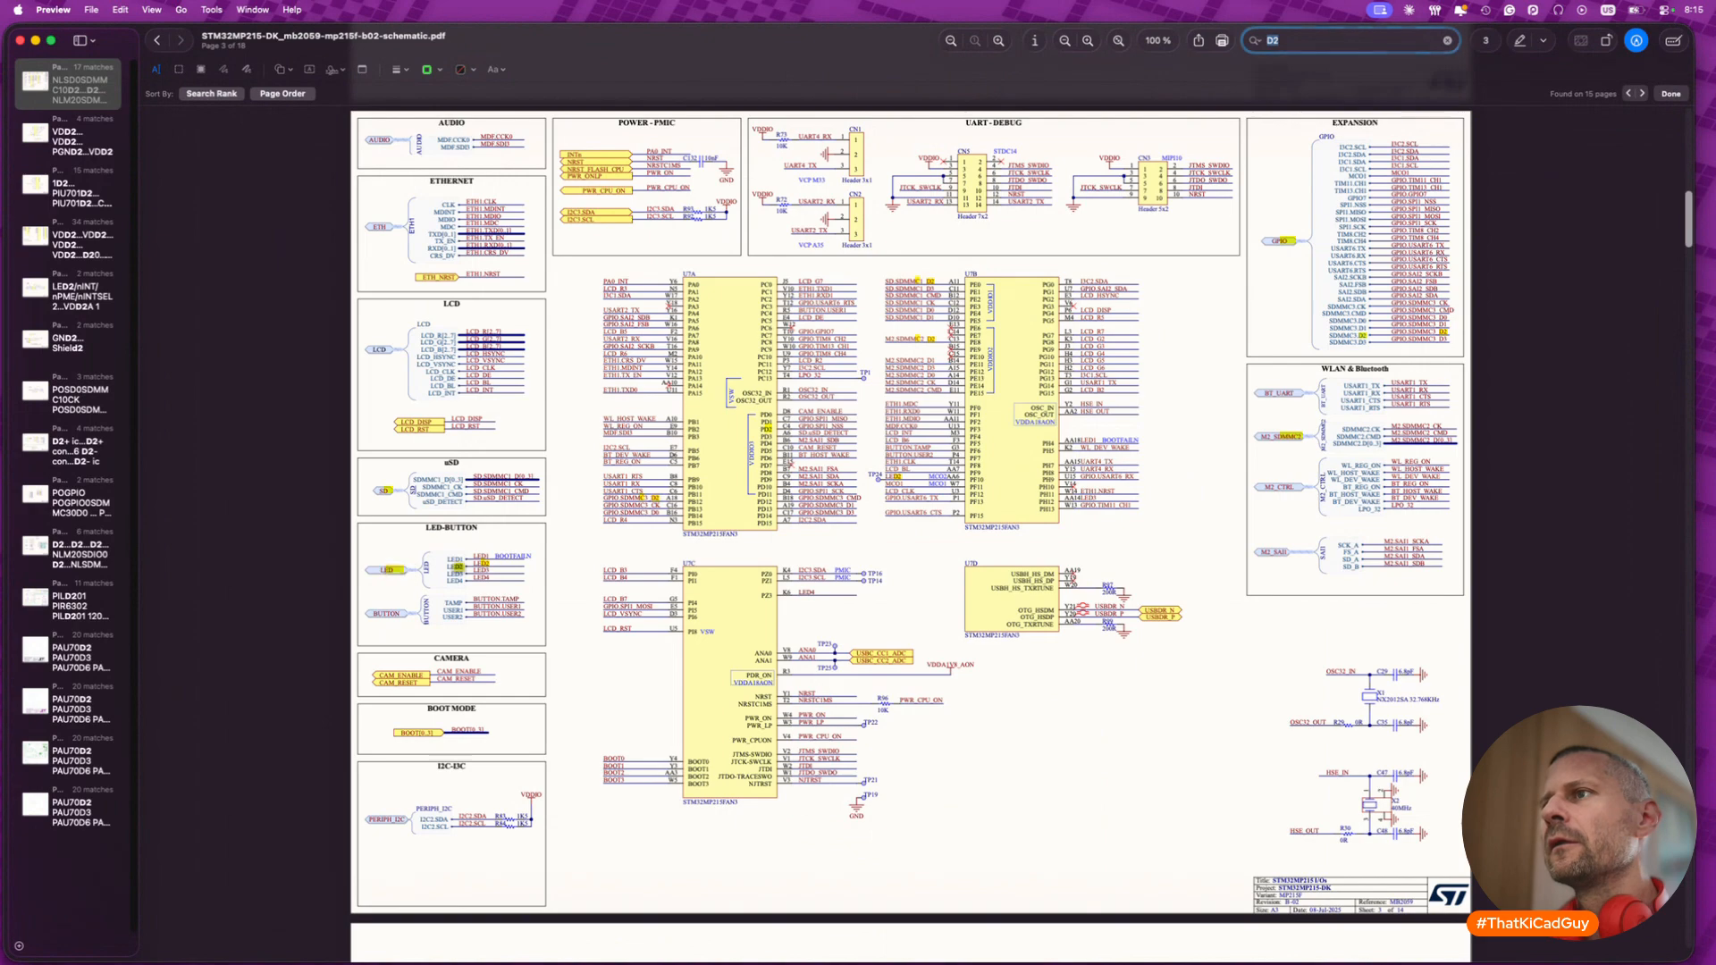
key(Return)
key(Return)
key(Return)
key(Return)
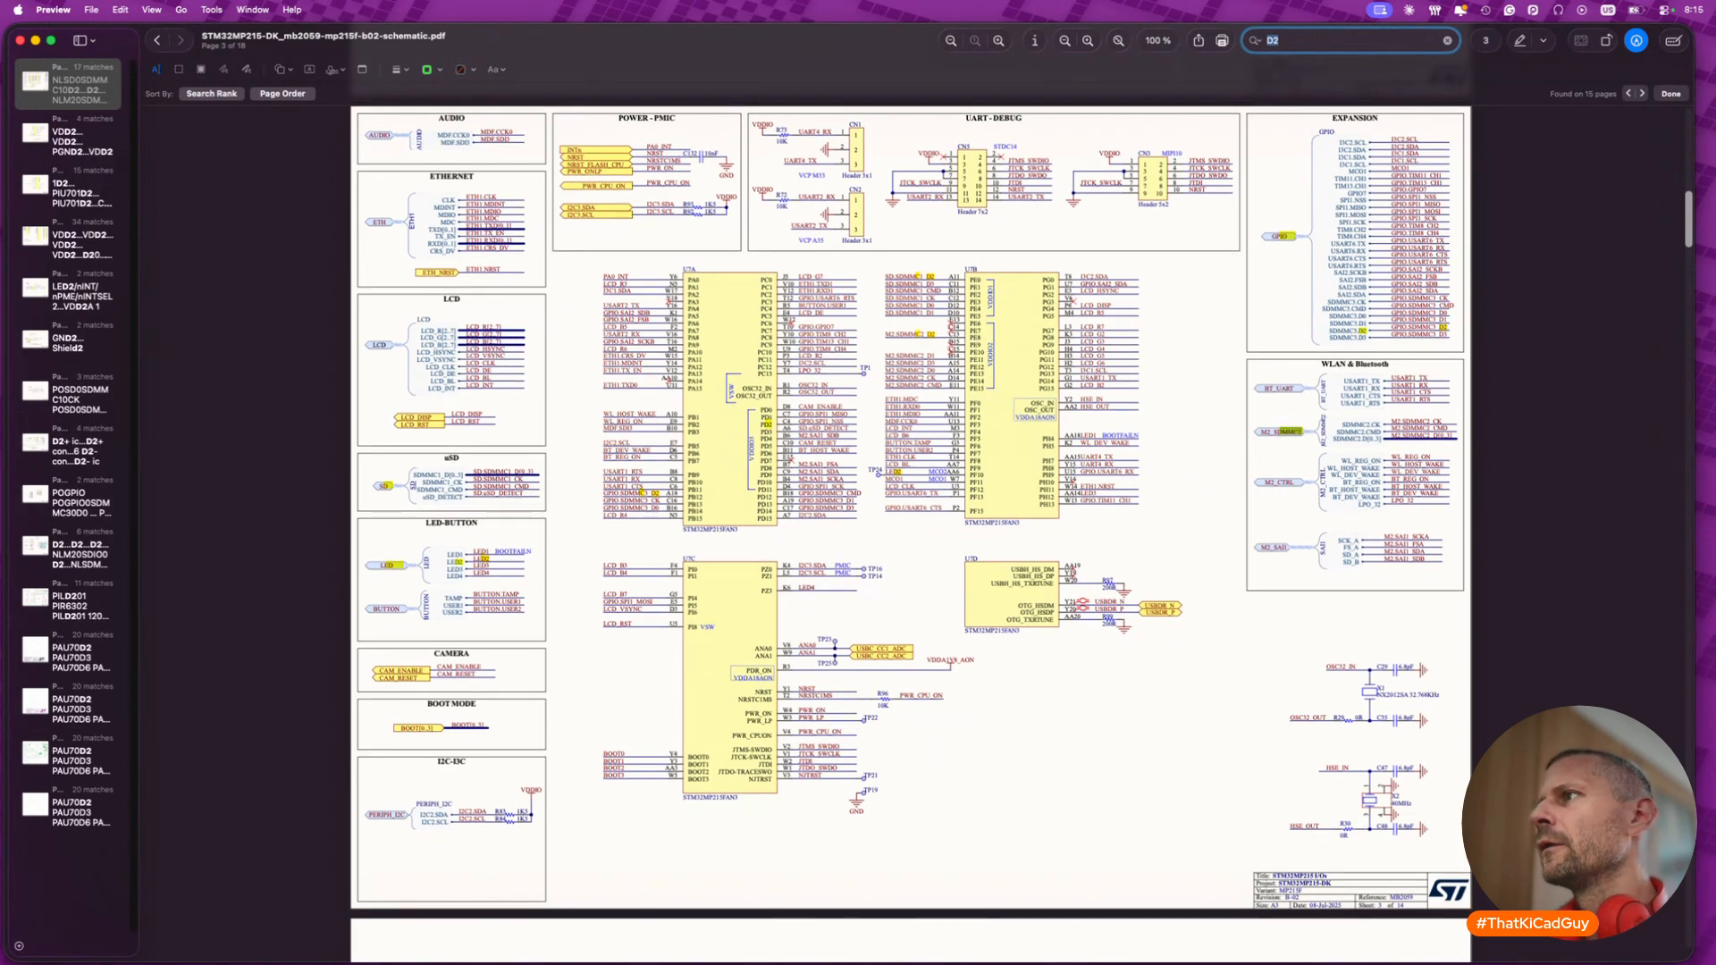
key(Return)
key(Return)
key(Return)
key(Return)
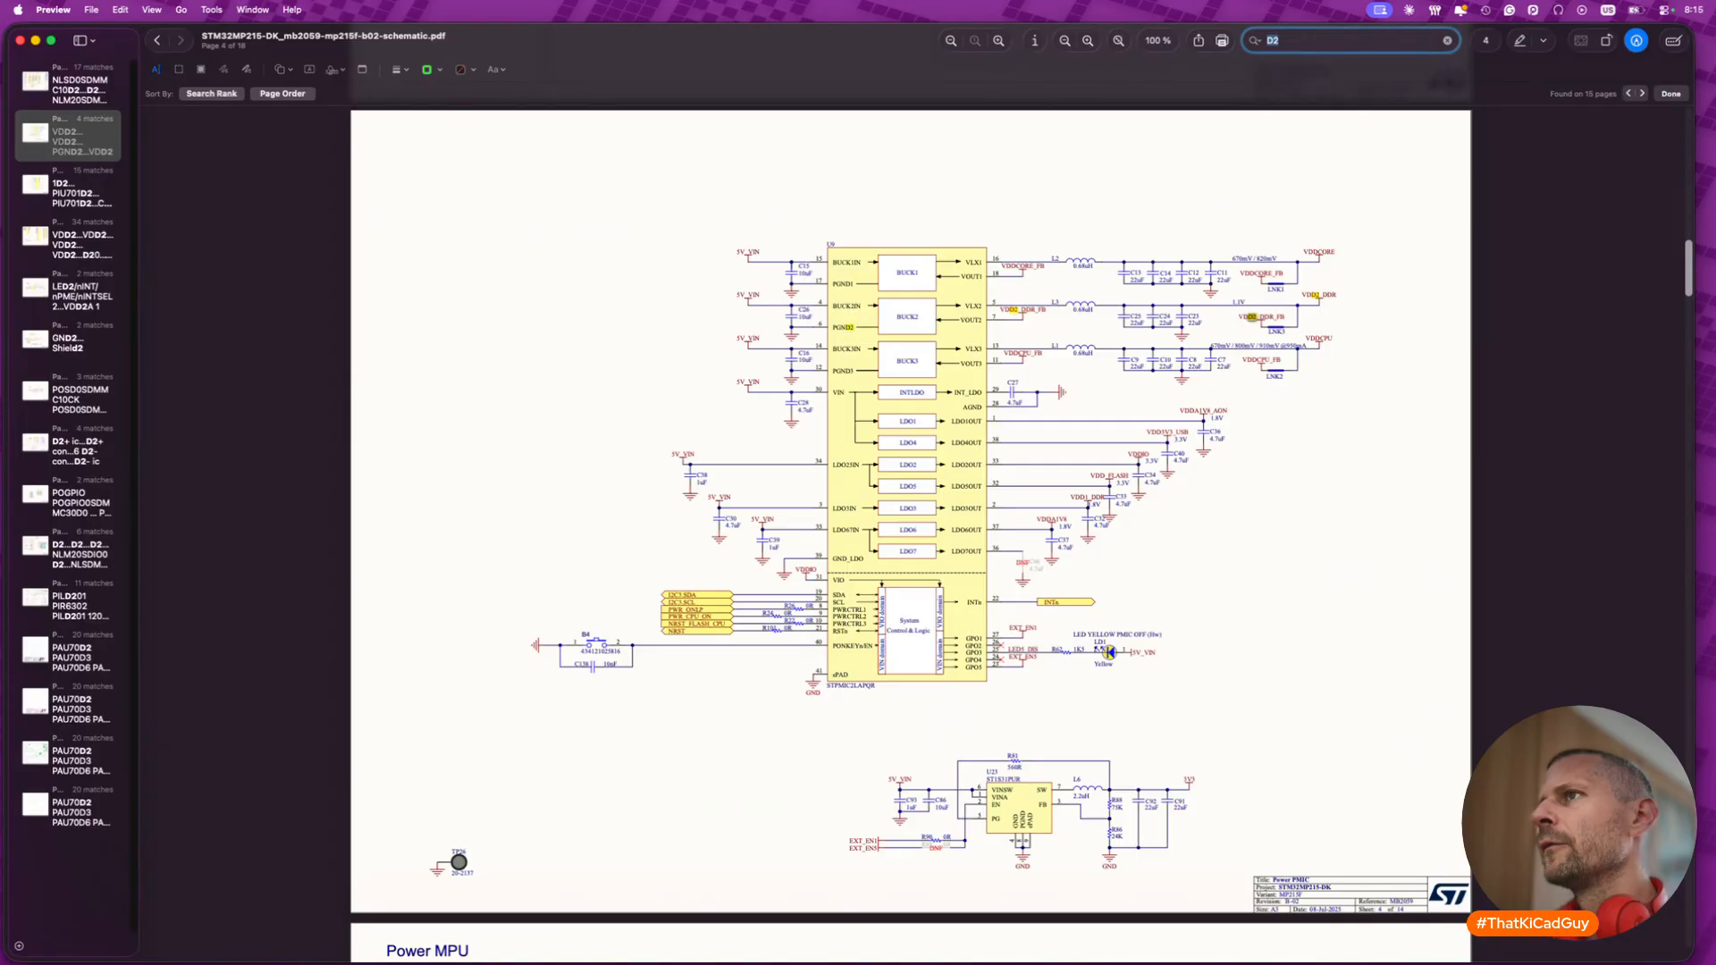
key(Return)
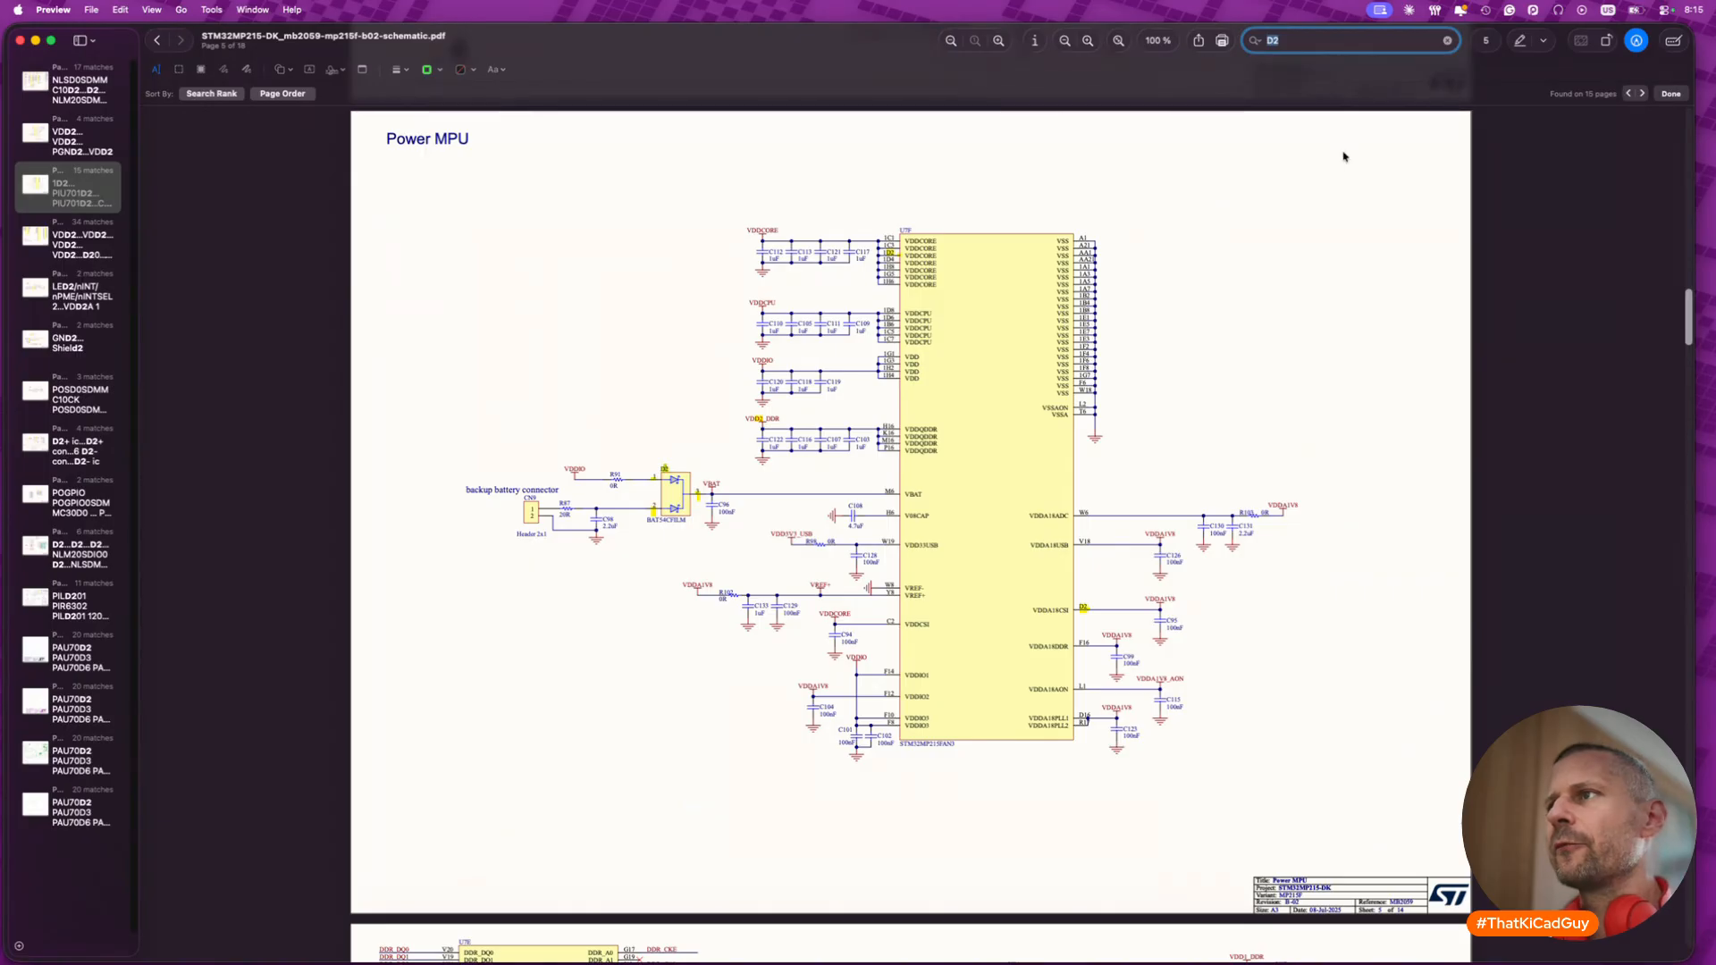
key(super+Tab)
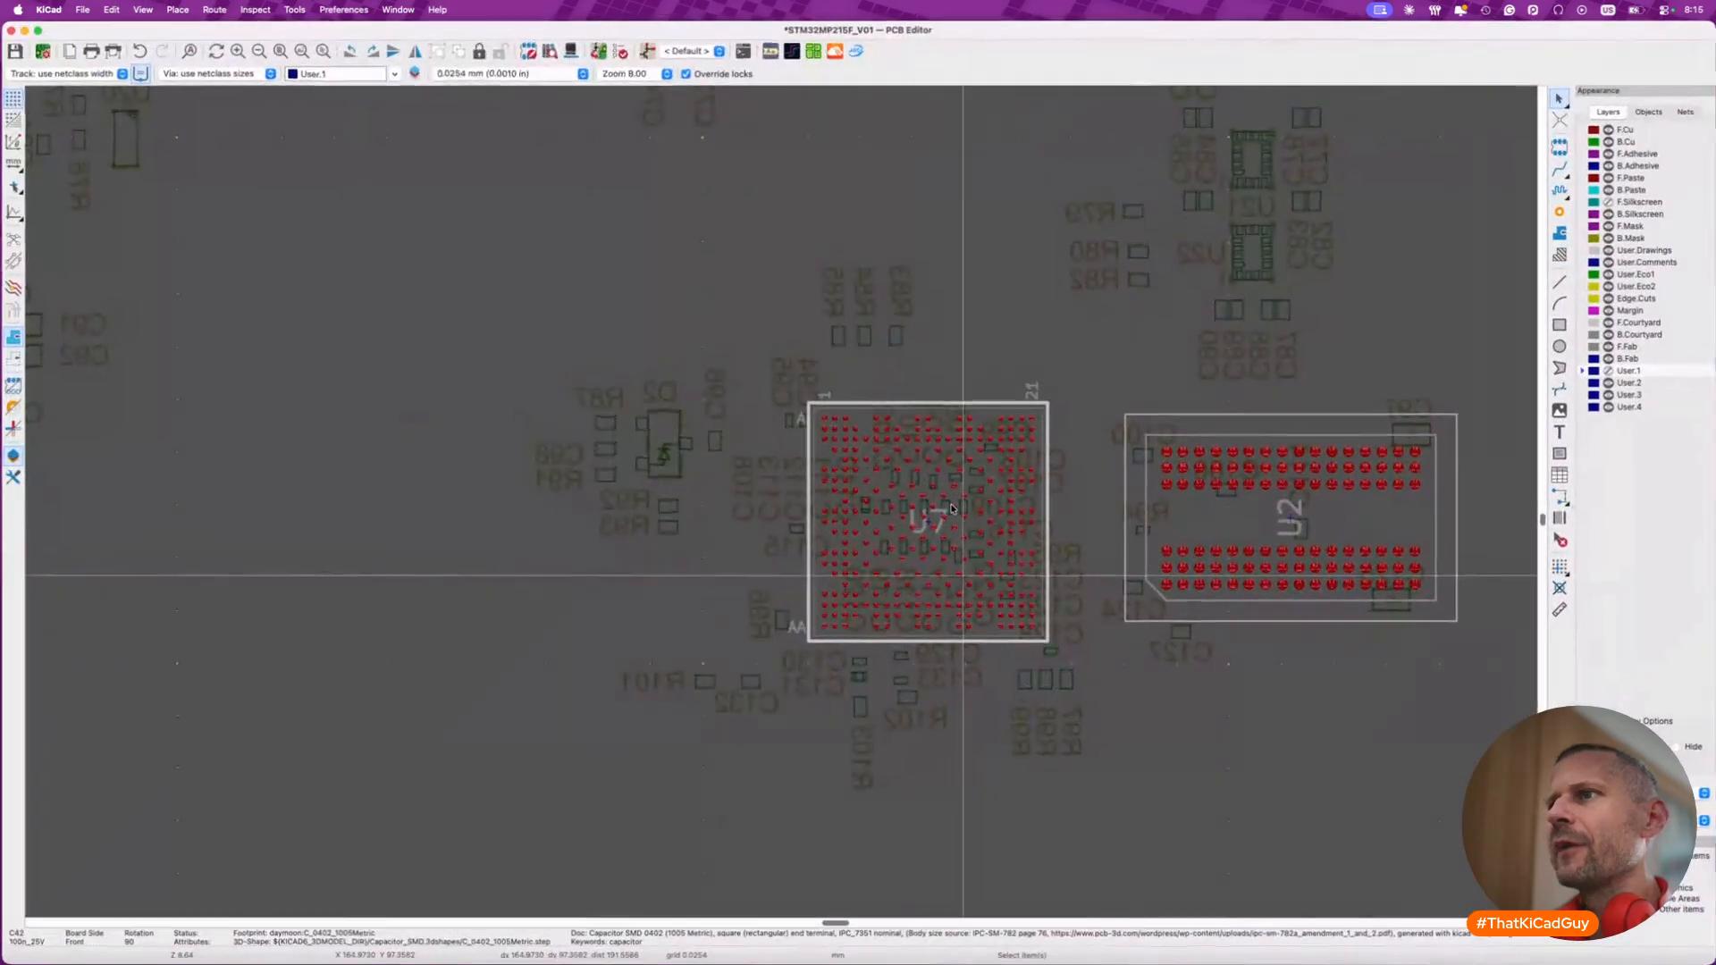
scroll(721, 462, down, 3)
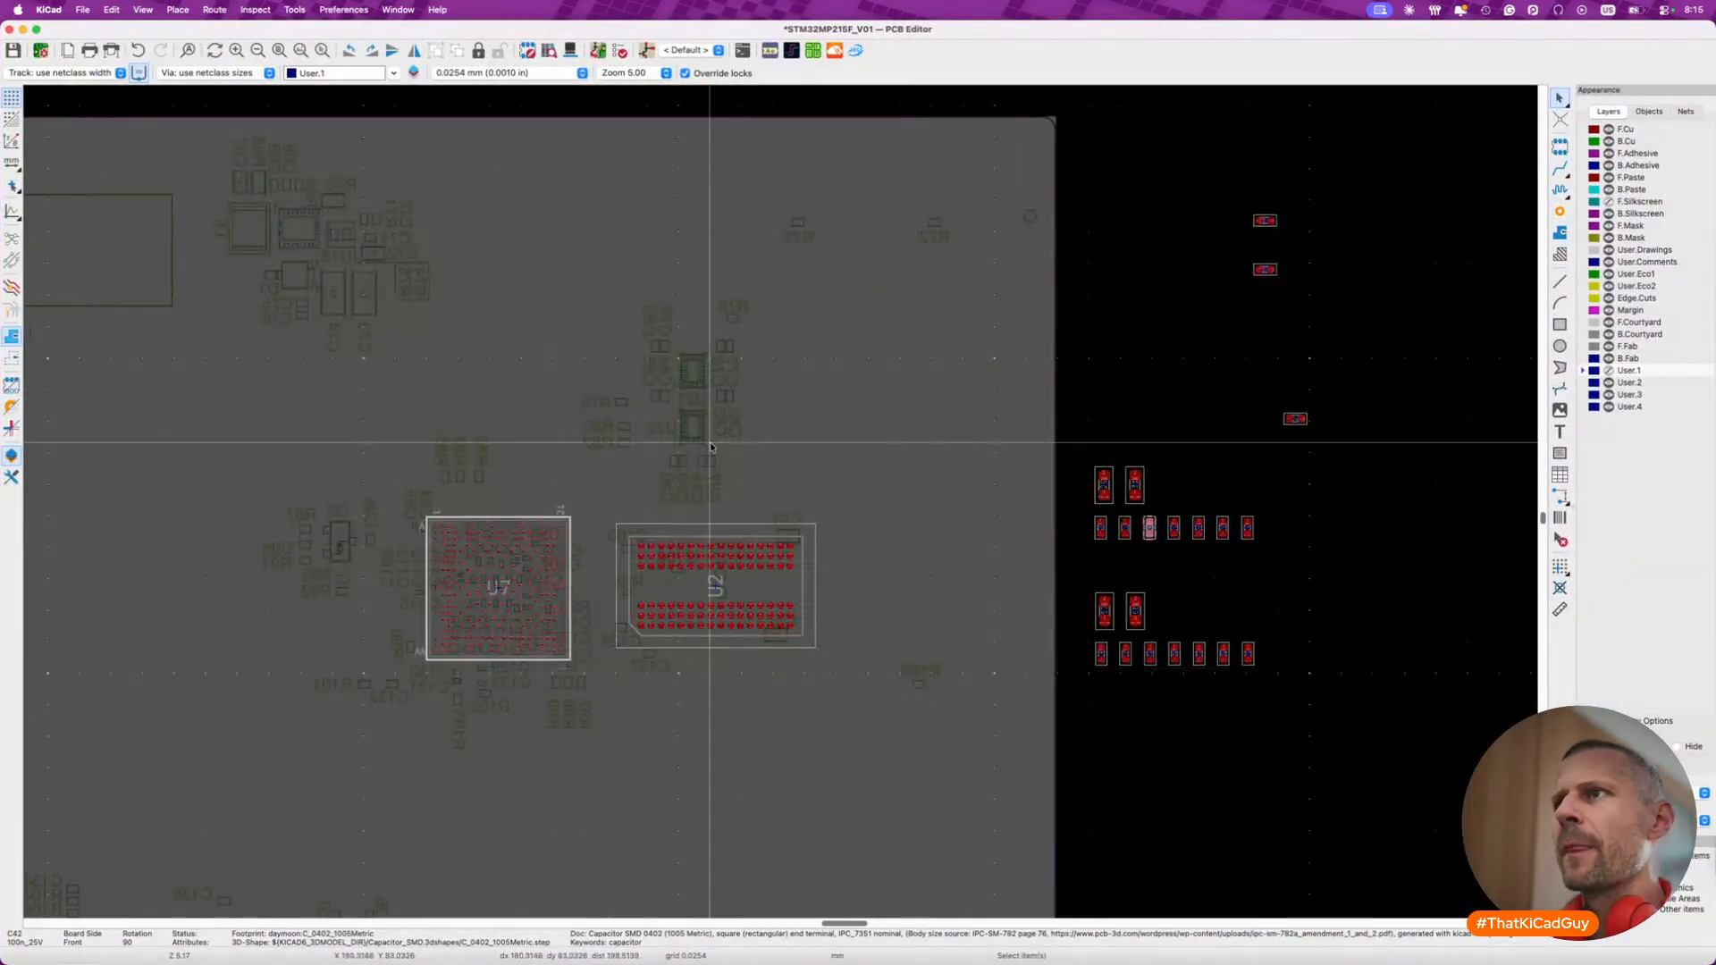
- Switch to Preview, search the schematic PDF for U21 and view its match on the M2_connector page
key(super+Tab)
text(U21)
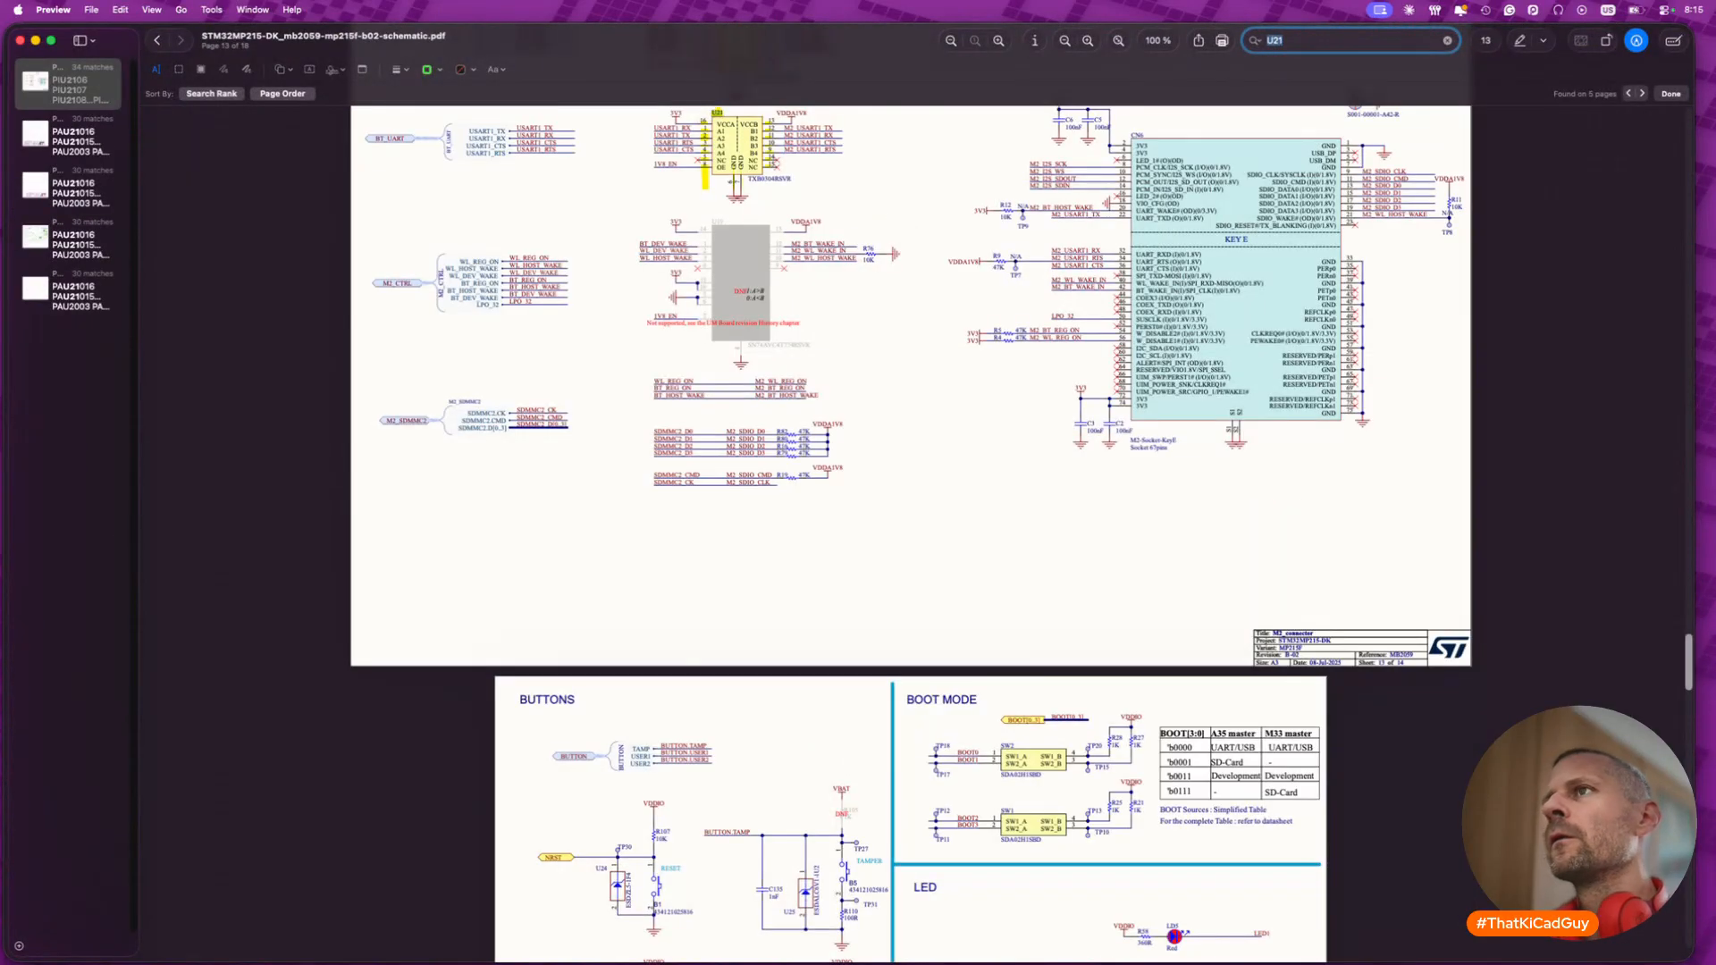
scroll(1039, 124, up, 5)
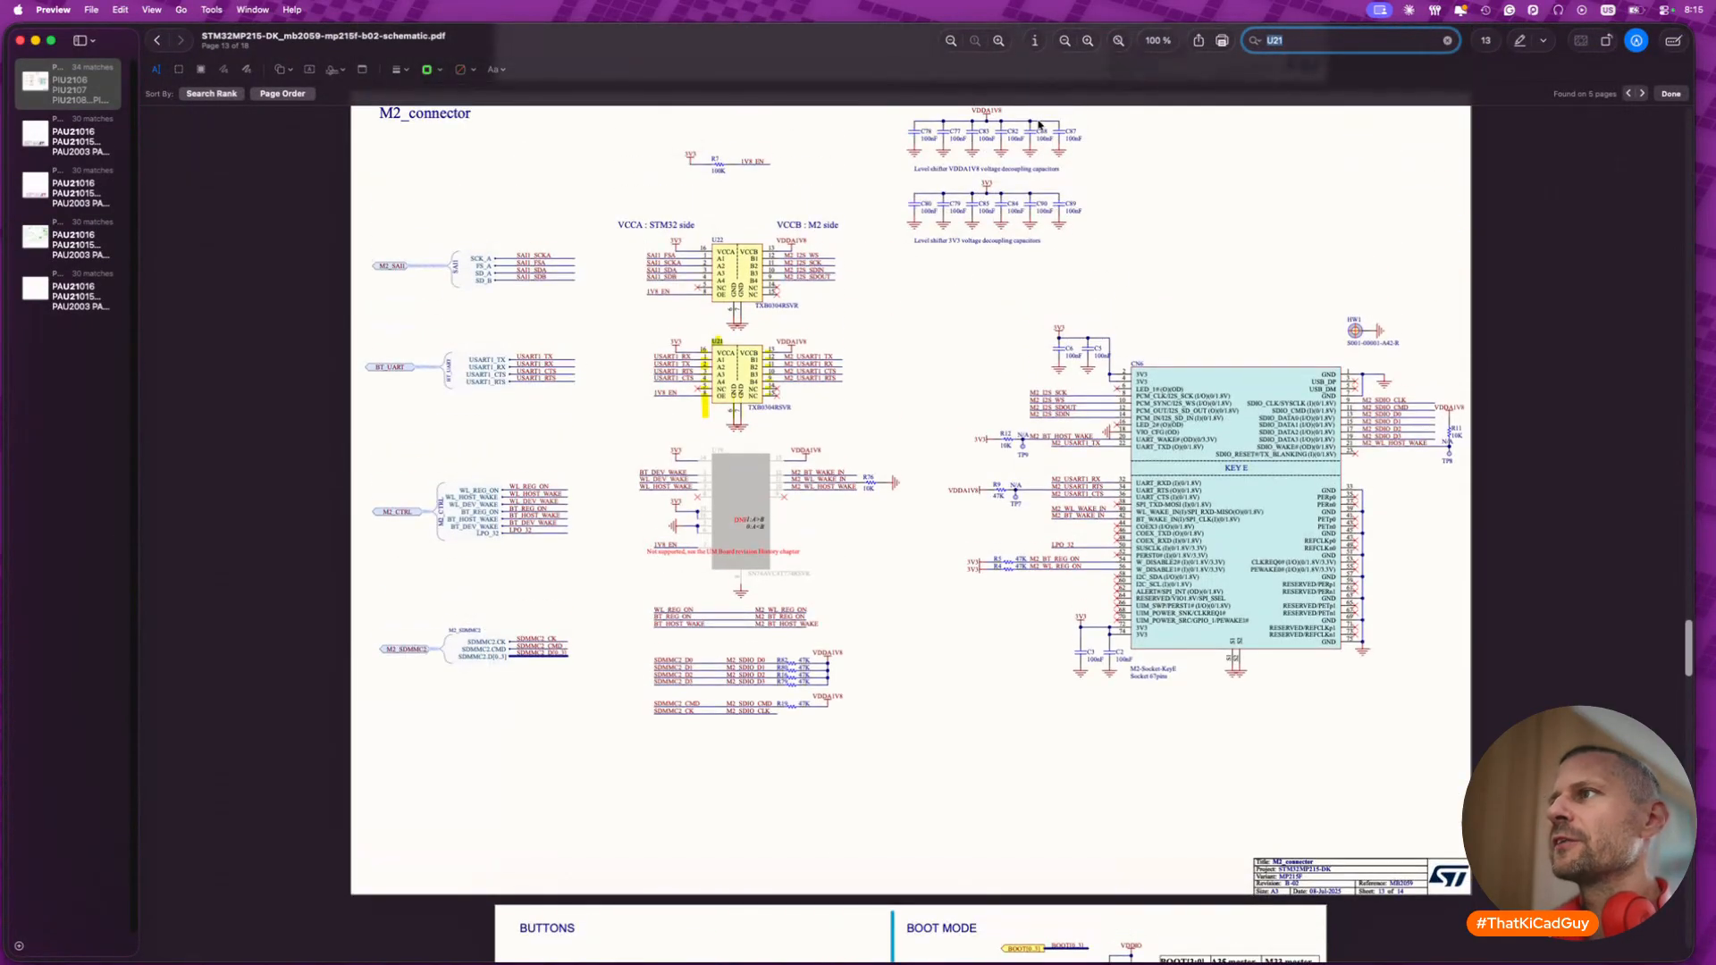
- Back in the PCB Editor, examine the bottom layout image around U7, U2 and the board's edges
key(super+Tab)
scroll(677, 513, down, 5)
scroll(676, 513, left, 3)
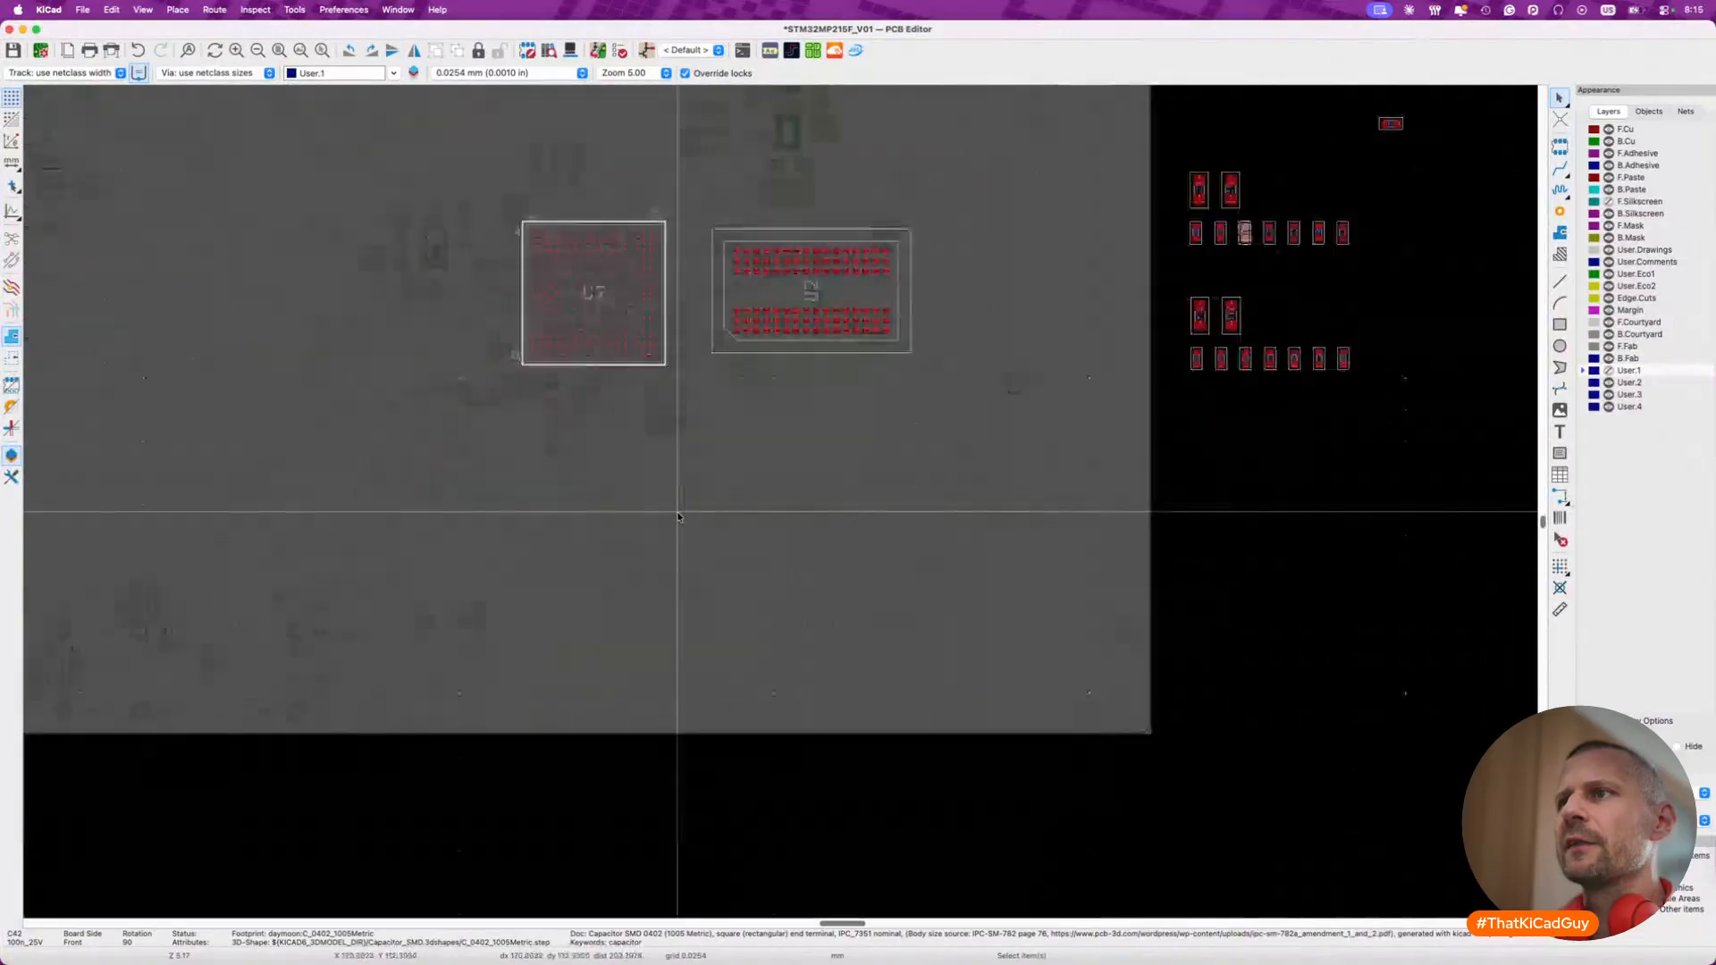
scroll(677, 513, left, 6)
scroll(676, 513, up, 5)
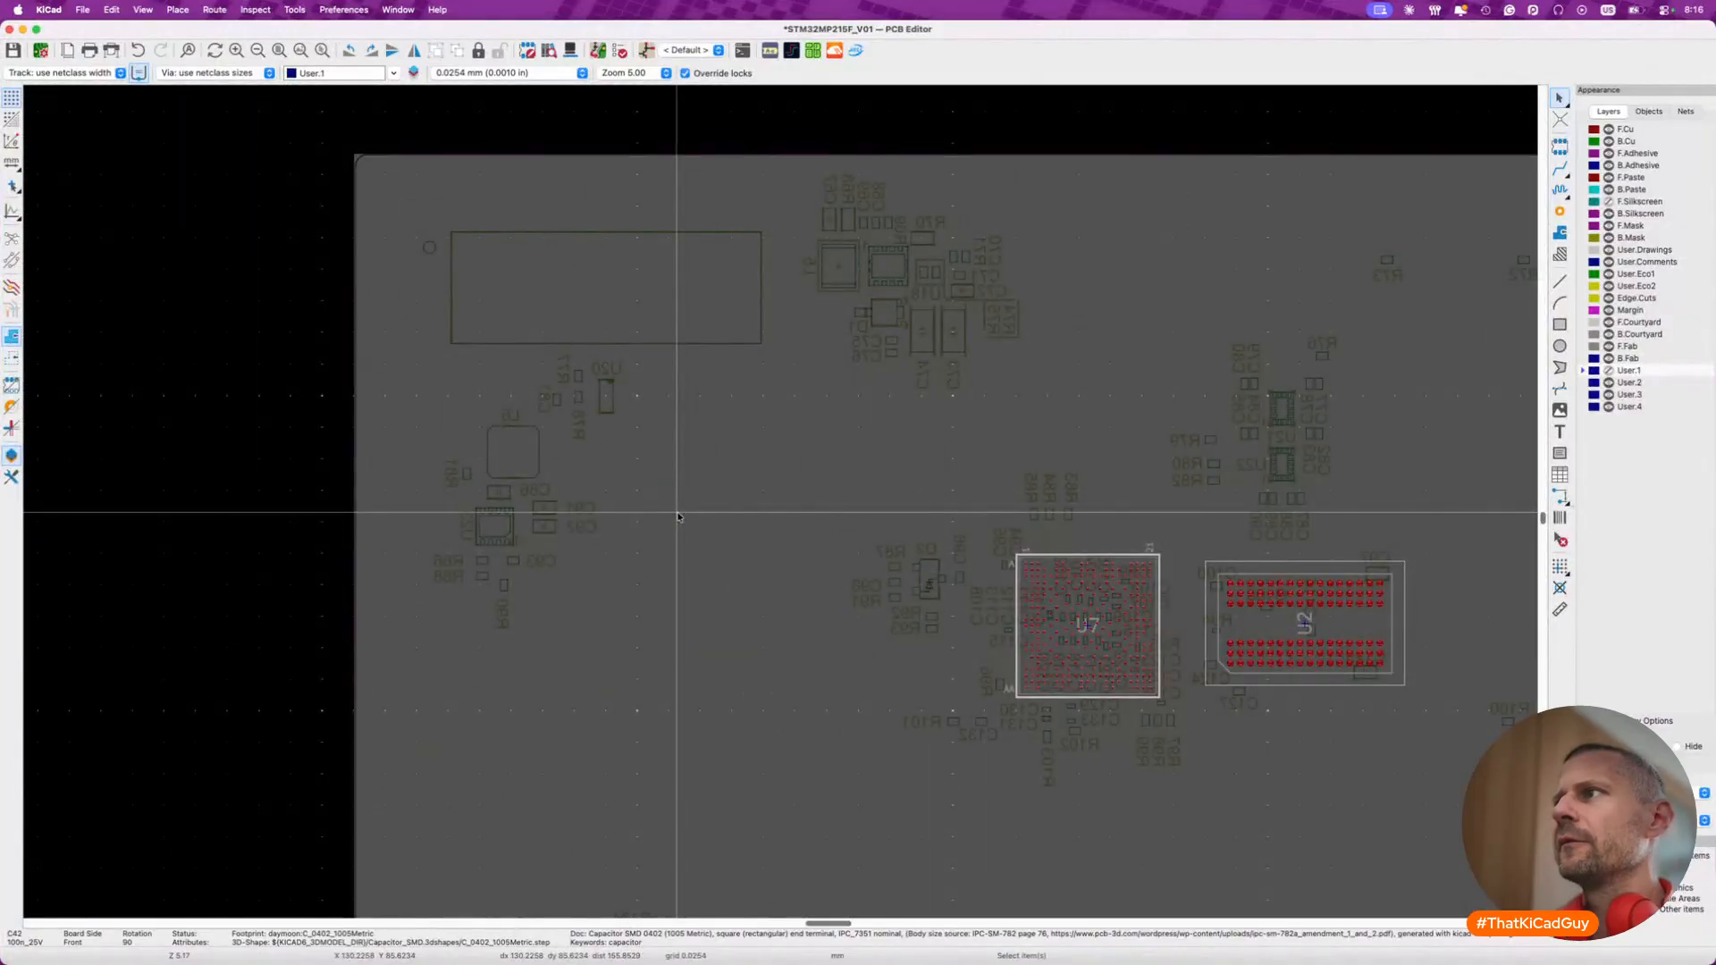
scroll(678, 517, down, 3)
scroll(678, 517, right, 5)
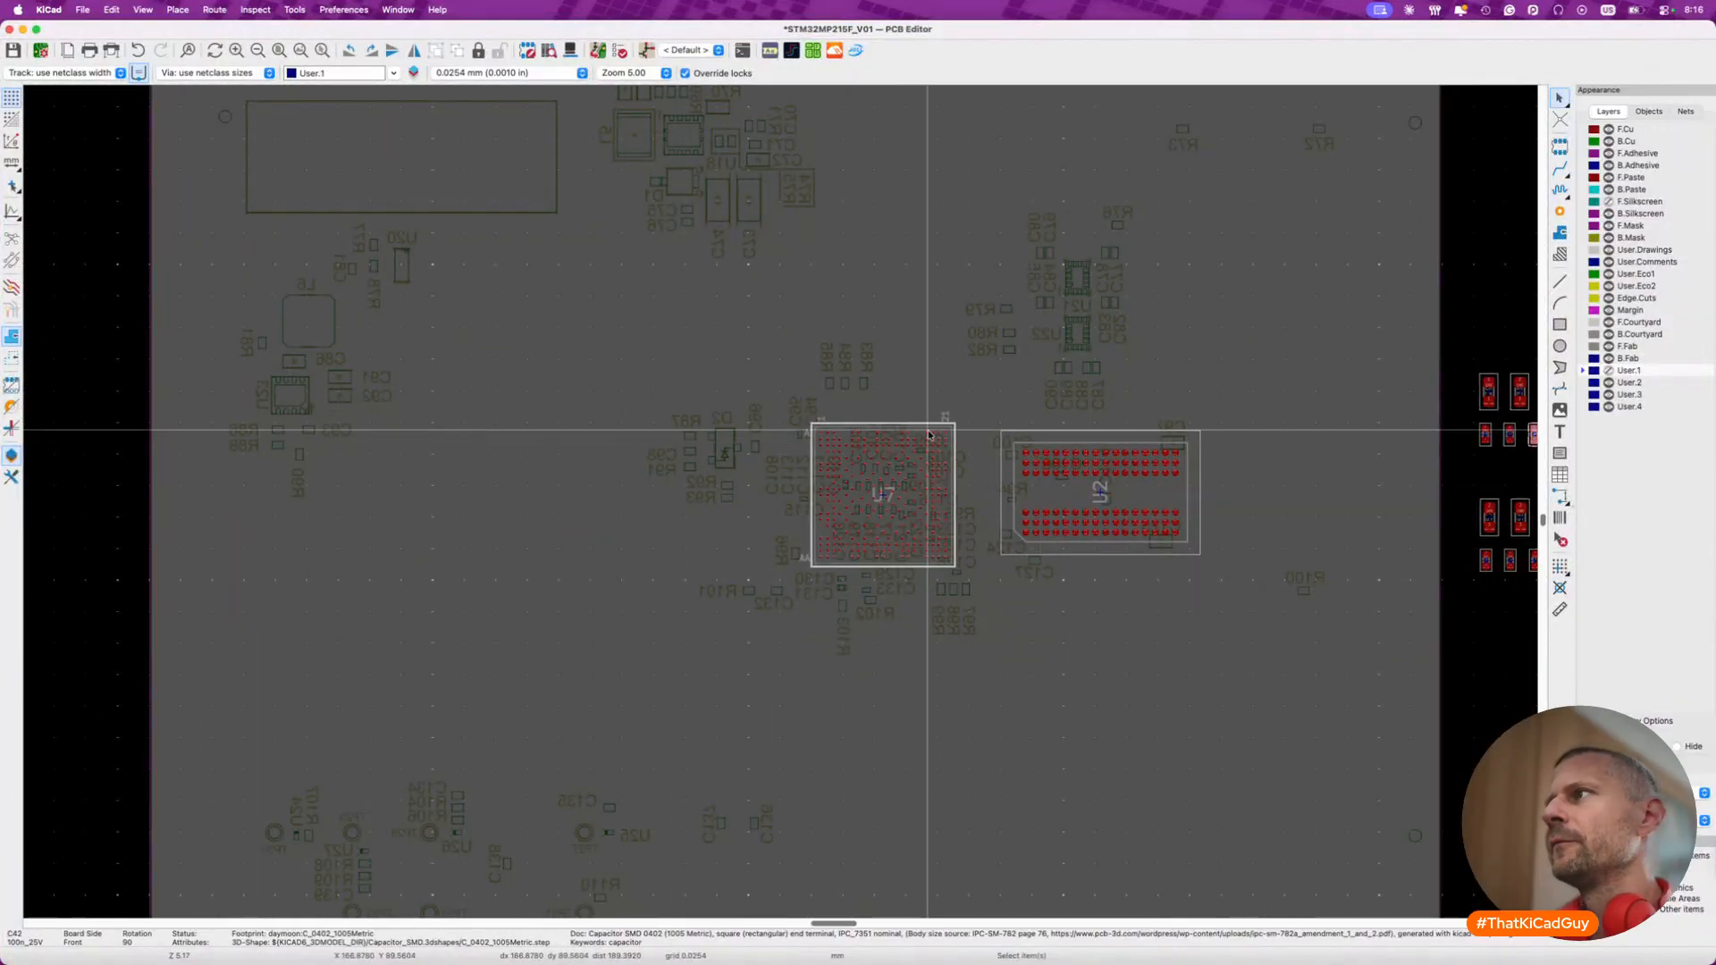
- Show the top layout image on User.1, hide User.2 and make User.2 the active layer
click(1609, 371)
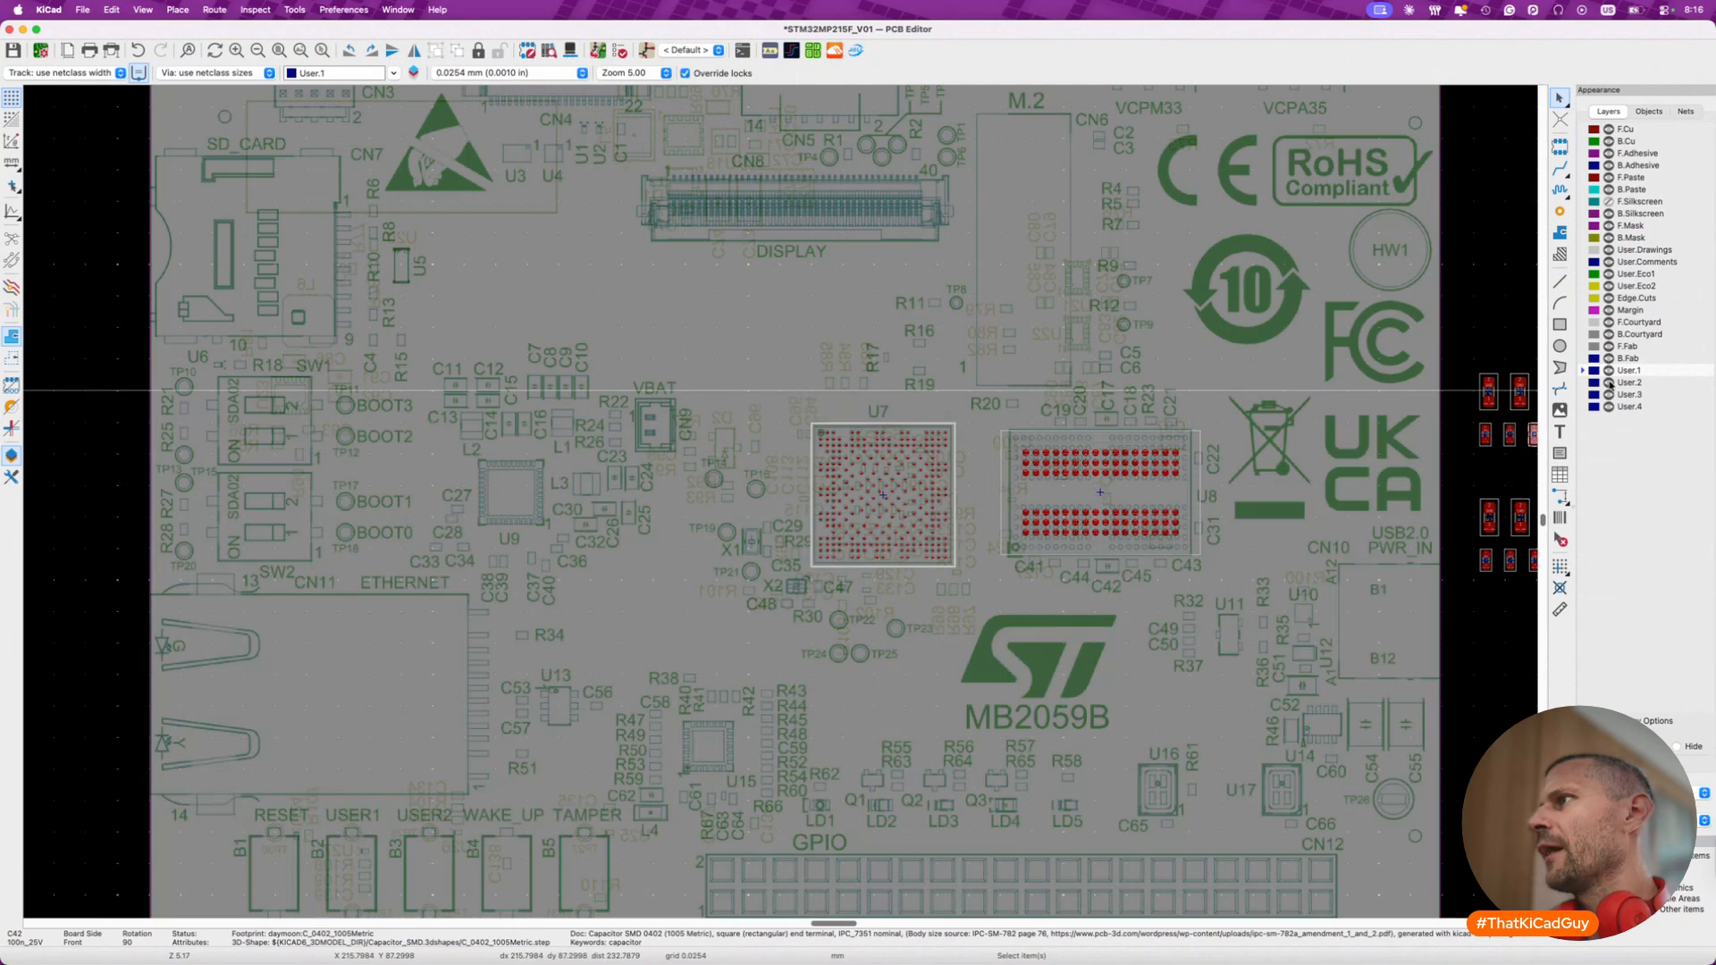
click(1609, 383)
click(1628, 383)
scroll(1049, 481, down, 2)
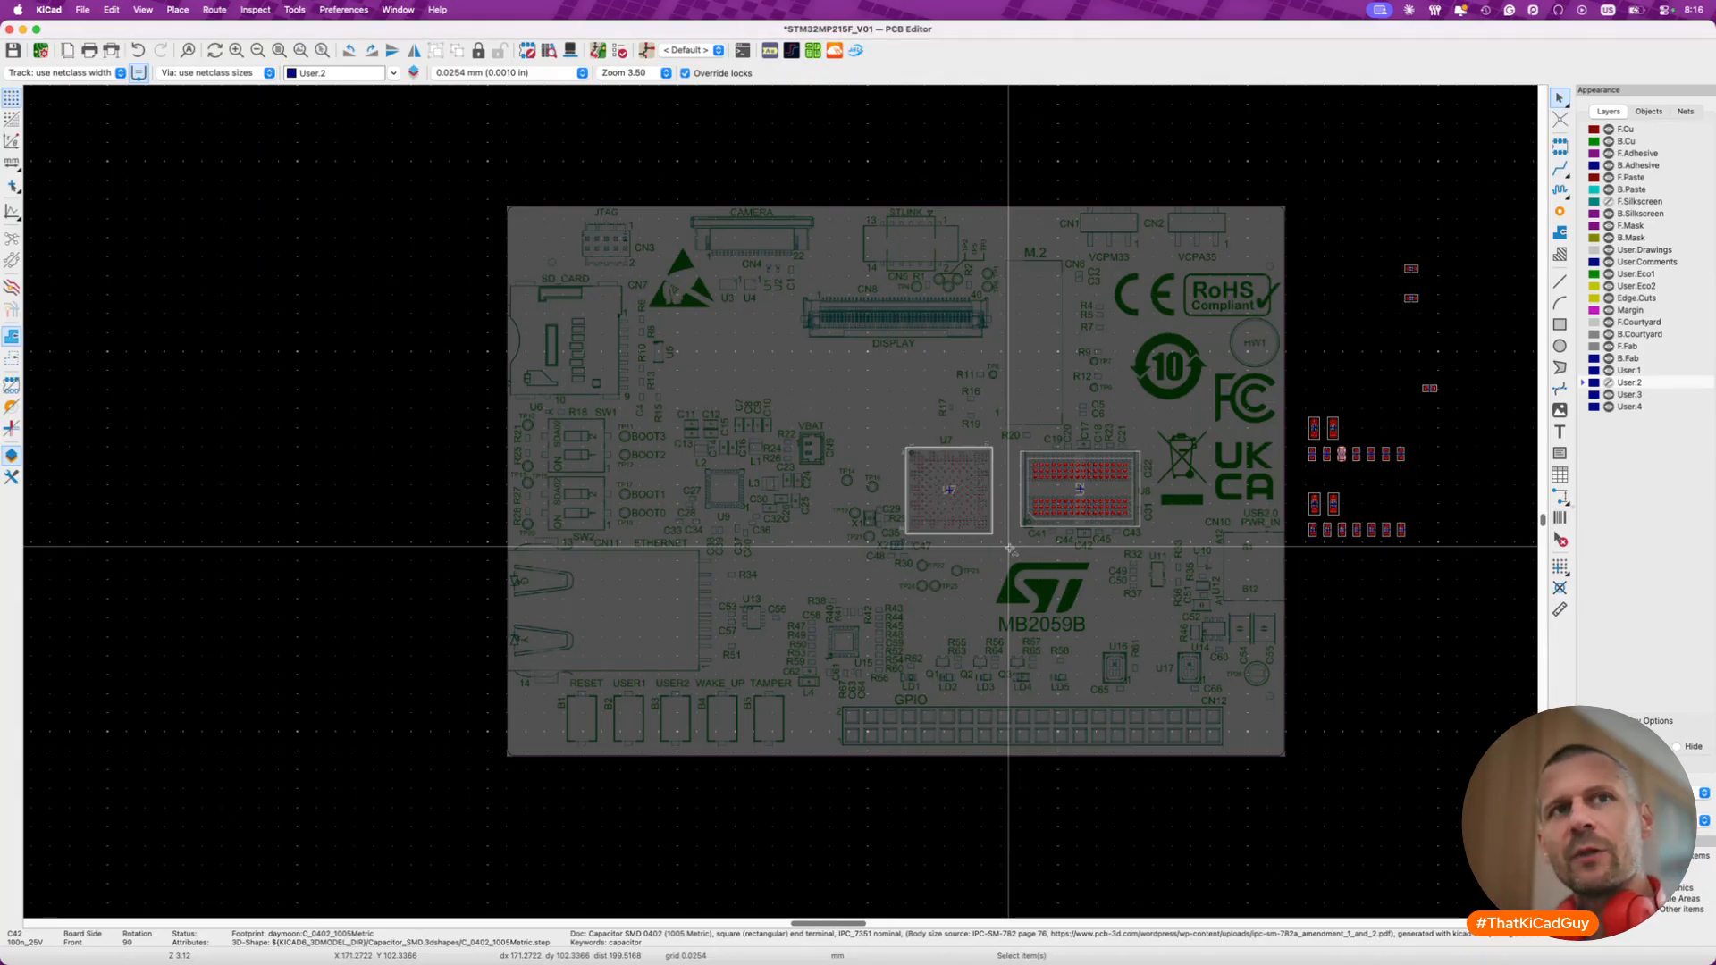
- Switch to the Brave browser and open the JLCPCB online PCB quote page in a new tab
key(super+Tab)
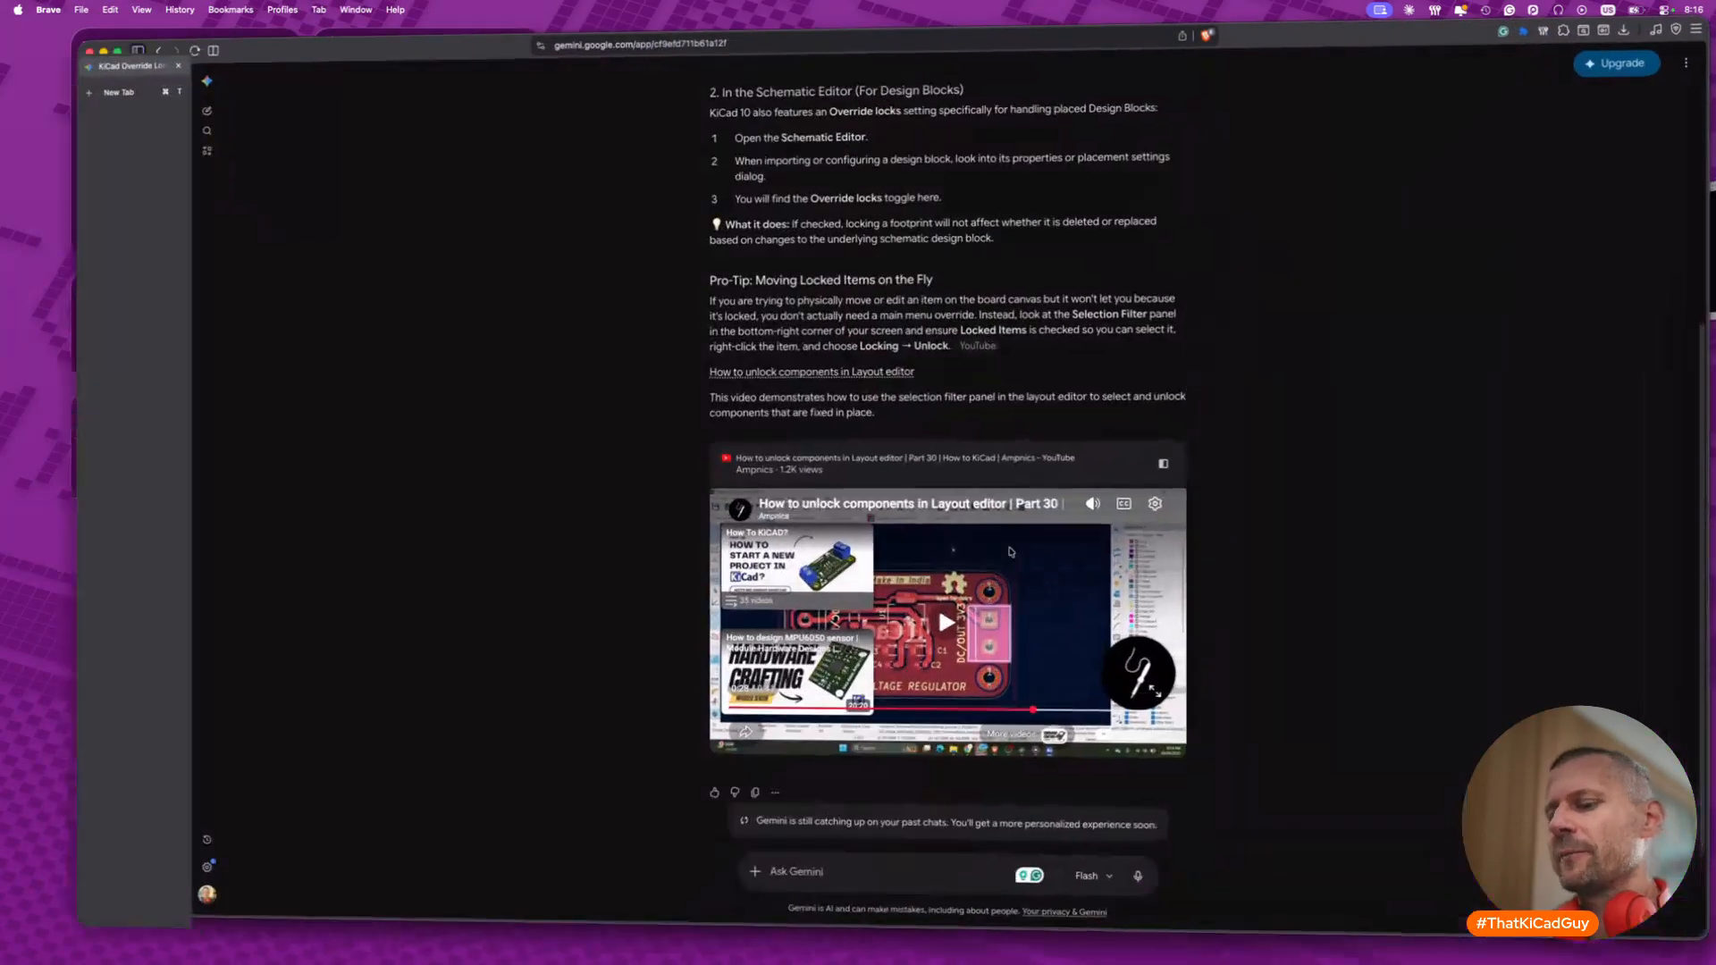
key(super+t)
text(jlcpcb.com/p)
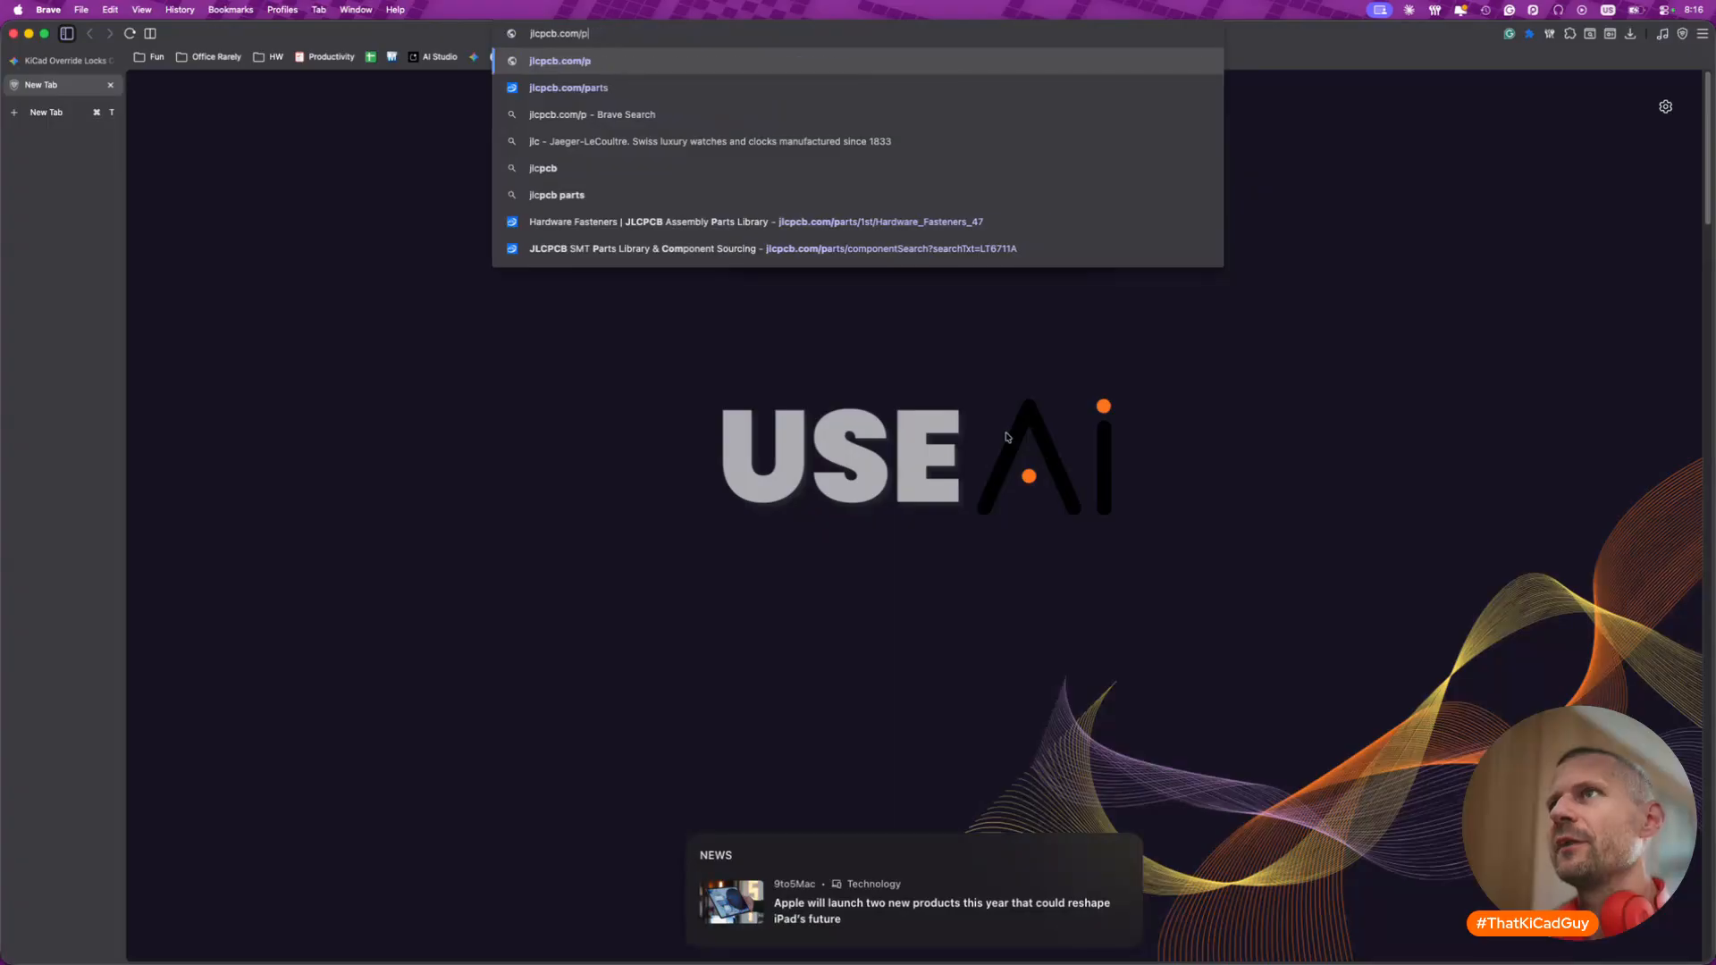
key(Return)
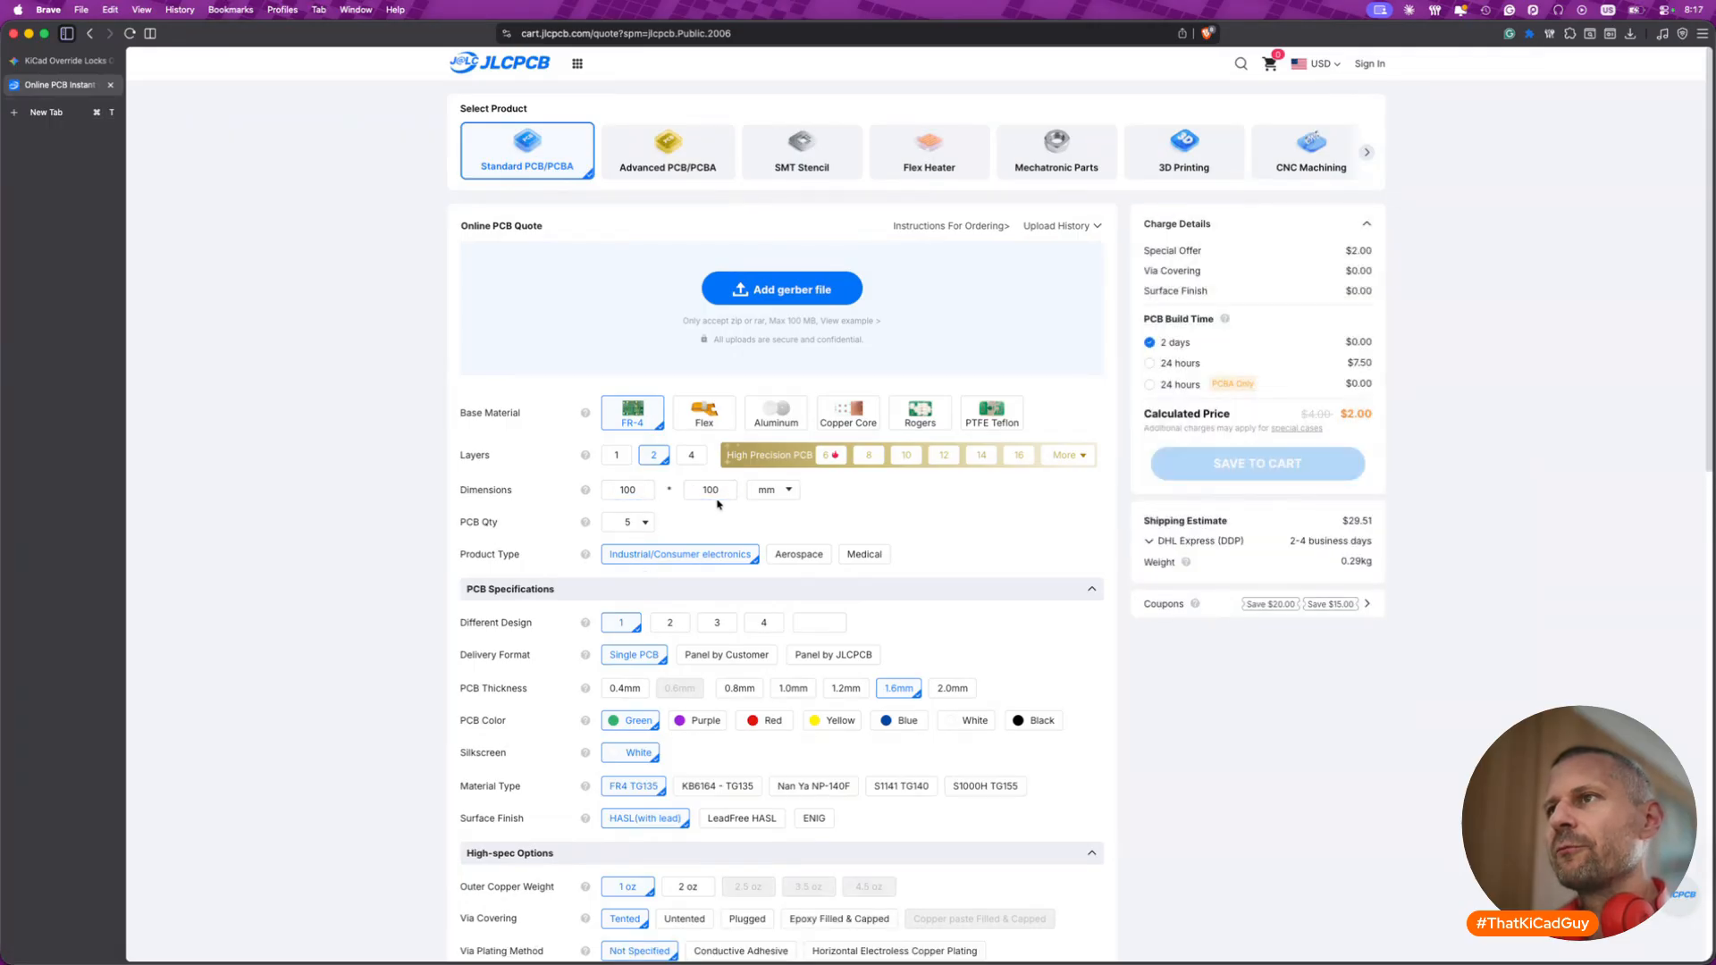
- Set the quote to 6 layers and review the board specifications, via covering and calculated price
scroll(718, 501, down, 3)
click(827, 321)
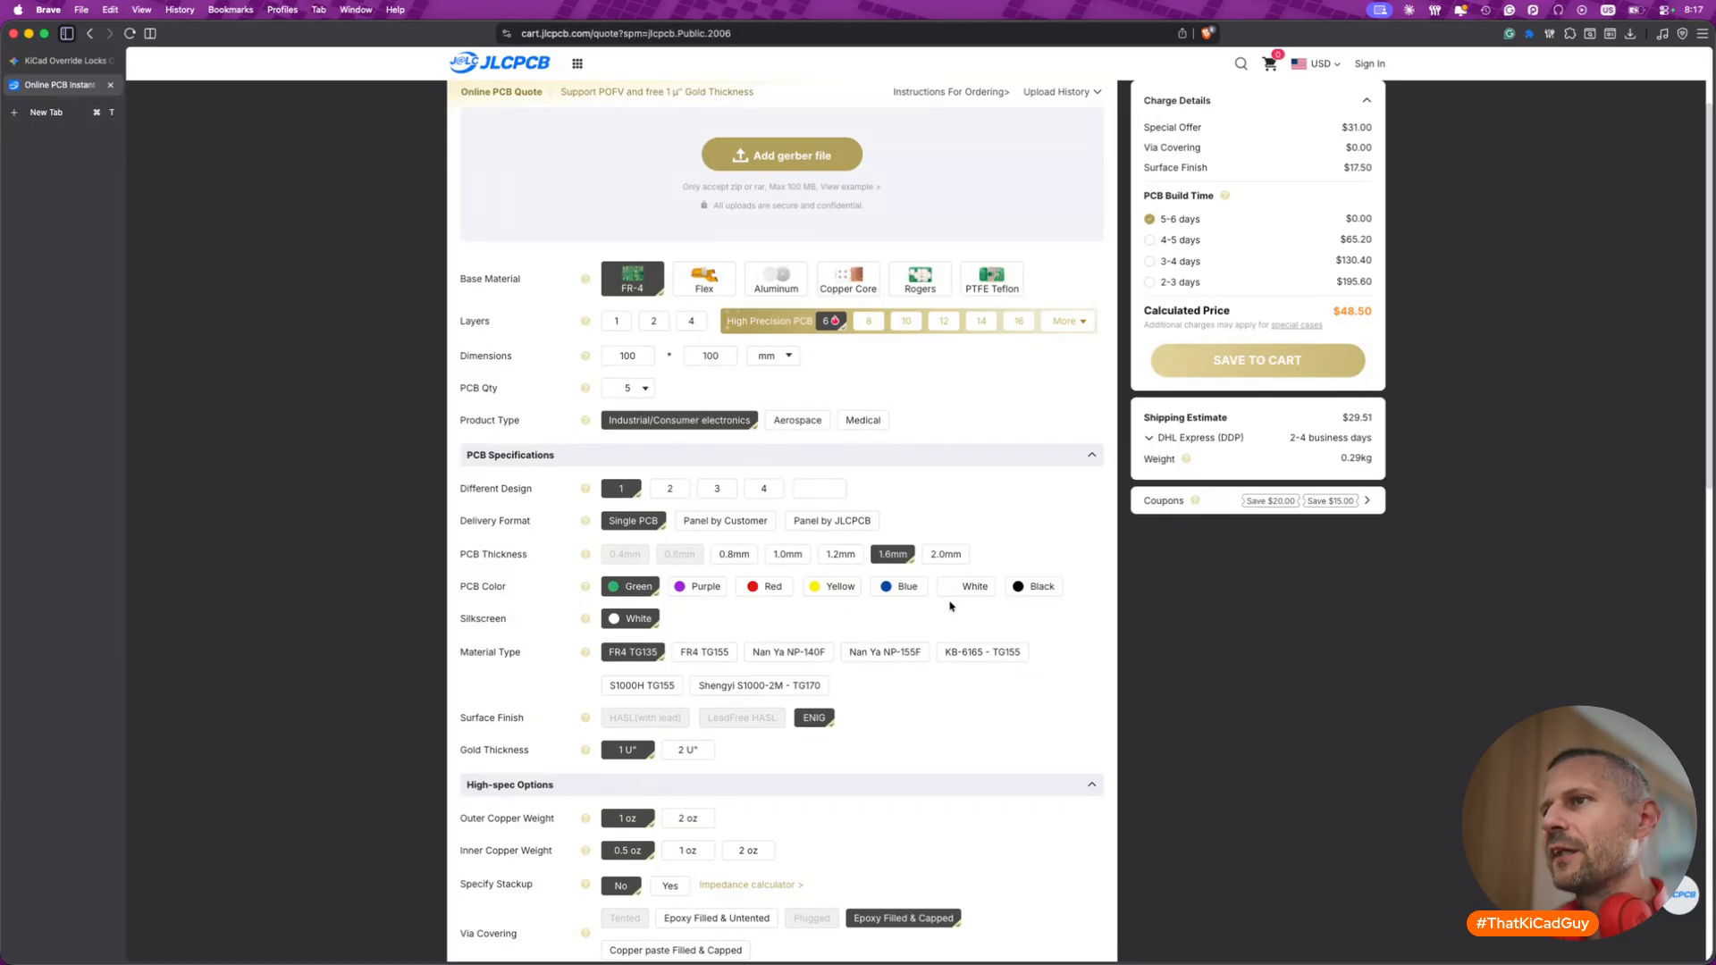
scroll(738, 622, down, 6)
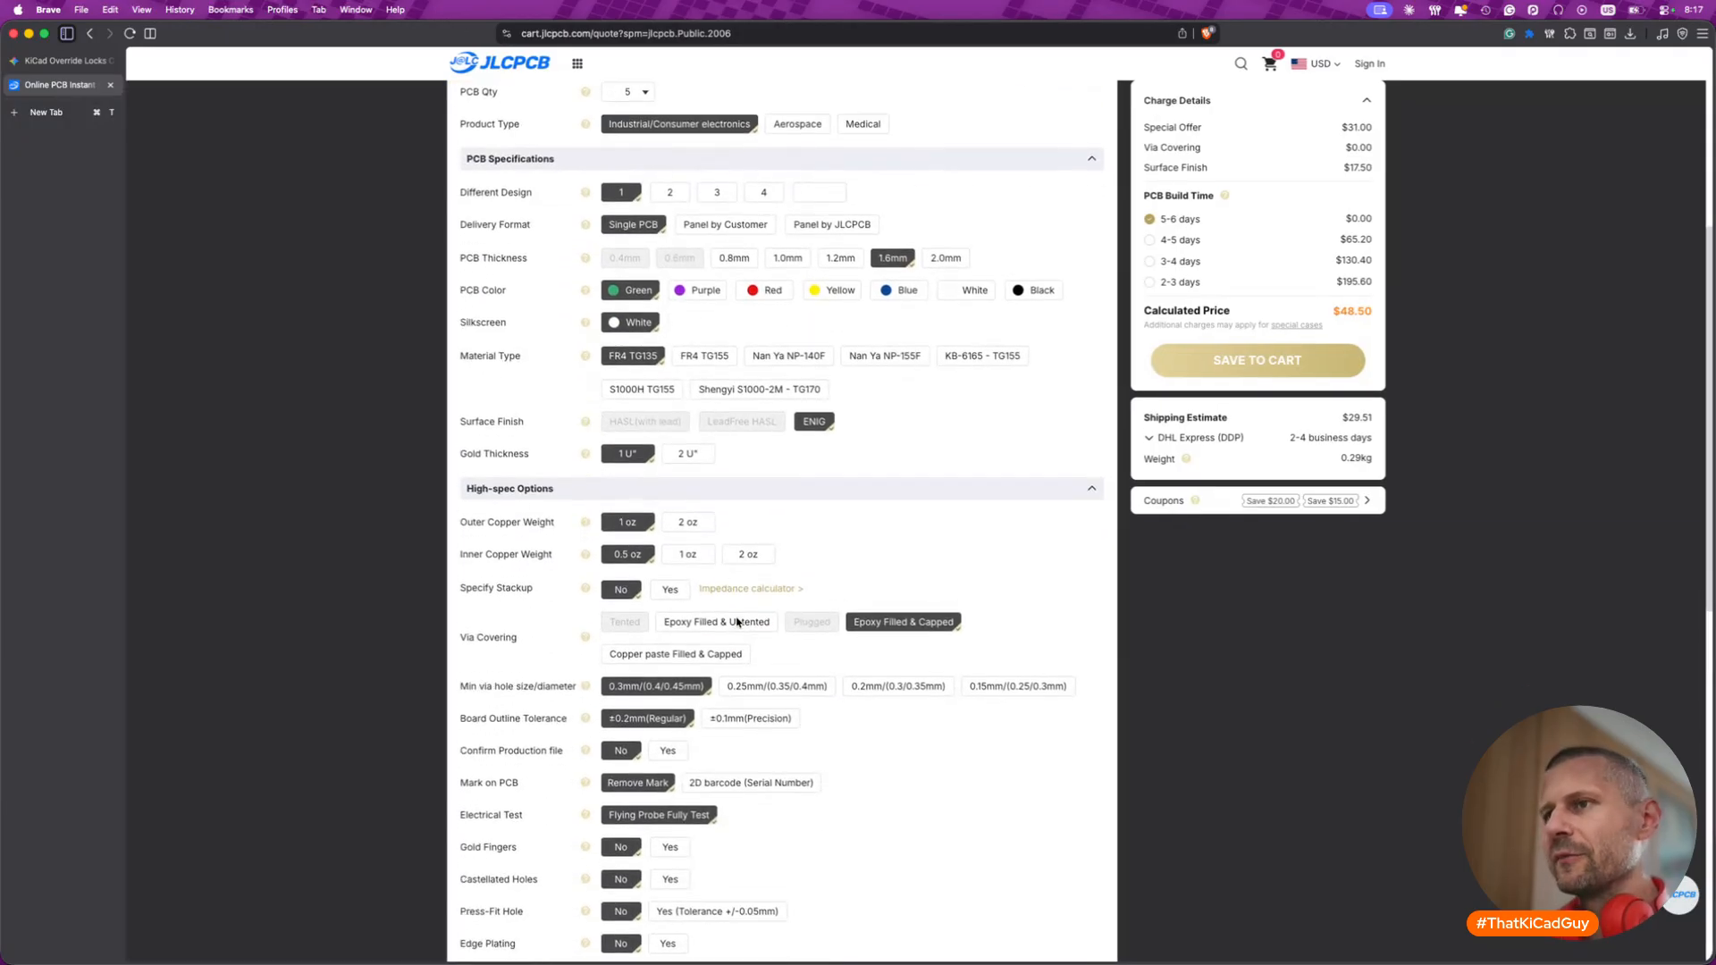
scroll(840, 548, up, 5)
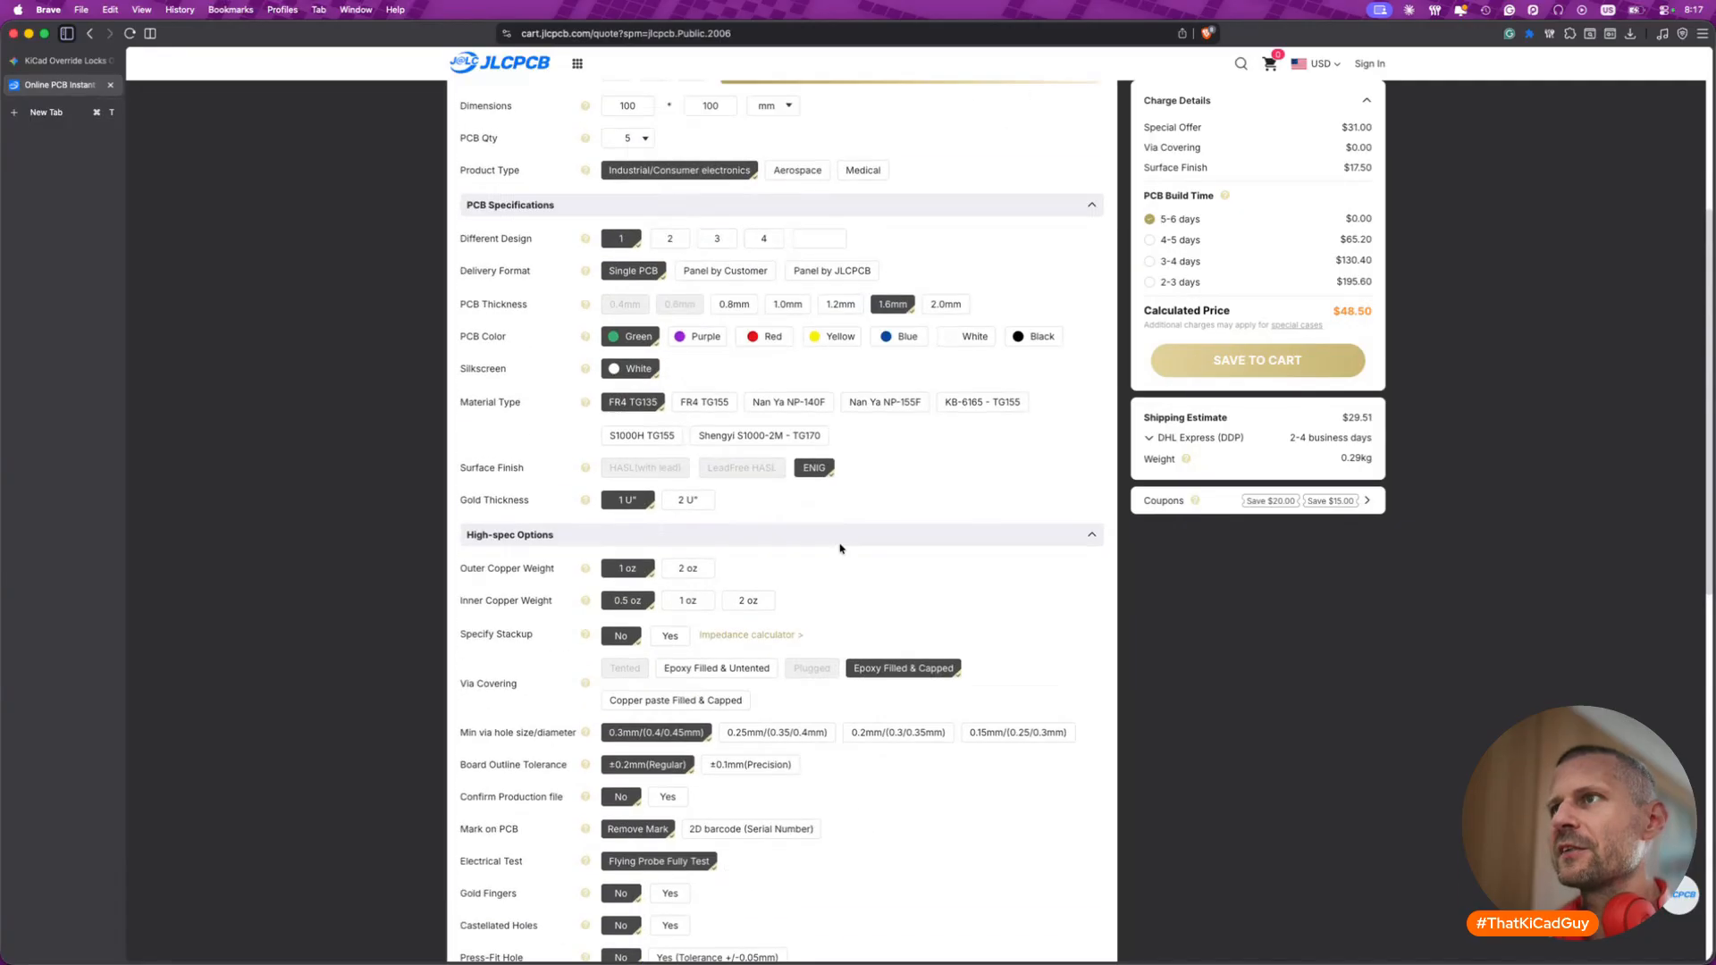
scroll(1153, 434, up, 2)
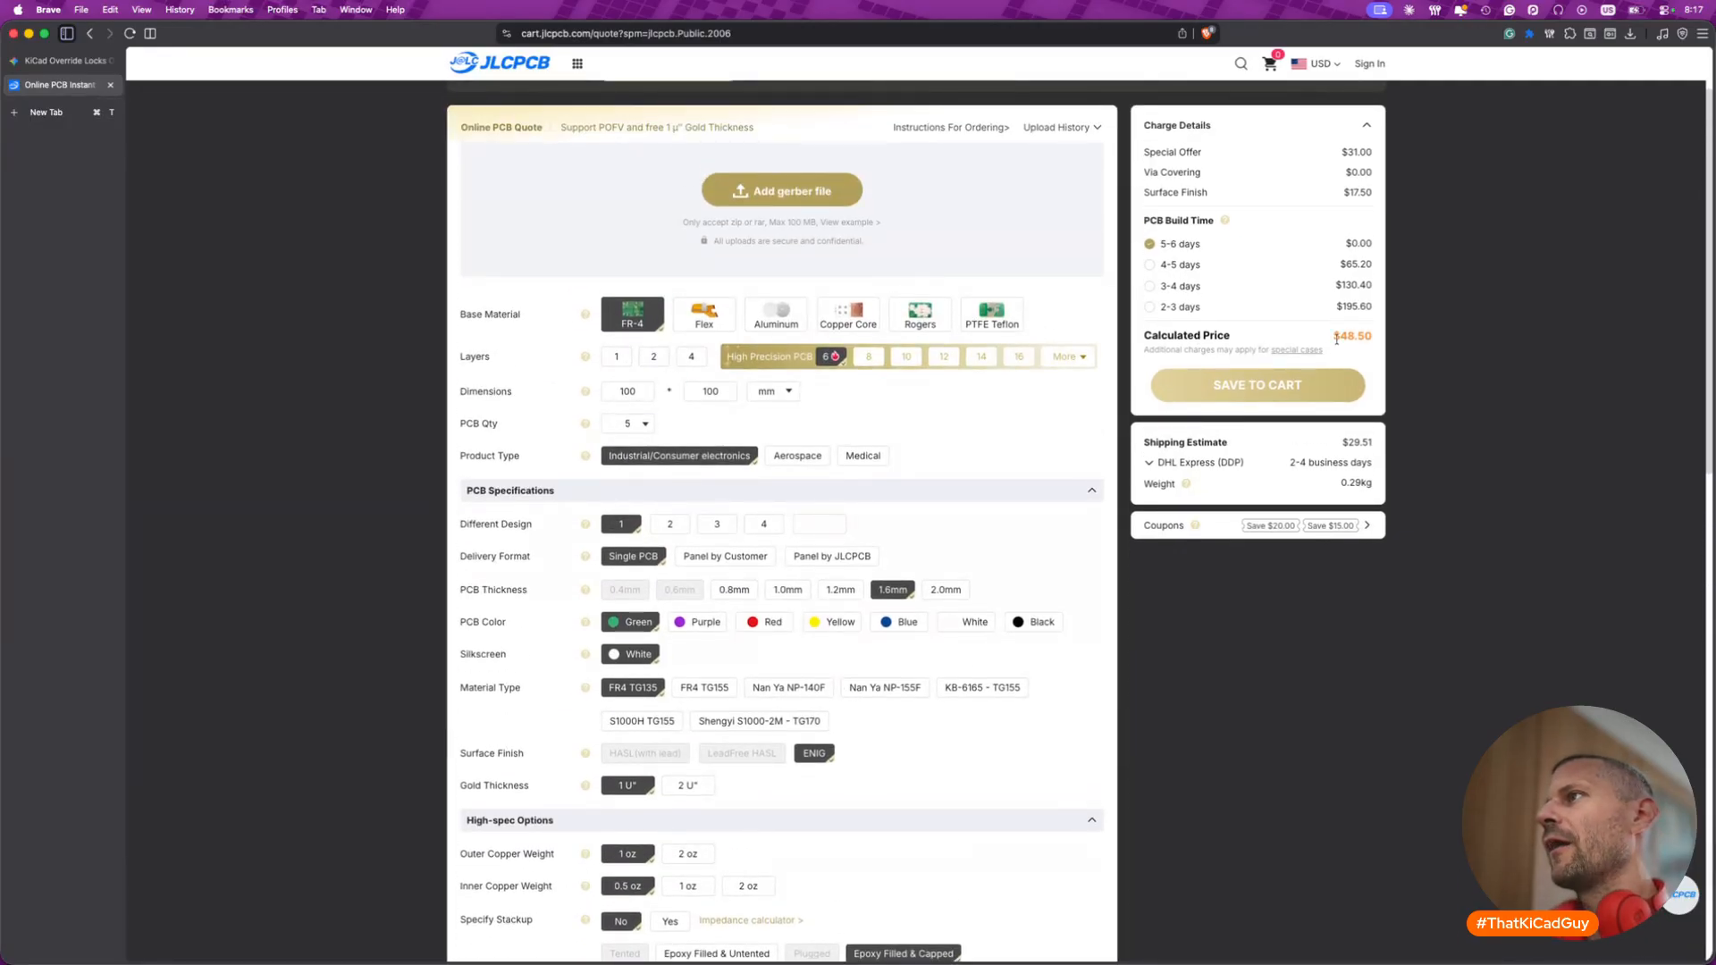
double_click(1345, 339)
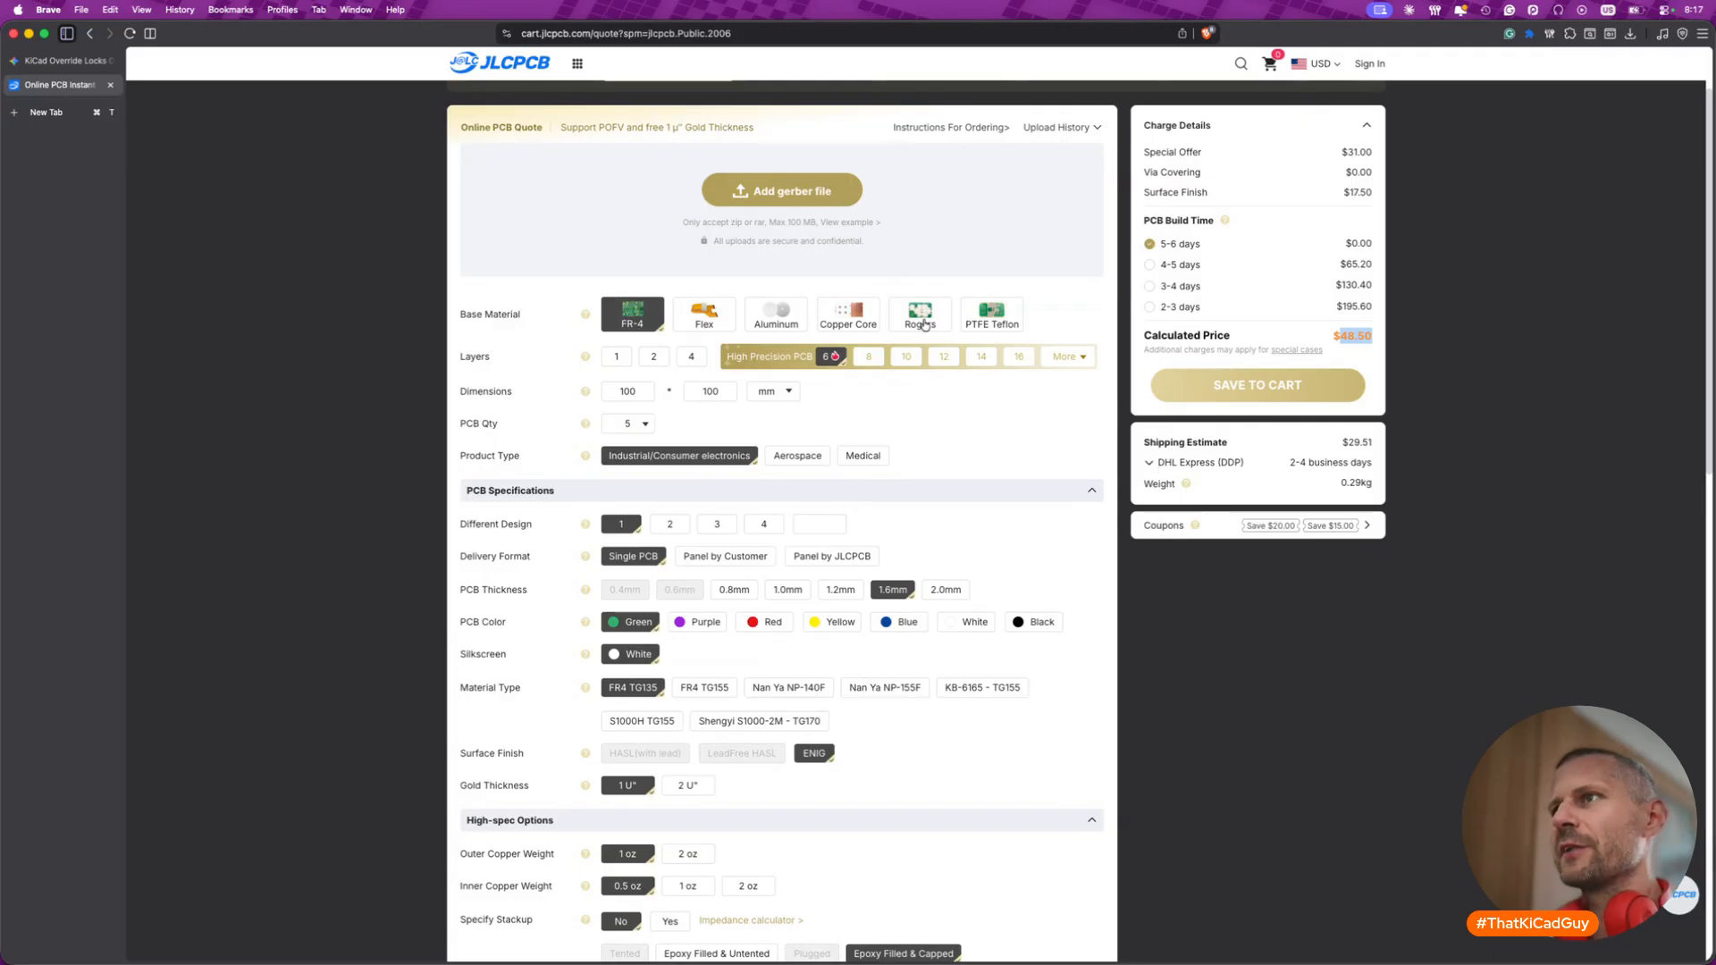
- For price comparison, configure the quote for 4 layers with ENIG surface finish and Plugged via covering
click(692, 358)
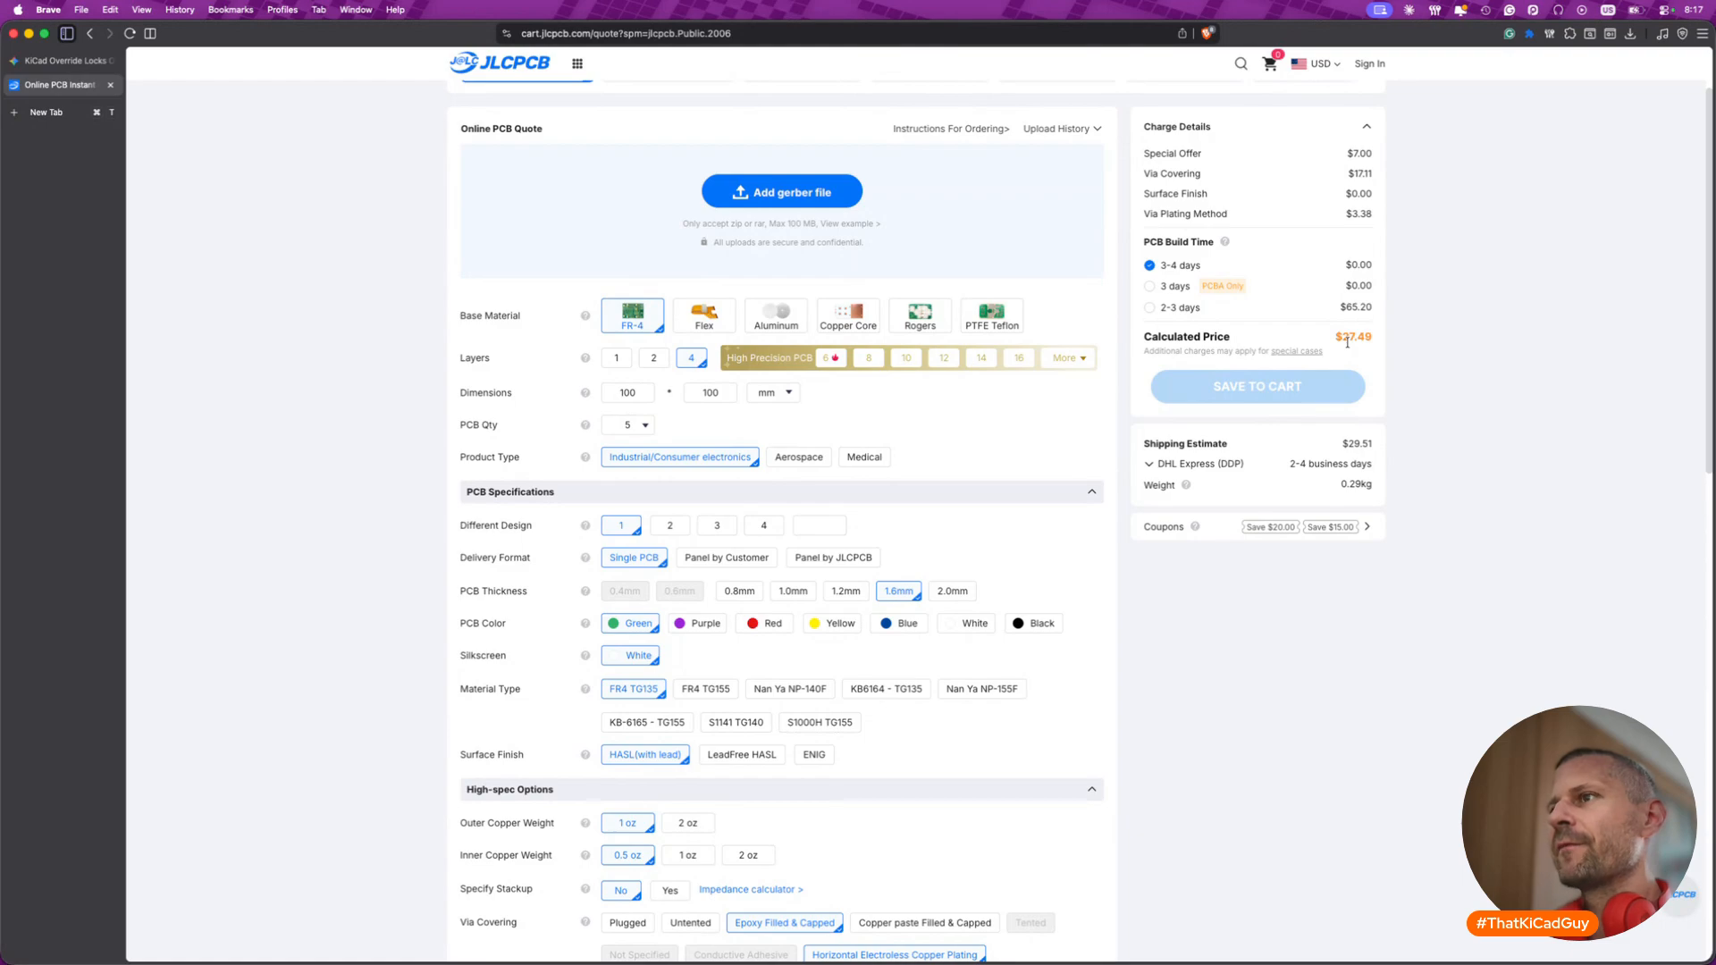
click(814, 754)
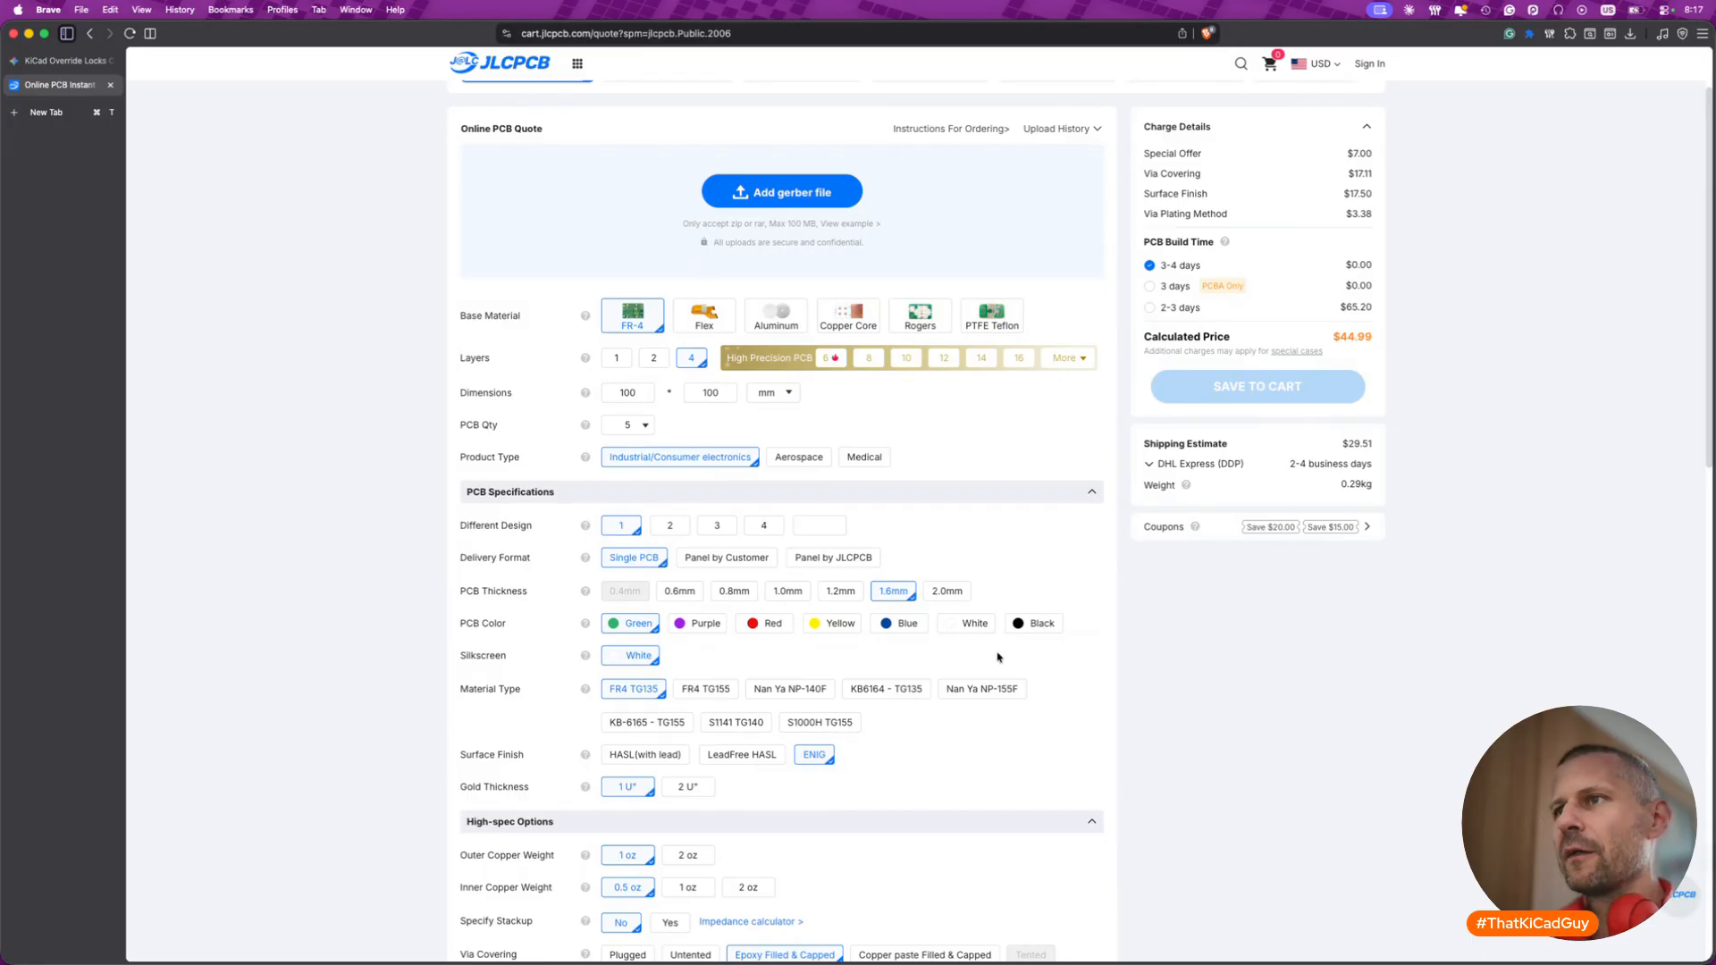
scroll(999, 657, down, 3)
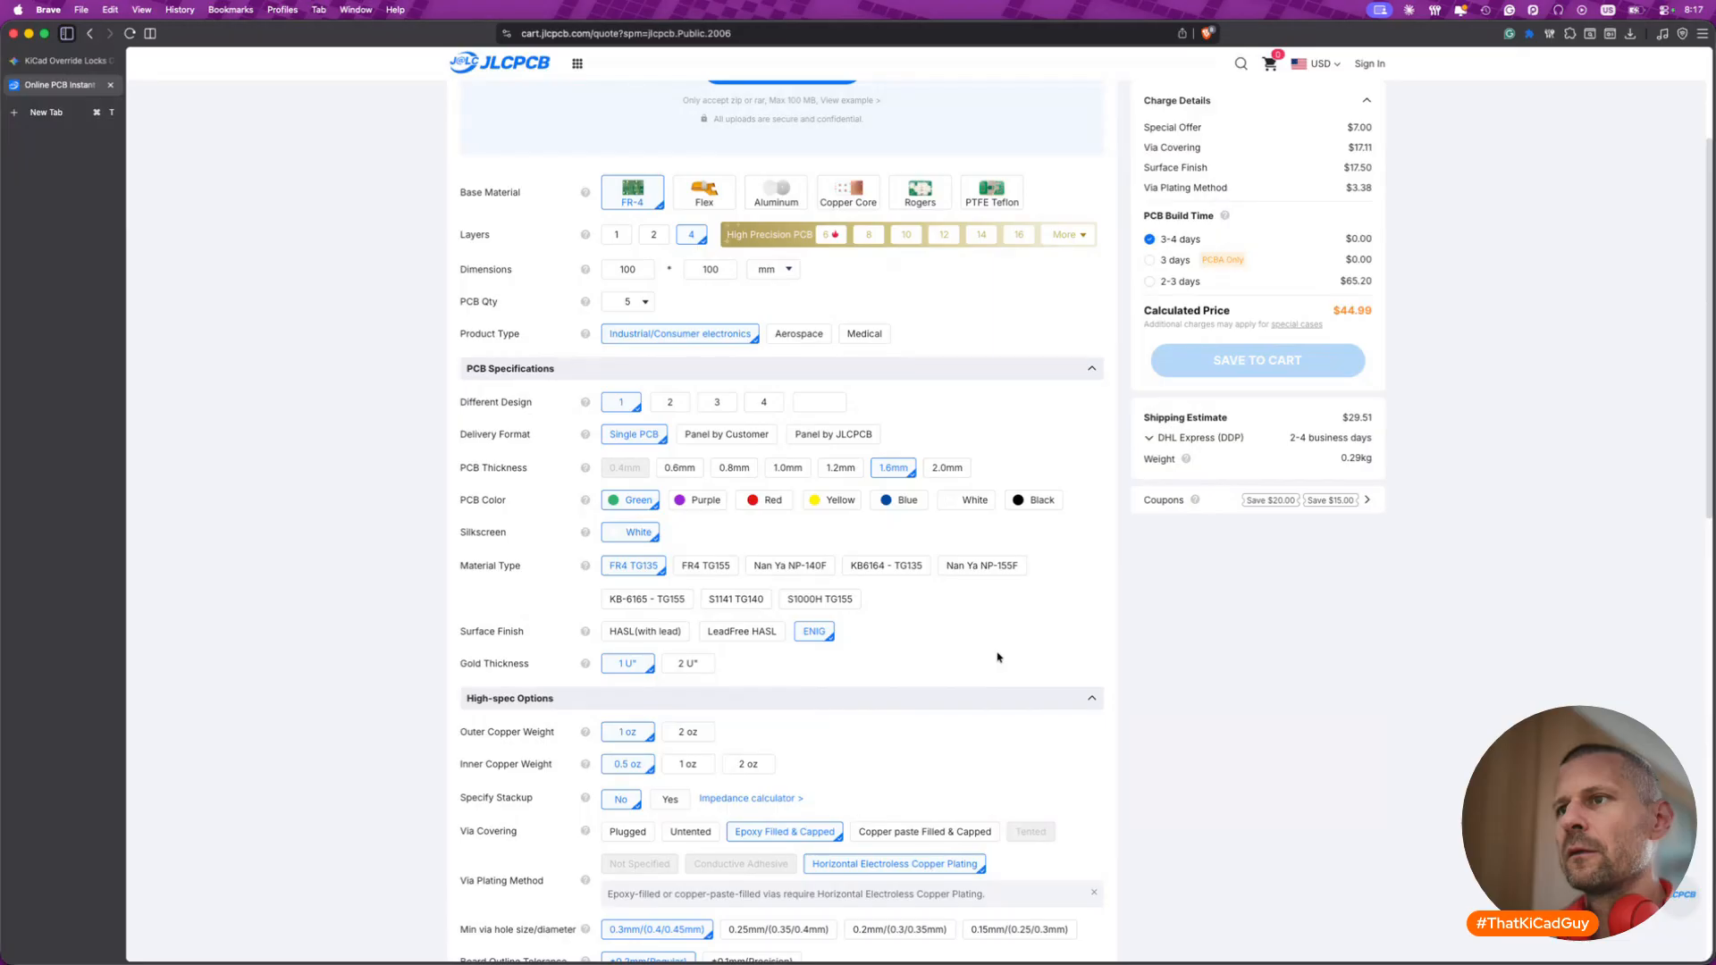
scroll(999, 657, down, 4)
click(629, 654)
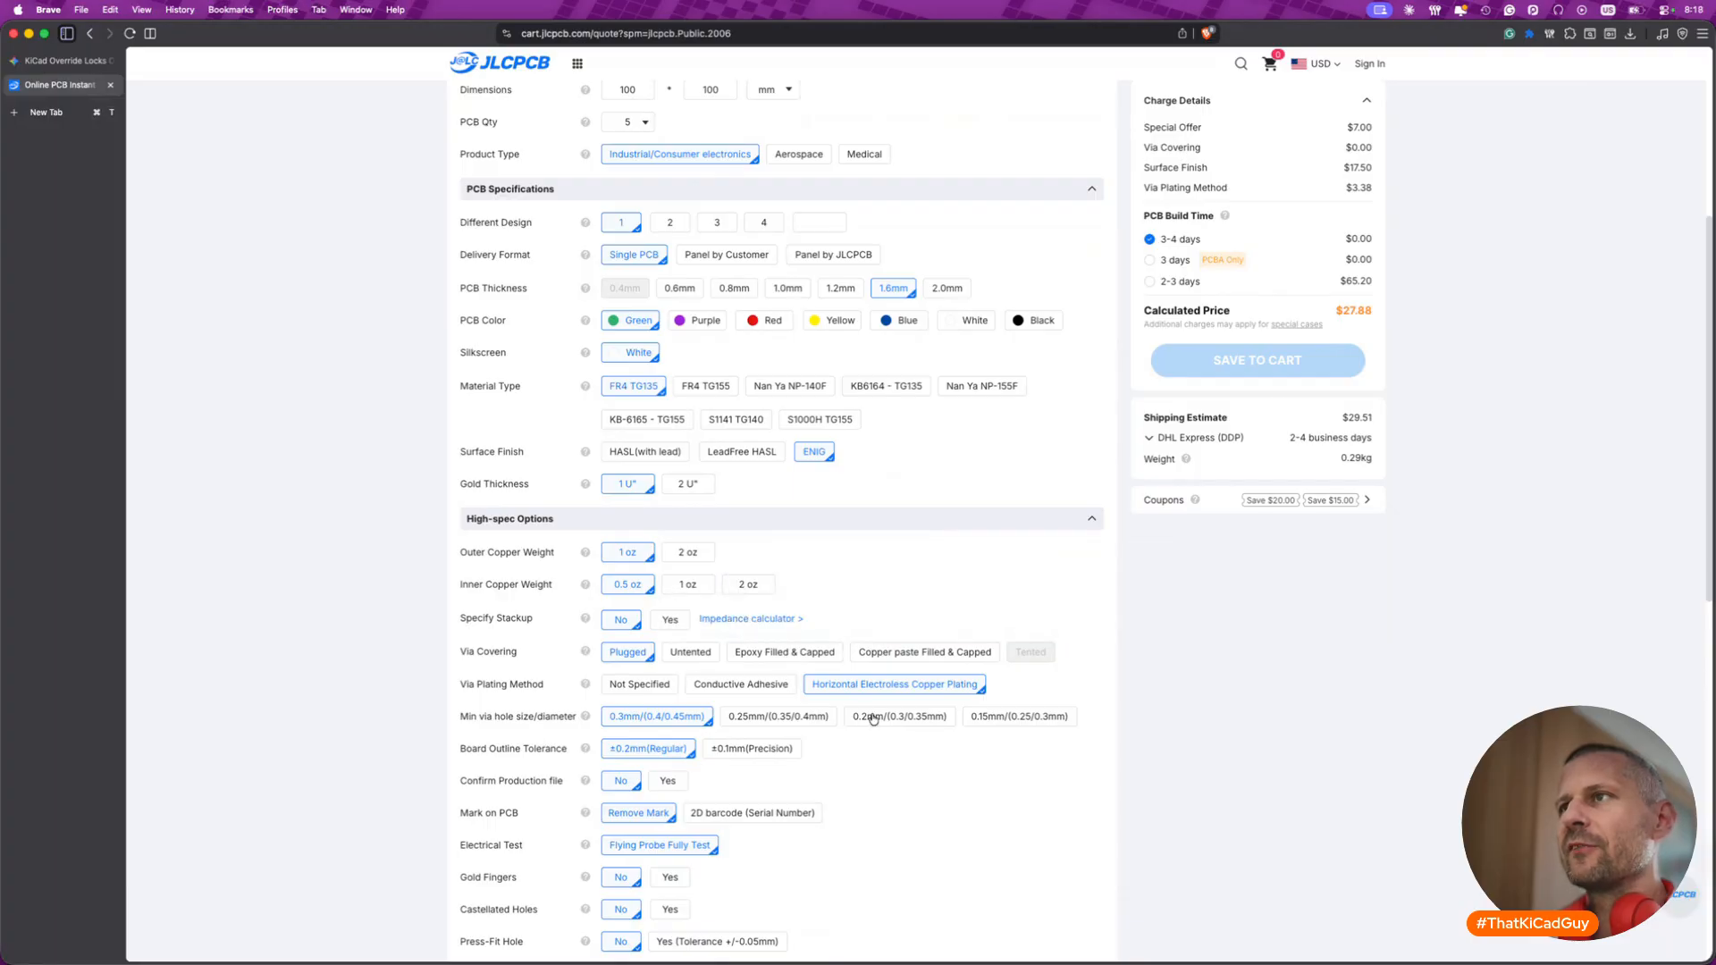
- Set the quote back to 6 layers and read the descriptions of the epoxy-filled via covering options
scroll(857, 670, up, 2)
click(818, 160)
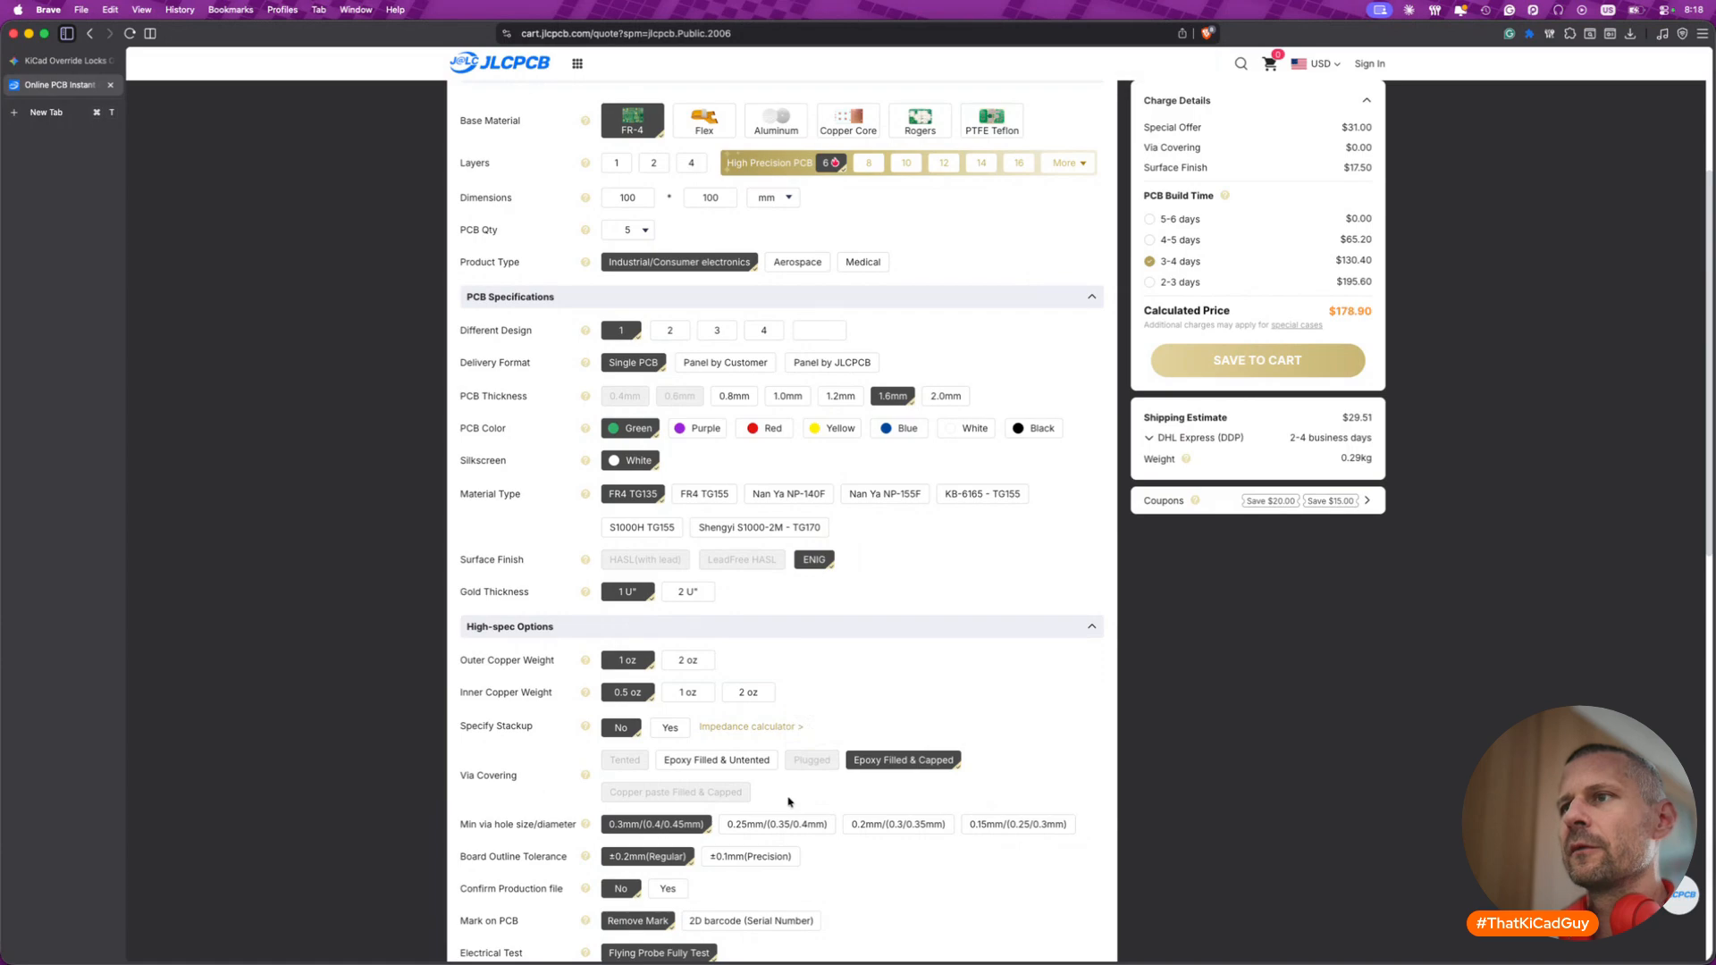
scroll(789, 802, down, 3)
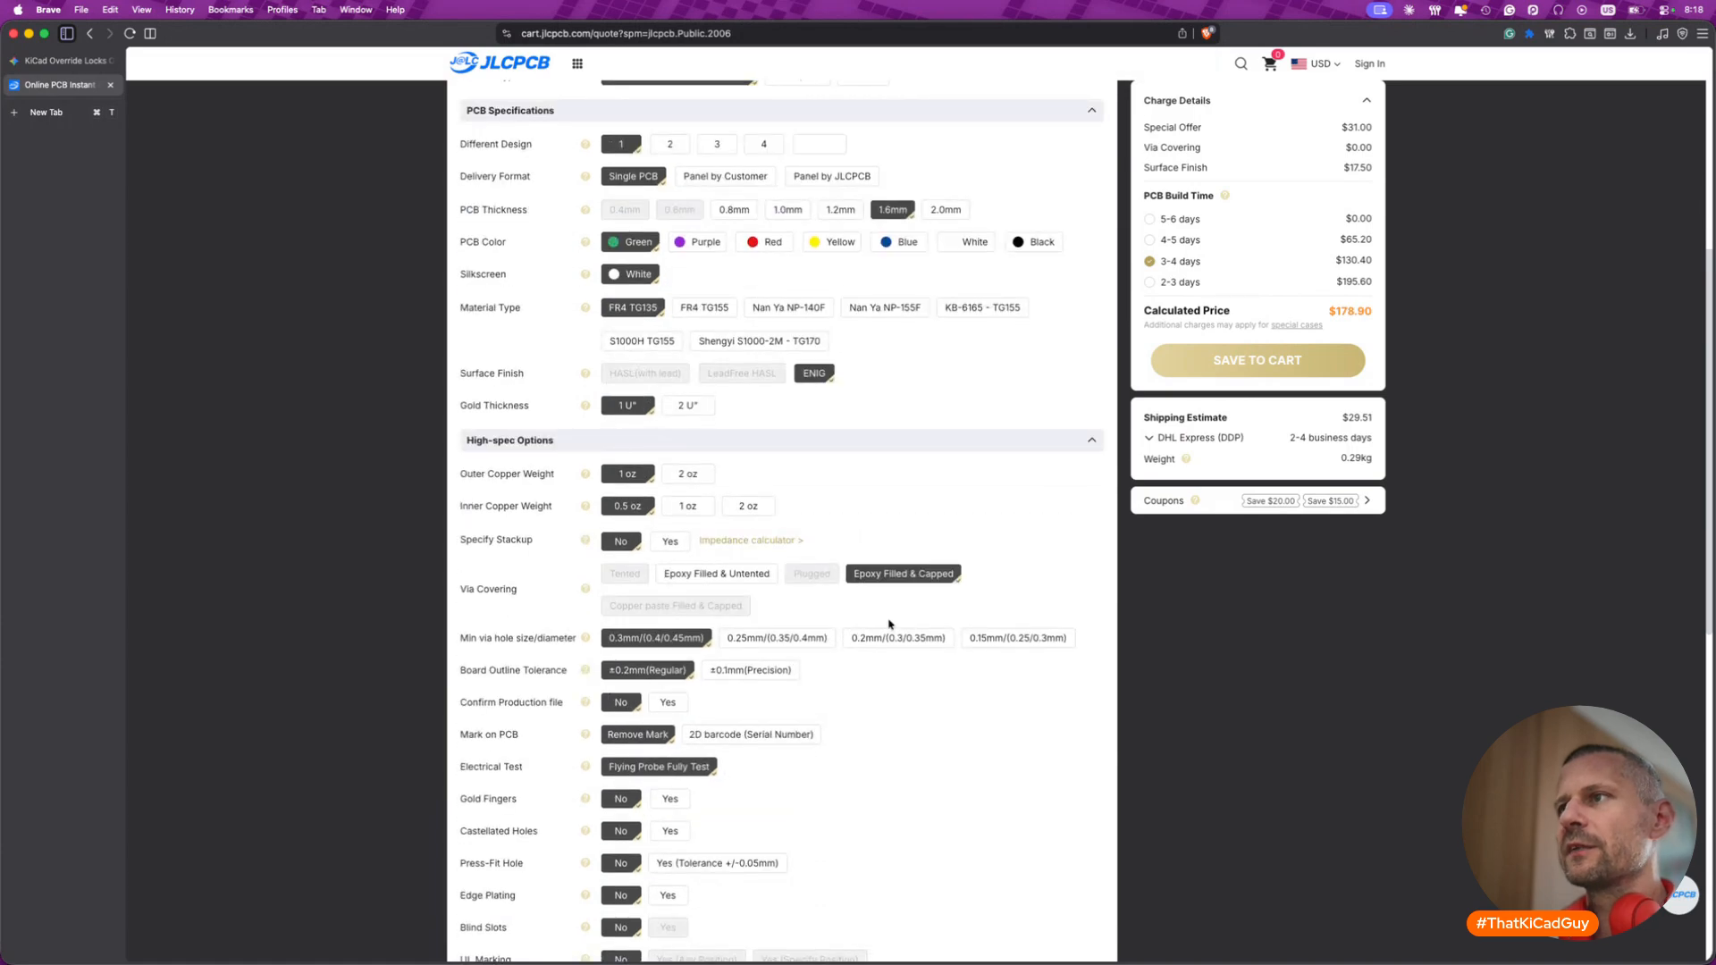
mouse_move(757, 581)
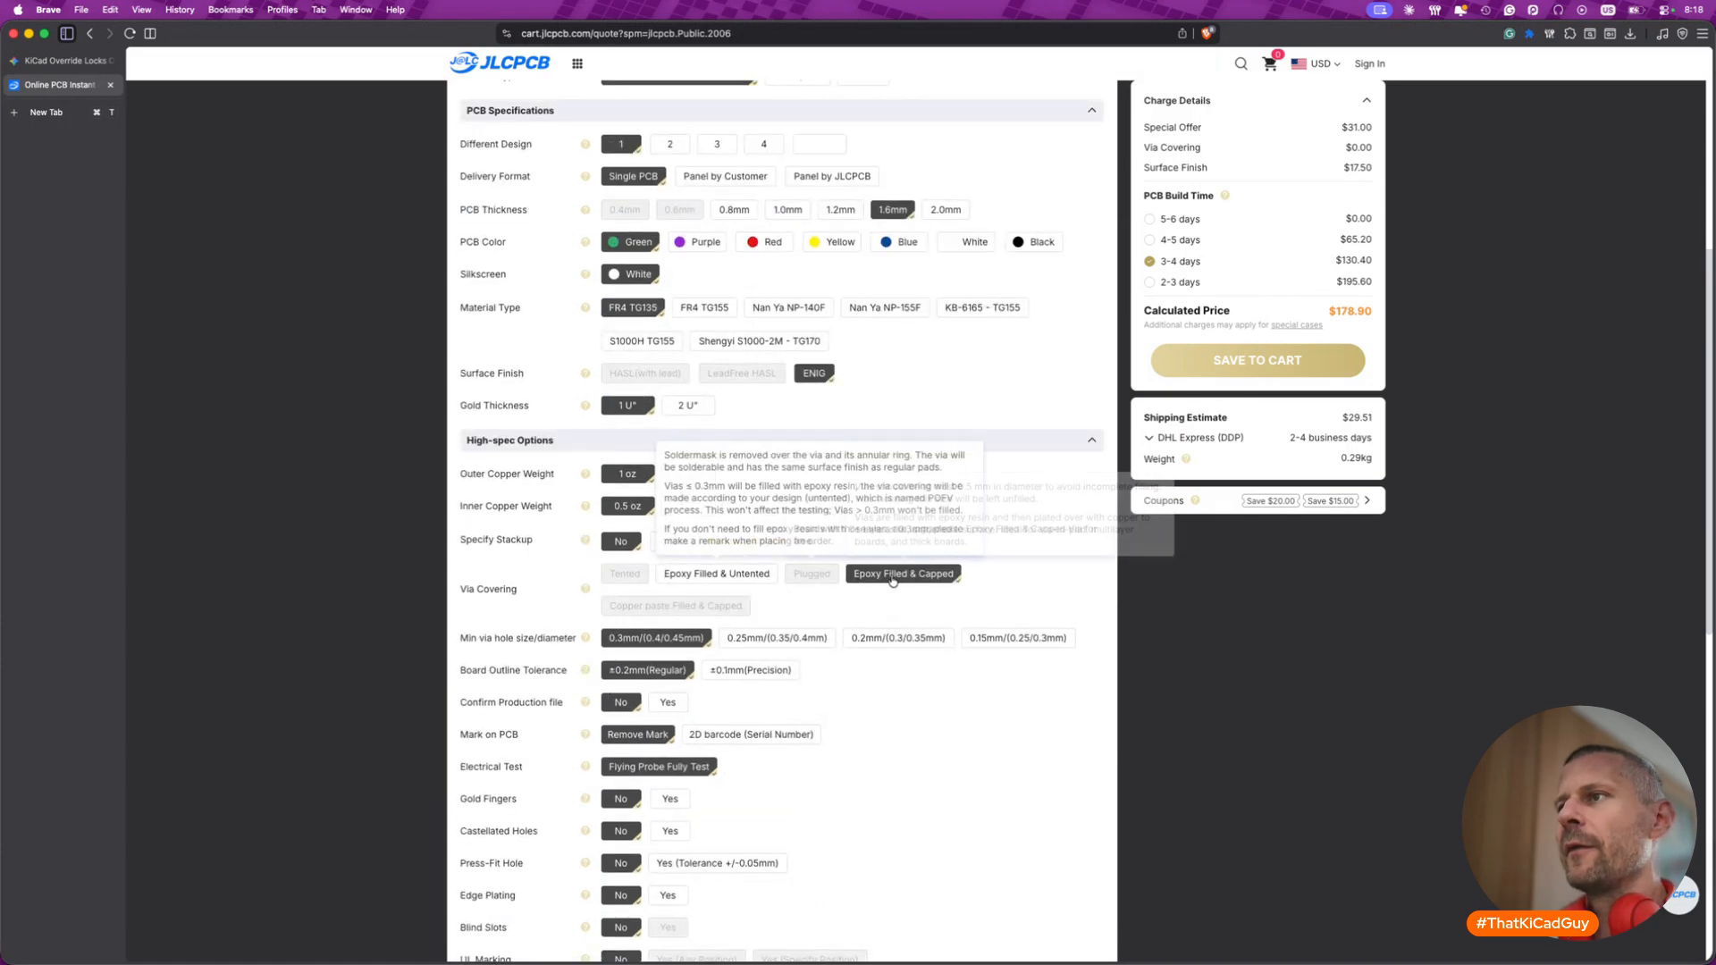
mouse_move(904, 573)
scroll(911, 590, up, 1)
scroll(911, 590, up, 2)
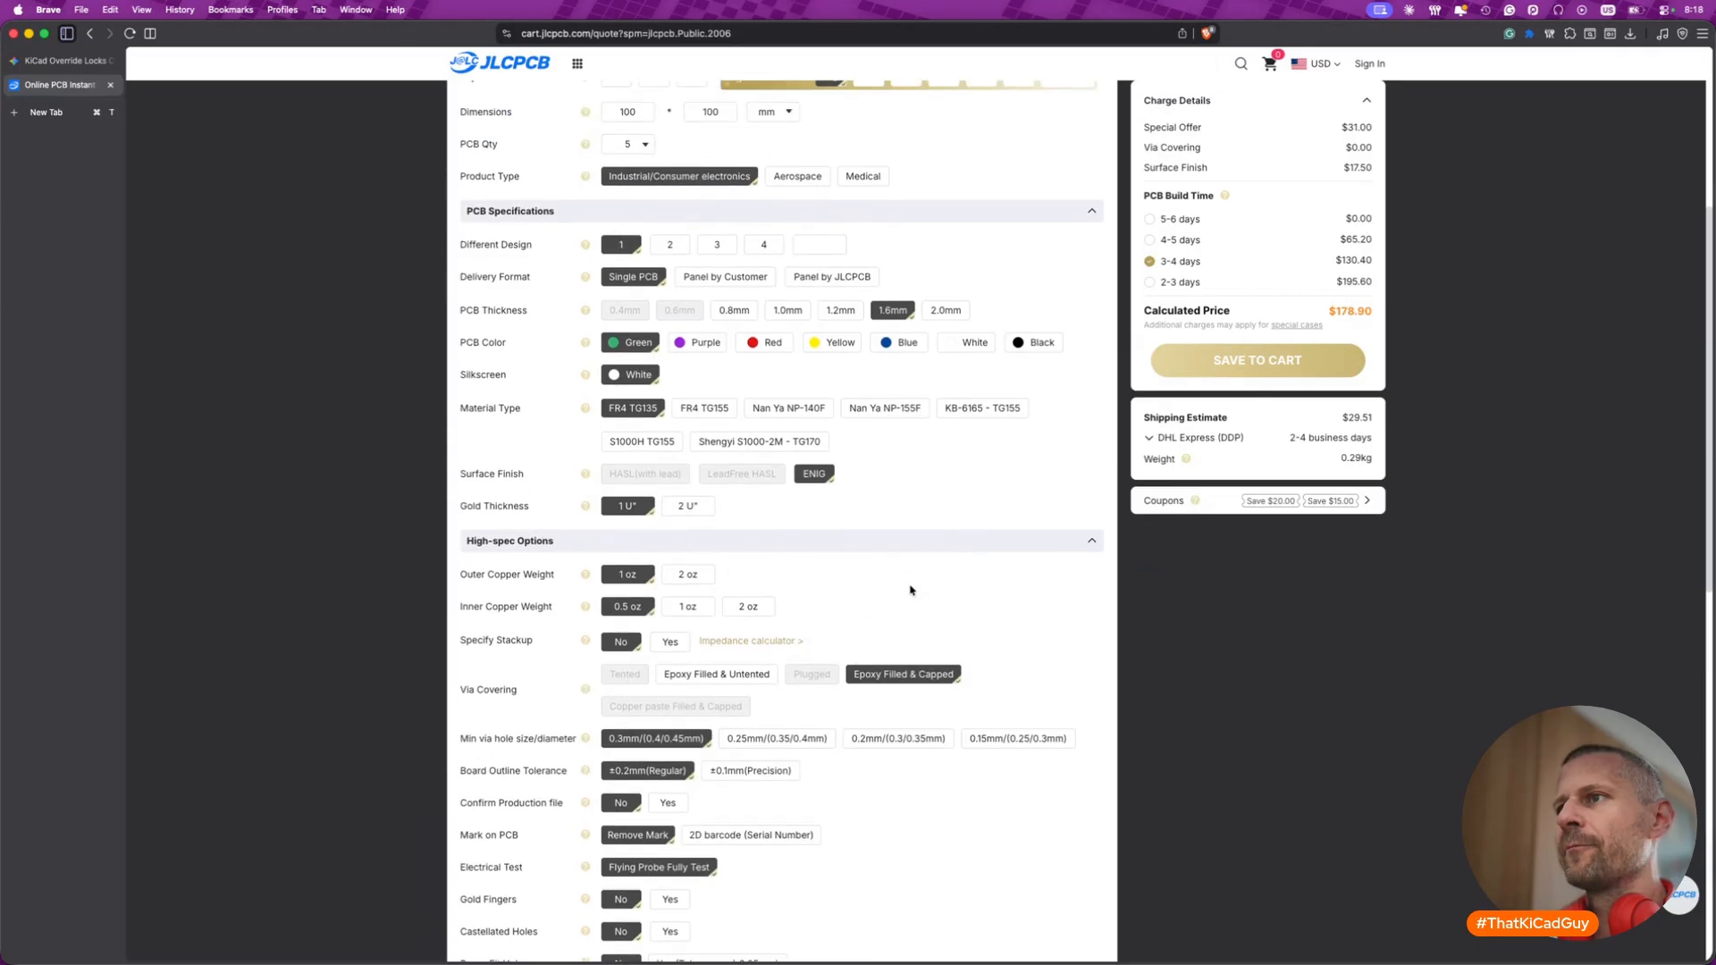
- Check the 6-layer price and set the via covering to Epoxy Filled & Untented
scroll(921, 603, up, 3)
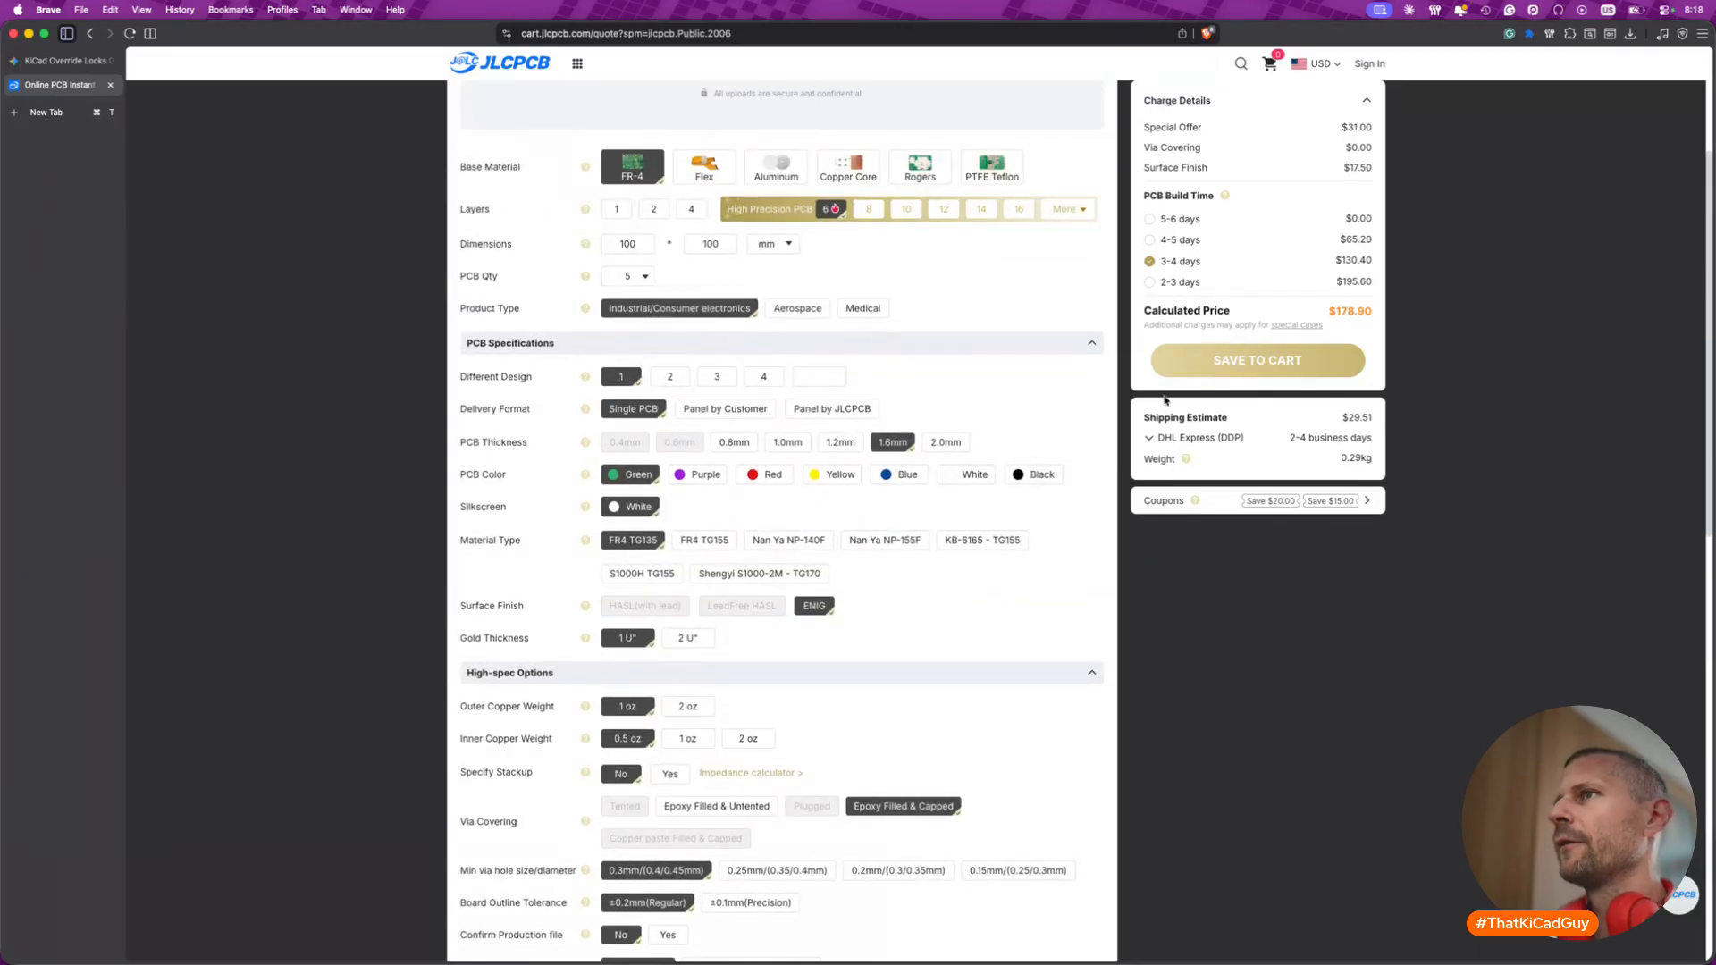
scroll(993, 441, up, 2)
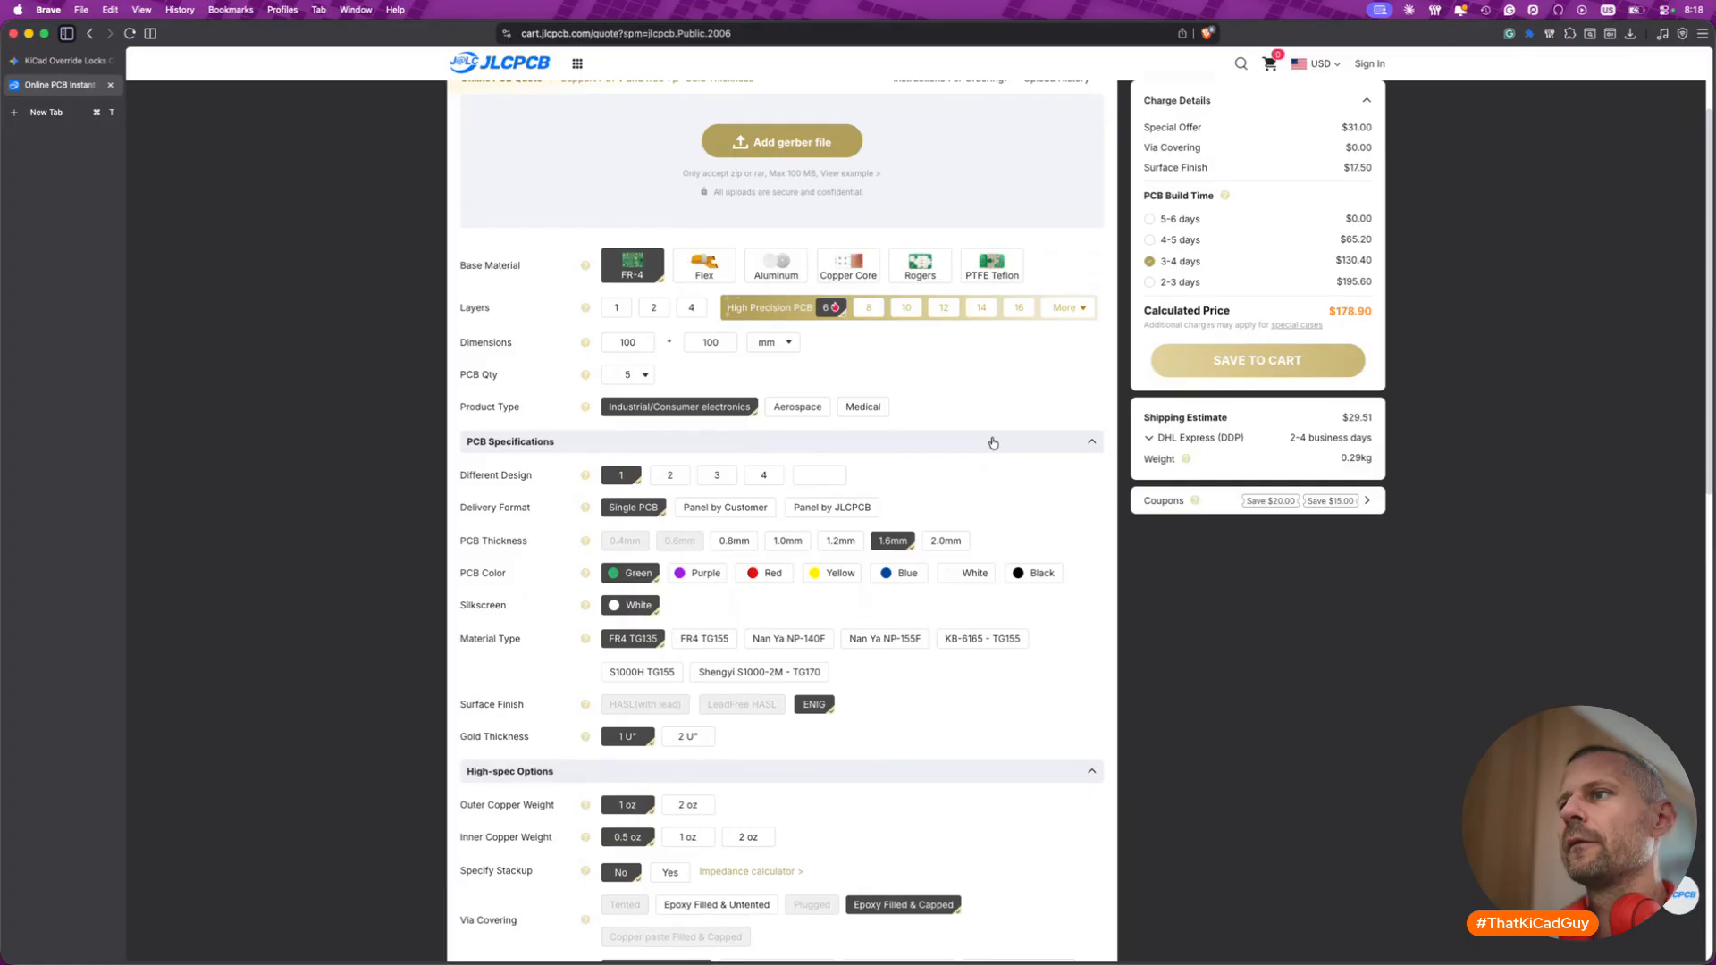
scroll(993, 442, down, 2)
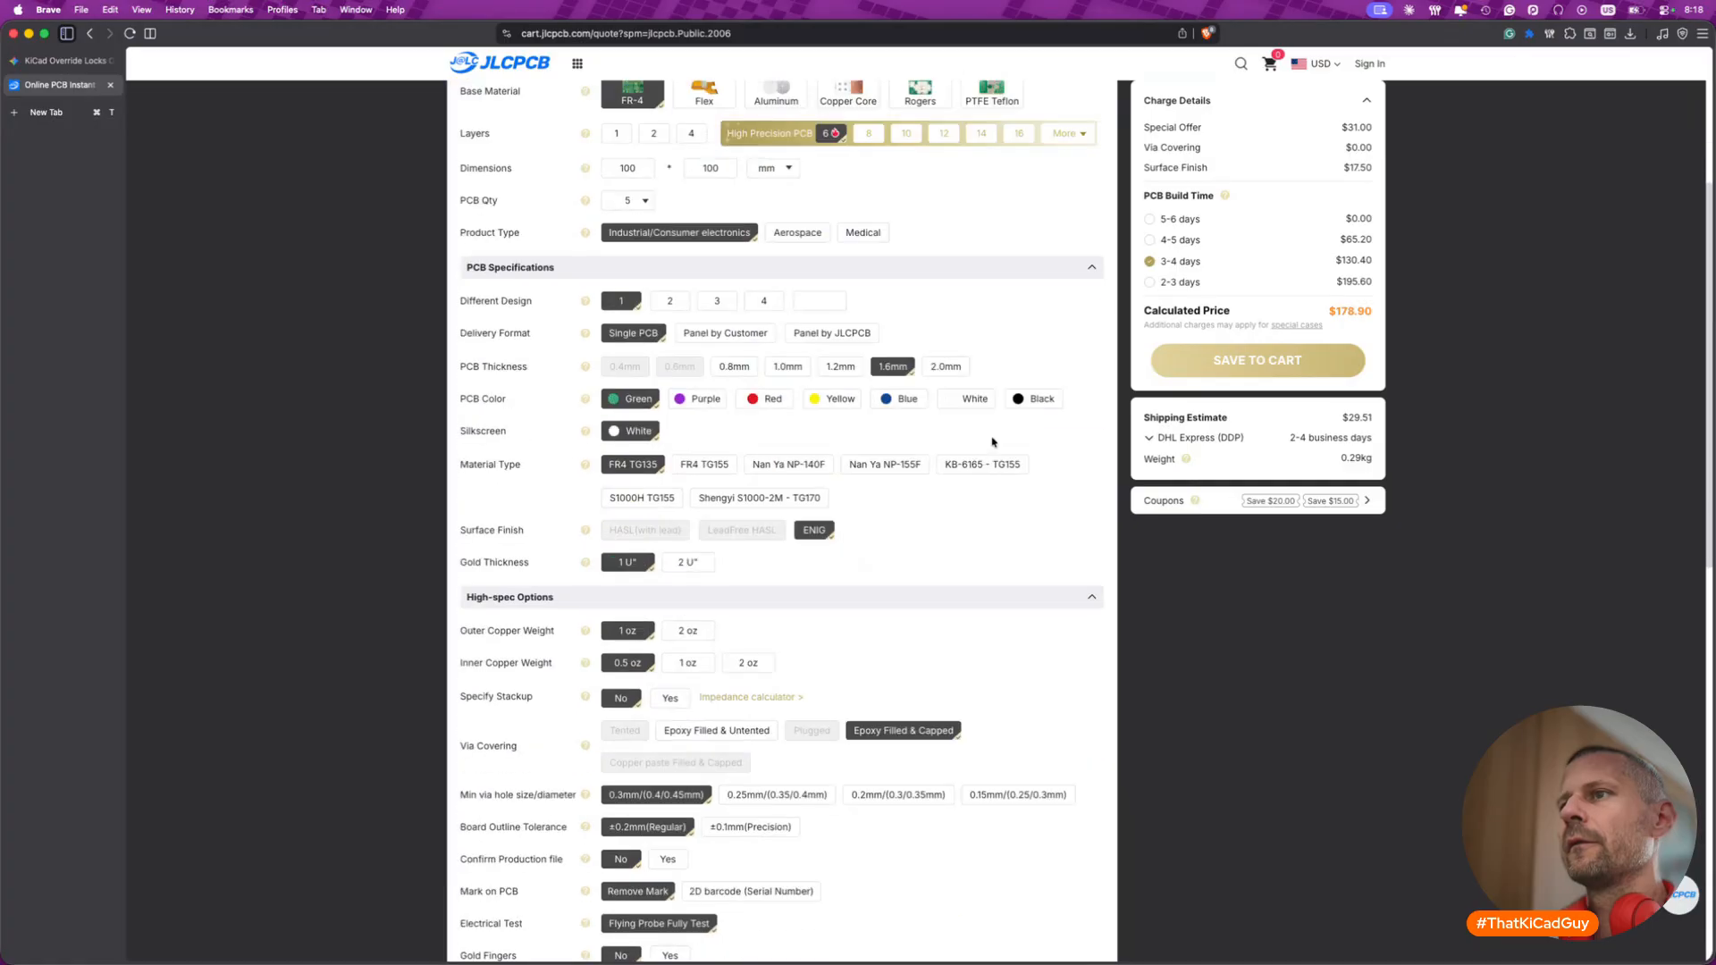
click(742, 730)
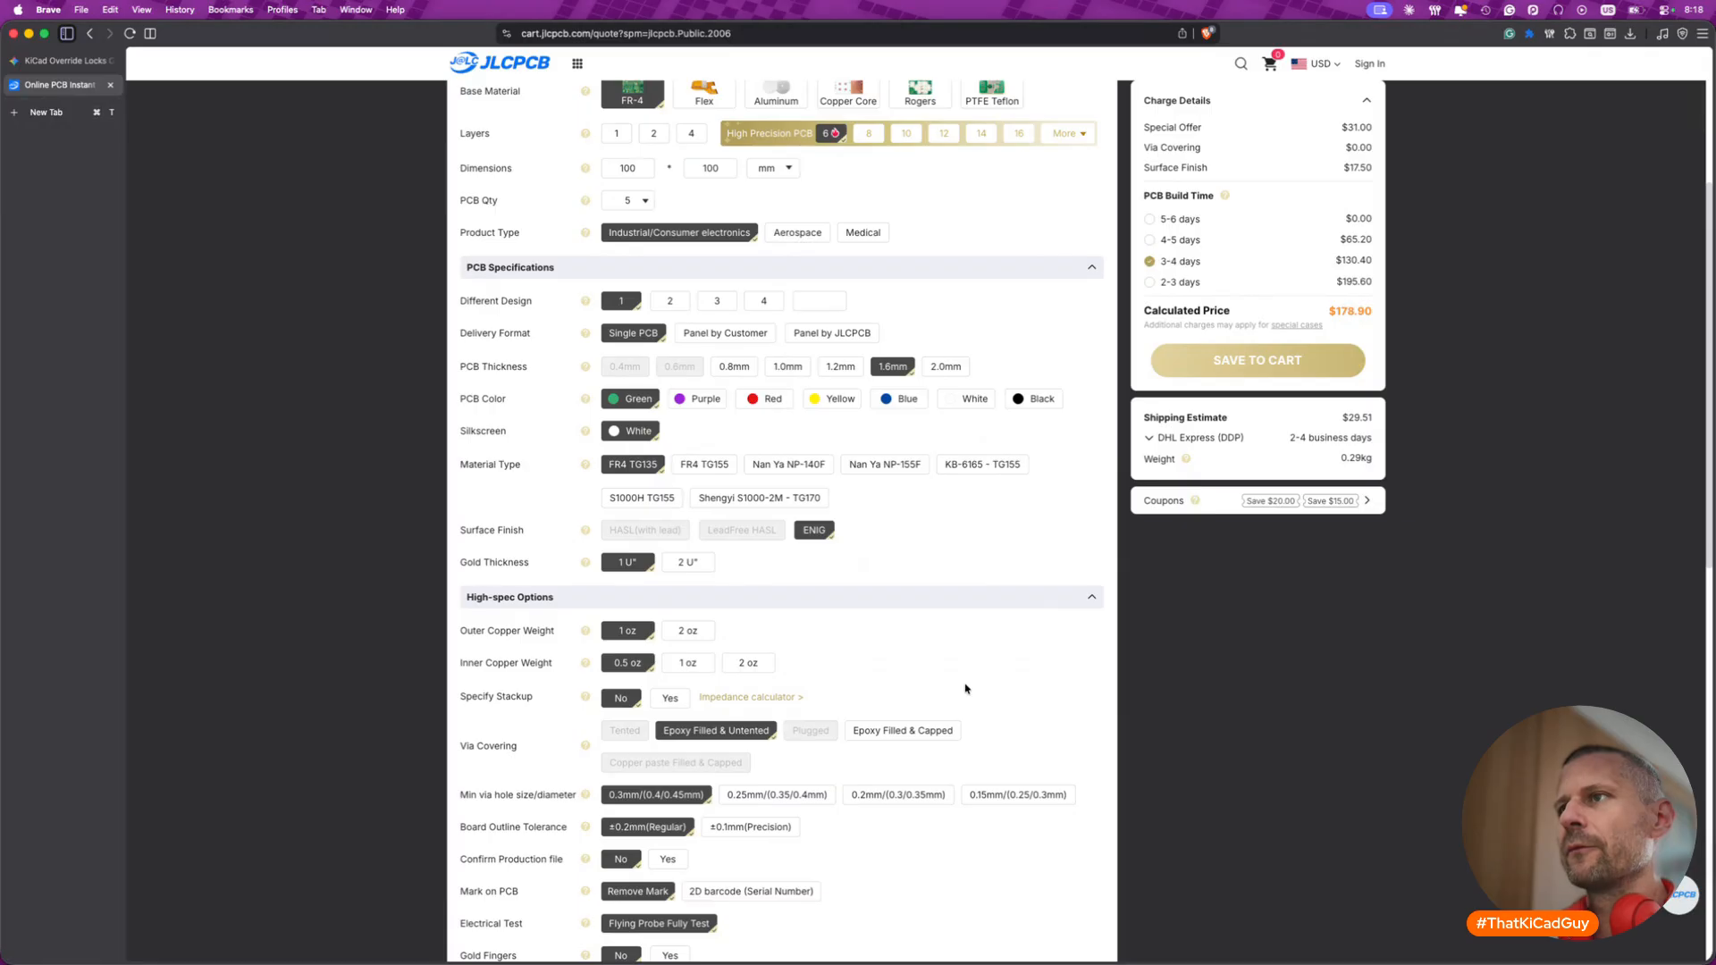
- Reload the quote page, choose 6 layers and review the via covering, hole size and remaining high-spec options
key(super+r)
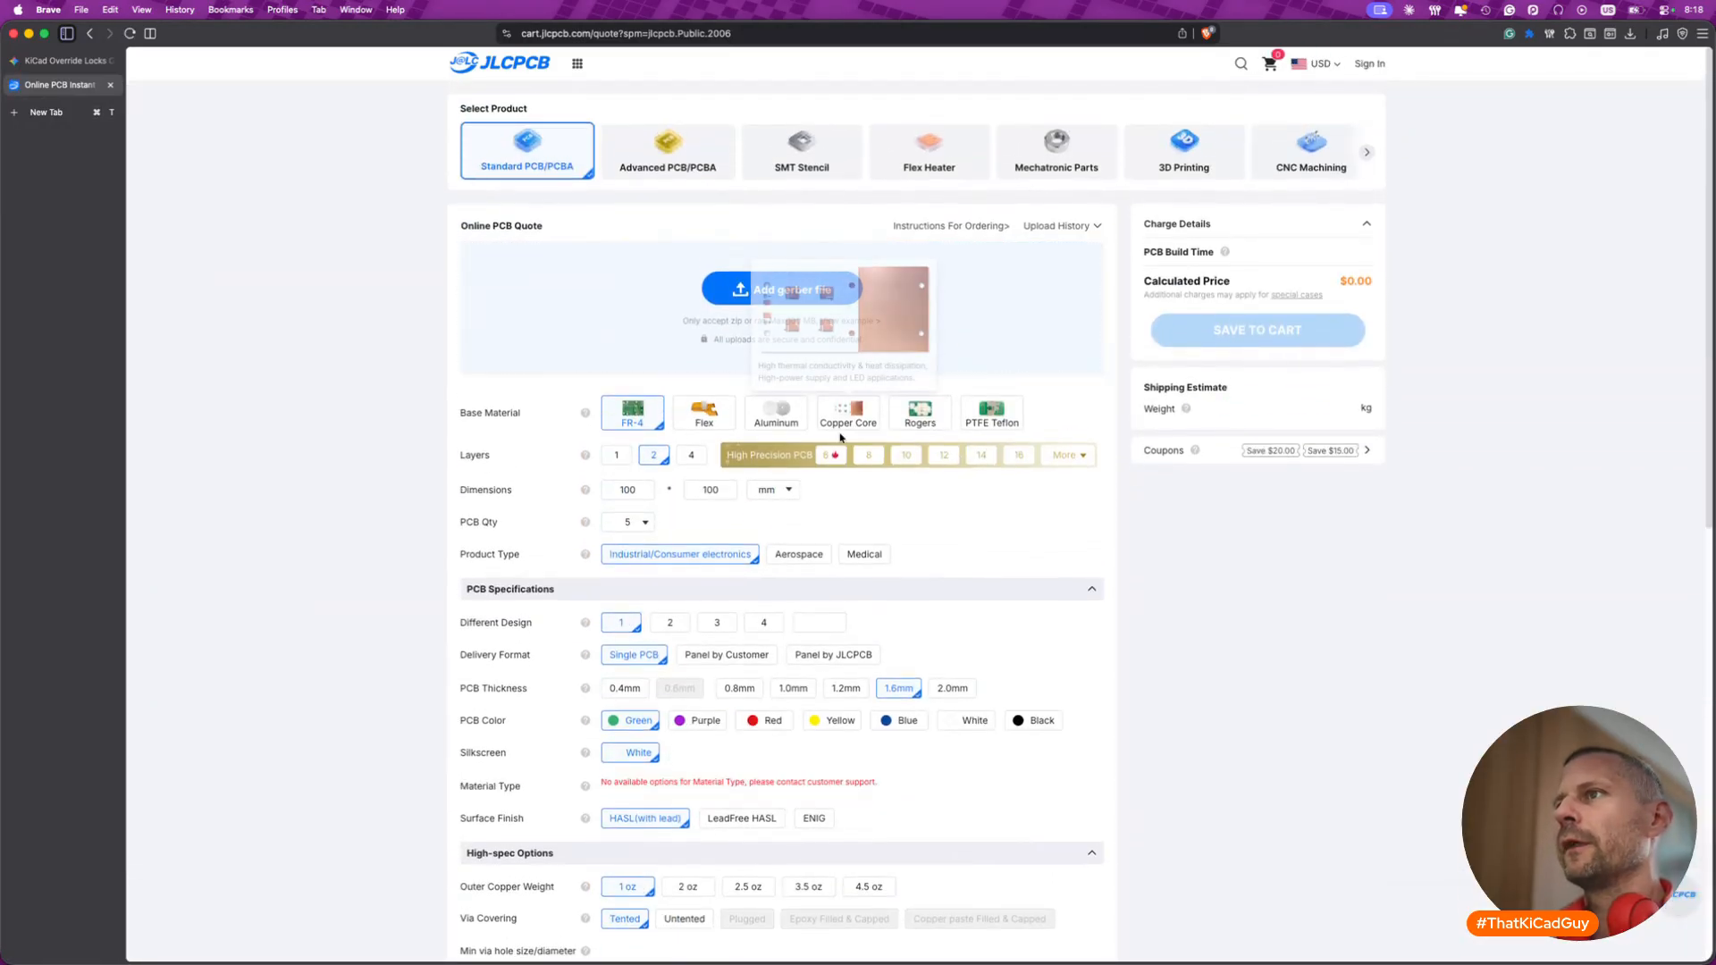
click(838, 458)
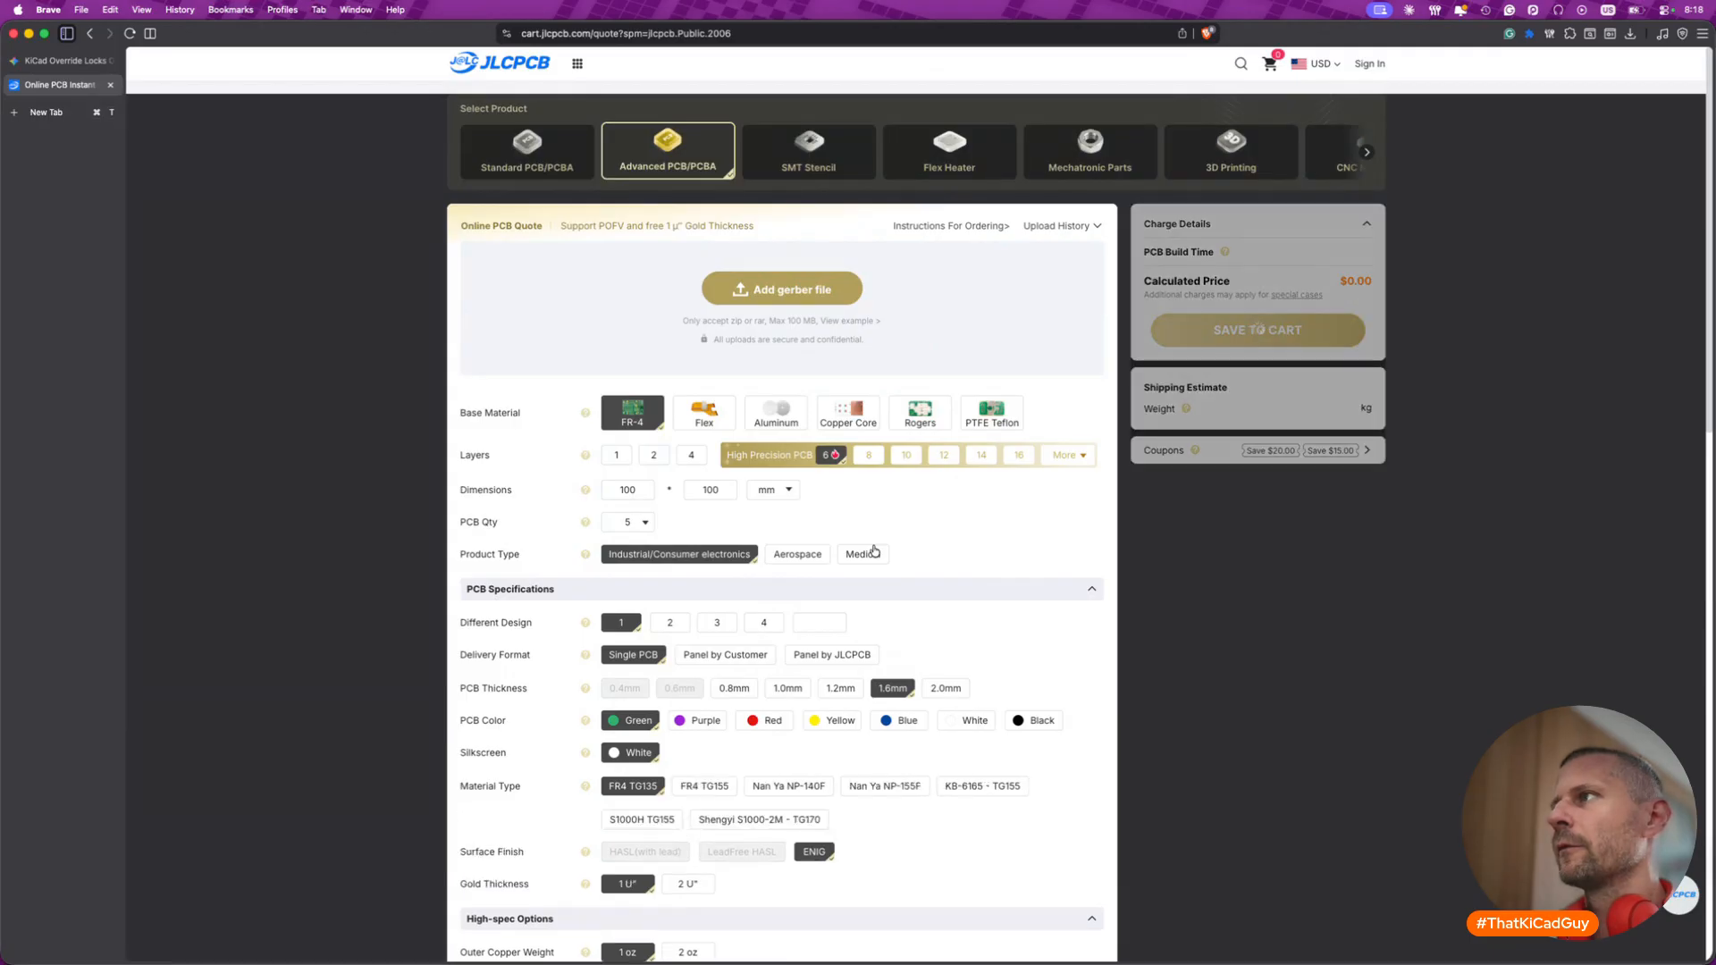
scroll(802, 665, down, 3)
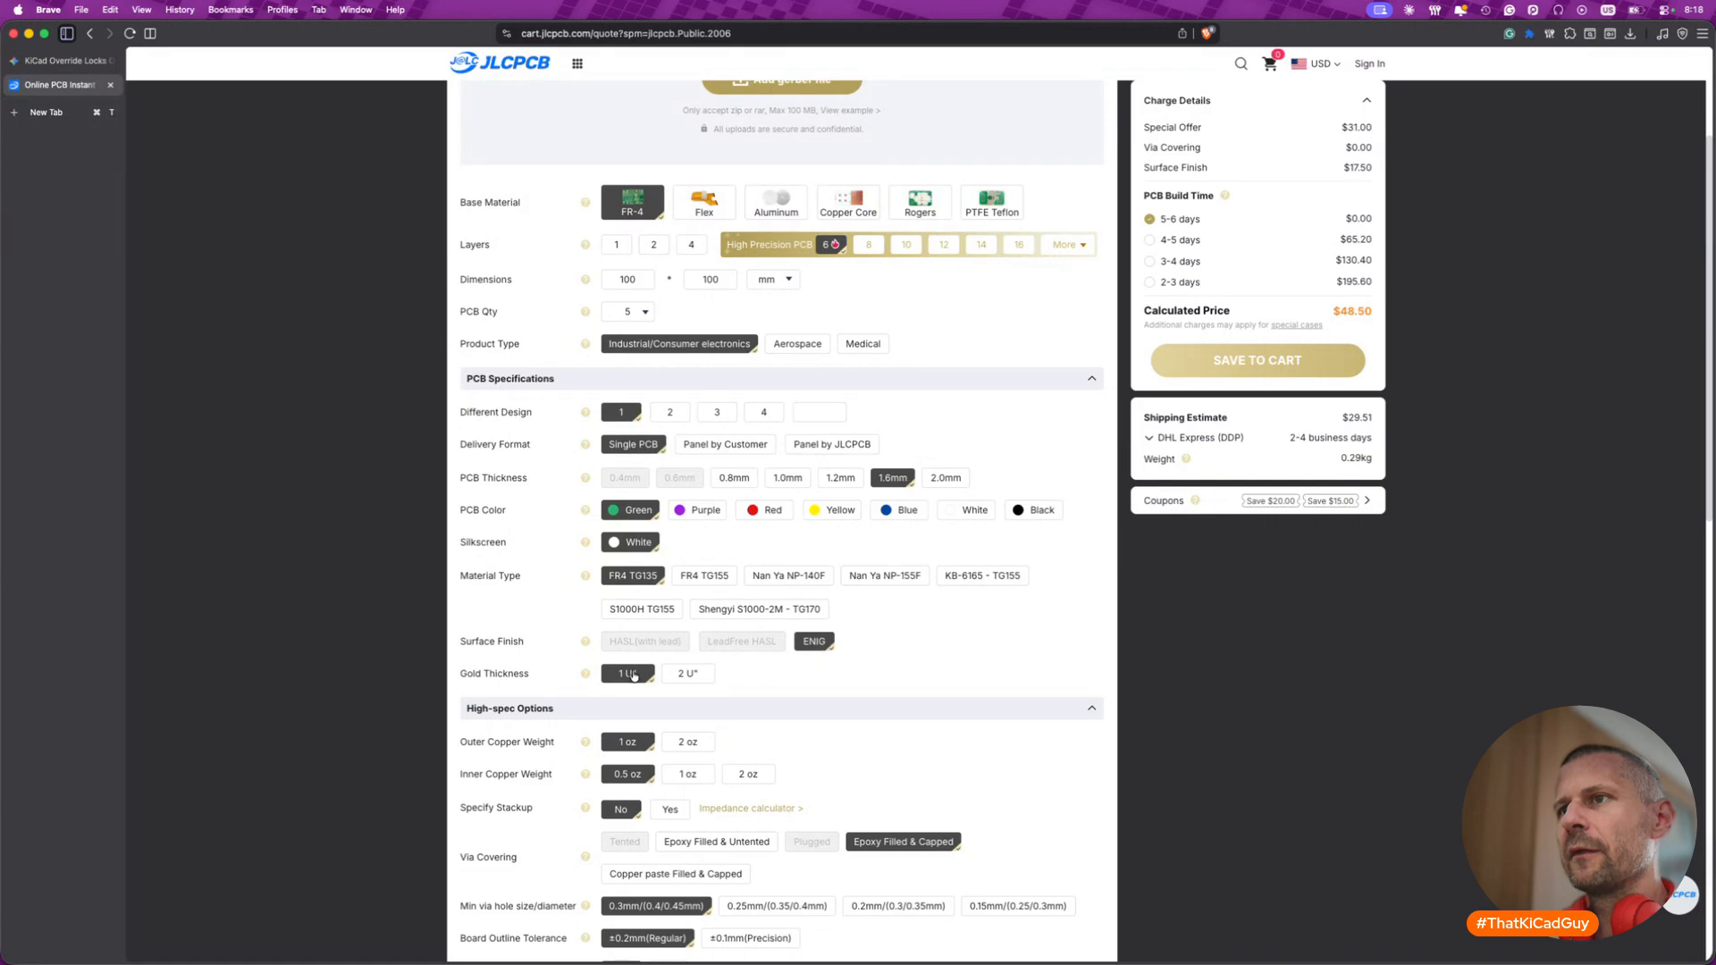
scroll(652, 680, down, 3)
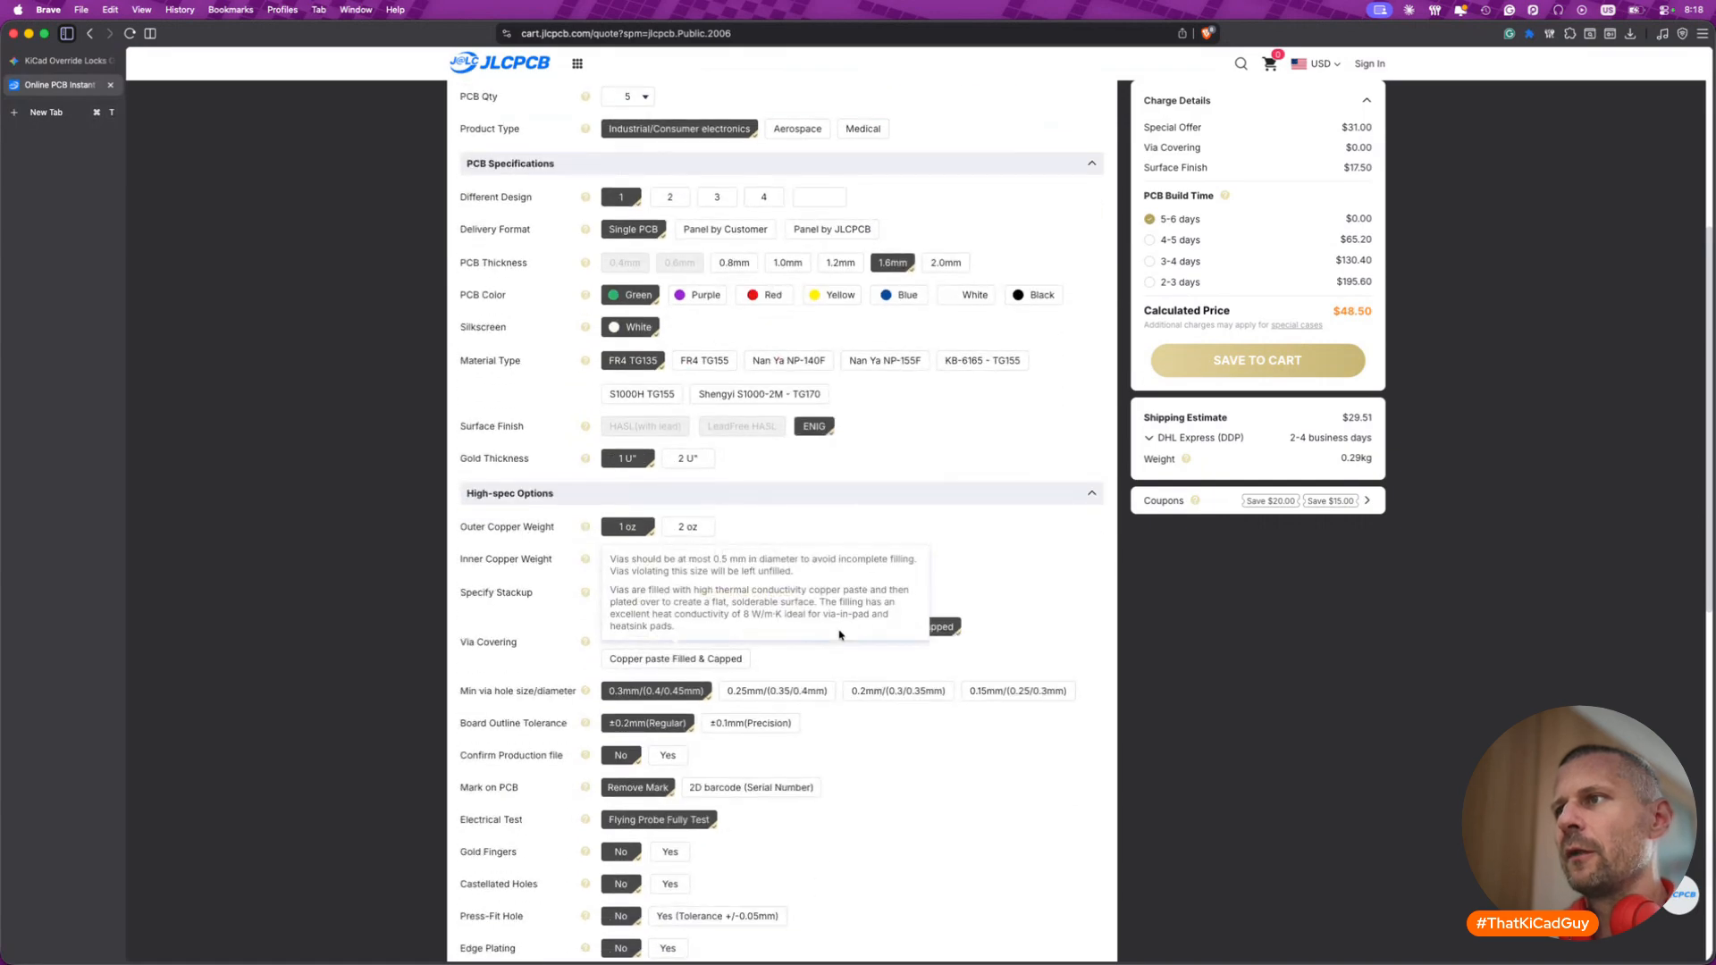
scroll(823, 773, down, 1)
scroll(824, 773, down, 1)
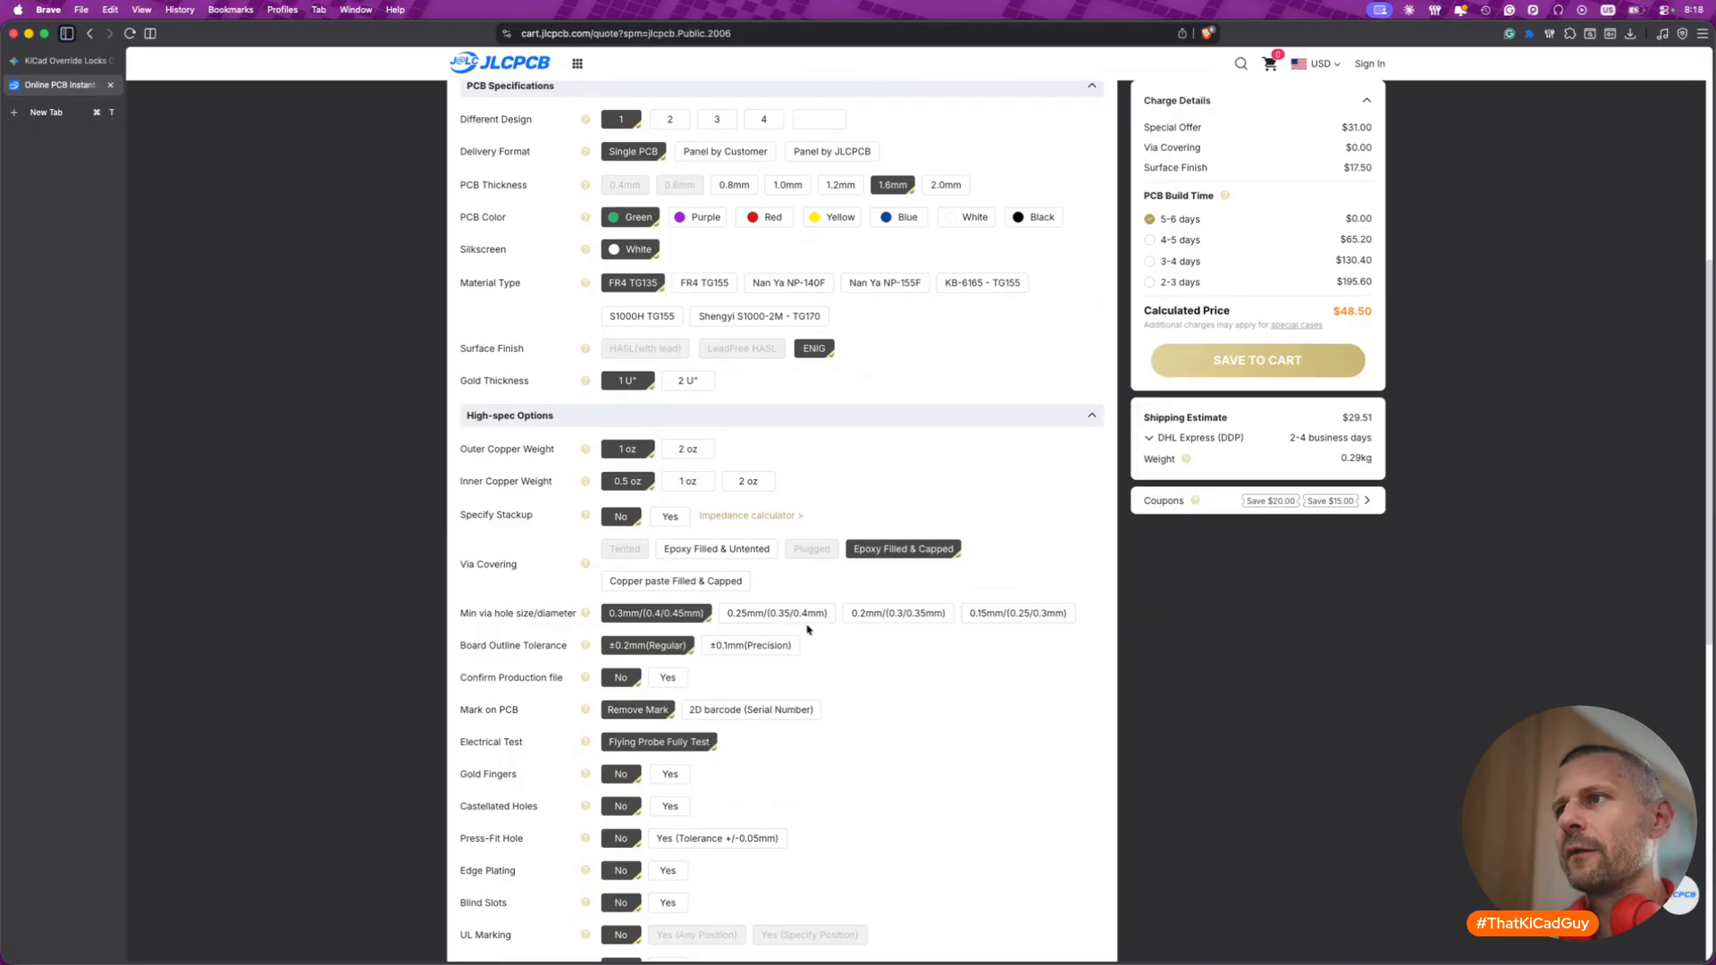
scroll(882, 706, down, 2)
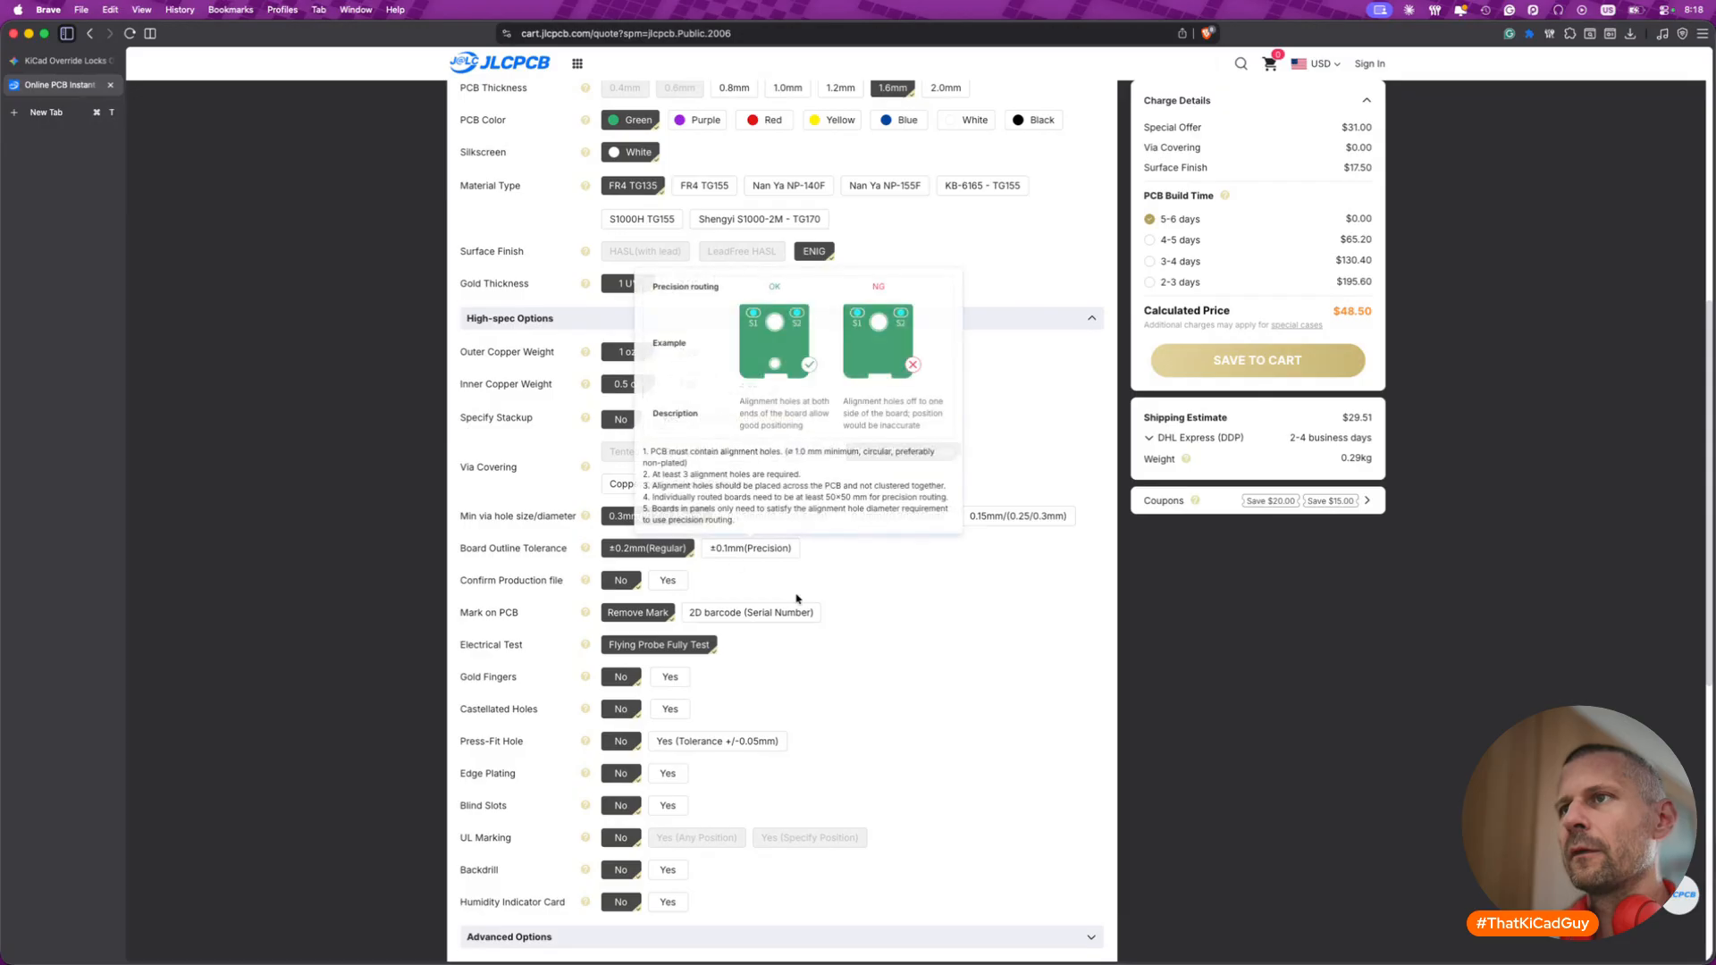
scroll(879, 711, down, 2)
- Return to the PCB Editor and clear the current footprint selection
scroll(878, 709, up, 12)
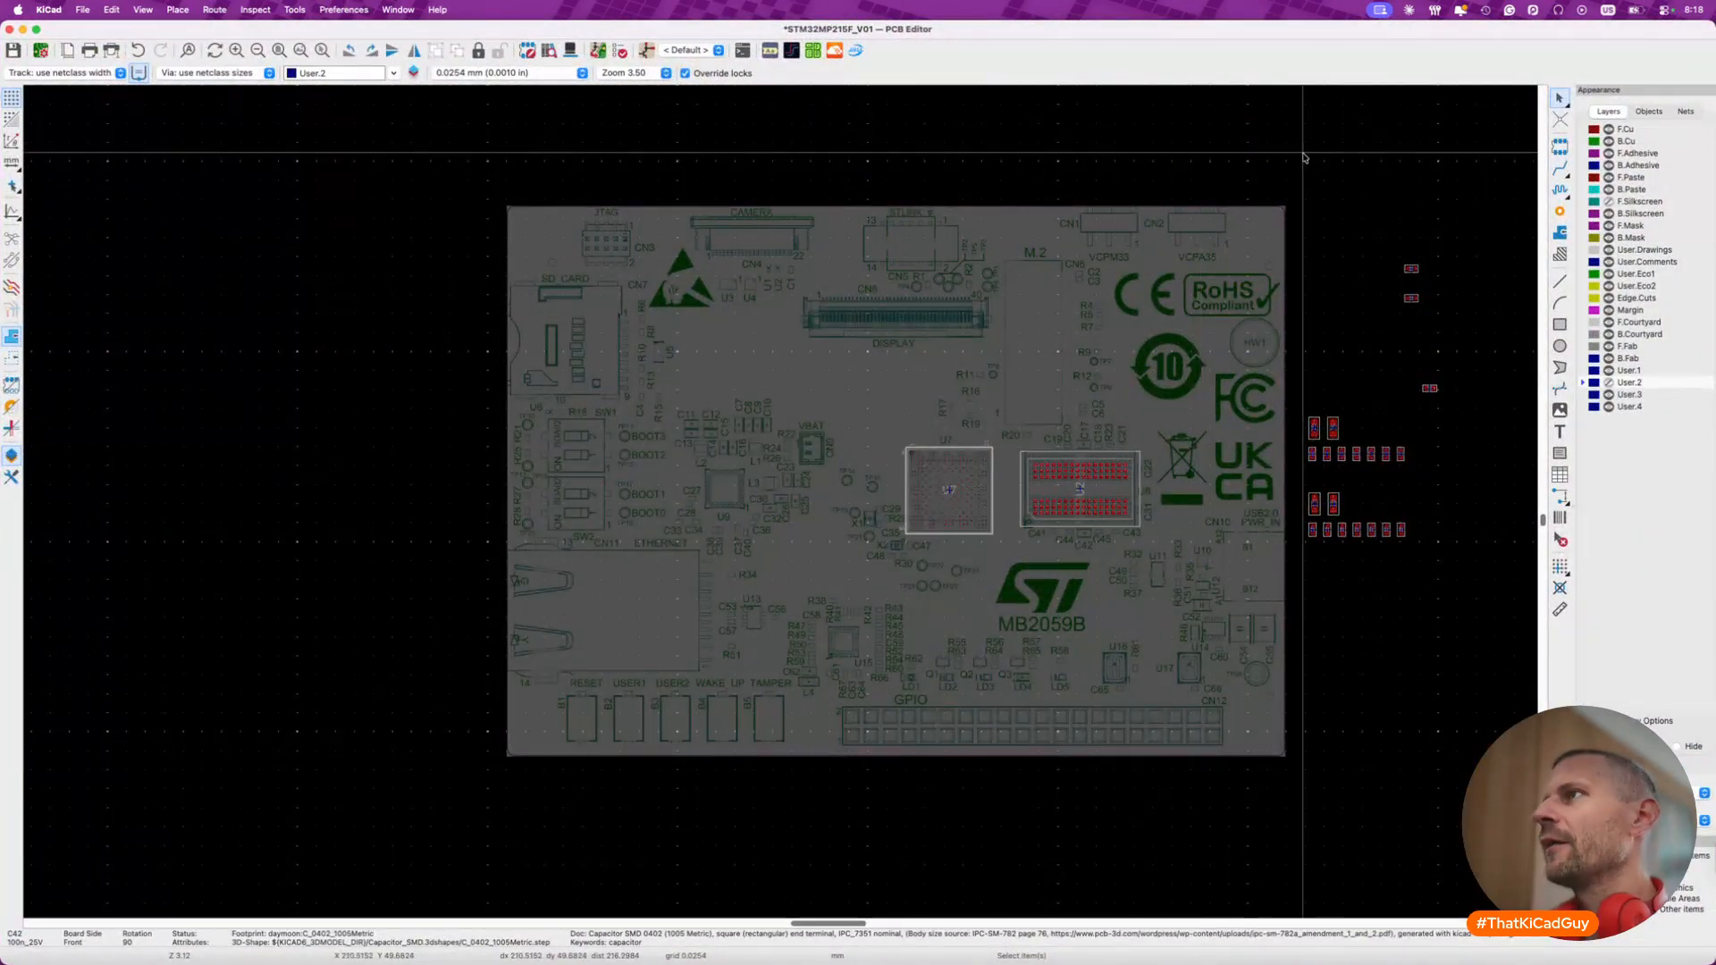
click(1303, 151)
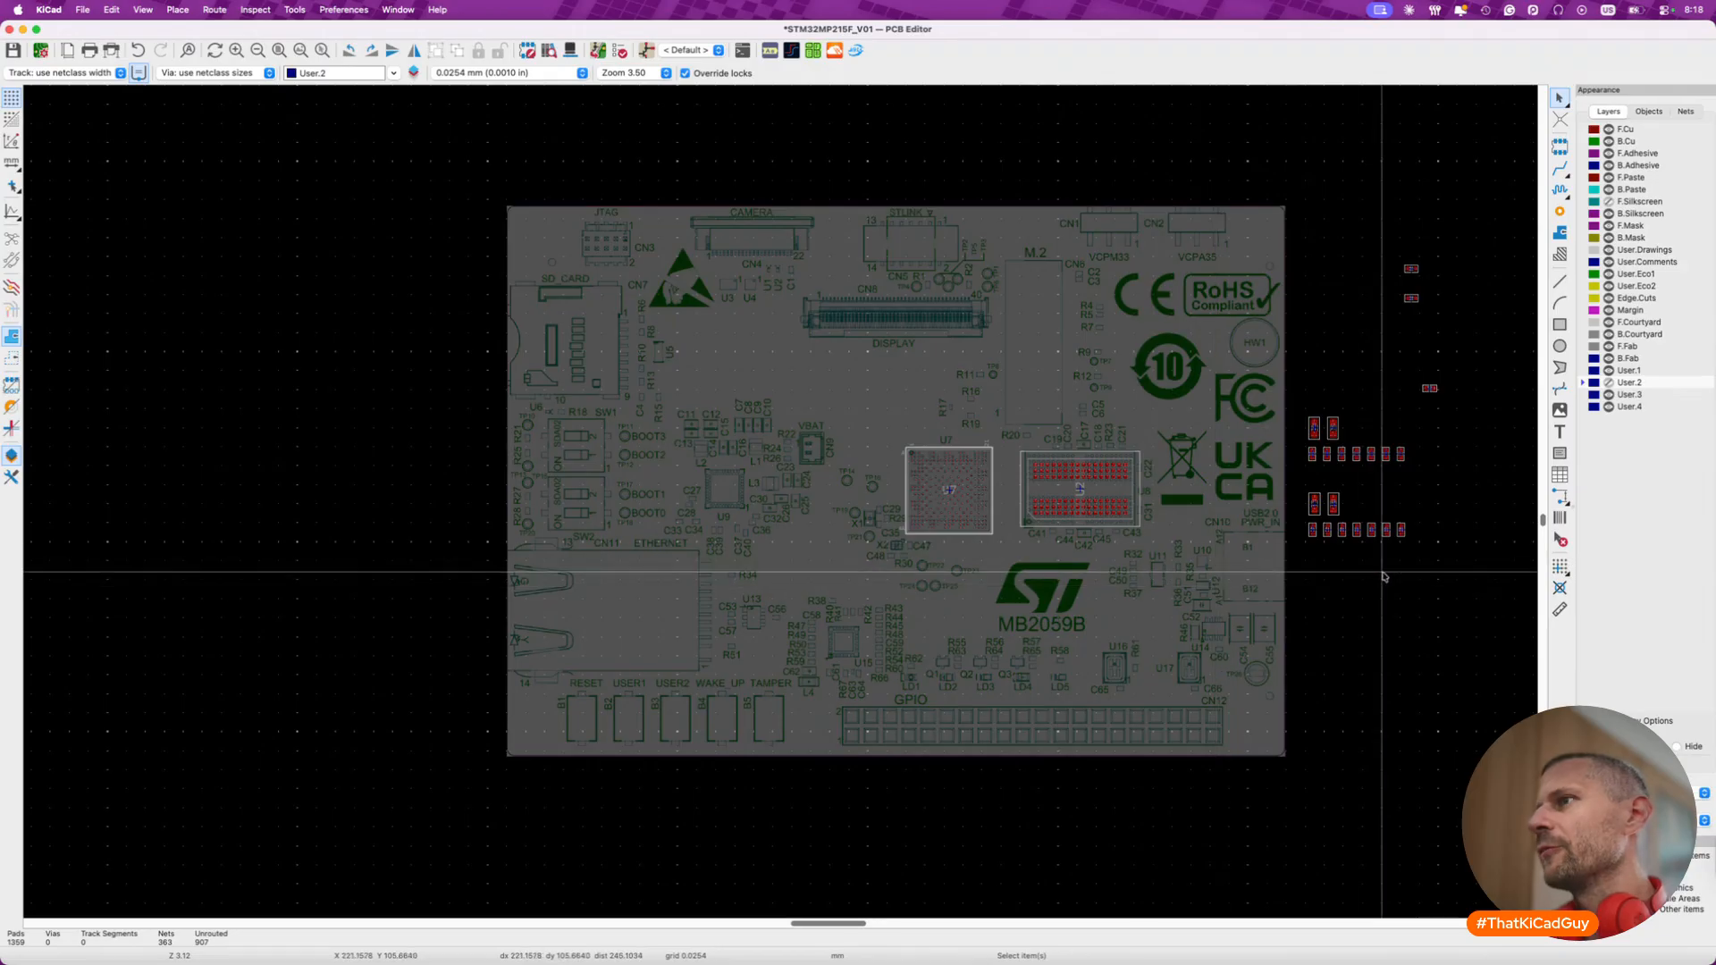
- Check the bottom-side reference image around U7 and U2, and restore the top-side one on User.1 as active layer with User.2 hidden
scroll(950, 497, up, 3)
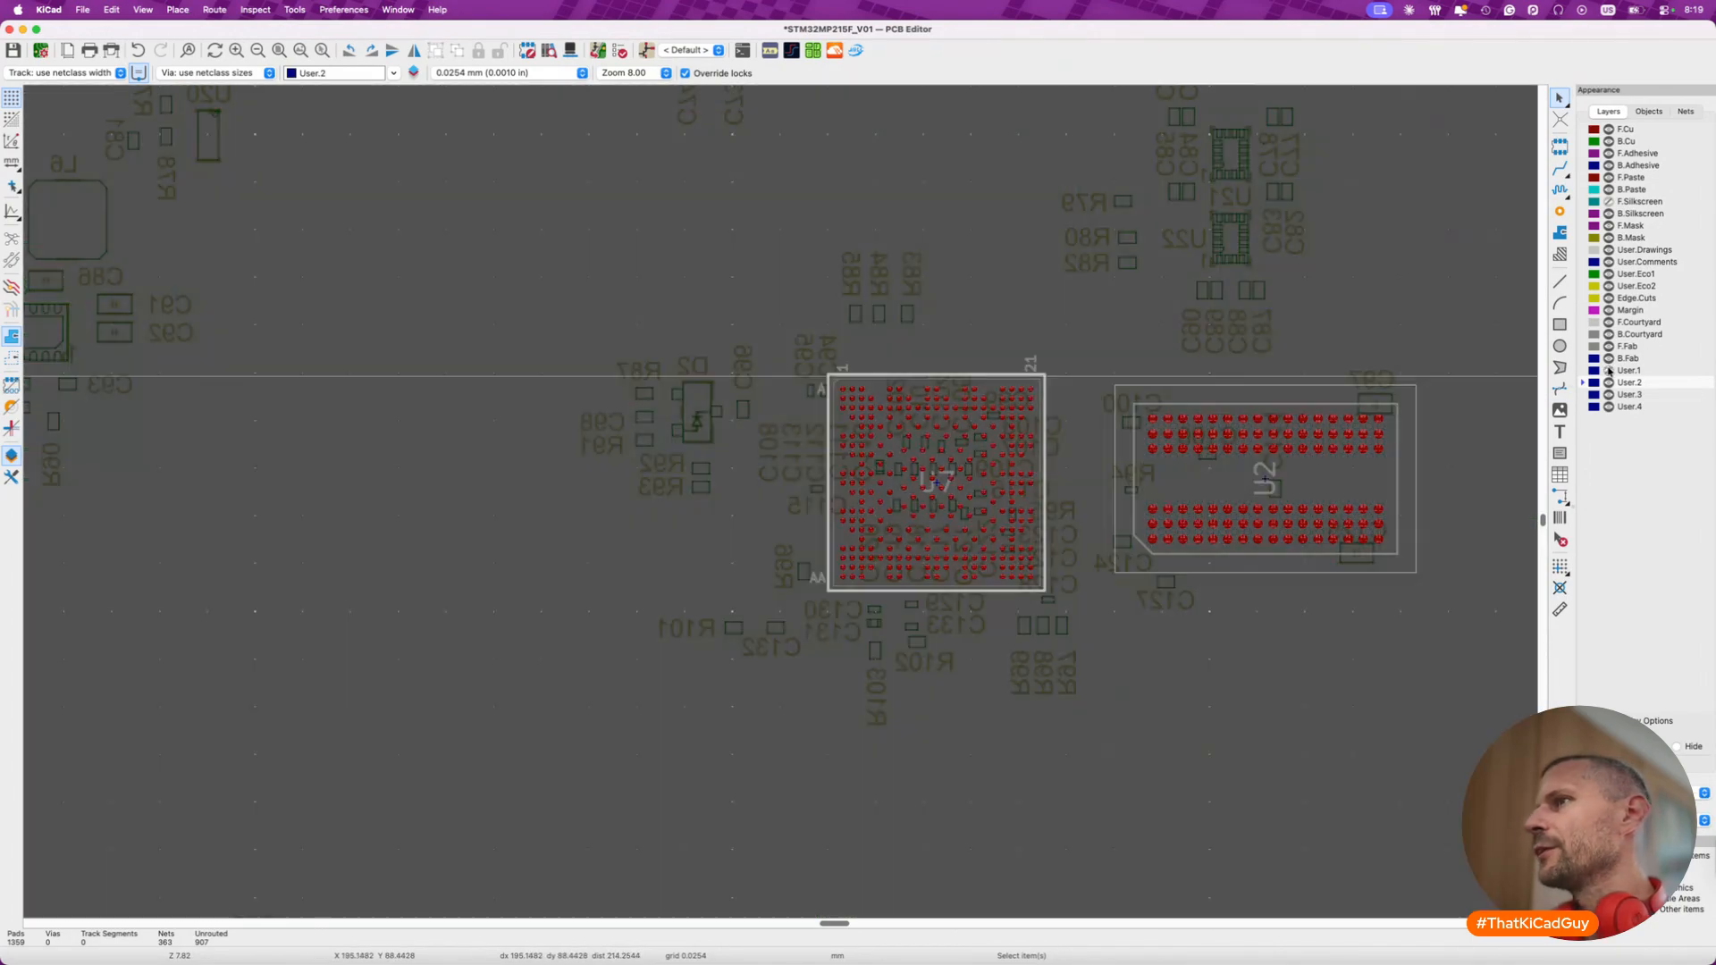
scroll(964, 451, up, 3)
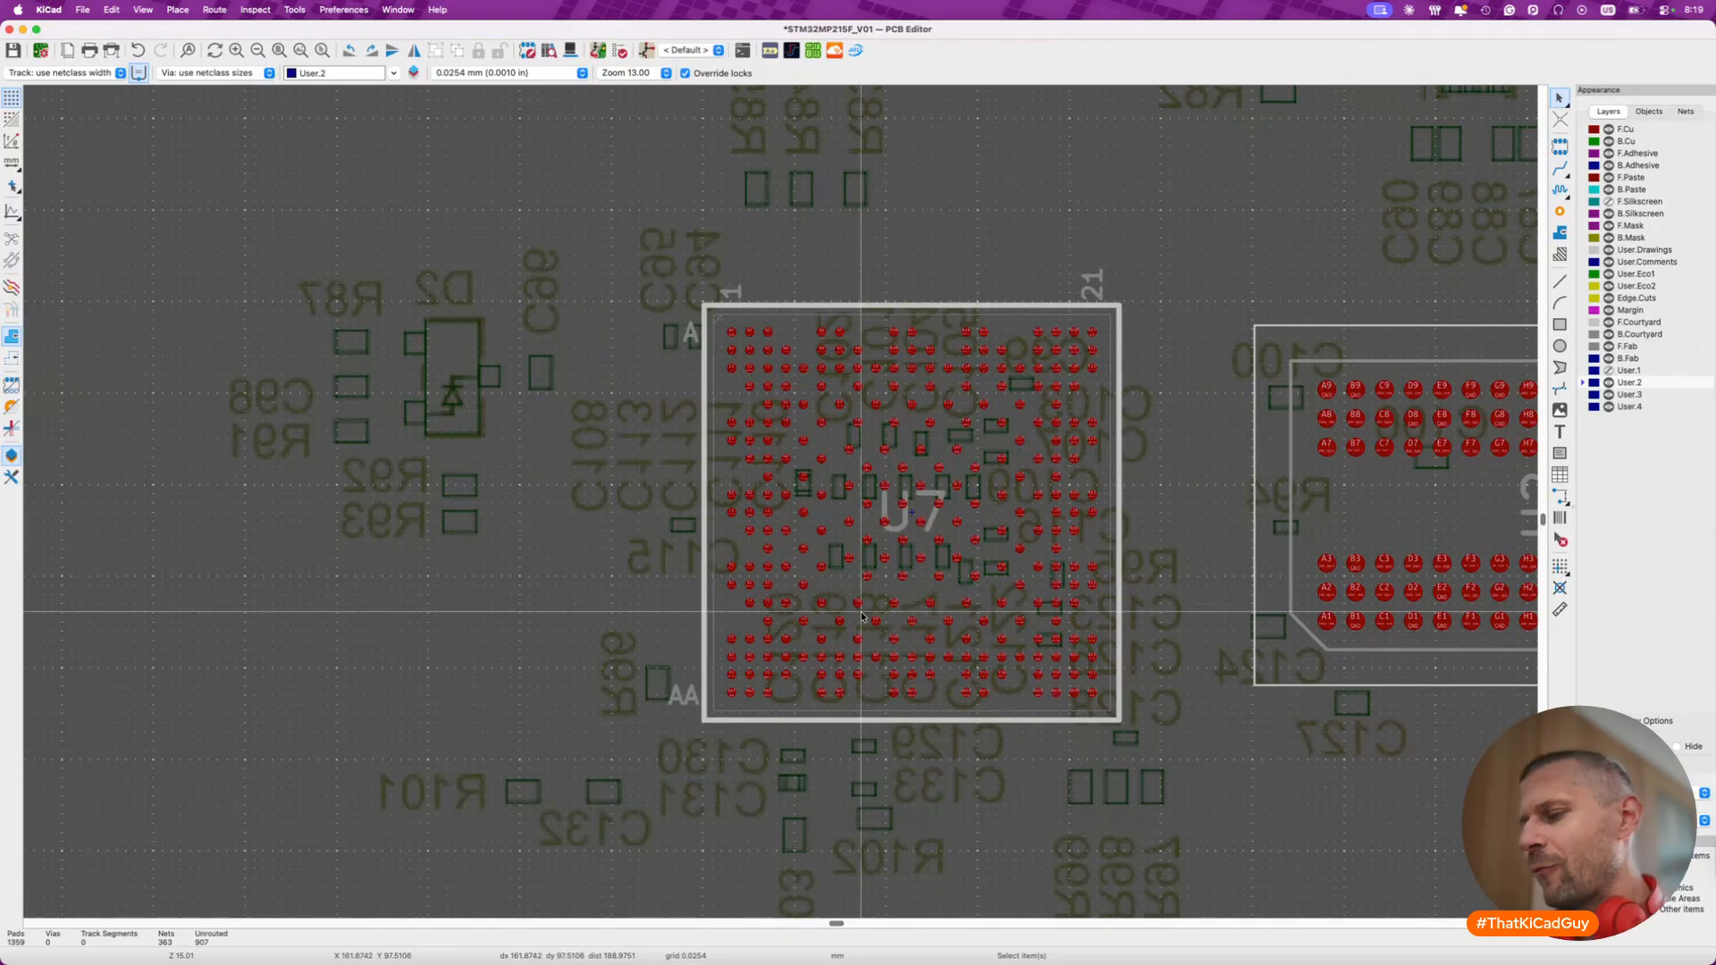
scroll(862, 617, down, 4)
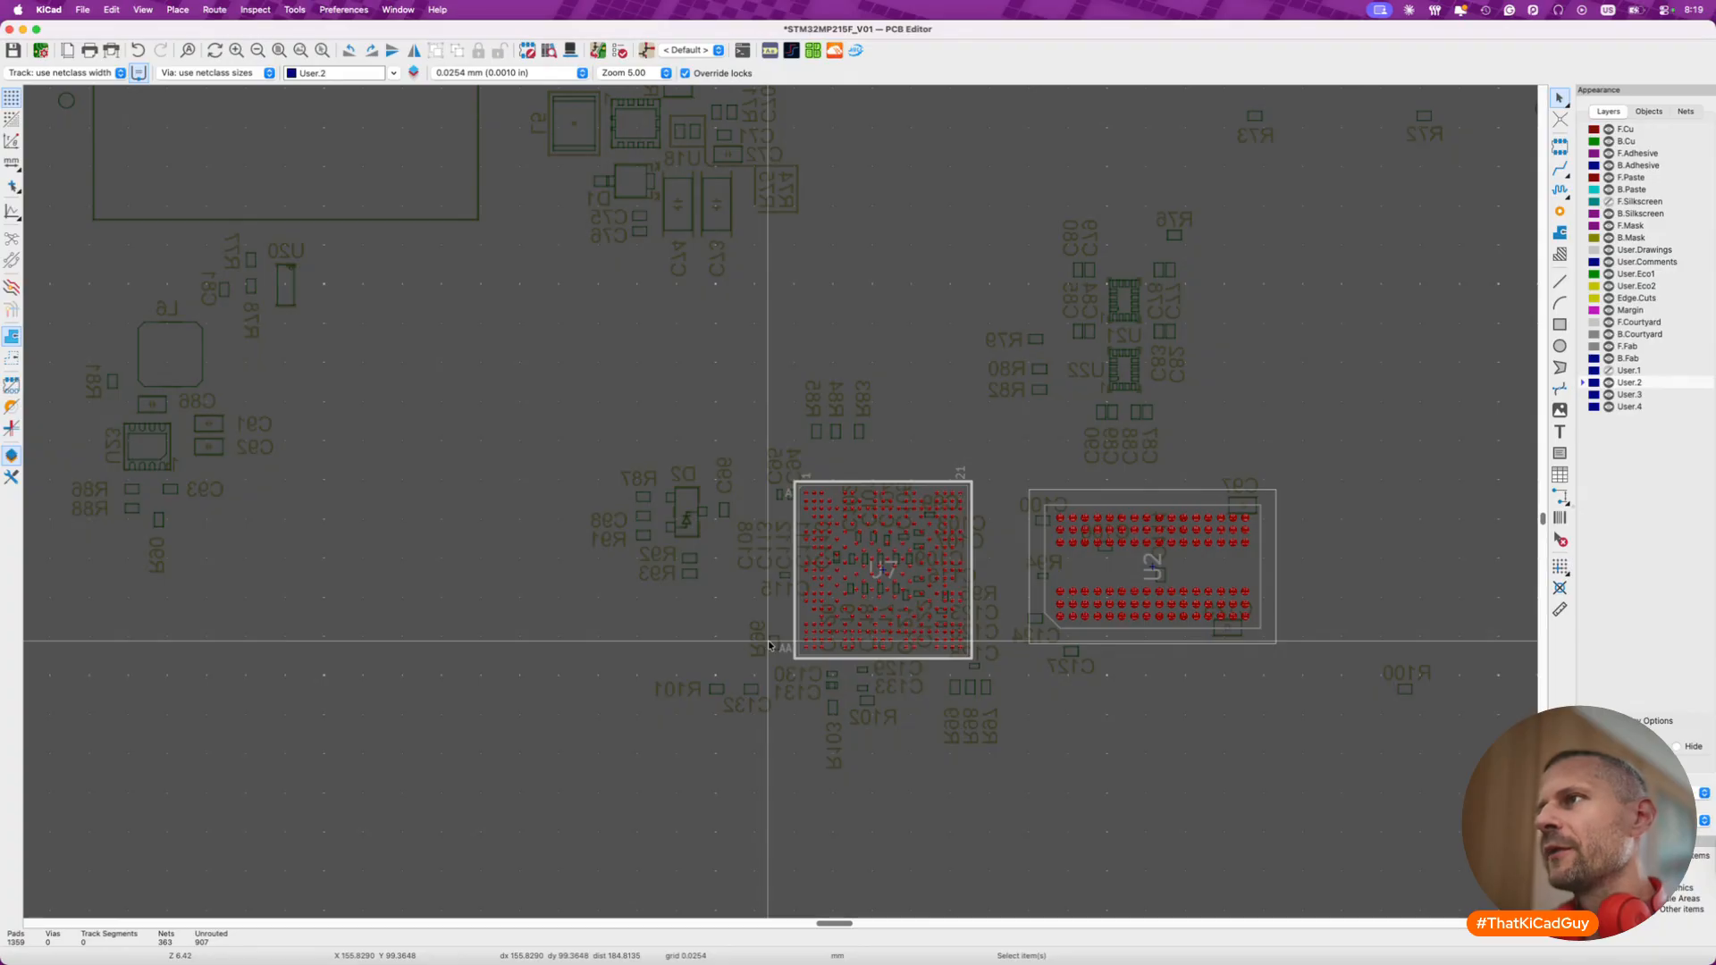
scroll(768, 644, down, 2)
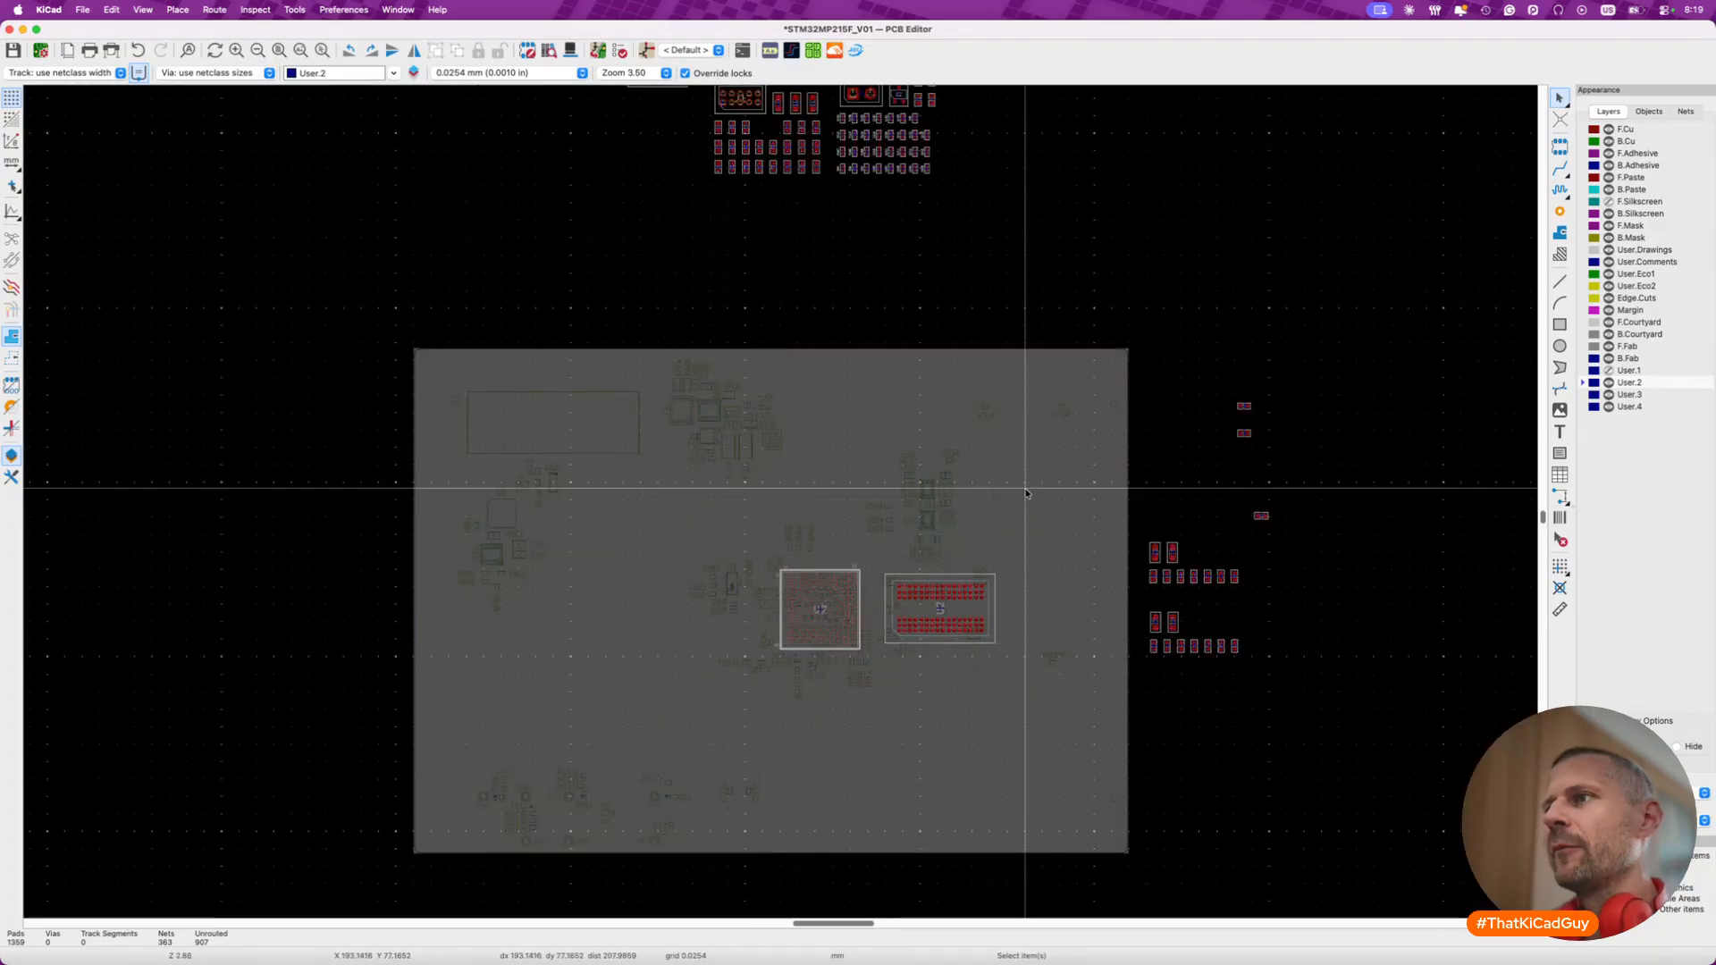
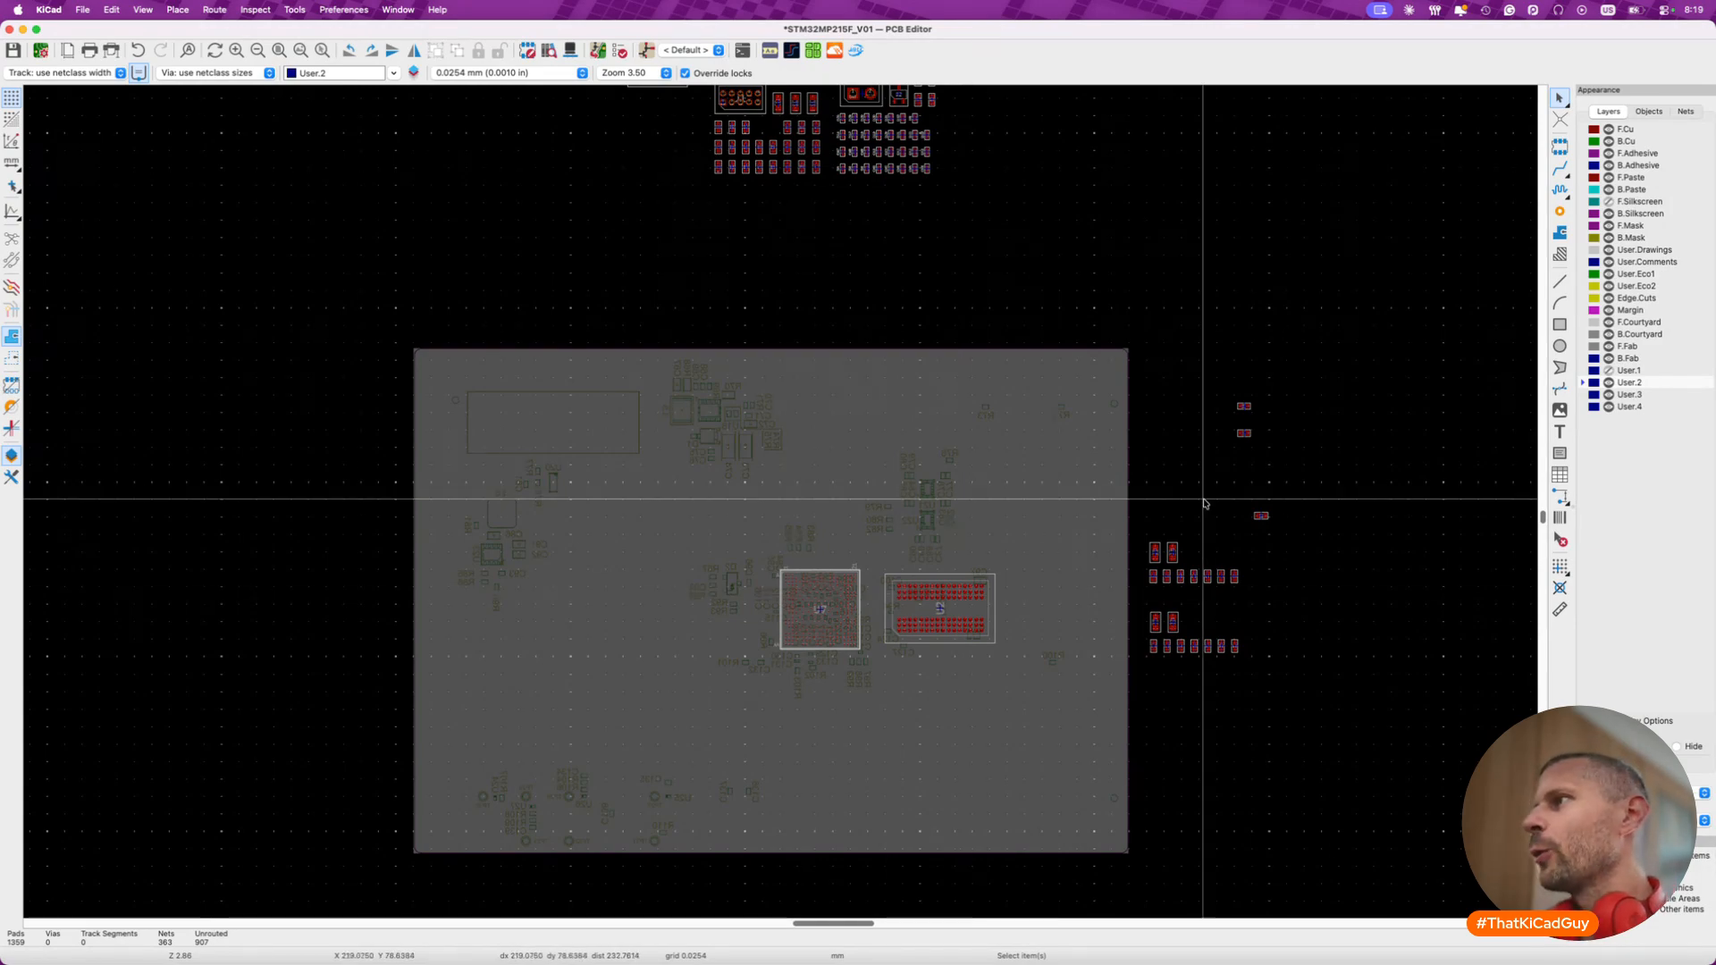
click(1609, 370)
click(1609, 383)
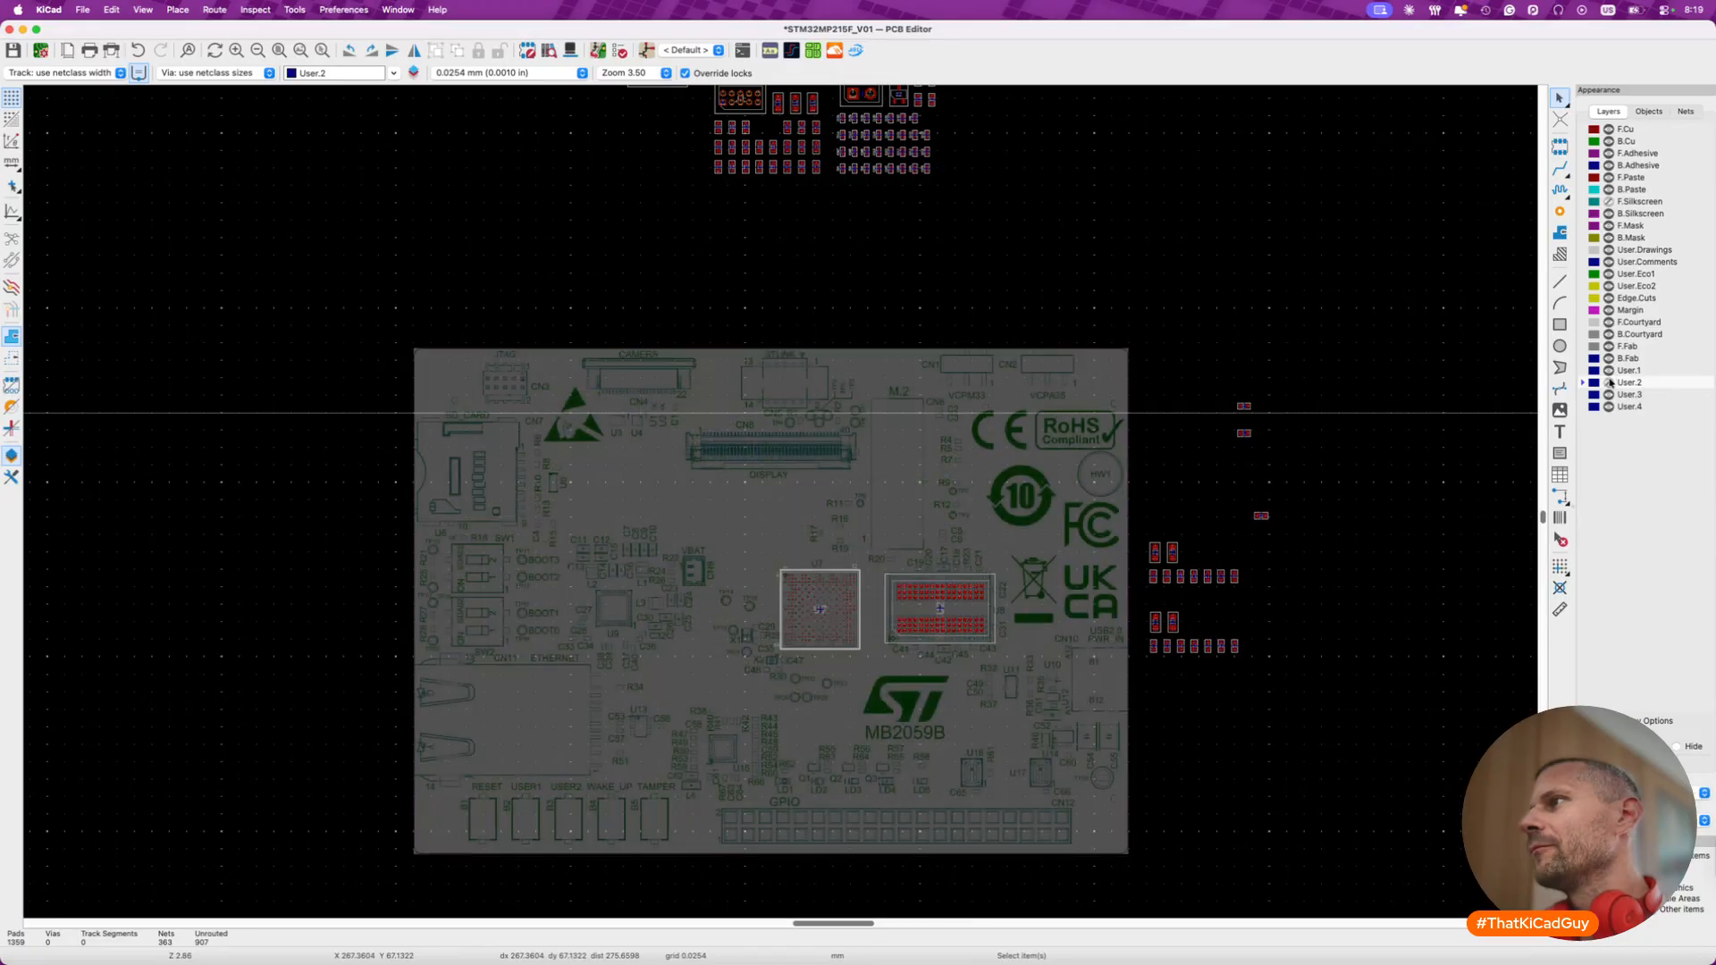
click(1629, 370)
- Show the ratsnest and inspect the connections between U7, U2 and the unplaced decoupling capacitors
scroll(807, 617, up, 5)
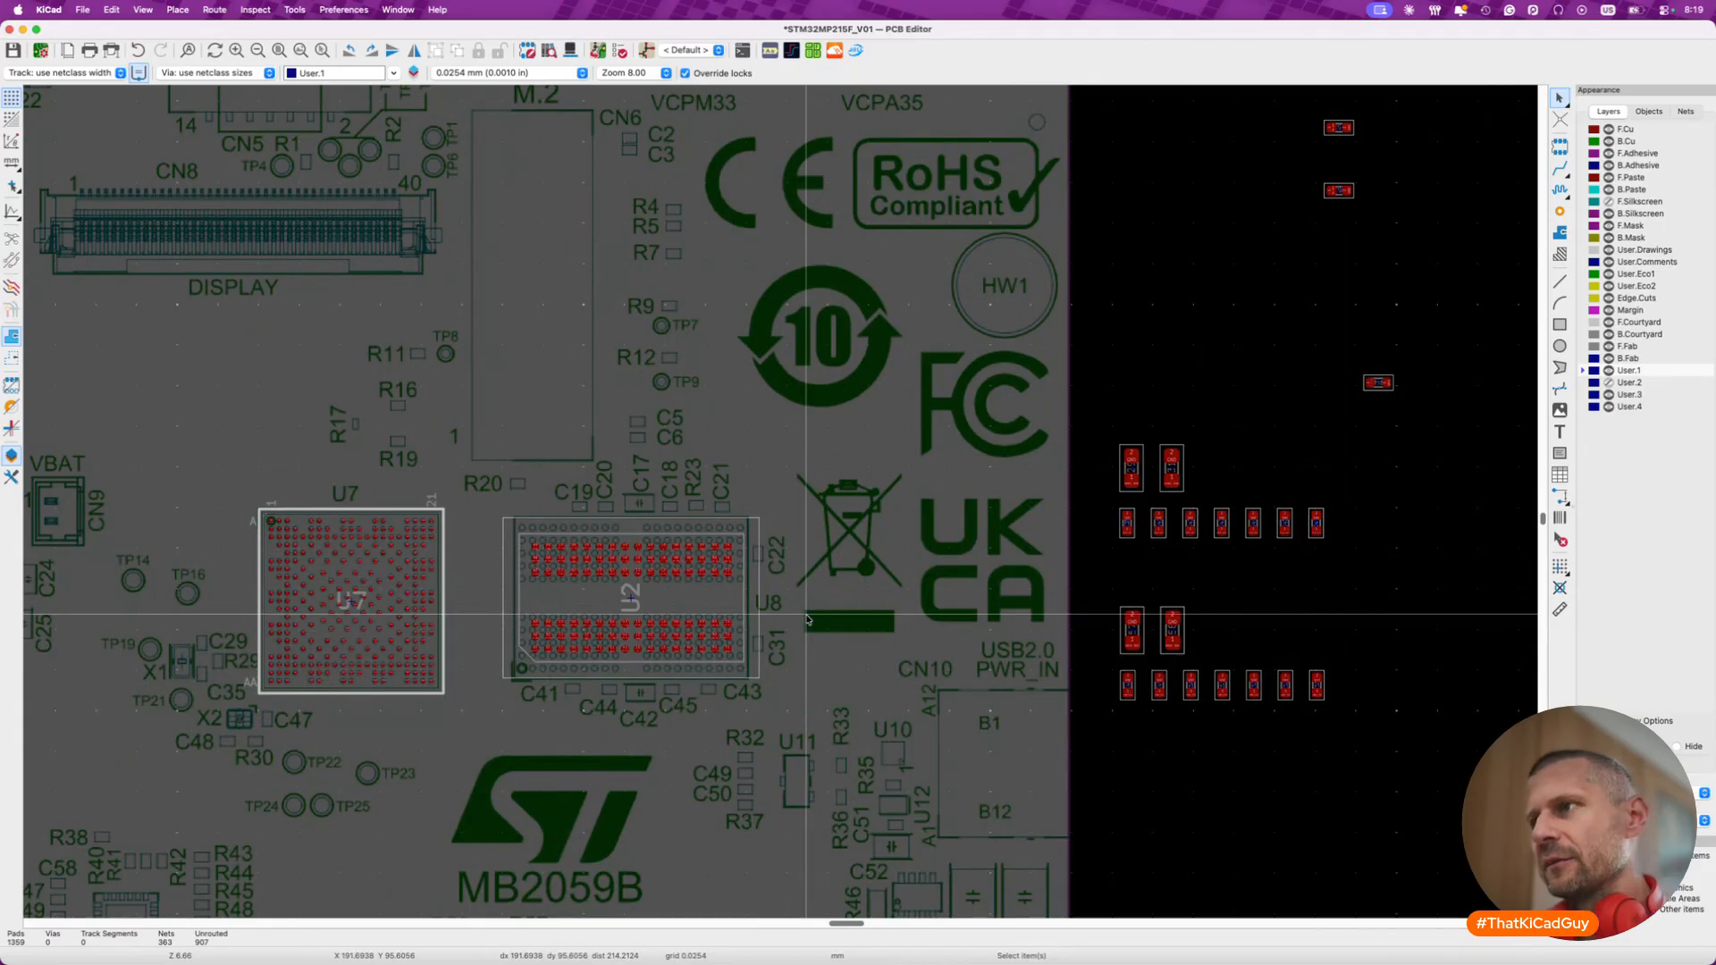
key(alt+r)
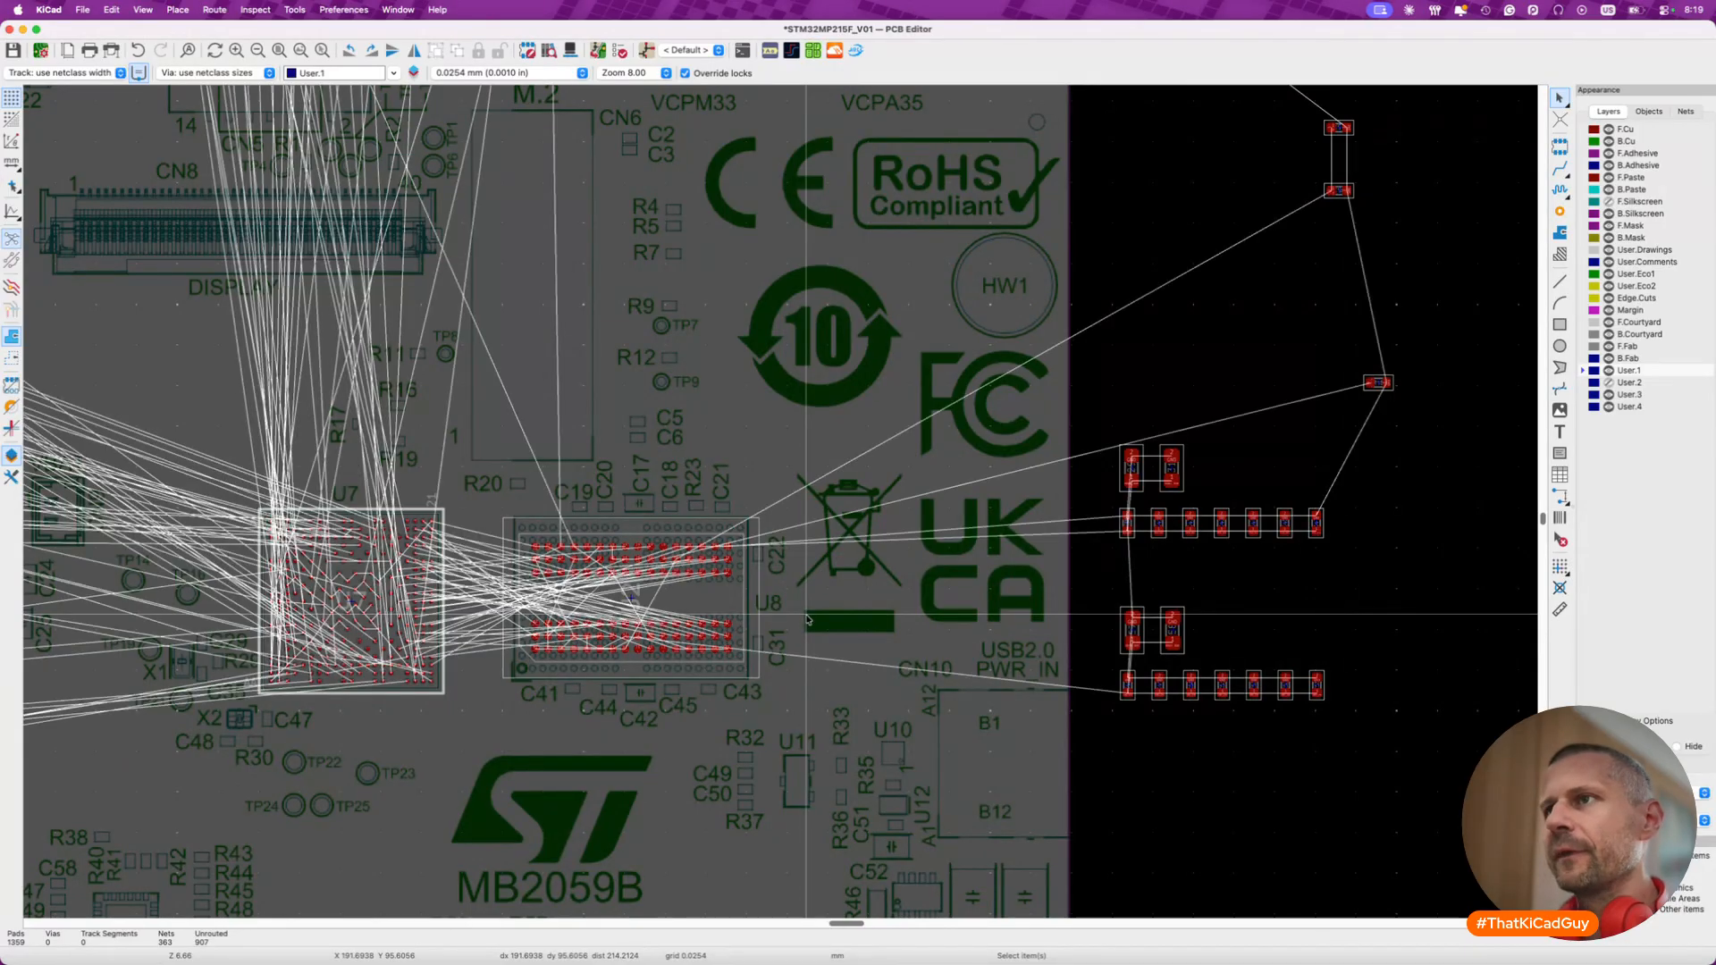
scroll(1073, 565, up, 2)
scroll(1073, 565, left, 2)
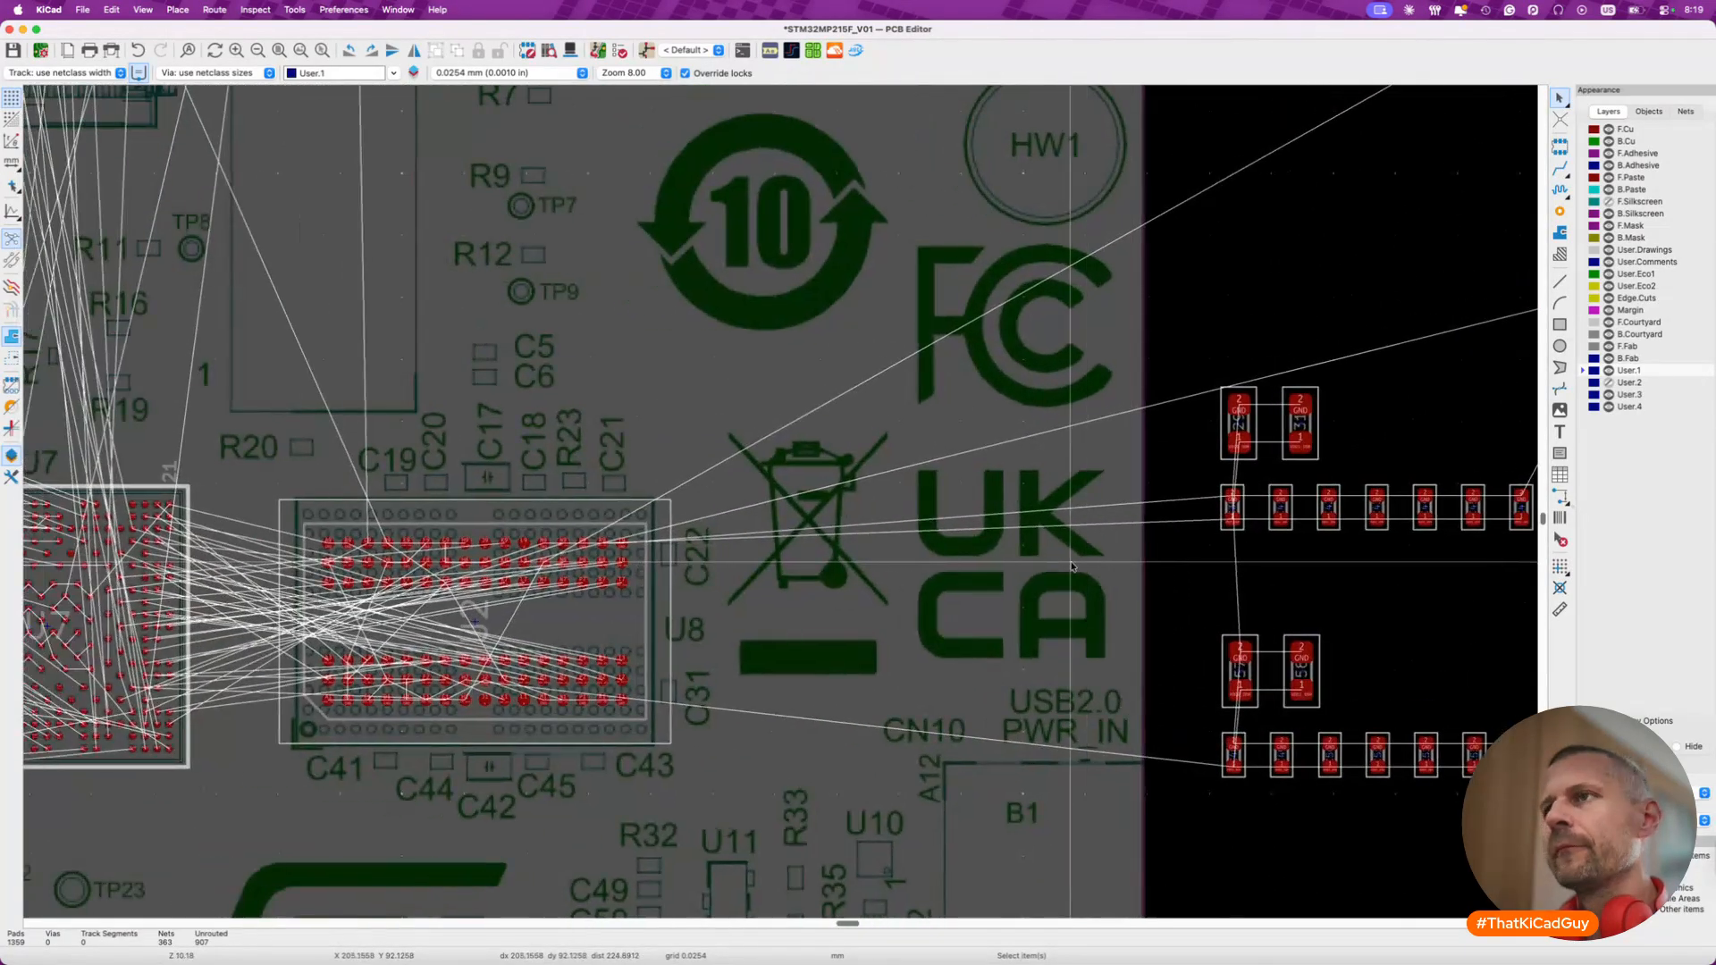
- Tile the DDR schematic and the PCB Editor side by side, keeping the board and unplaced capacitors in view
key(fn+ctrl+shift+Right)
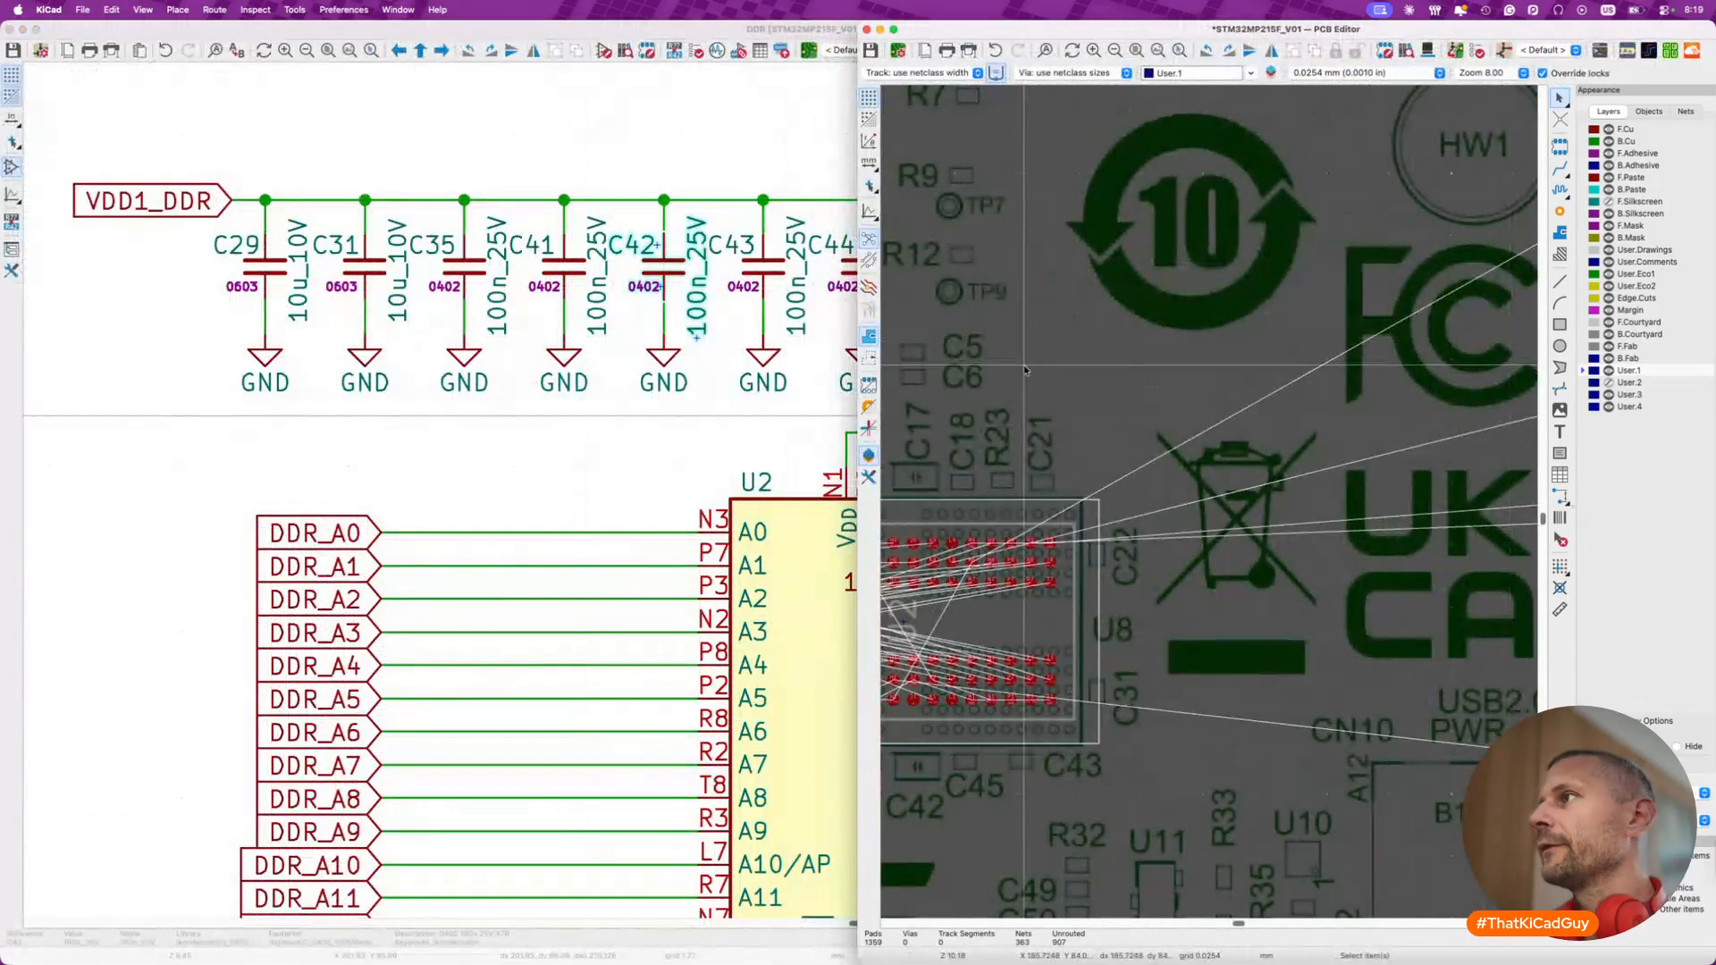
click(752, 450)
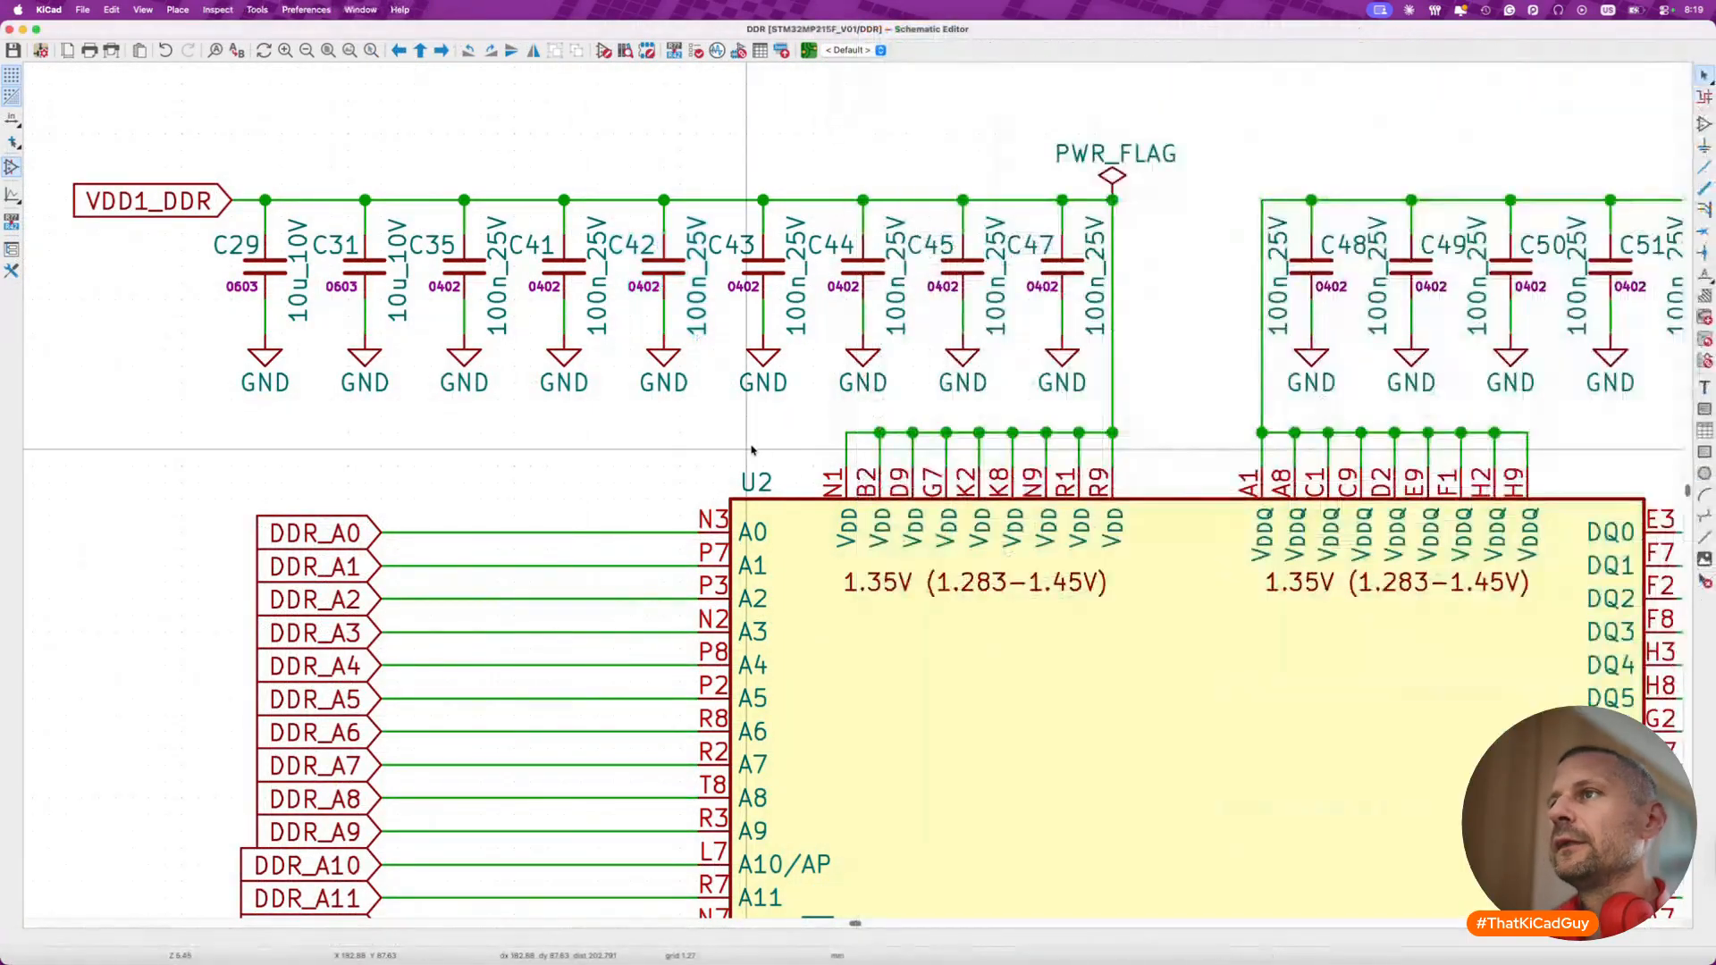
key(fn+ctrl+shift+Left)
click(1264, 433)
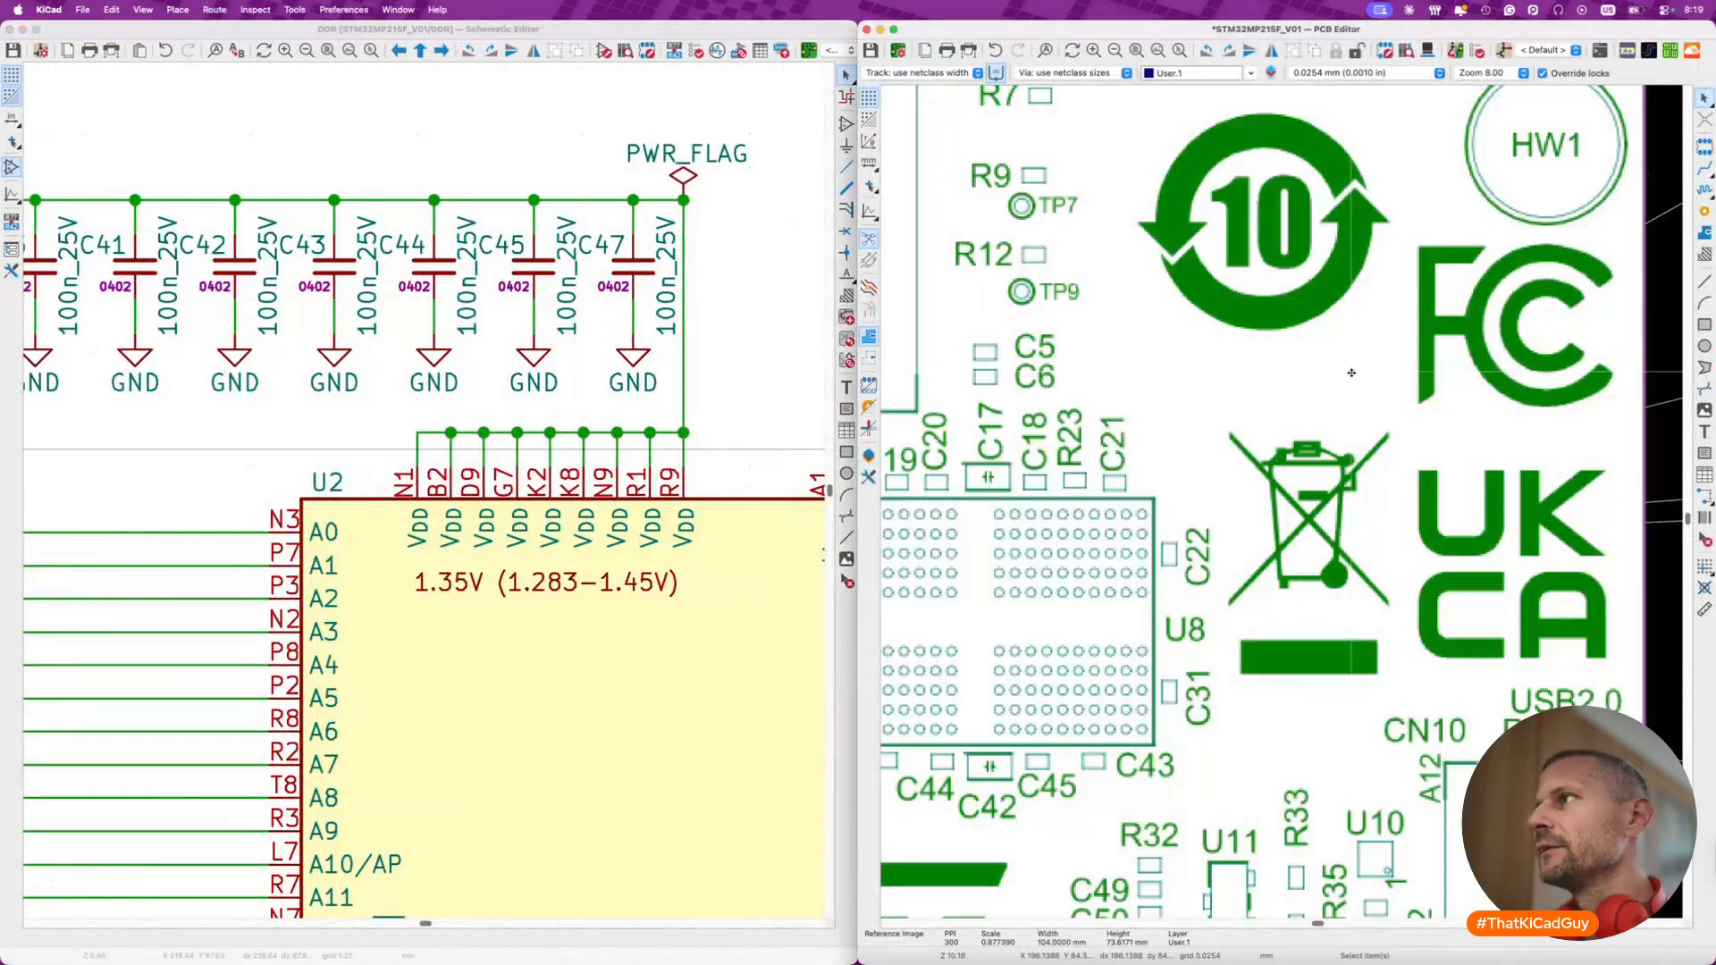
scroll(1264, 433, down, 5)
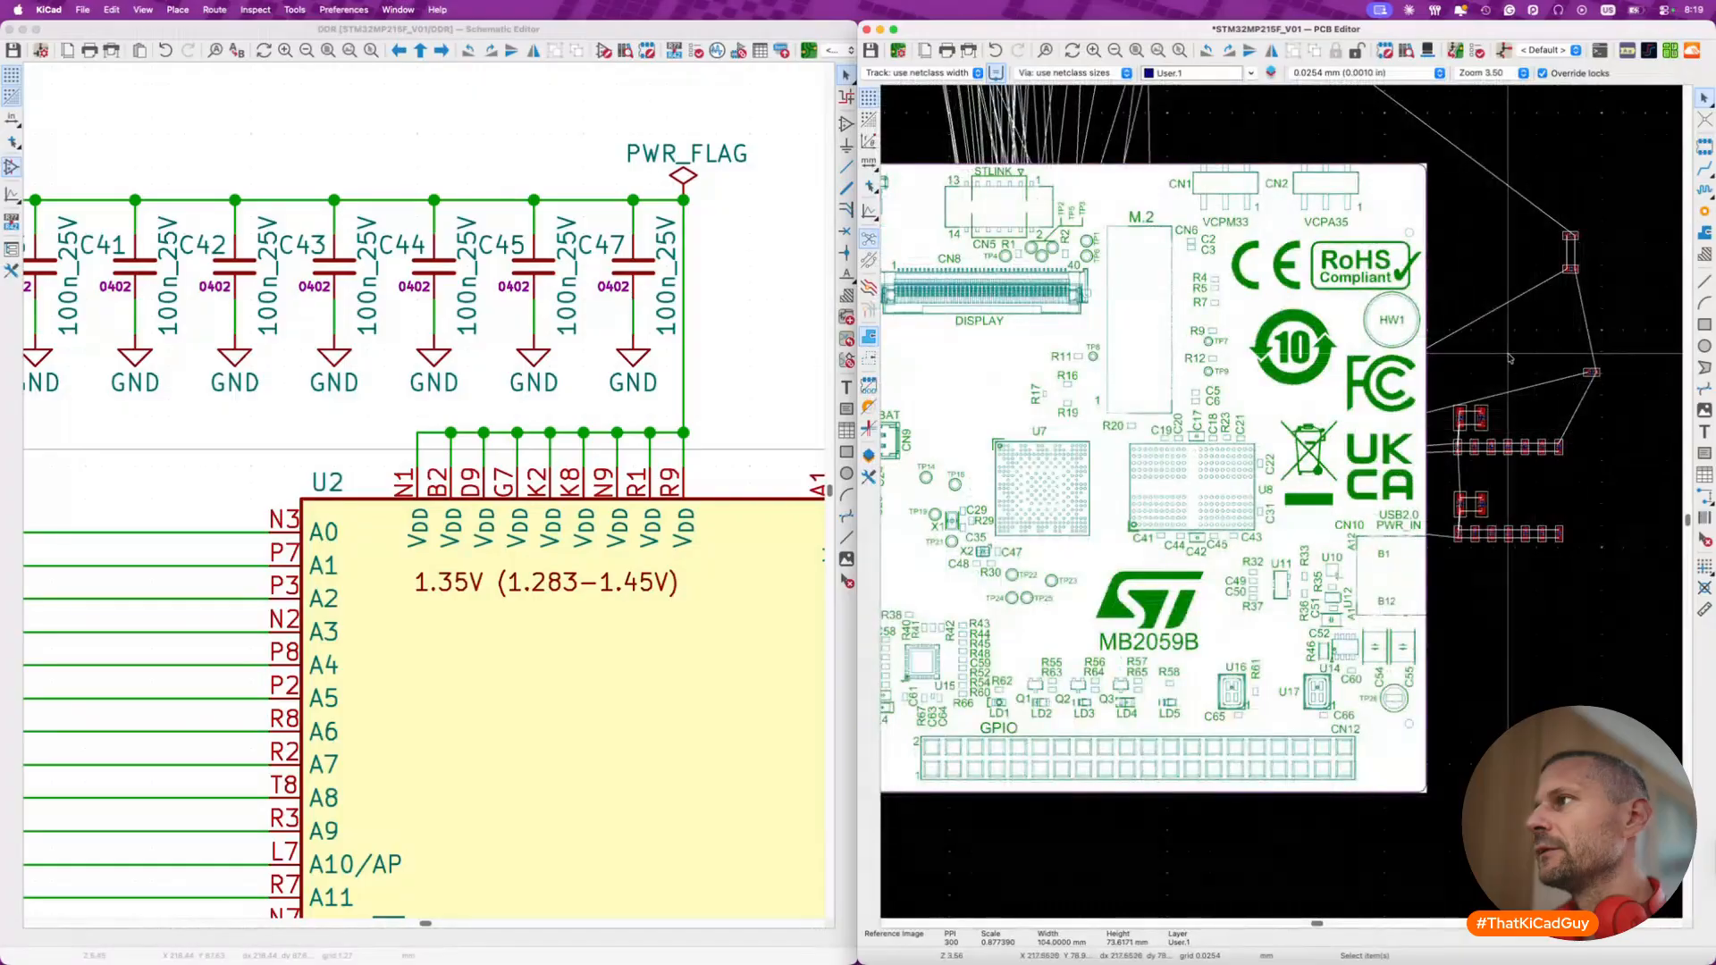
- Adjust the opacity of the board's reference images and hide the Appearance panel again
click(868, 455)
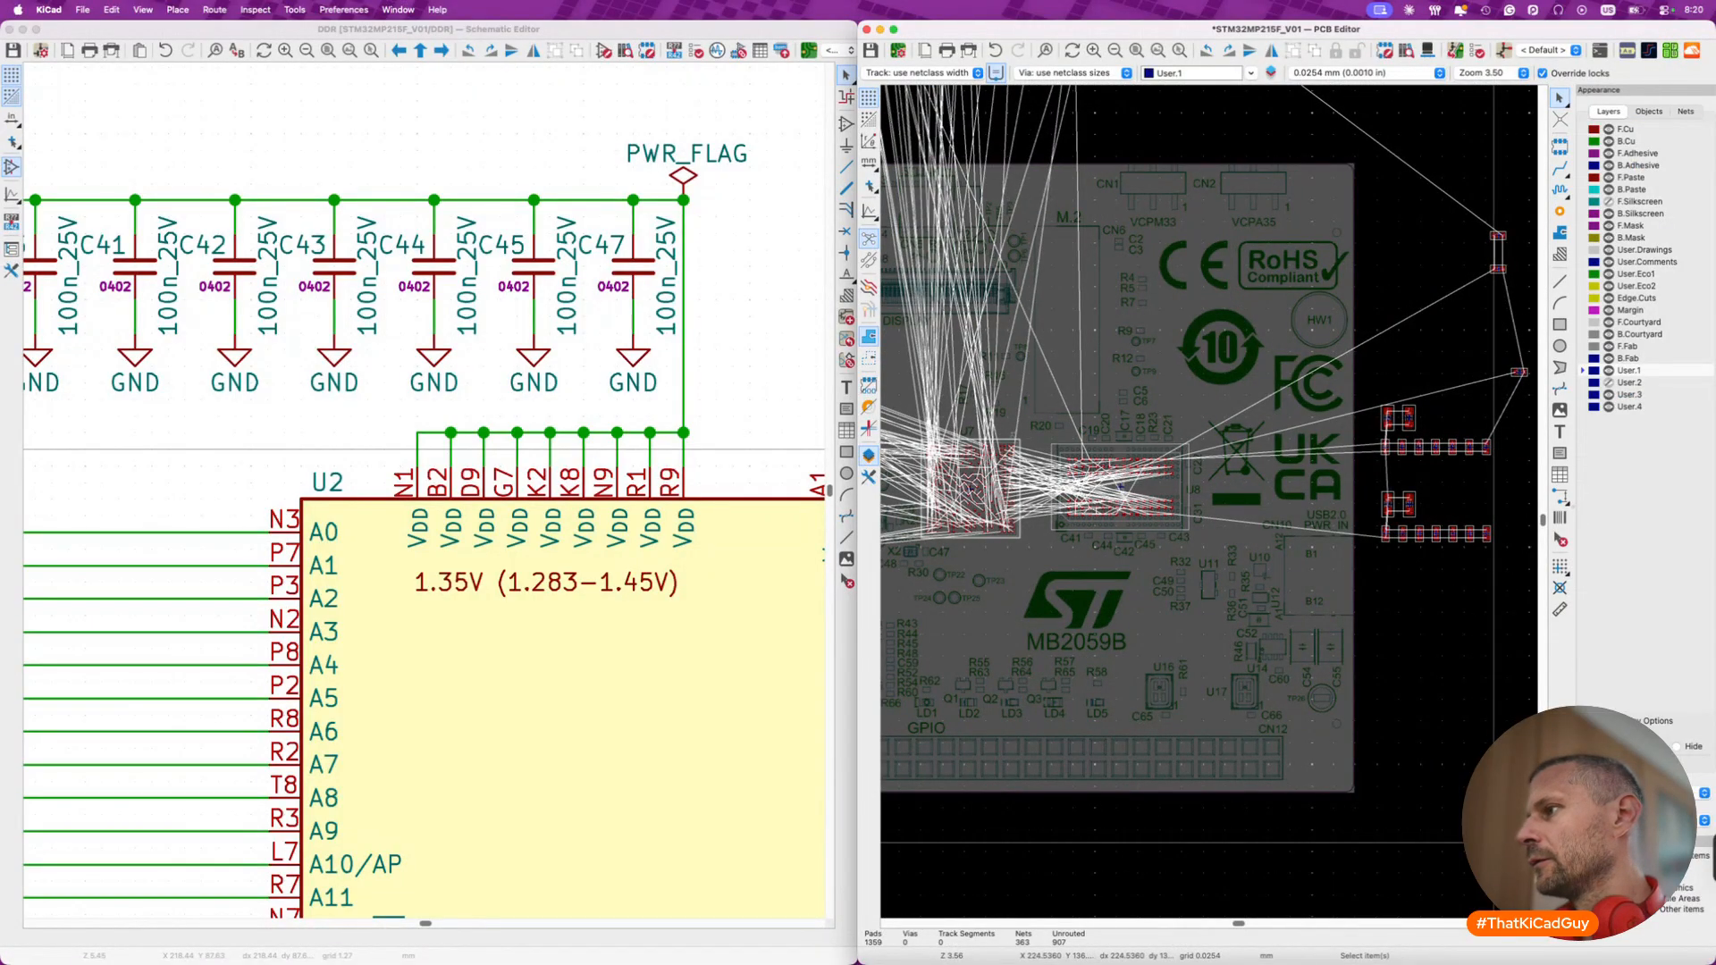
click(1647, 112)
drag(1681, 218, 1679, 221)
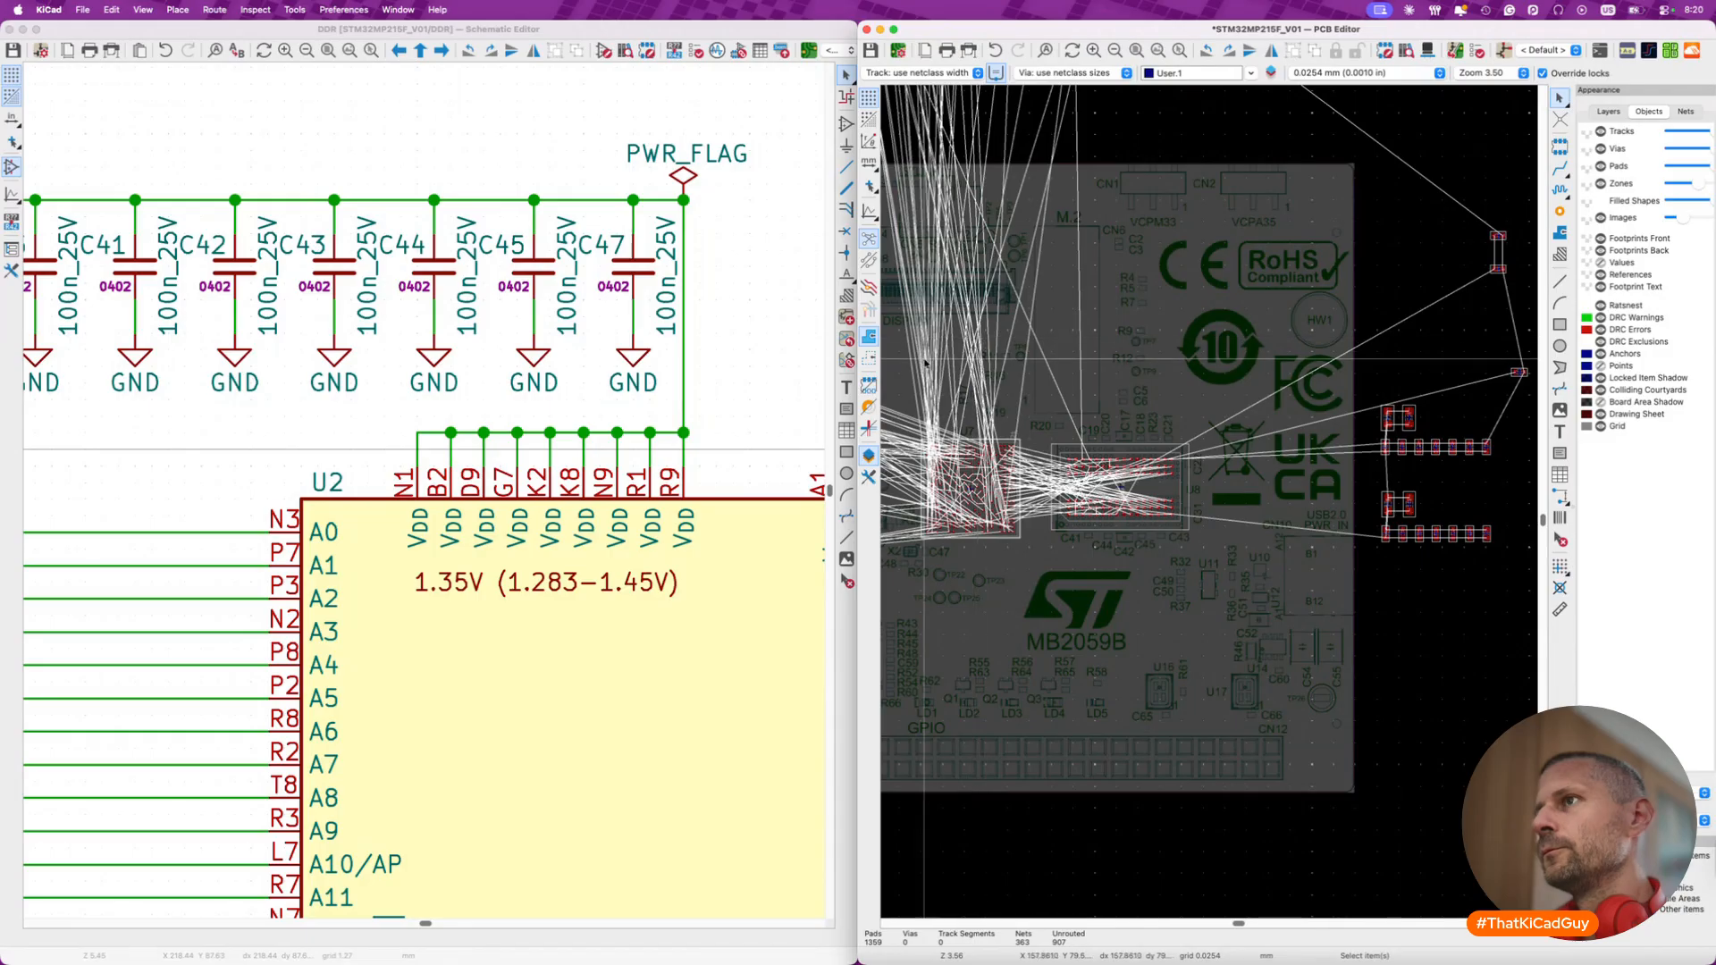
click(873, 458)
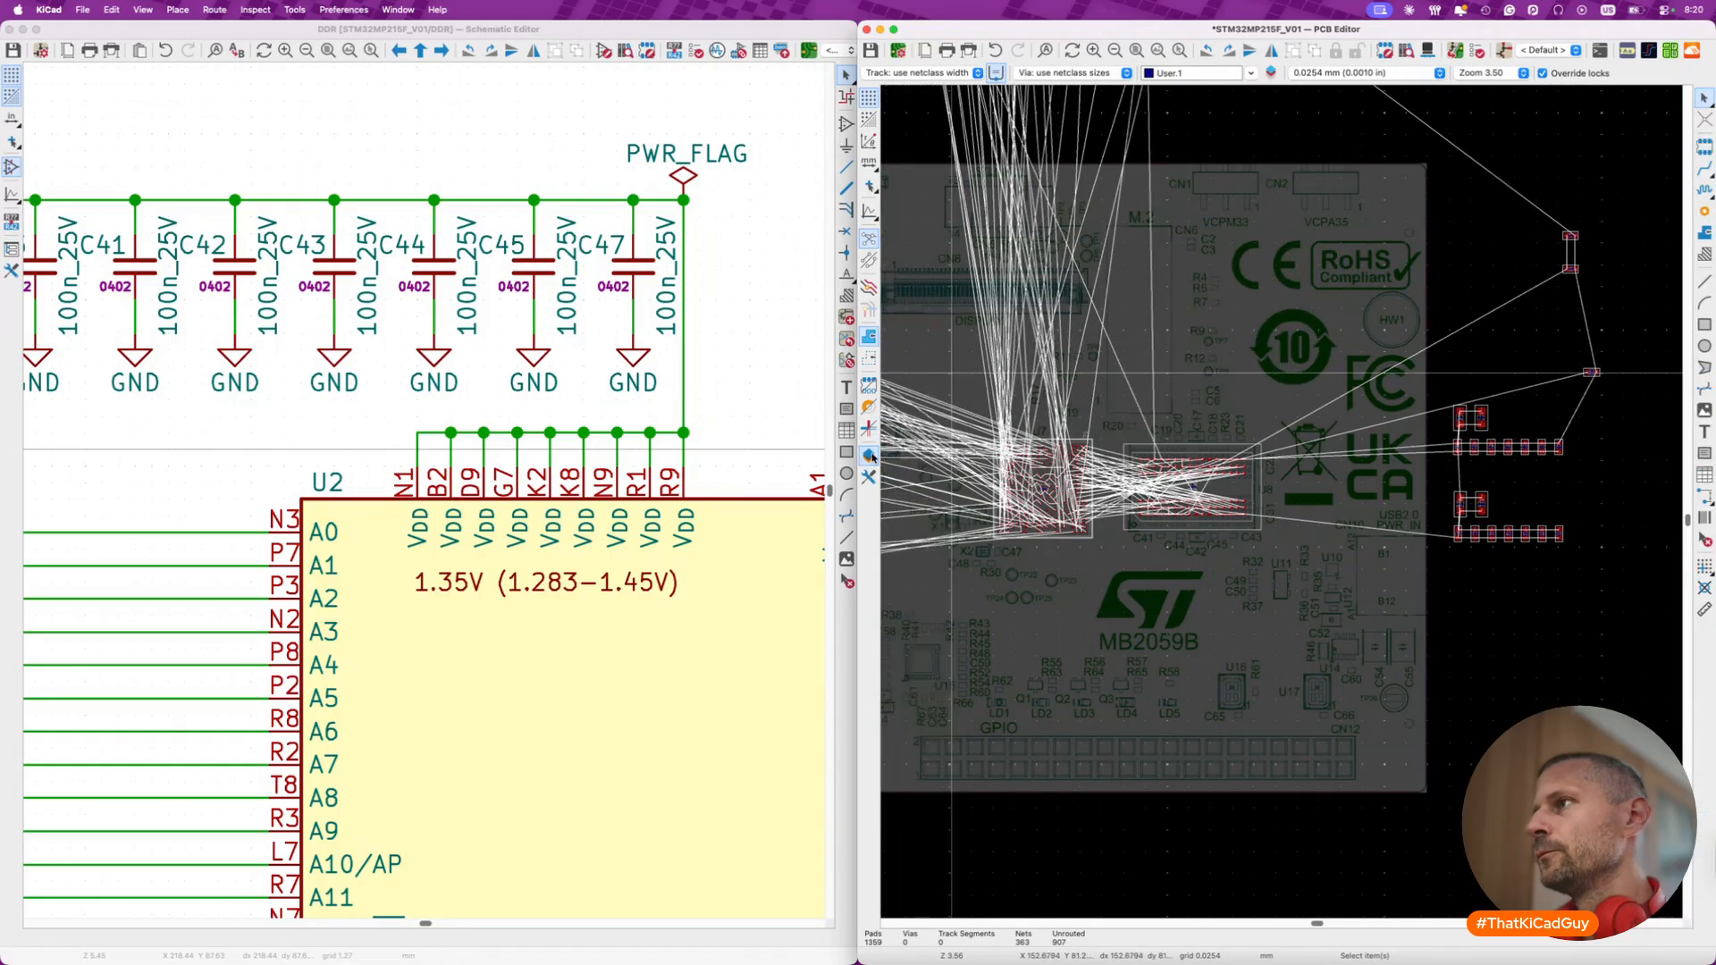
- Move the VDD1_DDR decoupling capacitor group, C29 to C47, onto the board just above and beside U2
scroll(1183, 476, up, 5)
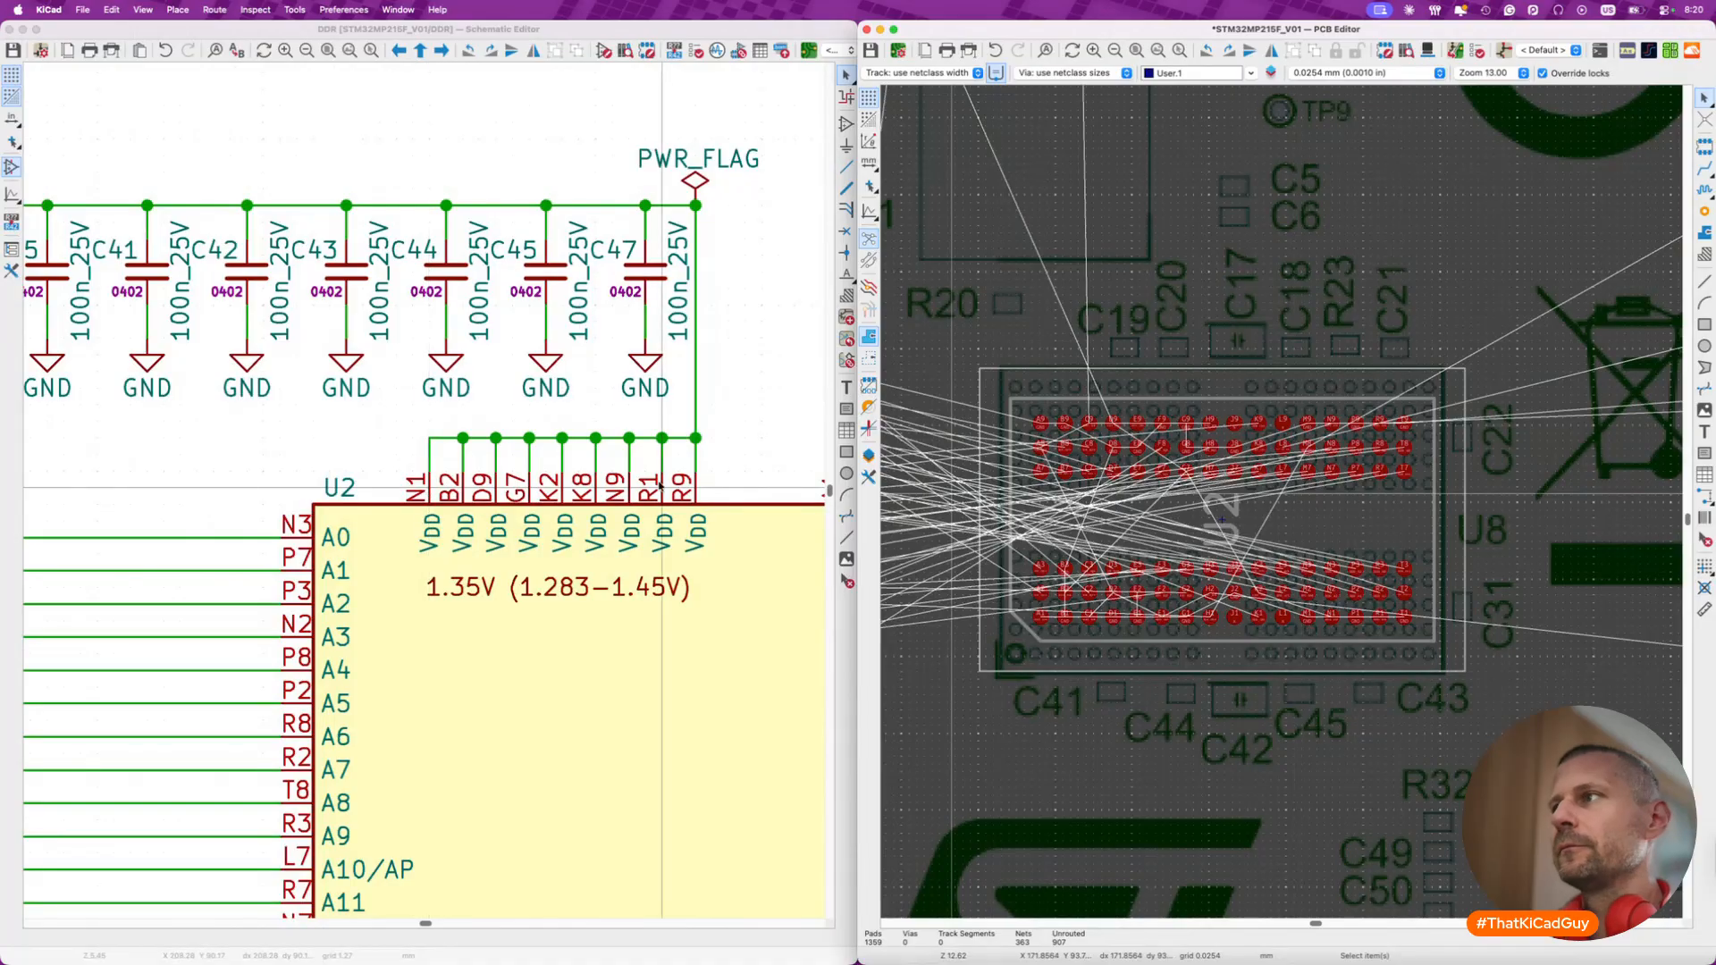
scroll(1347, 438, right, 10)
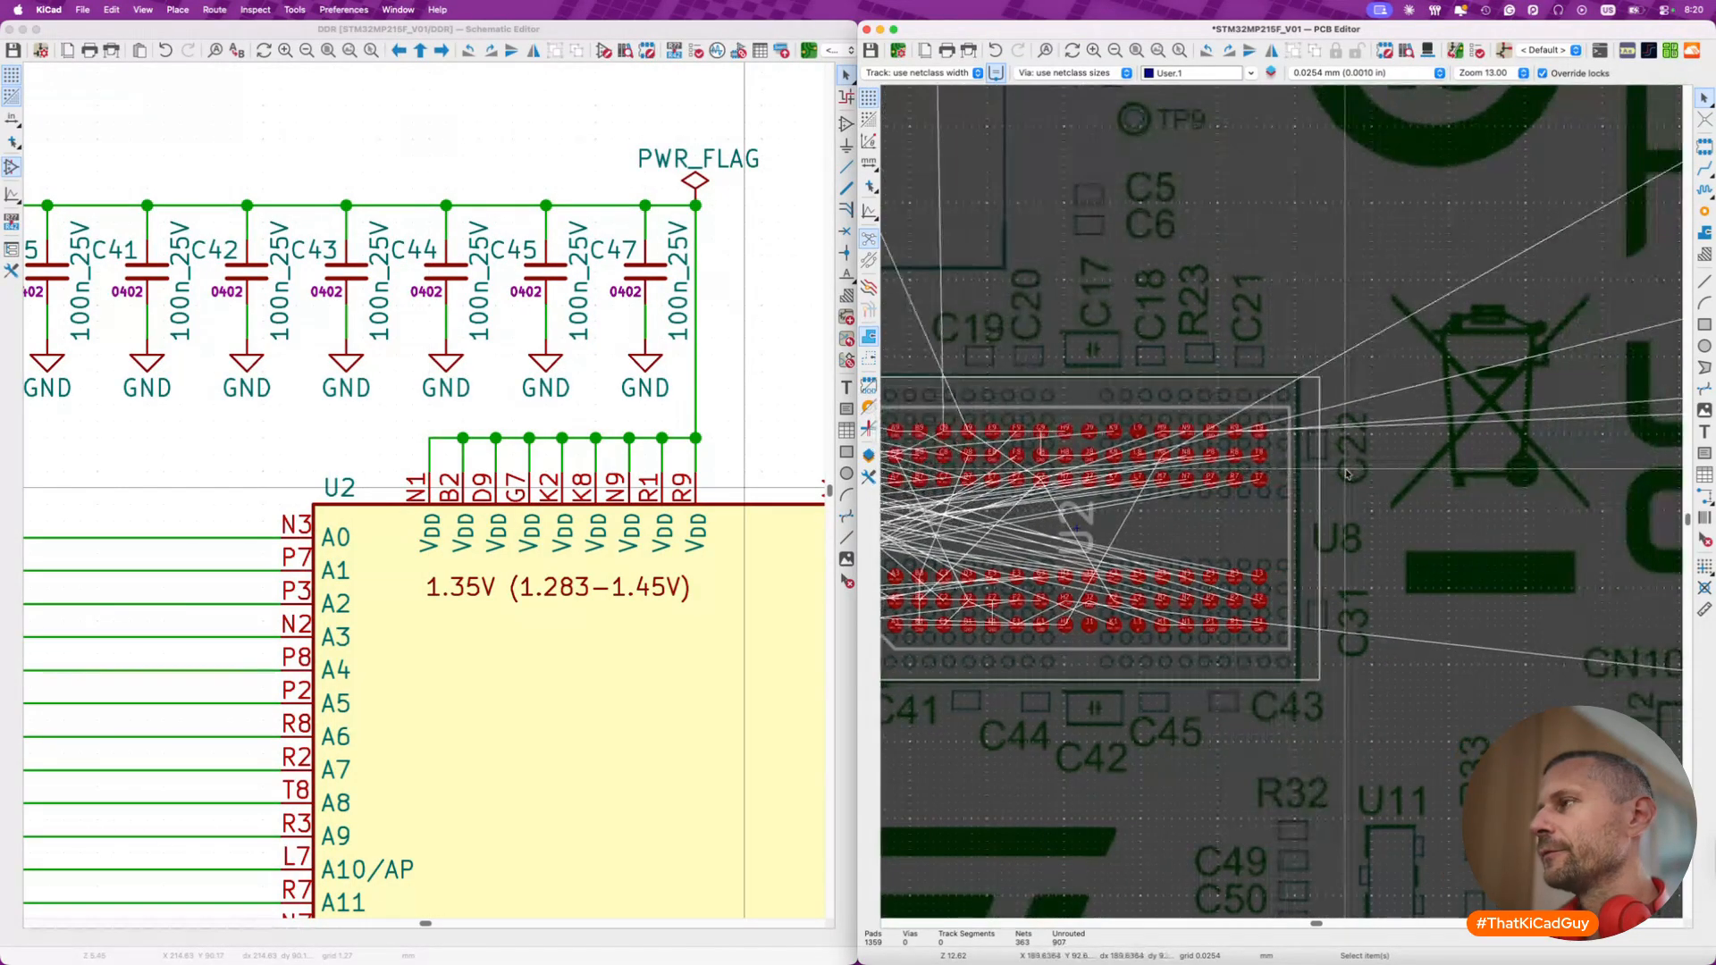
scroll(1347, 474, down, 5)
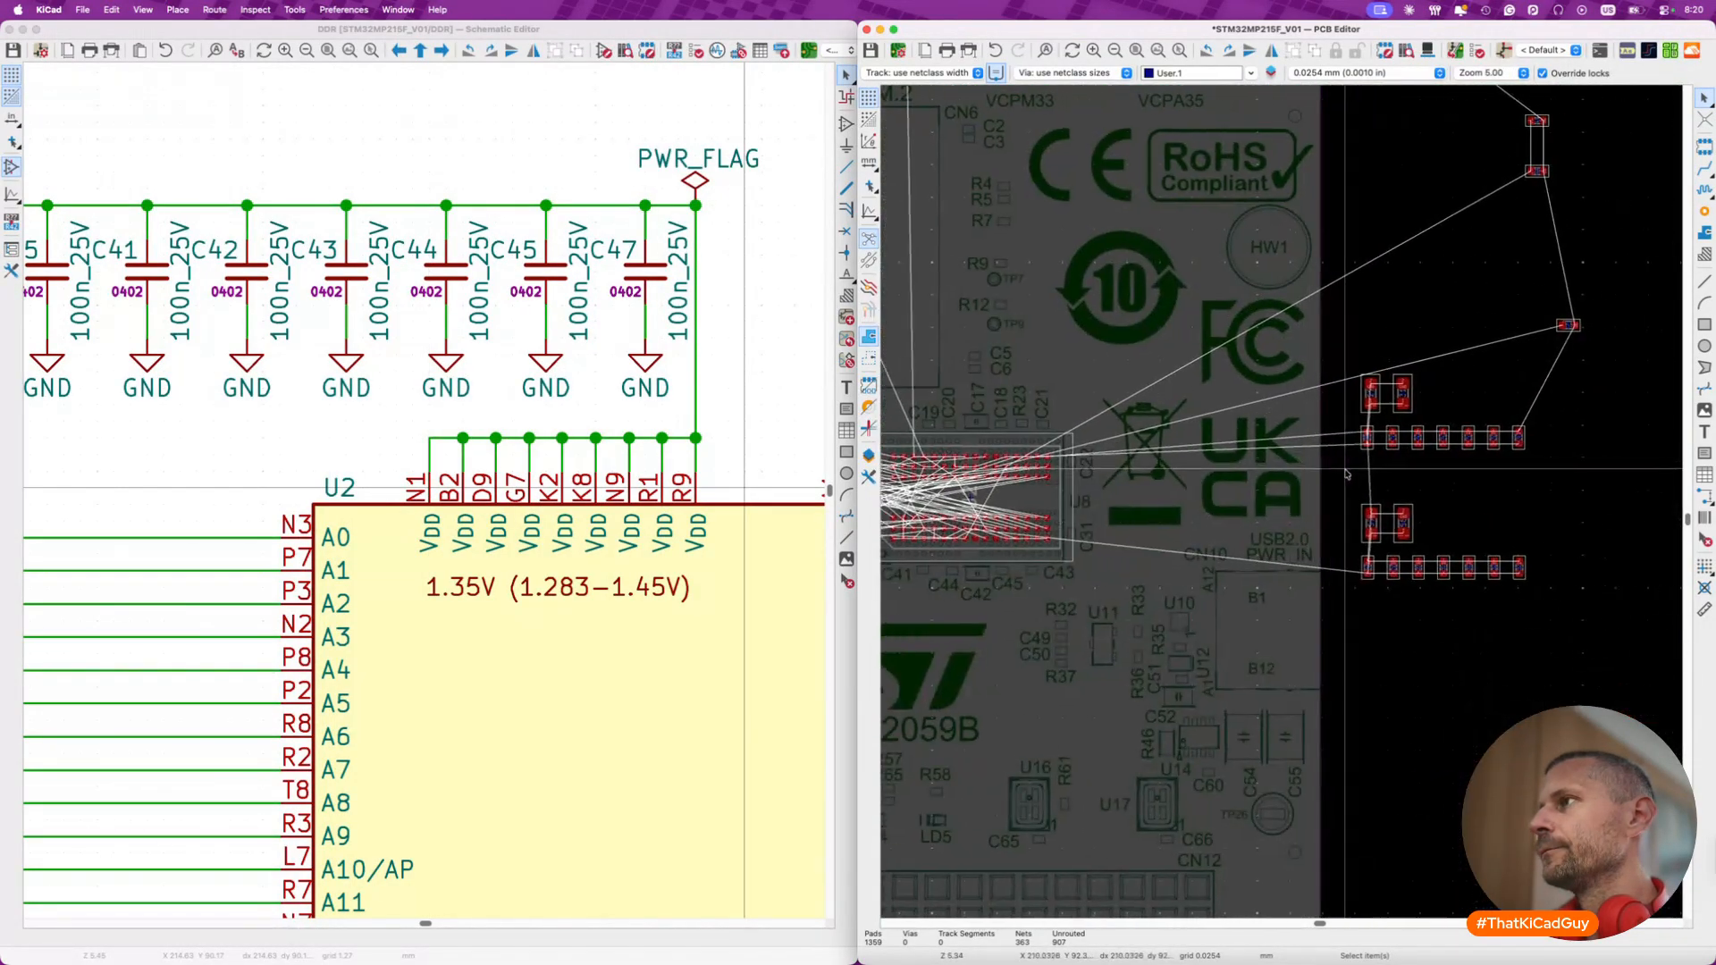
drag(1327, 359, 1551, 465)
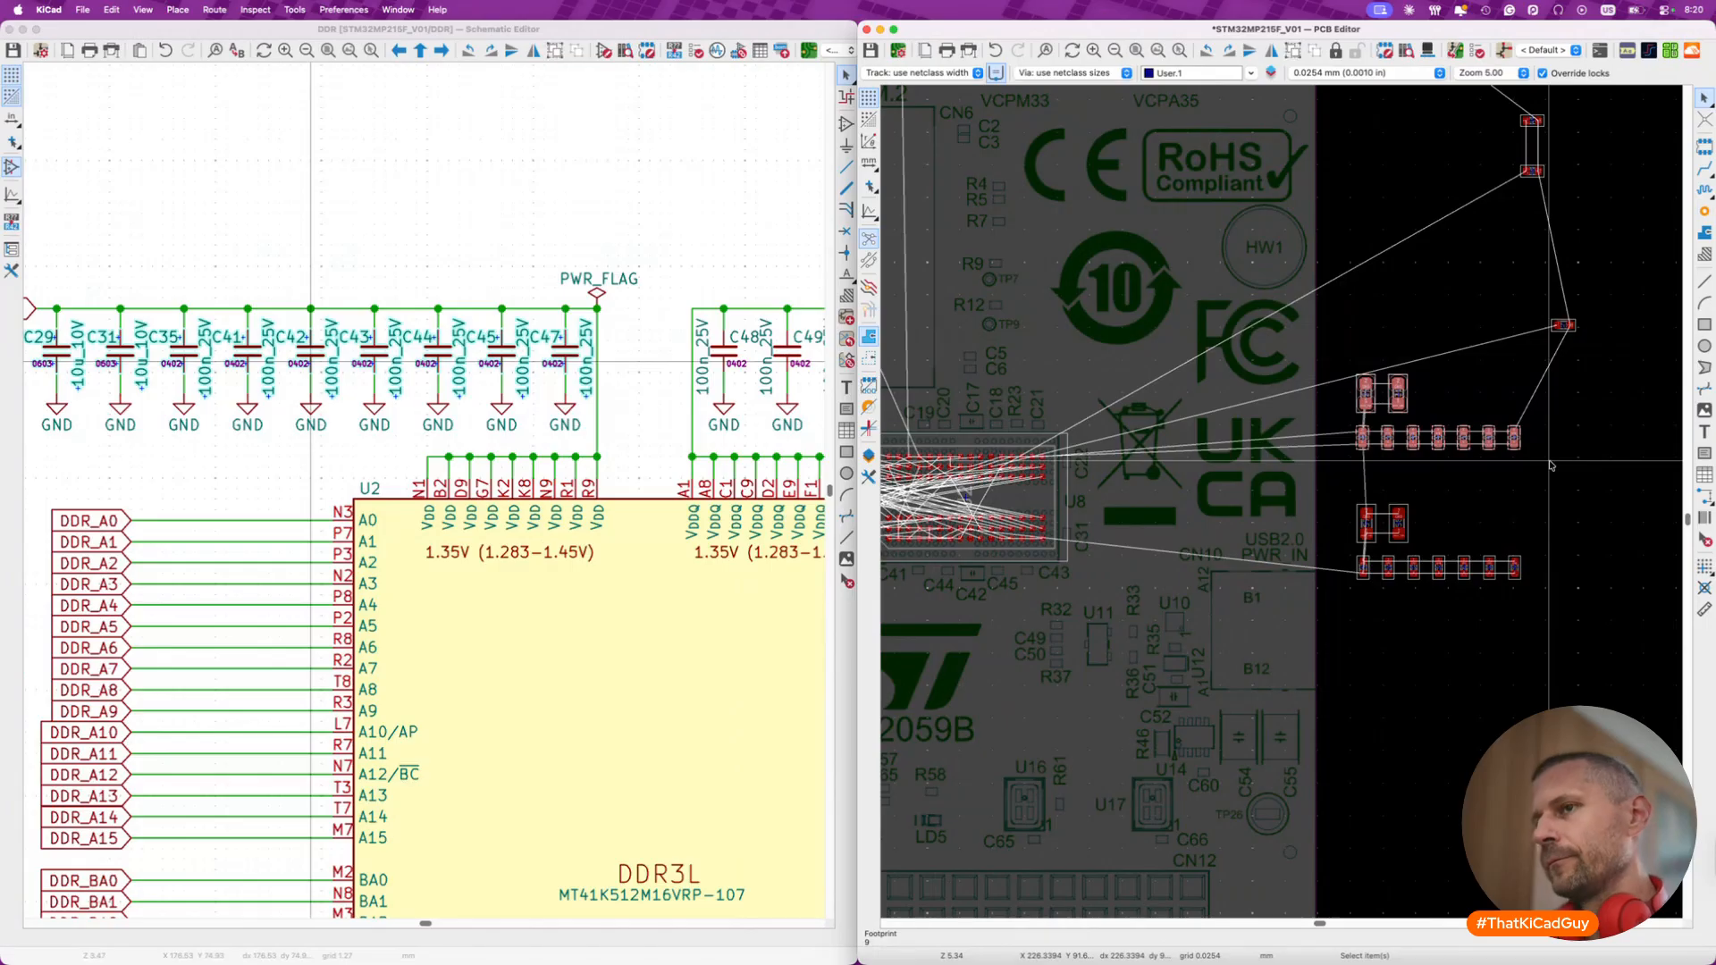
key(m)
click(1305, 415)
scroll(1073, 375, up, 5)
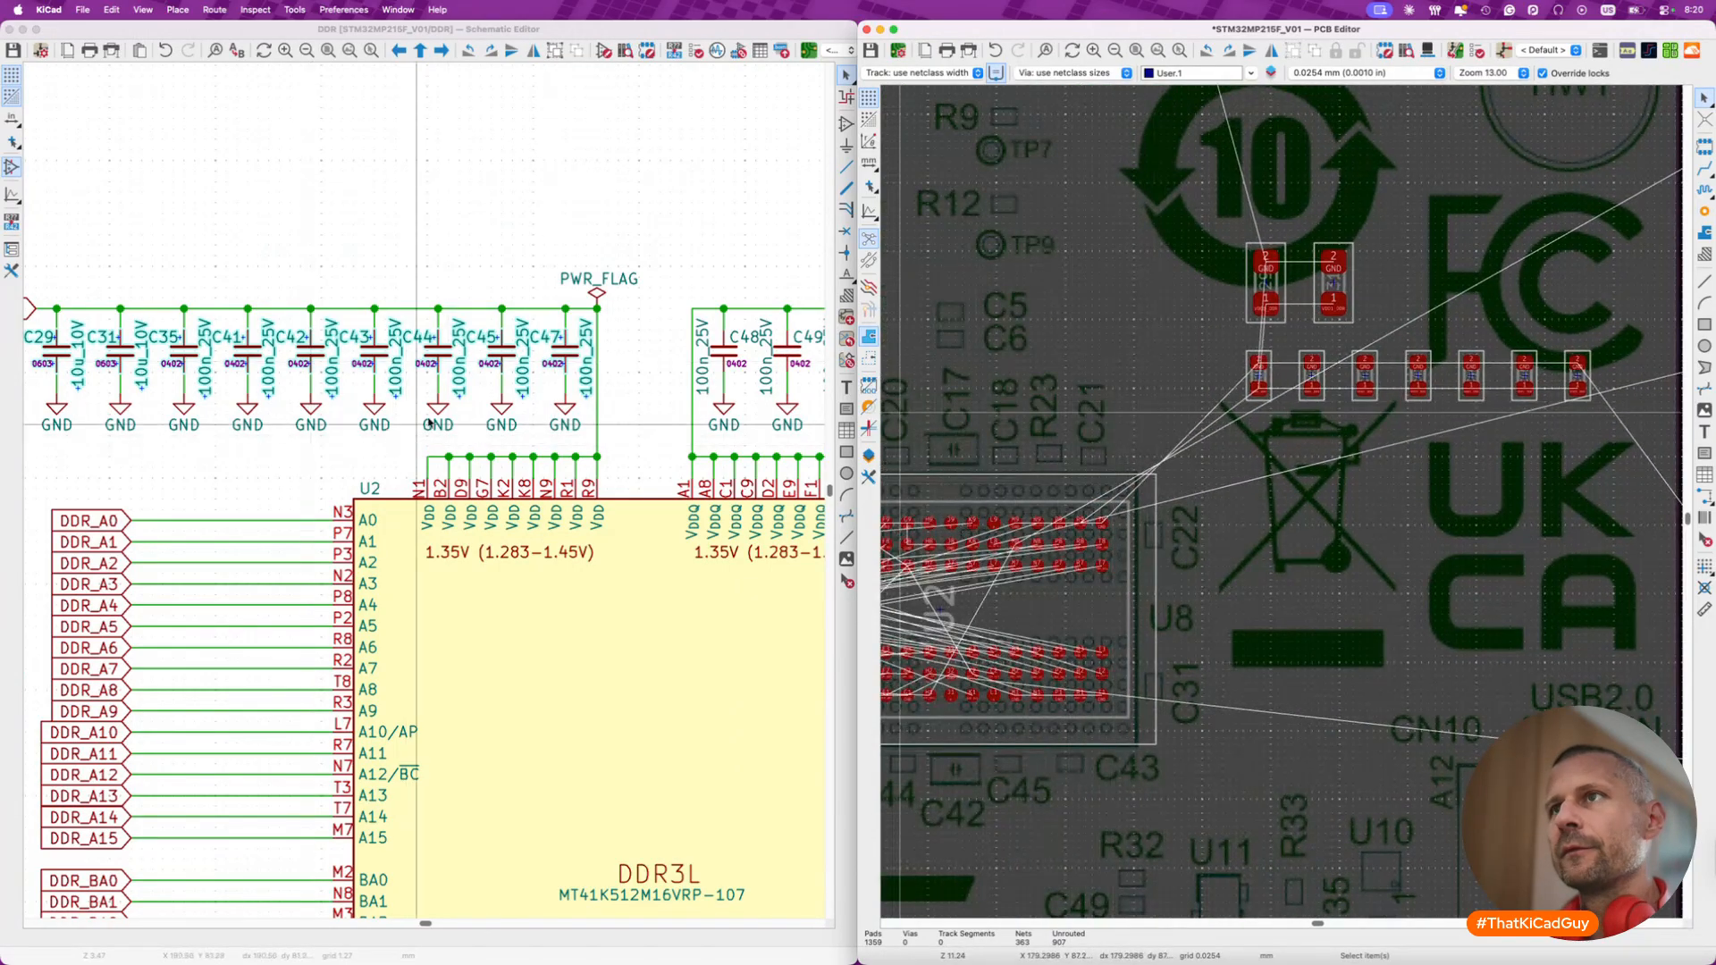
- Place the 10u capacitor C29 rotated 90° on the C17 outline of the reference image, along U2's upper edge
click(644, 372)
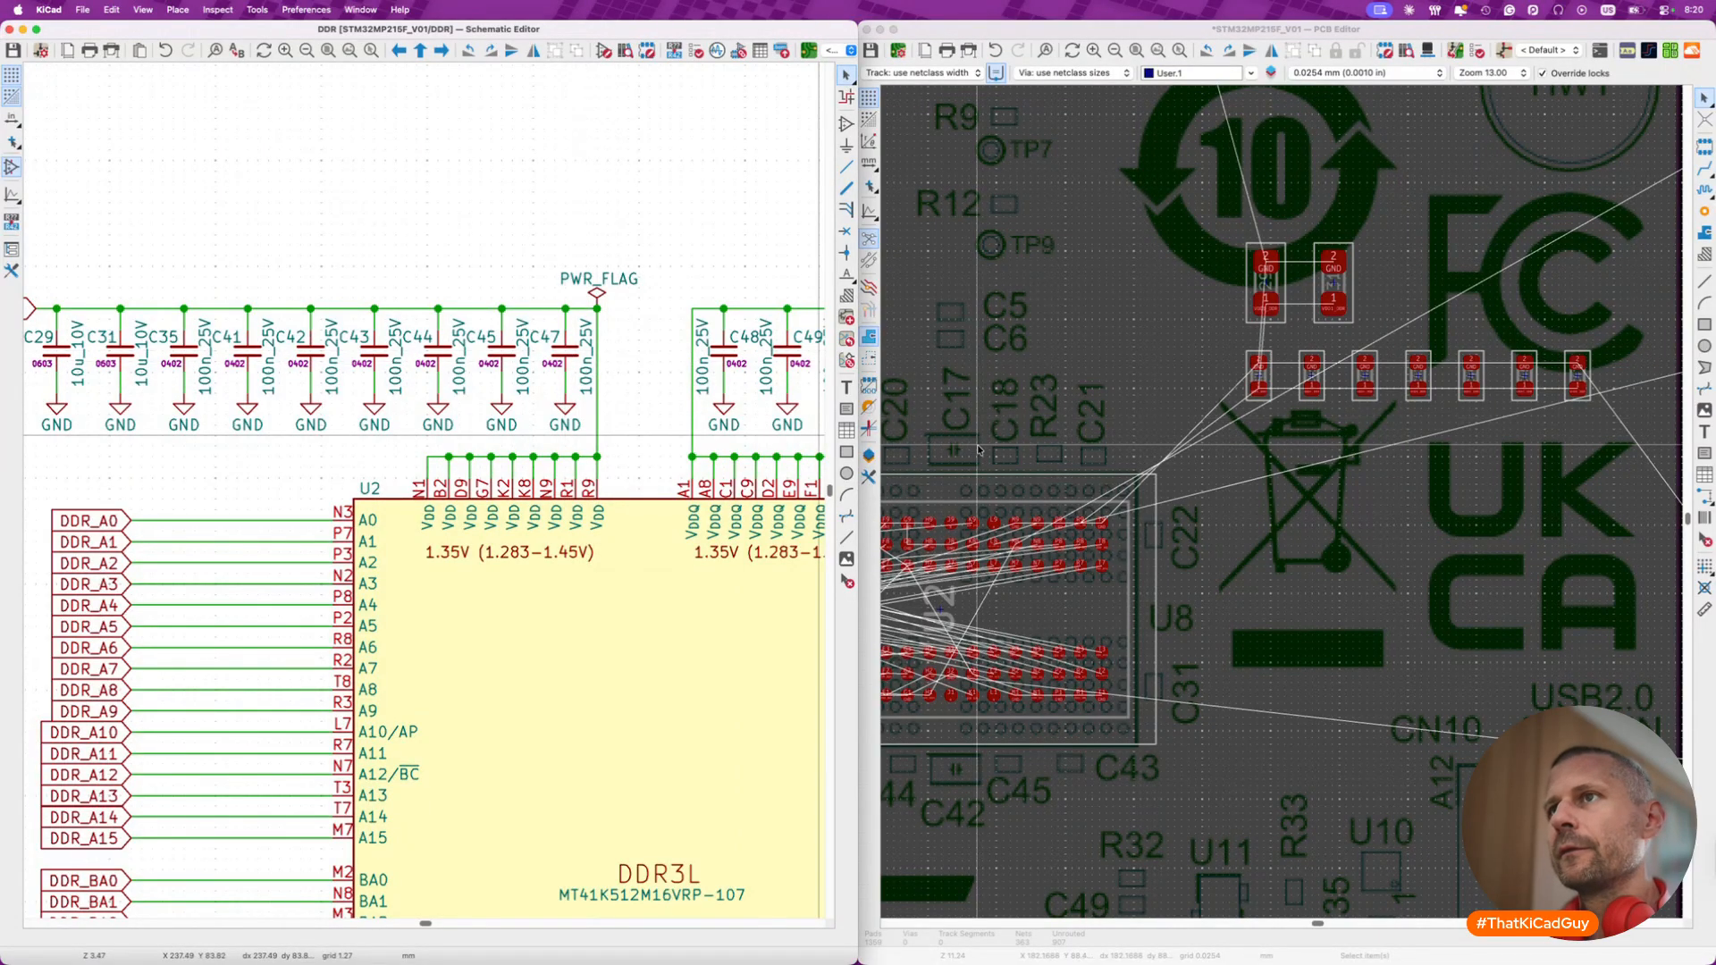
scroll(158, 366, left, 3)
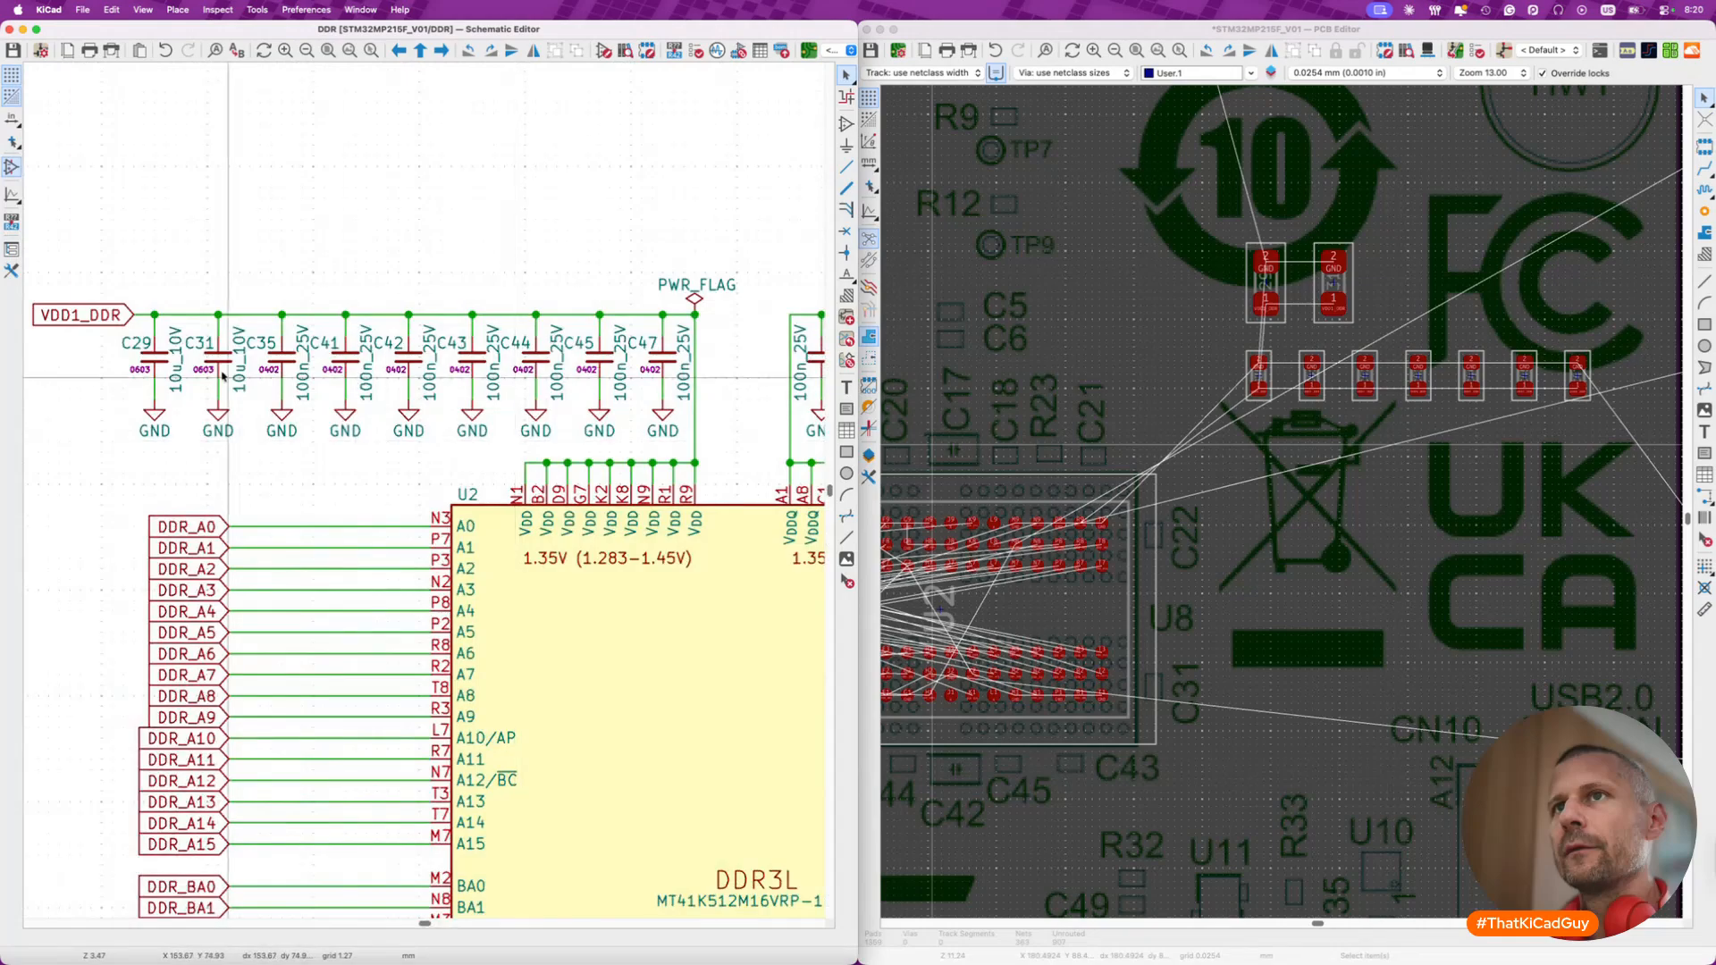
click(158, 366)
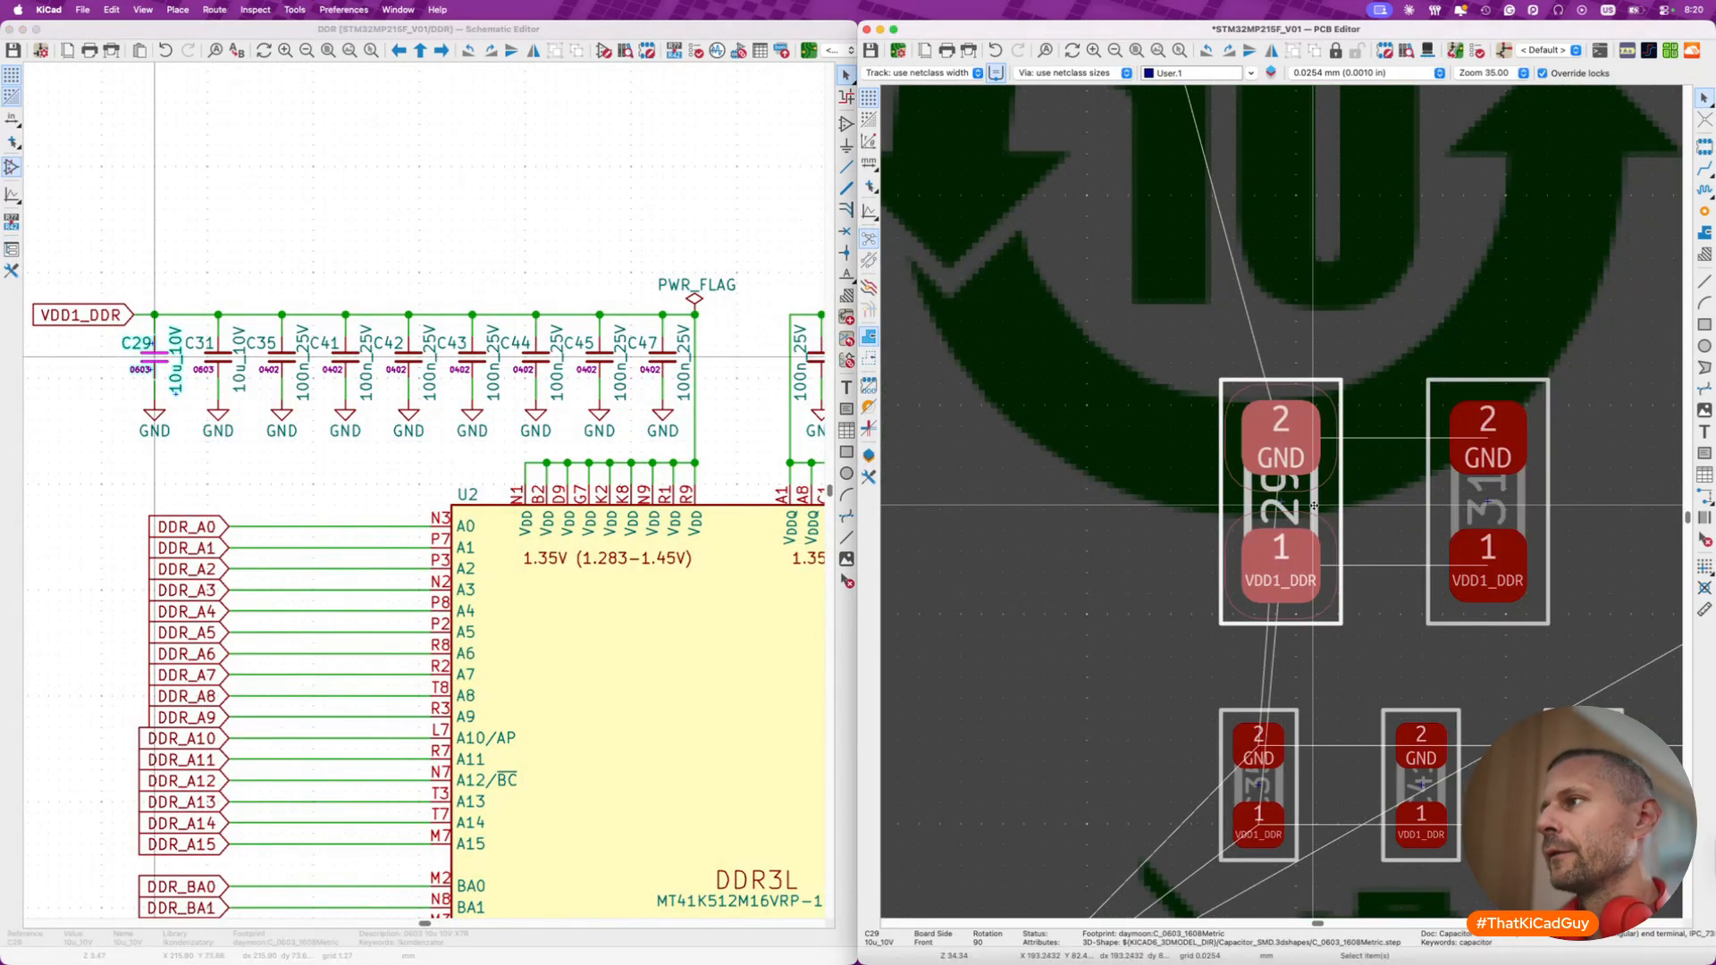
scroll(1314, 506, down, 5)
key(m)
scroll(1312, 506, down, 3)
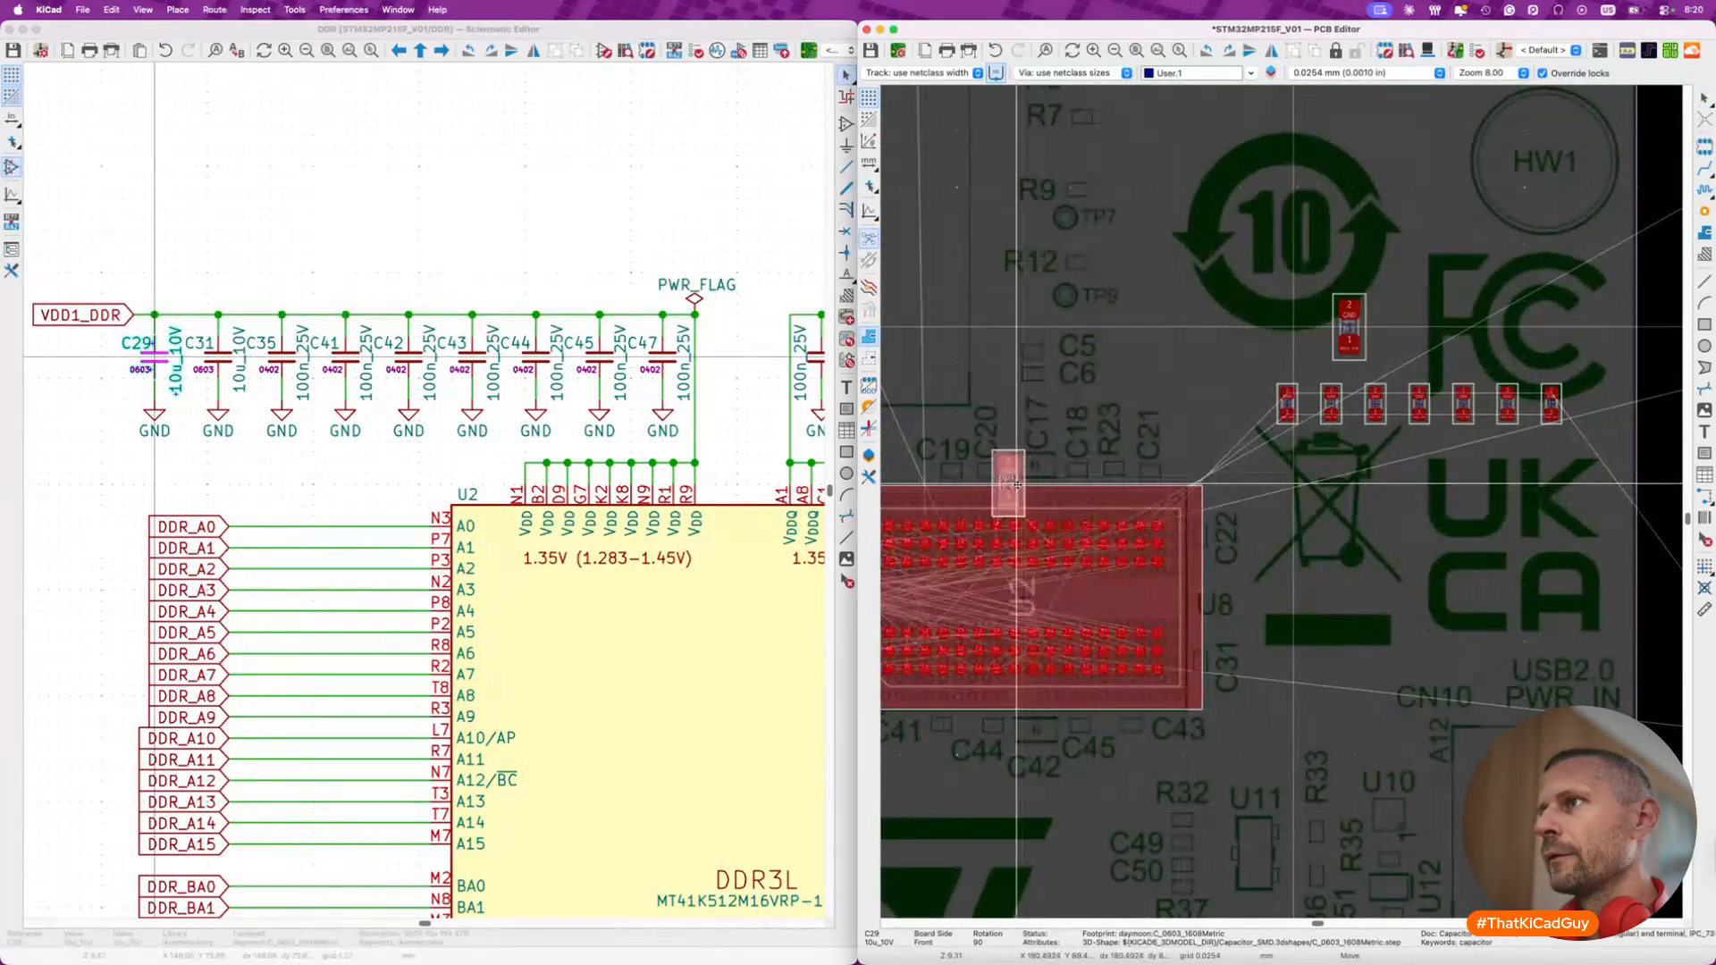
scroll(1018, 484, up, 5)
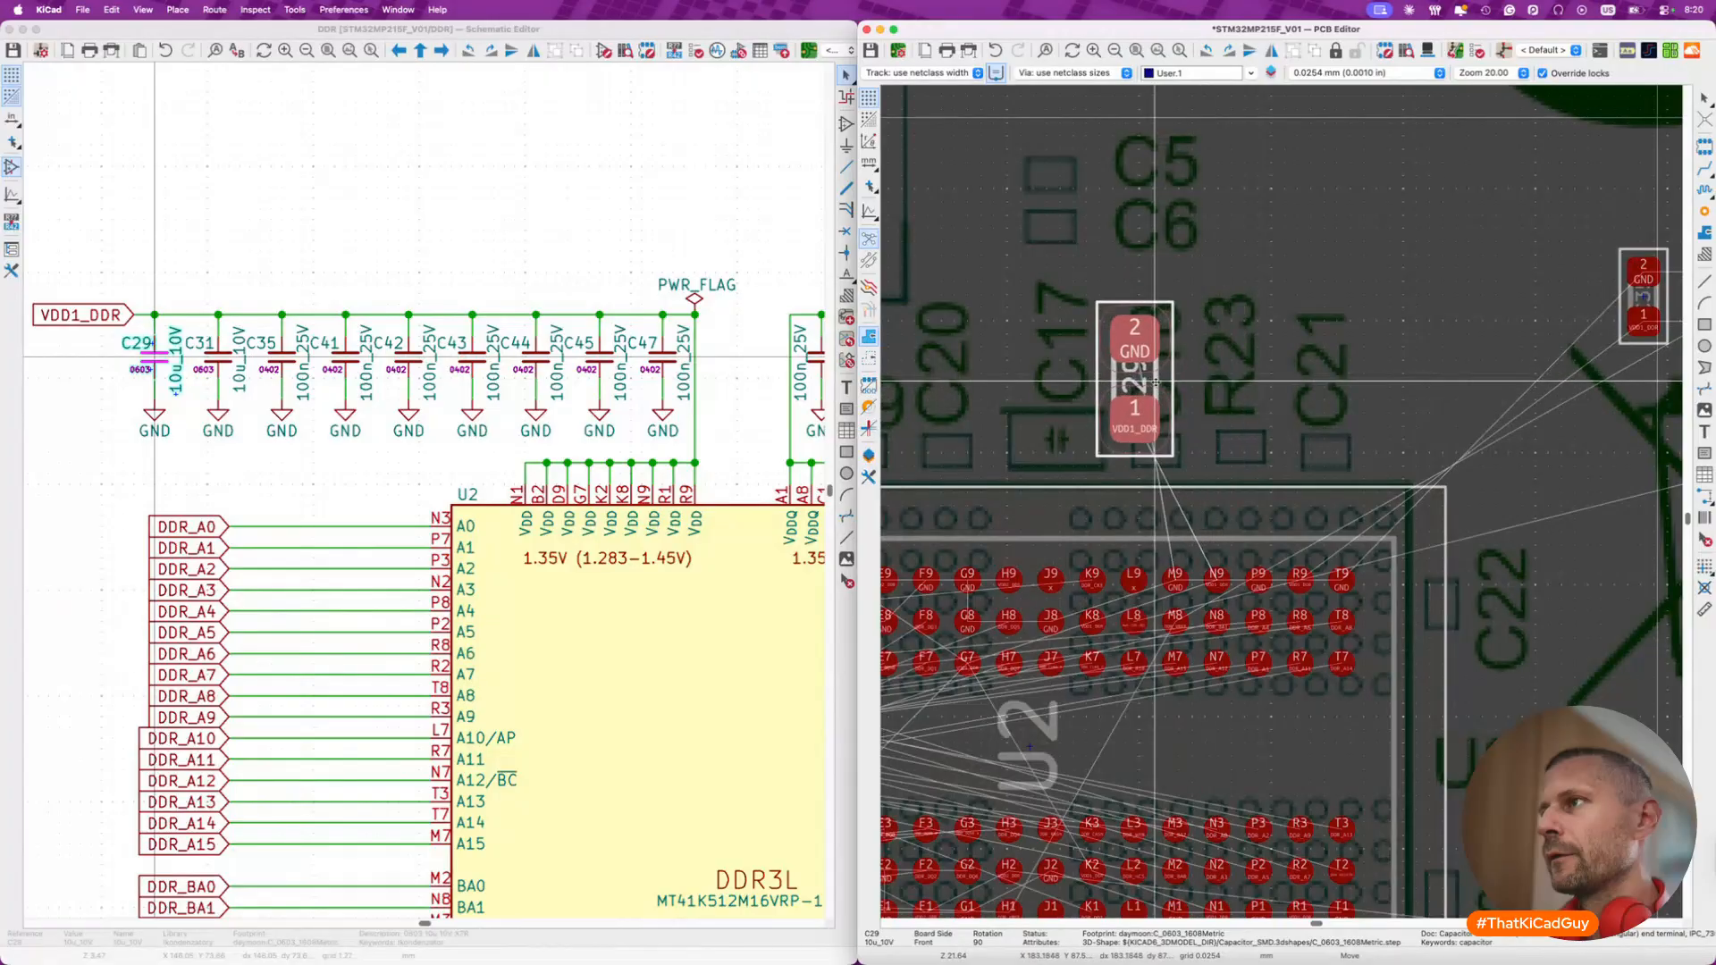
key(r)
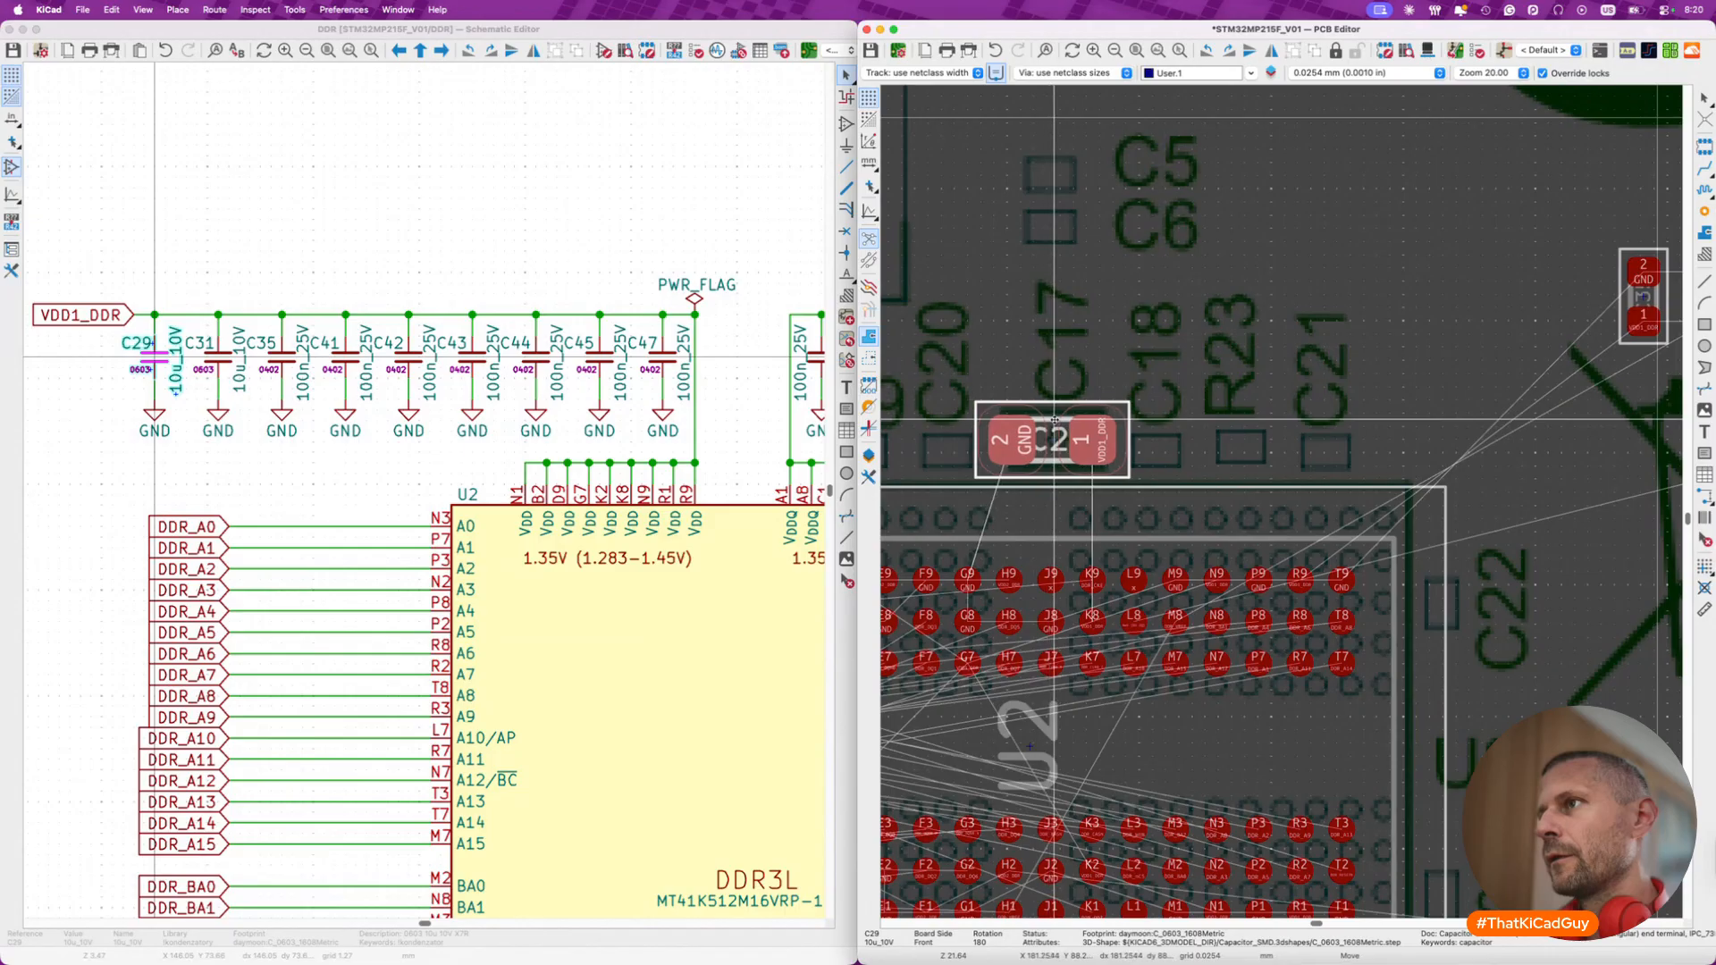
click(1054, 420)
scroll(1112, 429, left, 1)
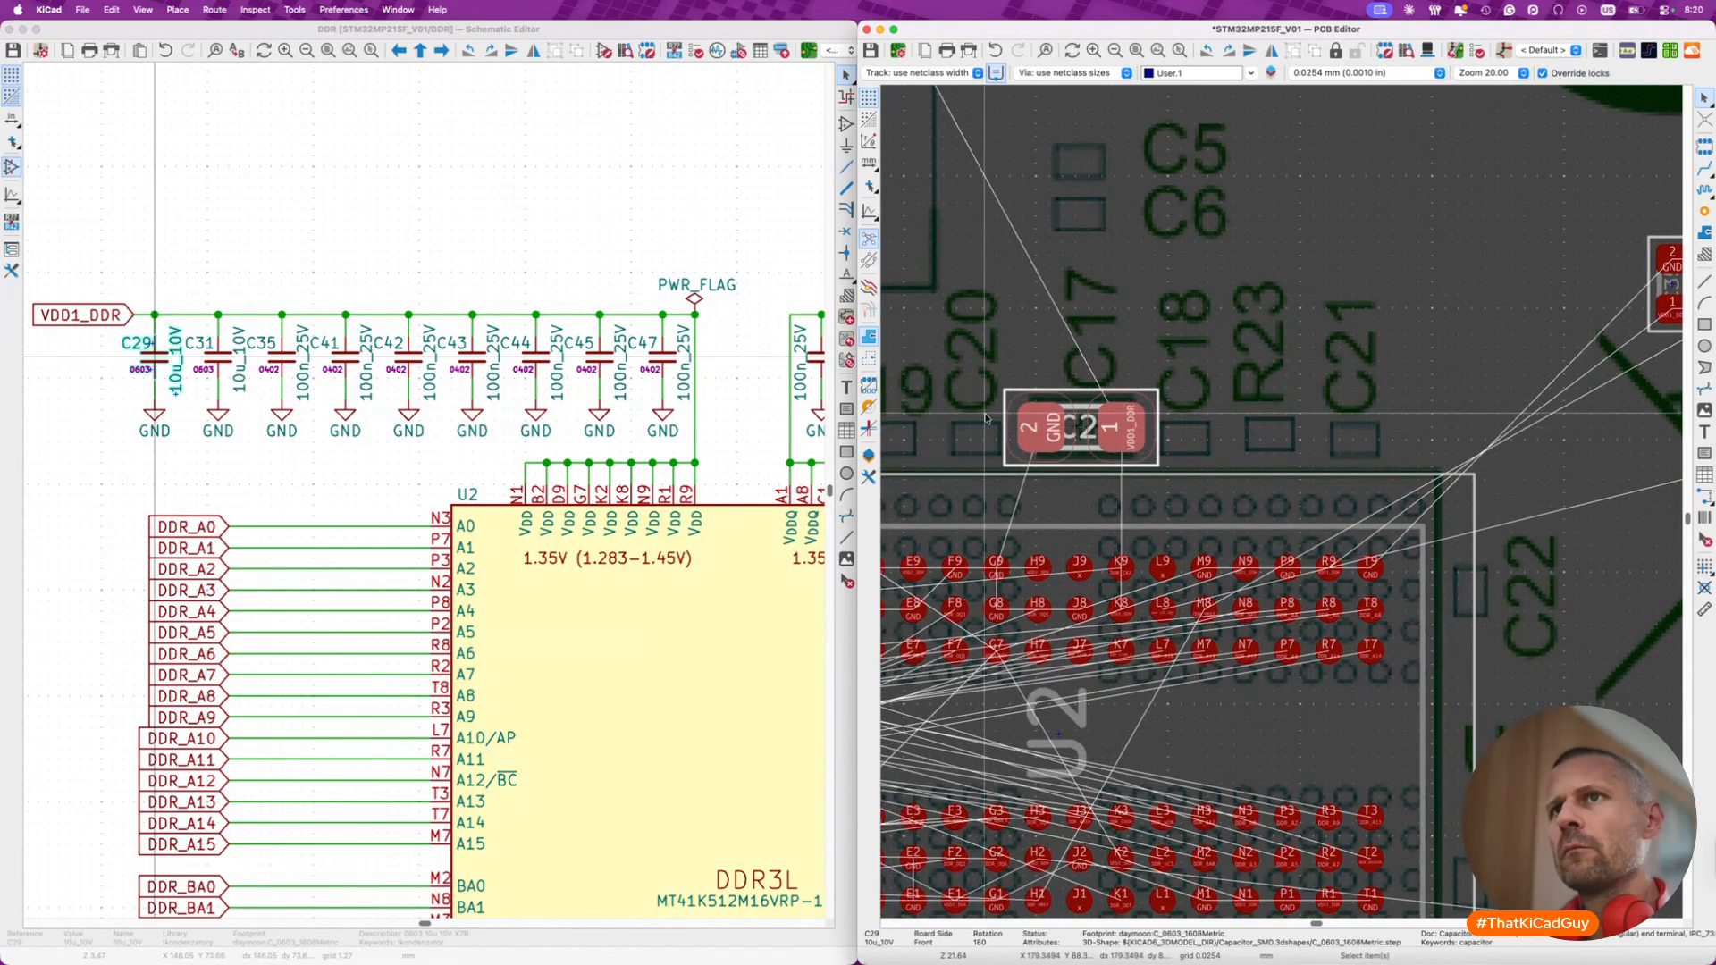
- Locate the 10u capacitor C31 from the schematic and flip its footprint to the back of the board
click(218, 366)
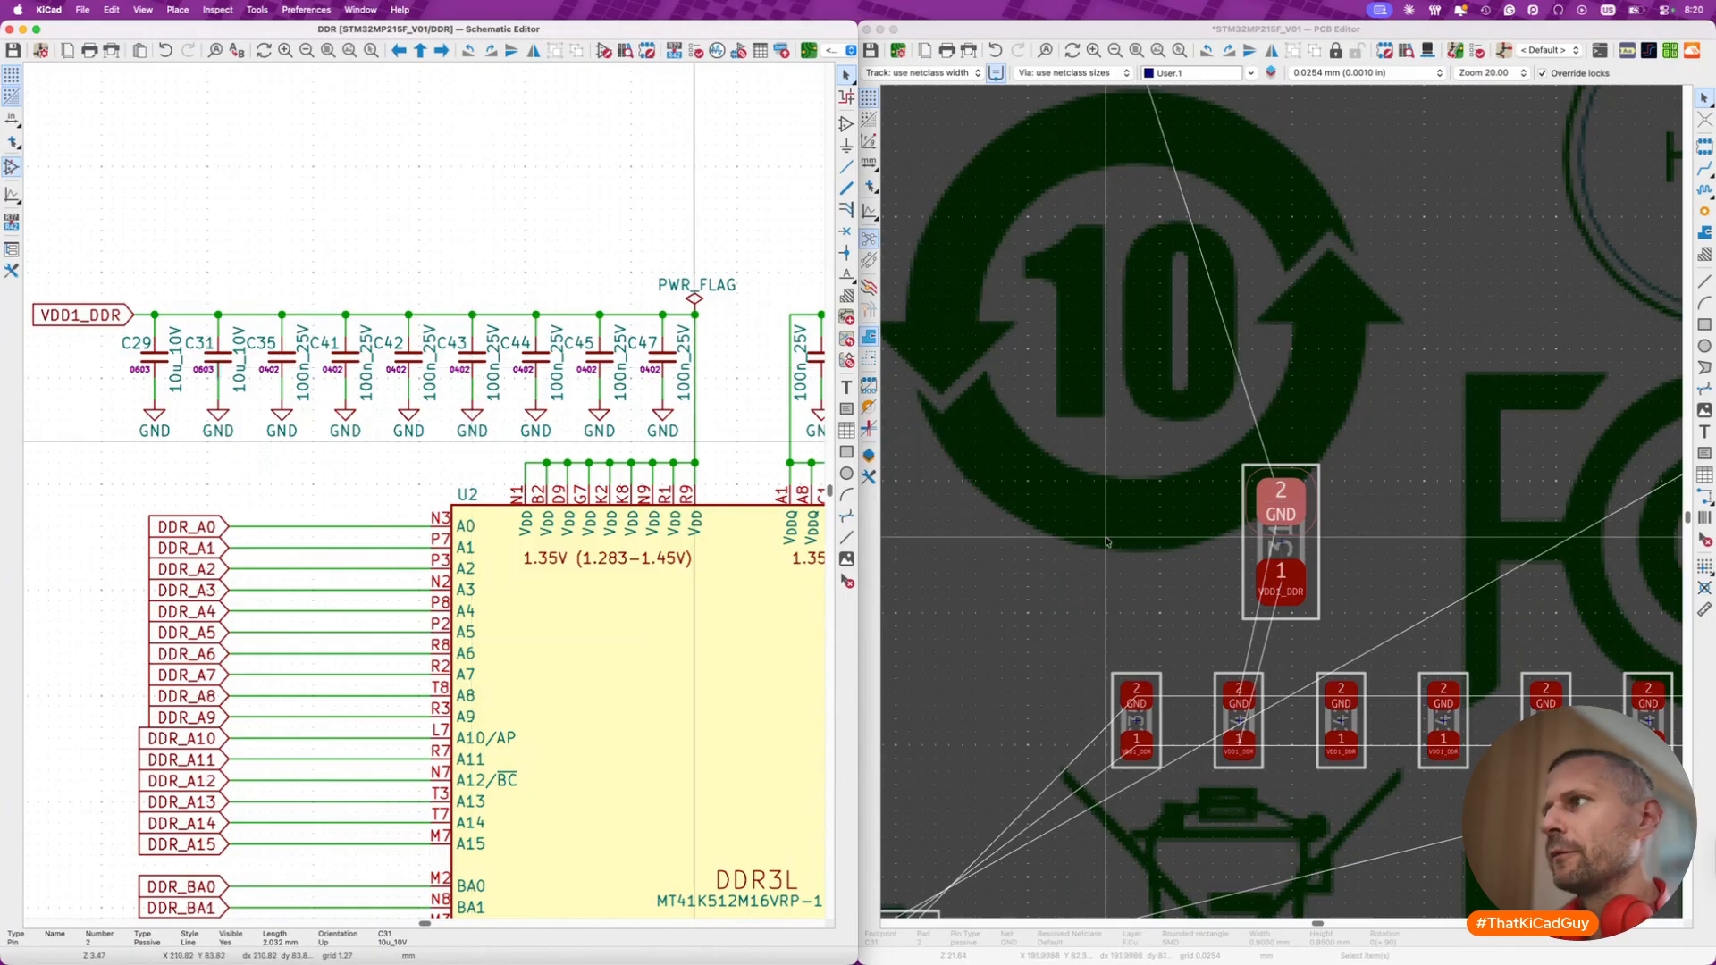
click(1302, 551)
key(f)
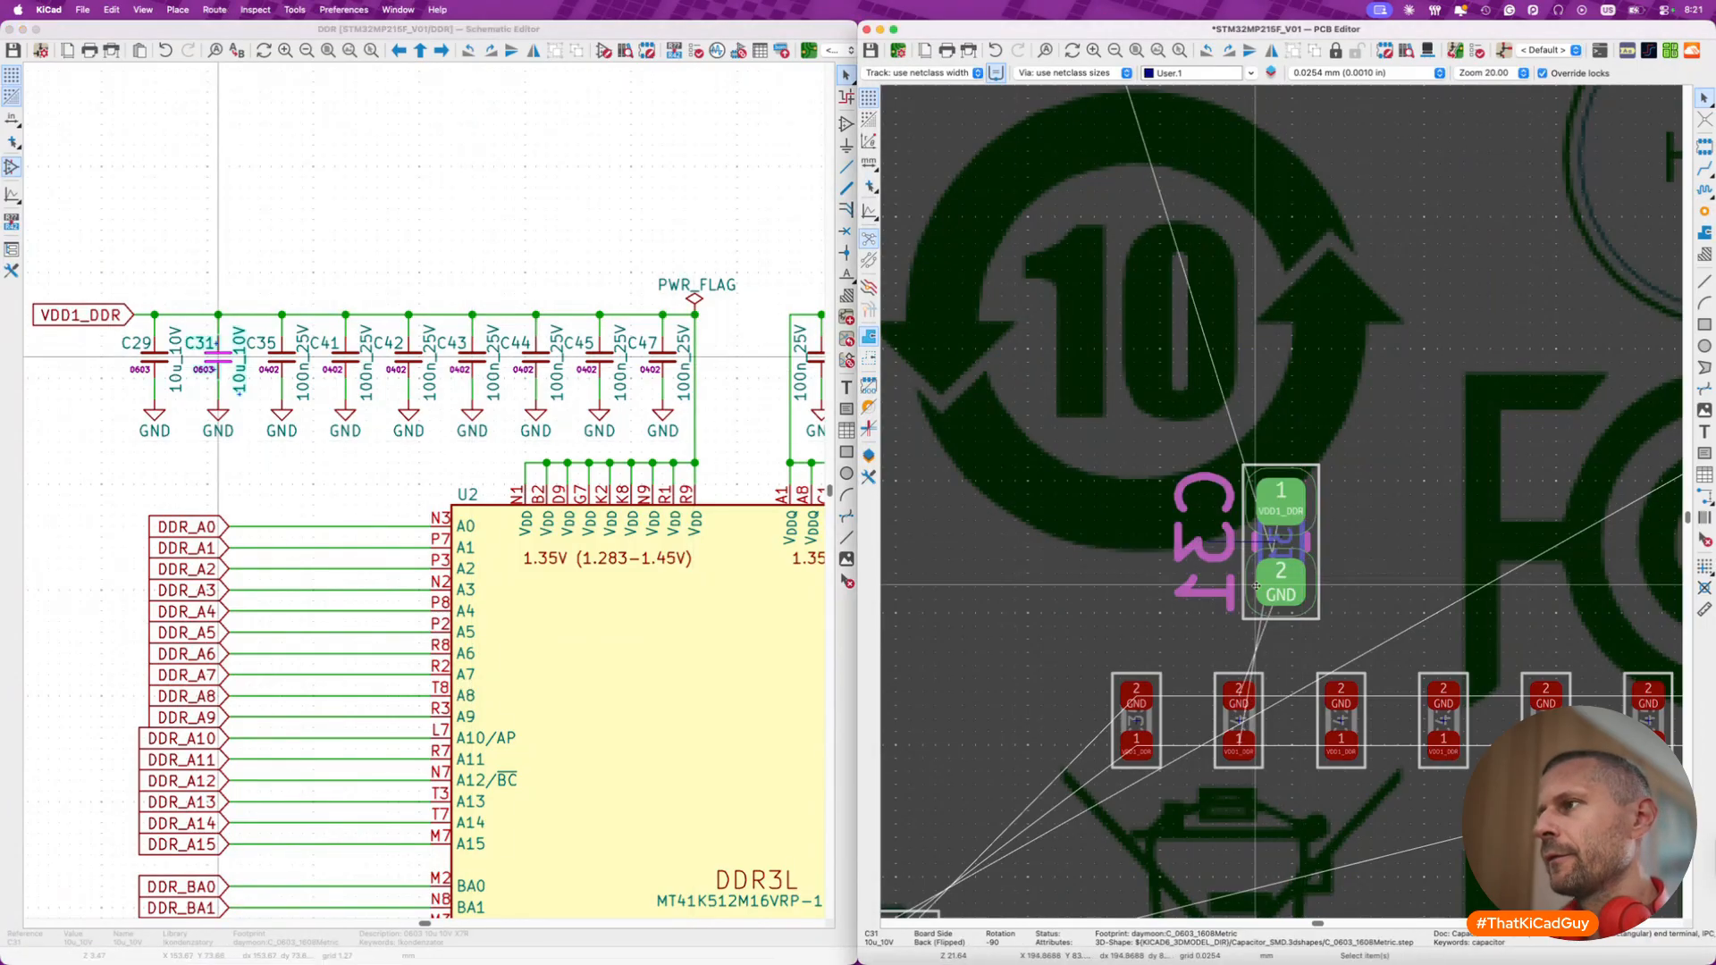
key(Escape)
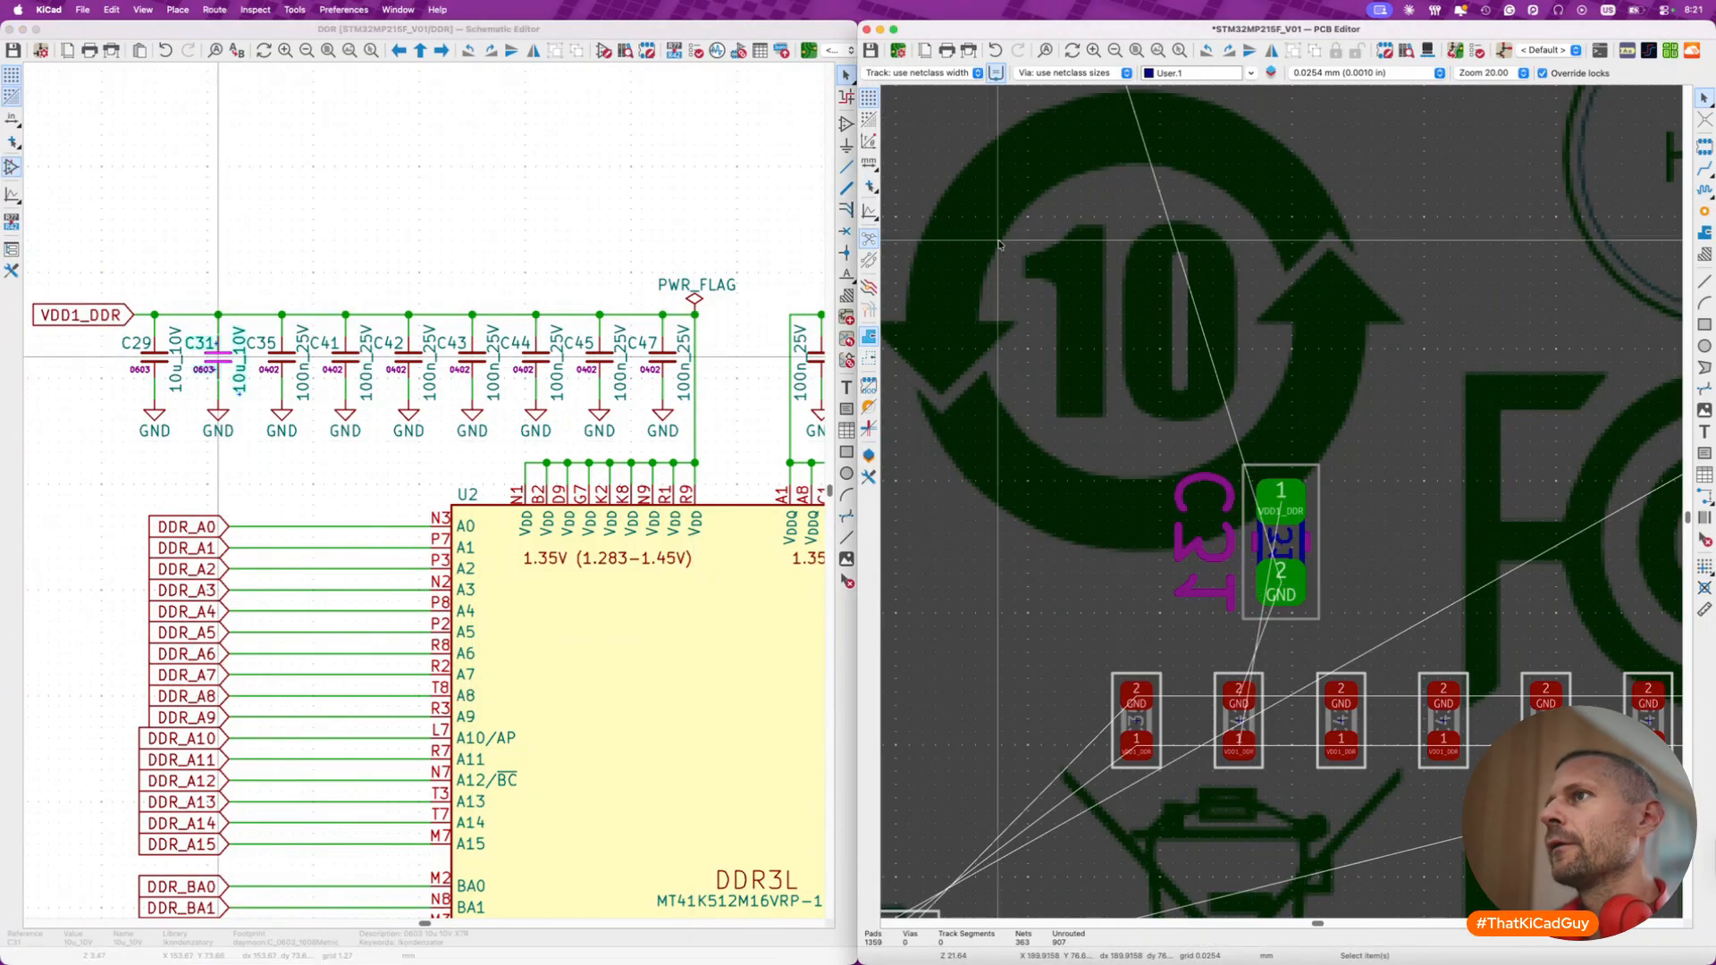
click(870, 459)
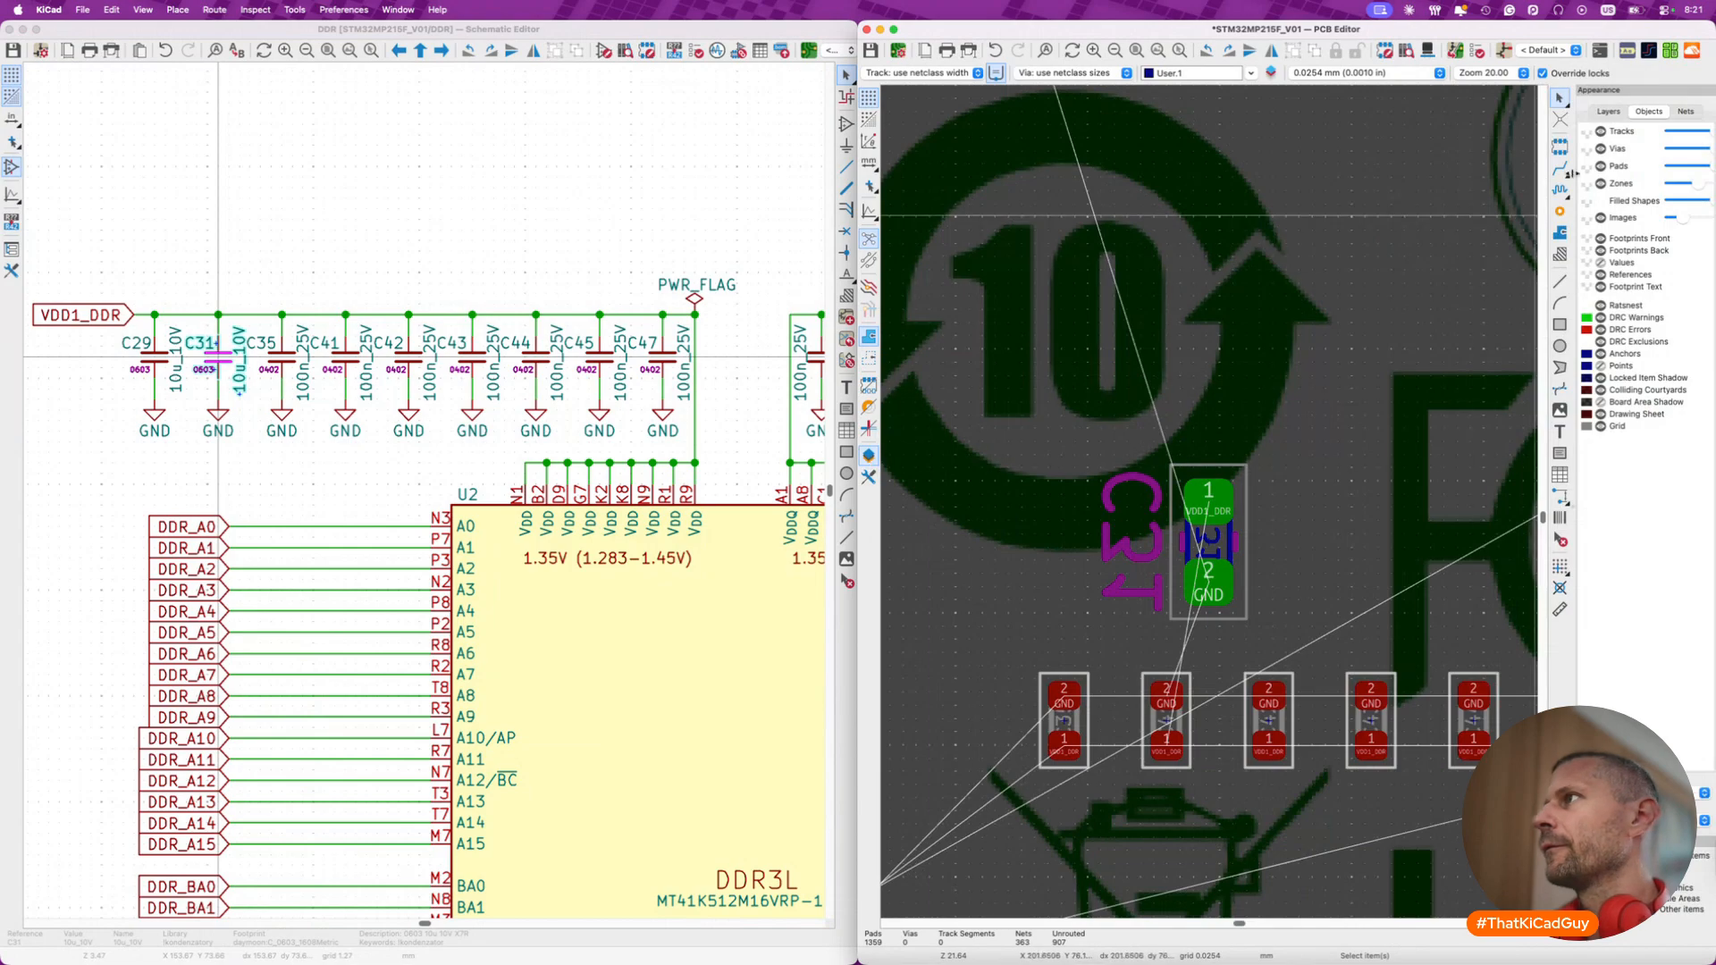
click(871, 457)
- Place the 100n capacitor C35 at 0° rotation on the C43 outline of the reference image, below U2's lower edge
scroll(1172, 565, down, 4)
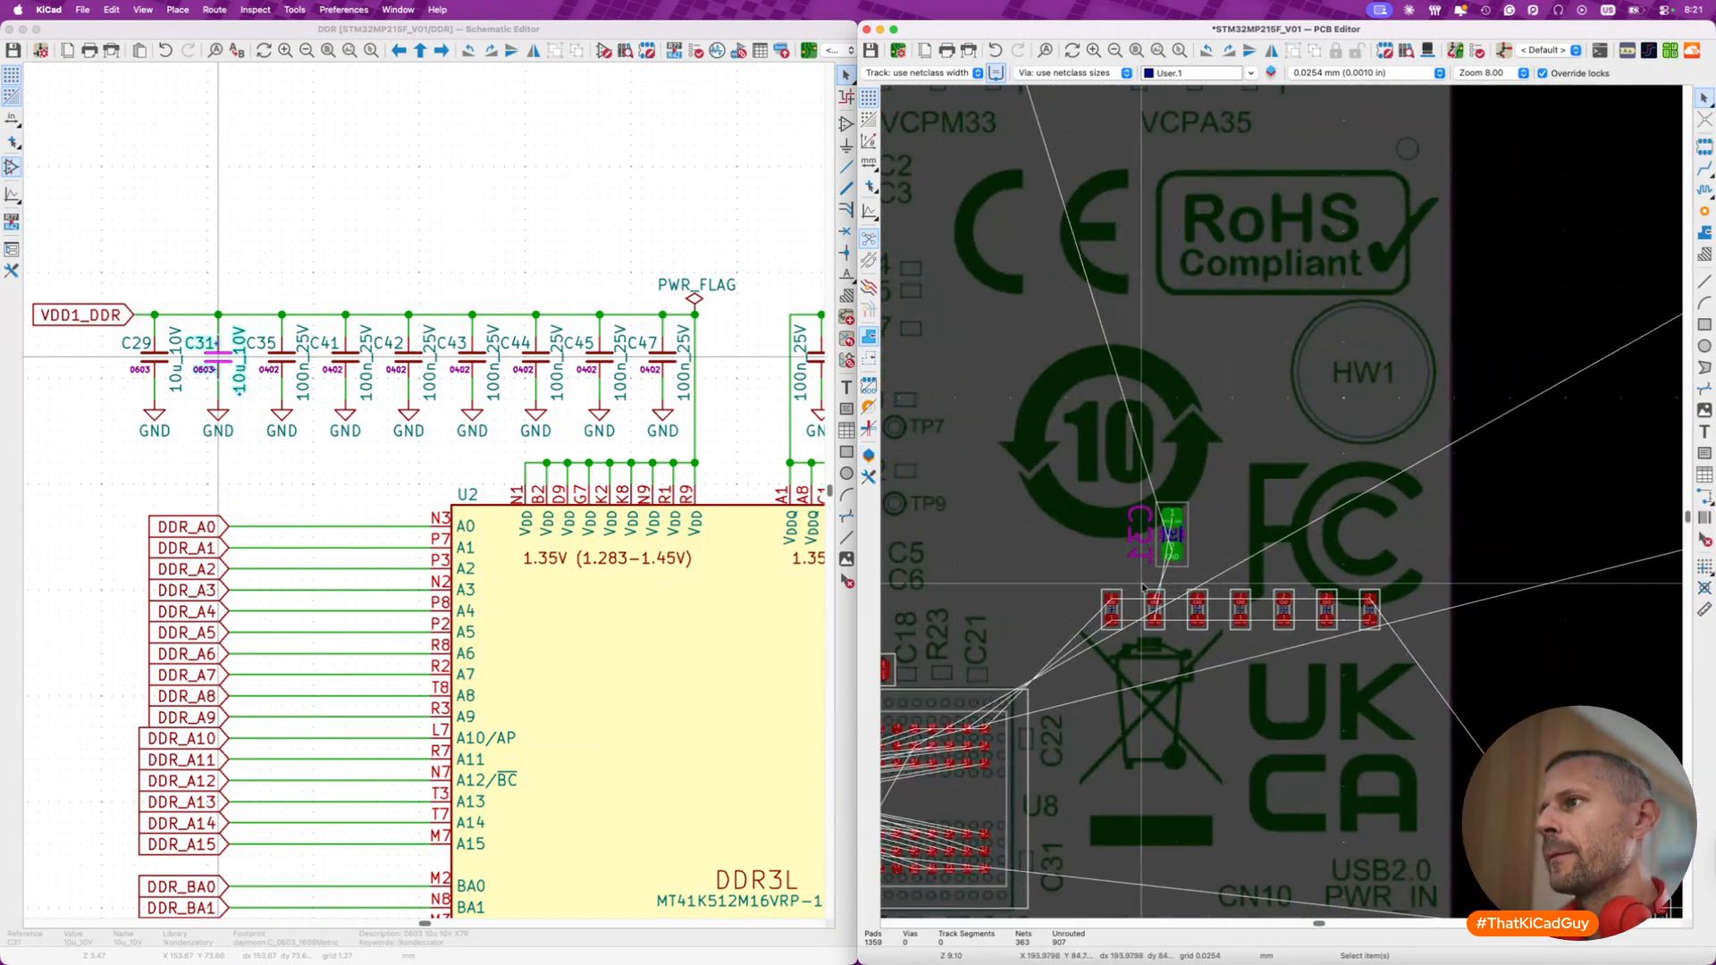
scroll(1119, 604, up, 2)
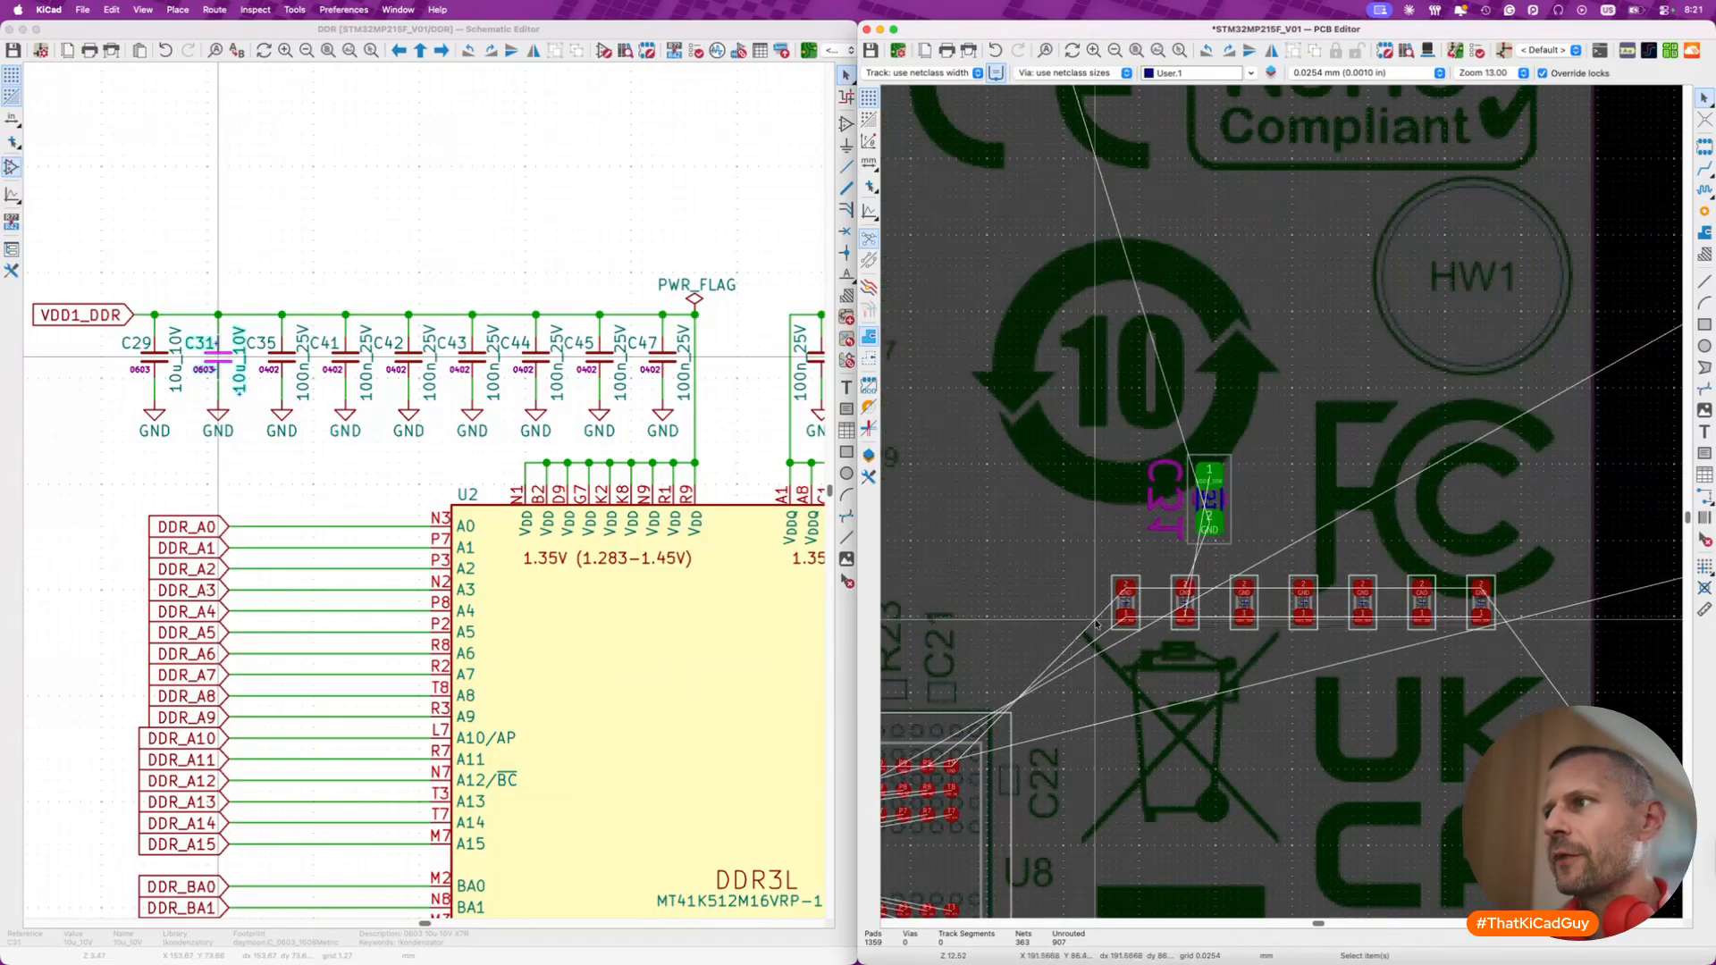
click(1130, 604)
key(m)
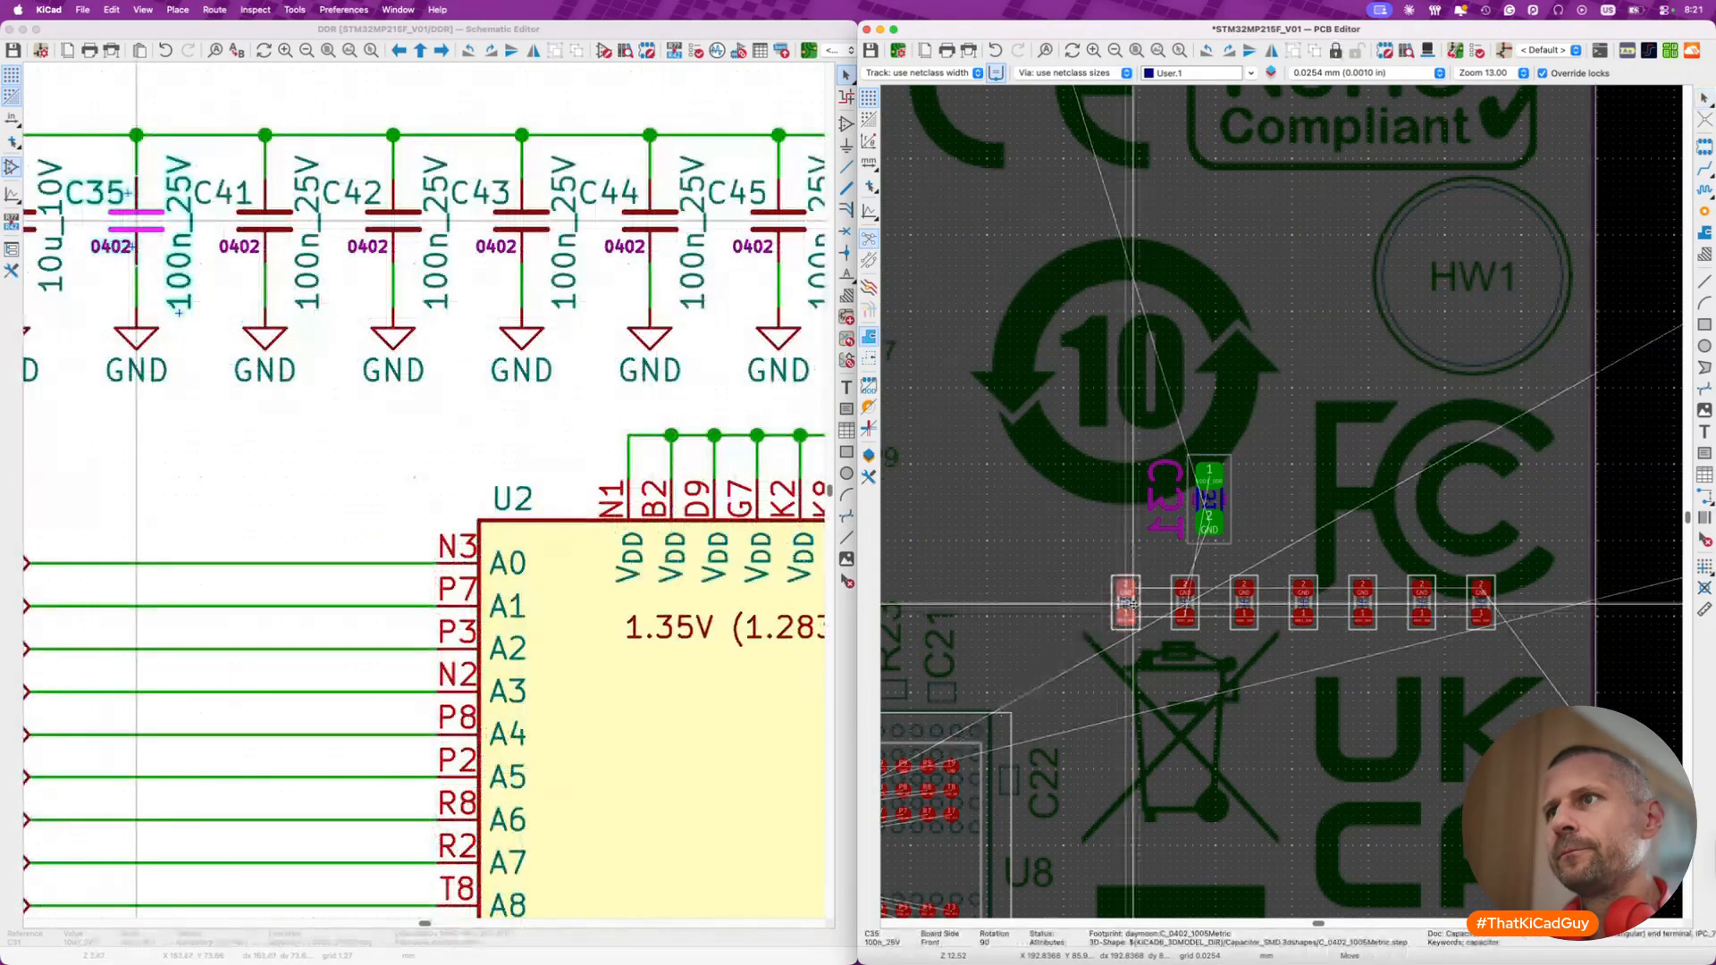
middle_drag(944, 715, 1077, 568)
middle_drag(985, 666, 1008, 675)
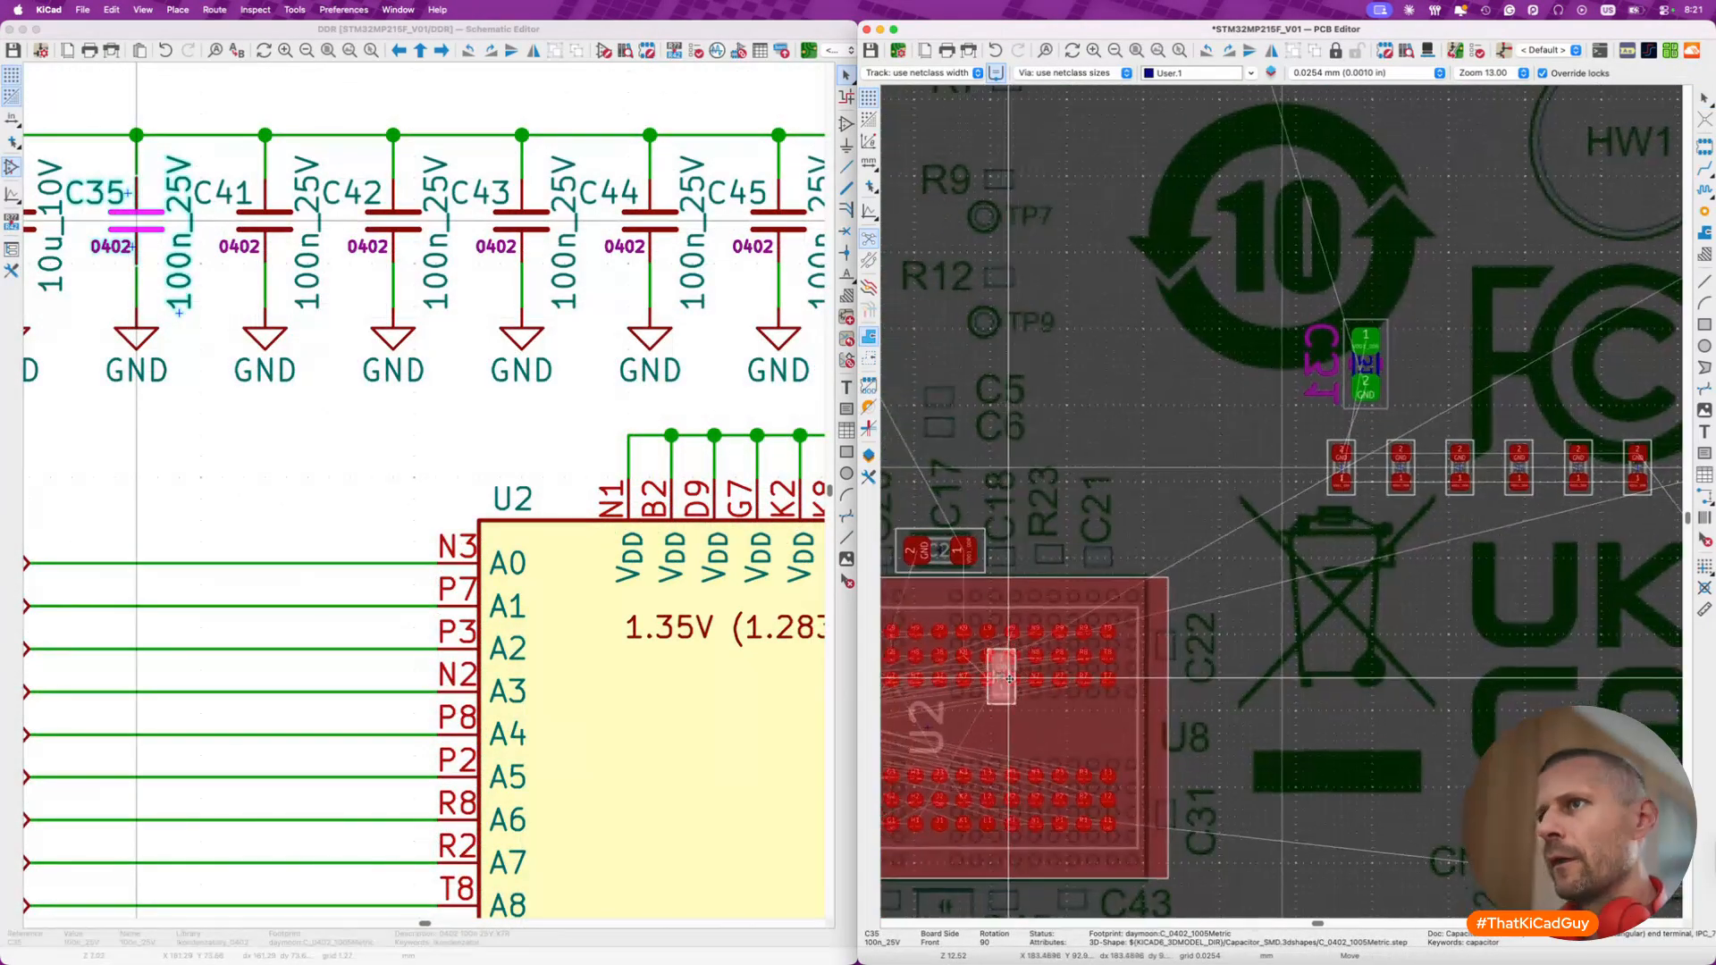
scroll(1005, 618, up, 4)
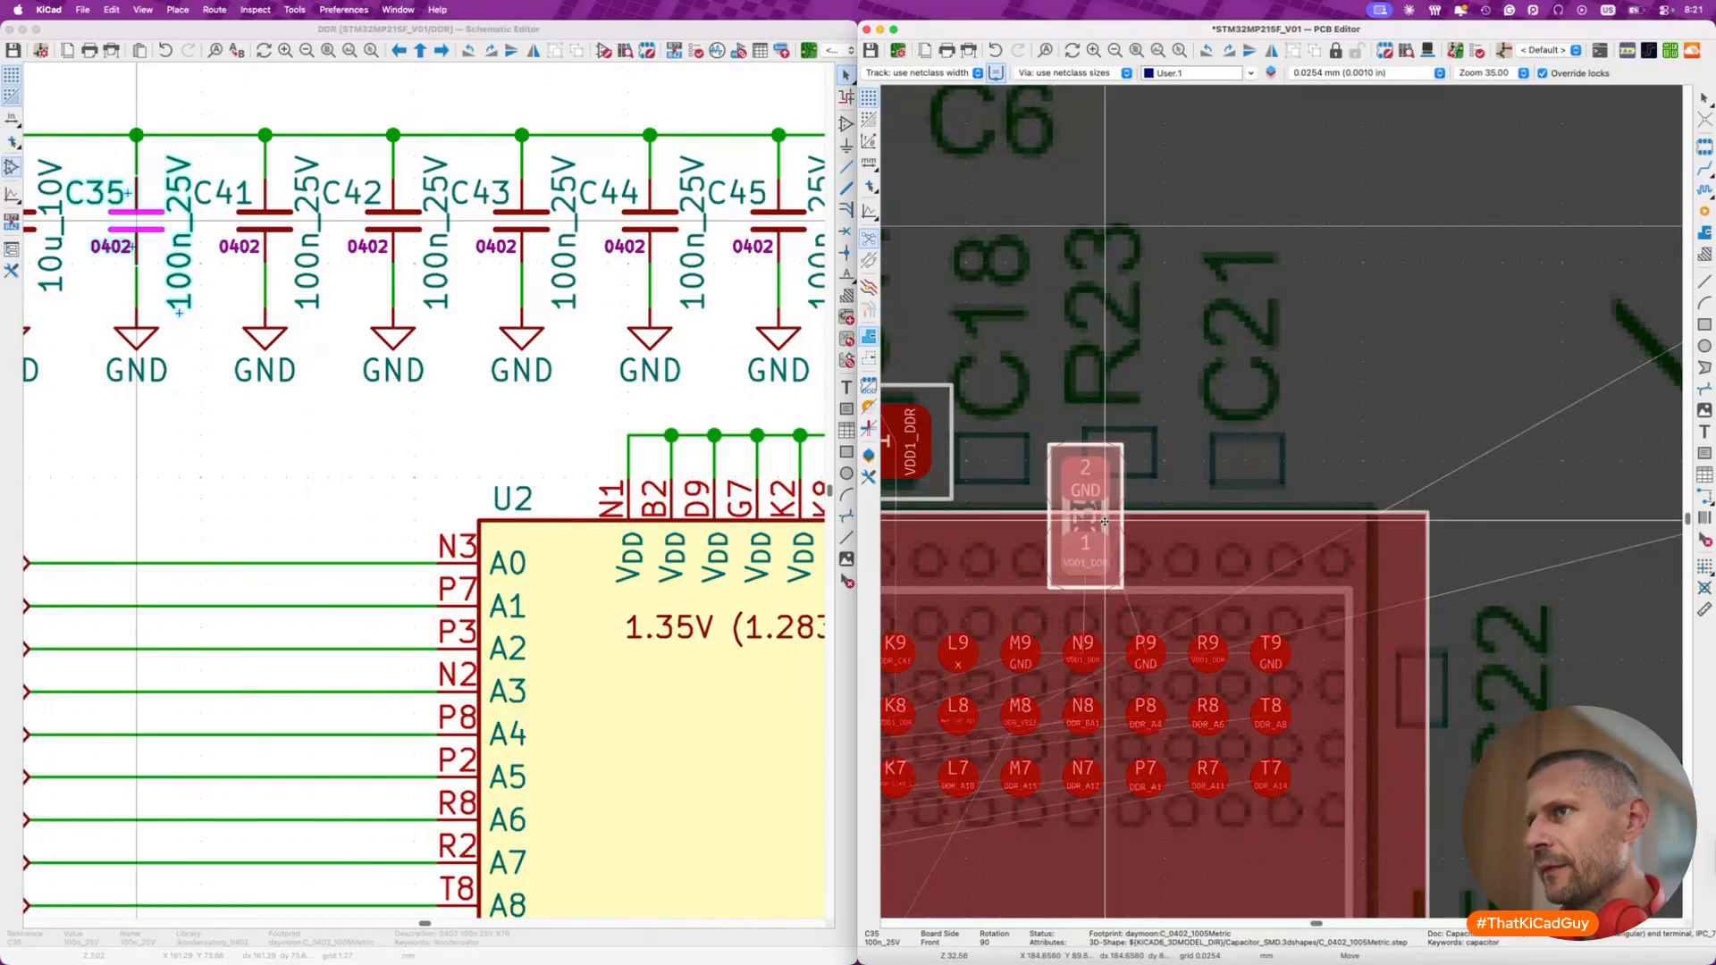
scroll(1124, 517, down, 3)
scroll(1118, 506, up, 1)
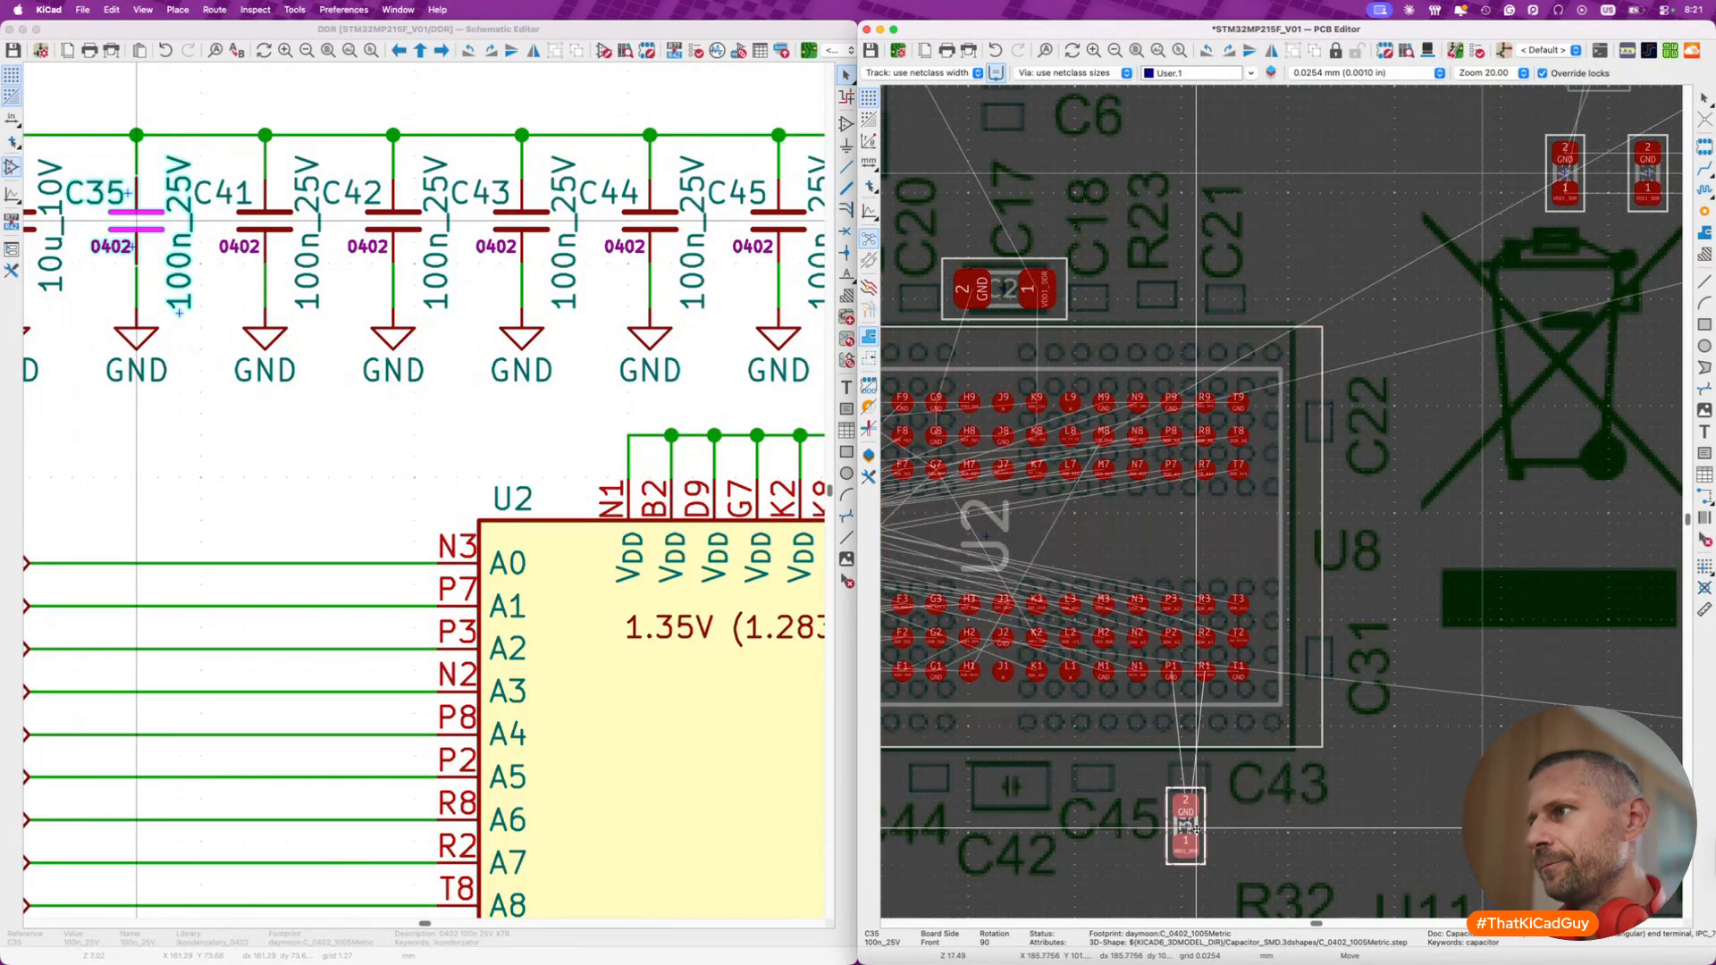
scroll(1184, 818, up, 2)
key(shift+r)
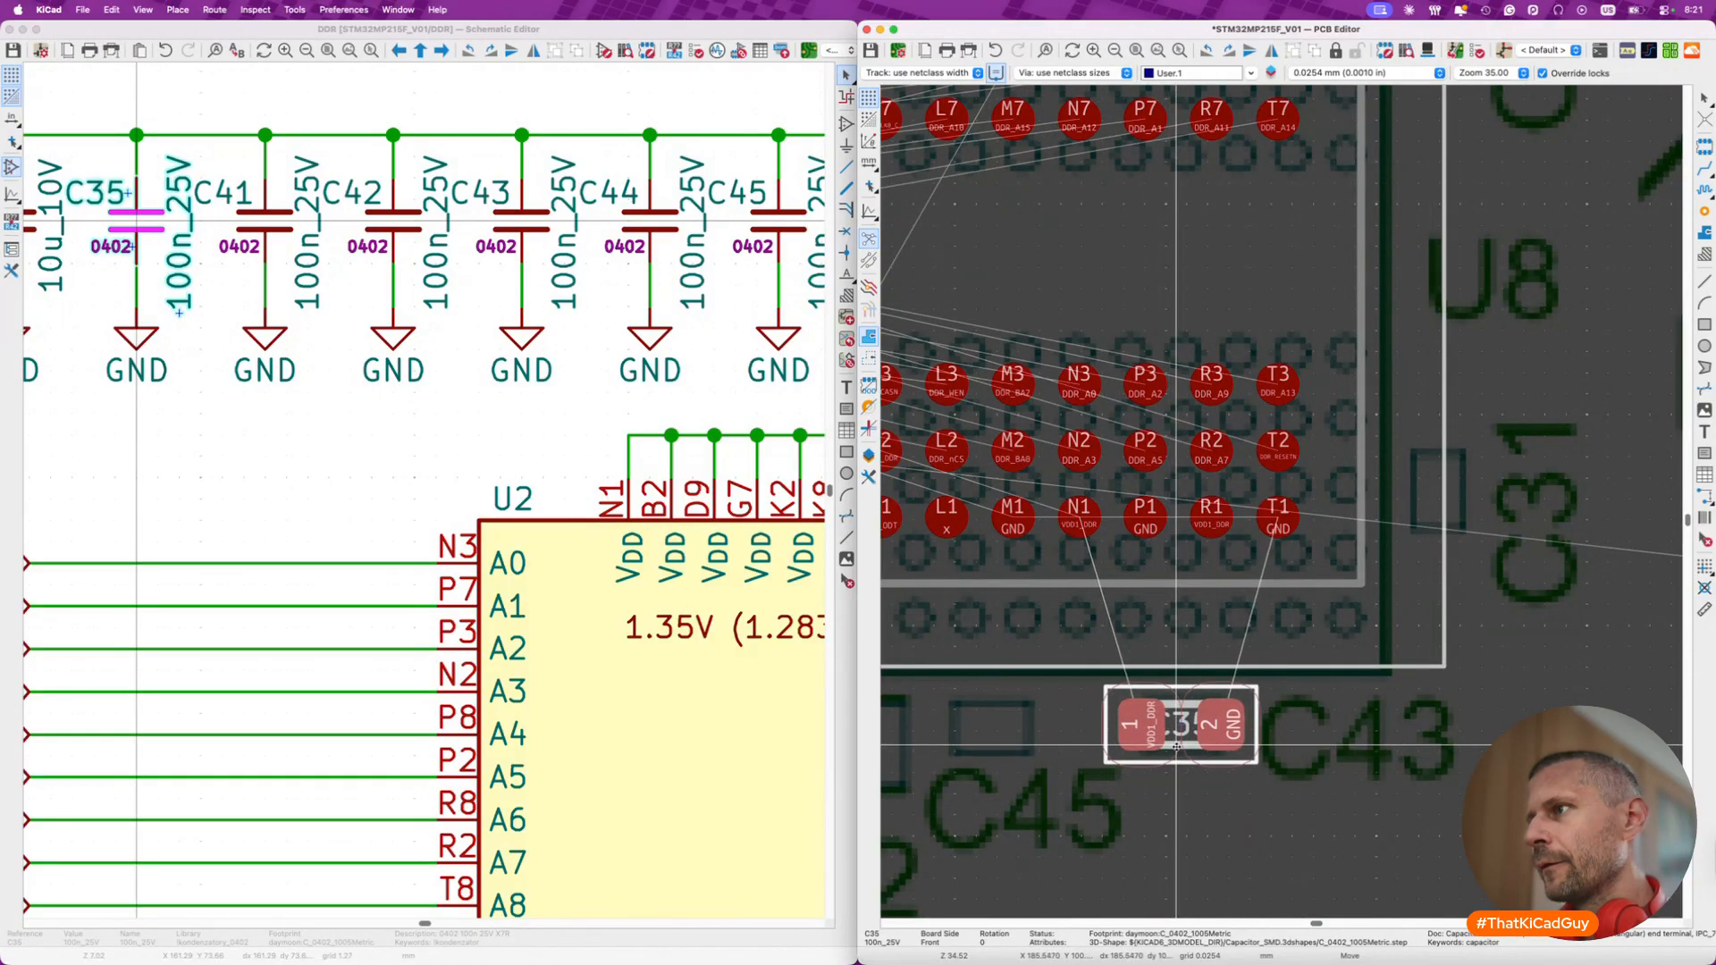
click(1172, 746)
- Place the 100n capacitor C41 horizontally, with its VDD1_DDR pad facing the C41 label, on the reference image's C41 outline below U2
scroll(1172, 746, down, 2)
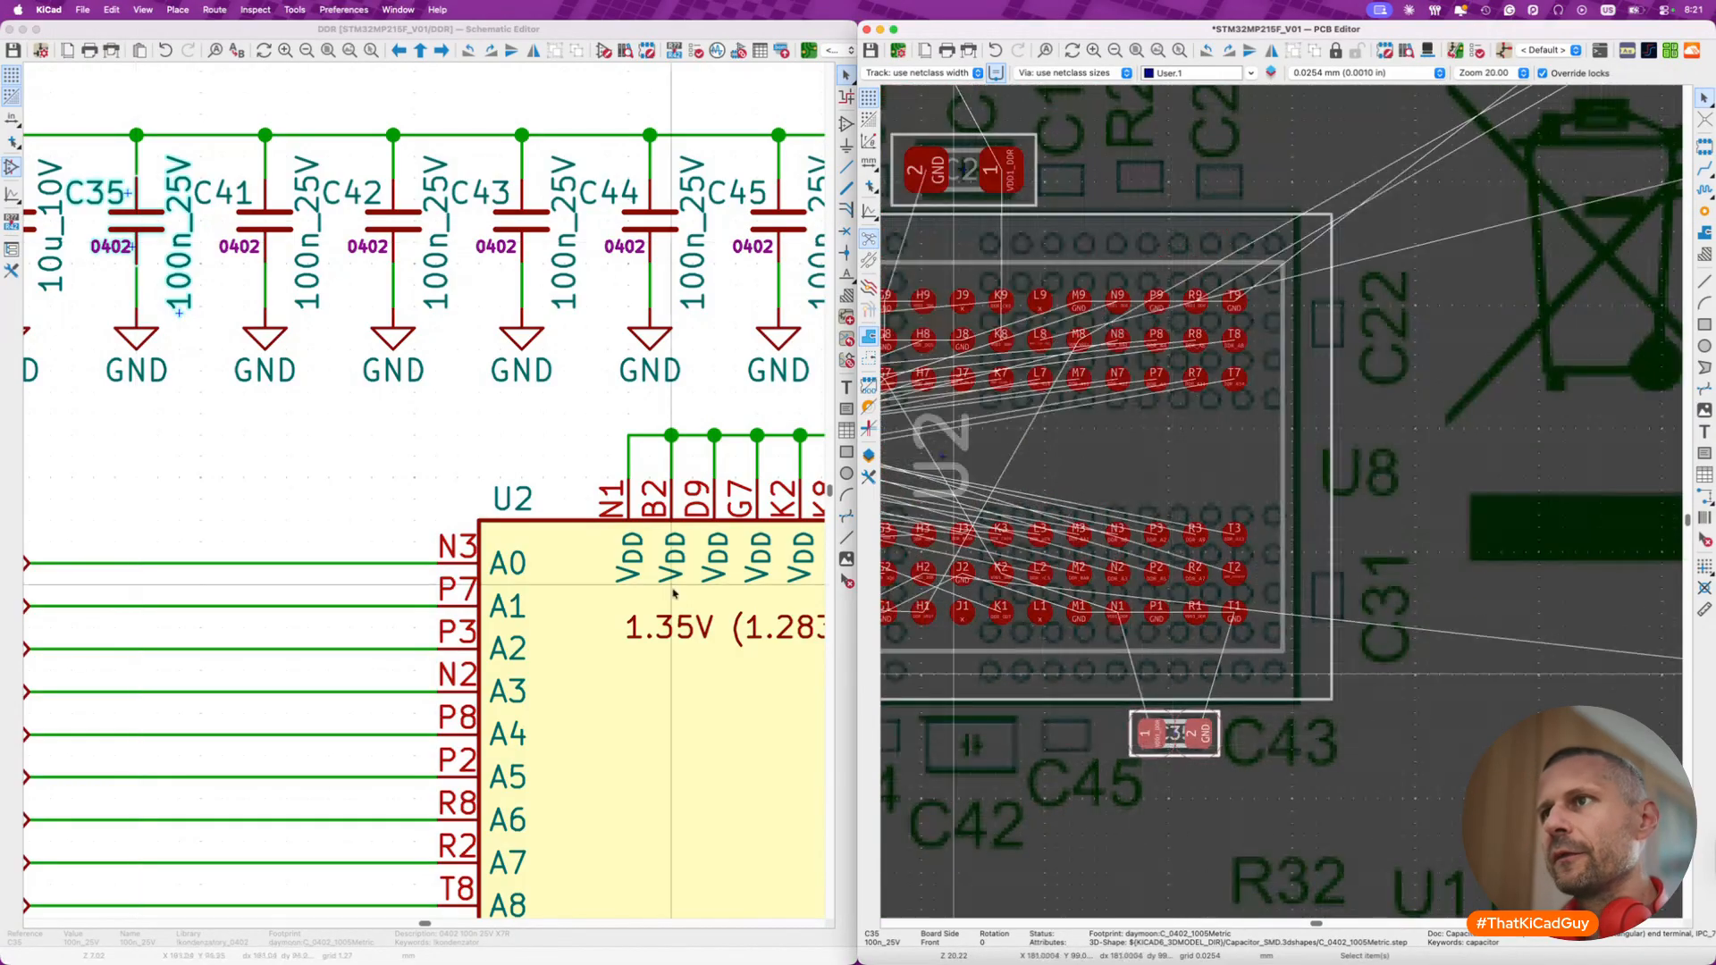
middle_drag(1560, 161, 1368, 349)
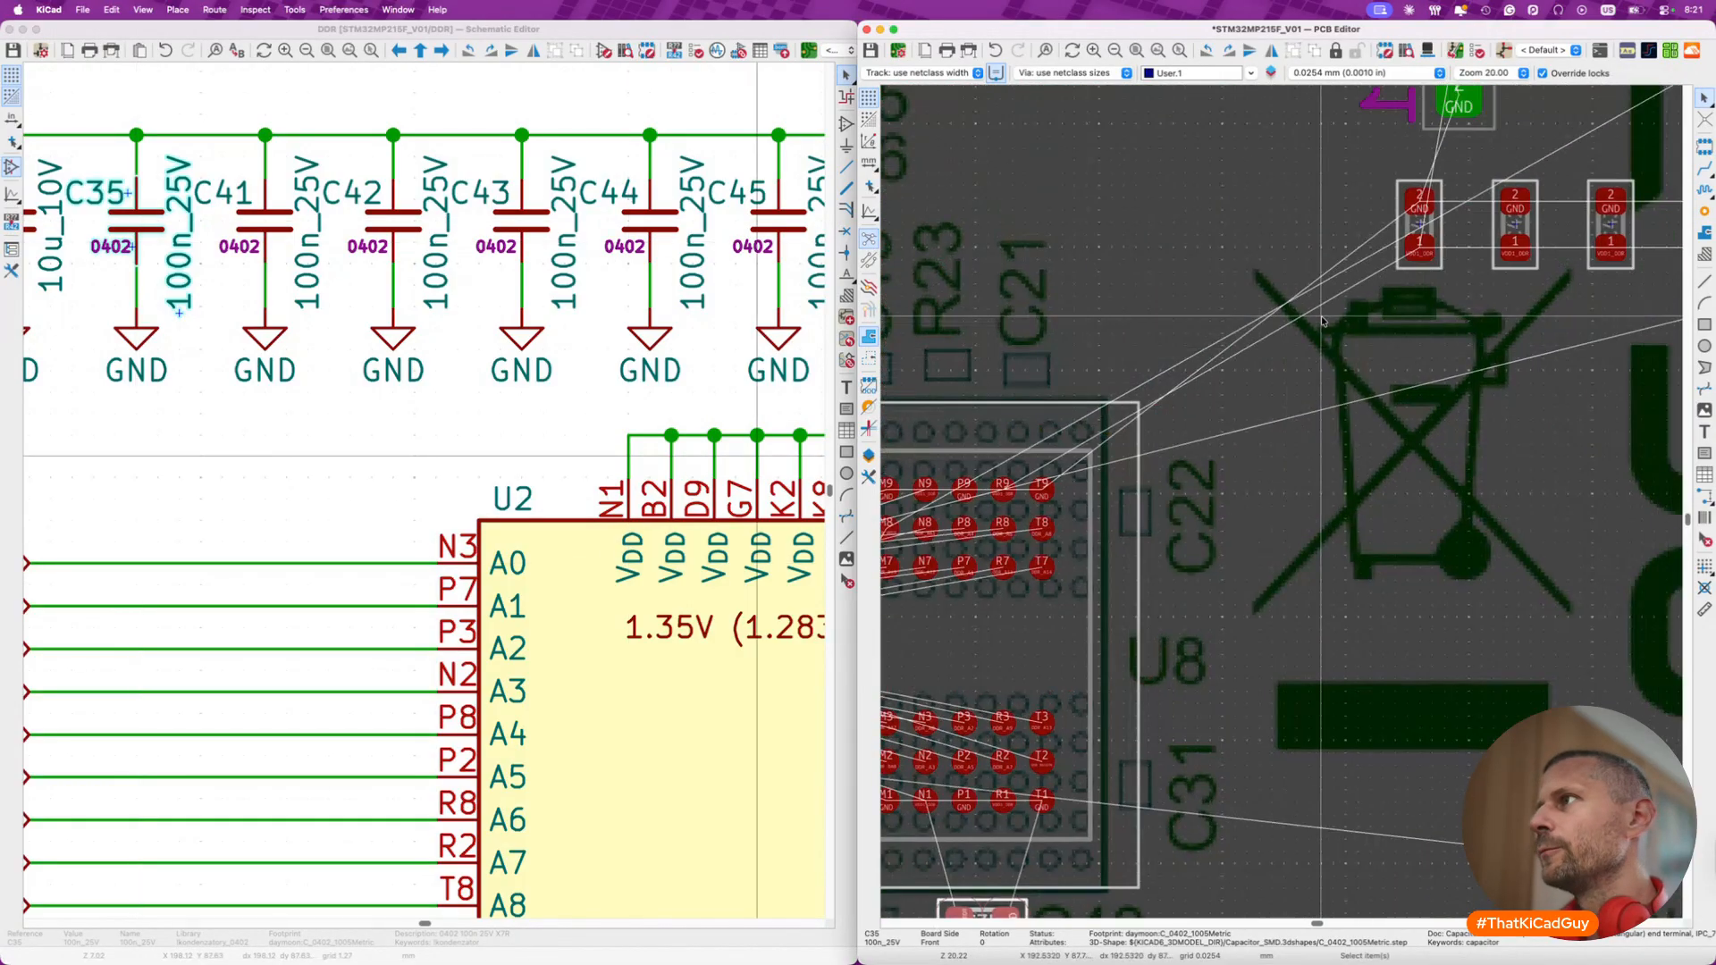
click(1428, 225)
key(m)
scroll(1428, 225, down, 4)
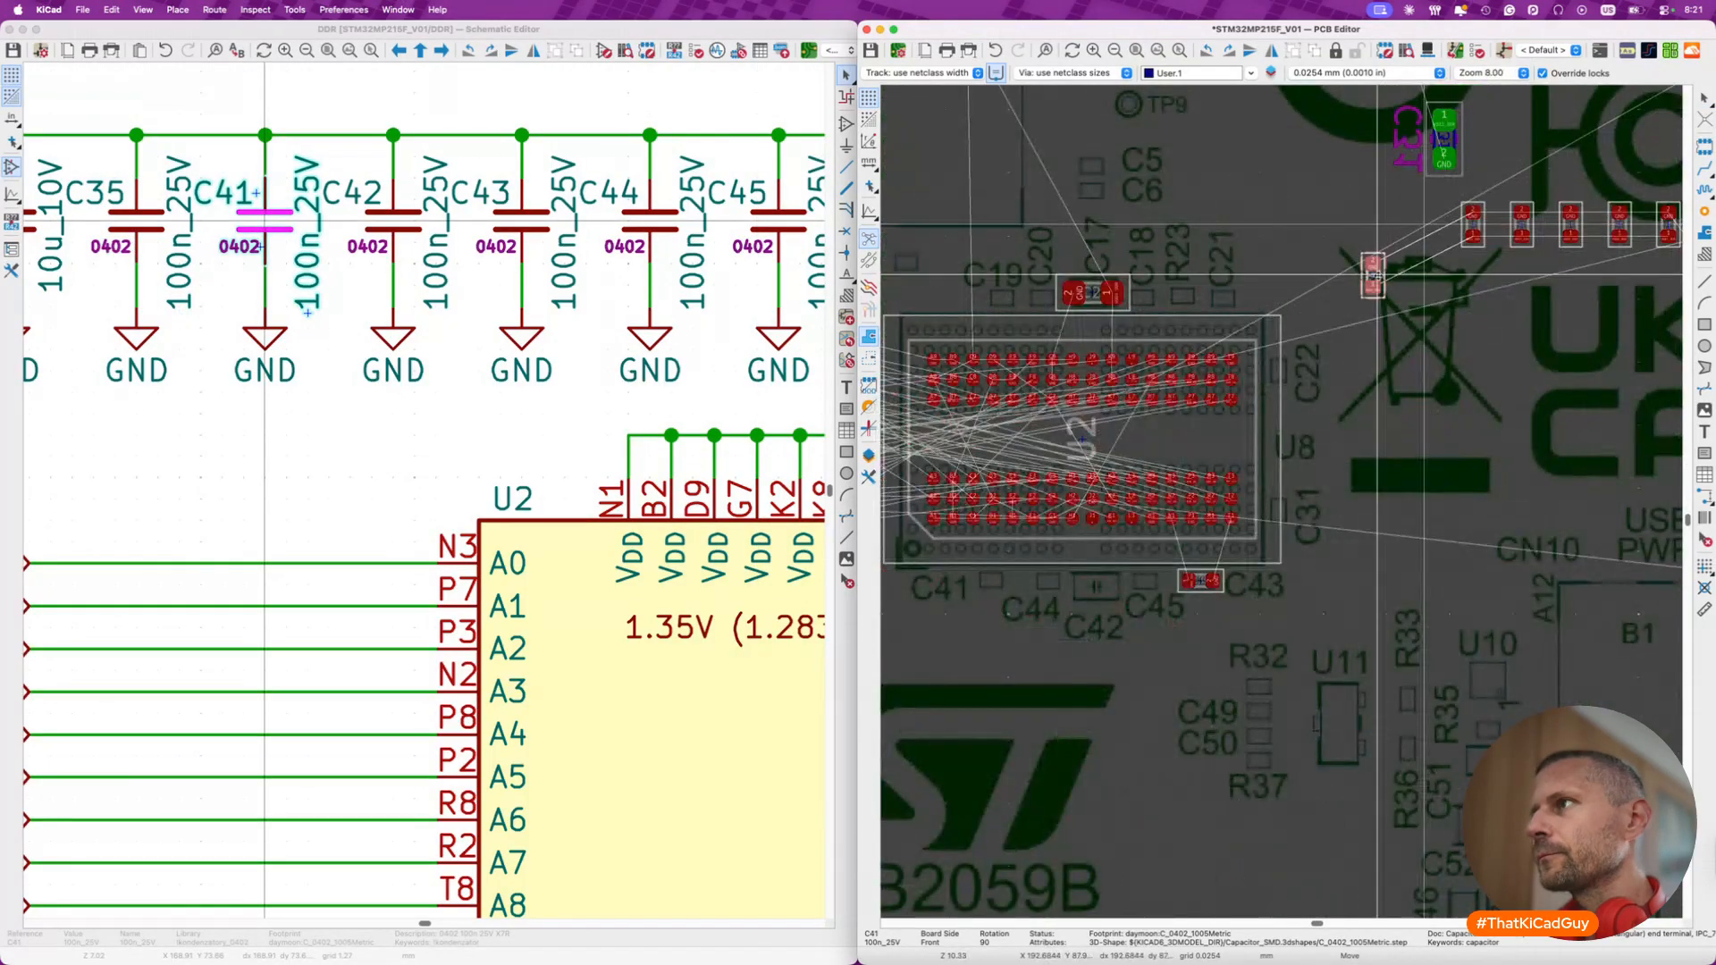
scroll(1105, 357, up, 5)
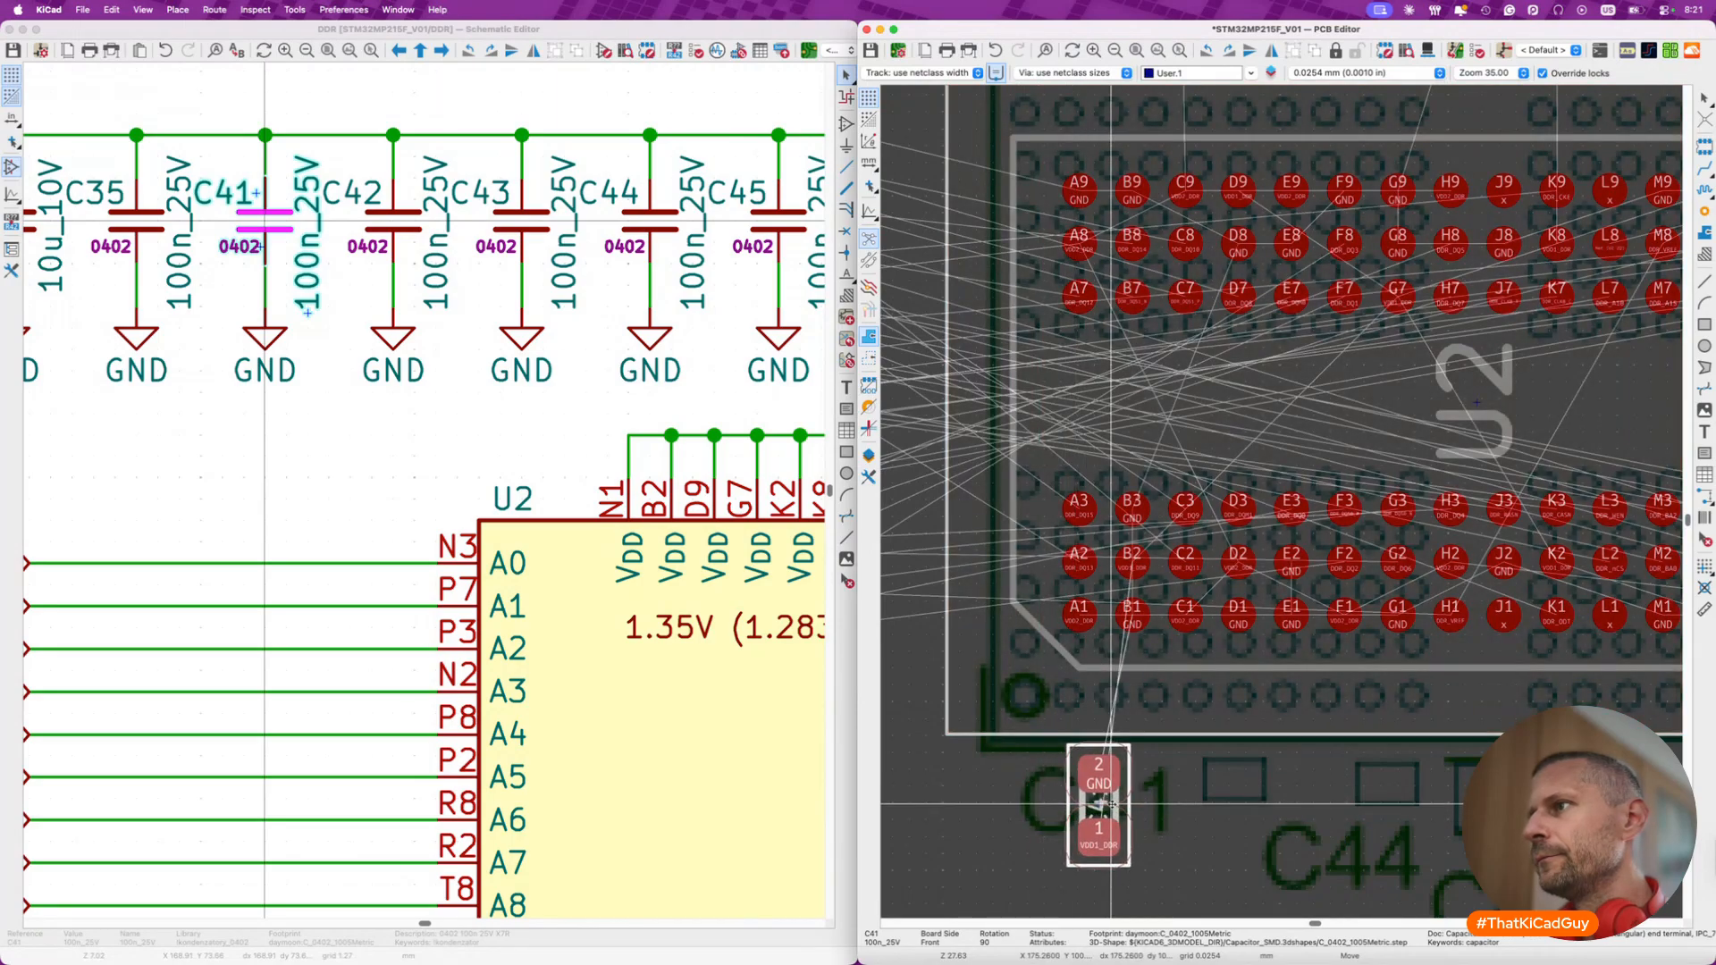
key(r)
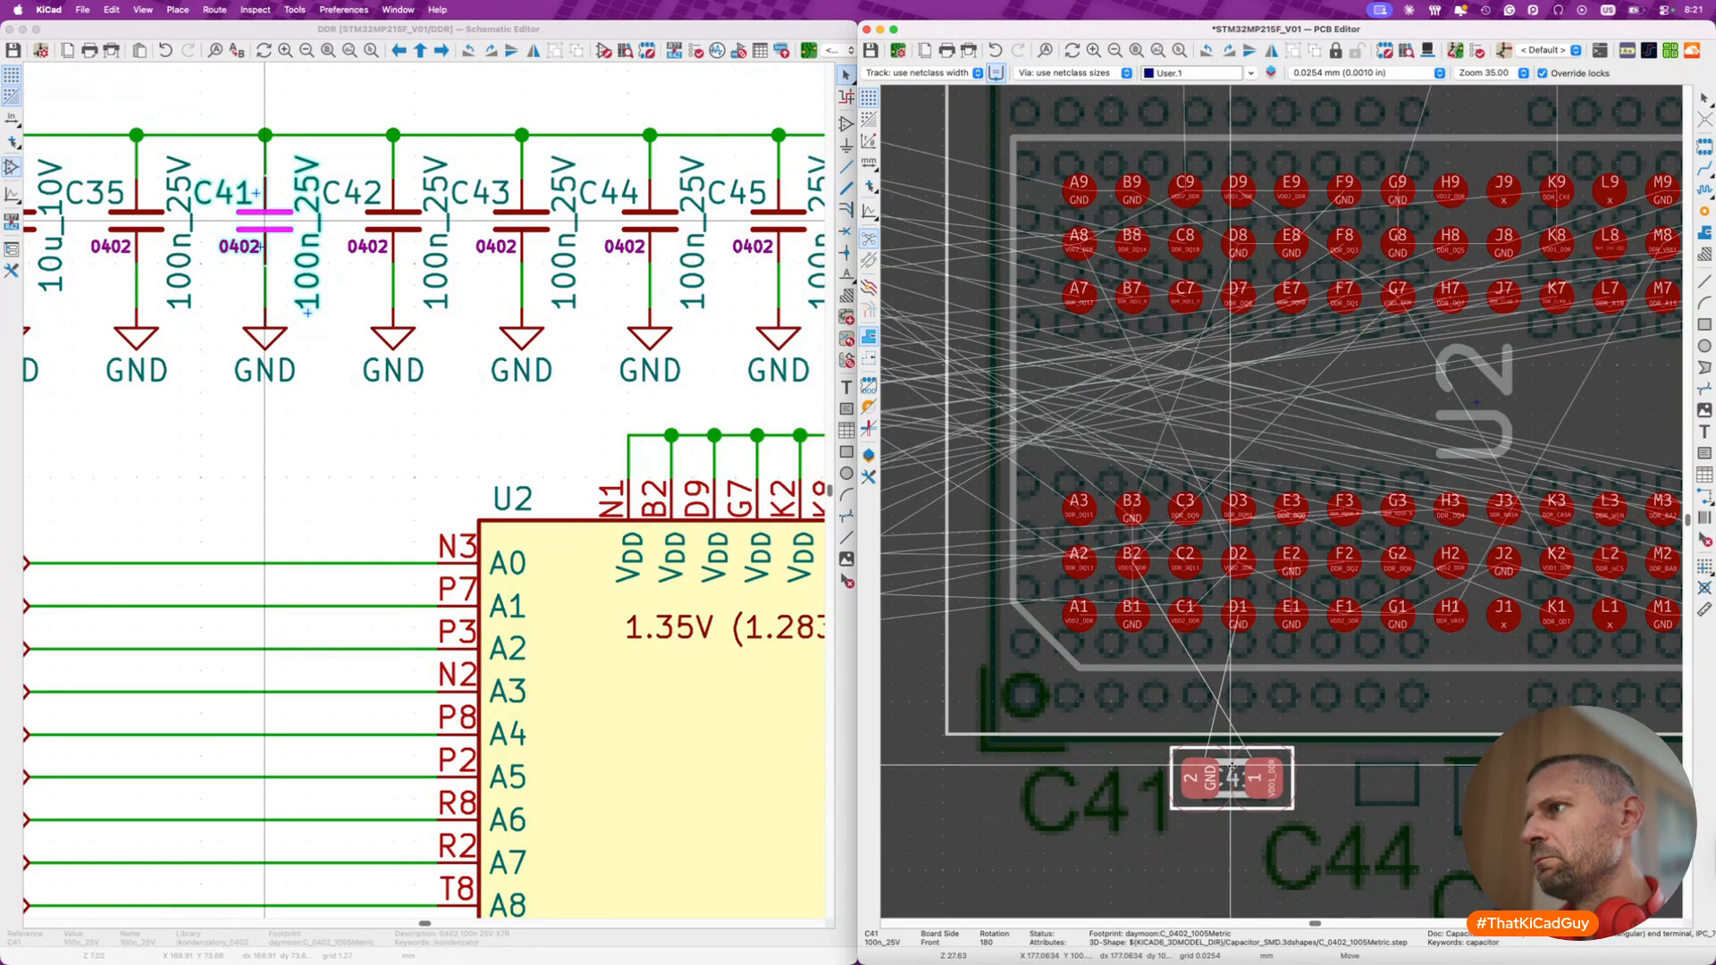
click(1232, 767)
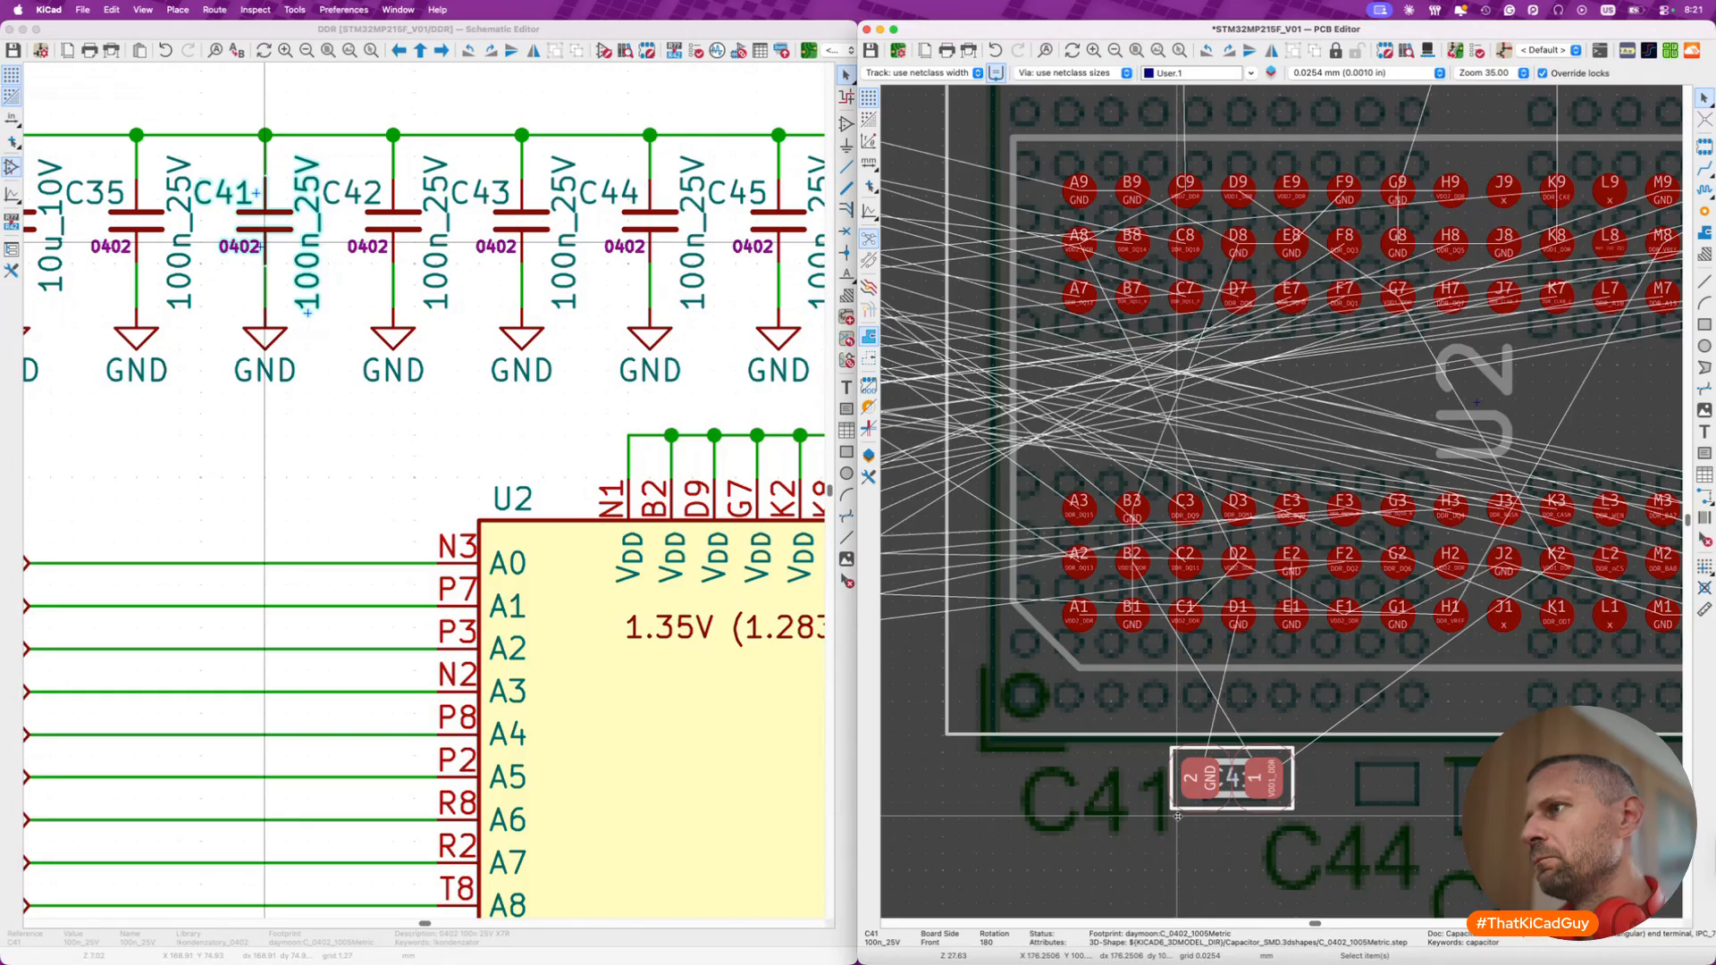
key(Escape)
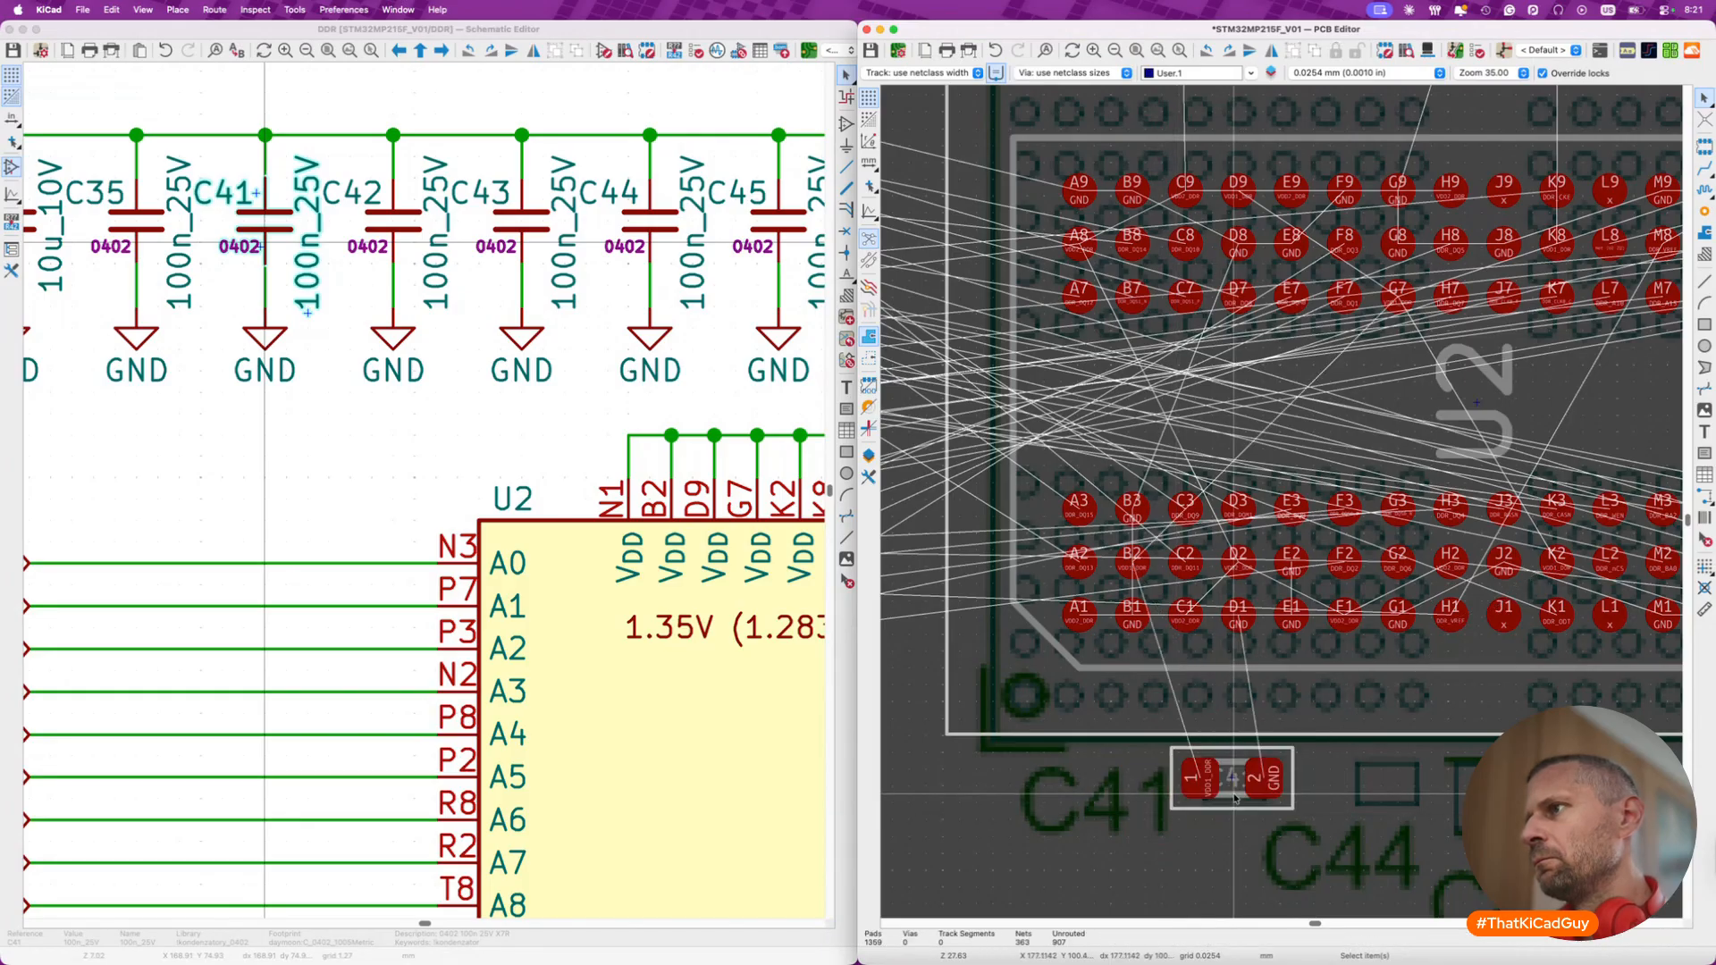
- Locate C42 from the schematic and place it at 0° rotation on the reference image's C19 outline above U2
scroll(1236, 798, down, 3)
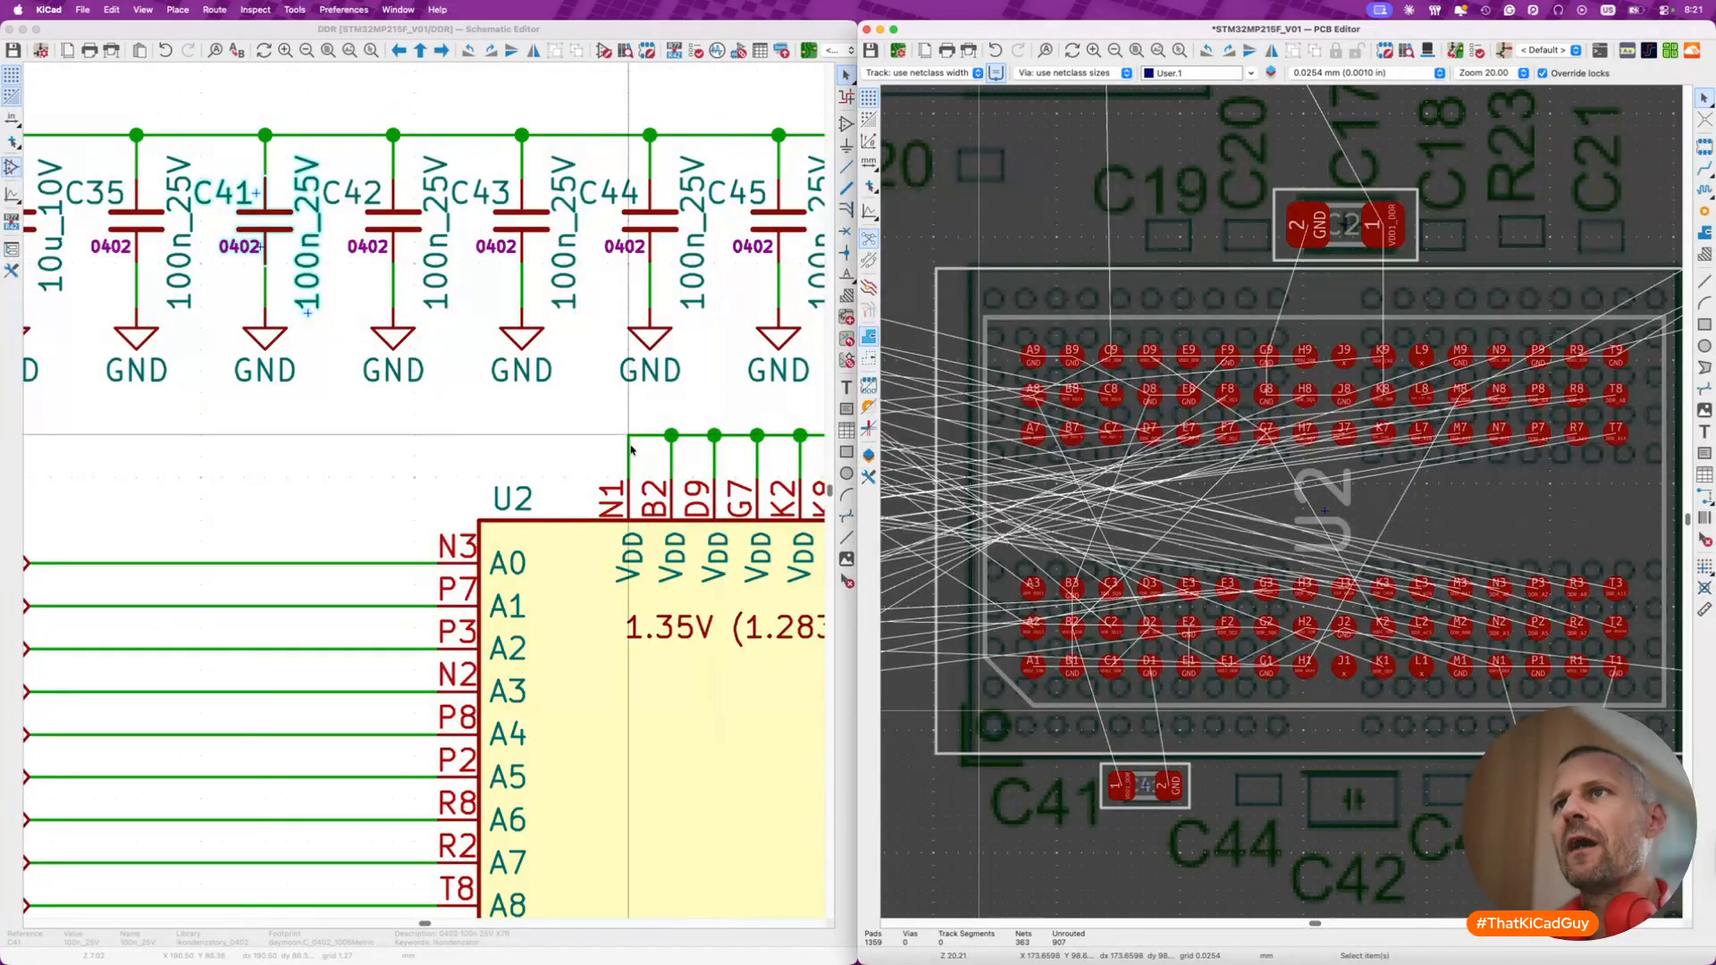
click(393, 223)
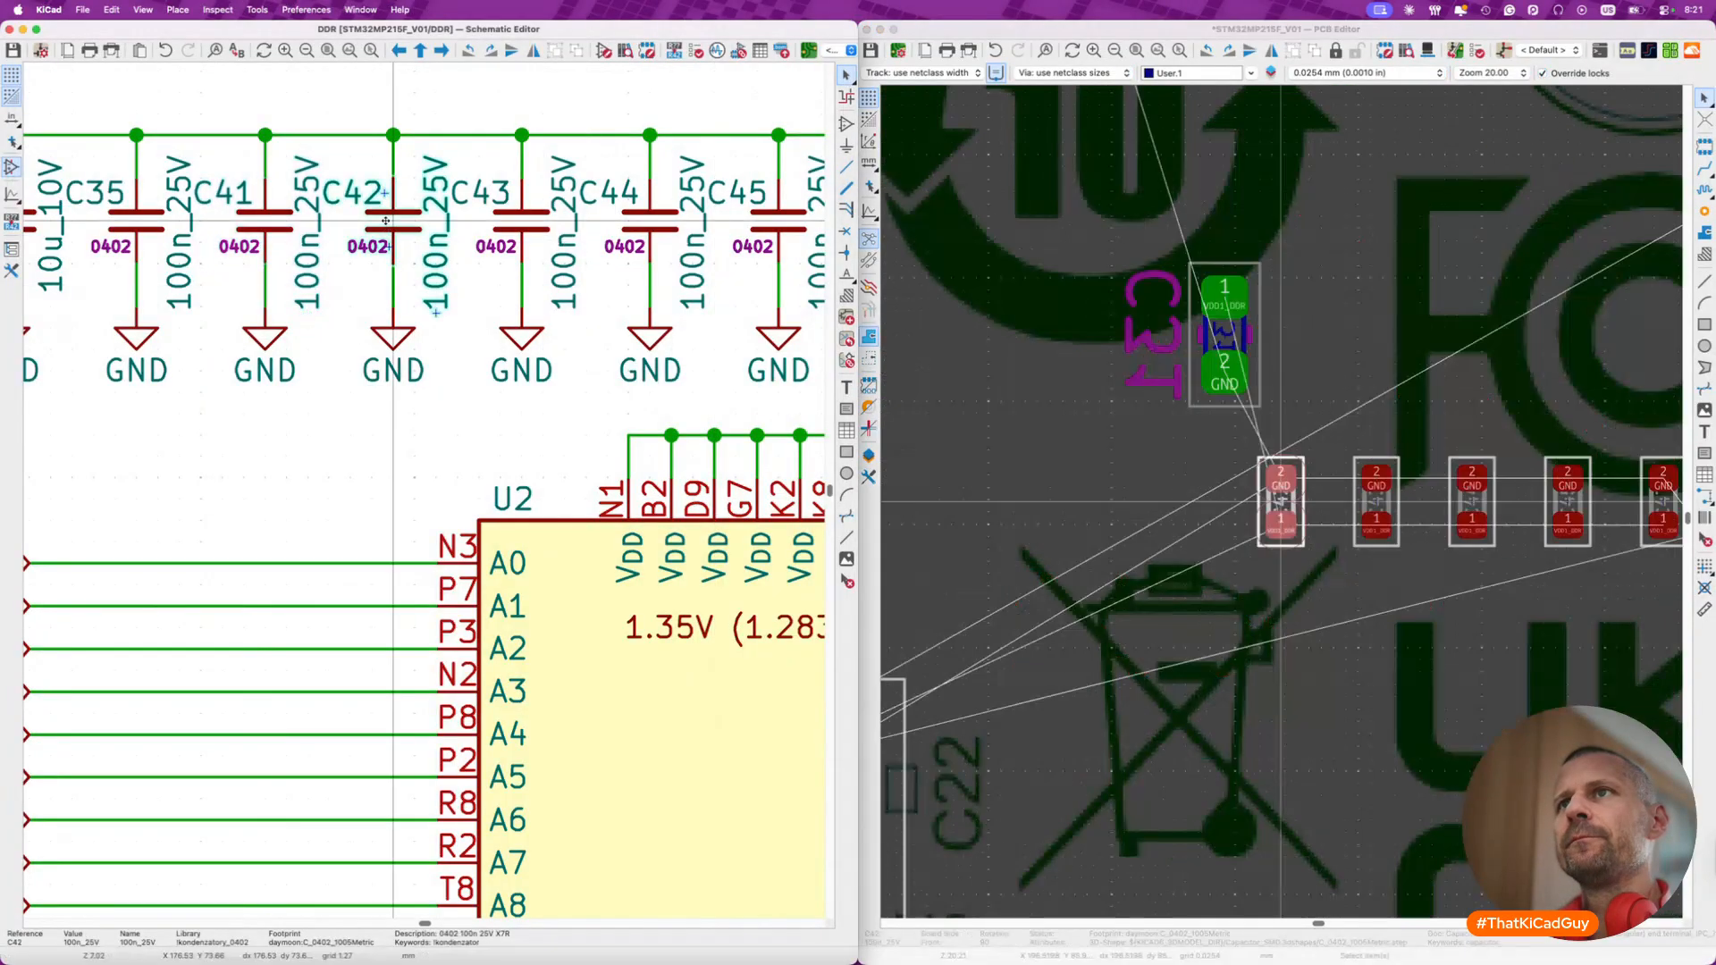
click(1301, 494)
key(m)
scroll(1302, 494, down, 5)
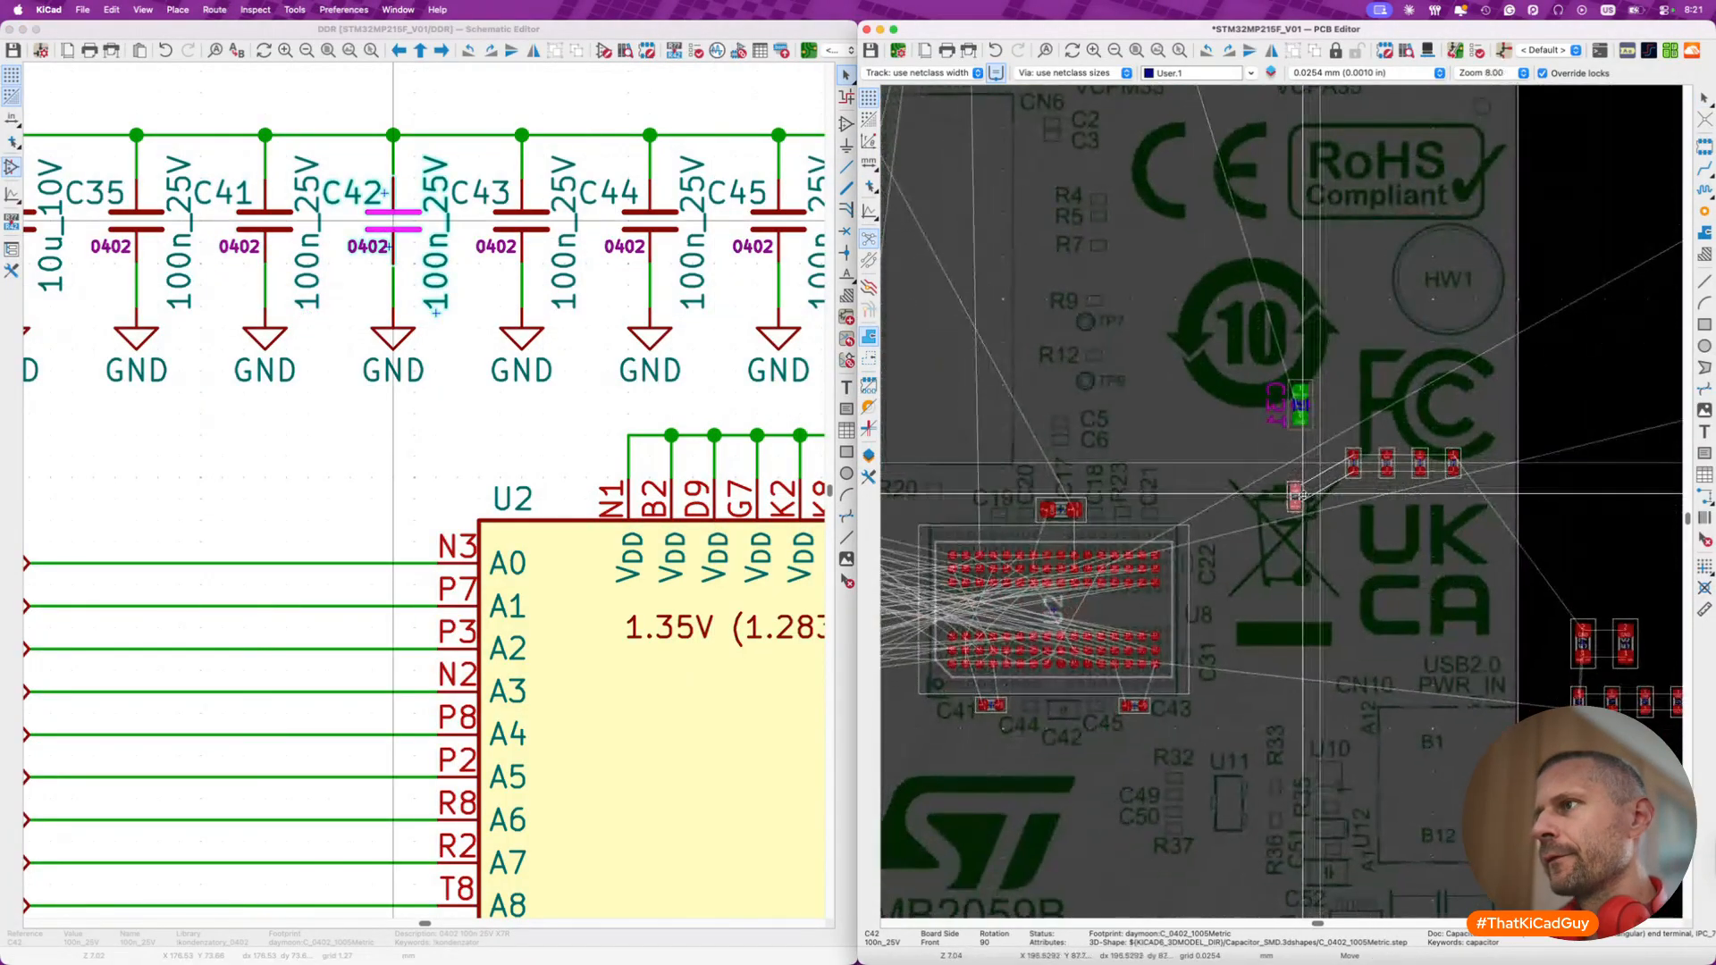
scroll(988, 619, up, 3)
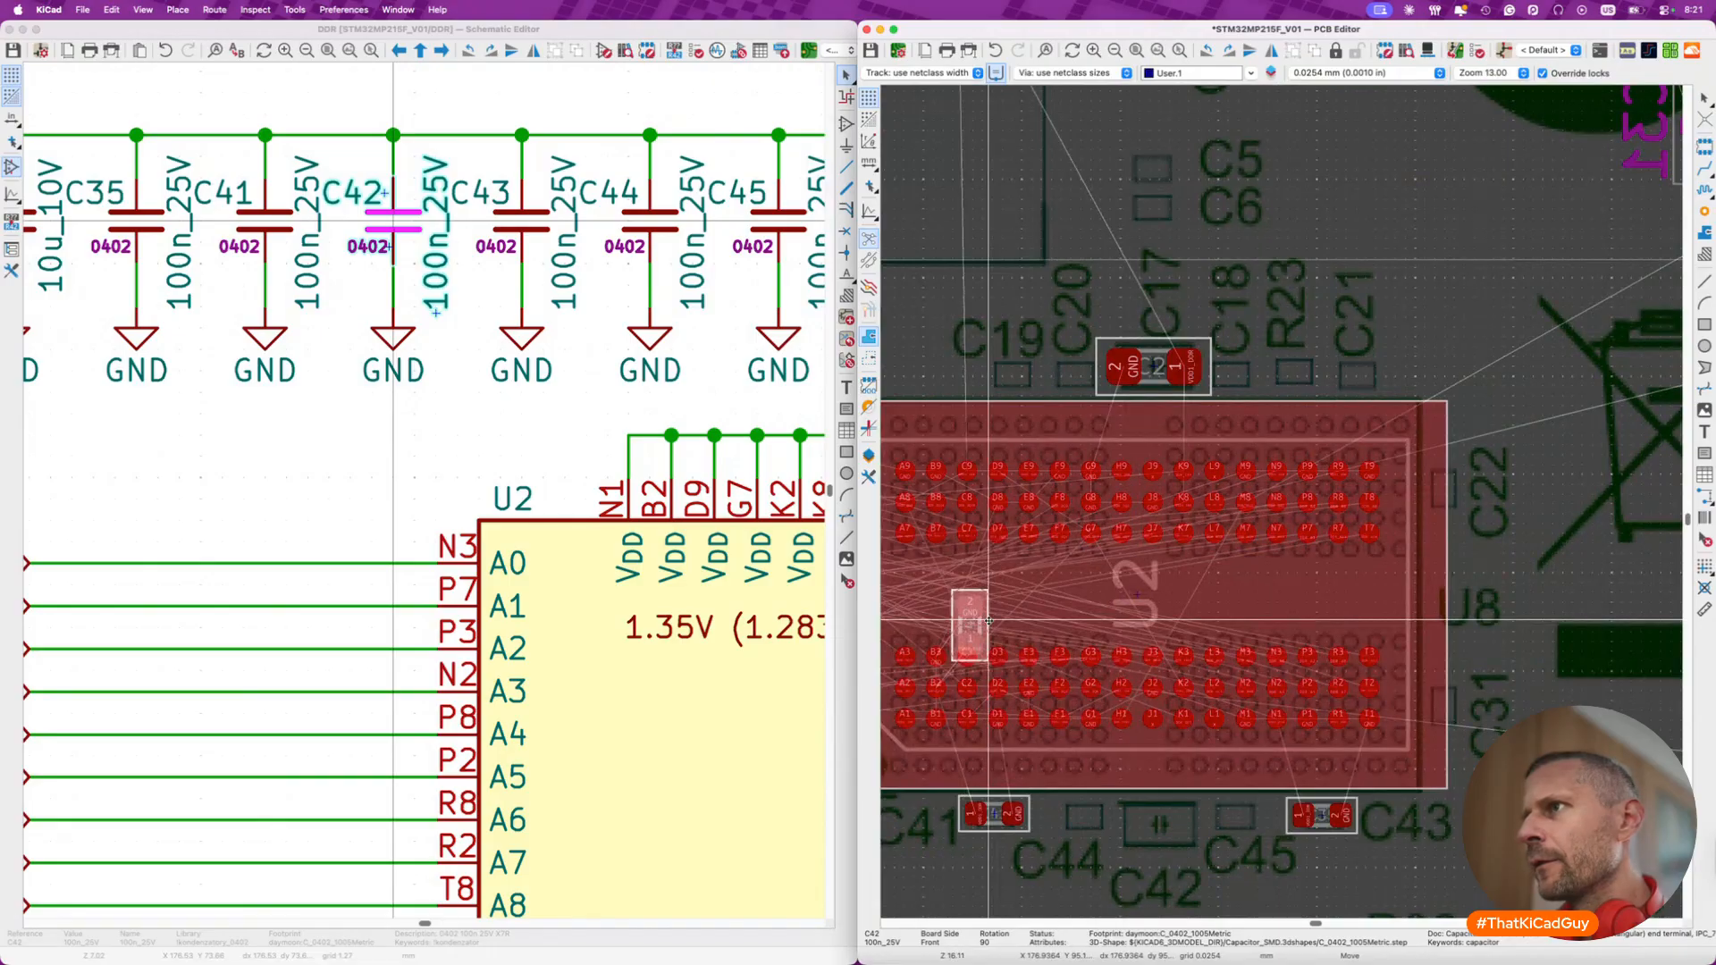
scroll(988, 620, up, 1)
scroll(1092, 365, up, 1)
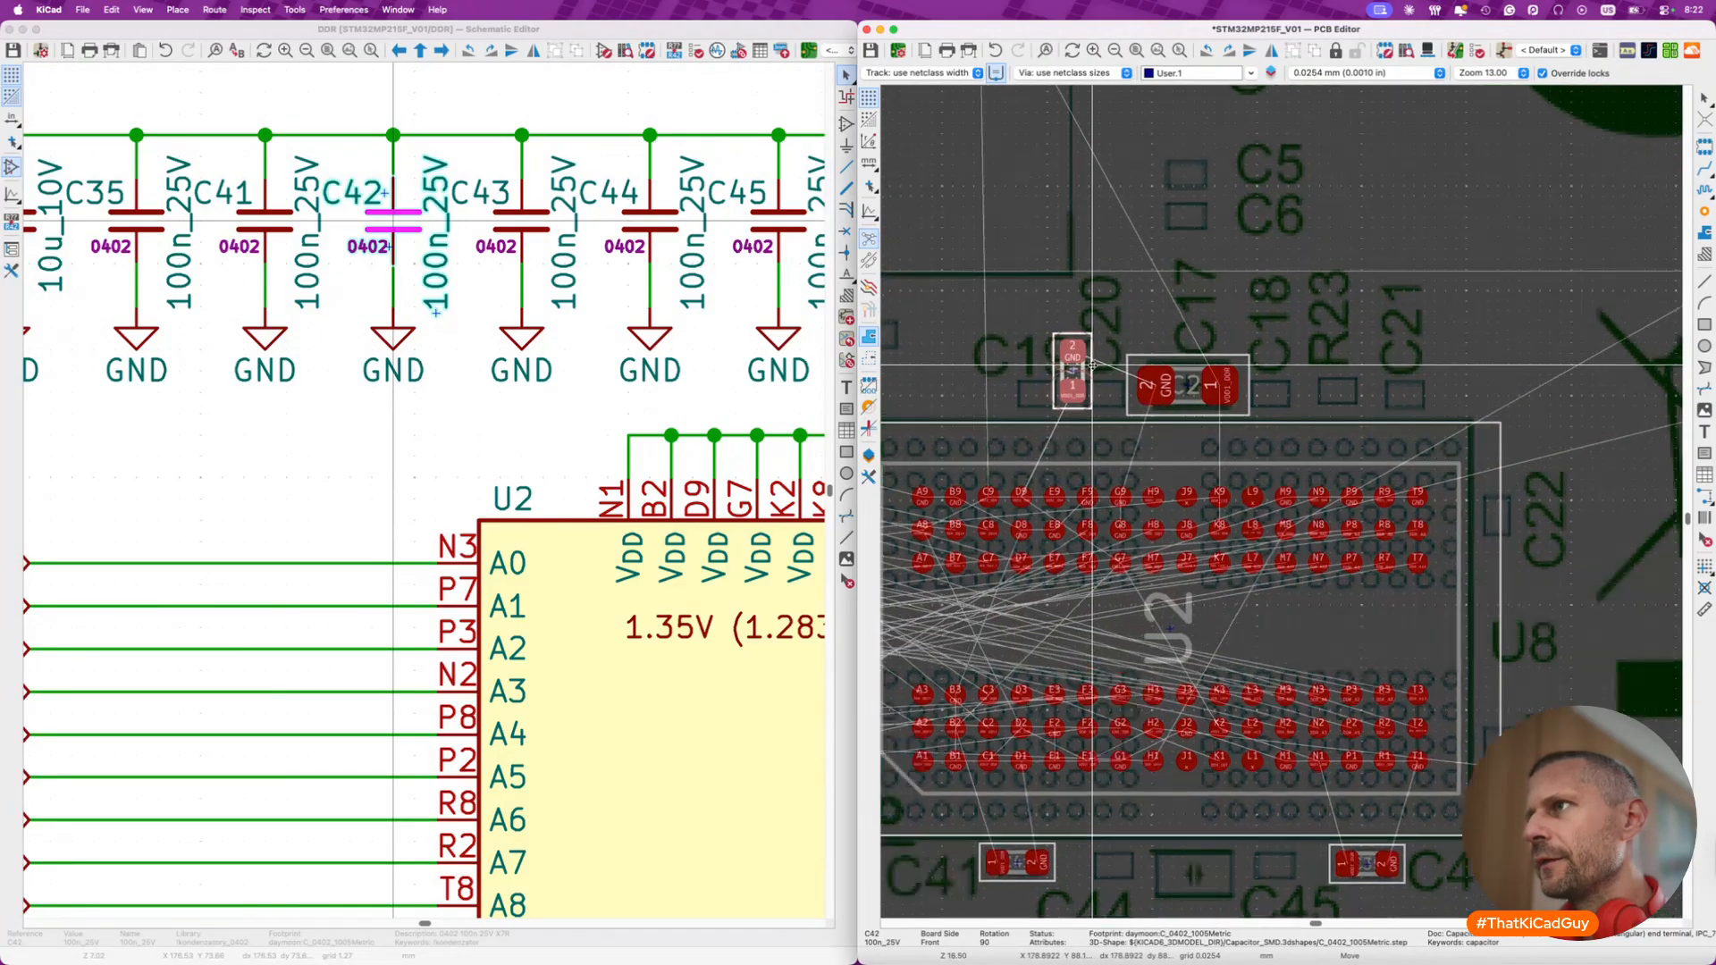
scroll(1092, 365, up, 5)
key(r)
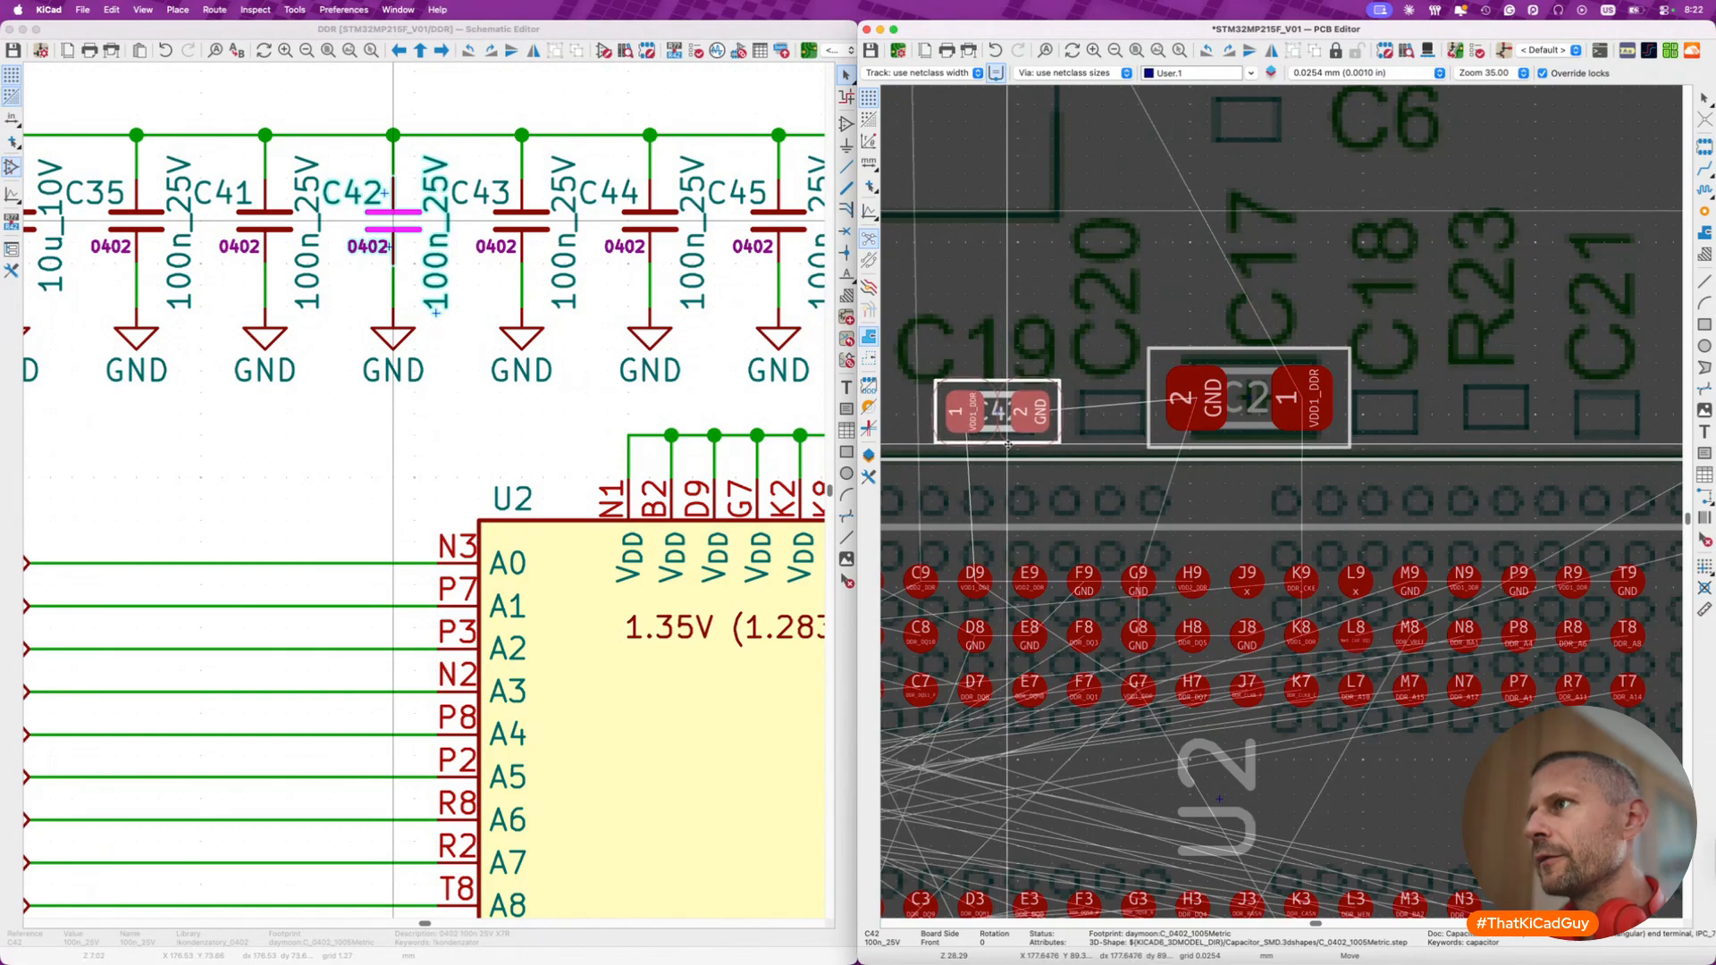
click(1006, 449)
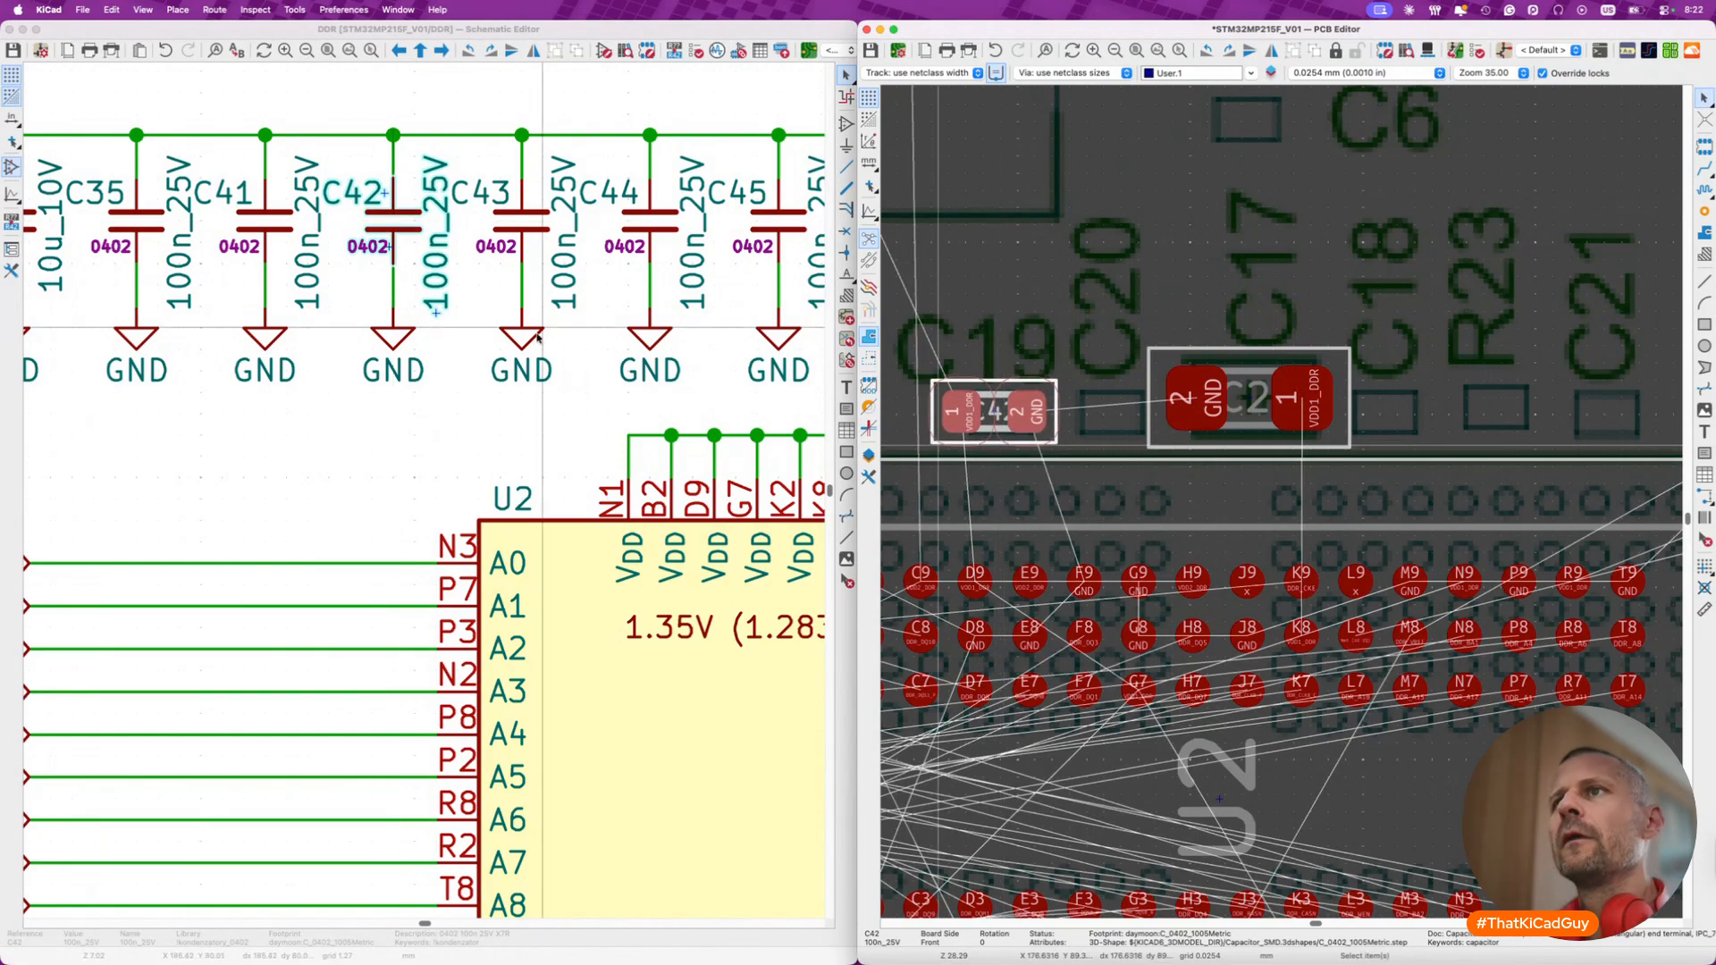
- Locate C43 from the schematic and place it at 180° rotation on the C20 outline, between C42 and C29
scroll(558, 461, right, 3)
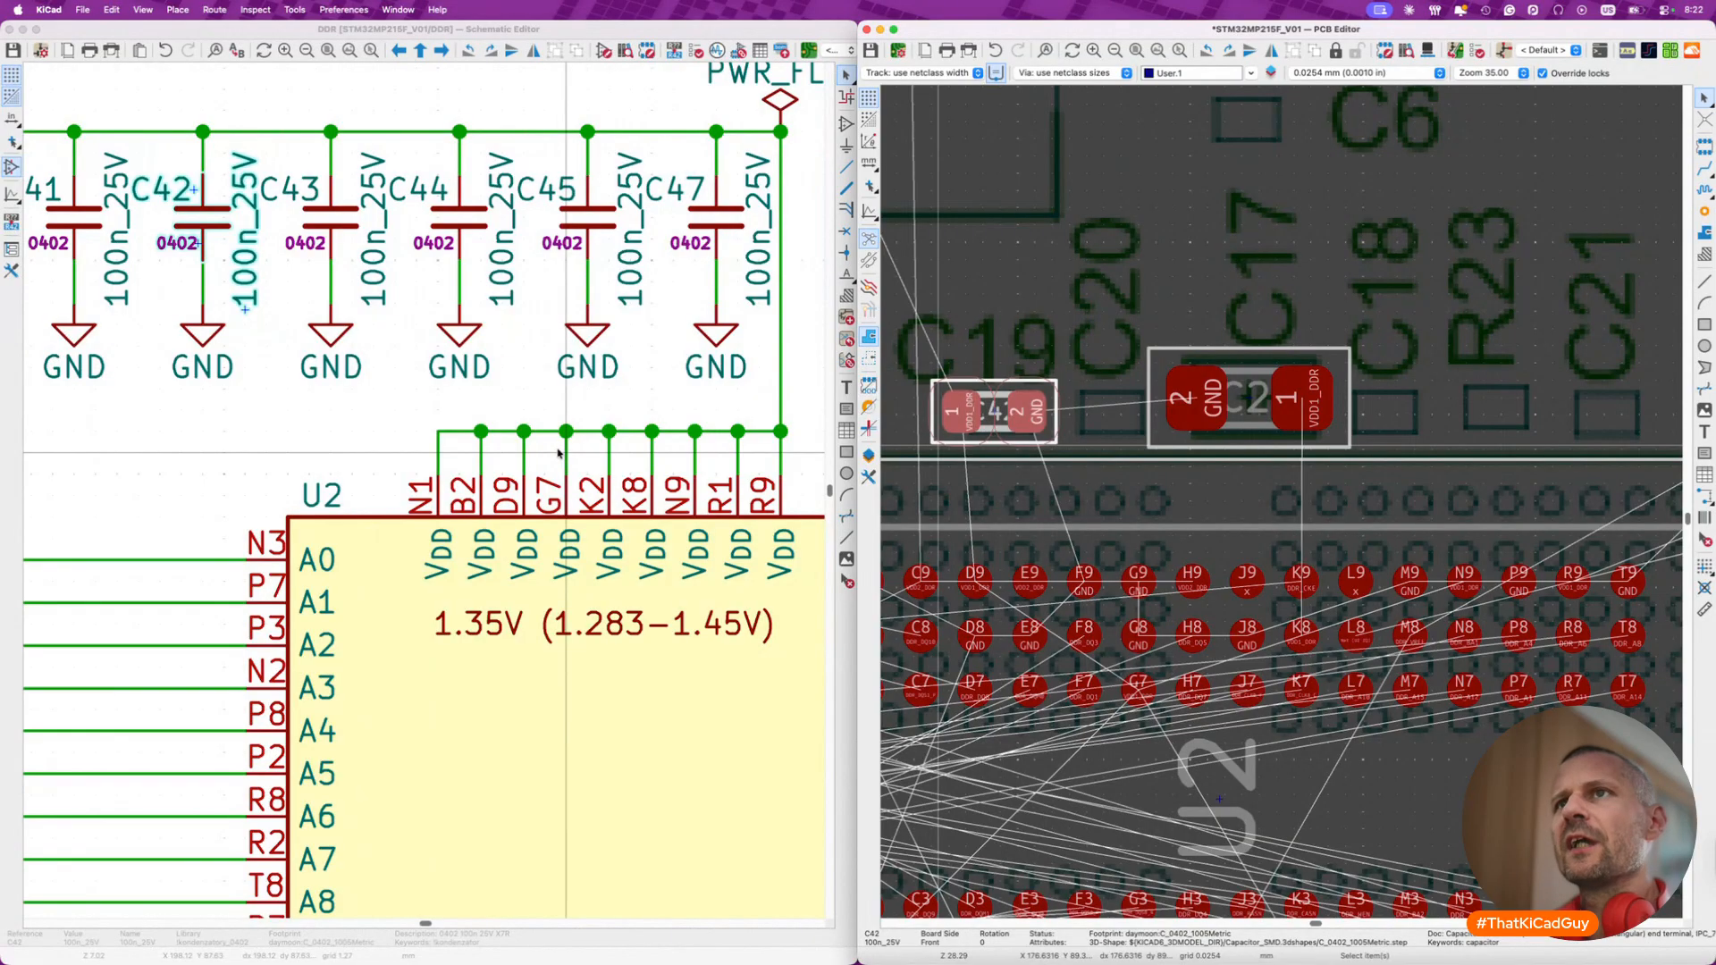
click(335, 215)
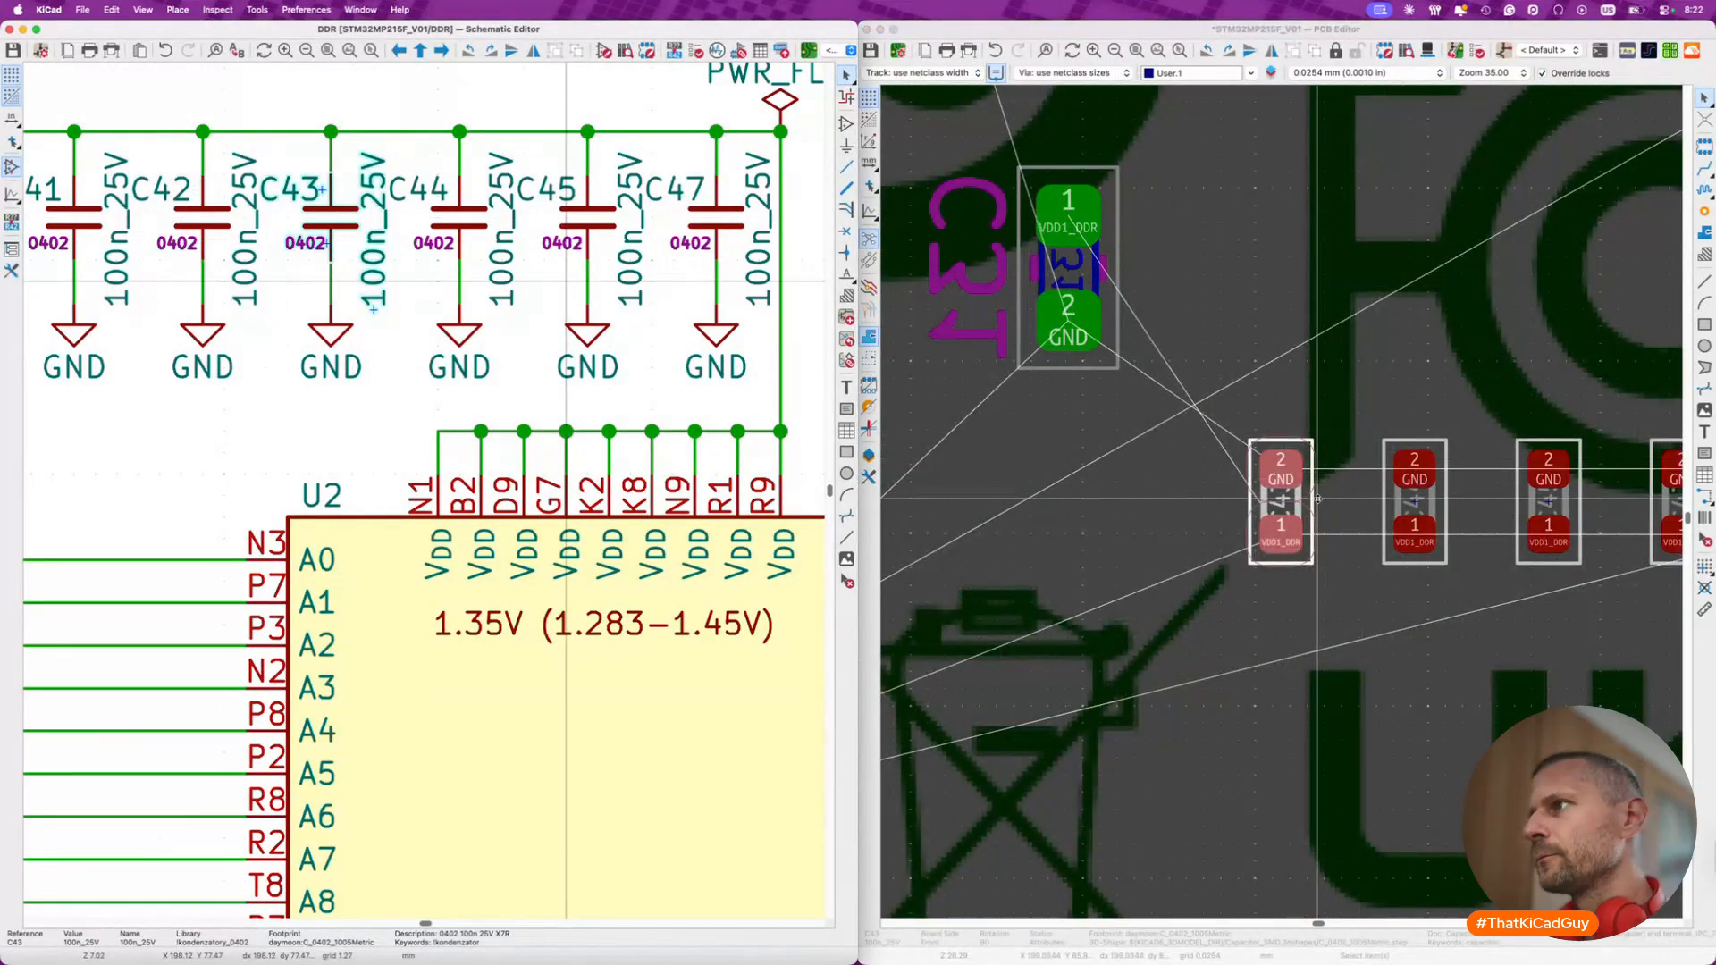
click(1312, 503)
key(m)
scroll(1311, 503, down, 5)
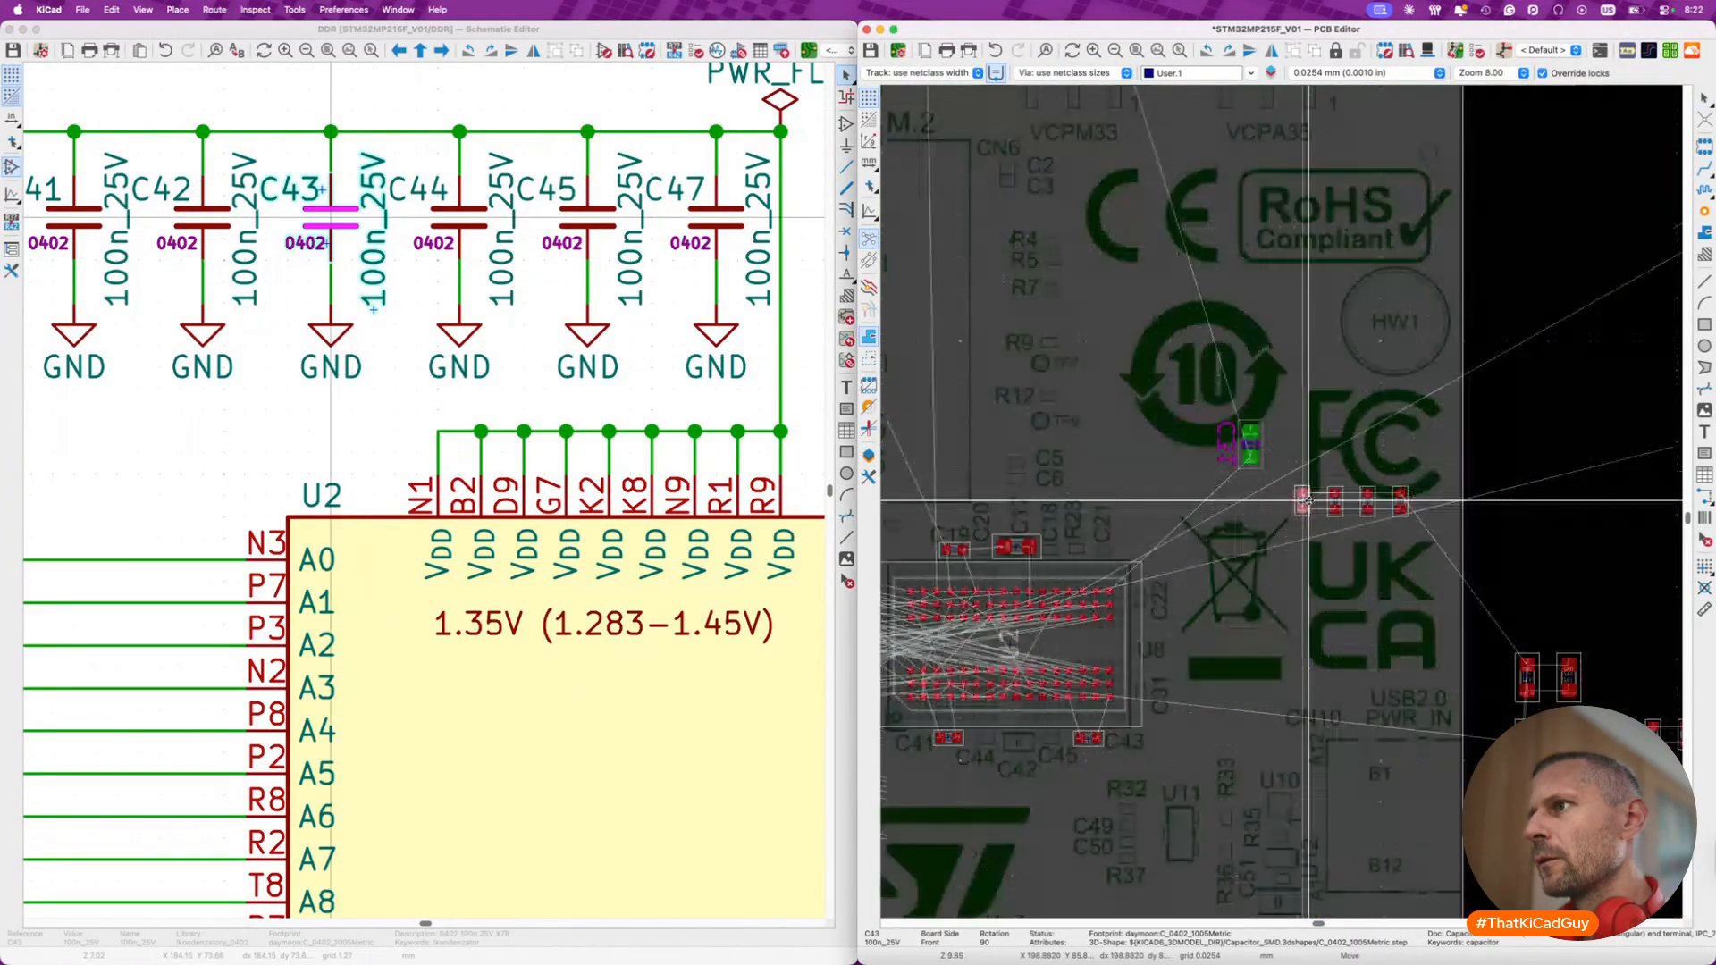
scroll(989, 628, up, 3)
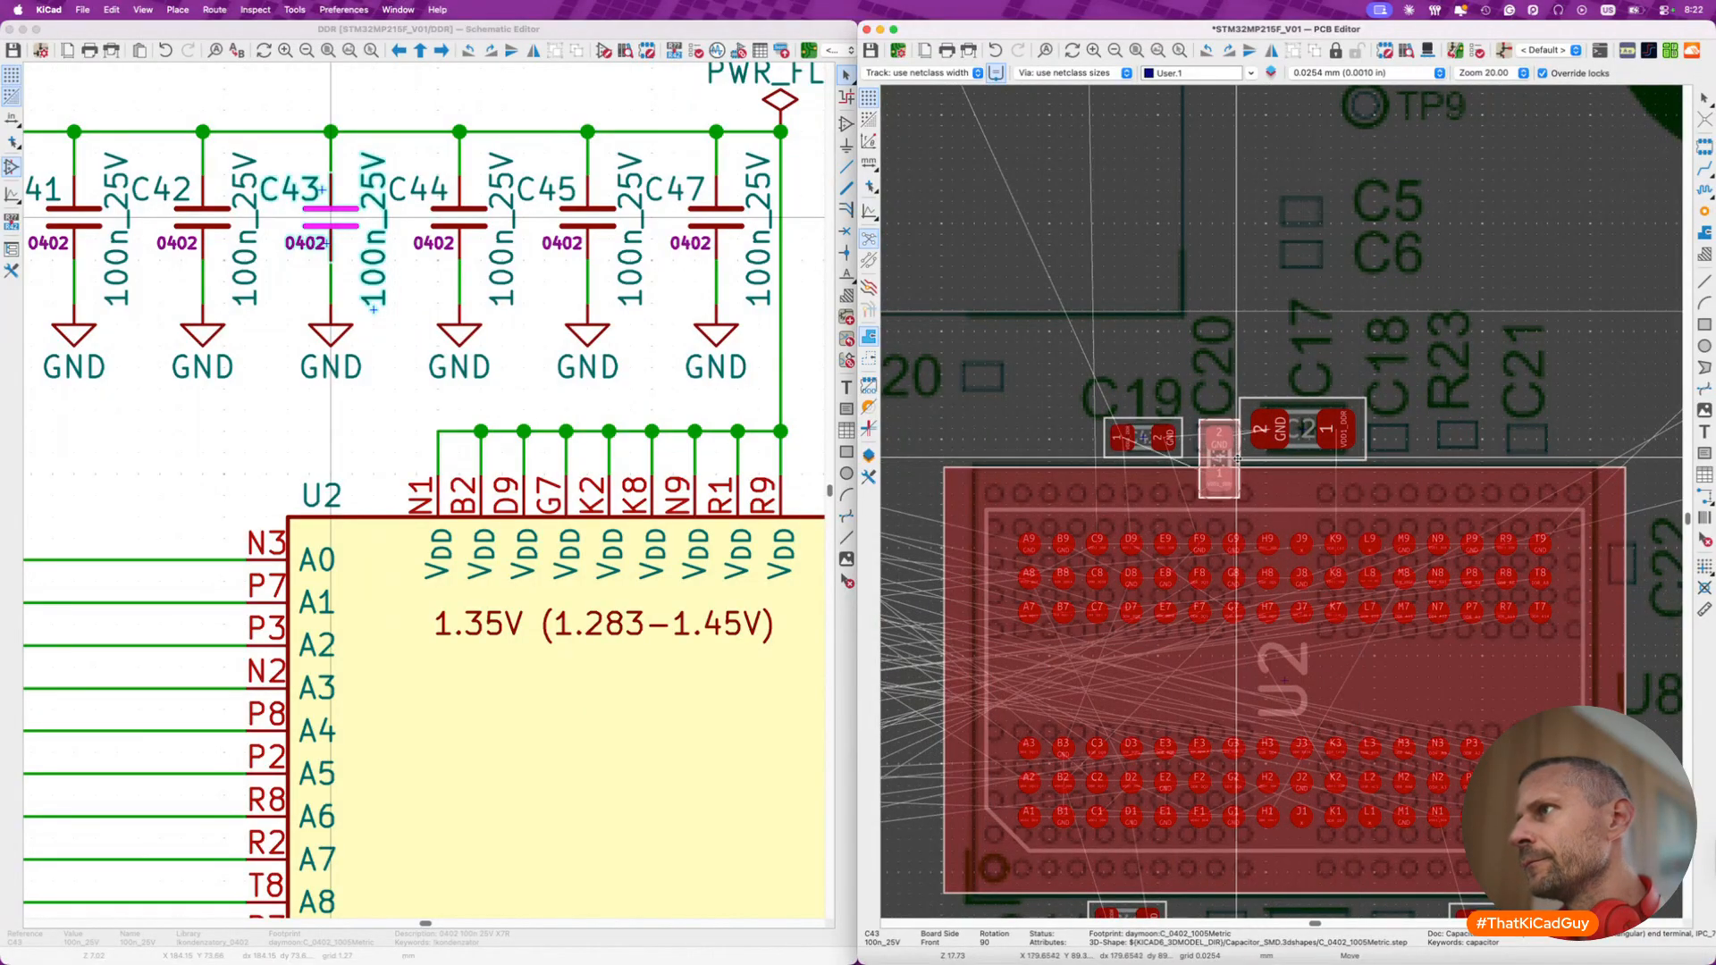
scroll(1233, 445, up, 2)
scroll(1233, 445, up, 1)
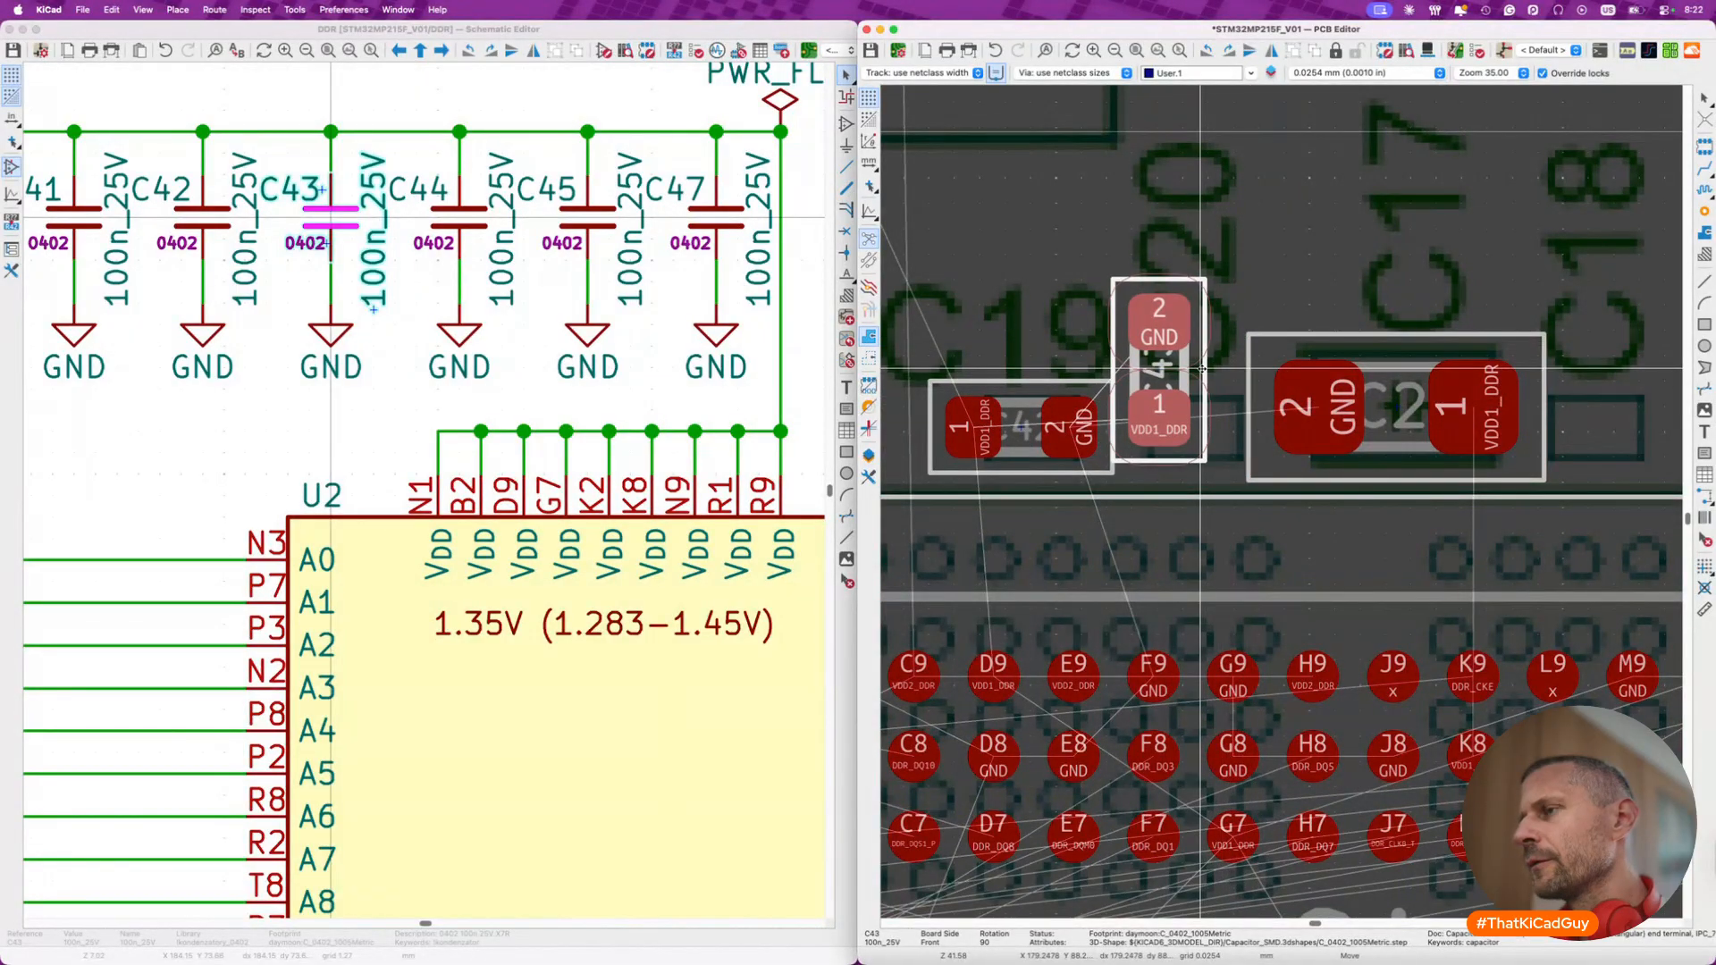
key(r)
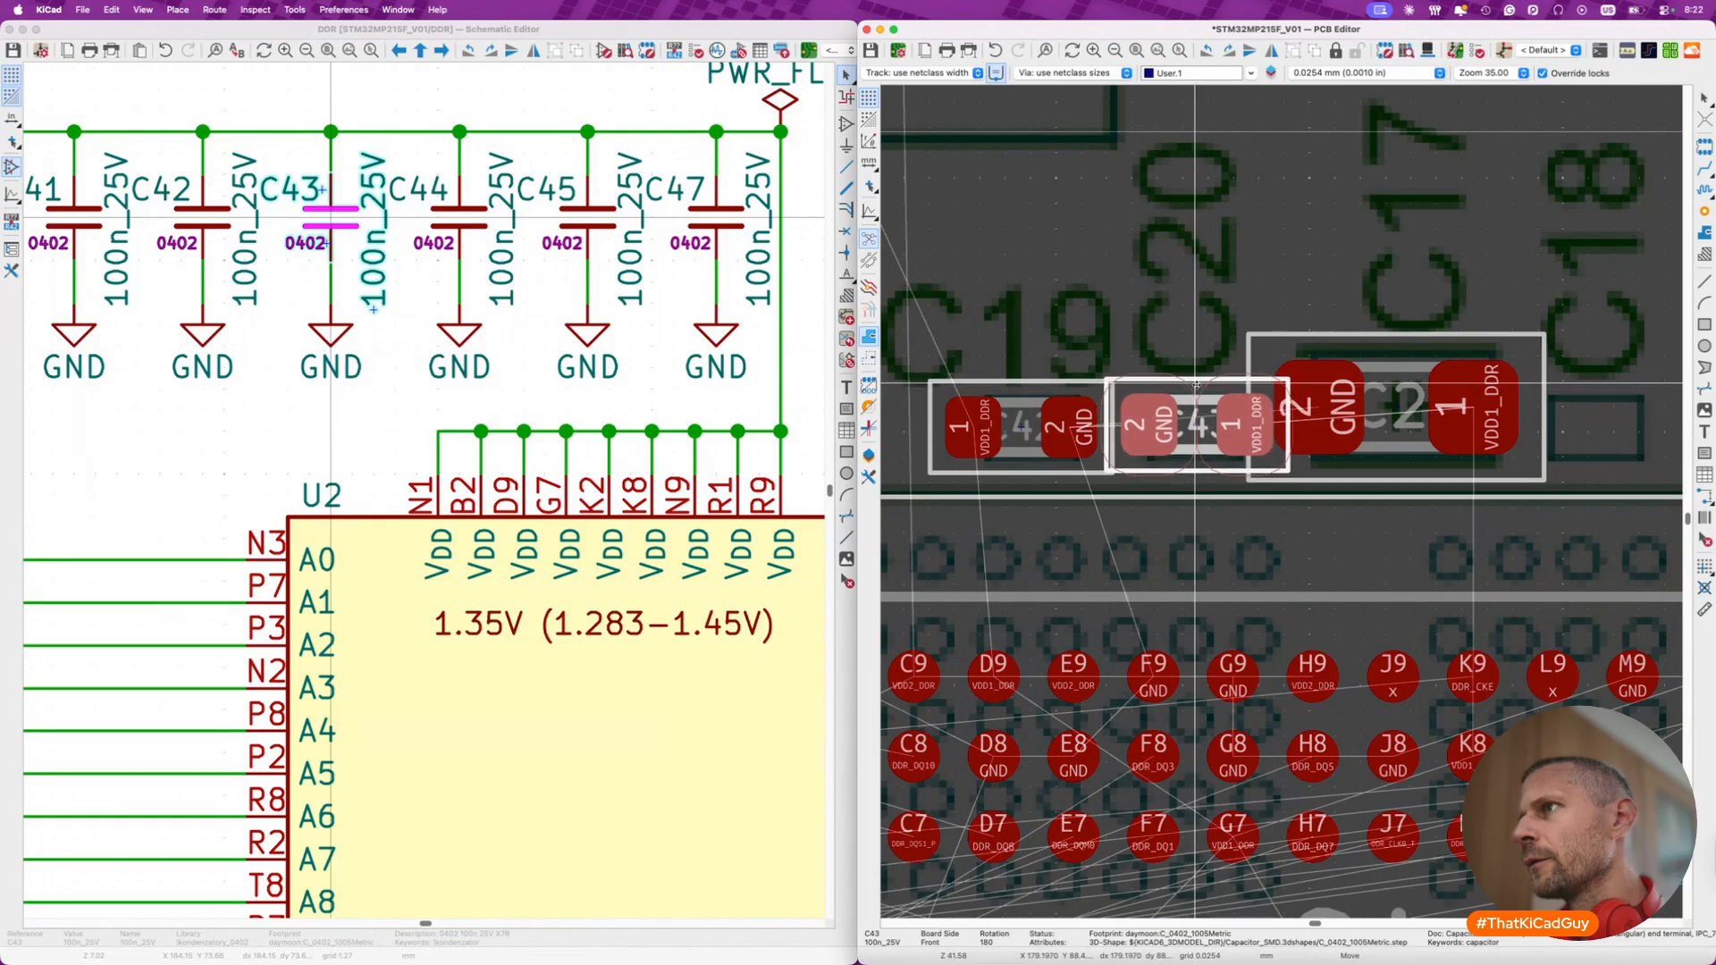
click(1201, 386)
- Shift C42 and C43 together along U2's upper edge, away from C29, so their outlines no longer overlap it
shift+click(1099, 465)
key(m)
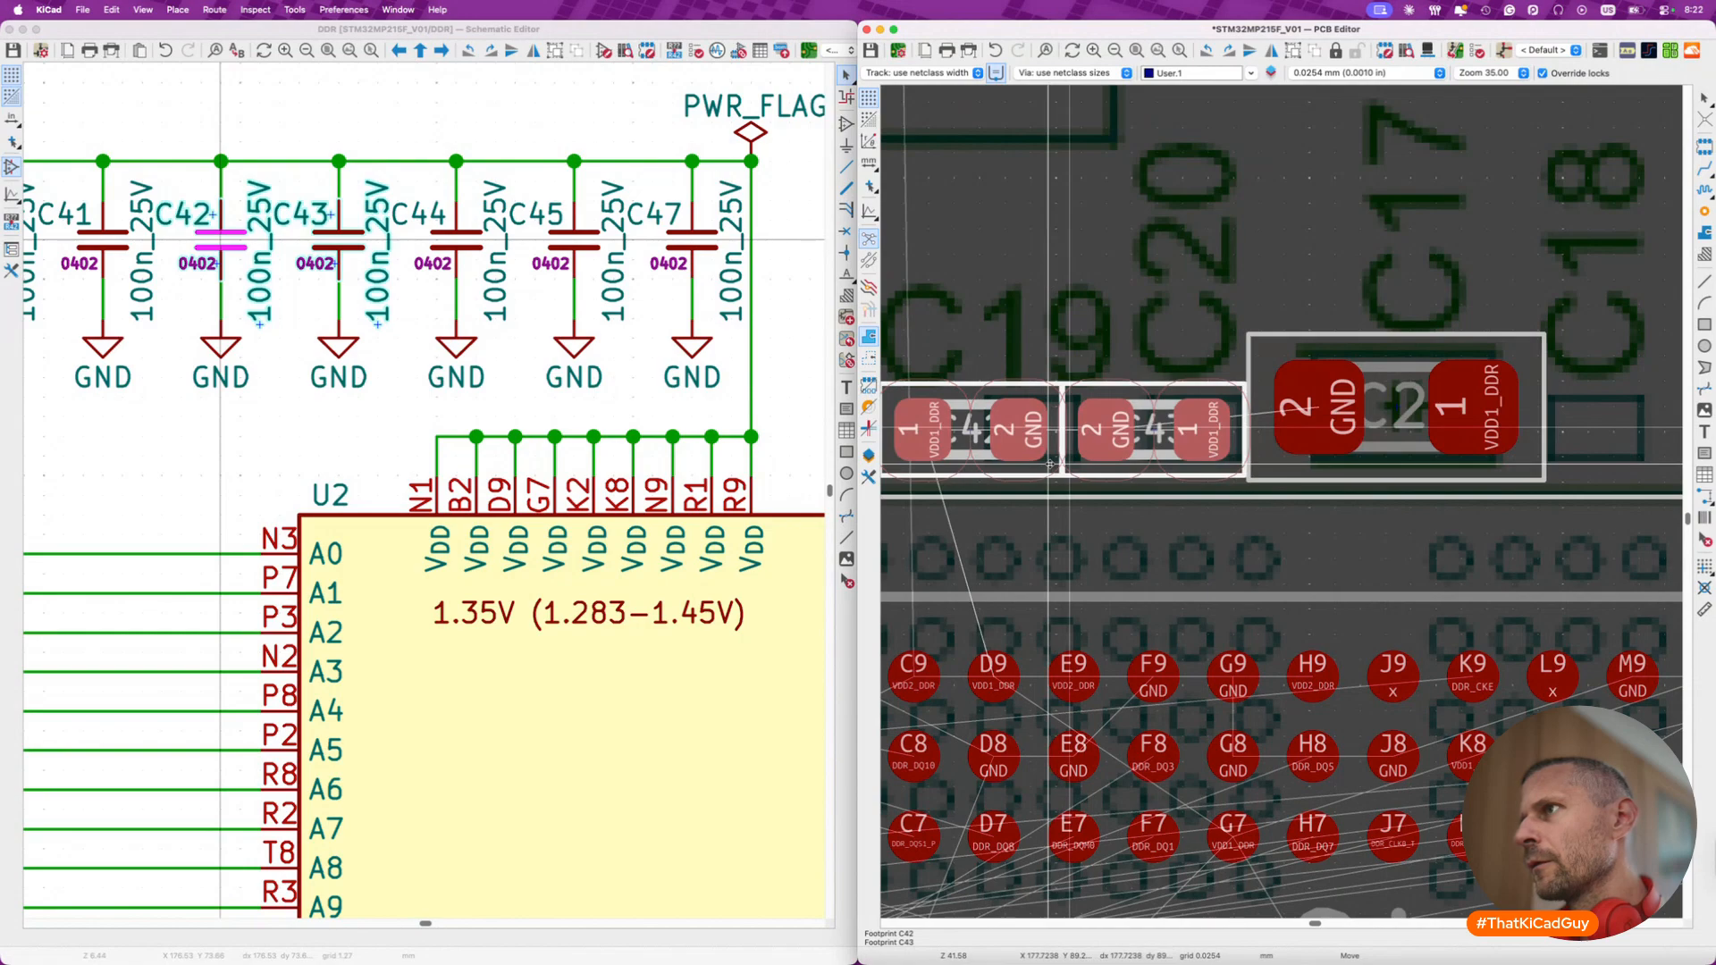
click(1053, 463)
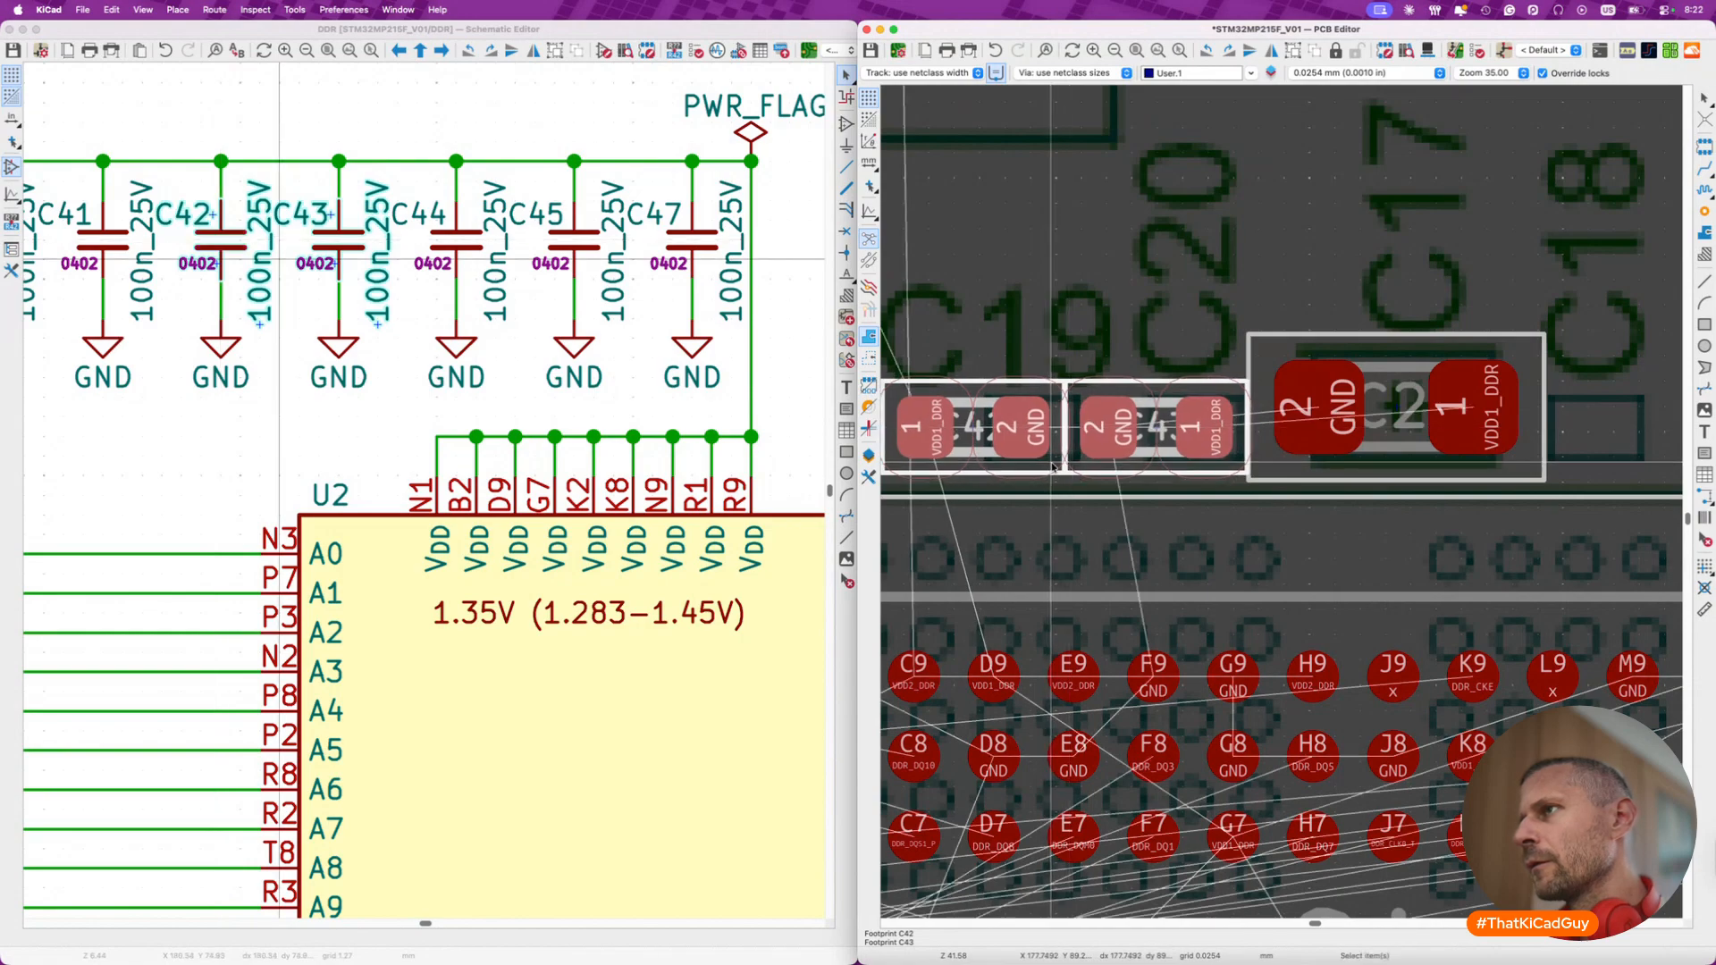
key(Escape)
scroll(1051, 465, down, 3)
scroll(1025, 471, down, 2)
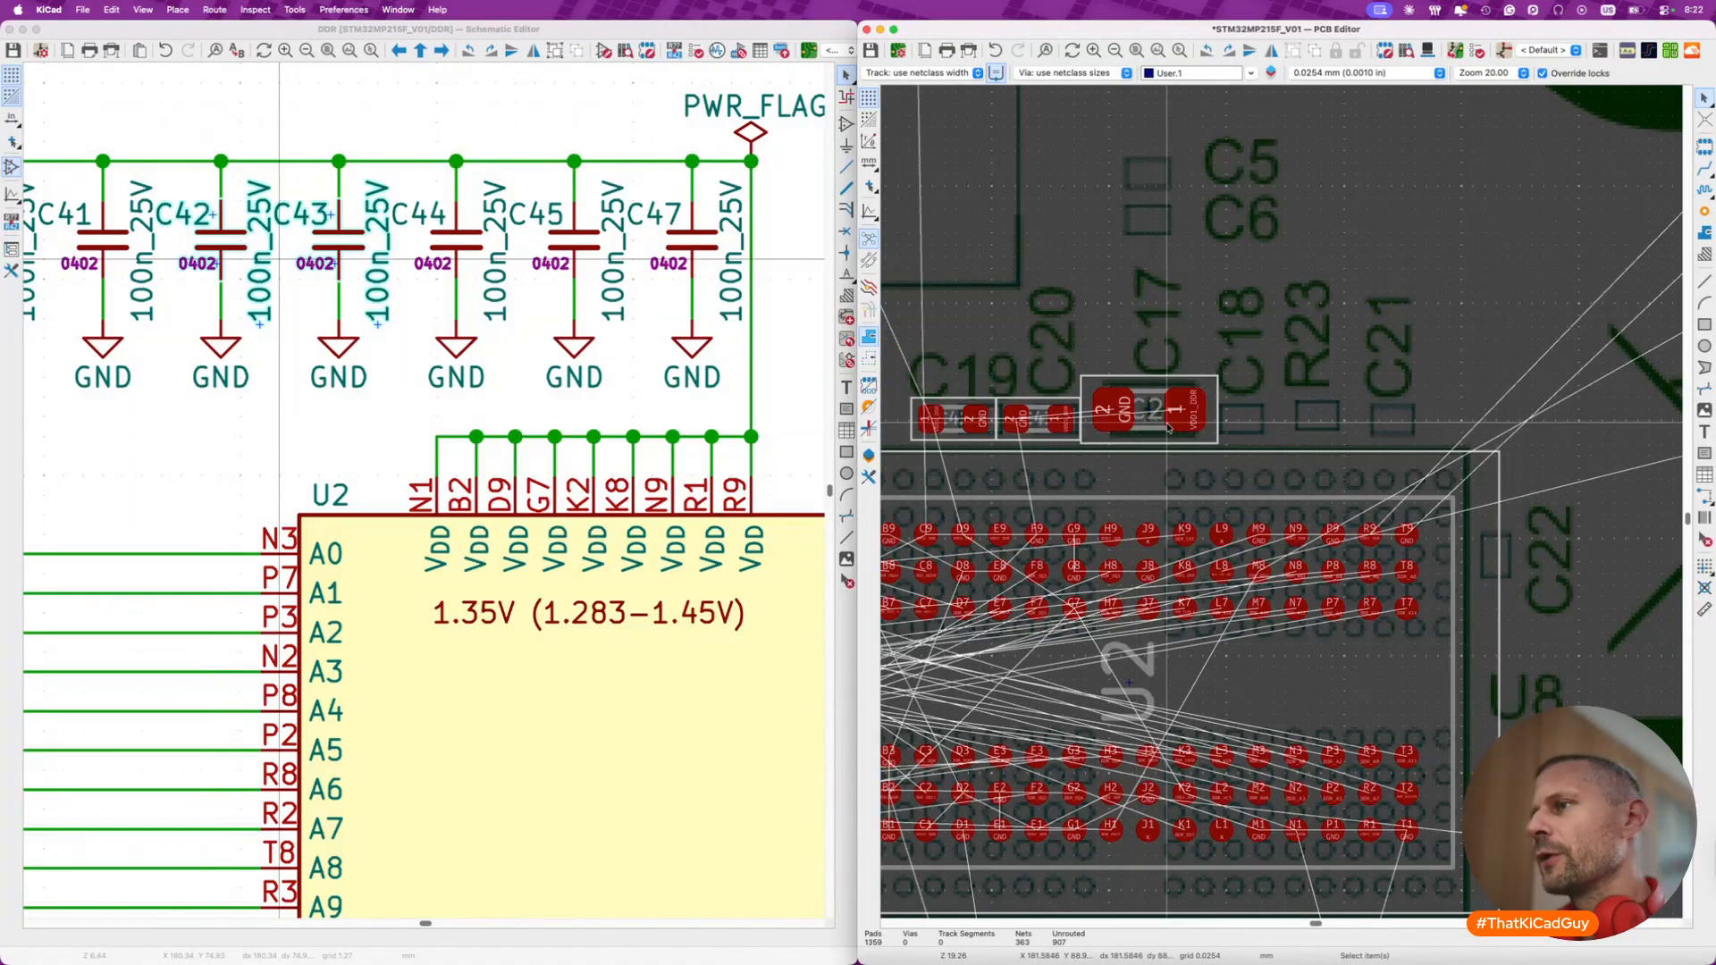
scroll(1163, 418, down, 2)
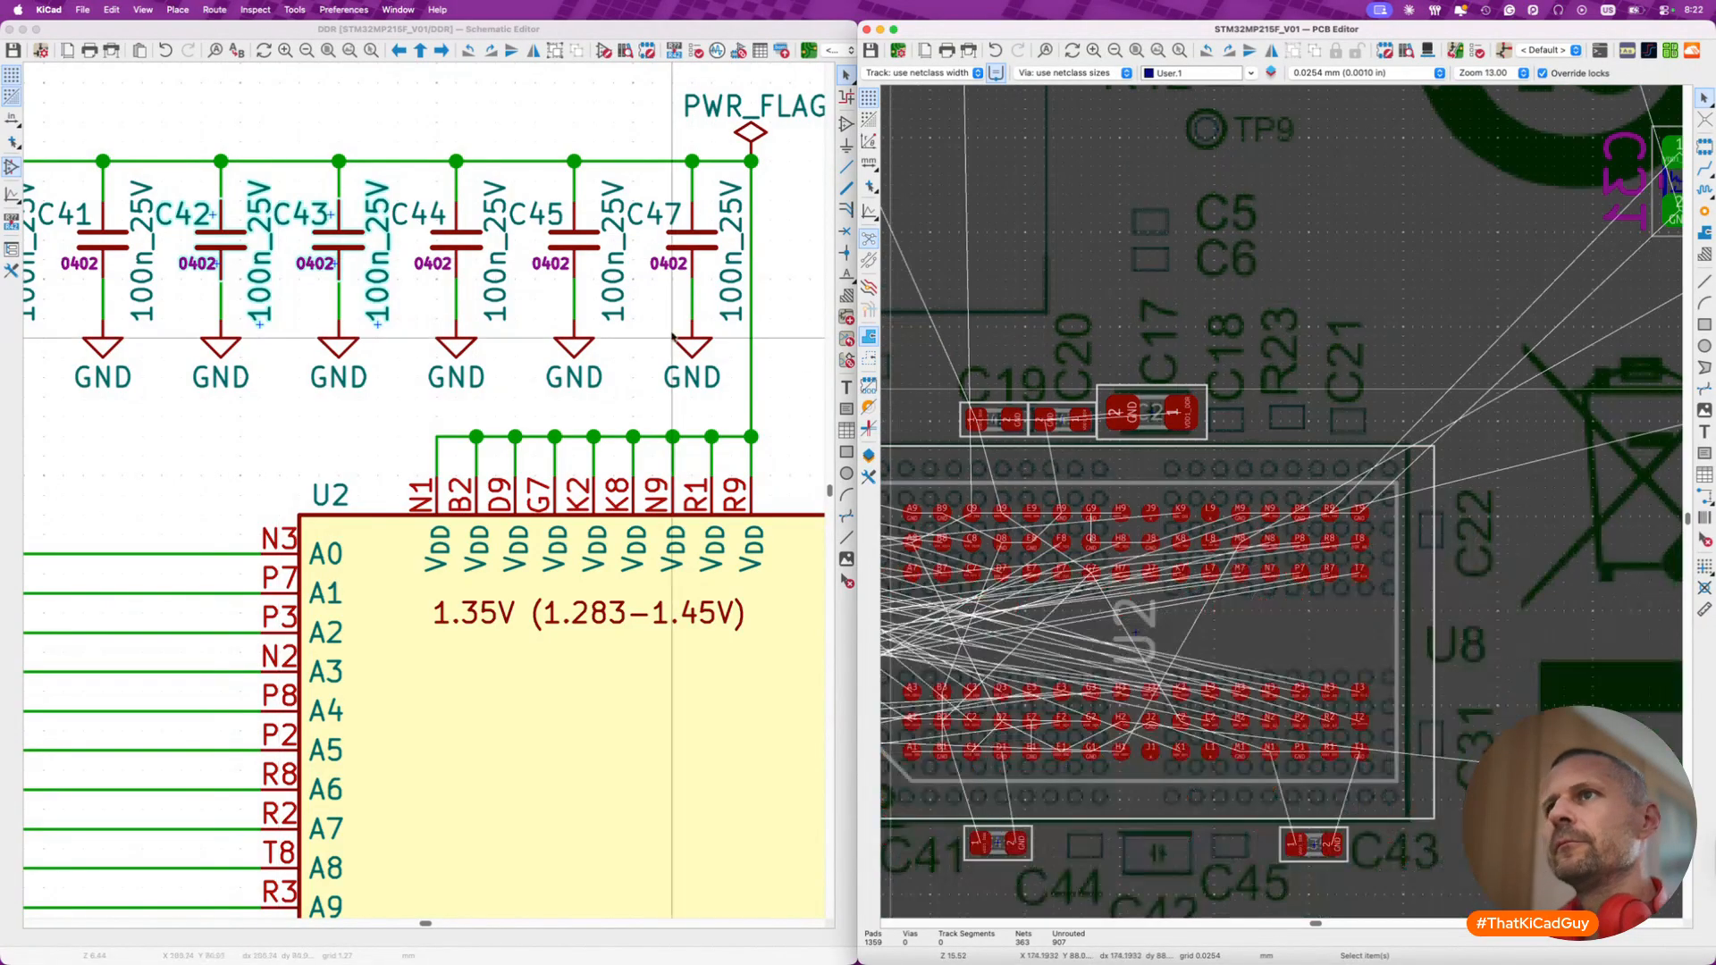
- Locate C44 from the schematic and place it at 0° rotation on the reference image's C45 outline below U2
click(502, 286)
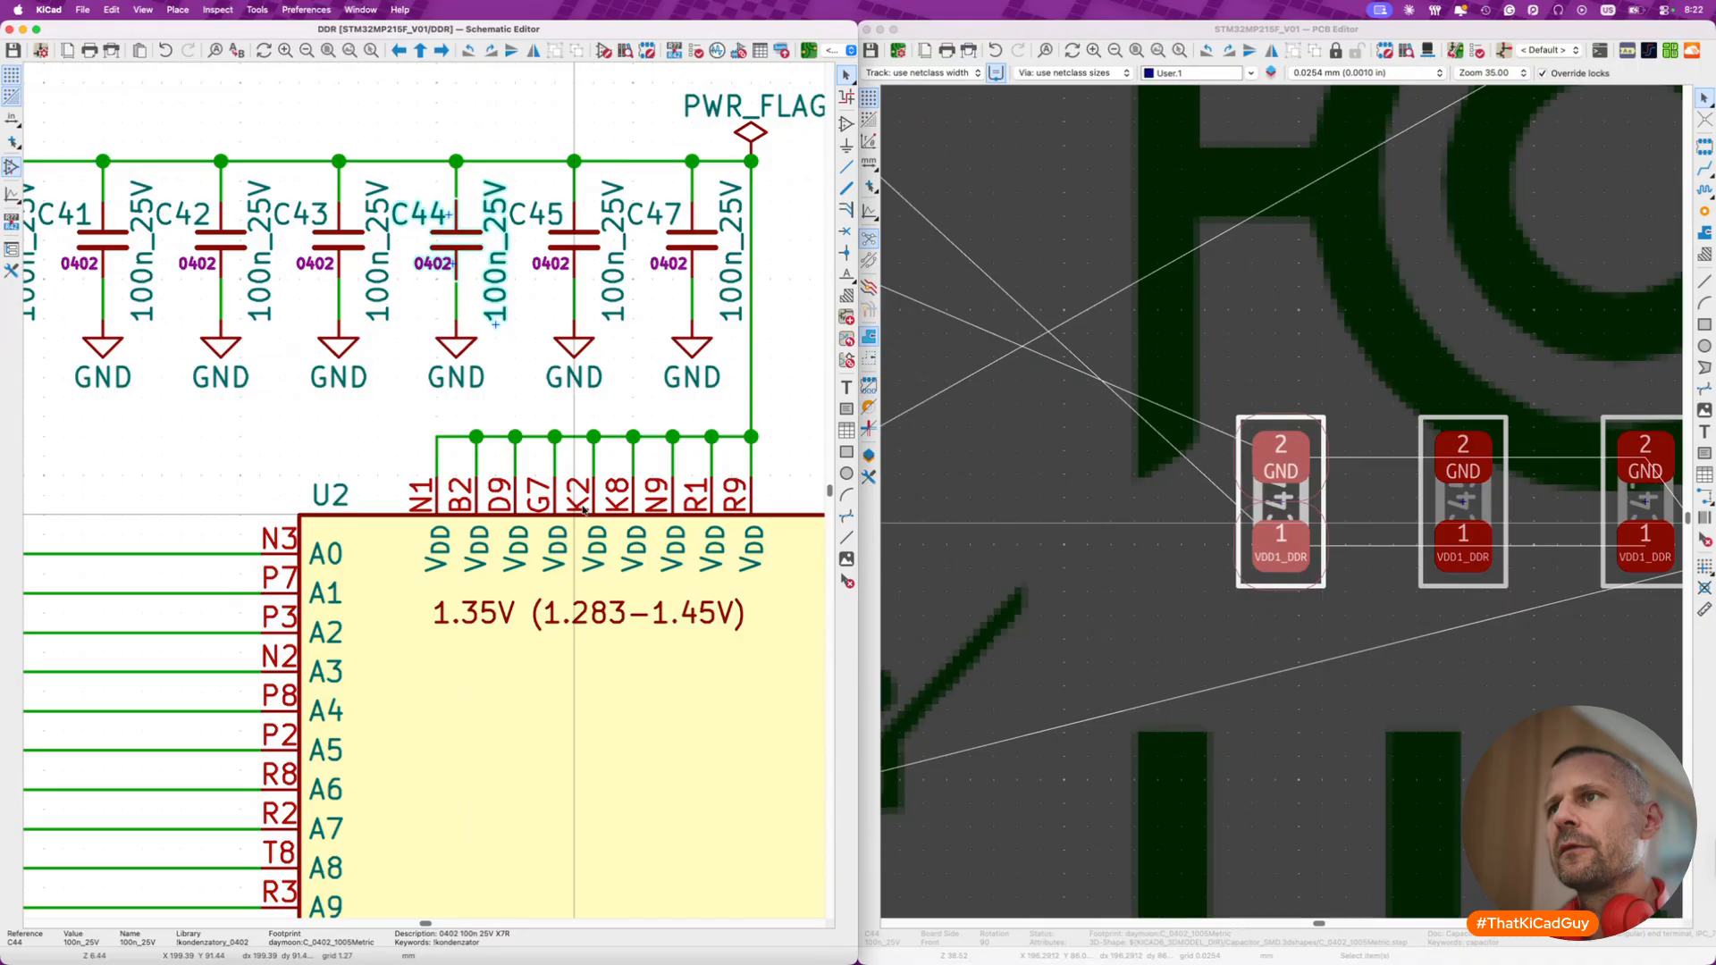
click(1283, 499)
key(m)
scroll(1294, 499, down, 5)
scroll(1294, 498, down, 2)
scroll(1294, 499, down, 8)
scroll(1294, 499, left, 3)
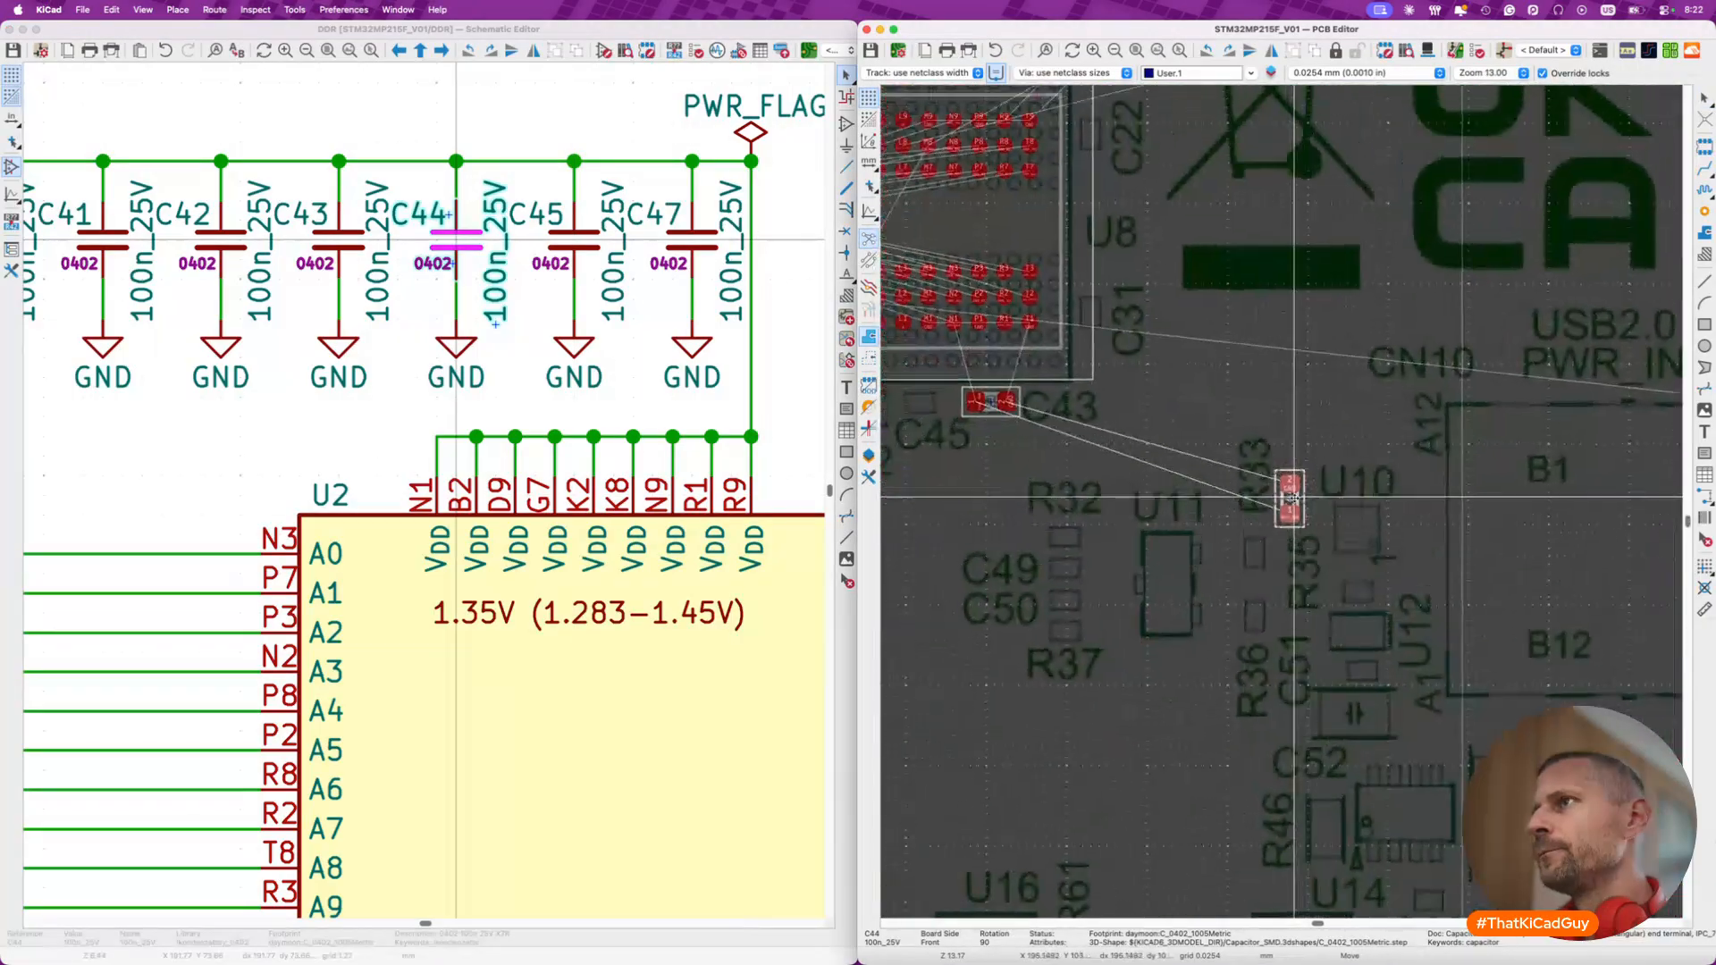
scroll(1293, 498, up, 5)
scroll(1278, 483, left, 1)
scroll(1113, 362, up, 5)
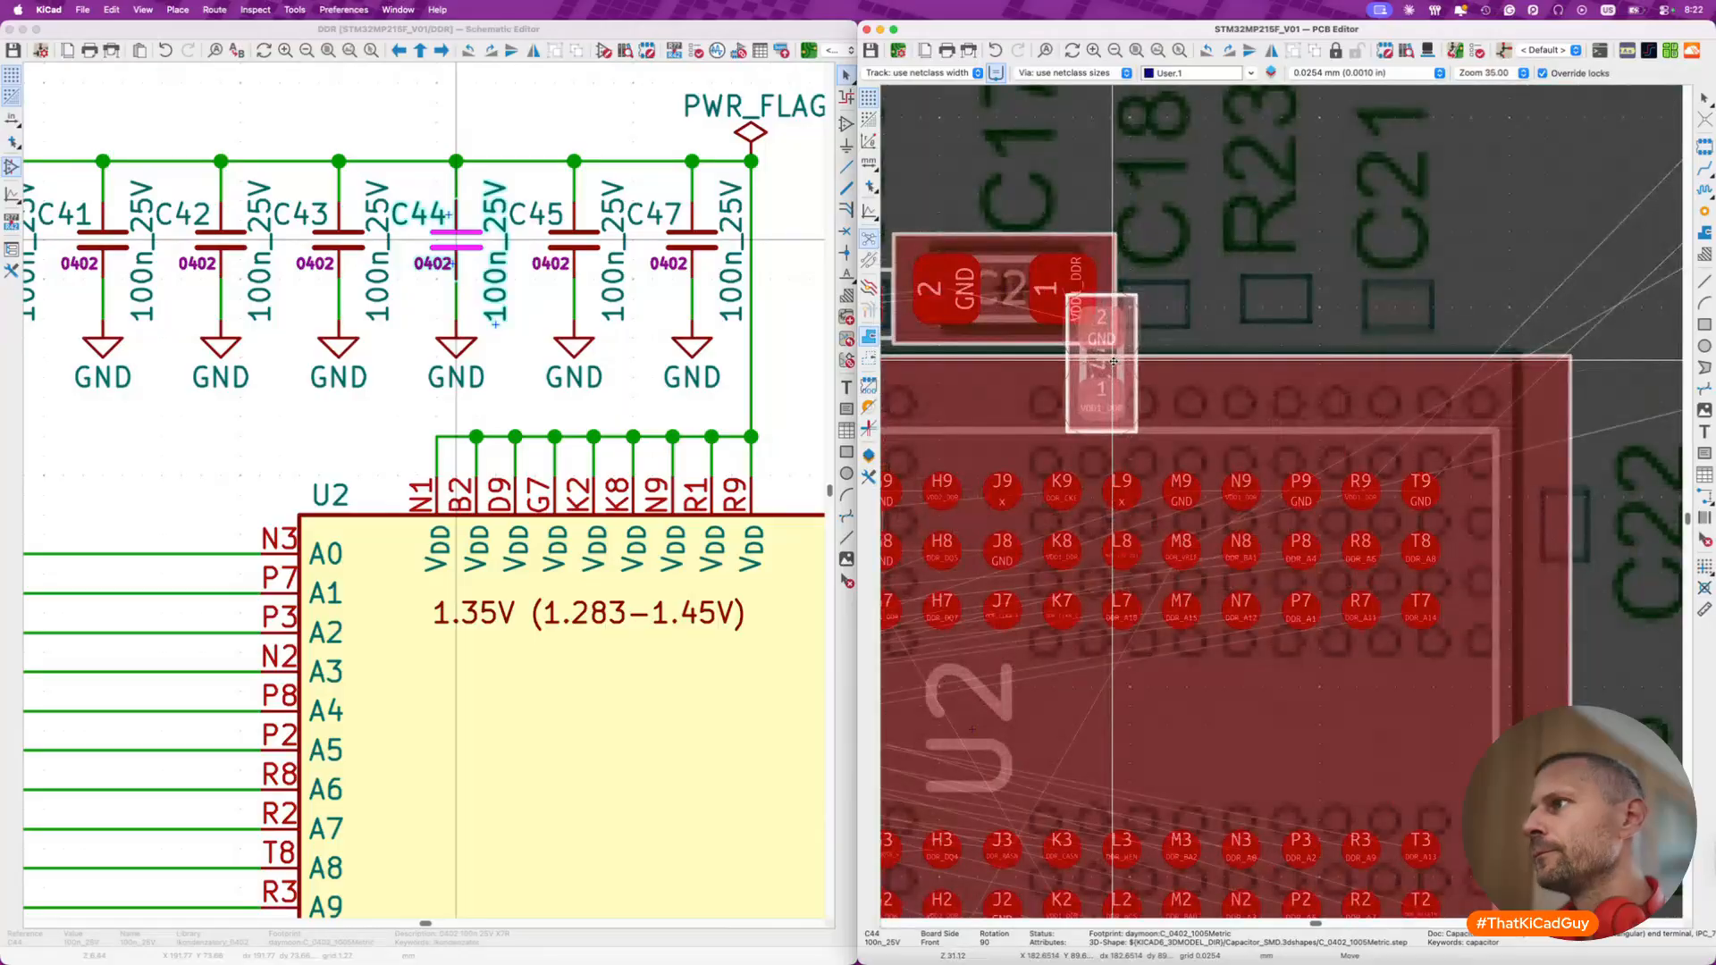
scroll(1113, 361, down, 5)
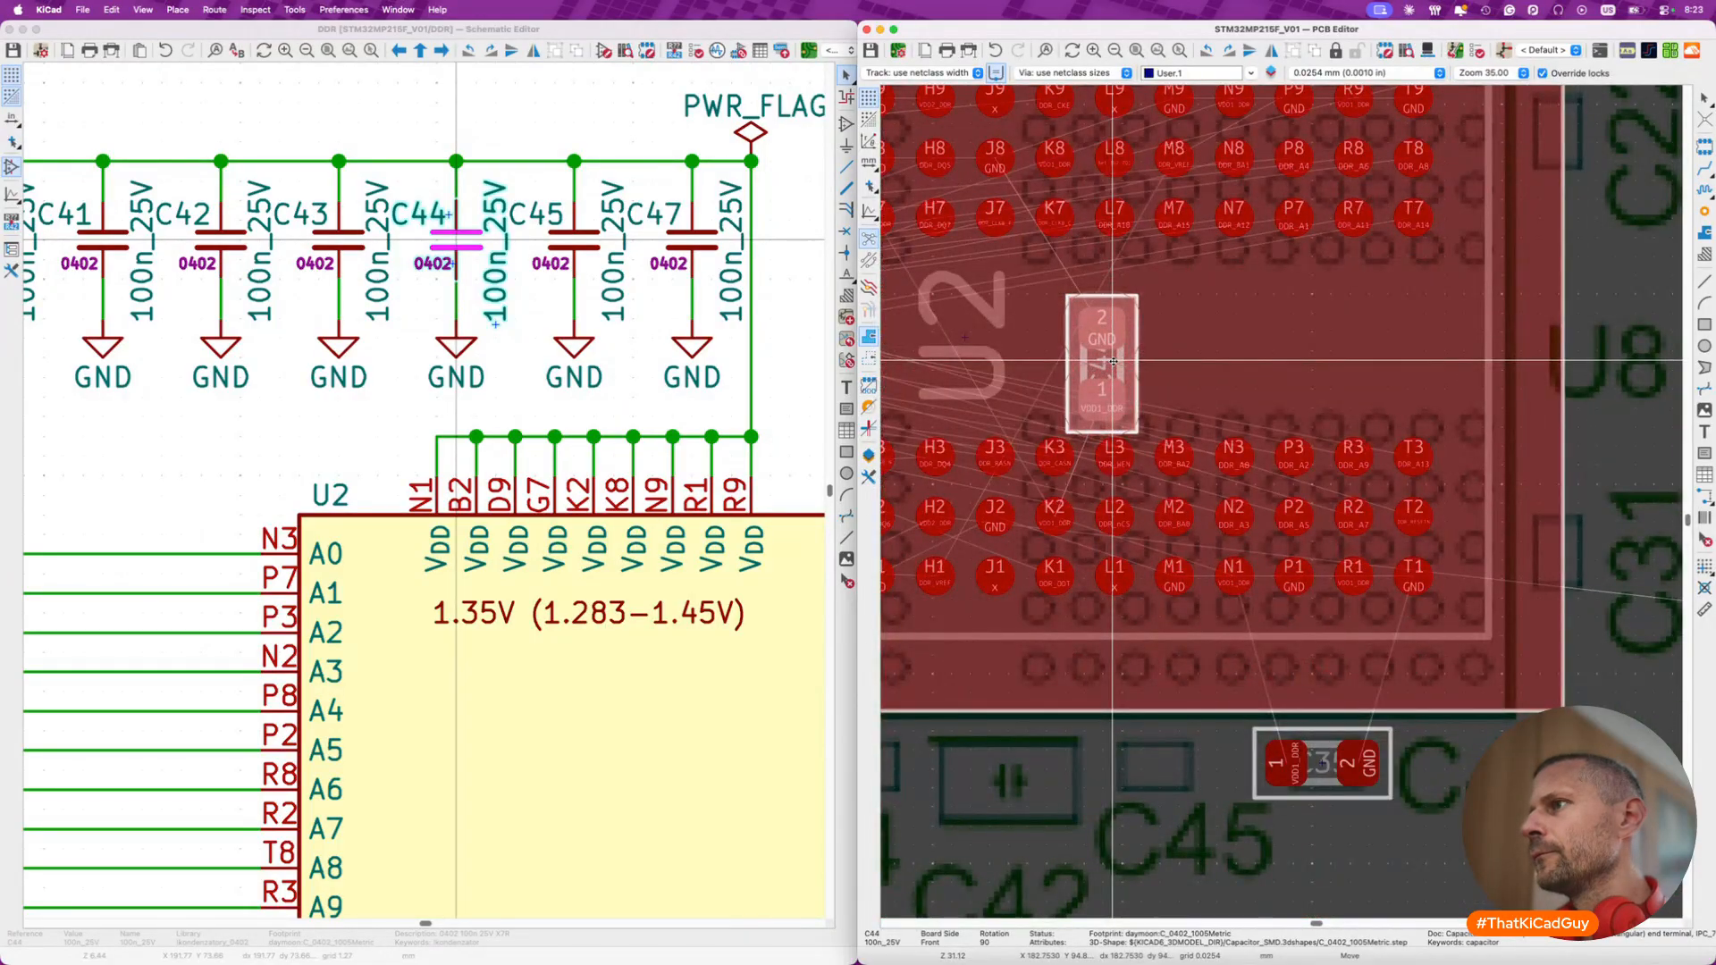
key(r)
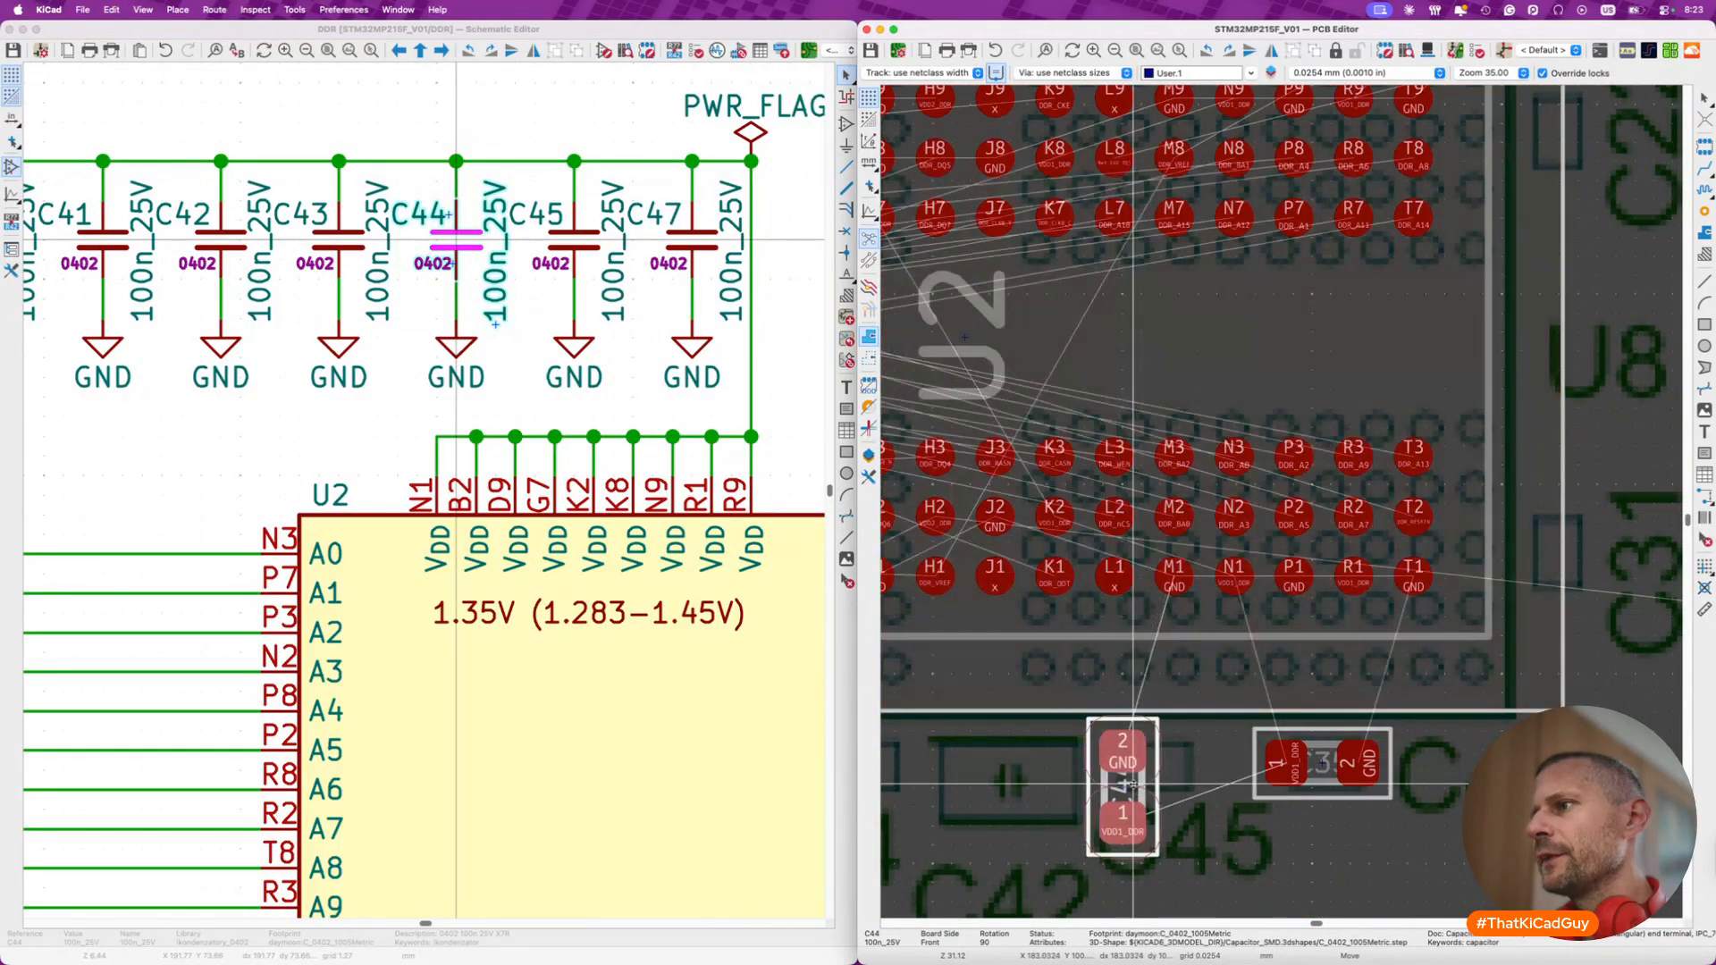
key(r)
key(r)
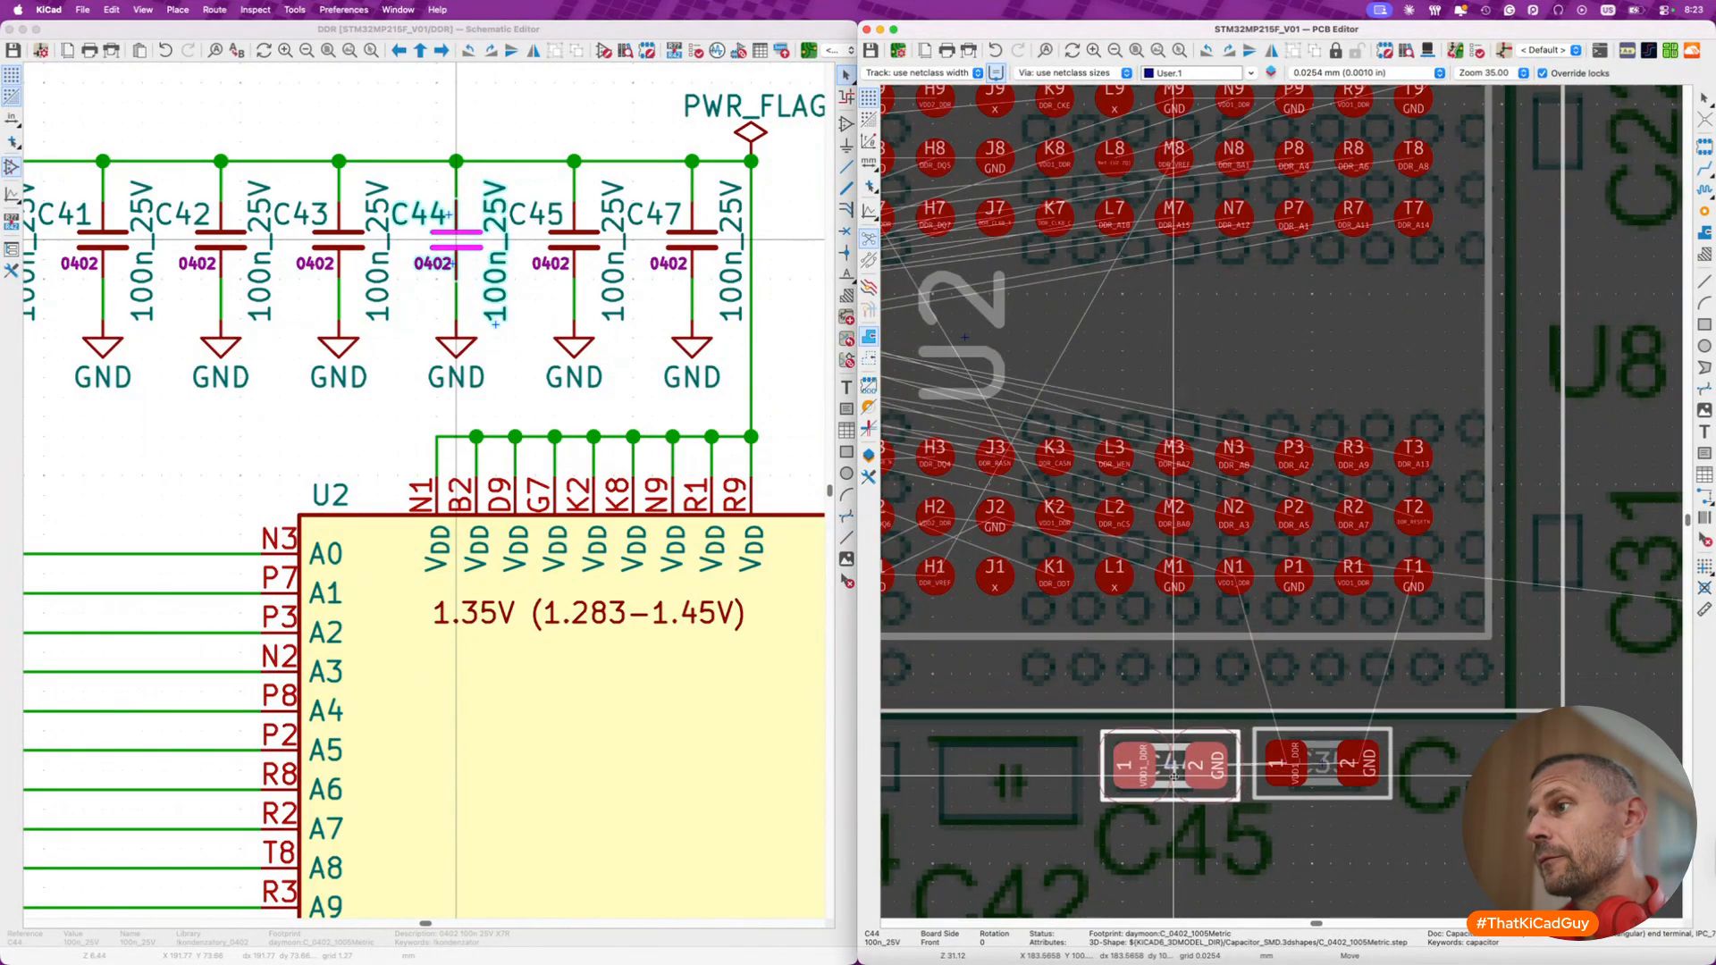
click(1171, 775)
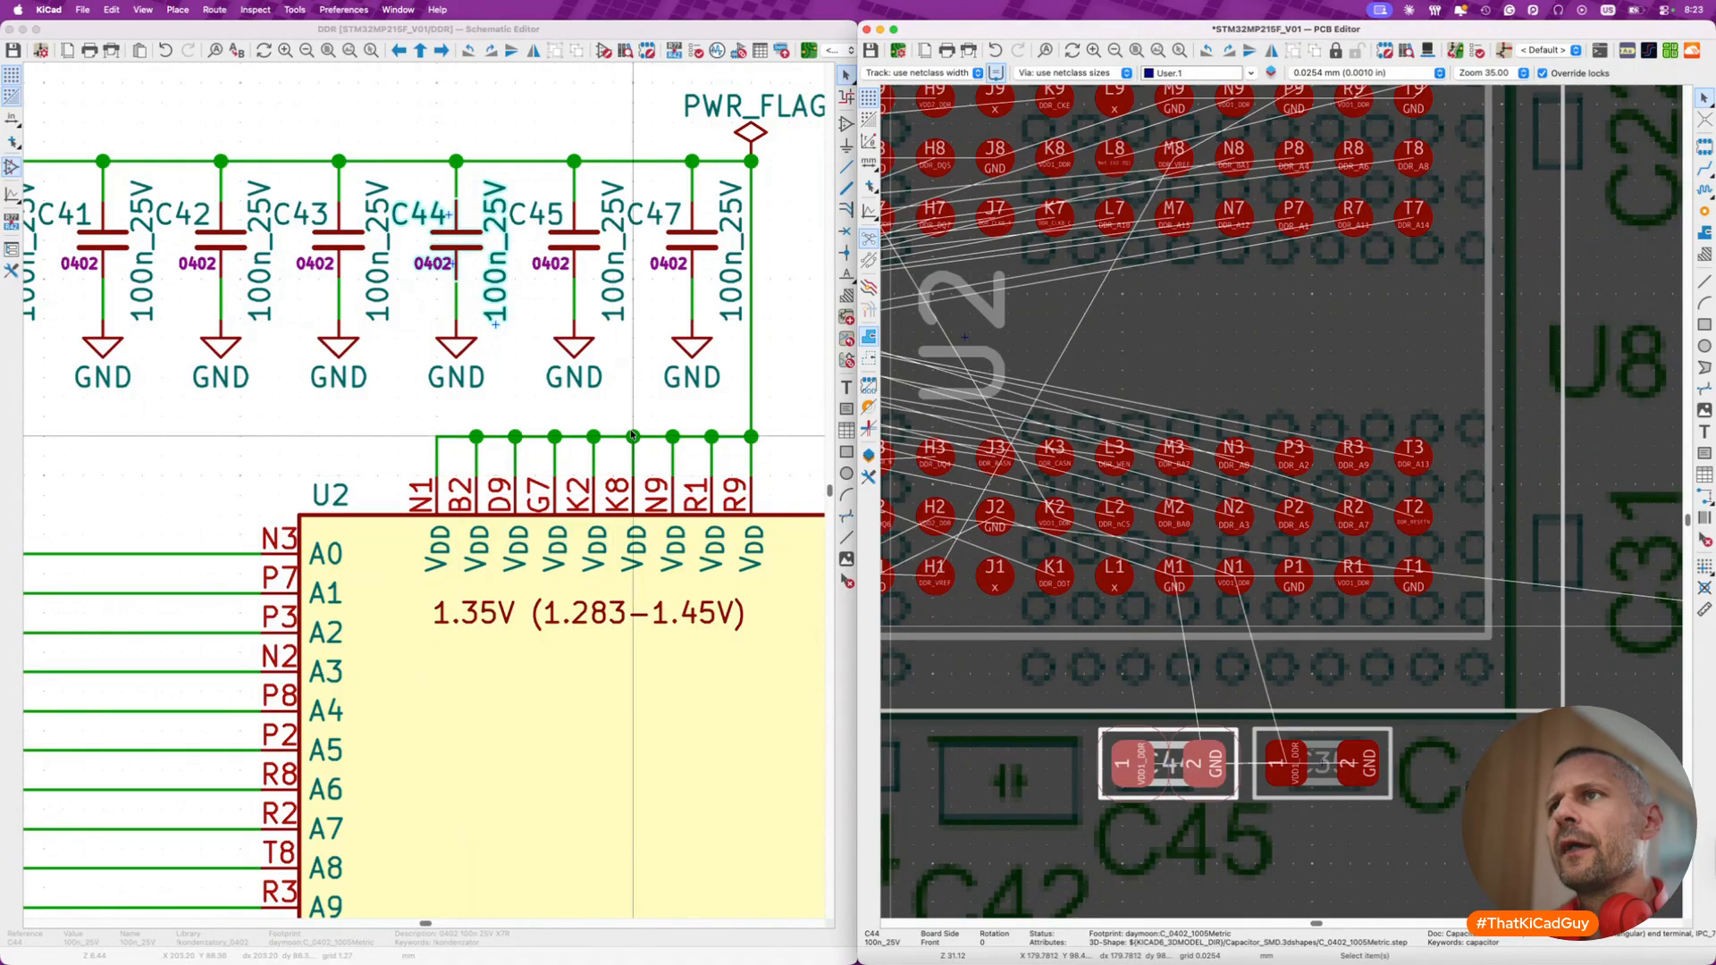
- Locate C45 from the schematic and place it at 0° rotation on the C18 outline above U2, directly beside C29
click(590, 243)
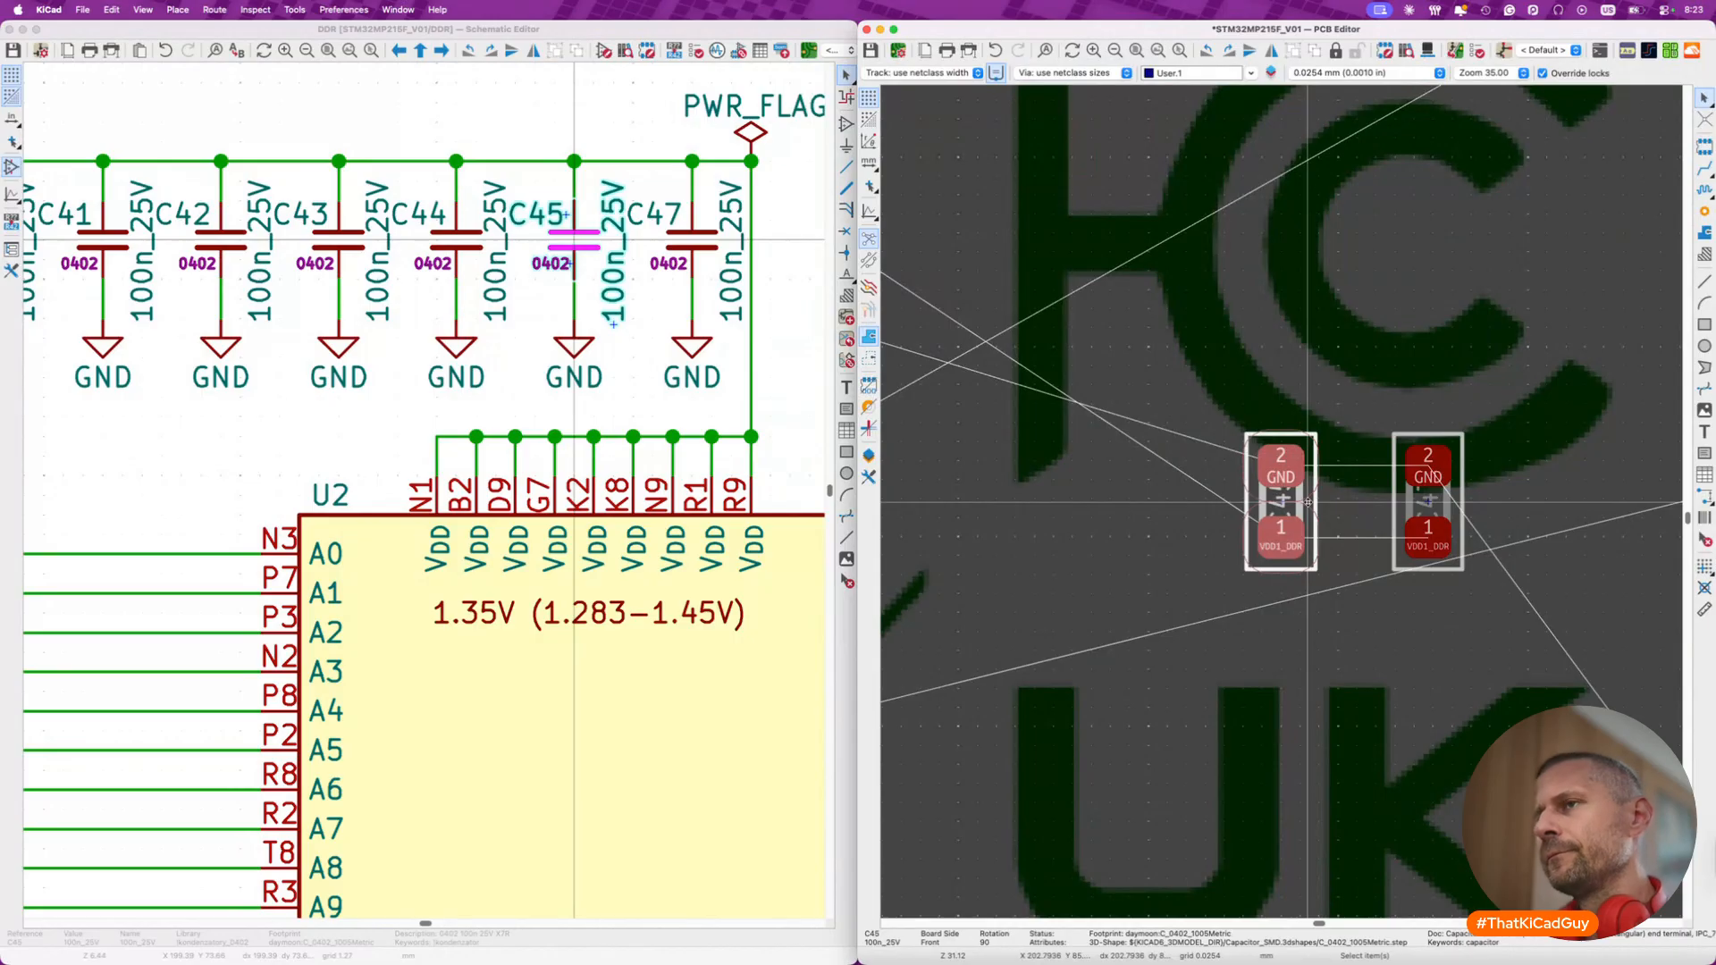
scroll(1308, 502, down, 4)
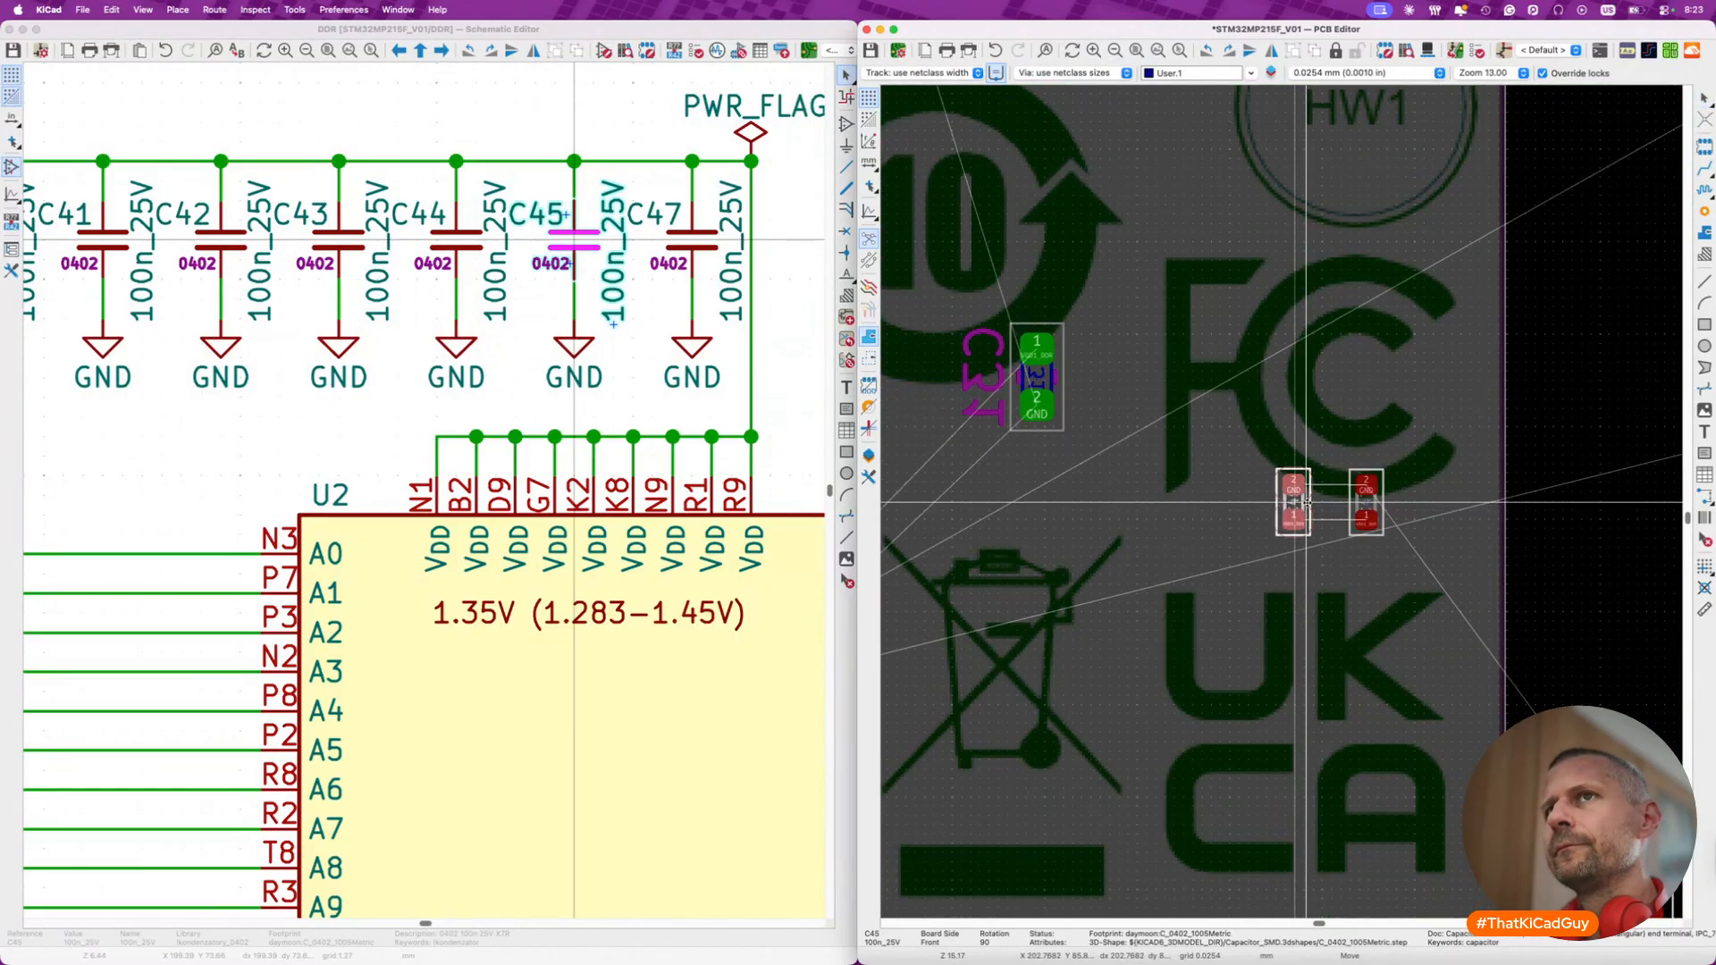
scroll(1308, 502, down, 5)
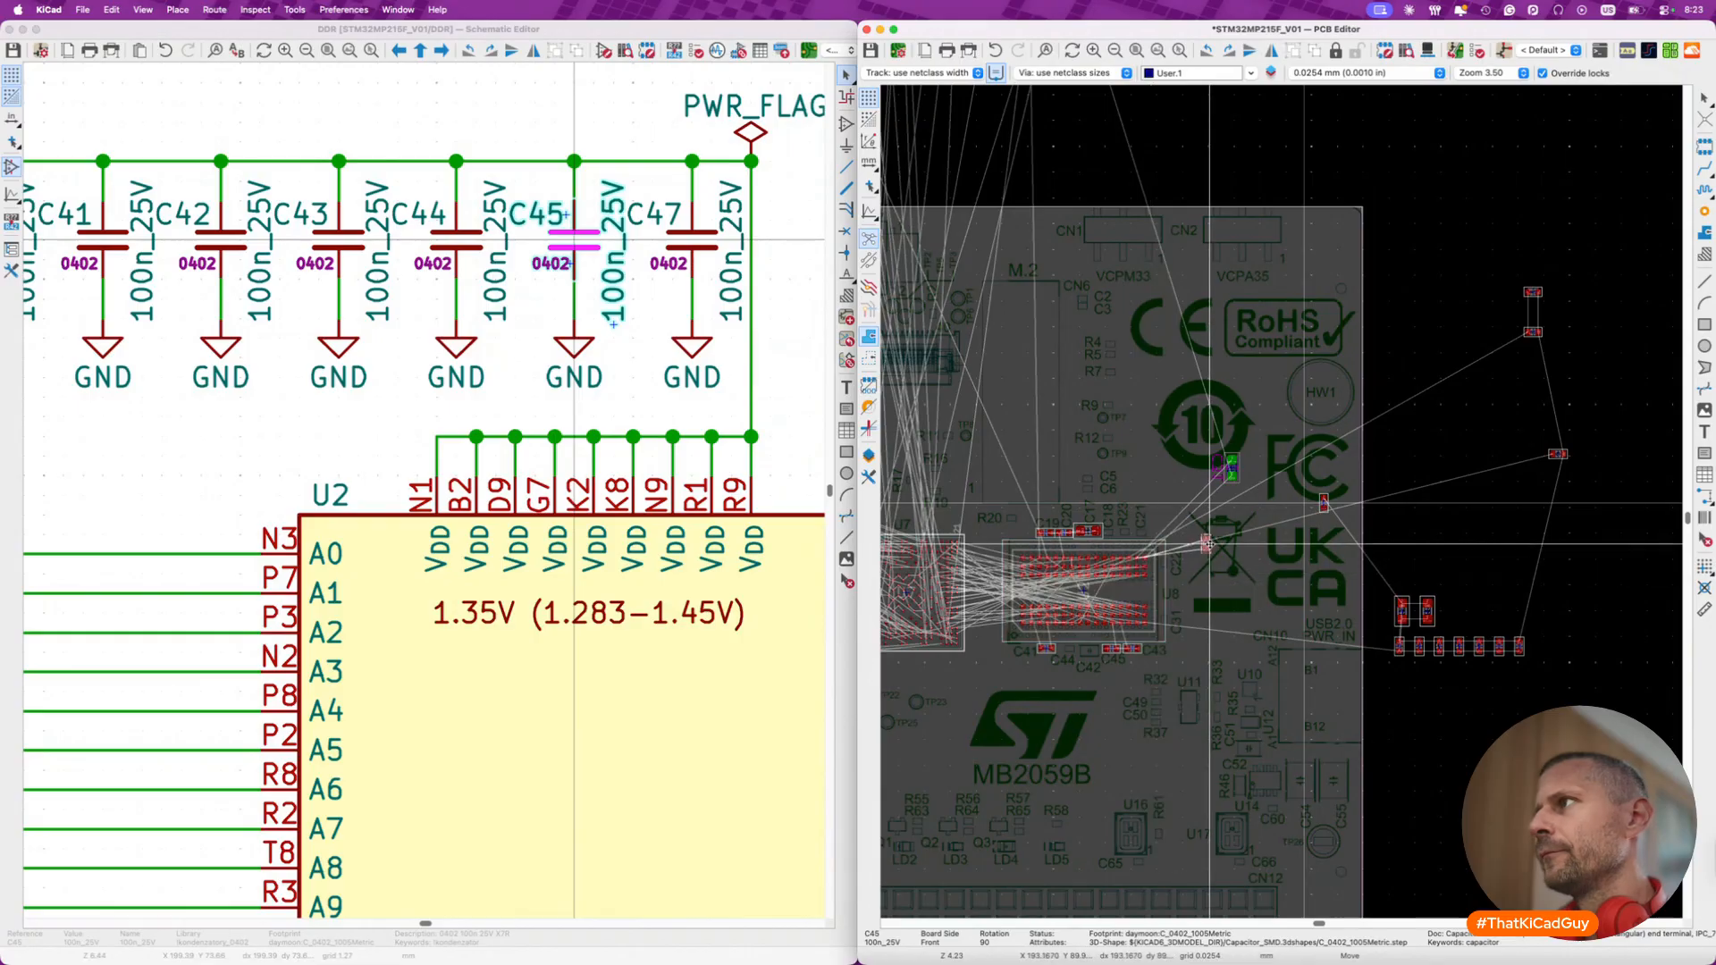
scroll(1106, 594, up, 5)
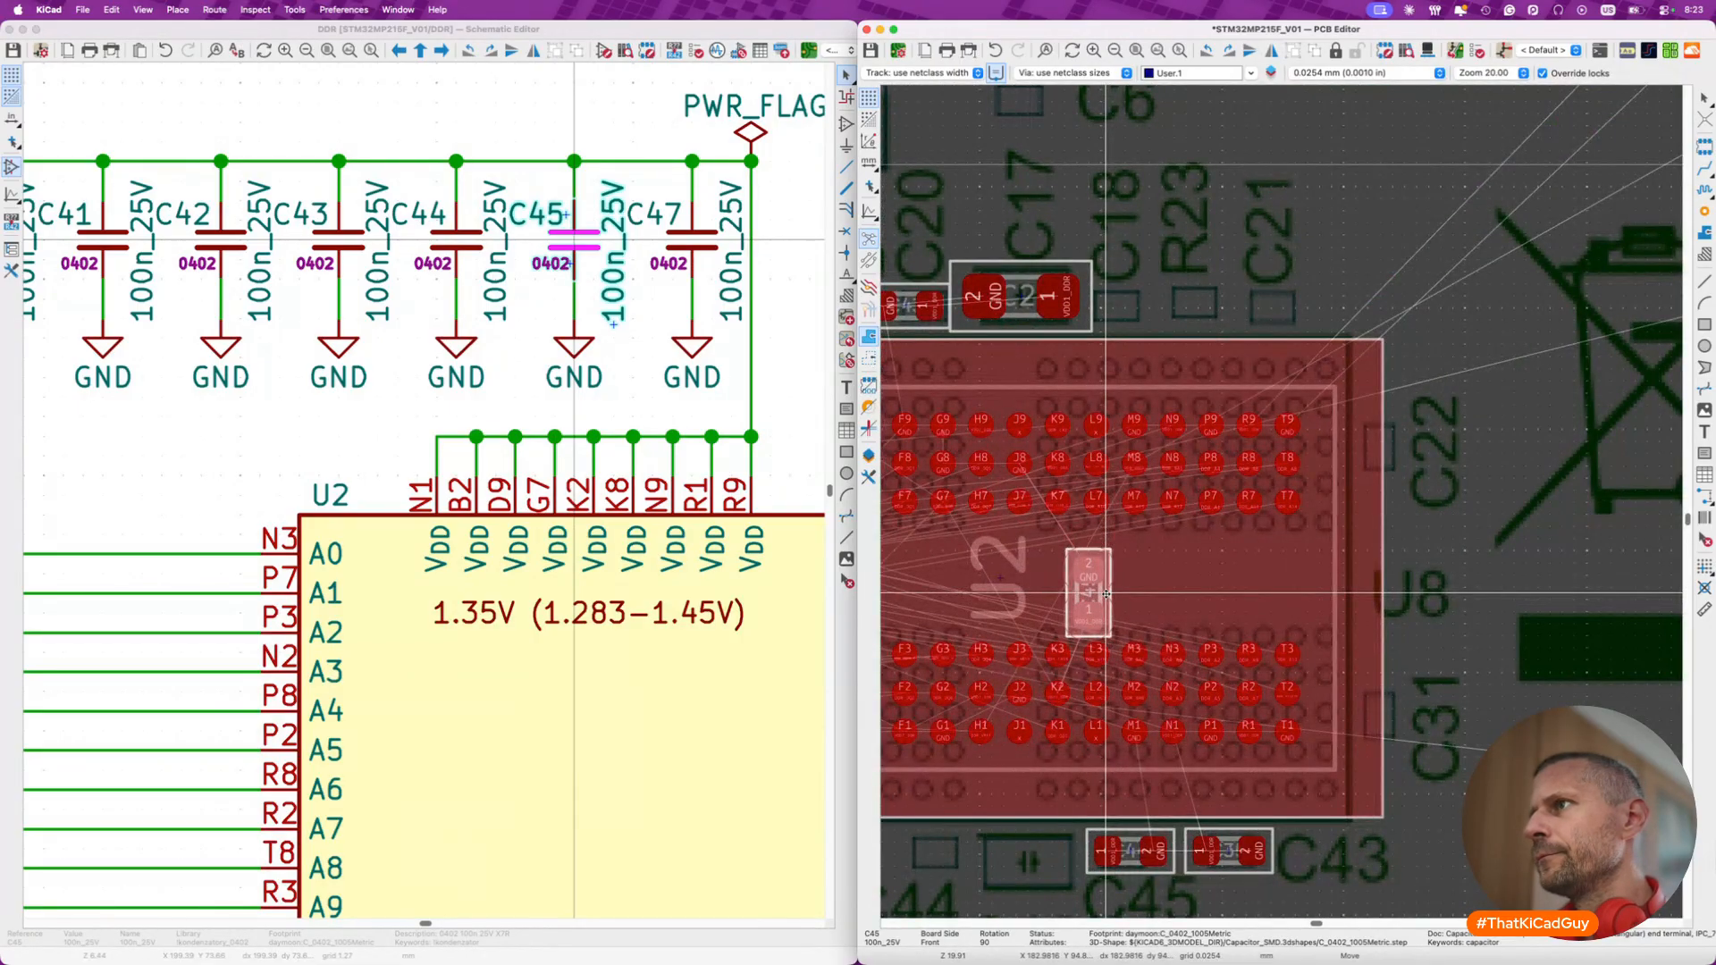
scroll(1140, 332, up, 3)
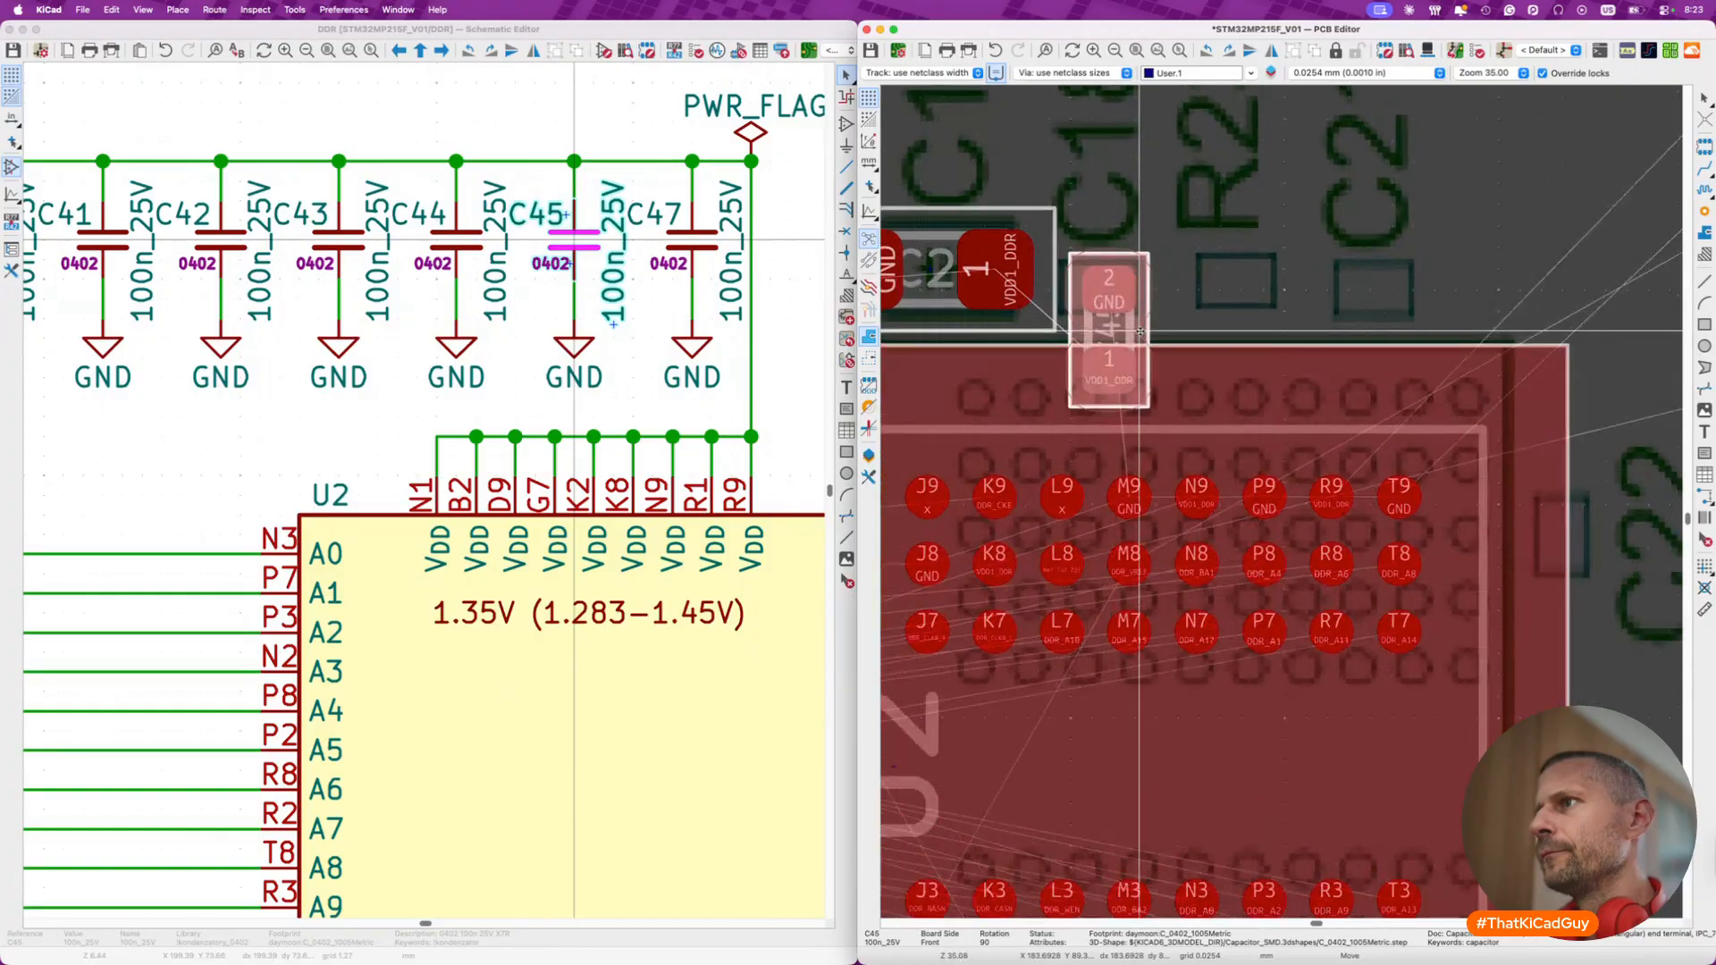
key(r)
key(r)
key(r)
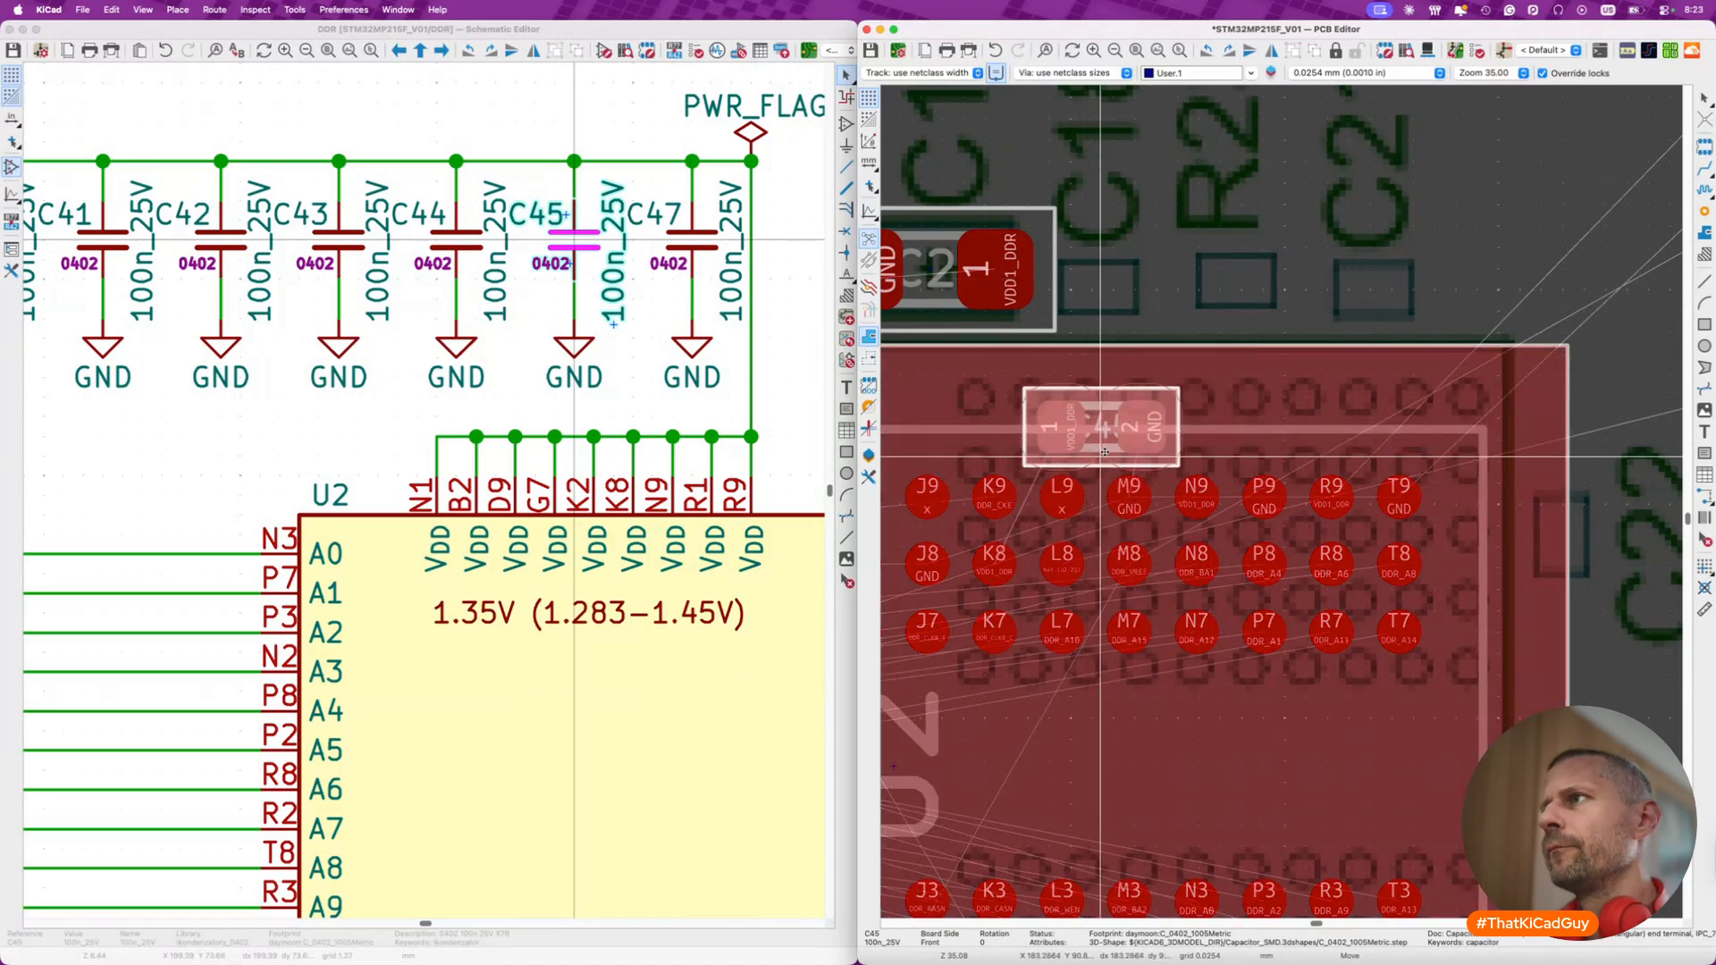
click(1131, 313)
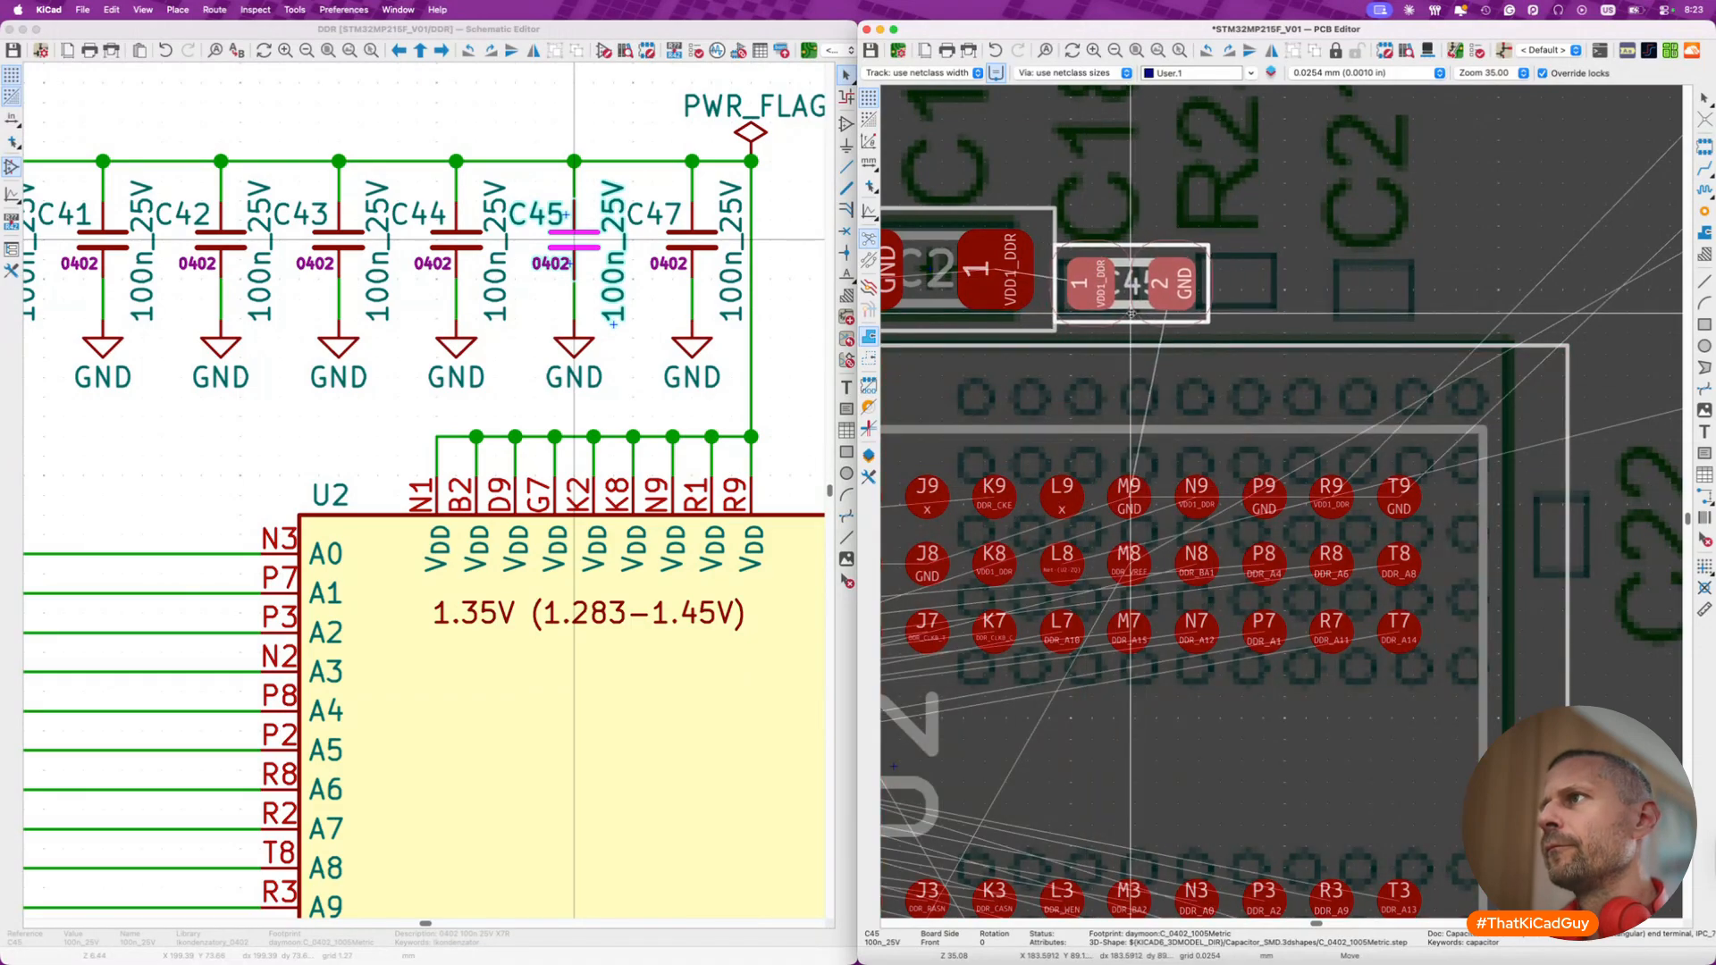
scroll(1132, 314, left, 3)
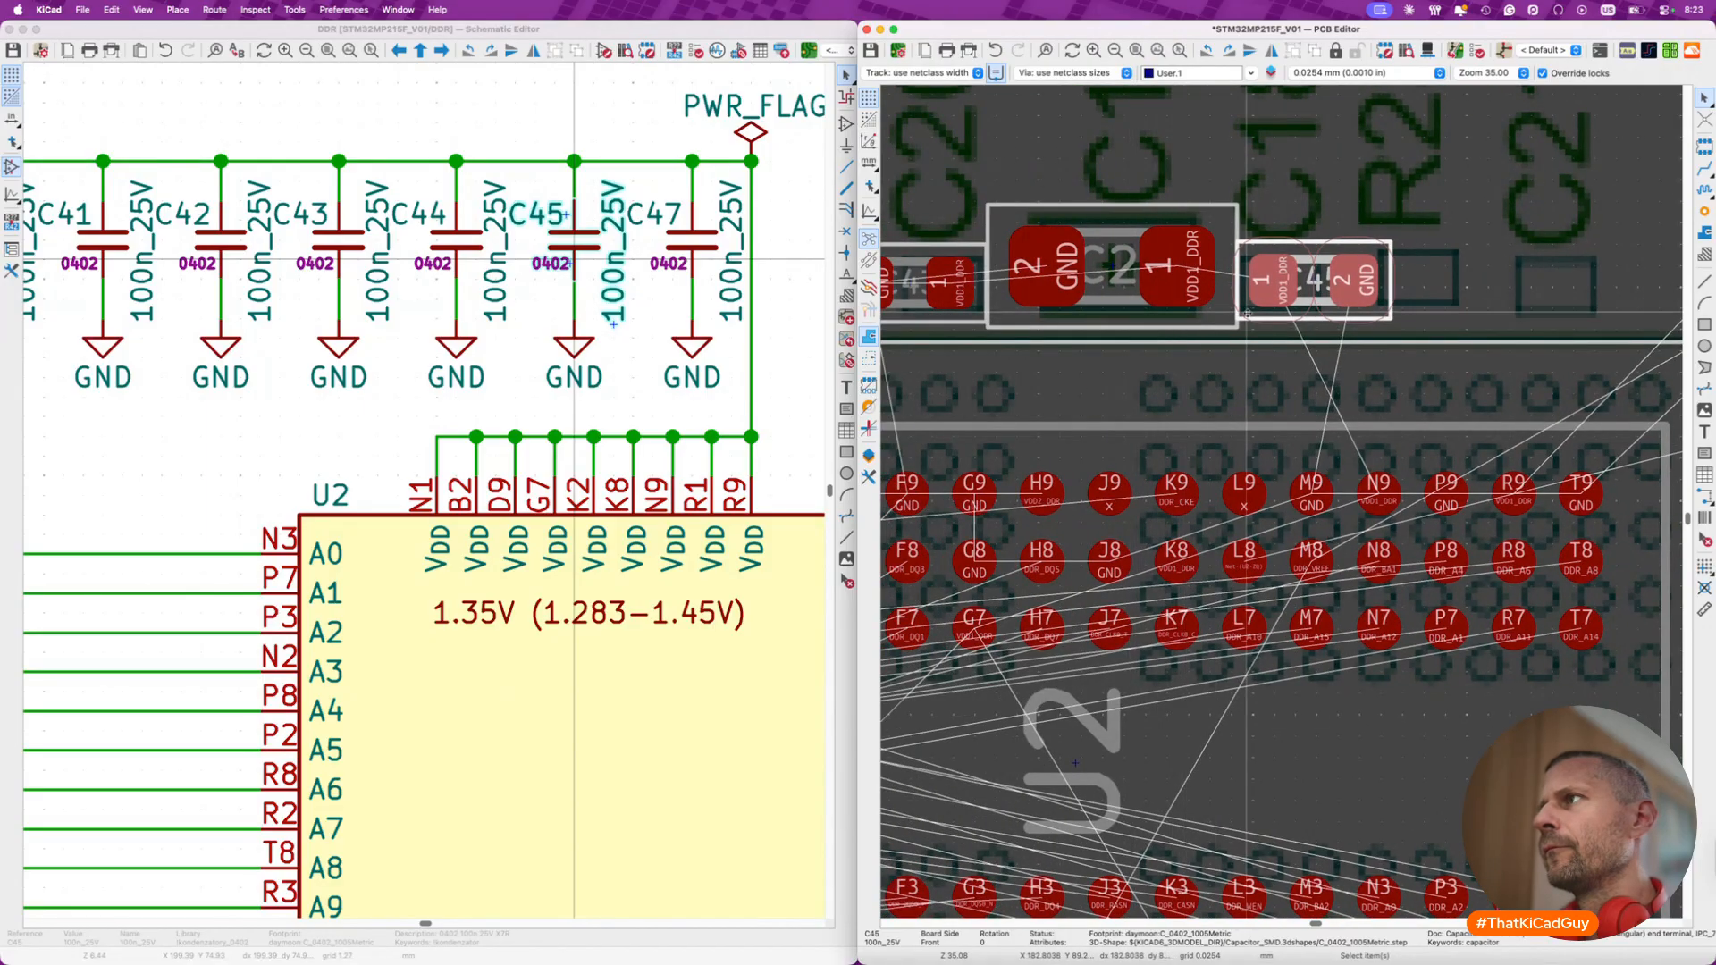
key(m)
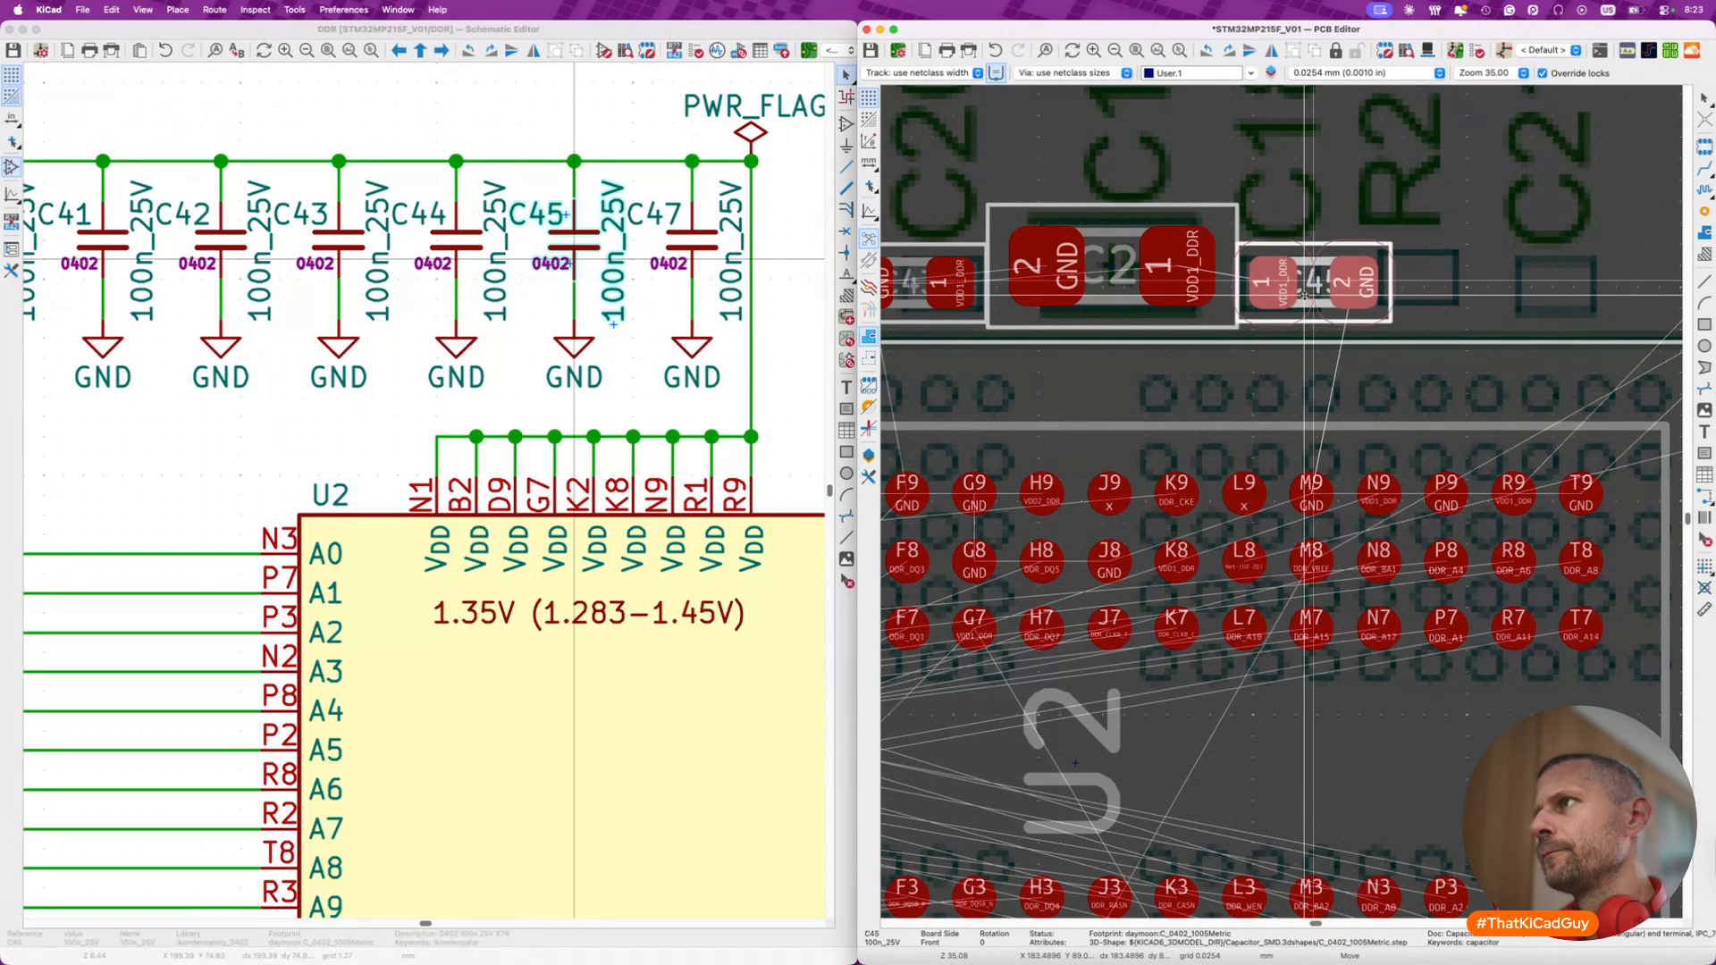
click(1307, 295)
scroll(1307, 295, down, 1)
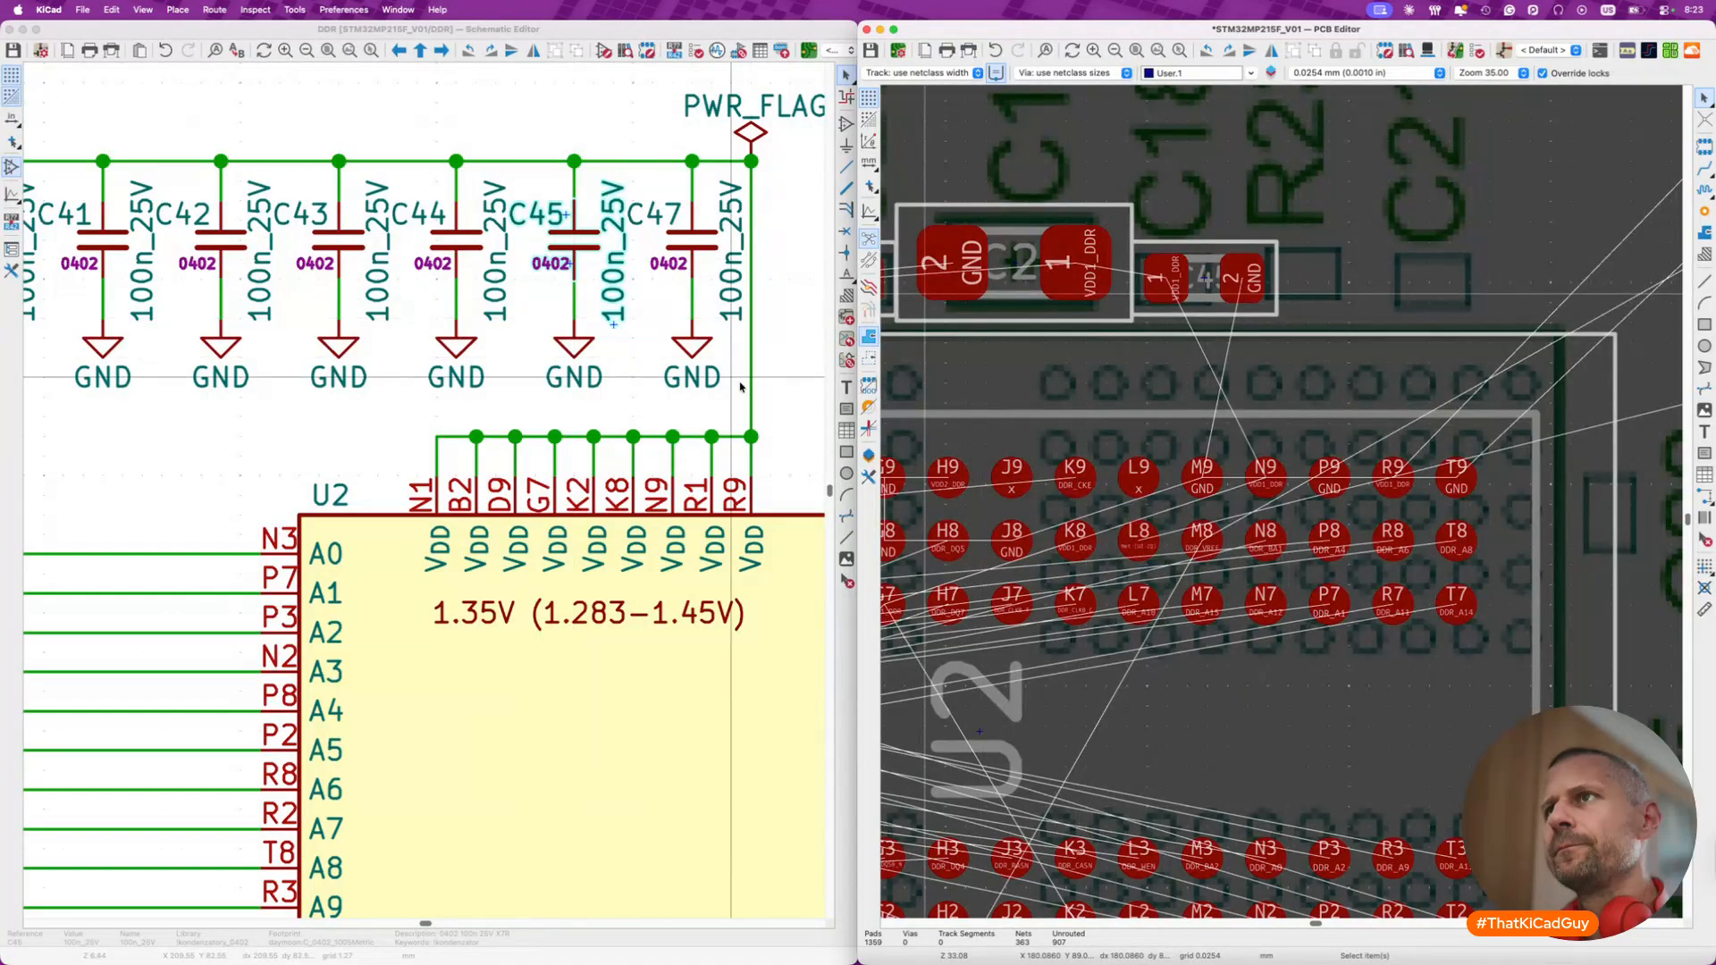
- Locate C47 from the schematic and place it at 0° rotation on the R23 outline above U2, directly beside C45
click(702, 242)
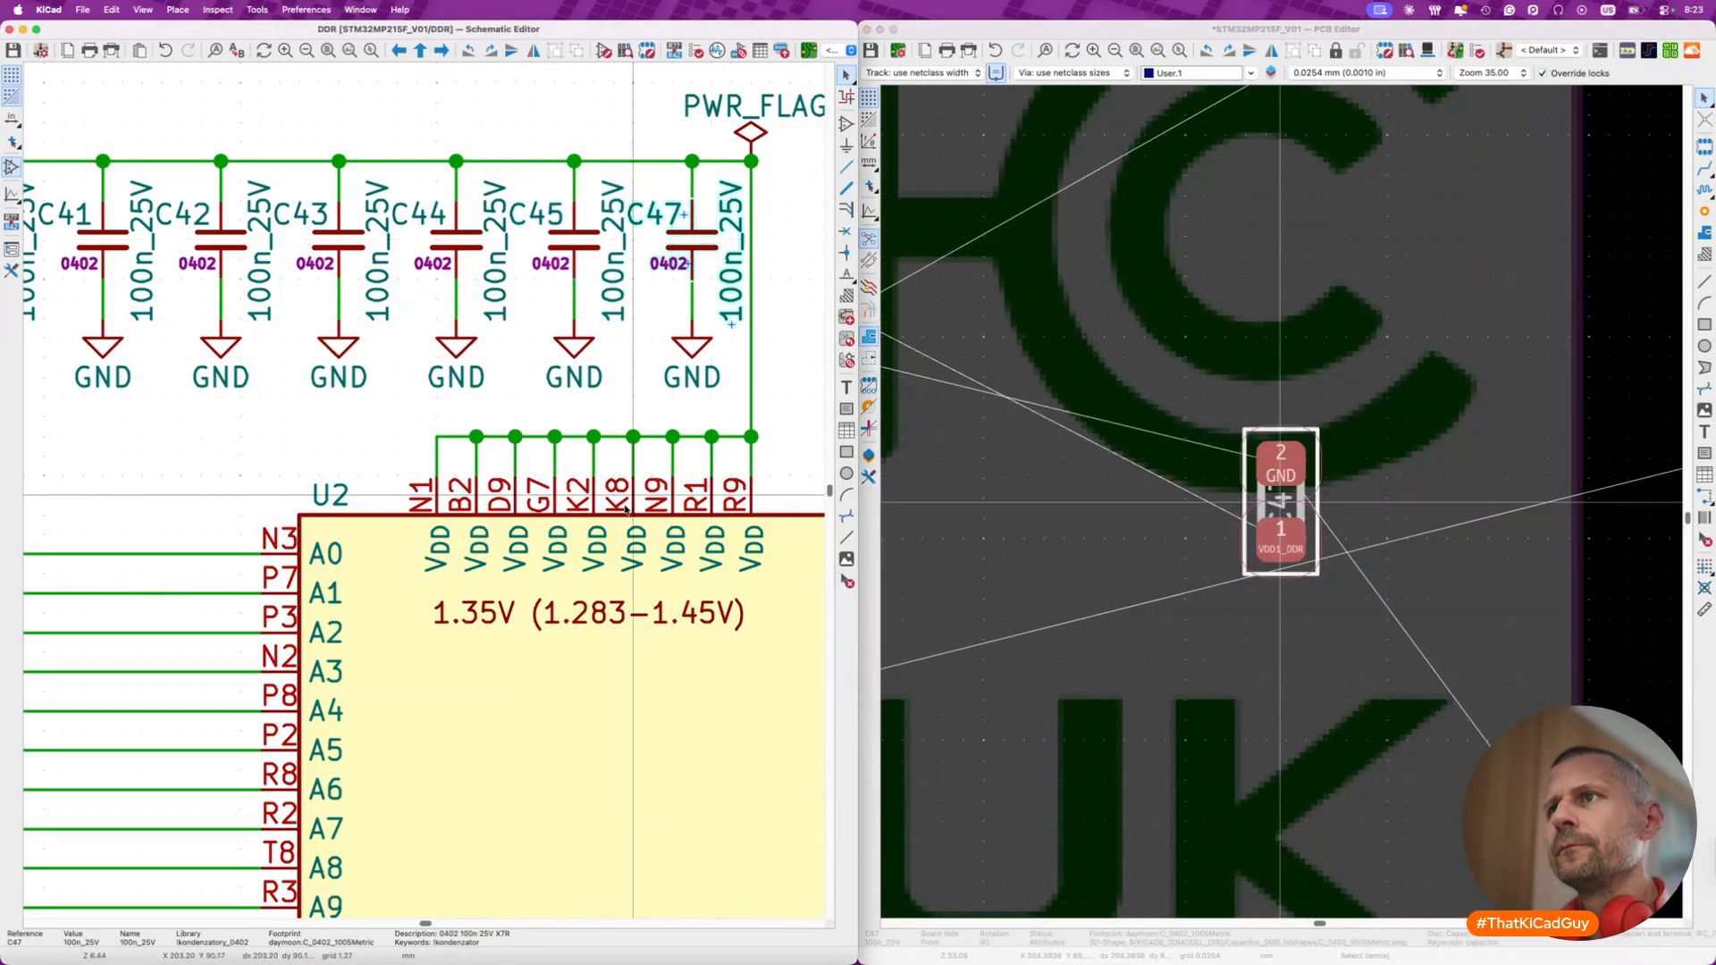
click(1308, 509)
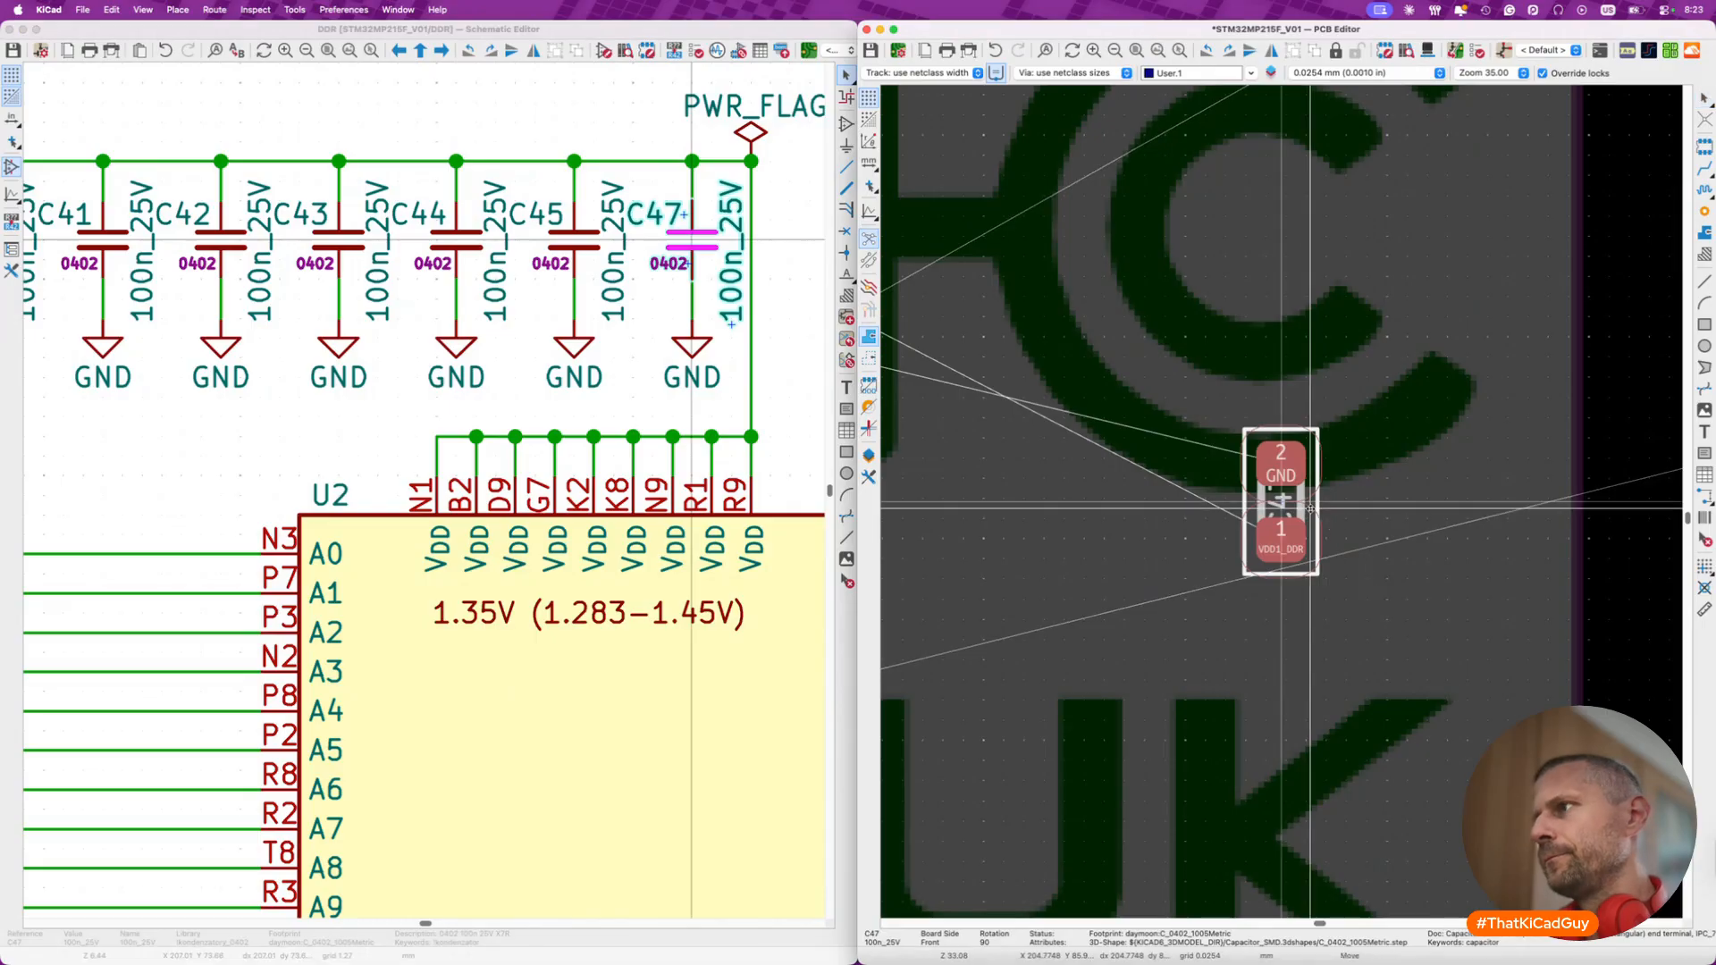
key(m)
scroll(1308, 509, down, 5)
scroll(1064, 564, up, 5)
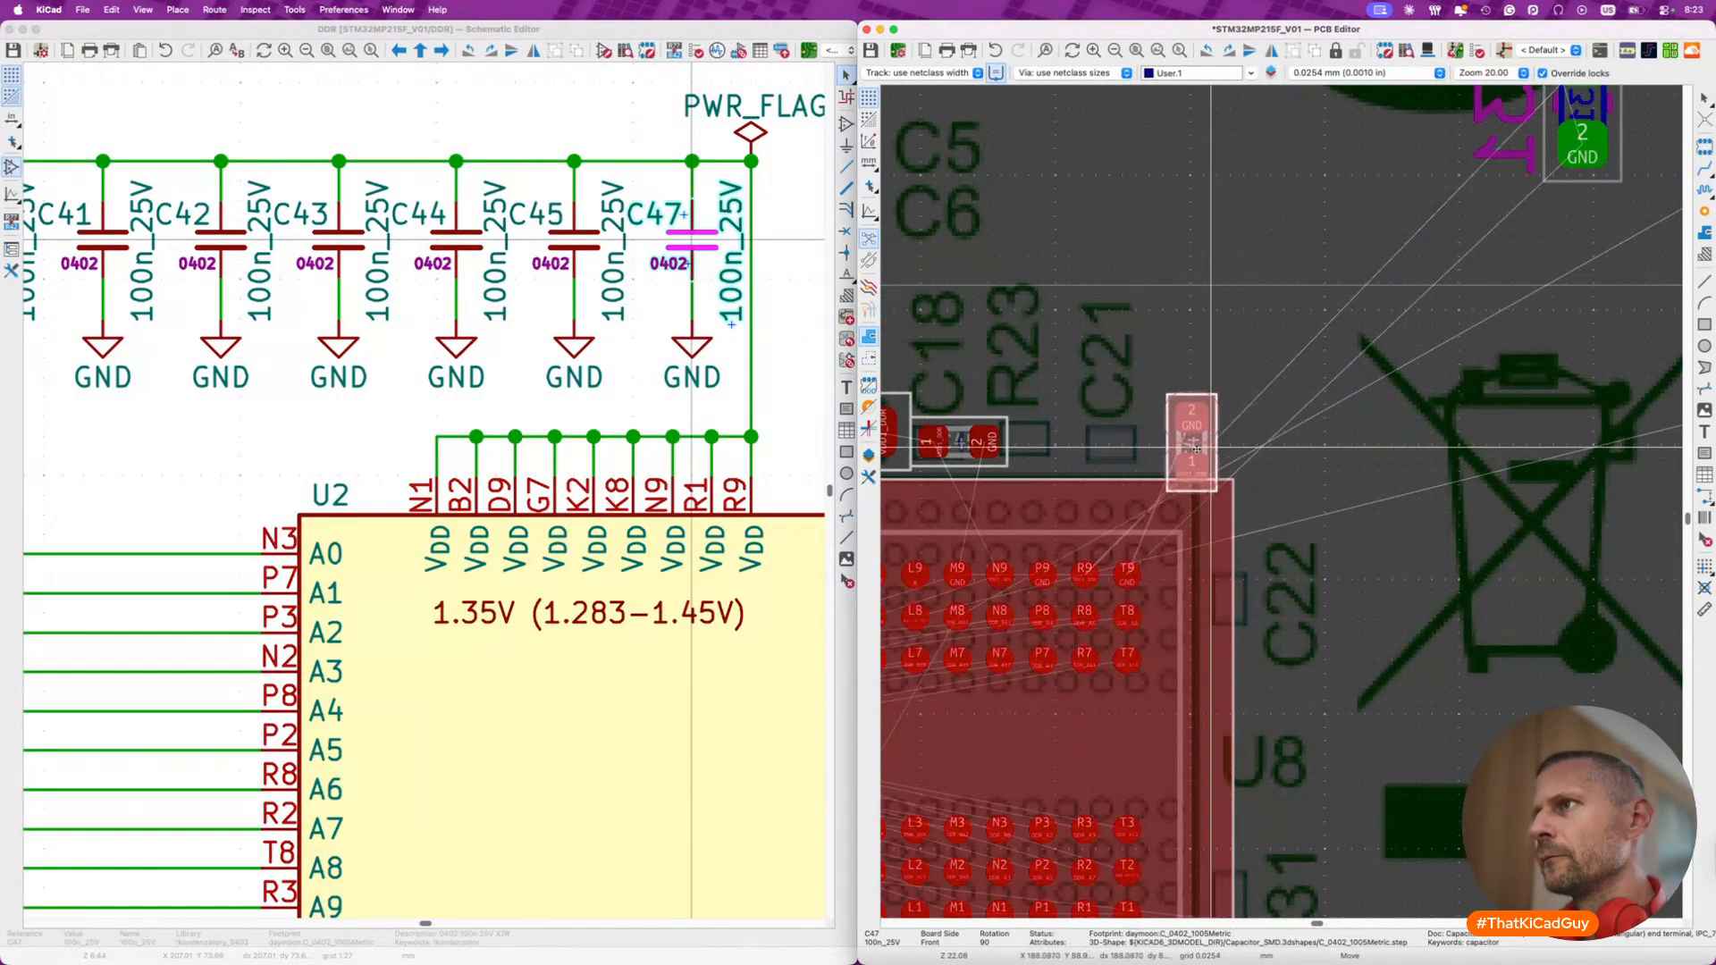
key(shift+r)
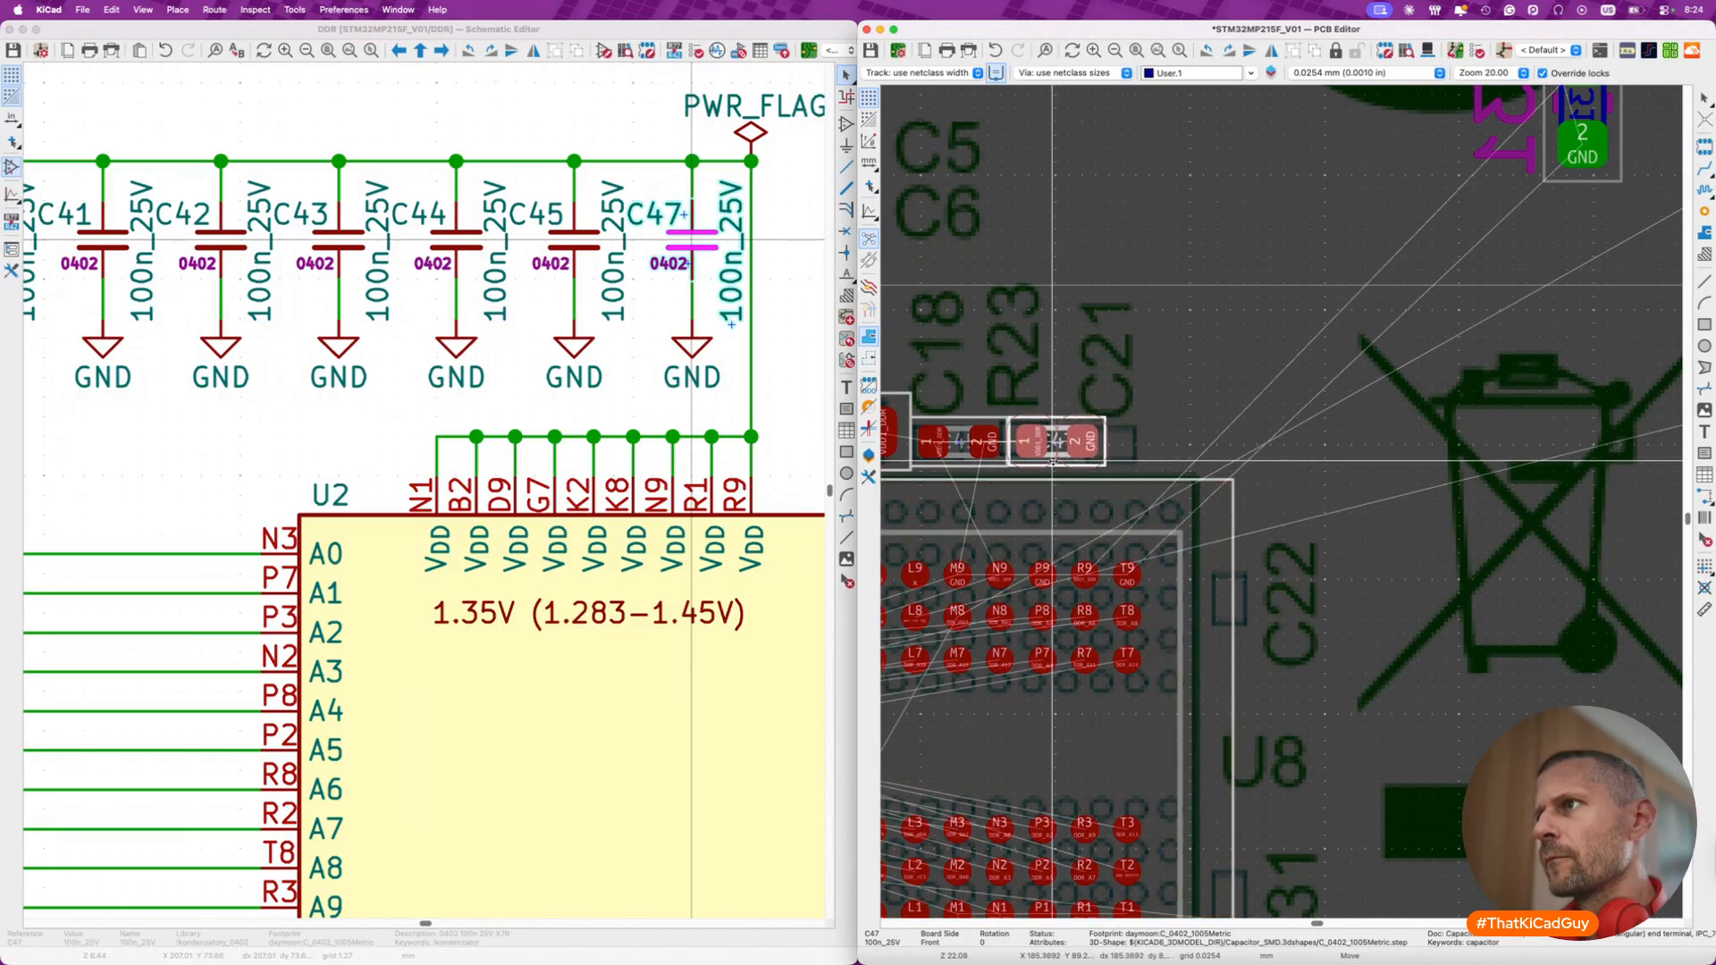
click(1052, 460)
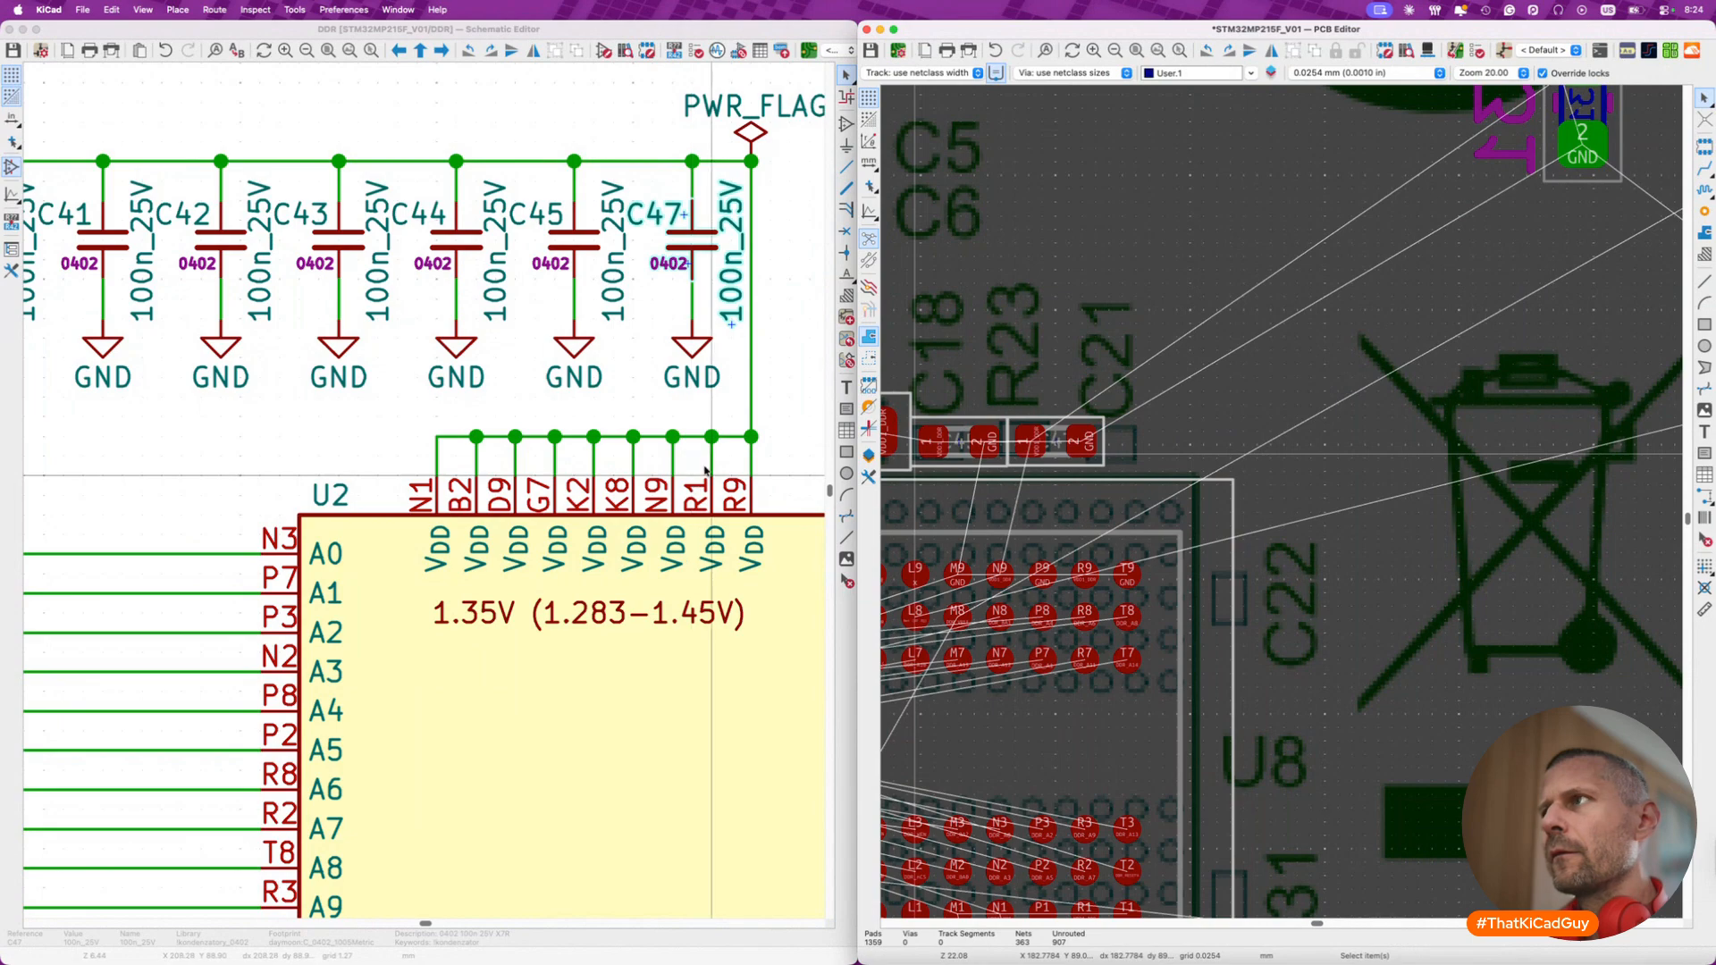
- Move the DDR_VREF capacitors C54 and C56 off the board's edge, stacking them directly above the lone horizontal part there
scroll(1342, 416, down, 5)
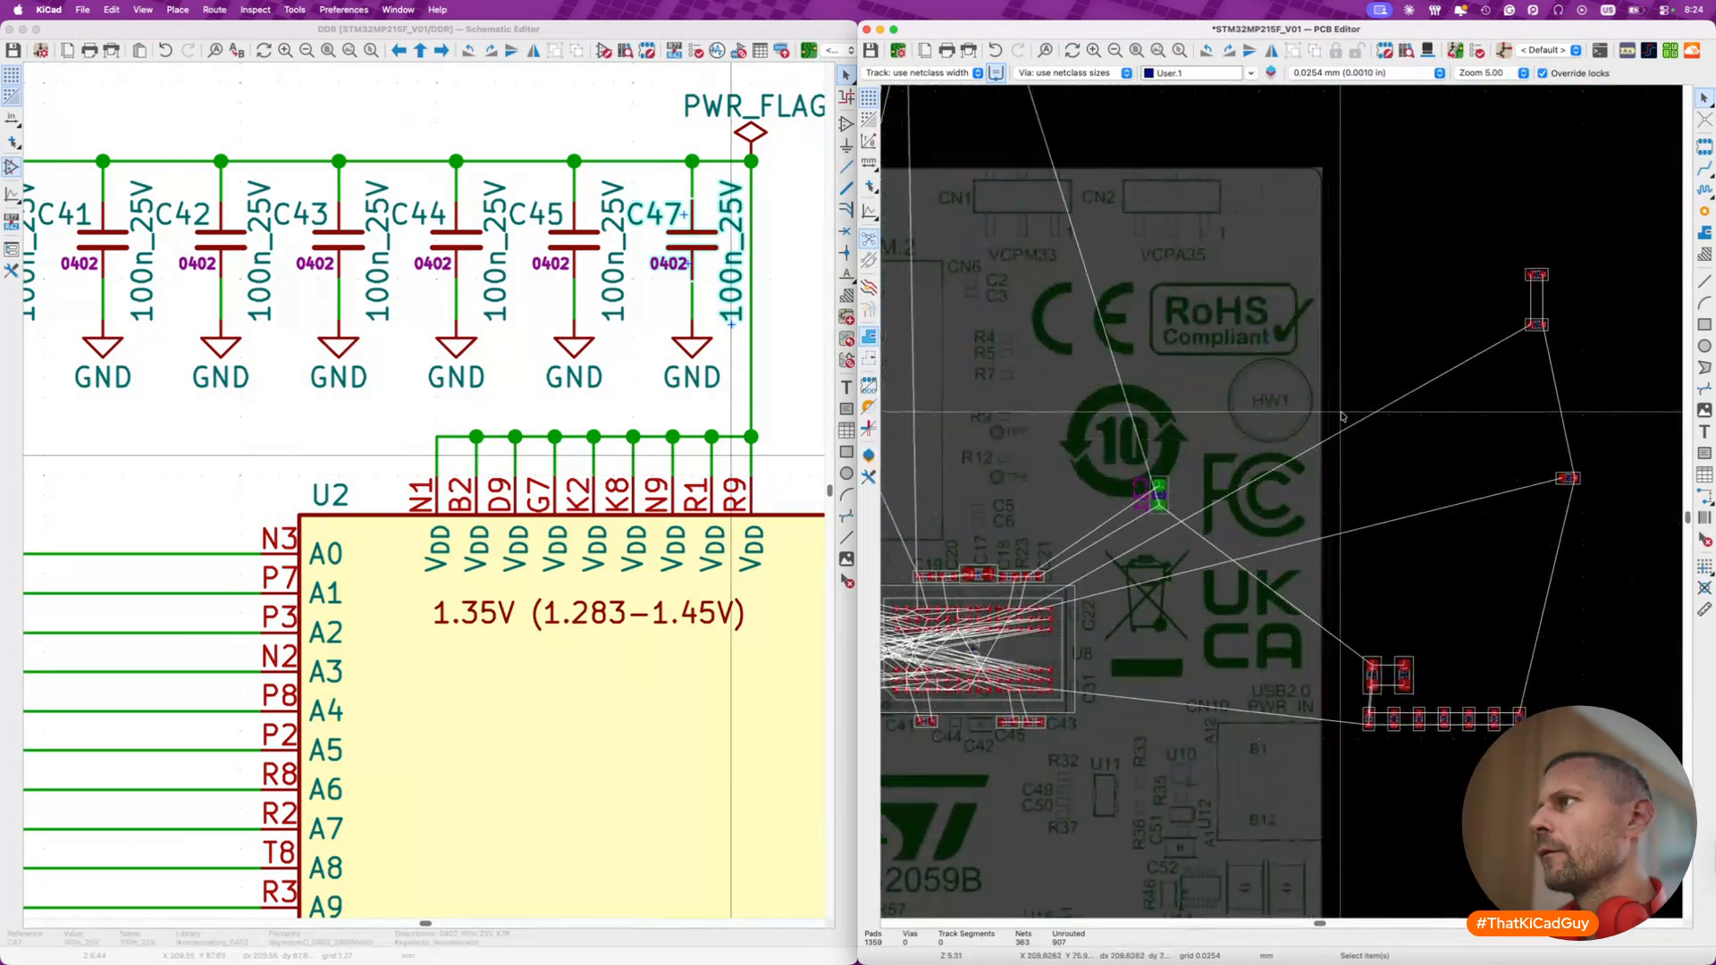
click(1540, 274)
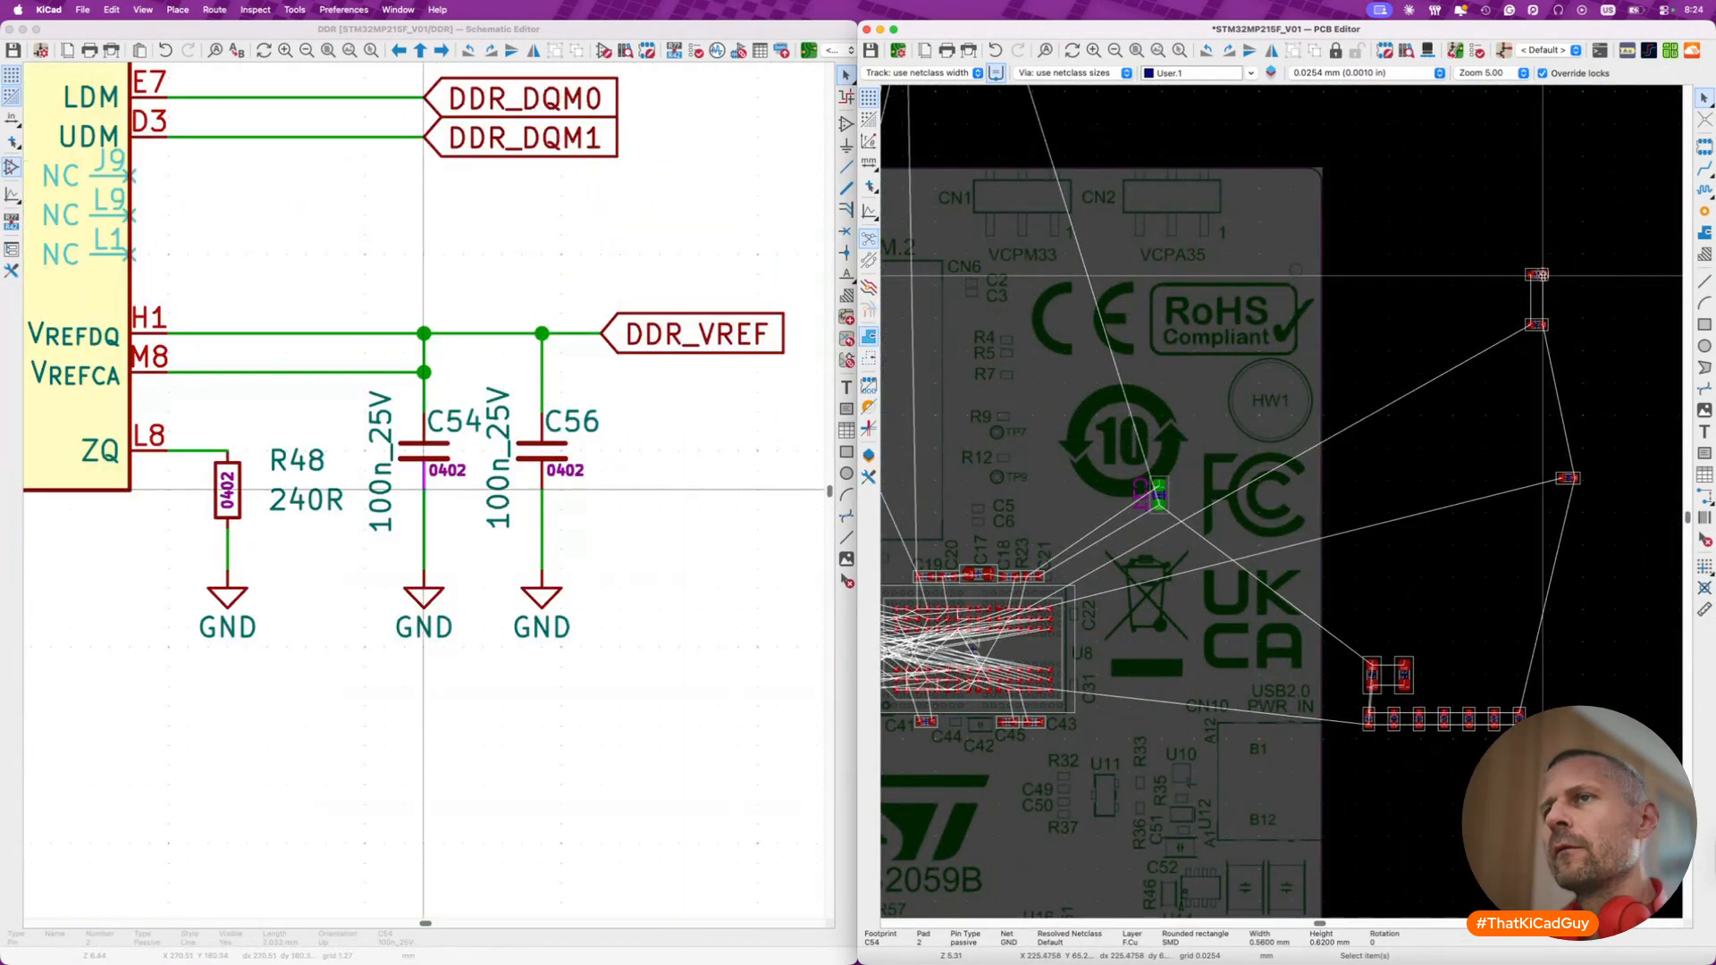
click(1571, 483)
click(1571, 488)
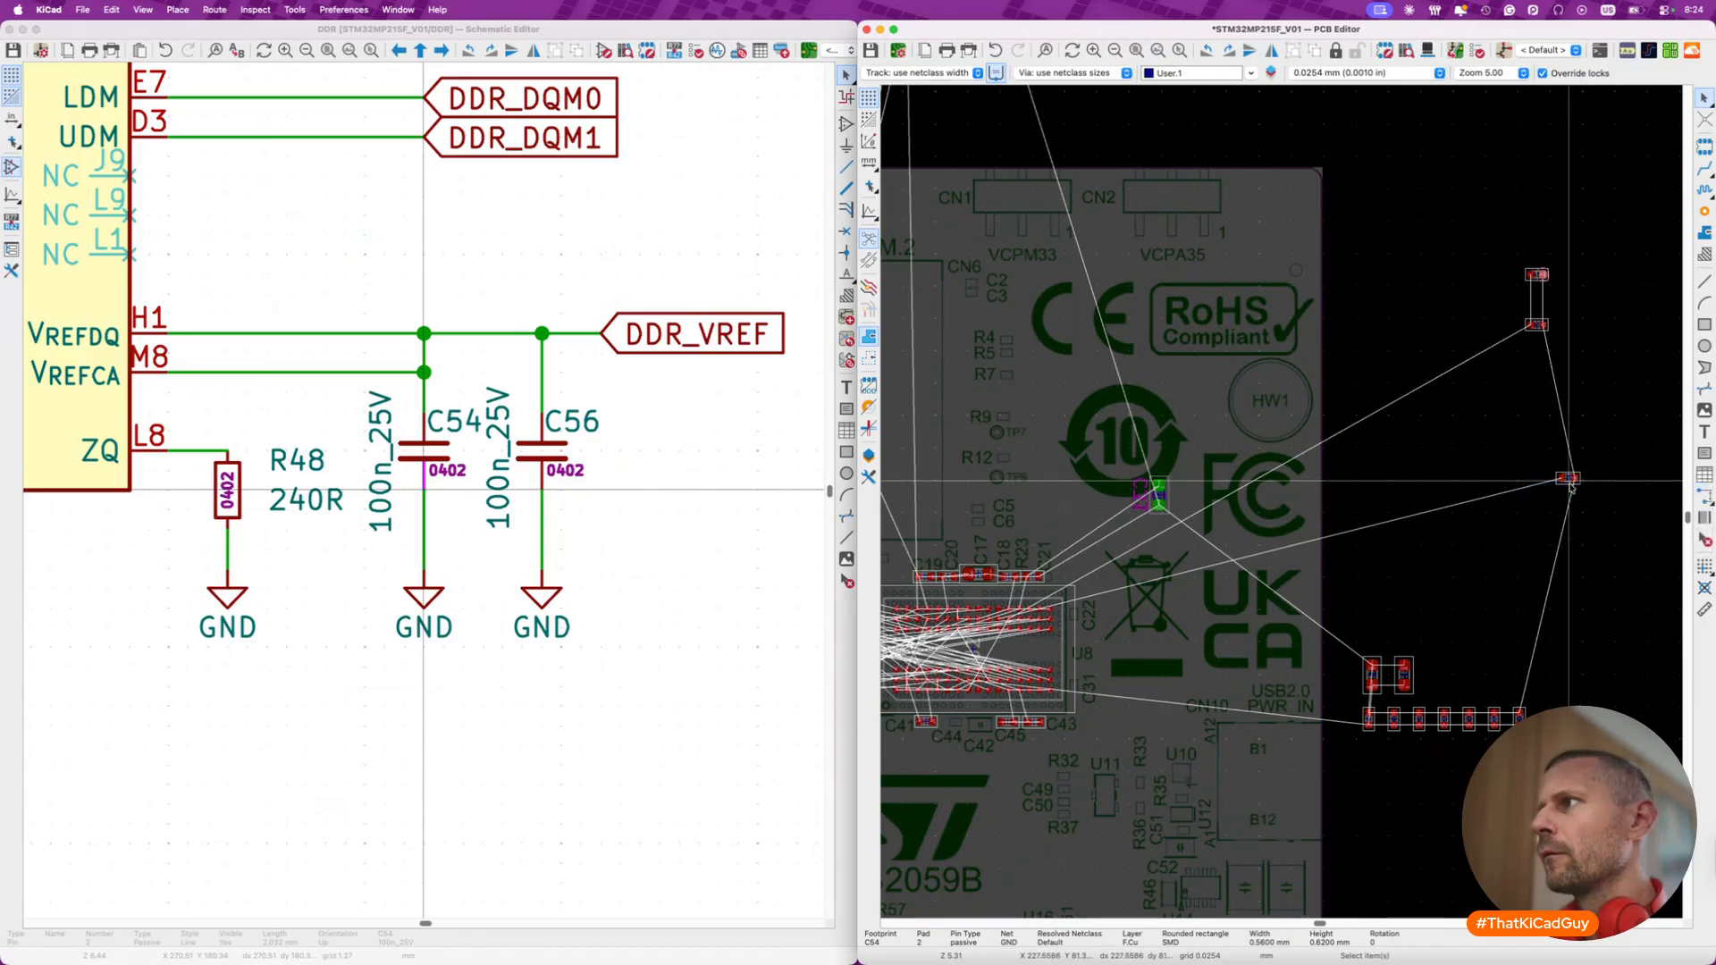
key(m)
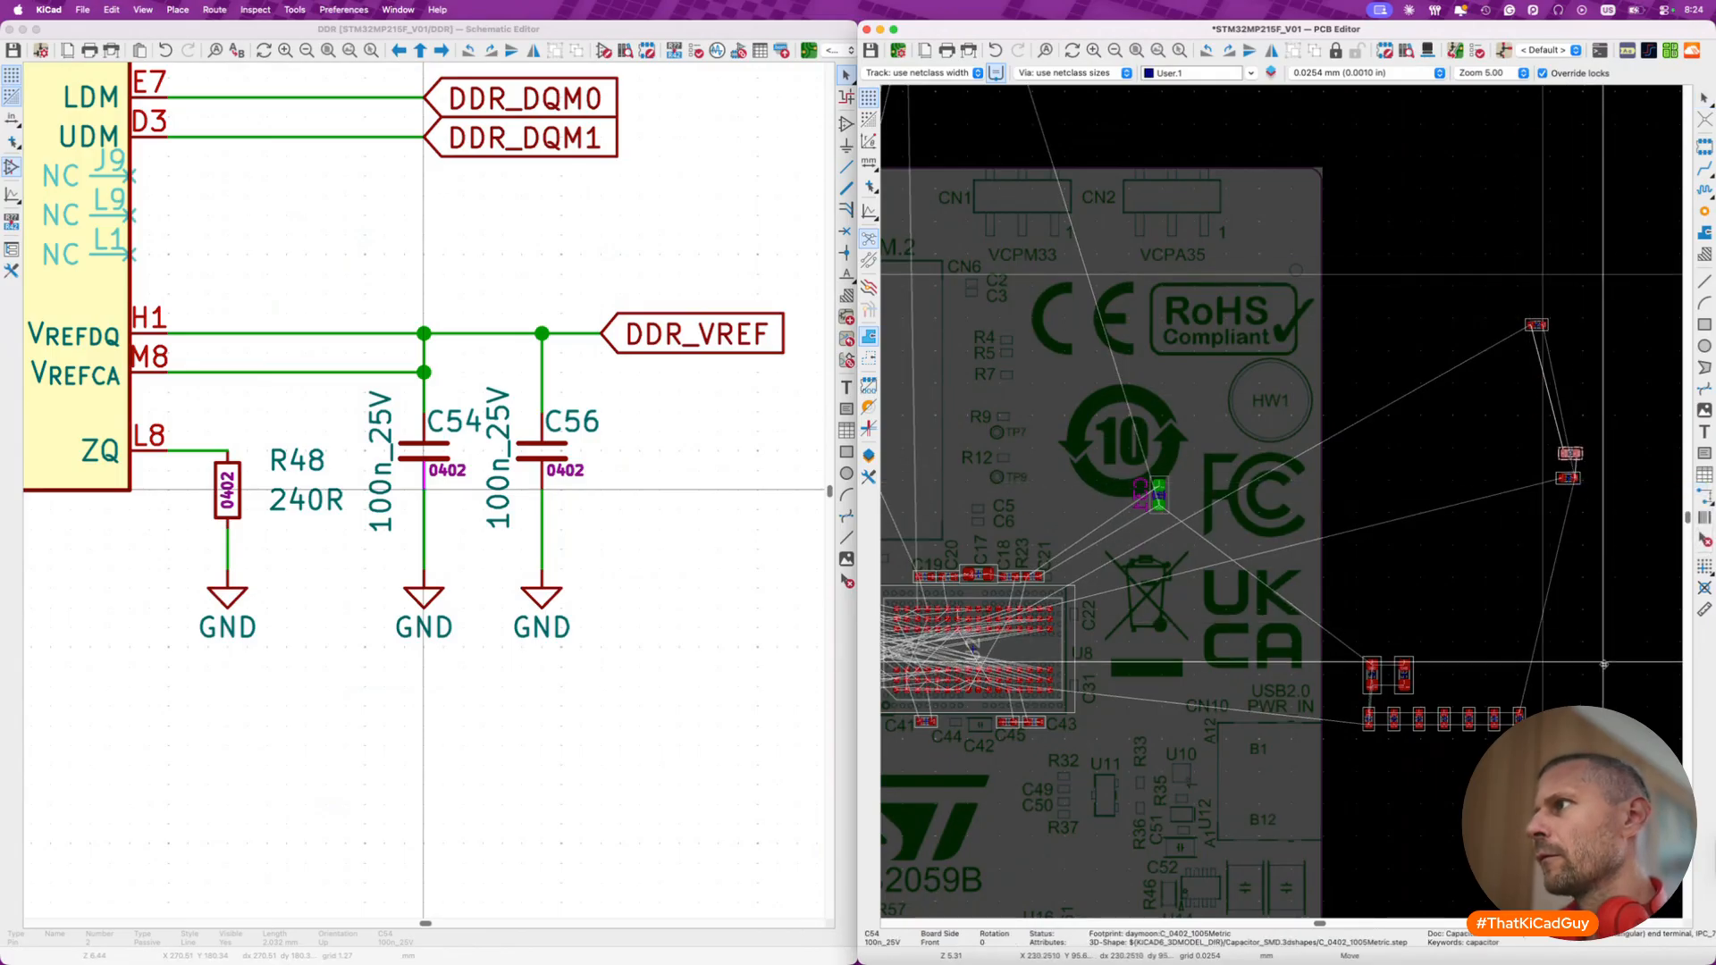
click(1606, 673)
click(1538, 331)
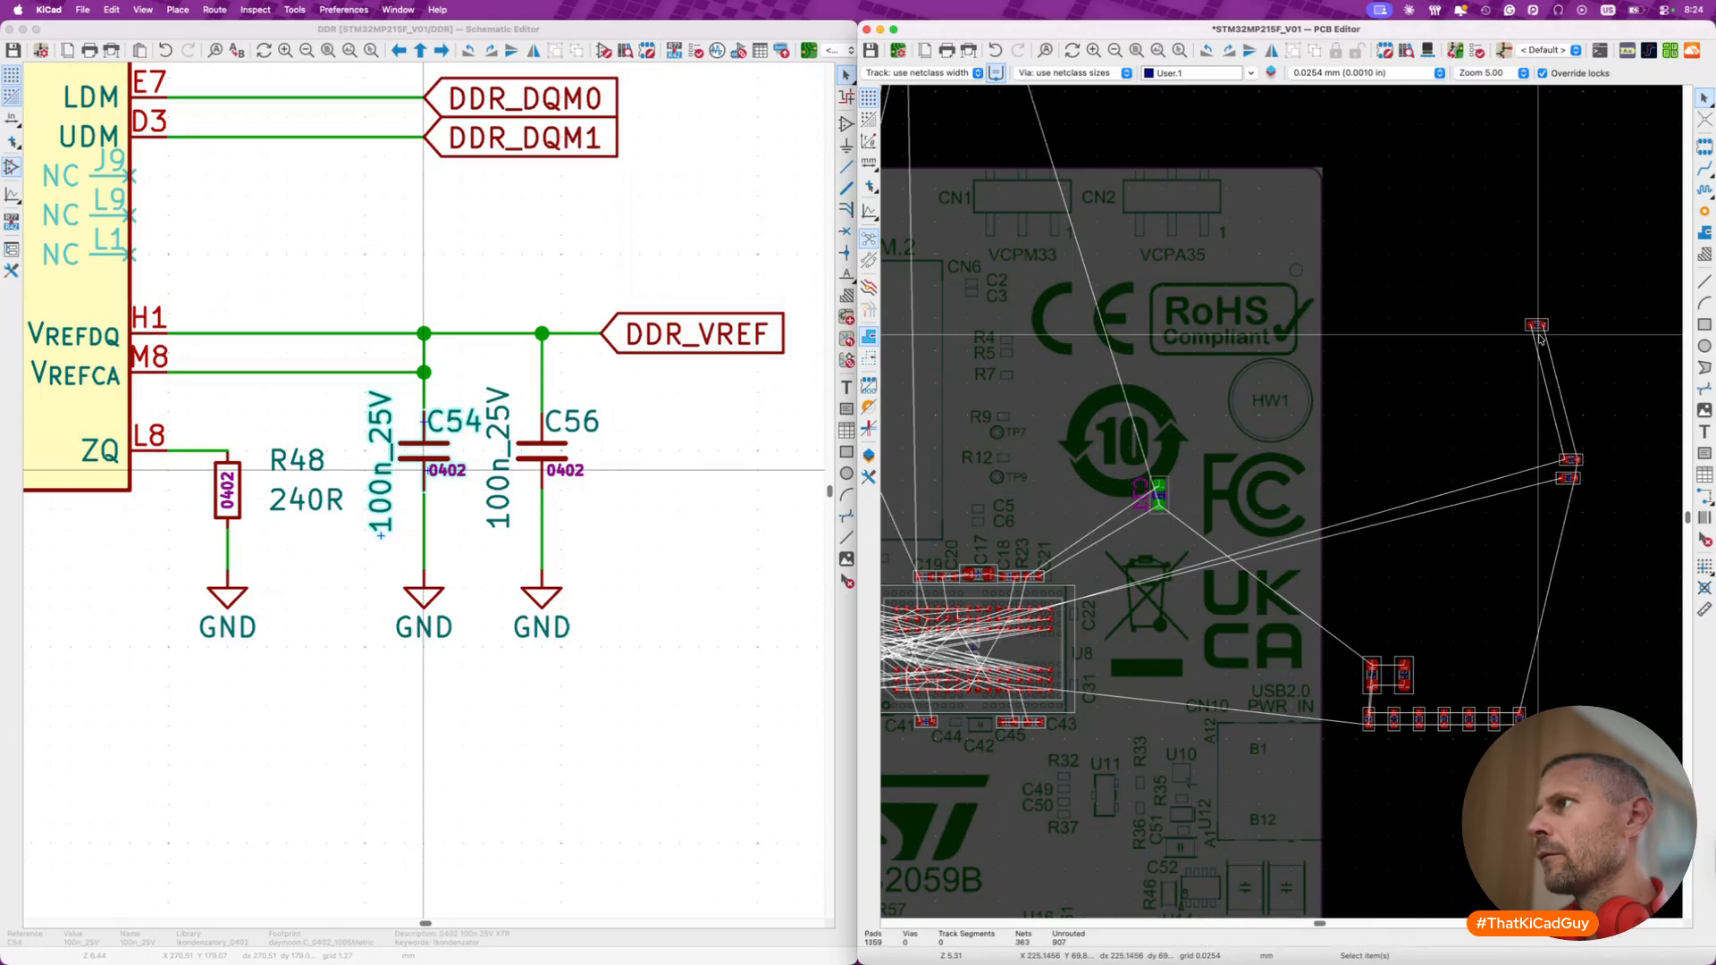
key(m)
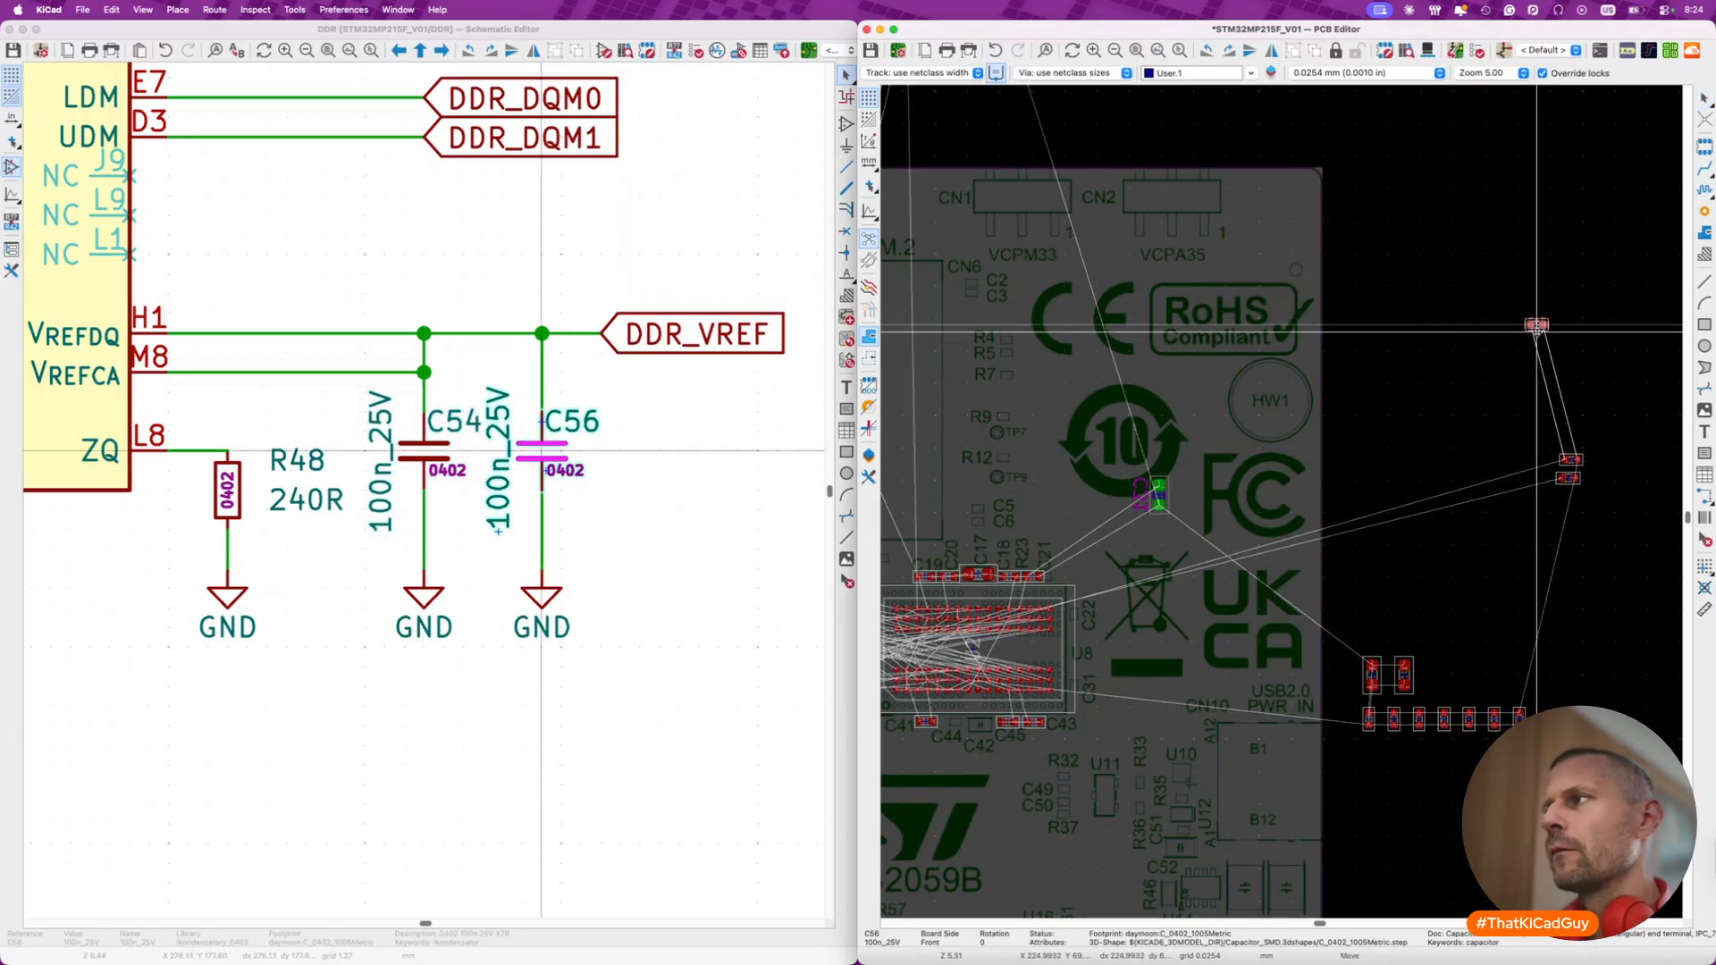
click(1574, 445)
click(787, 533)
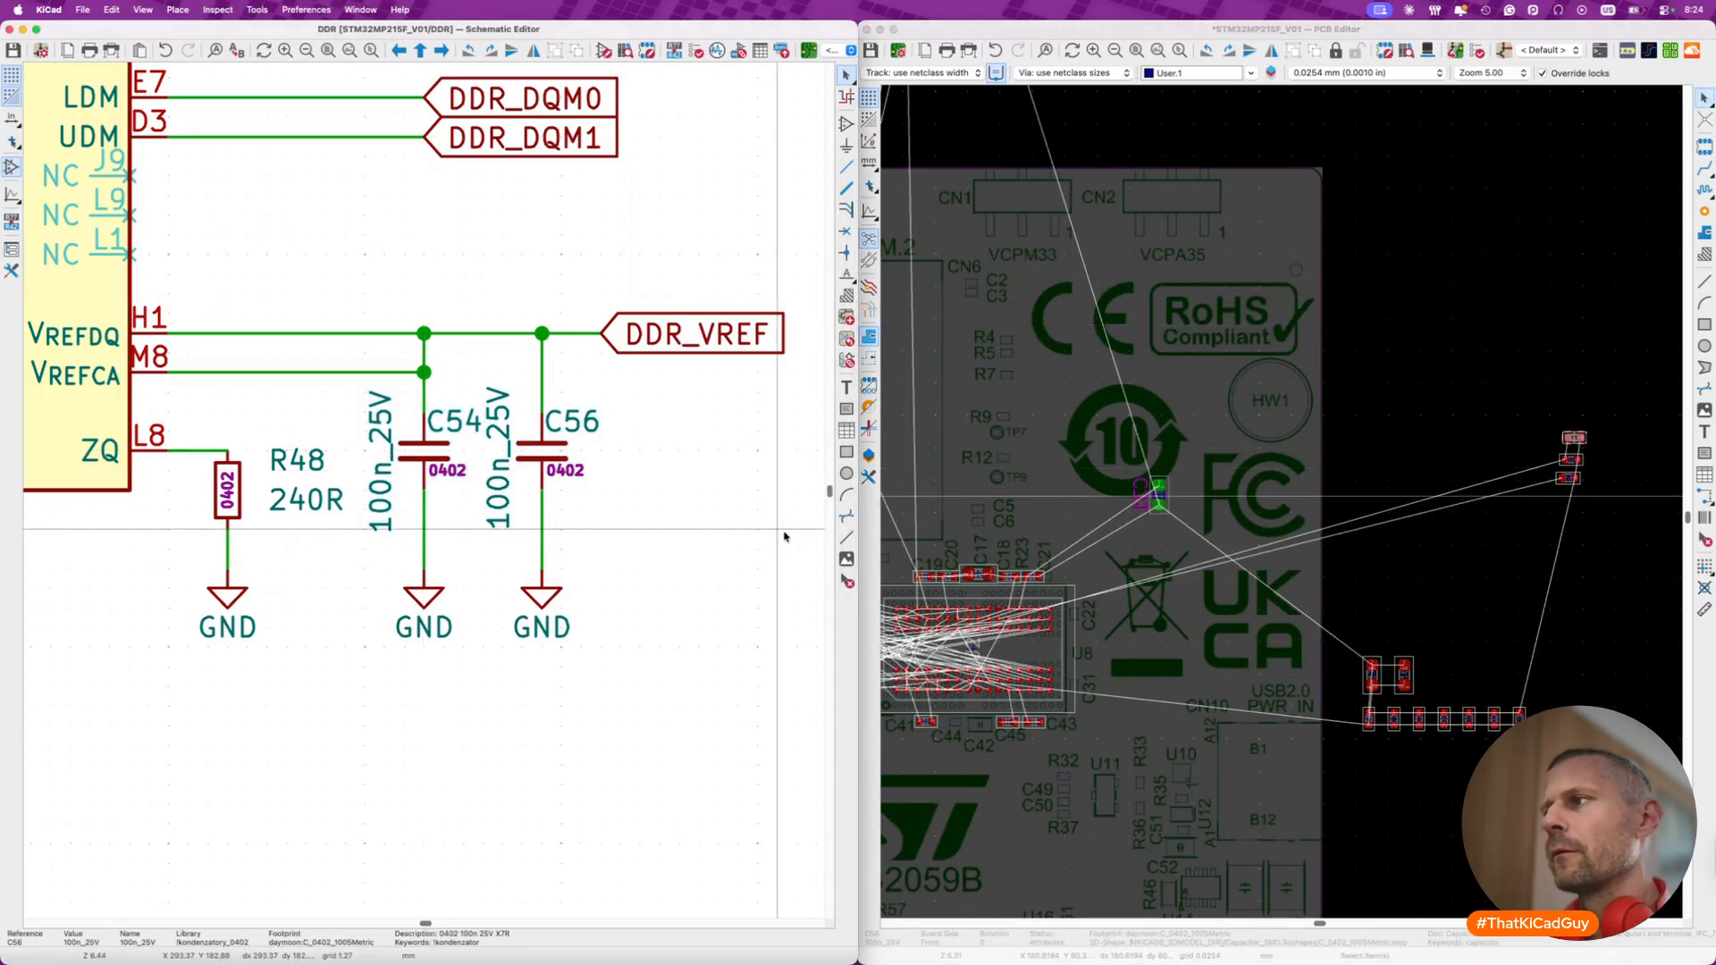
- Locate the 10u VDD2_DDR capacitor C57 from the schematic and place it at 0° rotation on the reference image's C42 outline below U2
click(1395, 563)
scroll(1395, 563, down, 3)
scroll(1118, 569, up, 5)
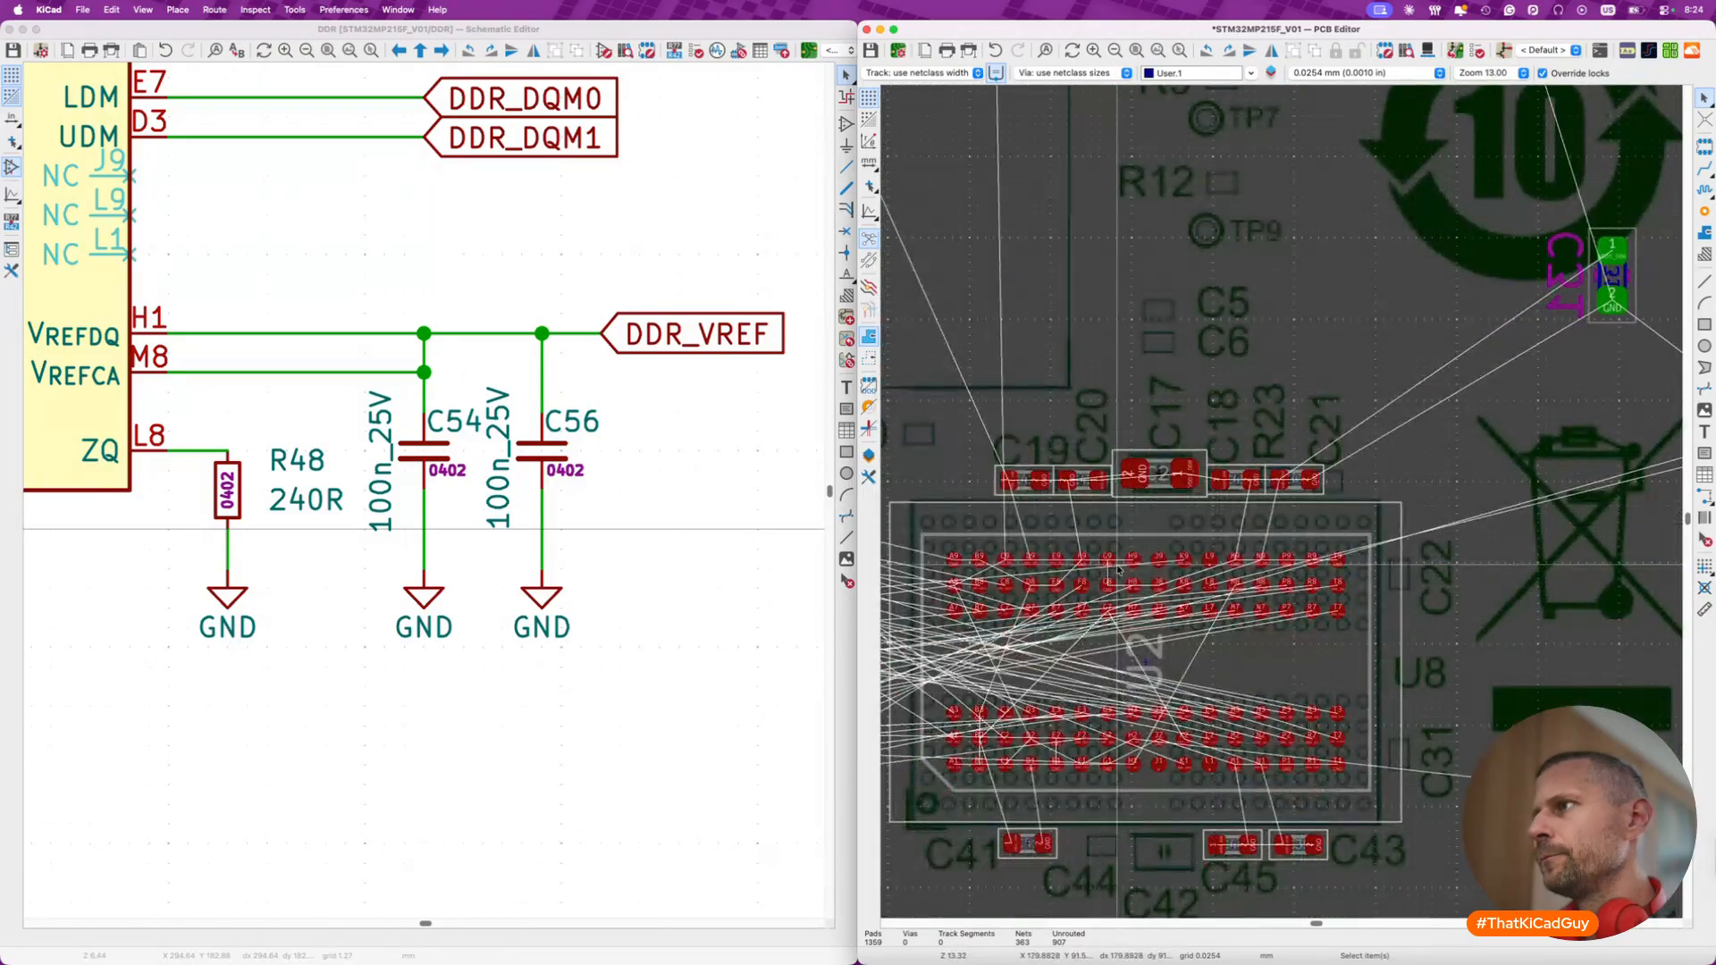
click(435, 473)
scroll(436, 474, down, 5)
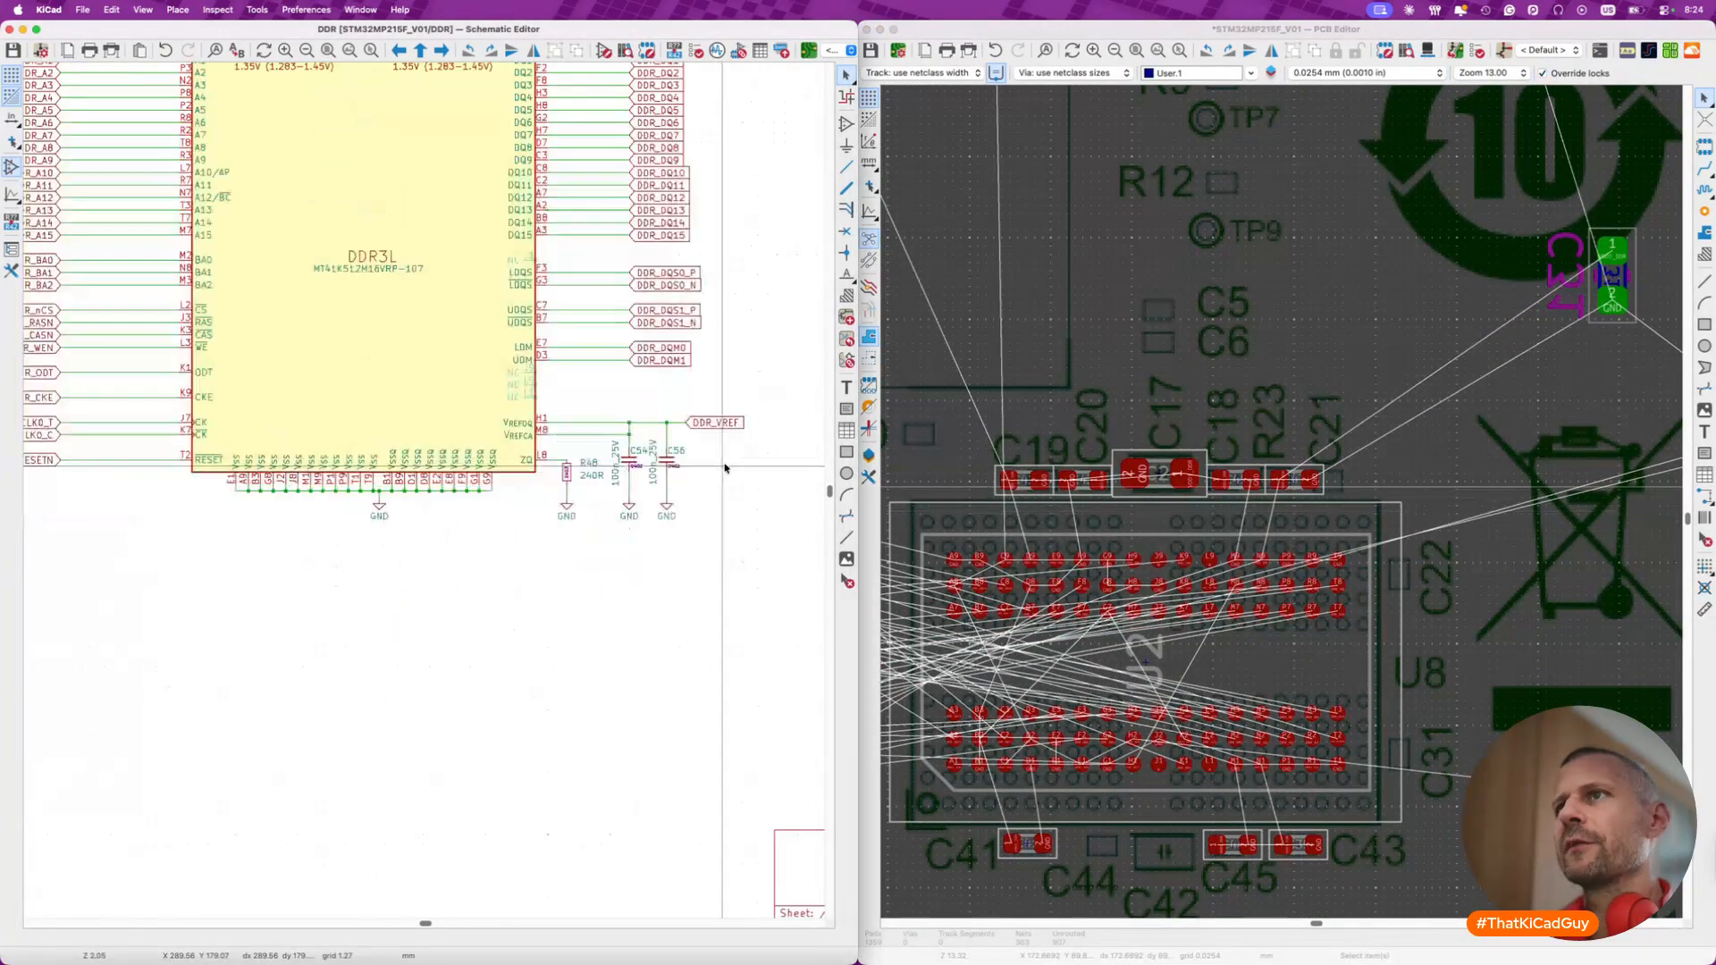
scroll(436, 473, up, 4)
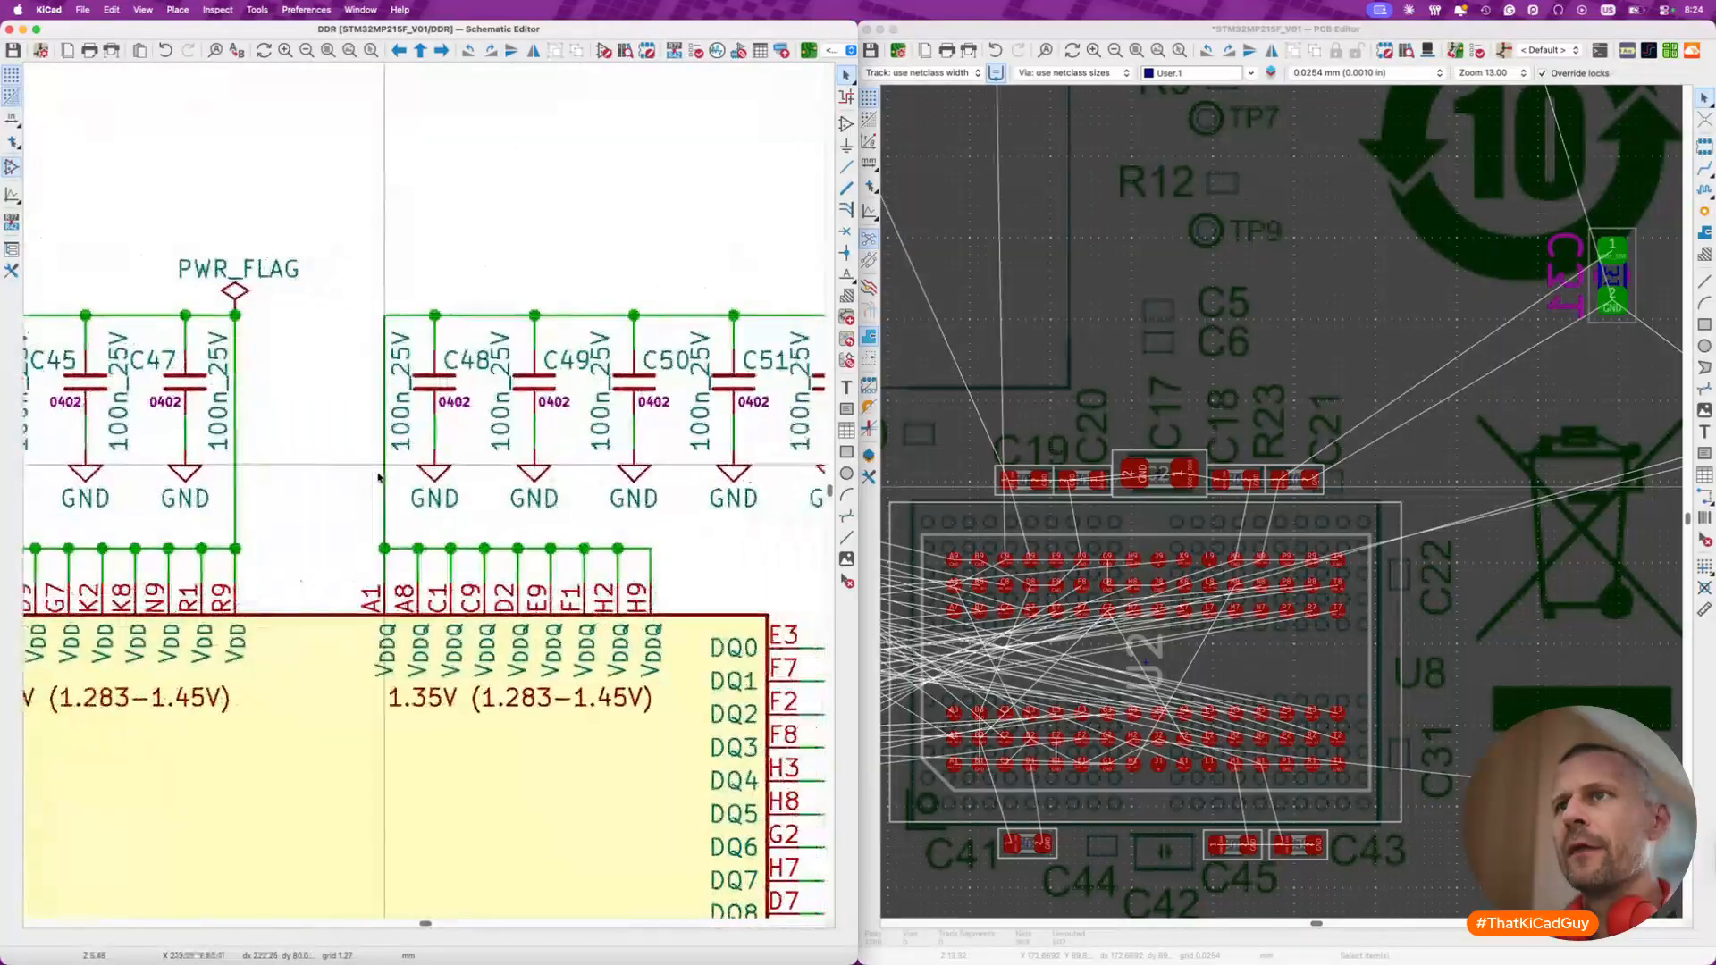
scroll(379, 477, right, 5)
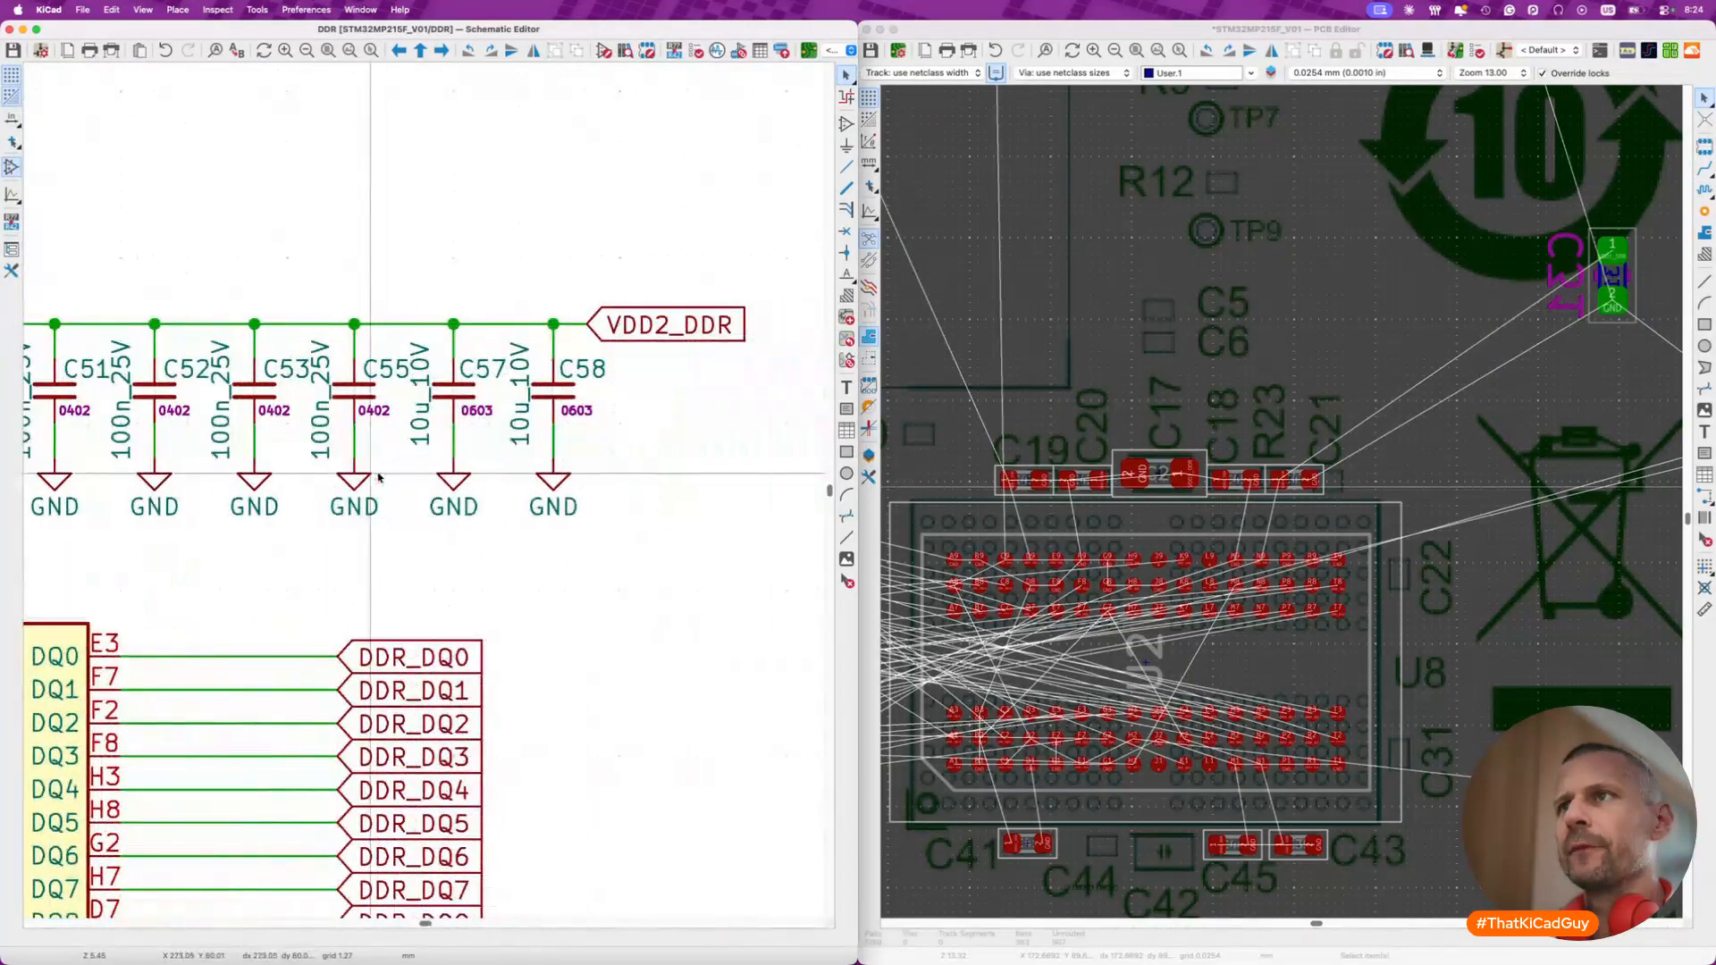
click(459, 397)
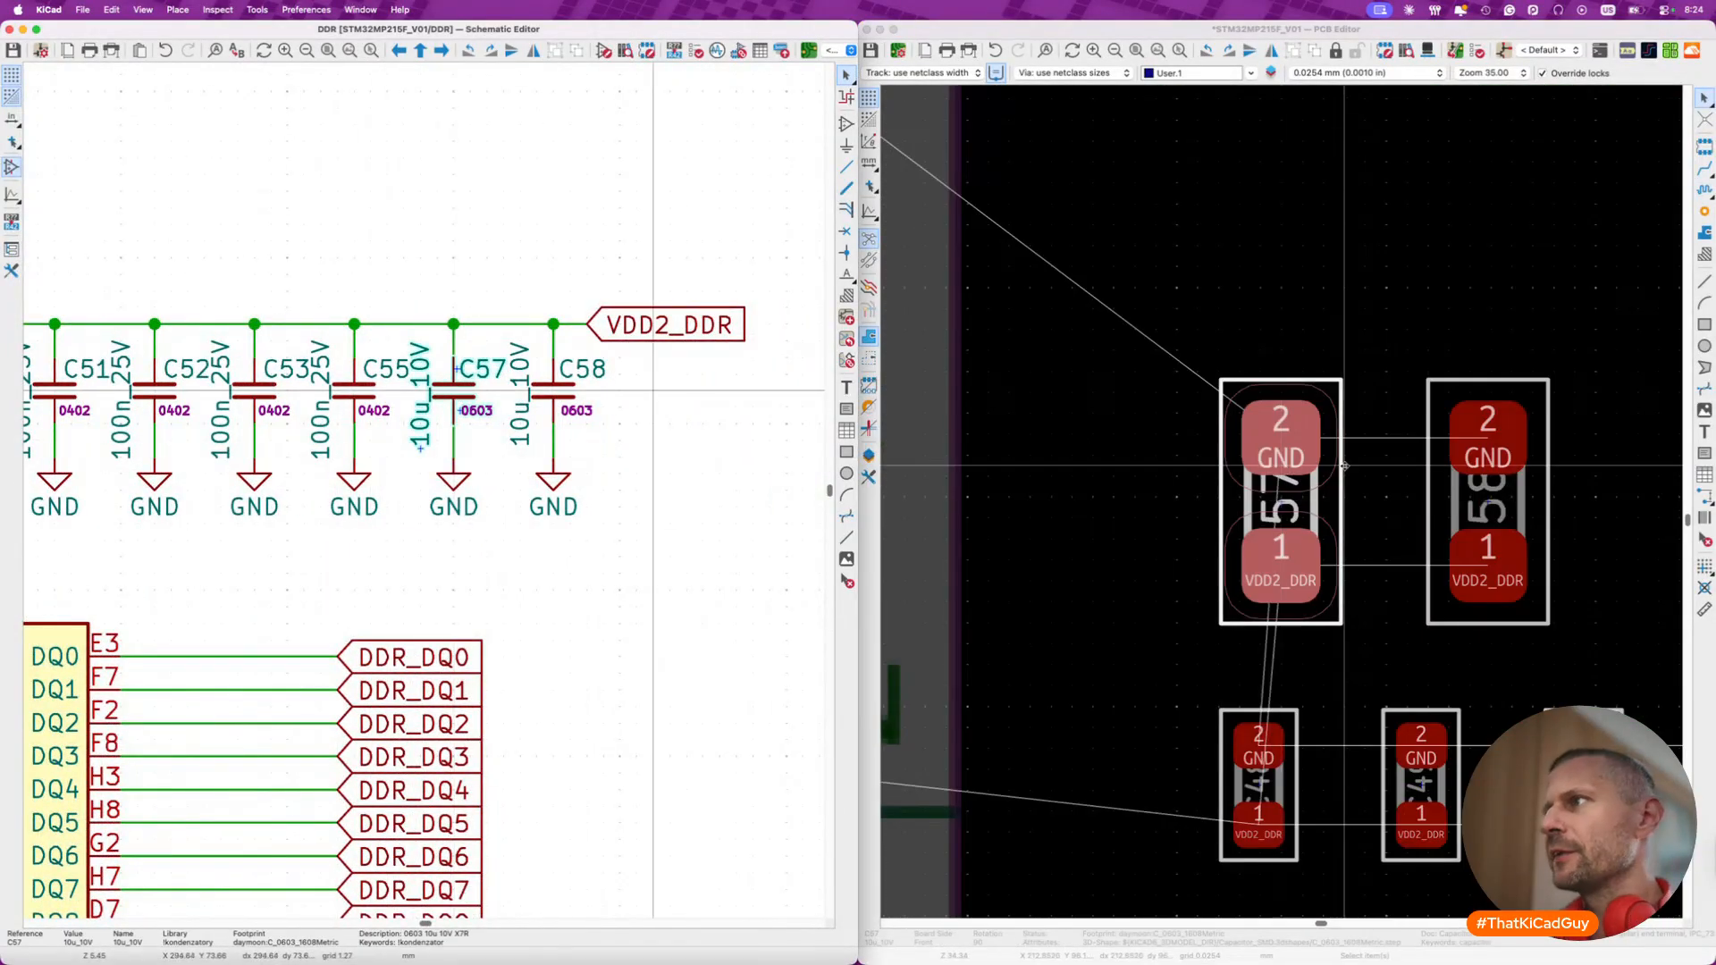
click(1332, 494)
scroll(1332, 493, down, 6)
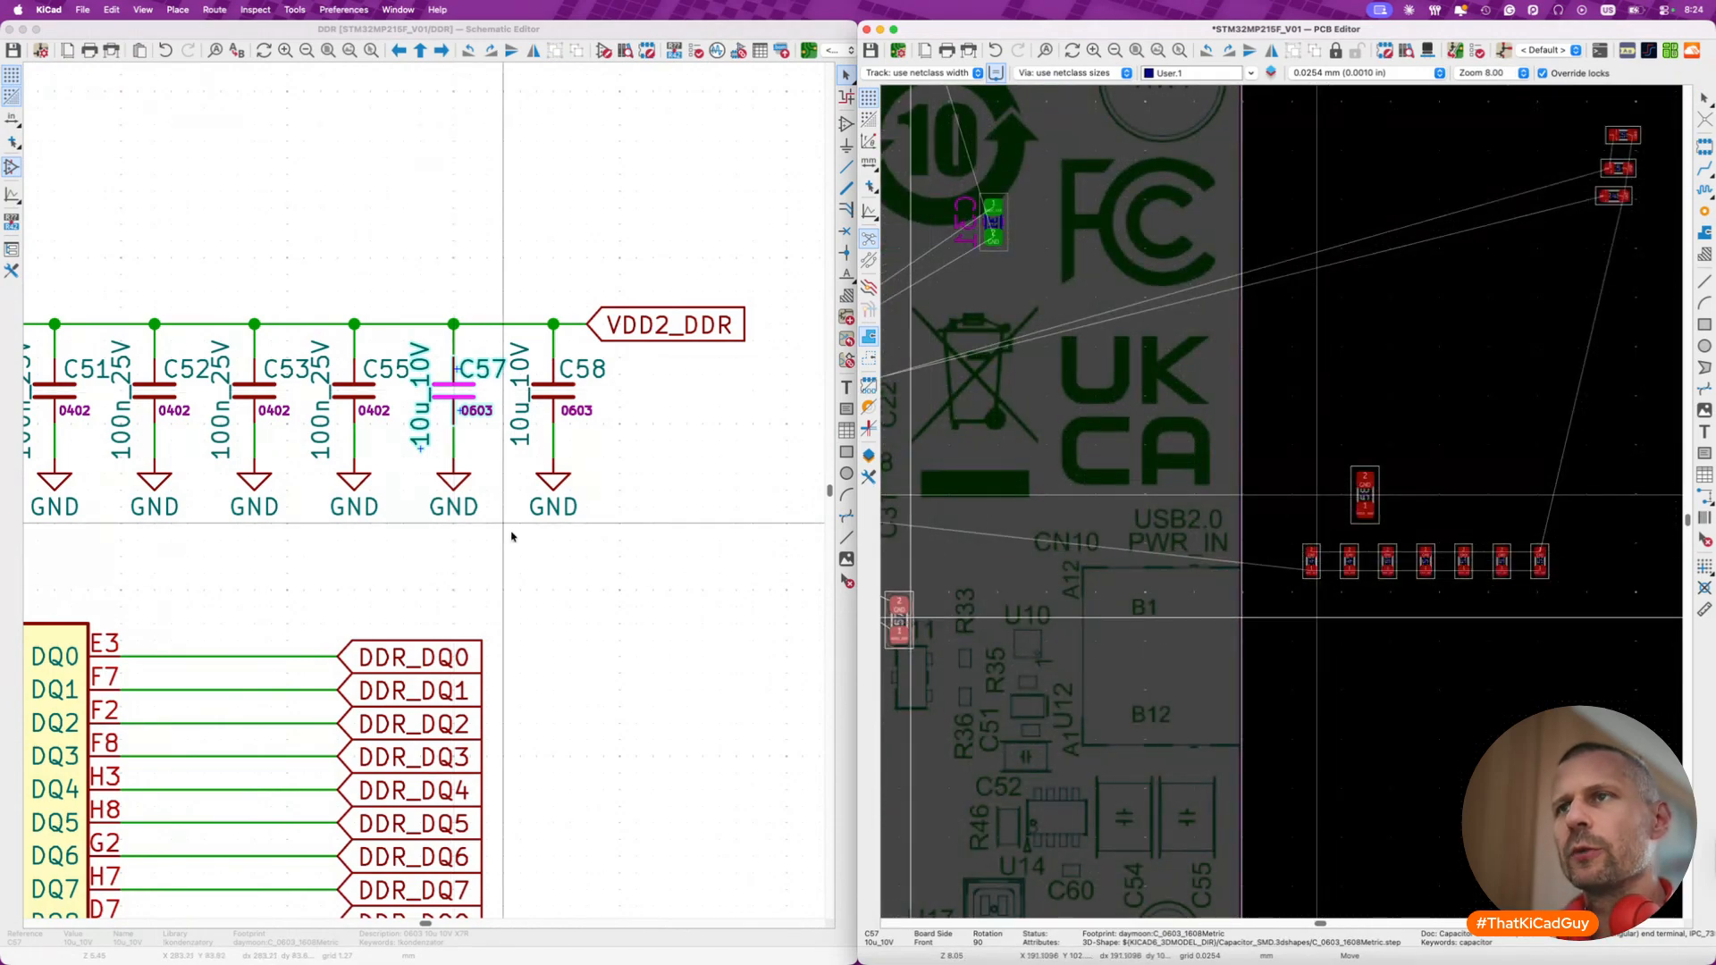
scroll(512, 537, left, 5)
scroll(512, 536, left, 1)
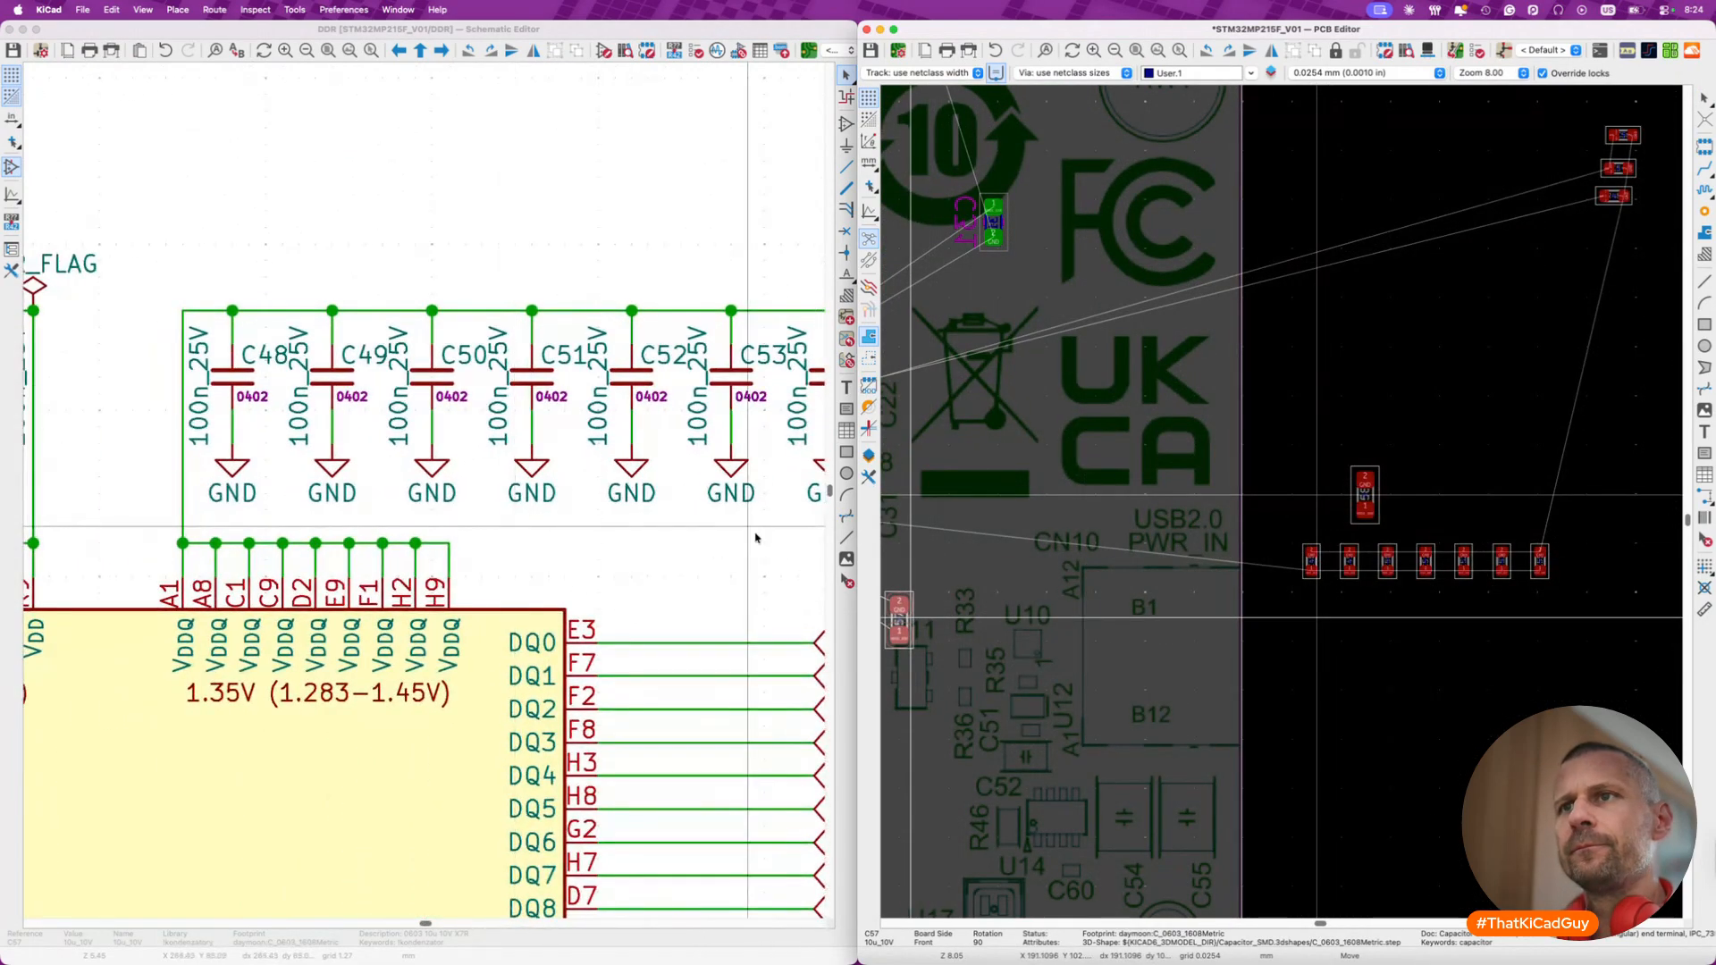
scroll(1046, 590, down, 5)
scroll(1050, 617, left, 4)
scroll(1064, 626, left, 3)
scroll(1091, 617, up, 8)
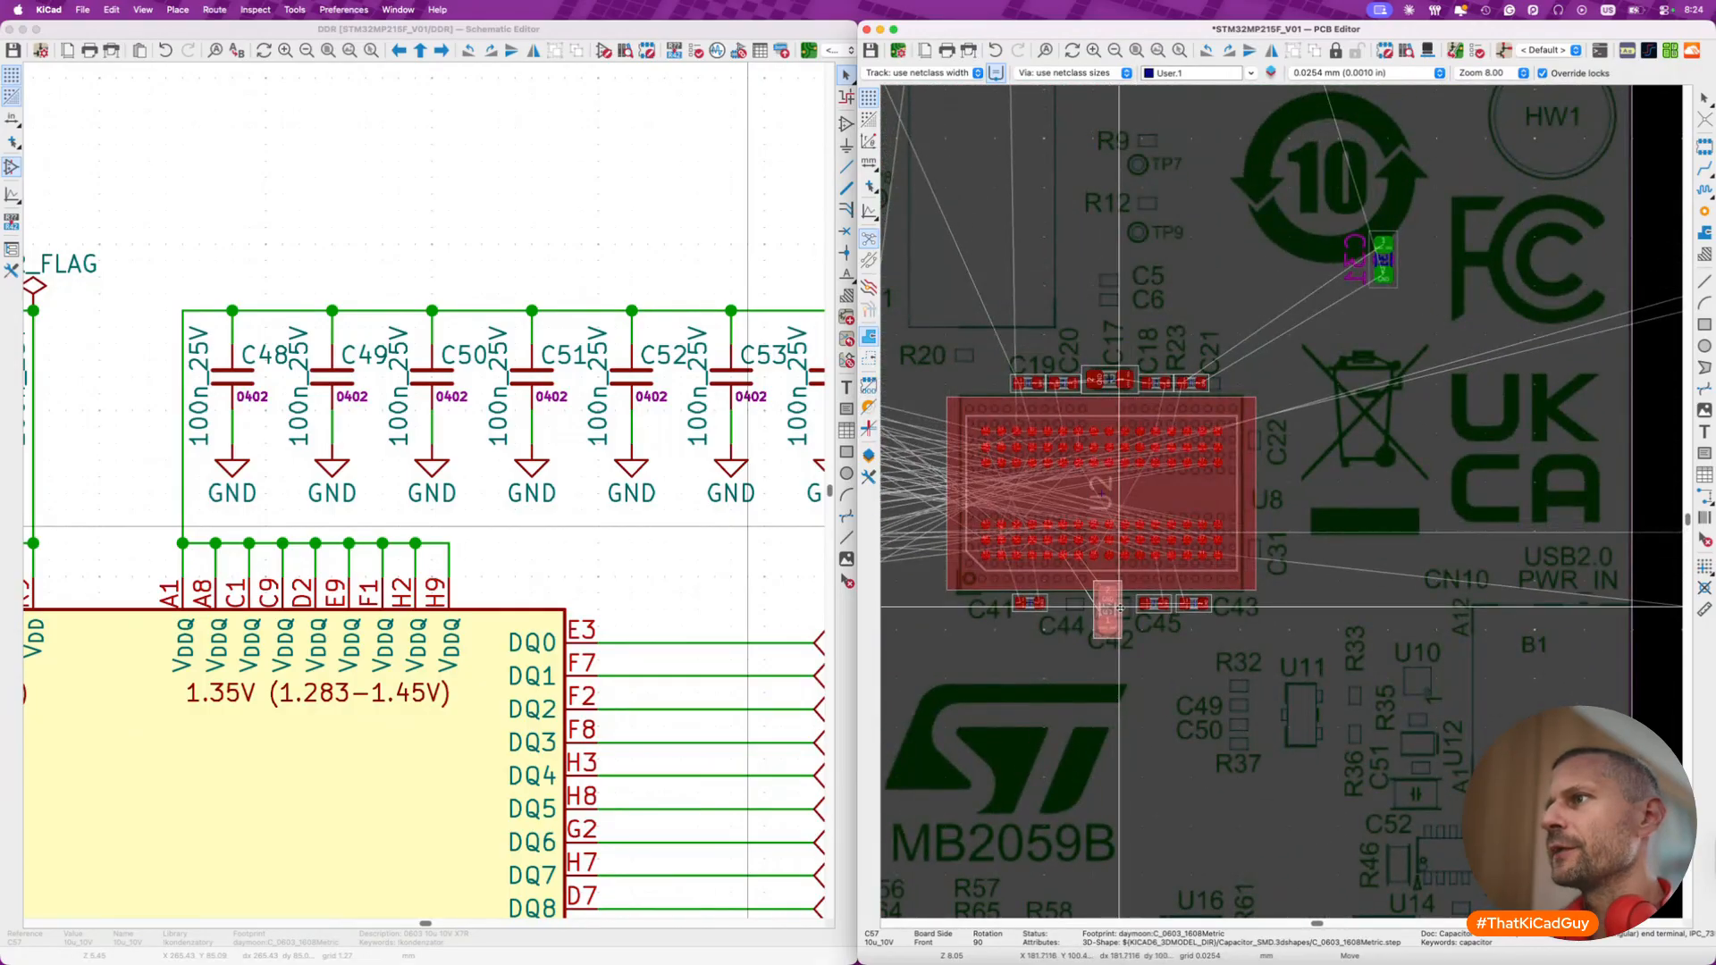
ctrl+scroll(1120, 609, up, 6)
scroll(1126, 625, left, 2)
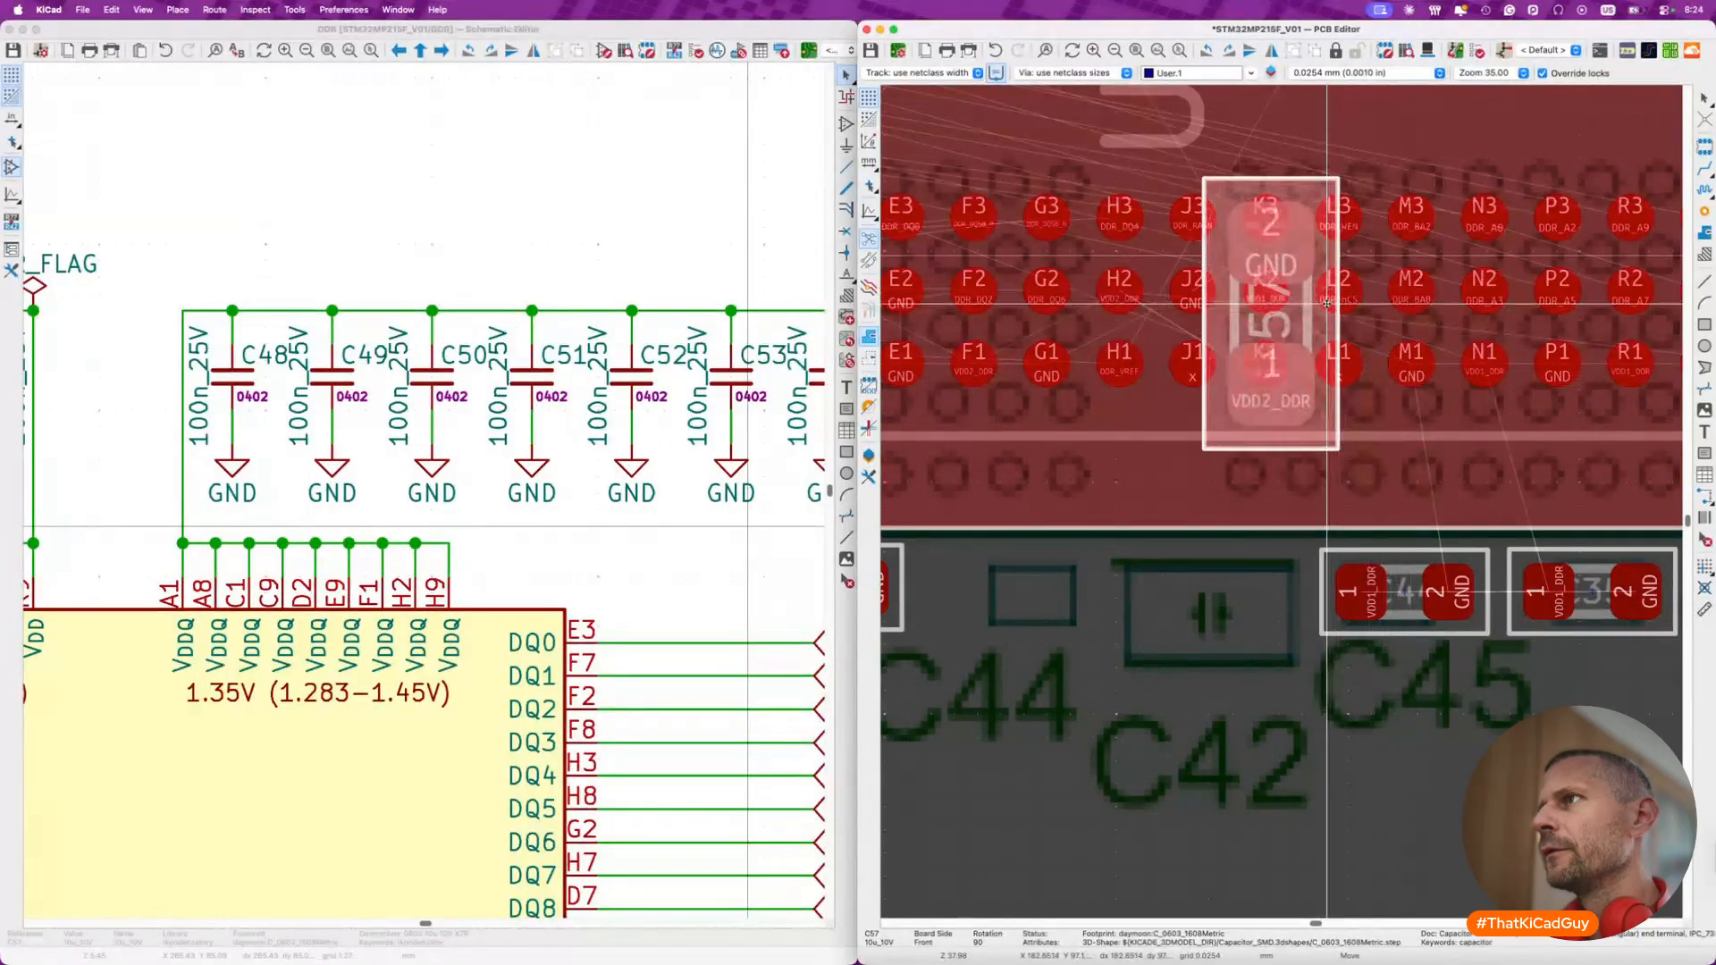
key(r)
key(r)
key(r)
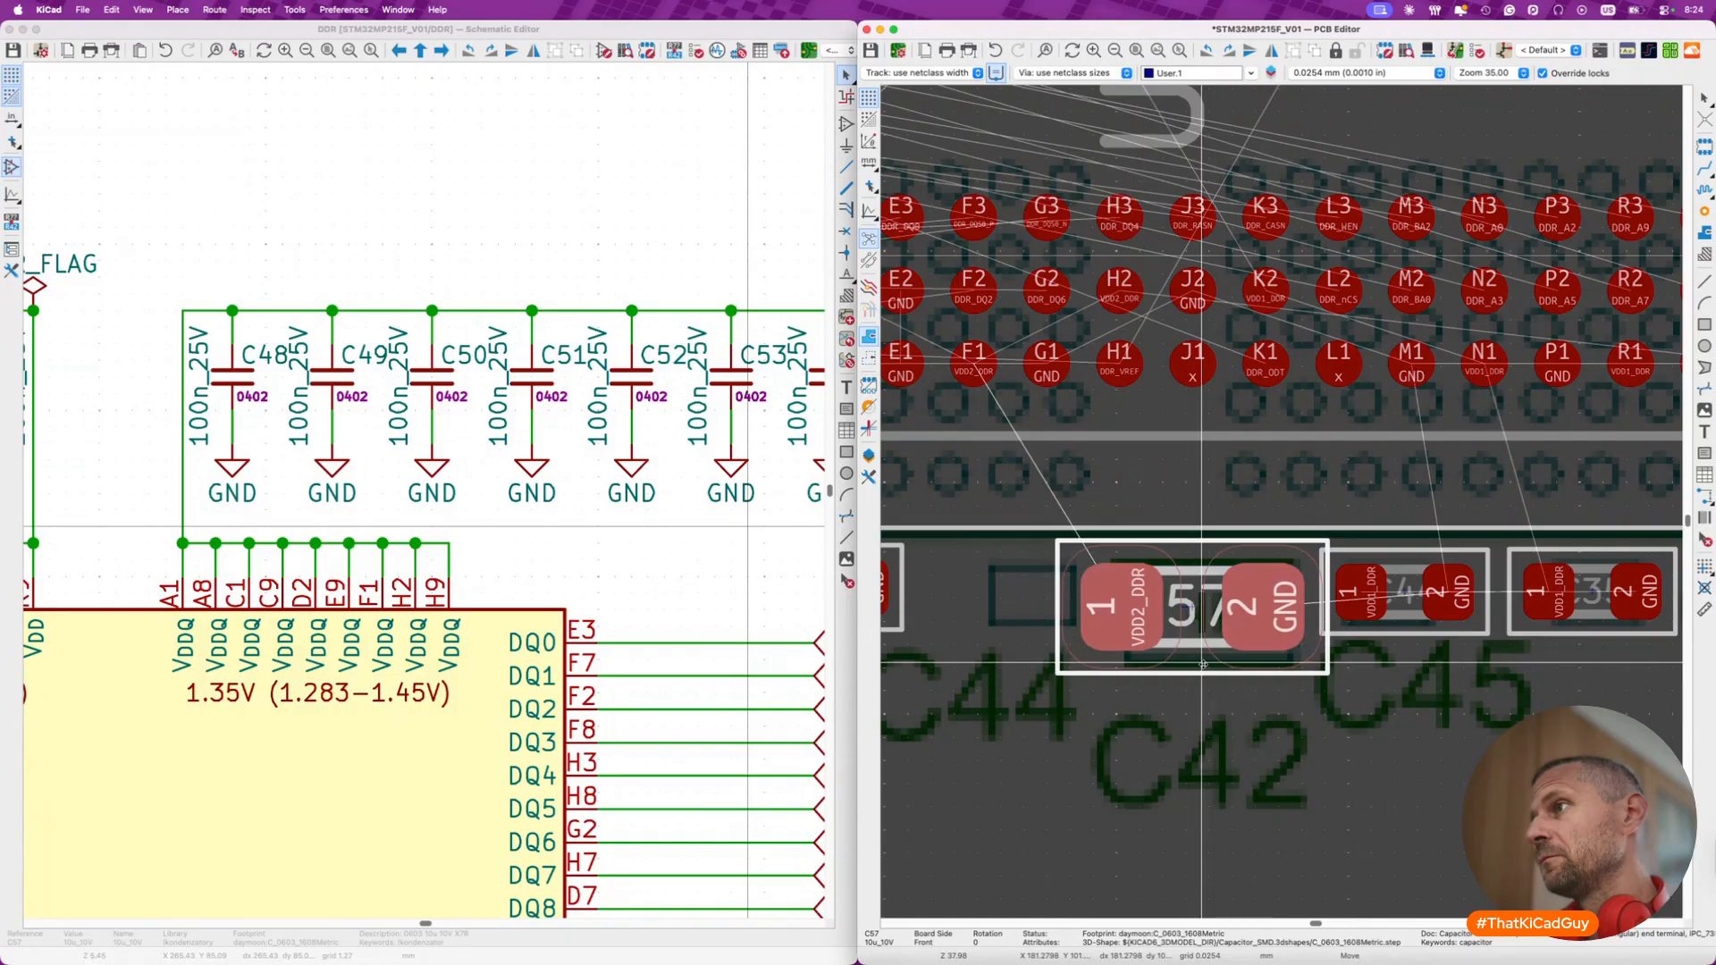
click(1203, 664)
- Shift C44 and C35 sideways so they sit in a tight row directly beside C57 below U2
click(1400, 631)
key(m)
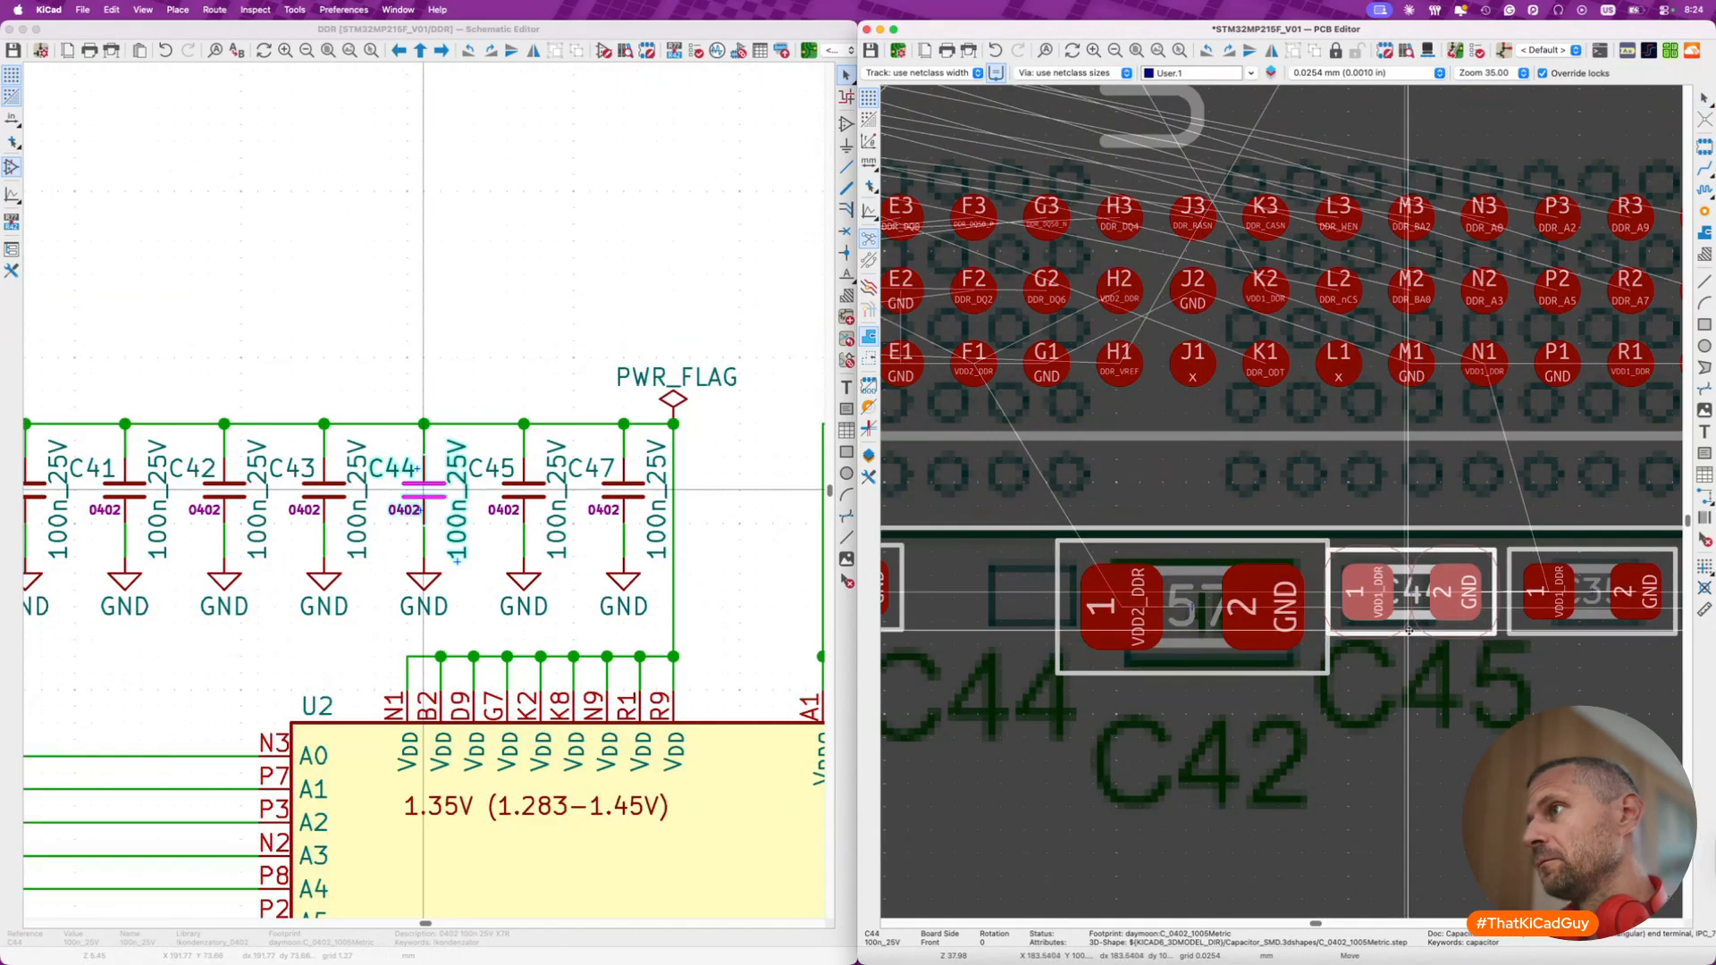
click(1411, 631)
click(1511, 631)
key(m)
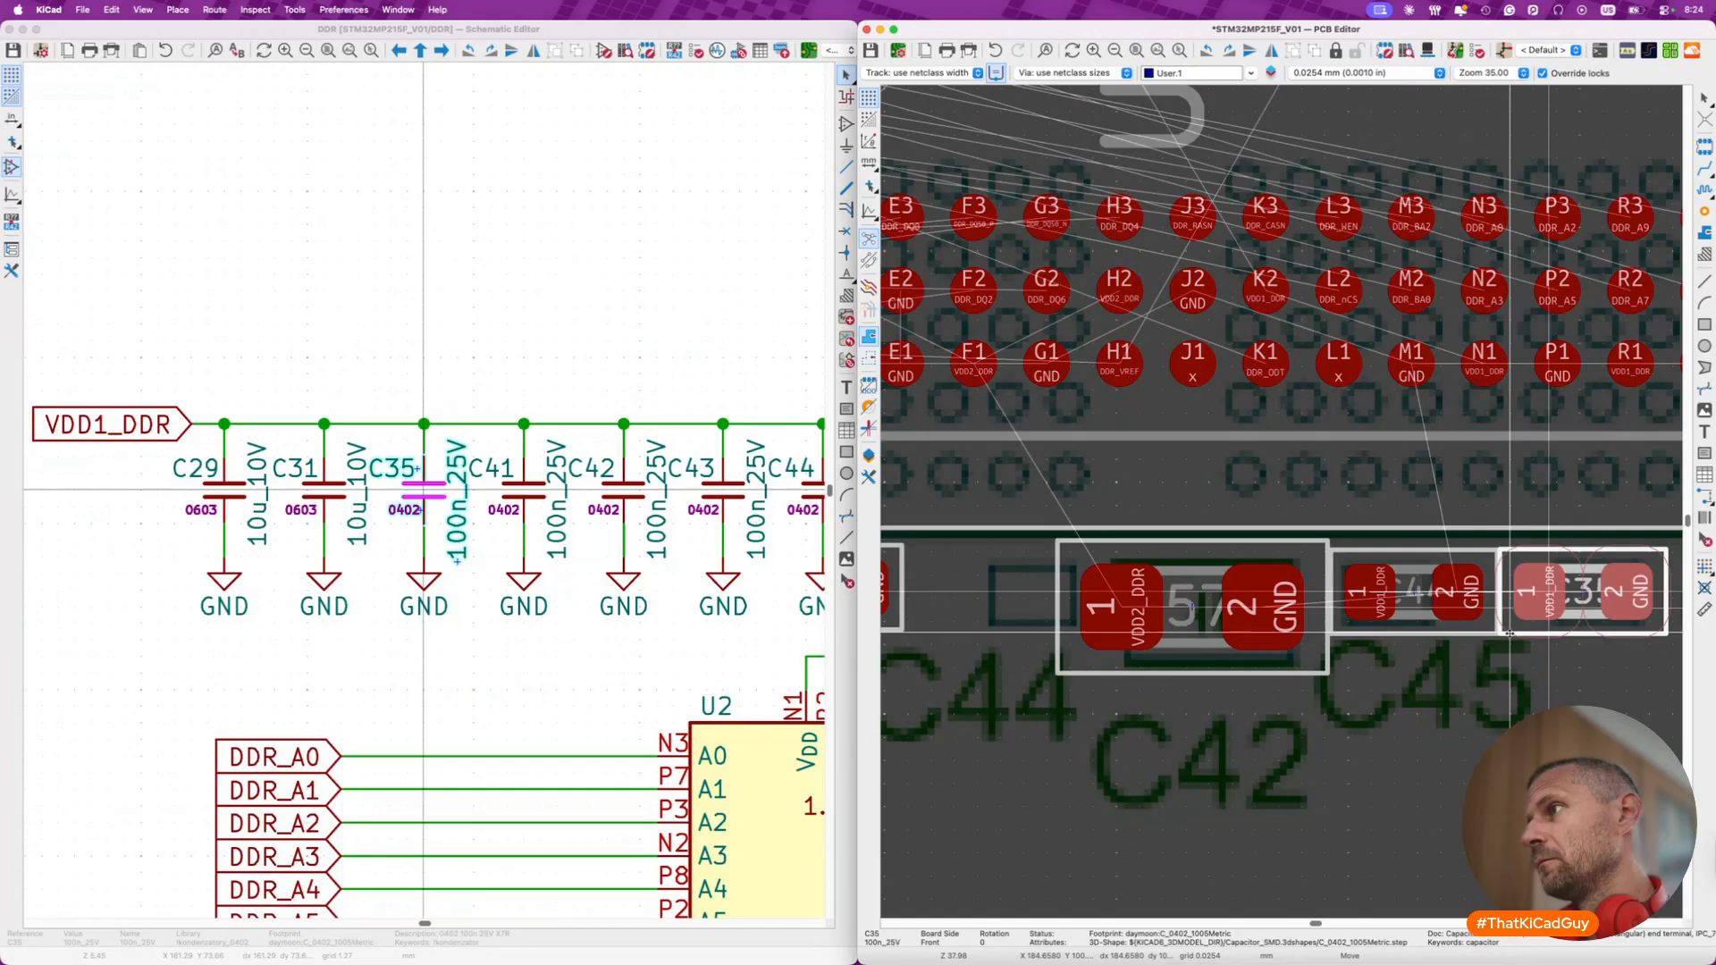
click(1510, 633)
- Move C31 off the board to sit beside C58 above the parked capacitor row, and flip C58 to the back side
scroll(1347, 652, down, 3)
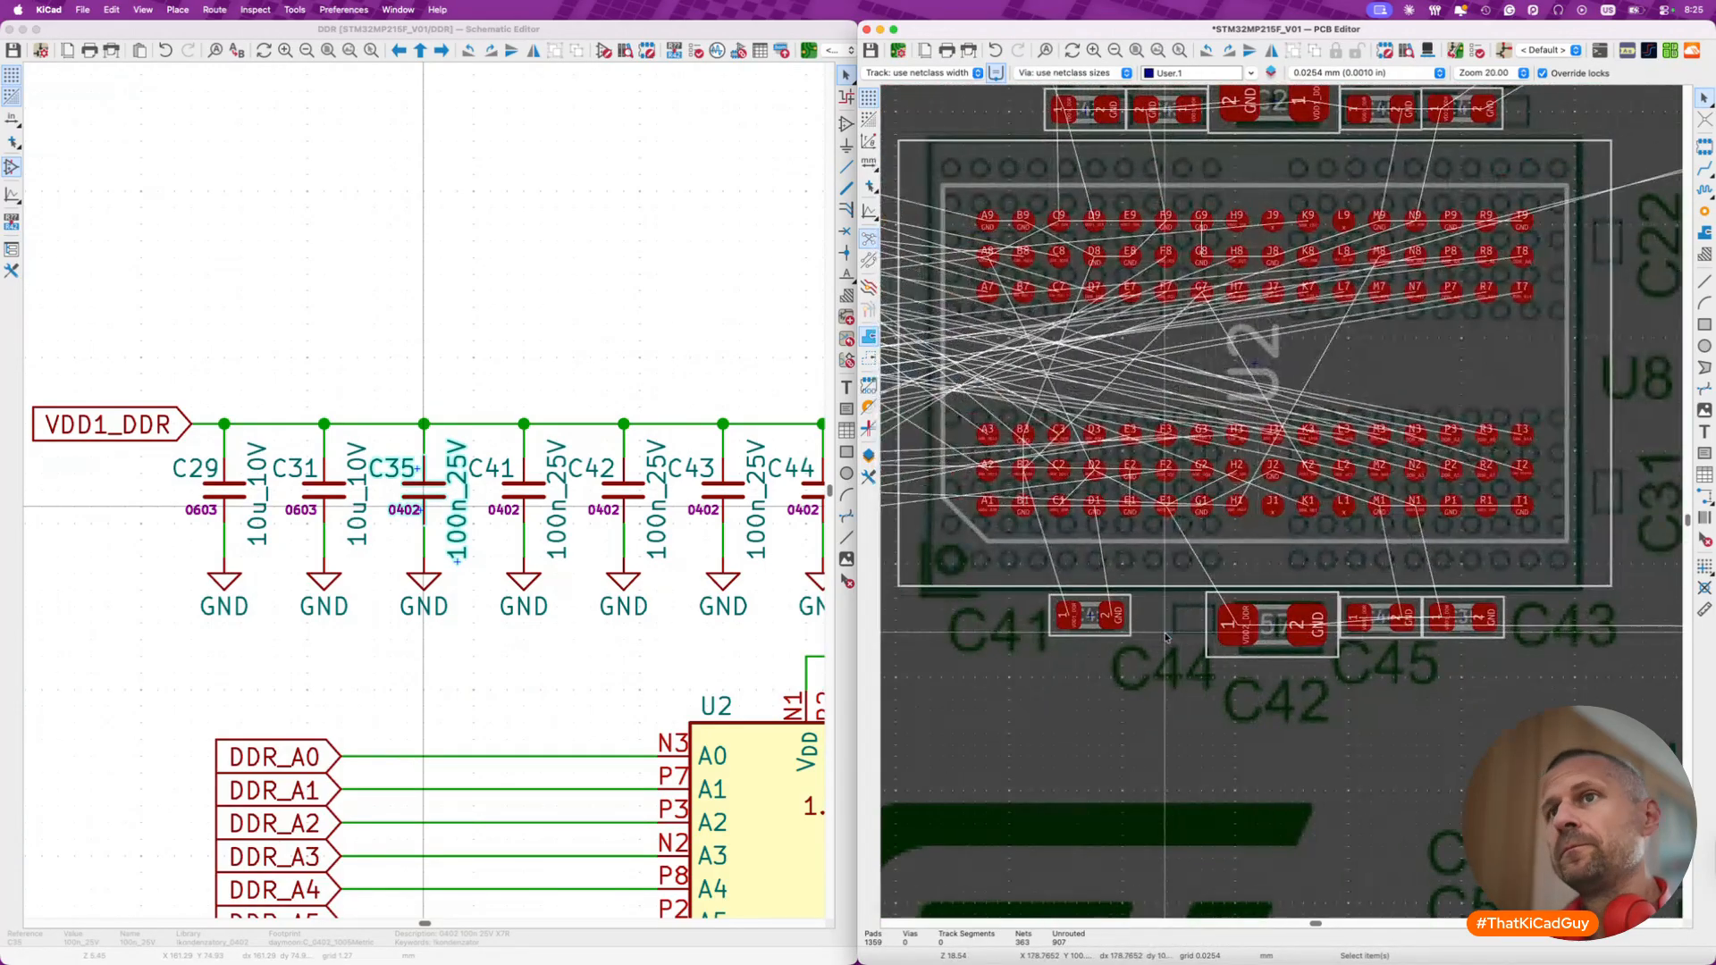
scroll(1287, 537, down, 5)
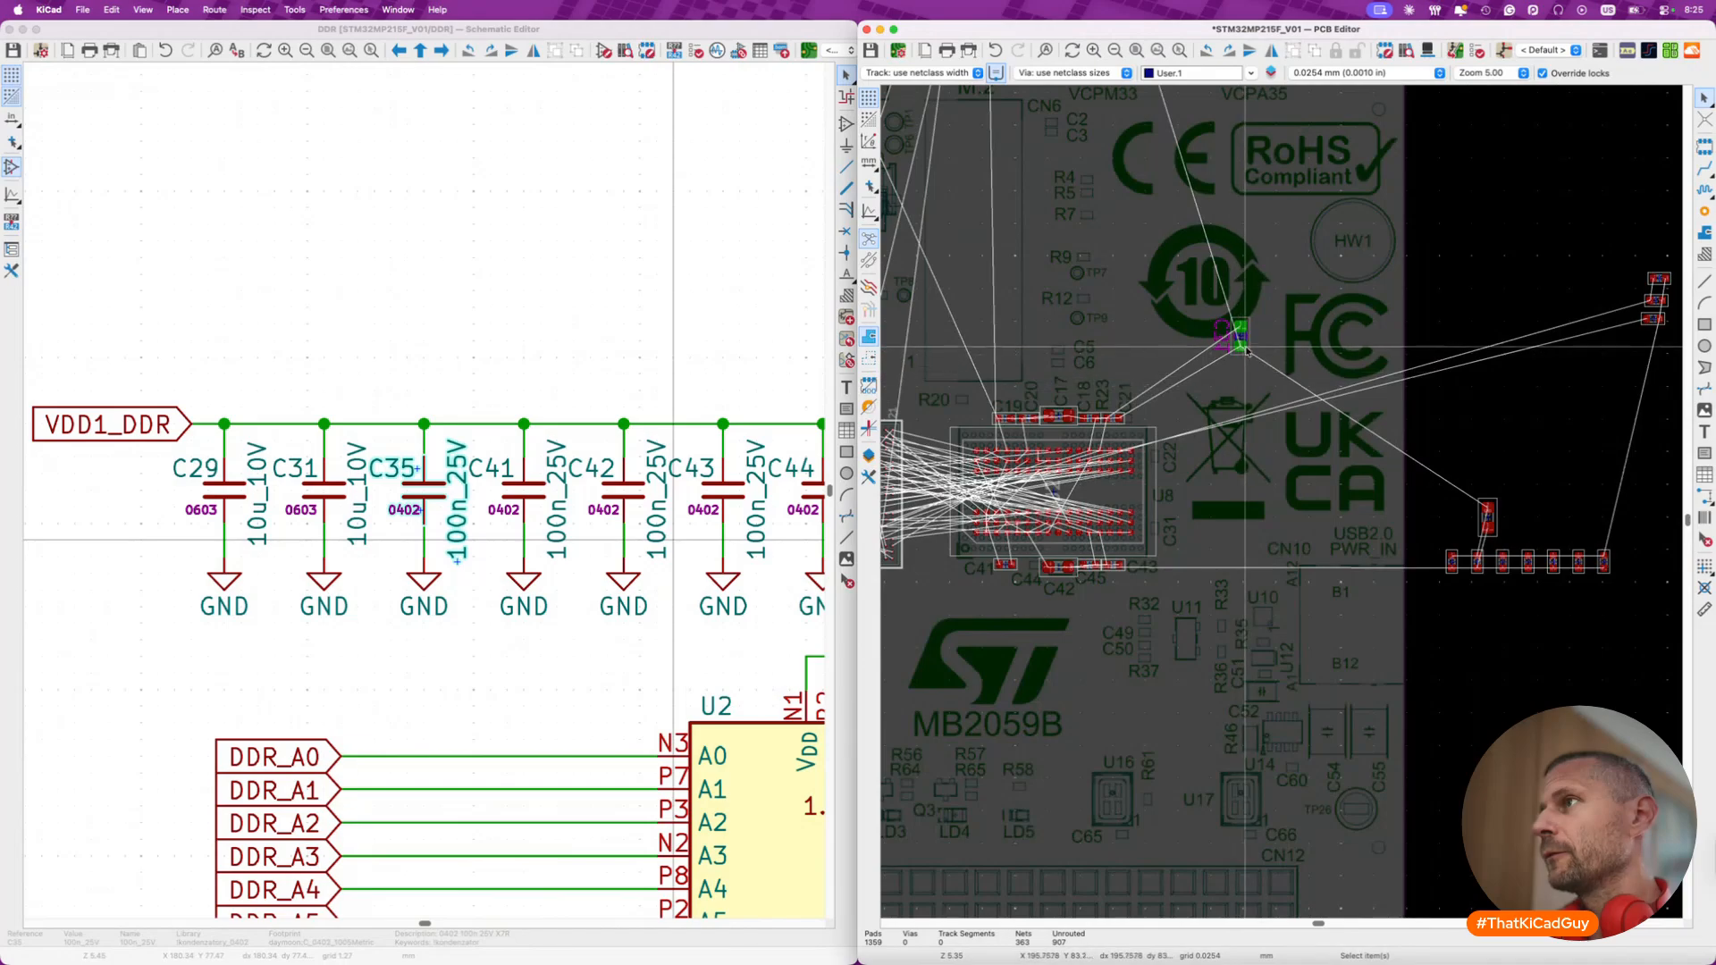
click(1241, 338)
key(m)
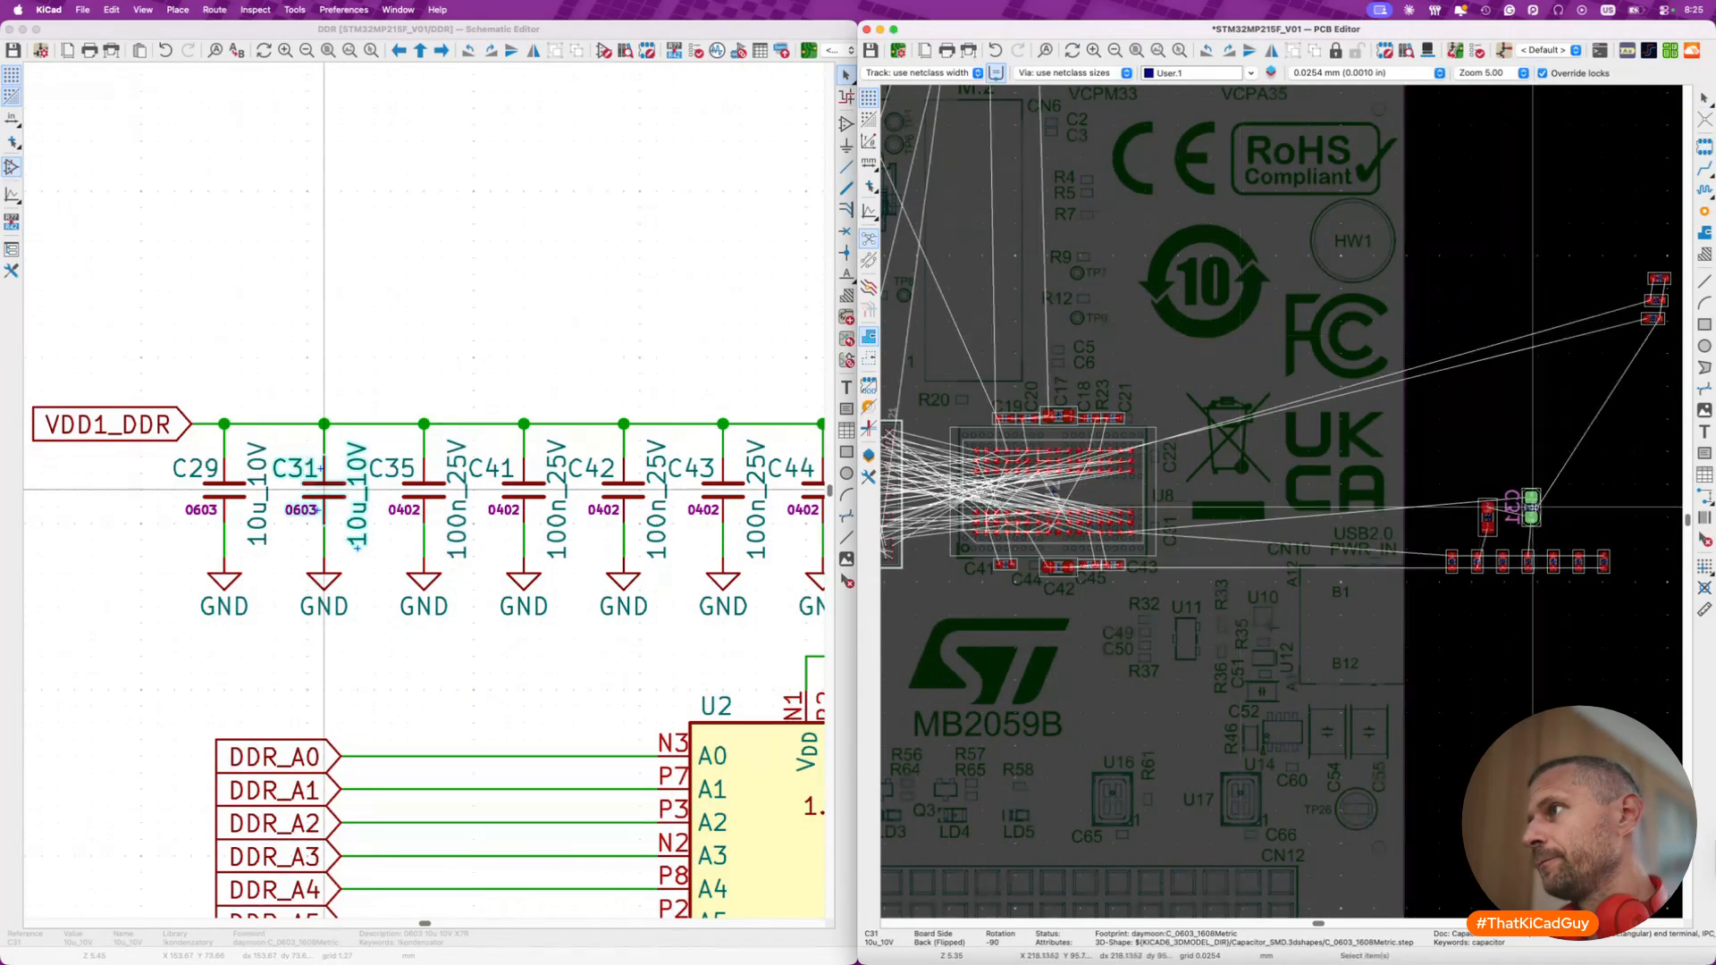
click(1495, 517)
click(1468, 537)
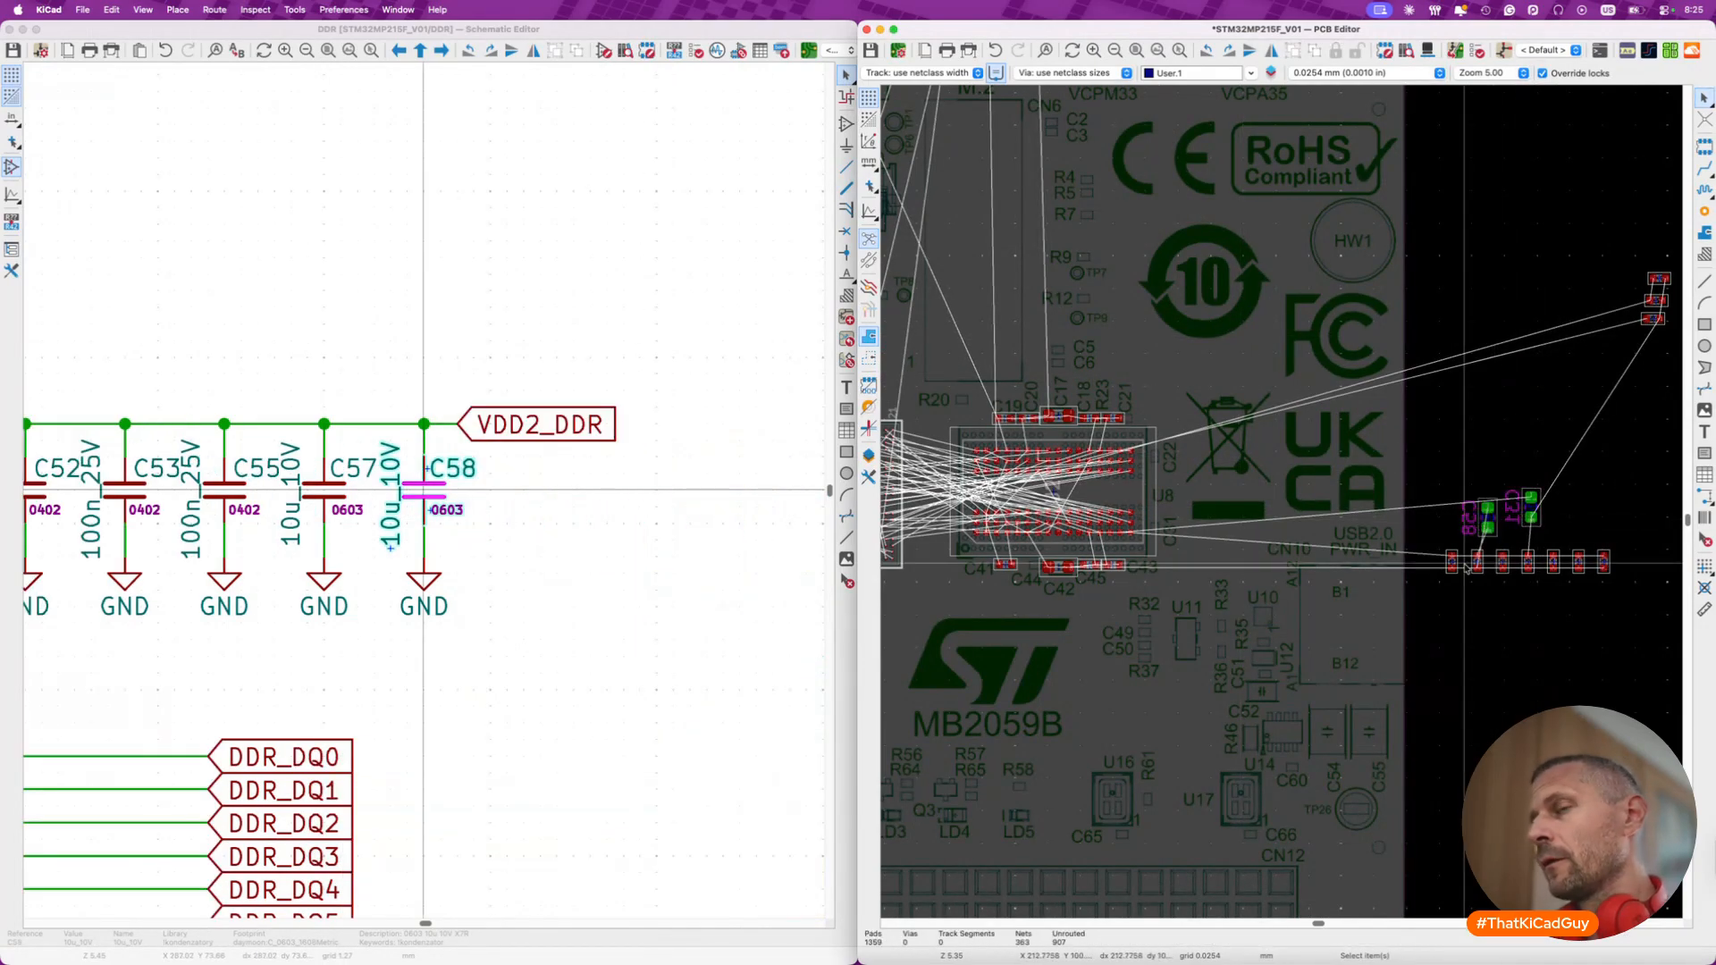
- Locate C48 from the schematic and place it at 0° rotation over the C41 label below U2, directly beside the capacitor already there
scroll(587, 535, left, 8)
scroll(586, 535, left, 3)
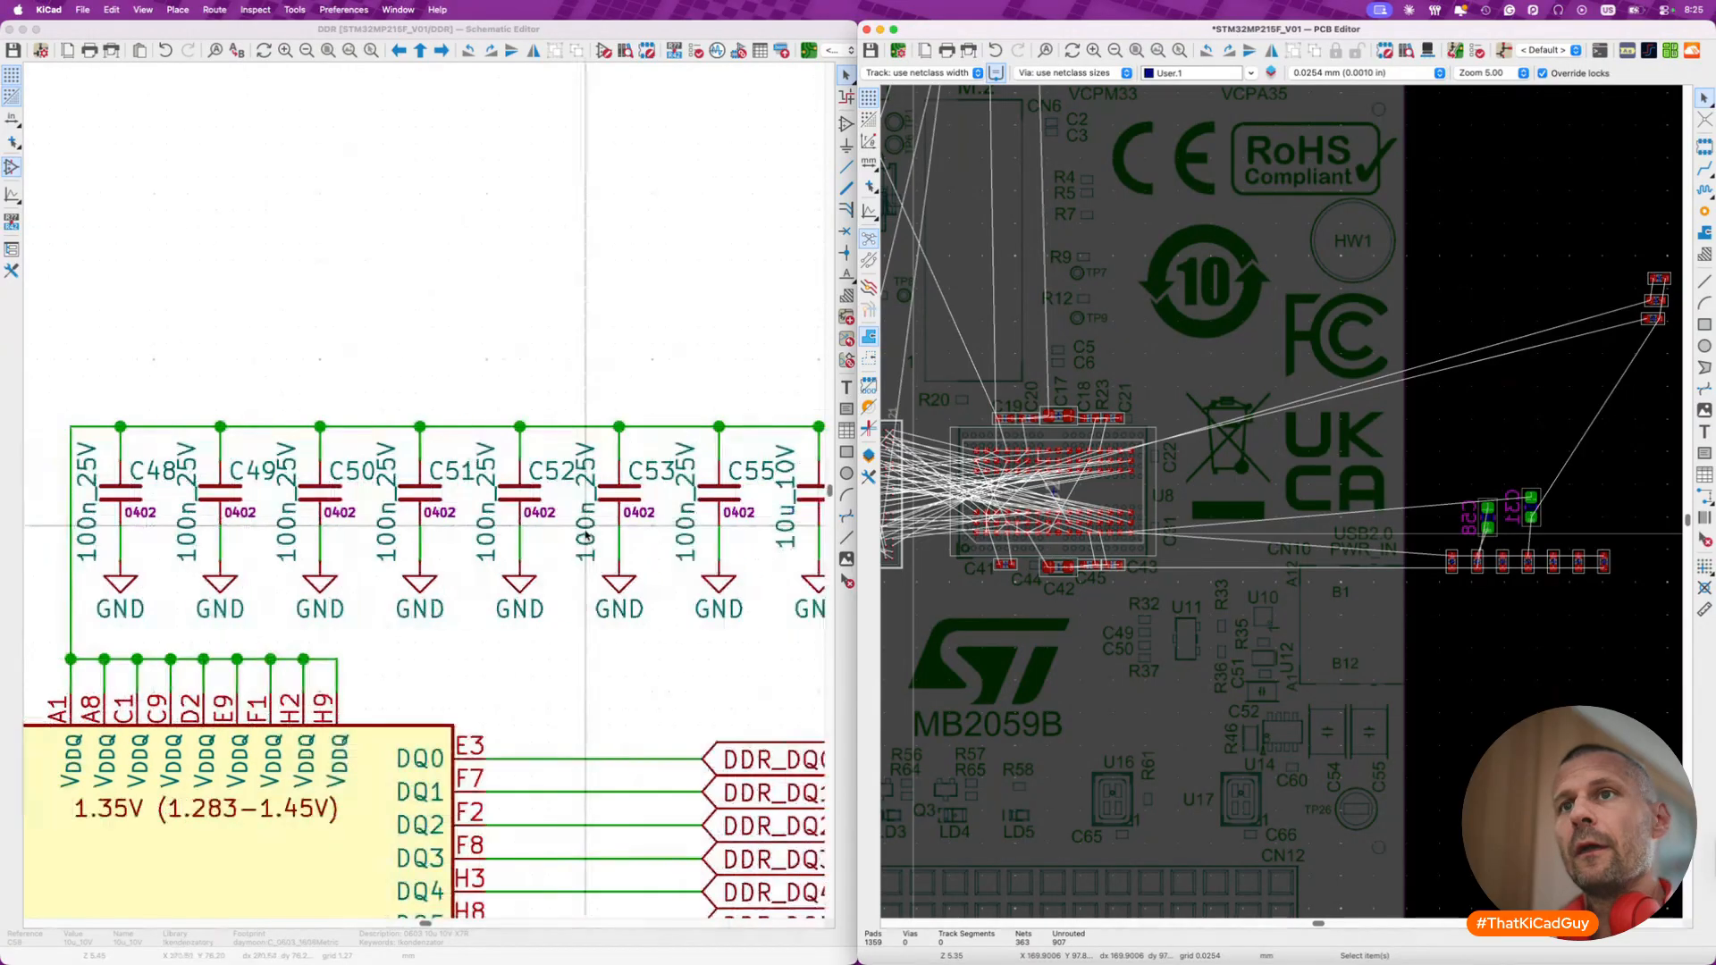
click(120, 490)
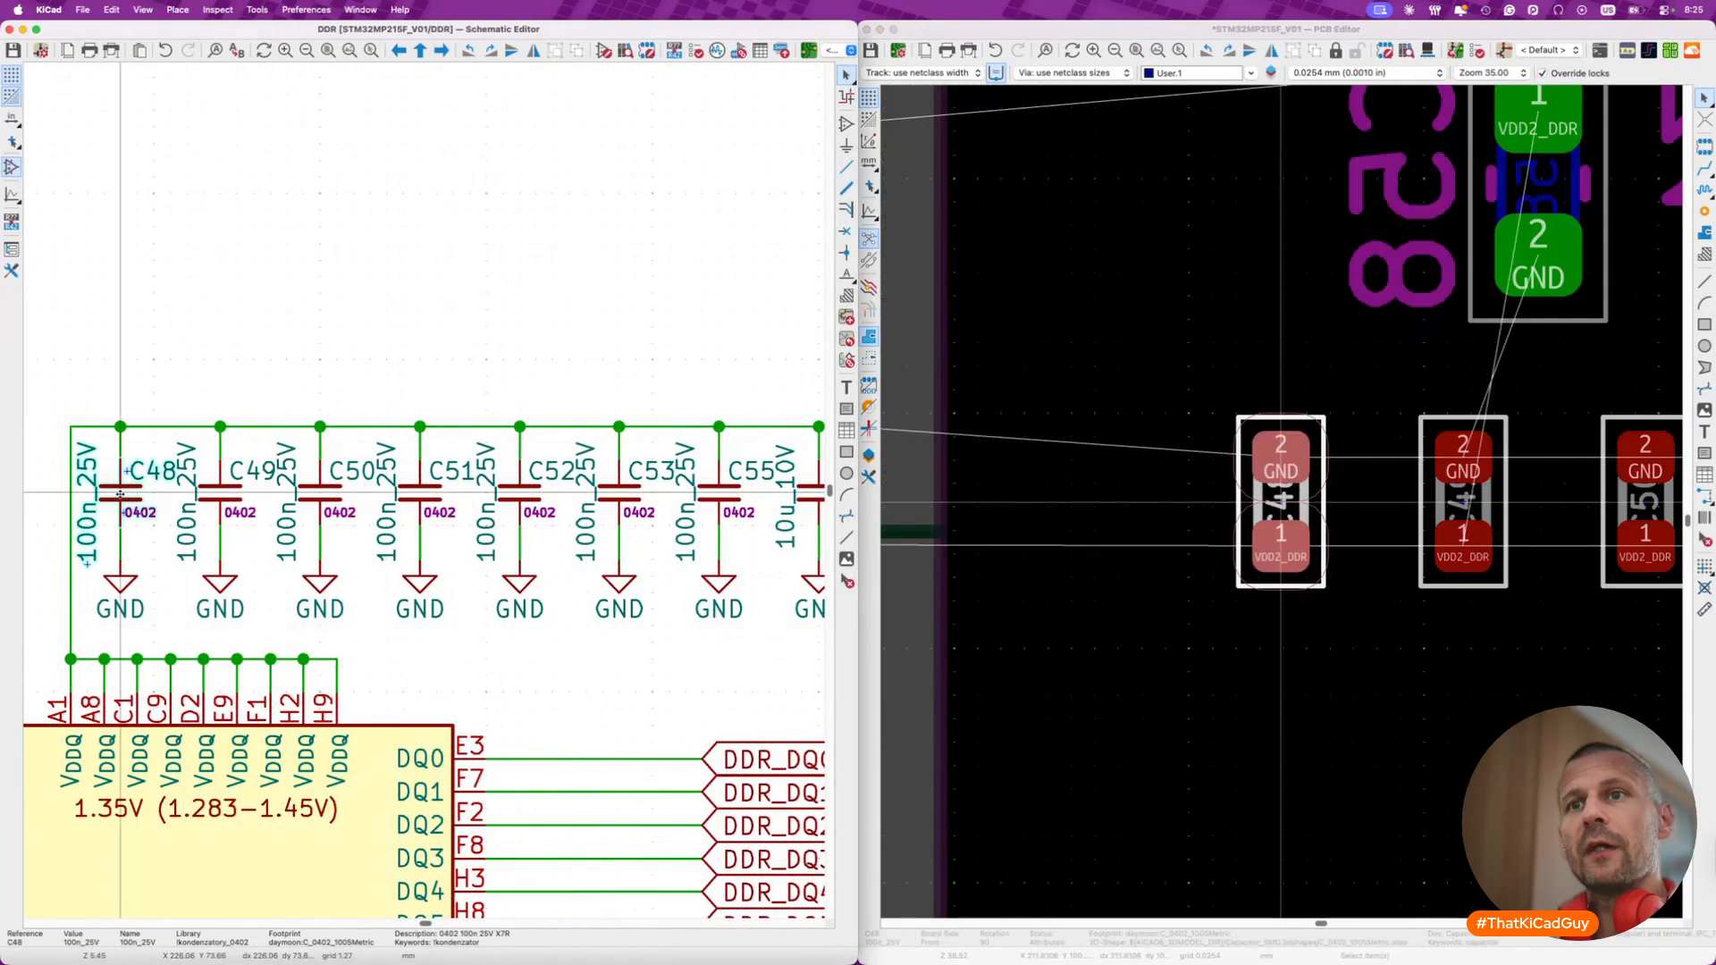
click(1303, 489)
key(m)
scroll(1305, 487, down, 5)
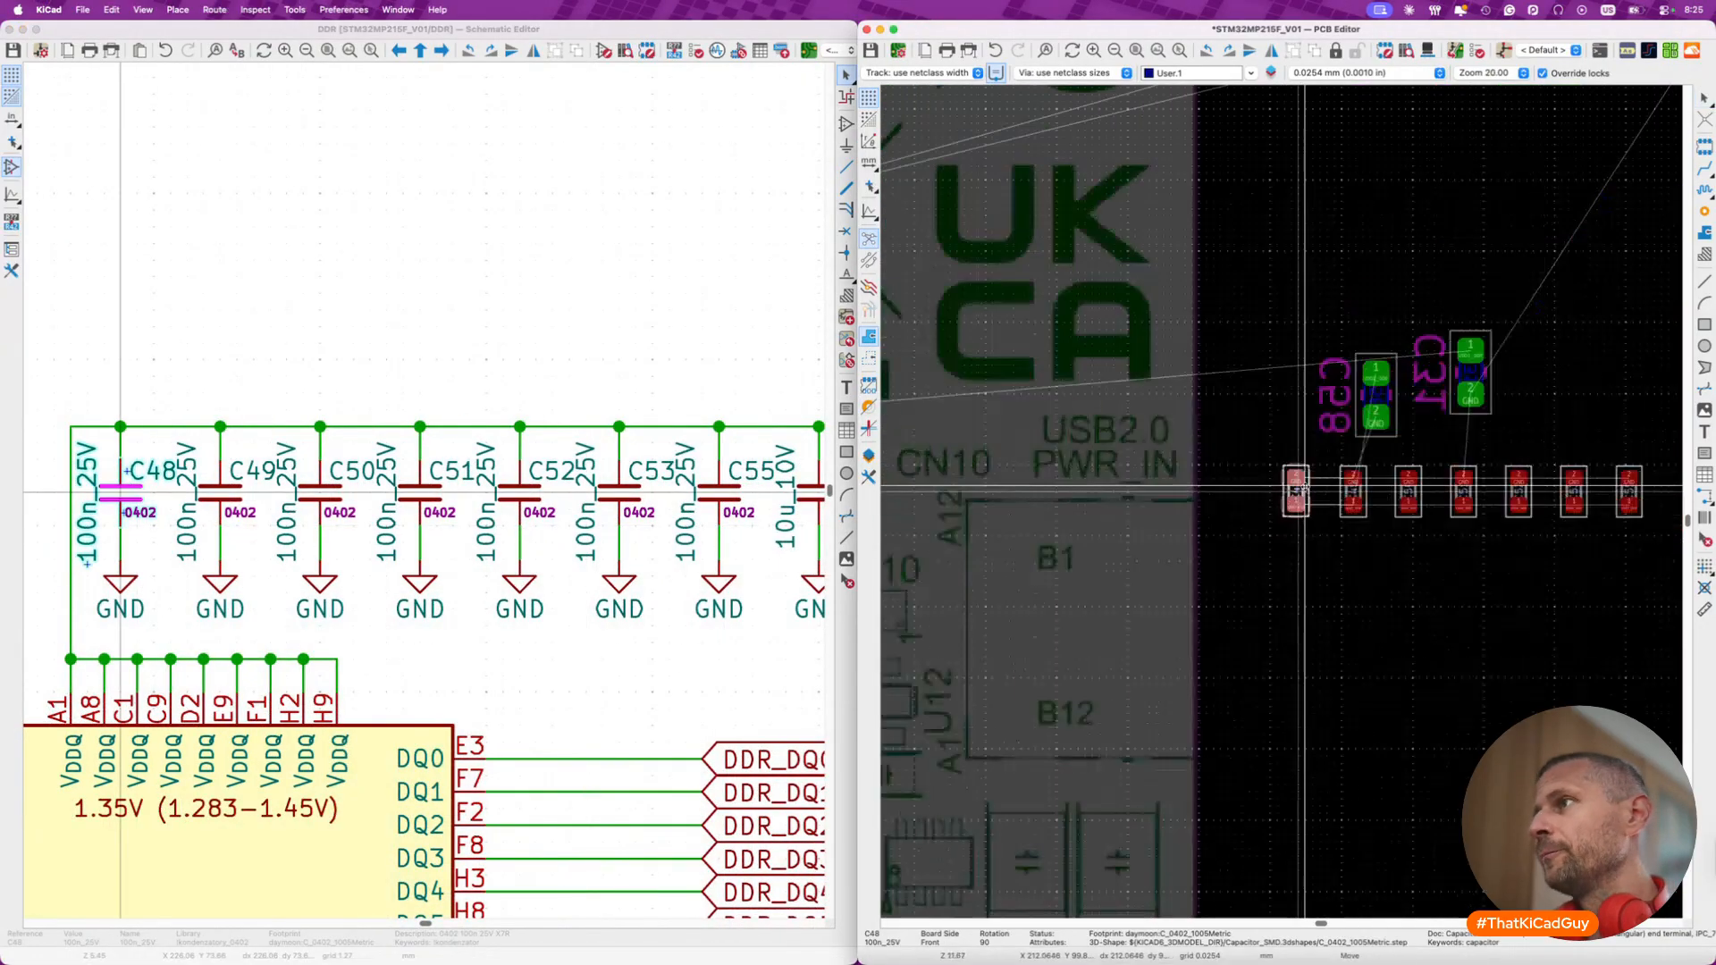
scroll(1303, 488, down, 15)
scroll(1303, 488, left, 10)
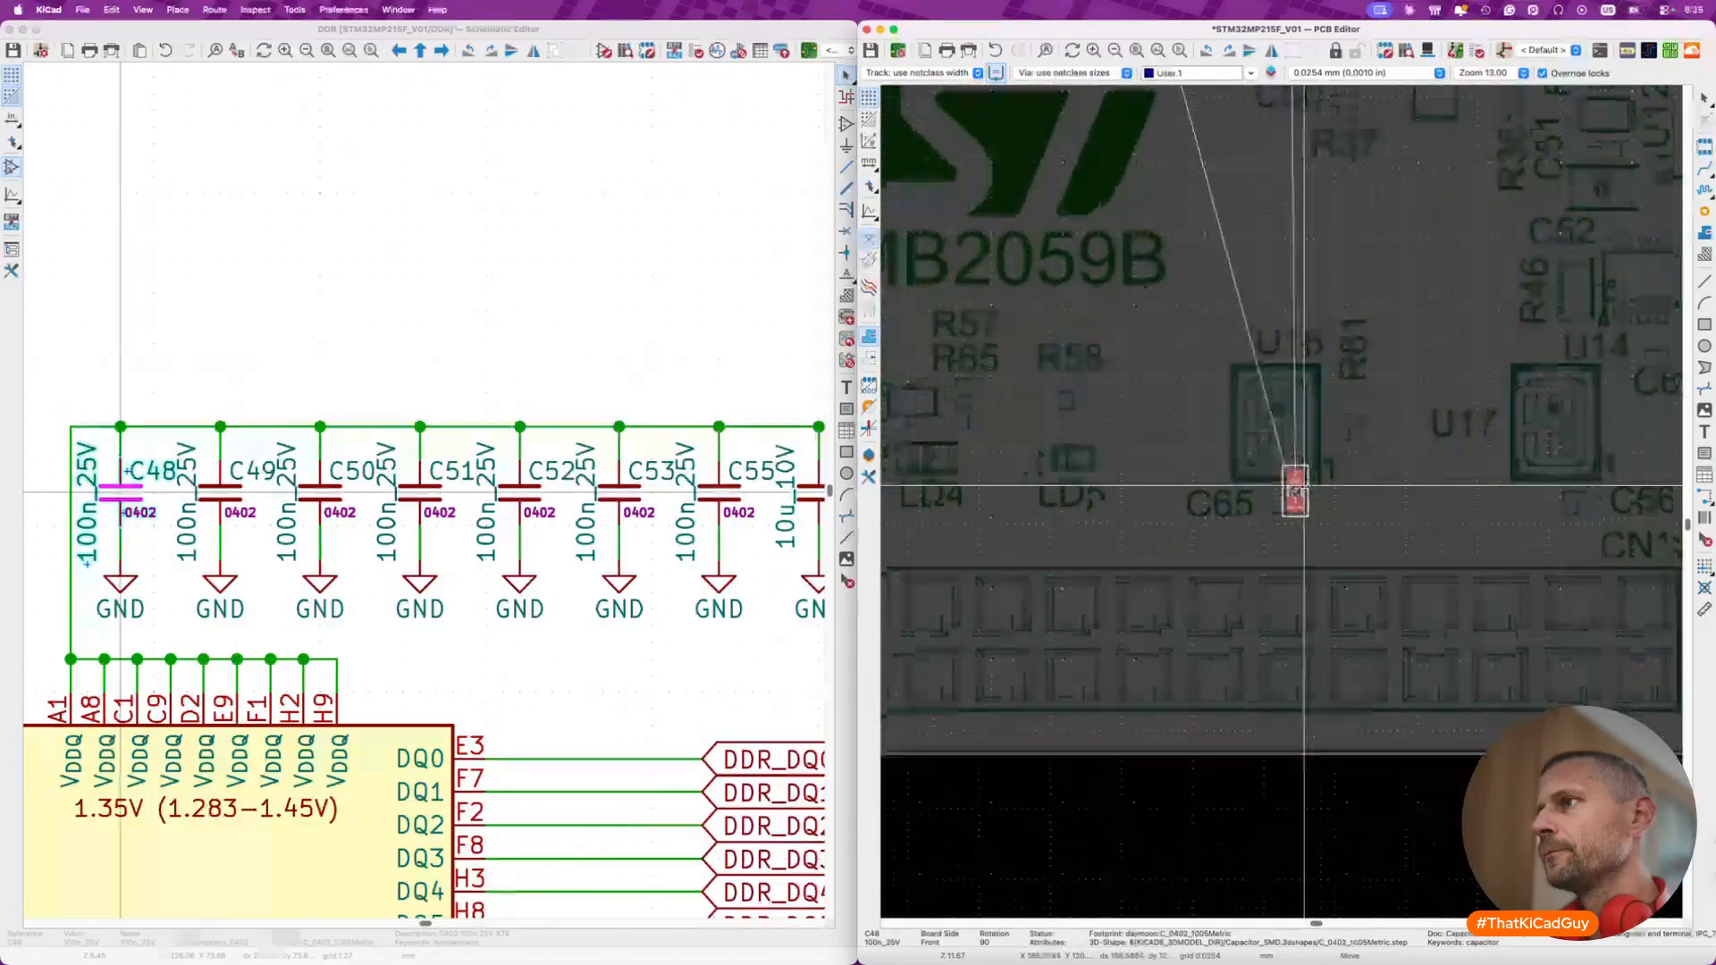
scroll(1305, 488, up, 8)
scroll(1198, 471, up, 6)
scroll(1203, 471, left, 5)
scroll(1203, 471, up, 3)
scroll(1252, 483, left, 5)
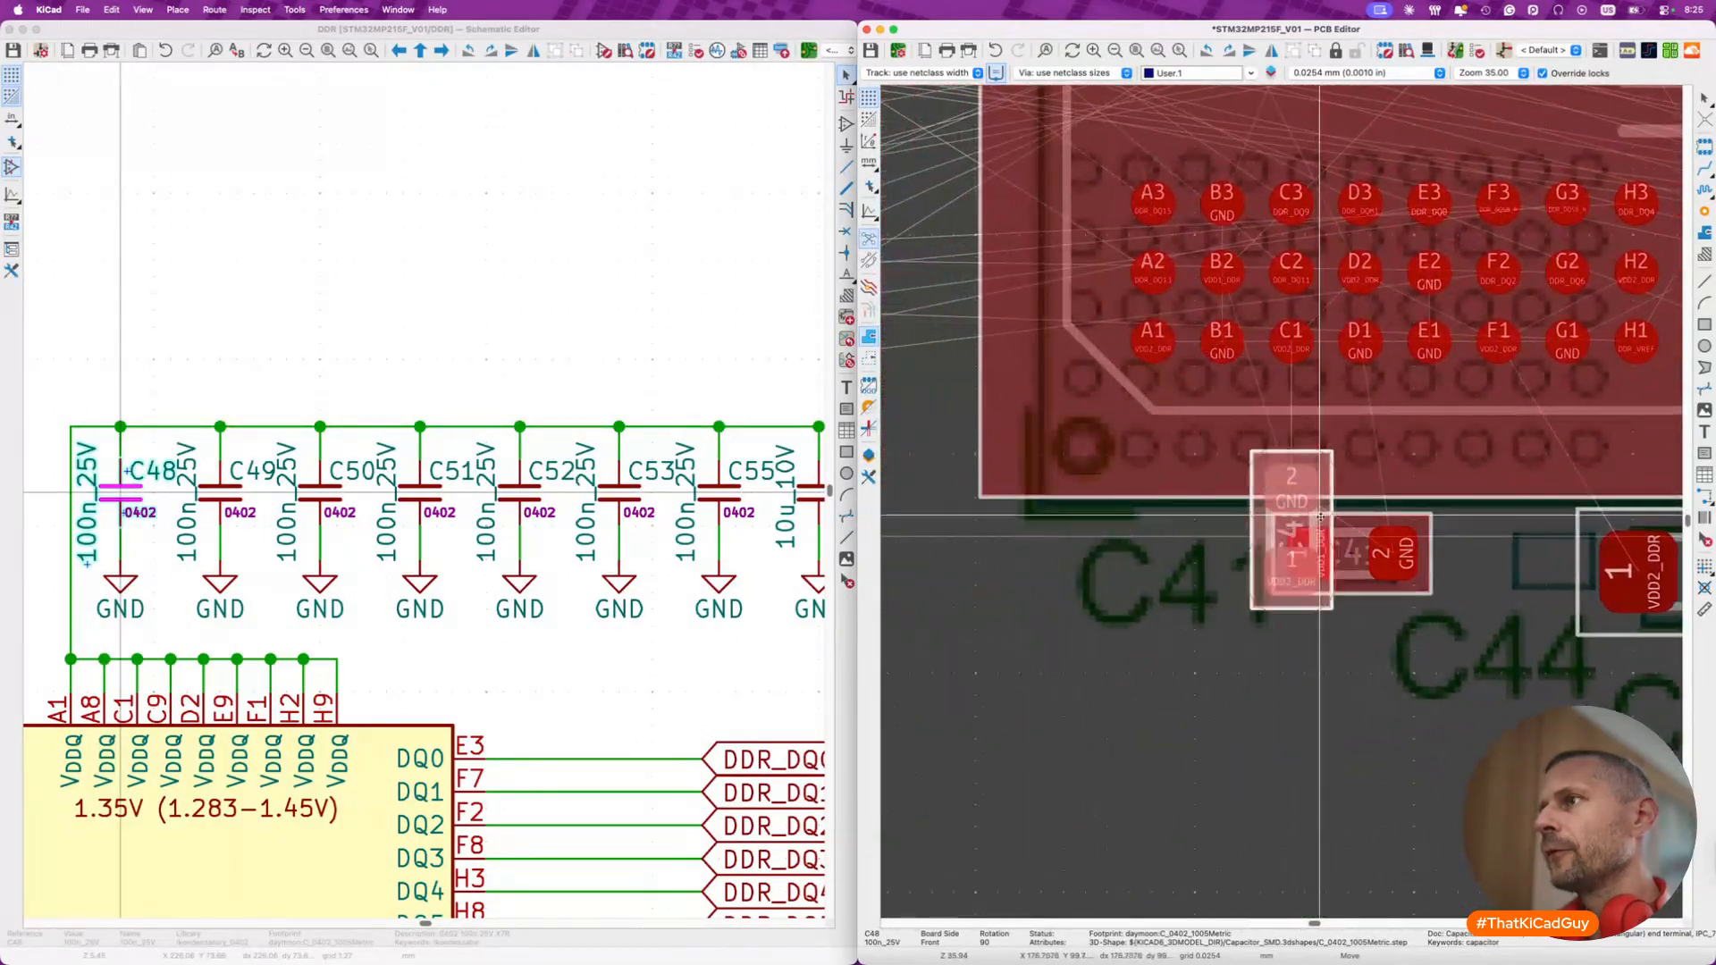
scroll(1014, 592, down, 3)
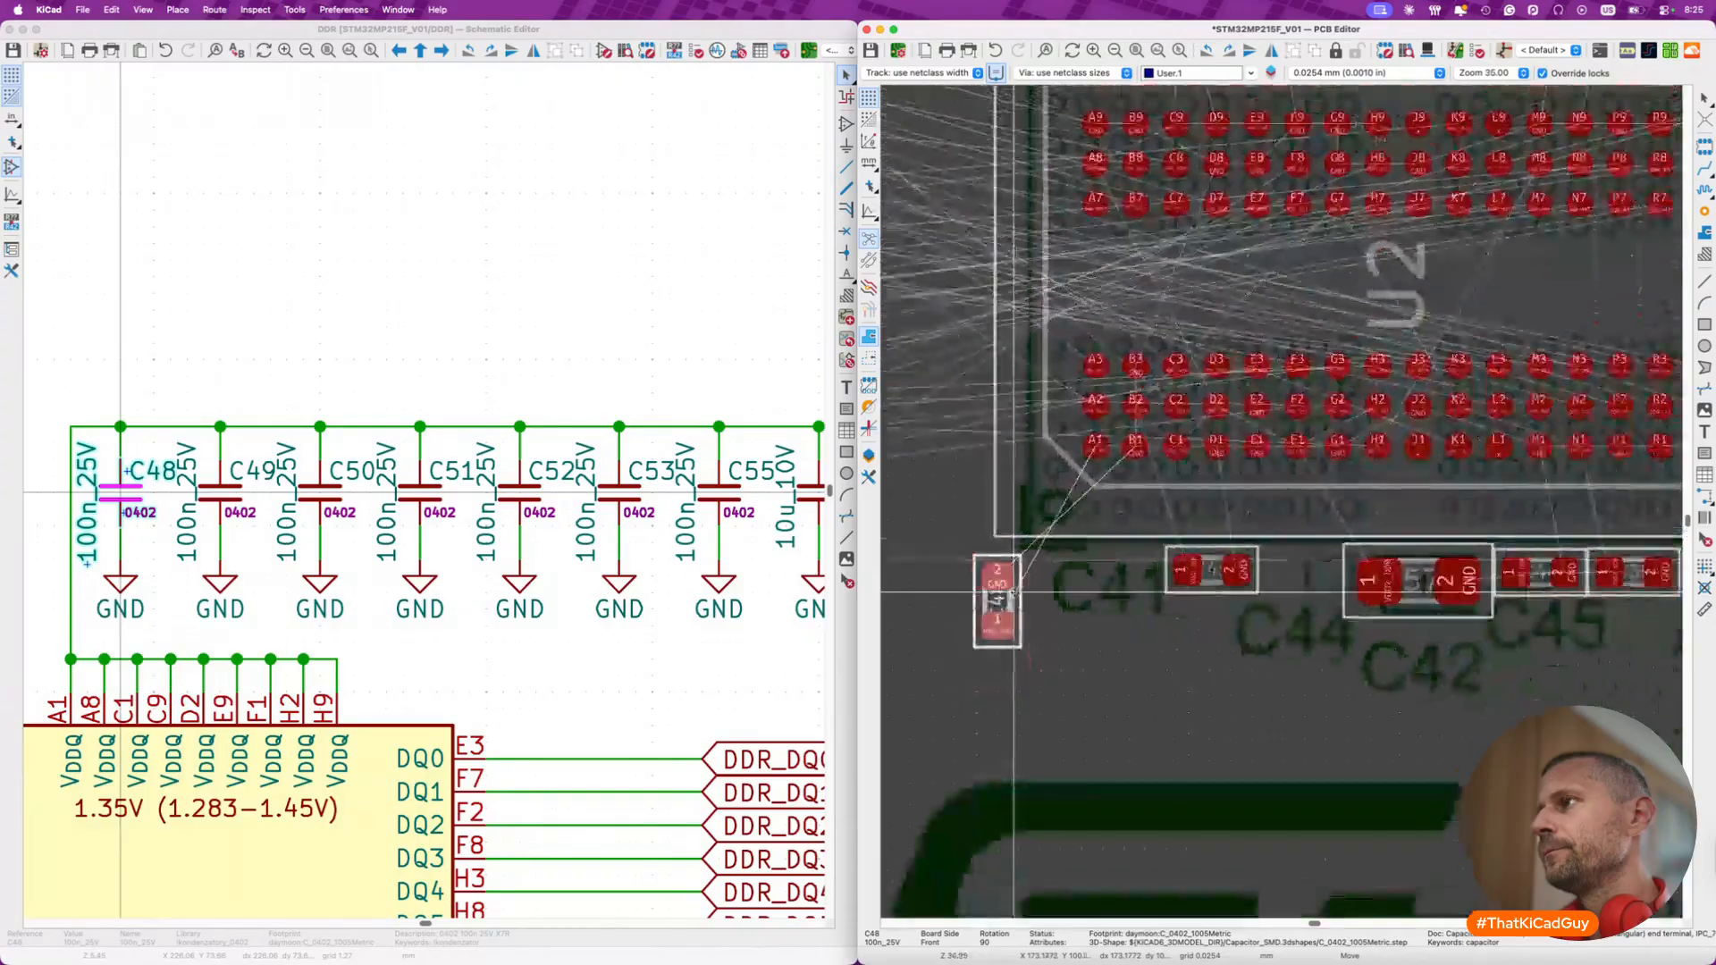
scroll(1058, 592, down, 1)
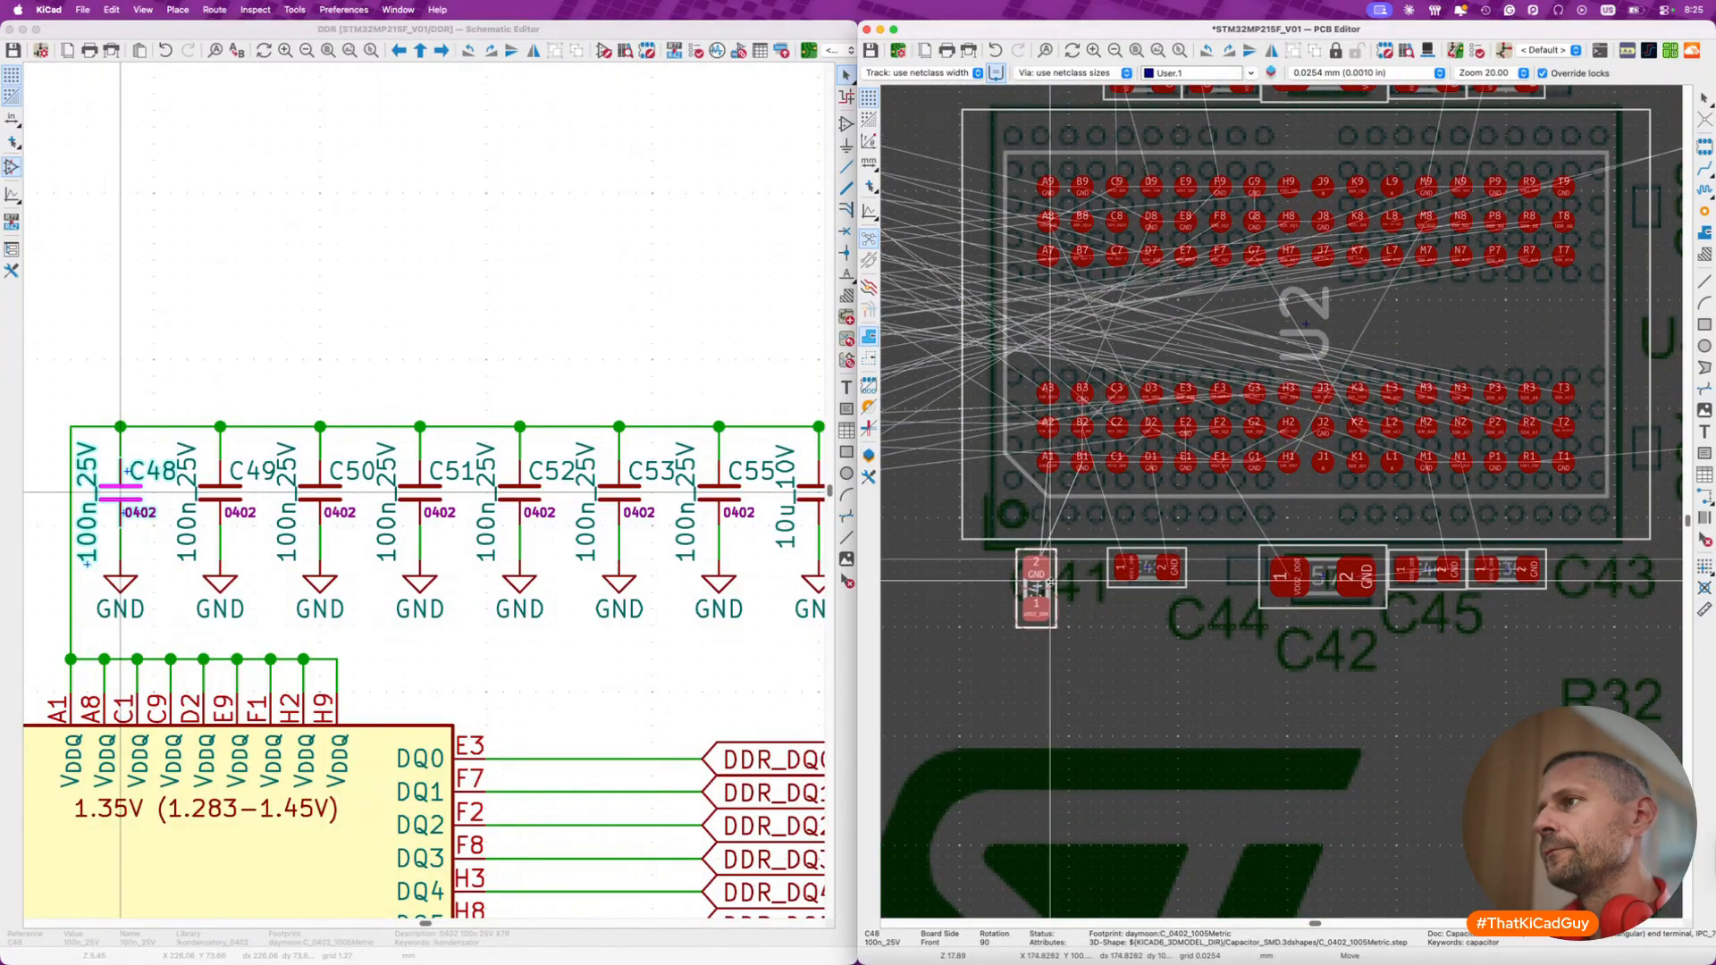
scroll(1051, 582, up, 3)
key(r)
key(r)
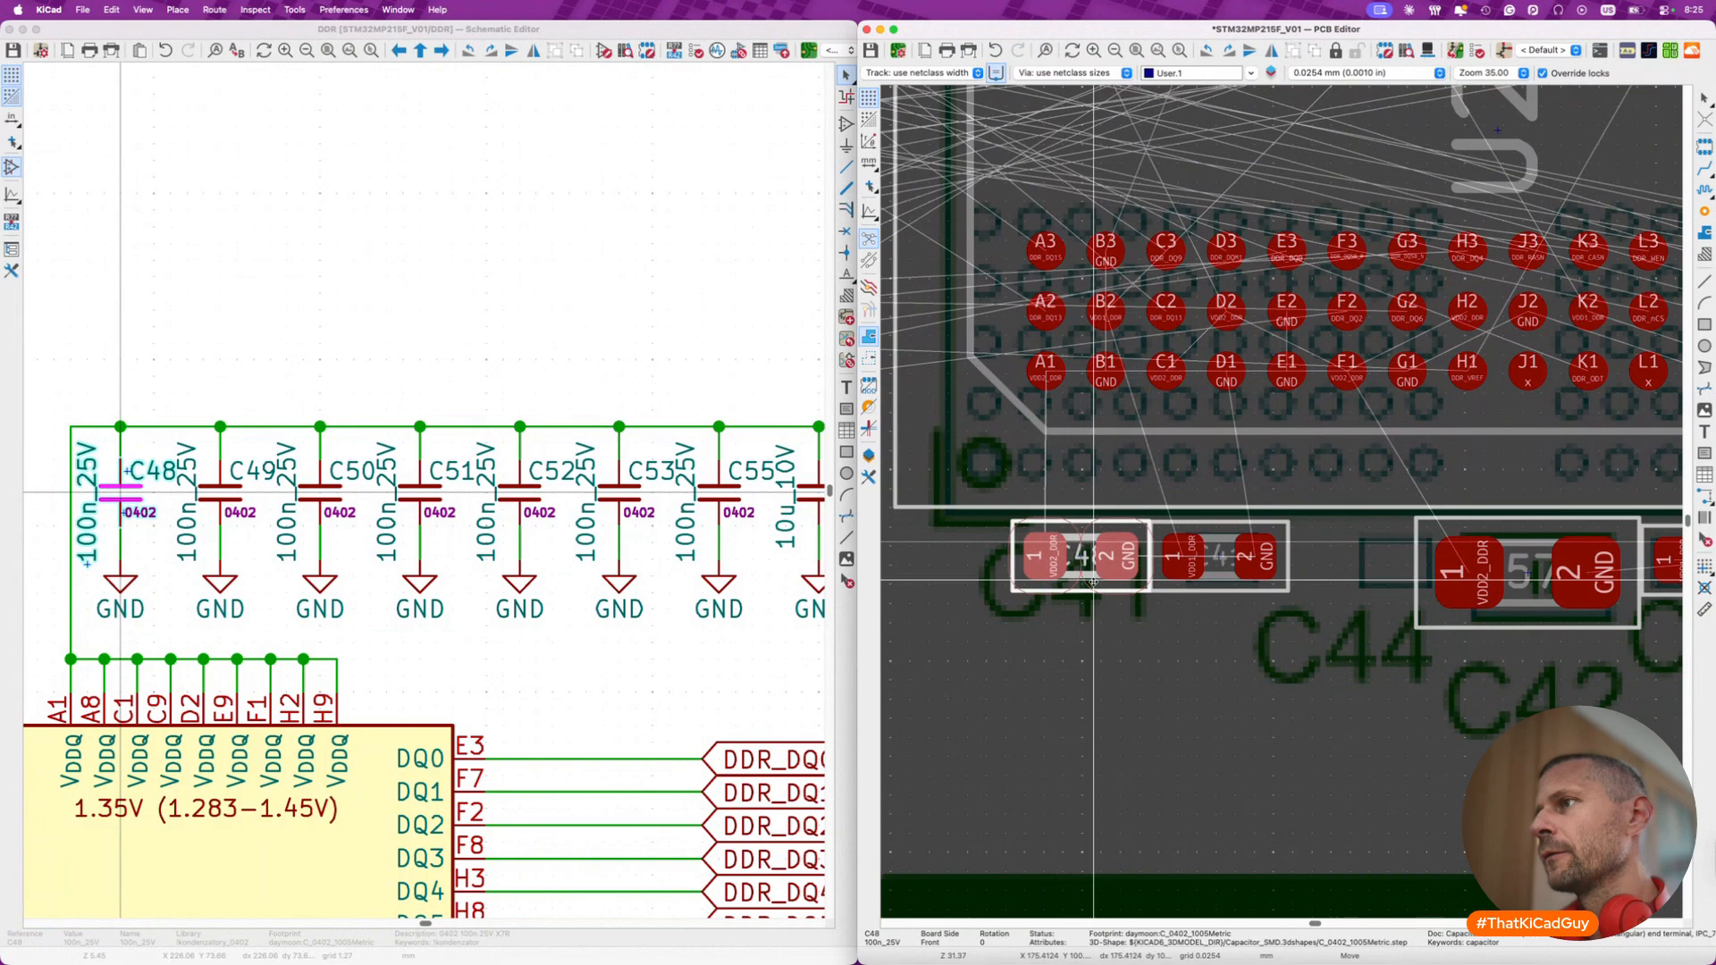
click(1093, 582)
scroll(1093, 582, down, 5)
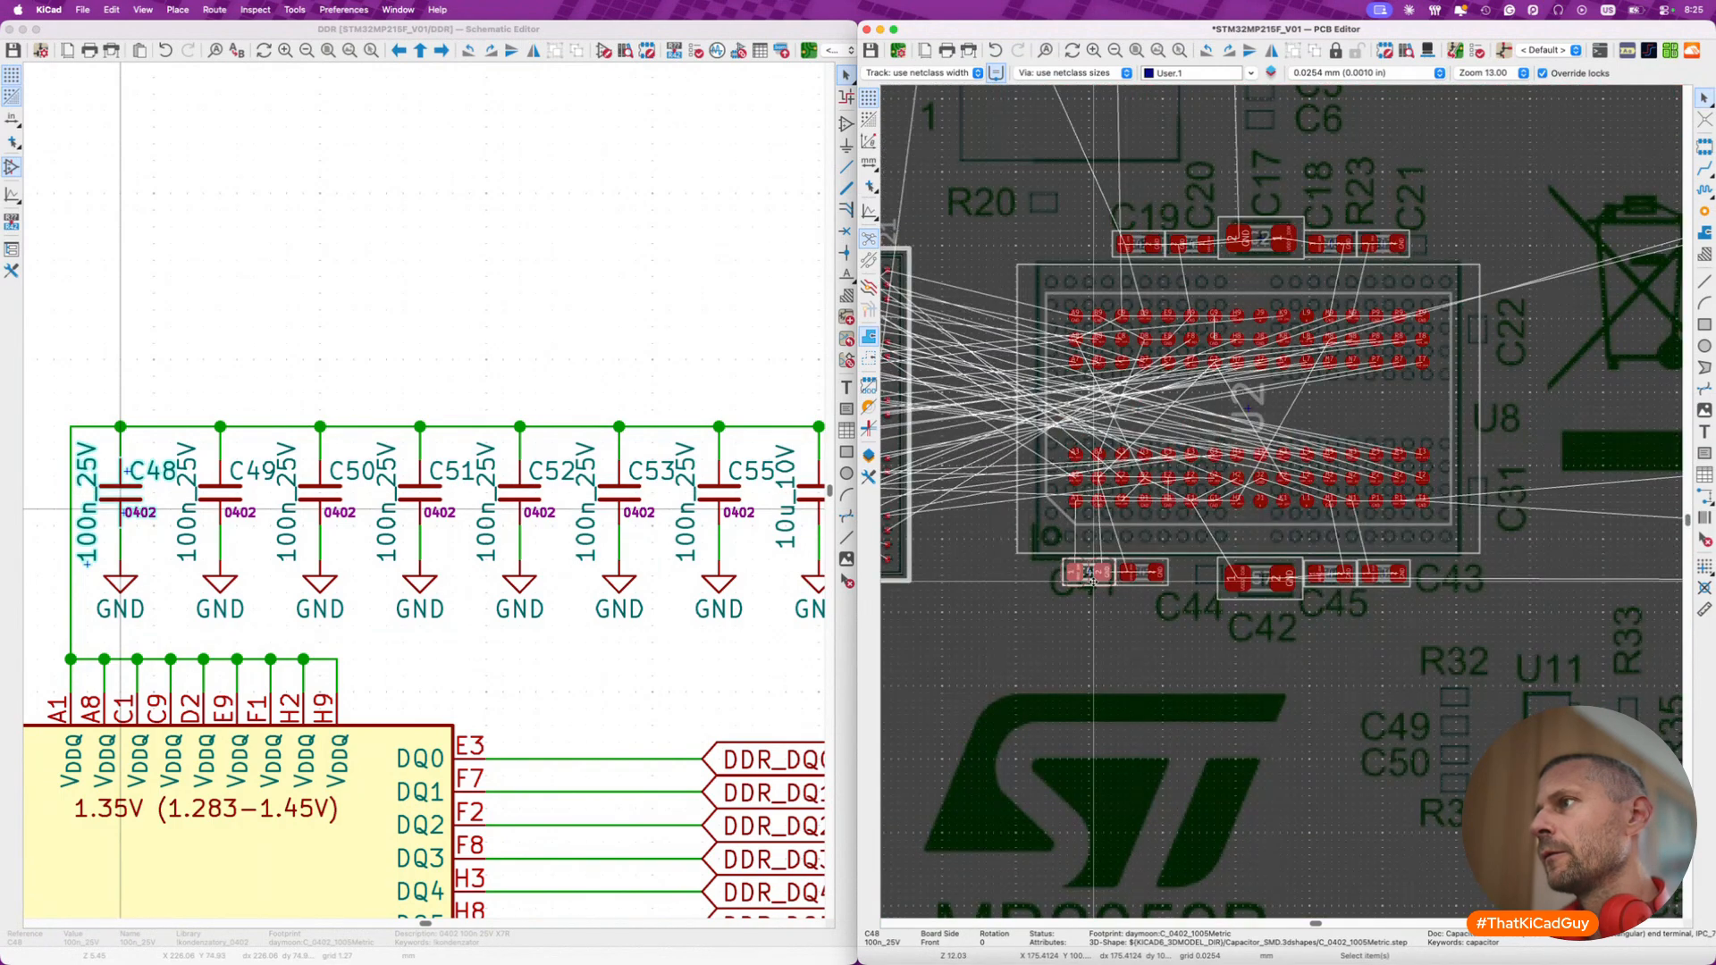
- Locate C49 from the schematic and place it at 0° rotation above U2, at the outer end of the row beside the C19 label
scroll(1150, 582, down, 5)
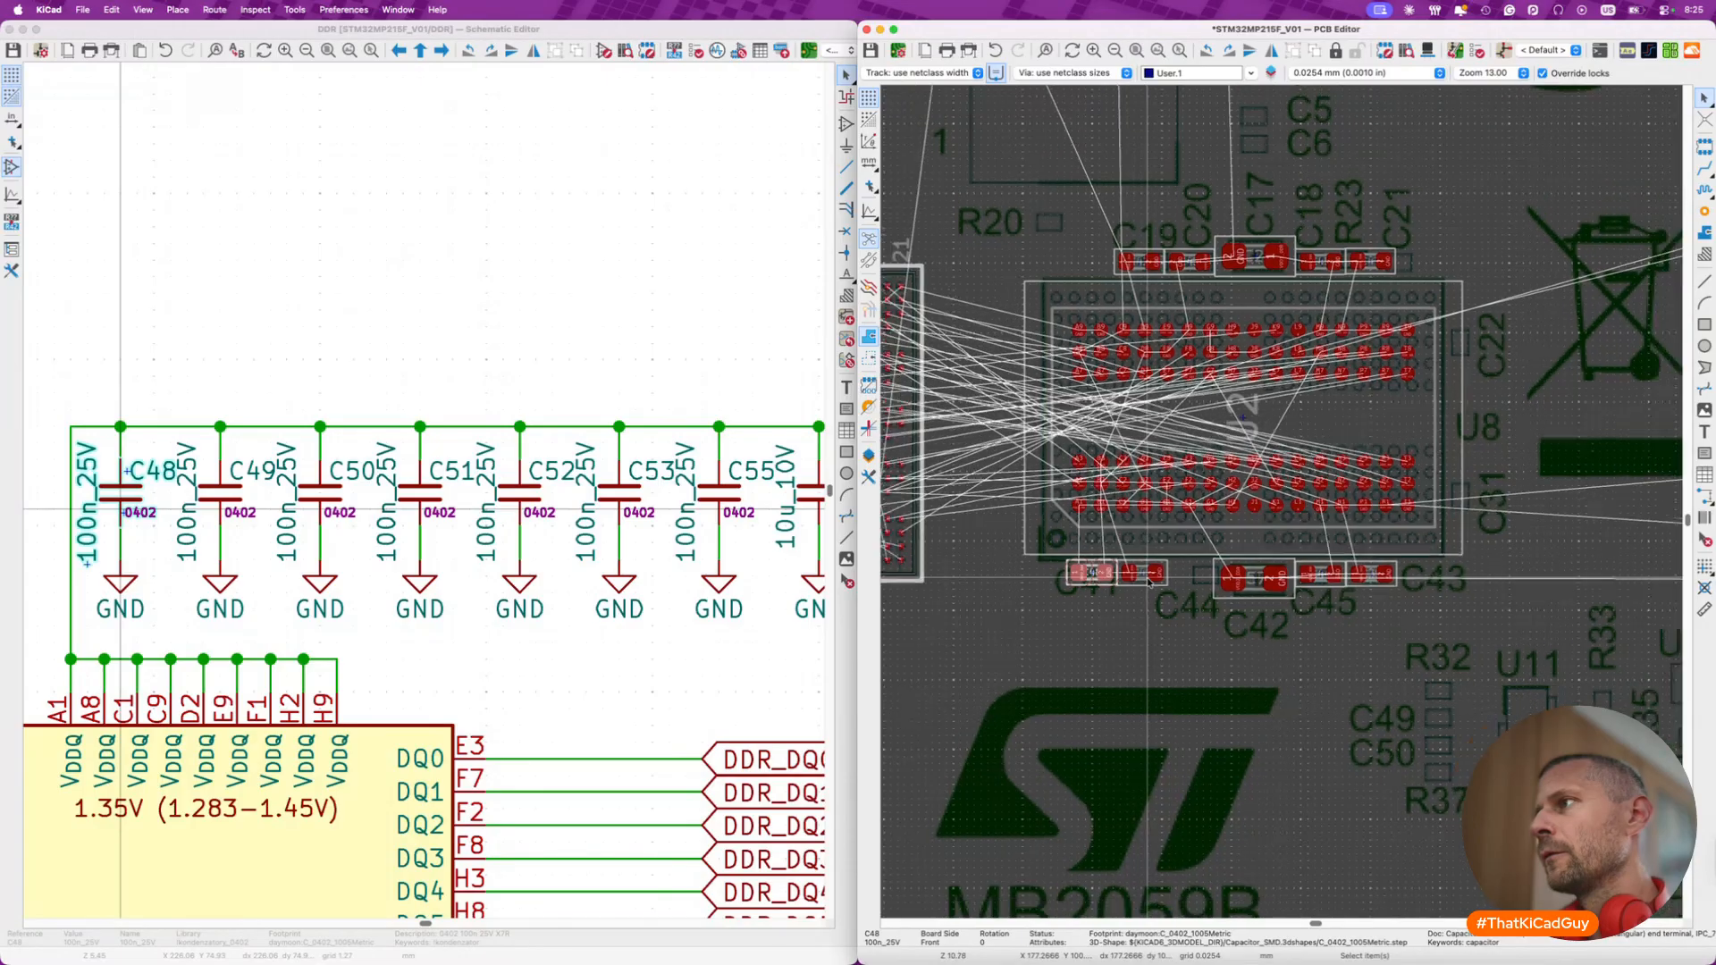
scroll(1150, 582, right, 3)
scroll(1150, 582, left, 4)
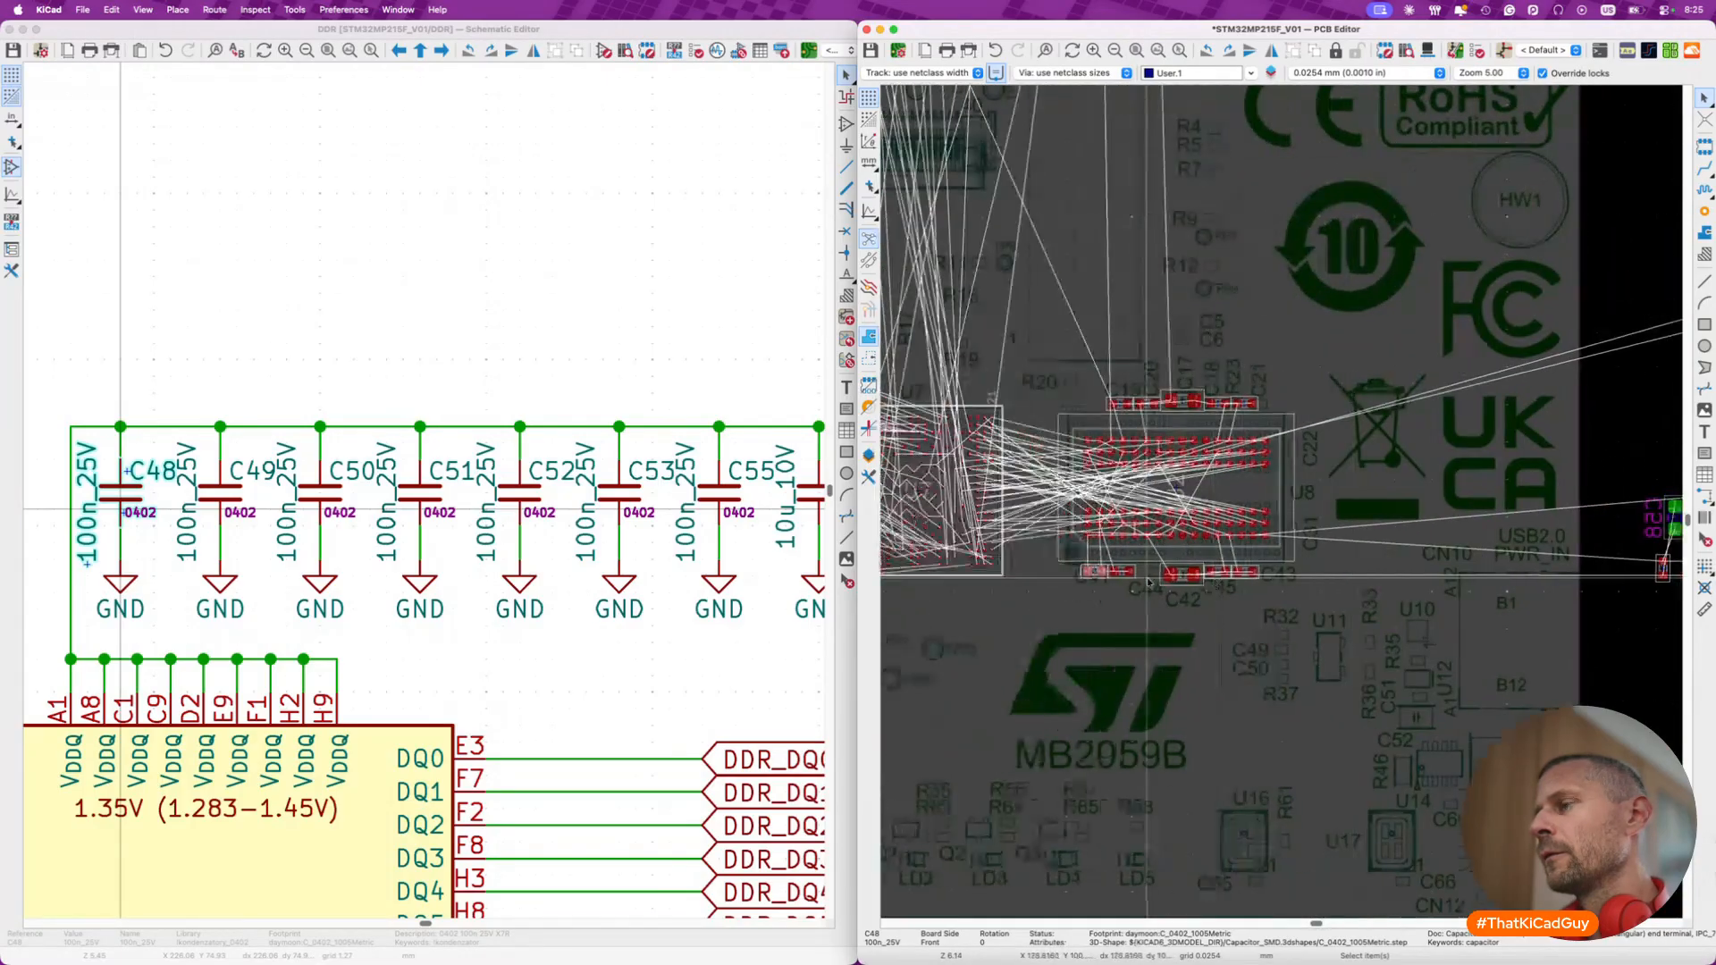
scroll(1196, 403, up, 4)
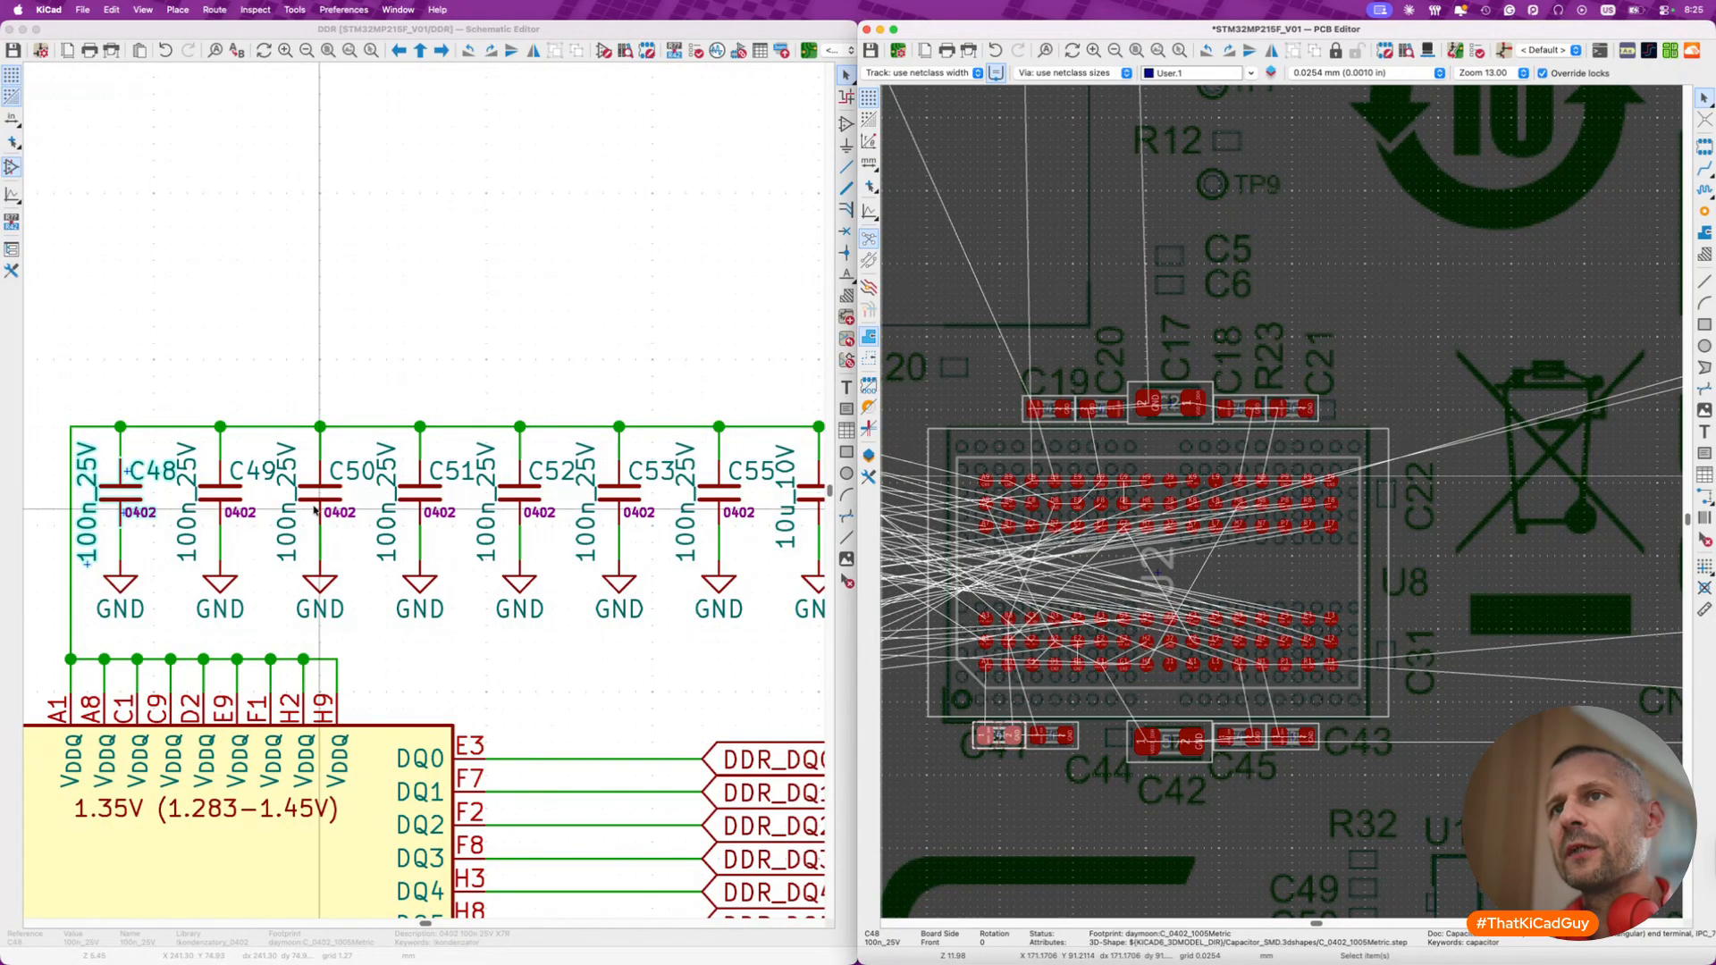
click(220, 494)
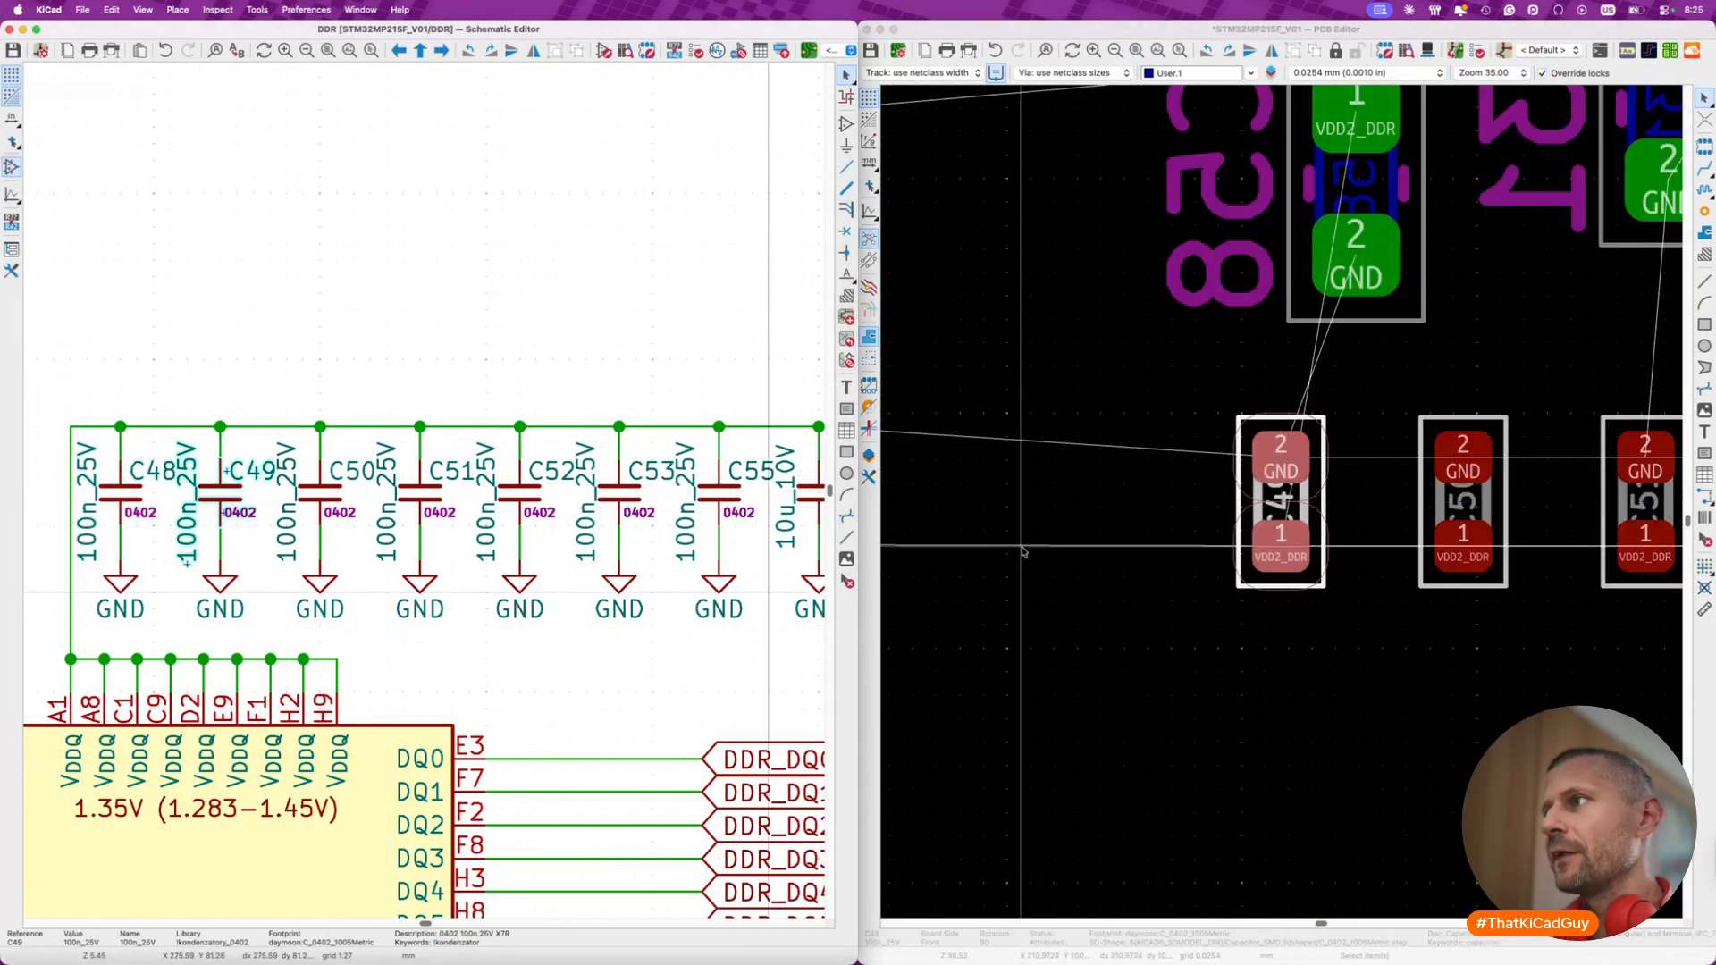
click(1316, 501)
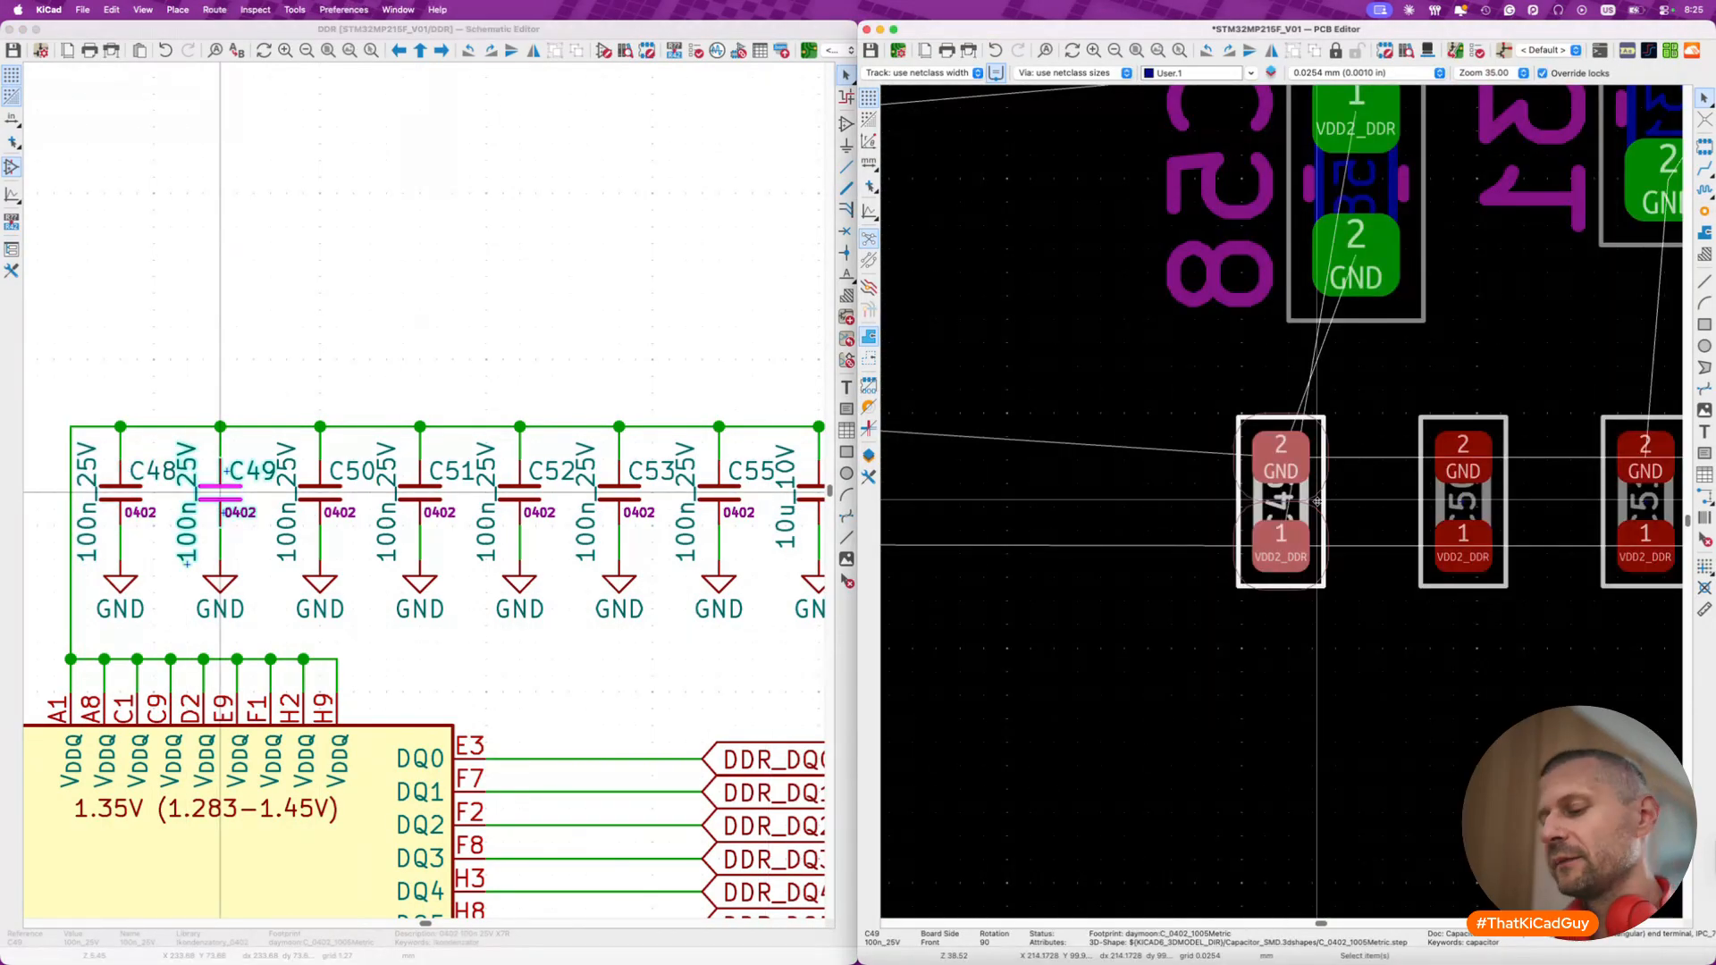
key(m)
scroll(1318, 501, down, 2)
scroll(1317, 501, down, 4)
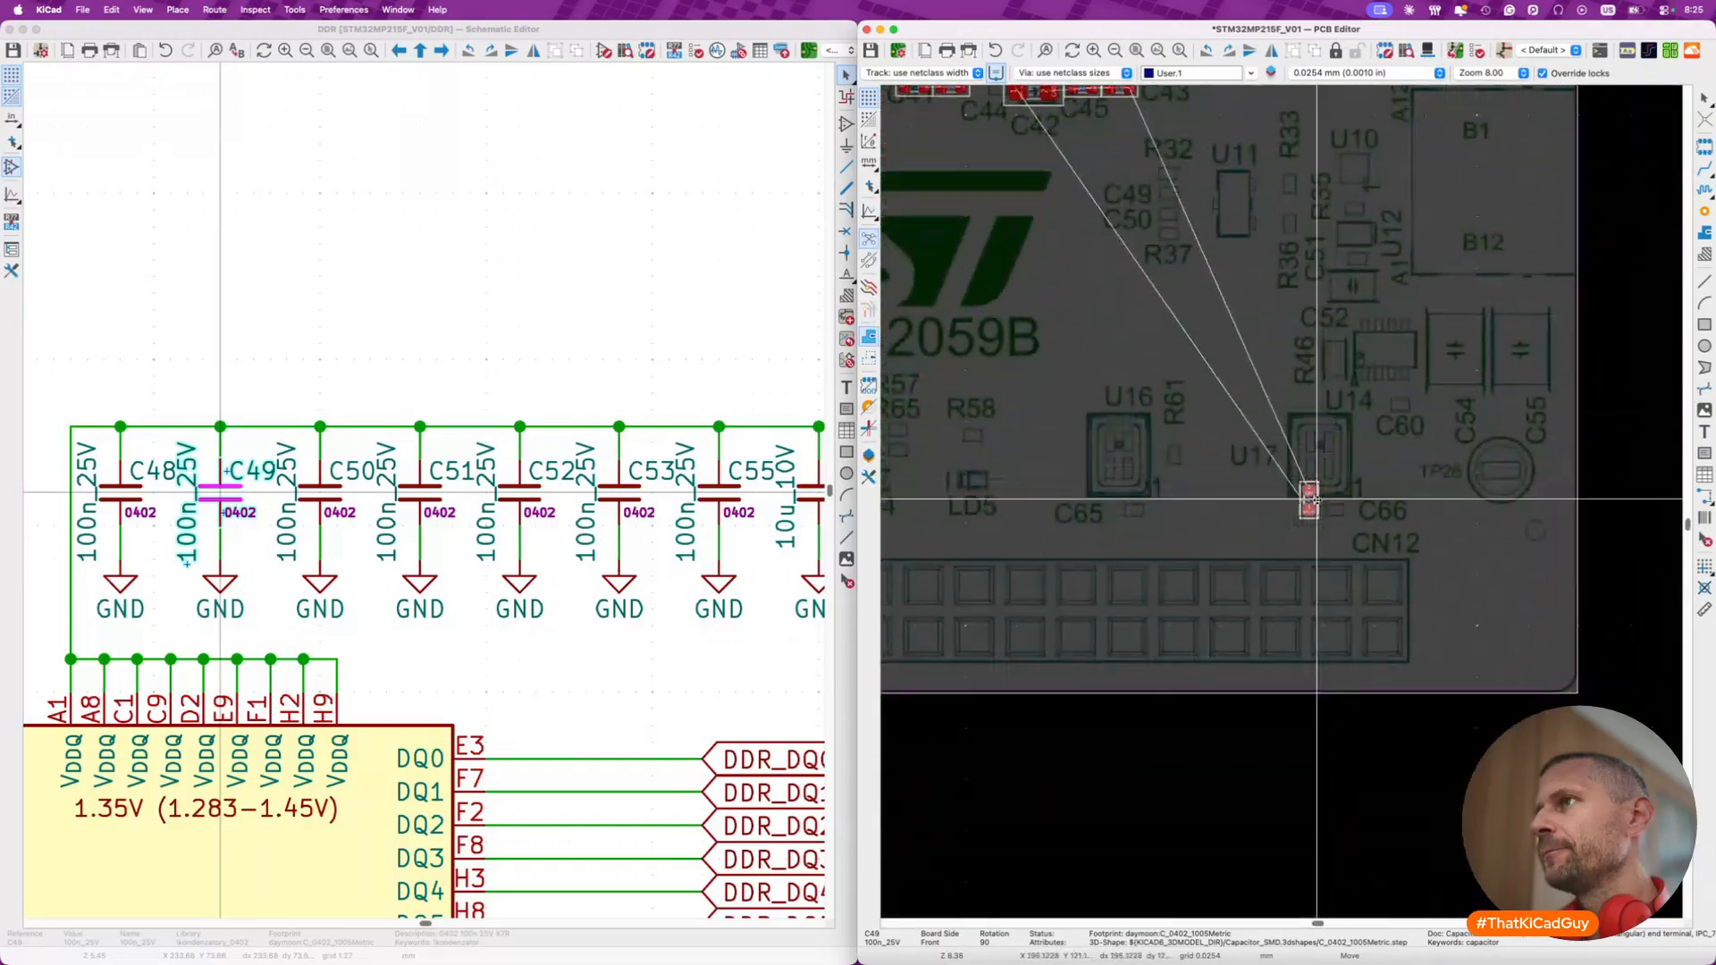
scroll(1316, 500, up, 4)
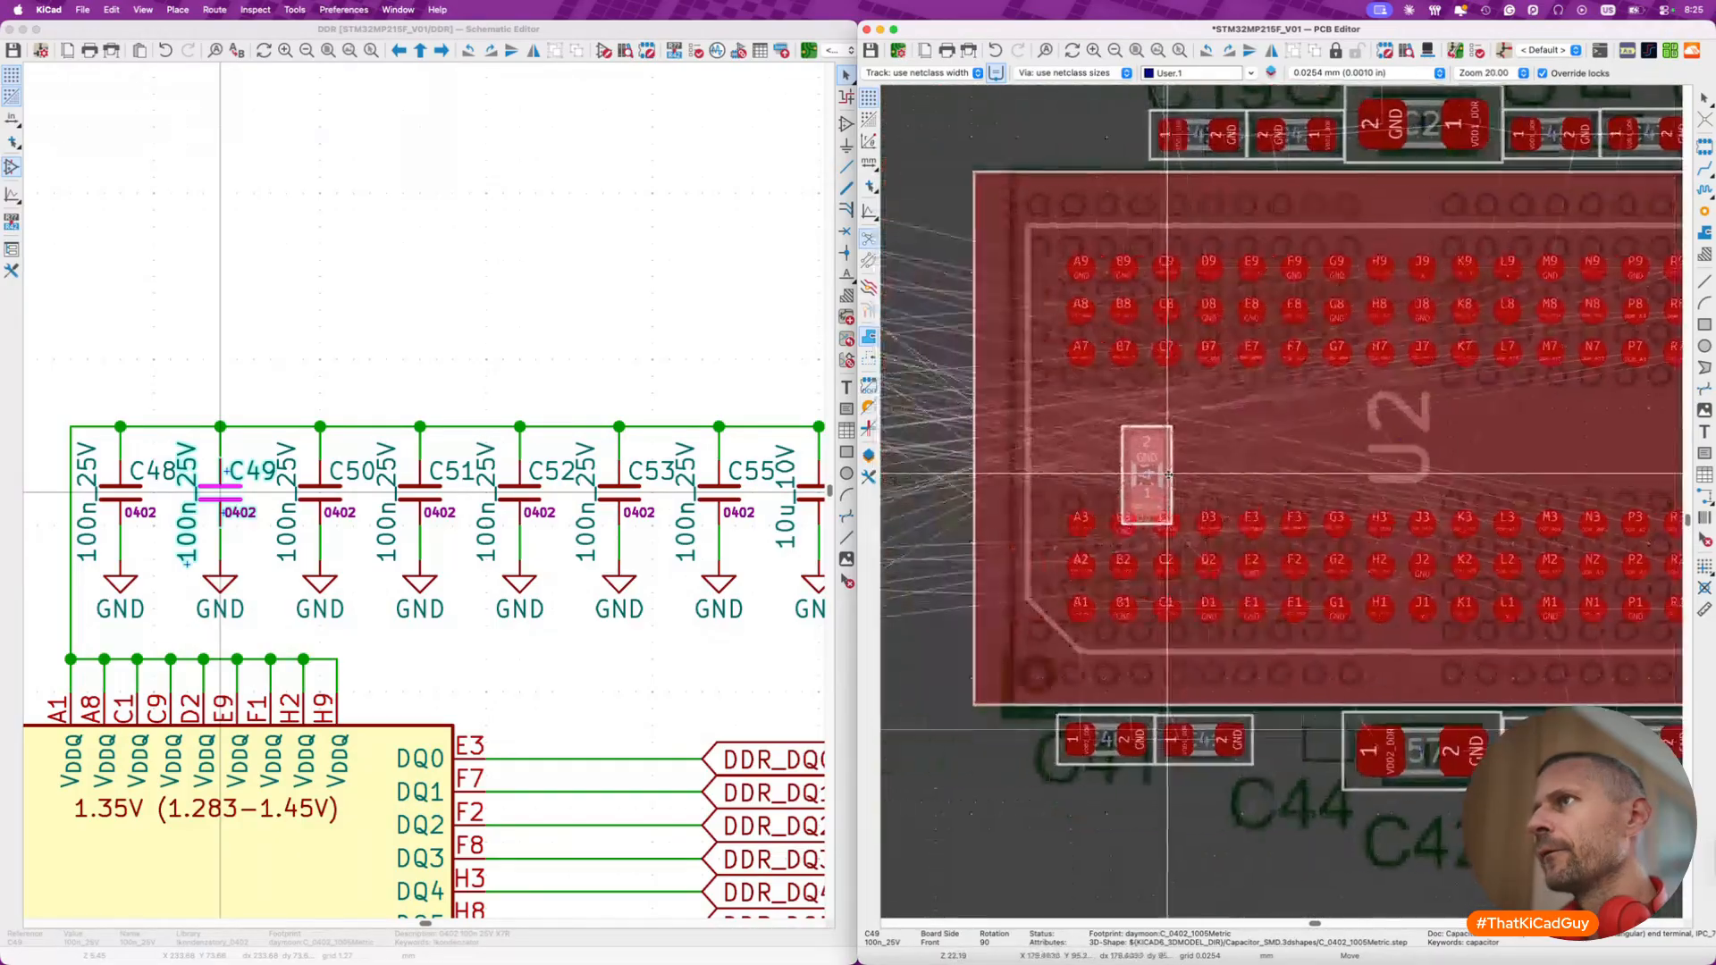
scroll(1108, 331, up, 3)
key(r)
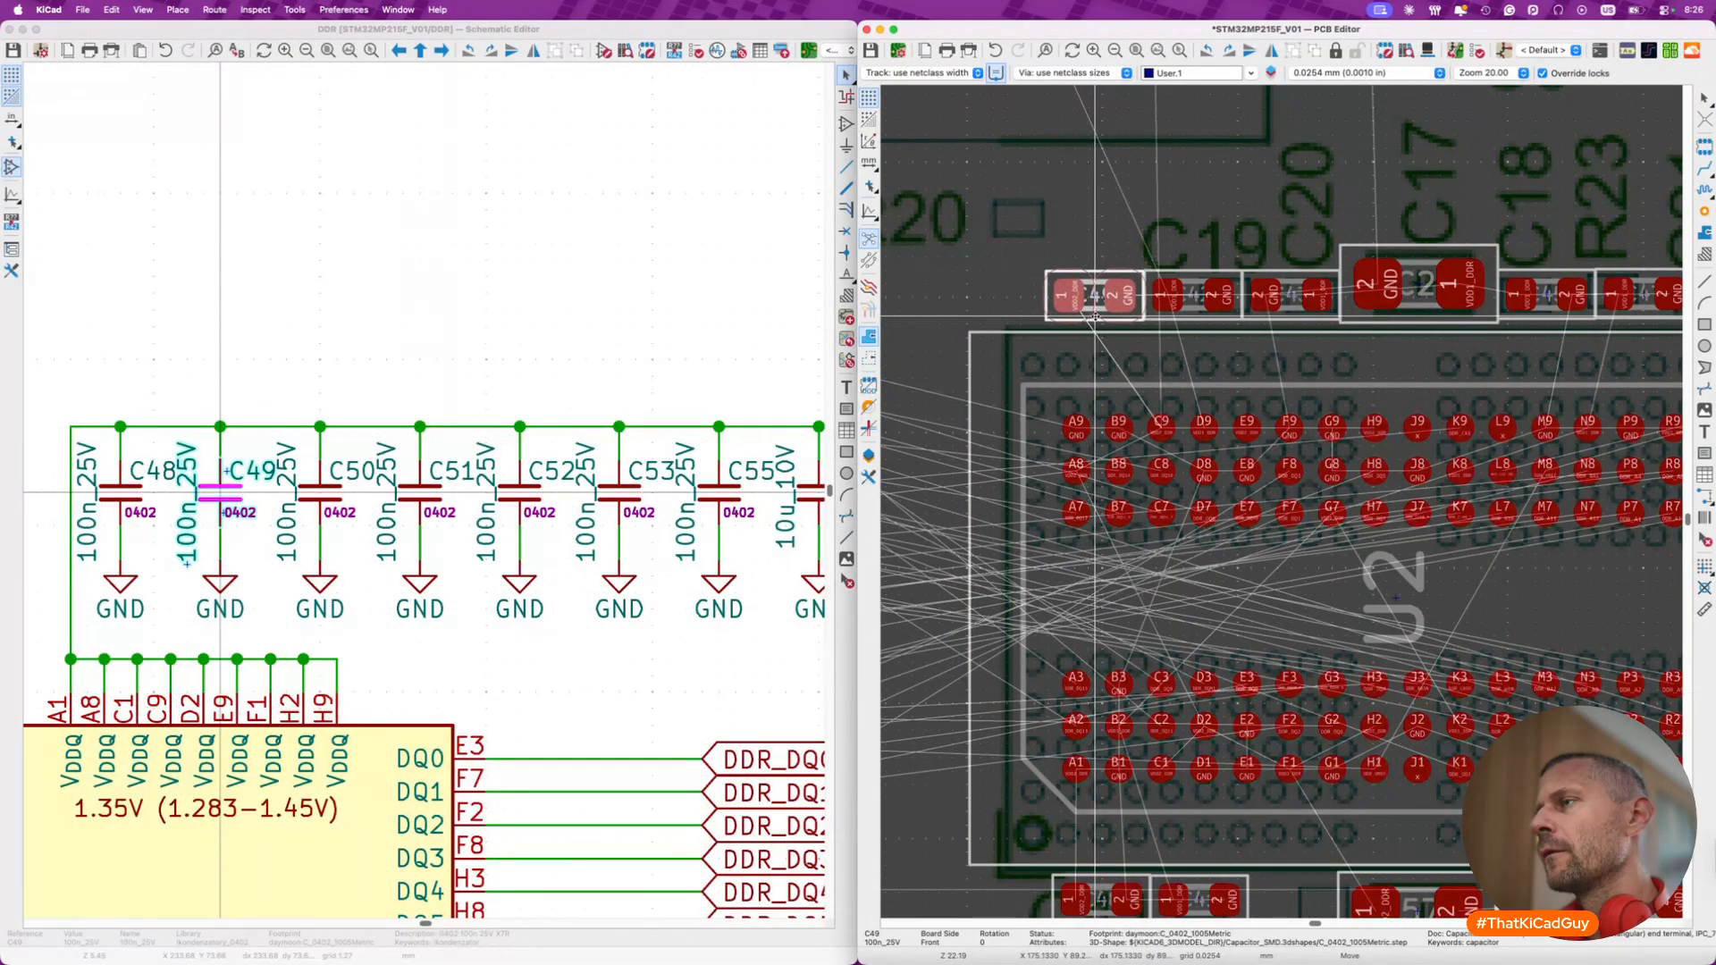
click(1095, 315)
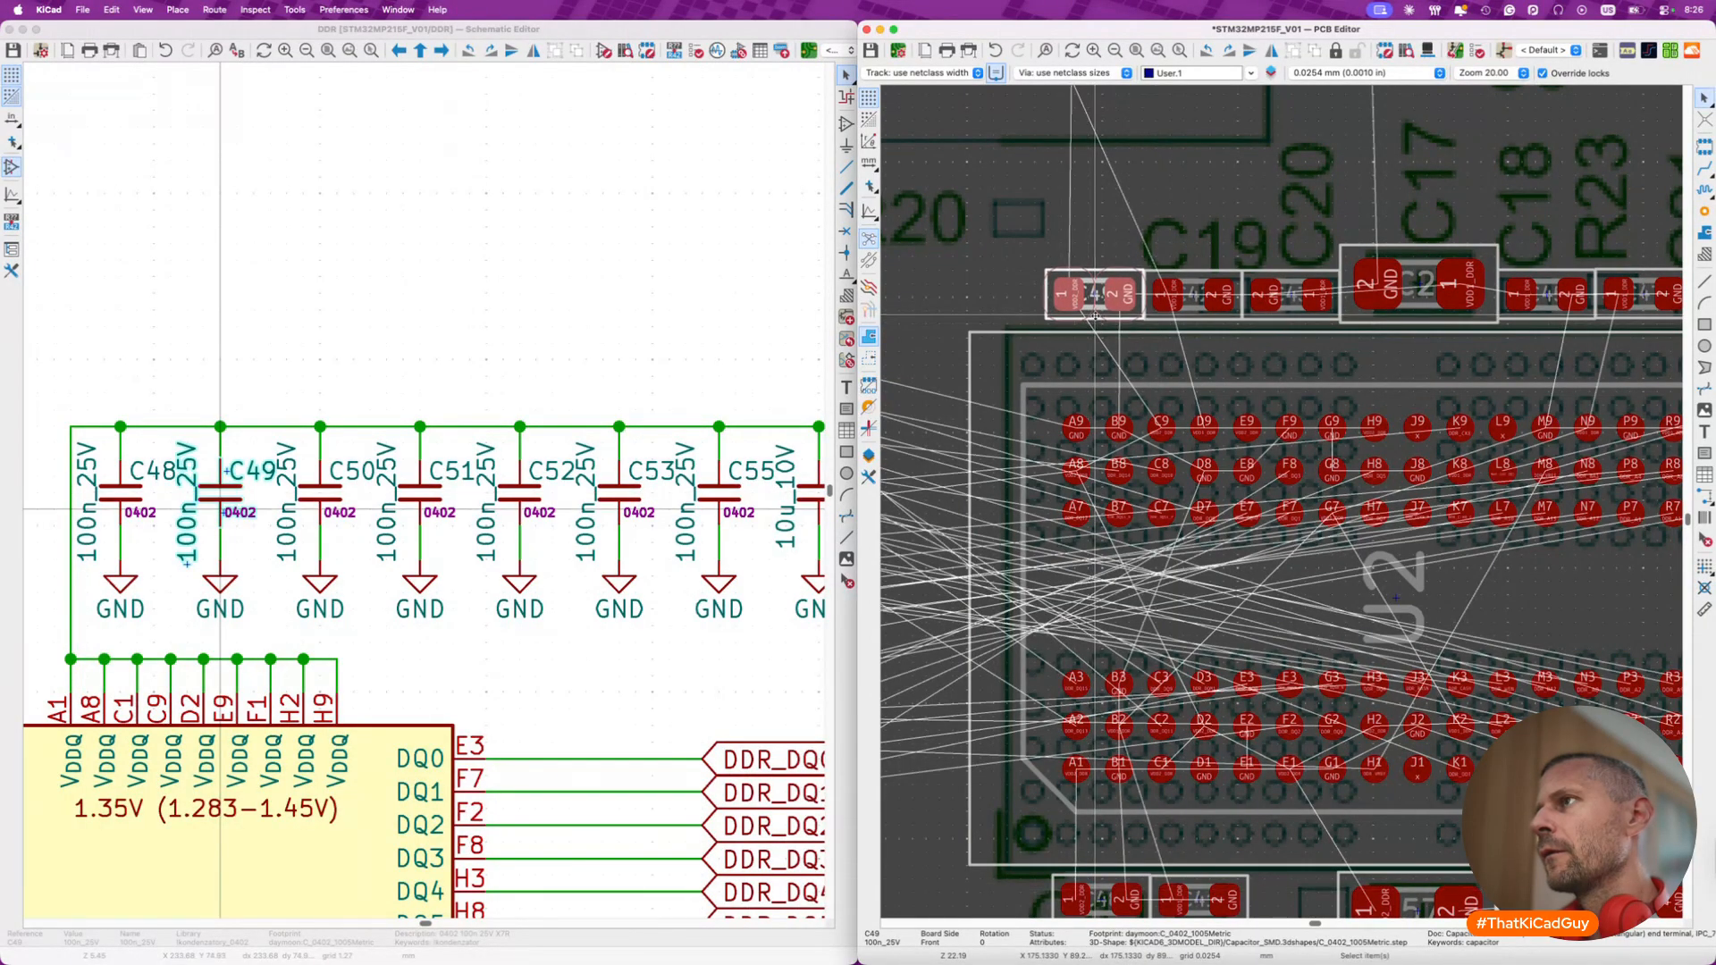
- Locate C50 from the schematic and move it to the free area below the C48 and C41 capacitor row under U2
scroll(1095, 316, down, 3)
click(332, 509)
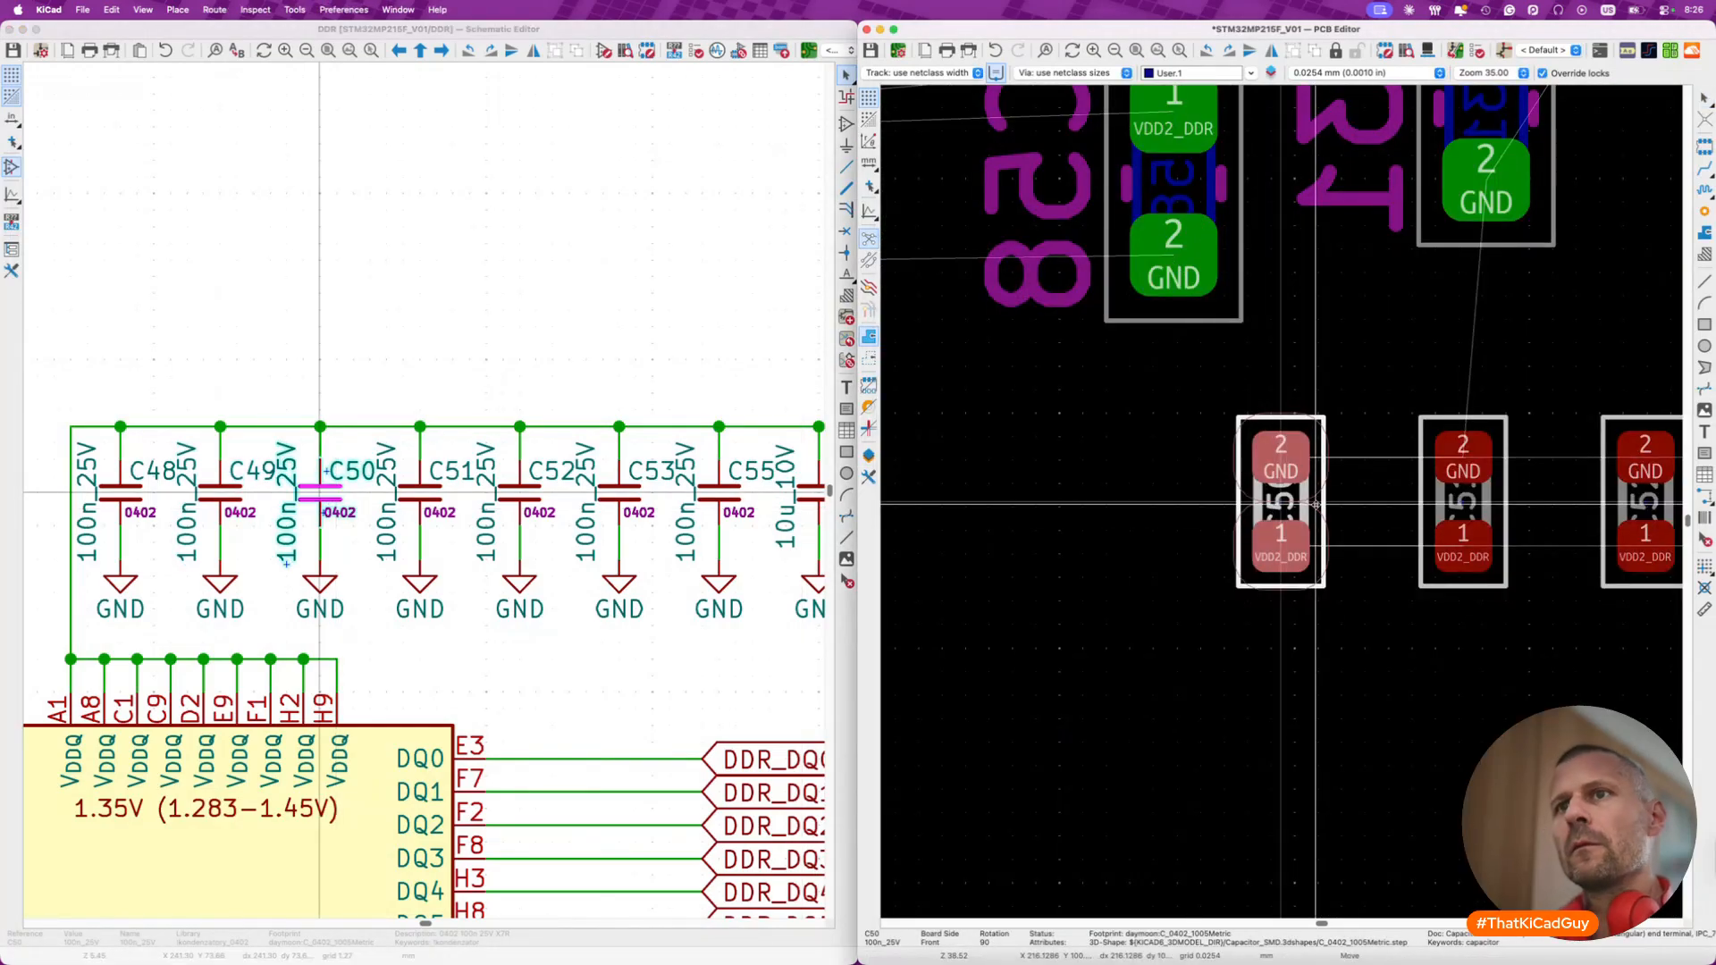
scroll(1316, 505, down, 3)
key(m)
scroll(1316, 505, left, 10)
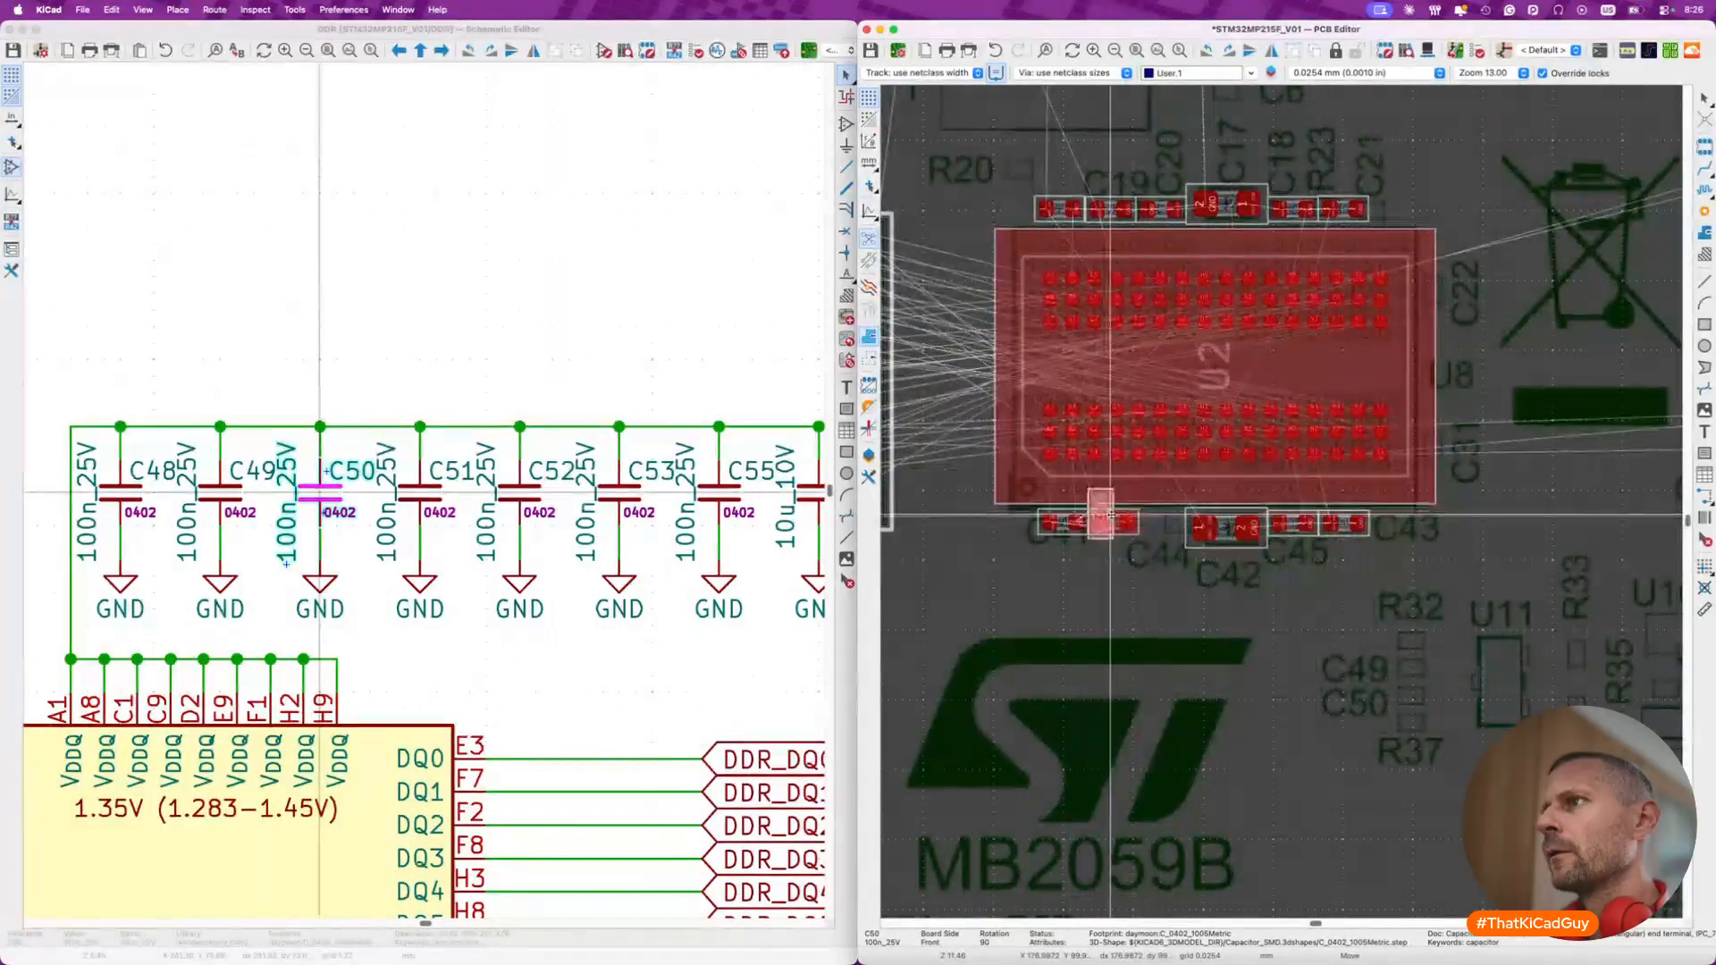
scroll(1095, 510, up, 2)
click(1071, 684)
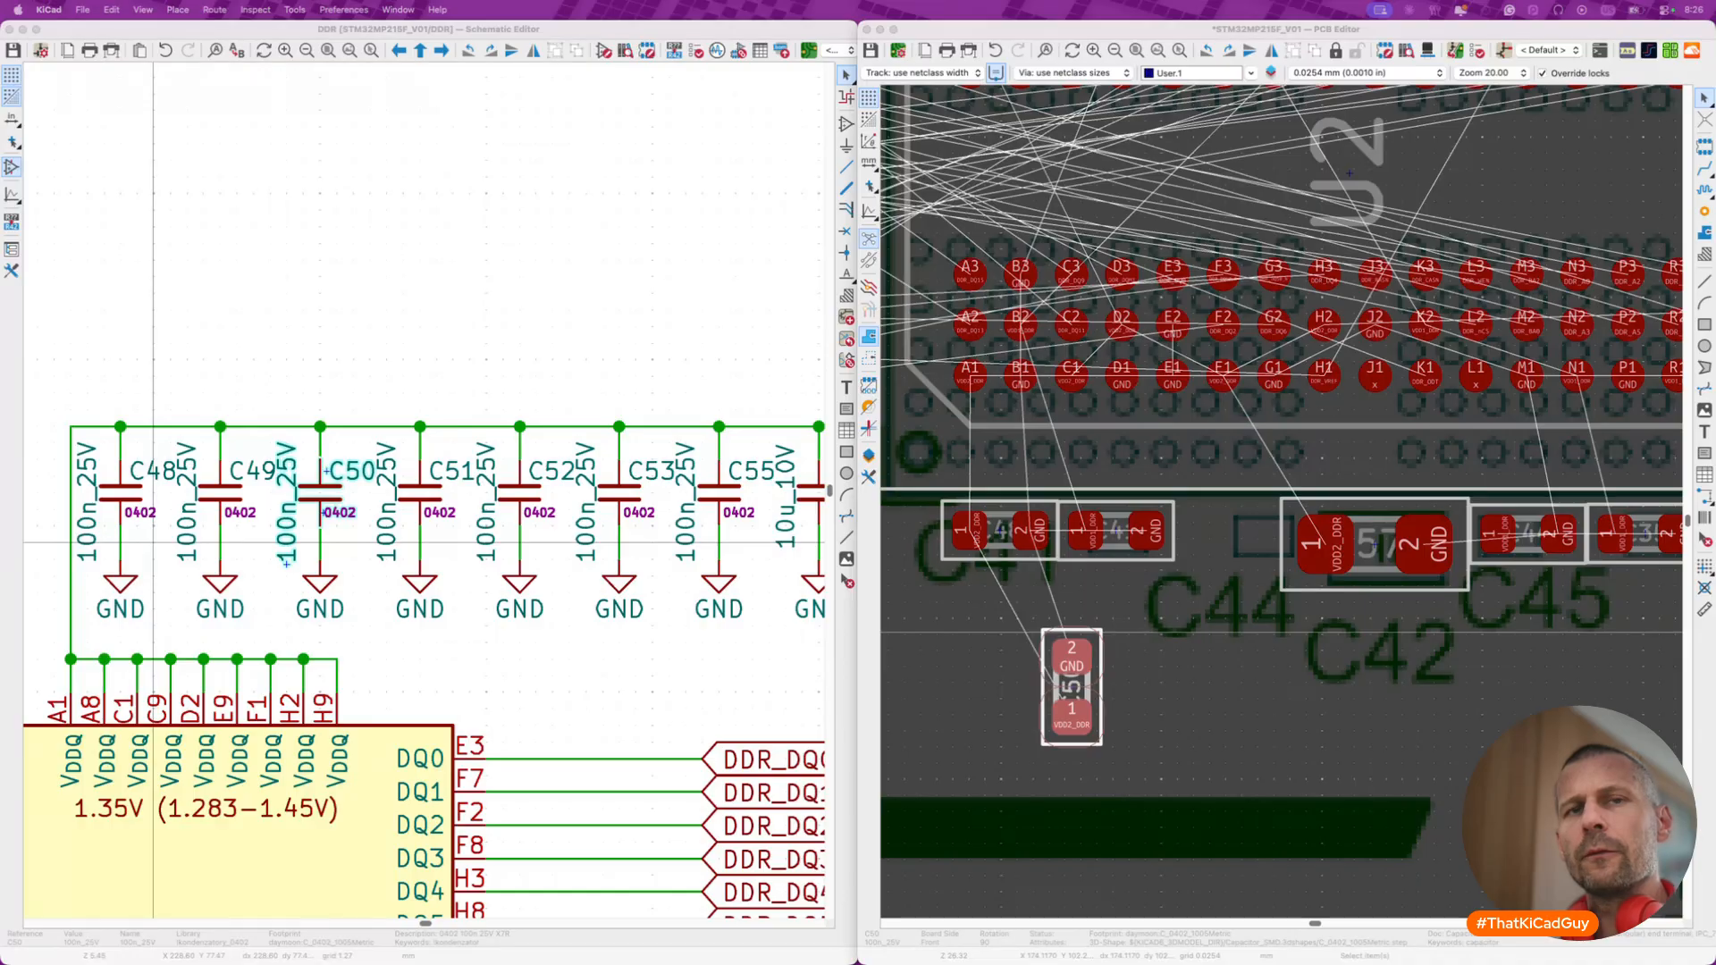
- Rotate C50 to 0° and place it in a second row directly below C41
click(1097, 688)
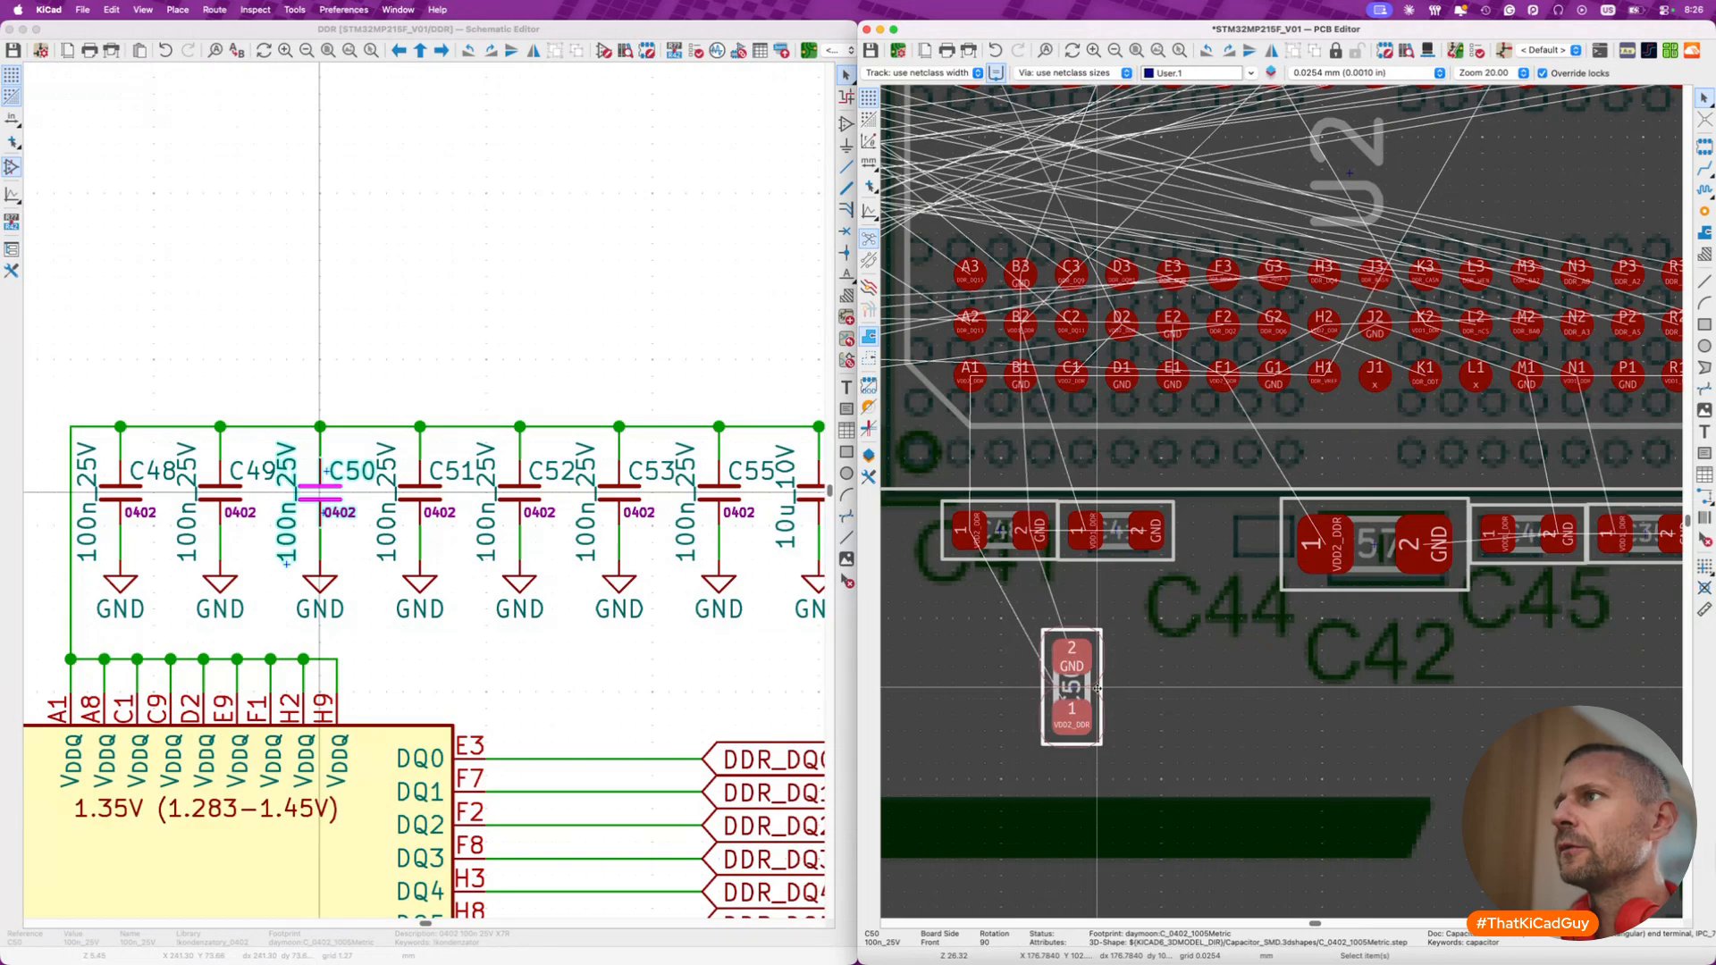
key(m)
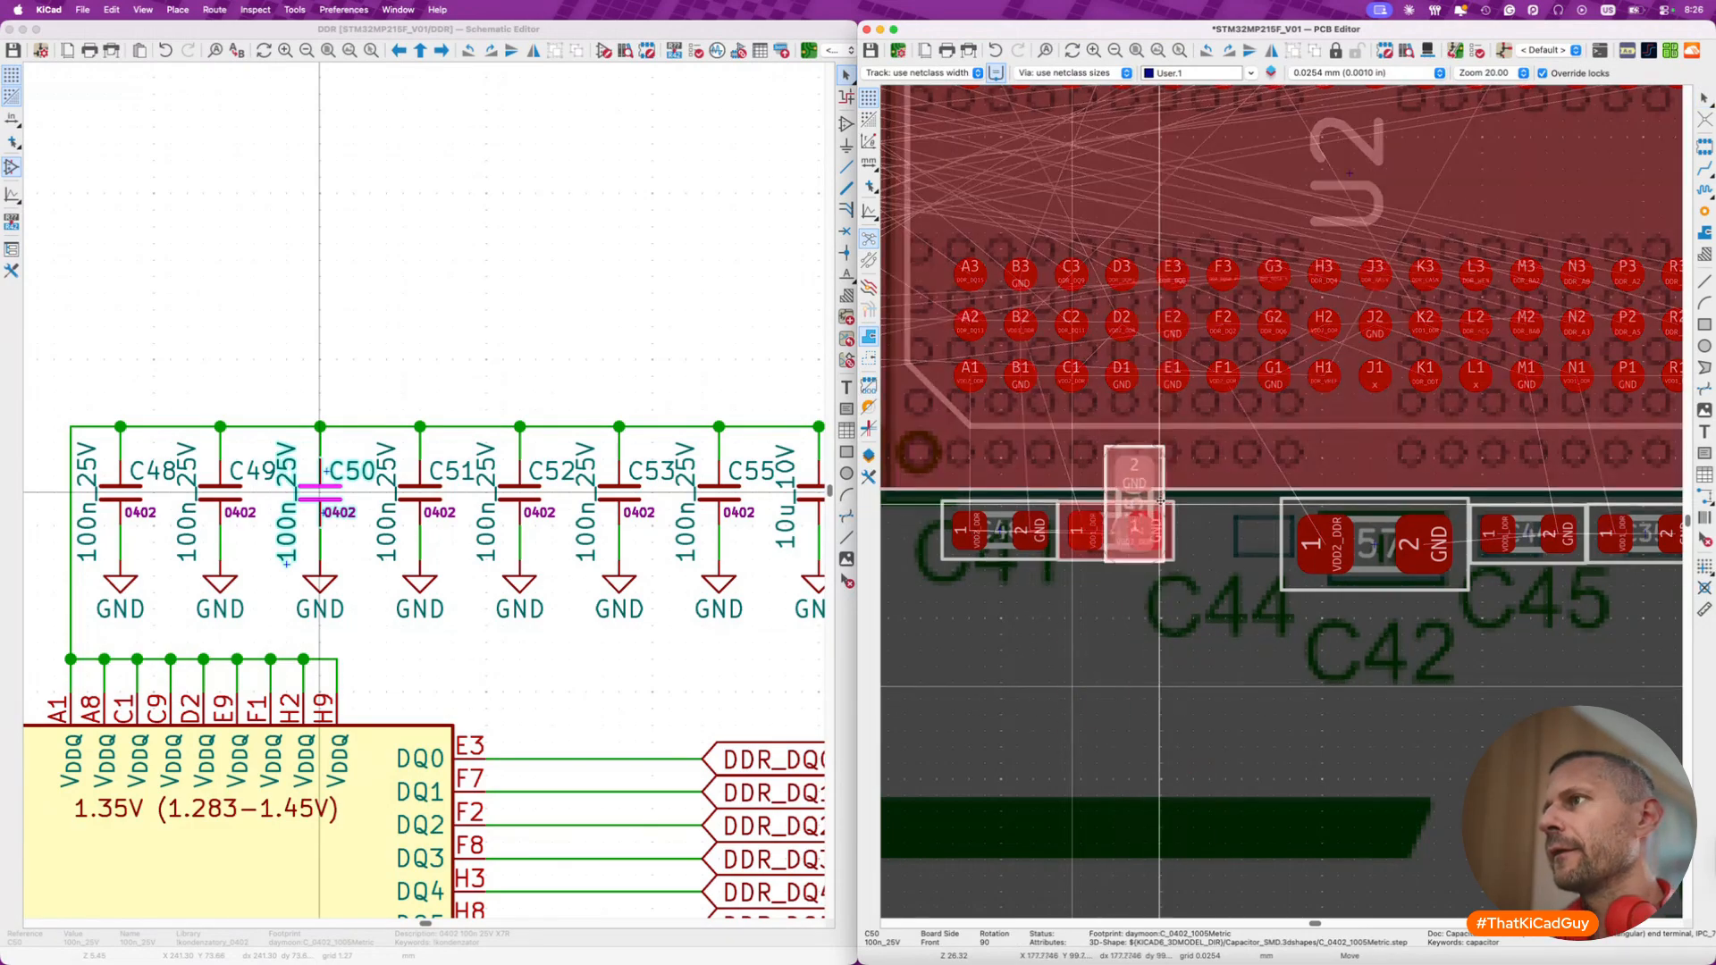
key(r)
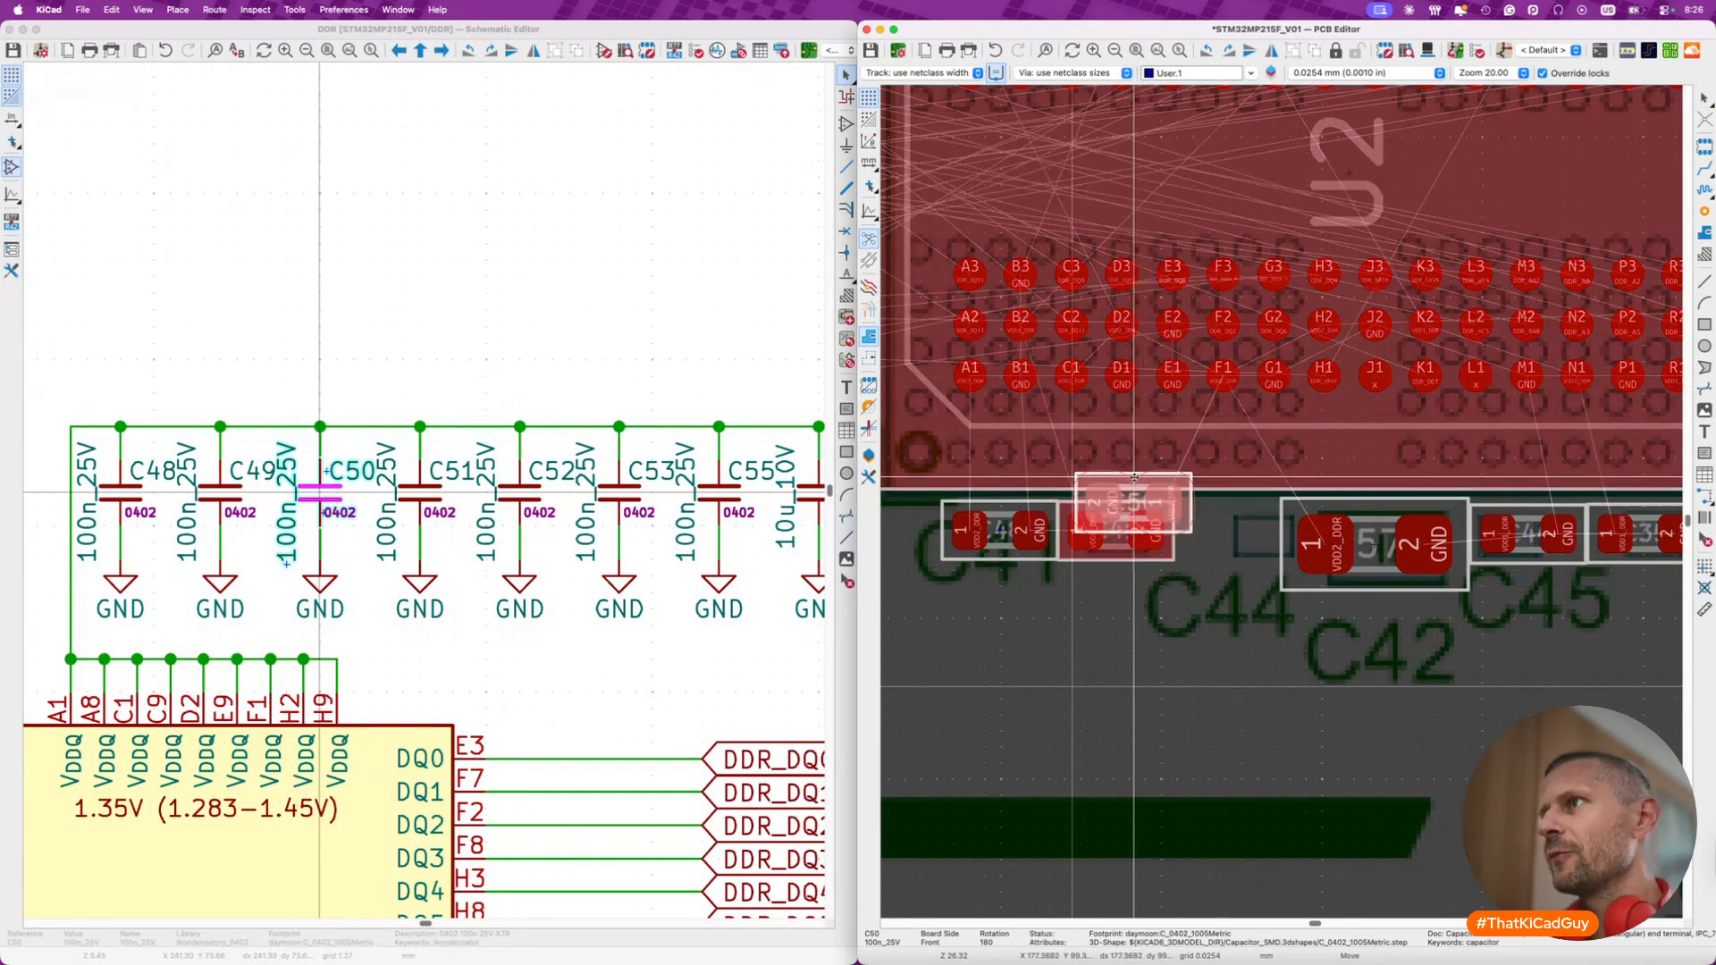
key(r)
key(r)
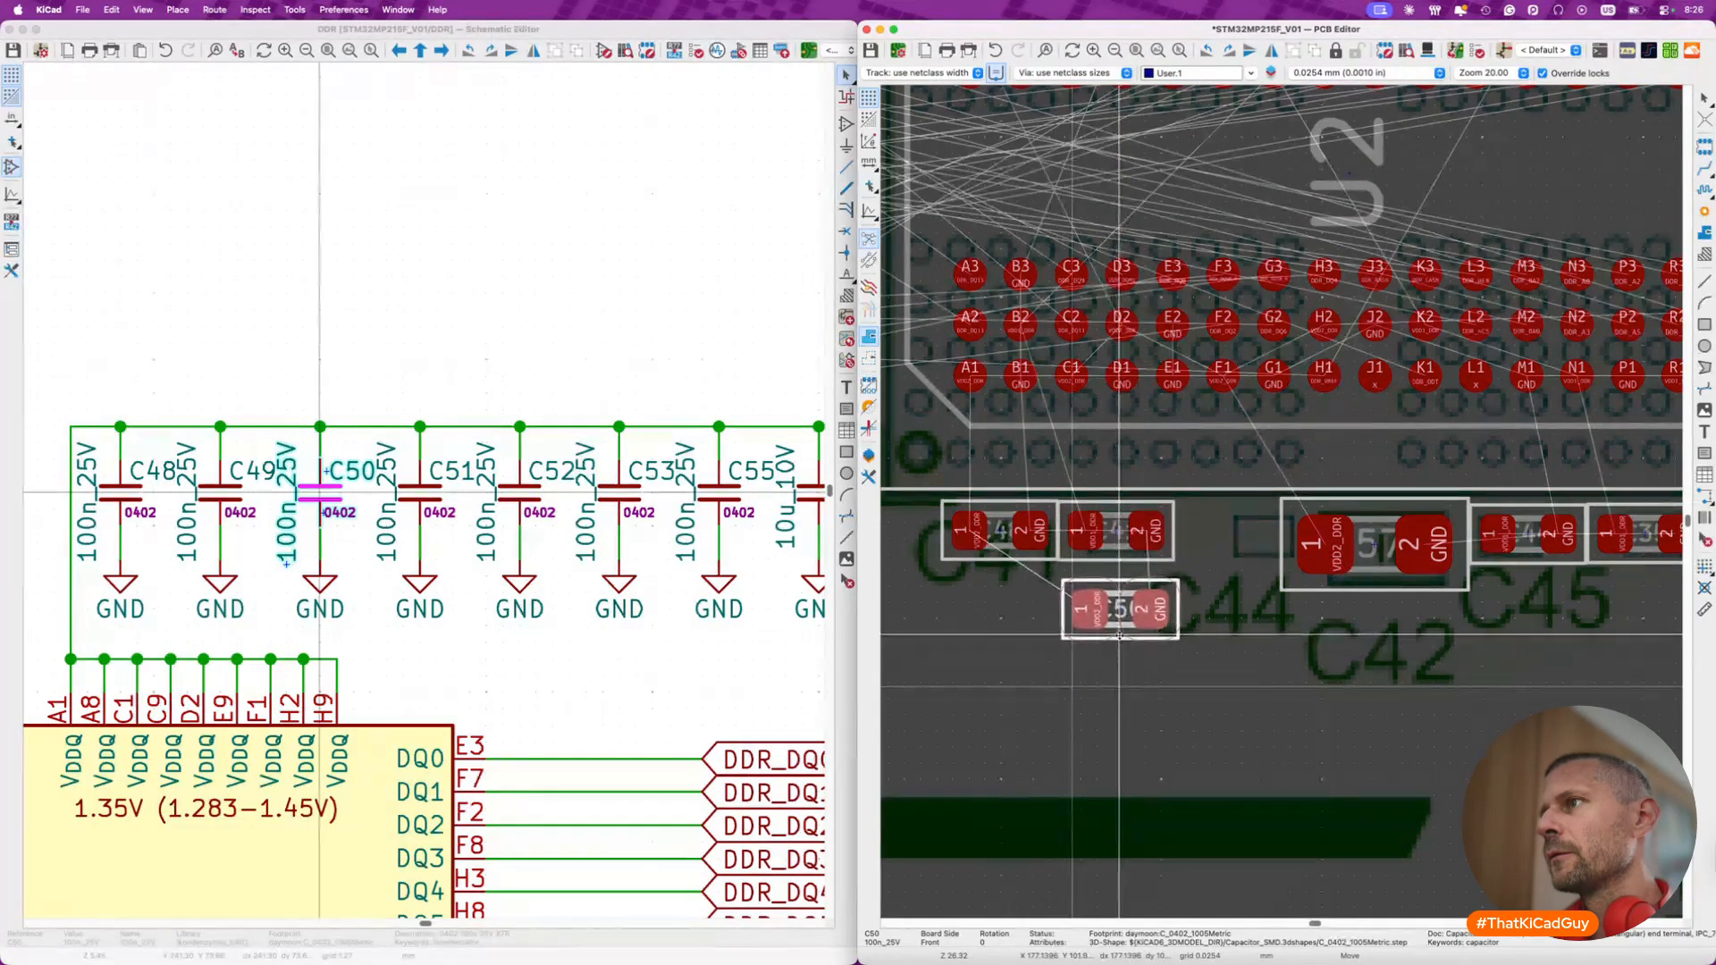
click(1119, 623)
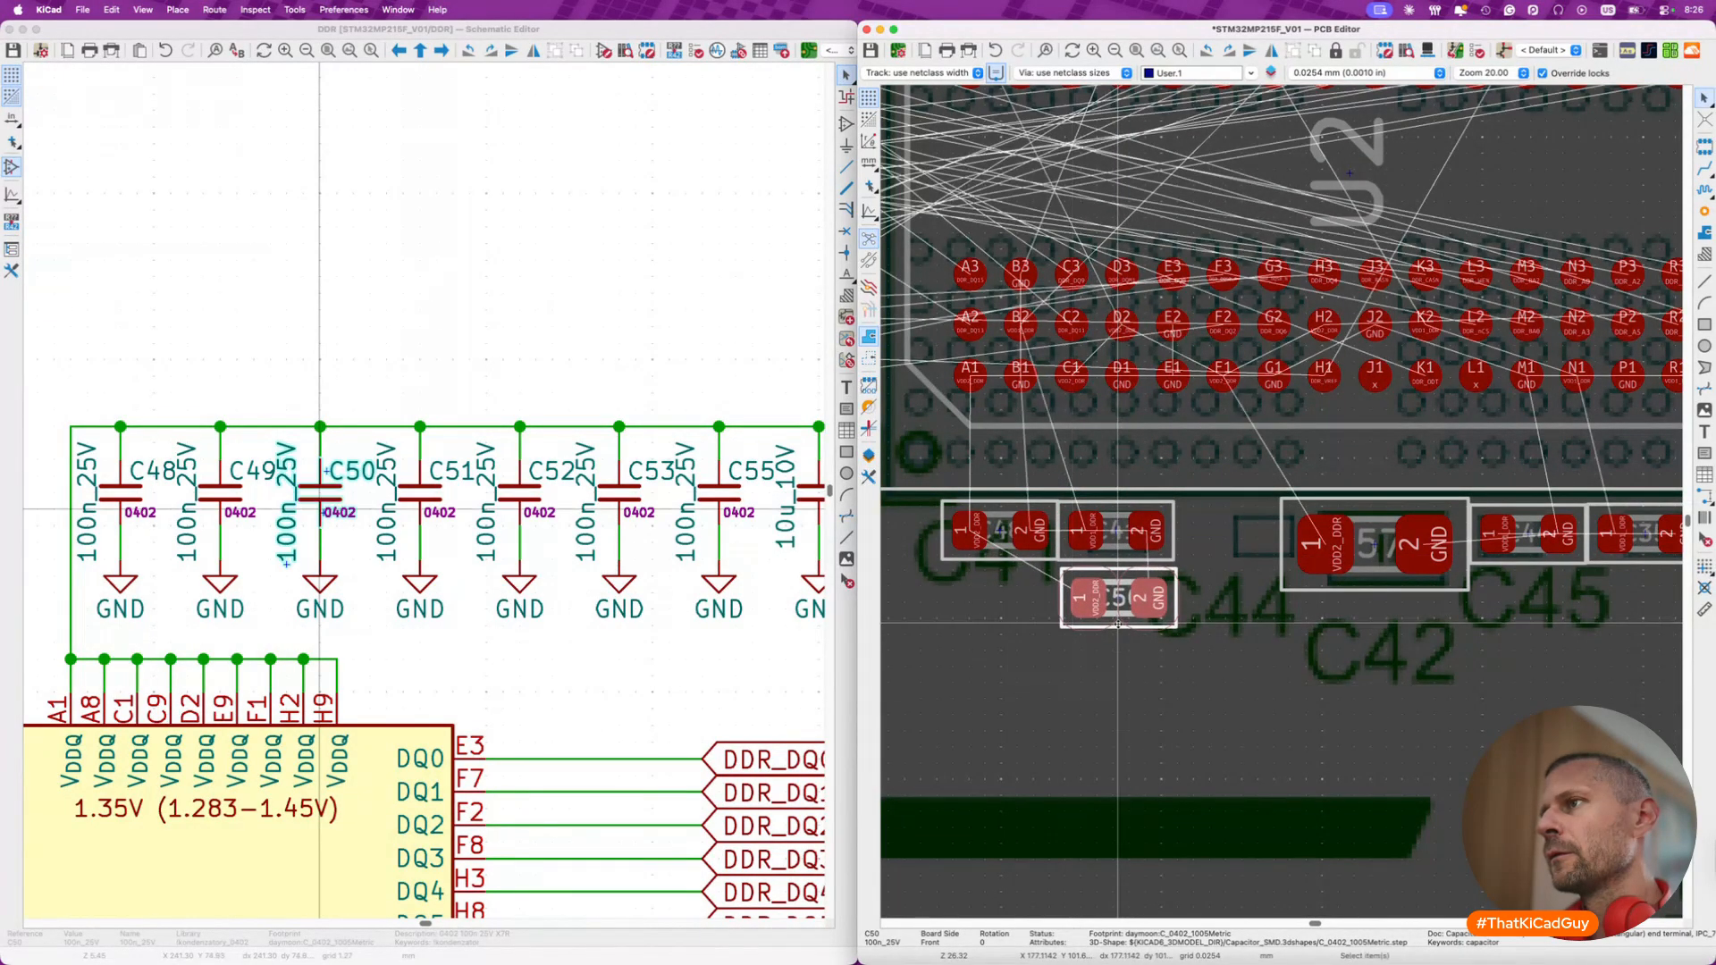
key(x)
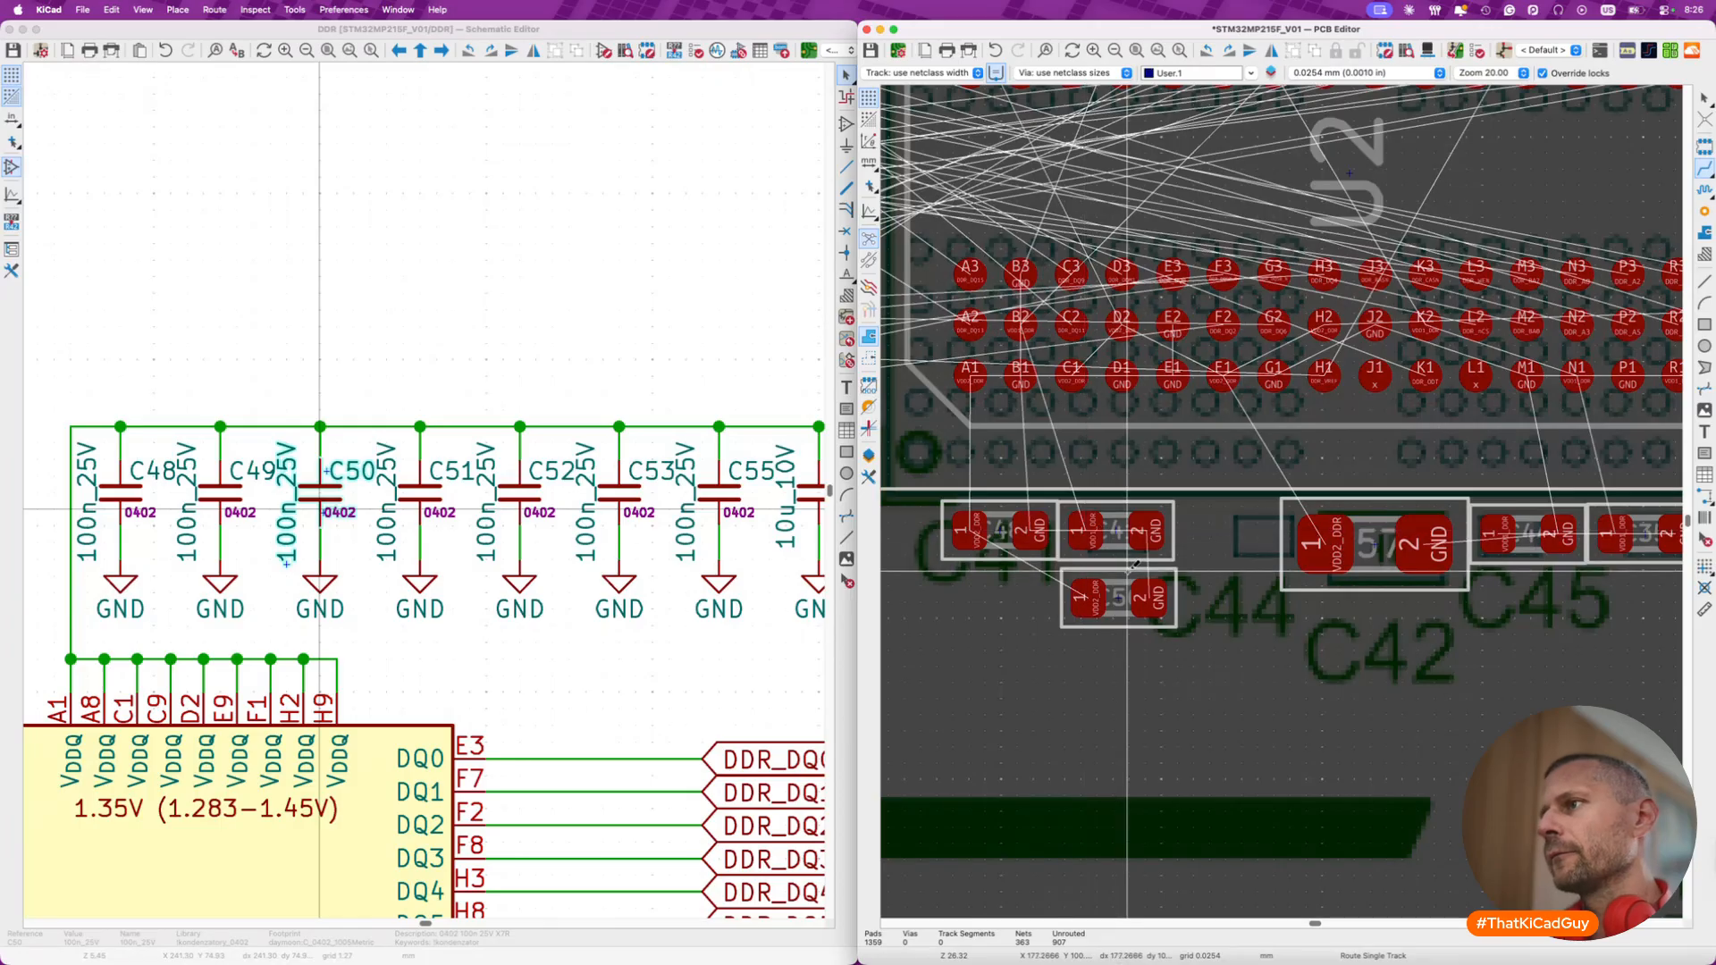
key(m)
click(1128, 624)
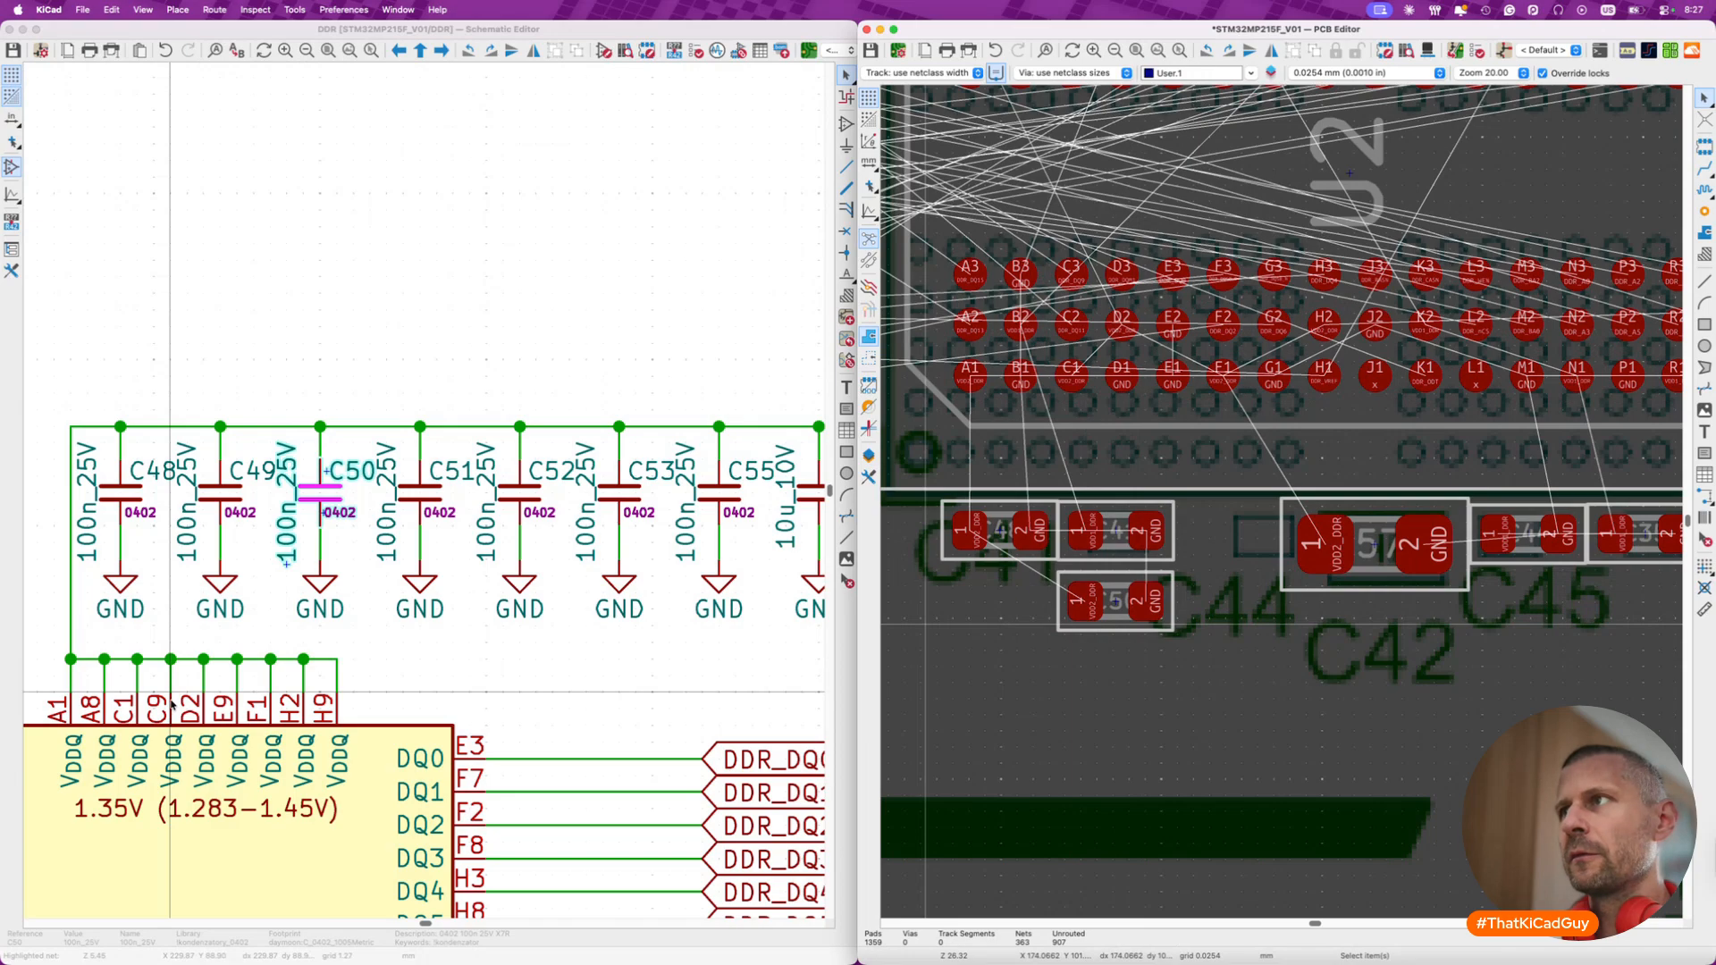
- Locate C51 from the schematic and place it at 0° rotation in a second, outer row above U2, over the C19 label
click(420, 492)
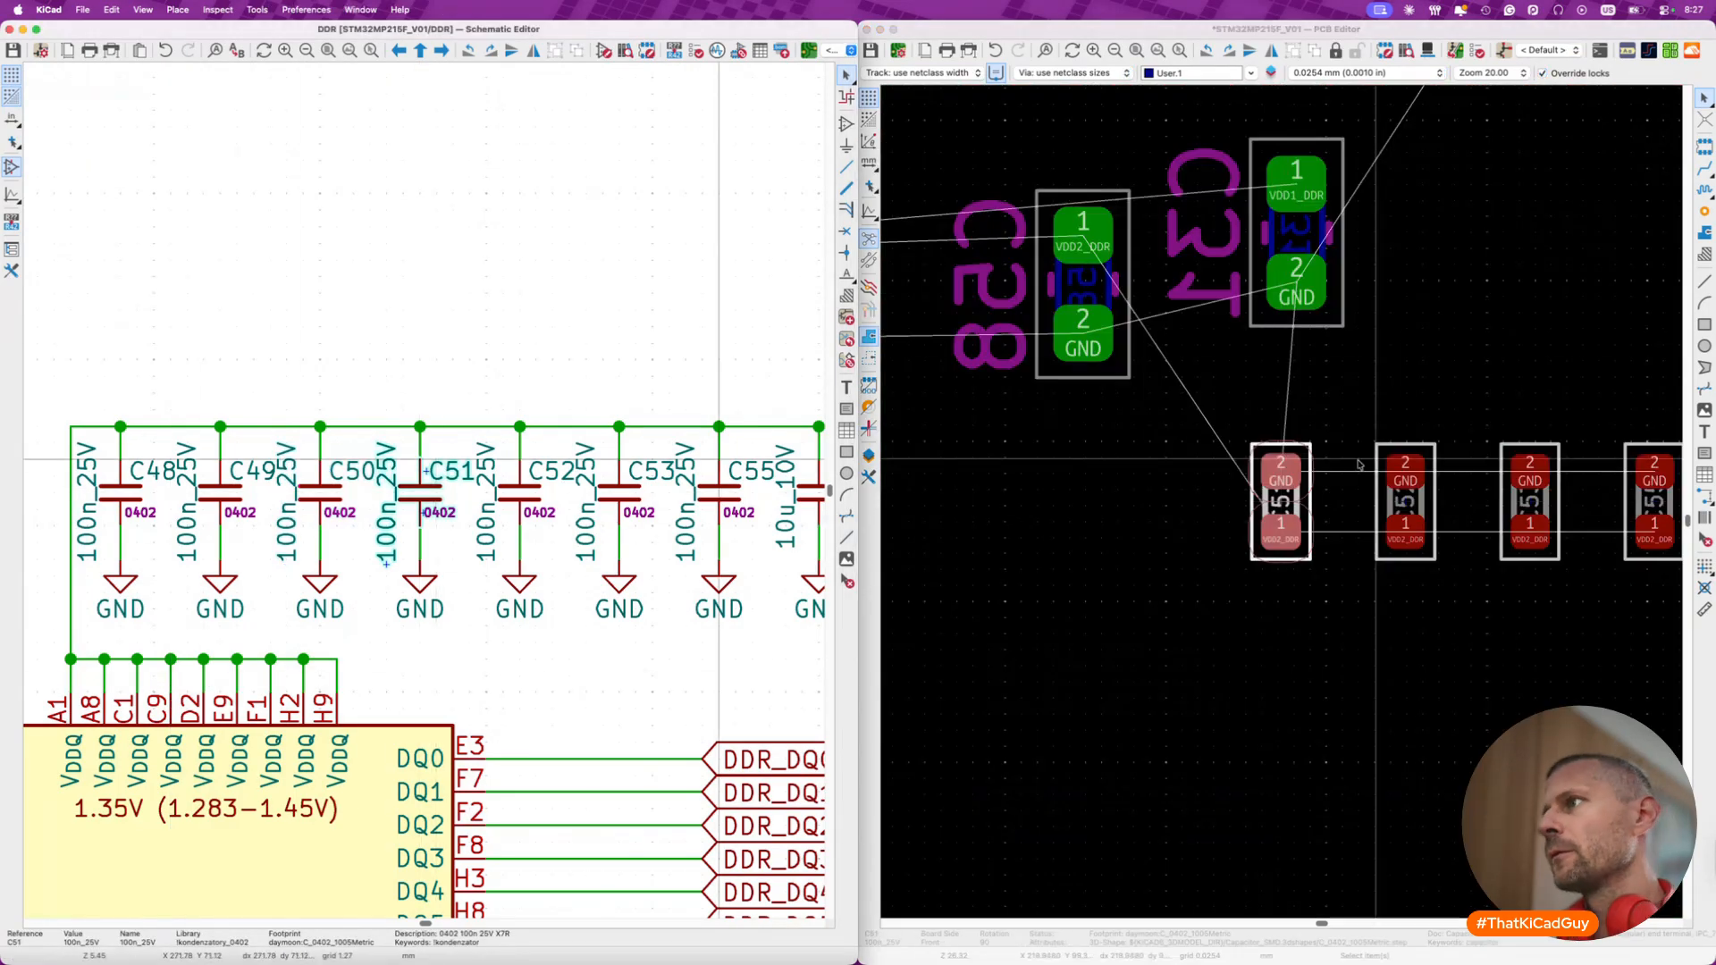
click(1303, 499)
key(m)
scroll(1303, 499, down, 6)
scroll(1302, 499, up, 4)
scroll(1303, 498, left, 8)
scroll(1296, 499, up, 2)
scroll(1056, 540, up, 5)
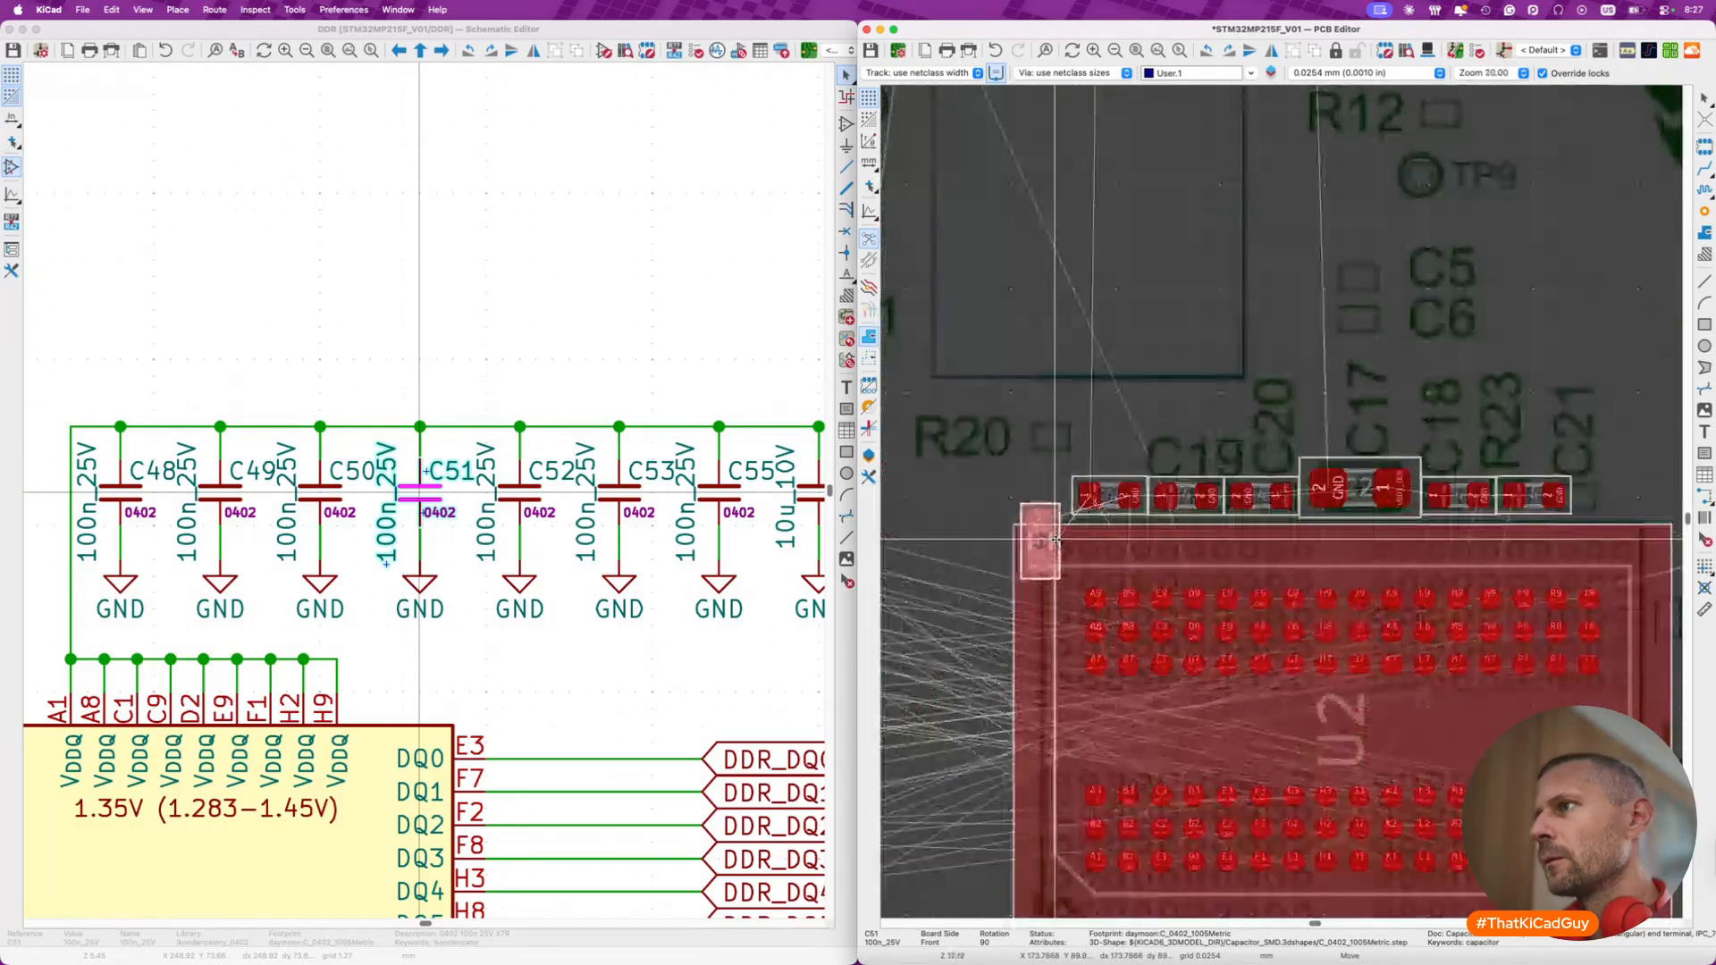
key(shift+r)
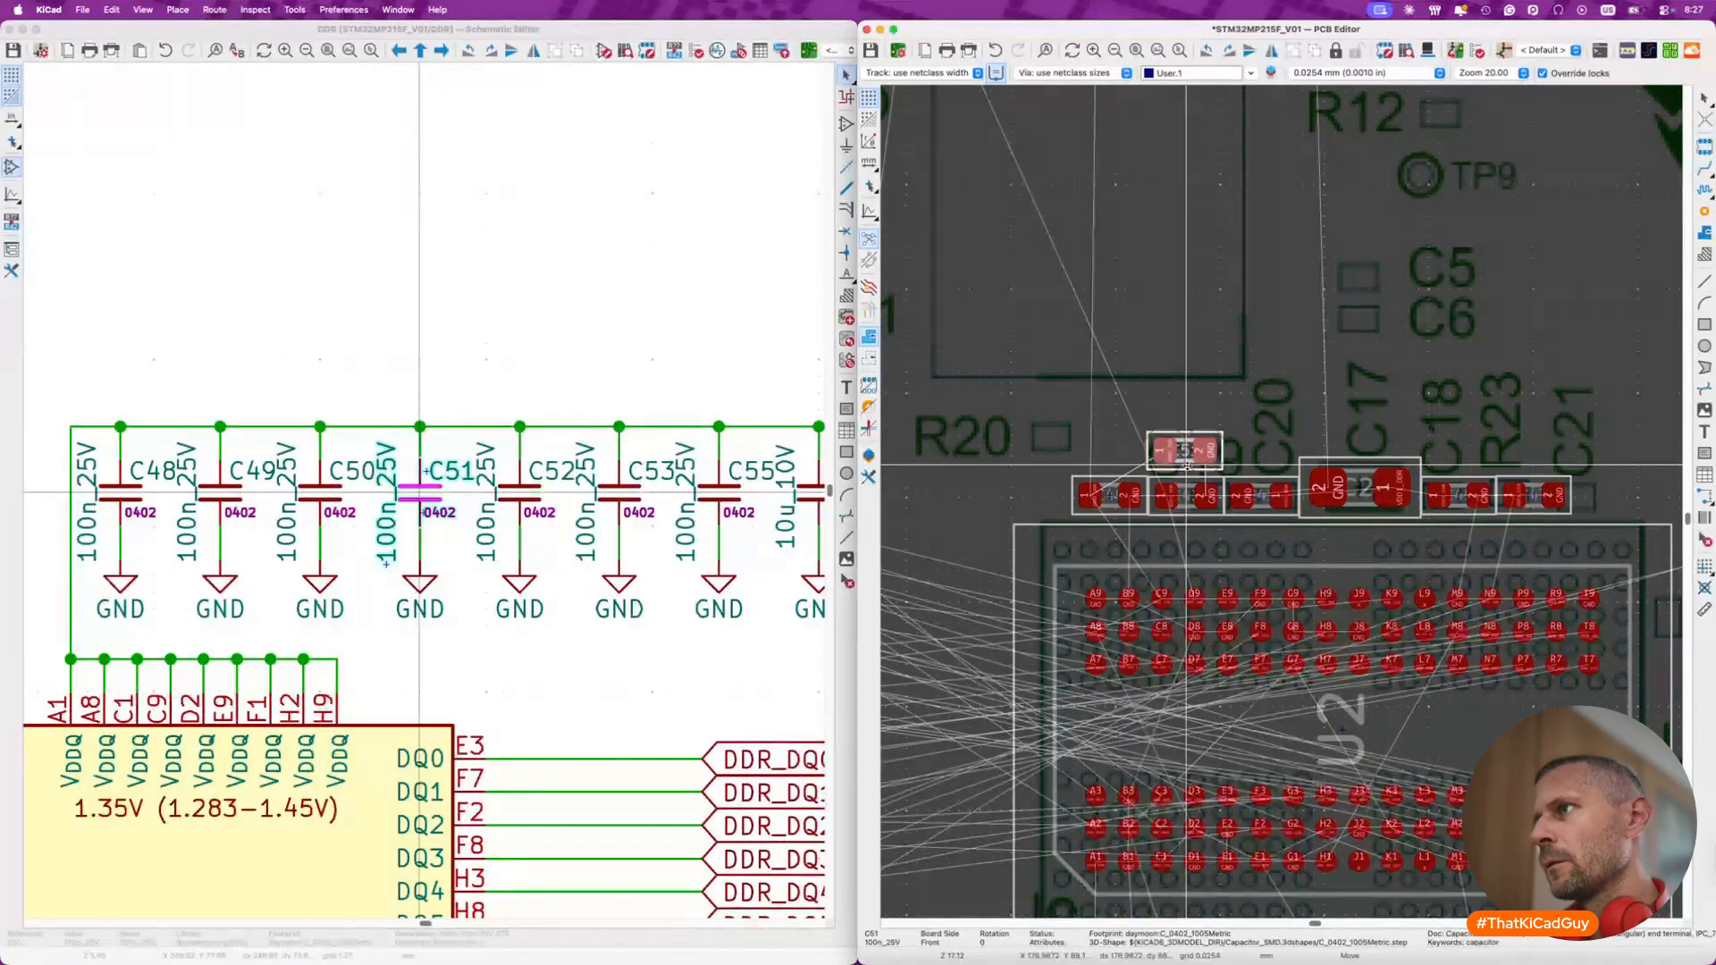
click(1185, 463)
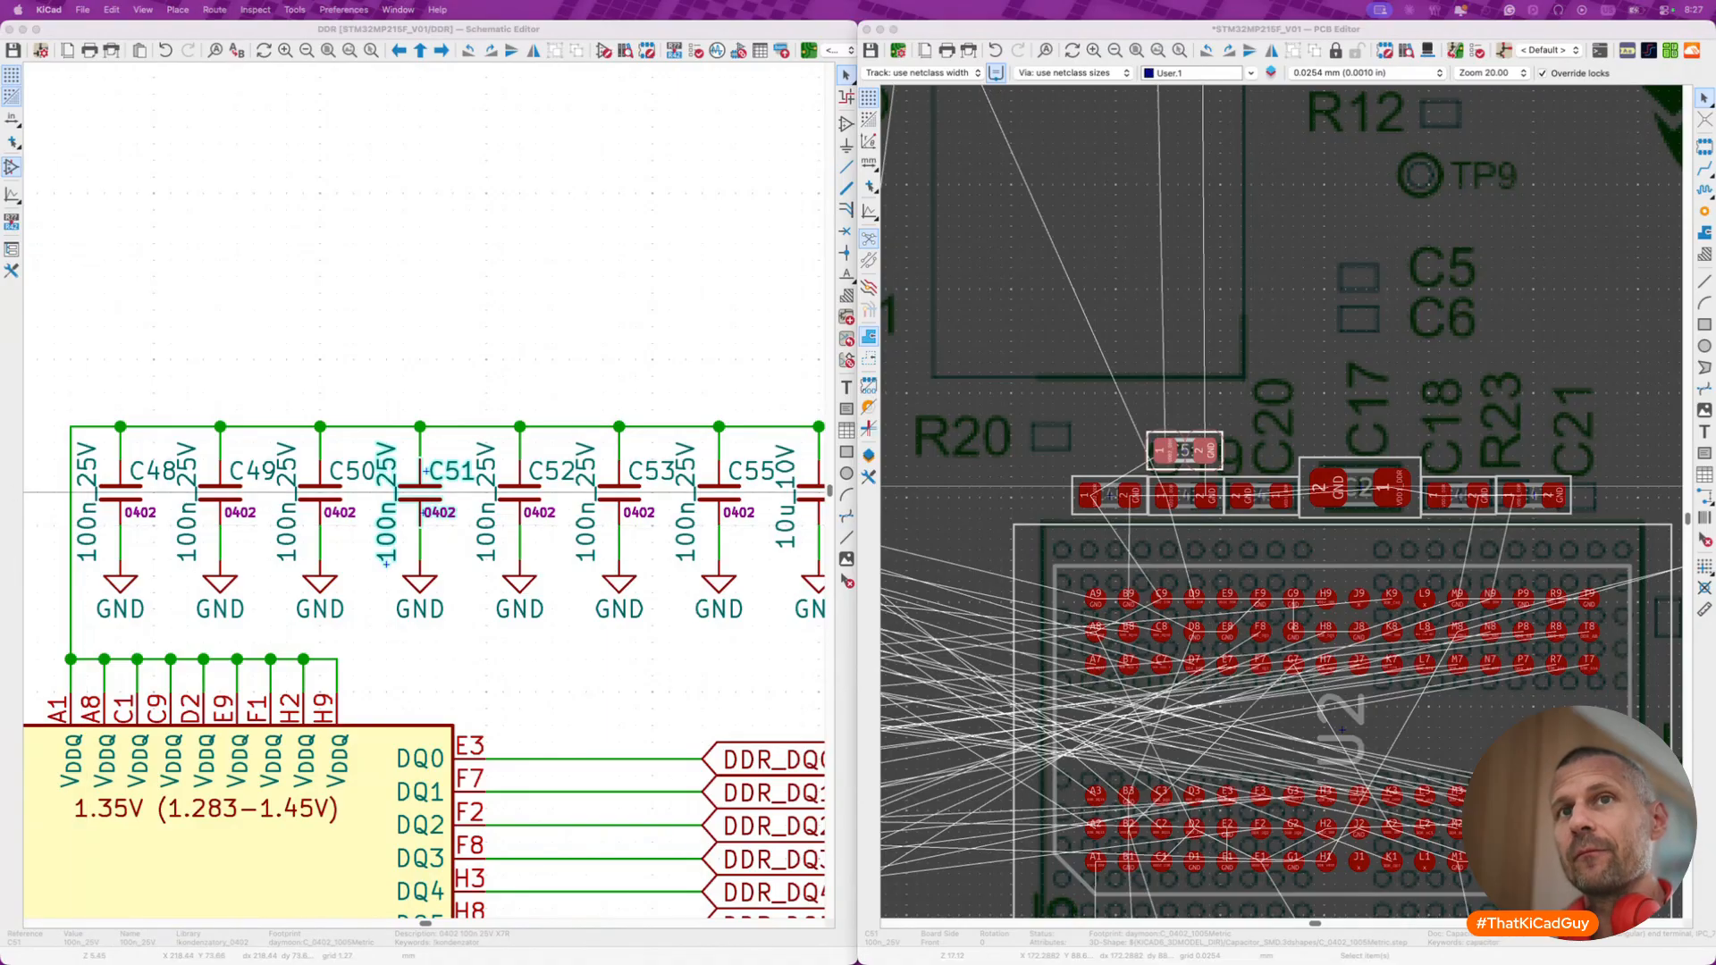
click(1189, 409)
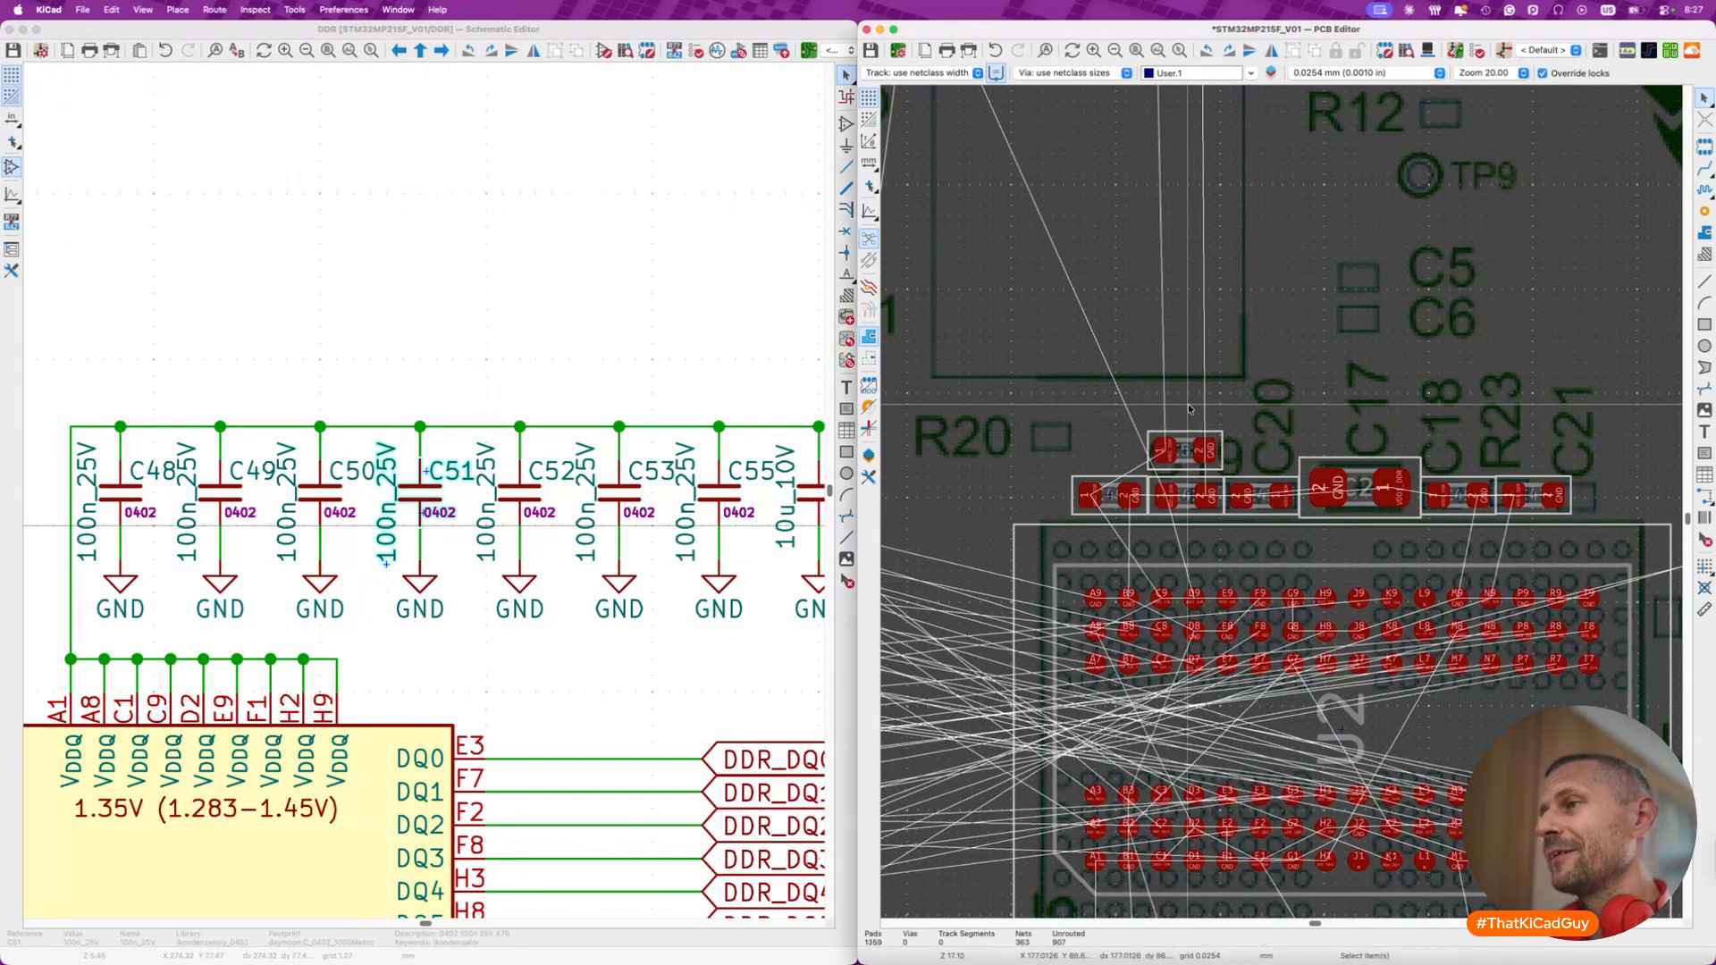
scroll(1189, 410, down, 3)
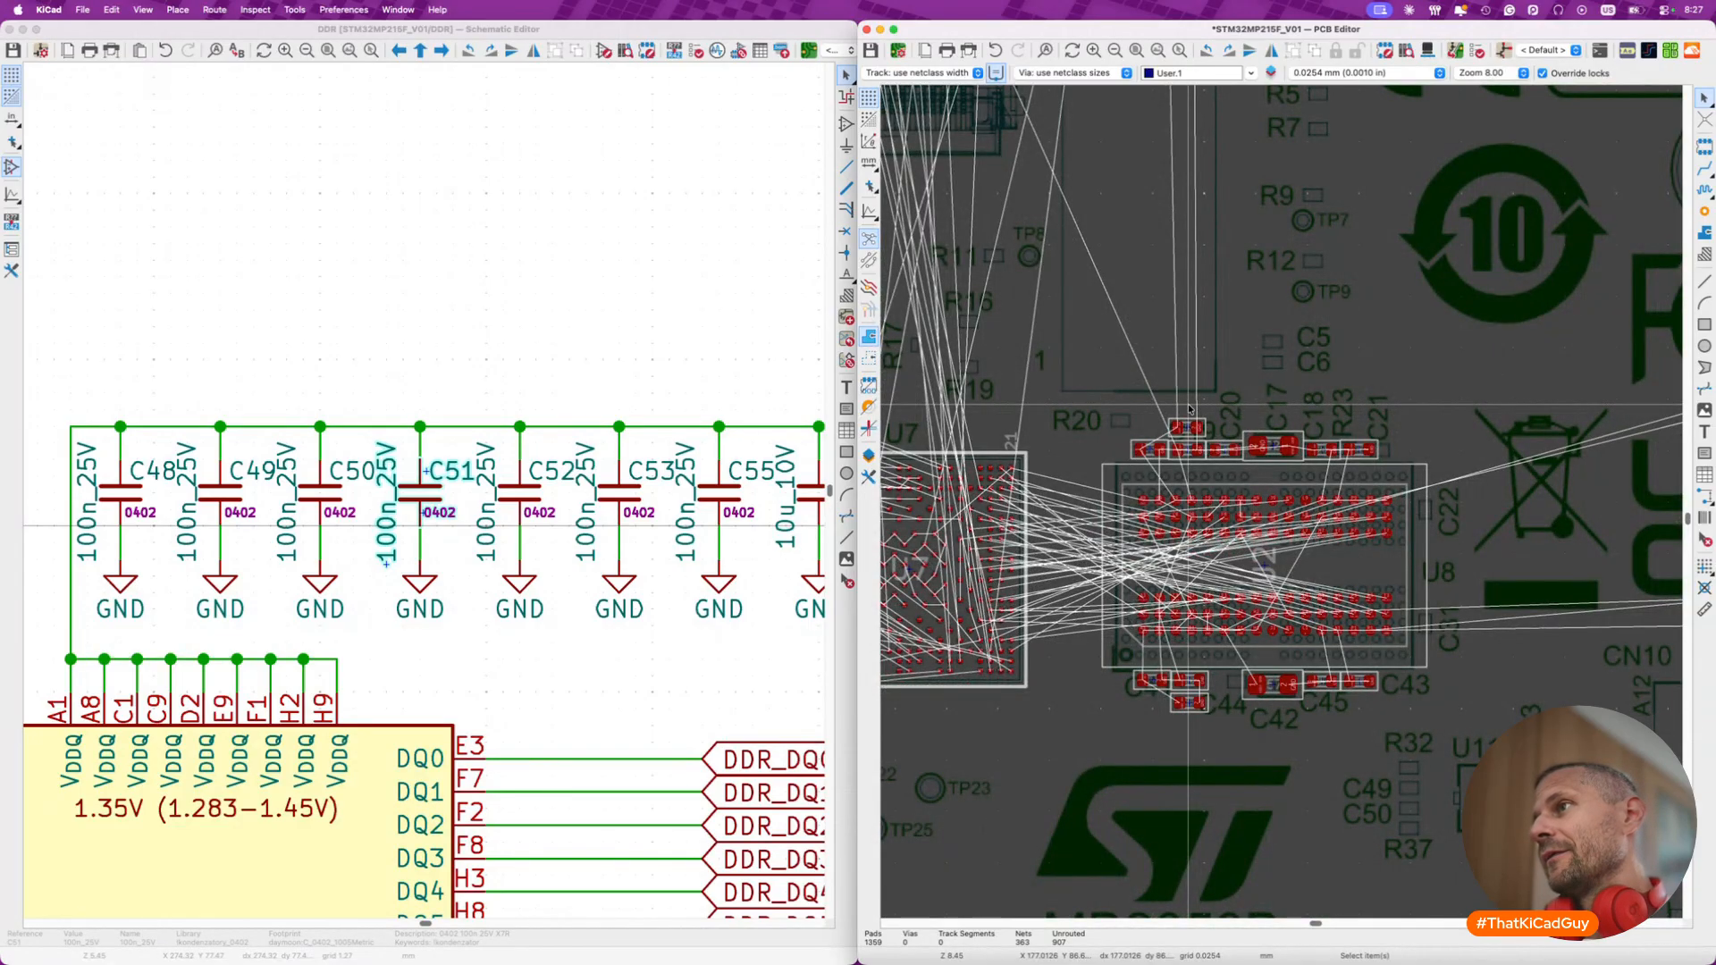
scroll(1189, 410, up, 3)
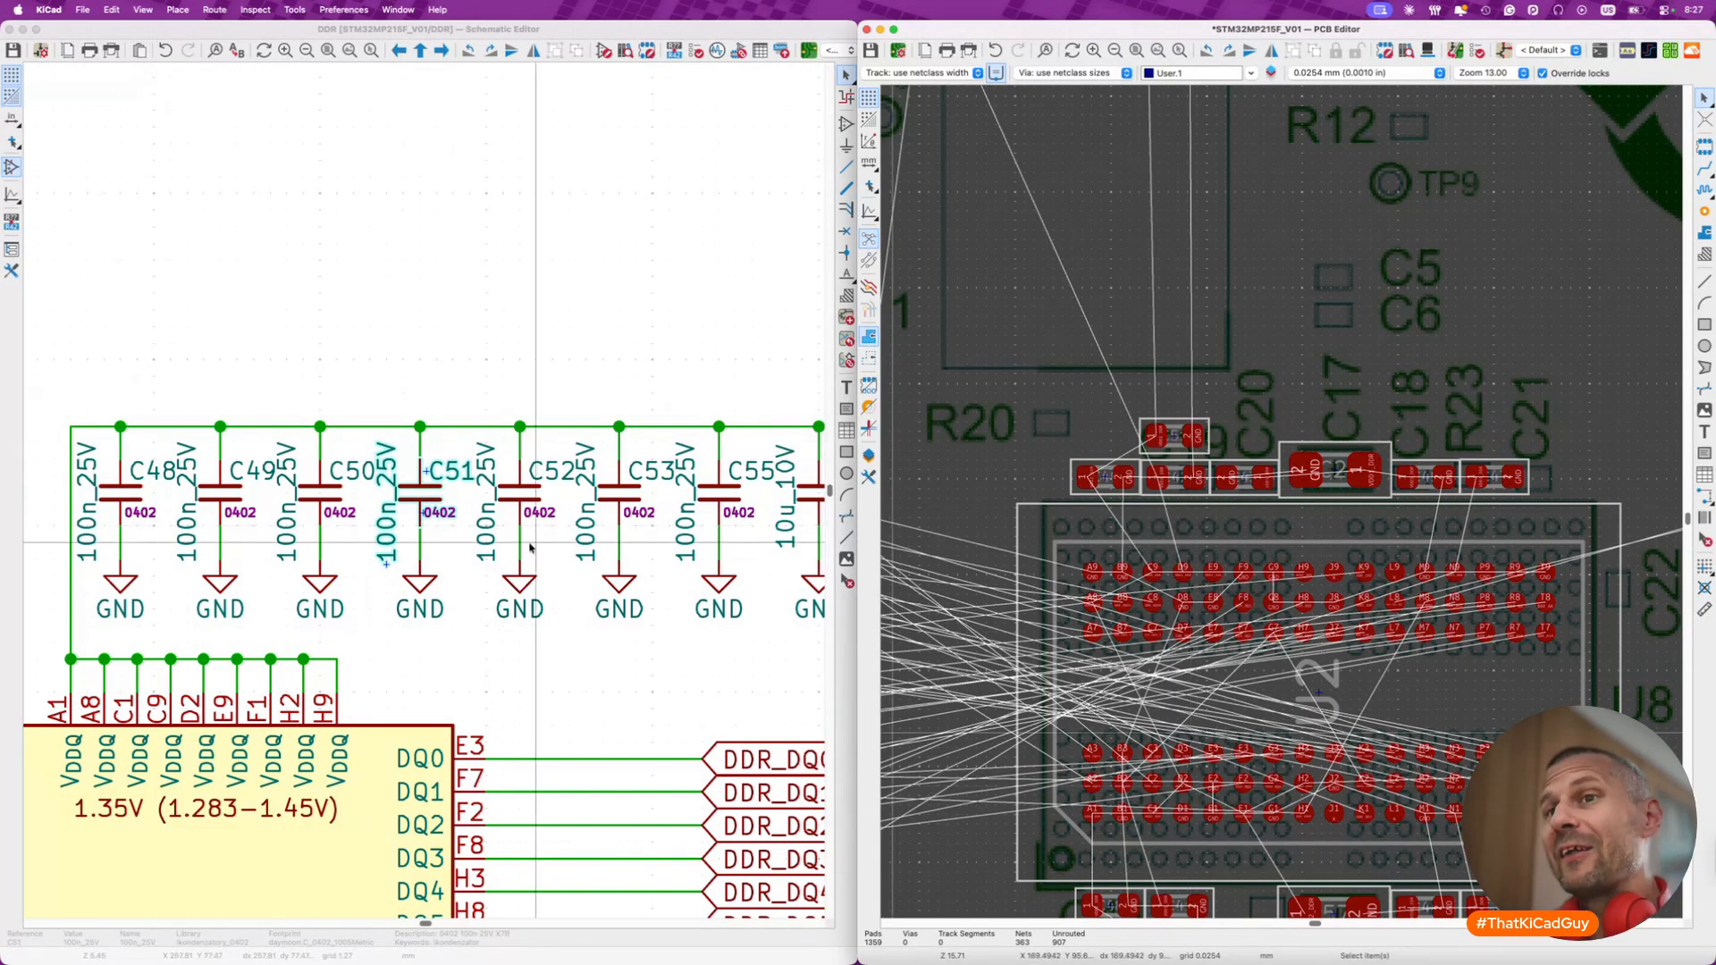
- Locate C52 from the schematic and place it at 0° rotation below U2, in the gap between C41 and C57
click(531, 506)
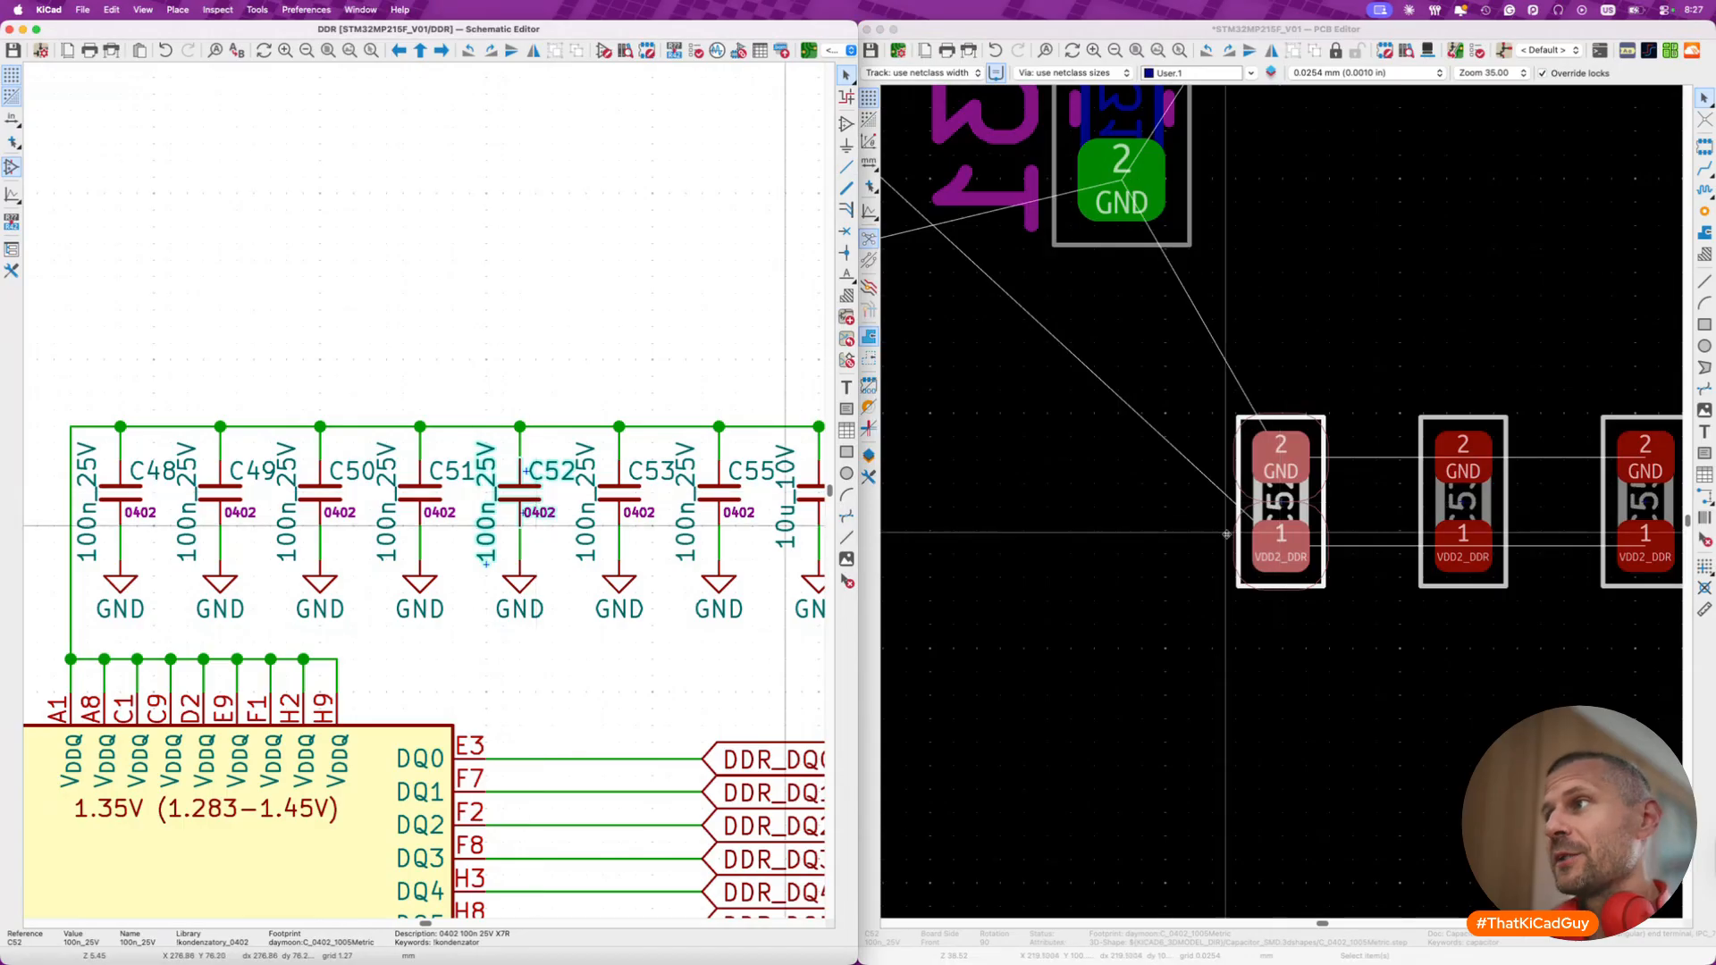
click(1327, 518)
key(m)
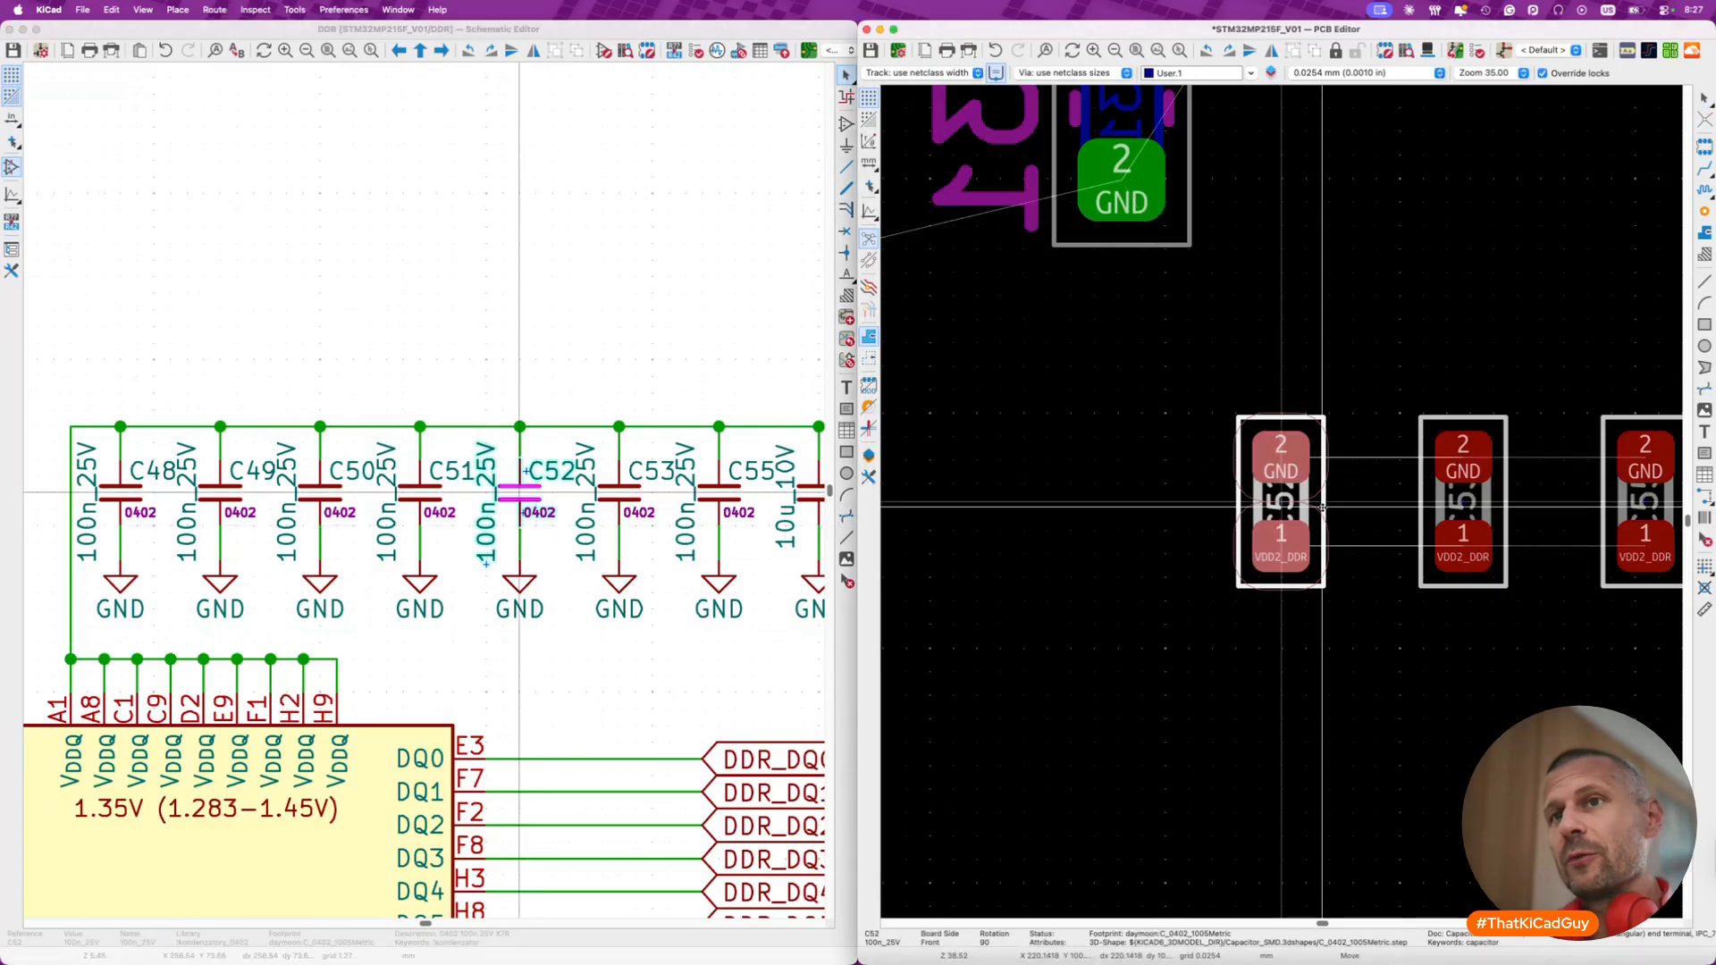
scroll(1323, 507, down, 3)
scroll(1323, 507, down, 3)
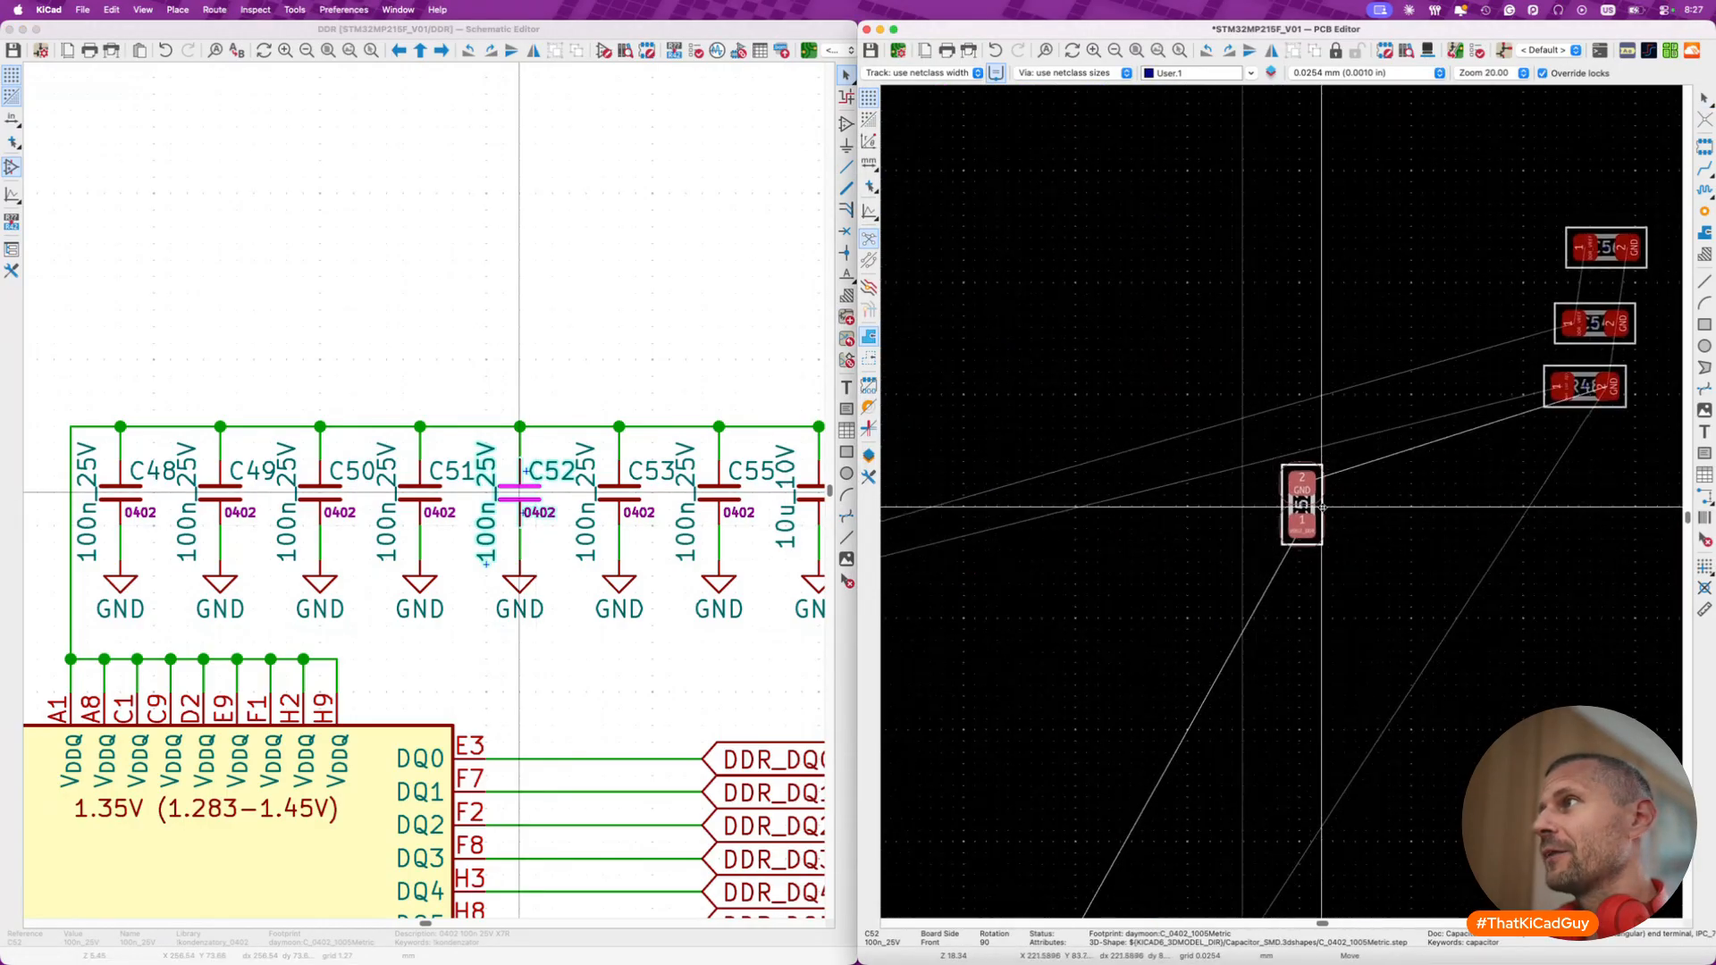
scroll(1321, 507, down, 10)
scroll(1321, 507, left, 7)
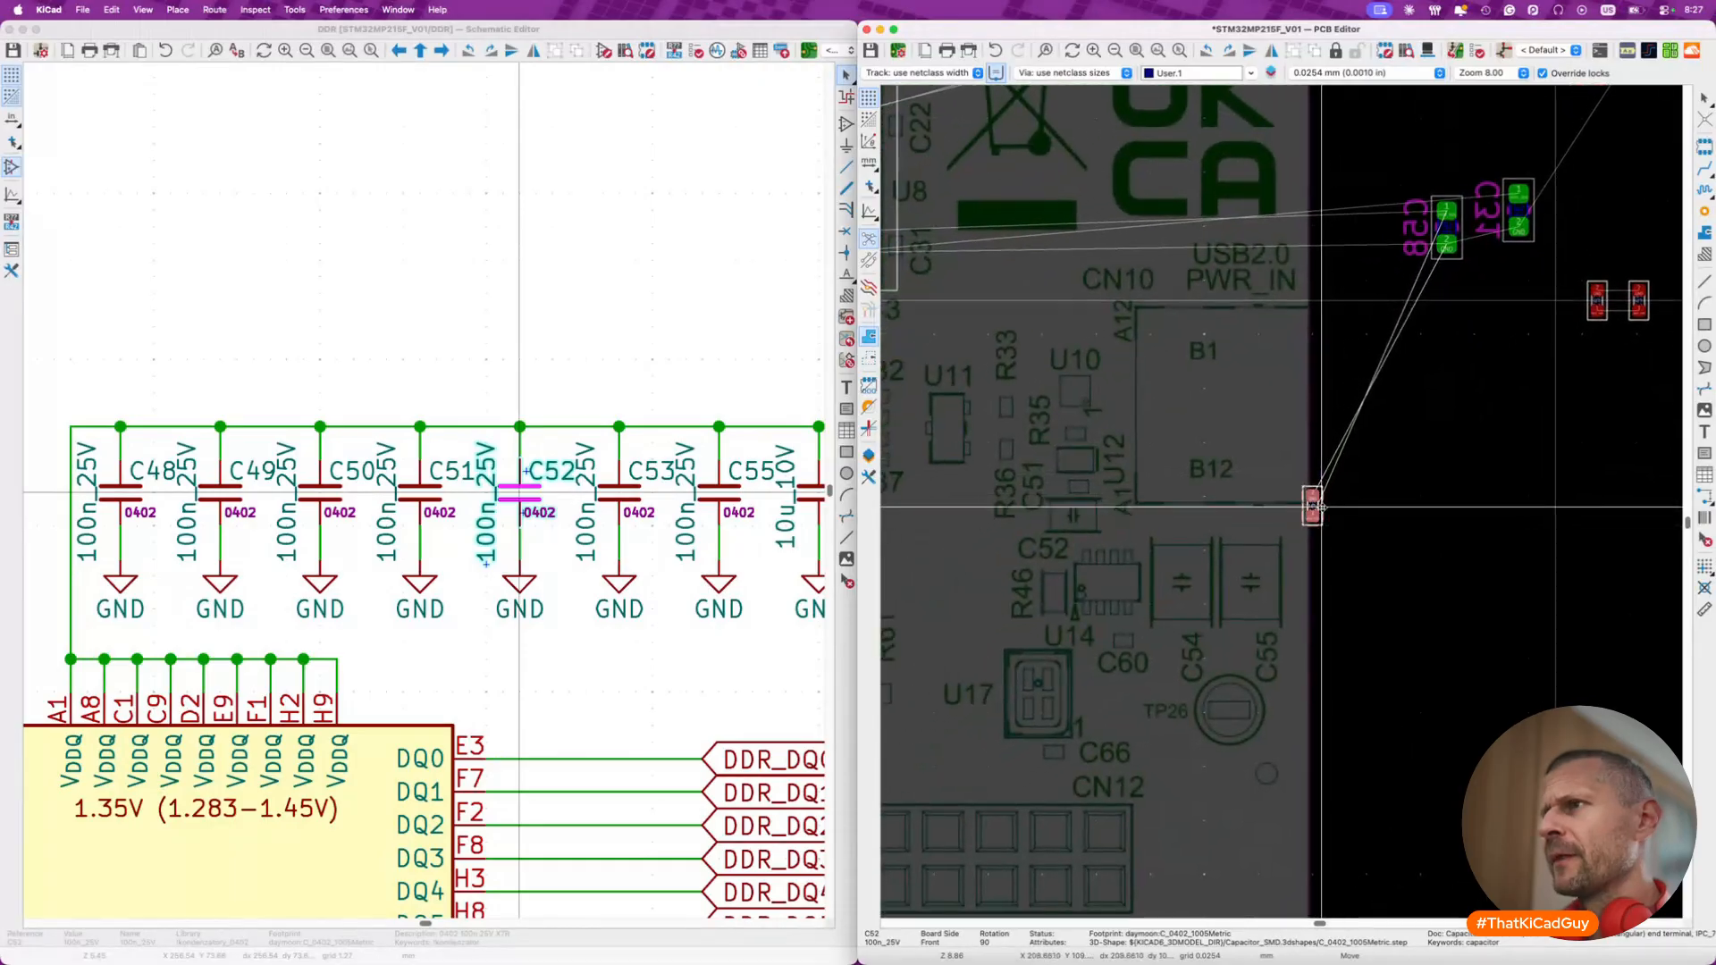
scroll(1322, 507, up, 4)
scroll(1321, 507, up, 8)
scroll(1095, 497, up, 5)
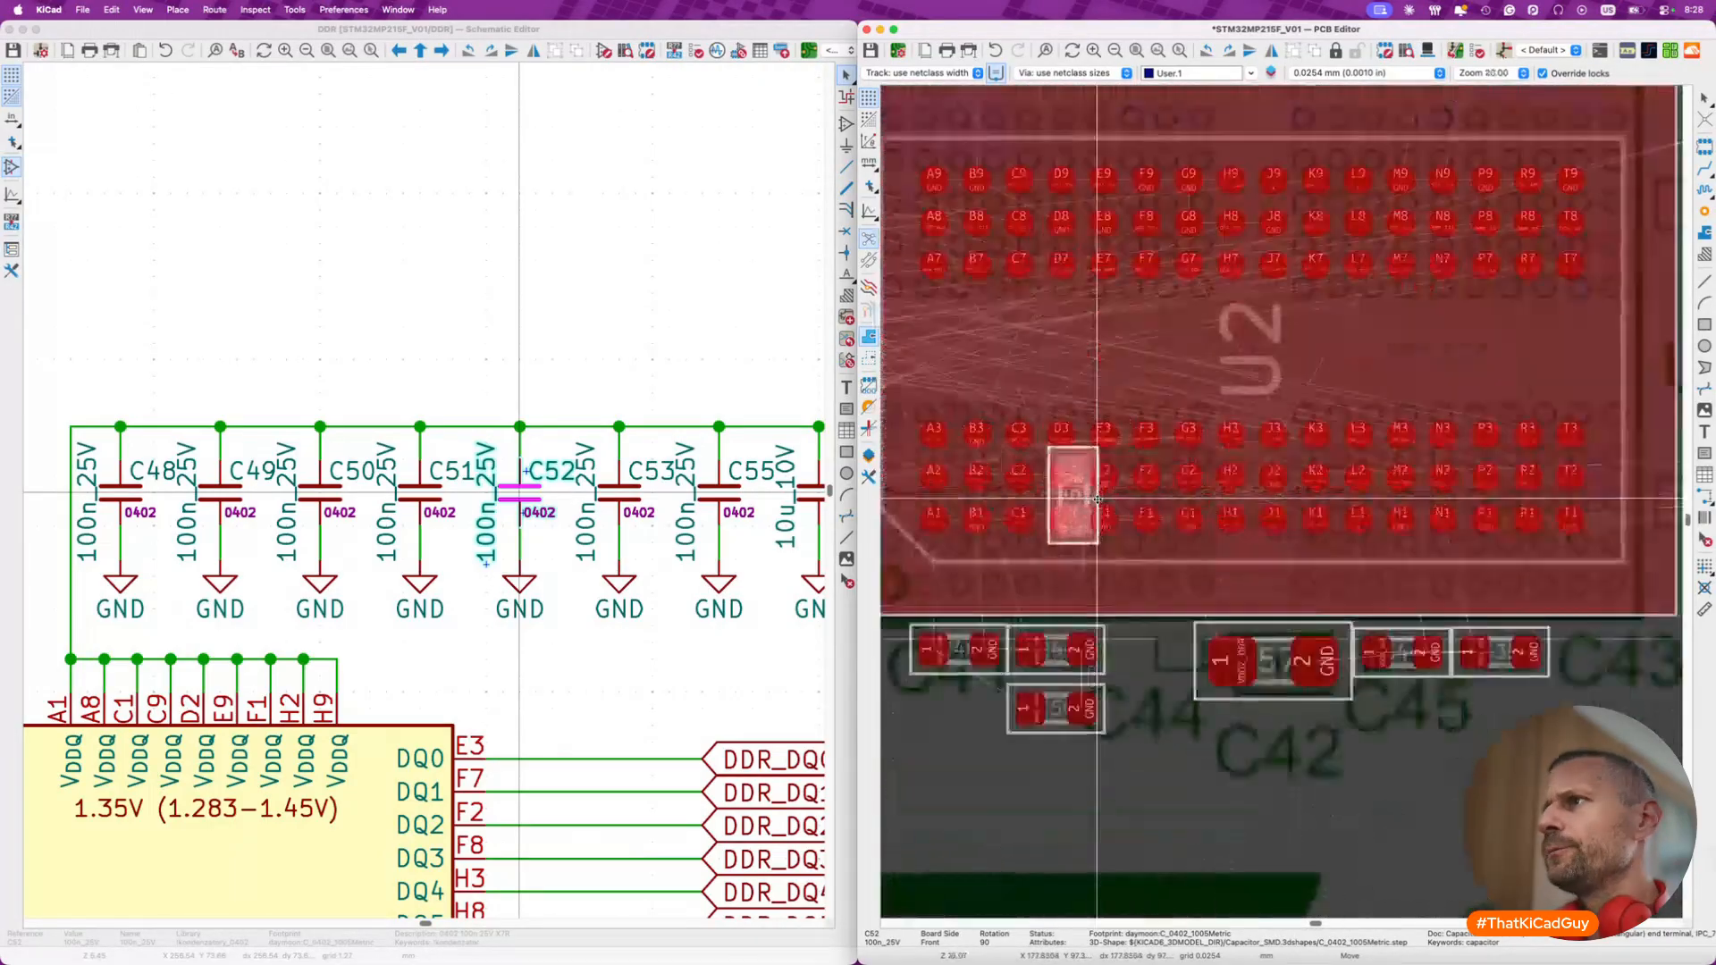
scroll(1095, 497, left, 1)
key(r)
key(r)
key(r)
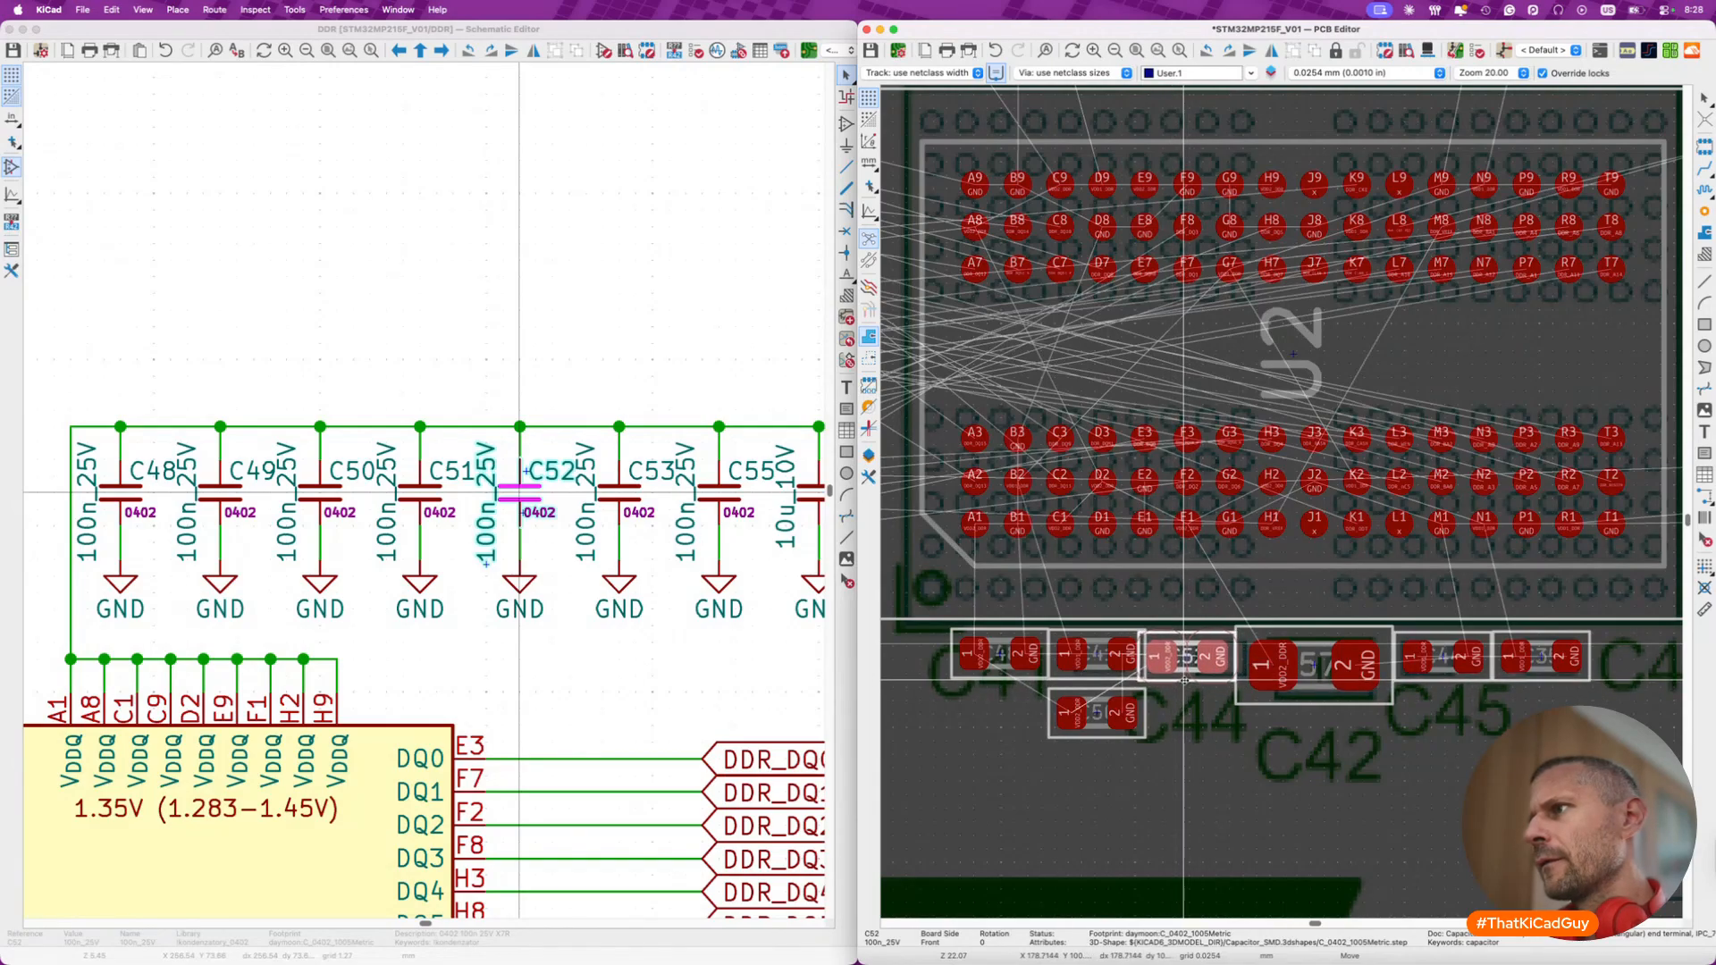
click(1184, 680)
- Select C41 and C48 together and shift them slightly away from C52 in the row below U2
click(1098, 659)
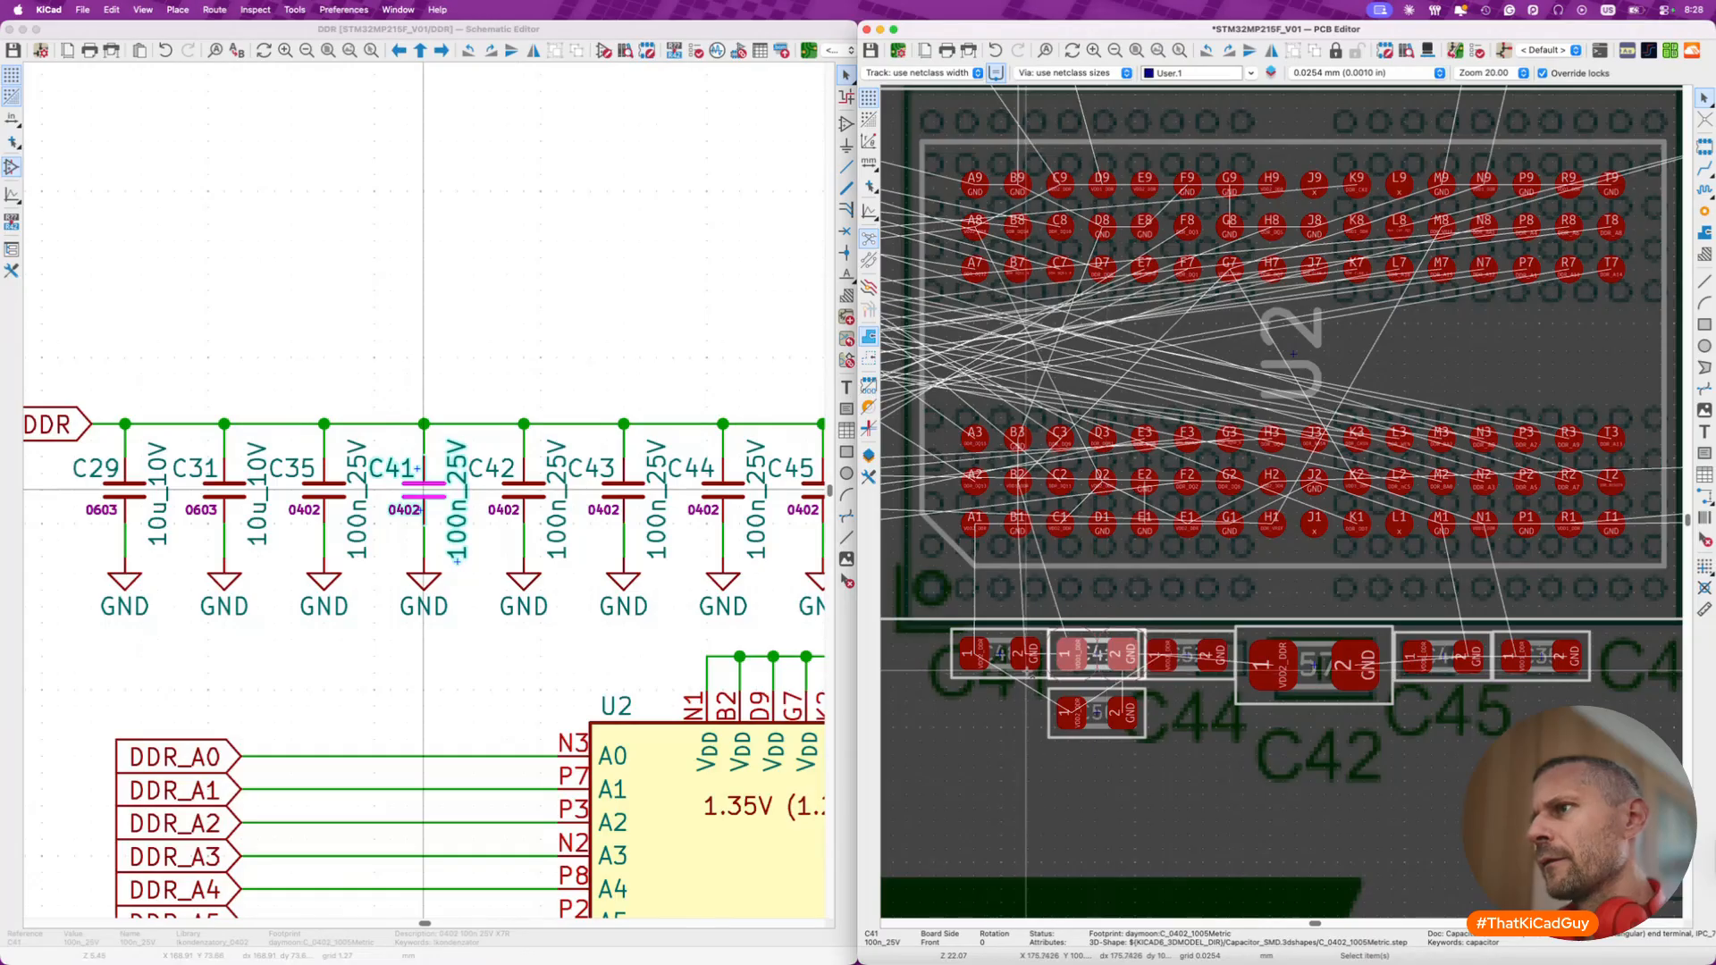
shift+click(1026, 668)
key(m)
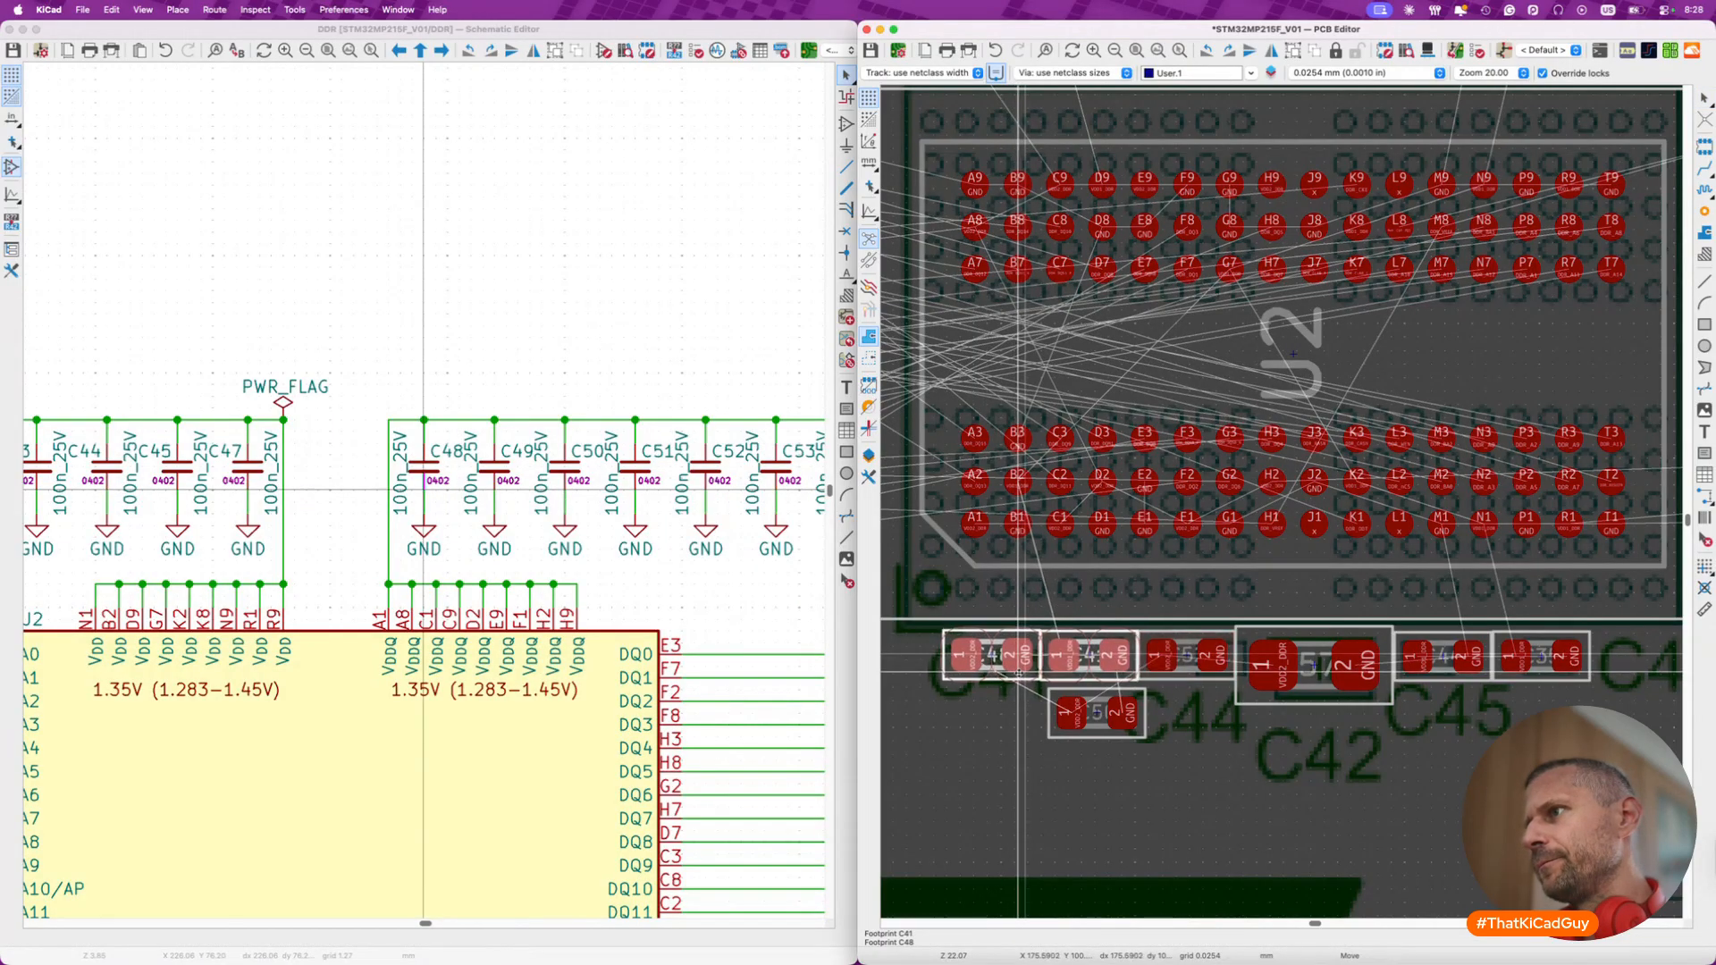
key(Escape)
key(Escape)
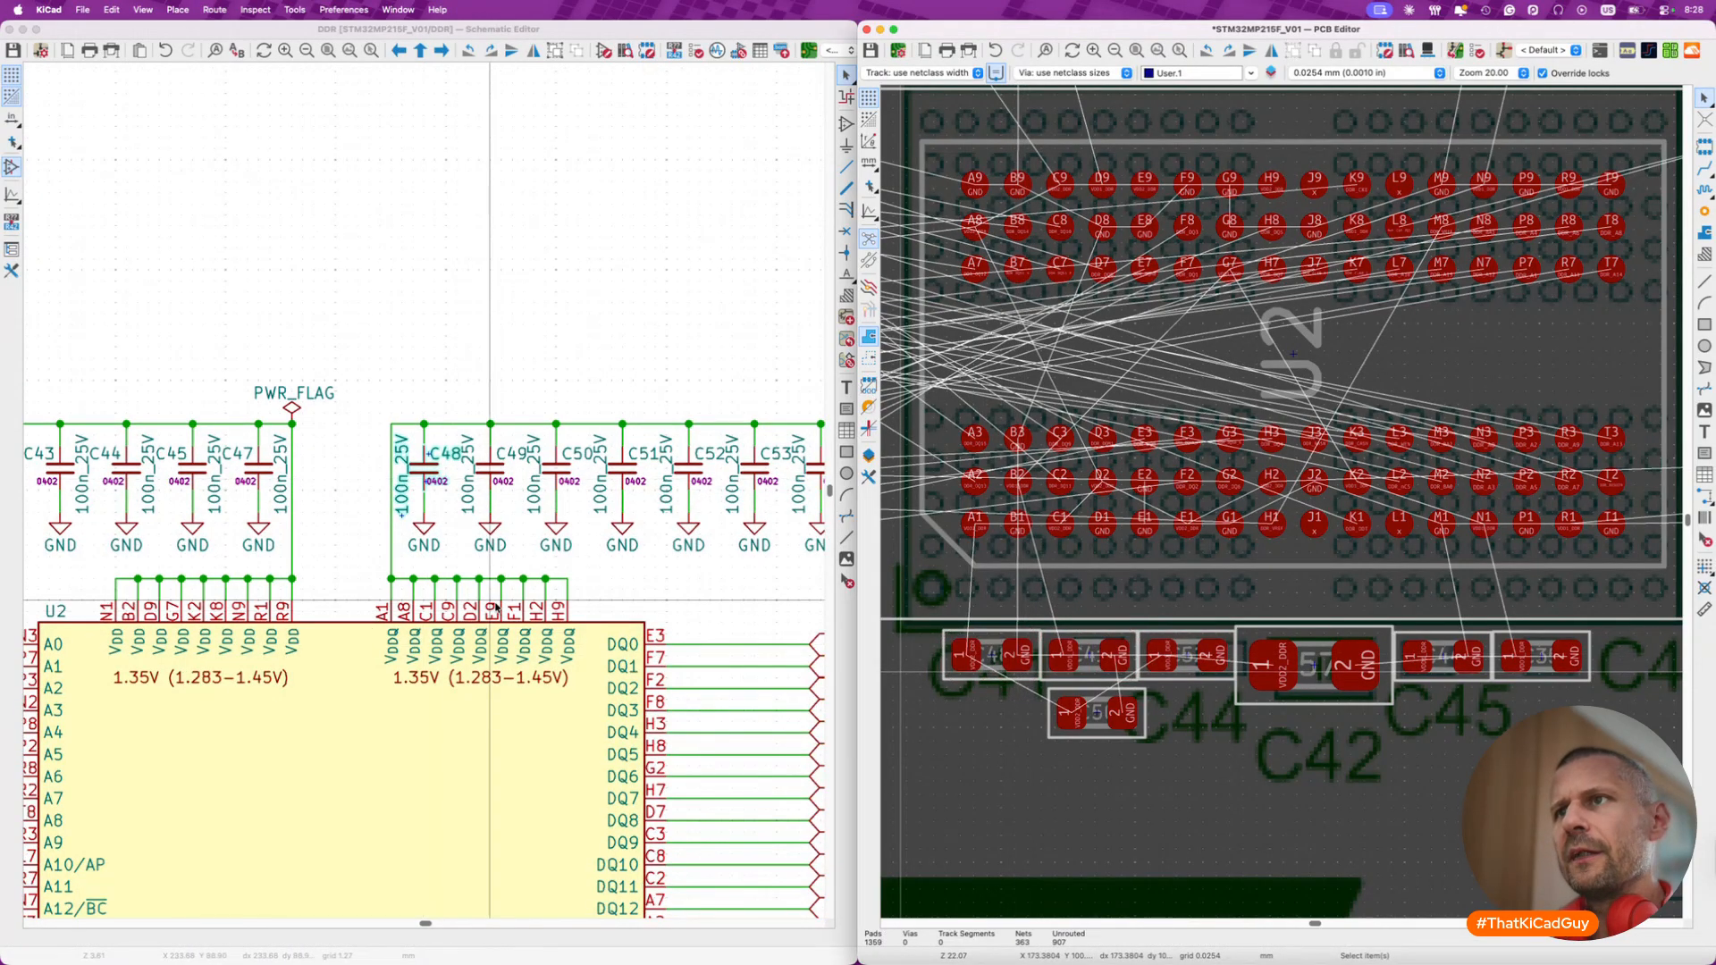
- Locate C53 from the schematic and place it at 0° rotation in the outer row above U2, directly beside C51
click(631, 467)
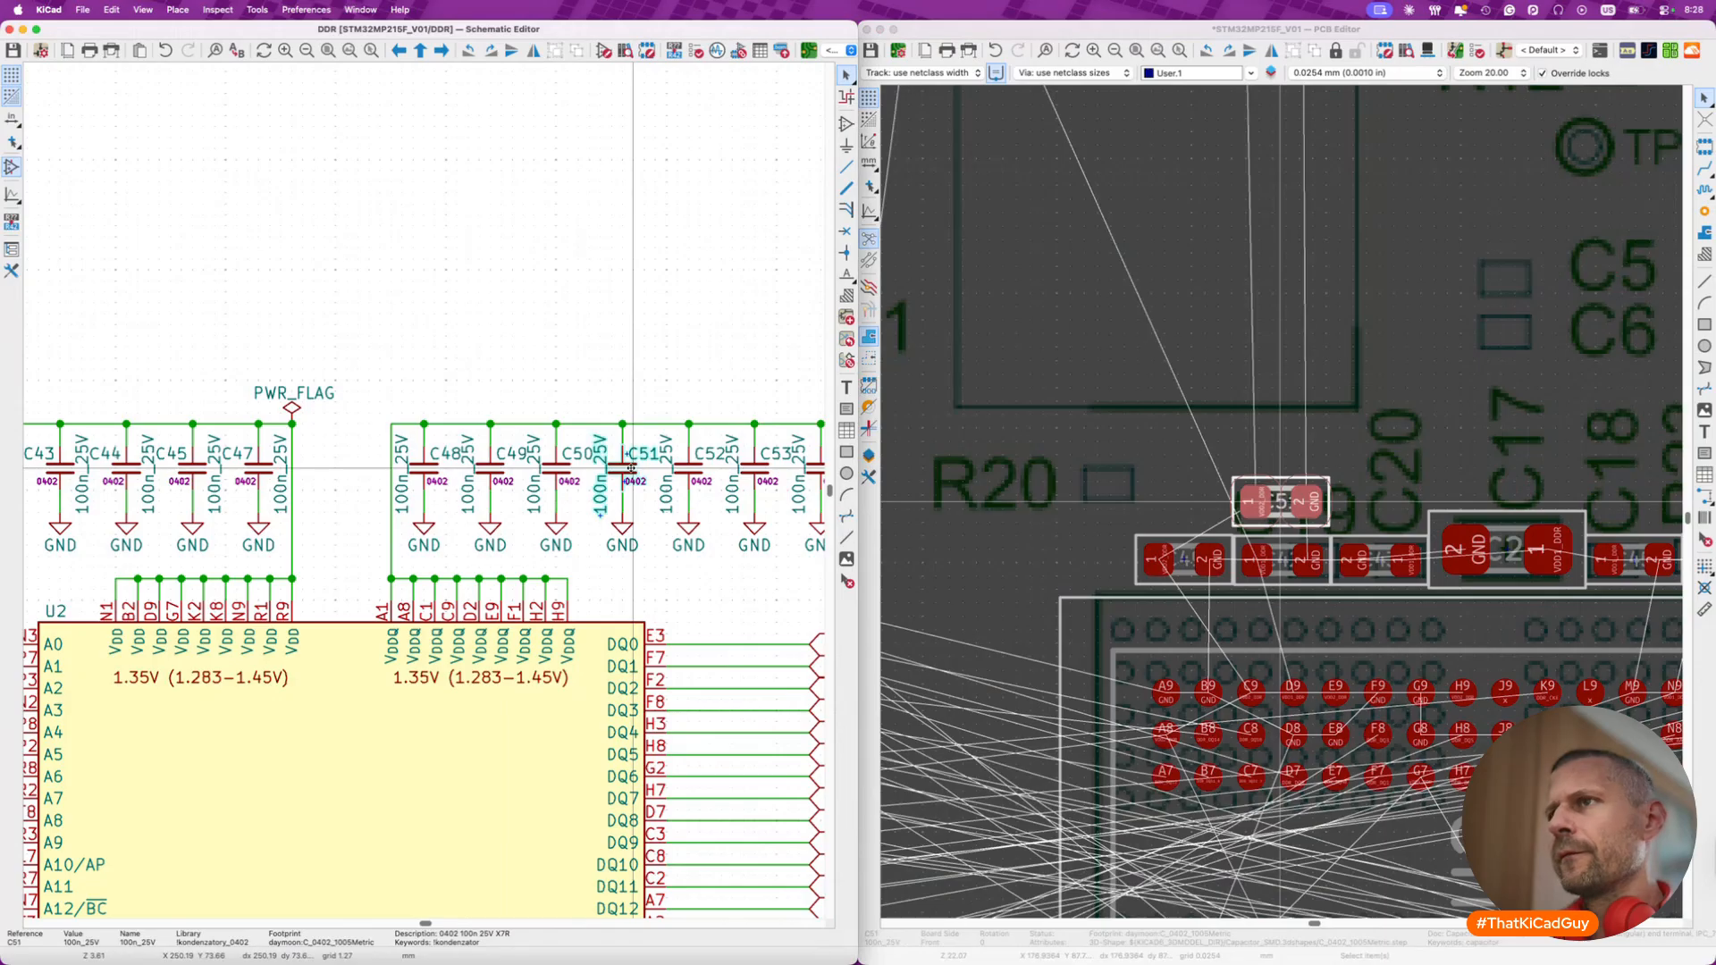
click(693, 472)
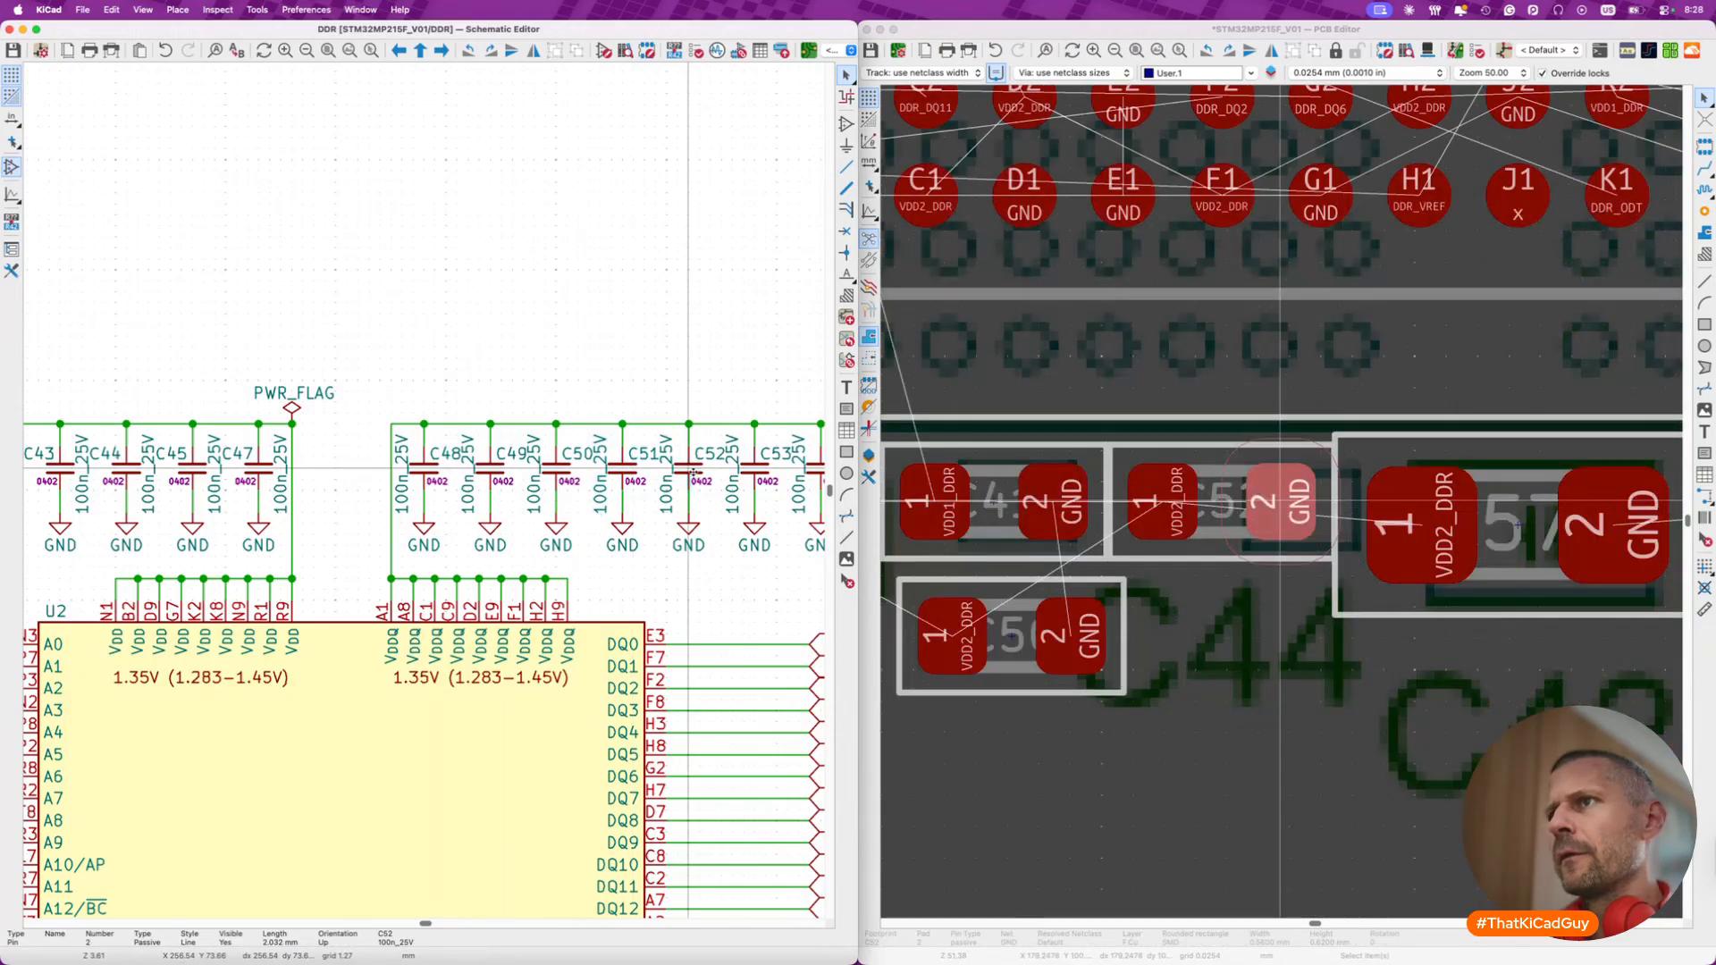
click(753, 467)
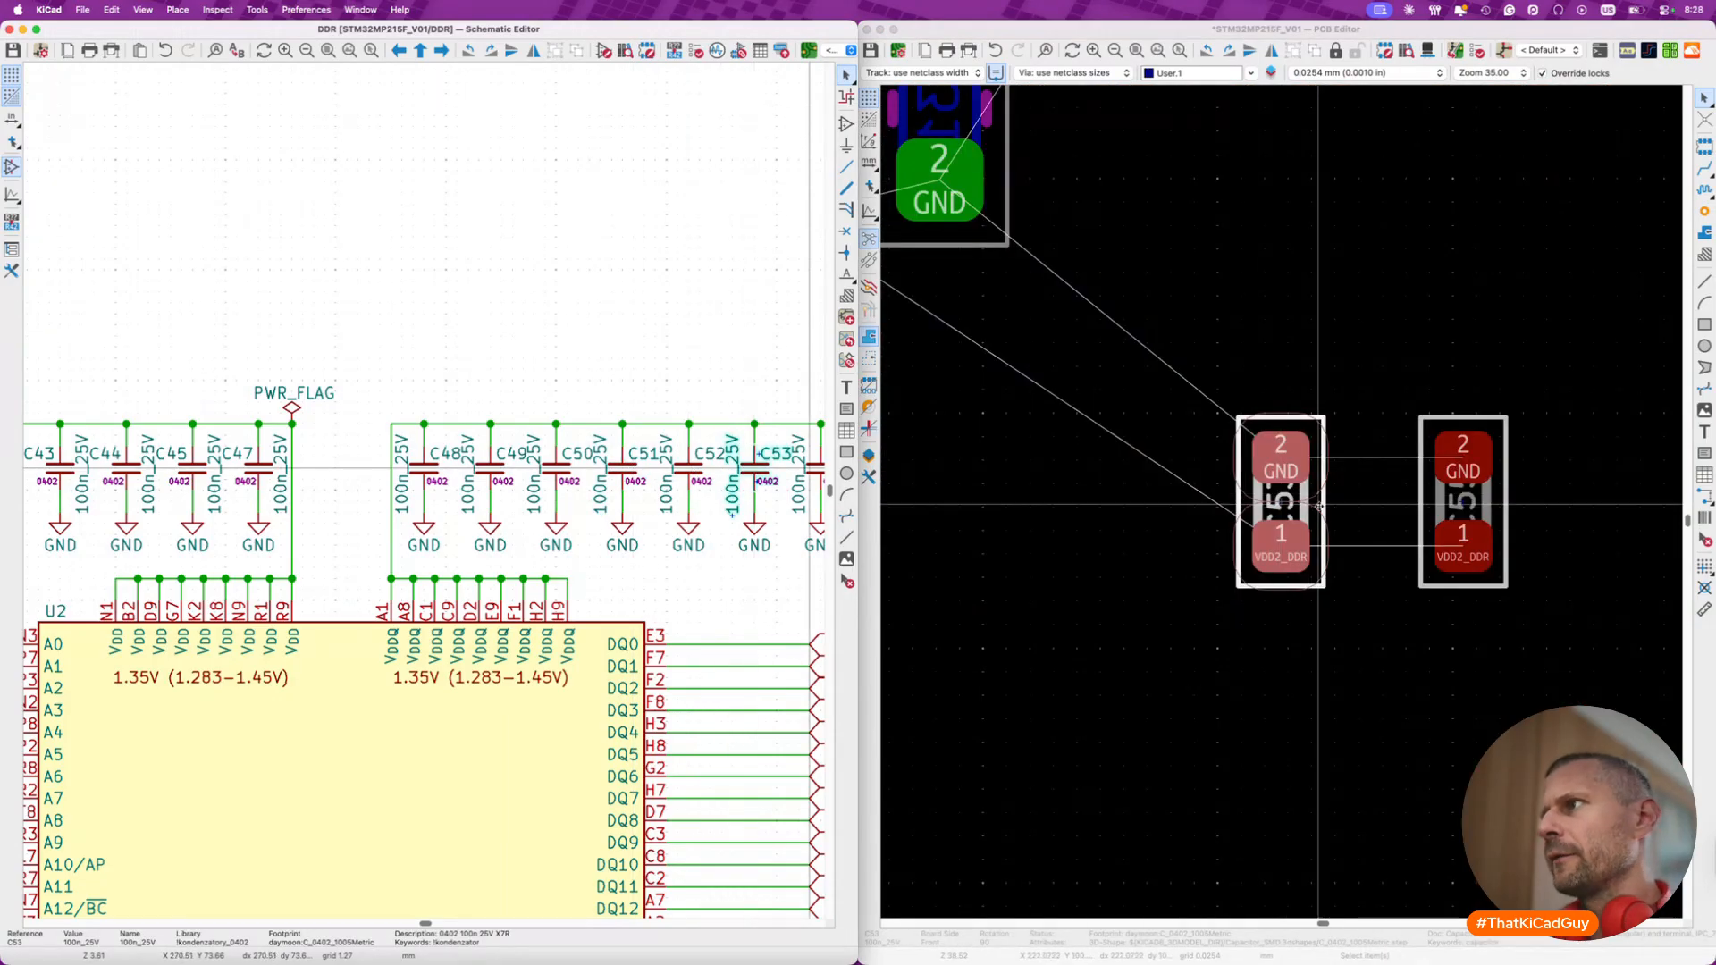
click(1319, 503)
scroll(1320, 503, down, 5)
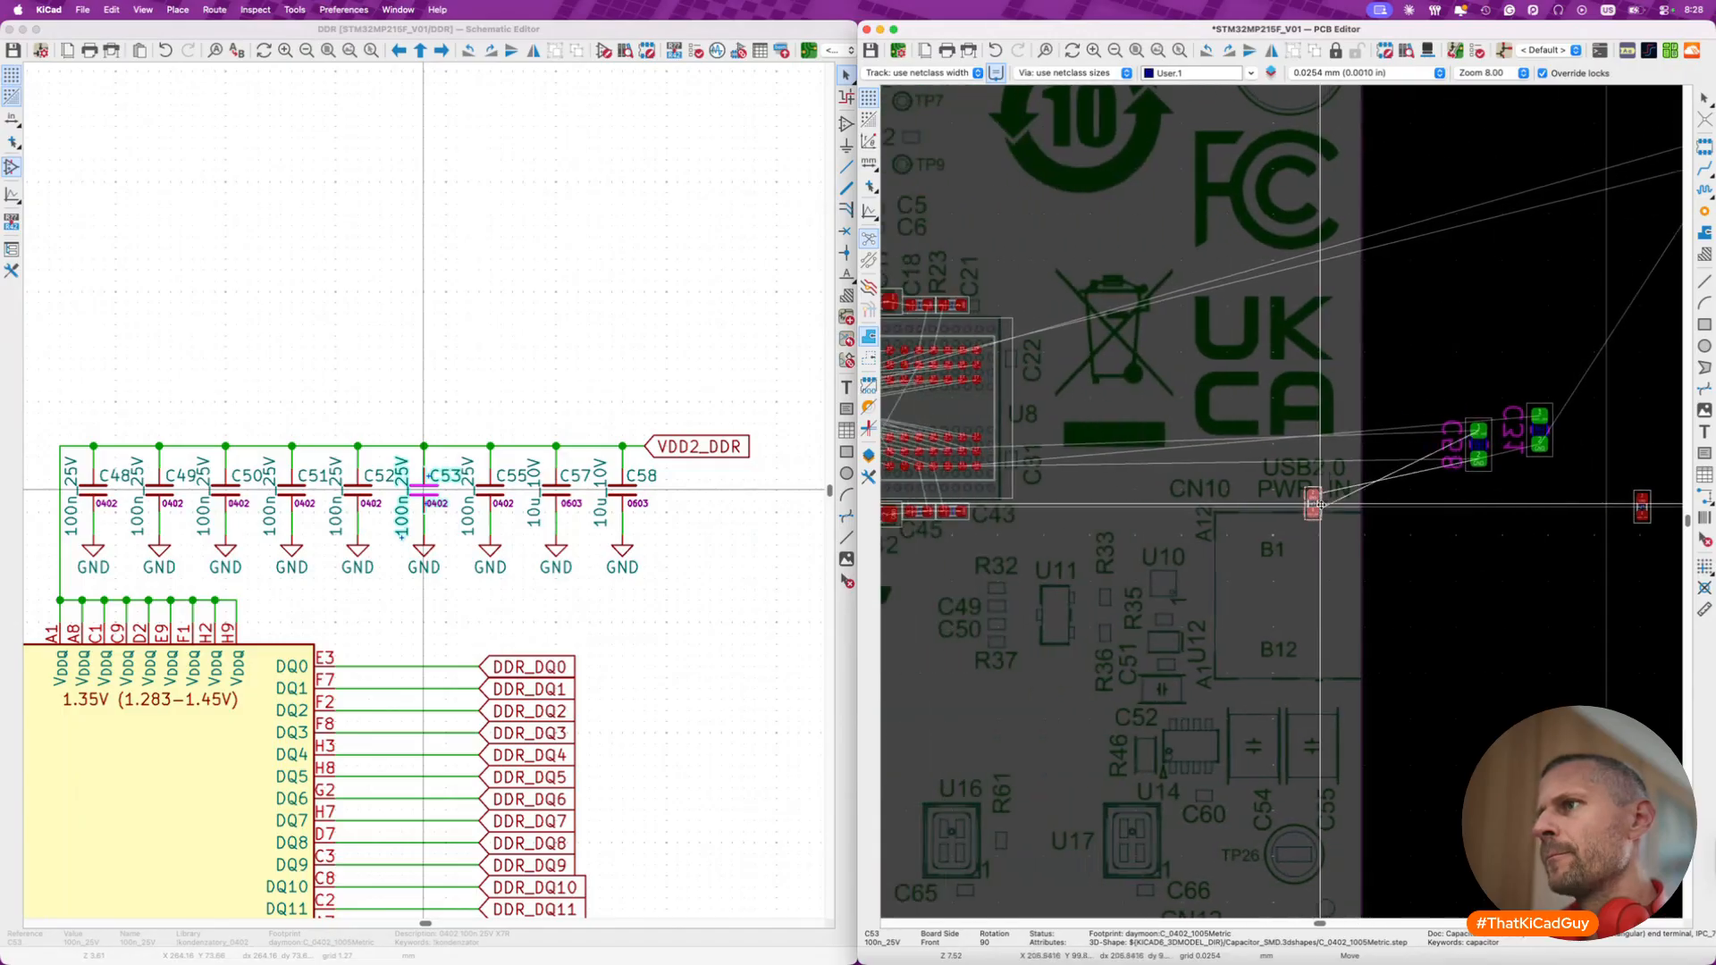
scroll(1097, 490, up, 4)
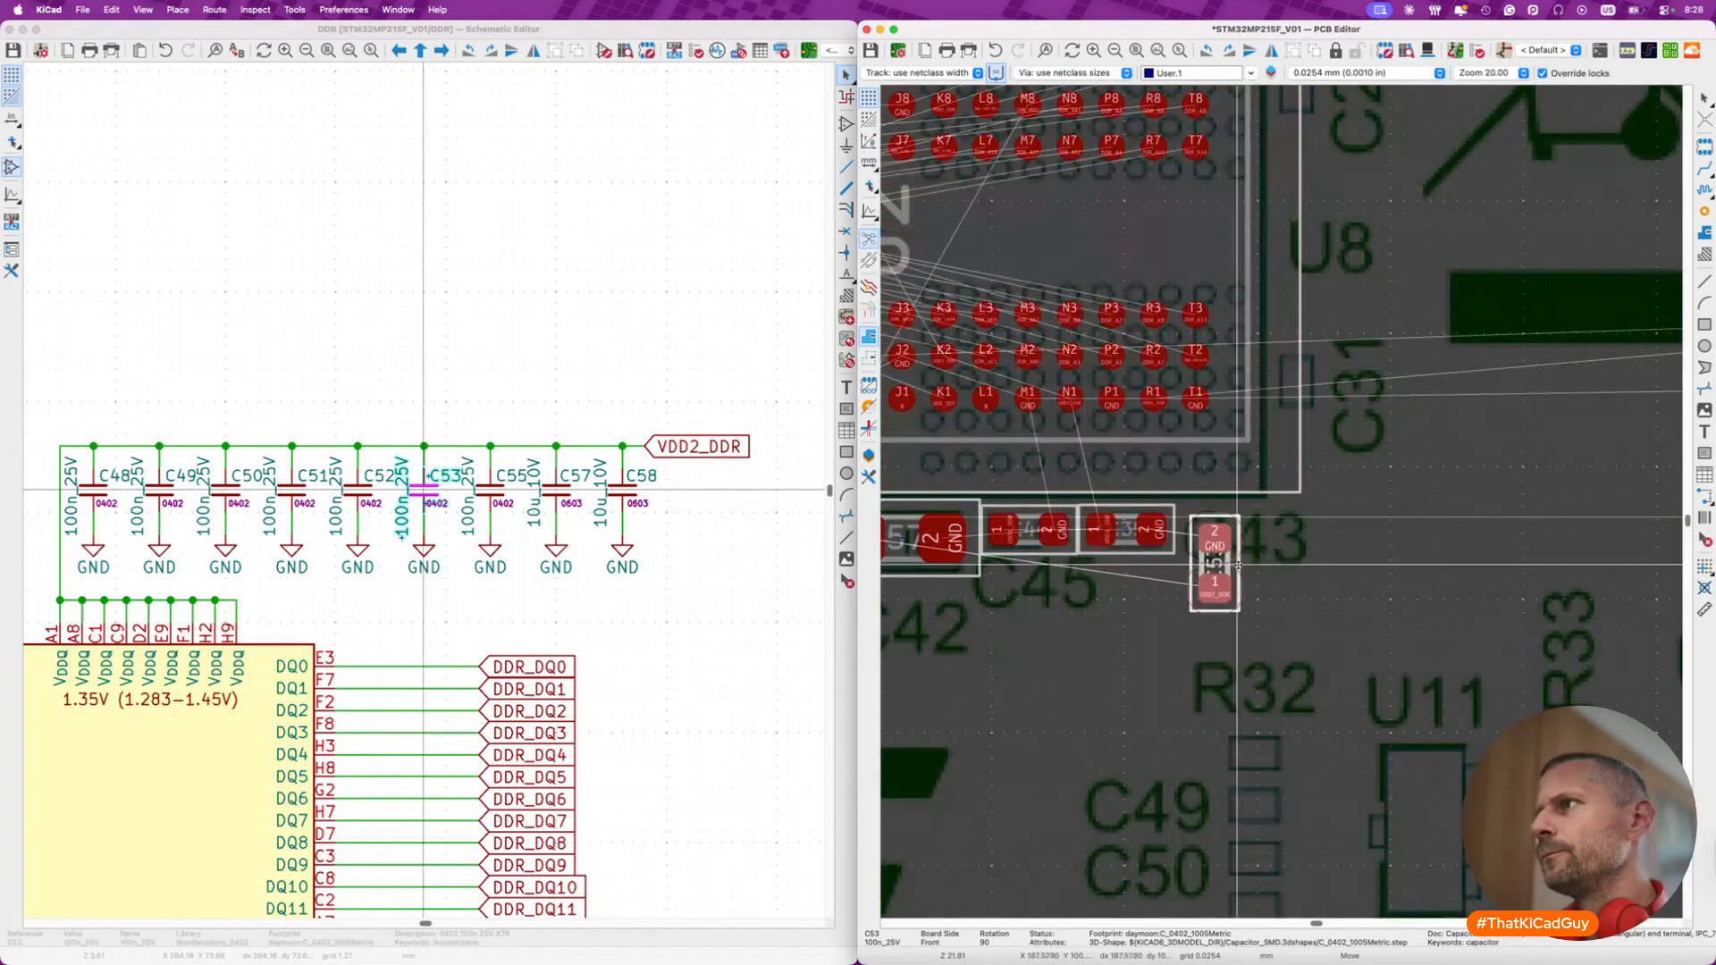
scroll(1249, 568, left, 5)
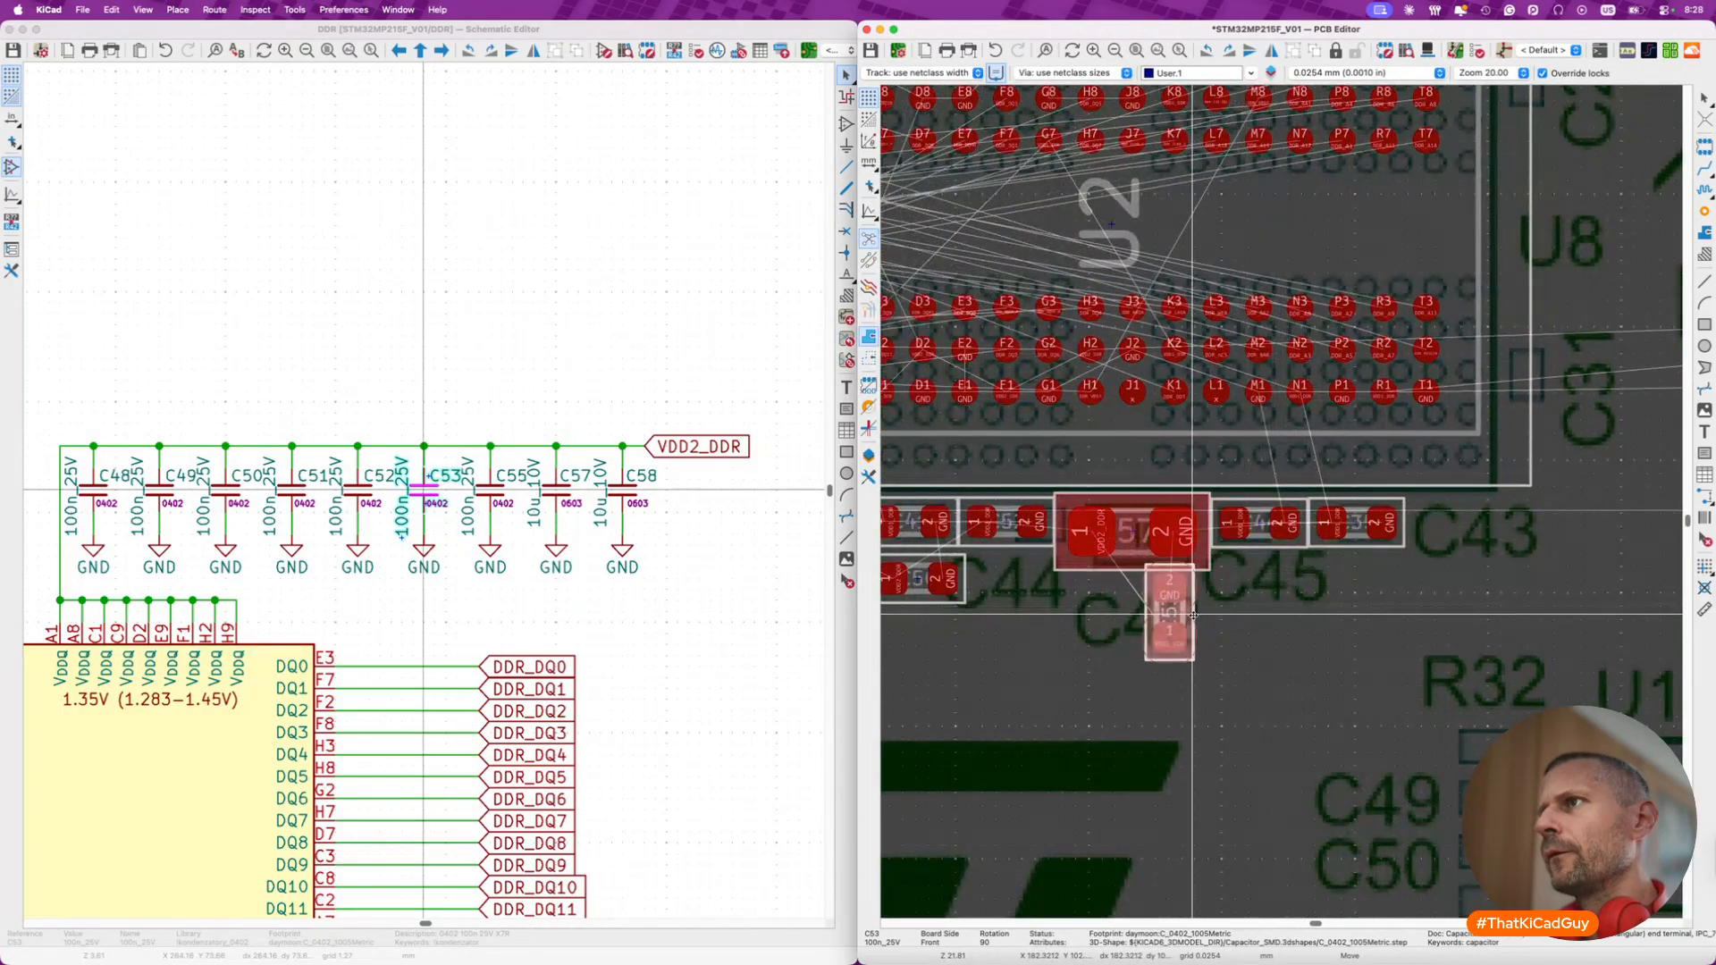
scroll(1249, 568, up, 10)
scroll(1224, 590, left, 3)
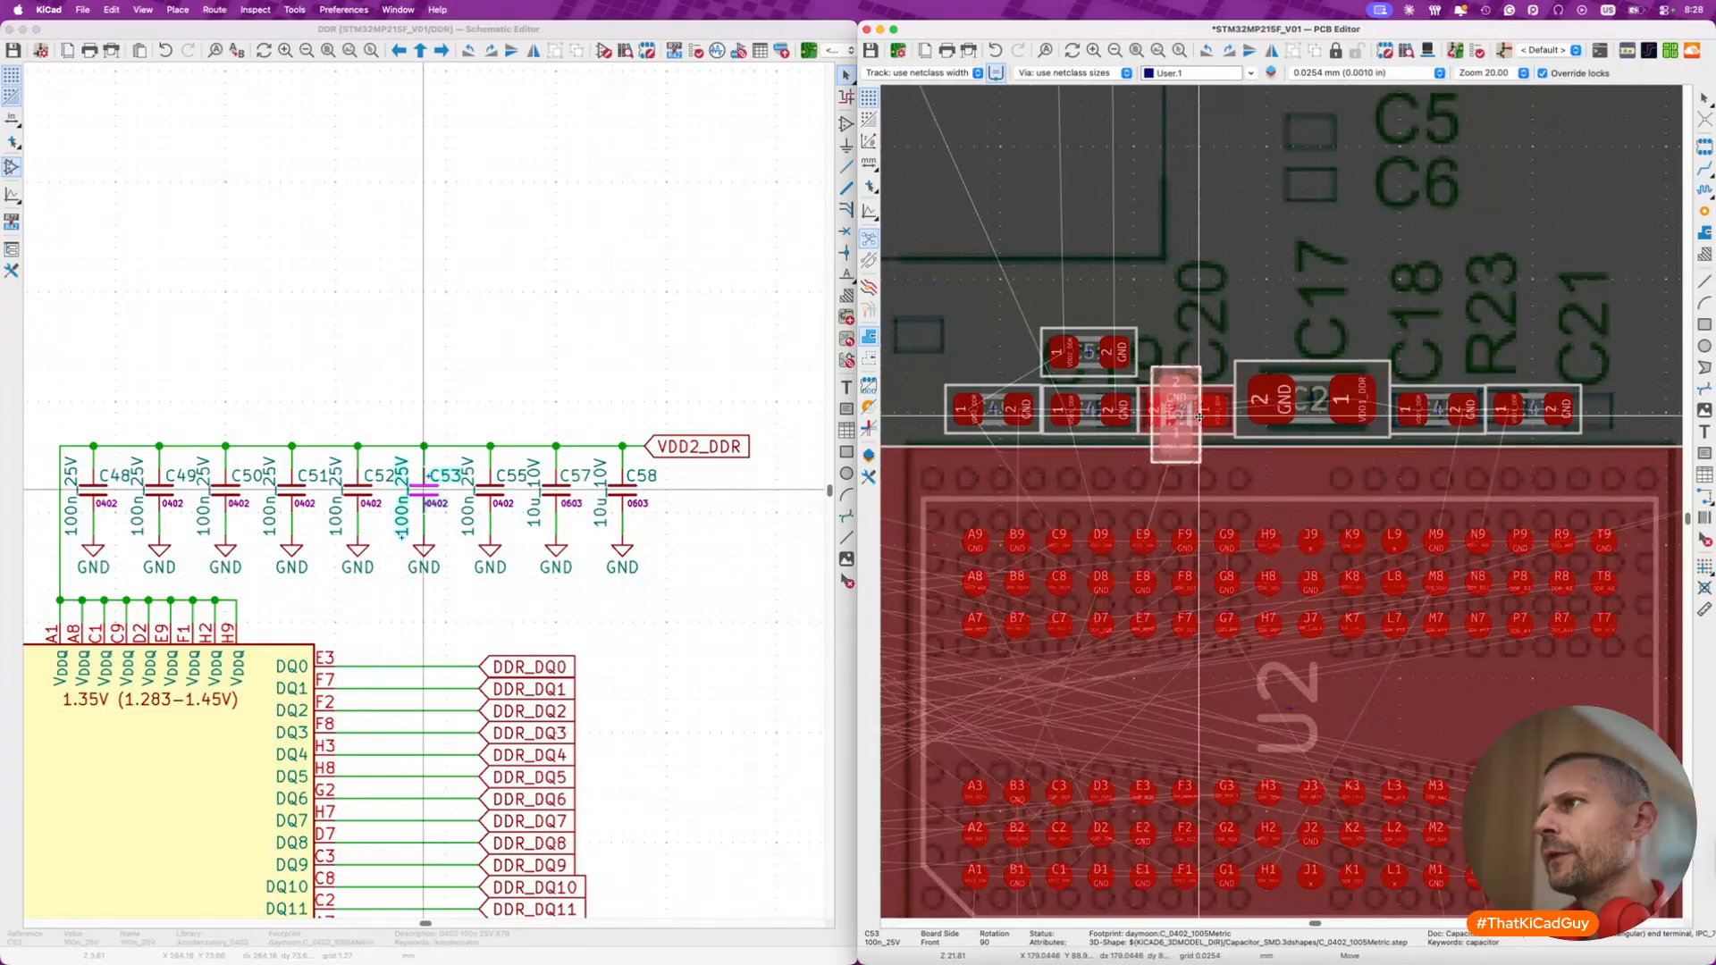
key(shift+r)
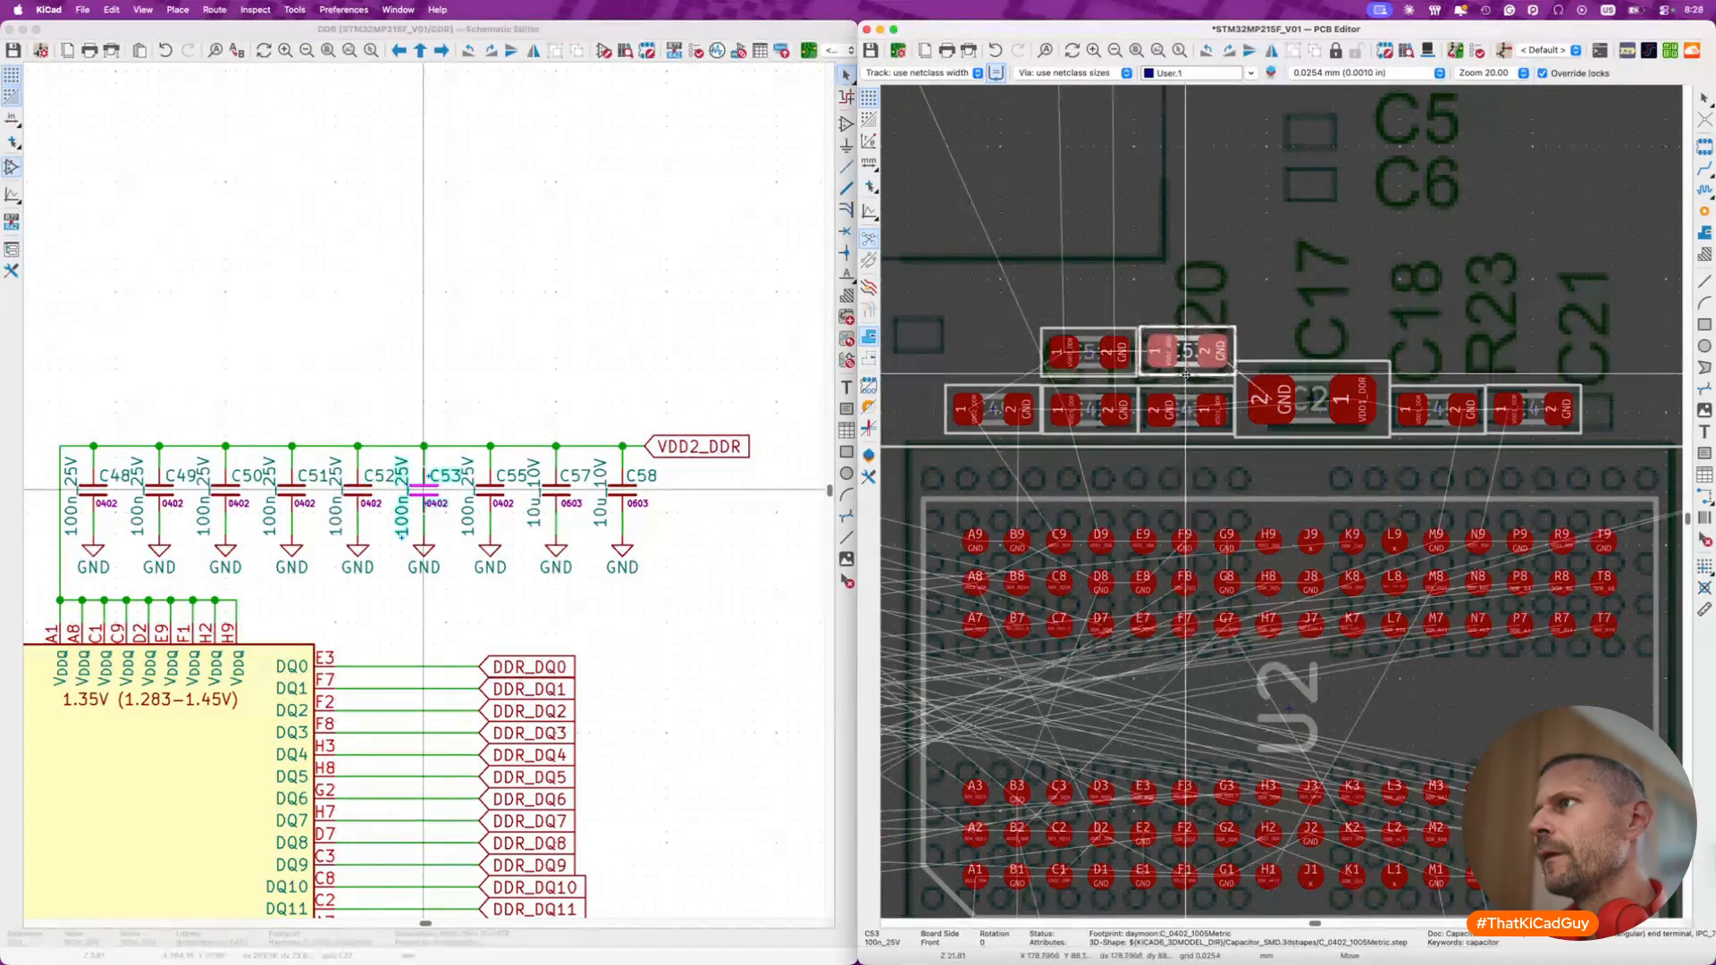
click(1186, 375)
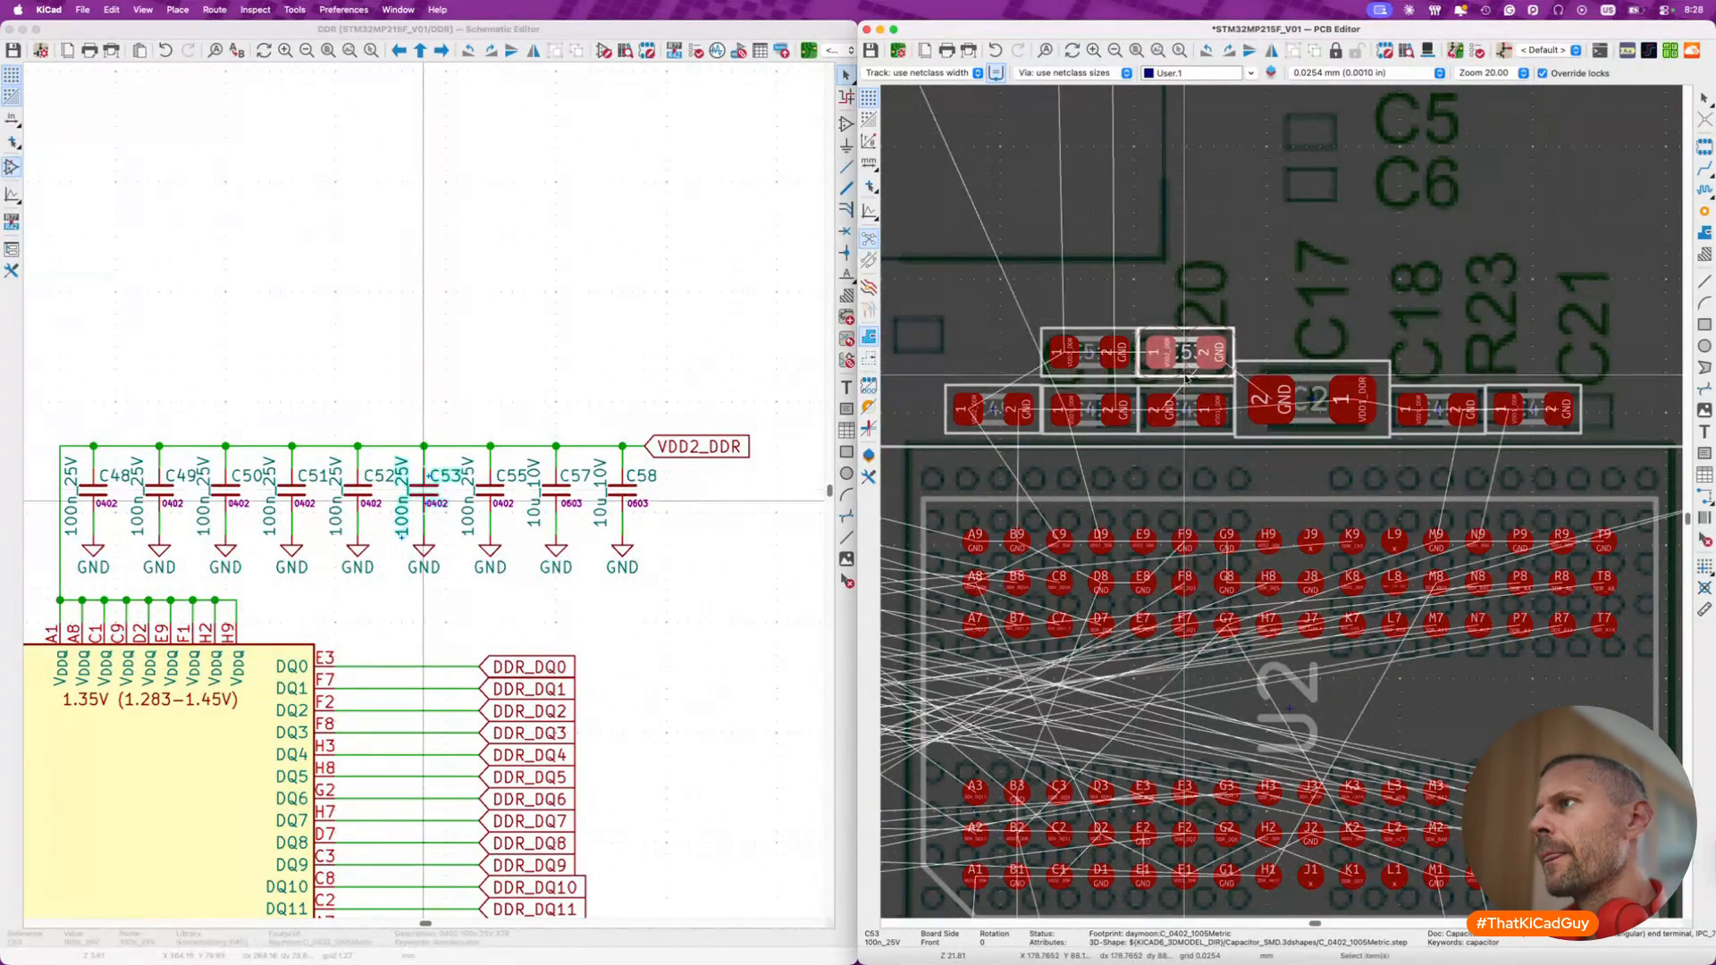
- Locate C55 from the schematic and place it at 0° rotation in the outer row below U2, directly under C52
click(601, 626)
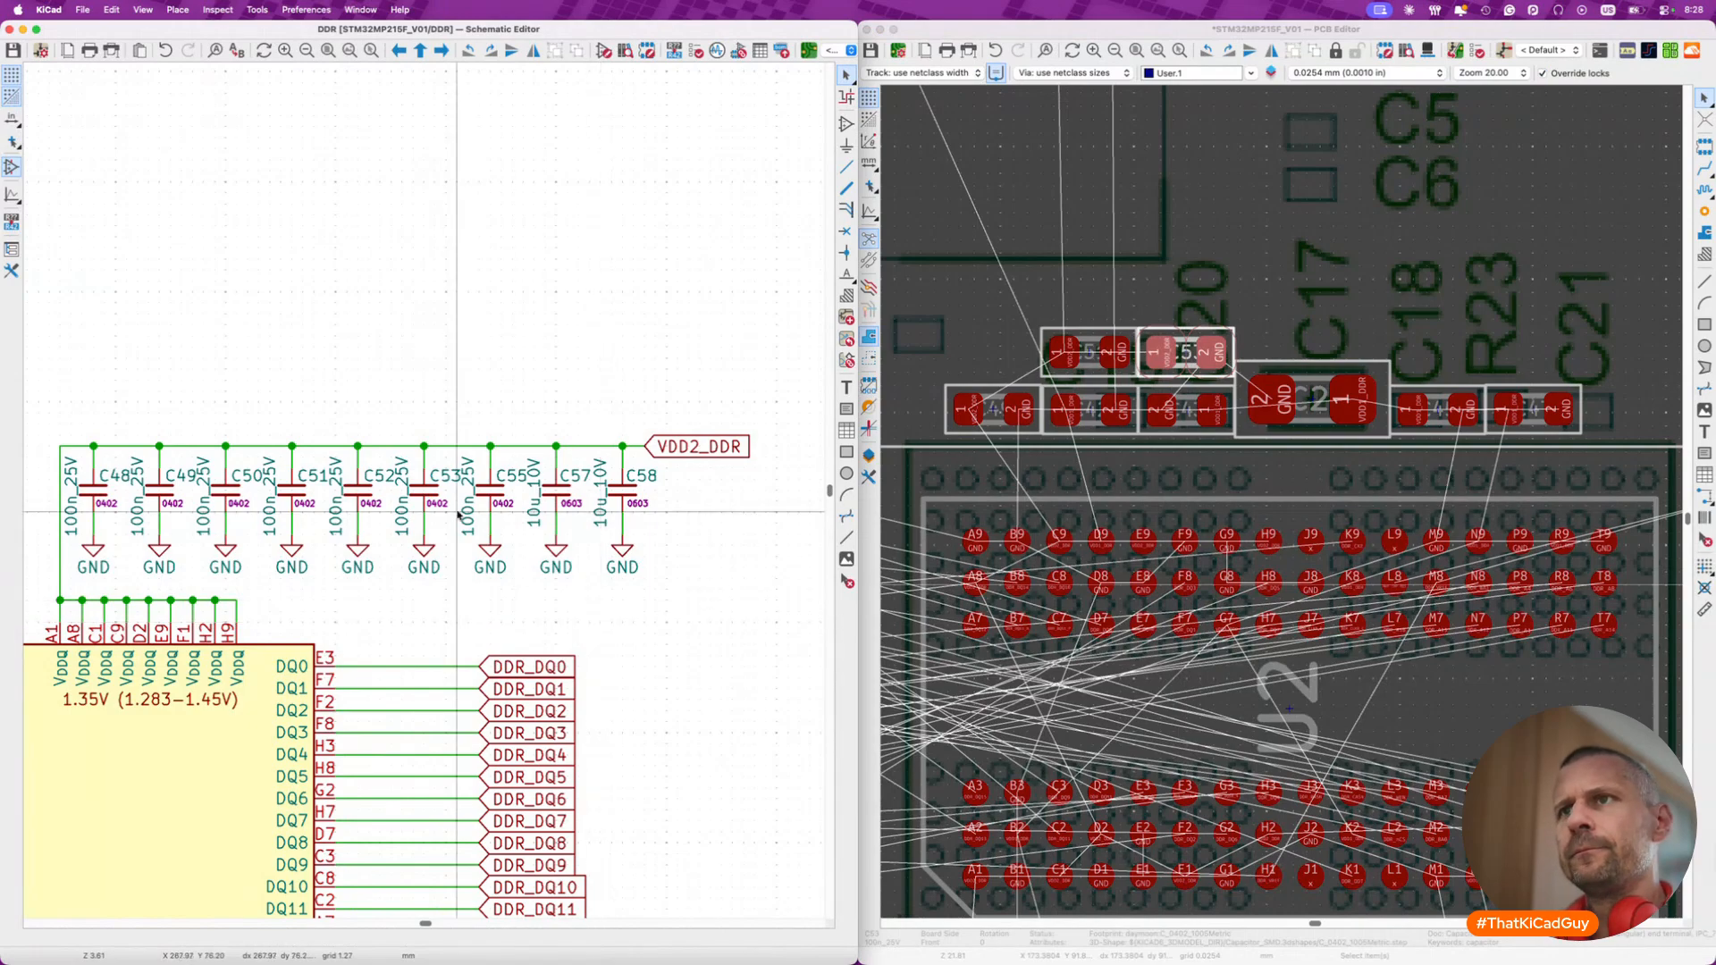
click(434, 492)
click(498, 493)
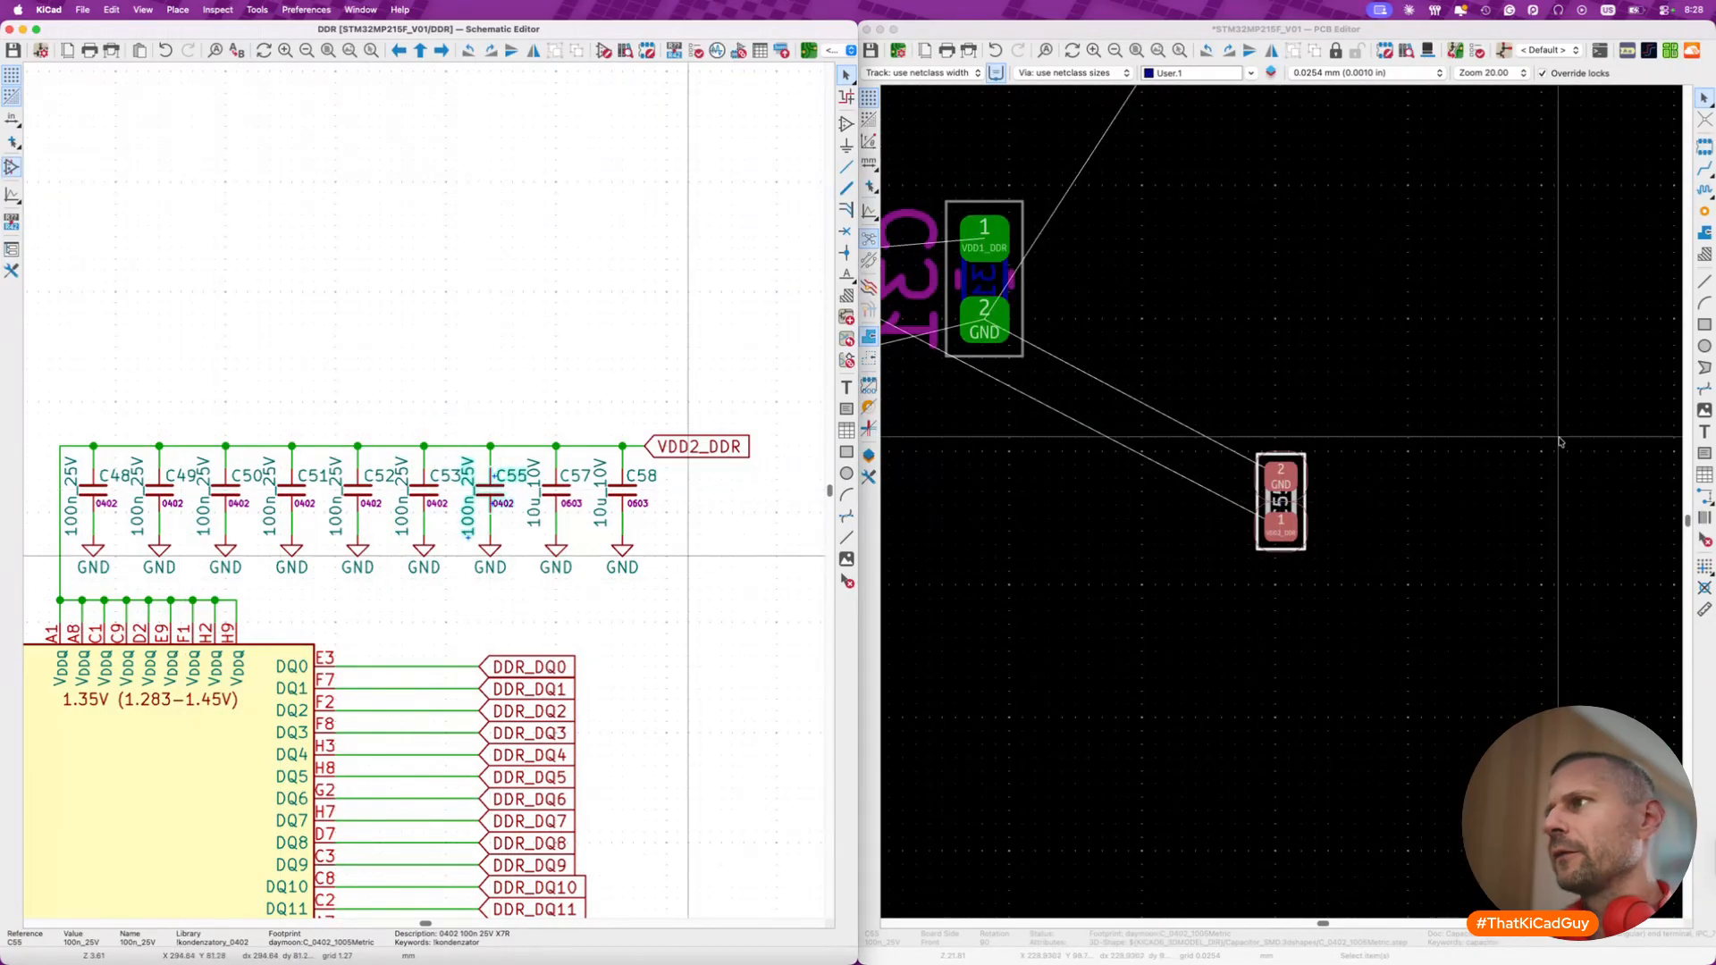
click(1300, 500)
key(m)
scroll(1300, 500, down, 6)
scroll(1298, 500, down, 3)
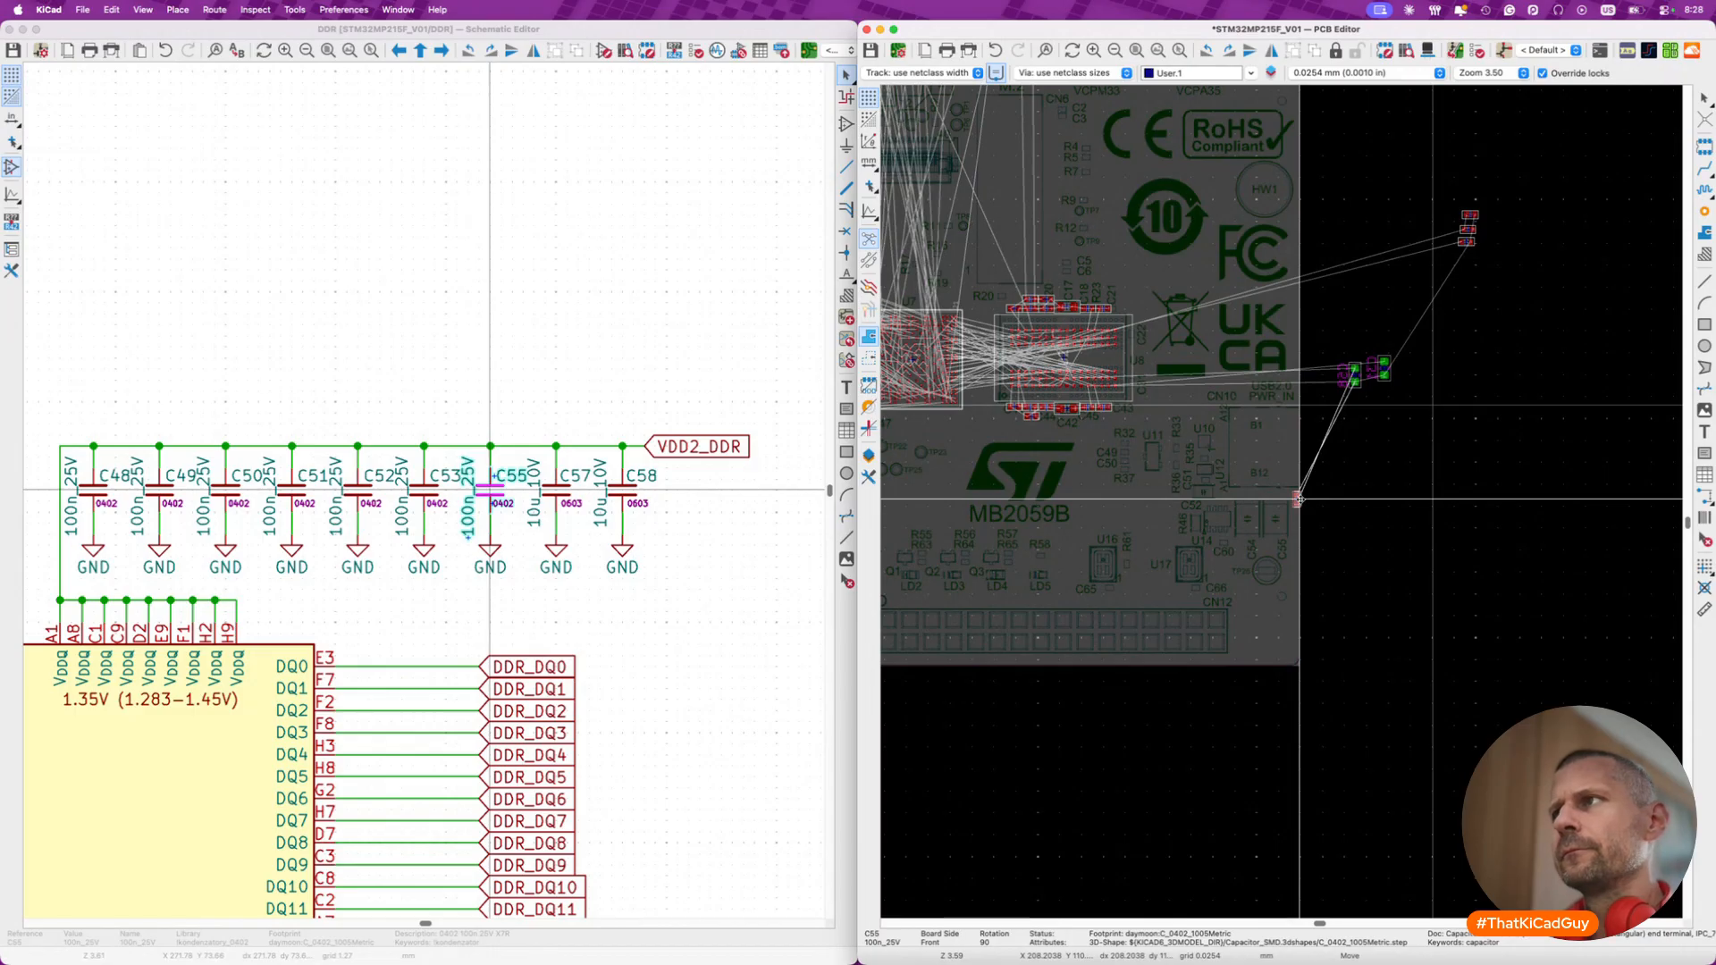
scroll(1127, 431, up, 10)
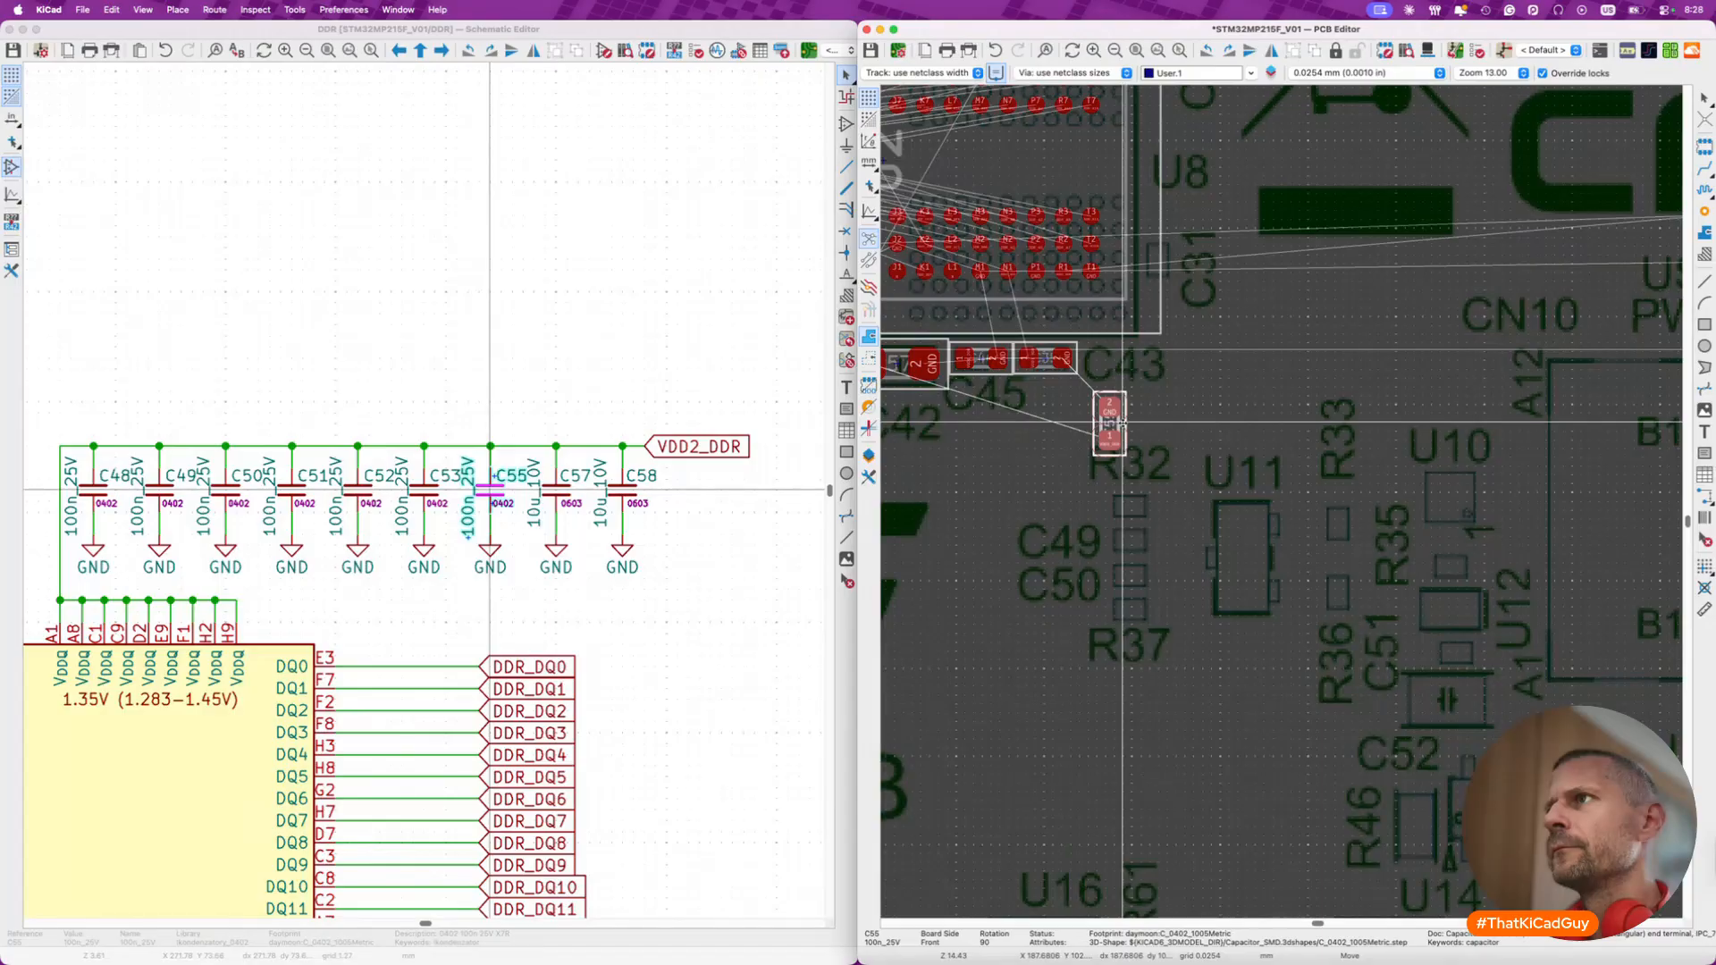
scroll(1123, 422, left, 3)
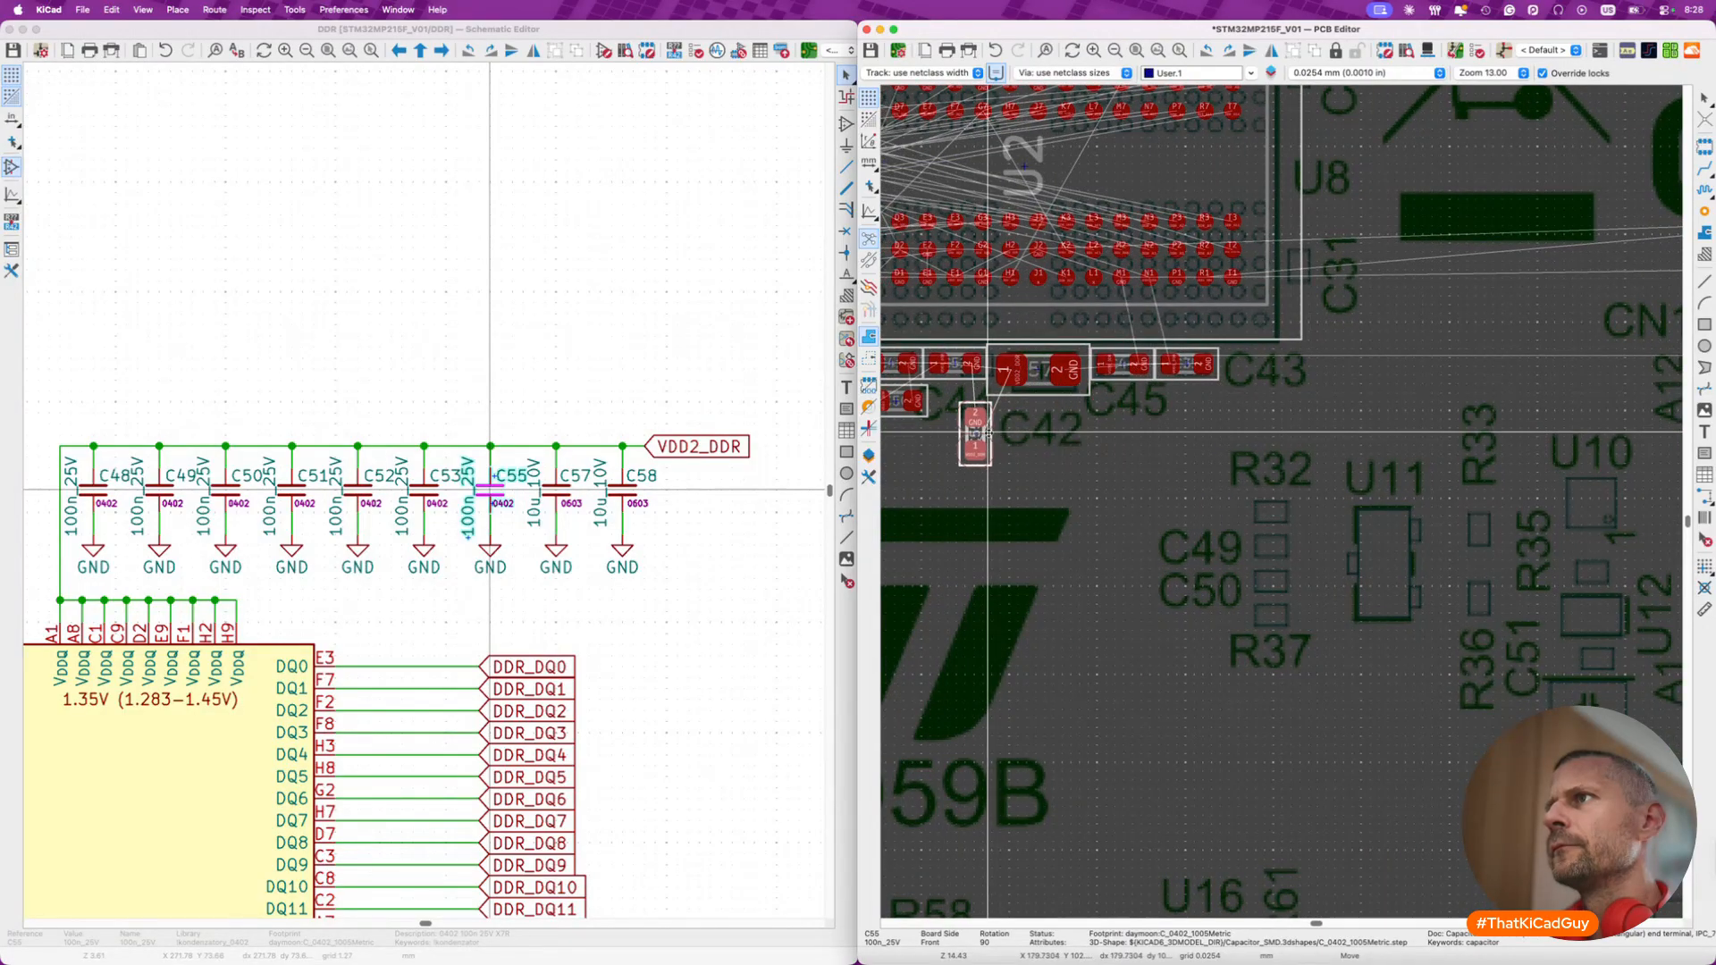
scroll(978, 424, left, 2)
scroll(979, 425, up, 1)
scroll(1036, 413, up, 5)
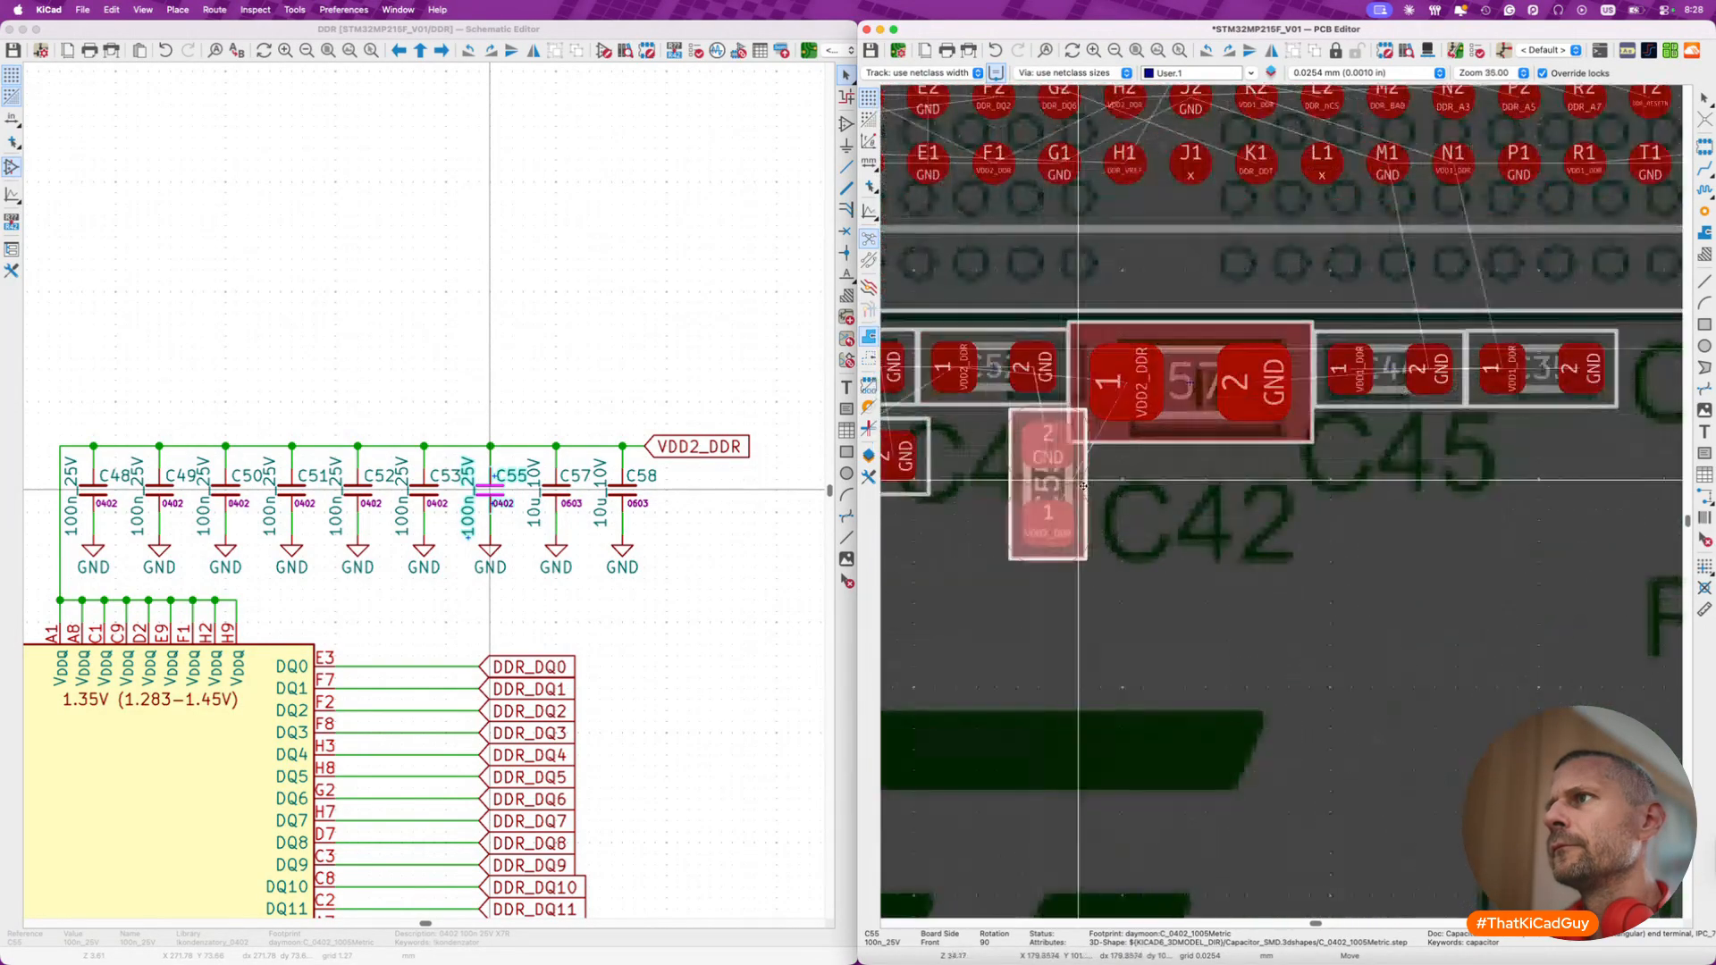
key(r)
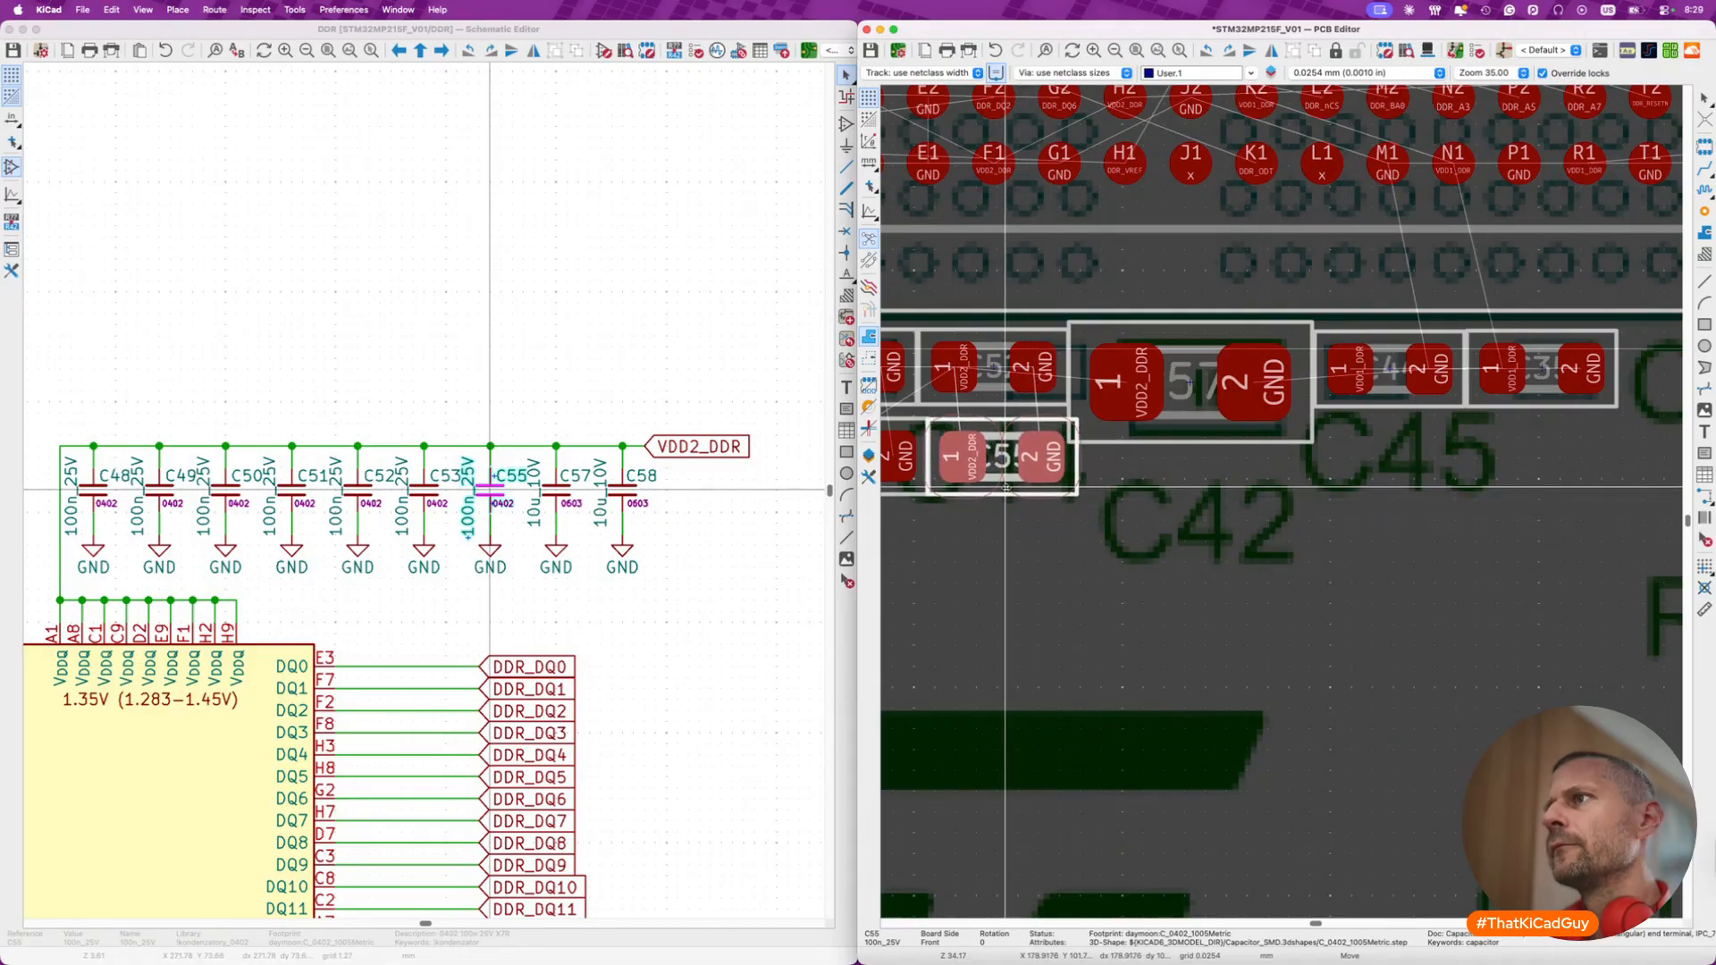
click(1015, 511)
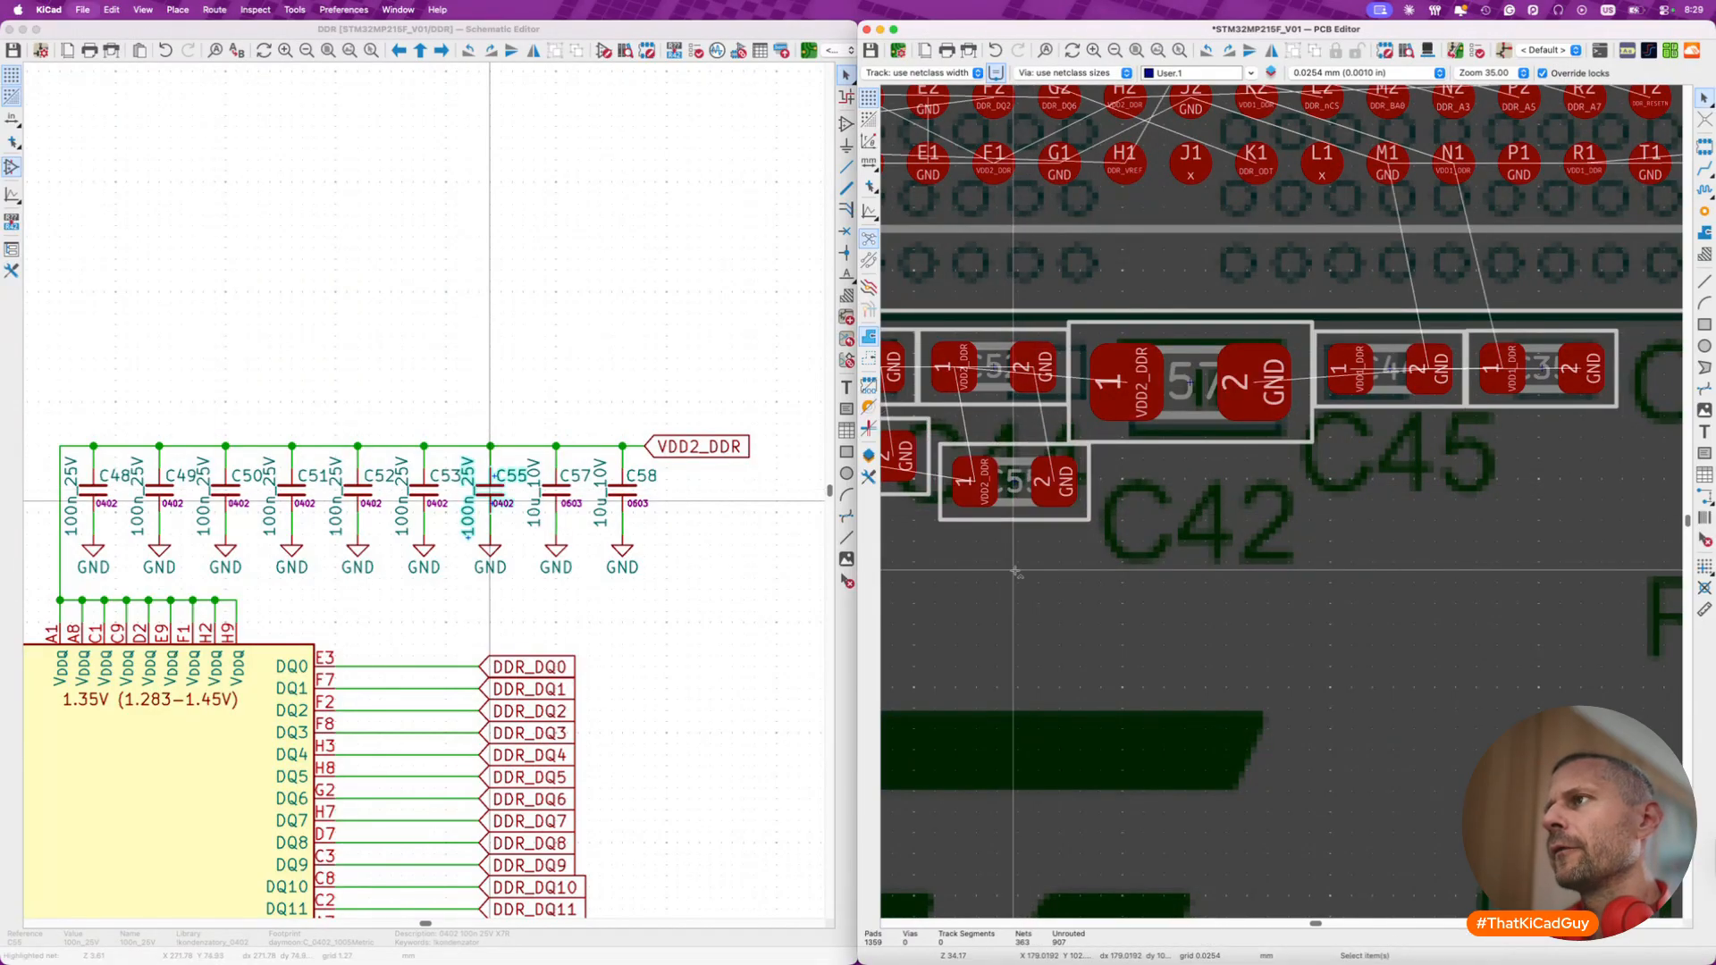
- Hide the User.1 layer and show the User.2 layer to switch to the bottom-side reference image
scroll(1016, 572, down, 8)
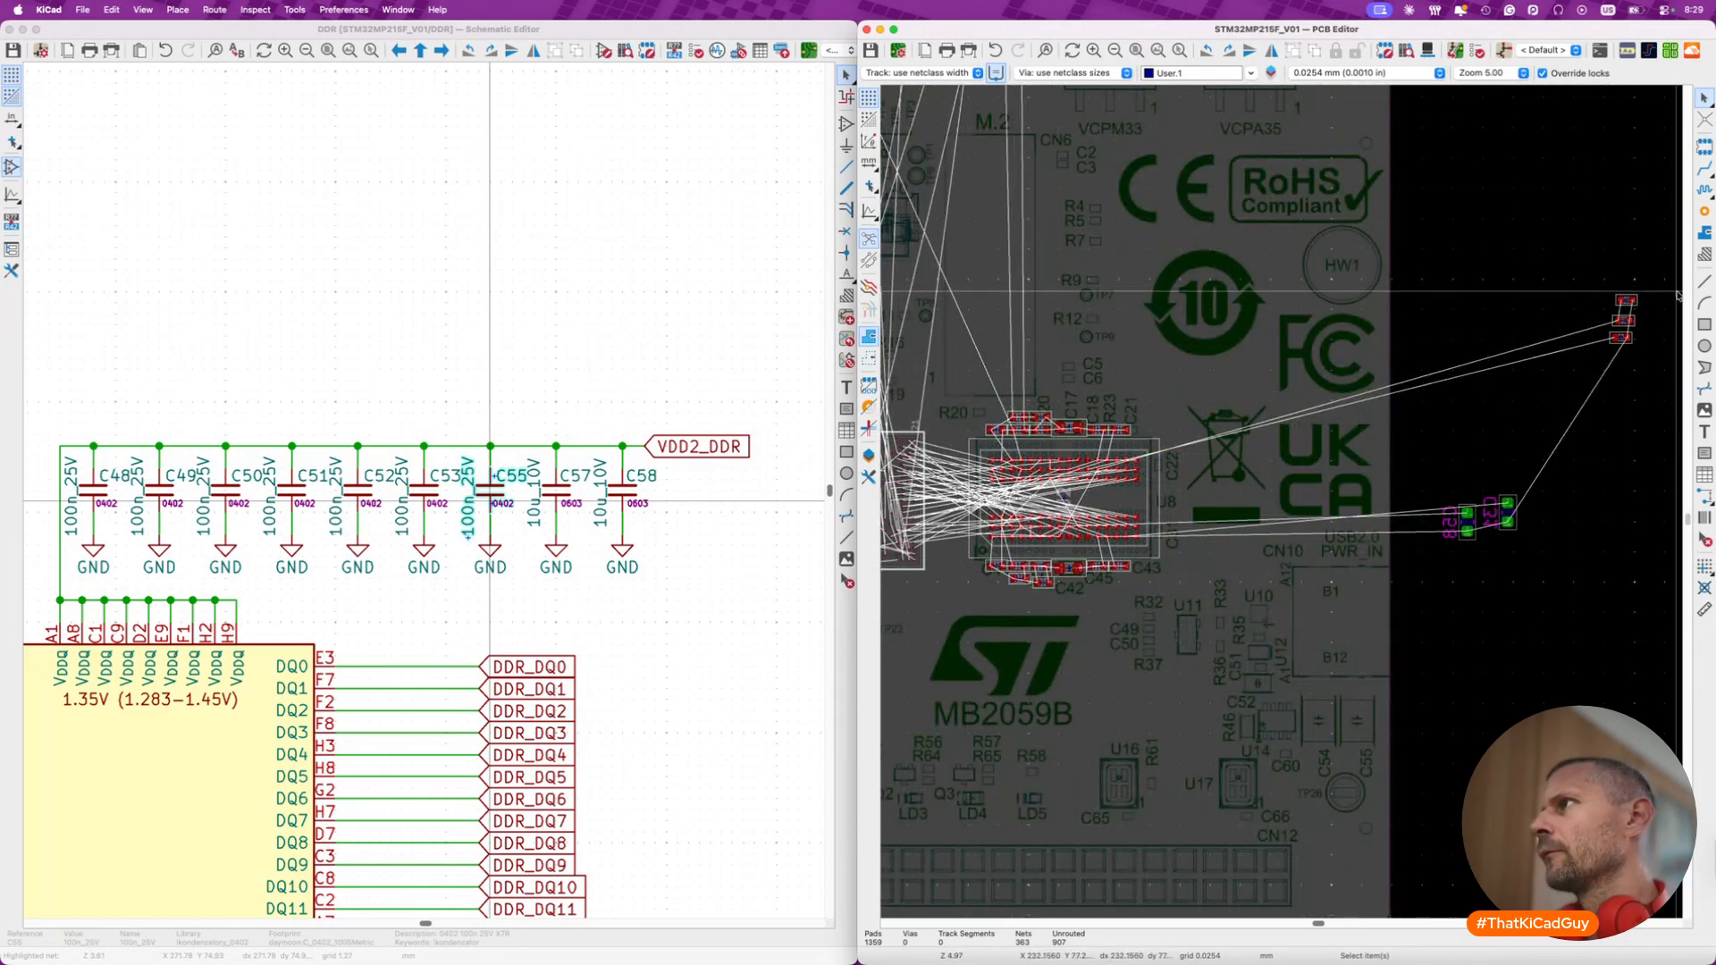
click(869, 456)
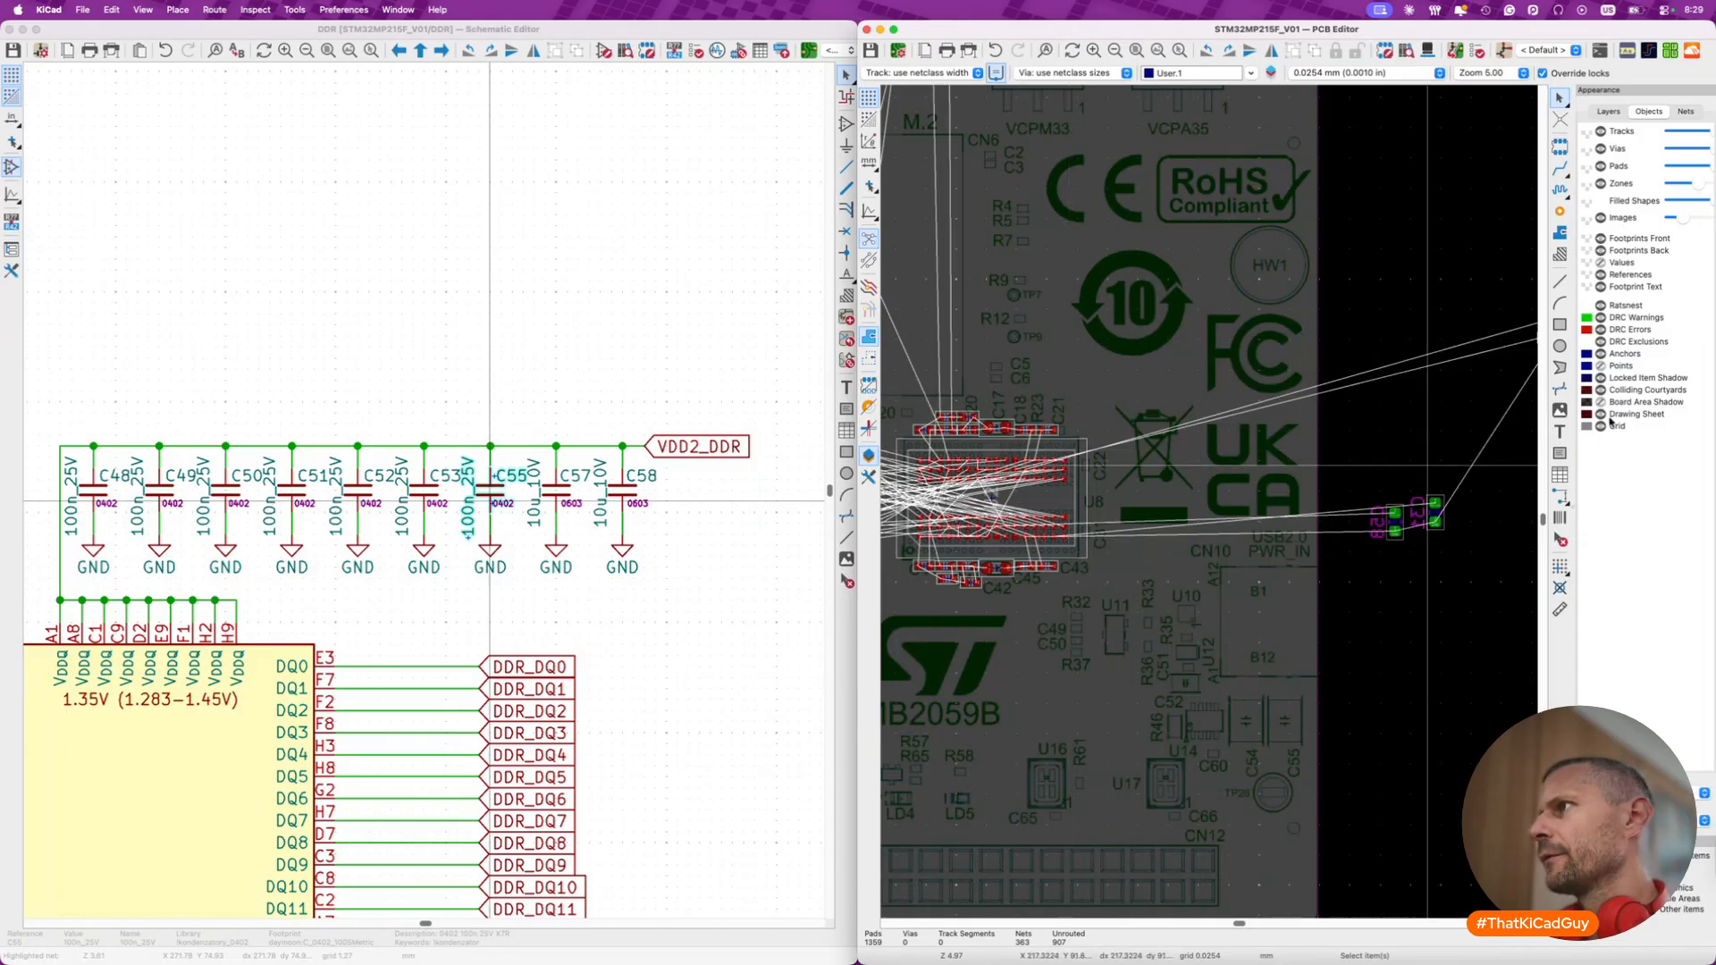
click(1612, 112)
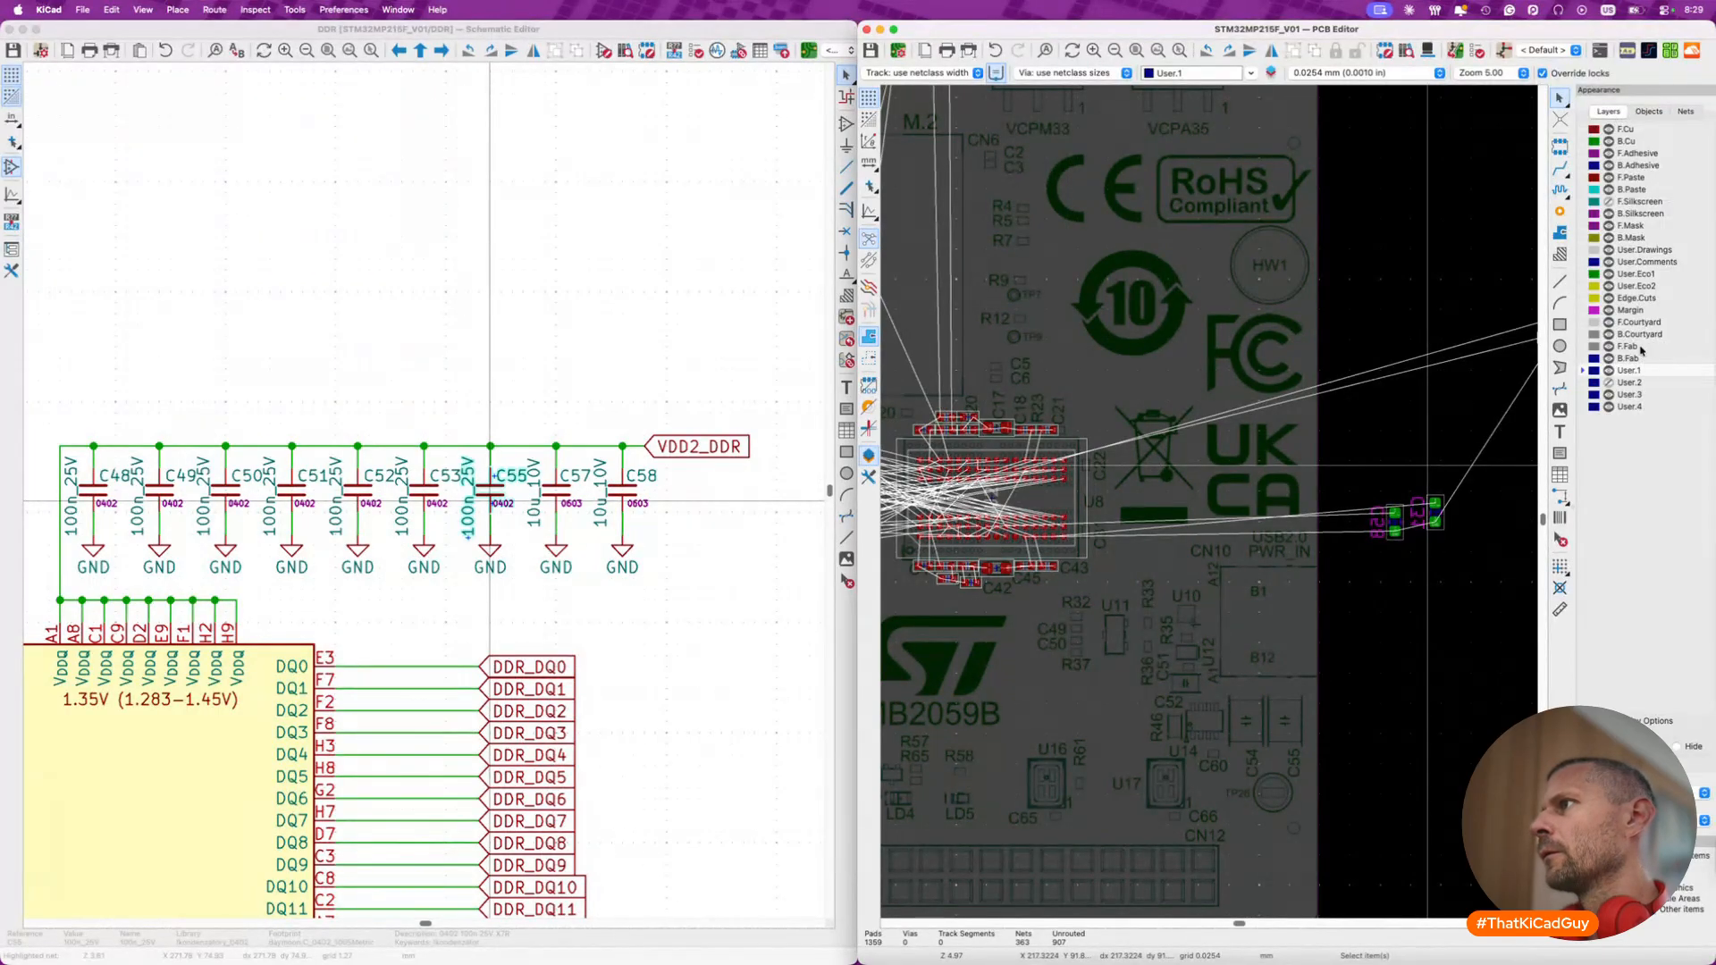
click(1608, 370)
click(1610, 383)
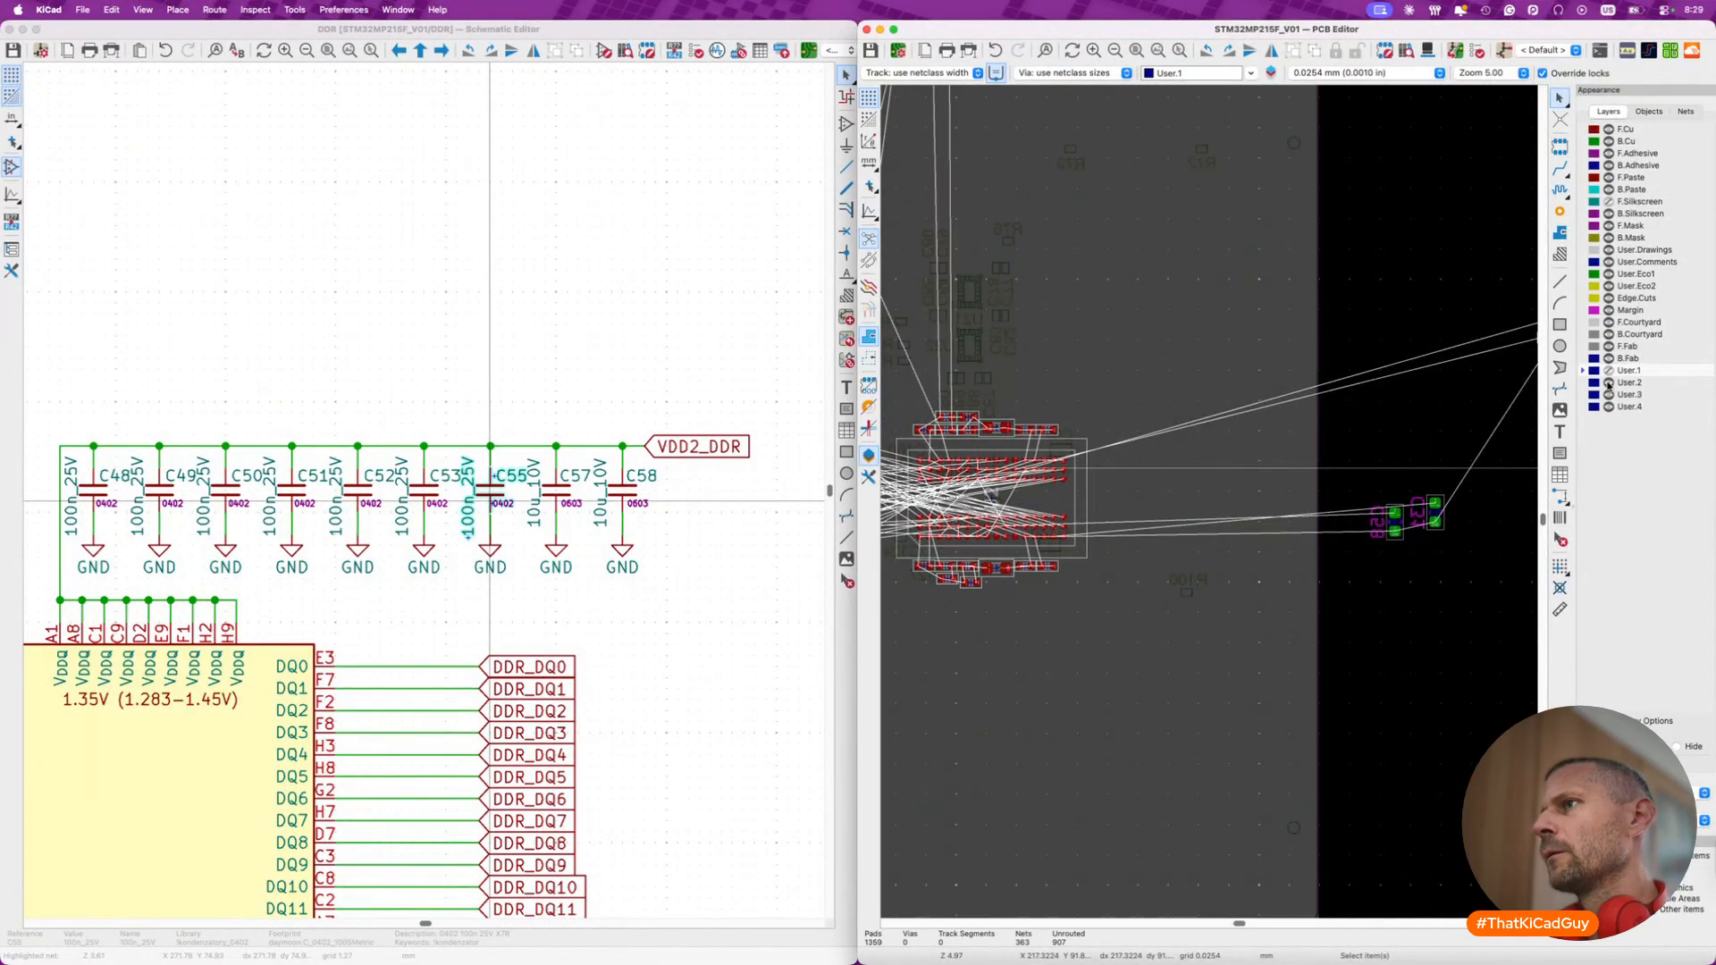
middle_drag(1237, 535, 1265, 530)
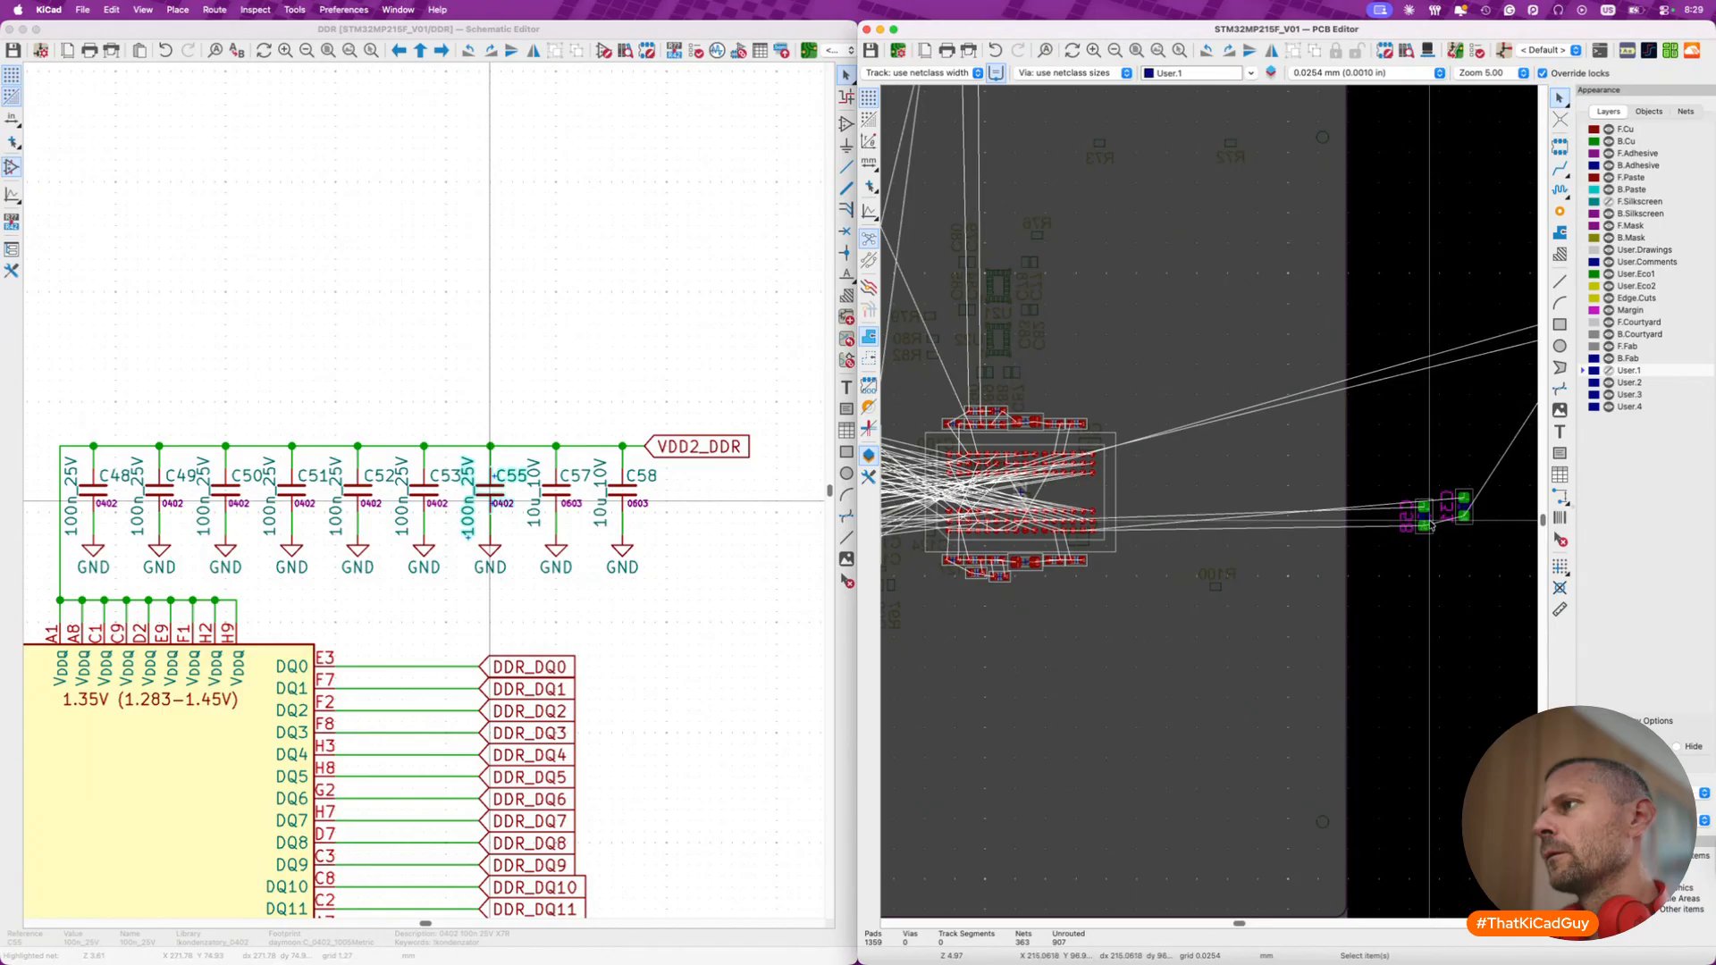
- Hide the front footprints and the ratsnest so only the back-side parts and reference image remain
click(1648, 112)
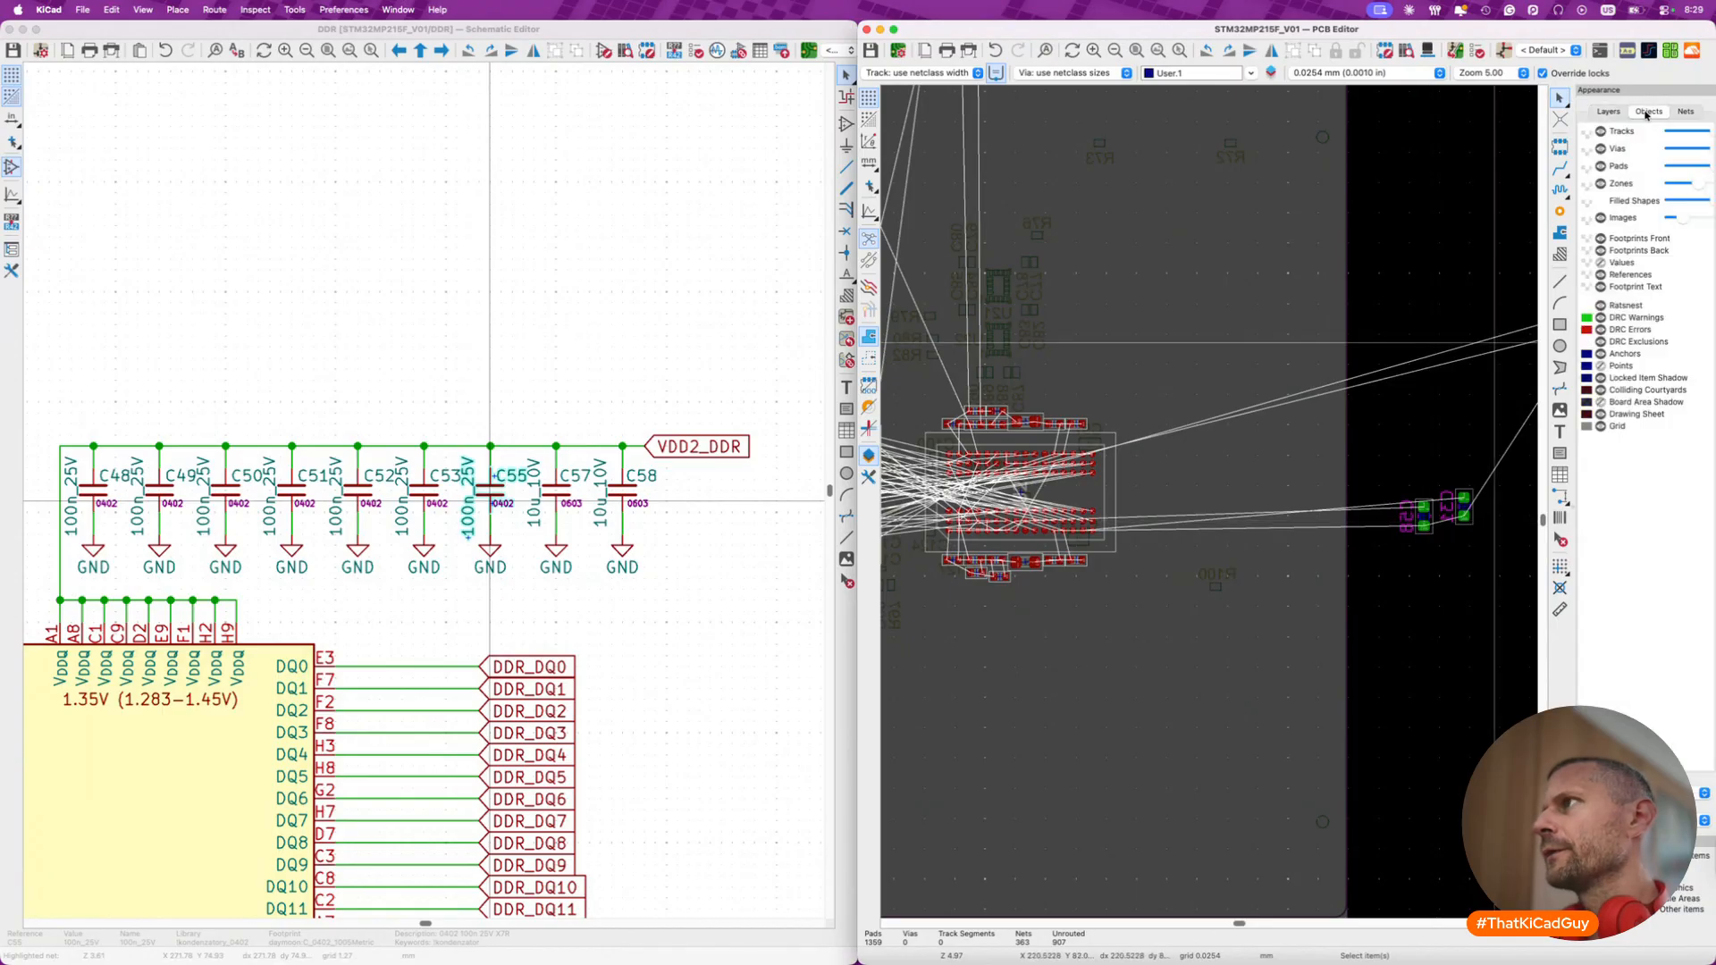
click(1601, 238)
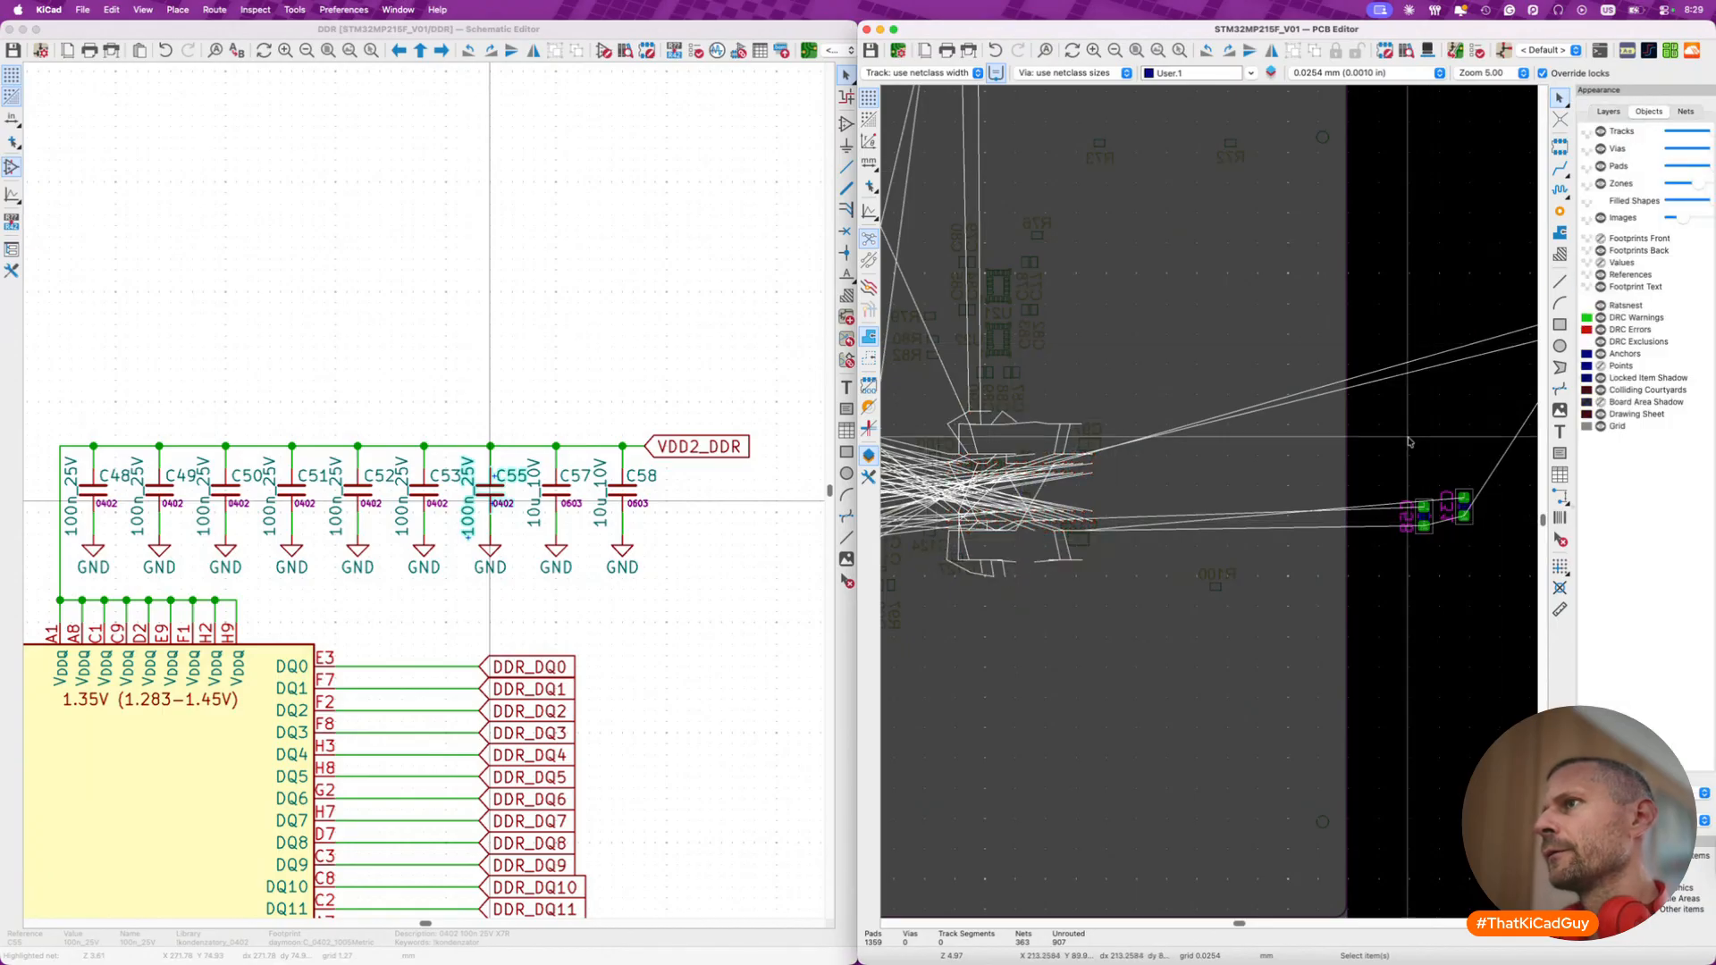
scroll(1053, 502, up, 3)
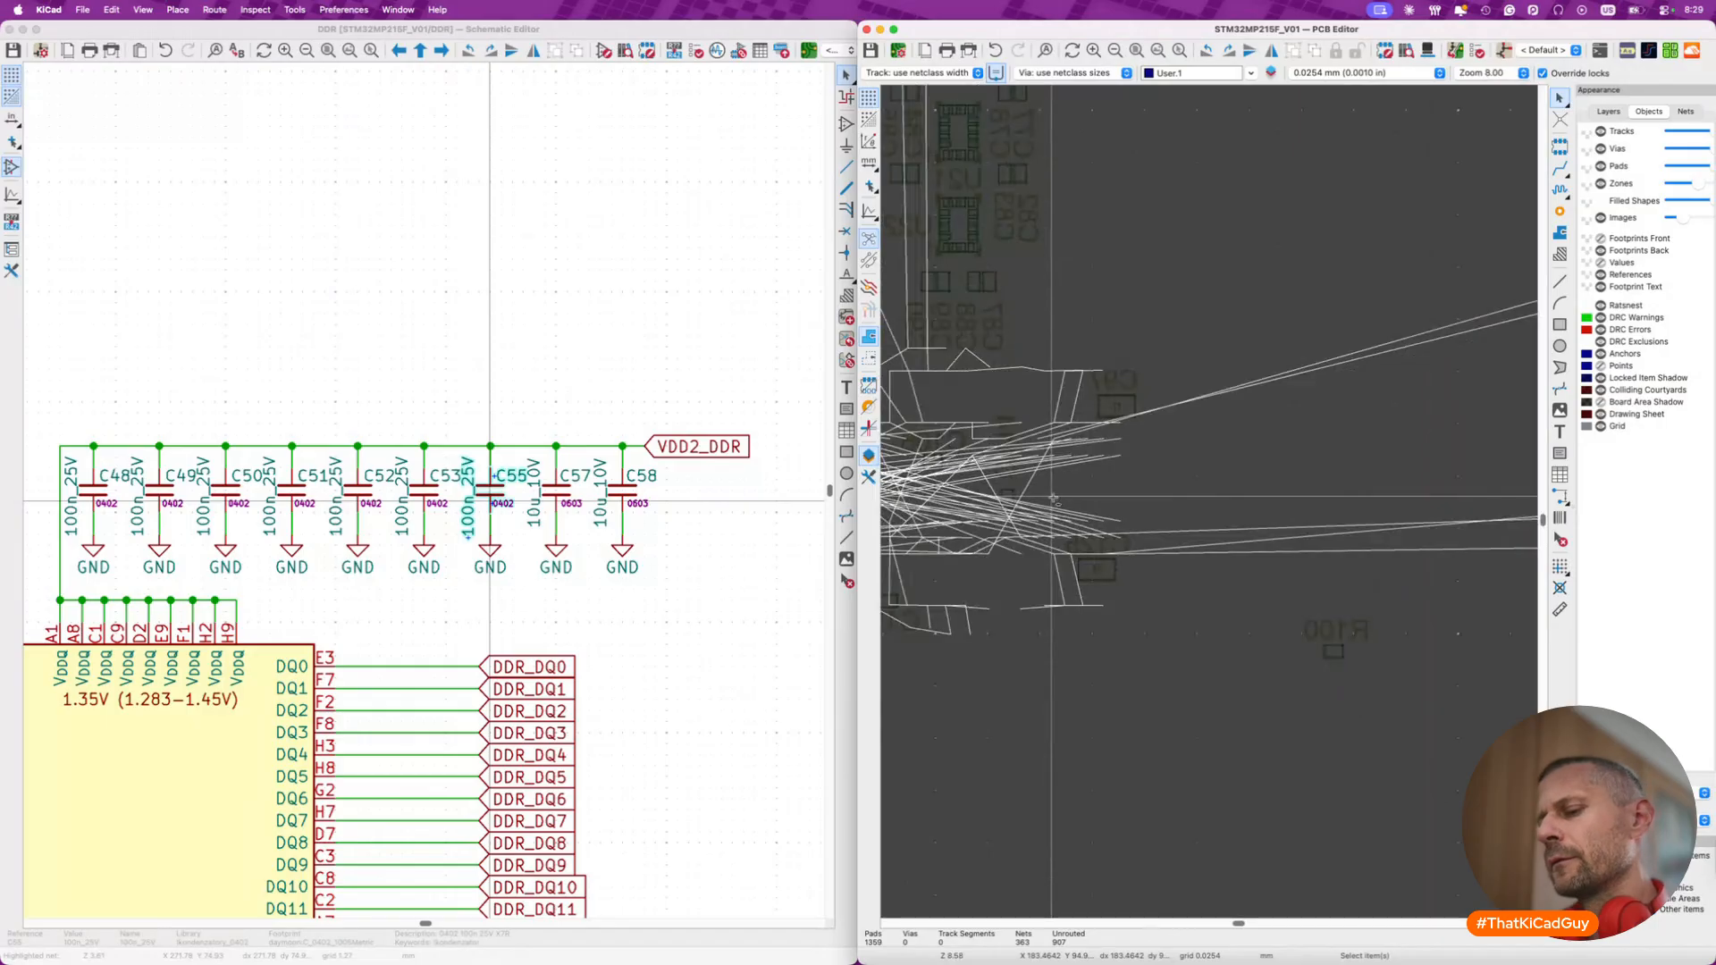
scroll(1053, 503, down, 3)
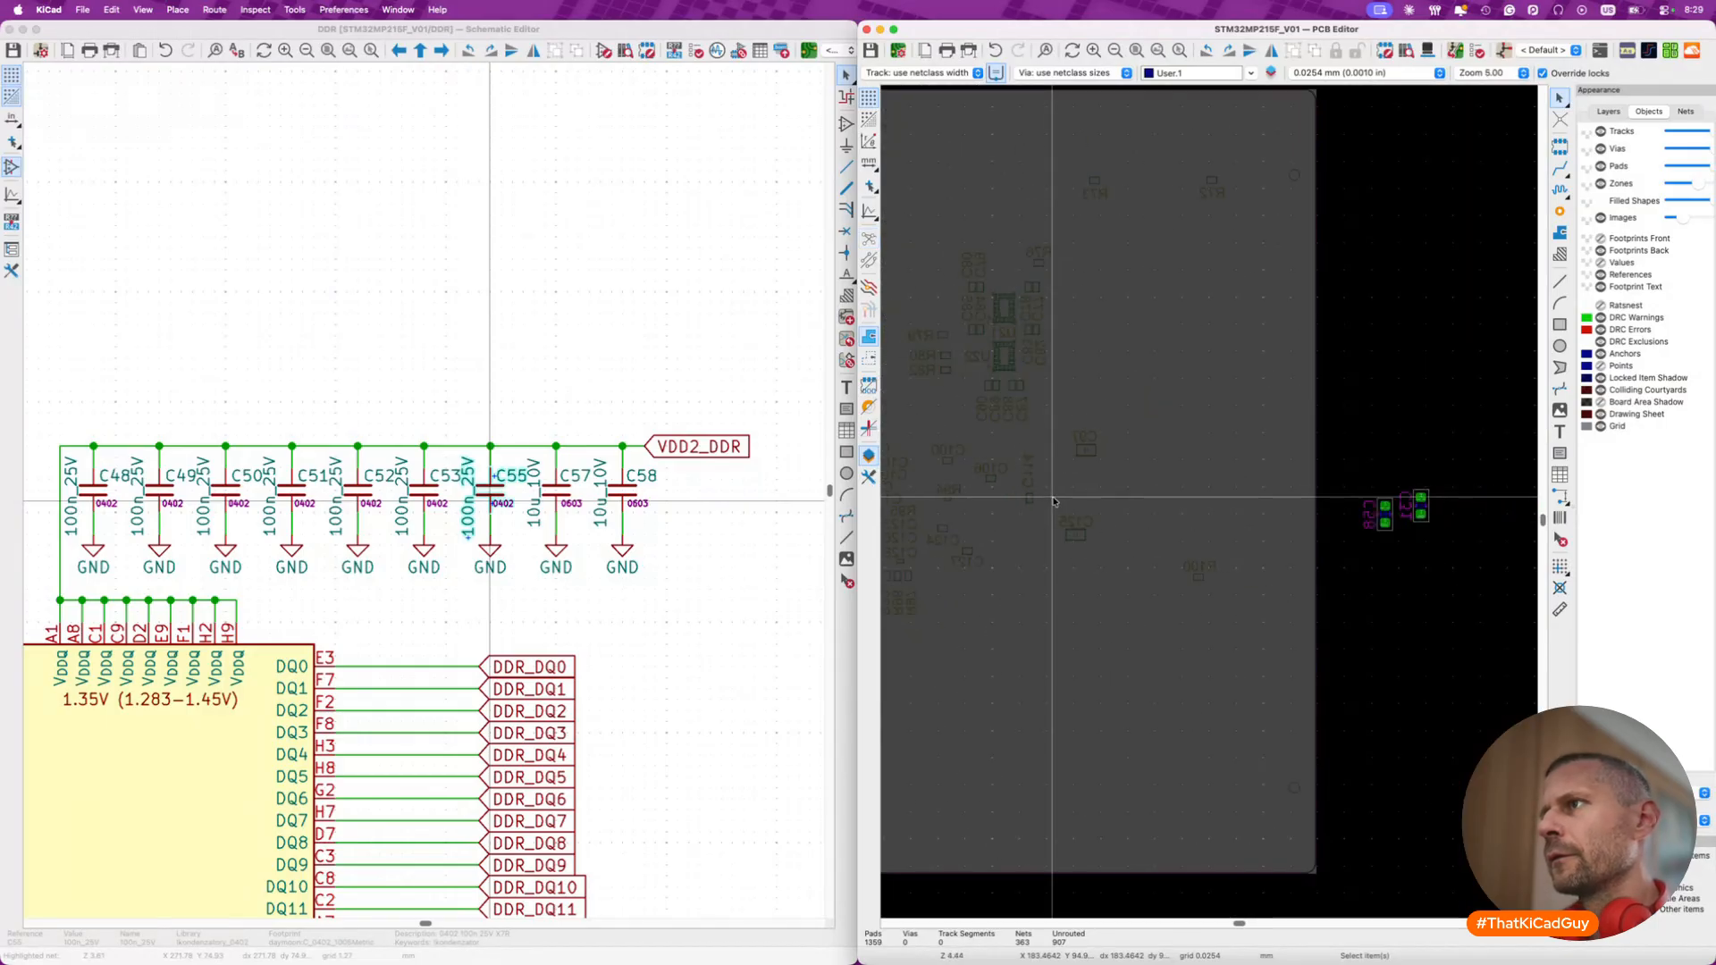
- Move the back-side capacitor C58 onto the C97 outline of the reference image and rotate it to 0°
click(1386, 515)
key(m)
scroll(1096, 463, up, 5)
key(r)
click(1082, 412)
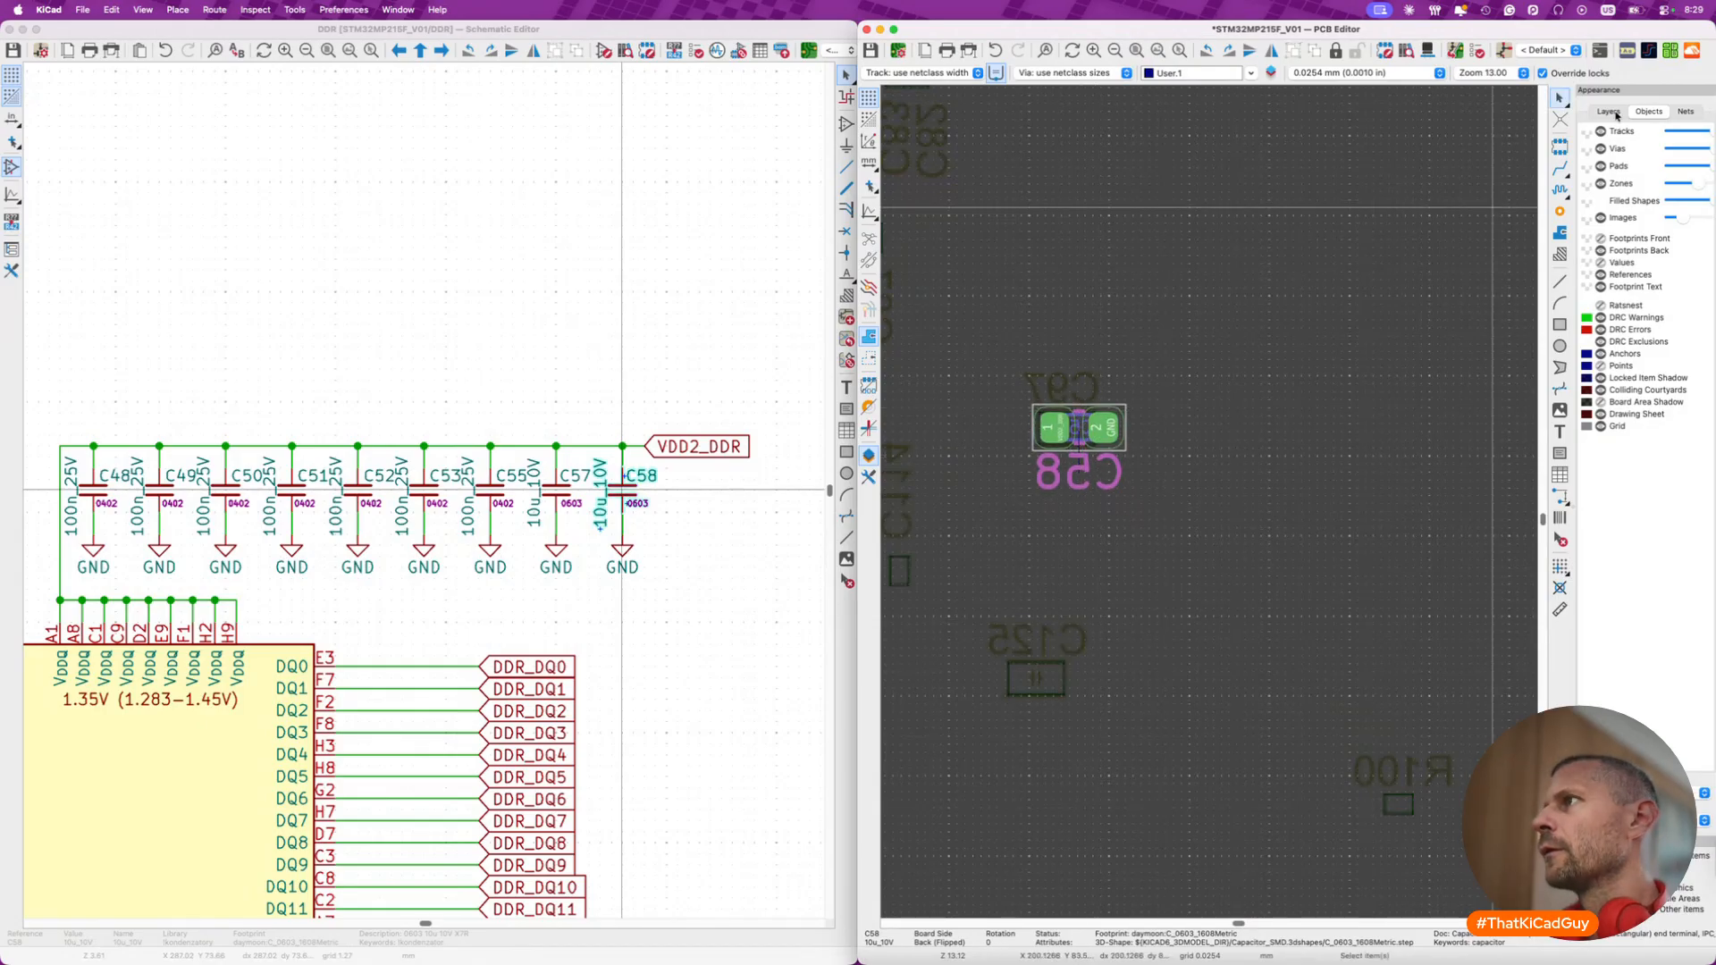
- Show the front footprints again and move C58 off U2 to the free area above its upper capacitor row
click(1576, 239)
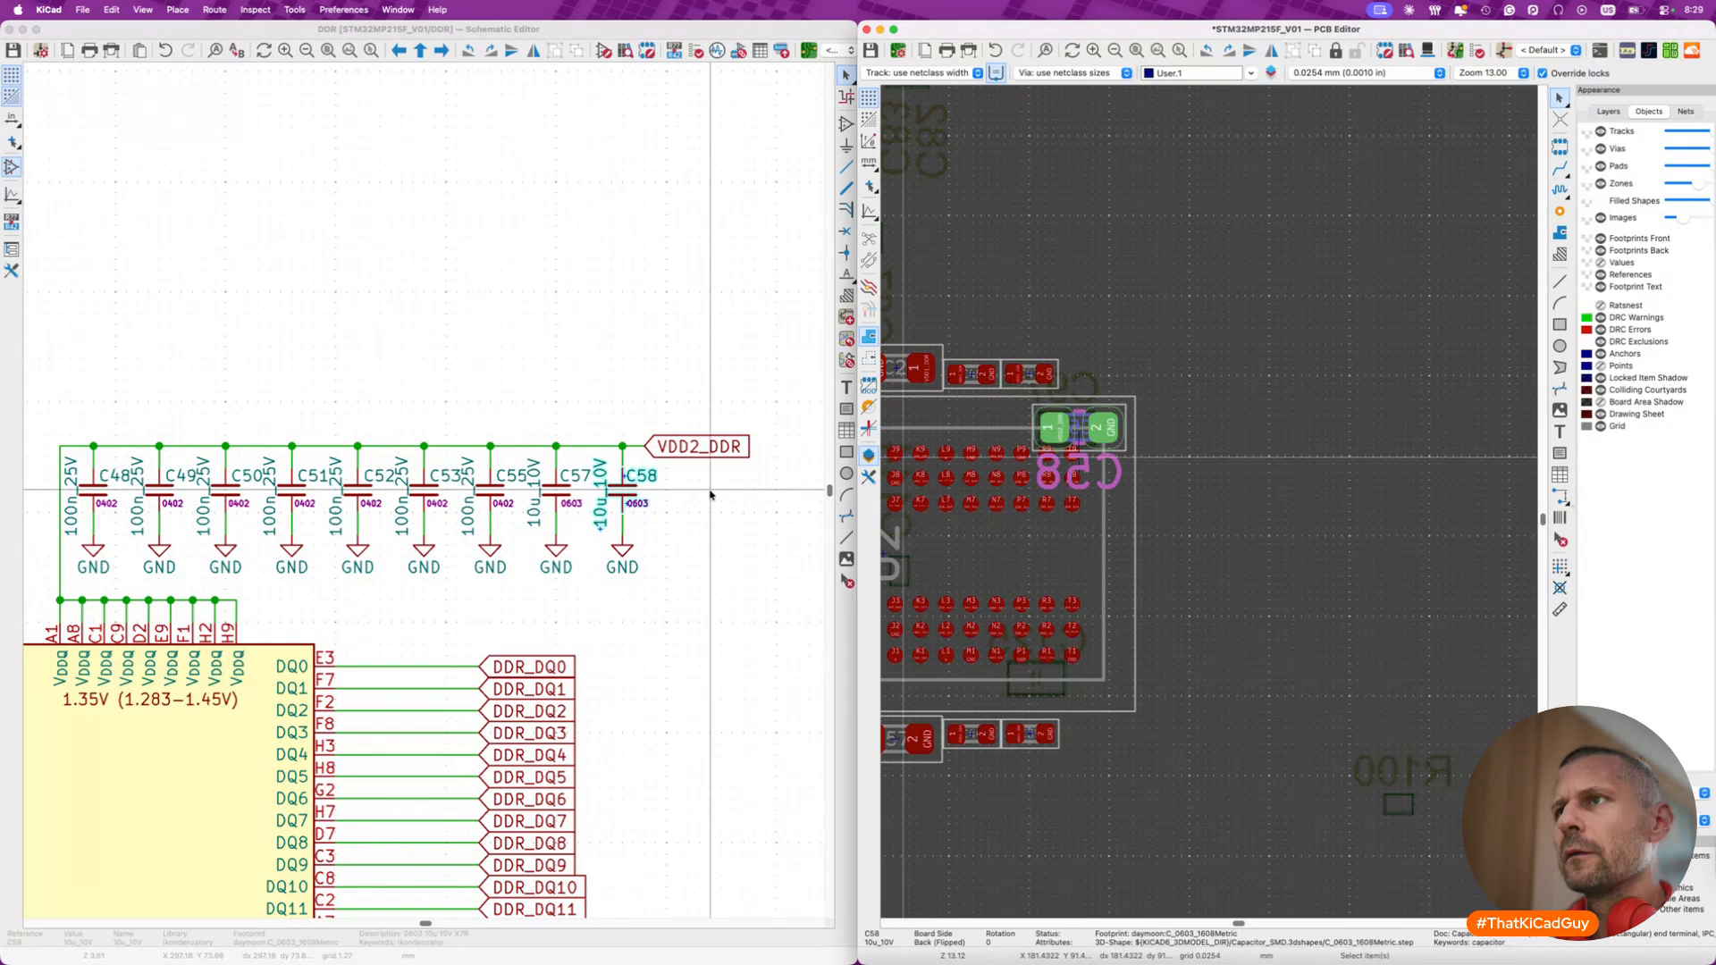
click(1115, 436)
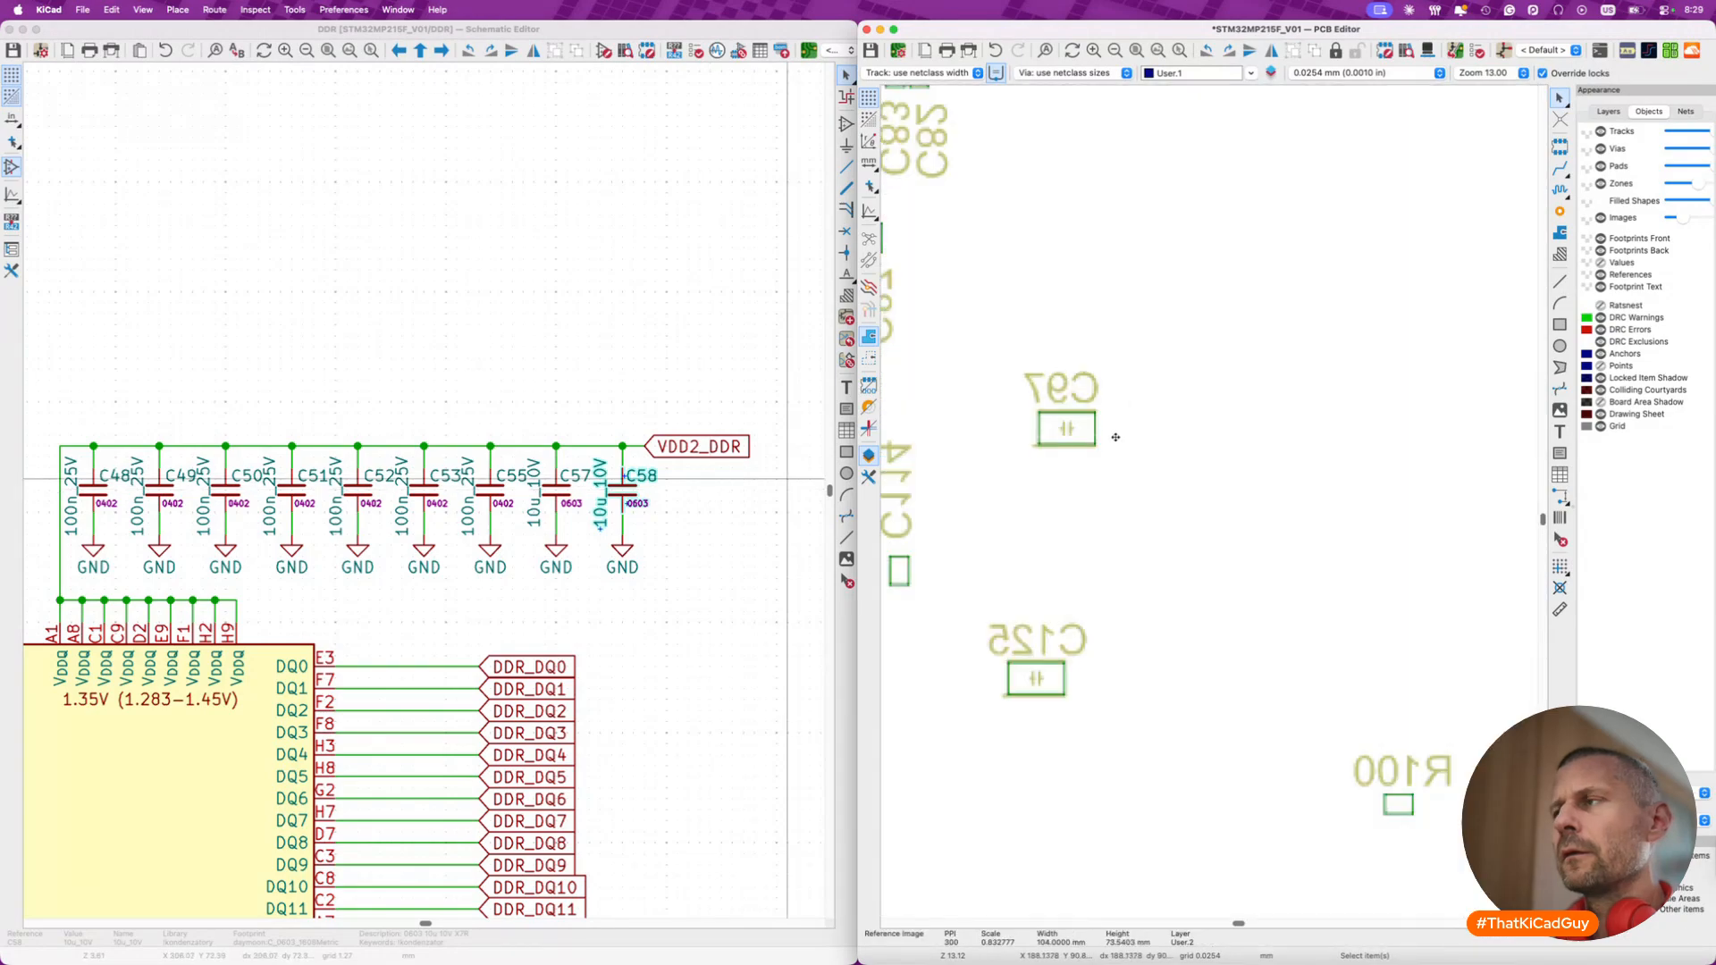
click(1115, 437)
scroll(1120, 442, down, 3)
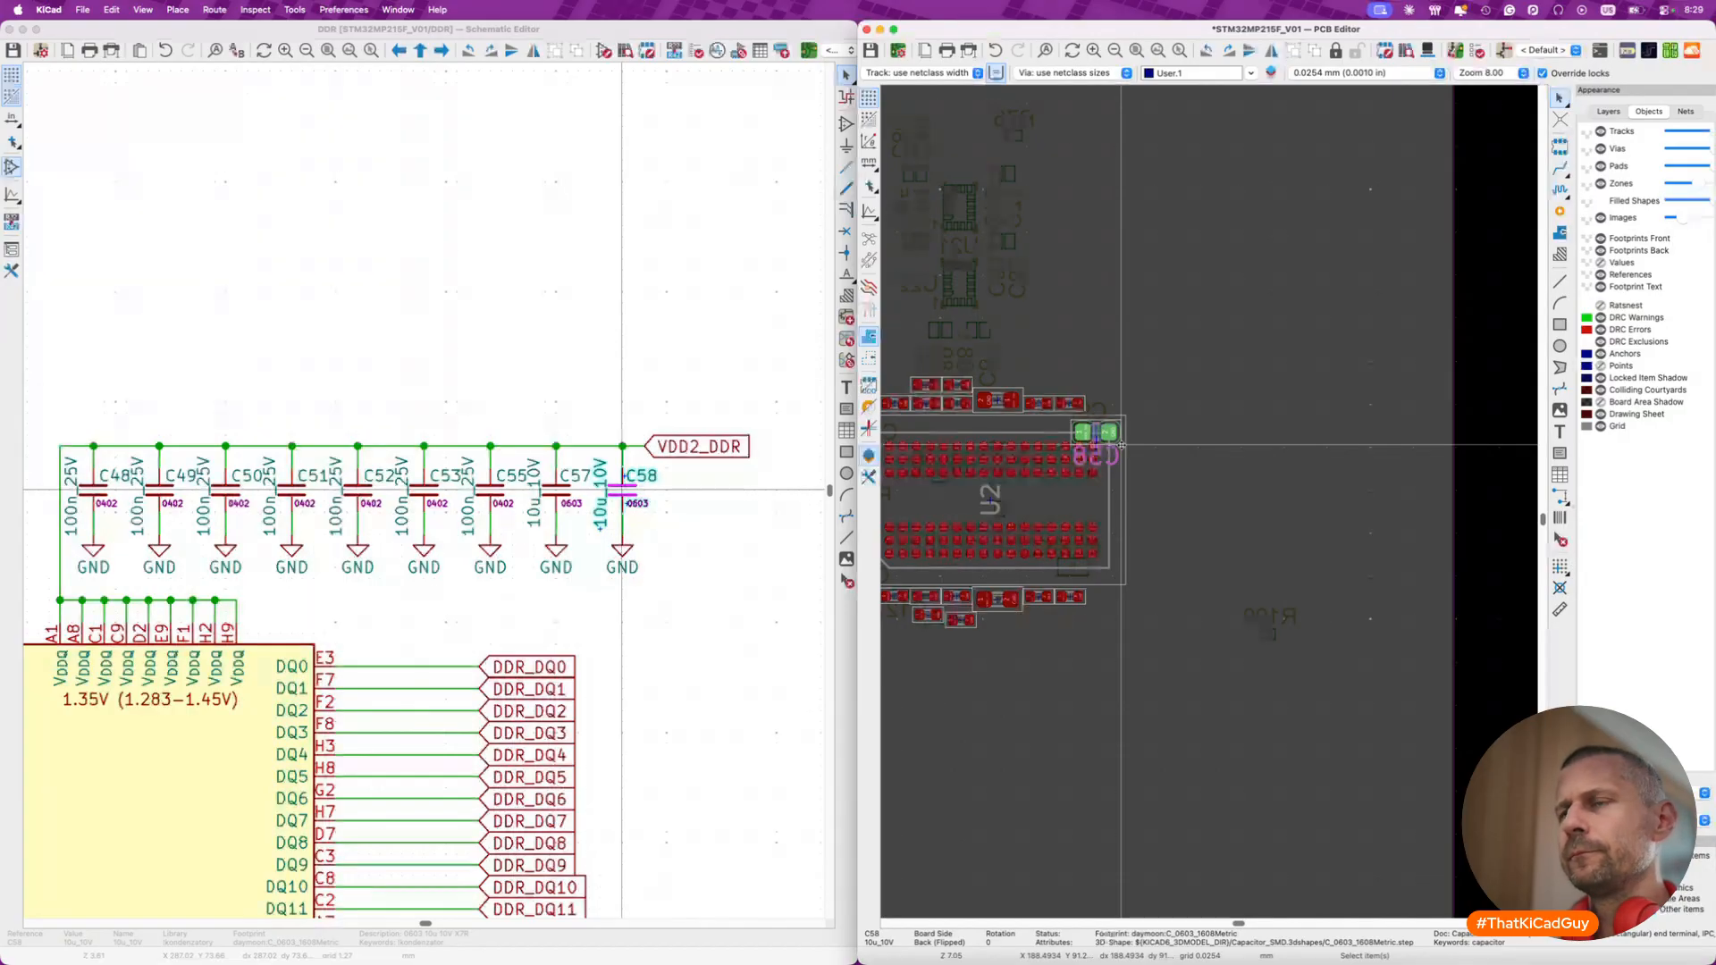
drag(1104, 438, 1077, 340)
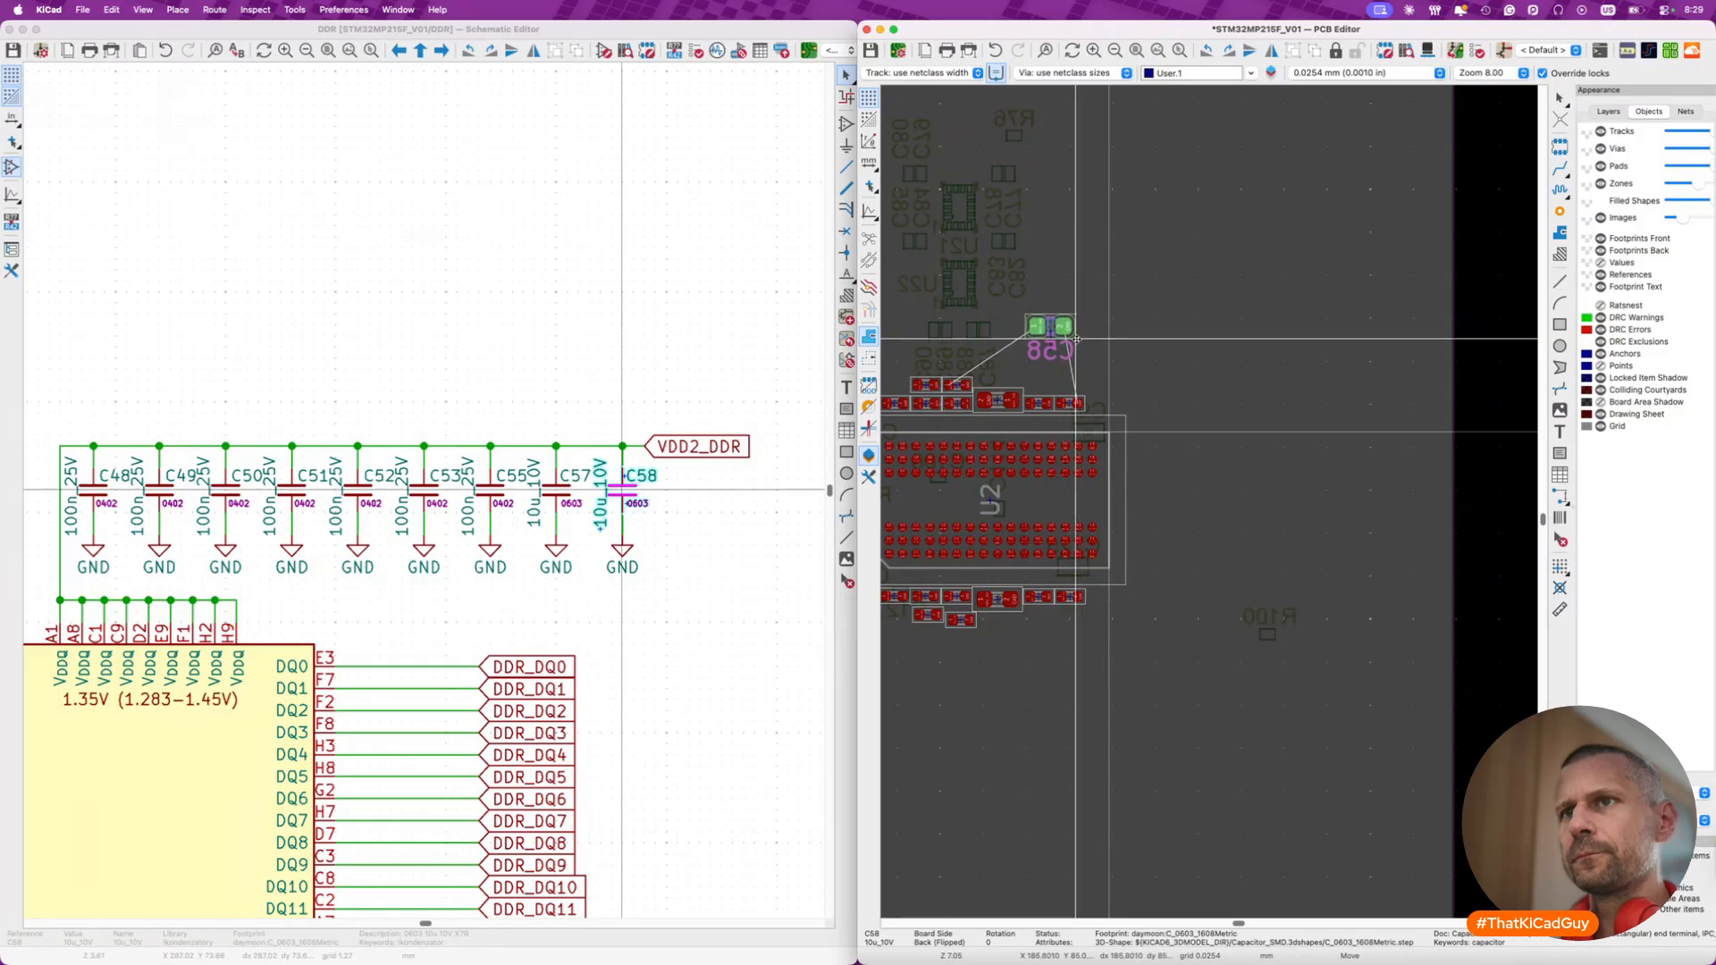
scroll(1077, 339, up, 5)
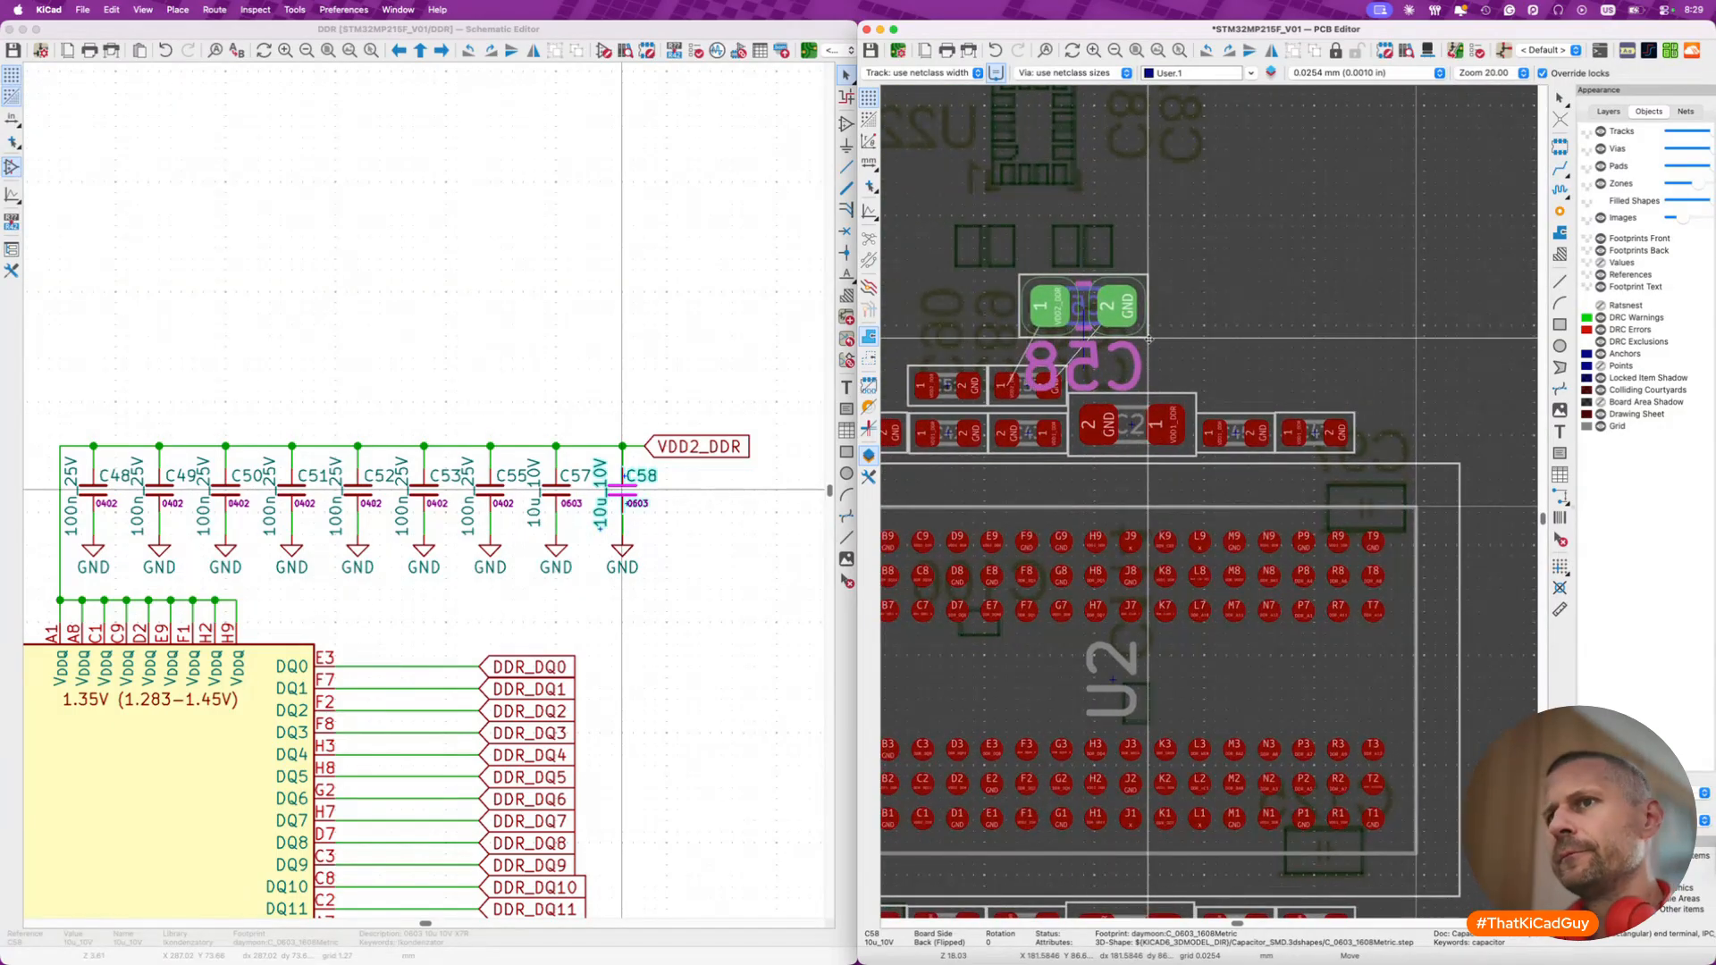
drag(1150, 339, 1349, 345)
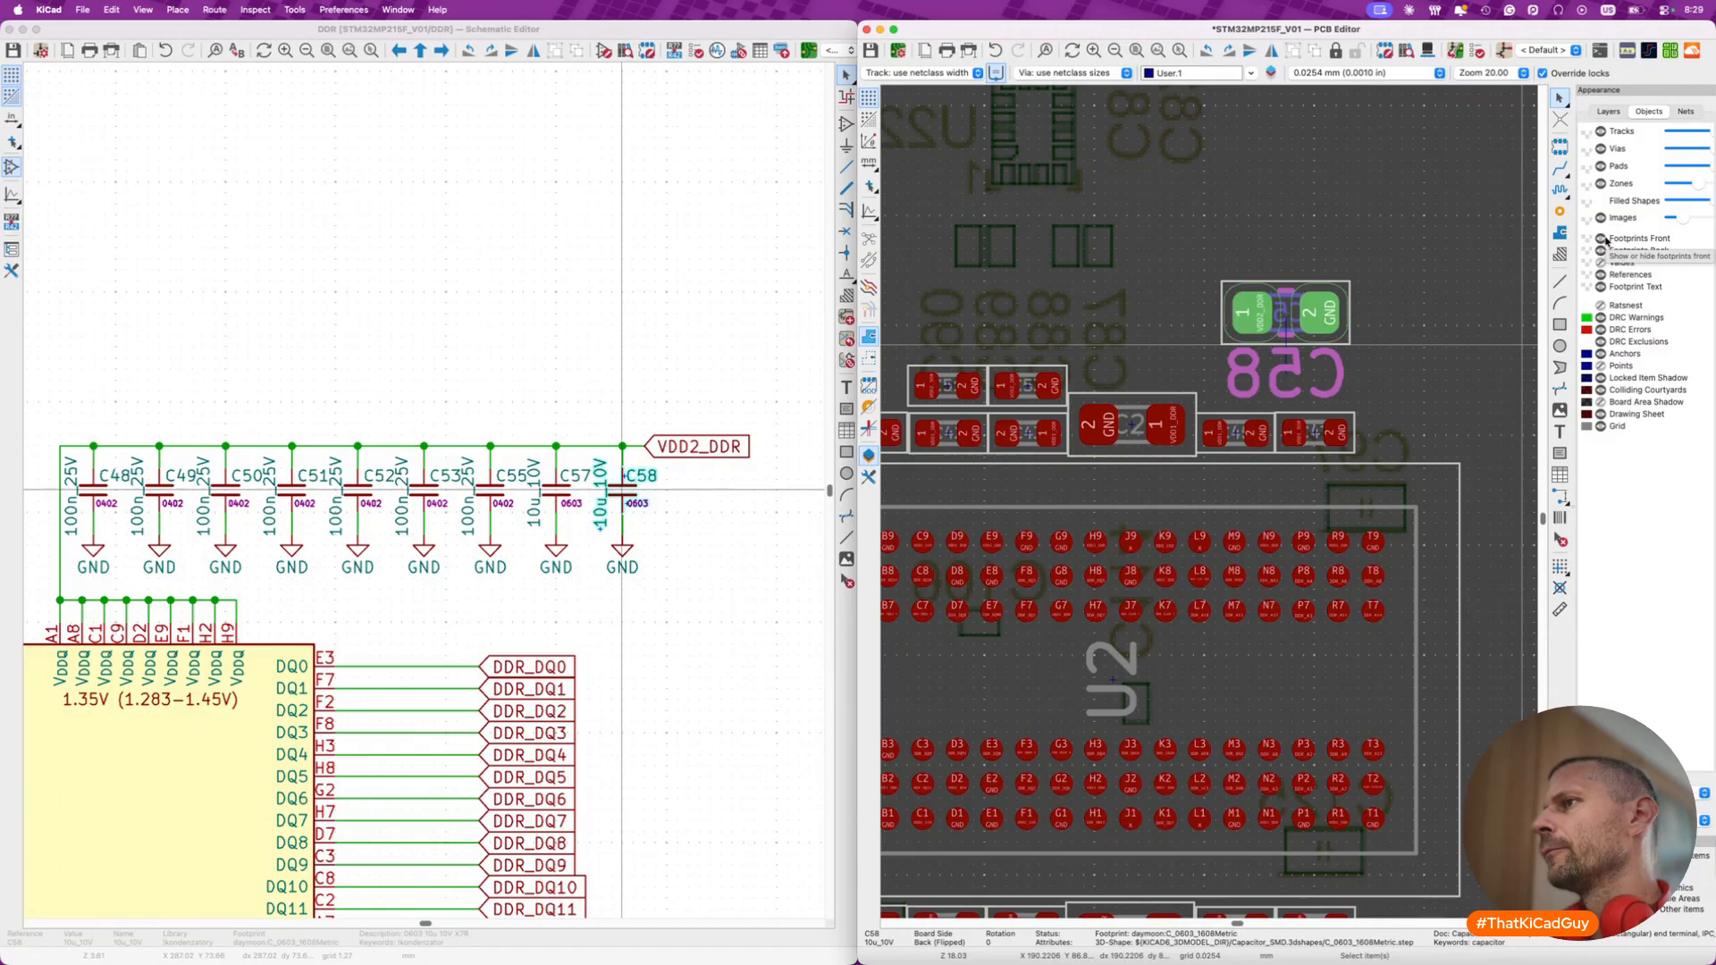
- Clear the reference image selection and select C58 above U2
click(1408, 343)
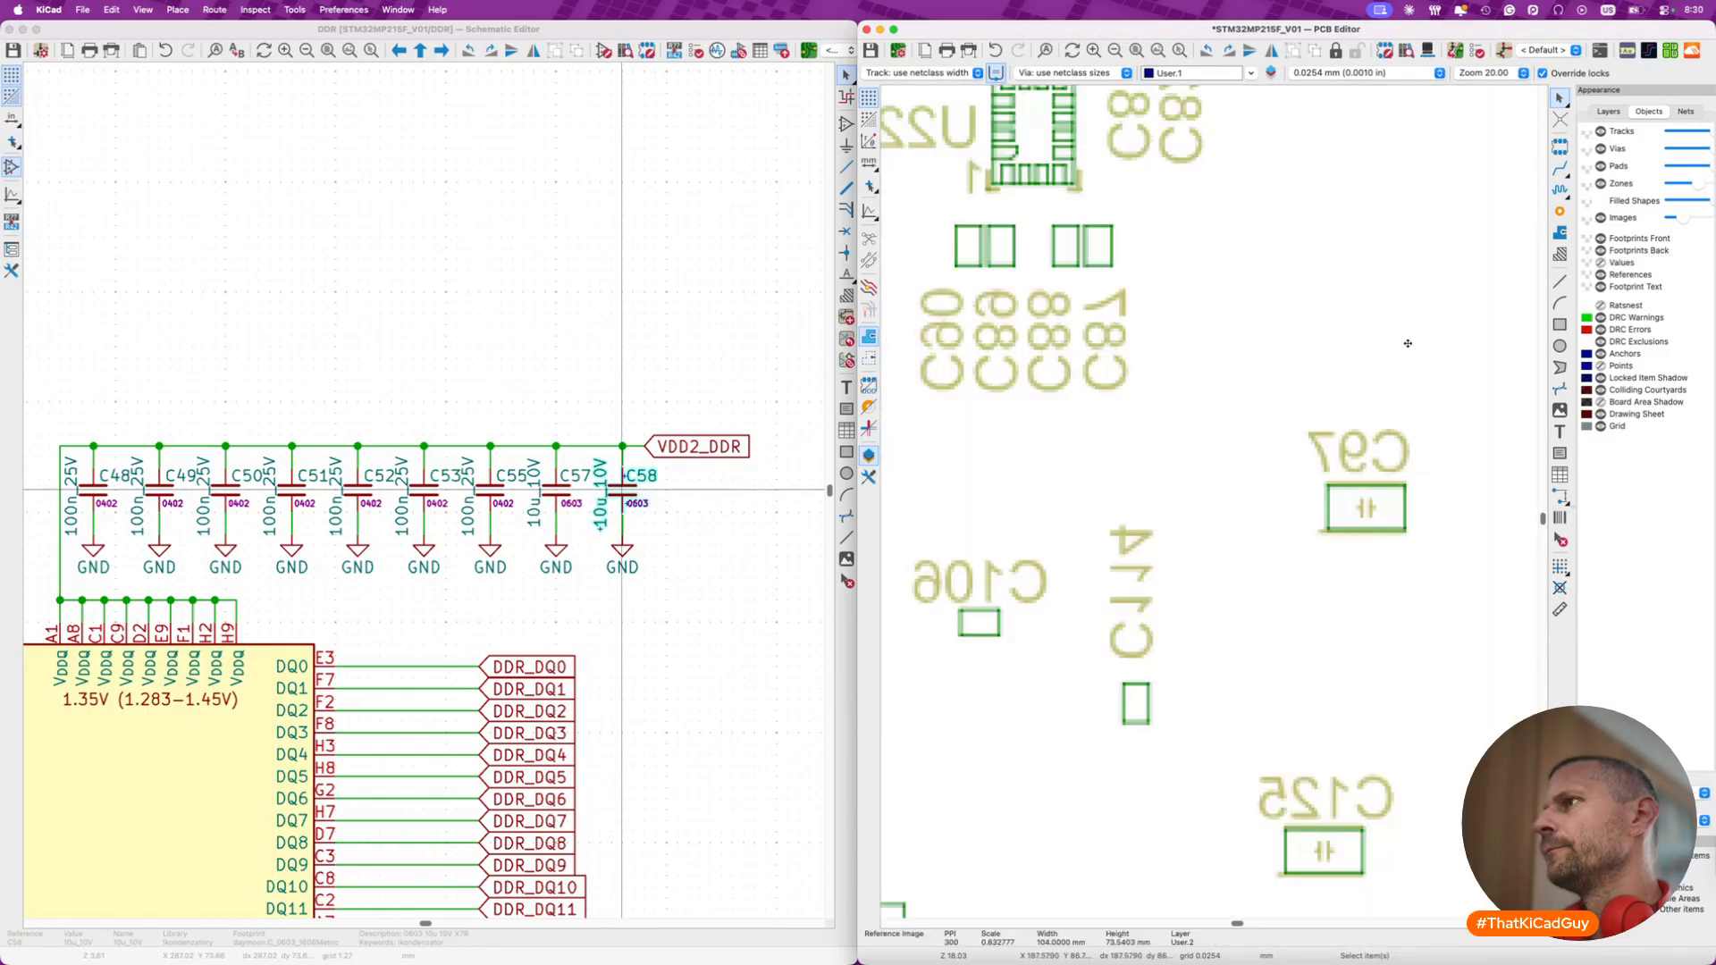
scroll(1376, 398, down, 6)
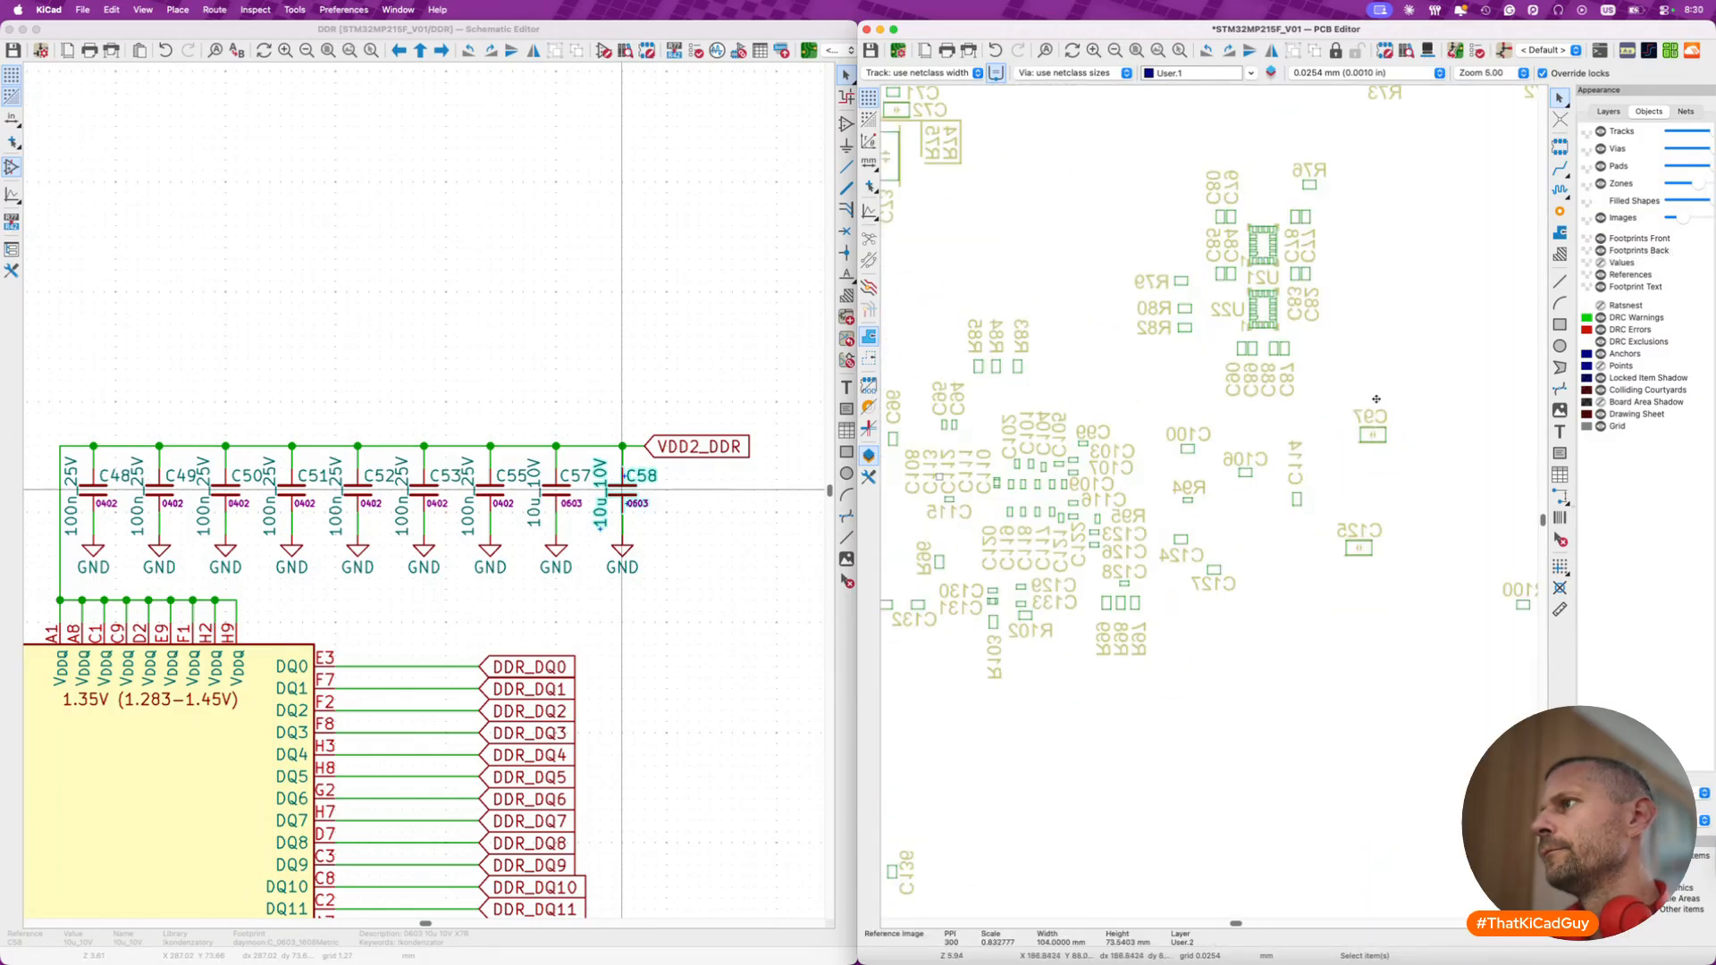
key(Escape)
scroll(1291, 421, up, 4)
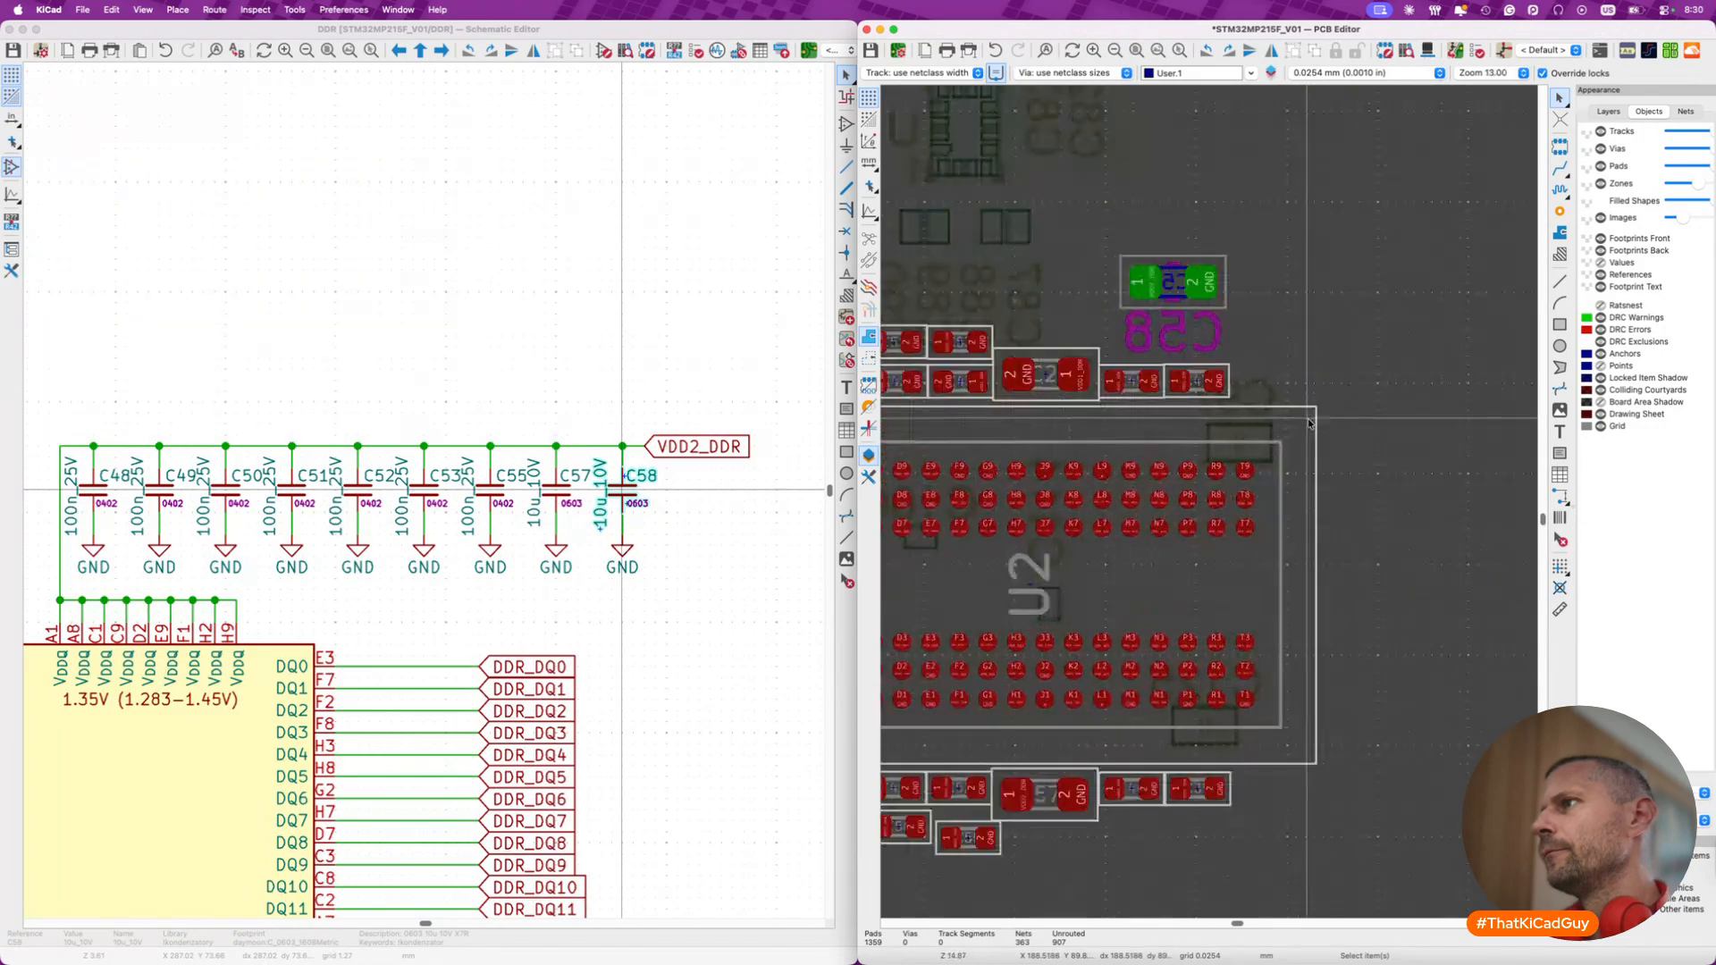
click(1218, 310)
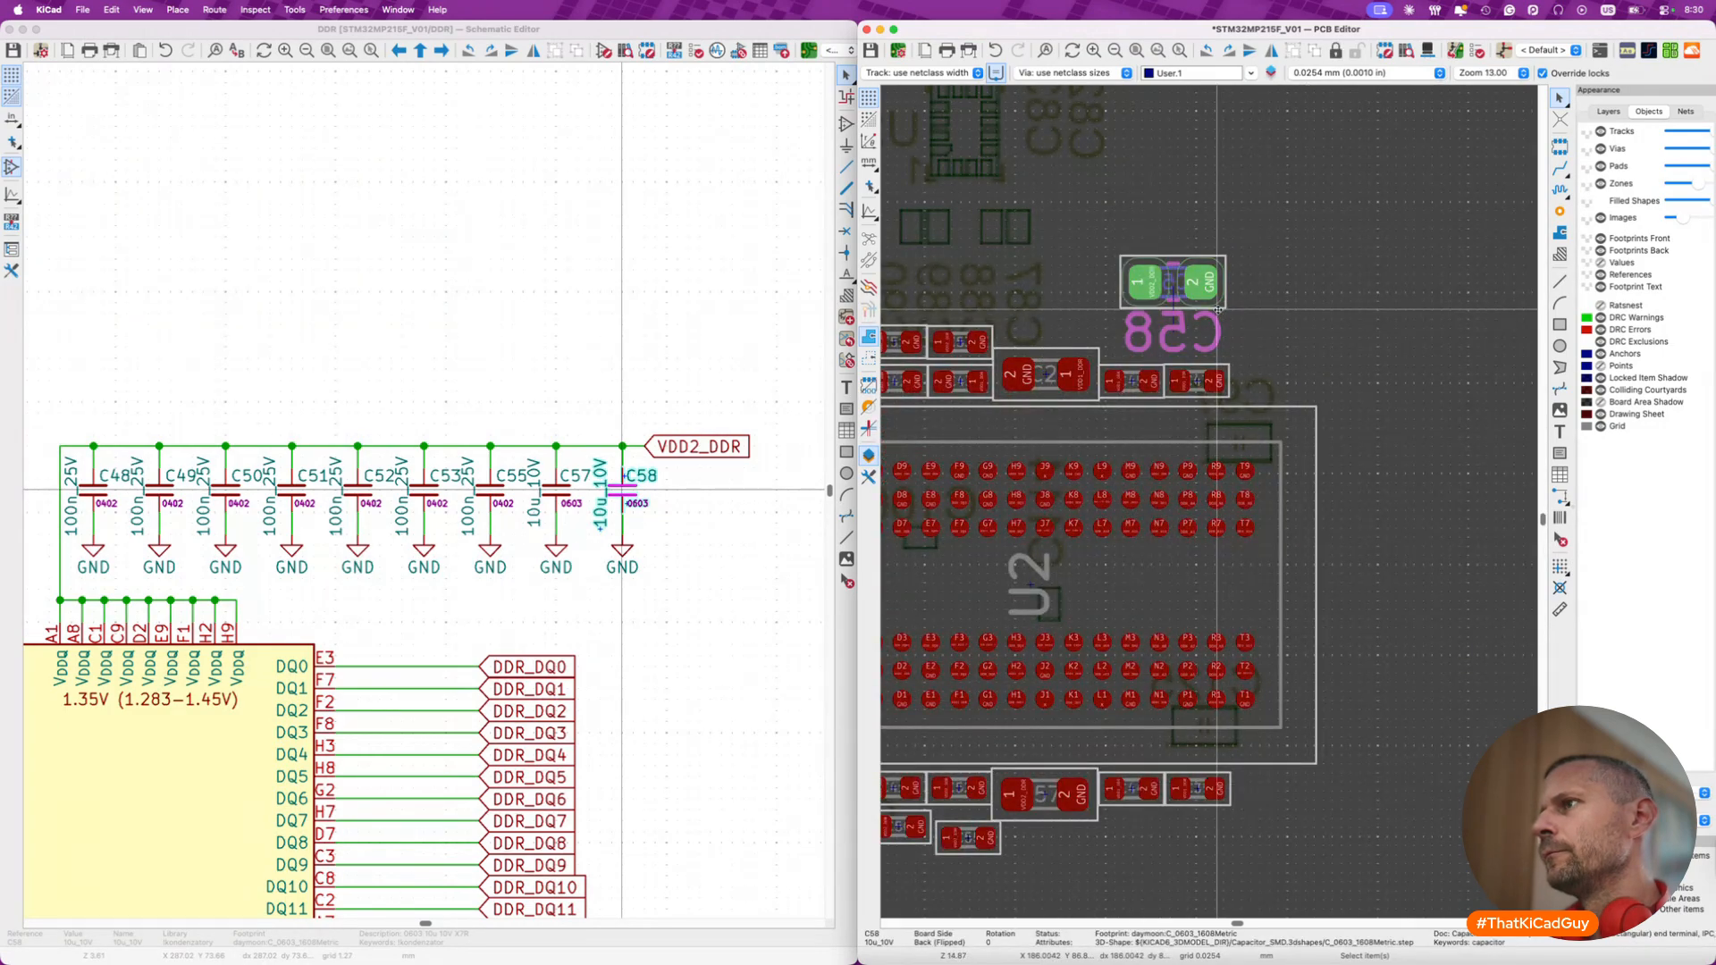
- Move capacitor C58 on the back side directly over C57 in the row below U2, with matching pad orientation
key(m)
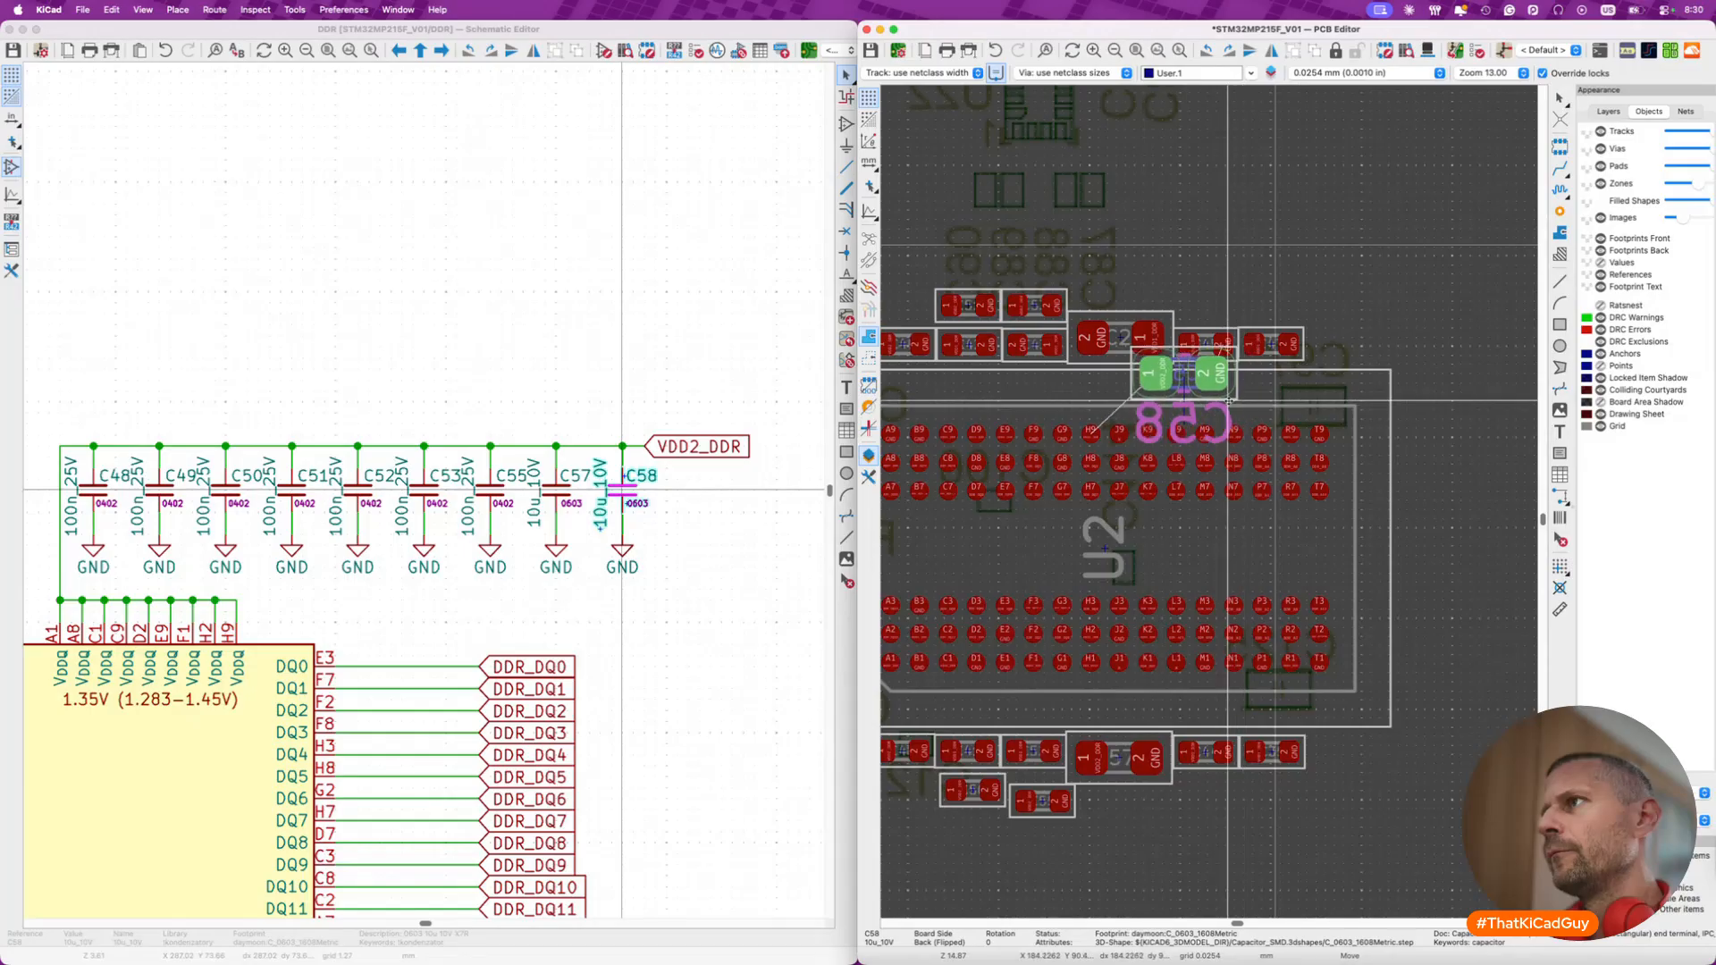
key(r)
key(r)
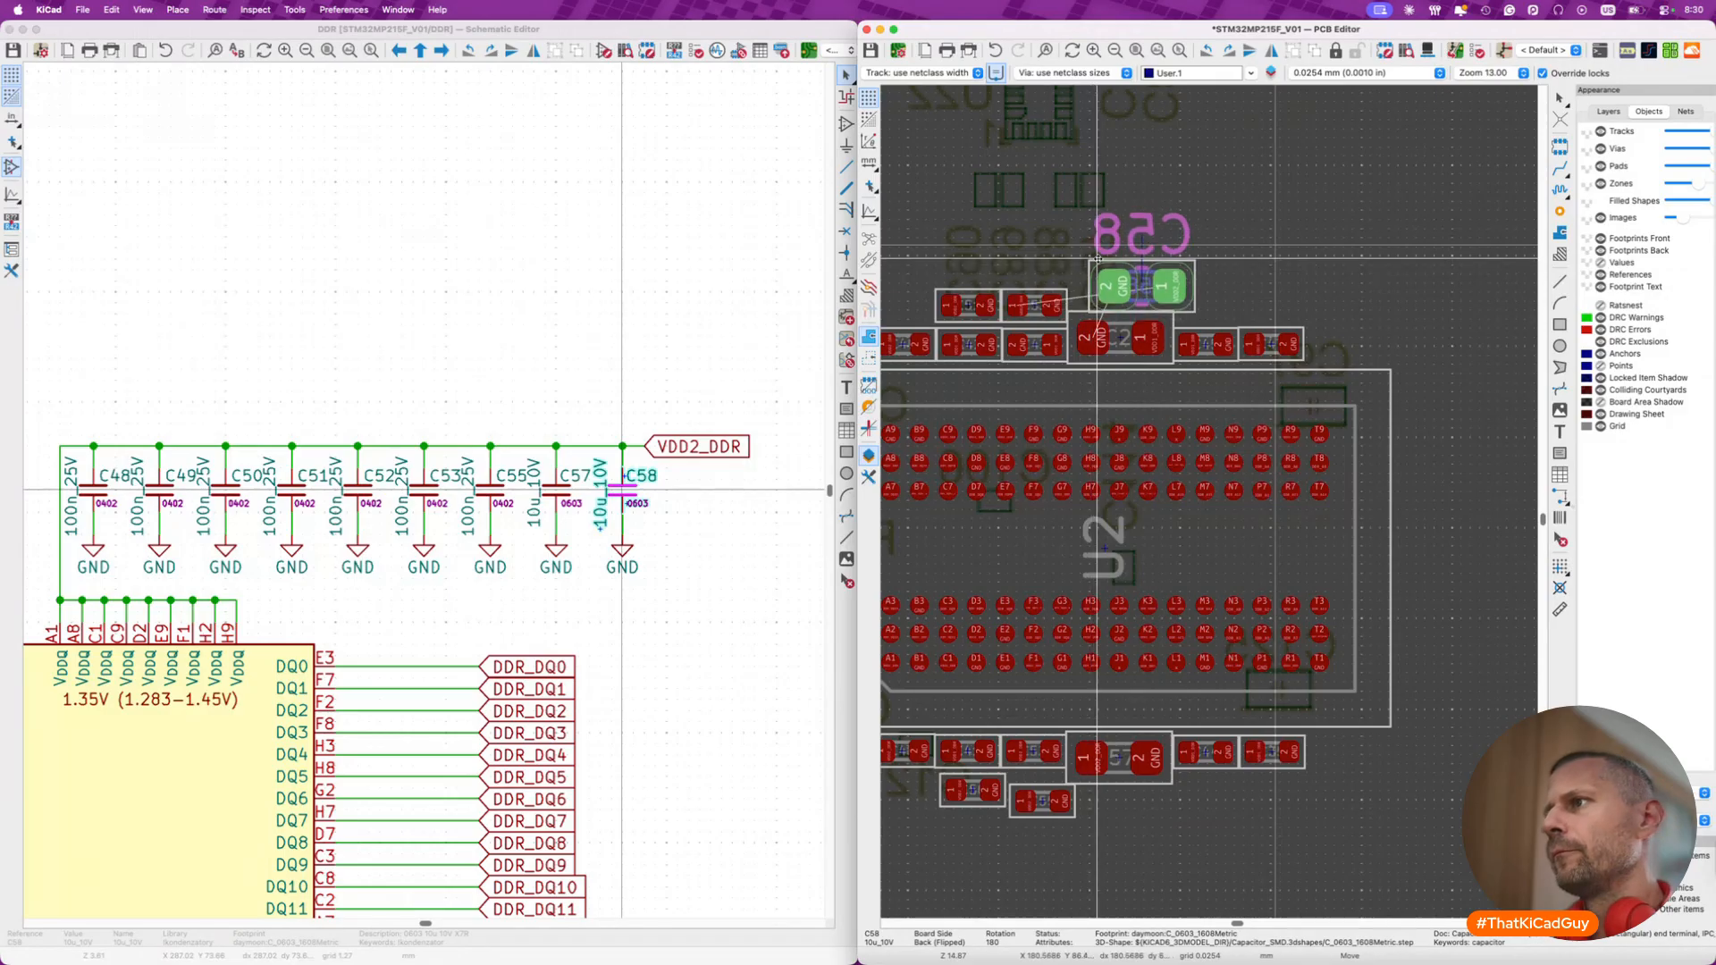
key(r)
key(r)
scroll(1162, 813, up, 5)
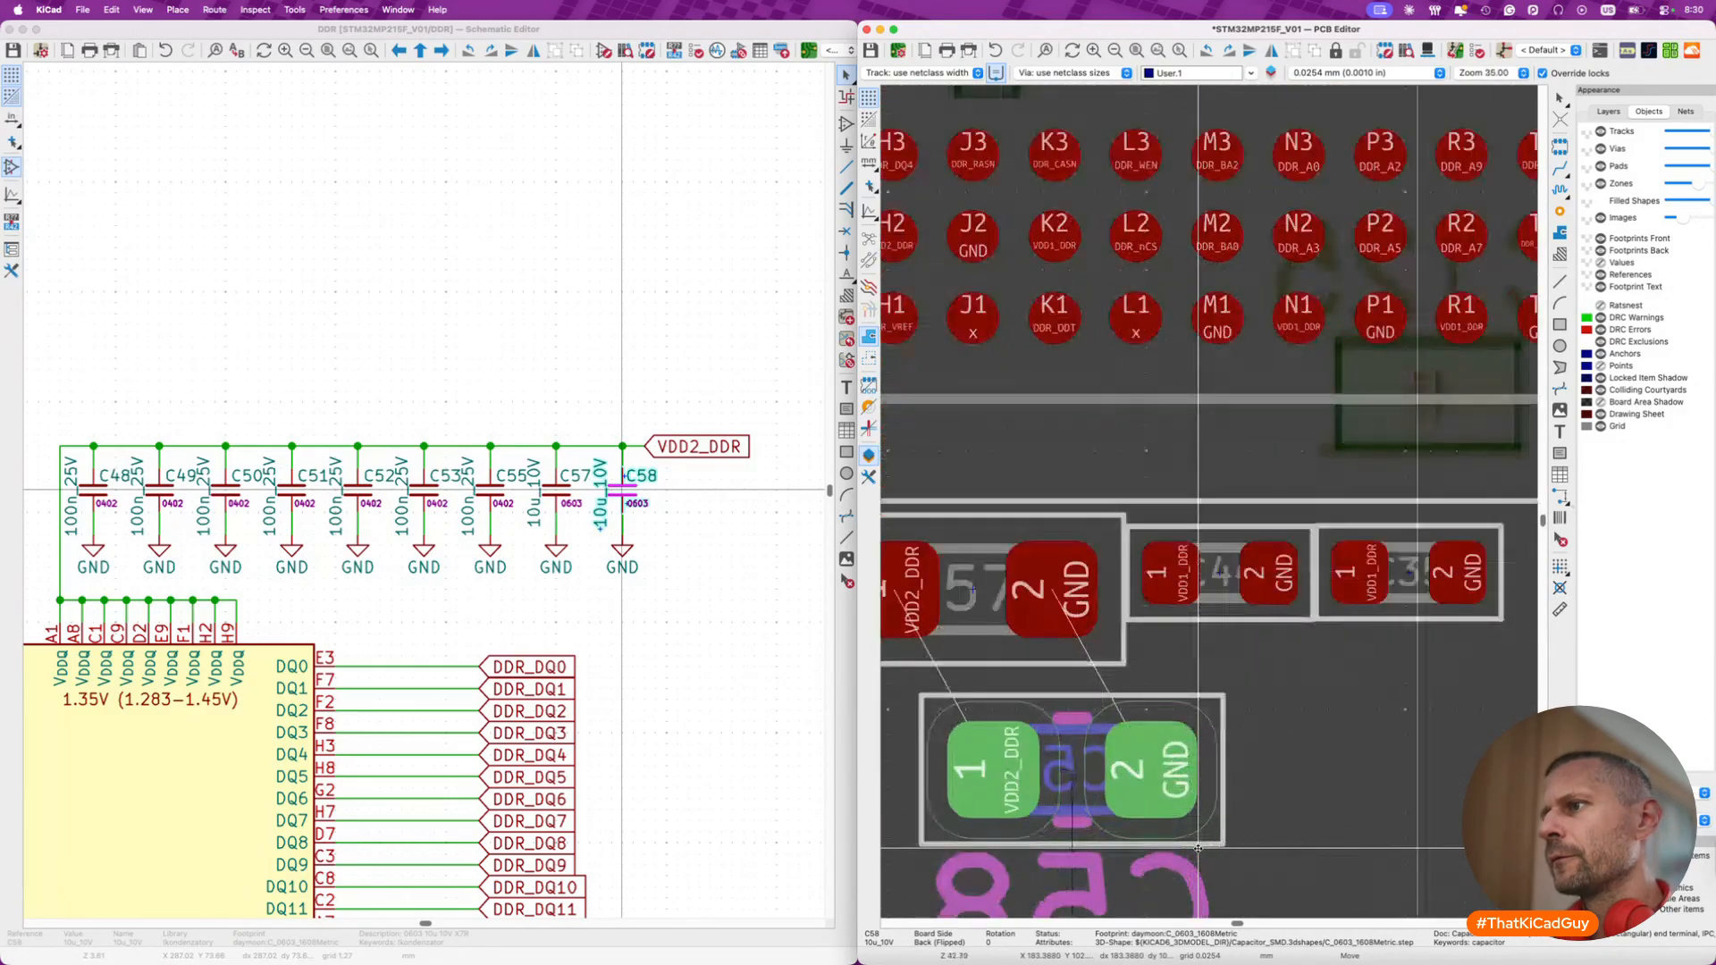
scroll(1198, 848, left, 5)
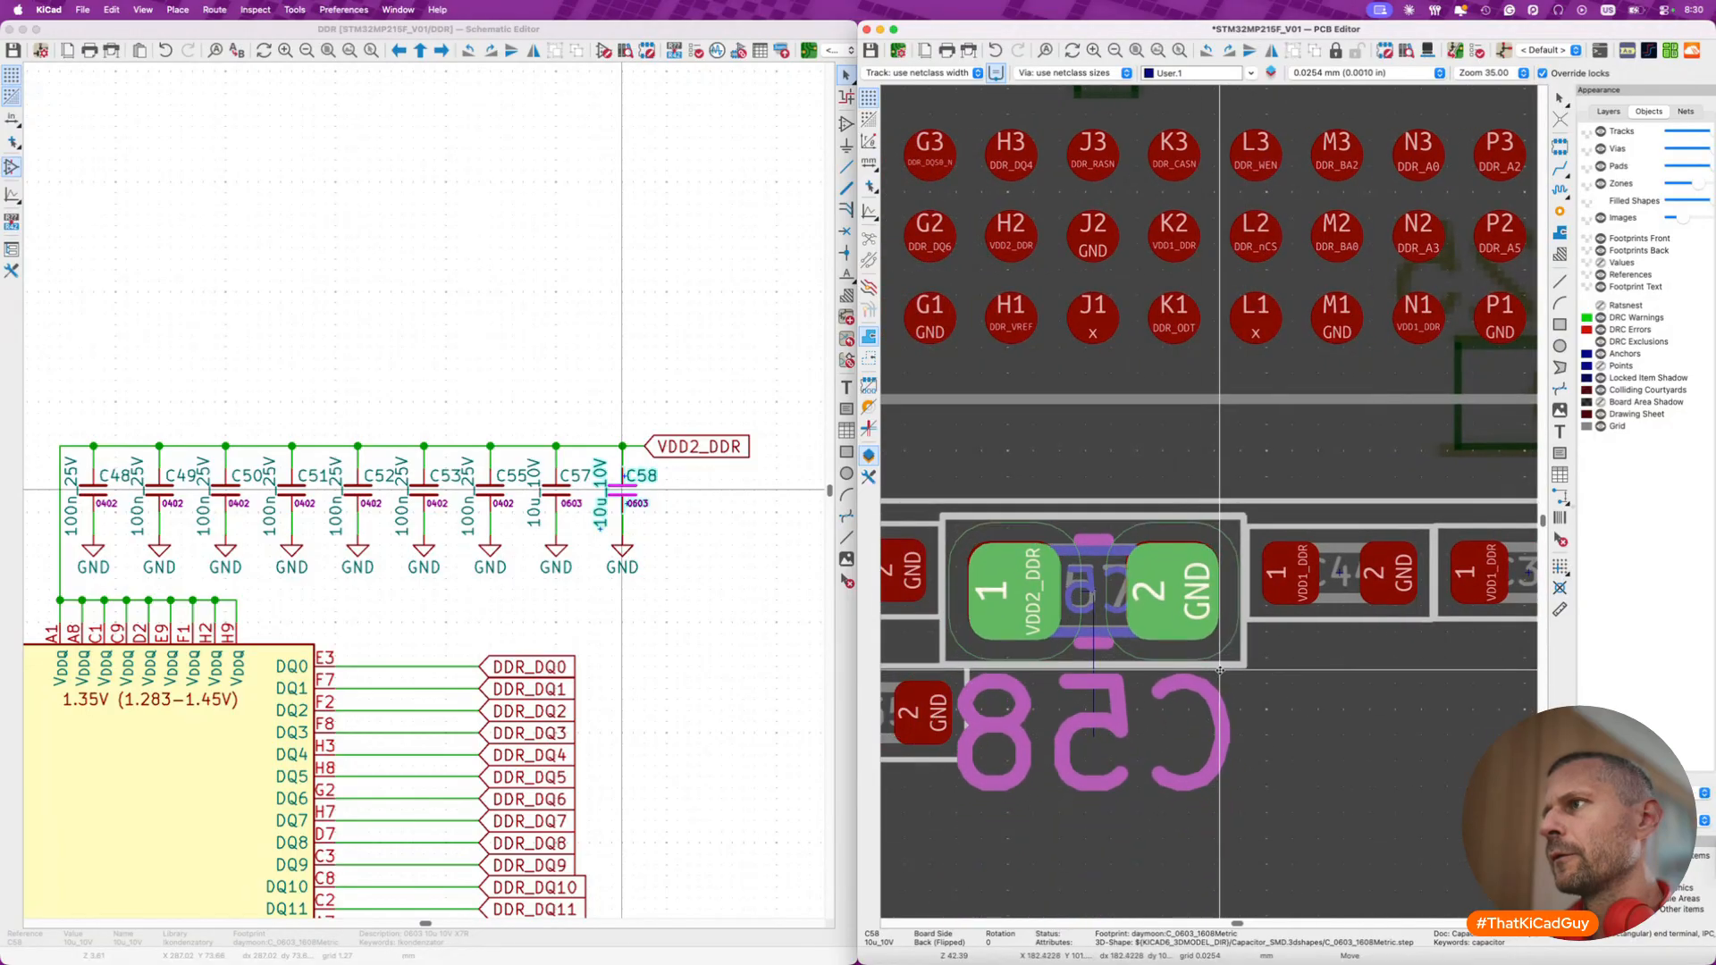
scroll(1220, 671, down, 5)
scroll(1221, 670, down, 5)
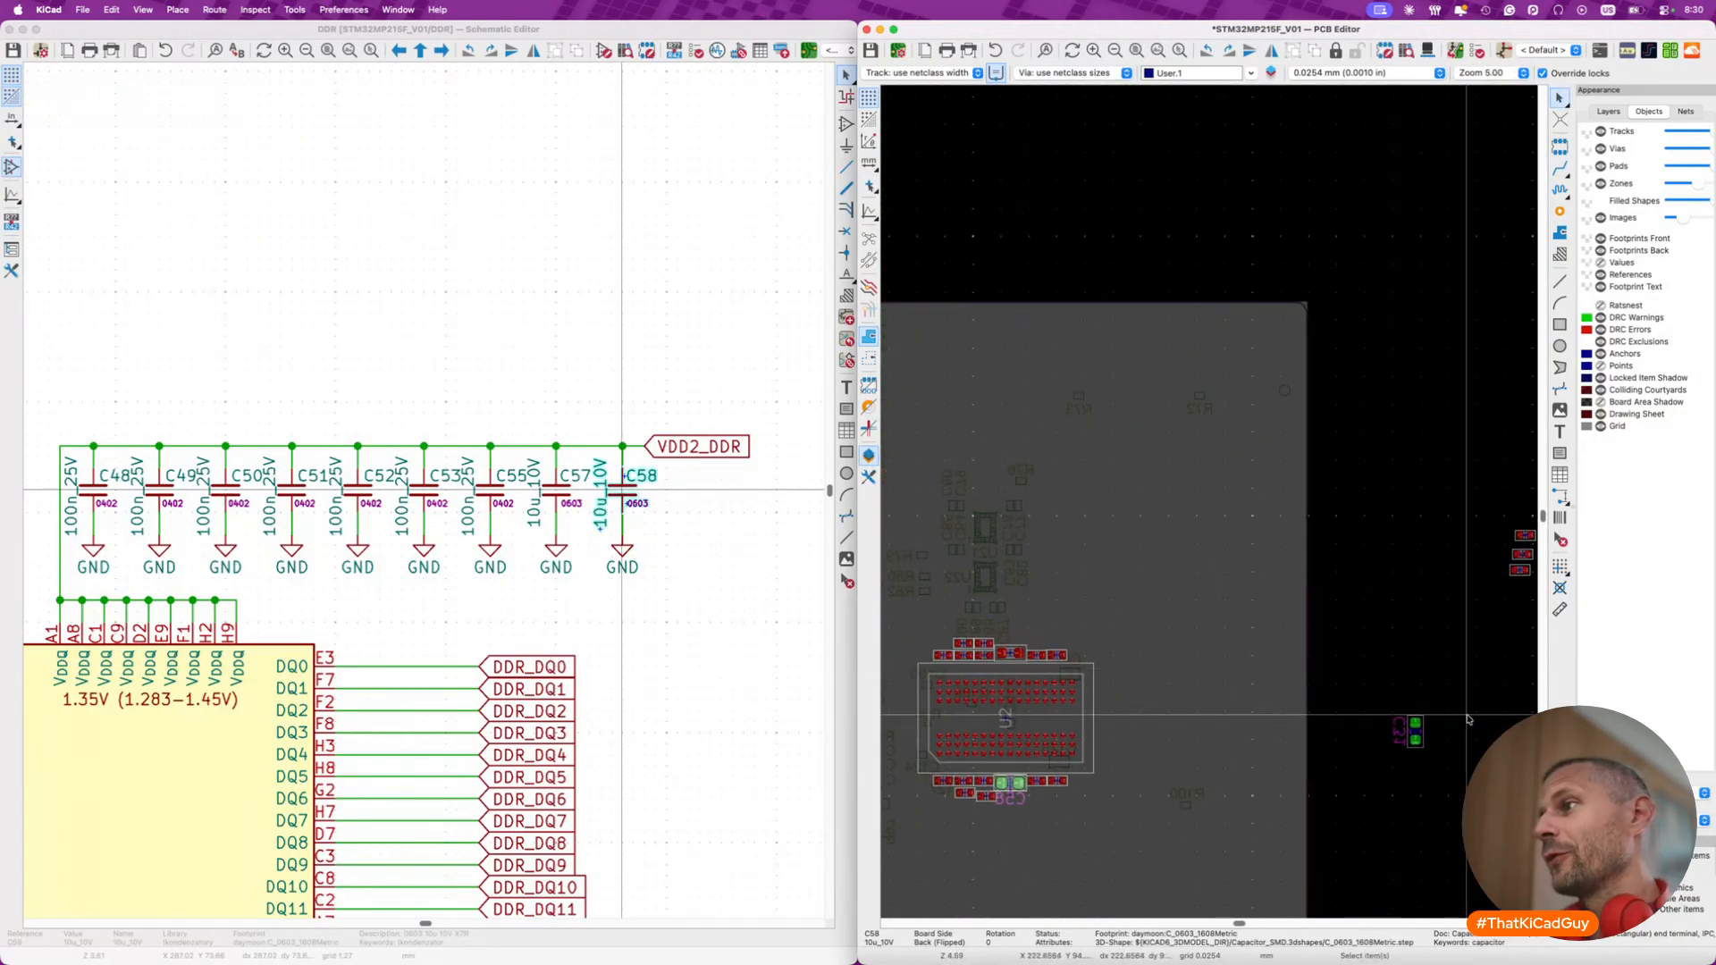
- Bring capacitor C31 from outside the board to a spot just above C29 in the capacitor row above U2
click(1418, 732)
key(m)
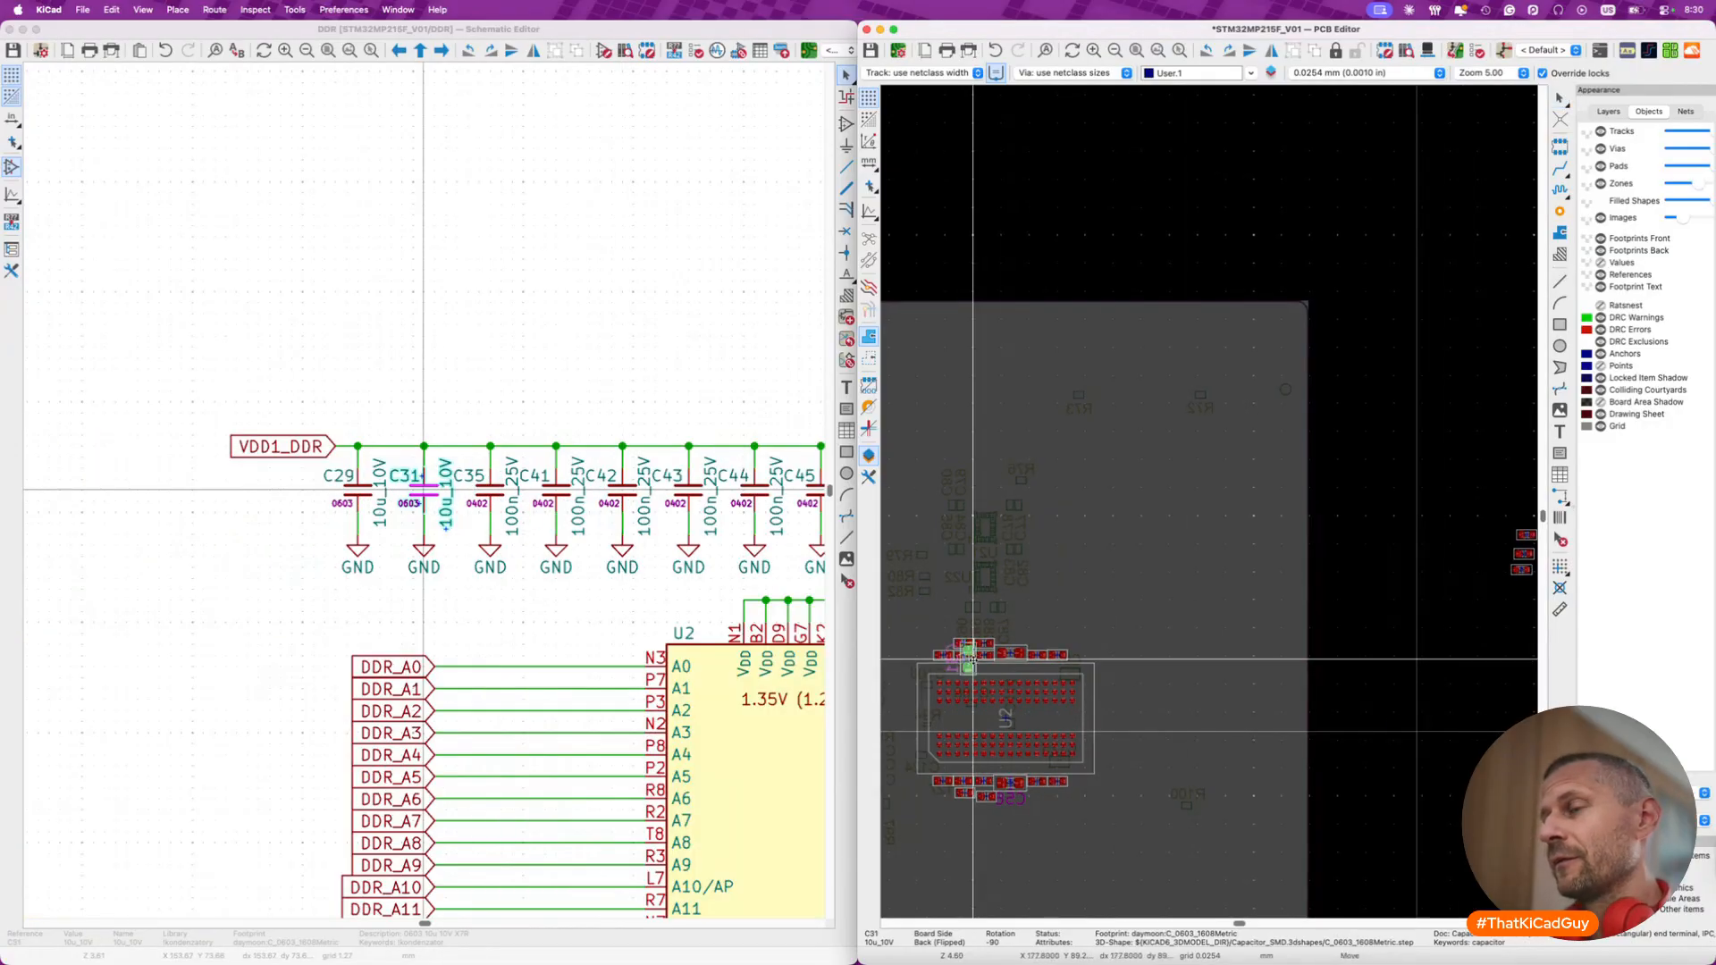
scroll(974, 659, up, 7)
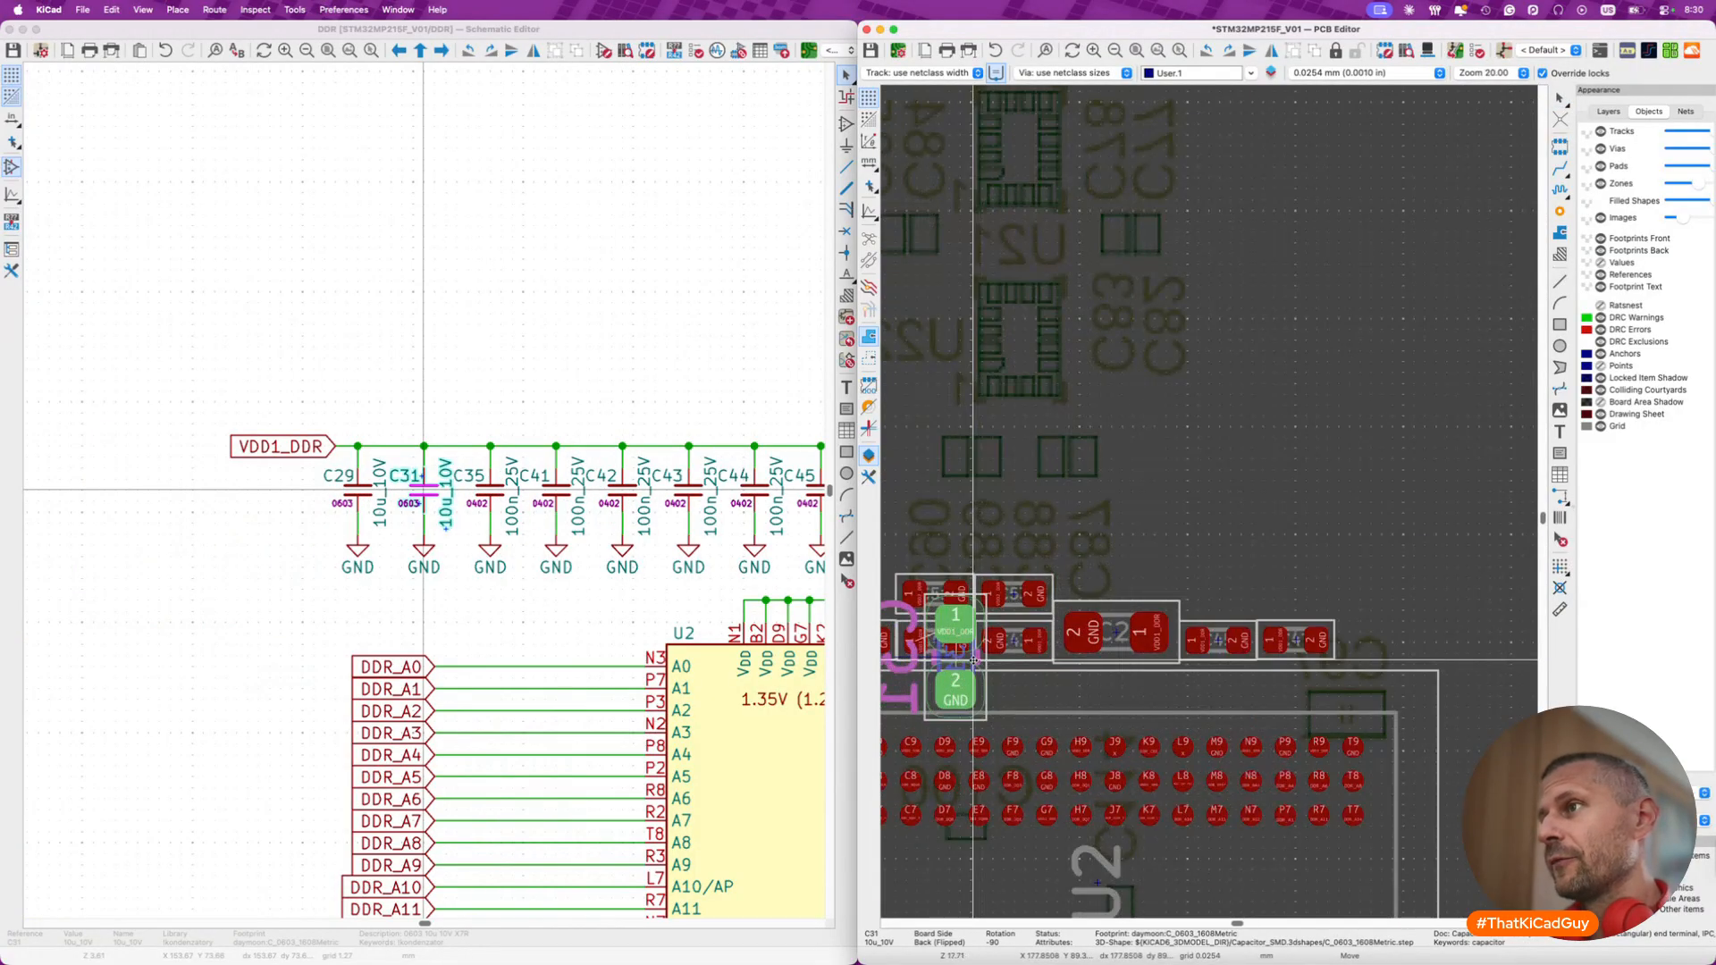
scroll(973, 660, down, 3)
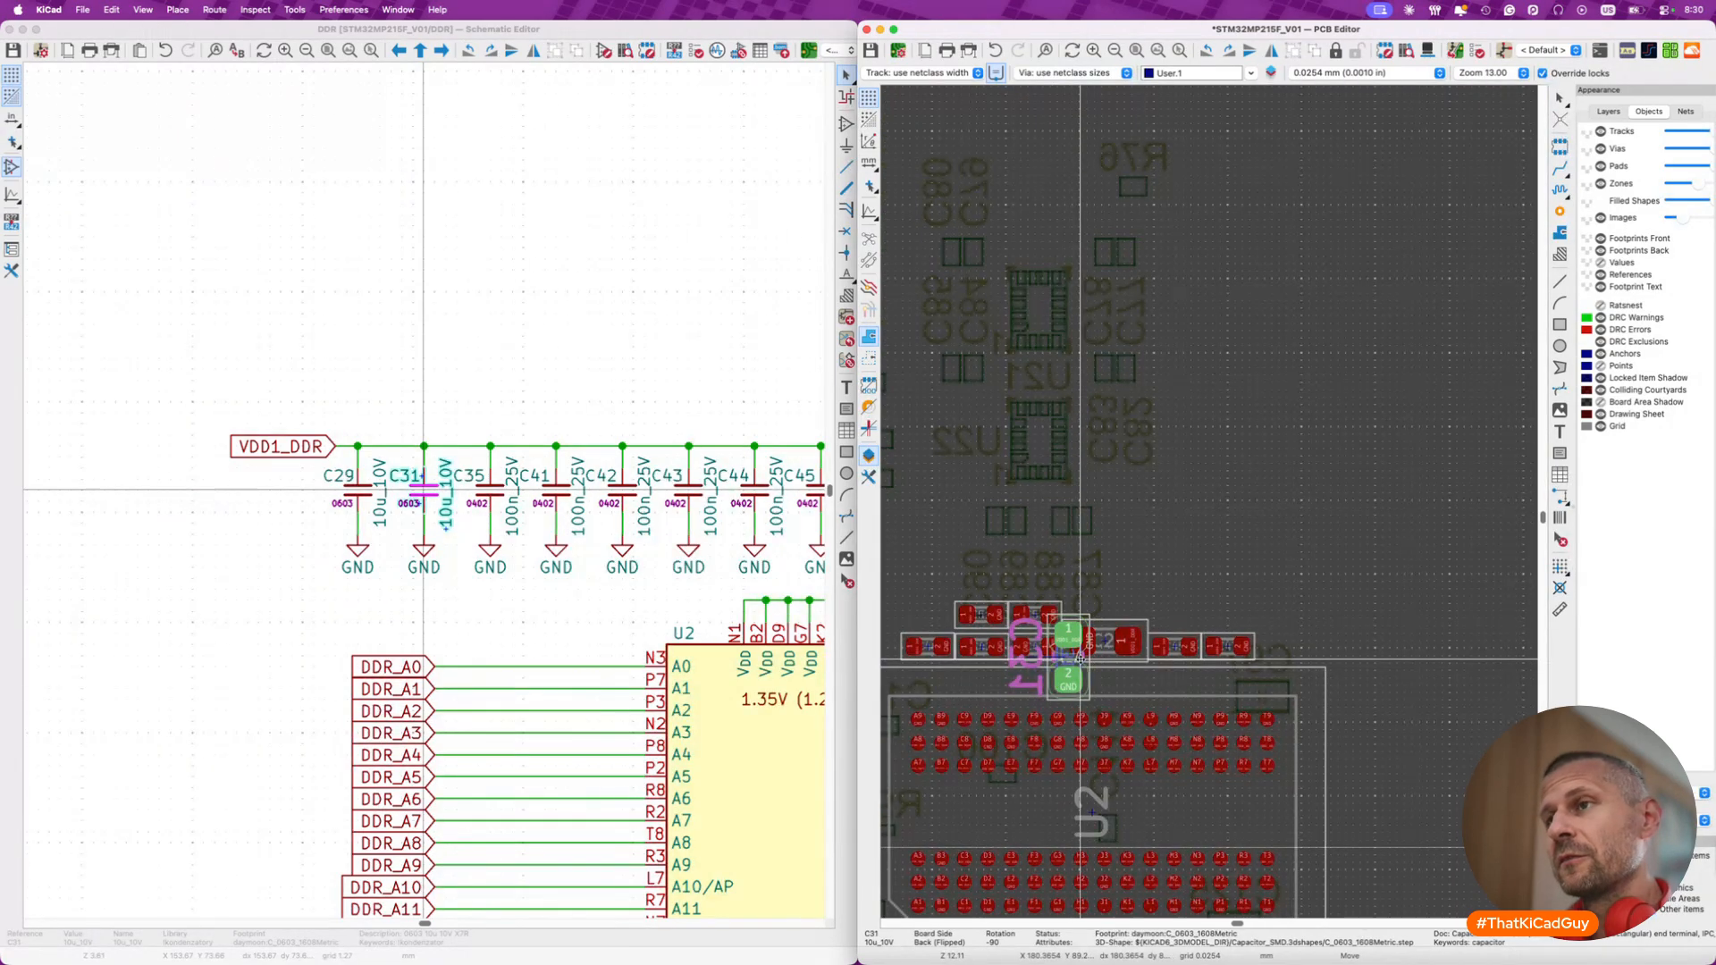
click(1163, 564)
- Rotate C31 horizontally, place it at the T-column end of the capacitor row above U2, and save the board
scroll(621, 578, right, 5)
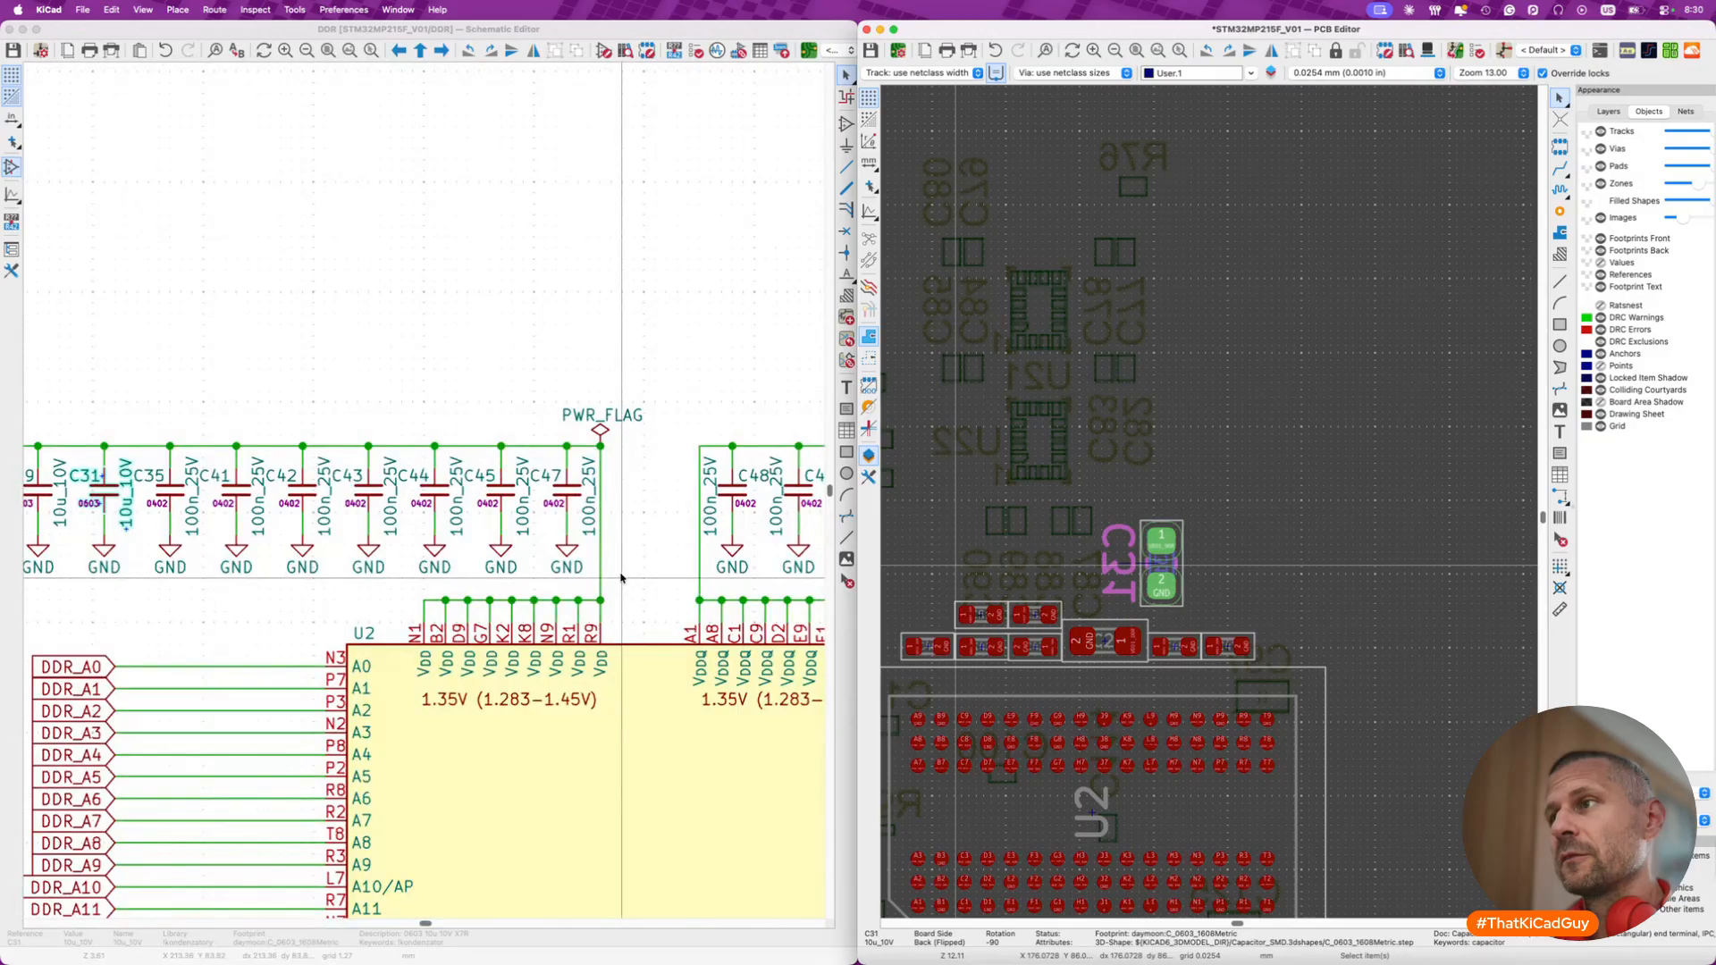
scroll(1120, 601, up, 3)
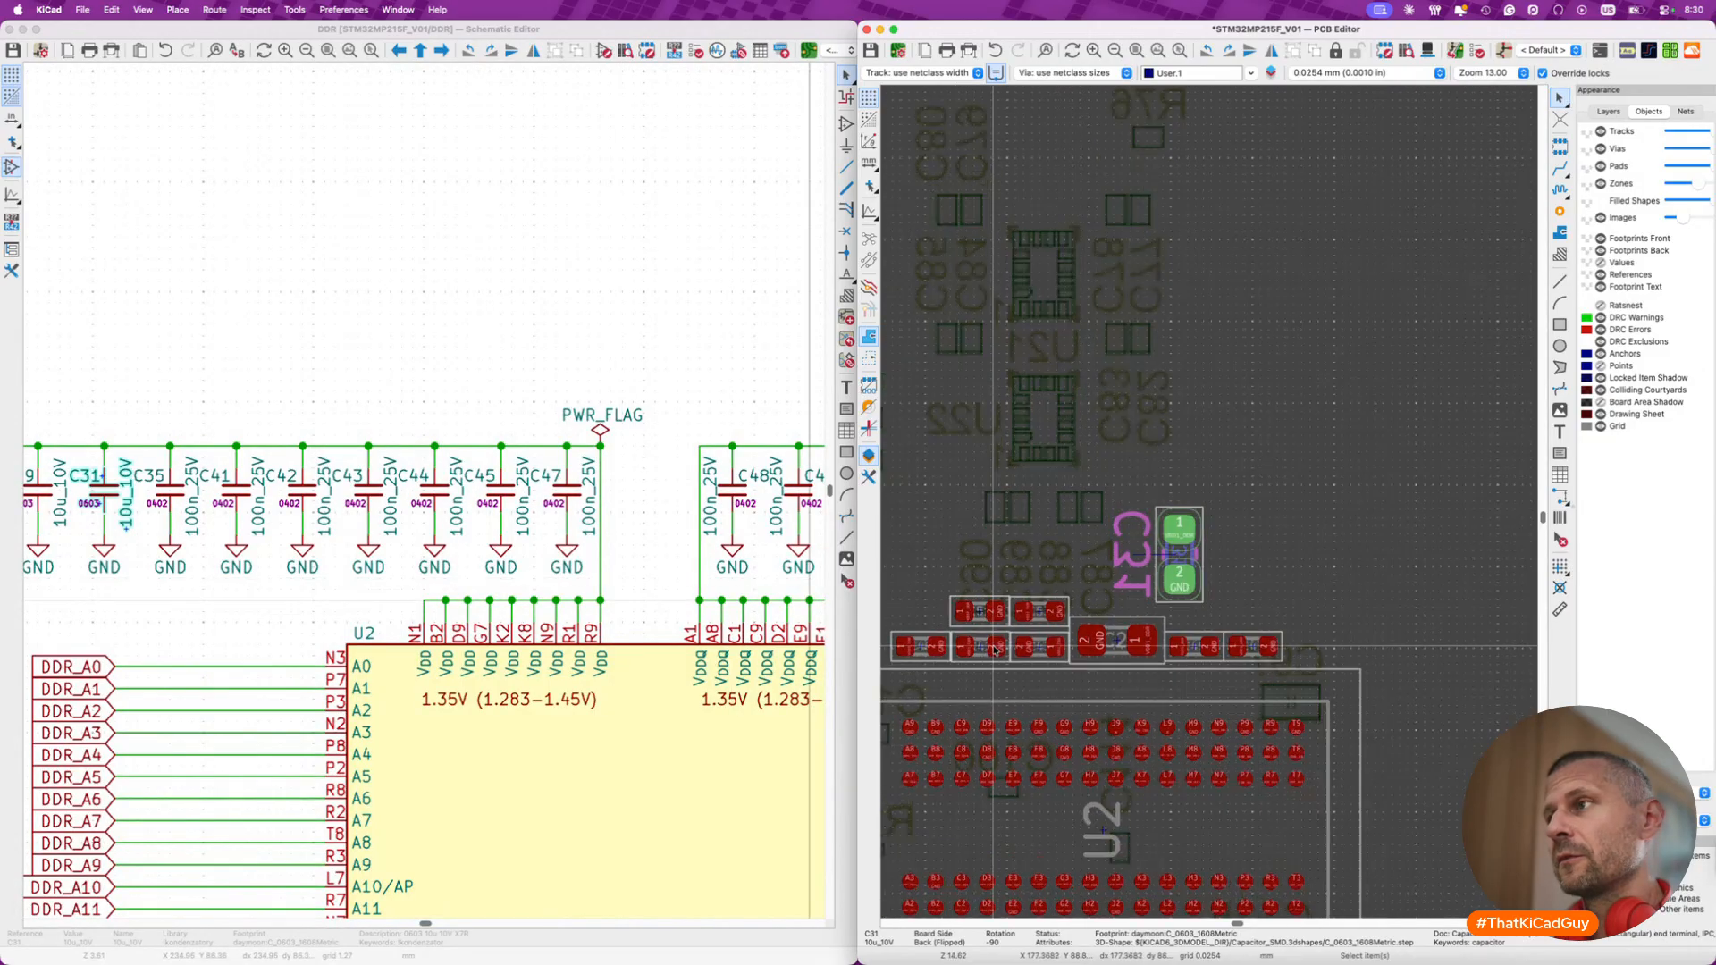
key(m)
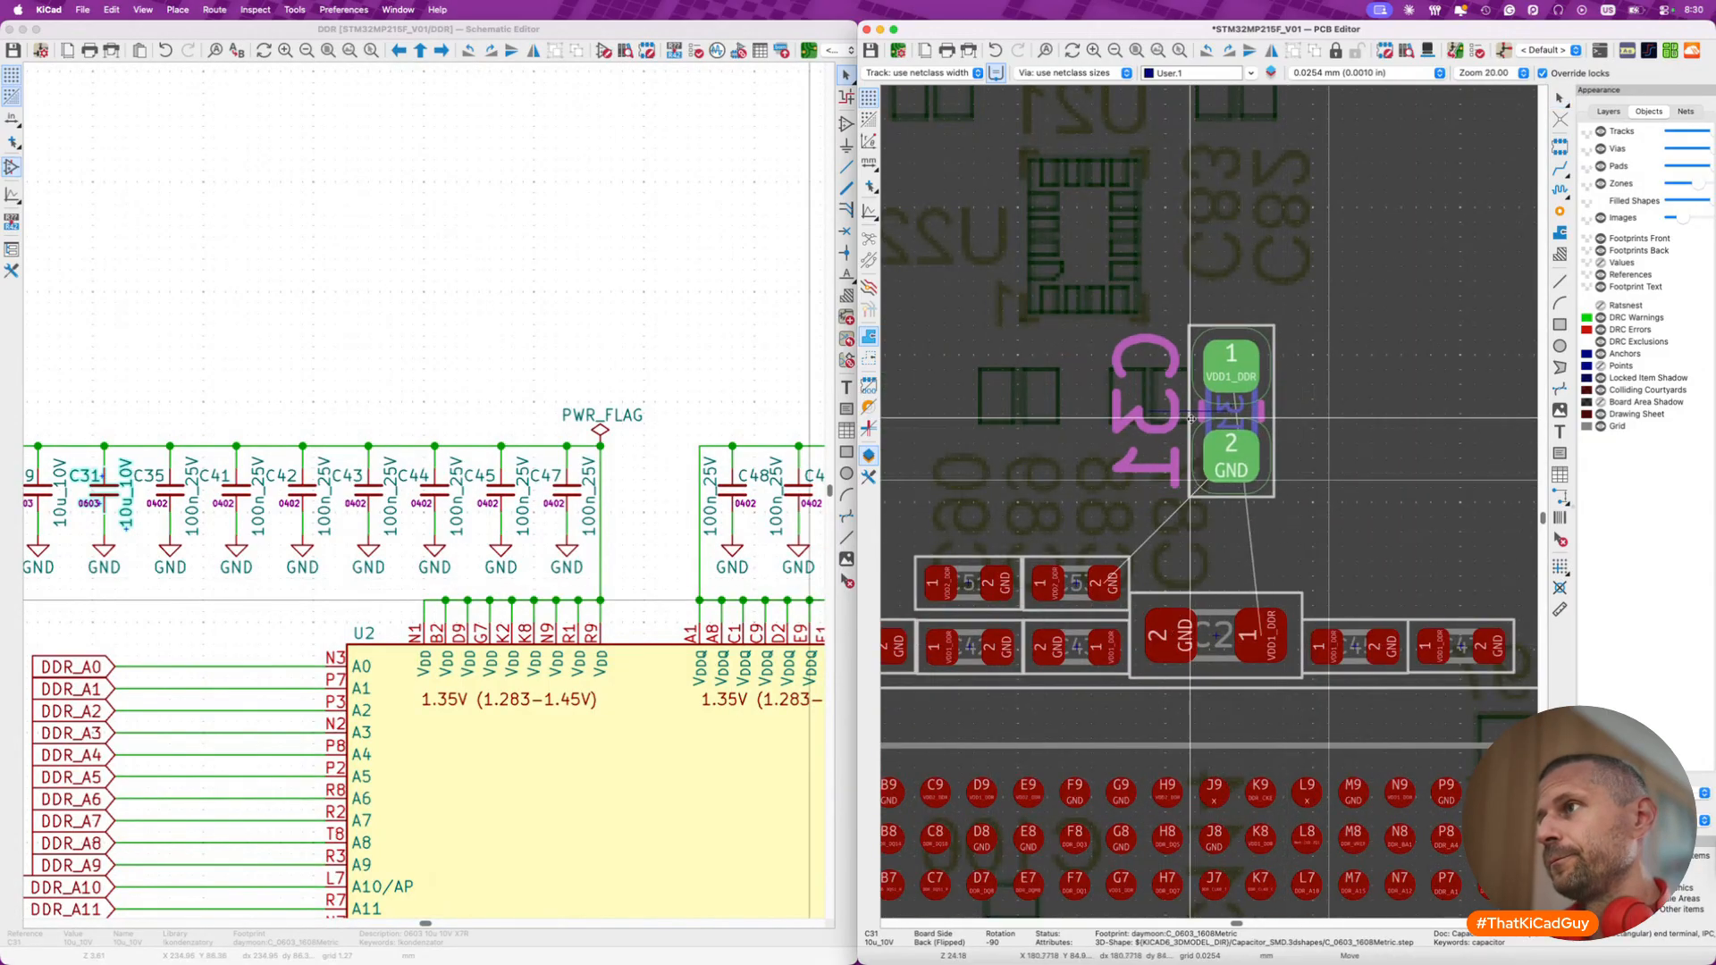
scroll(1126, 435, down, 2)
scroll(1127, 435, left, 1)
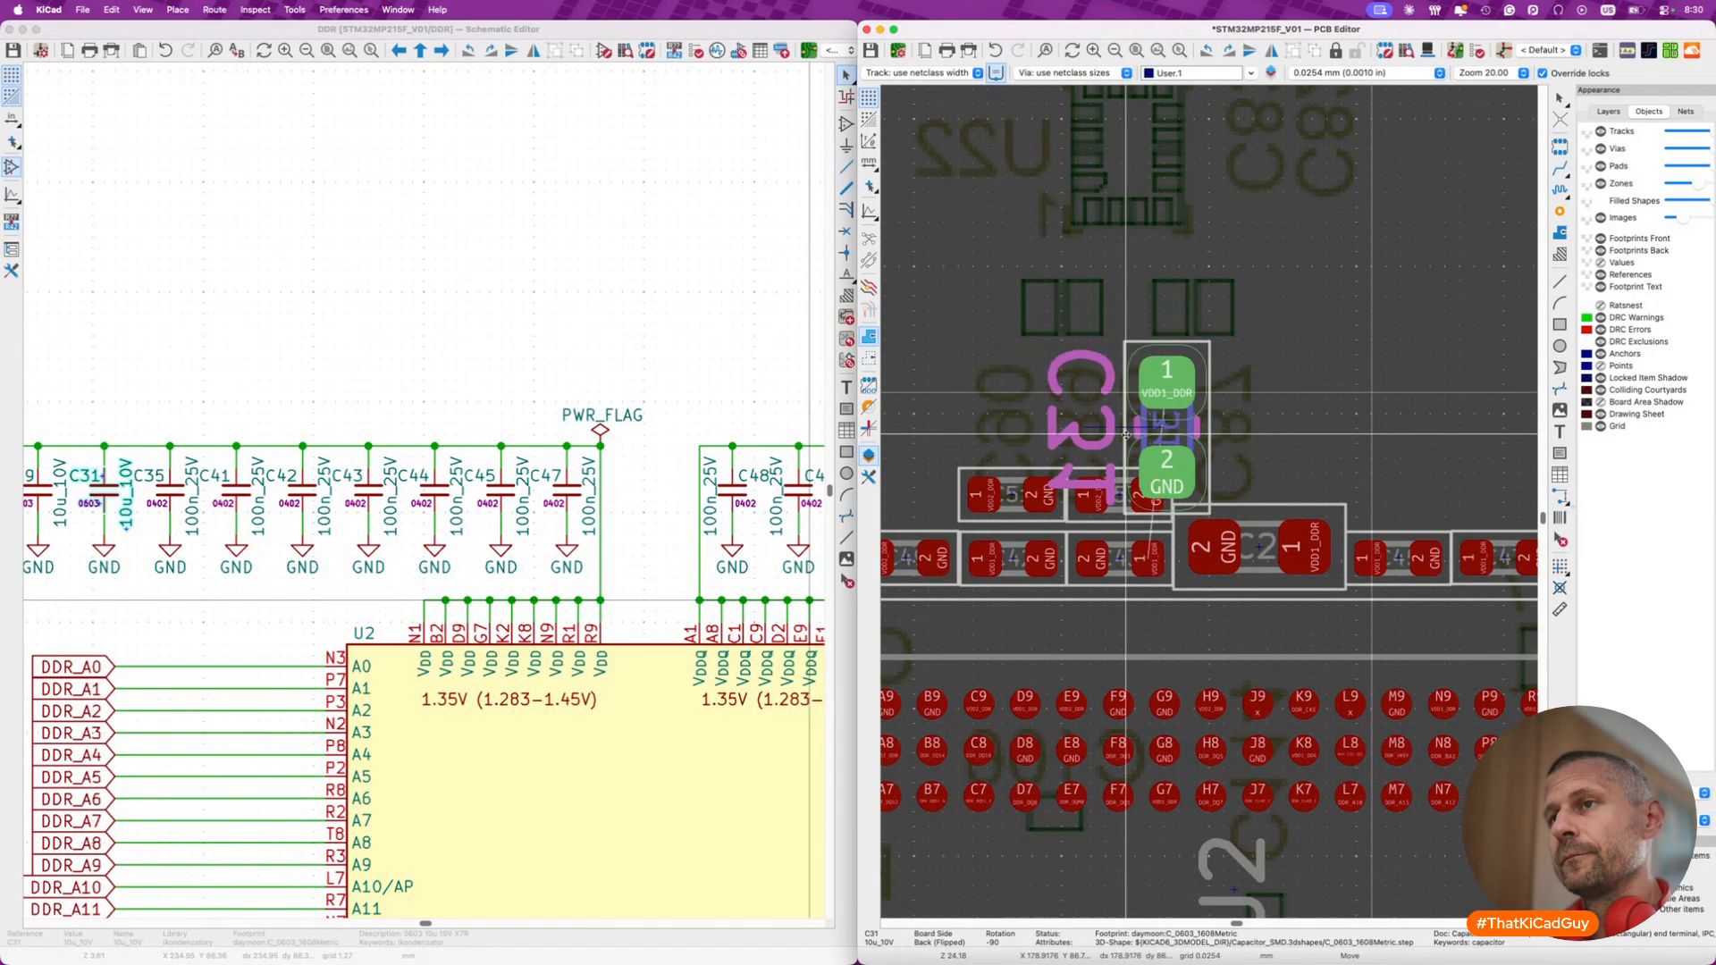
scroll(1126, 435, down, 2)
key(e)
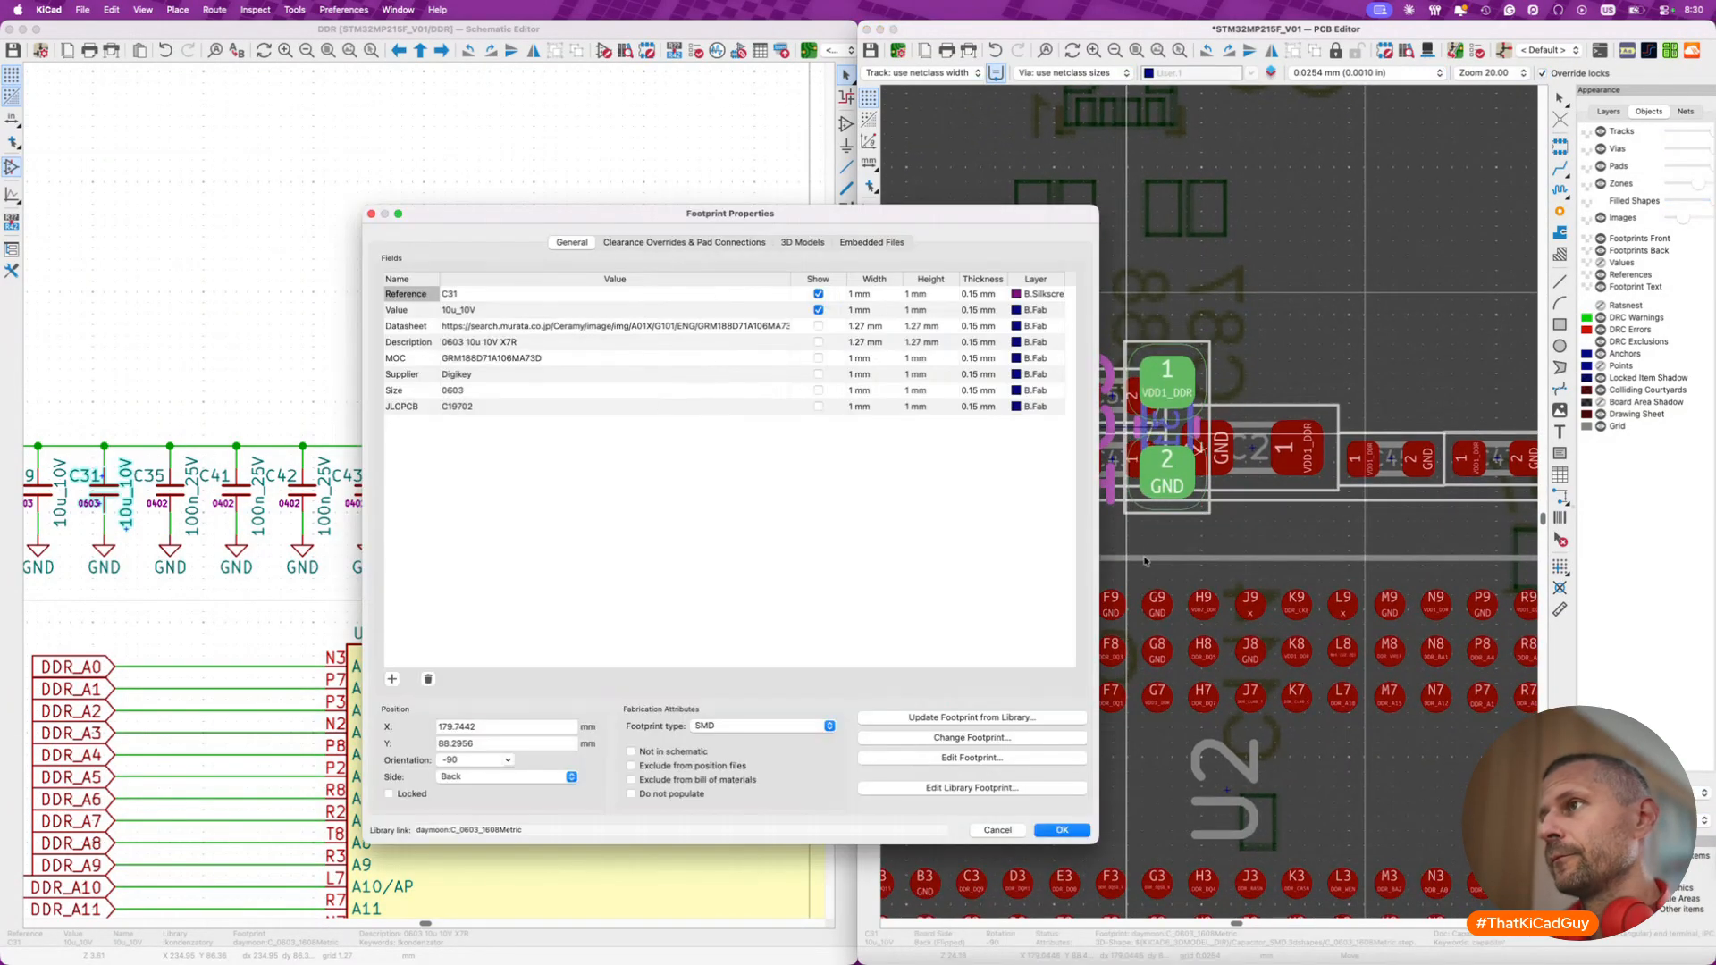
key(Escape)
key(r)
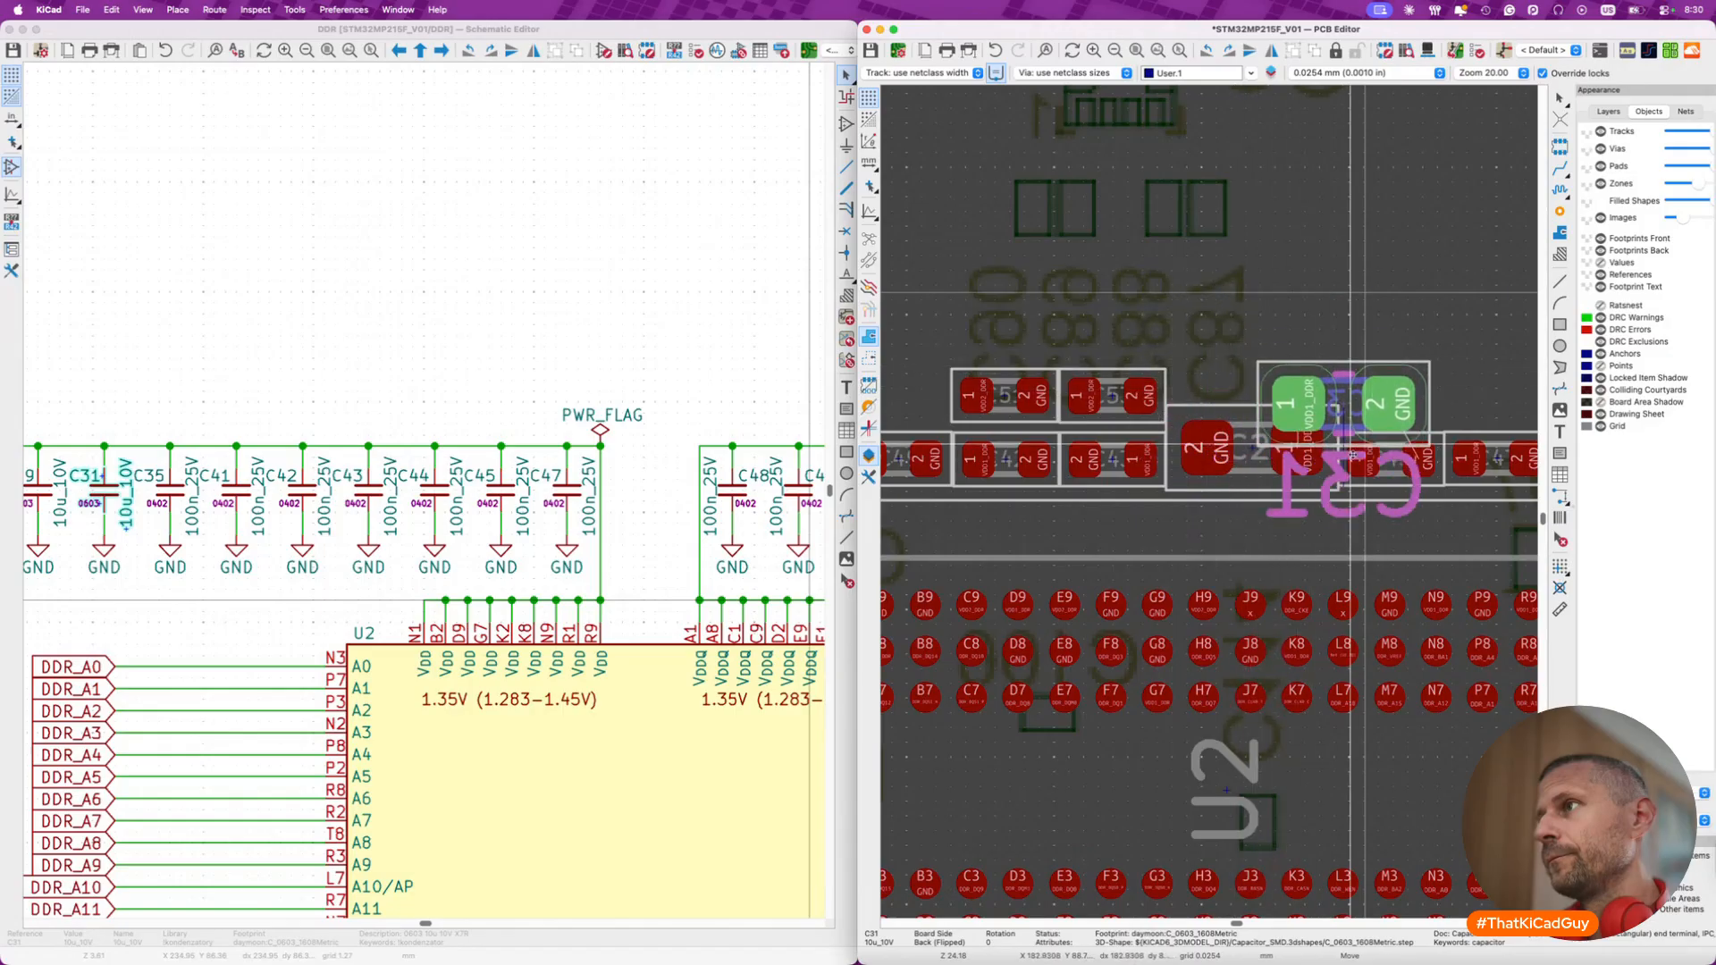
scroll(1172, 780, down, 2)
scroll(1171, 779, down, 2)
scroll(1172, 780, right, 1)
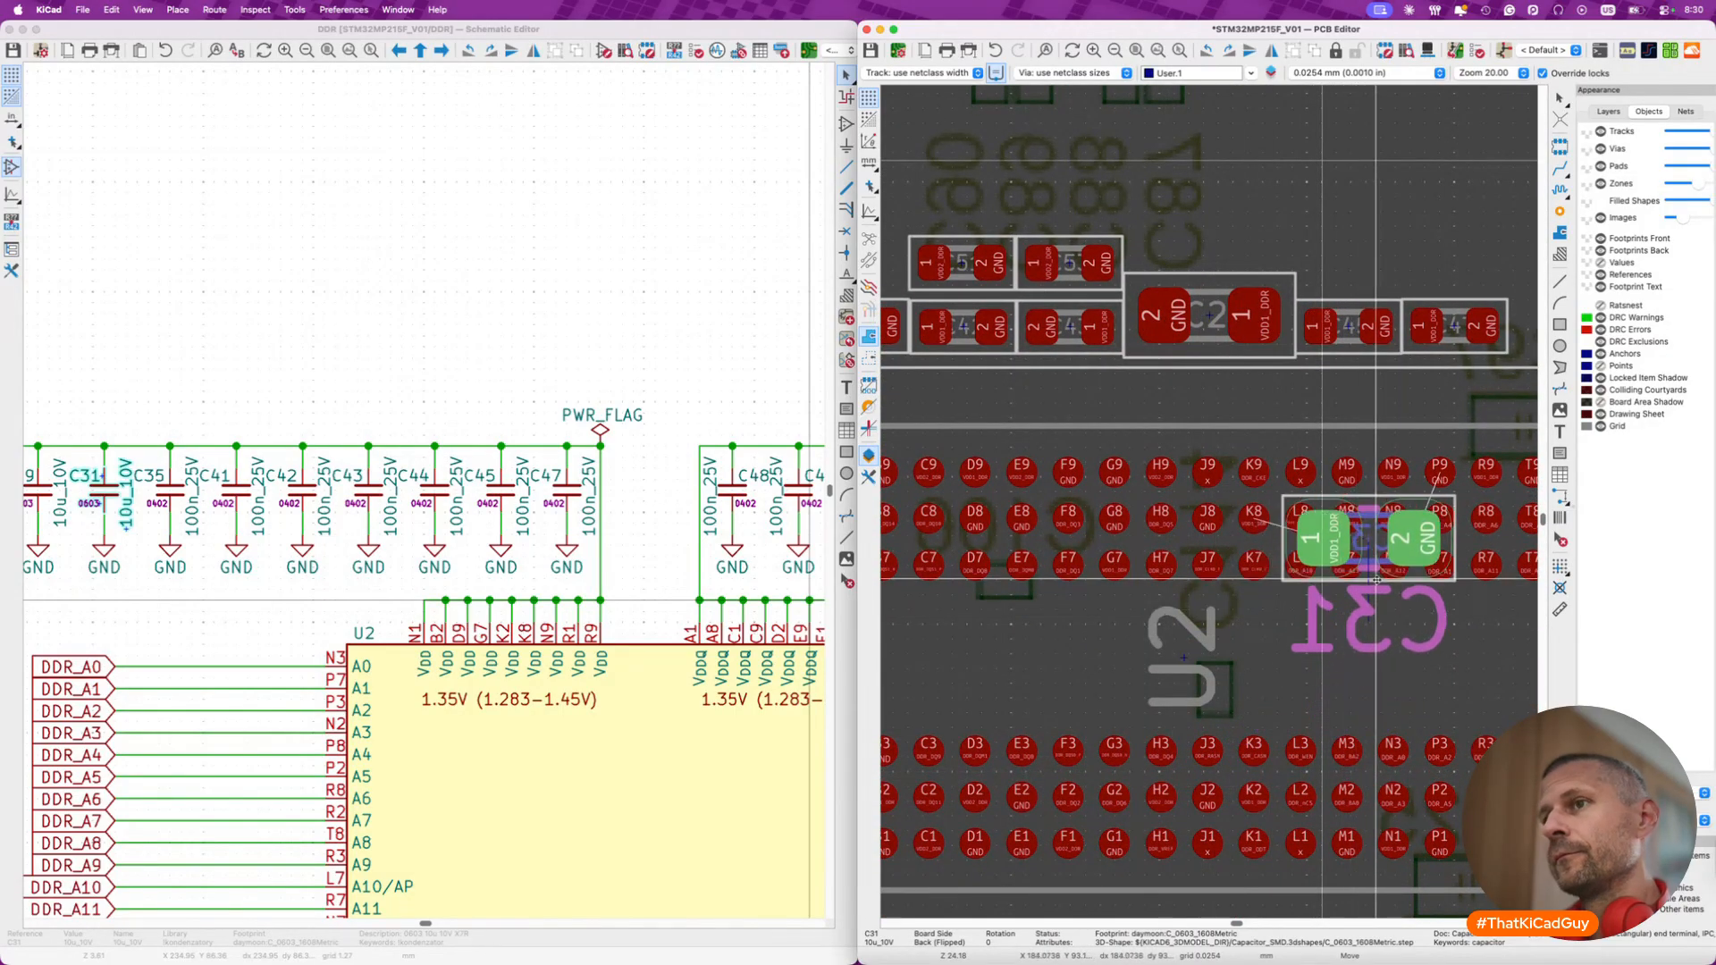
scroll(1394, 420, right, 2)
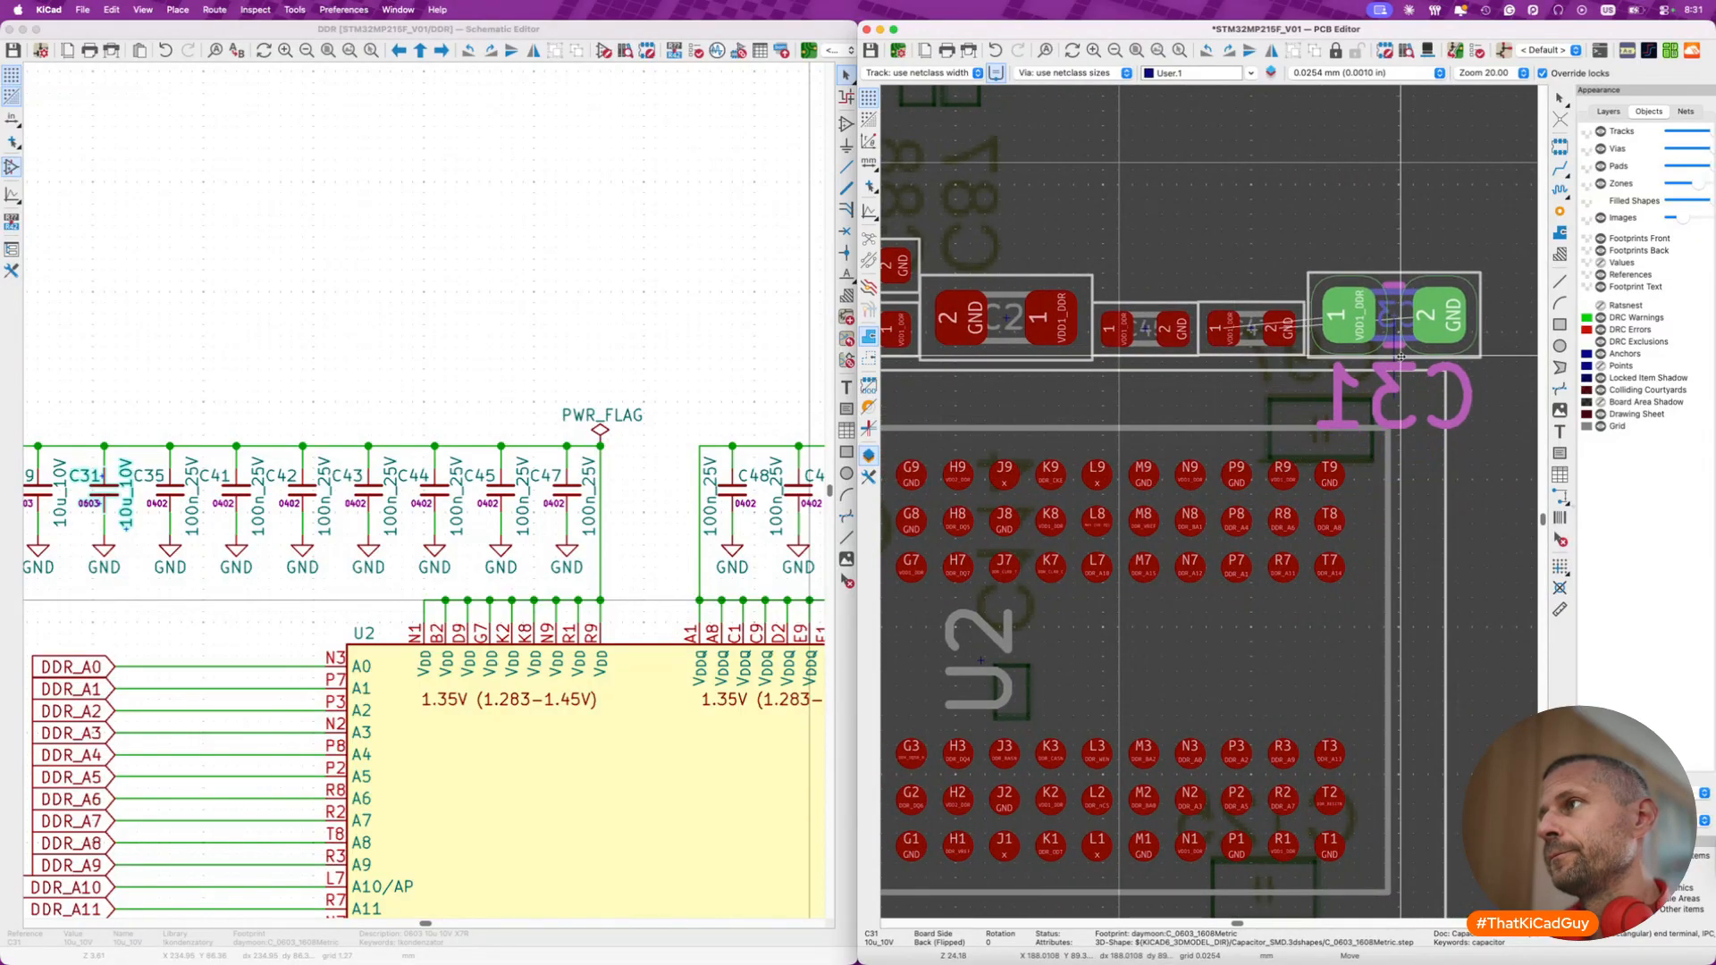
click(1400, 357)
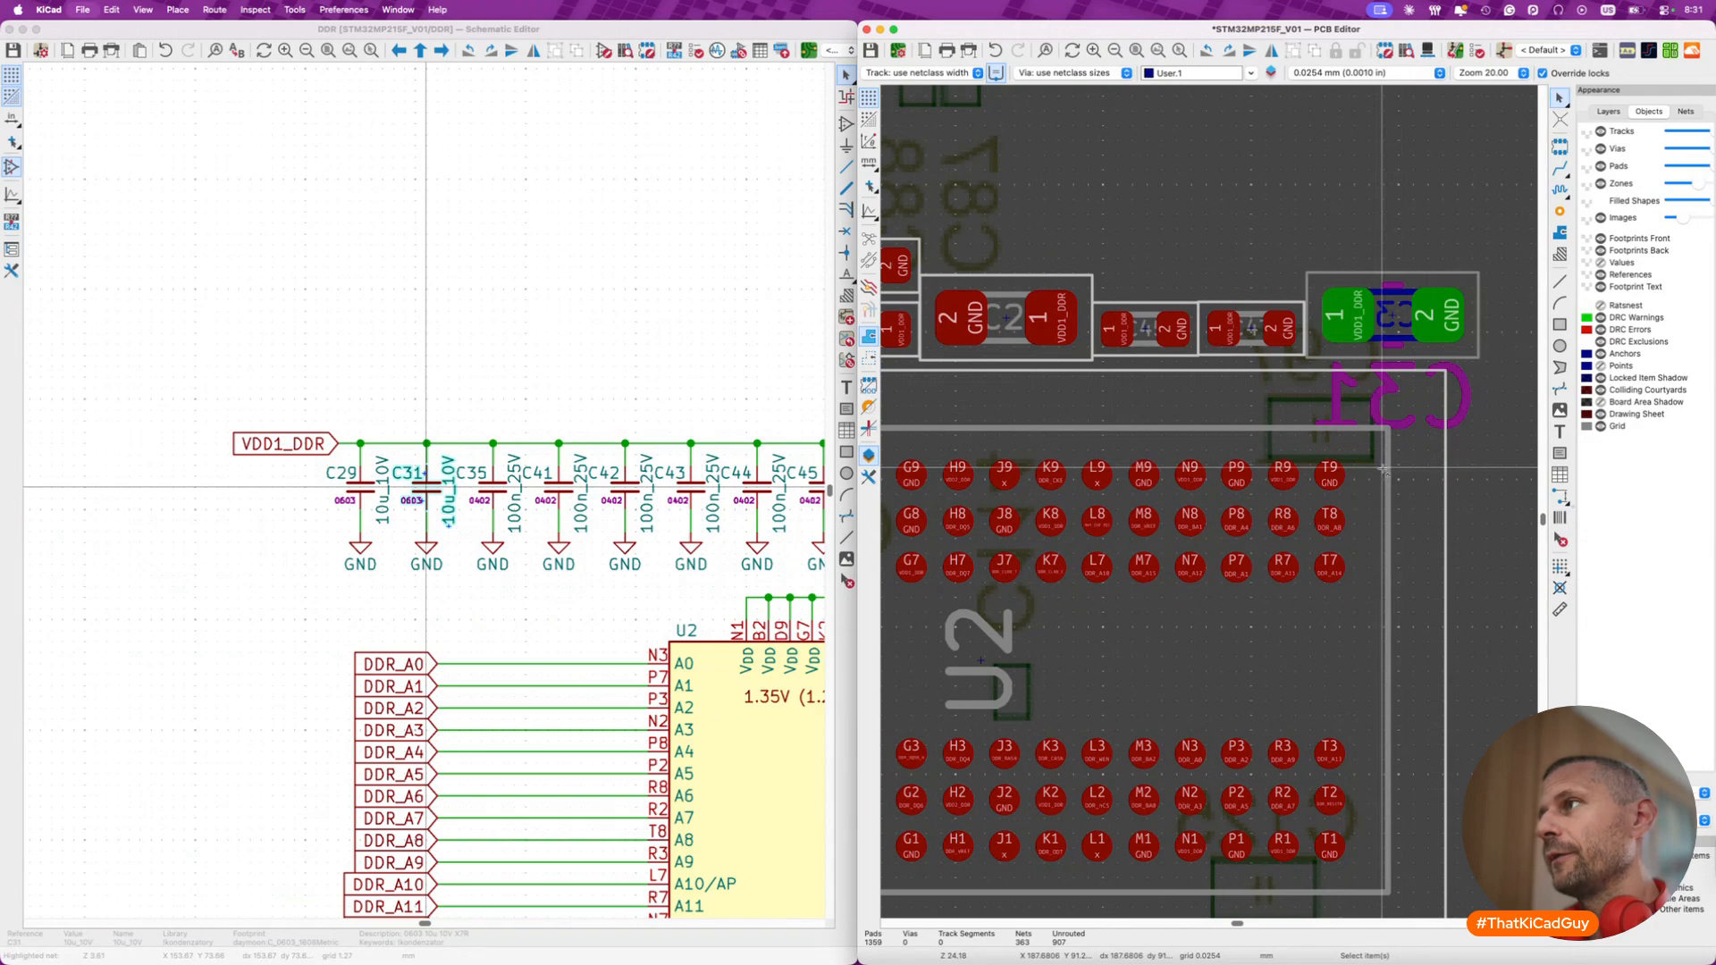
key(super+s)
- Try C58 at other spots around U2 and set it back directly over C57
scroll(1382, 469, down, 8)
middle_drag(1333, 574, 1368, 486)
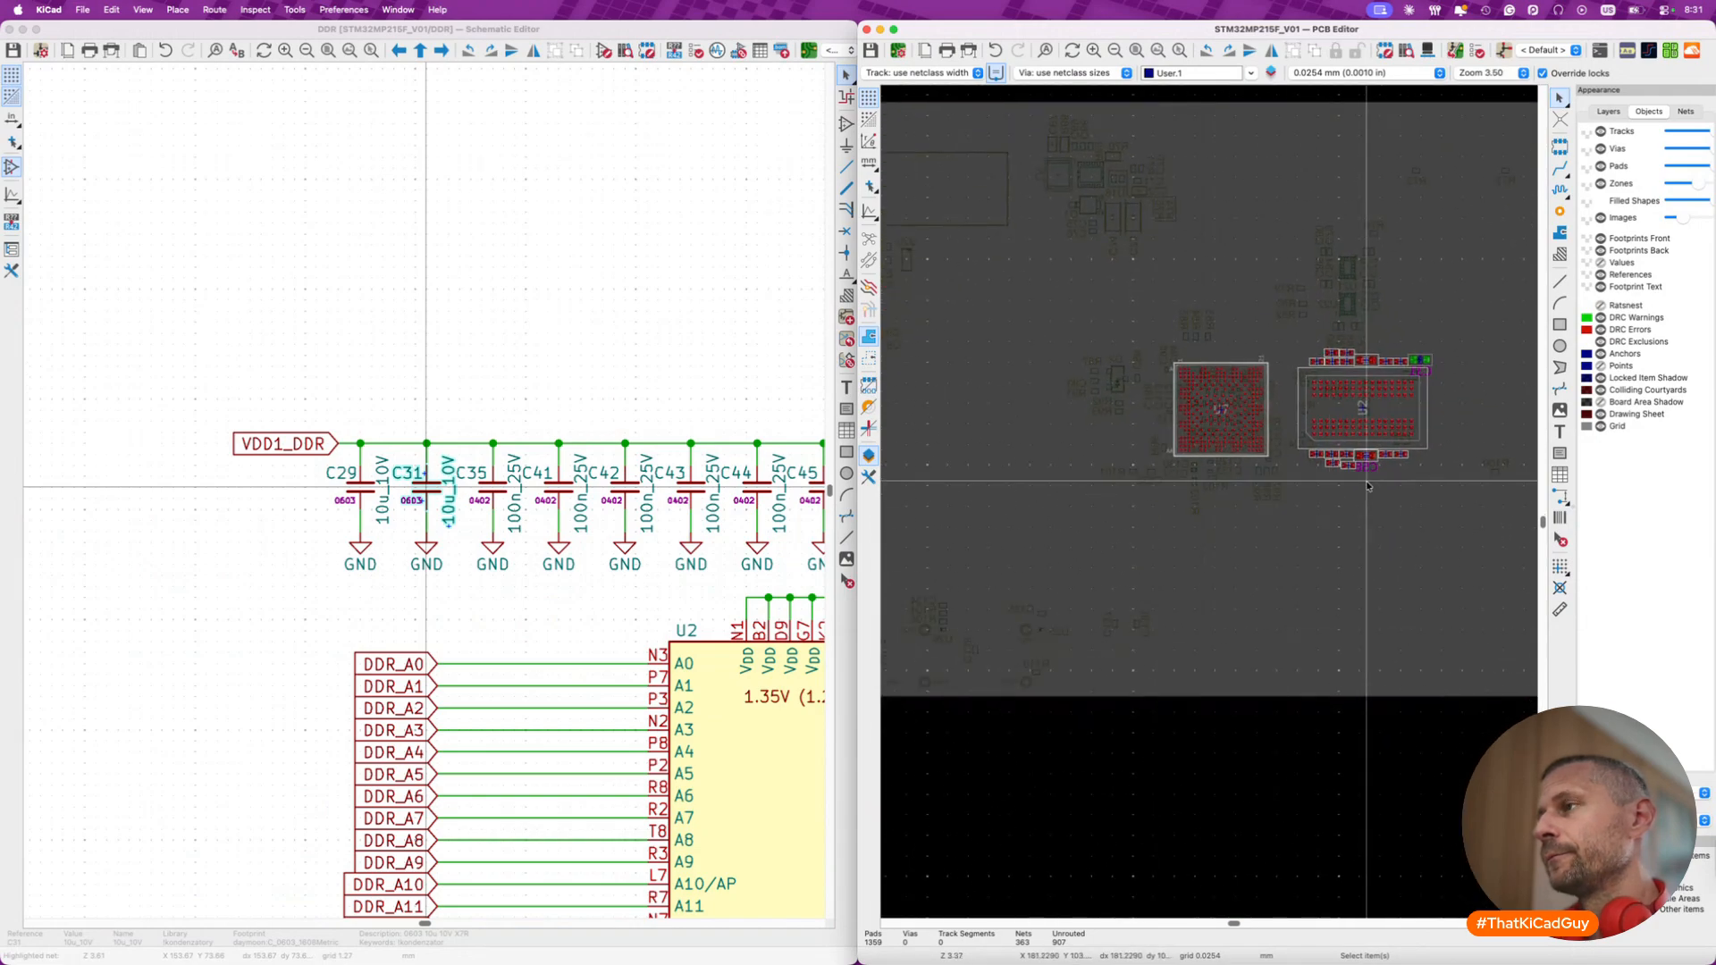
scroll(1368, 486, up, 7)
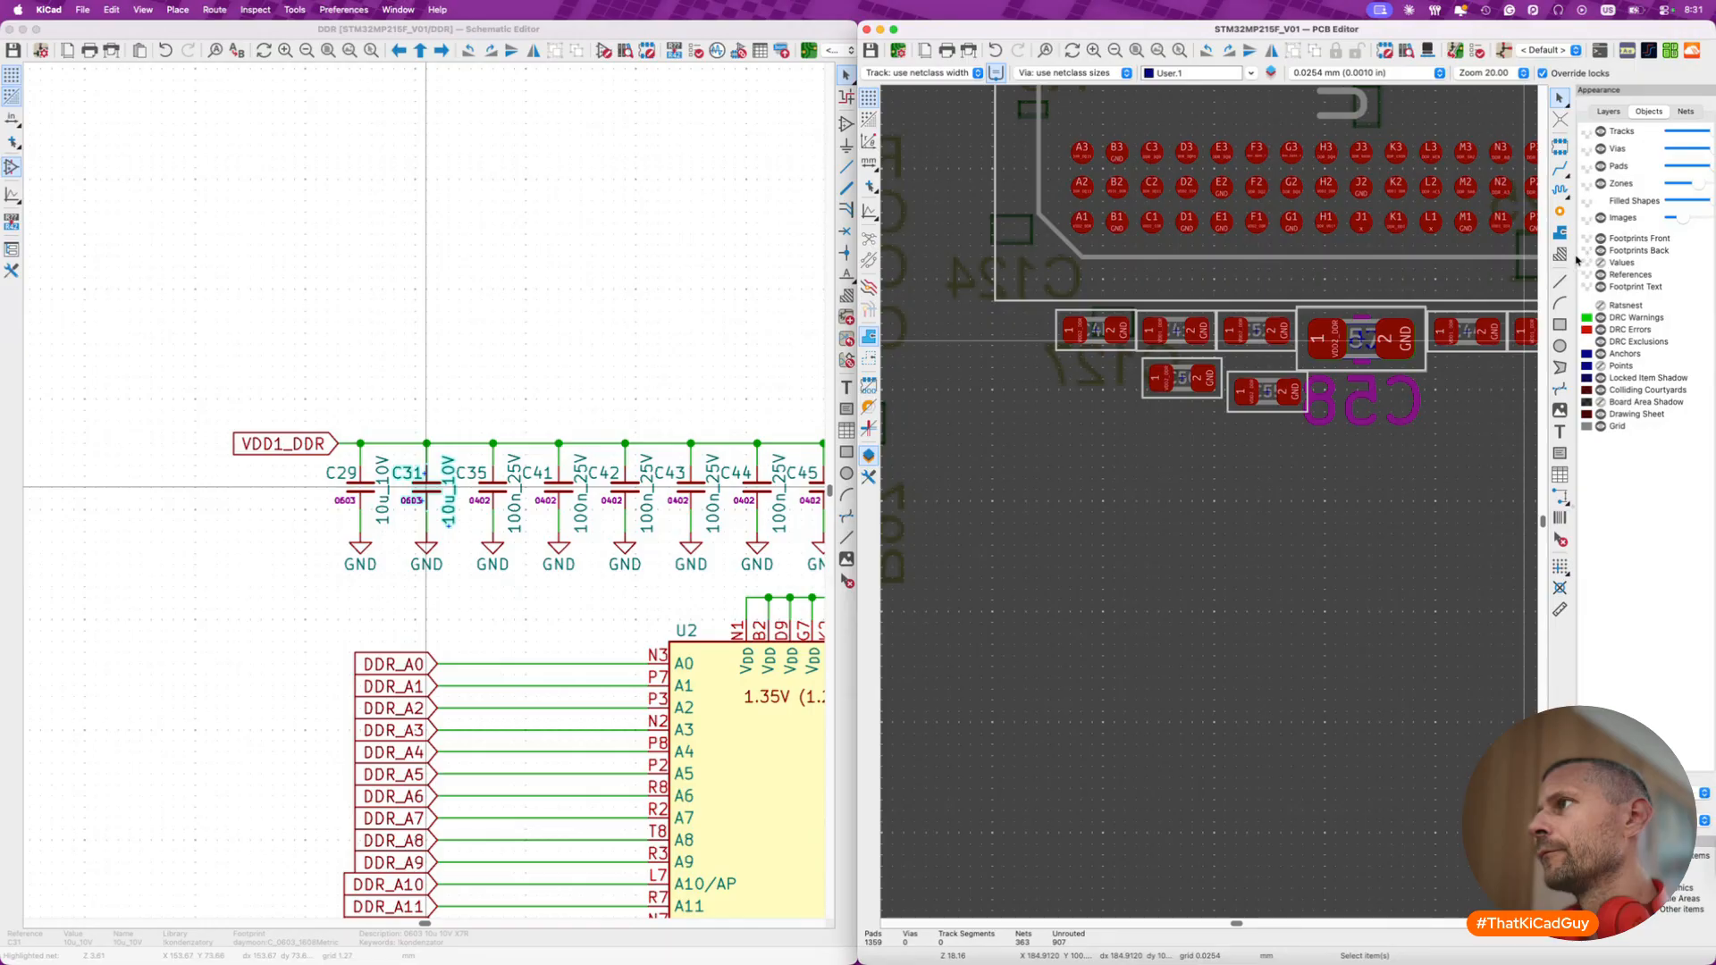
click(1427, 392)
key(Escape)
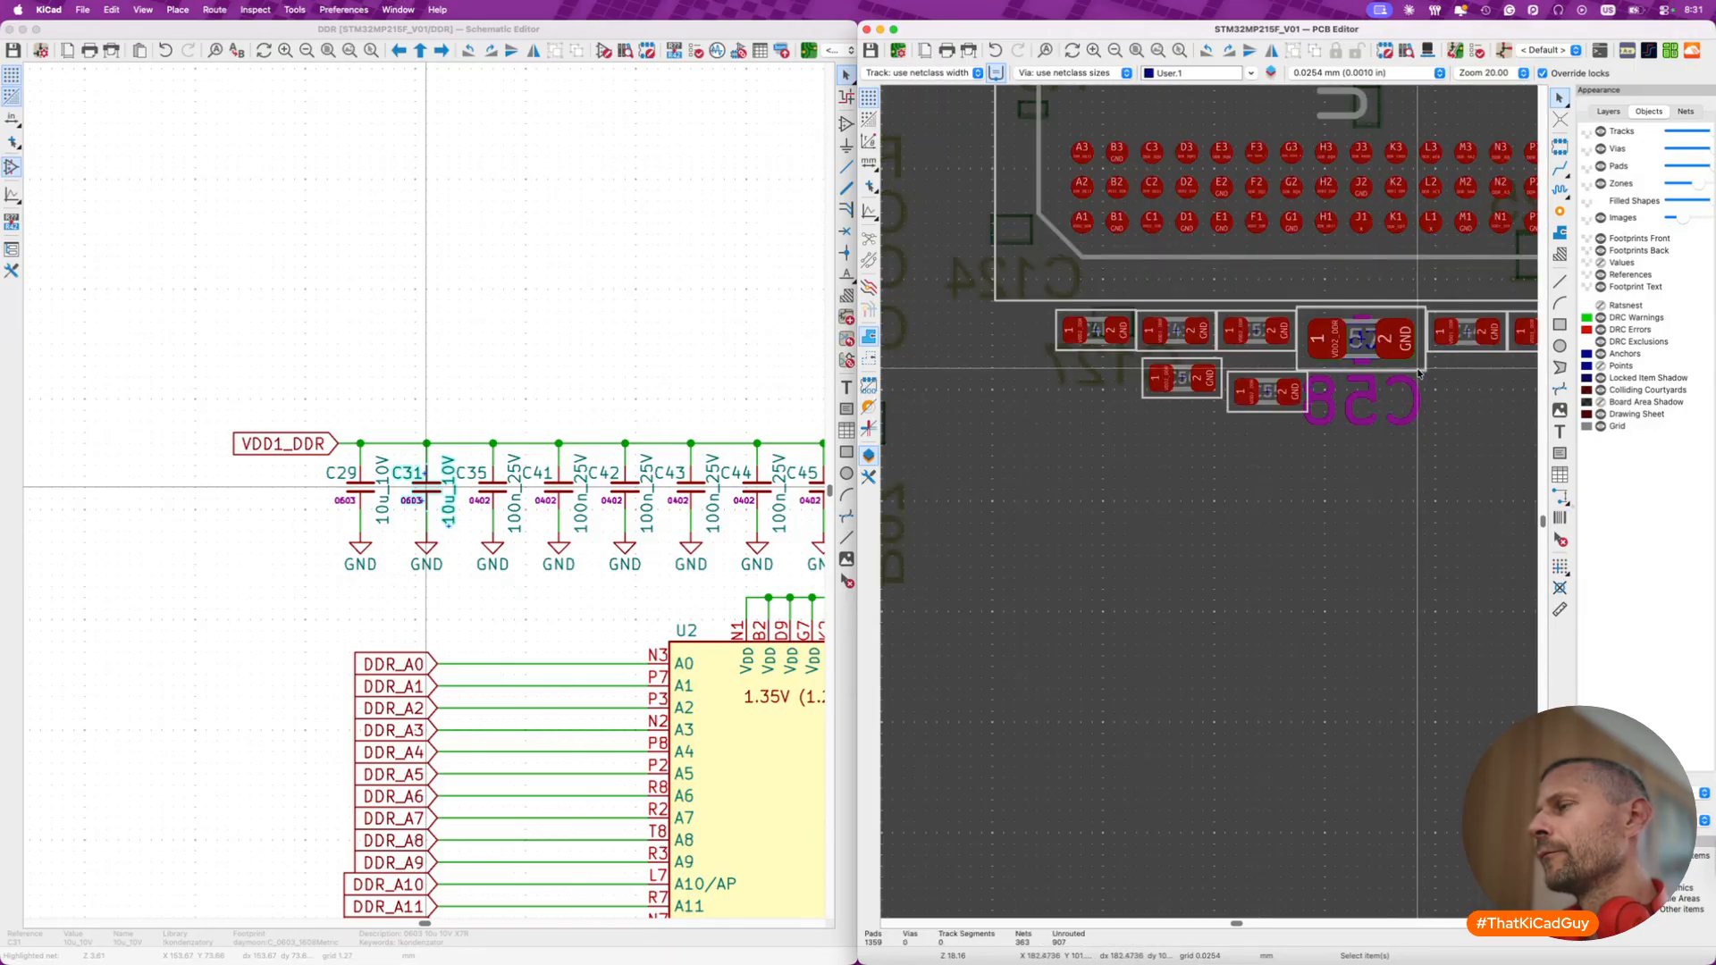
click(1420, 374)
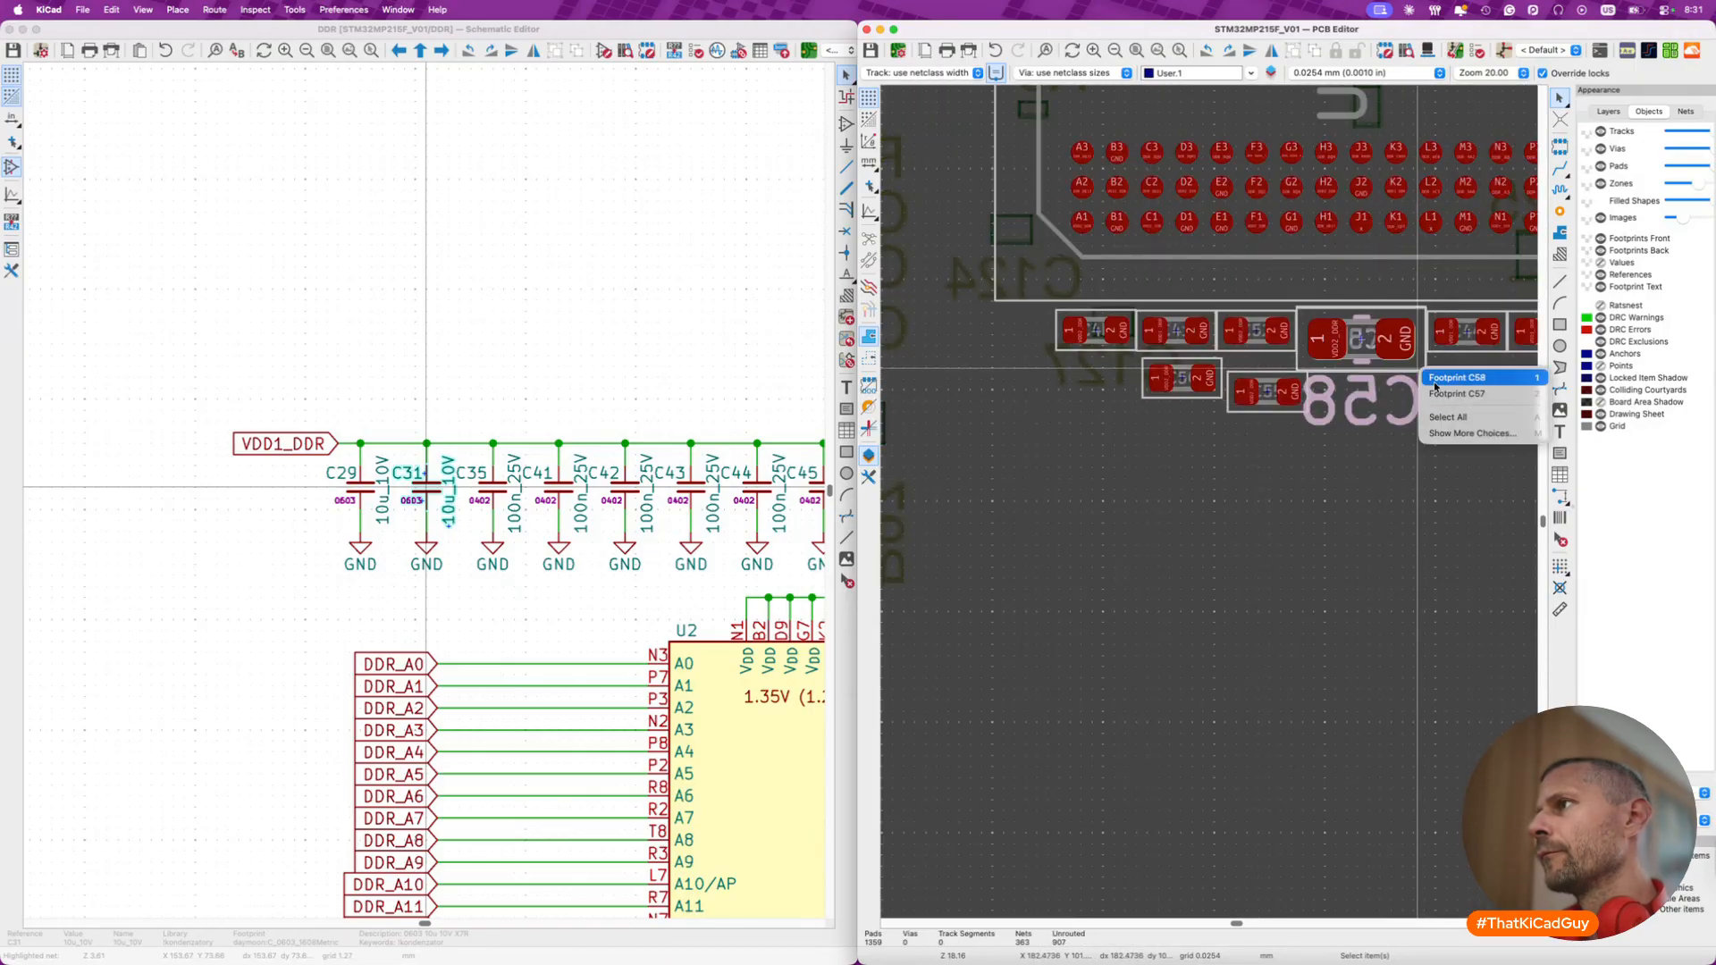
click(1457, 379)
key(m)
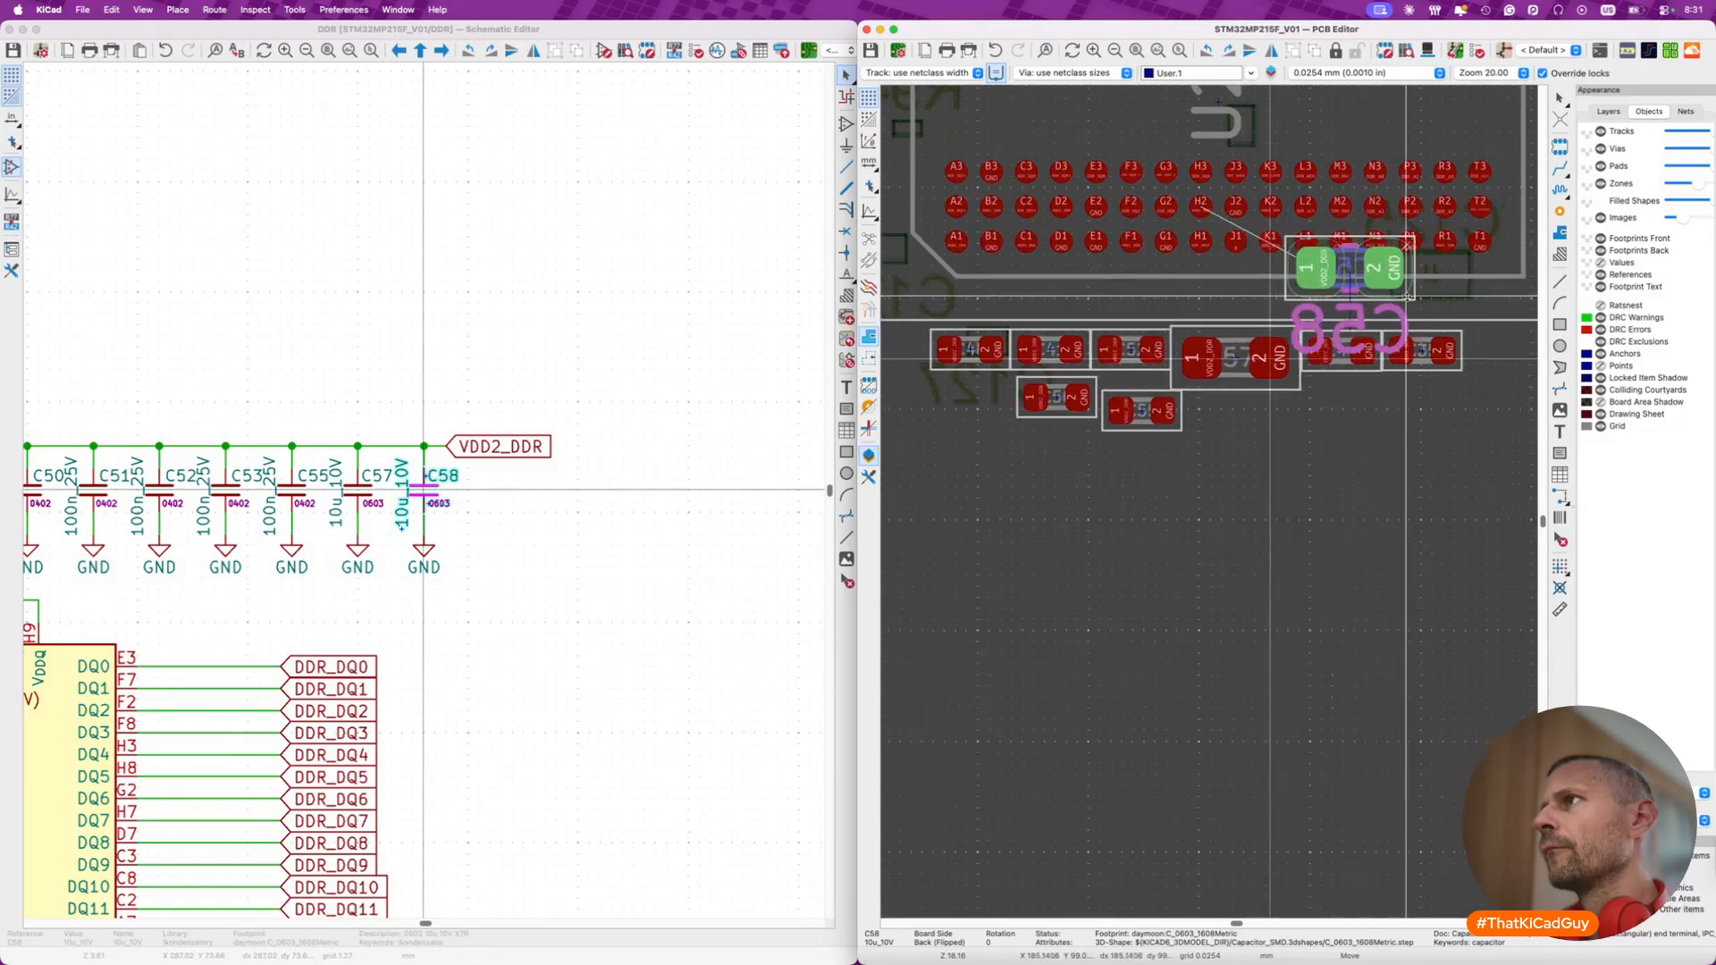
key(e)
key(Escape)
middle_drag(1262, 154, 1324, 229)
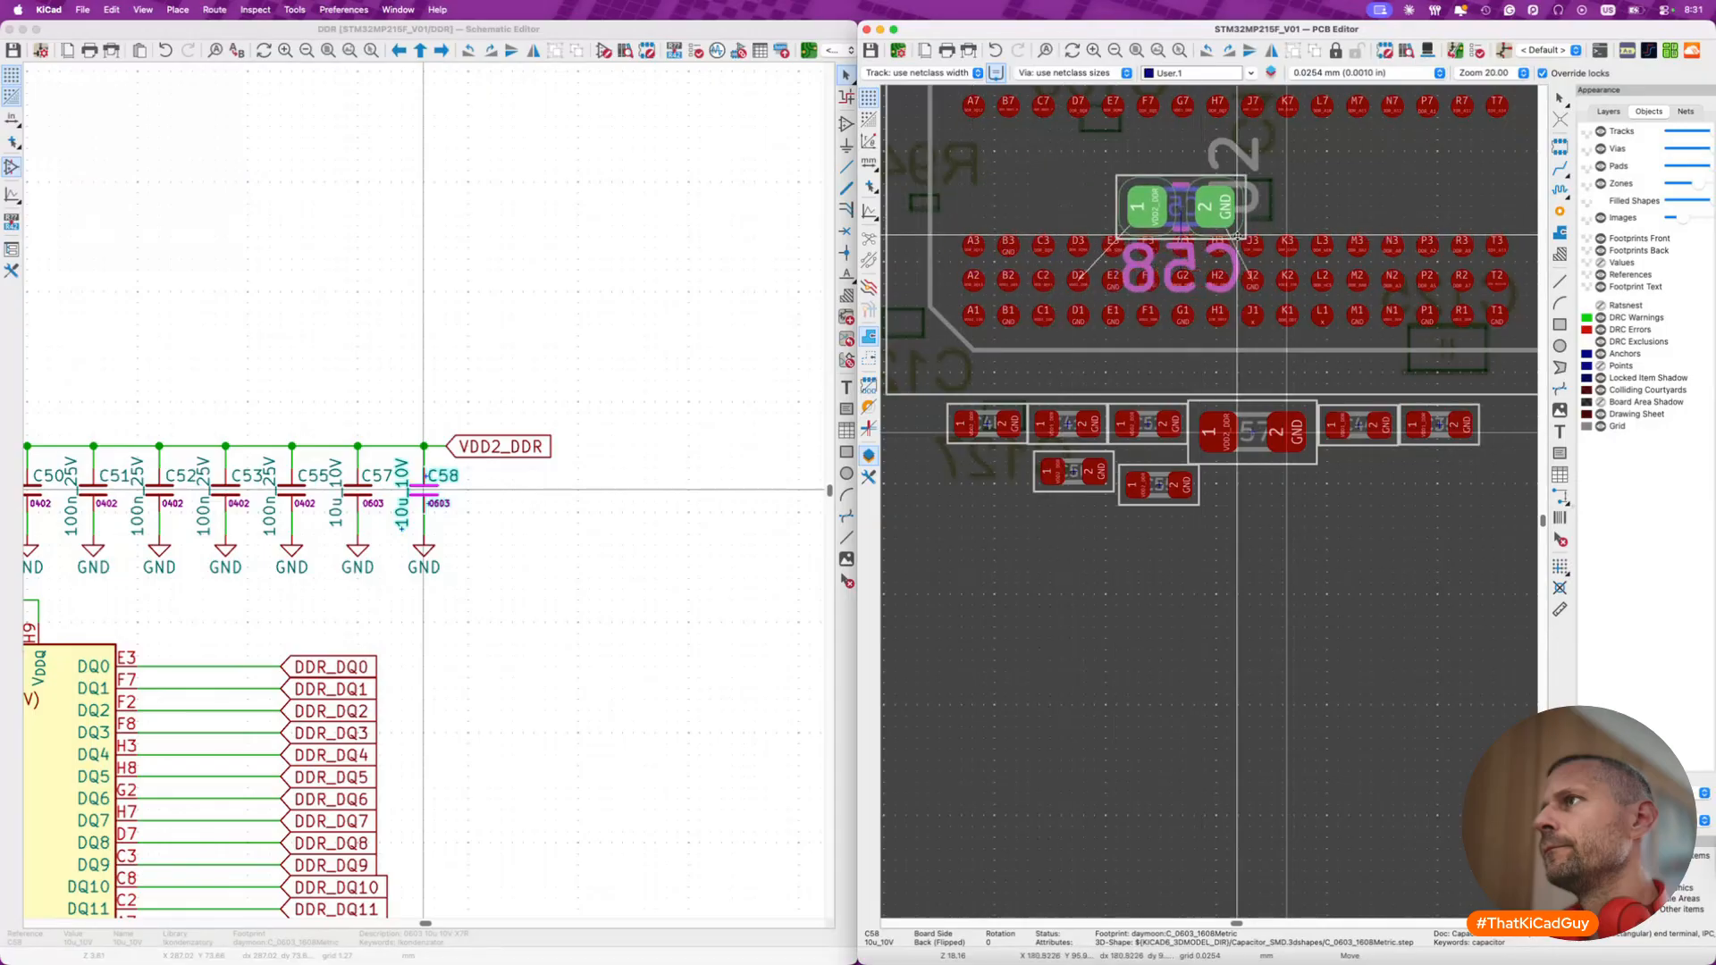
scroll(1329, 211, right, 3)
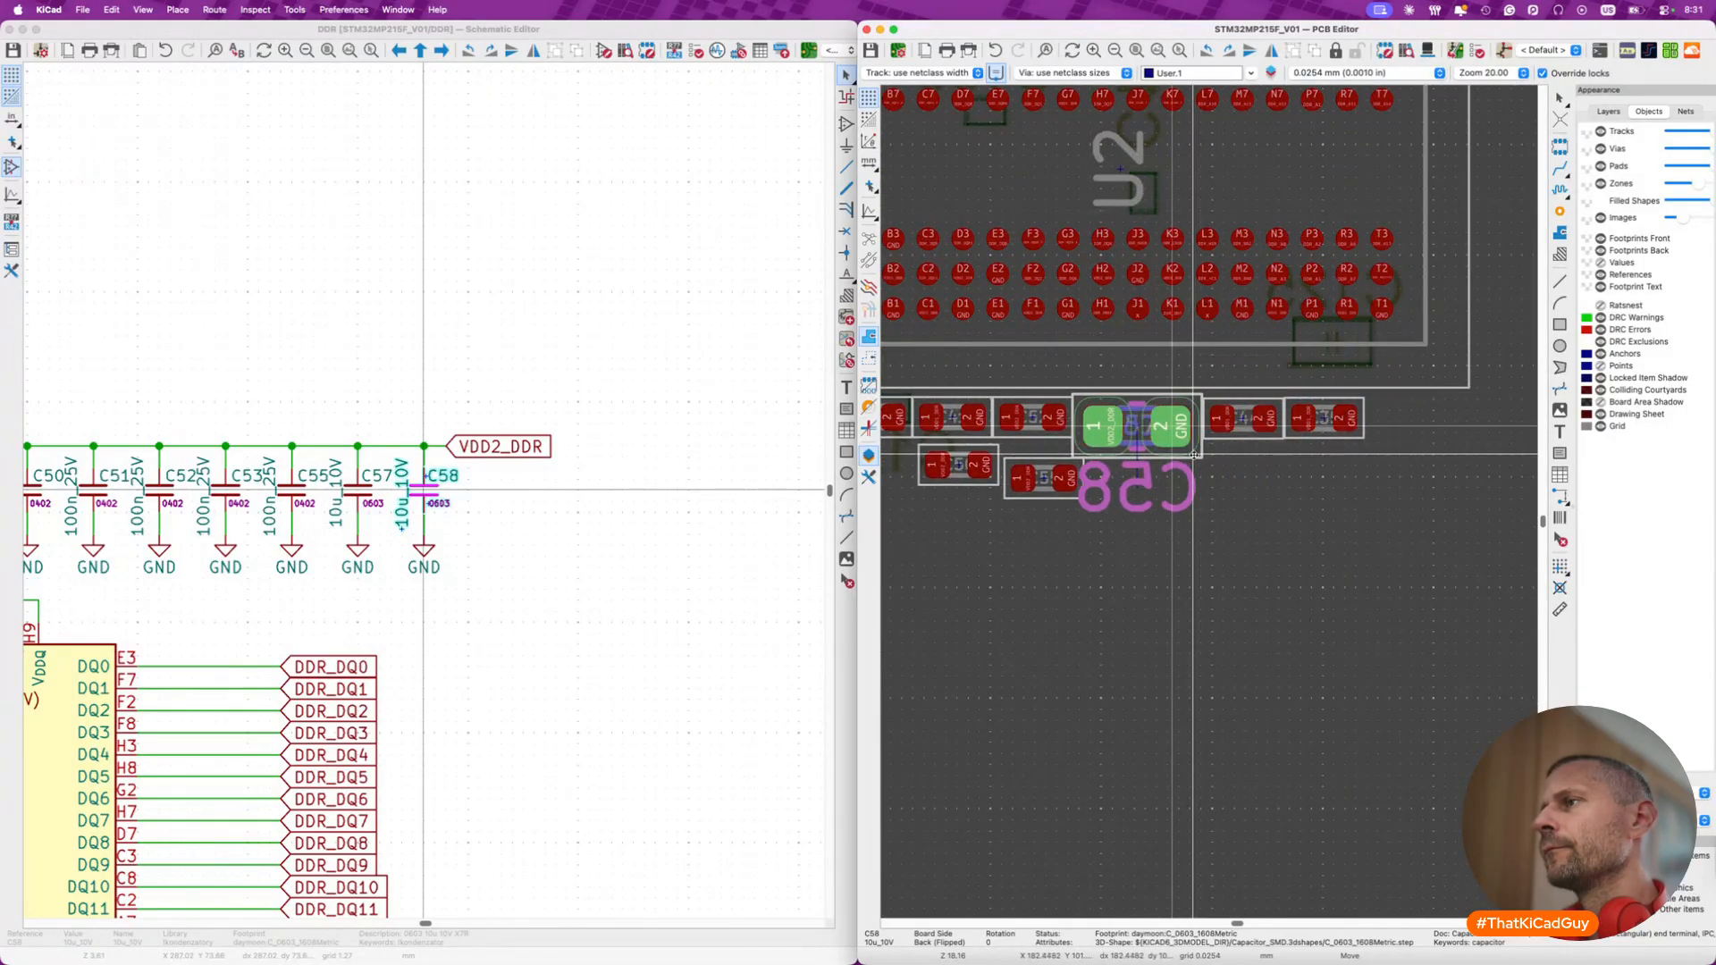
click(1198, 452)
scroll(1189, 514, down, 5)
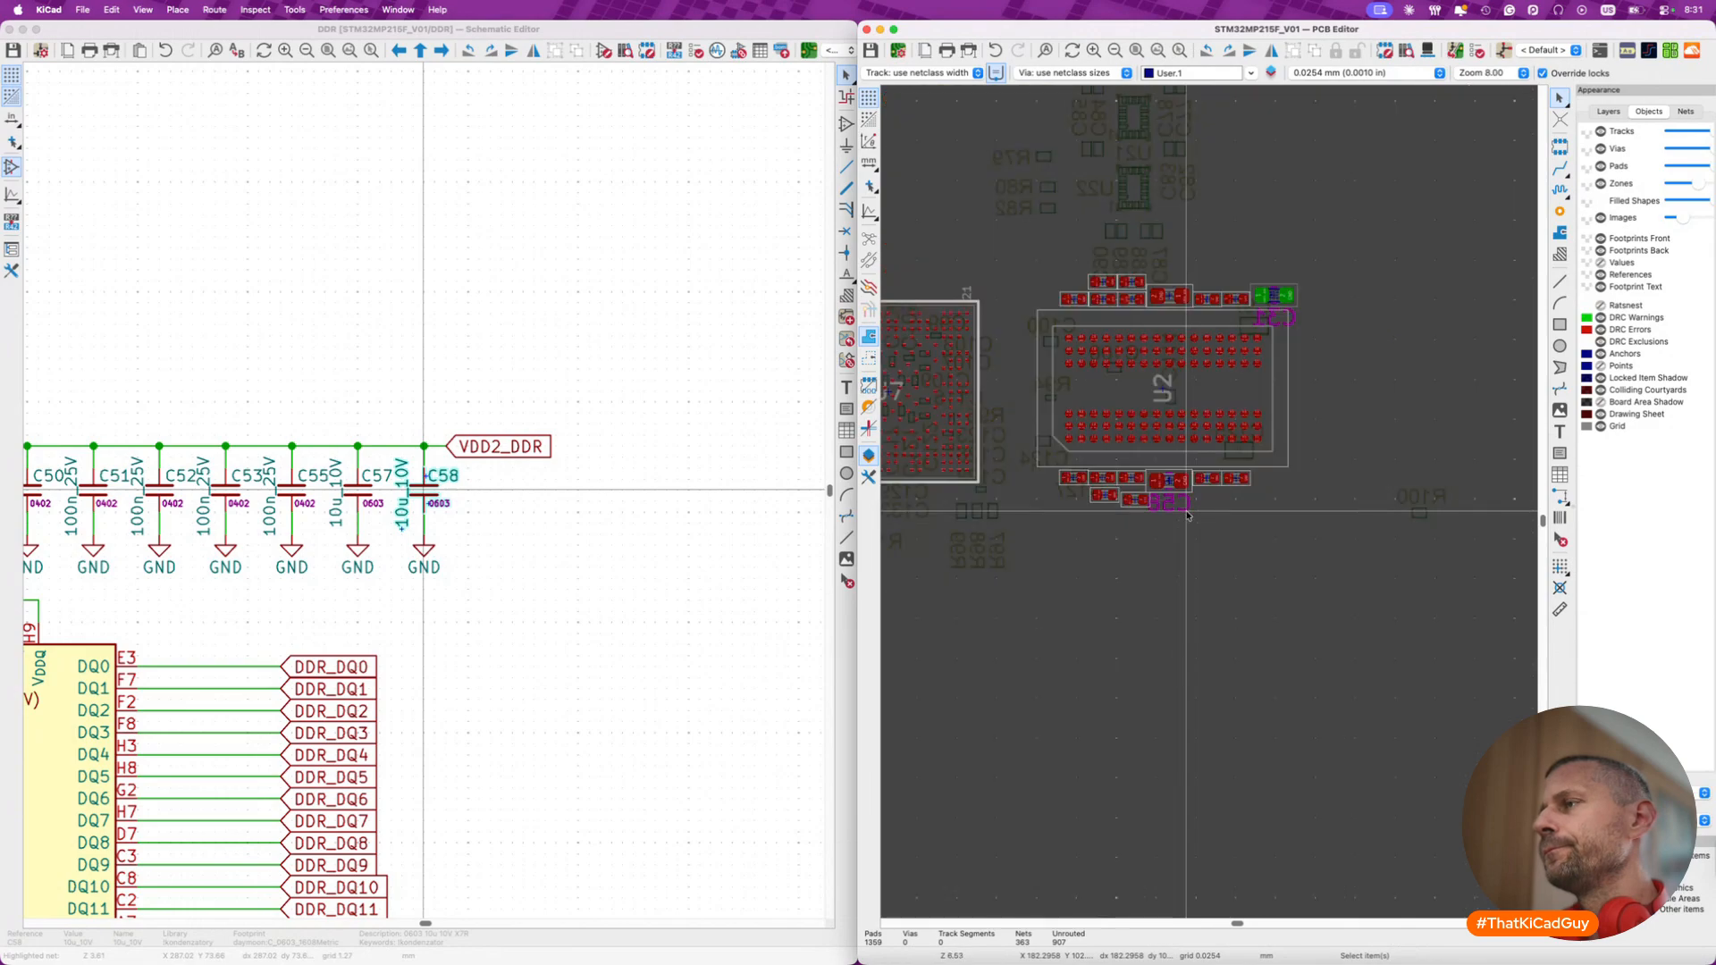
- Hide the B.Silkscreen and User.2 layers and show the User.1 layer holding the top-side reference drawing
click(1610, 112)
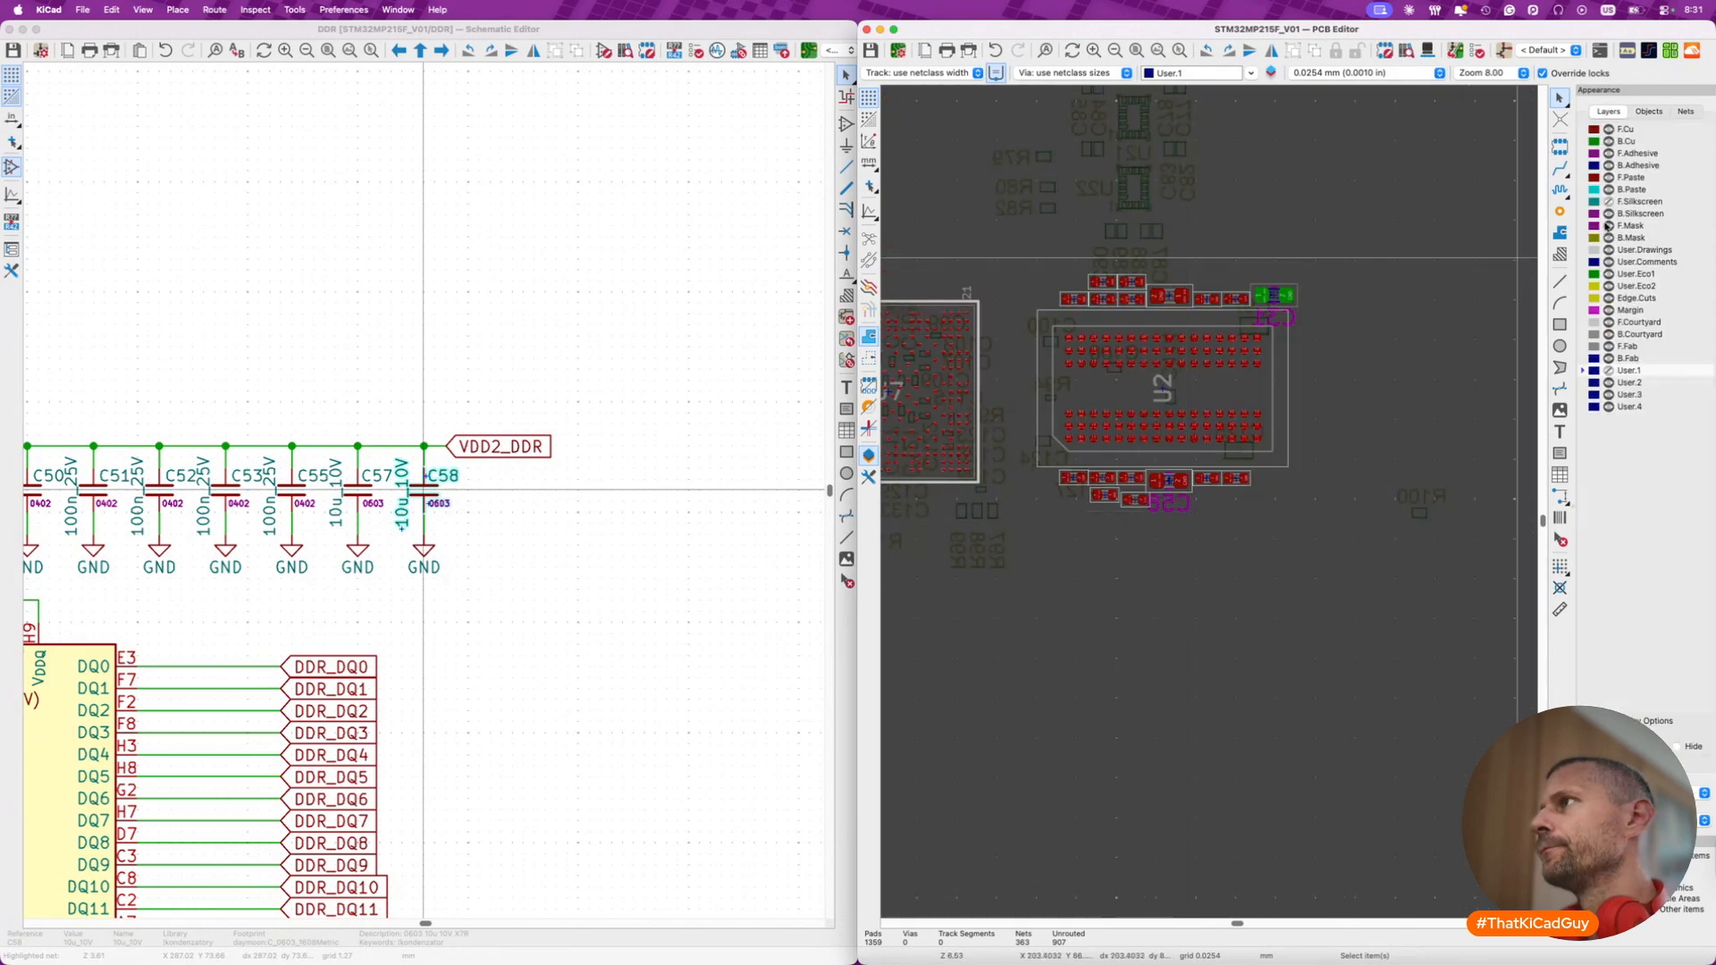
click(1649, 111)
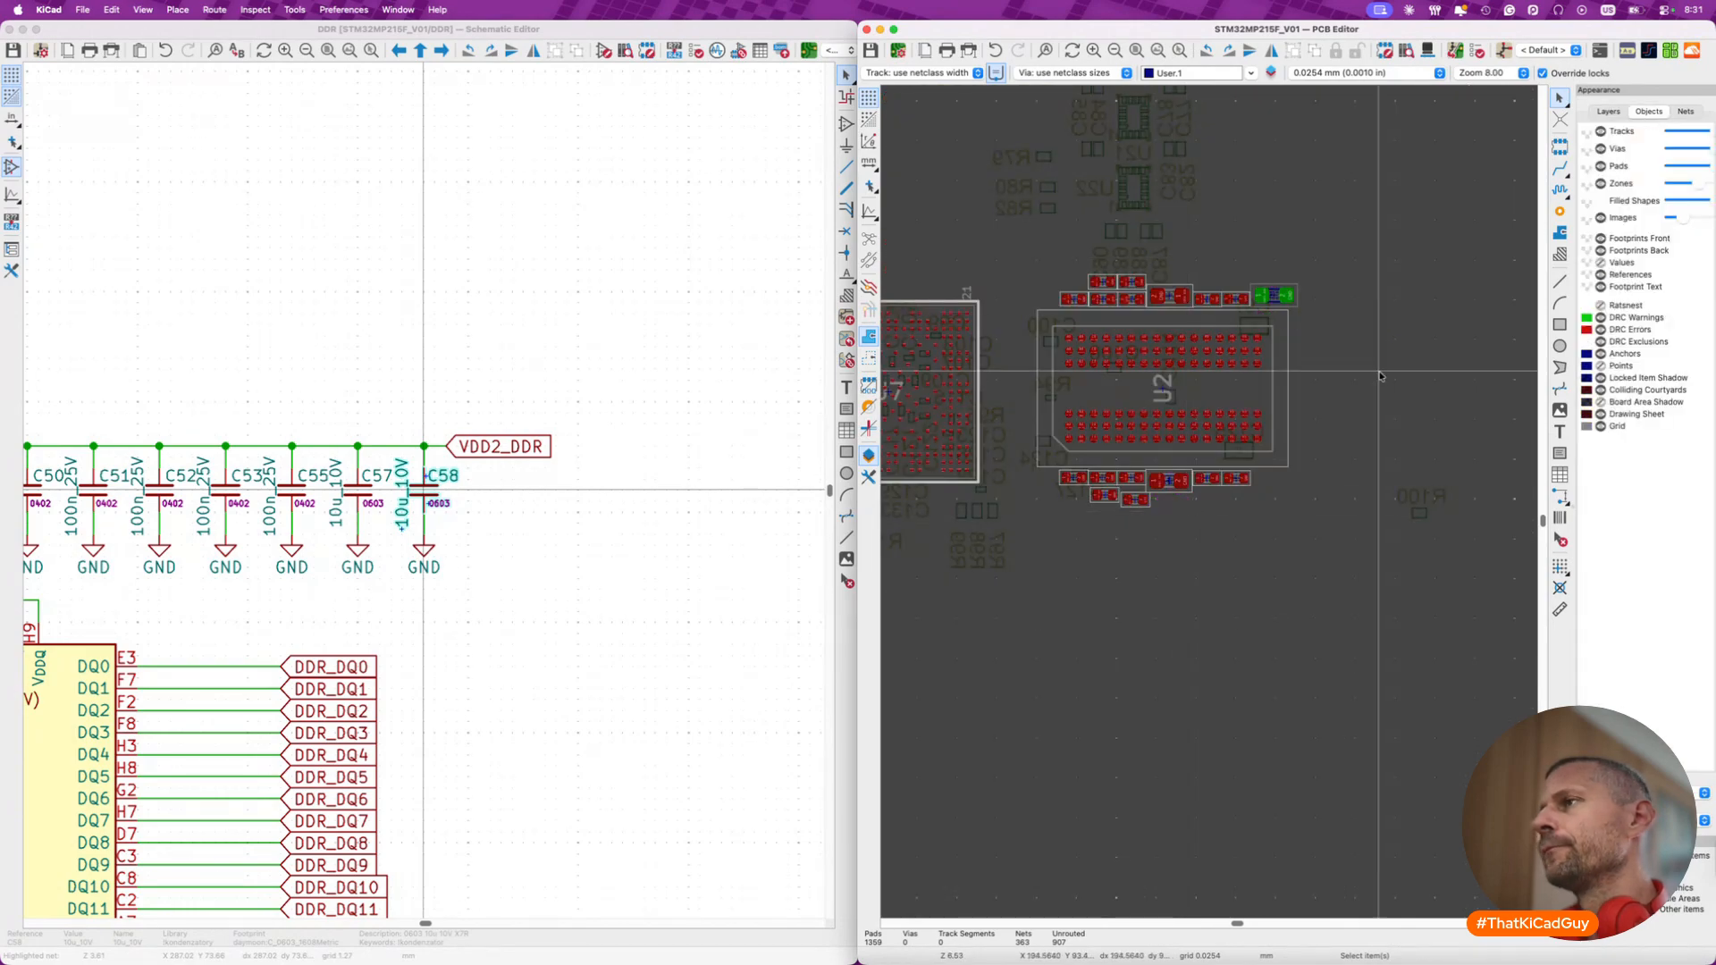
scroll(1533, 367, down, 2)
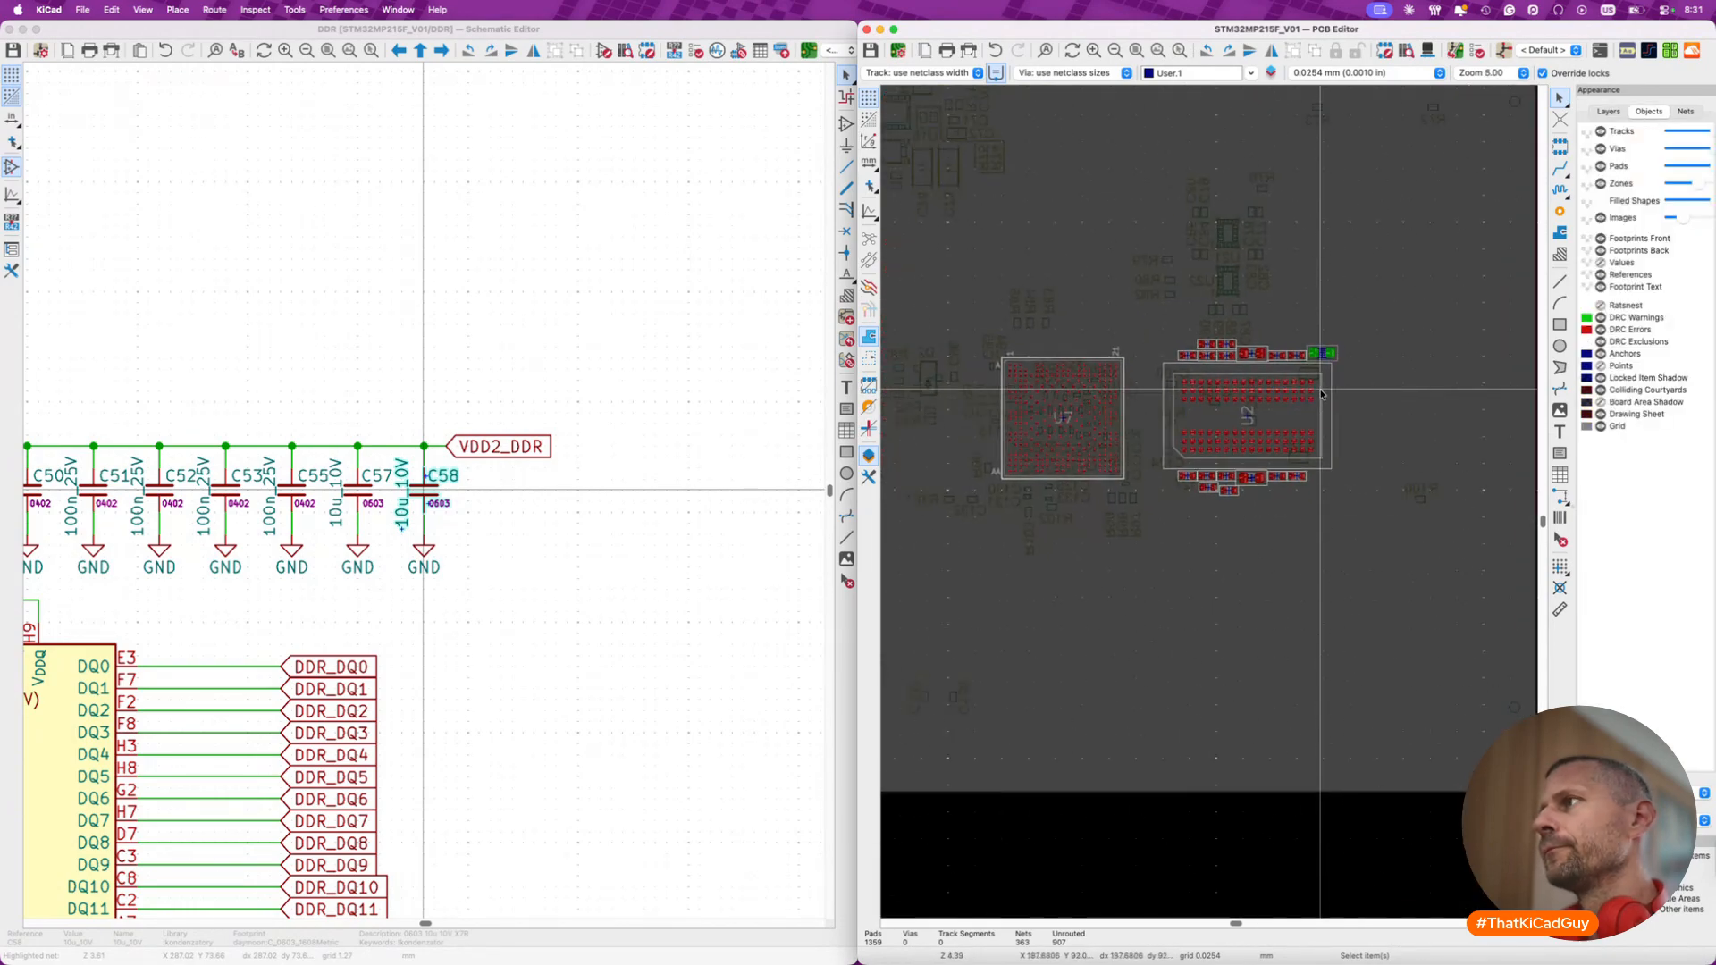
click(1612, 112)
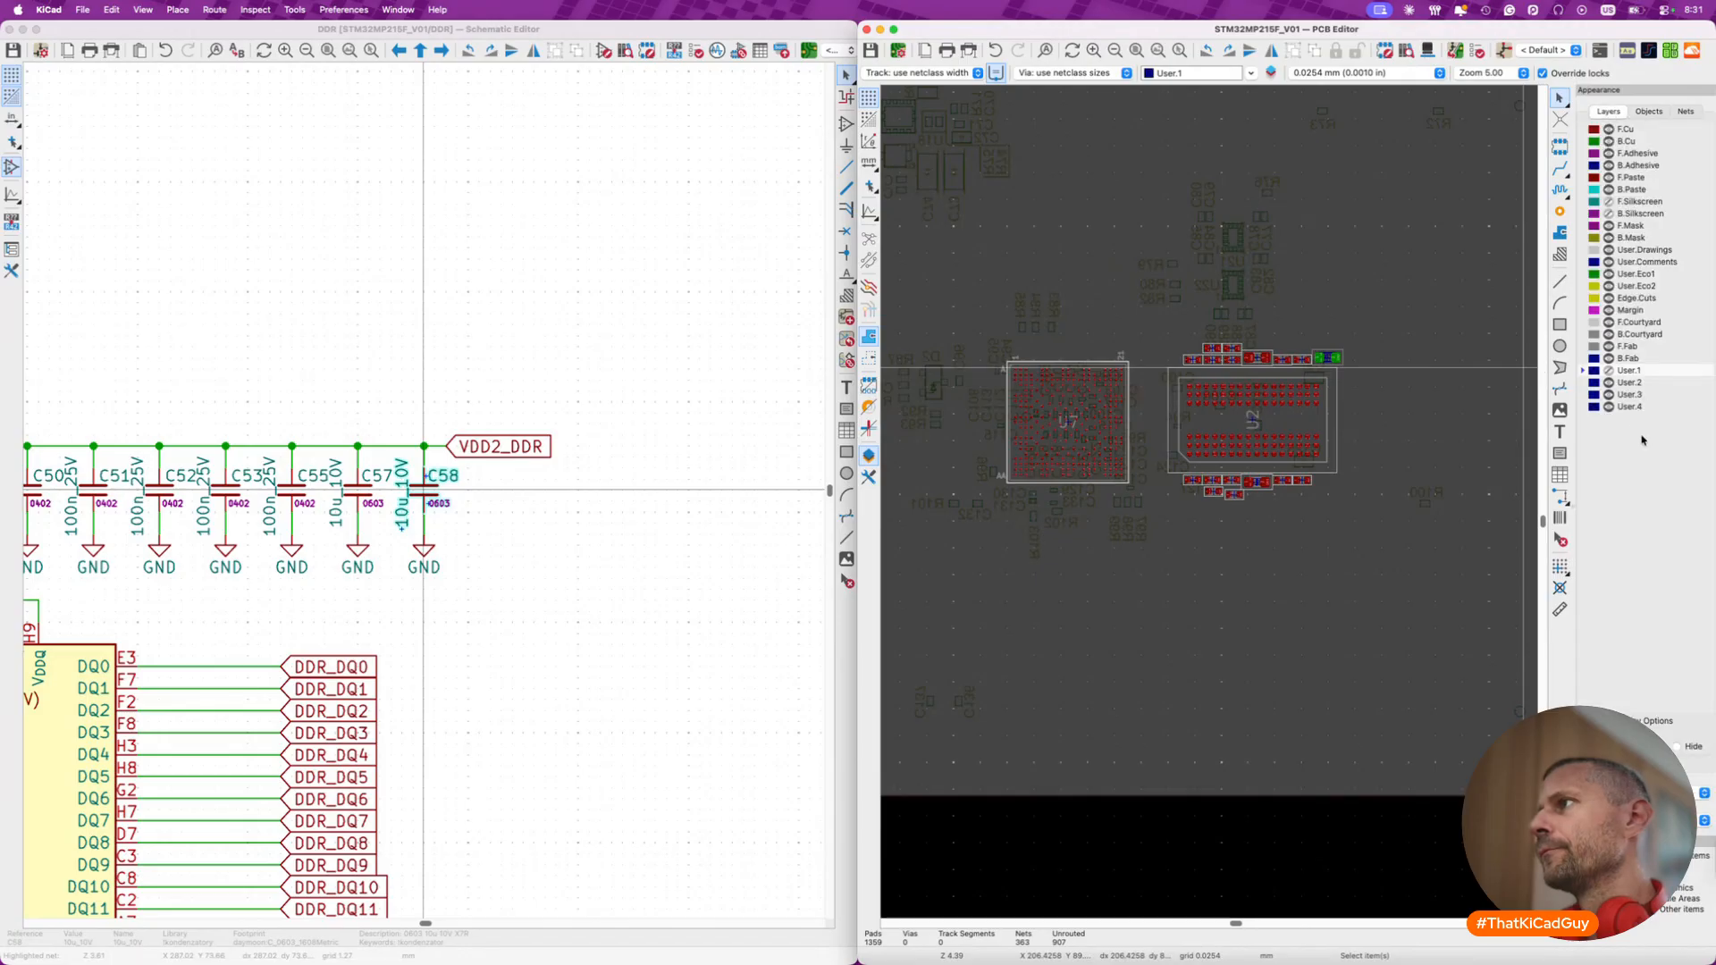
click(1609, 371)
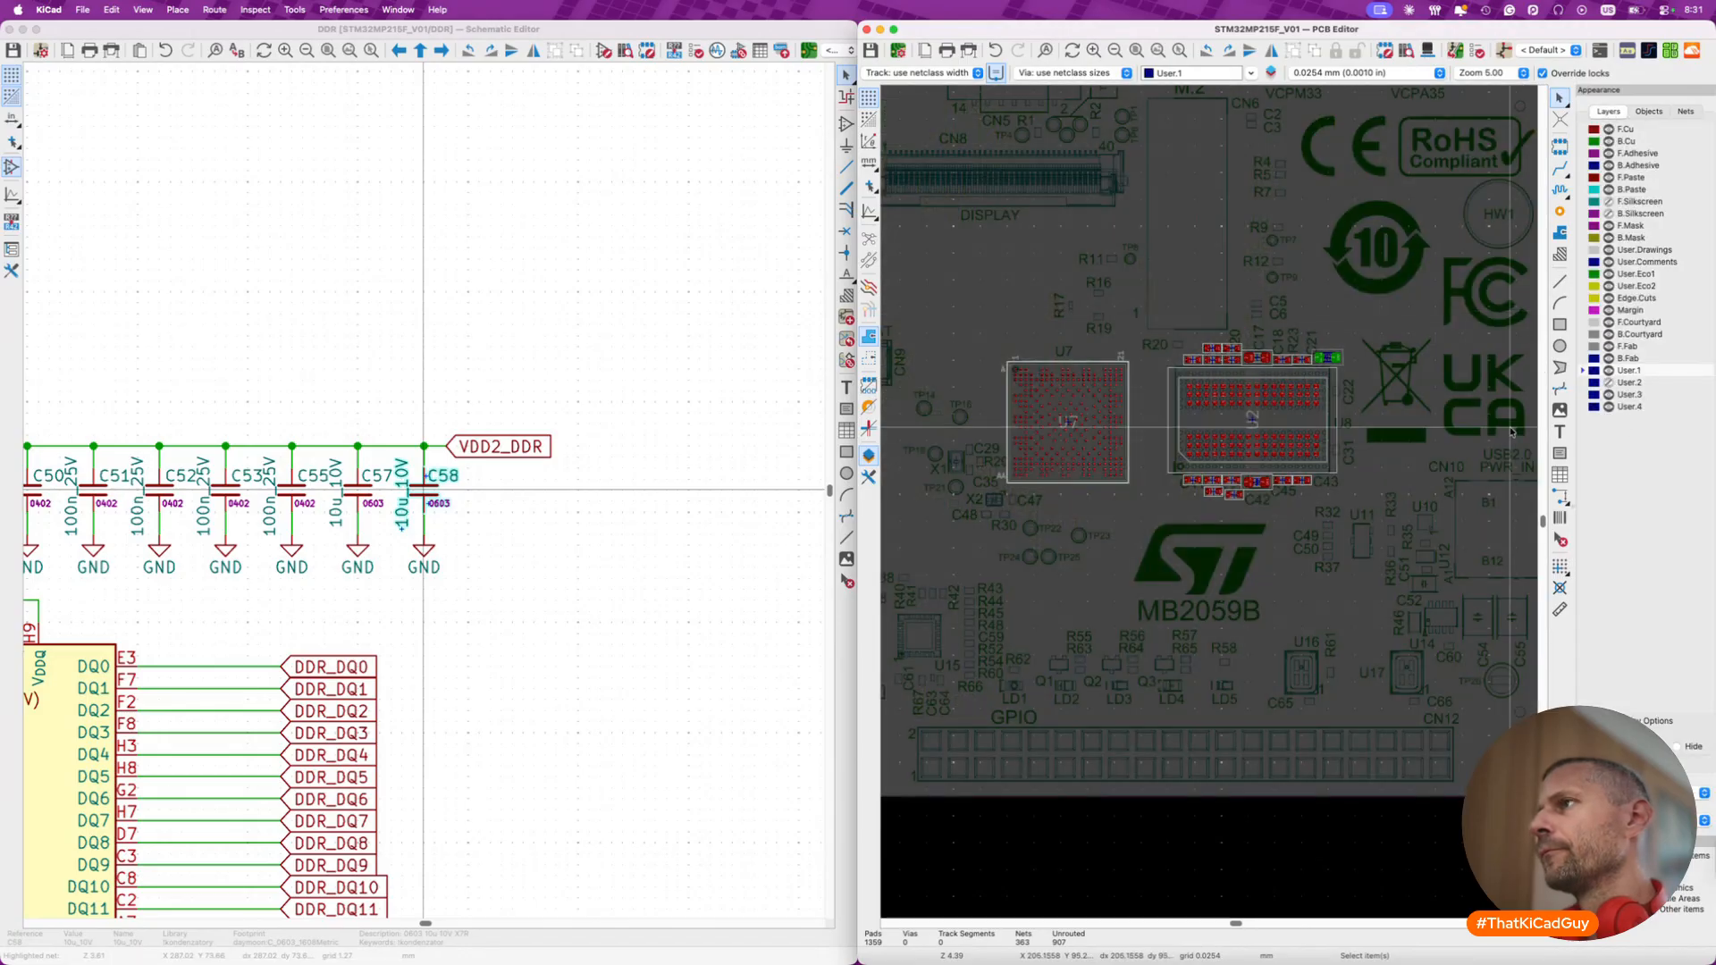
- Compare the placement around U2 and U7 with the top-side reference drawing, and return to the DDR schematic
scroll(1303, 426, up, 2)
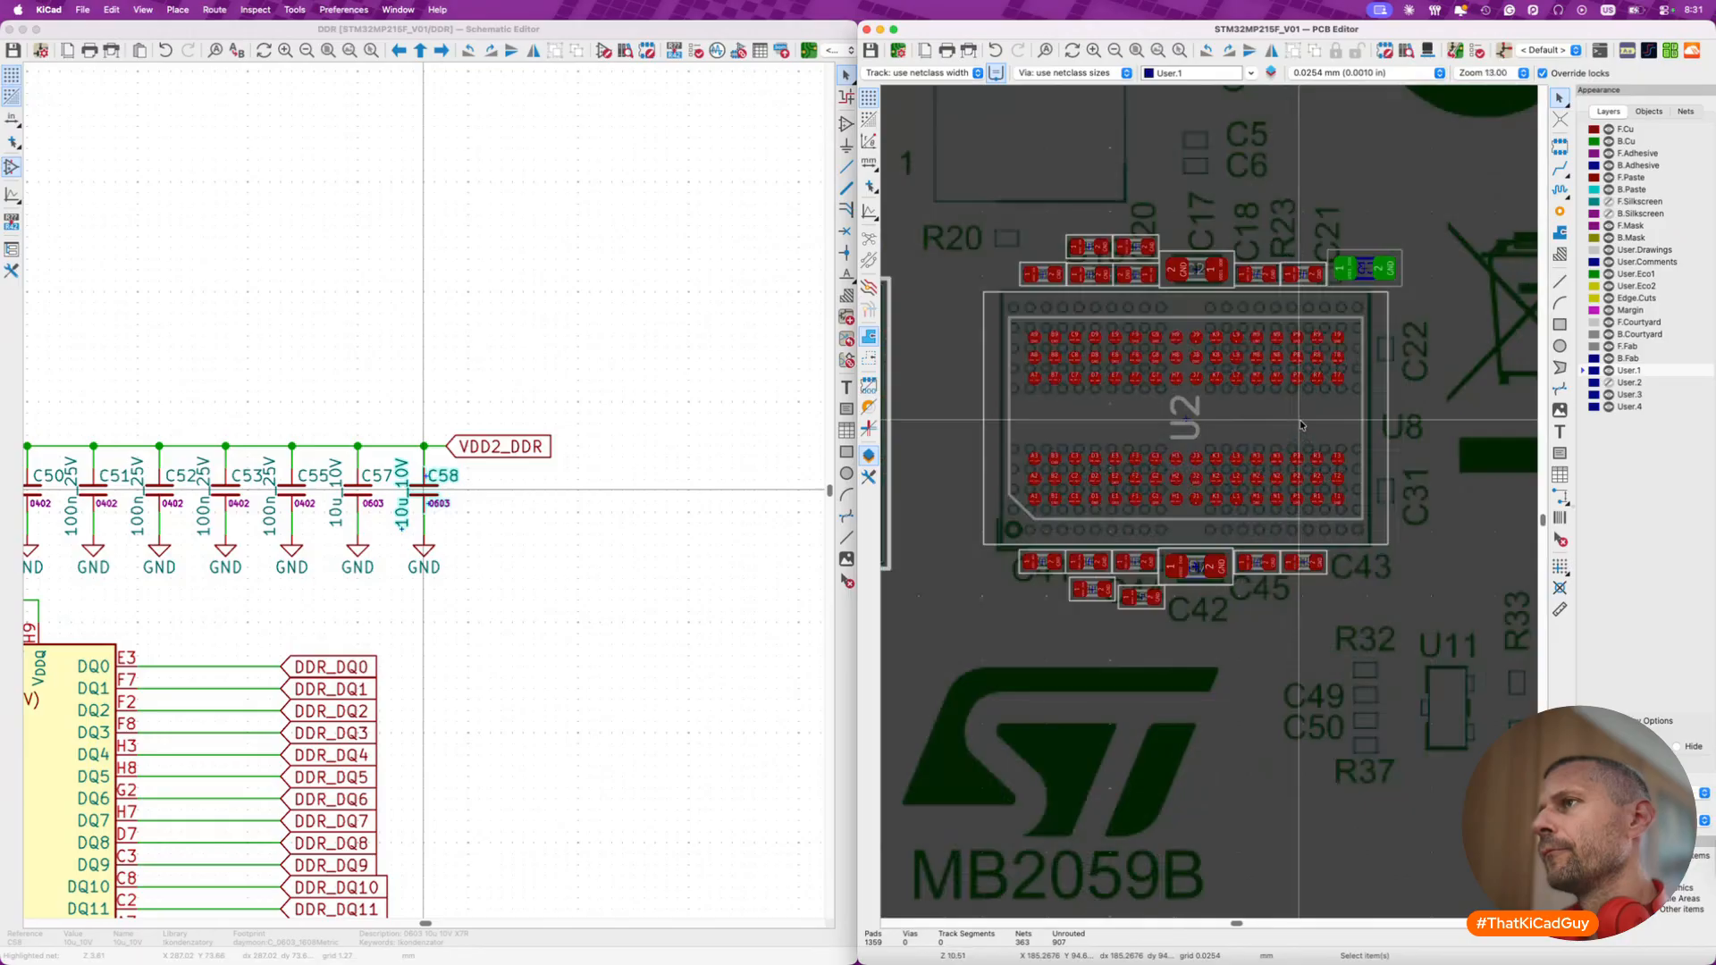
scroll(1302, 426, down, 3)
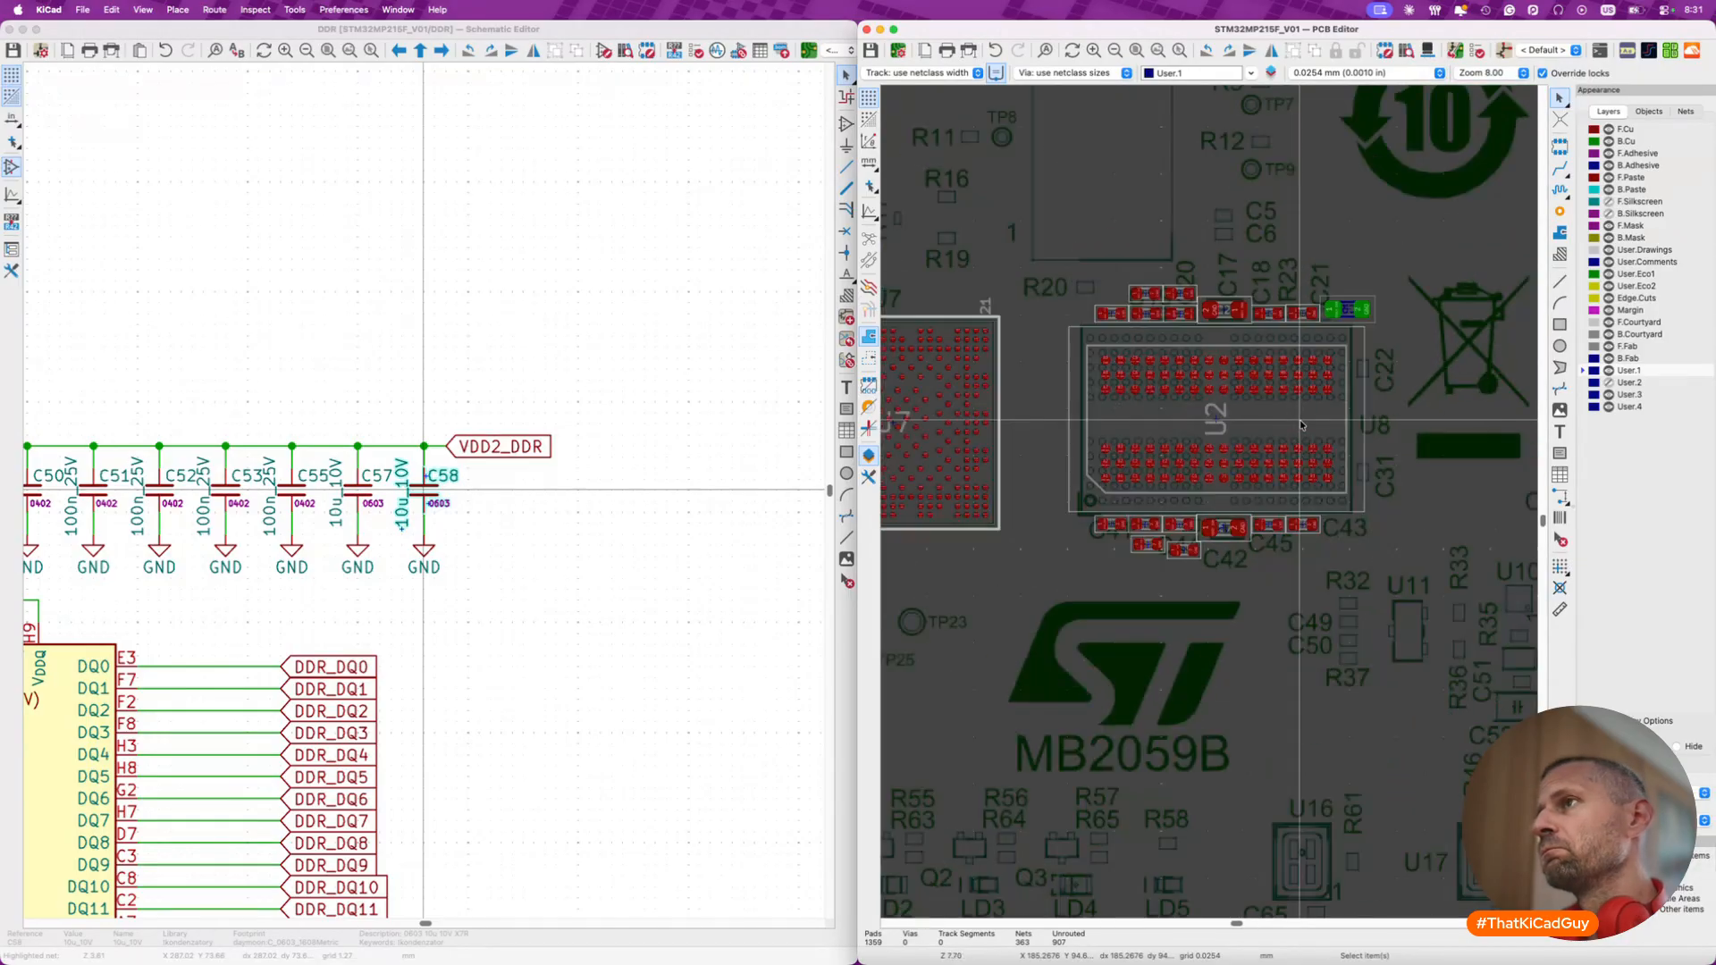
scroll(1059, 464, up, 2)
scroll(1061, 471, up, 1)
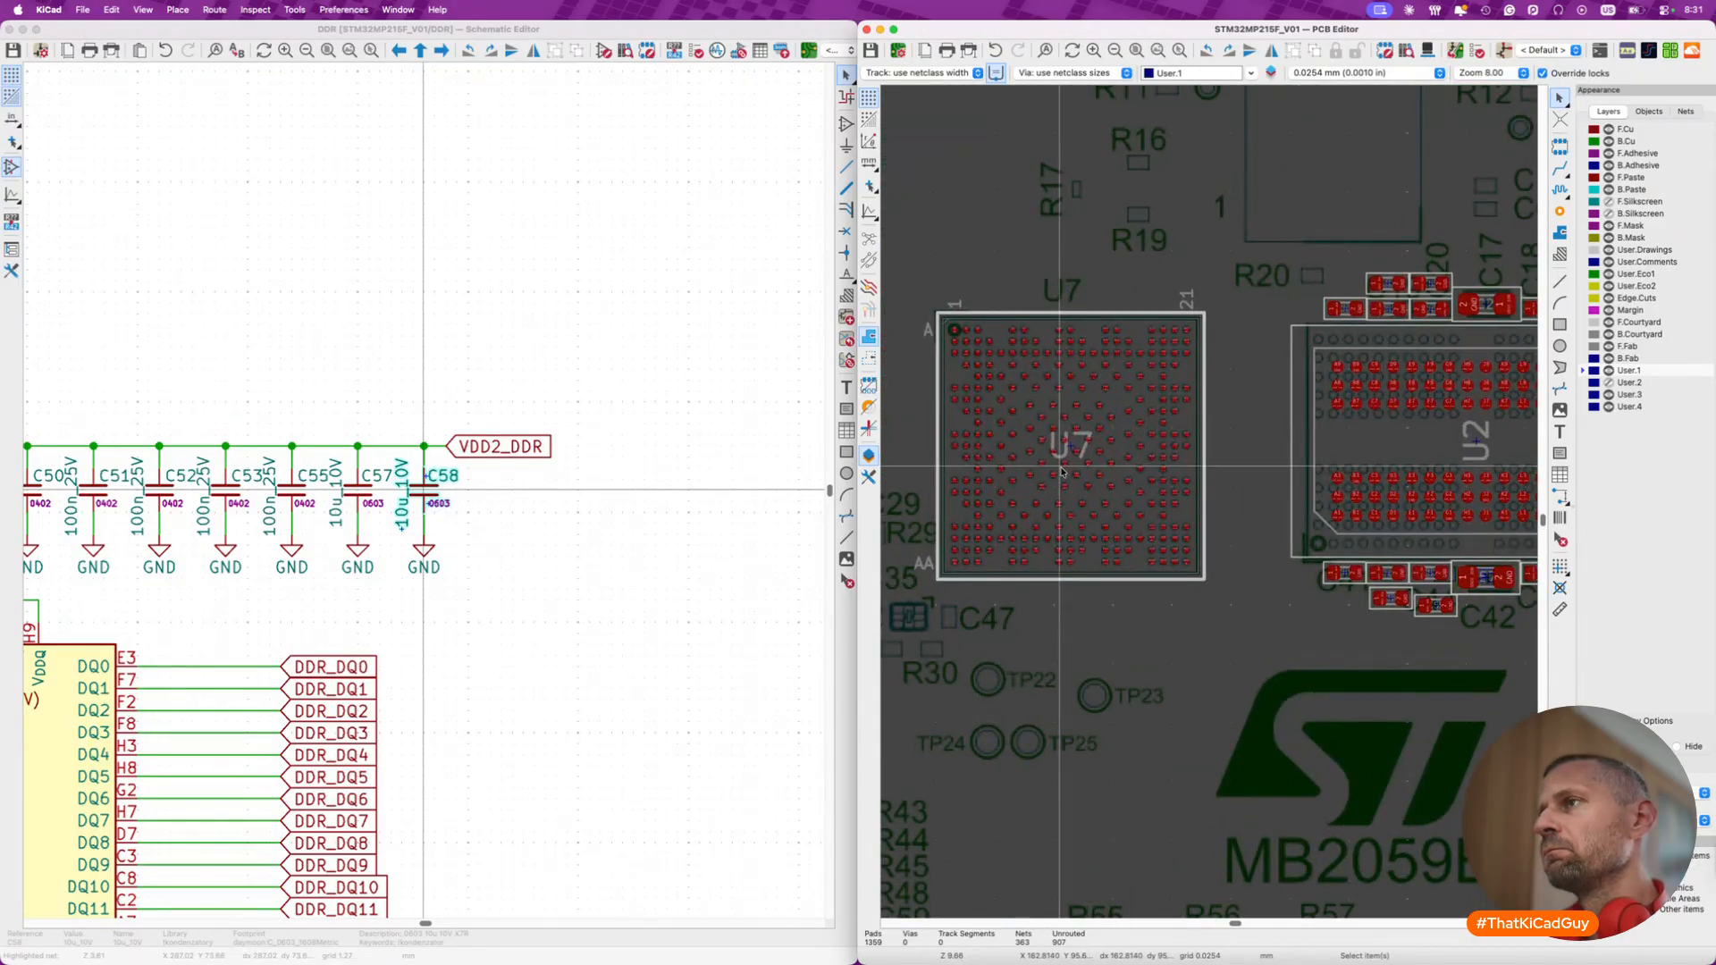
scroll(1062, 471, left, 5)
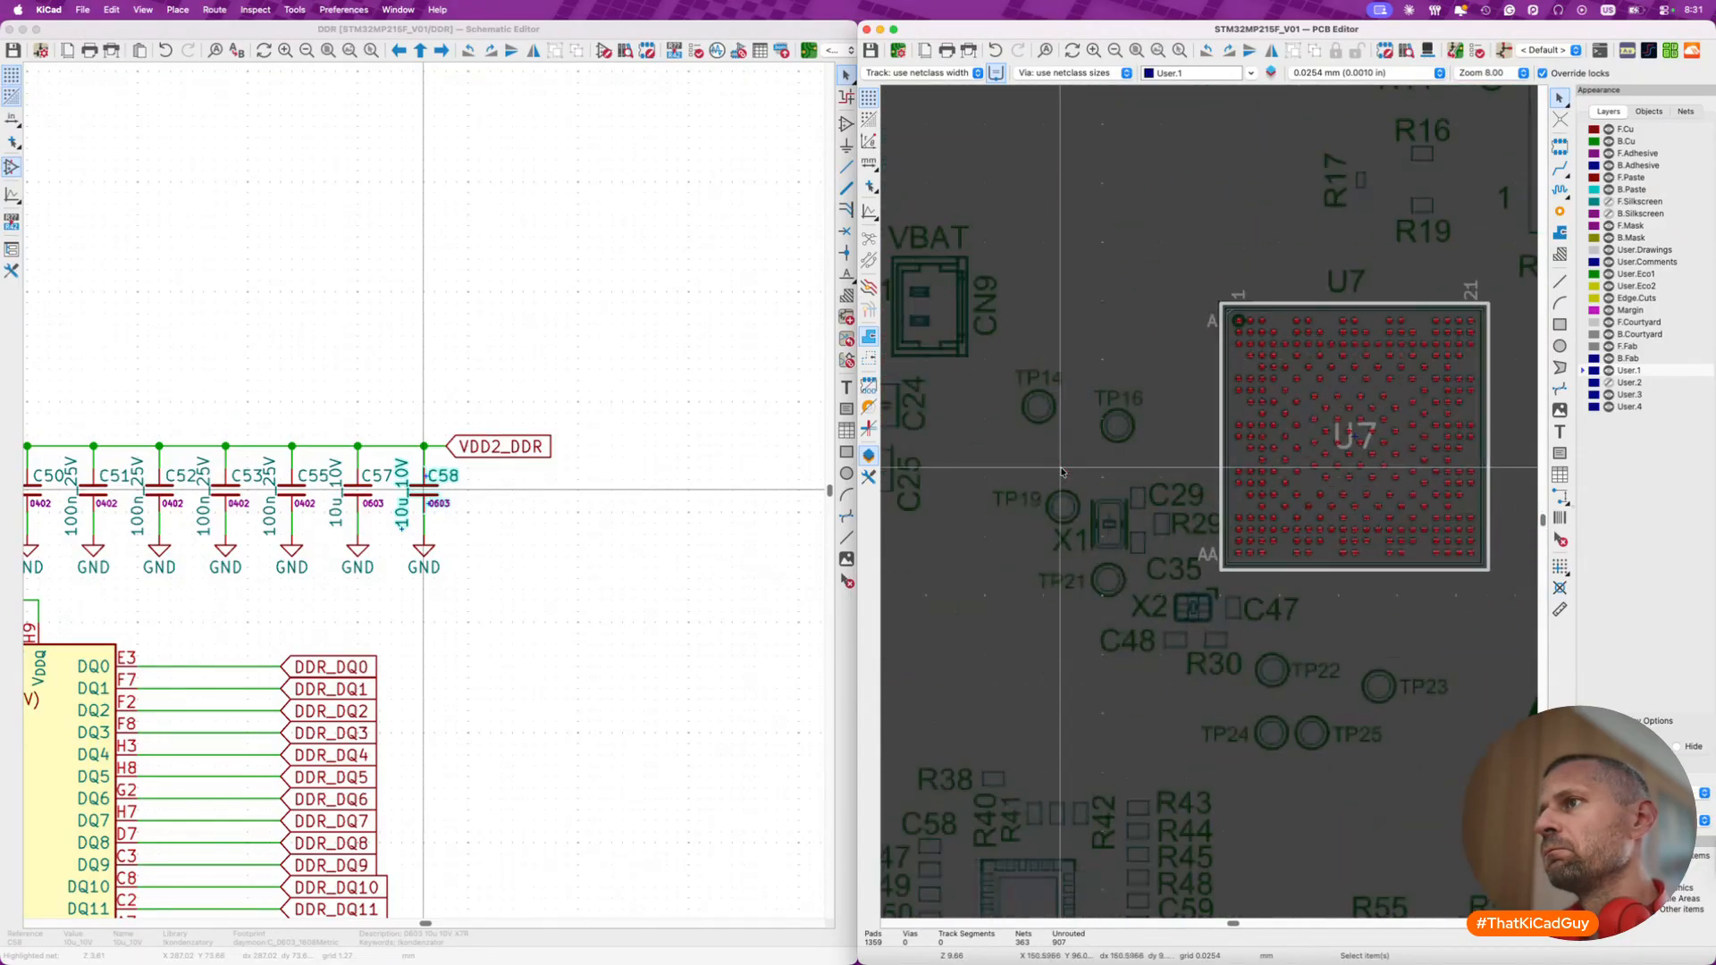
scroll(1062, 471, right, 2)
click(503, 486)
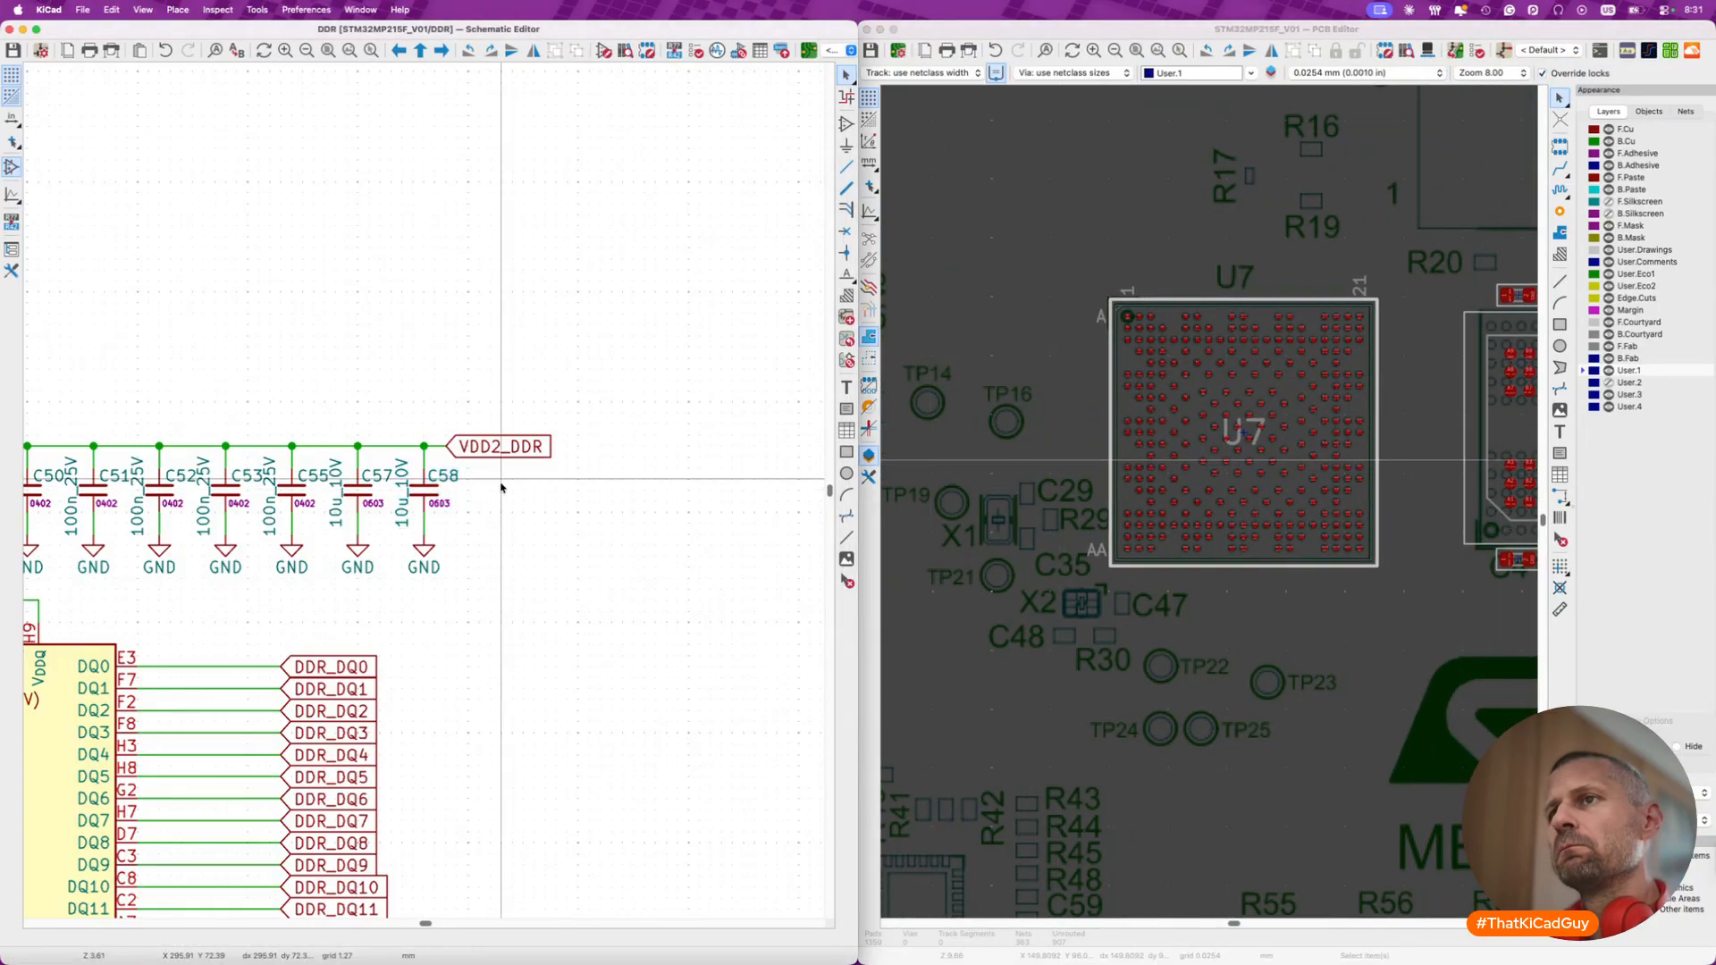
- Find the DDR_VREF capacitor C54 in the DDR schematic and bring its footprint to U2, just below C57
scroll(501, 486, down, 2)
shift+scroll(501, 486, down, 4)
shift+scroll(337, 681, down, 3)
scroll(481, 671, up, 3)
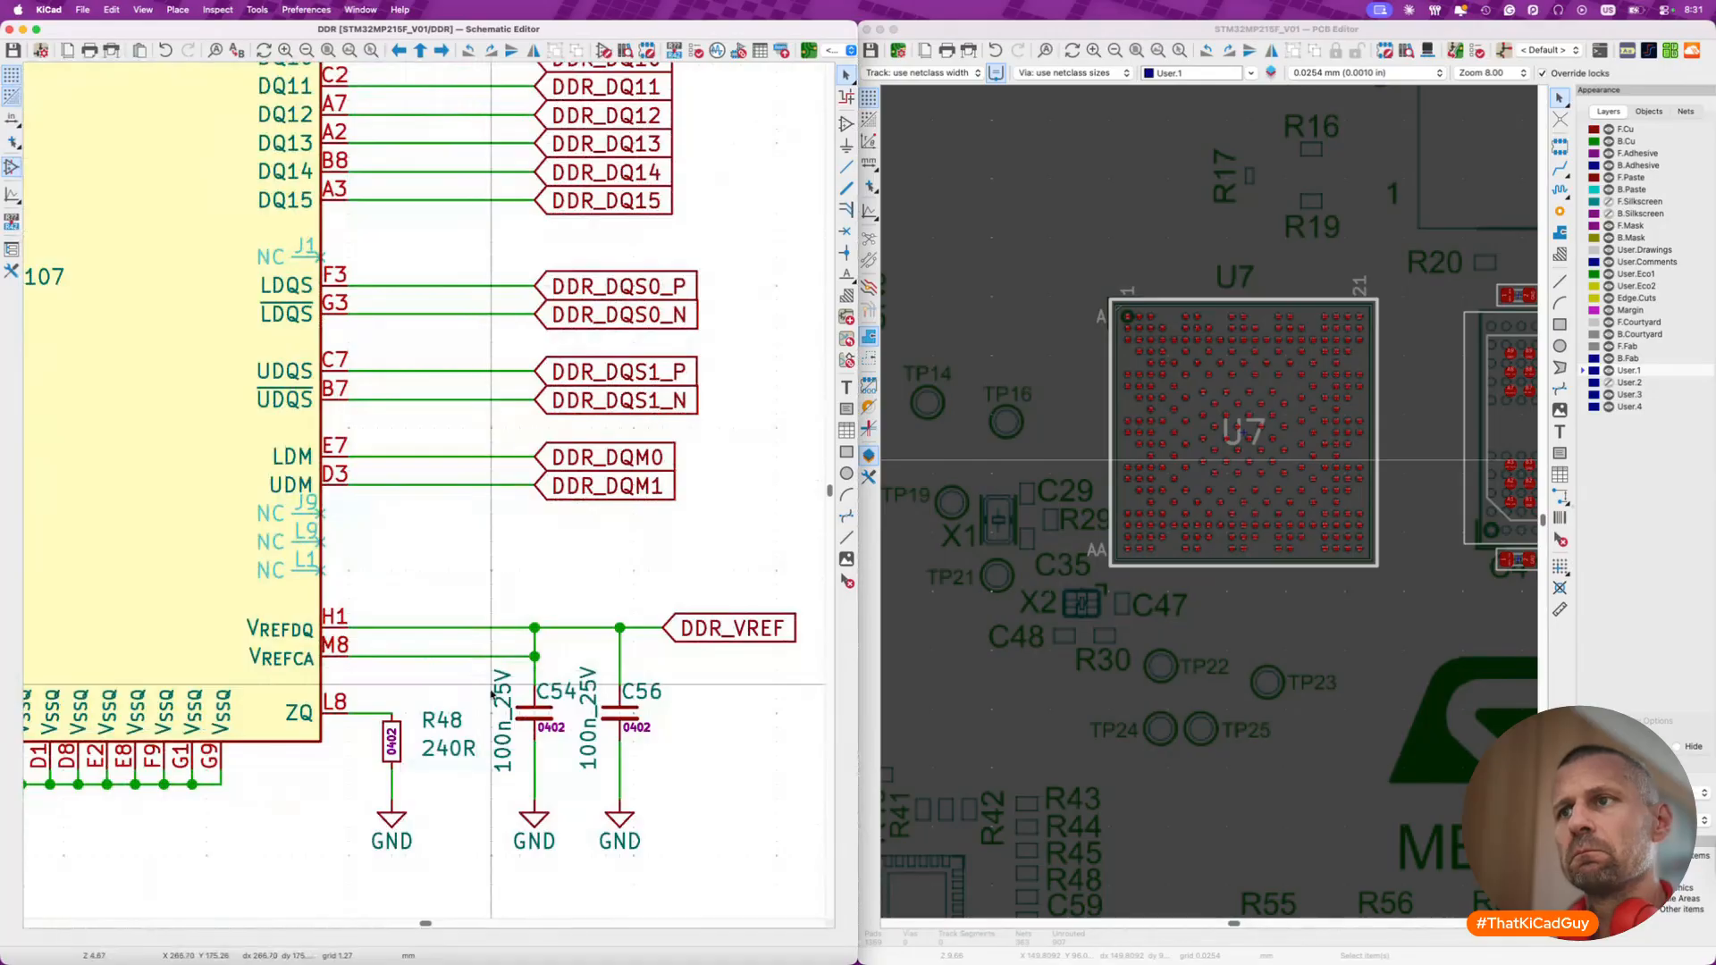
click(540, 722)
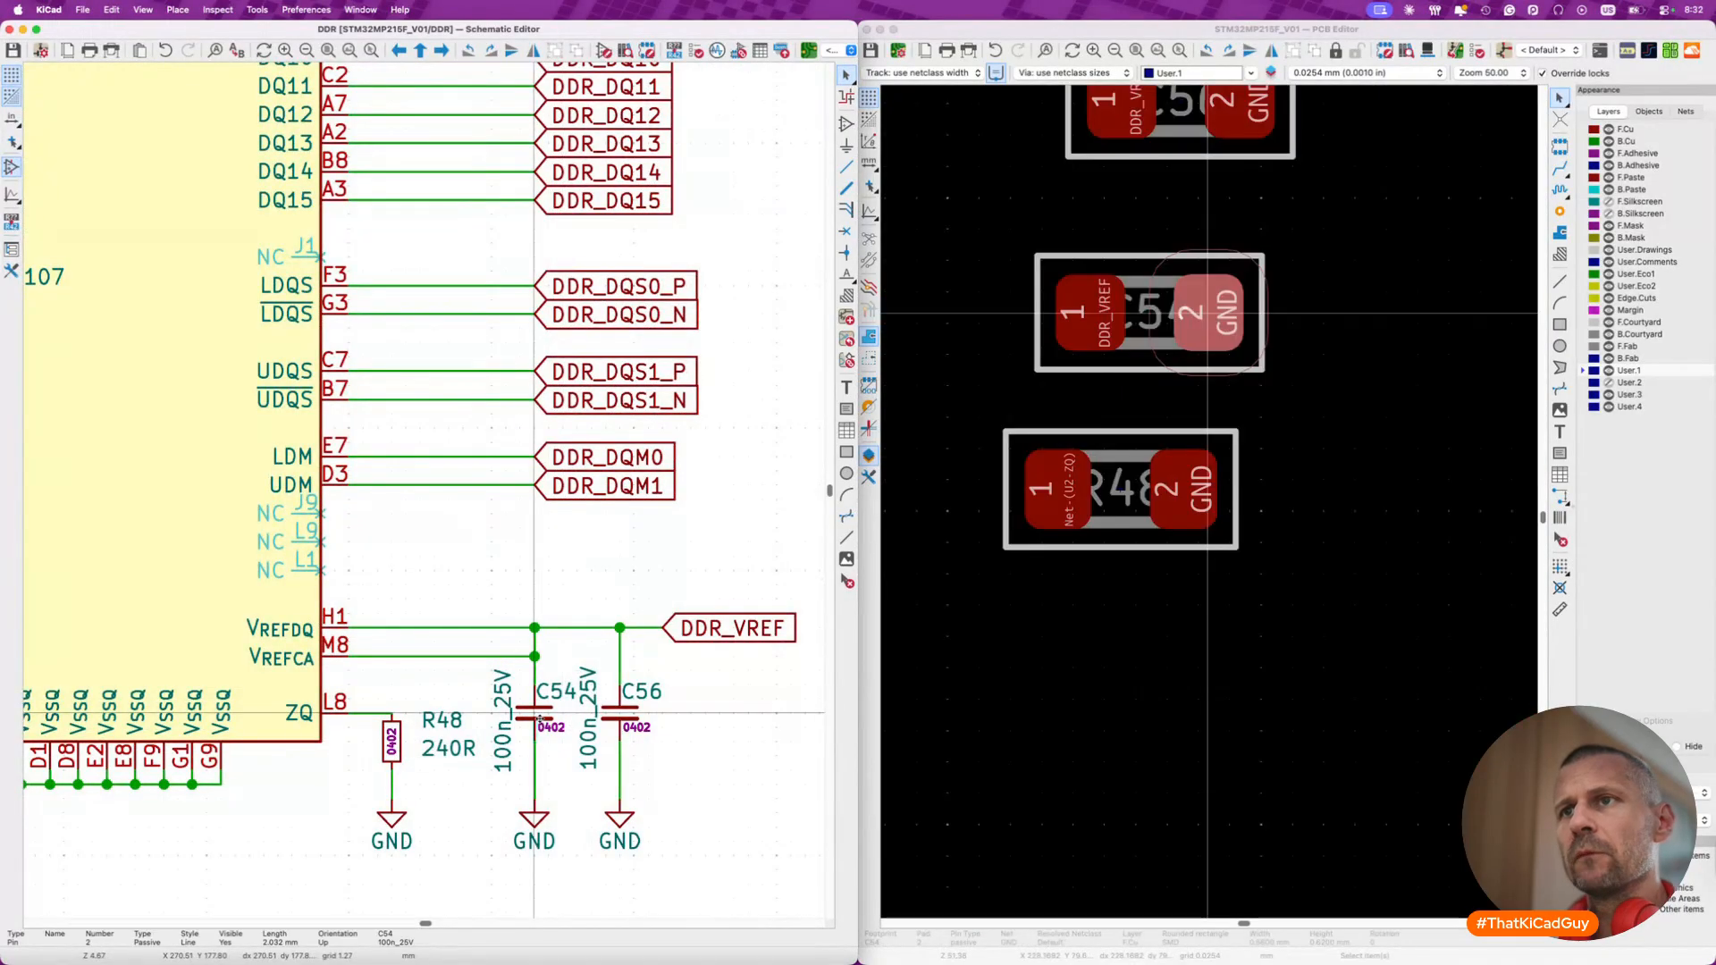
click(1173, 344)
scroll(1173, 344, down, 10)
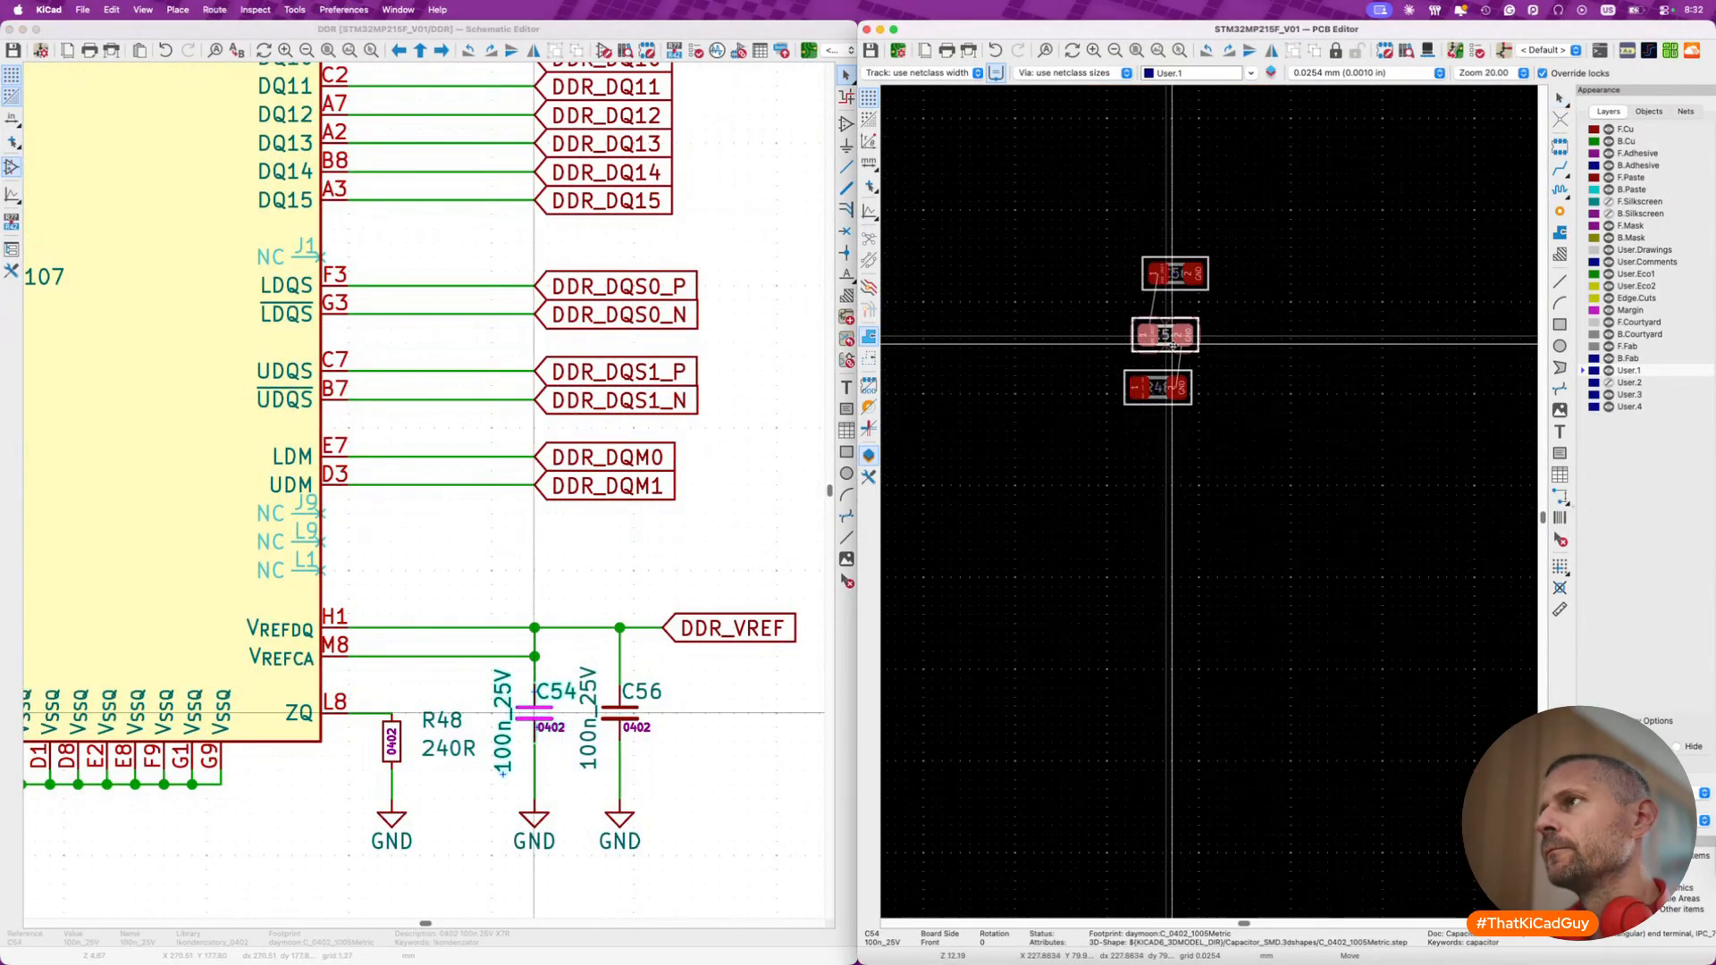
scroll(1173, 344, left, 5)
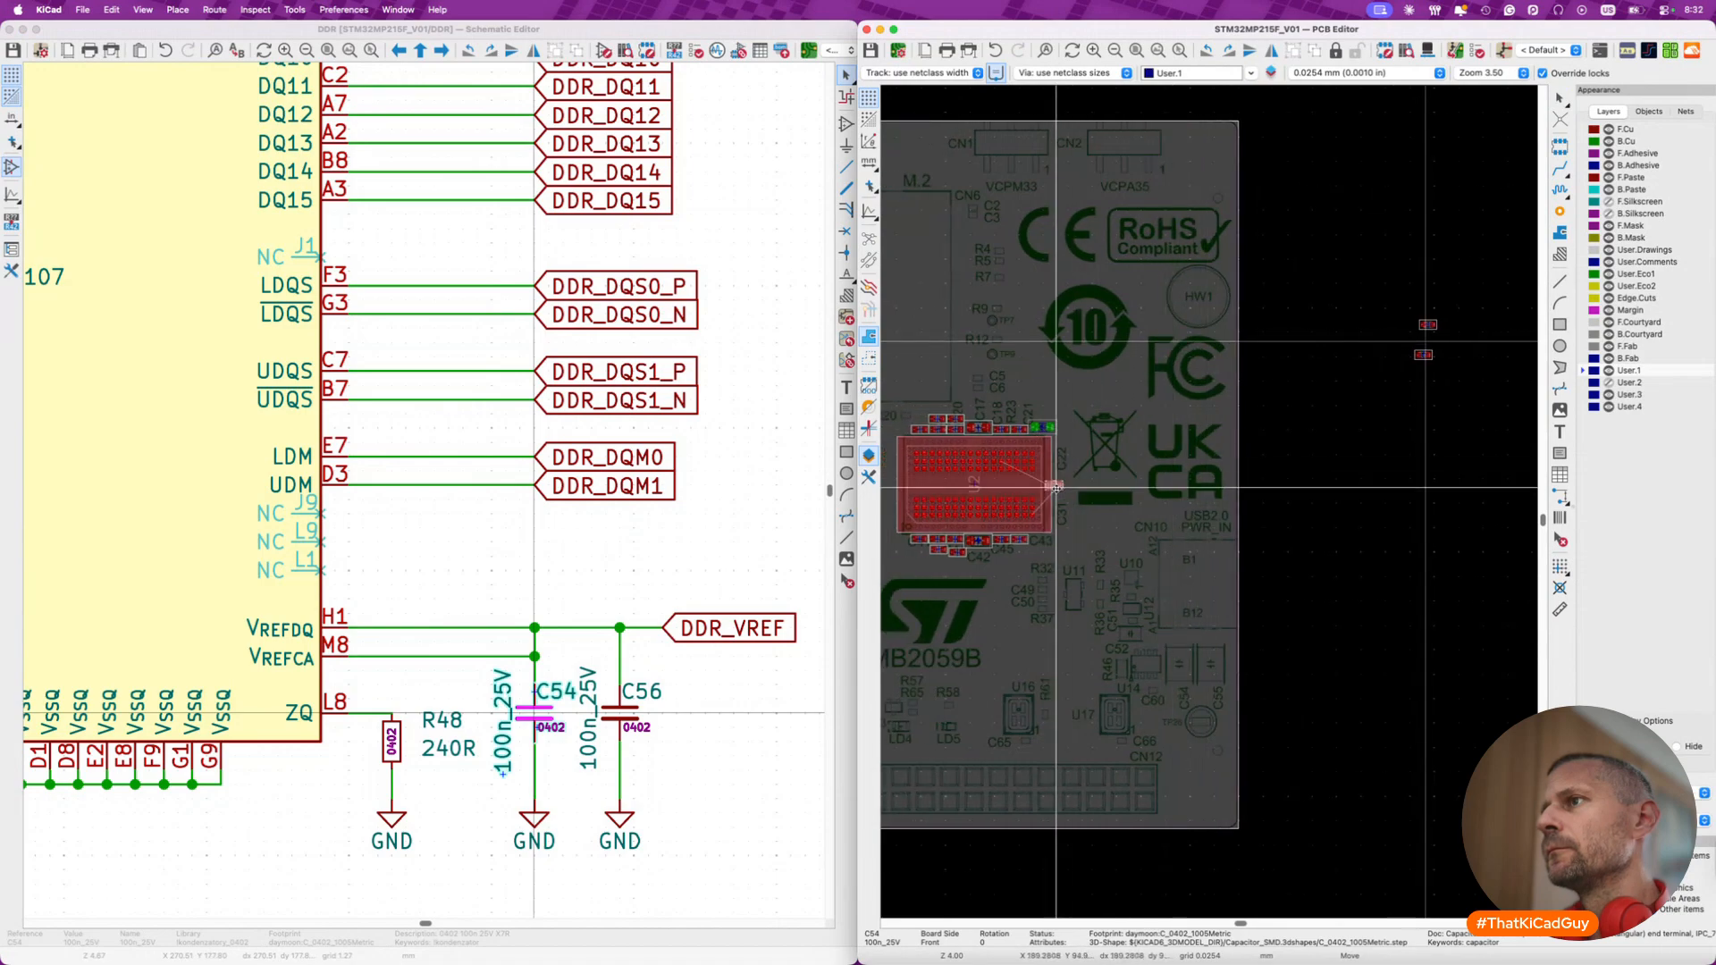
scroll(952, 512, up, 5)
scroll(952, 512, up, 3)
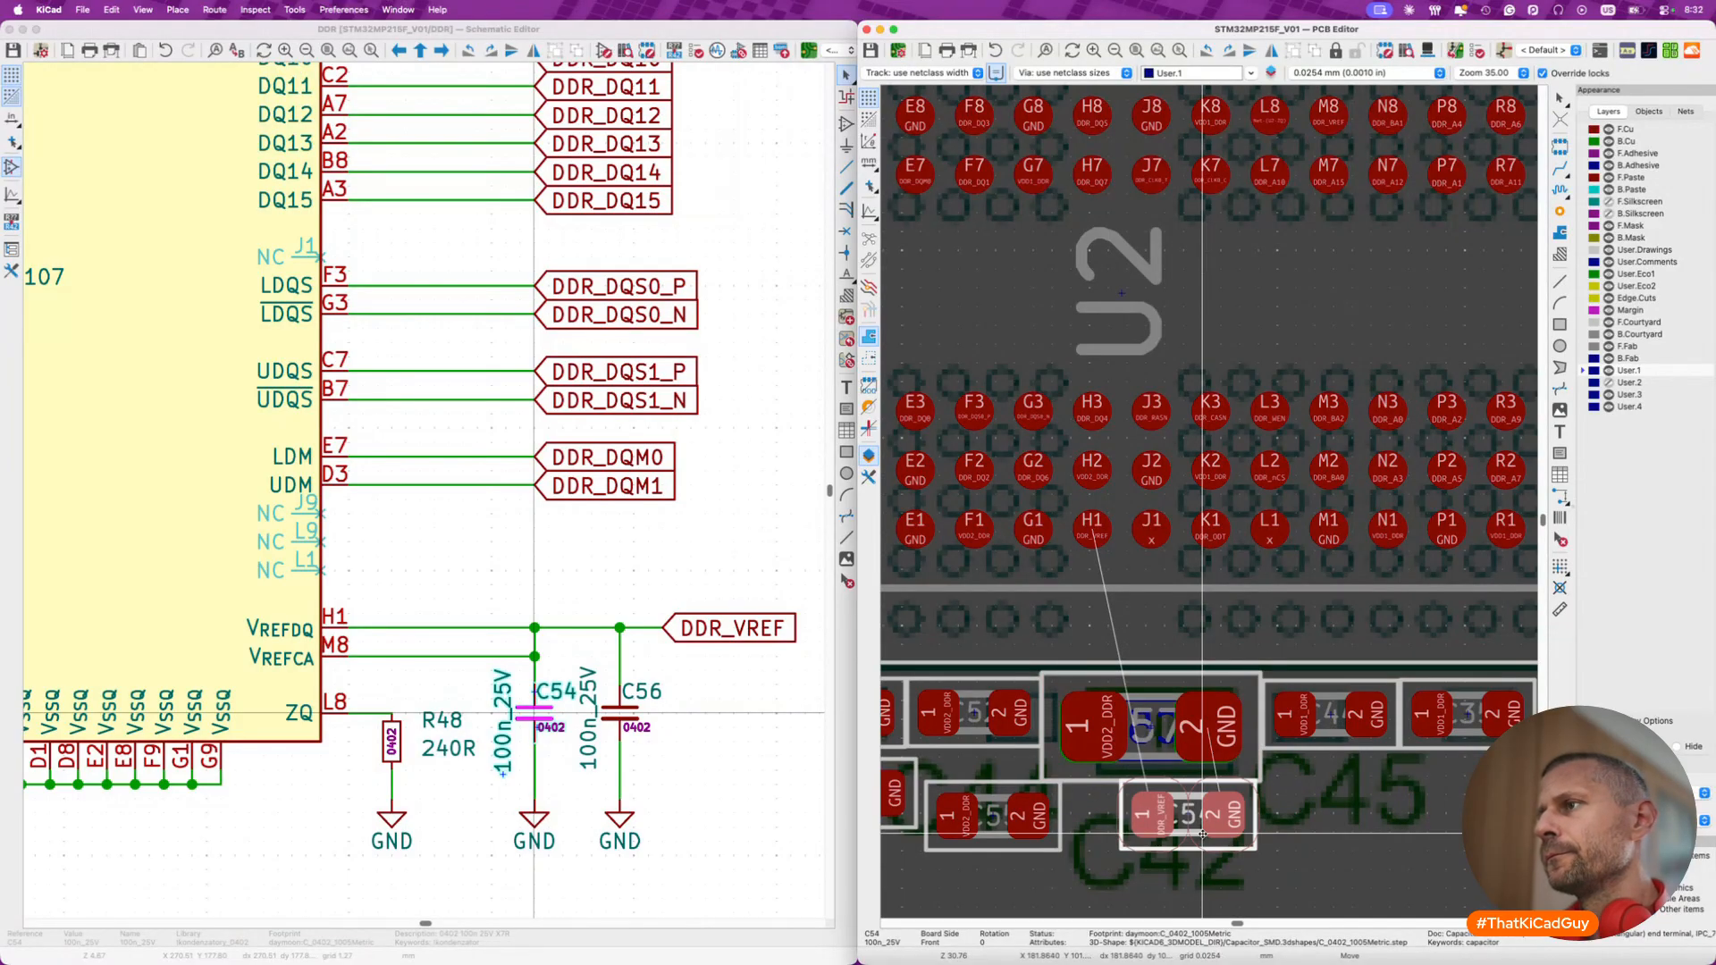
scroll(1202, 833, down, 3)
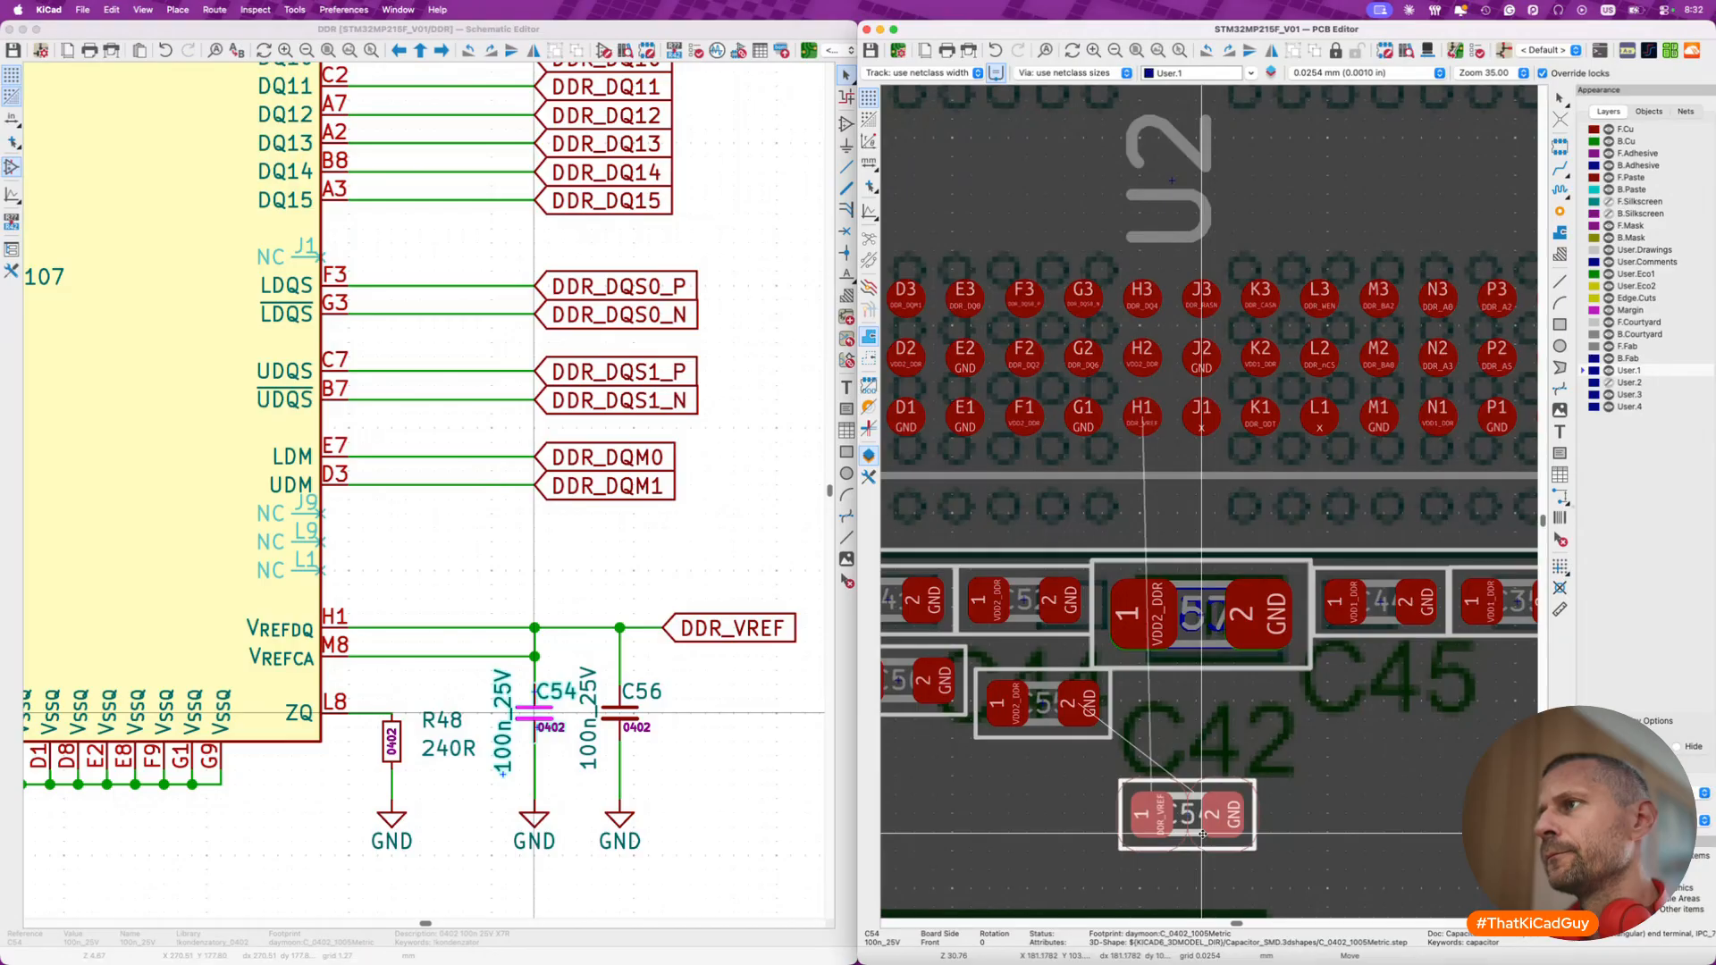
click(1258, 767)
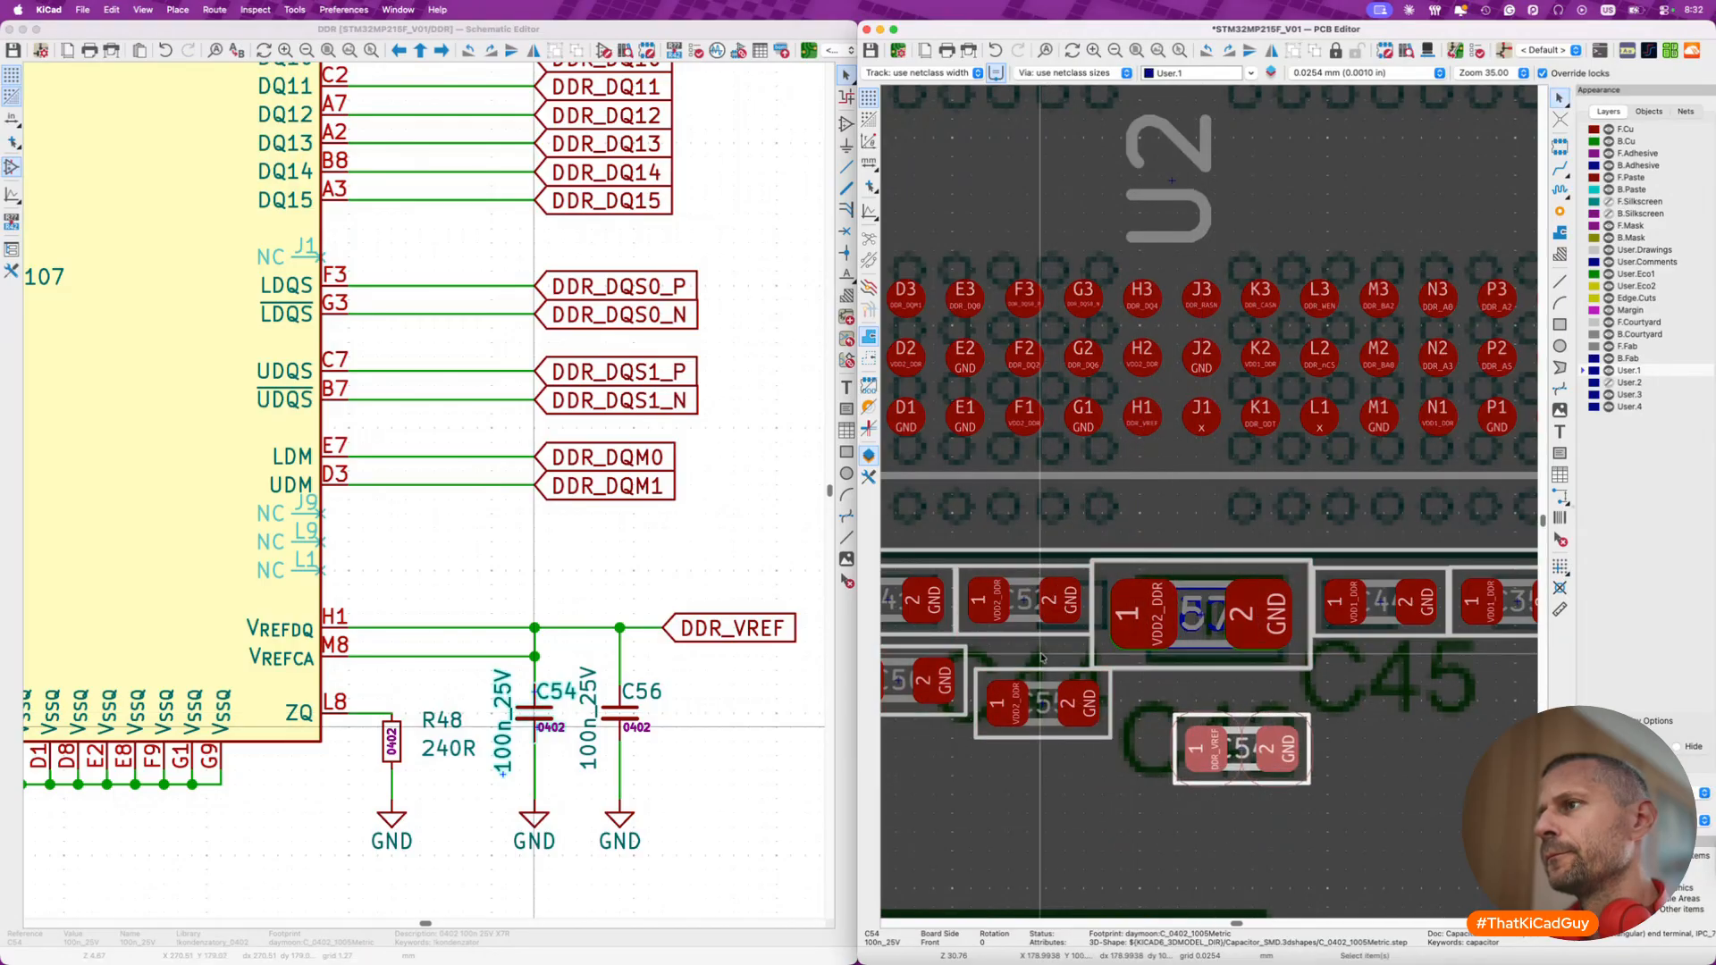
- Move C52 out of the capacitor row below U2 and place C54, rotated 180 degrees, in its slot beside C57 near ball H1
click(1037, 628)
drag(1037, 628, 992, 843)
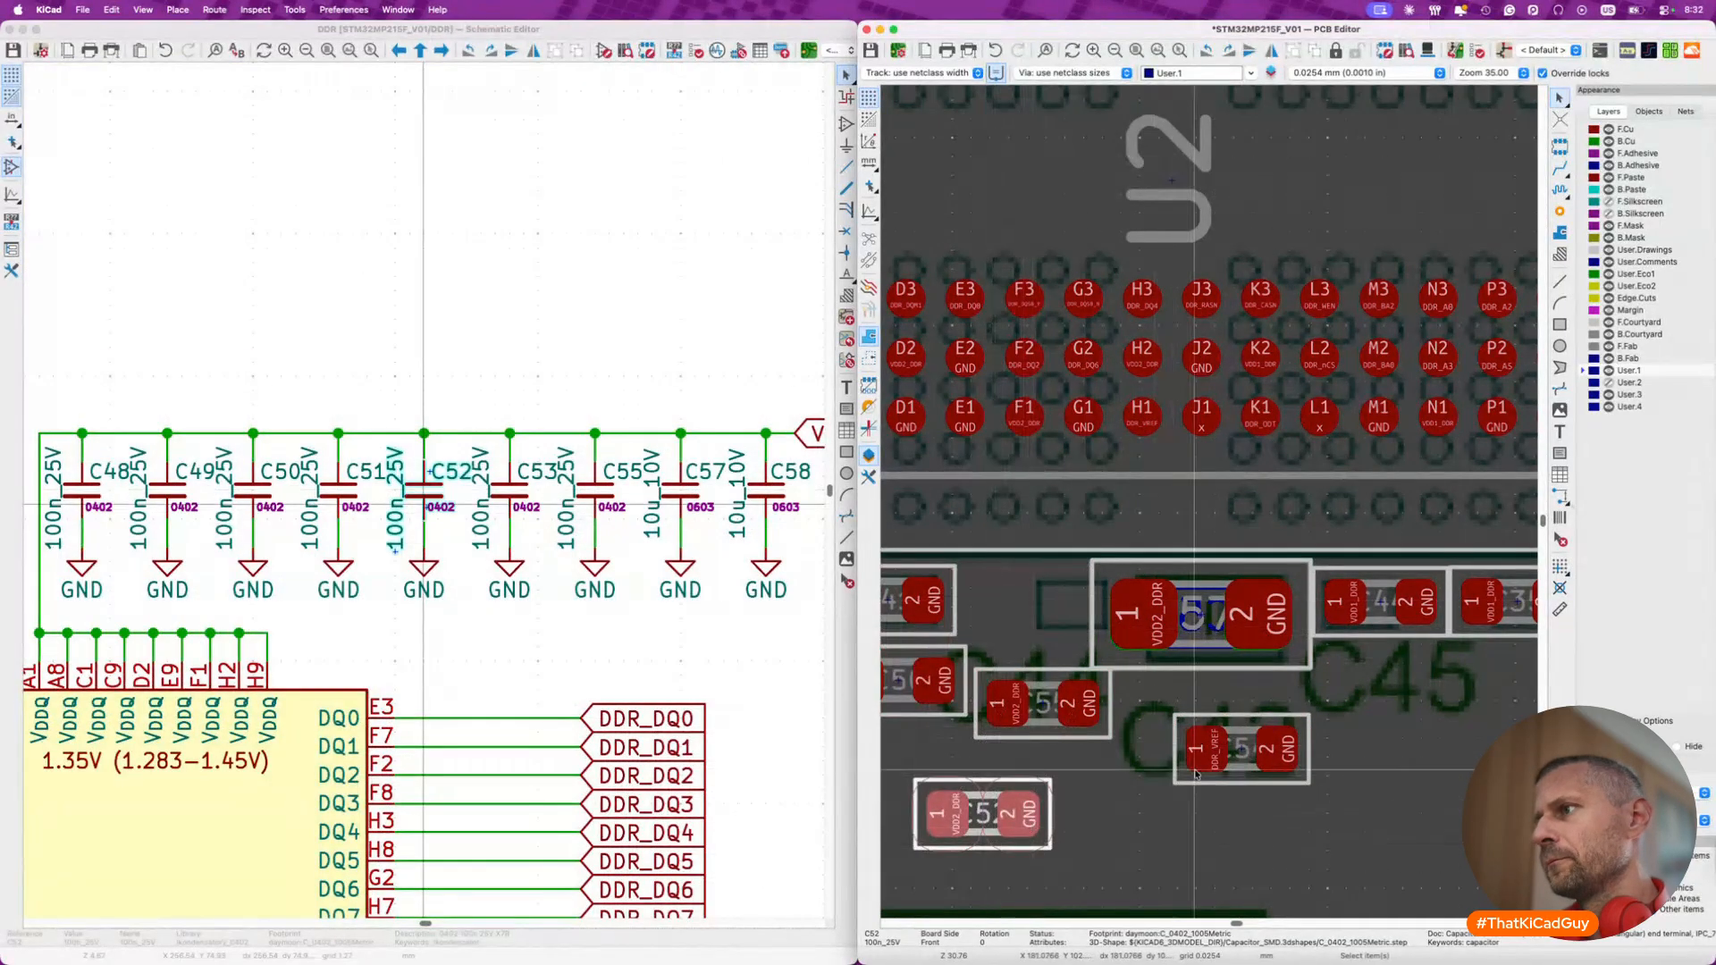
click(1198, 776)
drag(1198, 778, 979, 626)
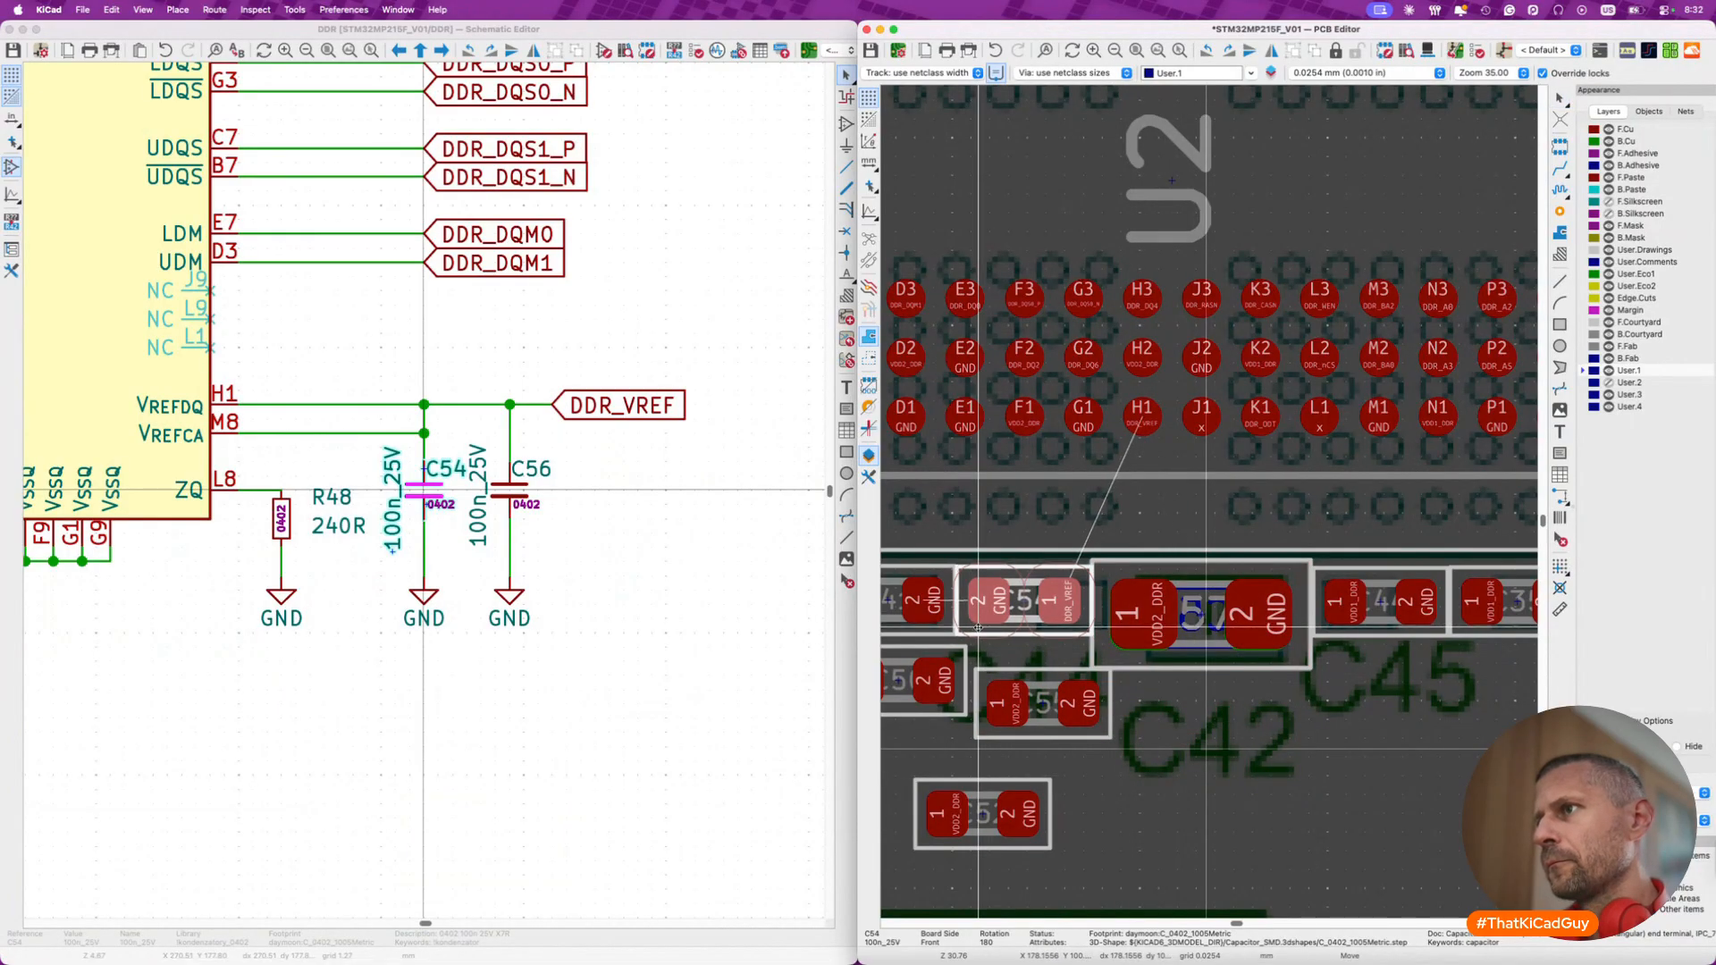
click(978, 629)
- Place C52 at 0 degrees rotation directly below the second-row capacitor next to C57
click(988, 843)
key(r)
key(r)
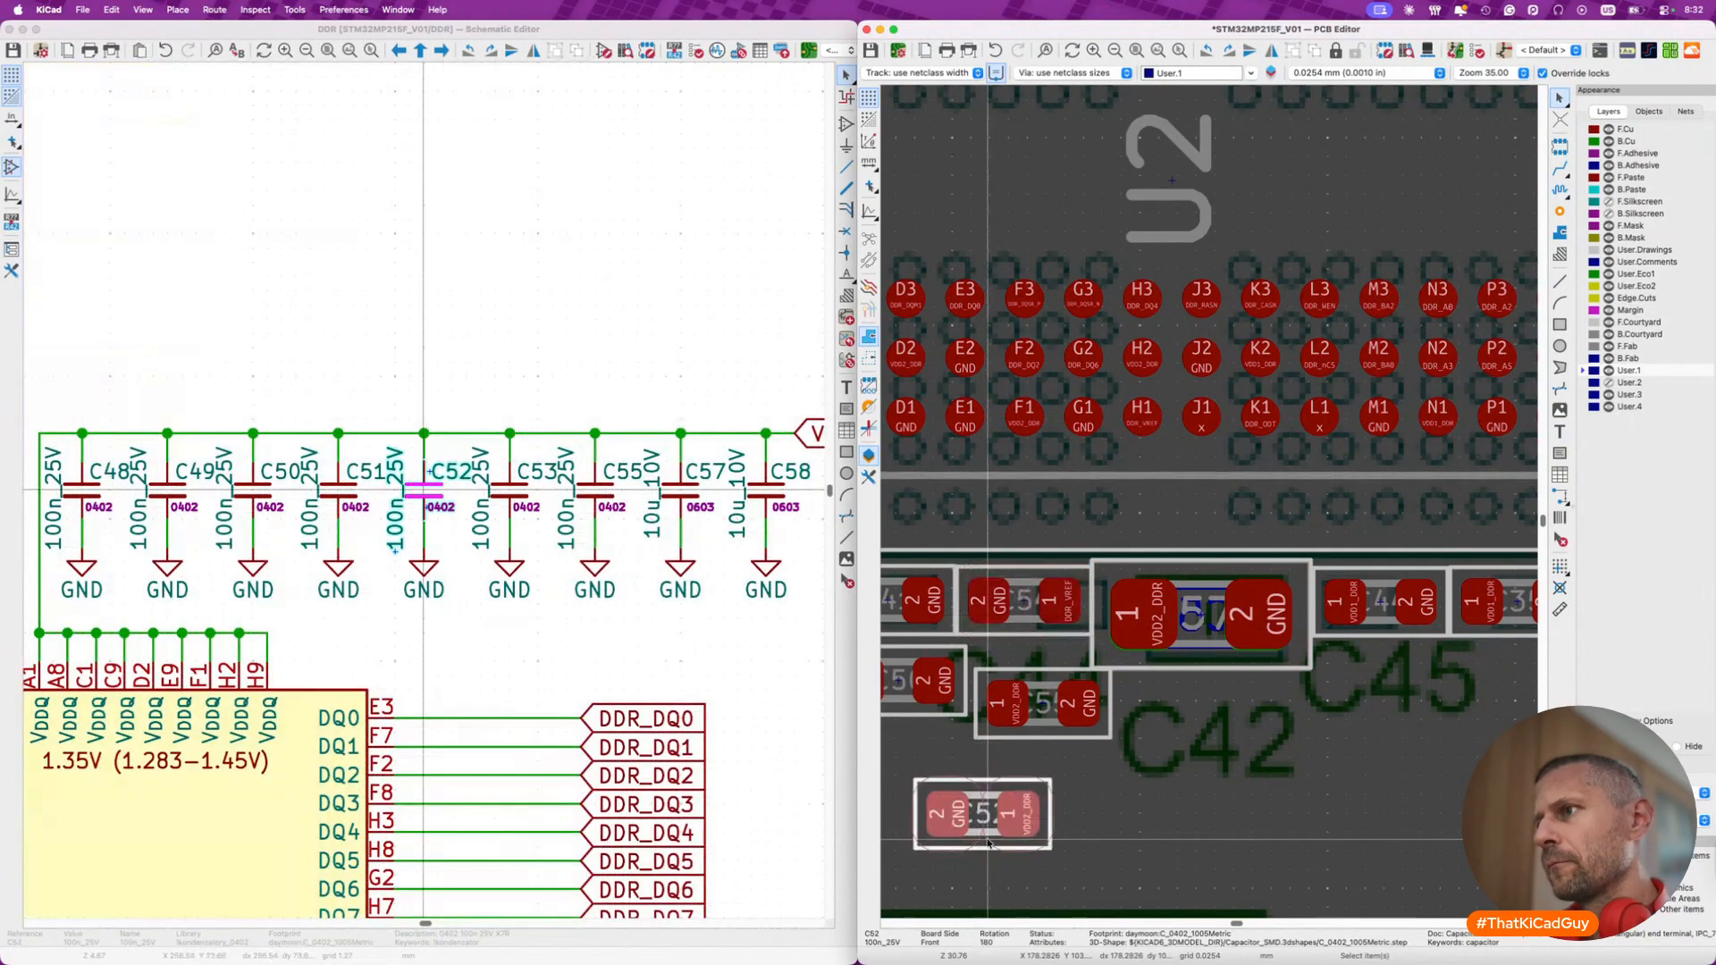
key(m)
key(r)
key(r)
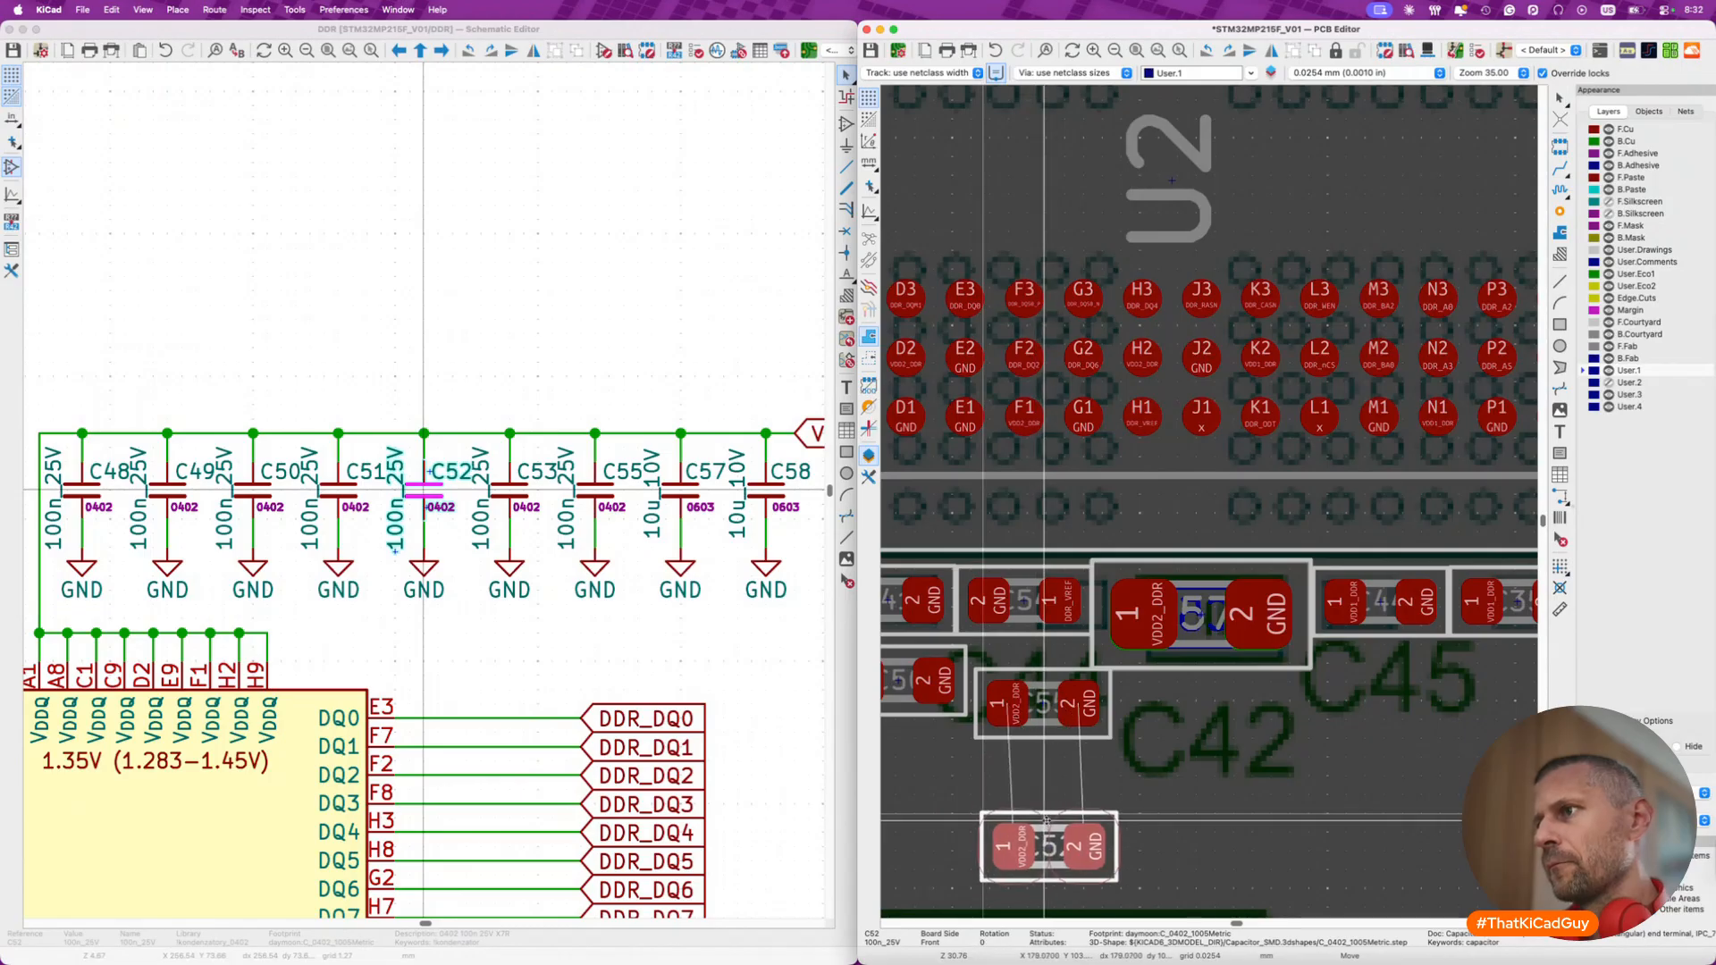
click(1042, 760)
- Bring the DDR_VREF capacitor C56 to U2, flip it to the back side, and place it beneath the capacitor above ball M8
scroll(496, 715, down, 10)
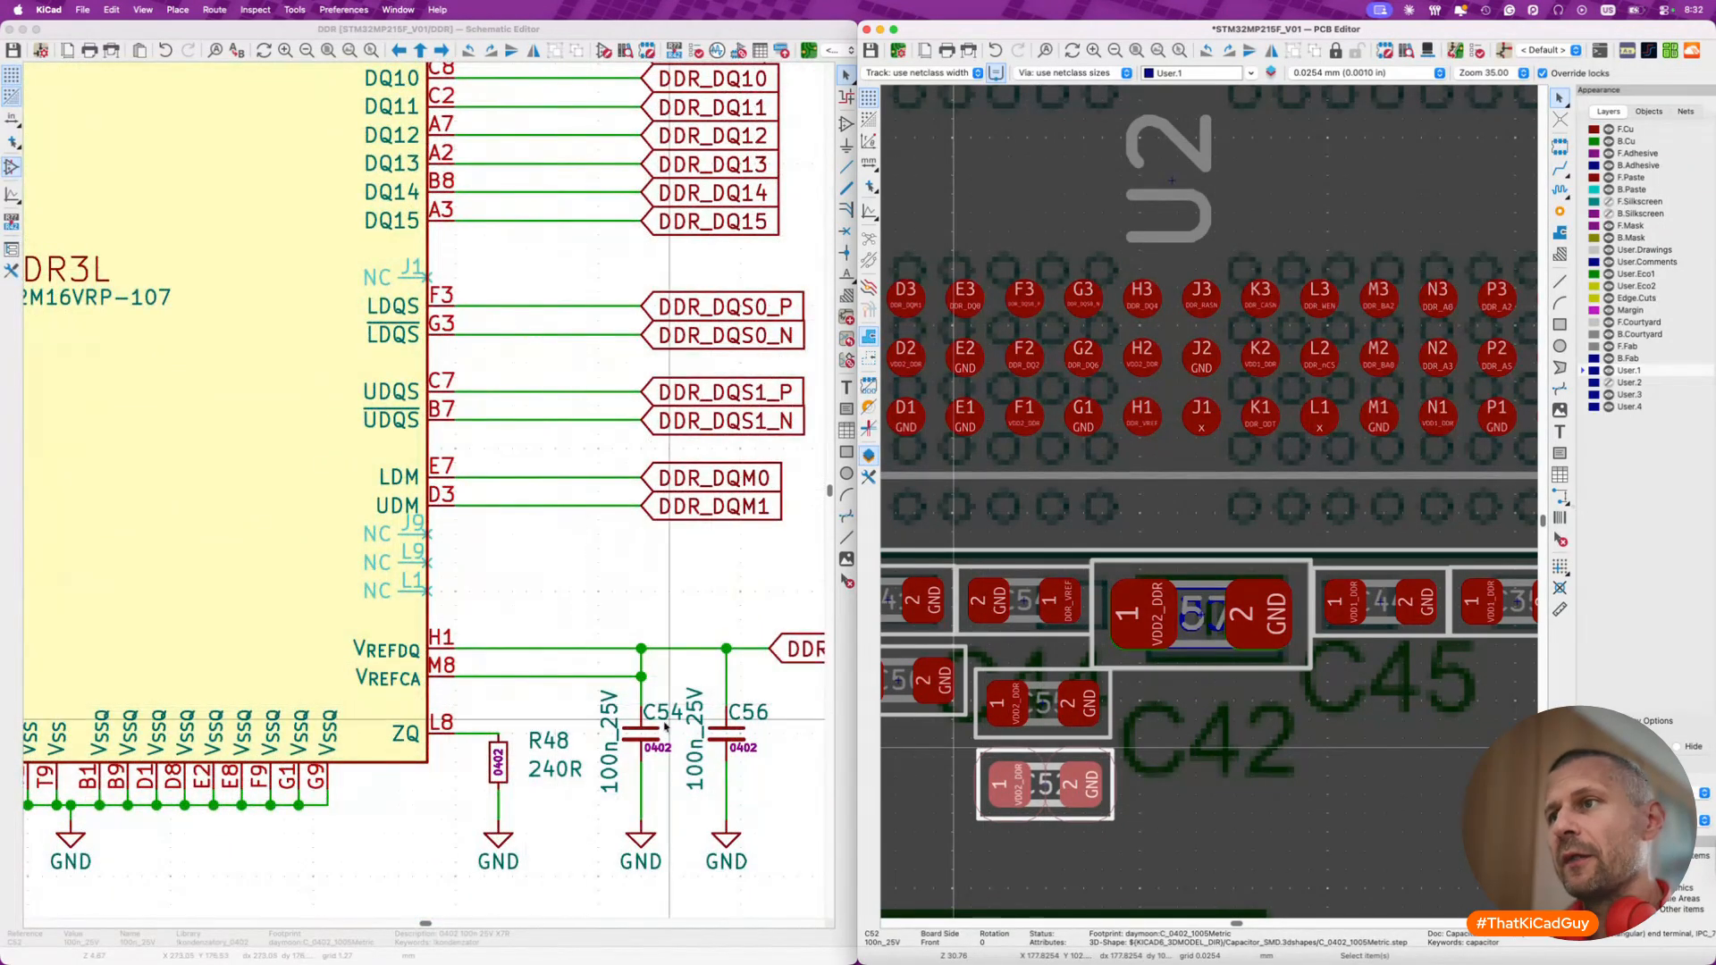
click(730, 735)
click(1216, 341)
key(m)
scroll(1215, 338, down, 10)
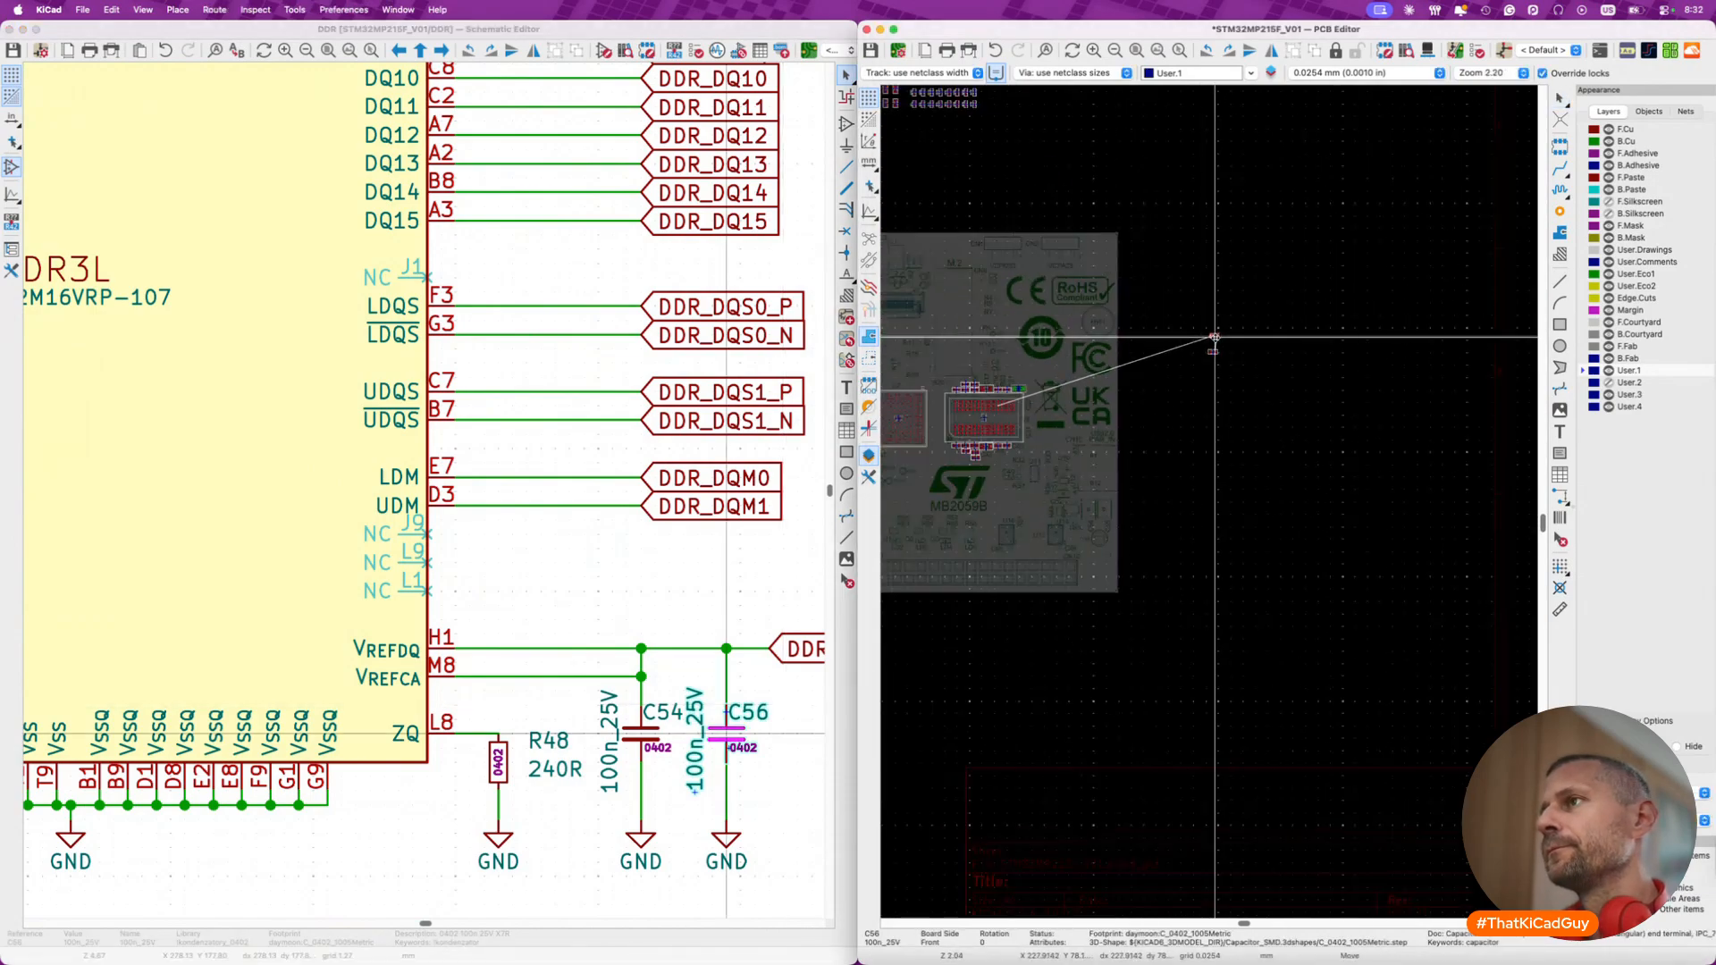
scroll(1001, 421, up, 7)
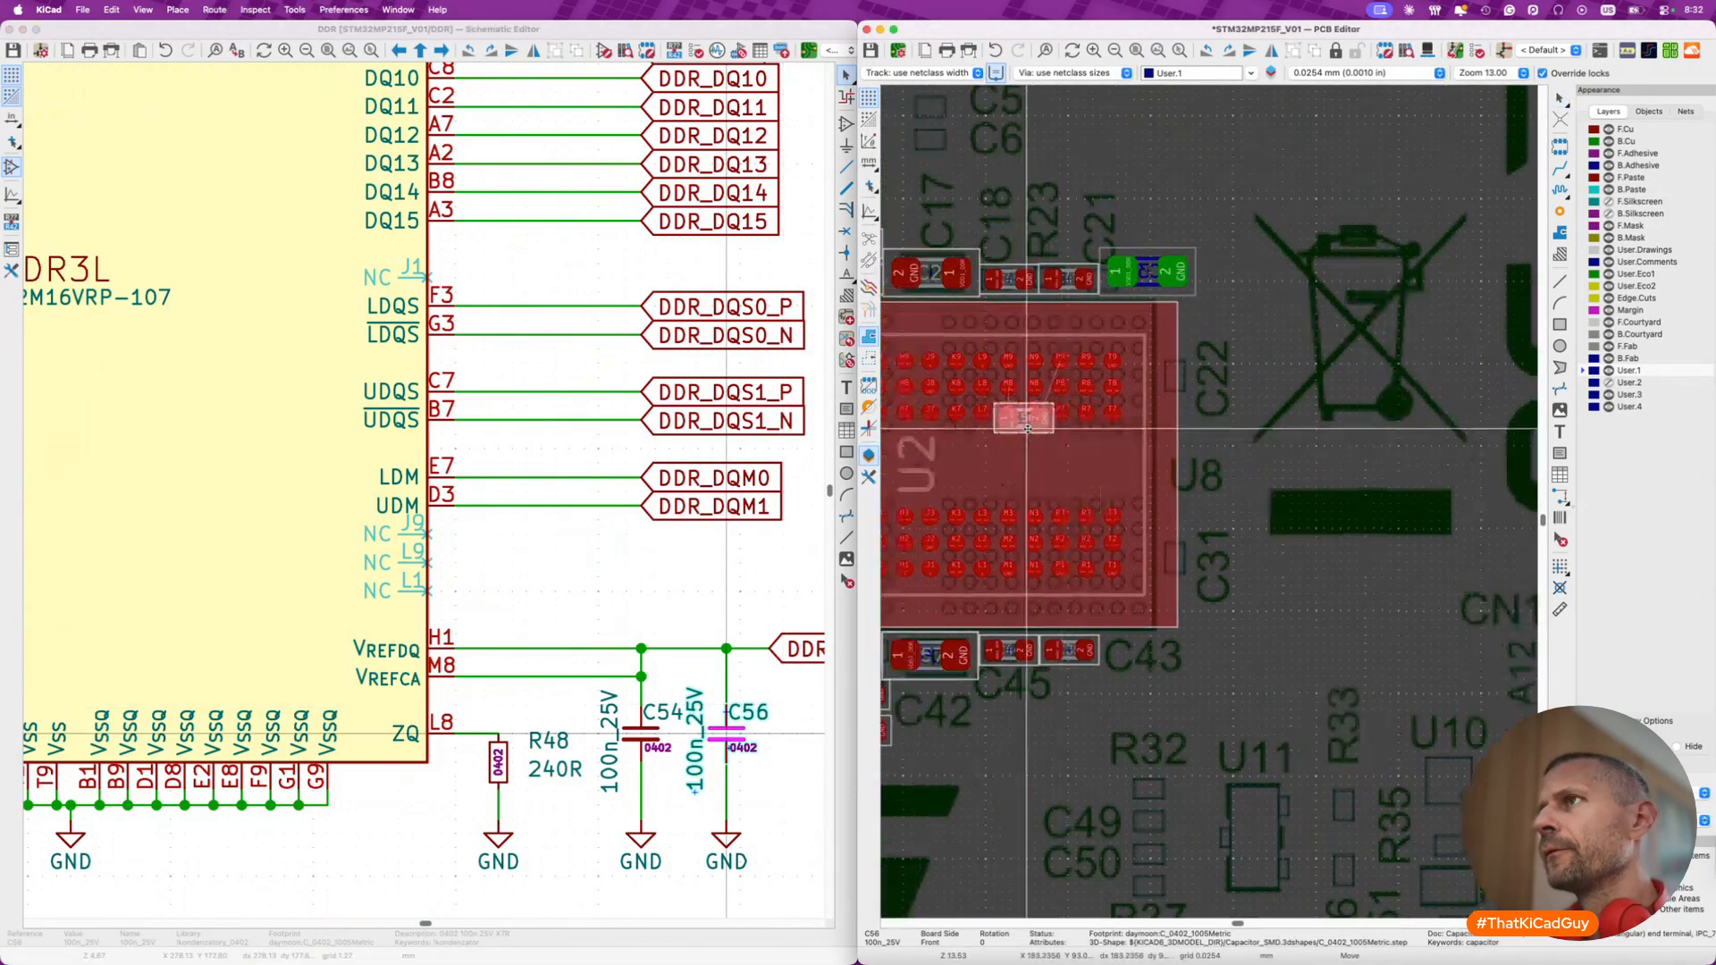
scroll(1028, 429, up, 4)
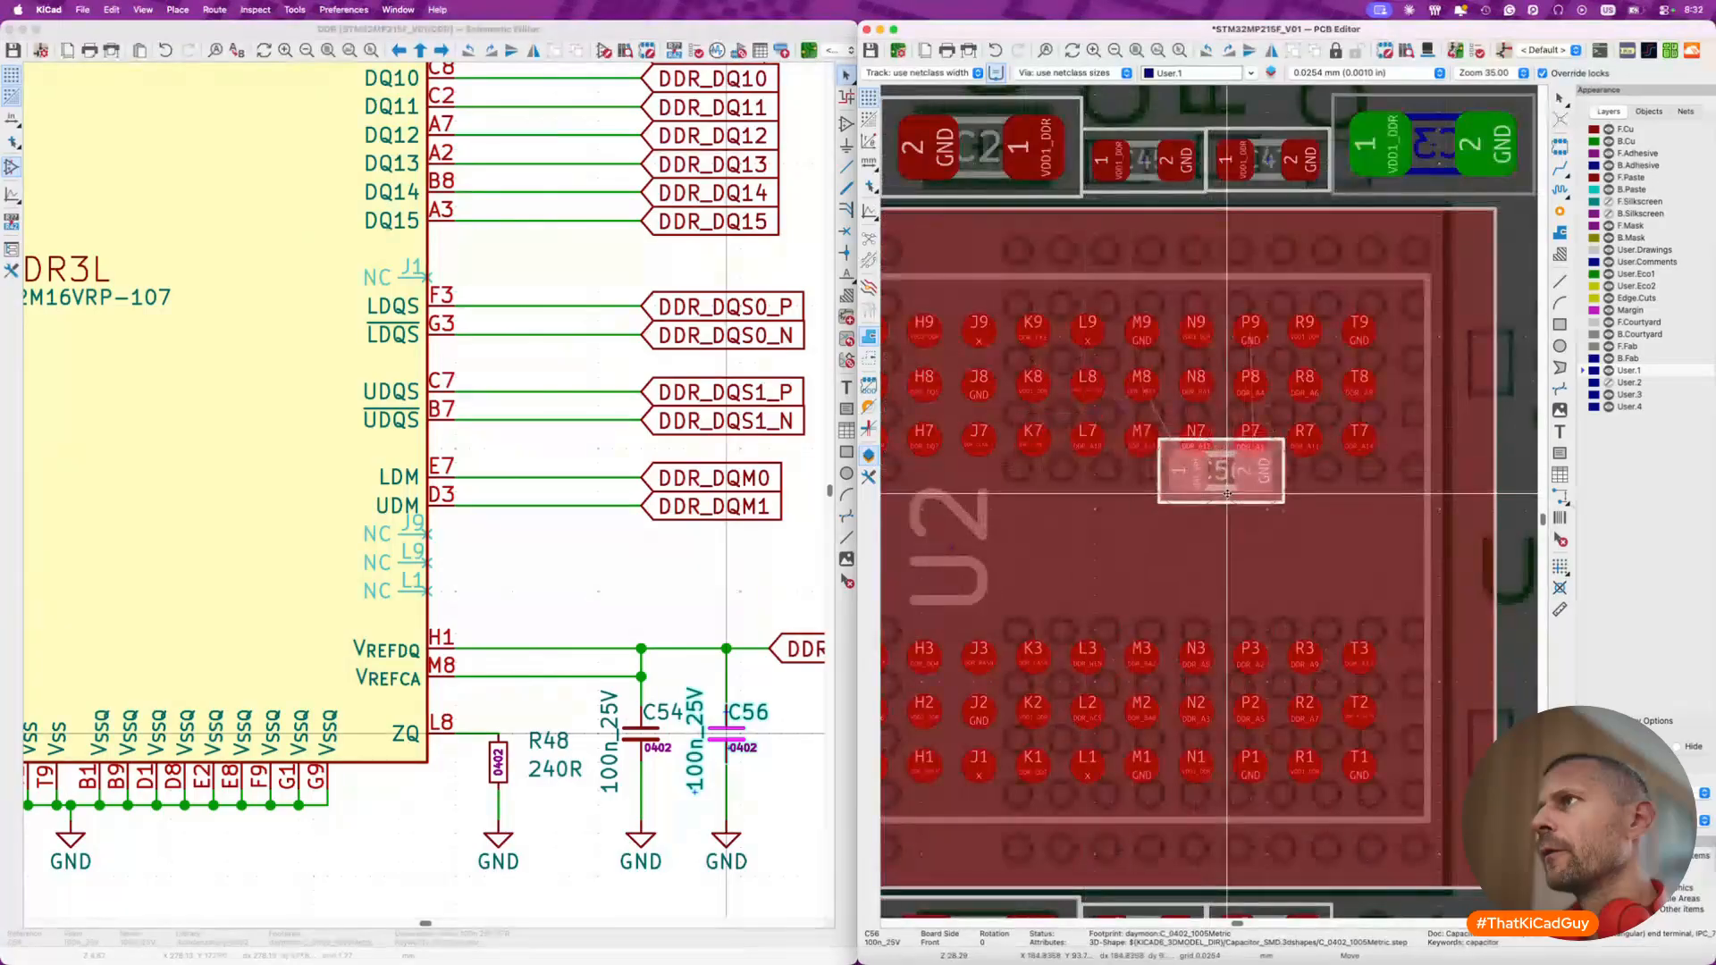
scroll(1233, 465, up, 5)
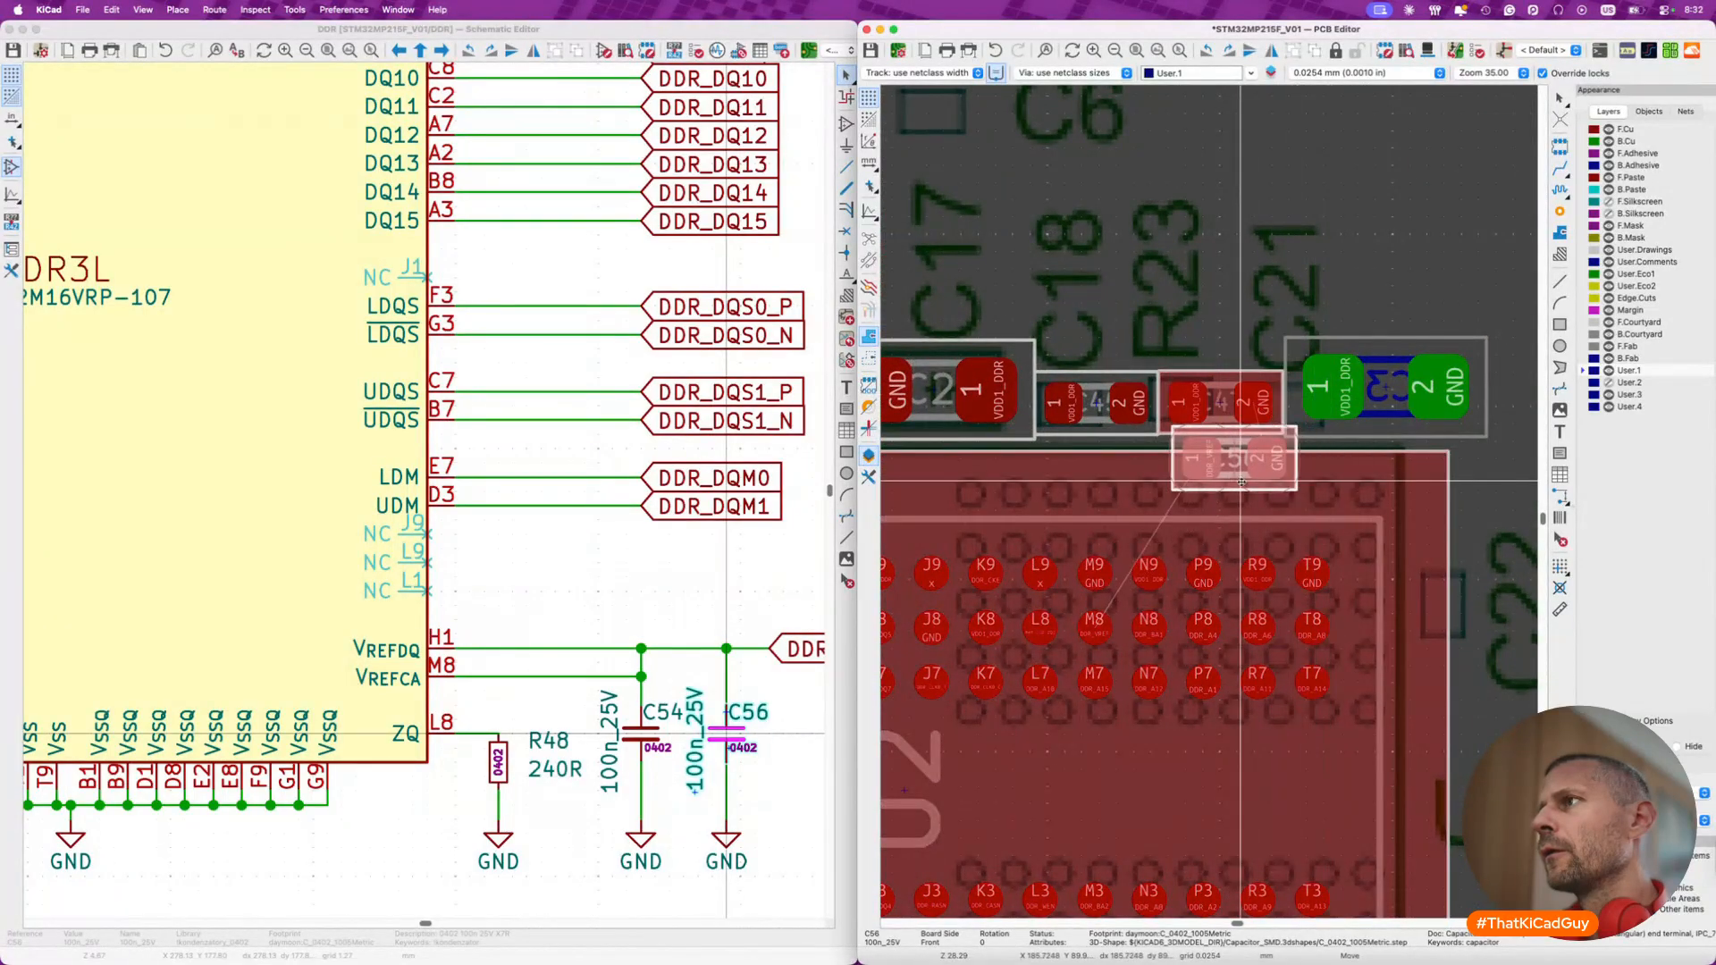
key(f)
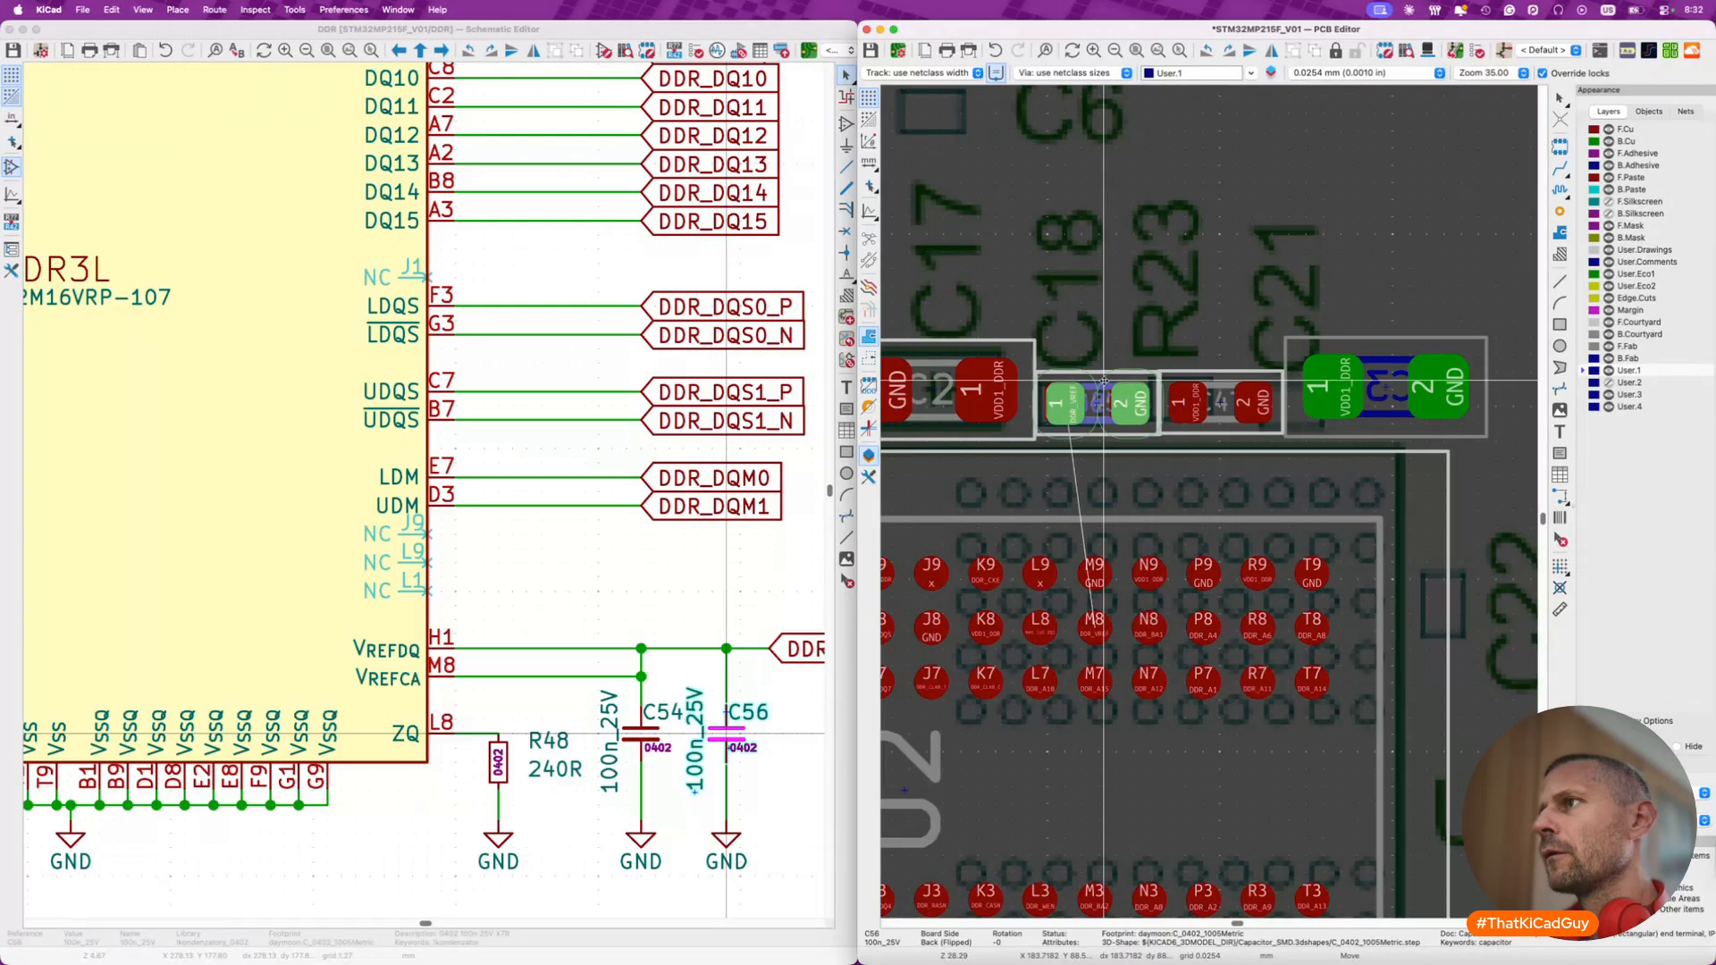
click(1104, 380)
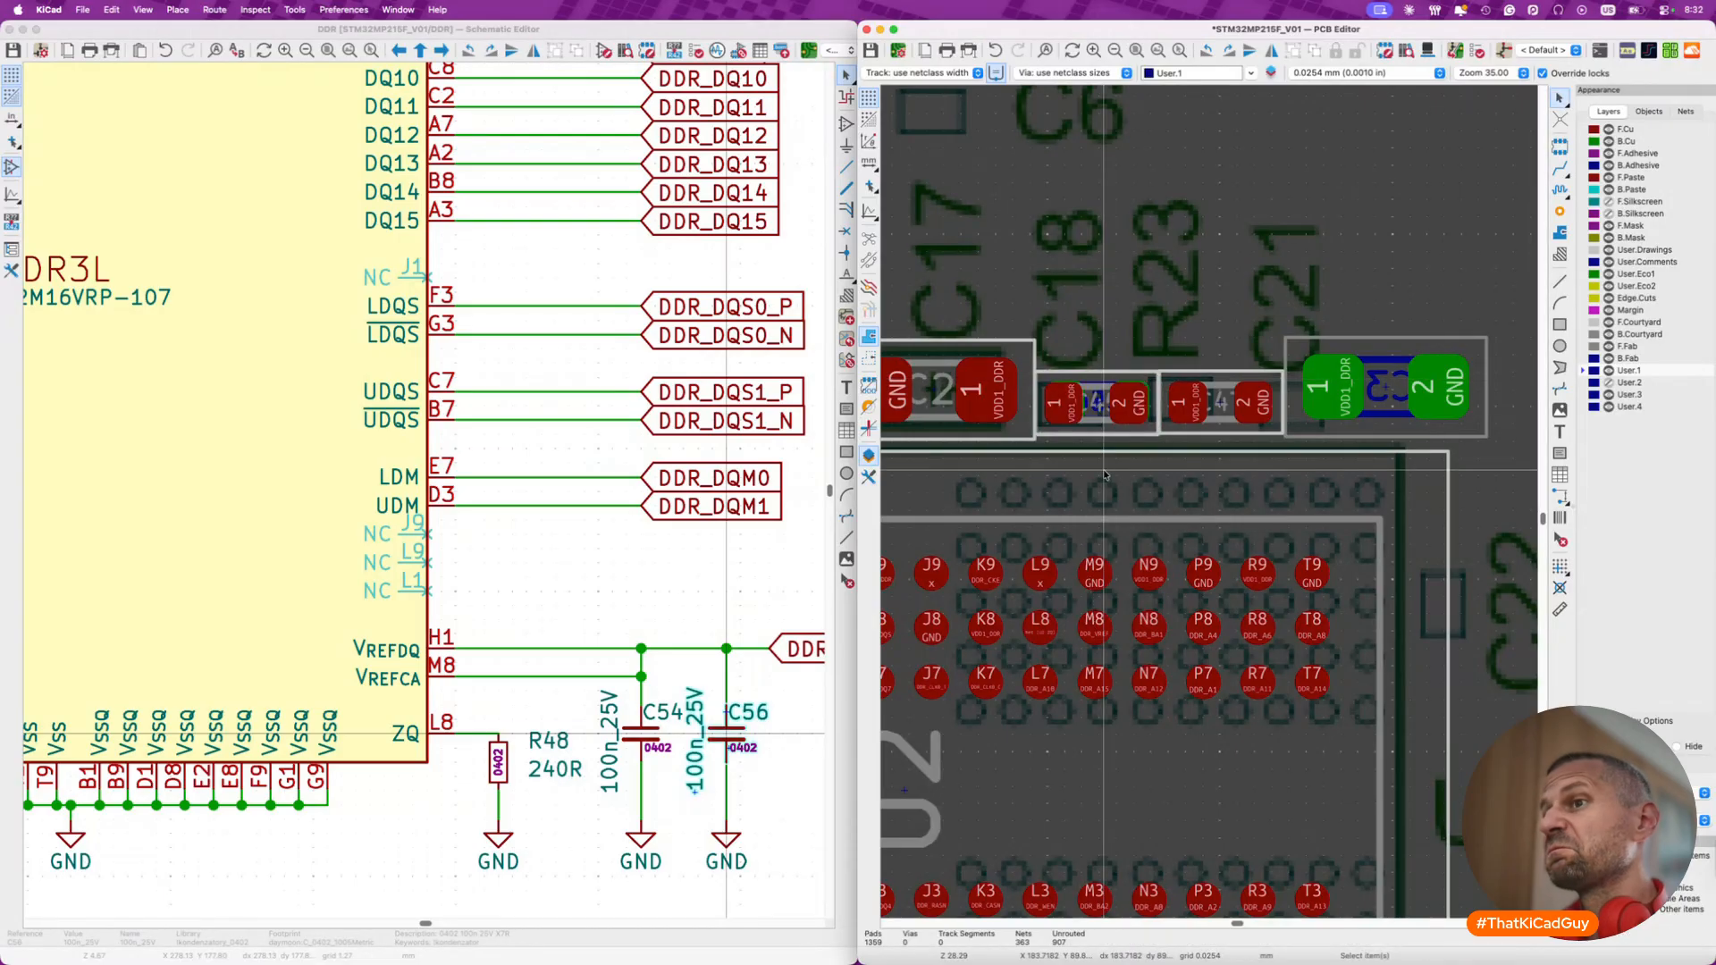
- Flip the 240R ZQ resistor R48 to the back side, place it beneath the large VDD1_DDR capacitor near ball L8, and save the board
click(507, 760)
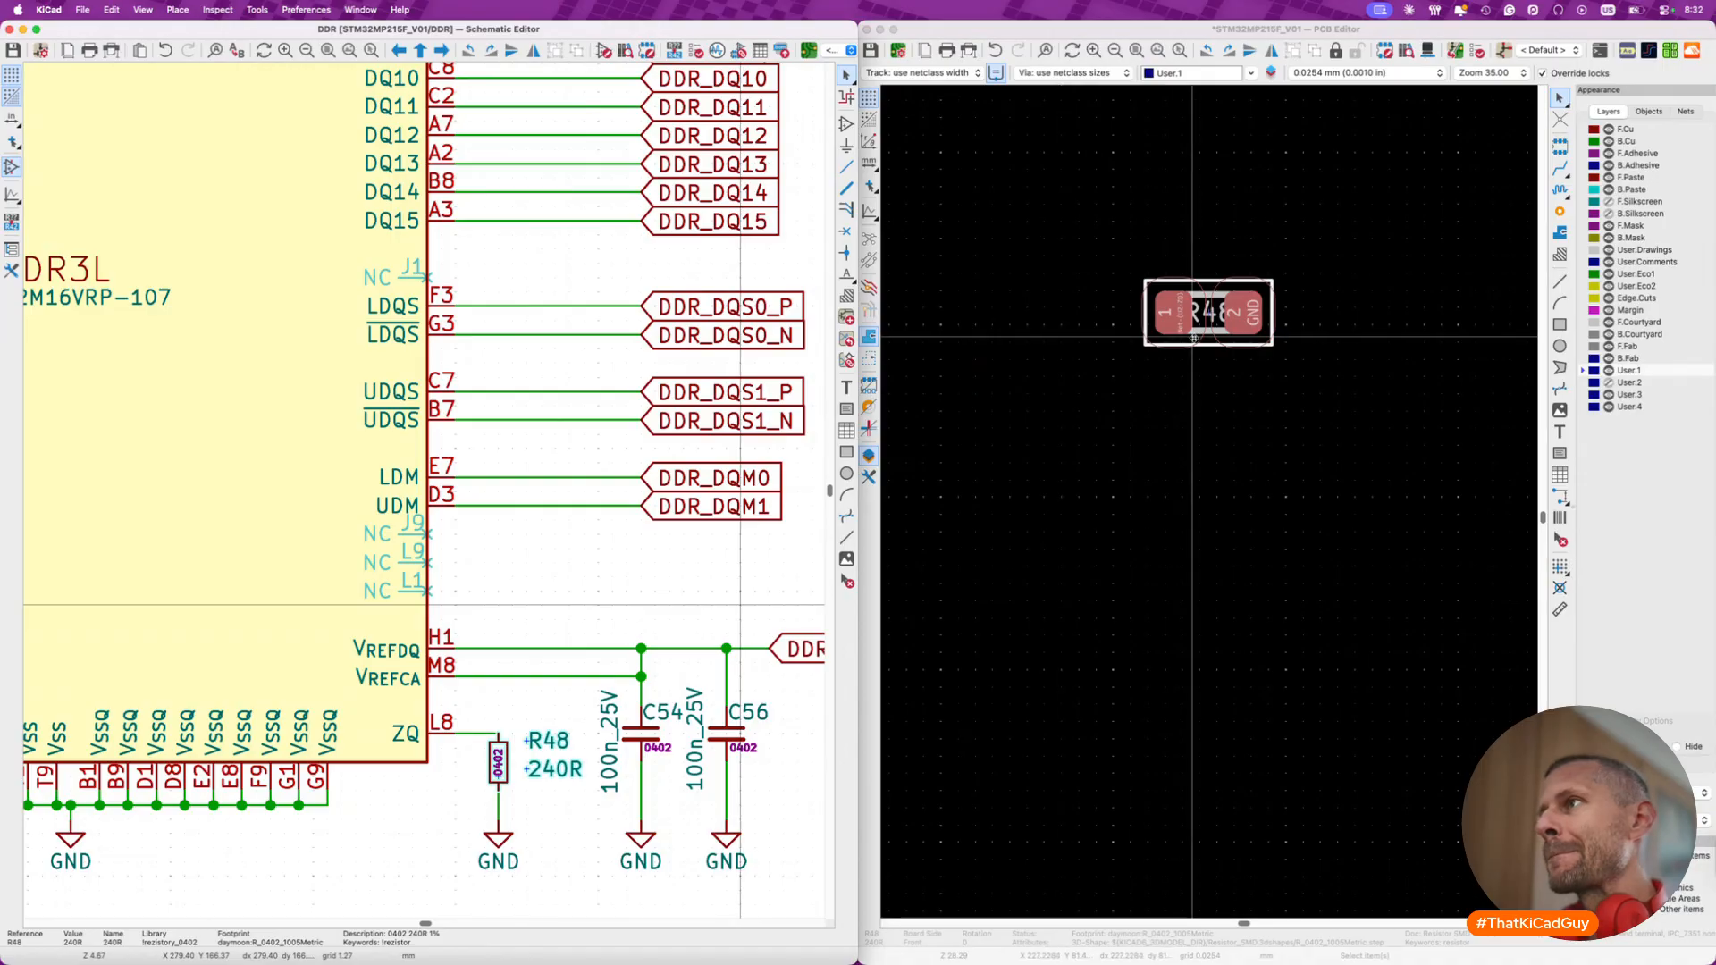
key(m)
scroll(1188, 338, down, 10)
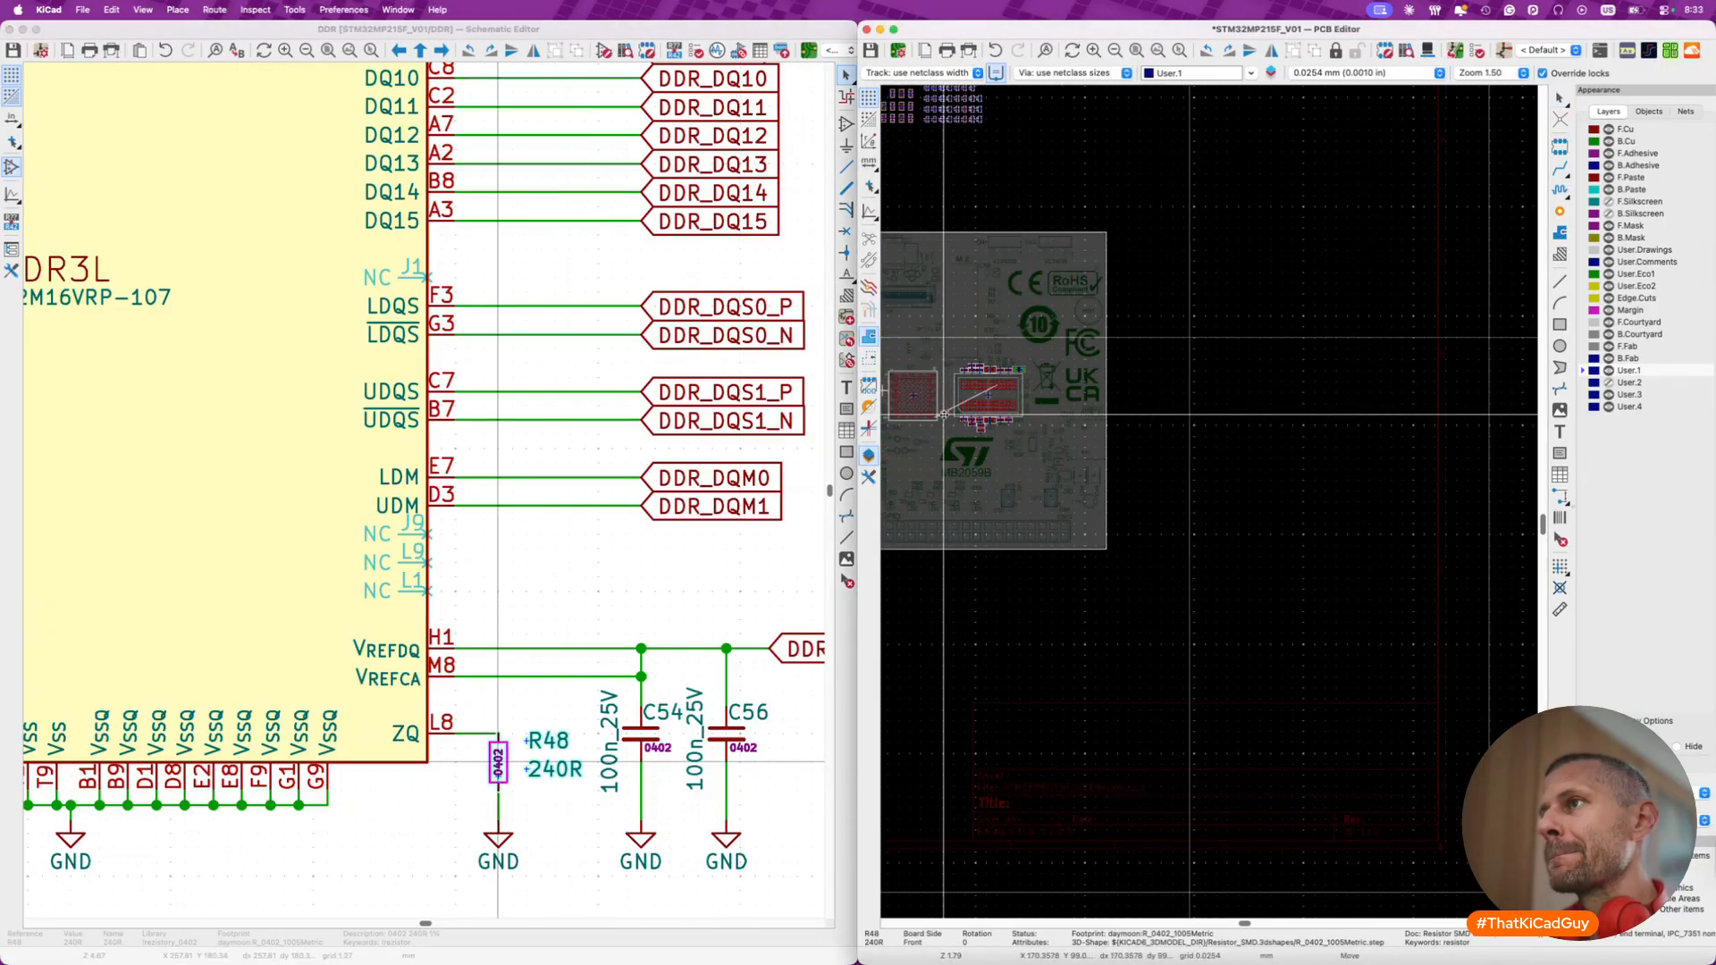
scroll(988, 393, up, 6)
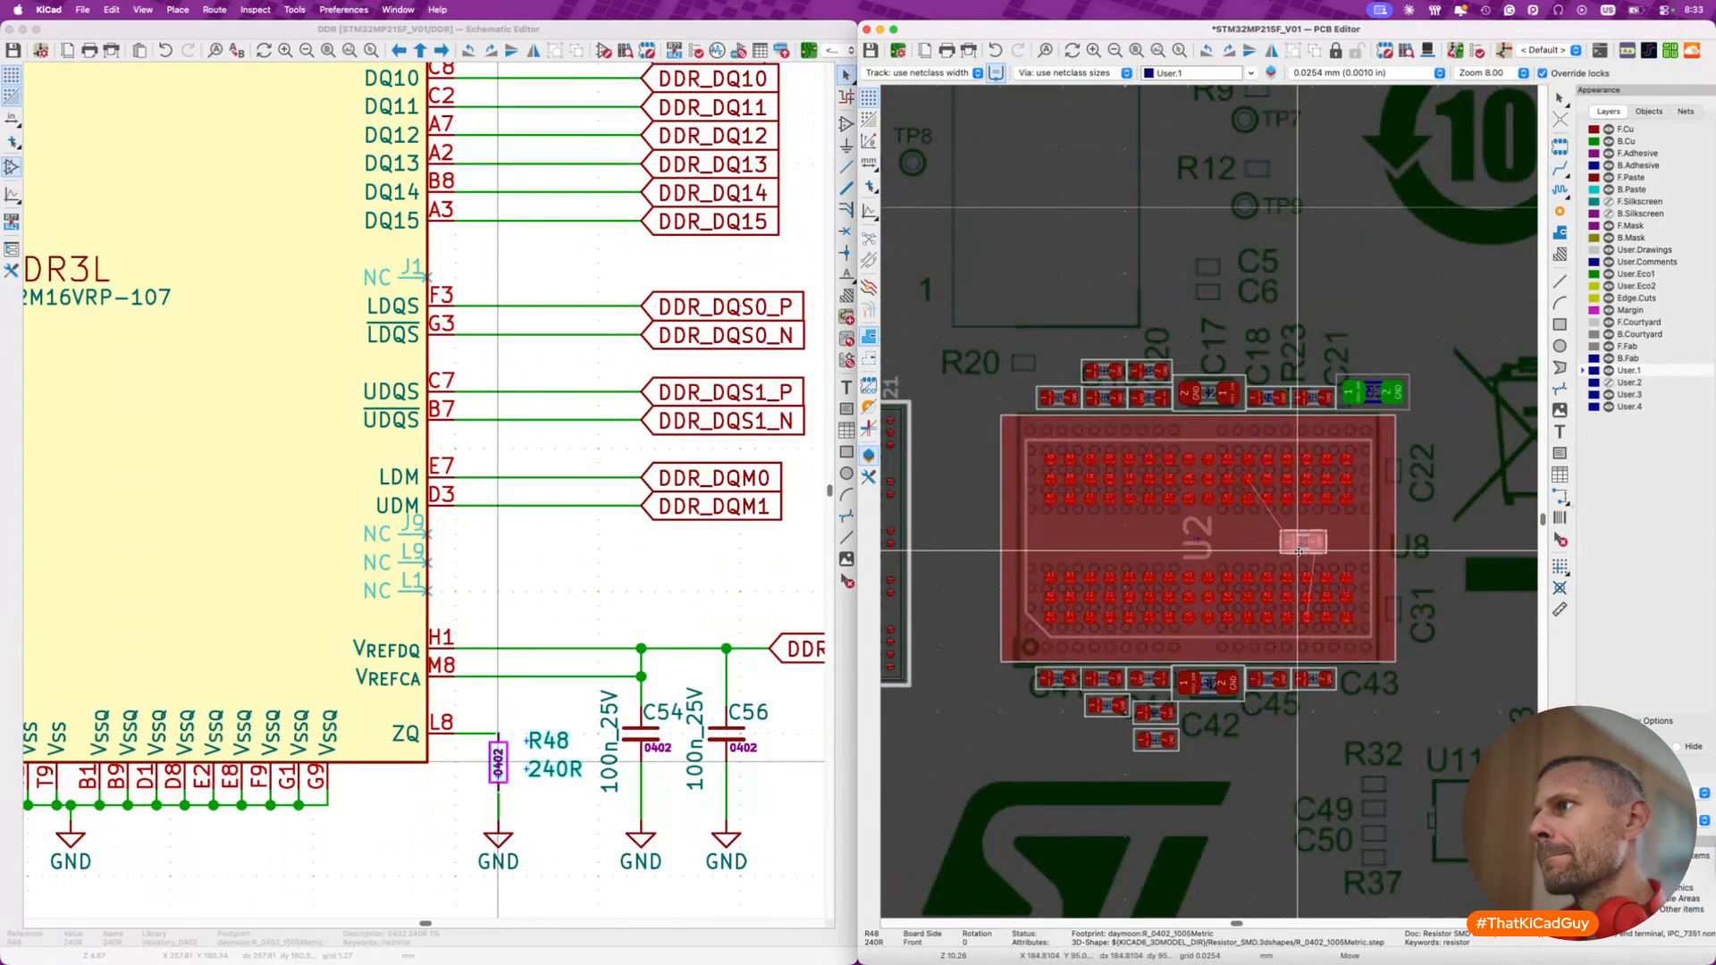
scroll(1278, 545, up, 4)
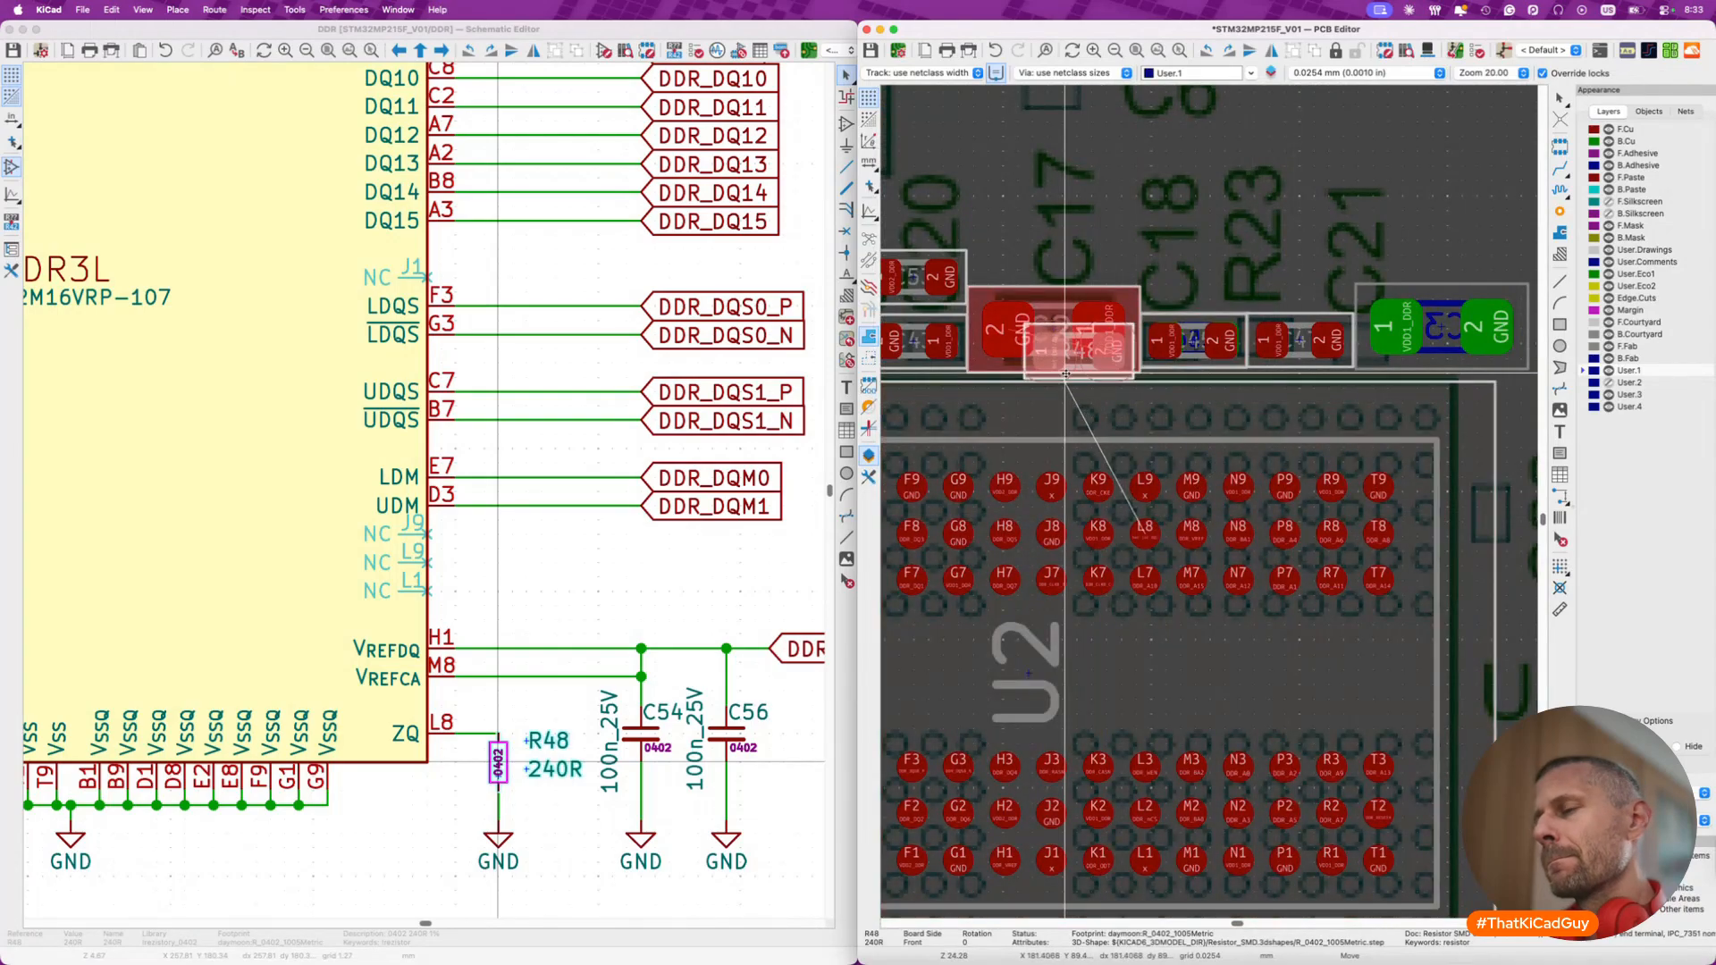
key(f)
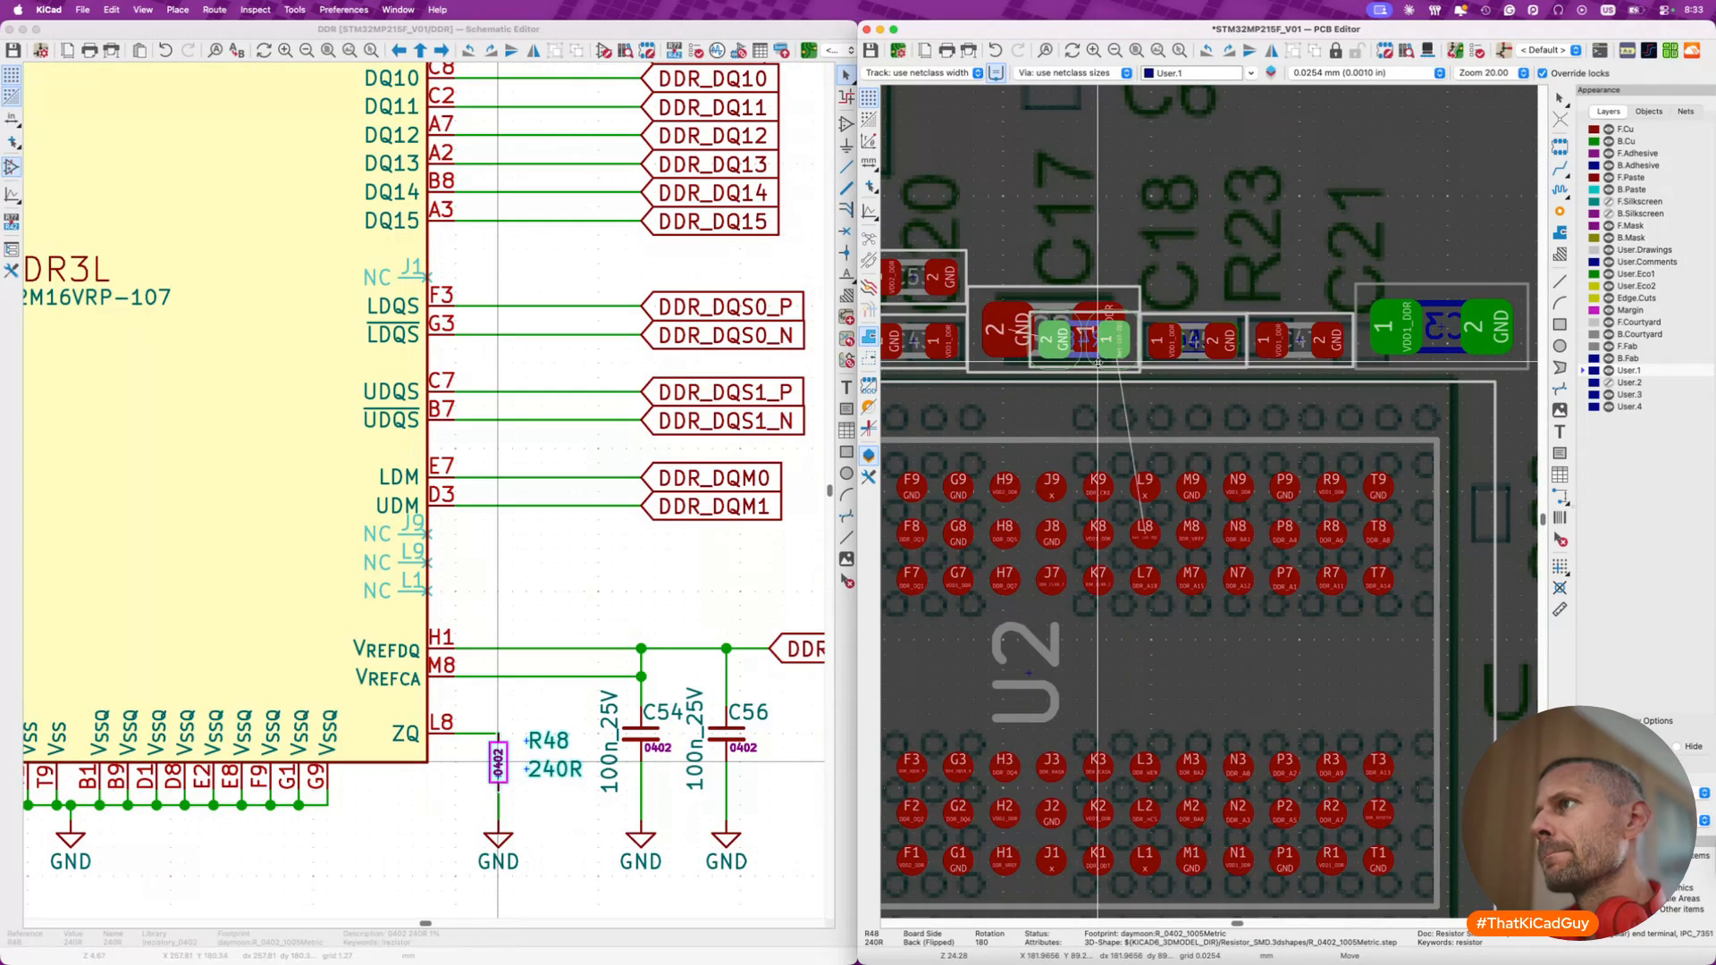
click(1099, 364)
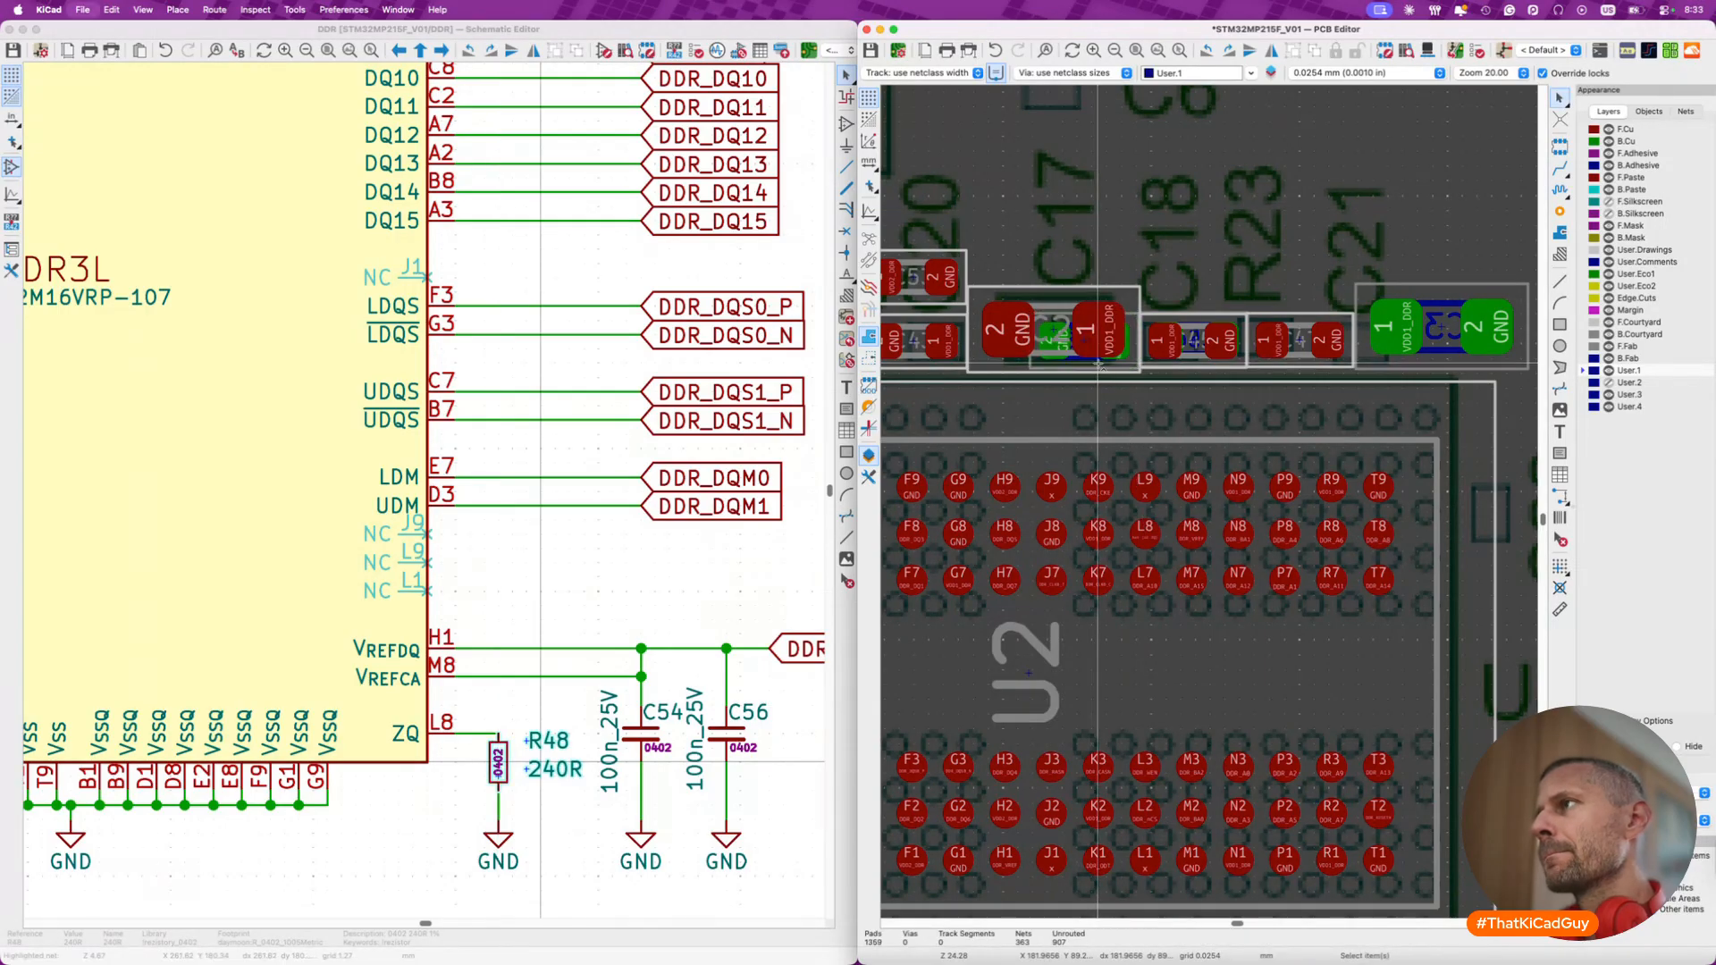
scroll(1098, 364, down, 10)
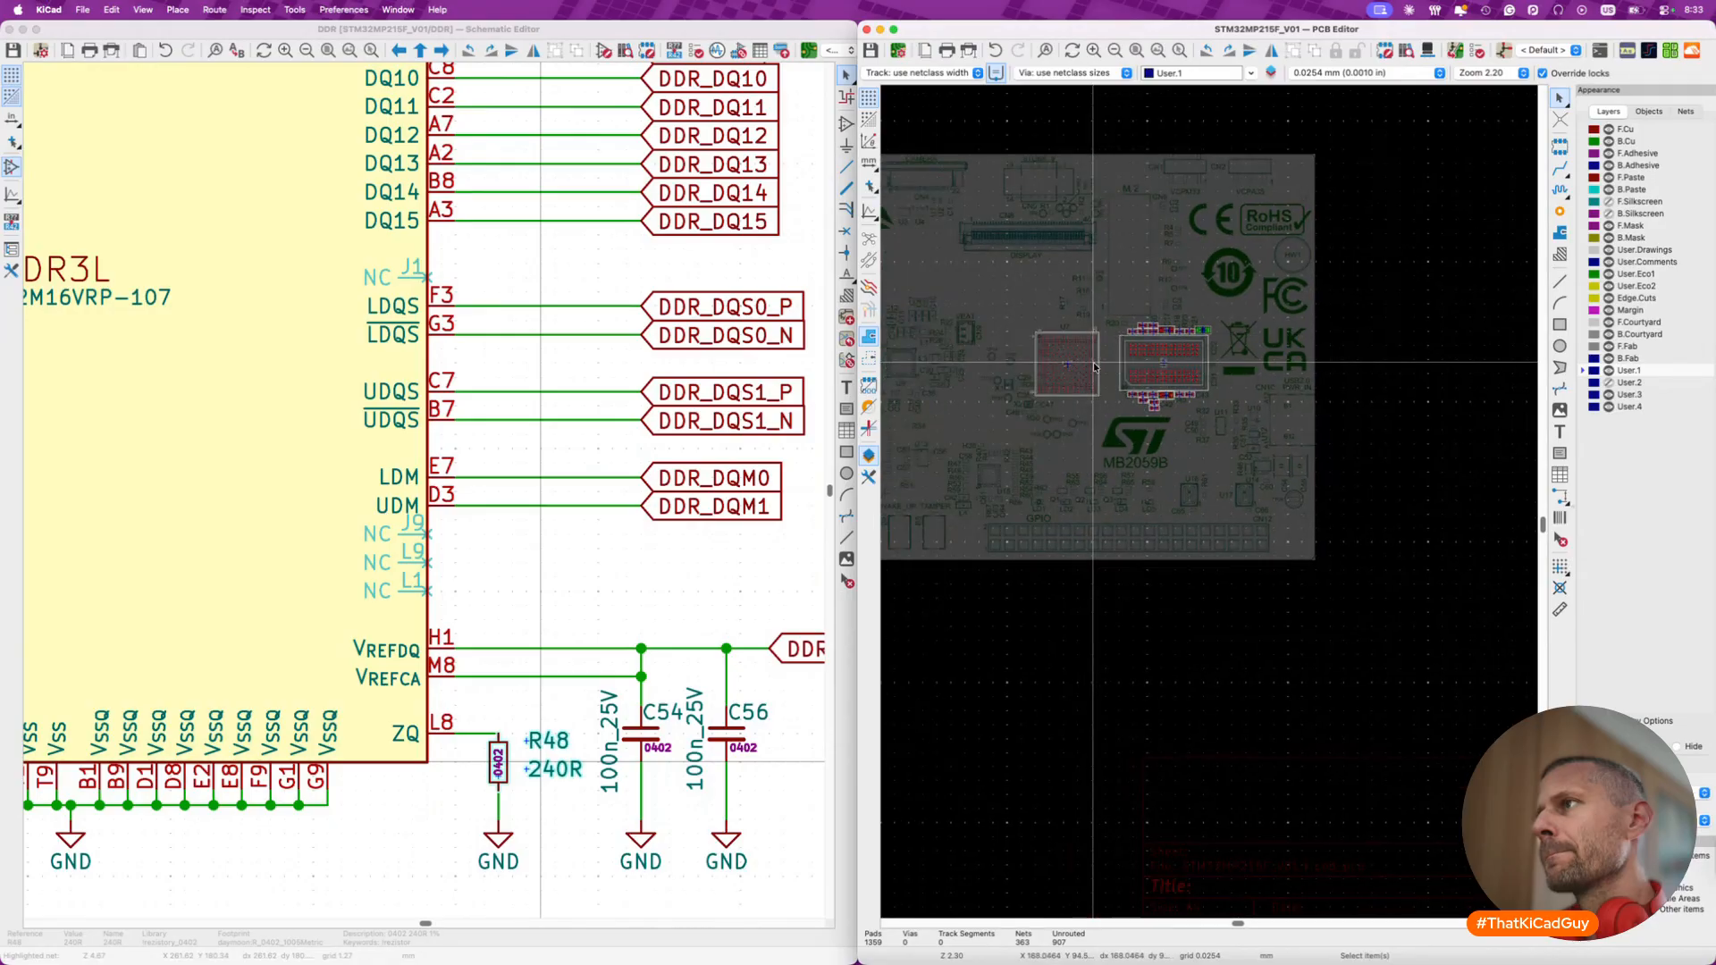
- Review the whole board and DDR sheet, look into the MPU and DDR sheets from the root sheet, and open the Power MPU sheet
scroll(1094, 366, down, 5)
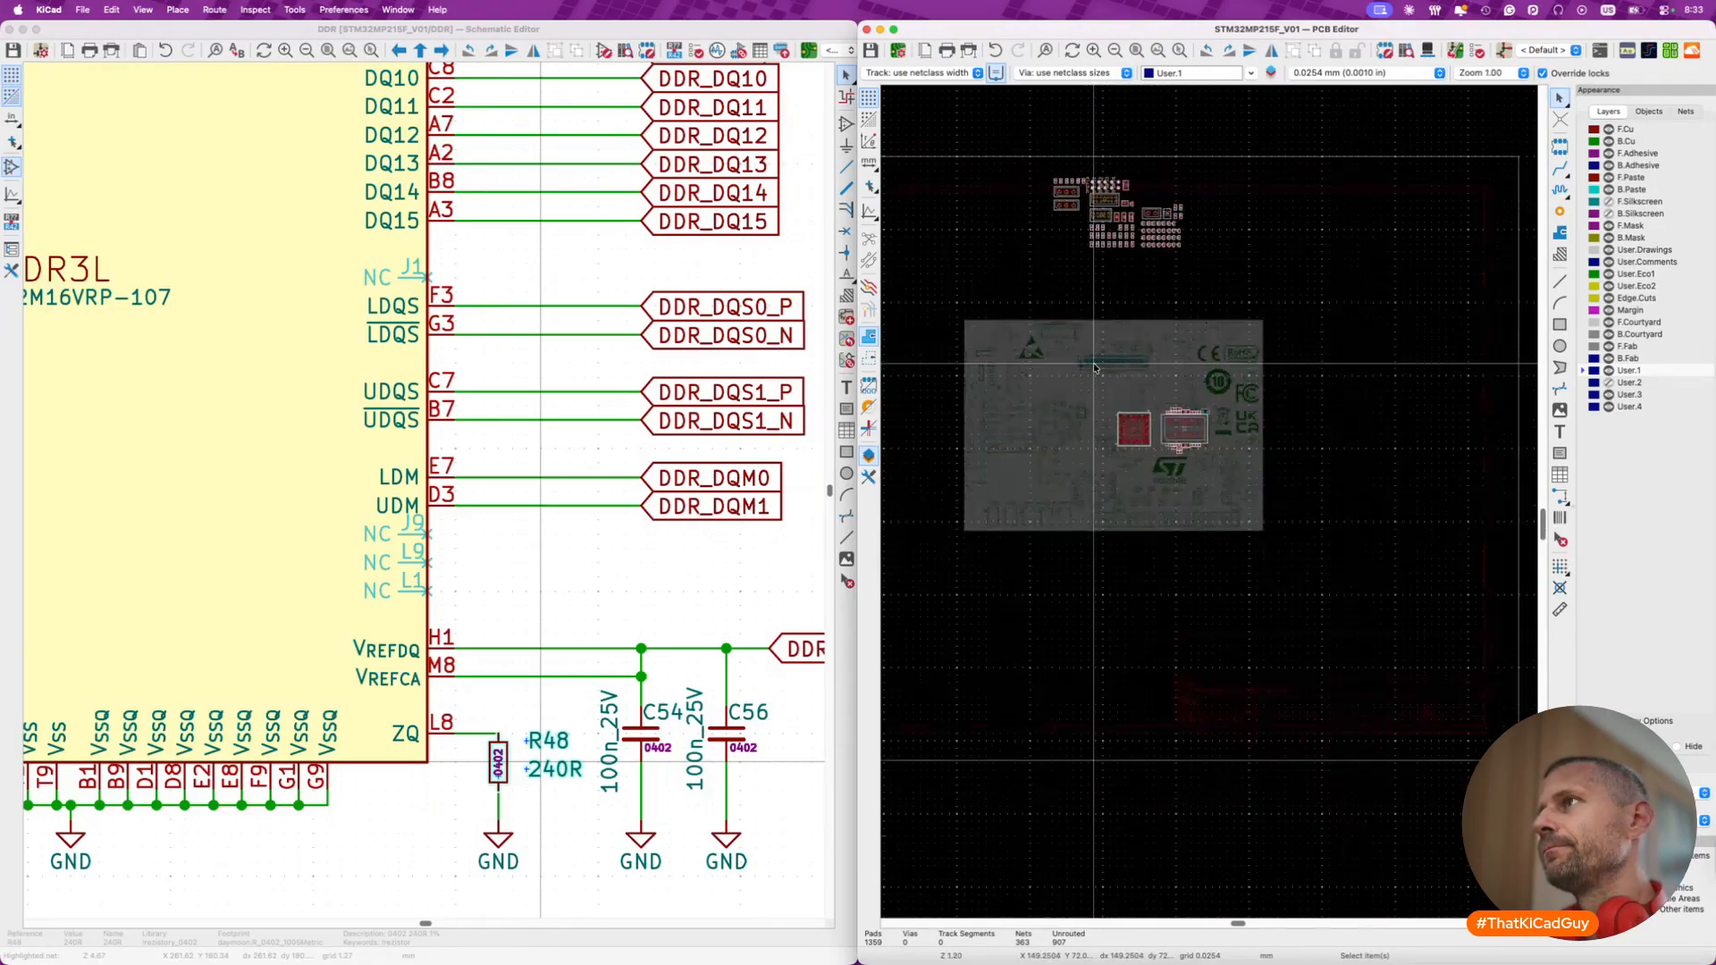
scroll(489, 365, down, 8)
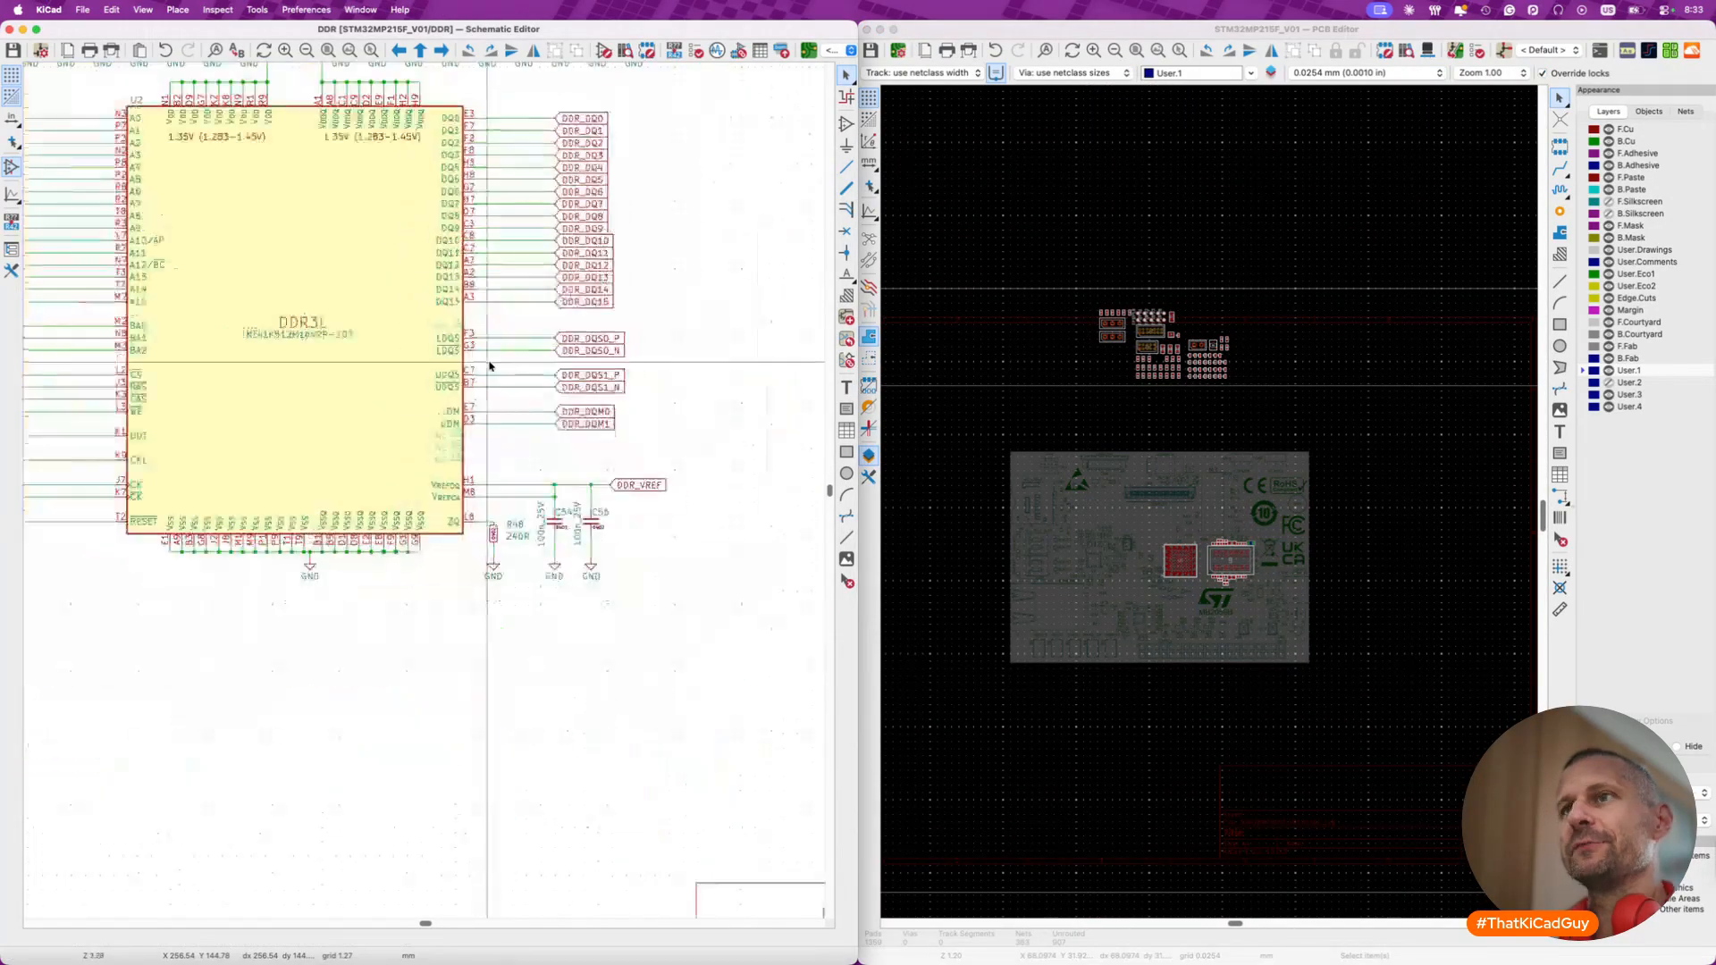
scroll(489, 365, left, 2)
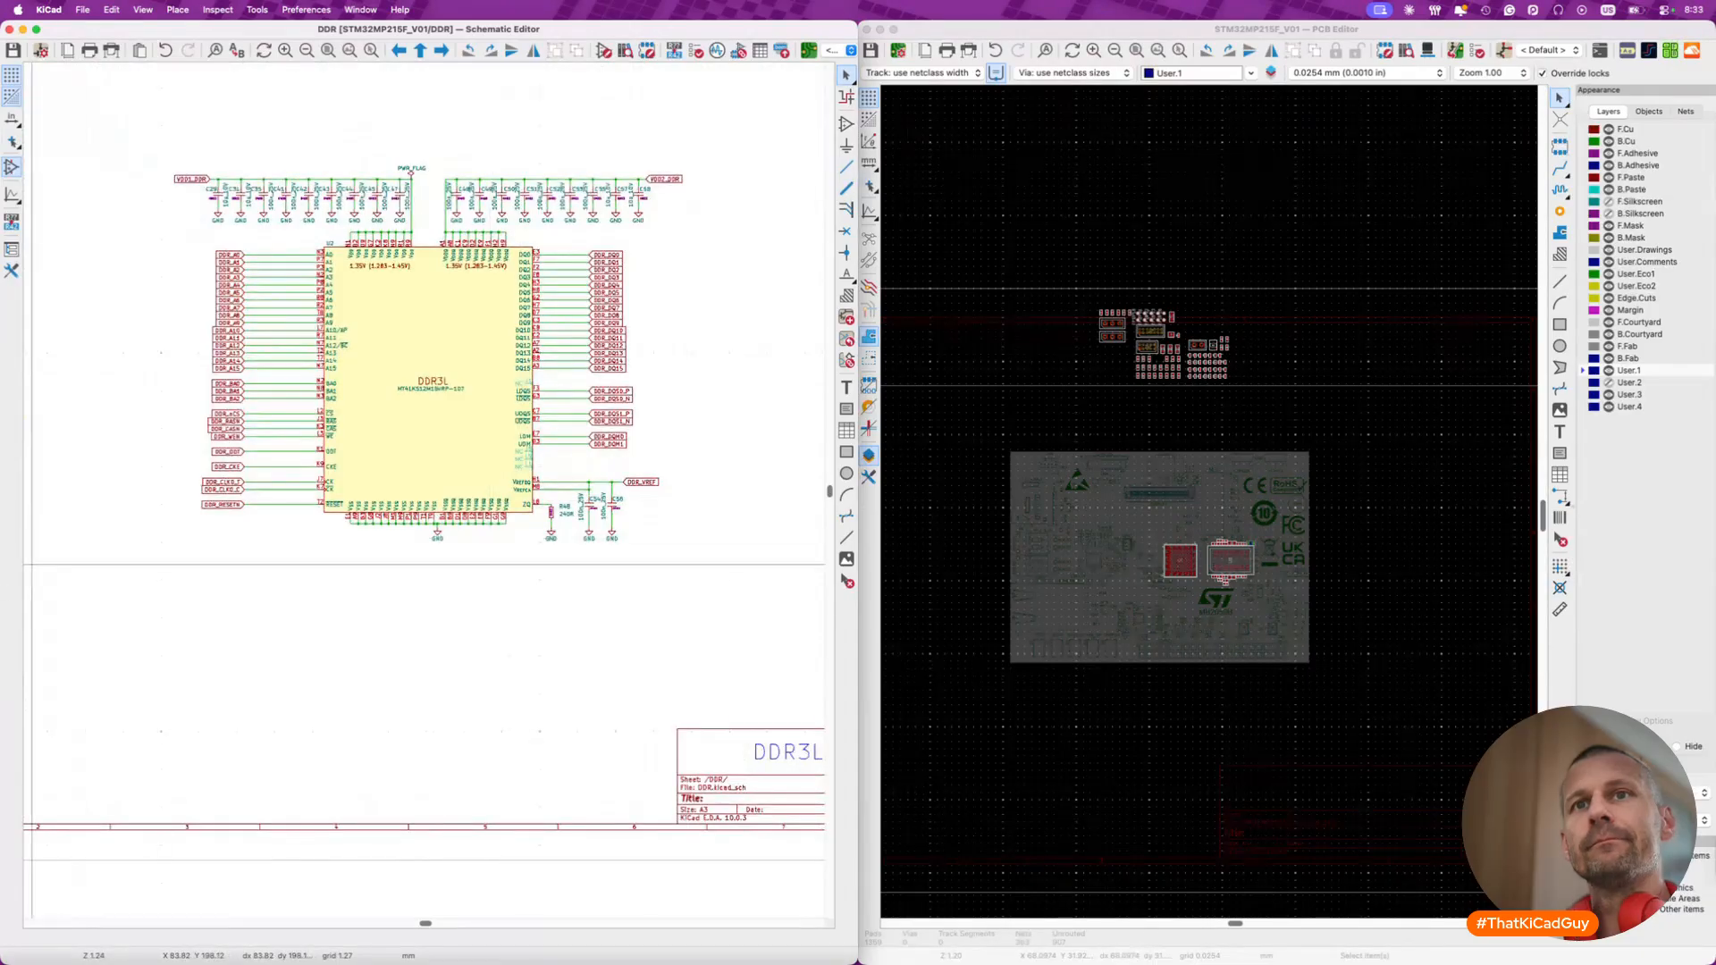
scroll(429, 586, up, 3)
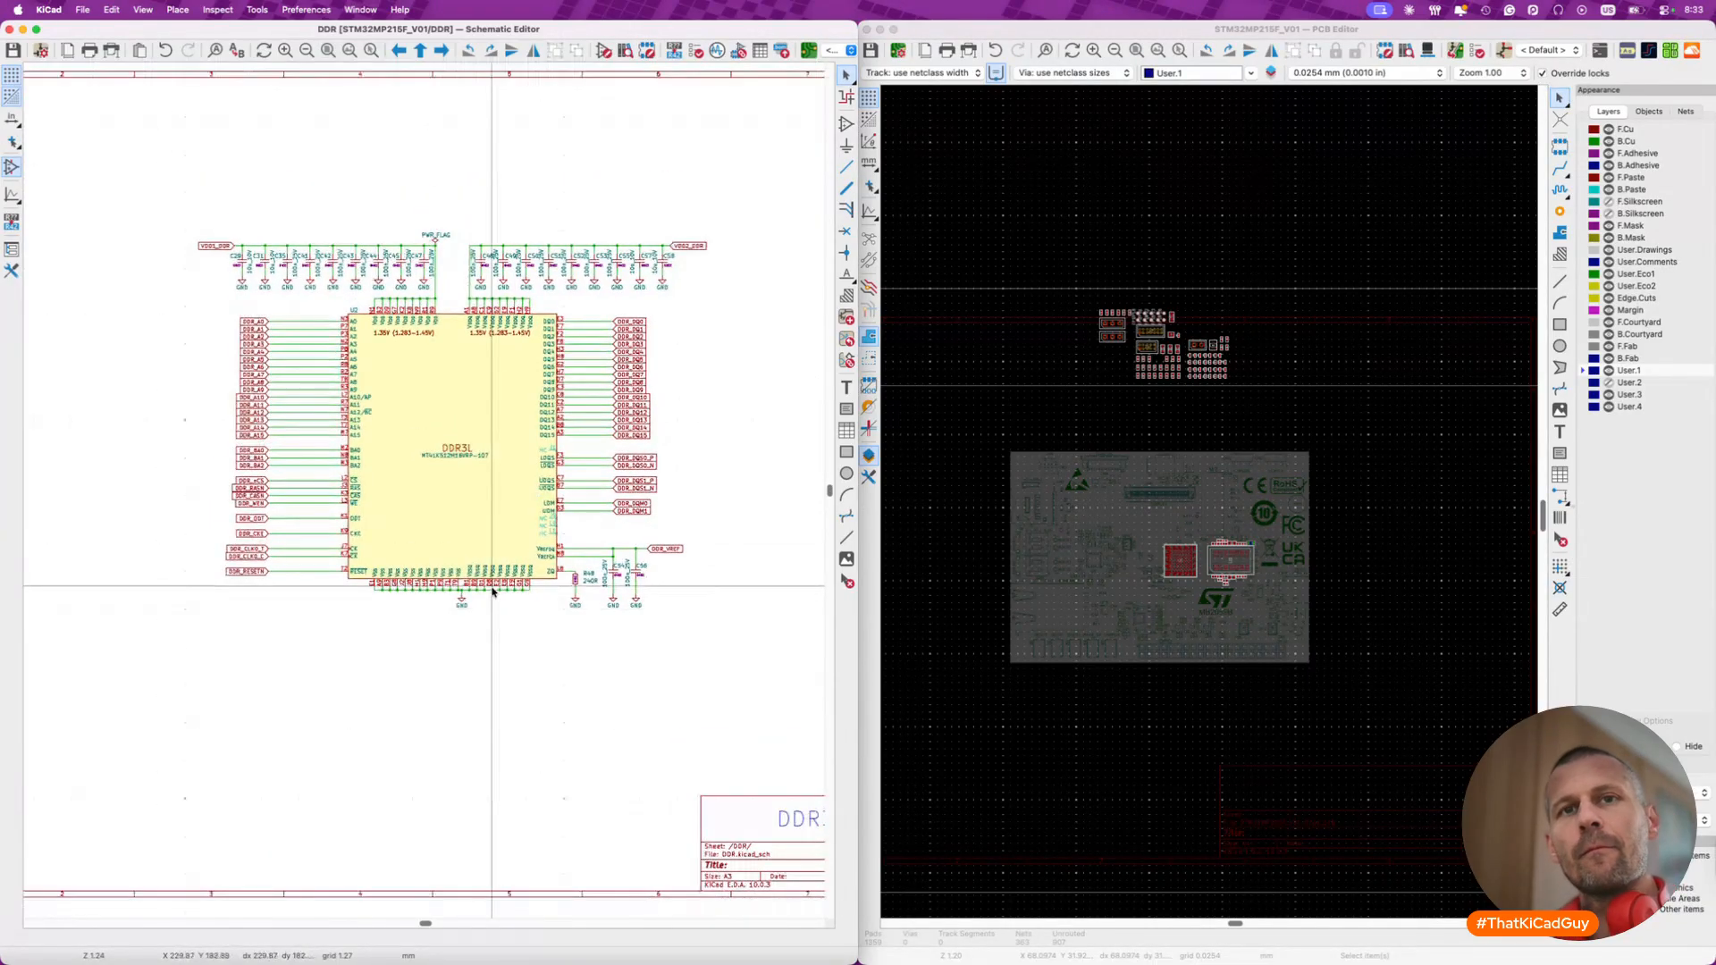
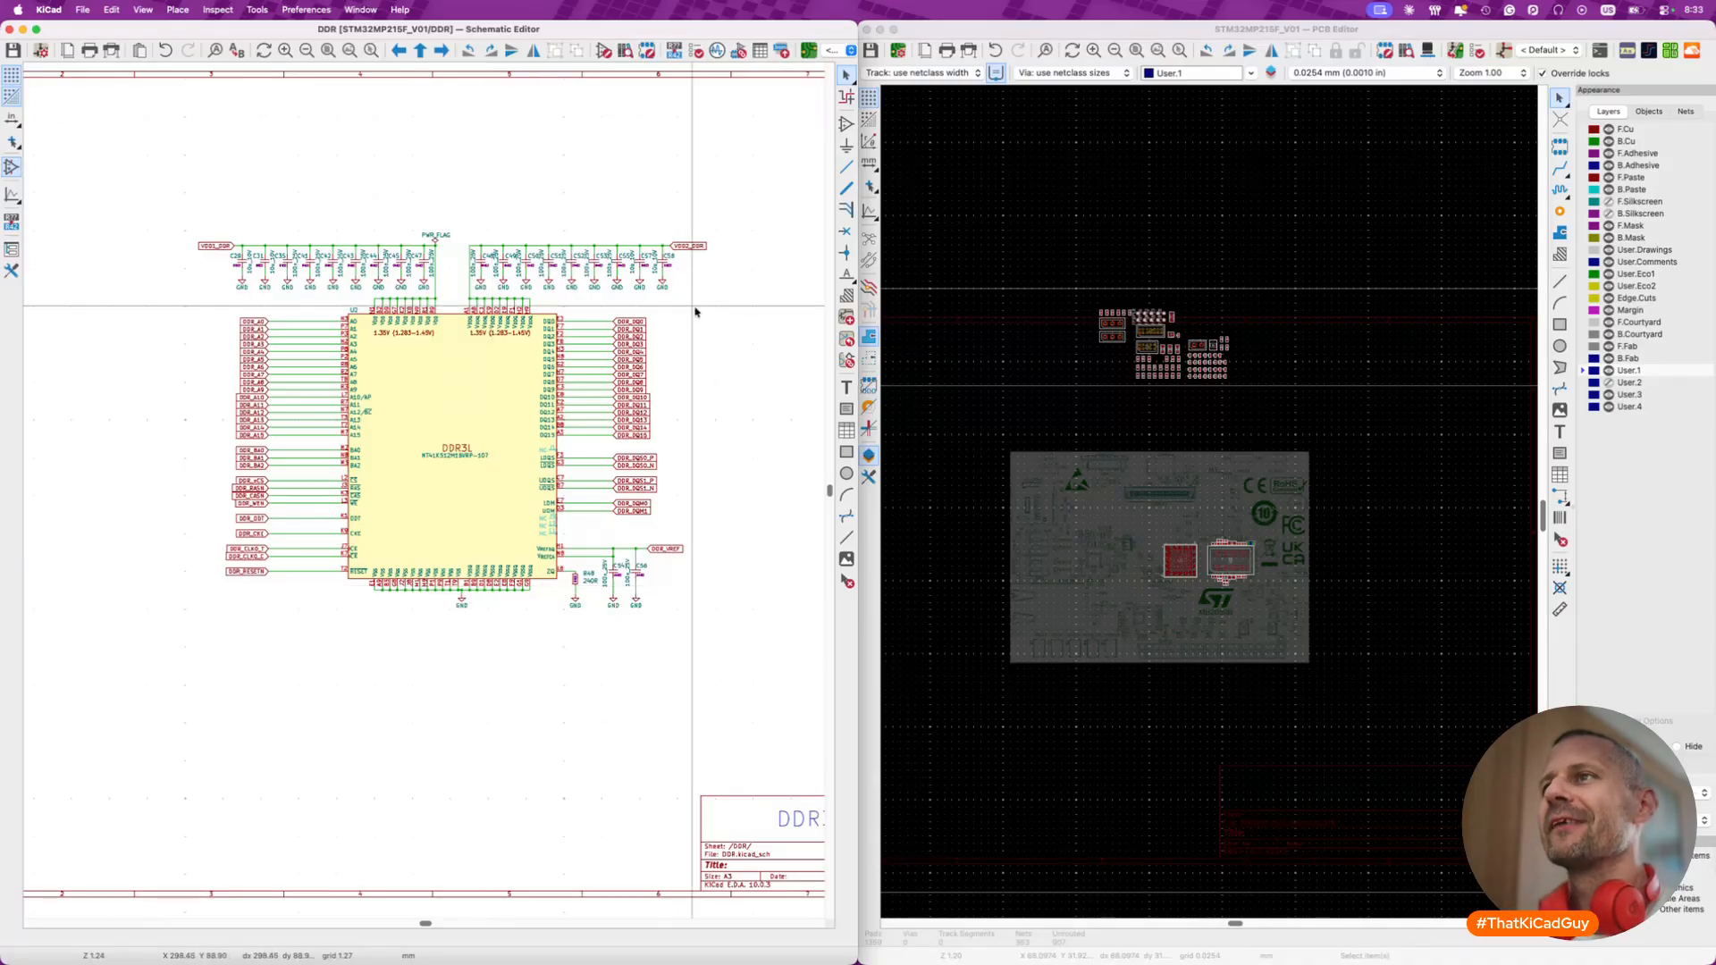
key(alt+BackSpace)
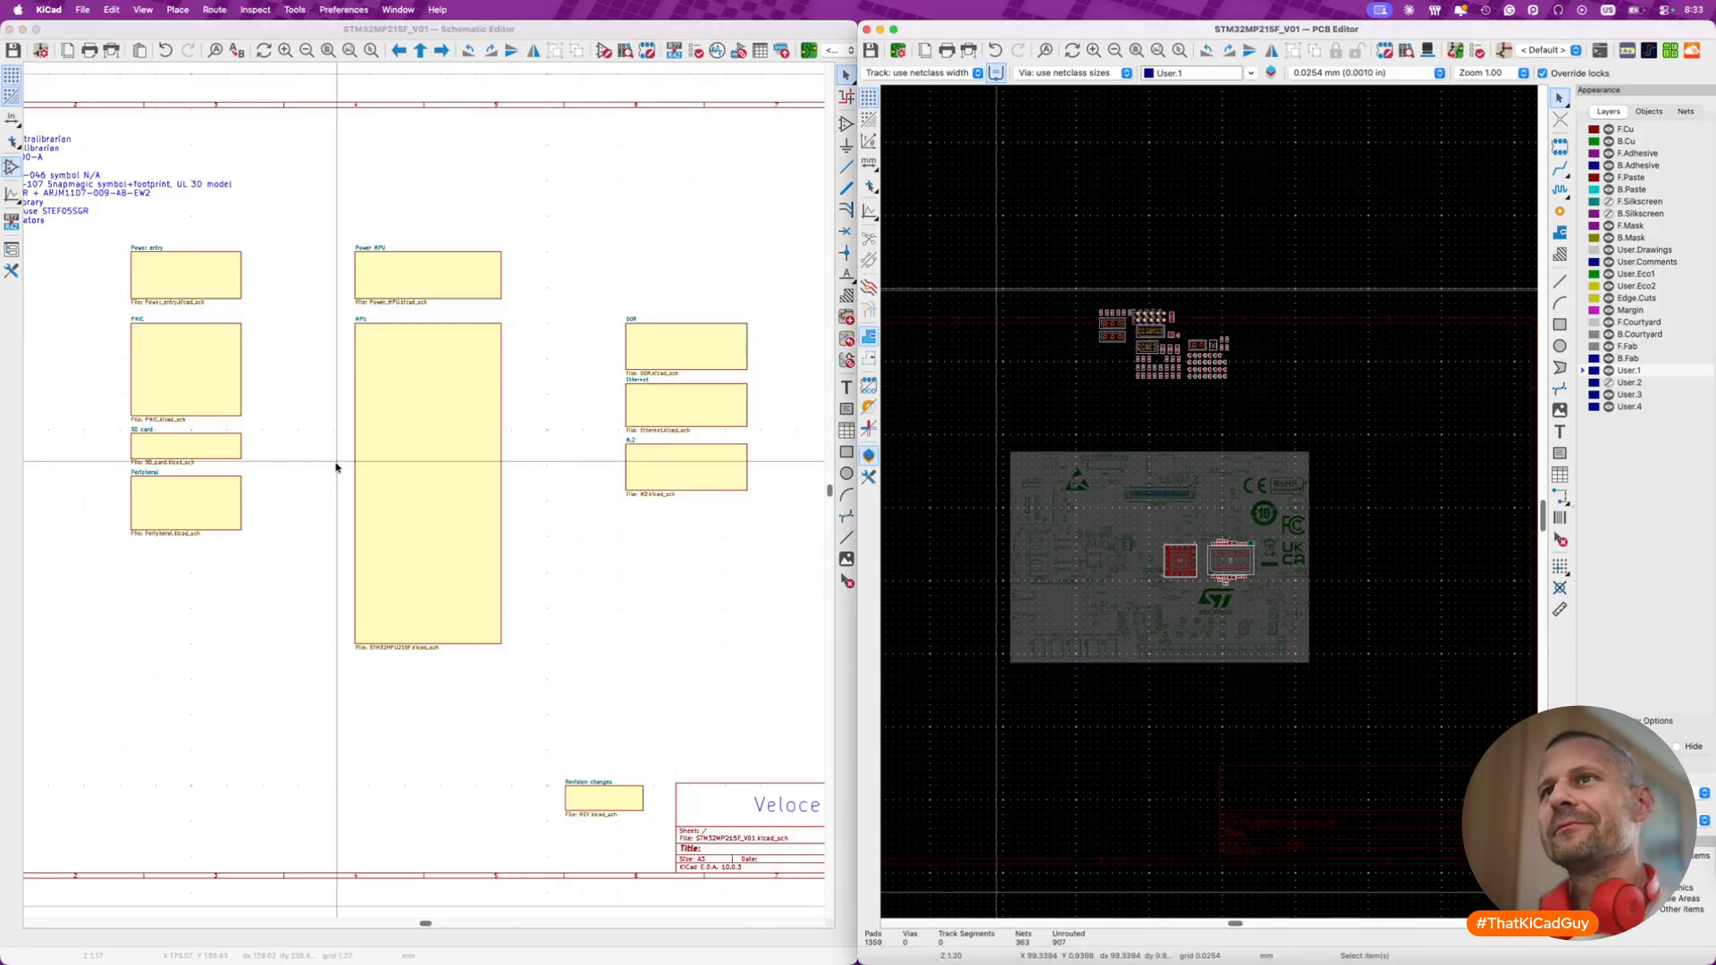
double_click(411, 430)
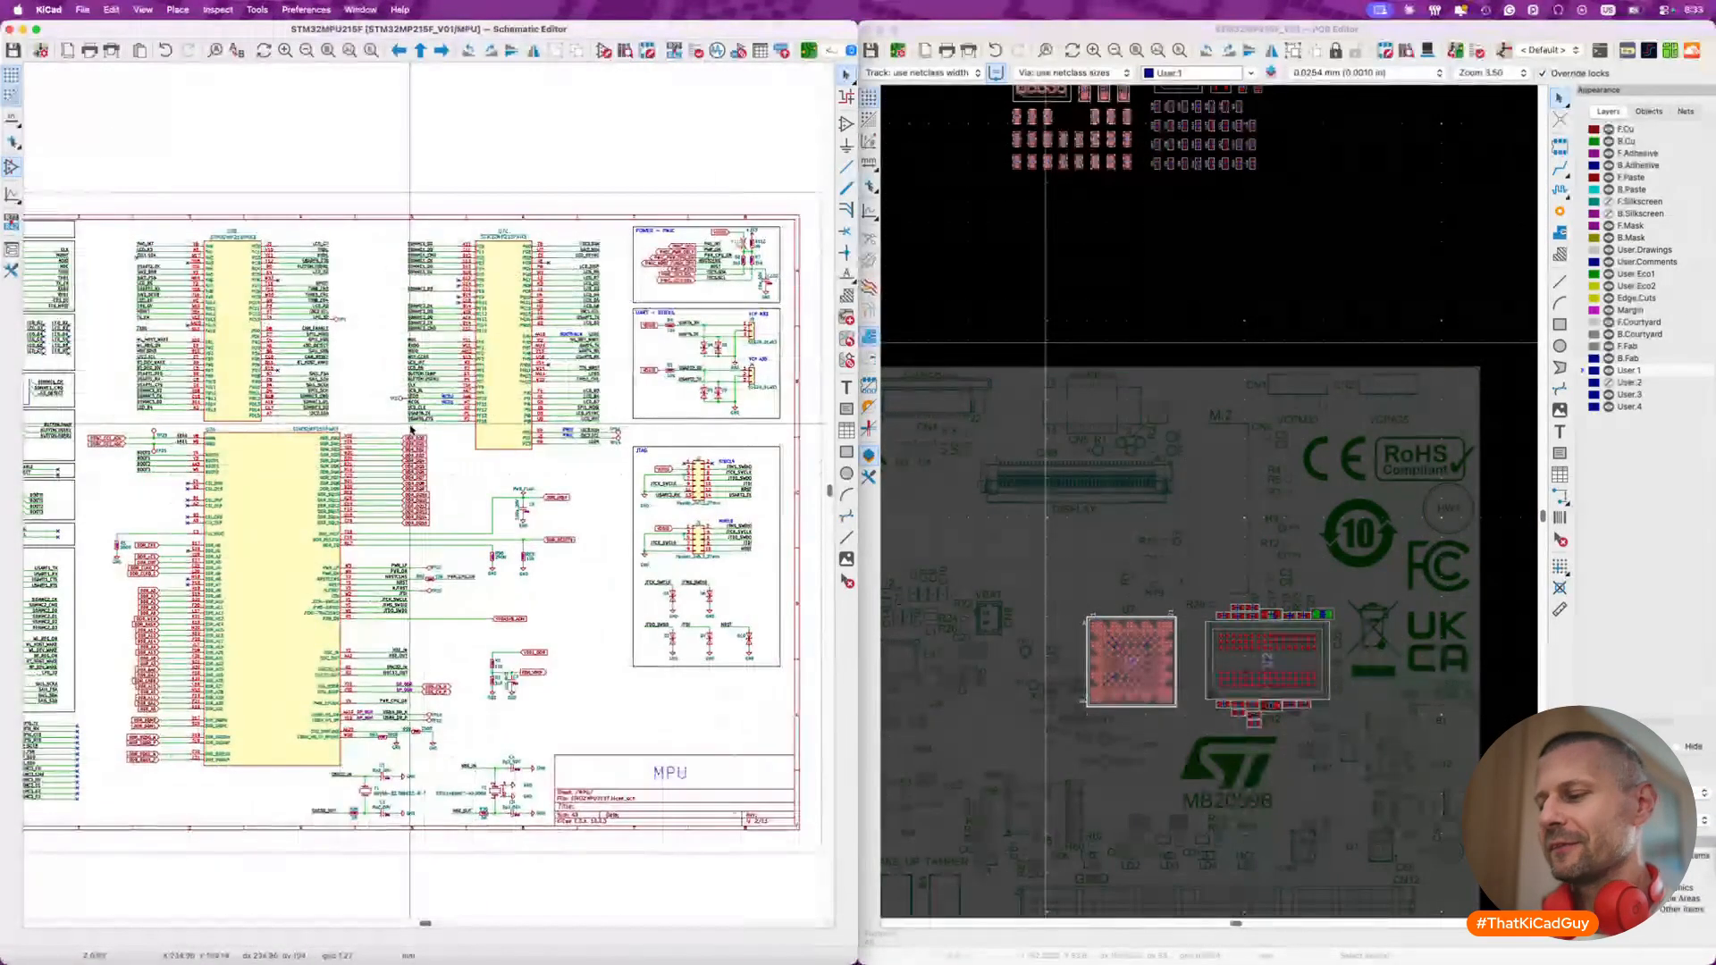
key(alt+BackSpace)
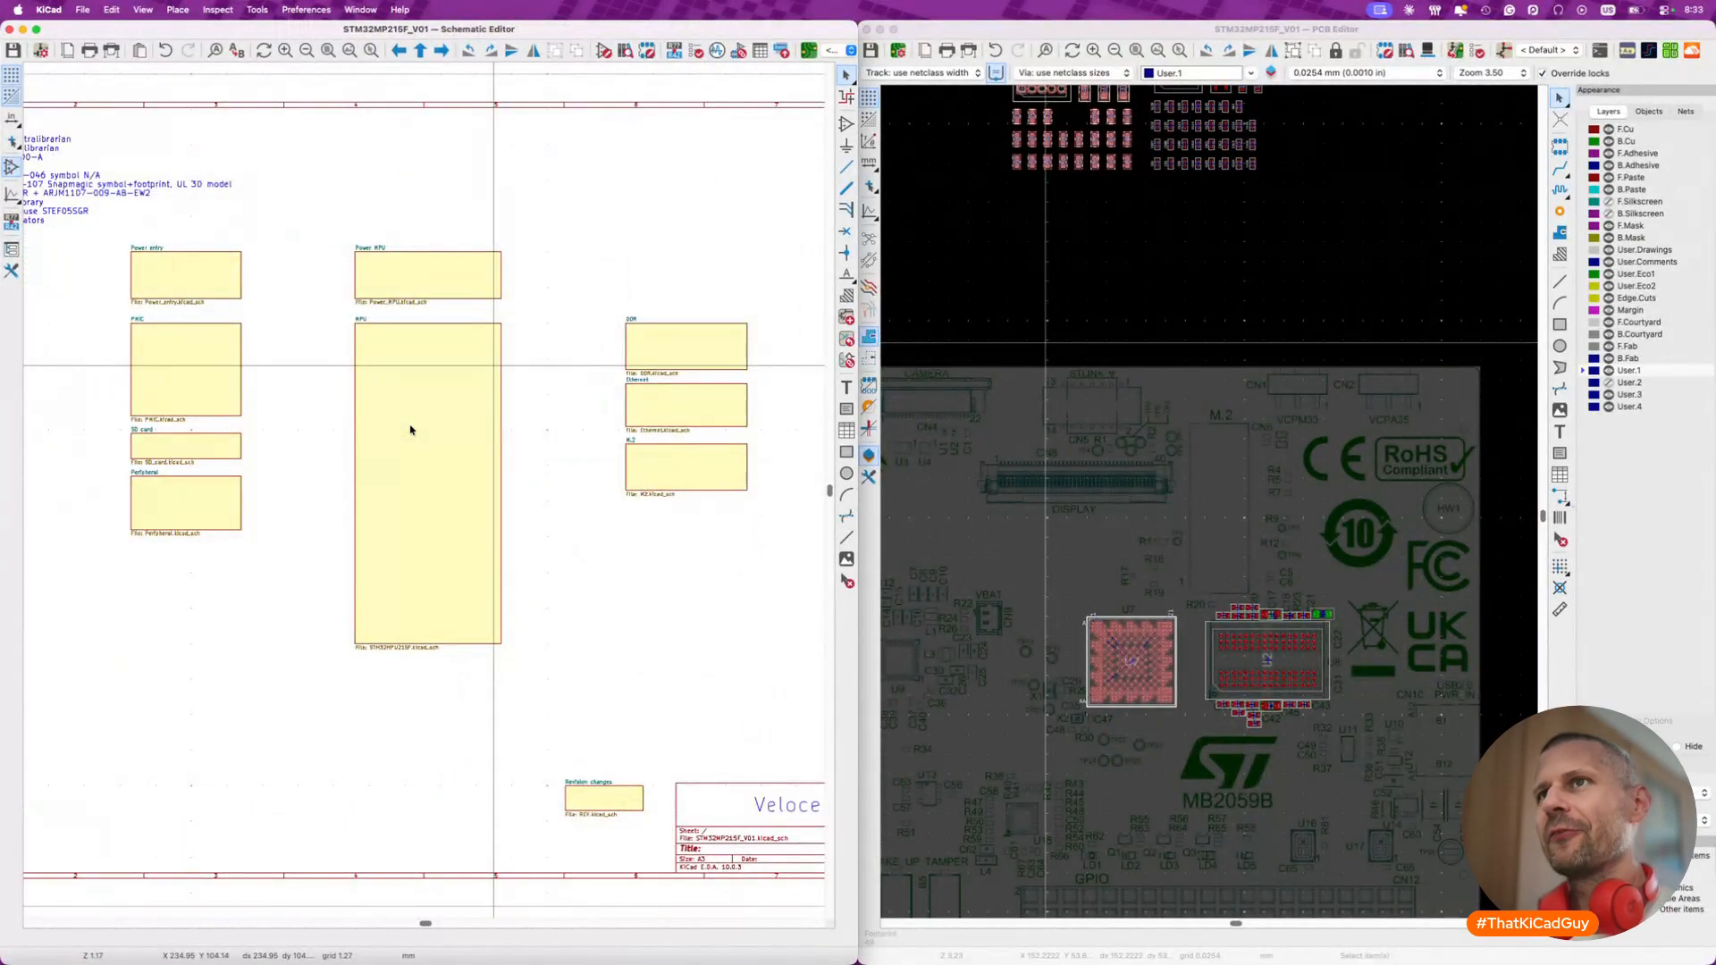
double_click(694, 349)
key(alt+BackSpace)
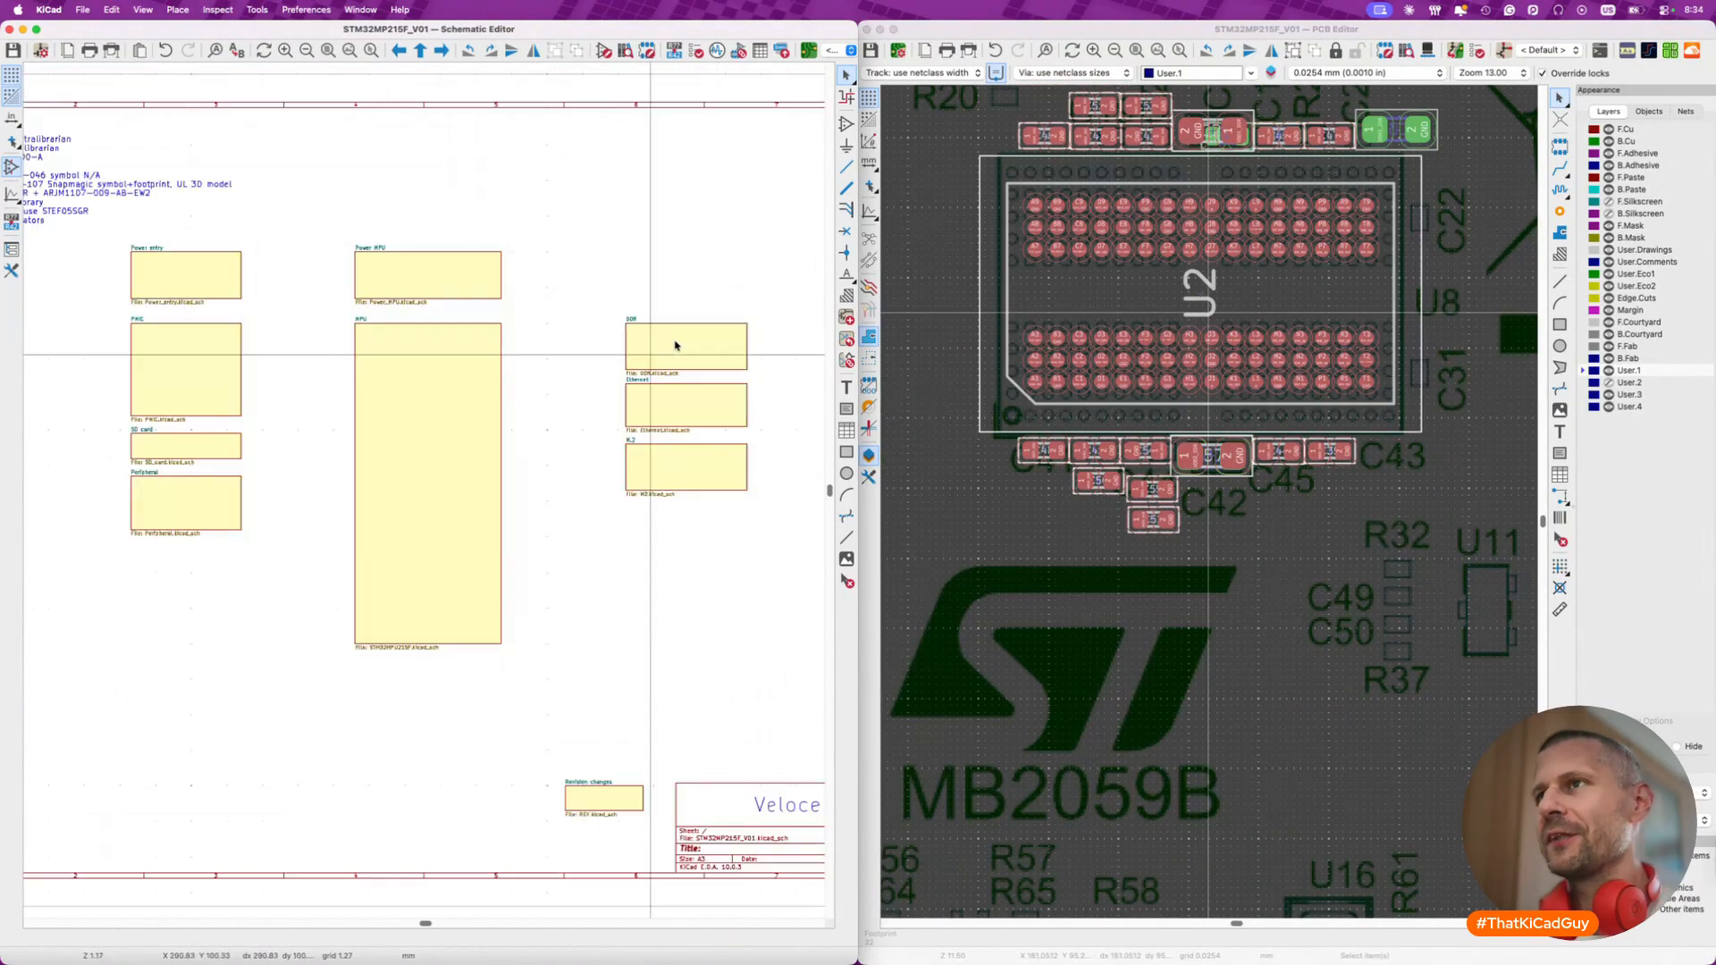
double_click(429, 275)
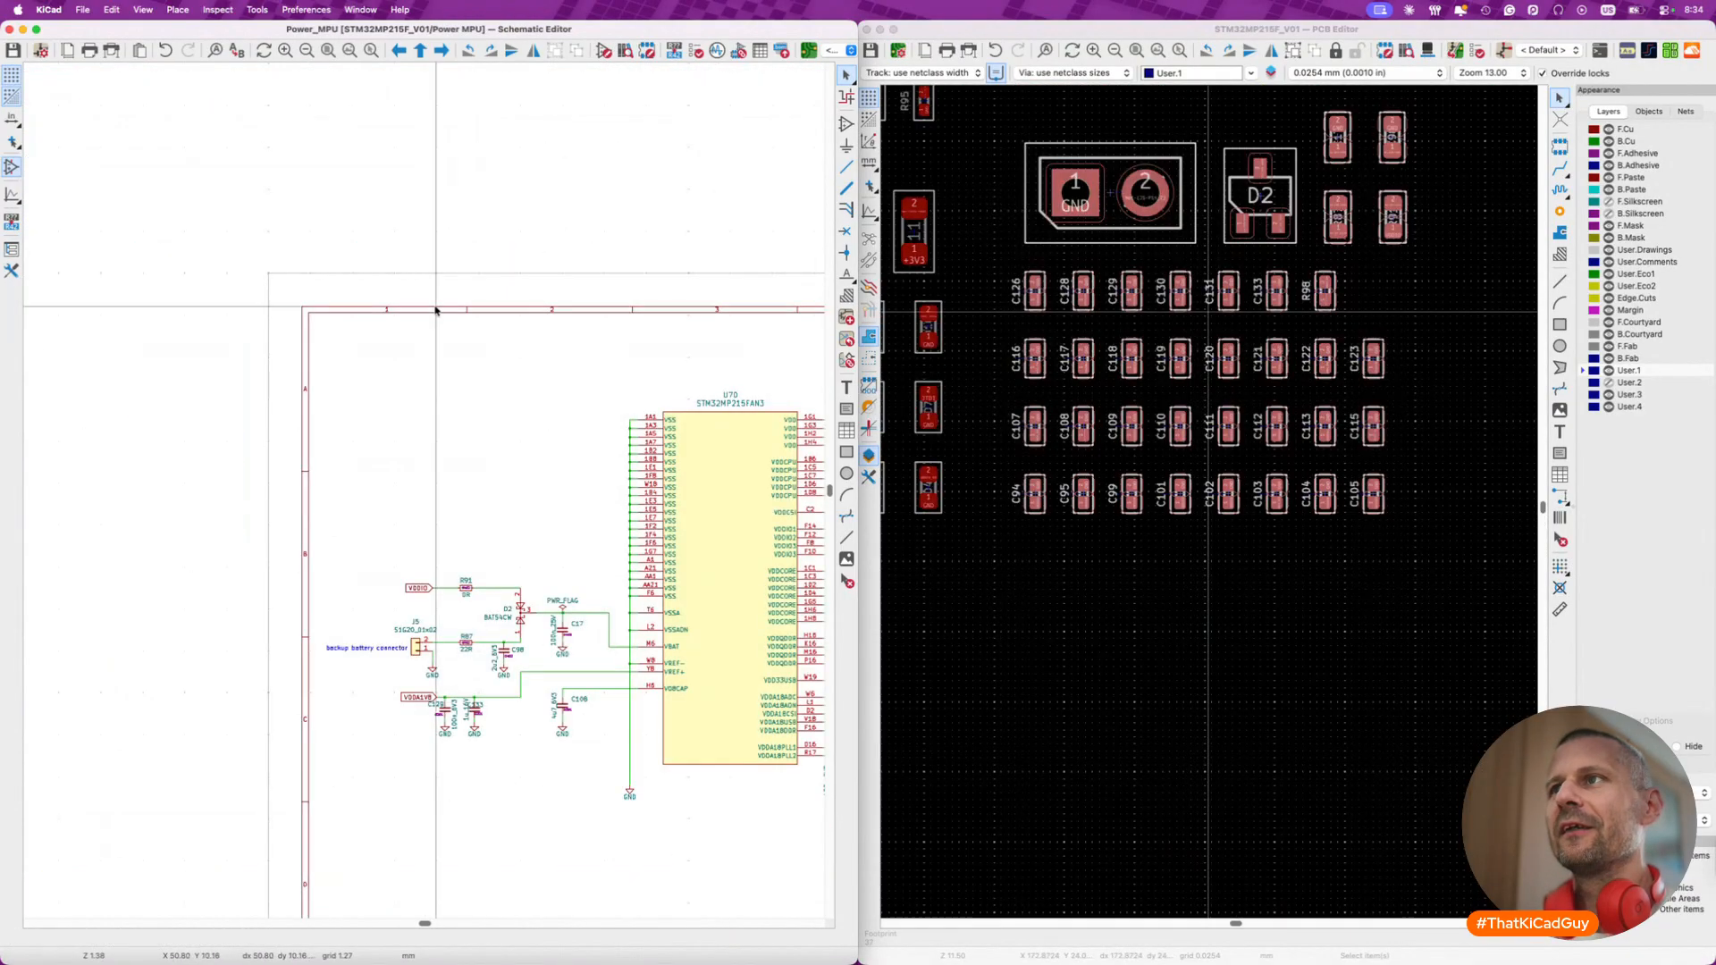
- Move the reference labels of C120 and C118 on the VDDIO rail of the Power MPU sheet
scroll(473, 416, right, 2)
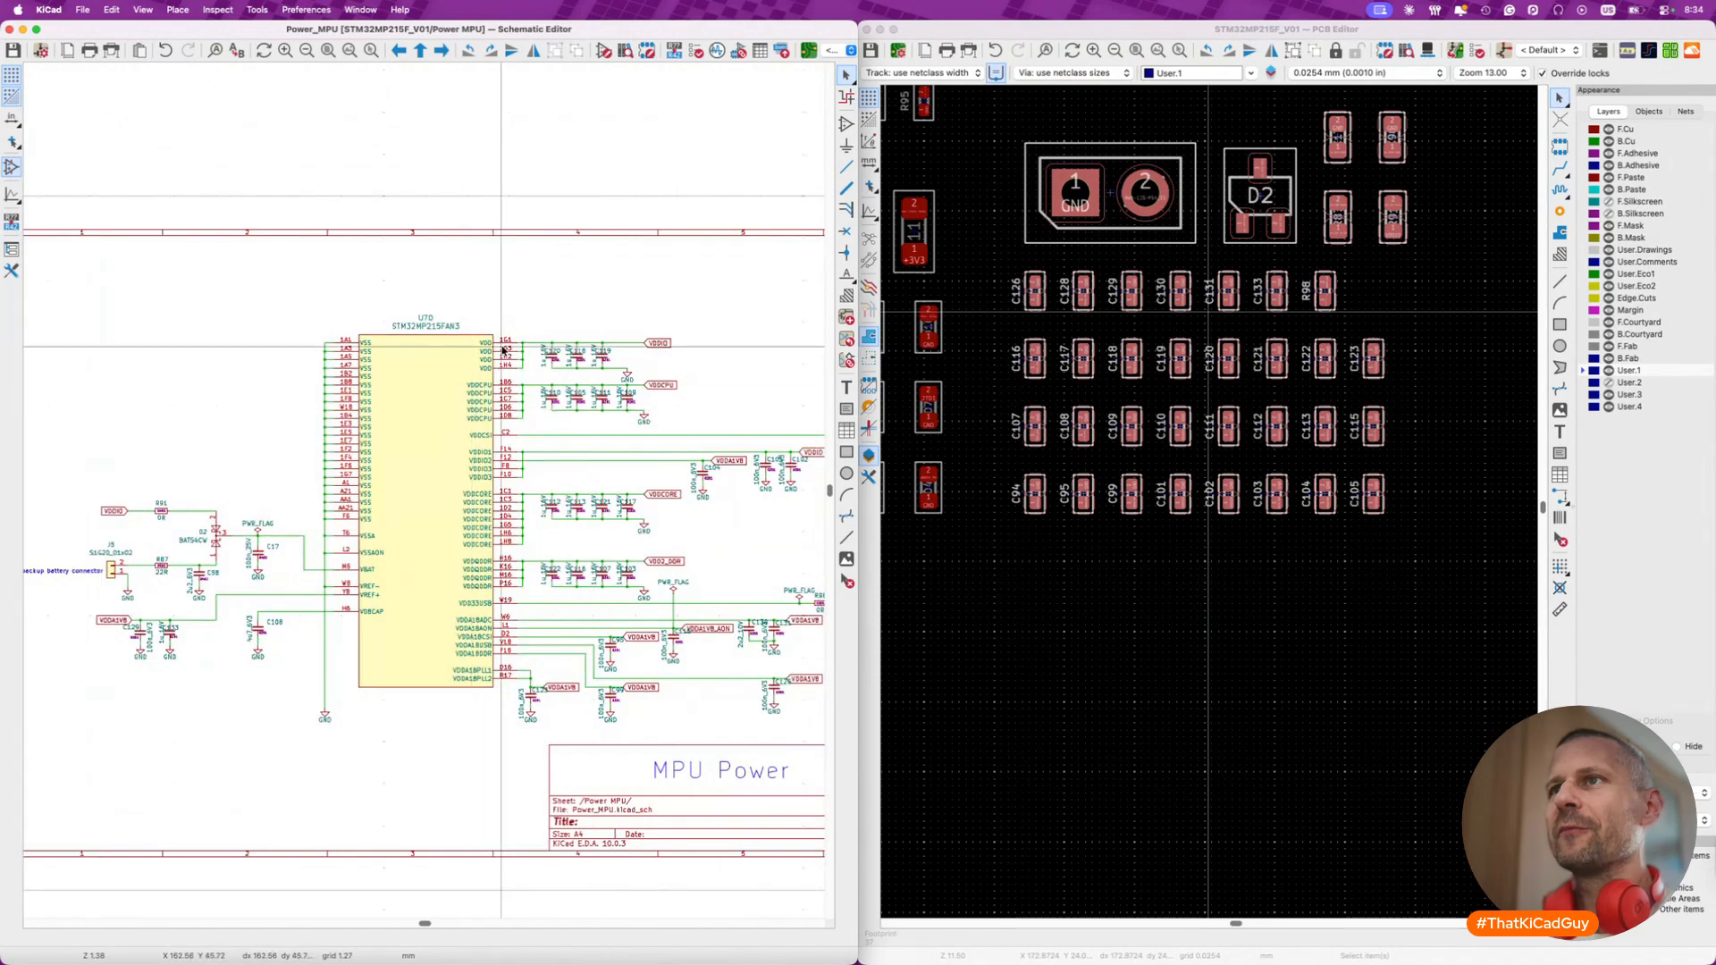
scroll(615, 338, up, 5)
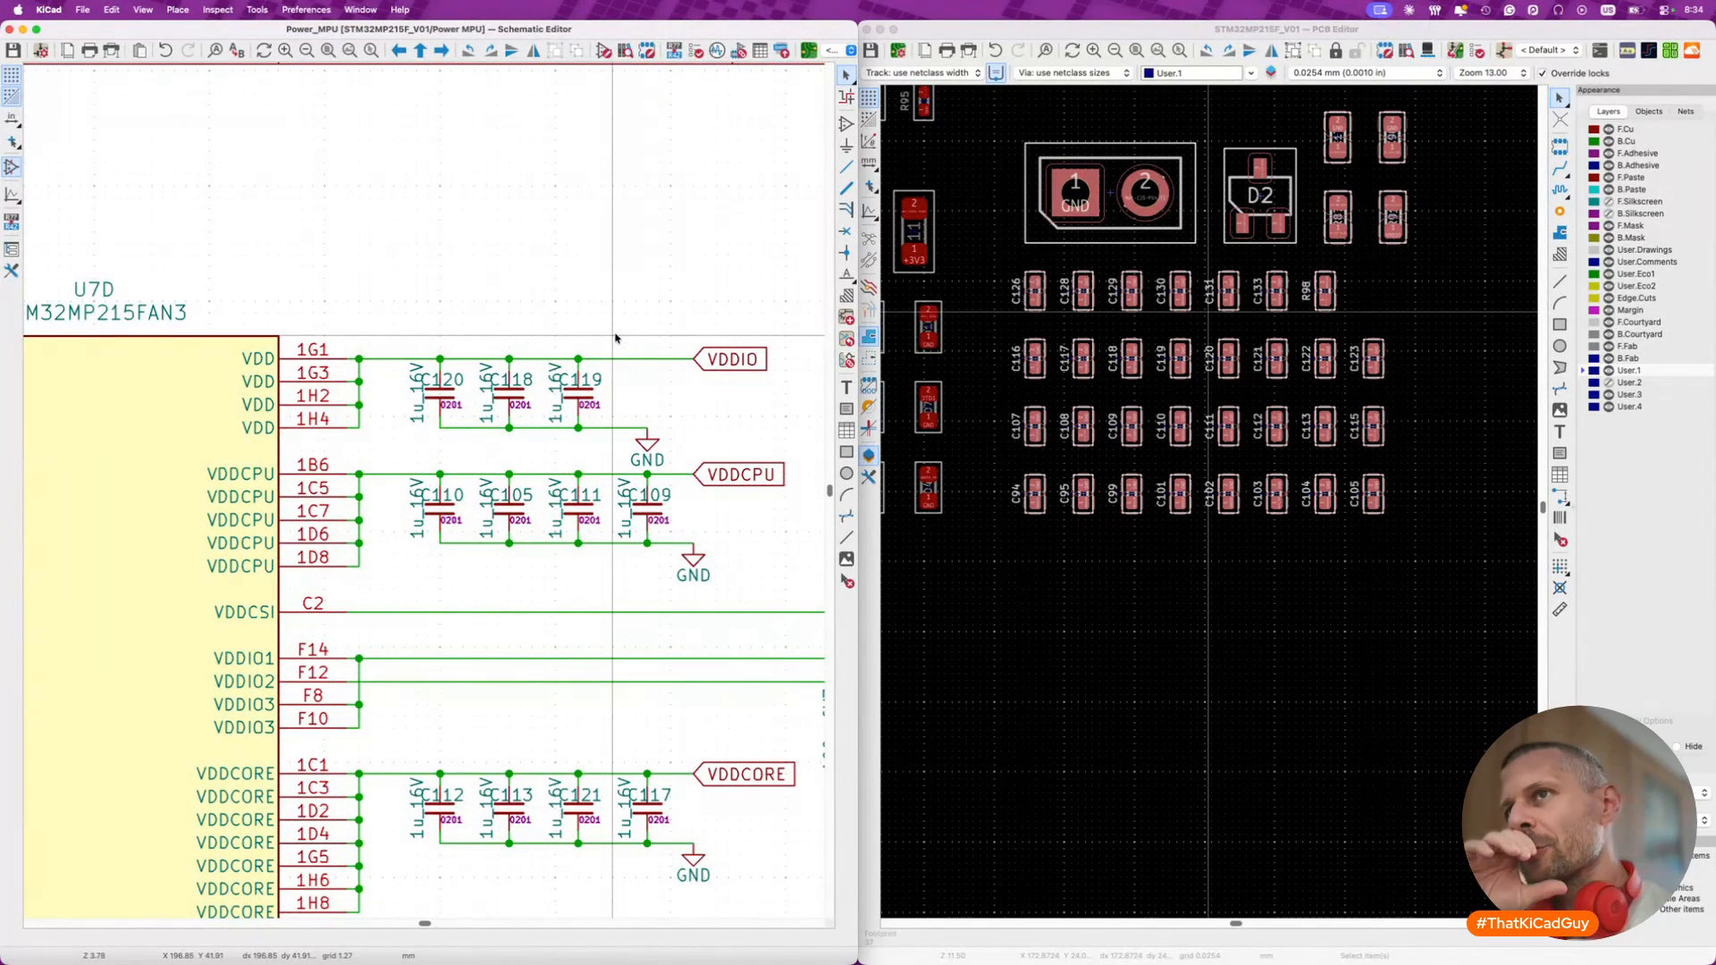
click(462, 382)
key(m)
click(463, 382)
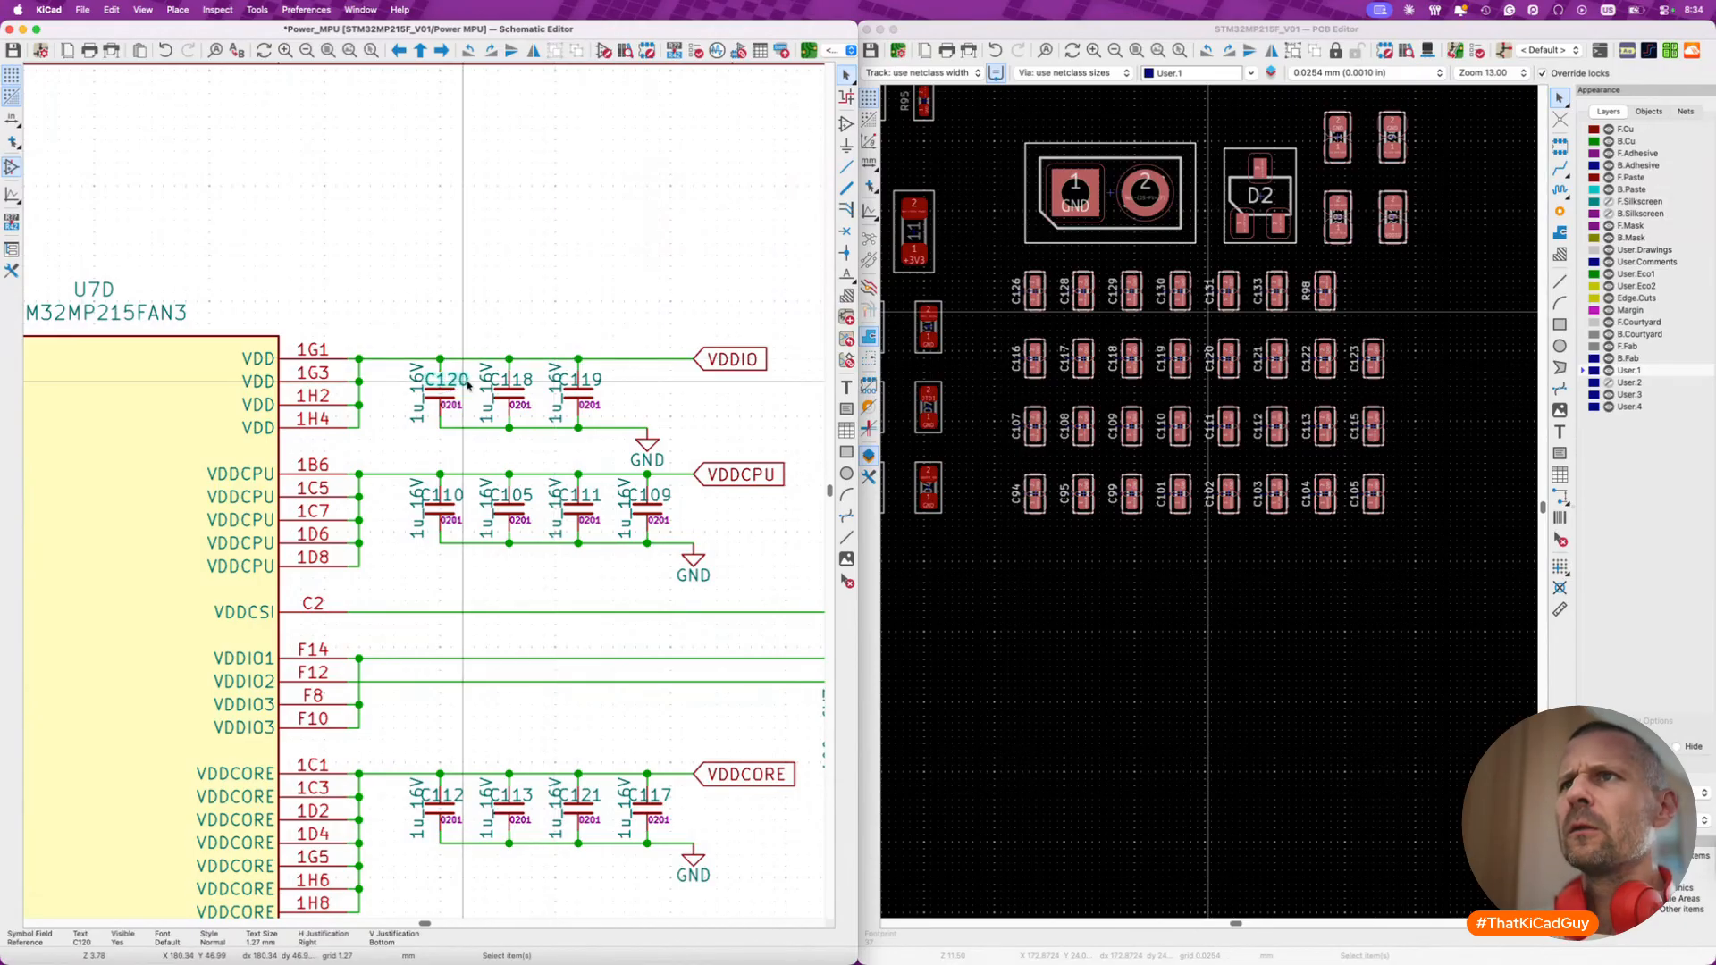
click(524, 382)
key(m)
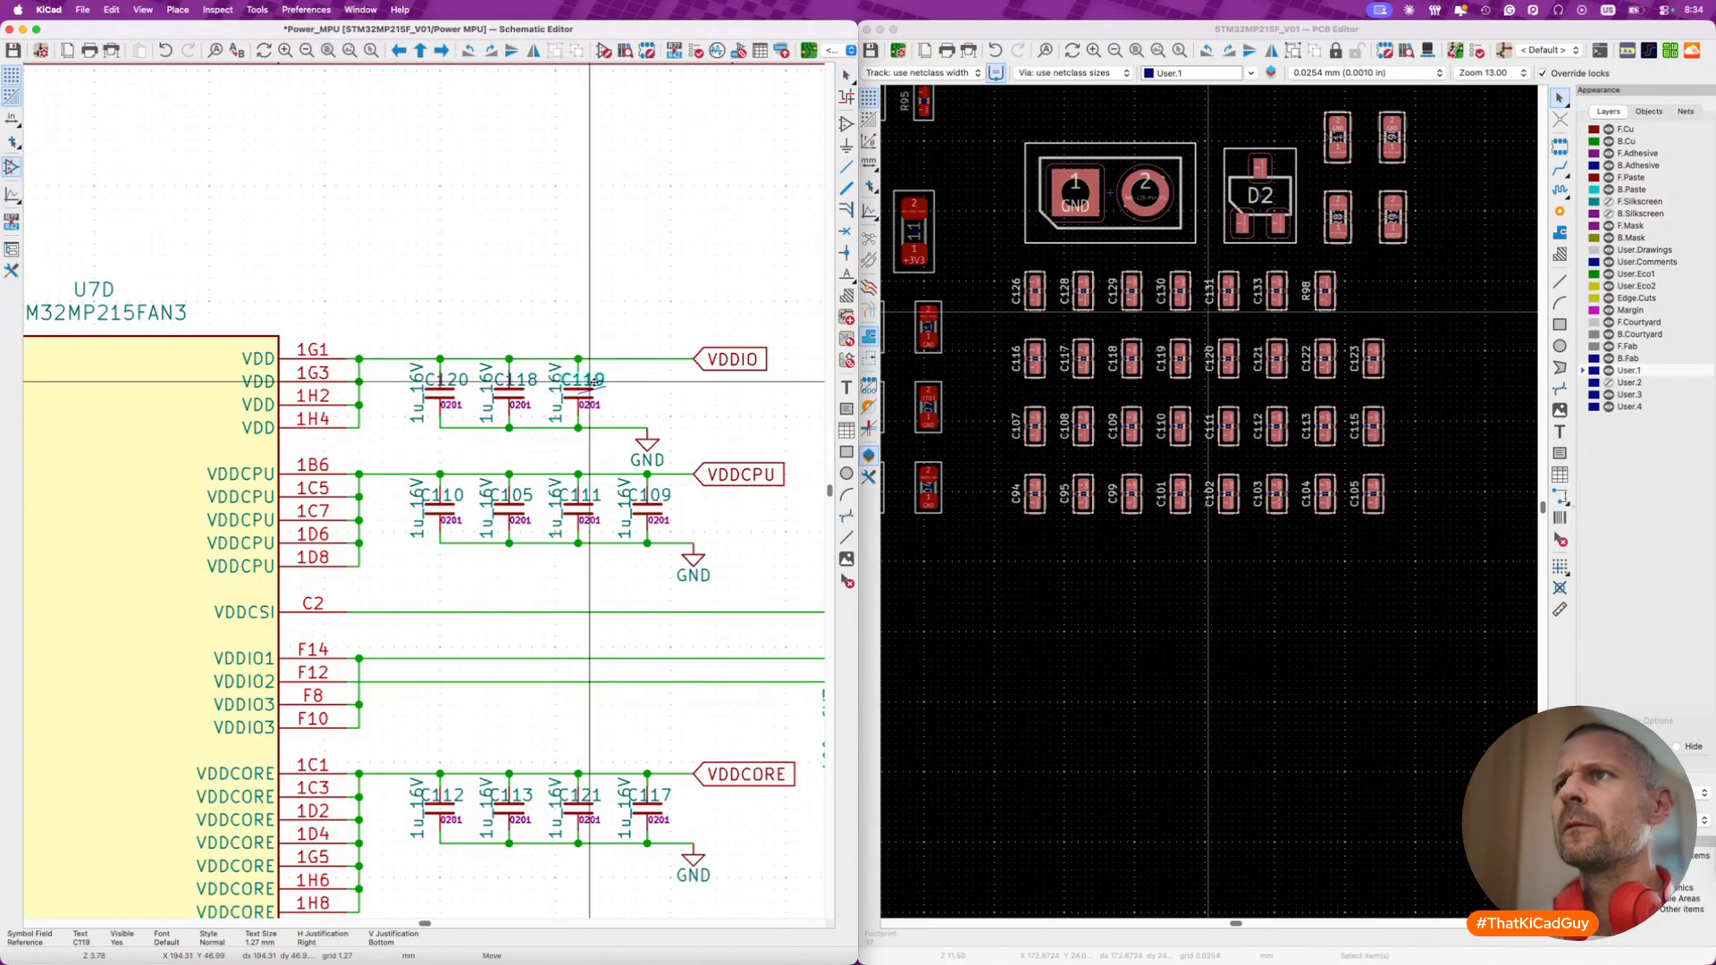
click(519, 383)
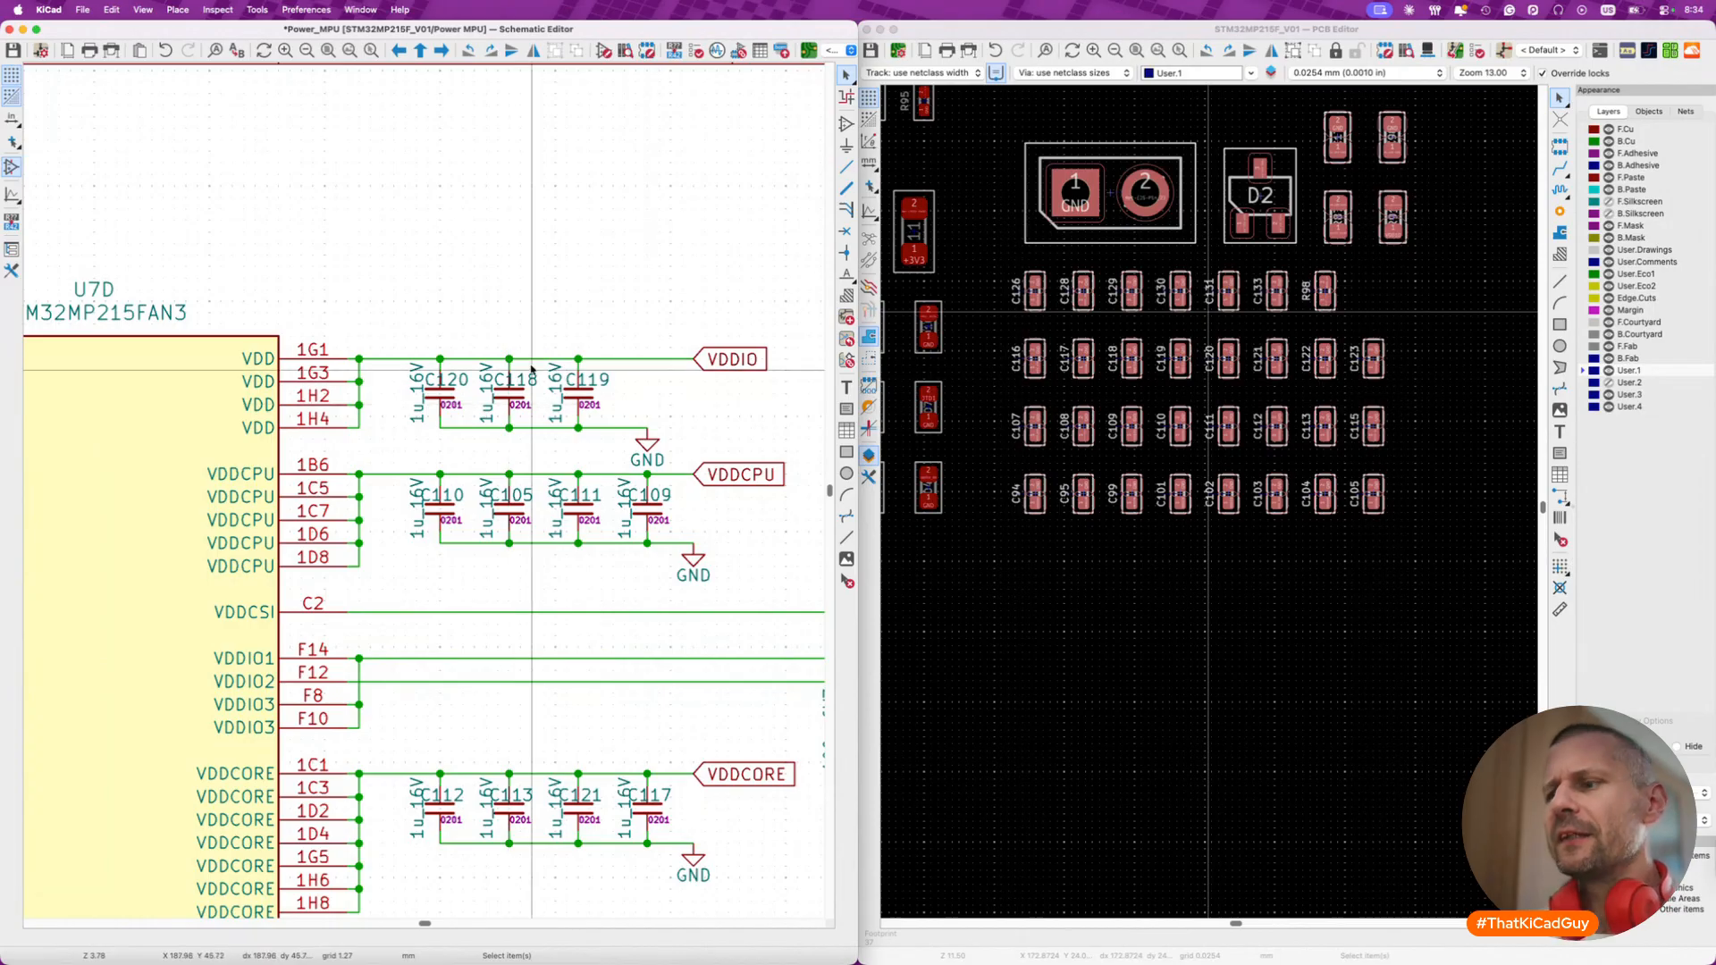
- Readjust the reference labels of C118 and C120 so they sit beside their capacitor symbols
click(532, 373)
key(m)
click(538, 371)
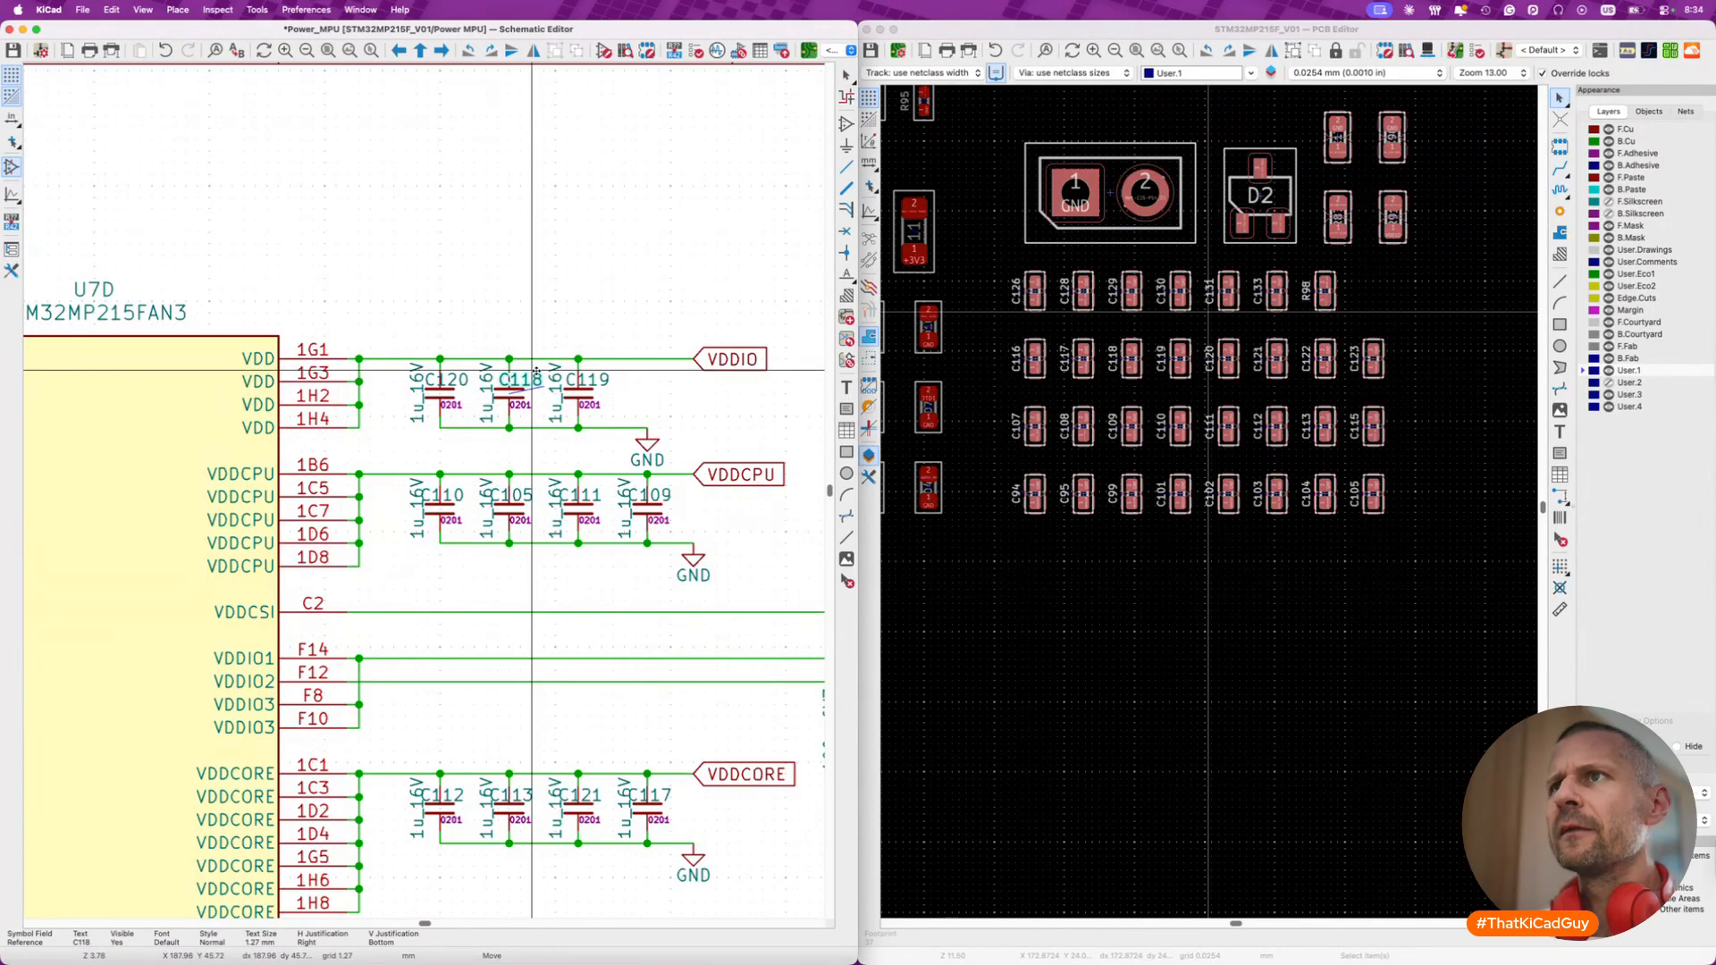
click(456, 383)
key(m)
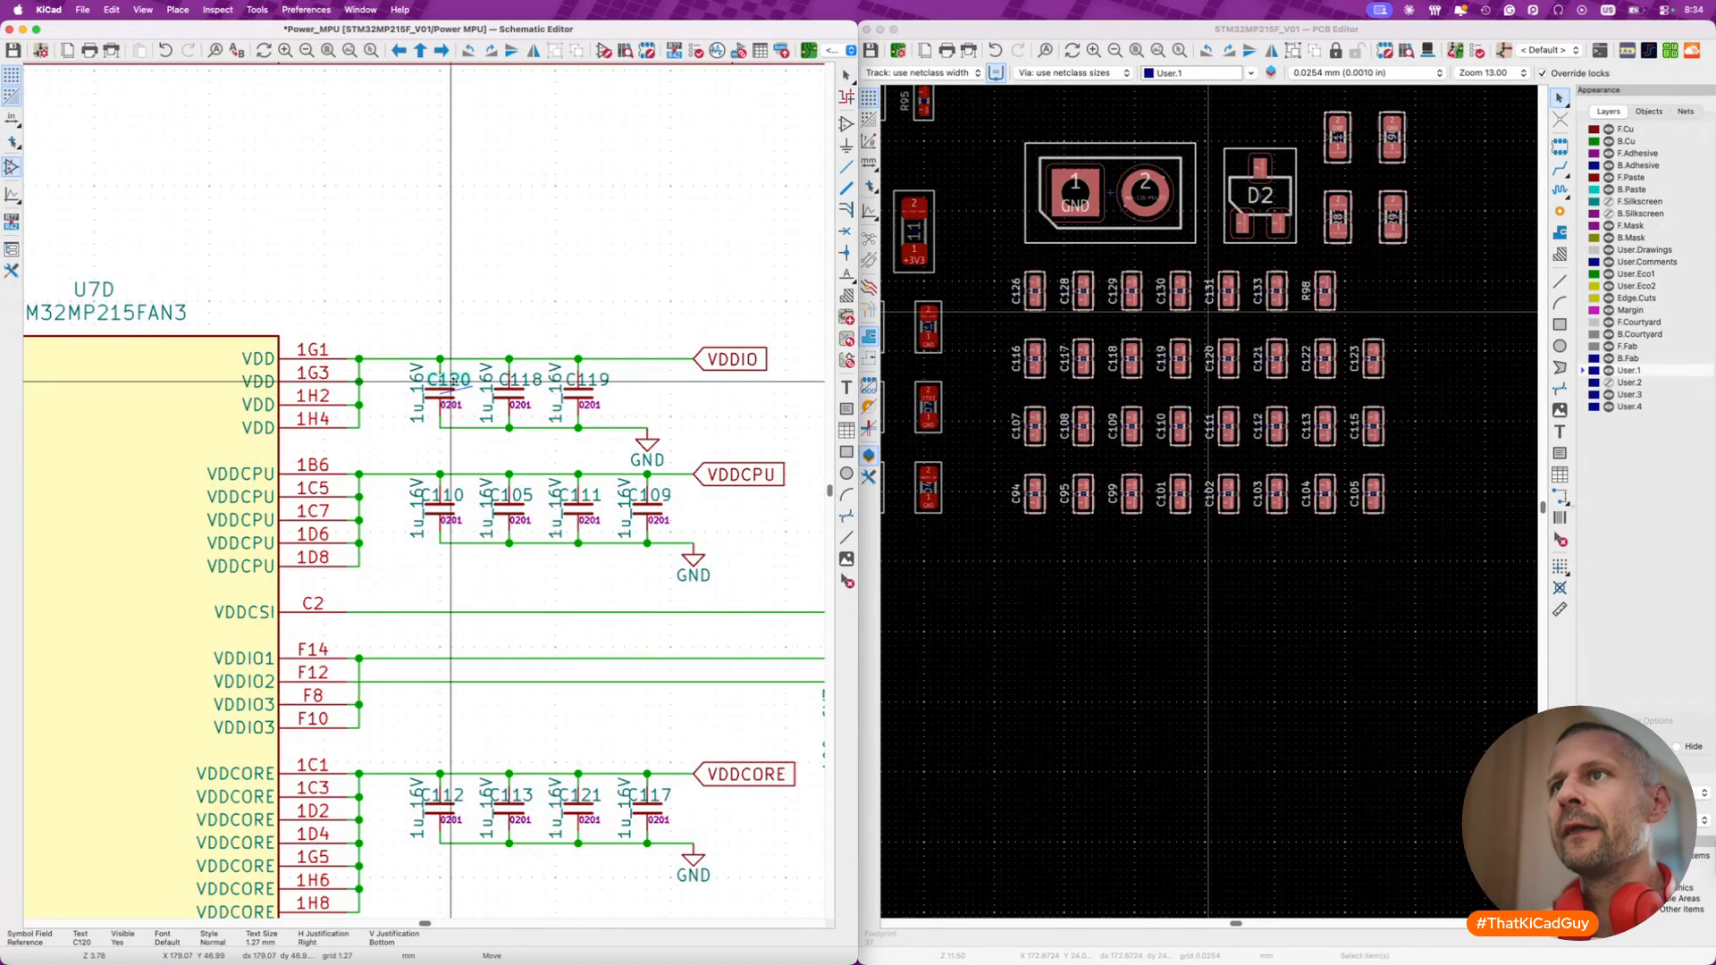
click(453, 381)
- Select the three VDDIO capacitors C118, C119 and C120 in the schematic, pack and move them above U7, and flip them to the back side
scroll(438, 483, down, 2)
scroll(438, 484, up, 1)
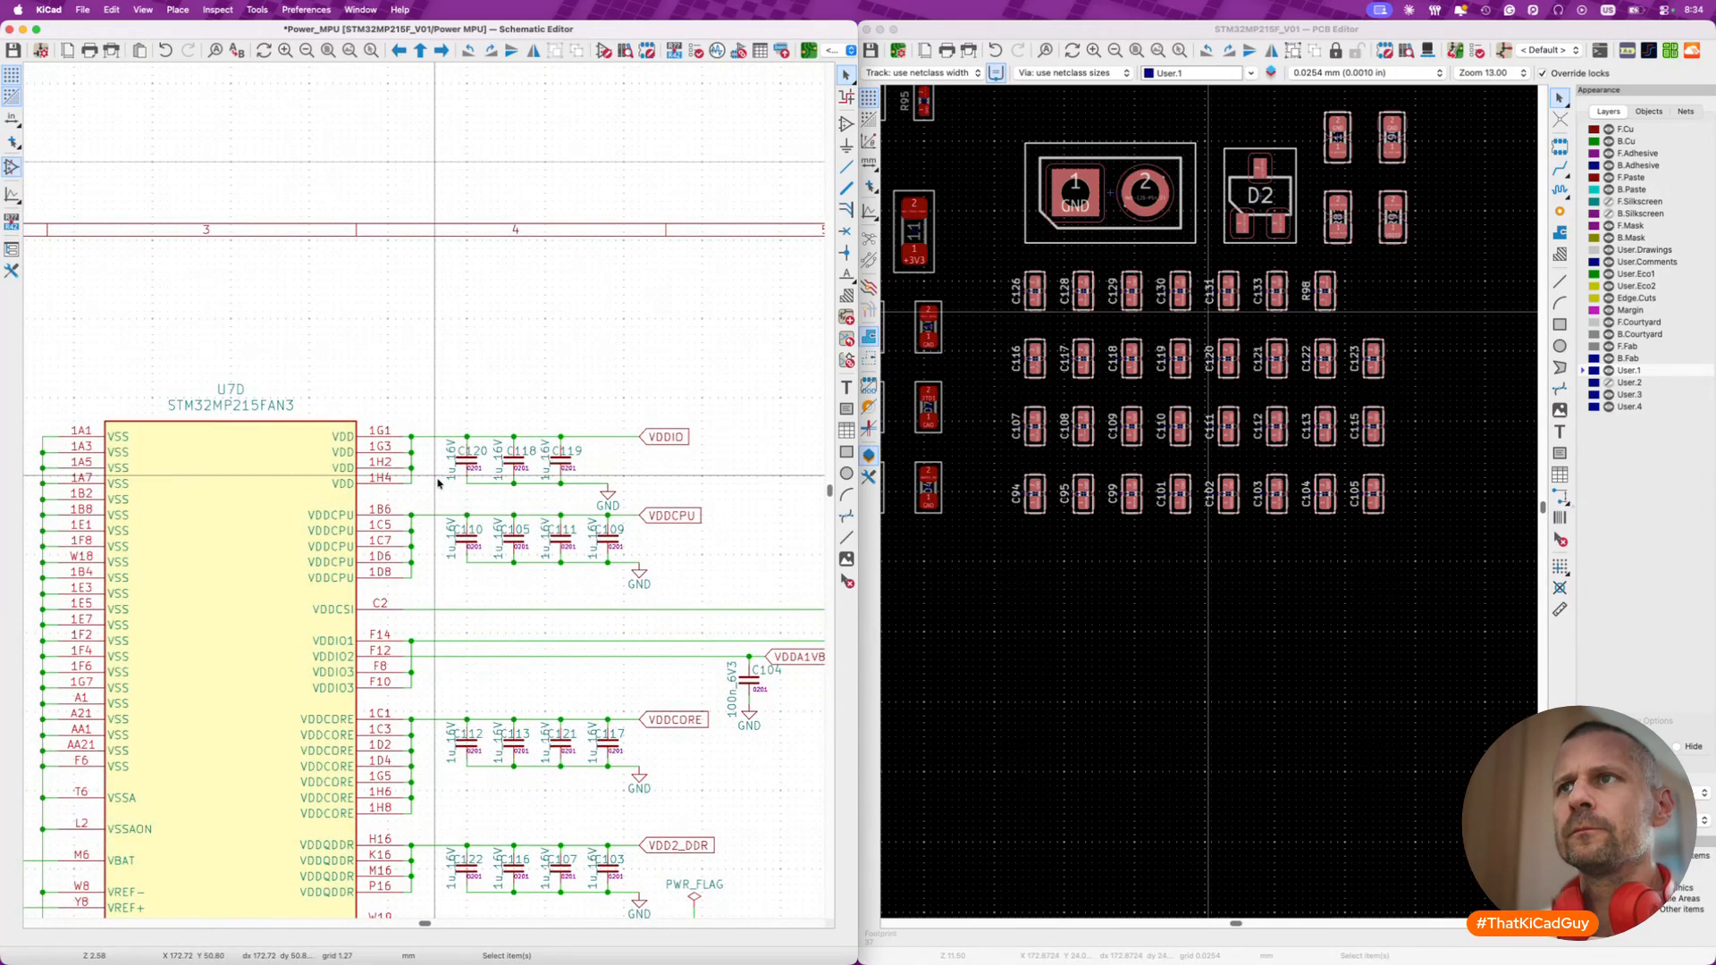
drag(435, 417, 613, 488)
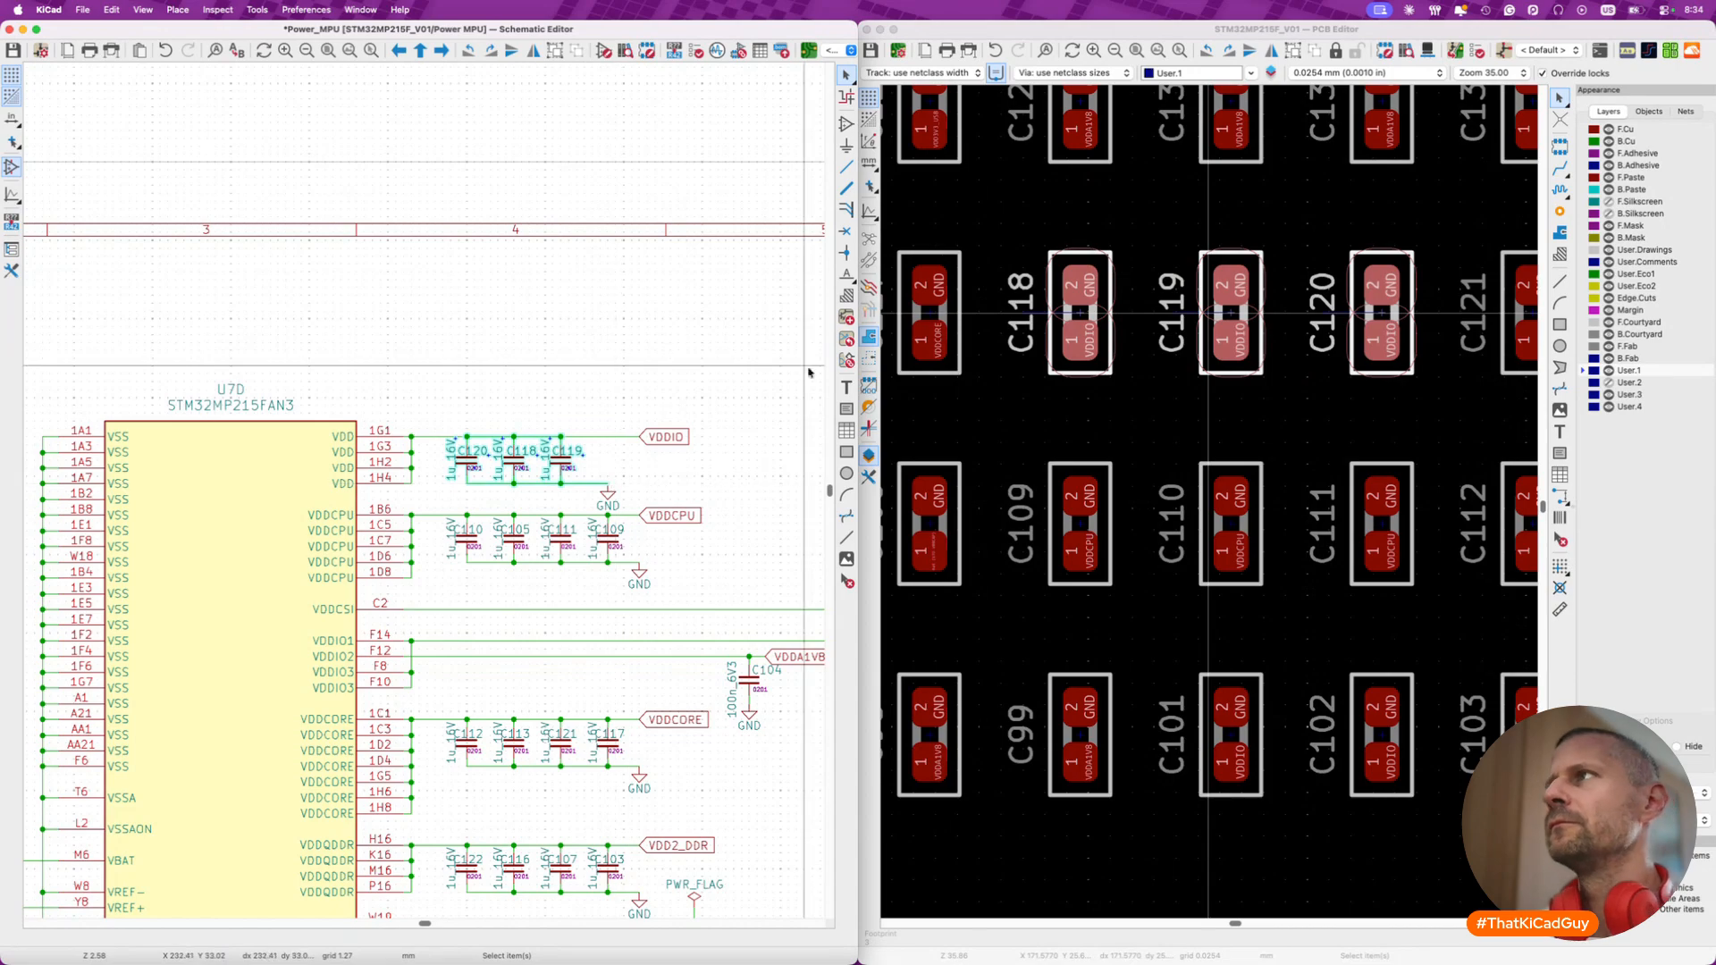
click(1244, 31)
key(p)
scroll(1212, 339, down, 8)
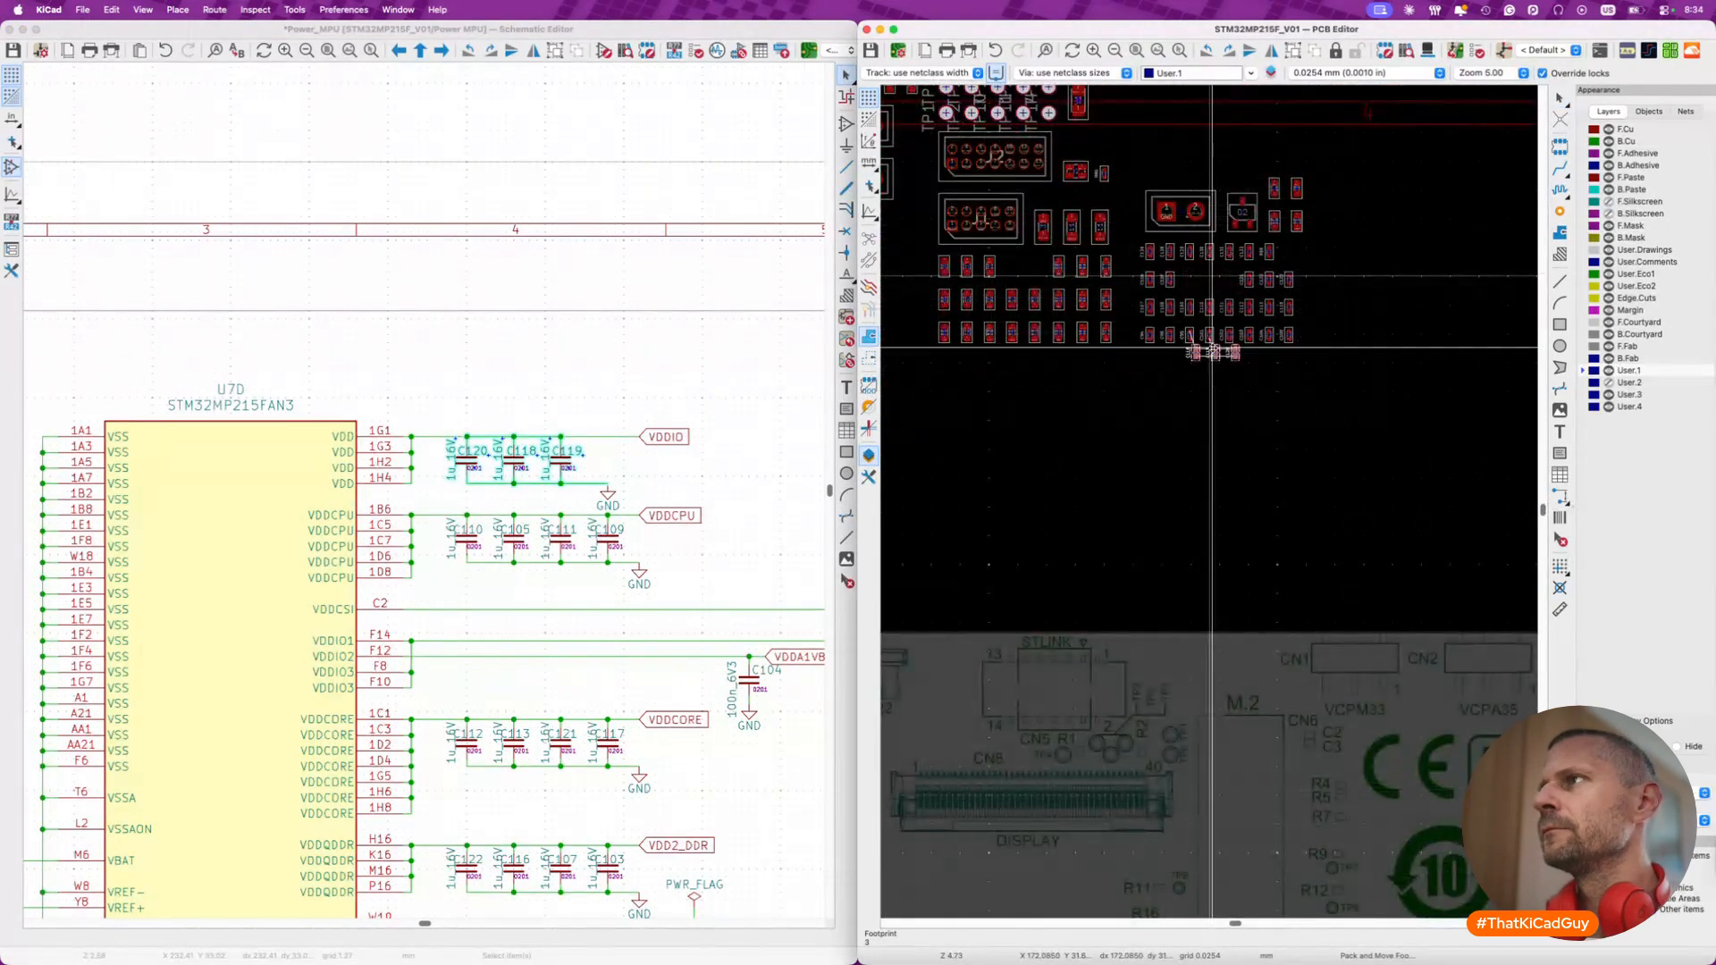
scroll(1213, 352, down, 5)
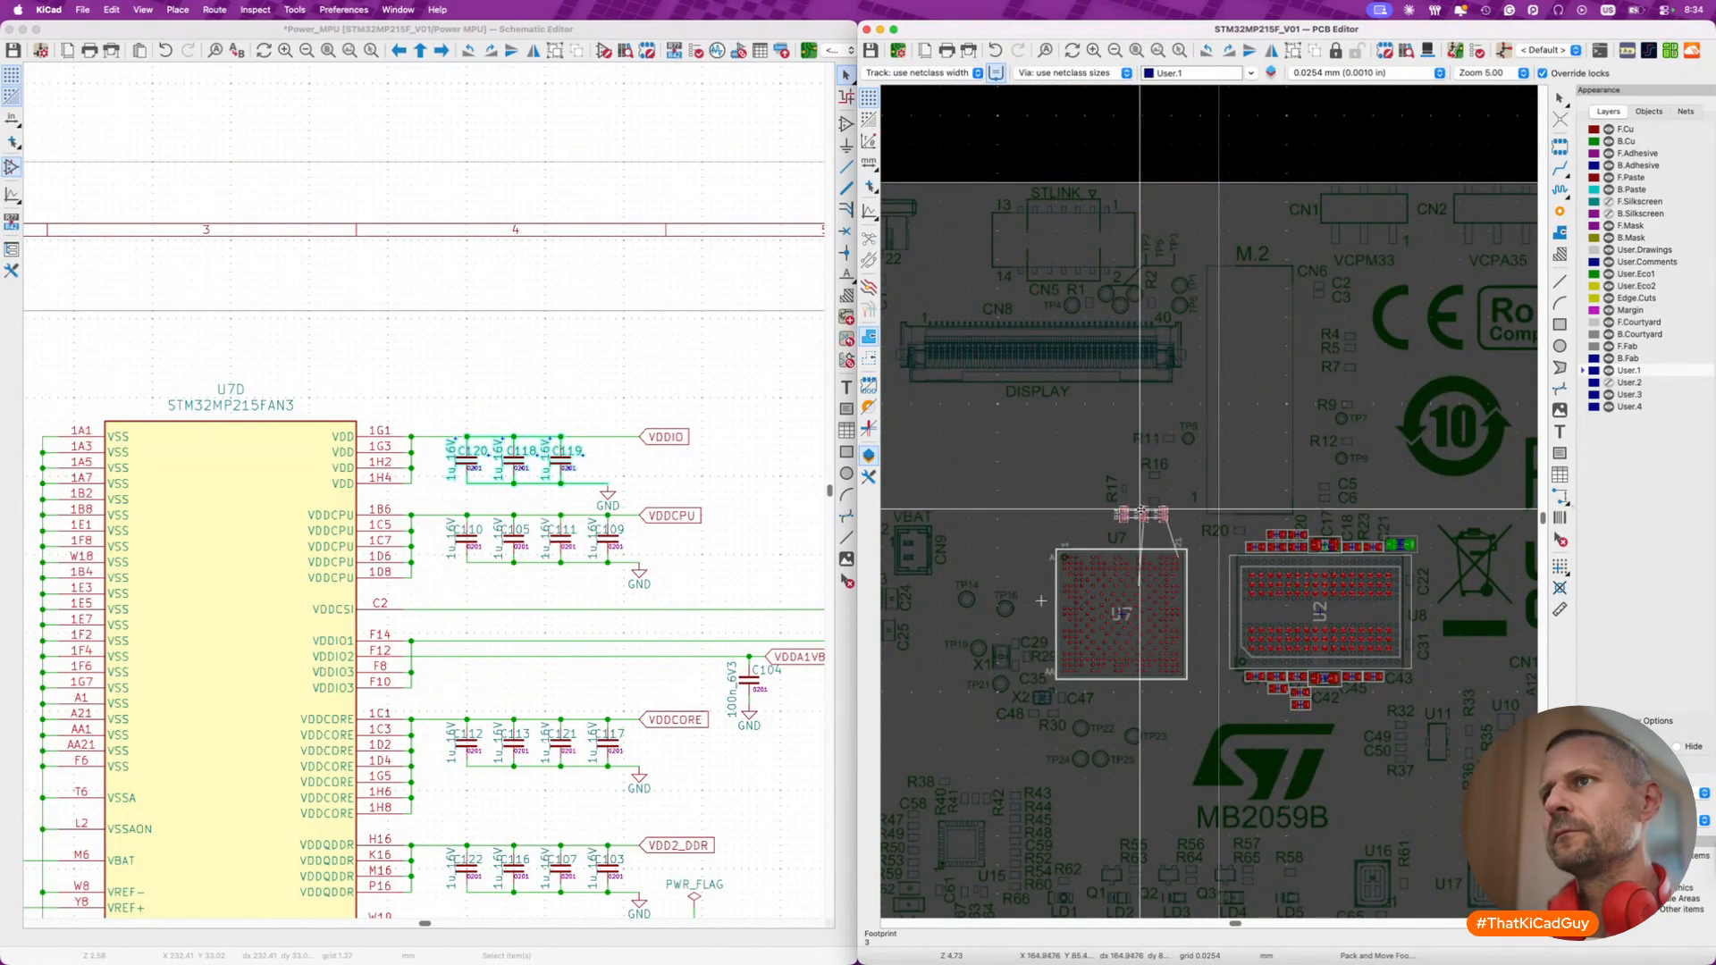
scroll(1141, 512, up, 4)
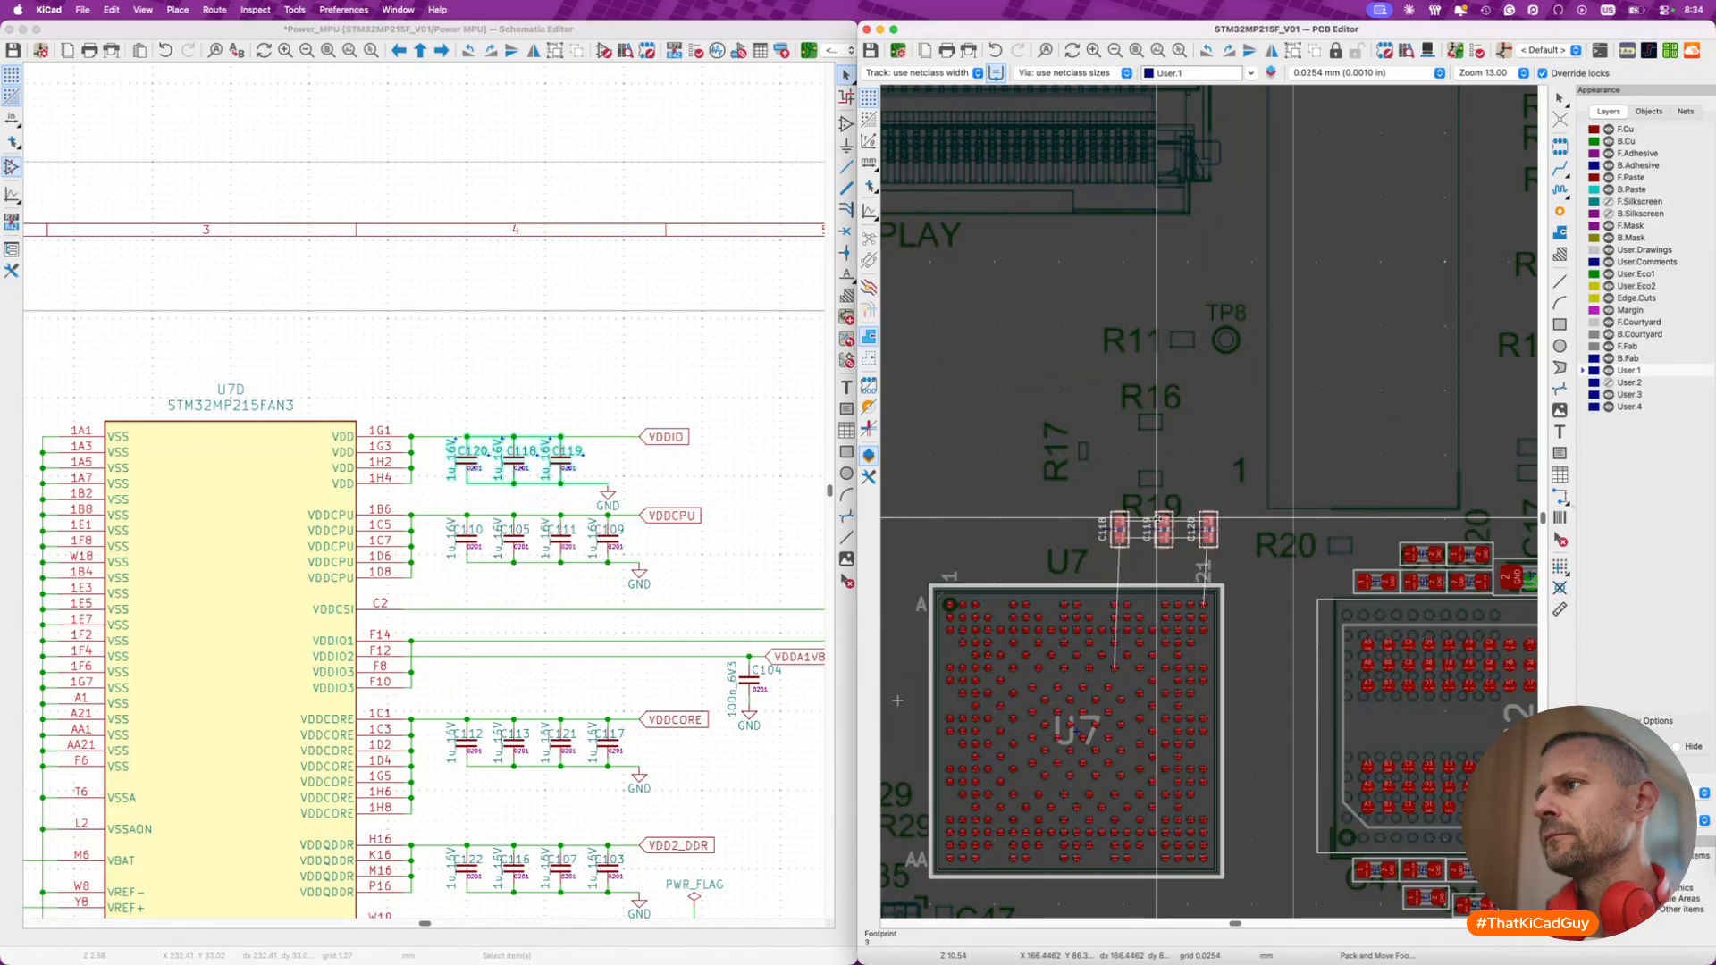
click(1185, 484)
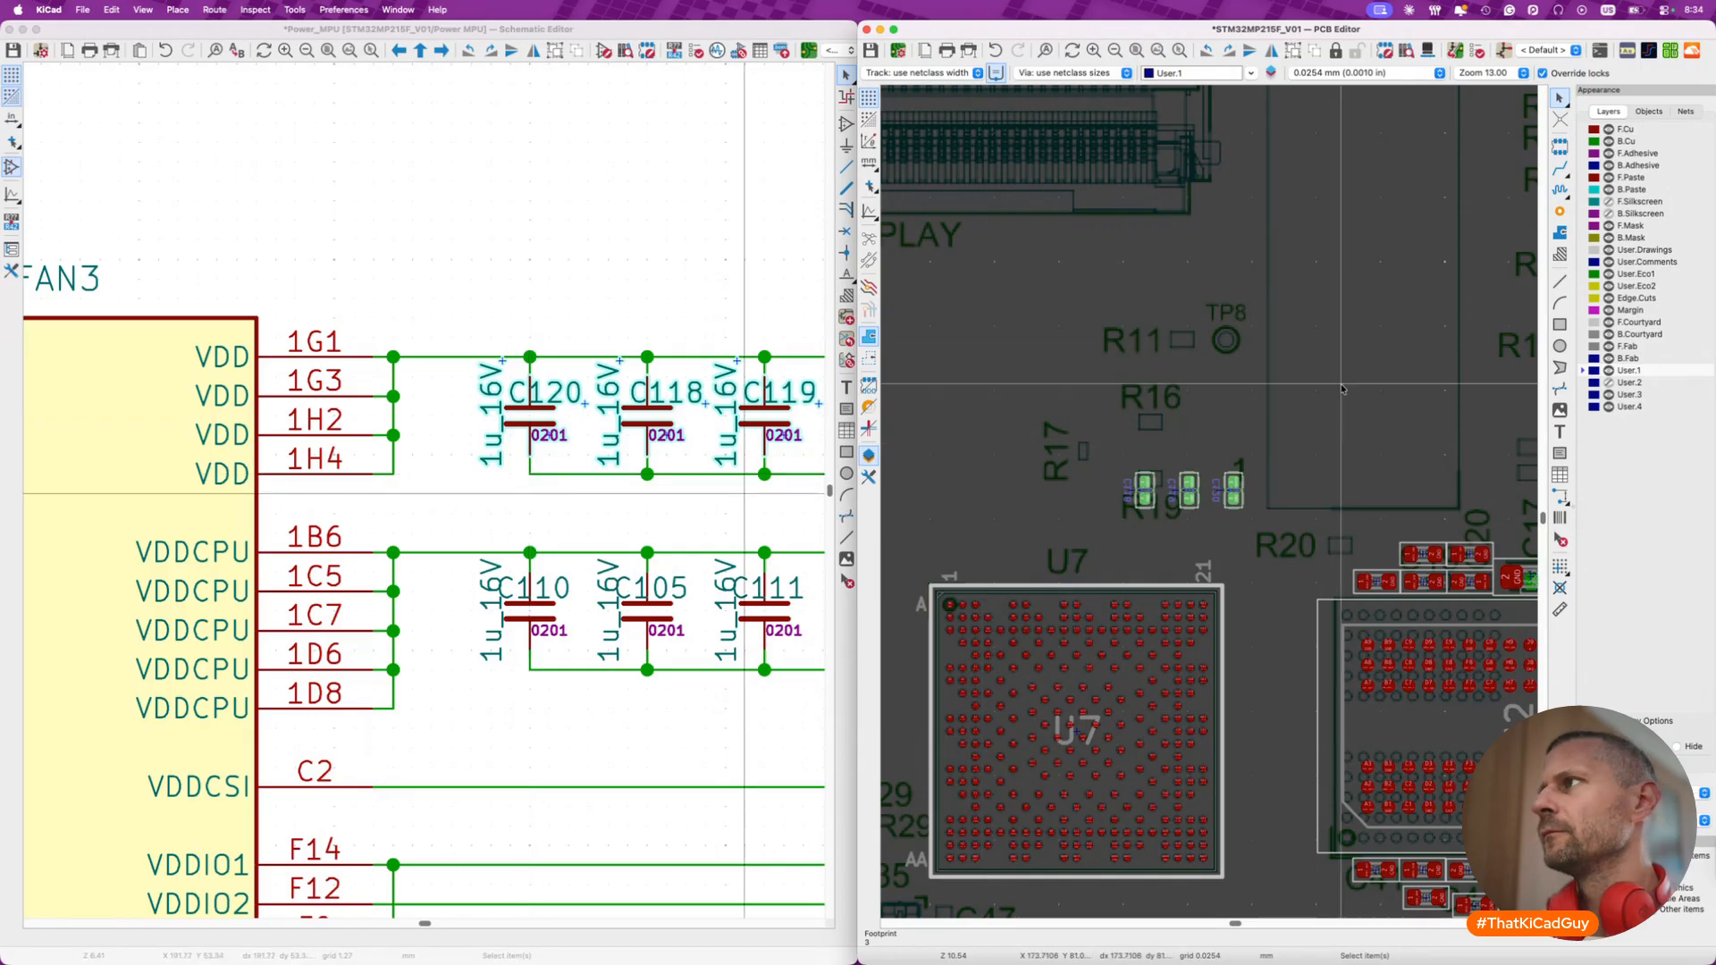
- Hide the front reference image on User.1 and show the back-side reference image on User.2 behind U7
click(1609, 370)
click(1609, 382)
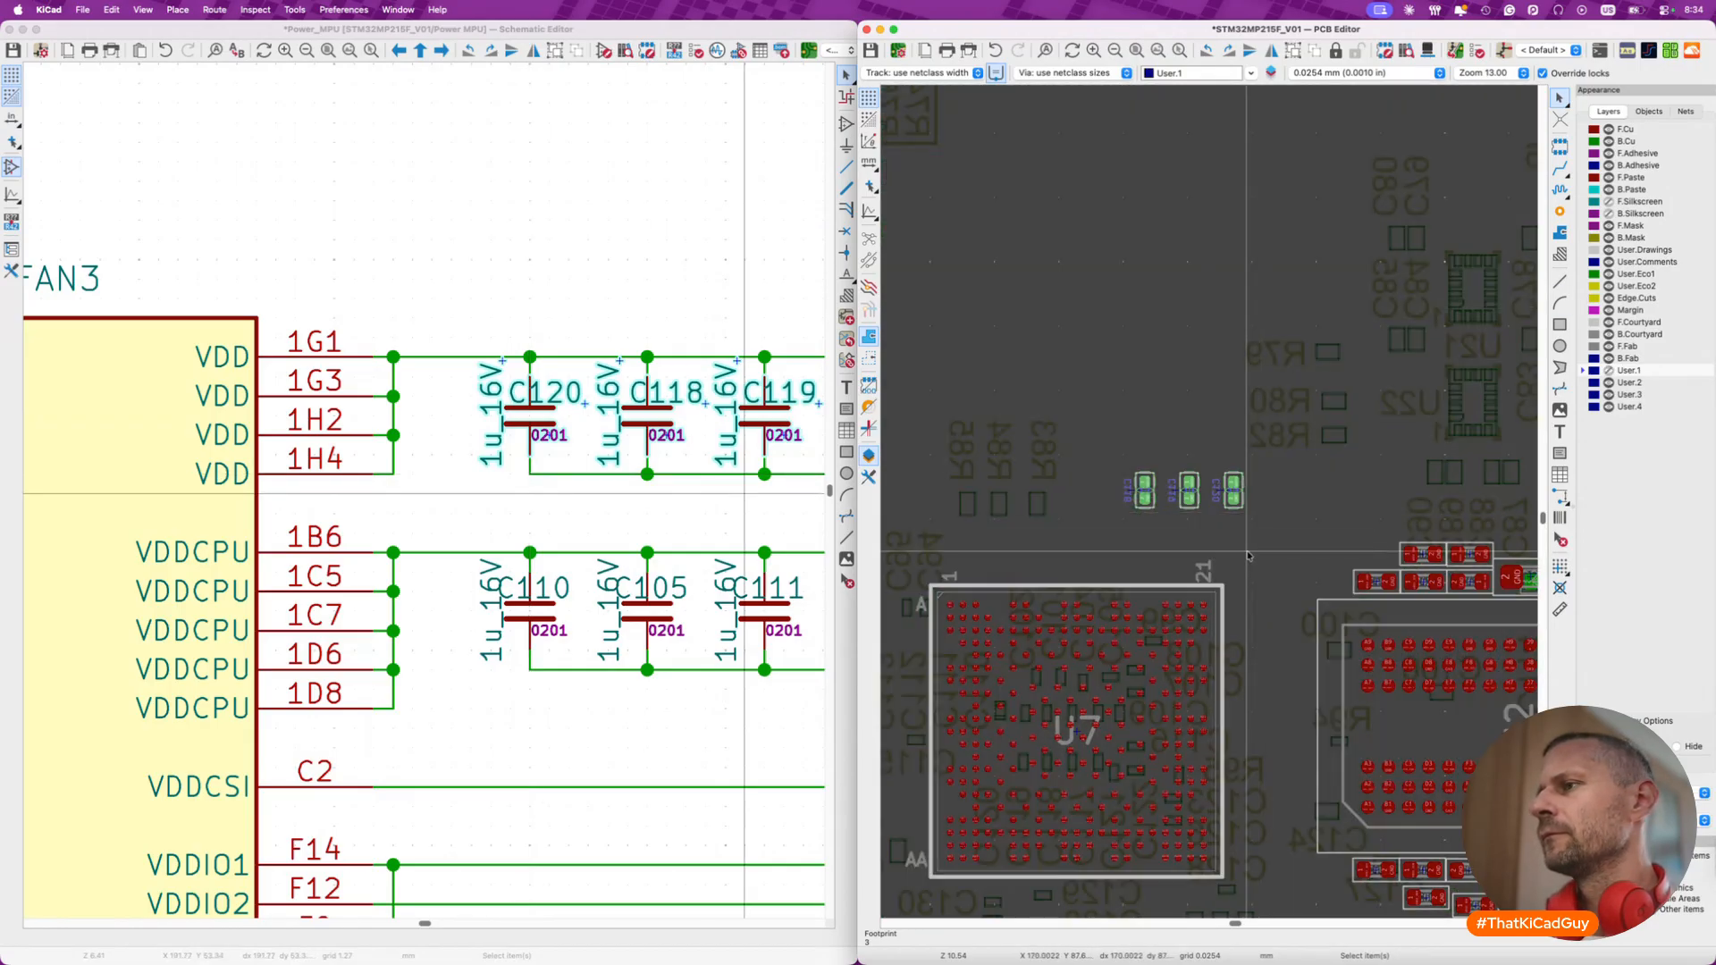
scroll(1088, 721, up, 3)
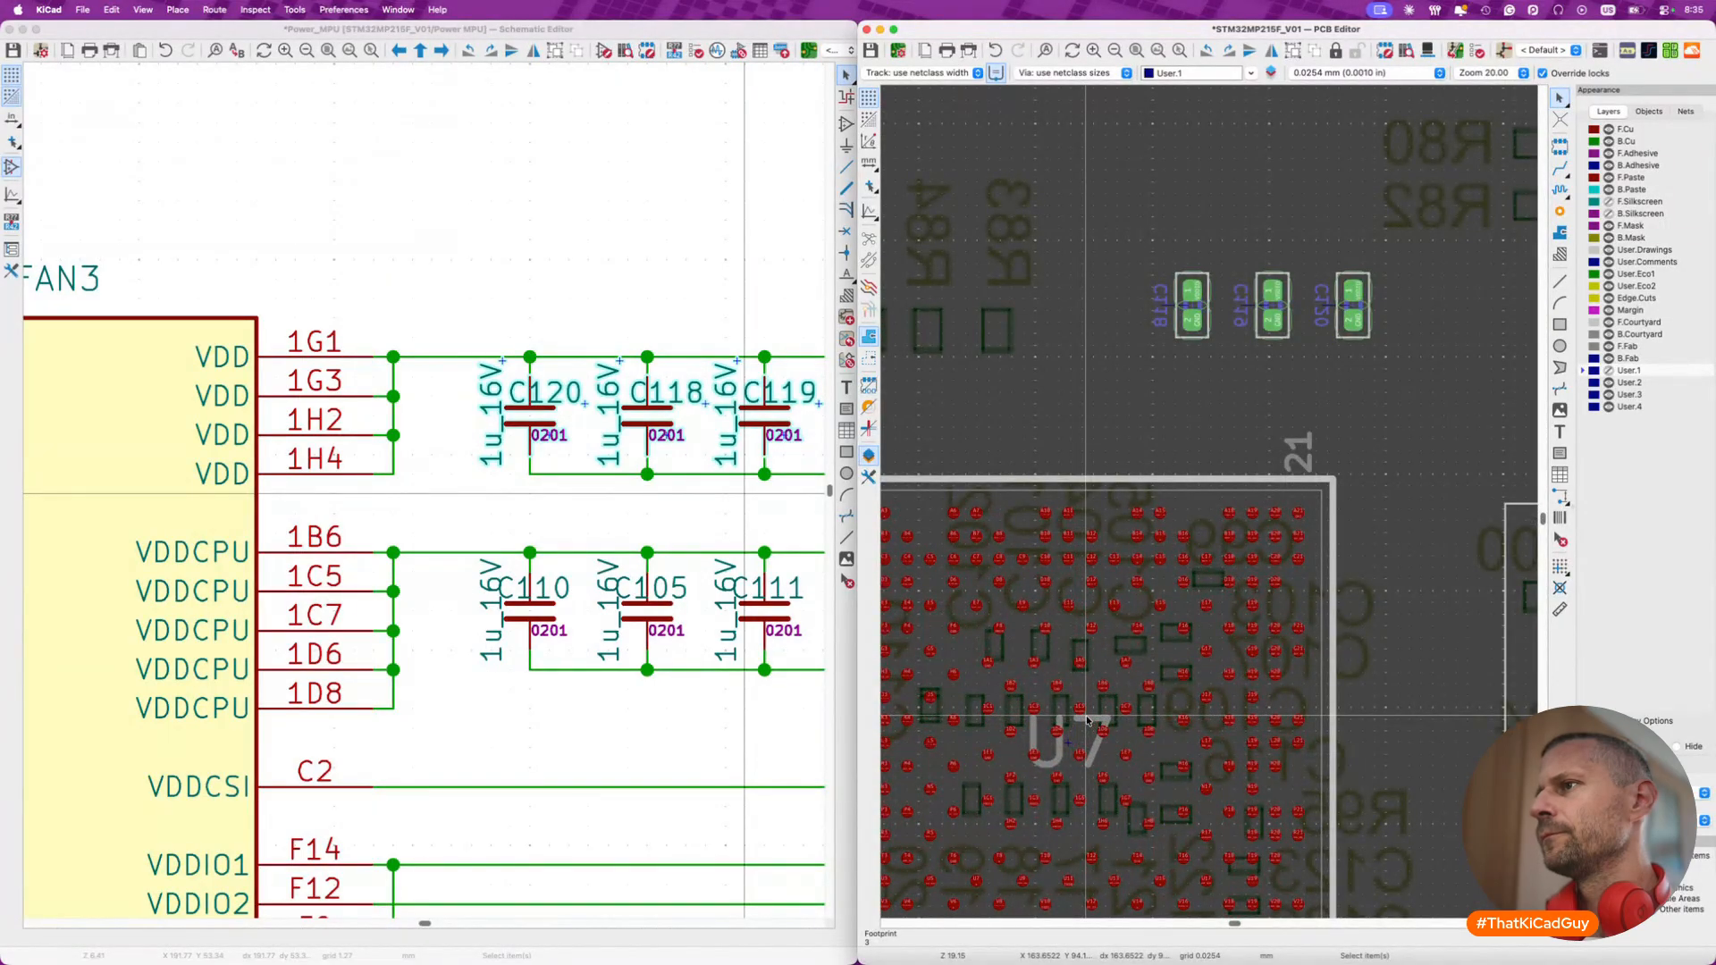
scroll(1088, 720, down, 3)
click(1269, 294)
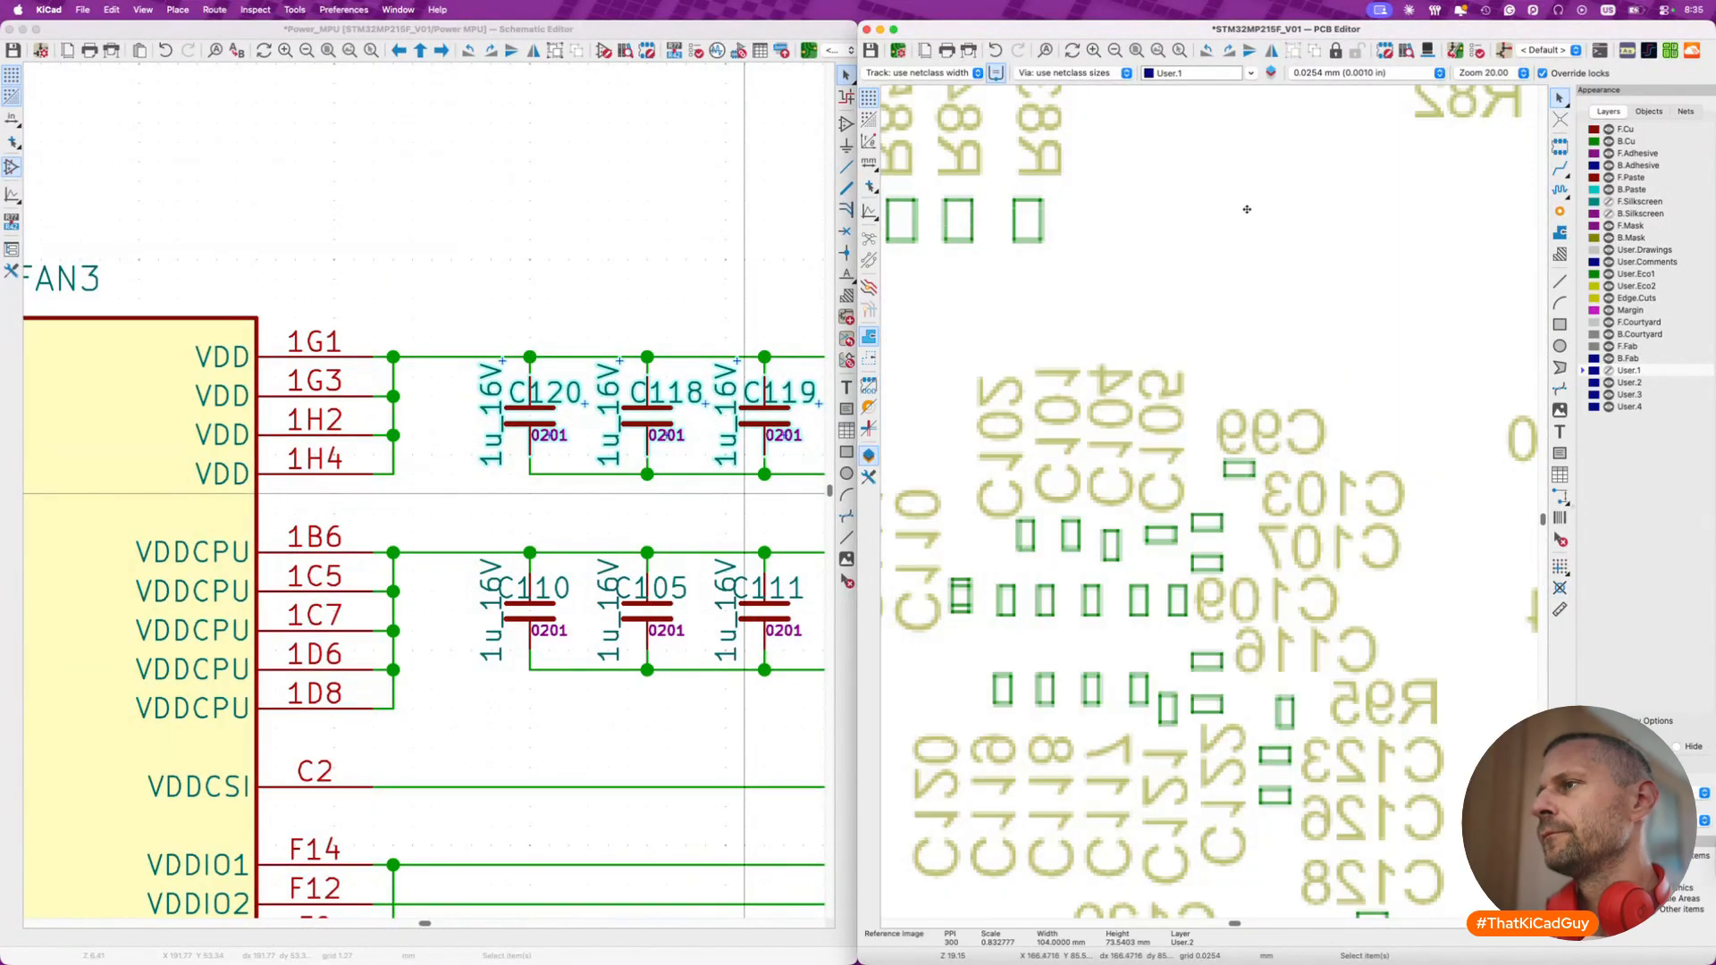
key(Escape)
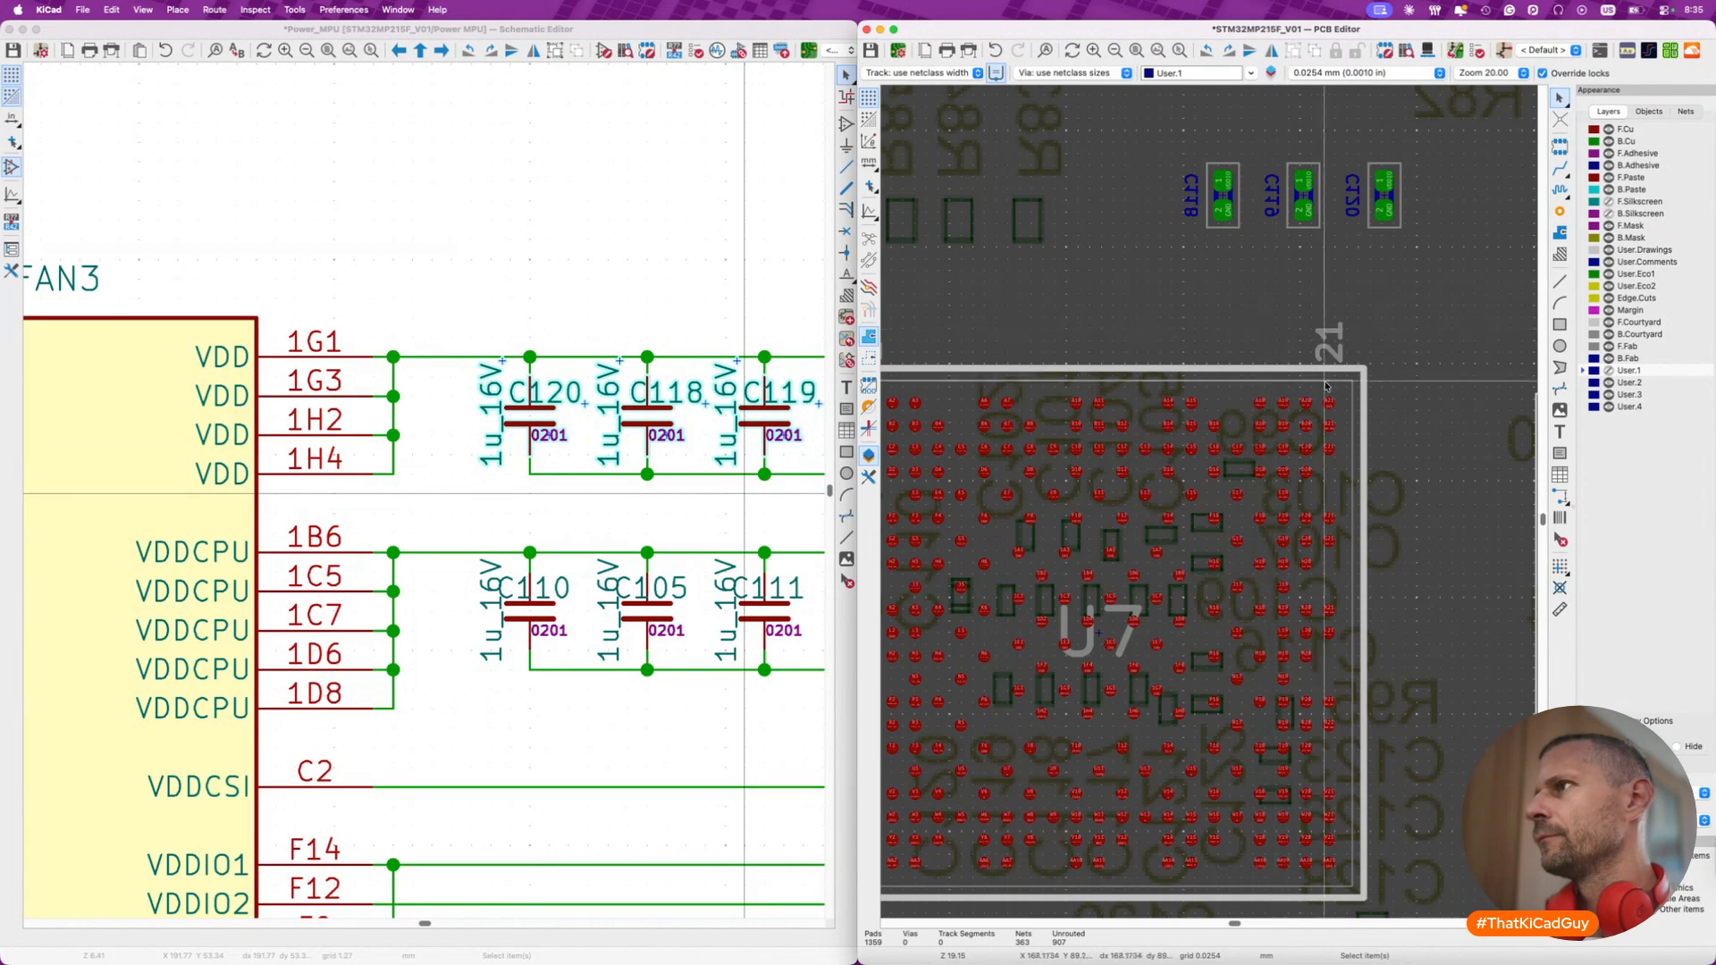
click(1279, 319)
key(Escape)
click(1418, 394)
scroll(1417, 394, down, 5)
key(Escape)
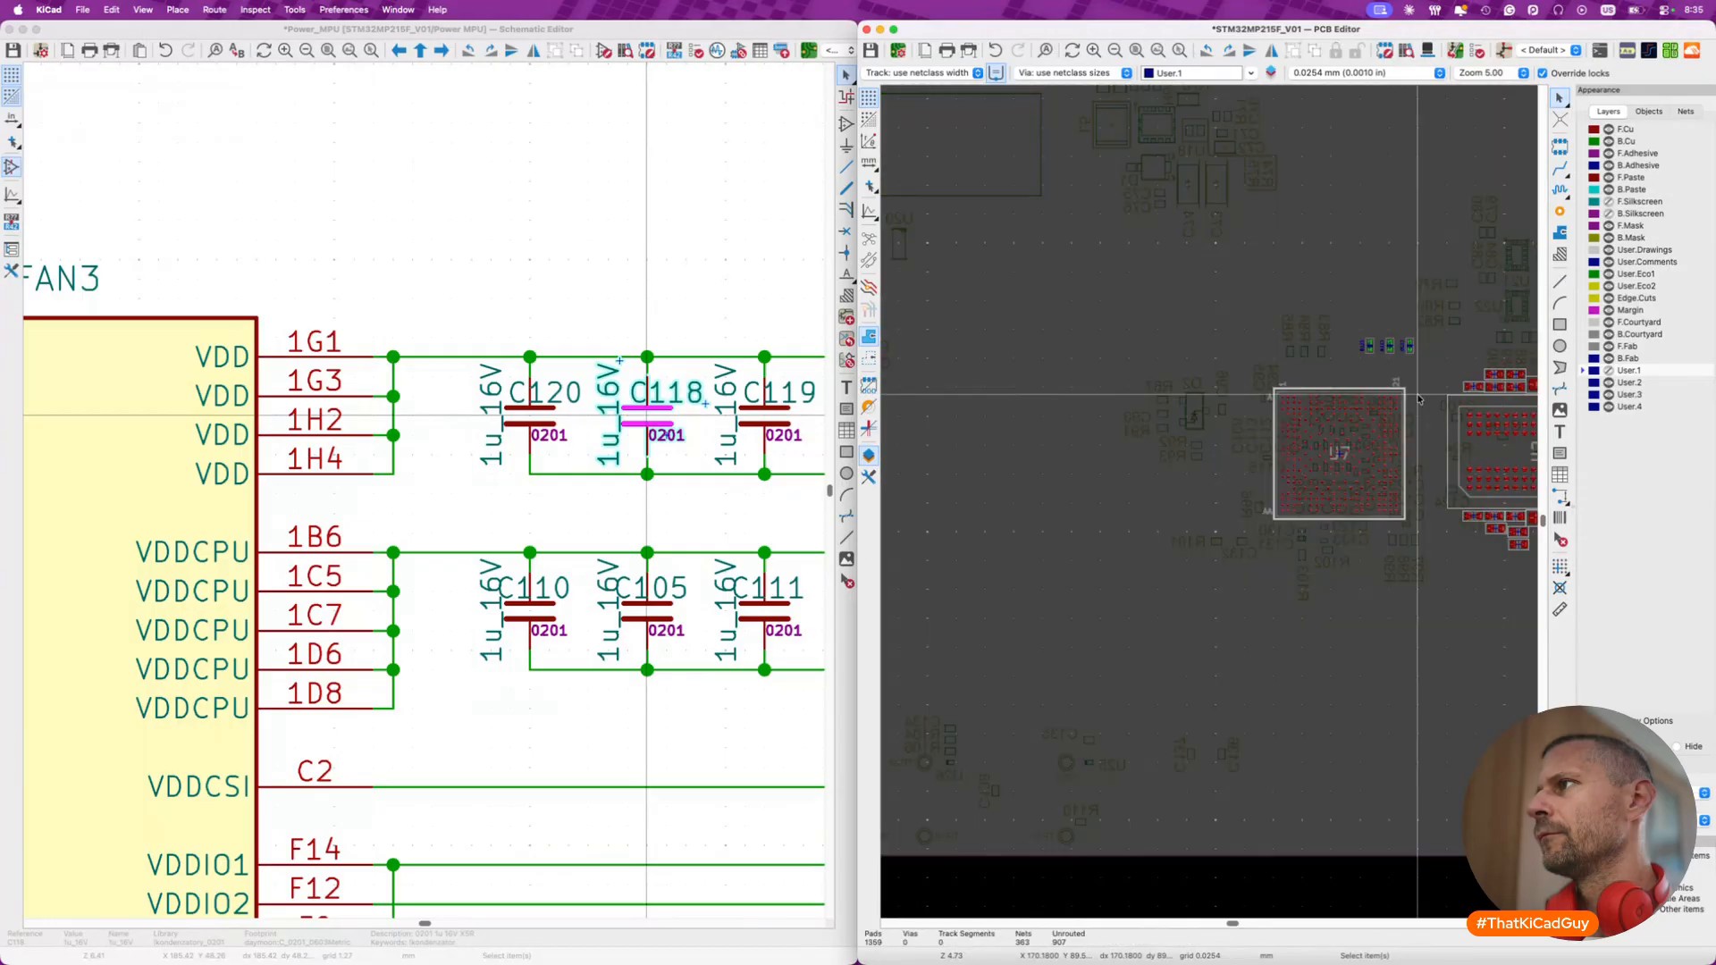
- Make User.2 the active layer and turn off overriding locks so the reference image is not selectable
click(1600, 383)
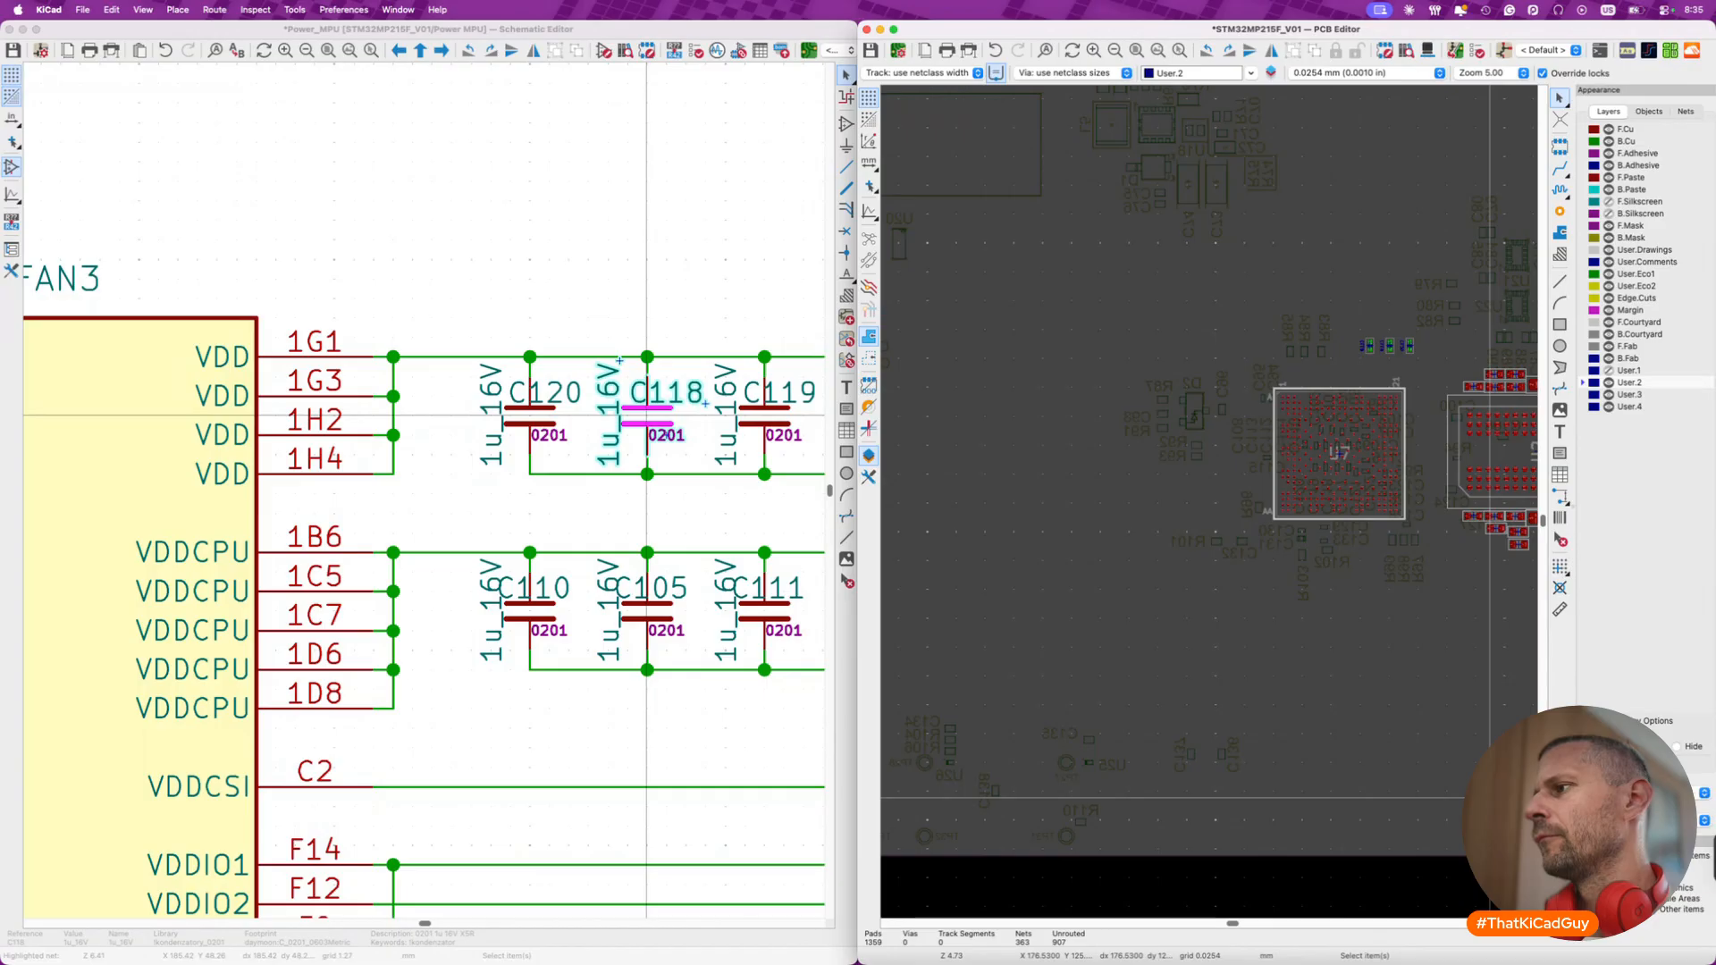
click(1436, 758)
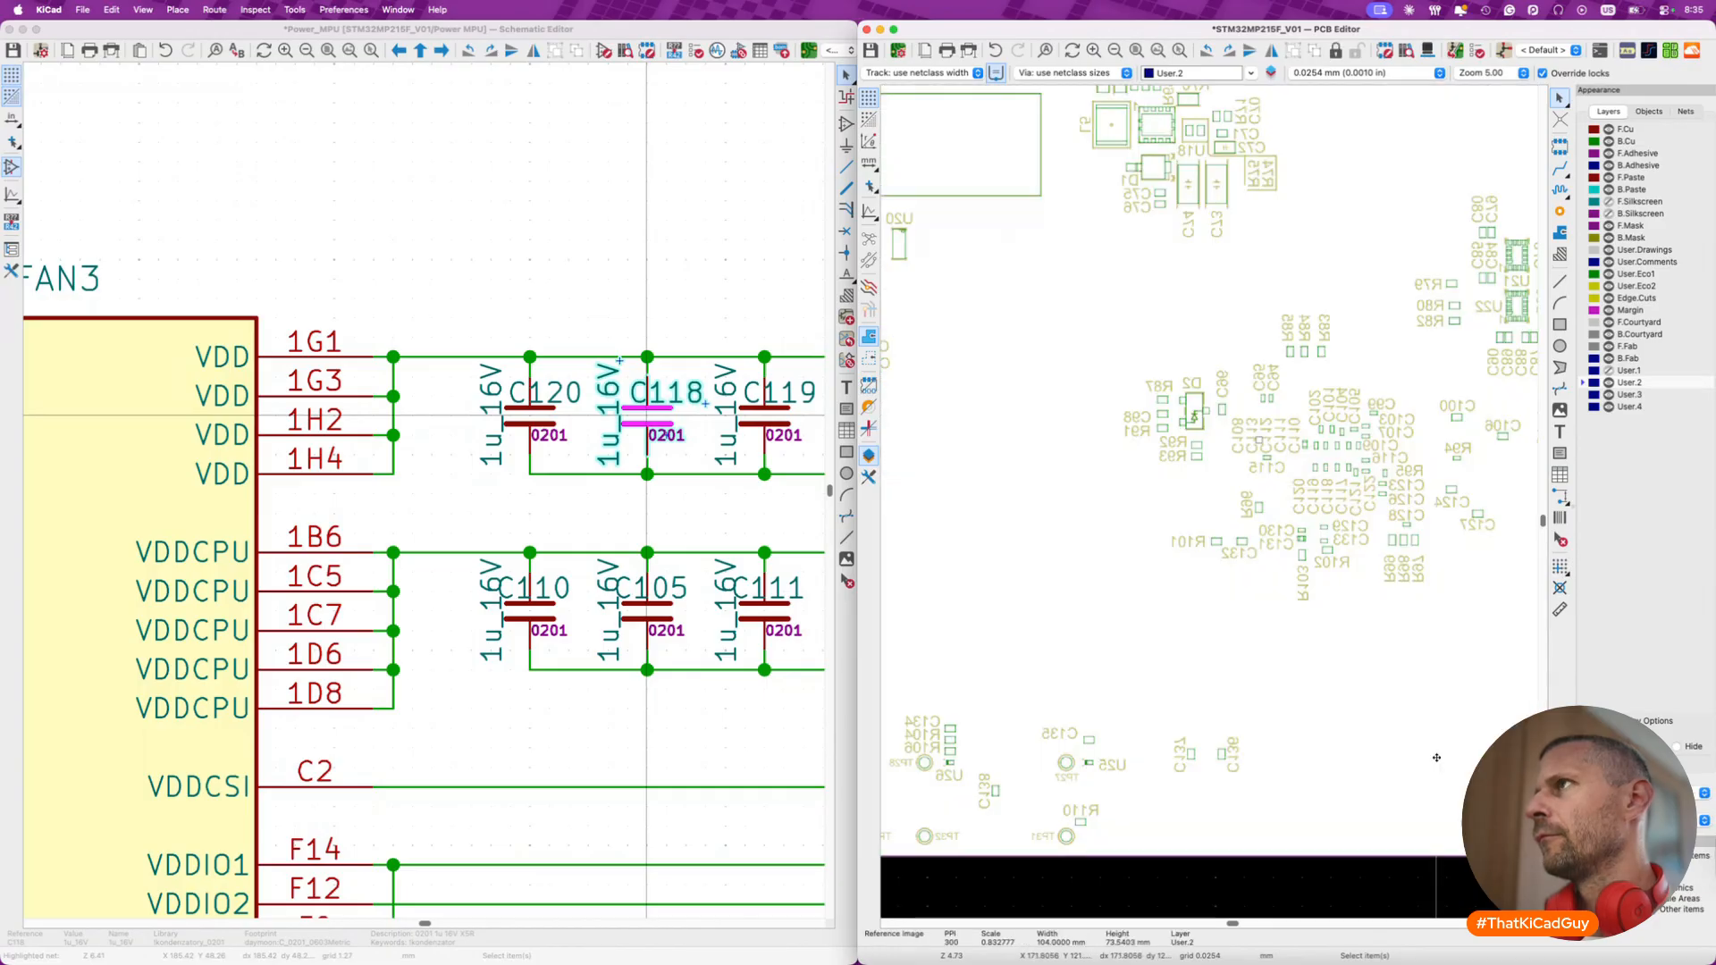
key(Escape)
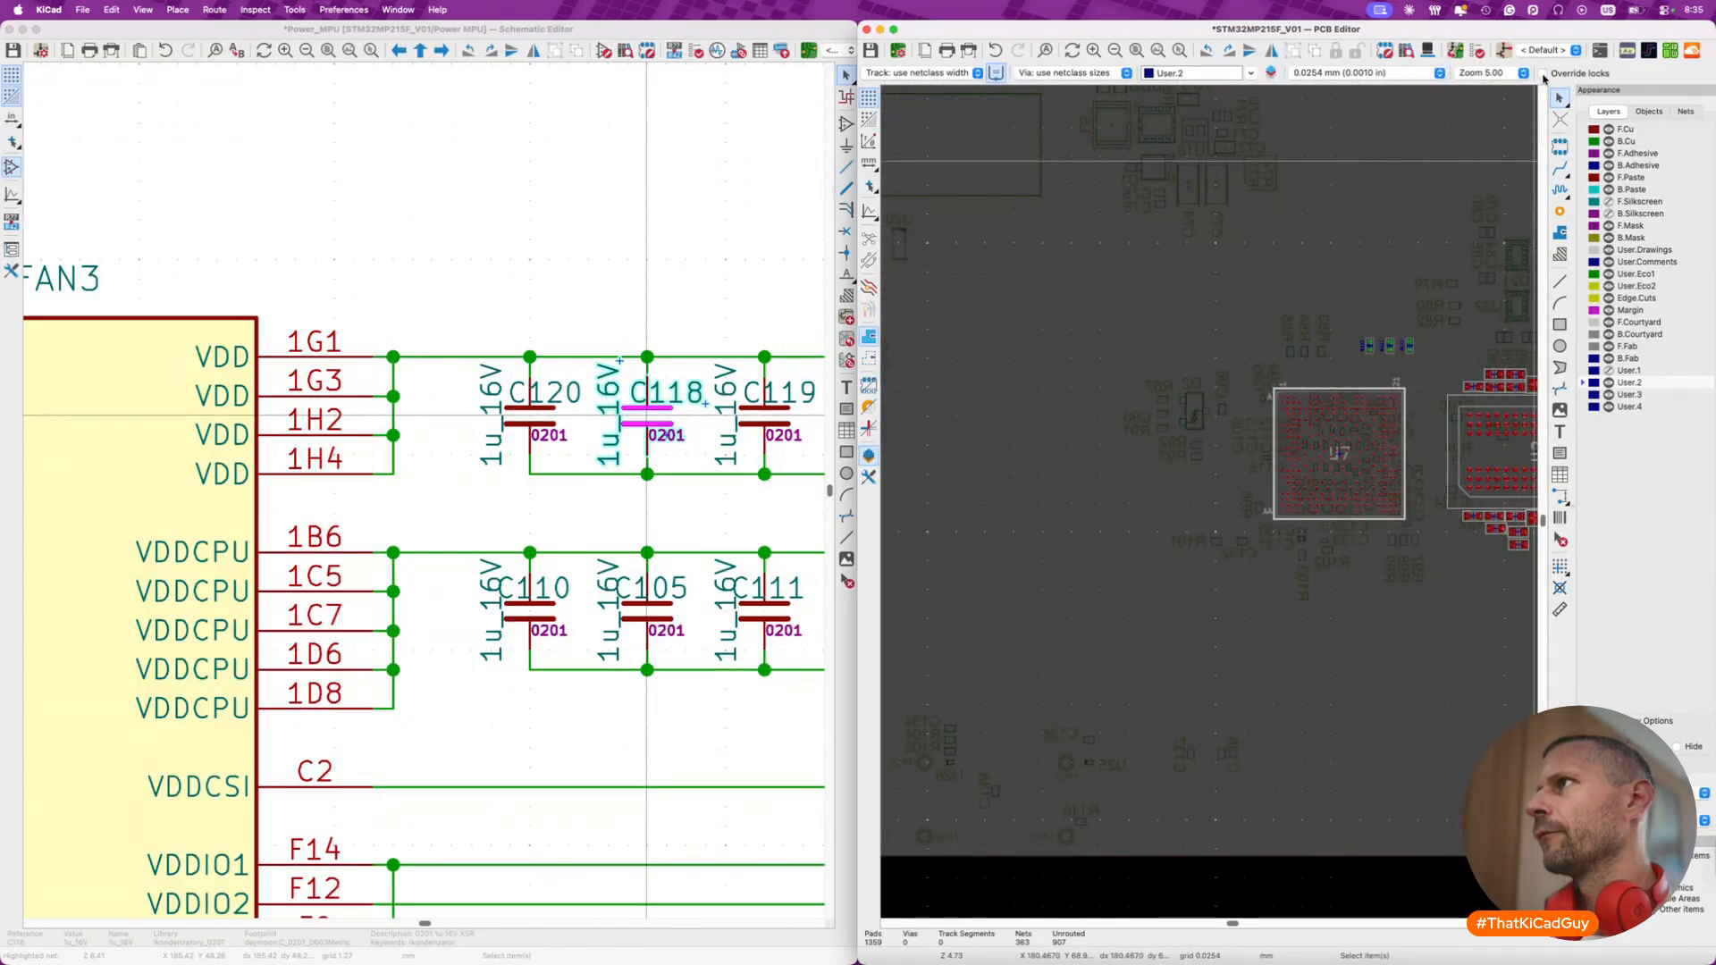
click(1403, 612)
key(Escape)
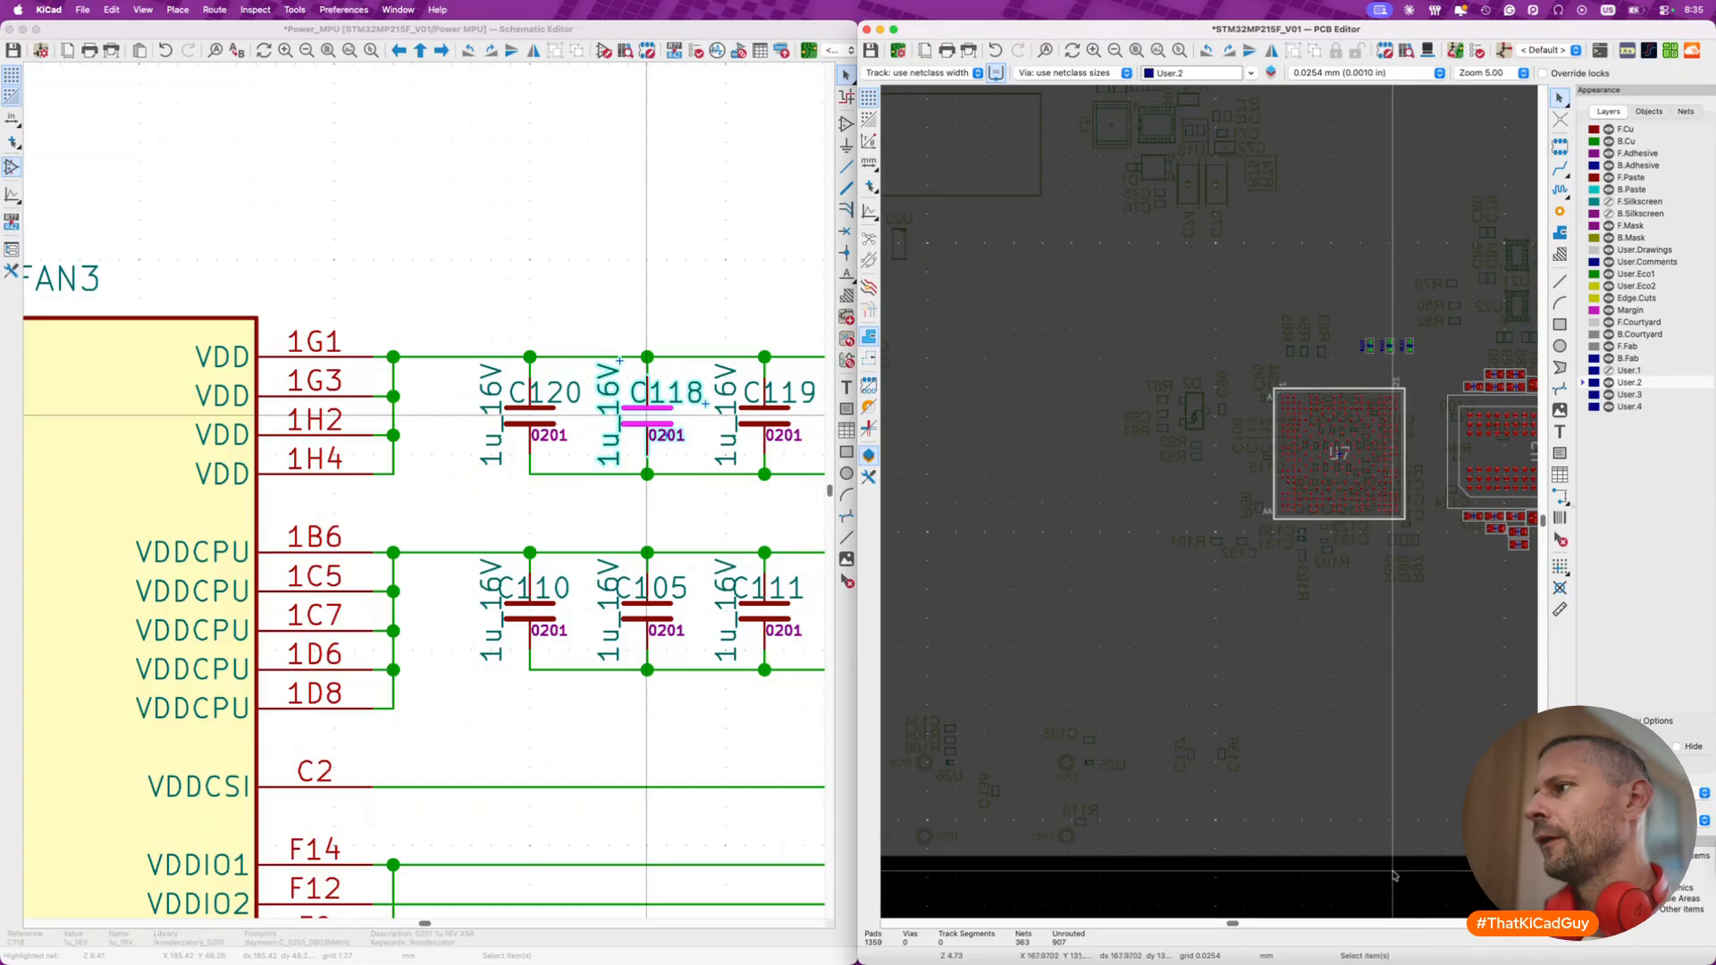
- Place C118 on the back side under U7, in the gap between balls M6/P6 and ball 1G1
scroll(1399, 804, down, 4)
scroll(1392, 814, down, 4)
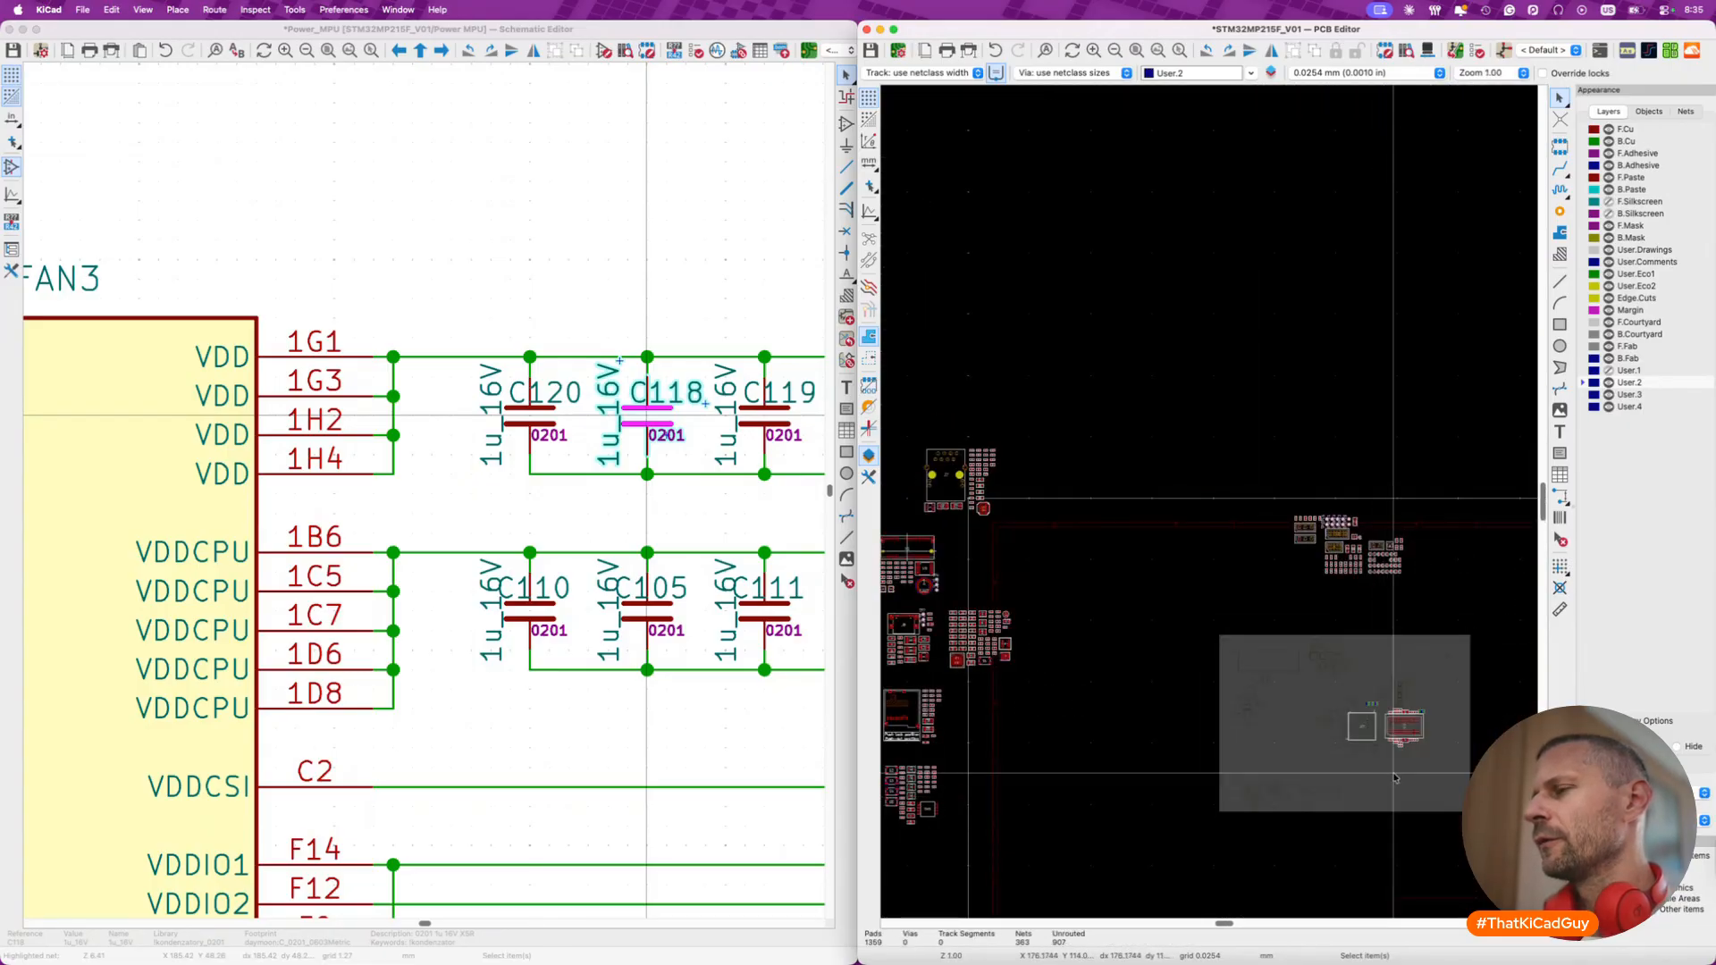
scroll(1349, 705, up, 6)
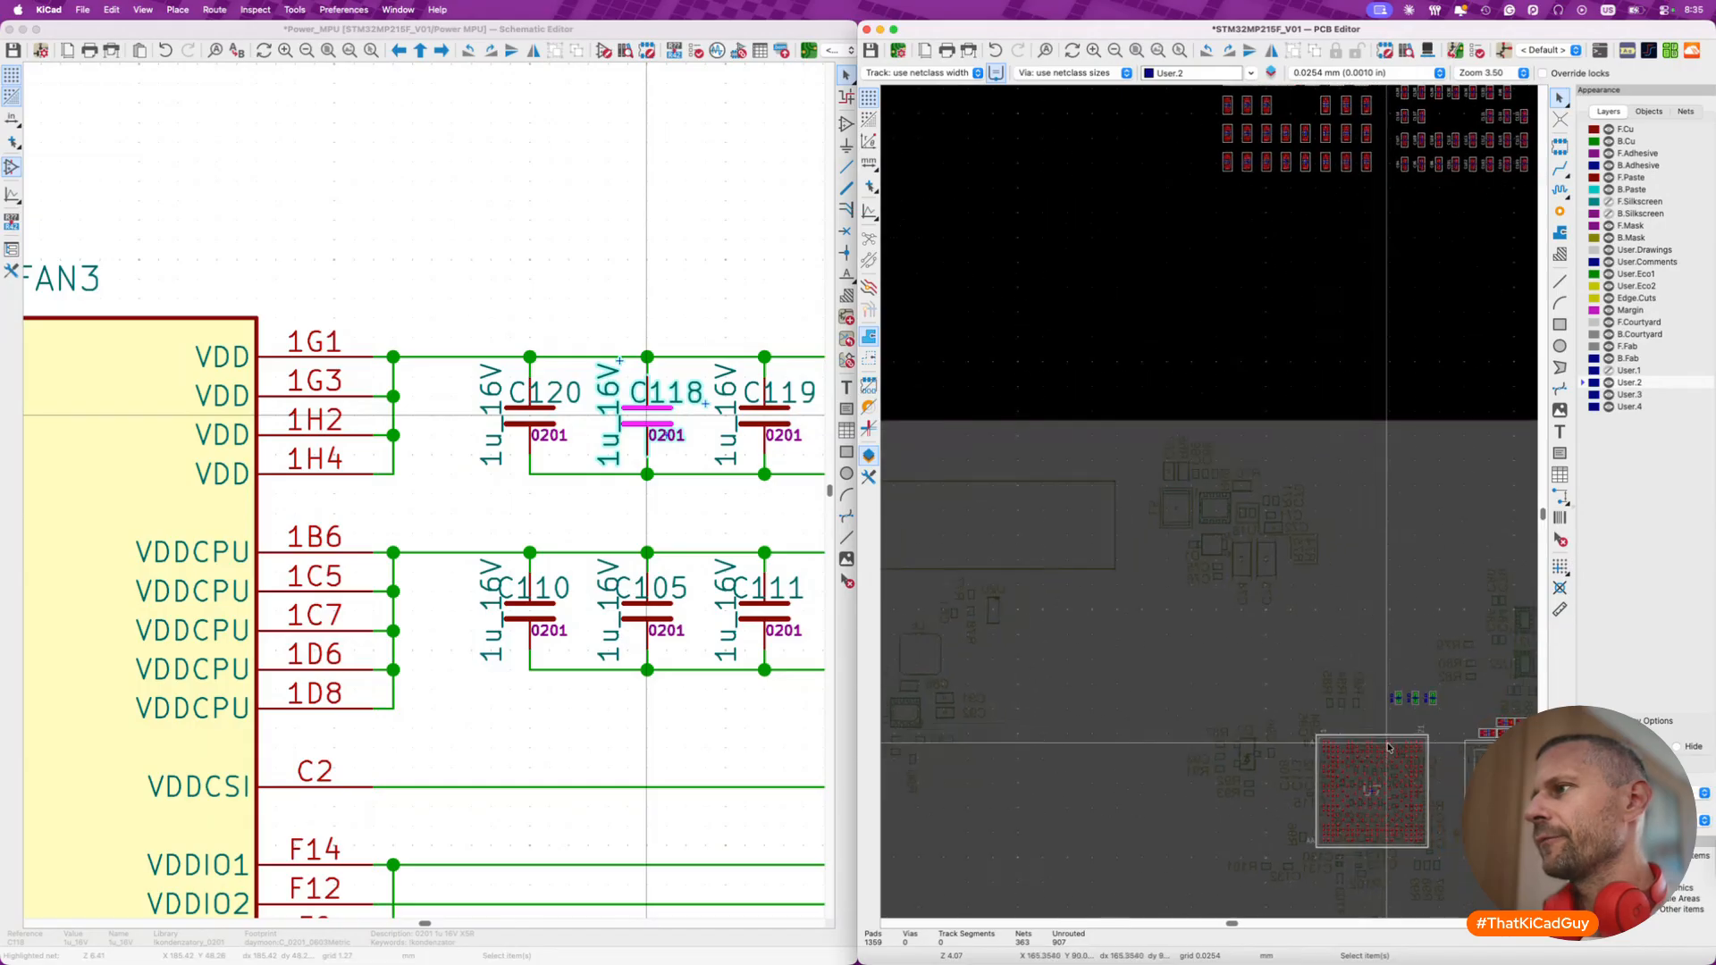
scroll(1256, 615, up, 8)
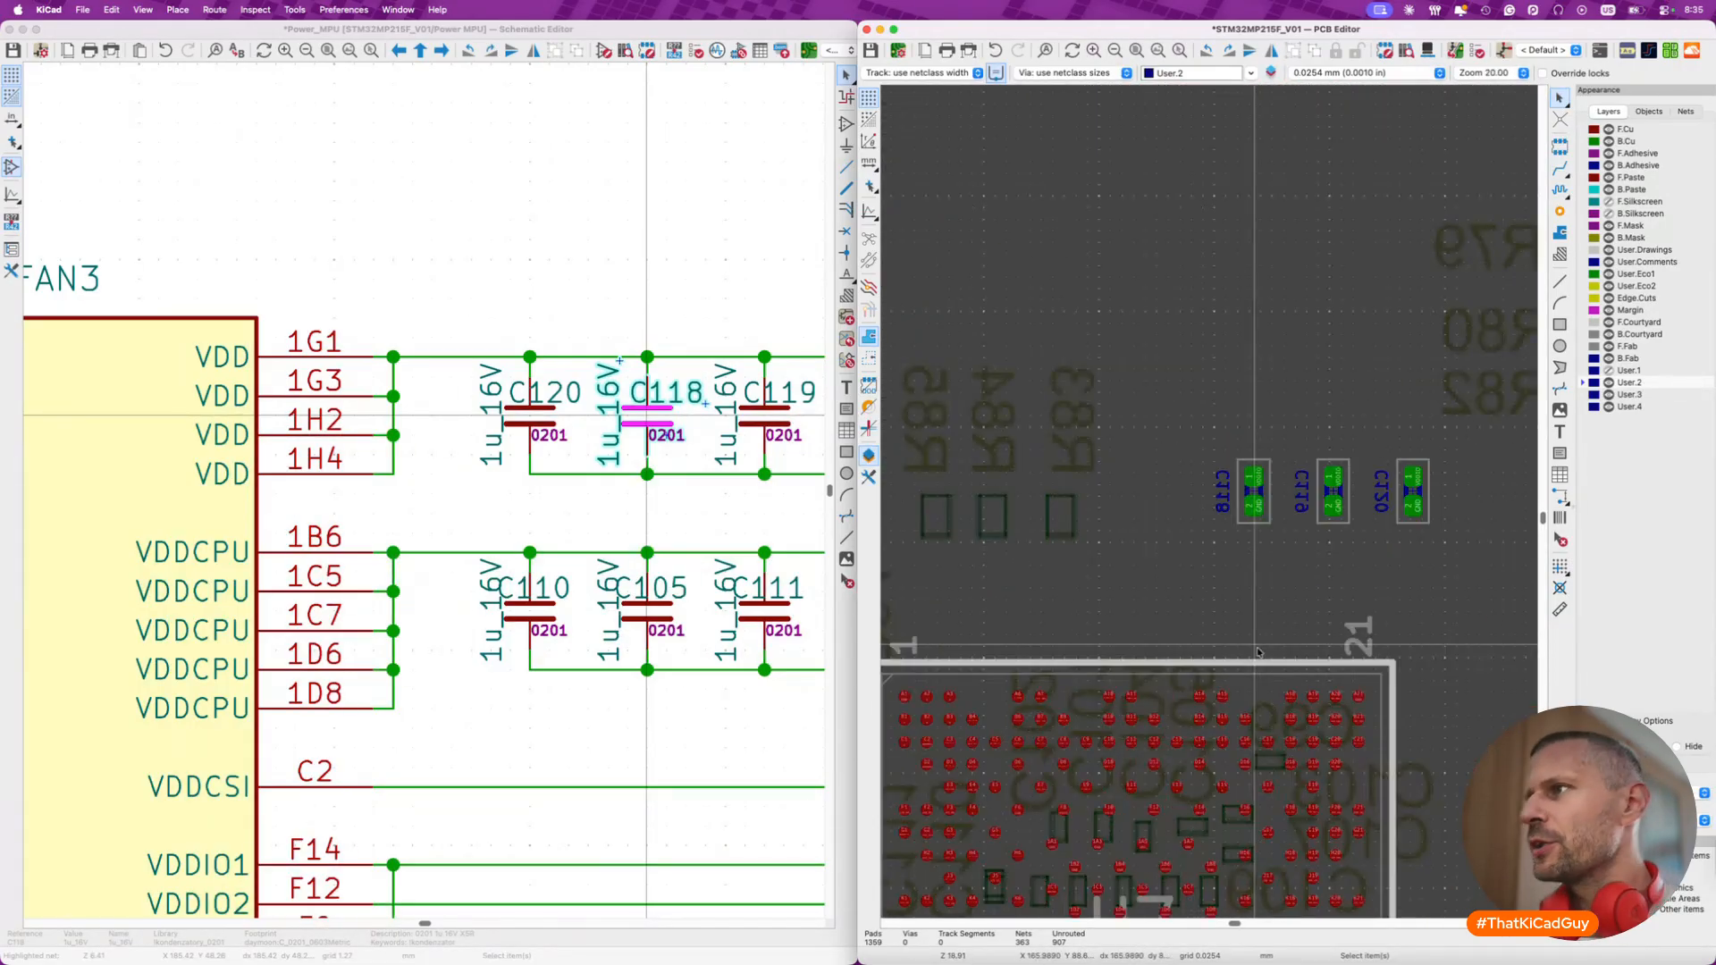
click(1266, 497)
key(m)
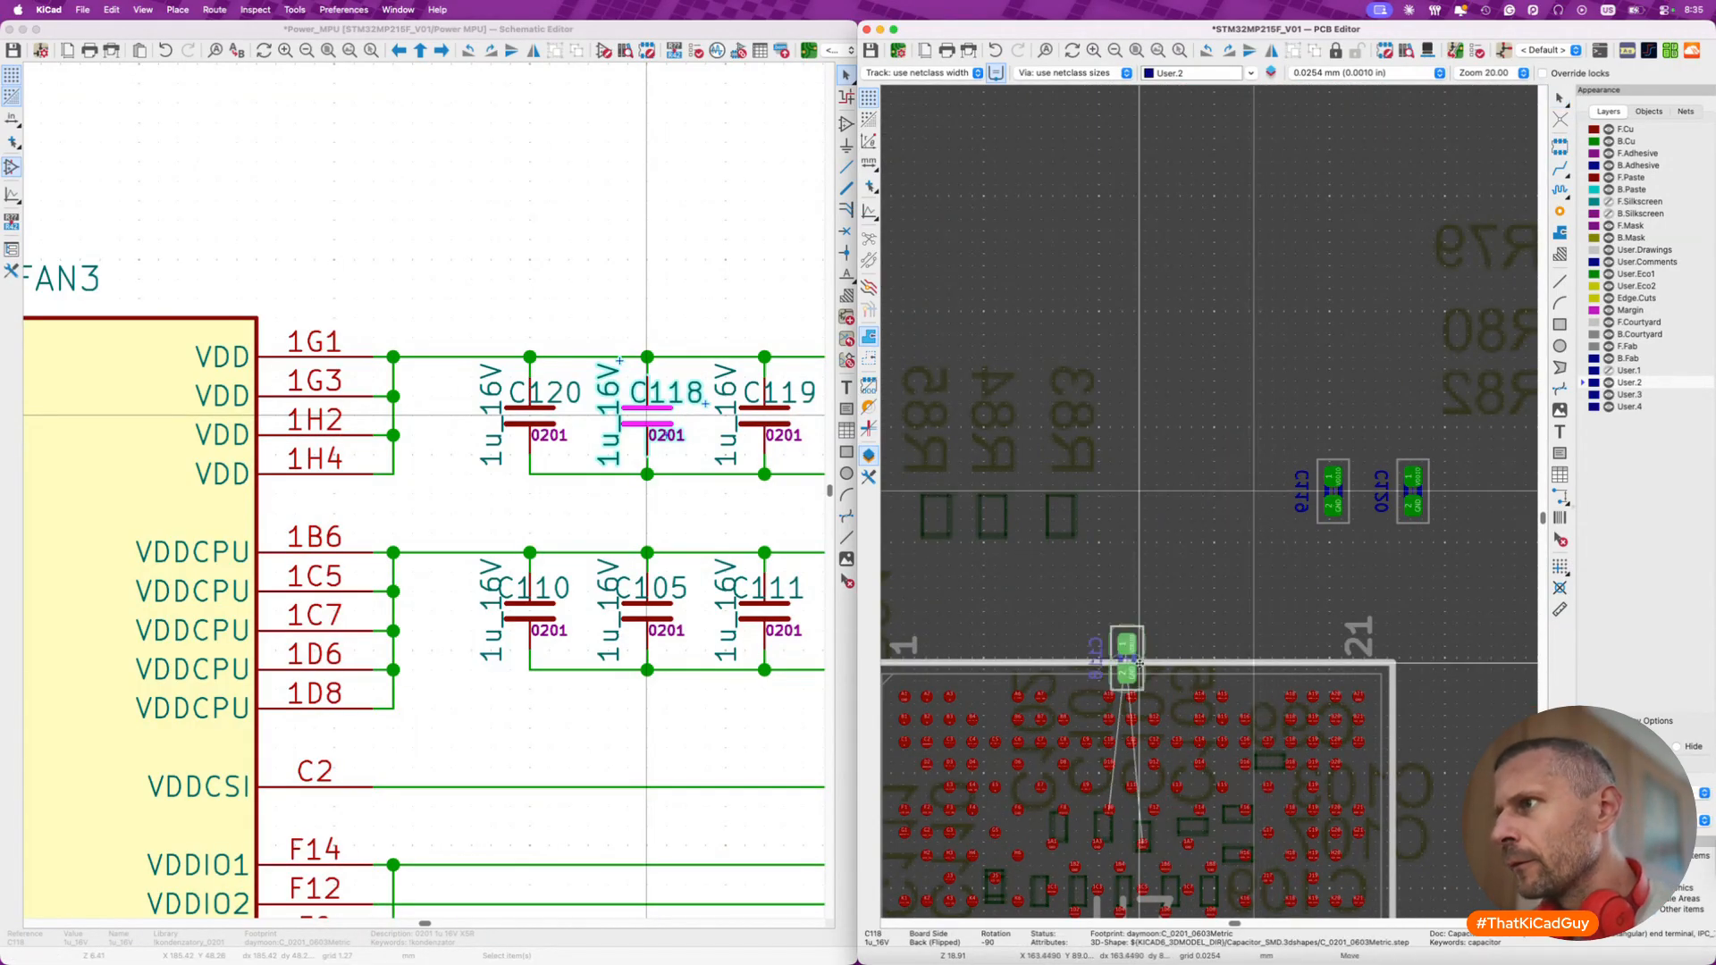
scroll(1139, 664, down, 5)
scroll(1140, 663, up, 3)
scroll(1139, 663, up, 3)
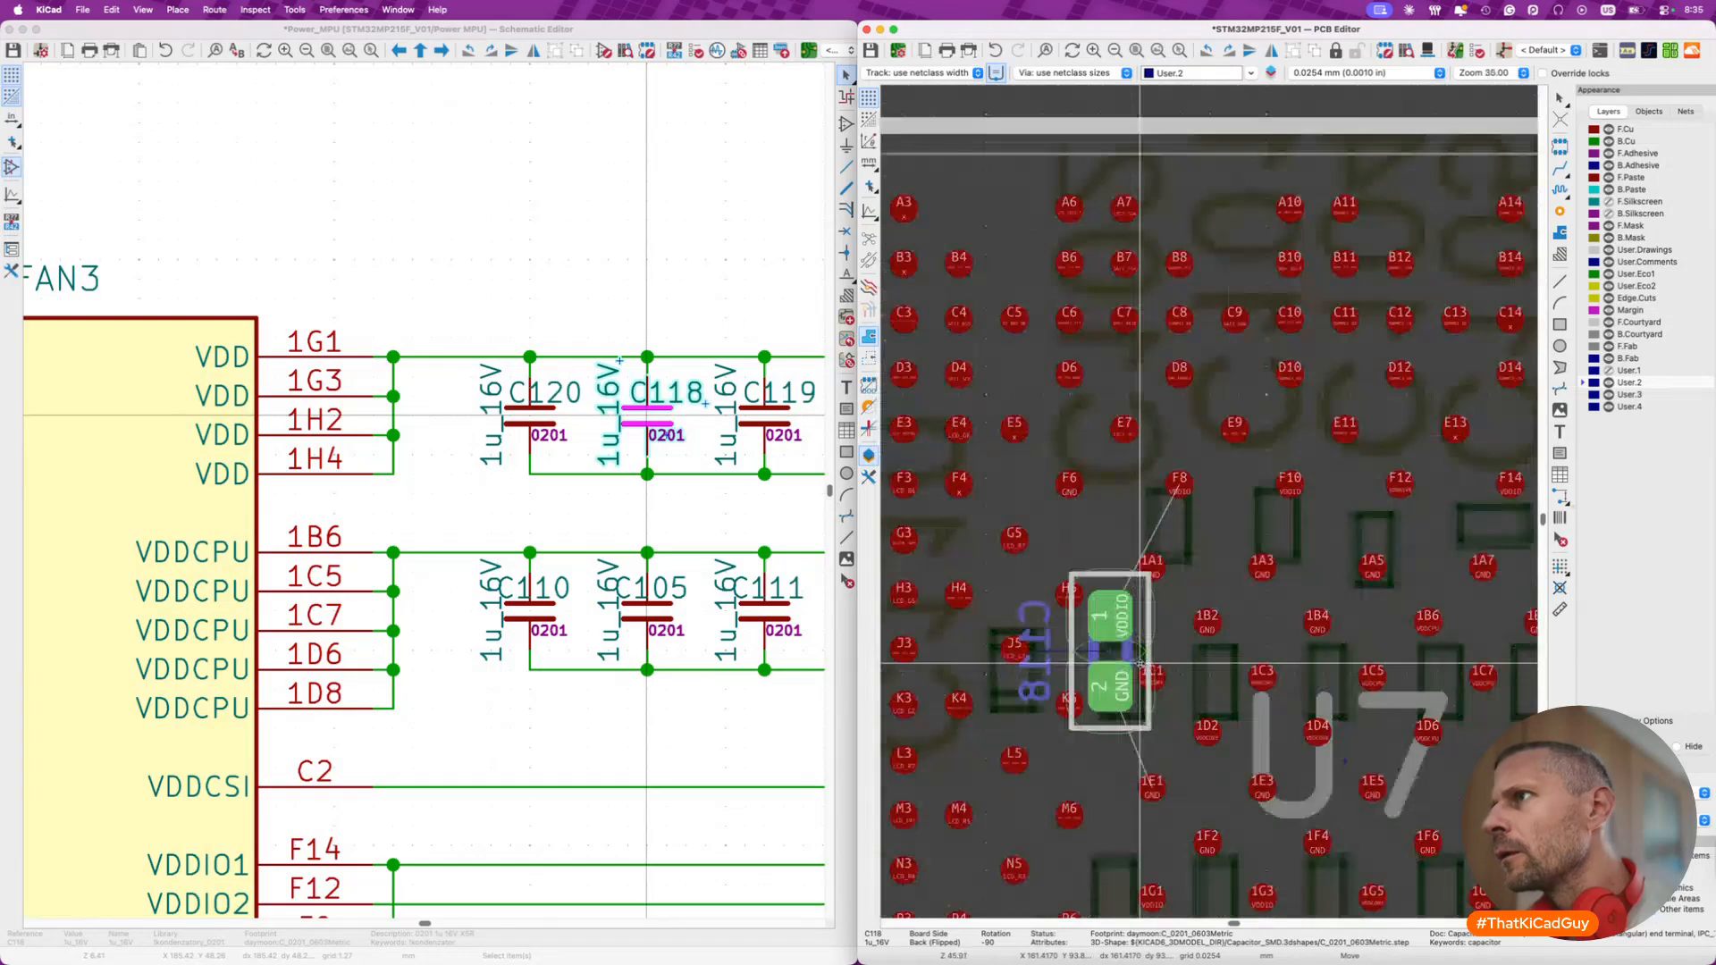
scroll(1140, 663, down, 5)
scroll(1140, 663, right, 2)
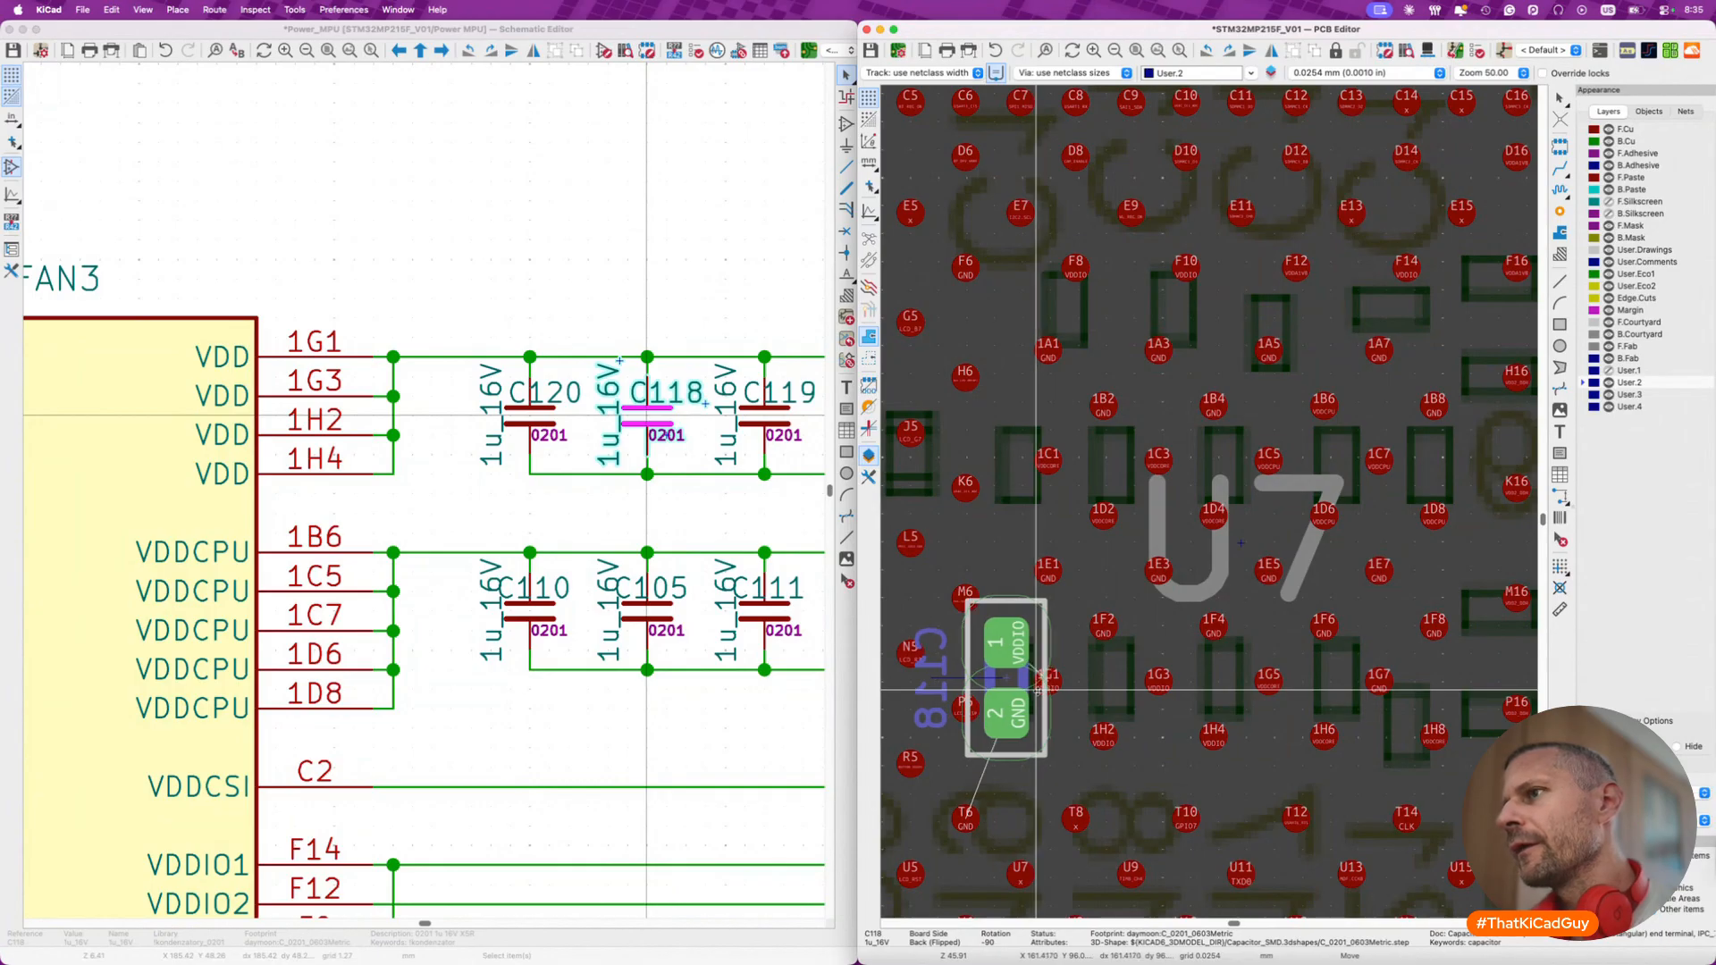
click(1037, 690)
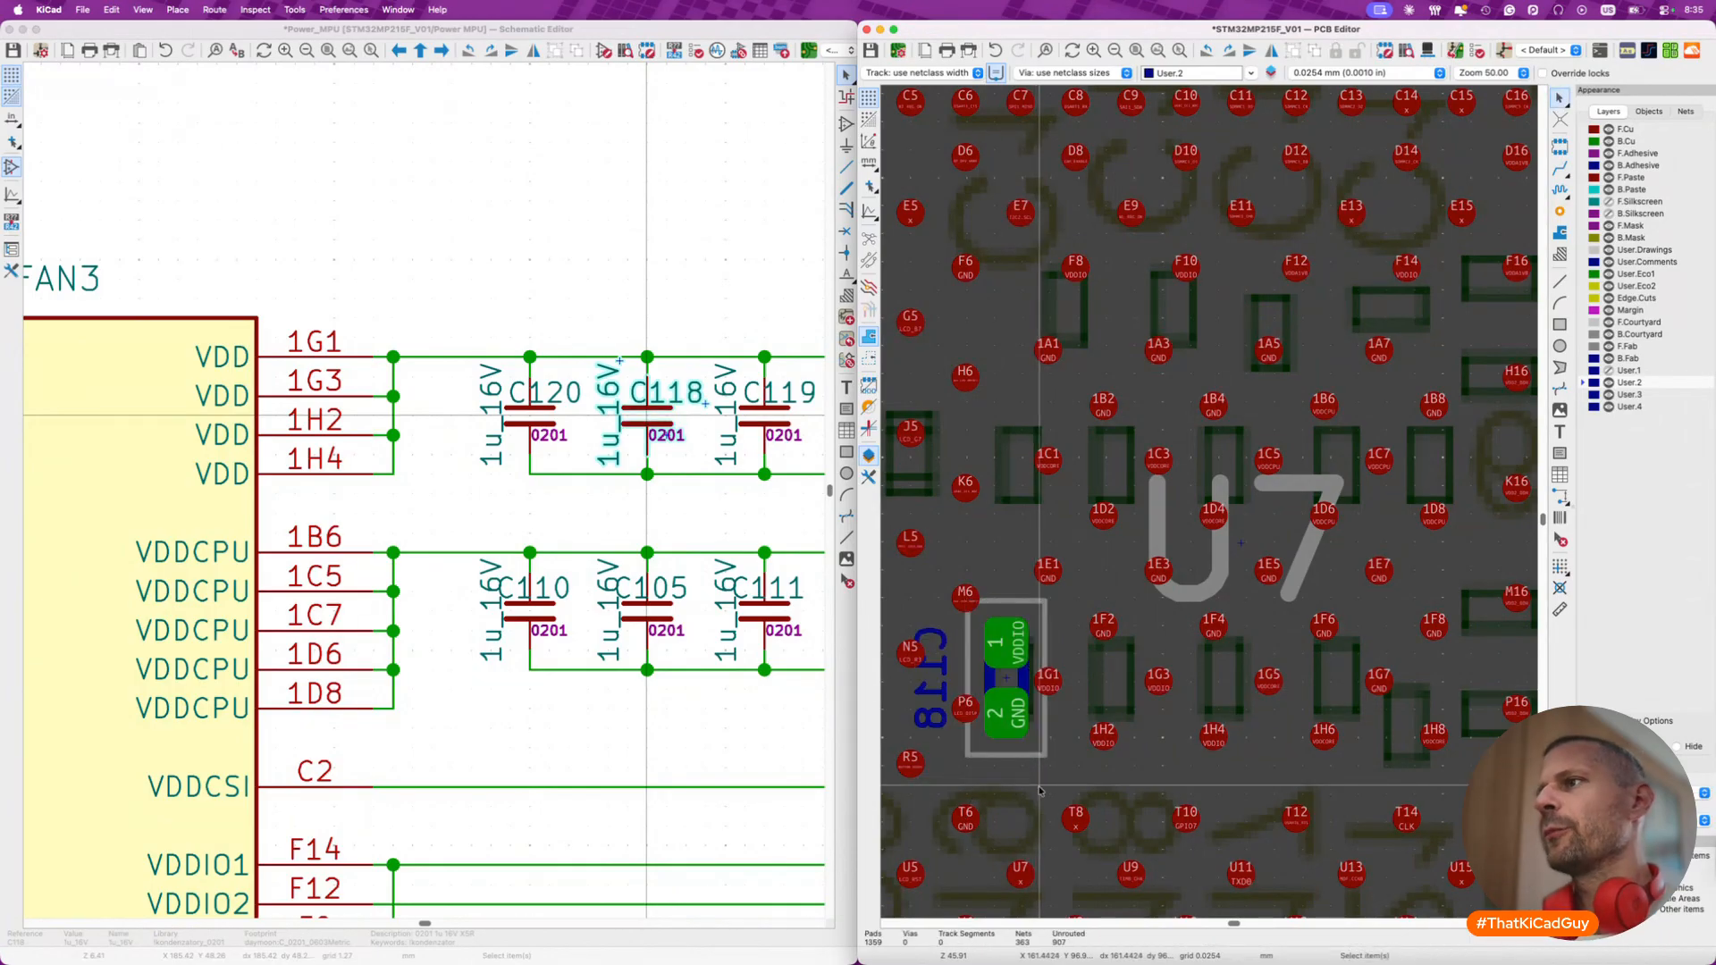
- Locate C120 from the schematic, rotate it 180 degrees, and place it beside C118 with GND at ball 1F2 and VDDIO at ball 1H2
click(550, 394)
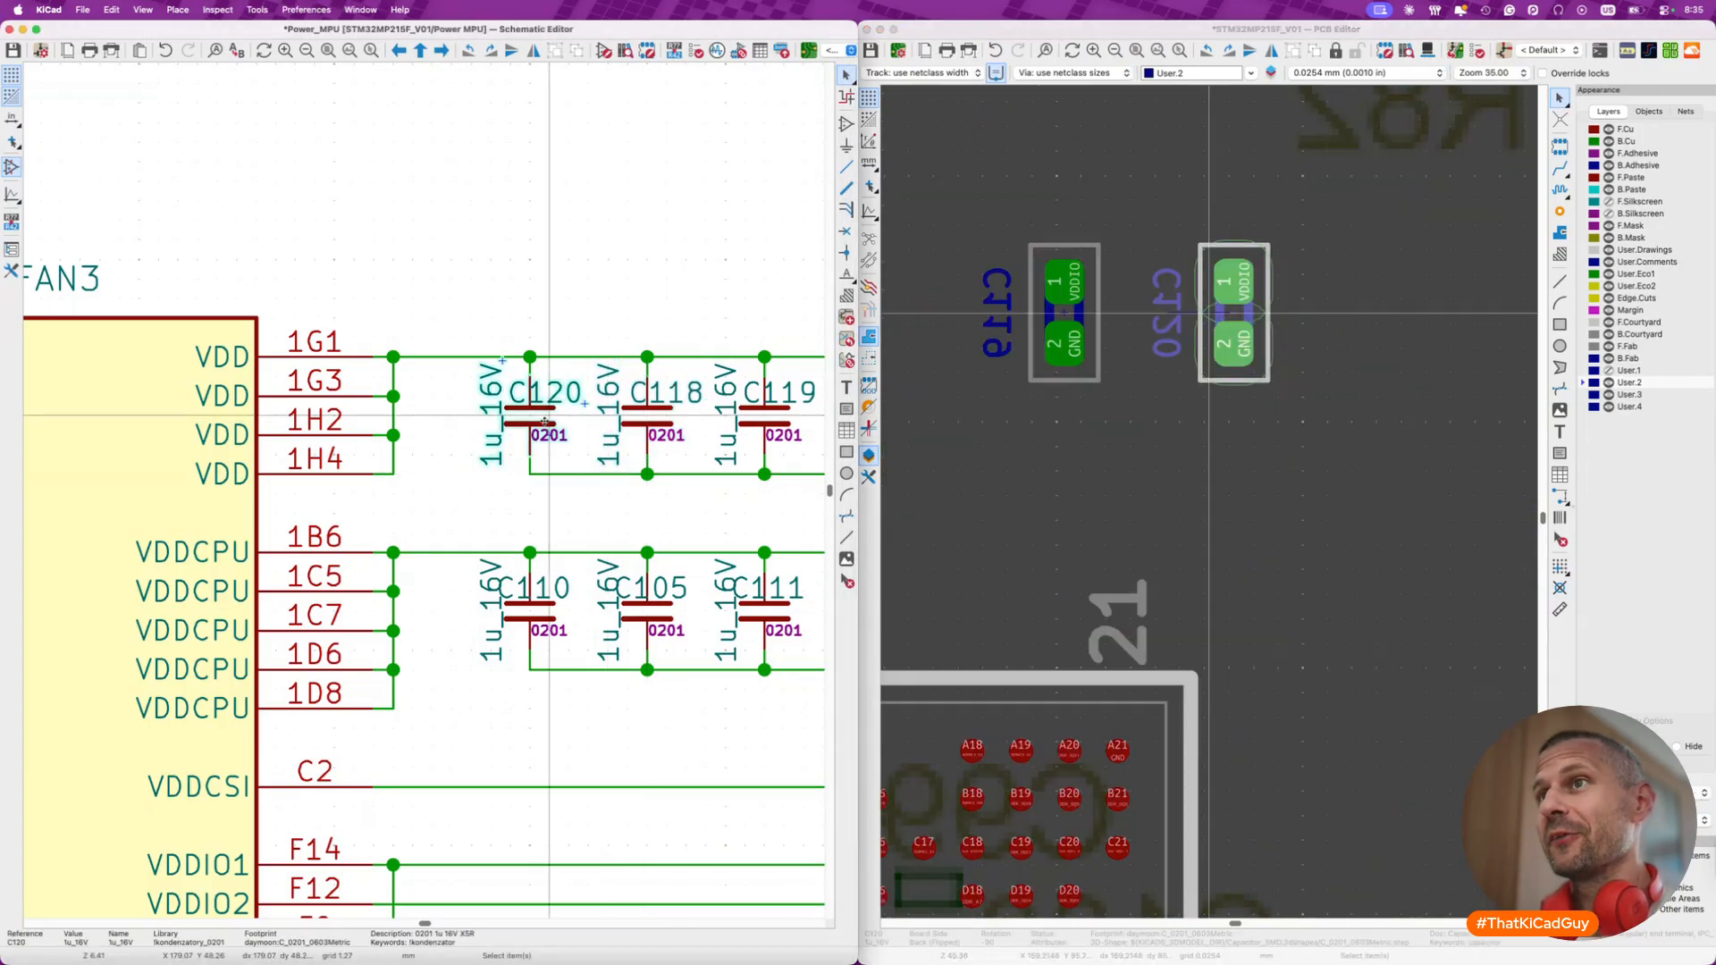
click(1238, 306)
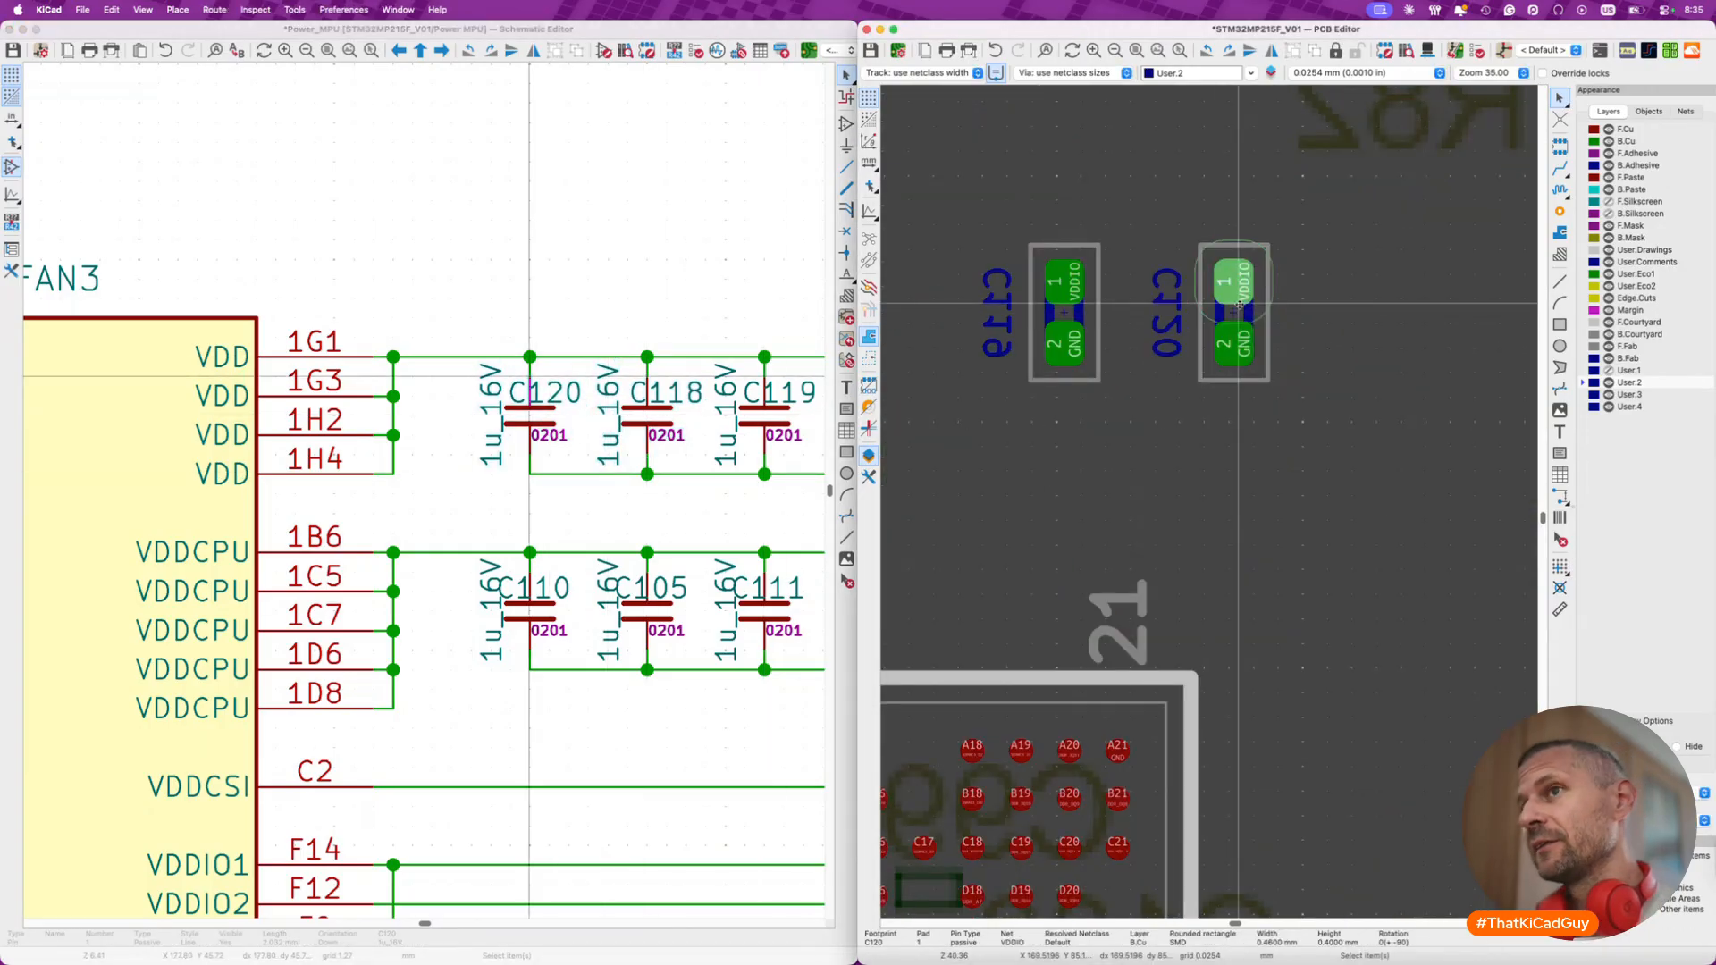
key(m)
scroll(1019, 480, down, 6)
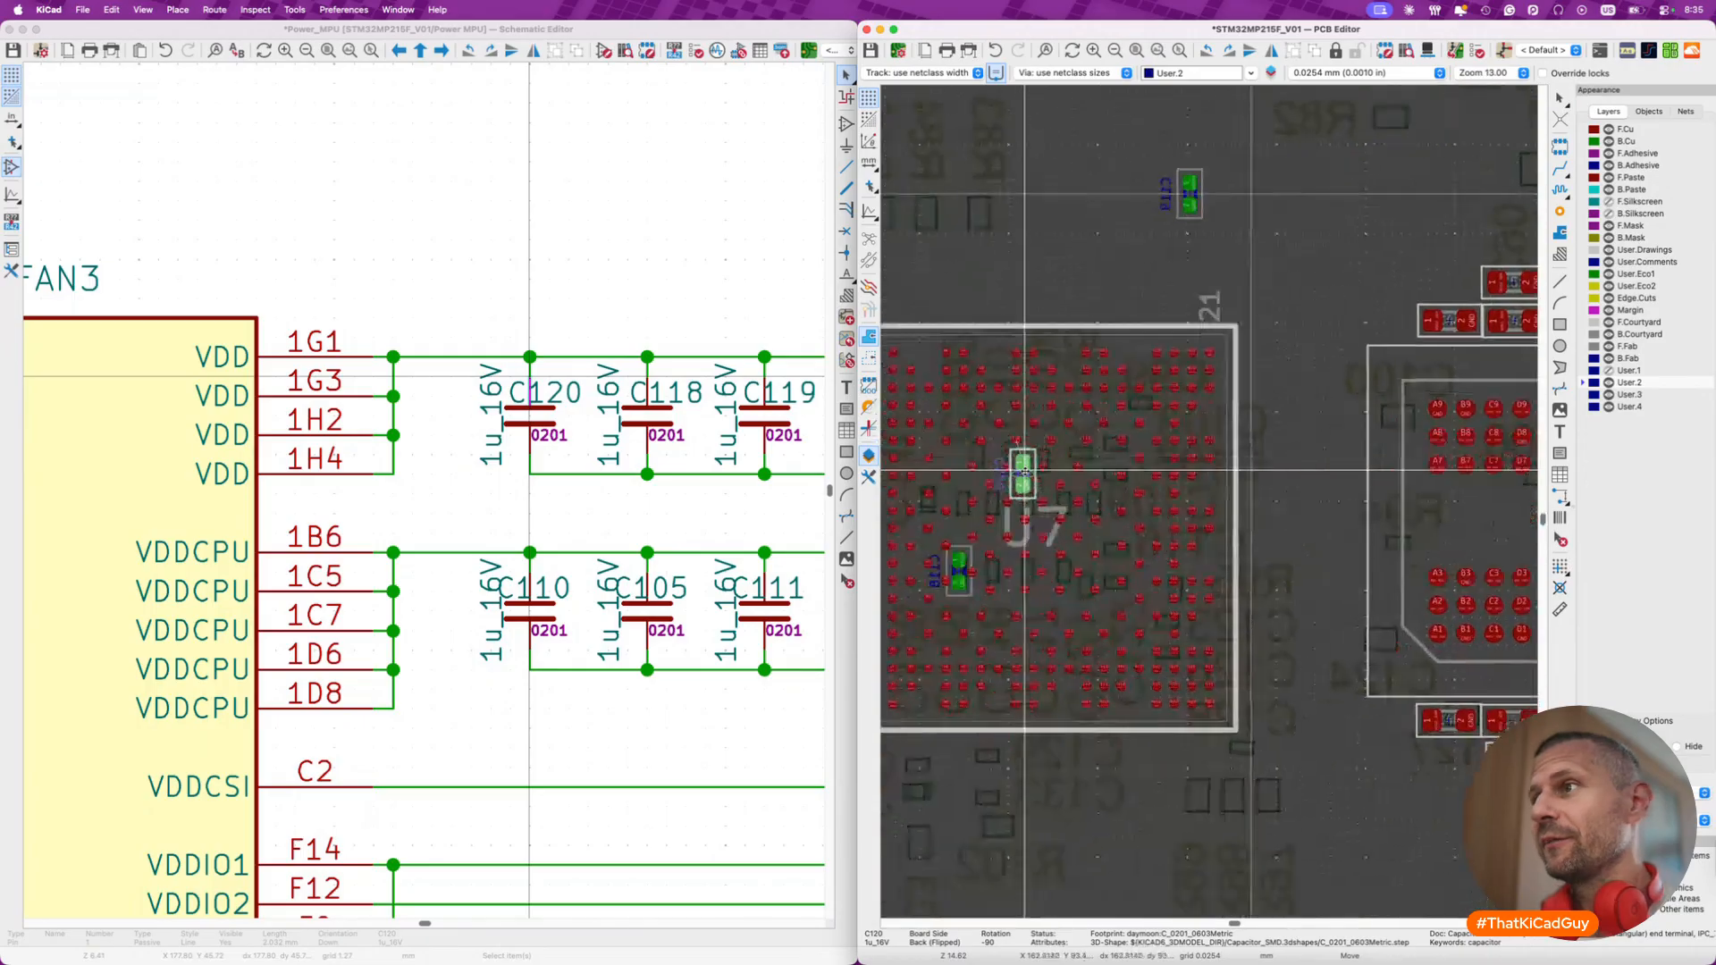
scroll(1010, 493, up, 5)
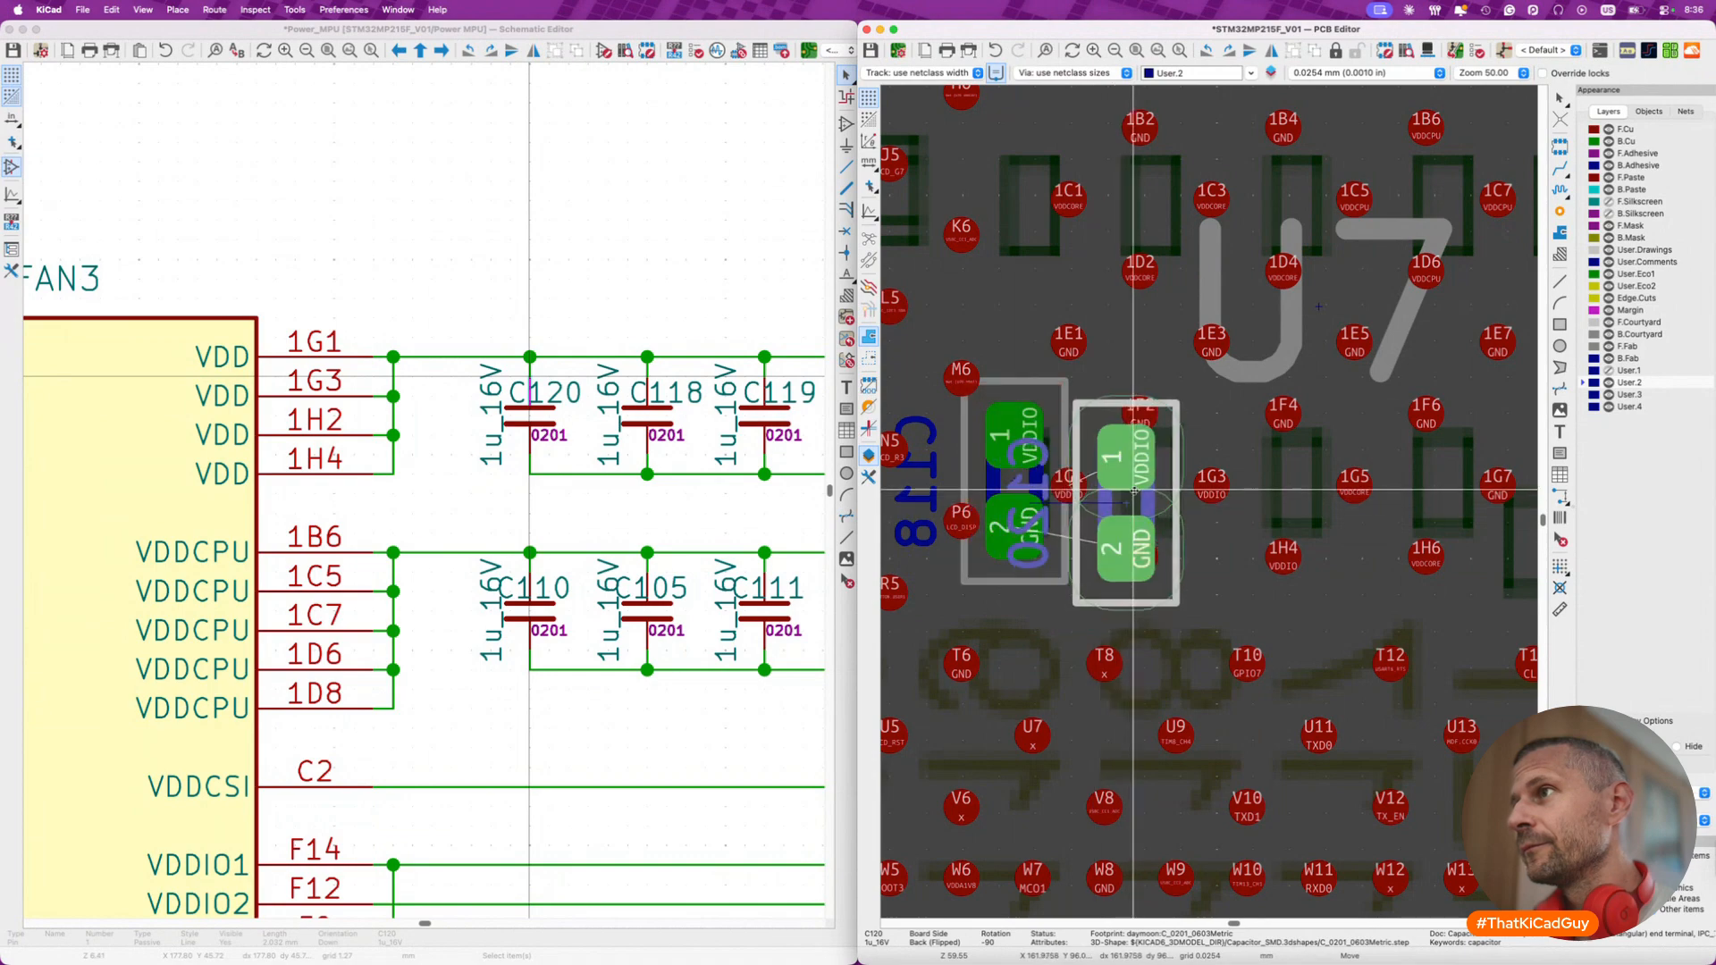
key(r)
key(r)
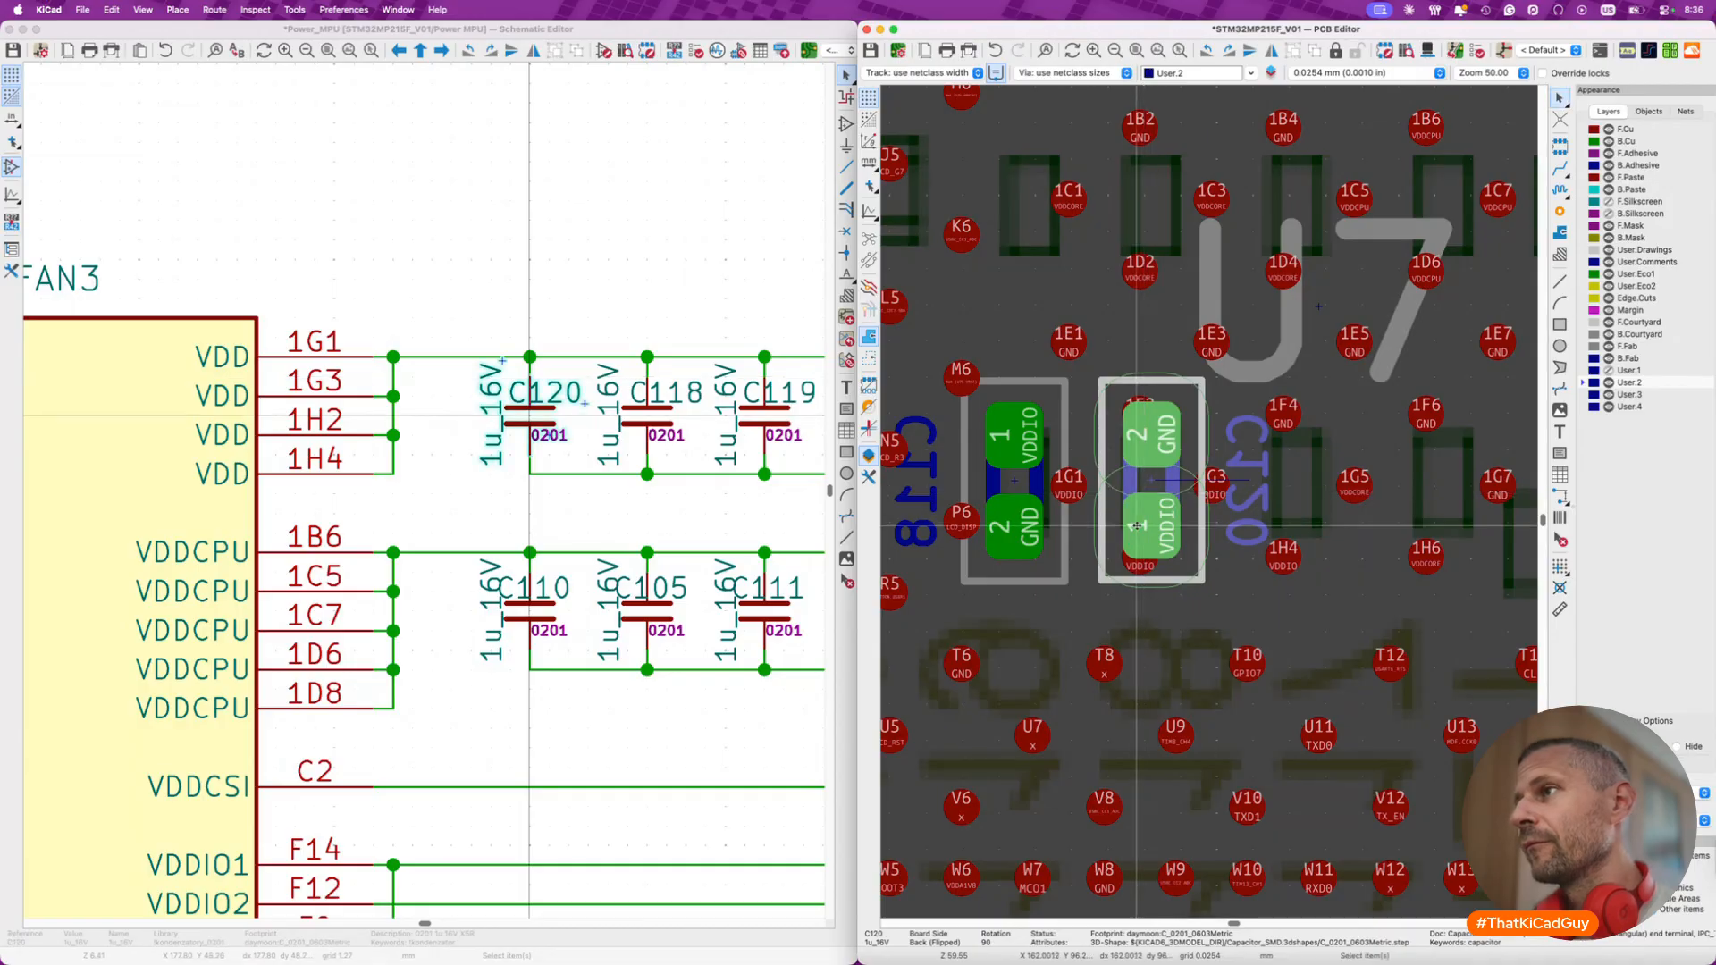
click(1149, 493)
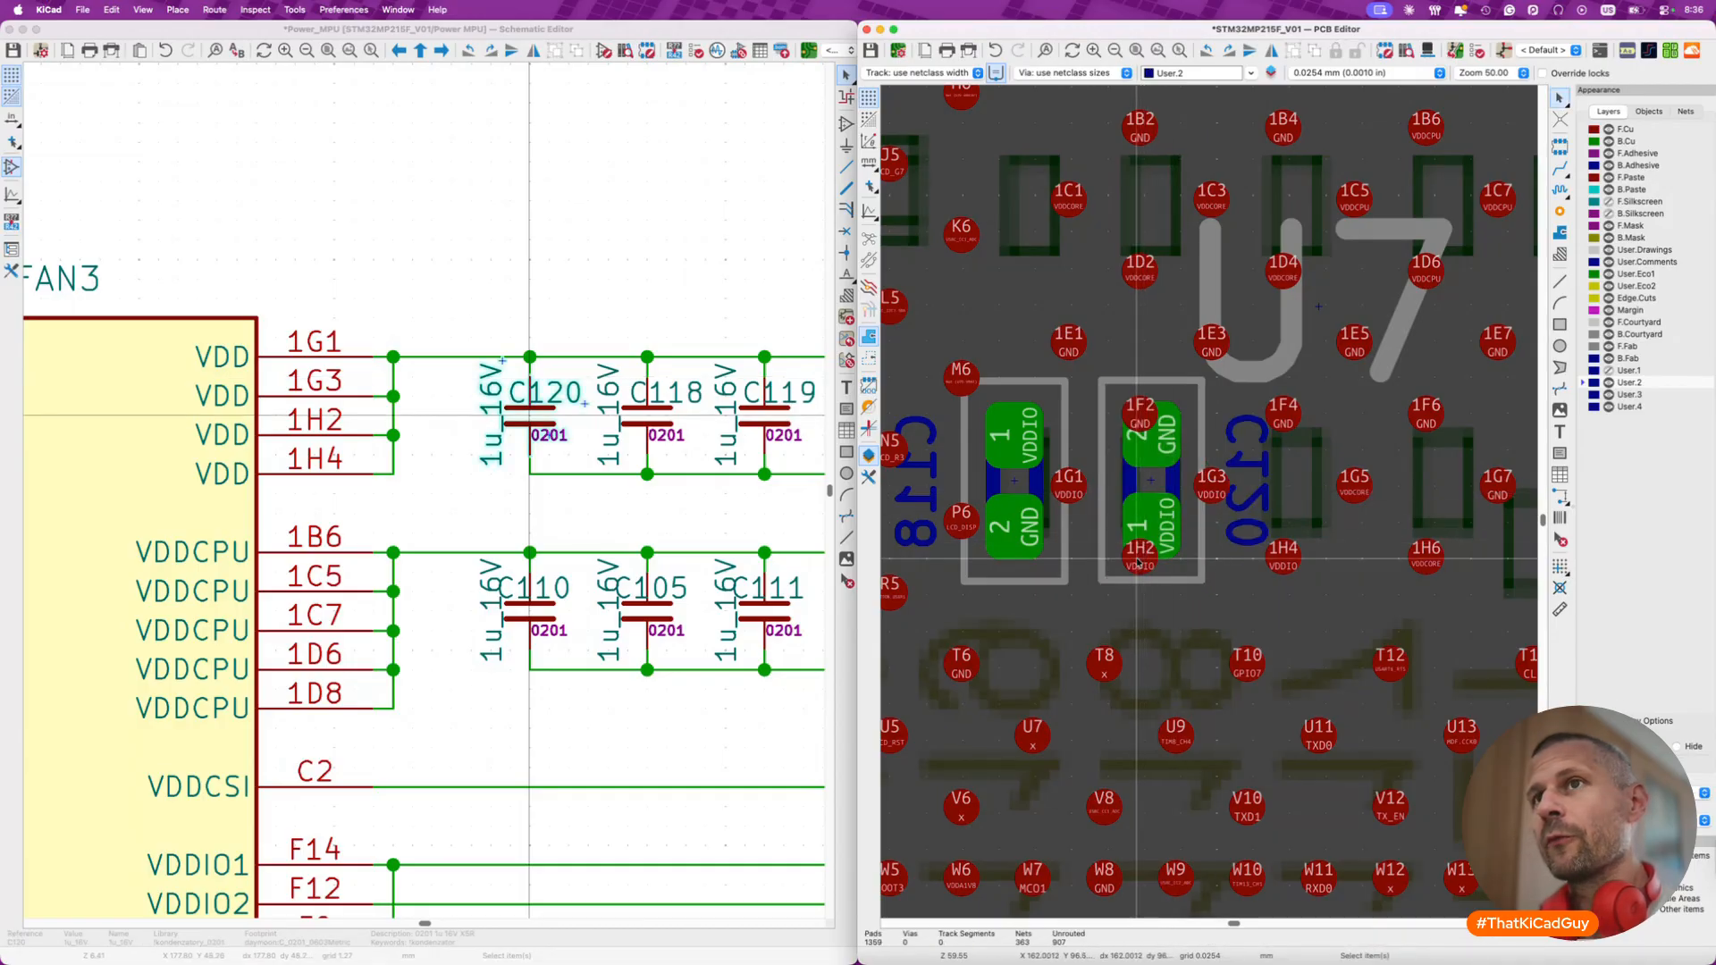
- Locate C119 from the schematic, rotate it 180 degrees, place it under U7 with GND at ball 1F4 and VDDIO at ball 1H4, and save the board
click(322, 461)
click(764, 455)
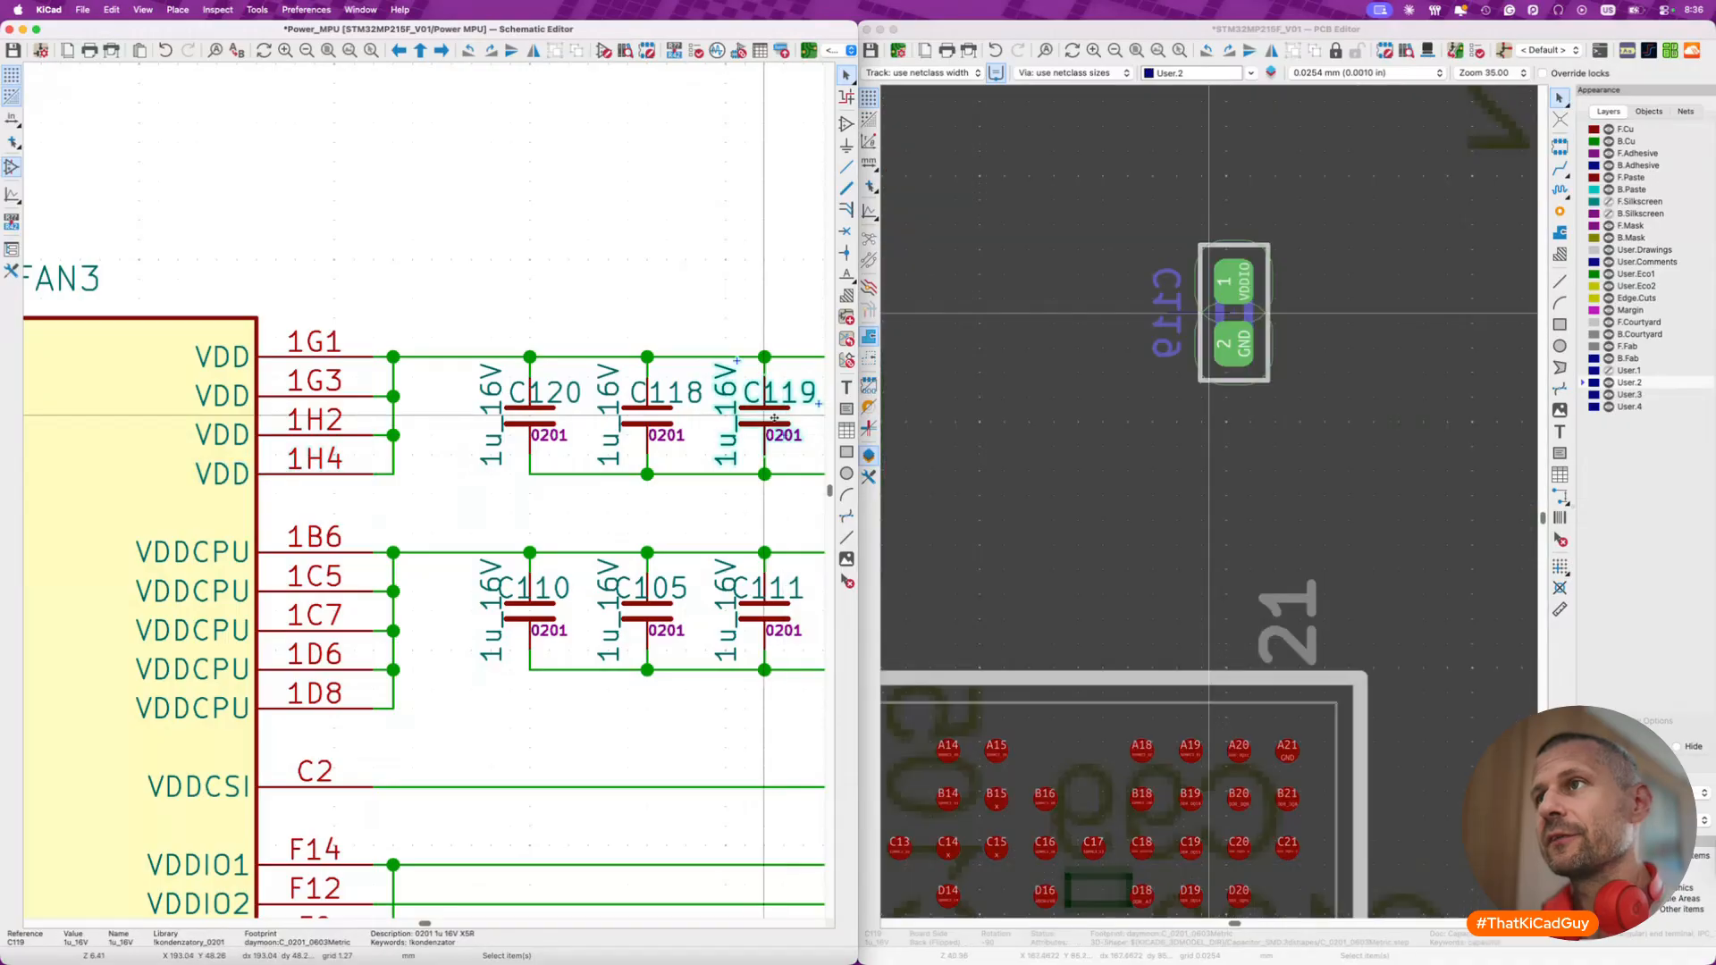
key(F4)
key(m)
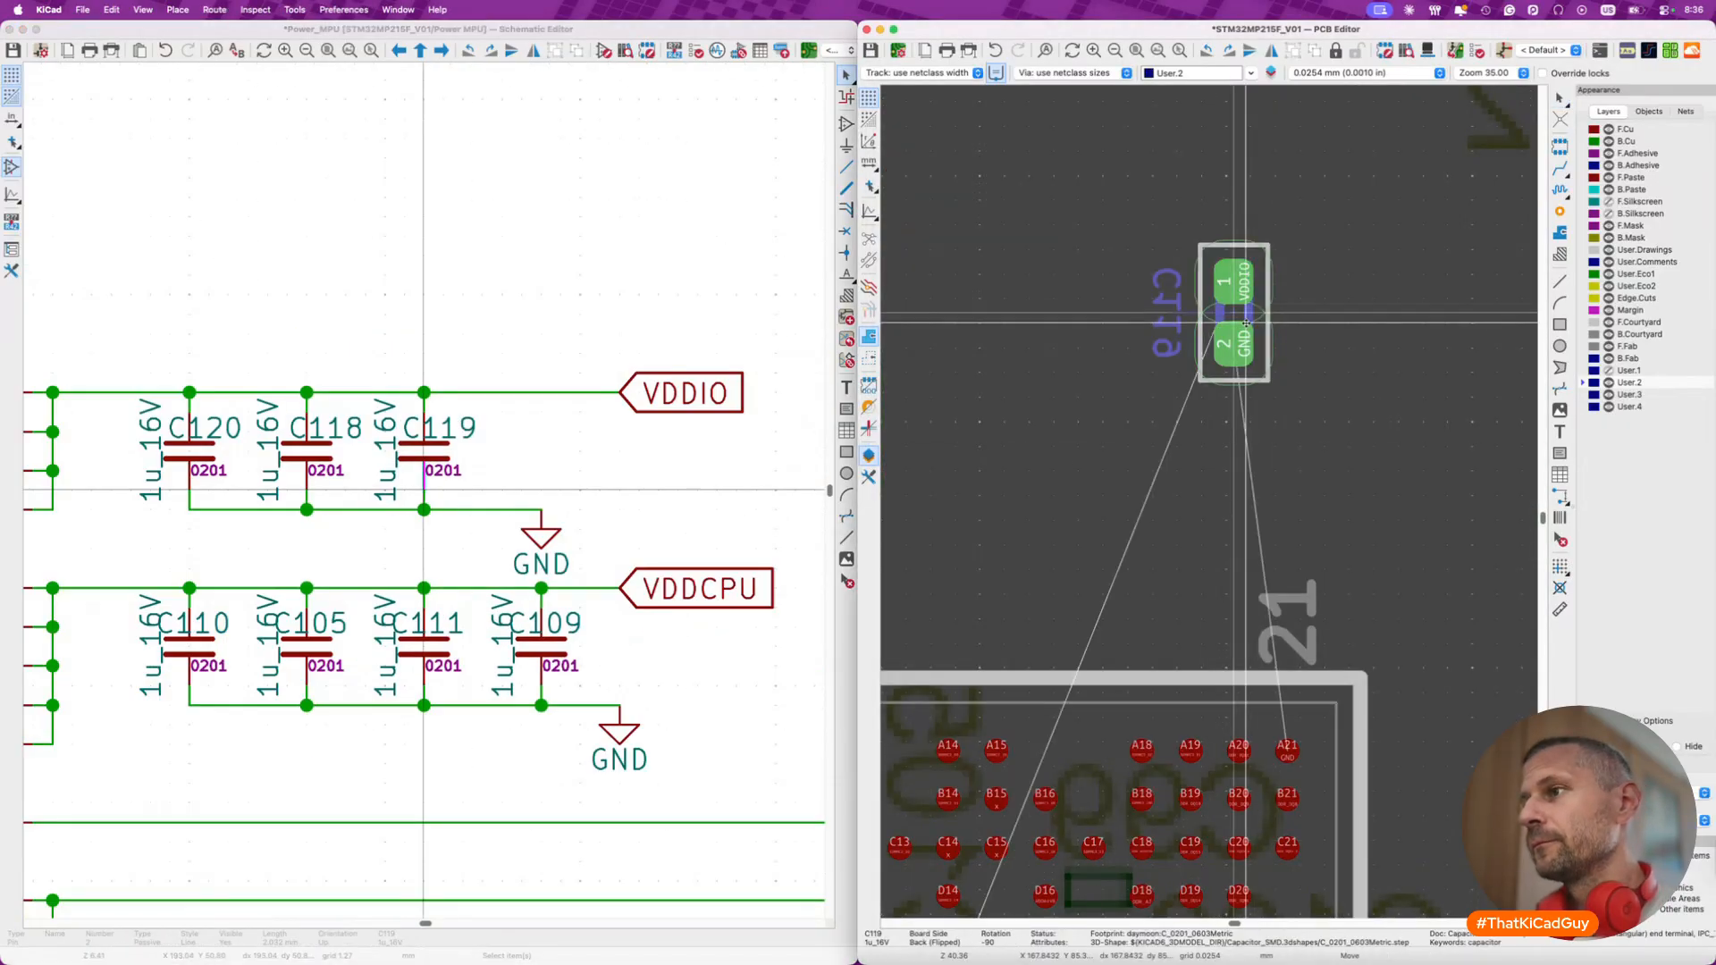
scroll(1245, 322, down, 3)
scroll(1046, 827, up, 5)
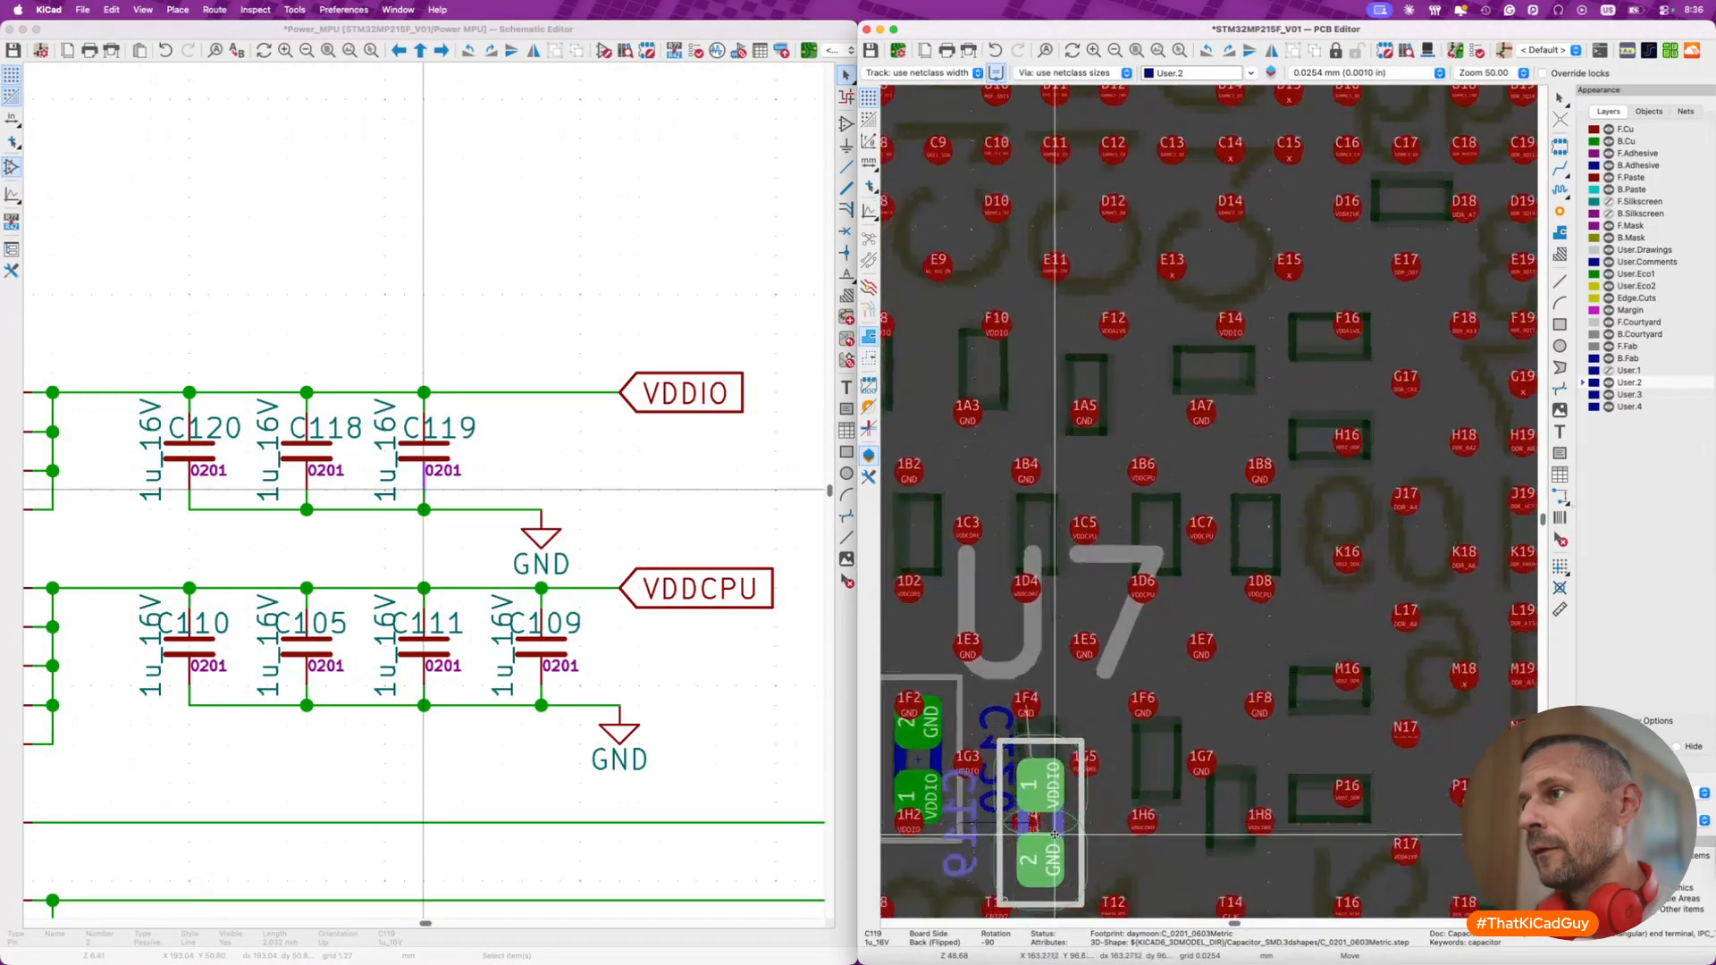
scroll(1042, 747, down, 3)
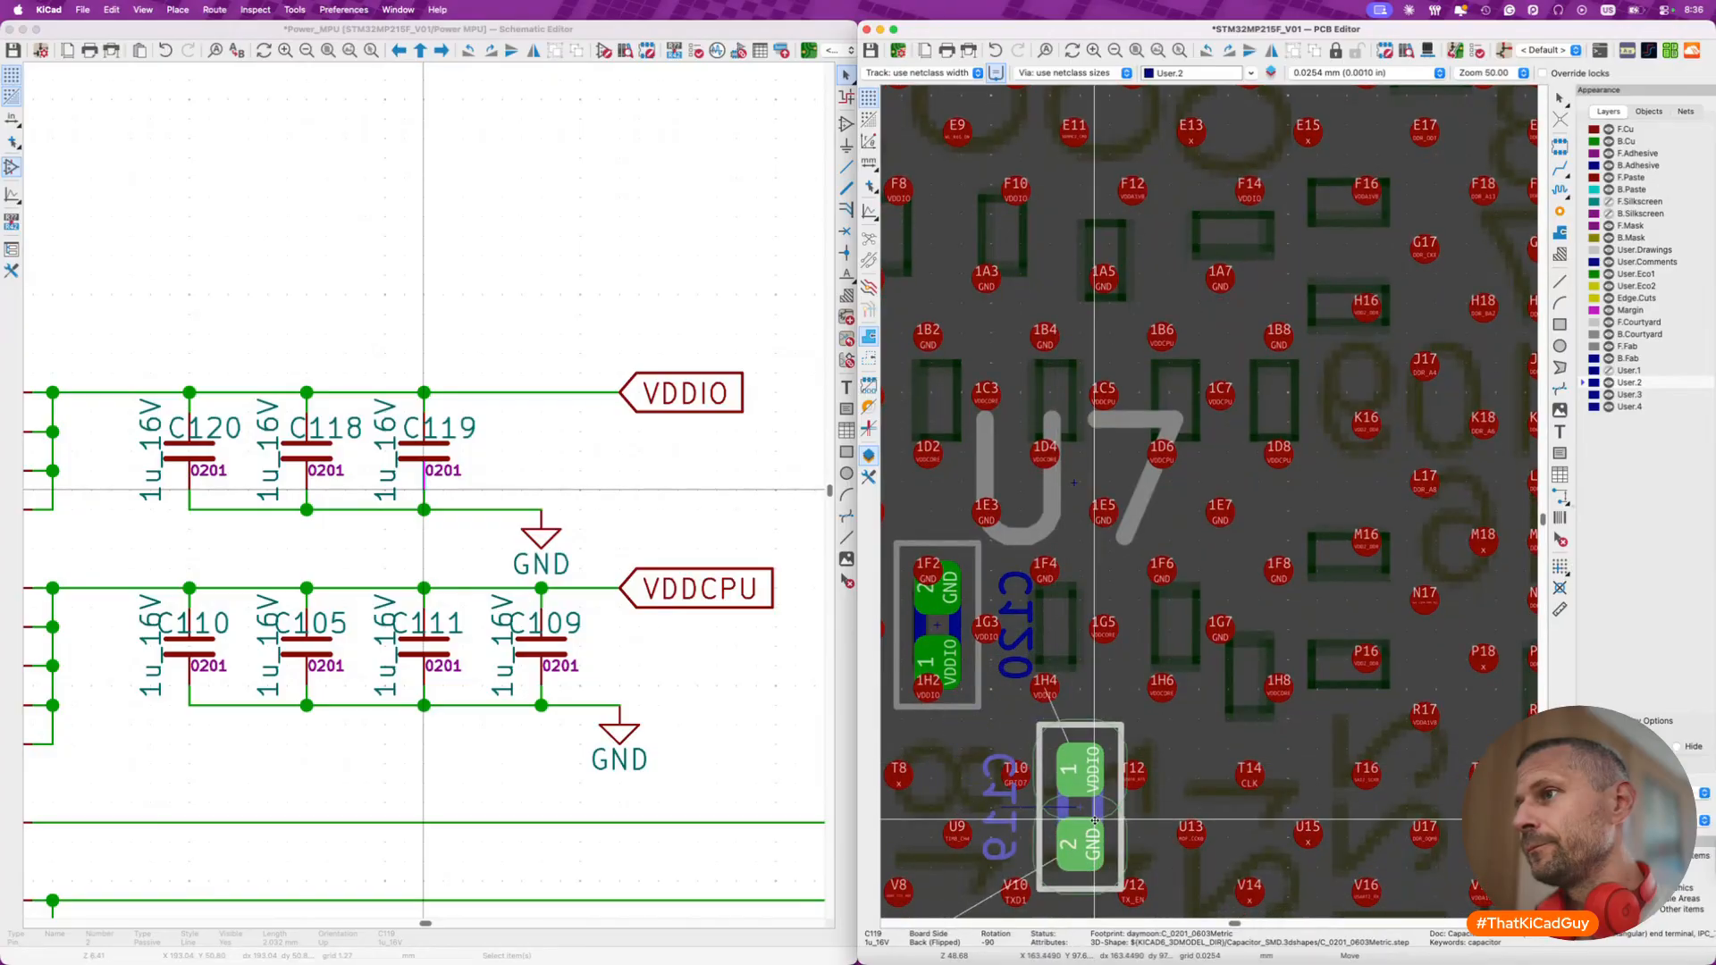
scroll(1091, 645, up, 4)
key(r)
key(r)
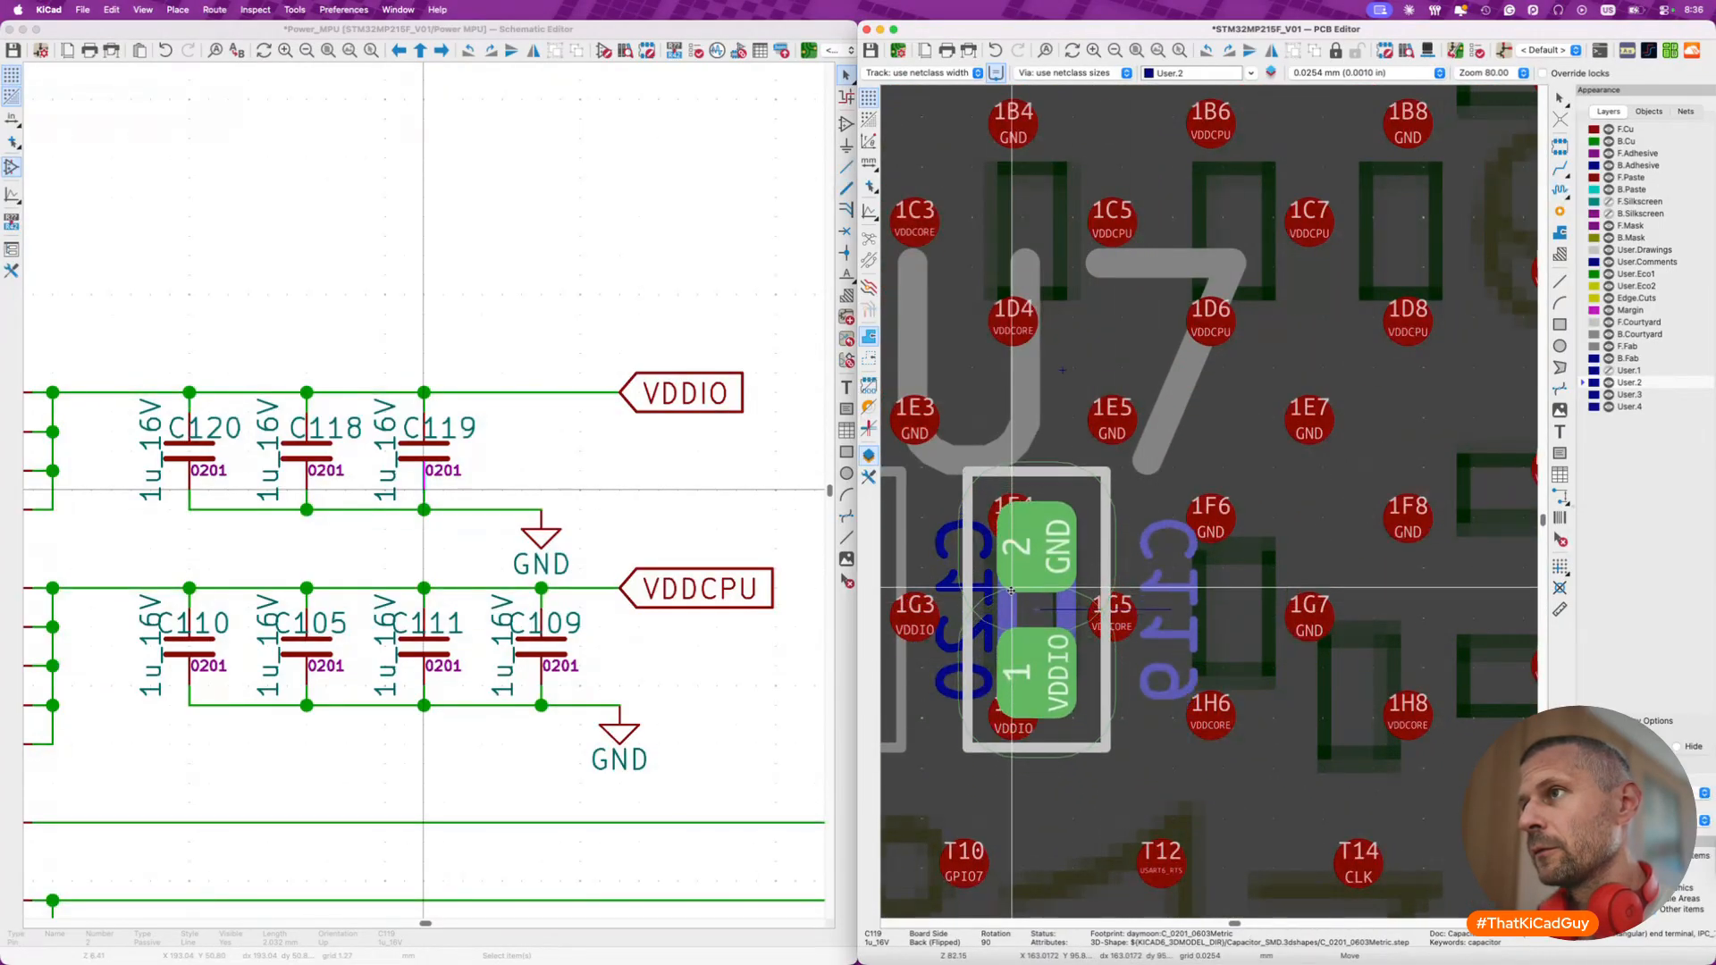
click(1013, 589)
scroll(1013, 589, down, 6)
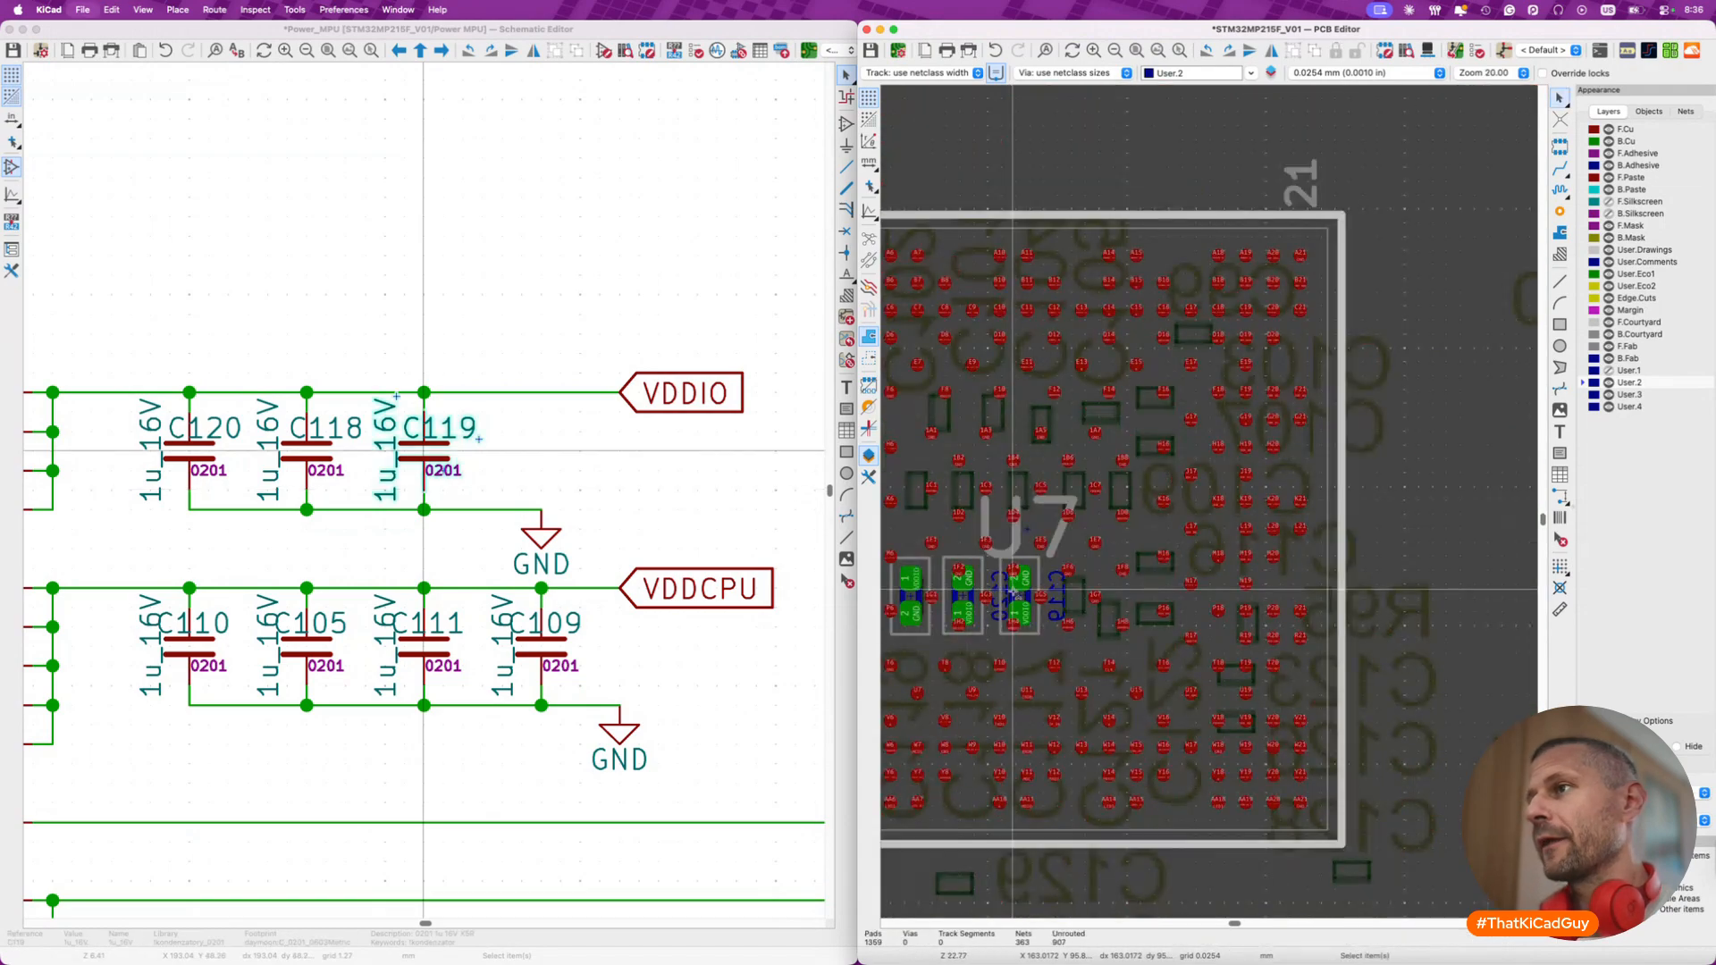
key(super+s)
- Review the extra decoupling capacitors placed above and below DDR chip U2, highlighting each group to identify it in the schematic
scroll(1013, 589, left, 3)
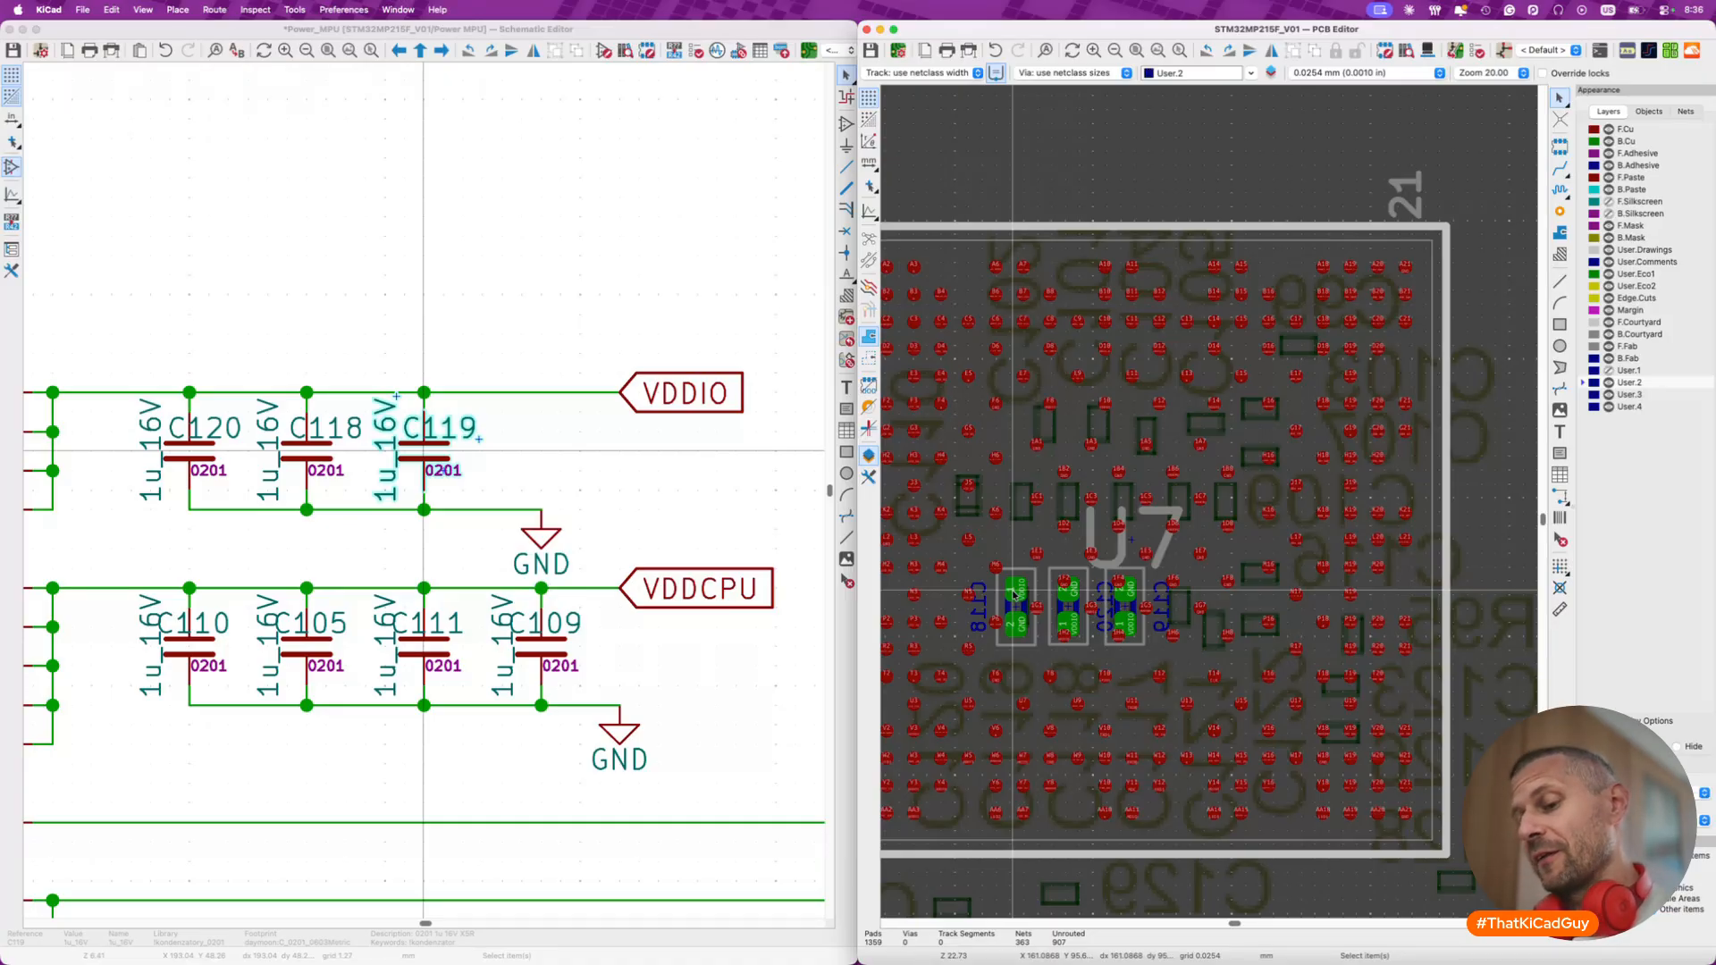
scroll(1014, 591, down, 4)
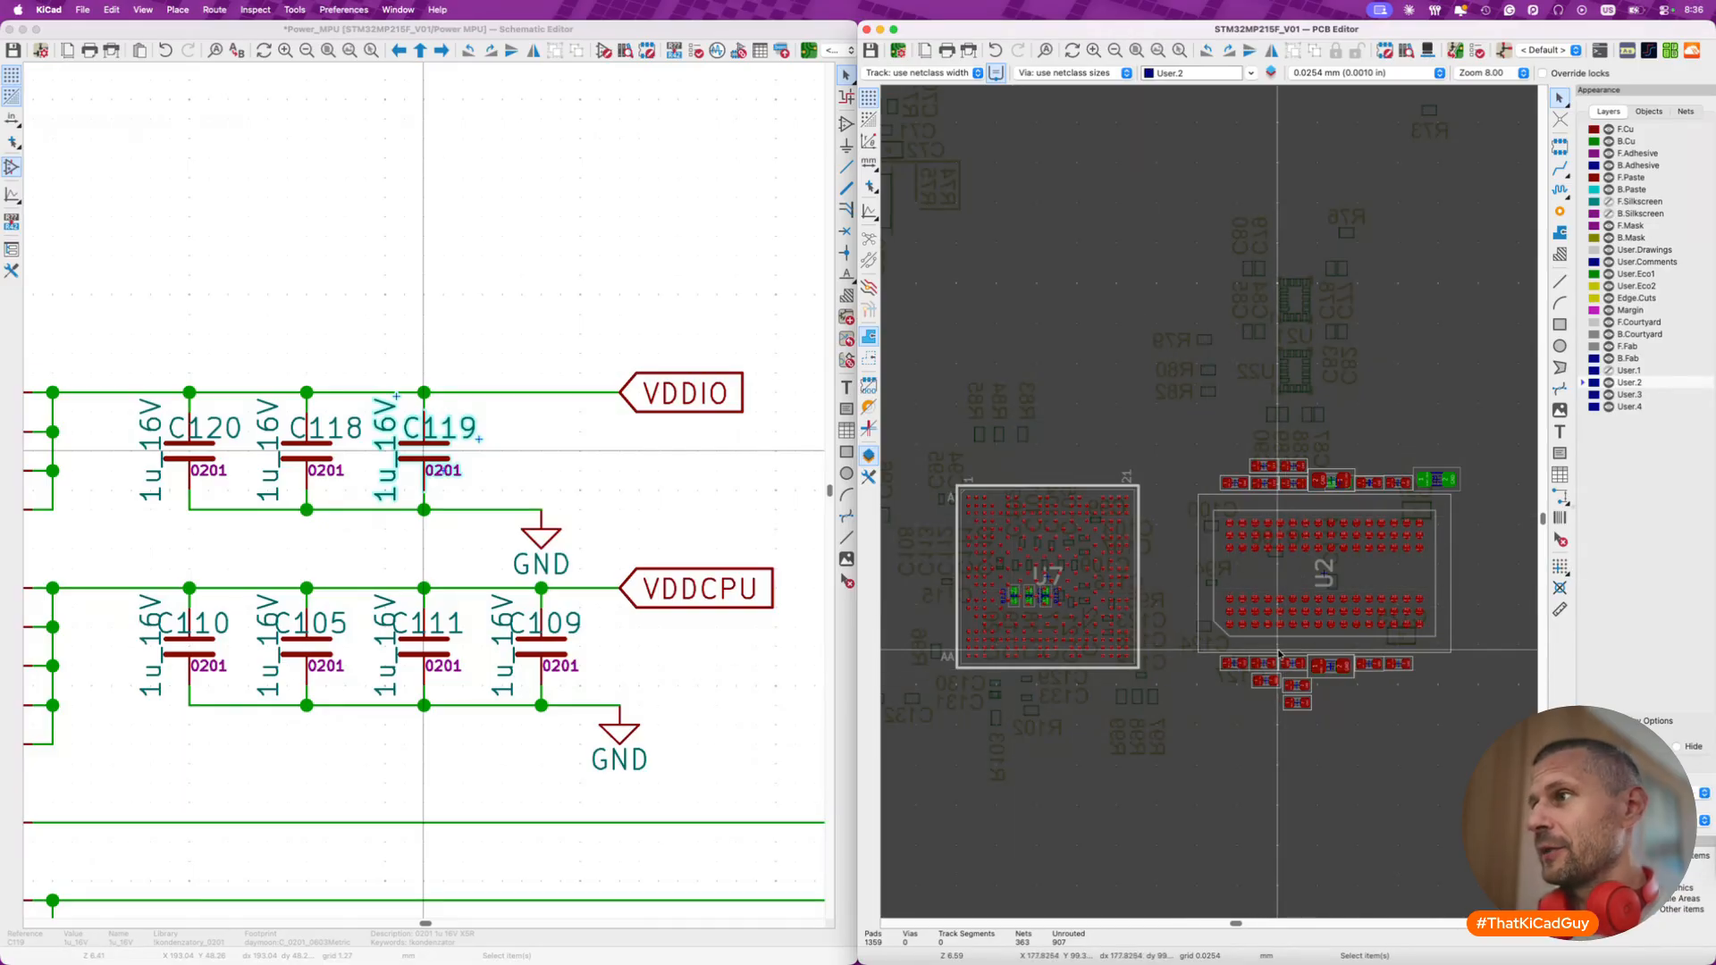
drag(1351, 726, 1375, 744)
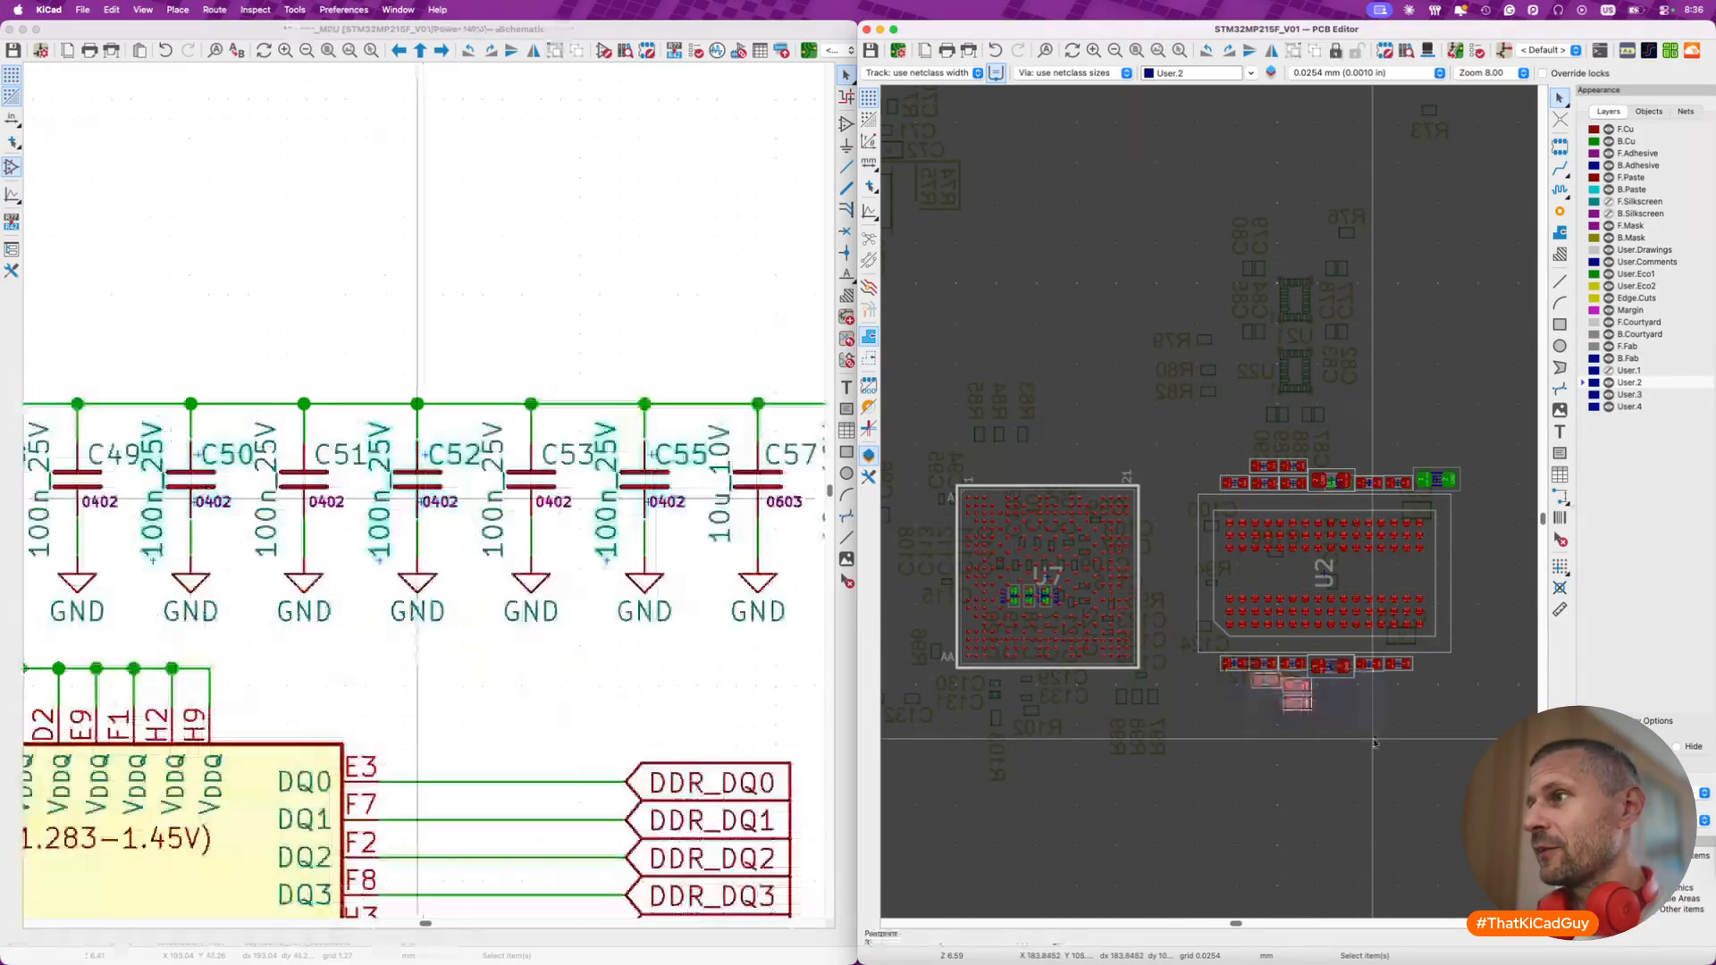
drag(1198, 436, 1351, 474)
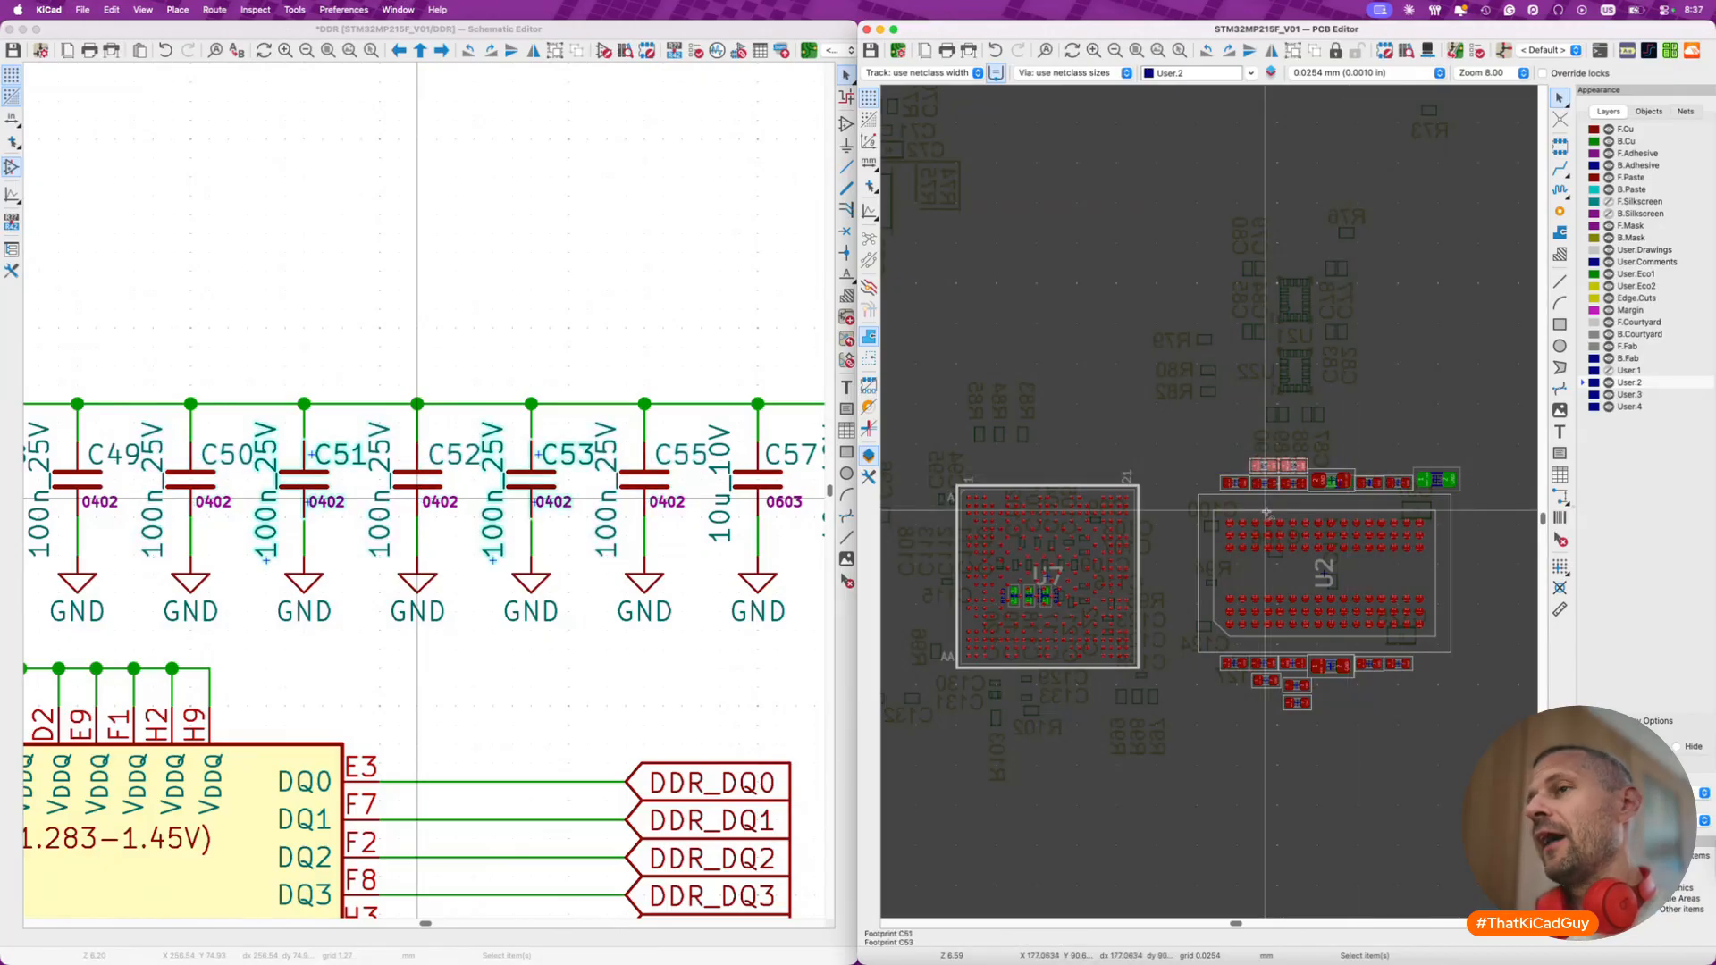
click(1161, 838)
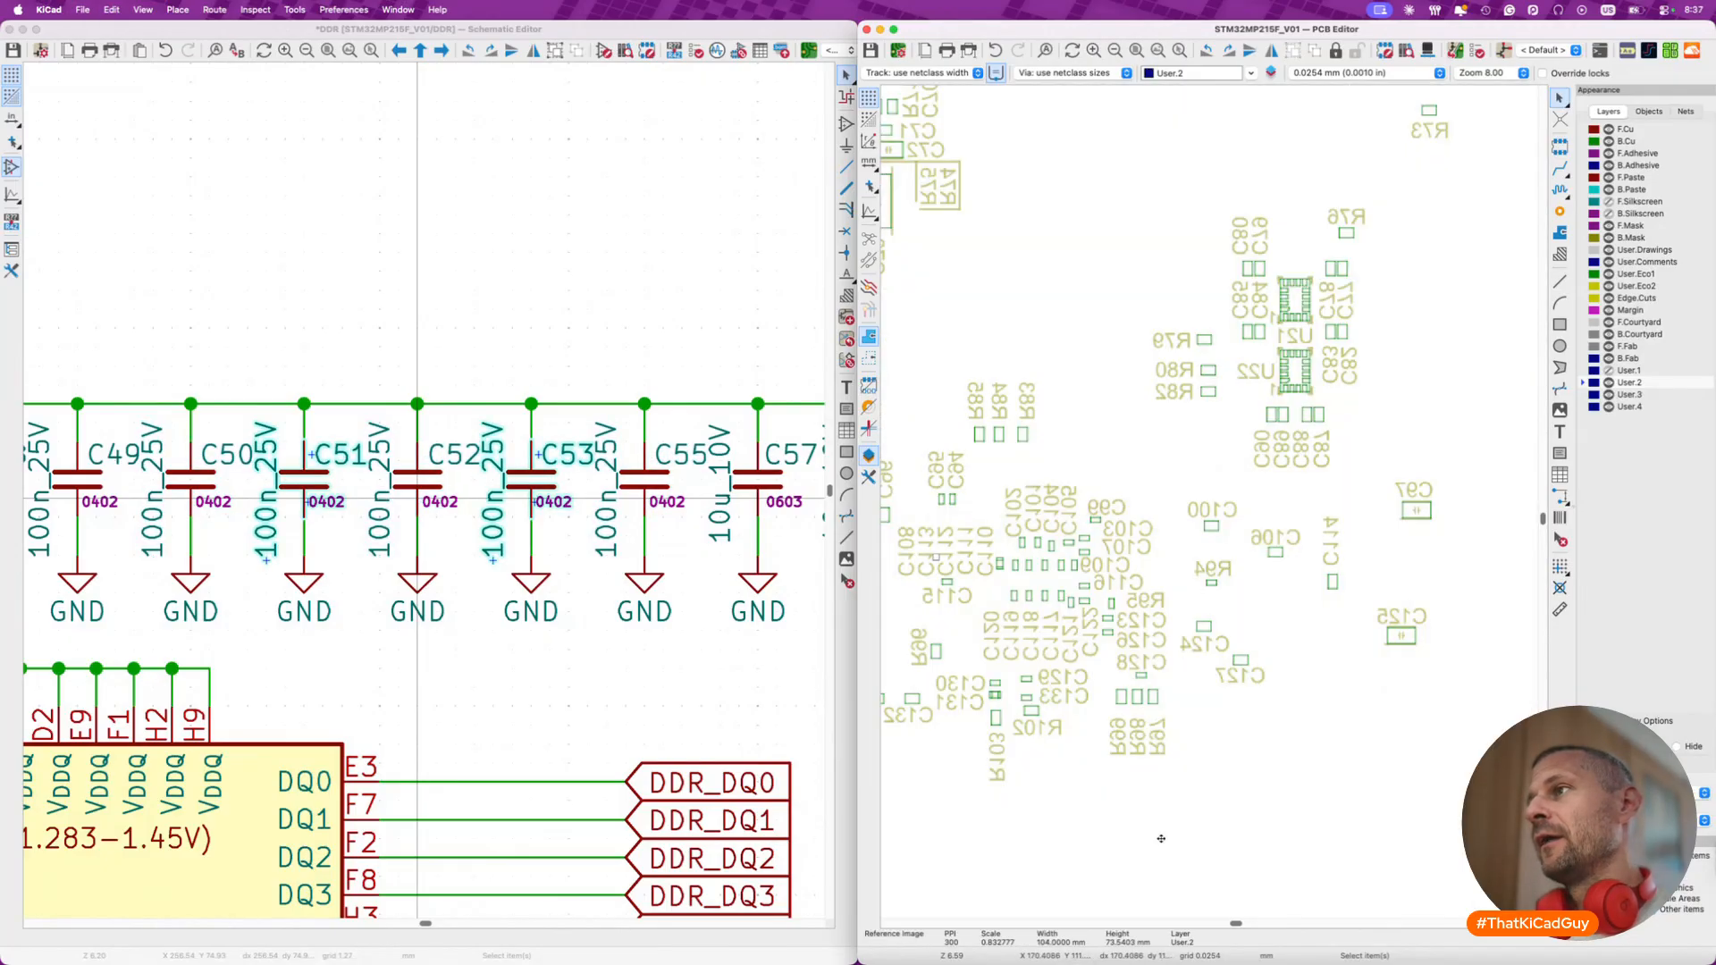
key(Escape)
key(Escape)
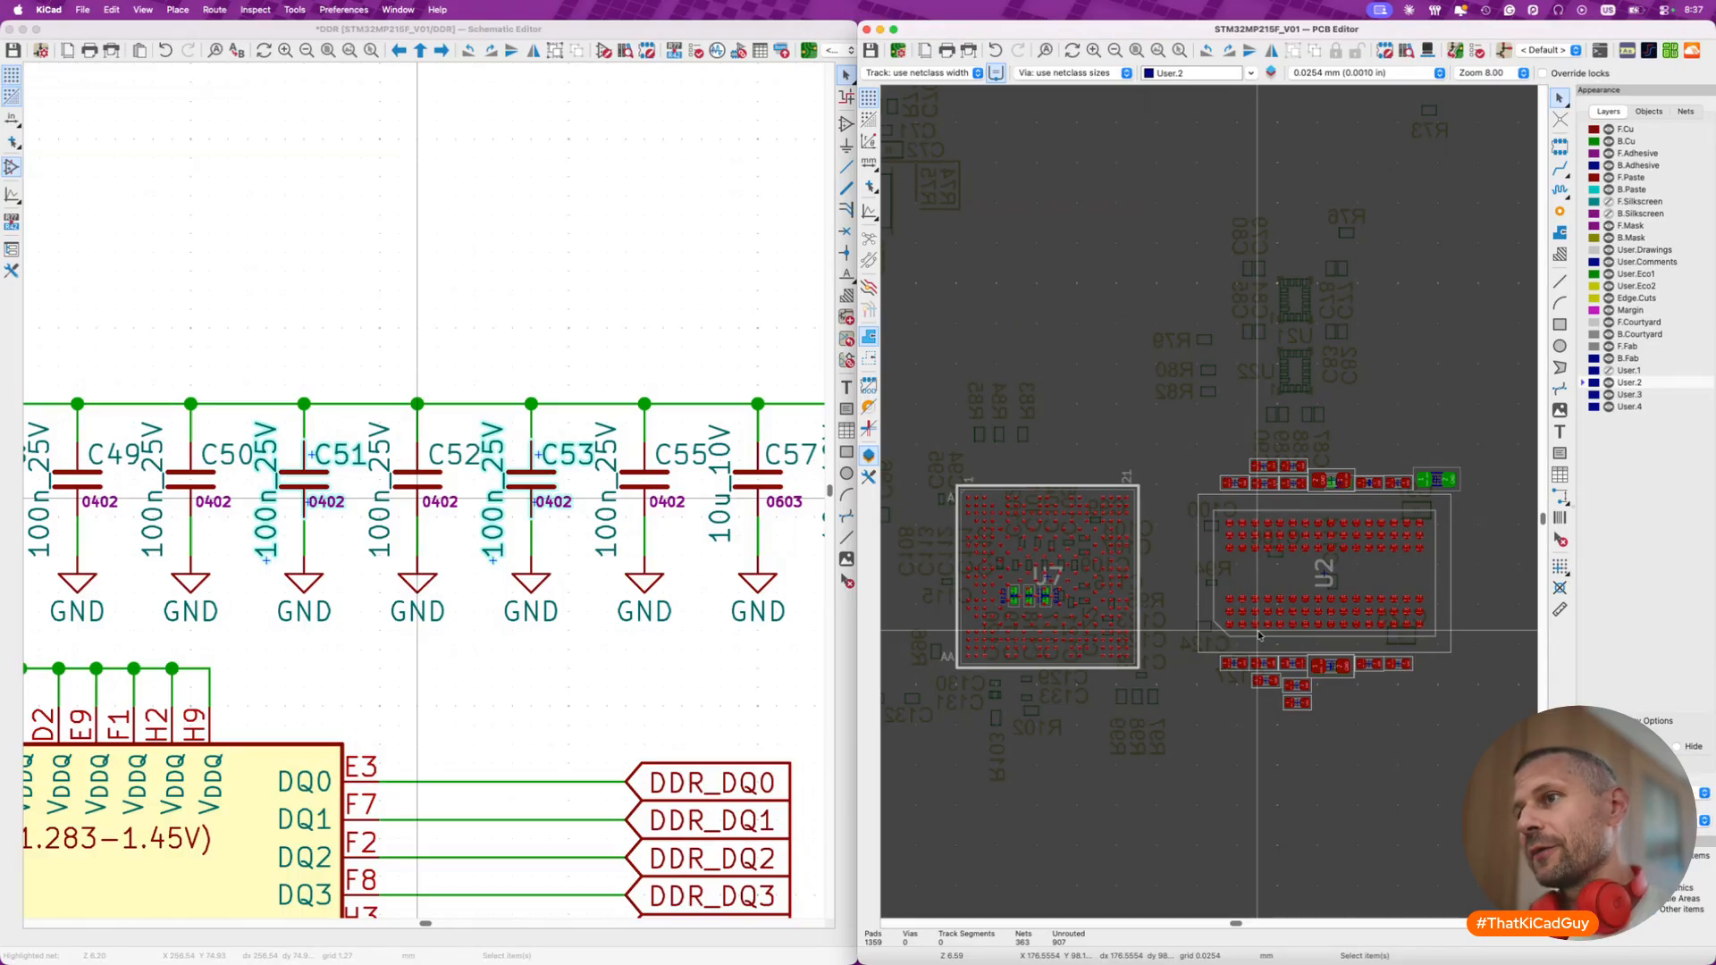
scroll(1259, 635, down, 3)
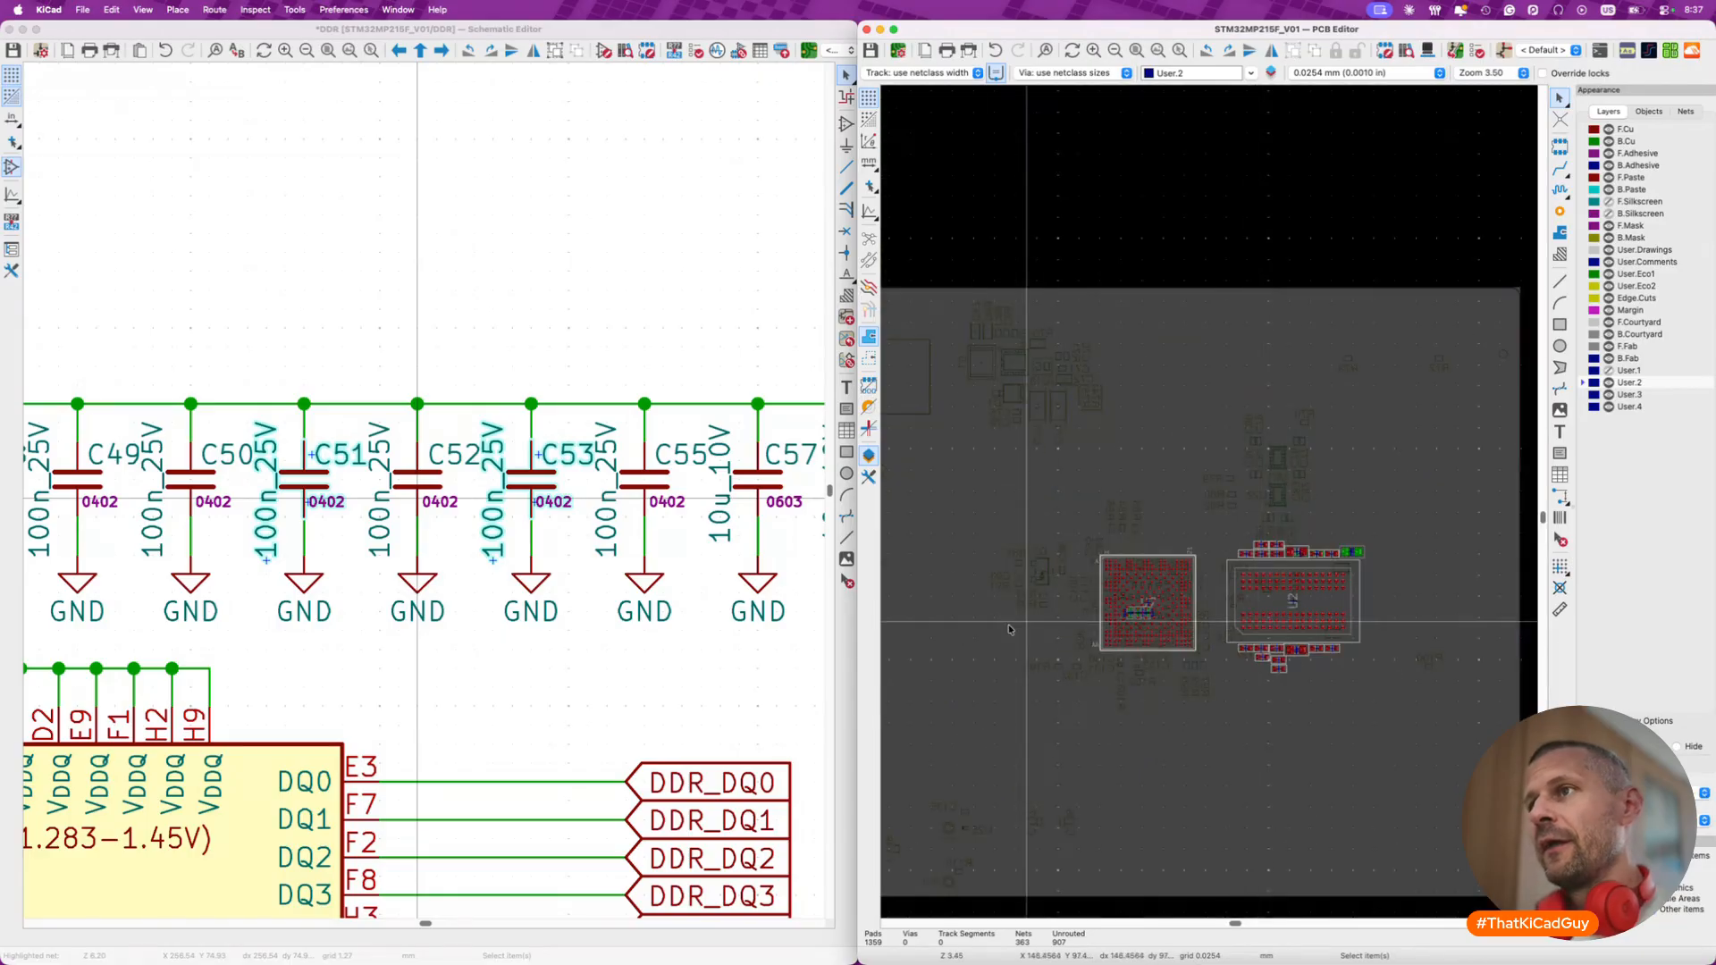
- Examine the DDR schematic's net label groups: strobe and mask, clock, address, and data signals
scroll(676, 714, down, 5)
scroll(676, 713, down, 2)
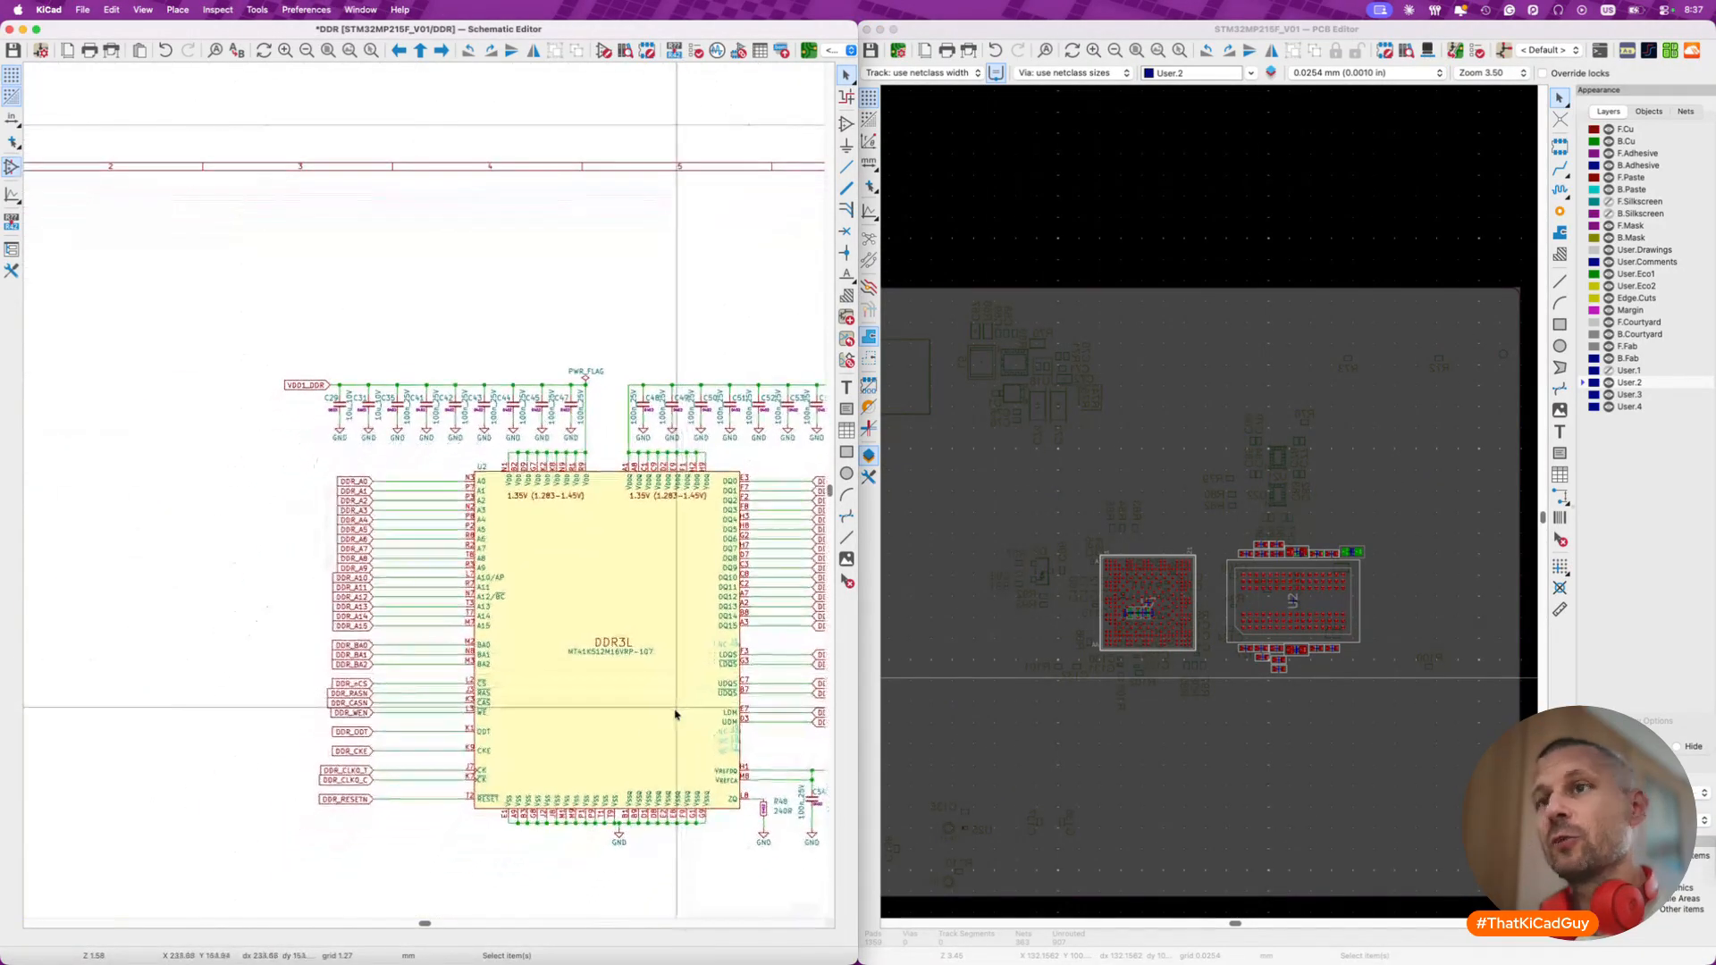
scroll(676, 713, right, 5)
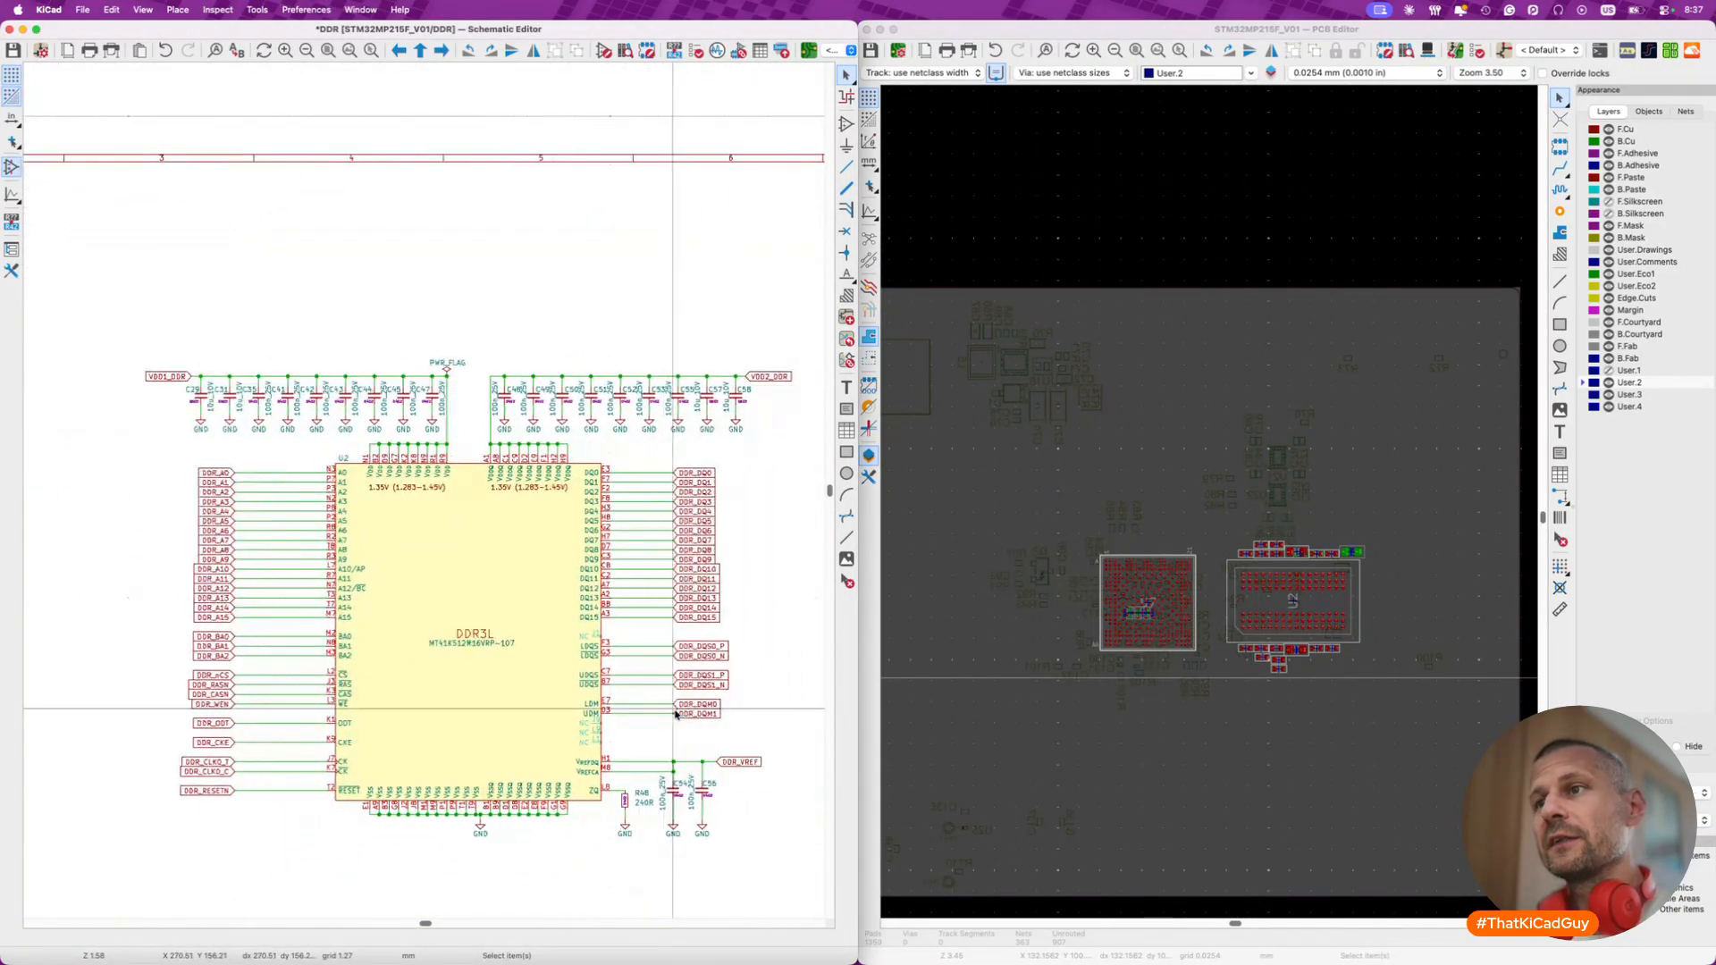
drag(663, 633, 759, 725)
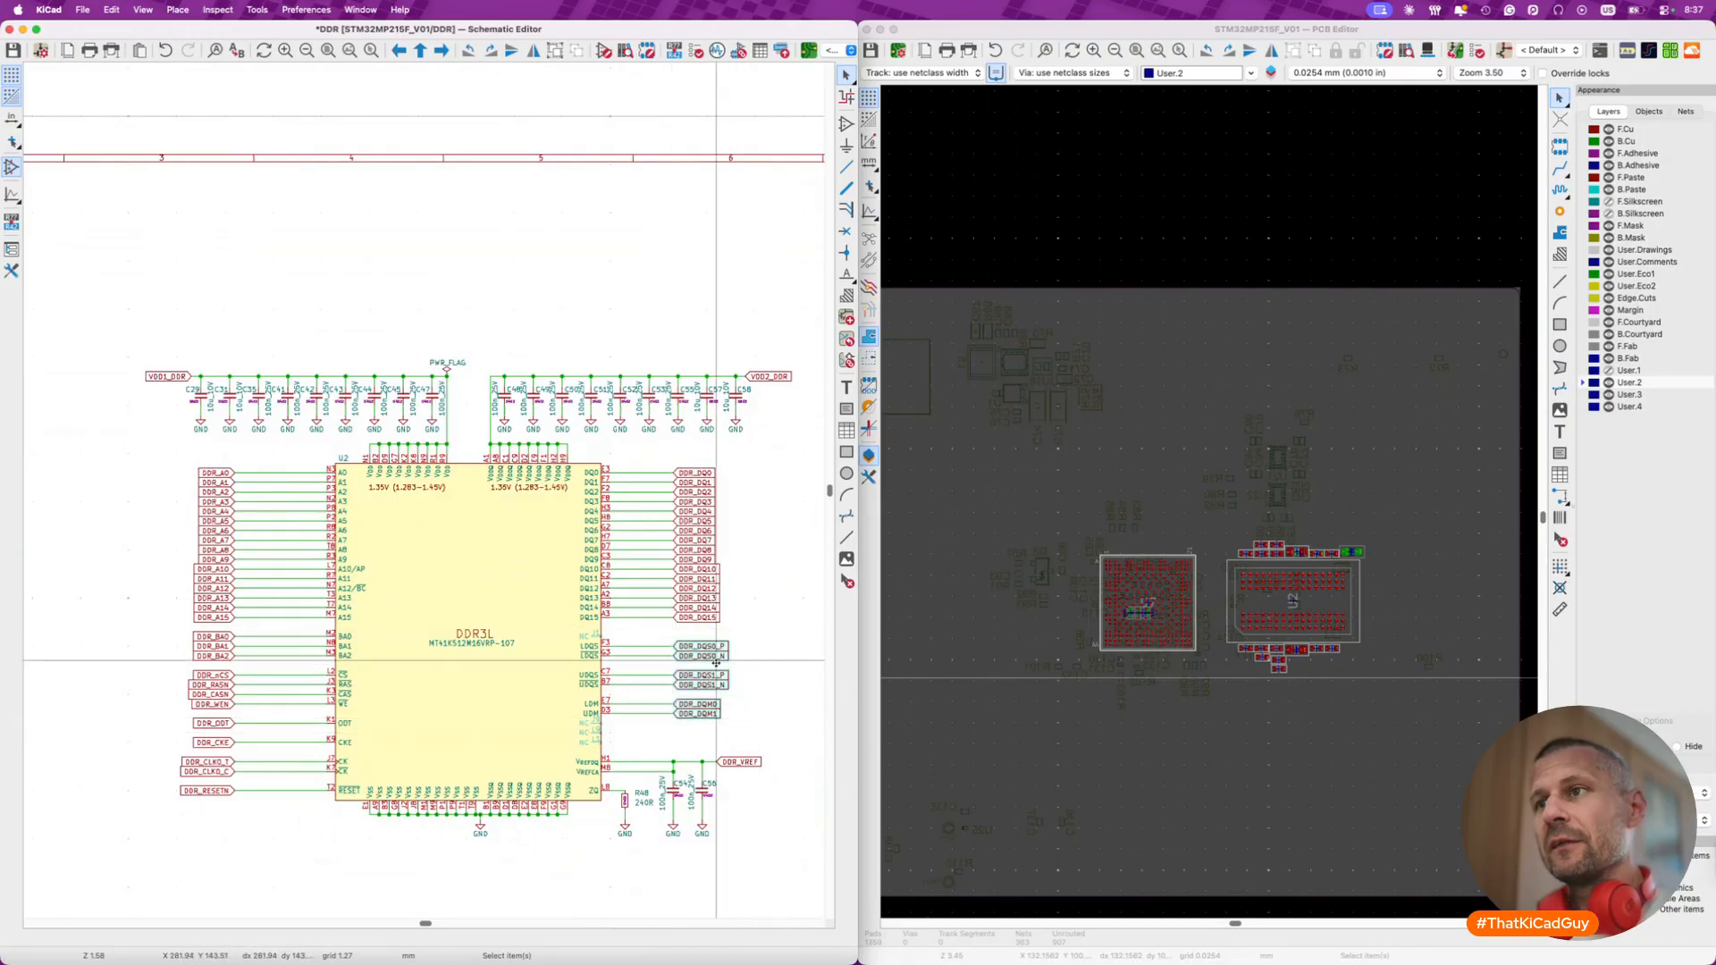
drag(146, 748, 244, 780)
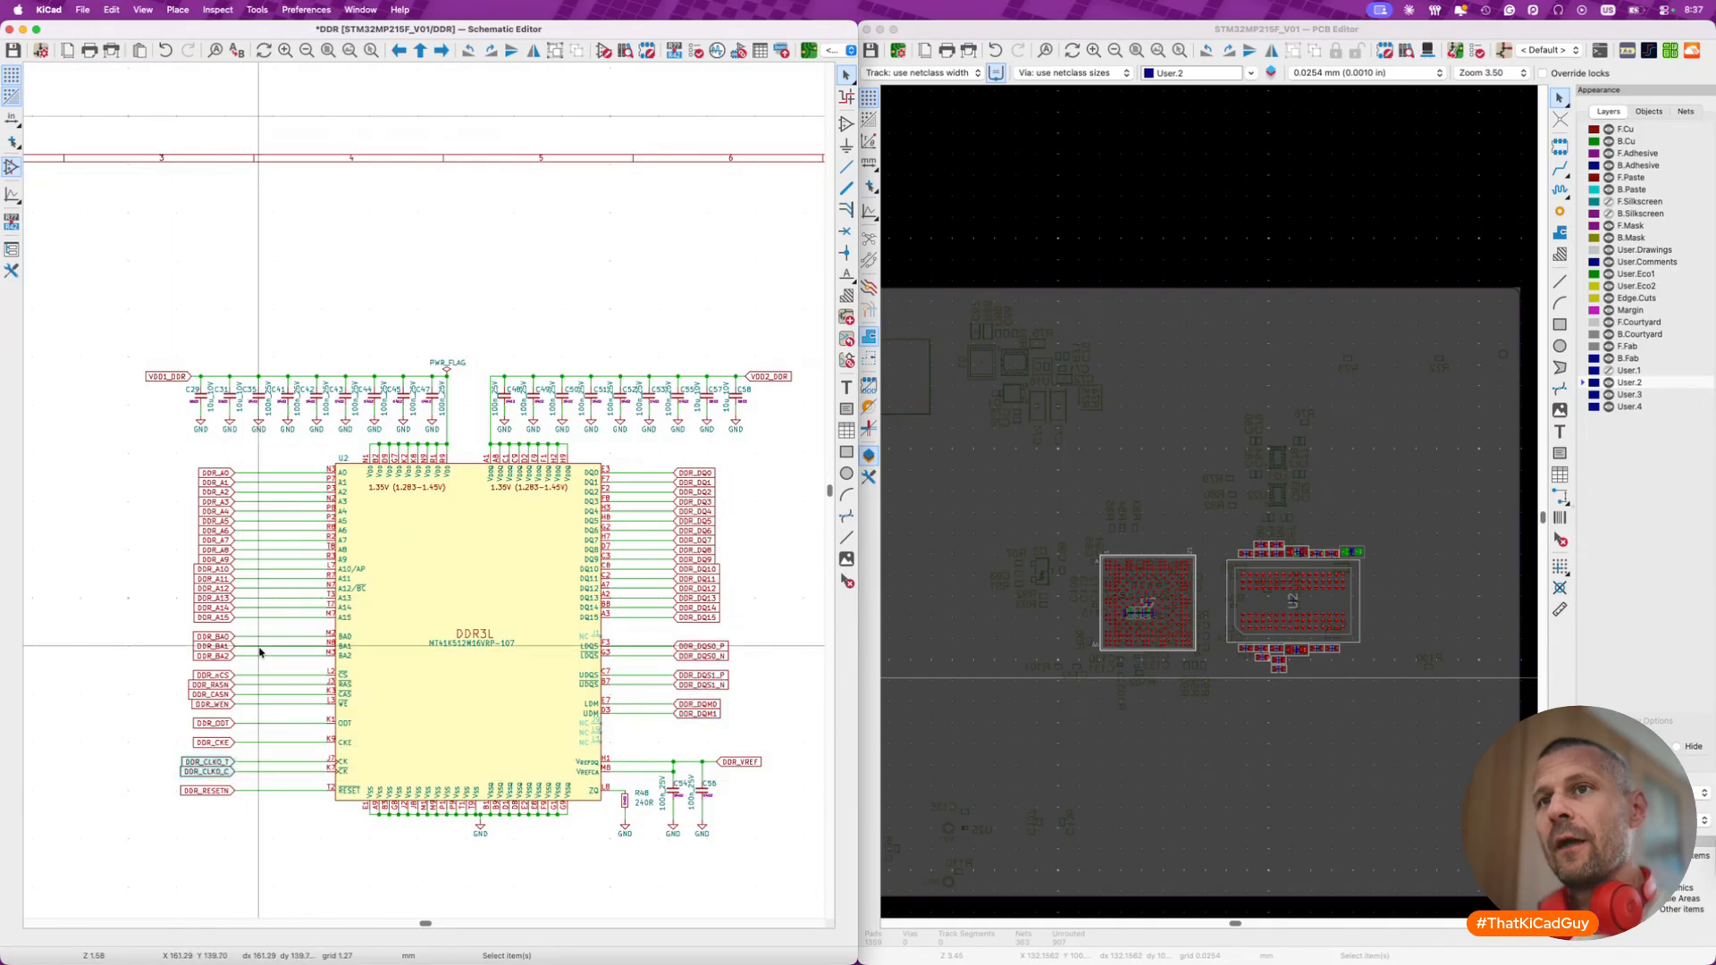
drag(158, 448, 268, 623)
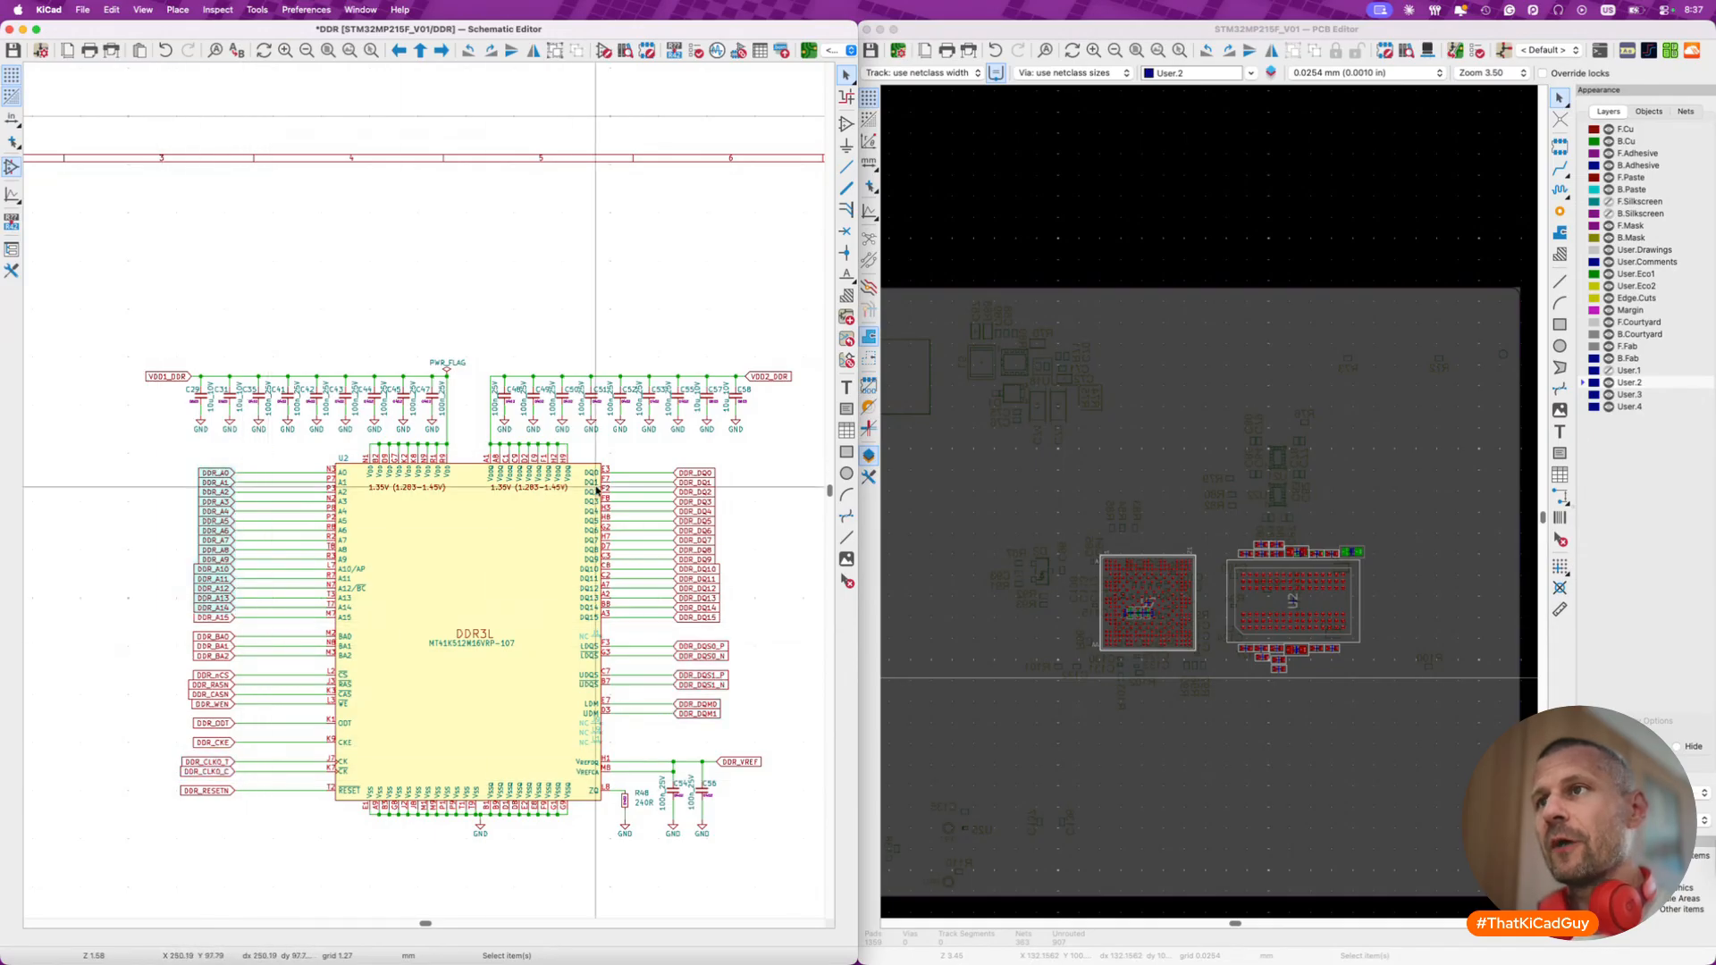
drag(652, 441, 766, 638)
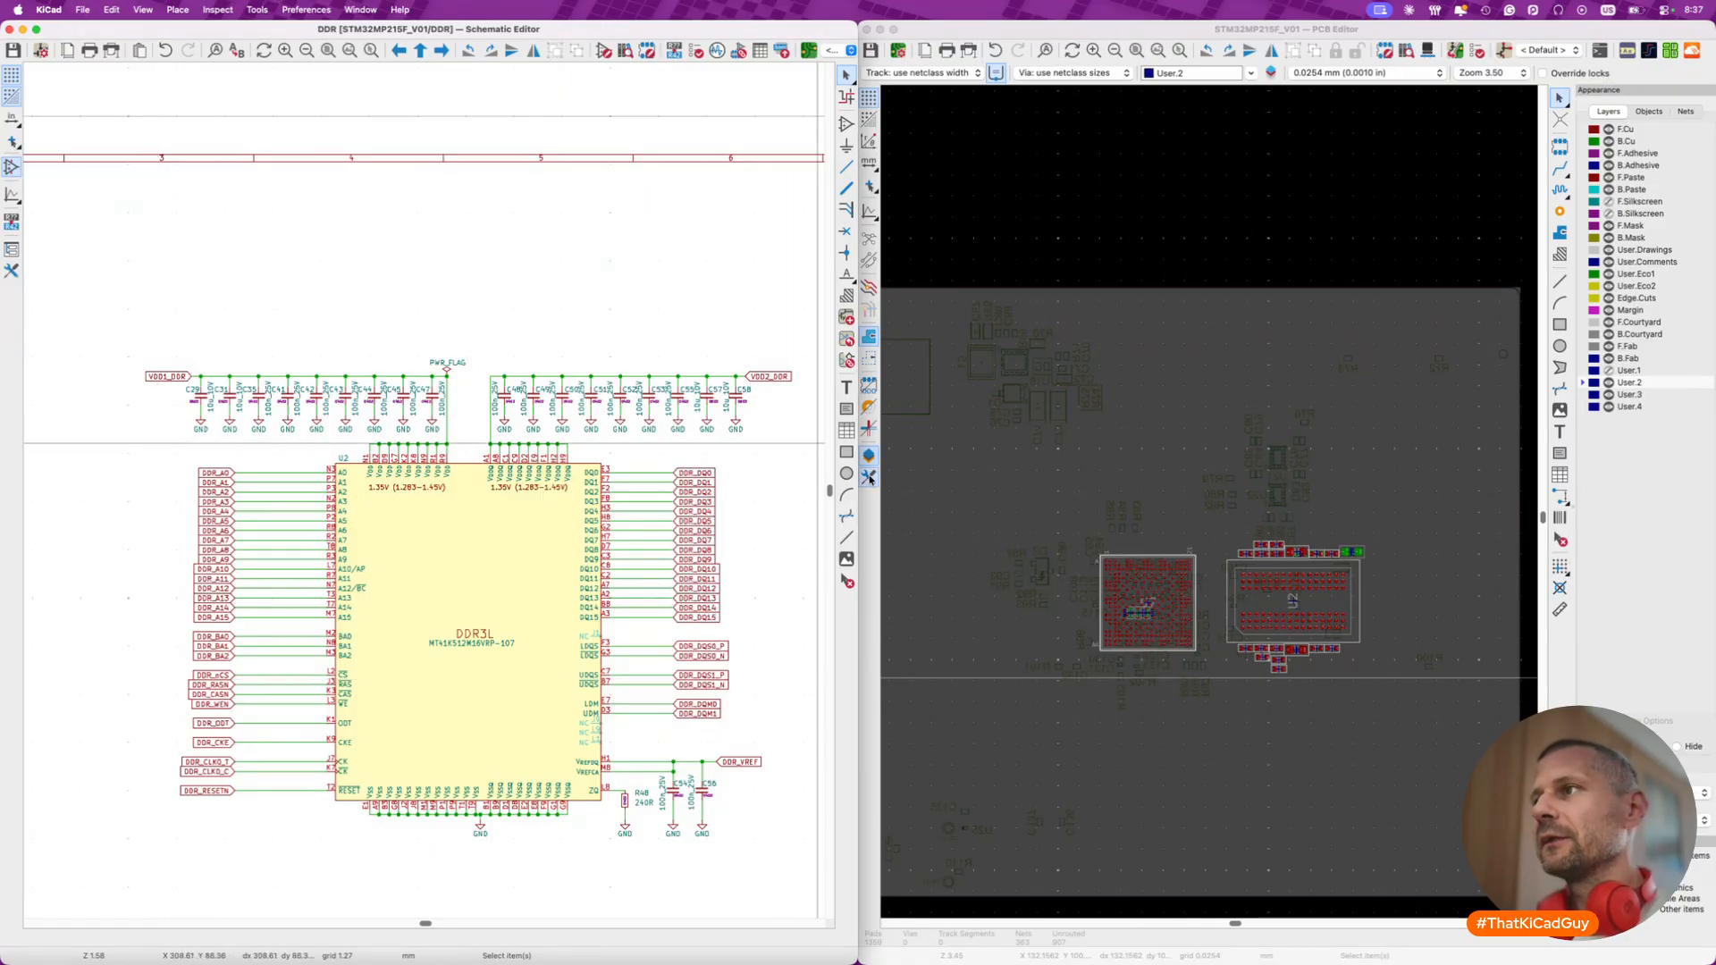
- Open the Power MPU schematic sheet and select the four VDDCPU capacitors C110, C105, C111 and C109
click(1189, 649)
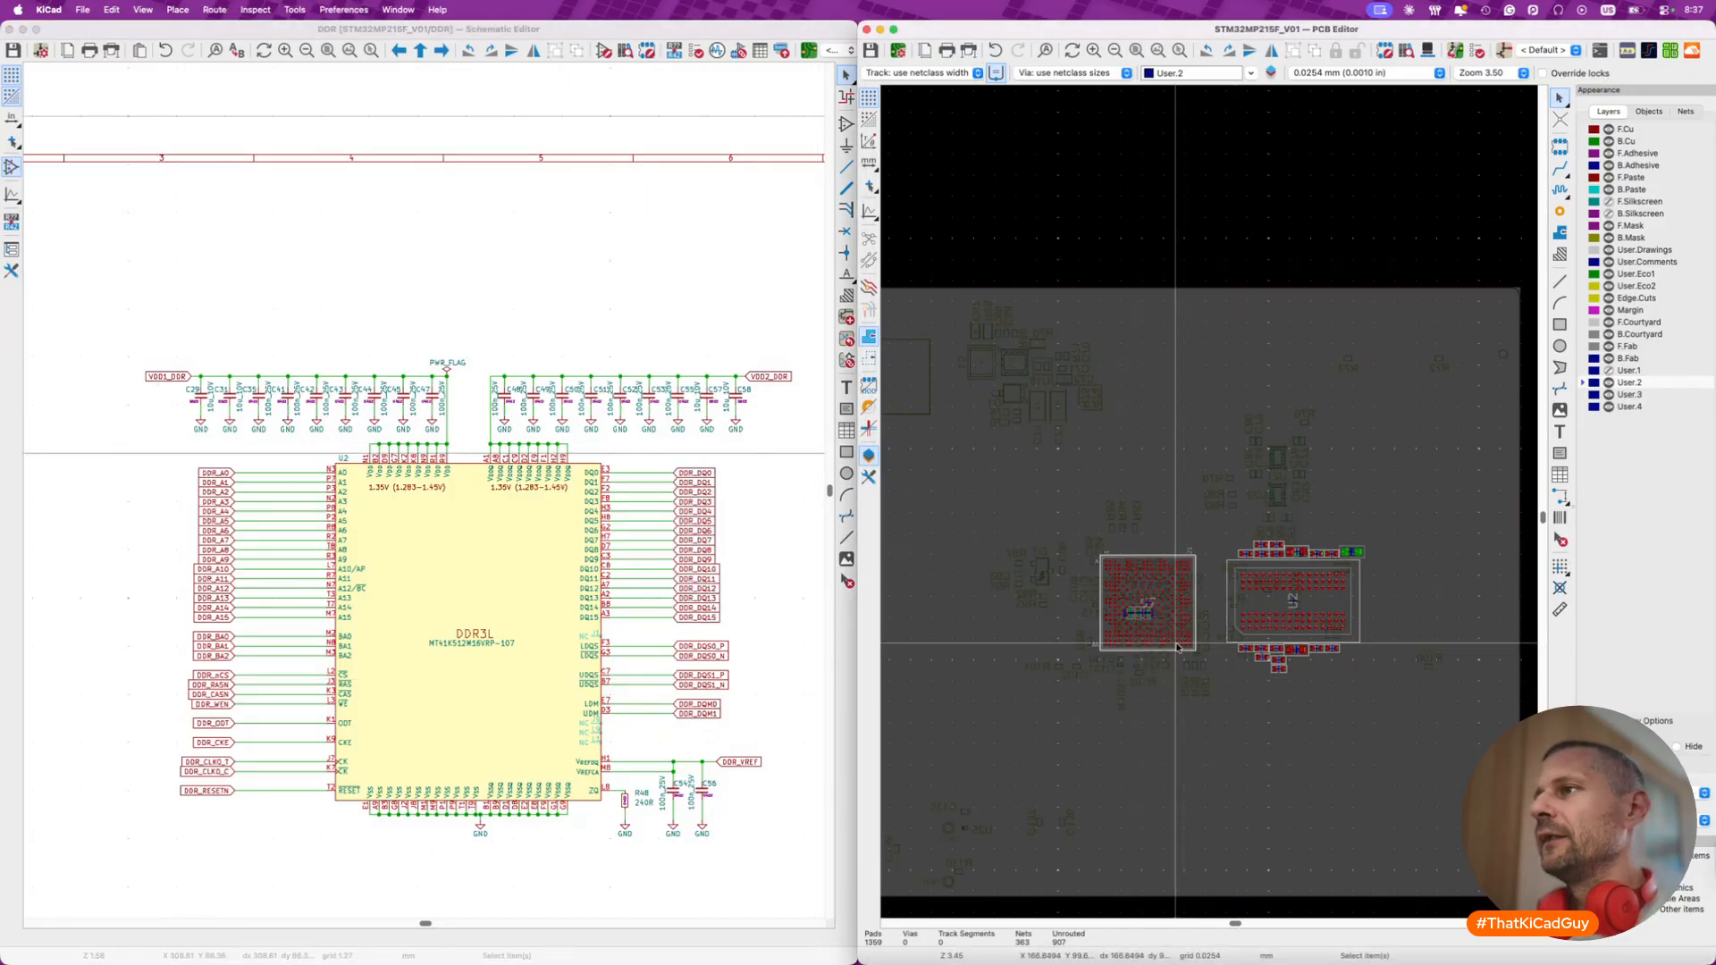
scroll(1184, 650, up, 6)
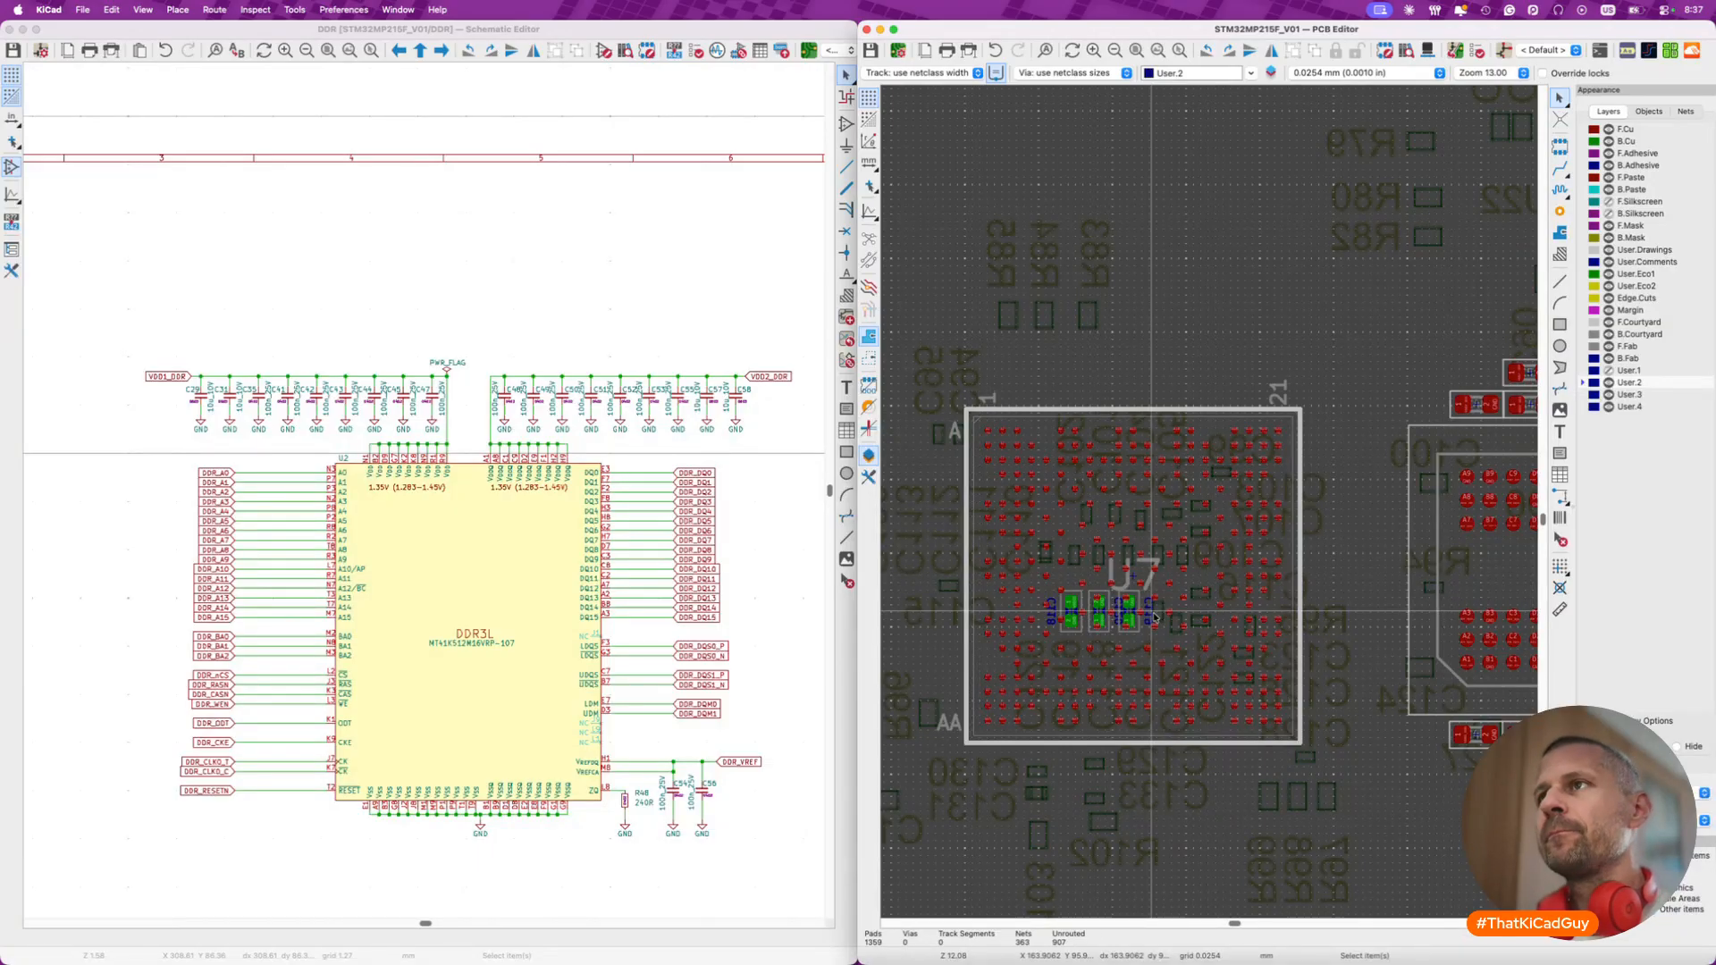
click(778, 284)
key(alt+BackSpace)
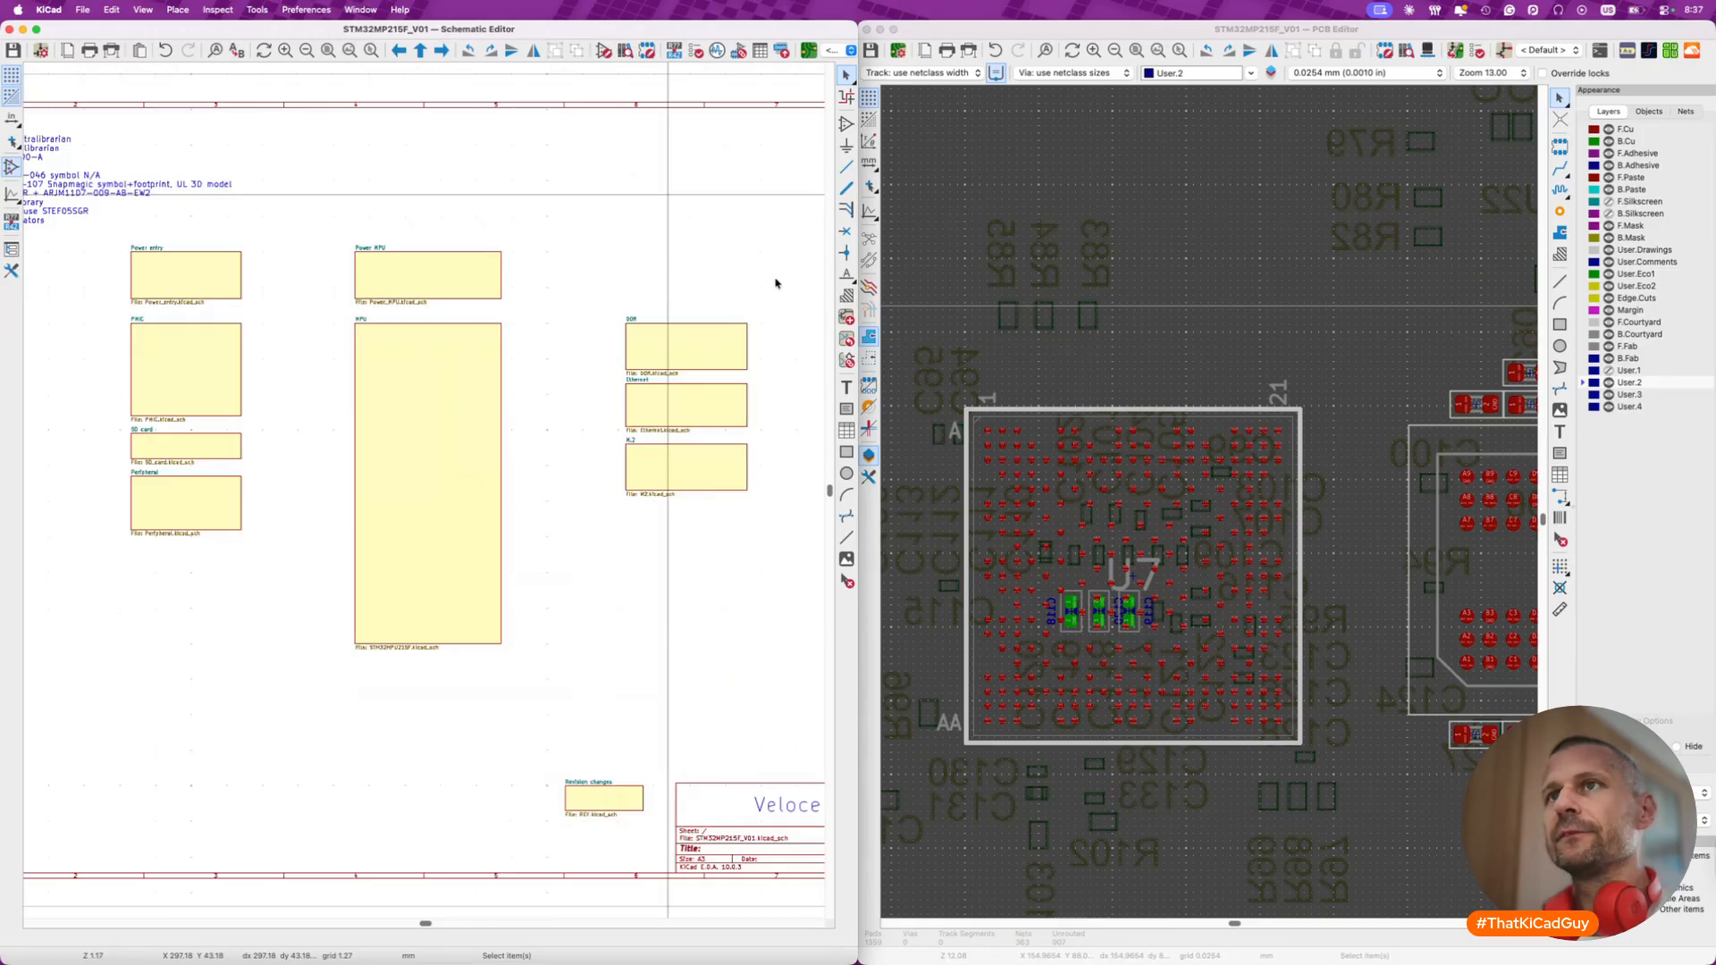
double_click(438, 281)
scroll(689, 193, down, 3)
drag(329, 415, 616, 509)
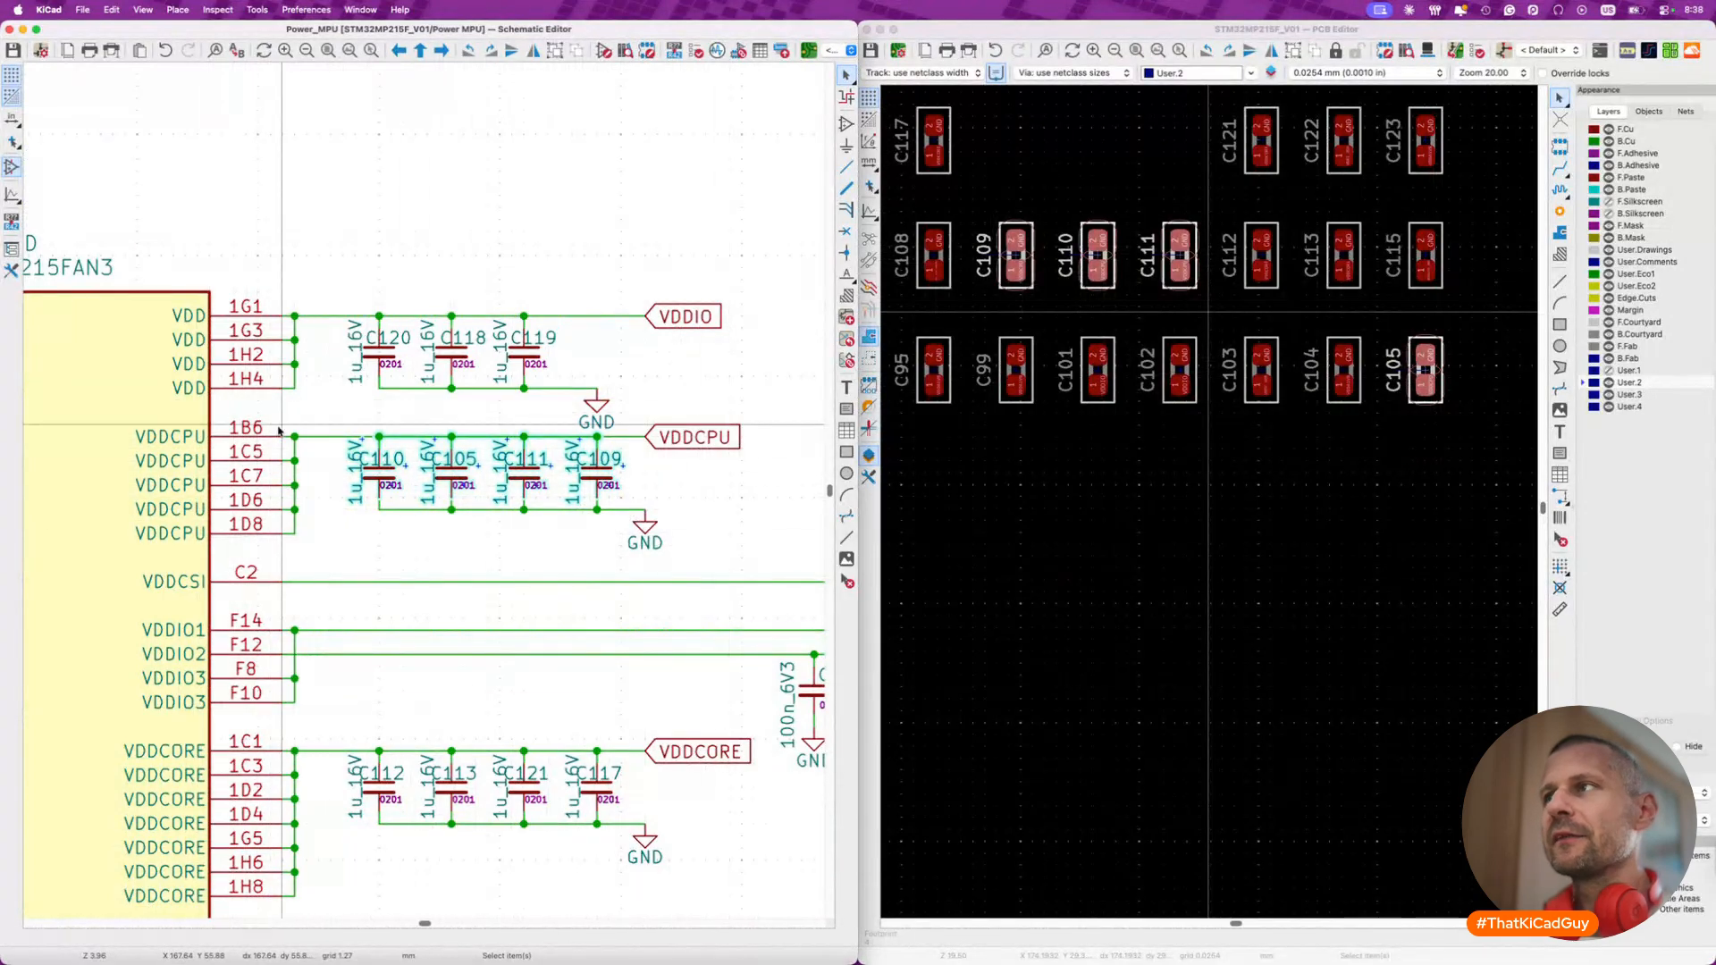
- Pack and move the four selected VDDCPU capacitors together, flip them to the back side, and place them just above U7
click(1129, 279)
key(ctrl+alt+Return)
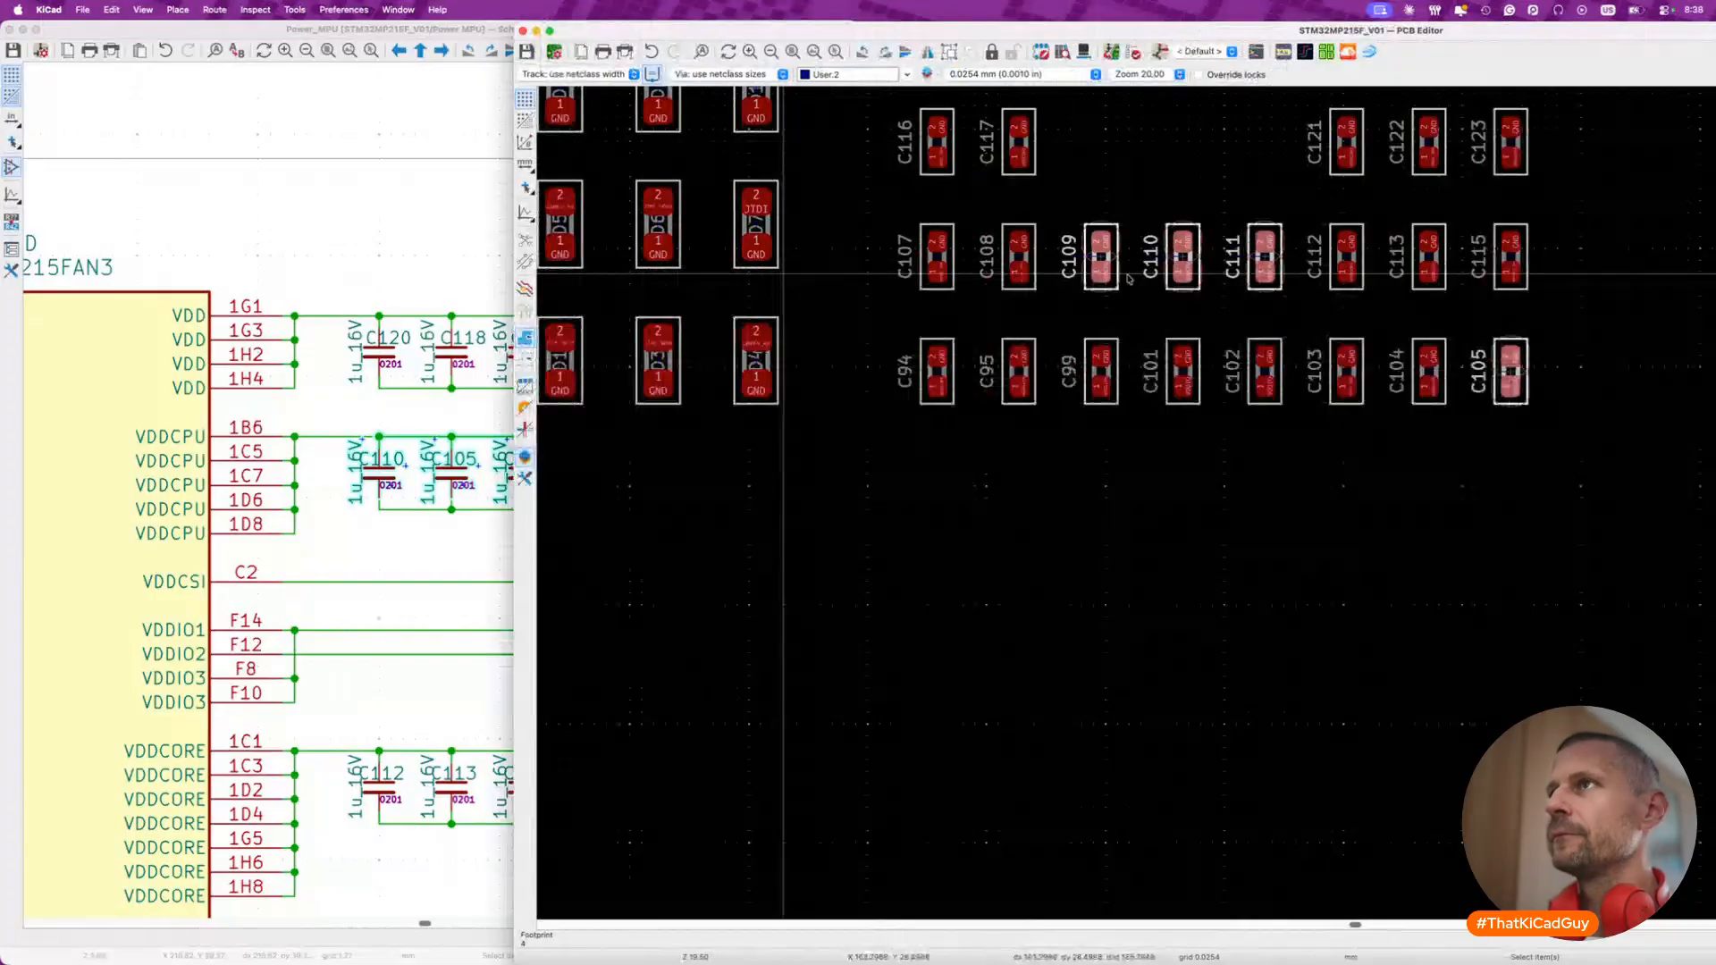
key(ctrl+alt+Right)
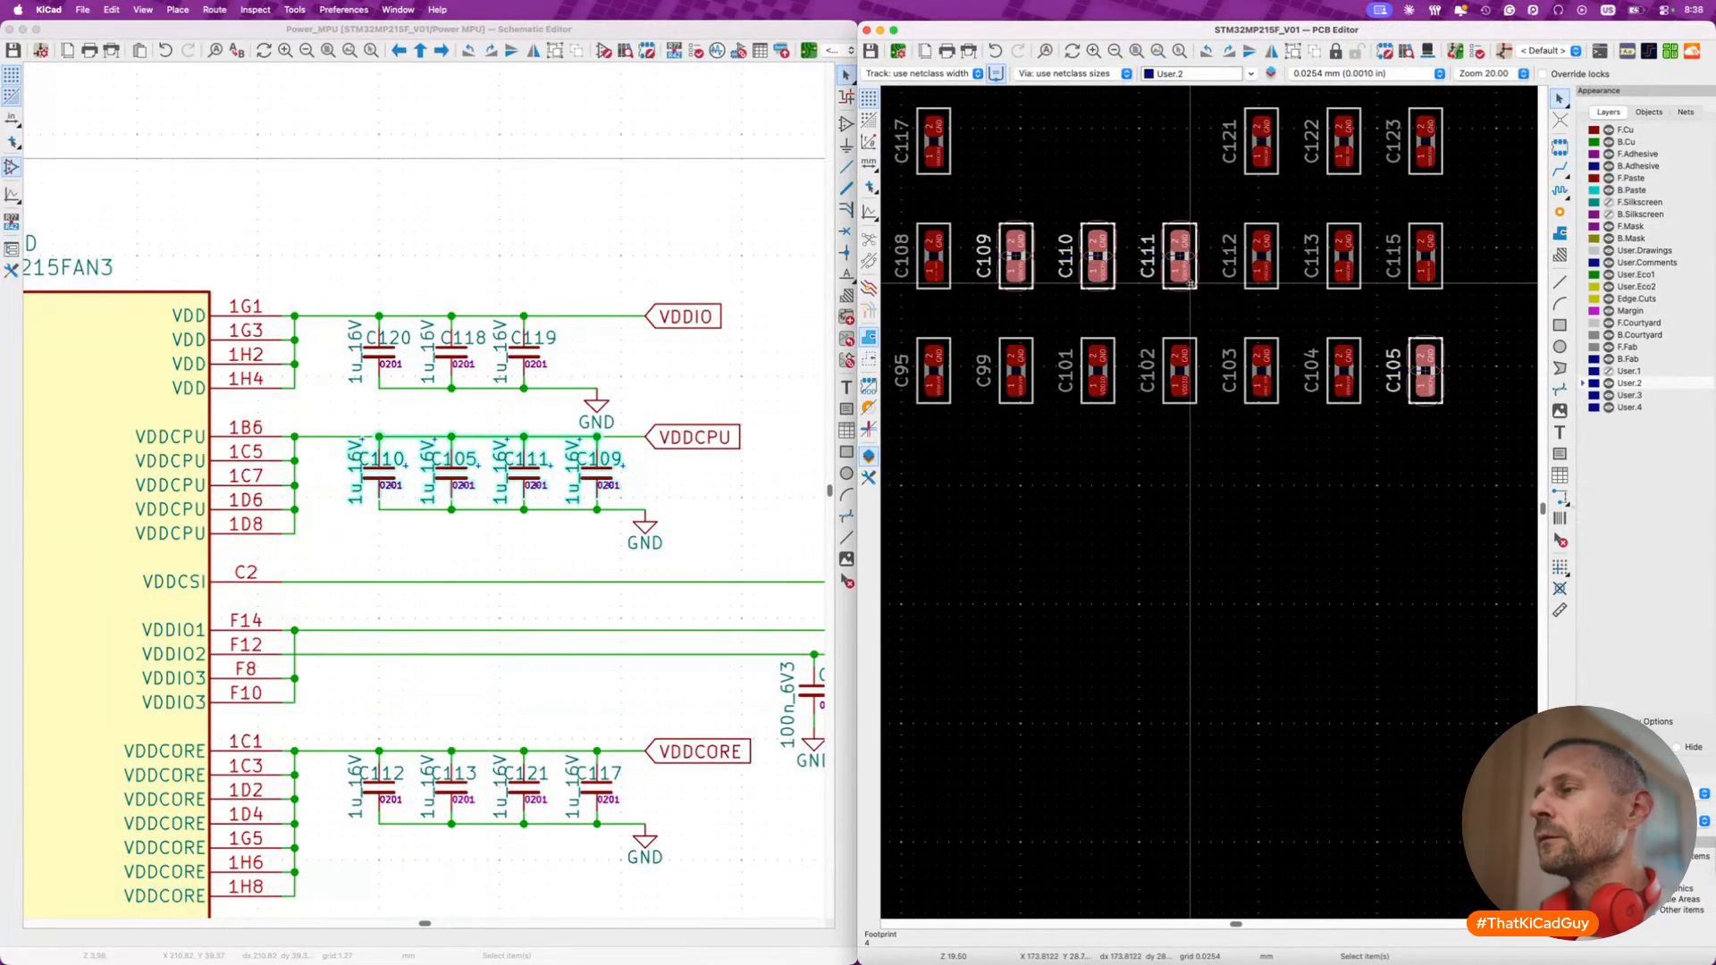
key(p)
scroll(1187, 284, down, 5)
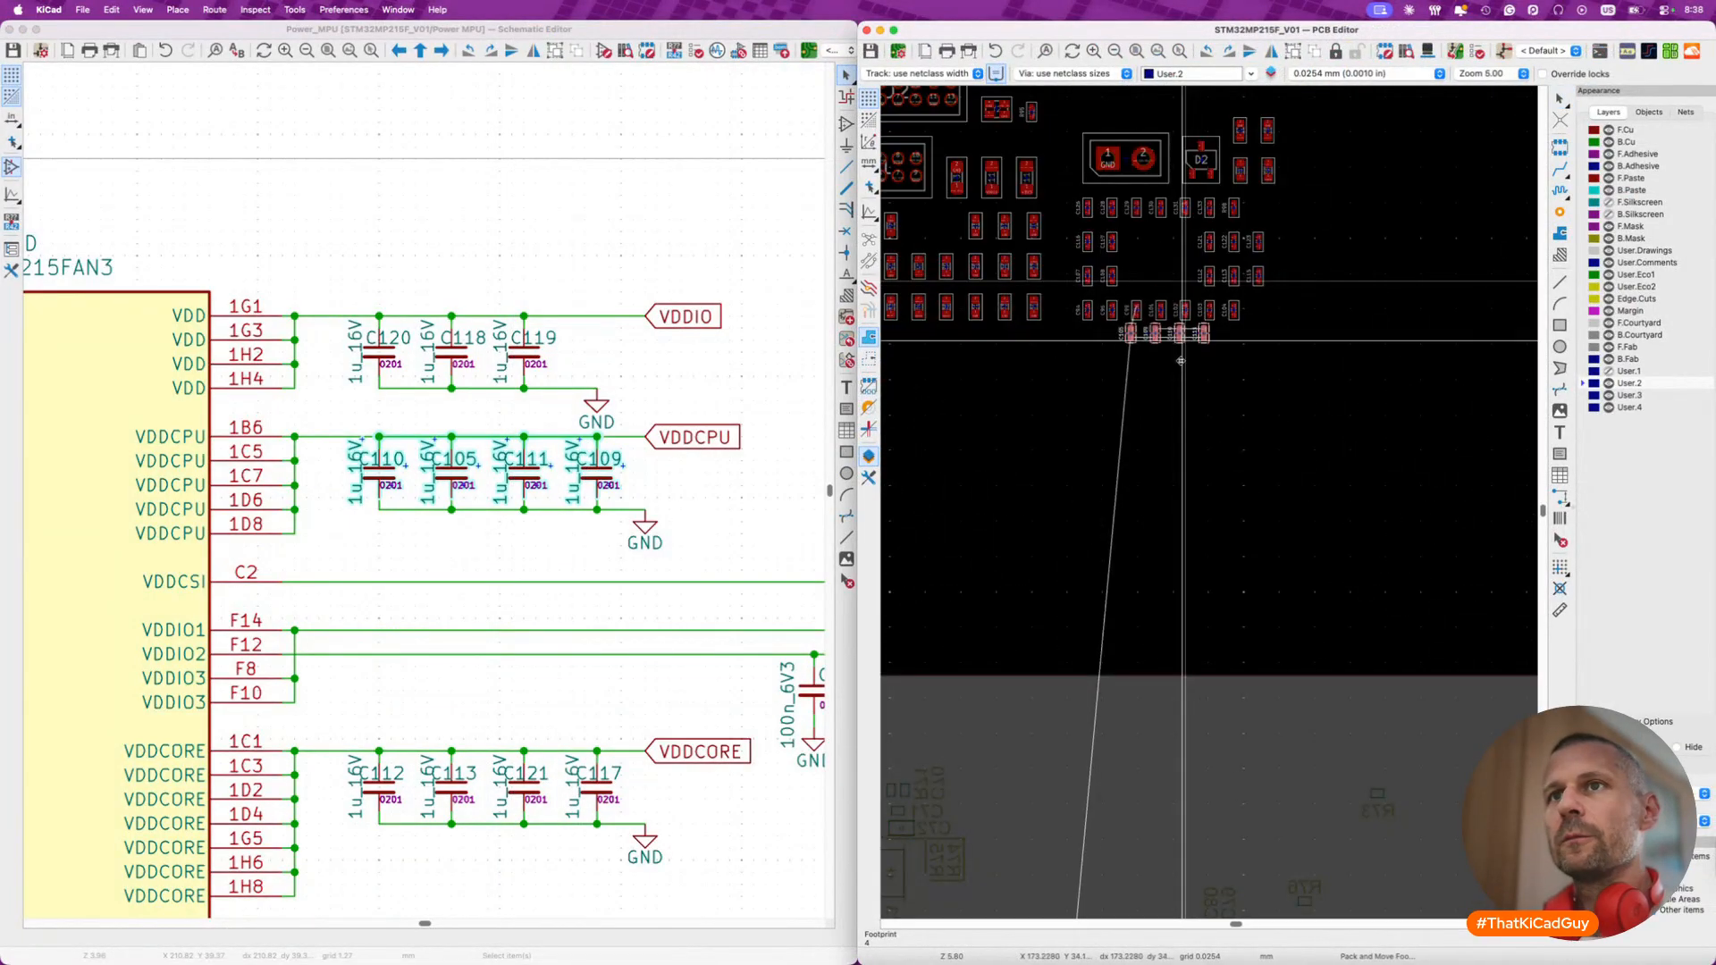
scroll(1166, 413, down, 5)
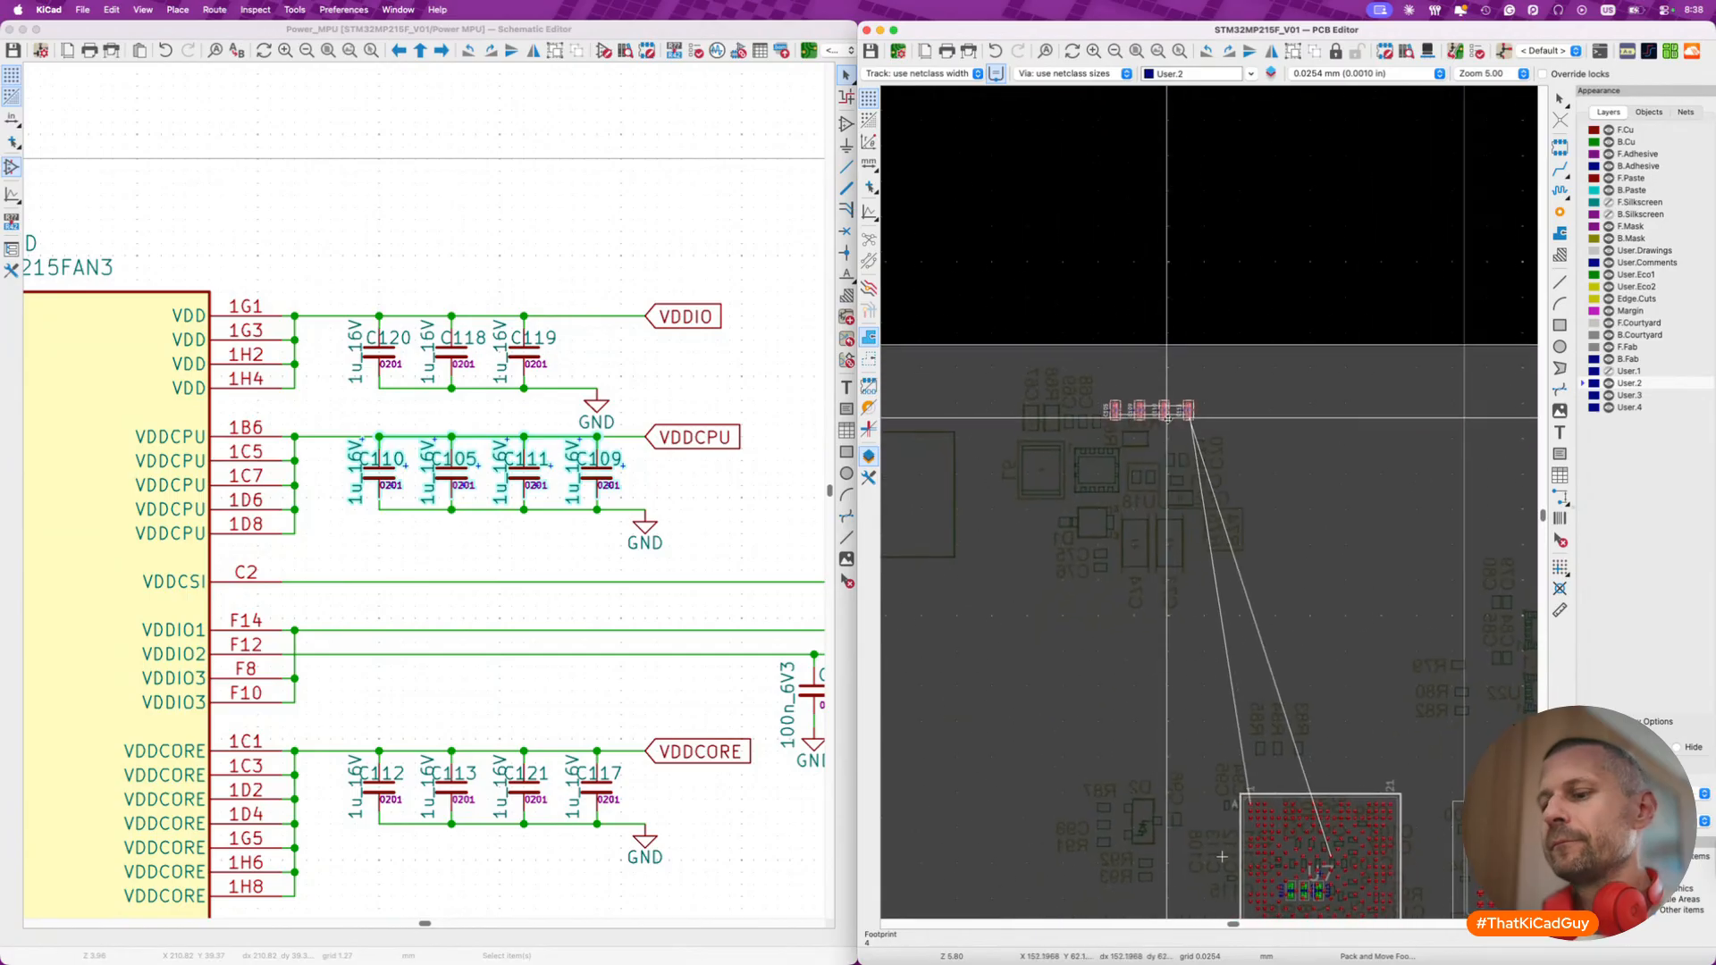
scroll(1116, 537, down, 5)
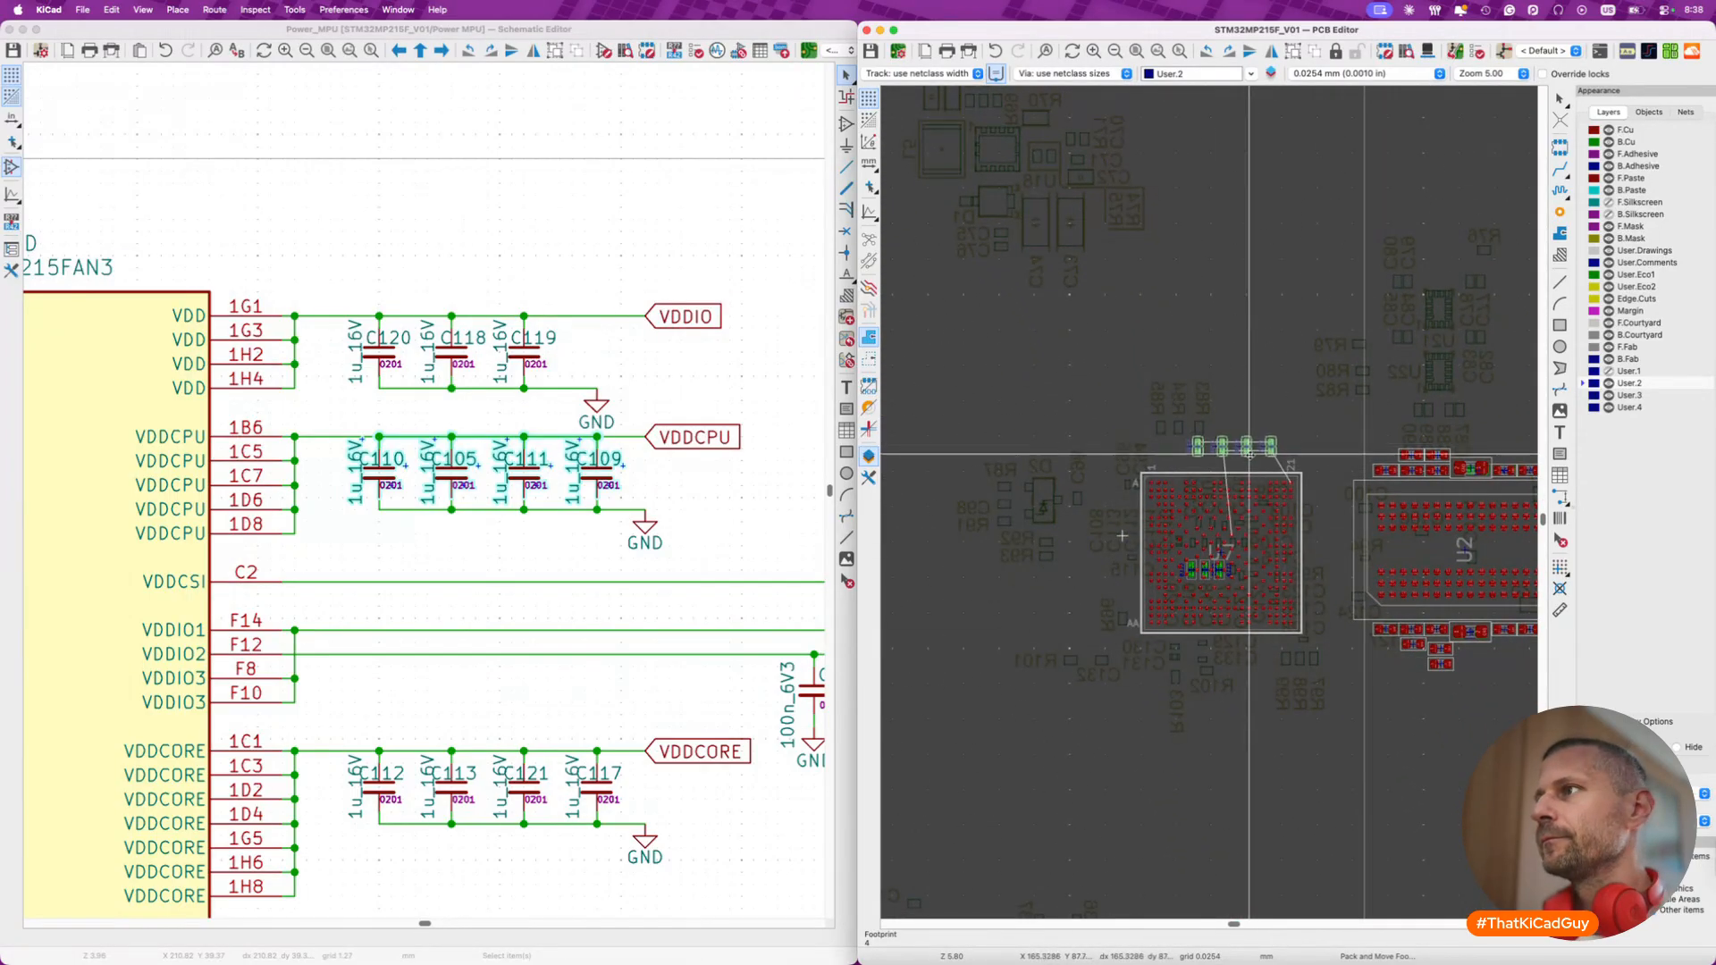
click(1247, 455)
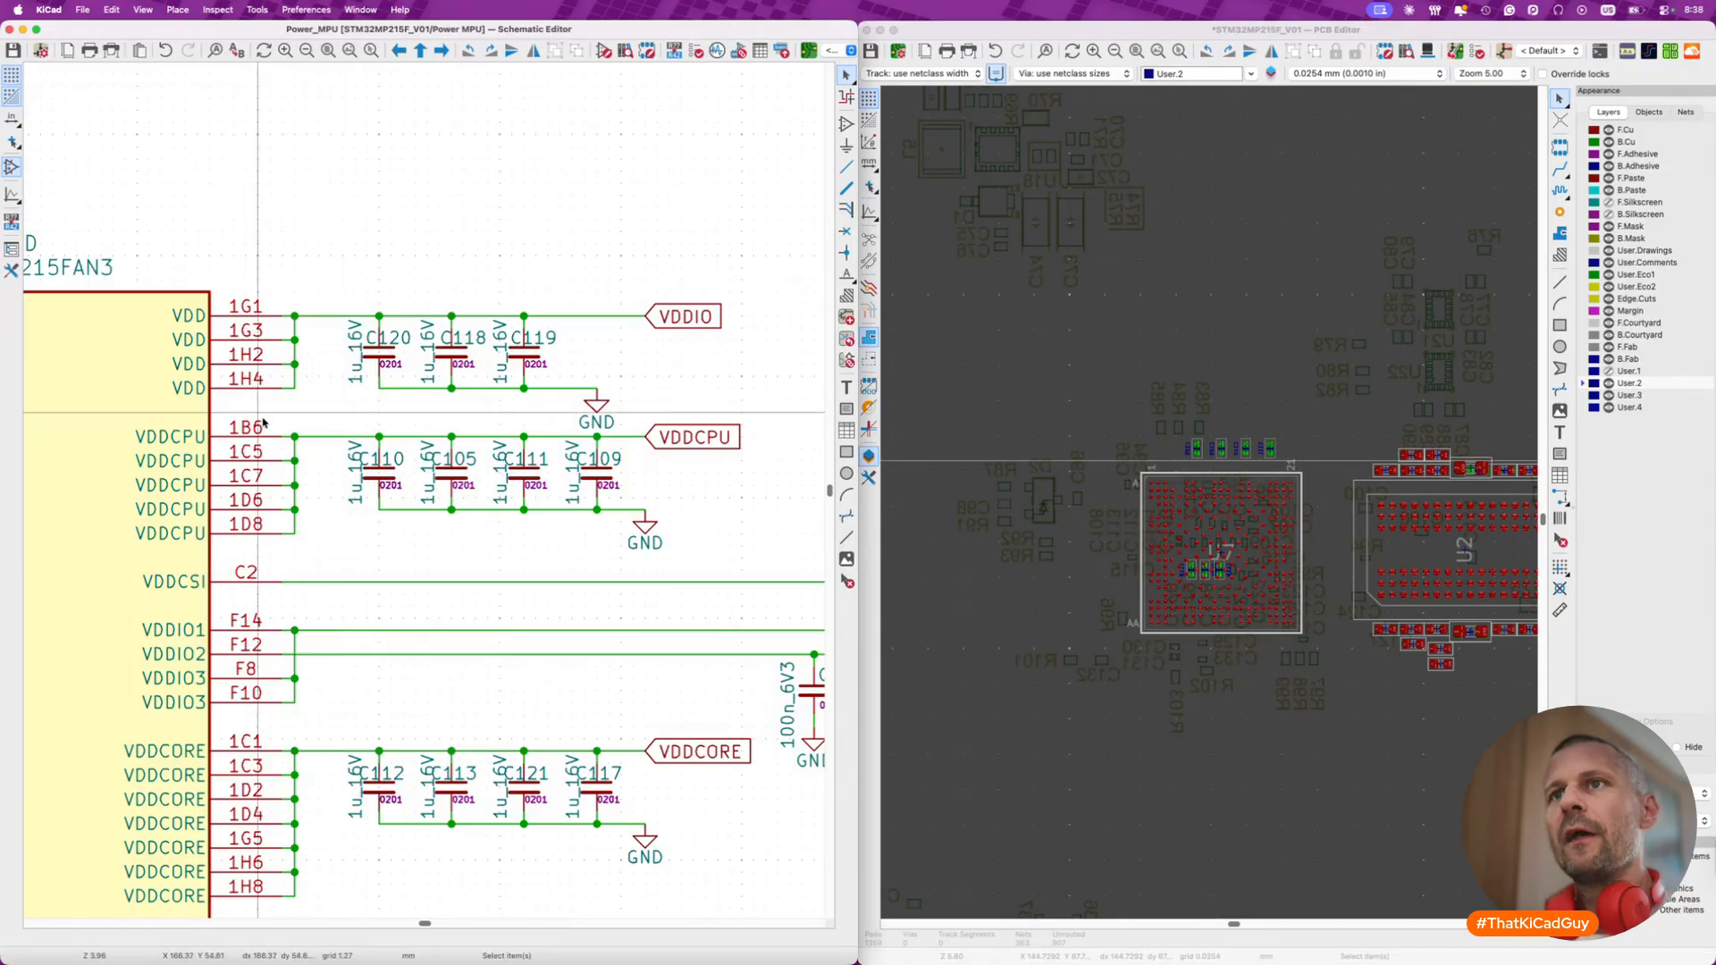
- Locate C110 from the schematic and place it under U7 with VDDCPU at ball 1B6 and GND at ball 1D6
click(375, 474)
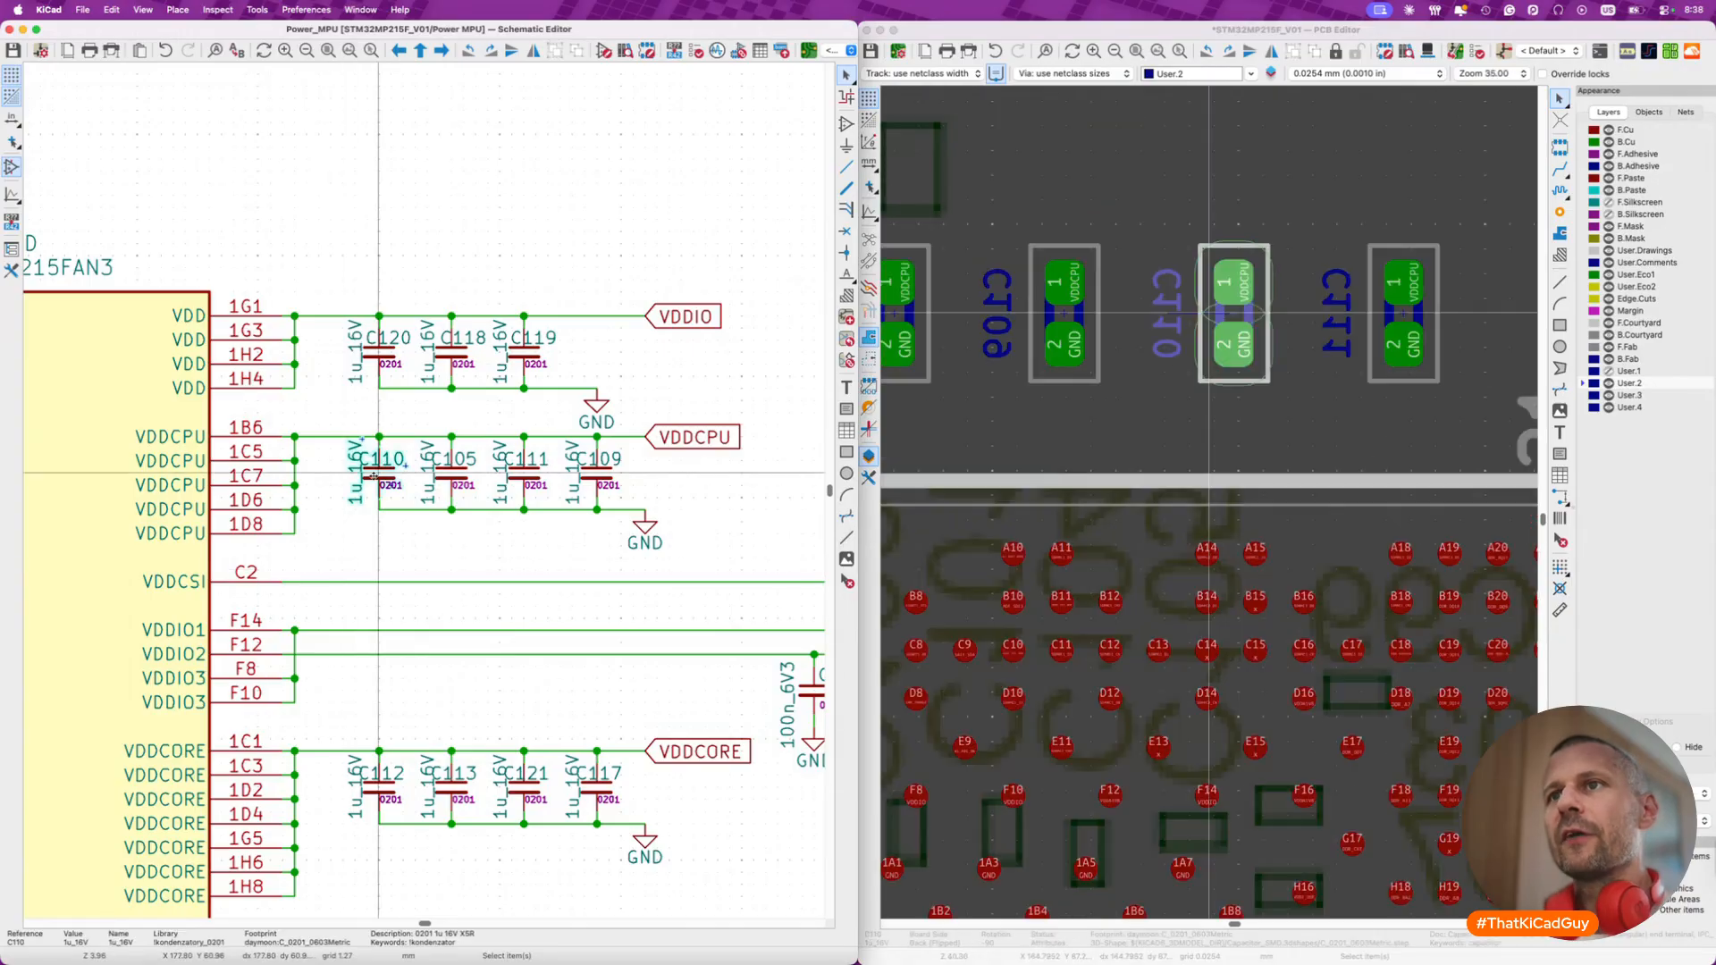
click(1261, 313)
key(m)
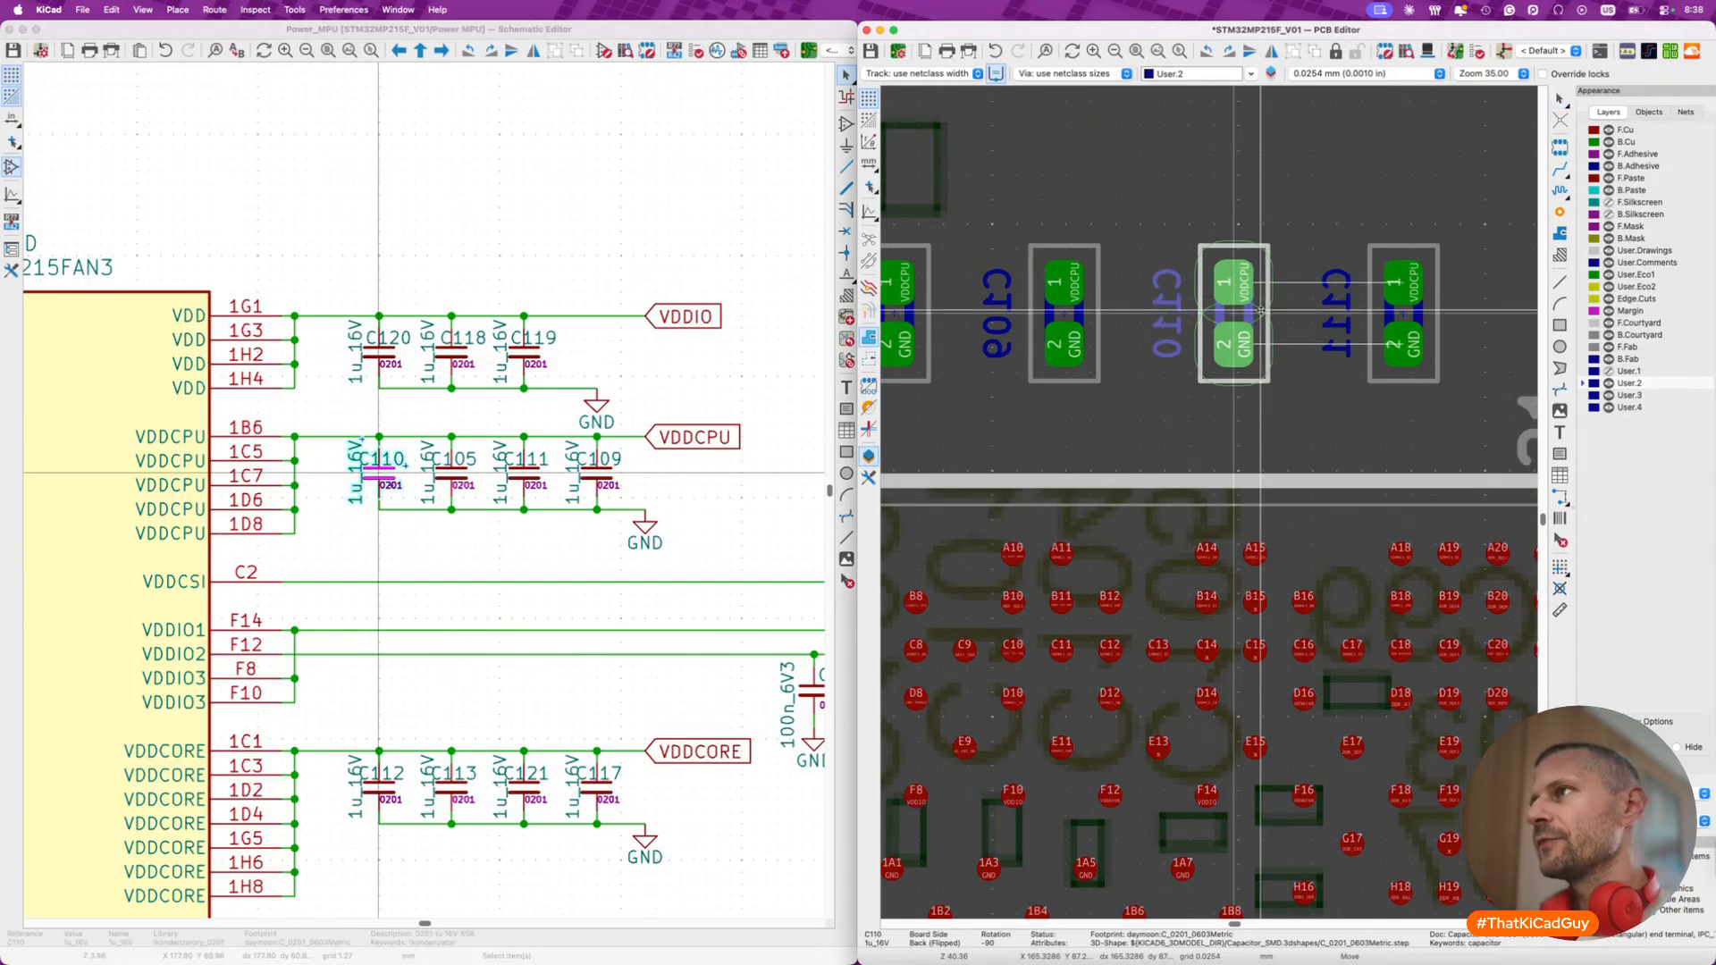
scroll(1261, 313, down, 5)
scroll(1196, 481, up, 6)
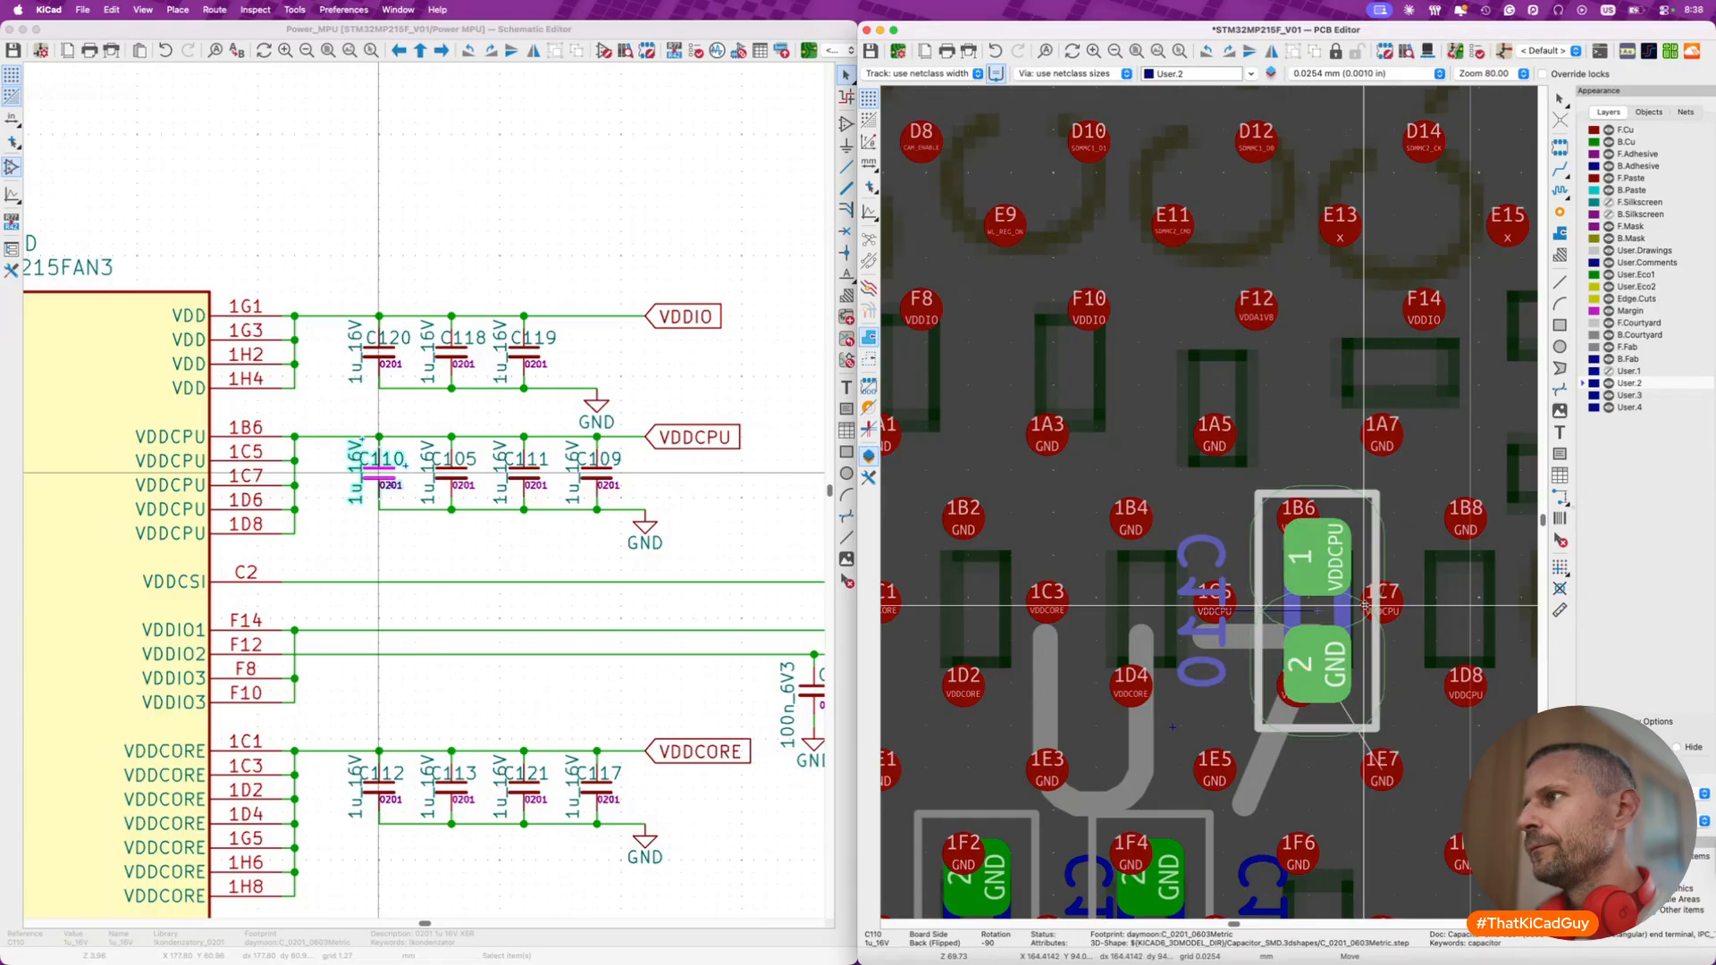
click(1365, 606)
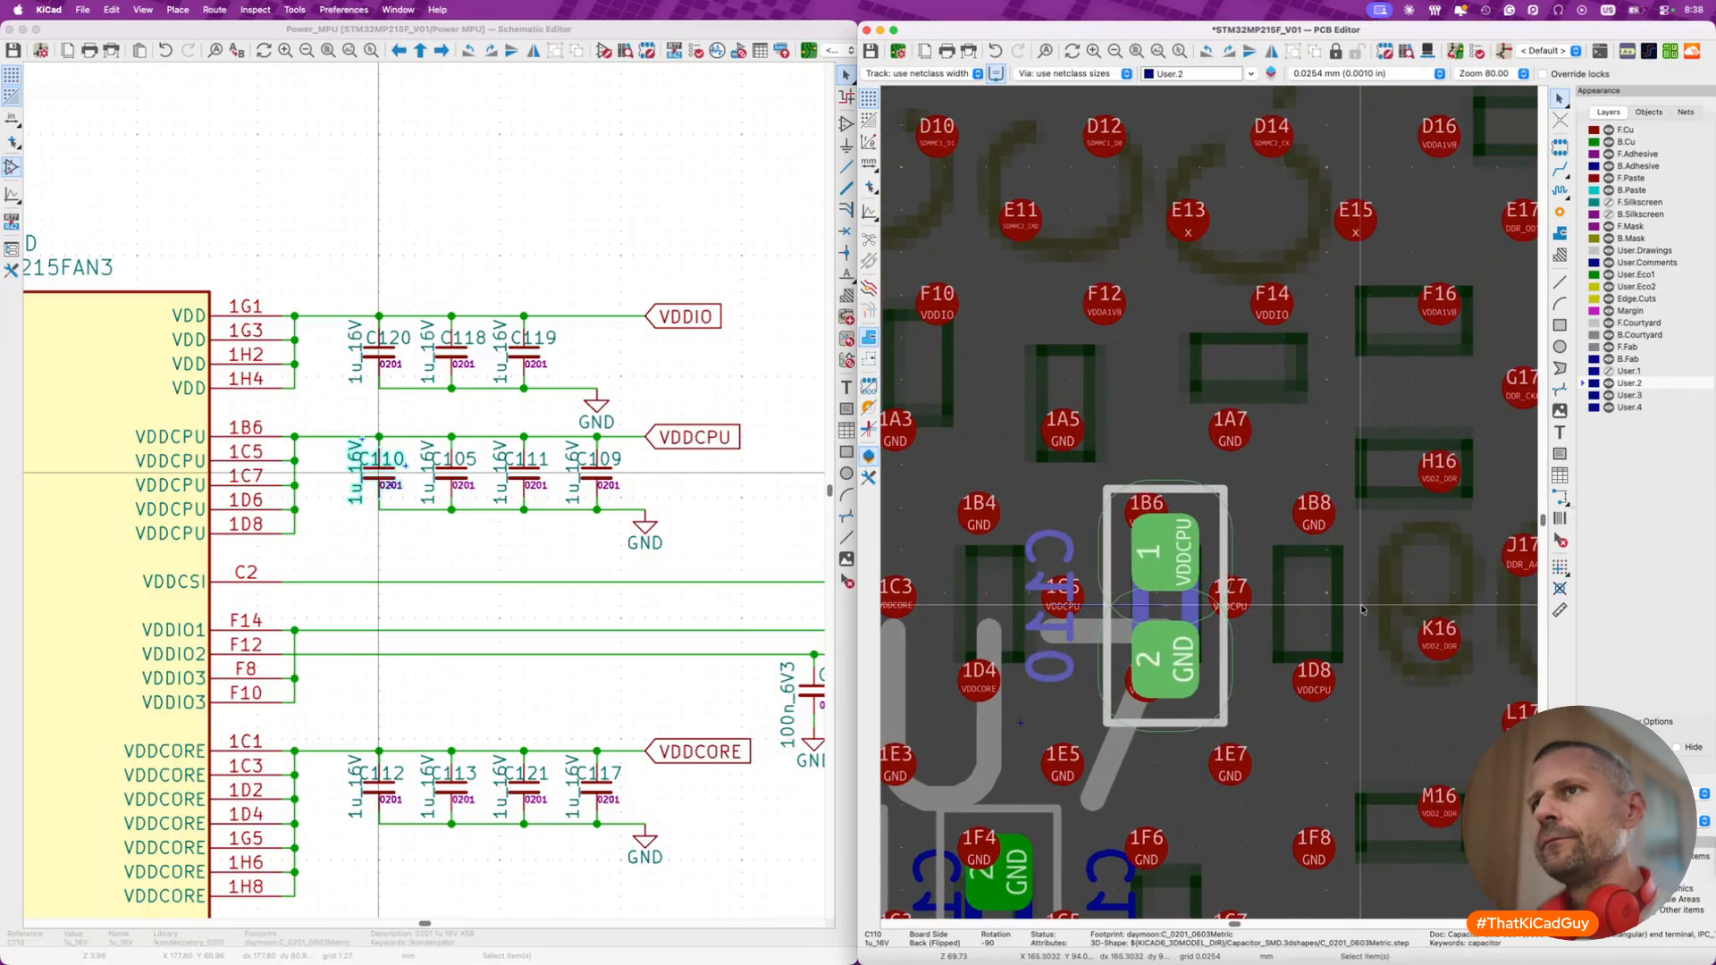
- Locate C105 from the schematic and bring it under U7 beside C110
click(452, 479)
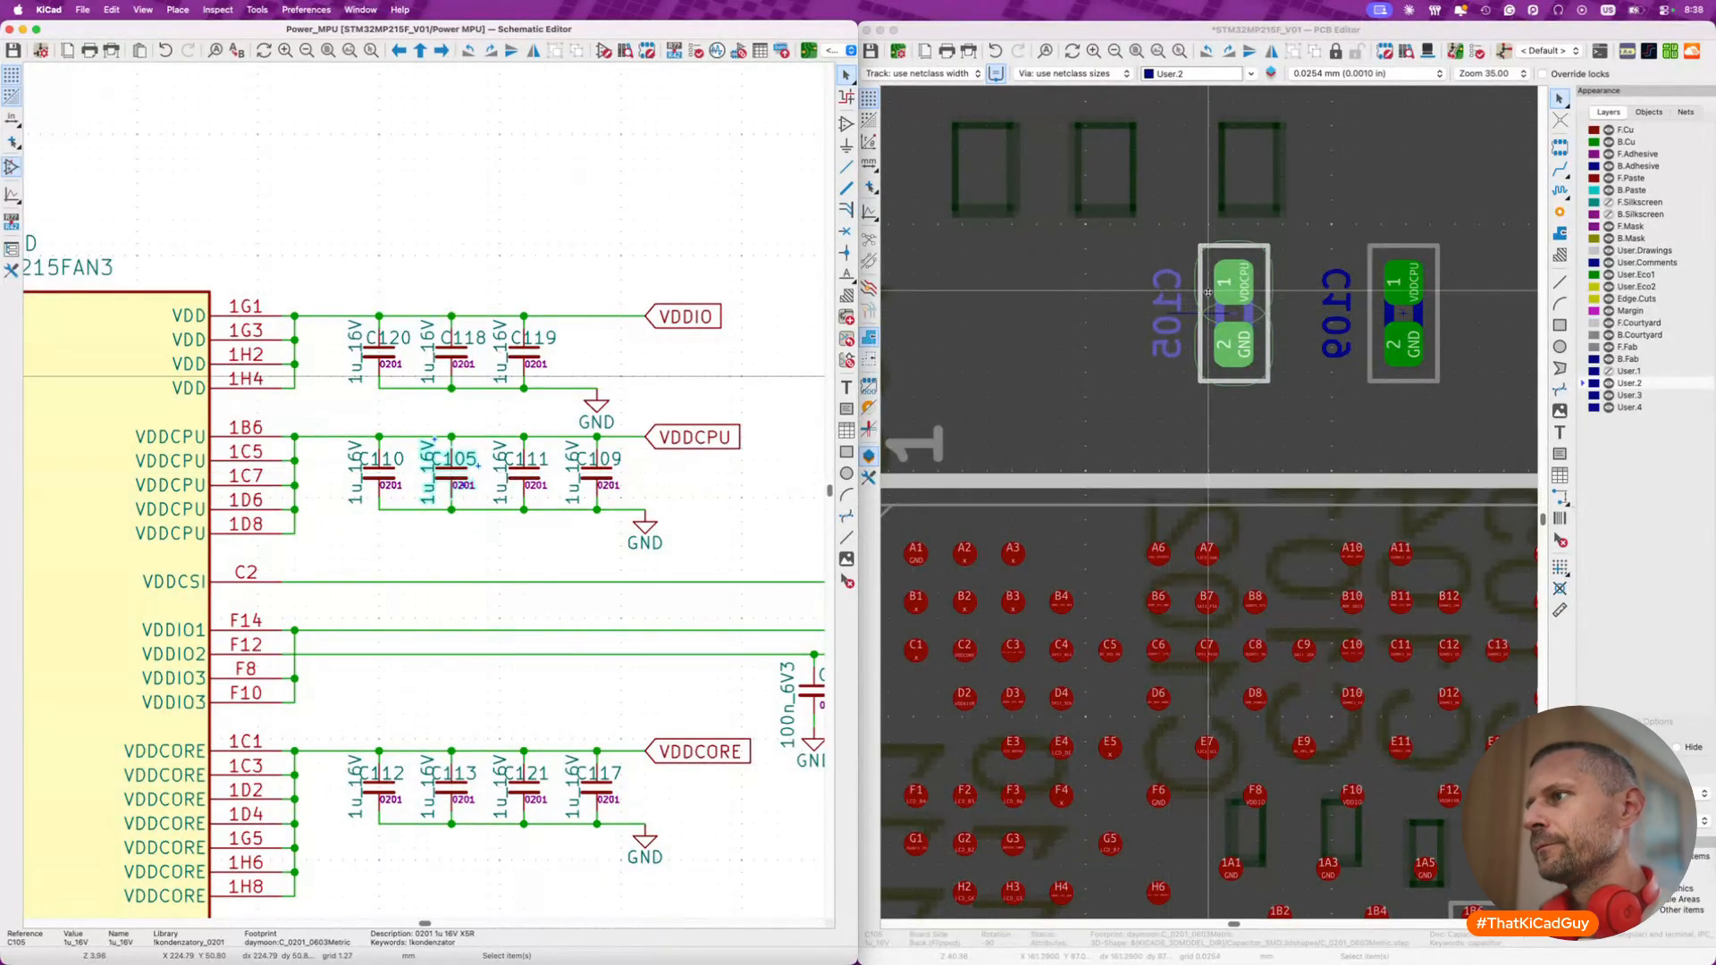
click(1255, 323)
key(m)
scroll(1256, 323, down, 3)
scroll(1102, 400, up, 5)
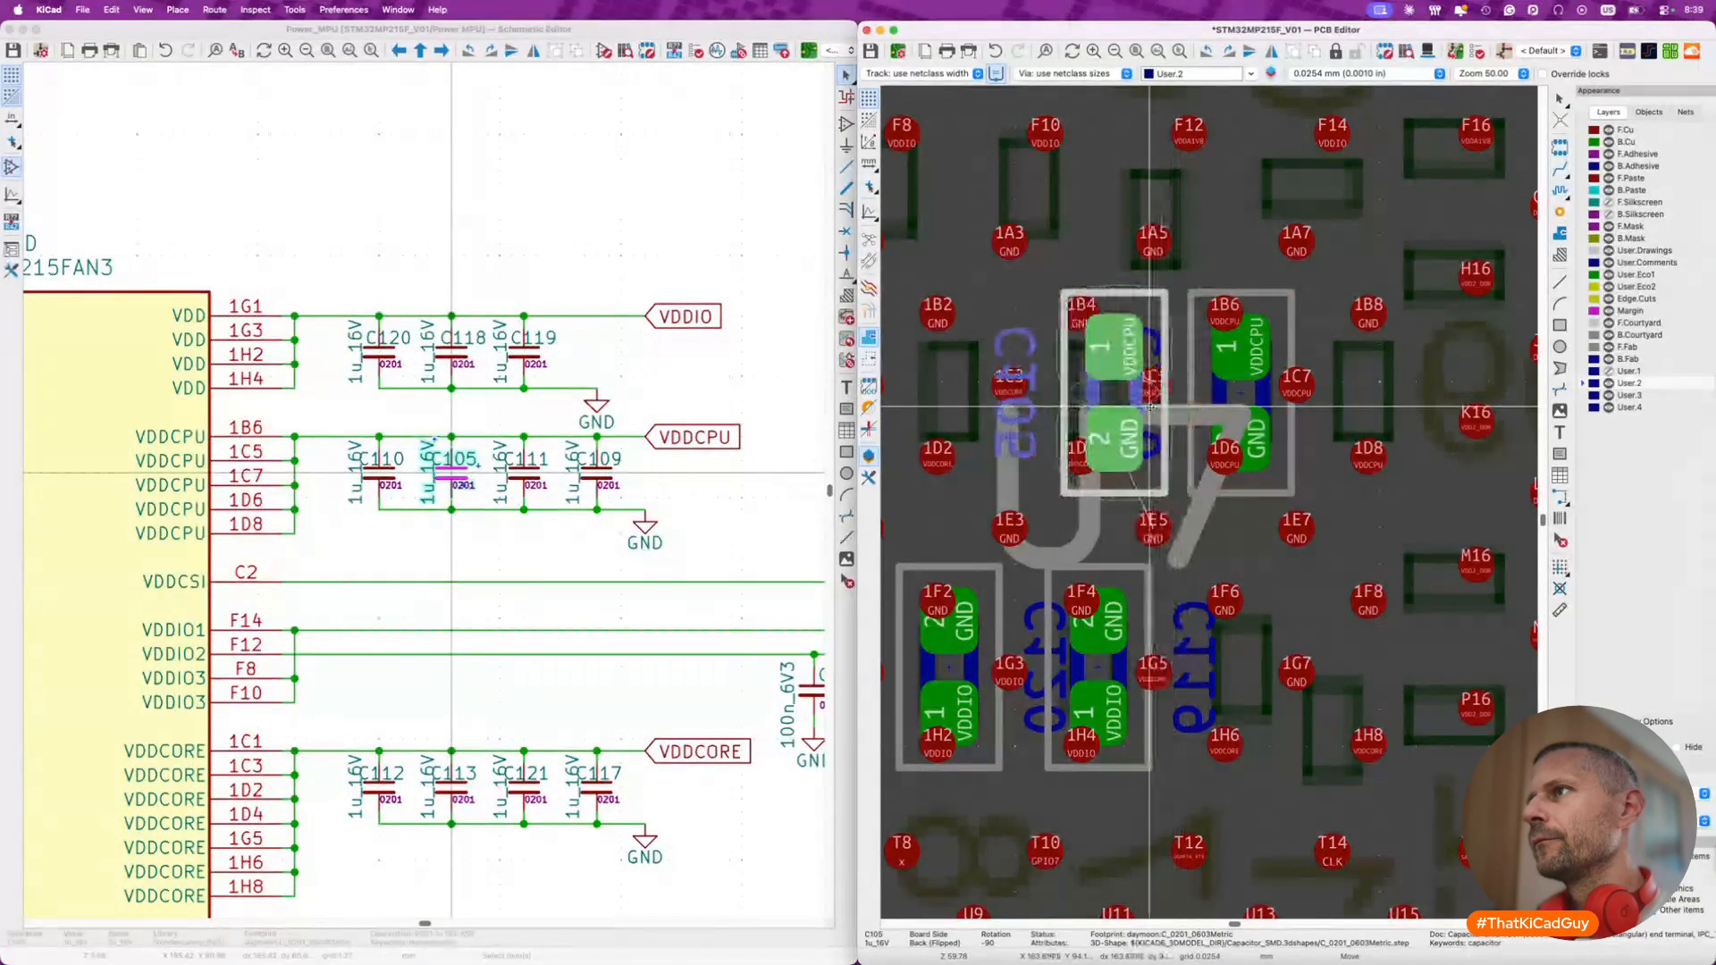
double_click(1069, 508)
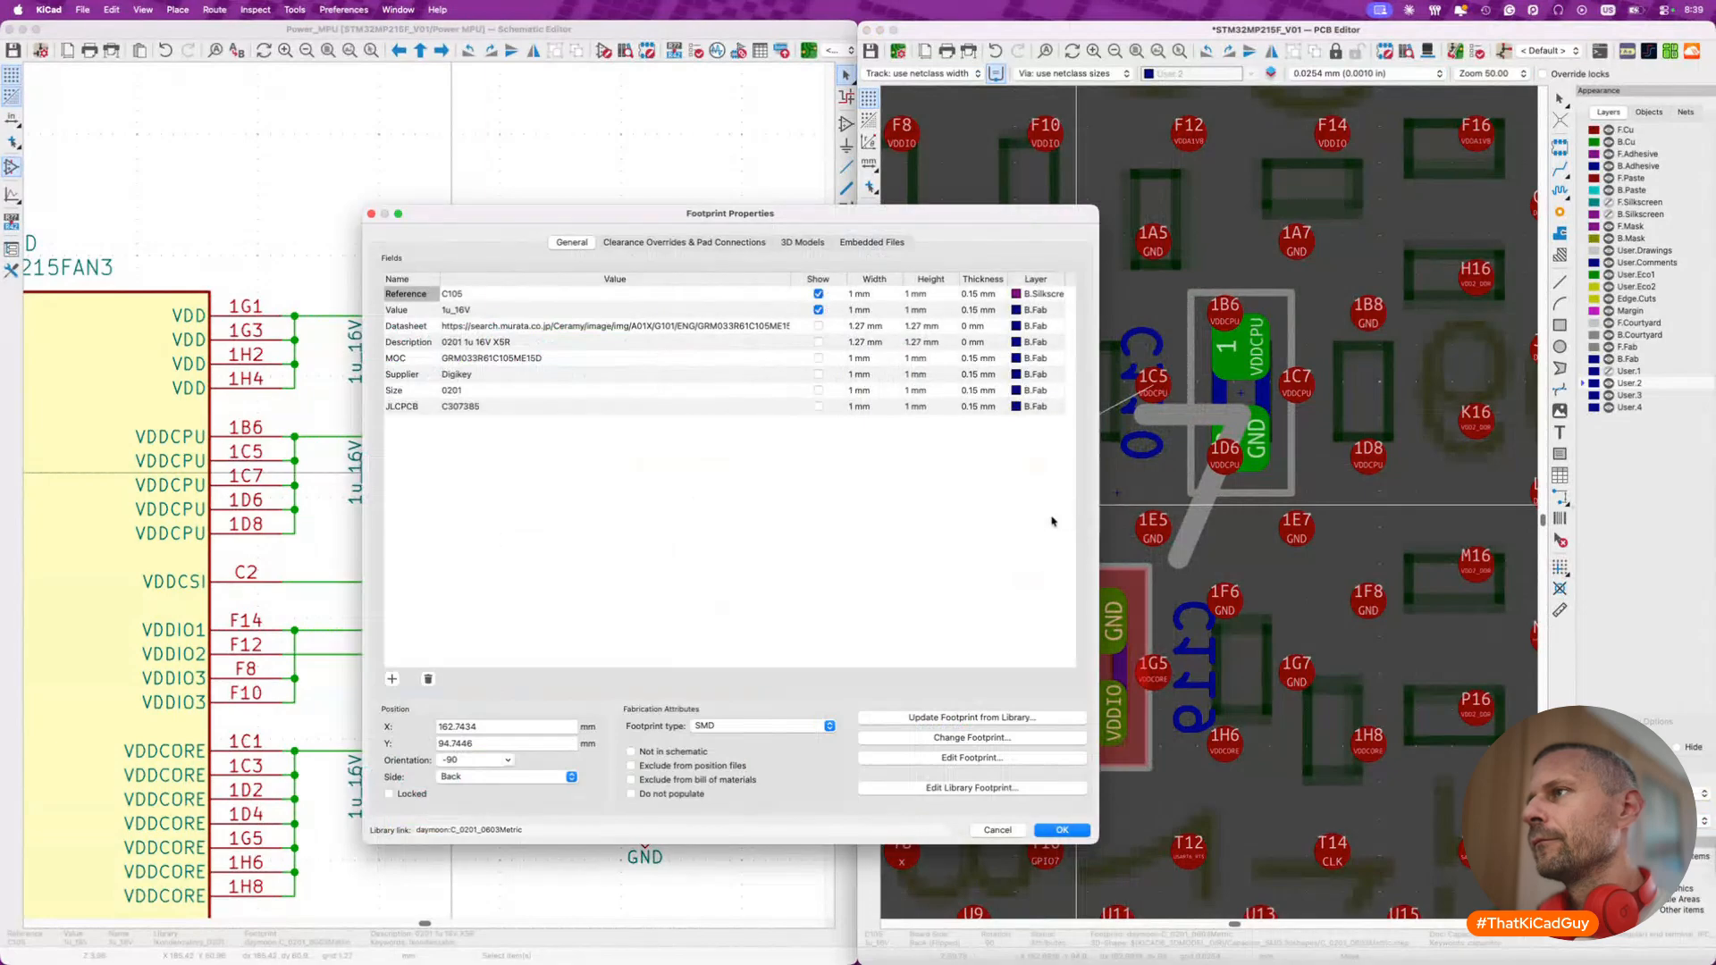
key(Escape)
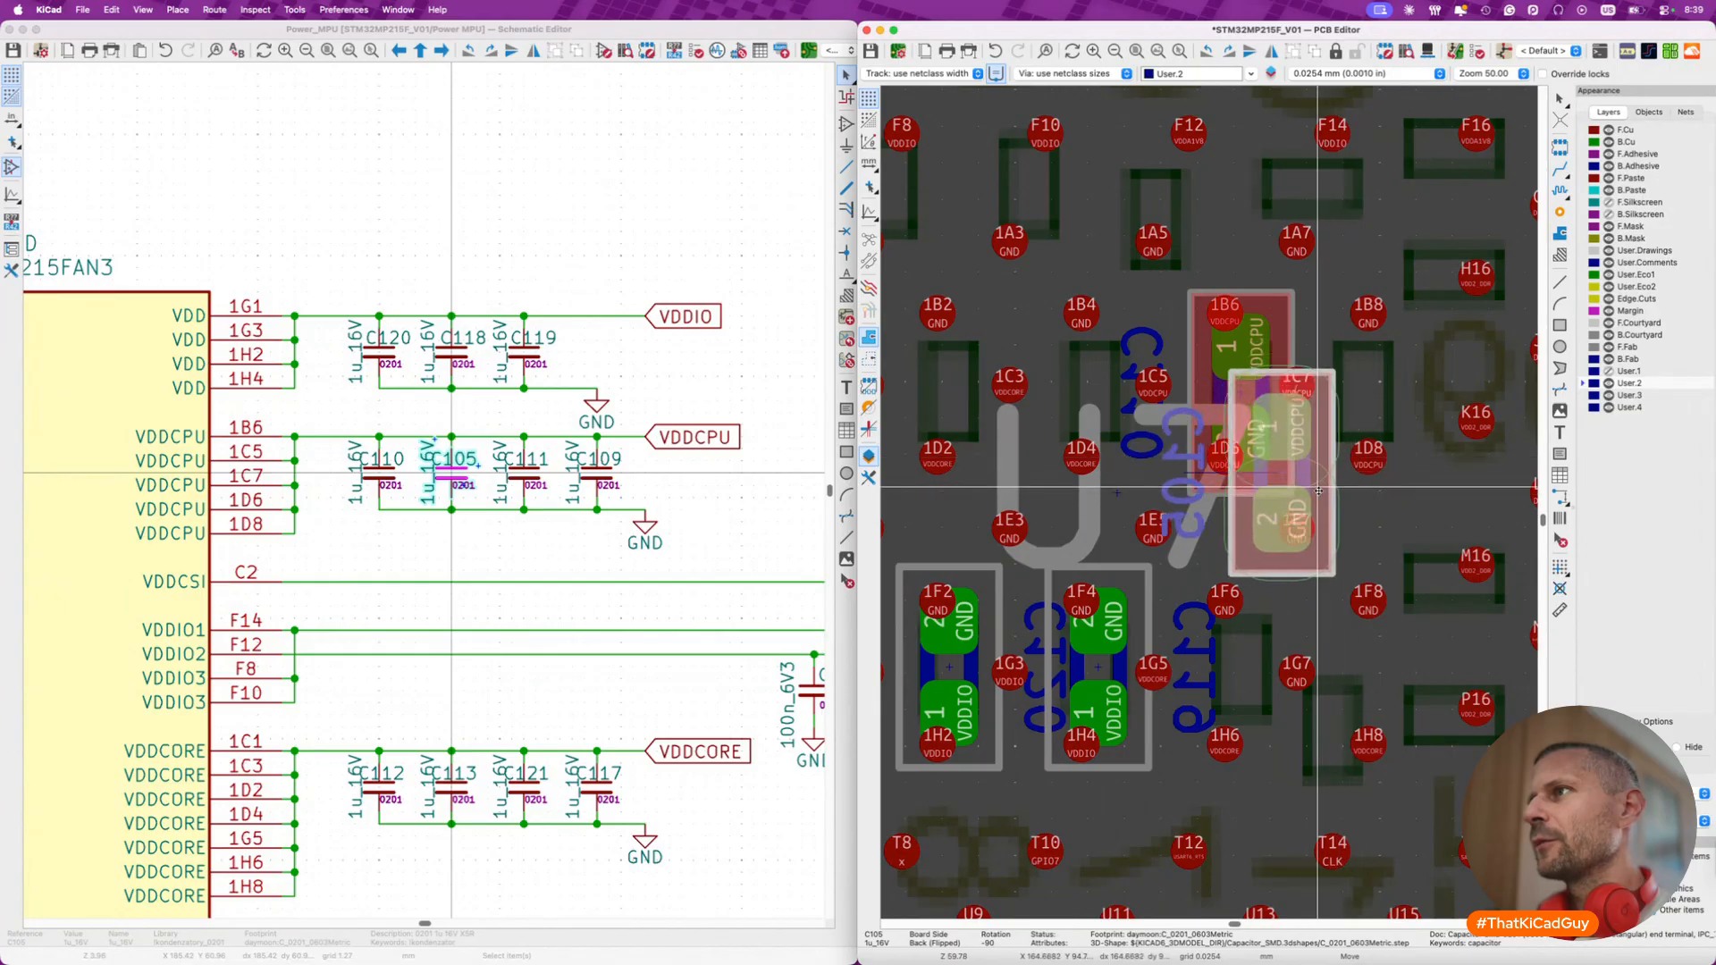
- Examine the VDDCPU and GND balls around C110 for a suitable spot for C105
middle_drag(1356, 516, 1326, 522)
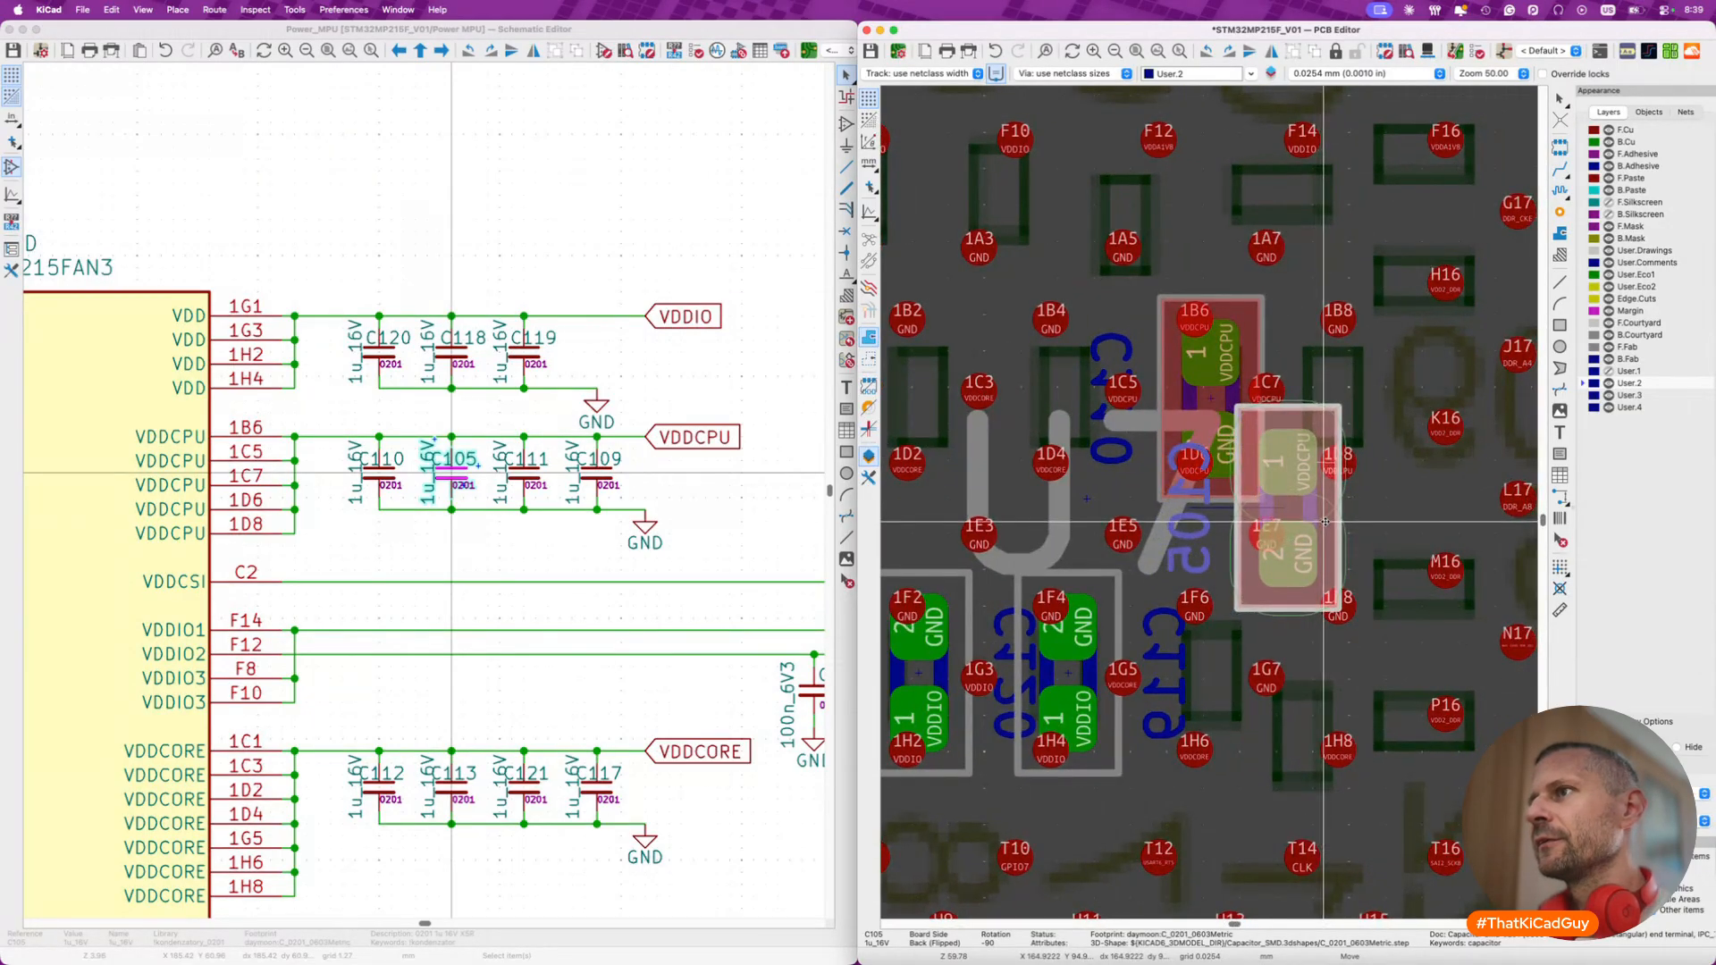
middle_drag(1326, 522, 1225, 529)
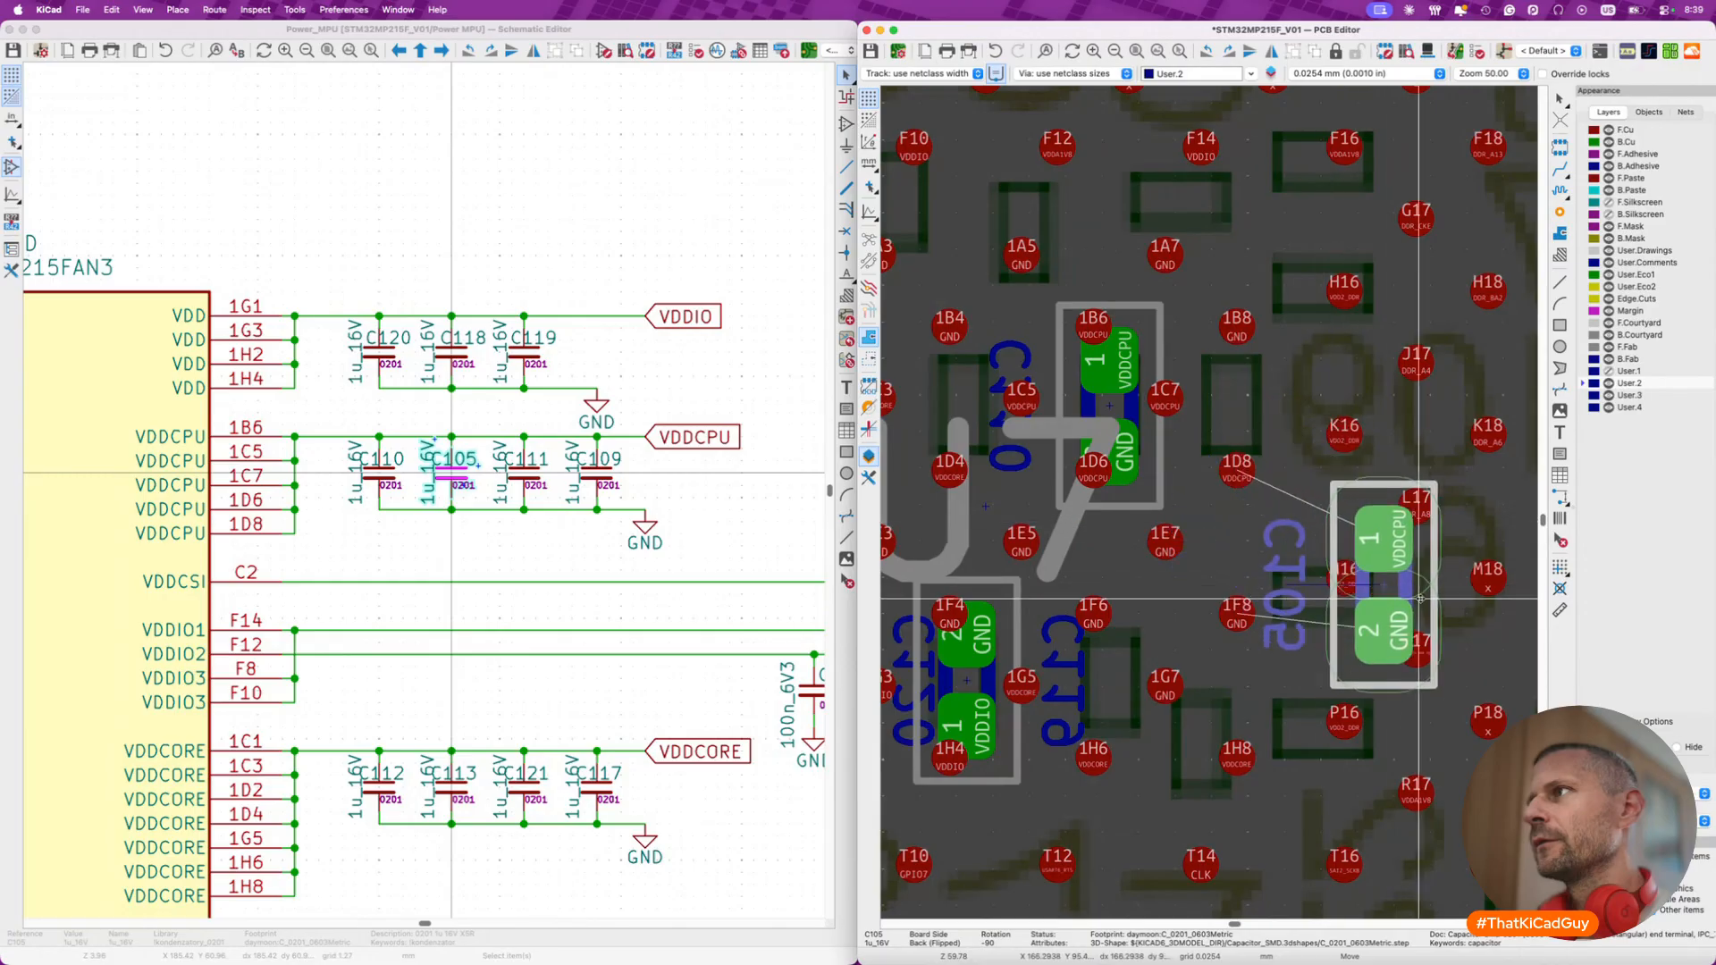
scroll(1420, 599, down, 3)
scroll(1420, 599, left, 2)
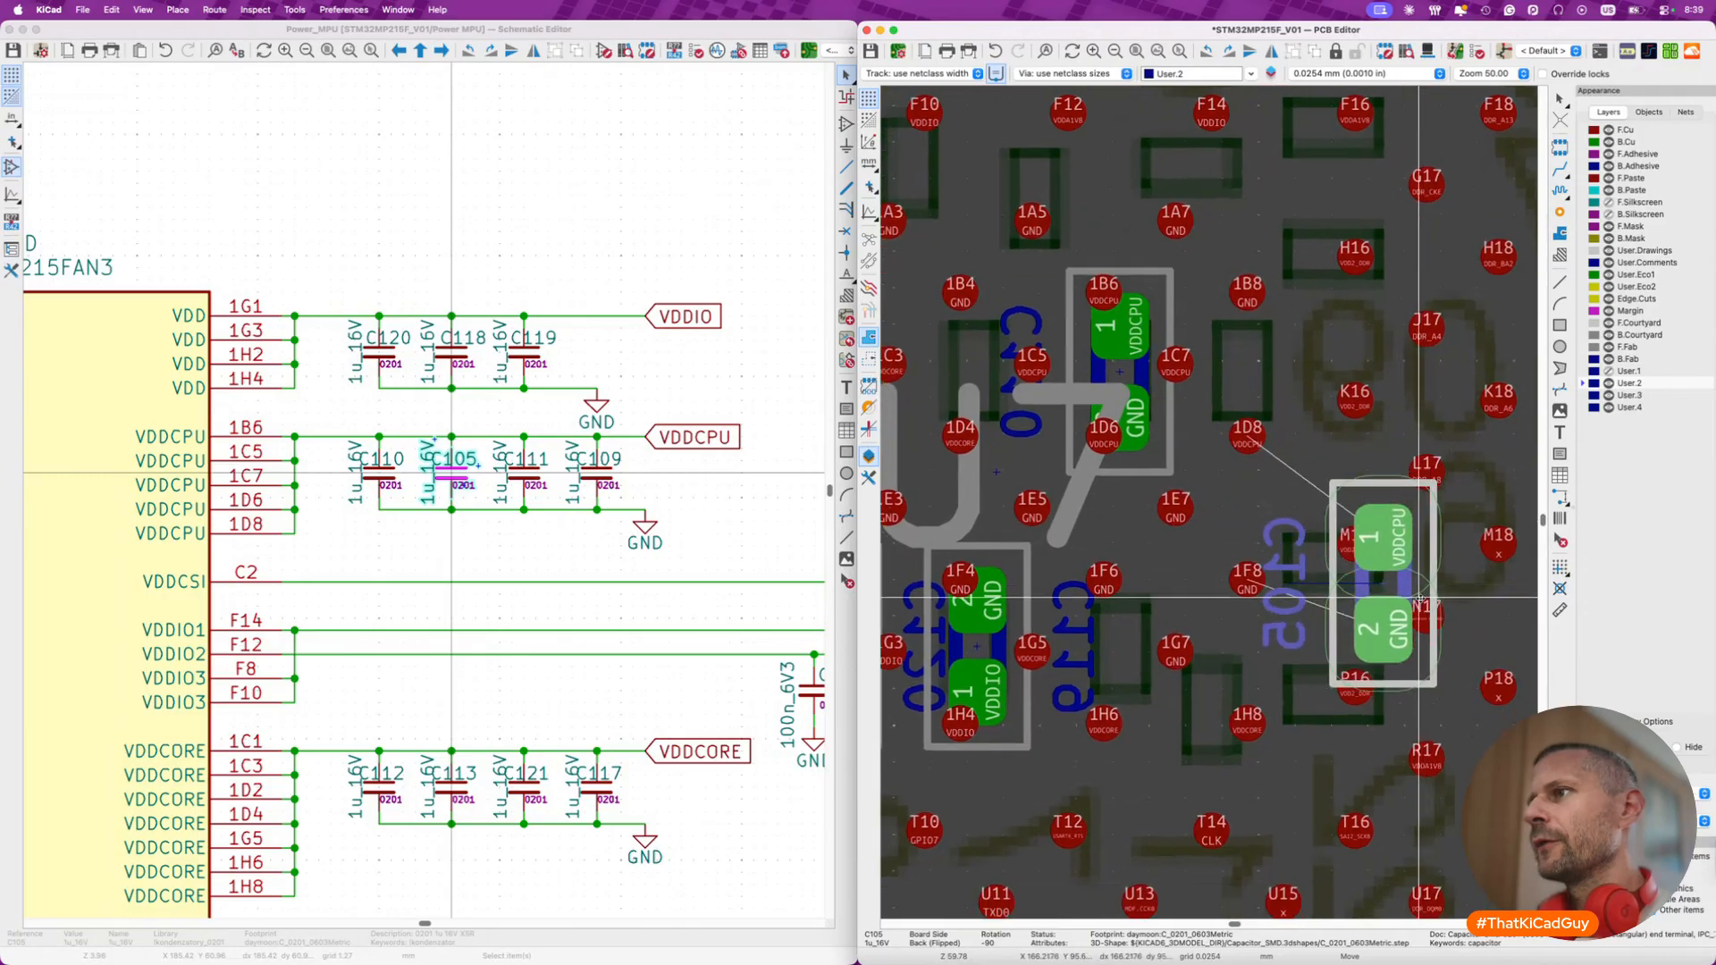
scroll(1420, 599, up, 5)
scroll(1420, 598, left, 5)
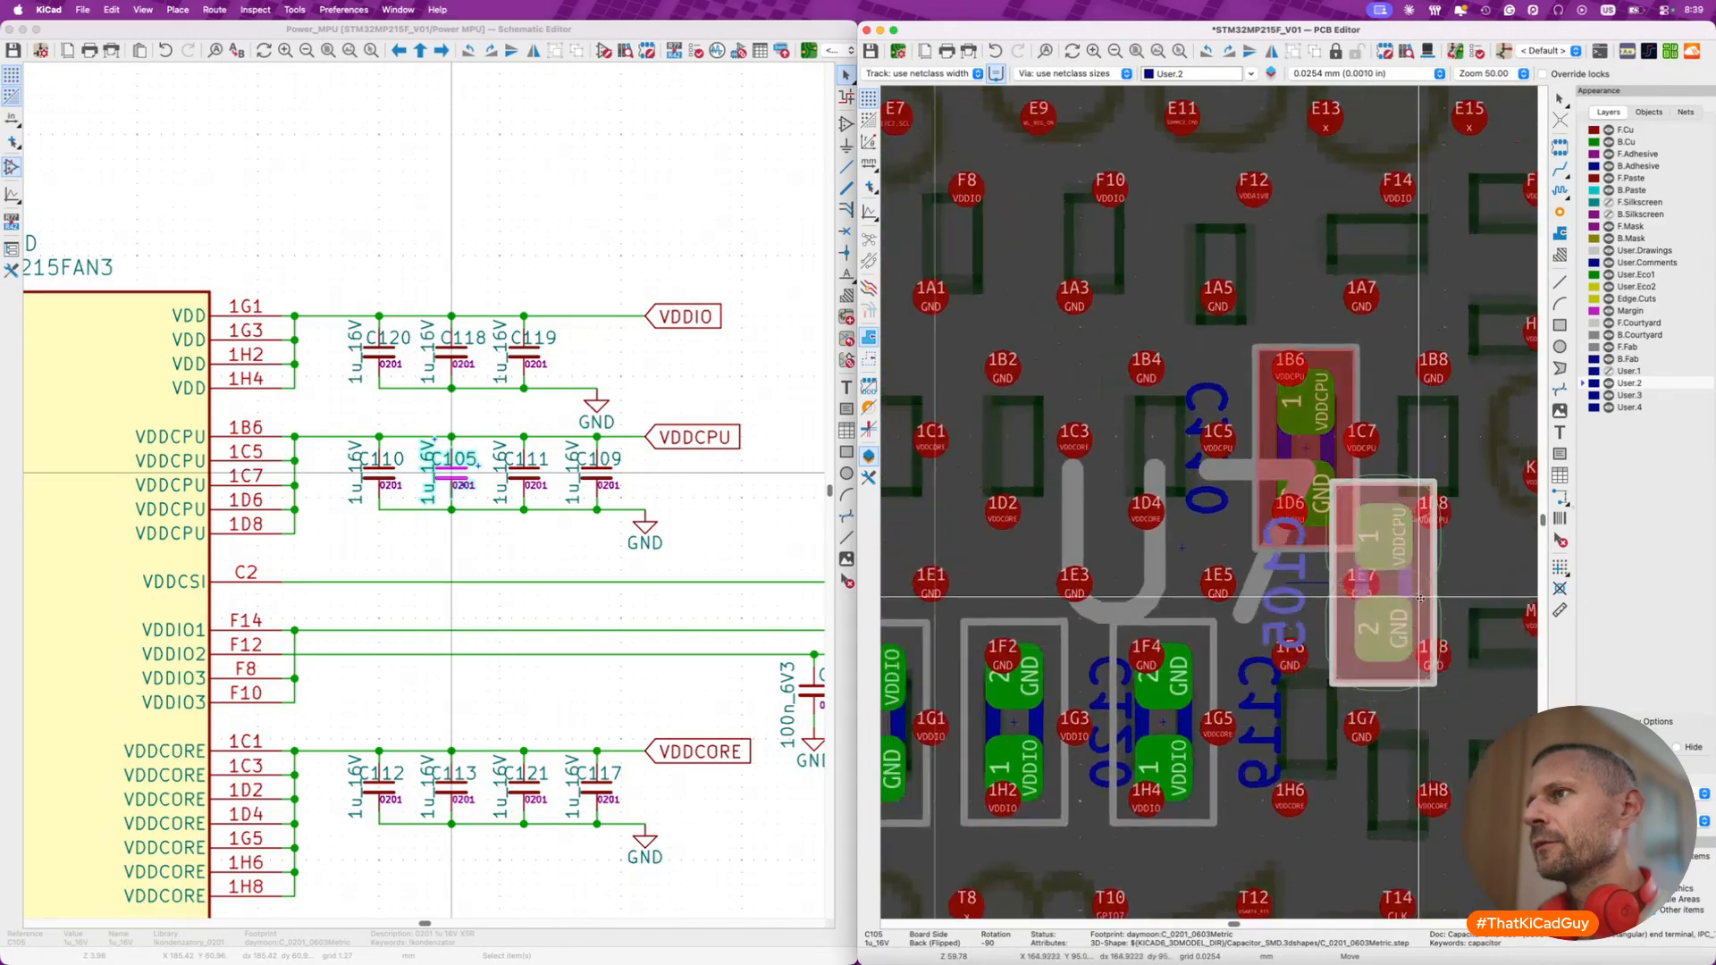
ctrl+scroll(1420, 599, down, 5)
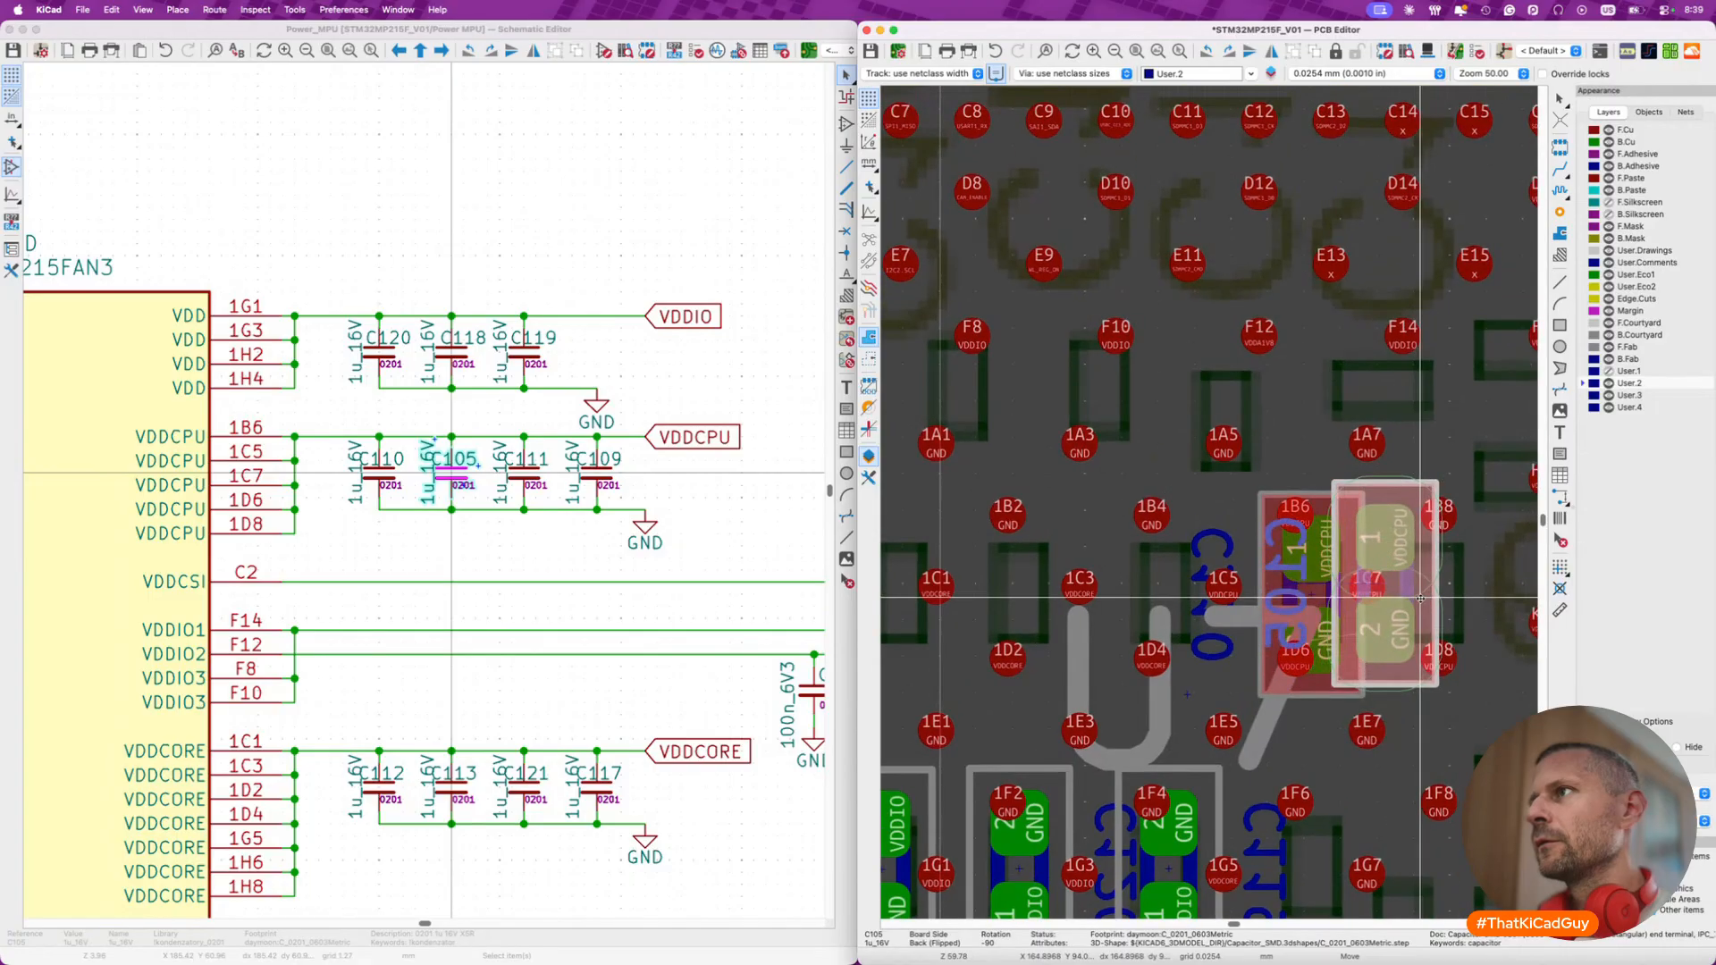
scroll(1421, 599, down, 2)
scroll(1420, 599, right, 3)
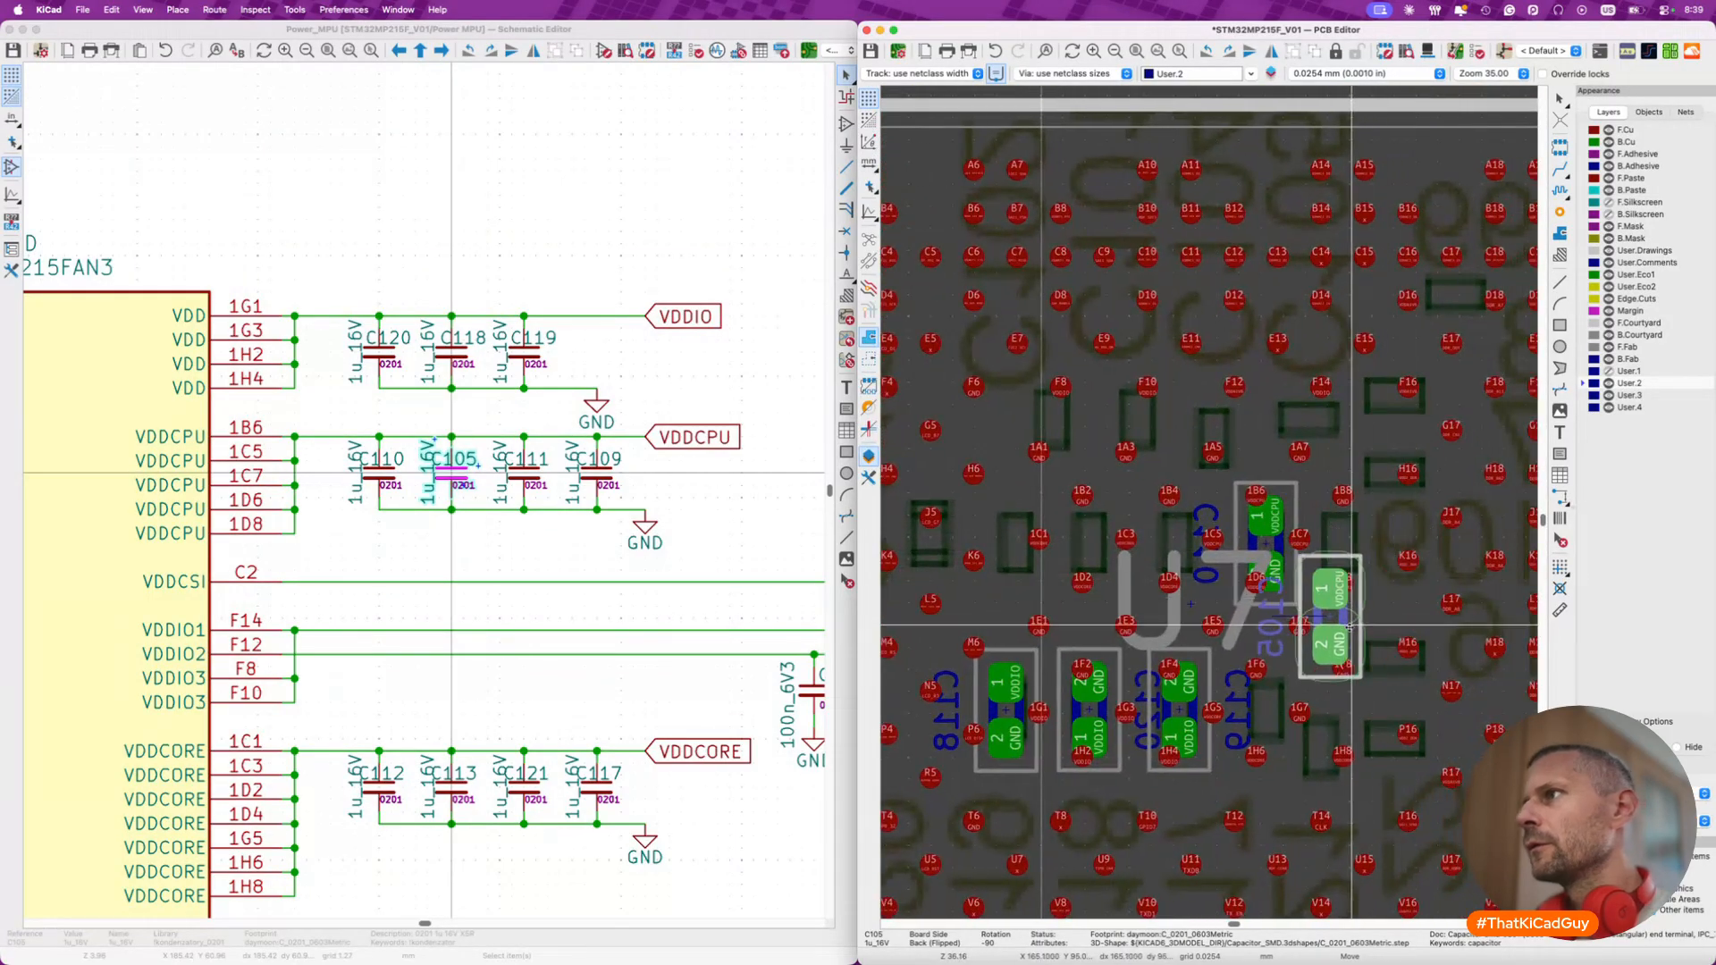
scroll(1348, 627, right, 2)
key(e)
key(Escape)
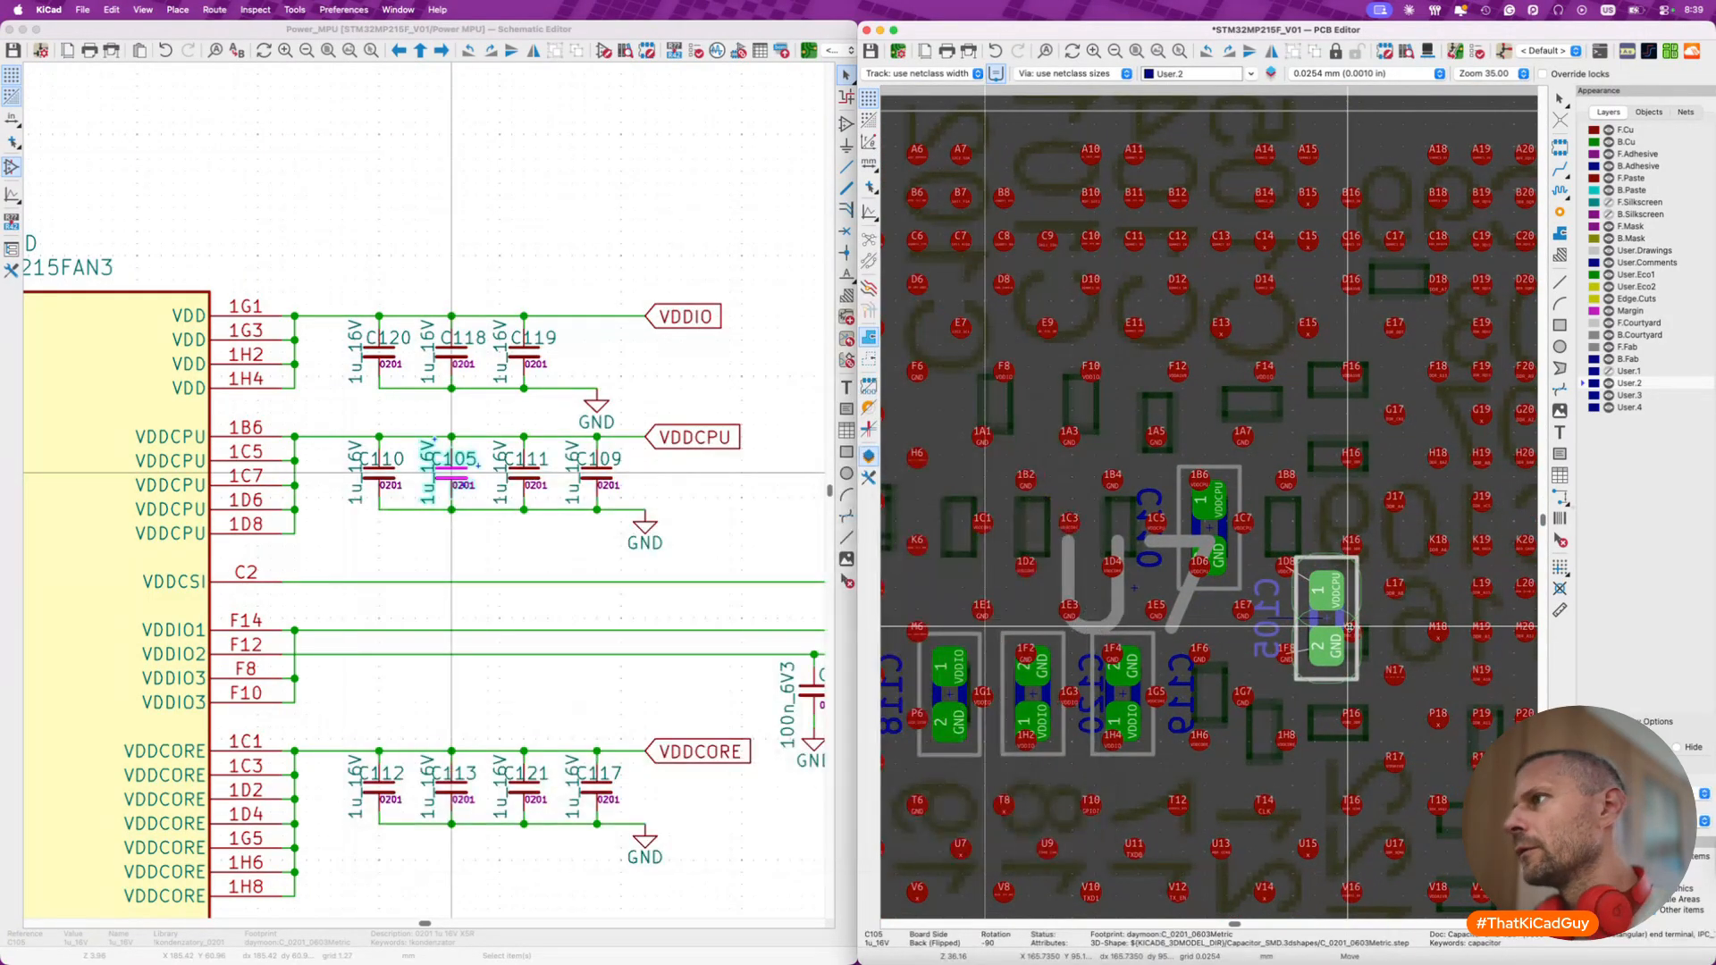
scroll(1348, 627, down, 2)
scroll(1348, 627, right, 3)
scroll(1349, 627, down, 3)
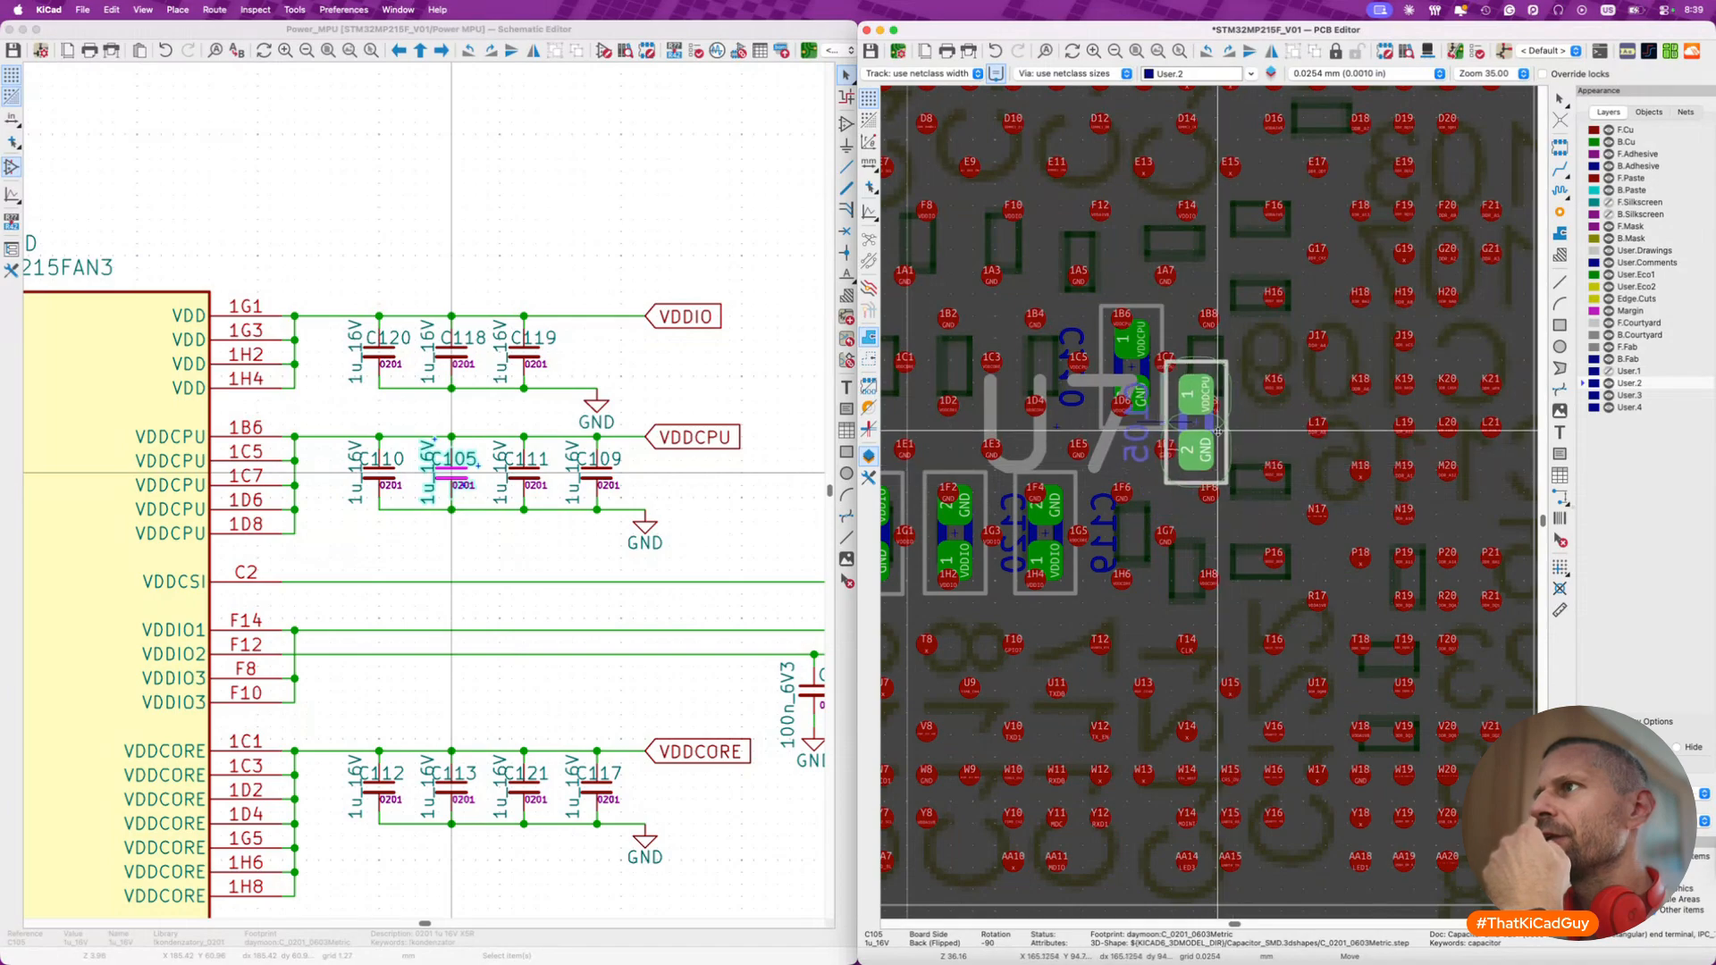
scroll(1218, 434, up, 4)
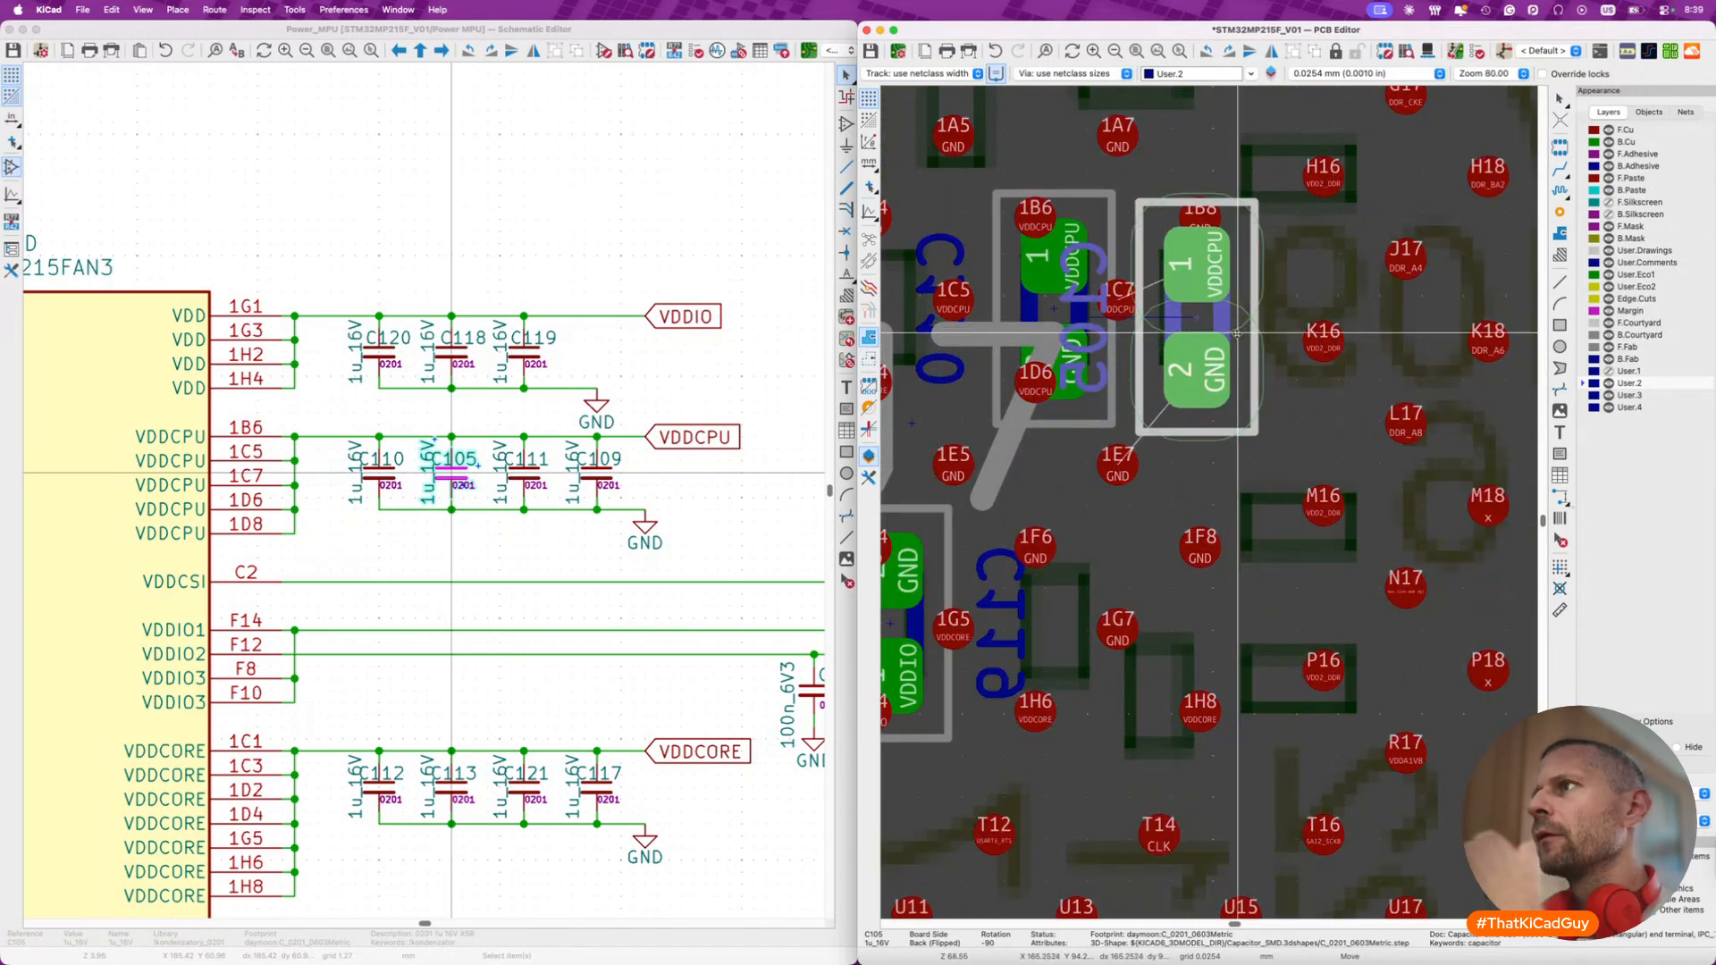
- Rotate C105 by 180 degrees and place it with GND at ball 1B8 and VDDCPU at ball 1D8
key(r)
key(r)
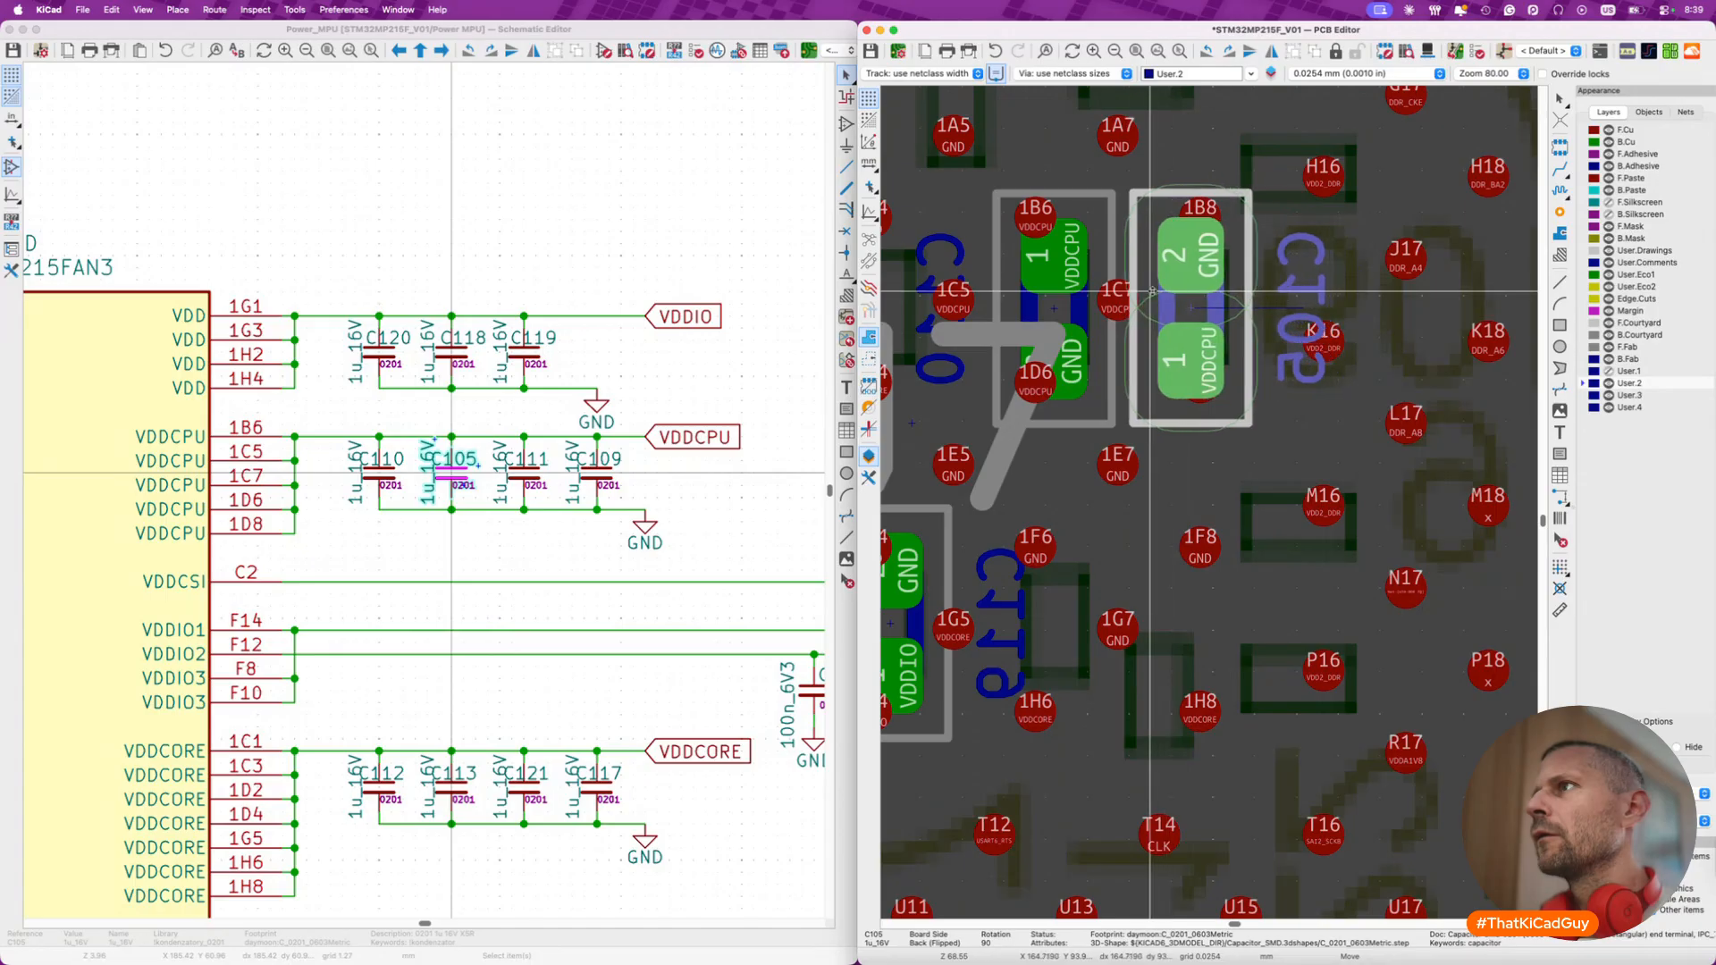
click(1152, 292)
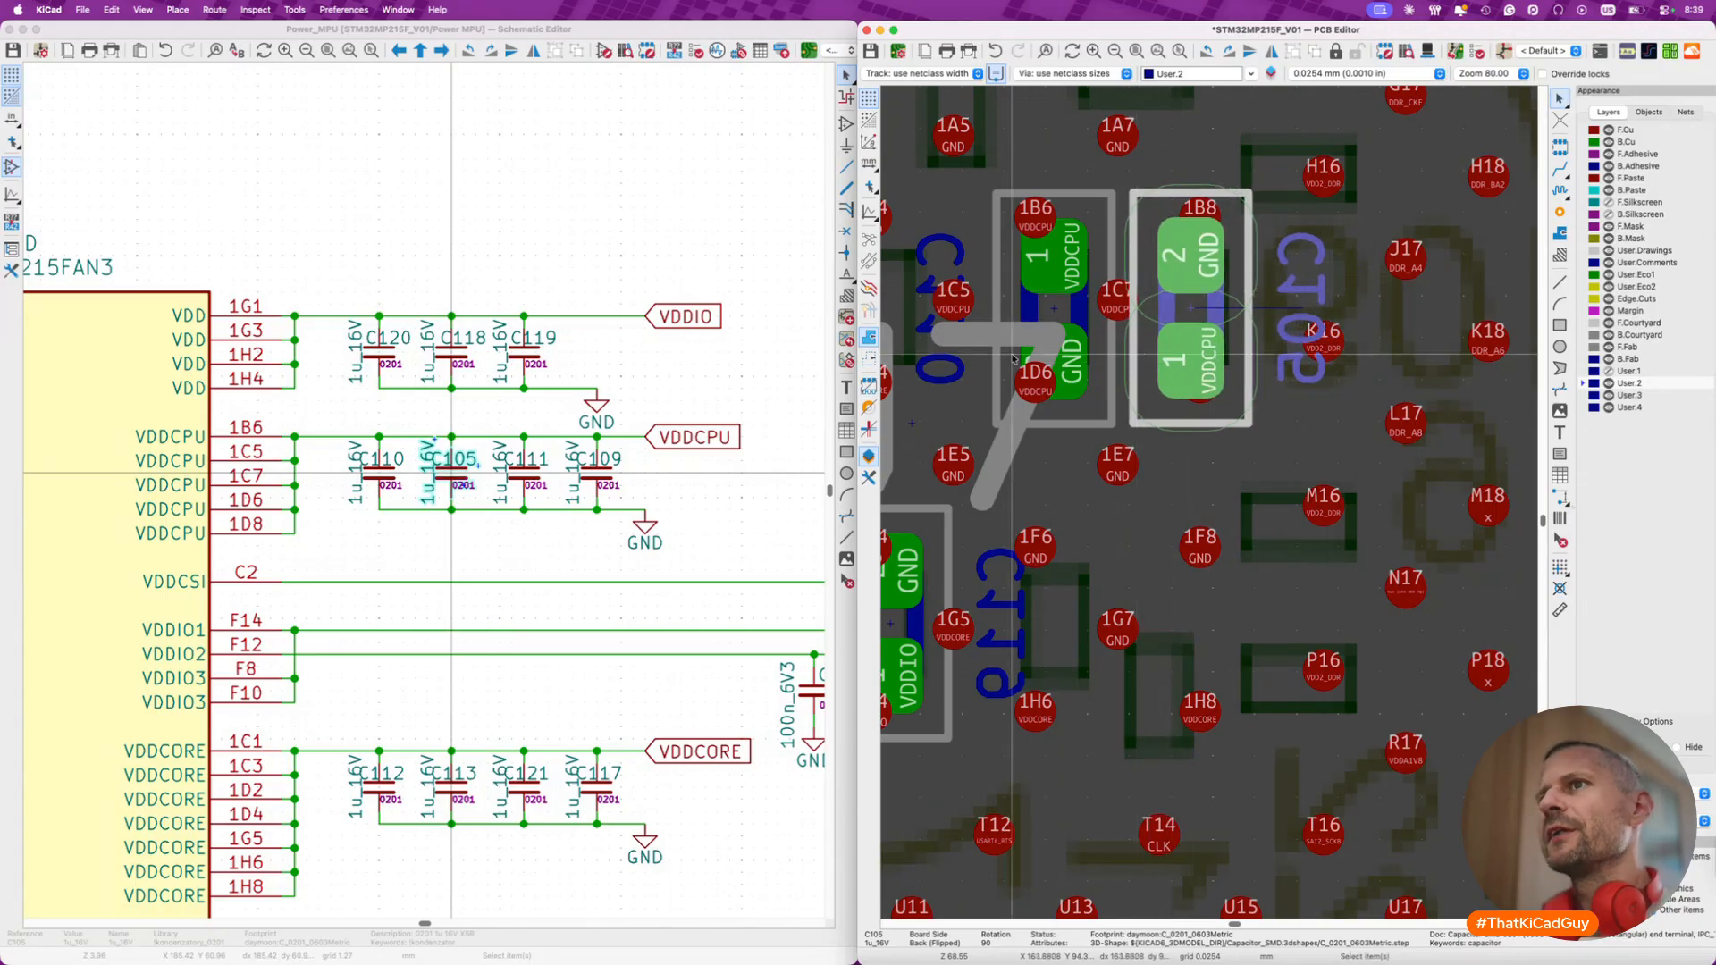
- Locate C111 from the schematic and bring it under U7 to ball 1B4, on the opposite side of C110 from C105
click(527, 472)
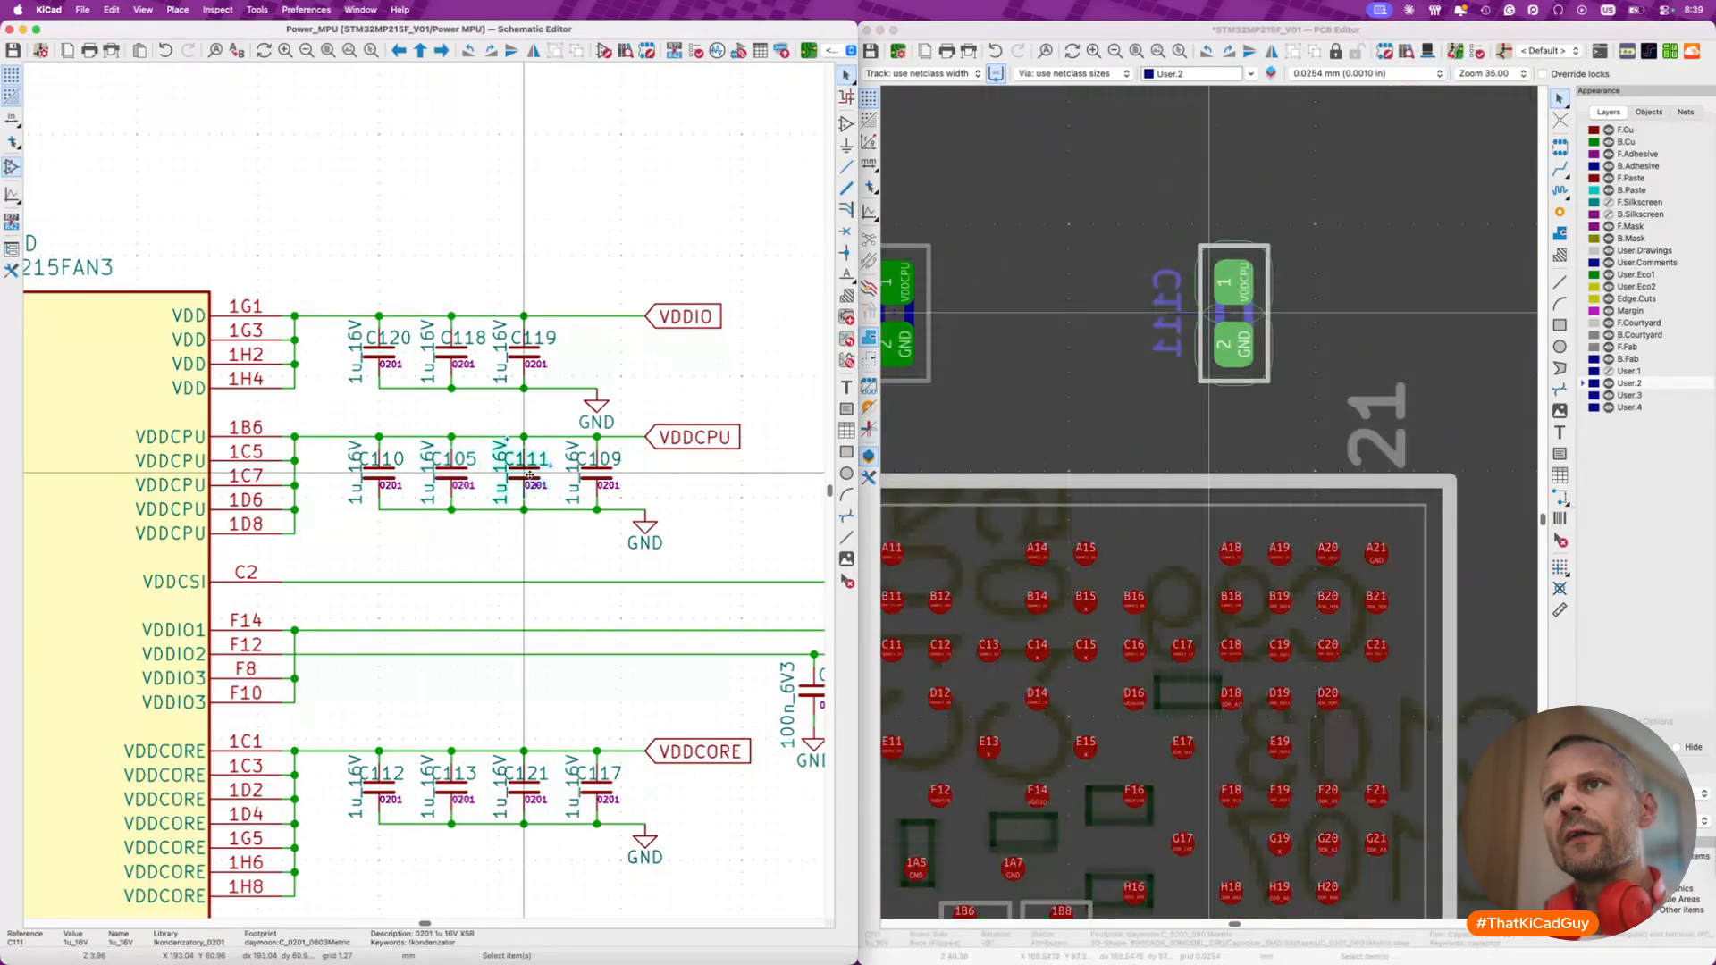
click(1236, 313)
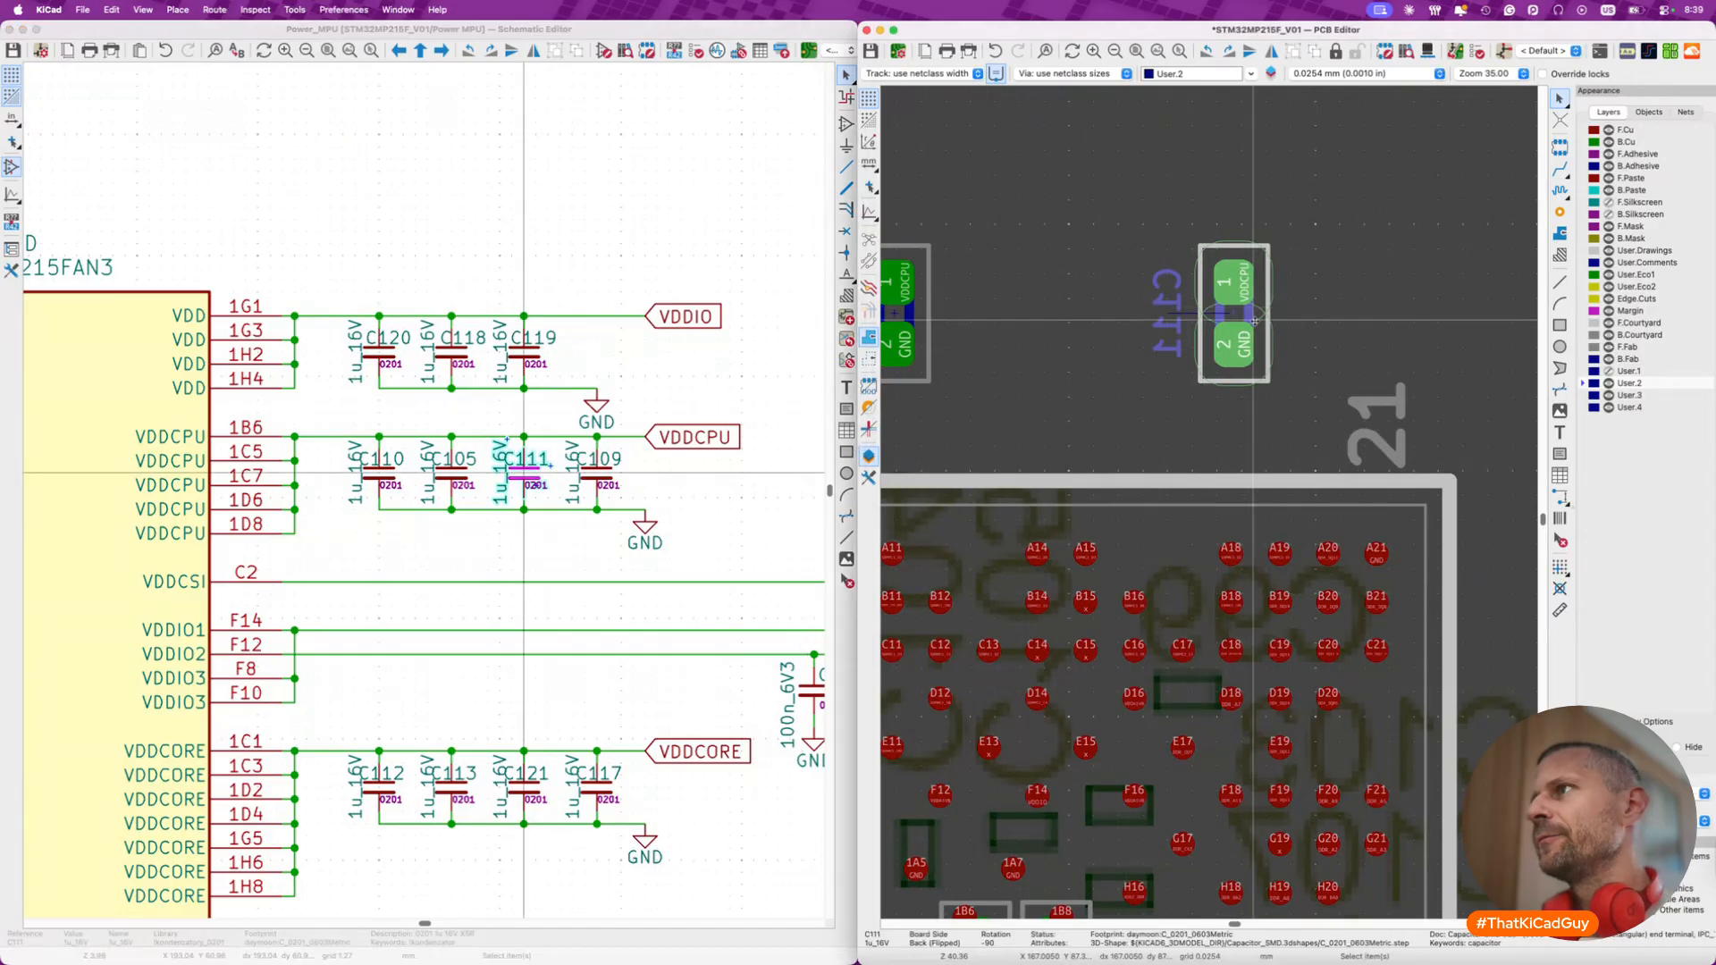
key(m)
scroll(1247, 318, down, 2)
scroll(1250, 317, down, 1)
scroll(1219, 460, up, 3)
scroll(1220, 536, up, 2)
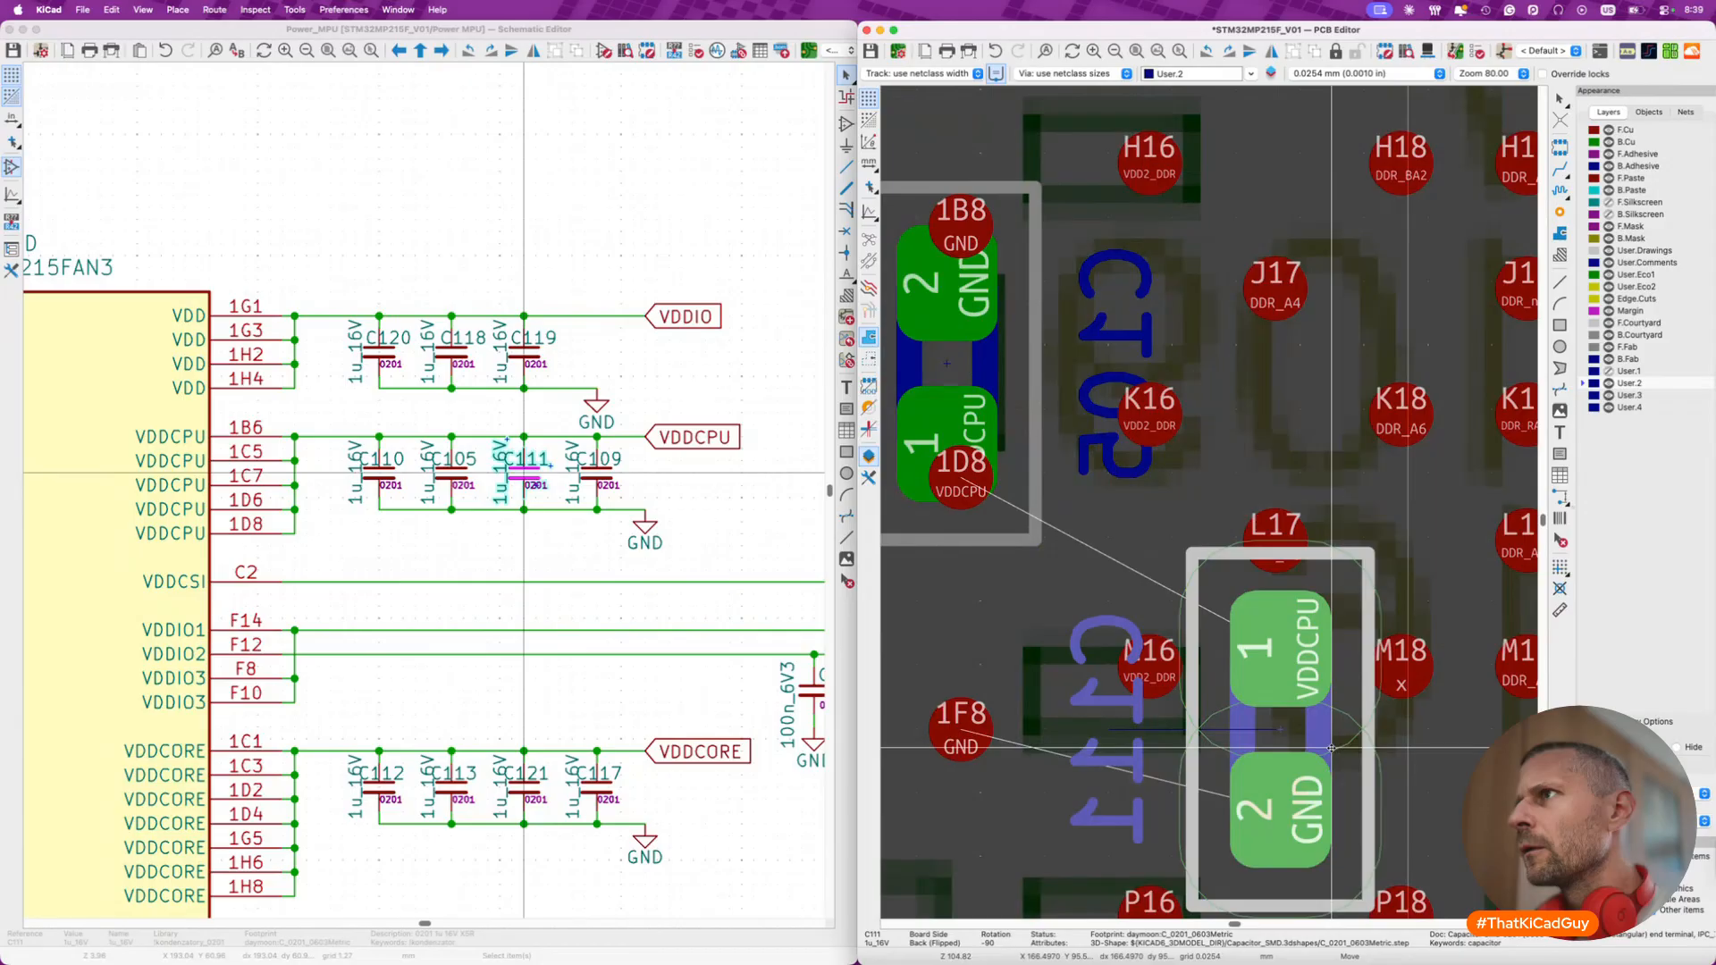
scroll(1331, 748, down, 2)
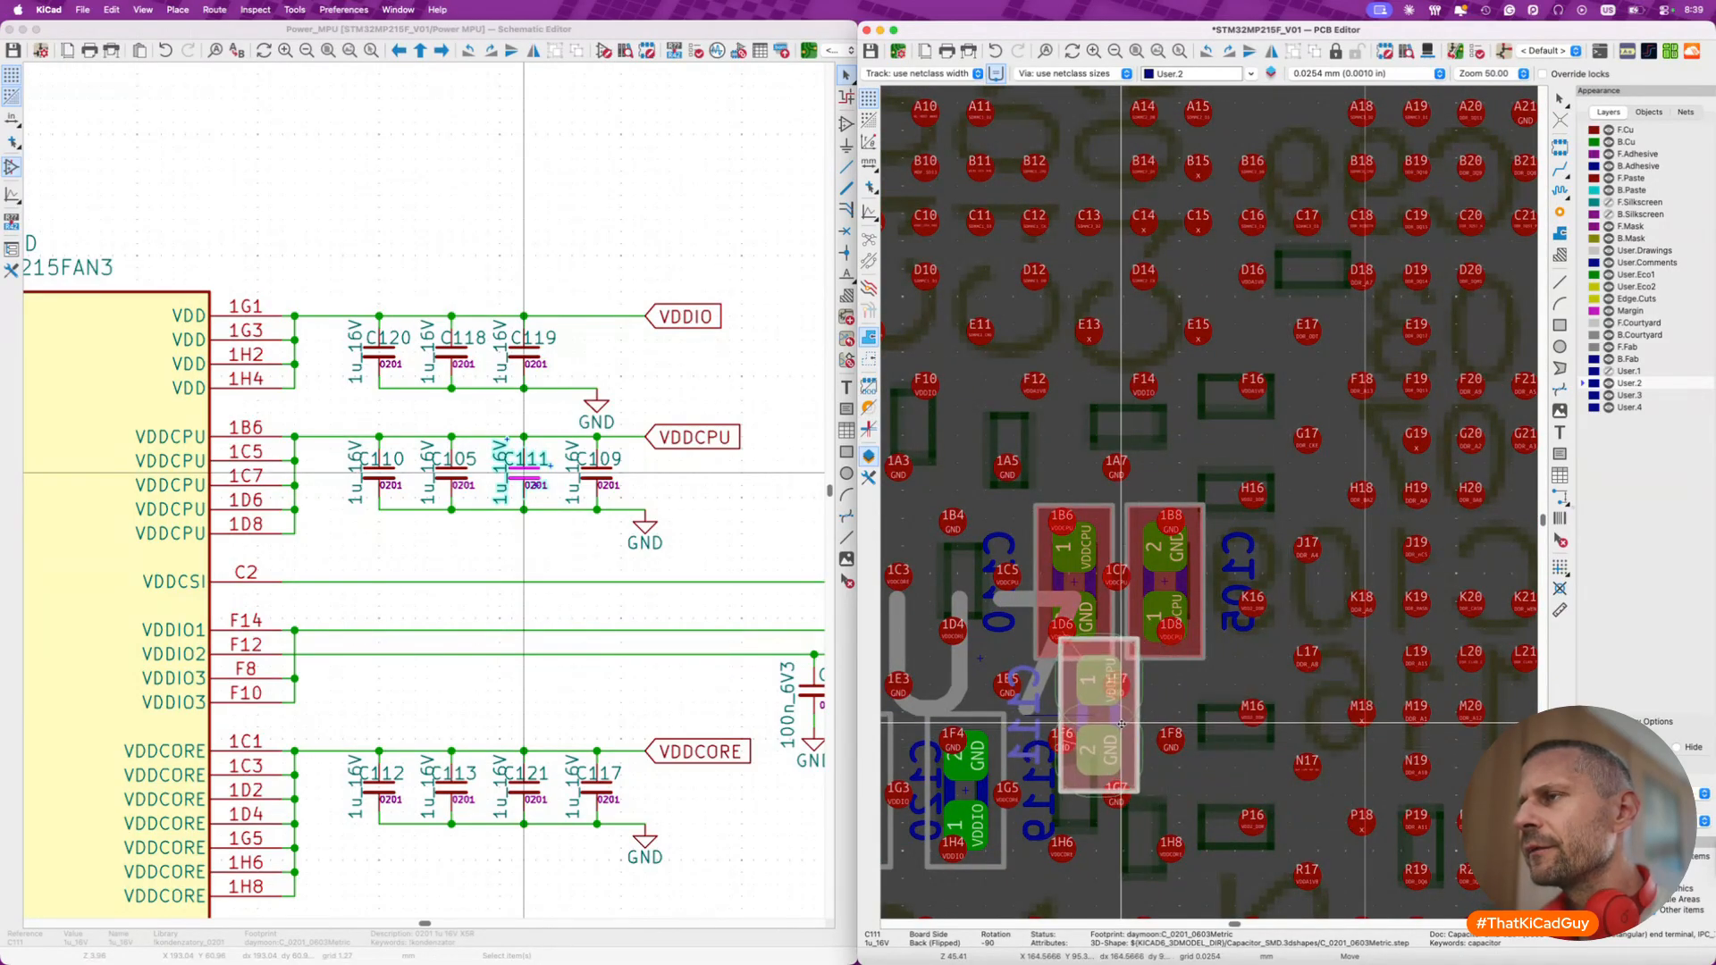
scroll(1001, 590, up, 2)
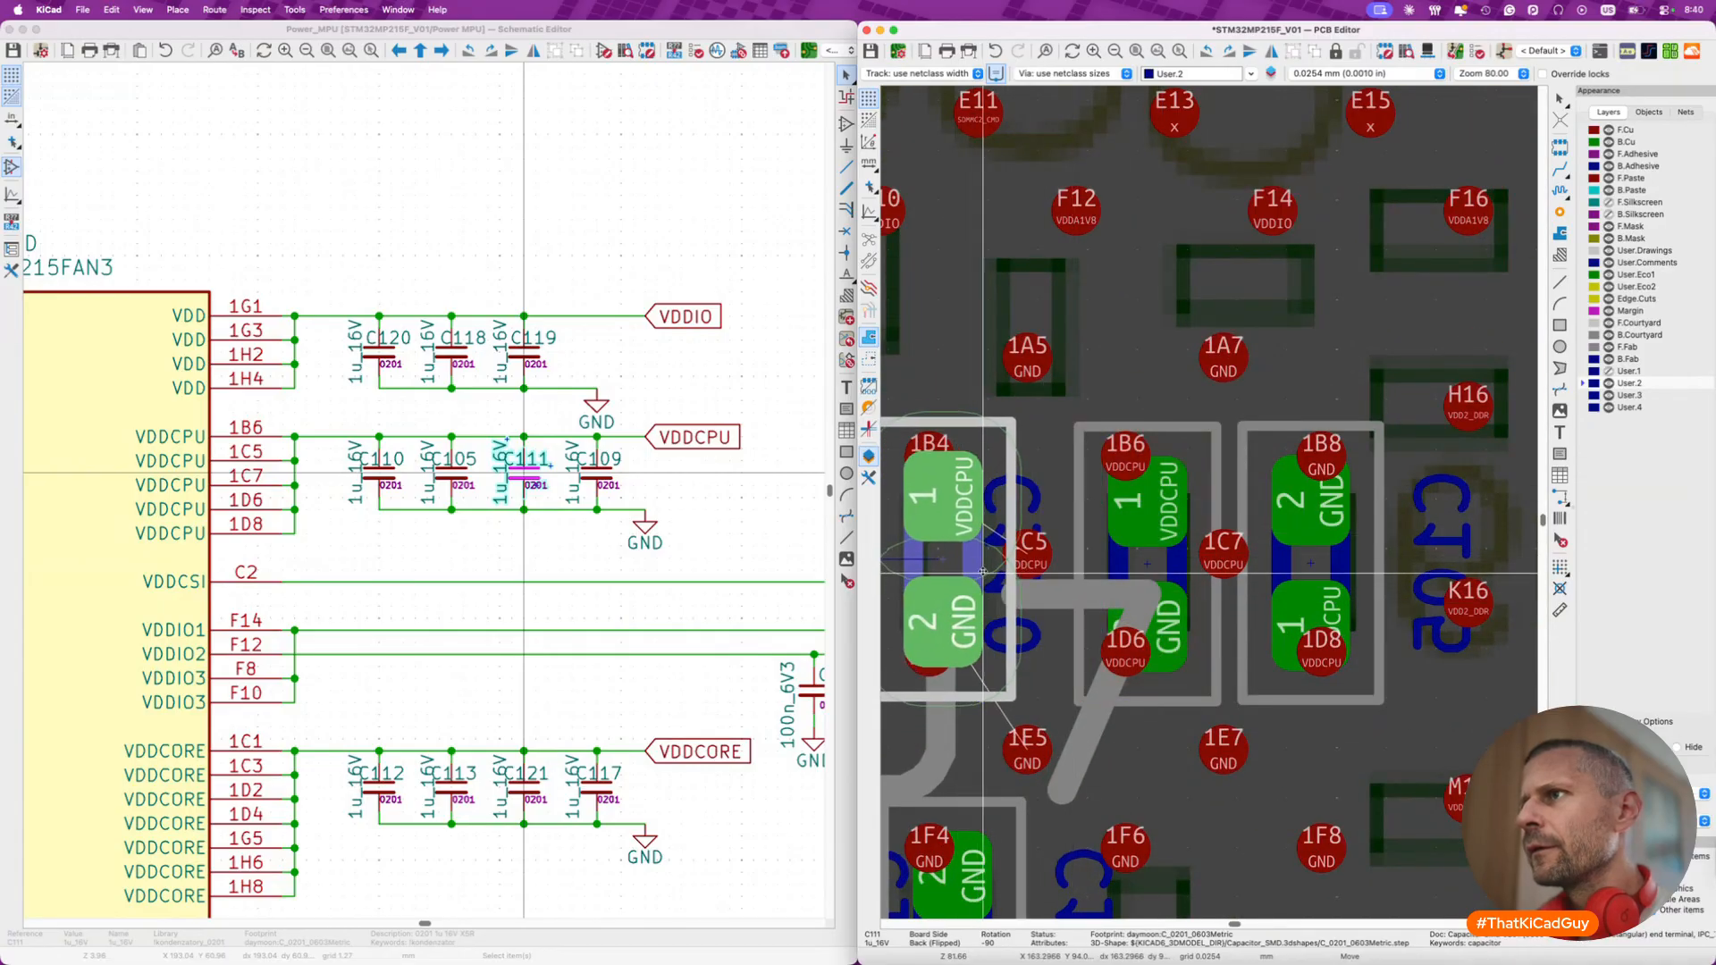
- Rotate C111 by 180 degrees and place it with GND at ball 1B4 and VDDCPU beside ball 1C5
key(r)
key(r)
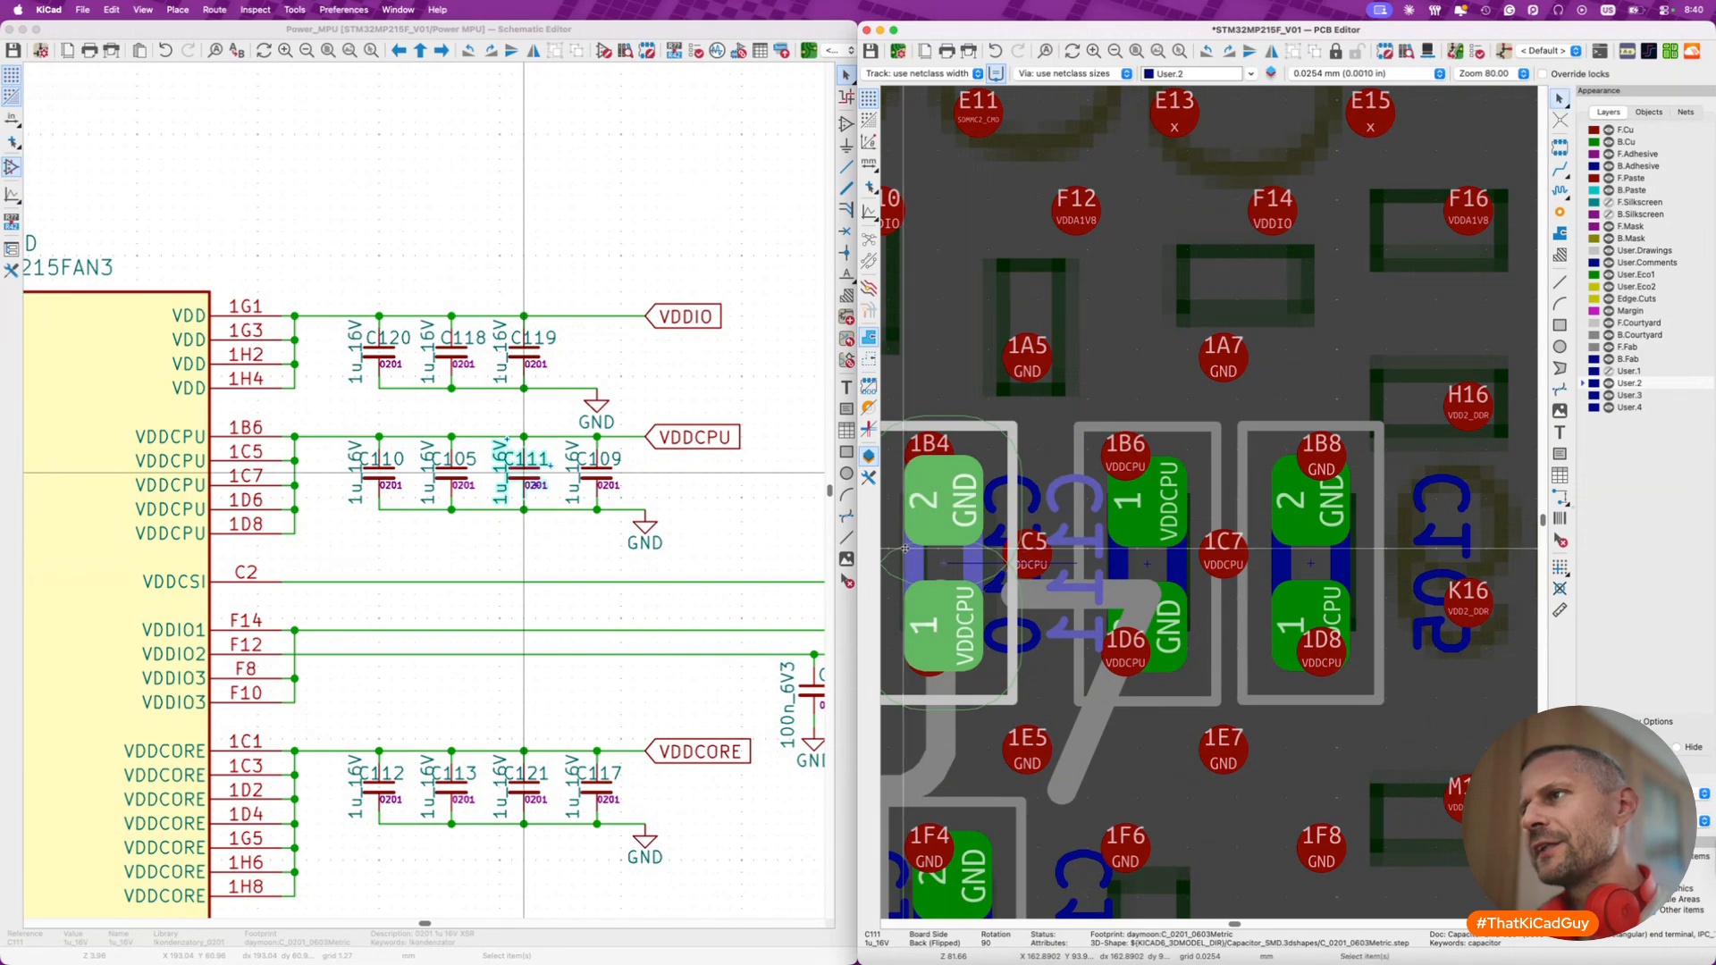
scroll(905, 549, down, 2)
click(910, 550)
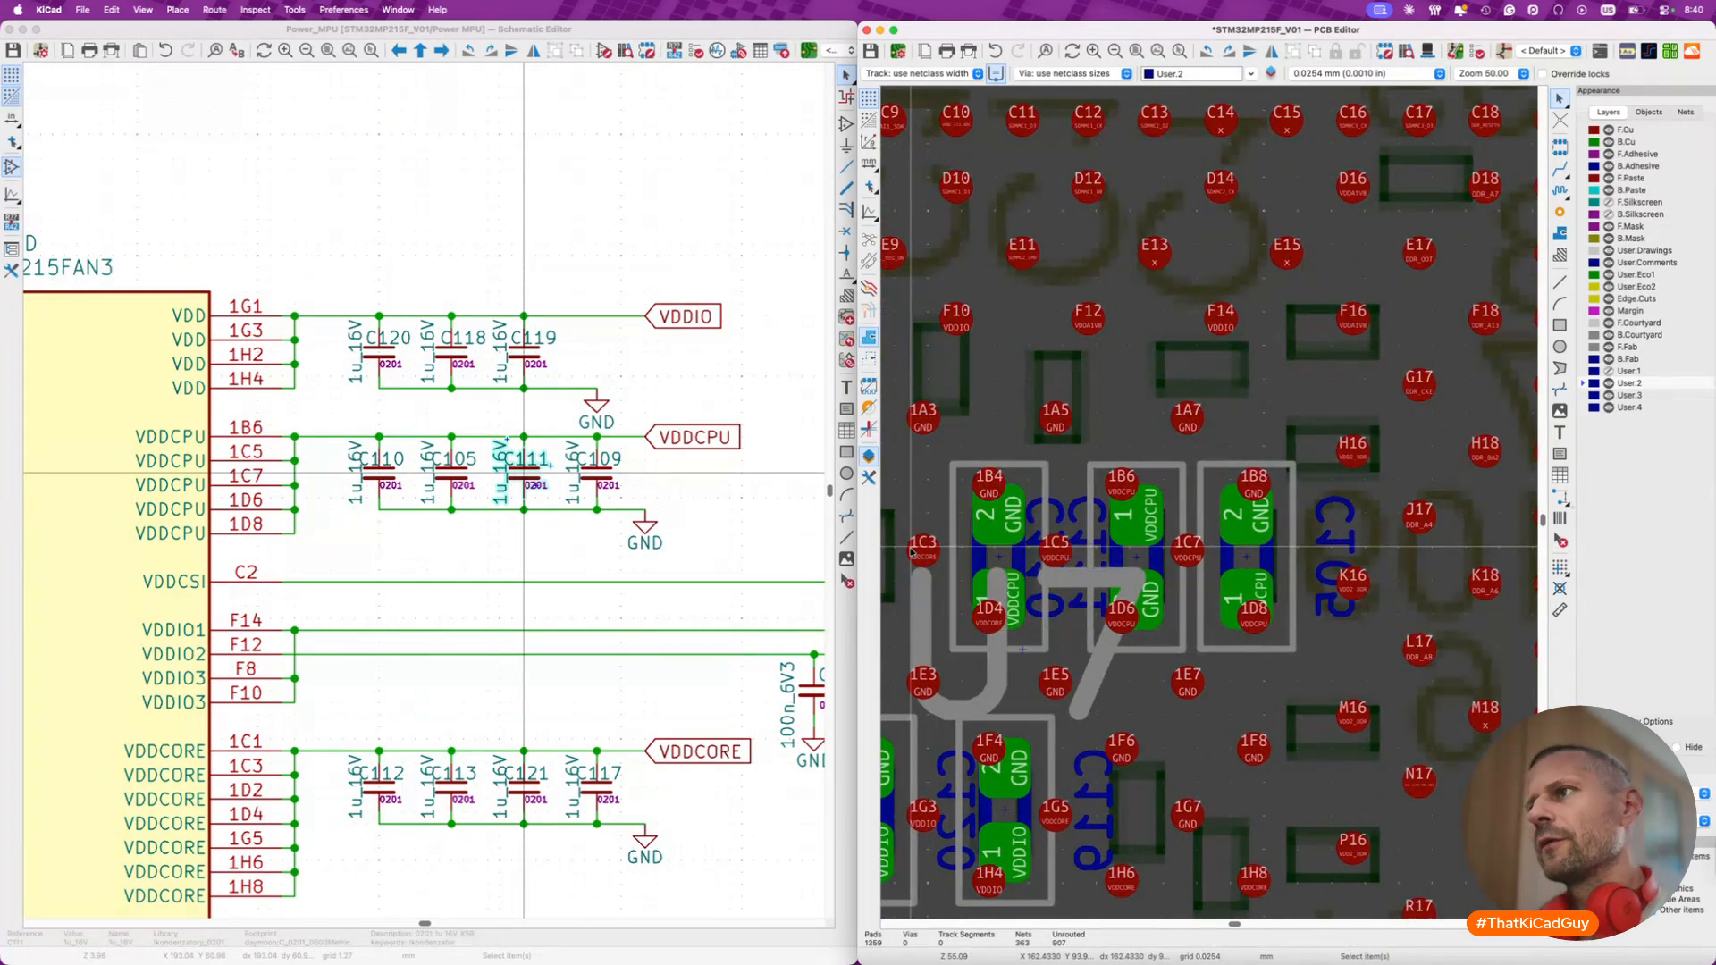
- Locate C109 from the schematic and bring it under U7 near the other three VDDCPU capacitors
click(596, 475)
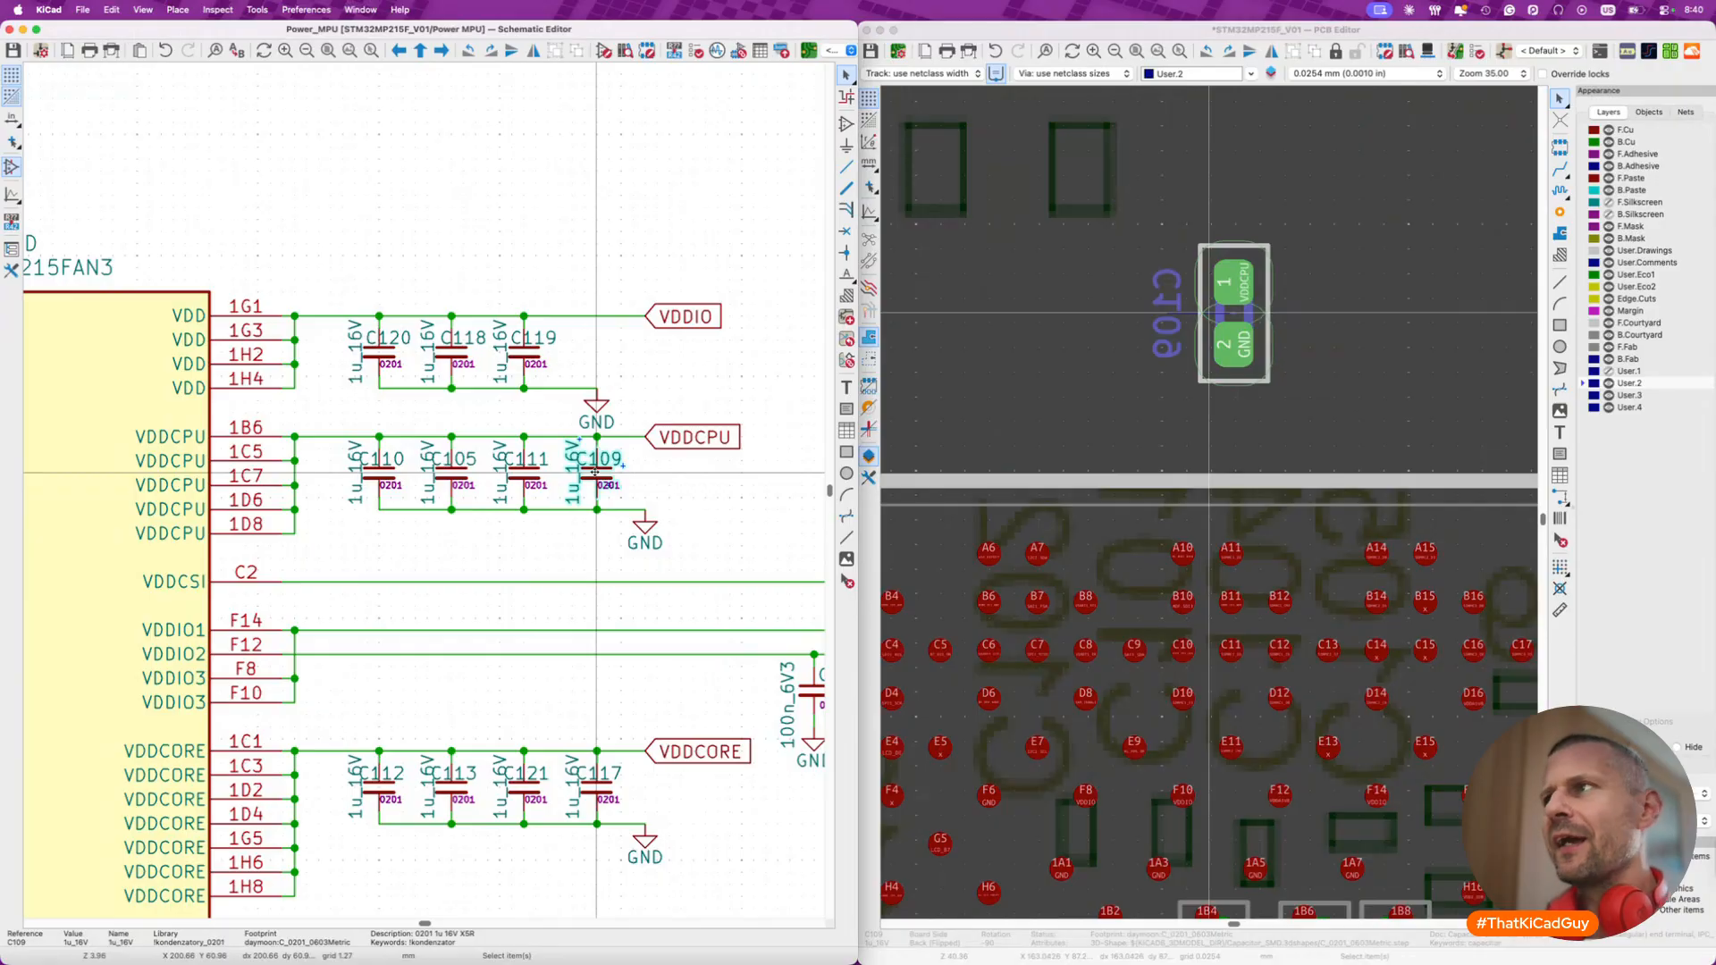
click(1275, 317)
click(1267, 318)
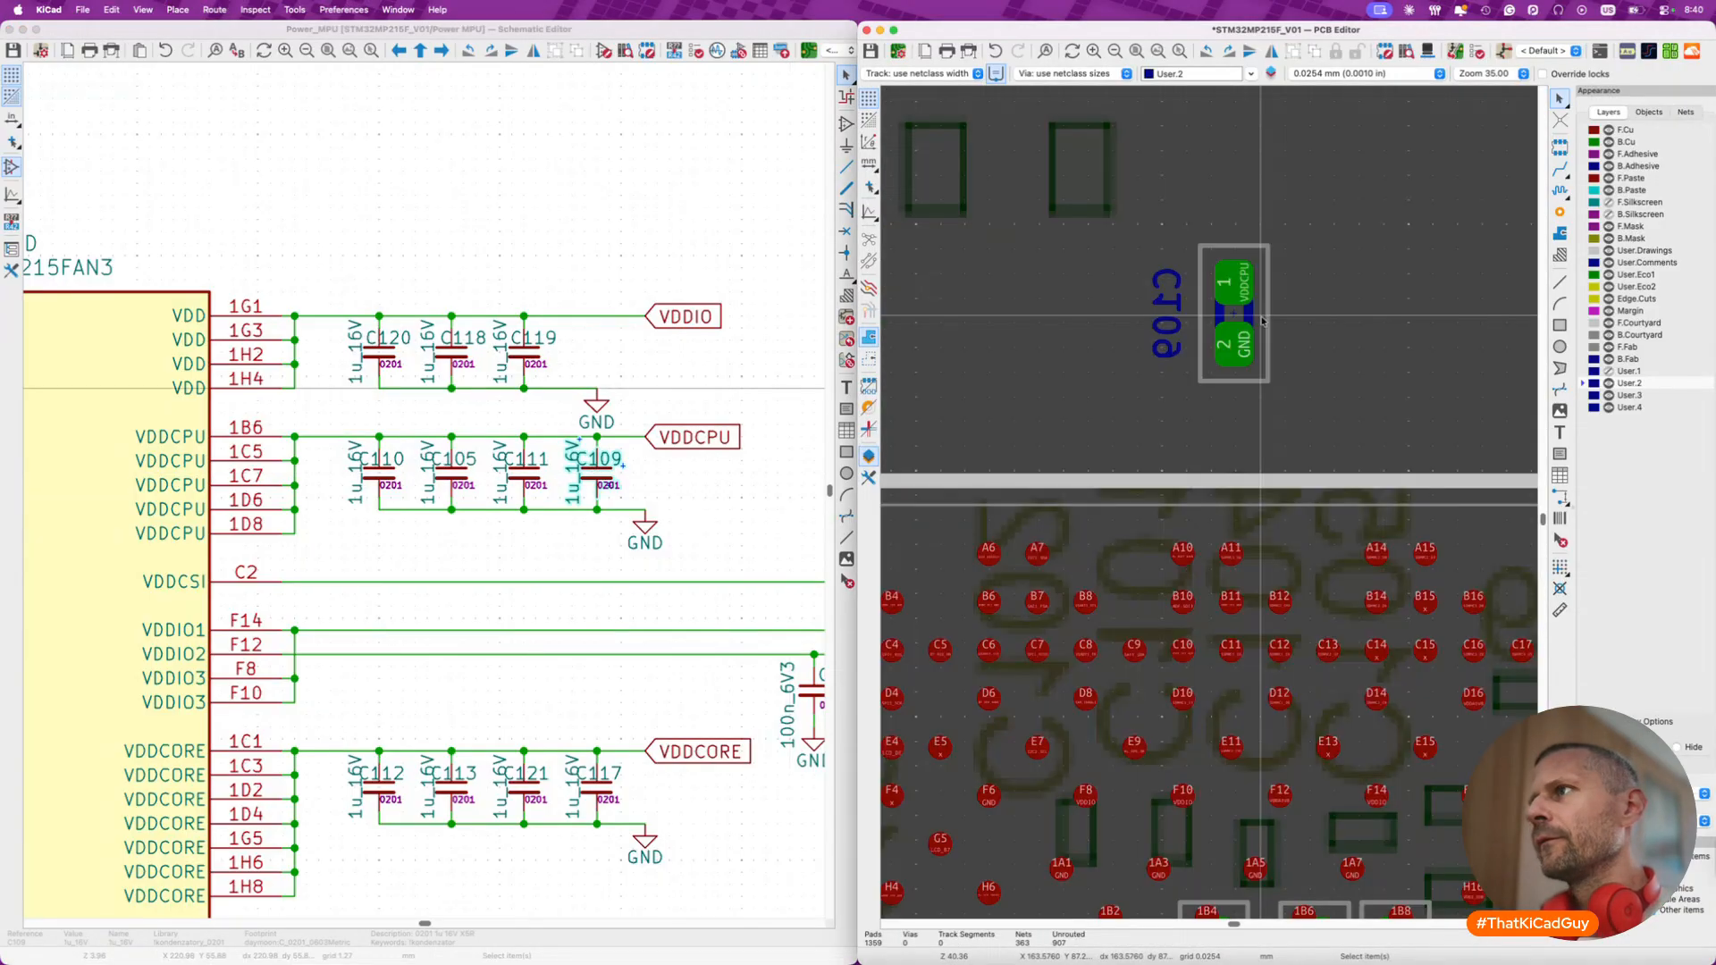
scroll(1241, 314, down, 3)
drag(1265, 319, 1186, 686)
scroll(1222, 585, up, 2)
scroll(1187, 686, up, 3)
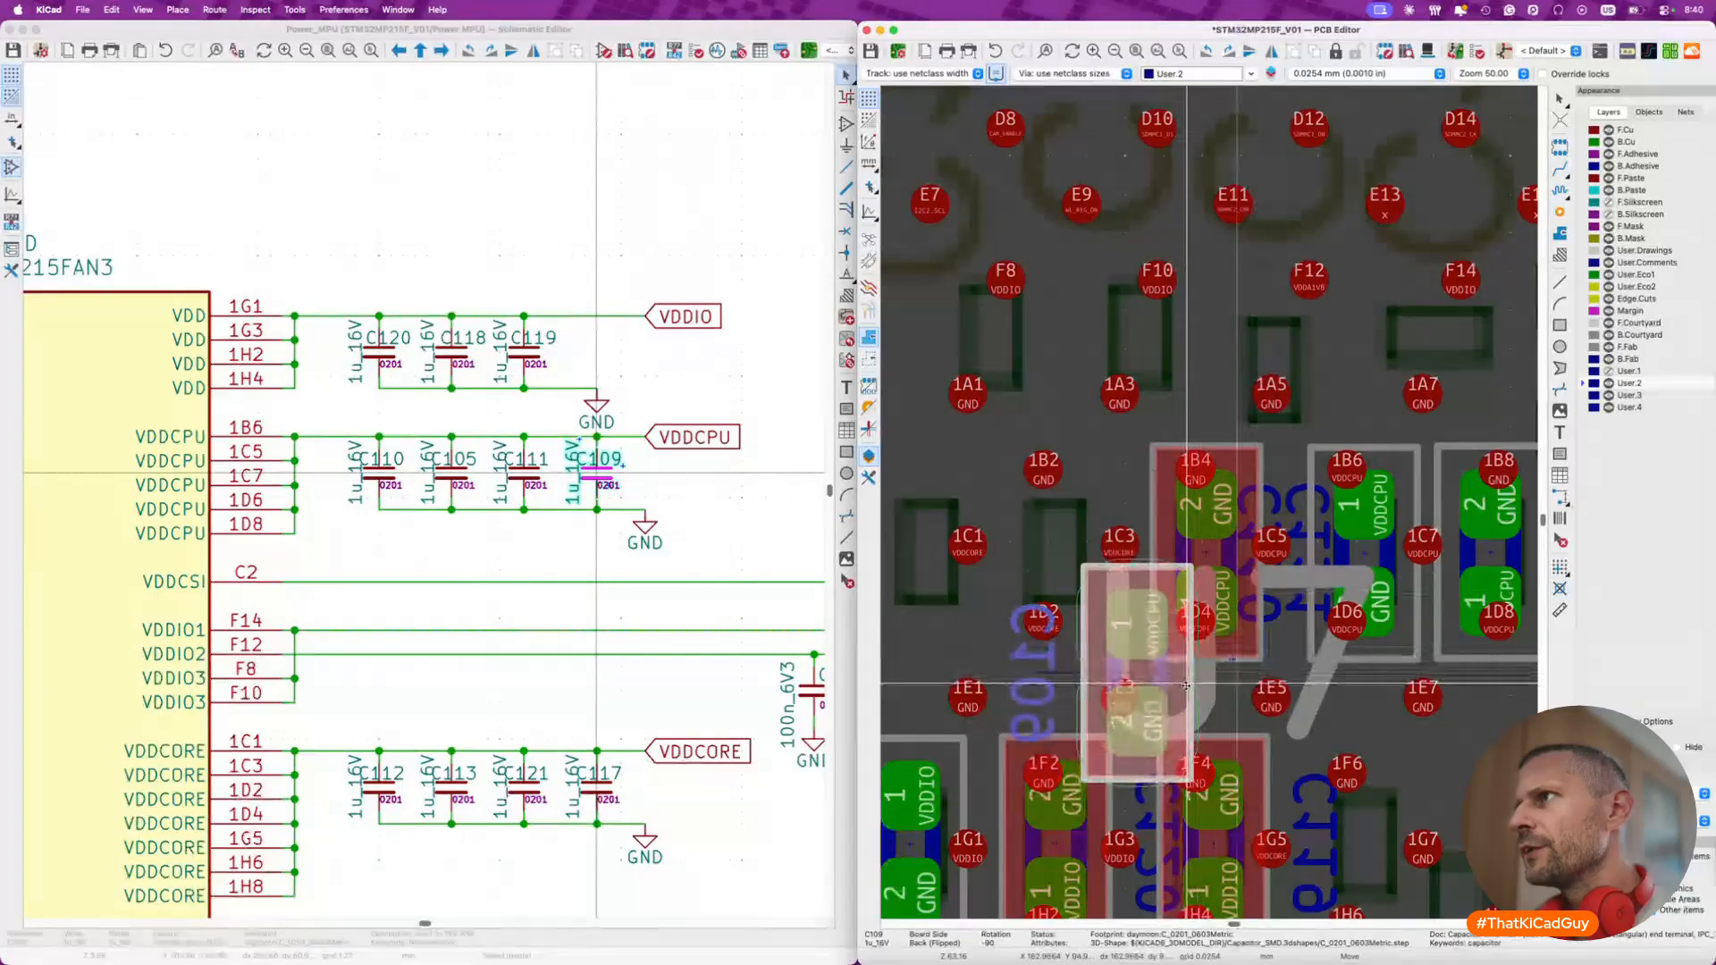
scroll(1187, 686, right, 3)
scroll(1187, 686, right, 3)
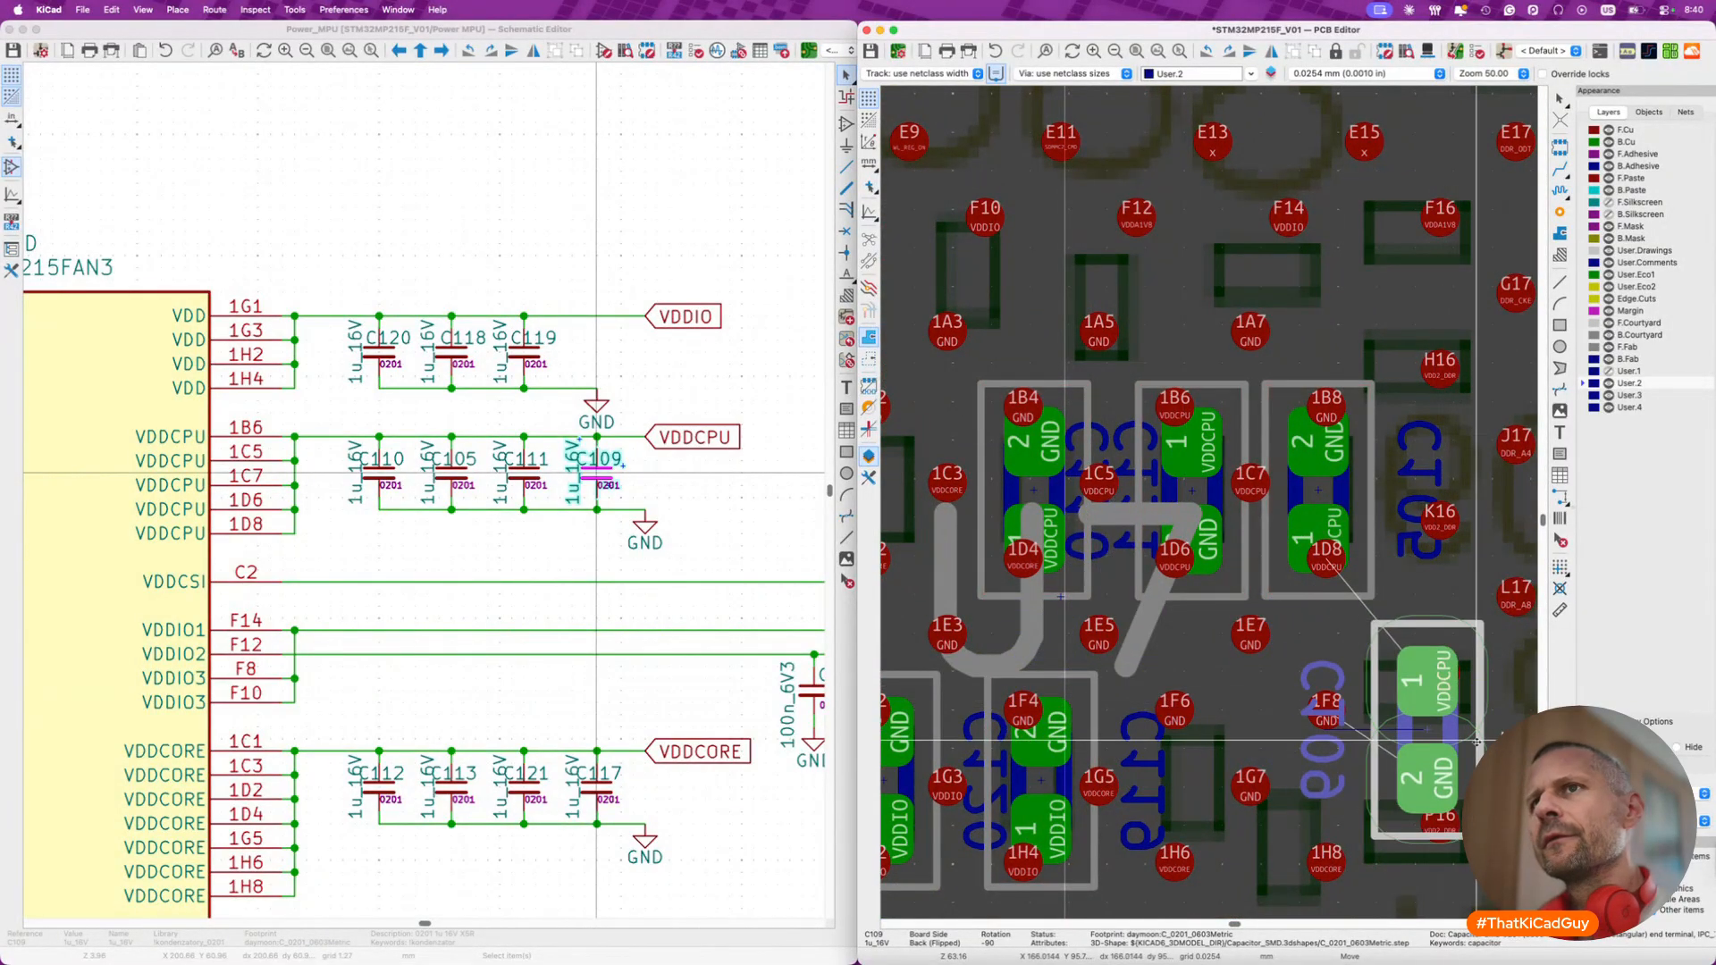
scroll(1481, 739, down, 3)
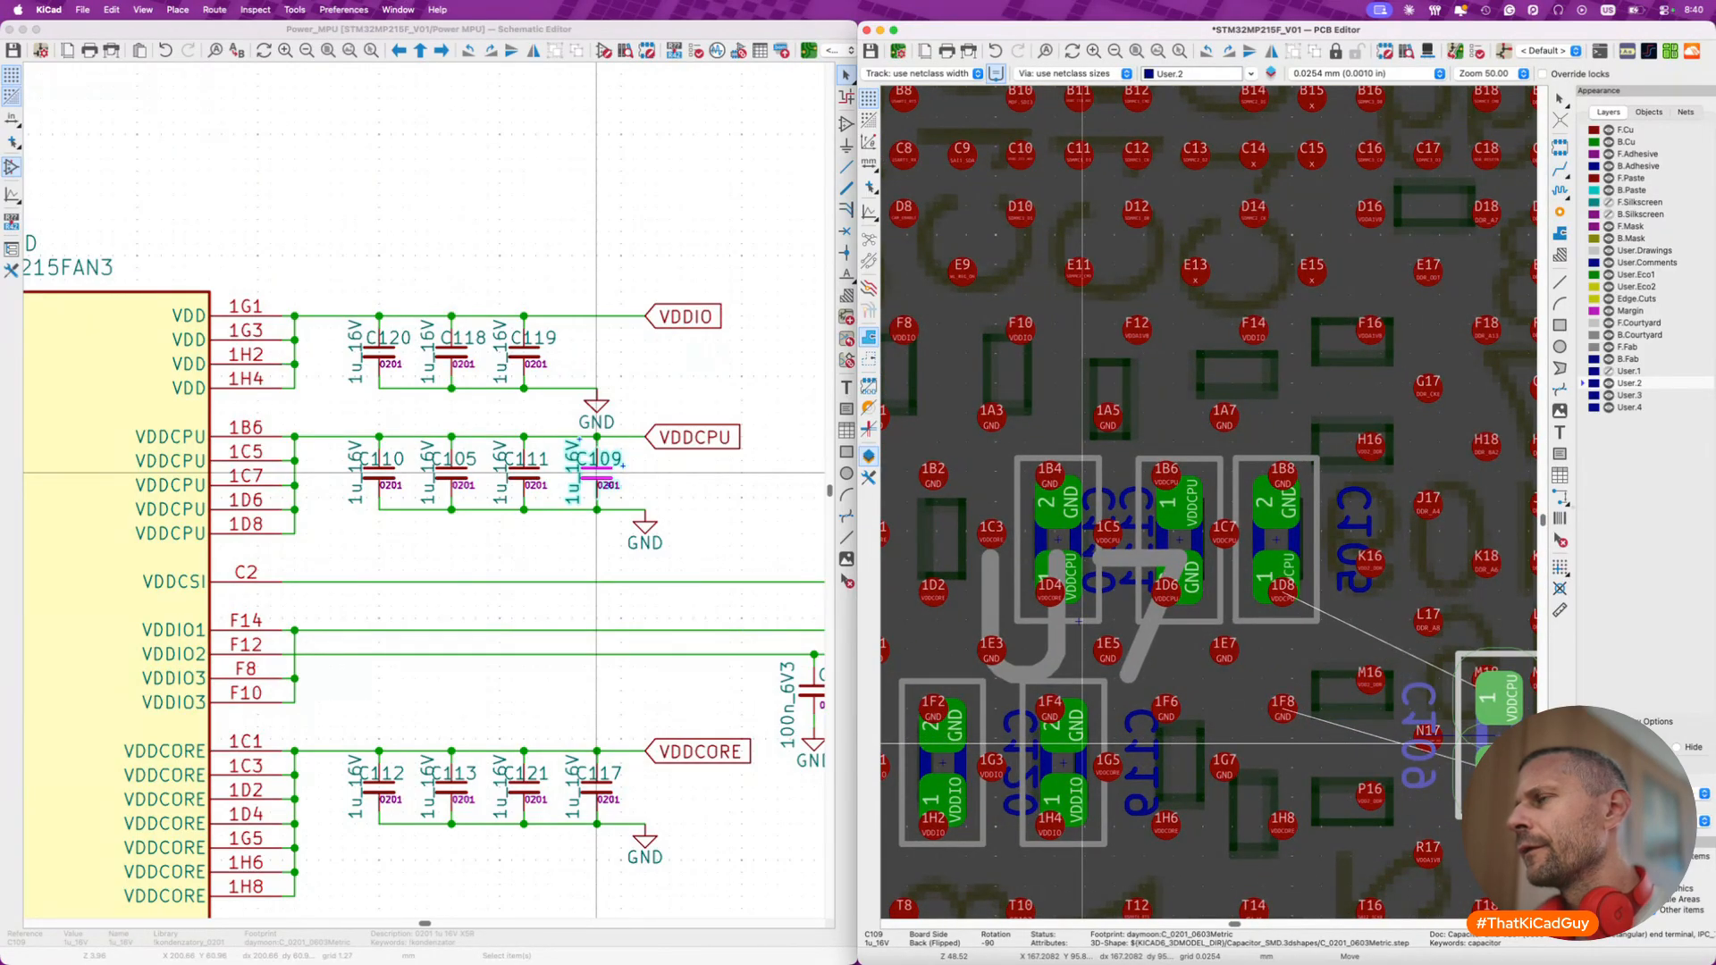
scroll(1495, 742, right, 1)
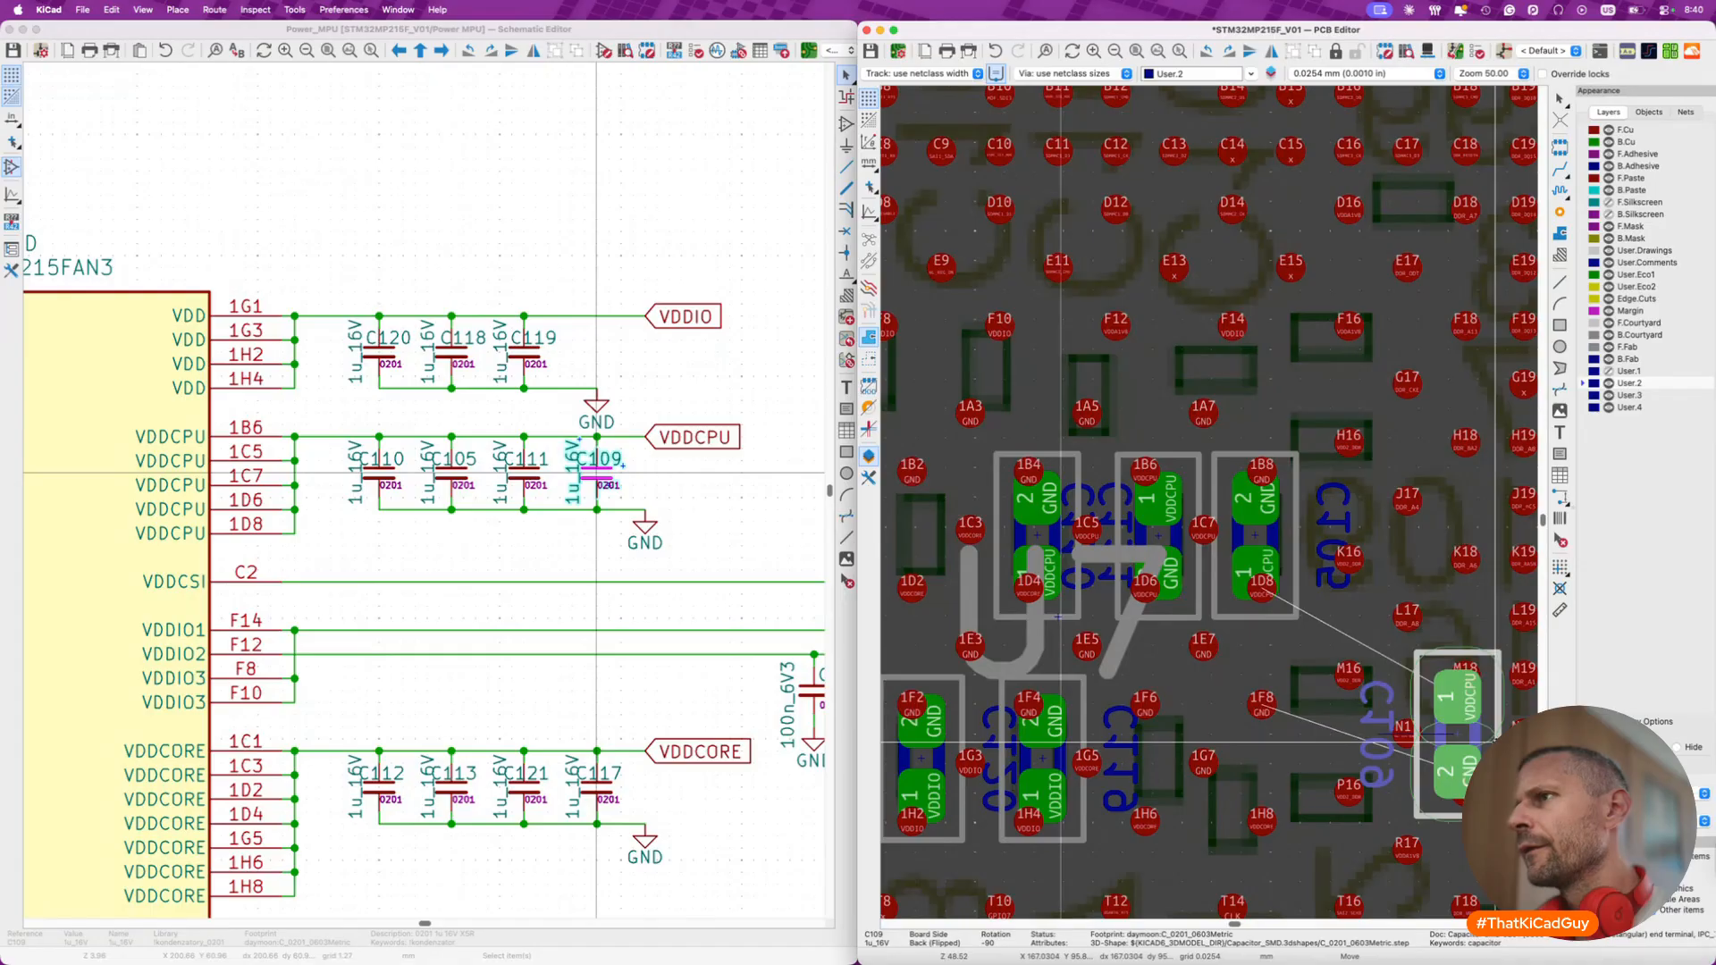
scroll(1496, 740, left, 2)
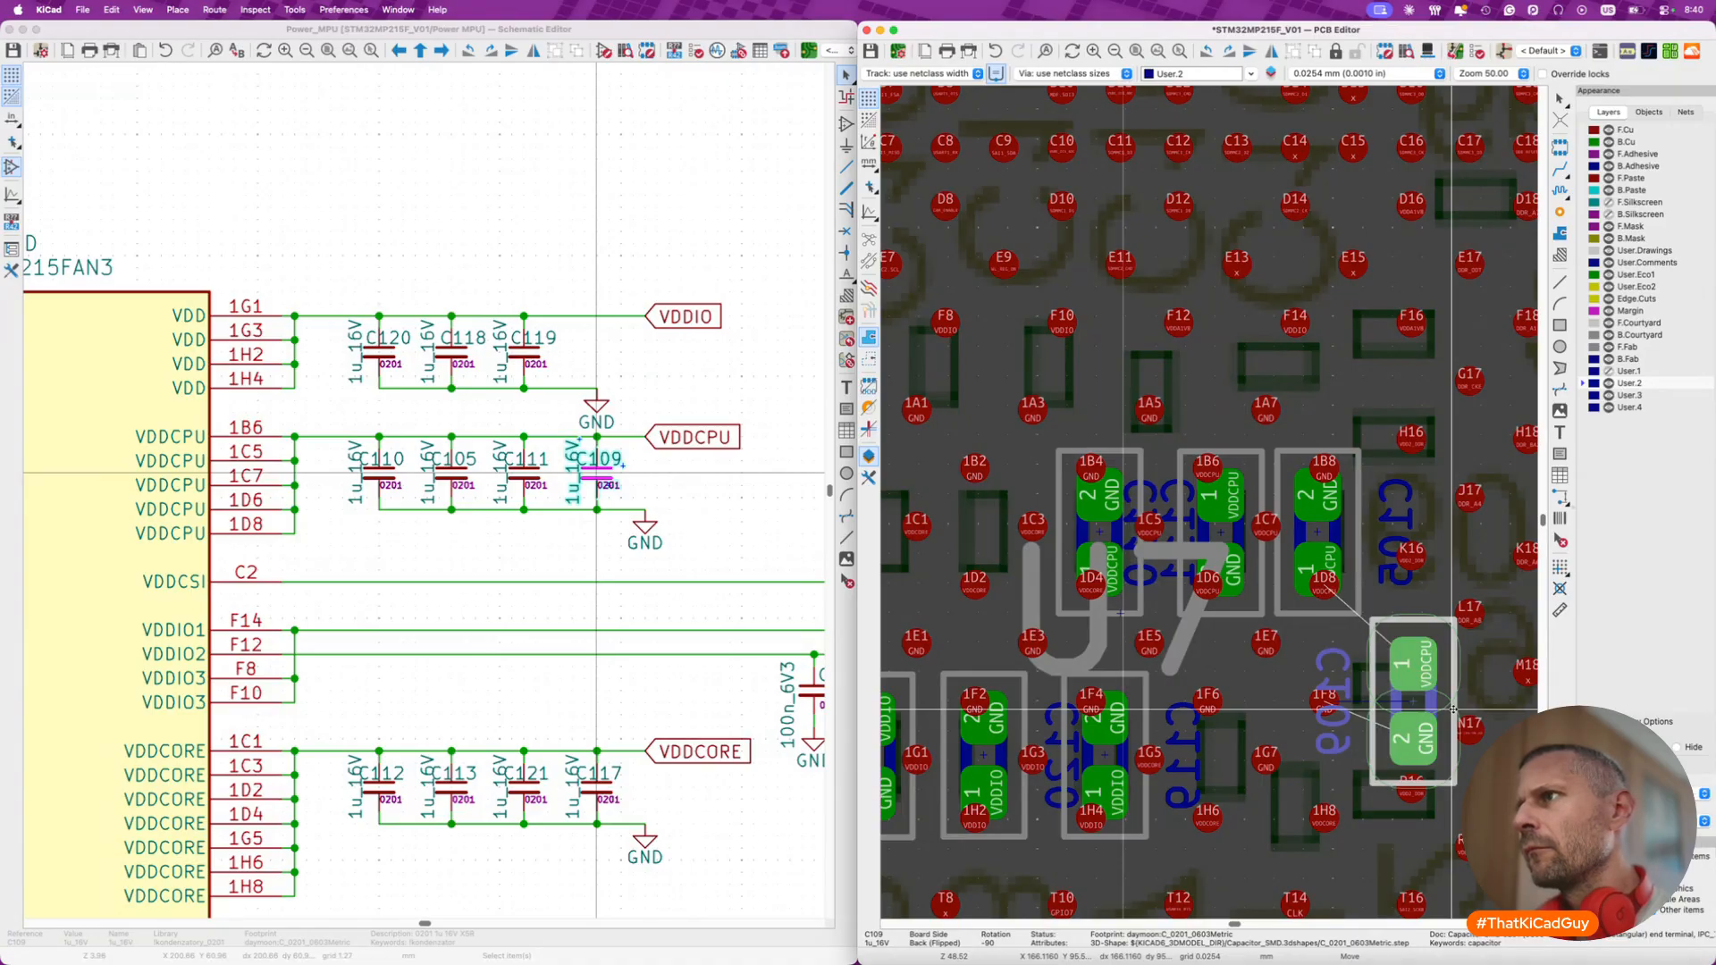
- Rotate C109 by 180 degrees and place it above C111 and C110, with its VDDCPU pad over ball 1A5
key(r)
key(r)
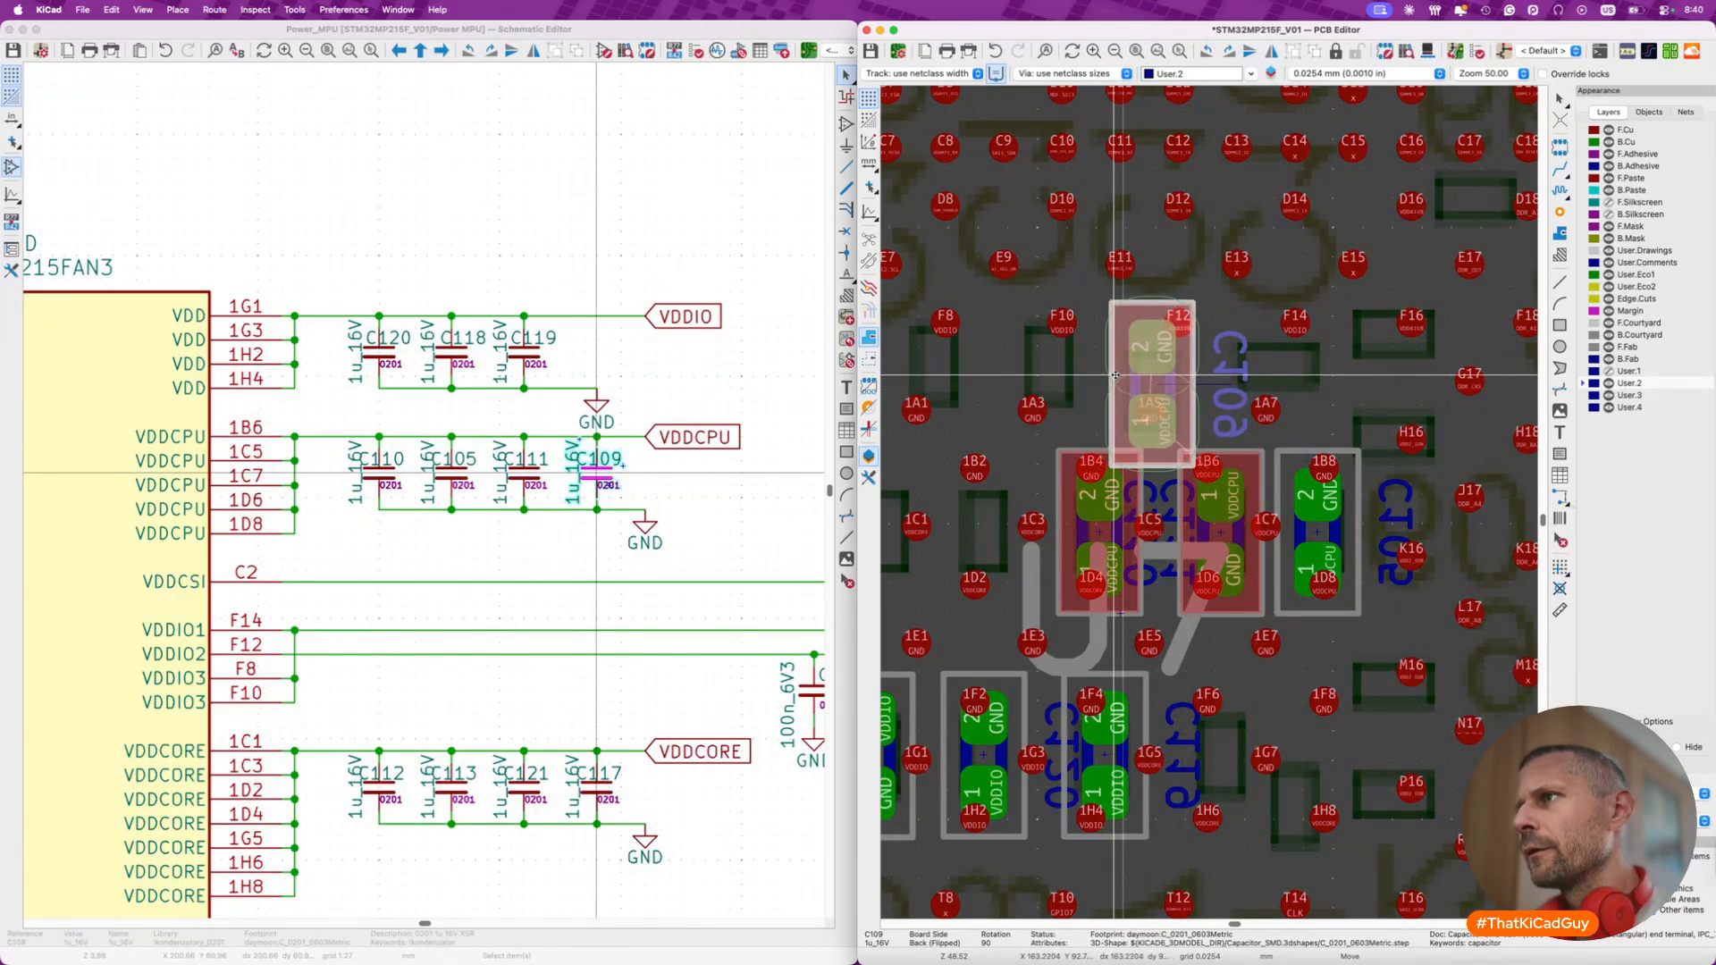
click(1115, 359)
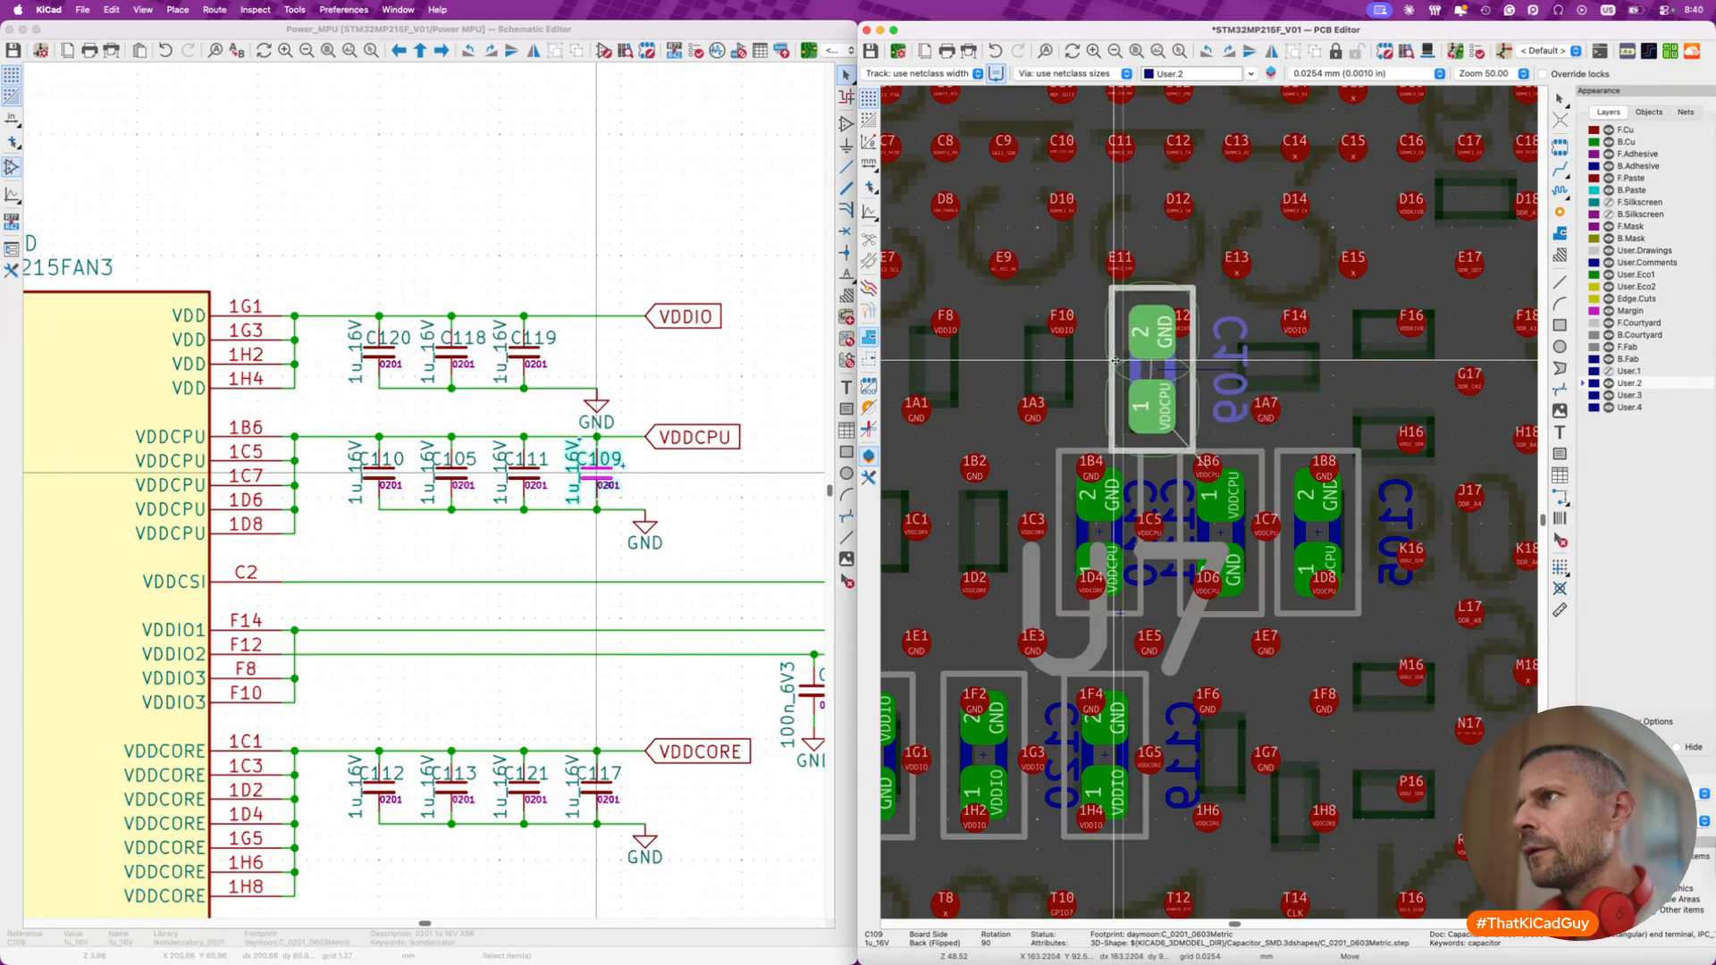
click(1115, 360)
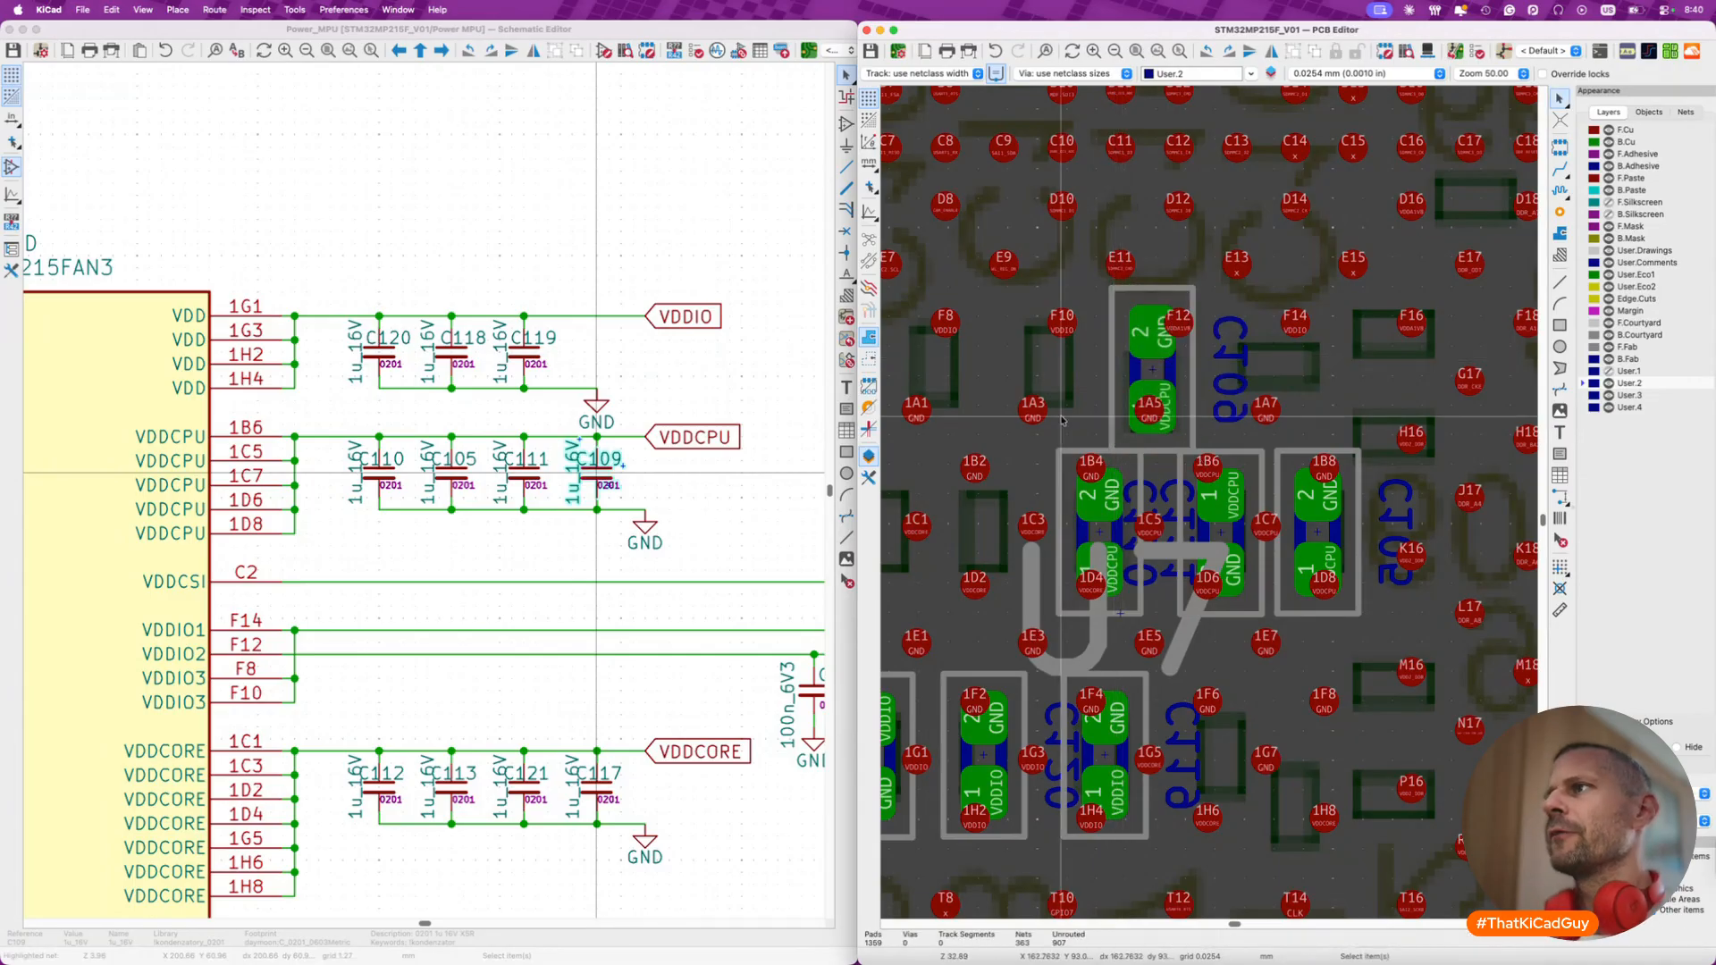
- Hide the B.Fab and F.Fab layers to clear the reference texts from the area under U7
scroll(1095, 348, down, 3)
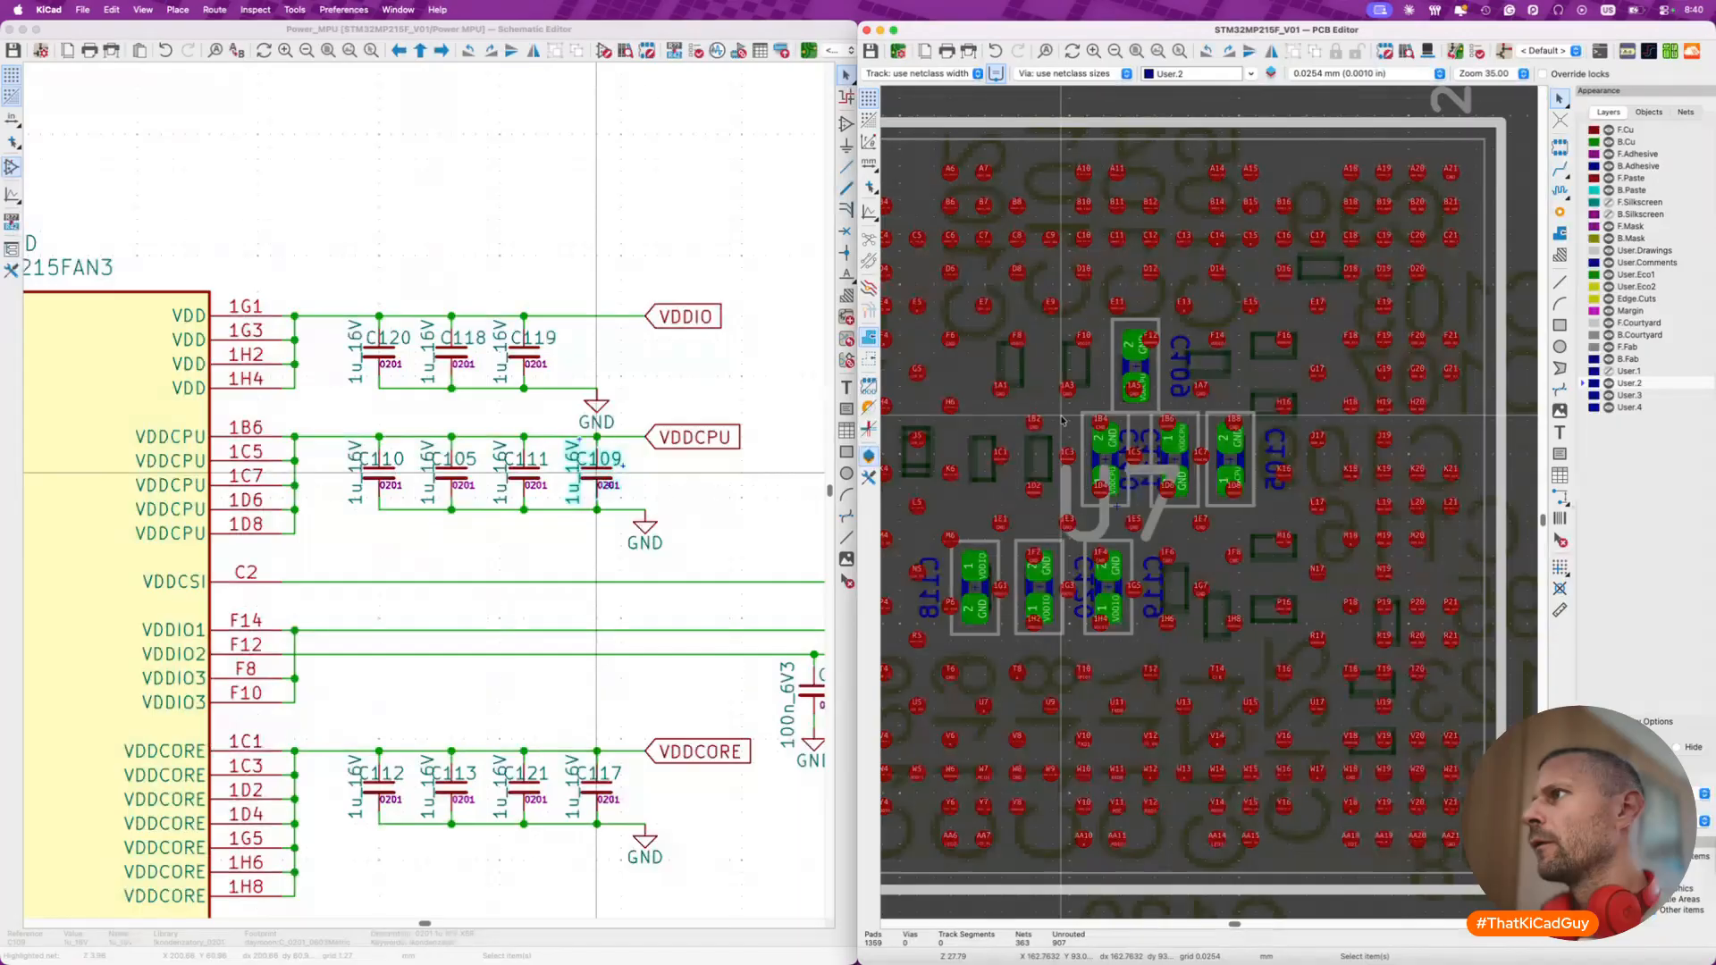
click(1609, 358)
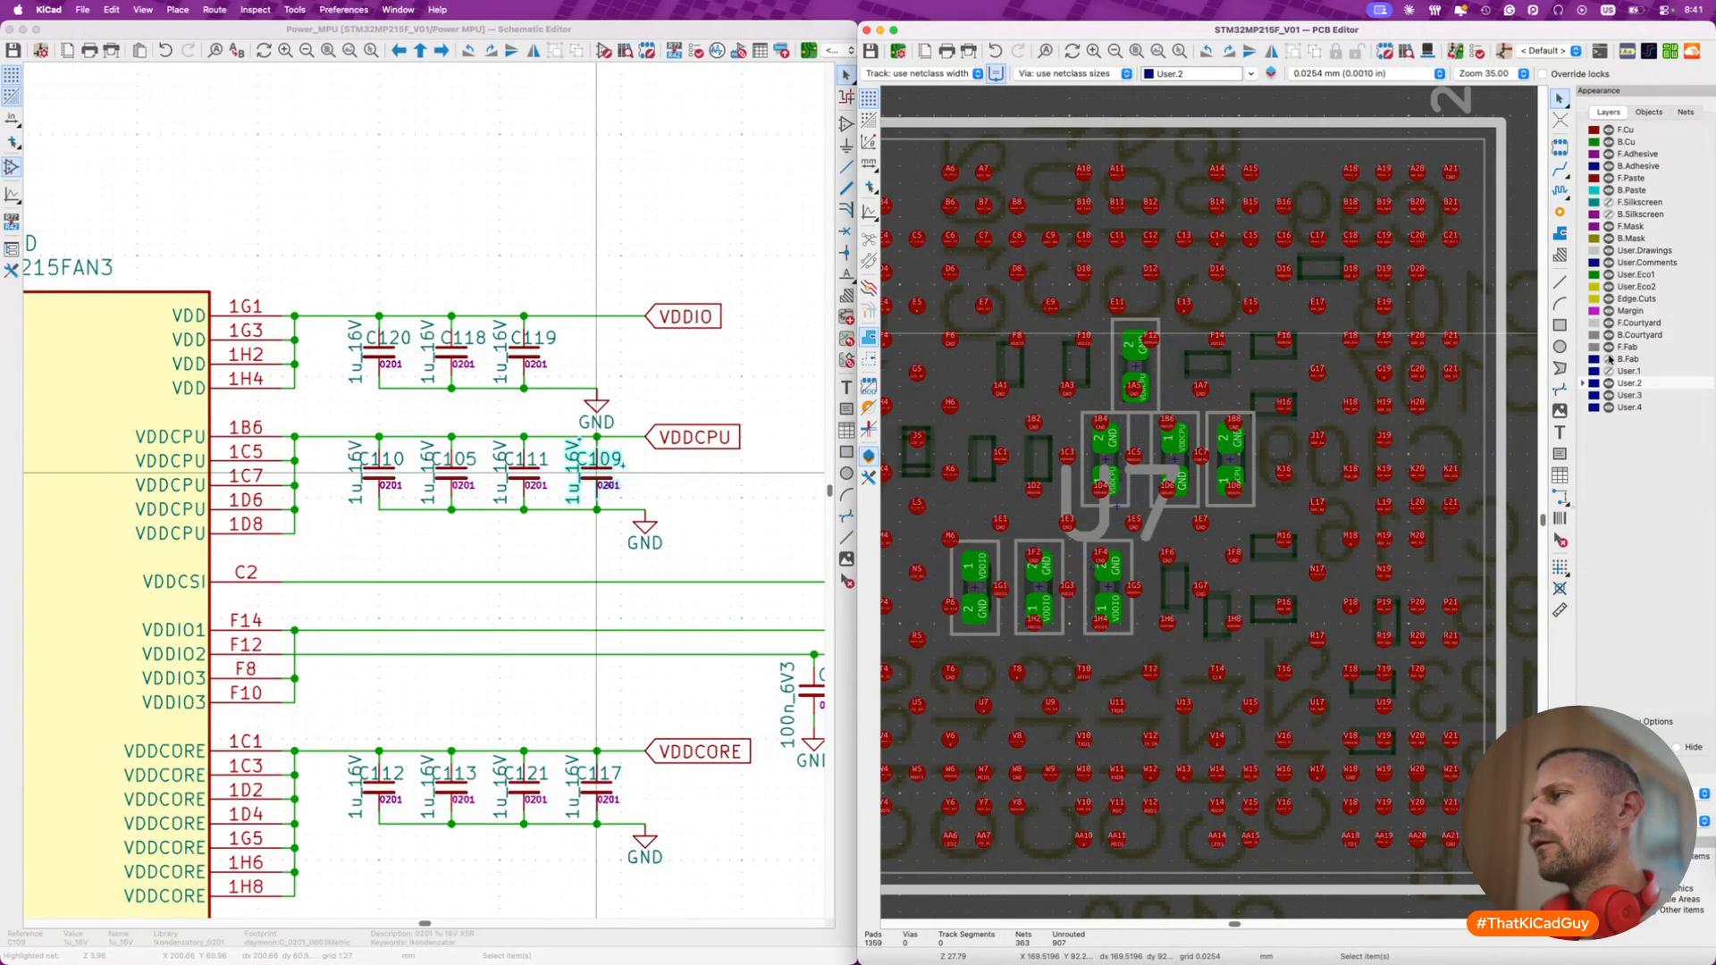
click(1609, 347)
click(1609, 348)
click(1609, 348)
click(1609, 348)
click(1609, 348)
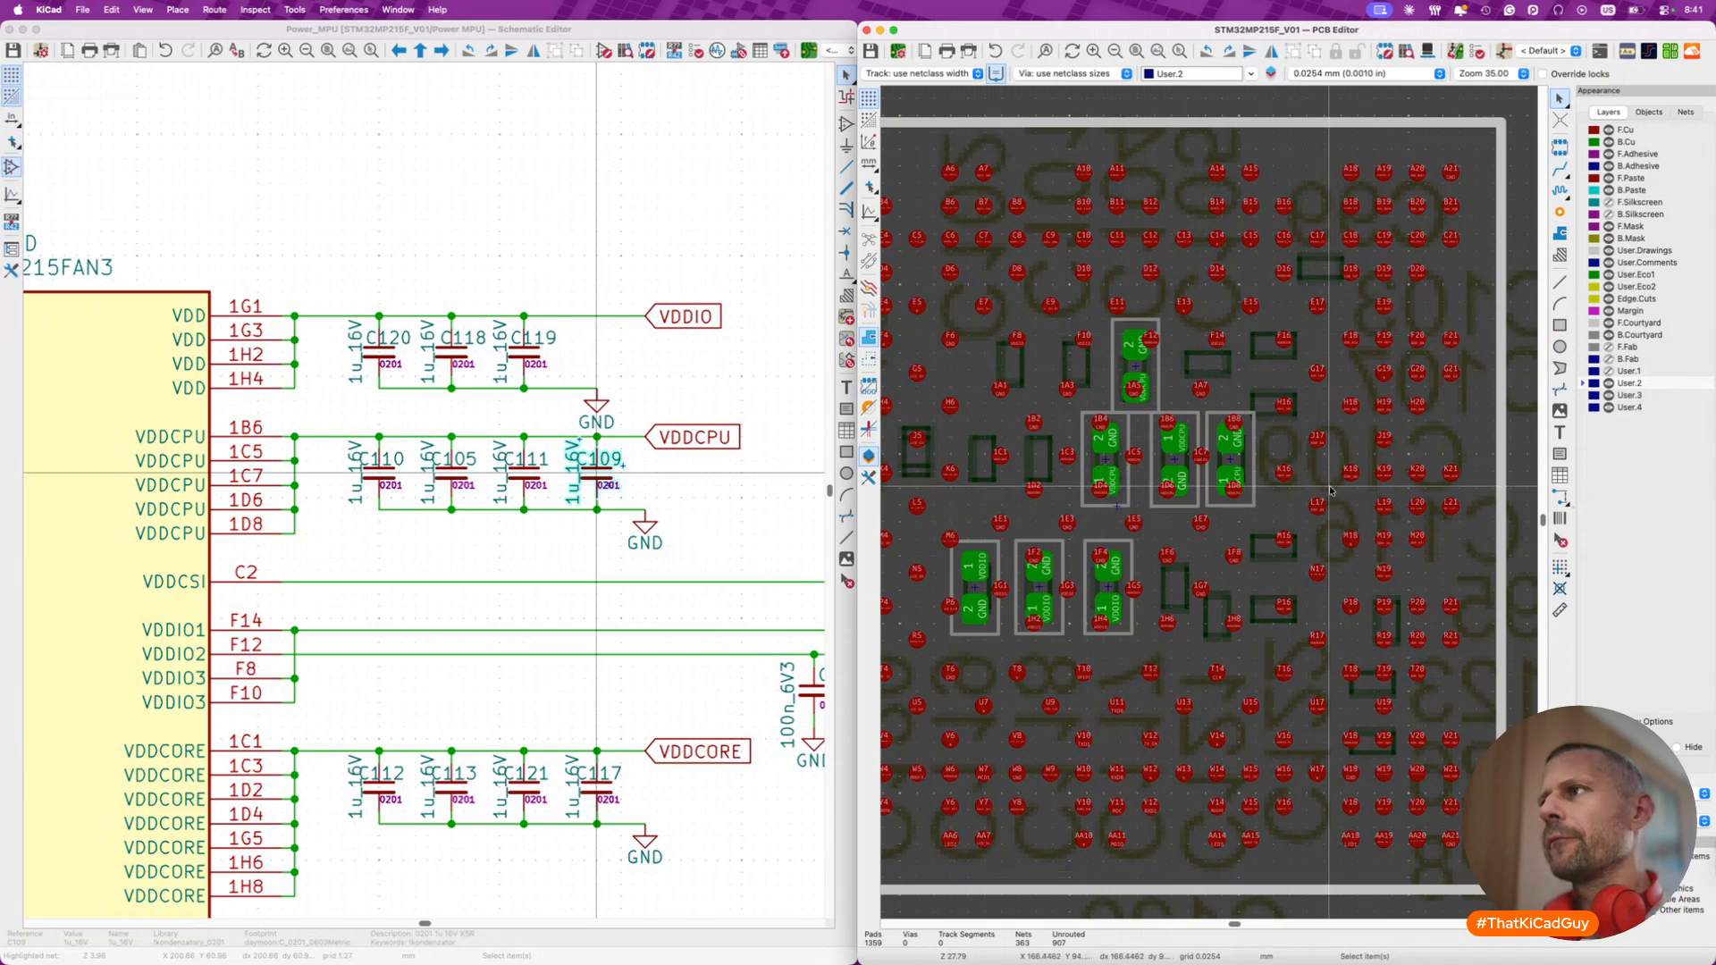
- Locate VDDCORE capacitor C94 from the schematic and check which U7 ball the VDDCSI supply uses
scroll(1331, 488, down, 3)
scroll(499, 554, down, 2)
scroll(498, 554, down, 2)
scroll(640, 533, up, 2)
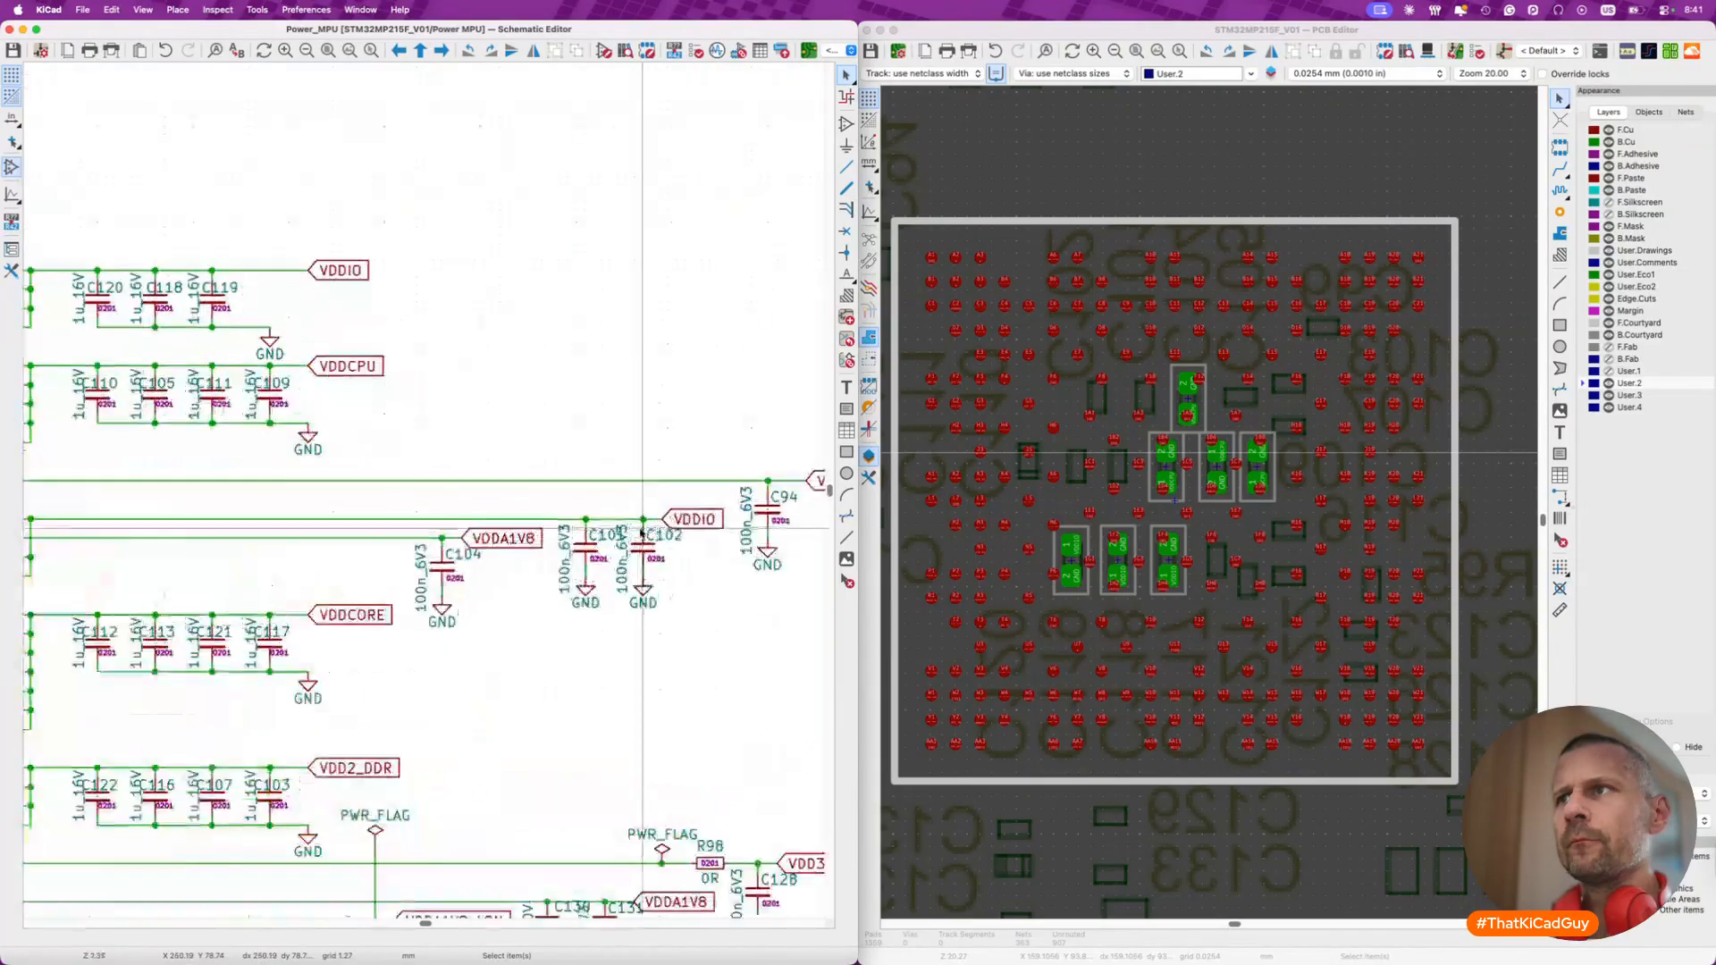
click(767, 509)
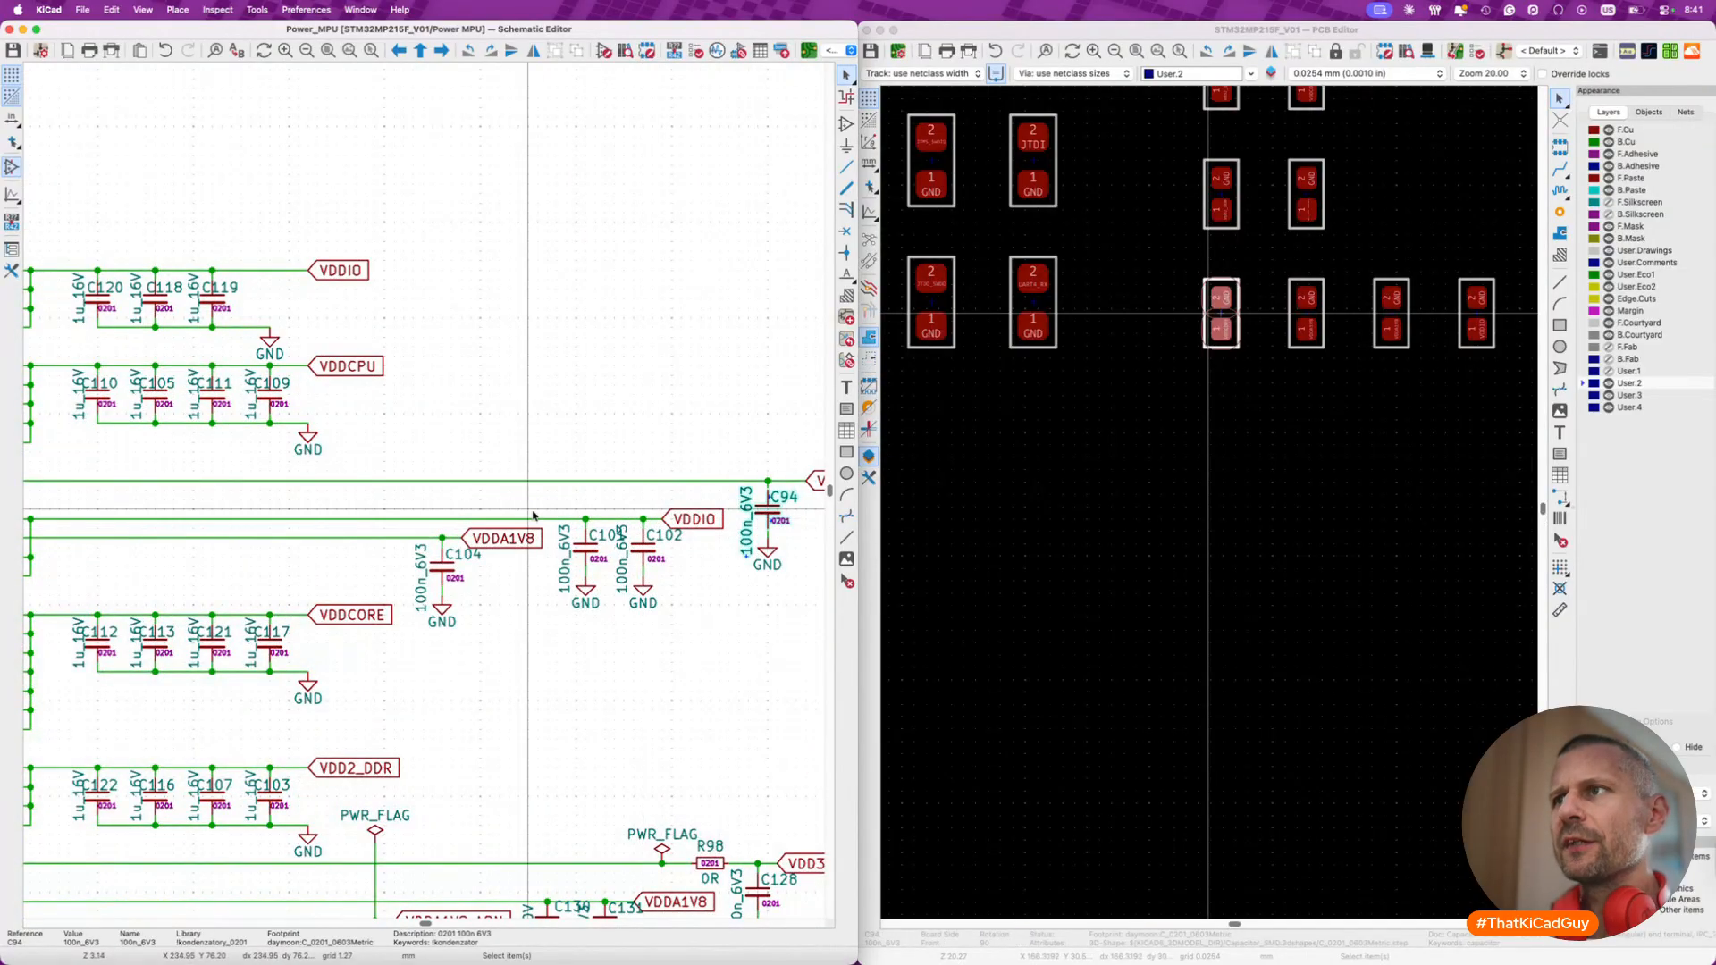
scroll(534, 516, right, 3)
scroll(534, 516, left, 6)
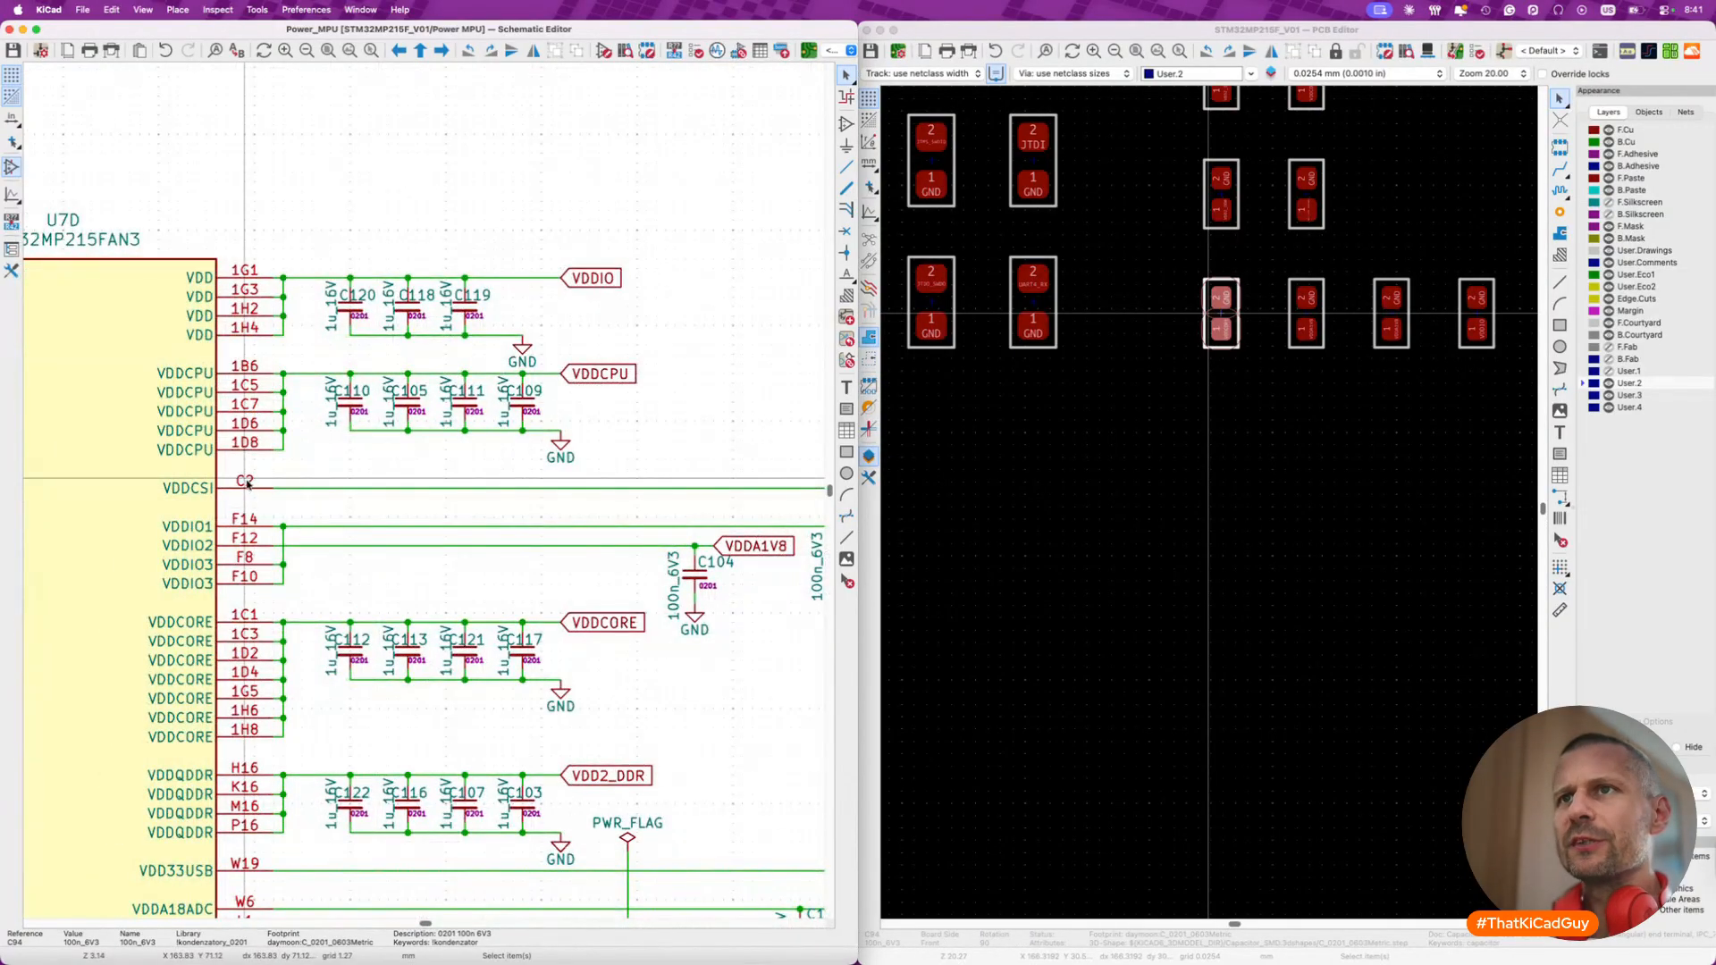
- Bring C94 to U7 on the front side and place it just outside the outline near ball A1, with its GND pad up
click(1205, 376)
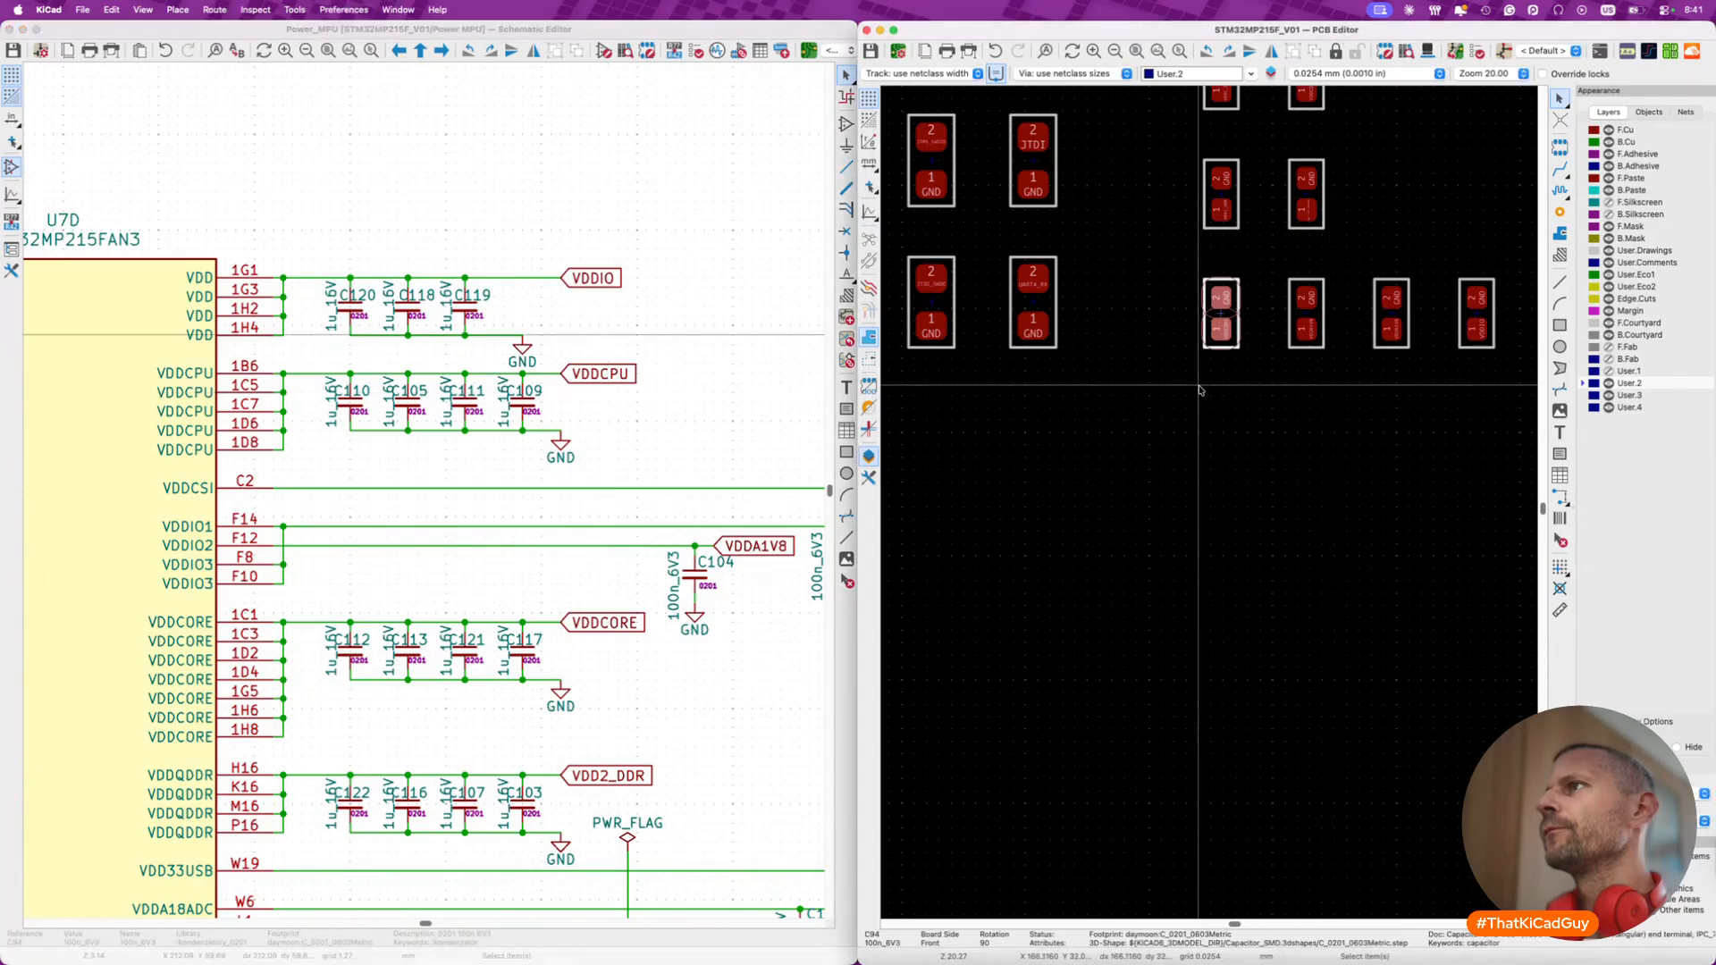
key(p)
scroll(1203, 376, down, 8)
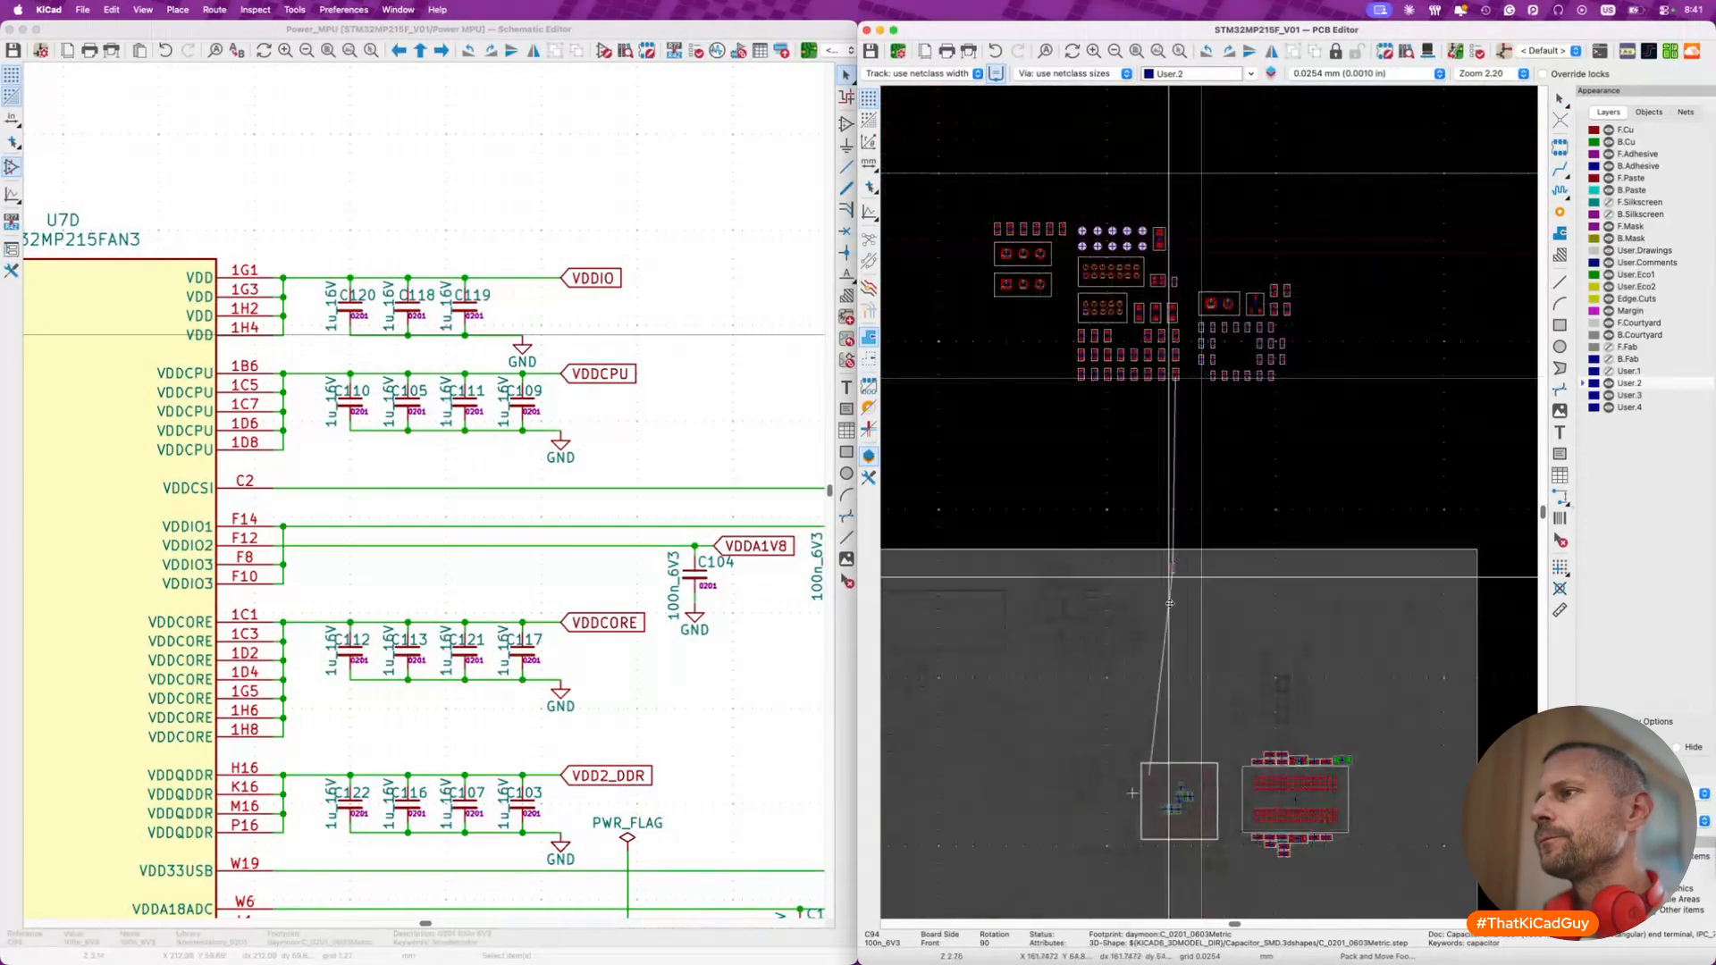
key(f)
scroll(1146, 798, up, 8)
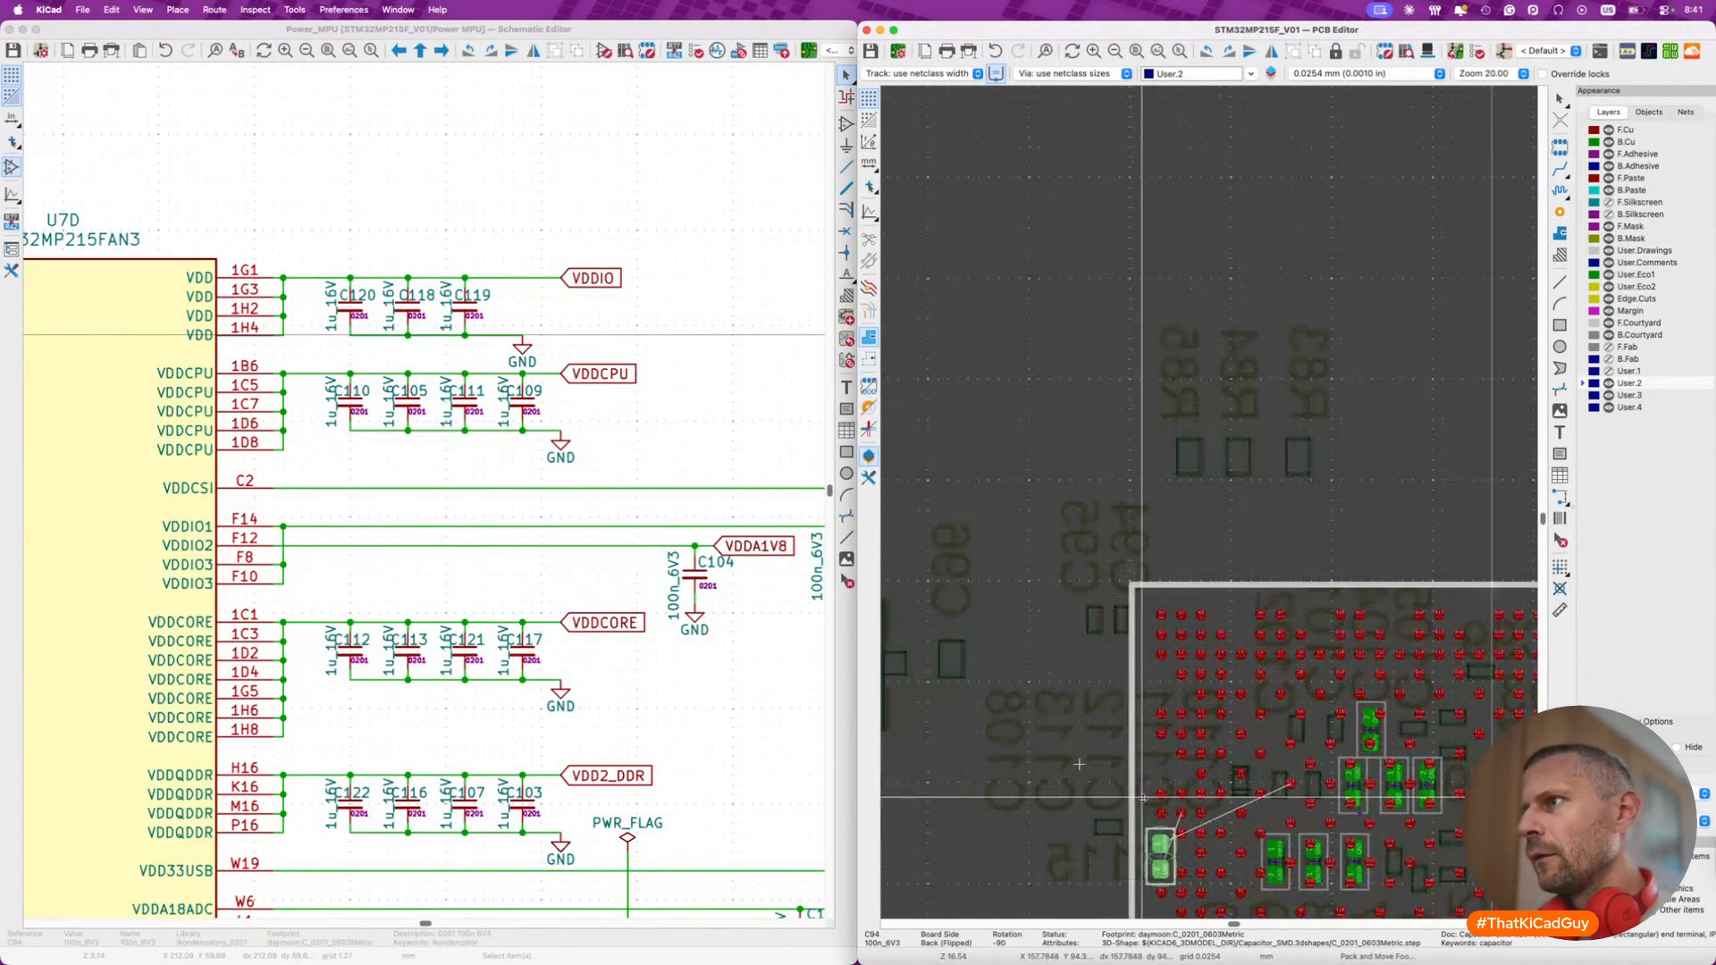
scroll(1143, 795, up, 3)
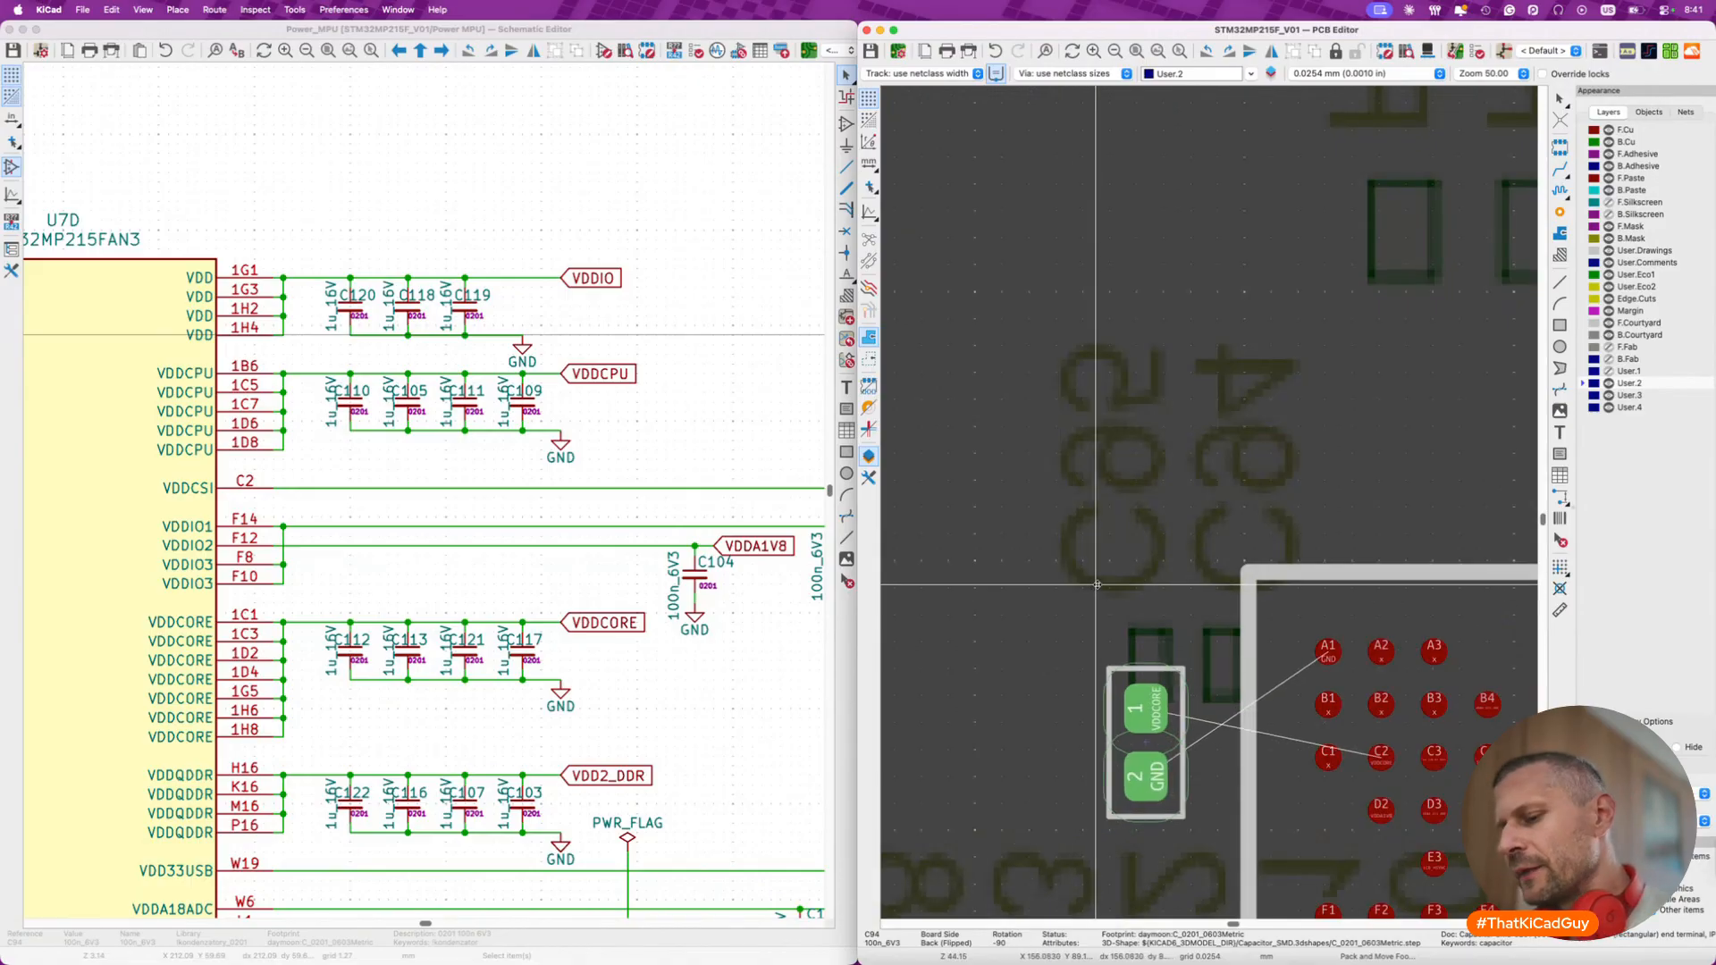
key(f)
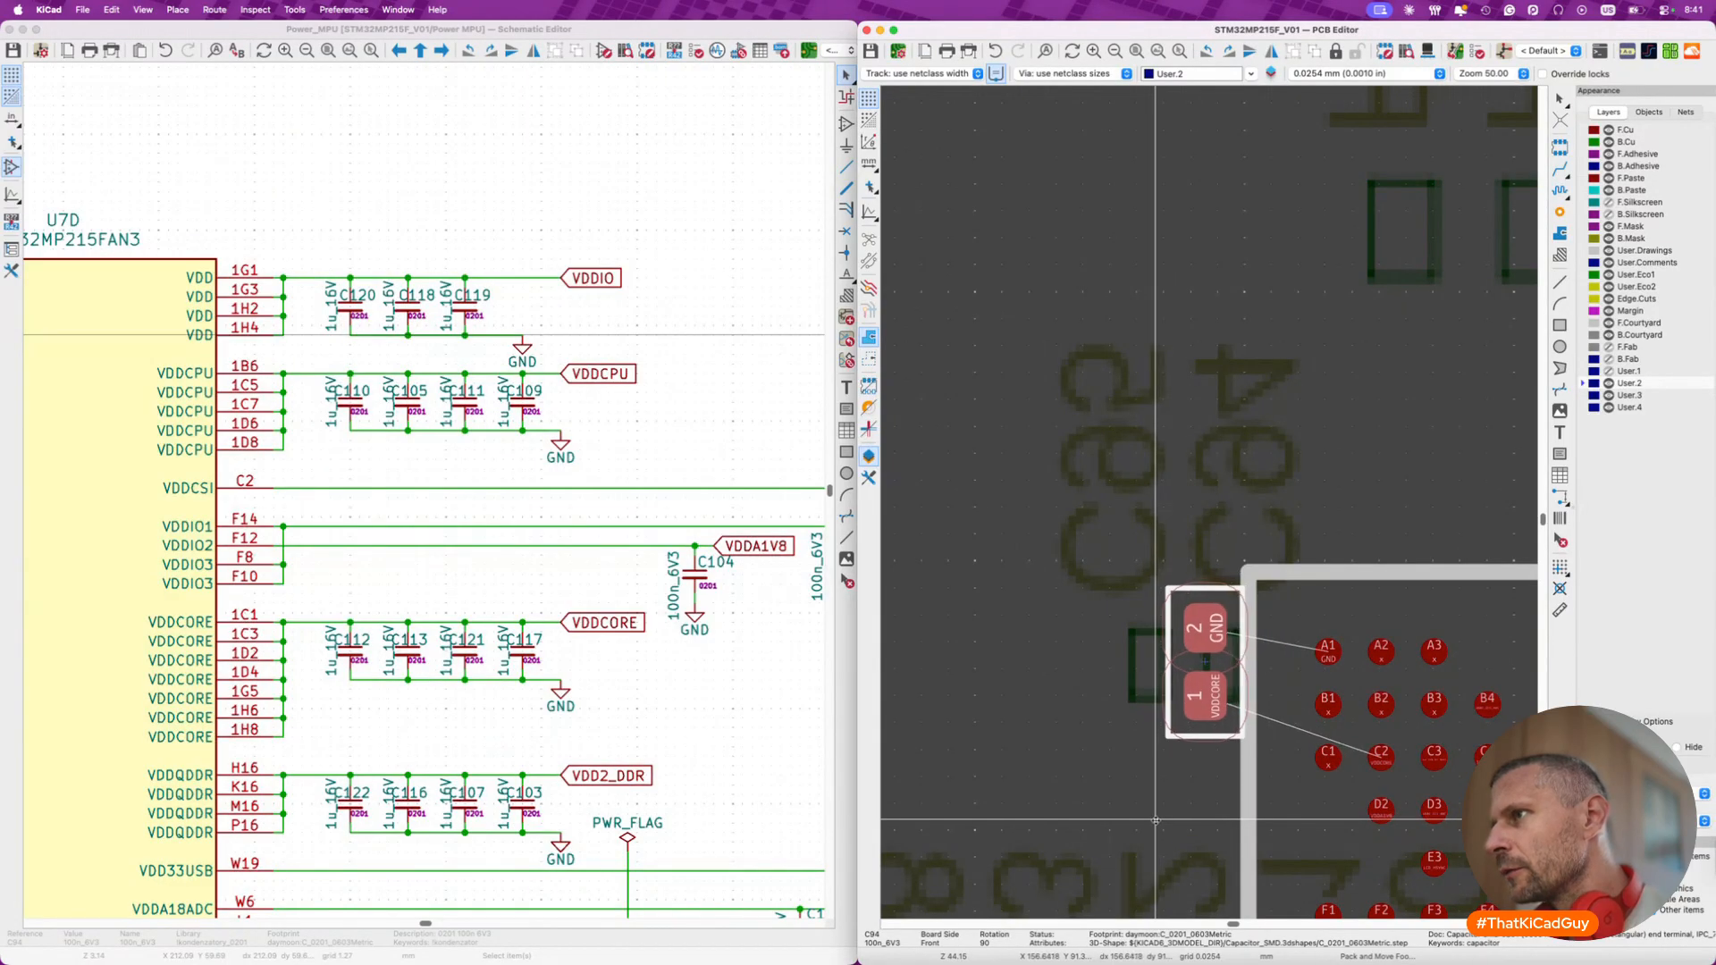
click(1156, 820)
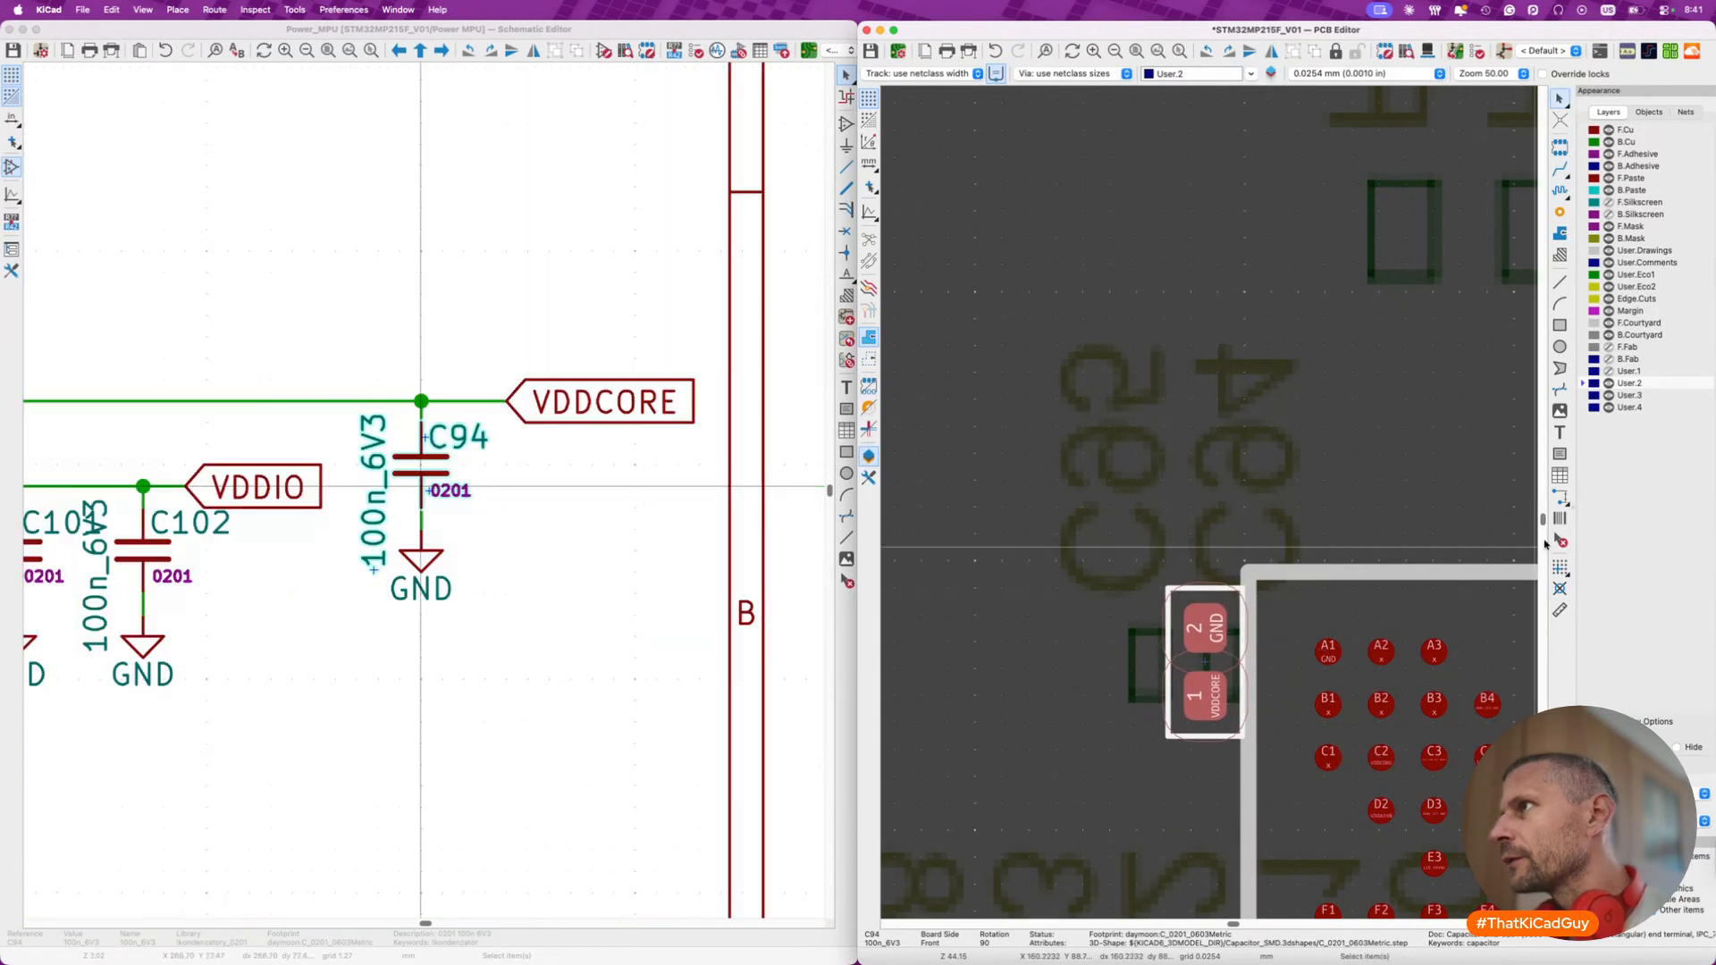
- Show the F.Fab layer again and hide the footprint references
click(1610, 349)
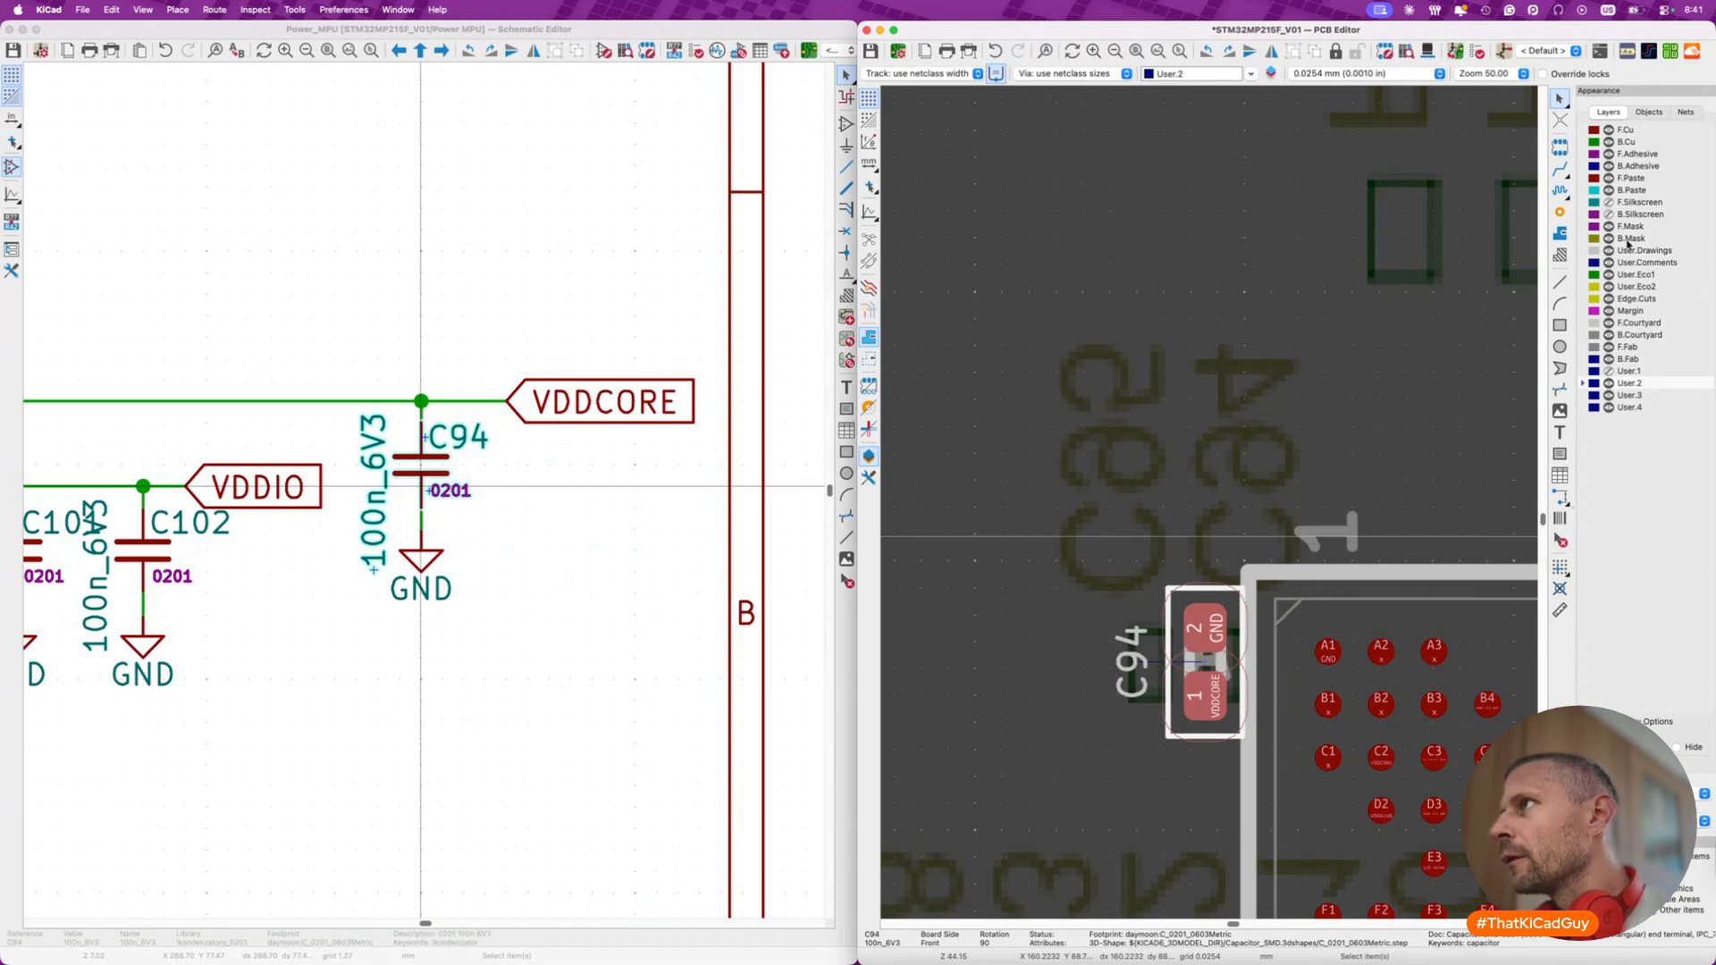
click(1649, 113)
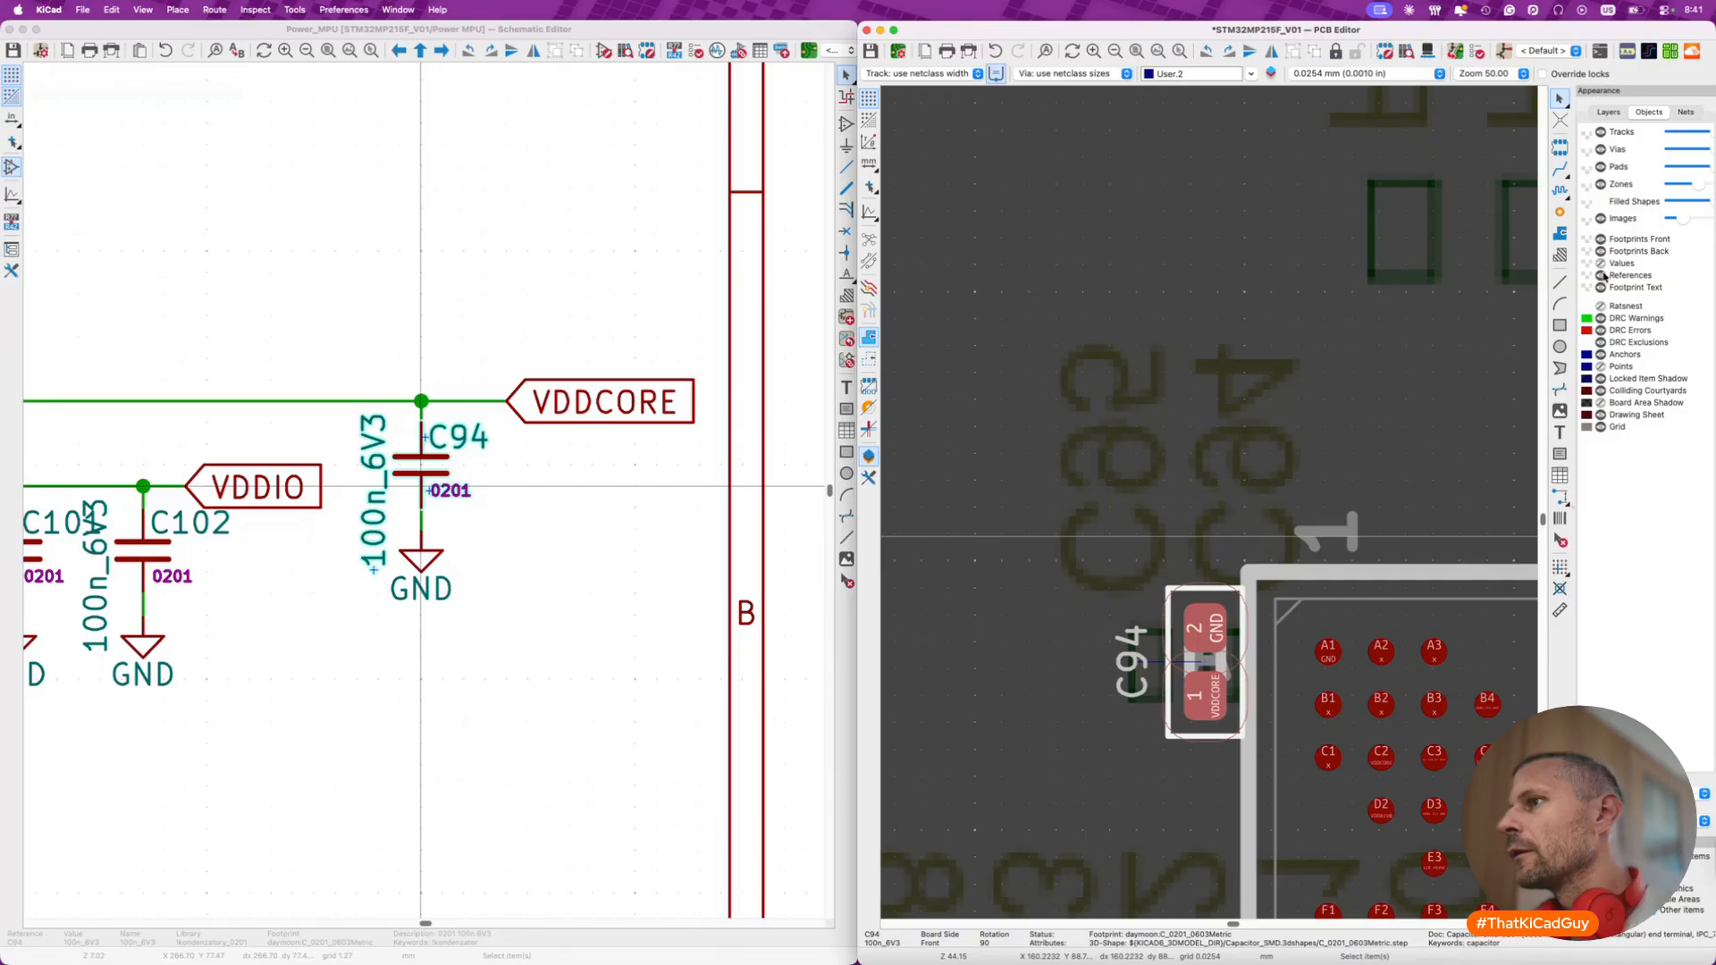
- Nudge C94 slightly down along U7's outline beside balls A1 and B1
click(1229, 659)
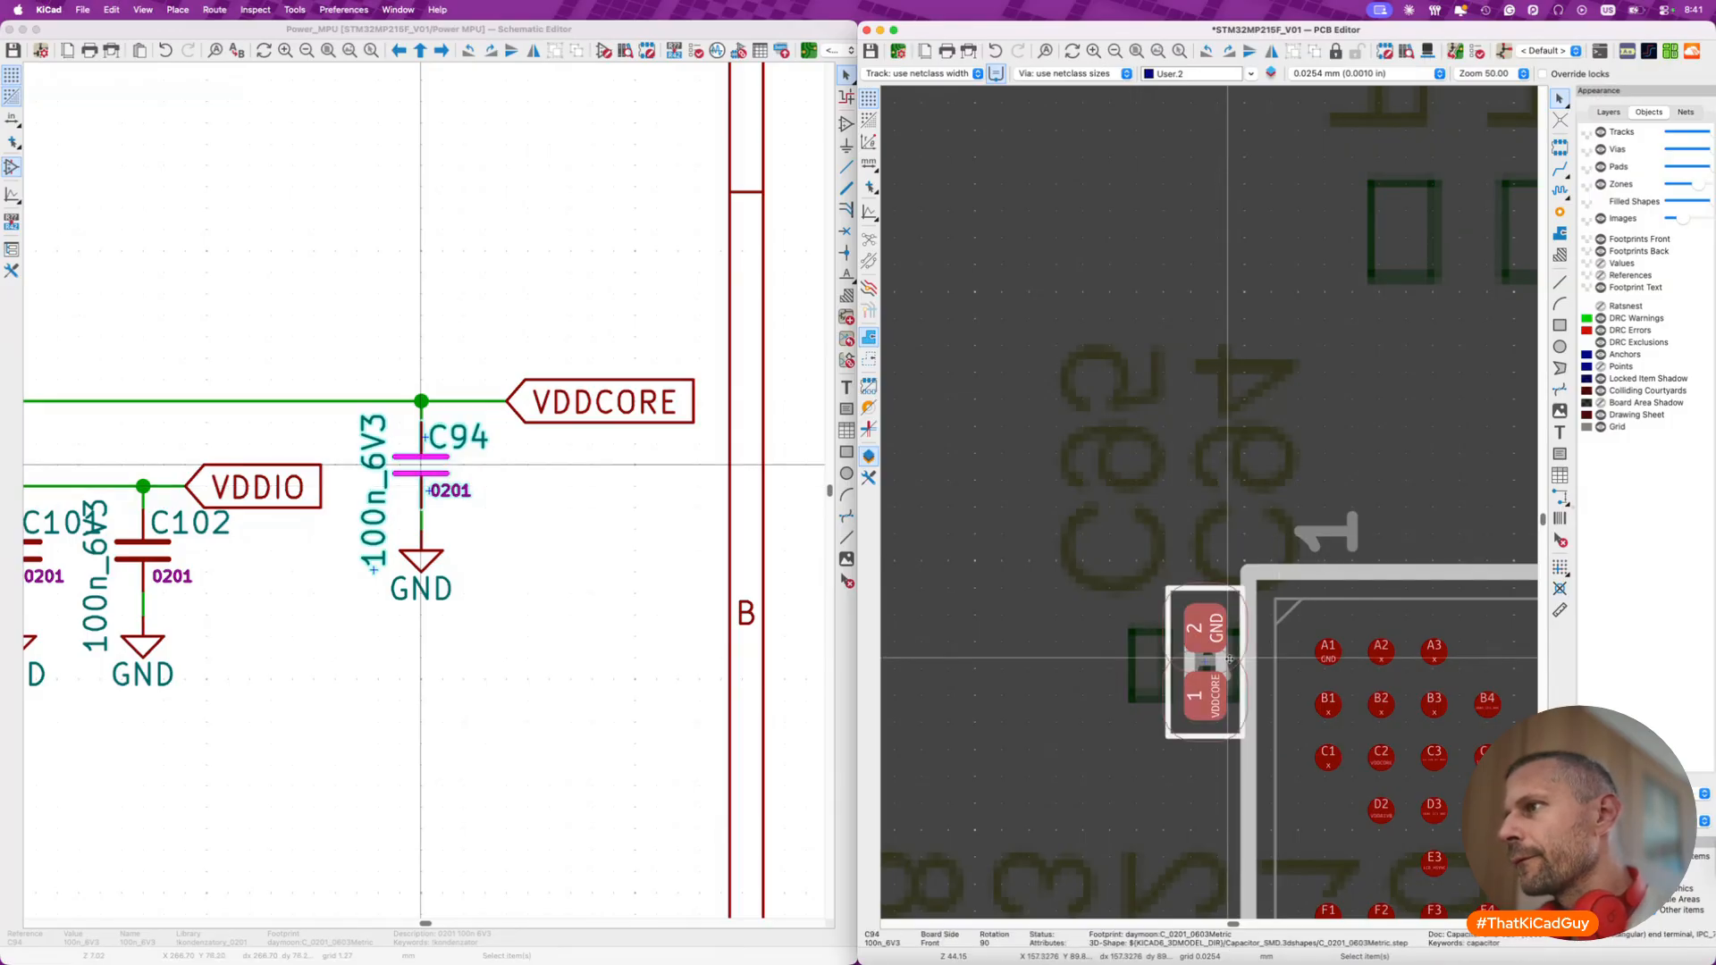
key(m)
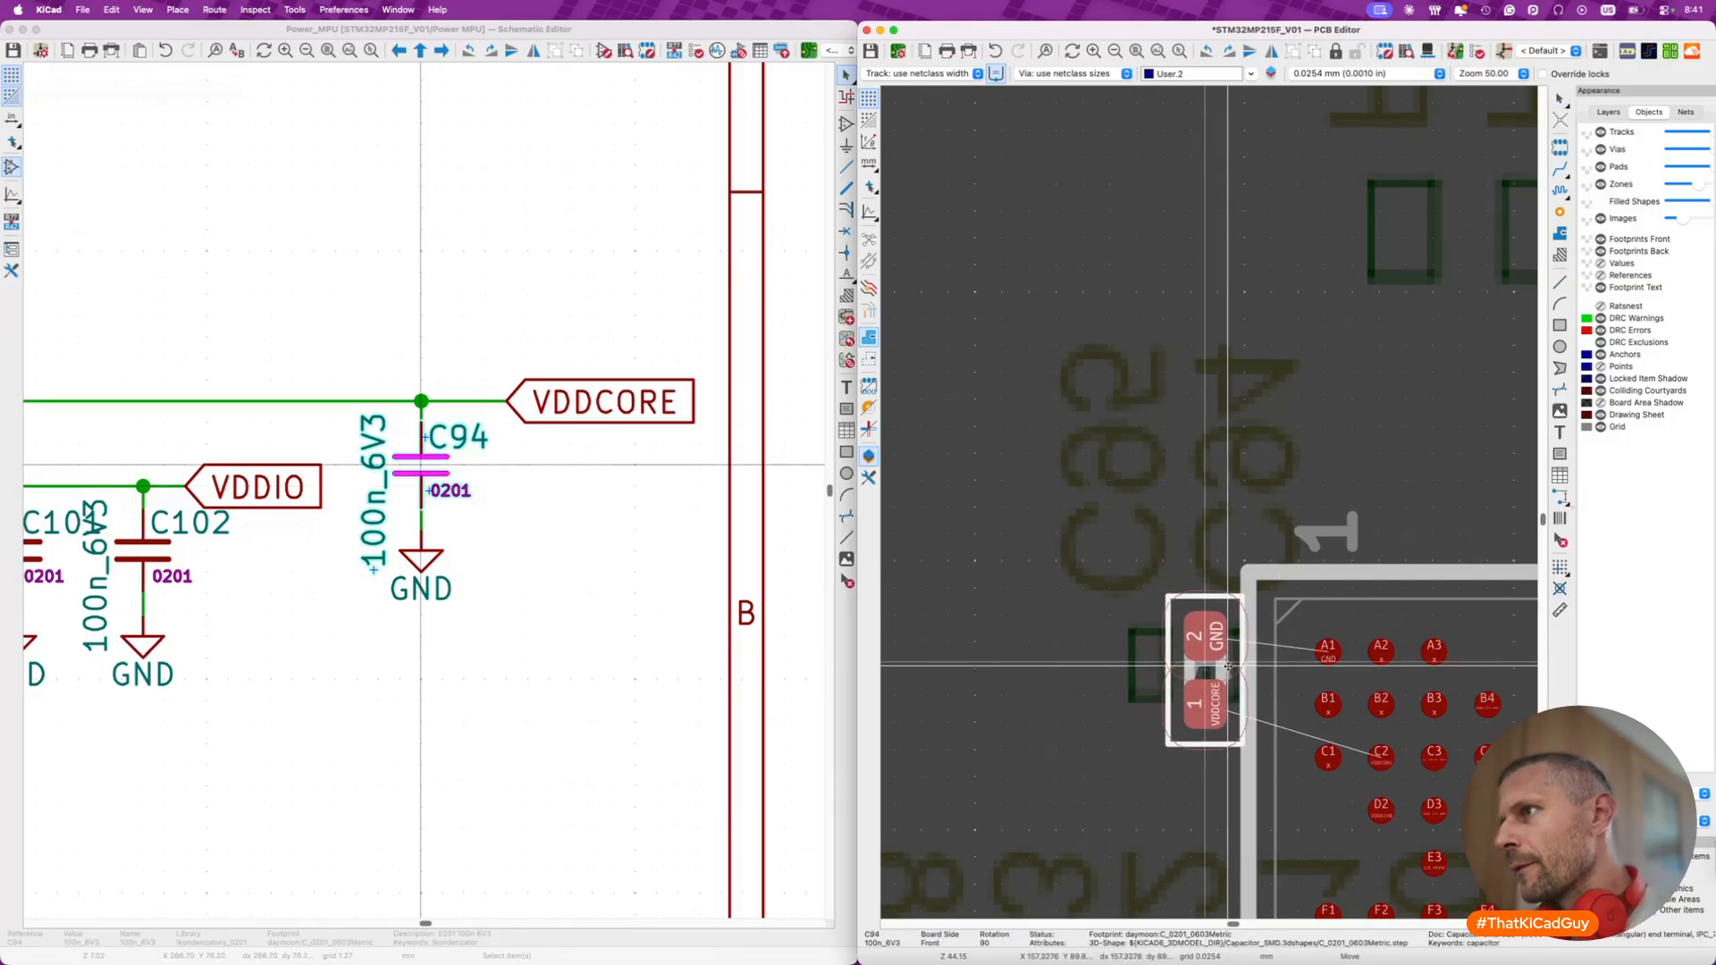
click(1228, 667)
- Find the VDDIO1 and VDDIO3 supply pins in the schematic and select their VDDIO capacitors C101 and C102
scroll(1228, 667, down, 5)
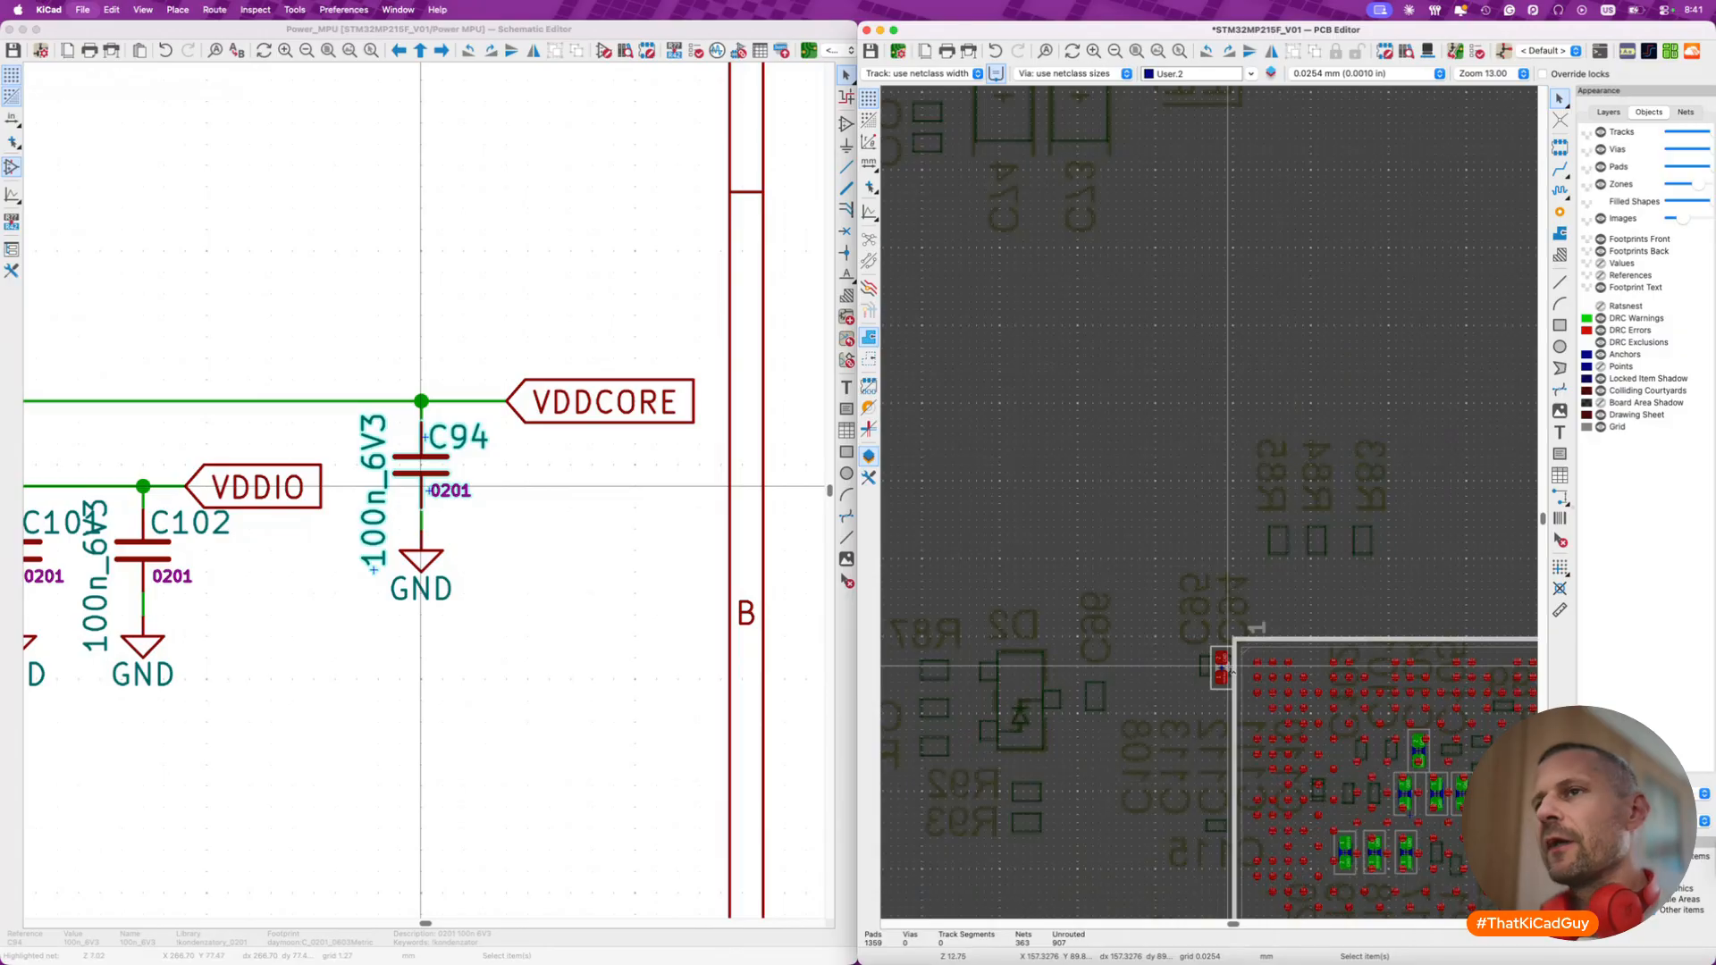
click(369, 536)
scroll(368, 537, down, 6)
middle_drag(368, 536, 556, 517)
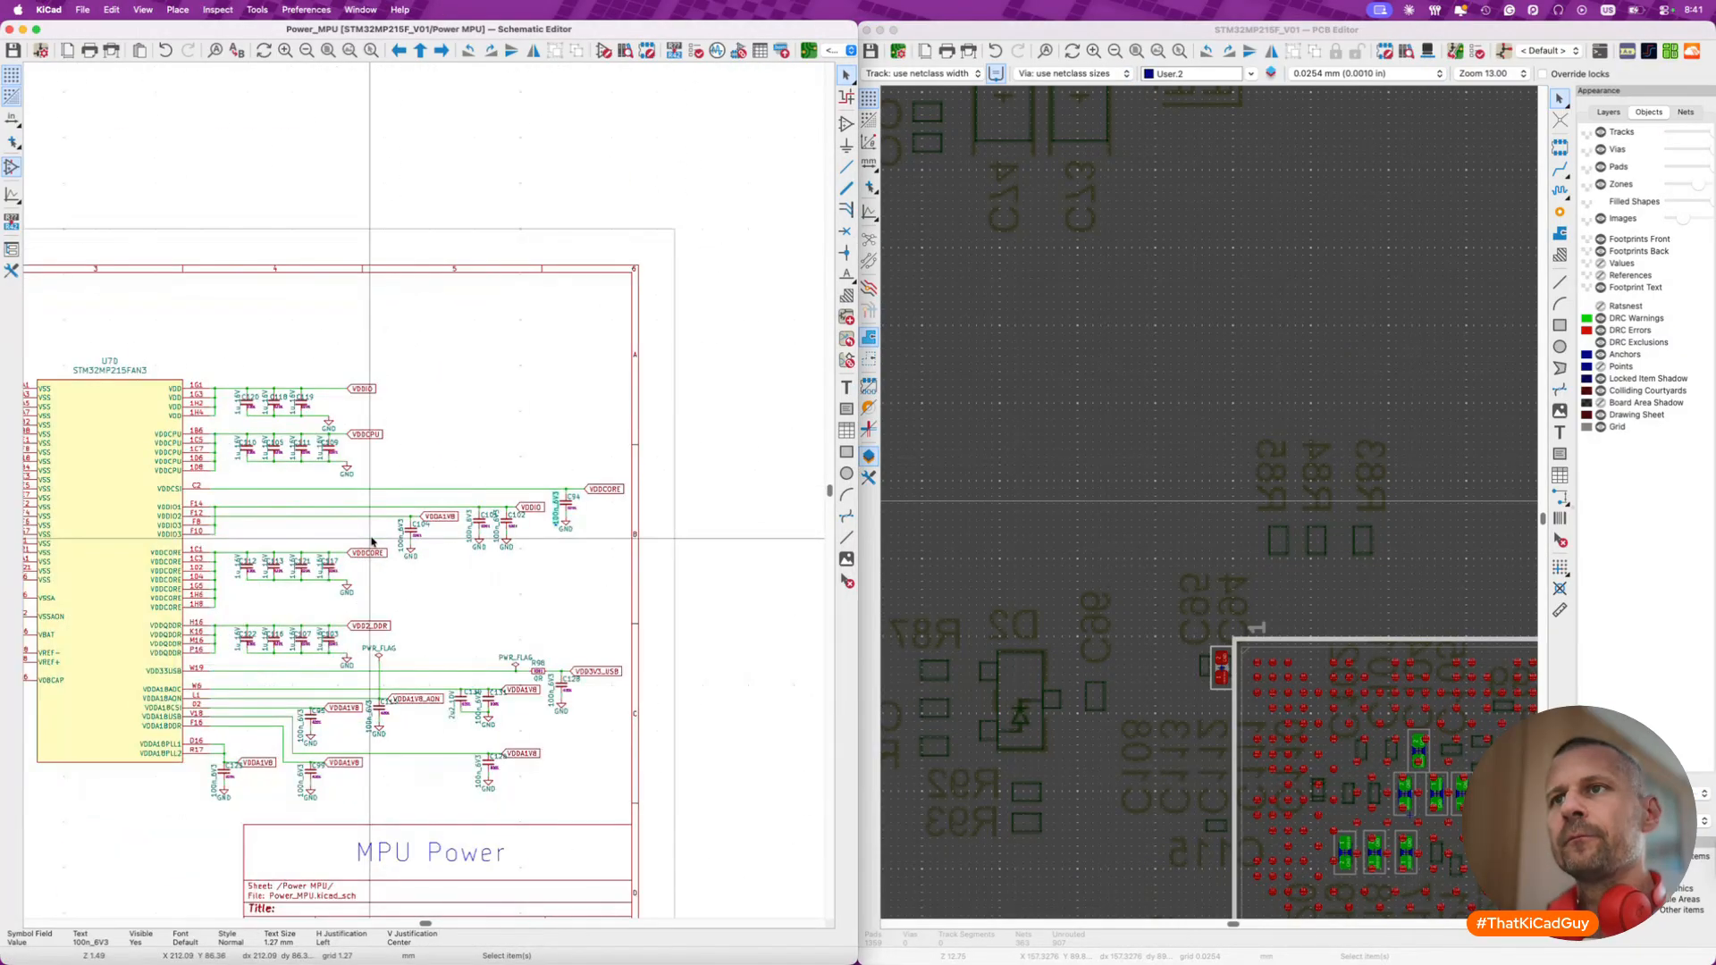
scroll(417, 527, up, 3)
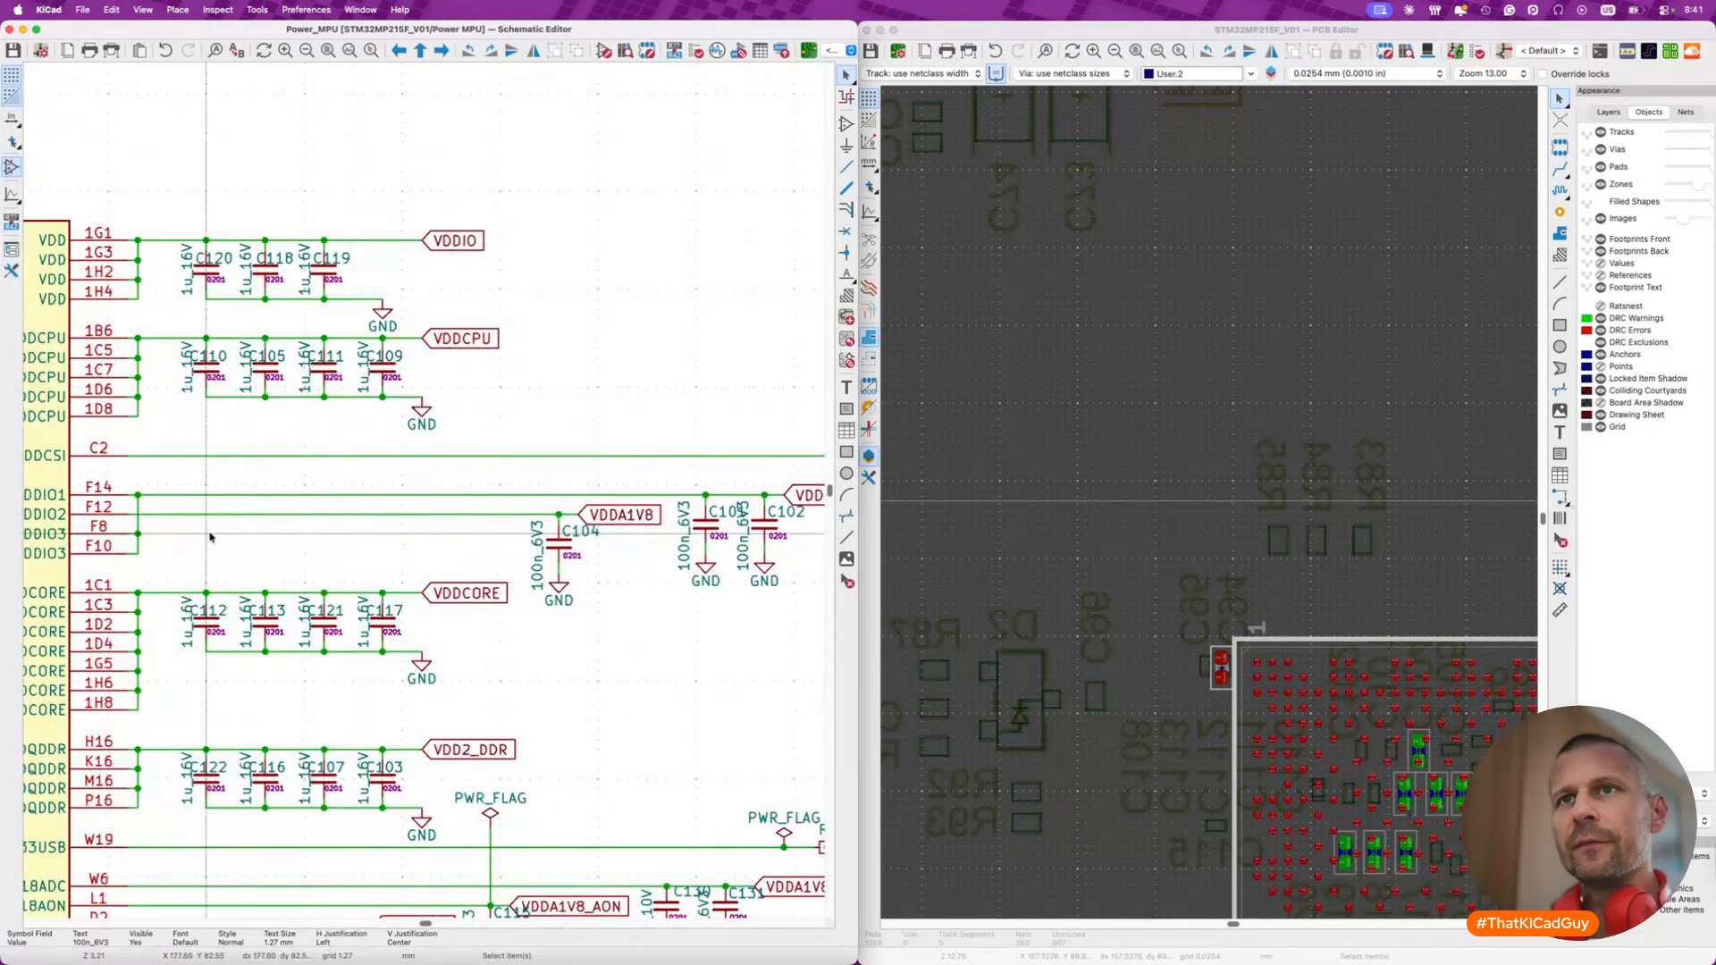
scroll(307, 539, left, 3)
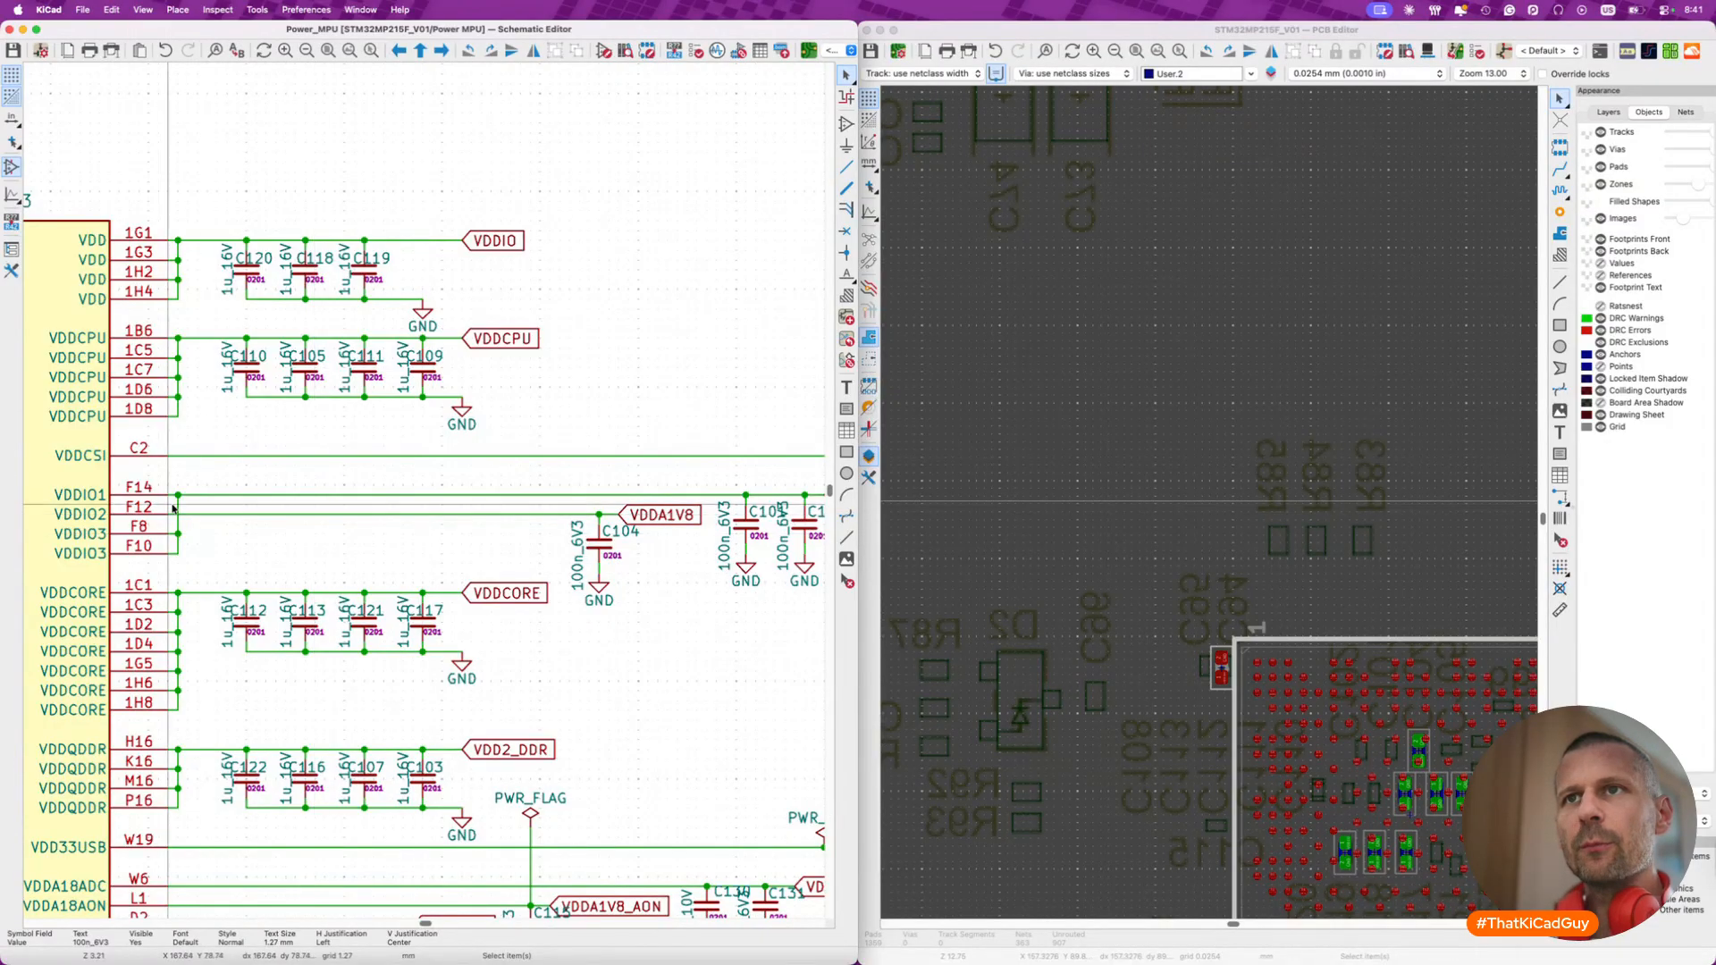
scroll(536, 534, right, 5)
drag(555, 496, 673, 539)
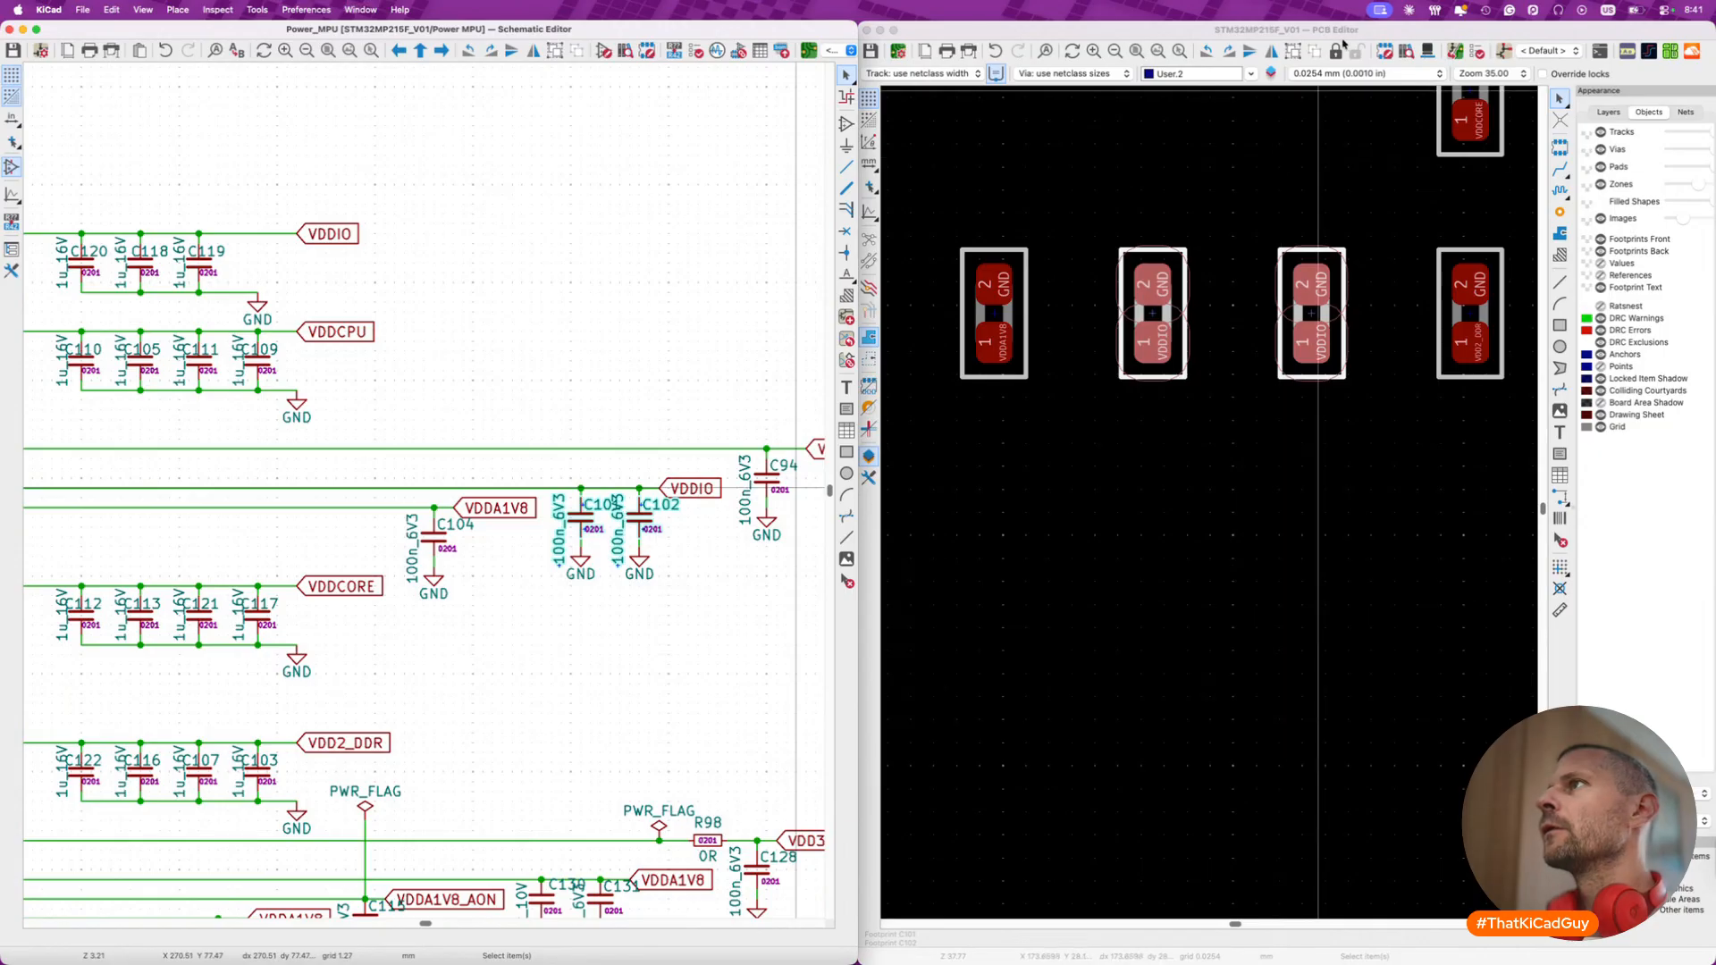
- Bring C101 and C102 together onto the board and place them just above U7
click(1280, 170)
key(p)
scroll(1288, 304, down, 8)
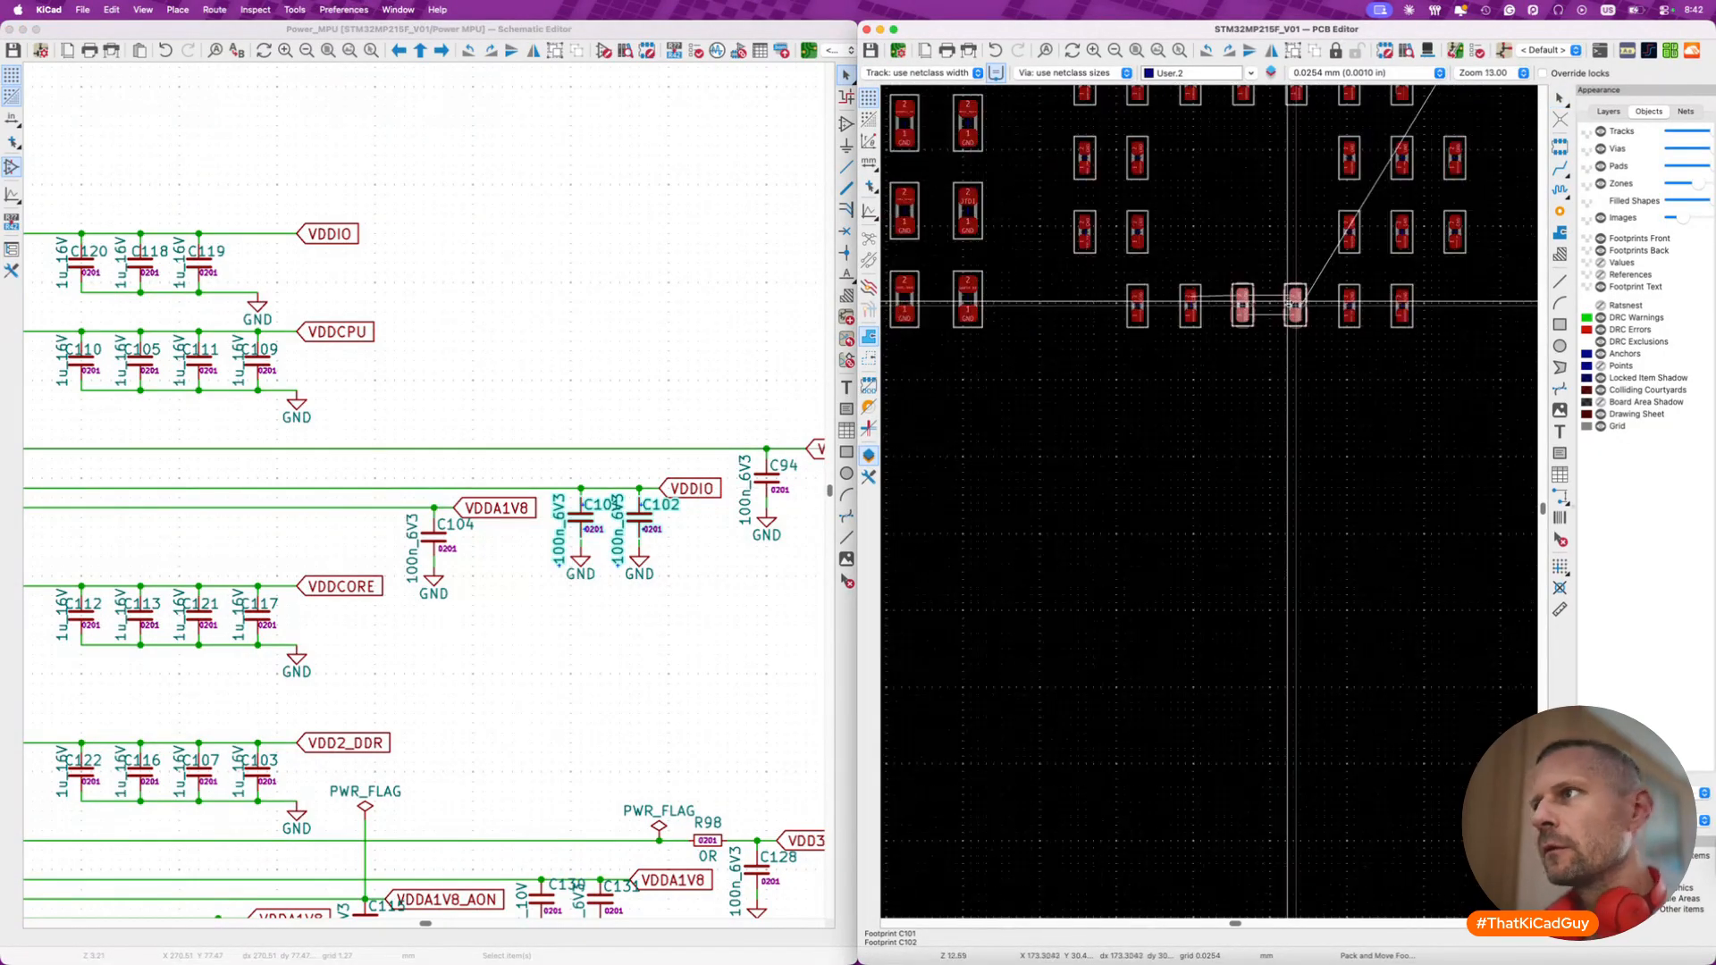
scroll(1184, 488, down, 3)
scroll(1184, 488, right, 2)
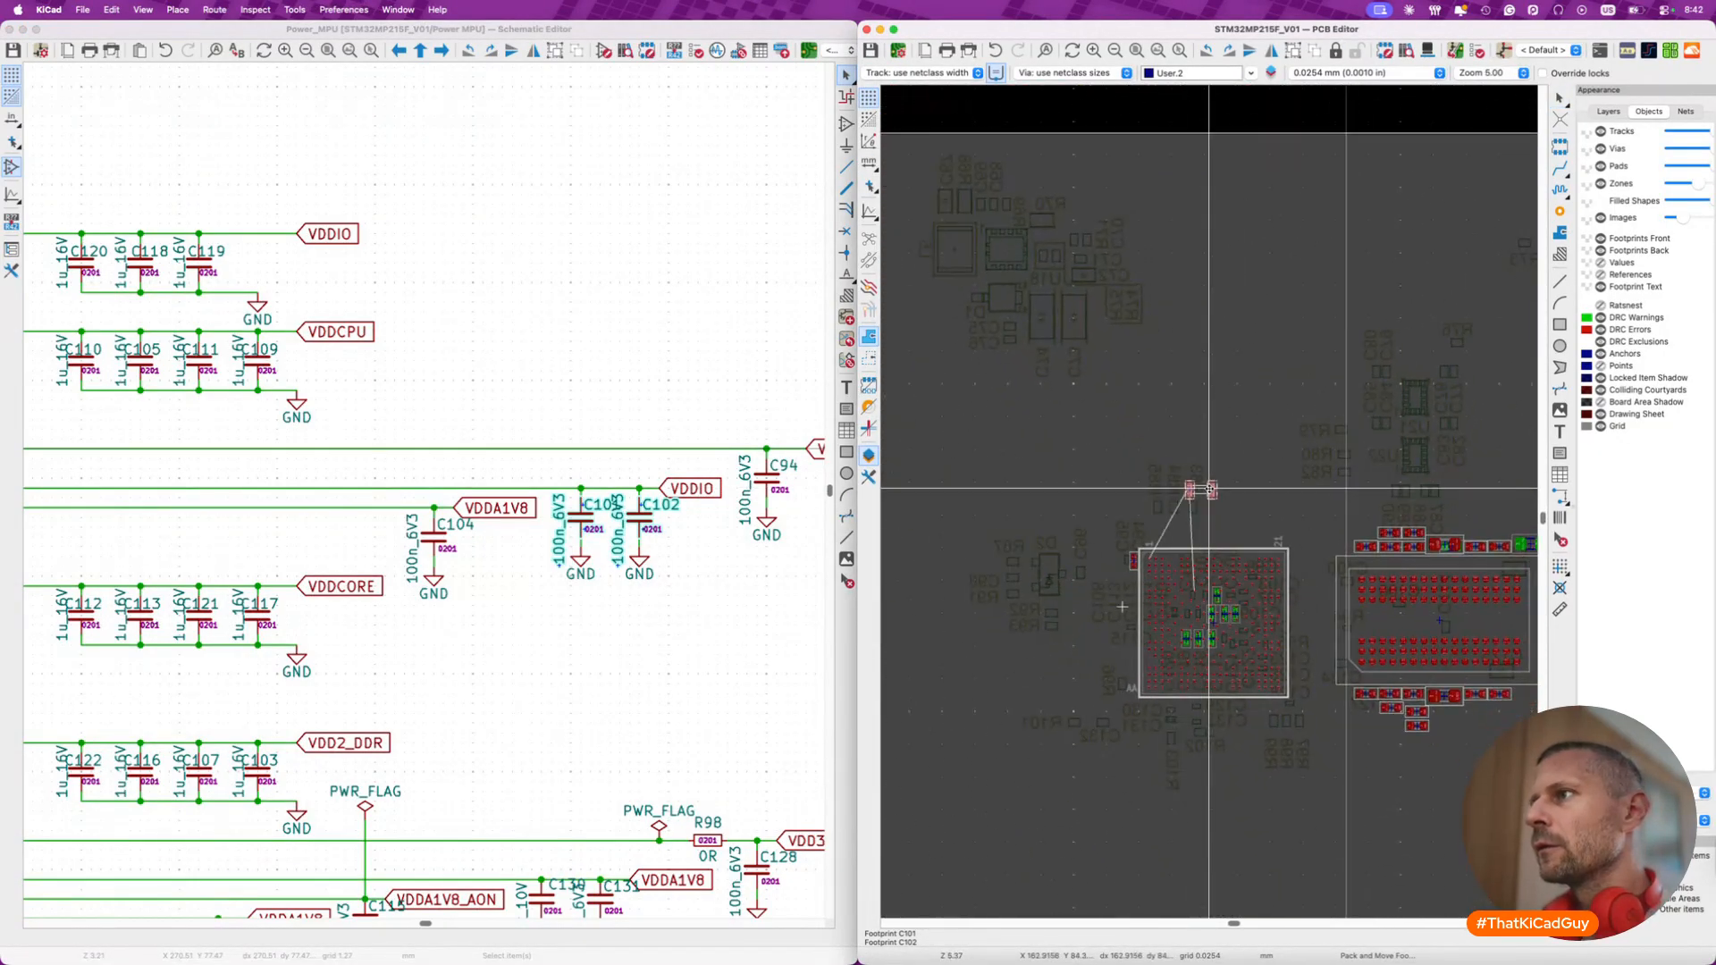
click(1248, 513)
- Check U7's VDDIO balls in the schematic, try C101 over the ball area, and park it just above U7's outline
scroll(469, 521, left, 8)
scroll(469, 523, left, 2)
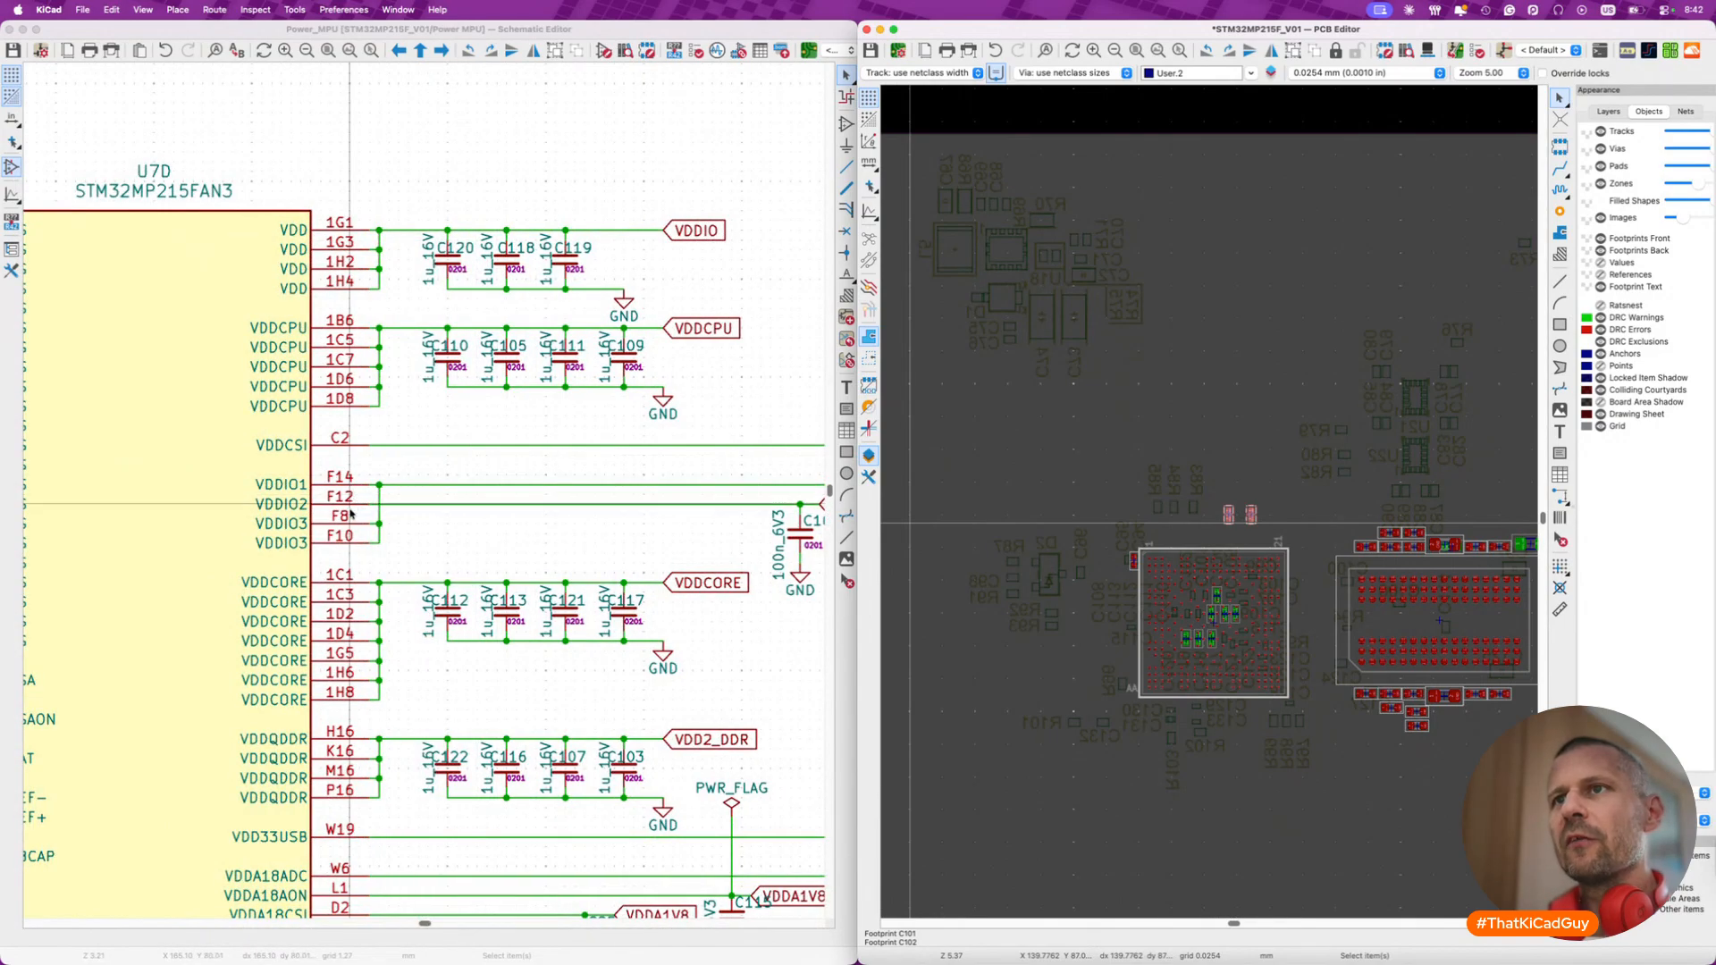
scroll(1273, 512, up, 5)
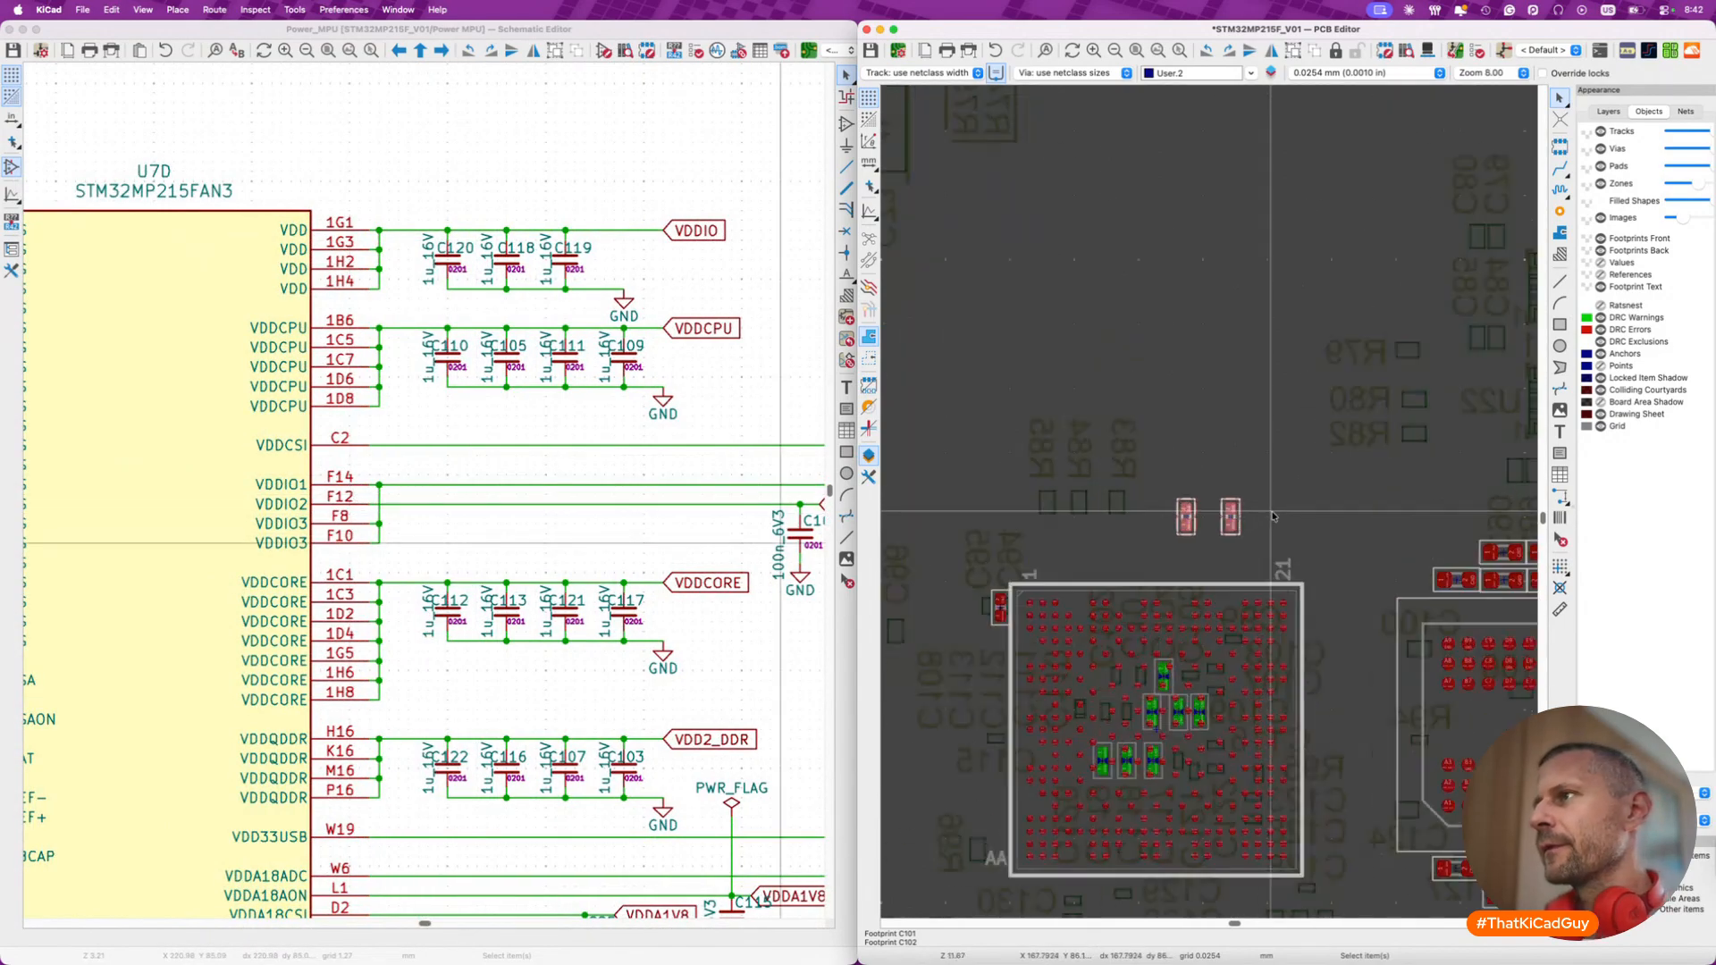
click(1273, 512)
key(Escape)
key(m)
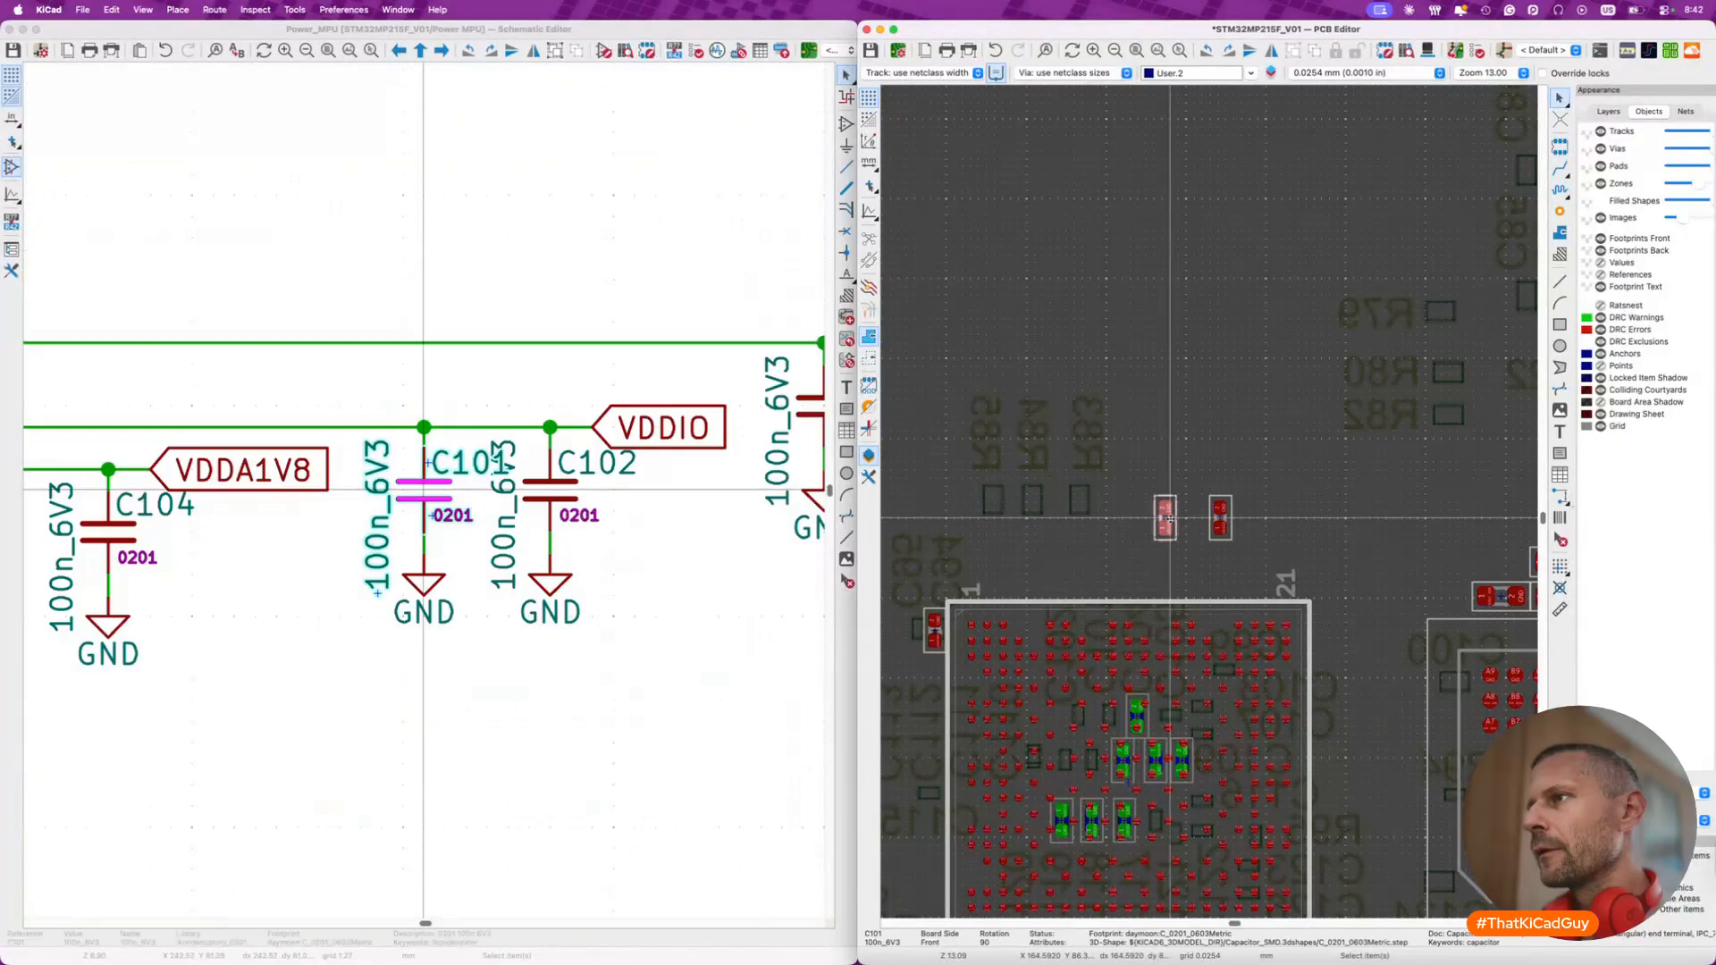
scroll(1094, 615, up, 5)
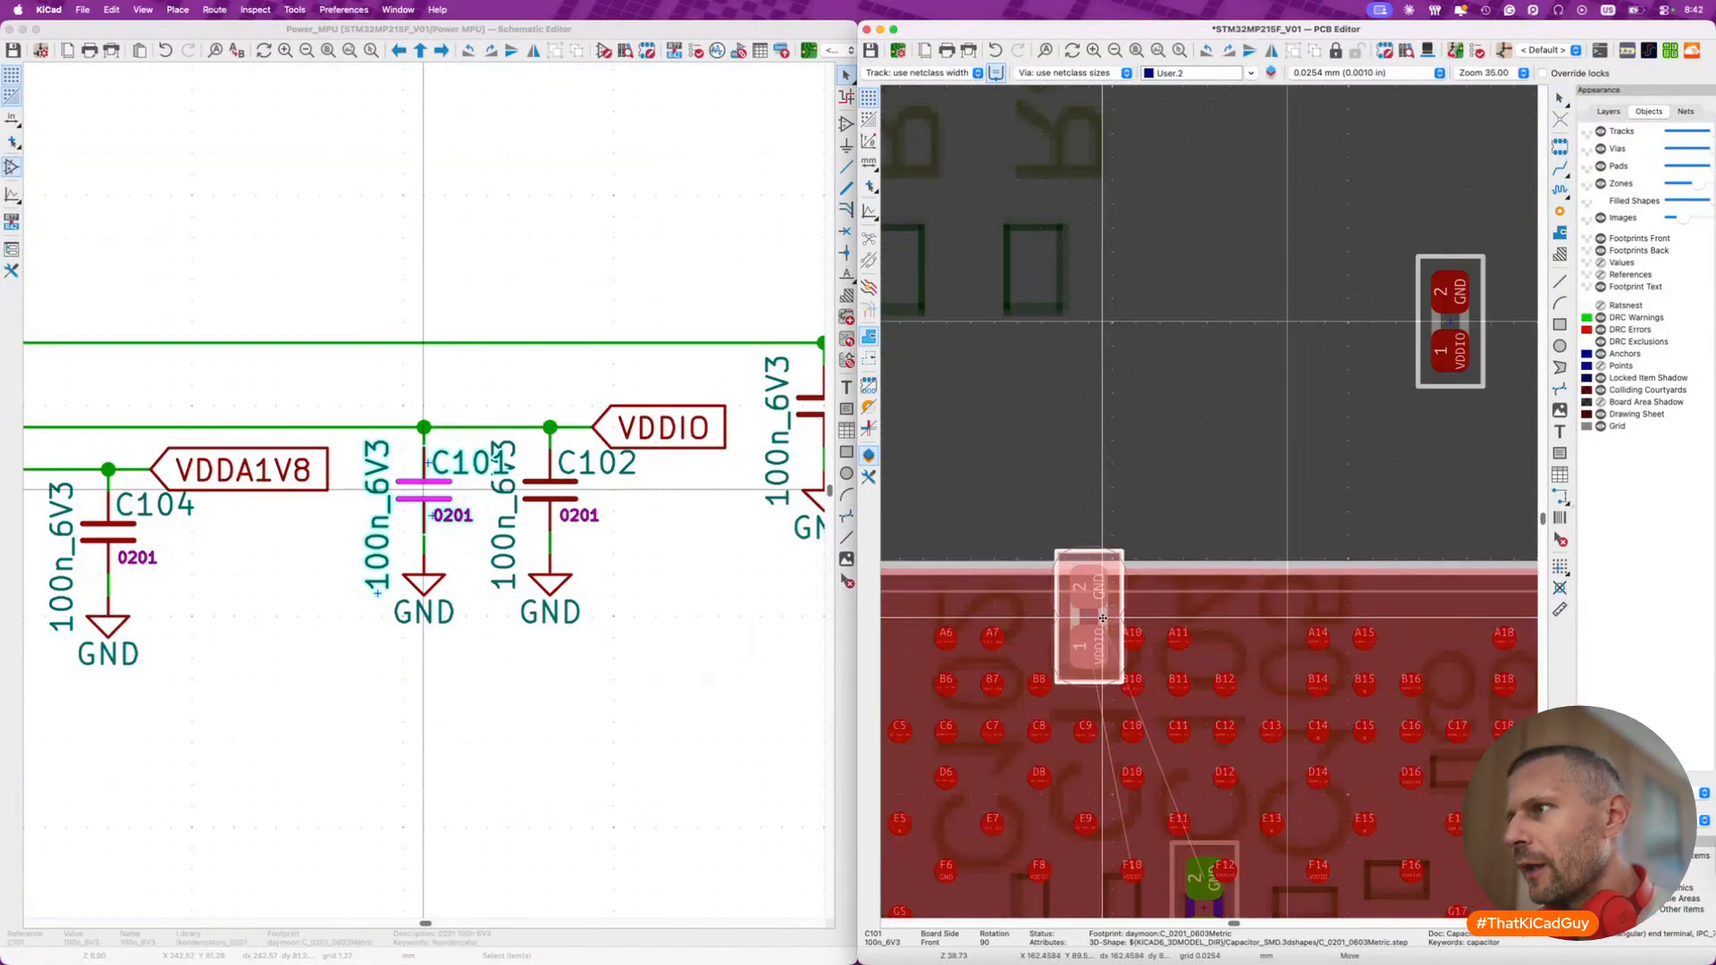
scroll(1102, 618, down, 3)
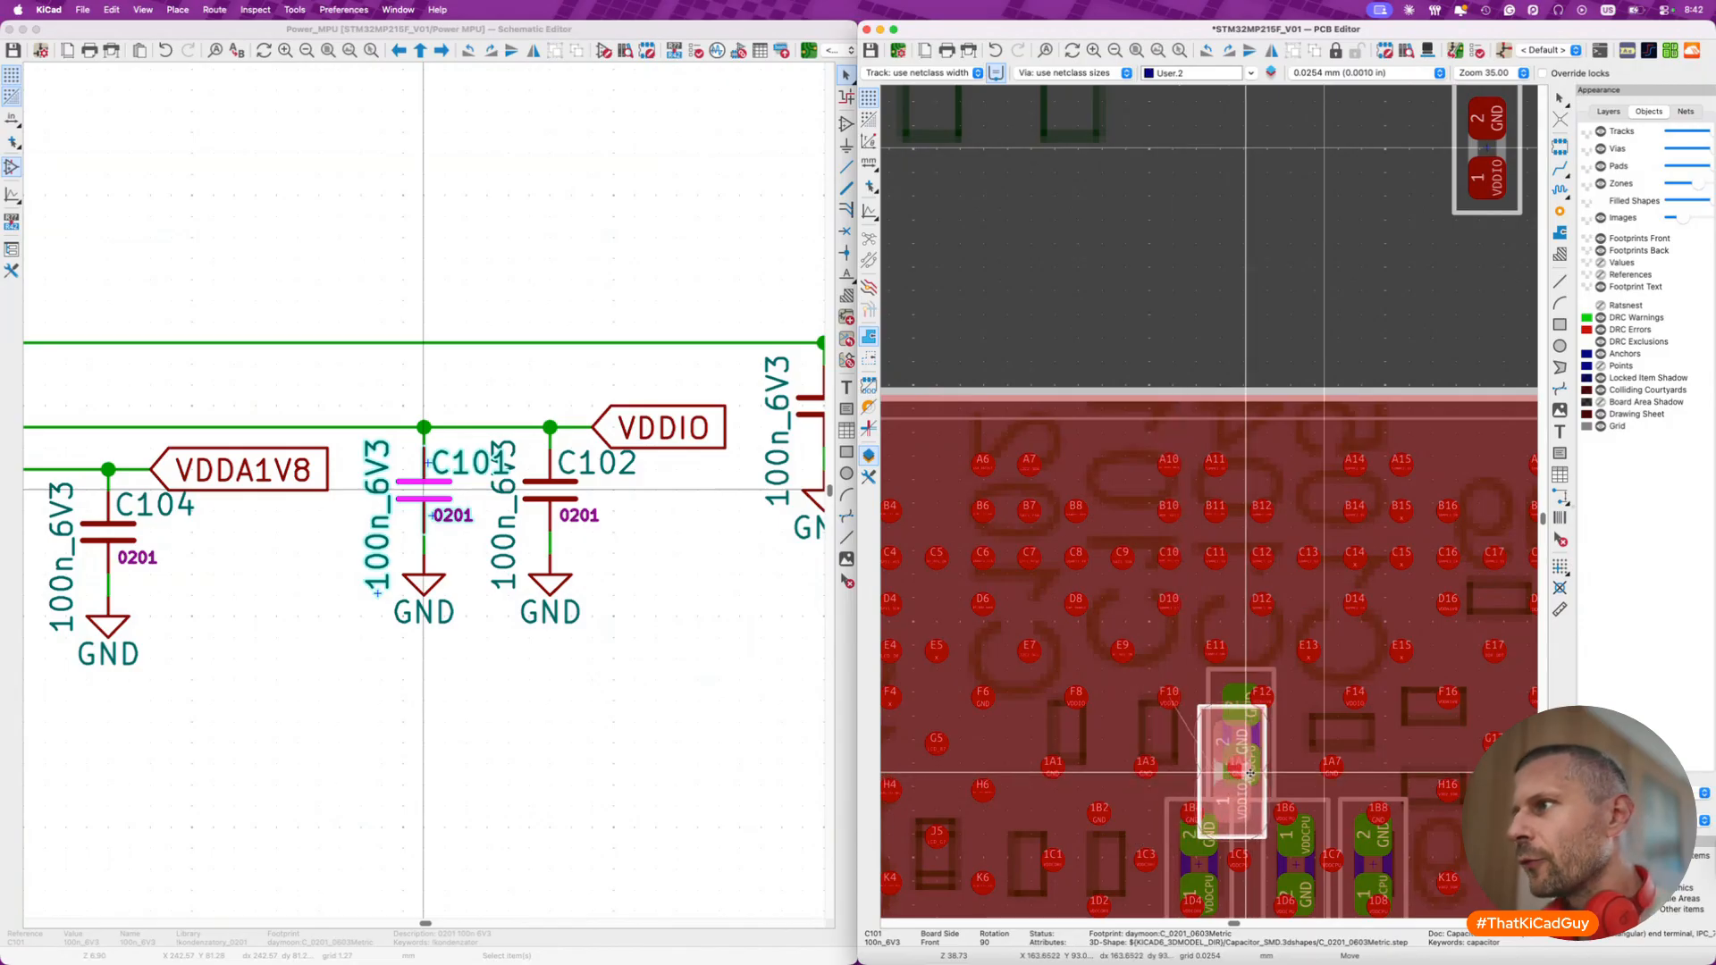
click(1307, 226)
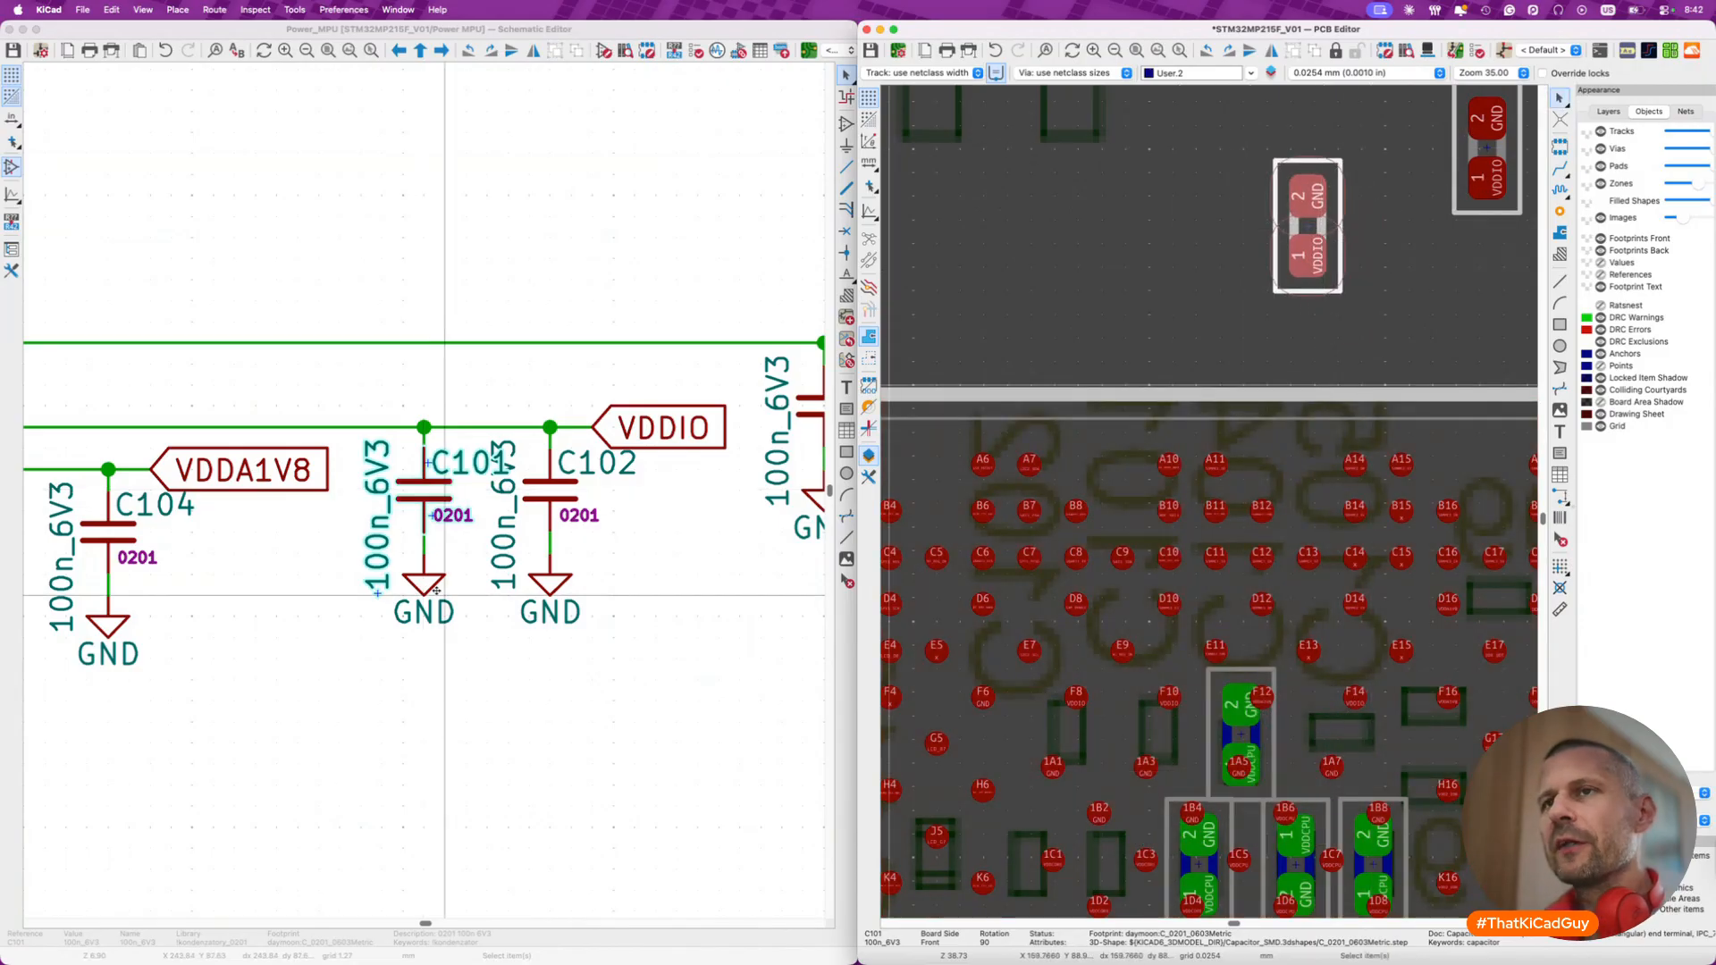
- Flip C101 to the back side and place it under U7 with VDDIO at ball F8 and GND at ball 1A1
scroll(436, 592, left, 10)
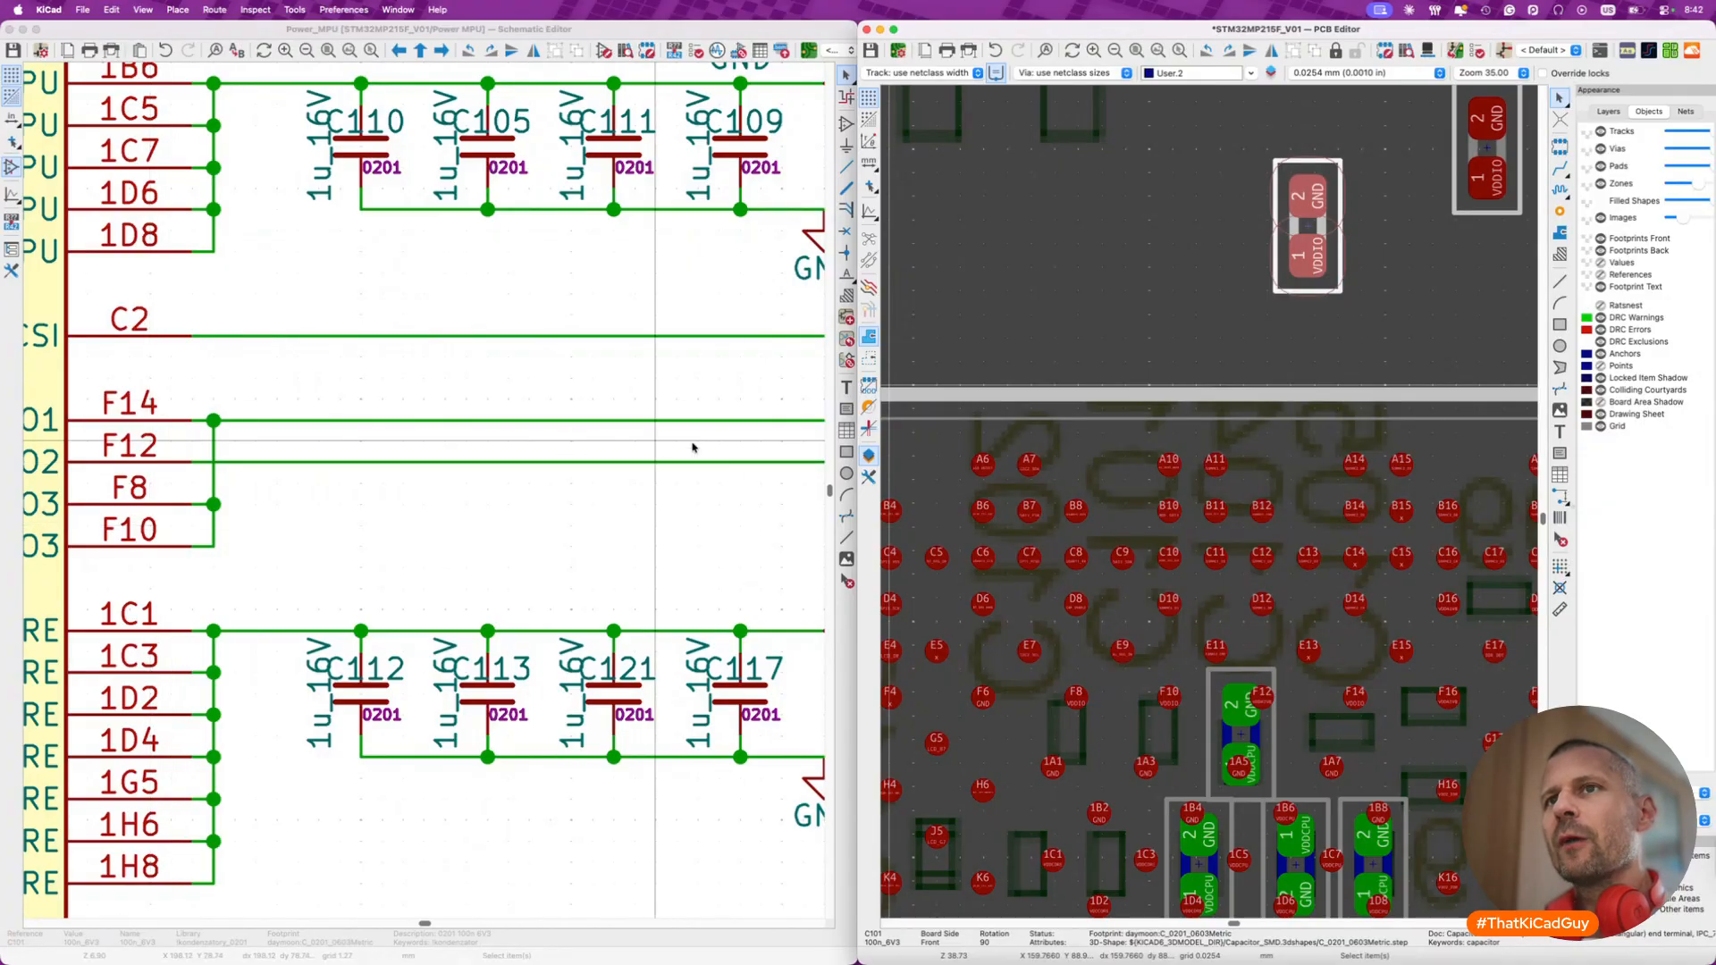
click(1336, 228)
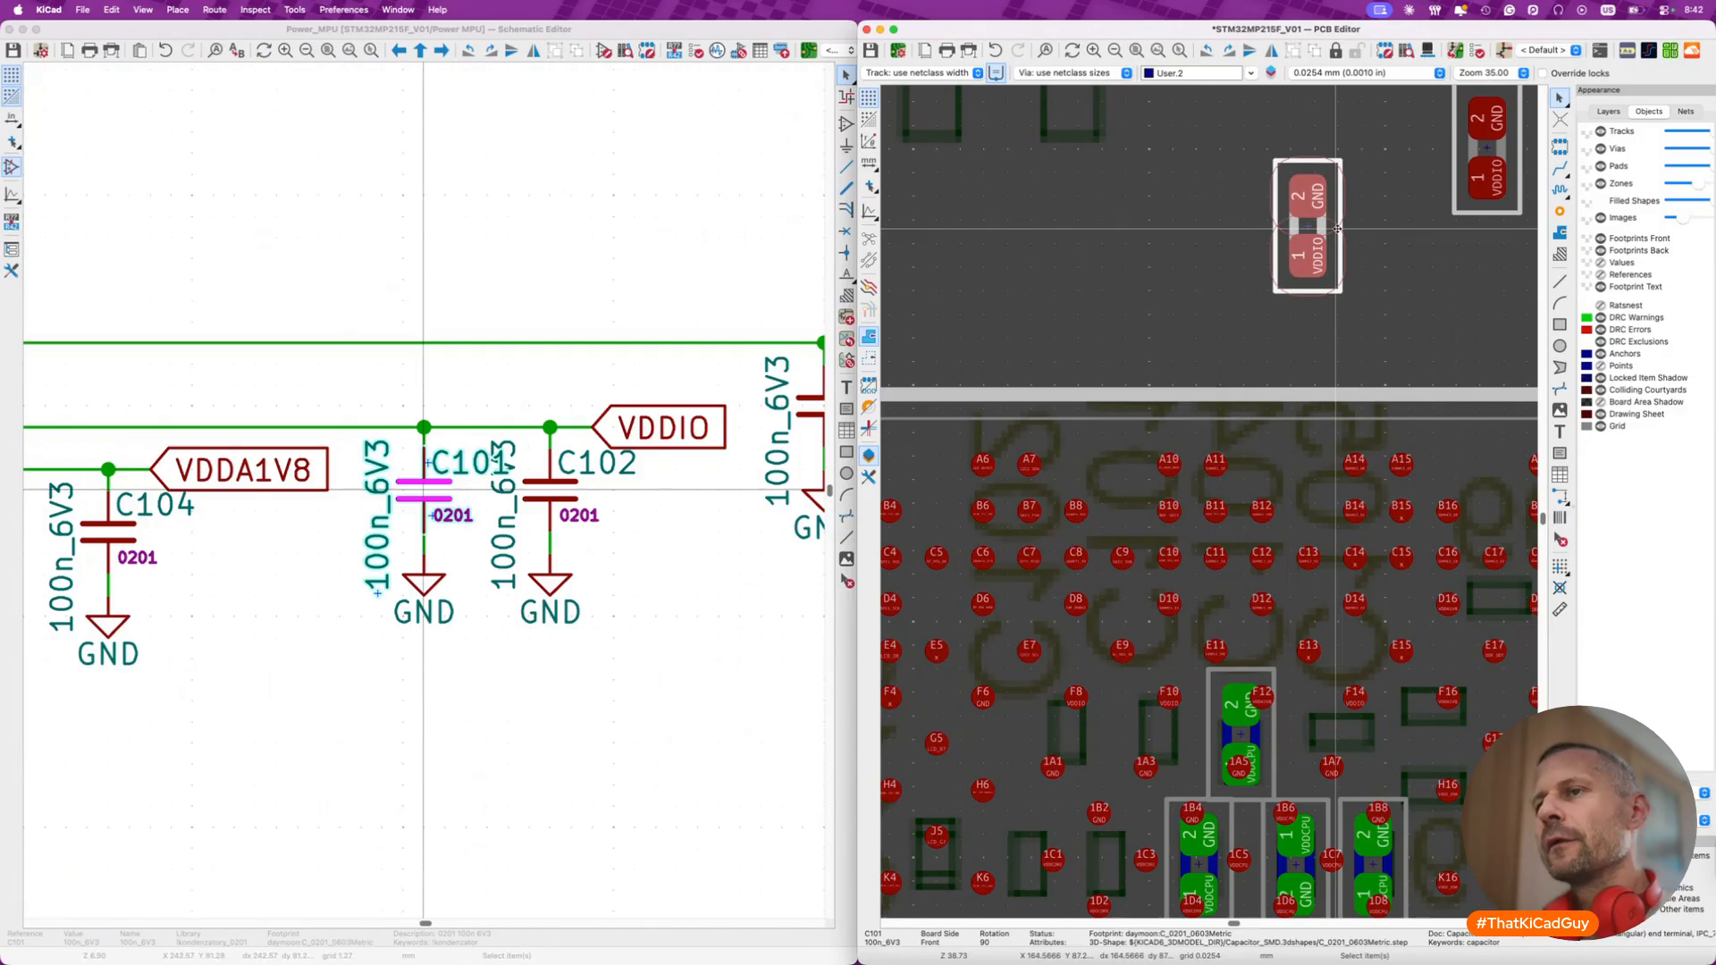
key(m)
scroll(1296, 503, down, 3)
scroll(1387, 633, up, 5)
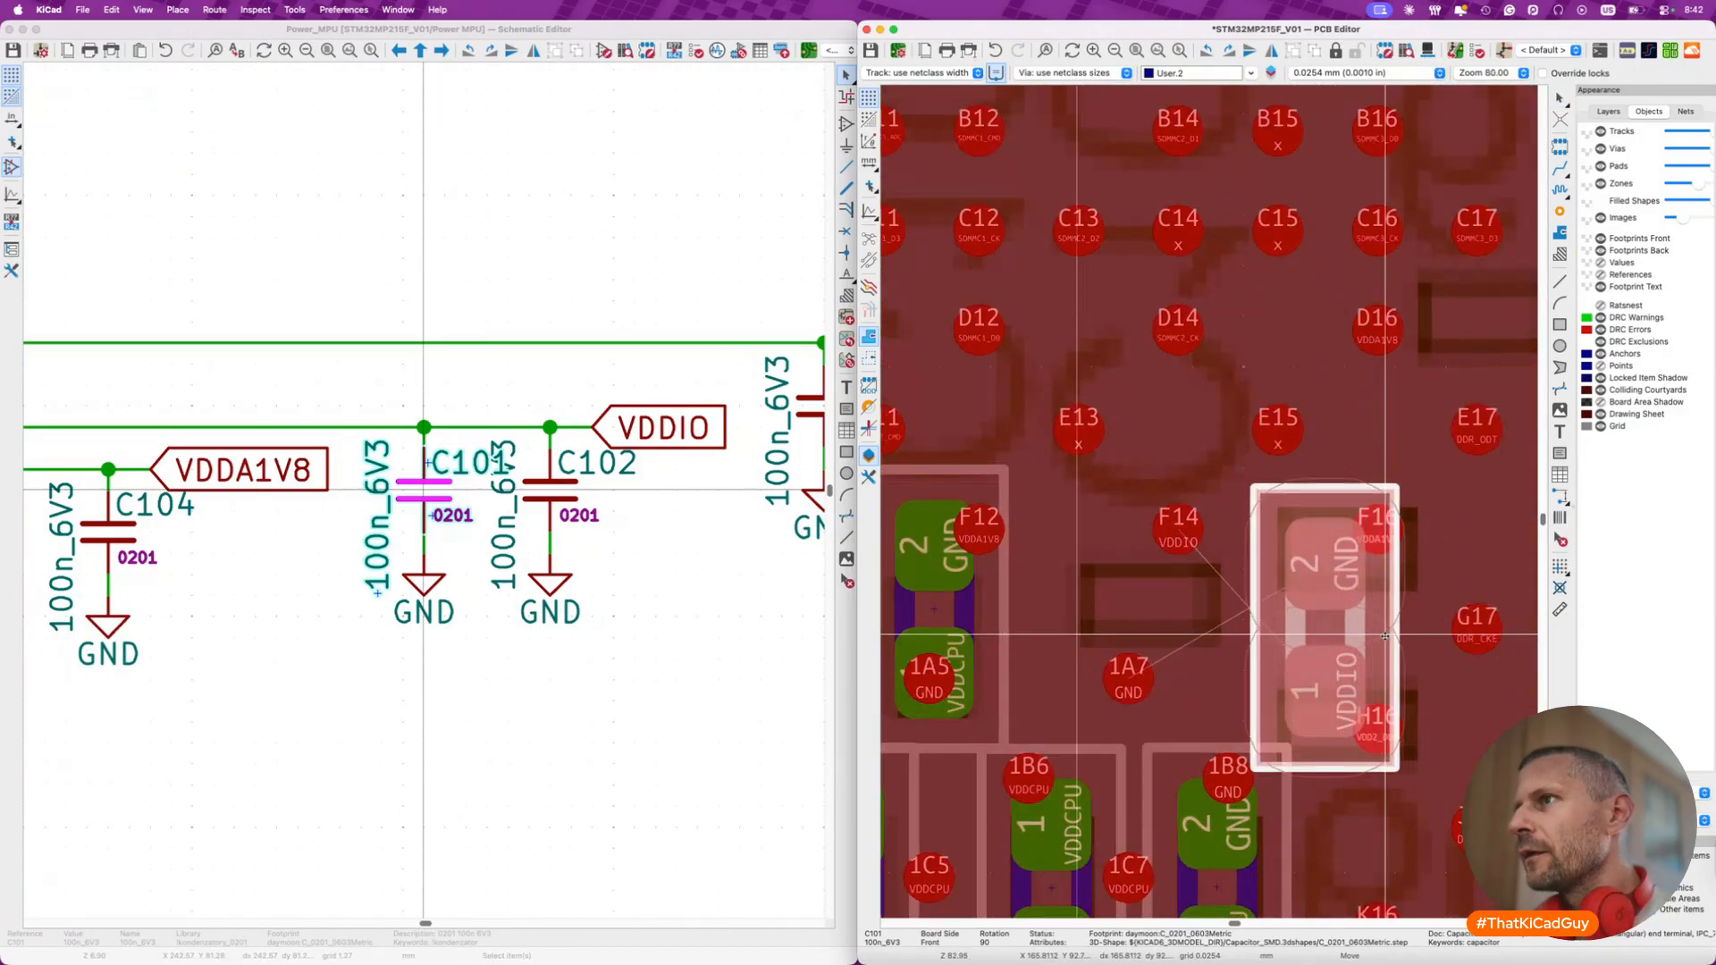
scroll(1384, 636, down, 3)
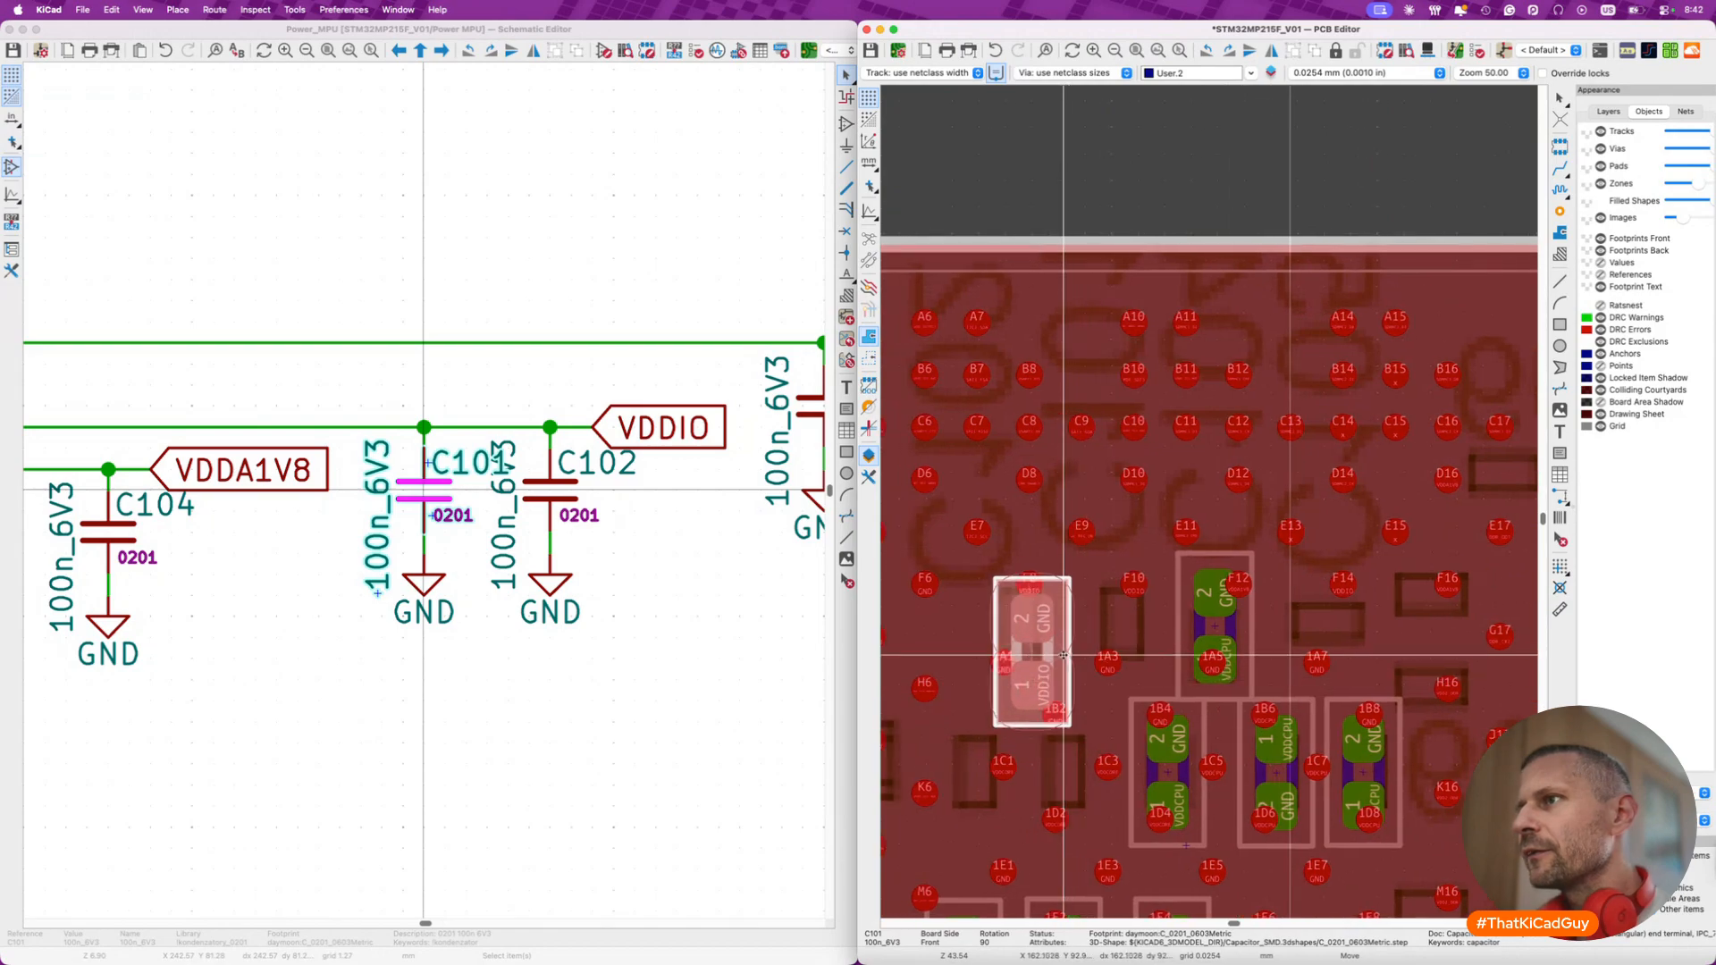
key(f)
key(r)
key(r)
key(r)
key(r)
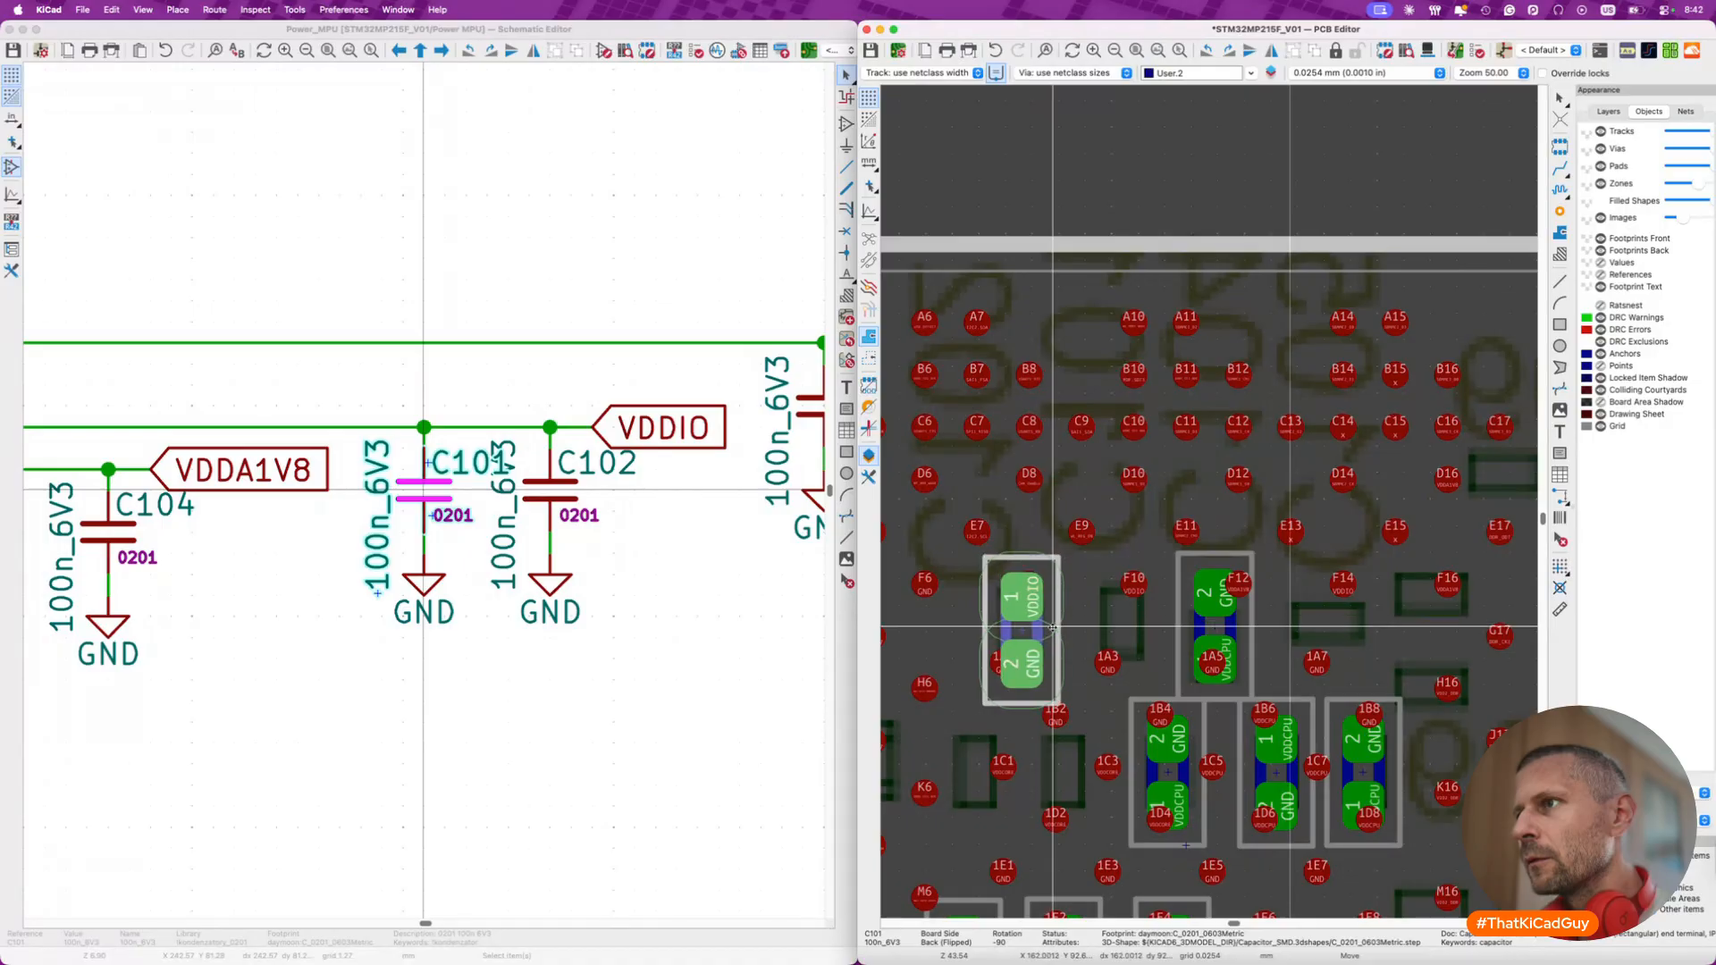
click(1051, 628)
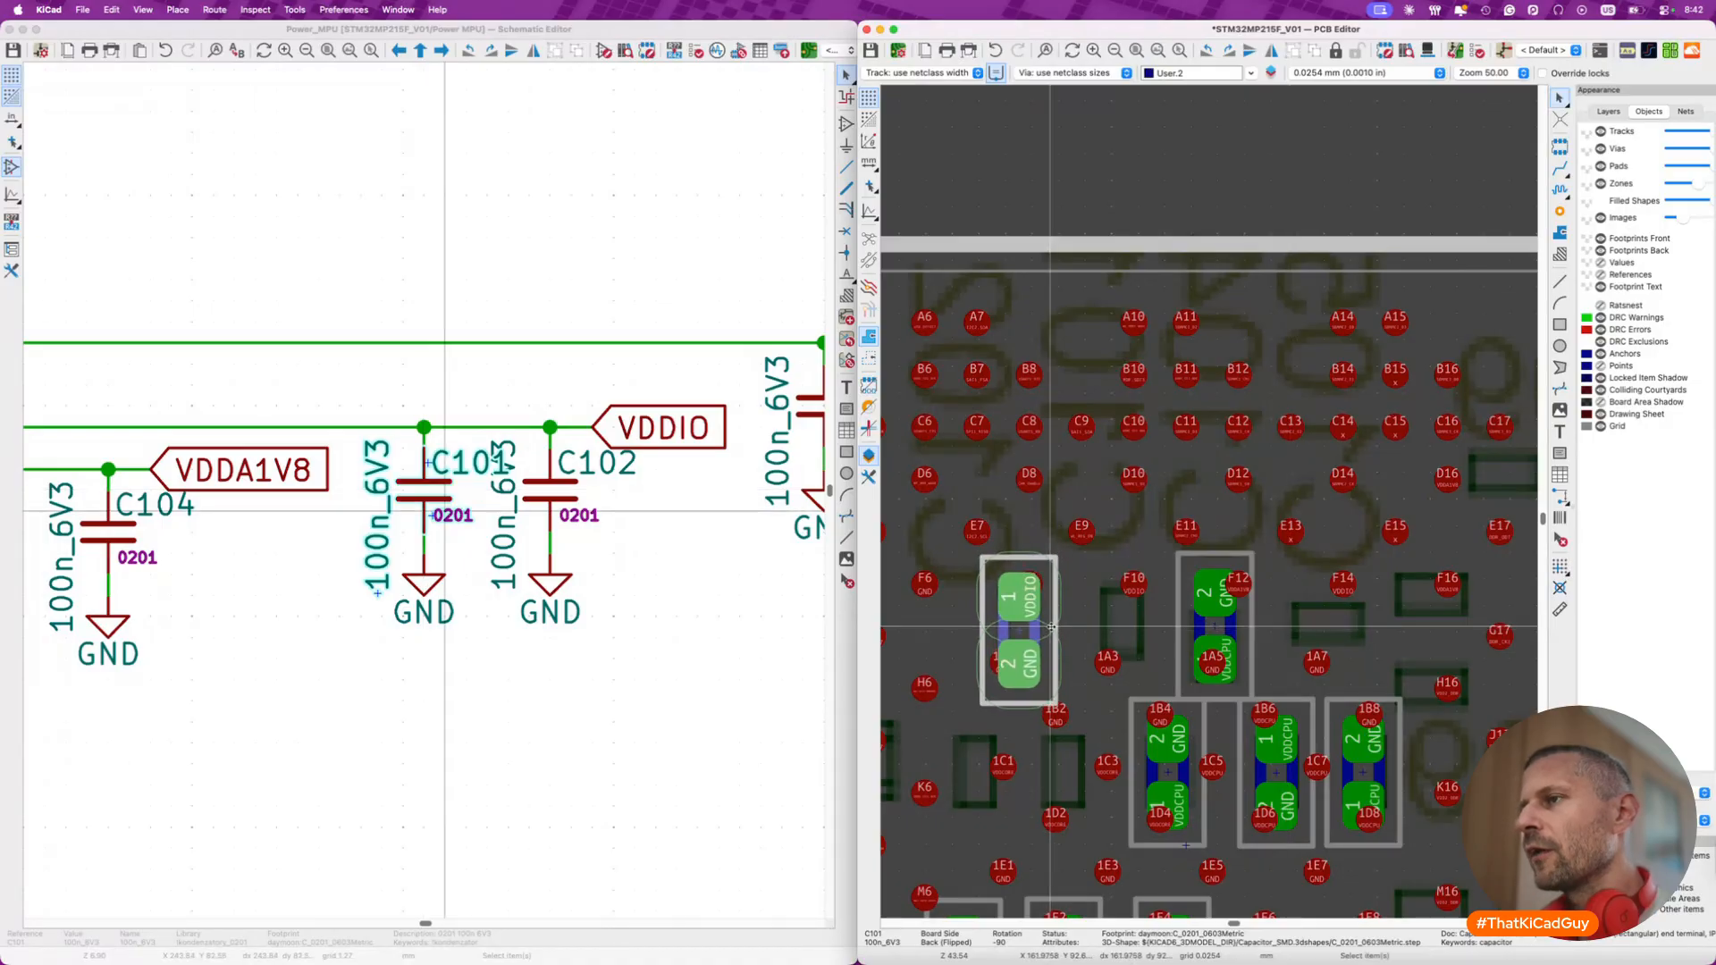
- Flip C102 to the back side, place it with VDDIO at ball F10 and GND at 1A3, and align C101 with it
scroll(1052, 627, down, 5)
click(1269, 326)
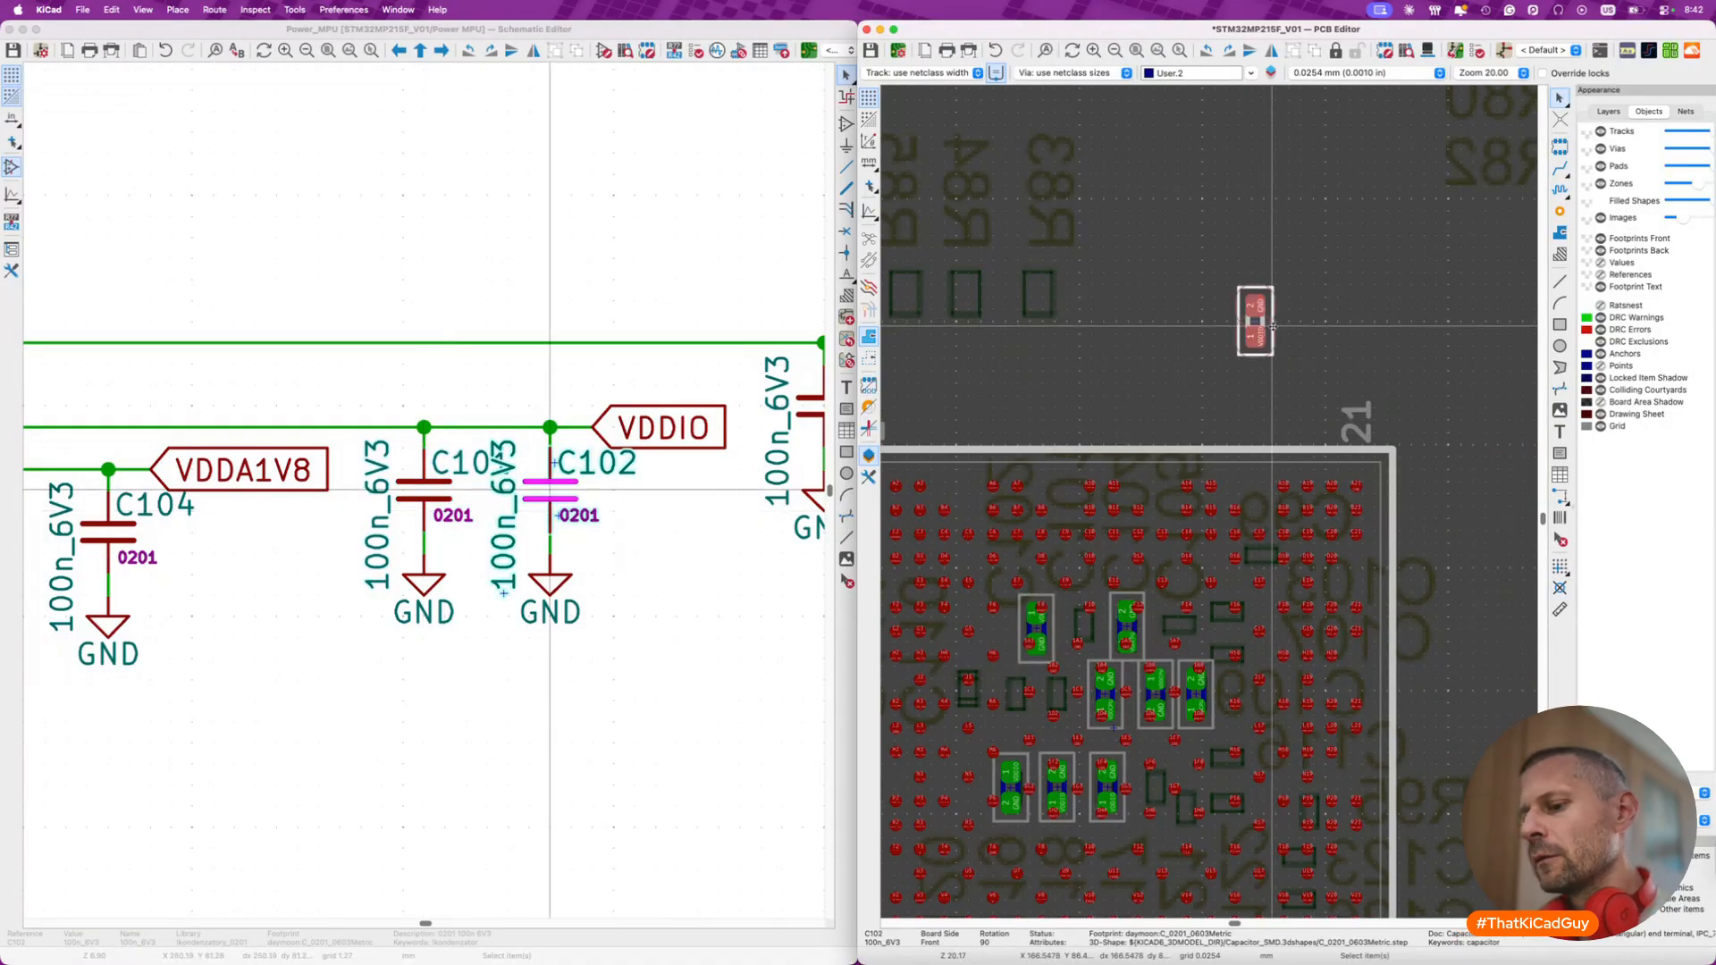
key(m)
key(f)
scroll(1097, 619, up, 5)
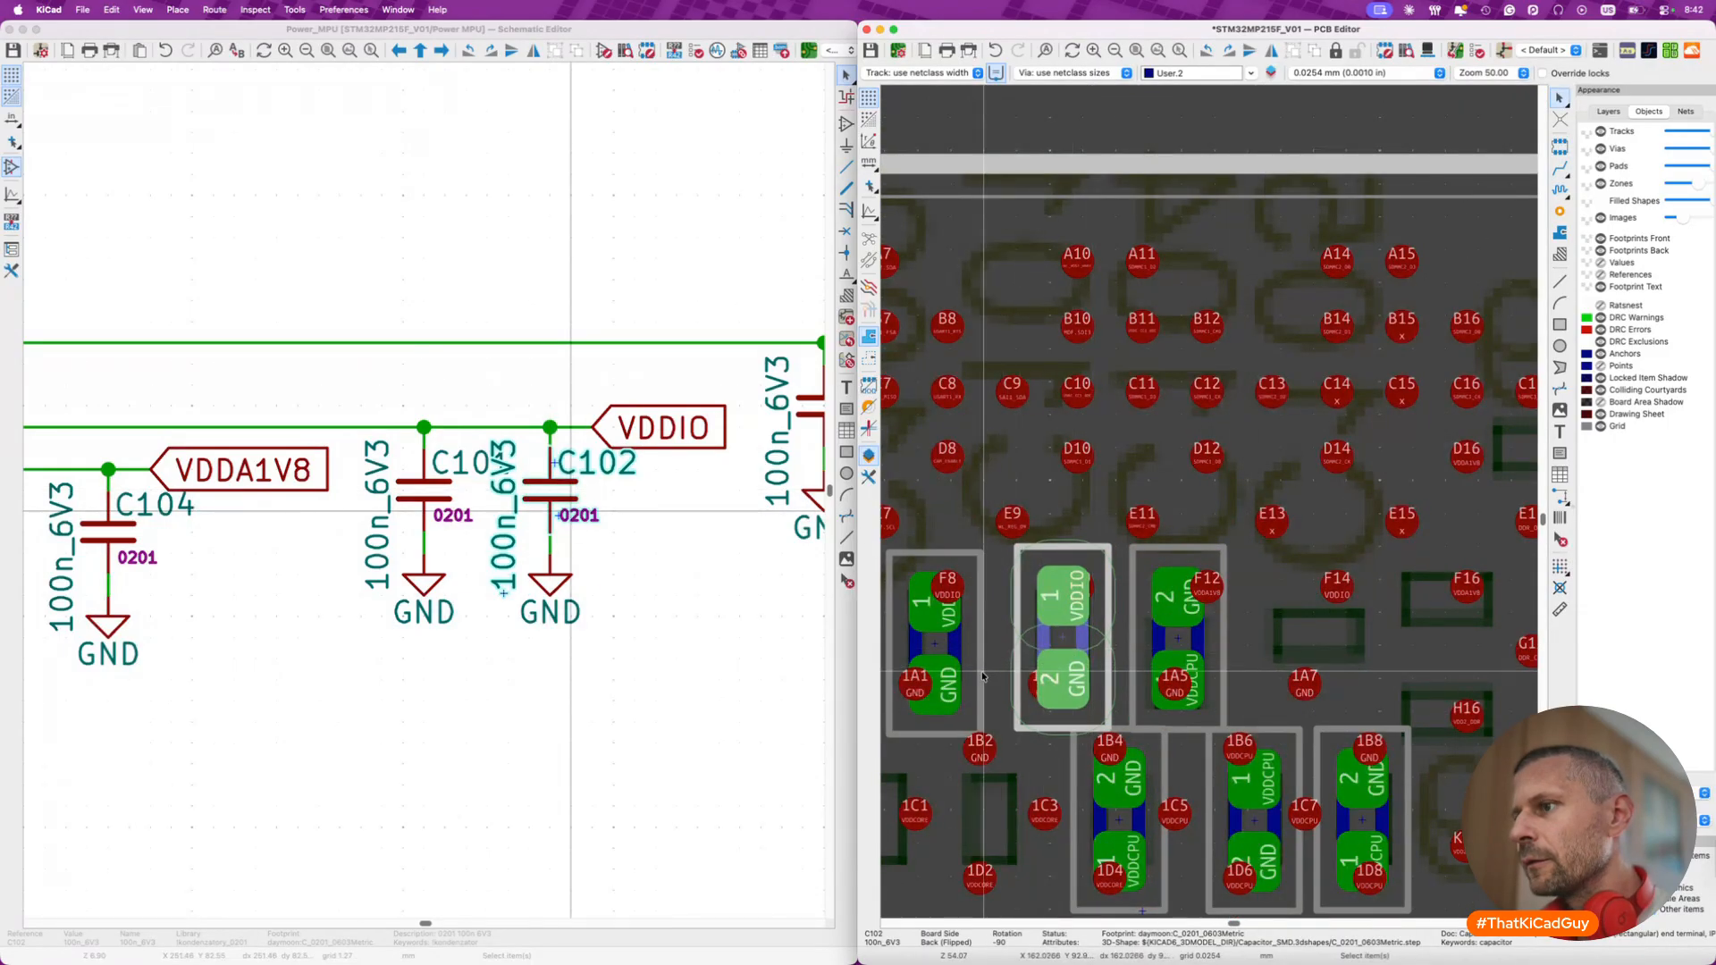
click(1094, 652)
click(975, 668)
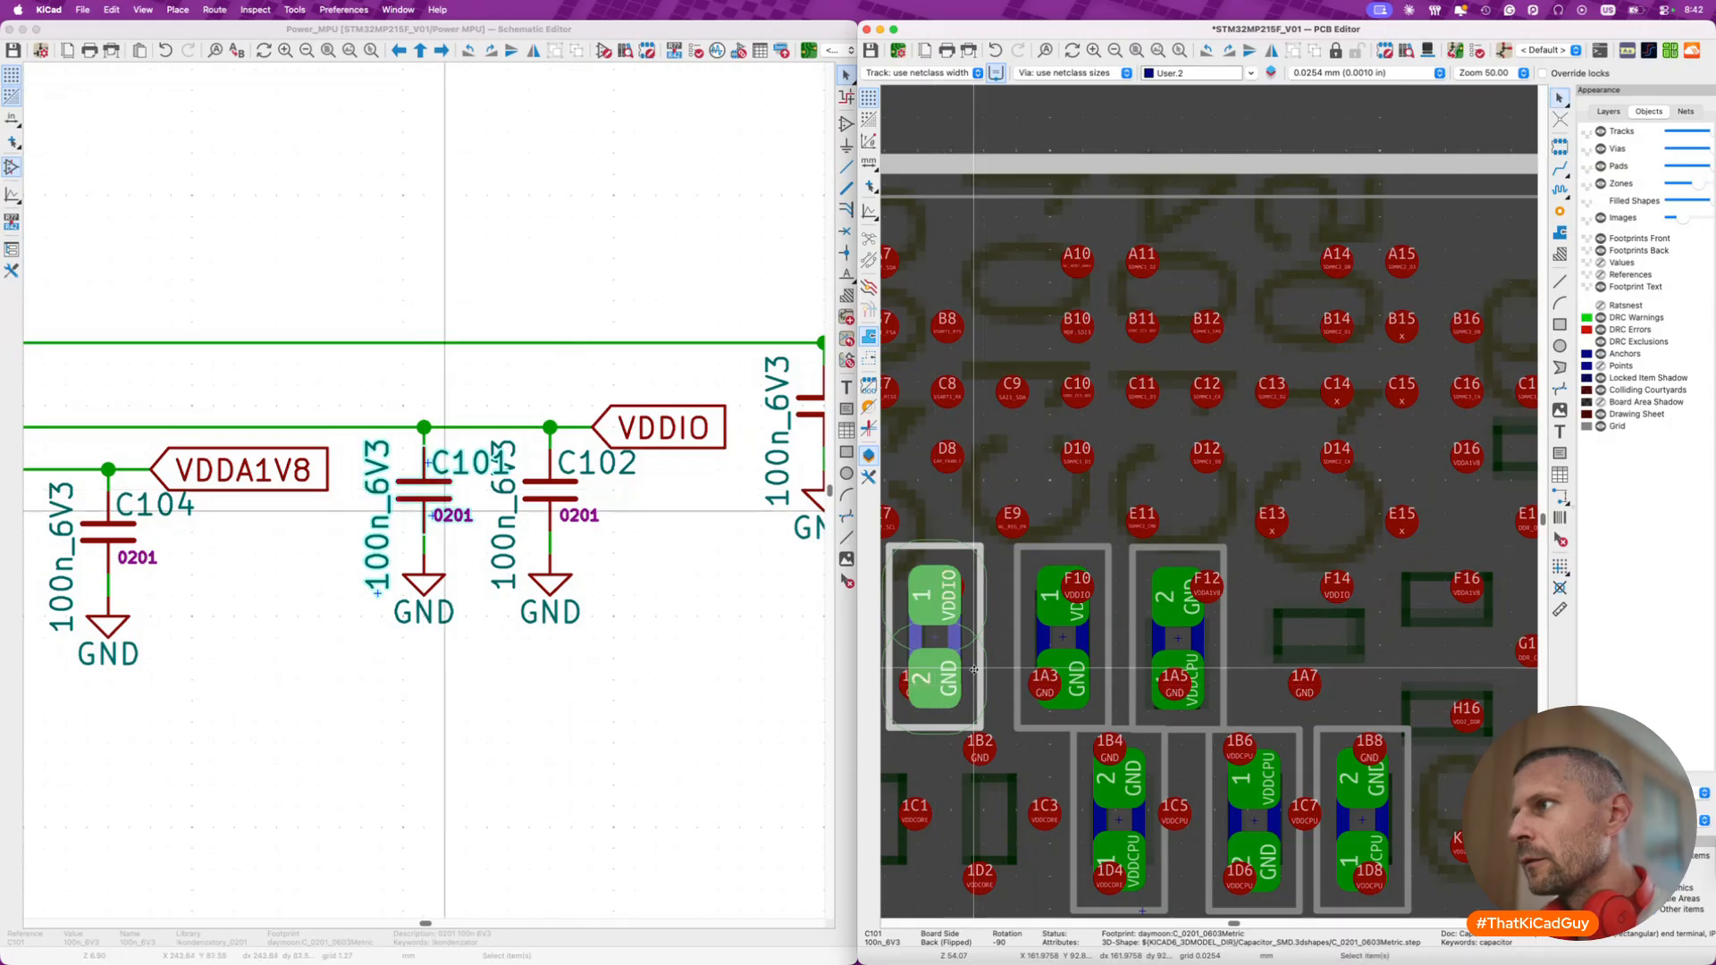
- Compare C101 and C102 in the schematic with U7's VDDIO balls and their footprints on the board
middle_drag(1364, 640, 1299, 646)
scroll(1299, 645, down, 5)
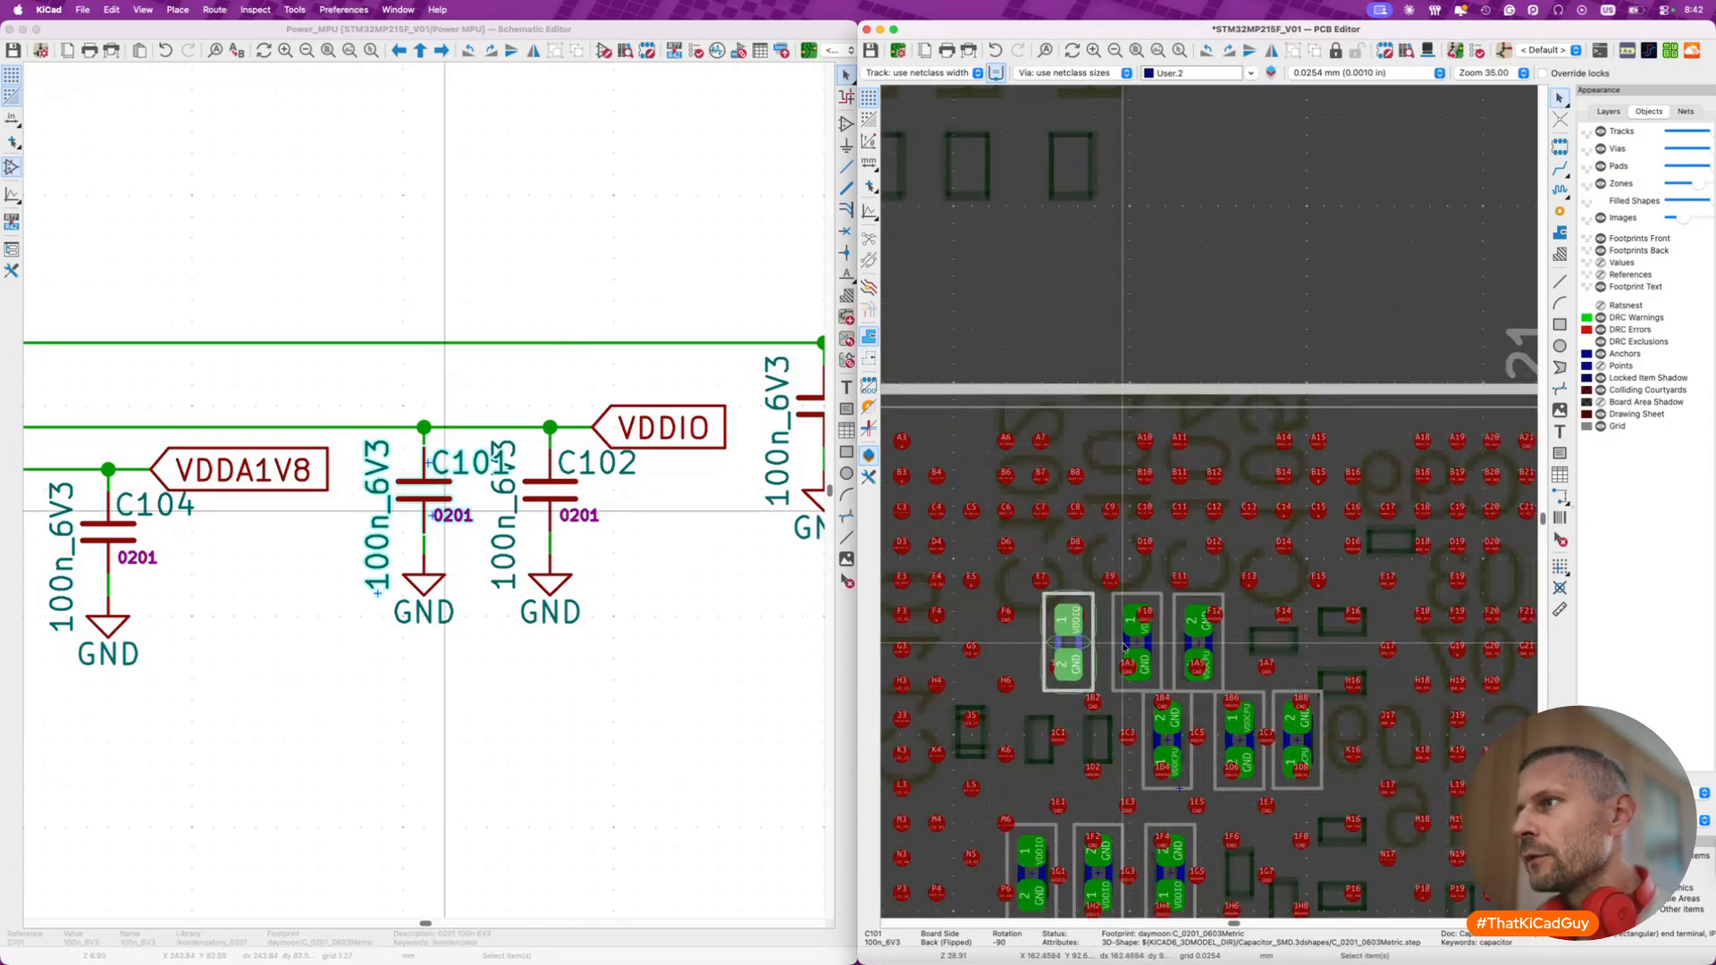
scroll(1116, 635, up, 5)
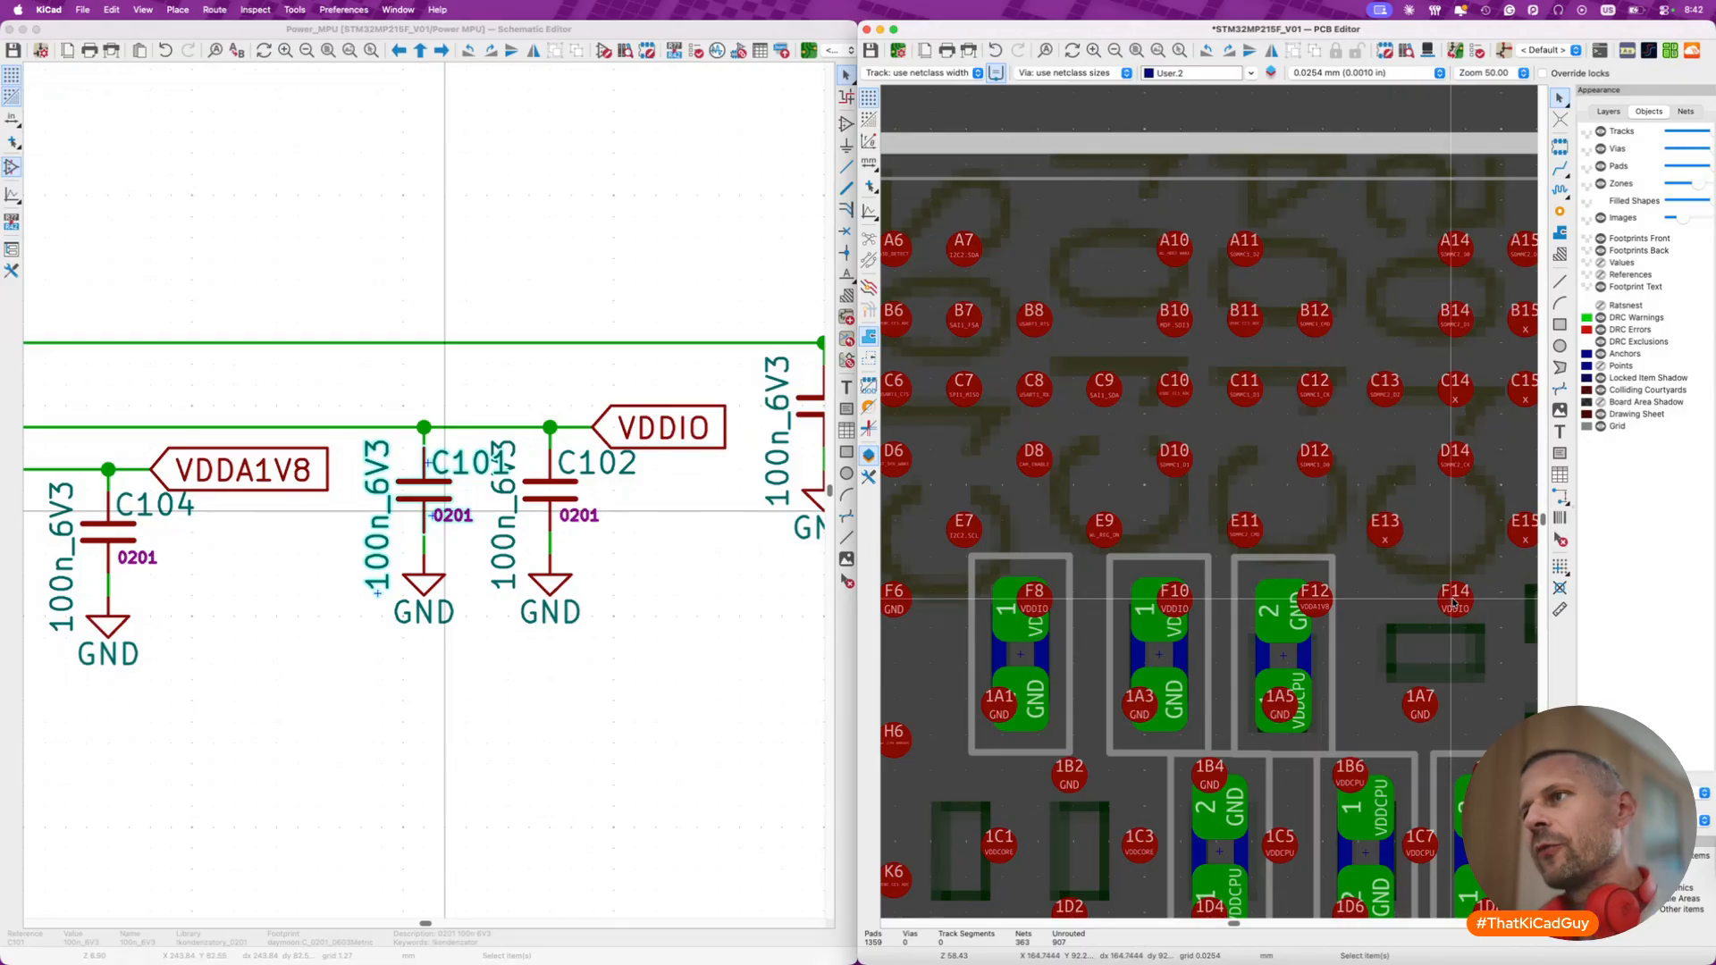
scroll(1454, 603, down, 5)
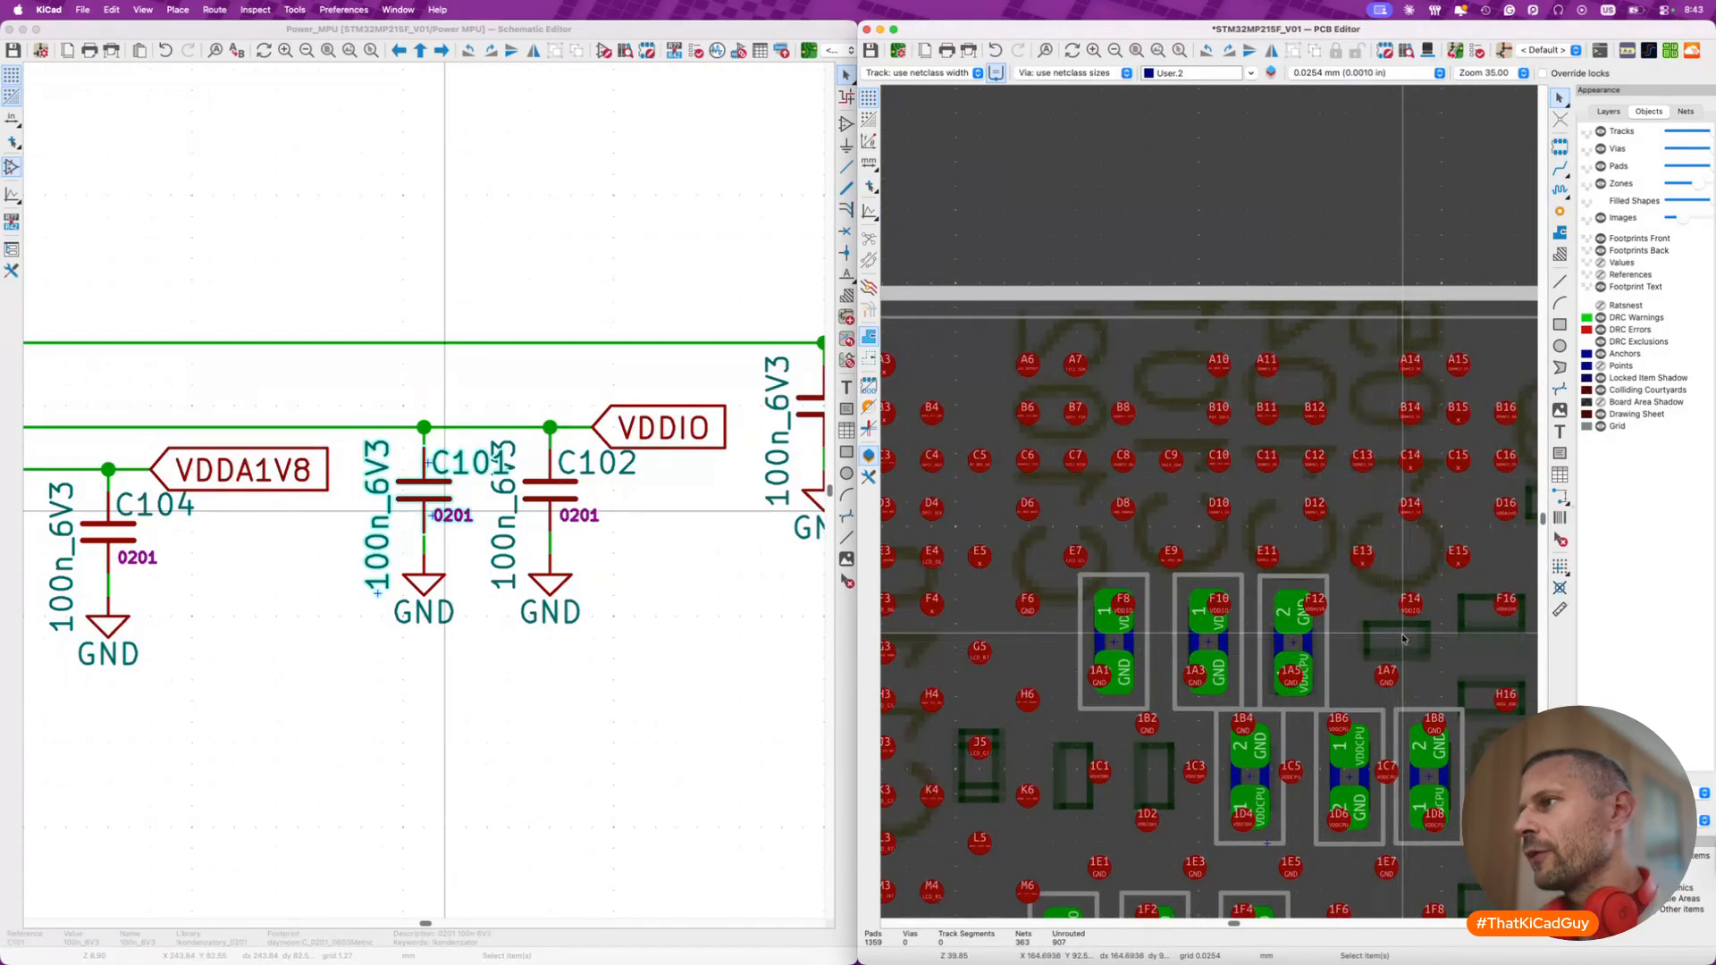
scroll(1403, 639, up, 5)
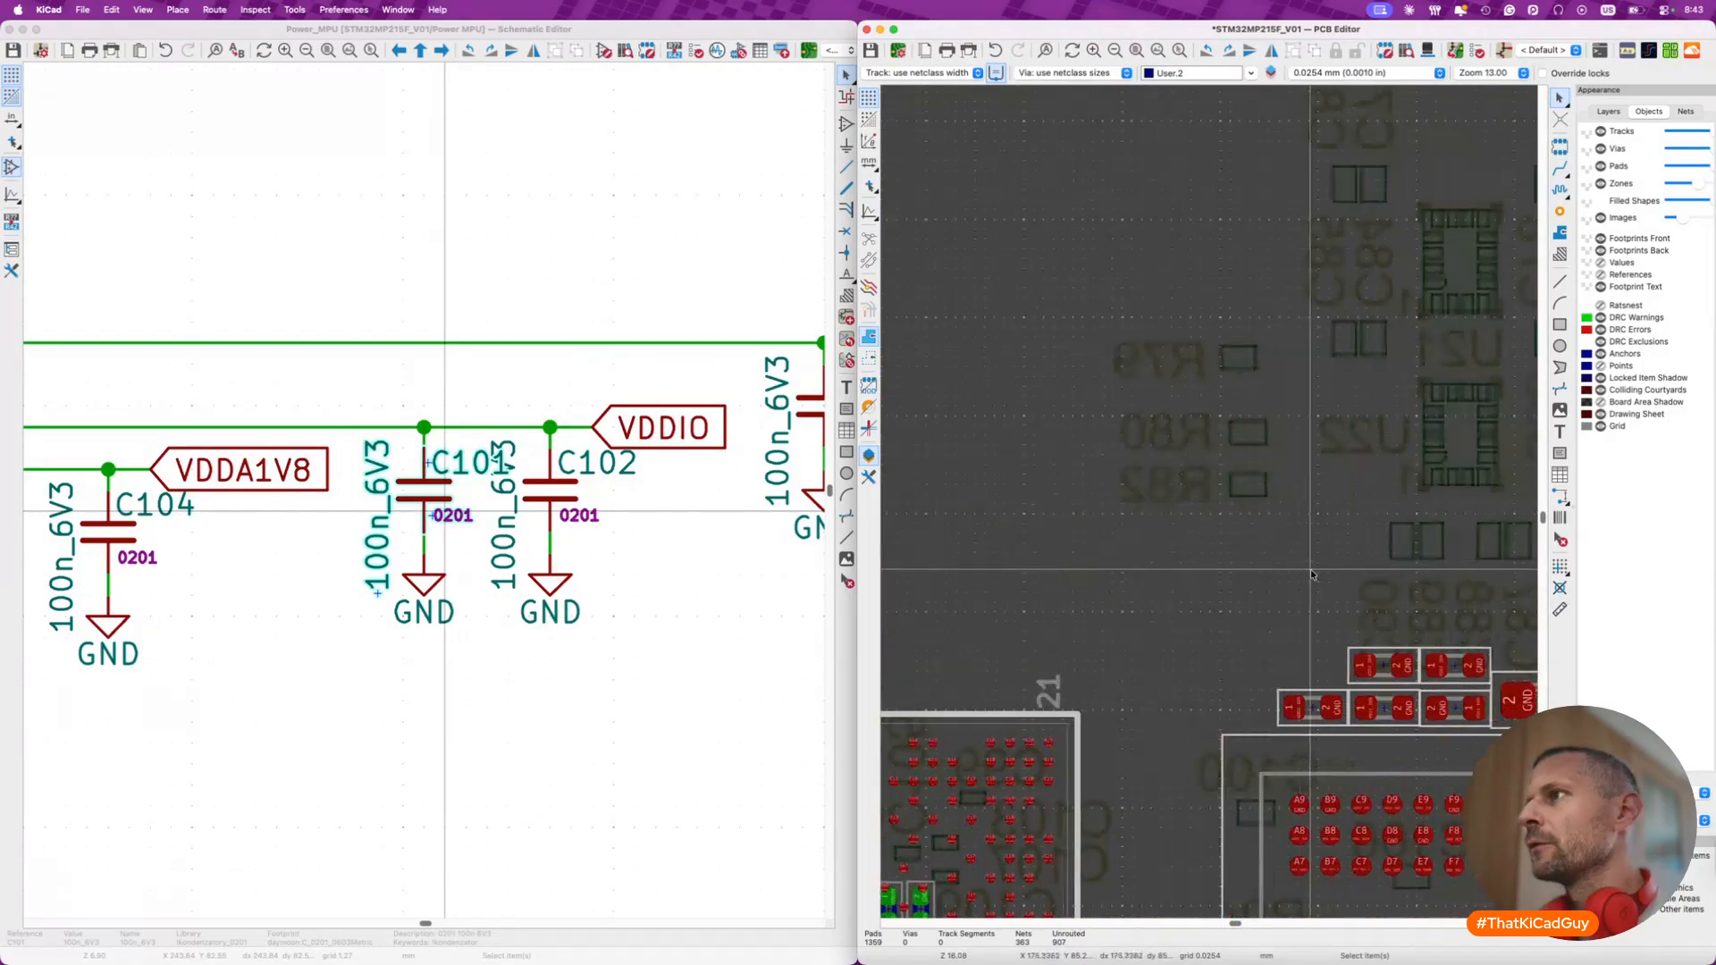
click(555, 492)
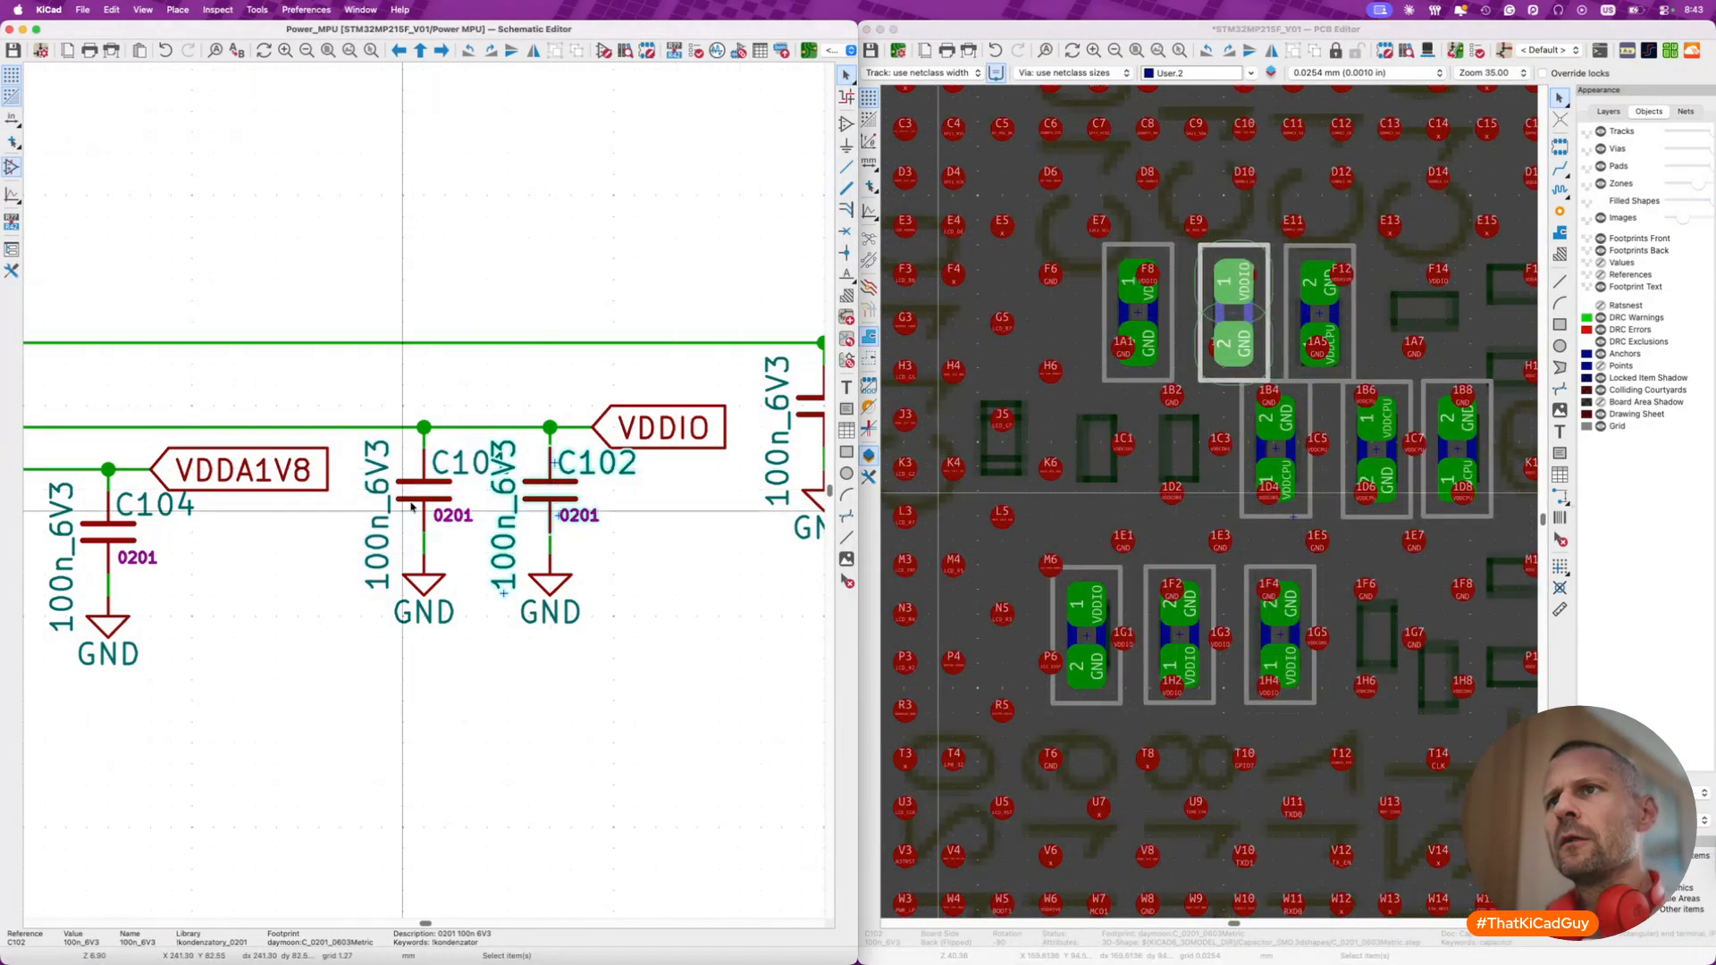
click(472, 489)
click(550, 490)
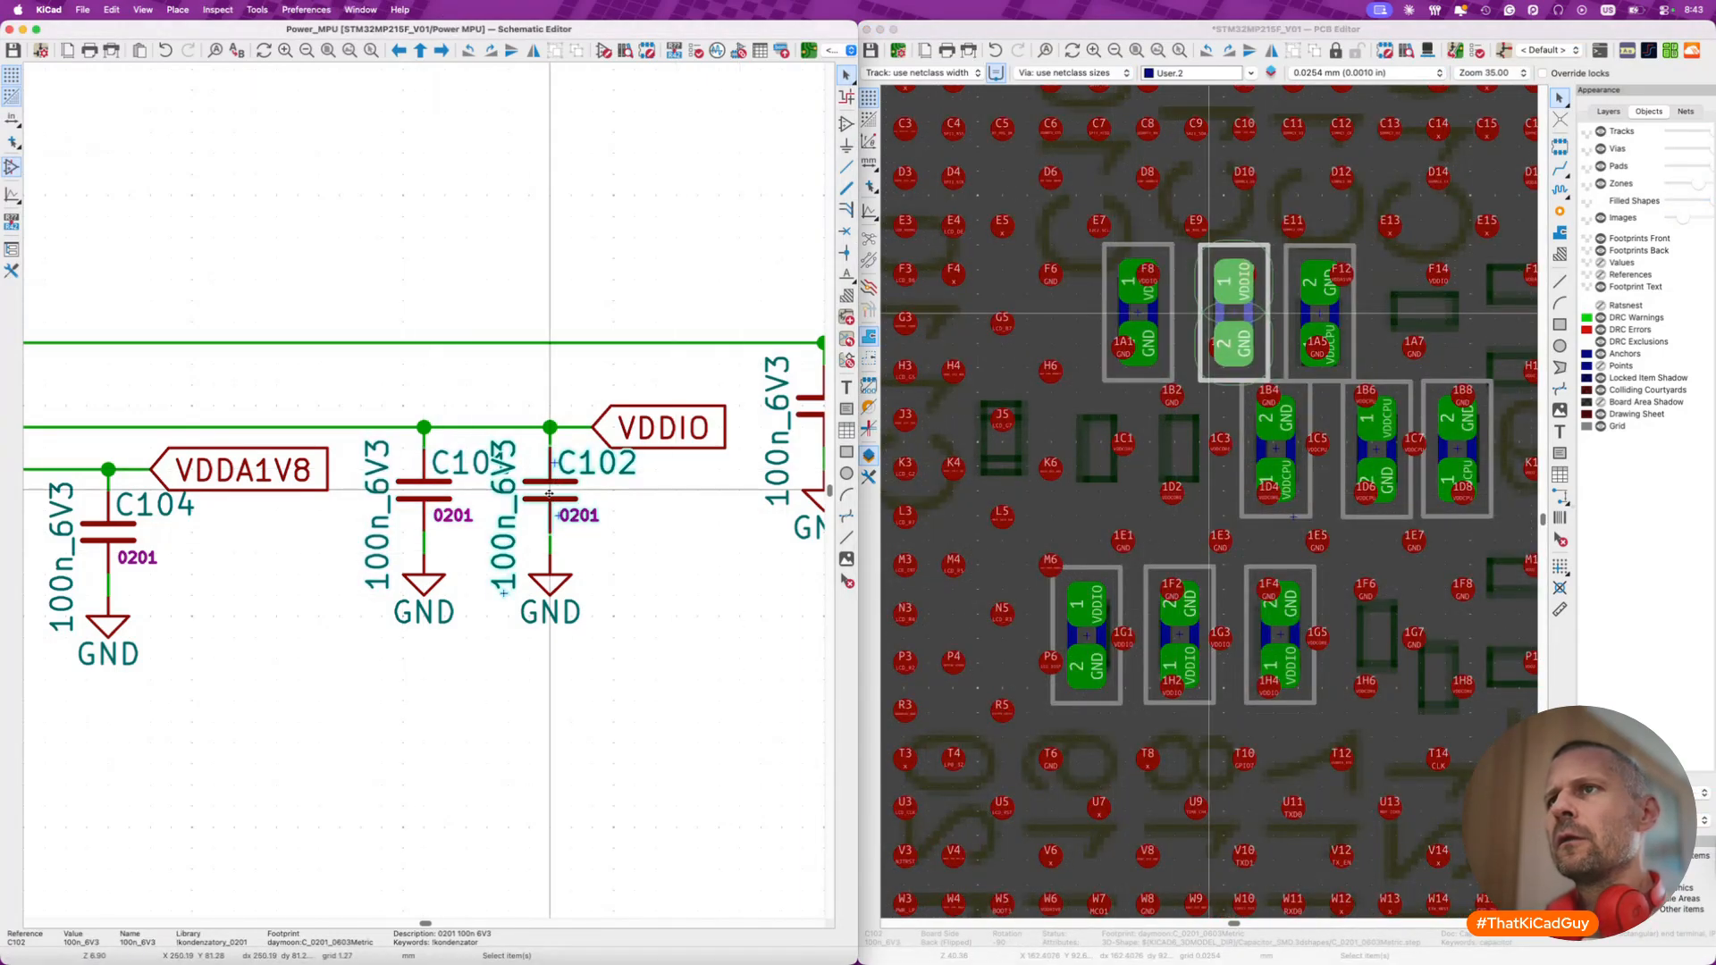
scroll(549, 492, down, 4)
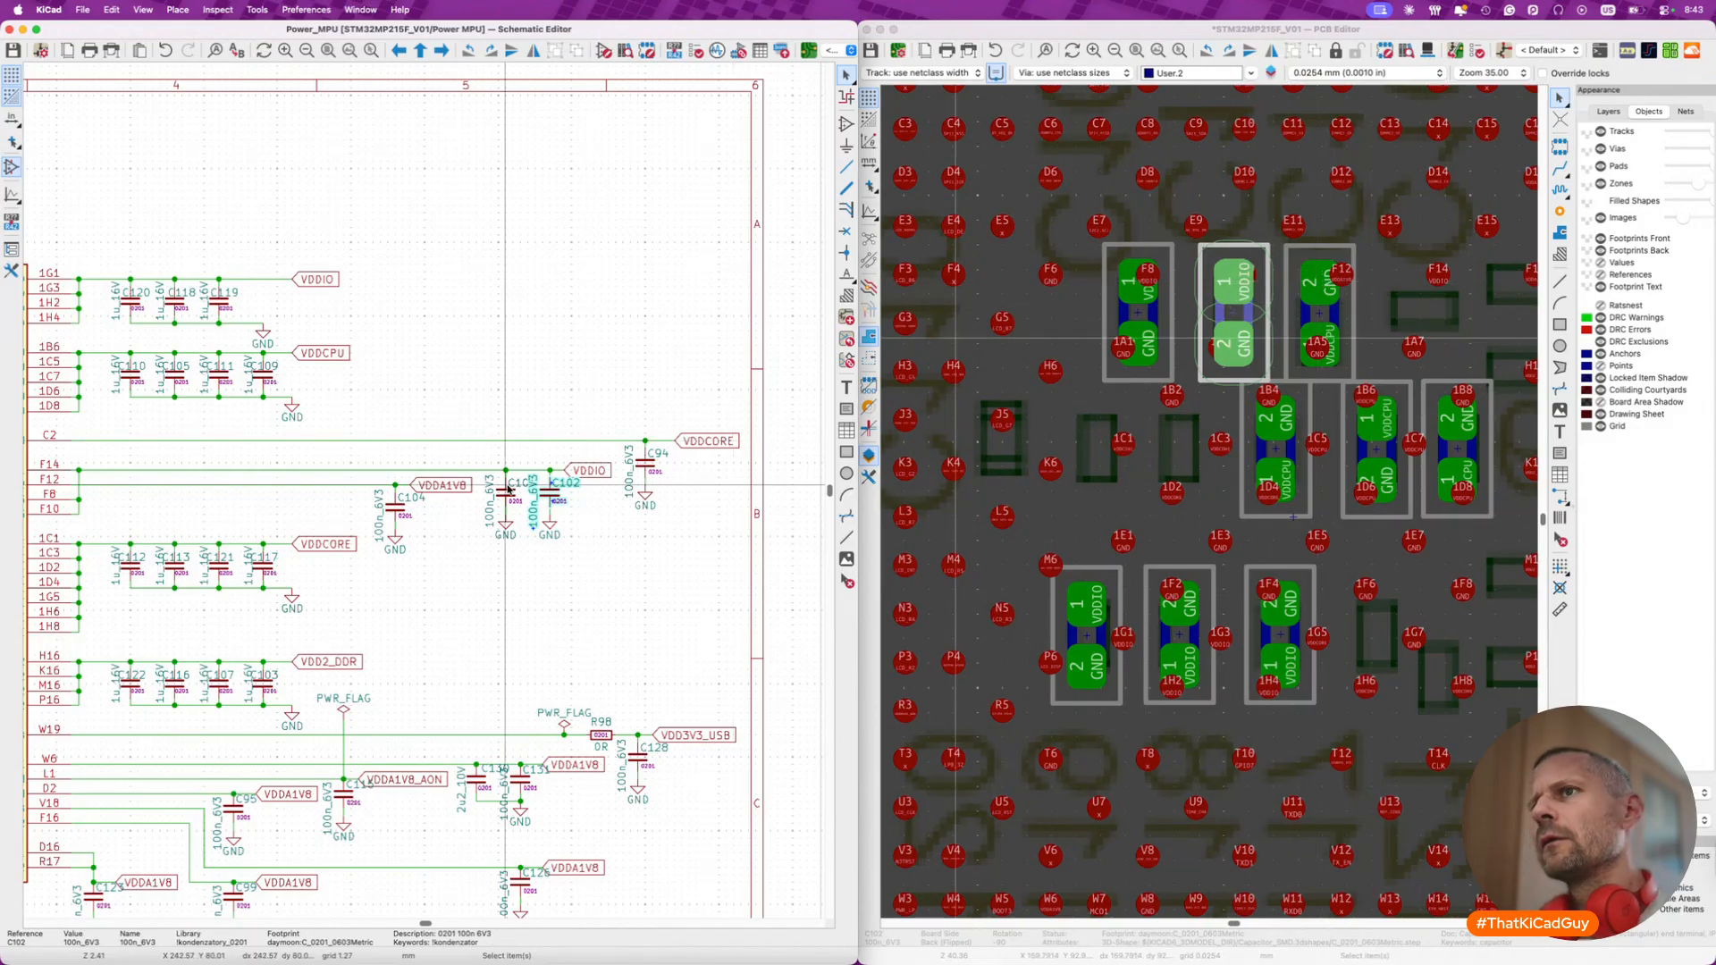
- Try C101 rotated horizontally between balls F14 and 1A7 under U7
click(1138, 284)
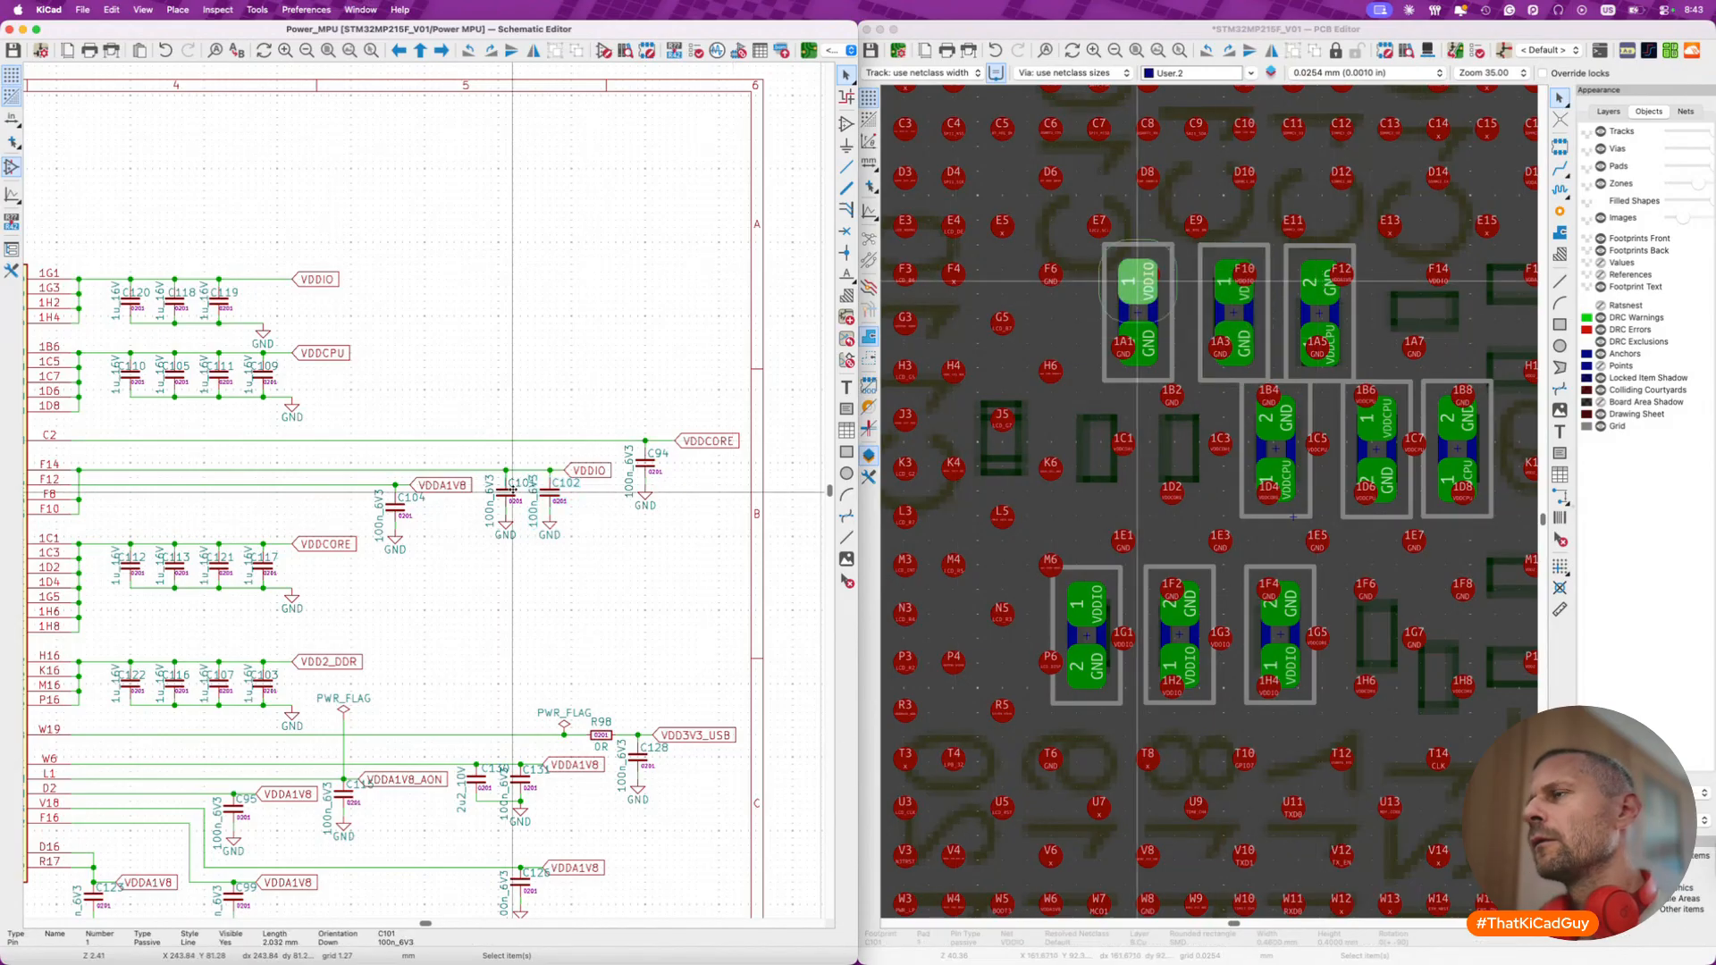
click(1170, 317)
key(m)
key(r)
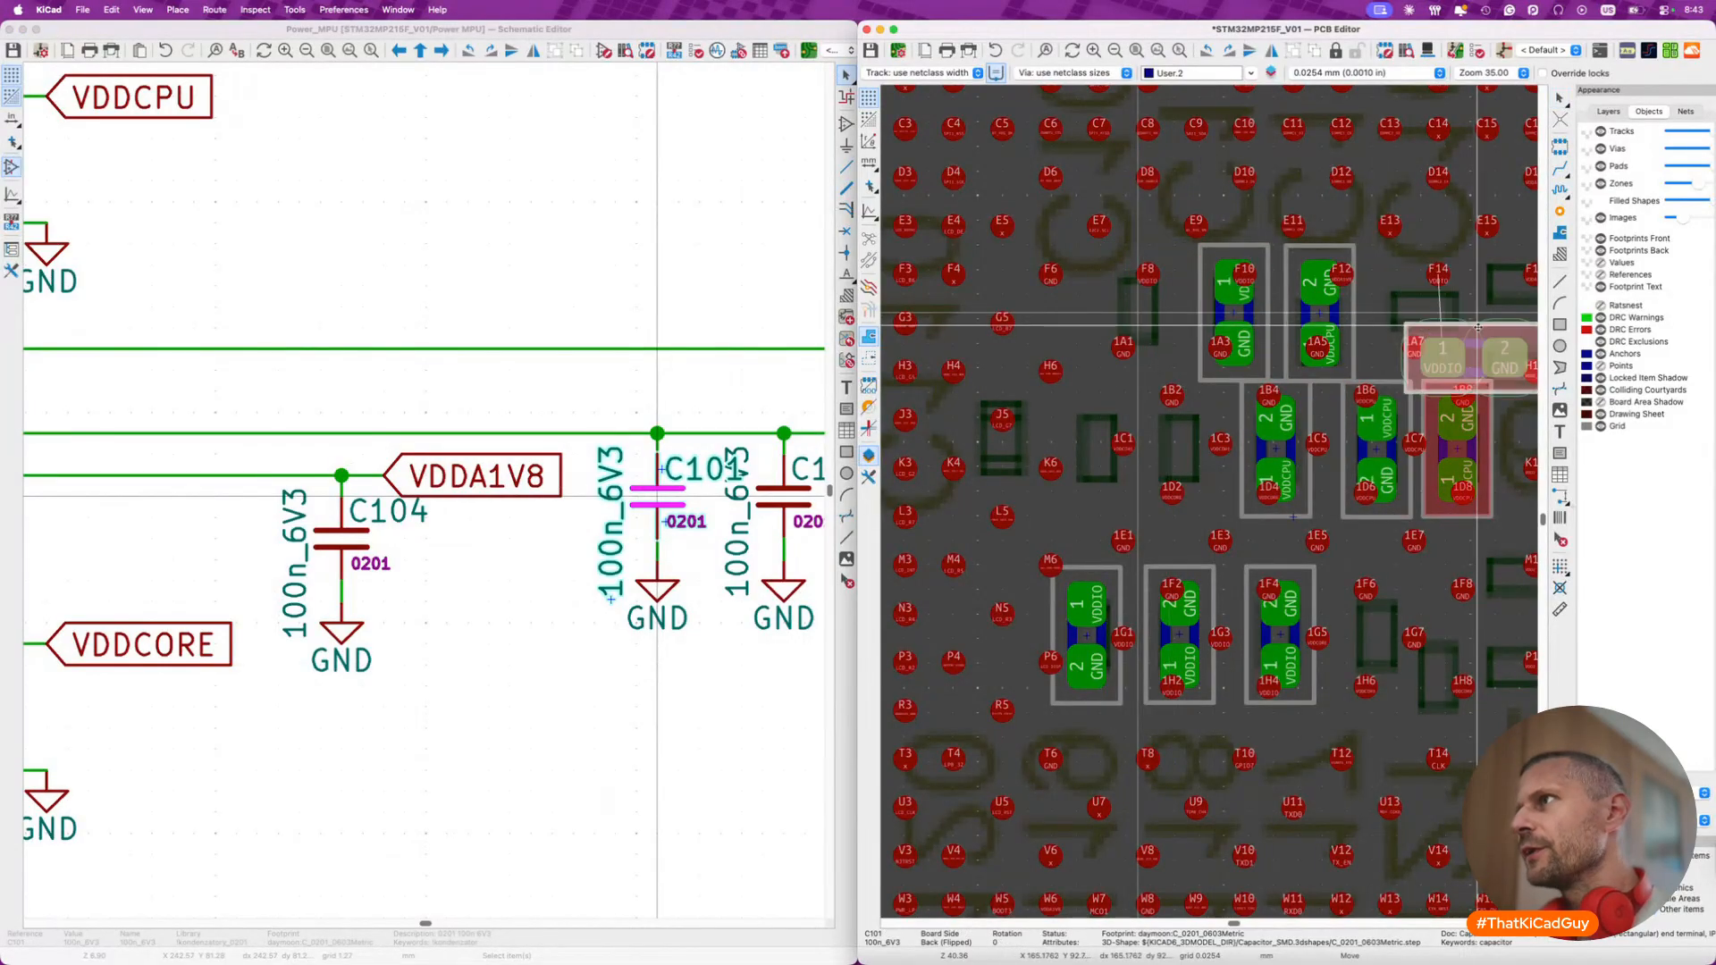
click(1431, 277)
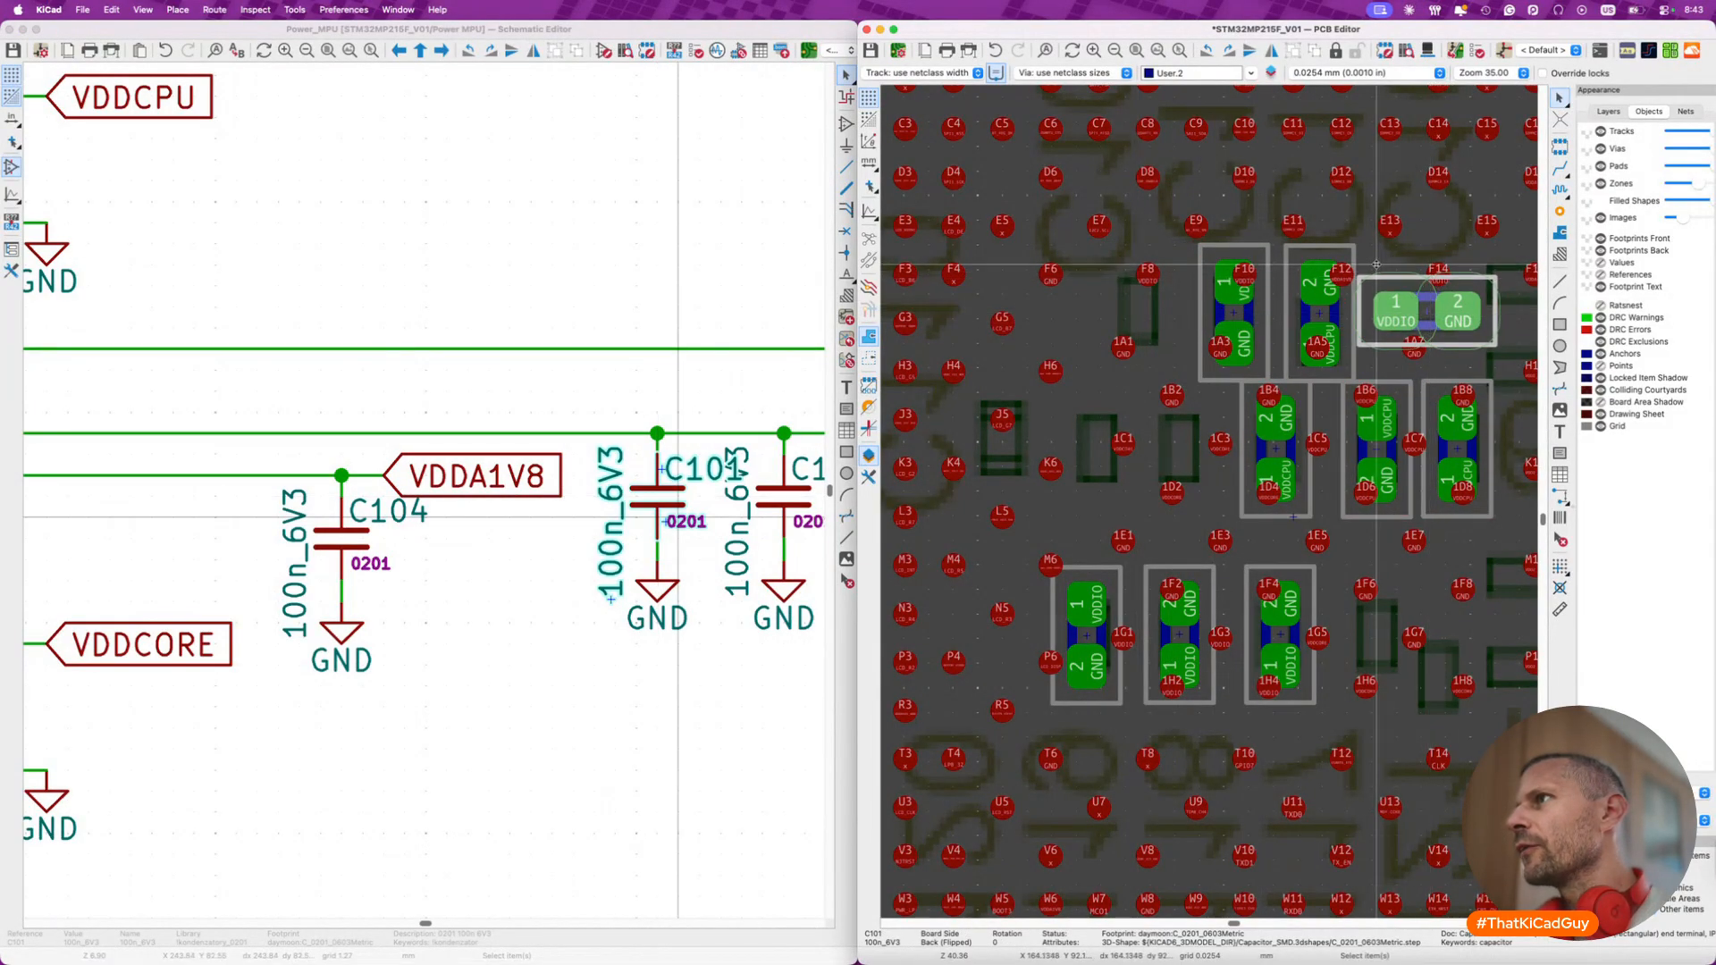
- Try C102 closer to ball F8, then put it back at balls F10 and 1A3
click(1259, 313)
key(m)
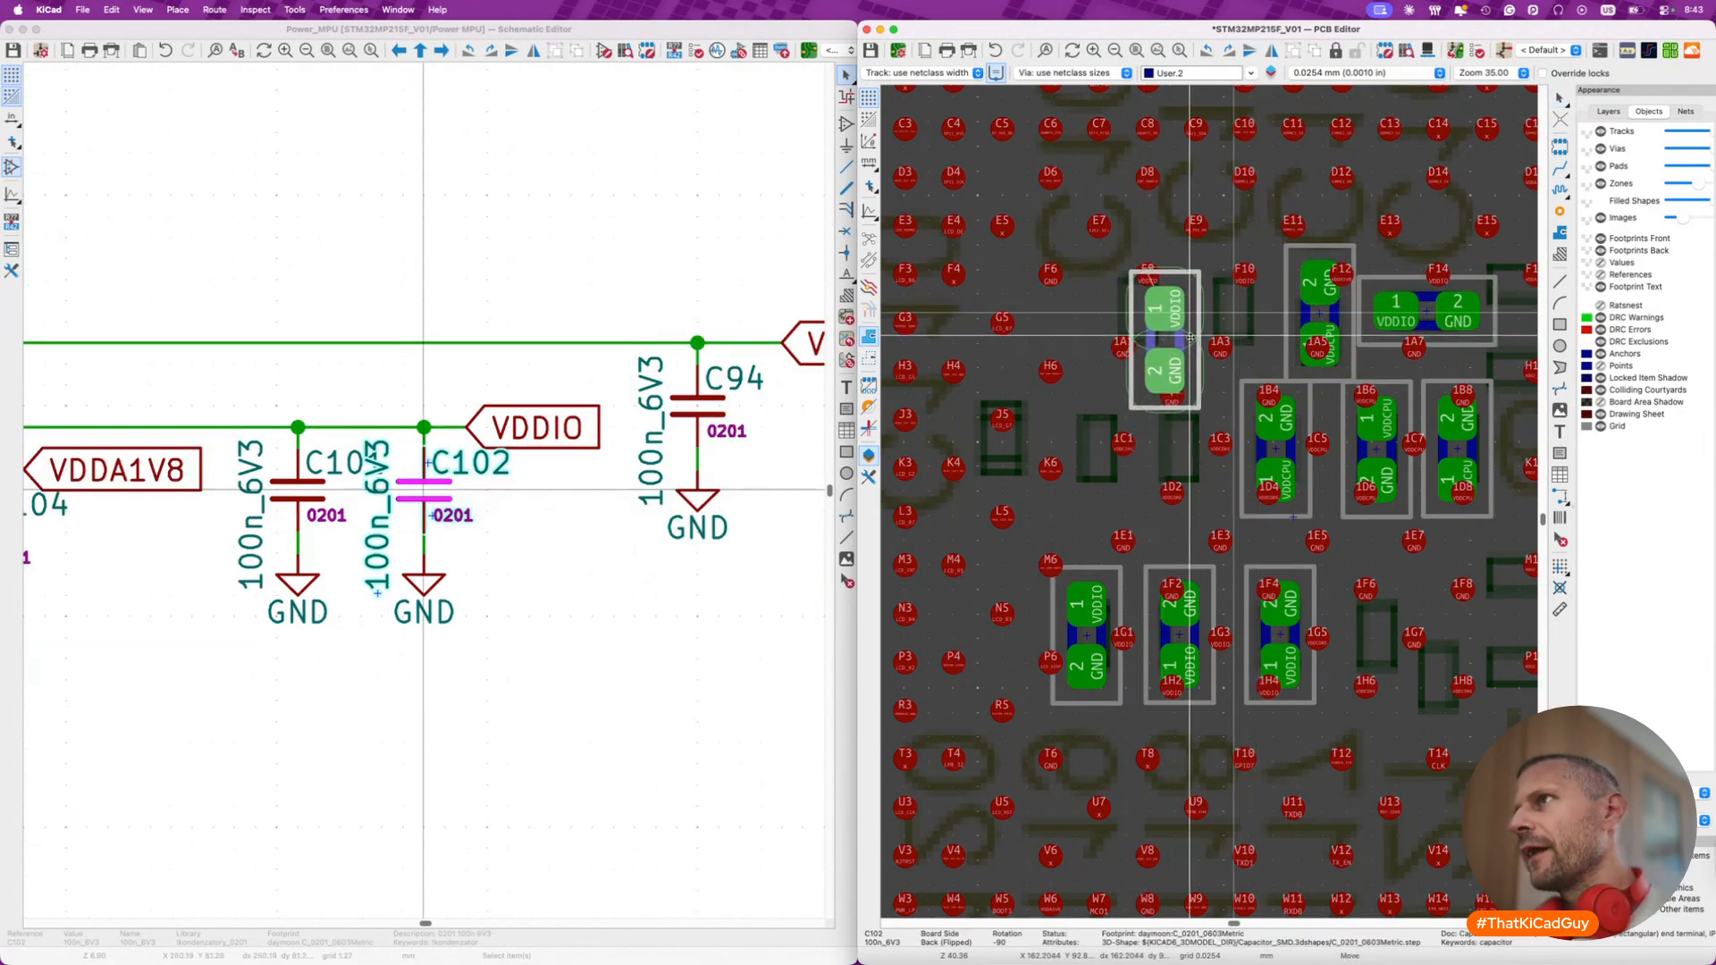
click(1256, 311)
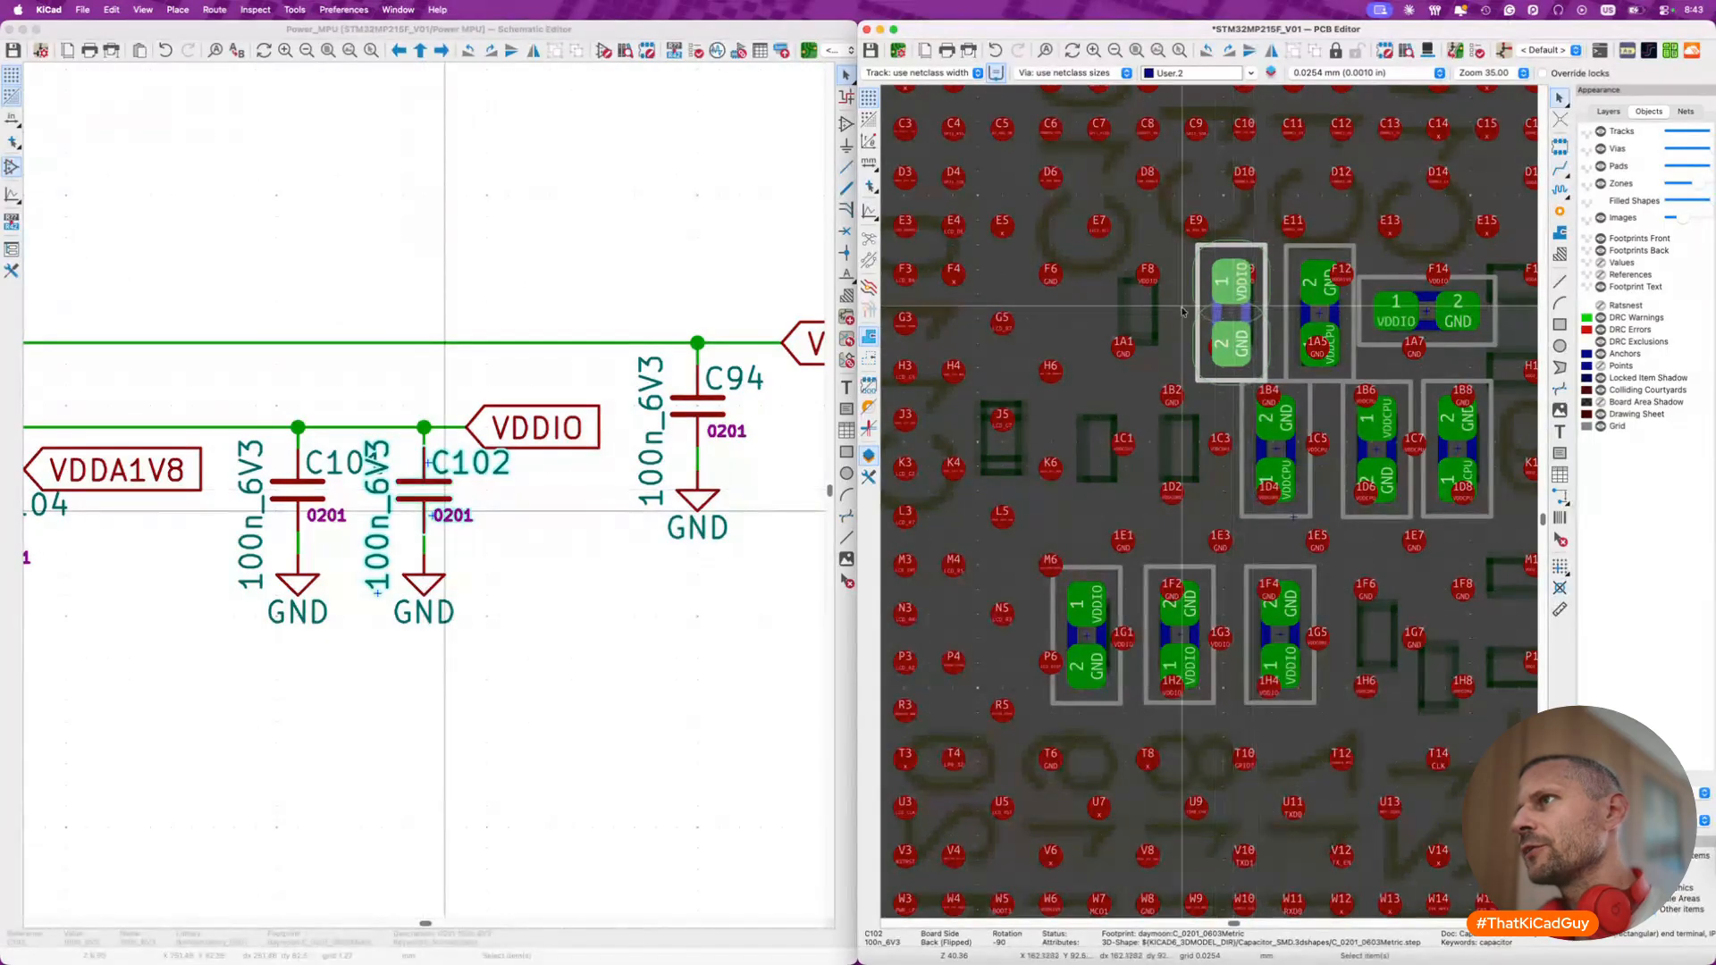
click(1135, 305)
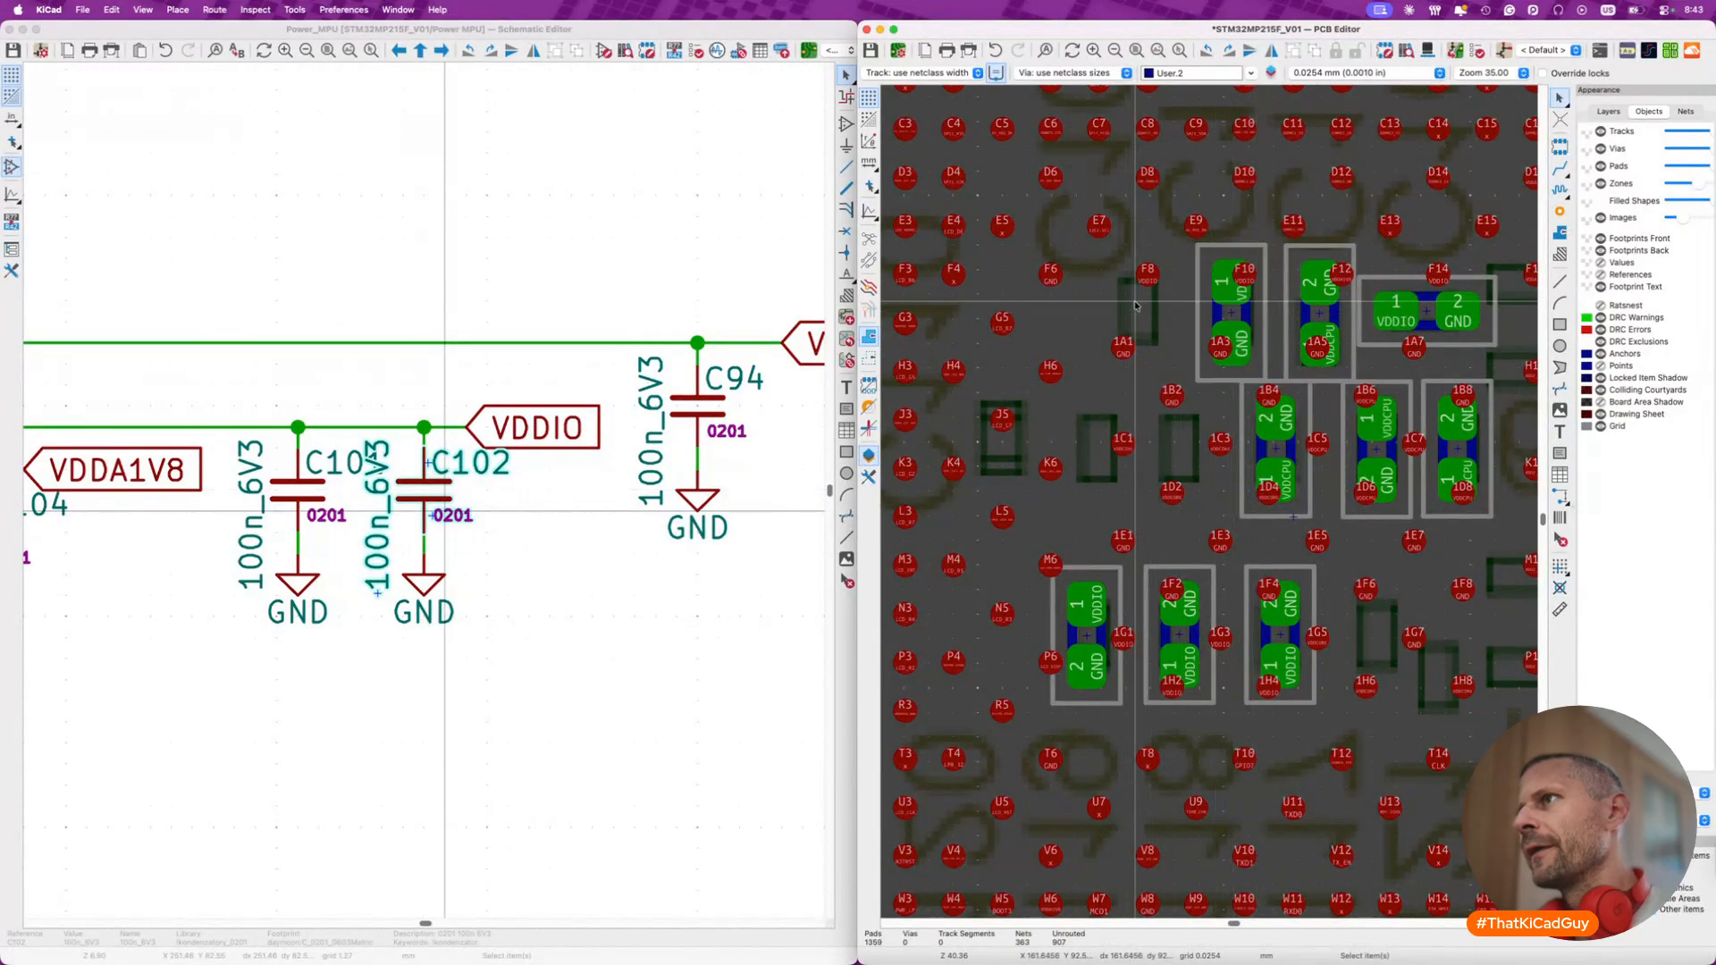
- Locate C104 on the VDDA1V8 net of U7's ball F12 in the schematic and flip its footprint to the back side
click(399, 606)
scroll(398, 606, down, 6)
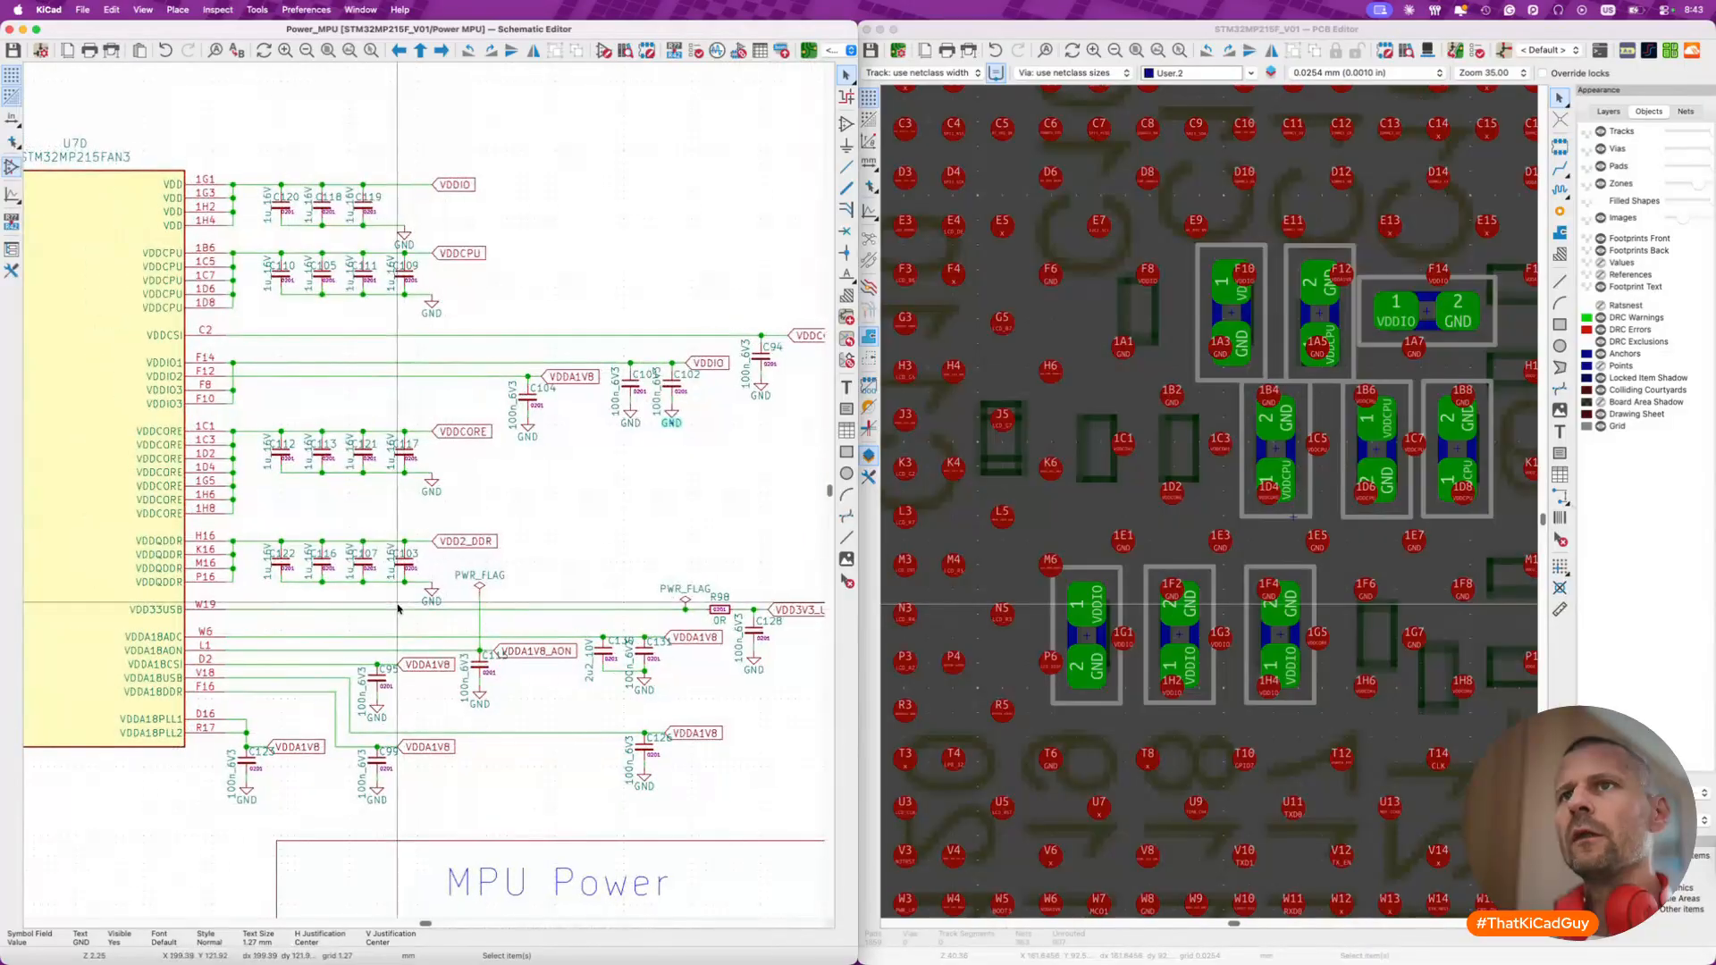
click(533, 404)
click(527, 398)
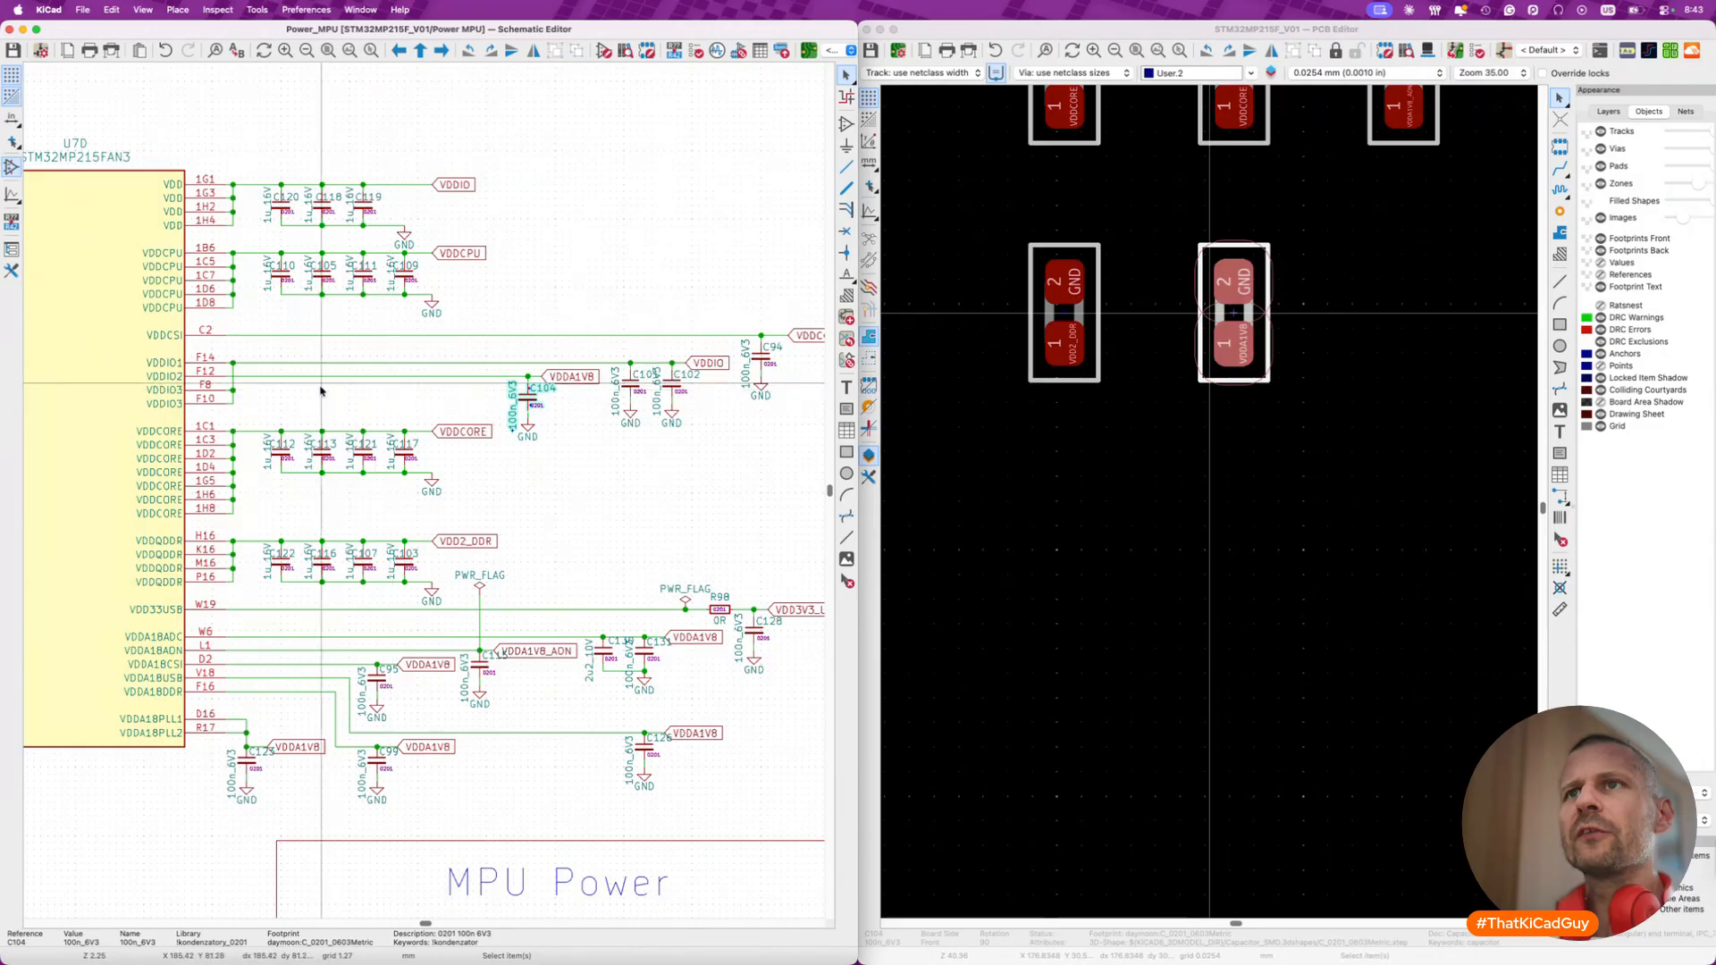
scroll(260, 398, up, 3)
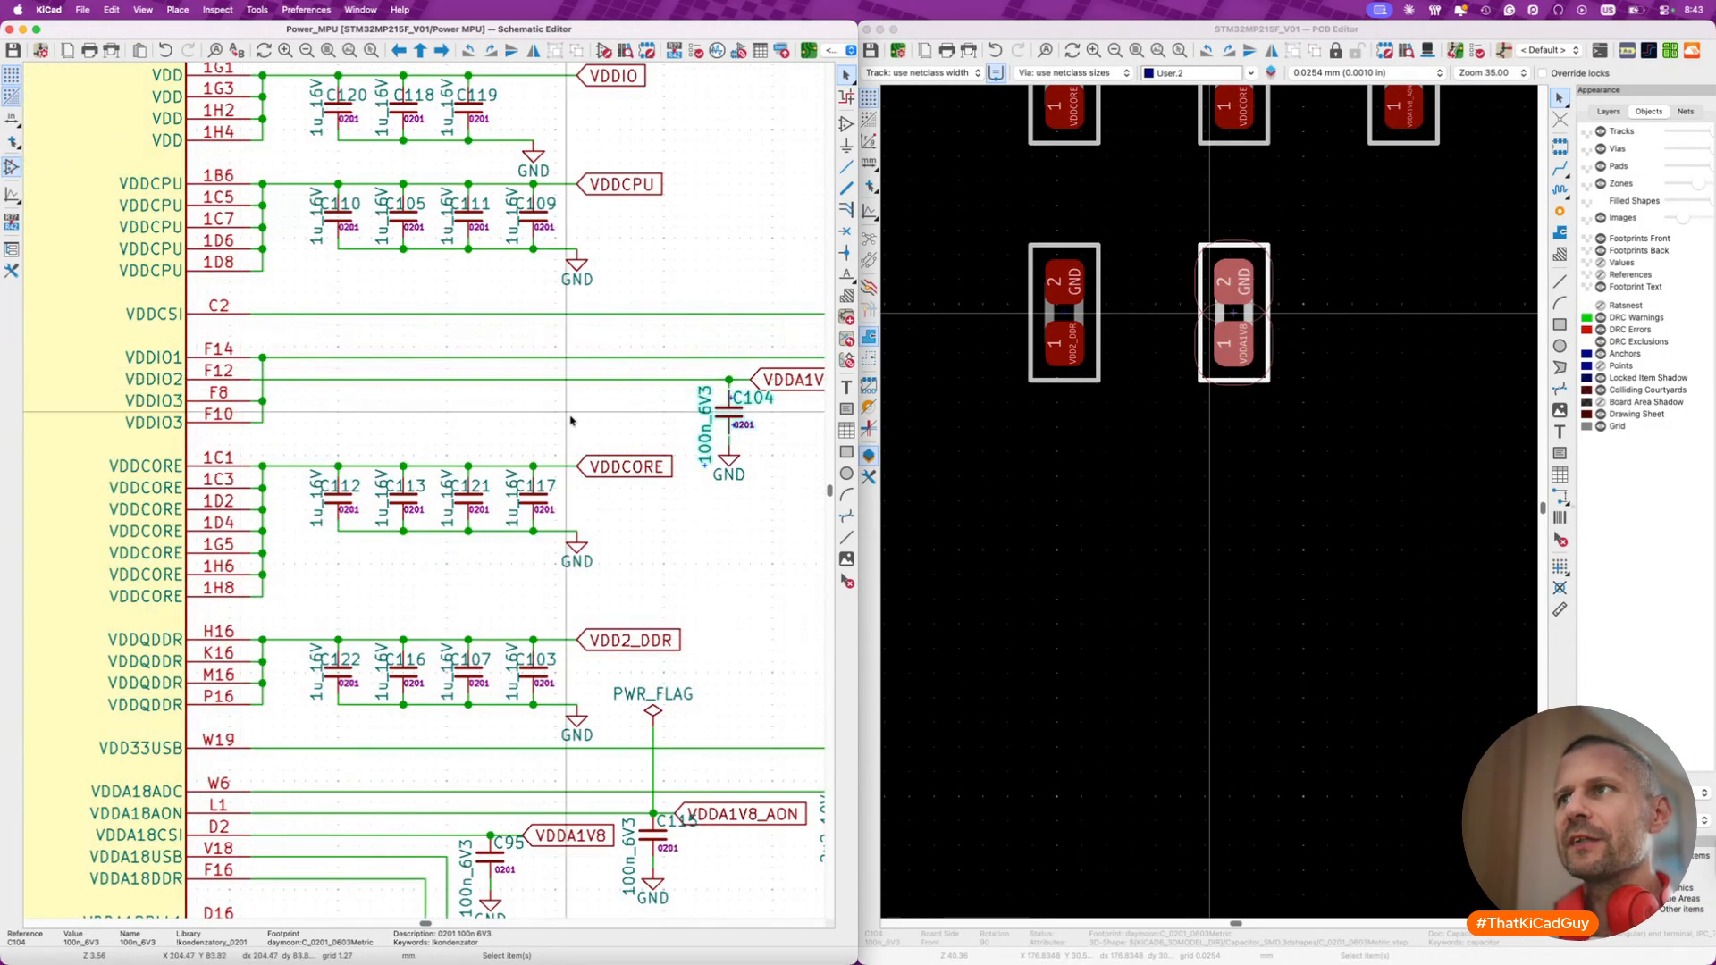
click(1276, 310)
key(f)
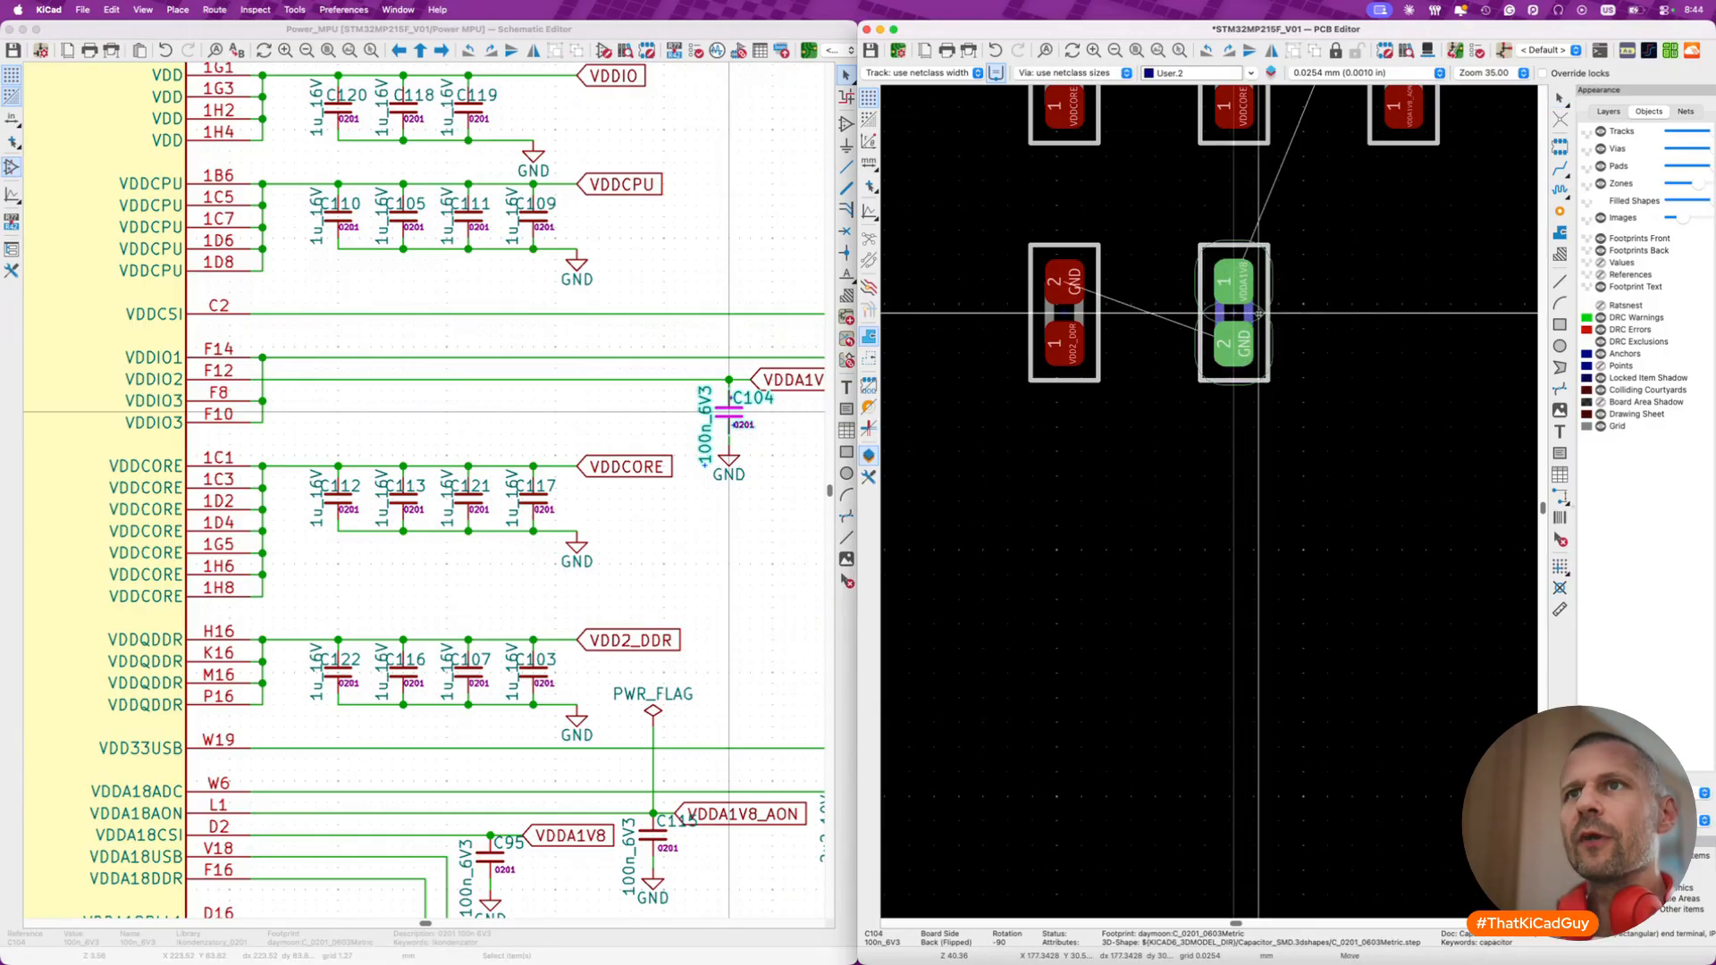
- Move C104 under U7 and park it vertically between balls 1C1 and 1E1
scroll(1258, 313, down, 6)
scroll(1258, 313, up, 2)
scroll(1259, 313, down, 15)
scroll(1046, 436, up, 5)
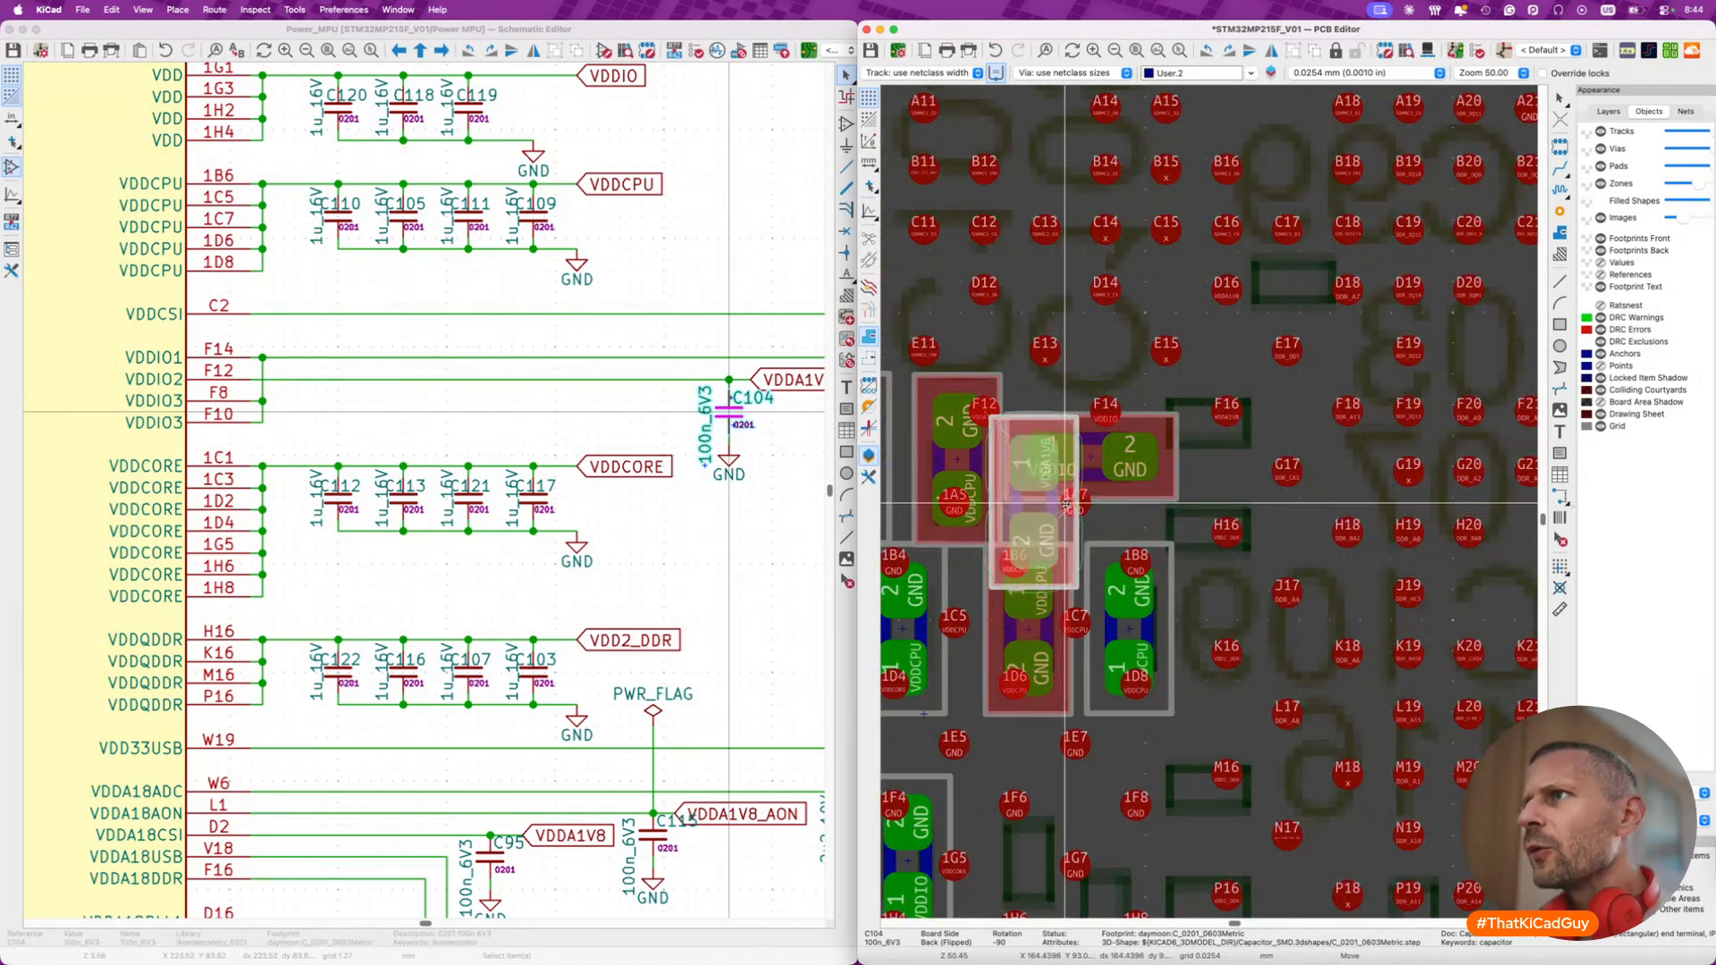
scroll(1243, 645, down, 1)
scroll(1242, 645, left, 1)
scroll(1316, 682, left, 4)
scroll(1316, 682, left, 2)
click(1065, 645)
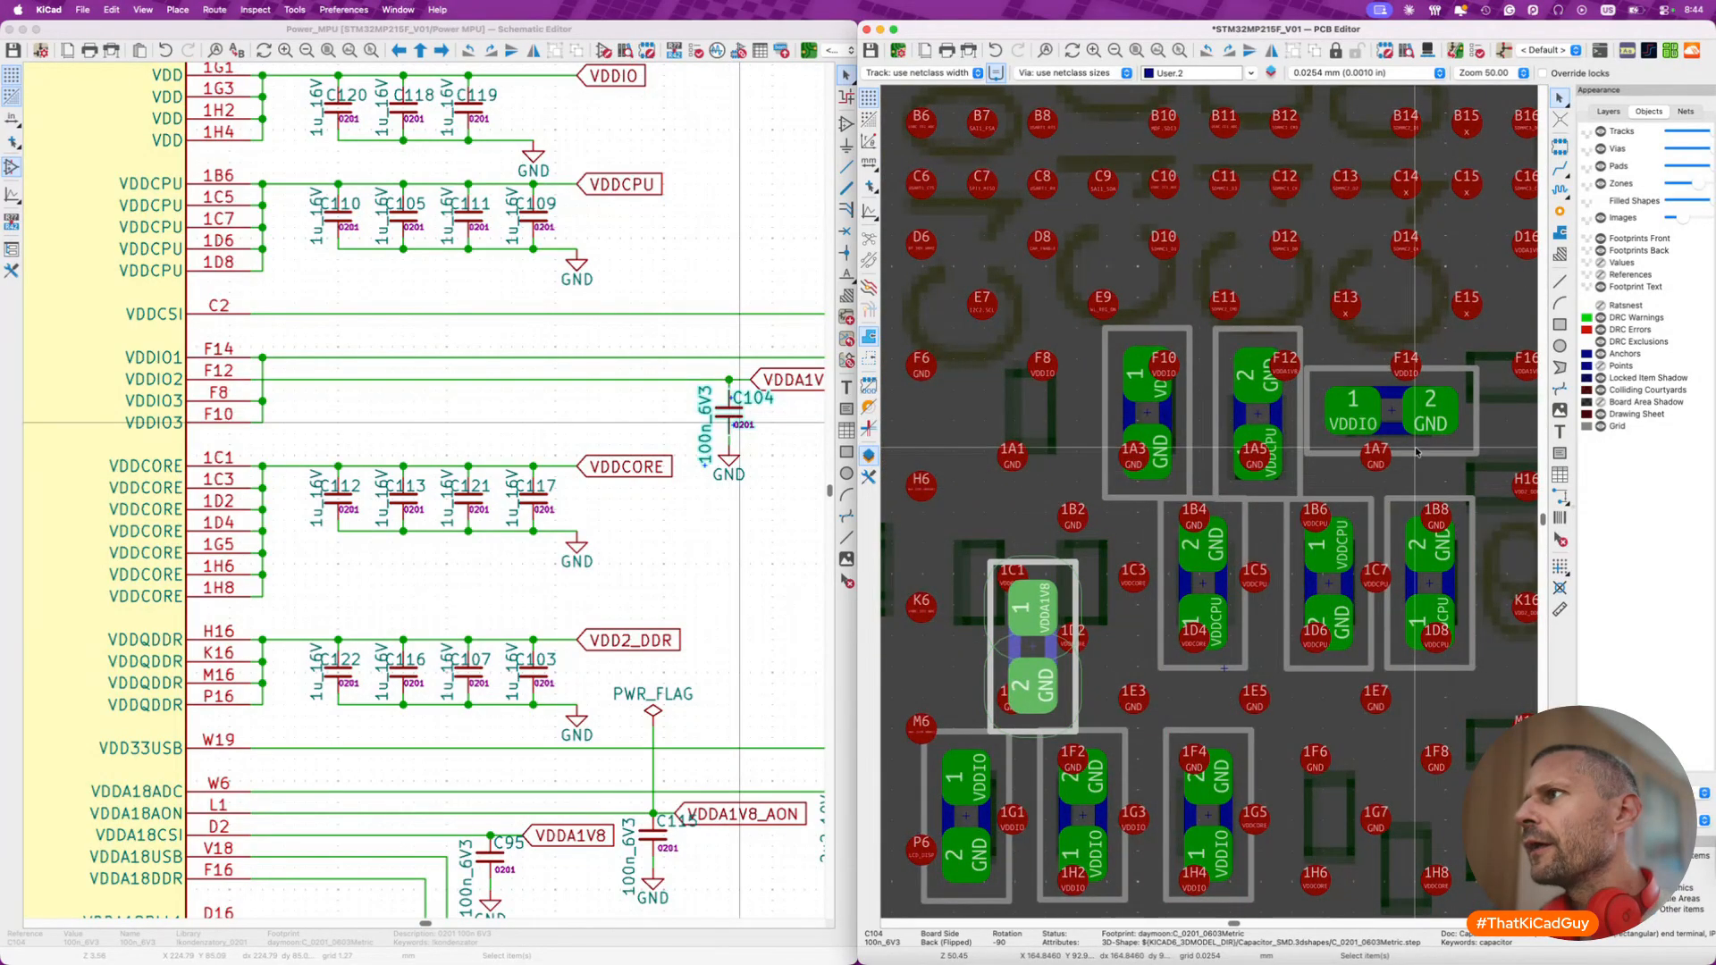
- Rotate C101 back to vertical and place it with VDDIO at ball F8 and GND at 1A1
click(1416, 450)
key(m)
key(r)
key(r)
key(r)
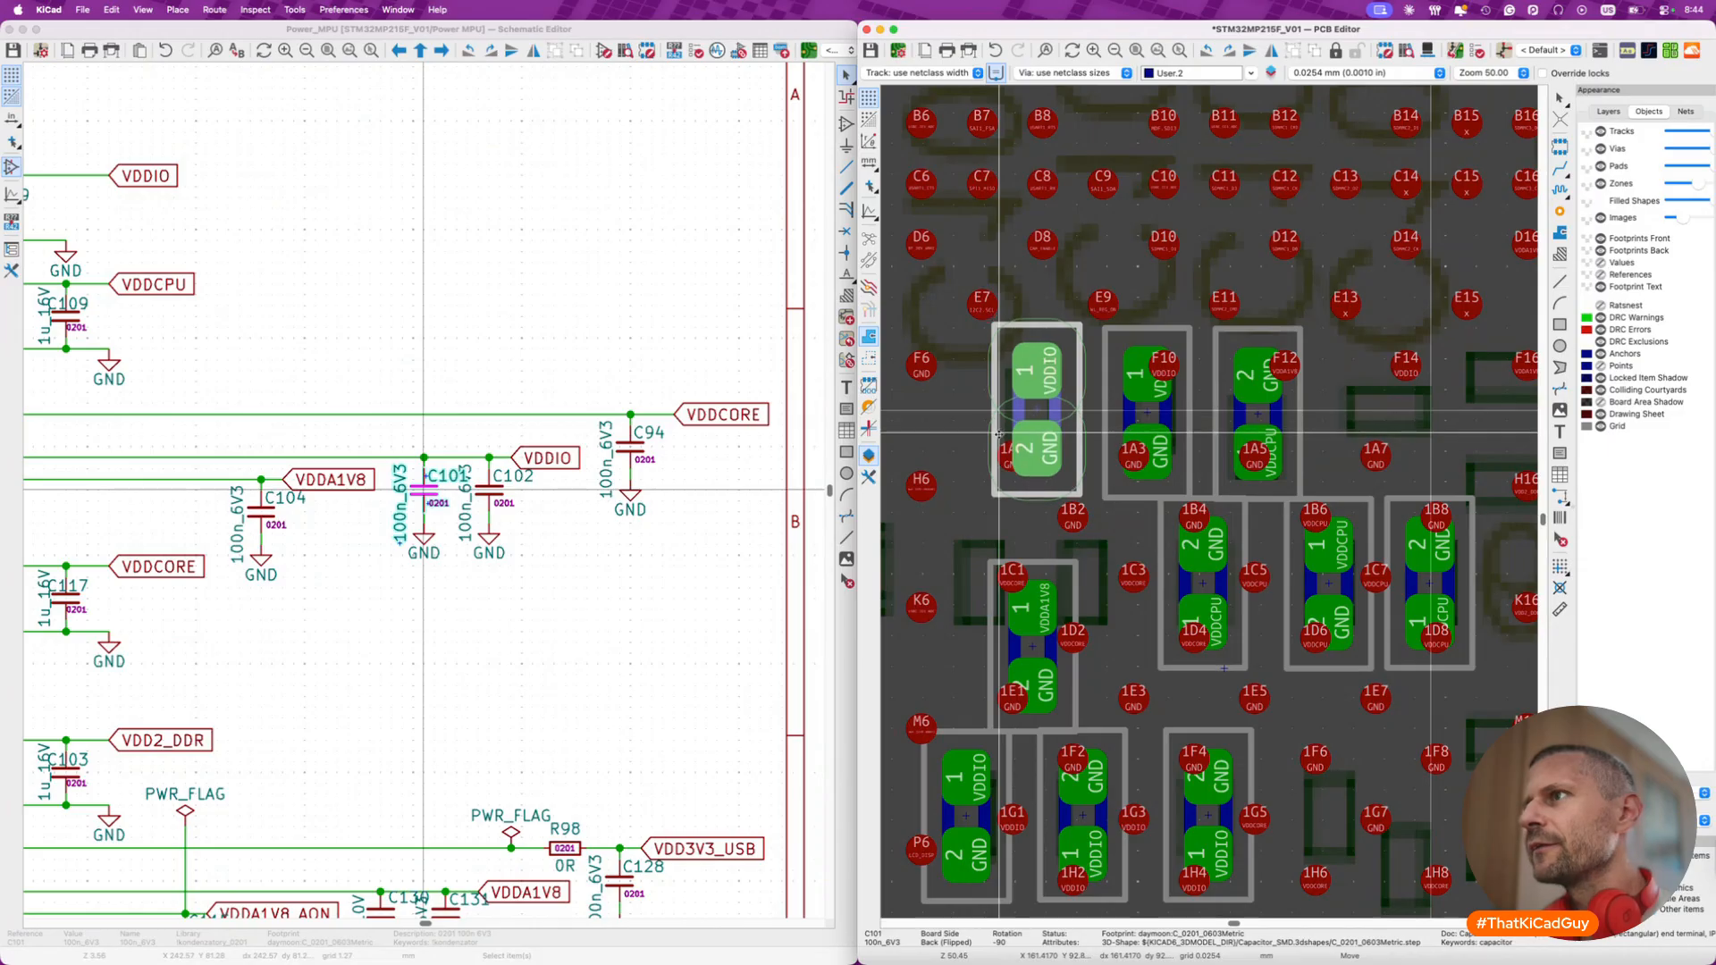
click(996, 438)
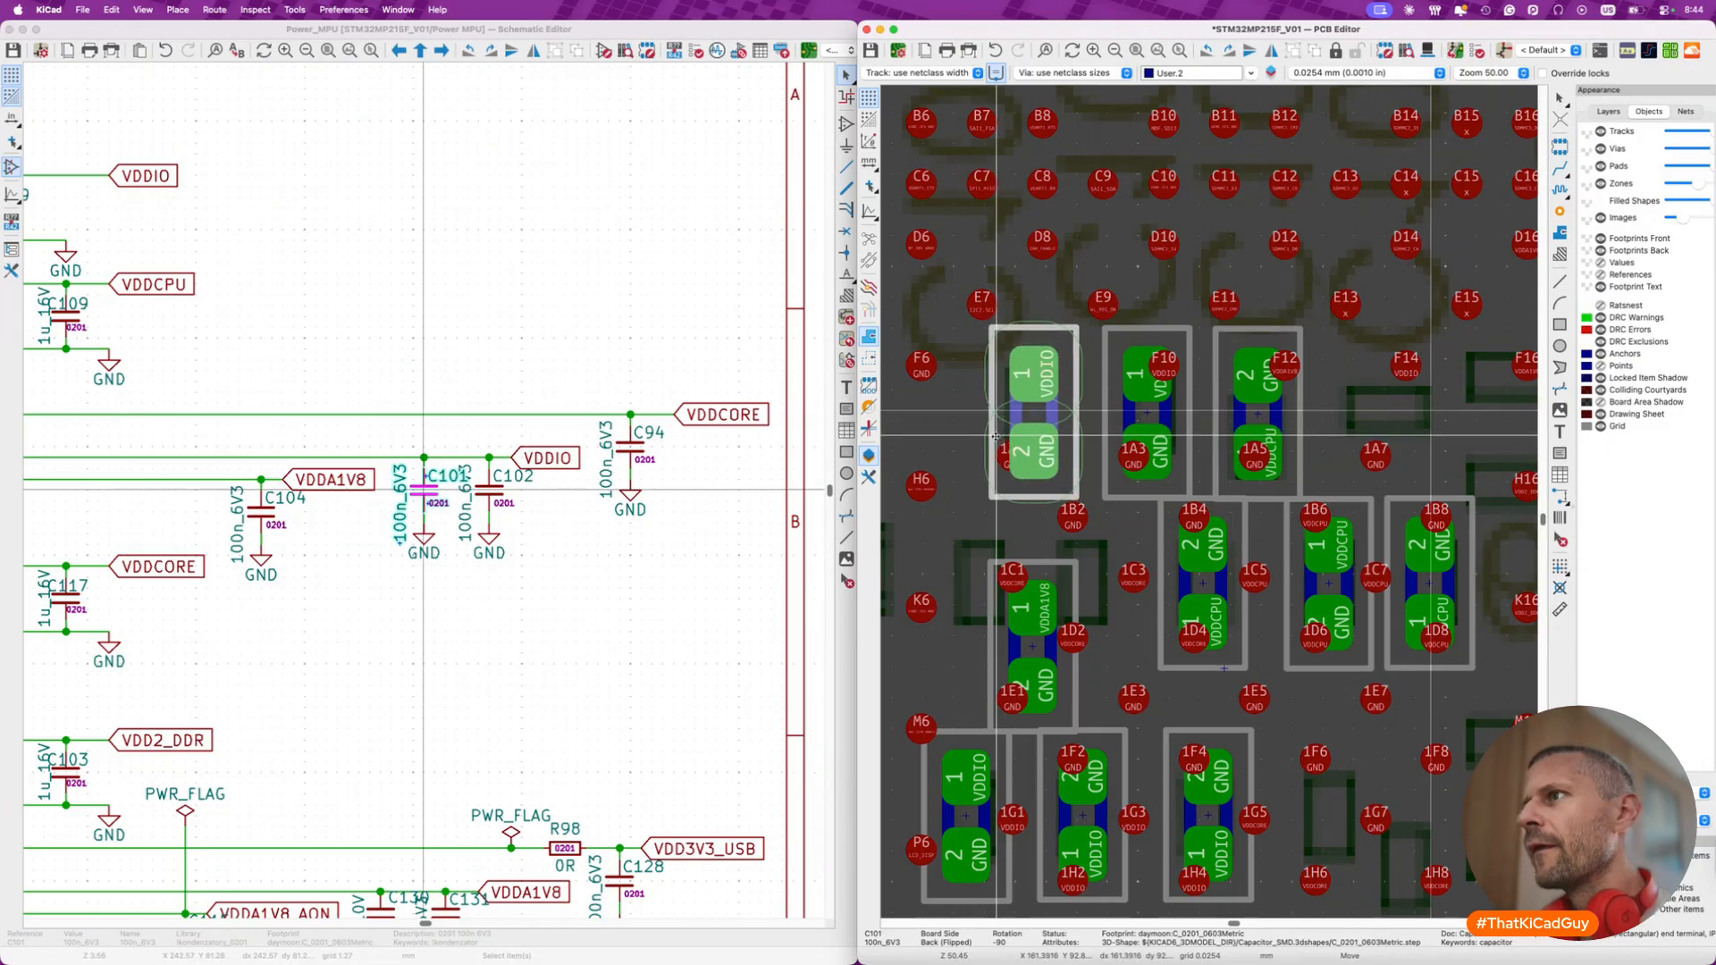
- Rotate C104 to horizontal and park it above ball F14, near D14 and E13
click(1051, 633)
key(m)
key(r)
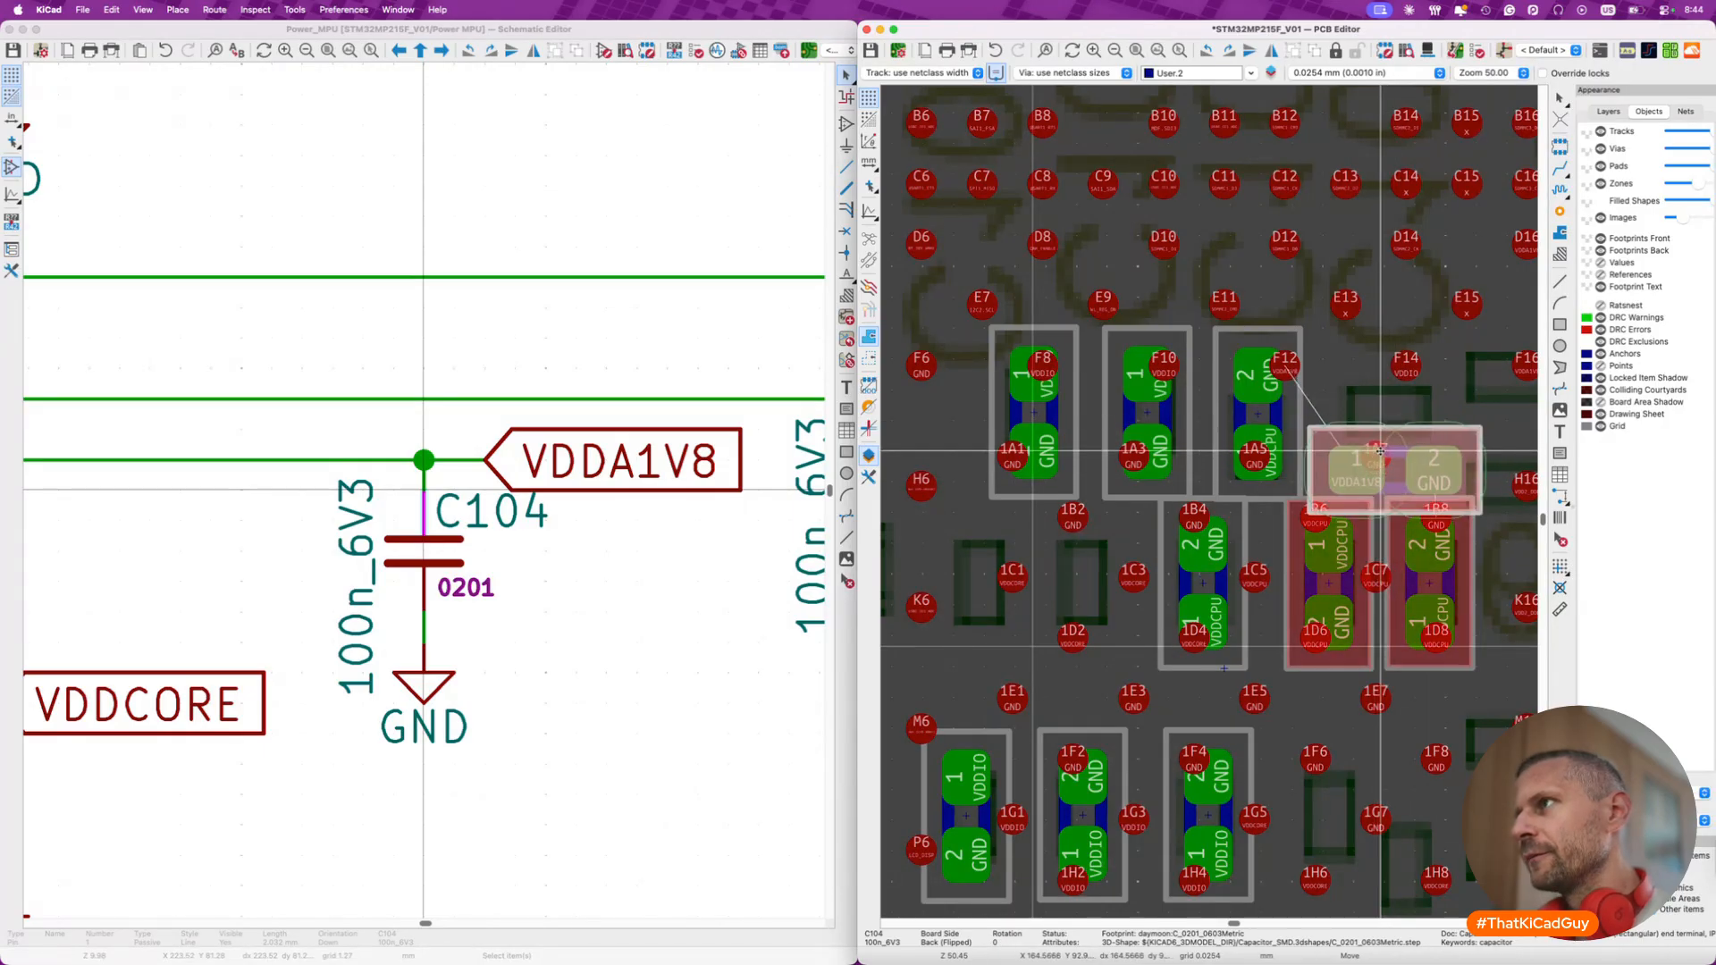
click(1381, 251)
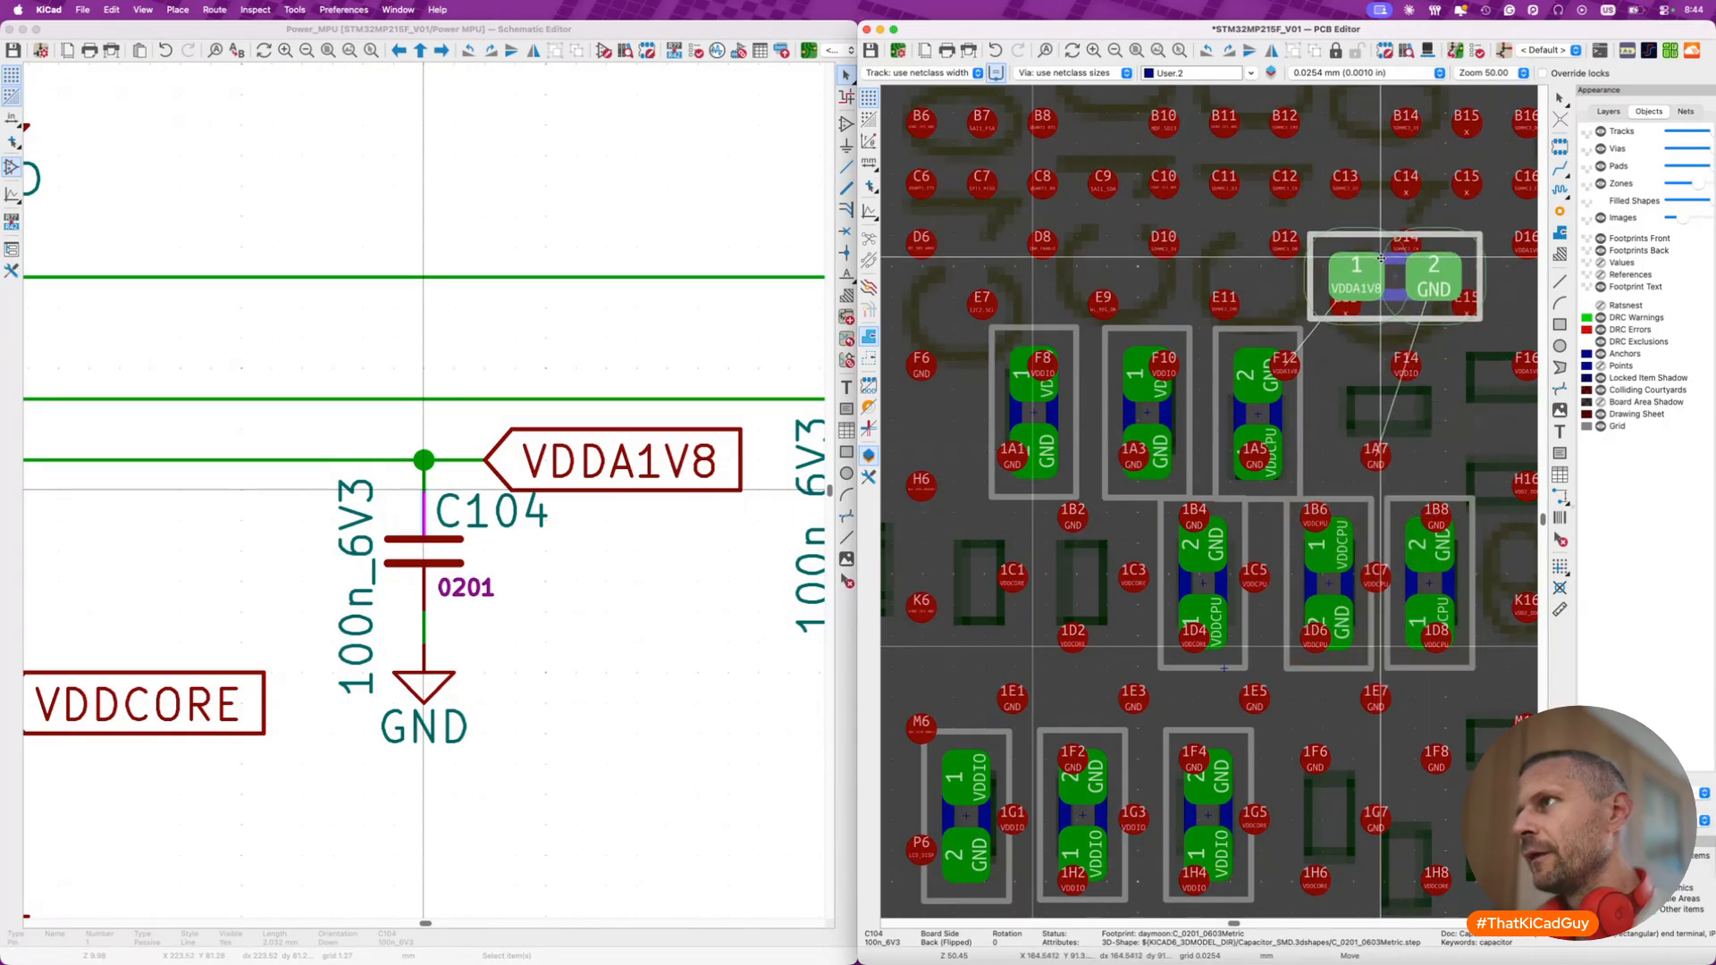
click(1291, 393)
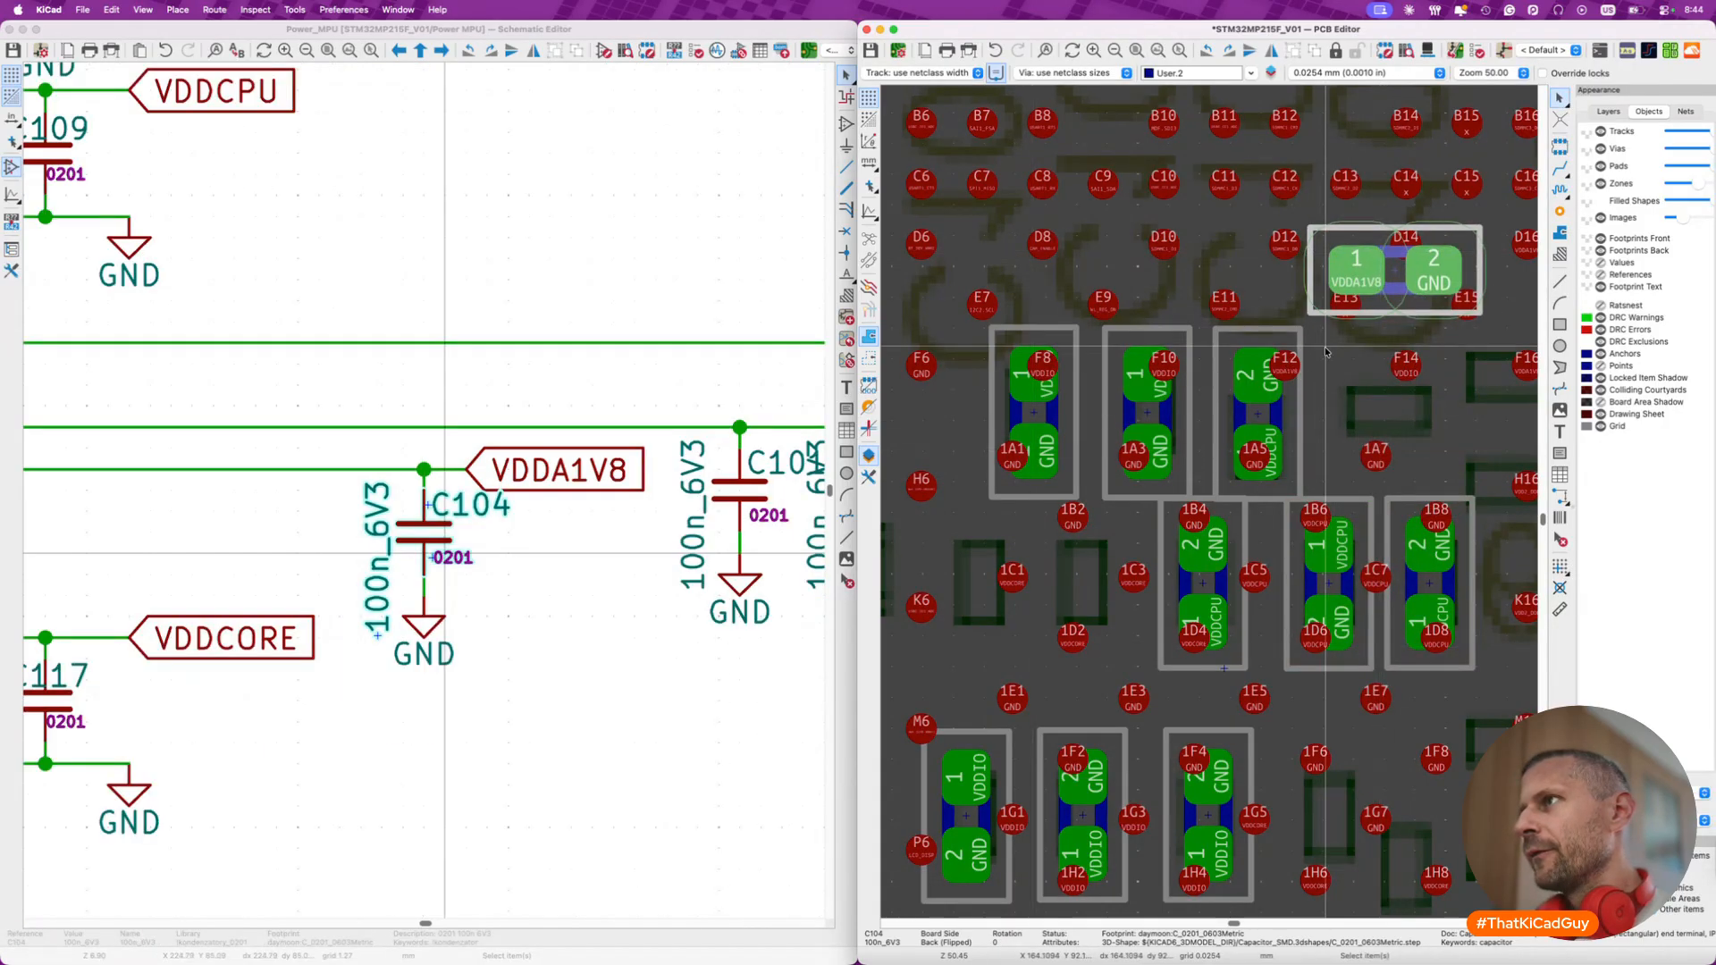
click(1184, 418)
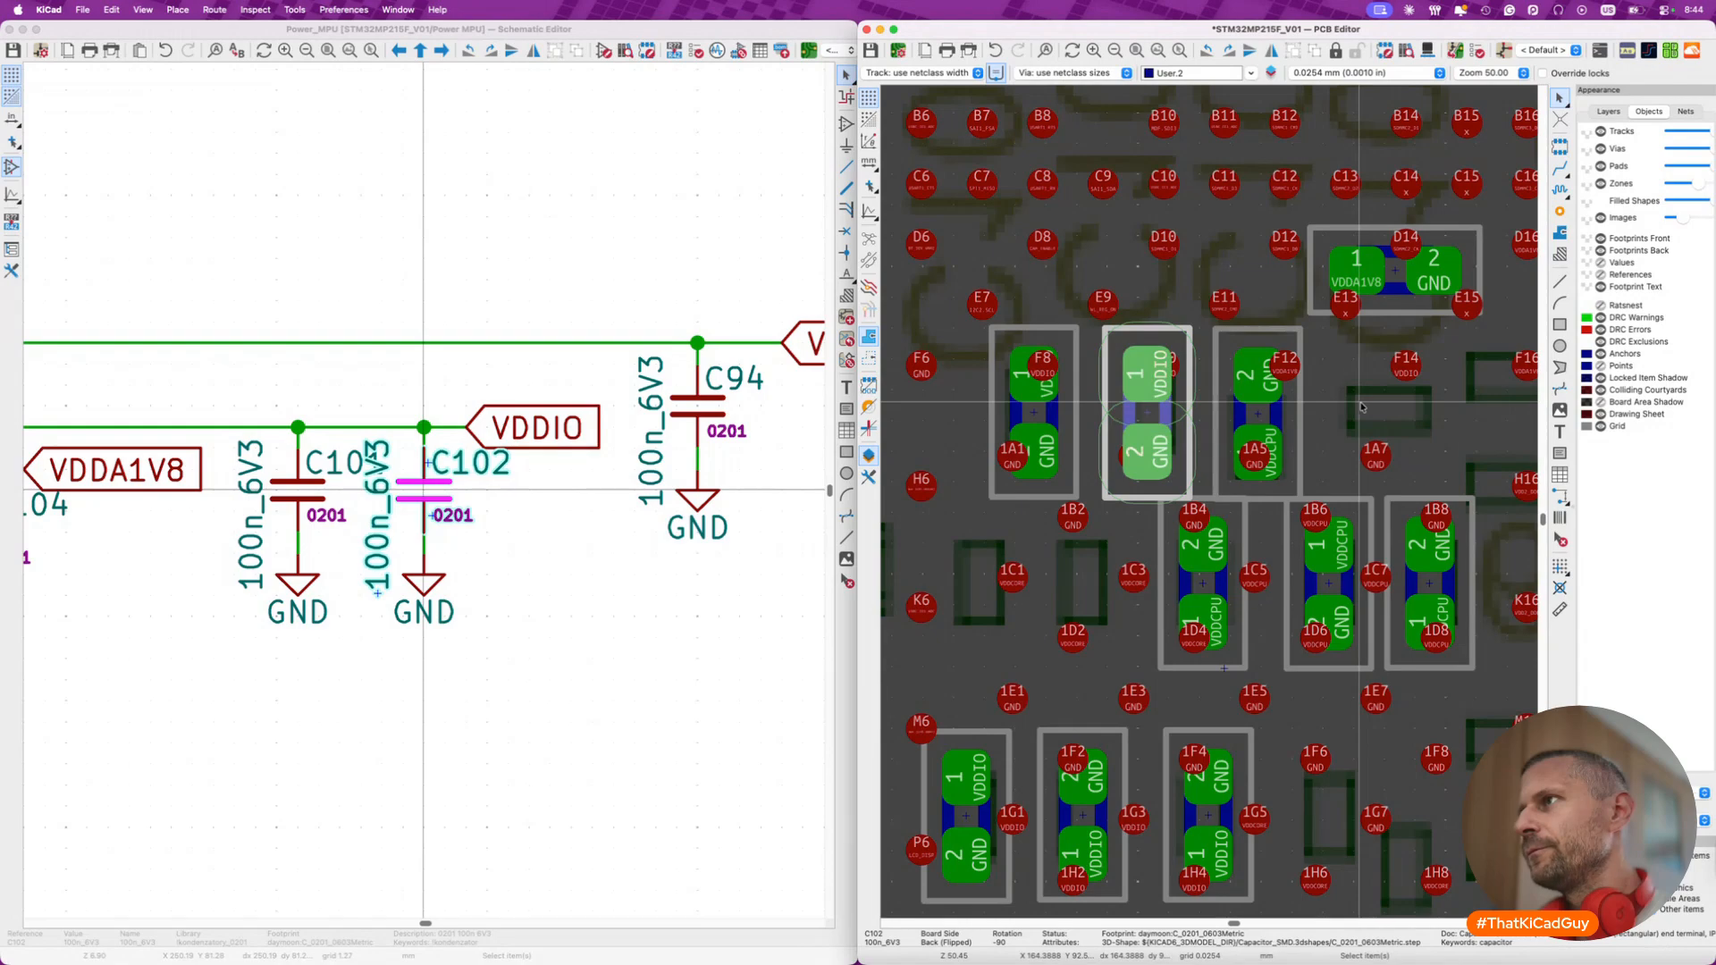
- Place C104 horizontally between balls F14 and 1A7, with its VDDA1V8 pad towards ball F12
click(1393, 302)
key(m)
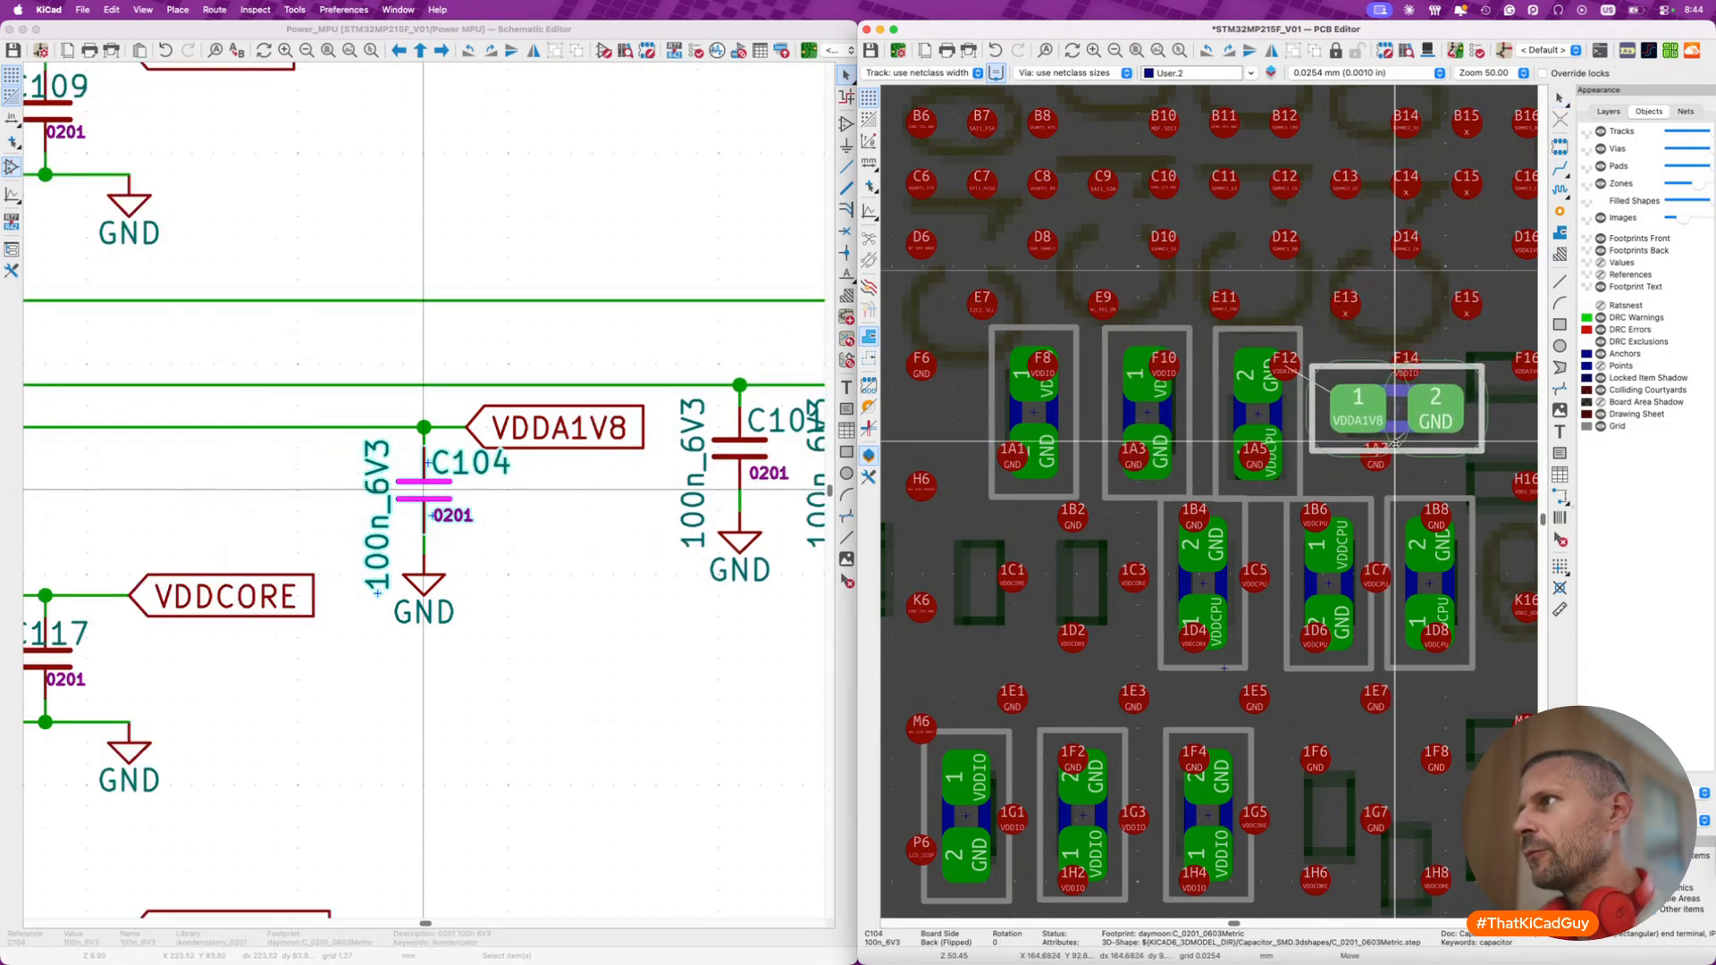
click(1394, 442)
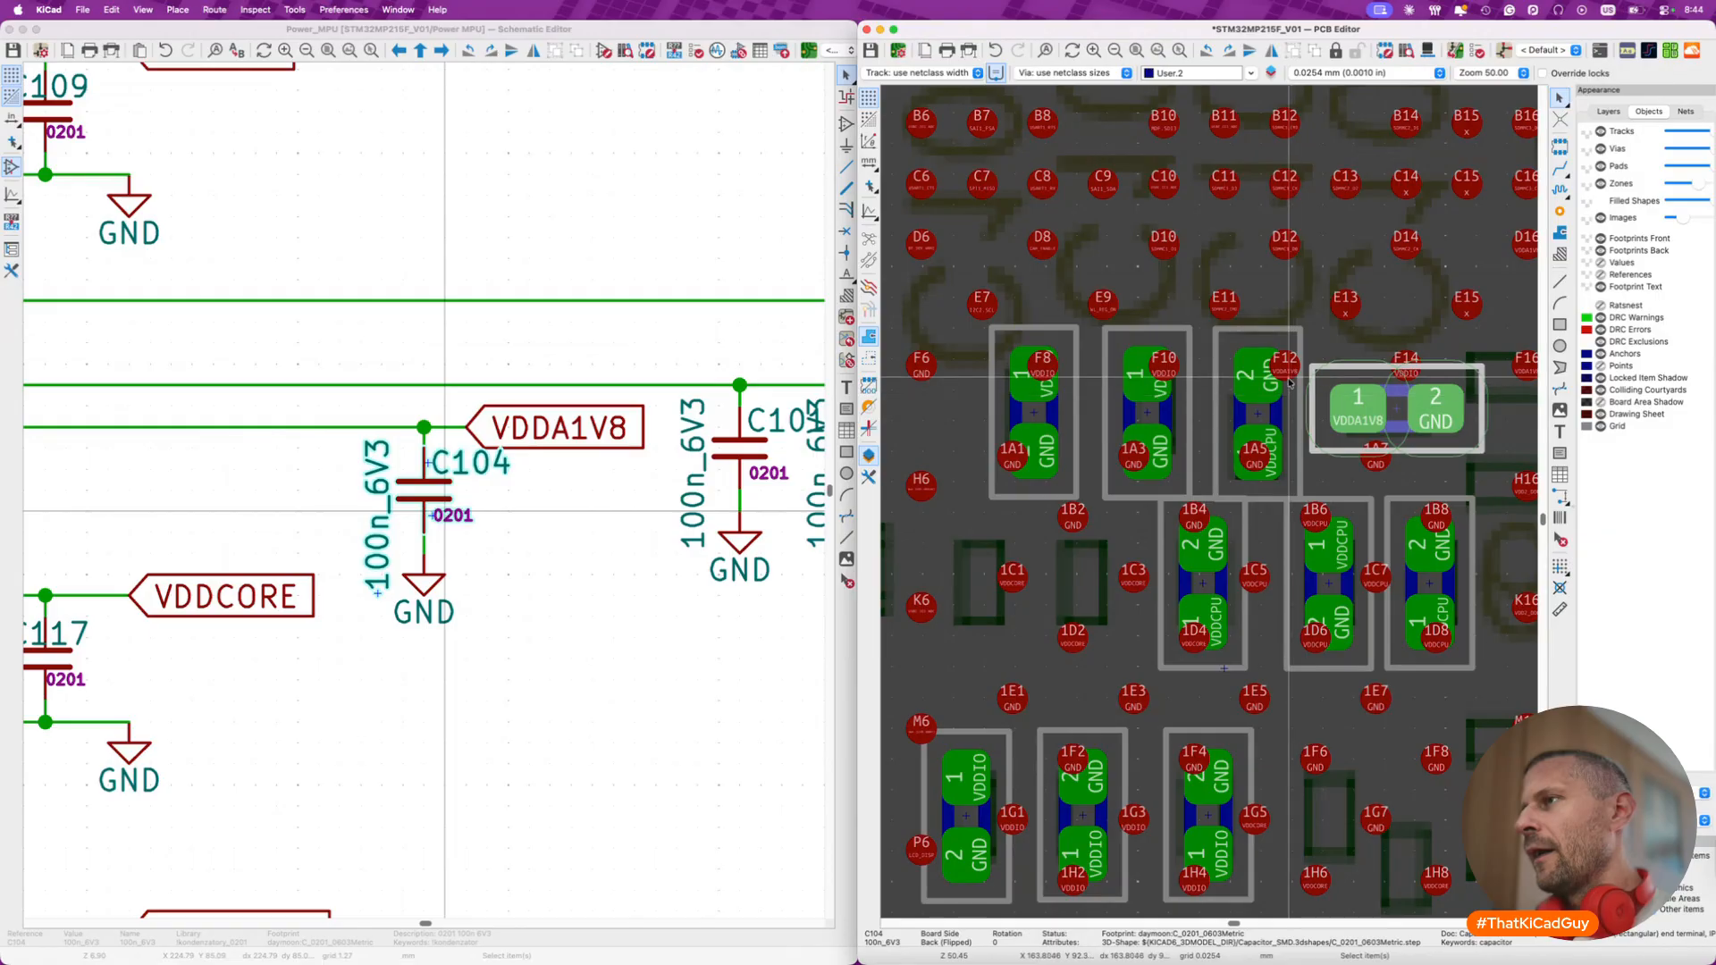
- Inspect how C109, C102 and C104 sit against balls F10, F12 and F14
click(1288, 406)
key(Escape)
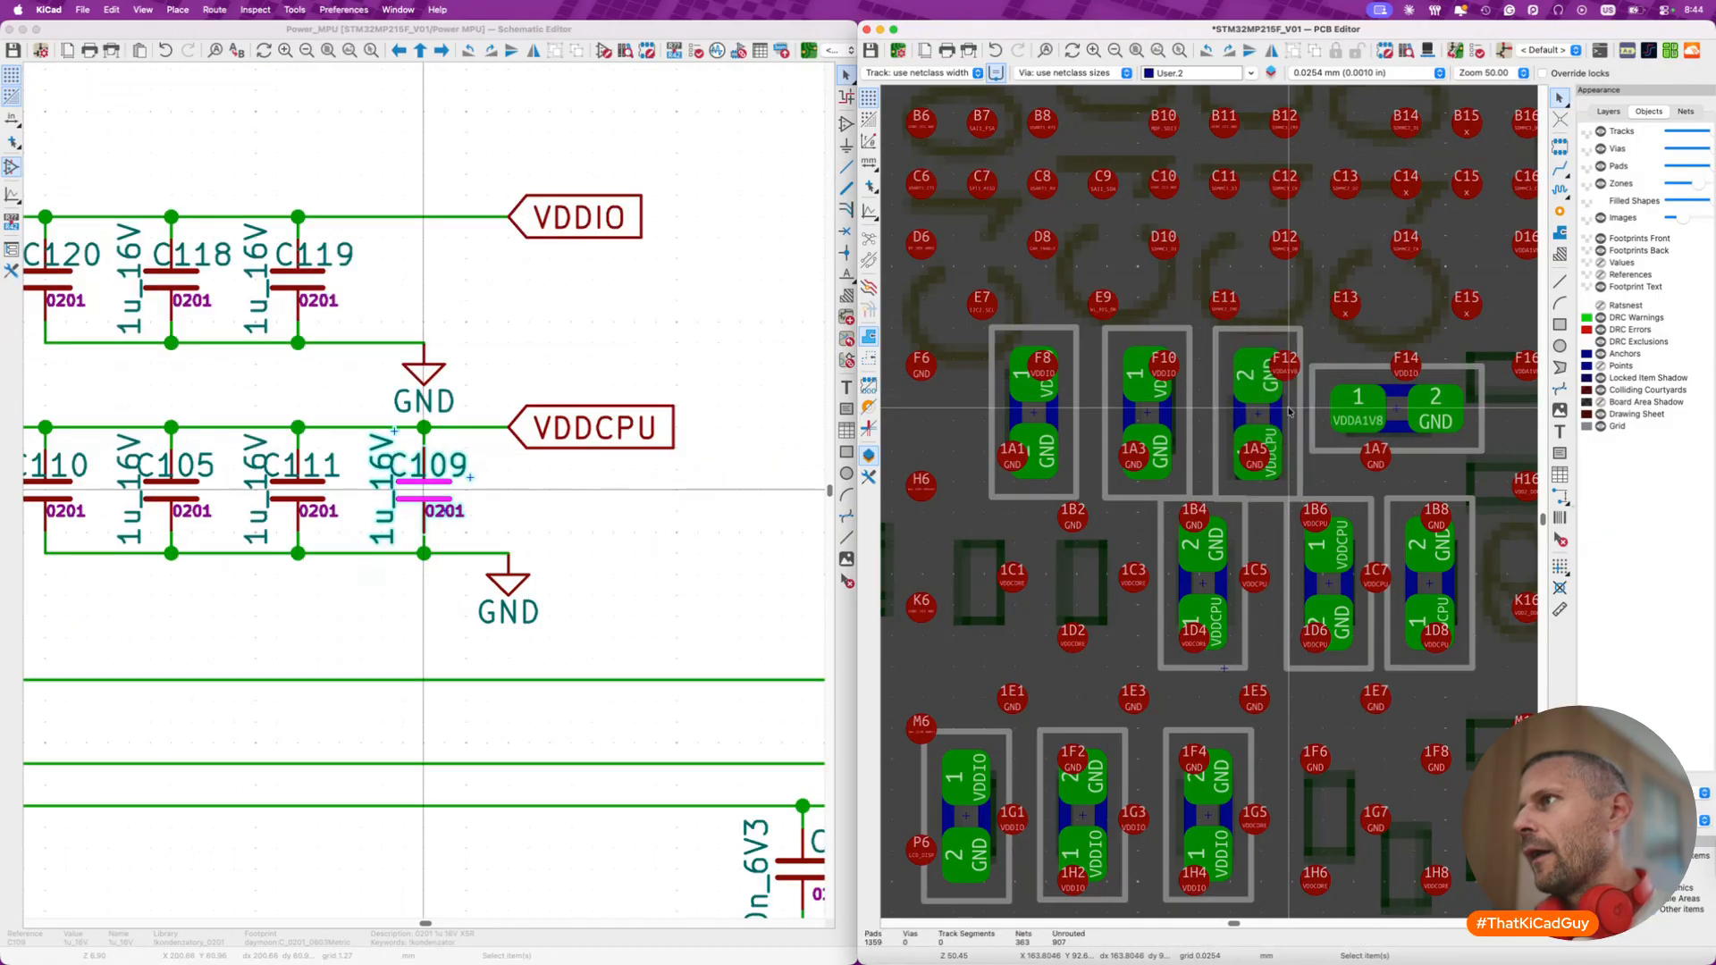
scroll(1289, 411, up, 3)
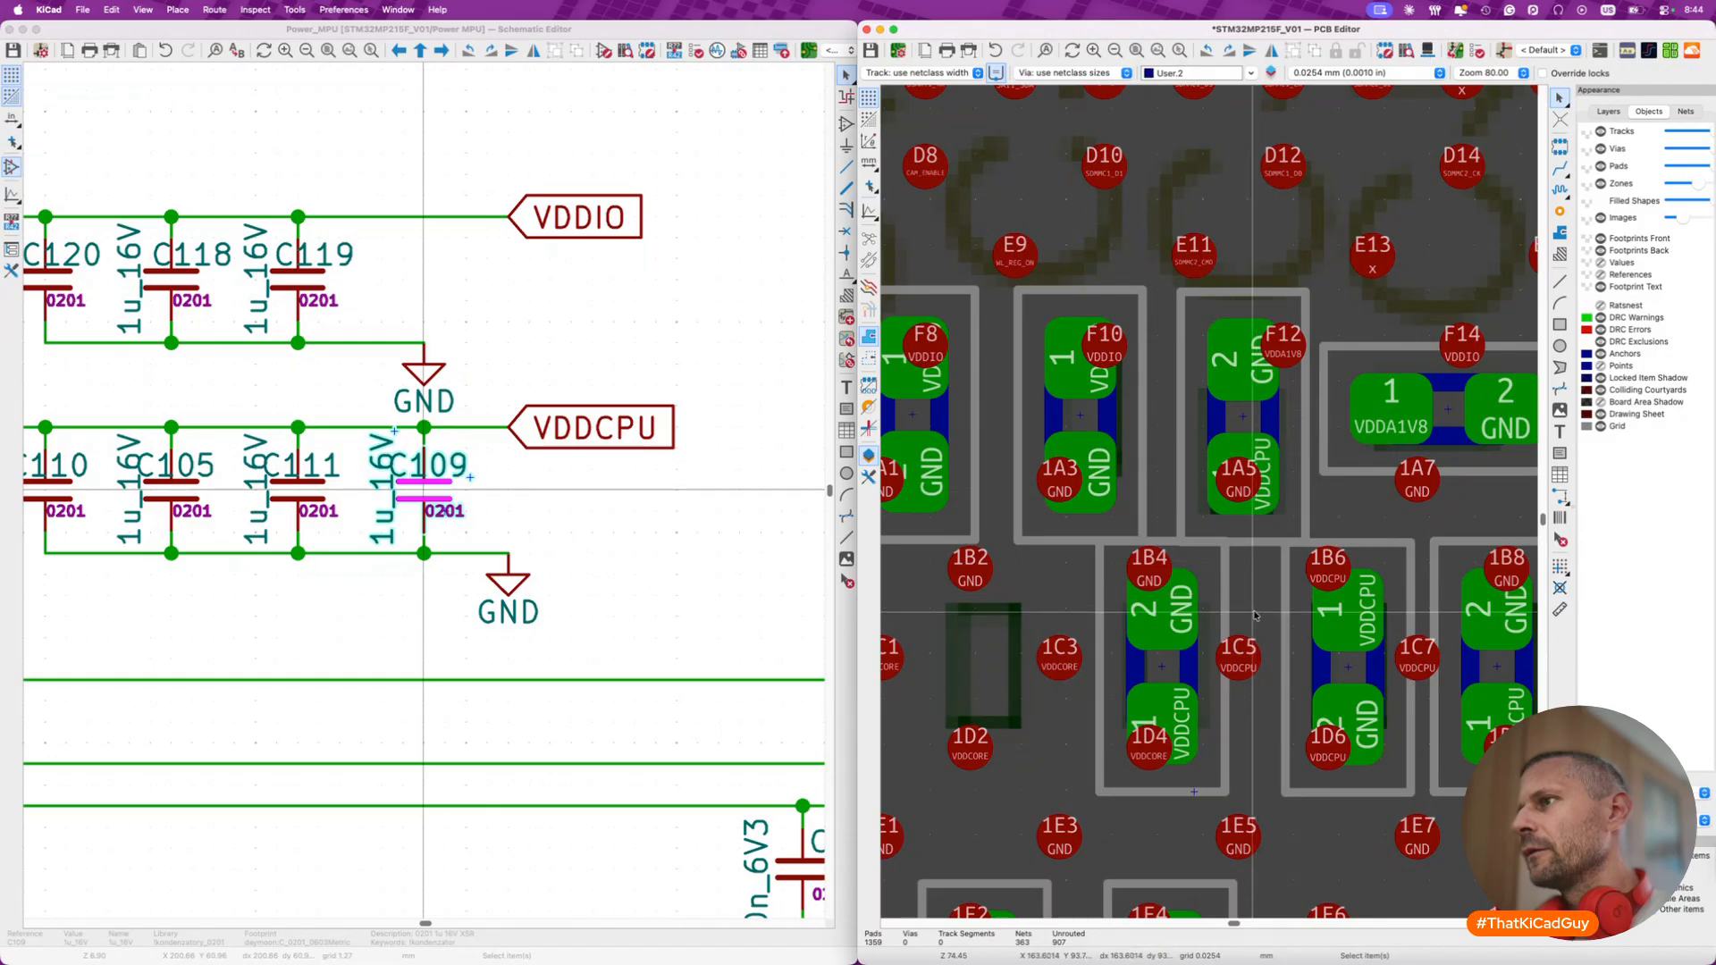
click(1117, 393)
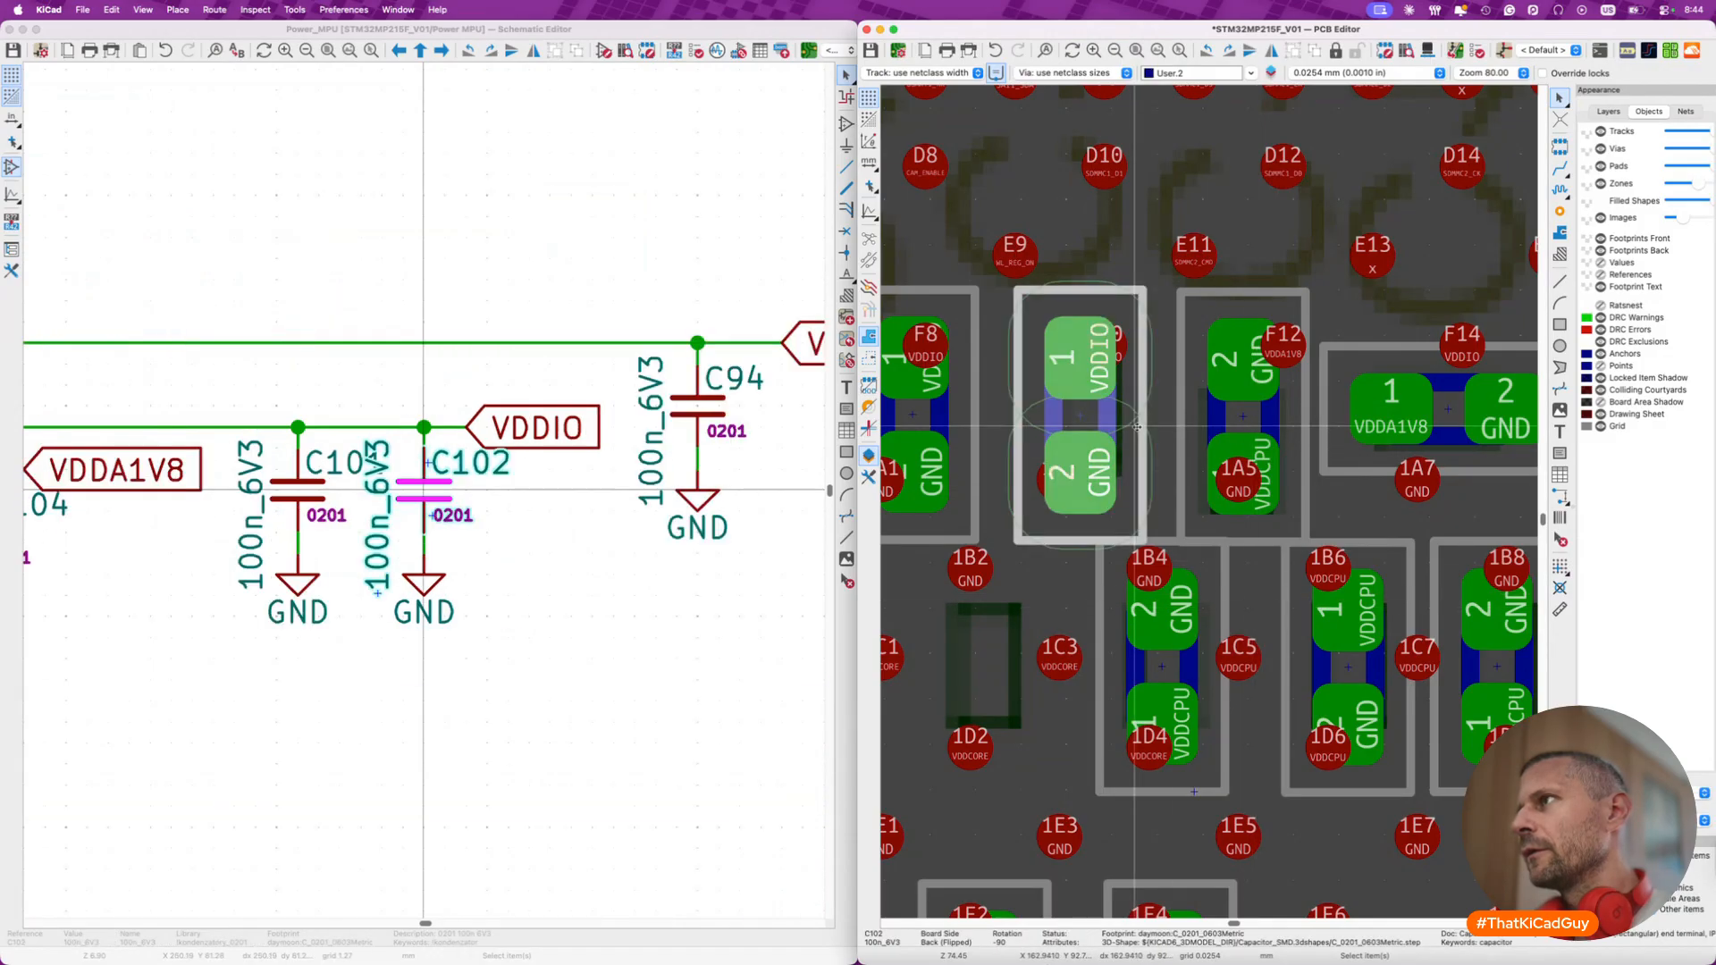
scroll(1122, 398, down, 3)
key(Escape)
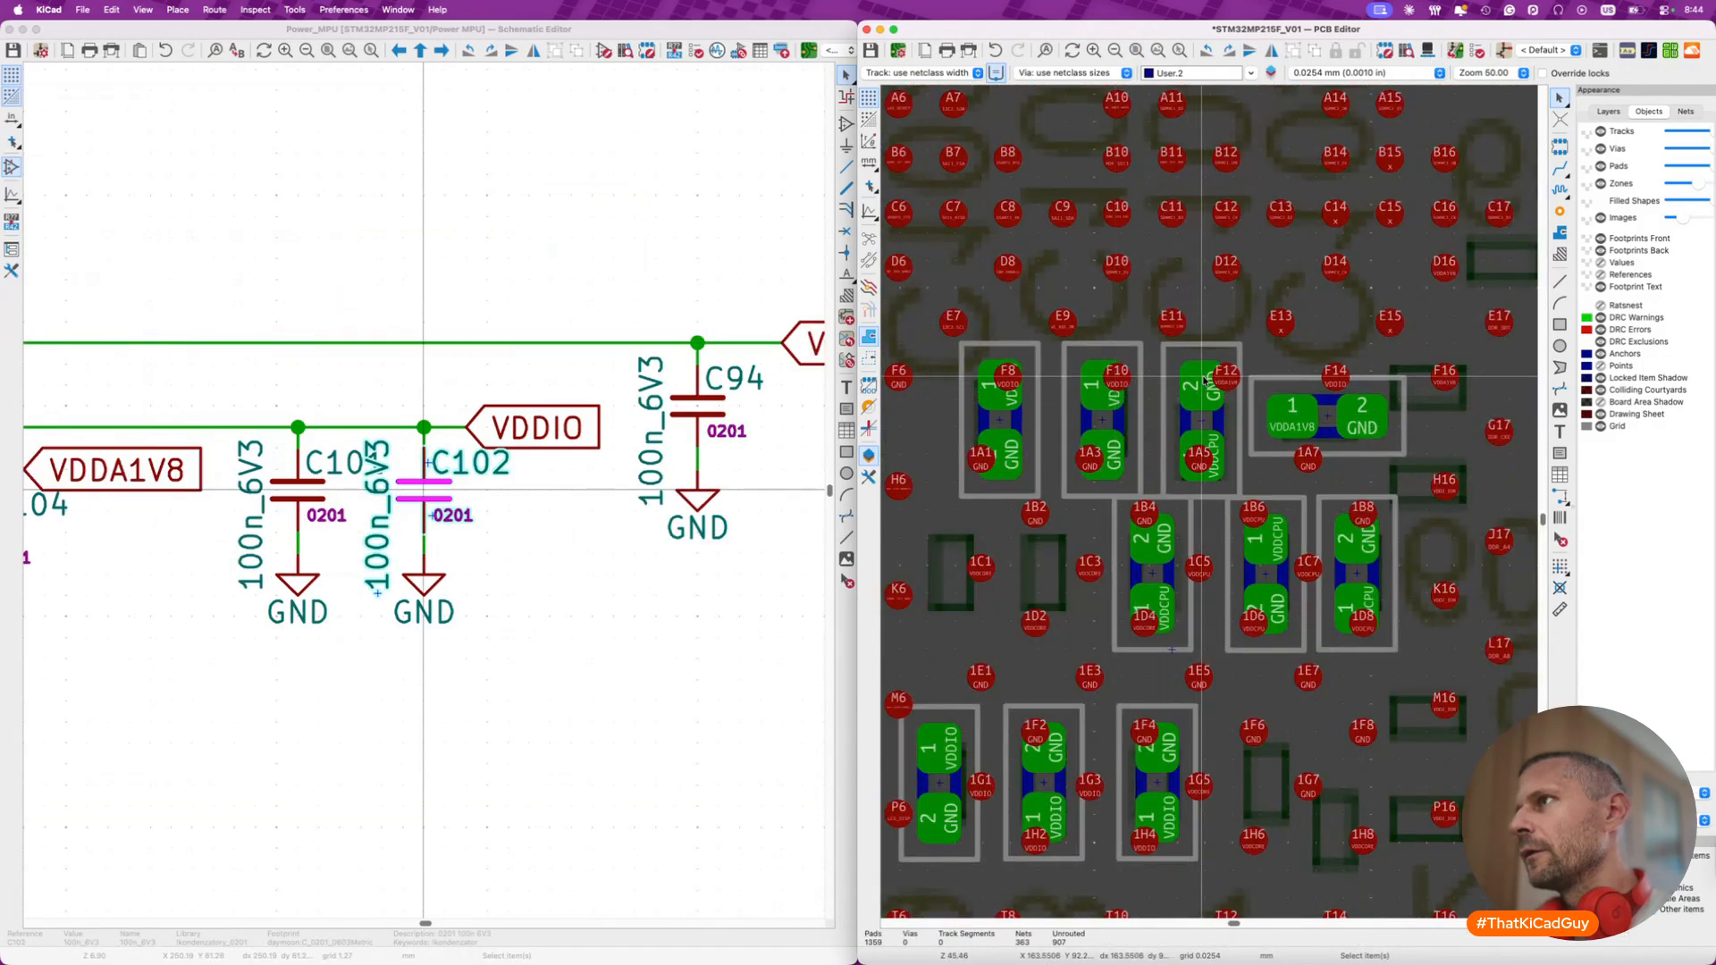
scroll(1206, 376, up, 3)
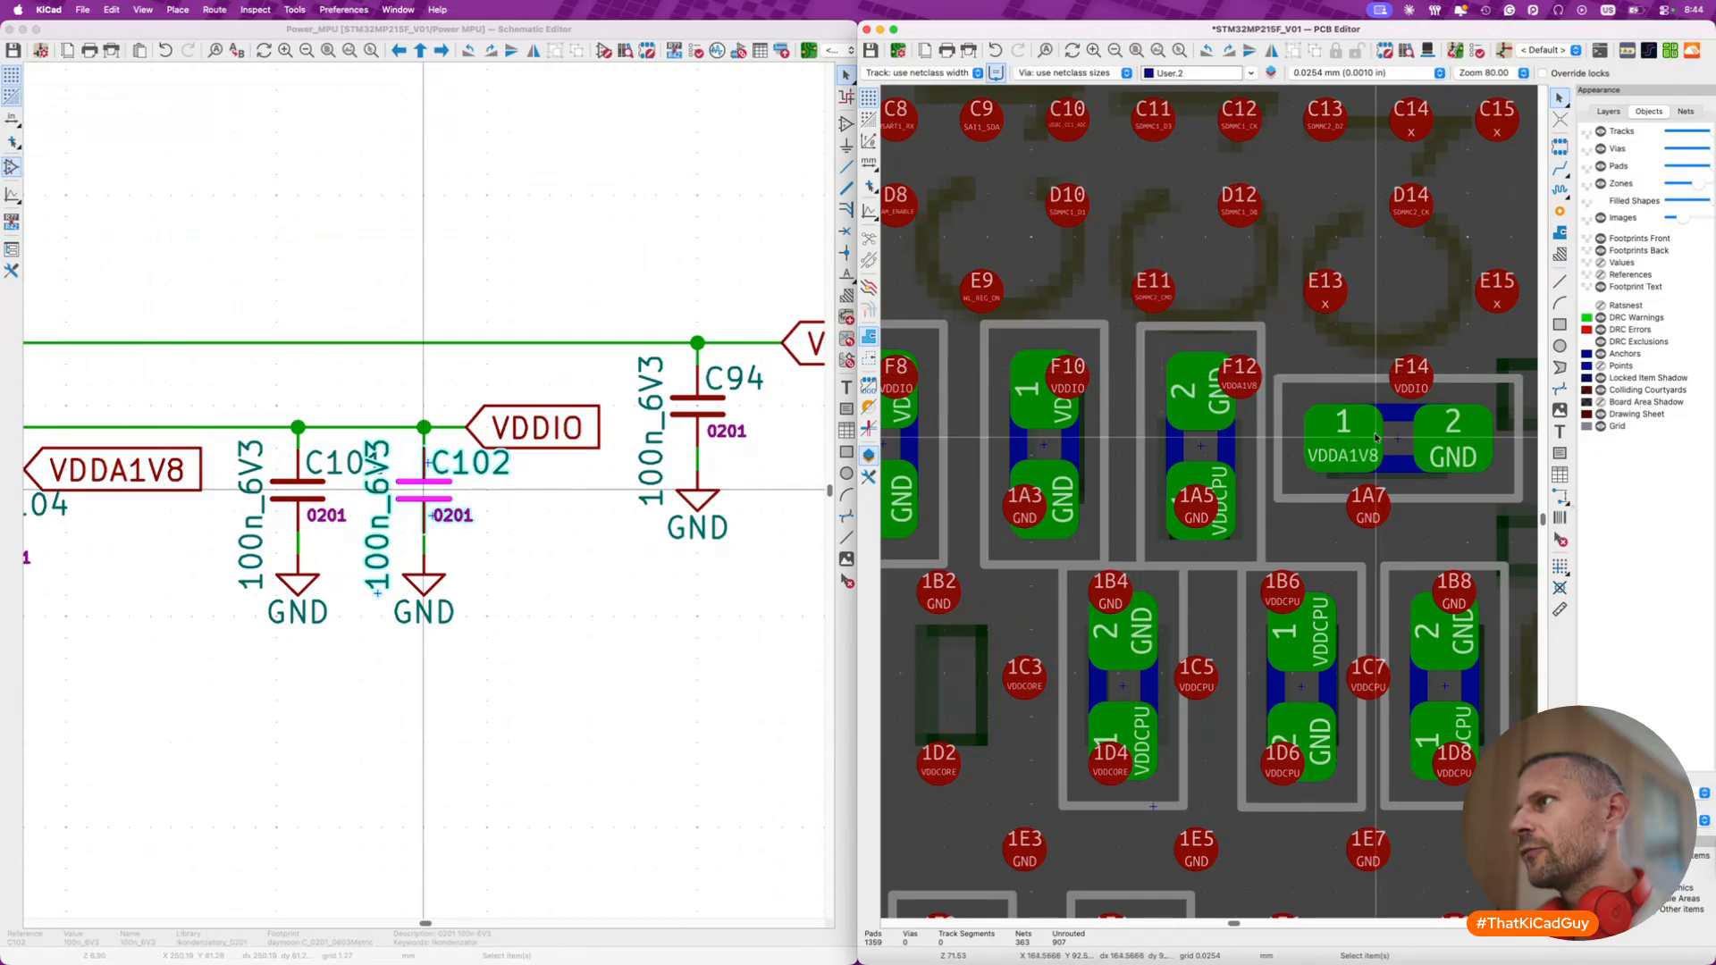
click(1352, 391)
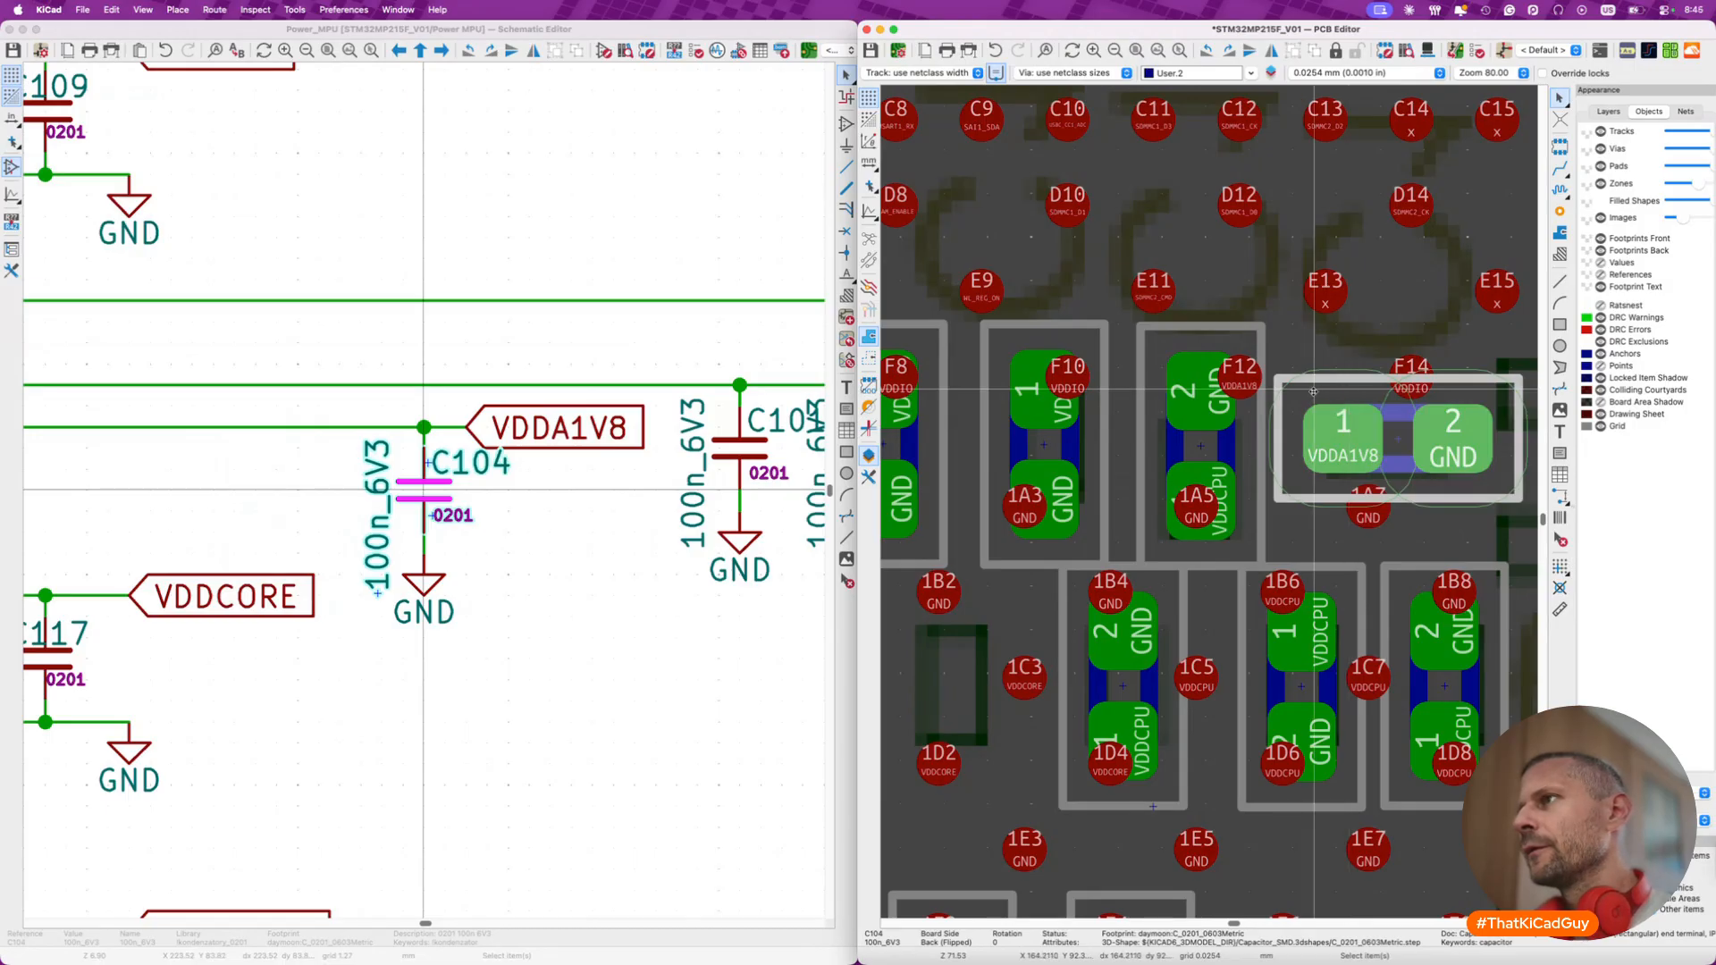
key(Escape)
- Save the board
key(super+s)
scroll(1314, 391, down, 10)
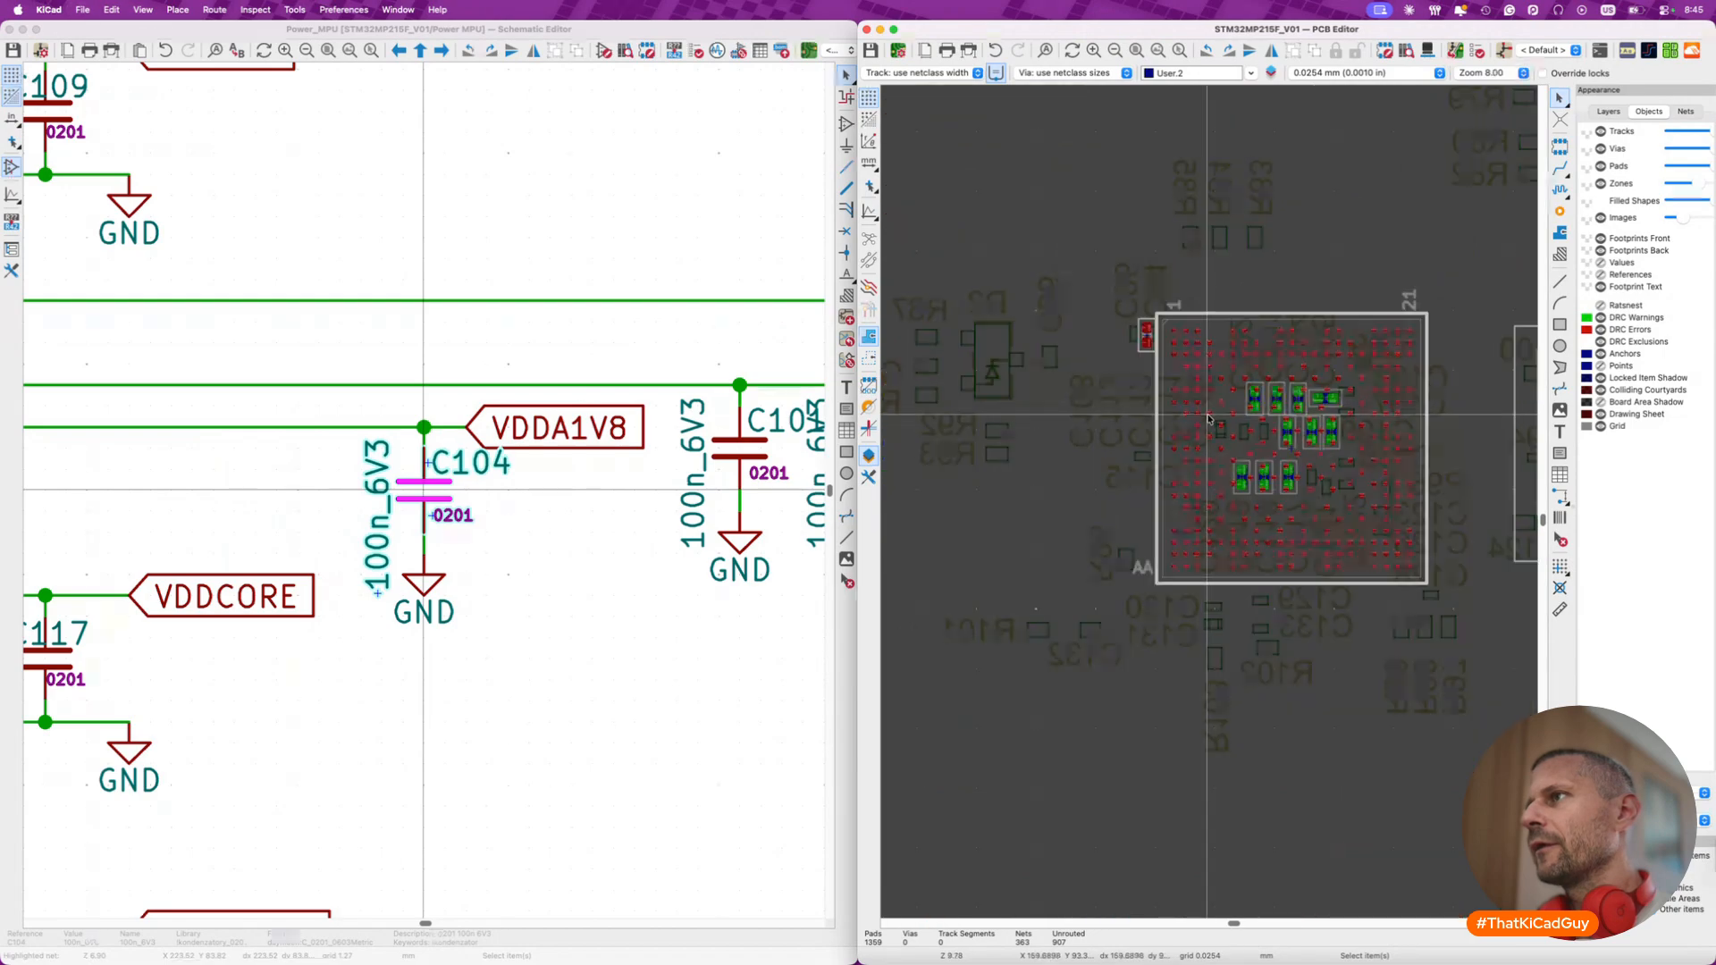
scroll(1209, 418, up, 5)
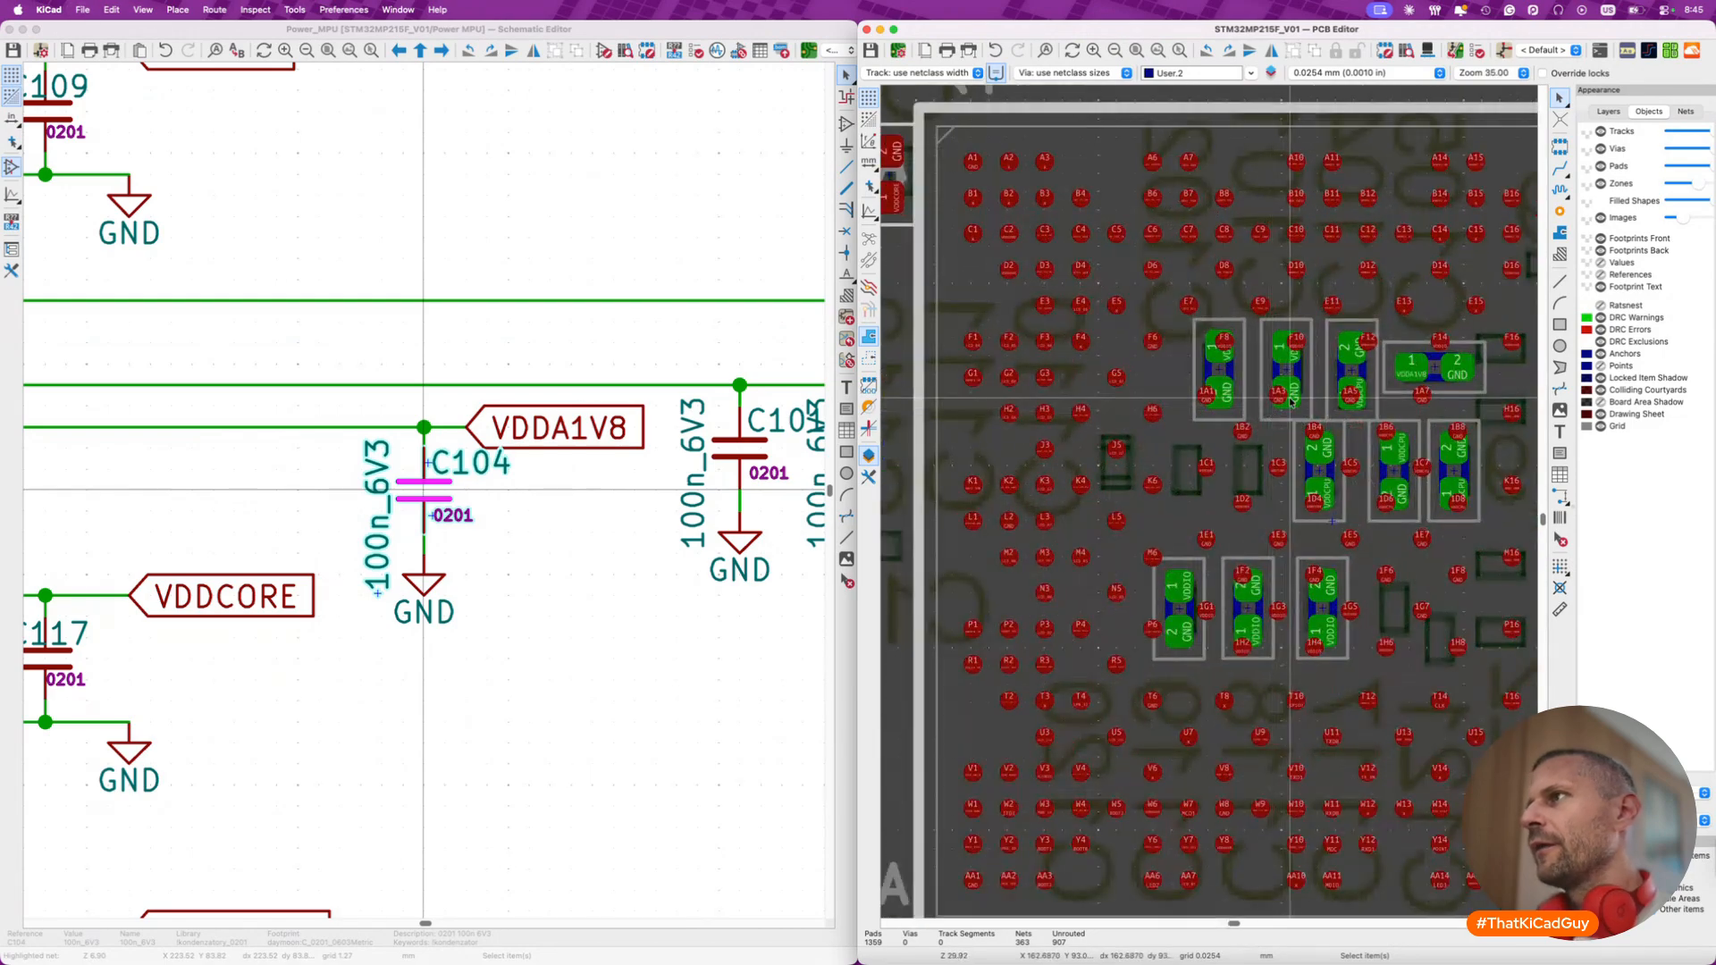
- Check the capacitors around balls F8, F10, F12 and F14 up close and save the board
scroll(1291, 402, up, 4)
scroll(1291, 403, right, 3)
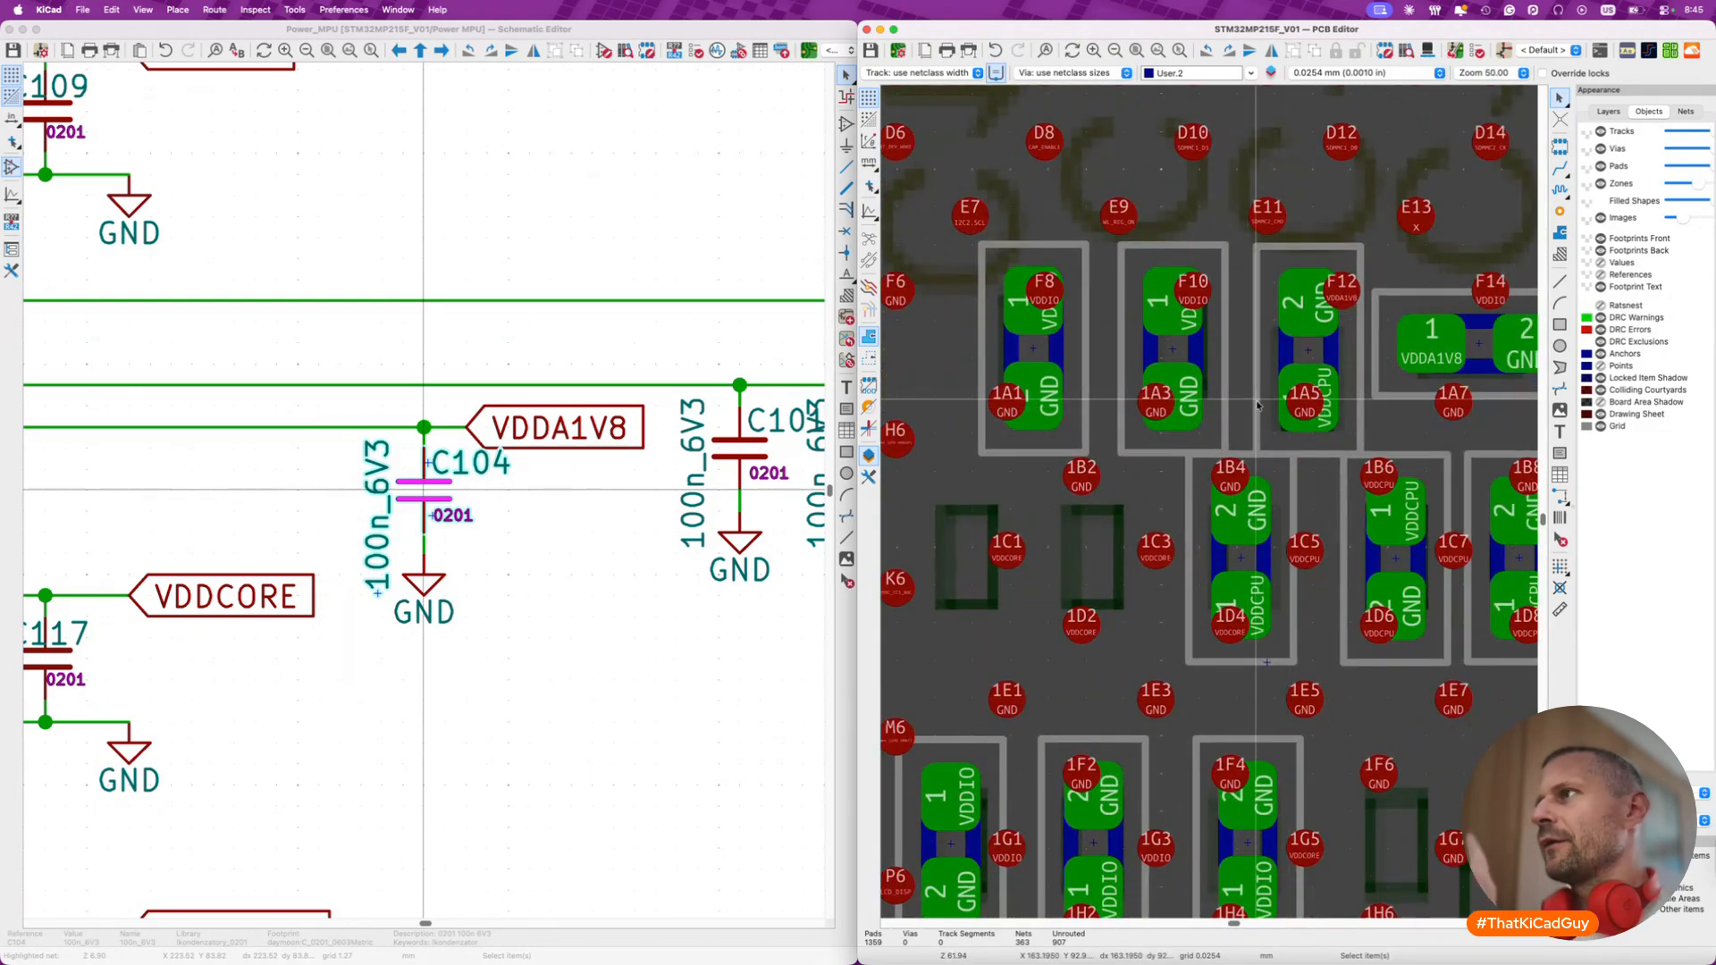
key(super+s)
- Move C102's 100n_6V3 value text down in the schematic, clear of C101's reference, and save the schematic
scroll(615, 615, down, 5)
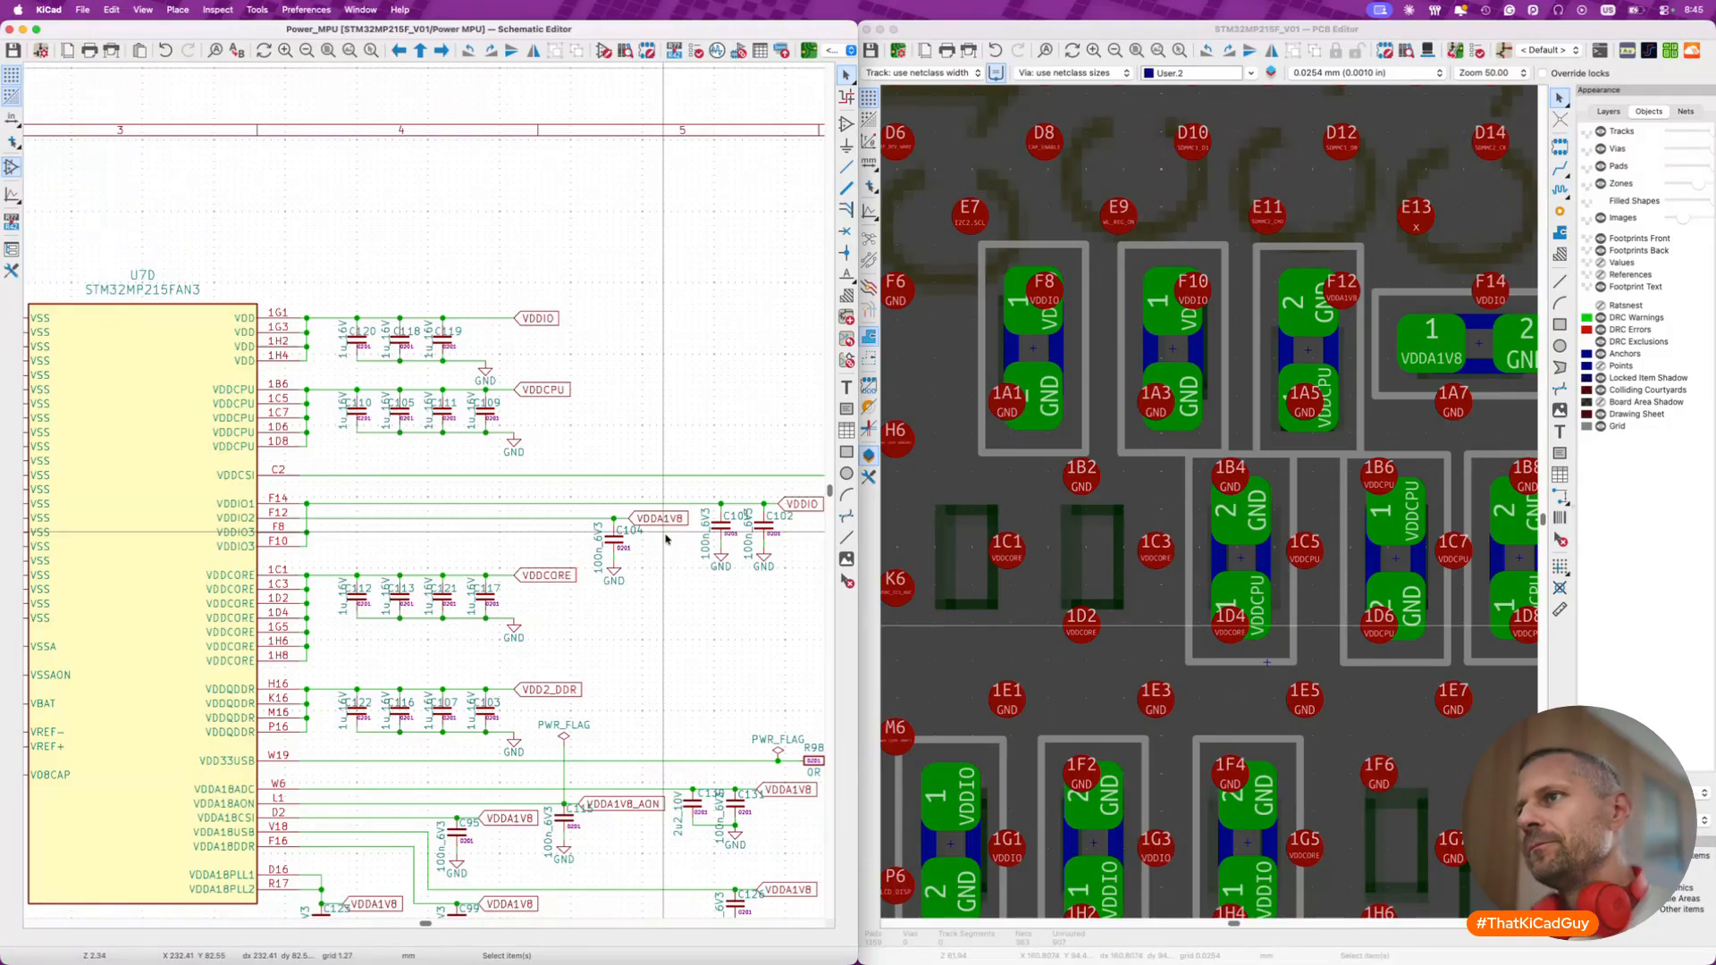
scroll(666, 539, up, 2)
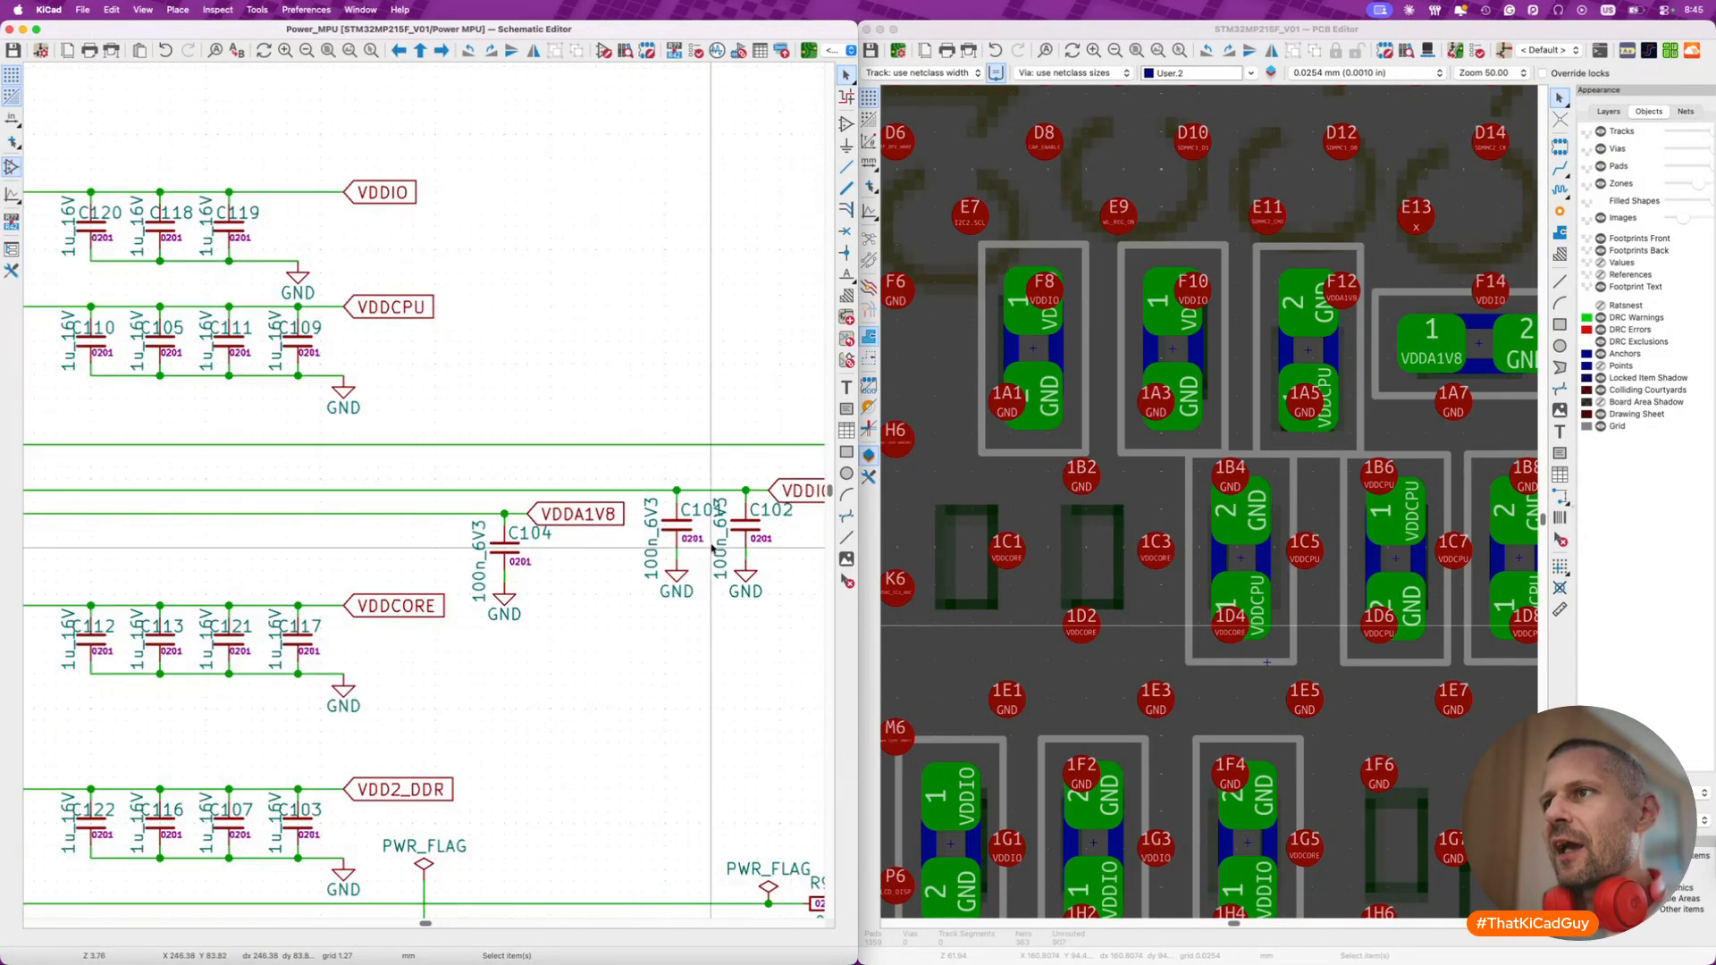
click(723, 547)
drag(722, 547, 722, 570)
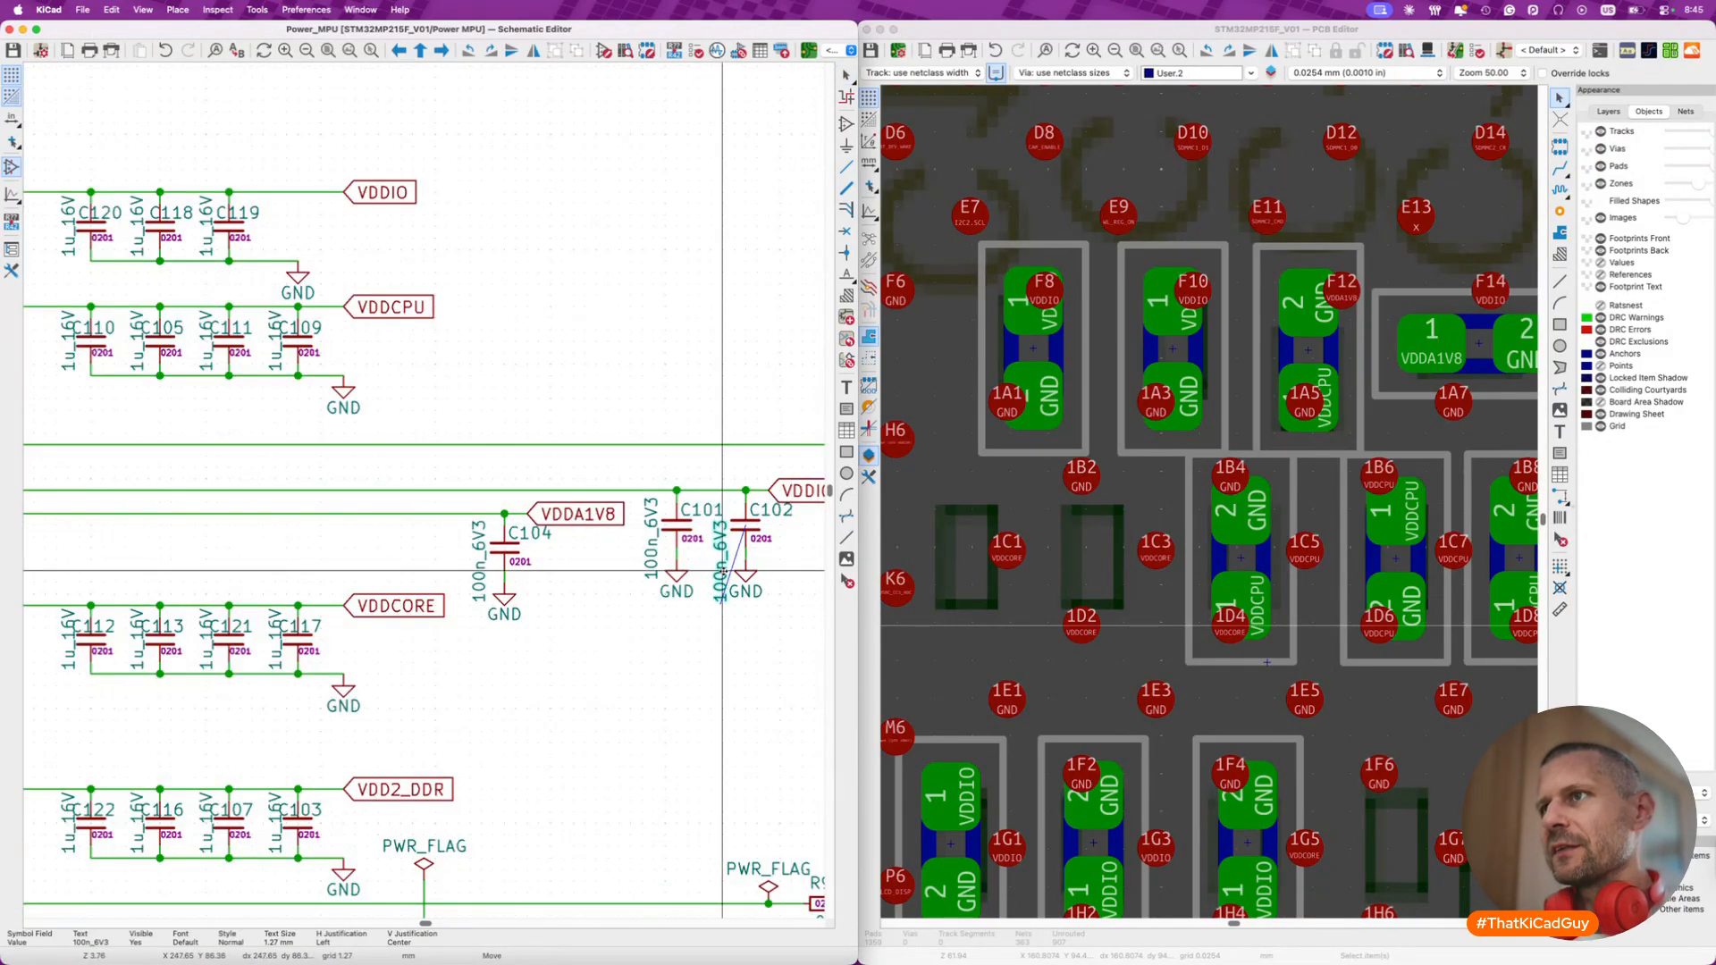
key(super+s)
scroll(711, 623, down, 4)
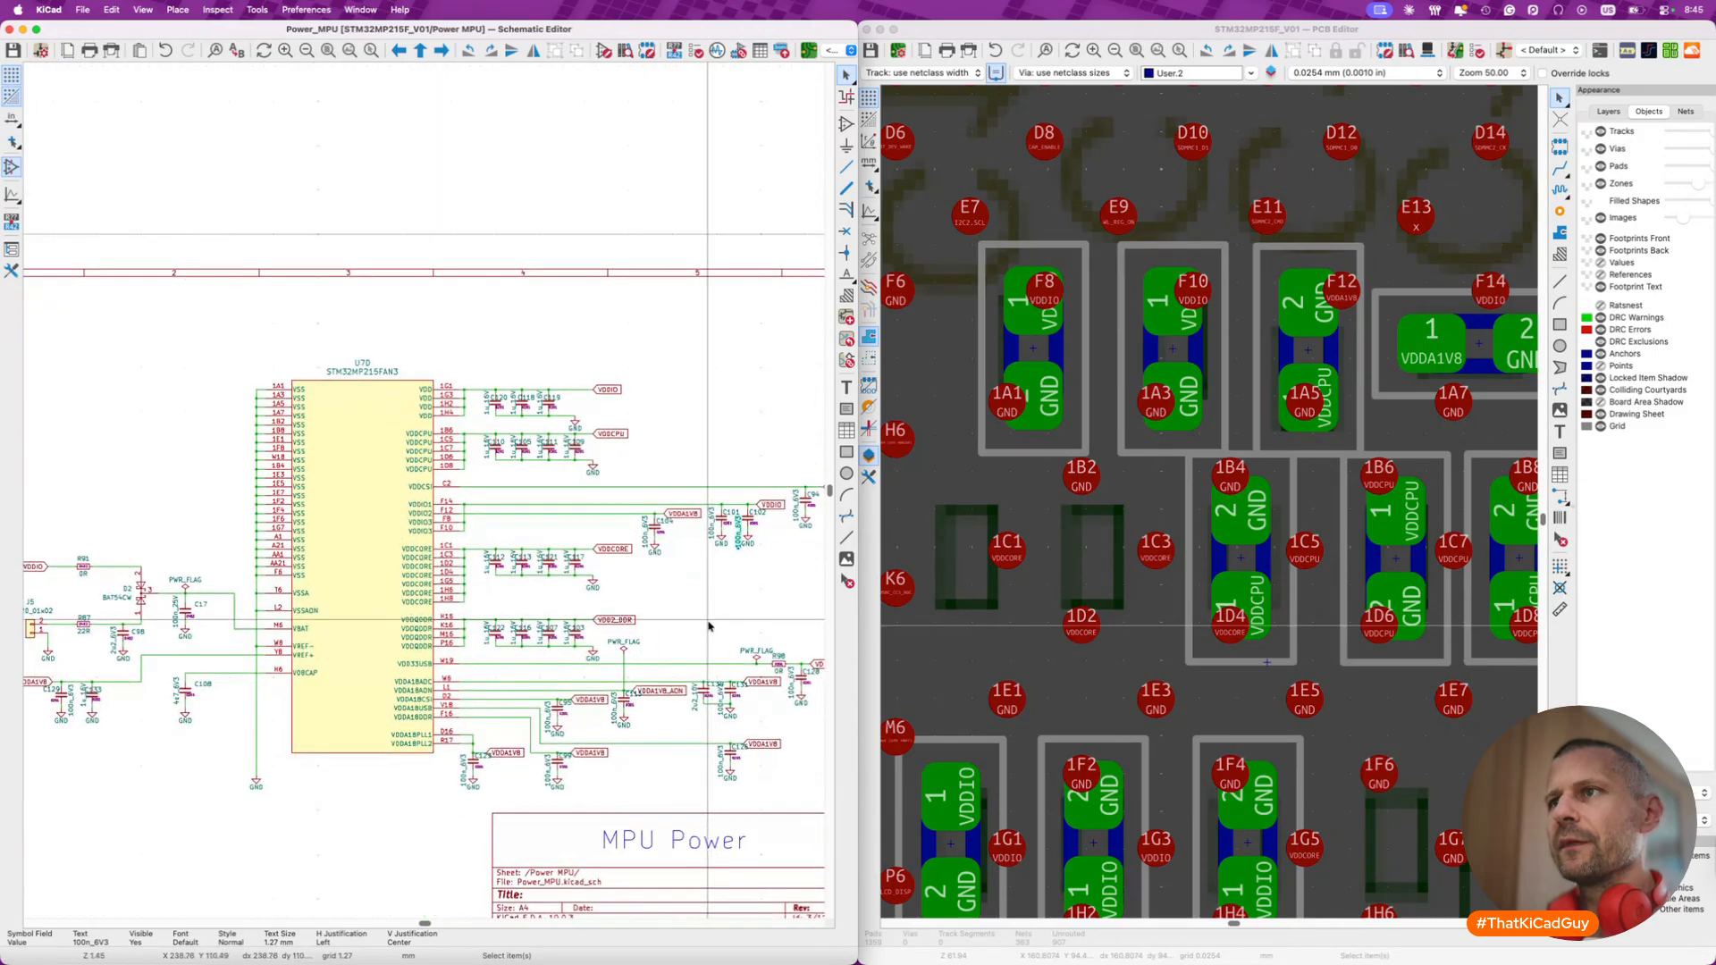
key(Escape)
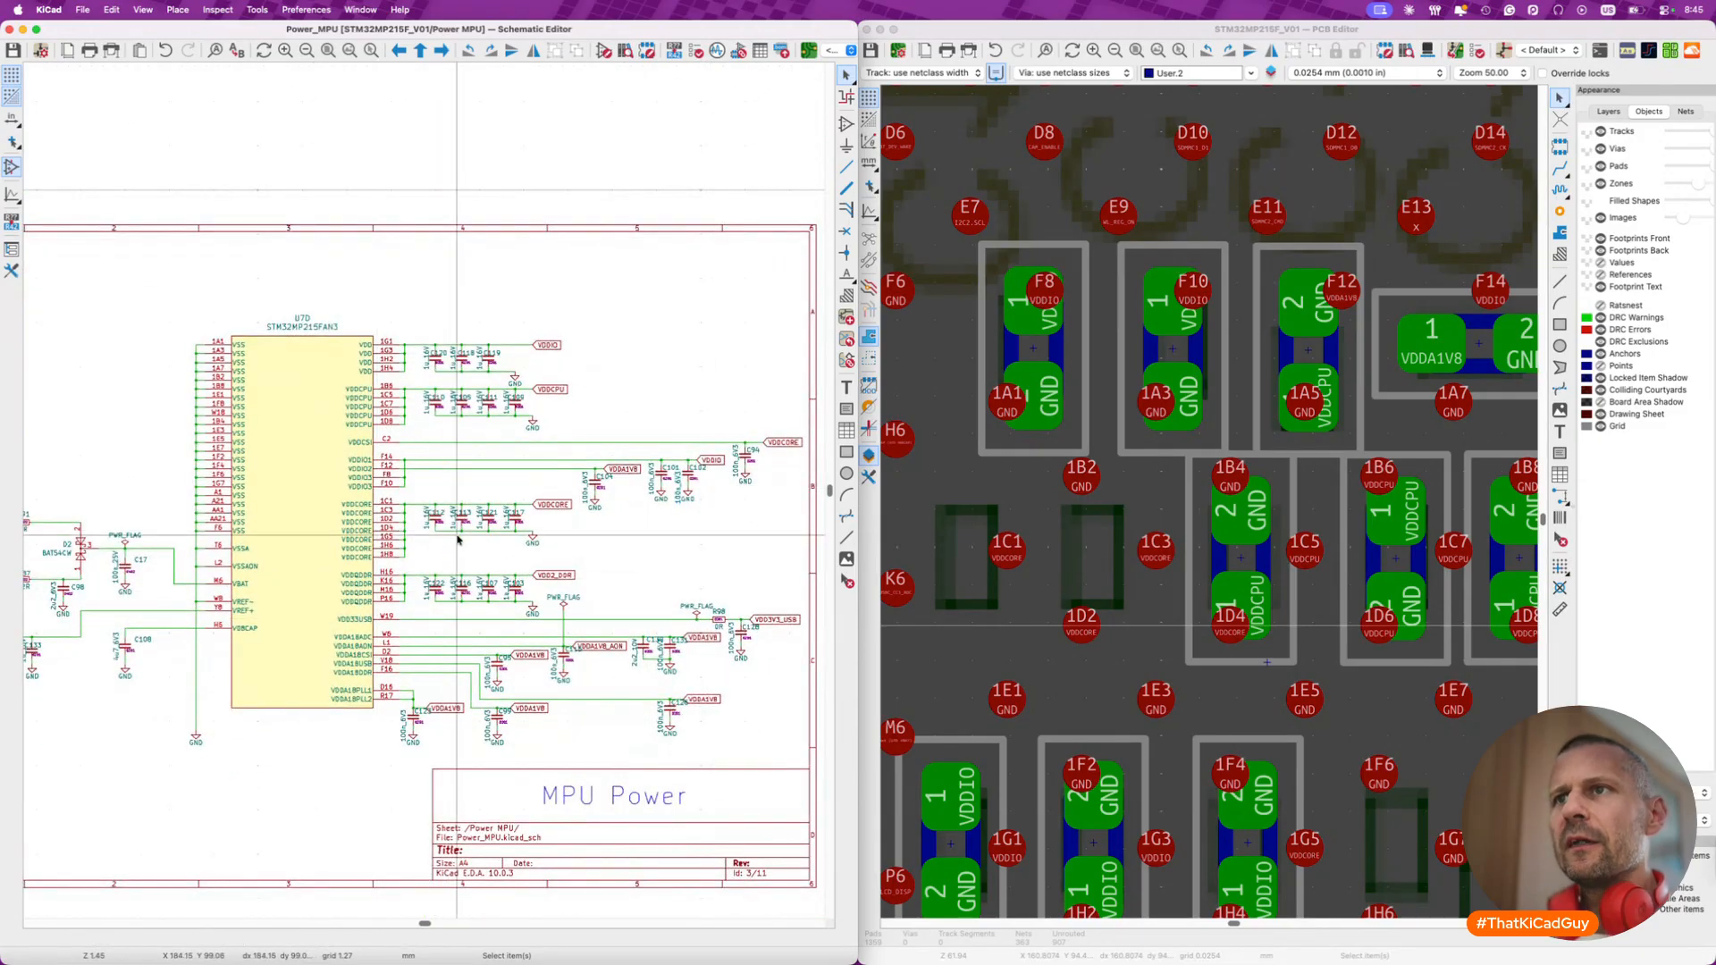
- Pack the VDDCORE capacitors C112, C113, C121 and C117 together and place them in a row just below U7
scroll(458, 539, up, 4)
drag(366, 444, 595, 526)
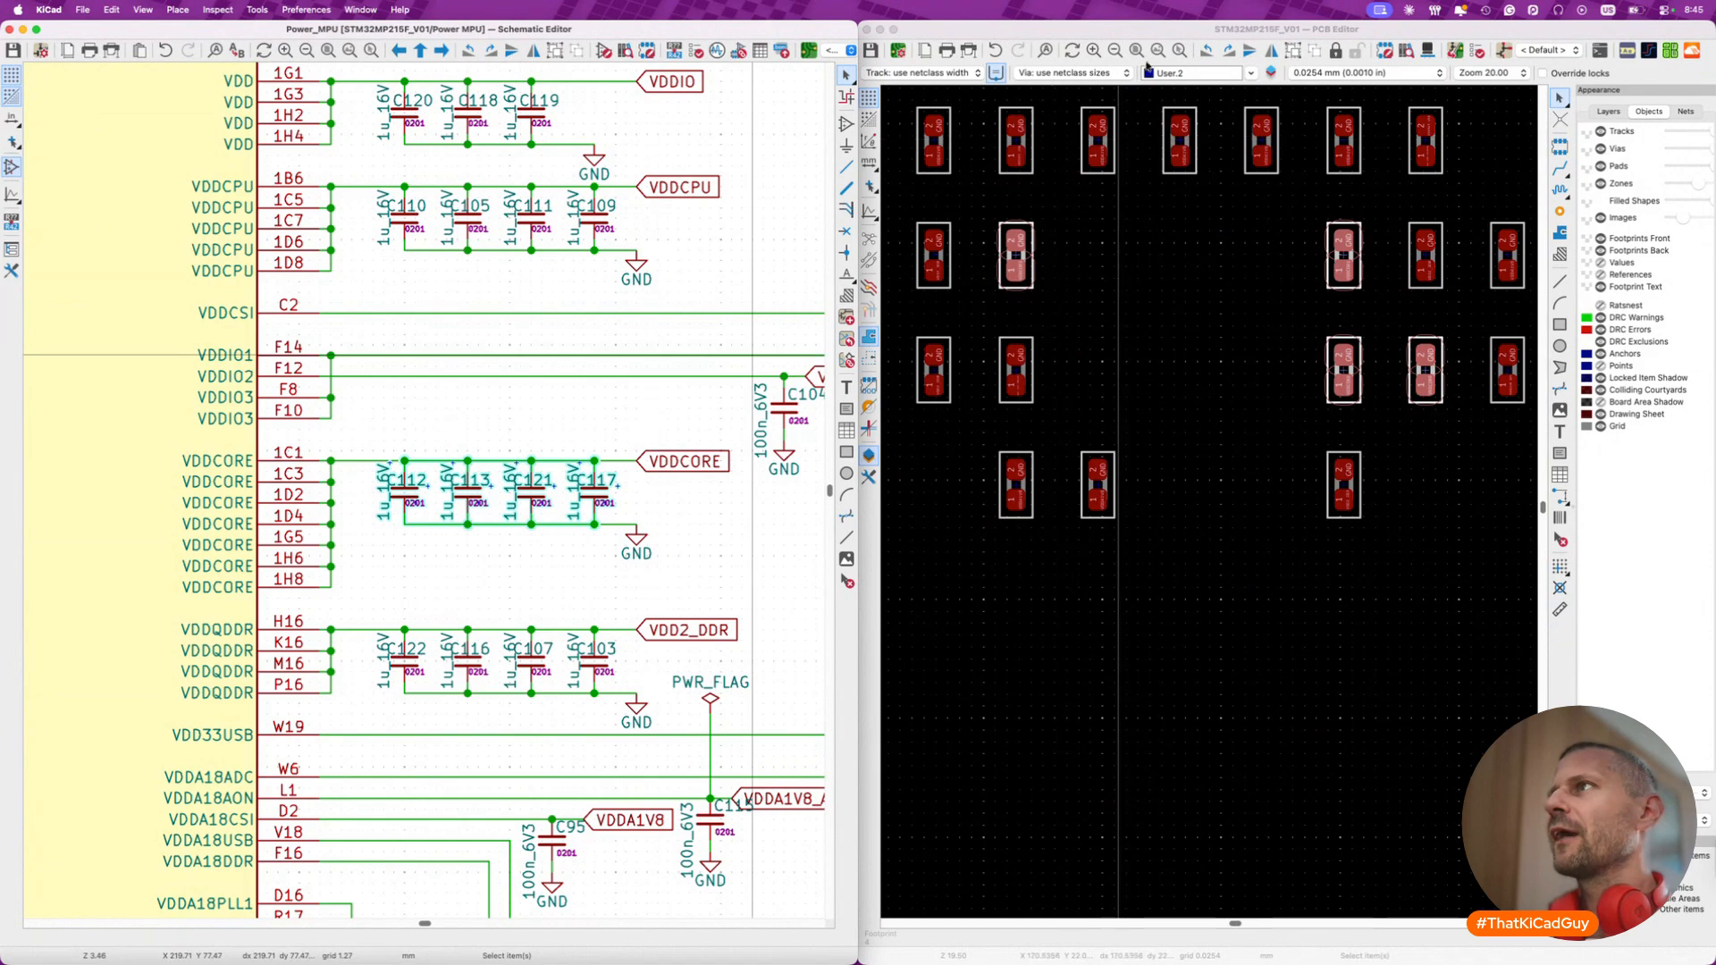
click(1180, 33)
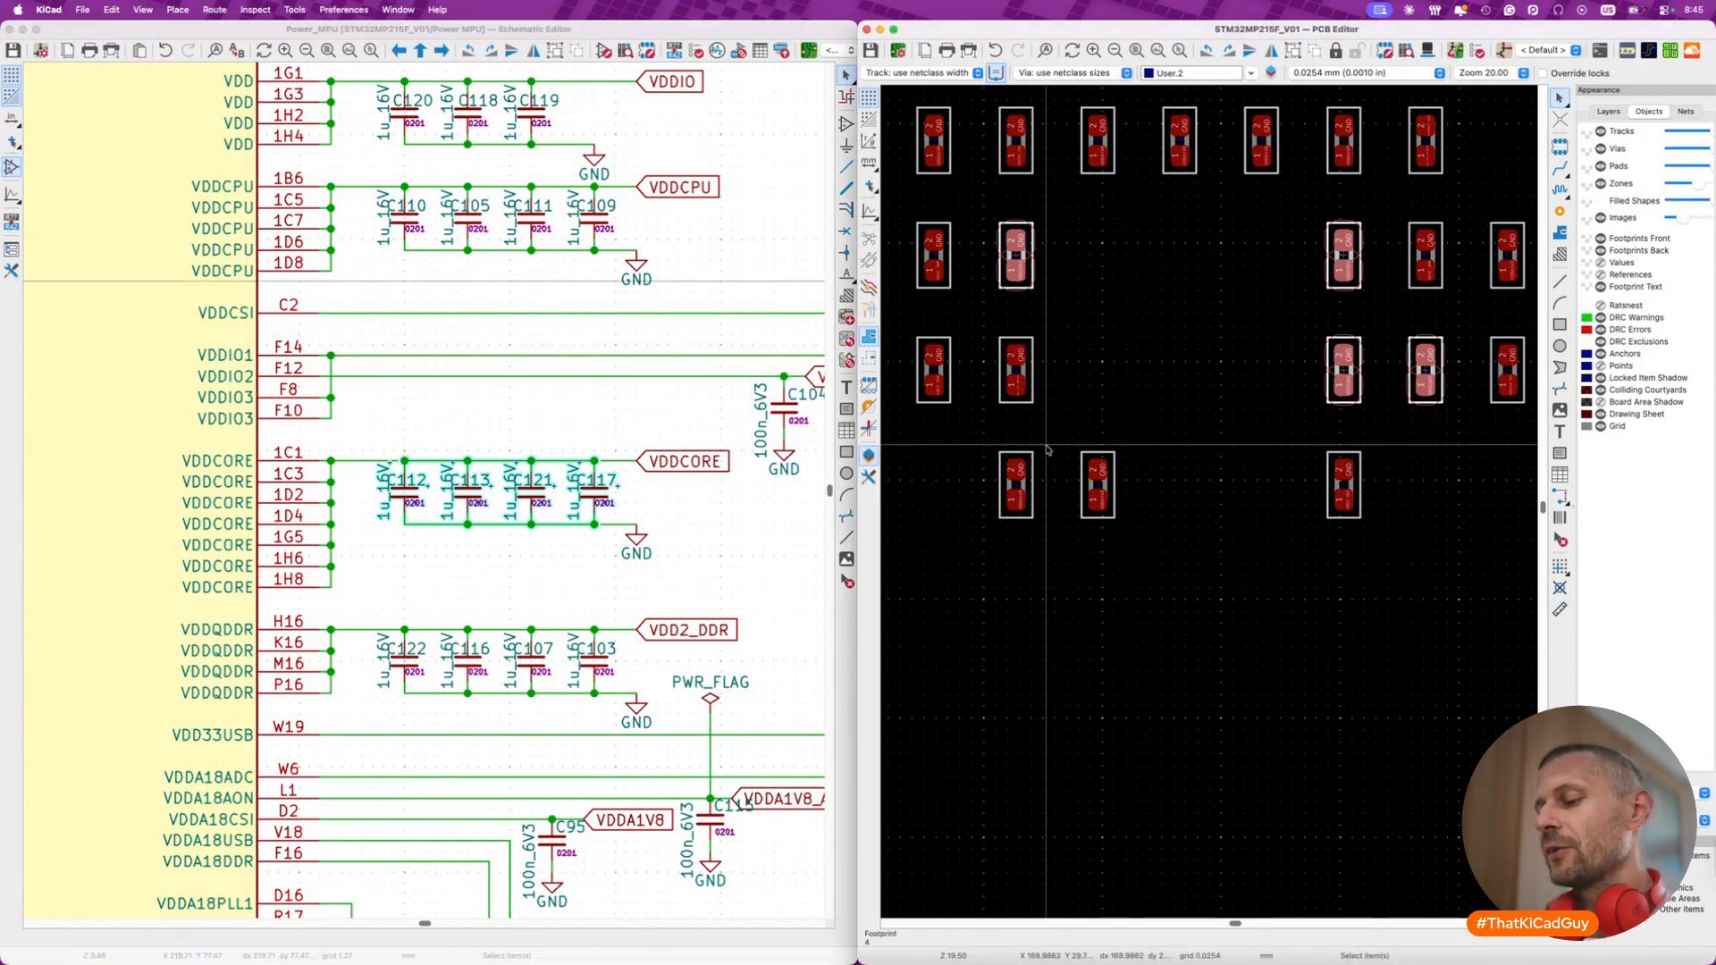
key(p)
scroll(1046, 444, down, 5)
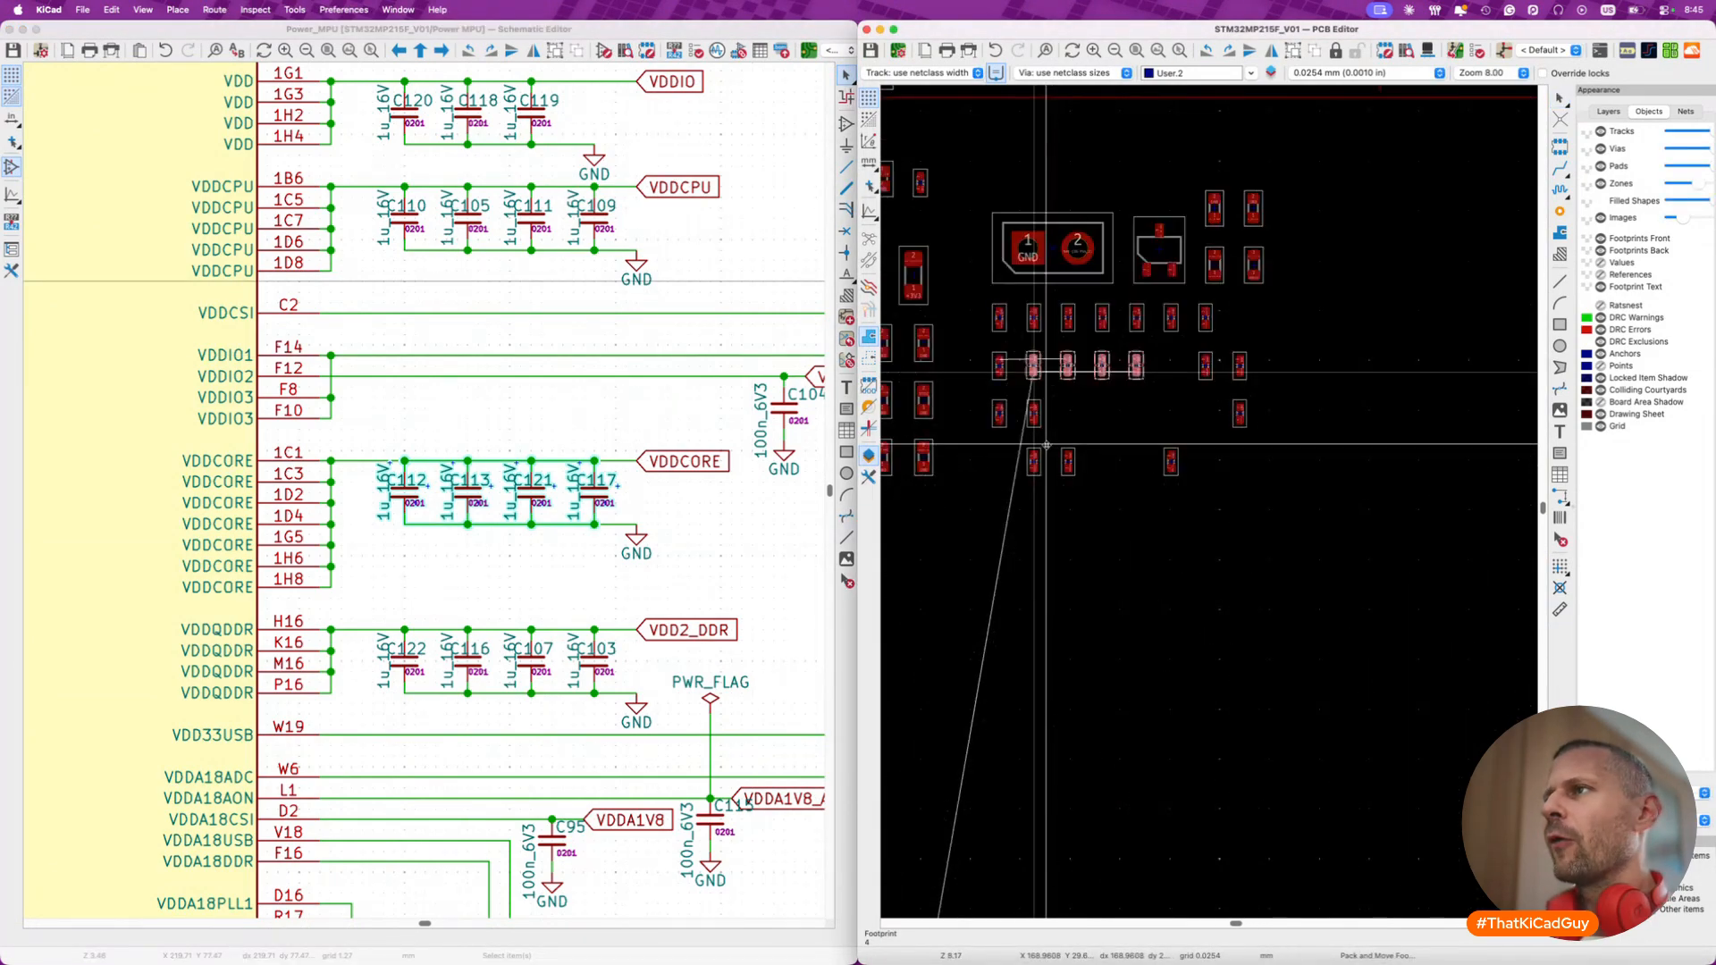
scroll(1037, 473, down, 2)
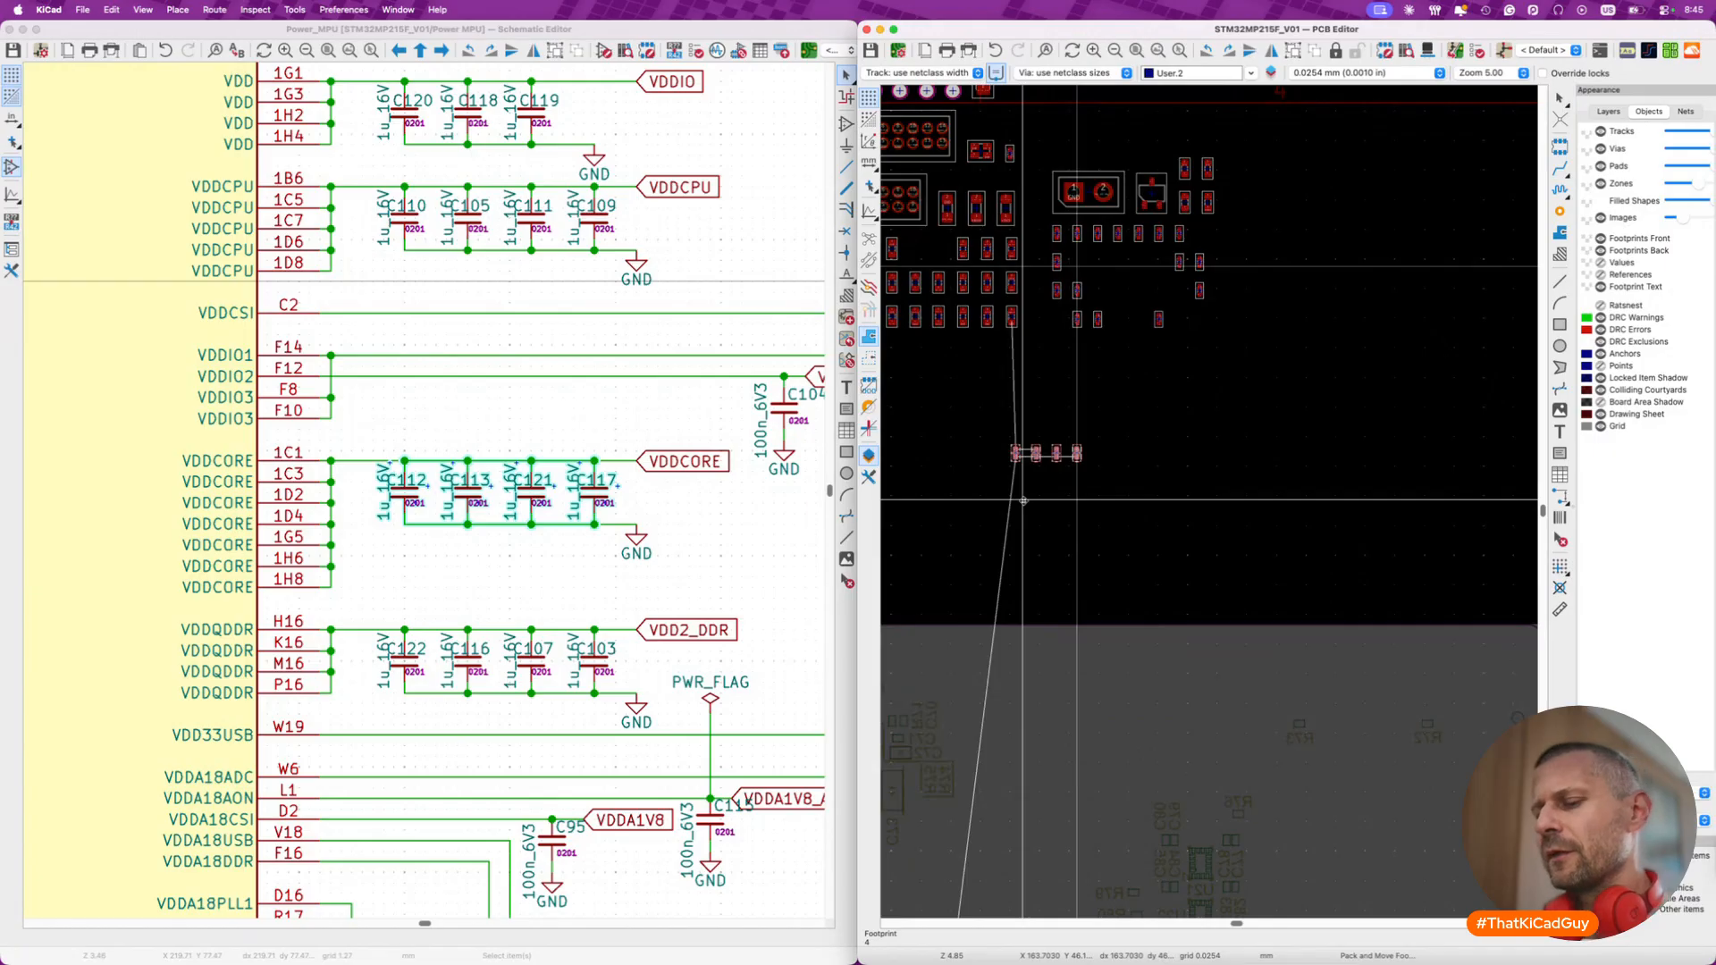
scroll(1024, 501, down, 10)
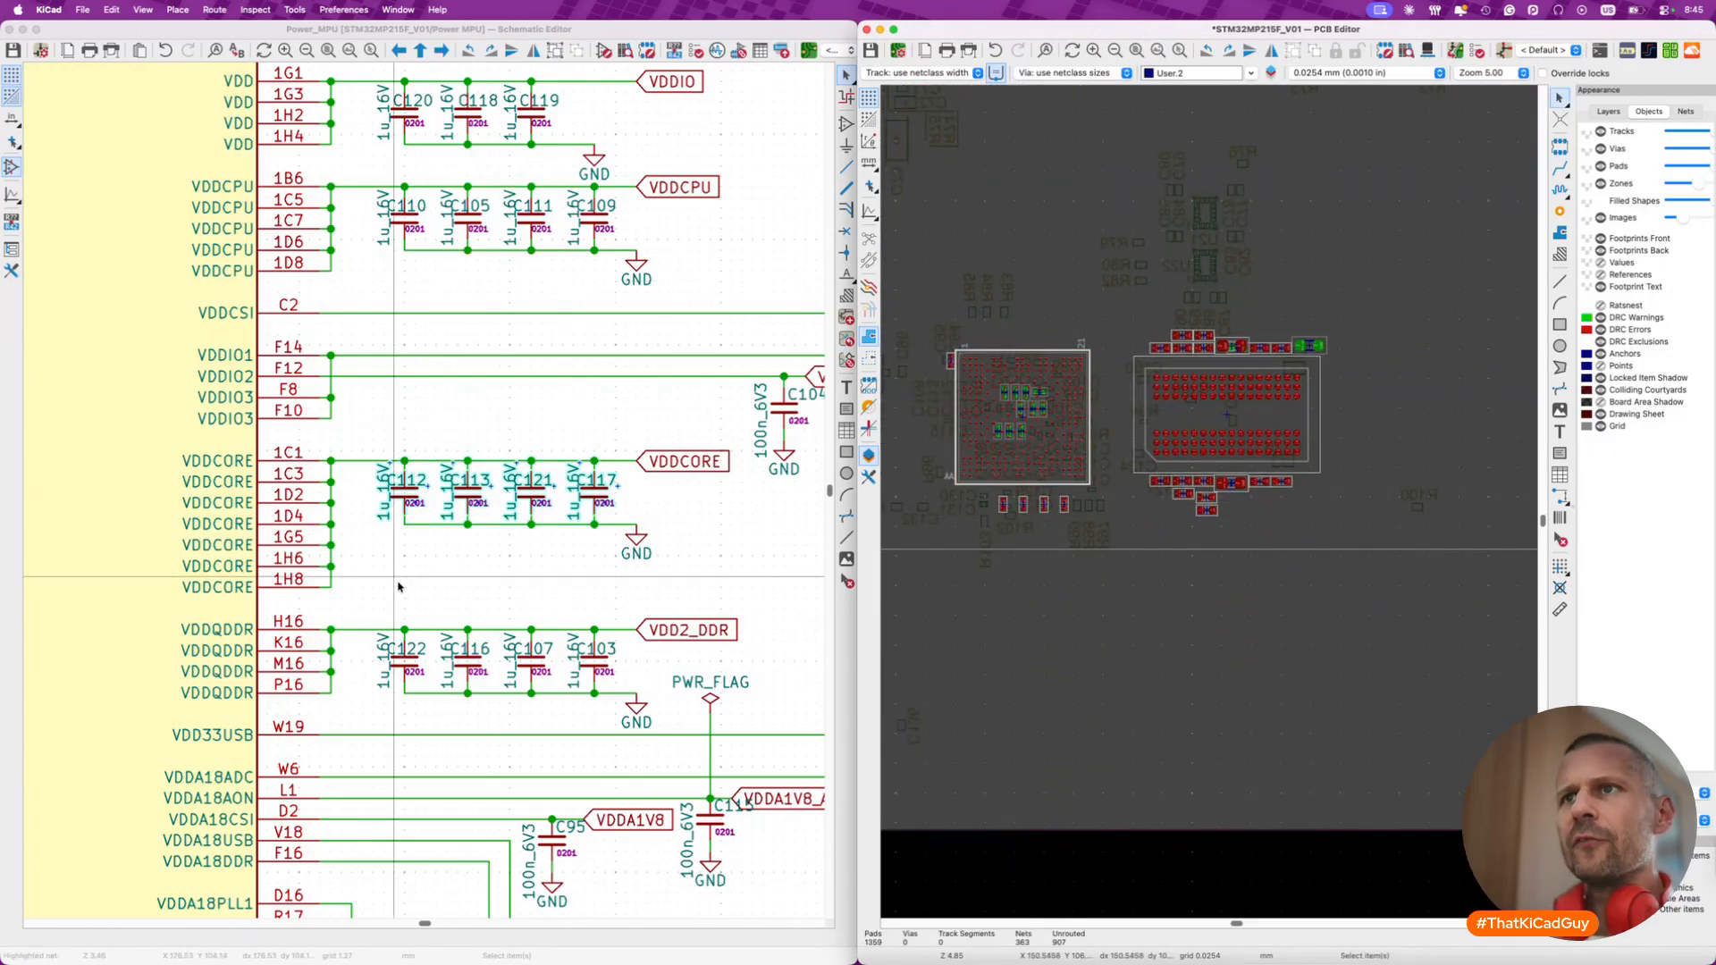
click(1011, 553)
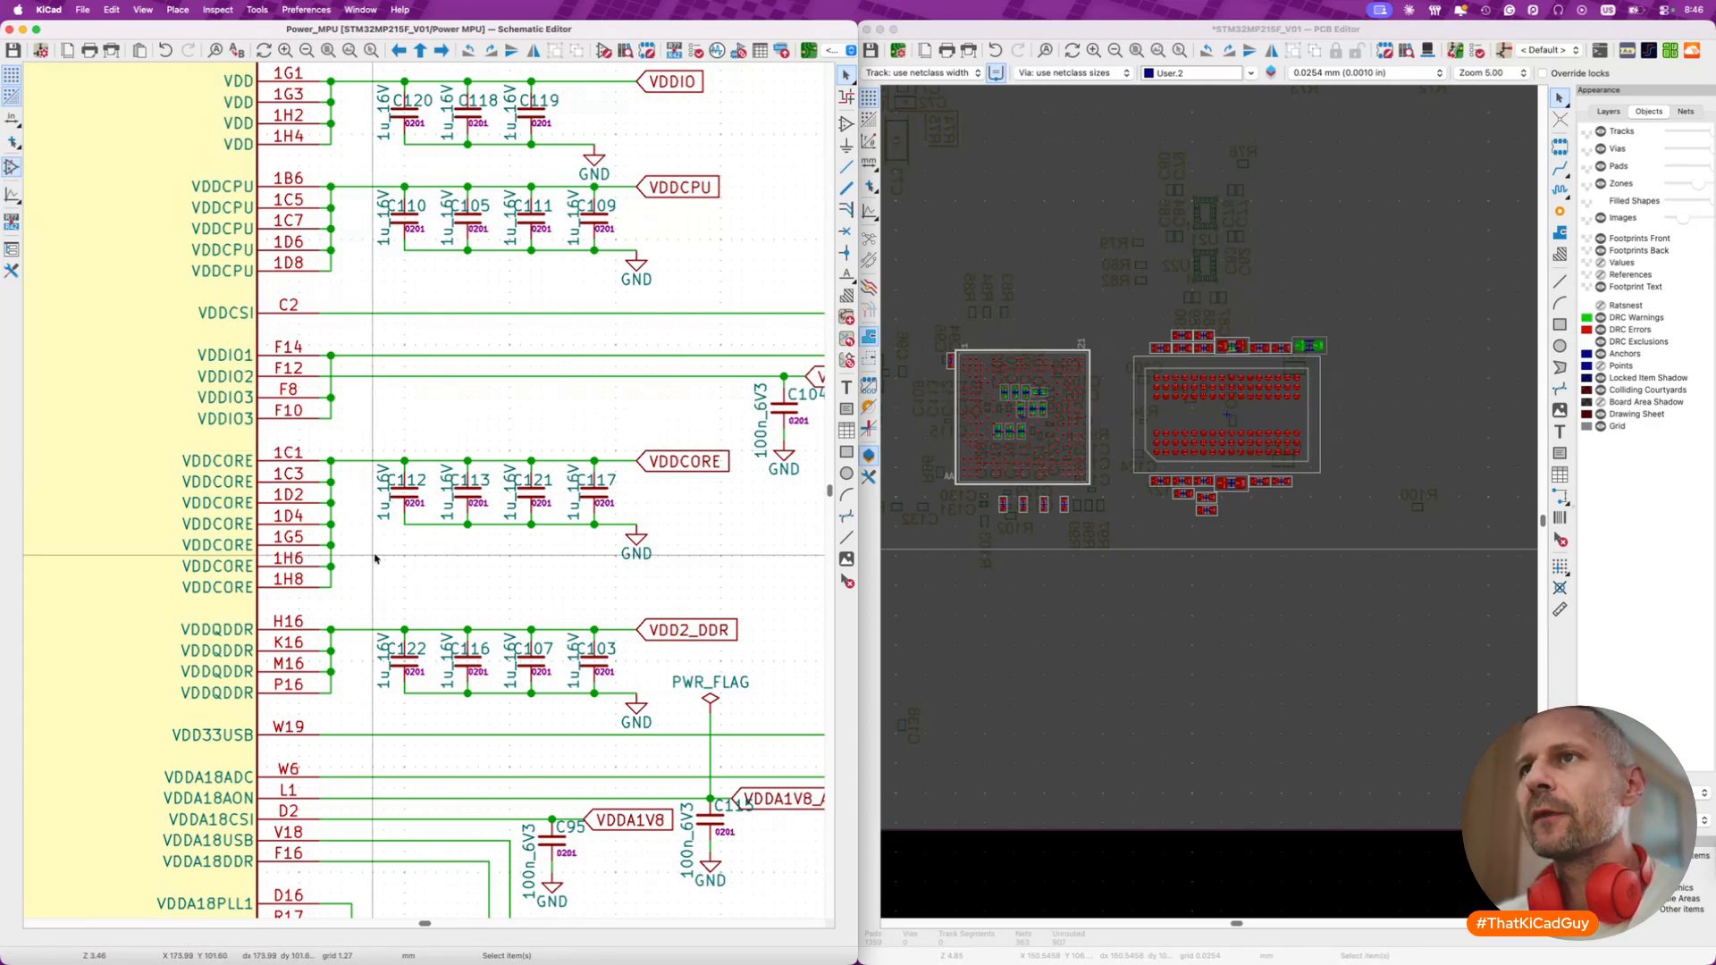
- Pick up C112 from the row below U7 and flip it to the back side of the board
scroll(376, 559, up, 4)
click(443, 394)
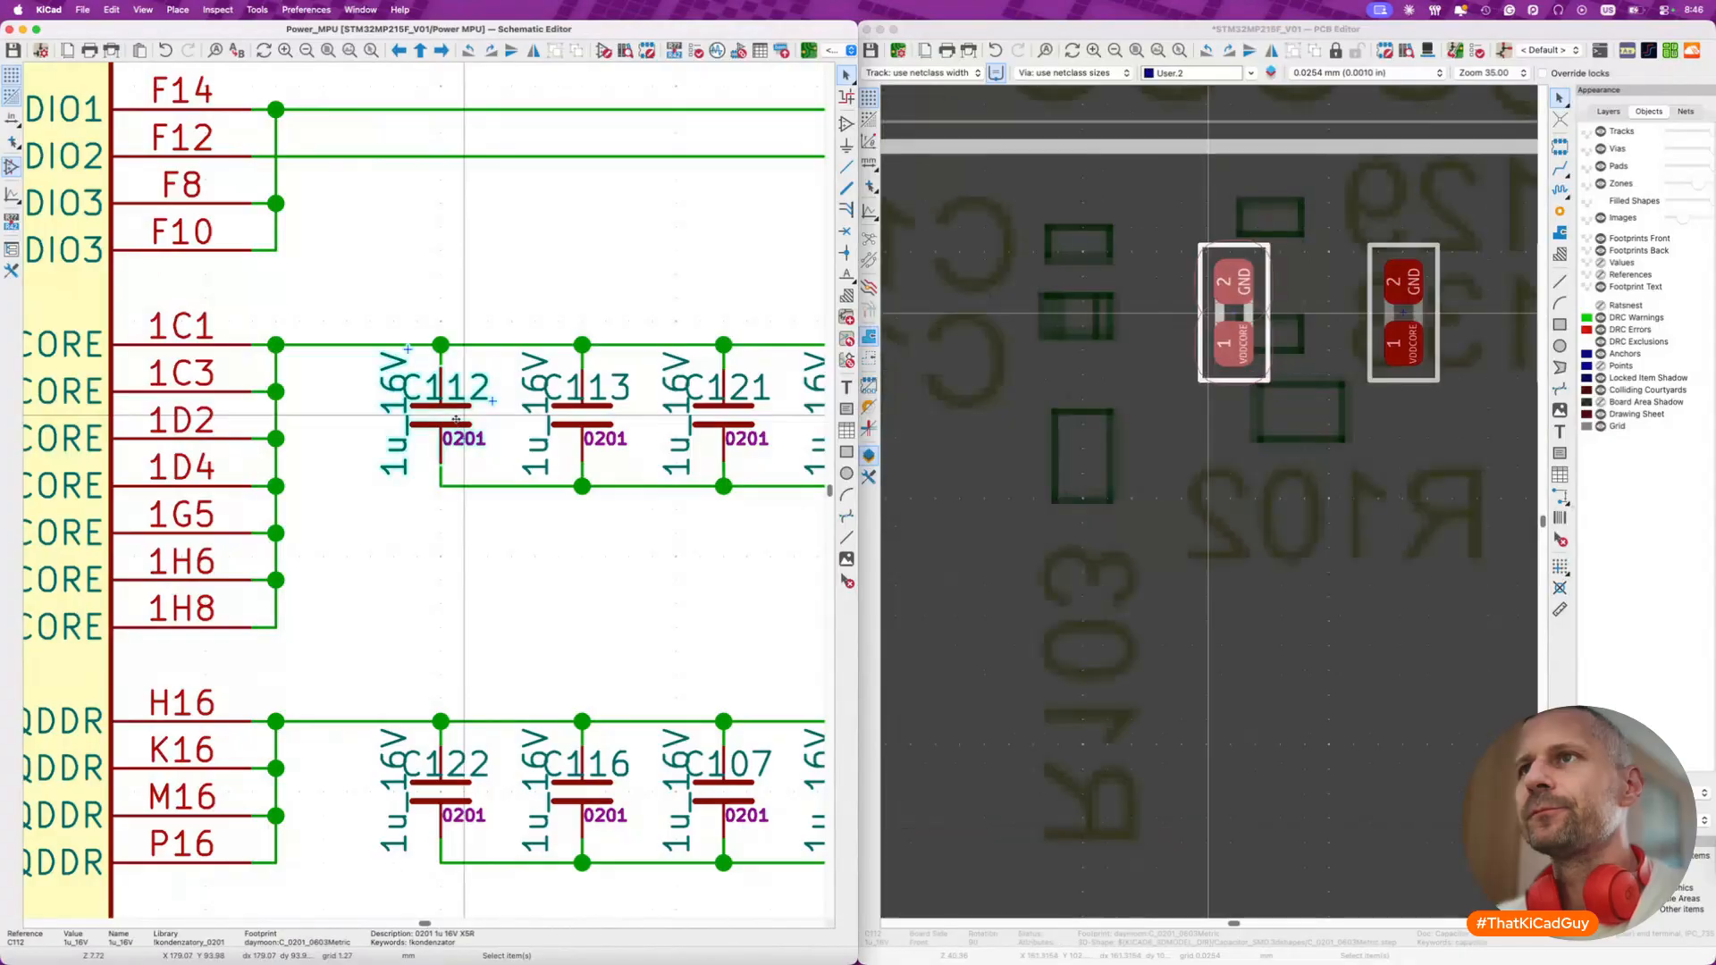
click(1255, 314)
key(m)
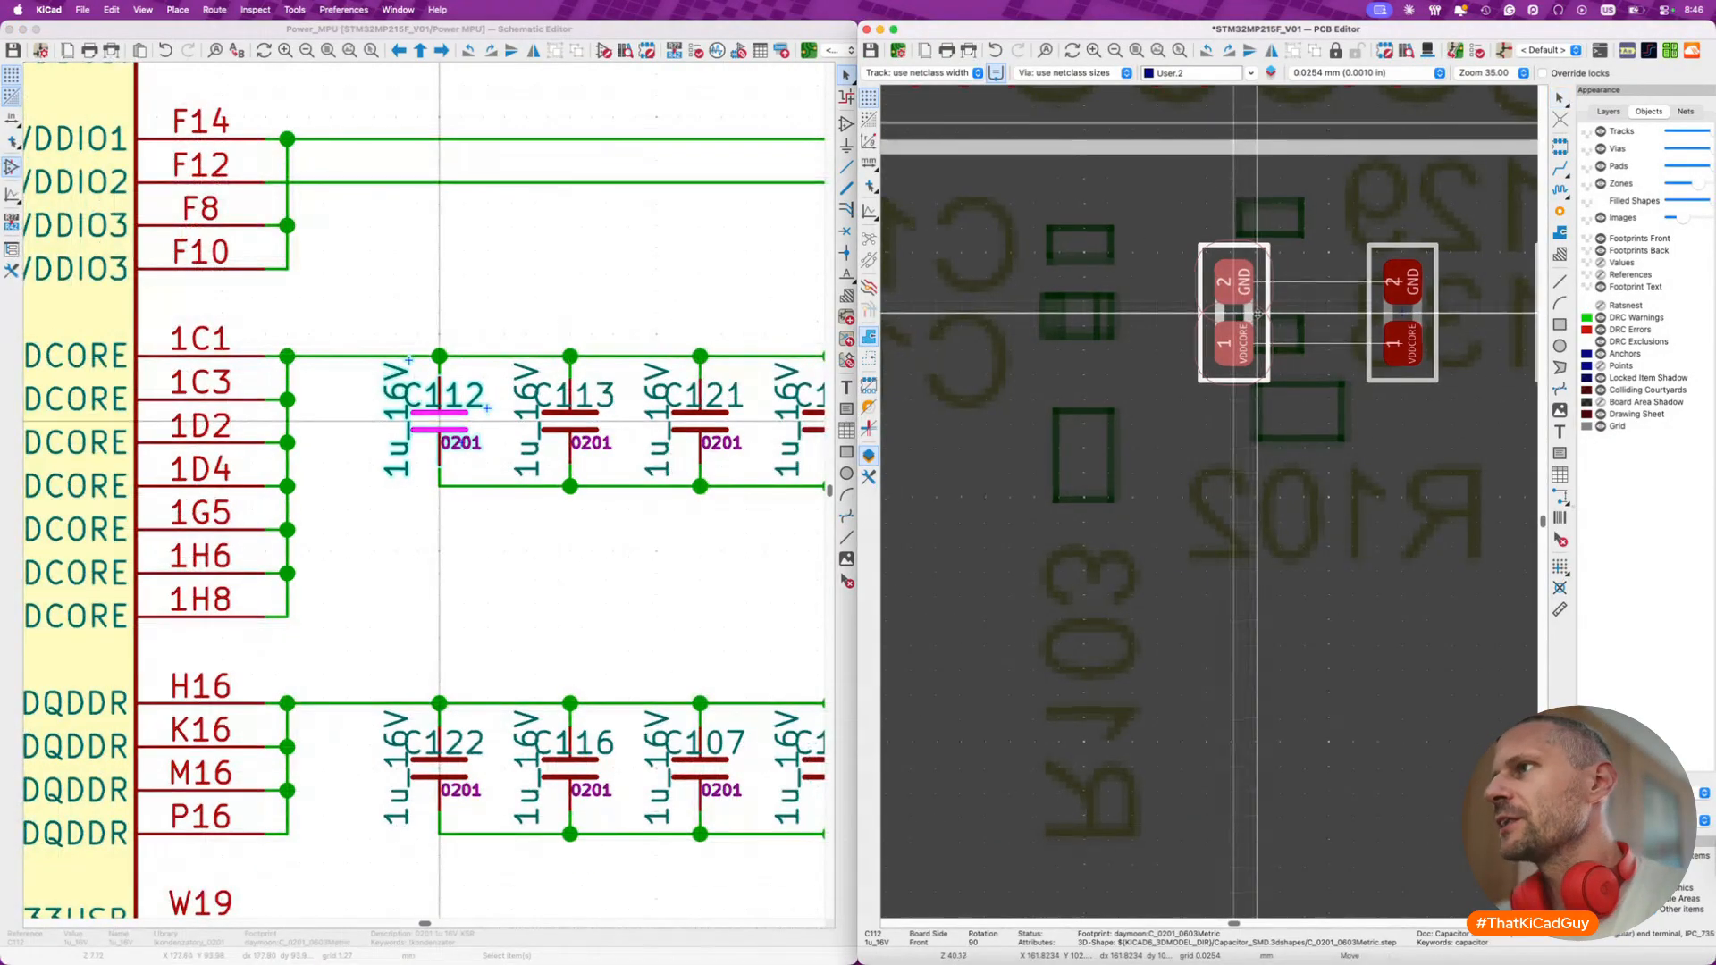
scroll(1255, 314, down, 5)
scroll(1203, 369, up, 5)
key(f)
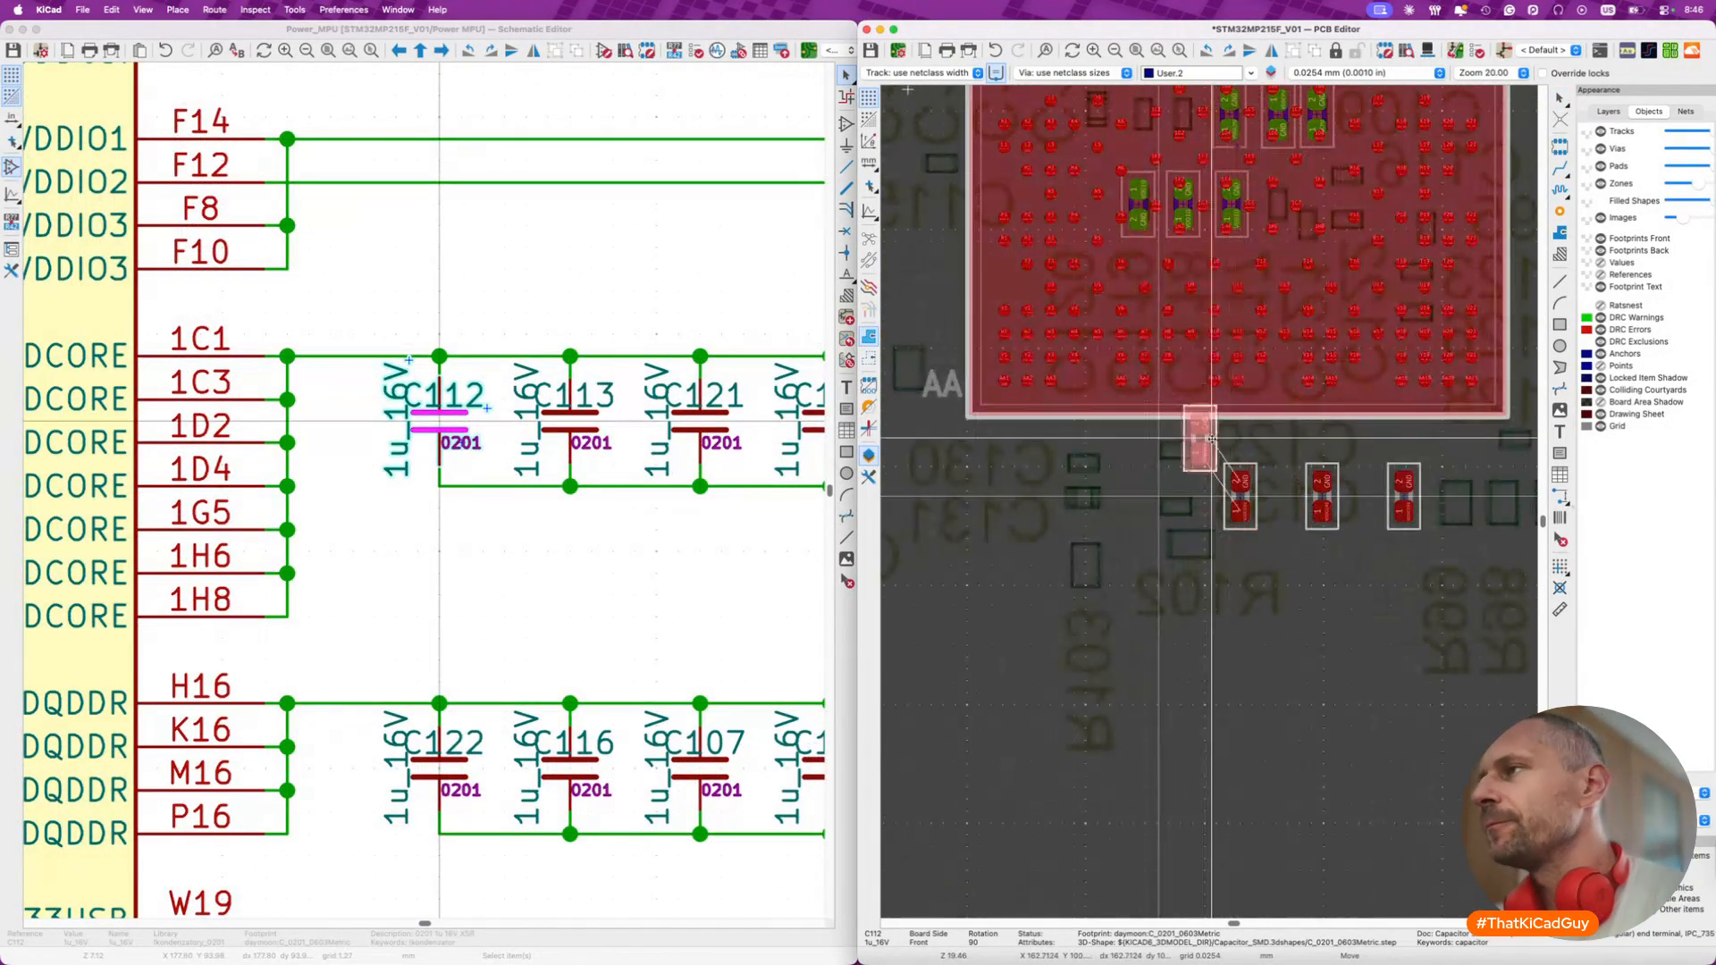
- Place C112 vertically between balls K6 and 1C1, with its VDDCORE pad facing row H
scroll(1212, 359, up, 5)
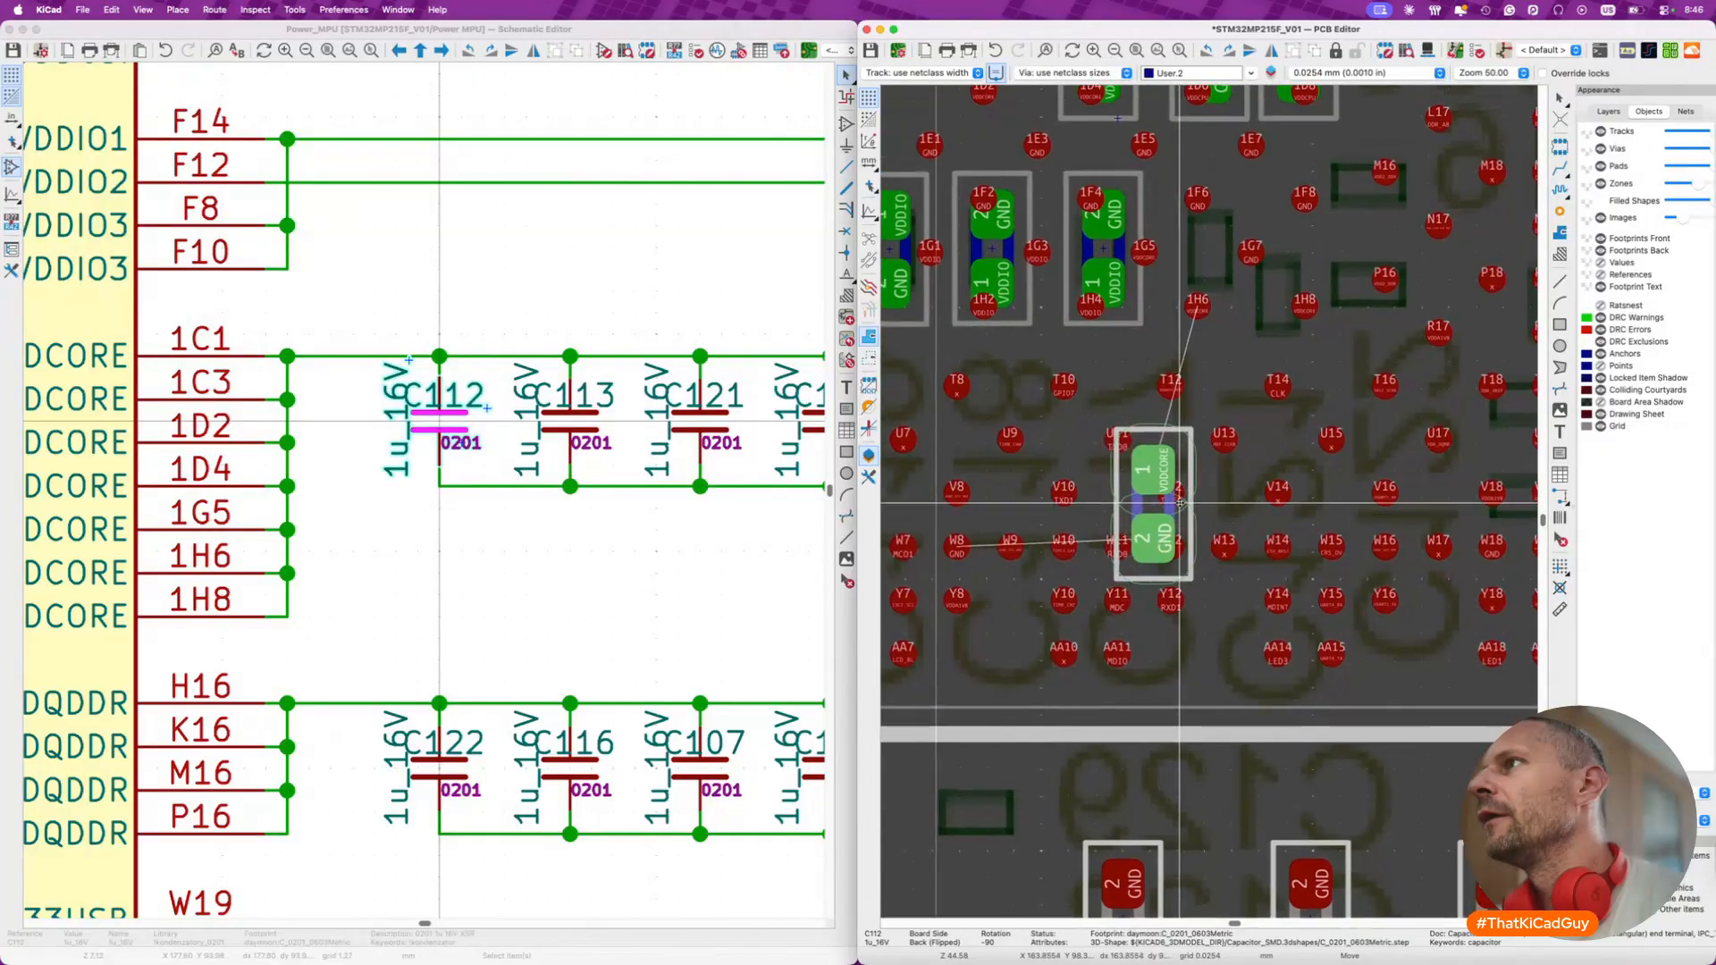
scroll(1179, 503, left, 2)
scroll(1179, 503, up, 1)
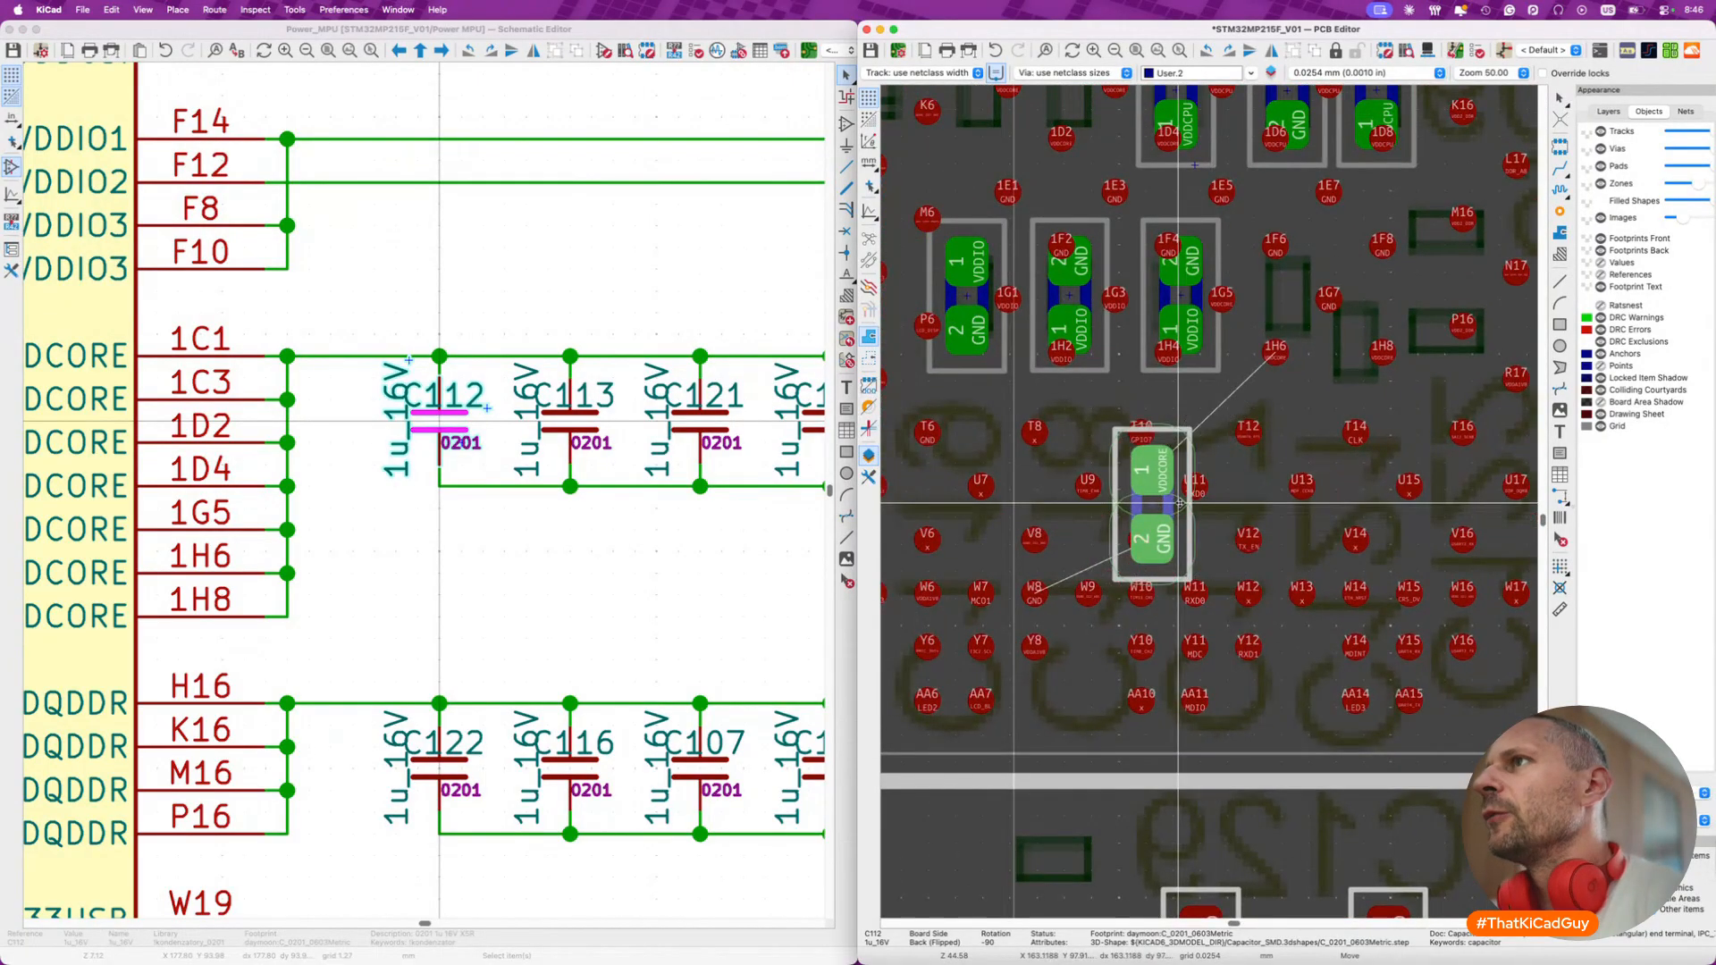
scroll(1180, 503, left, 2)
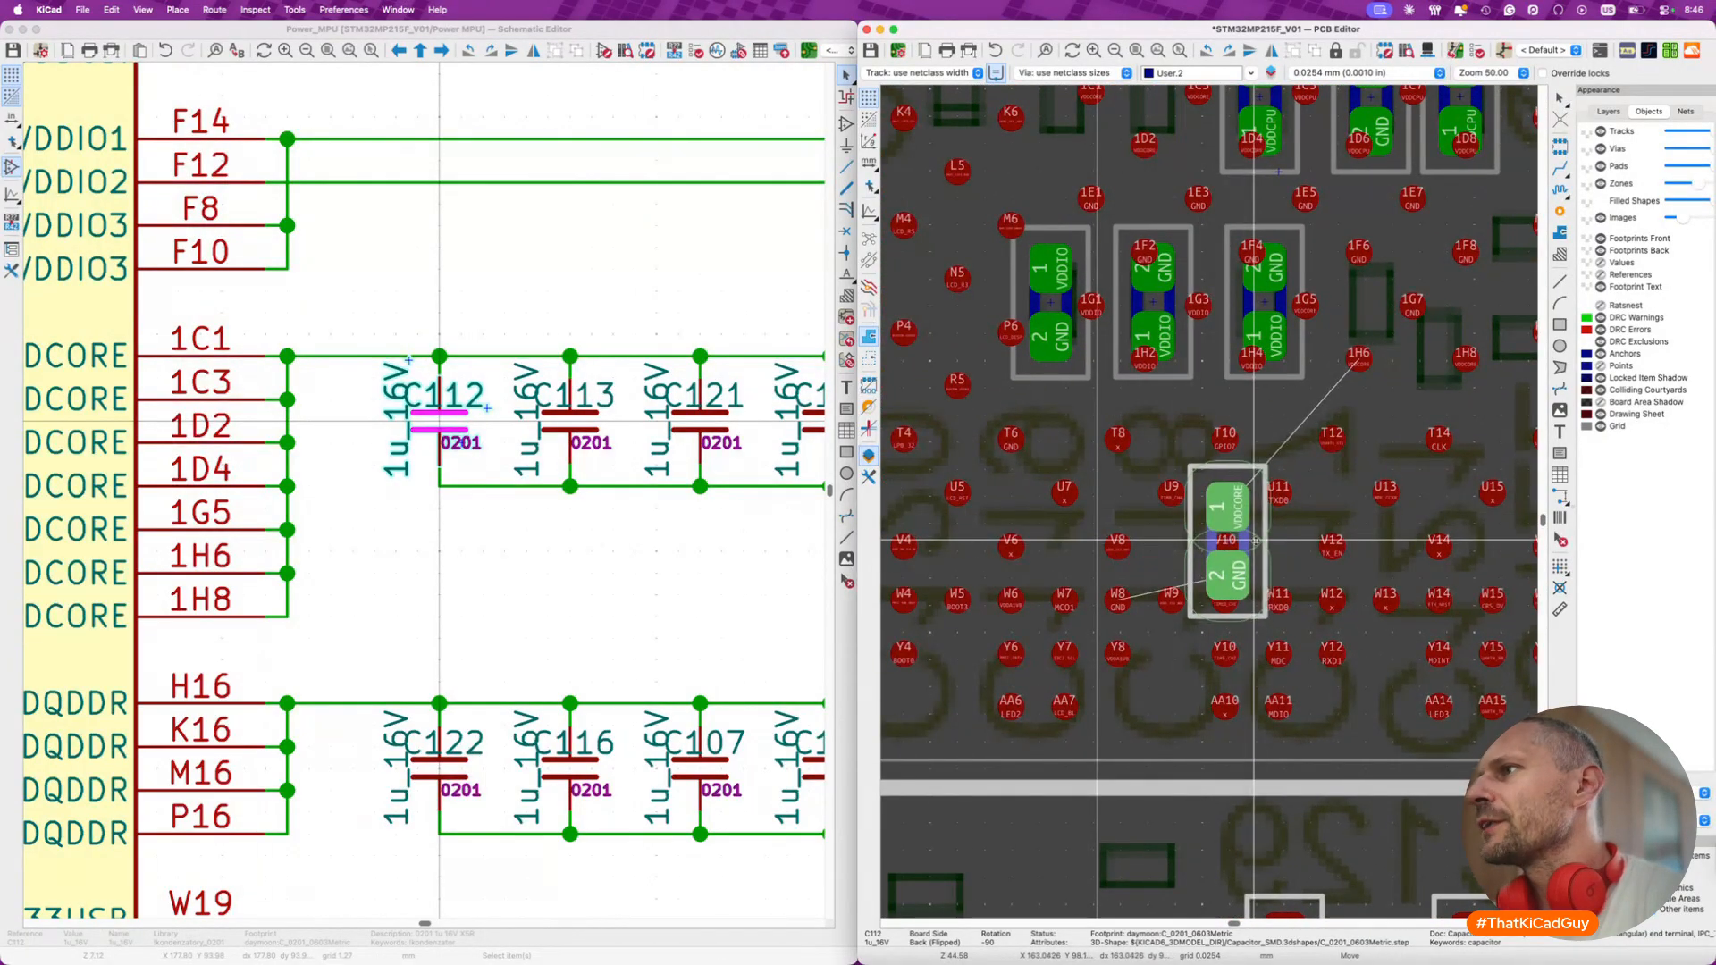
scroll(1260, 445, up, 7)
scroll(1260, 444, right, 2)
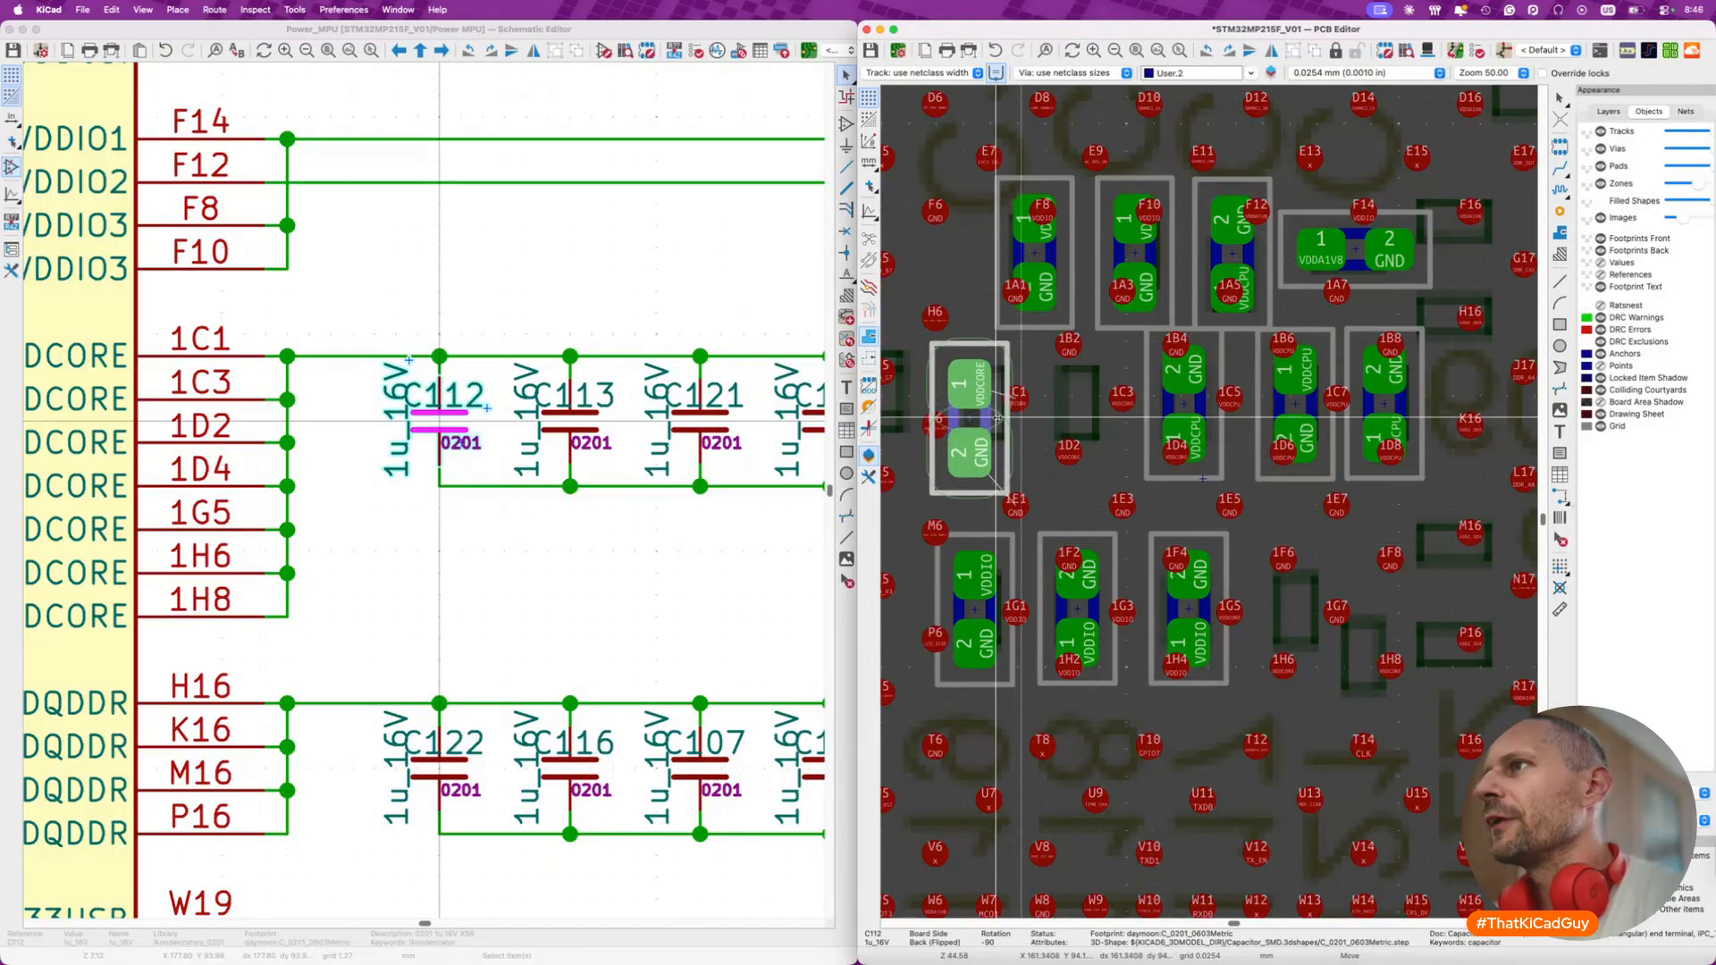
ctrl+scroll(1003, 404, up, 3)
ctrl+scroll(1003, 404, up, 2)
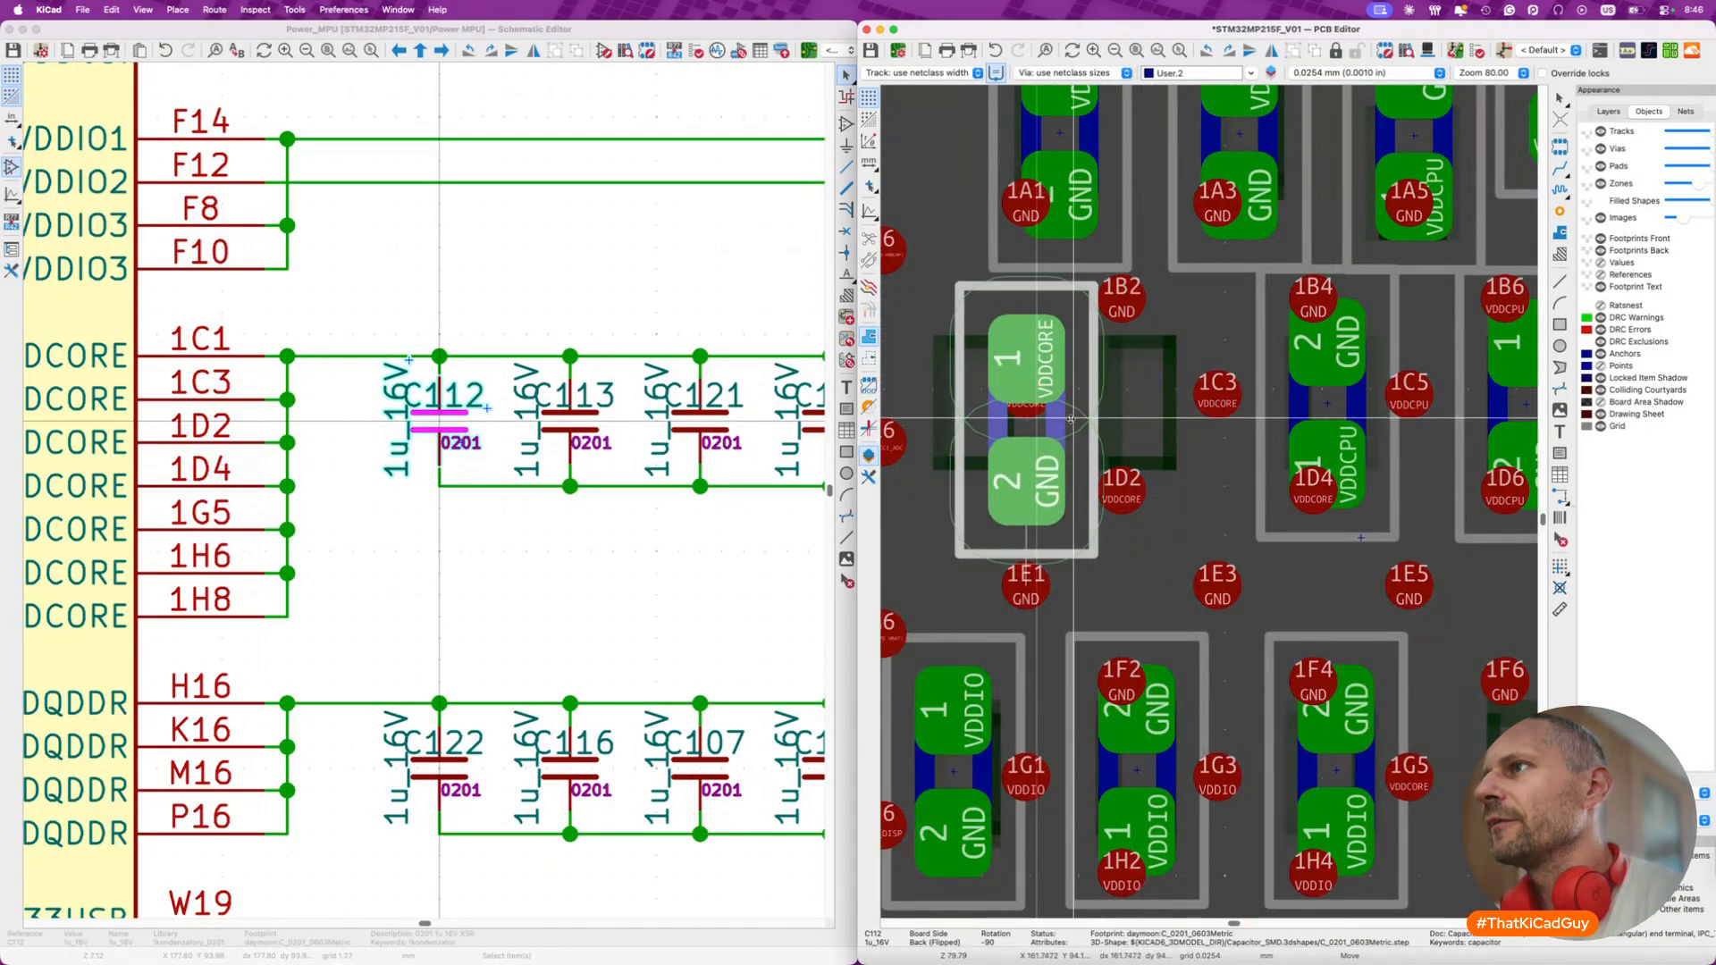
click(1019, 404)
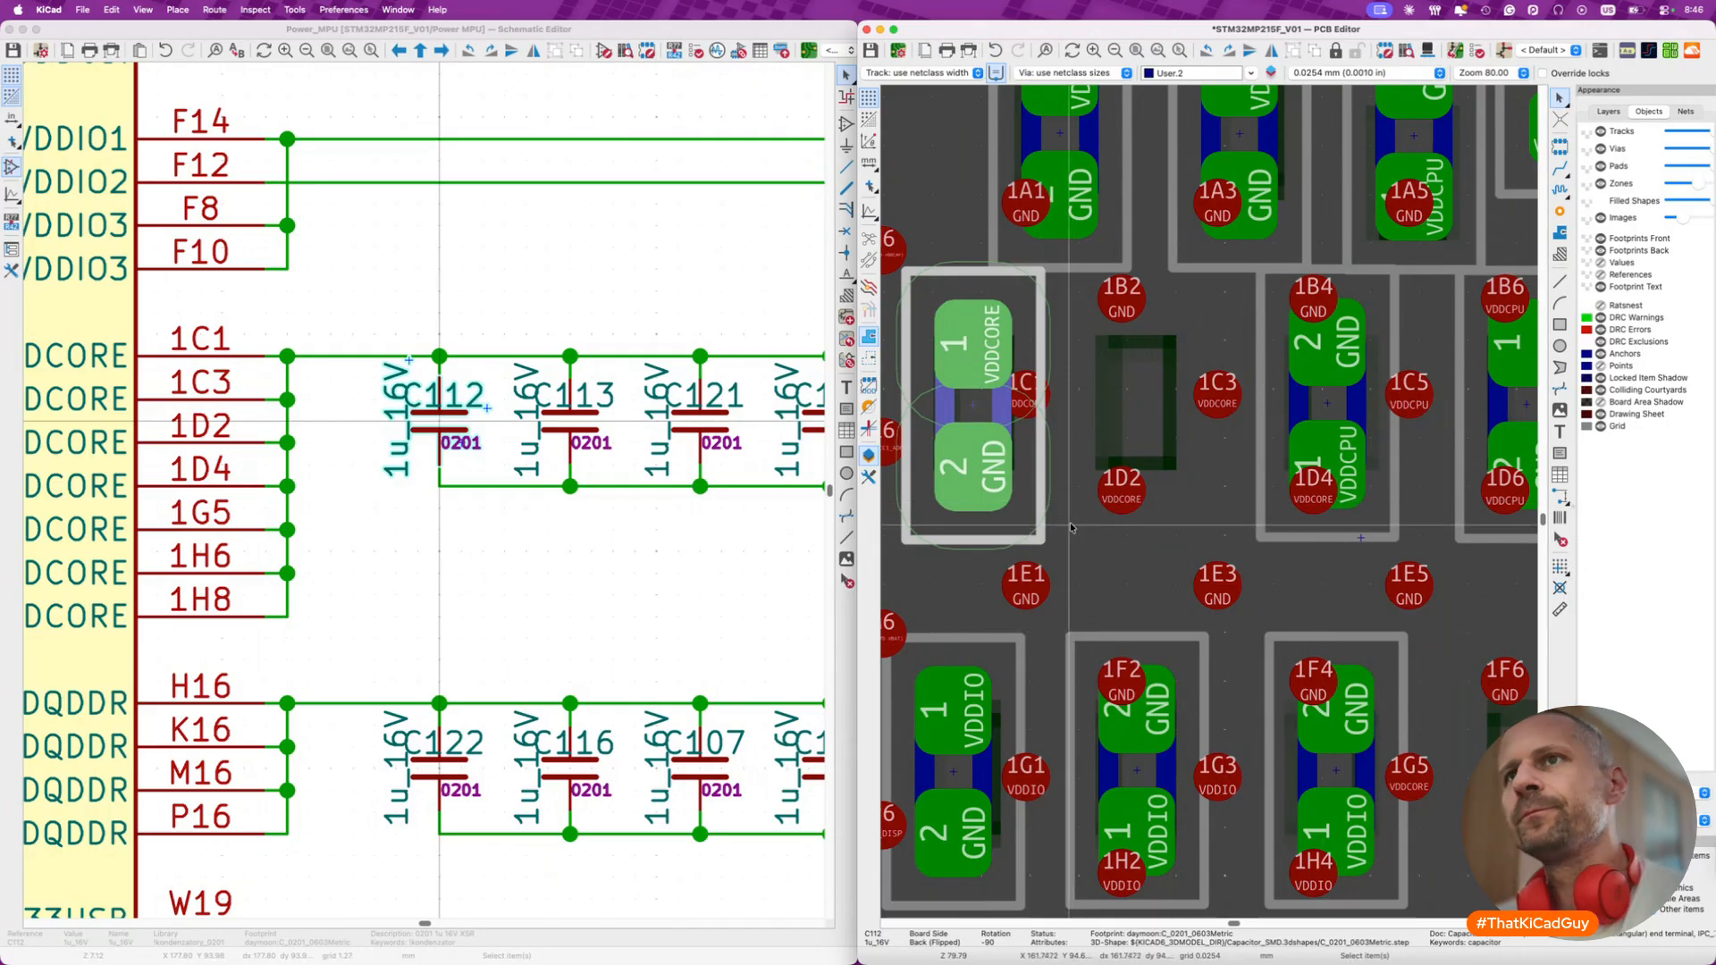
- Move C112 between balls 1C1 and 1C3, just below ball 1B2, and clear the selection
scroll(1156, 440, left, 5)
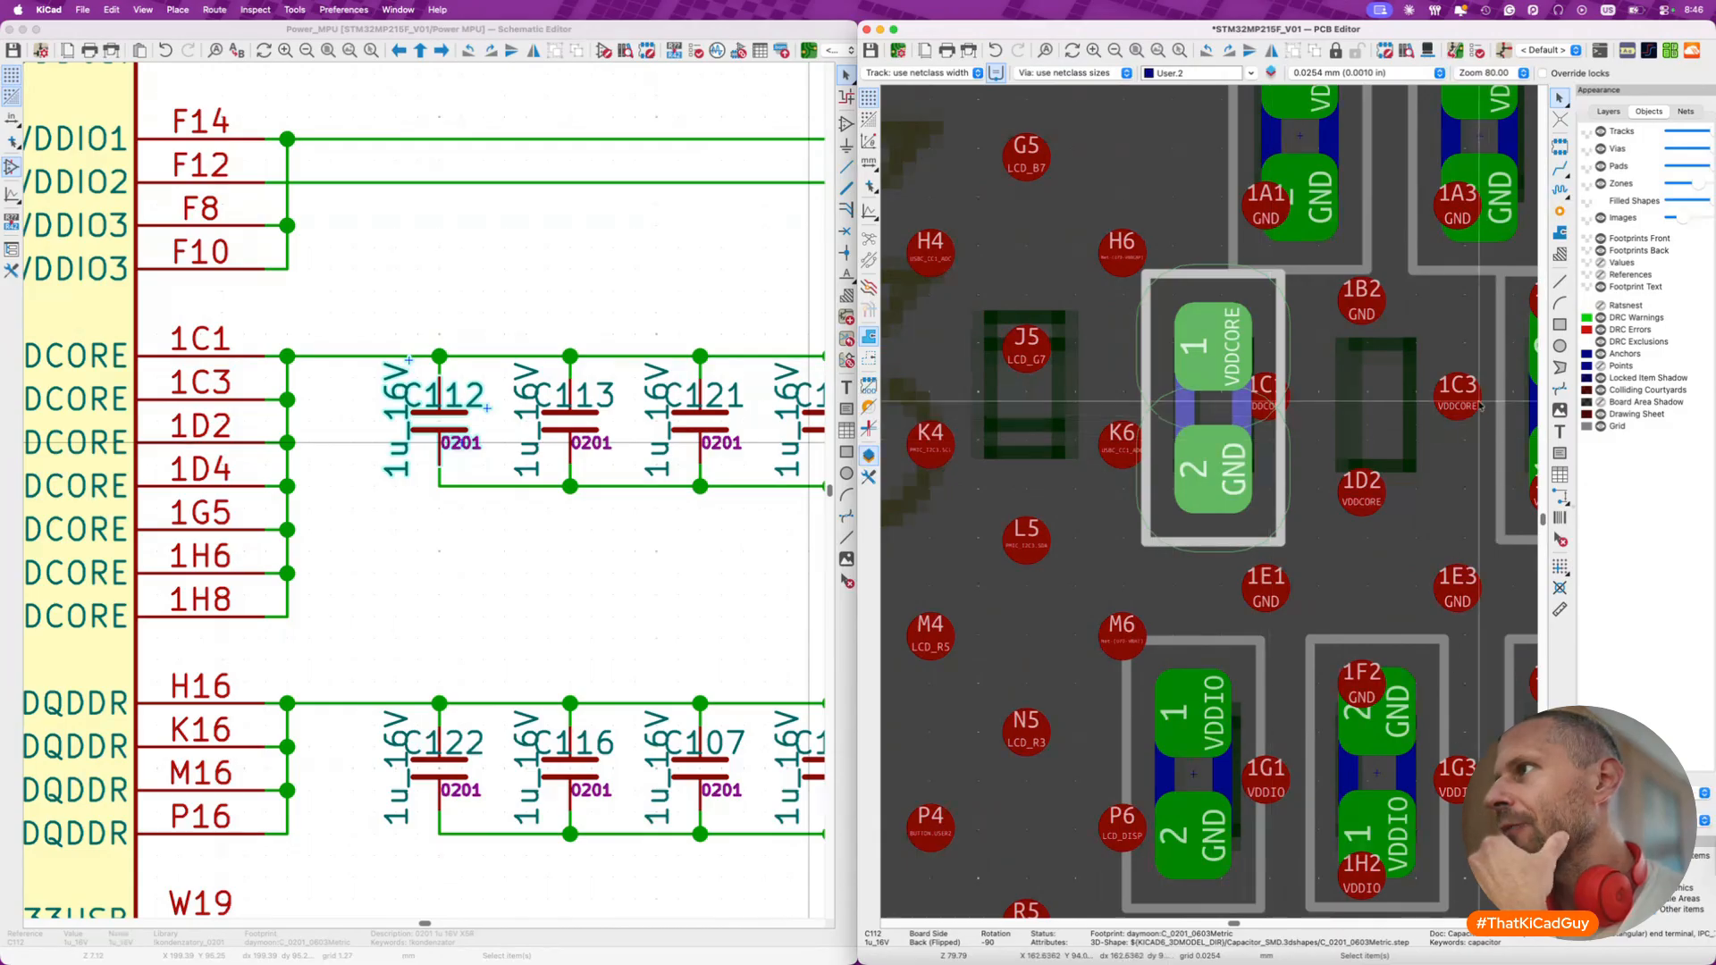
drag(1269, 441, 1431, 454)
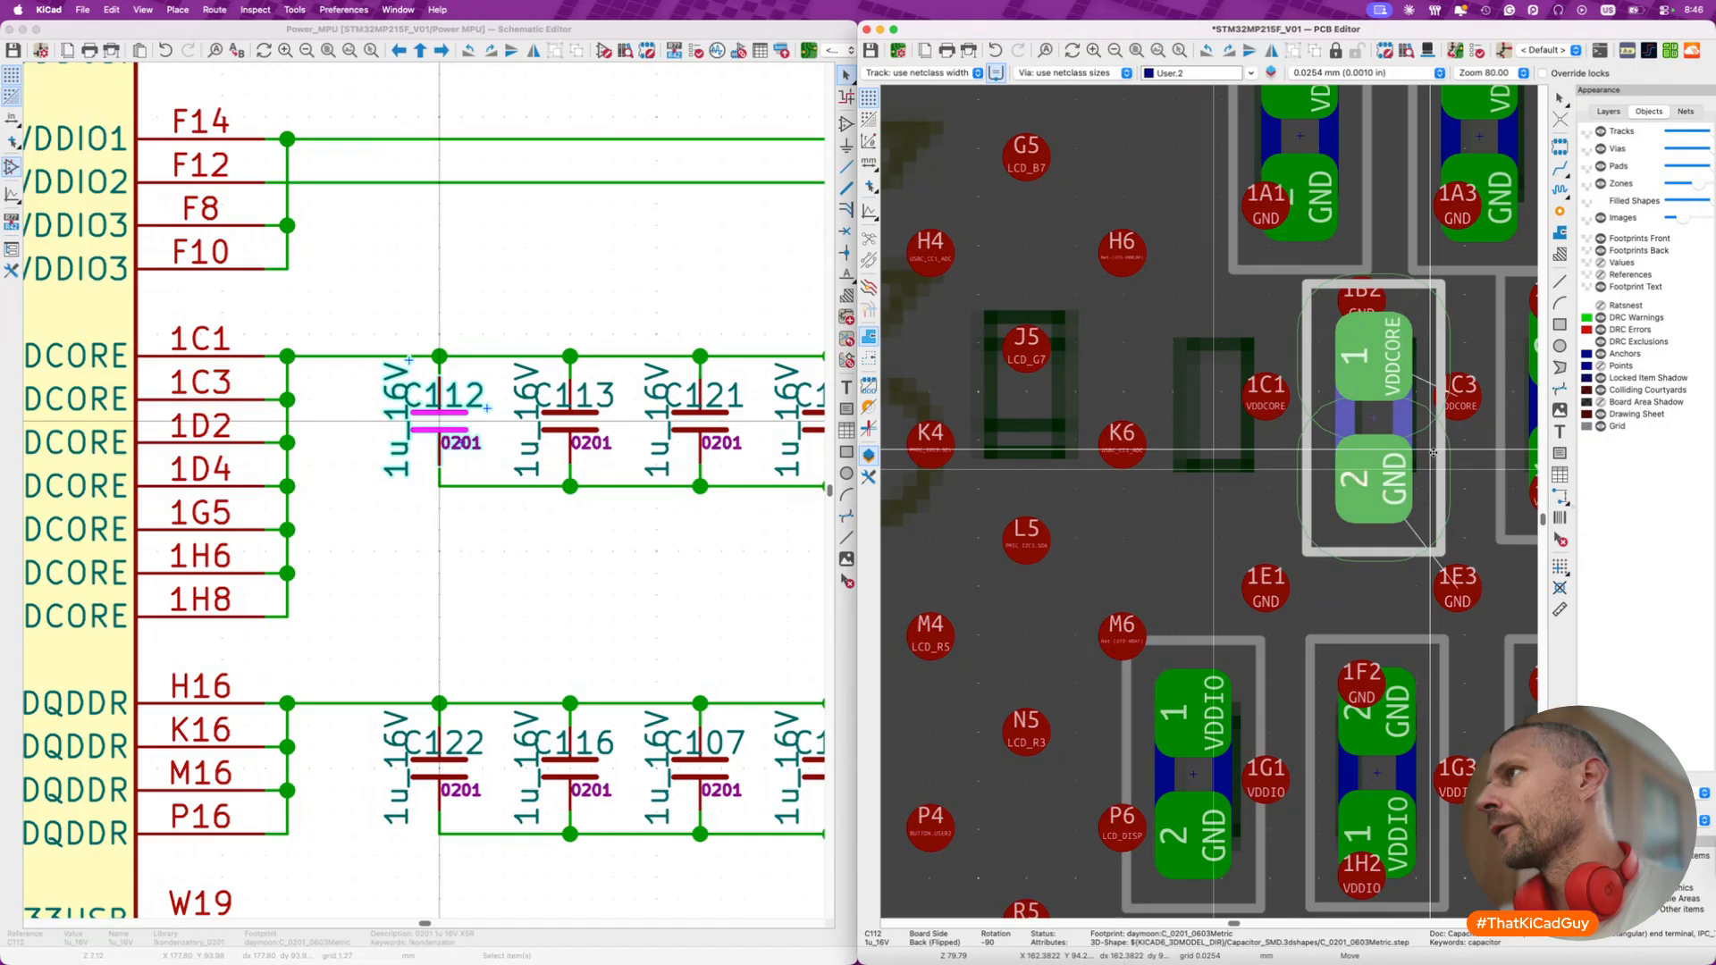
drag(1433, 453, 1433, 446)
click(1433, 446)
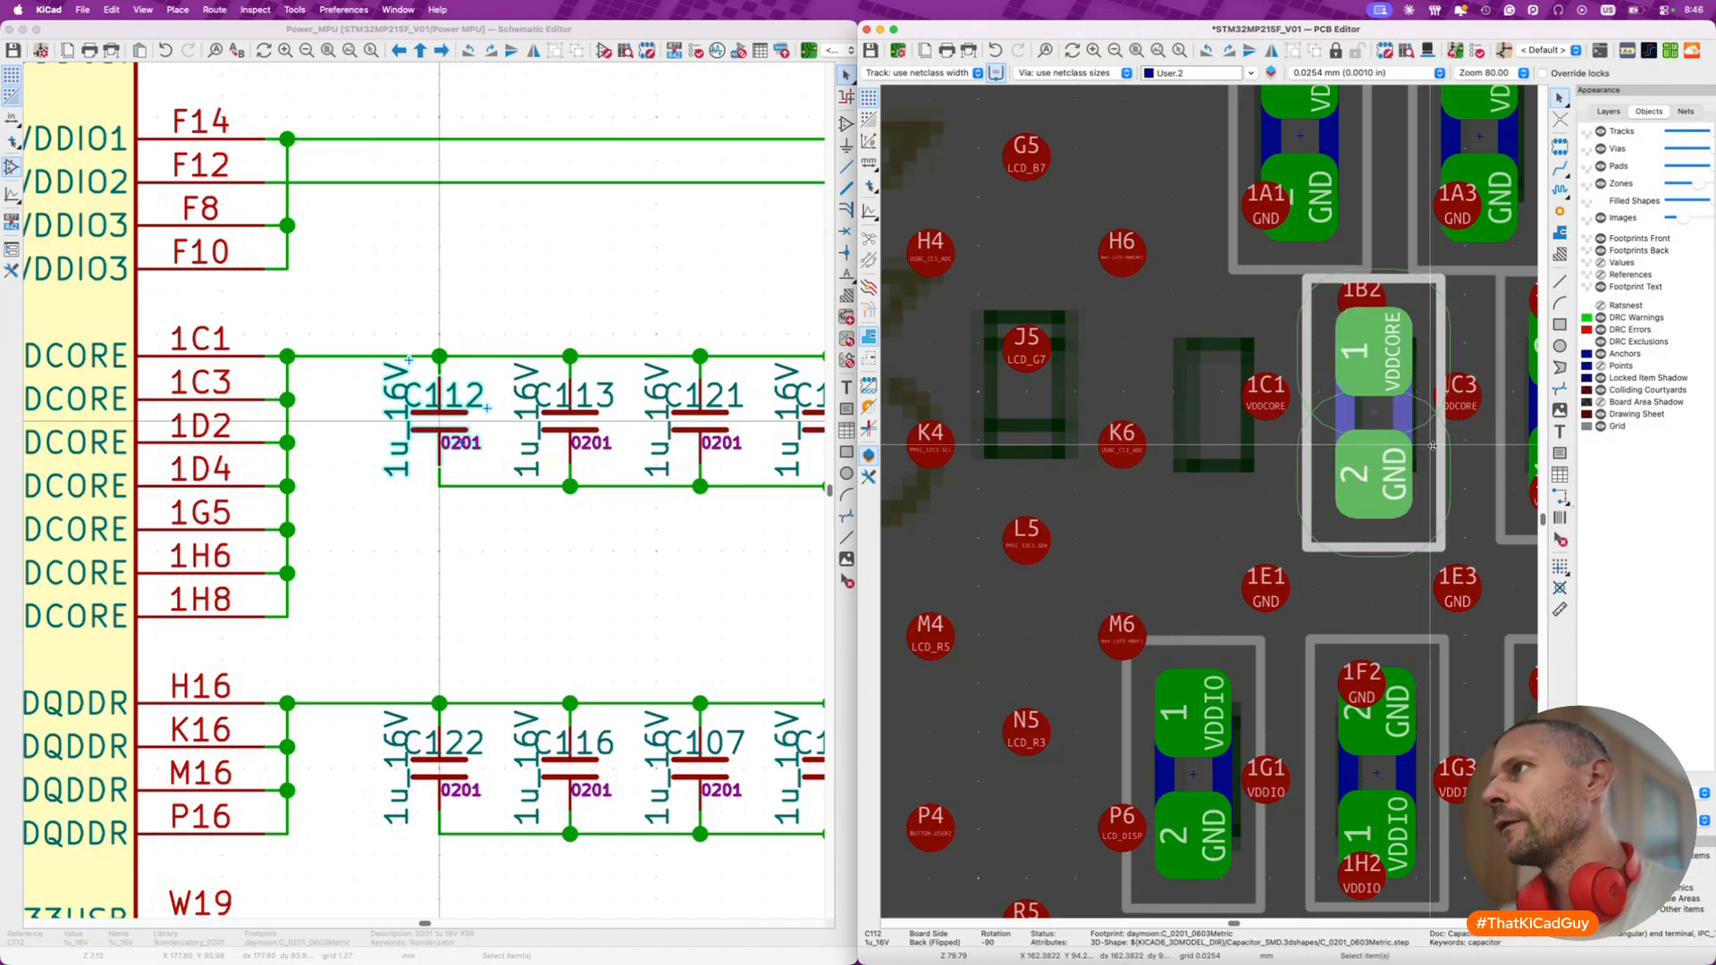
key(Escape)
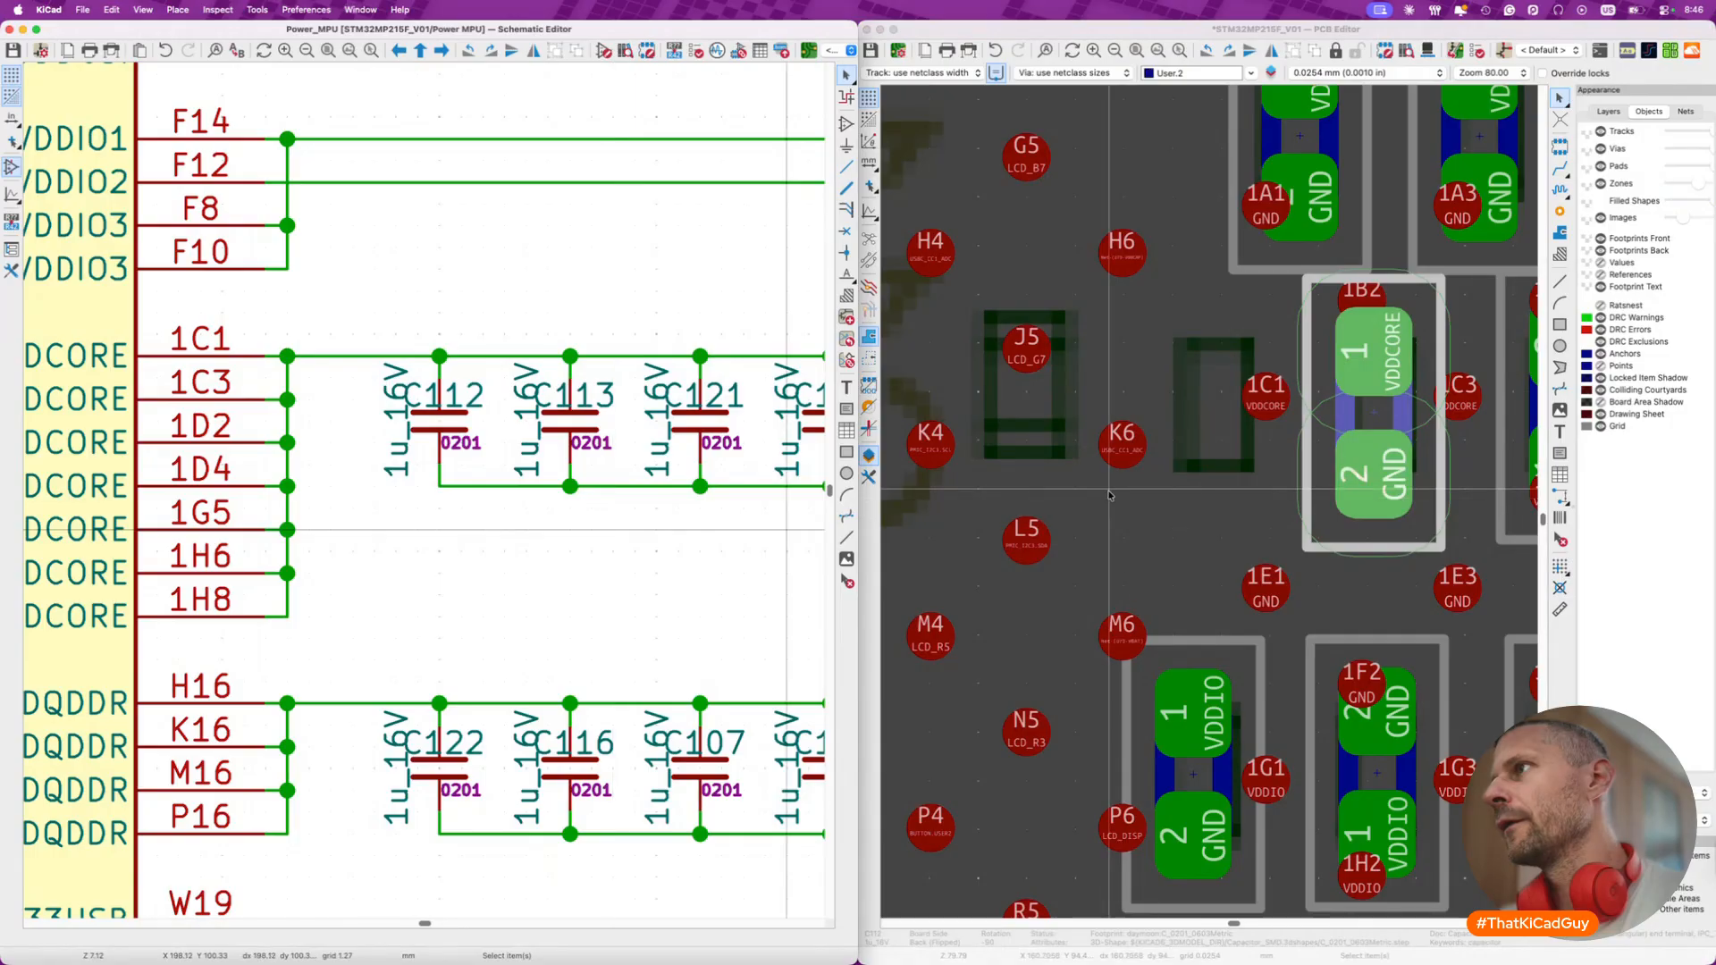
- Examine the reference layout image for the capacitor positions and designators under U7
scroll(981, 555, down, 3)
click(981, 555)
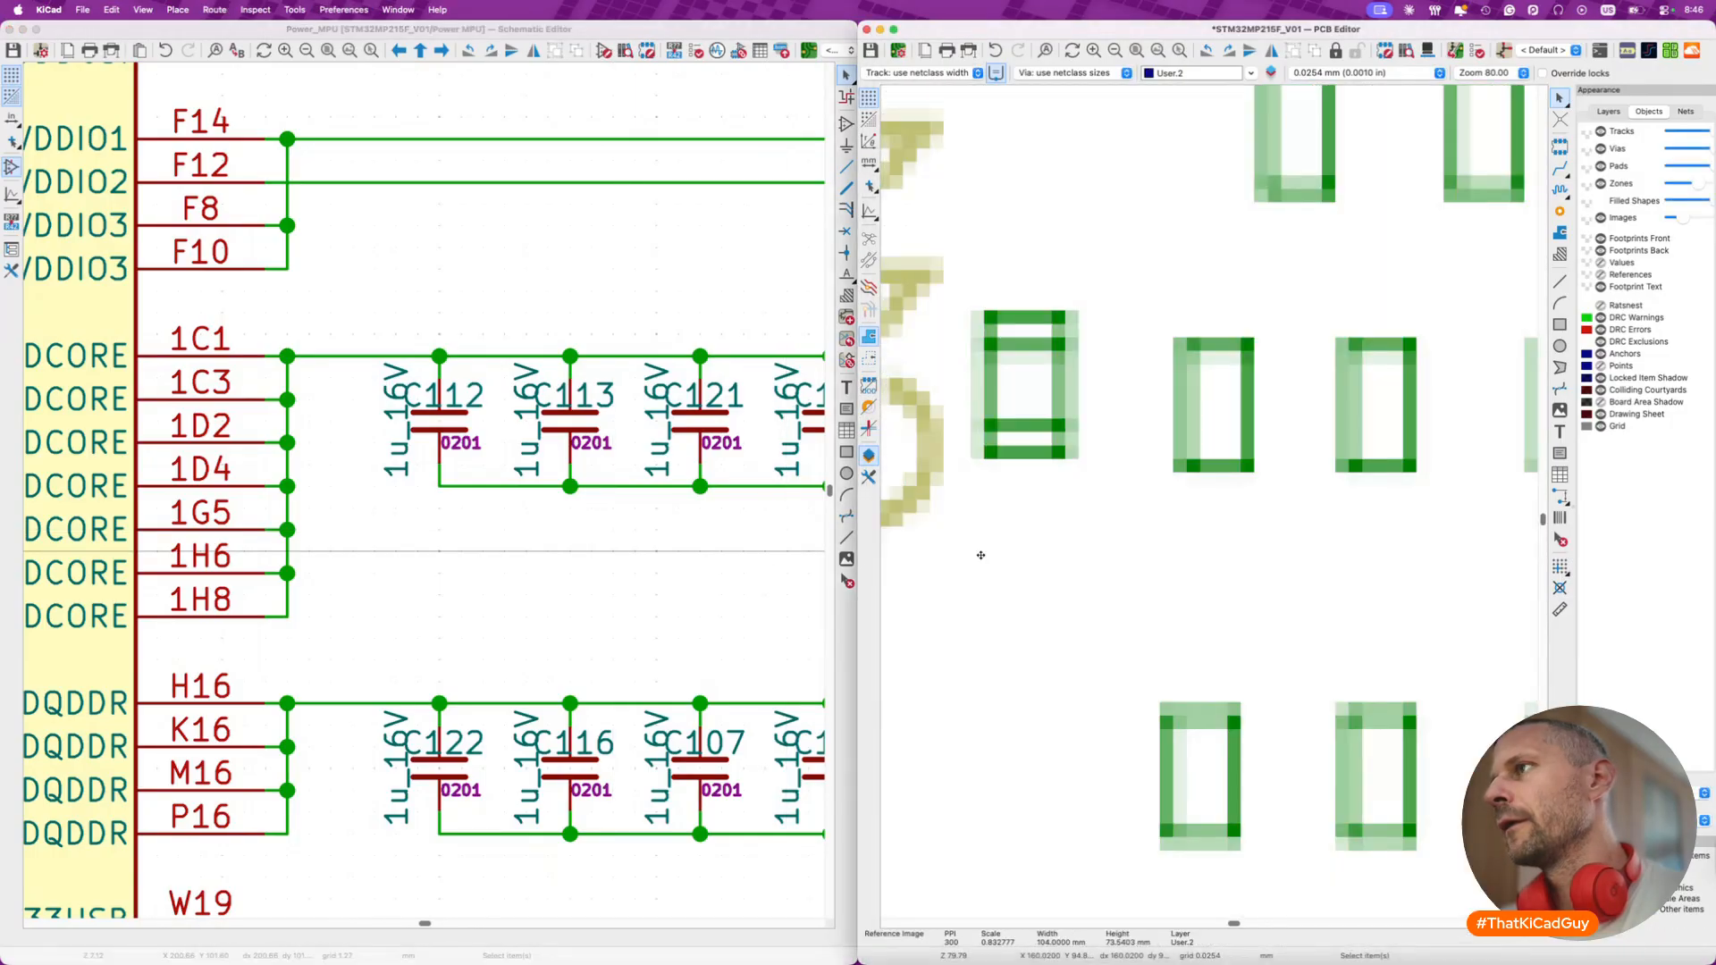
scroll(980, 555, down, 2)
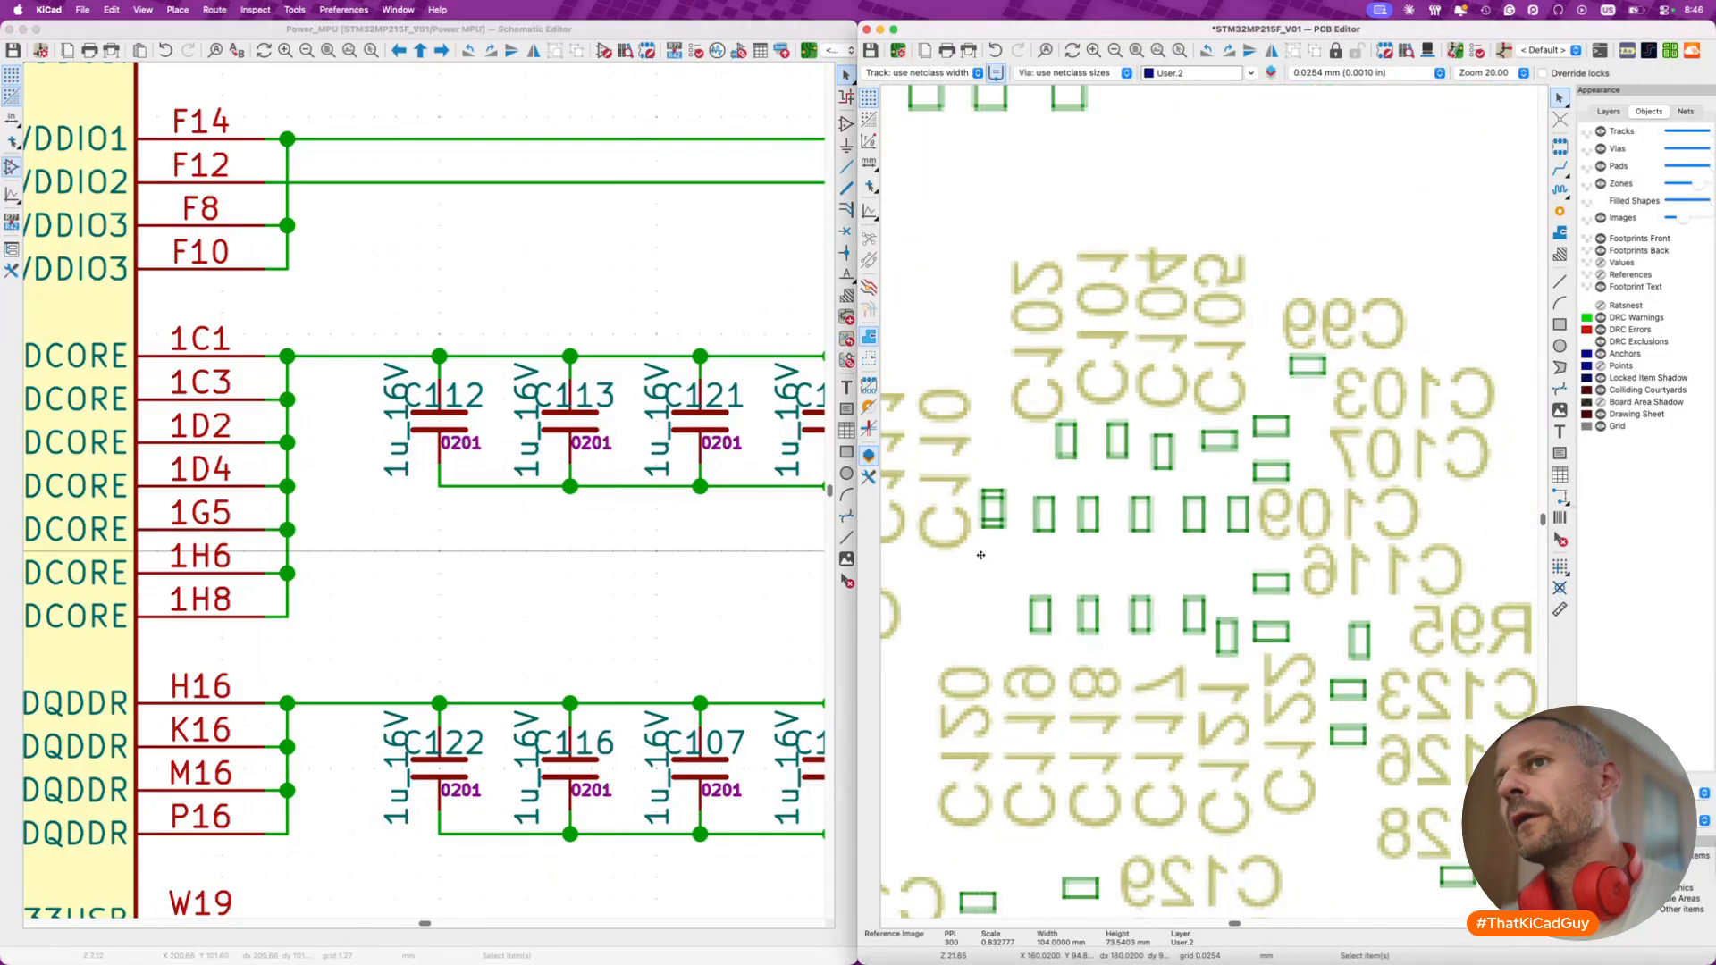
scroll(981, 555, up, 2)
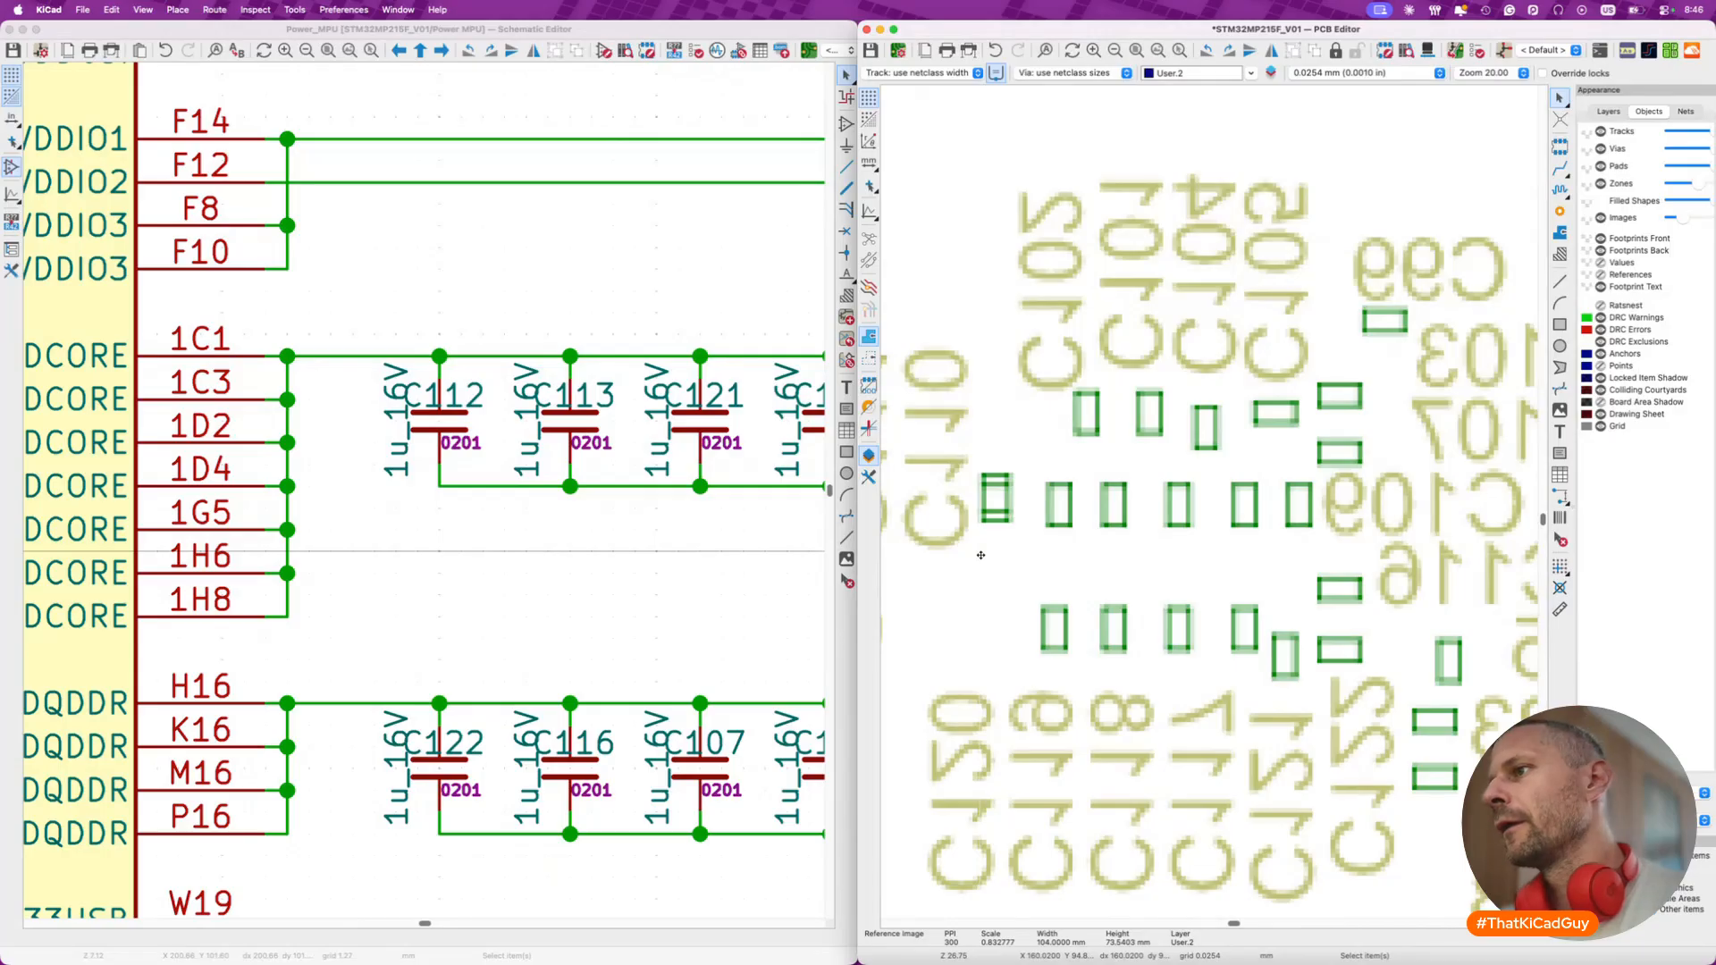
key(Escape)
click(1030, 598)
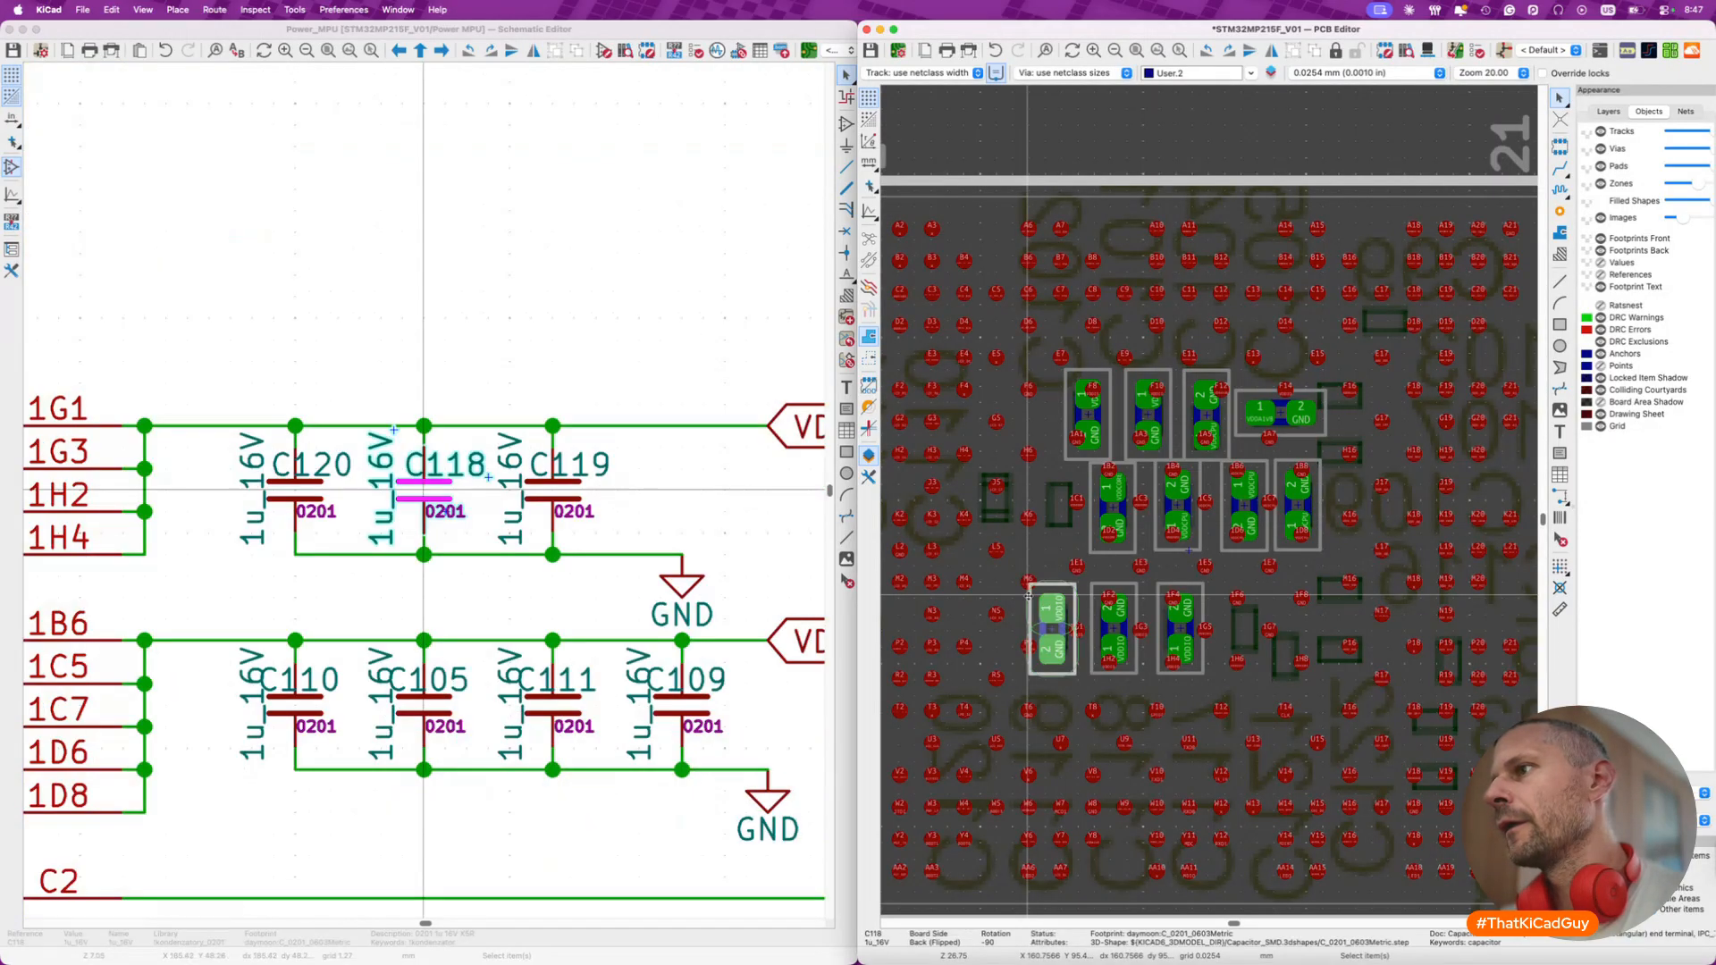
click(521, 387)
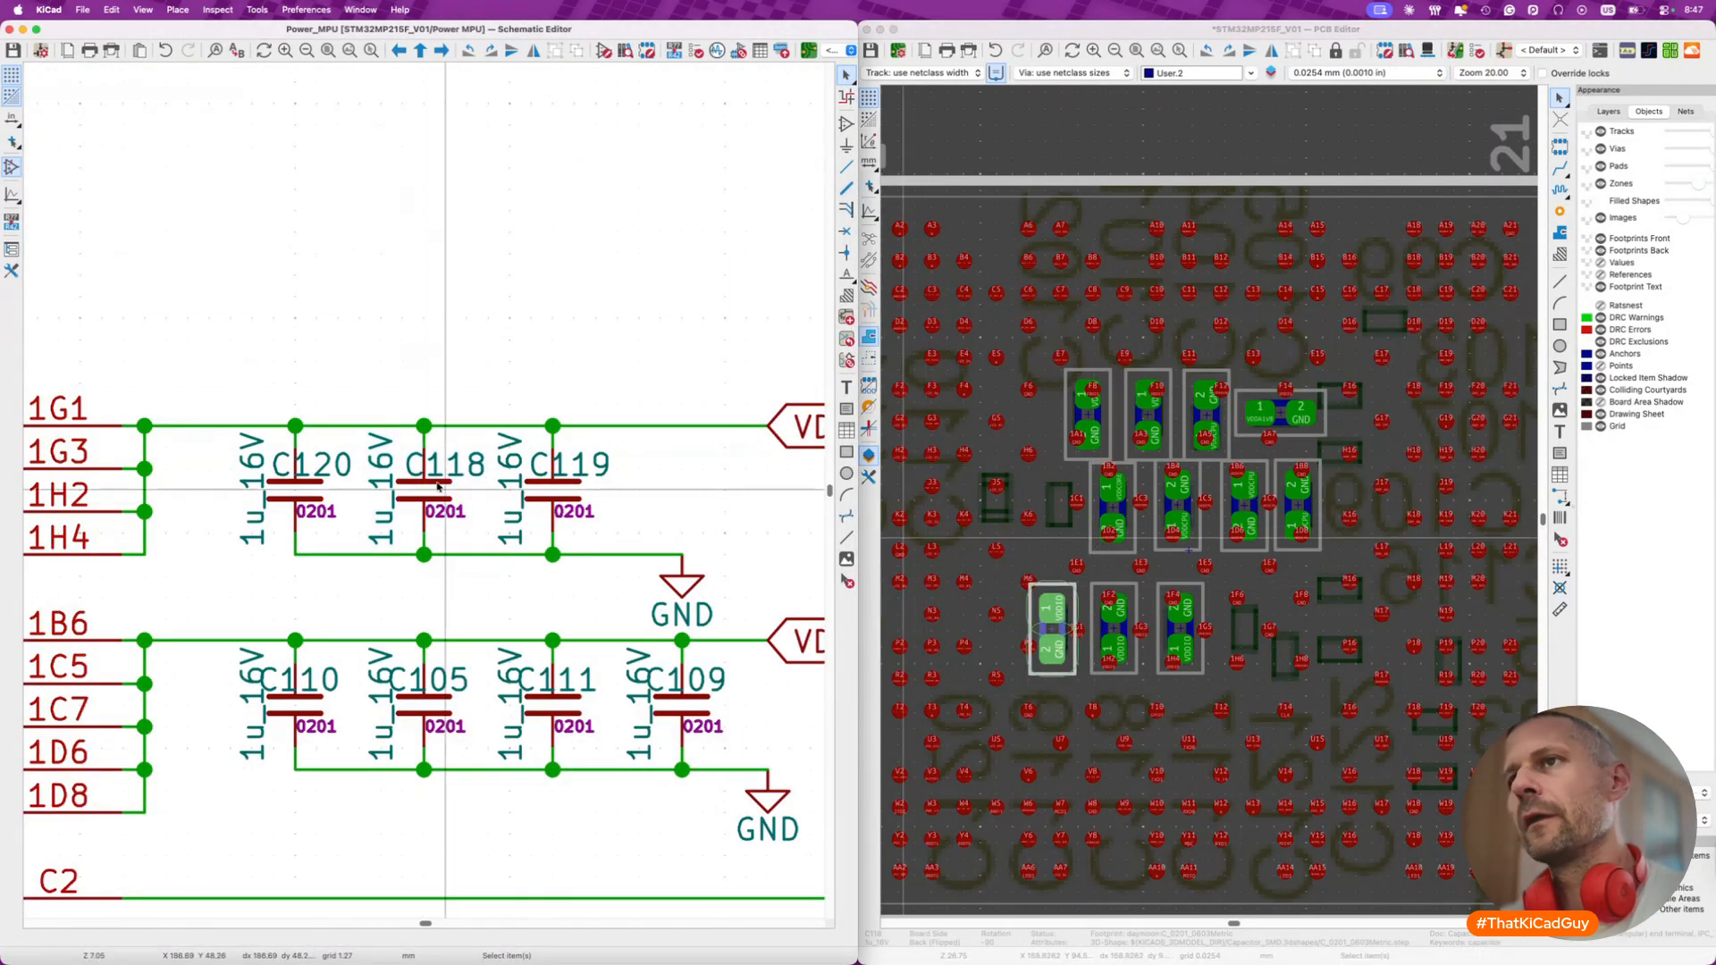
- Locate C113 from the VDDCORE group in the schematic and flip its footprint to the back side
scroll(440, 487, down, 3)
scroll(440, 486, left, 3)
scroll(438, 487, left, 2)
scroll(438, 465, down, 10)
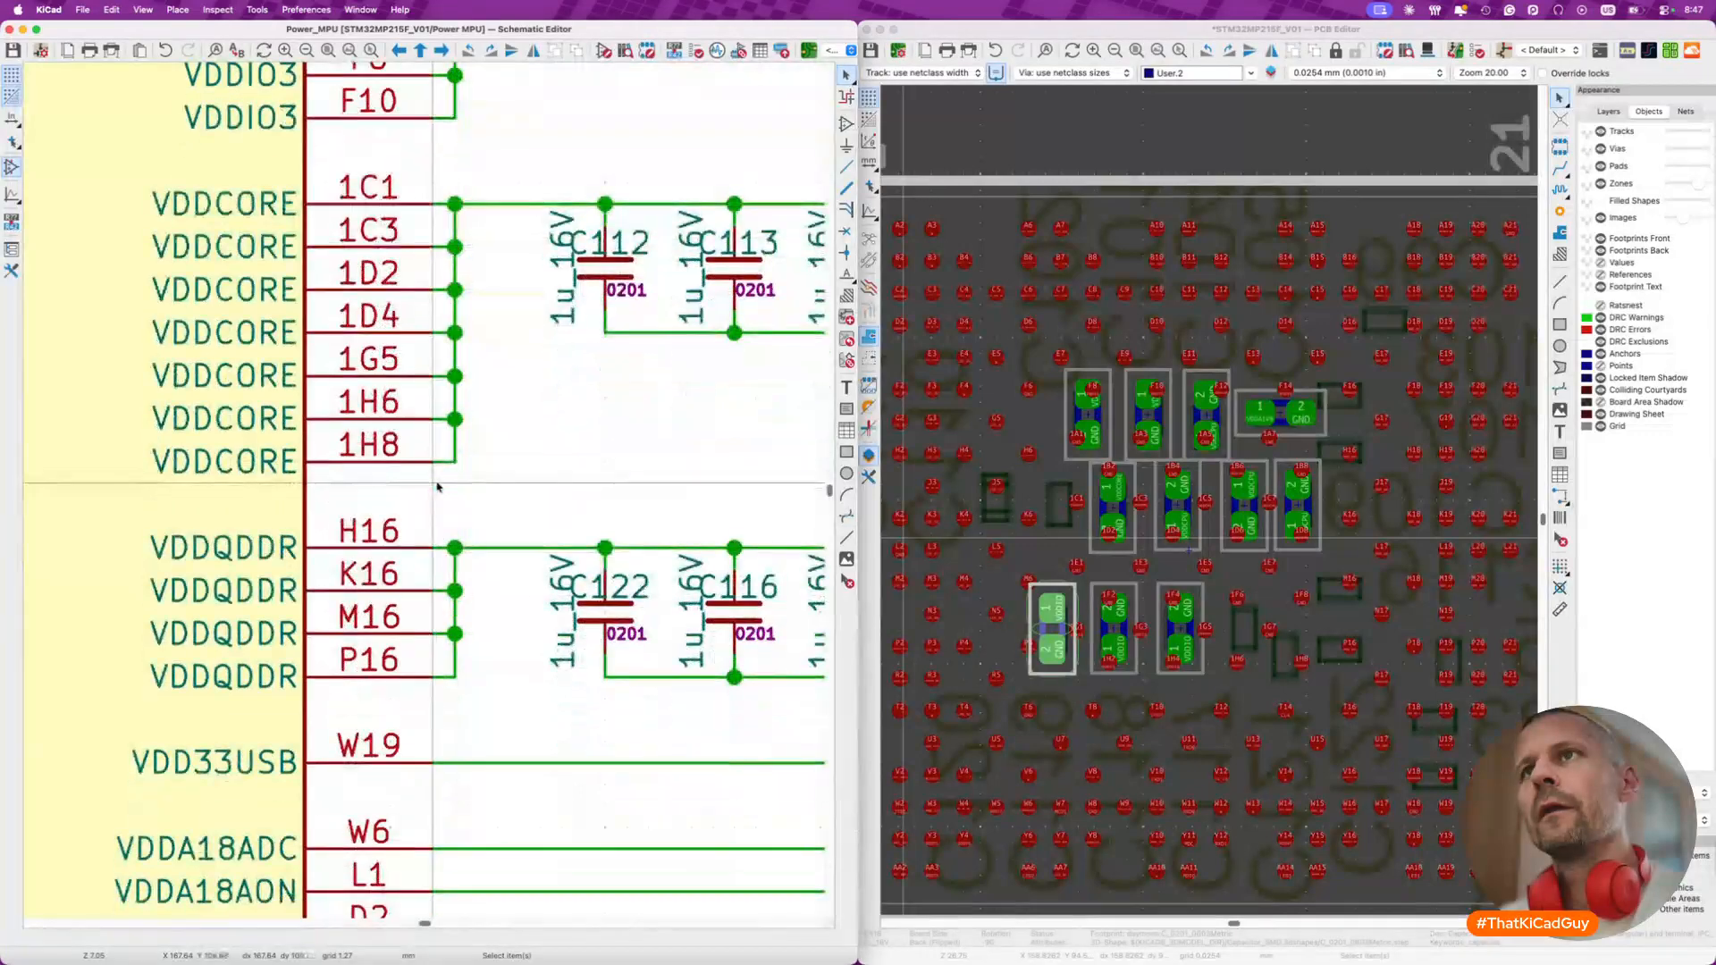
scroll(563, 280, right, 2)
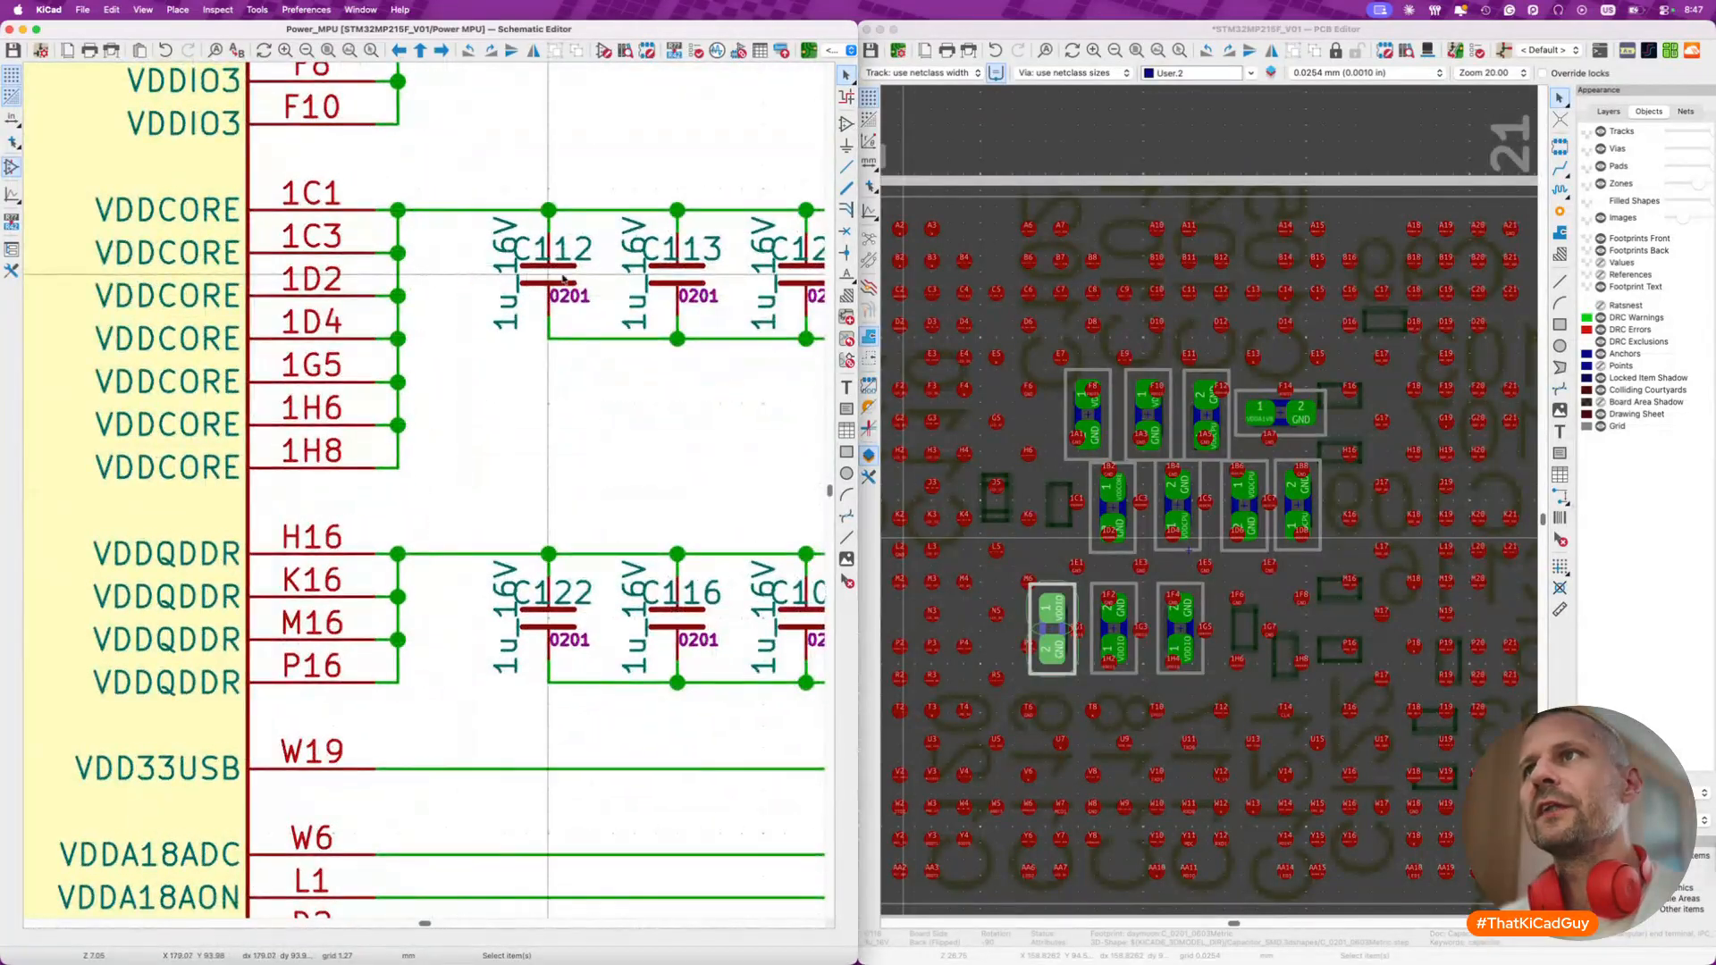
click(679, 280)
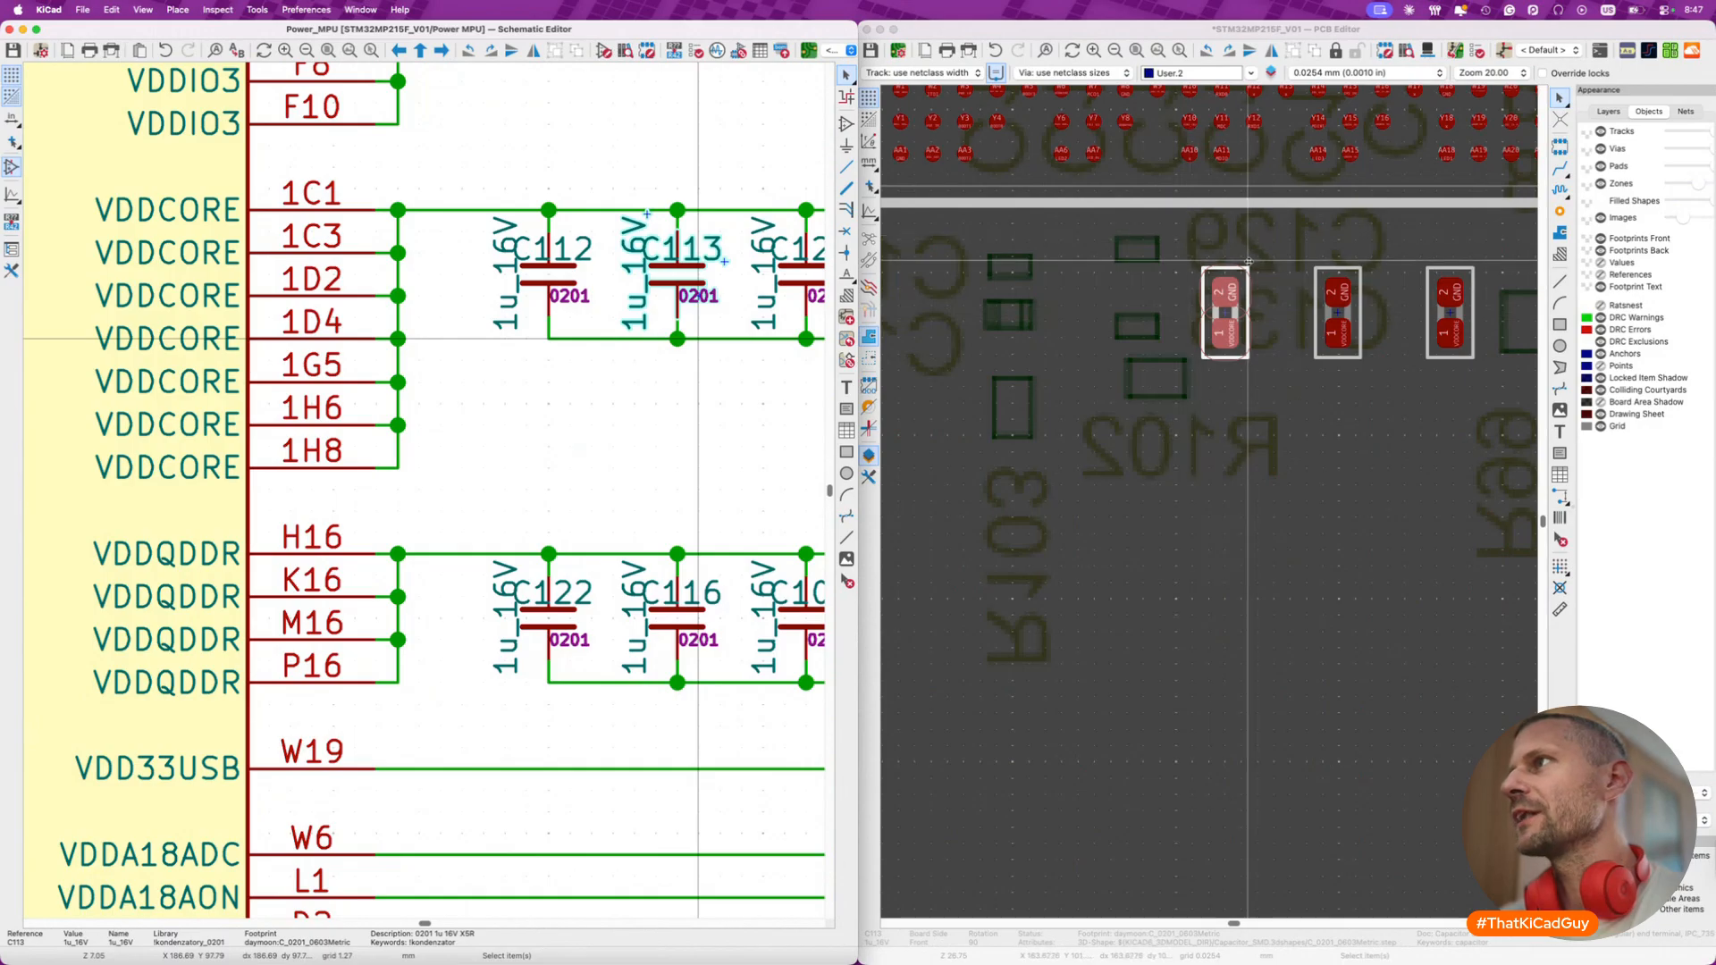
click(1243, 297)
key(f)
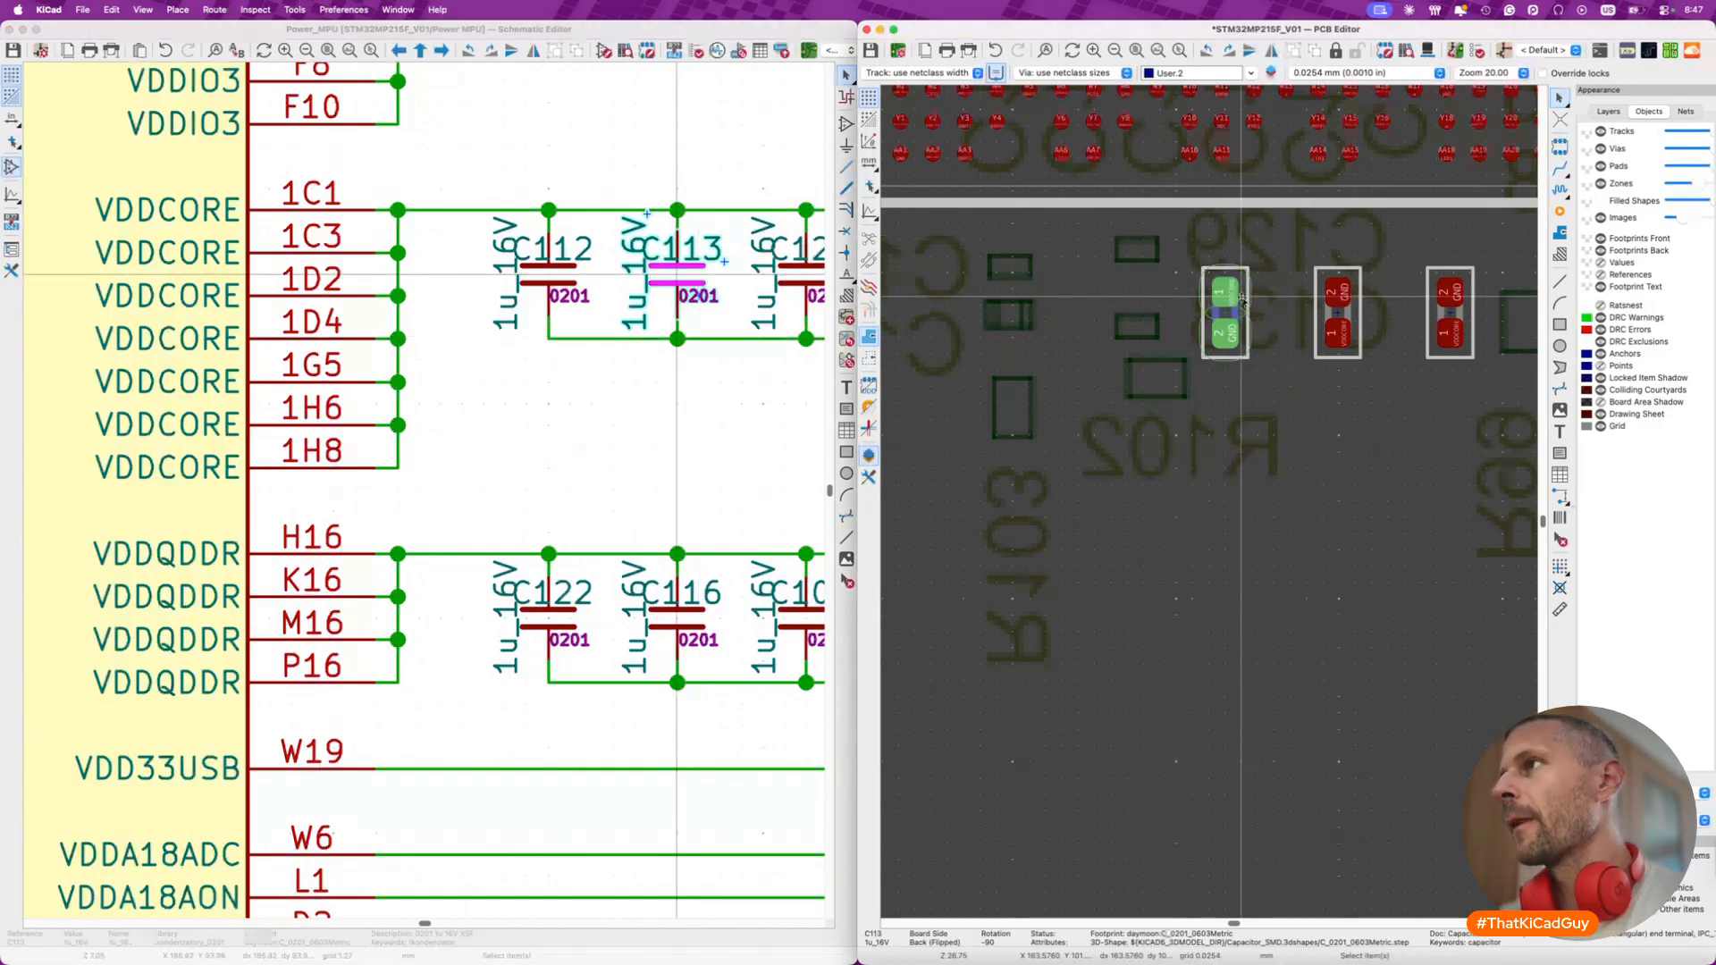
- Move C113 under U7 and park it vertically between balls U9 and T10, clear of the other capacitors
key(m)
scroll(1242, 297, down, 4)
scroll(1241, 298, up, 4)
scroll(1144, 358, up, 2)
scroll(1144, 358, up, 2)
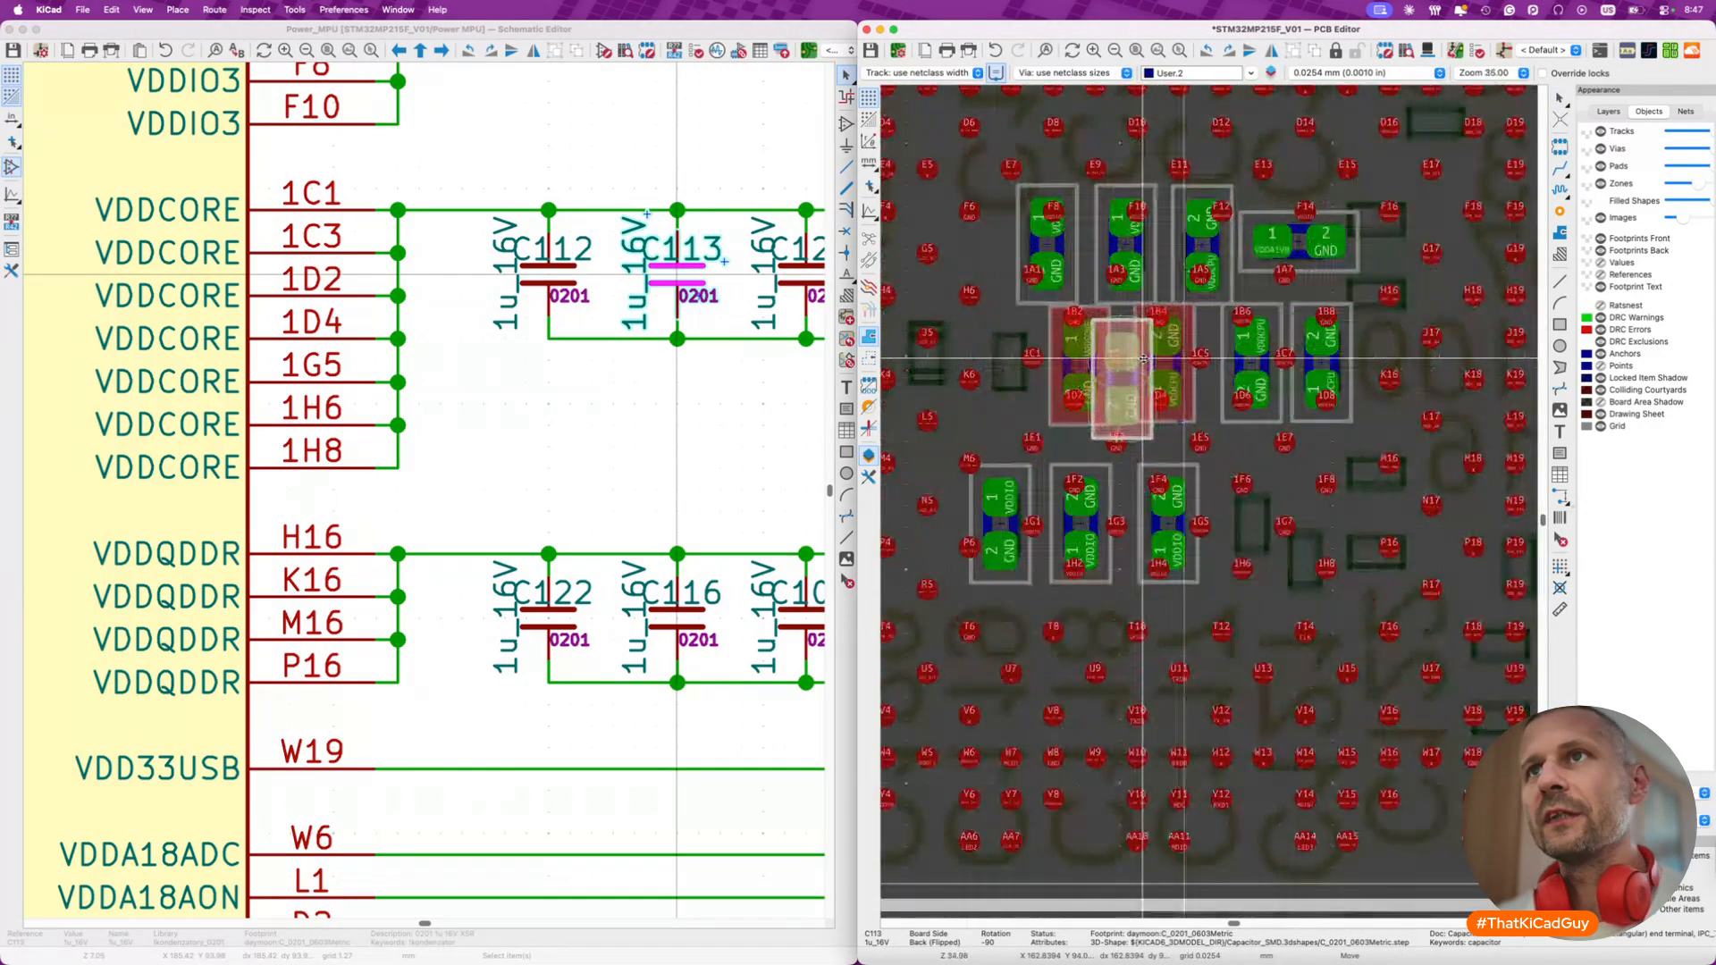
scroll(1193, 501, up, 3)
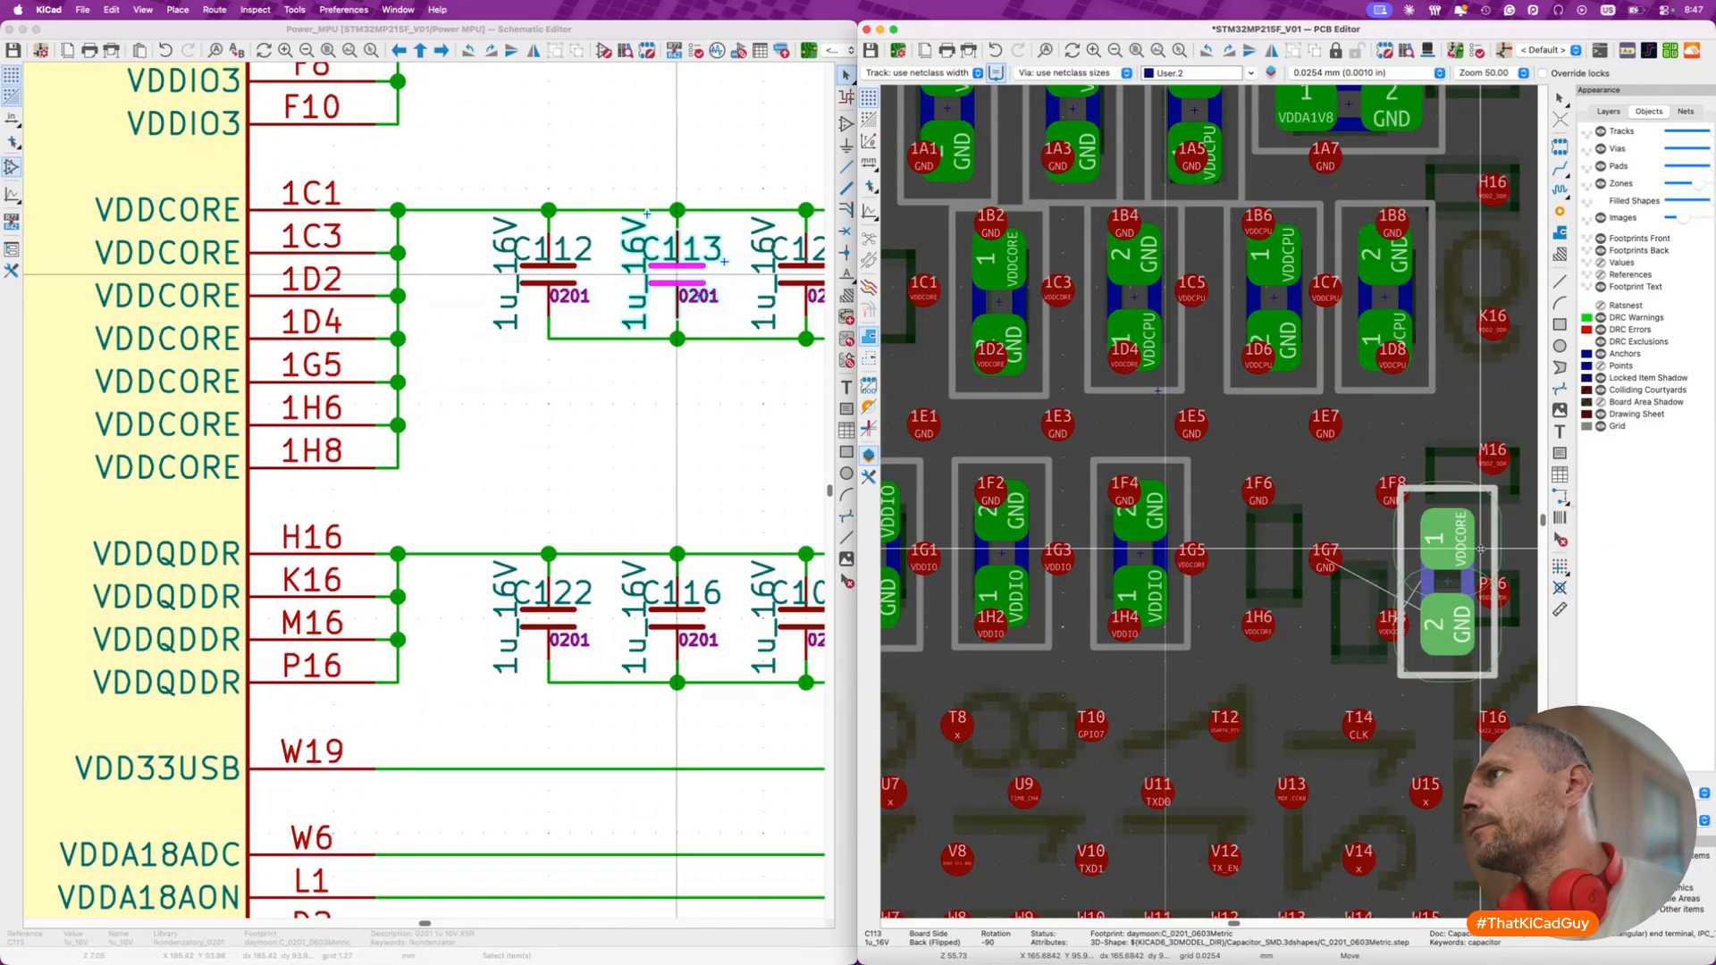
click(1481, 549)
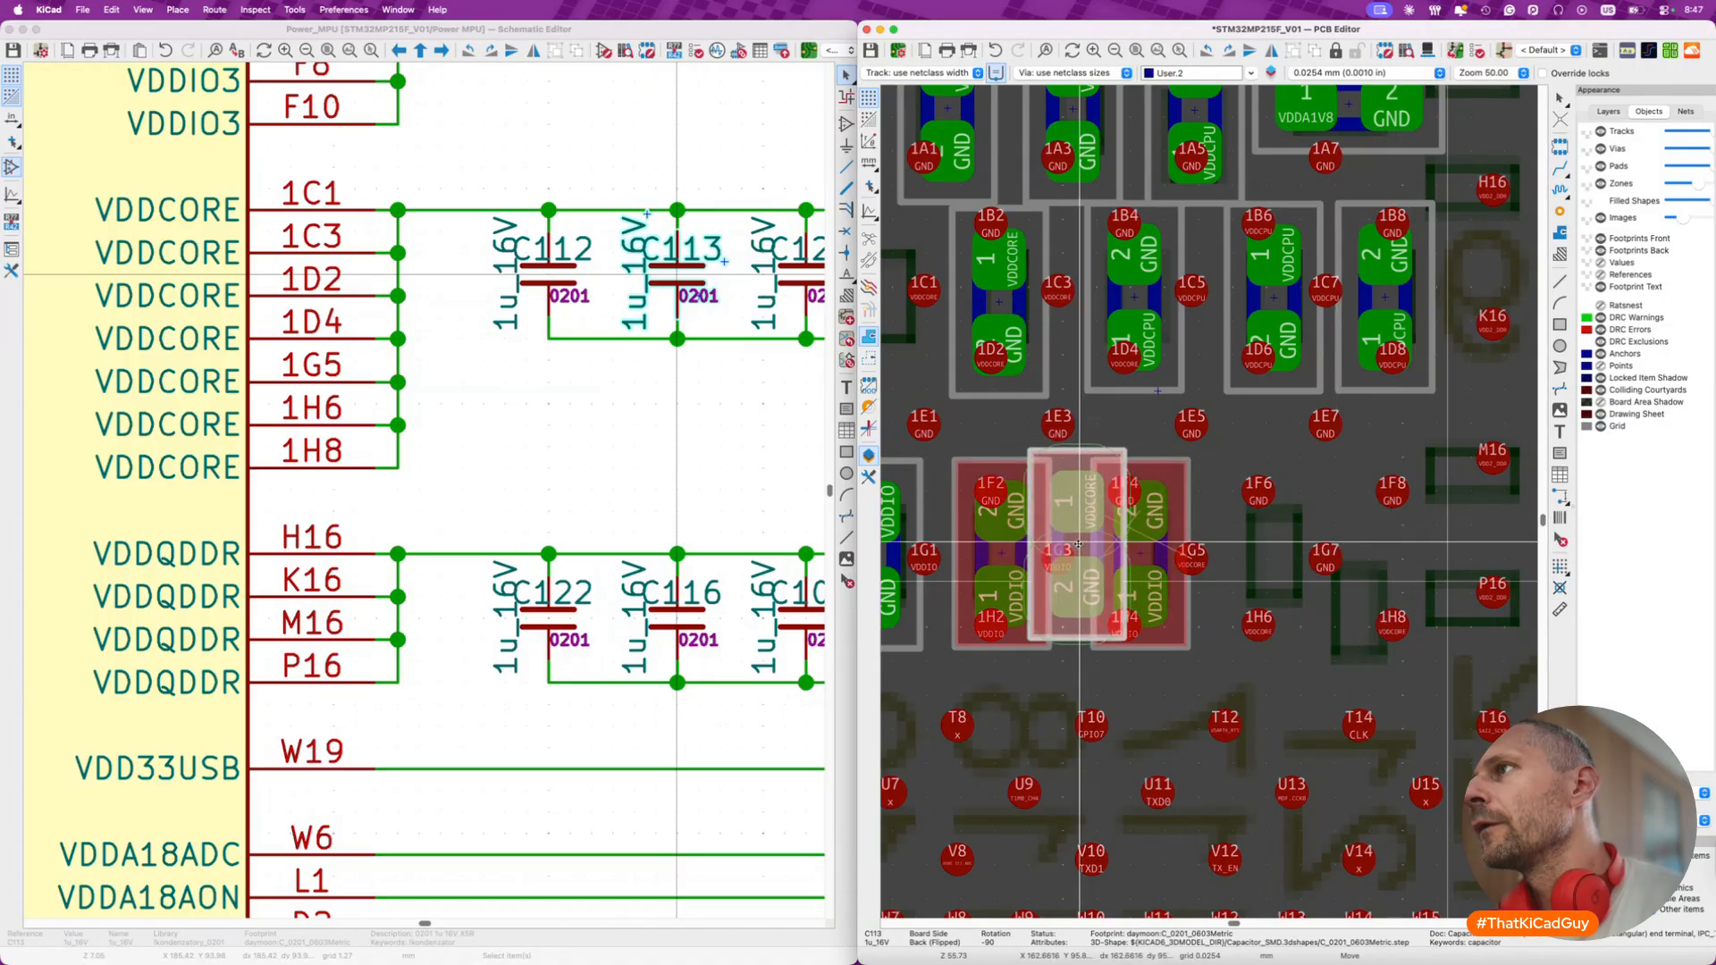
click(1066, 793)
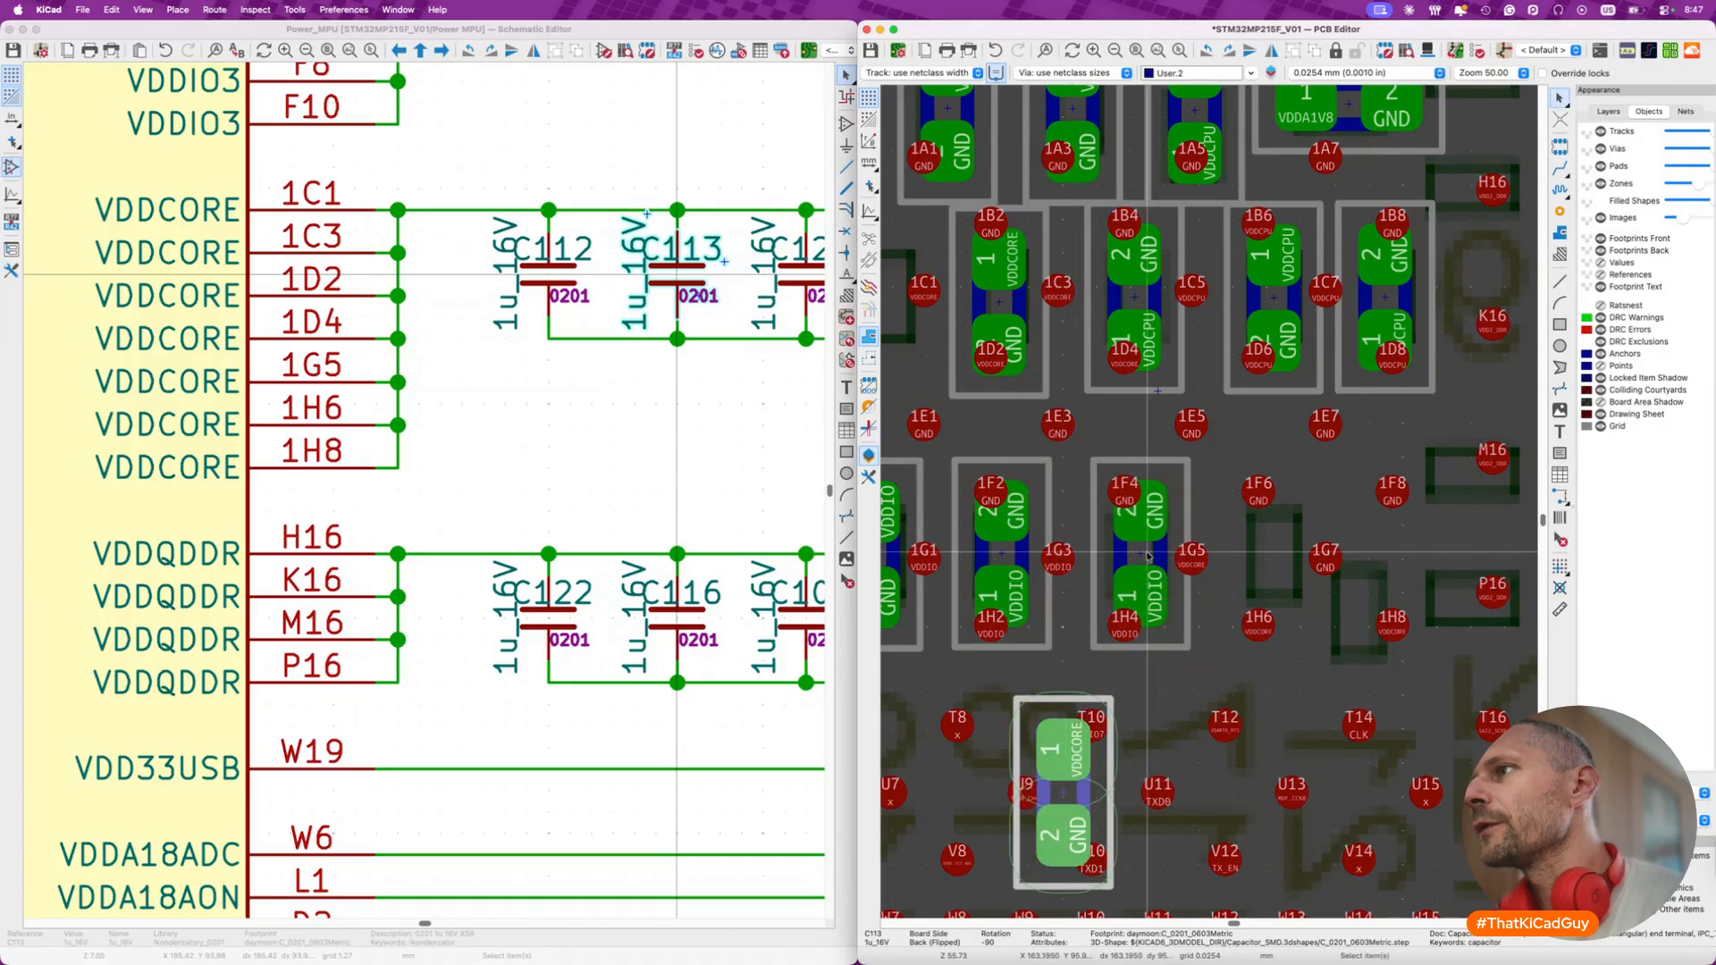
- Move VDDIO capacitor C119 from balls 1F4 and 1H4 to the spot between balls 1F6 and 1H6
click(1148, 553)
key(m)
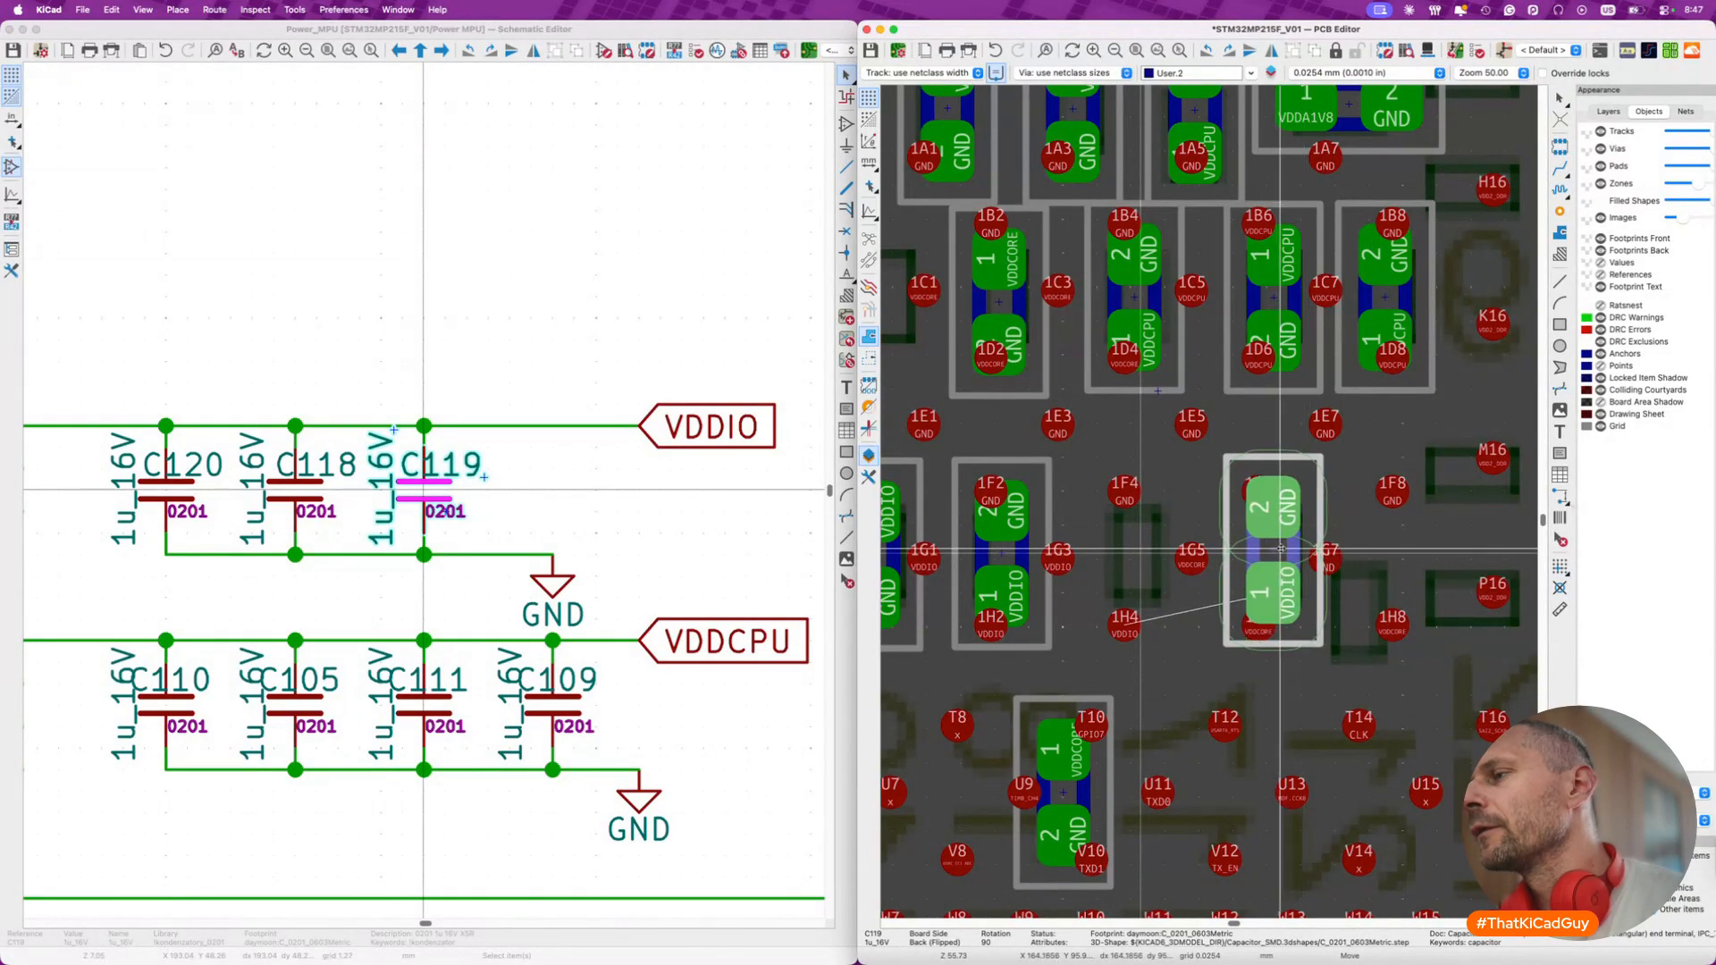
click(1282, 549)
- Place C113 vertically between balls 1F4 and 1H4, with its VDDCORE pad at 1F4, and clear the selection
click(1064, 760)
key(m)
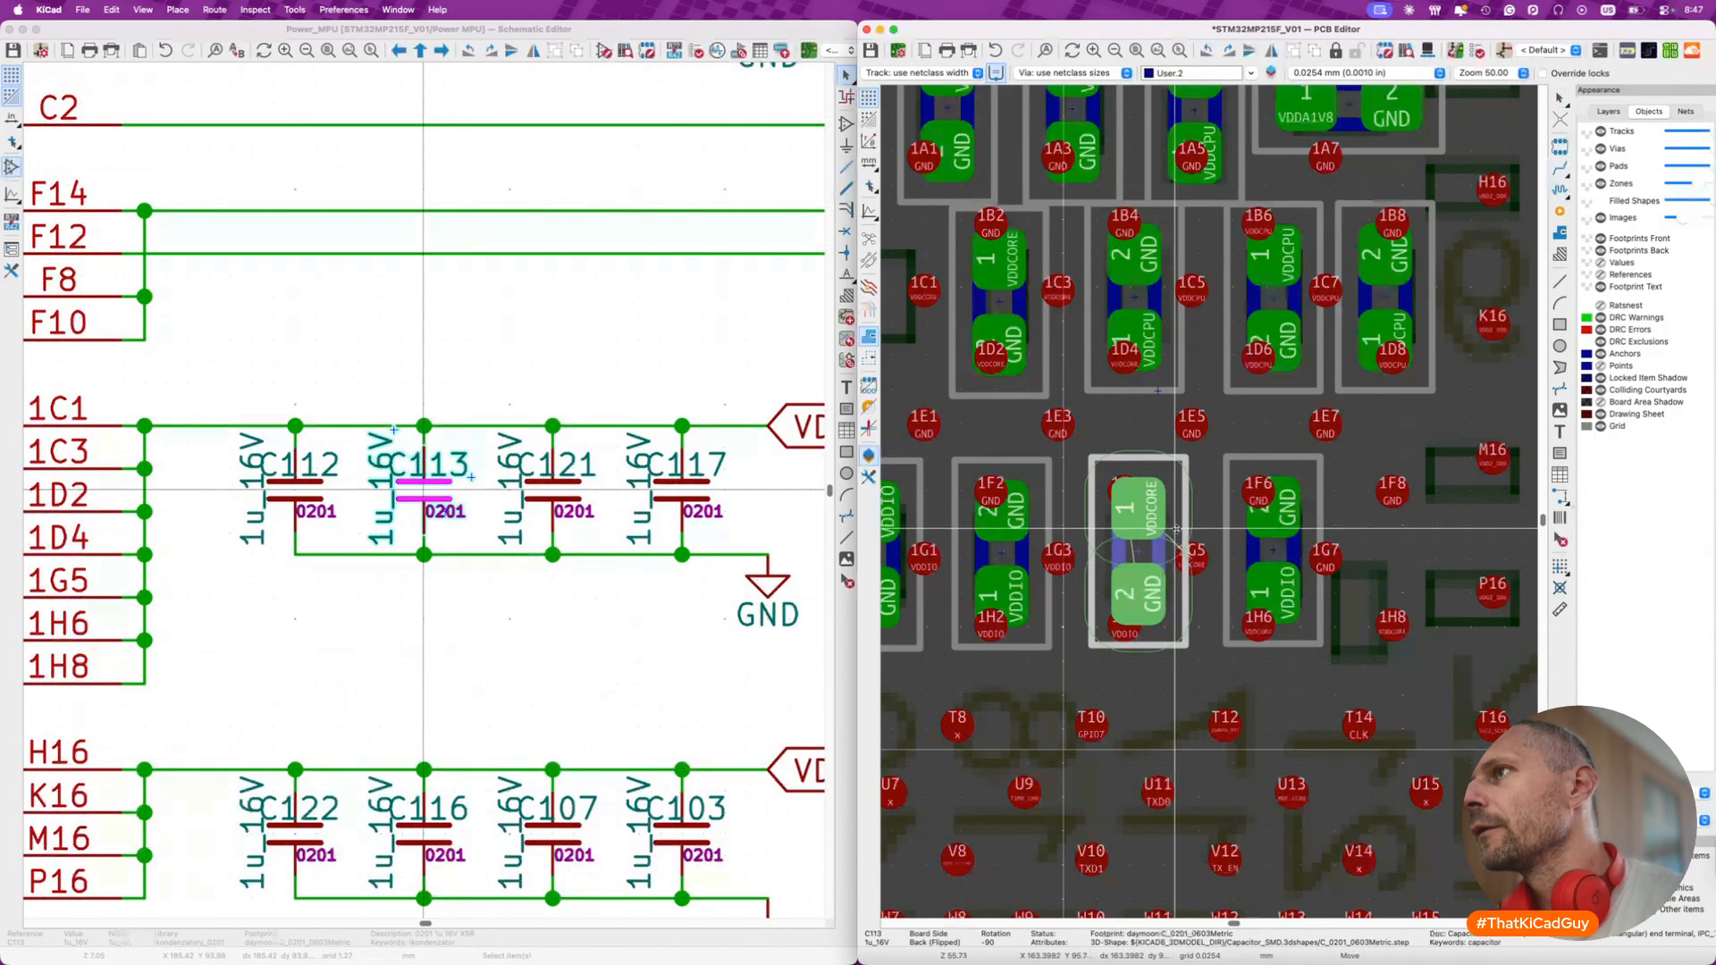
click(1176, 529)
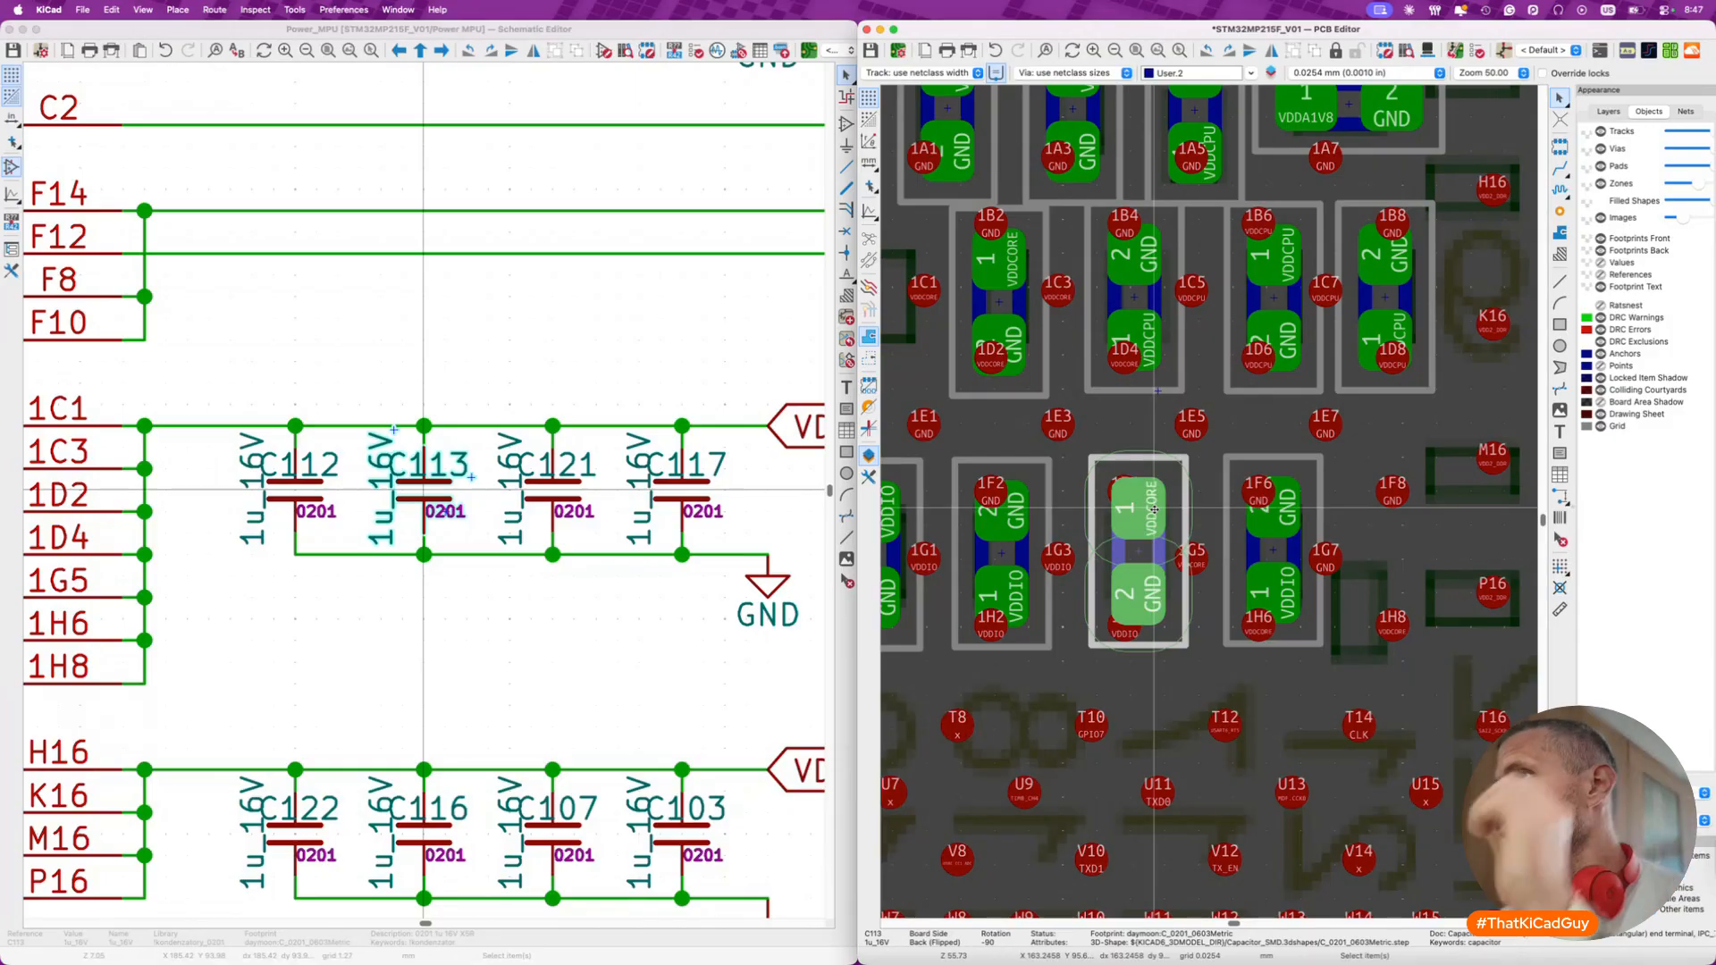
key(Escape)
scroll(1126, 480, down, 2)
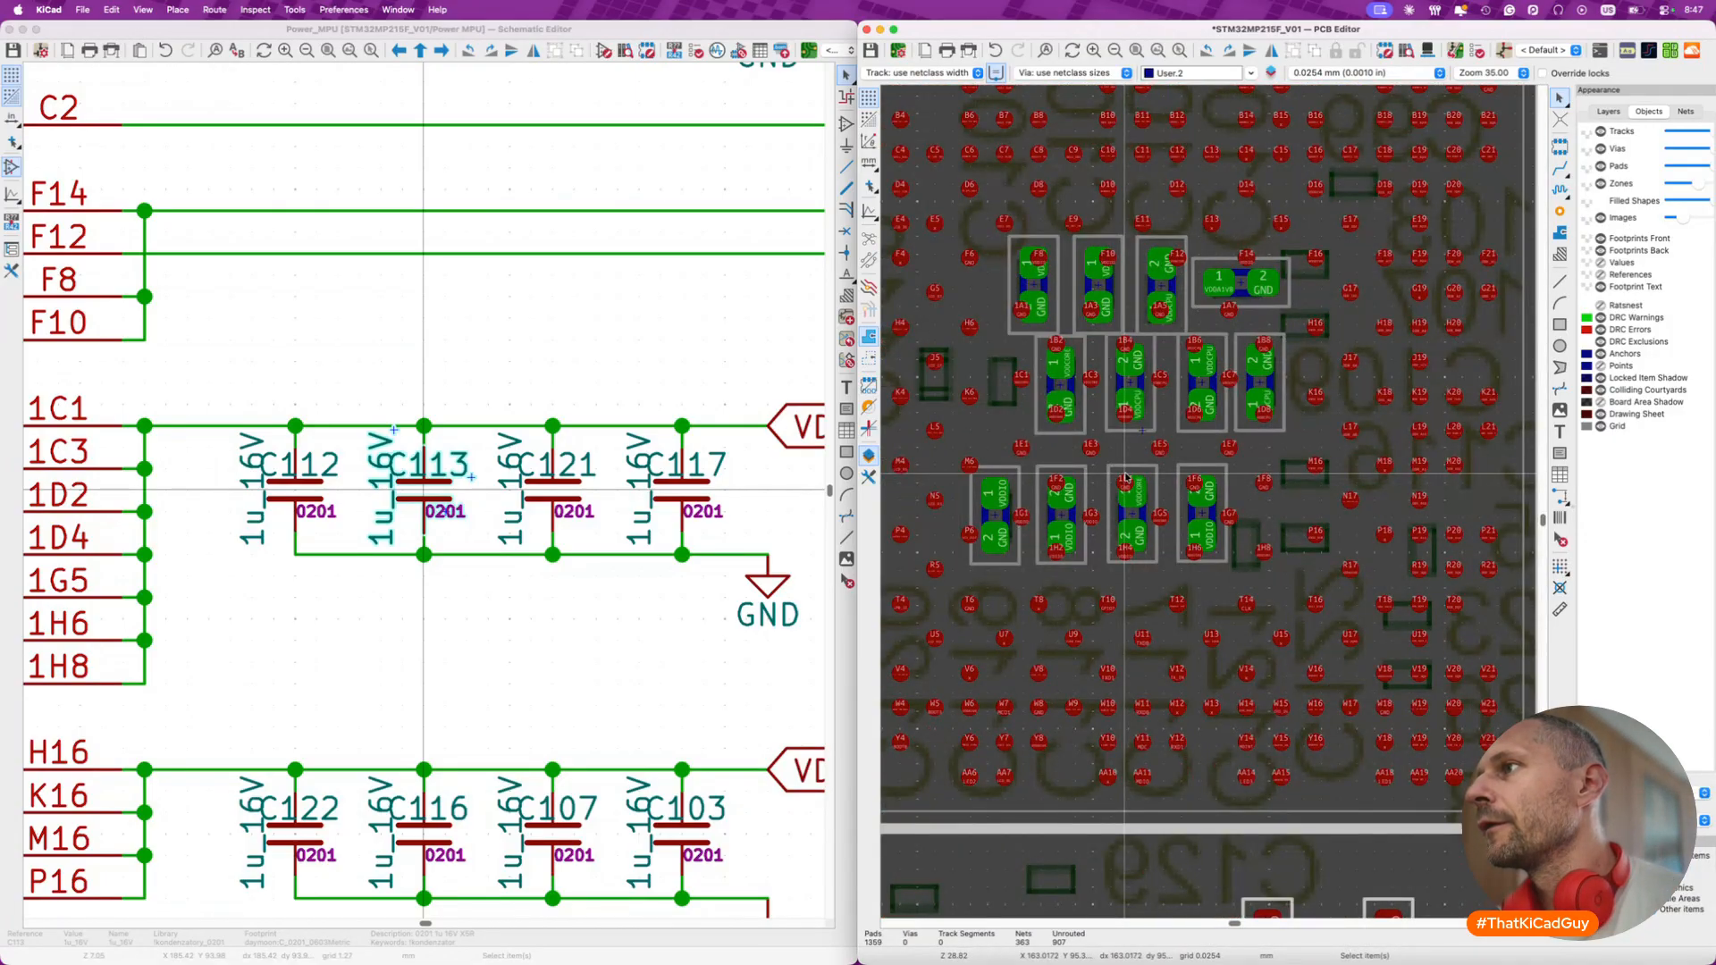
scroll(1175, 535, up, 2)
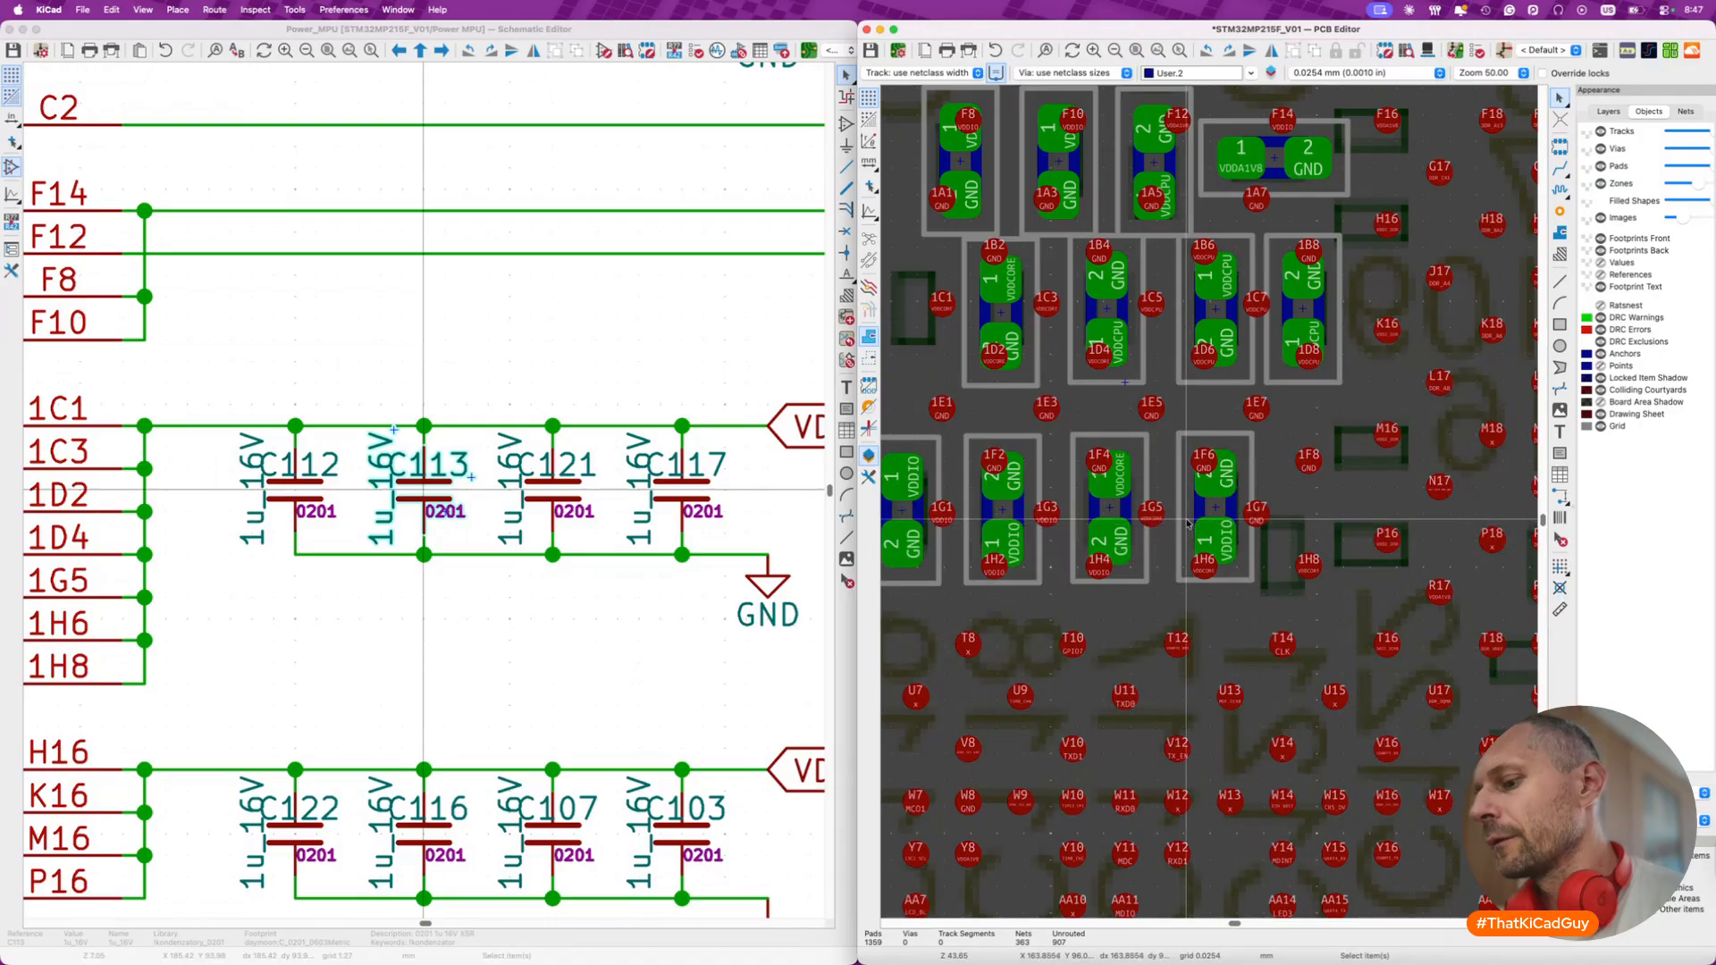
key(m)
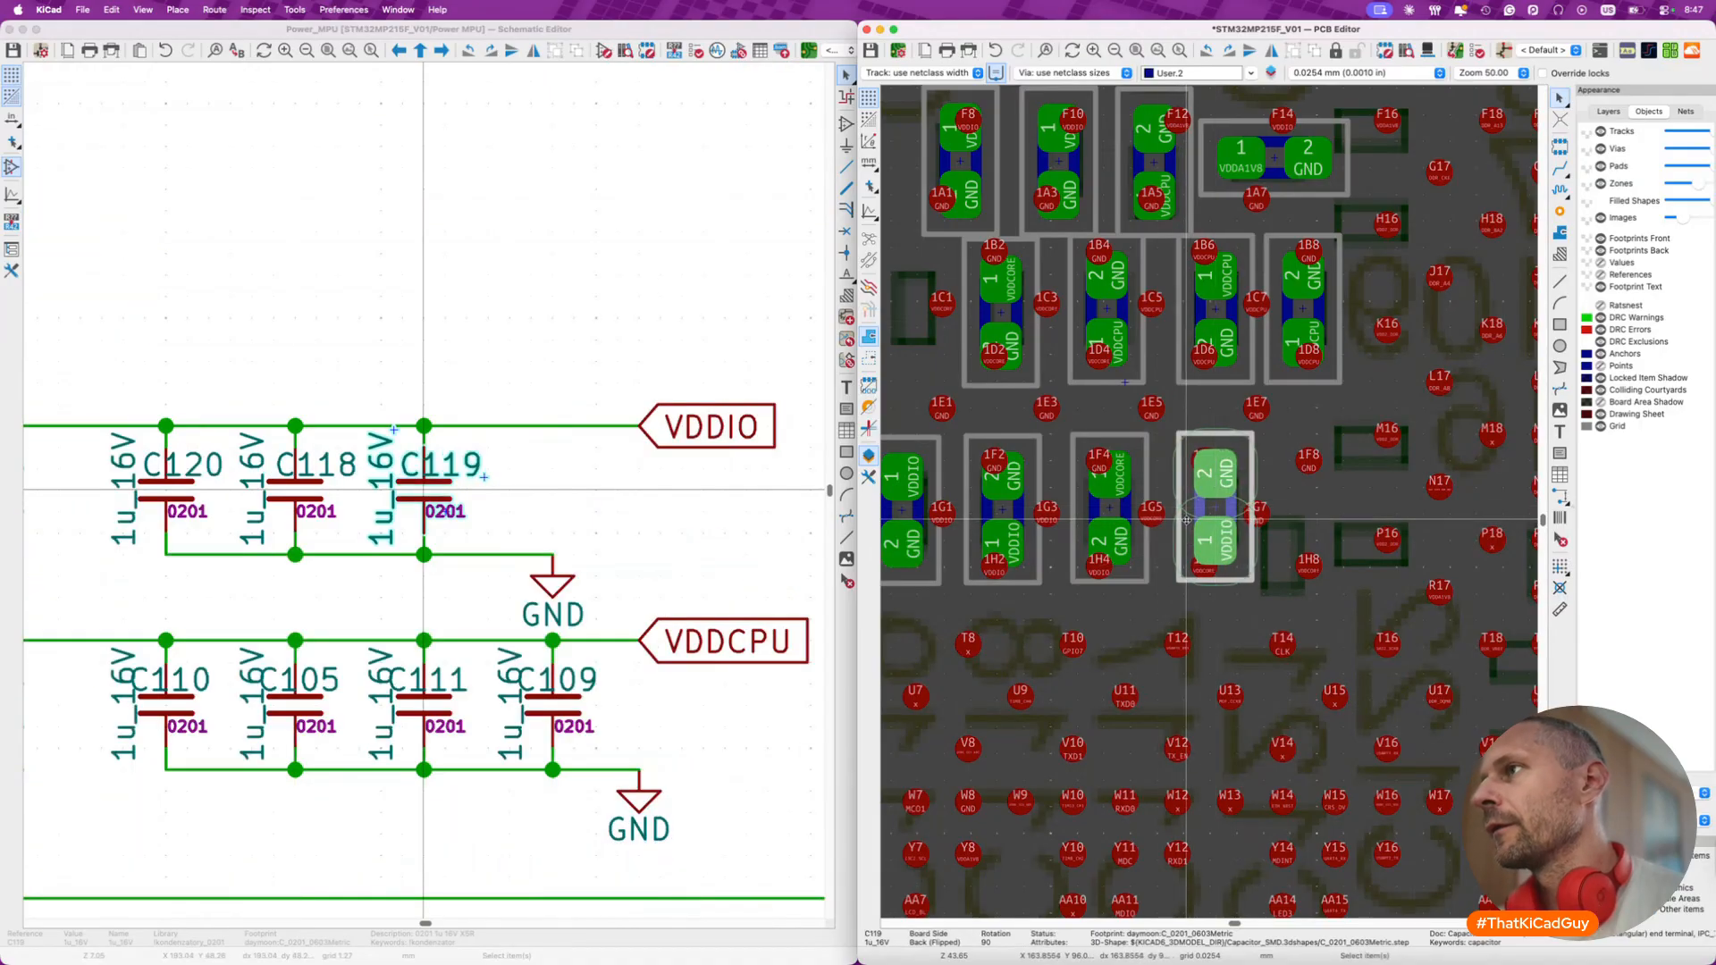
click(1188, 520)
click(1136, 571)
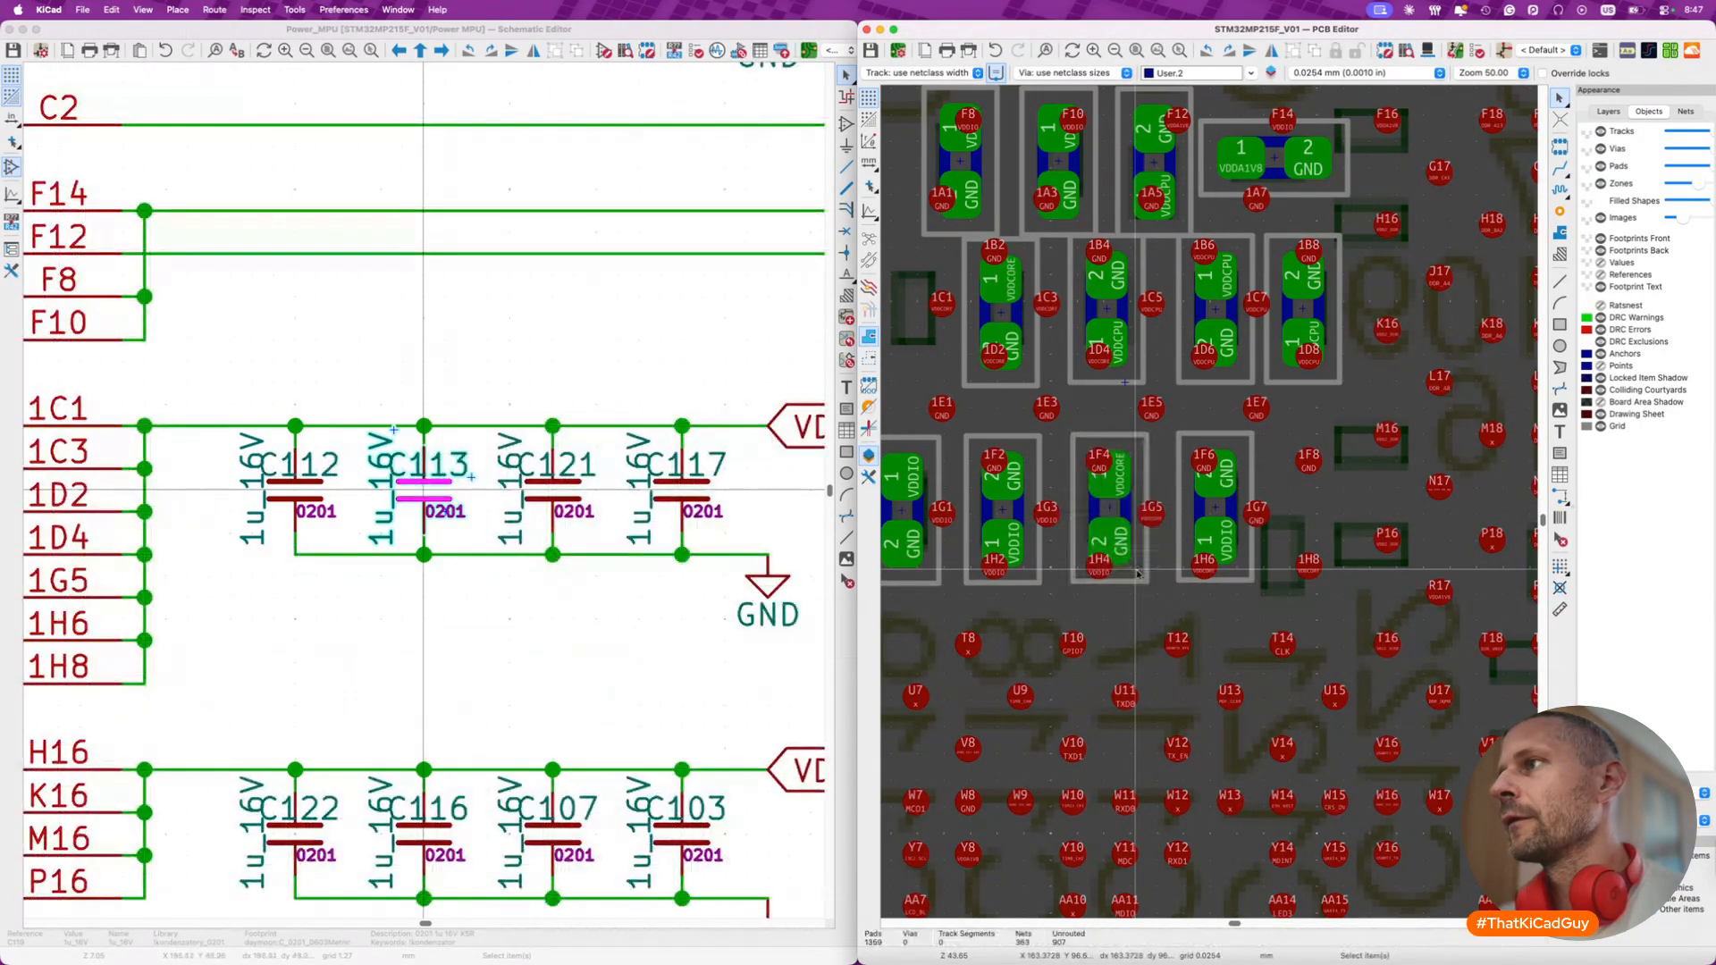
- Locate C121 from the VDDCORE group in the schematic and flip its footprint to the back side
scroll(1136, 571, down, 3)
scroll(325, 582, left, 3)
click(664, 445)
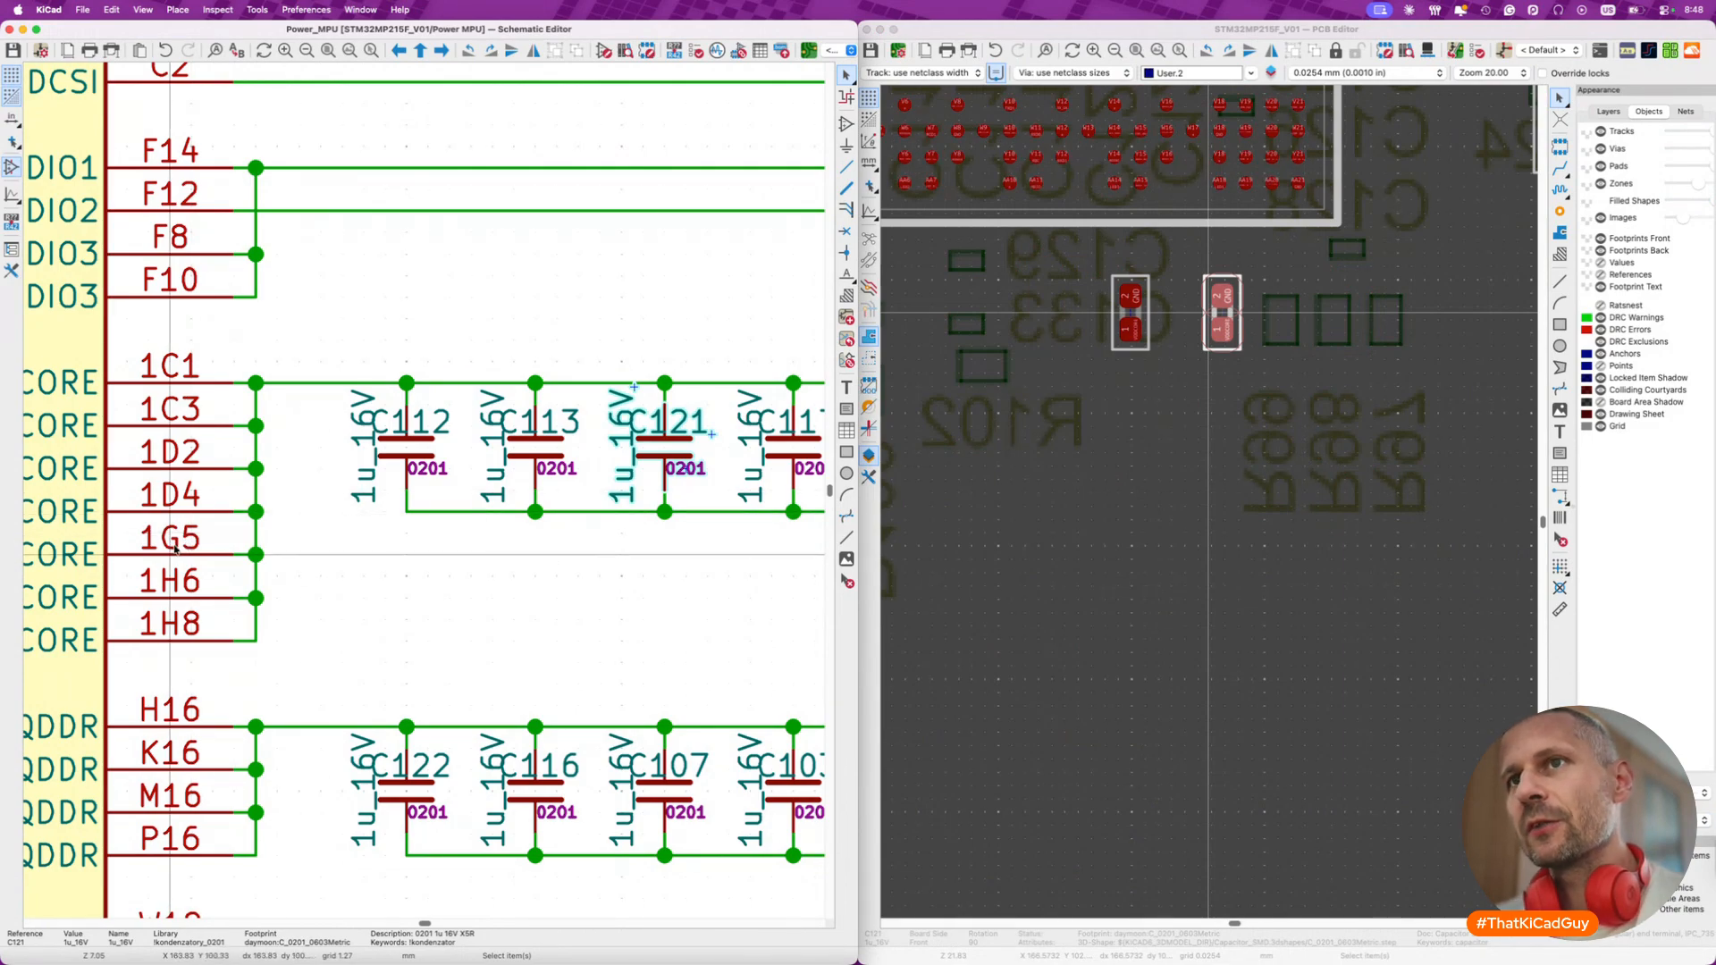
click(1233, 312)
key(f)
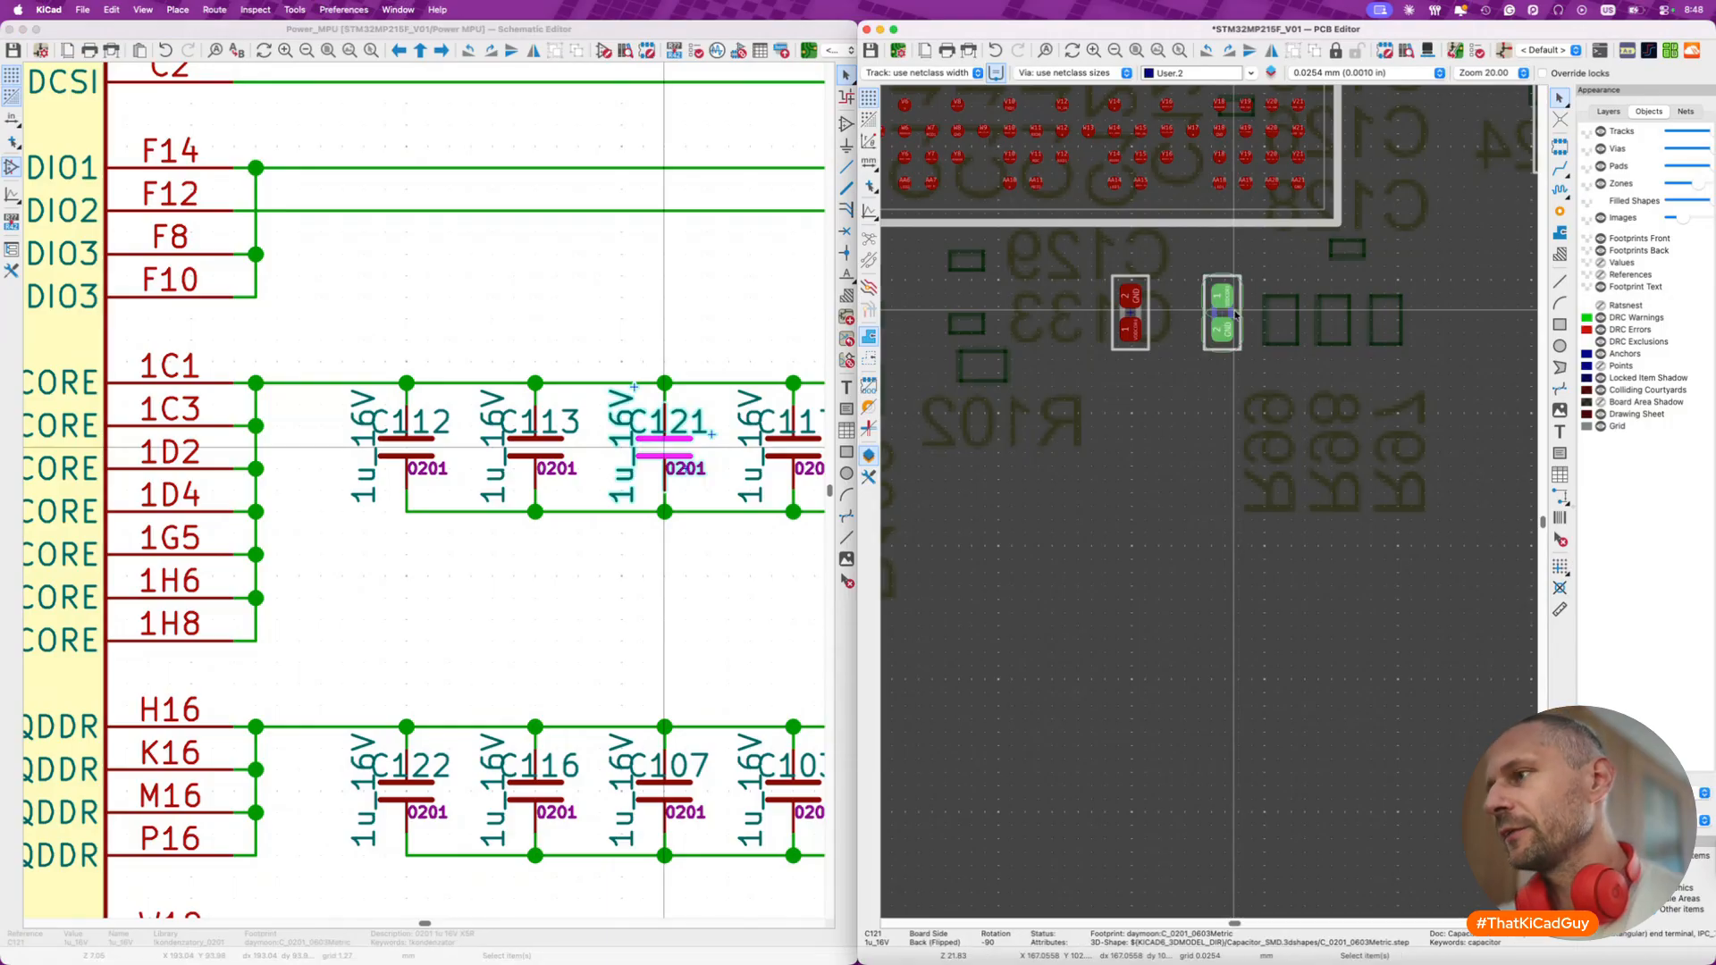
- Move C121 under U7 and place it vertically between balls U11 and T12, with its VDDCORE pad towards 1H6
key(m)
scroll(1234, 313, down, 4)
scroll(1093, 373, up, 5)
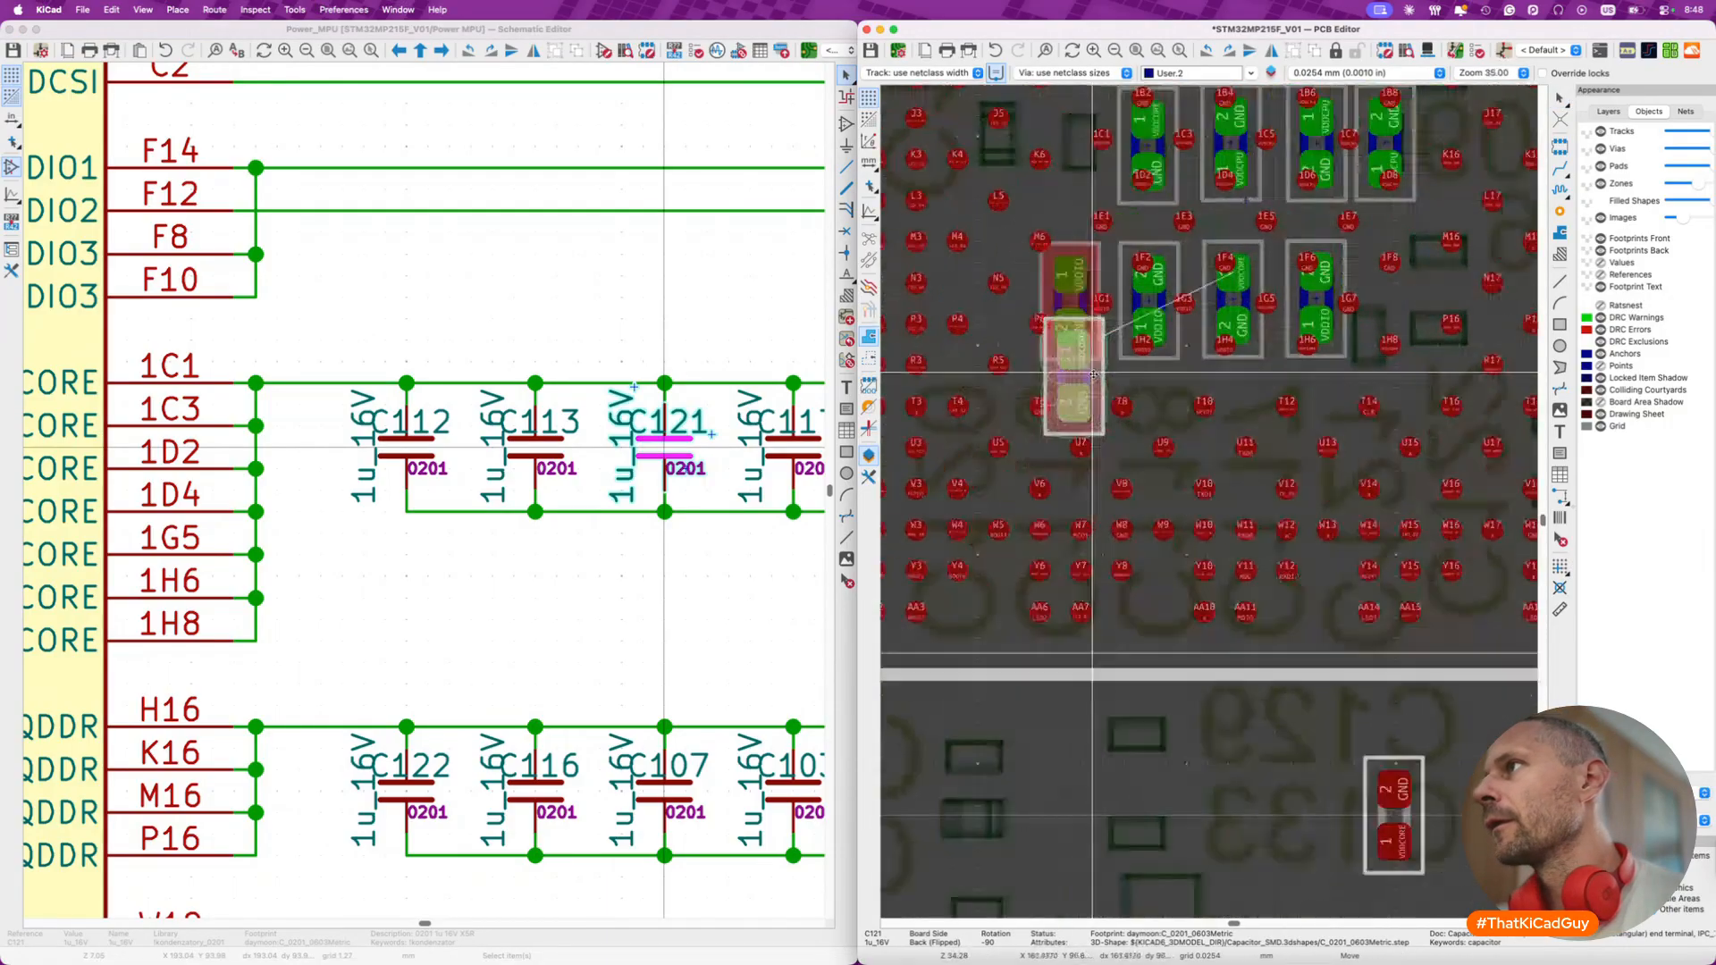
middle_drag(1092, 373, 928, 521)
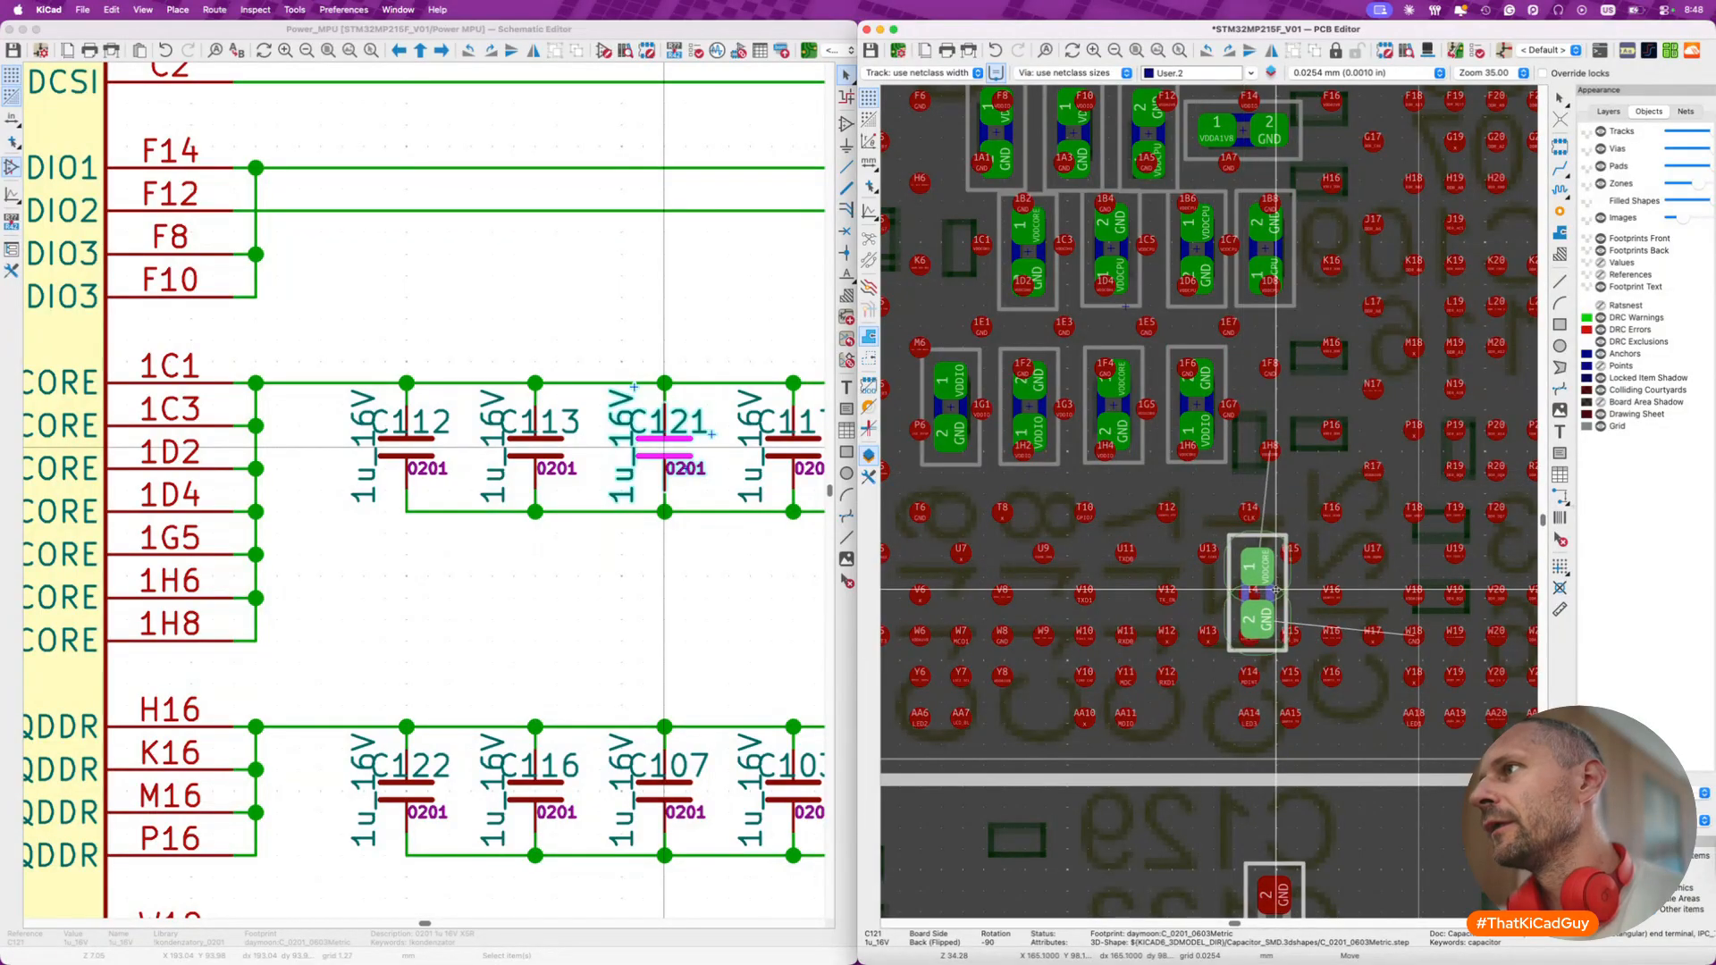
scroll(1276, 590, up, 4)
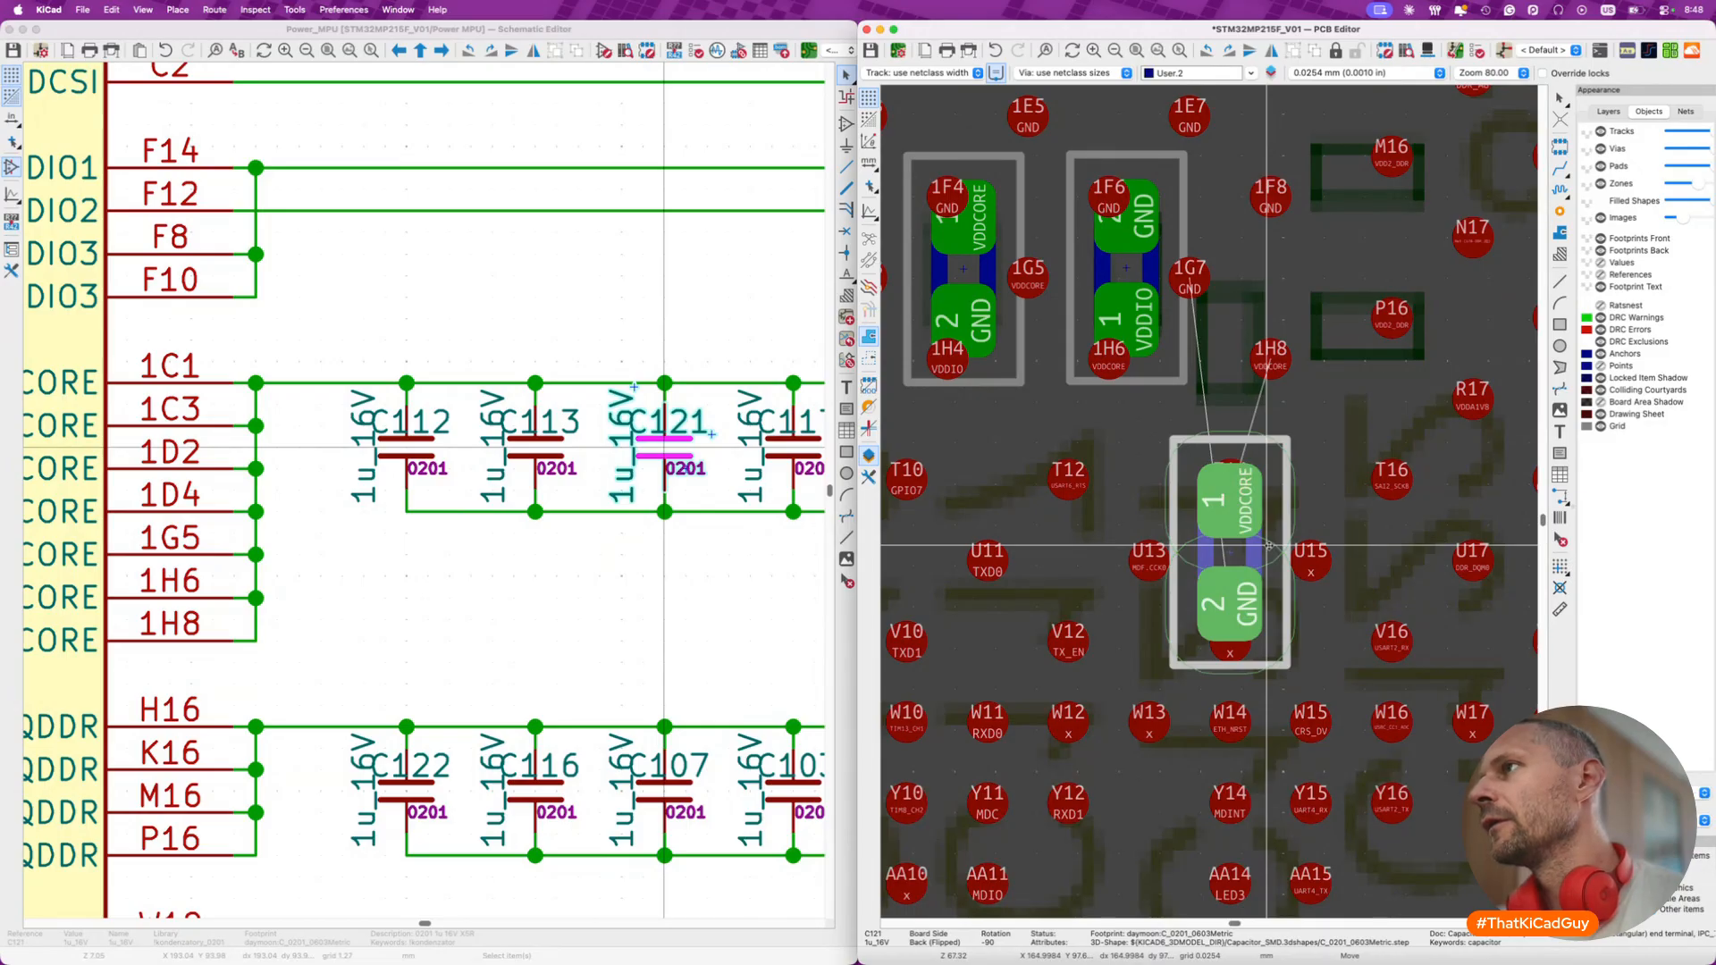
middle_drag(1239, 553, 1294, 545)
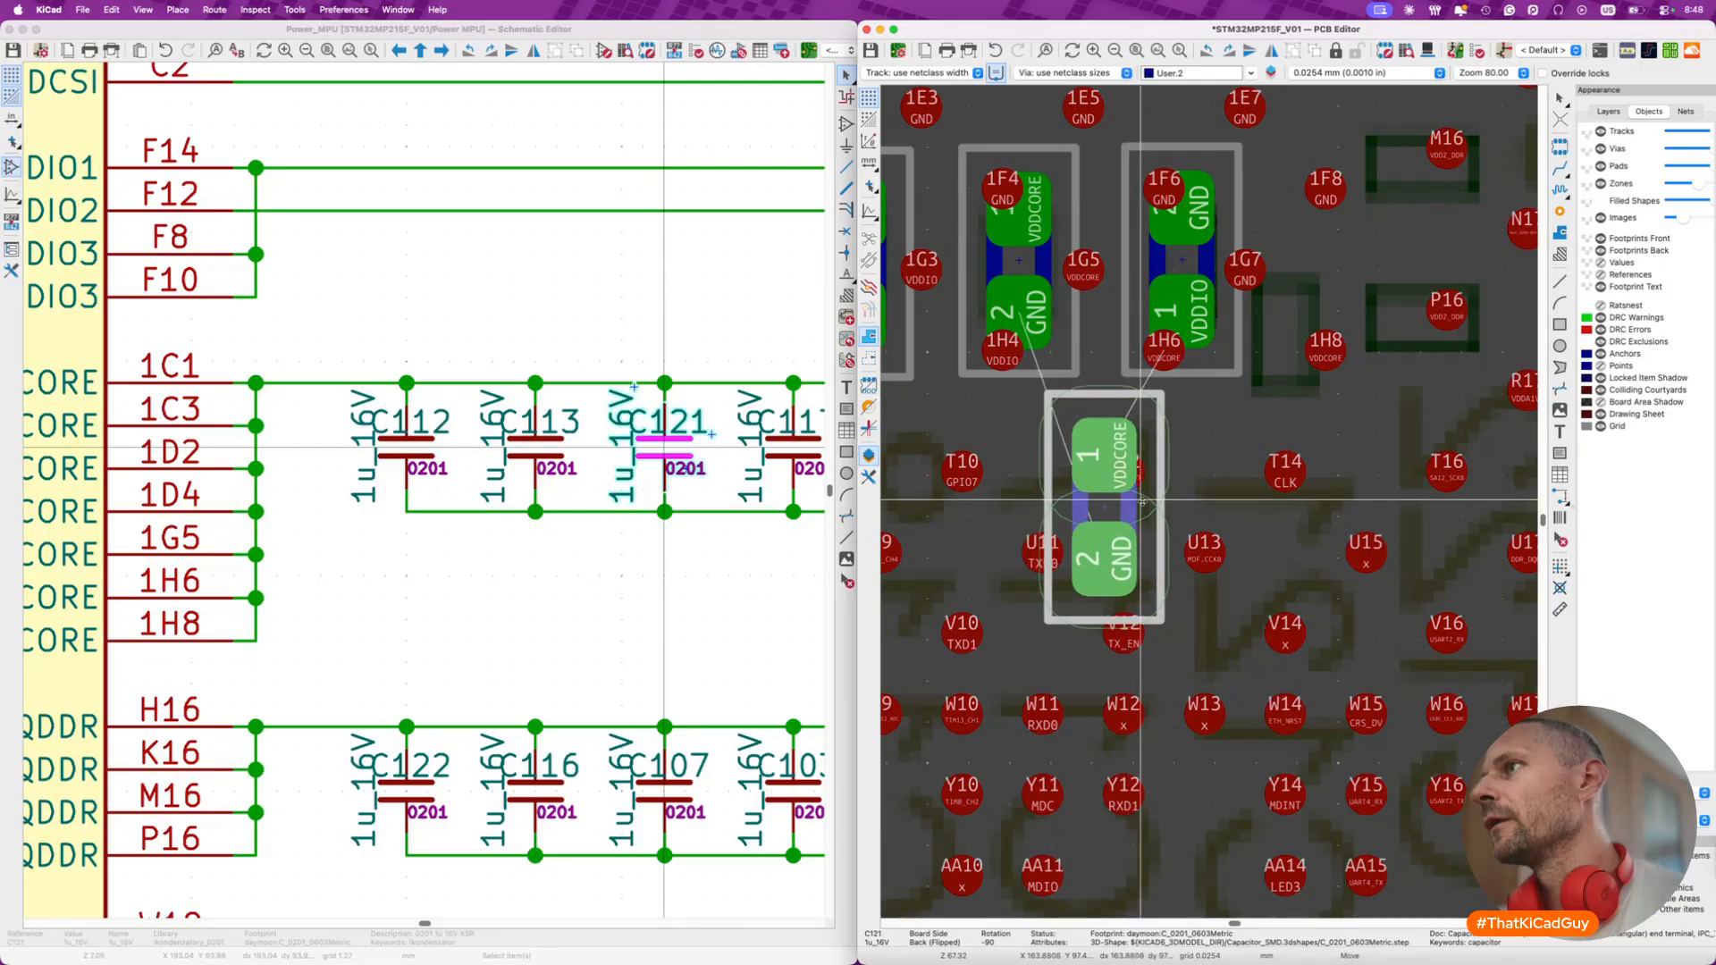
click(1134, 499)
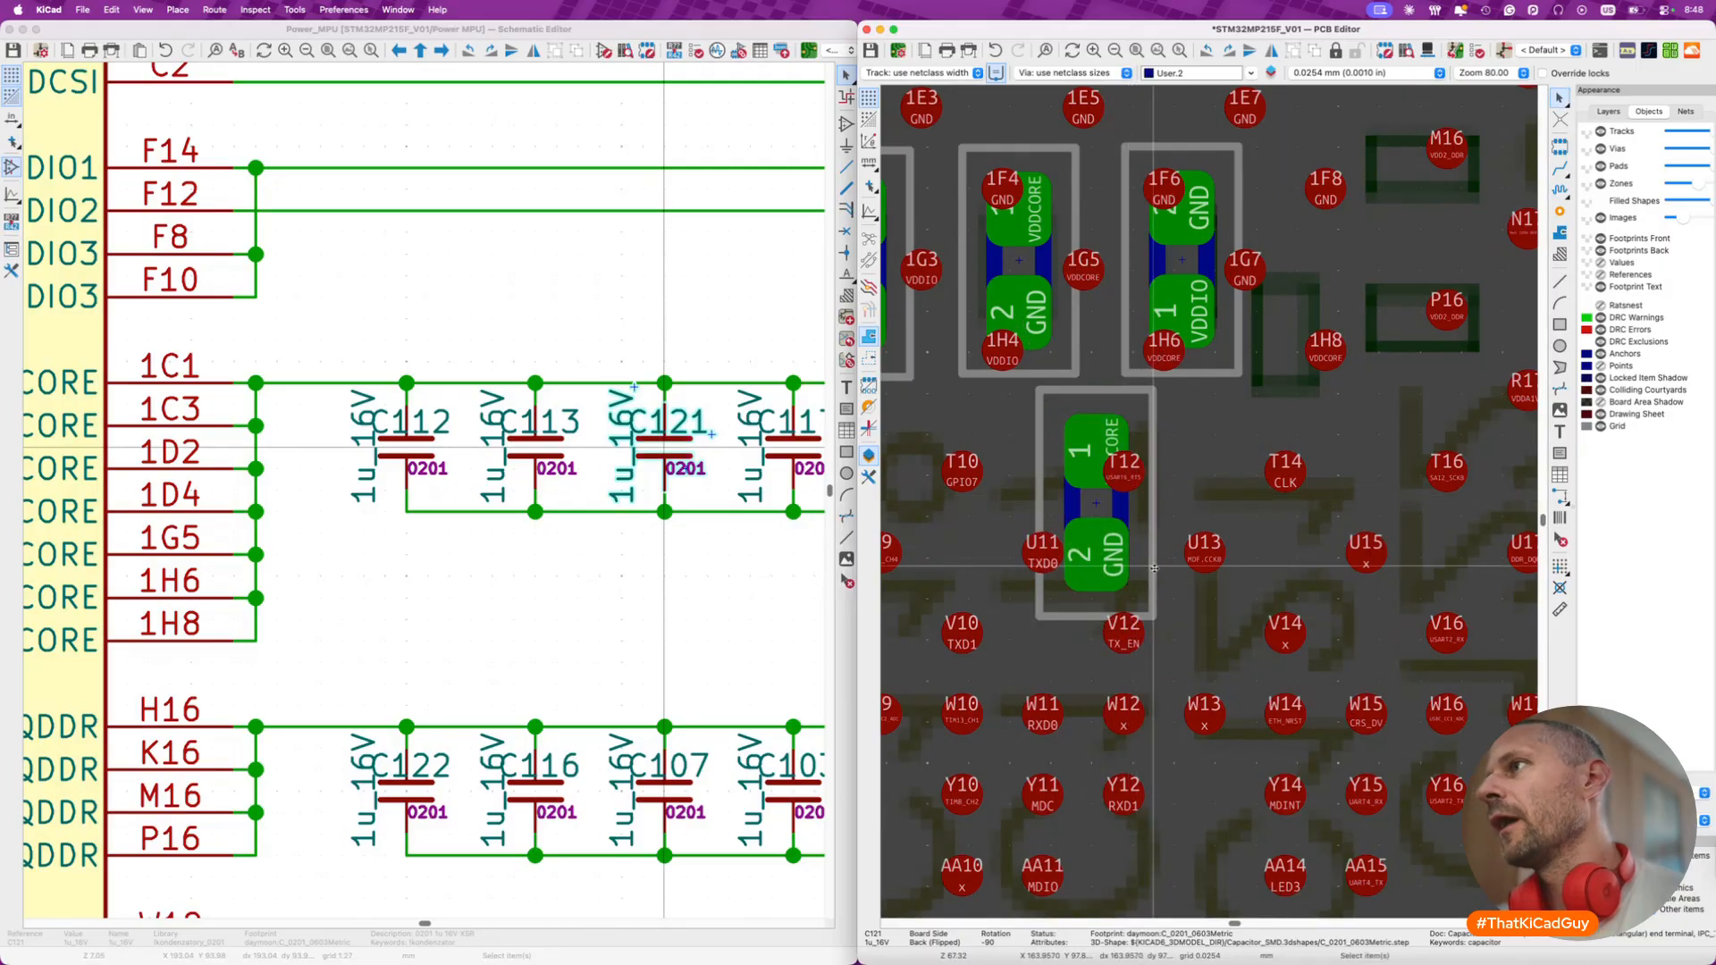
- Locate C117 from the VDDCORE group in the schematic and bring its footprint under U7 on the back side
scroll(677, 445, right, 3)
click(686, 444)
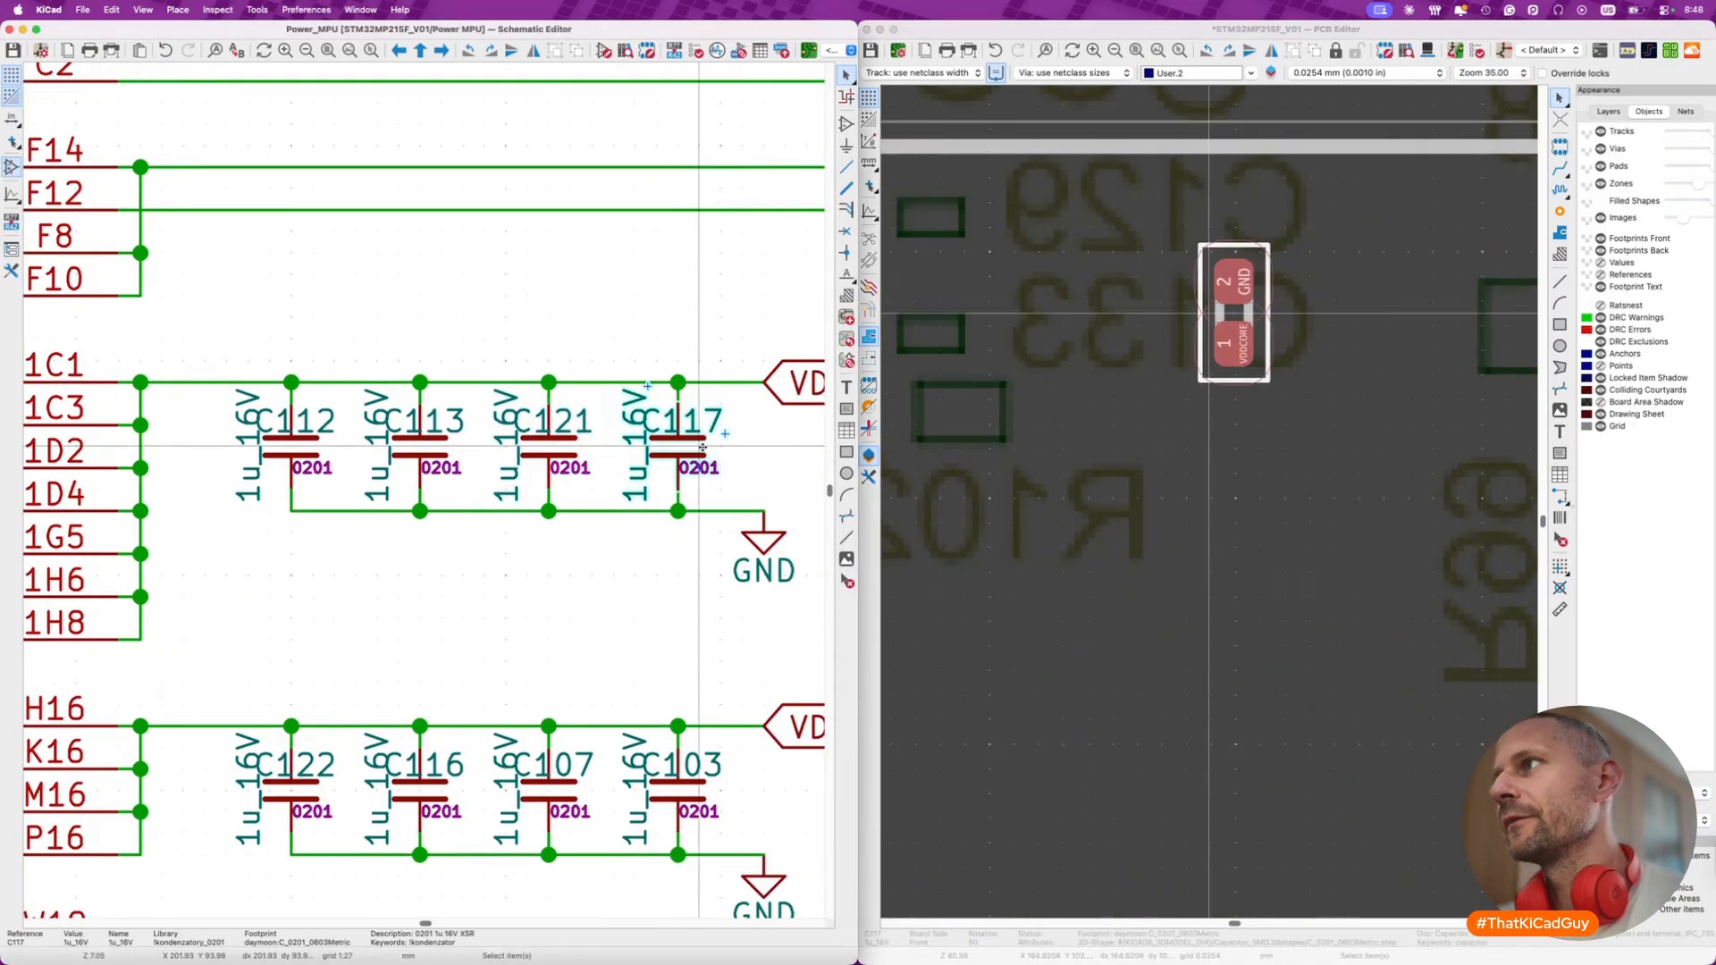
key(m)
scroll(1252, 340, down, 5)
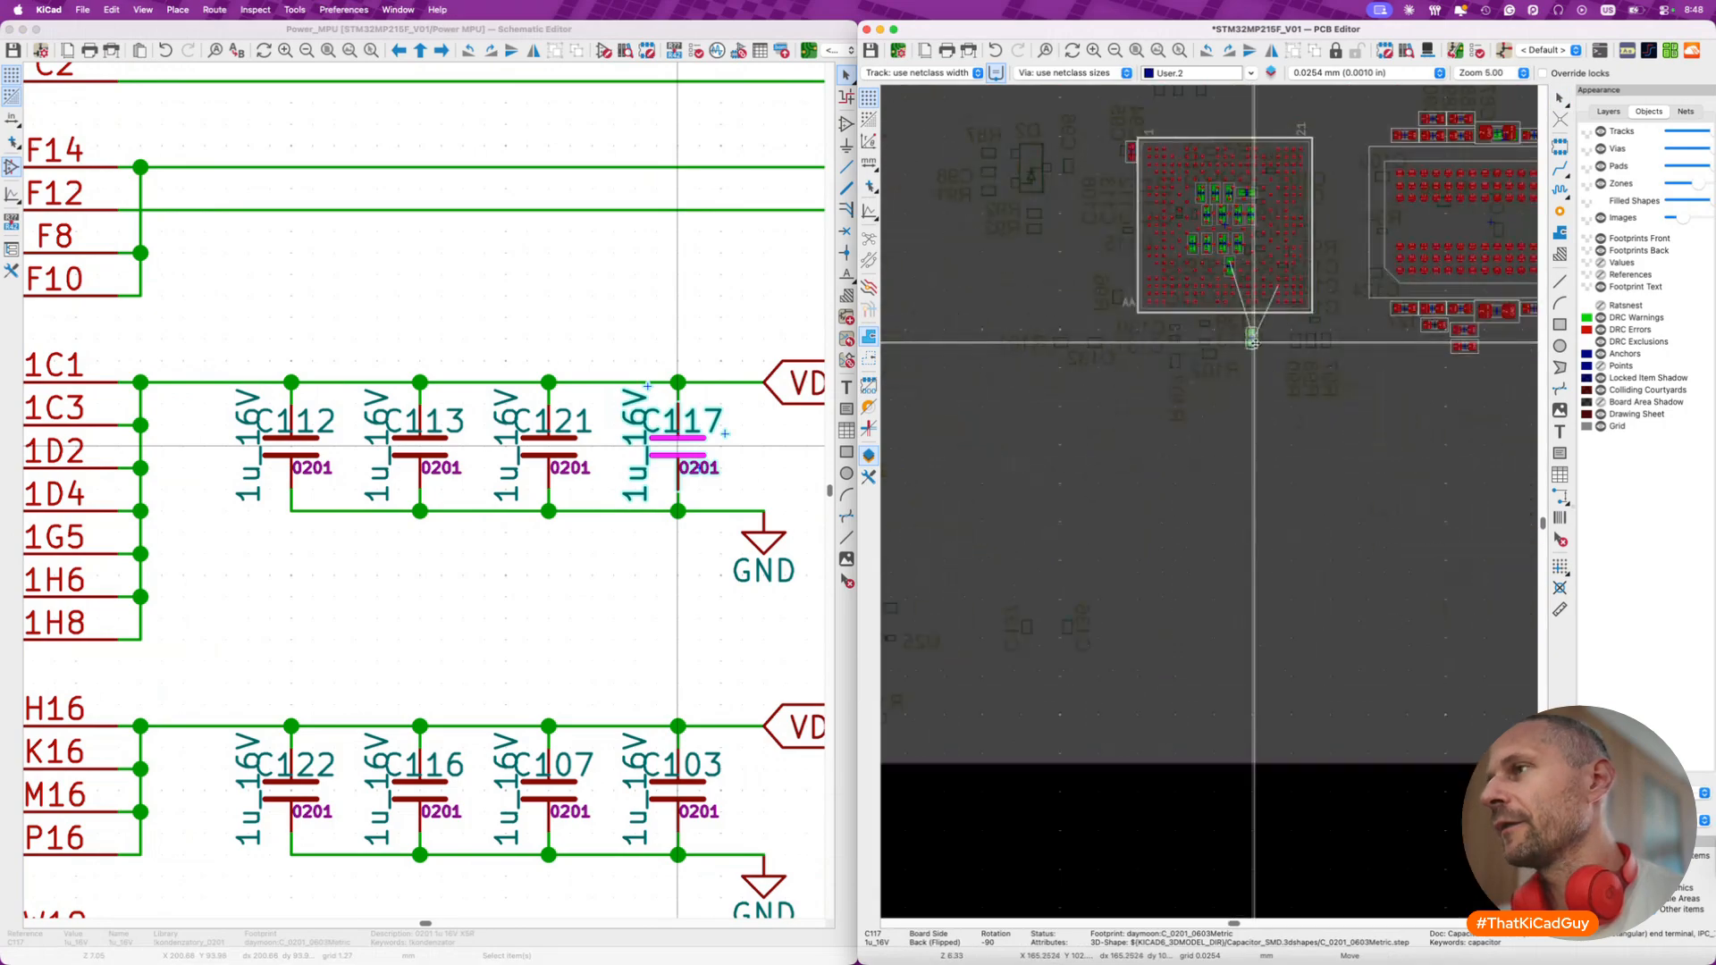
scroll(1237, 433, up, 4)
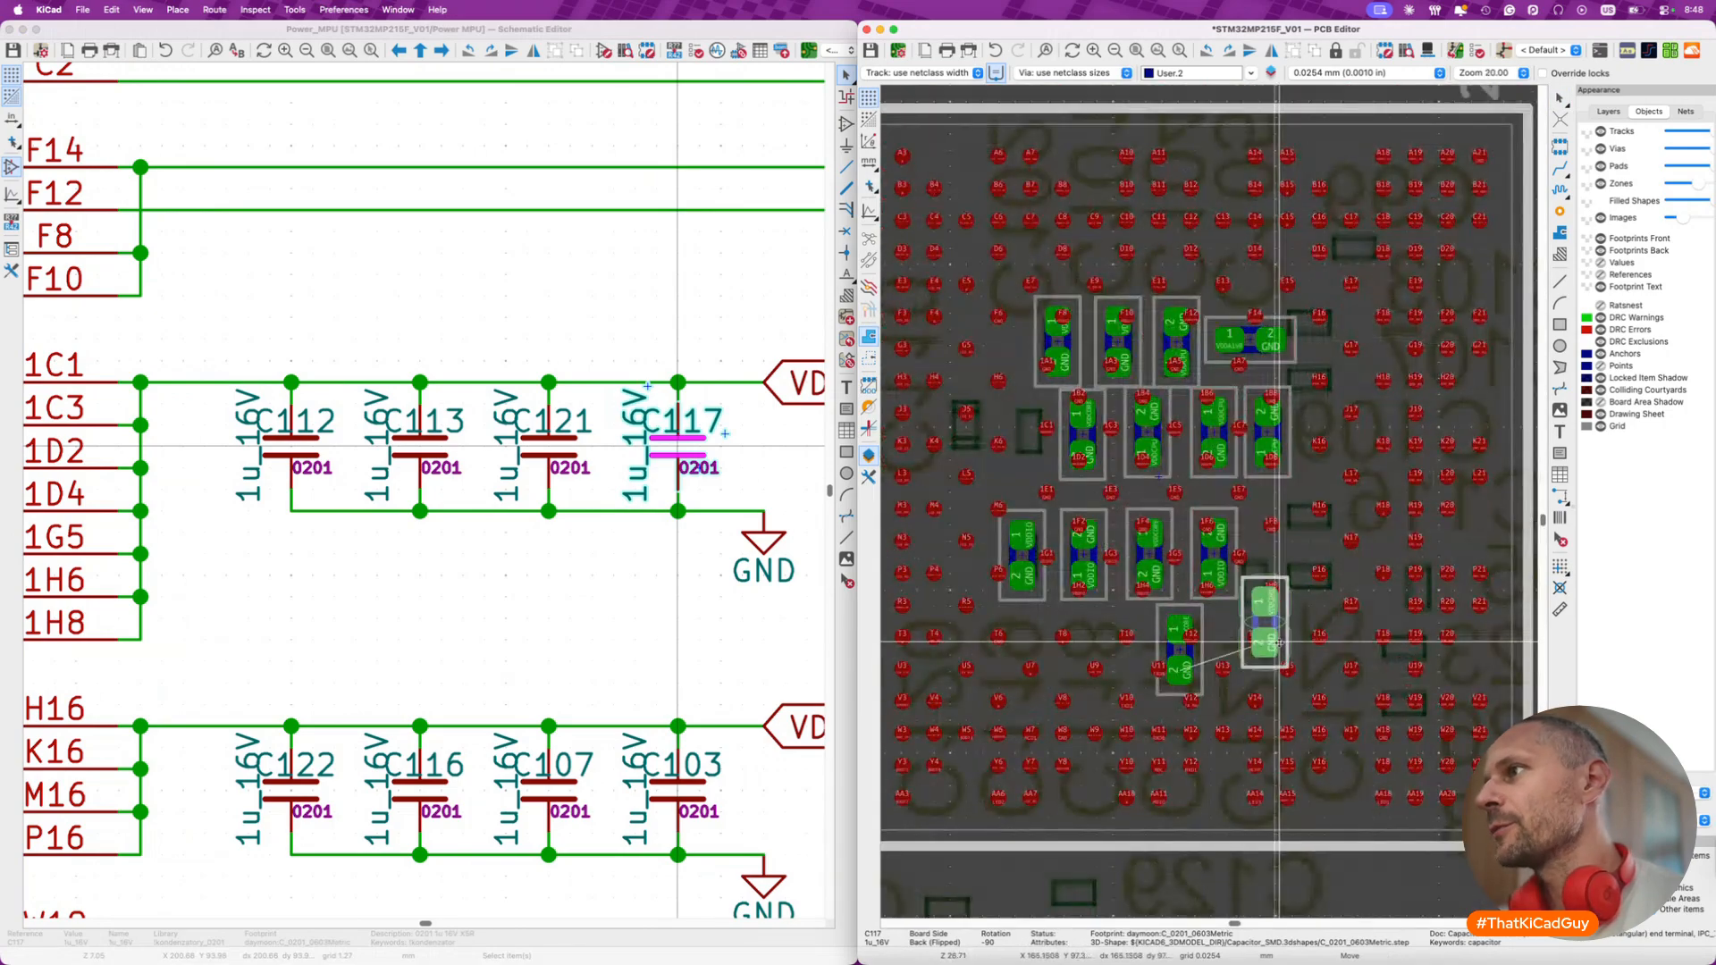
scroll(1279, 642, up, 3)
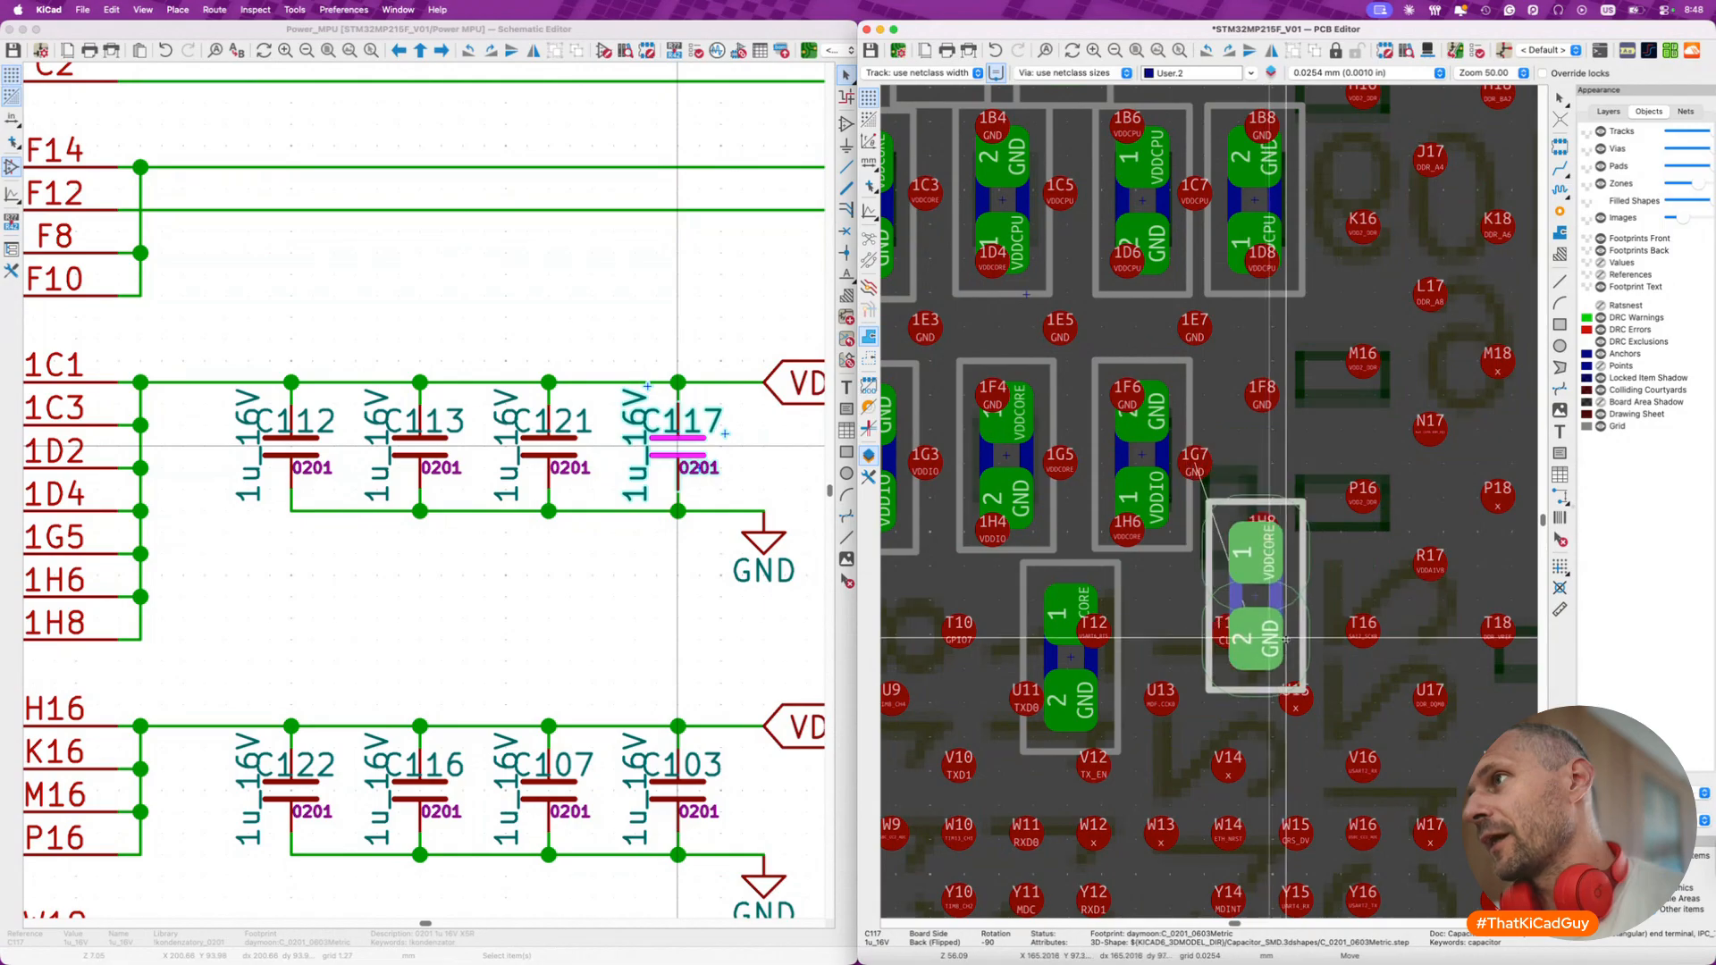
- Rotate C117 by 180° and place it vertically between balls 1G7 and 1H8
key(r)
key(r)
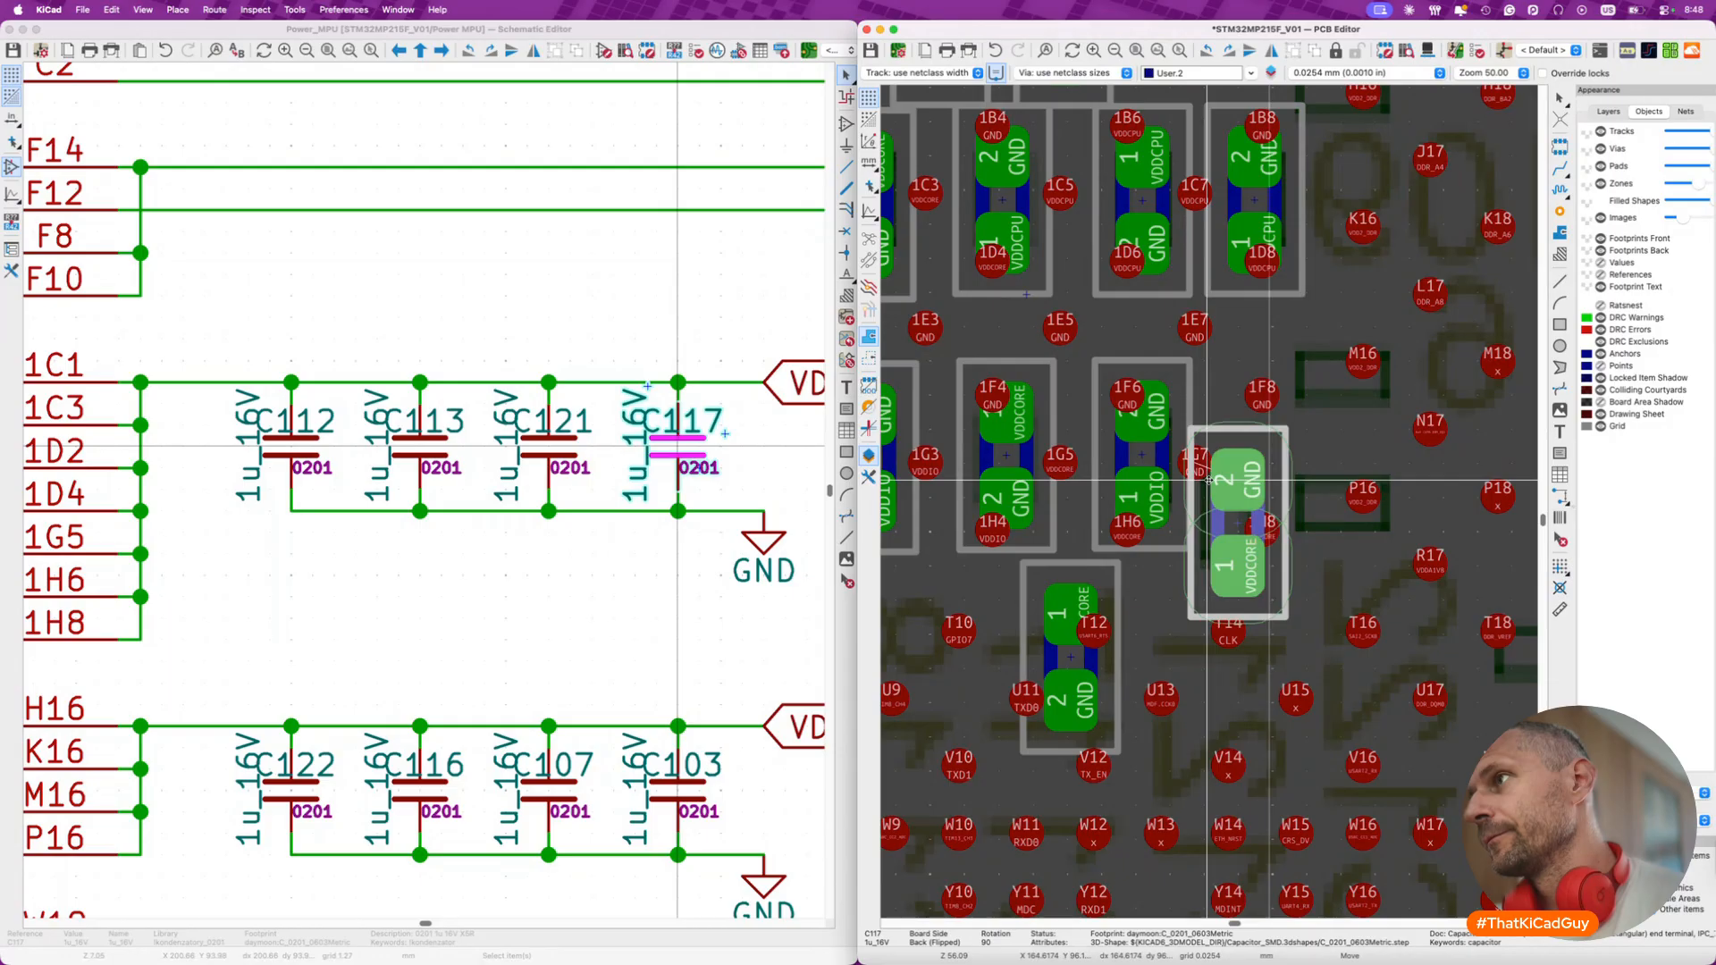
click(1209, 482)
scroll(1209, 572, down, 6)
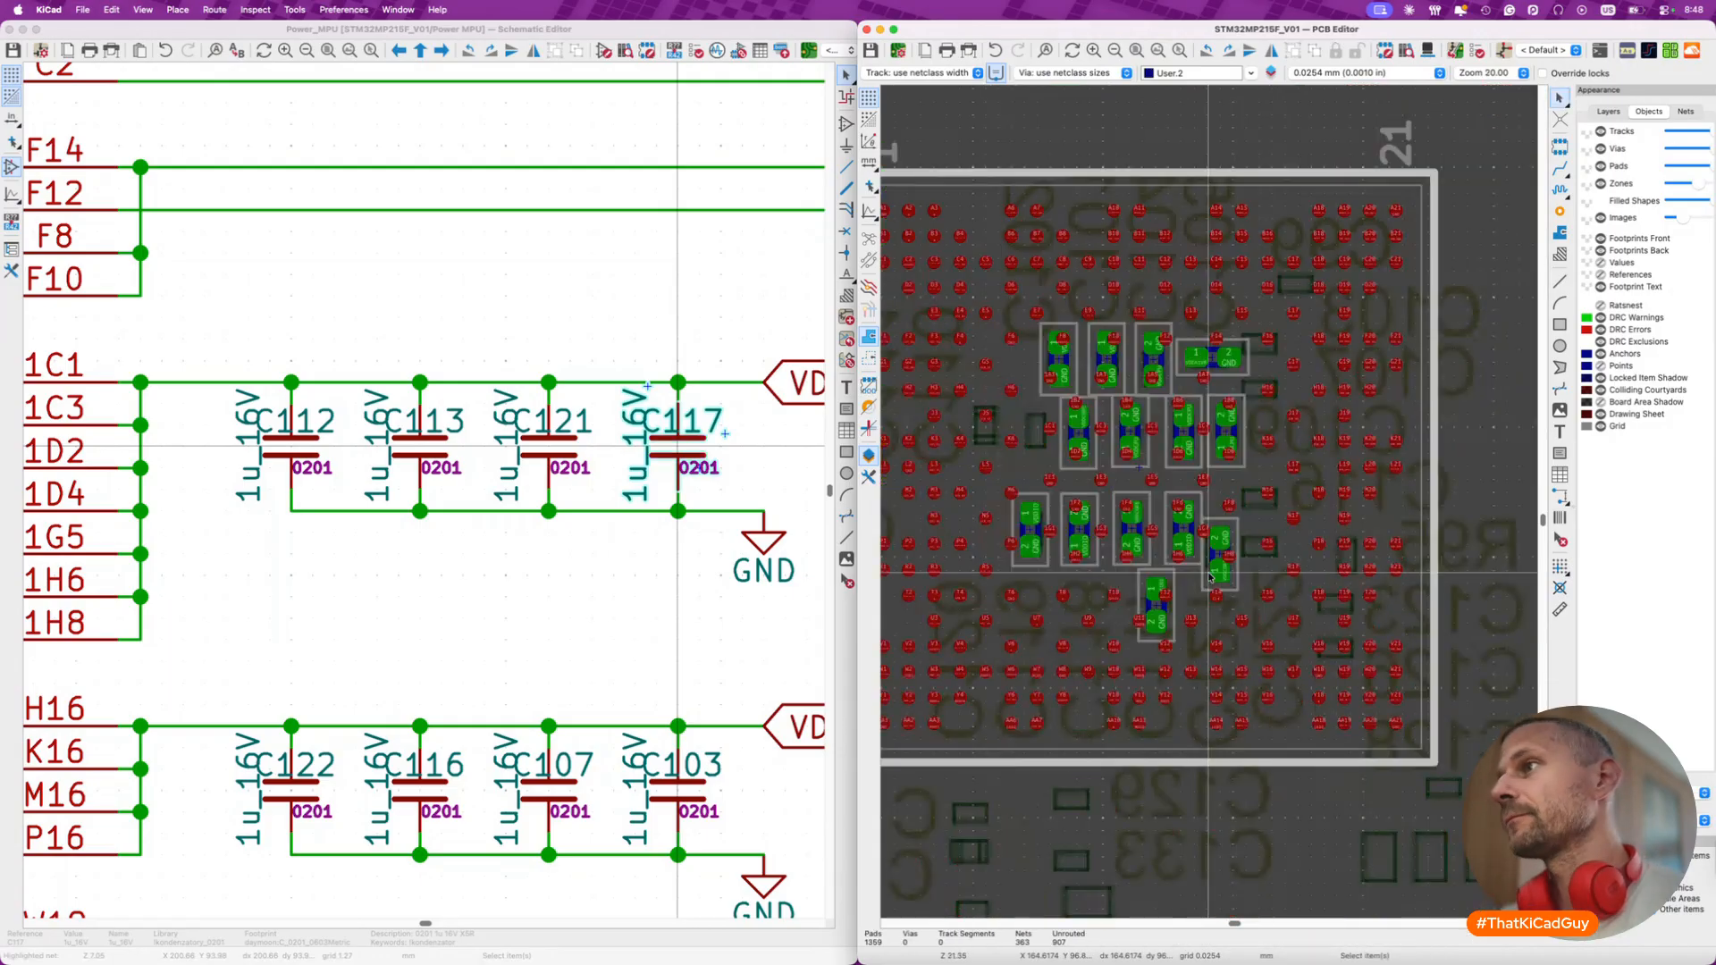
- Select the VDD2_DDR capacitors C122, C116, C107 and C103 in the schematic and pack-move their footprints to just below U7
click(395, 612)
scroll(394, 612, down, 4)
scroll(376, 572, down, 3)
drag(333, 444, 598, 552)
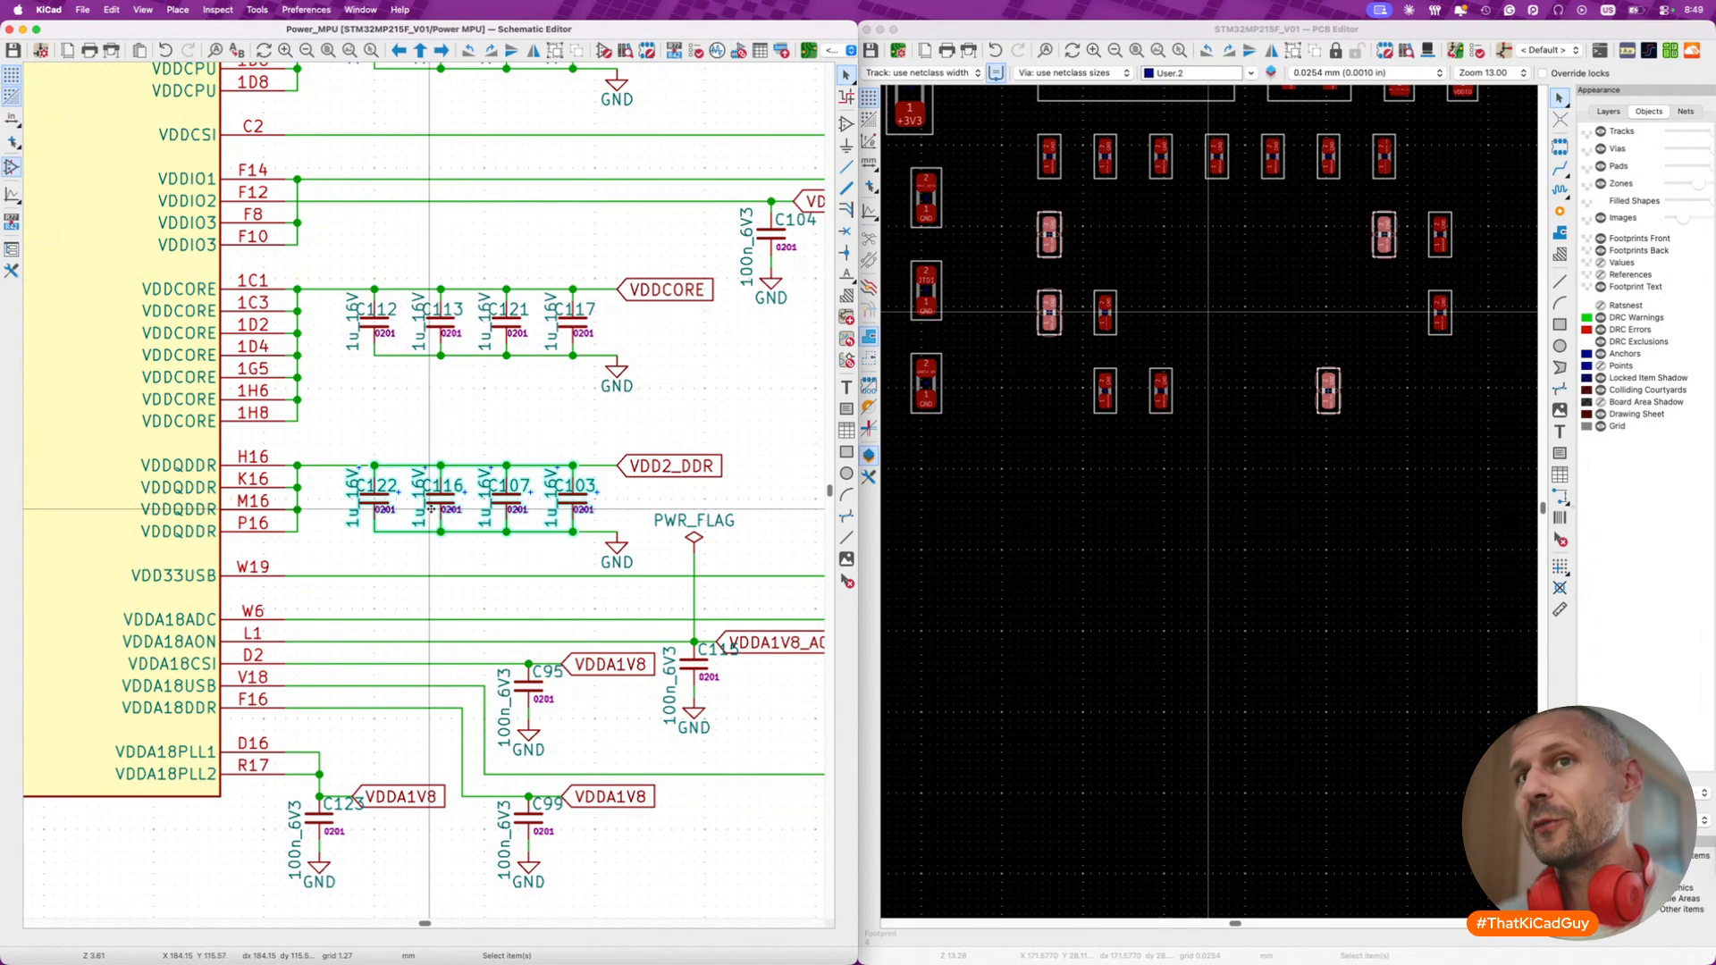
click(1097, 29)
key(p)
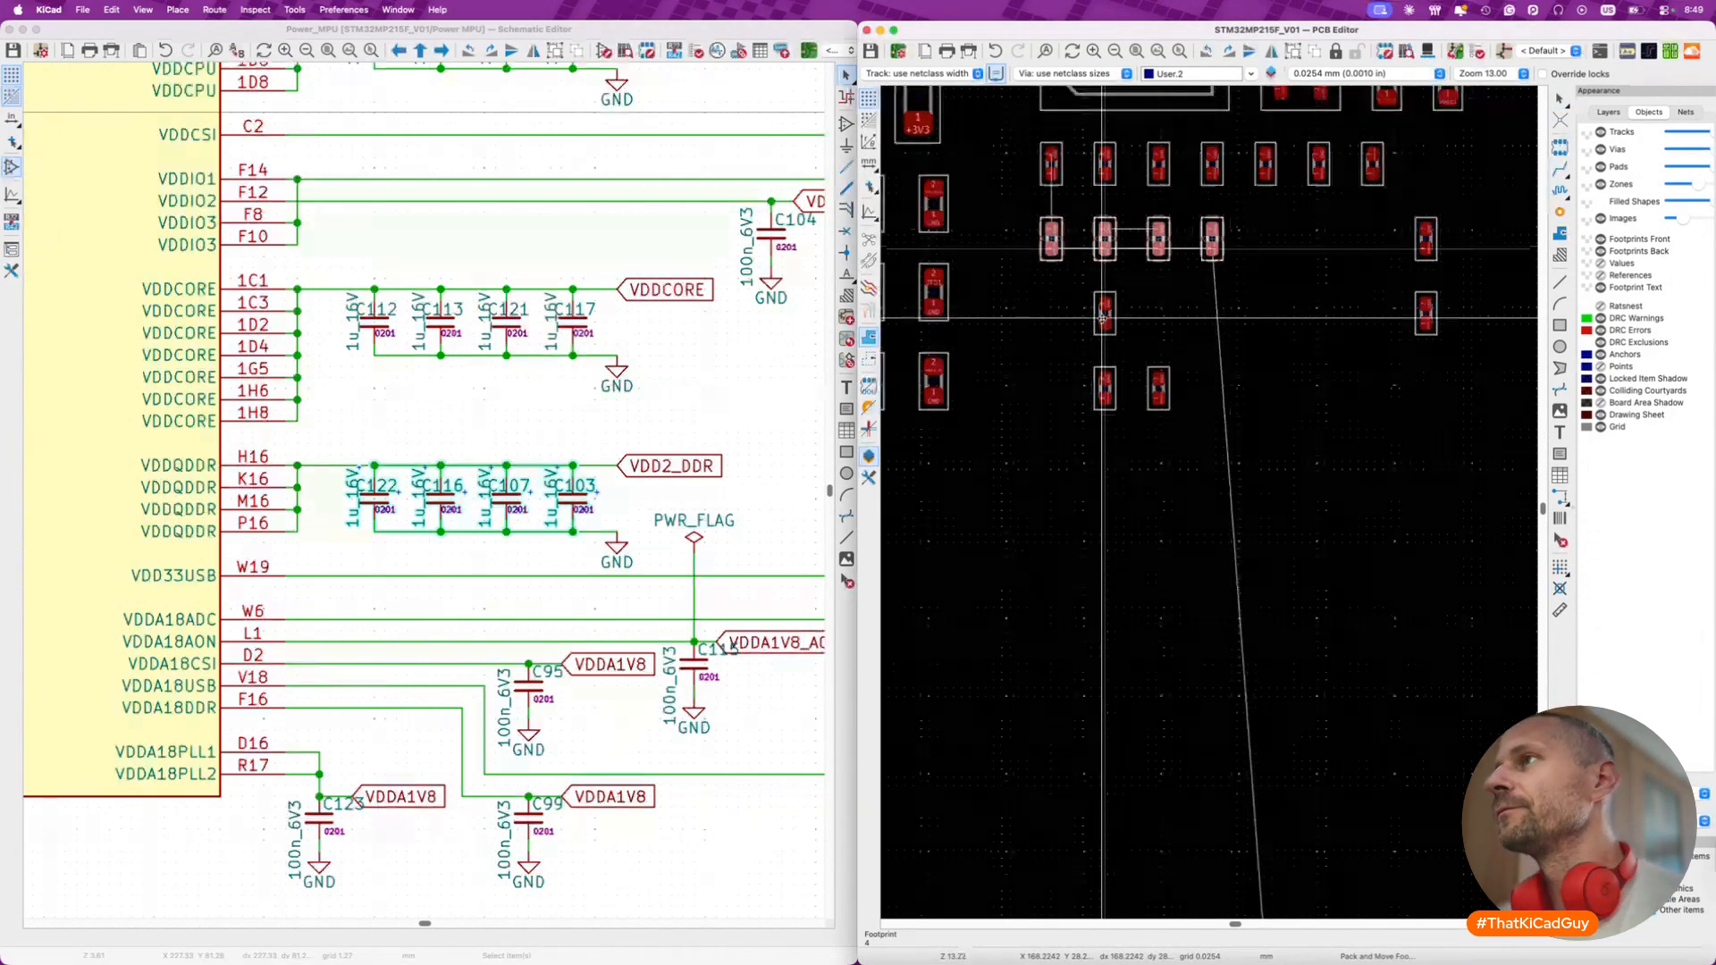
scroll(1103, 316, down, 5)
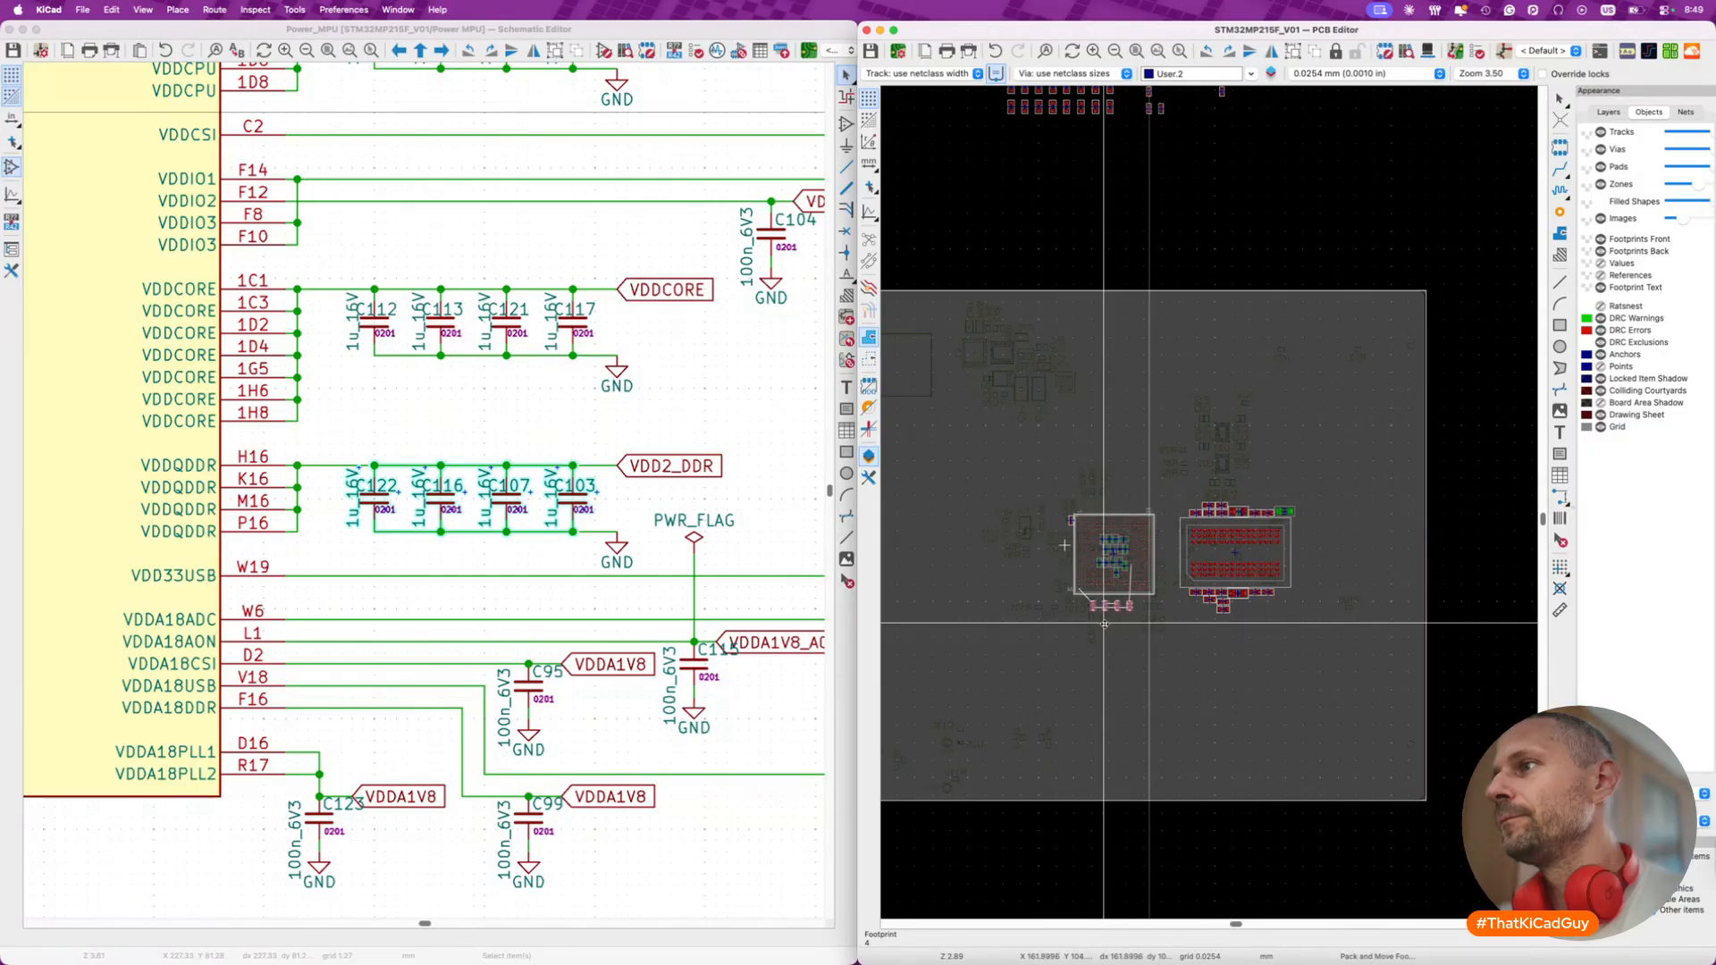
click(1105, 623)
- Locate C122 in the schematic and move its footprint under U7 near balls H16 and K16
click(334, 555)
click(374, 498)
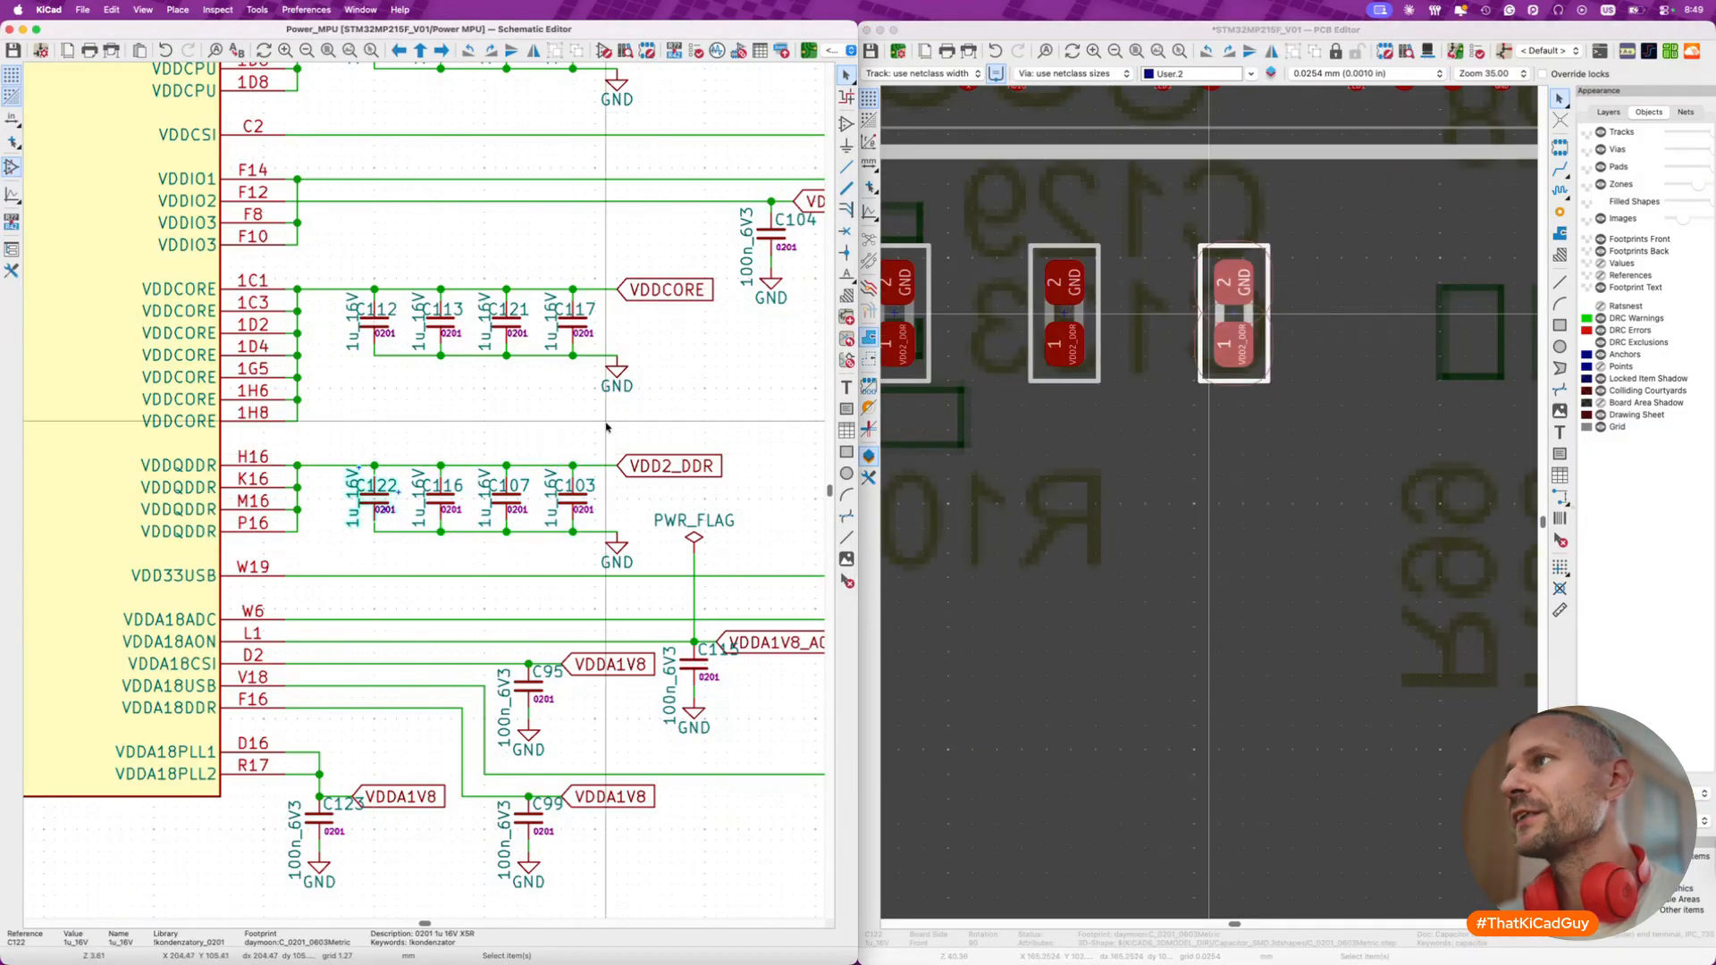
click(1257, 318)
key(m)
scroll(1258, 318, down, 5)
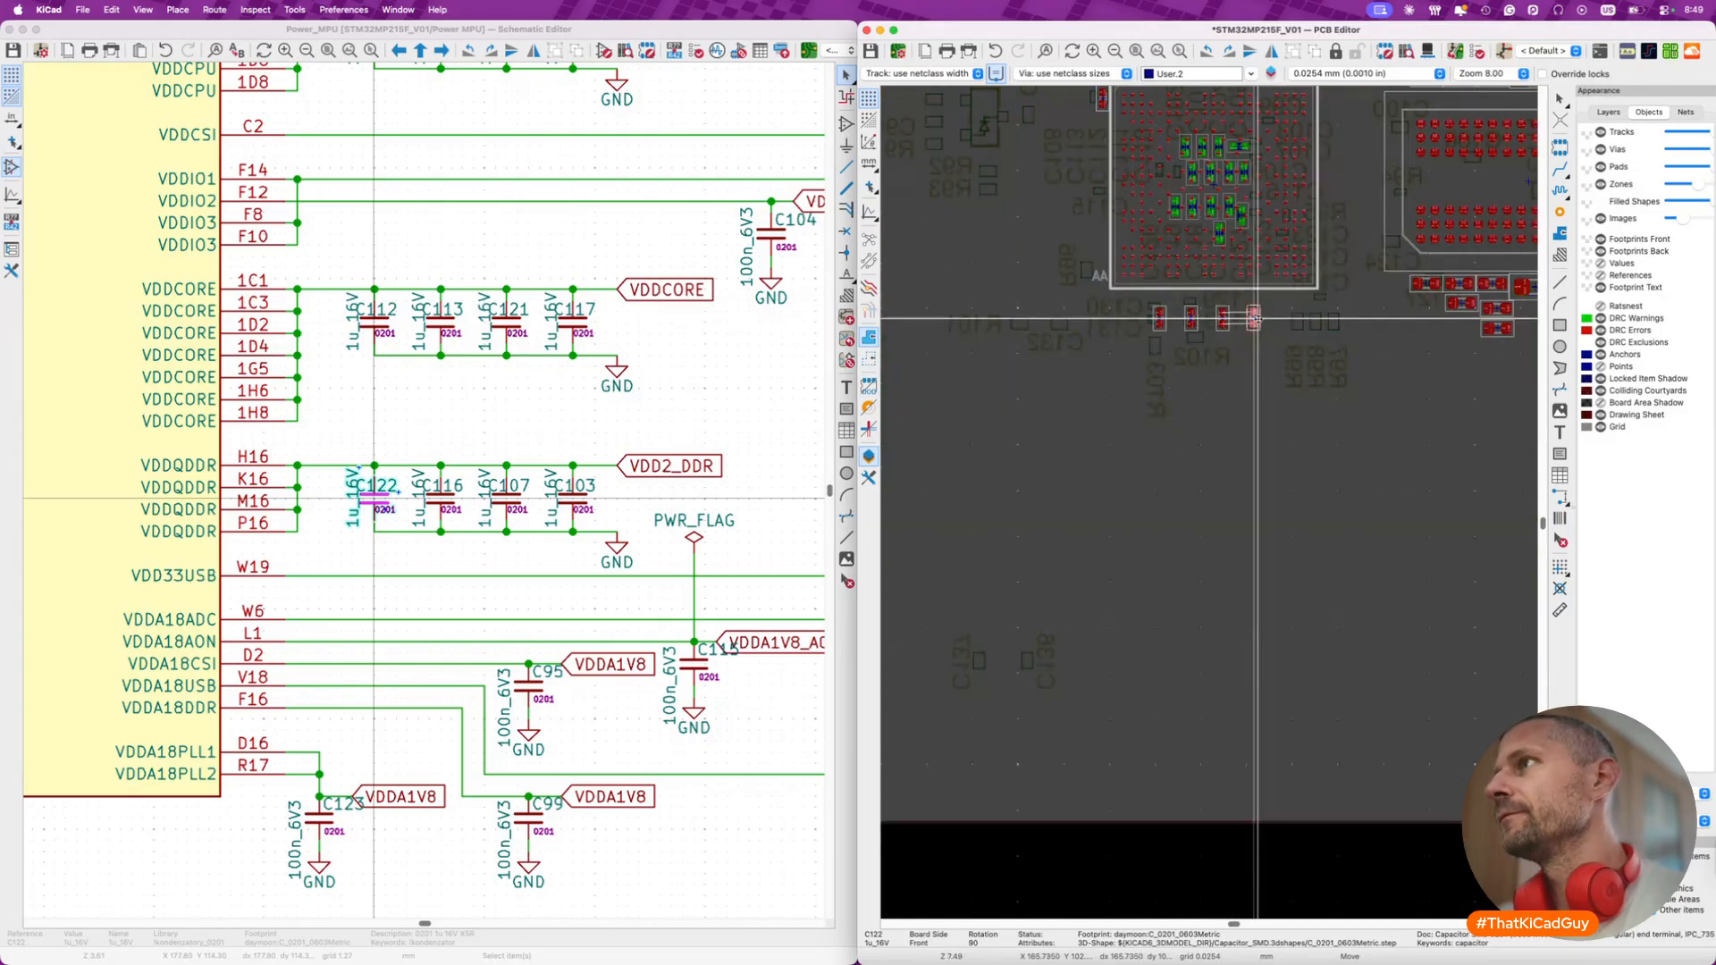
scroll(1253, 402, up, 5)
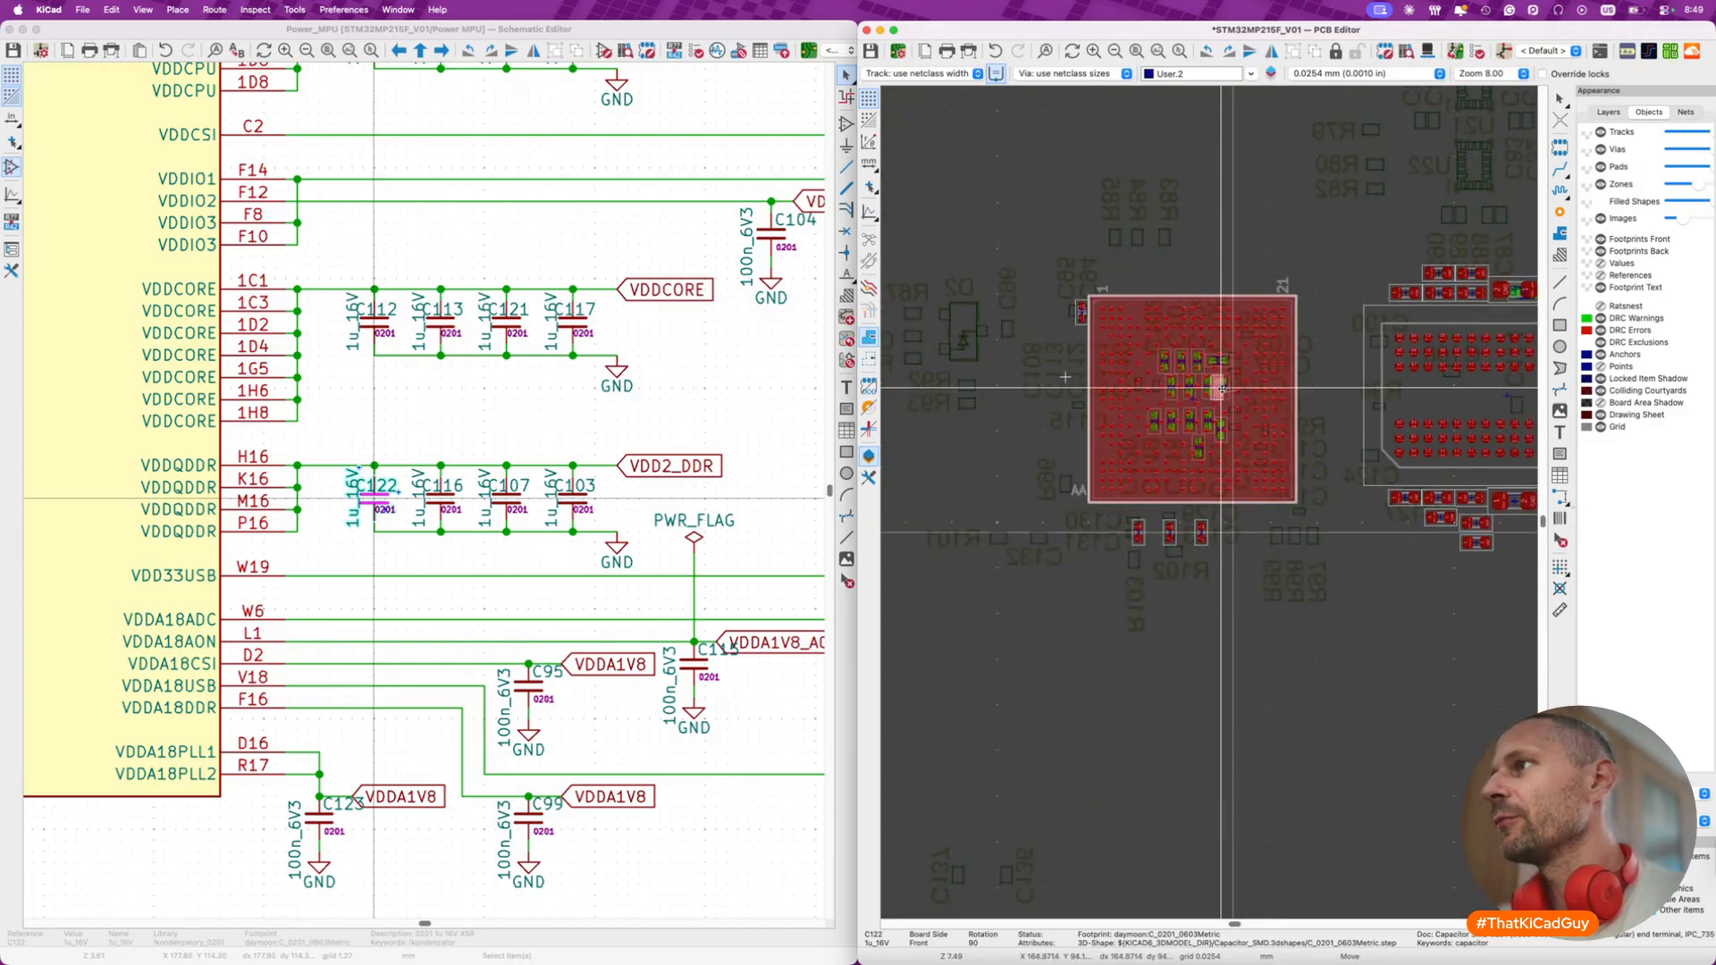
scroll(1252, 479, up, 5)
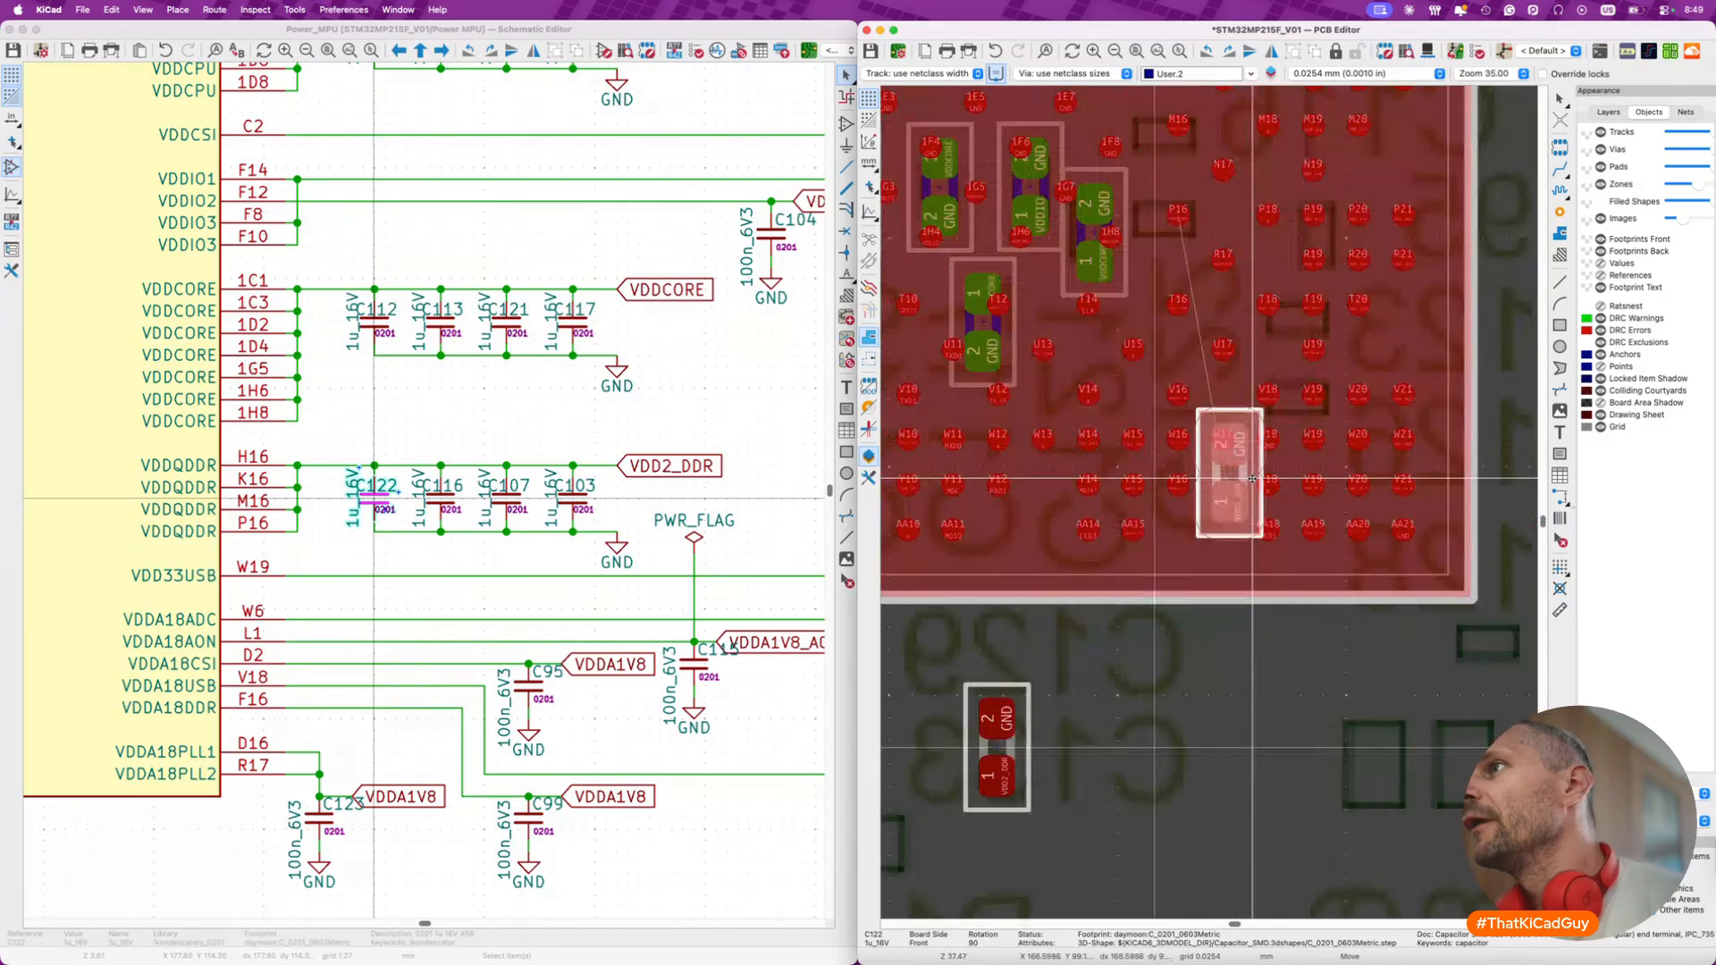
scroll(1253, 479, up, 5)
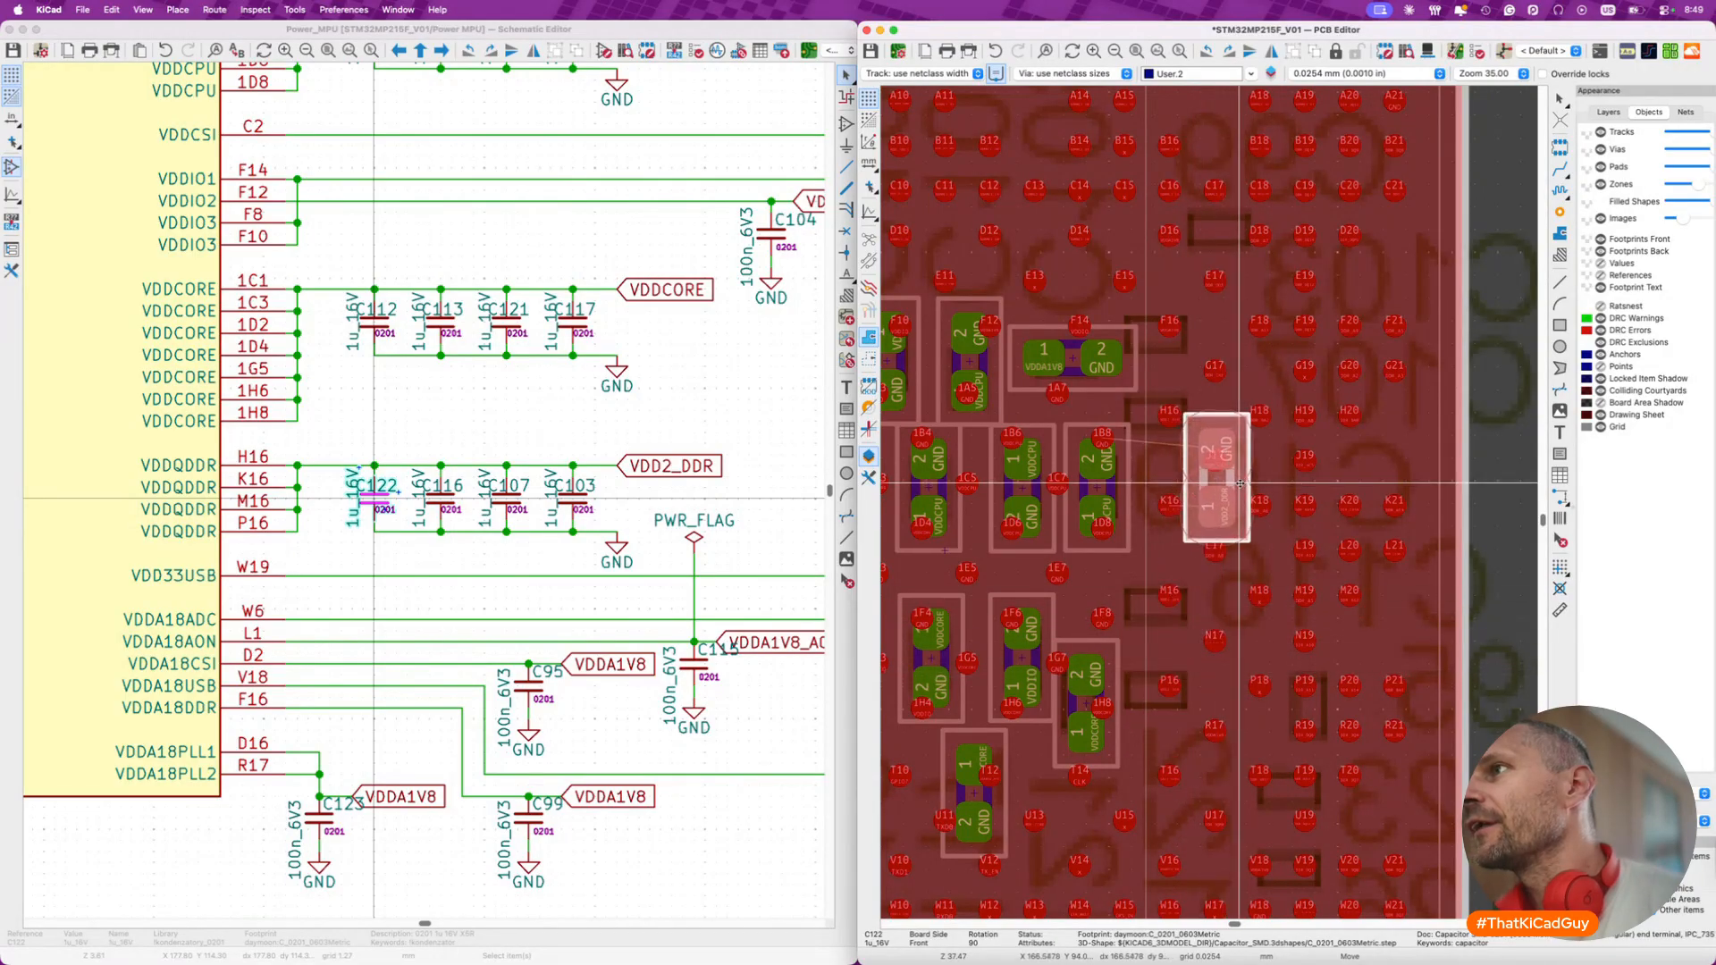
- Flip C122 to the back side, rotate it by 90°, and place it horizontally over ball H16
key(f)
scroll(1225, 482, up, 2)
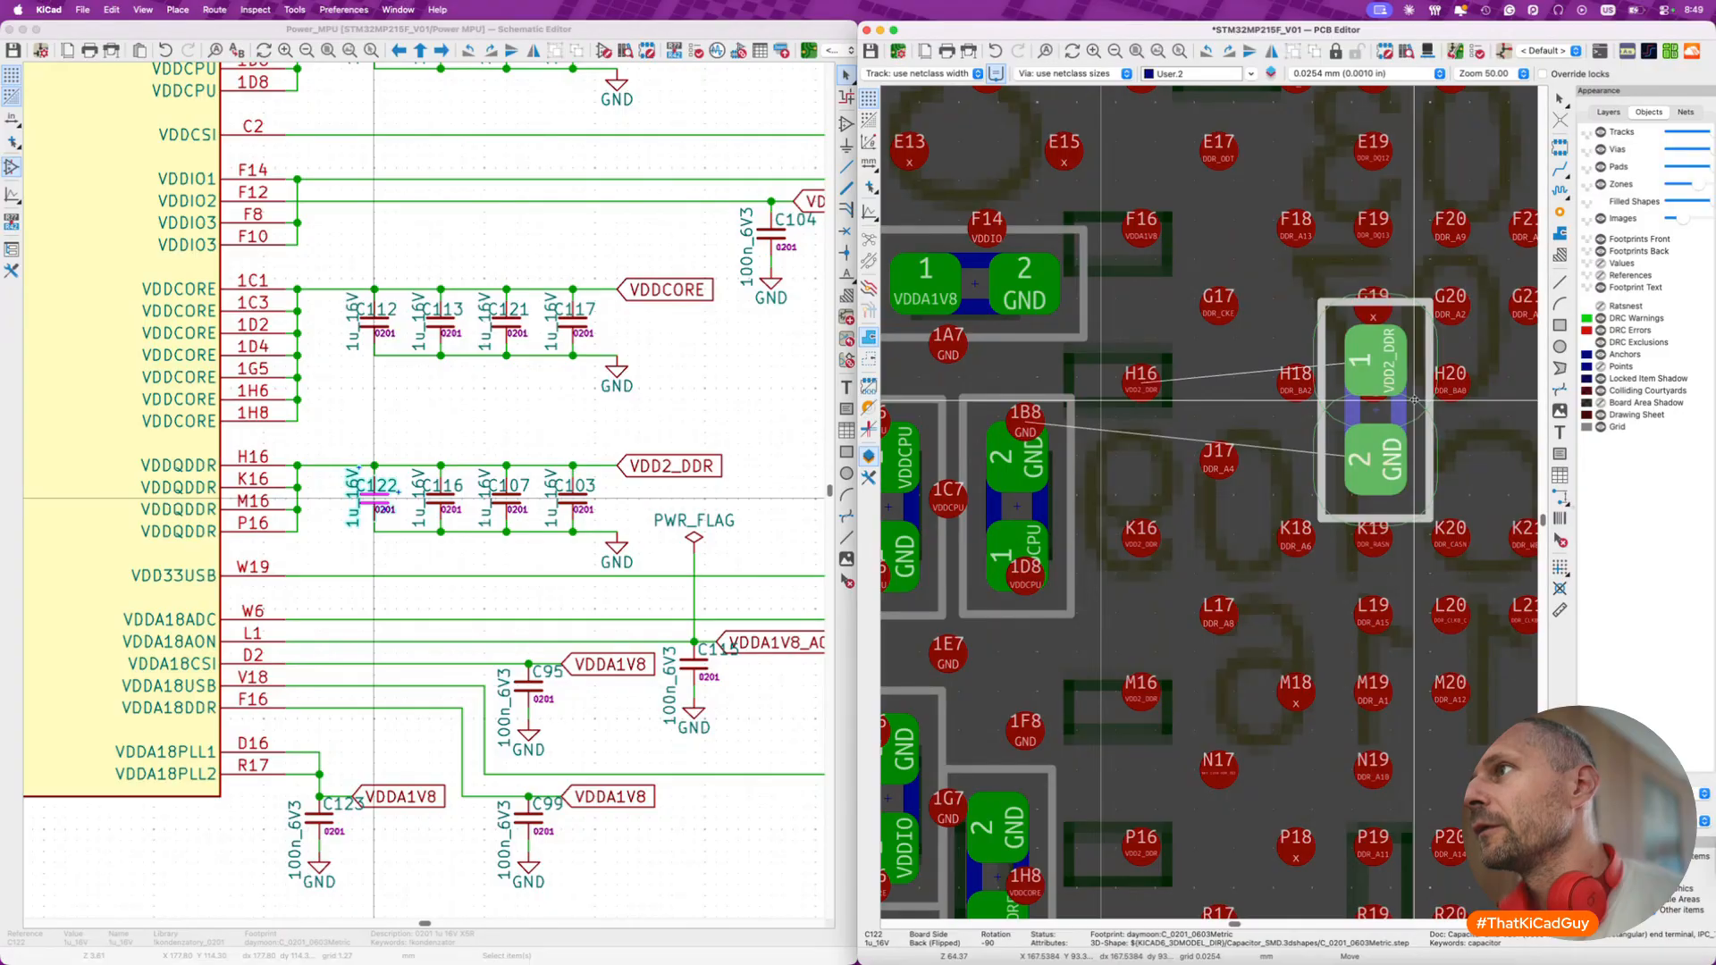
key(r)
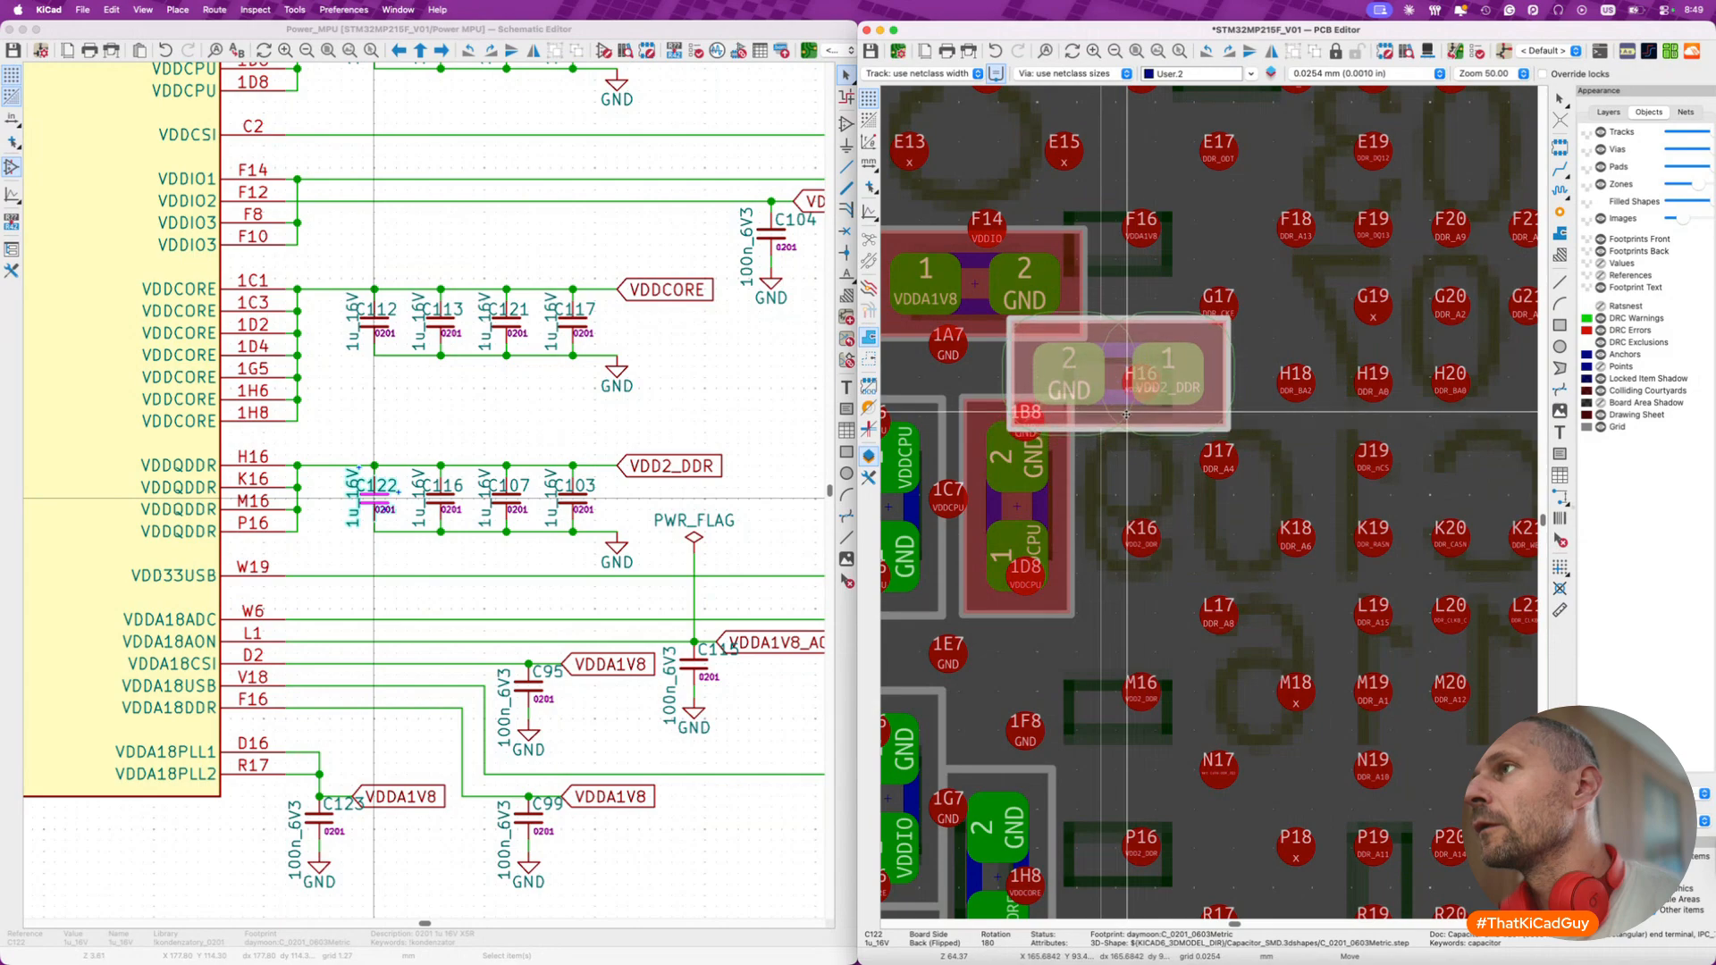
click(1153, 415)
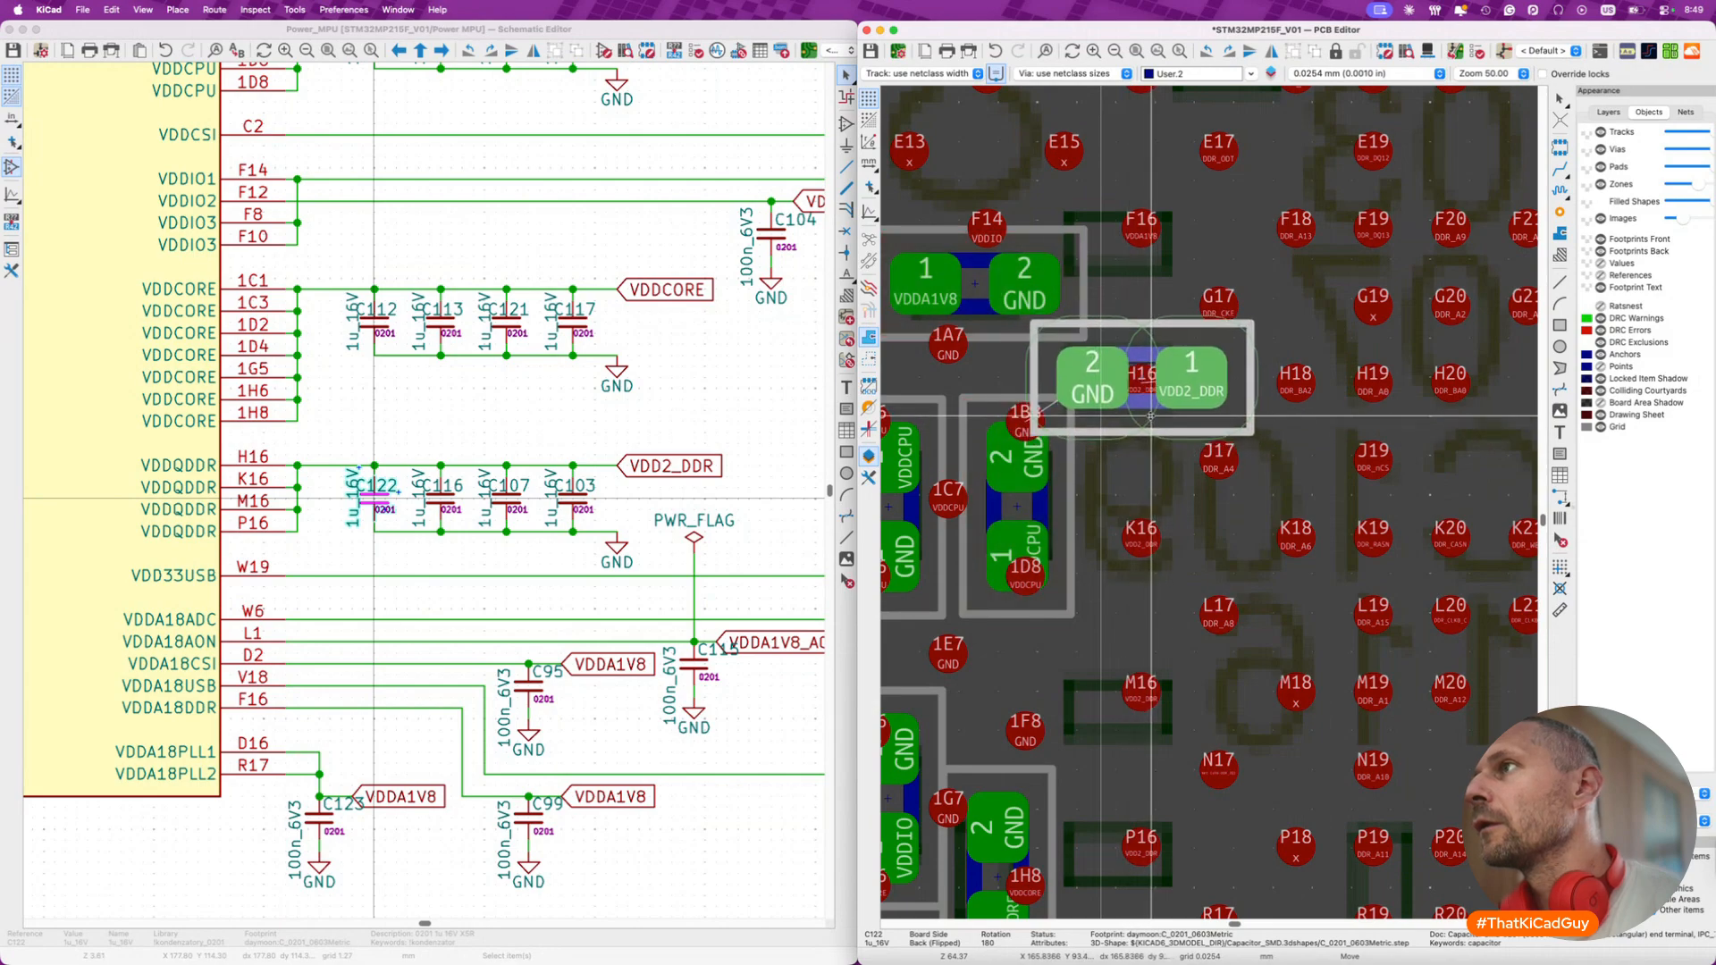
- Shift C122 sideways so its GND pad lies over ball H16 and its VDD2_DDR pad points towards H18
click(1149, 582)
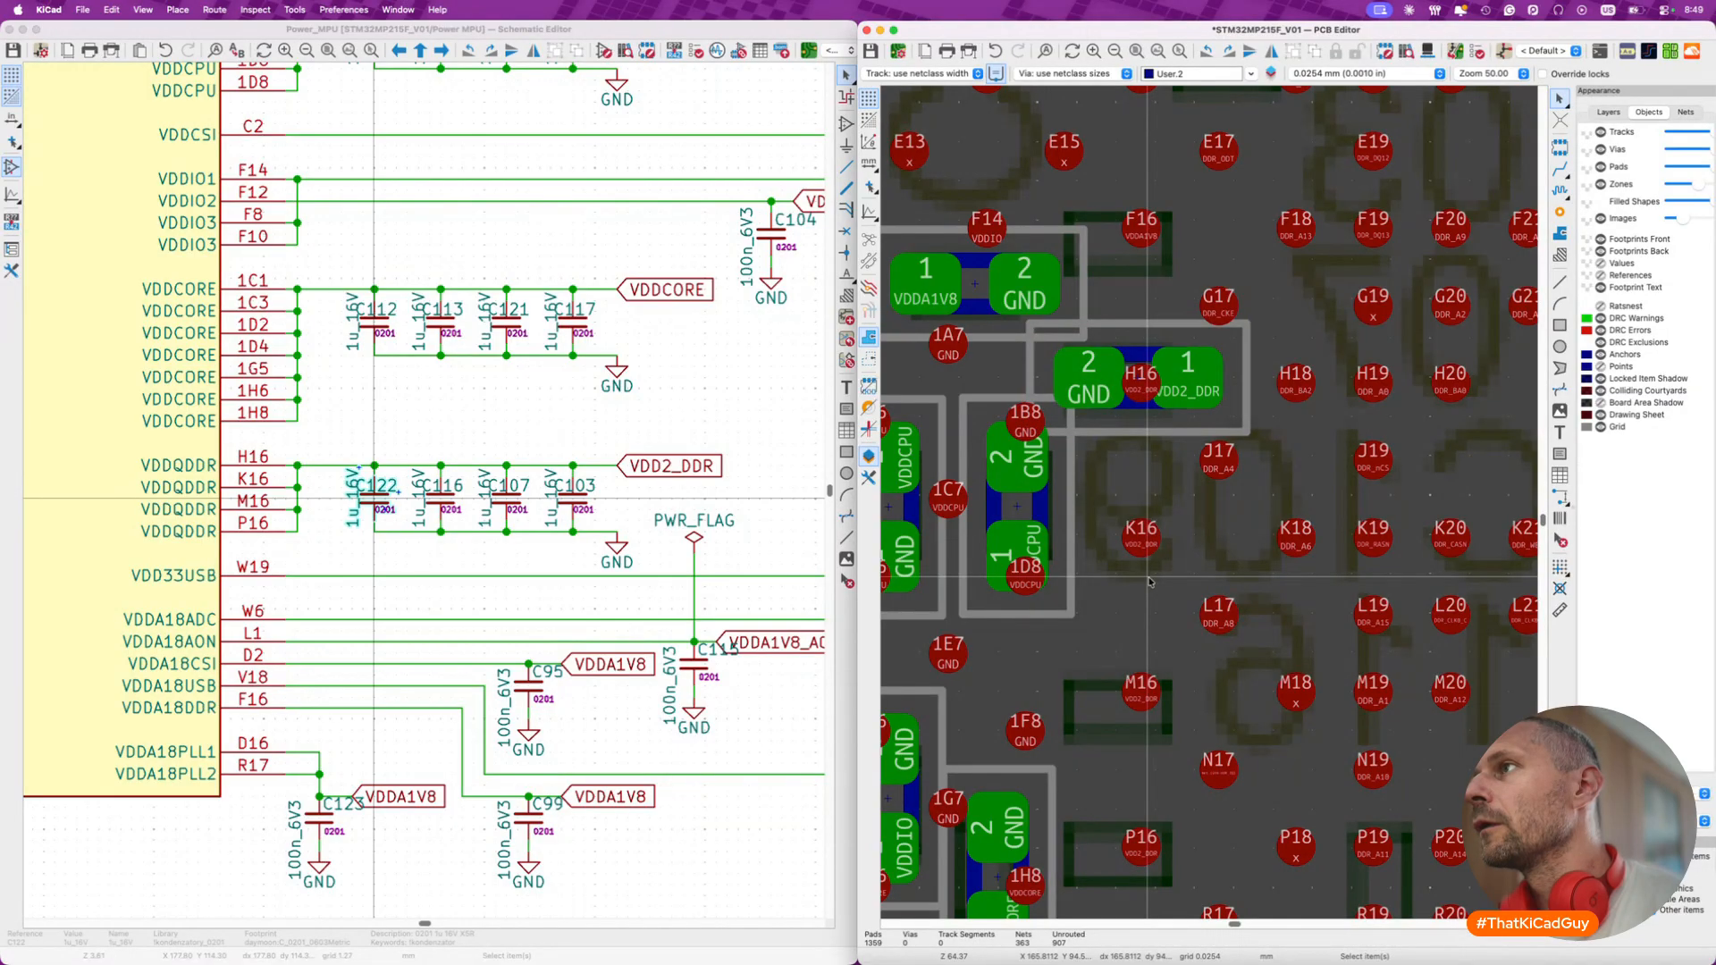
click(1131, 427)
key(m)
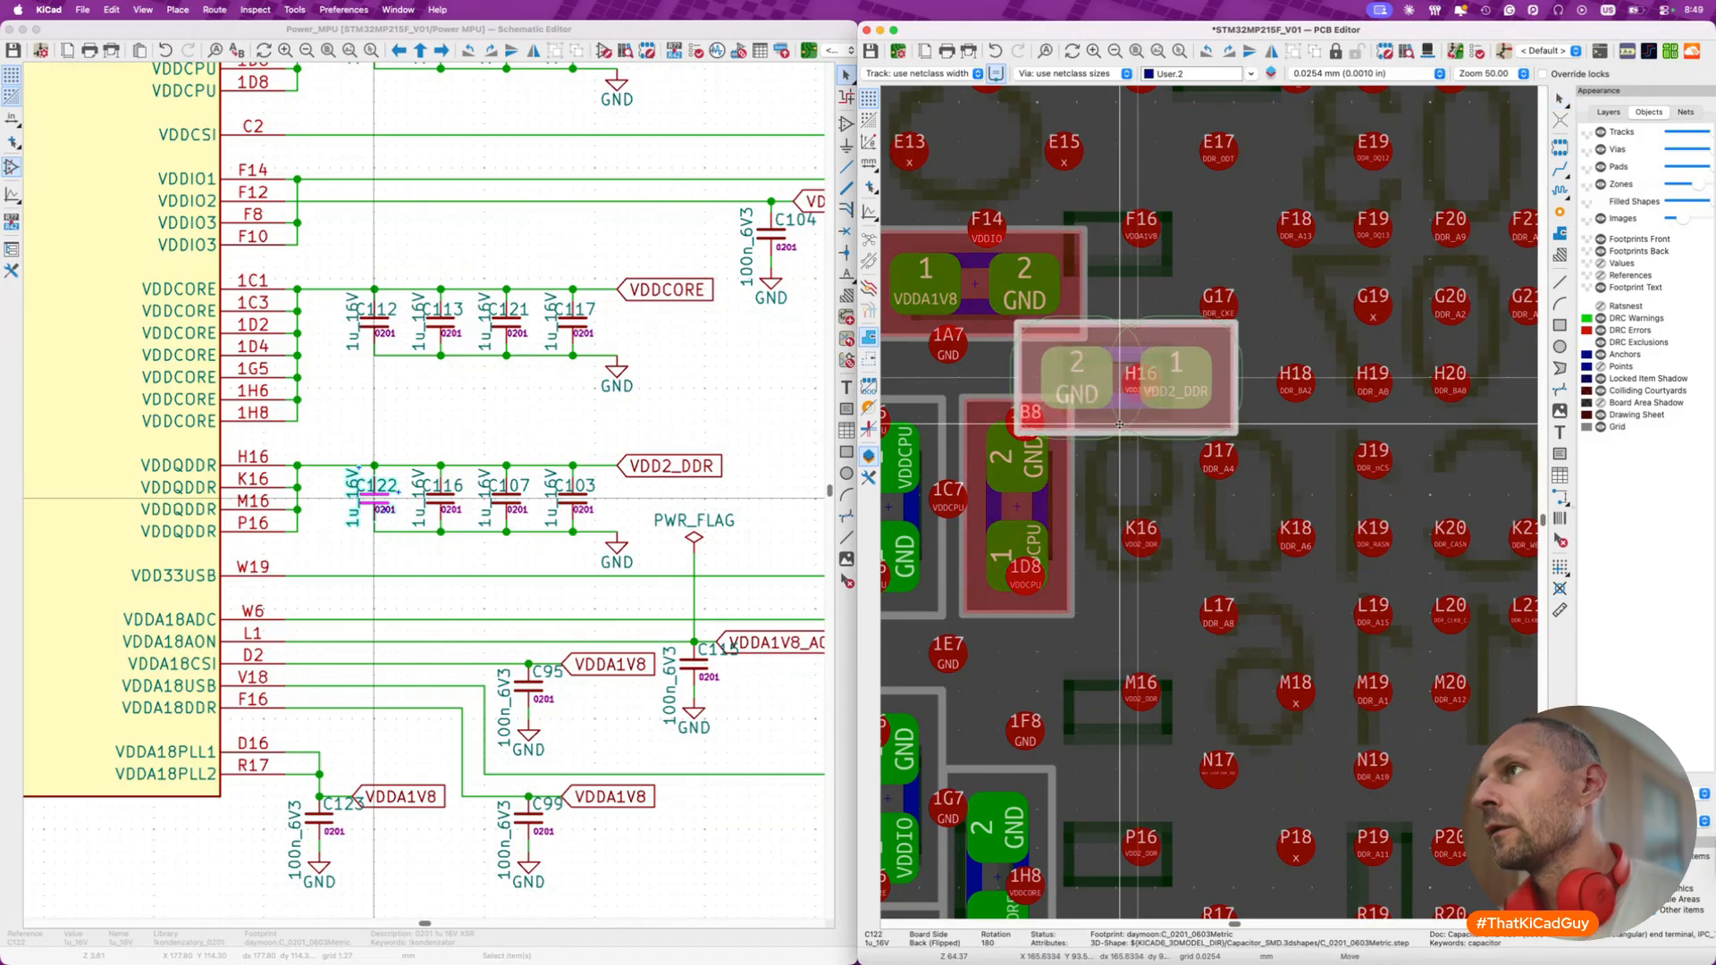
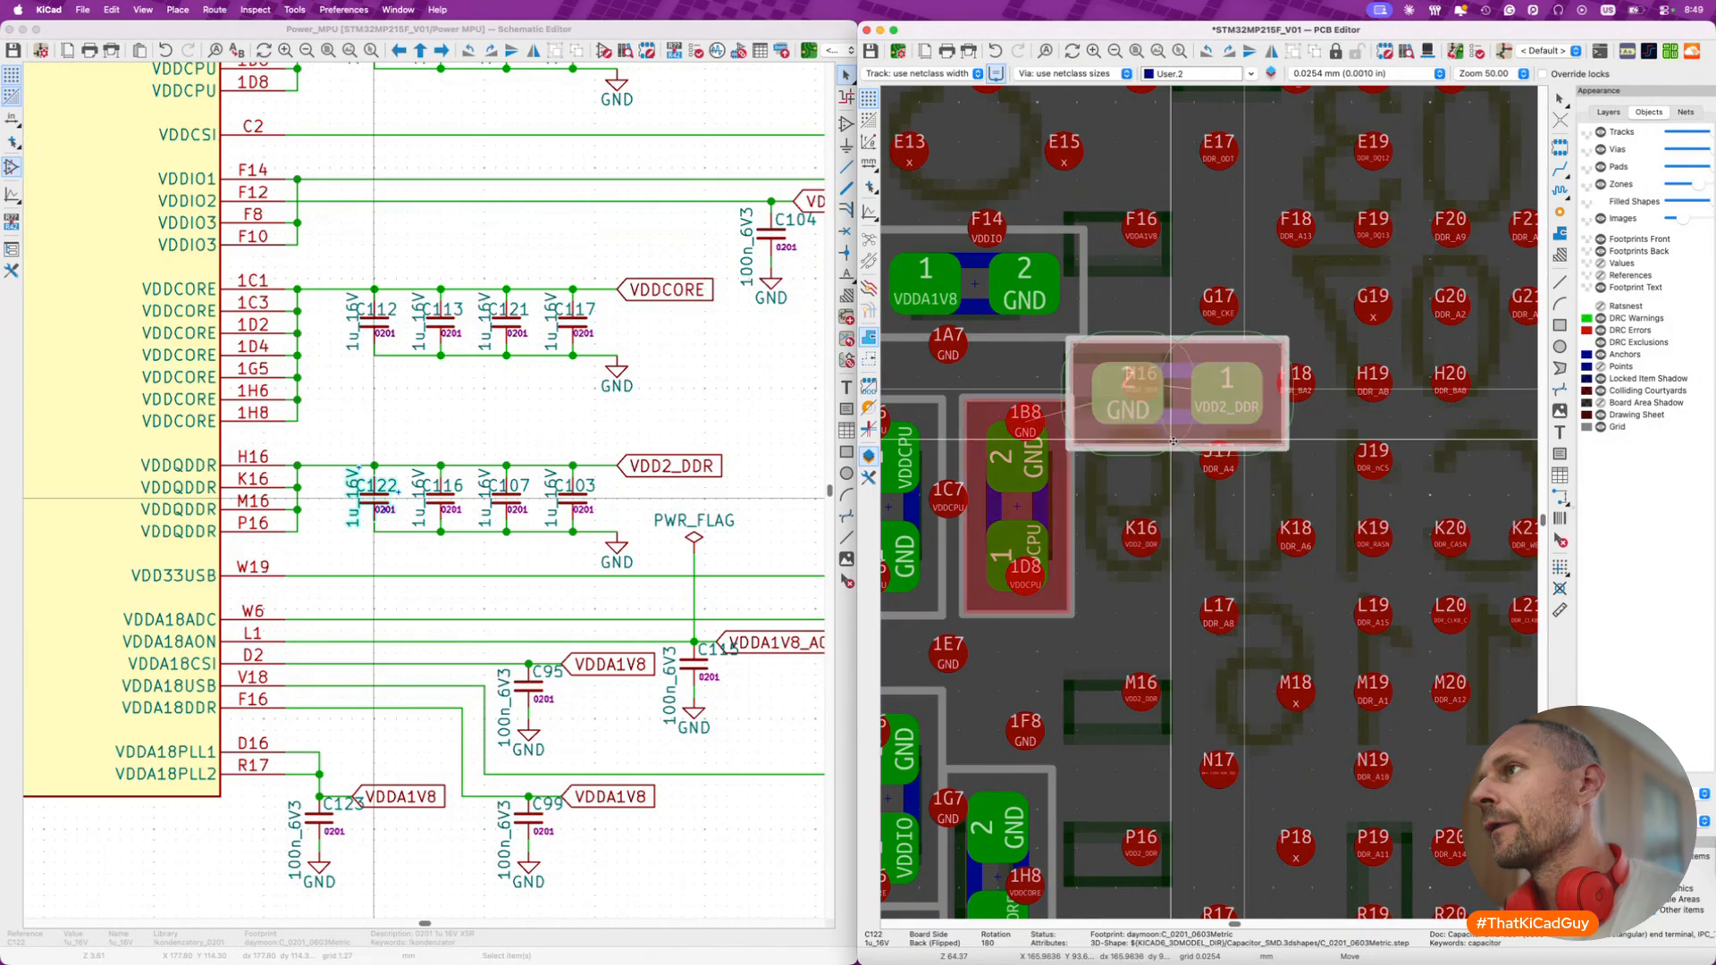
click(1174, 442)
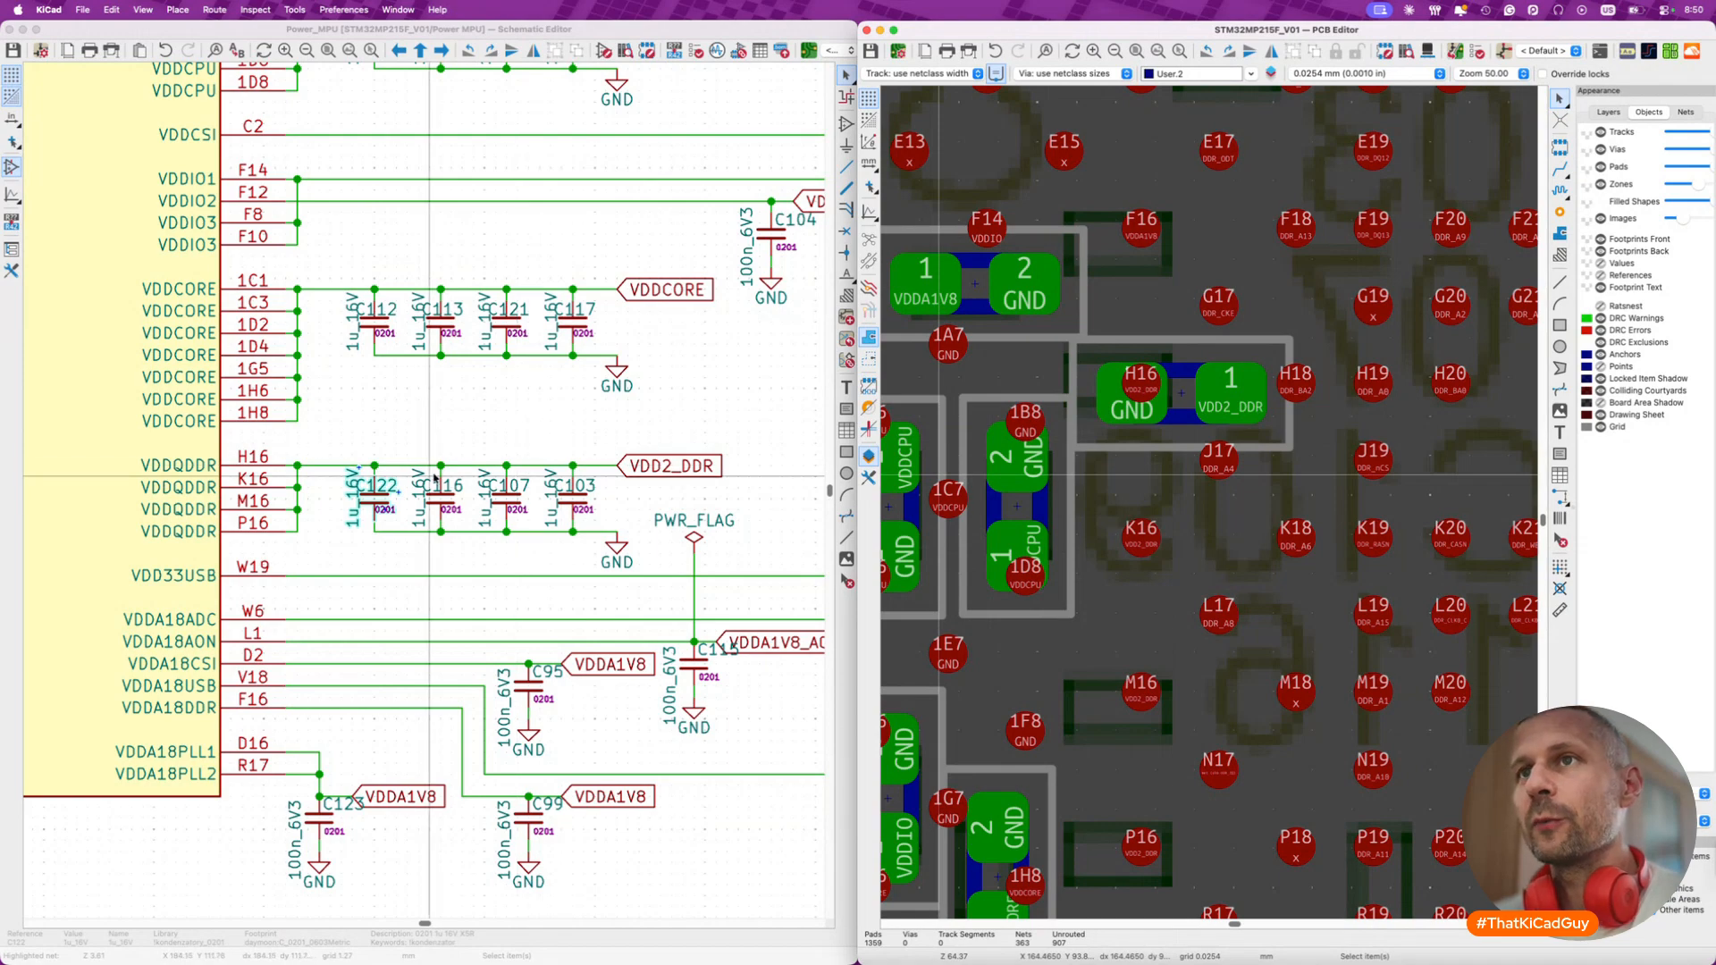
- Locate C116 in the schematic, move its footprint under U7, and flip it to the back side
click(447, 499)
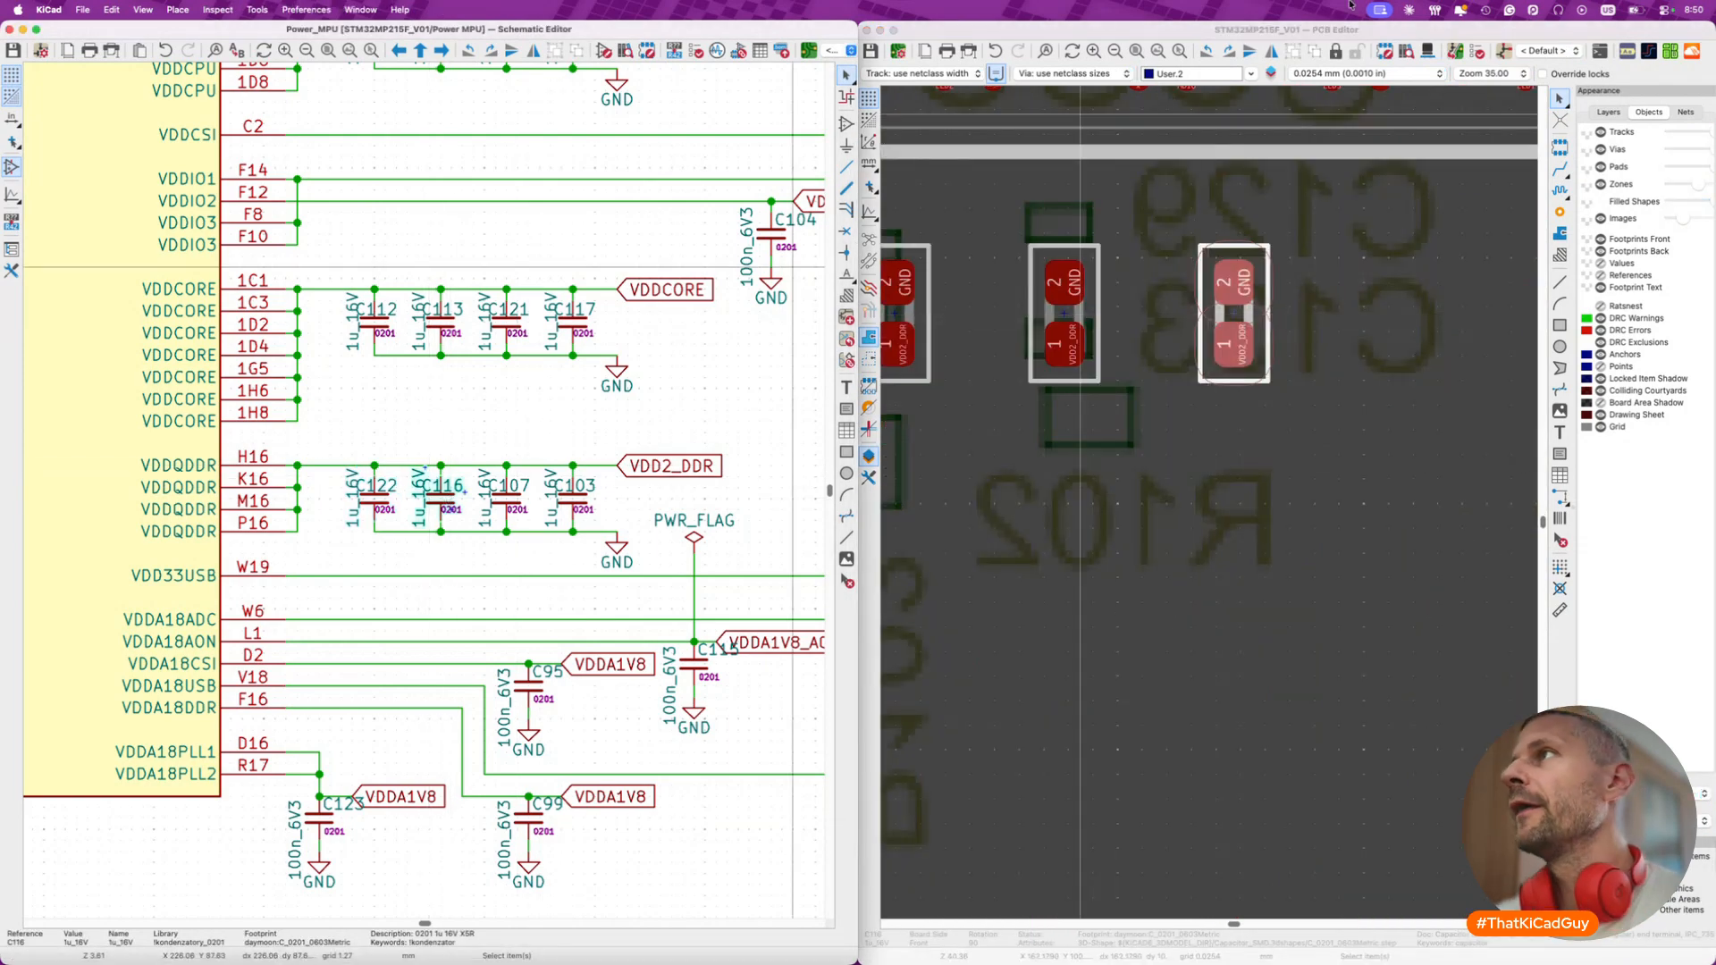
click(1332, 41)
key(m)
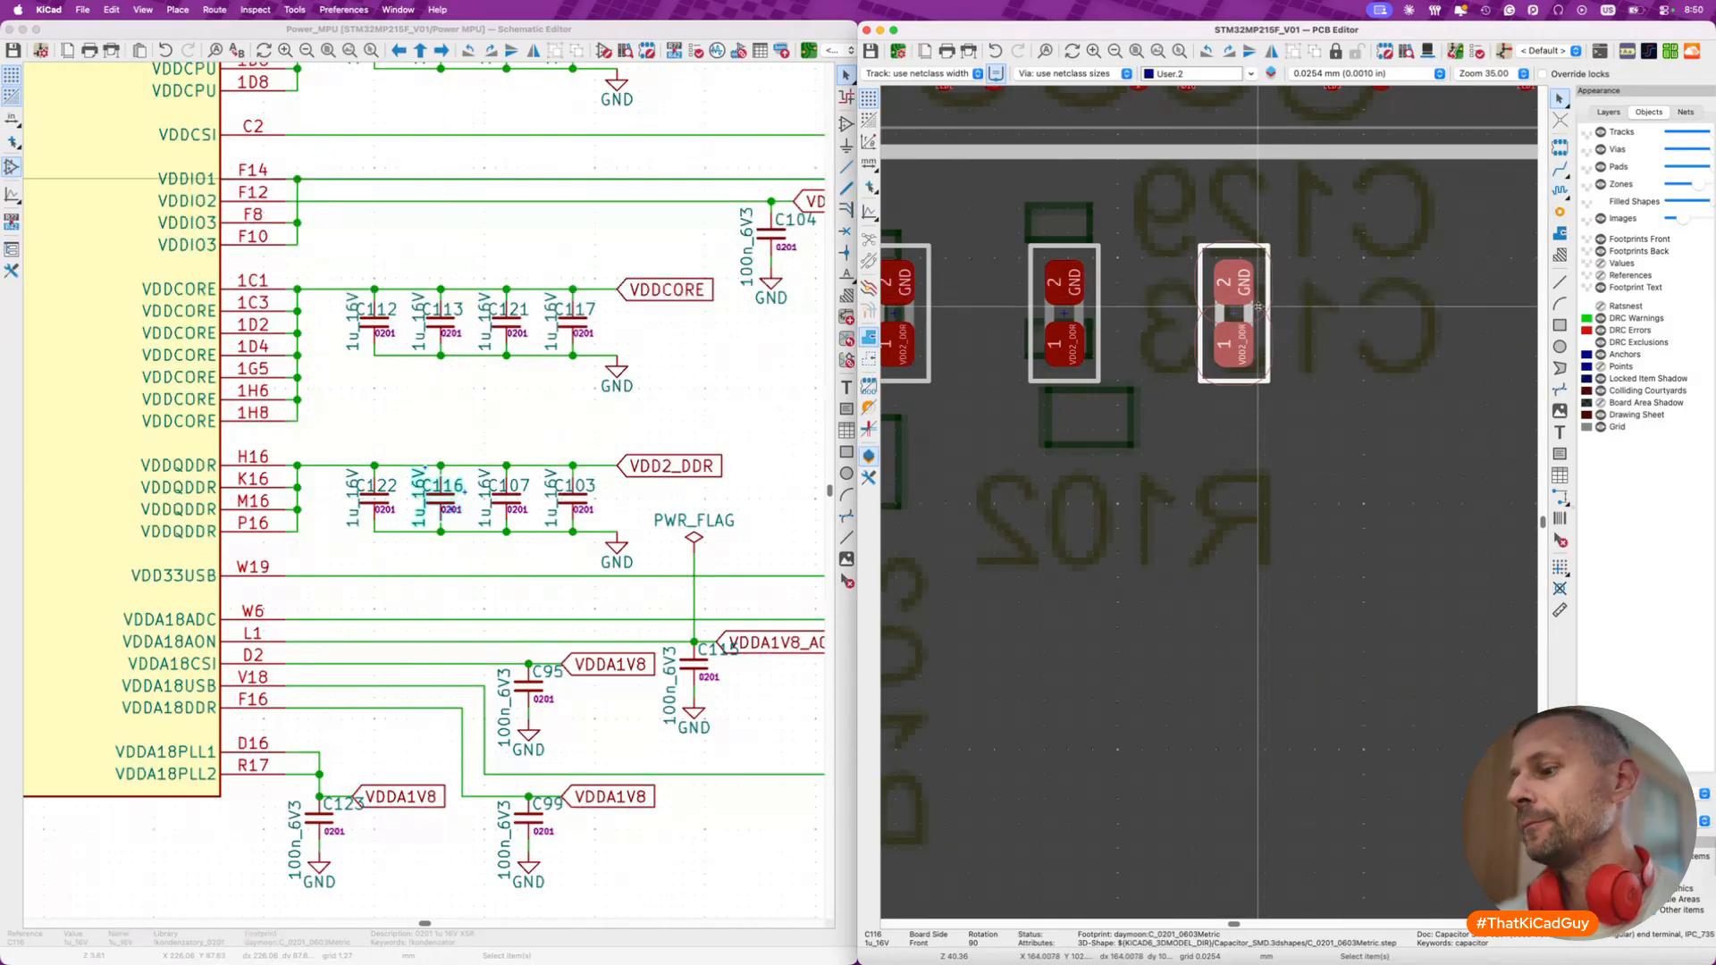
scroll(1259, 306, down, 3)
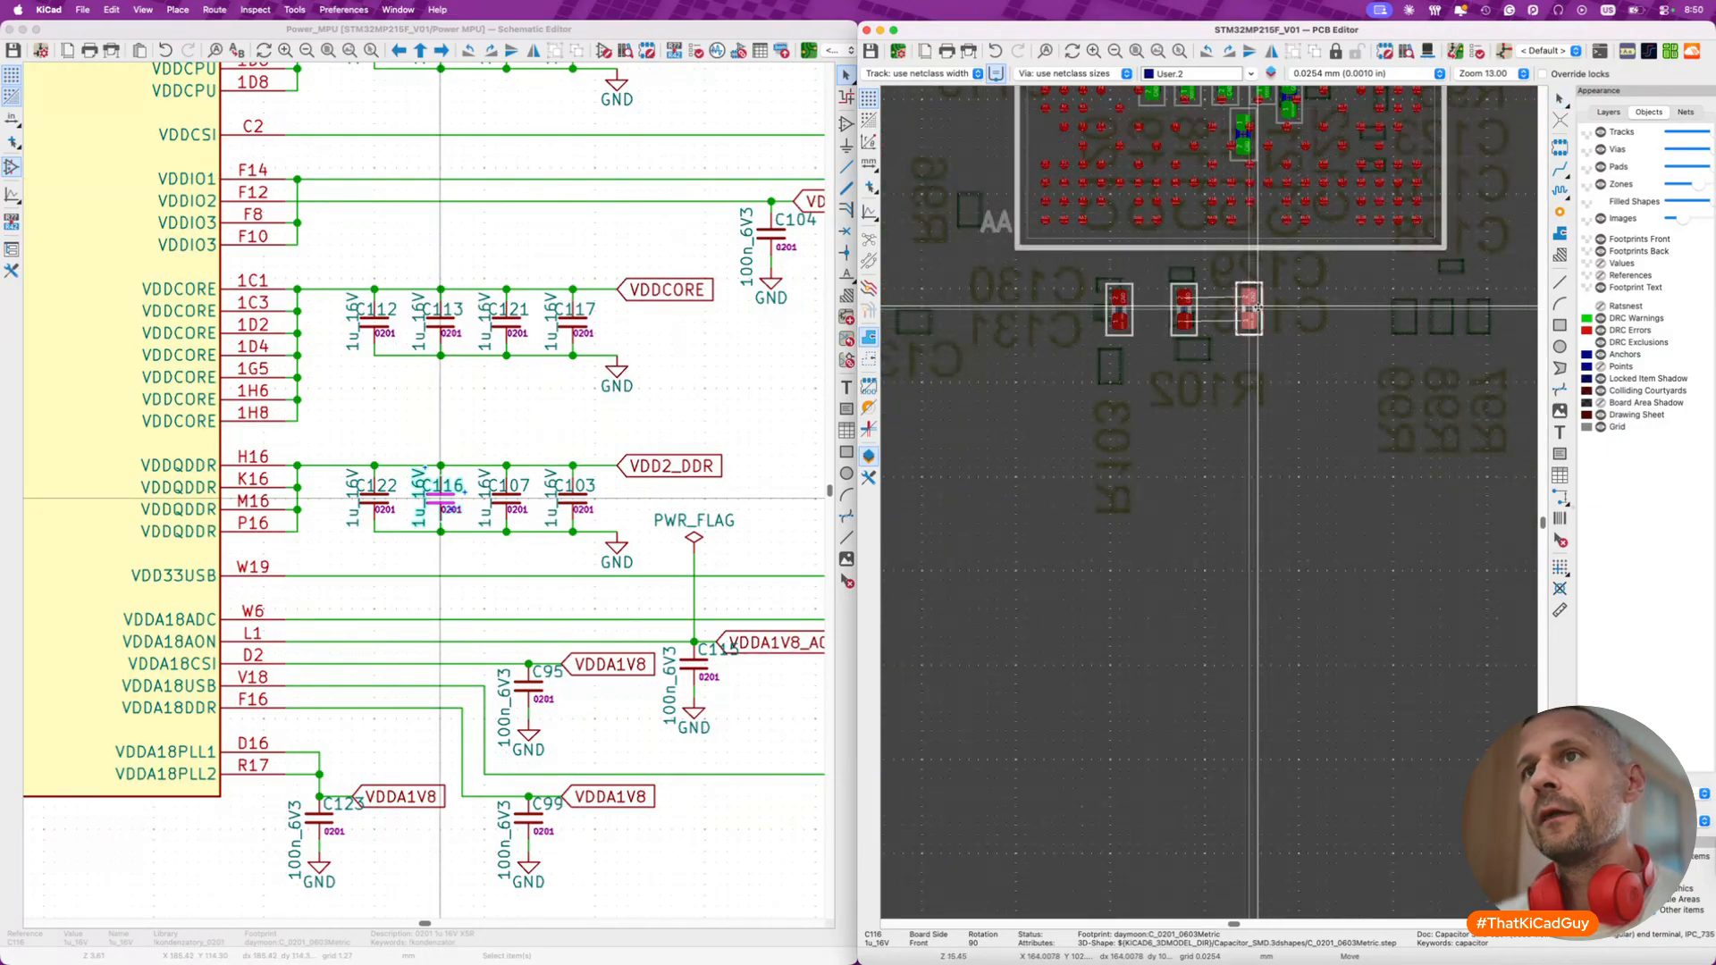
scroll(1258, 307, up, 5)
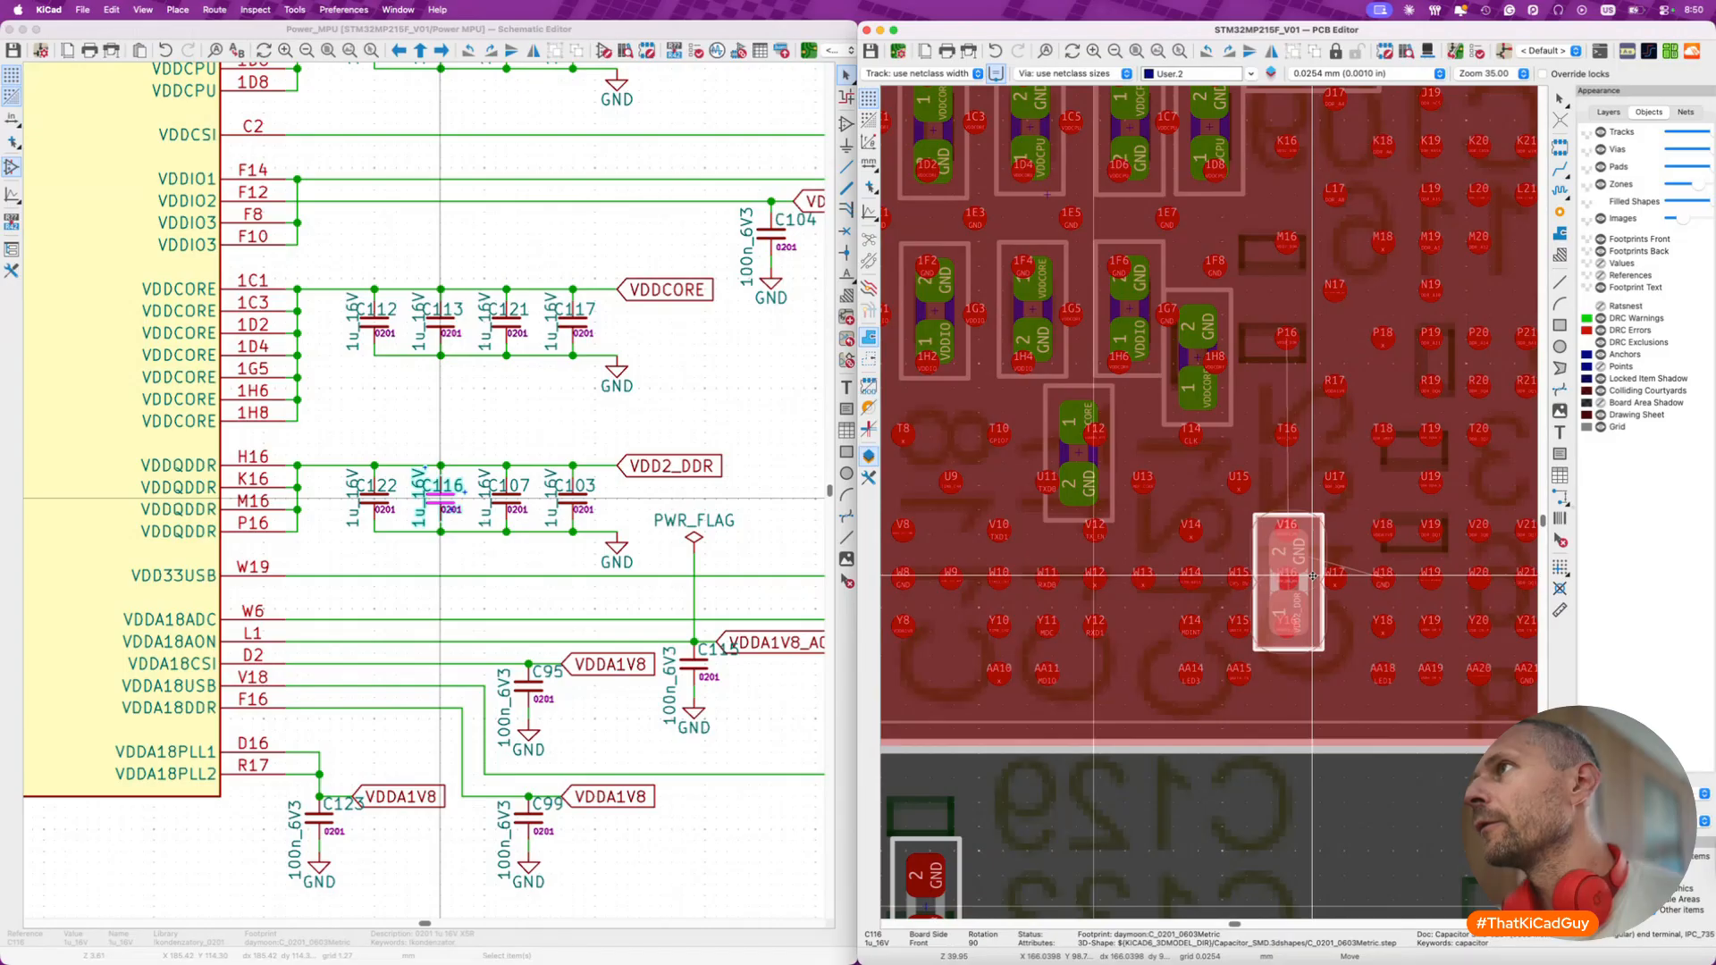
scroll(1312, 576, down, 3)
scroll(1335, 632, up, 6)
key(f)
- Rotate C116 by 90° and place it horizontally with its VDD2_DDR pad over ball M16
scroll(1341, 715, down, 3)
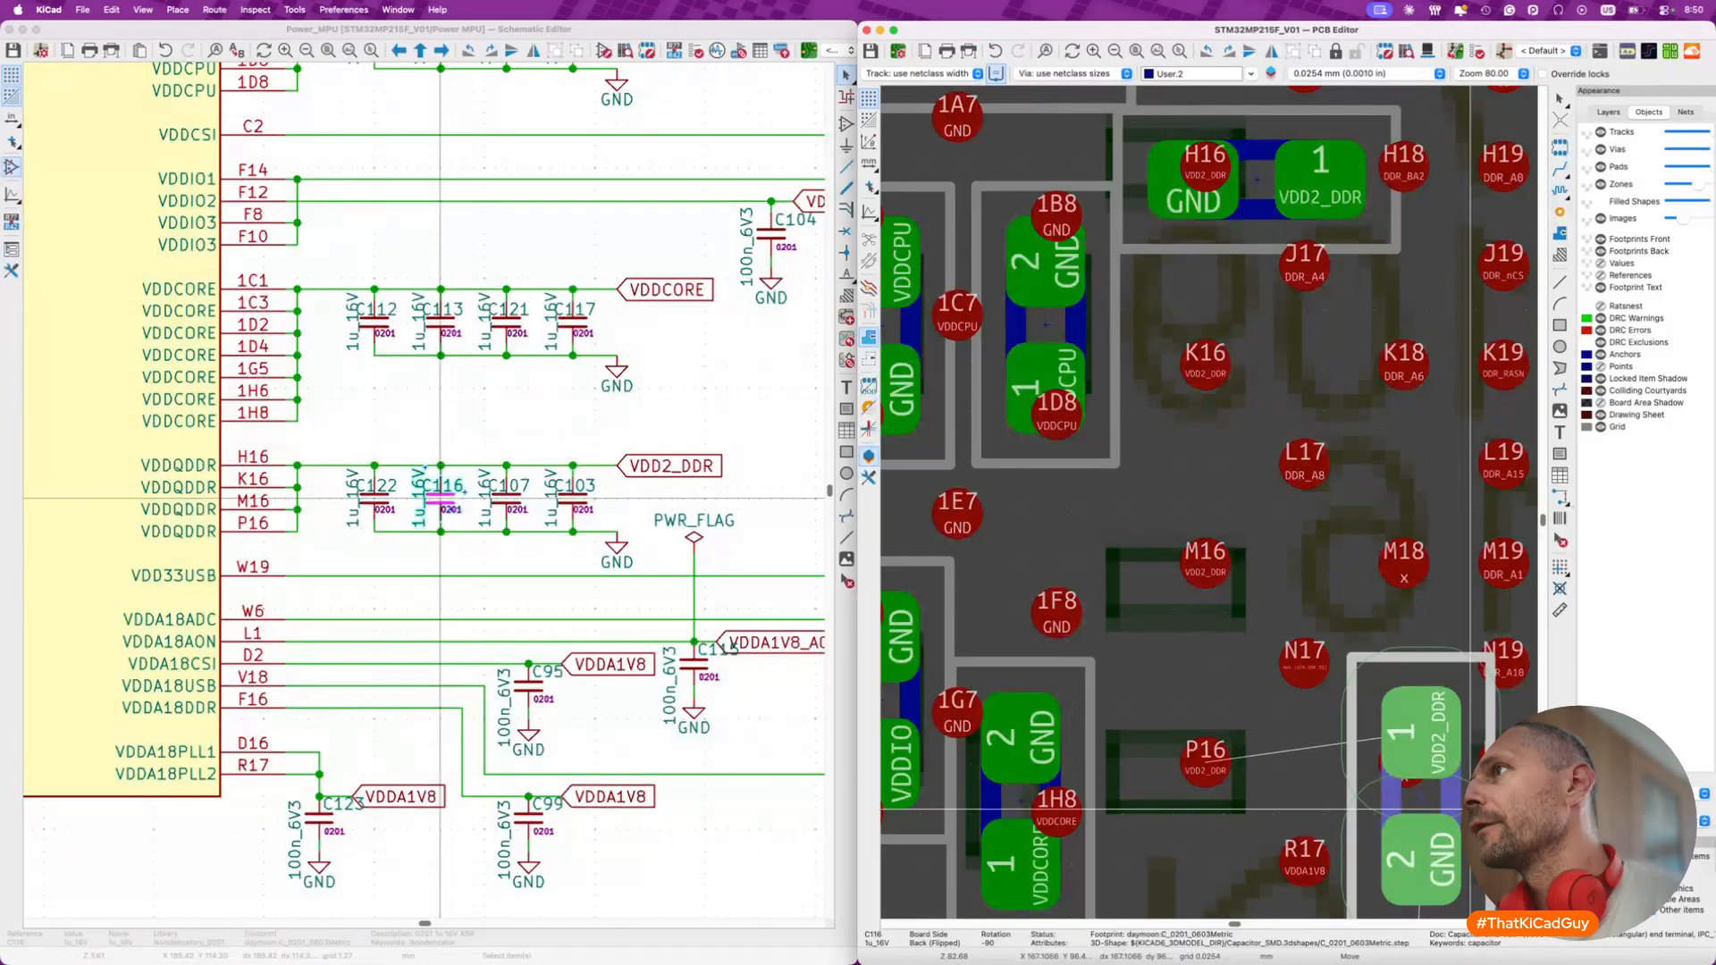
scroll(1470, 810, right, 2)
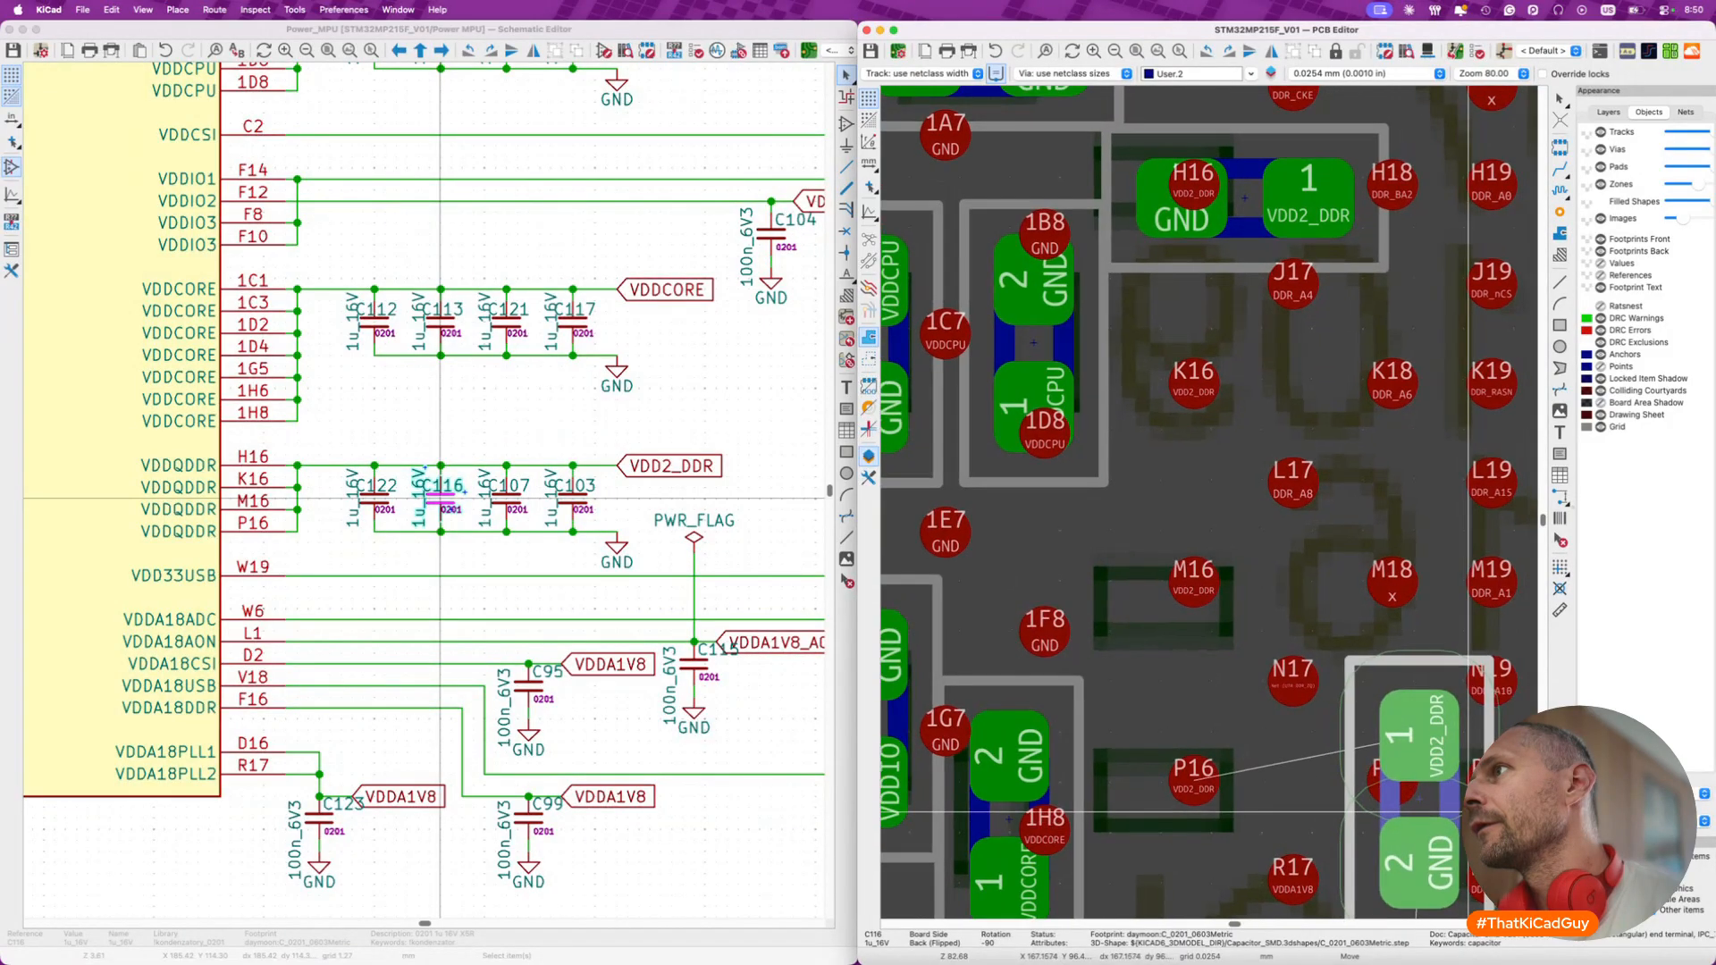
scroll(1471, 802, down, 1)
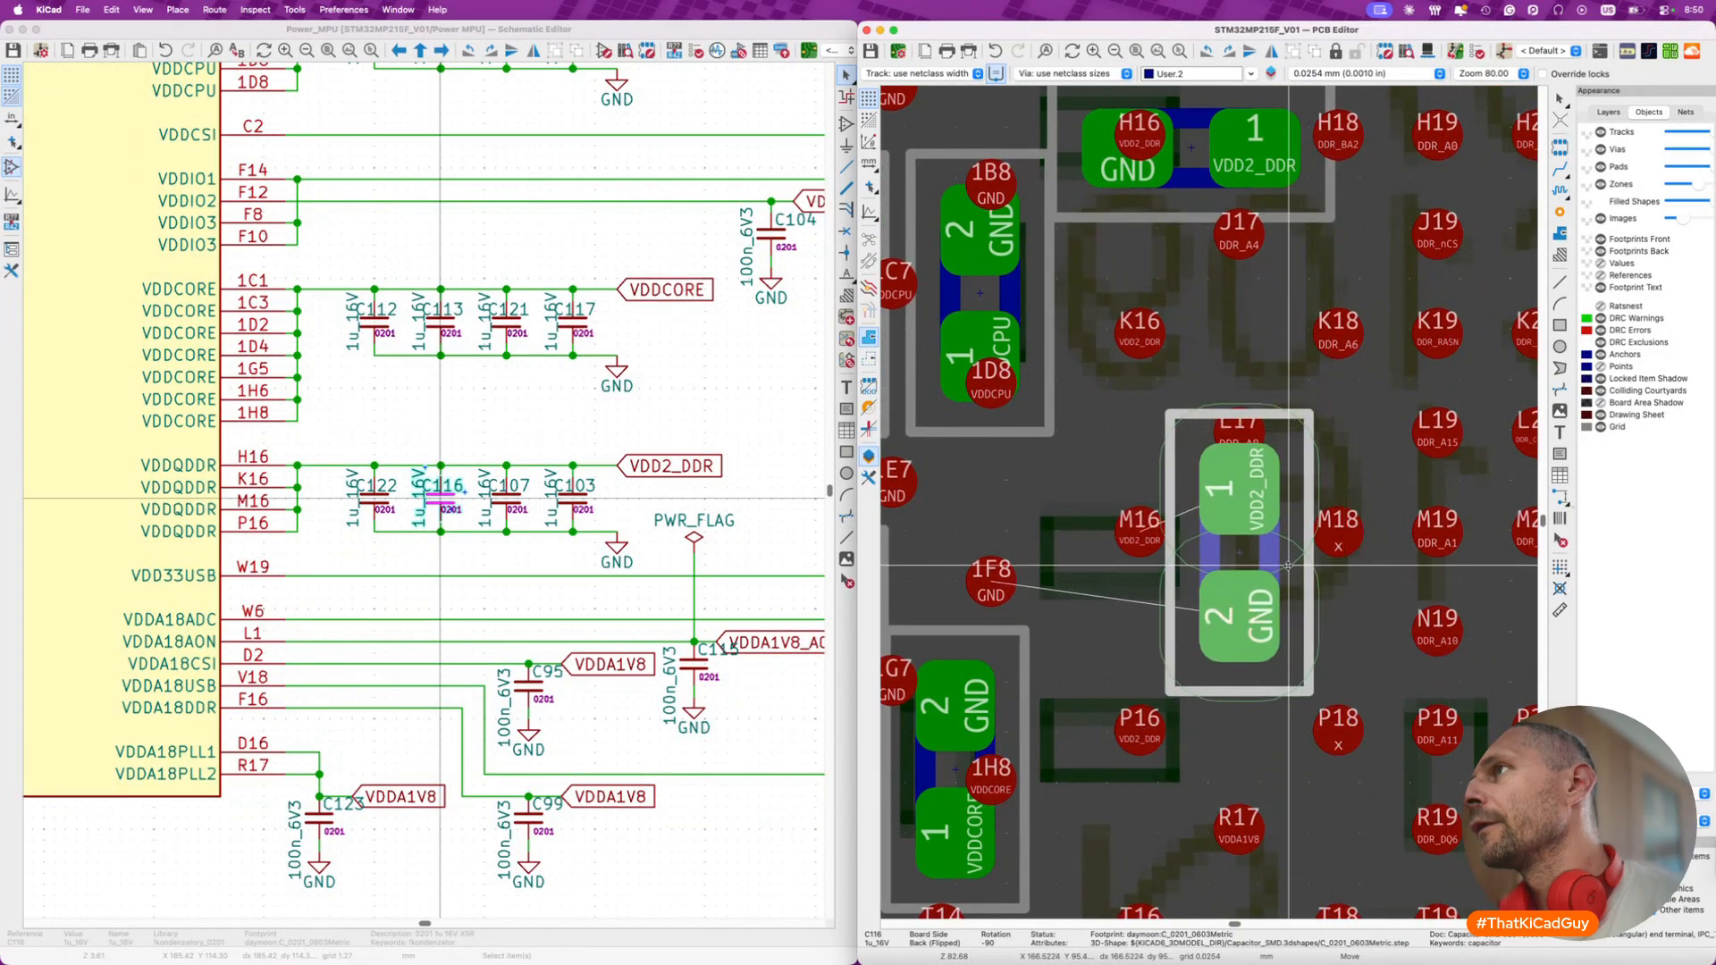
scroll(1289, 565, up, 5)
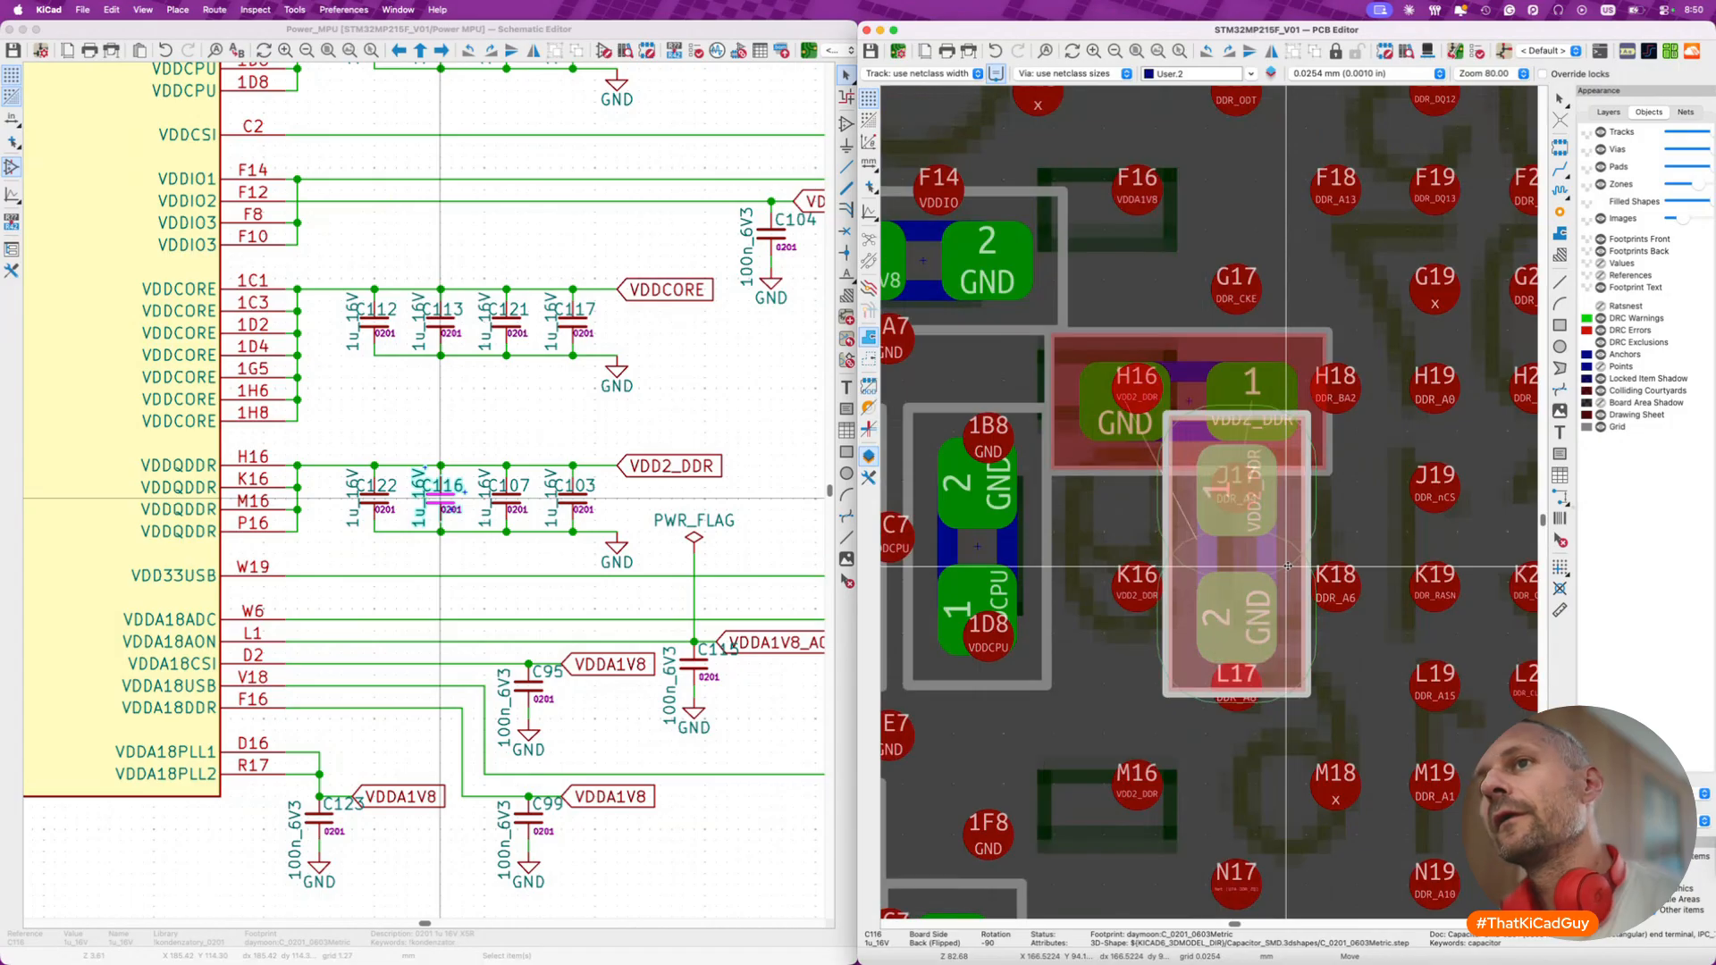
scroll(1294, 703, down, 5)
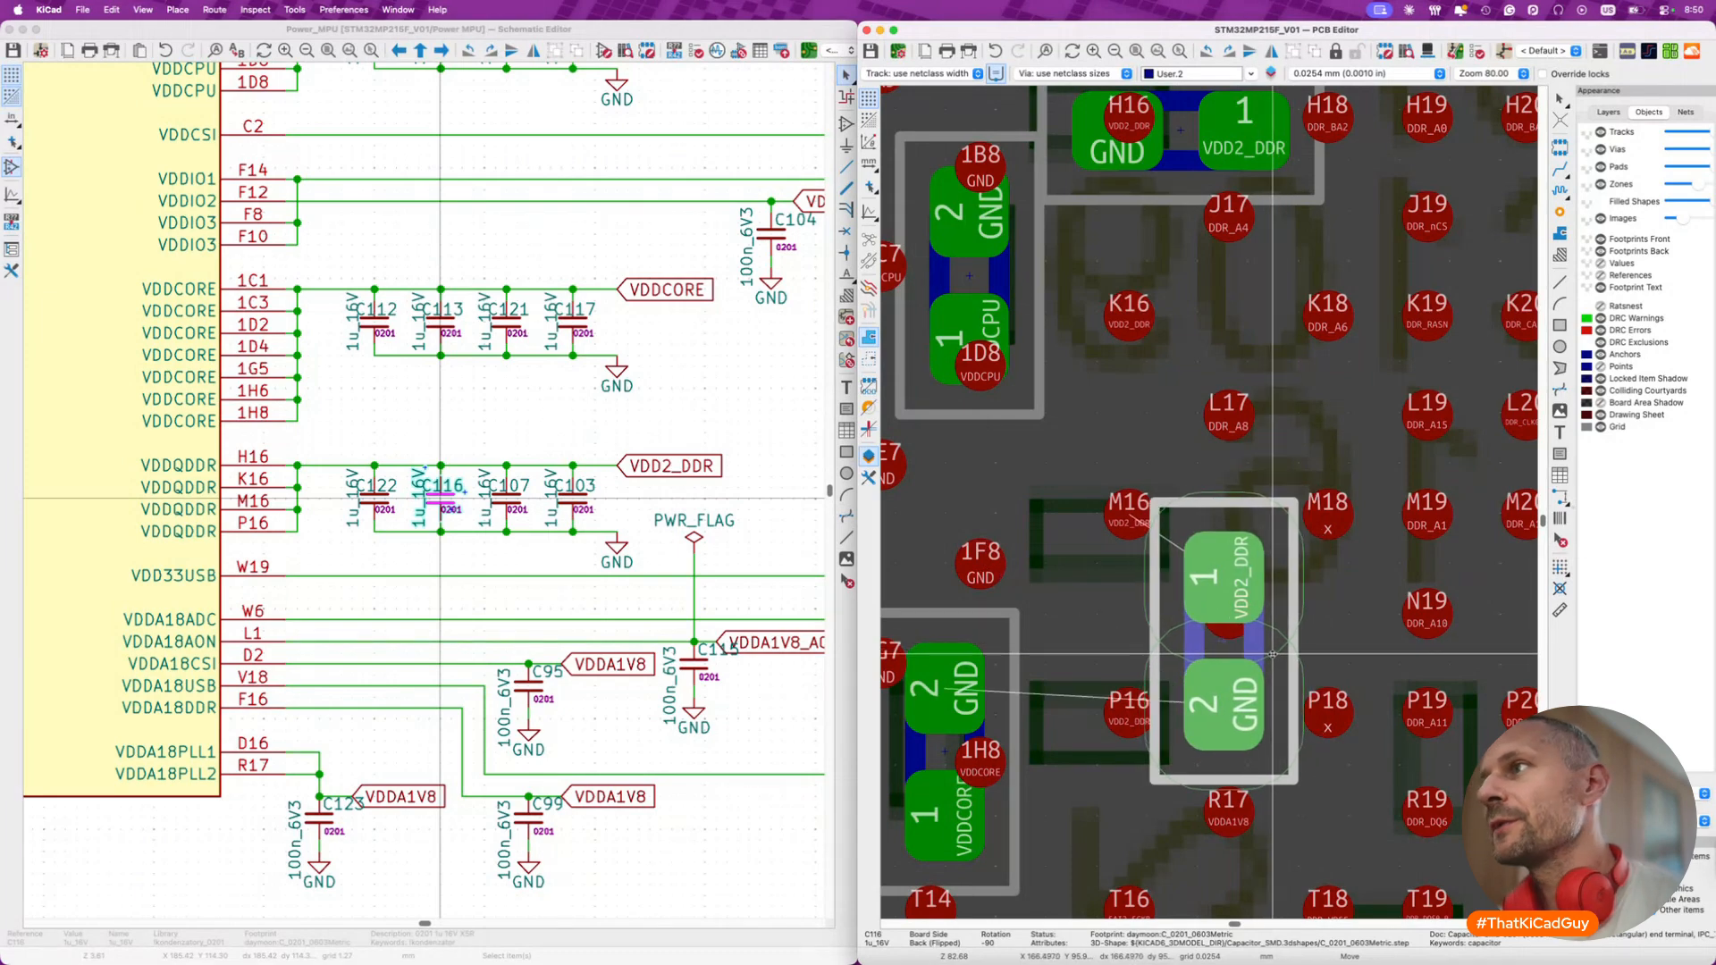
key(r)
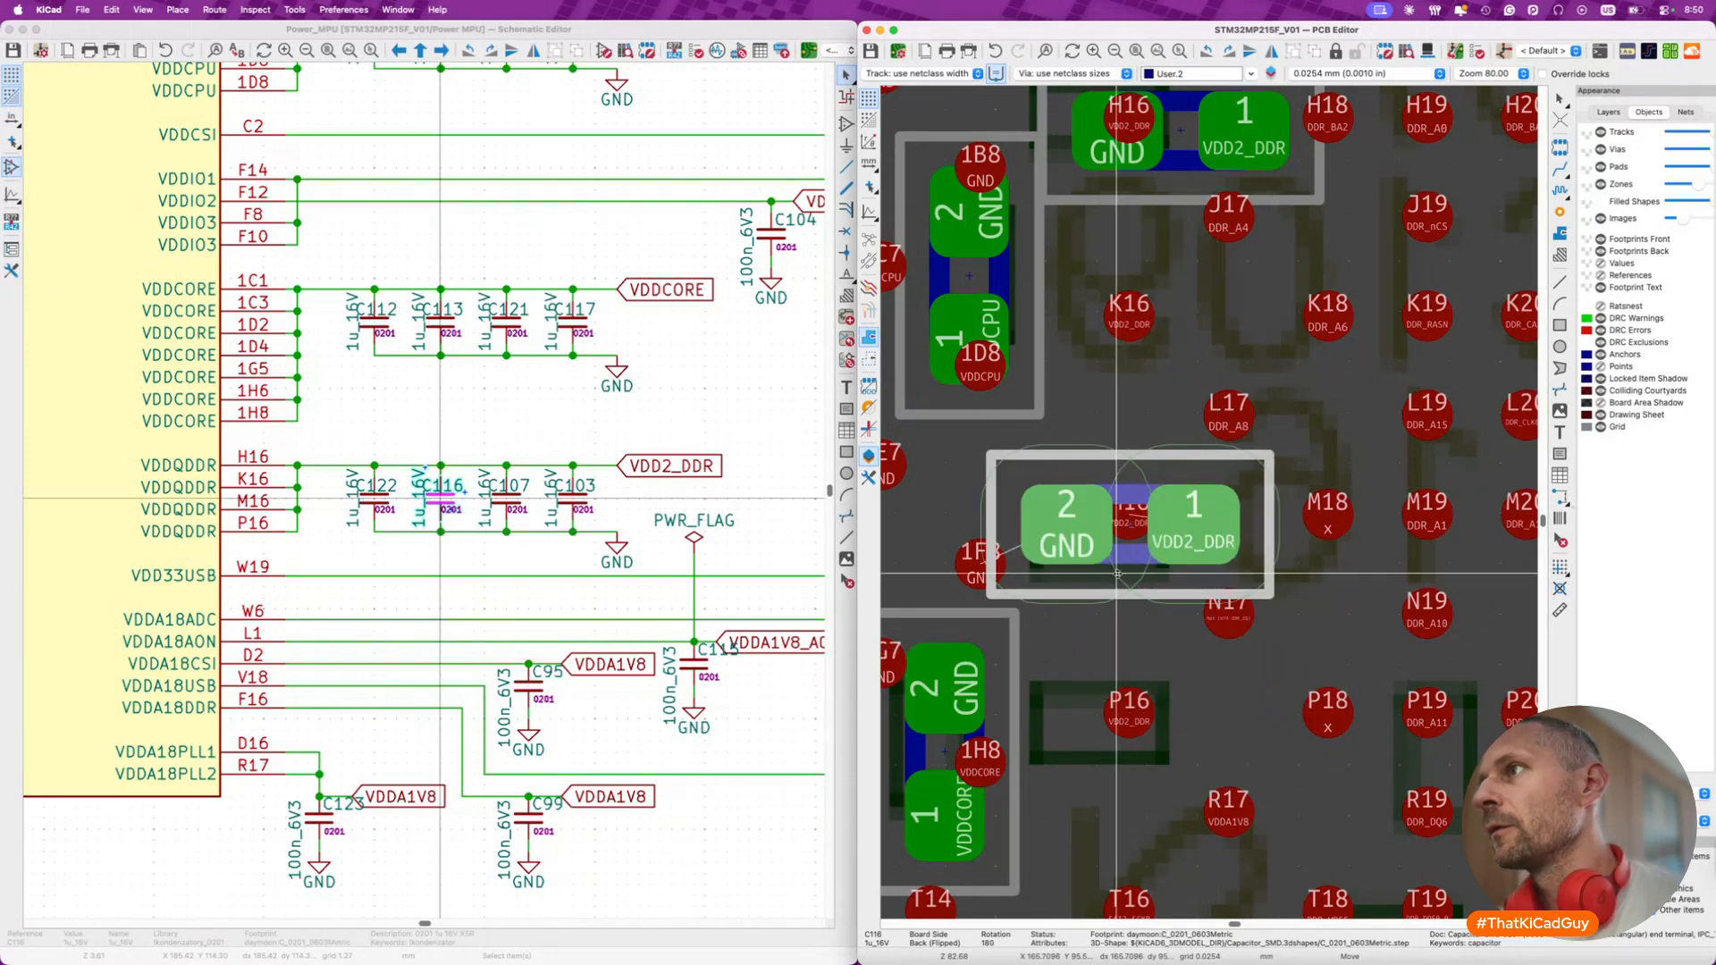
click(1087, 536)
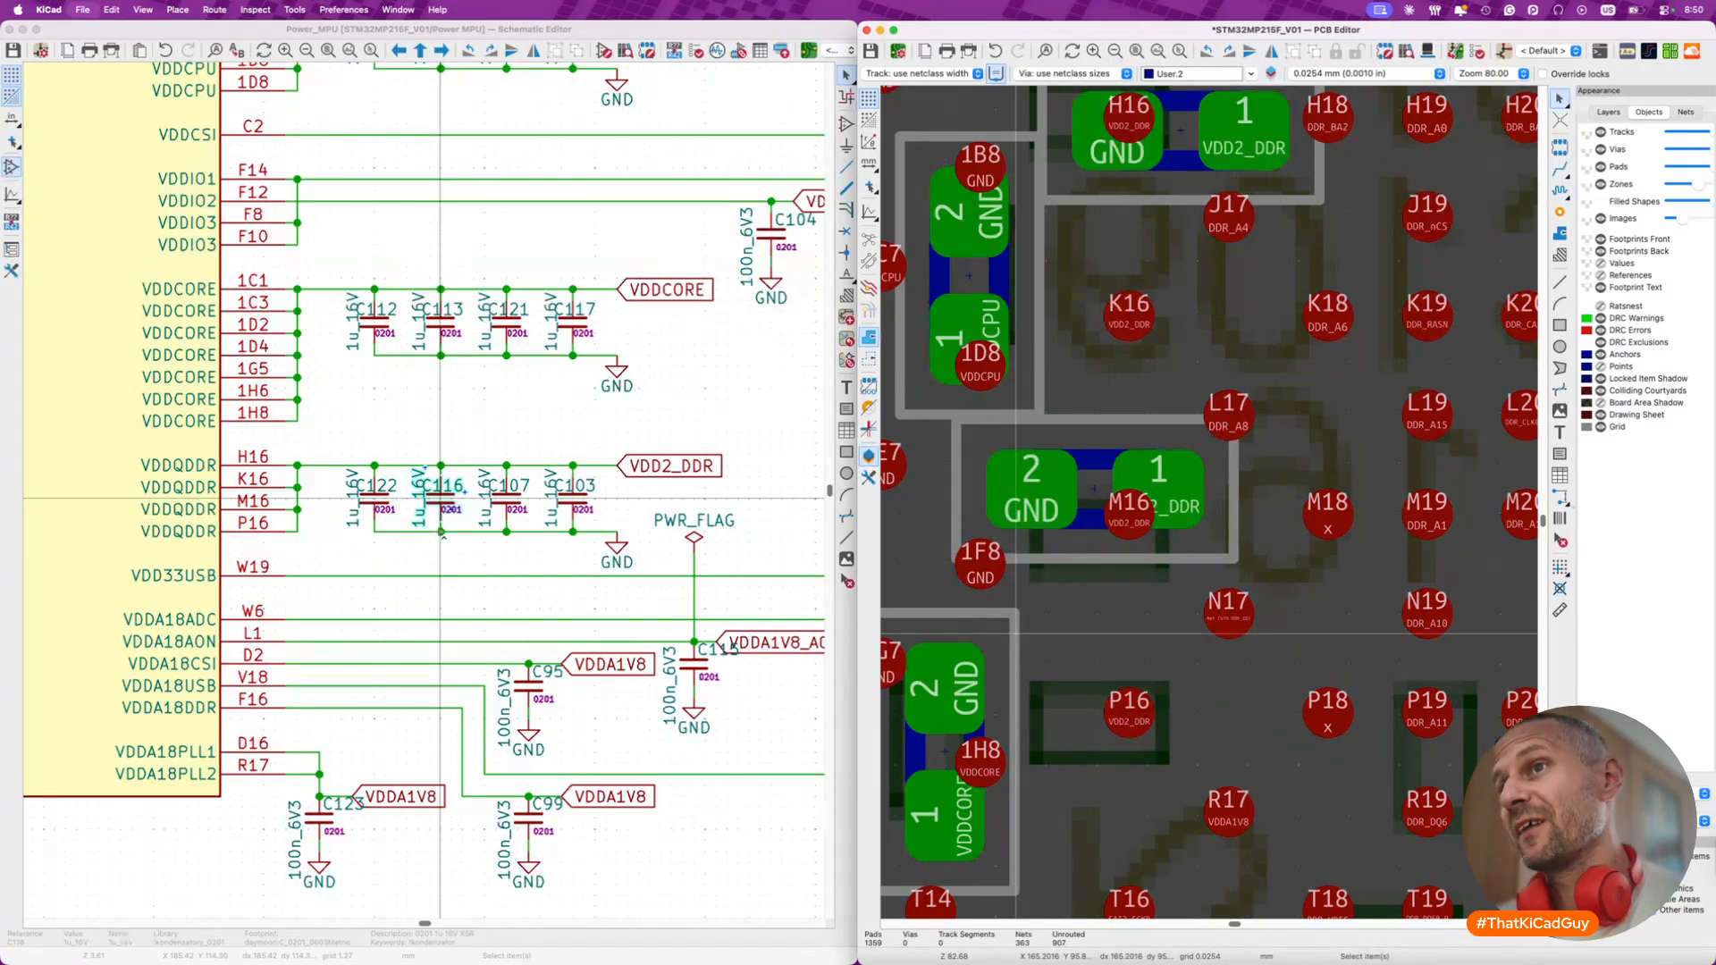
- Locate C107 in the schematic, flip its footprint to the back side, and move it under U7
click(508, 501)
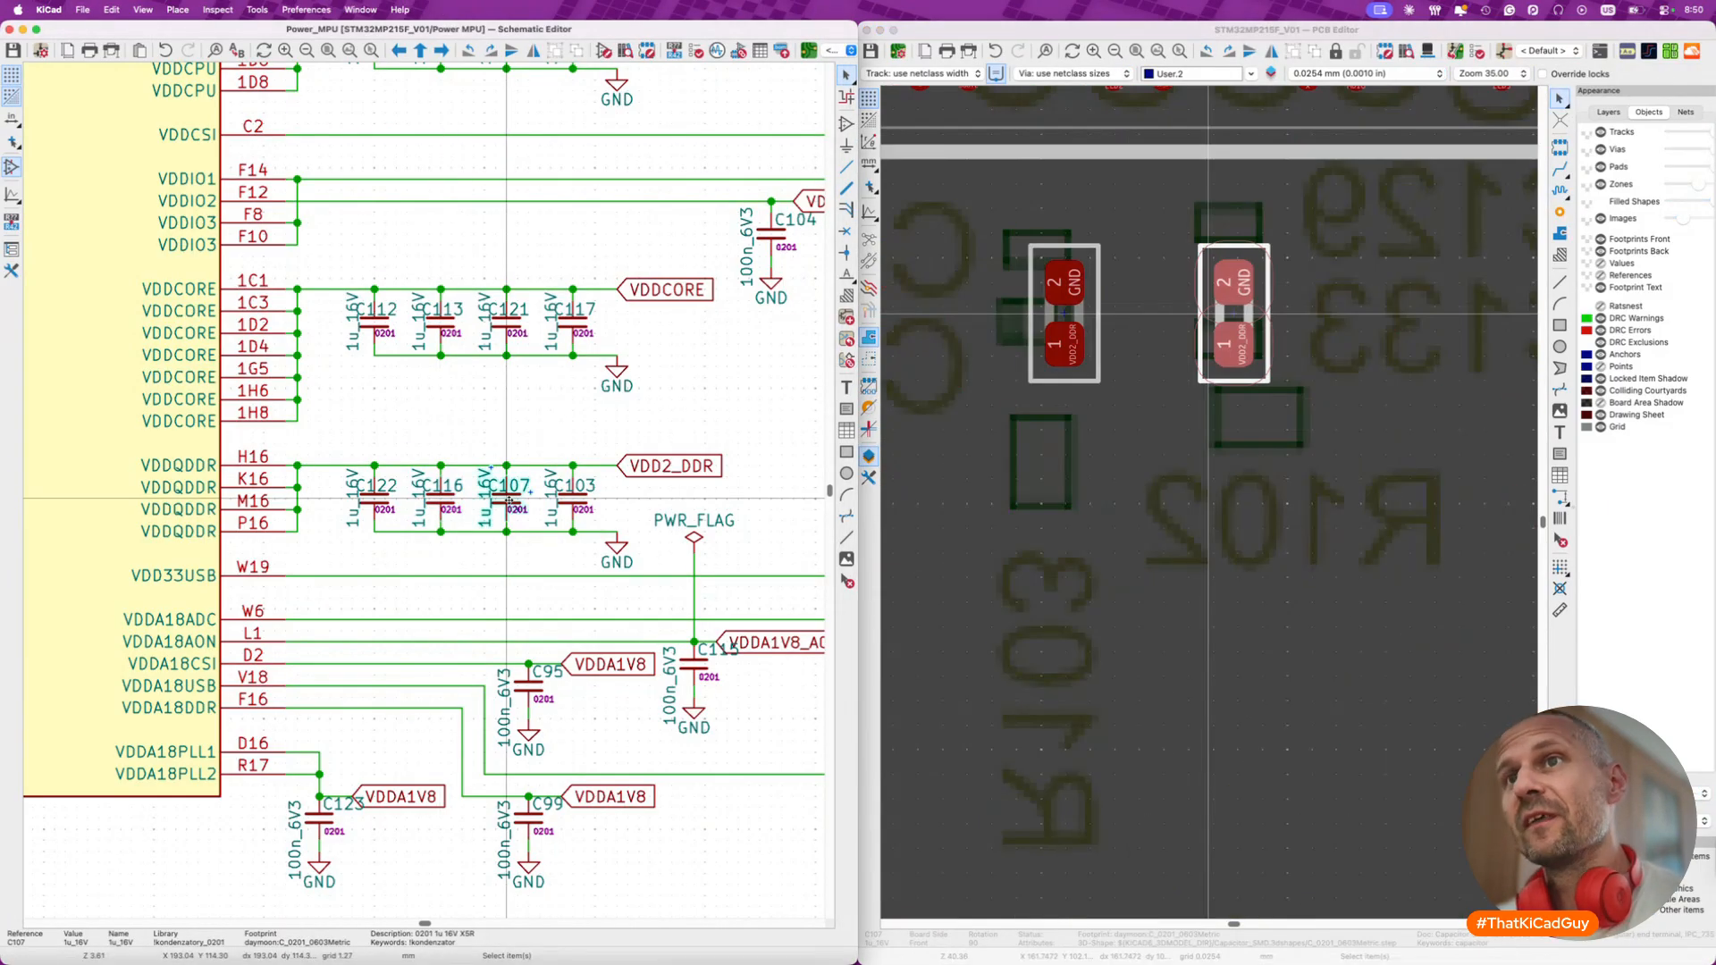
click(1254, 310)
key(f)
key(m)
scroll(1256, 309, down, 6)
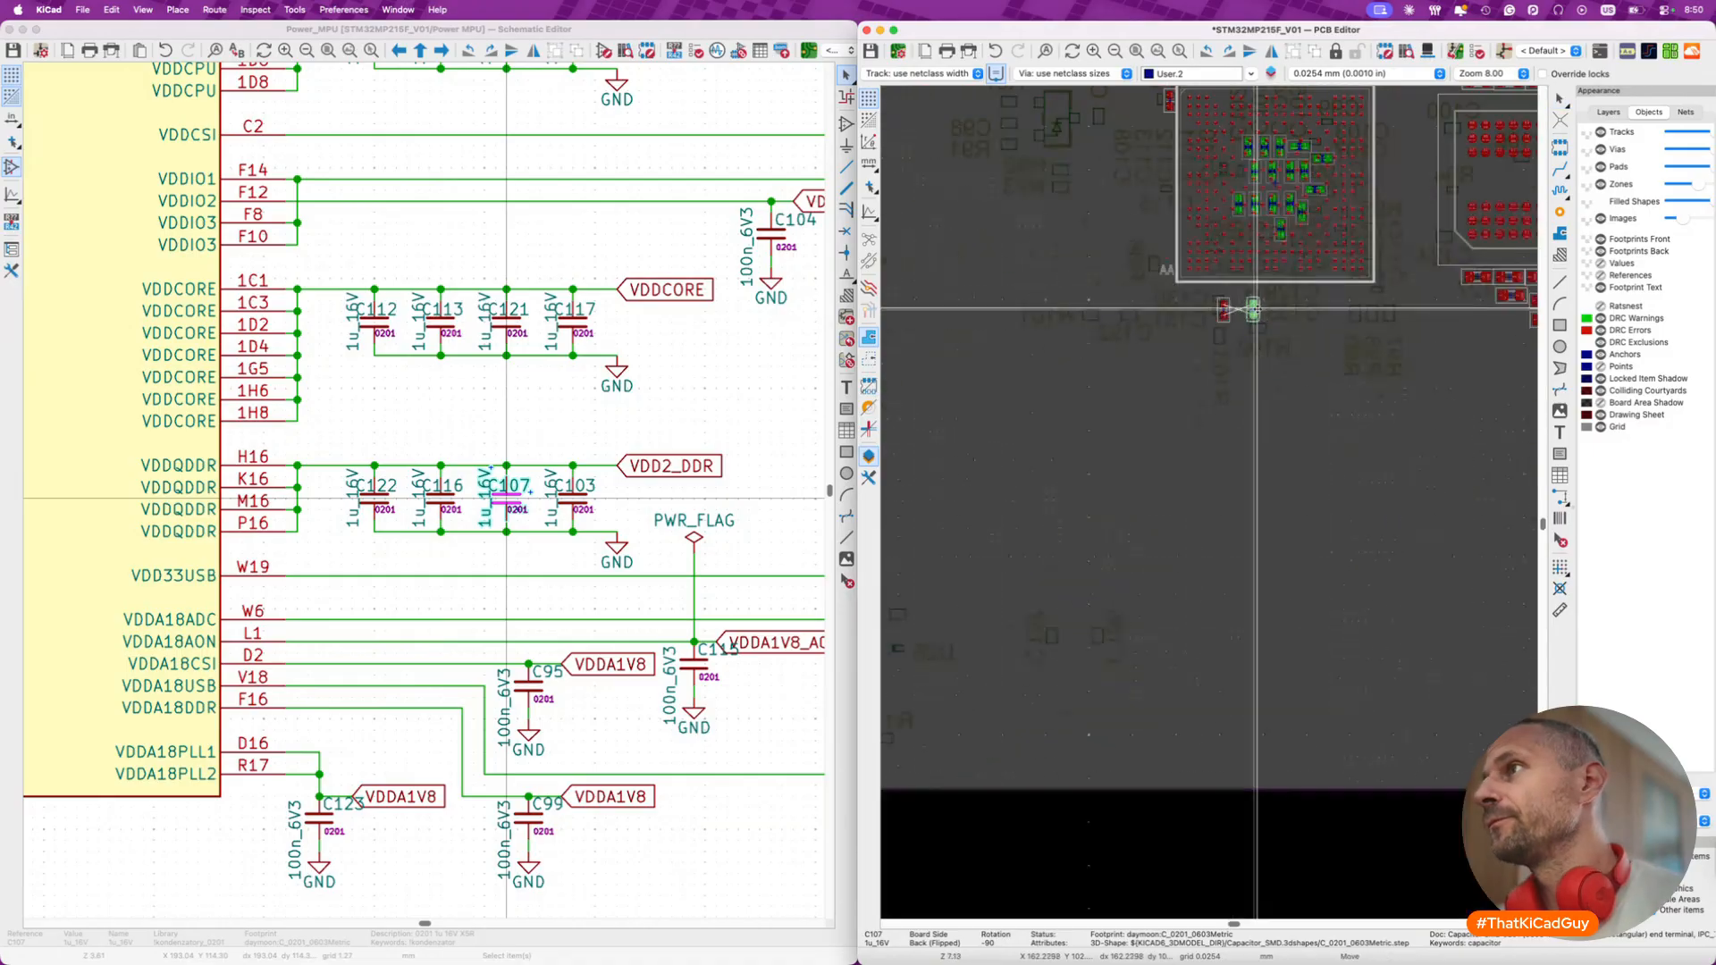
scroll(1261, 357, up, 6)
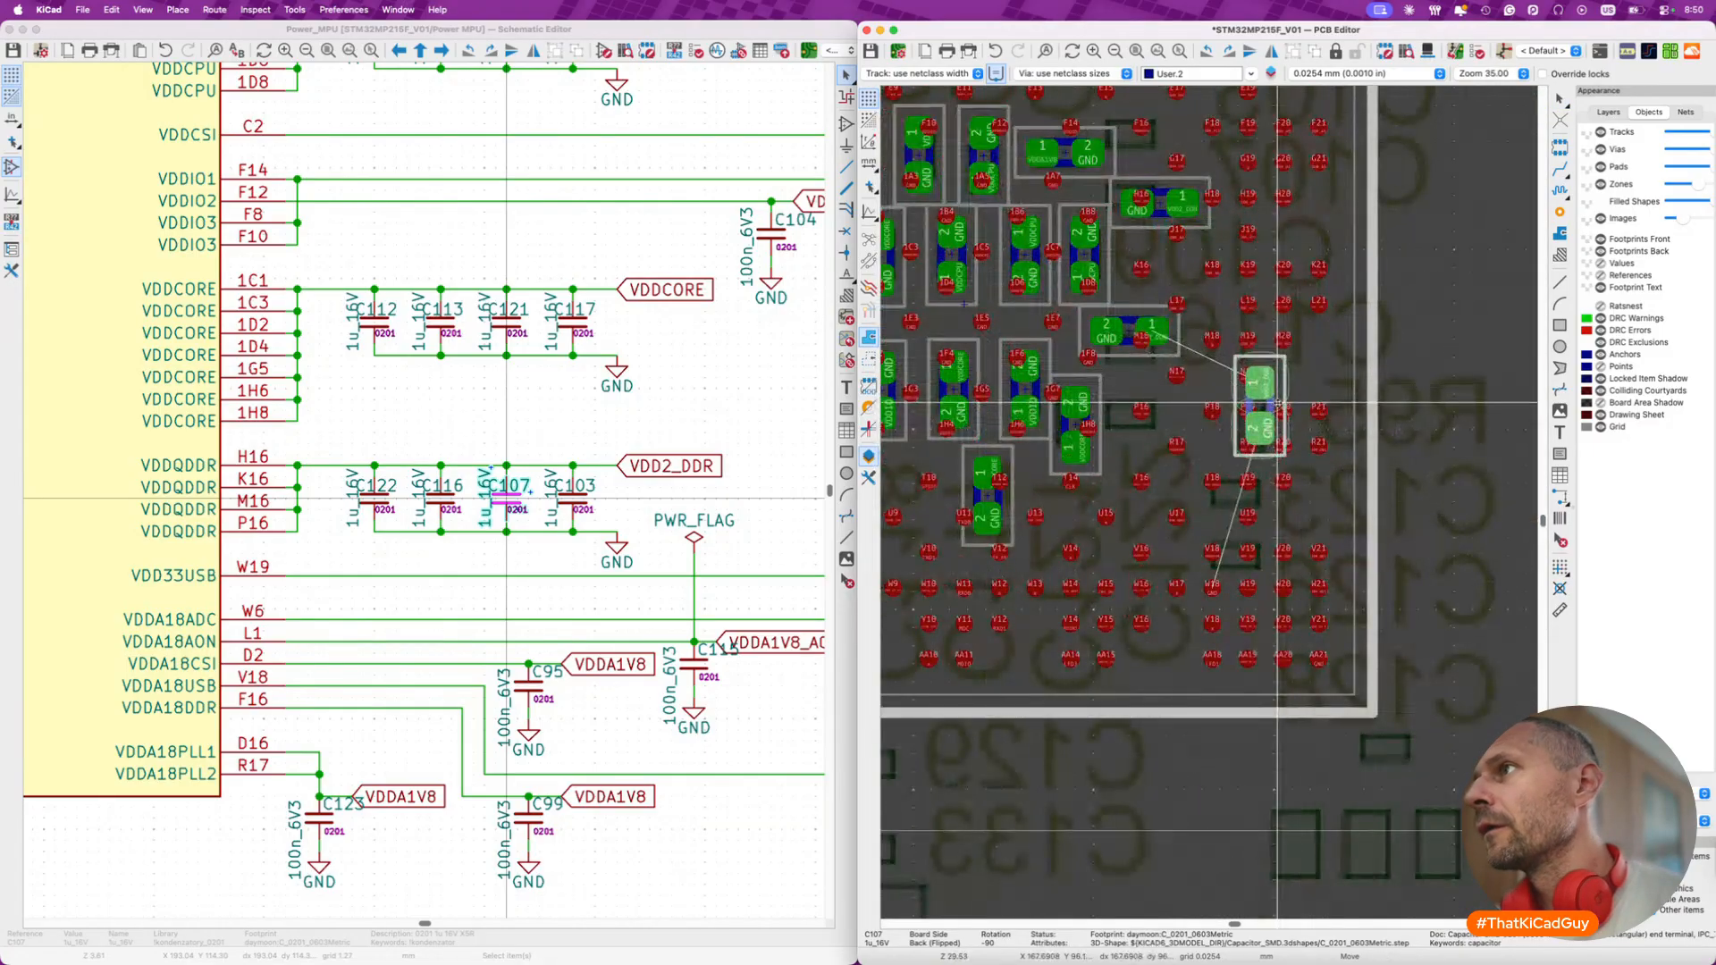
- Rotate C107 by 90°, place it horizontally with its VDD2_DDR pad over ball P16, and save the board
scroll(1273, 407, up, 2)
key(r)
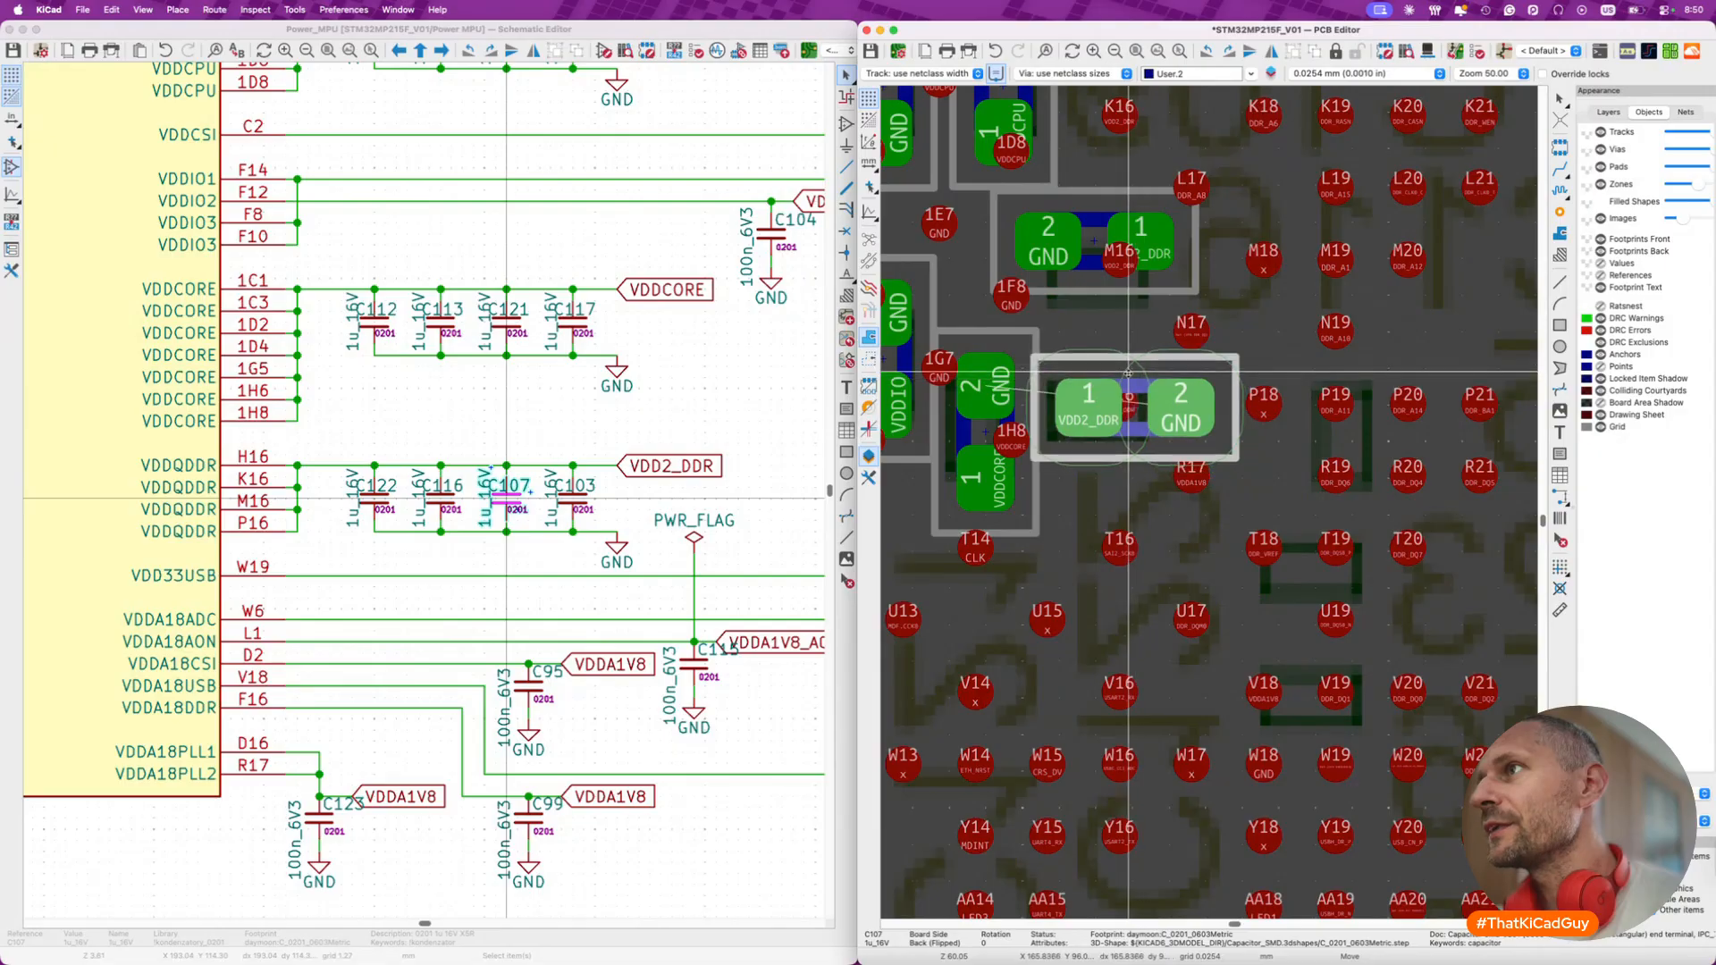
click(1132, 372)
key(super+s)
scroll(1115, 461, down, 3)
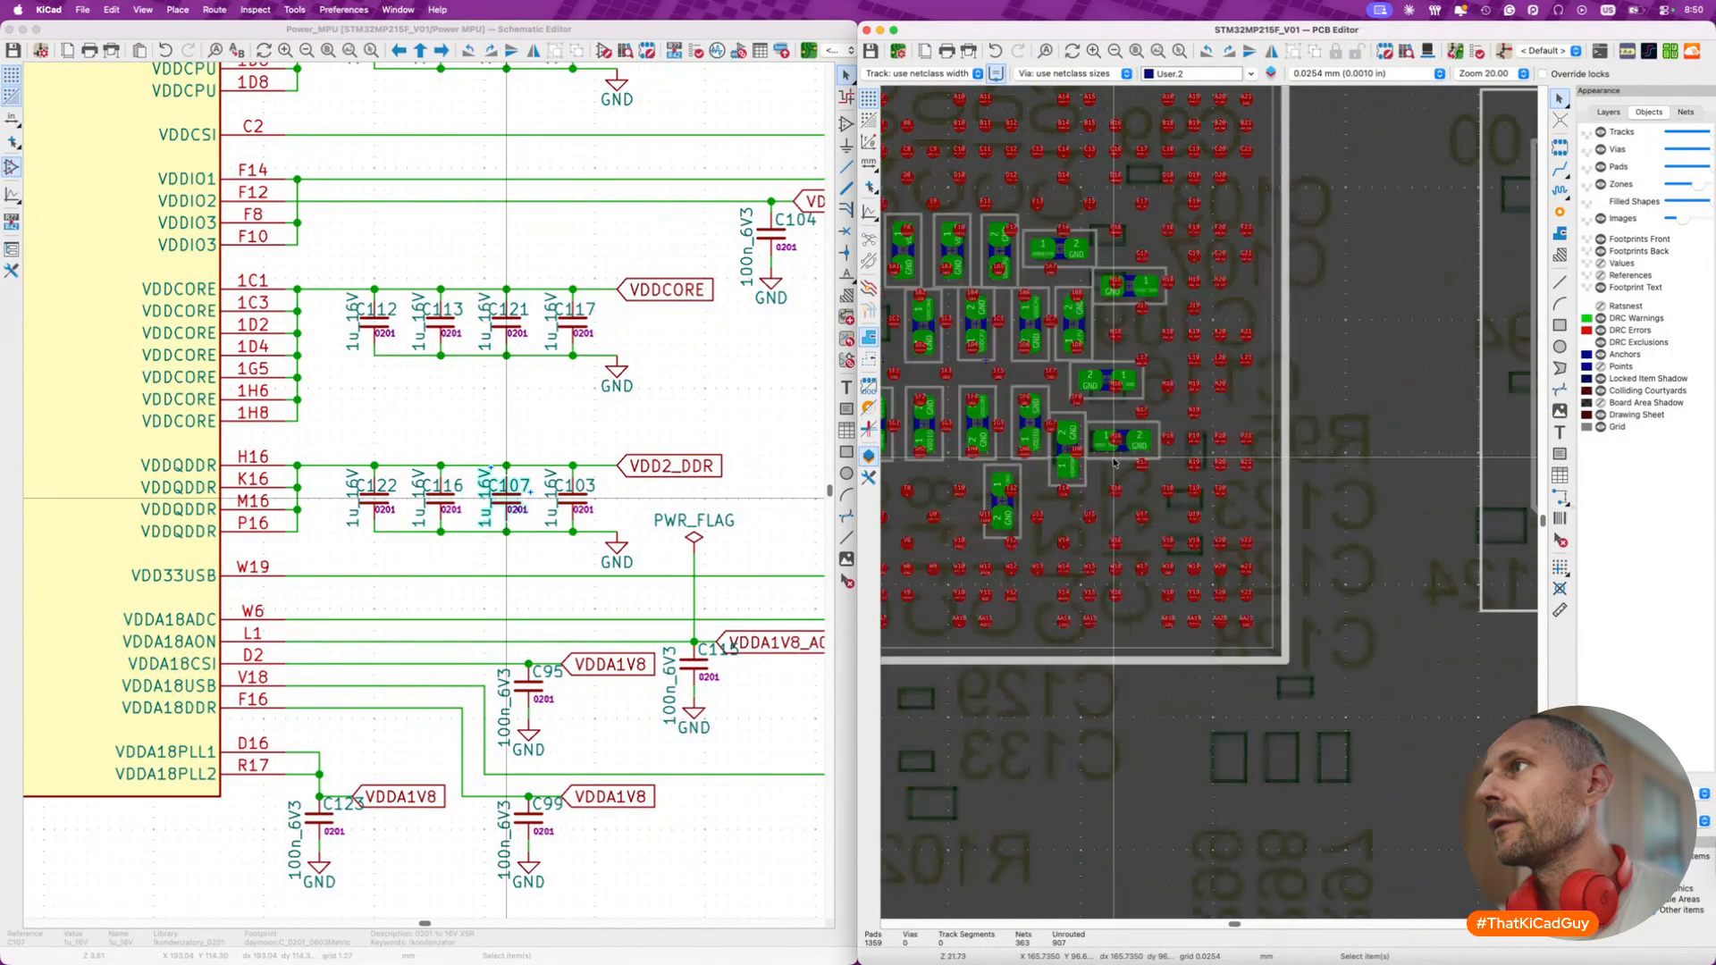
- Locate C103 in the schematic, flip its footprint to the back side, and drop it under U7 near ball V16
click(577, 499)
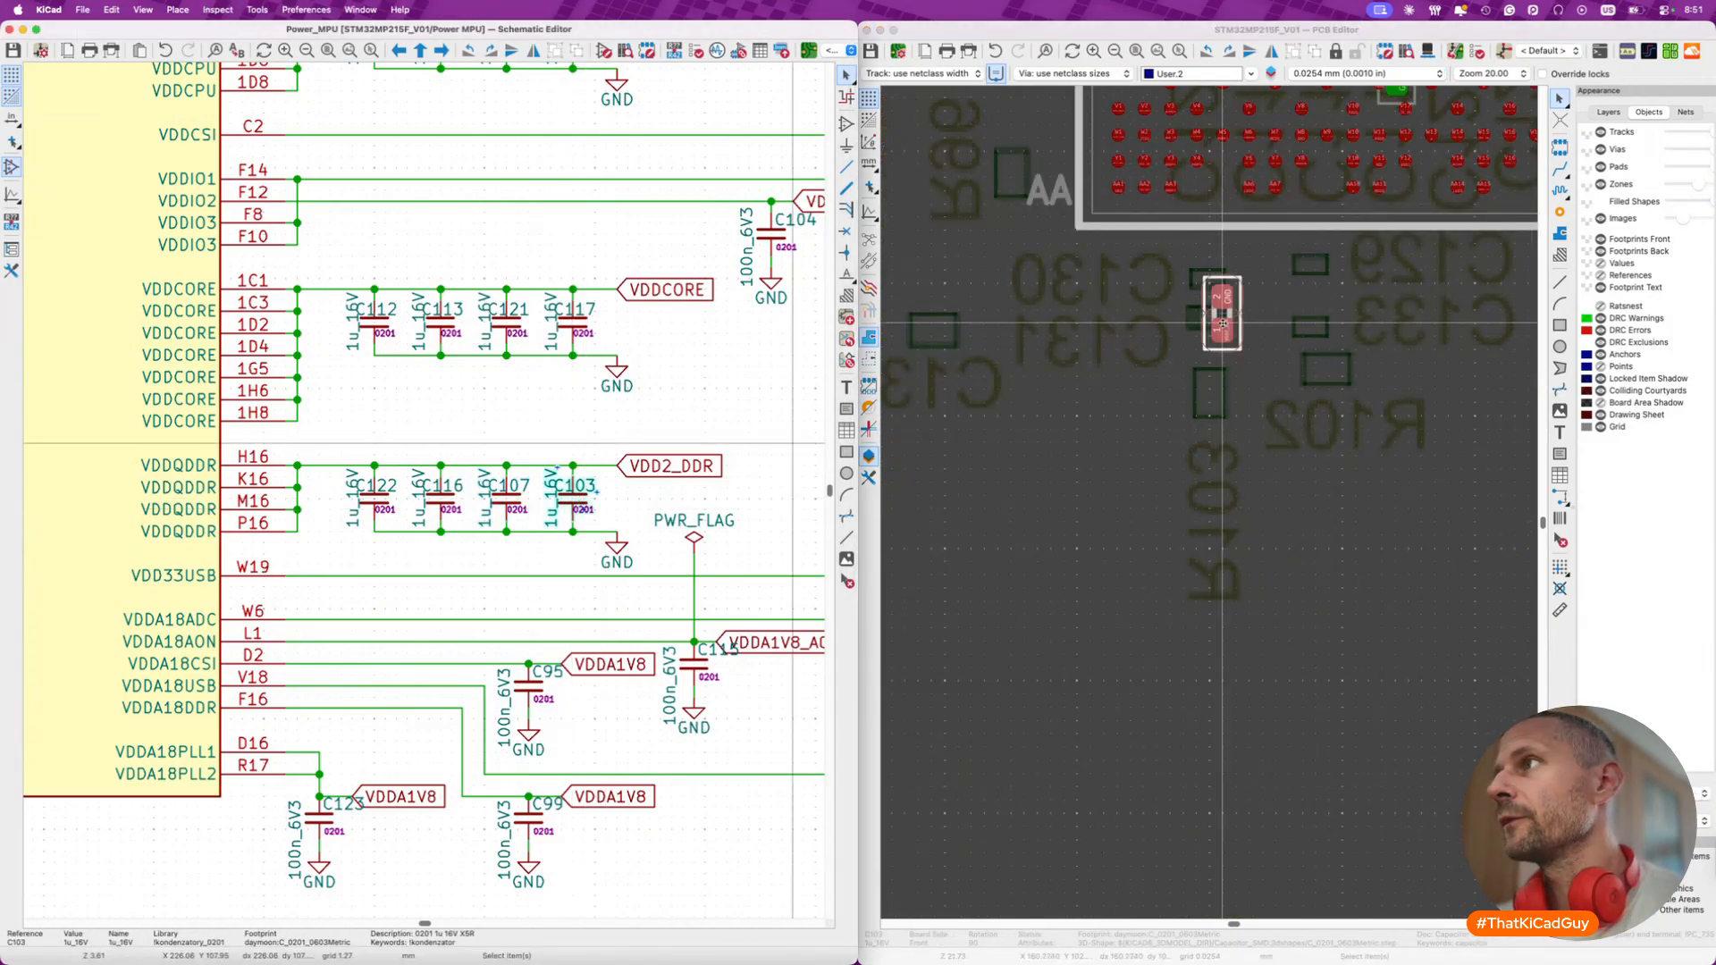
click(1236, 322)
key(f)
key(m)
scroll(1236, 322, down, 5)
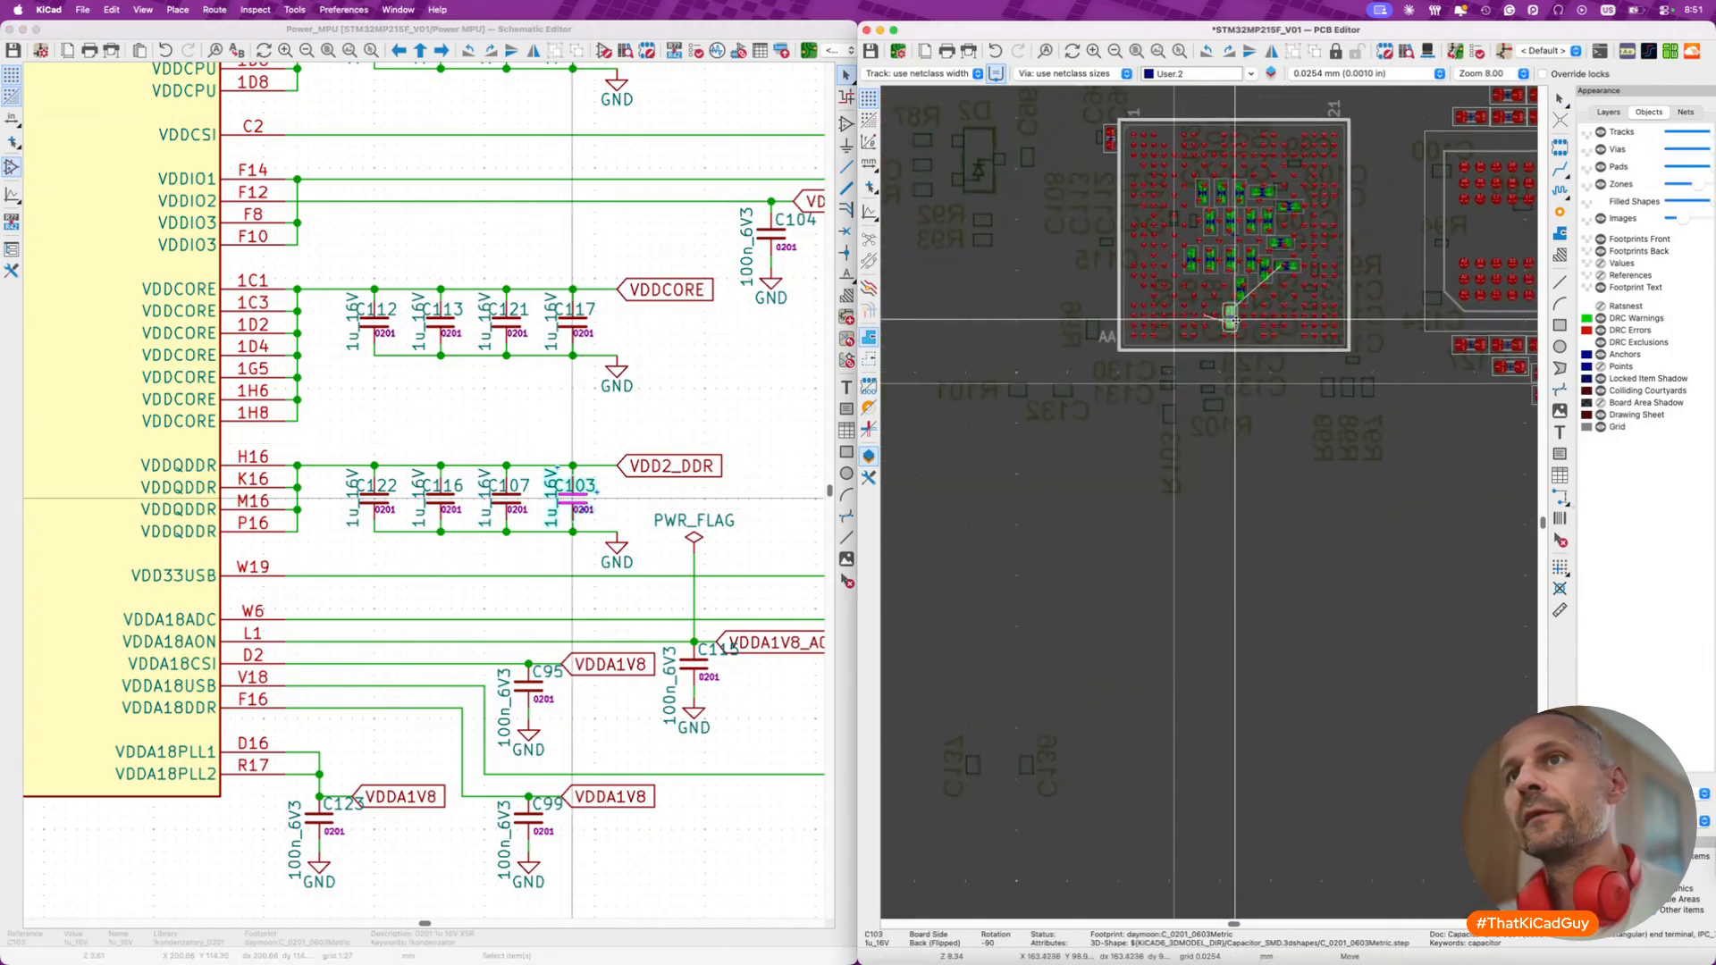
scroll(1307, 253, up, 6)
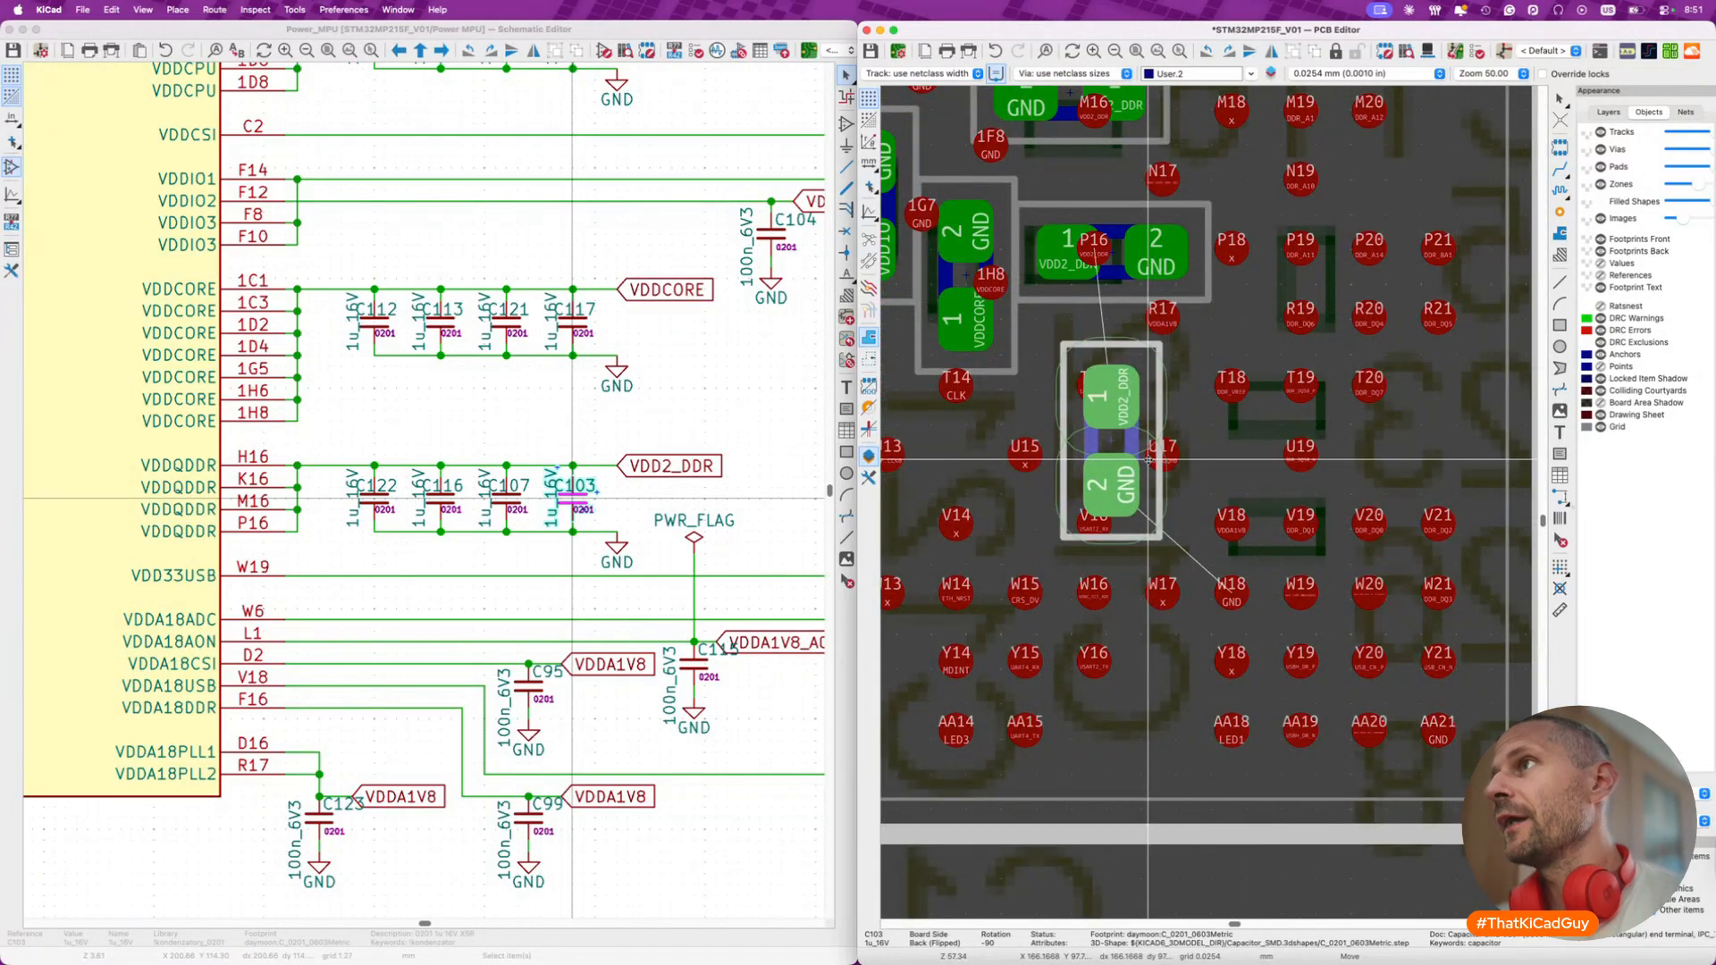
click(1155, 534)
scroll(1108, 313, up, 3)
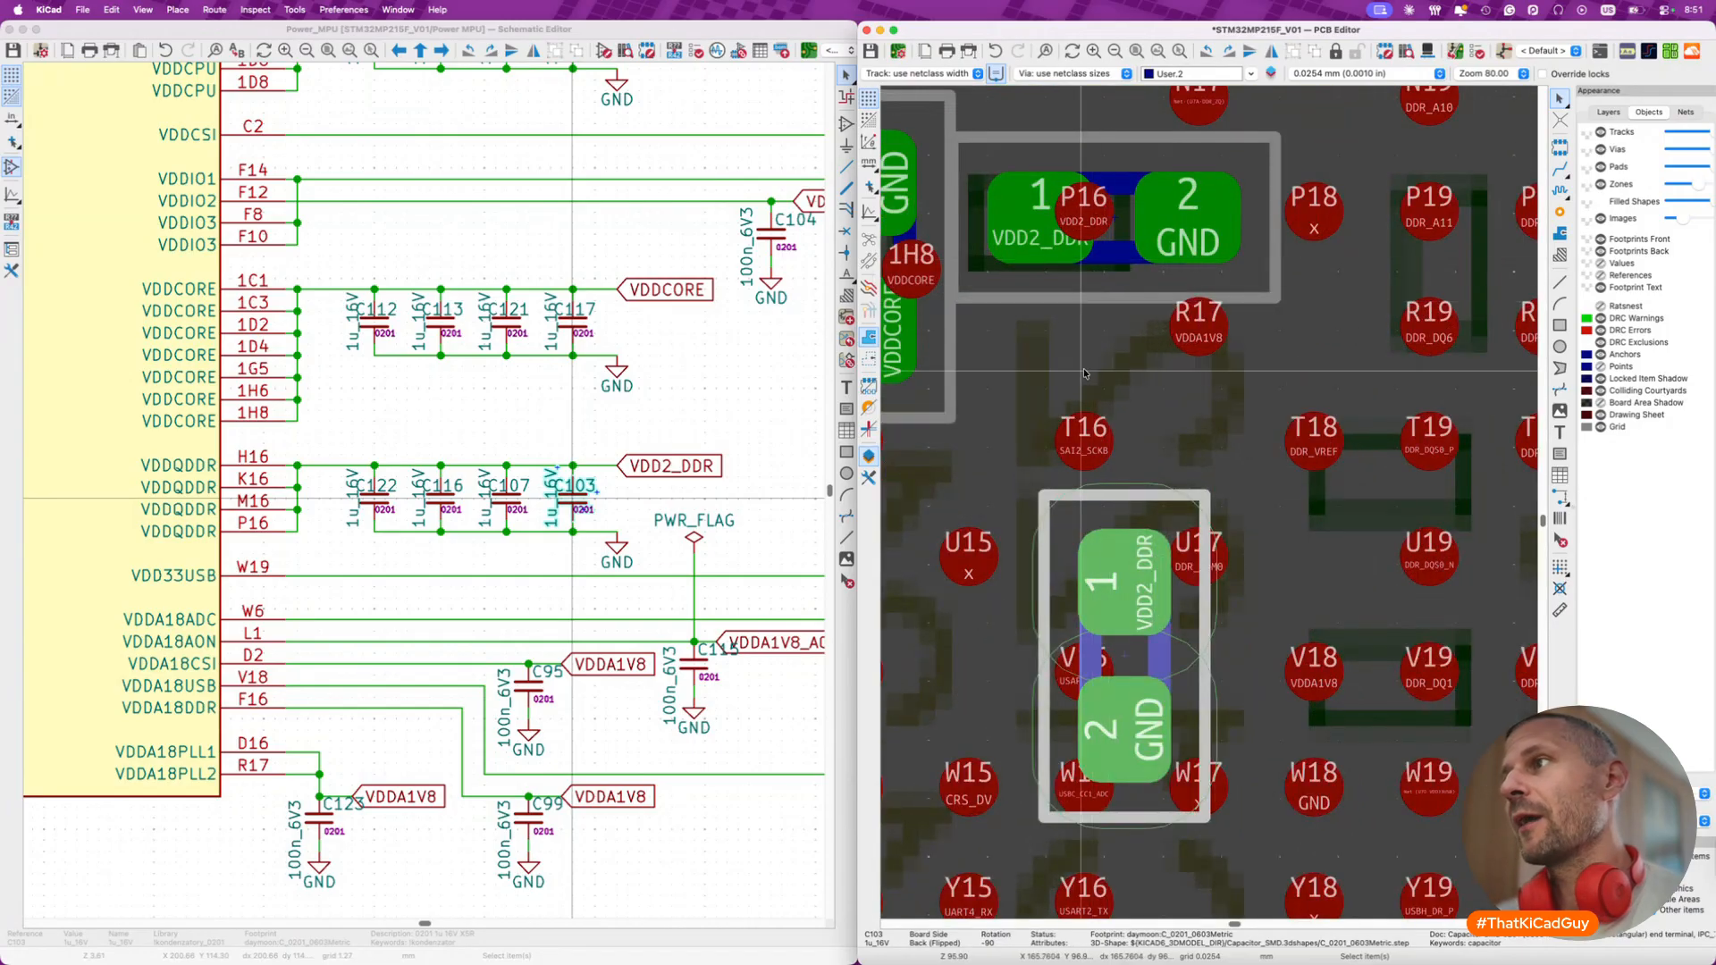
- Rotate C103 by 90°, place it horizontally directly below C107 between balls P16 and T16, and save the board
key(m)
scroll(1171, 500, down, 2)
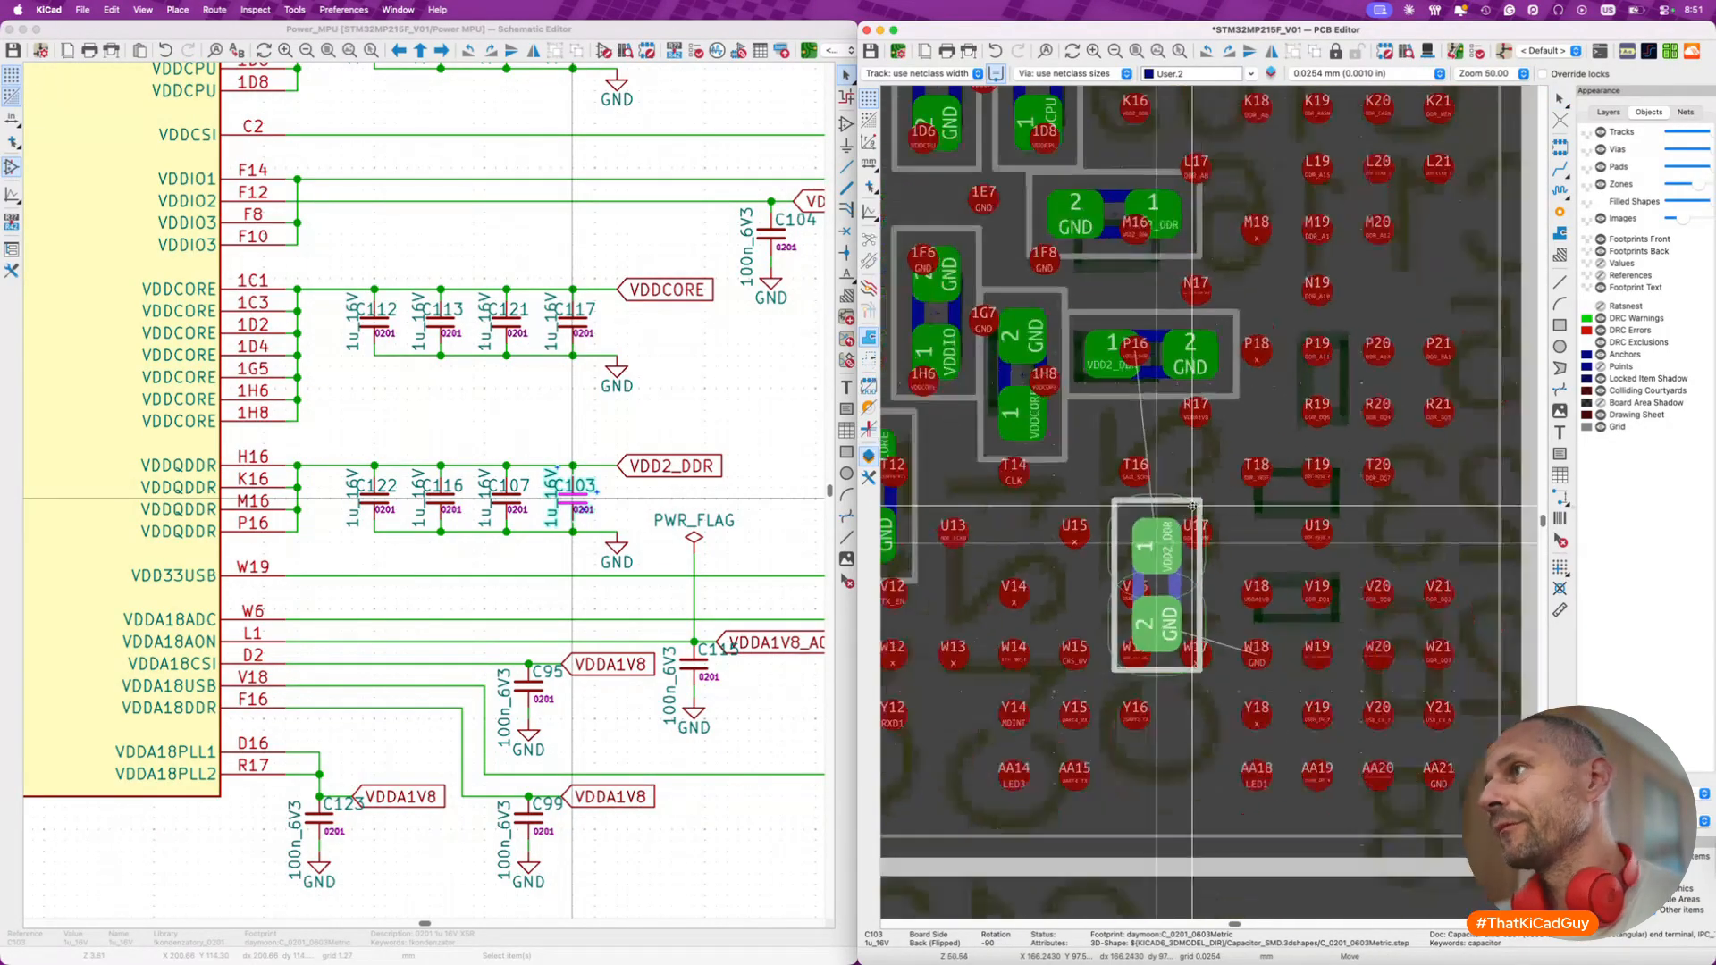
key(r)
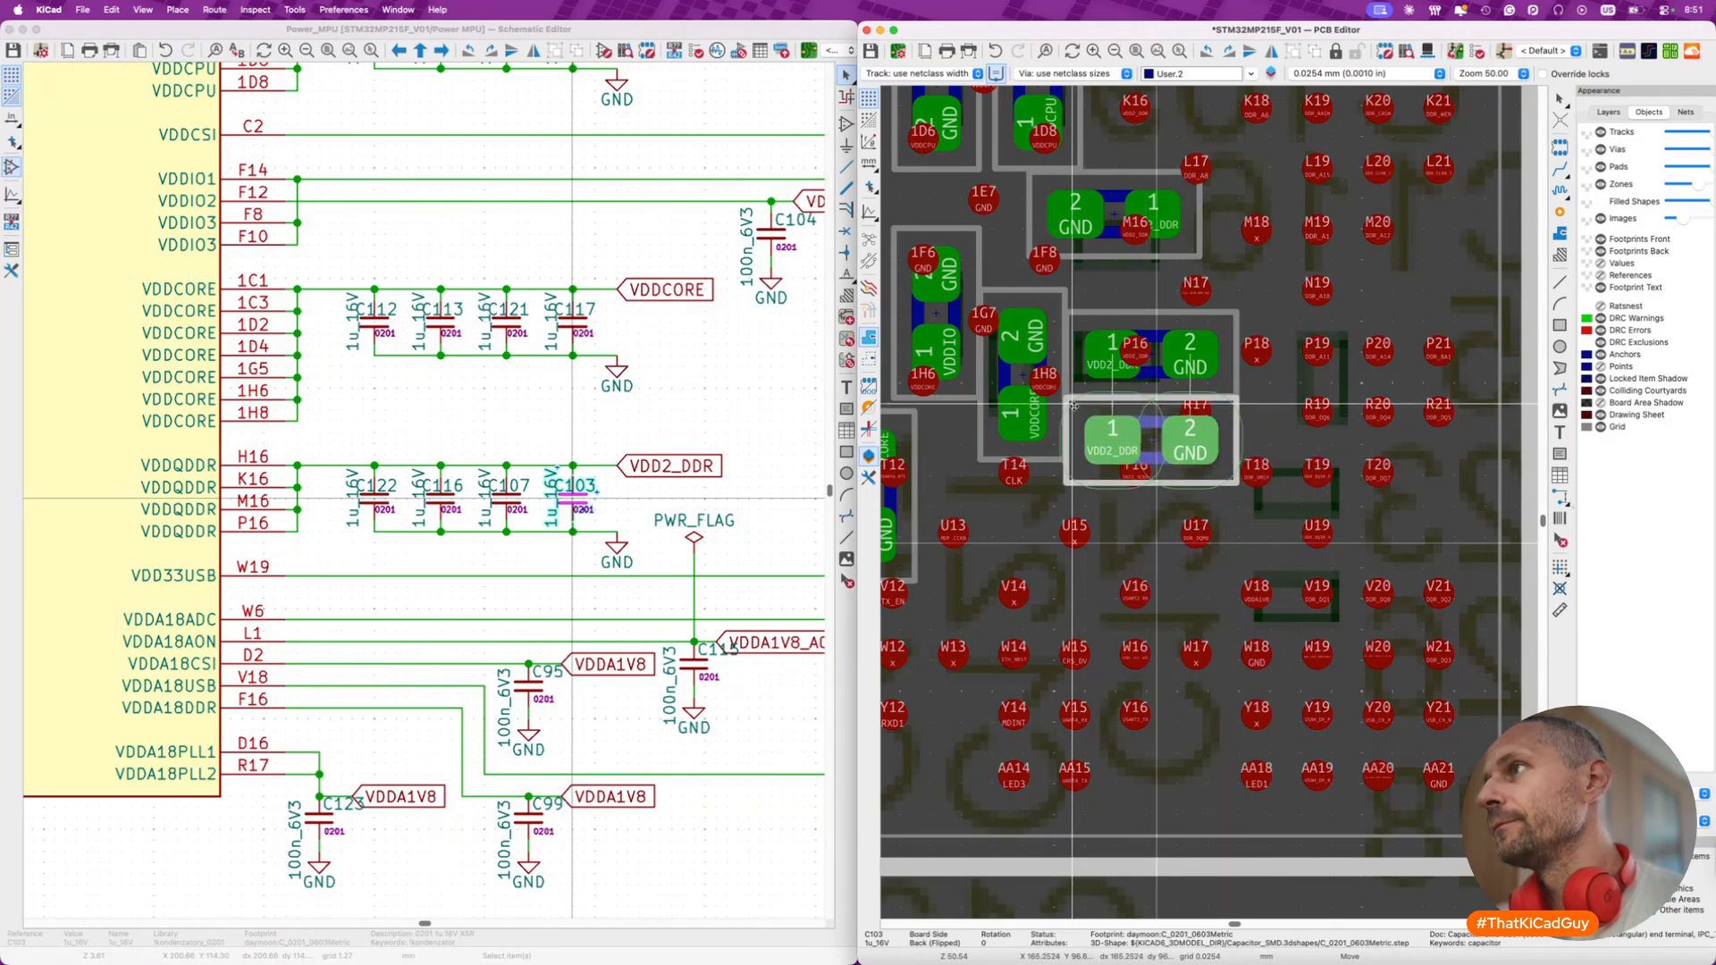
click(1073, 407)
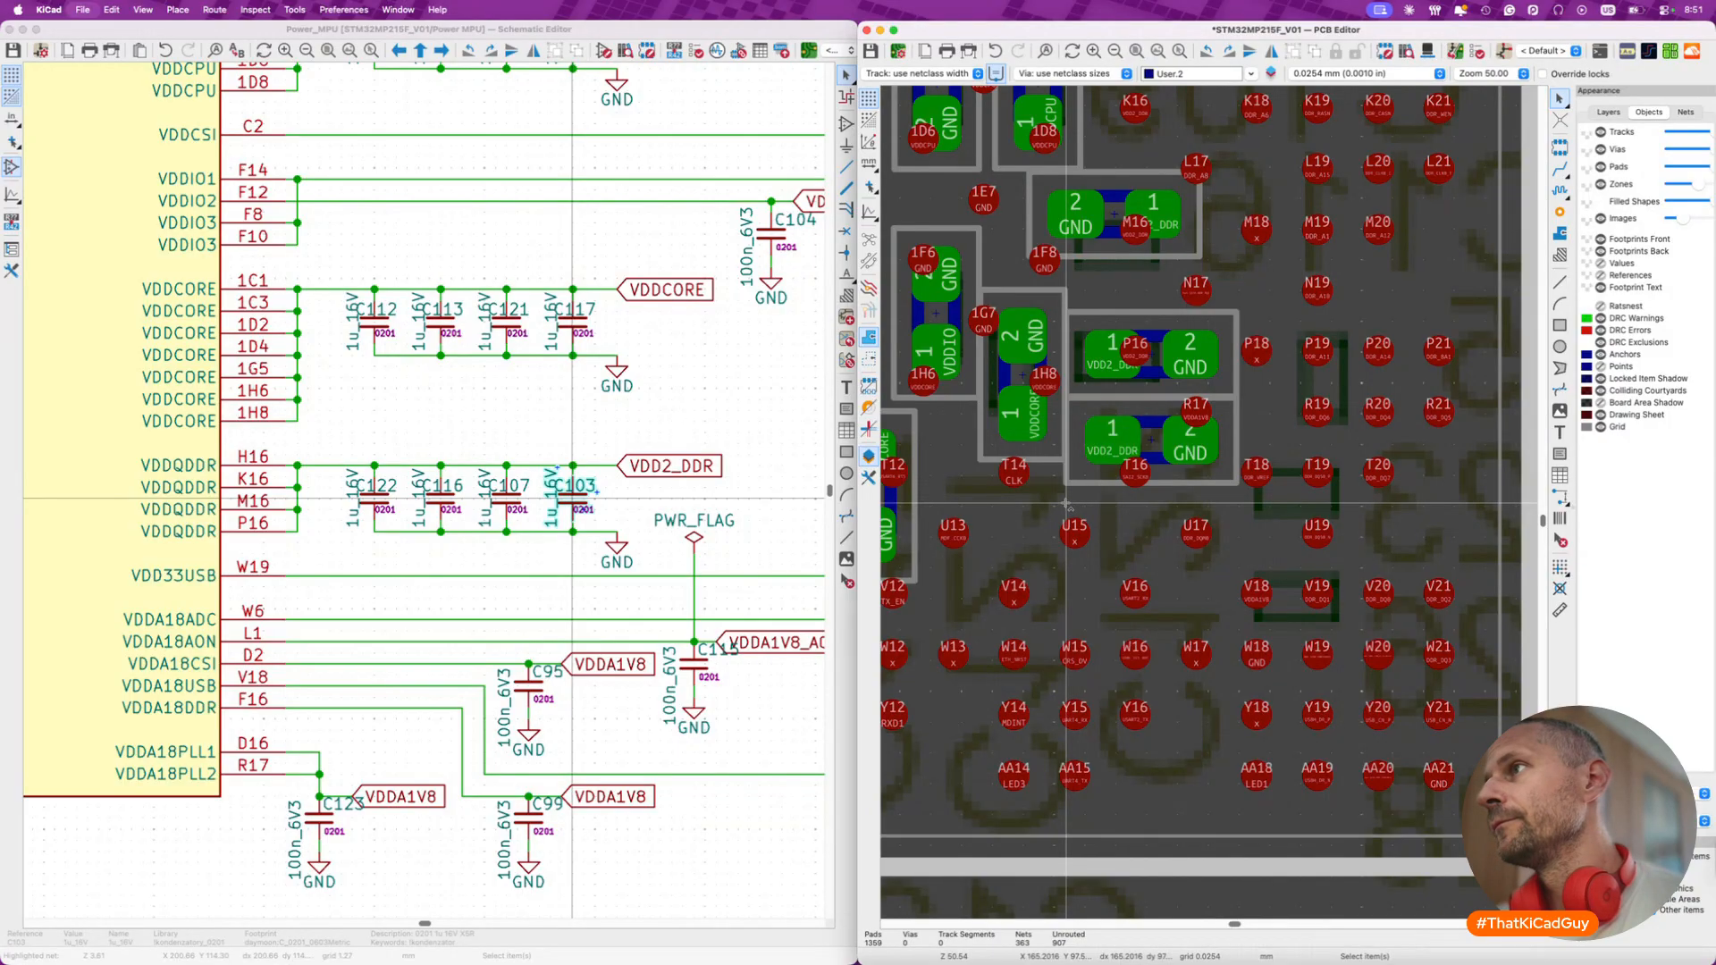
key(super+s)
- Select the VDD3V3_USB parts R98 and C128 in the schematic and pack-move their footprints to just below U7
scroll(1066, 506, down, 2)
scroll(1066, 505, down, 3)
scroll(590, 487, down, 2)
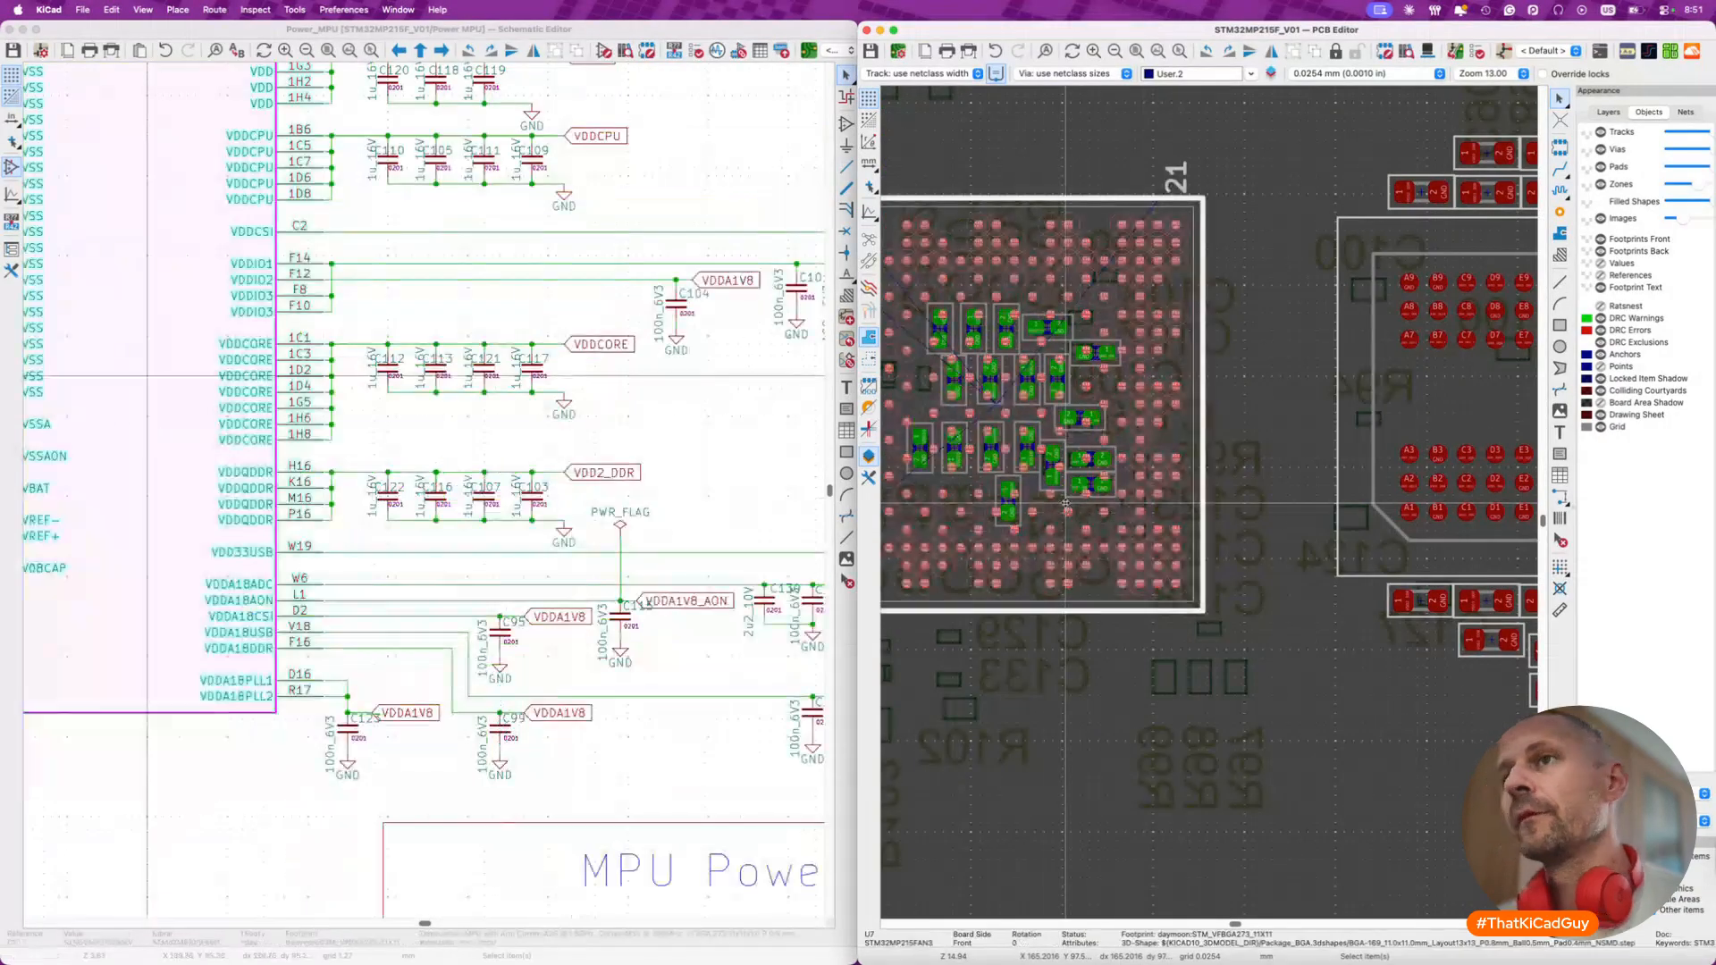
click(589, 487)
scroll(590, 488, down, 2)
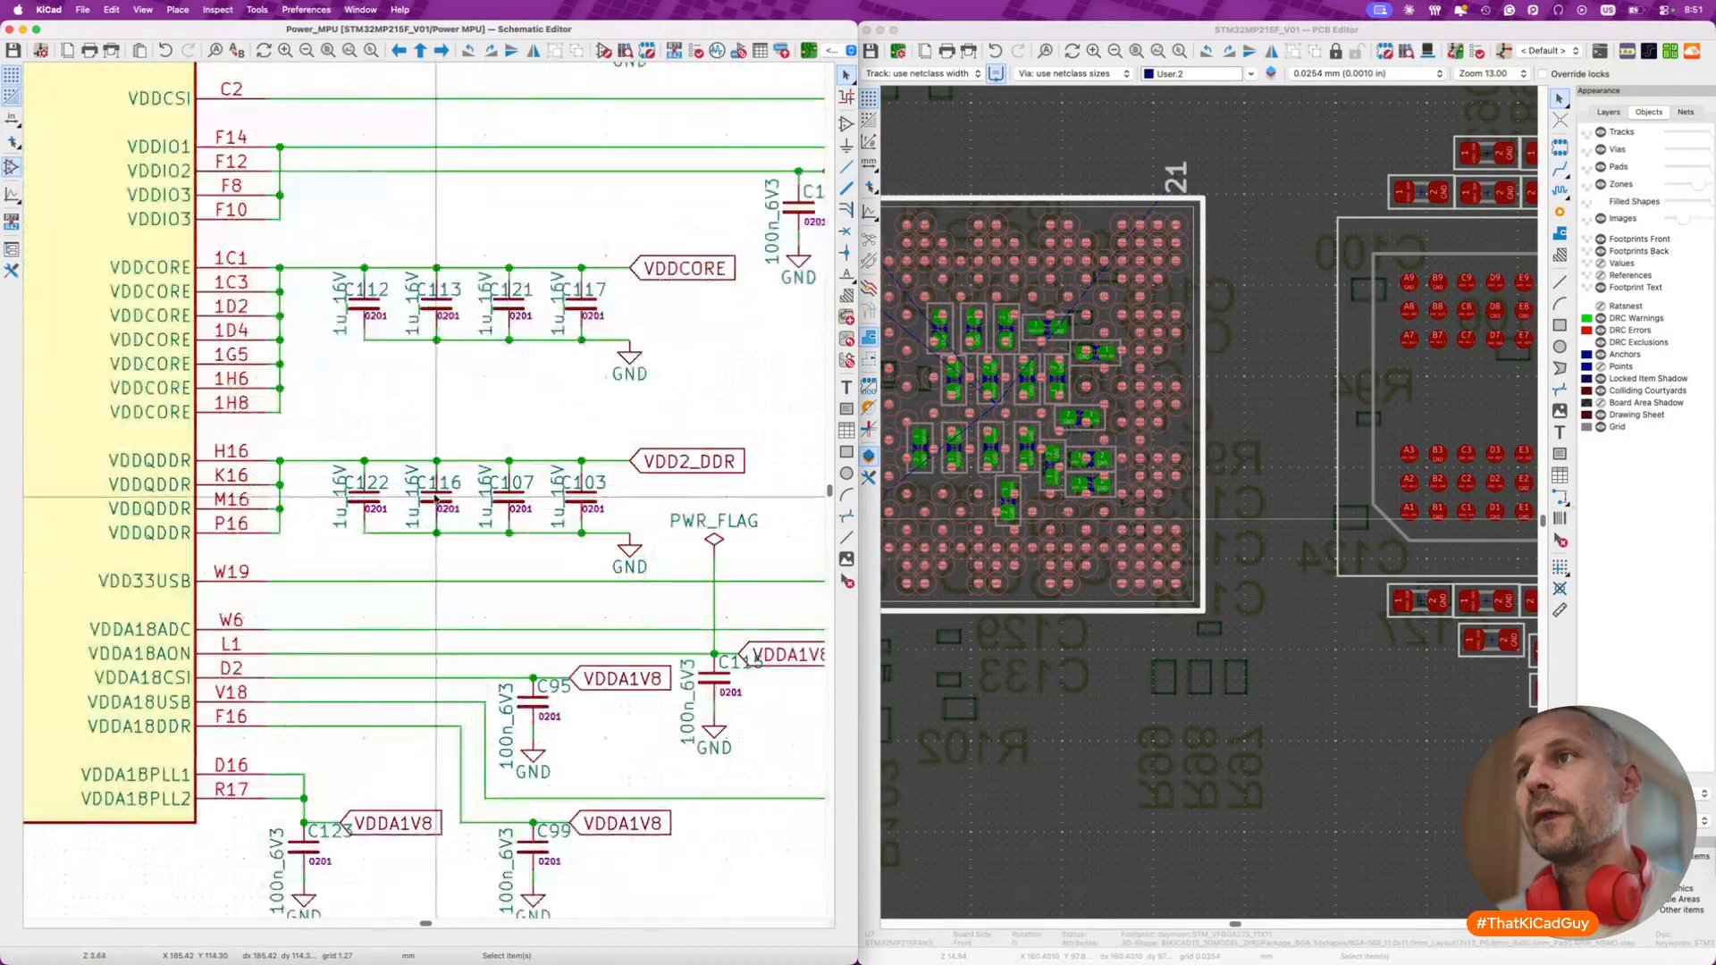
scroll(435, 497, down, 1)
middle_drag(435, 497, 345, 496)
drag(618, 452, 679, 493)
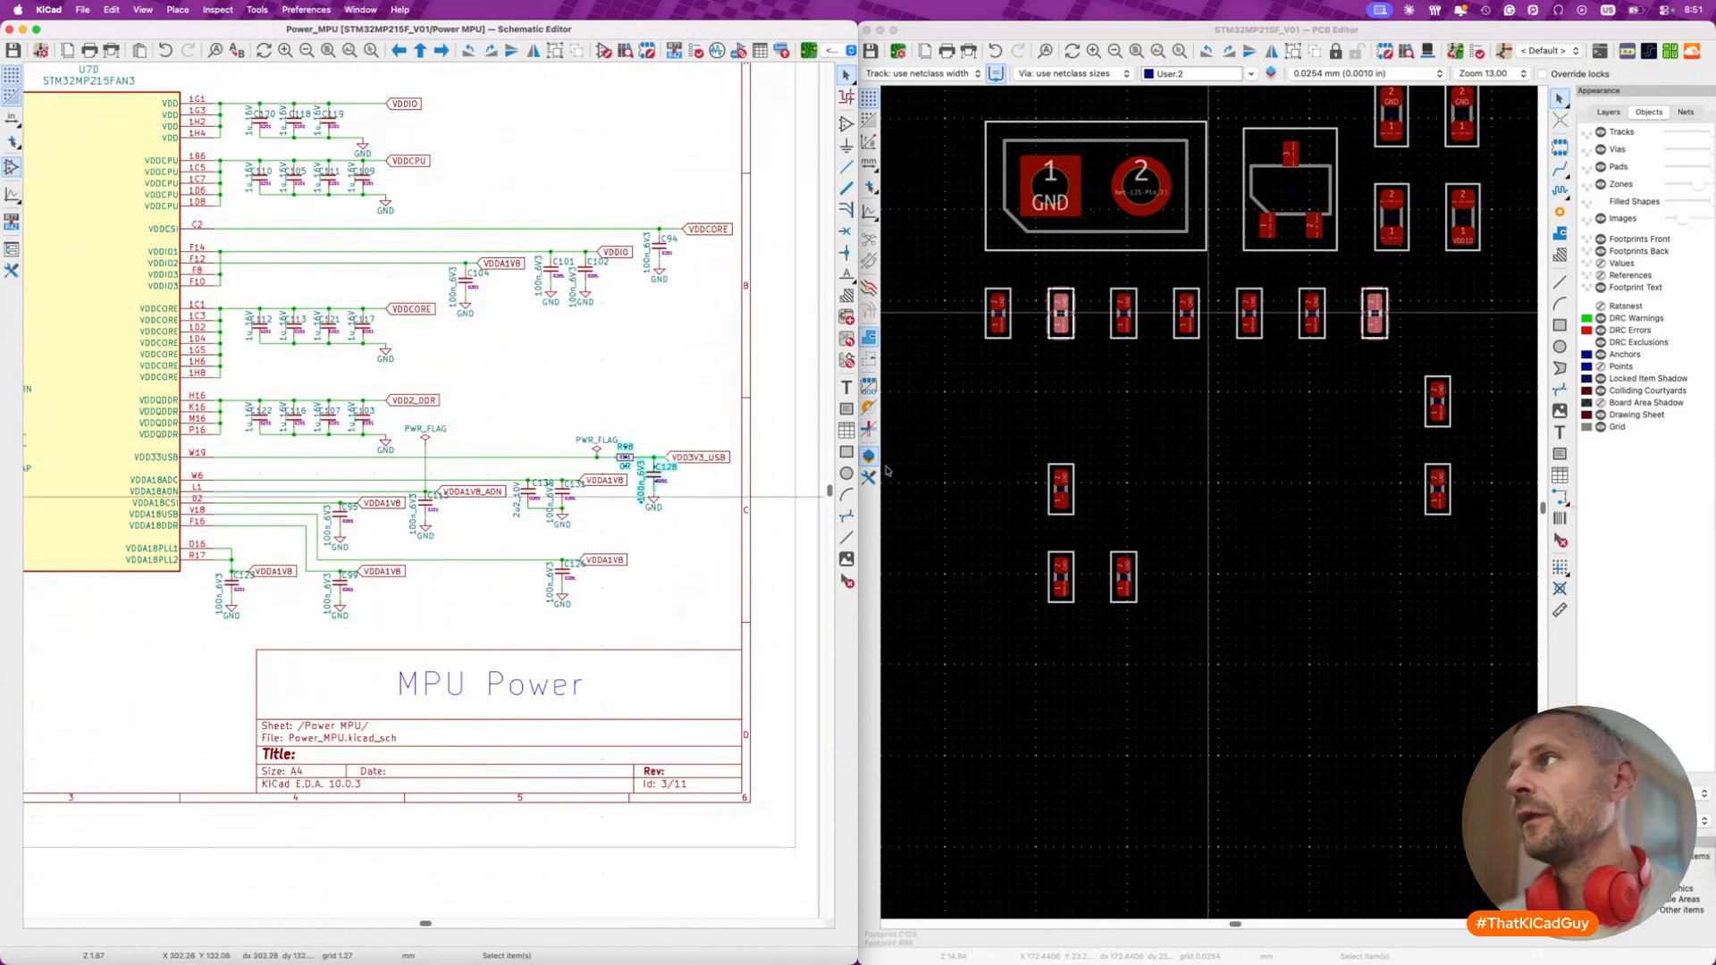
click(1366, 35)
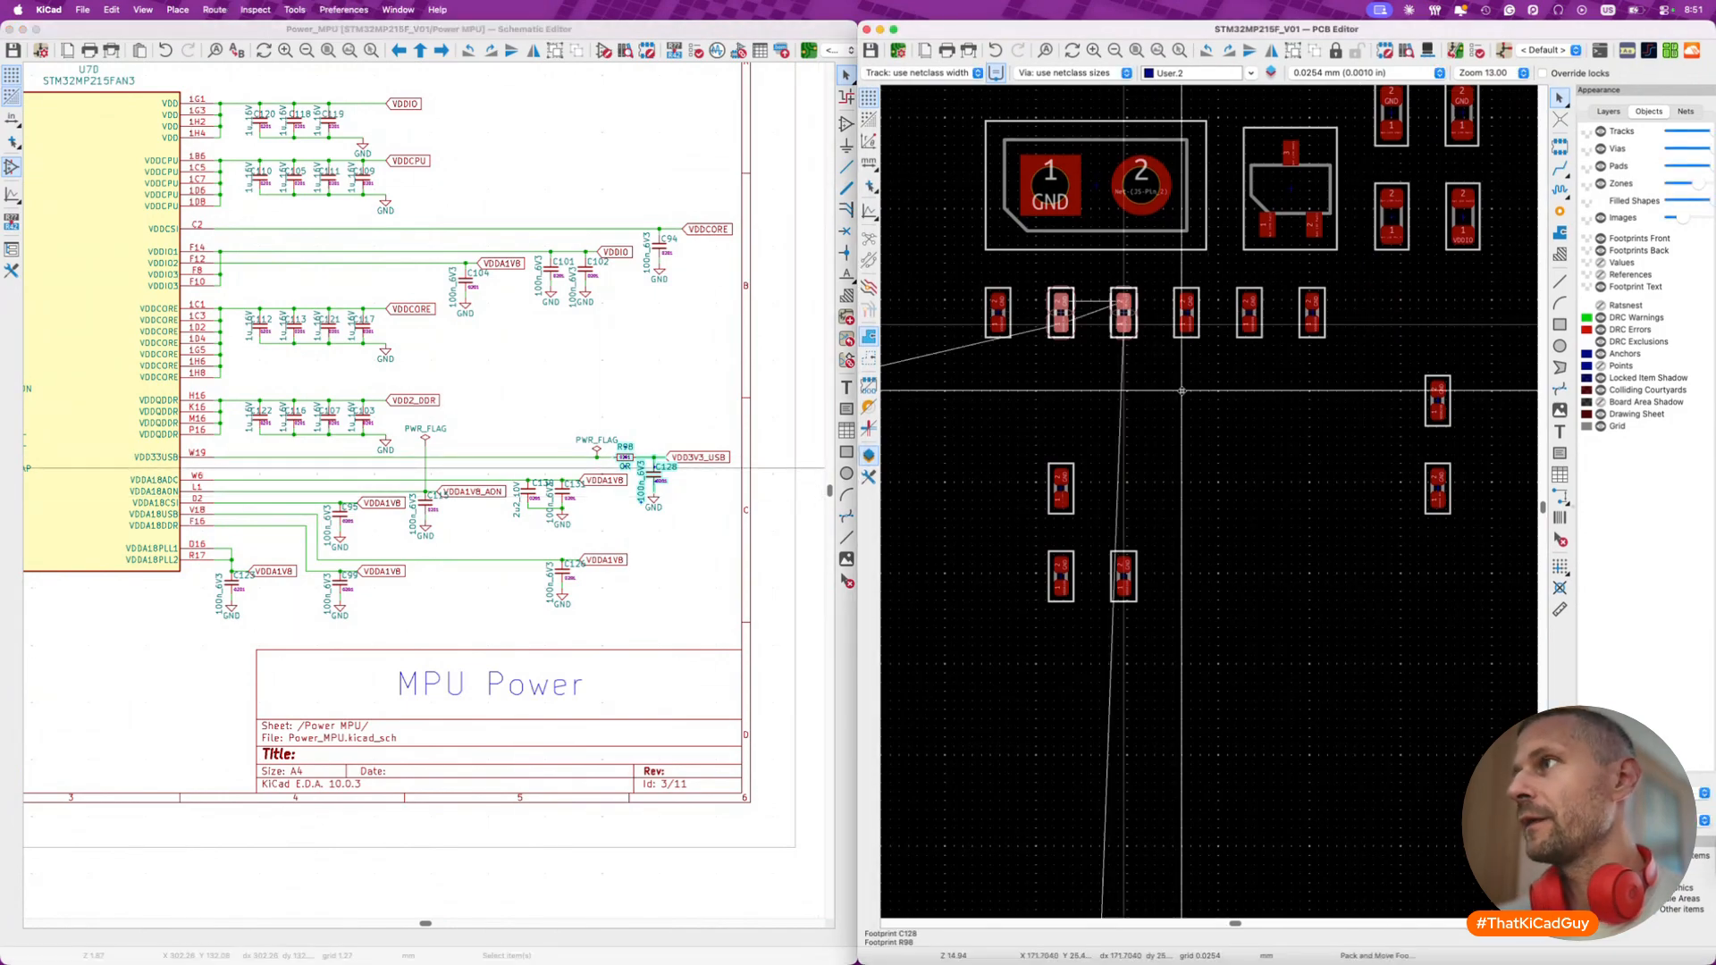
scroll(1182, 391, down, 4)
key(p)
scroll(1072, 523, down, 10)
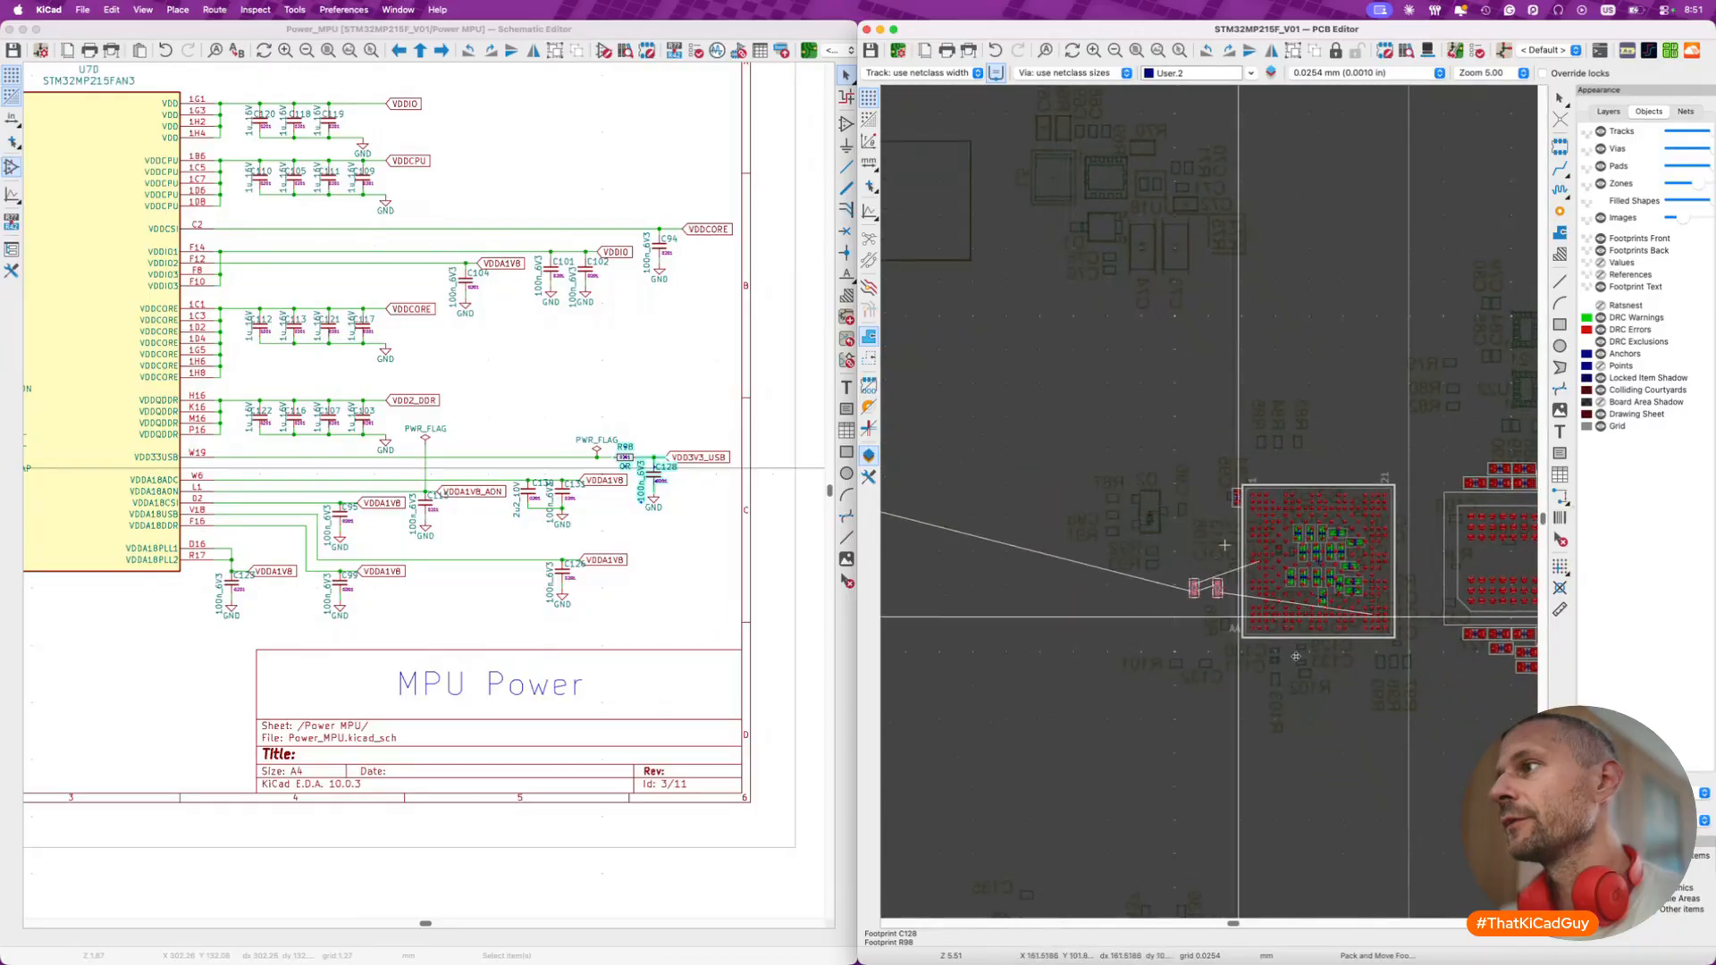
click(1424, 678)
- Move the C128 footprint away from R98 to free space below U7, on the left side of the reference R99 outline
scroll(1429, 679, up, 6)
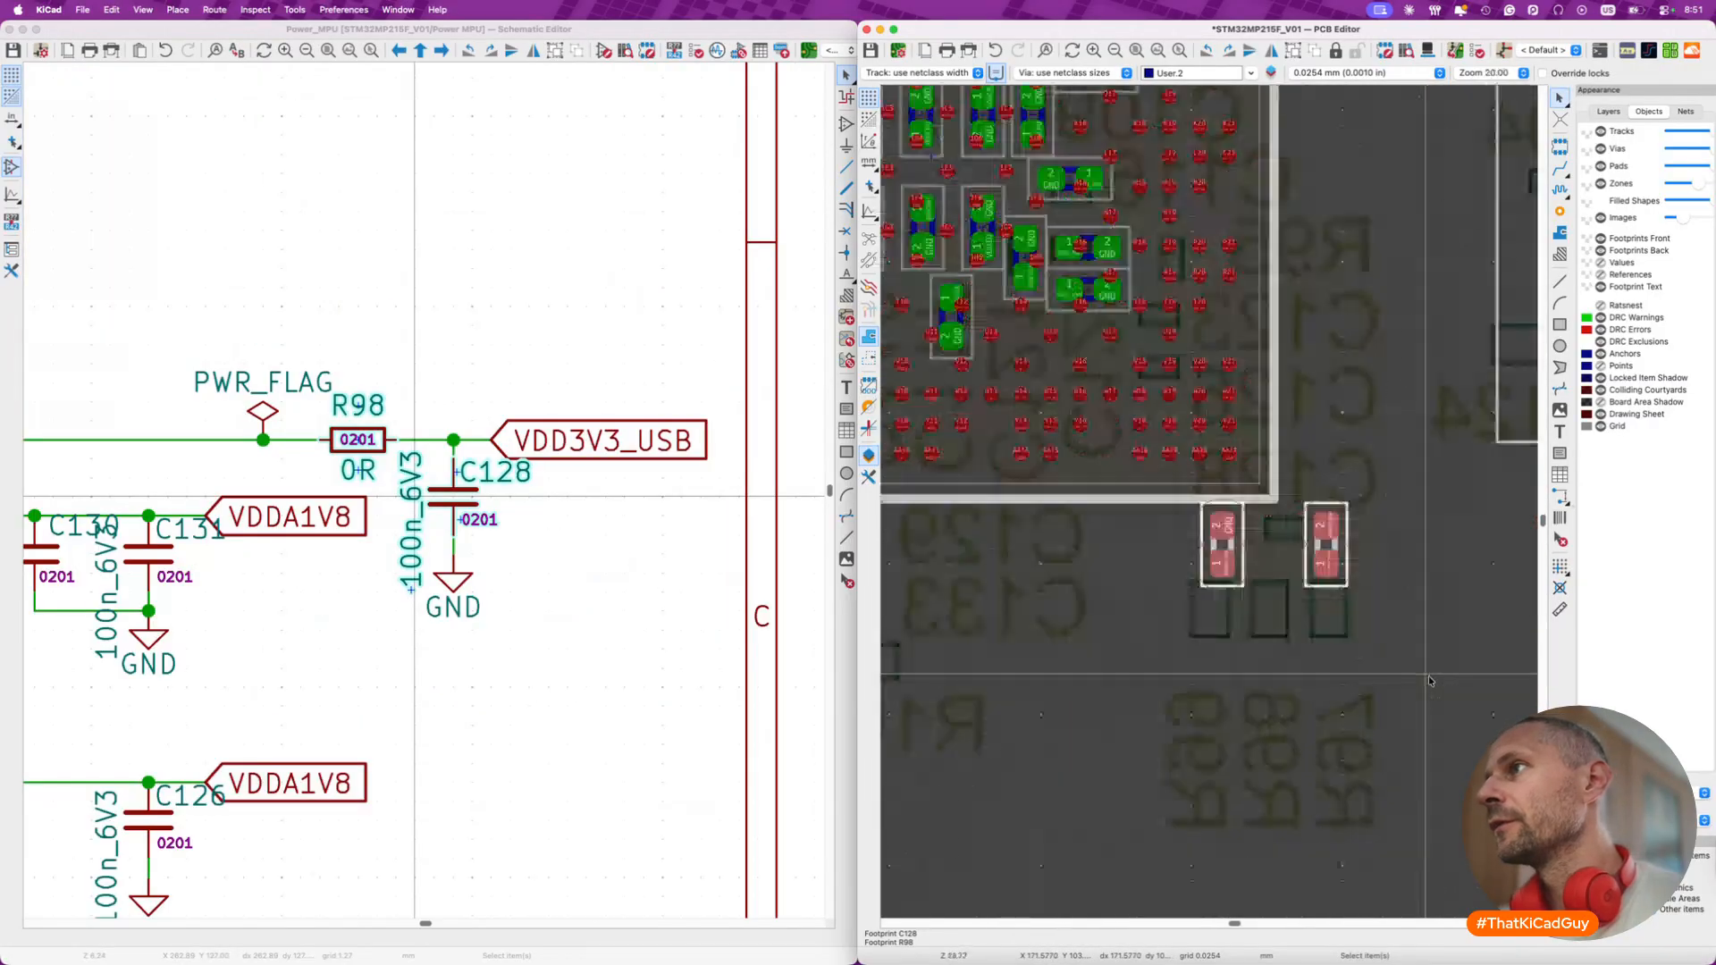
scroll(1428, 679, up, 3)
click(1428, 681)
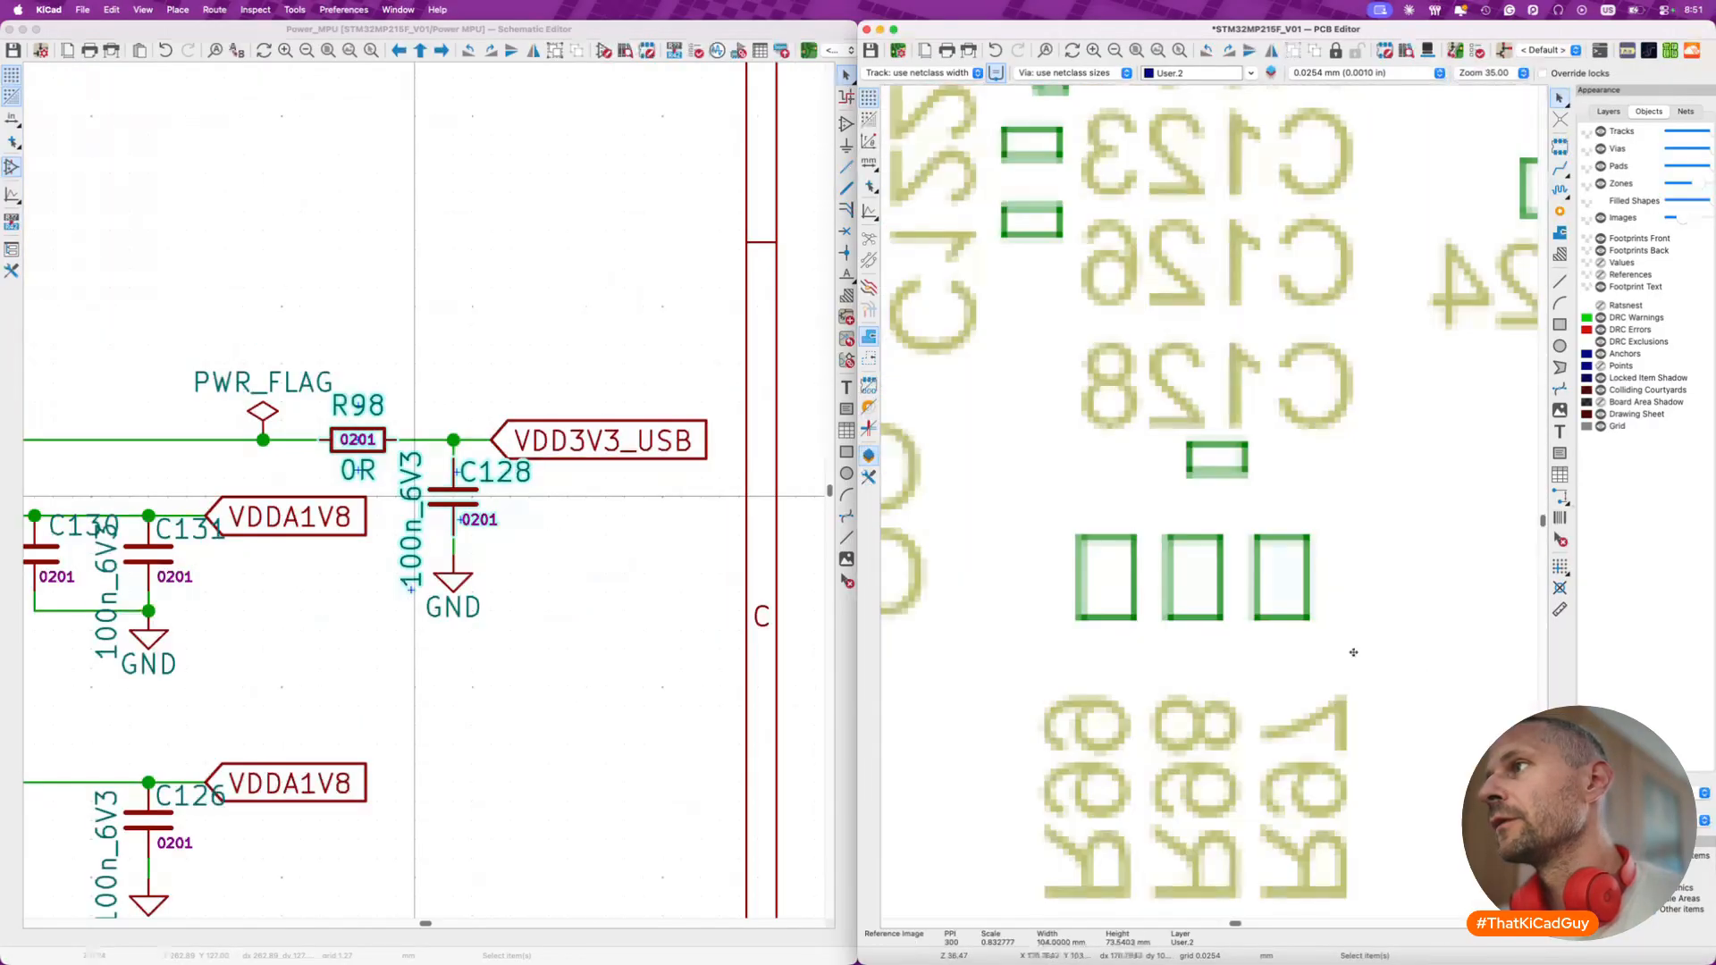
key(Escape)
click(1148, 488)
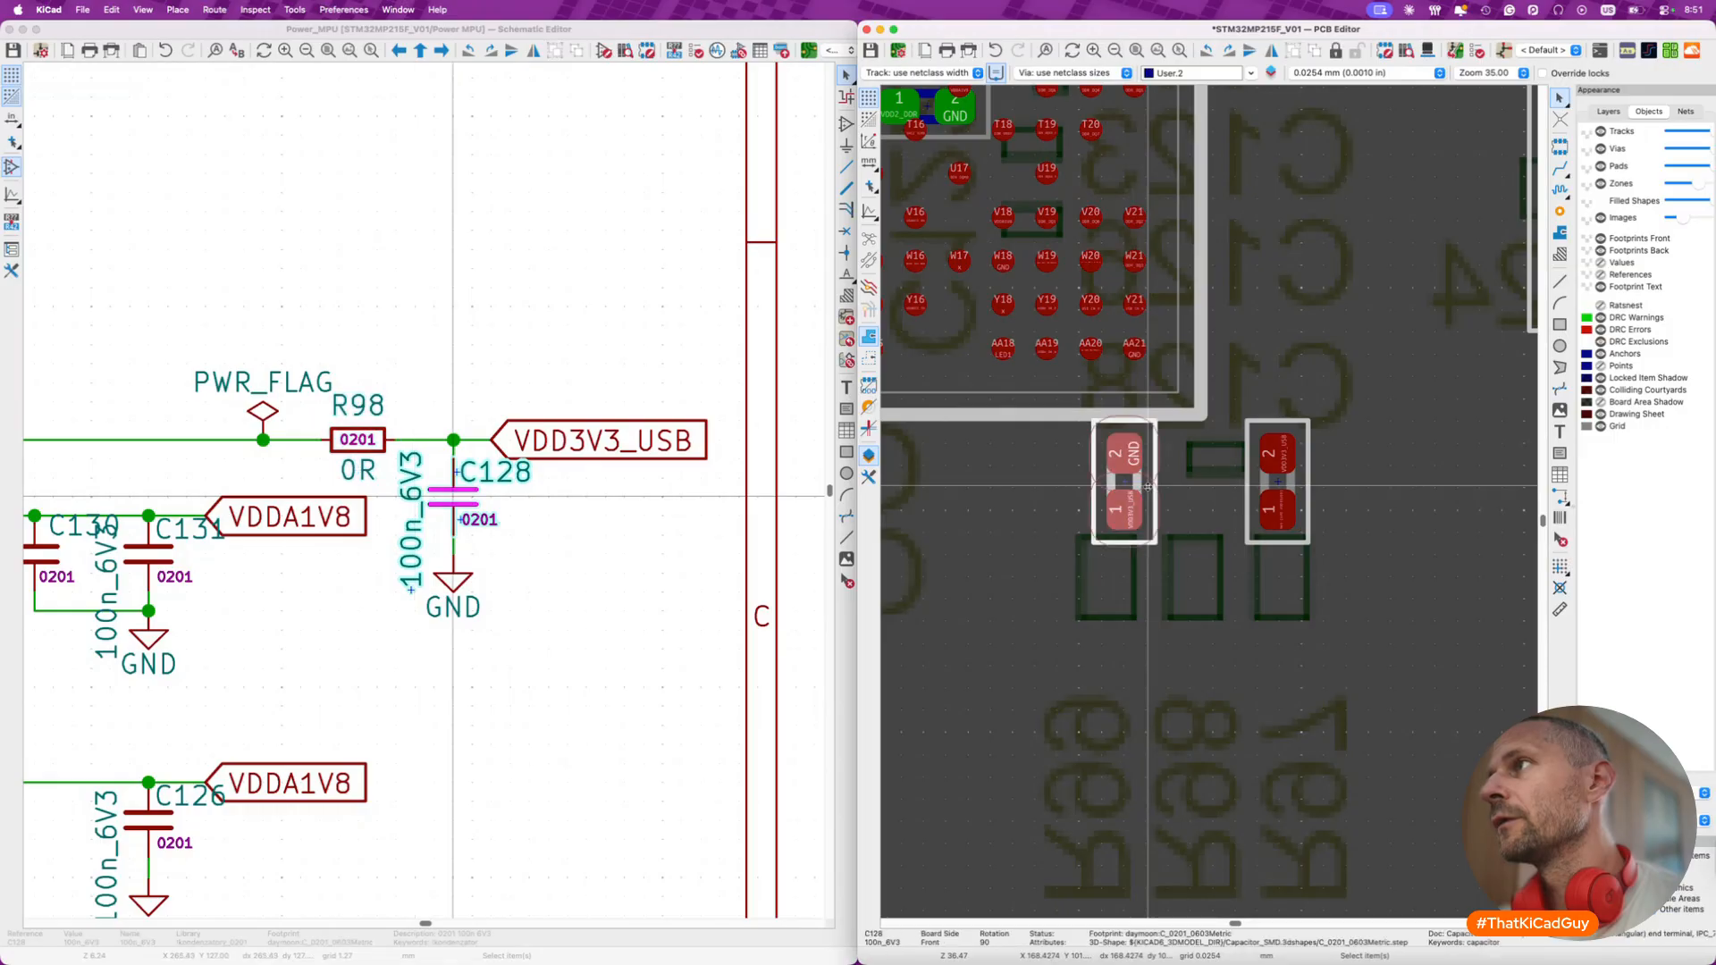
key(m)
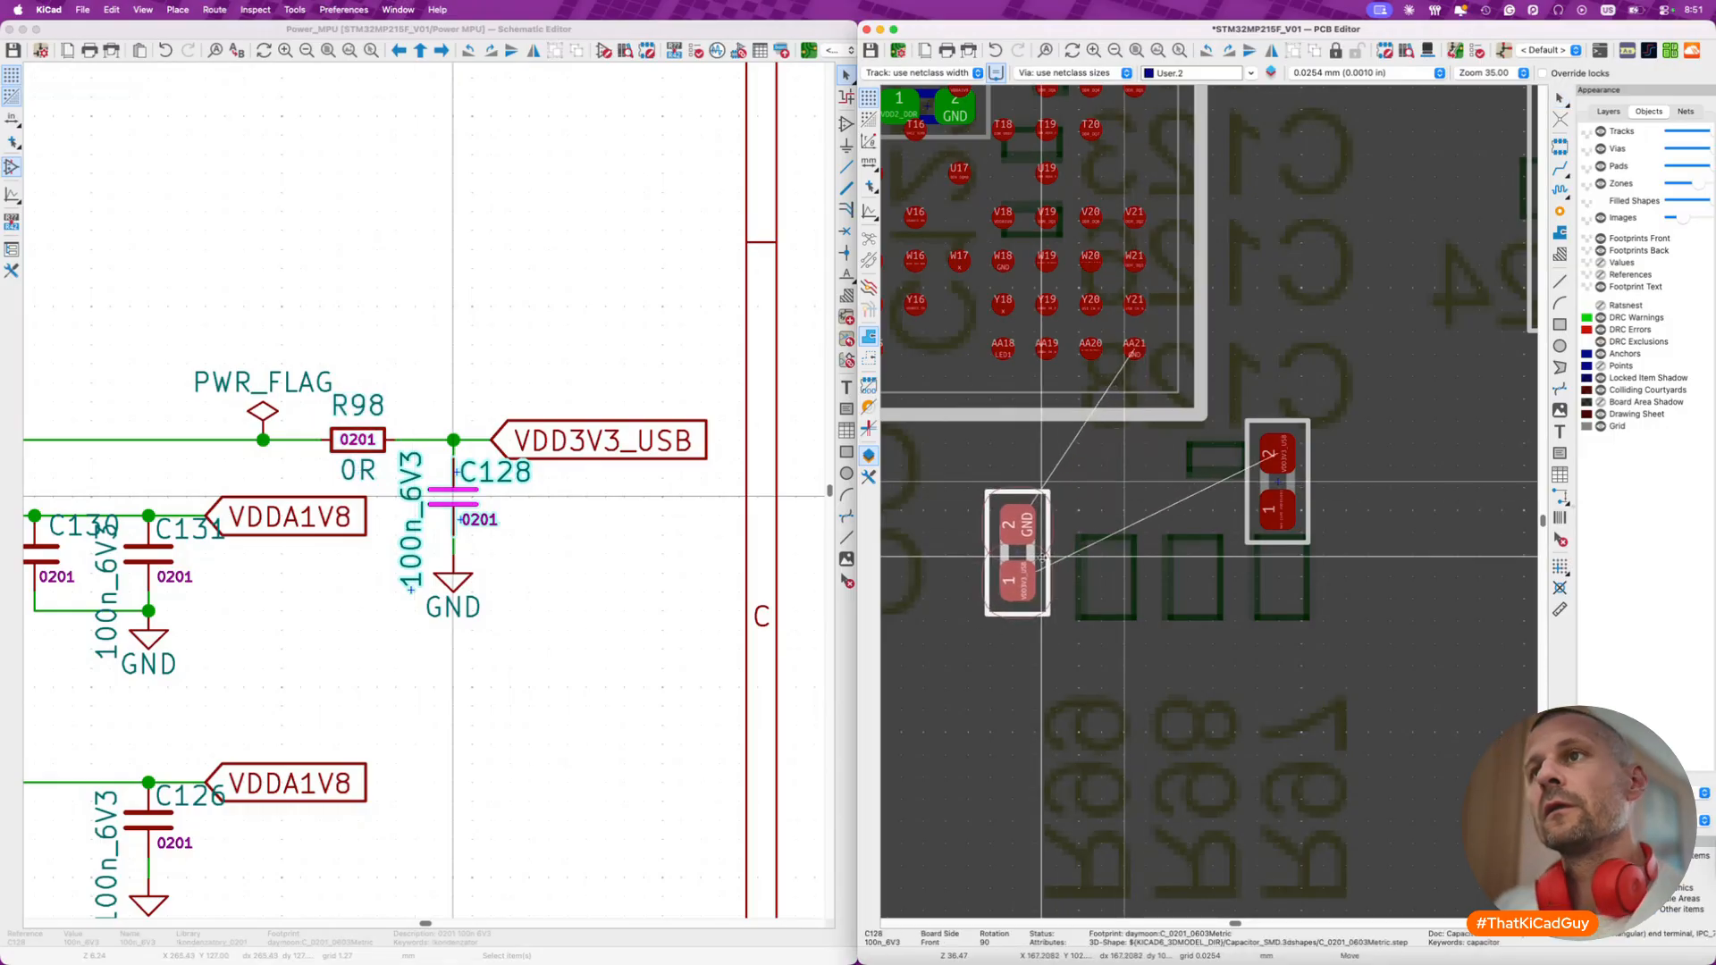
click(1044, 556)
- Compare the VDD3V3_USB circuit in the schematic with the Power MPU page of the STM32MP215-DK reference schematic PDF
scroll(263, 458, left, 5)
scroll(263, 458, left, 4)
scroll(262, 454, right, 3)
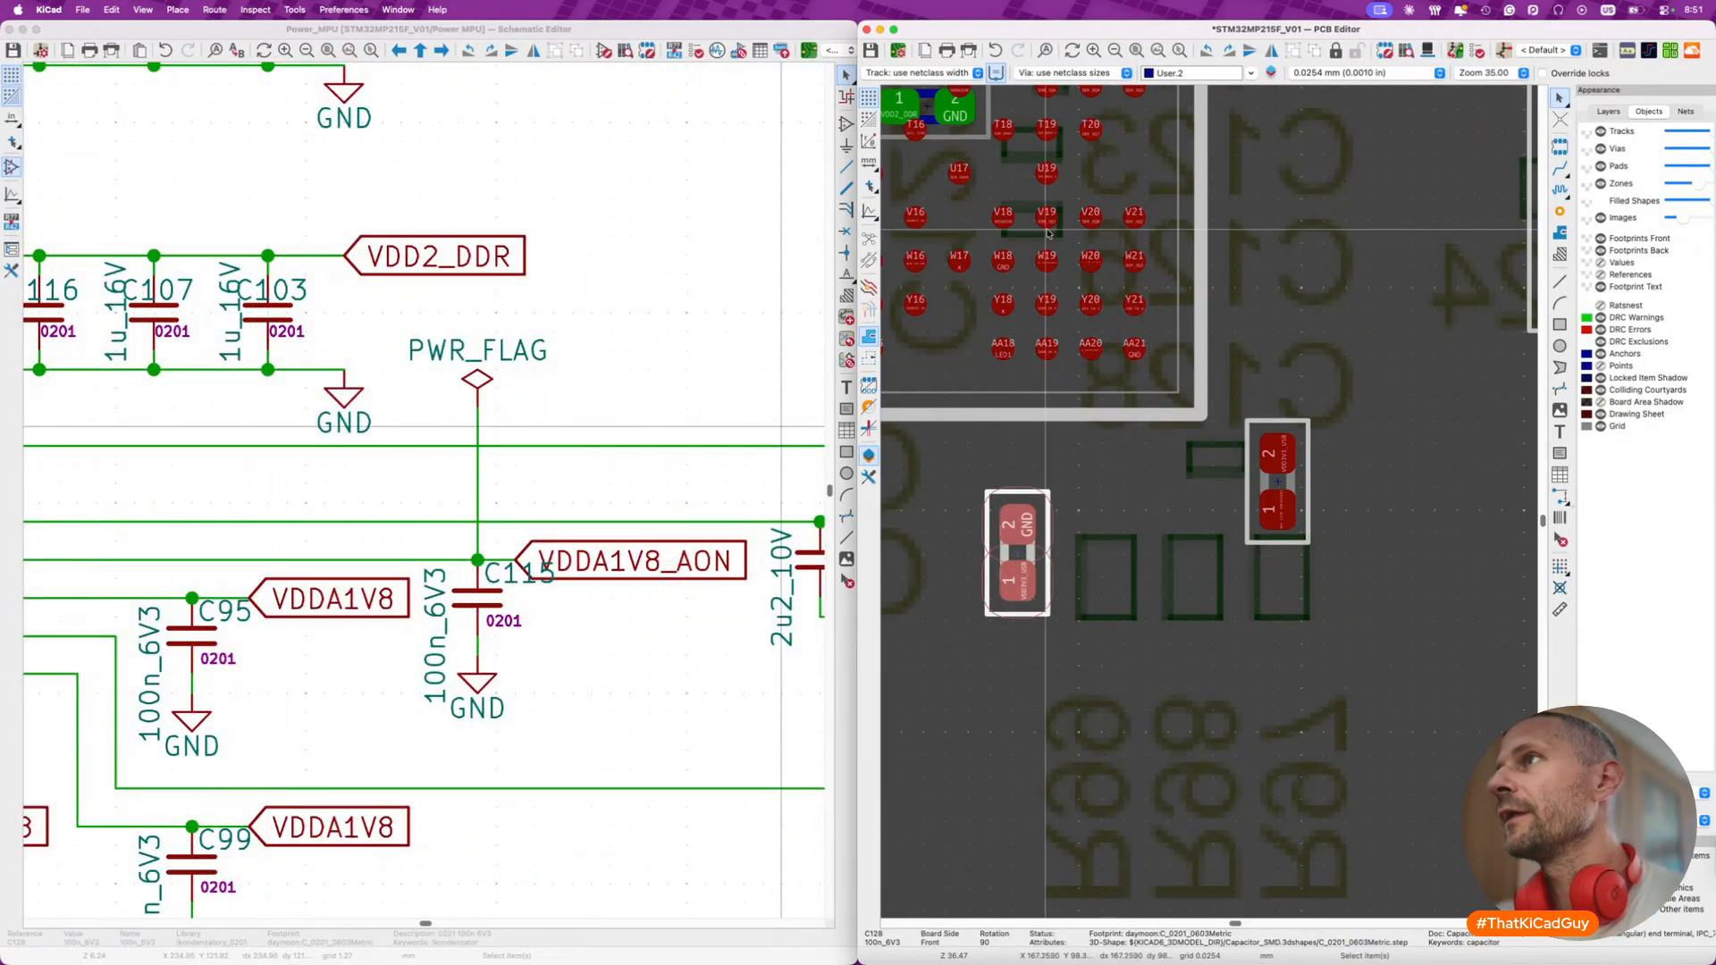
scroll(1048, 232, up, 2)
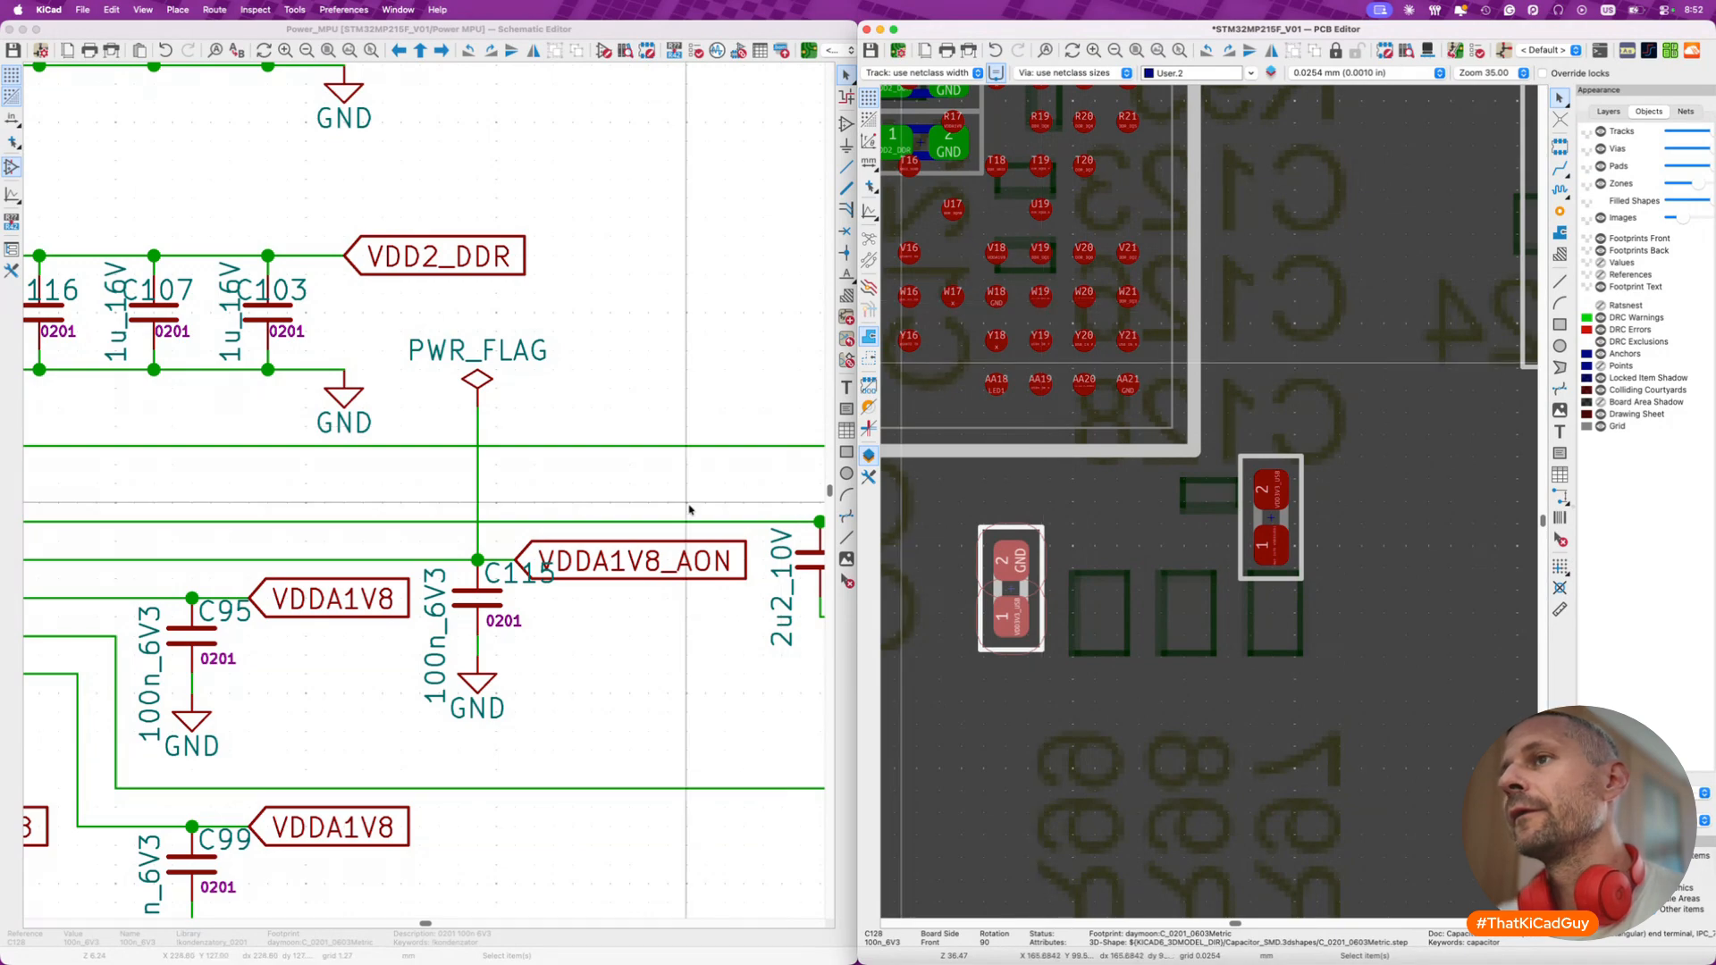
scroll(689, 510, right, 5)
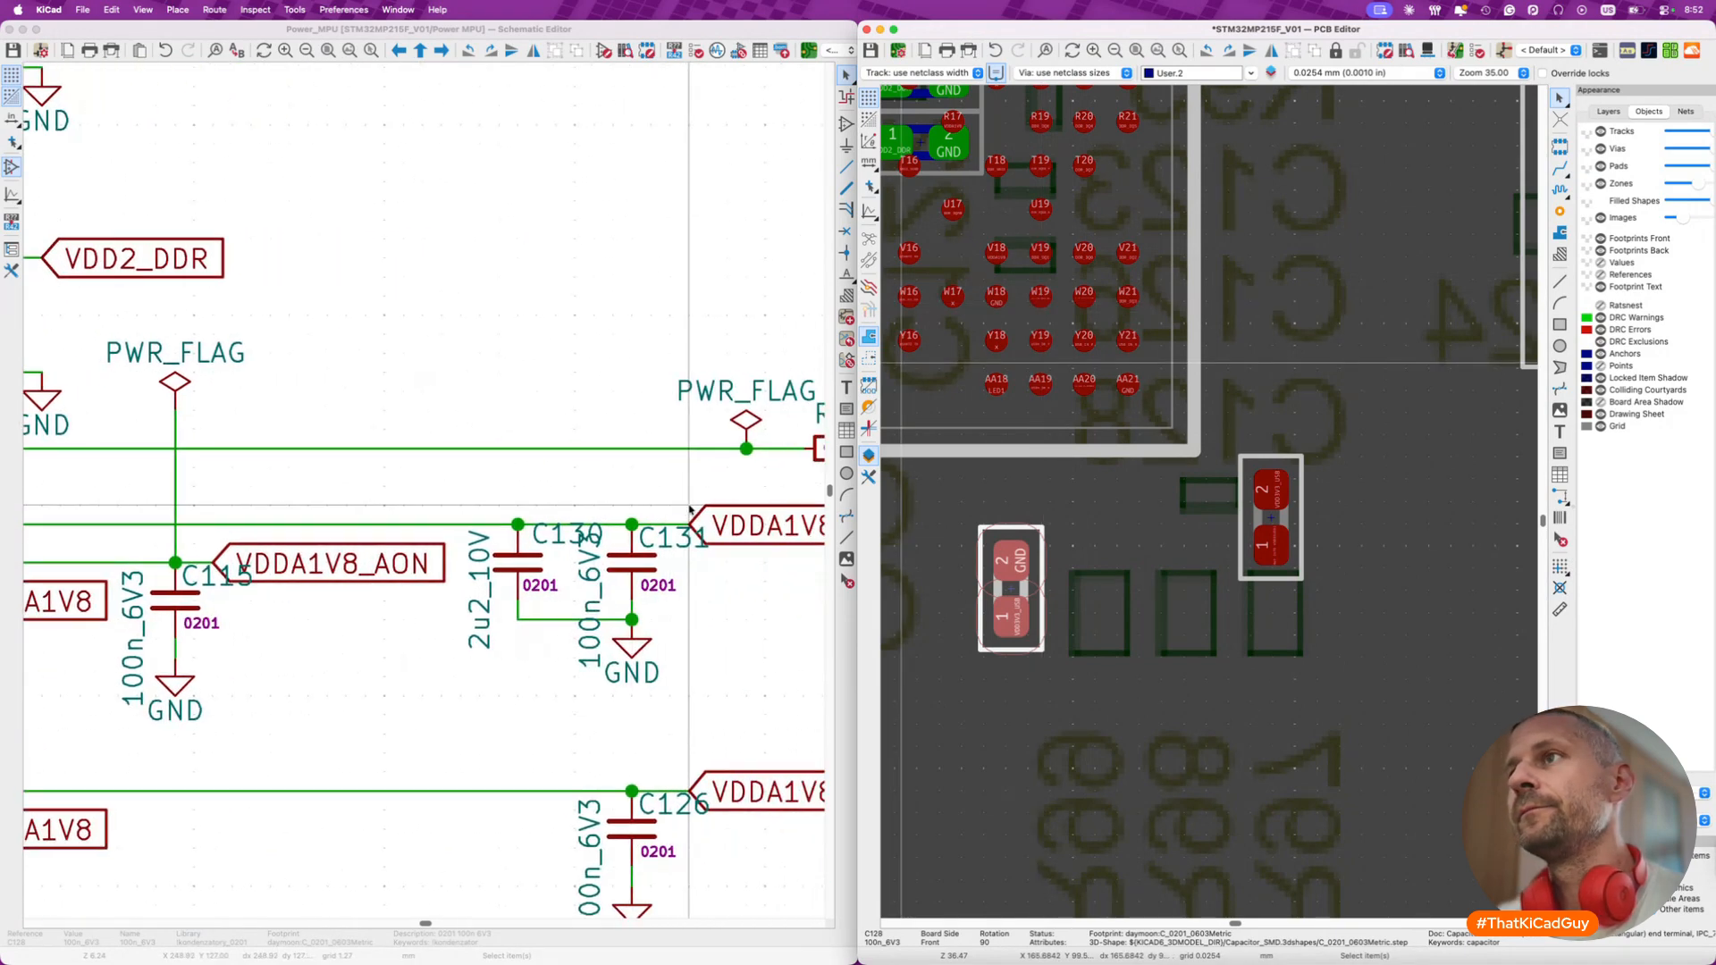
scroll(689, 509, right, 4)
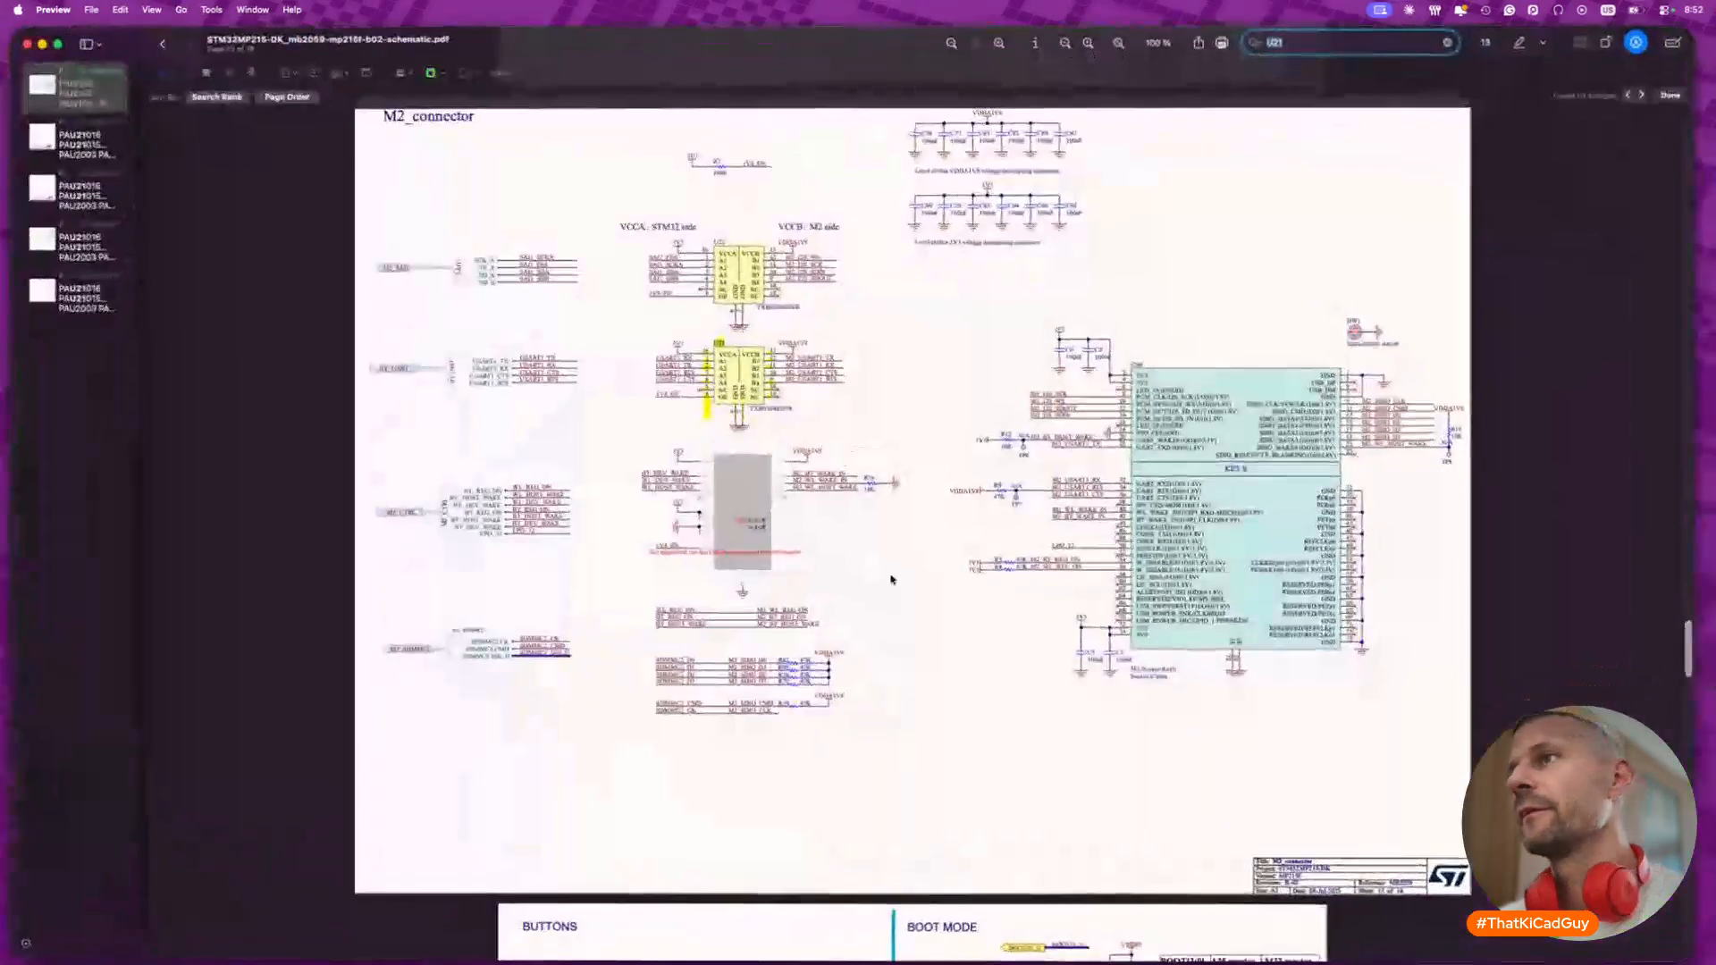
scroll(890, 543, up, 15)
scroll(888, 544, up, 20)
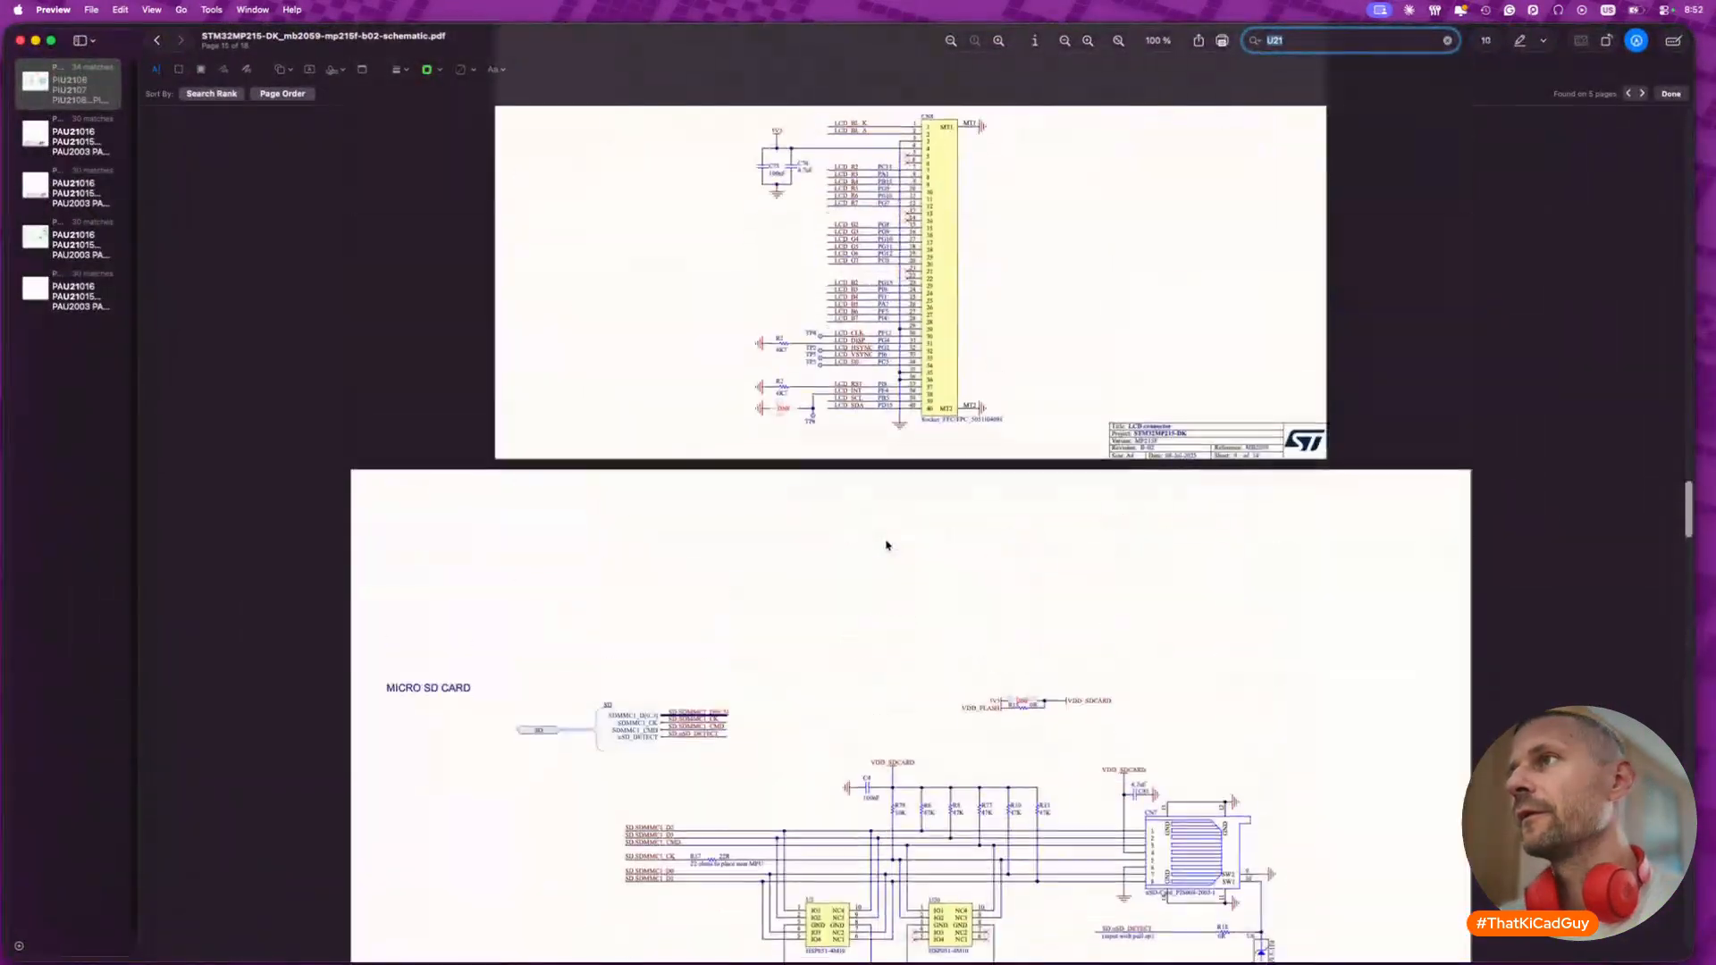
scroll(888, 545, up, 20)
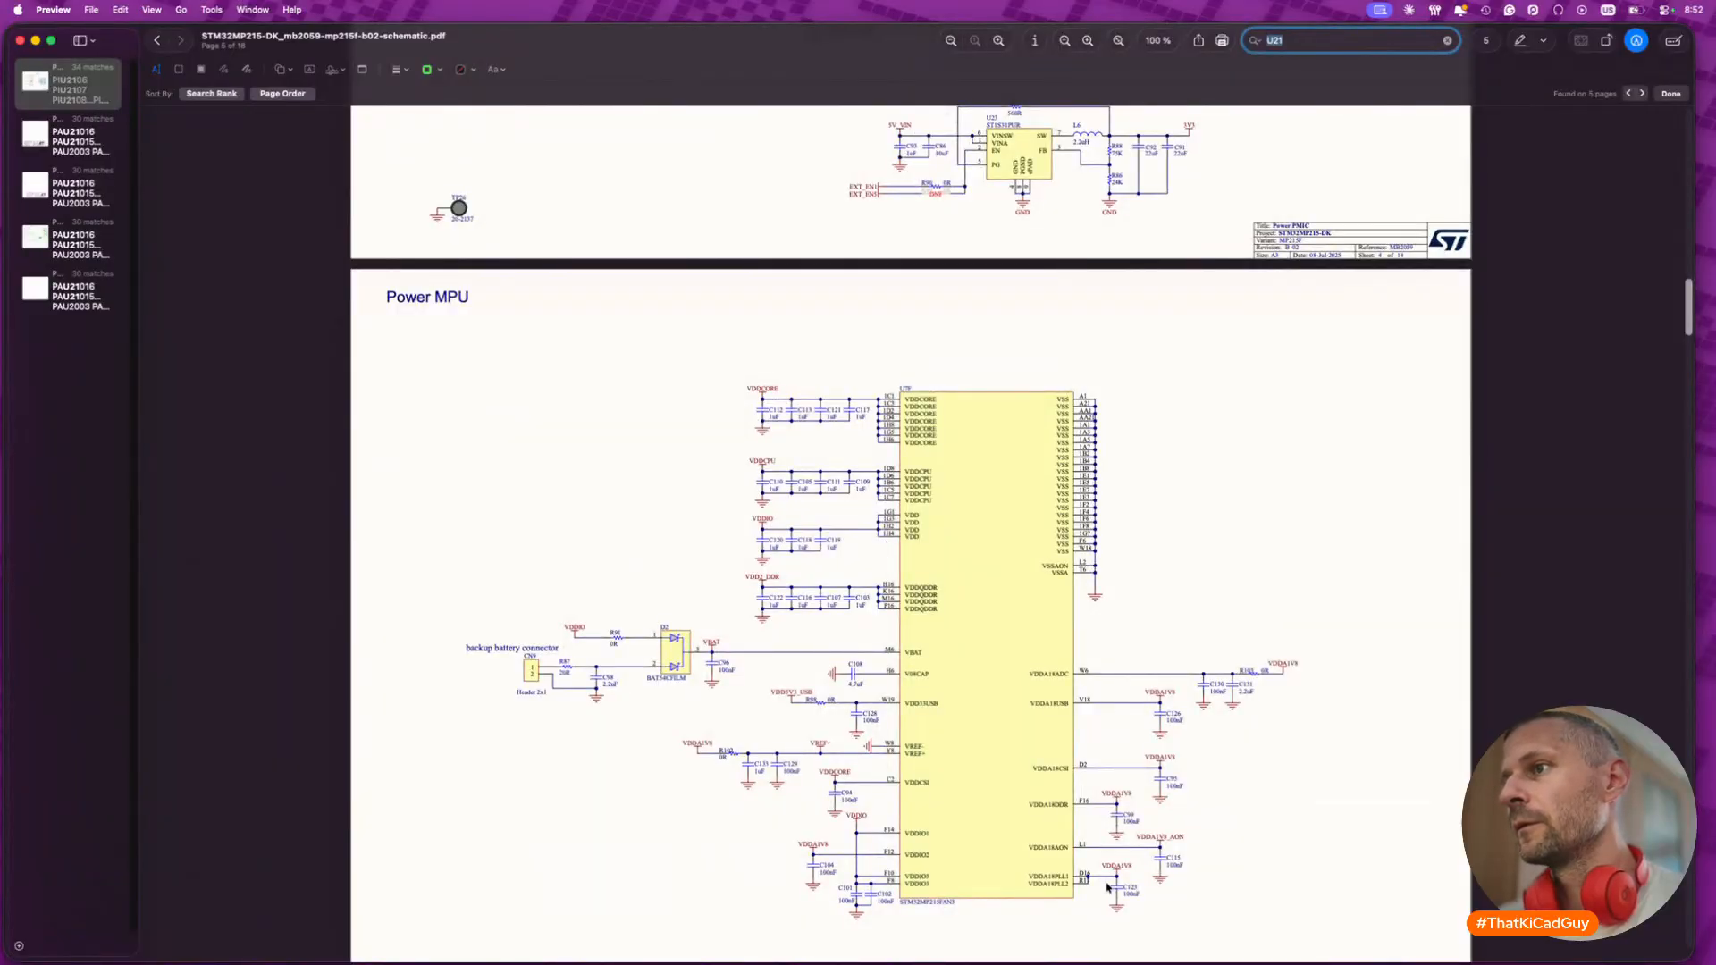
ctrl+scroll(860, 720, up, 3)
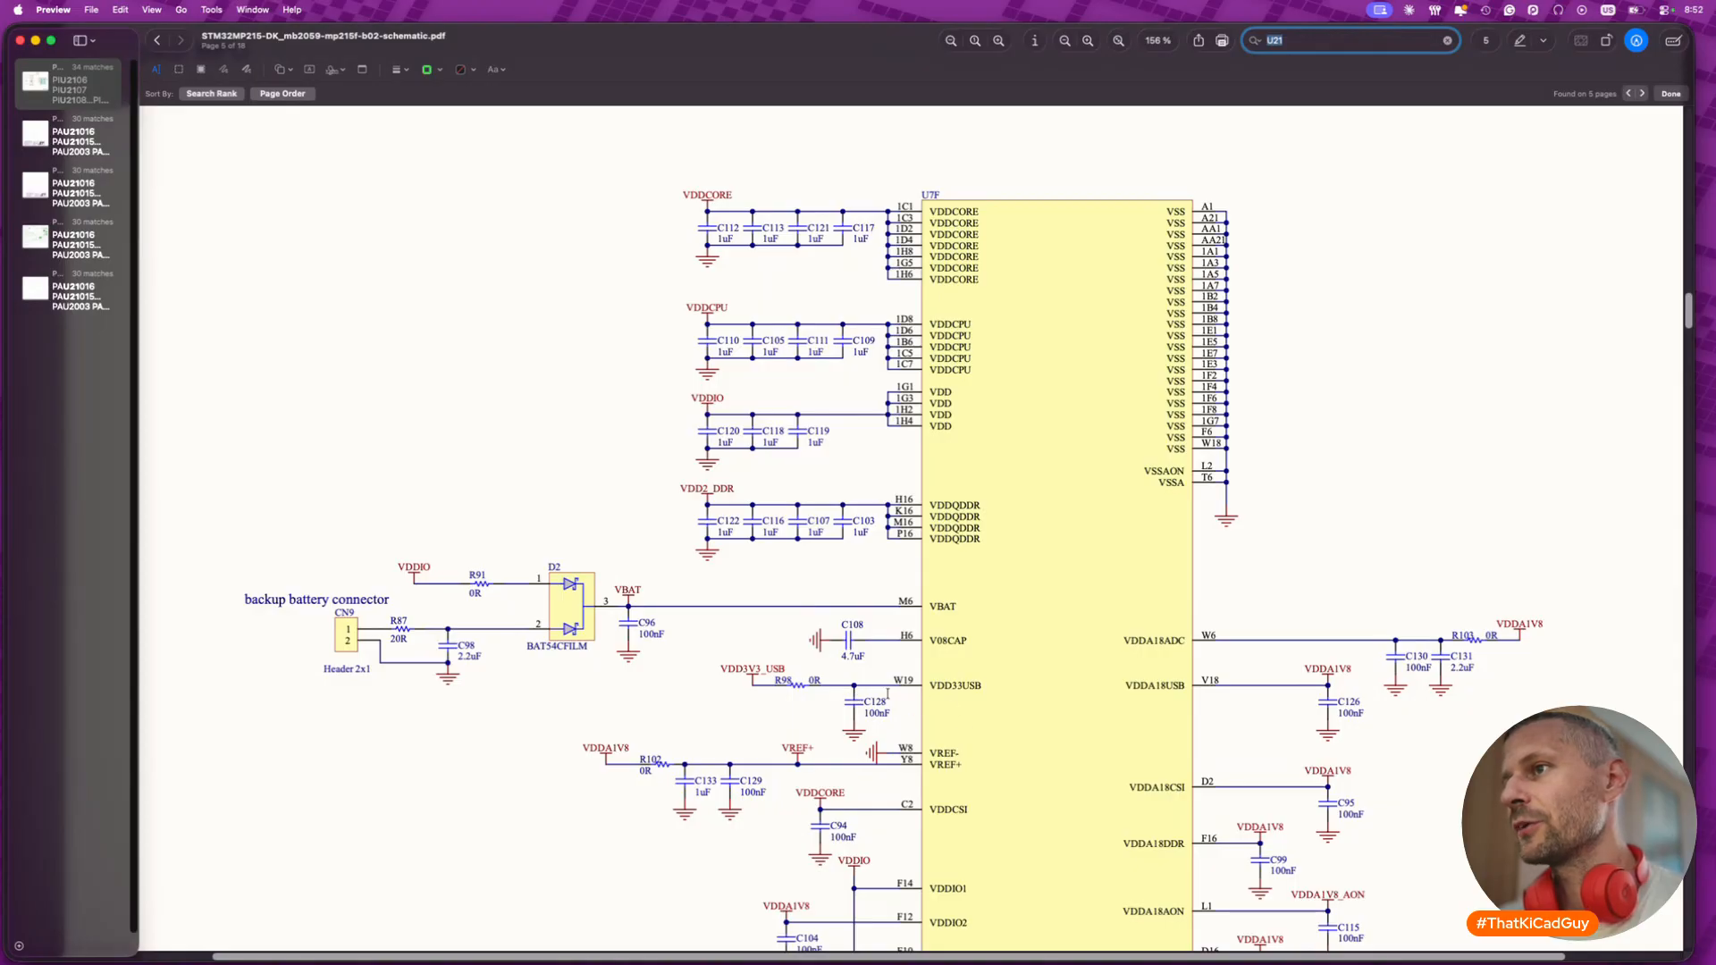
- Switch back to KiCad and move the VDD3V3_USB label straight up above C128 with its wire still attached
key(super+Tab)
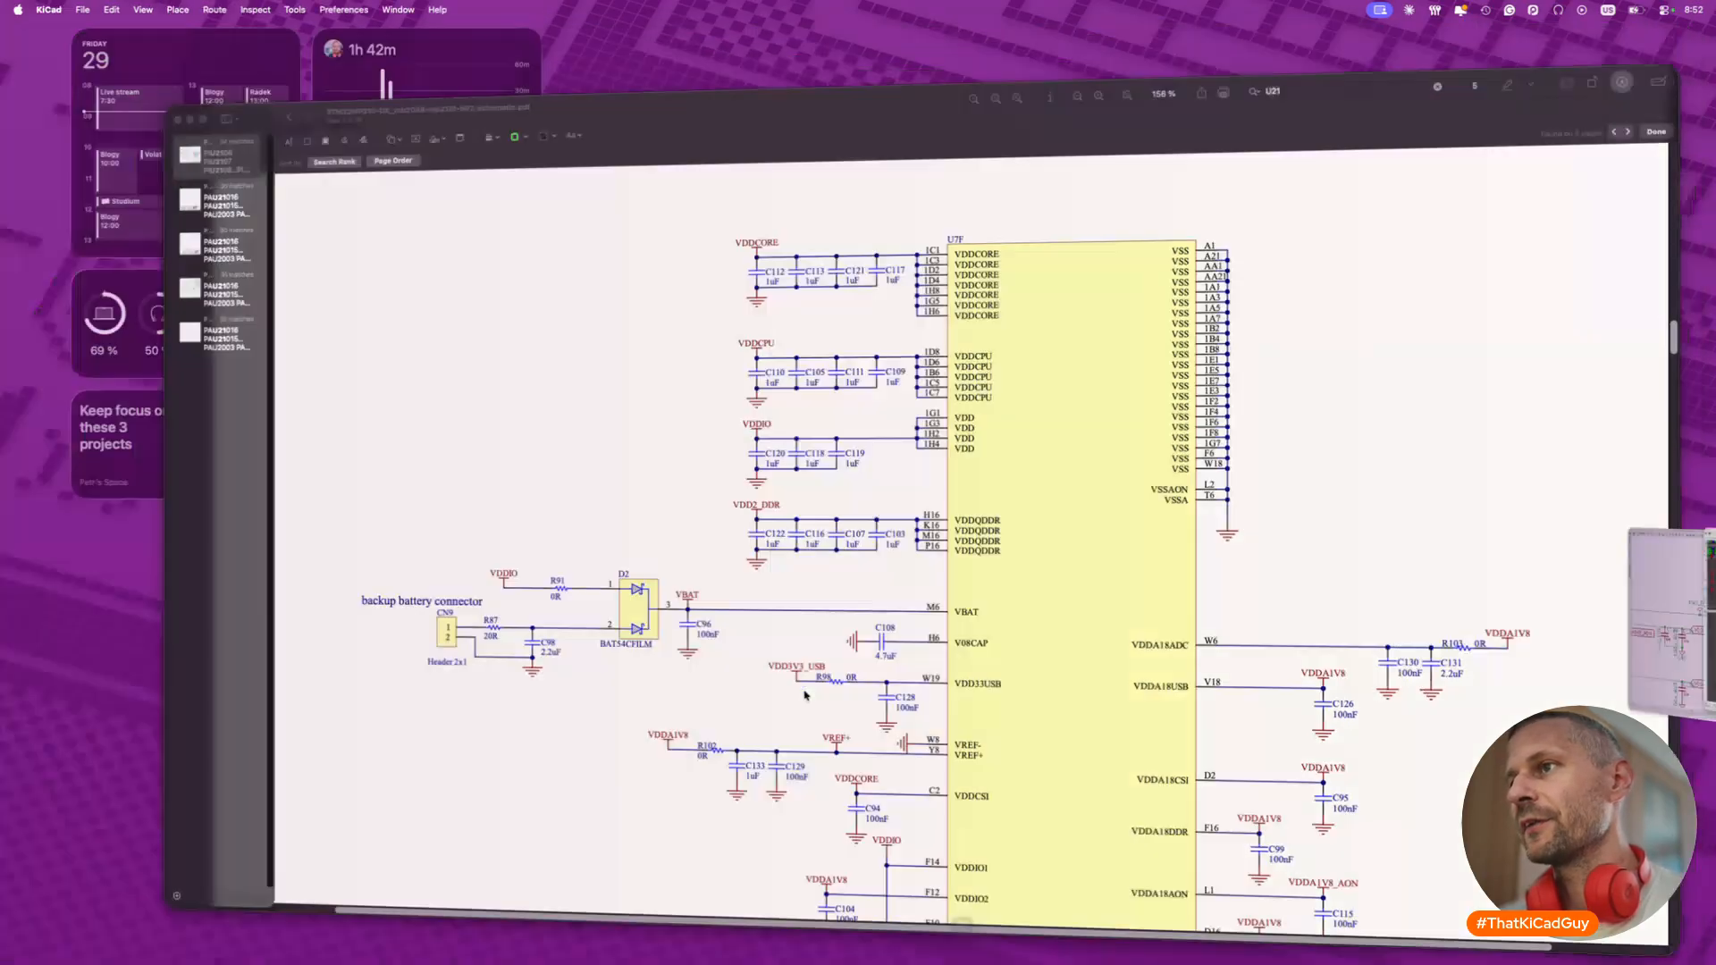
click(625, 672)
scroll(579, 475, down, 3)
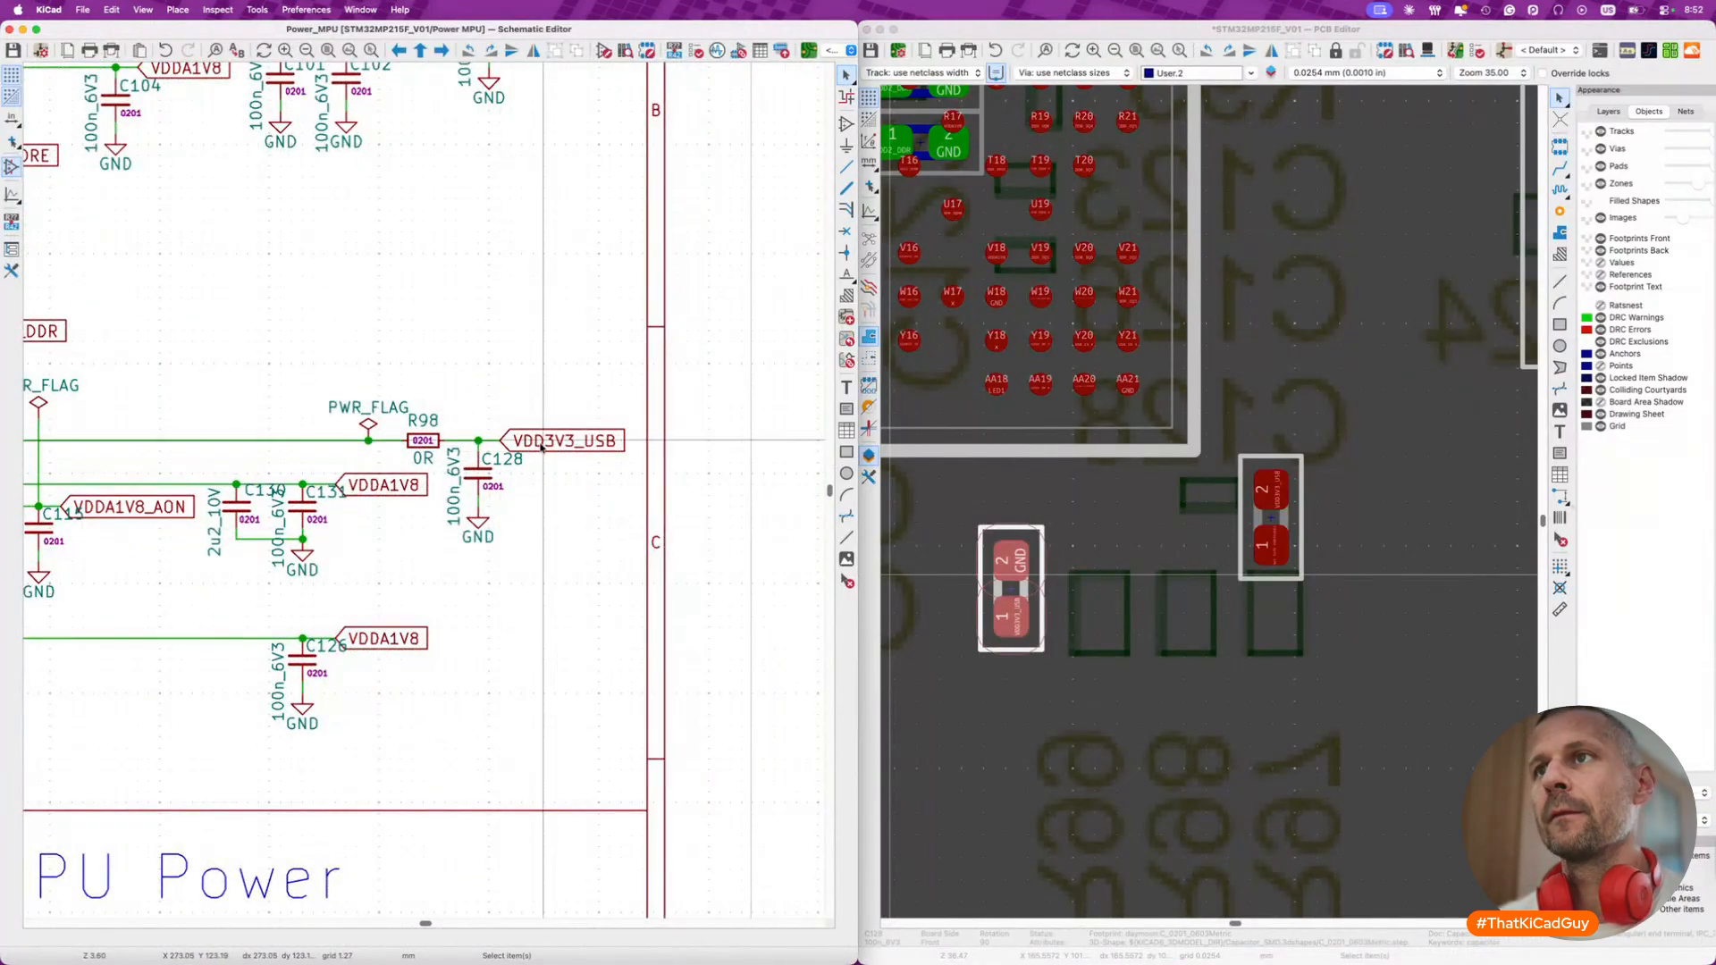
click(545, 444)
drag(545, 444, 534, 310)
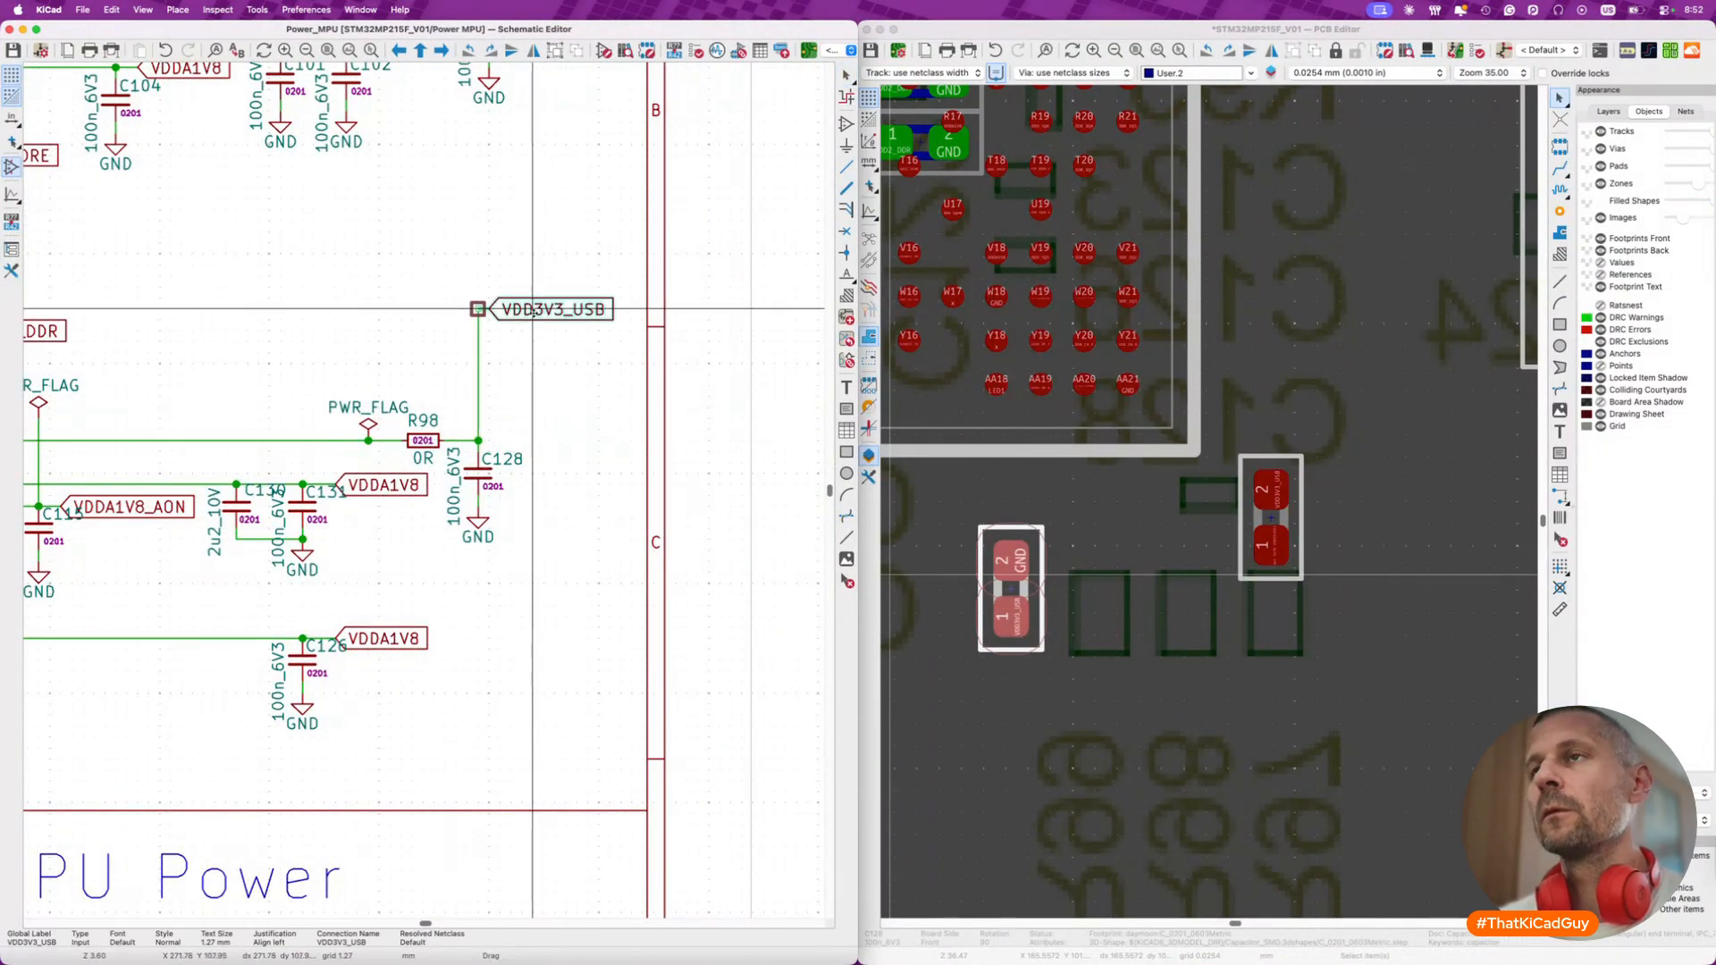
- Rotate R98 to vertical, place it in the wire between the VDD3V3_USB label and C128, and reposition its 0R value text
click(438, 442)
key(m)
key(r)
click(488, 375)
key(Escape)
click(445, 440)
click(402, 441)
key(m)
key(r)
click(501, 375)
key(m)
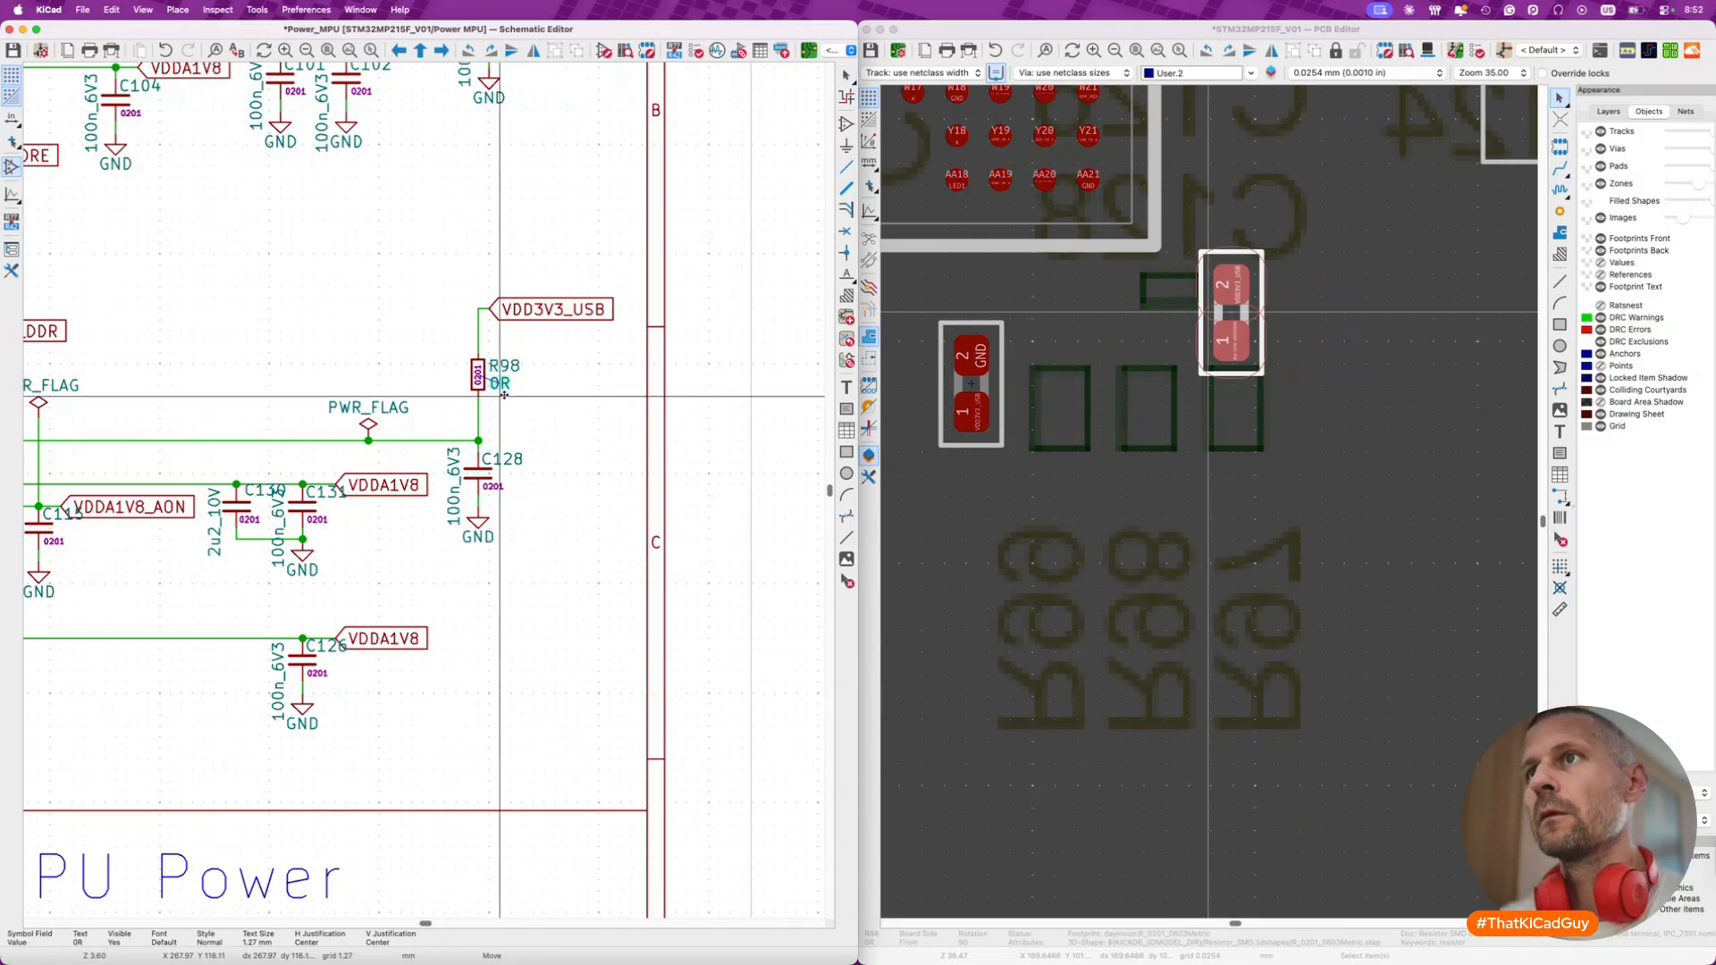
click(503, 395)
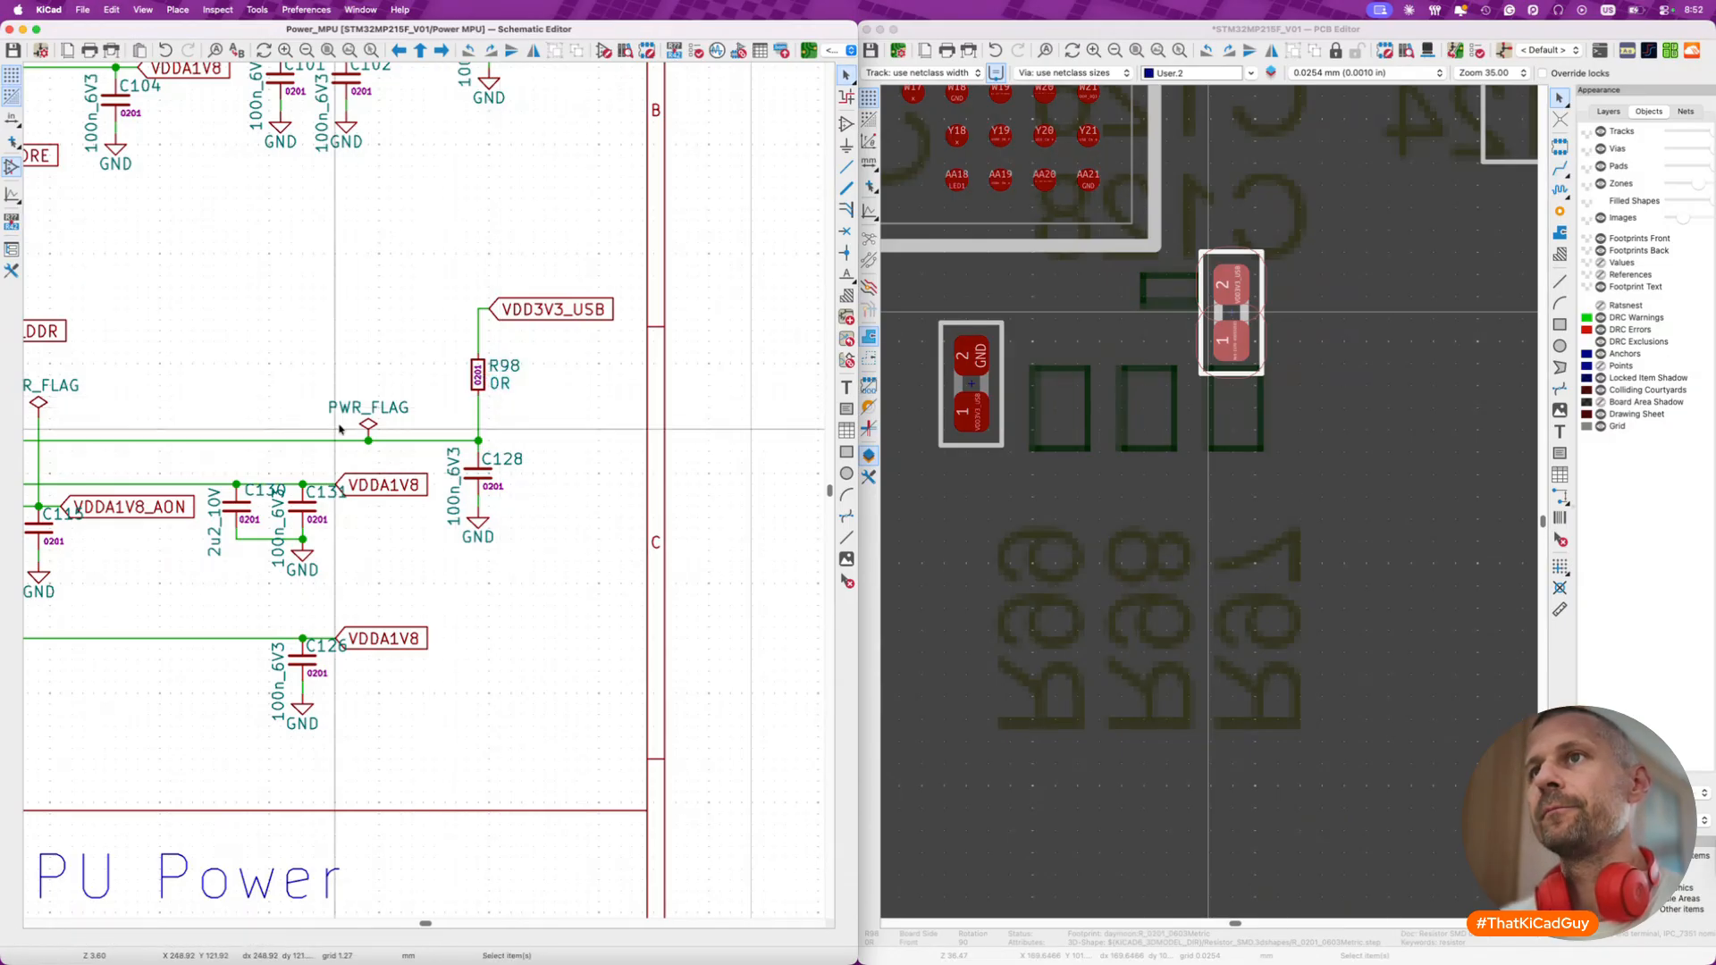
- Move the PWR_FLAG beside R98 to the right side of the C128 junction and save the schematic
drag(368, 424, 540, 427)
key(ctrl+s)
scroll(520, 556, down, 3)
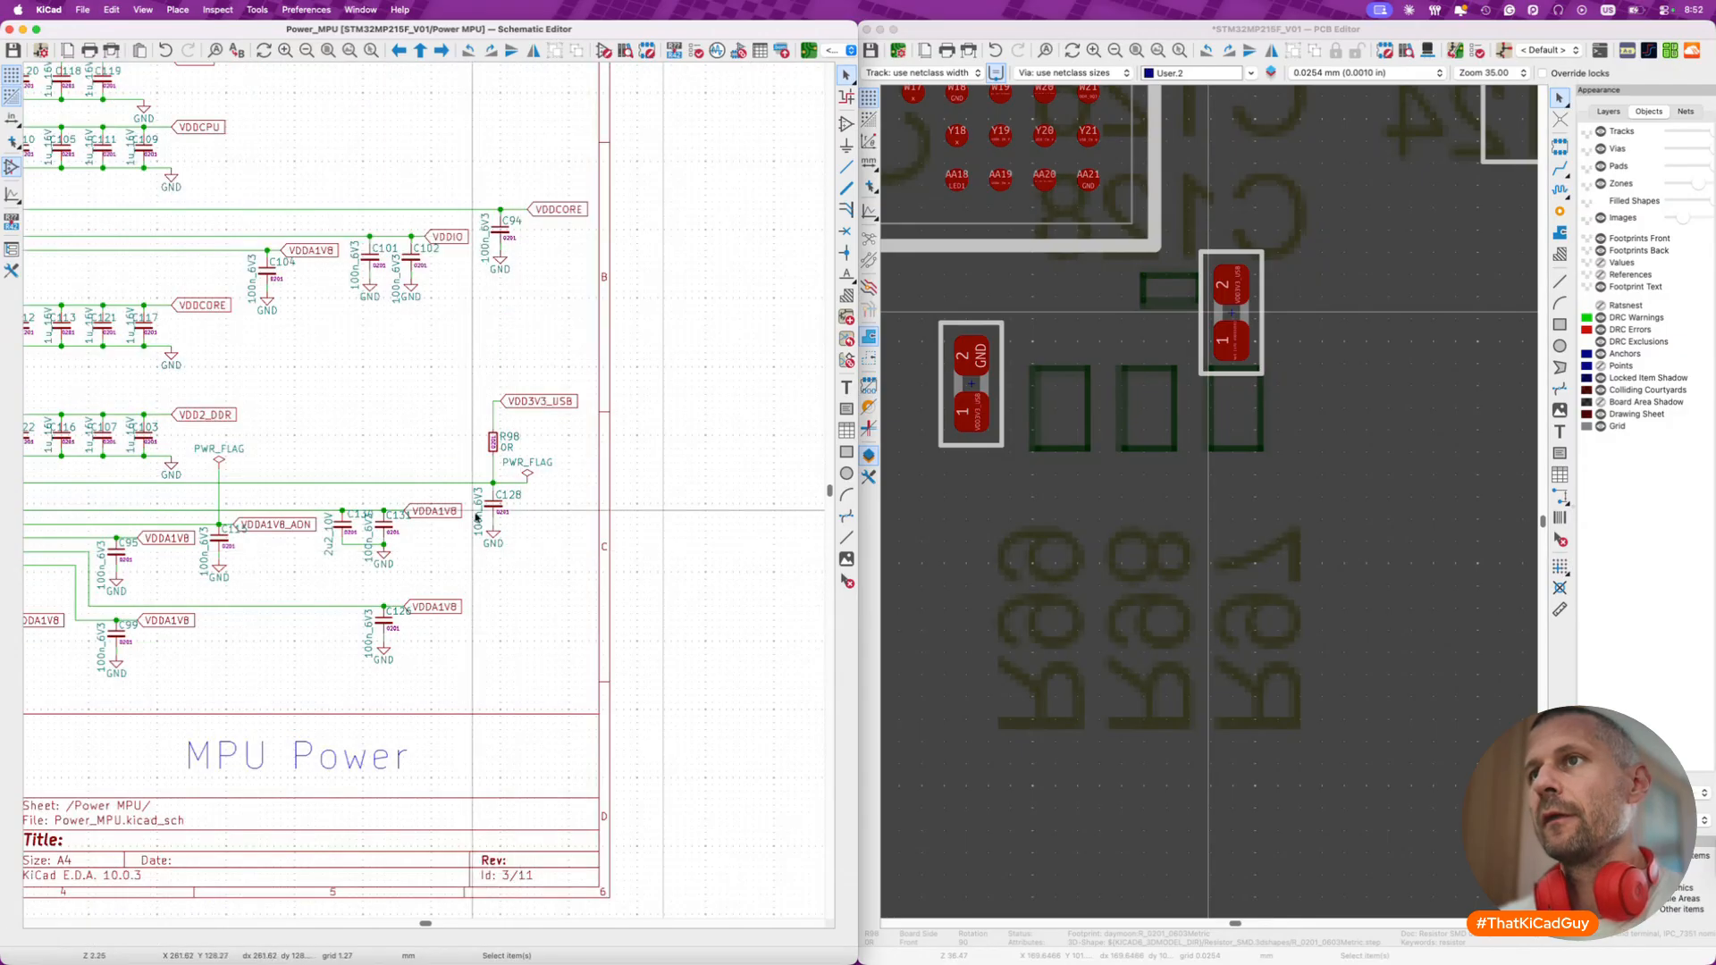
- Trace the VDD33USB supply line in the schematic from MPU pin W19 to R98 and C128
scroll(468, 489, up, 4)
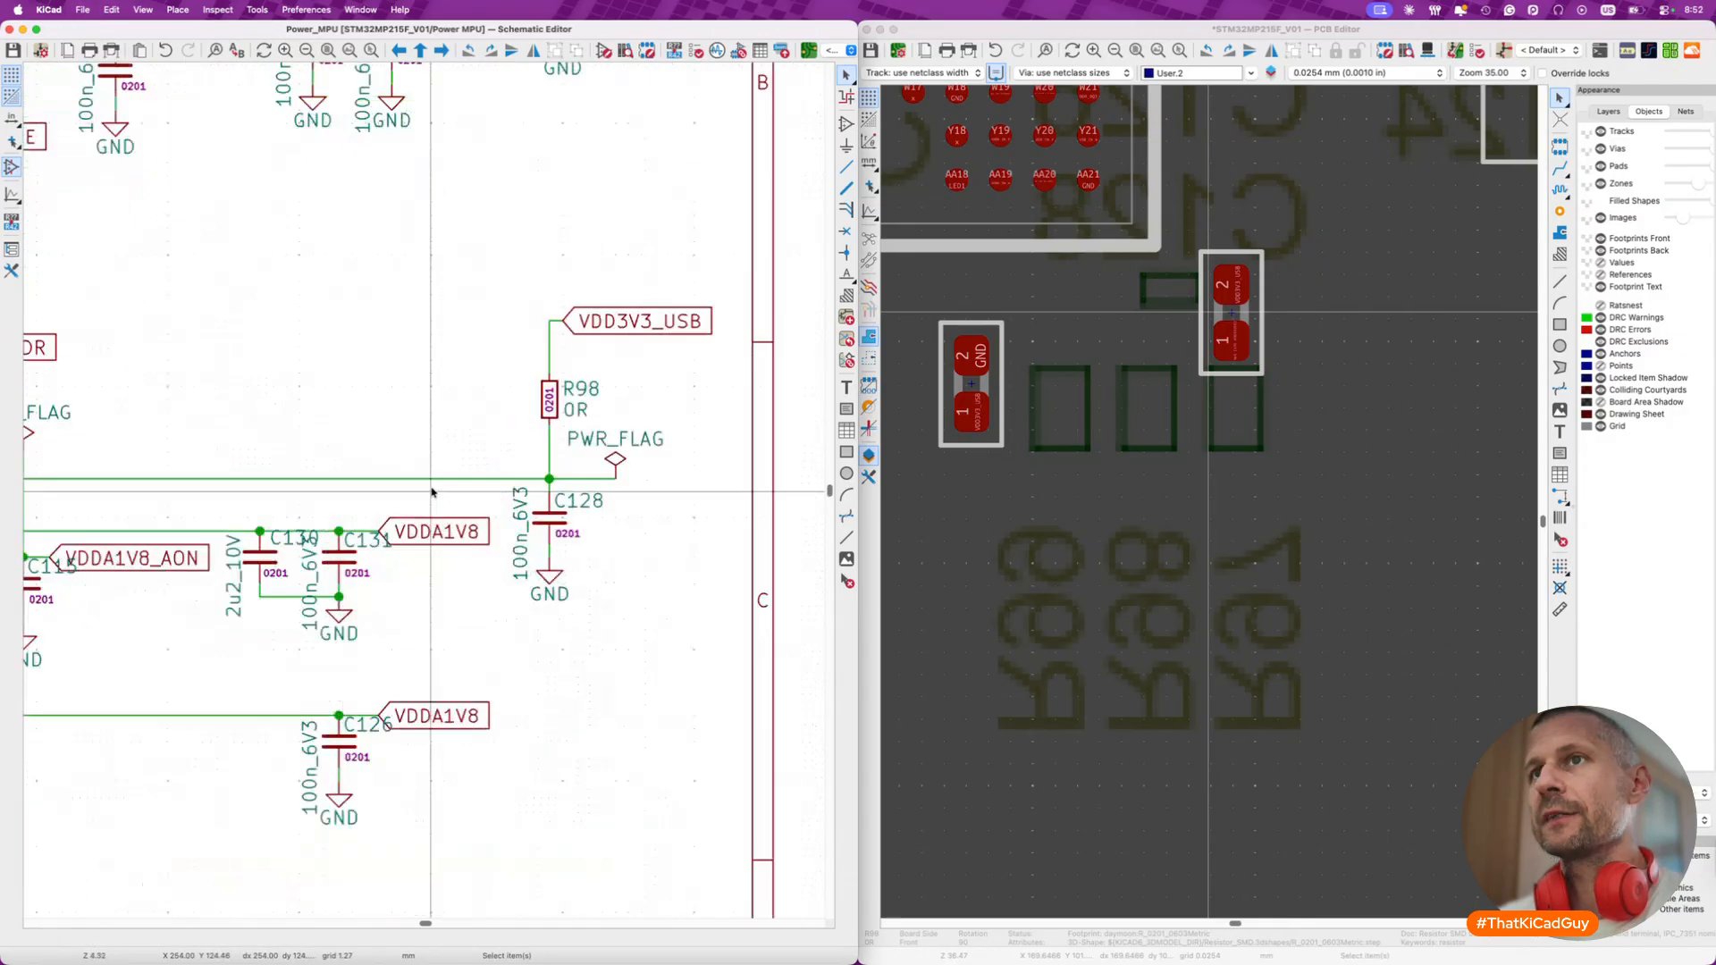
click(492, 480)
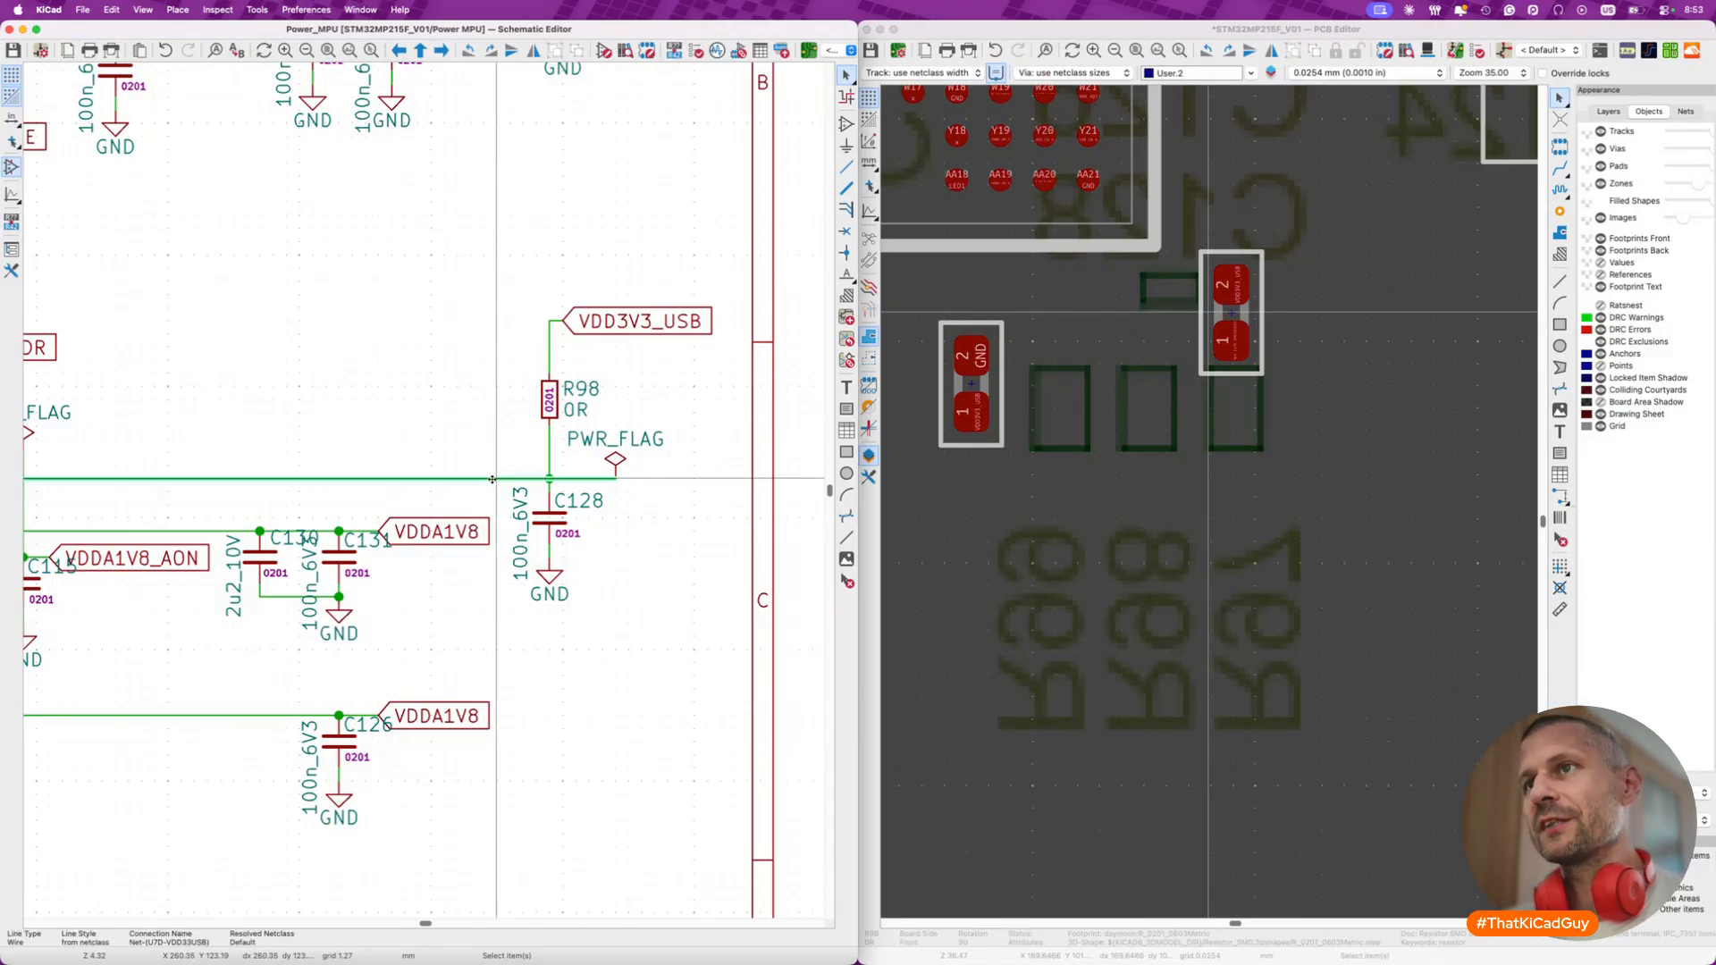
scroll(493, 484, down, 3)
scroll(392, 508, down, 2)
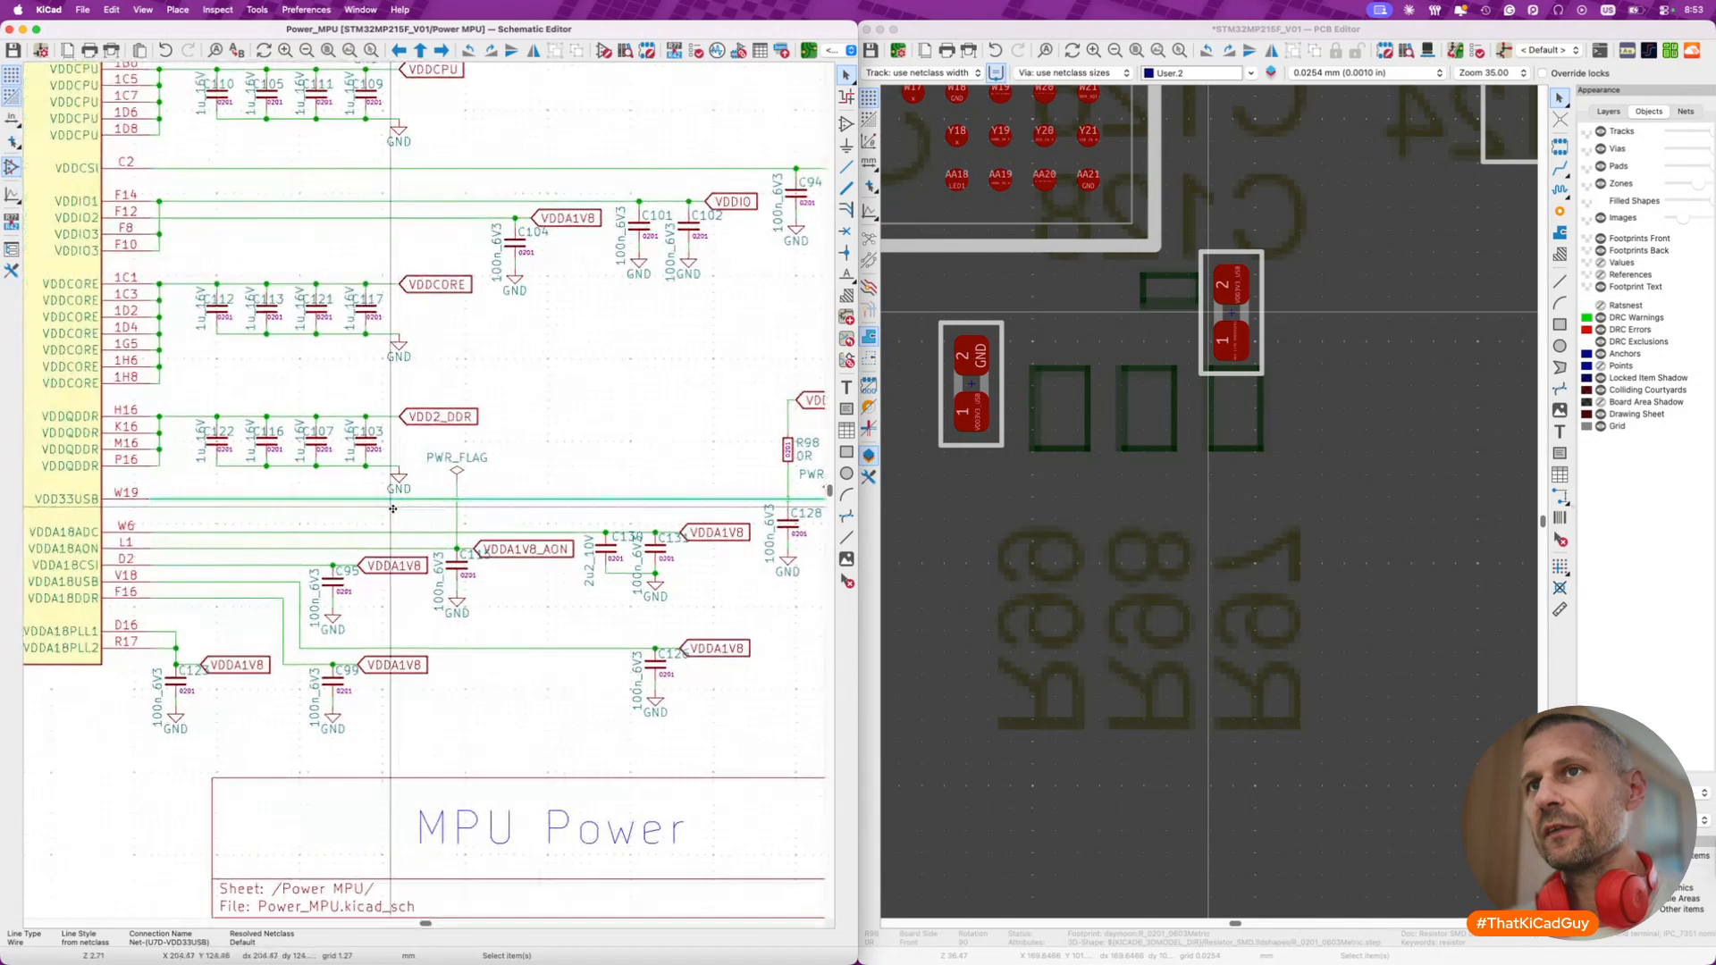
scroll(393, 509, right, 3)
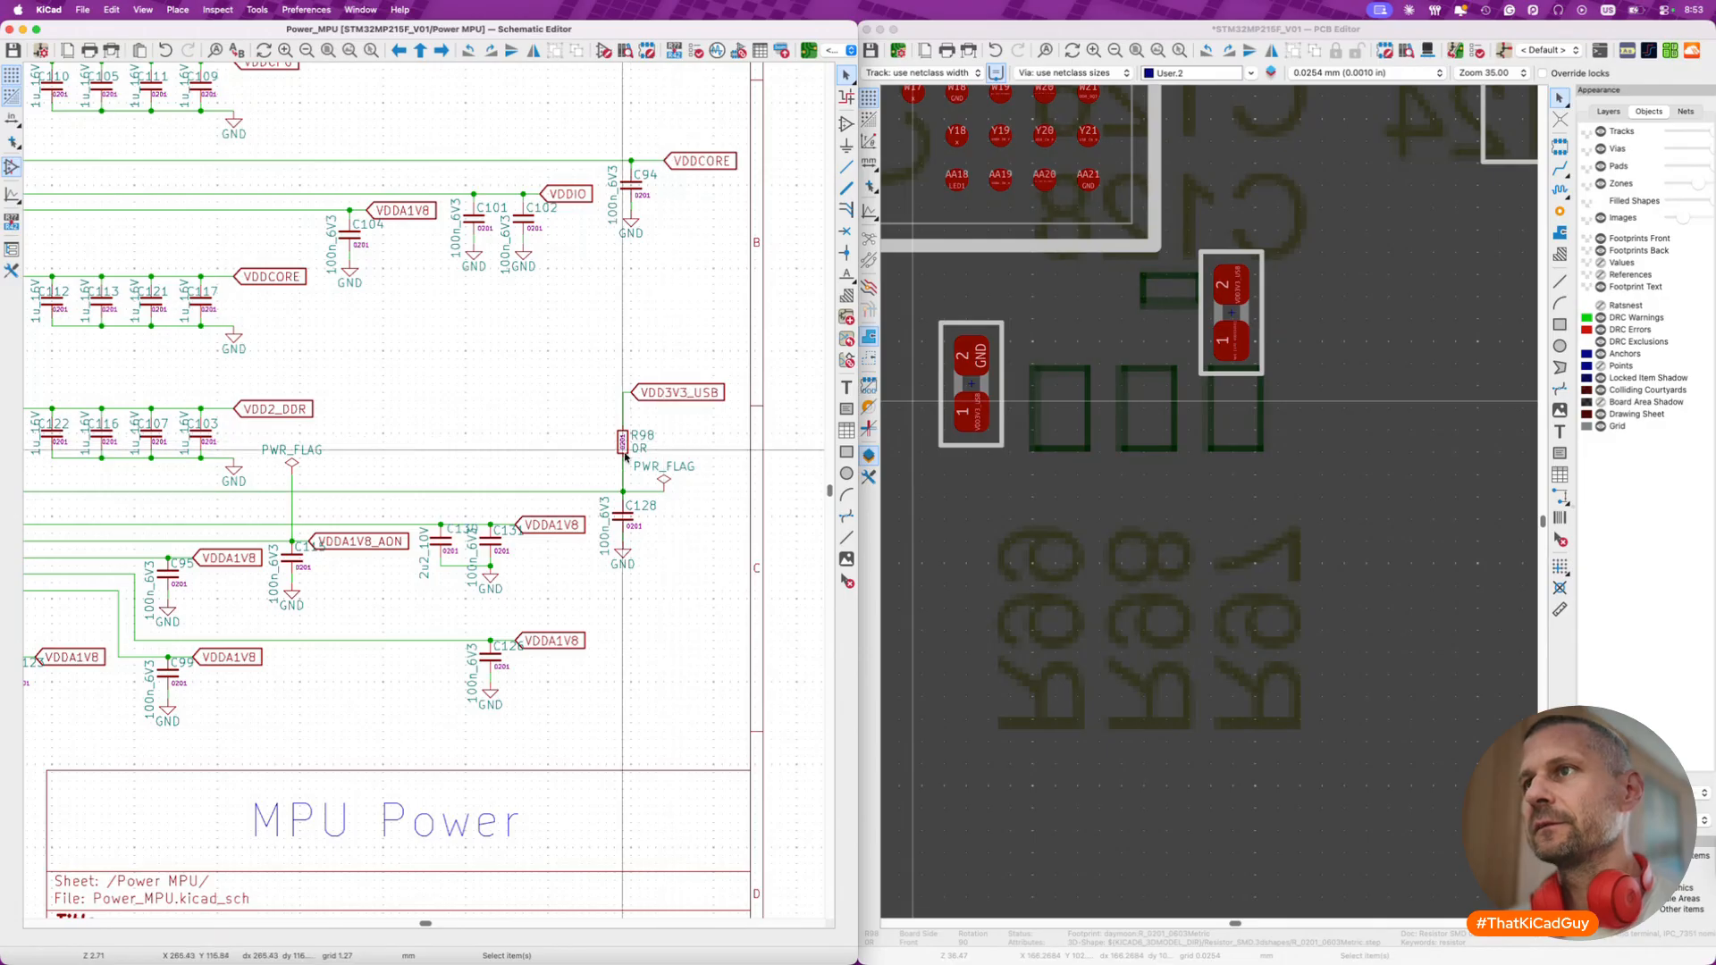
- Flip capacitor C128 to the board's back side, rotate it to 180°, and place it under the MPU over pads V18 and V19
click(625, 517)
click(624, 518)
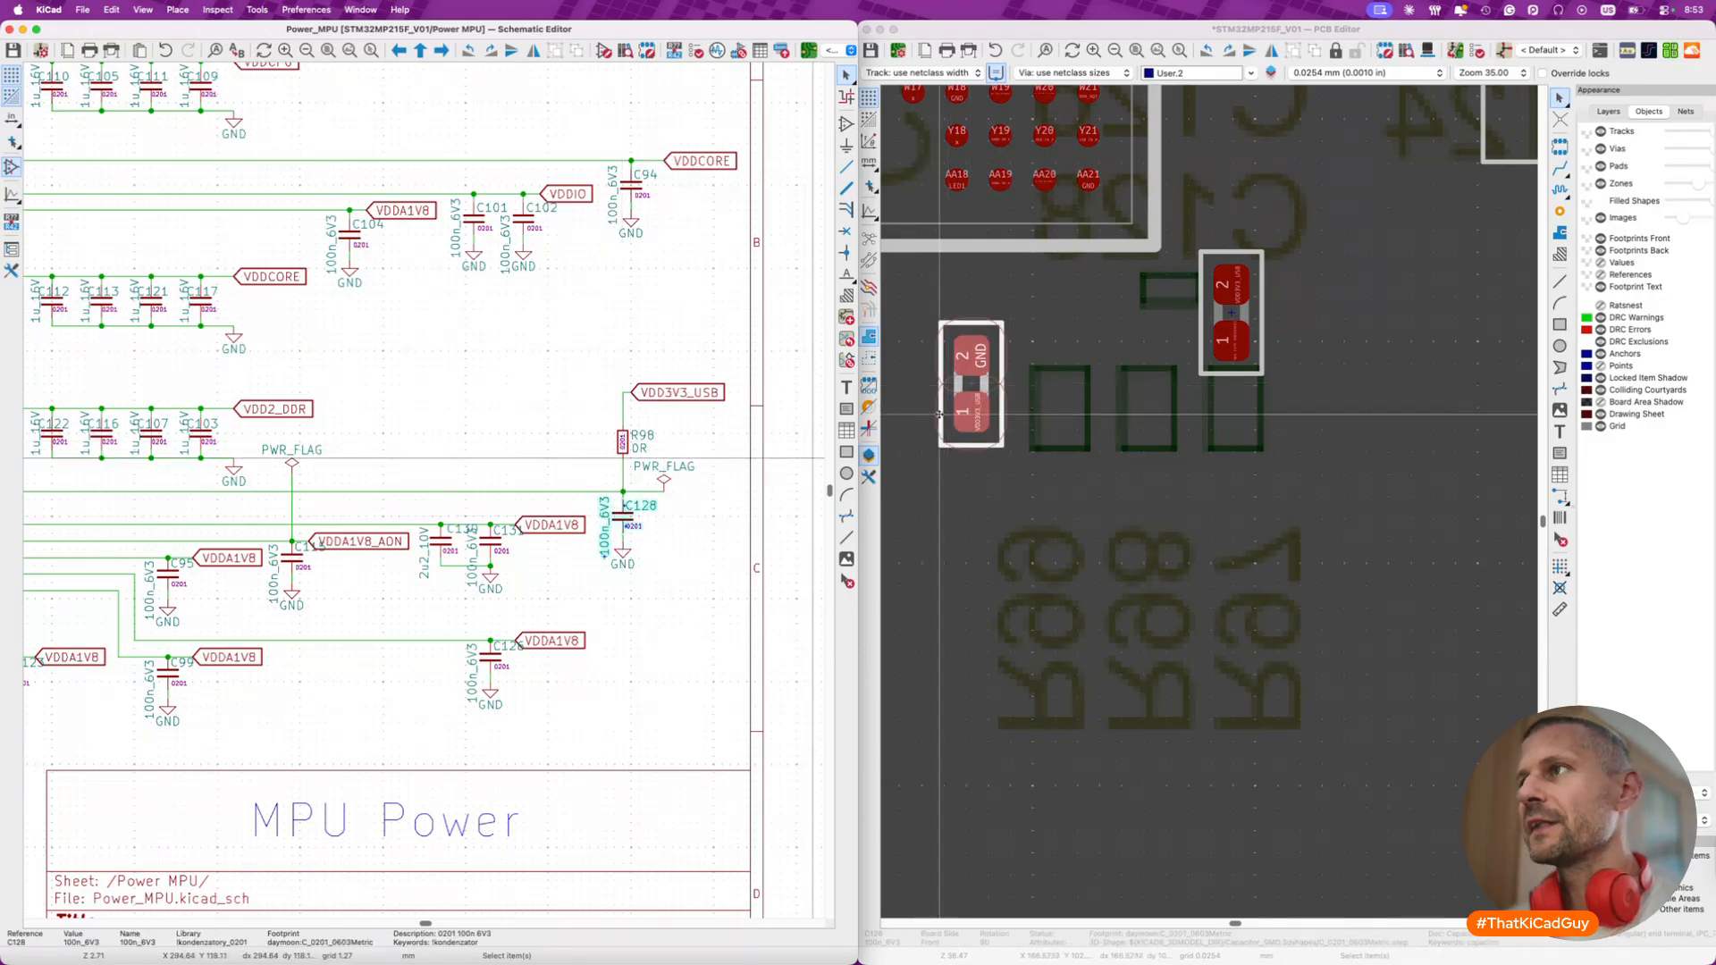
click(989, 393)
key(f)
key(m)
scroll(990, 393, up, 5)
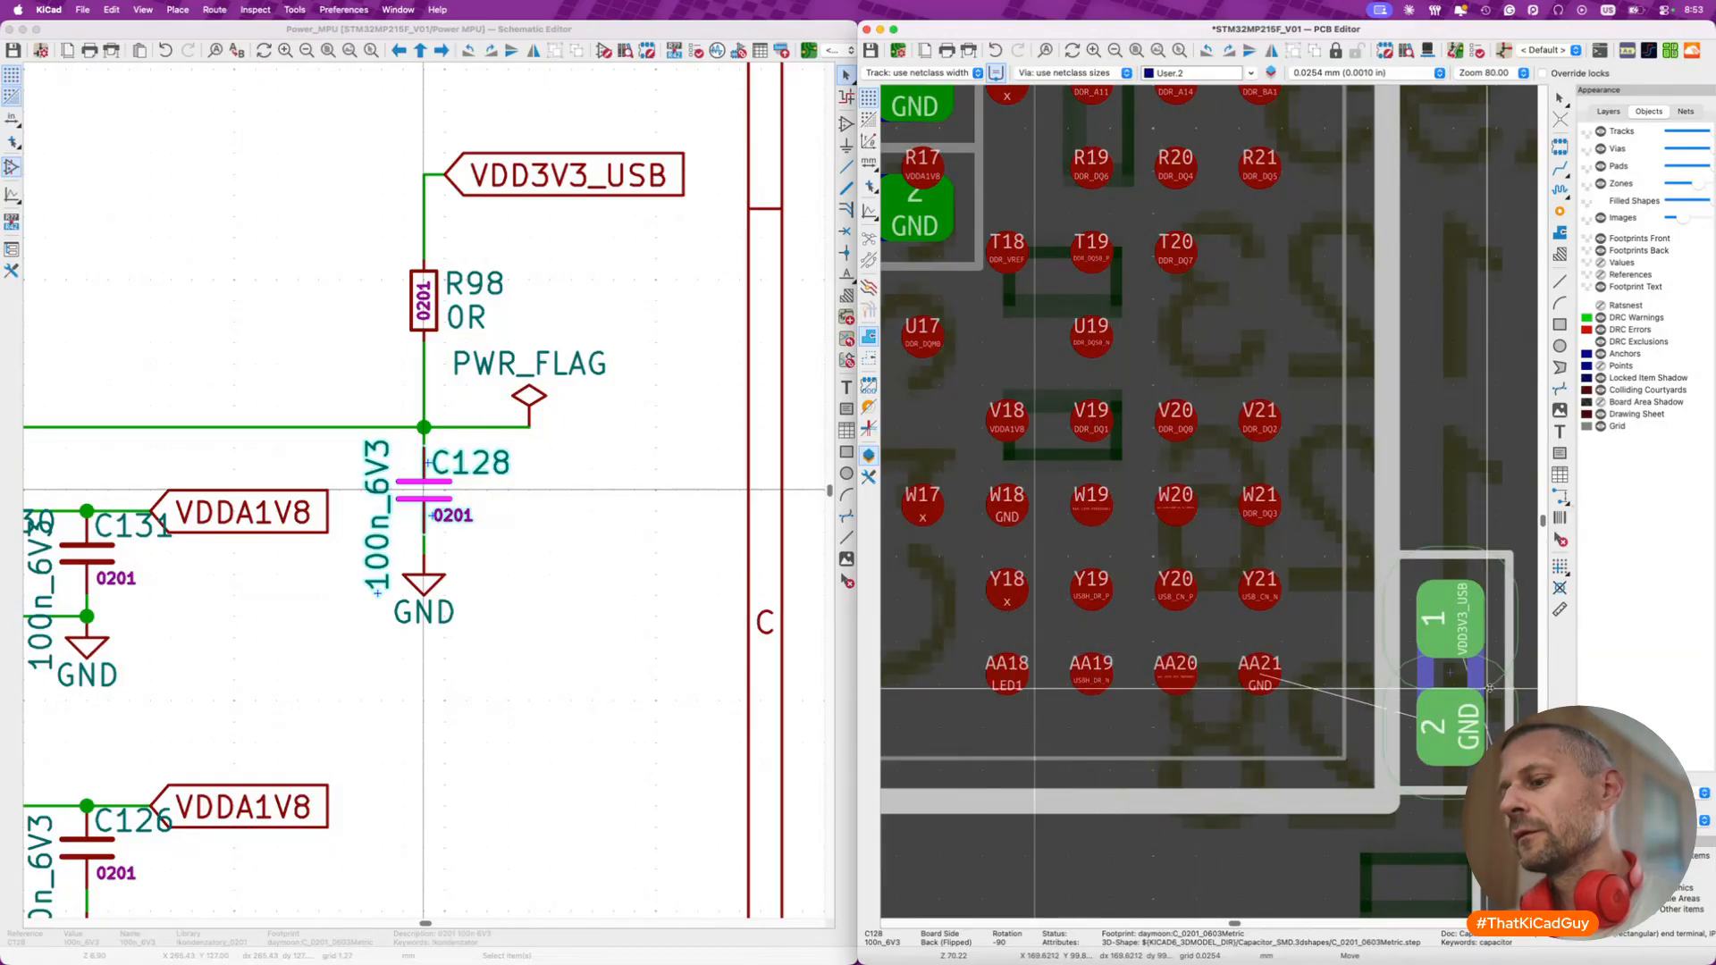
key(r)
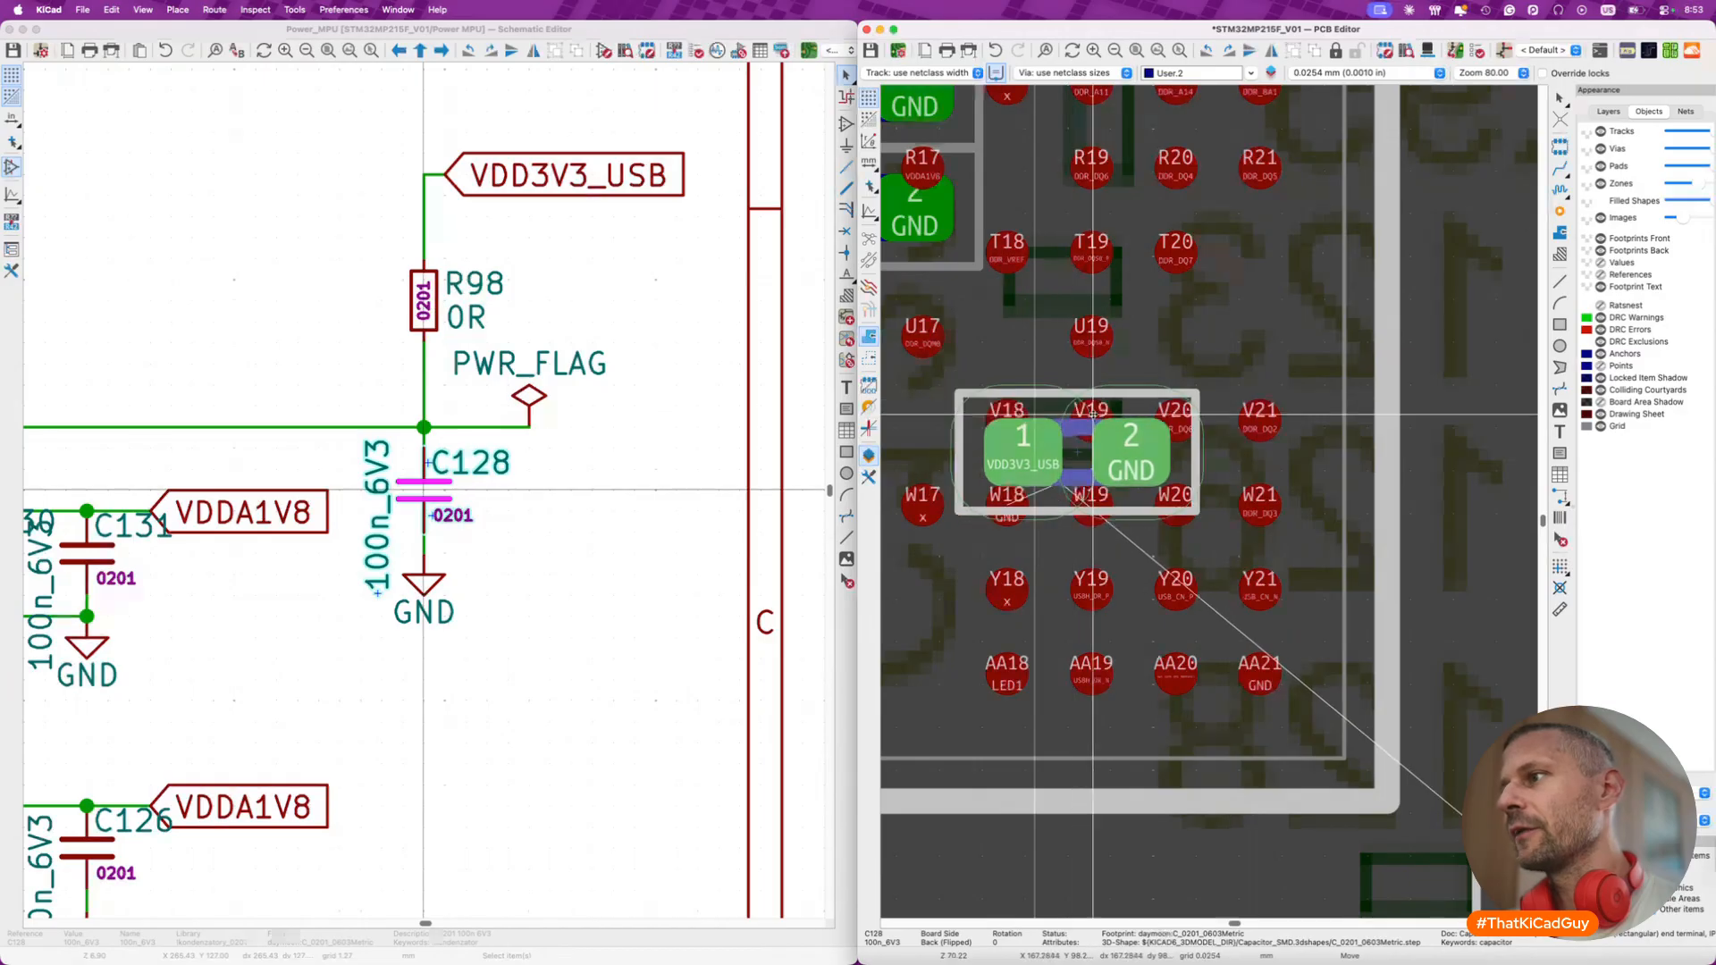
scroll(1092, 414, down, 4)
scroll(1092, 414, down, 3)
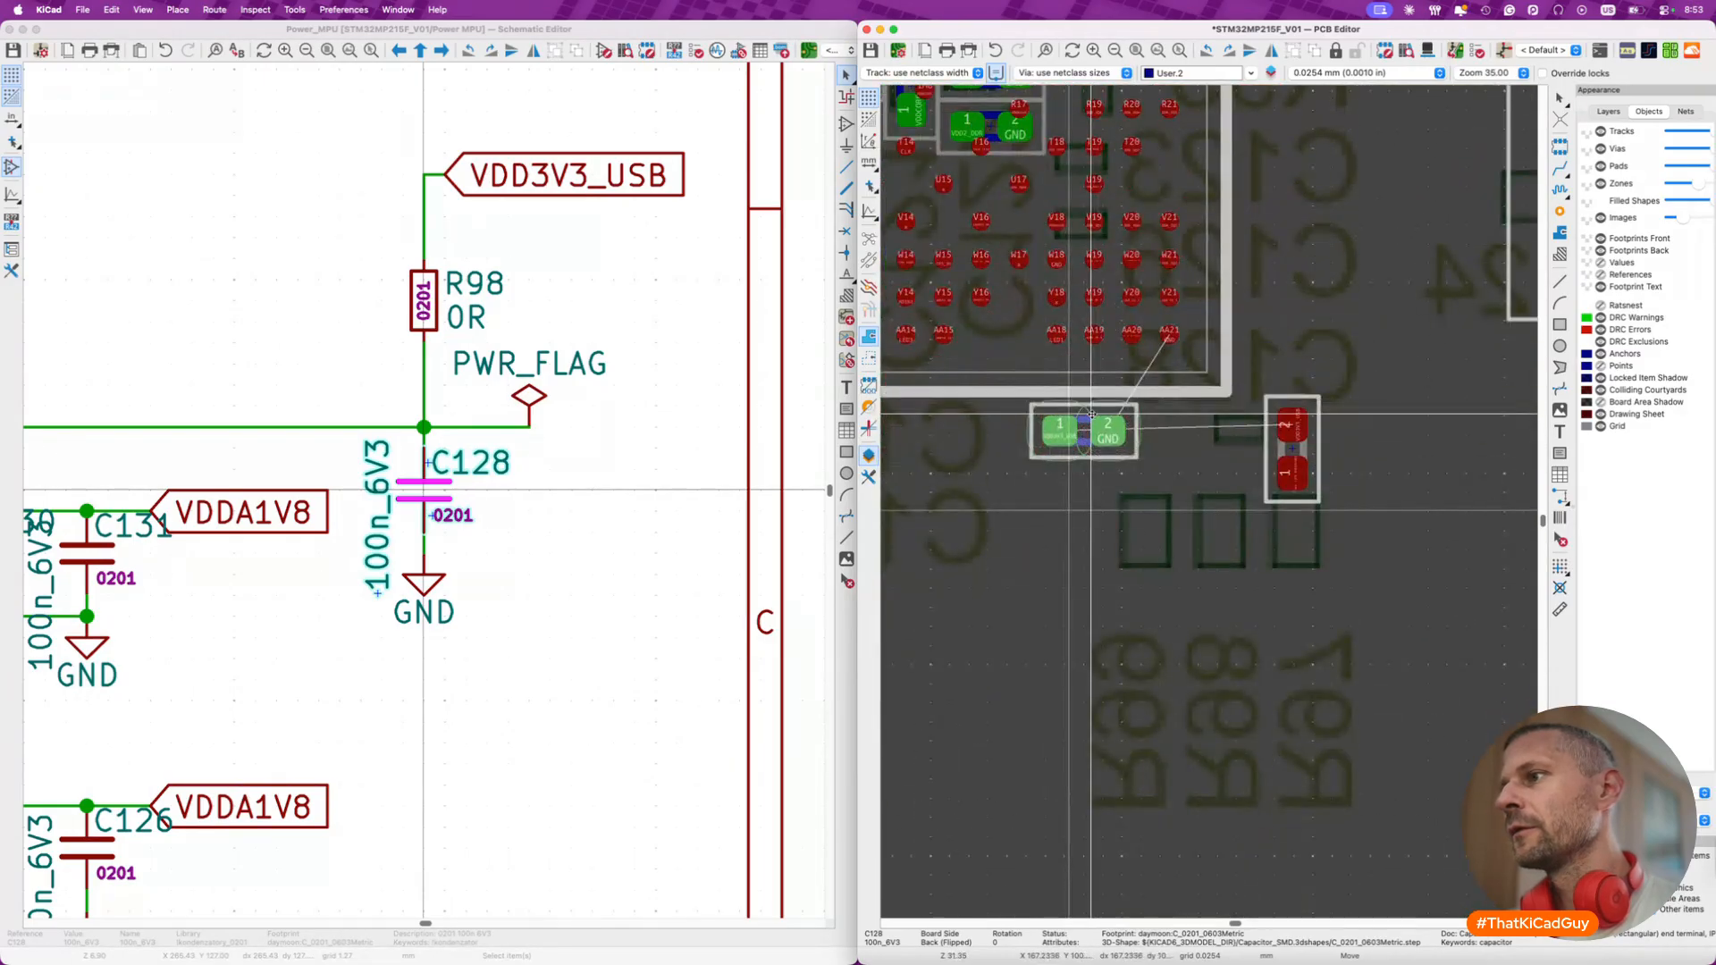
scroll(1073, 304, up, 3)
key(r)
key(r)
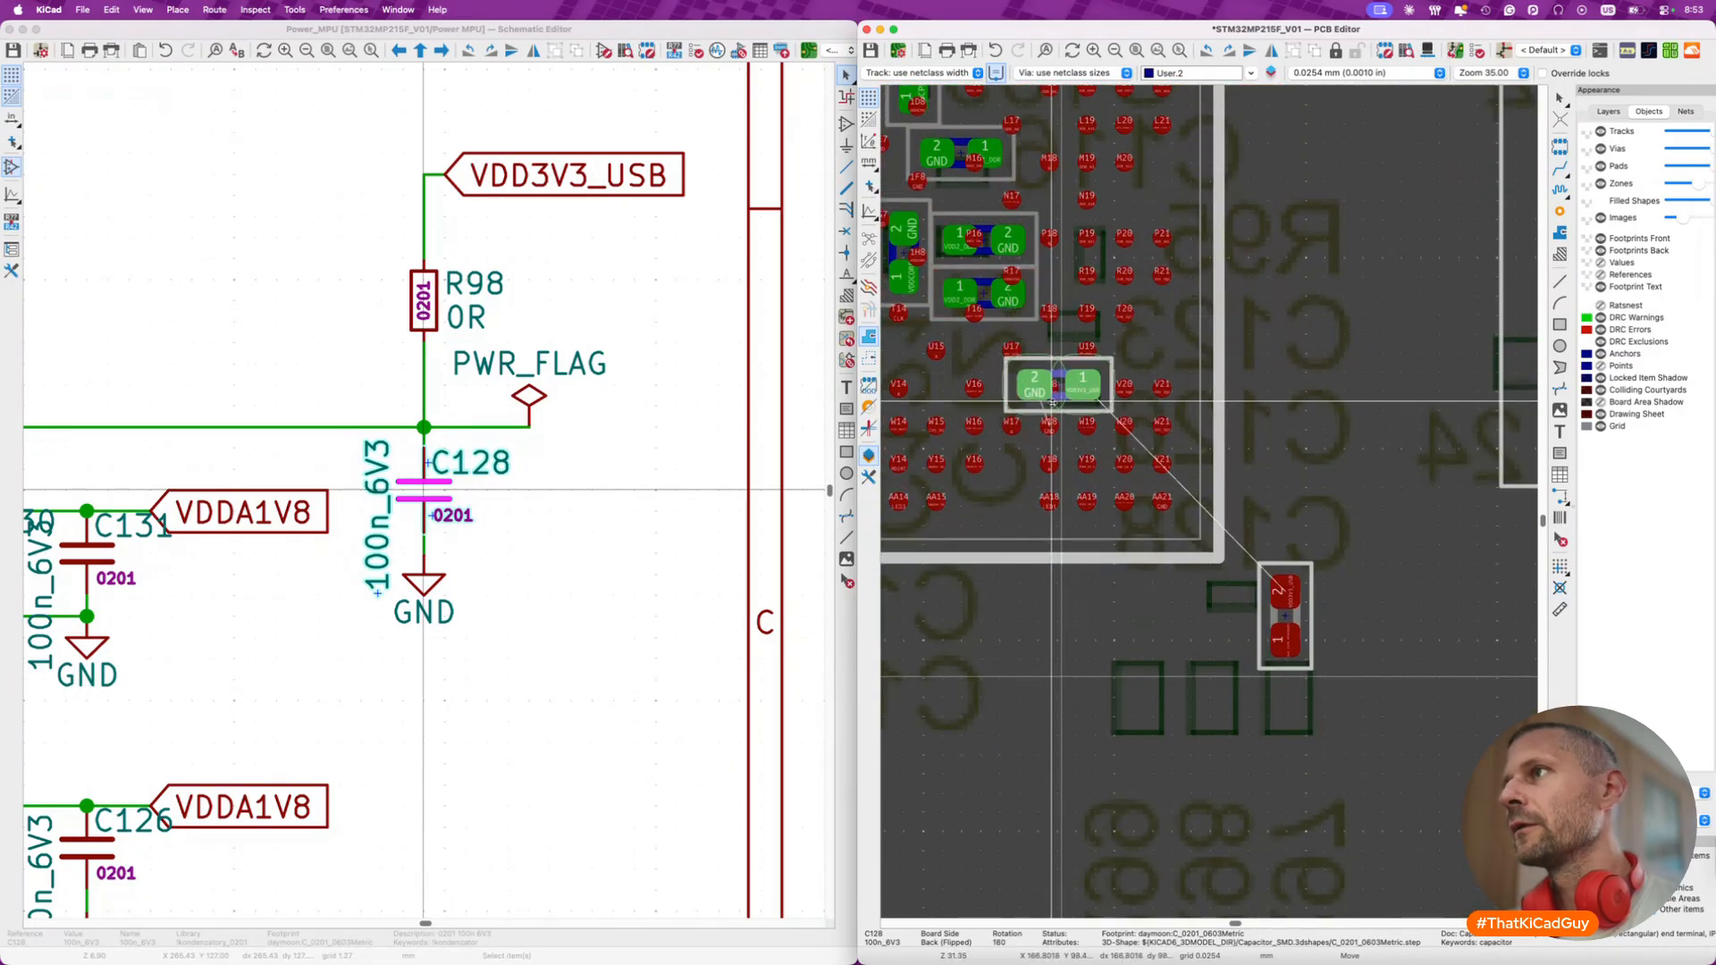
click(1067, 406)
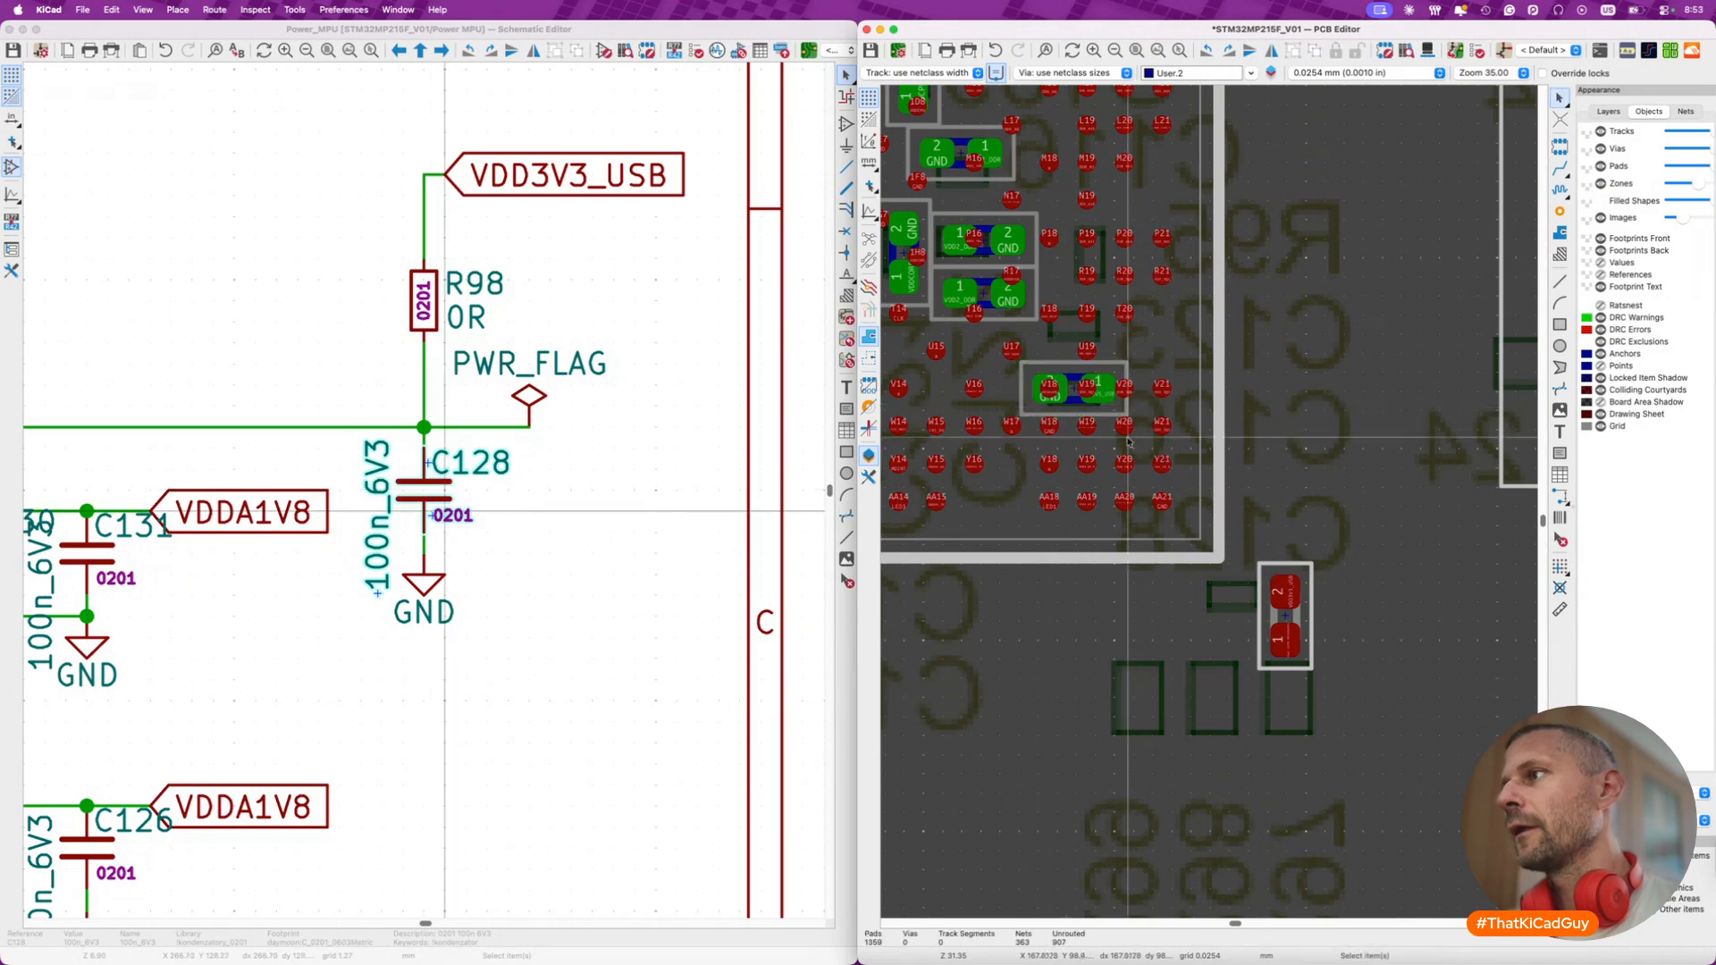
- Move resistor R98 onto the leftmost of the three reference outlines below the MPU
click(1307, 617)
drag(1297, 617, 1161, 698)
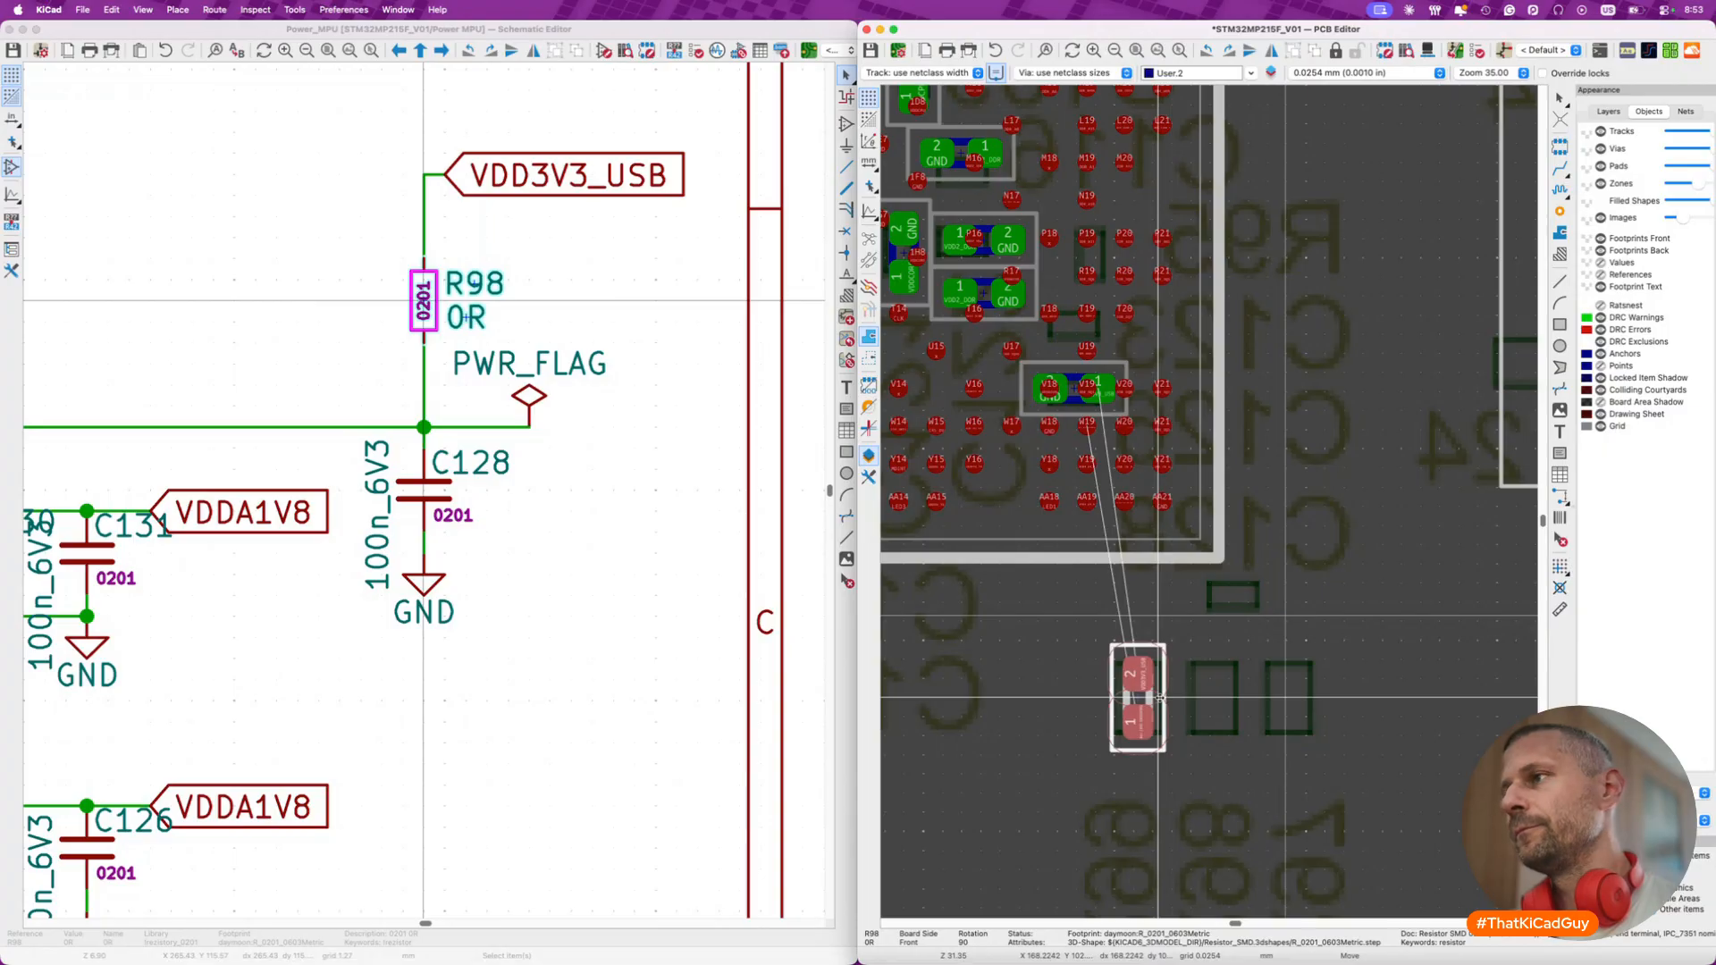
click(1160, 698)
- Check R98 on the VDD3V3_USB line in the reference schematic PDF in Preview, and return to KiCad
key(super+Tab)
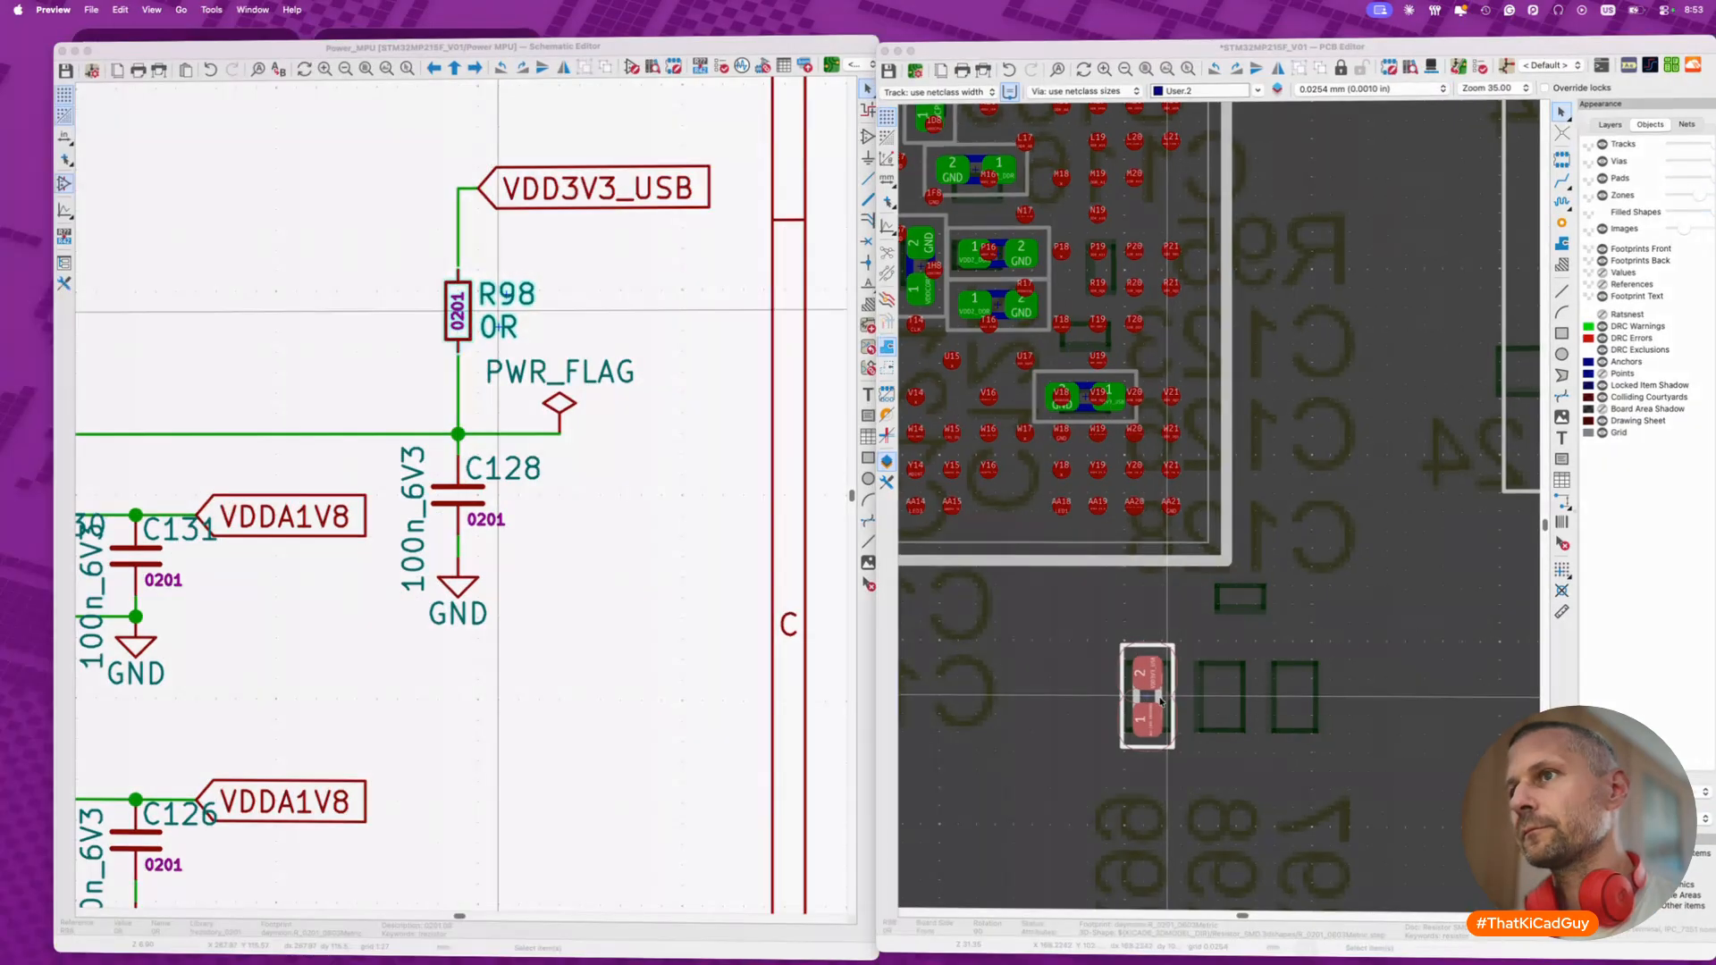
scroll(1001, 684, down, 3)
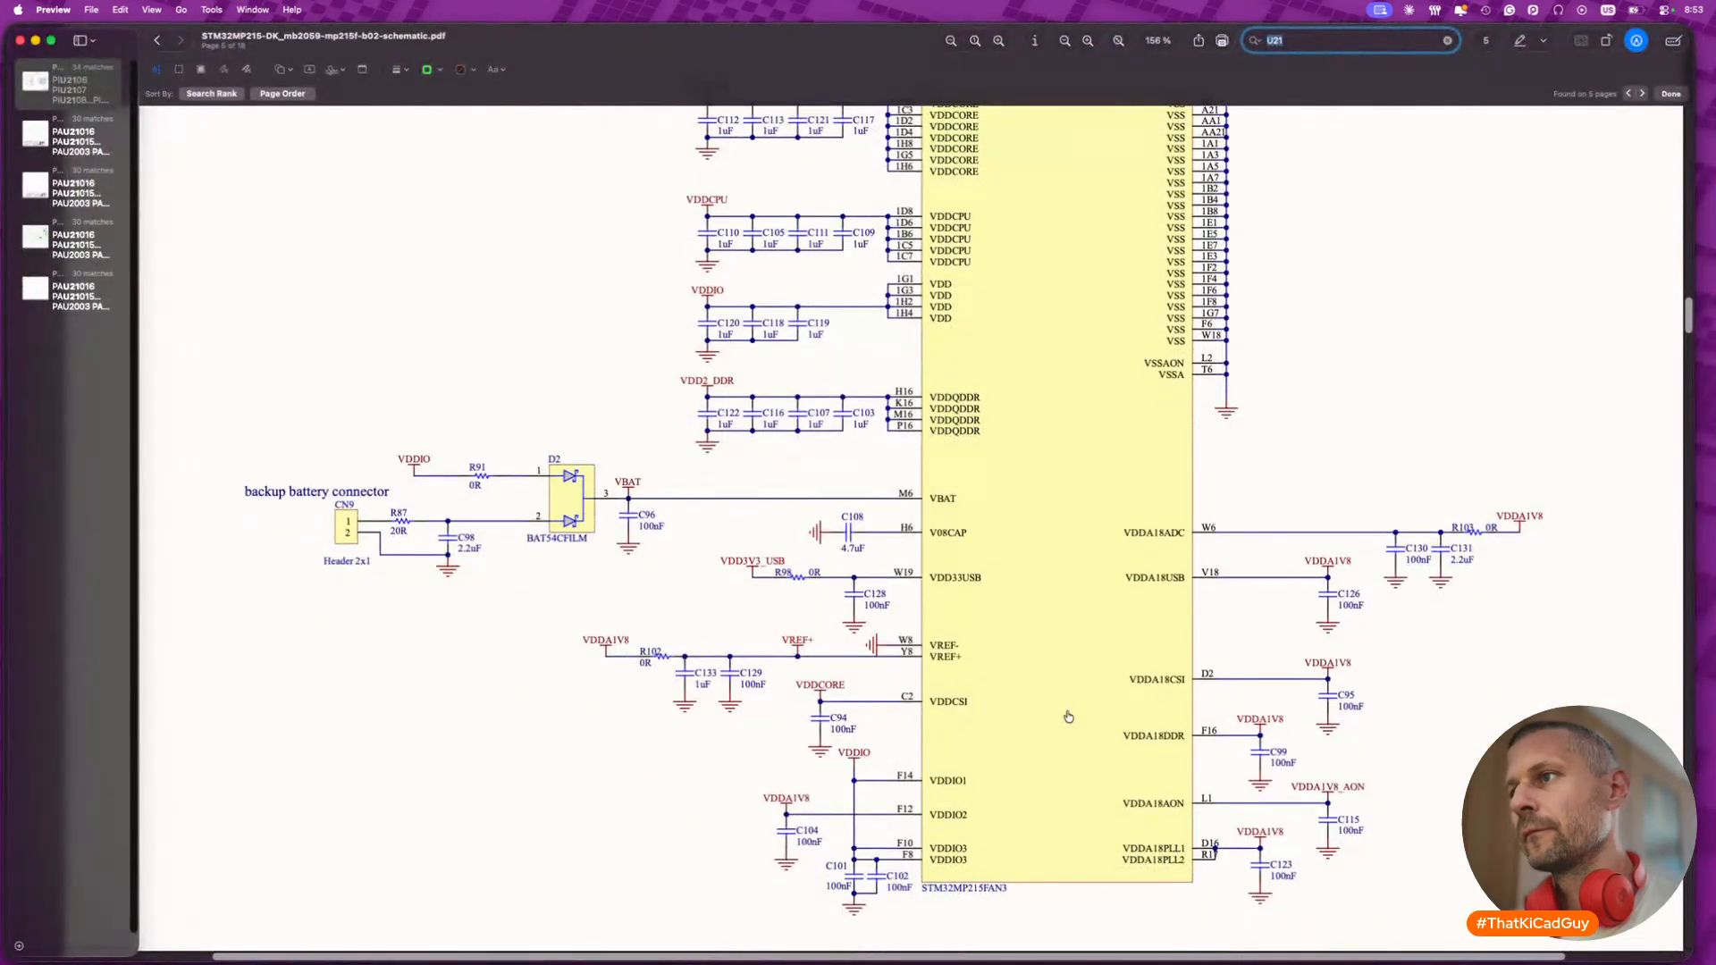
click(799, 582)
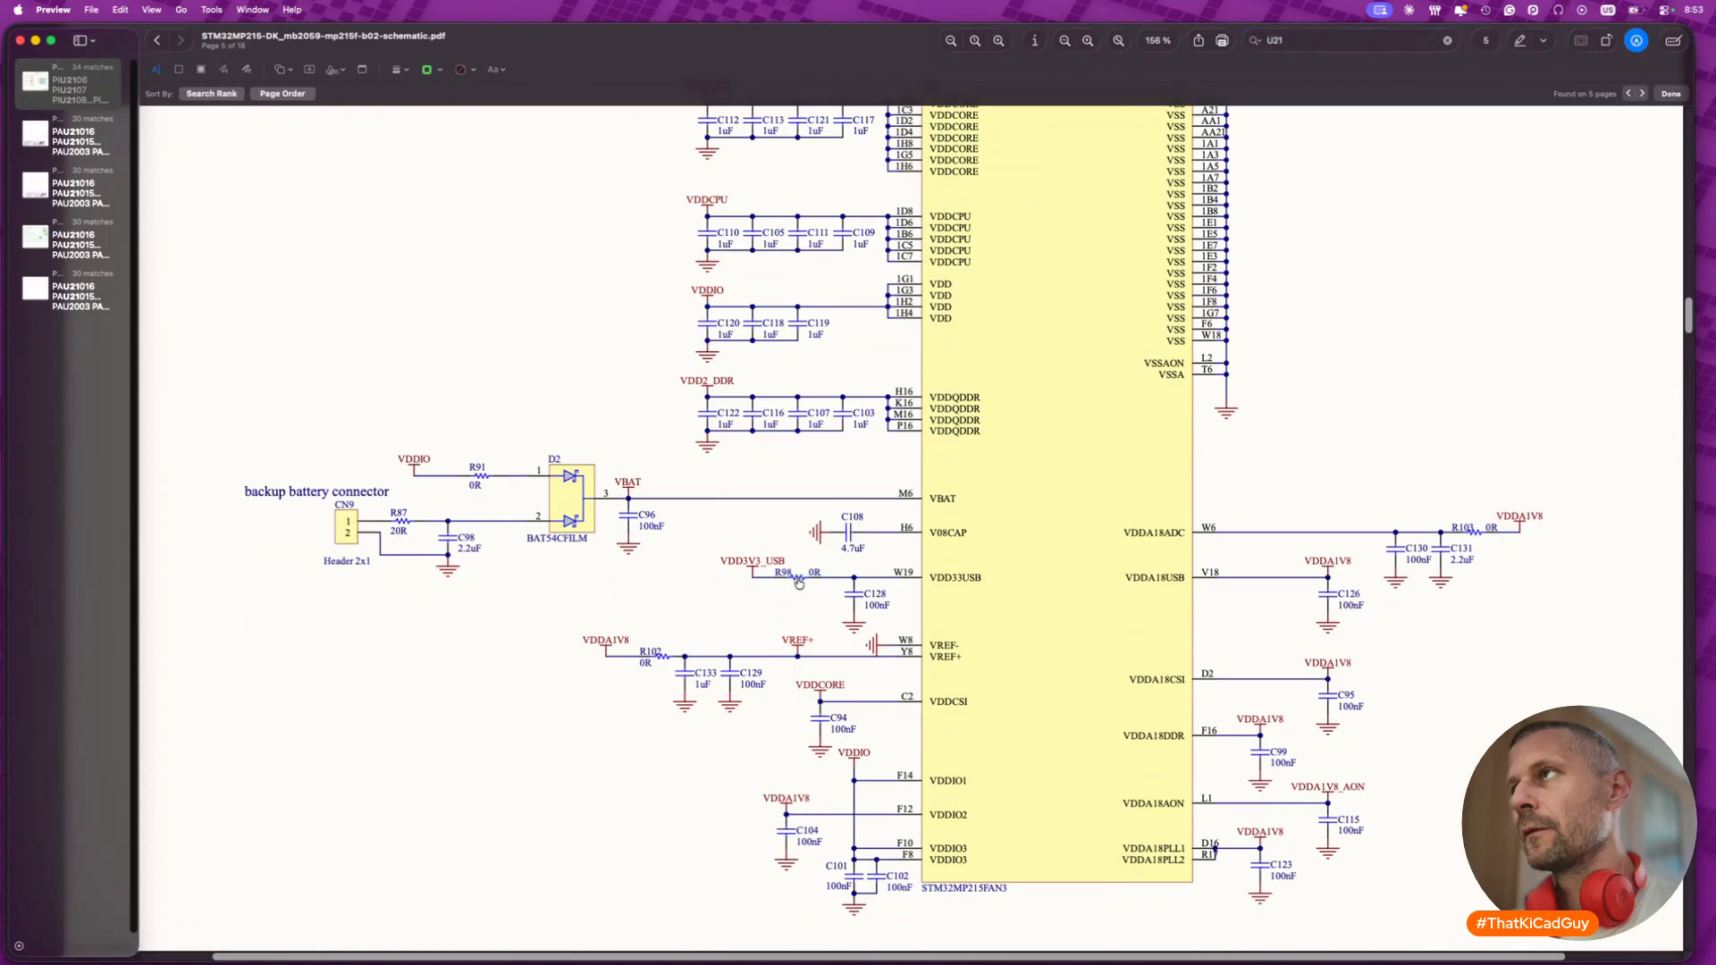
key(super+Tab)
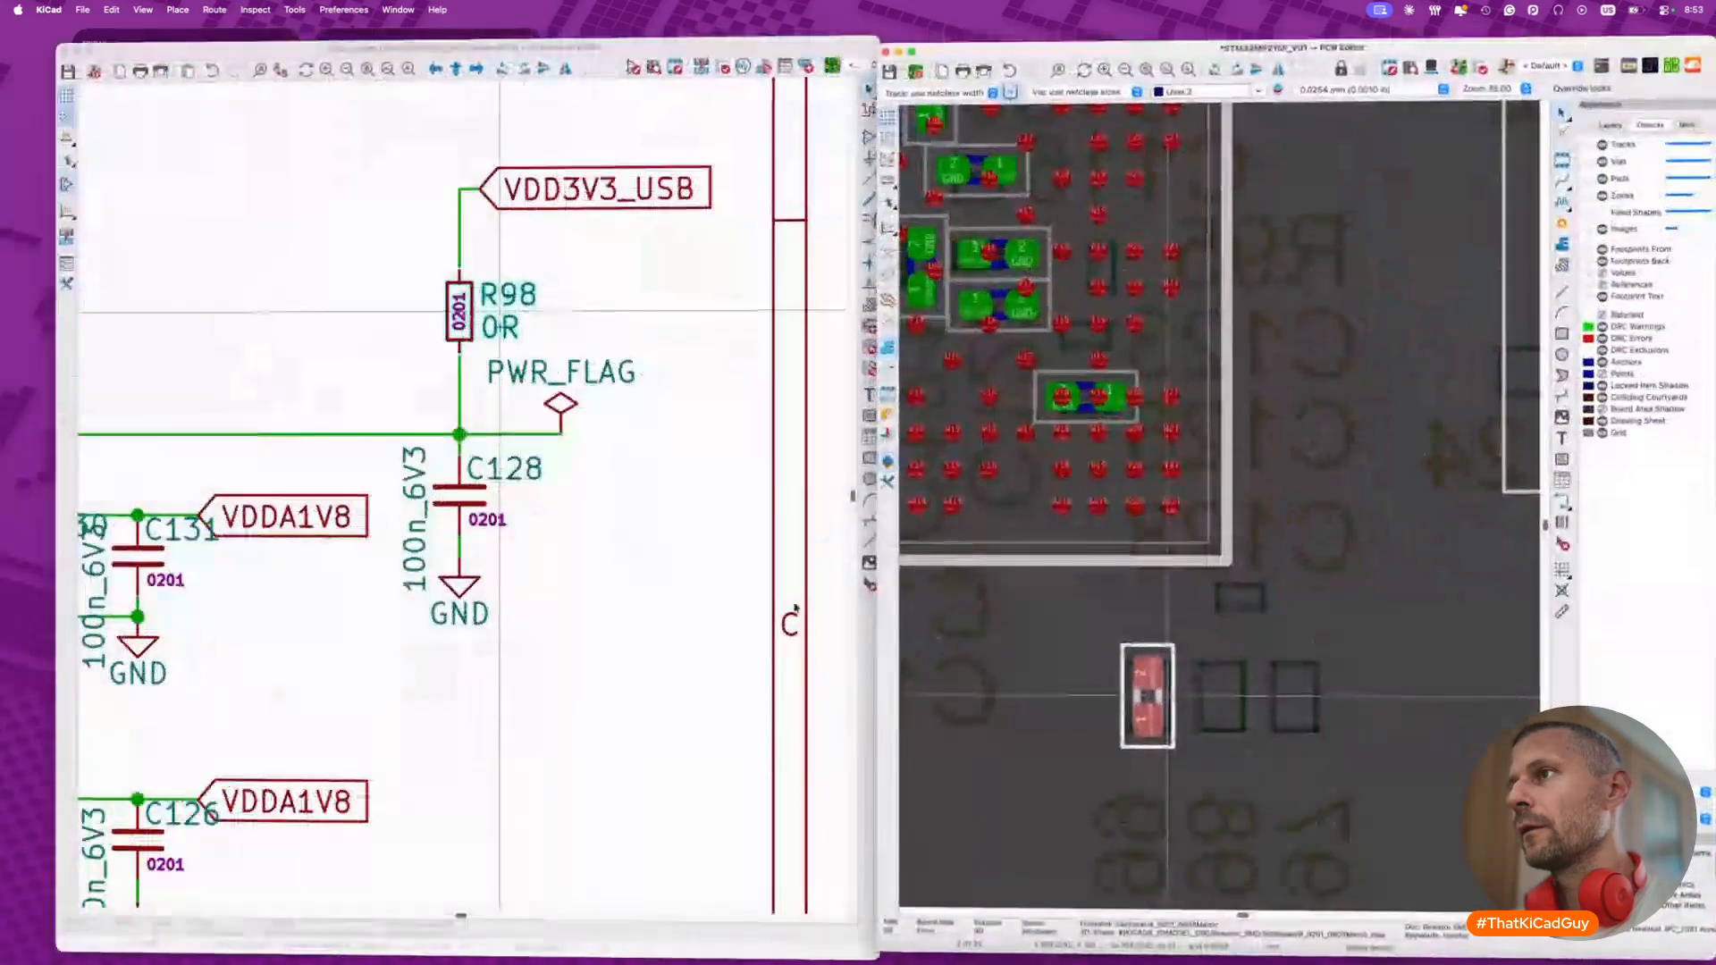
- Examine the MPU's supply pins and their decoupling capacitors on the Power MPU schematic sheet
click(1064, 677)
scroll(1064, 676, down, 3)
click(497, 617)
scroll(498, 616, down, 5)
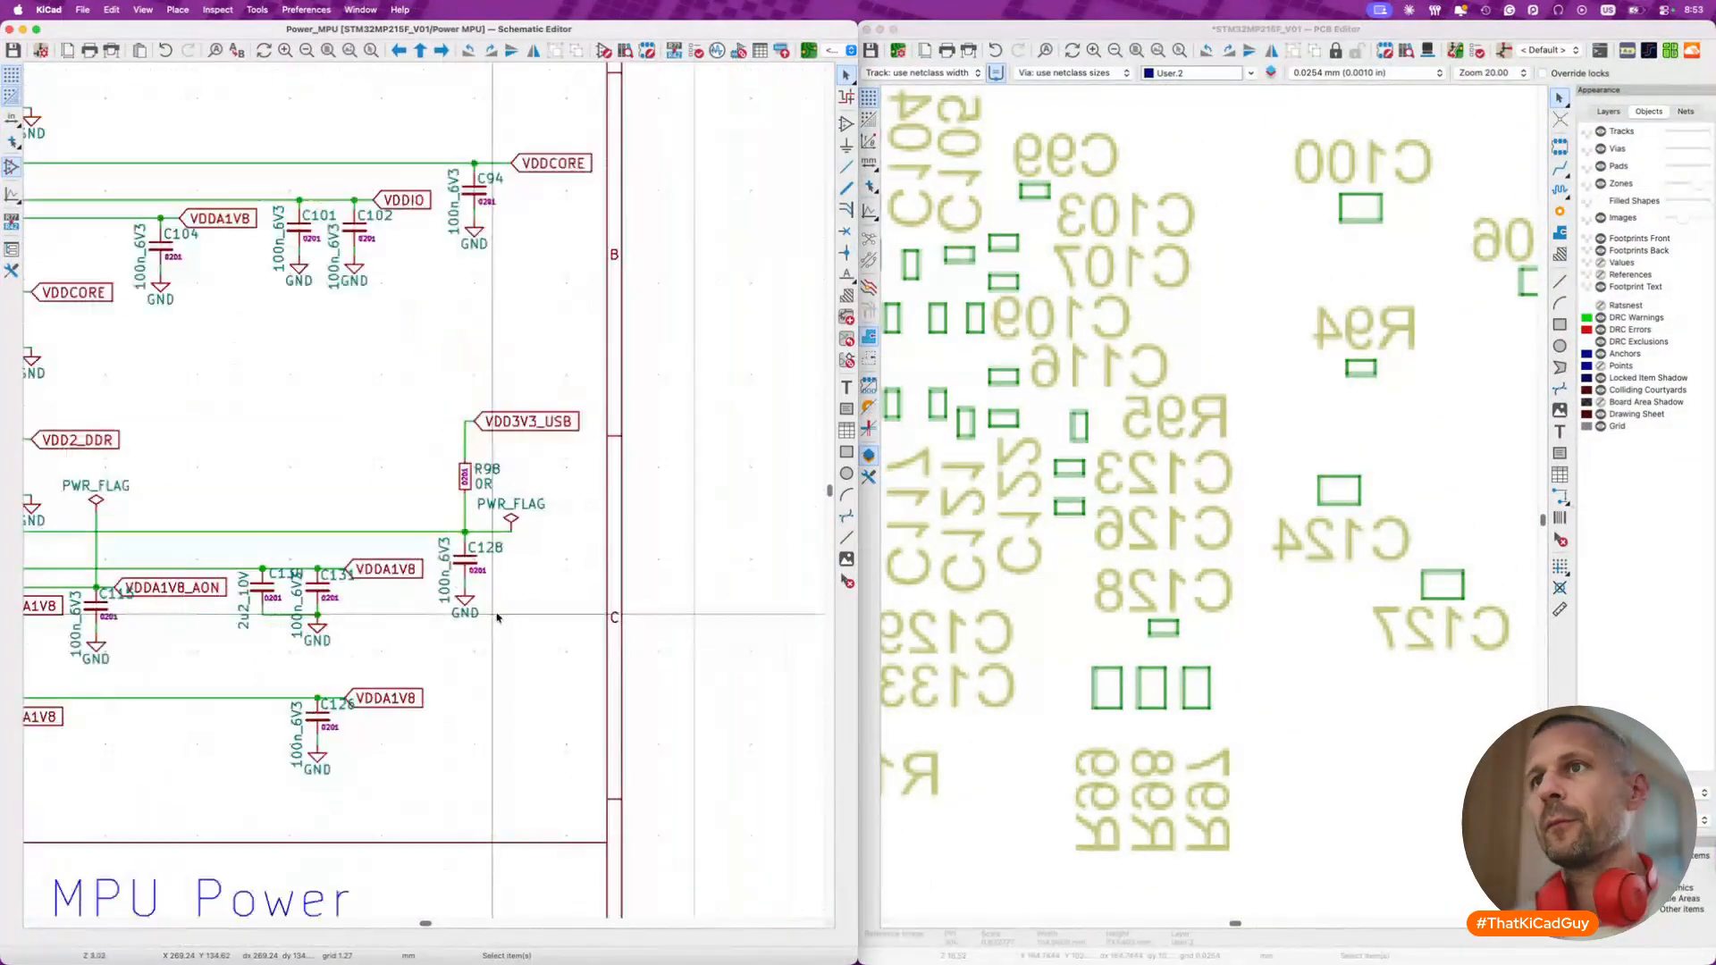
scroll(498, 617, left, 5)
scroll(498, 617, down, 4)
scroll(498, 616, left, 2)
scroll(498, 617, down, 3)
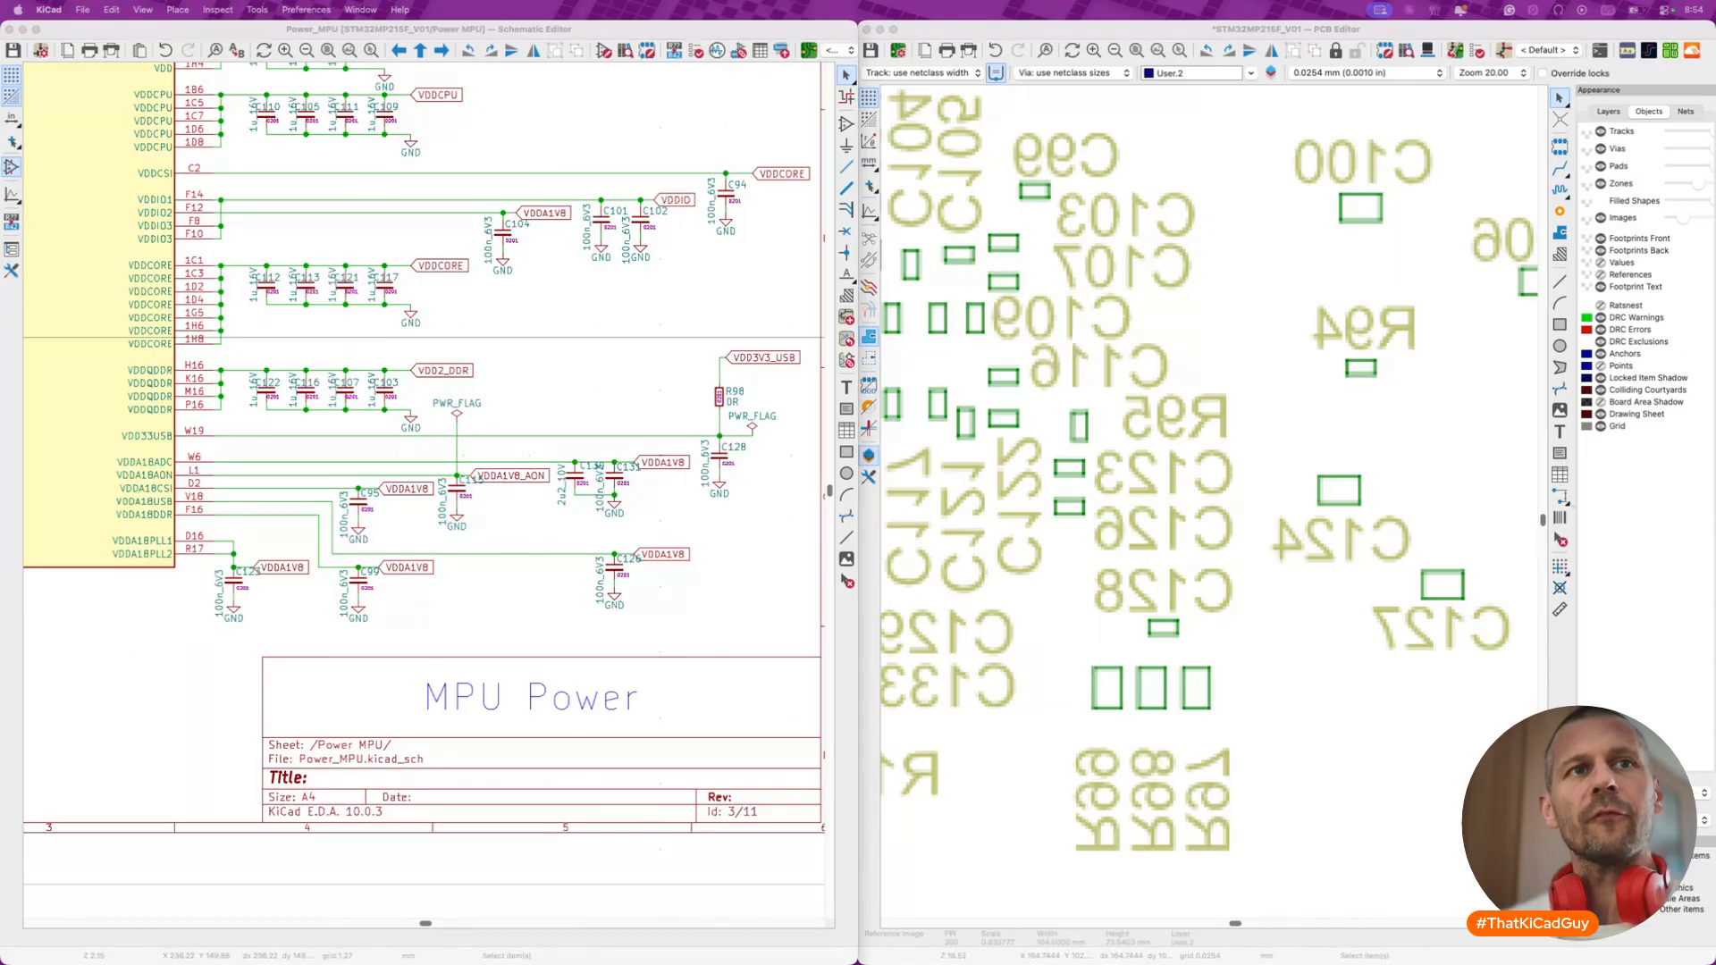
- Save the PCB layout
click(1086, 56)
scroll(1189, 375, down, 5)
scroll(1169, 427, down, 8)
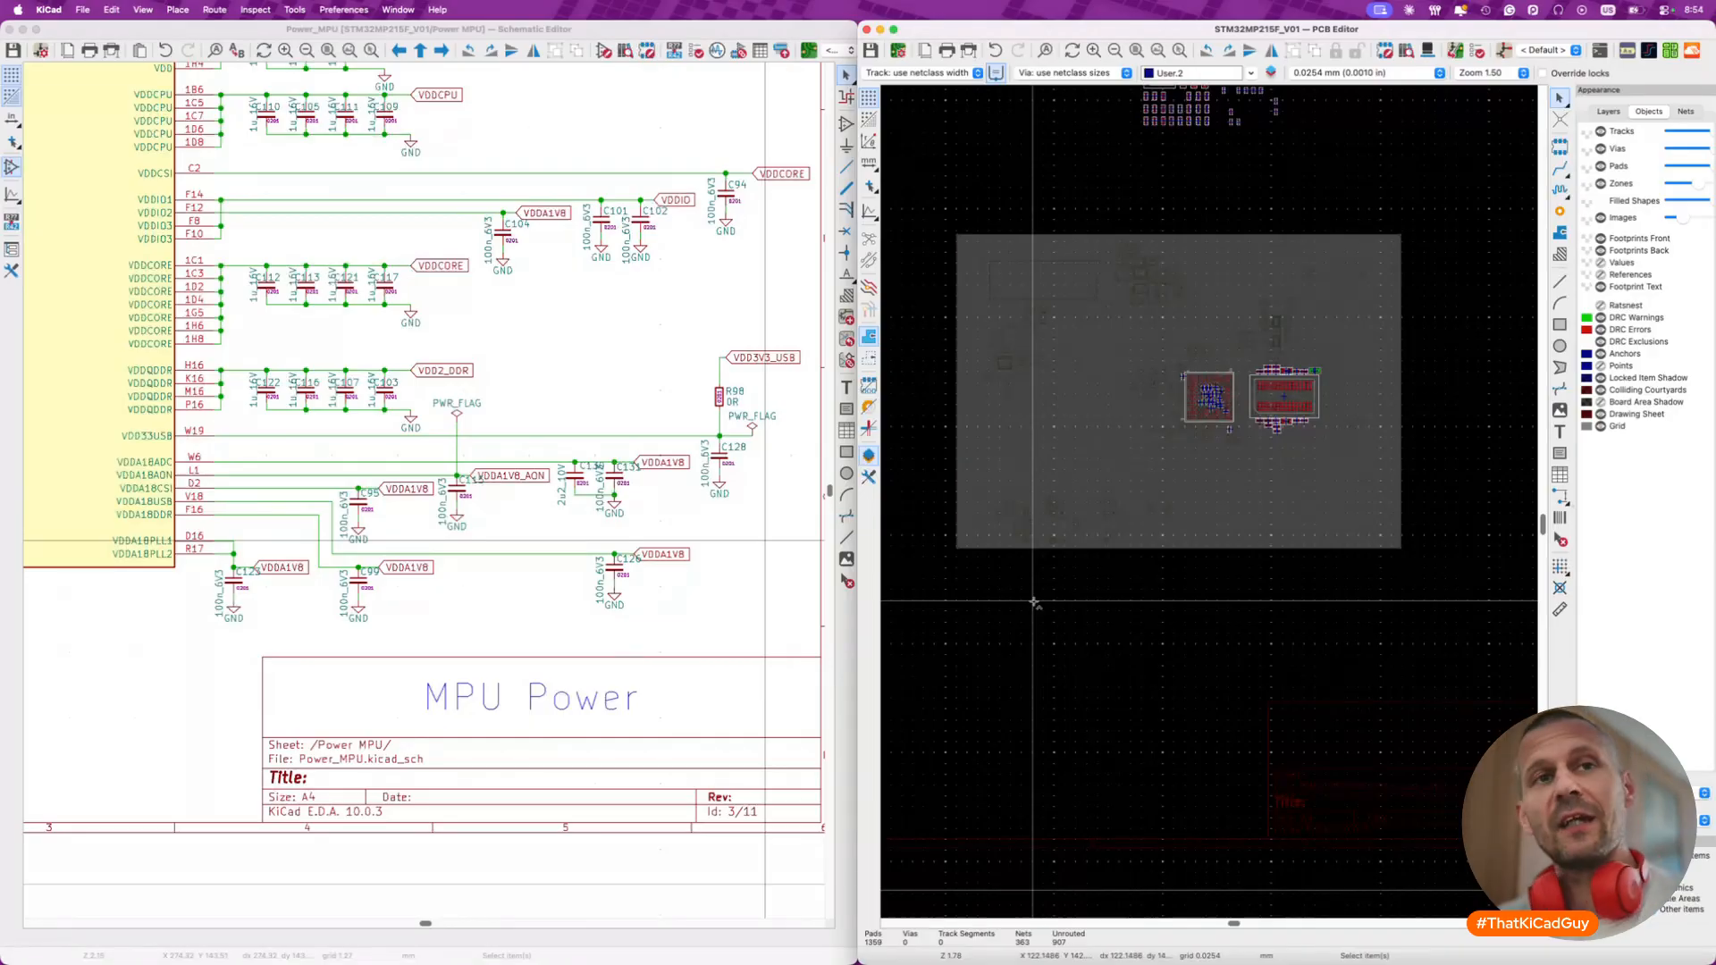
key(super+Tab)
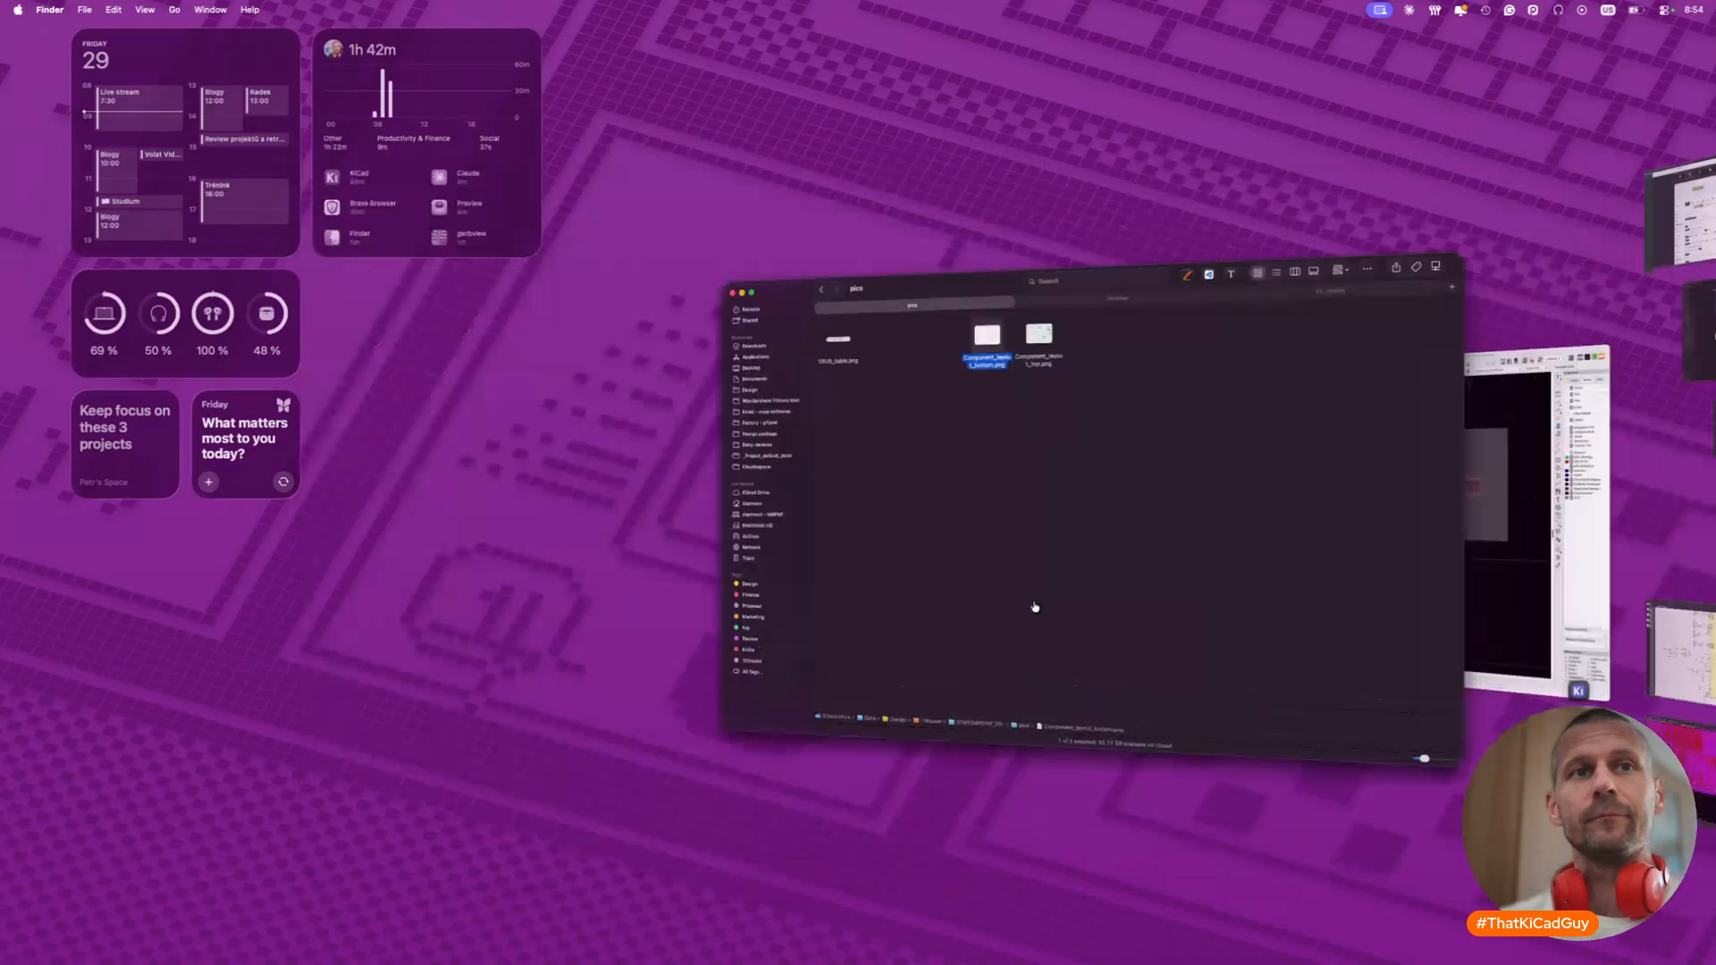
key(super+Tab)
key(super+t)
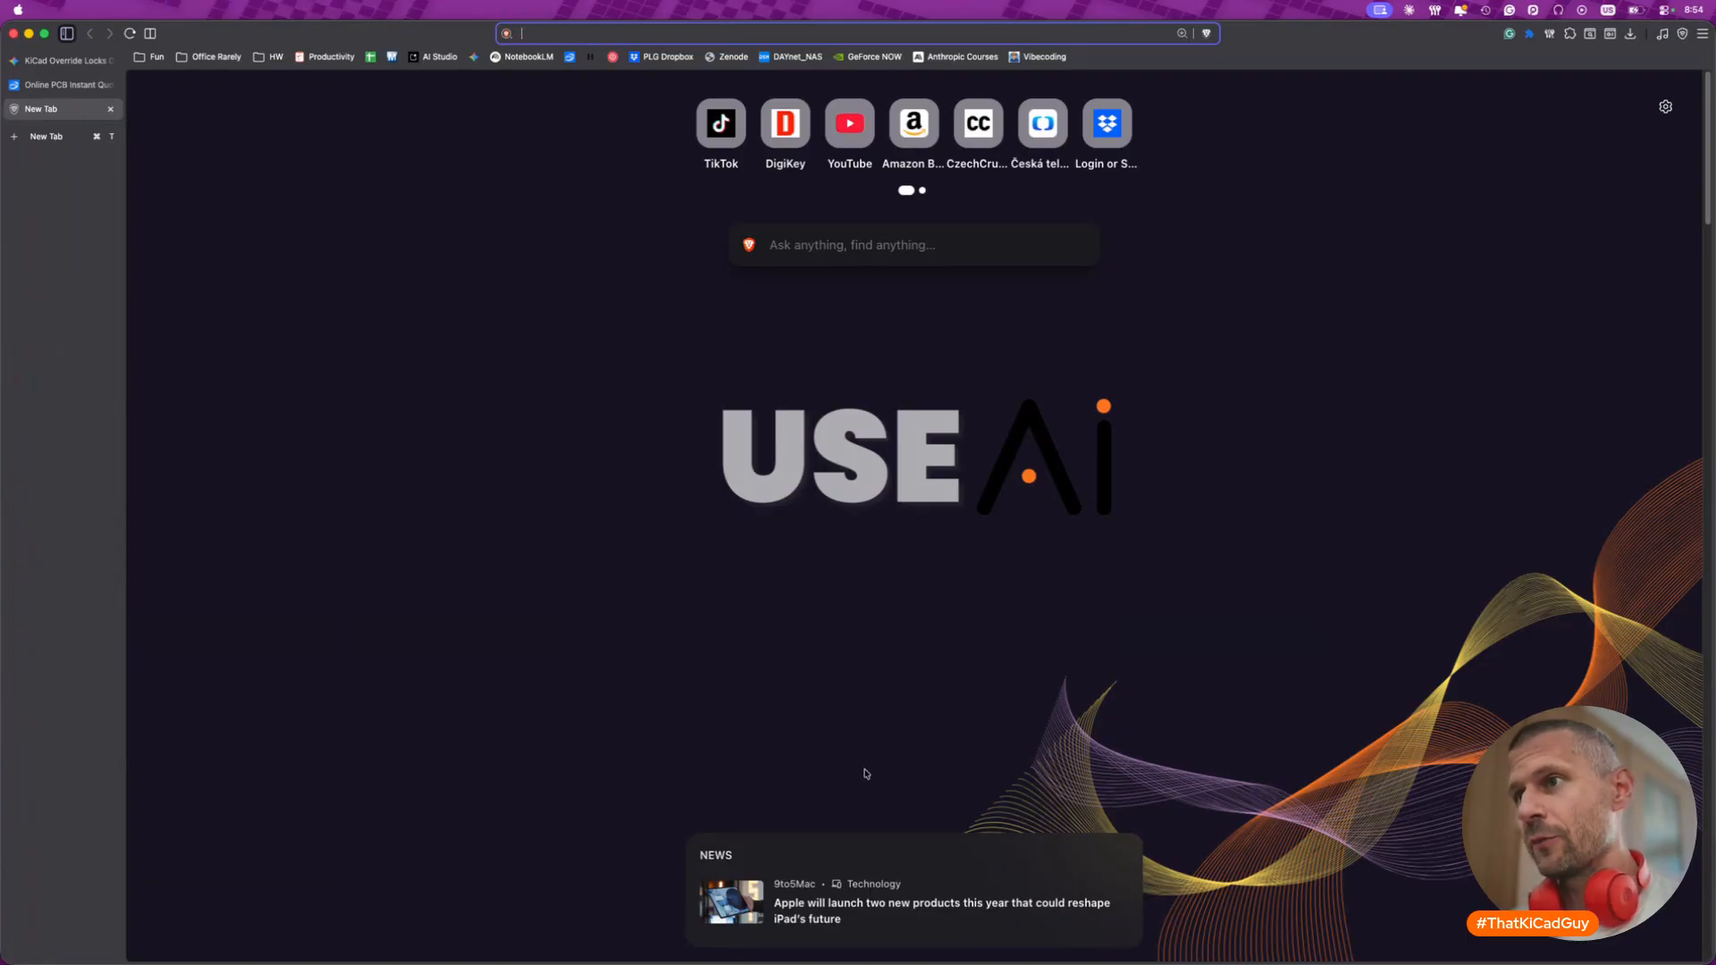
text(https://www.fedevel.com/courses/kicad-for-beginners)
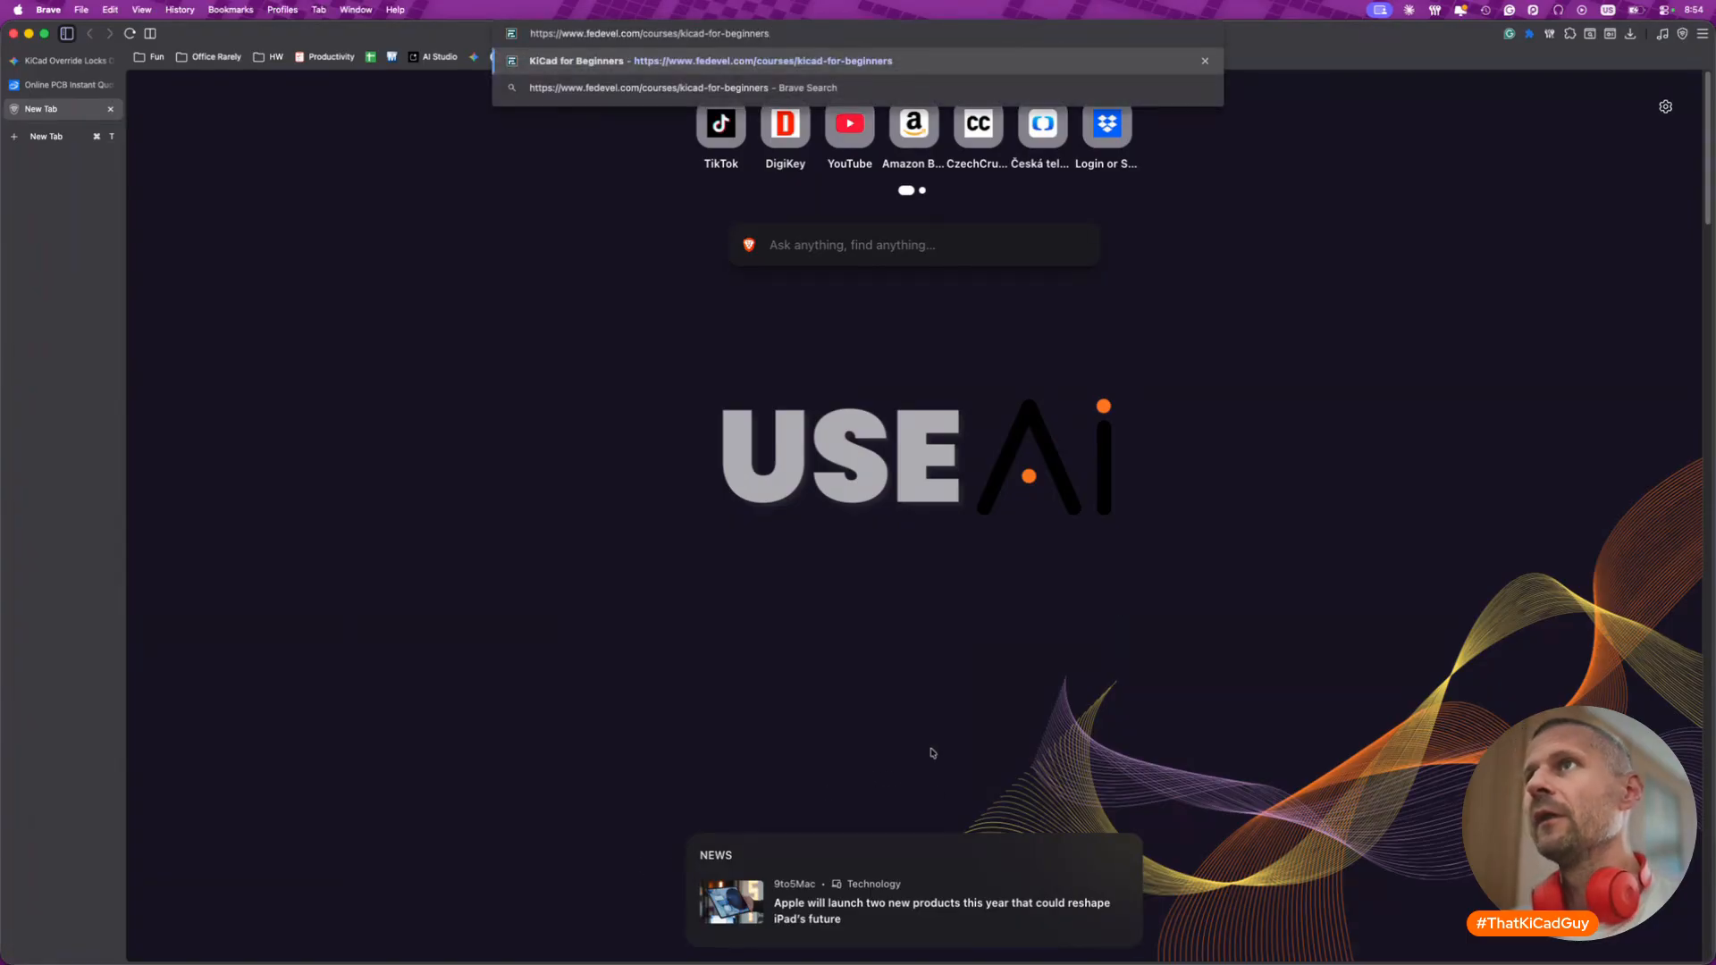
key(Return)
key(super+t)
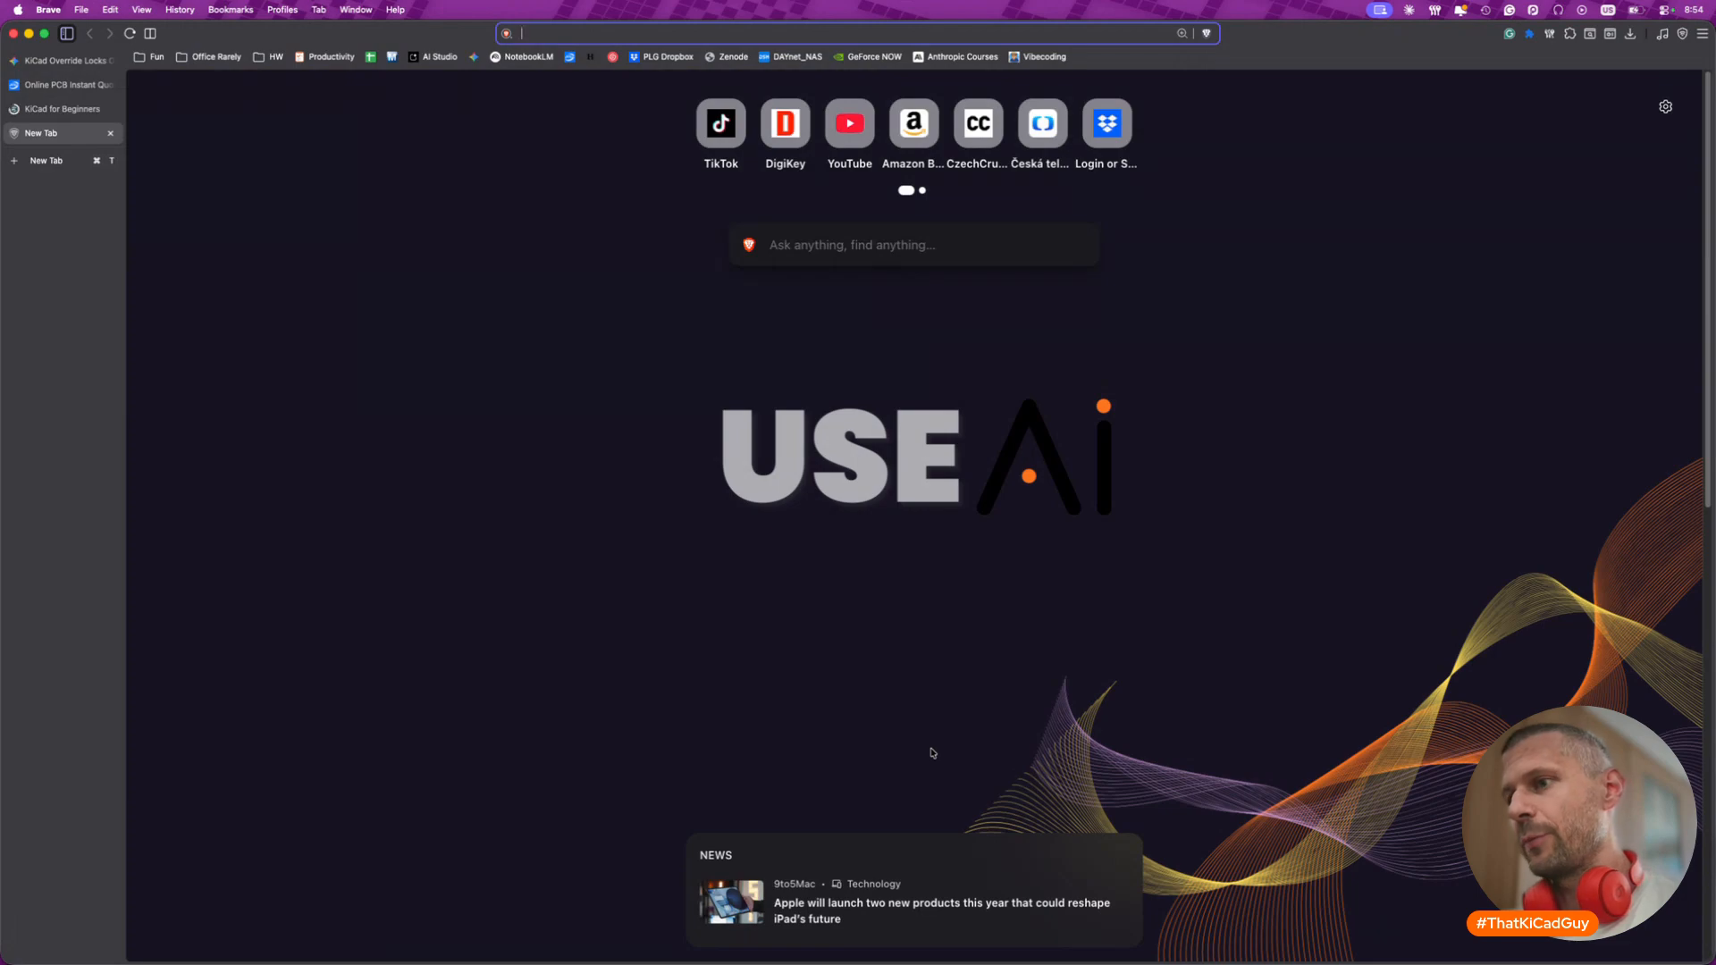
text(https://fedevel.com/courses/kicad-for-makers)
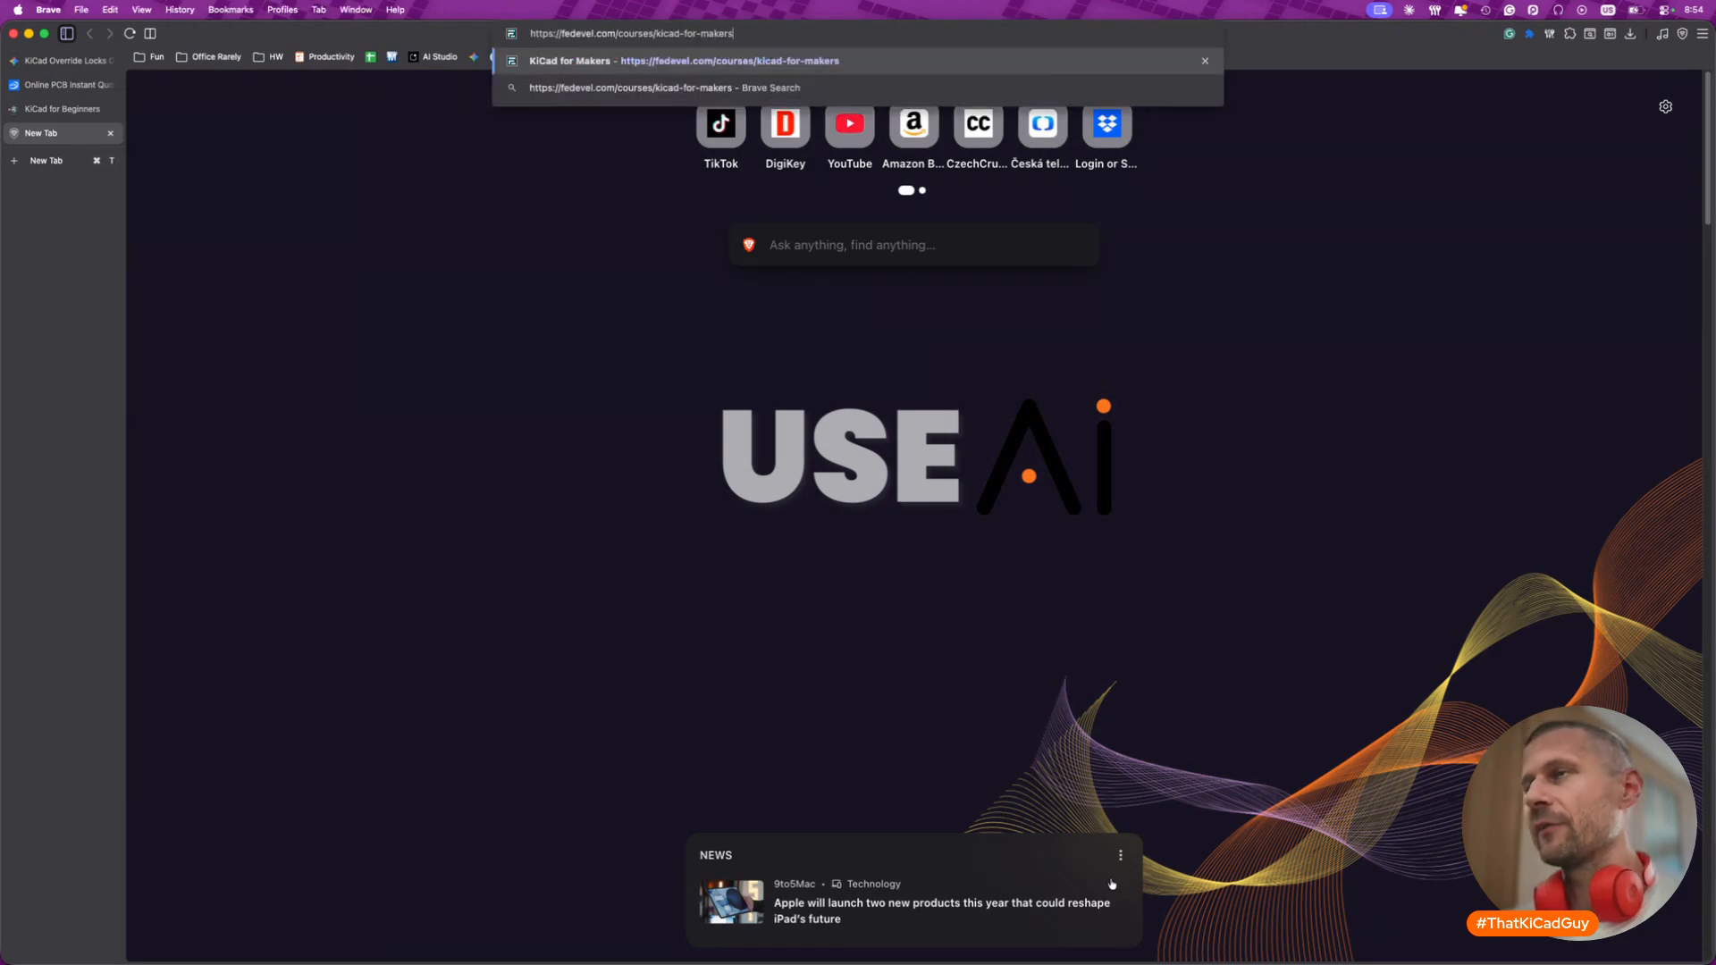
key(Return)
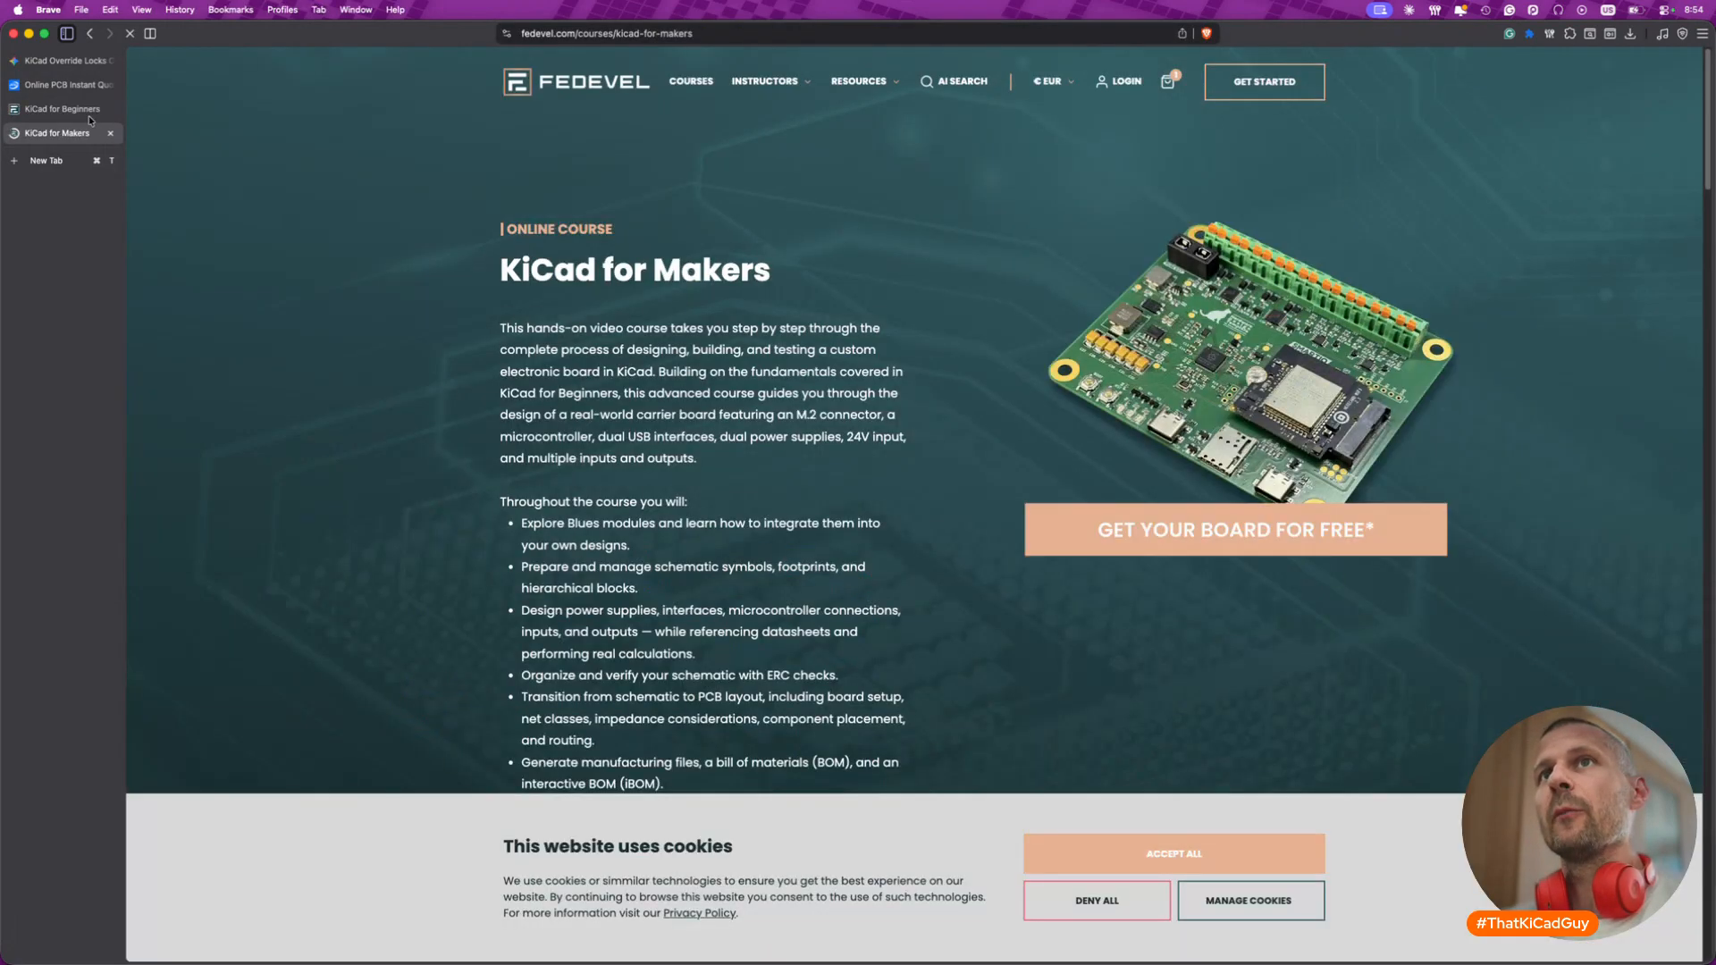
- View the KiCad for Beginners page briefly, and examine the KiCad for Makers page including the price of its Online plan
key(ctrl+shift+Tab)
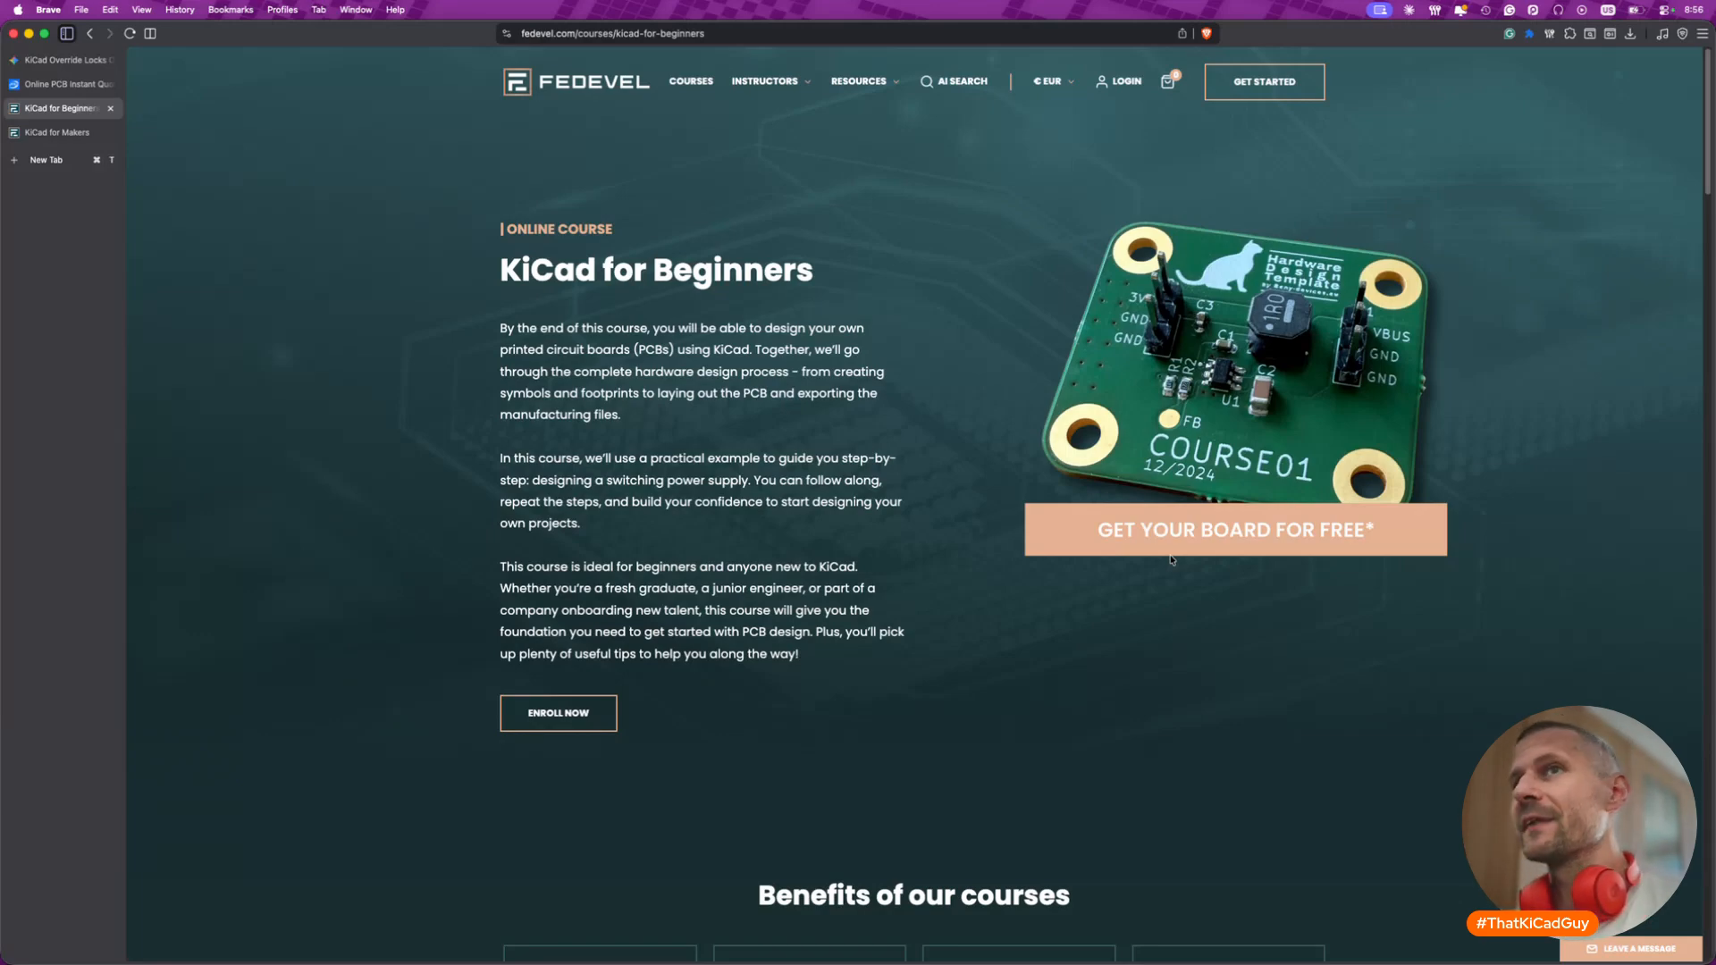
click(63, 132)
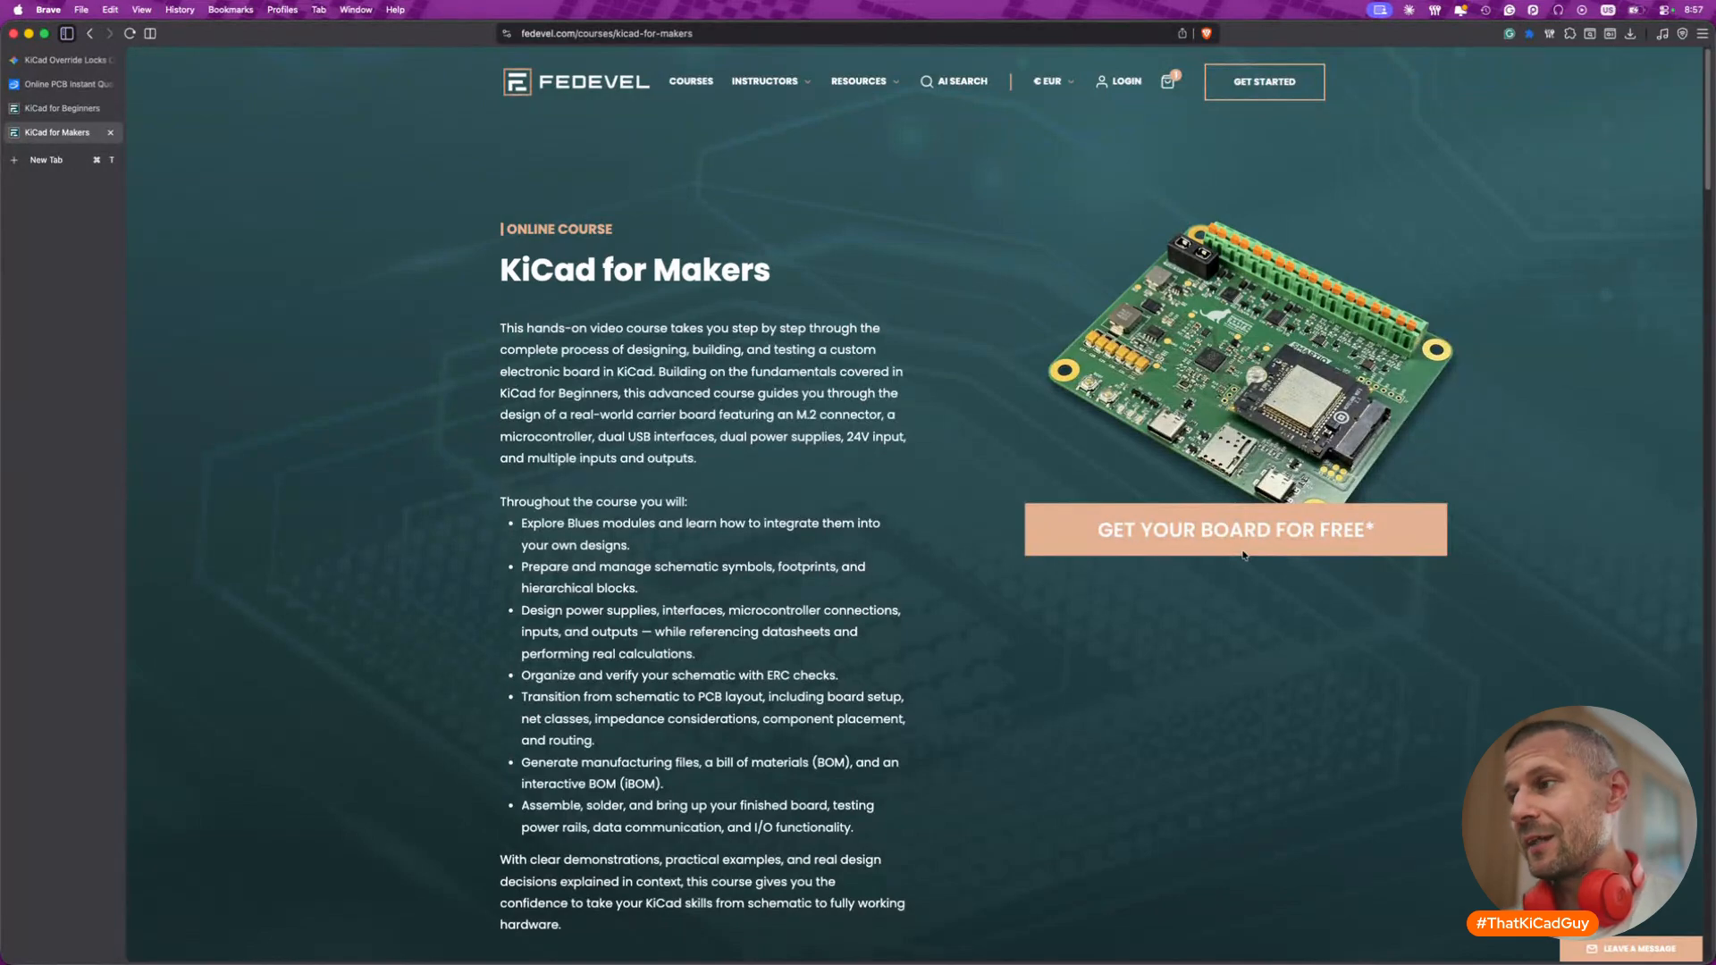
scroll(1243, 556, down, 15)
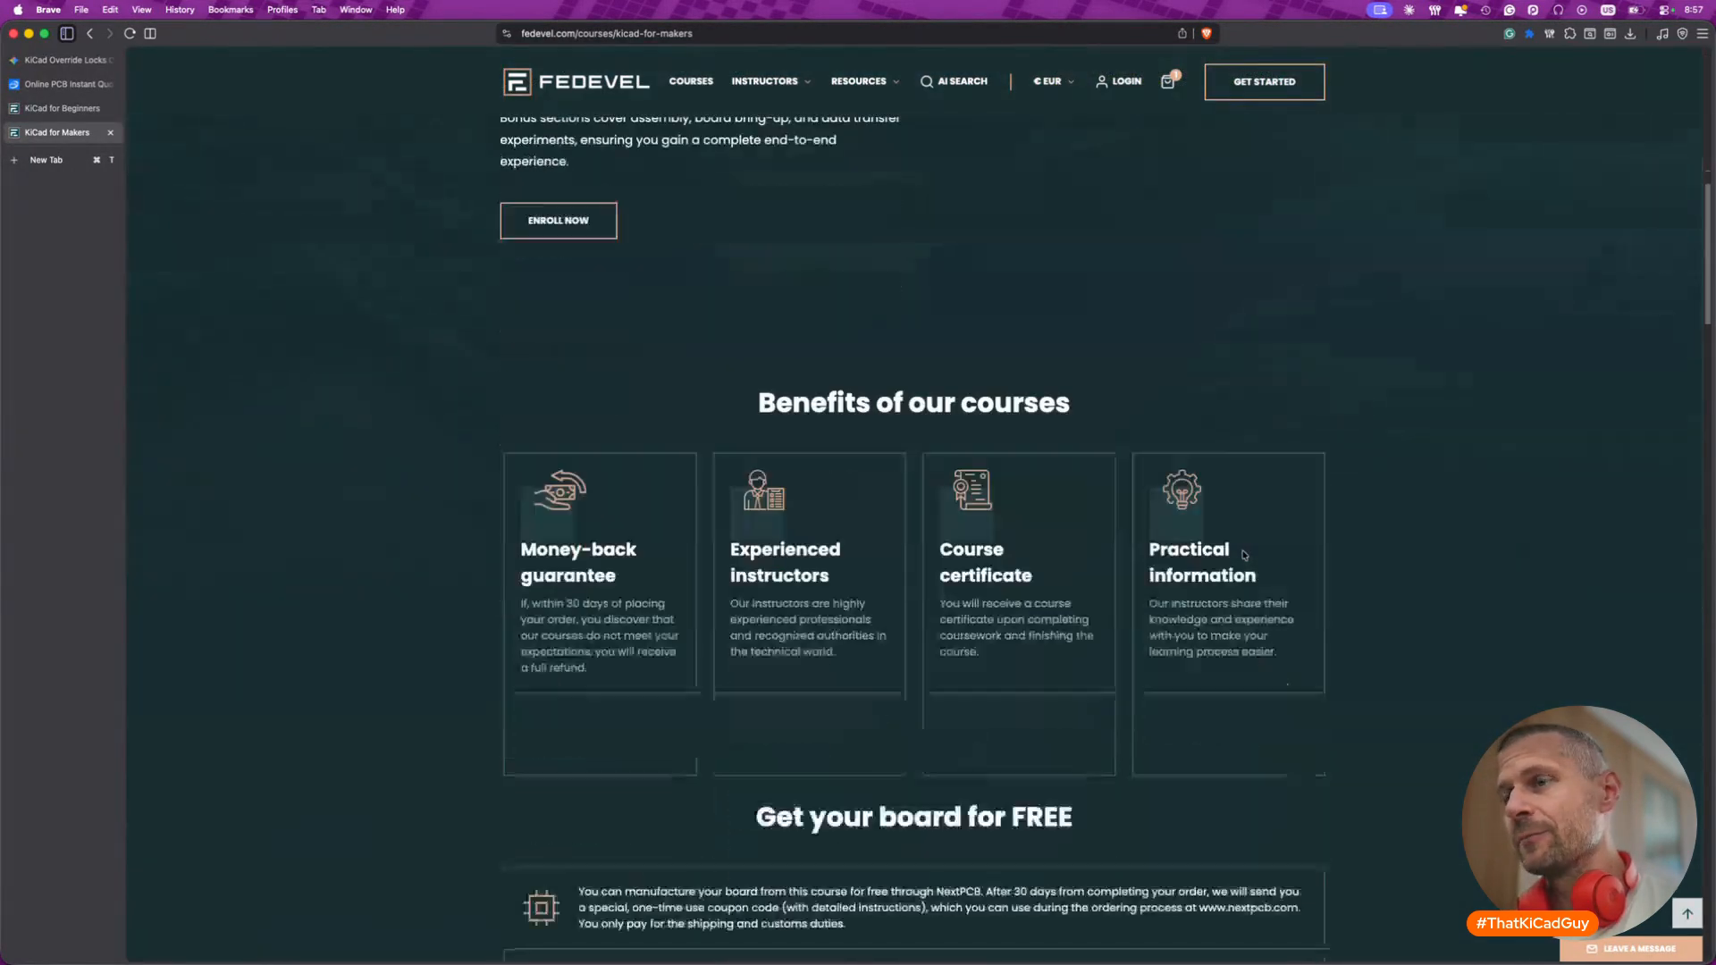
scroll(1242, 555, down, 10)
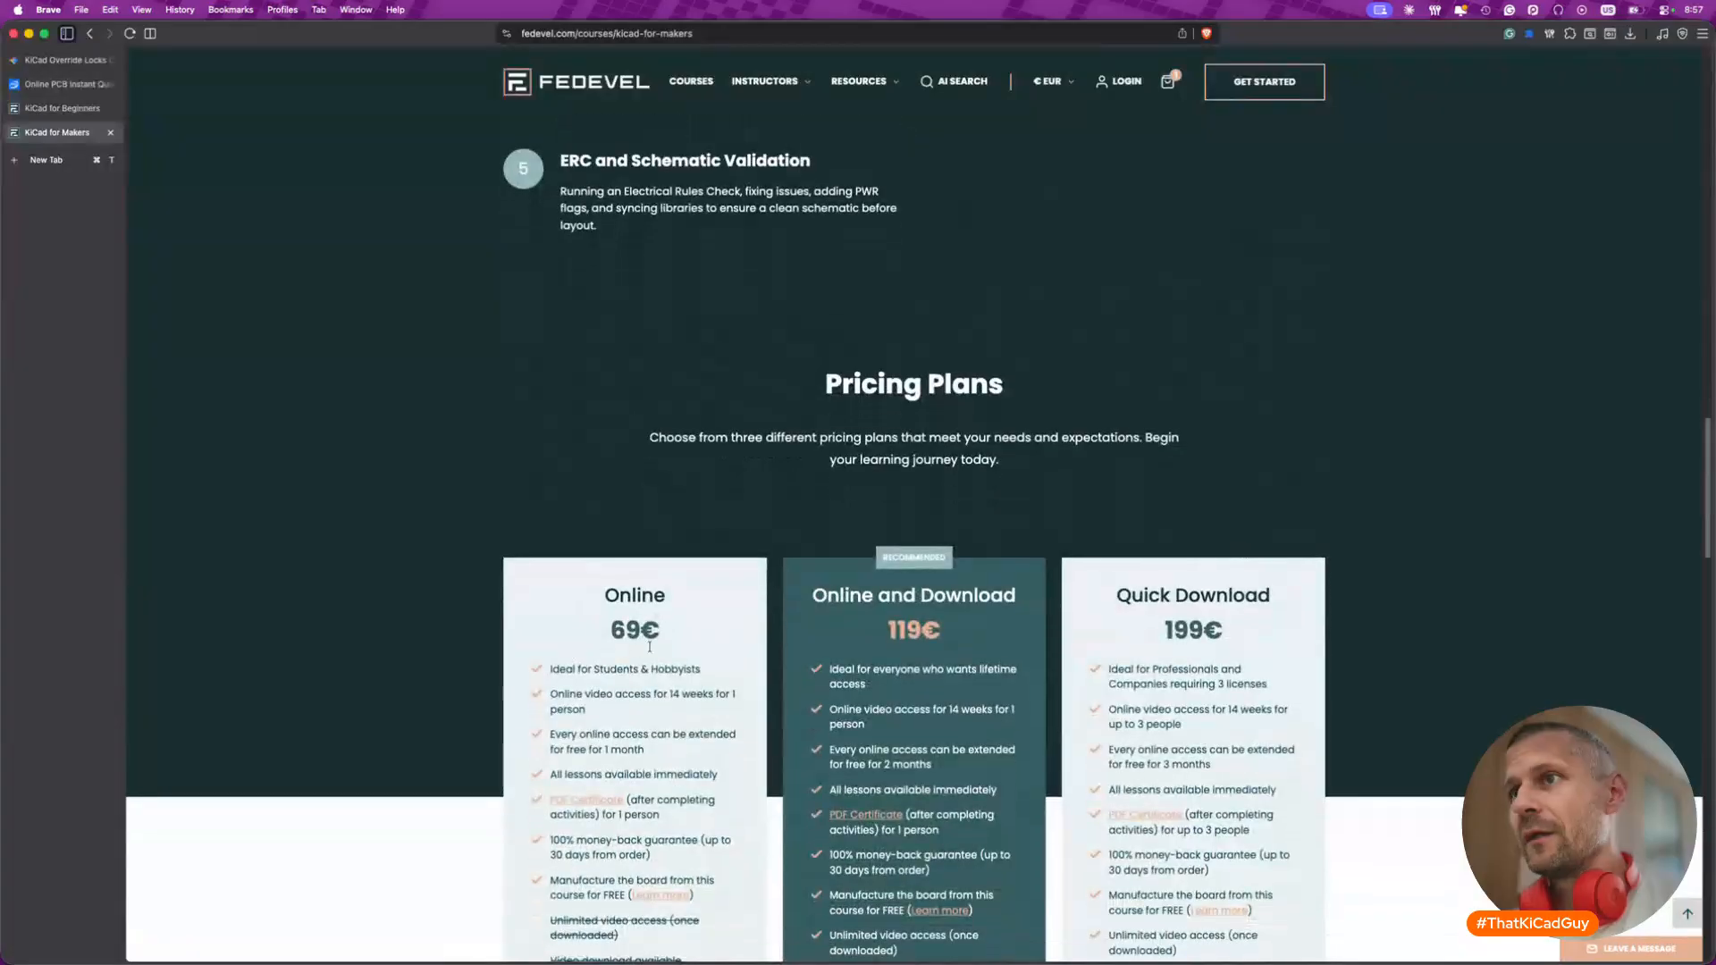
drag(606, 638, 659, 631)
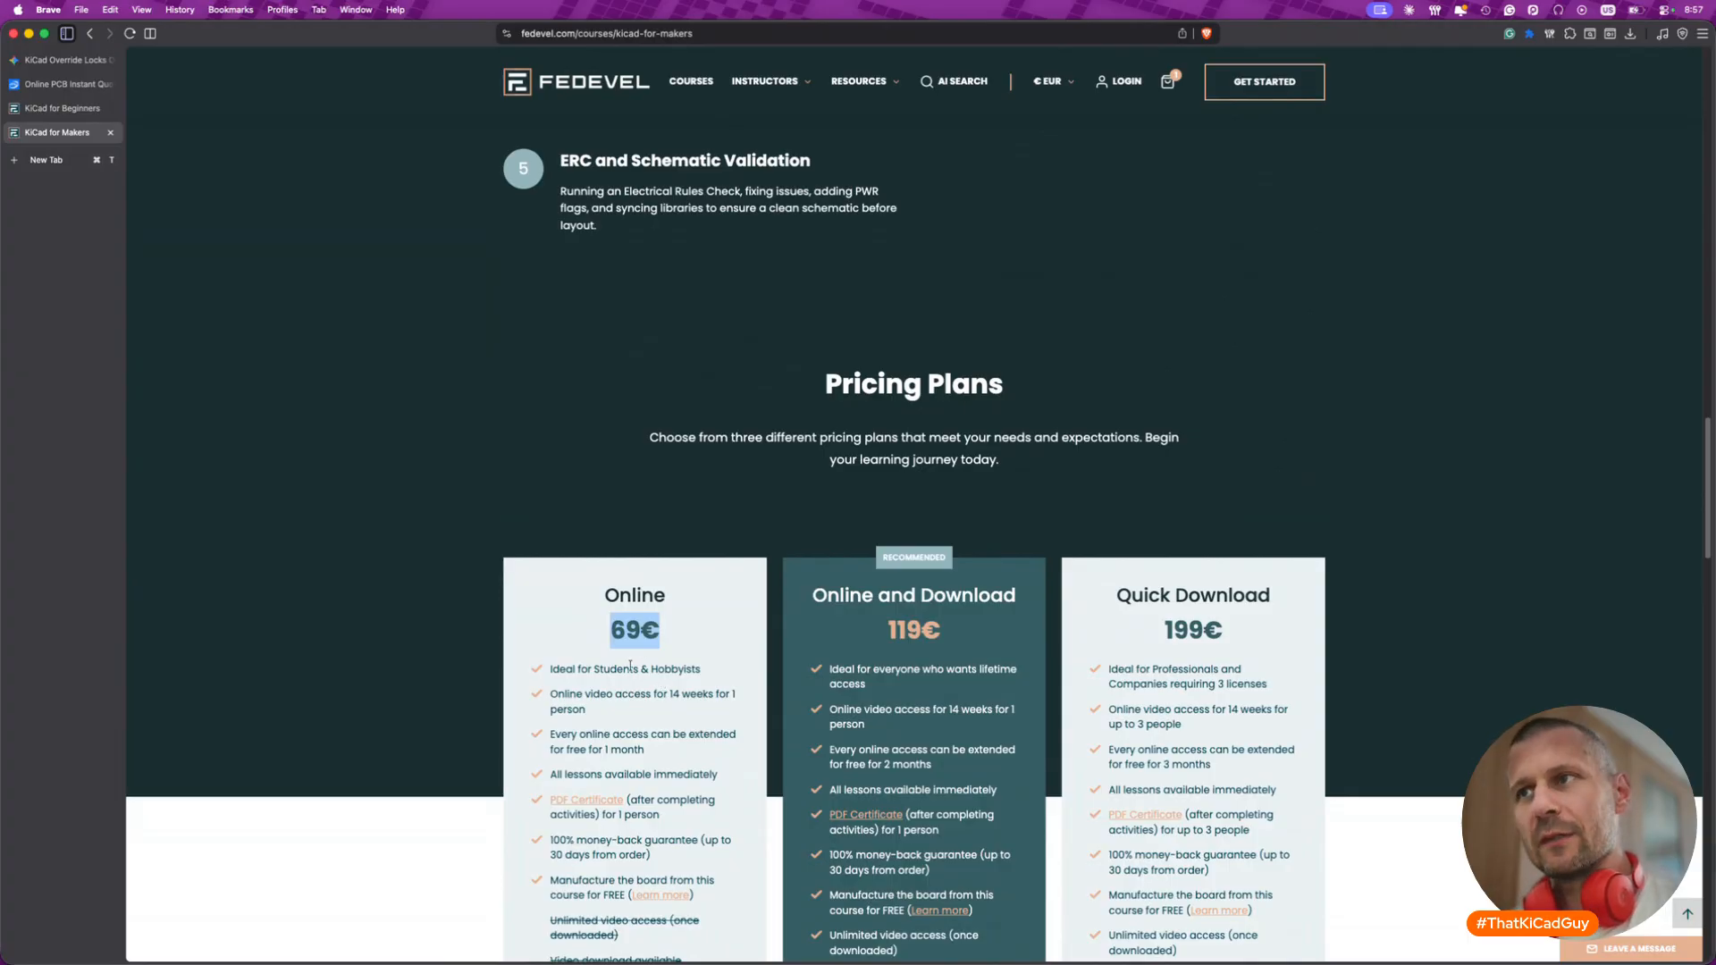
click(673, 637)
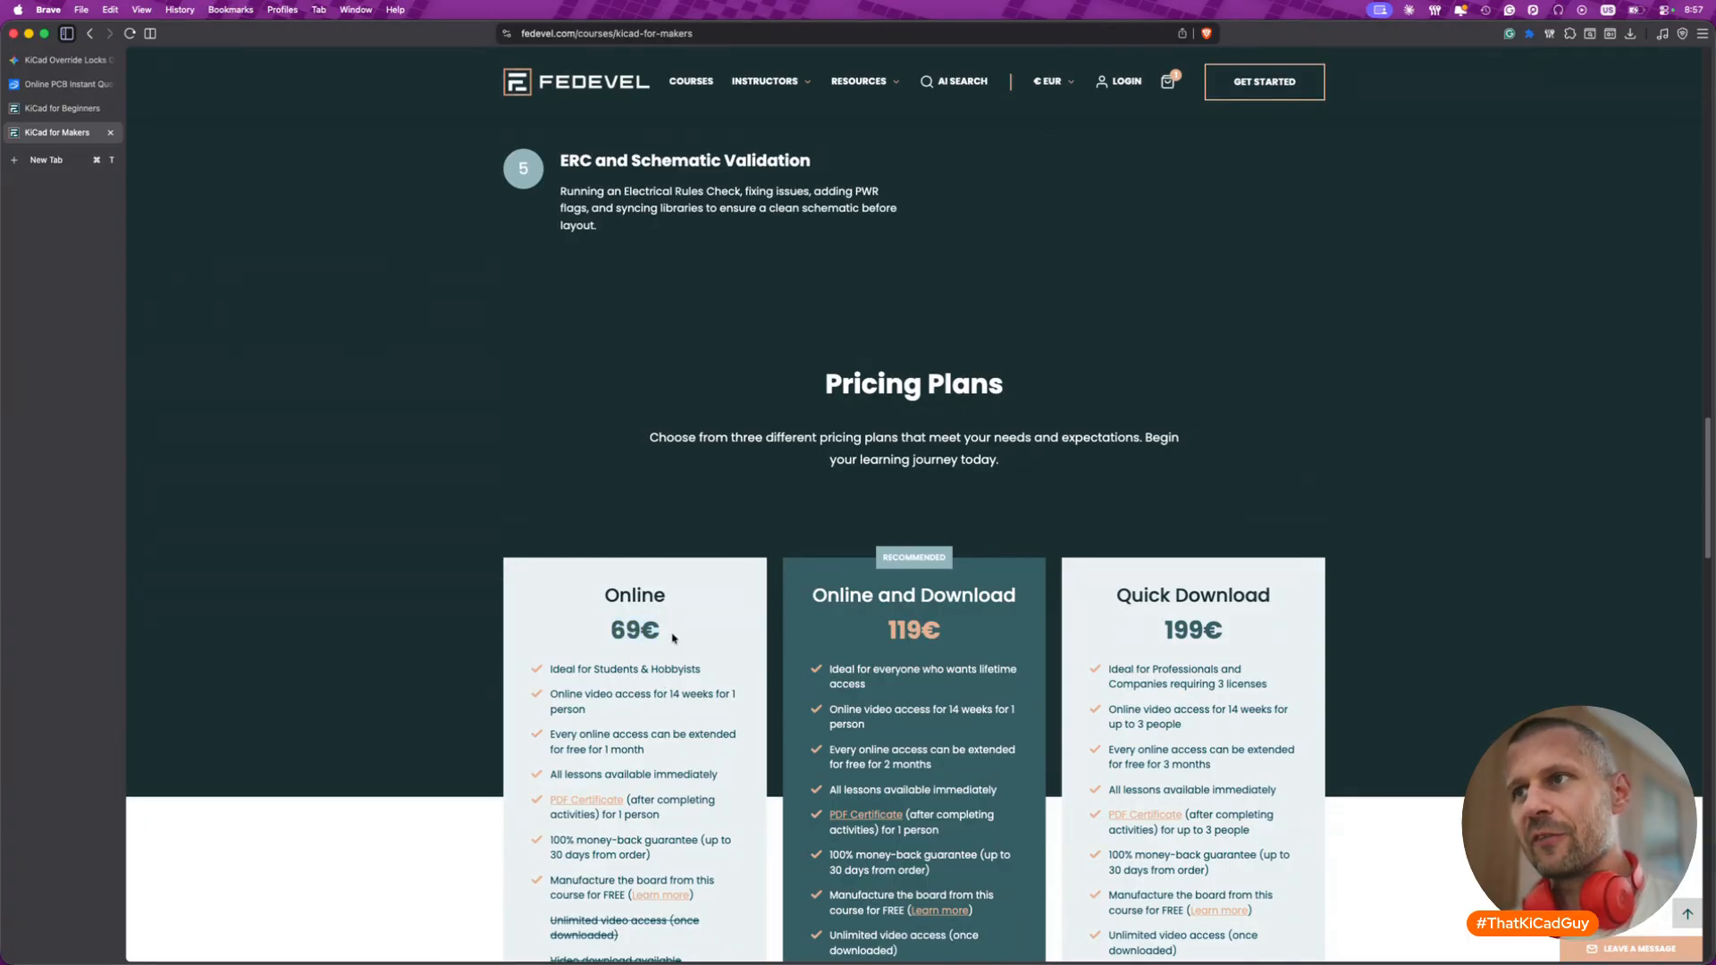
scroll(674, 638, up, 15)
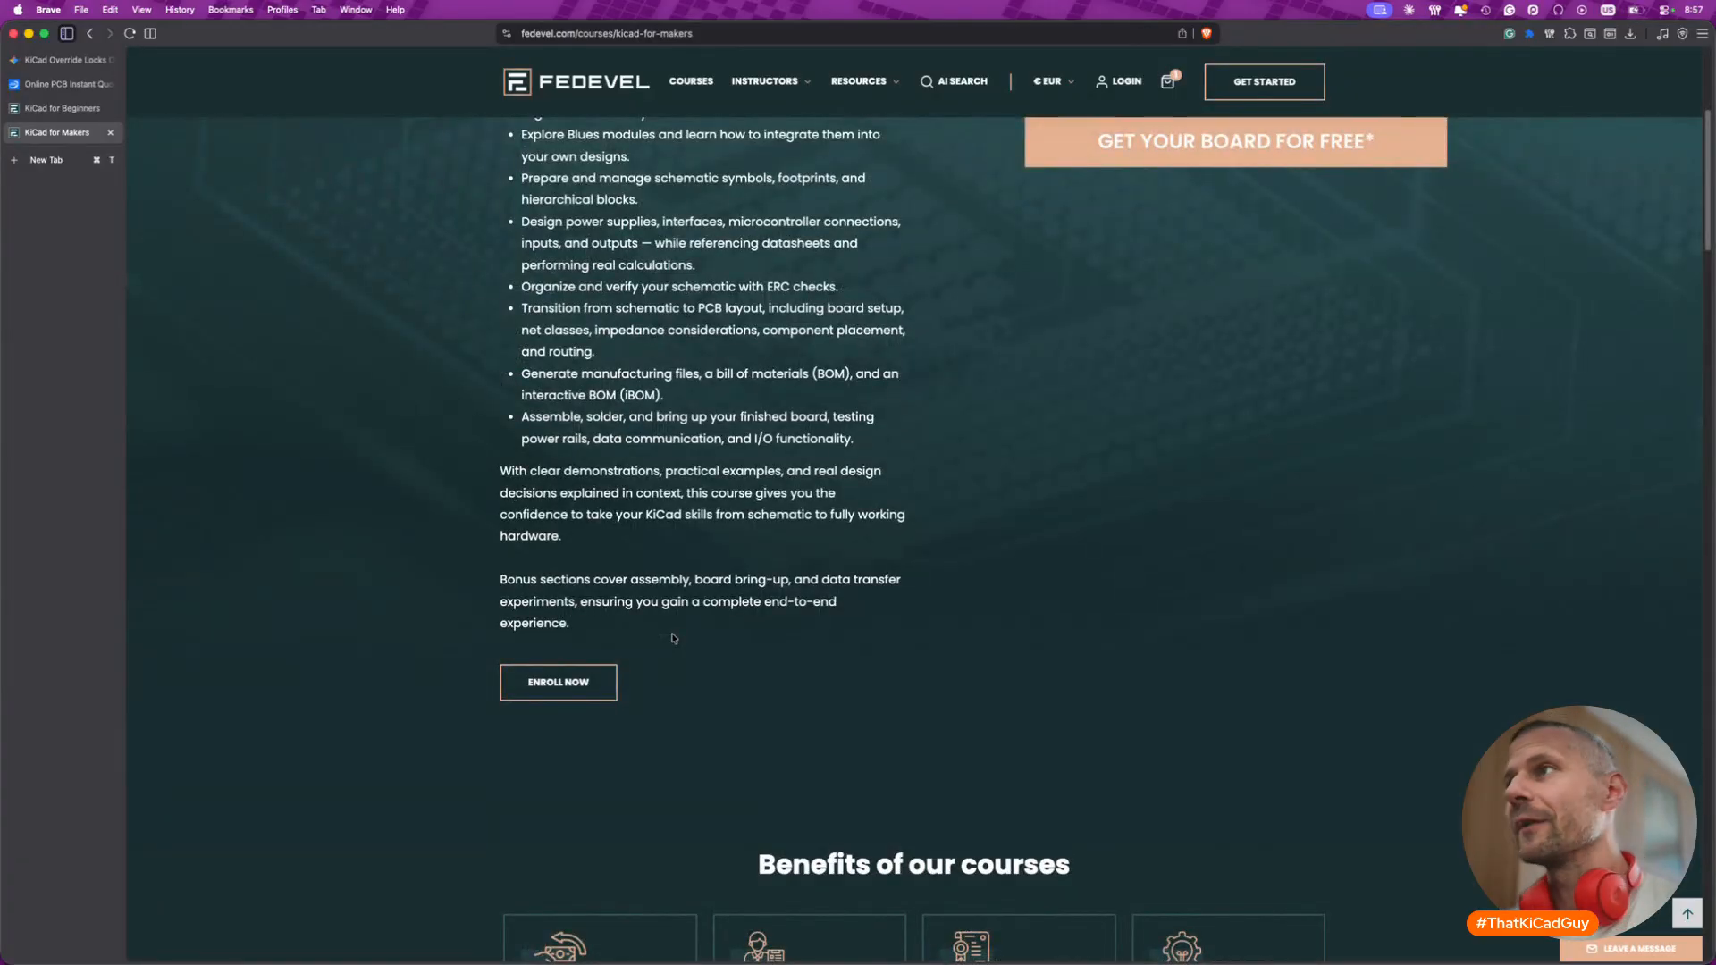
scroll(673, 637, up, 5)
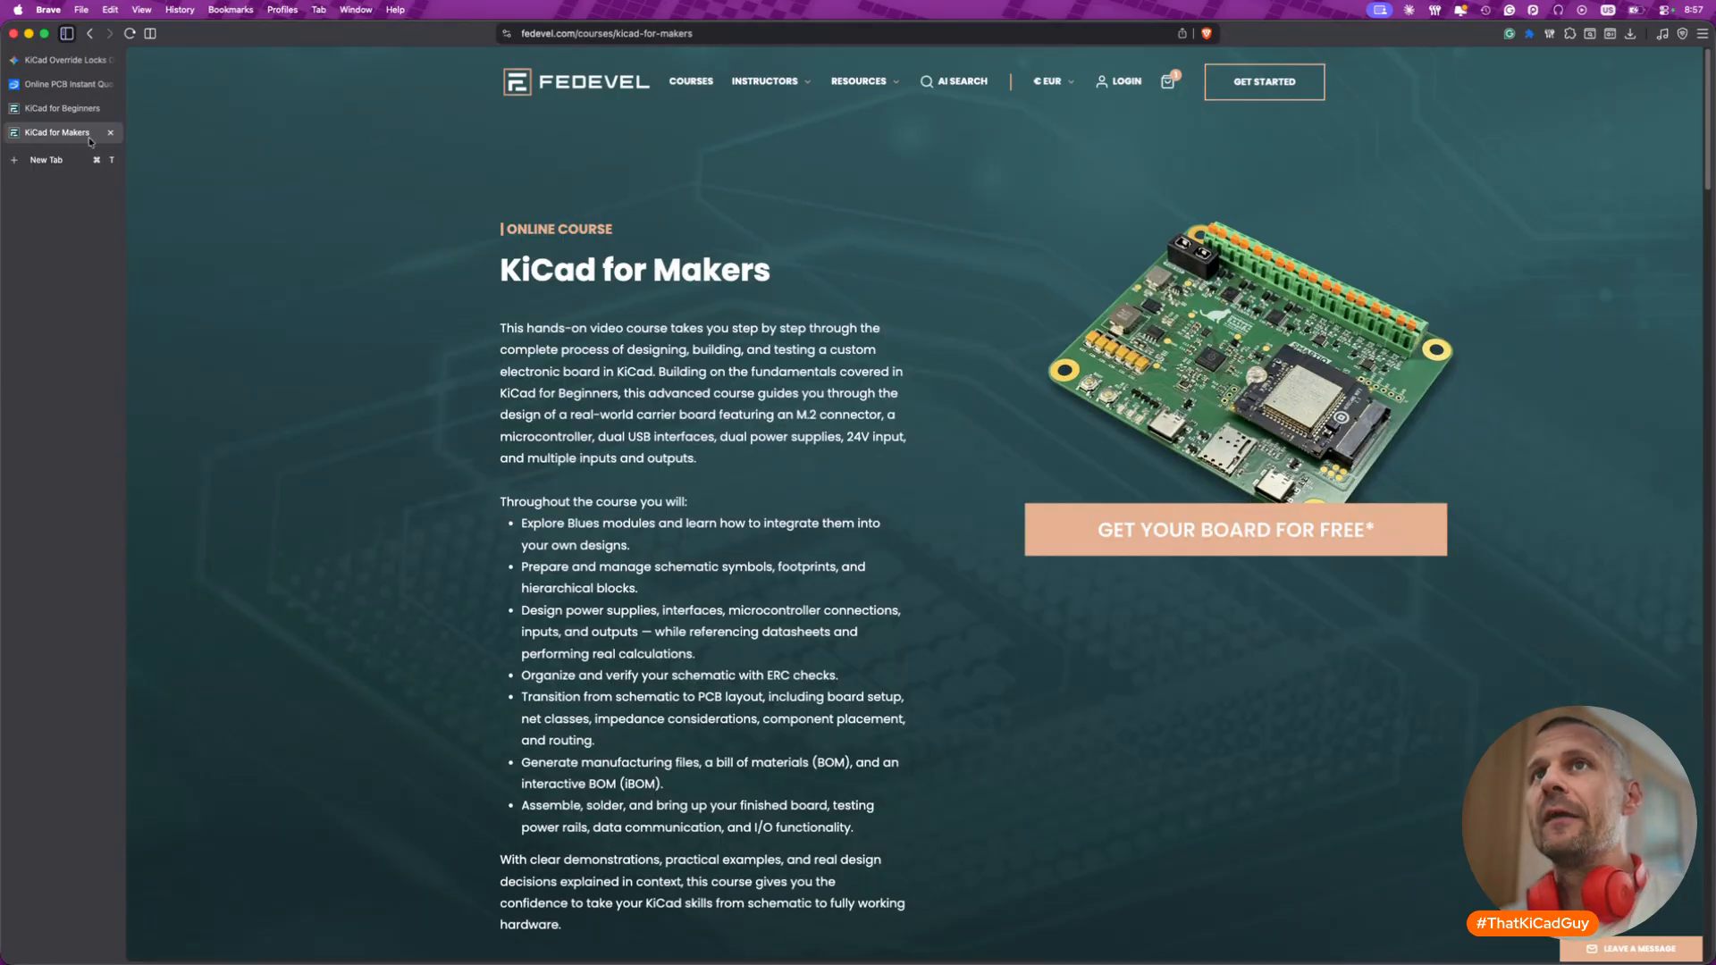
- Return to the KiCad for Beginners page and examine its course contents and the price of its Online plan
click(45, 109)
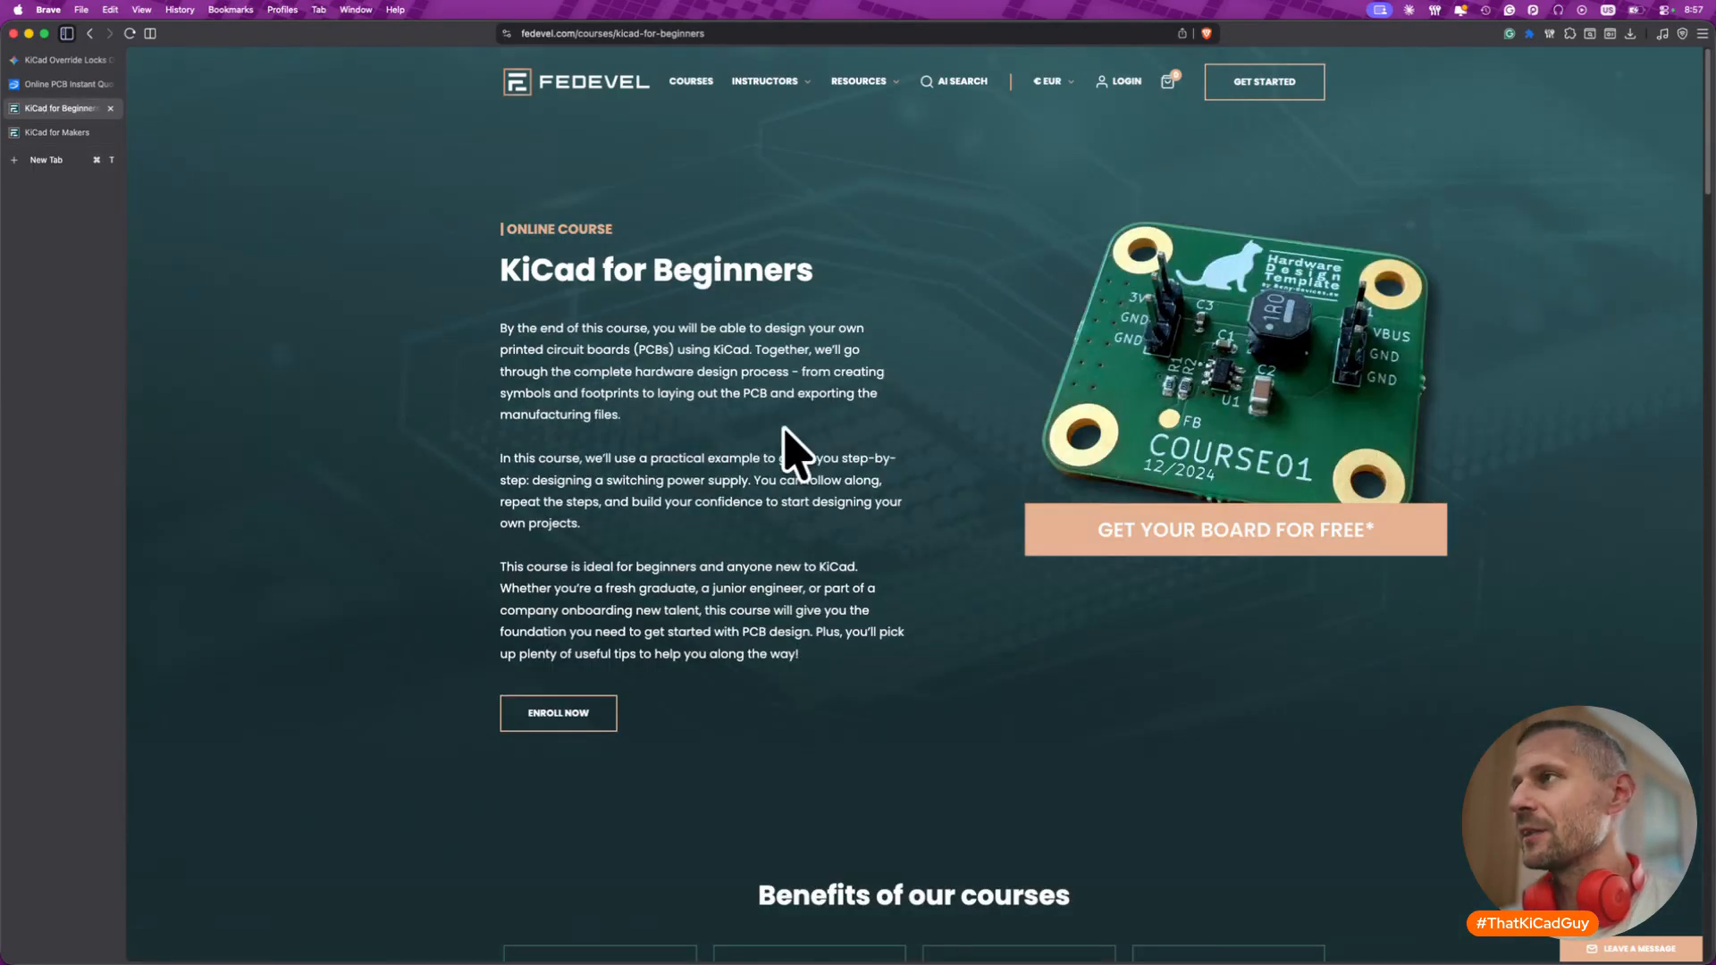
scroll(787, 547, down, 10)
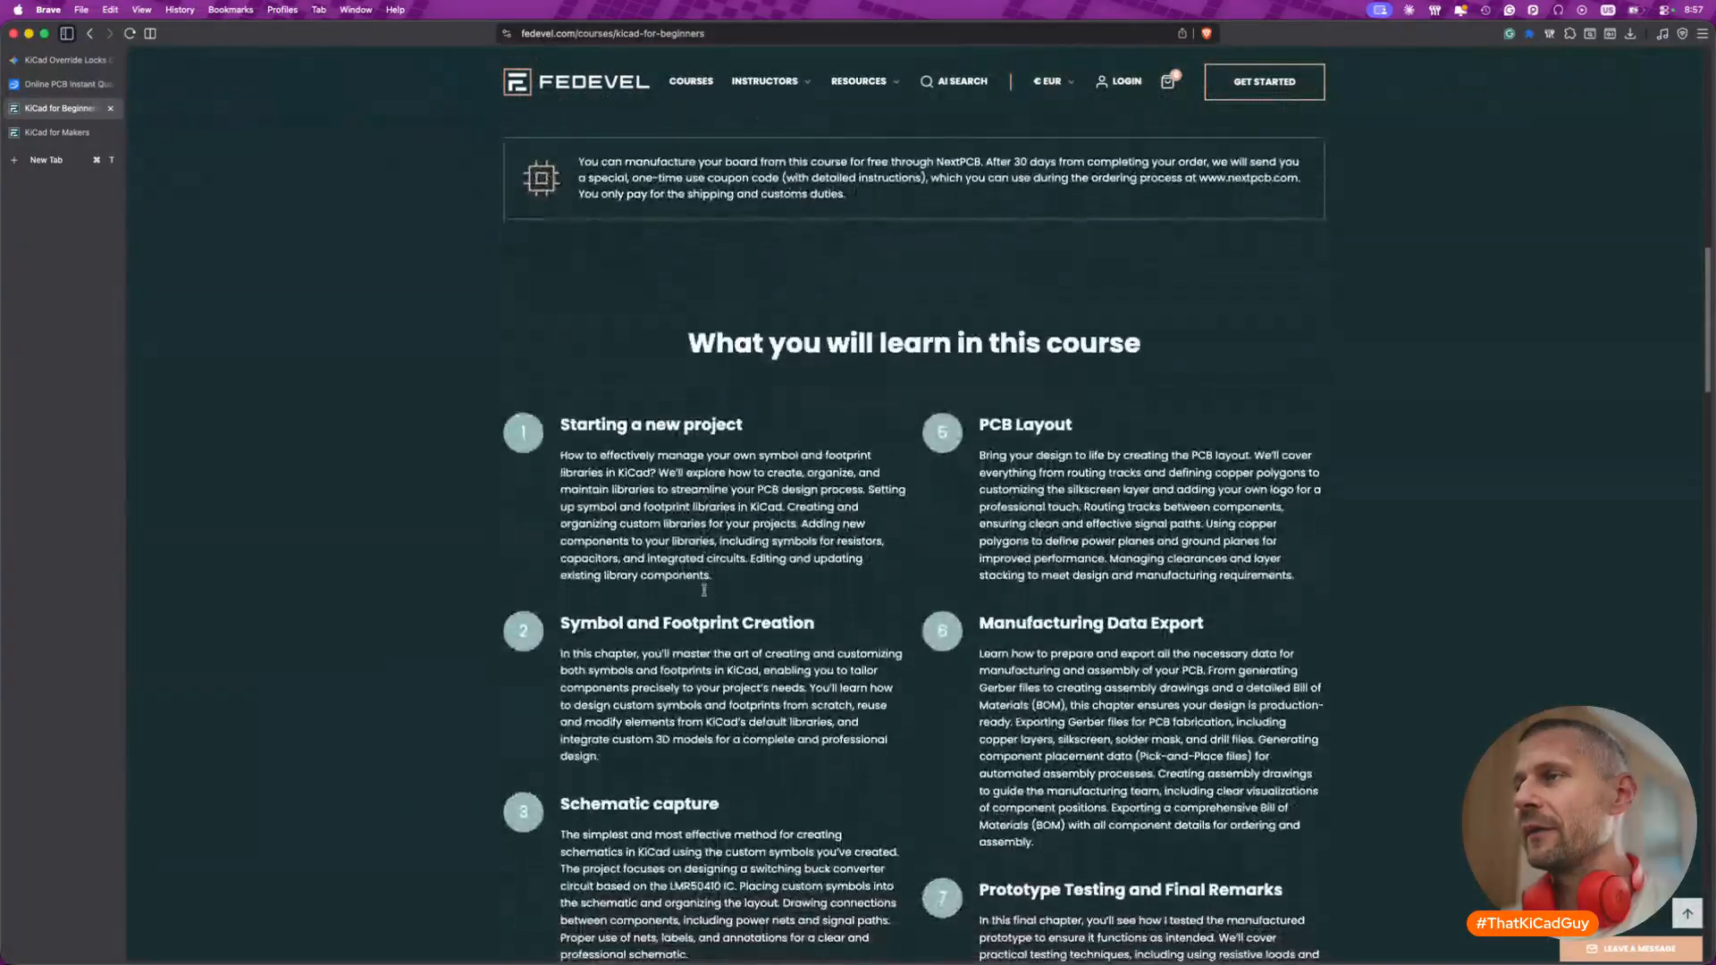
scroll(926, 666, down, 5)
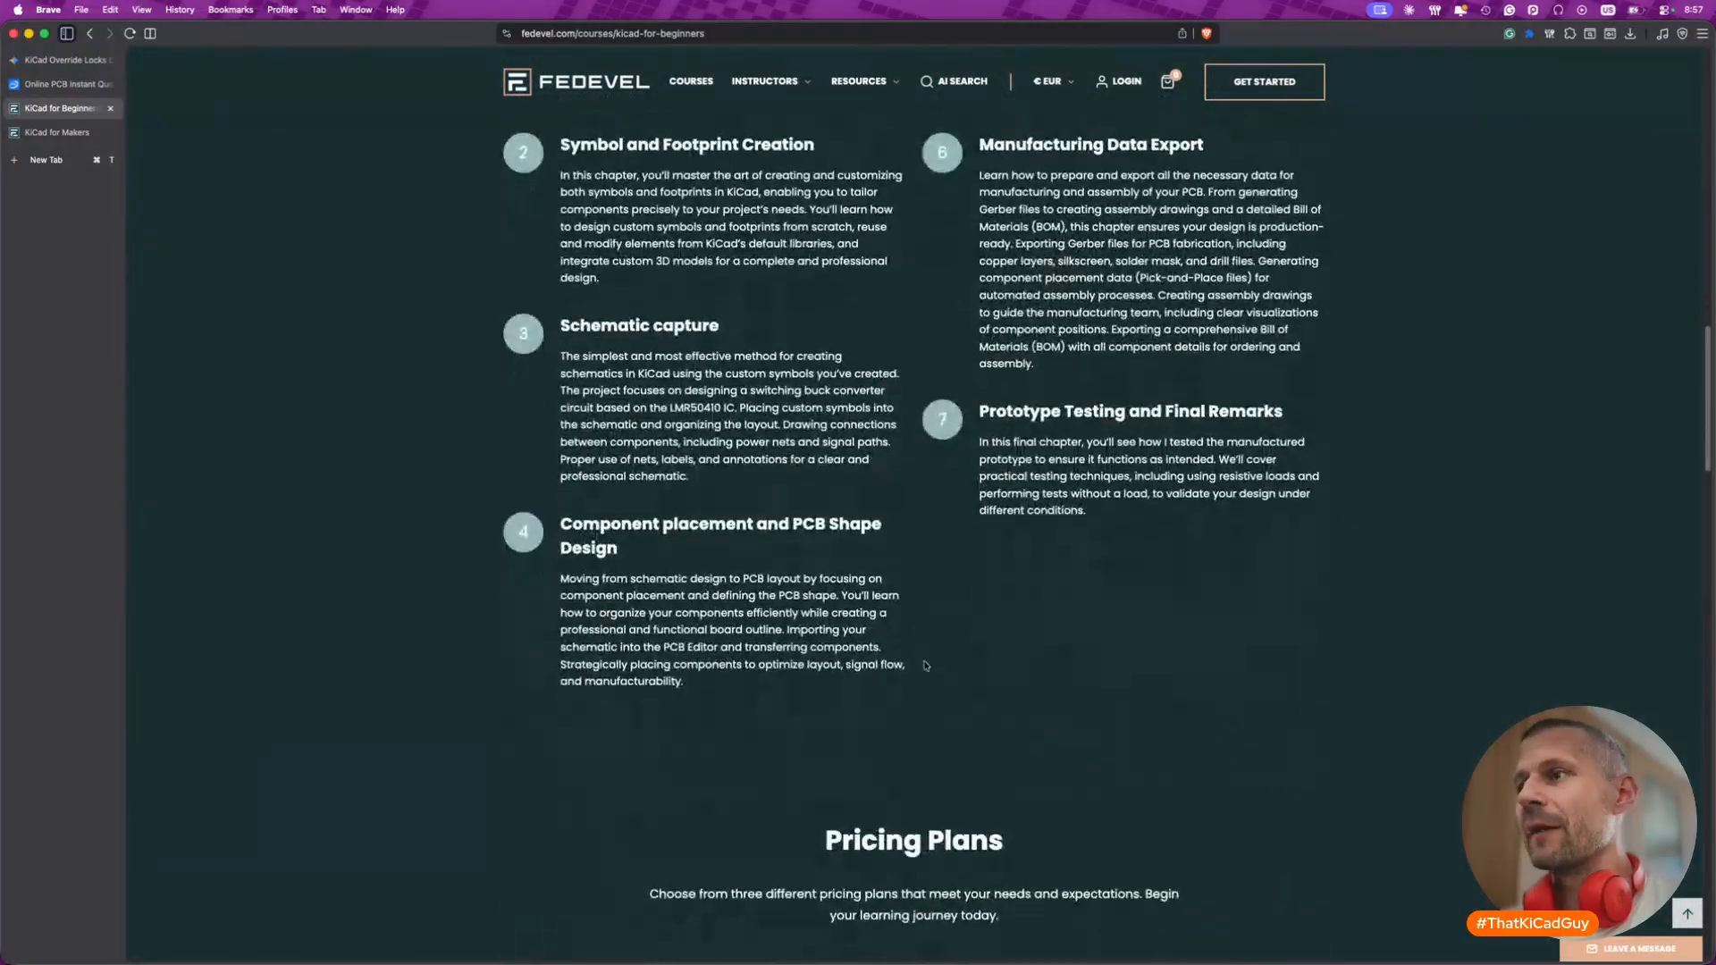
scroll(926, 666, down, 5)
drag(609, 570, 702, 576)
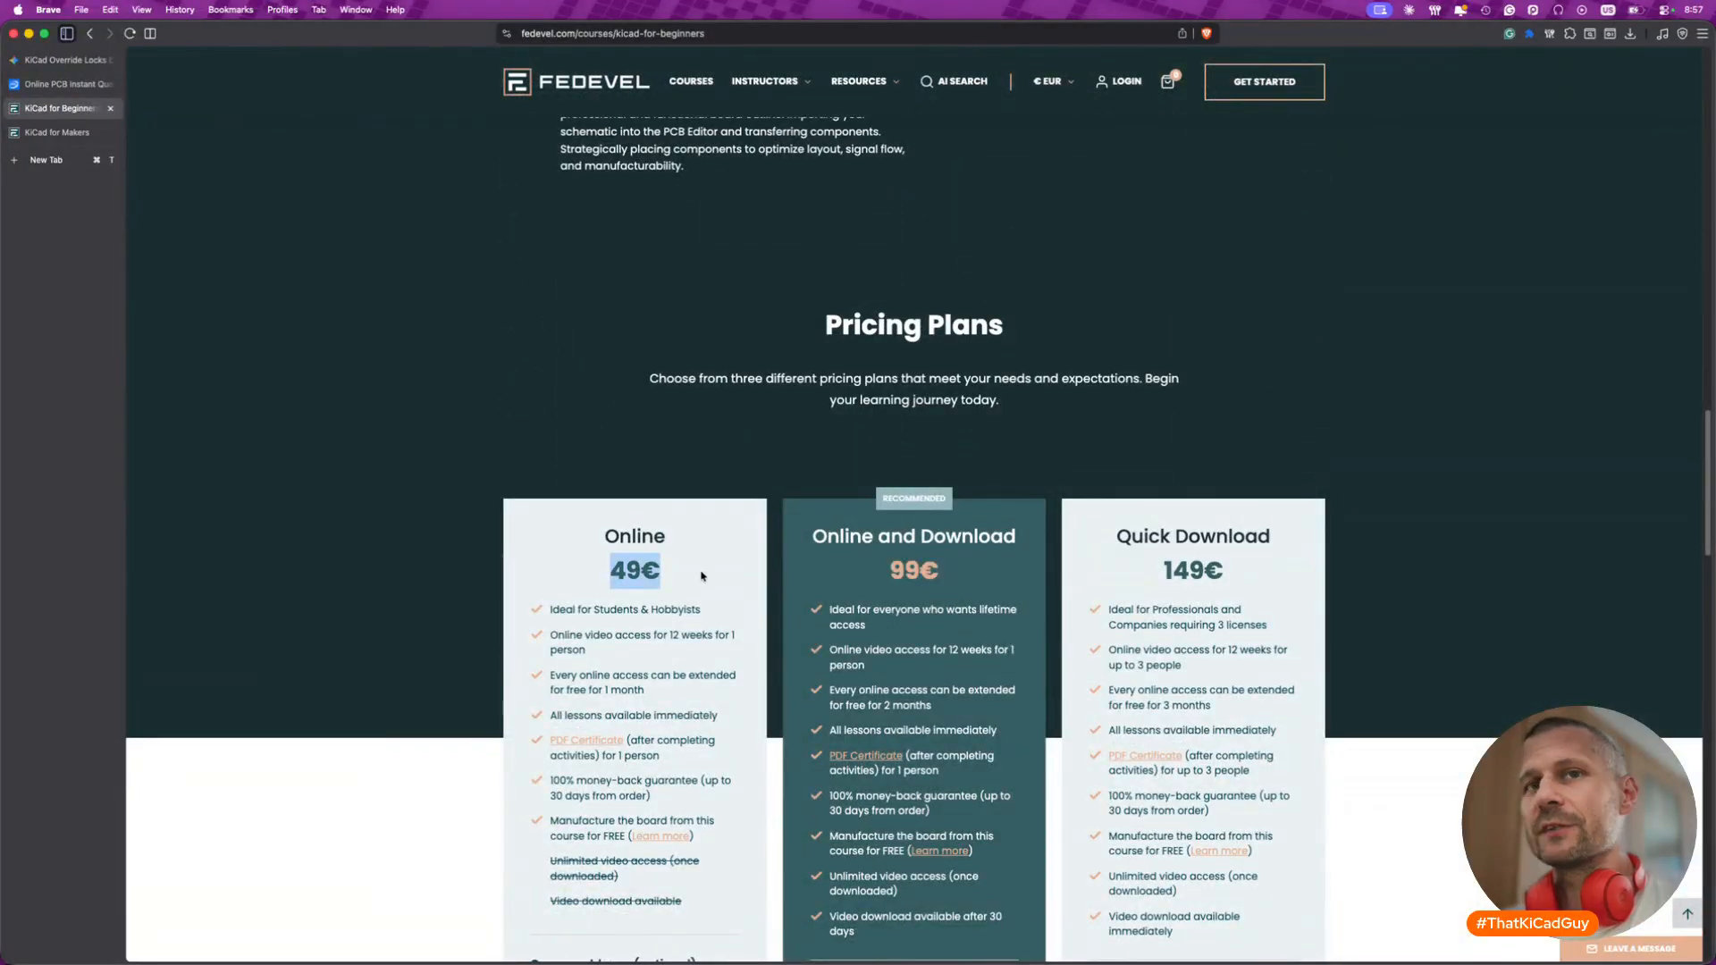
scroll(701, 576, up, 20)
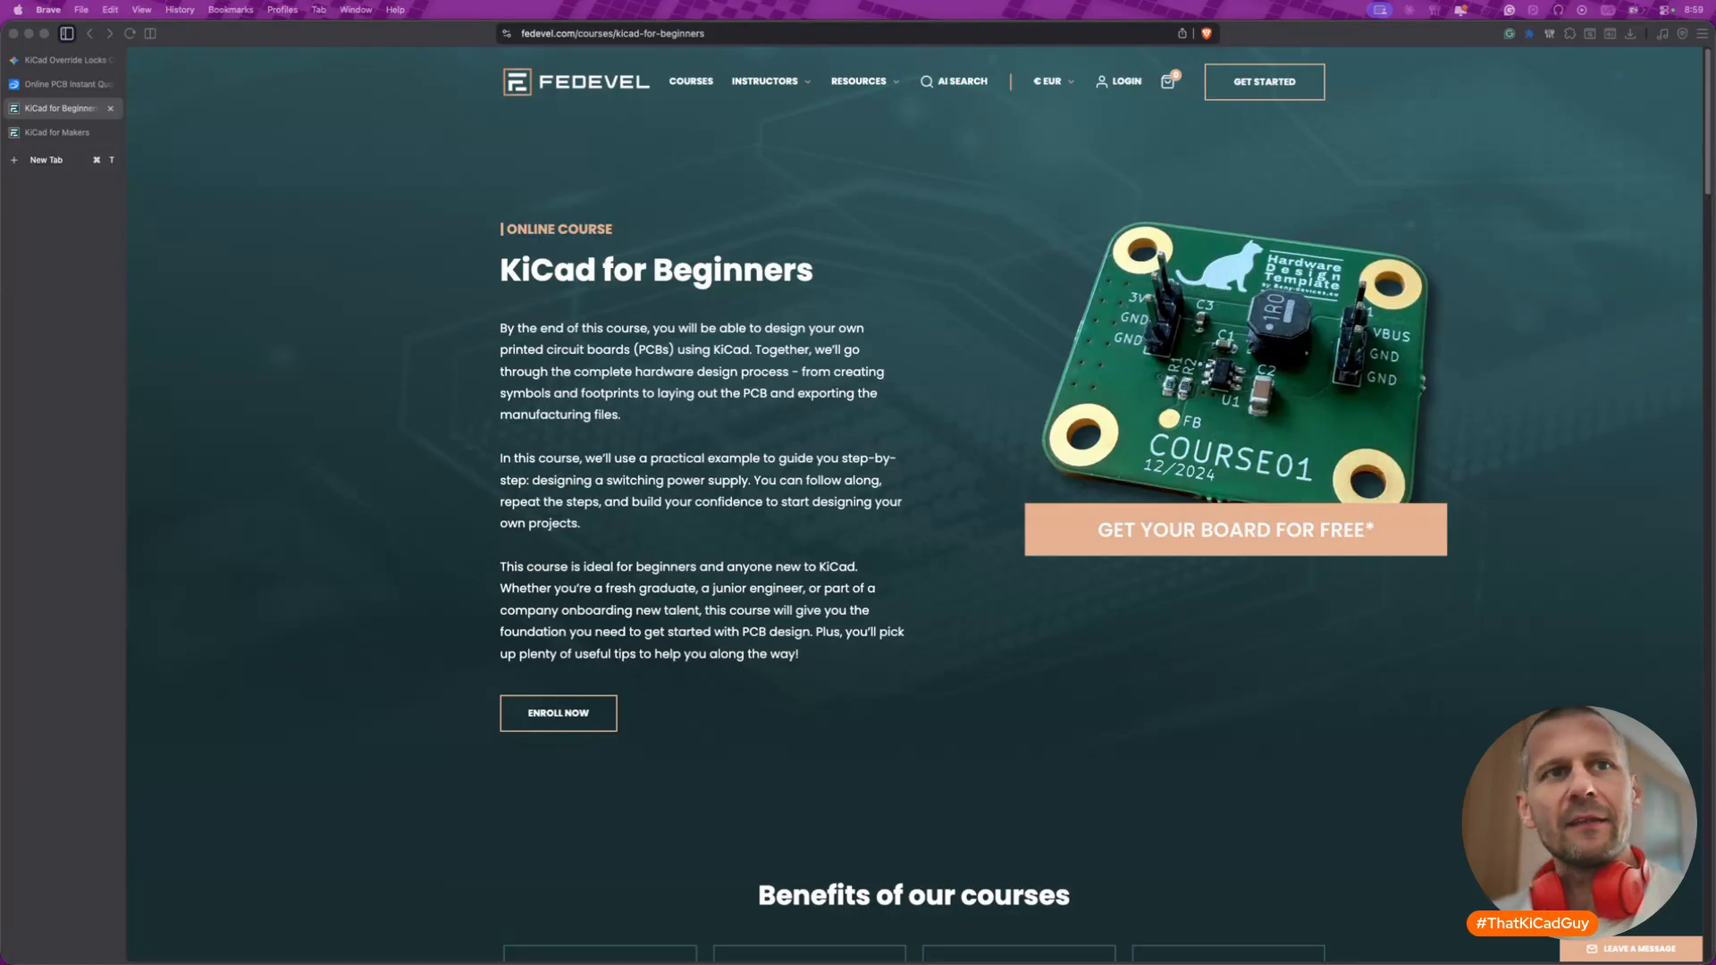
- Switch to KiCad and shift the value texts of C131 and C130 clear of their symbols in the MPU Power schematic
key(super+Tab)
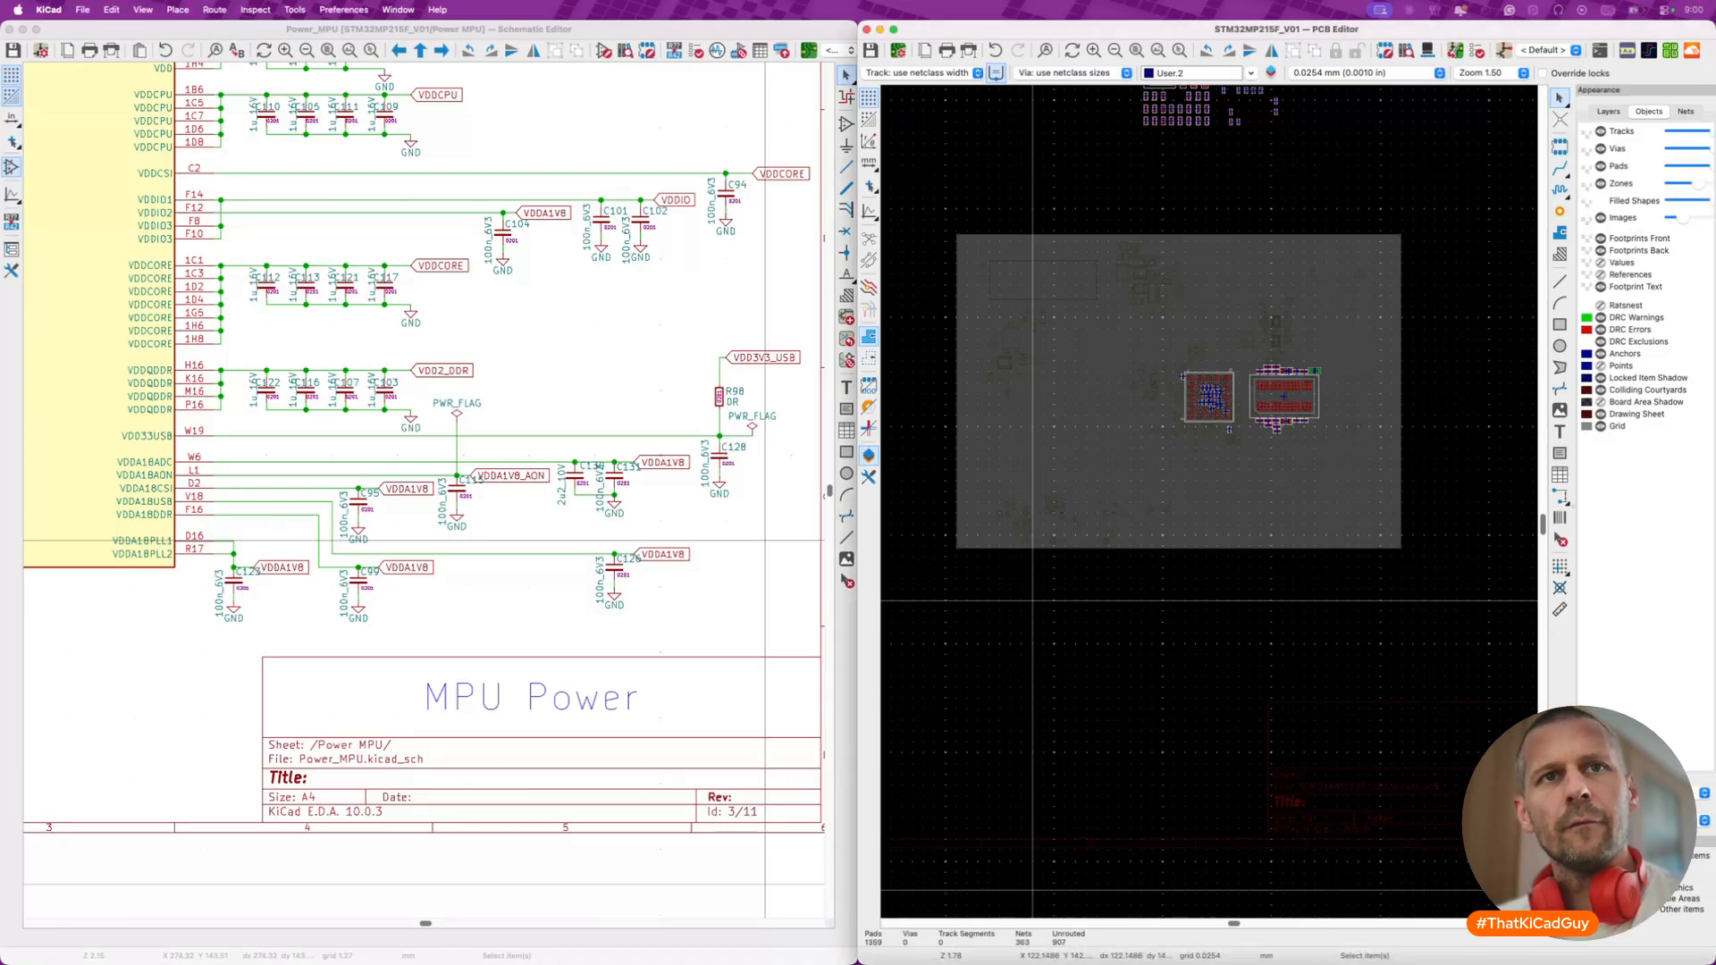
click(747, 596)
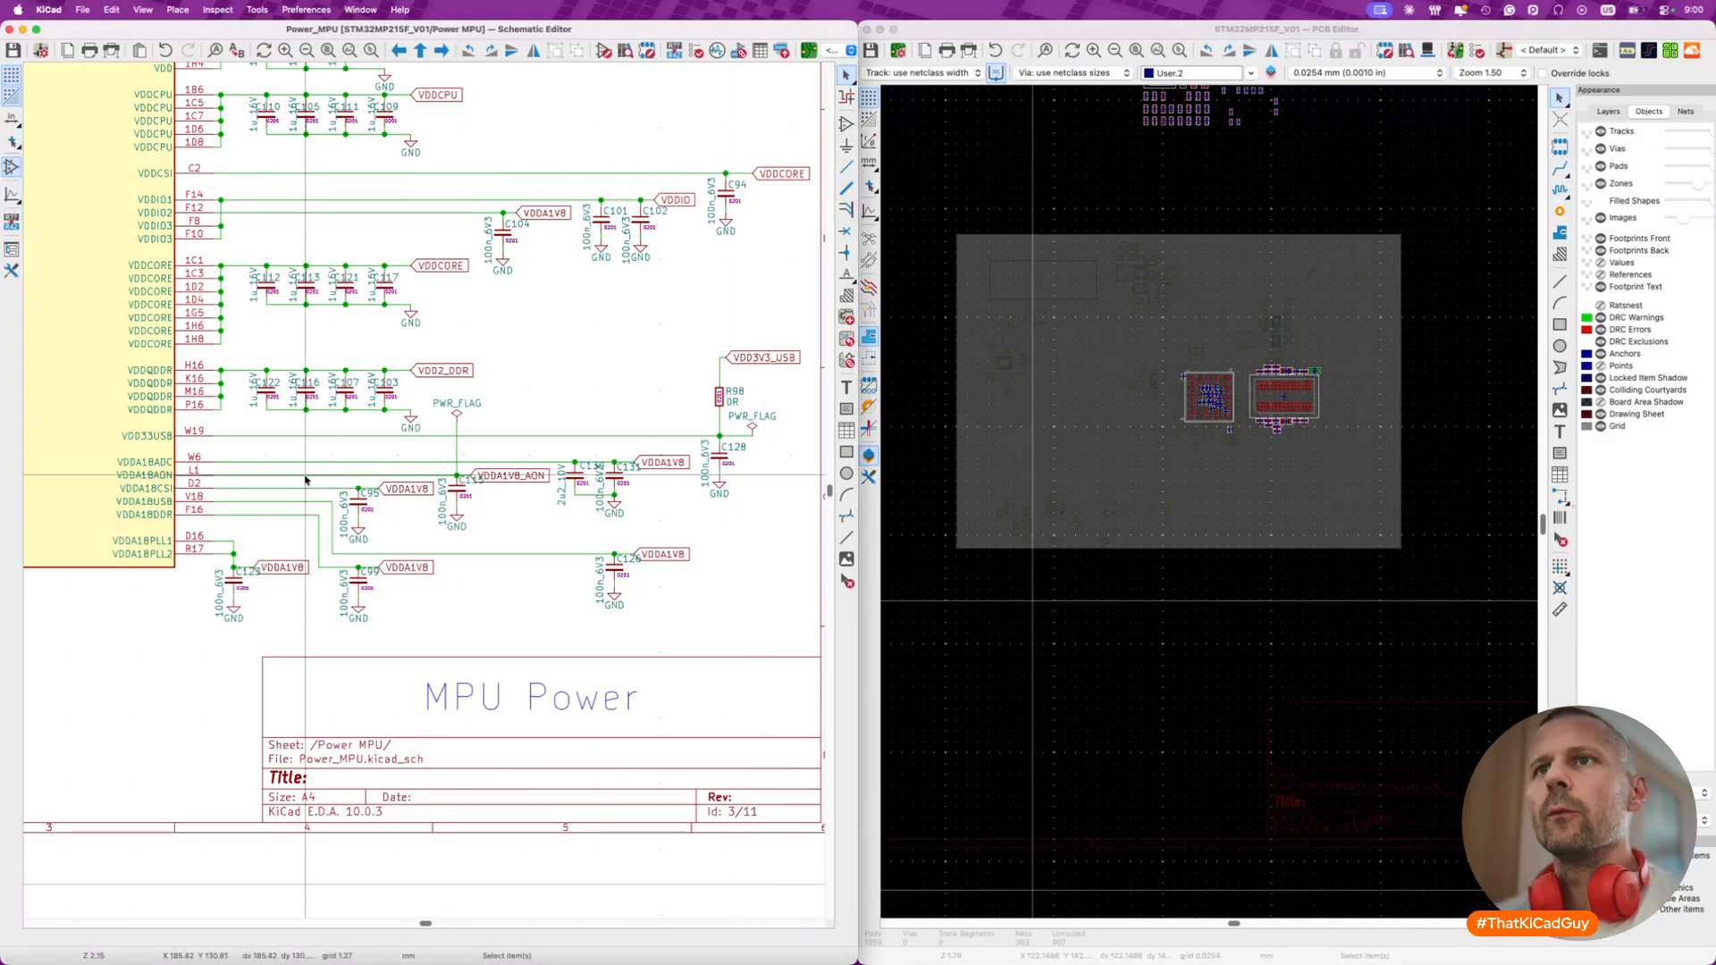
drag(693, 369, 751, 511)
scroll(569, 497, up, 2)
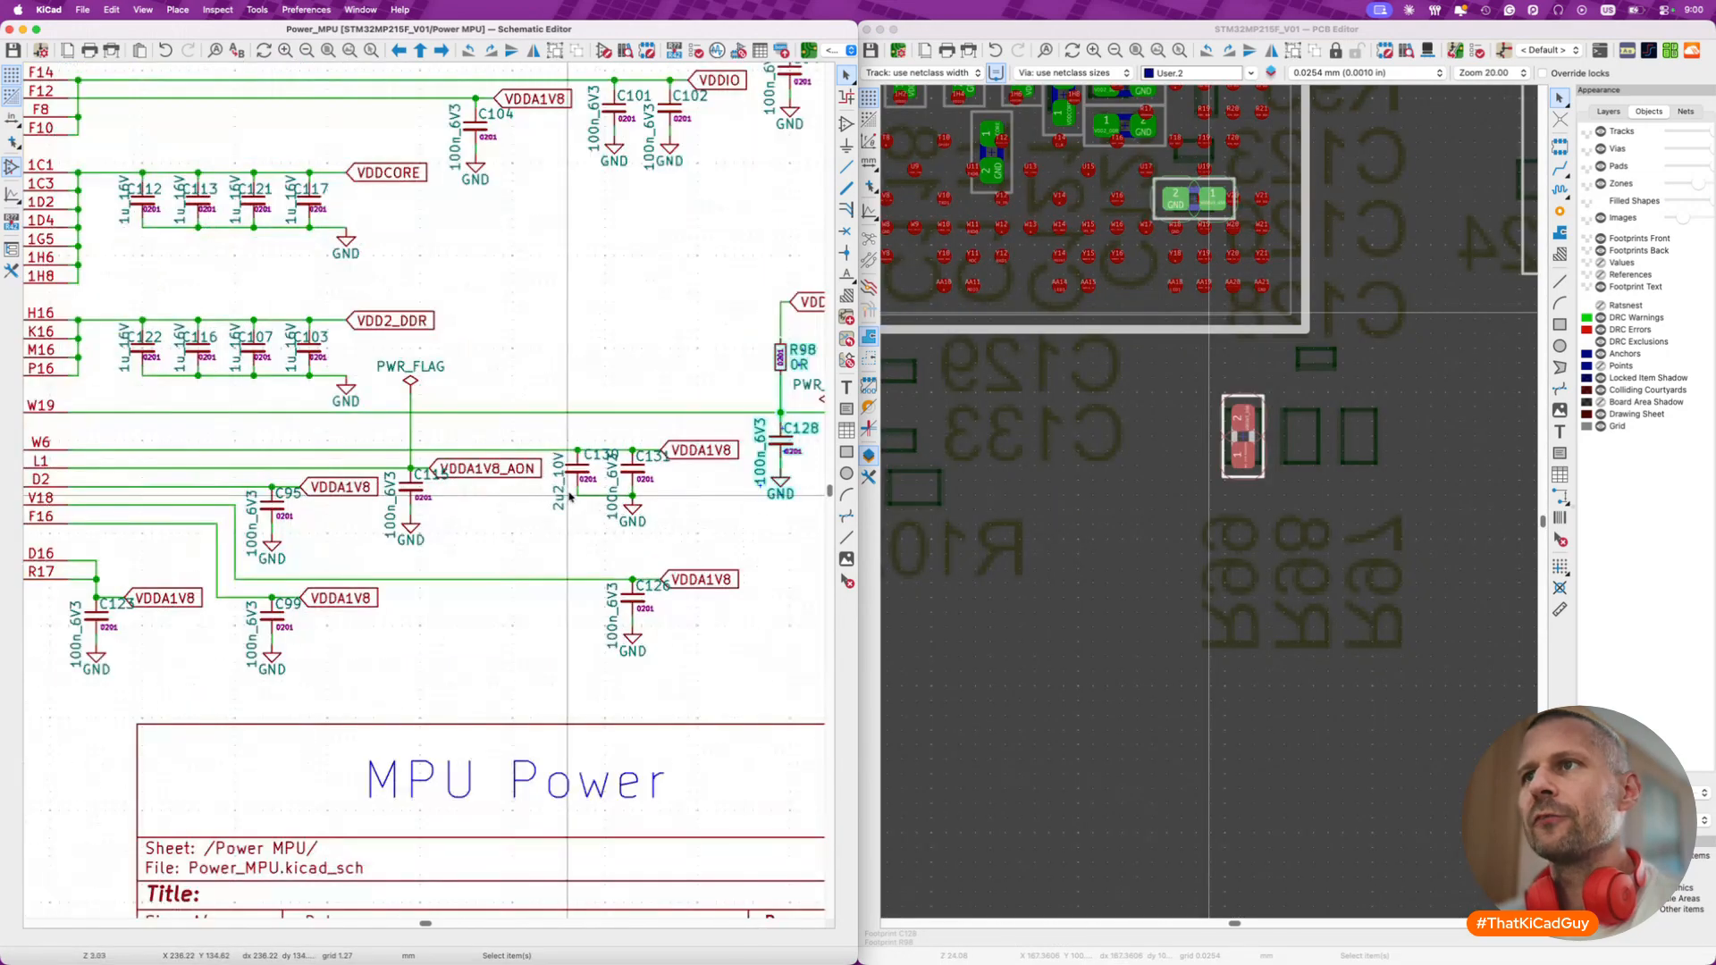
drag(614, 490, 661, 506)
drag(549, 510, 559, 536)
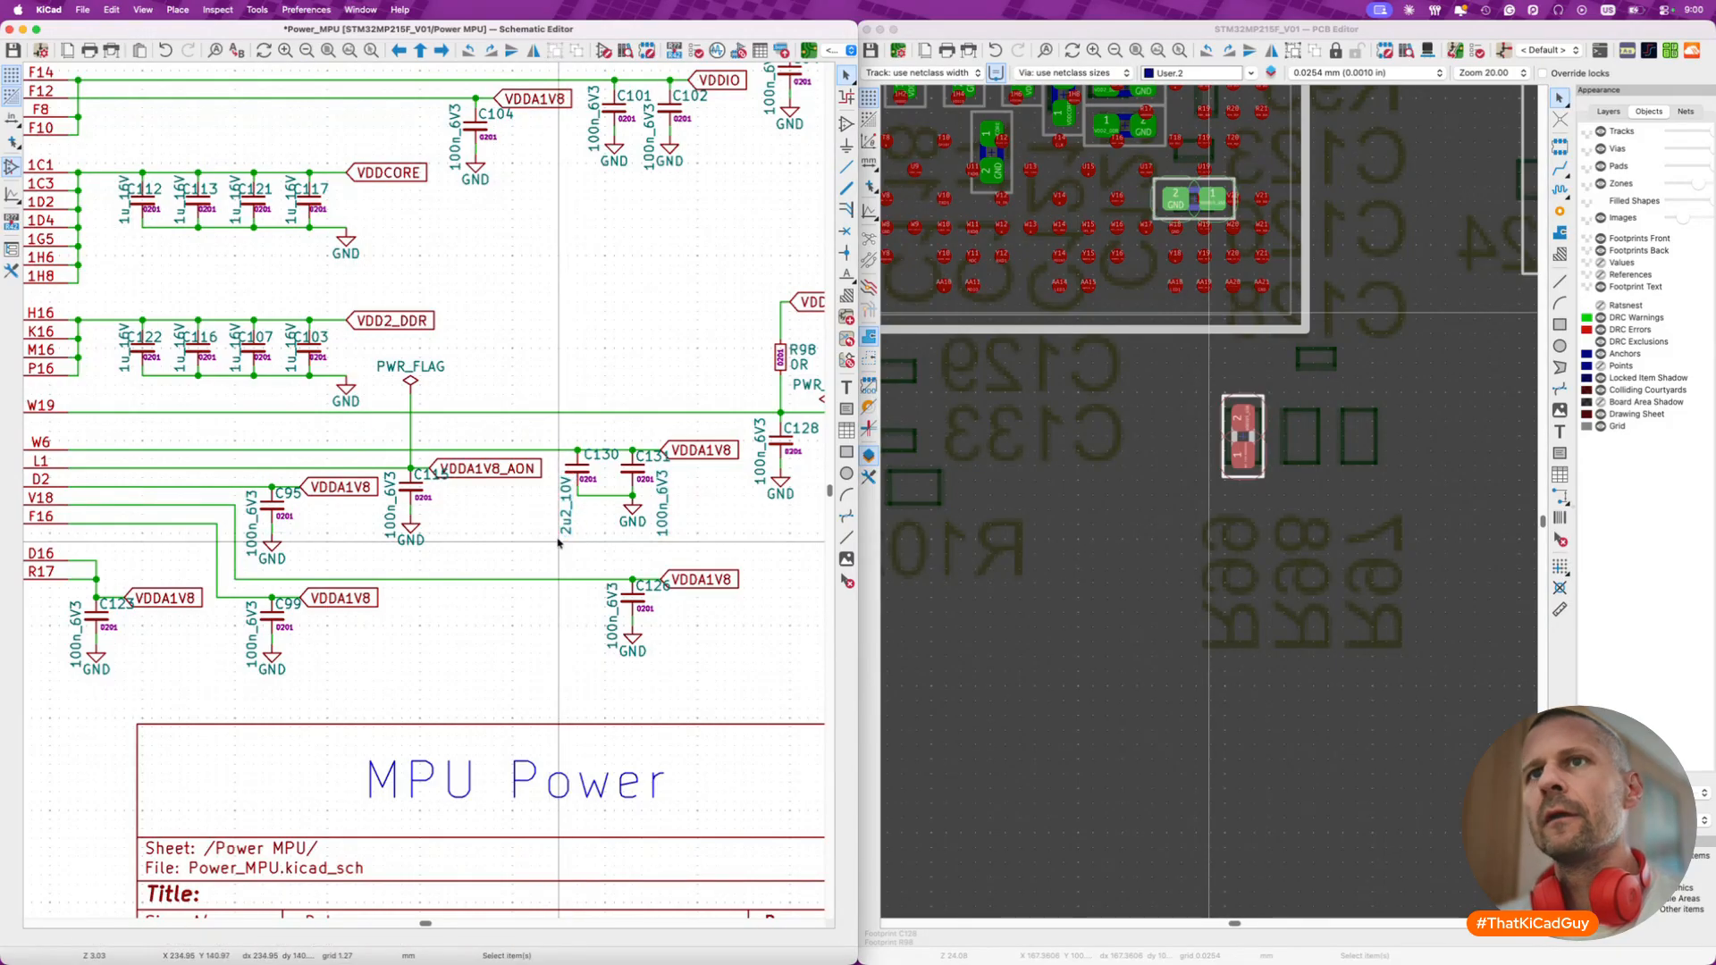
- Select C130 and C131 together in the schematic and move both footprints from the unplaced parts to just below the MPU's lower edge
scroll(559, 542, left, 3)
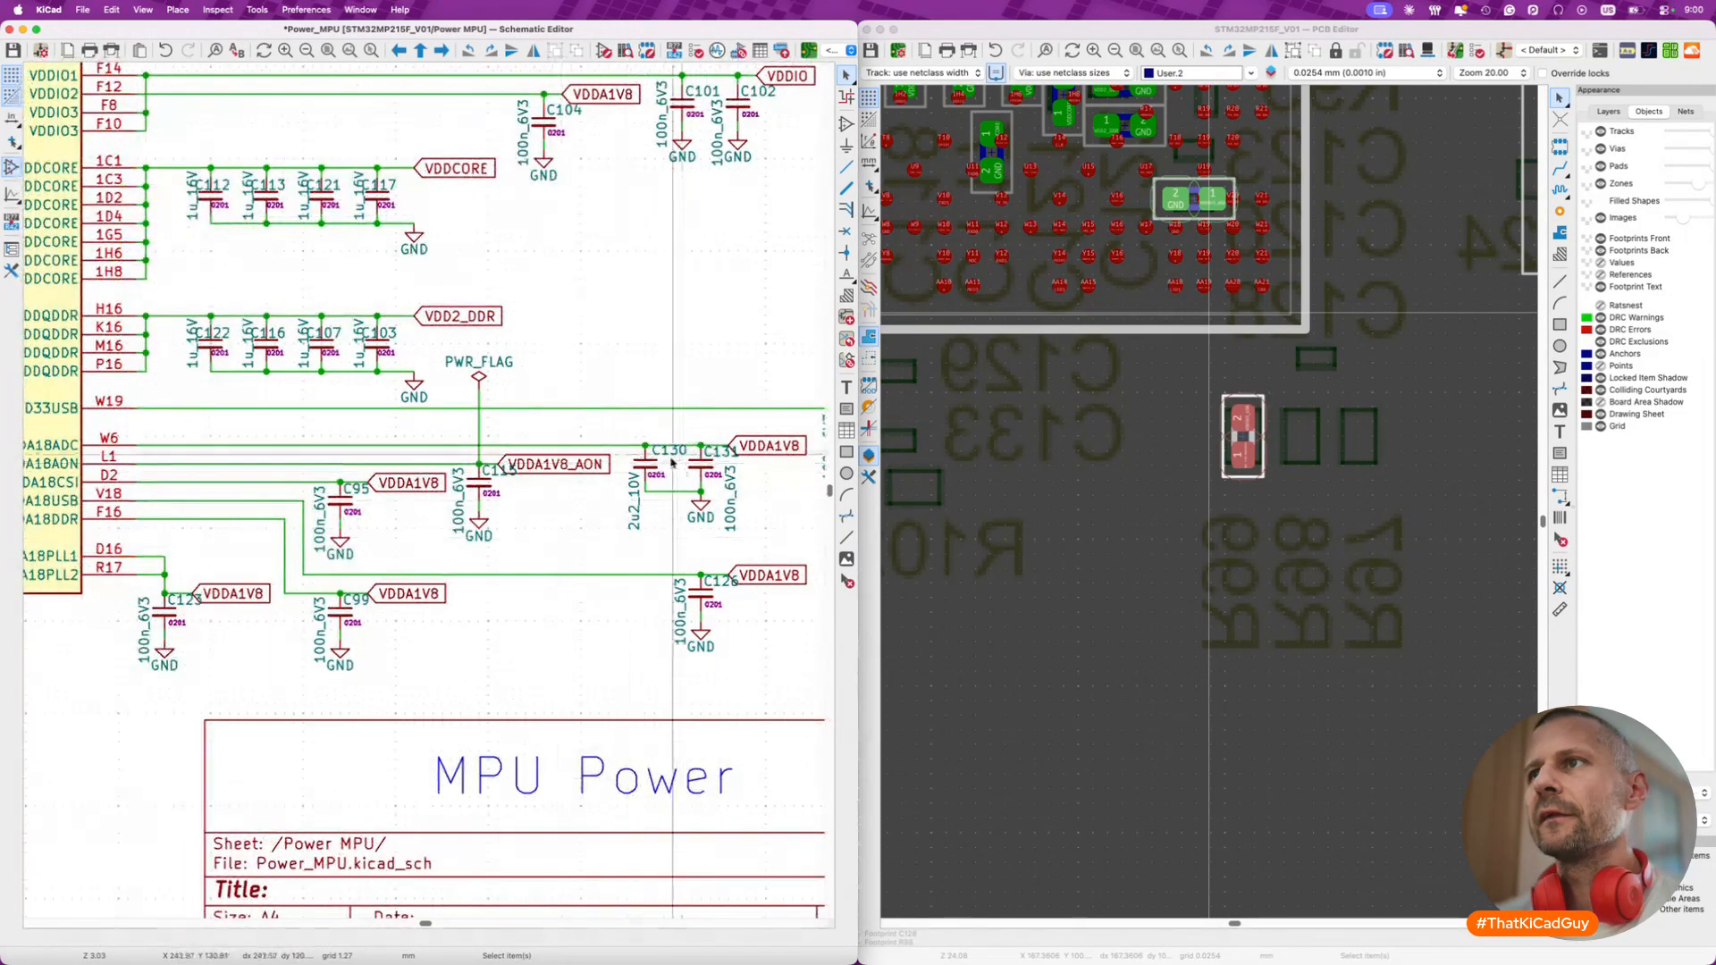
drag(679, 458, 744, 529)
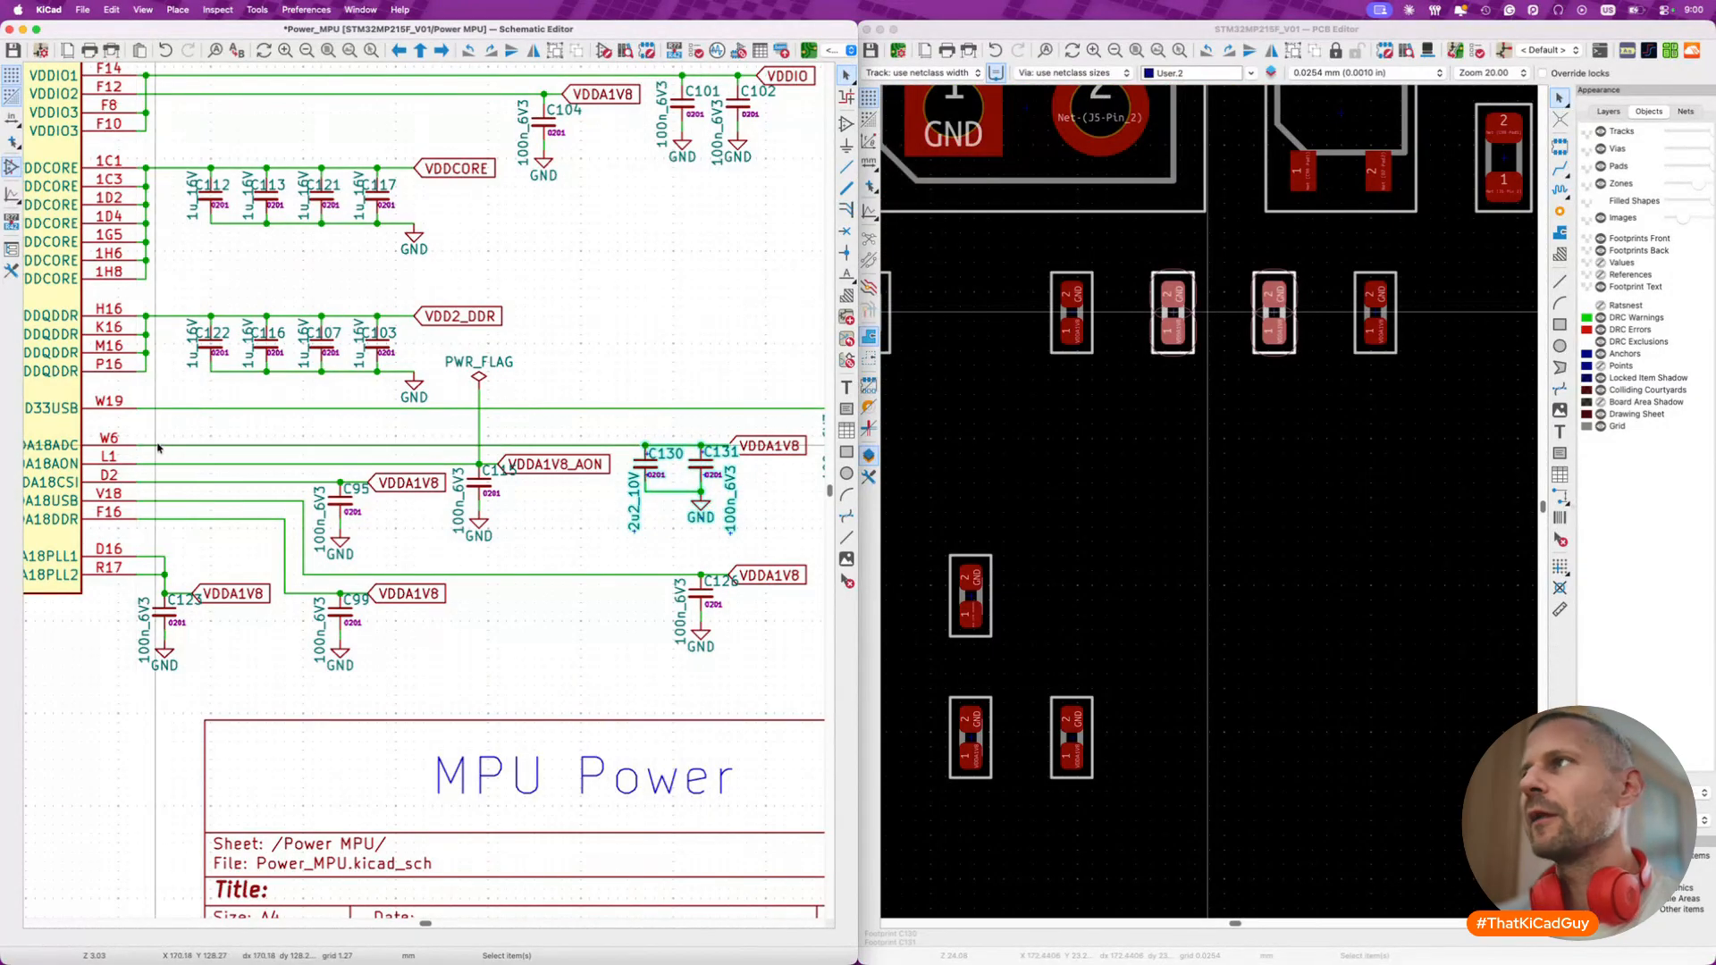
click(1274, 35)
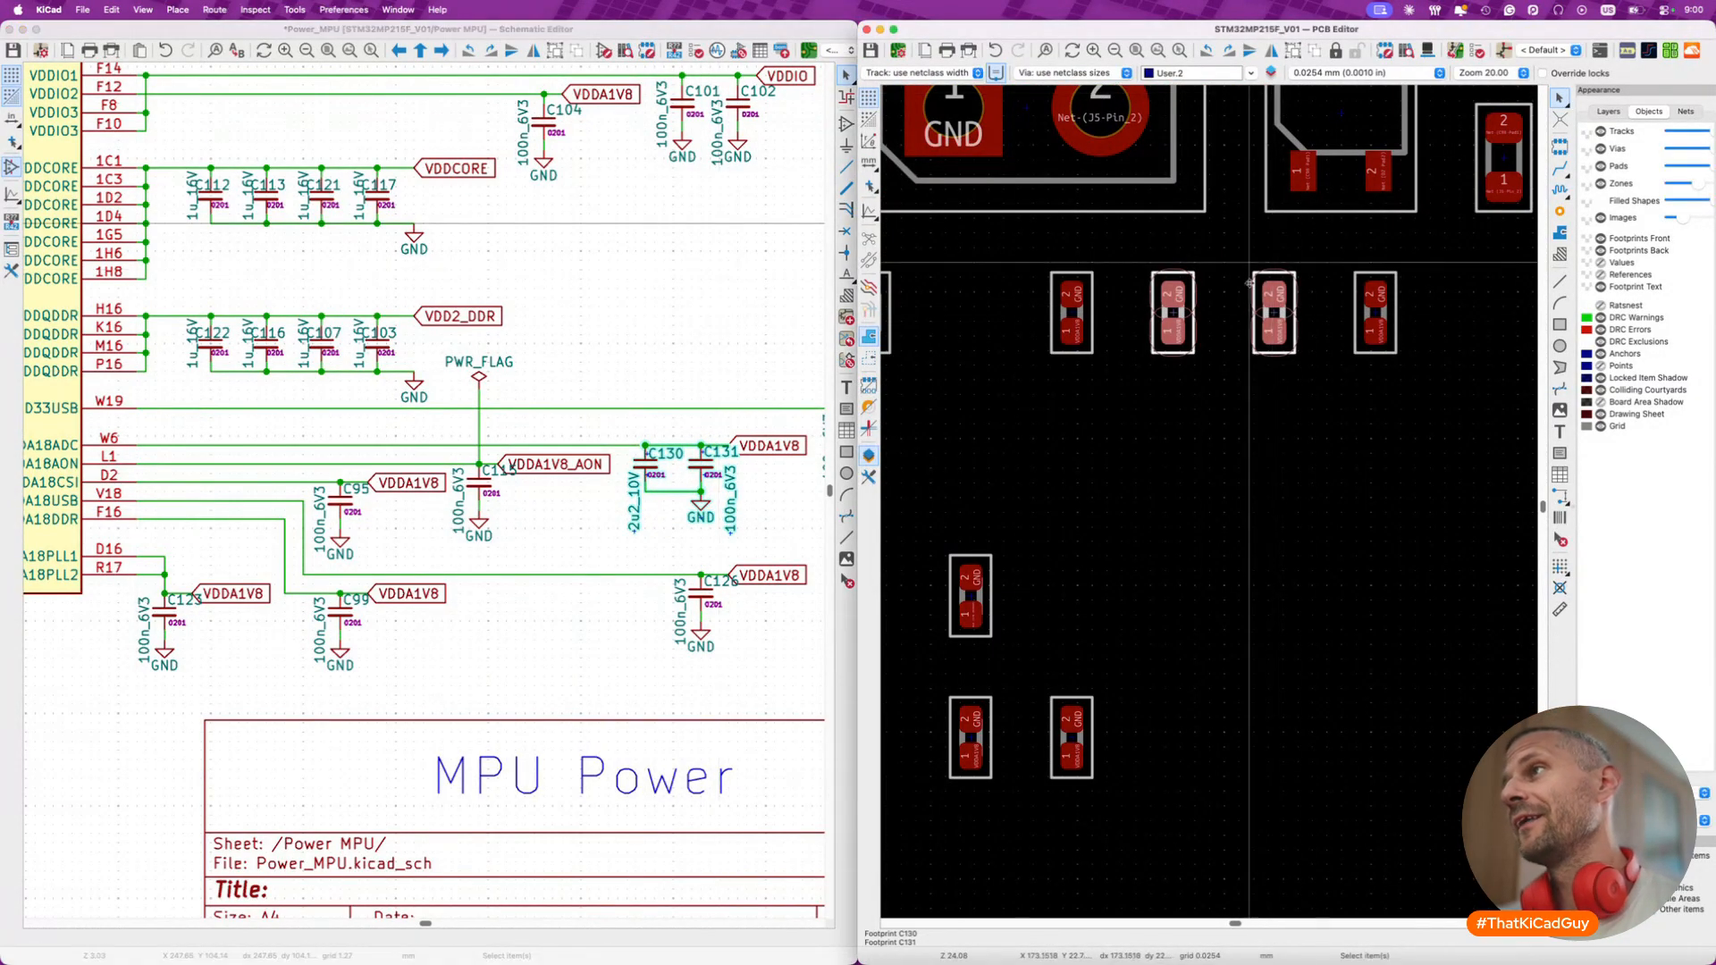
scroll(1245, 323, down, 3)
scroll(1244, 324, down, 5)
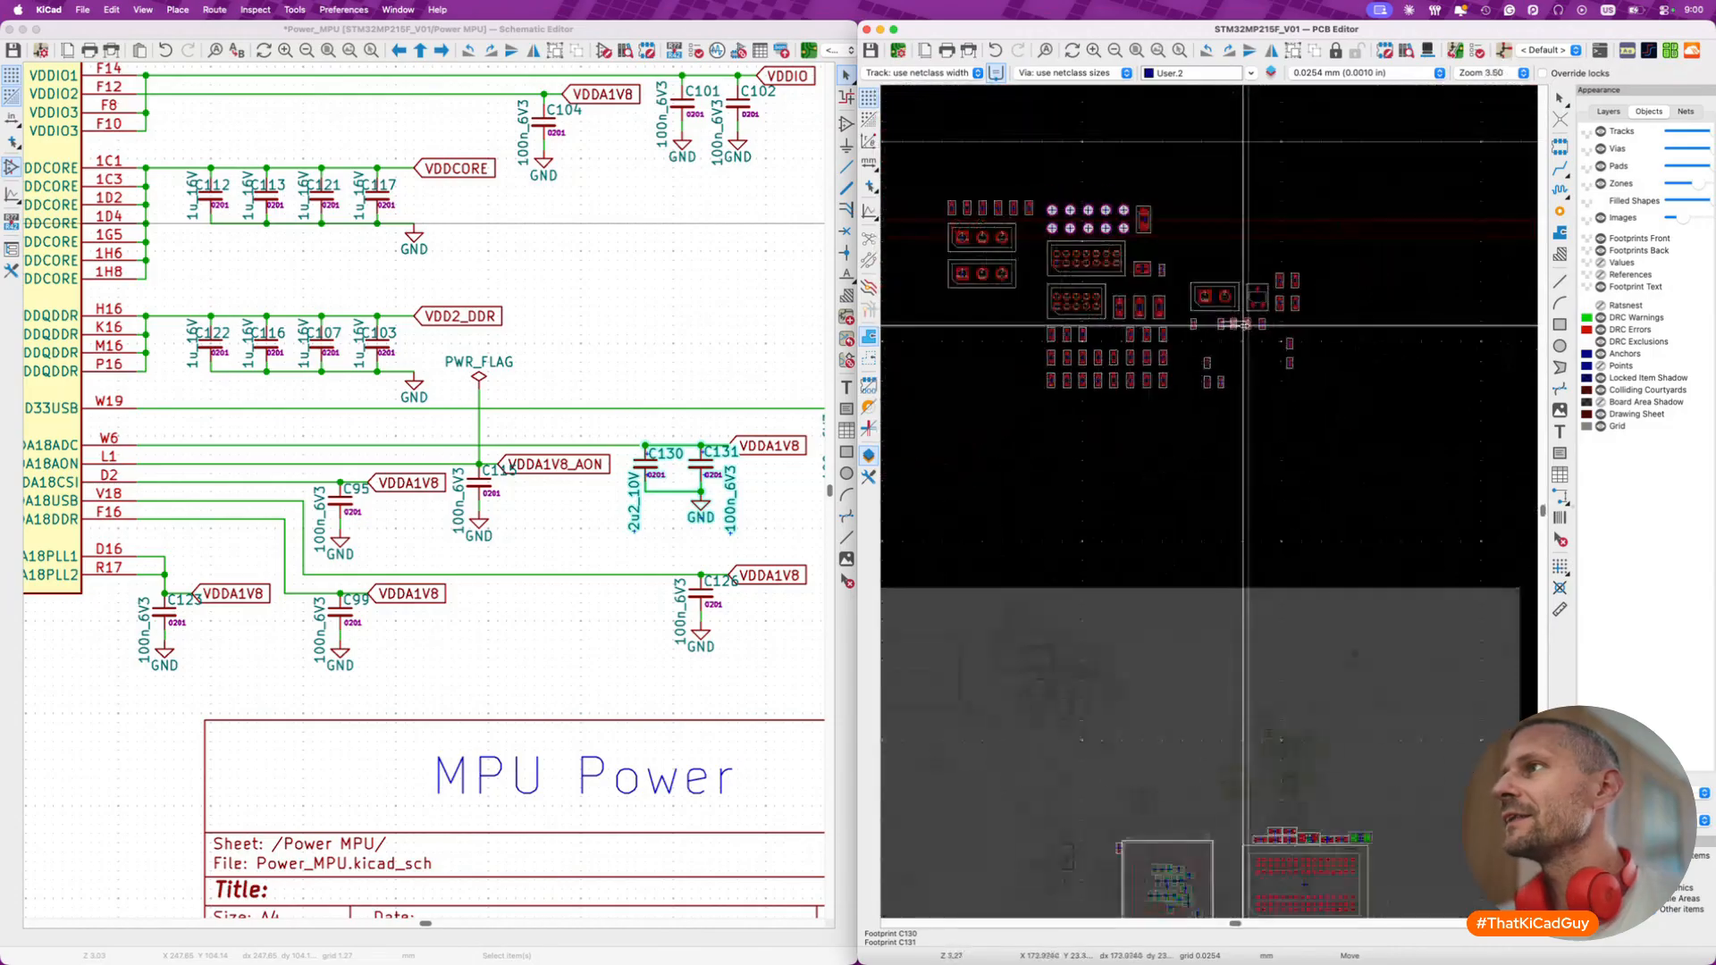
scroll(1211, 397, up, 5)
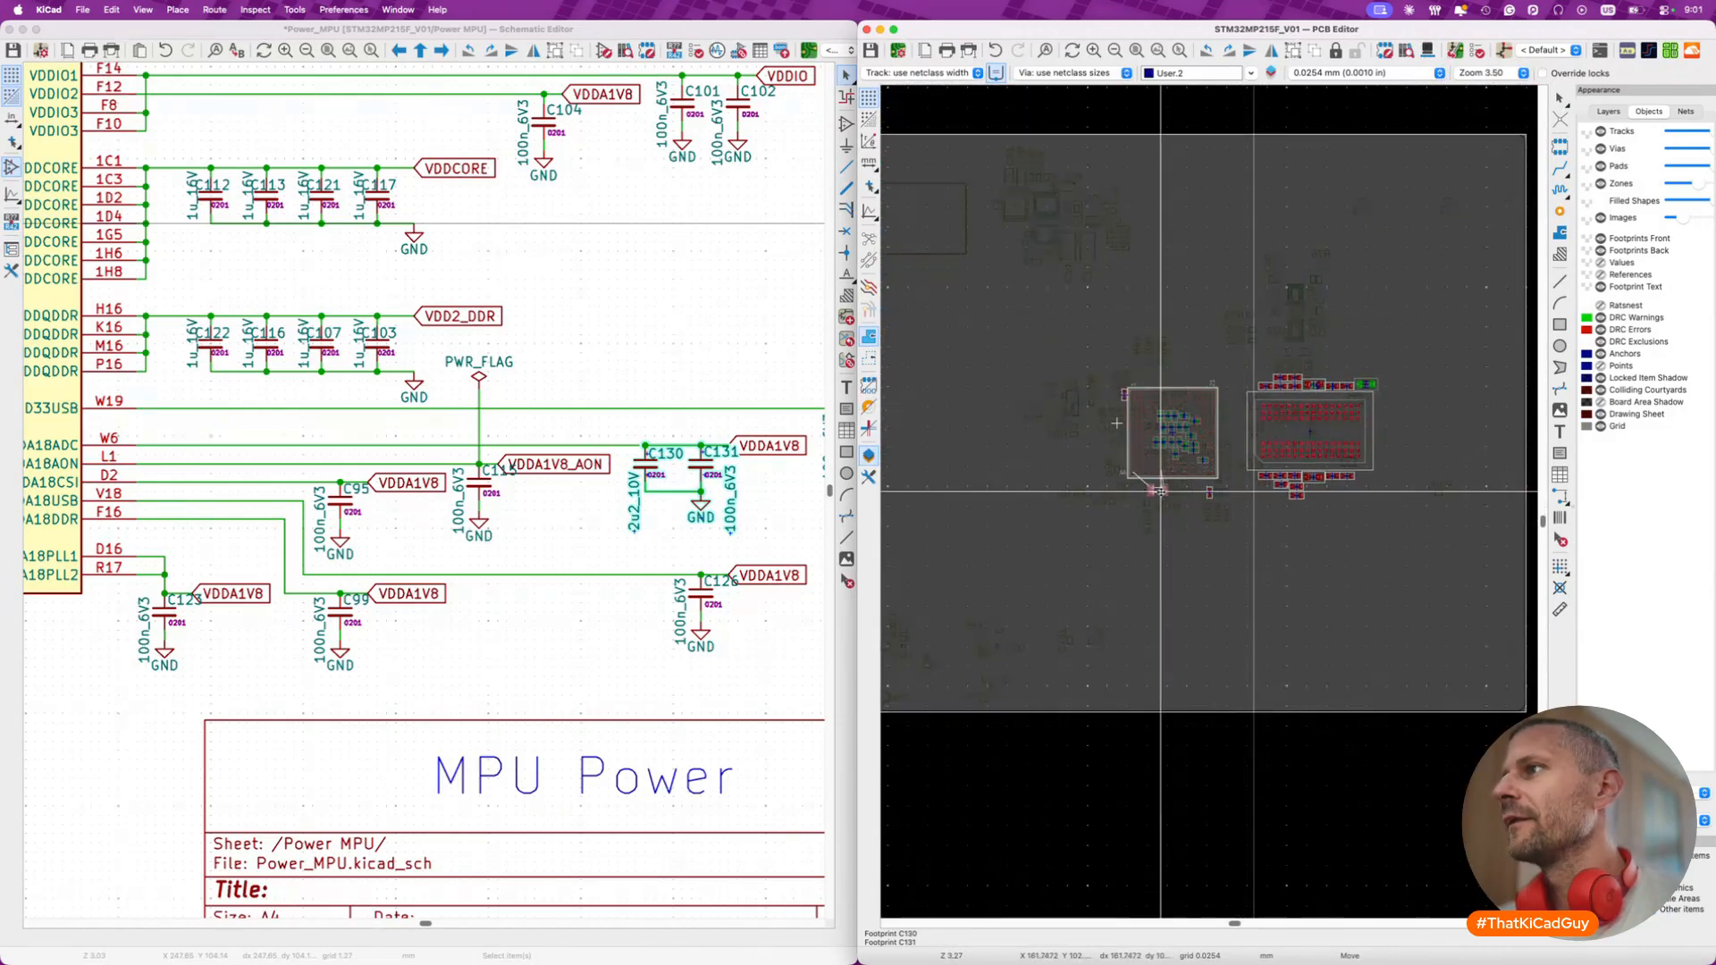
scroll(1161, 491, up, 4)
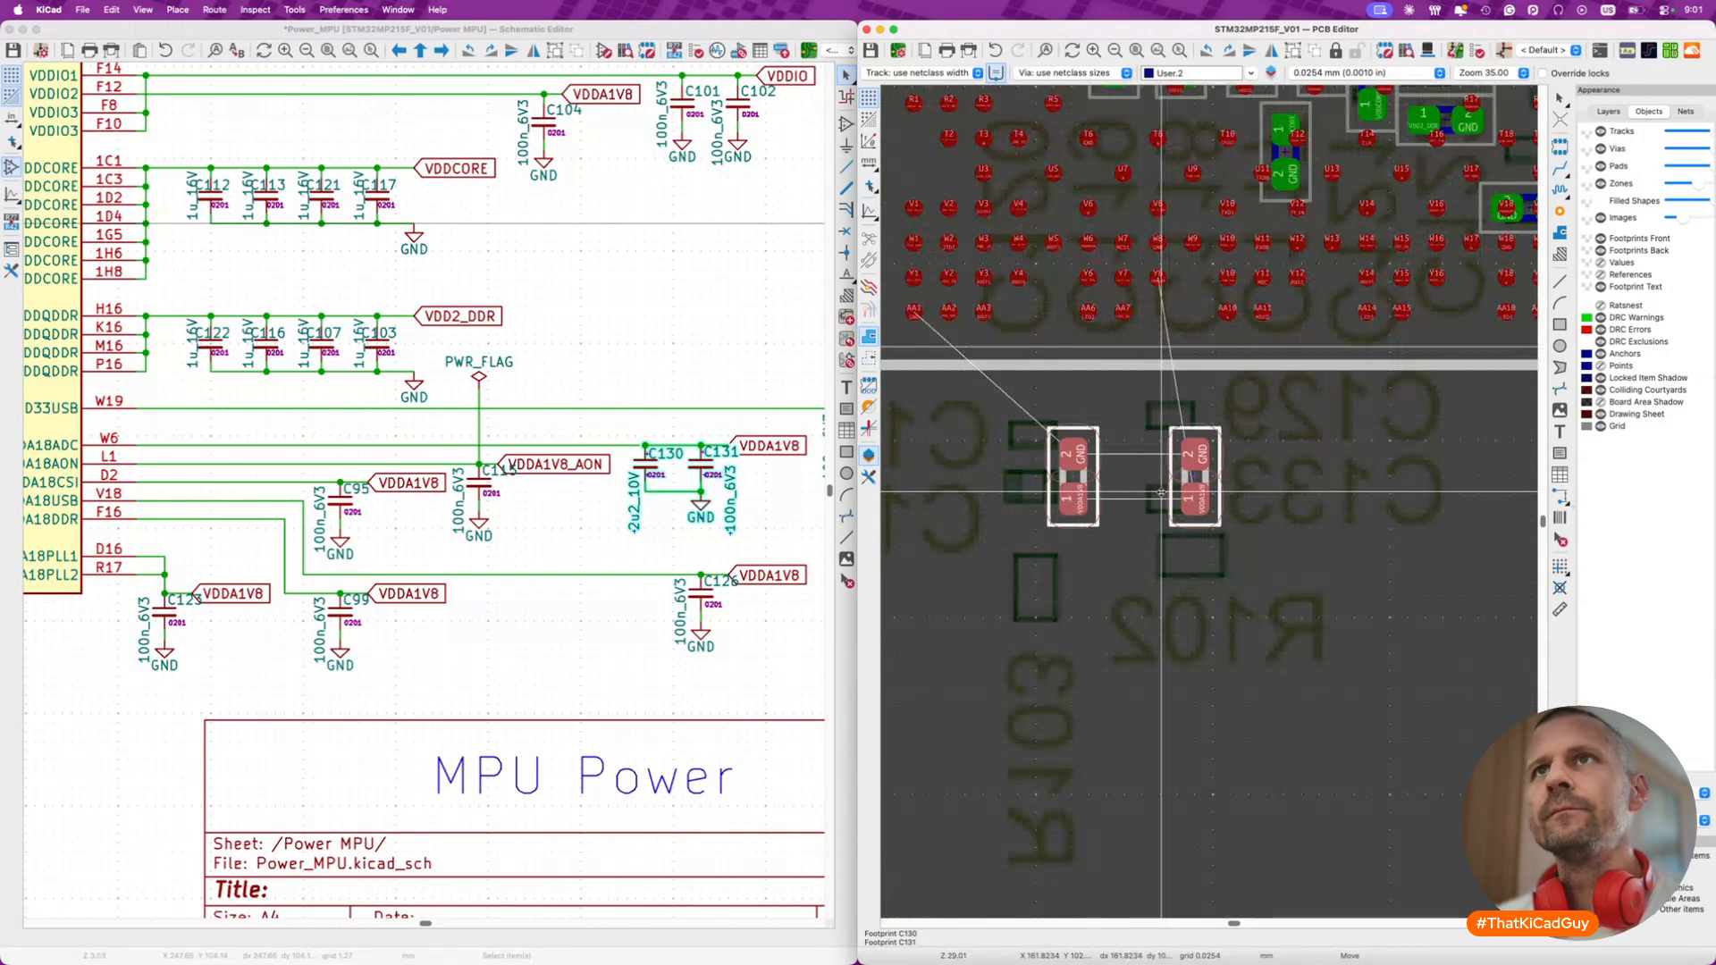
scroll(1167, 496, up, 3)
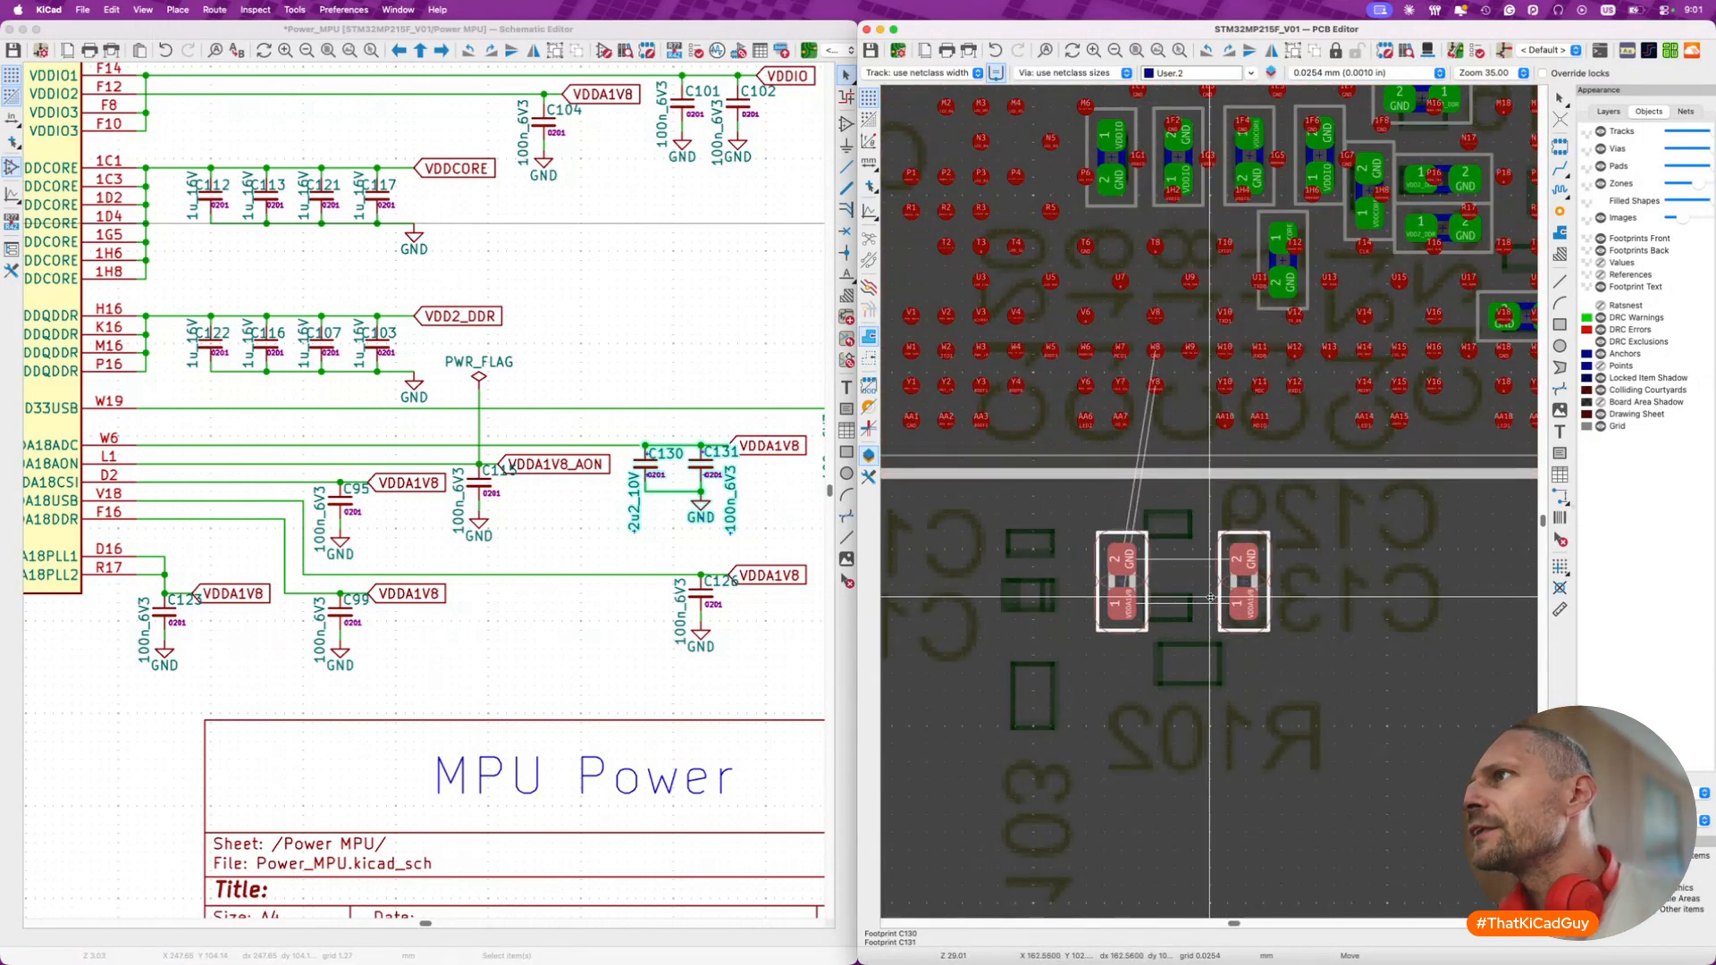
click(1211, 597)
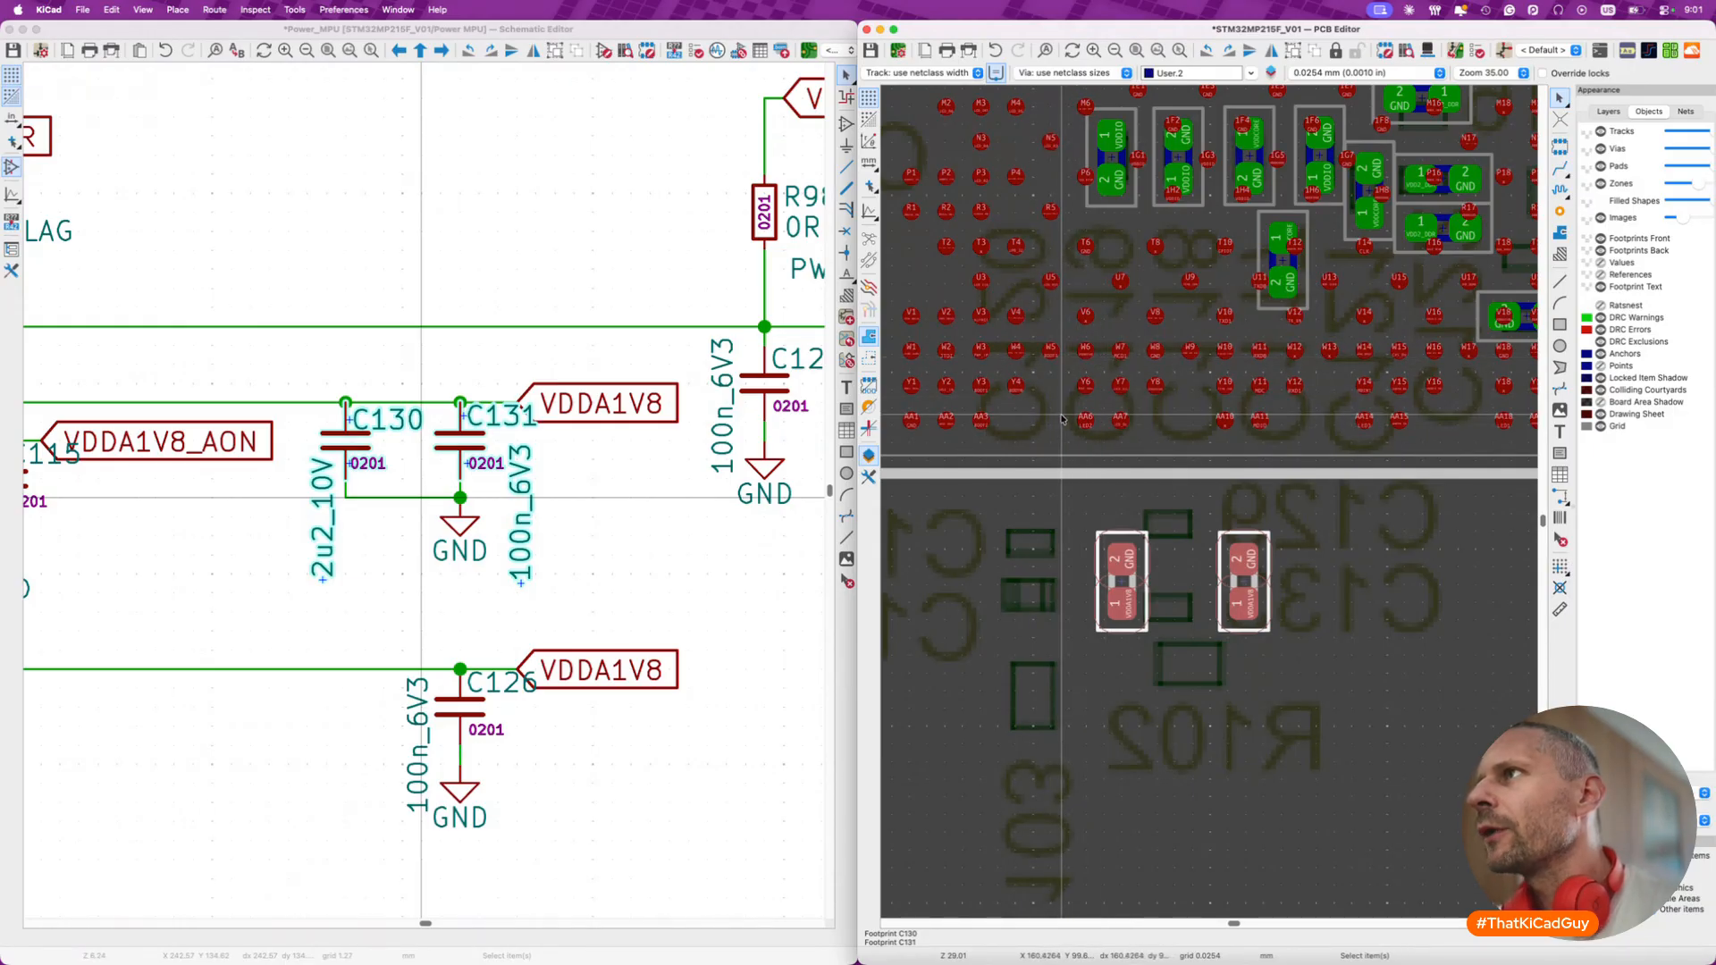
- Rotate C130 to horizontal and place it over the second small component outline of the reference image, below the MPU's lower edge
scroll(1062, 419, down, 2)
scroll(1088, 558, up, 3)
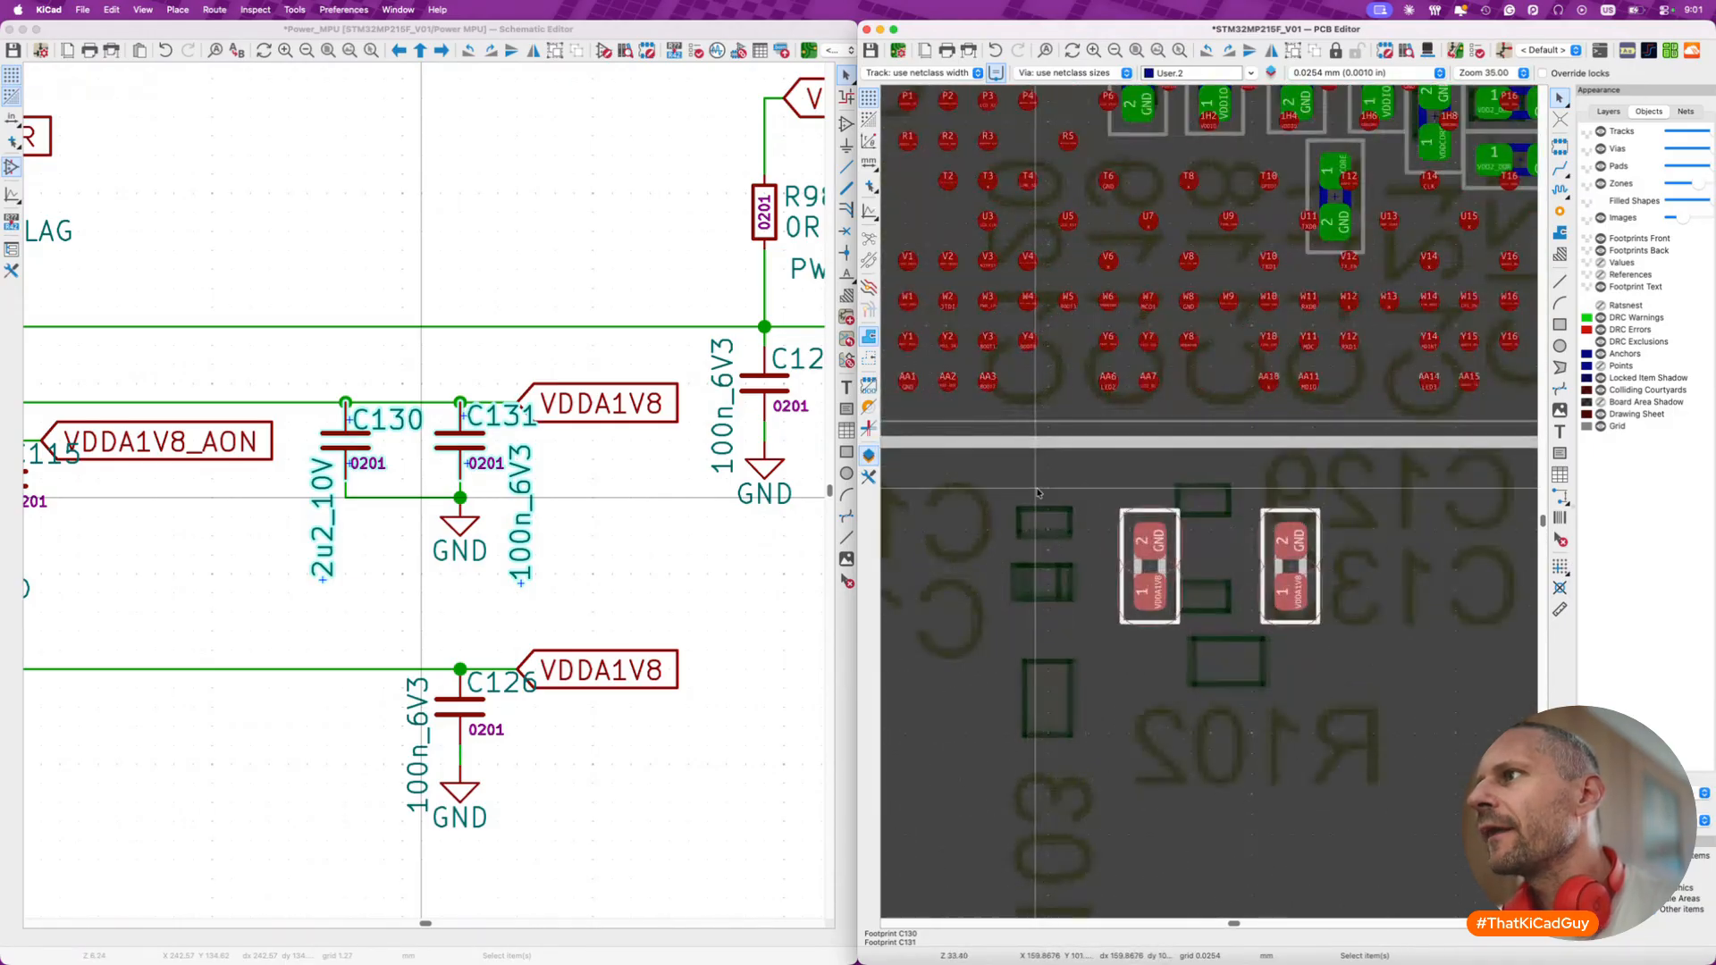
click(1120, 569)
drag(1120, 569, 1044, 555)
key(r)
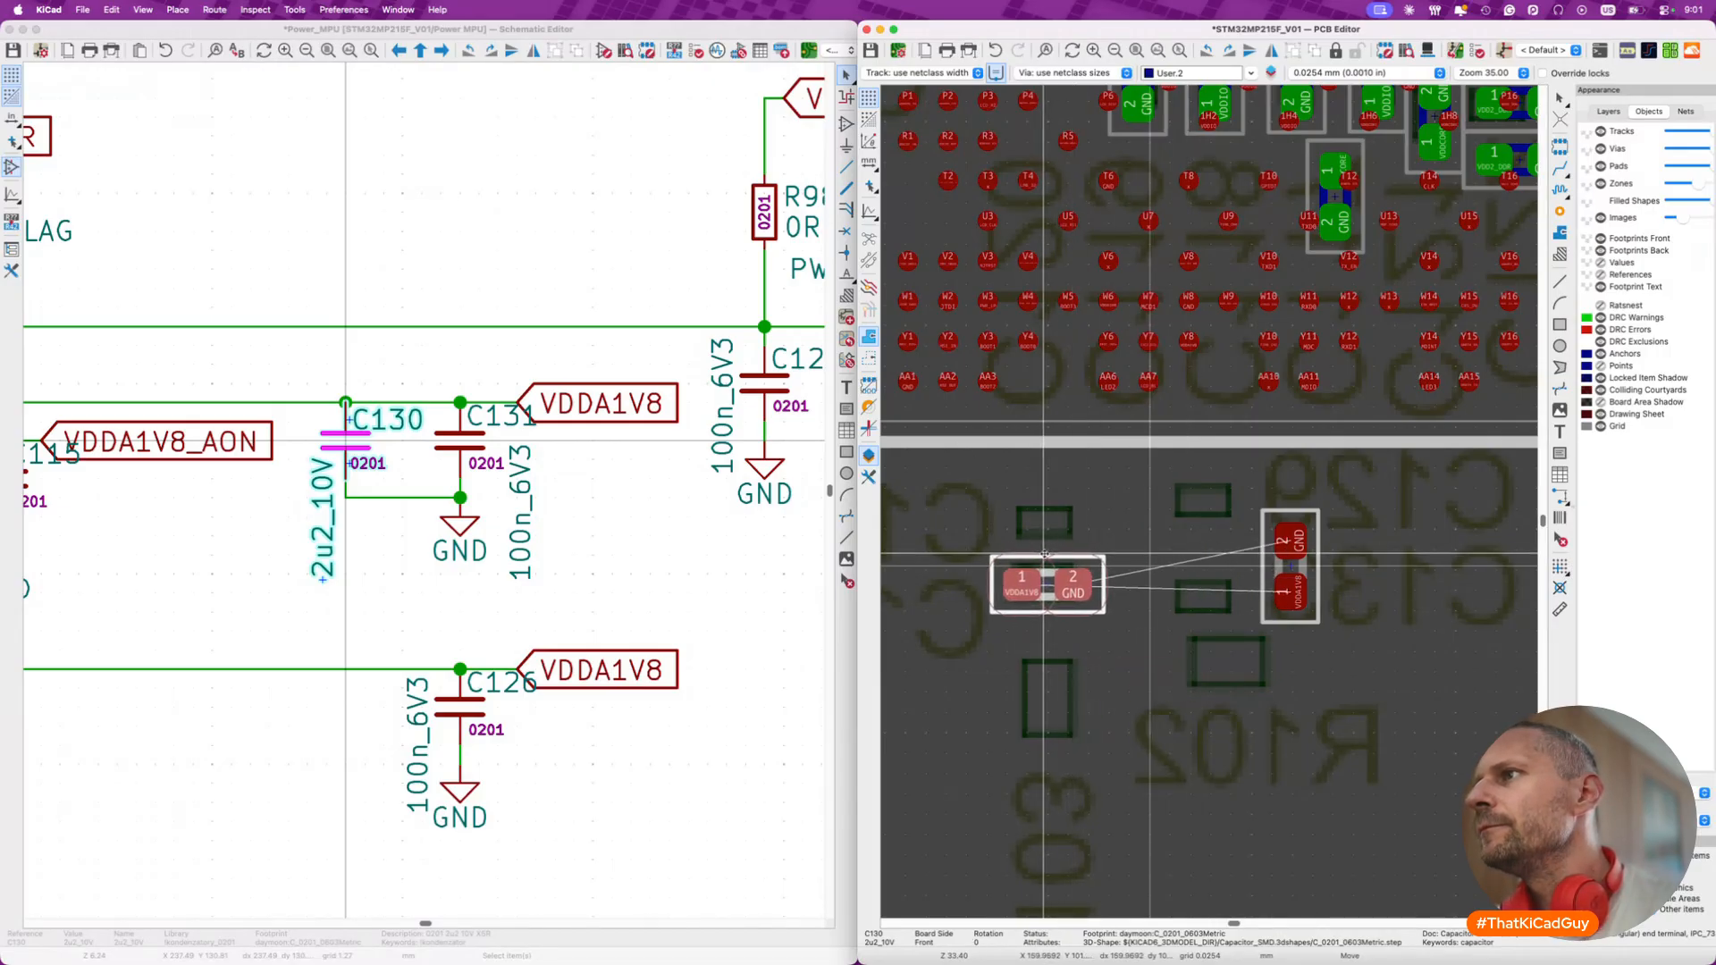
click(1044, 554)
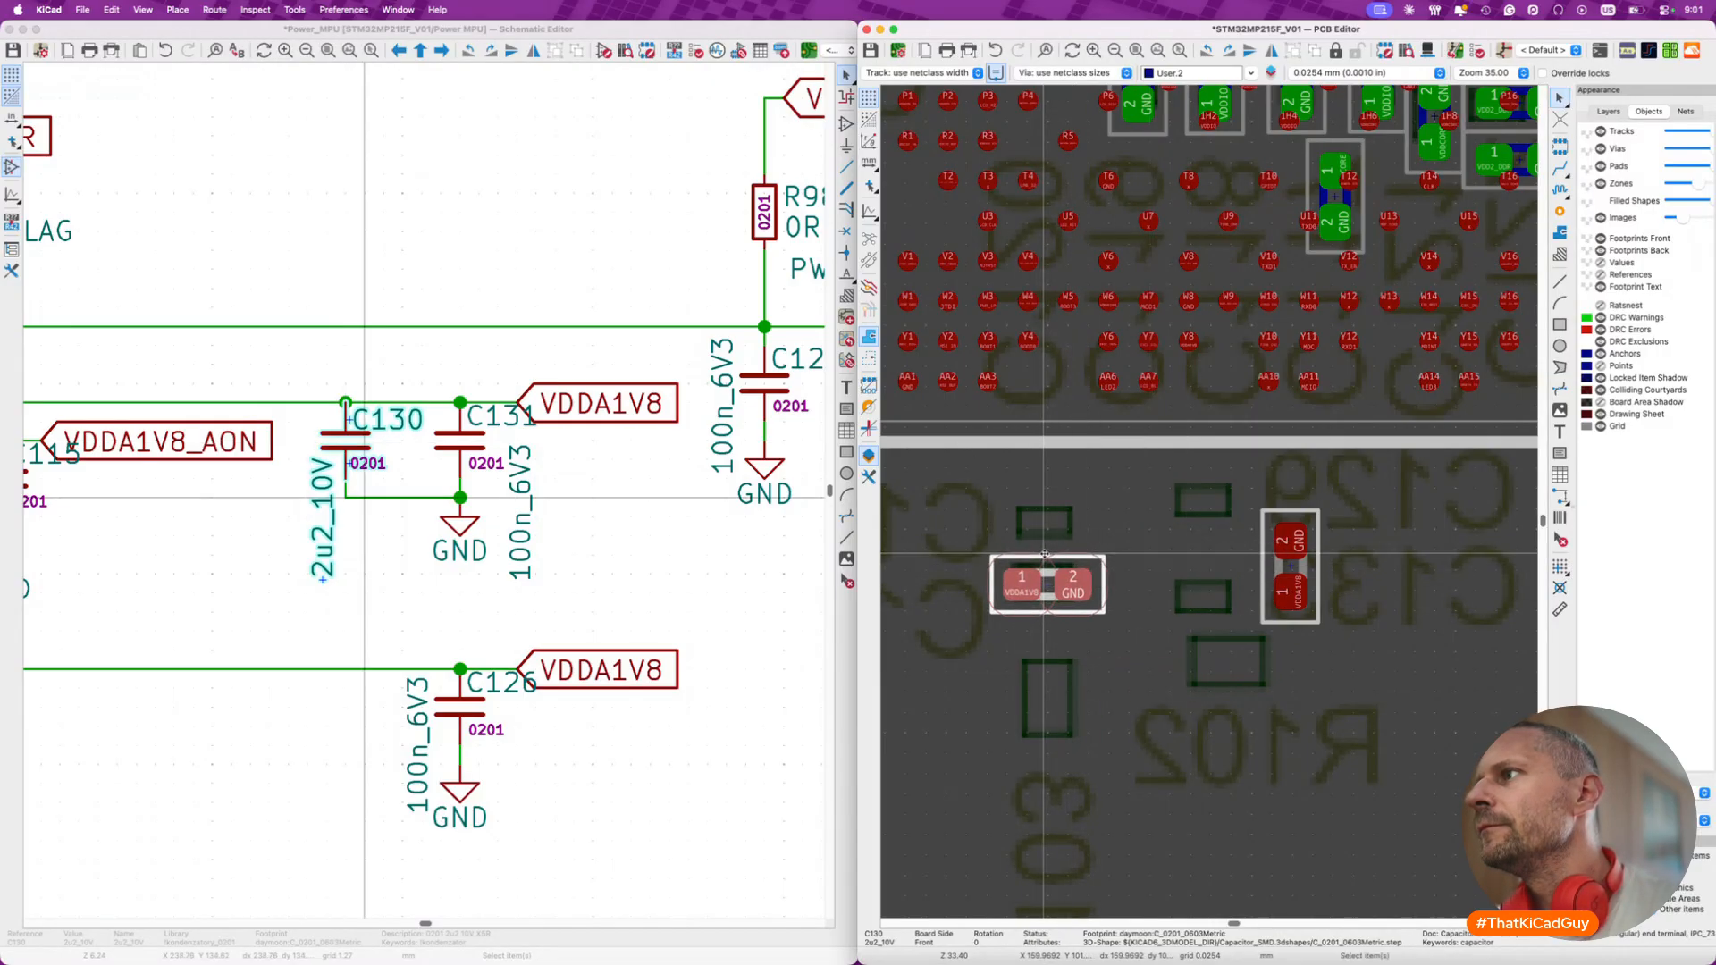
- Rotate C131 to 180° and place it directly above C130, between C130 and the MPU's lower edge
click(1287, 568)
key(r)
key(r)
key(r)
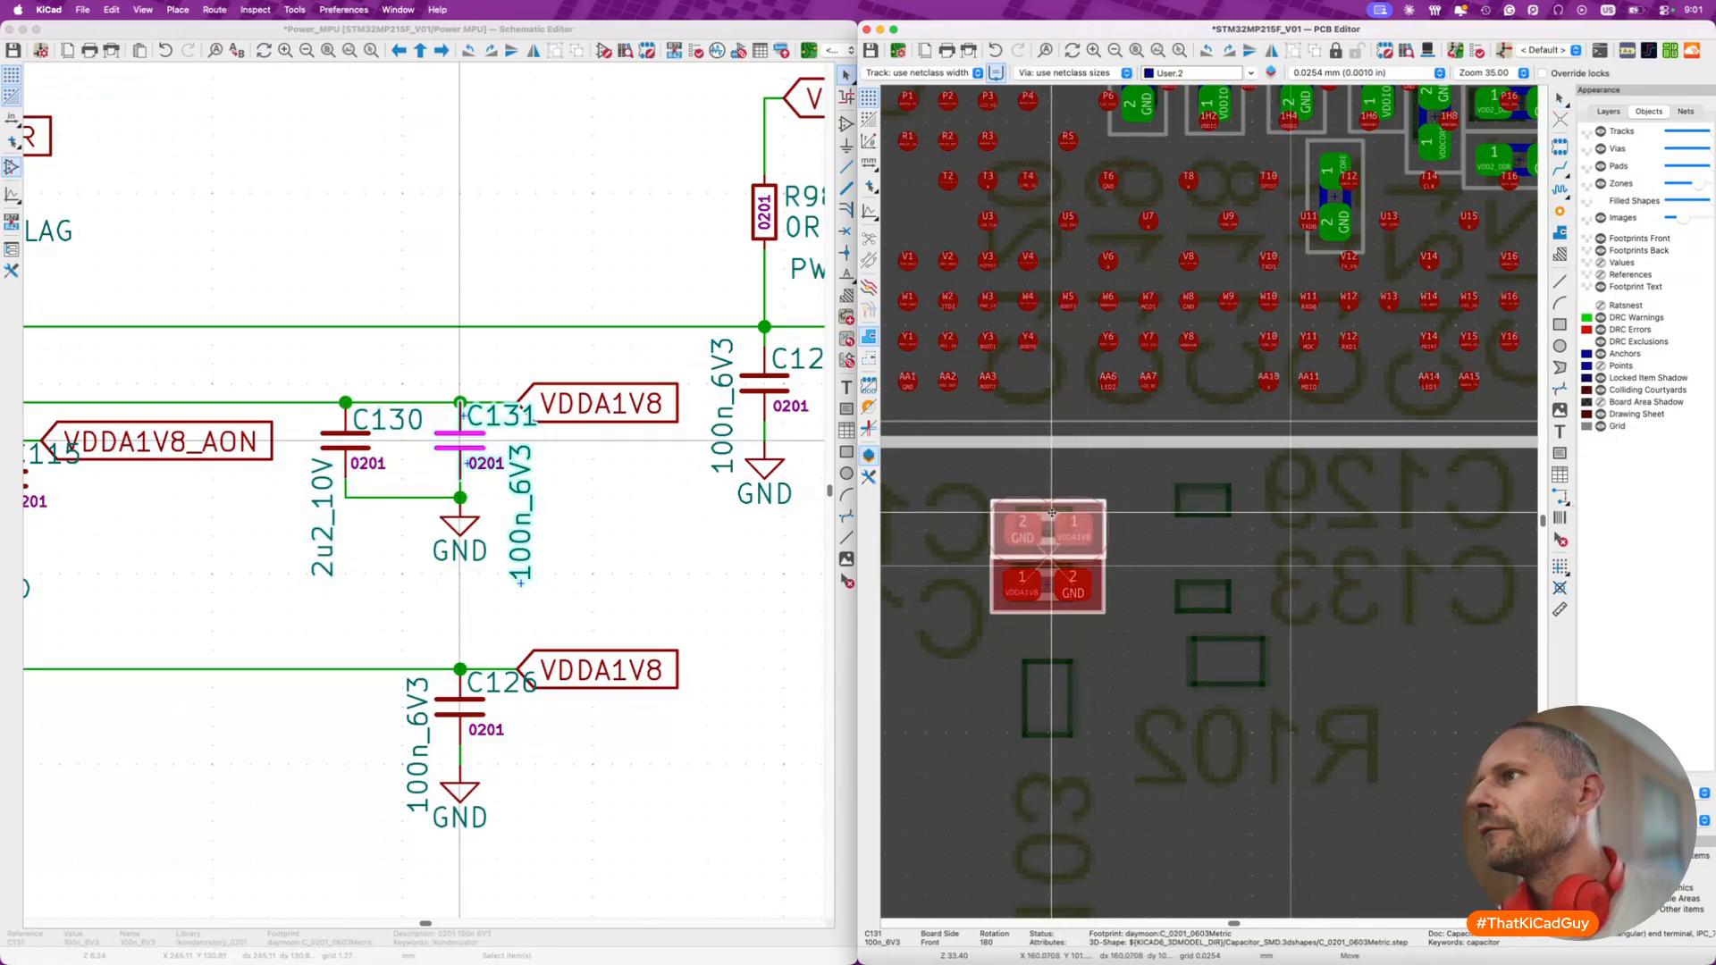
click(1052, 513)
- Rotate C130 by 180° so its VDDA1V8 pad lines up with C131's, and nudge it slightly into alignment
click(1073, 606)
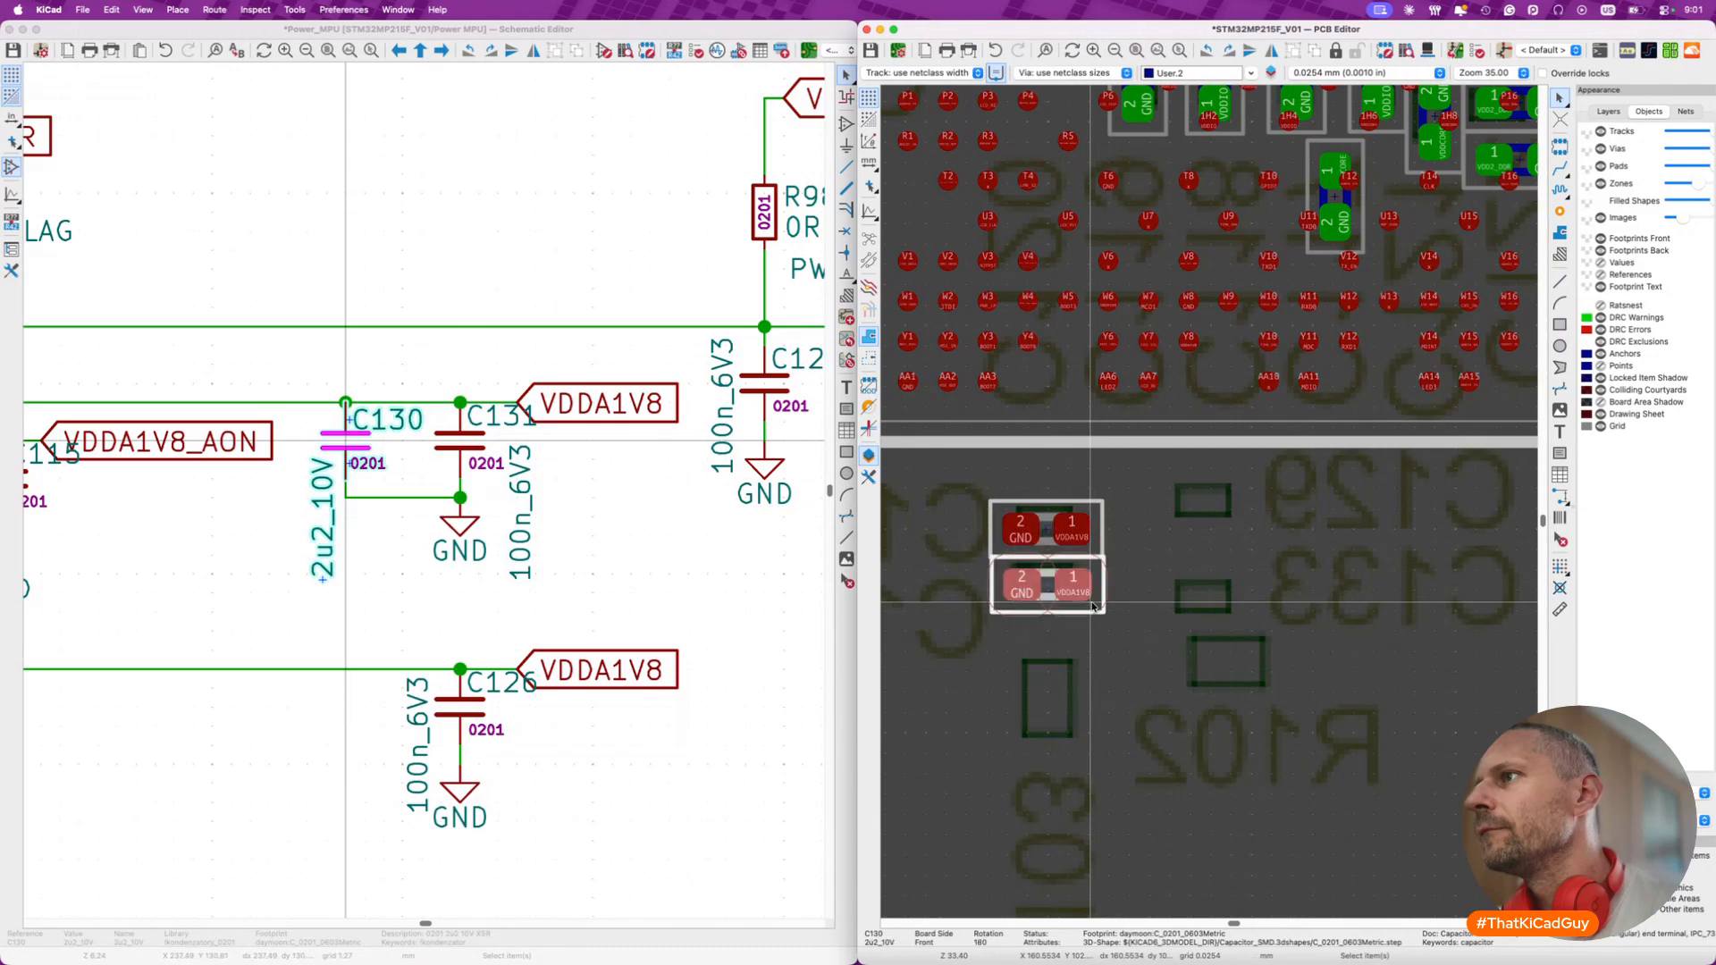
key(m)
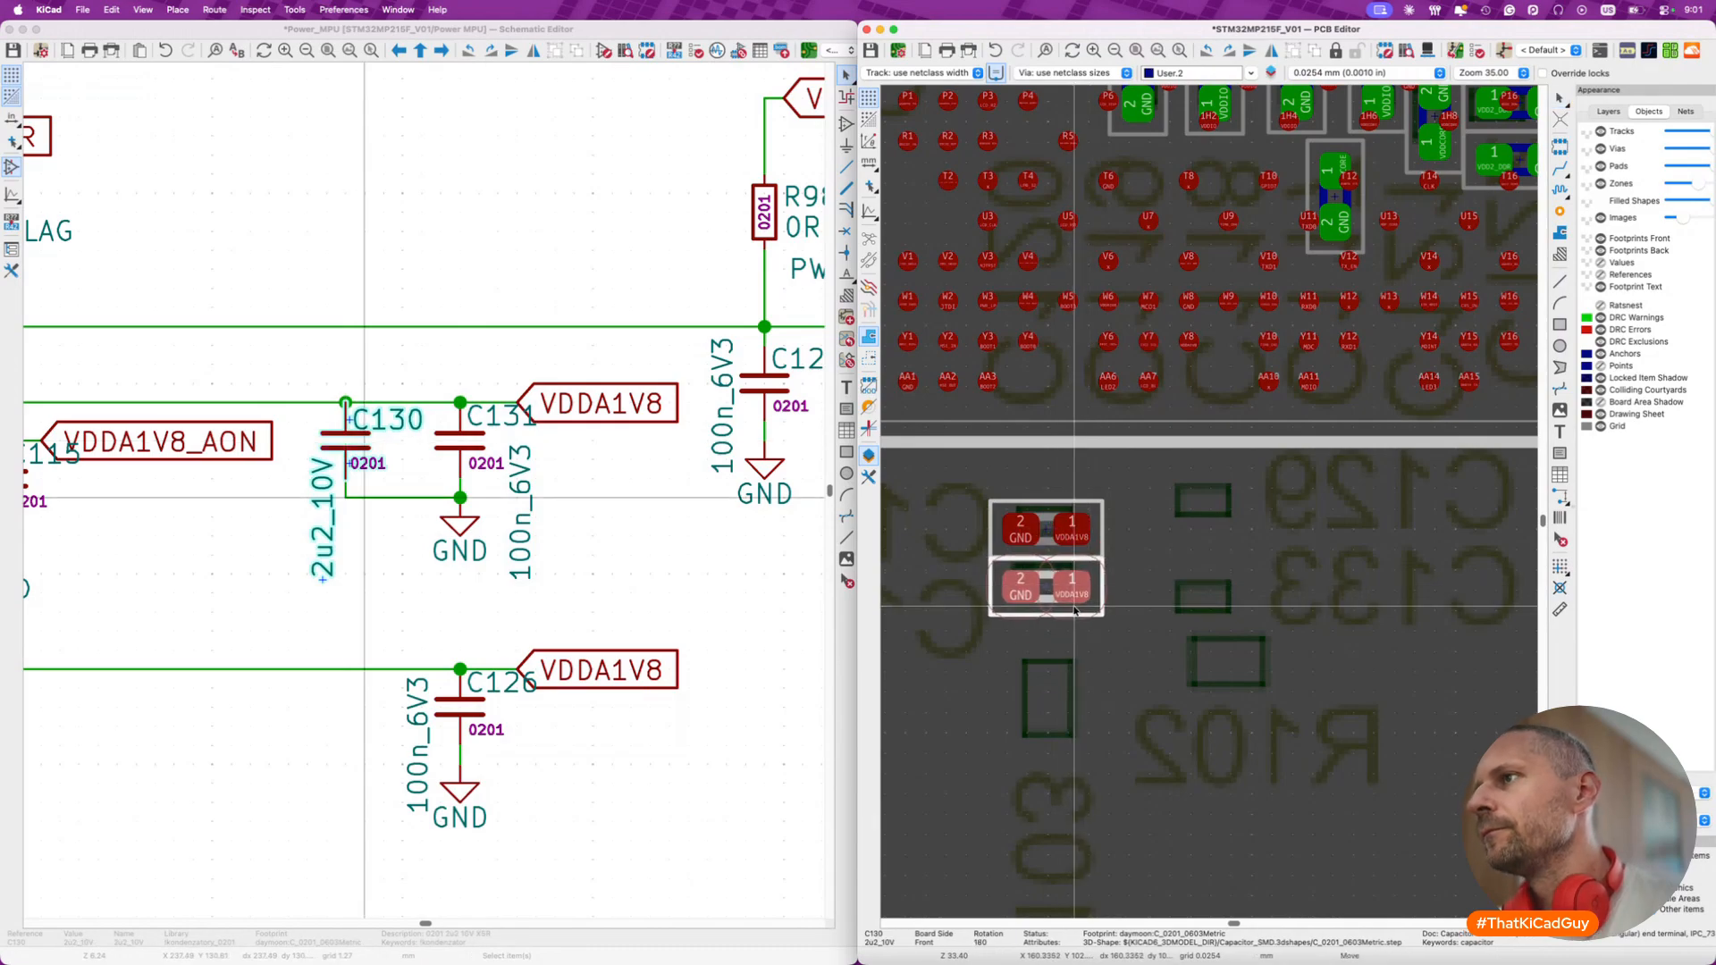
click(1075, 607)
- Move C115 beside the MPU's left edge near ball L1, rotated so its VDDA1V8_AON pad faces the MPU, and save the layout
scroll(1073, 606, down, 5)
click(567, 612)
scroll(568, 613, down, 5)
scroll(569, 613, left, 3)
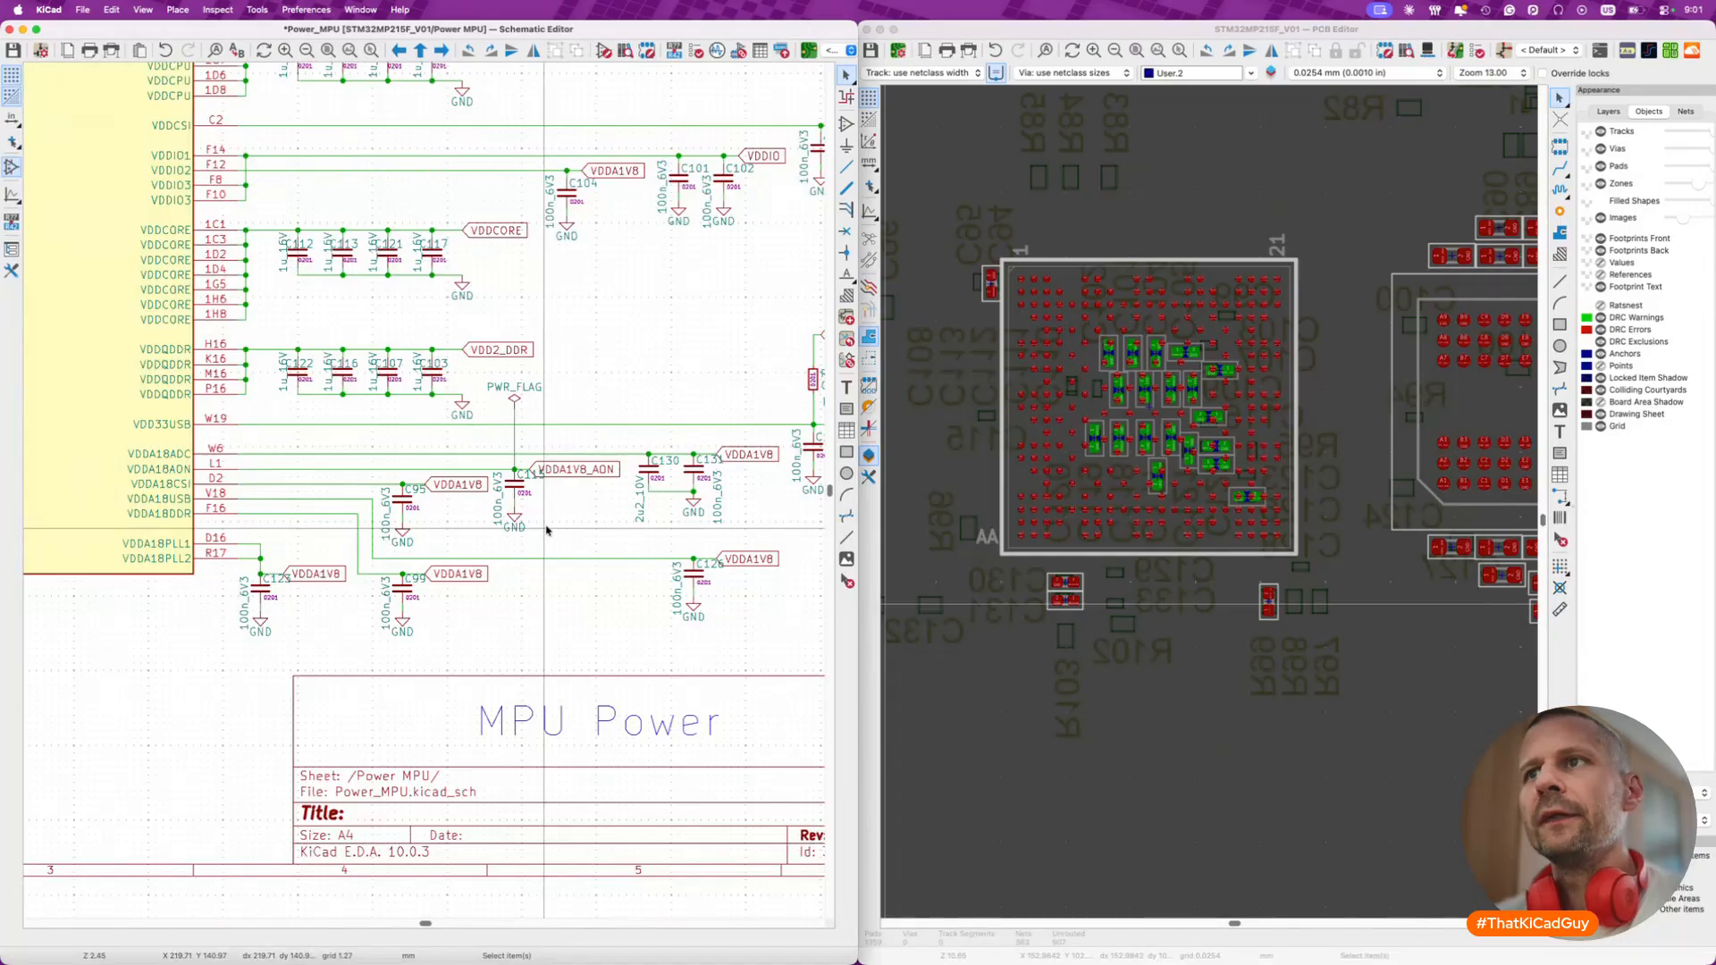
click(515, 484)
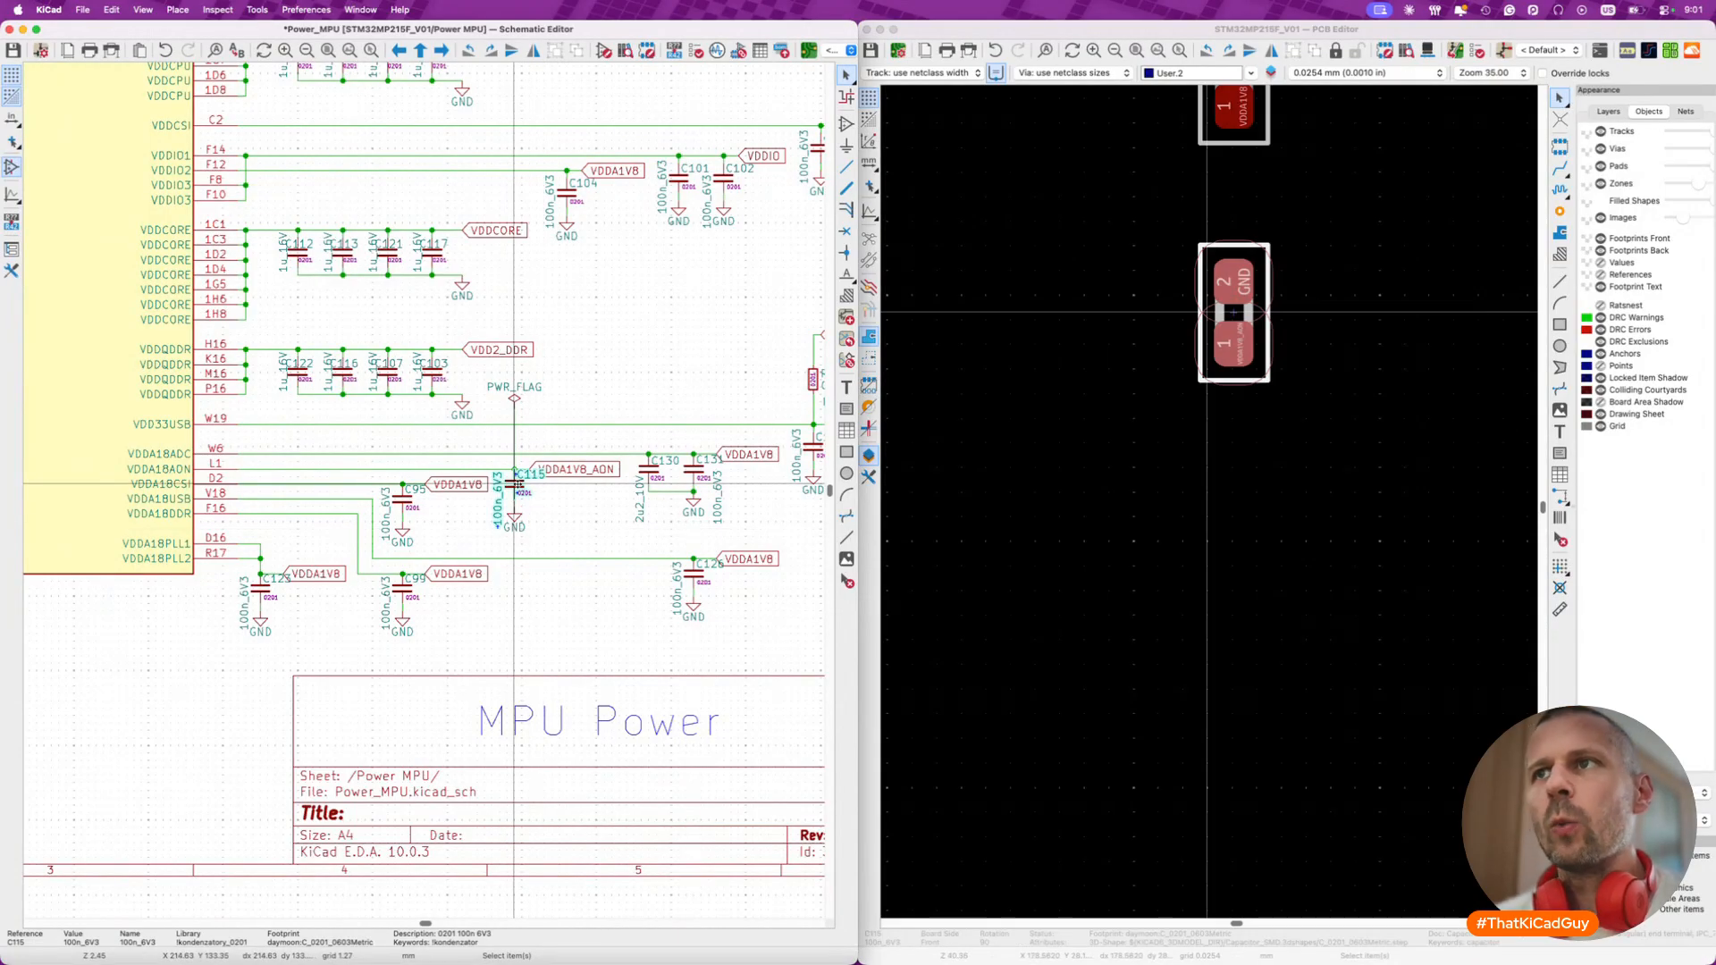
click(1259, 308)
key(m)
scroll(1258, 308, down, 5)
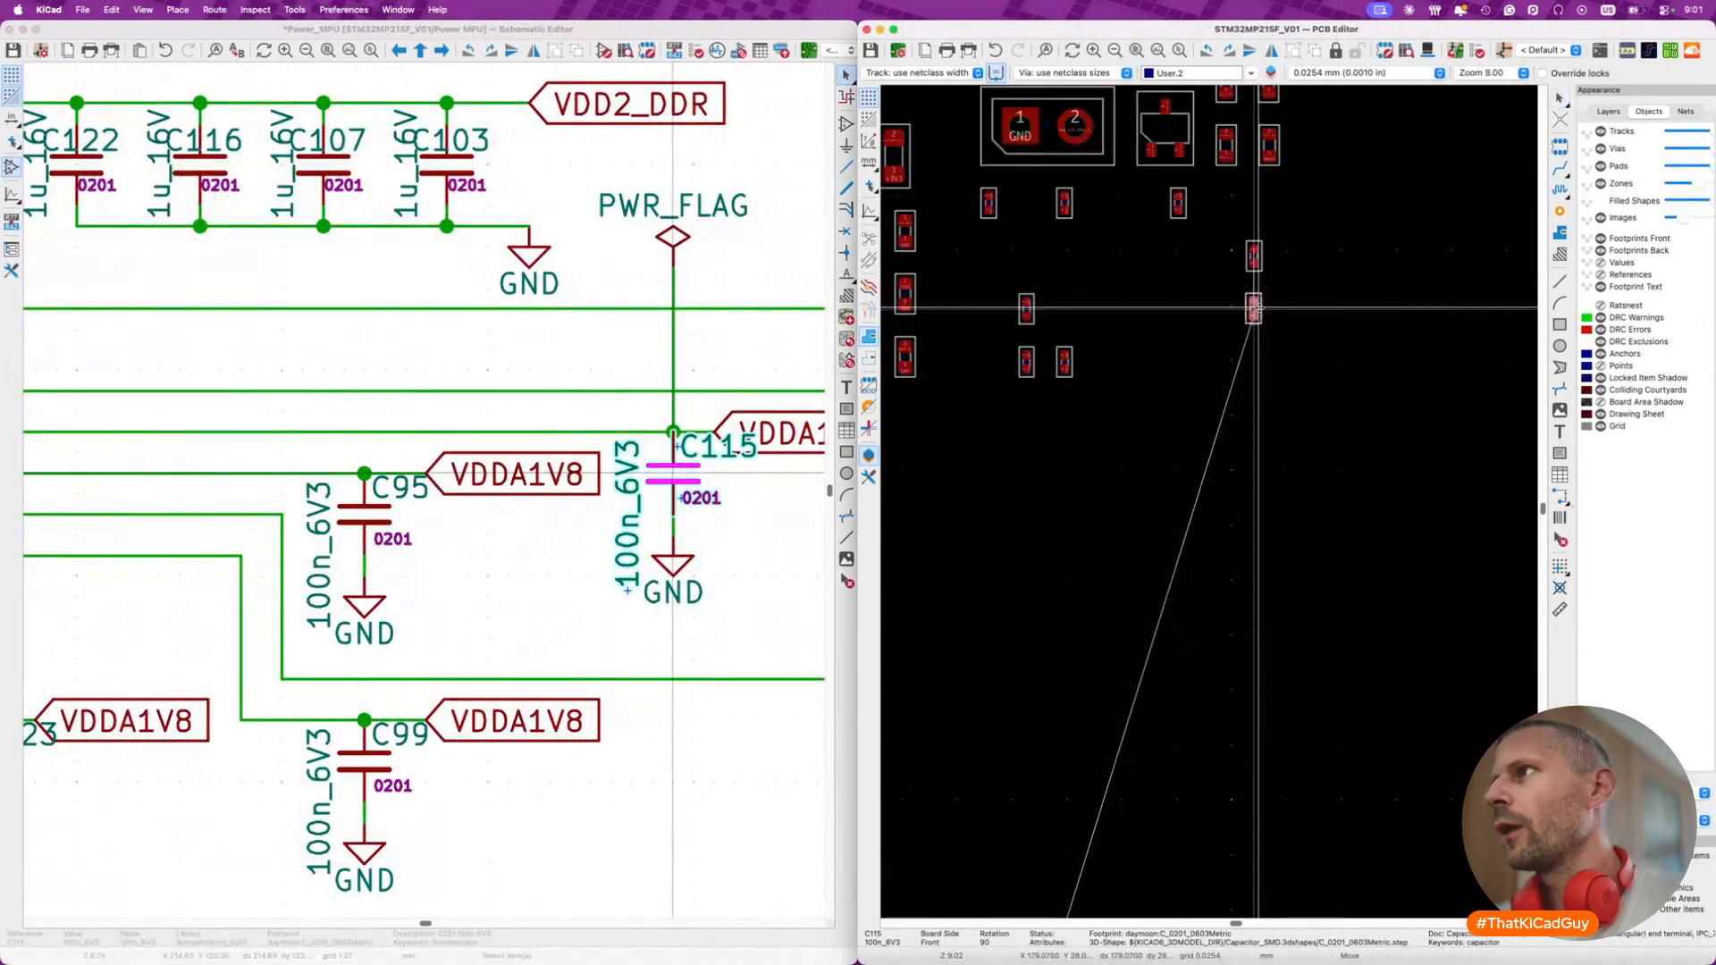
scroll(1256, 309, down, 3)
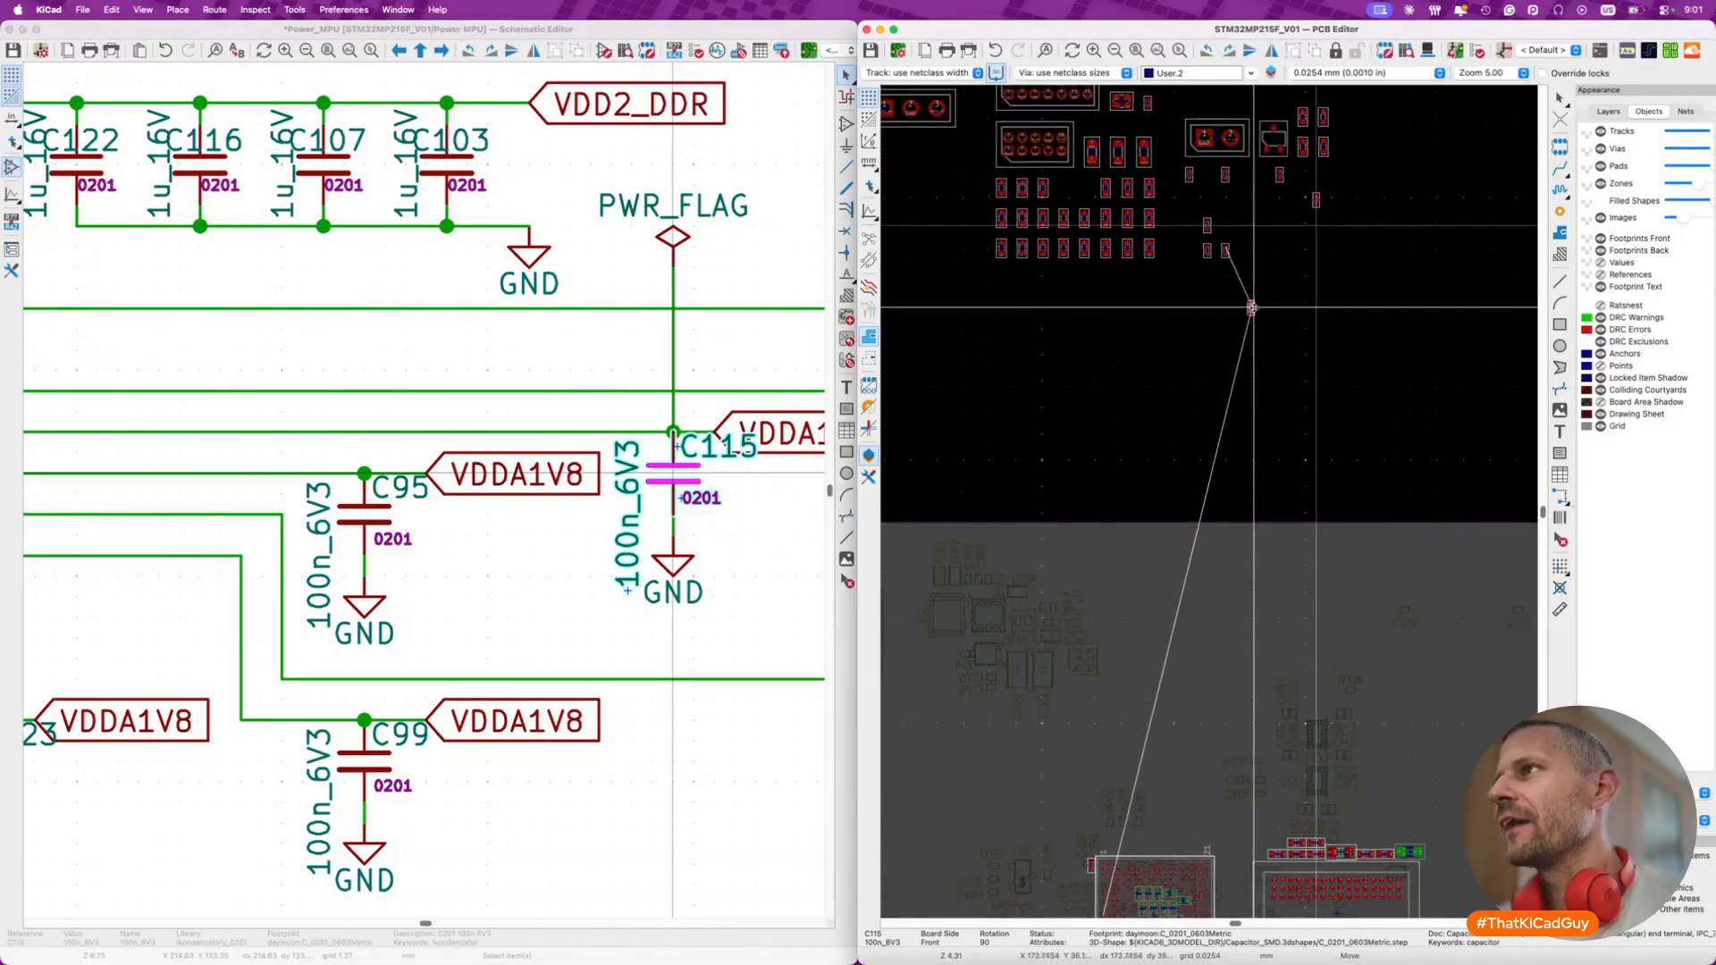
scroll(1251, 308, down, 3)
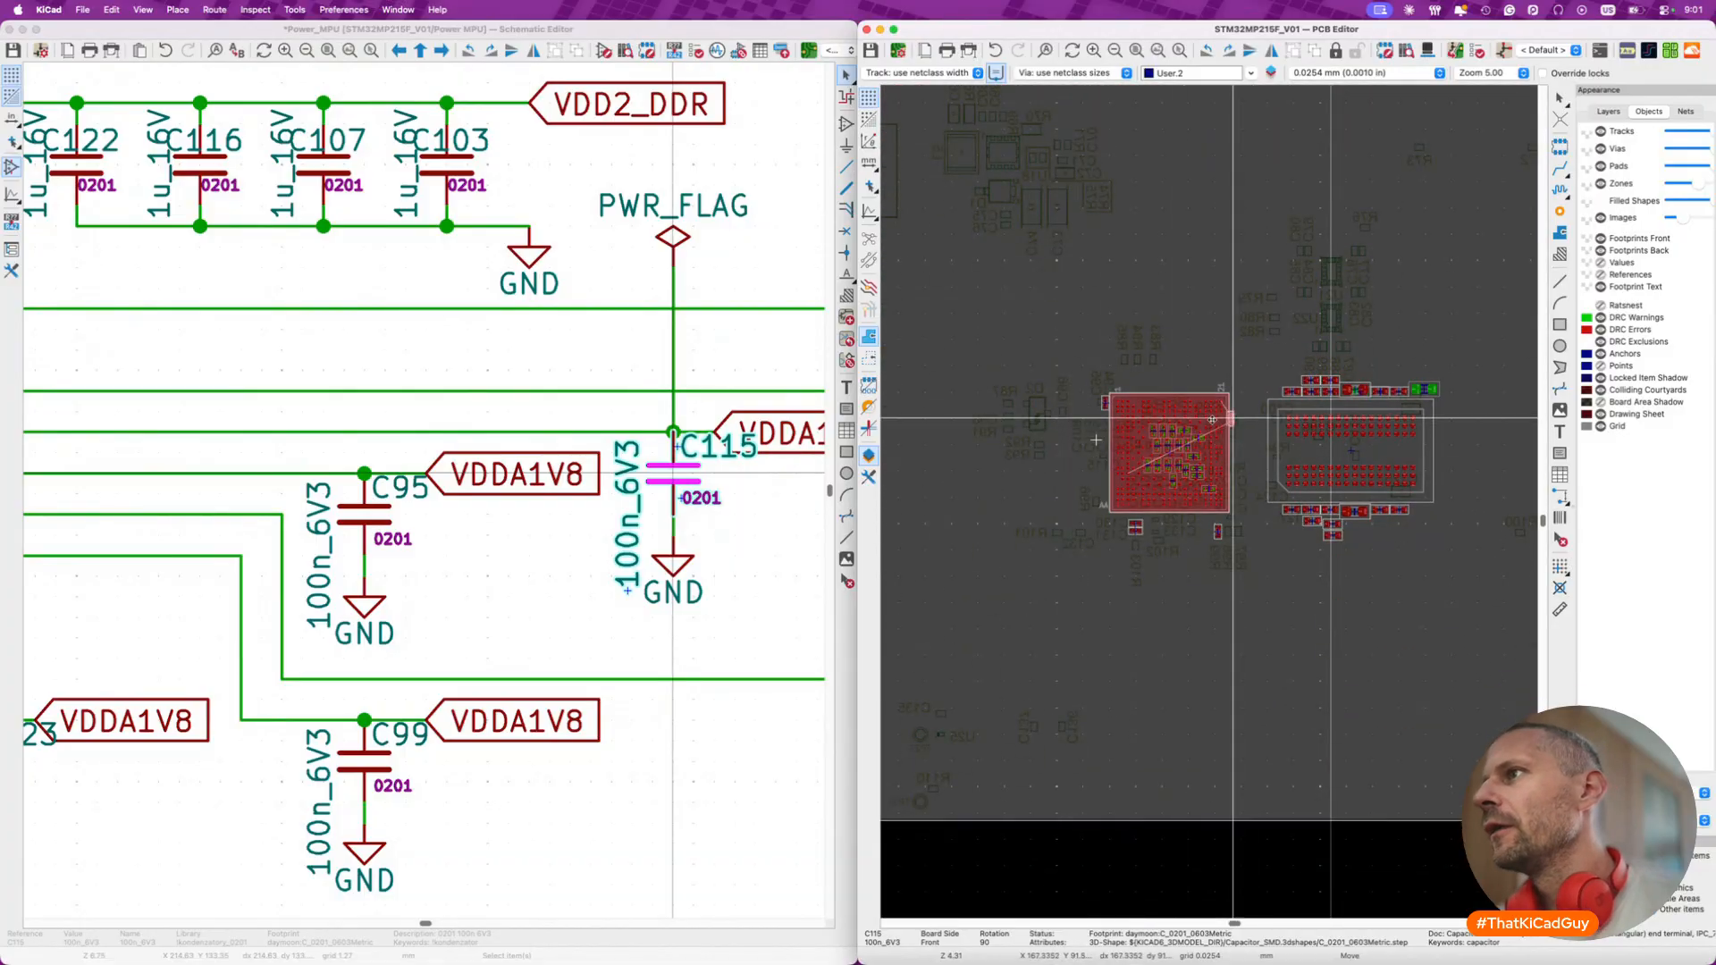
scroll(1095, 440, up, 8)
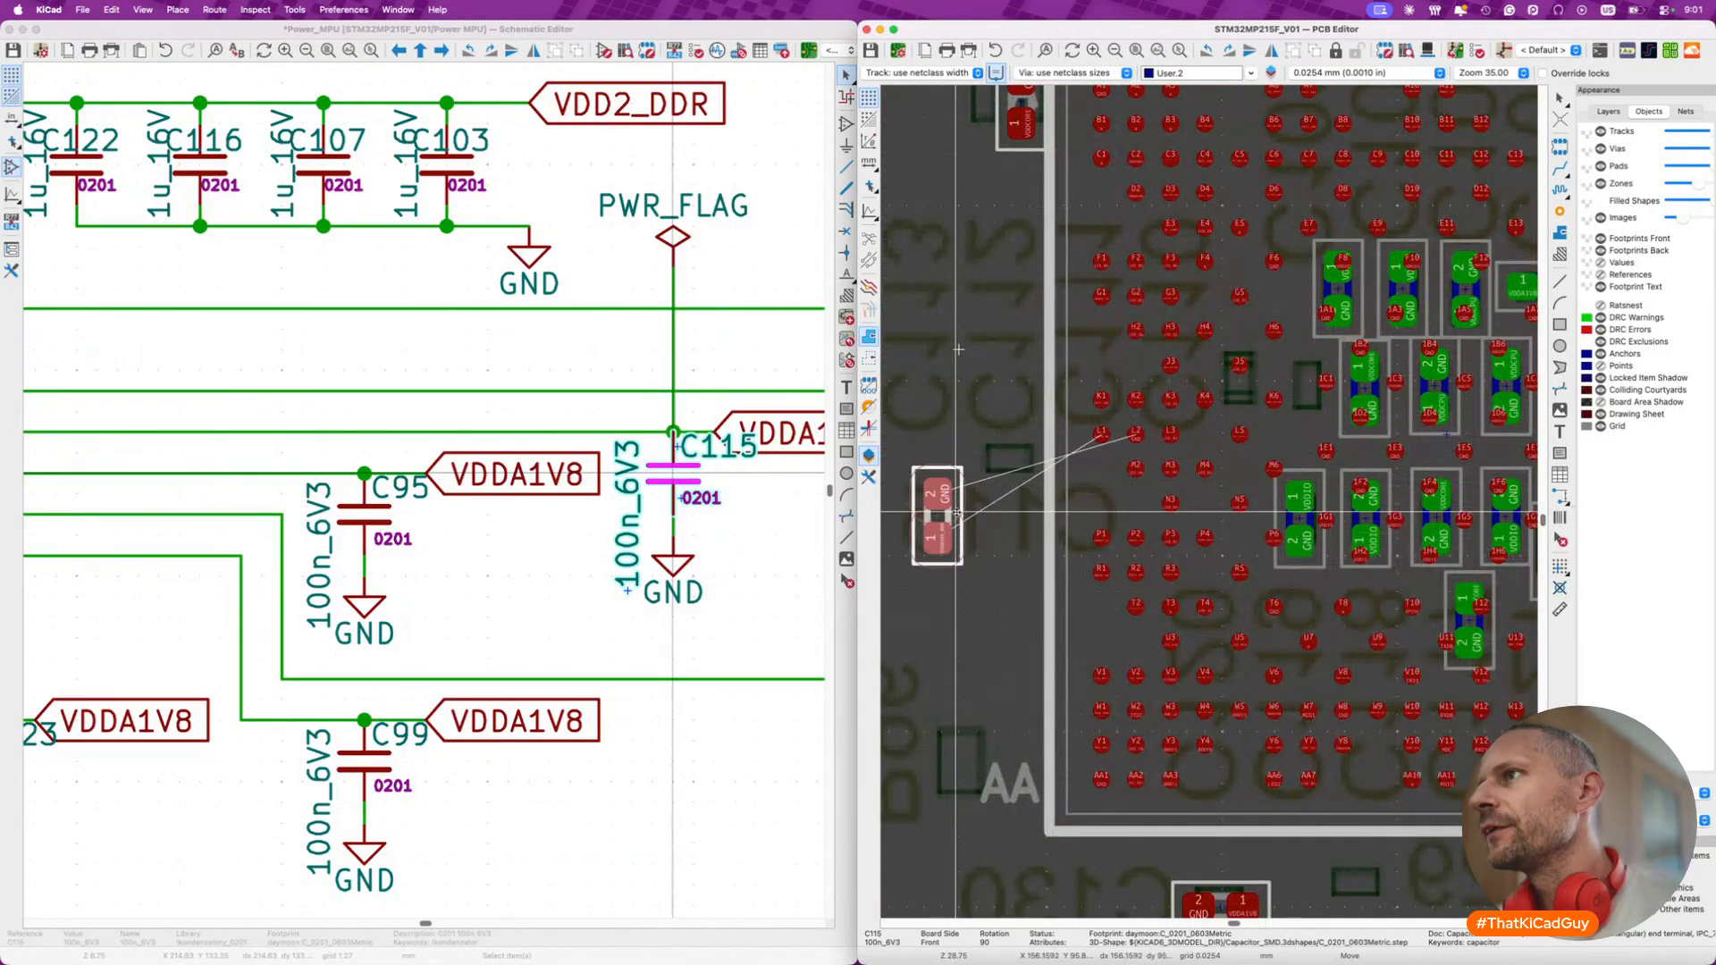
scroll(972, 500, up, 2)
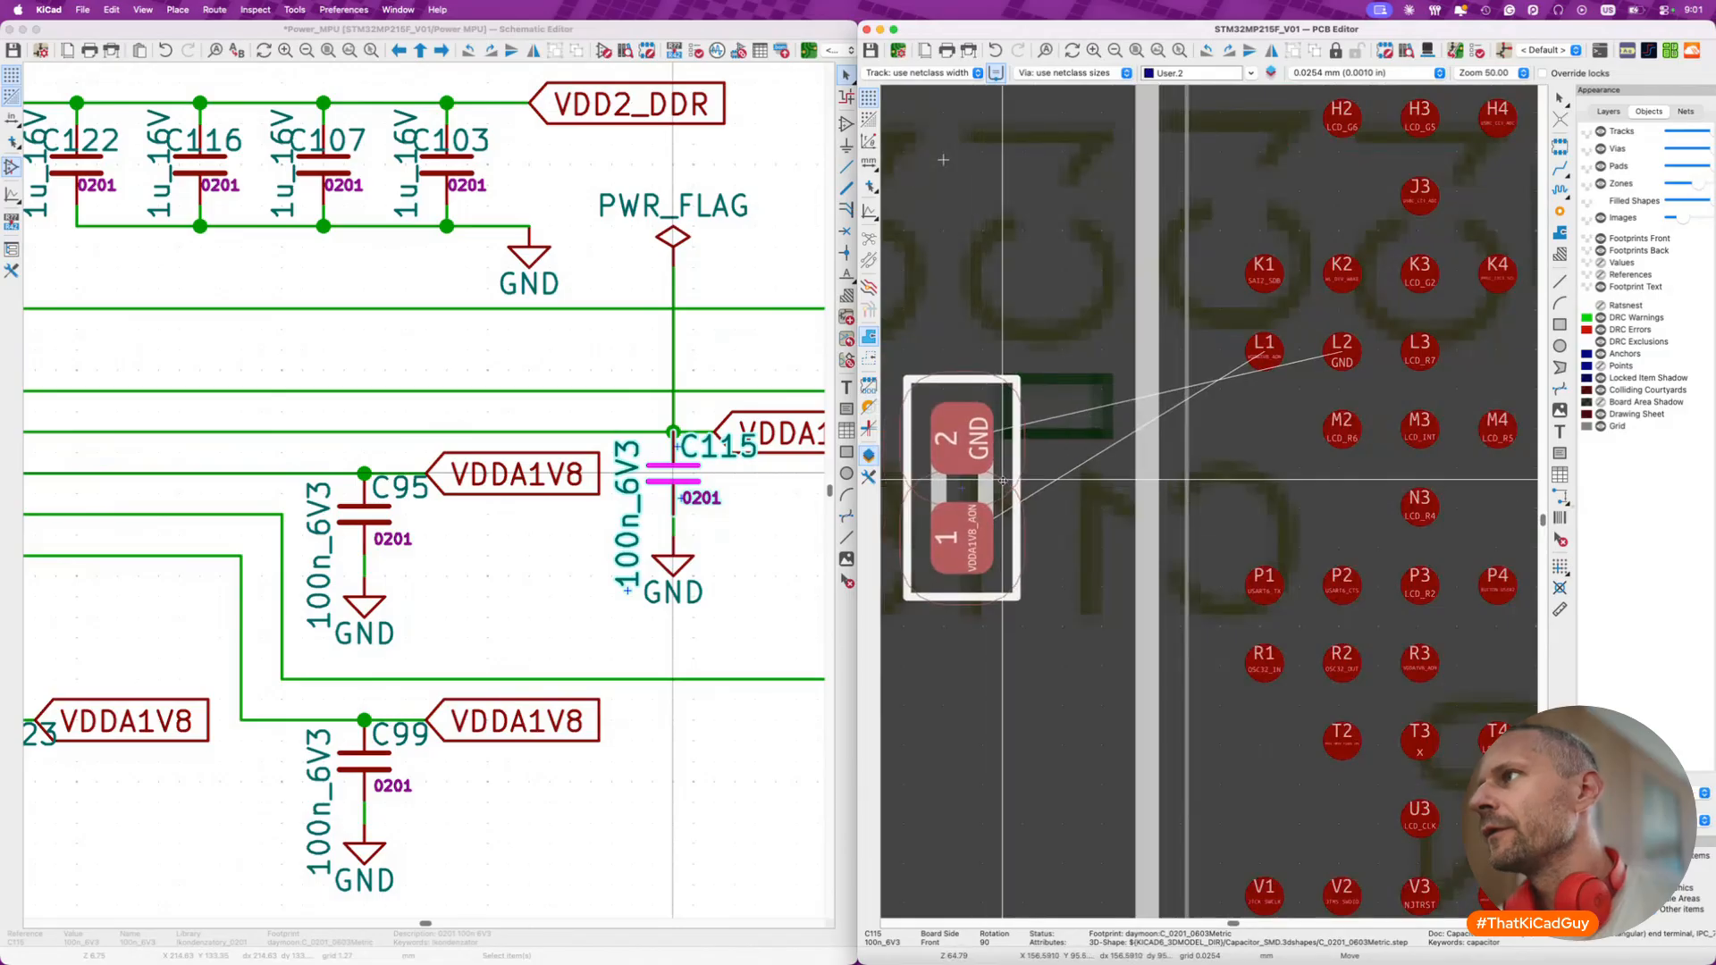
key(r)
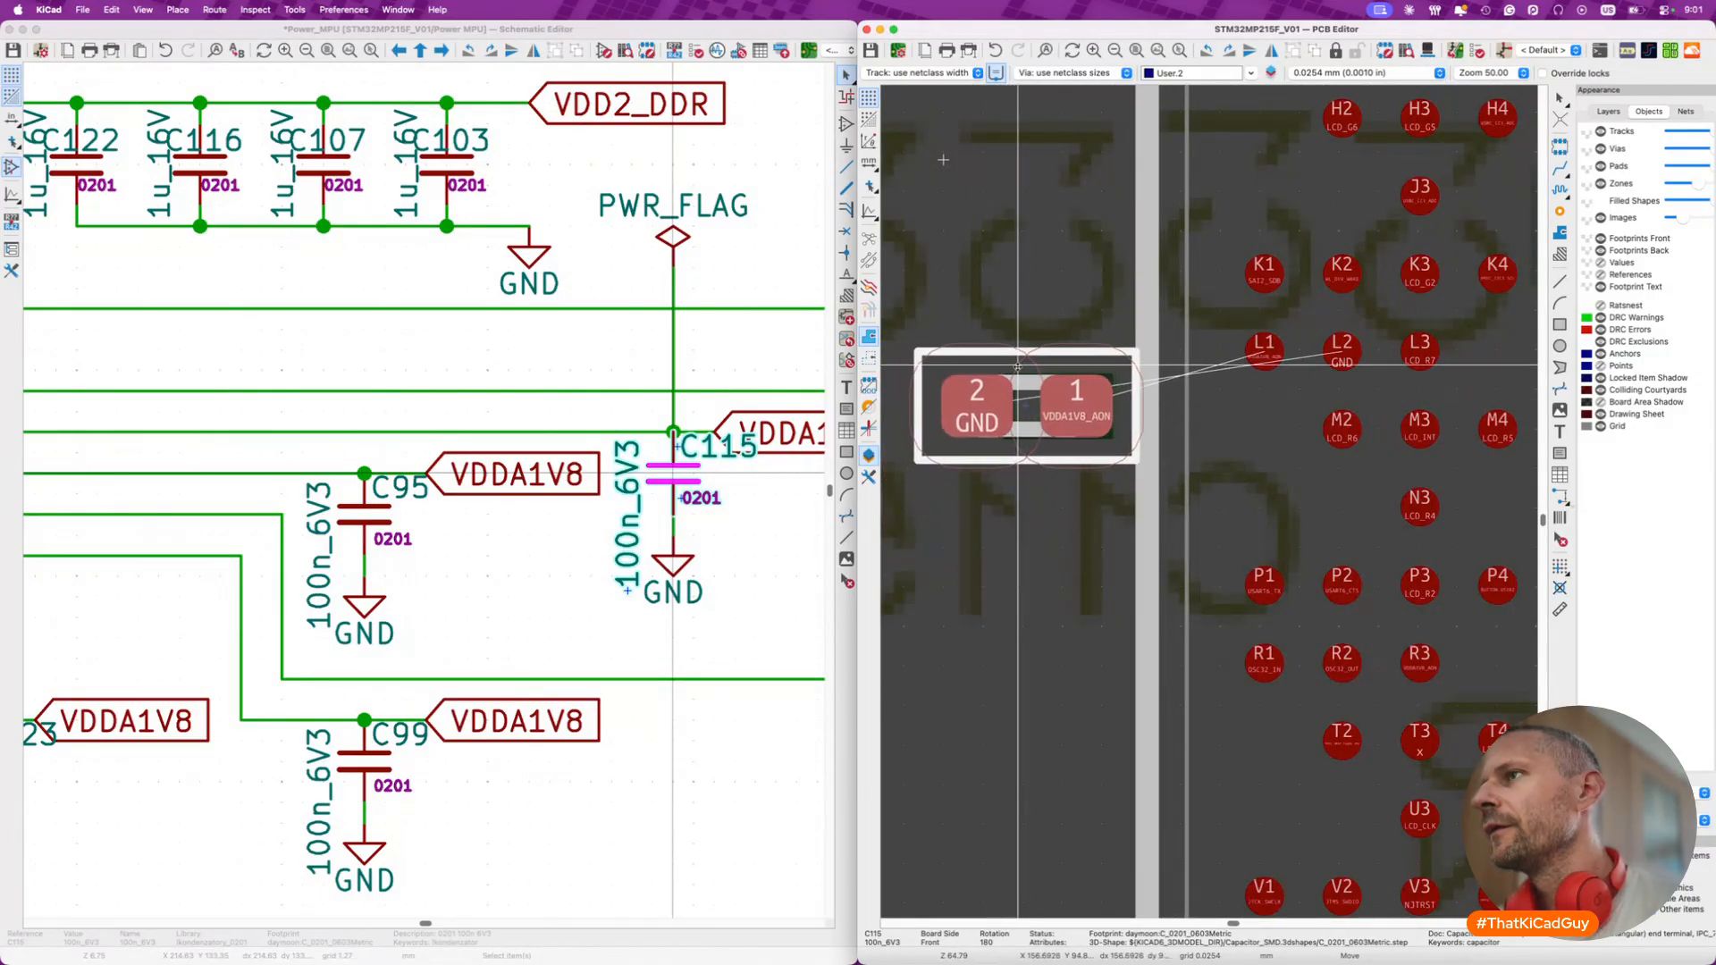
click(1018, 368)
key(super+s)
- Find the VDDA1V8 capacitor C95 through the schematic and place it vertically beside C94, outside the MPU's upper-left corner
scroll(1019, 369, down, 20)
click(507, 567)
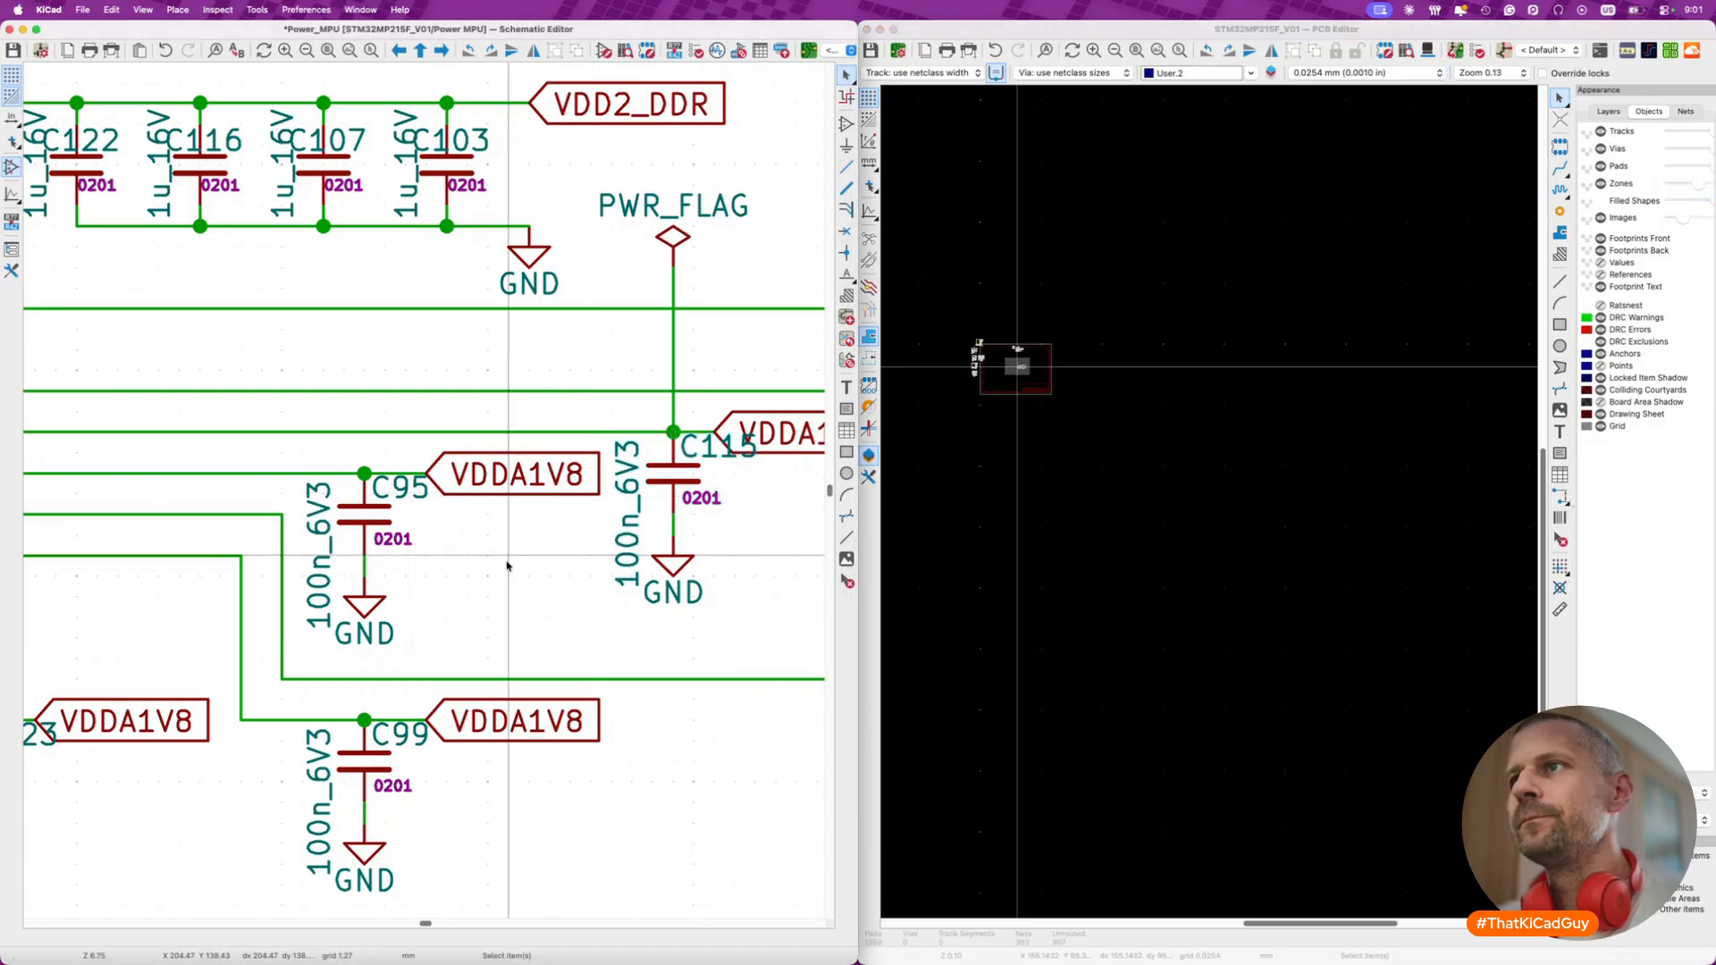
scroll(507, 567, down, 1)
scroll(507, 567, down, 4)
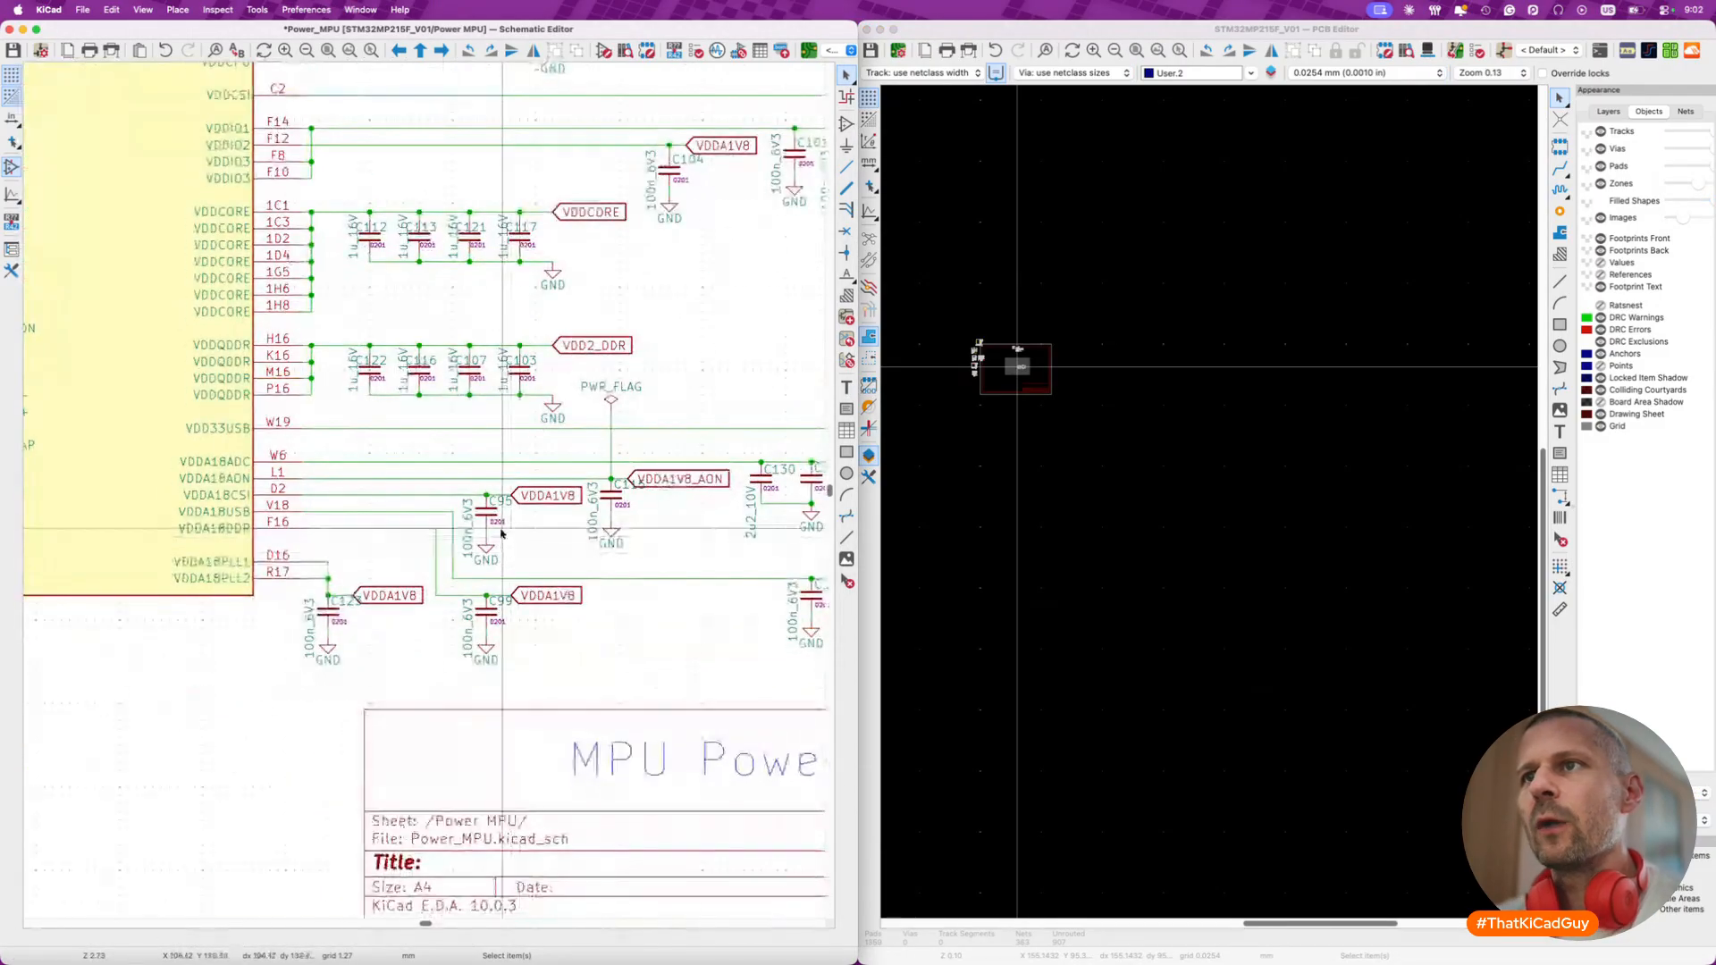
click(491, 511)
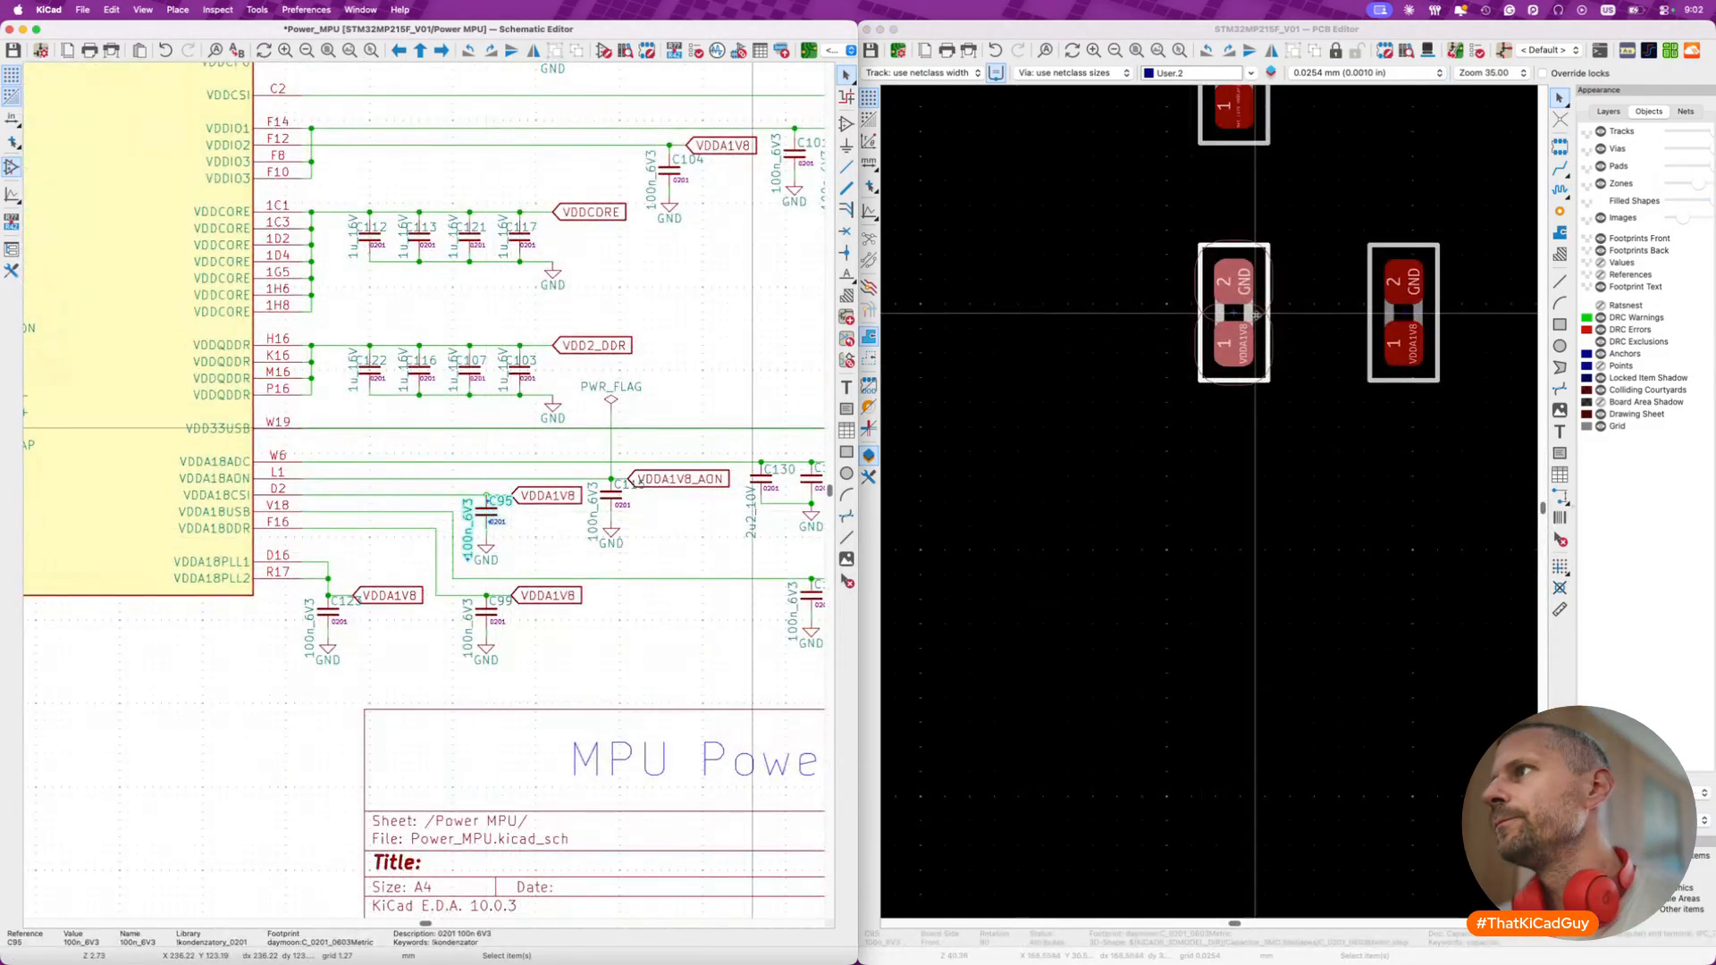
click(1249, 314)
key(m)
scroll(1255, 314, down, 5)
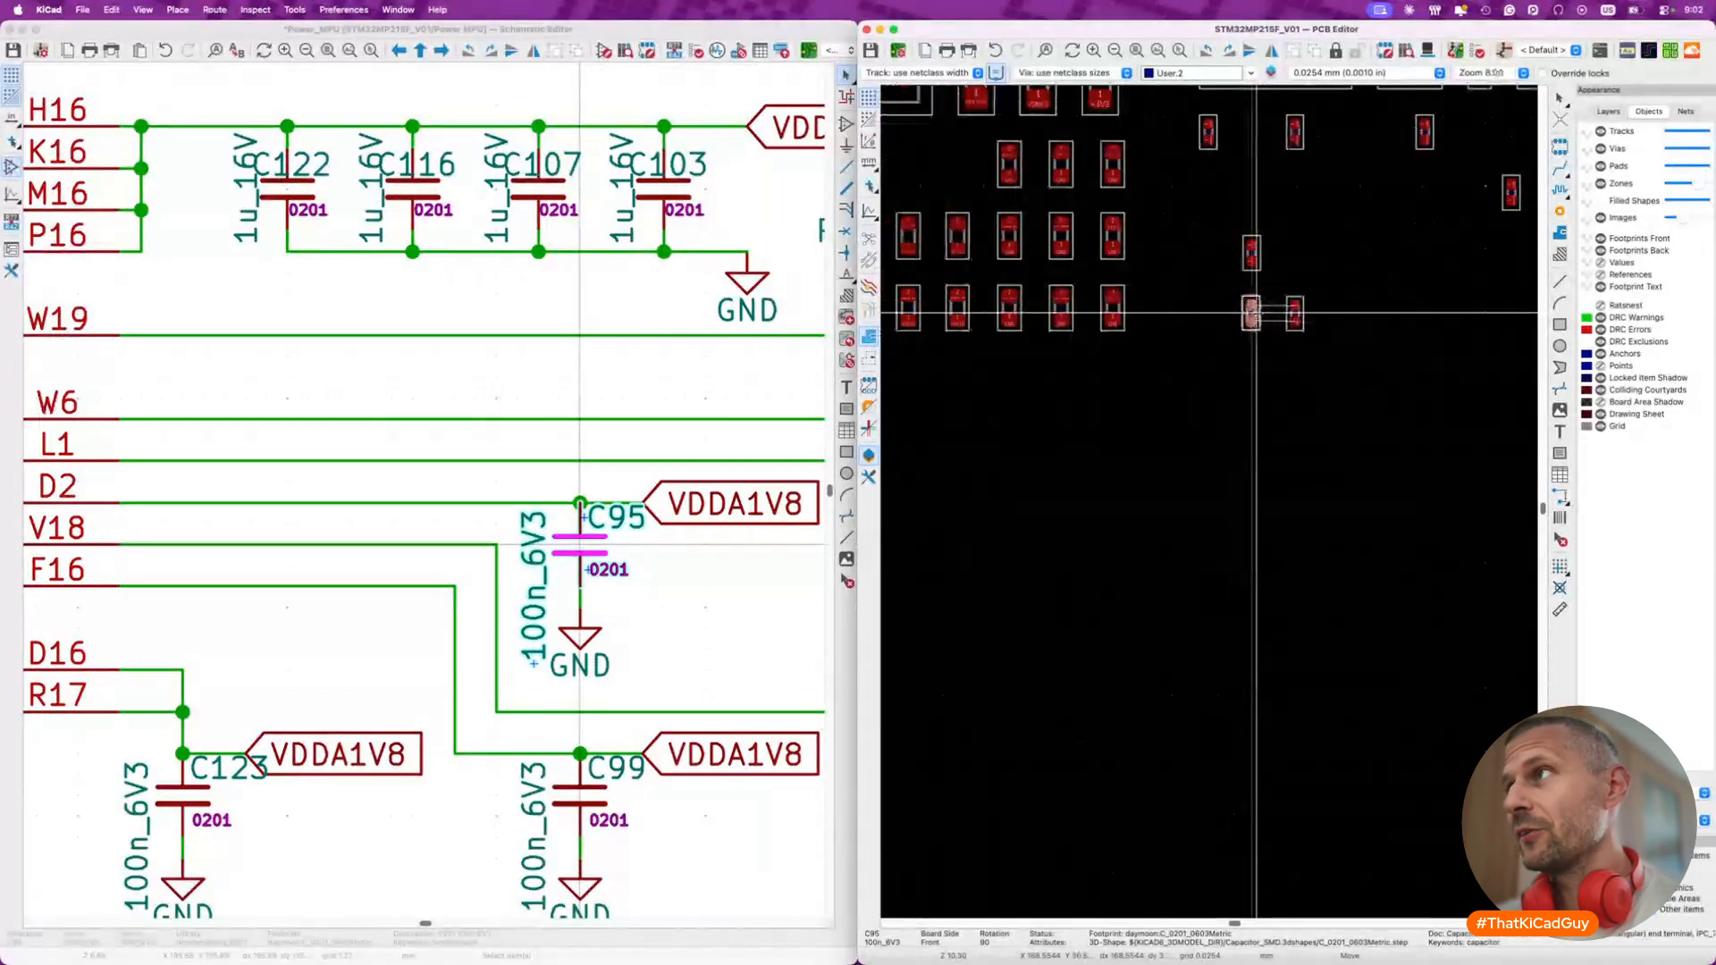
scroll(1256, 314, down, 5)
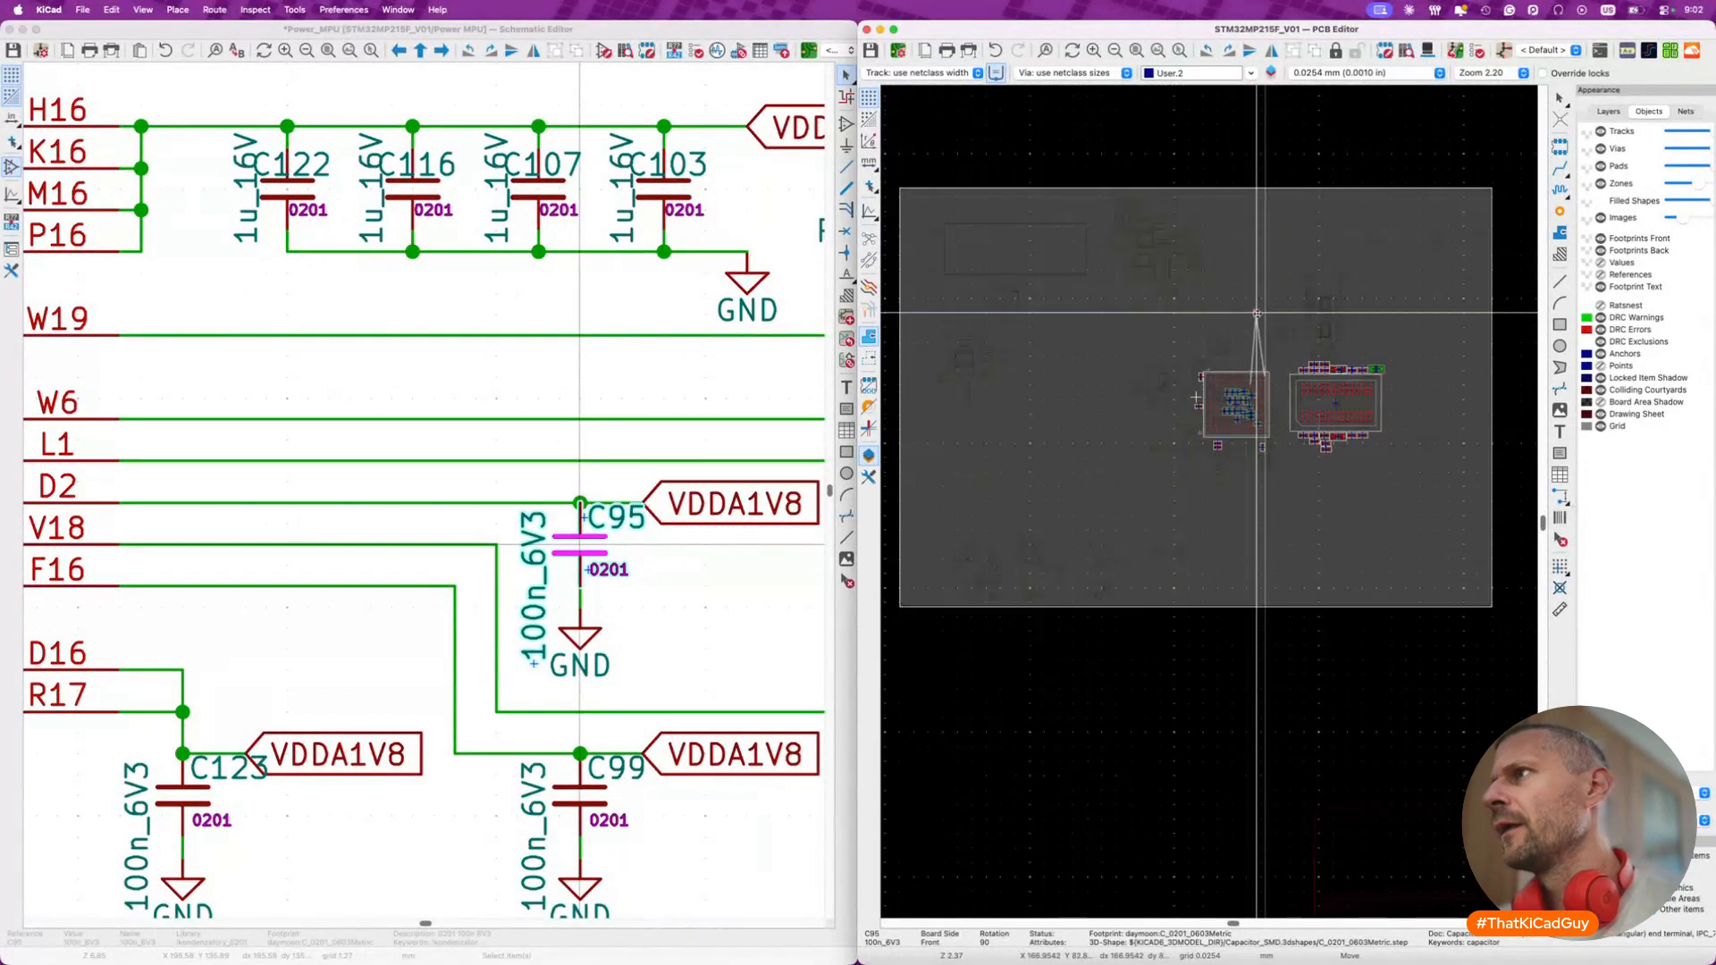
scroll(1256, 313, up, 2)
scroll(1194, 329, up, 10)
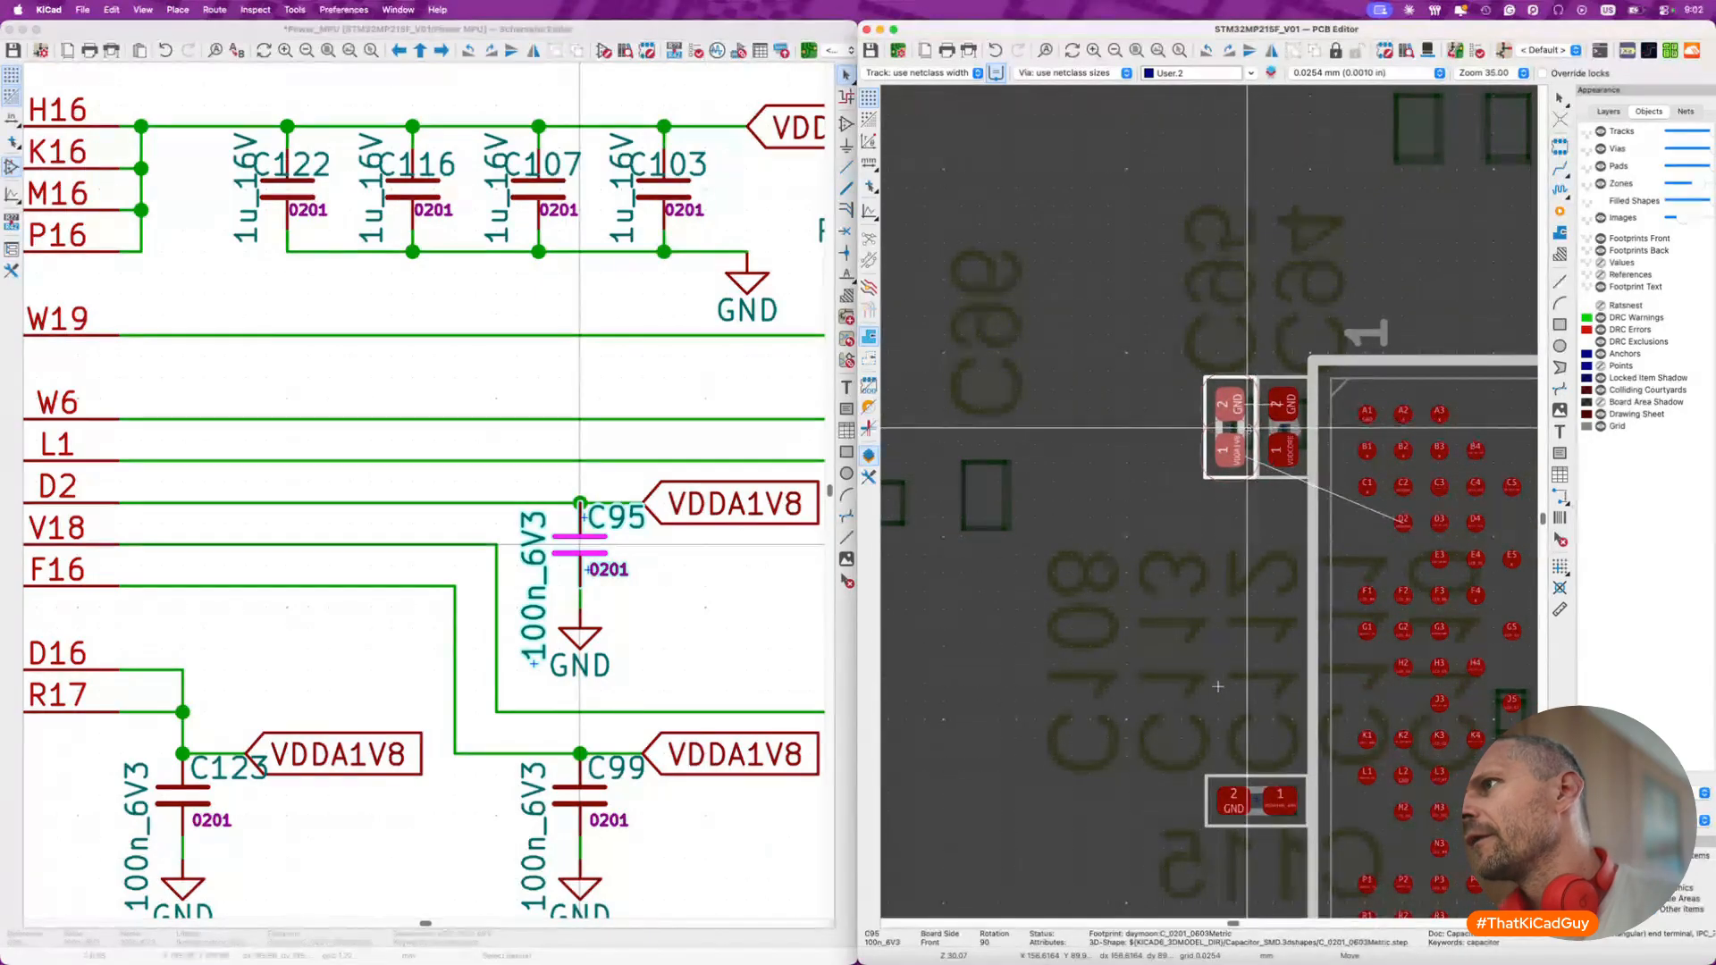
click(1247, 427)
scroll(1208, 499, down, 5)
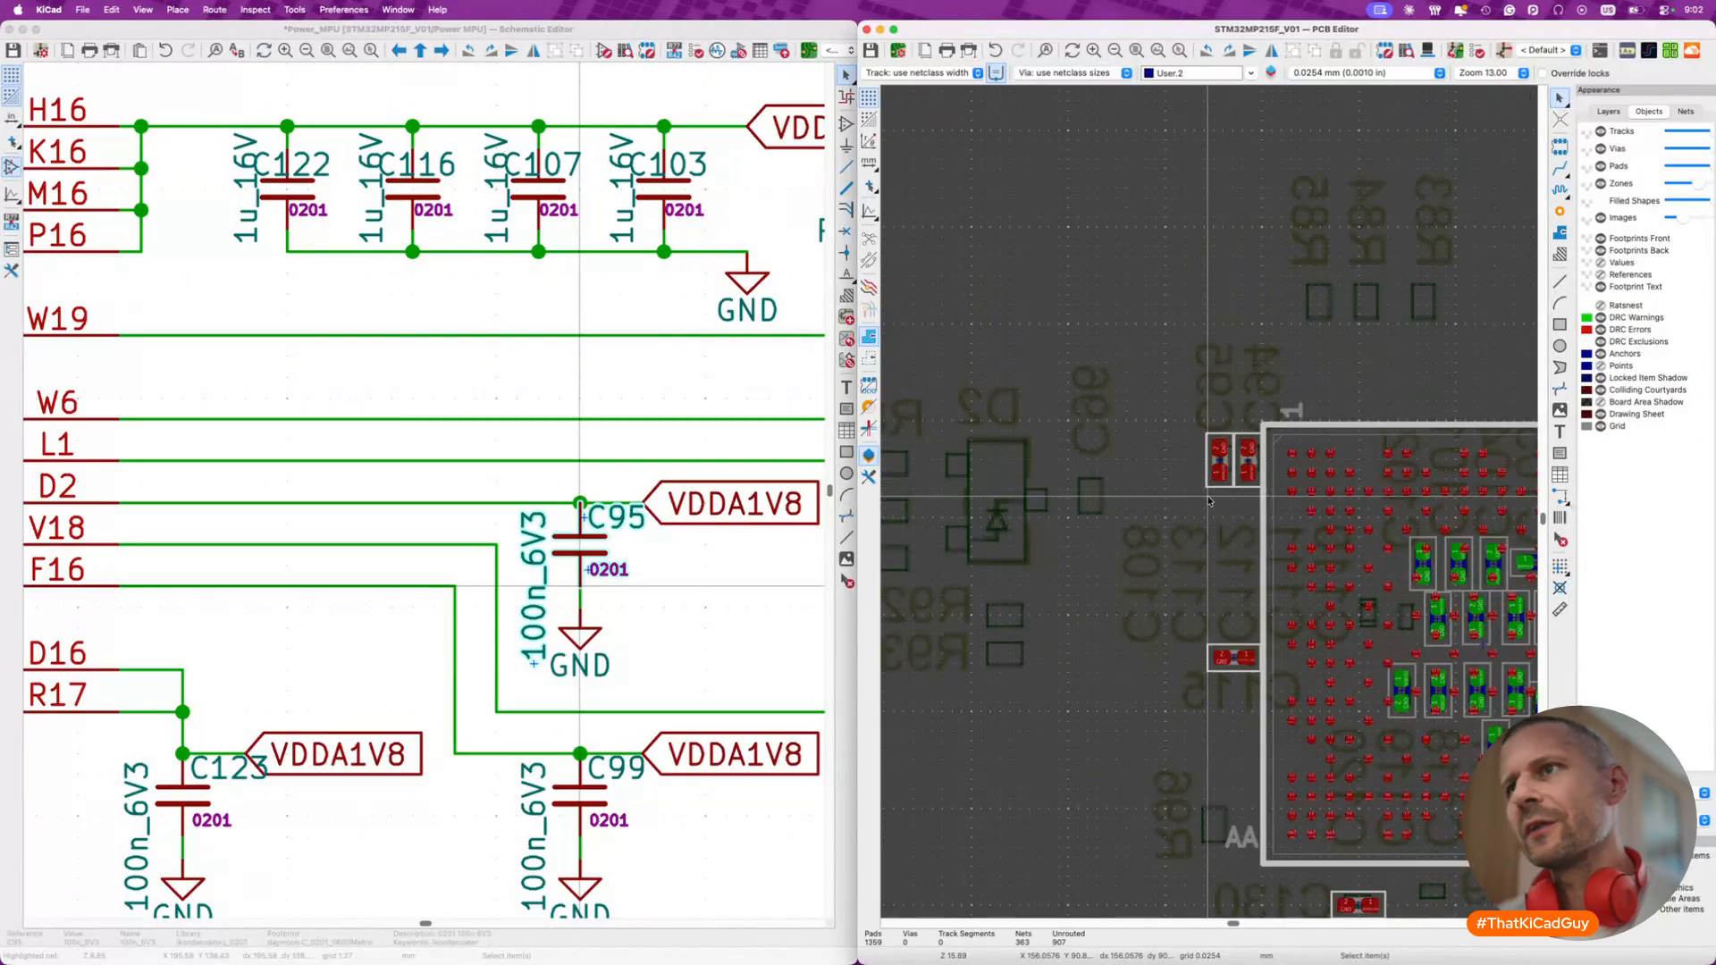
- Select C126, the 100n VDDA1V8 capacitor, in the schematic and trace its net back to the MPU's V18 pin
scroll(697, 590, down, 3)
scroll(712, 599, right, 8)
scroll(712, 599, down, 3)
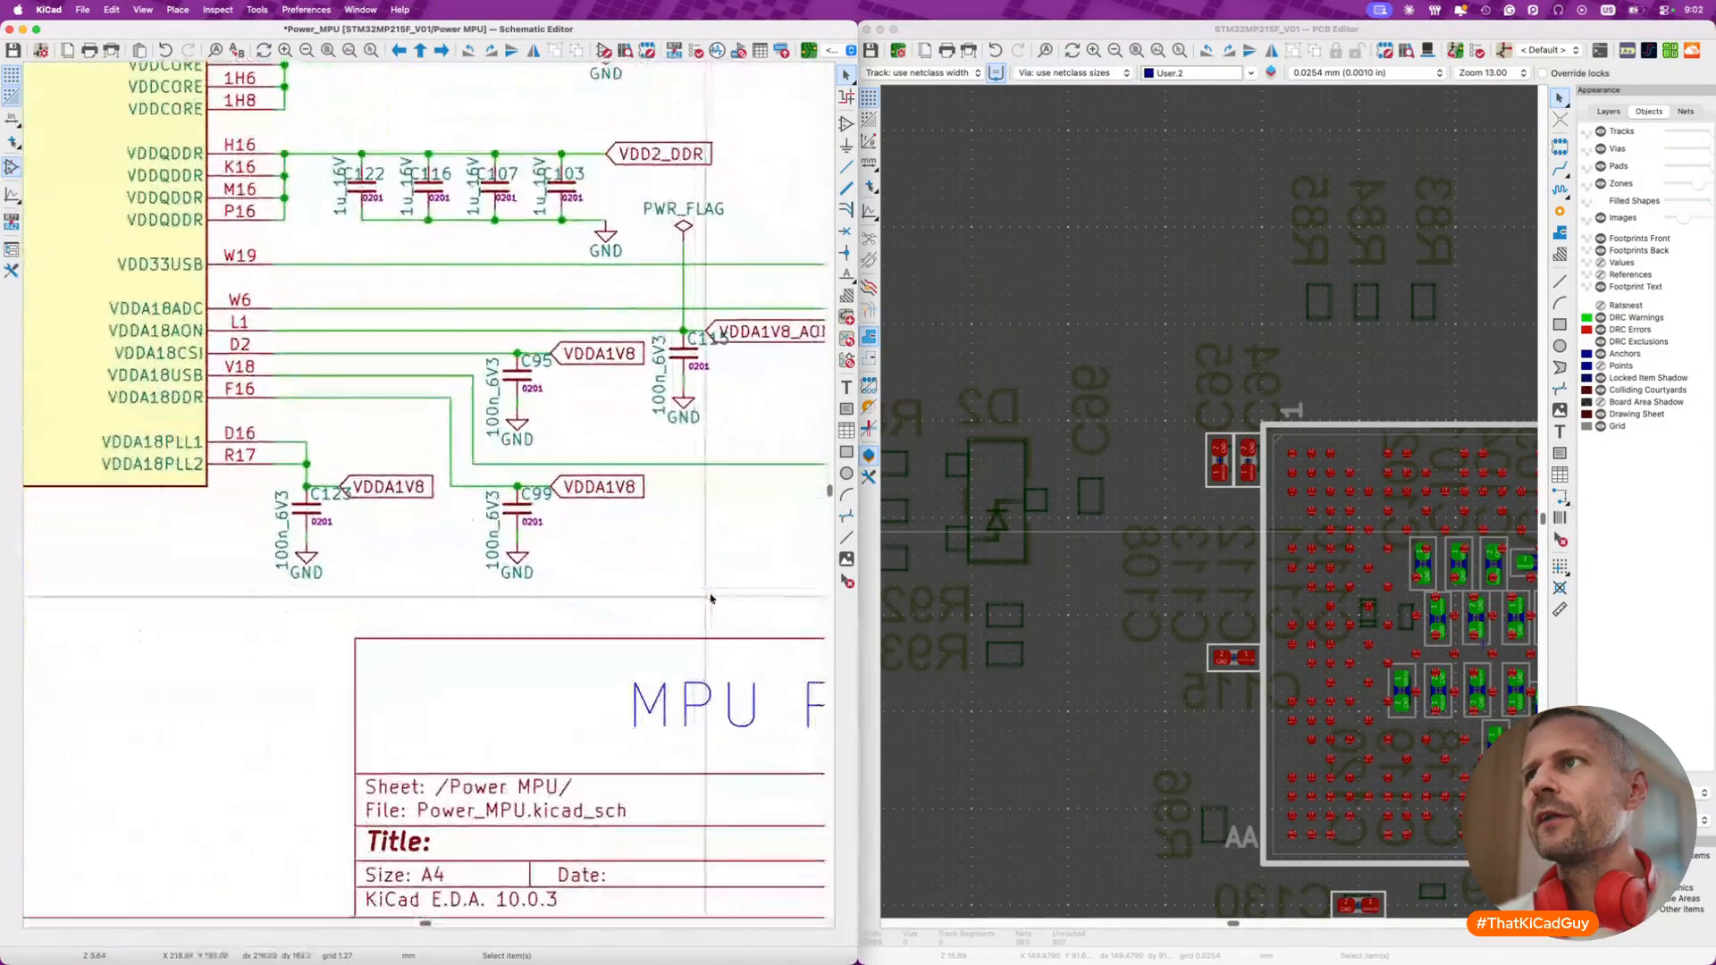
scroll(626, 523, up, 2)
scroll(626, 523, right, 1)
click(668, 526)
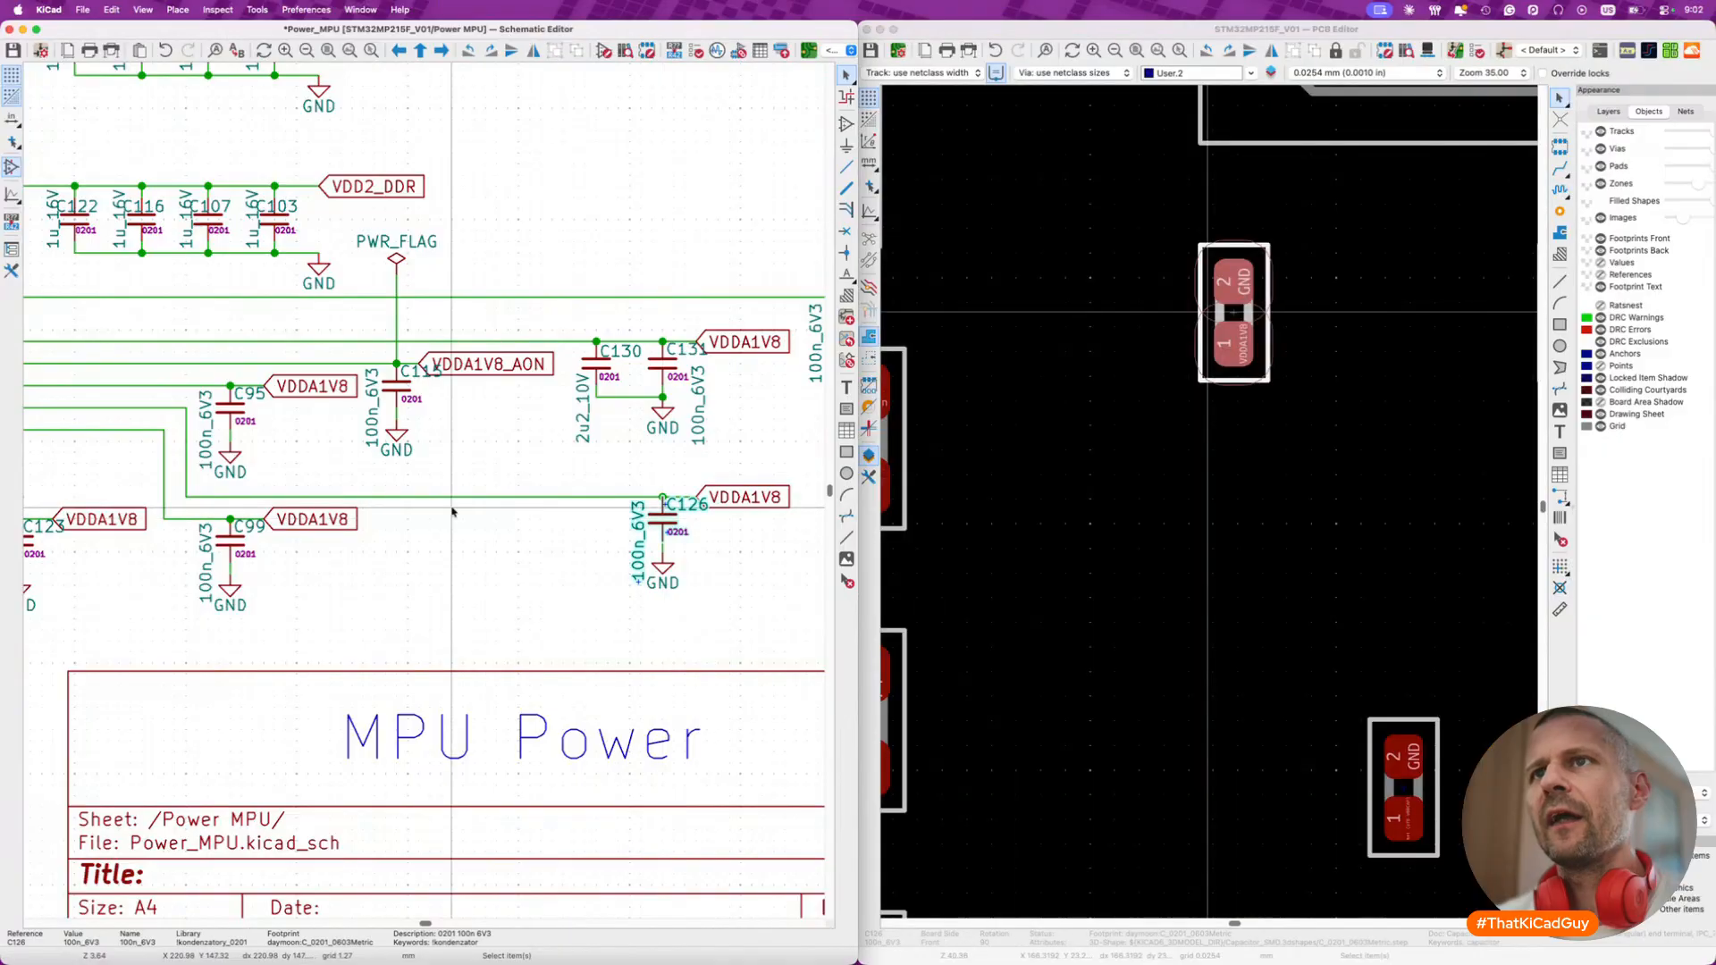
scroll(422, 497, left, 4)
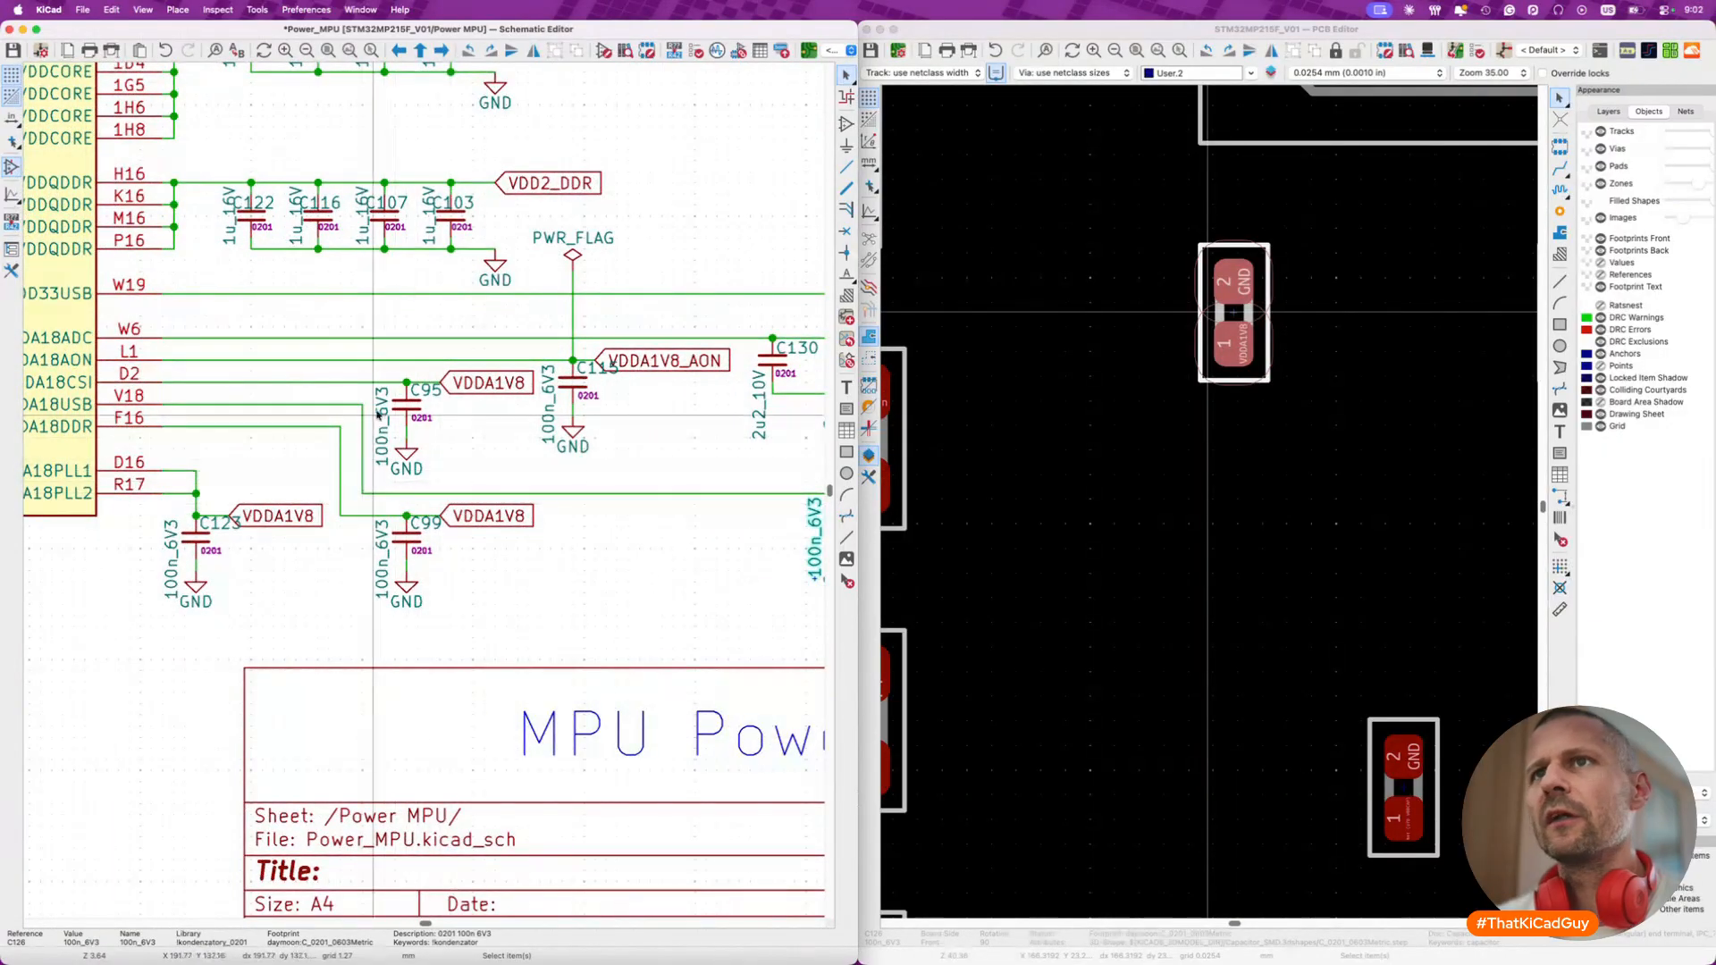
scroll(540, 540, right, 5)
scroll(540, 540, down, 2)
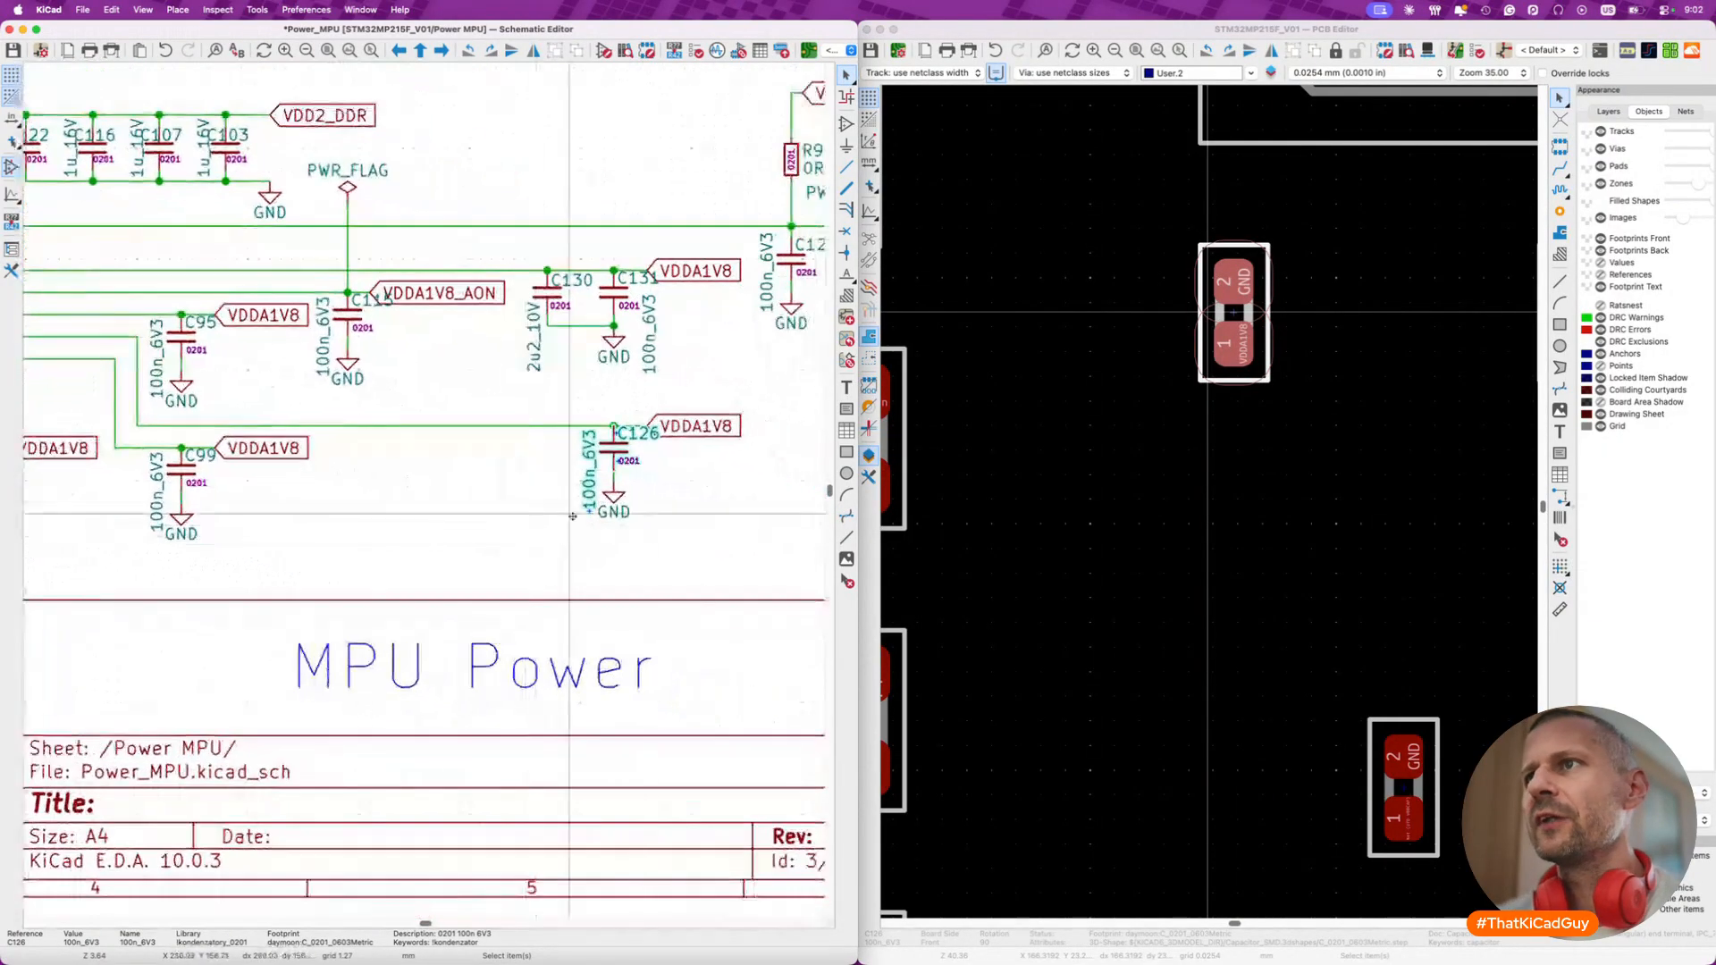
- Move C126 from the unplaced parts onto the board and set it down vertically just outside the MPU's right edge
click(1254, 323)
key(m)
scroll(1243, 321, down, 6)
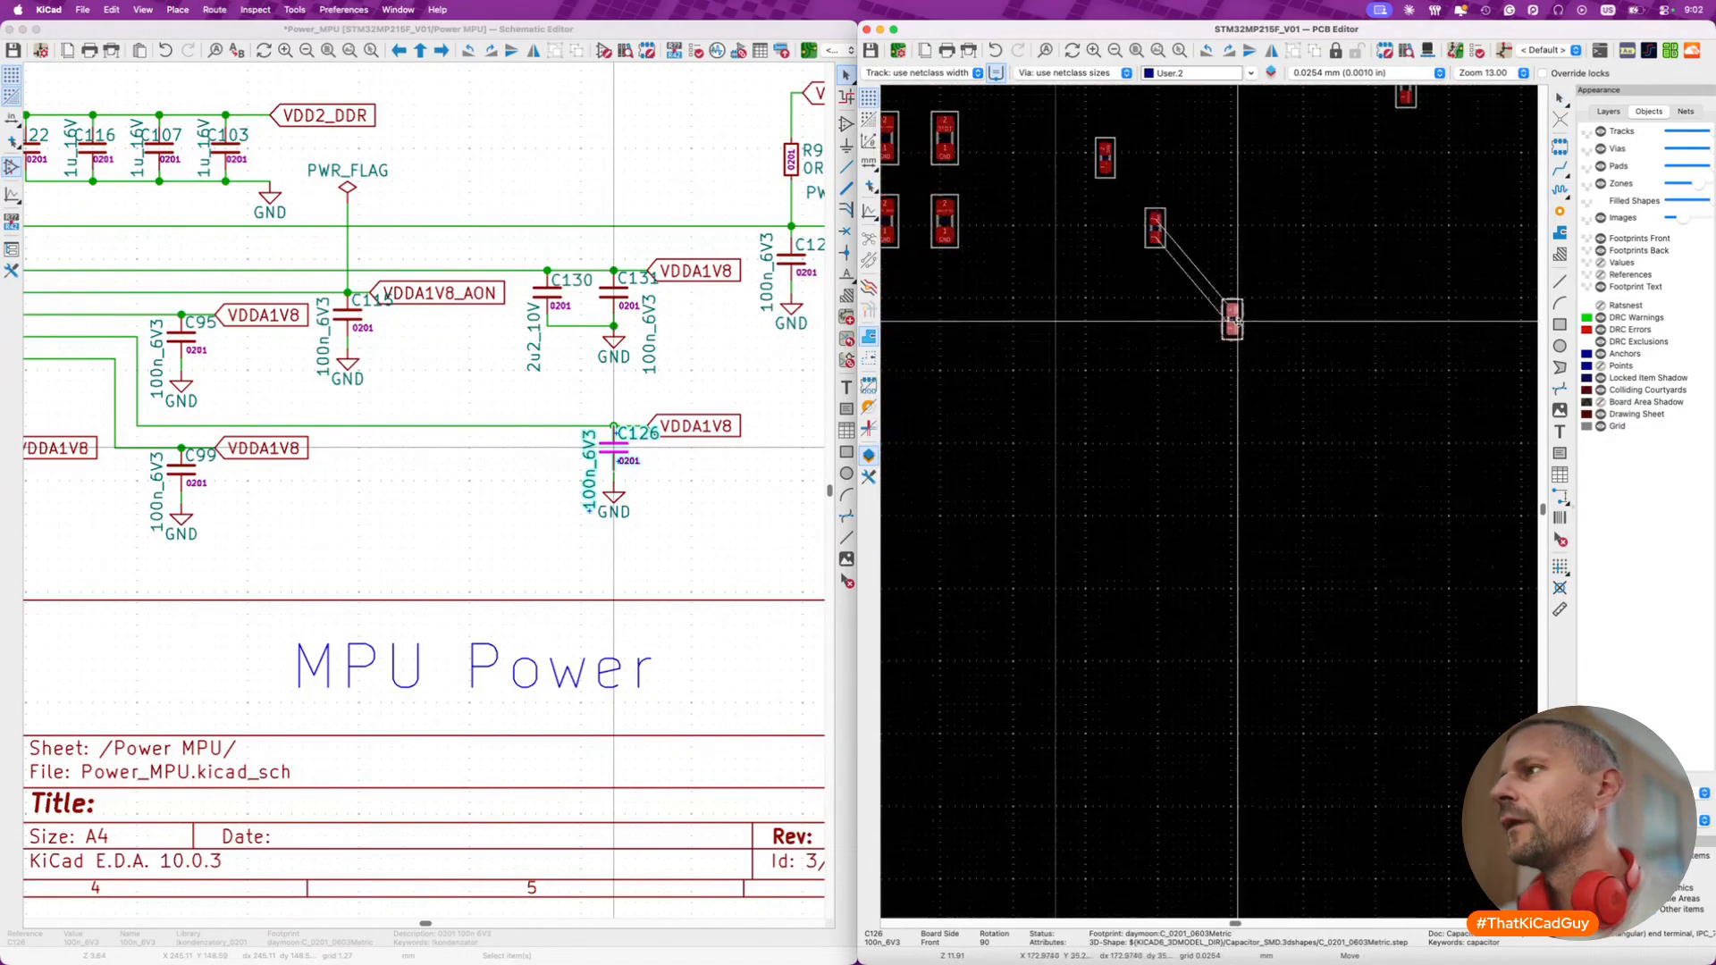
scroll(1237, 320, down, 5)
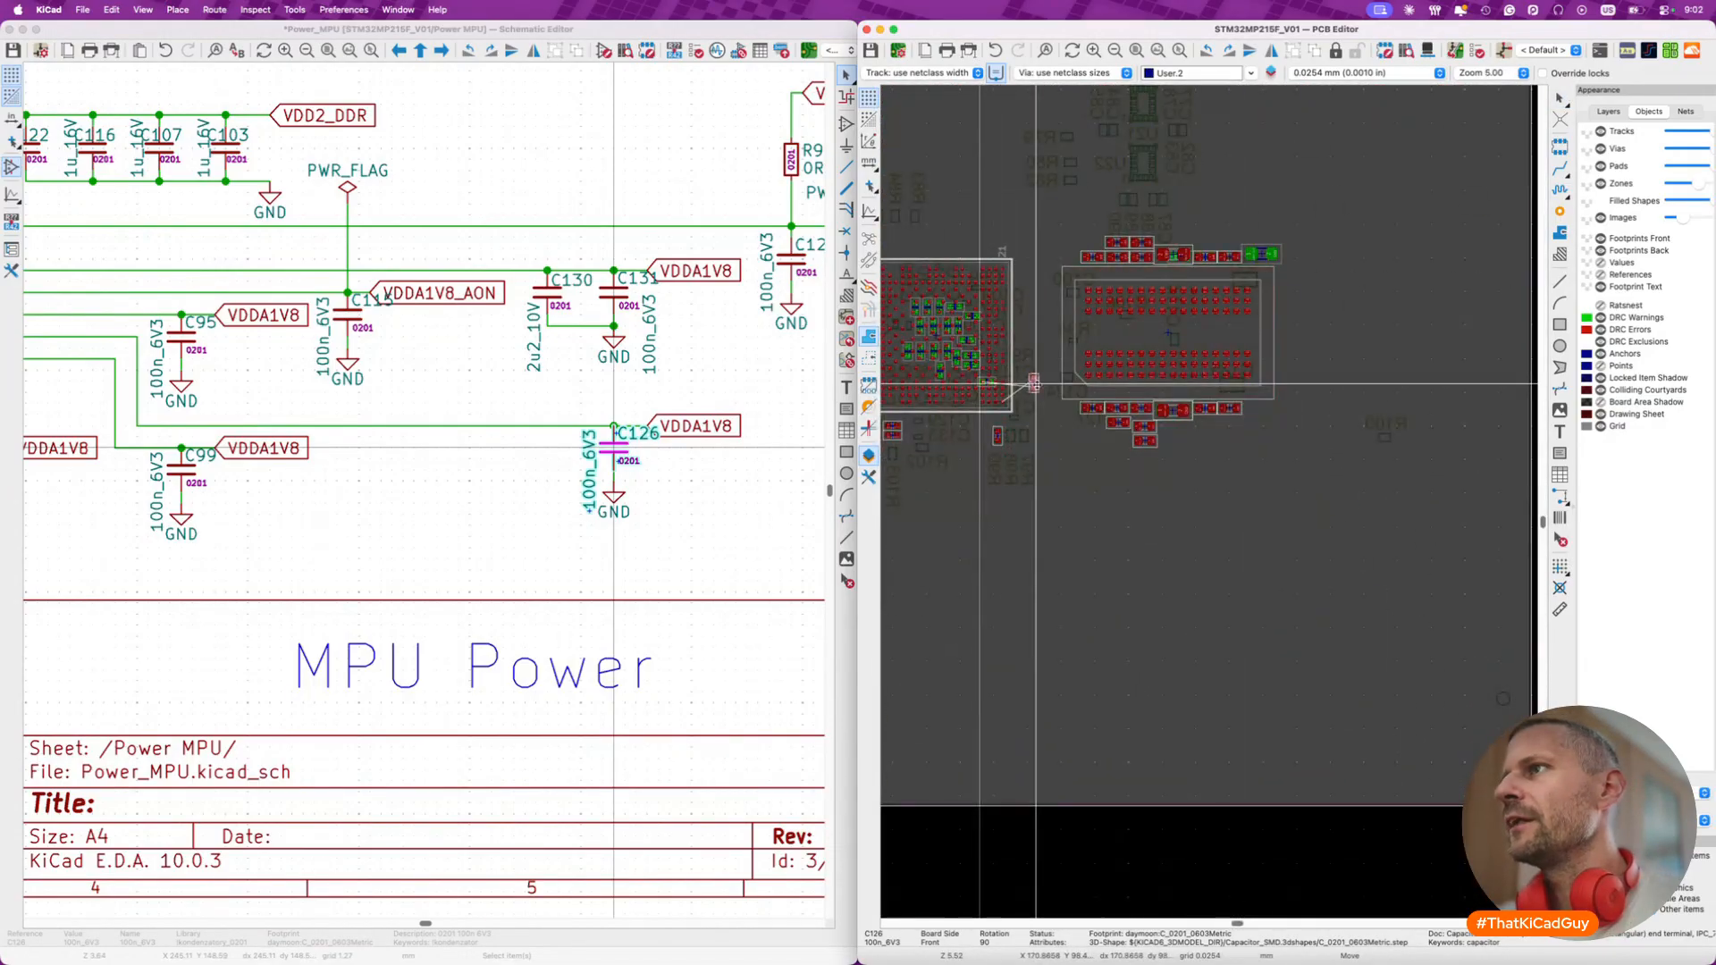
scroll(1036, 384, up, 10)
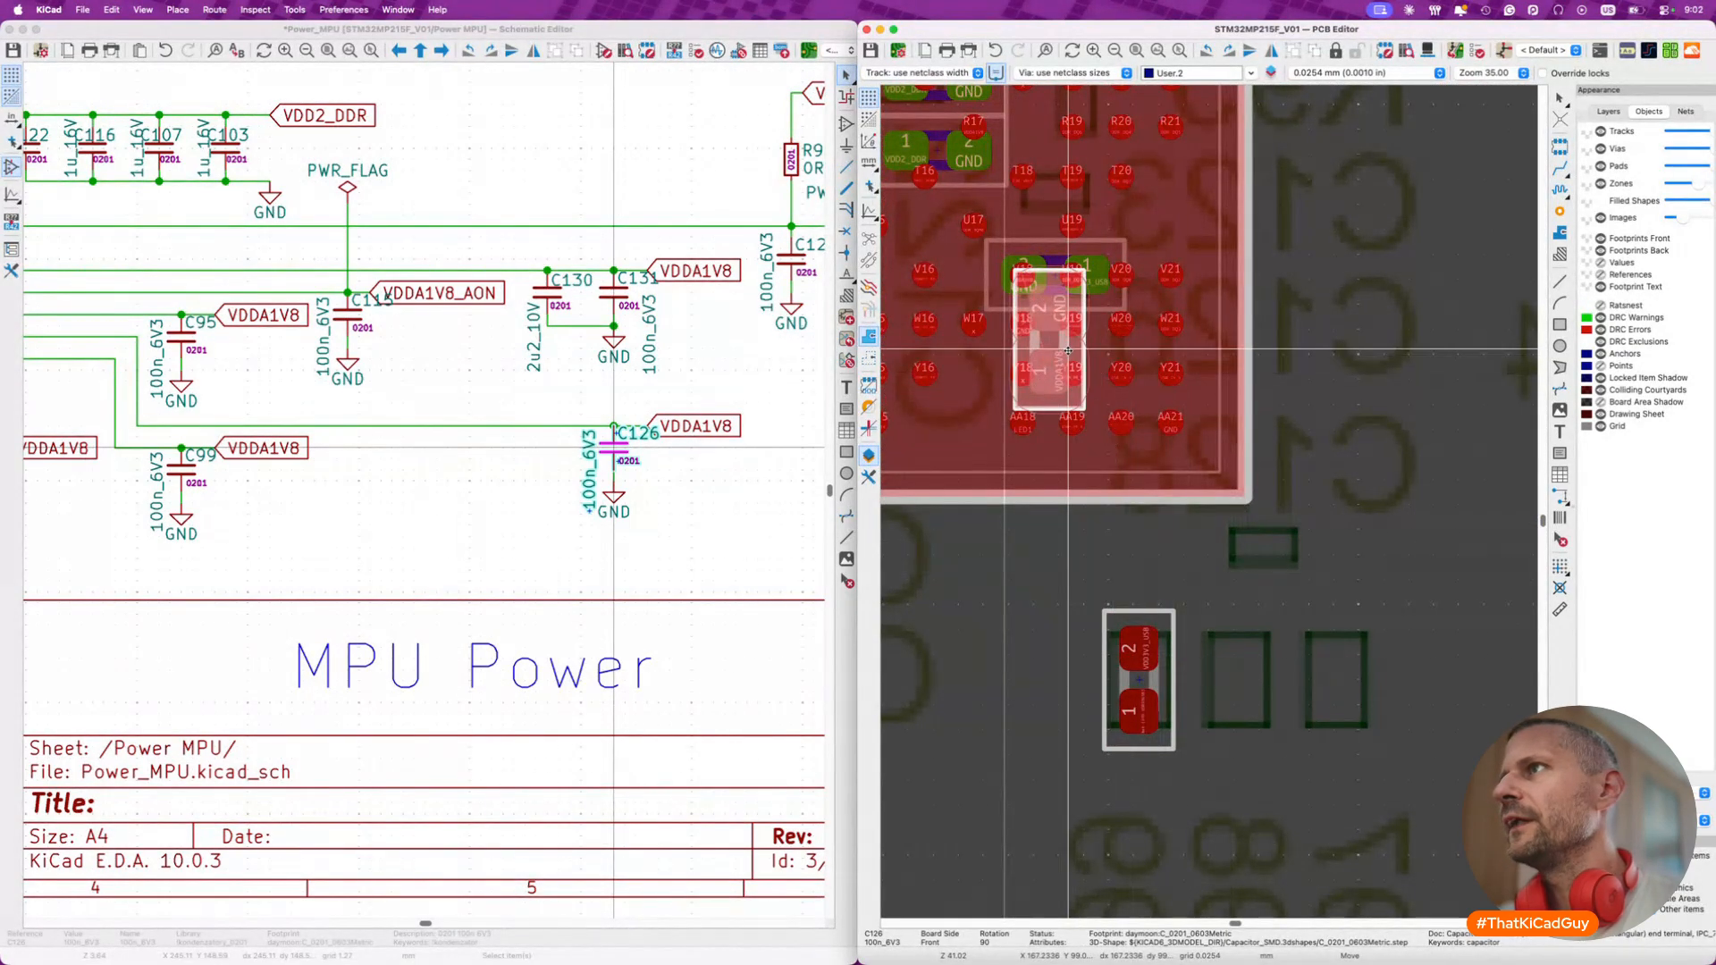
scroll(1148, 433, up, 2)
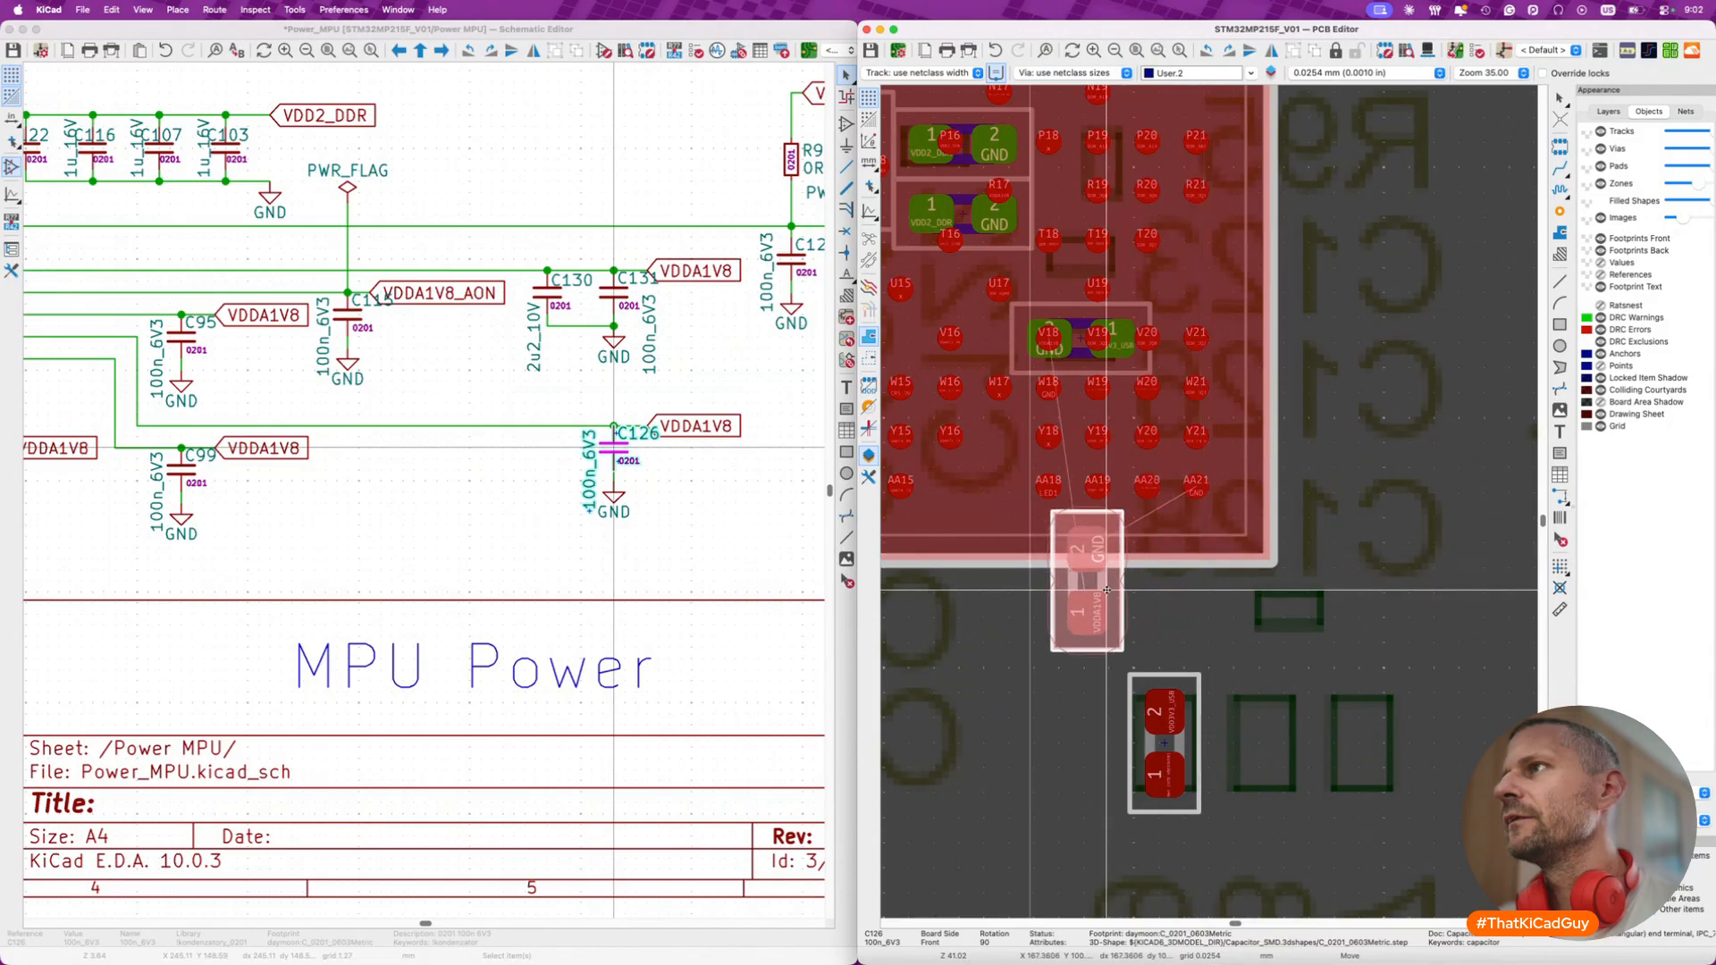
scroll(1086, 322, up, 3)
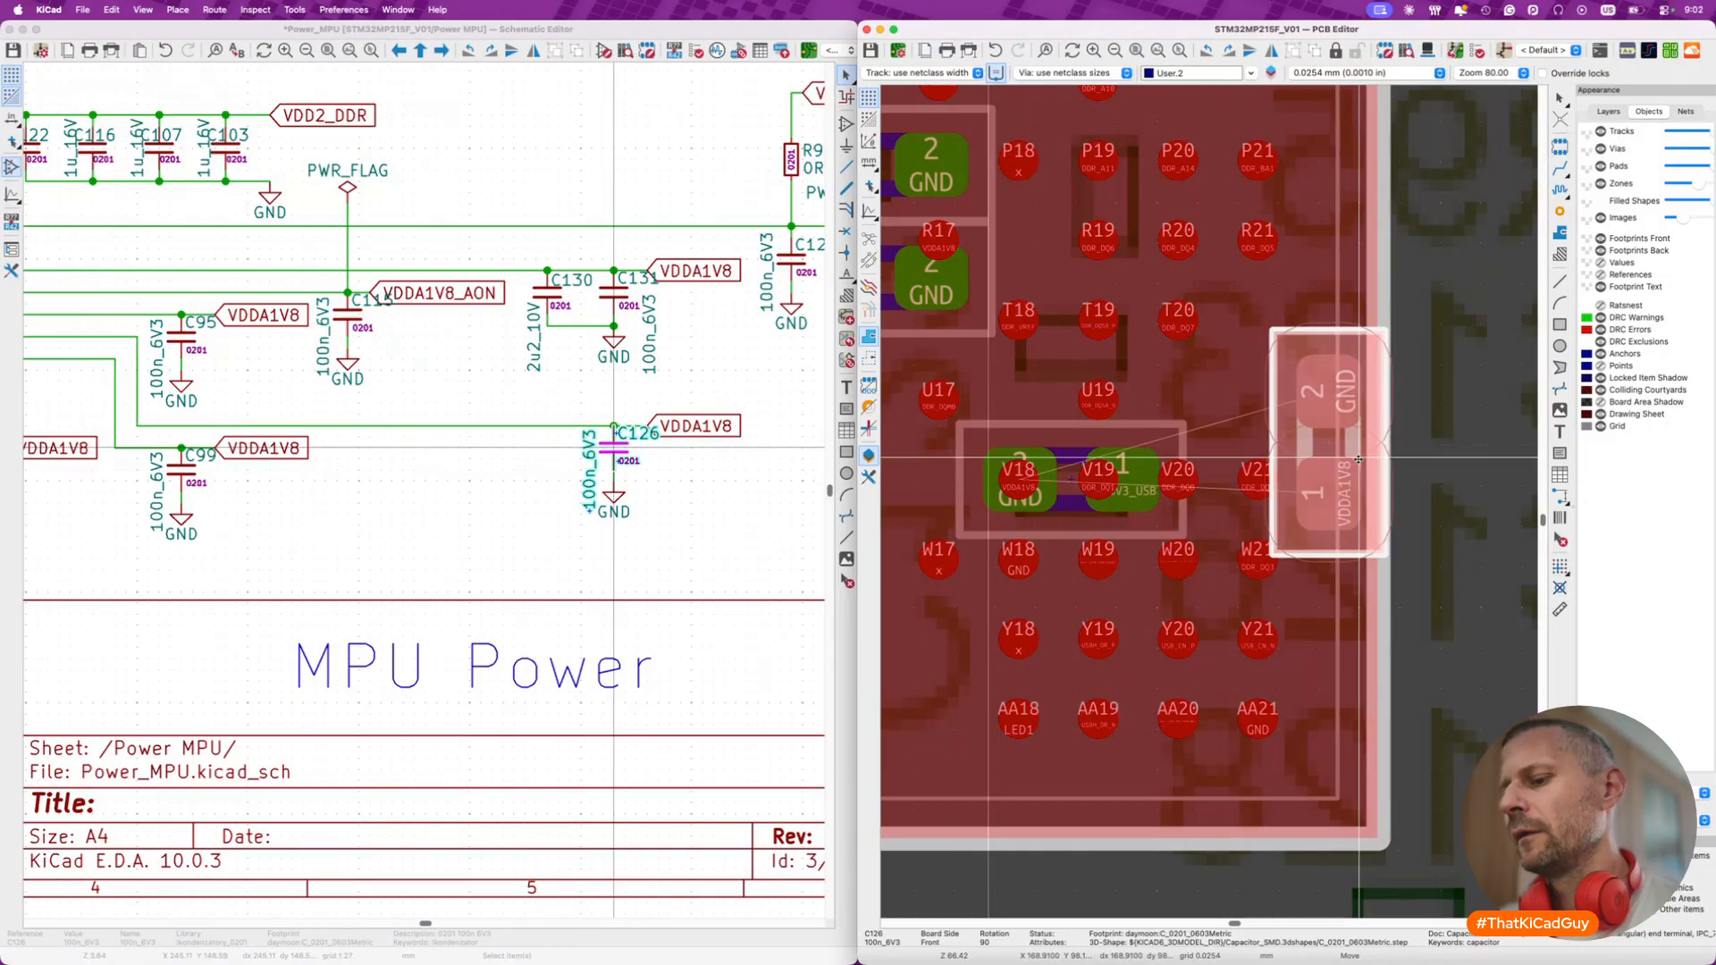
scroll(1359, 459, down, 3)
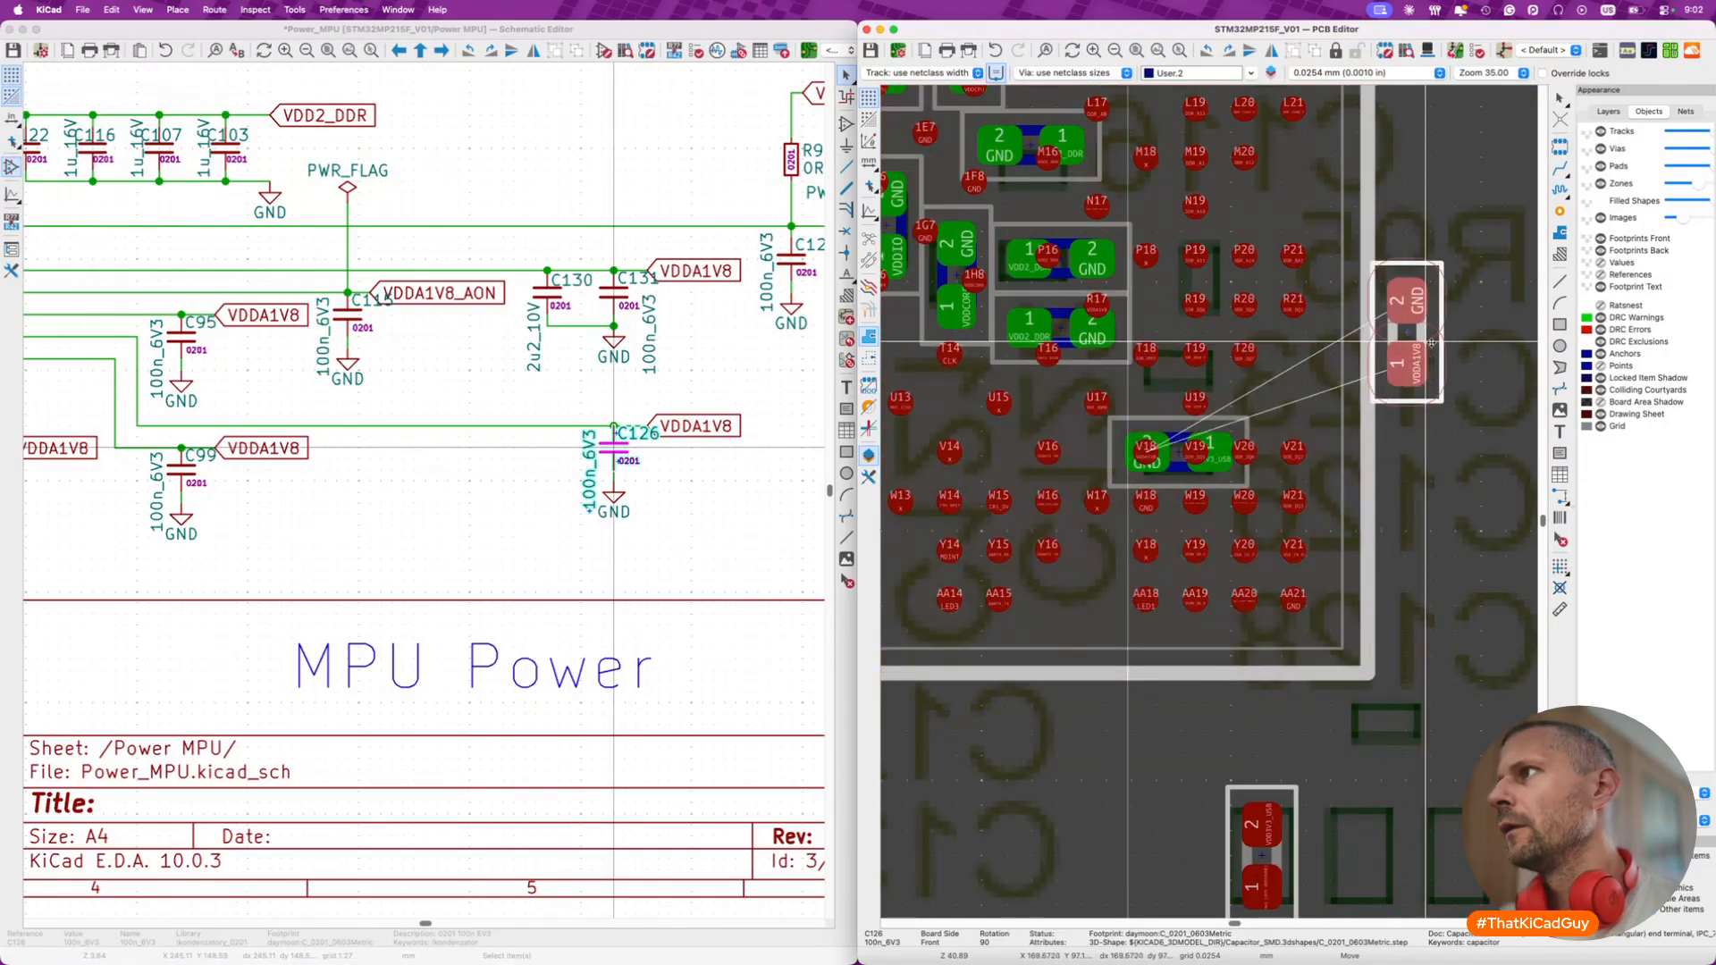
click(1444, 339)
click(1212, 452)
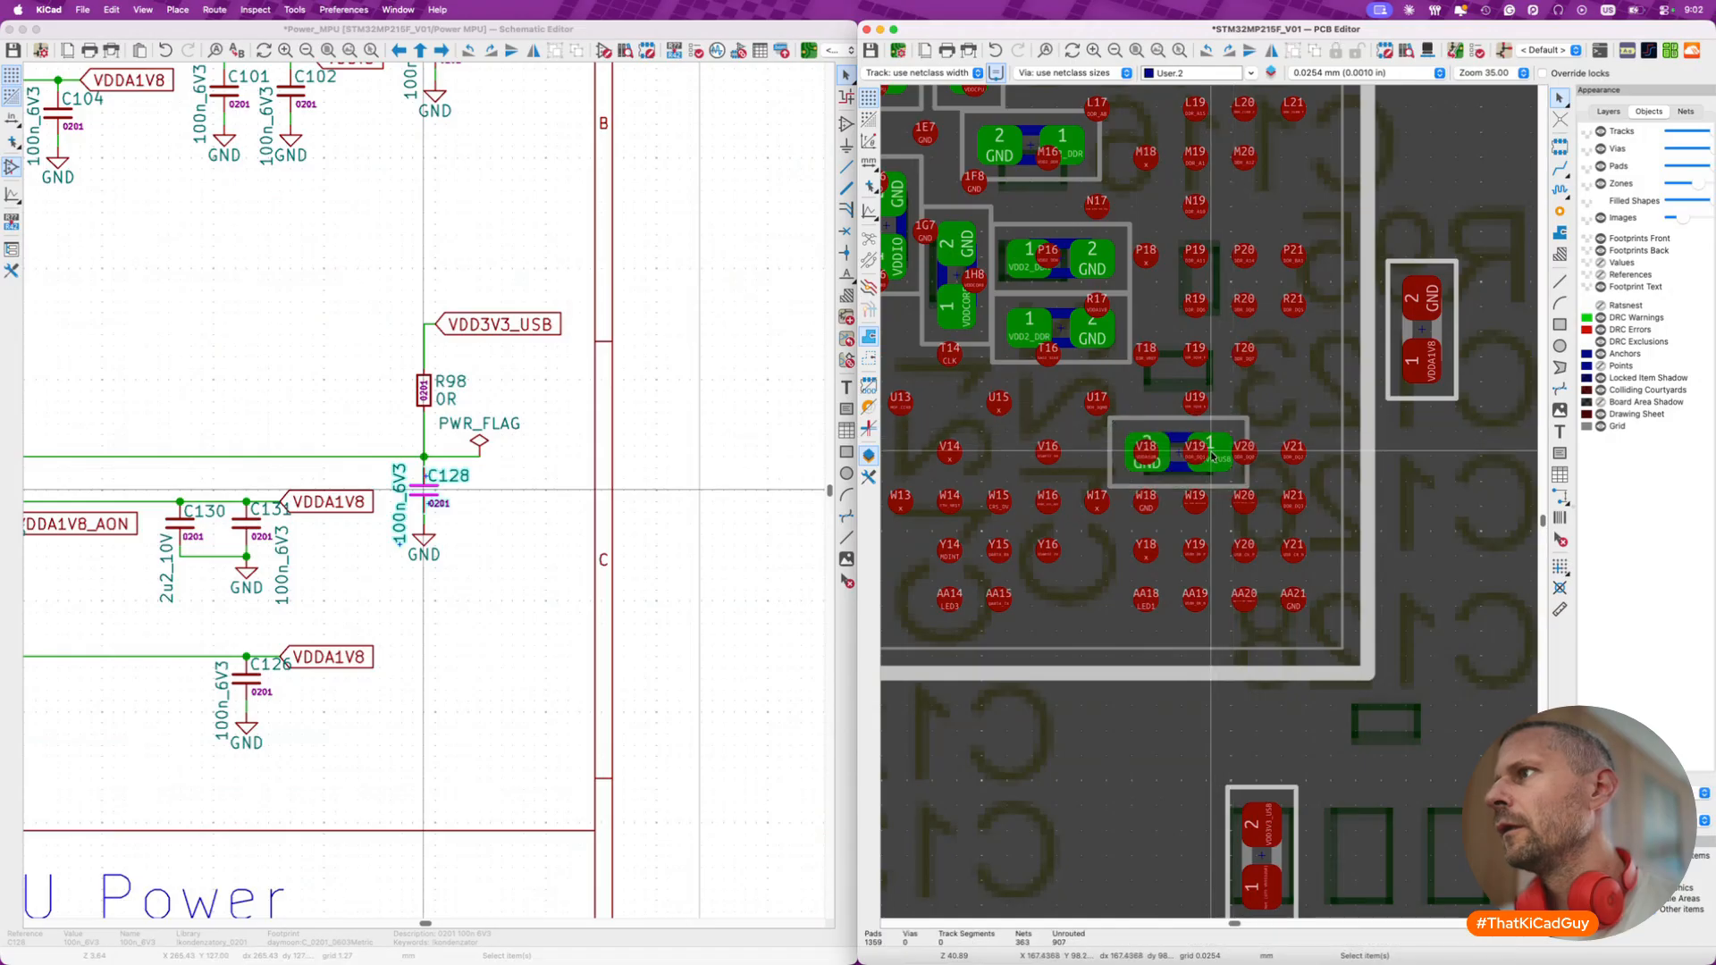
key(x)
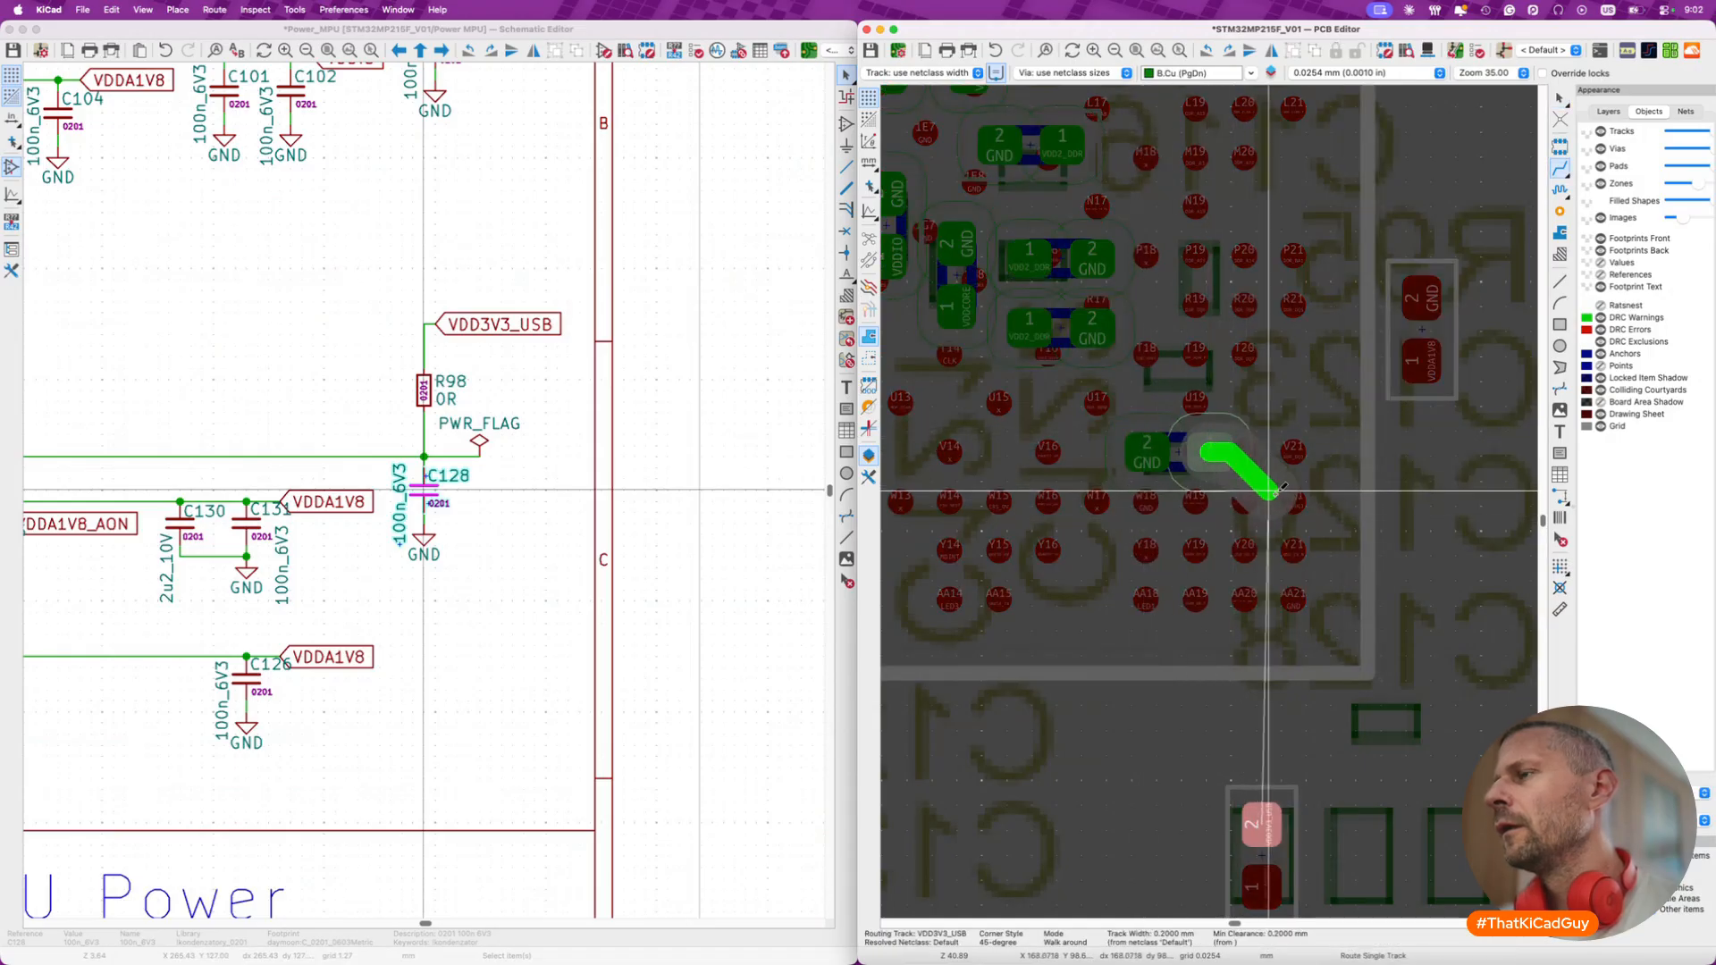
key(Escape)
key(Escape)
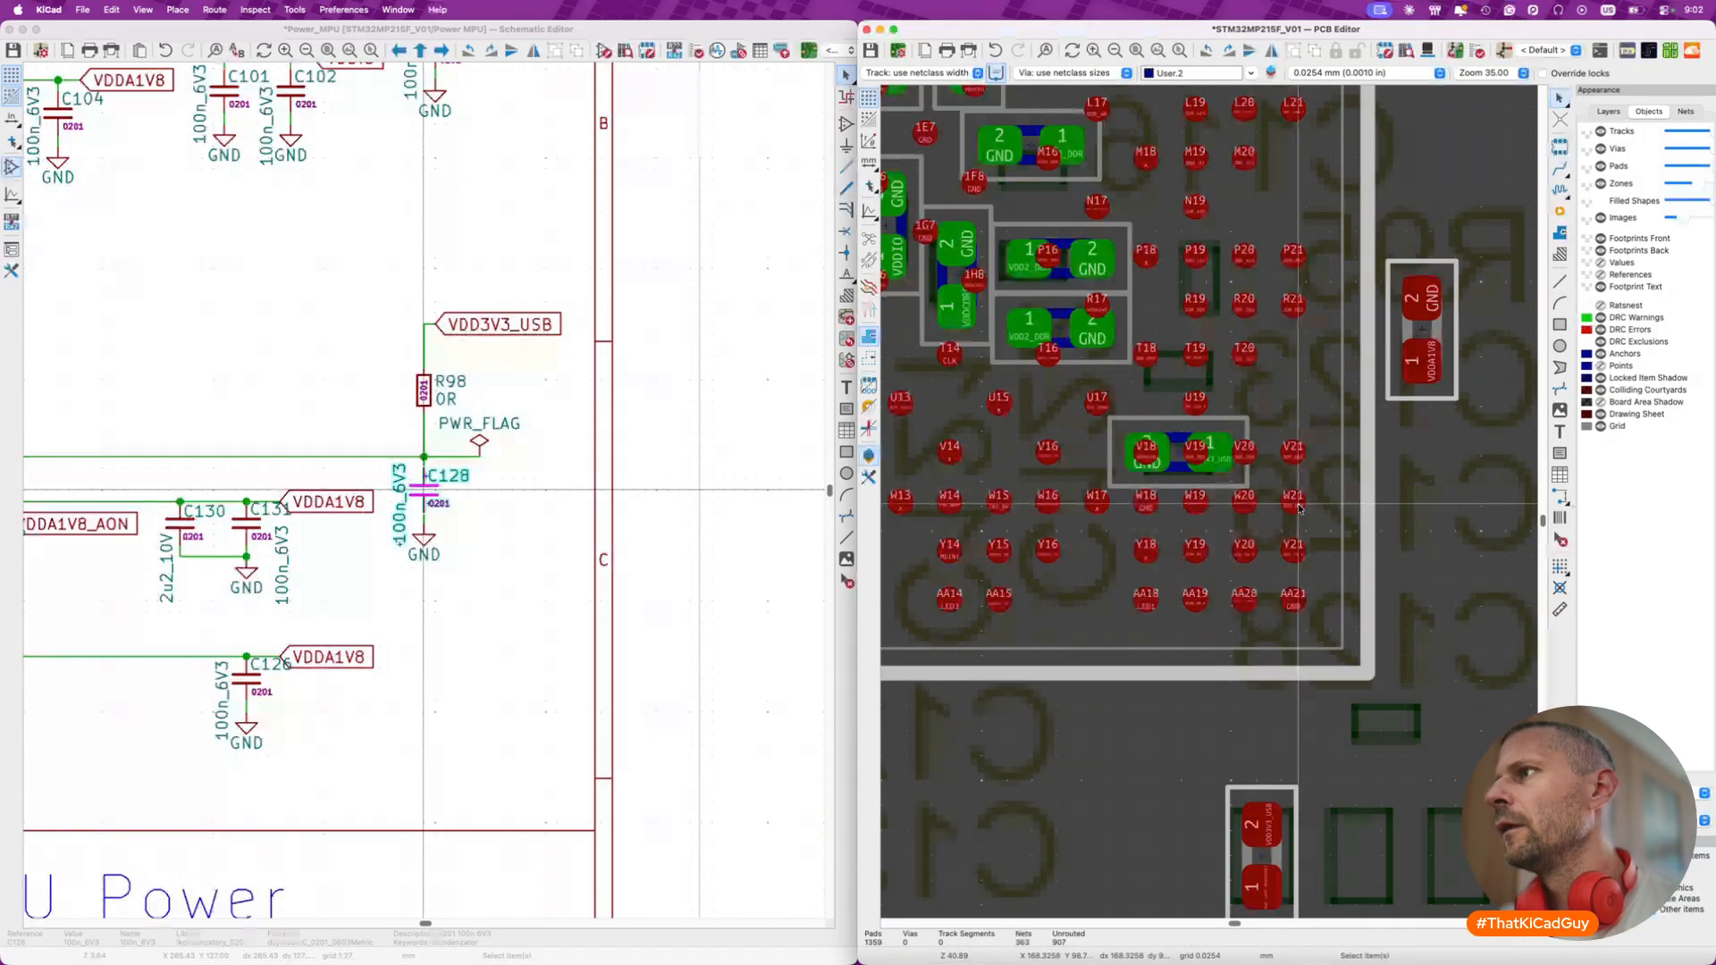
- Move the bottom-side capacitor C128 off balls V18 and V19 to between the W and Y ball rows
scroll(1182, 465, up, 5)
click(1177, 485)
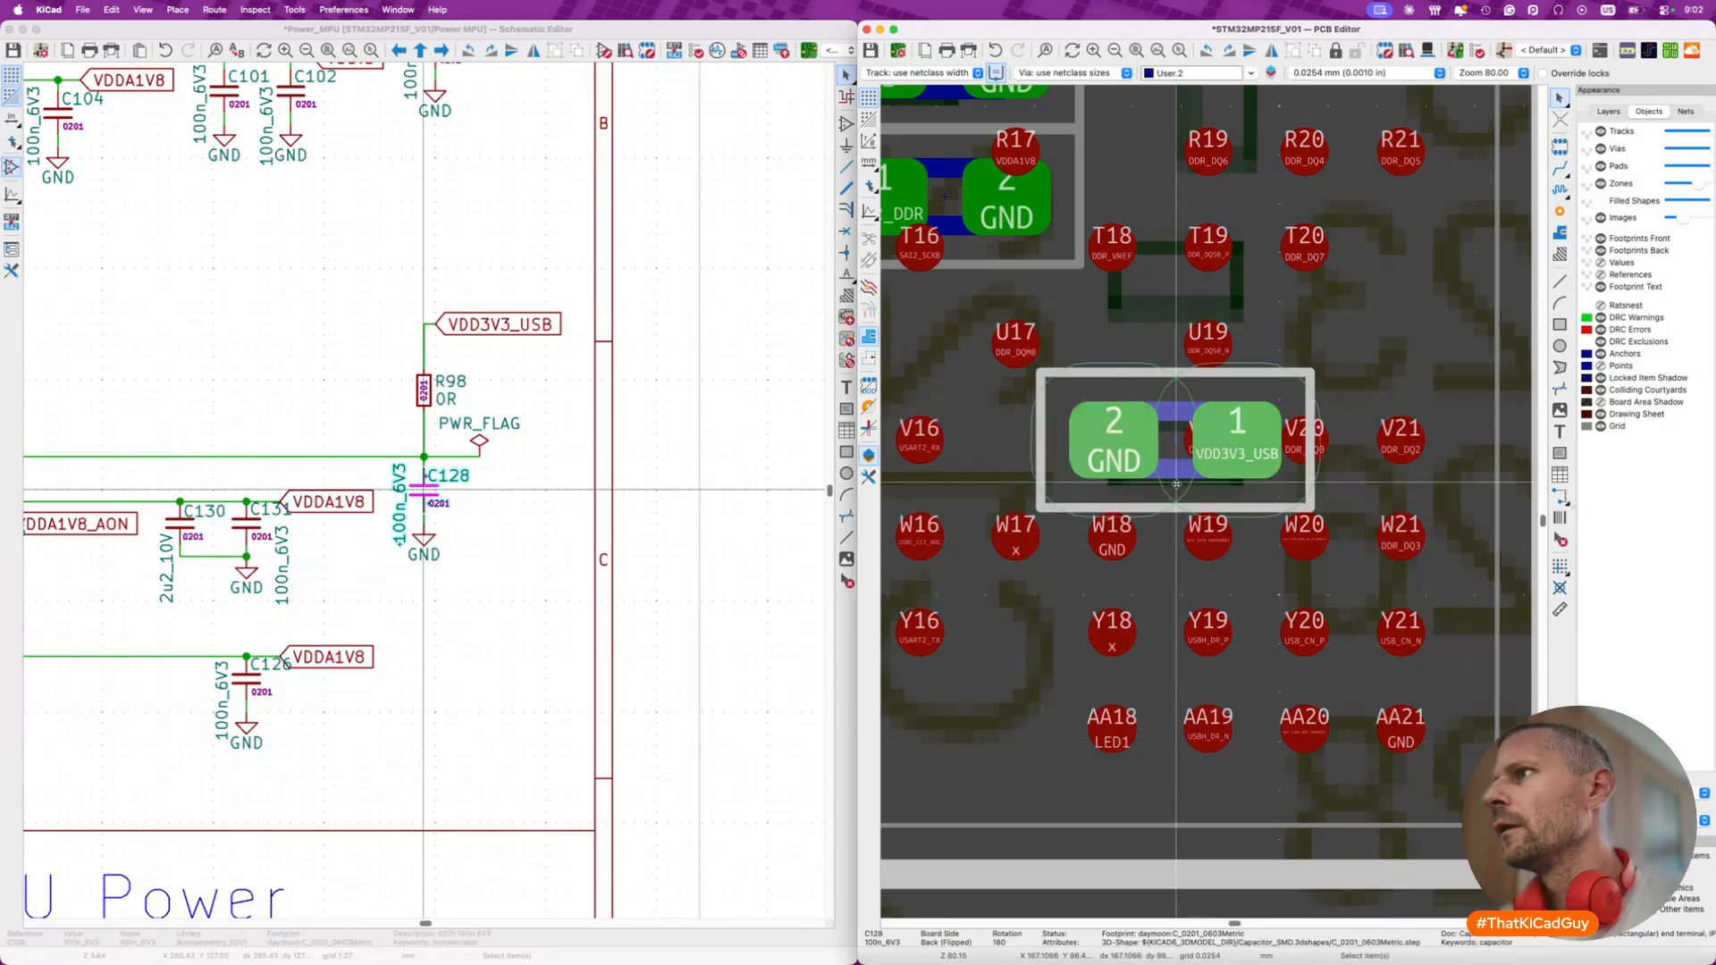
key(m)
scroll(1092, 550, down, 5)
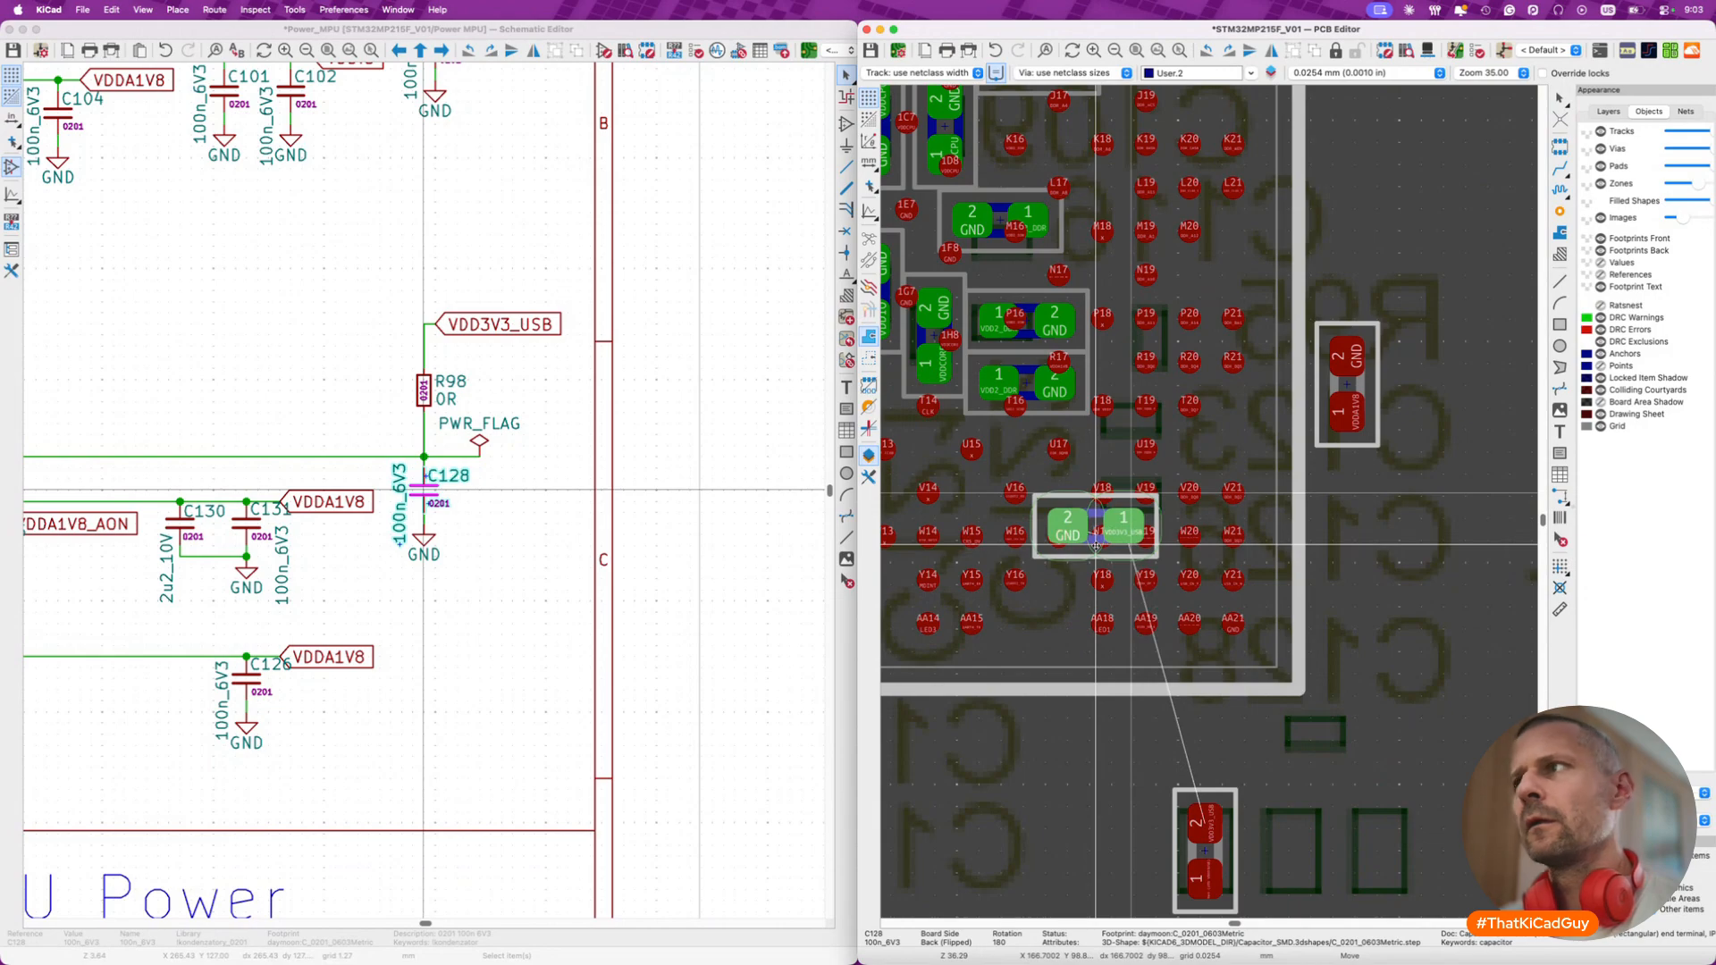
click(1095, 545)
scroll(103, 590, left, 10)
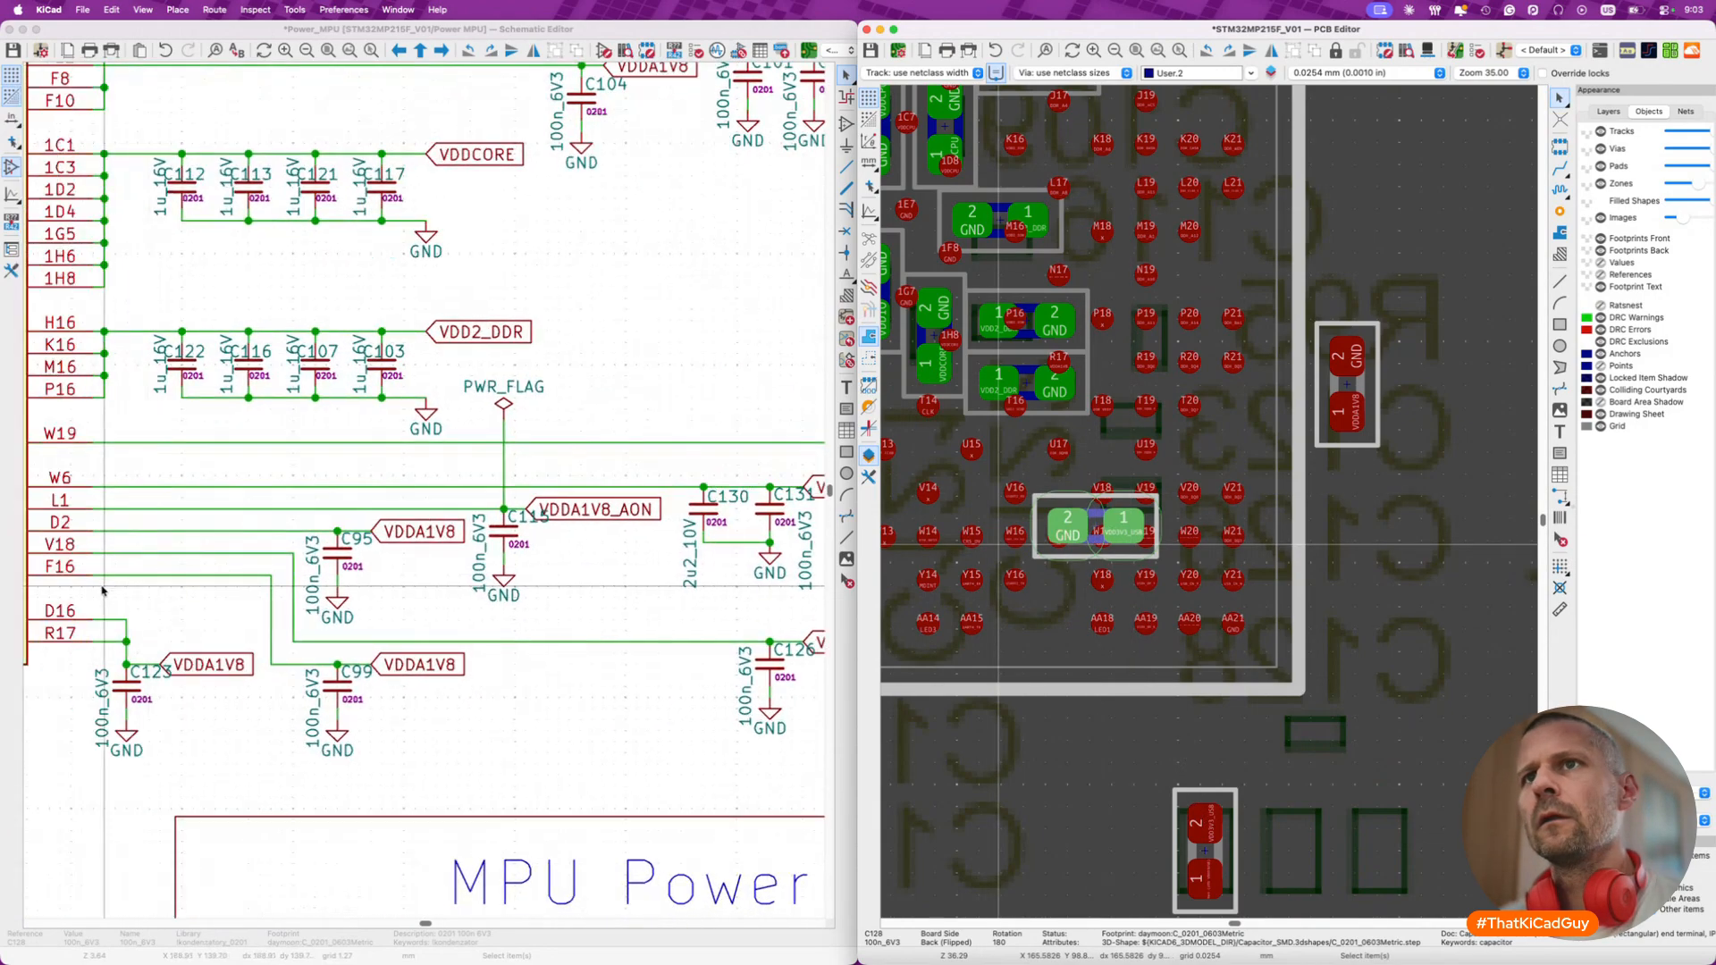
scroll(102, 590, right, 6)
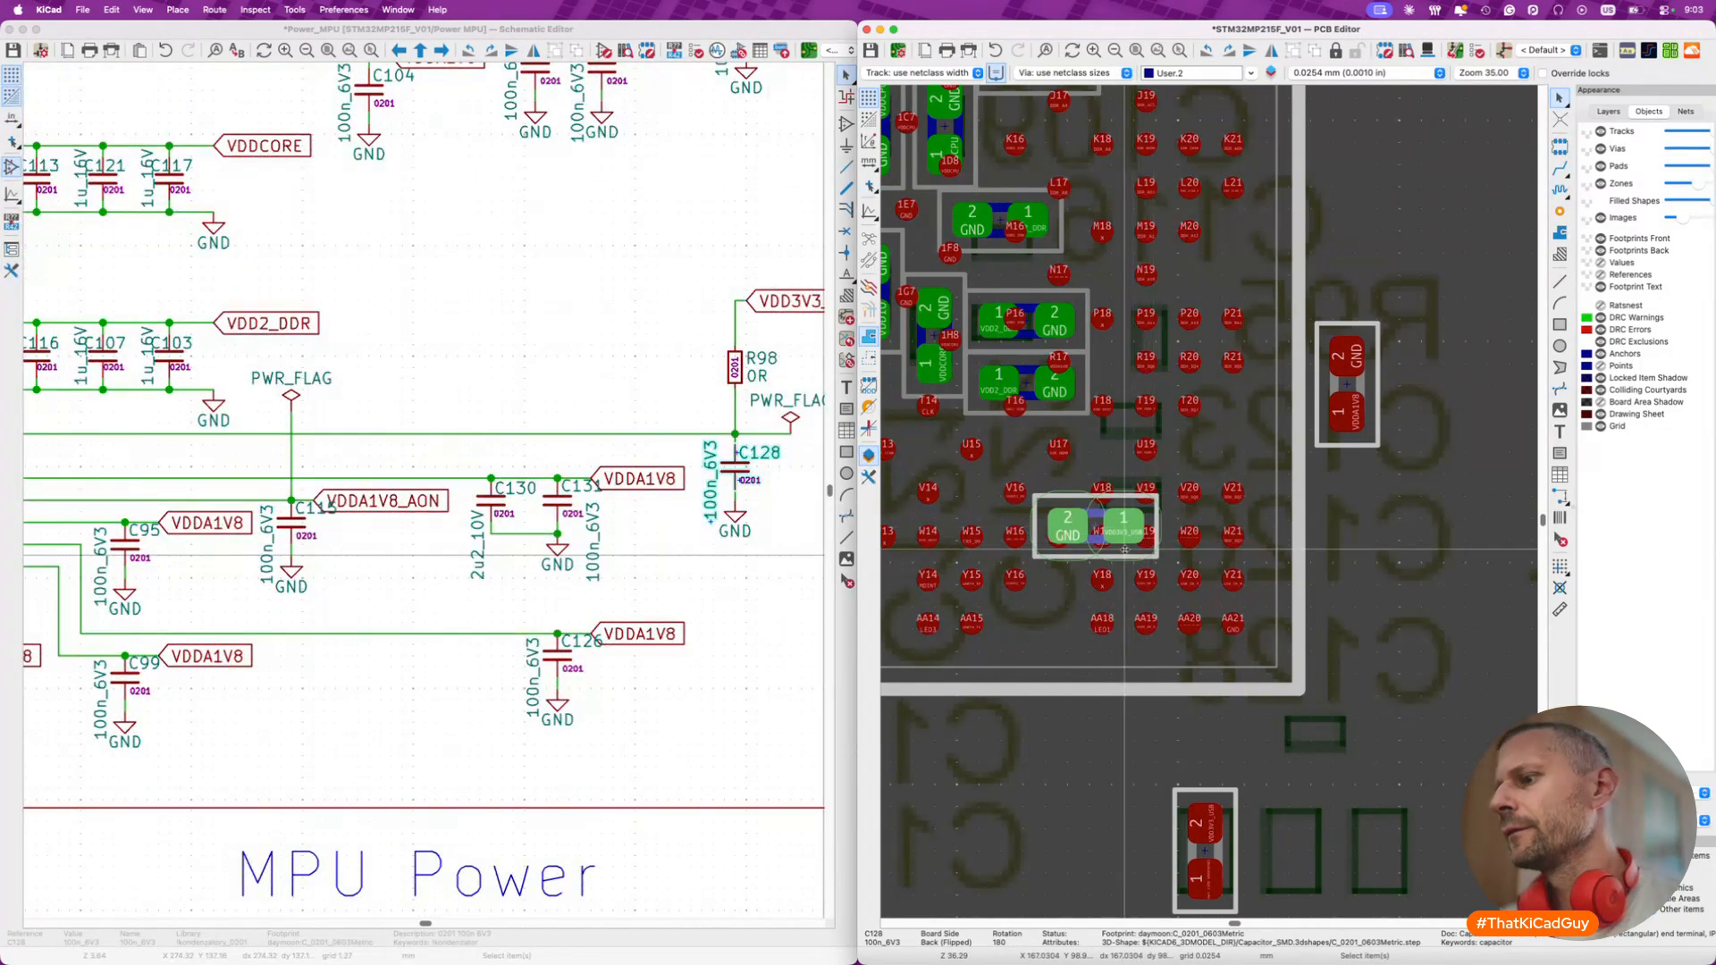
key(m)
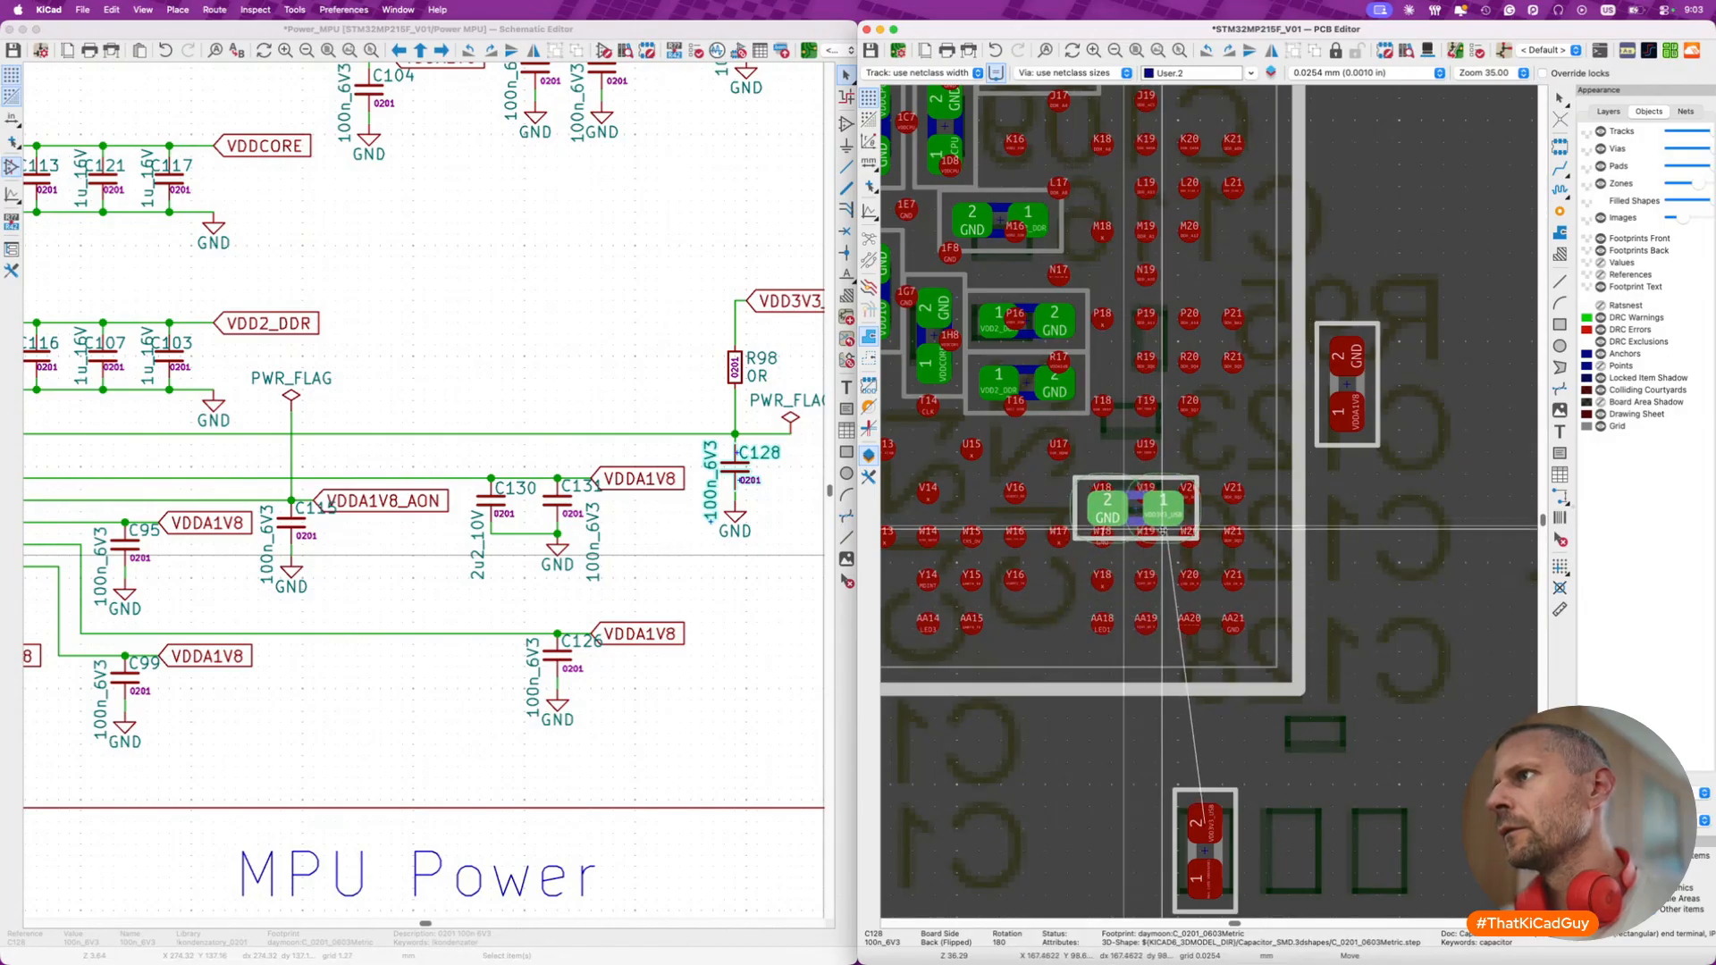
click(1158, 574)
- Flip C126 to the back side, rotate it horizontally and place it with its VDDA1V8 pad over ball V18, above C128
scroll(527, 645, down, 3)
scroll(527, 645, up, 3)
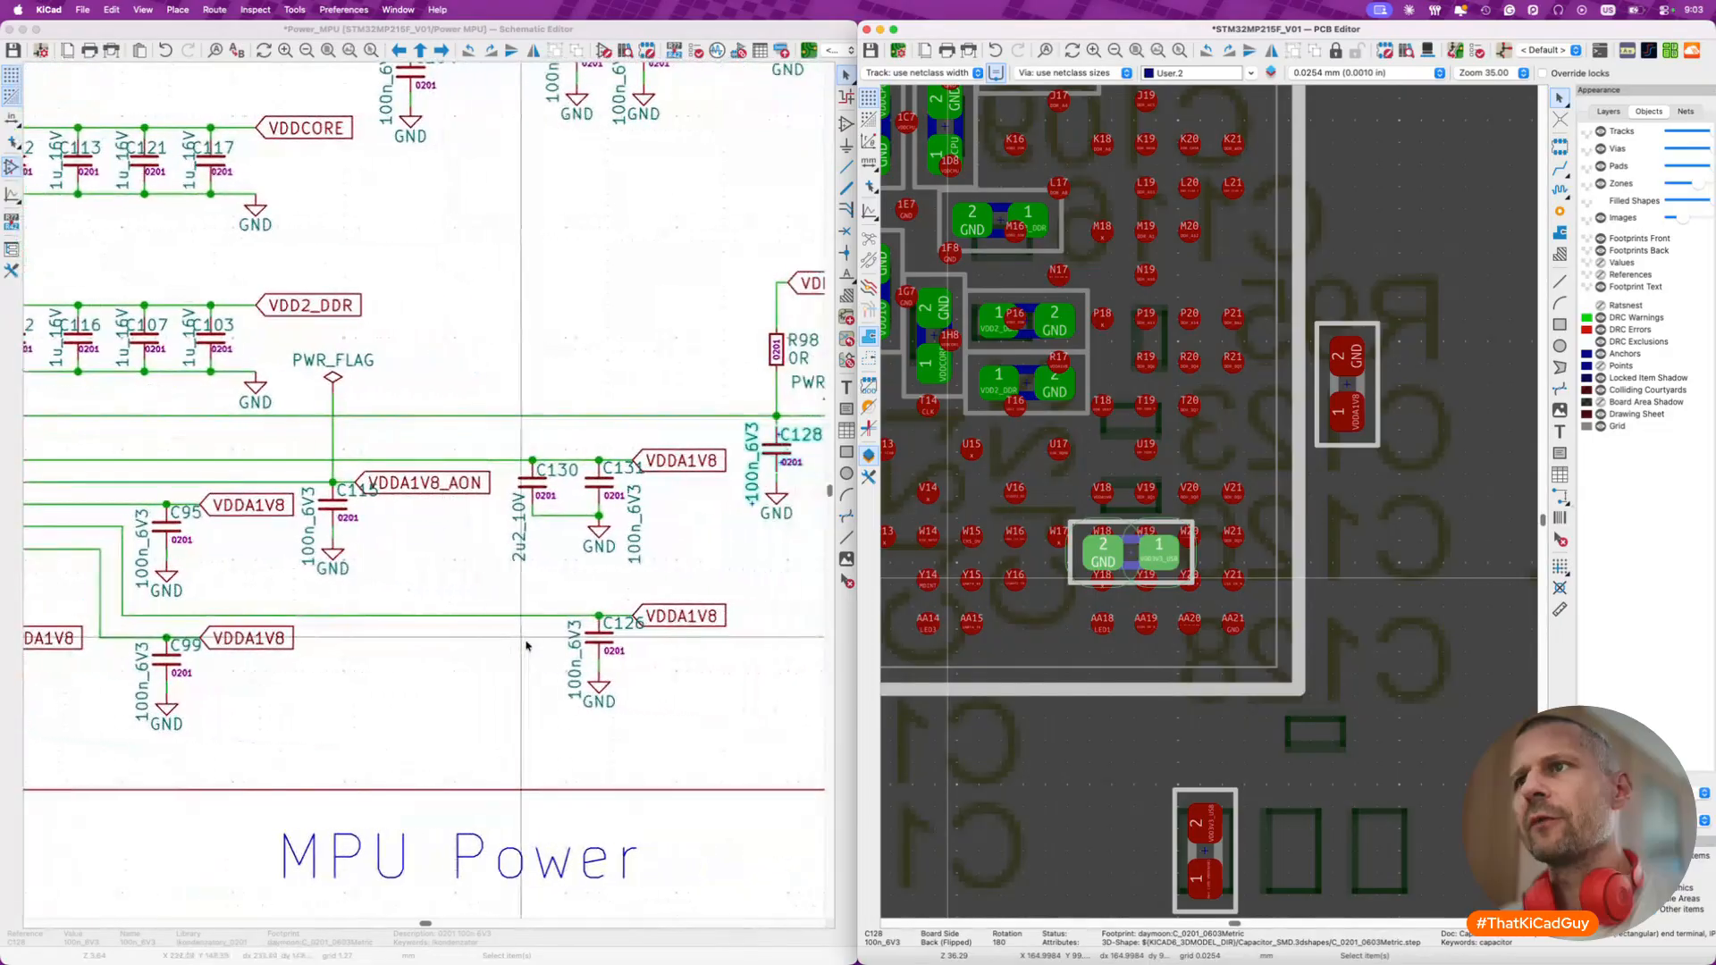
scroll(527, 645, left, 5)
scroll(527, 645, left, 1)
scroll(528, 645, right, 5)
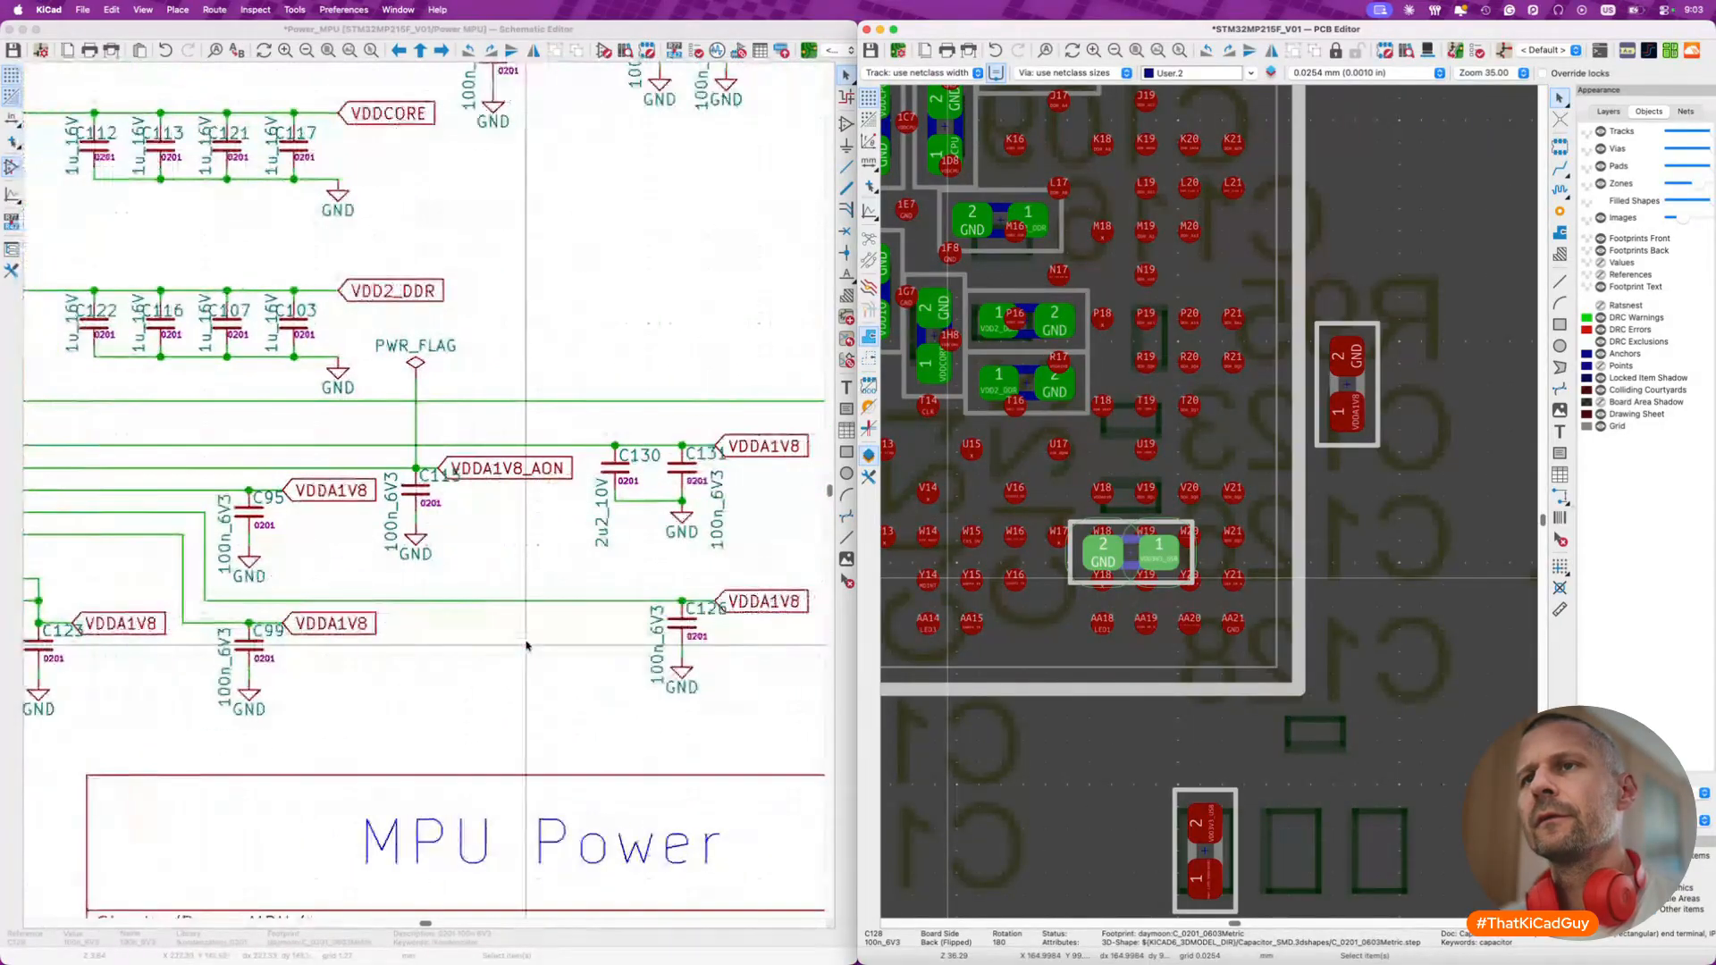
scroll(528, 645, left, 3)
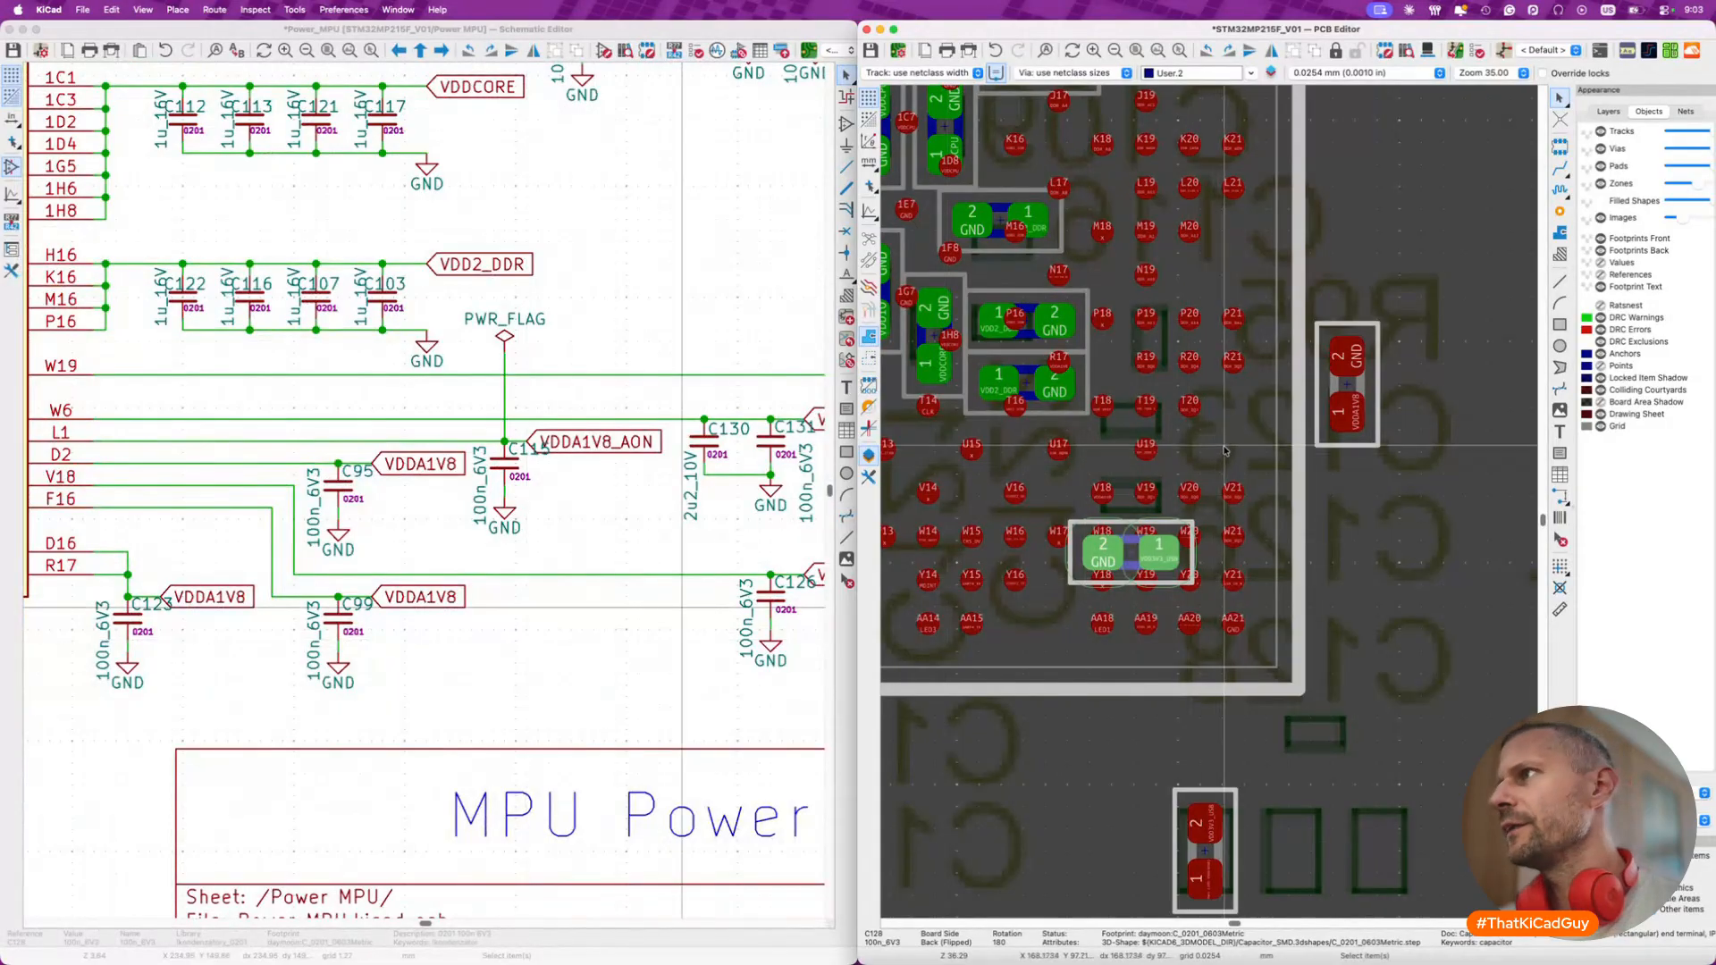
scroll(1248, 490, up, 3)
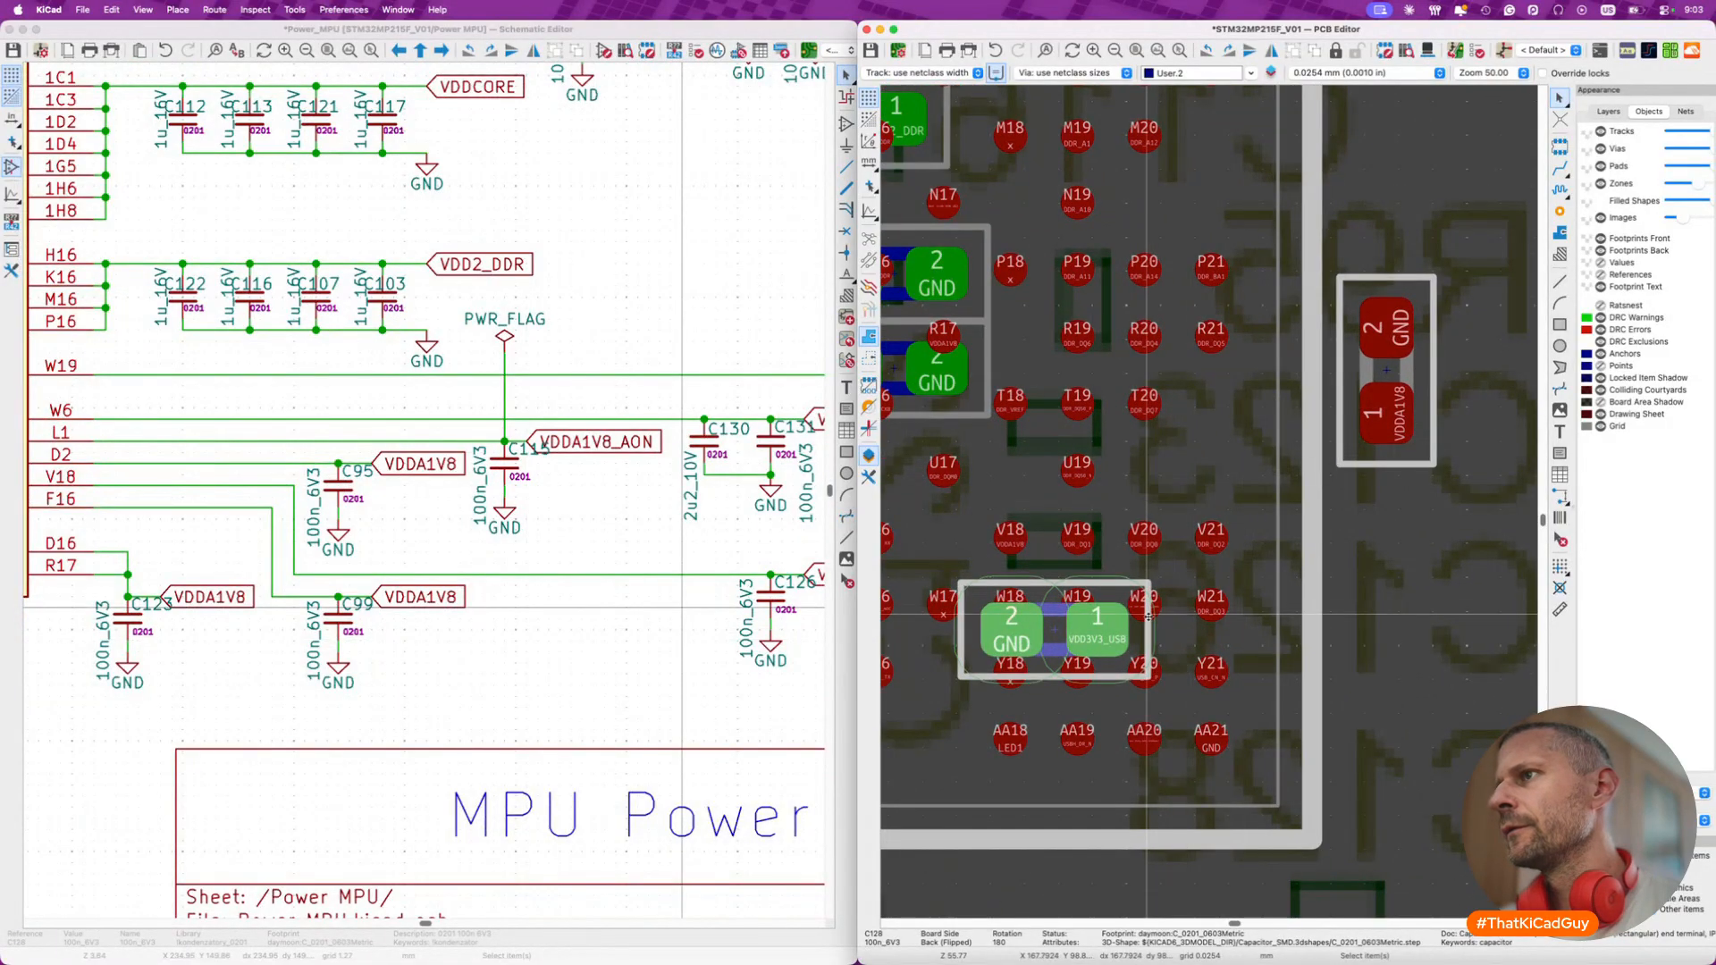
click(1412, 448)
key(m)
key(f)
key(r)
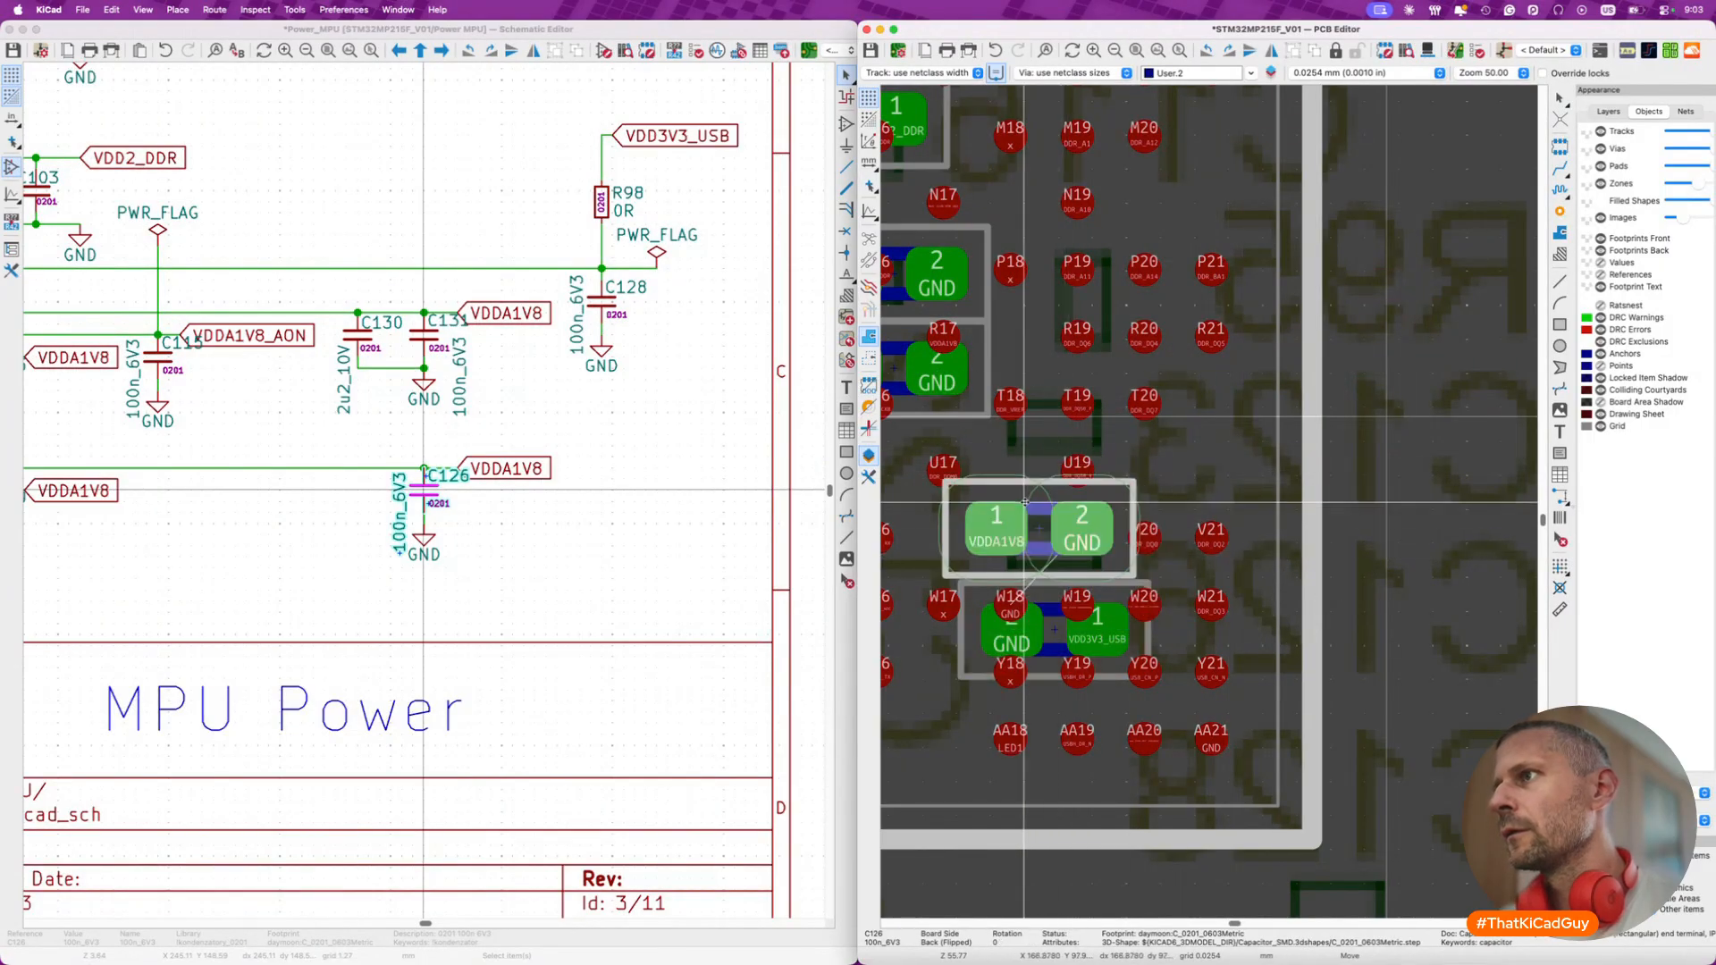
click(1038, 508)
- Move C128 down over balls Y18 and Y19, leaving a gap below C126
click(1048, 631)
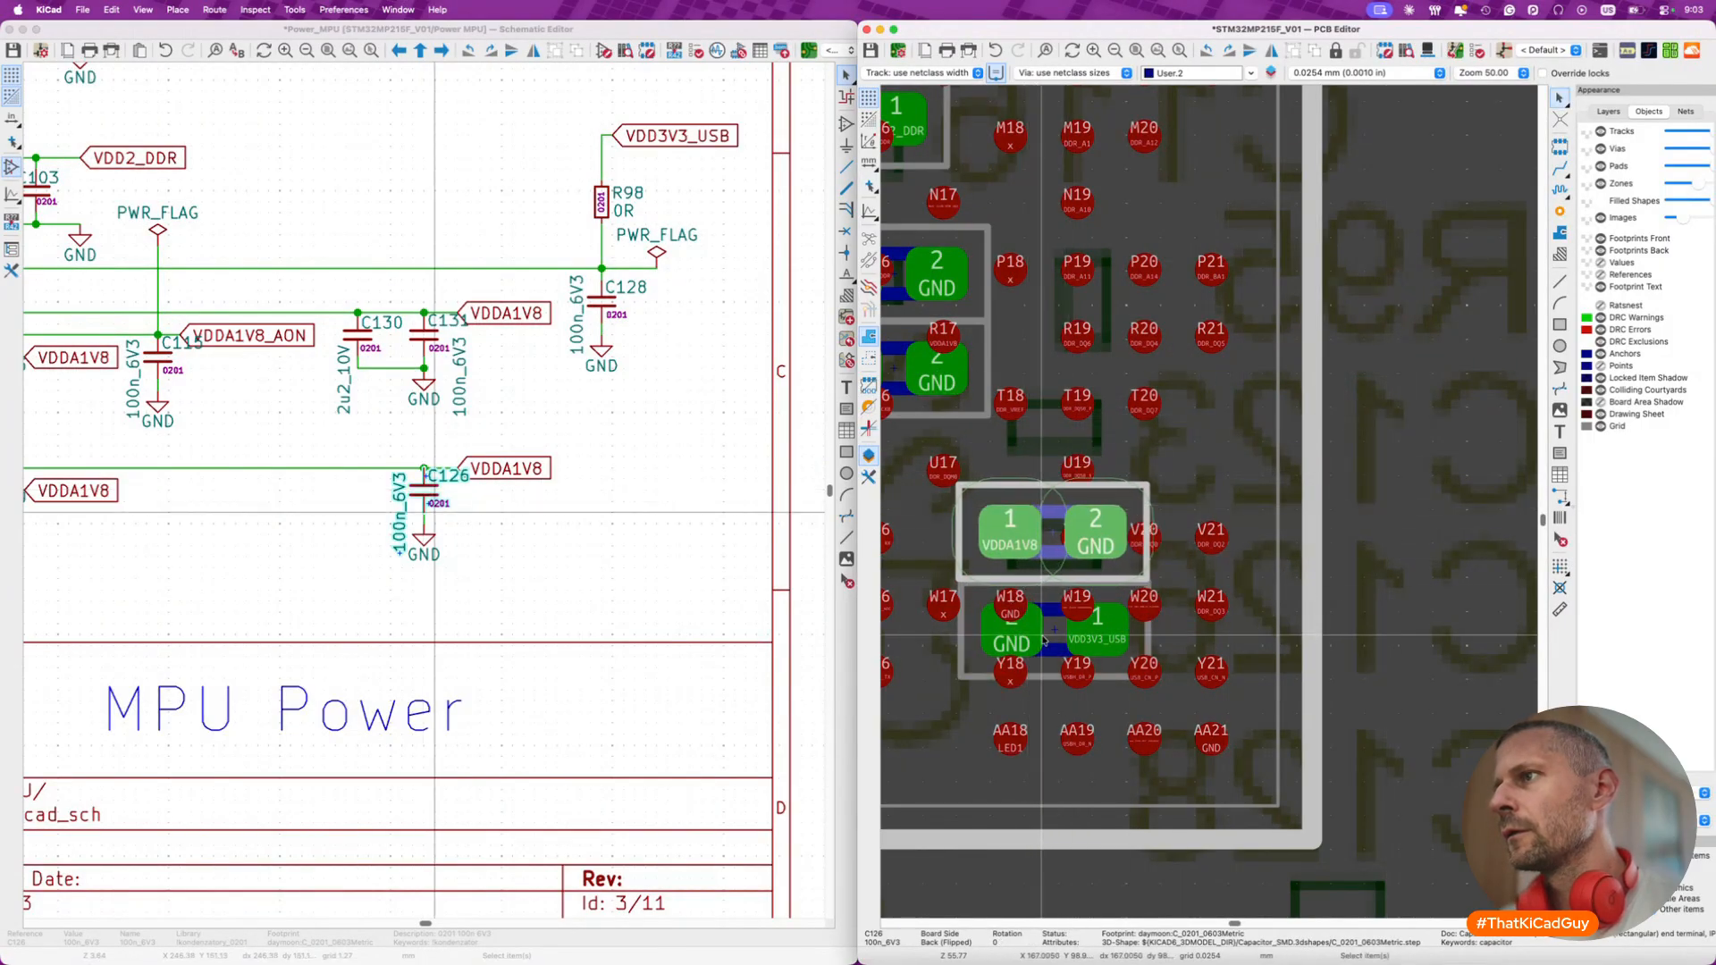
key(m)
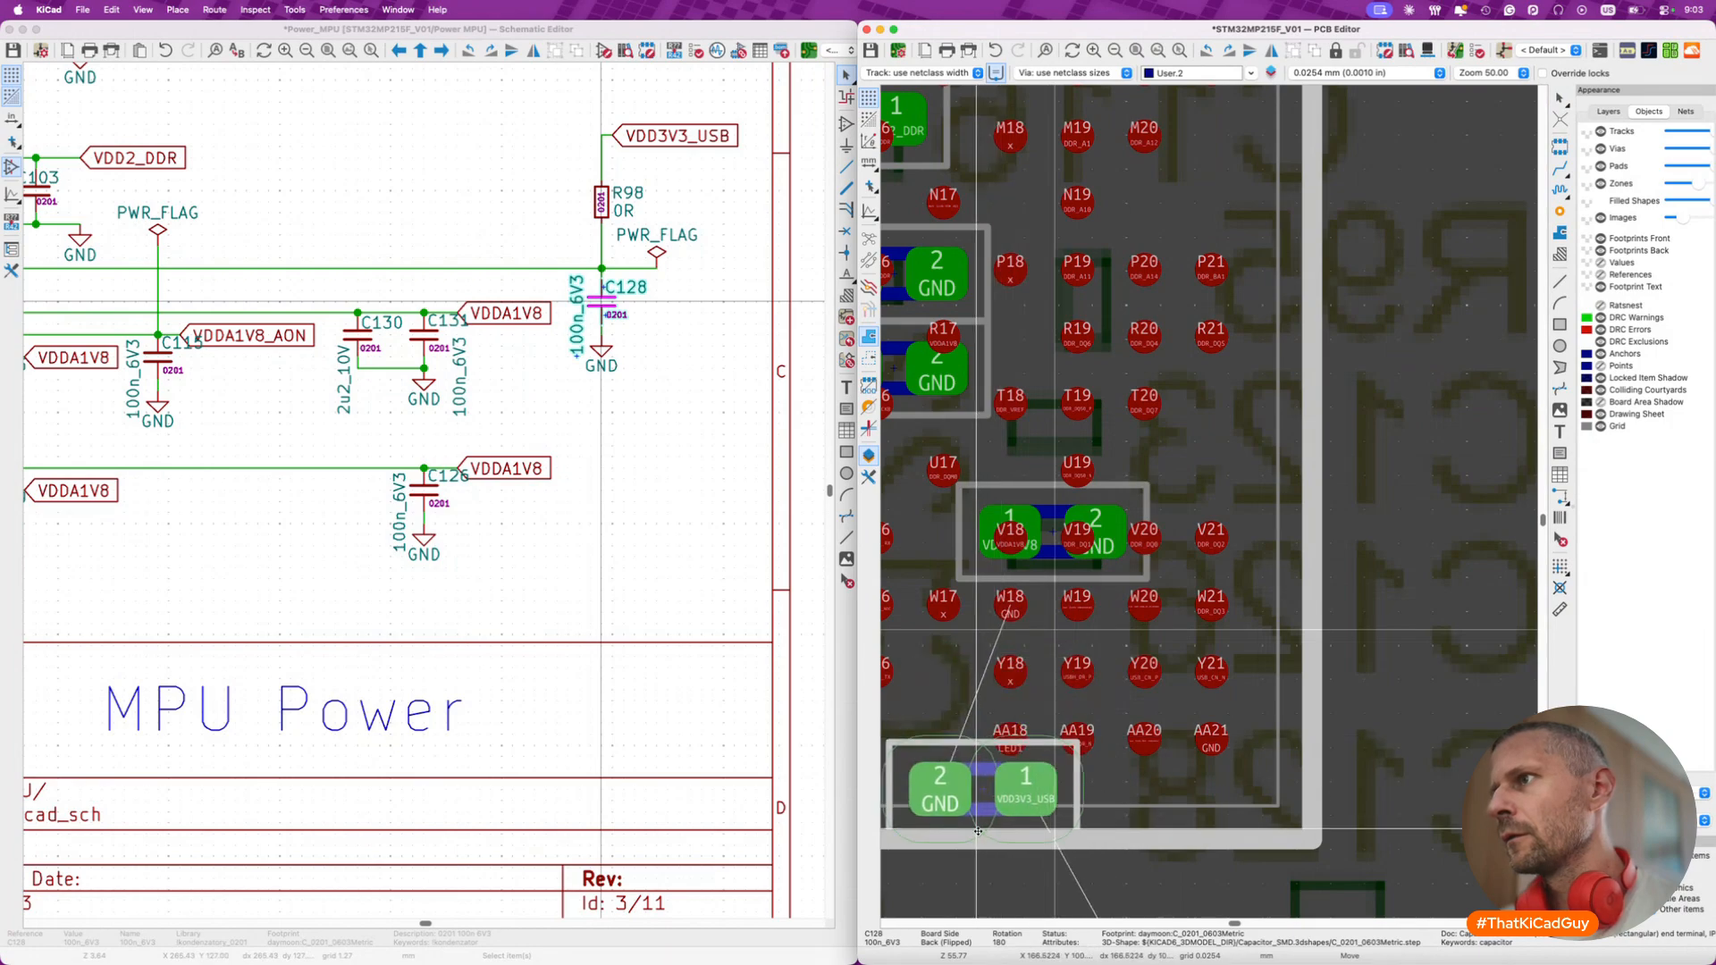
drag(1040, 714, 1046, 715)
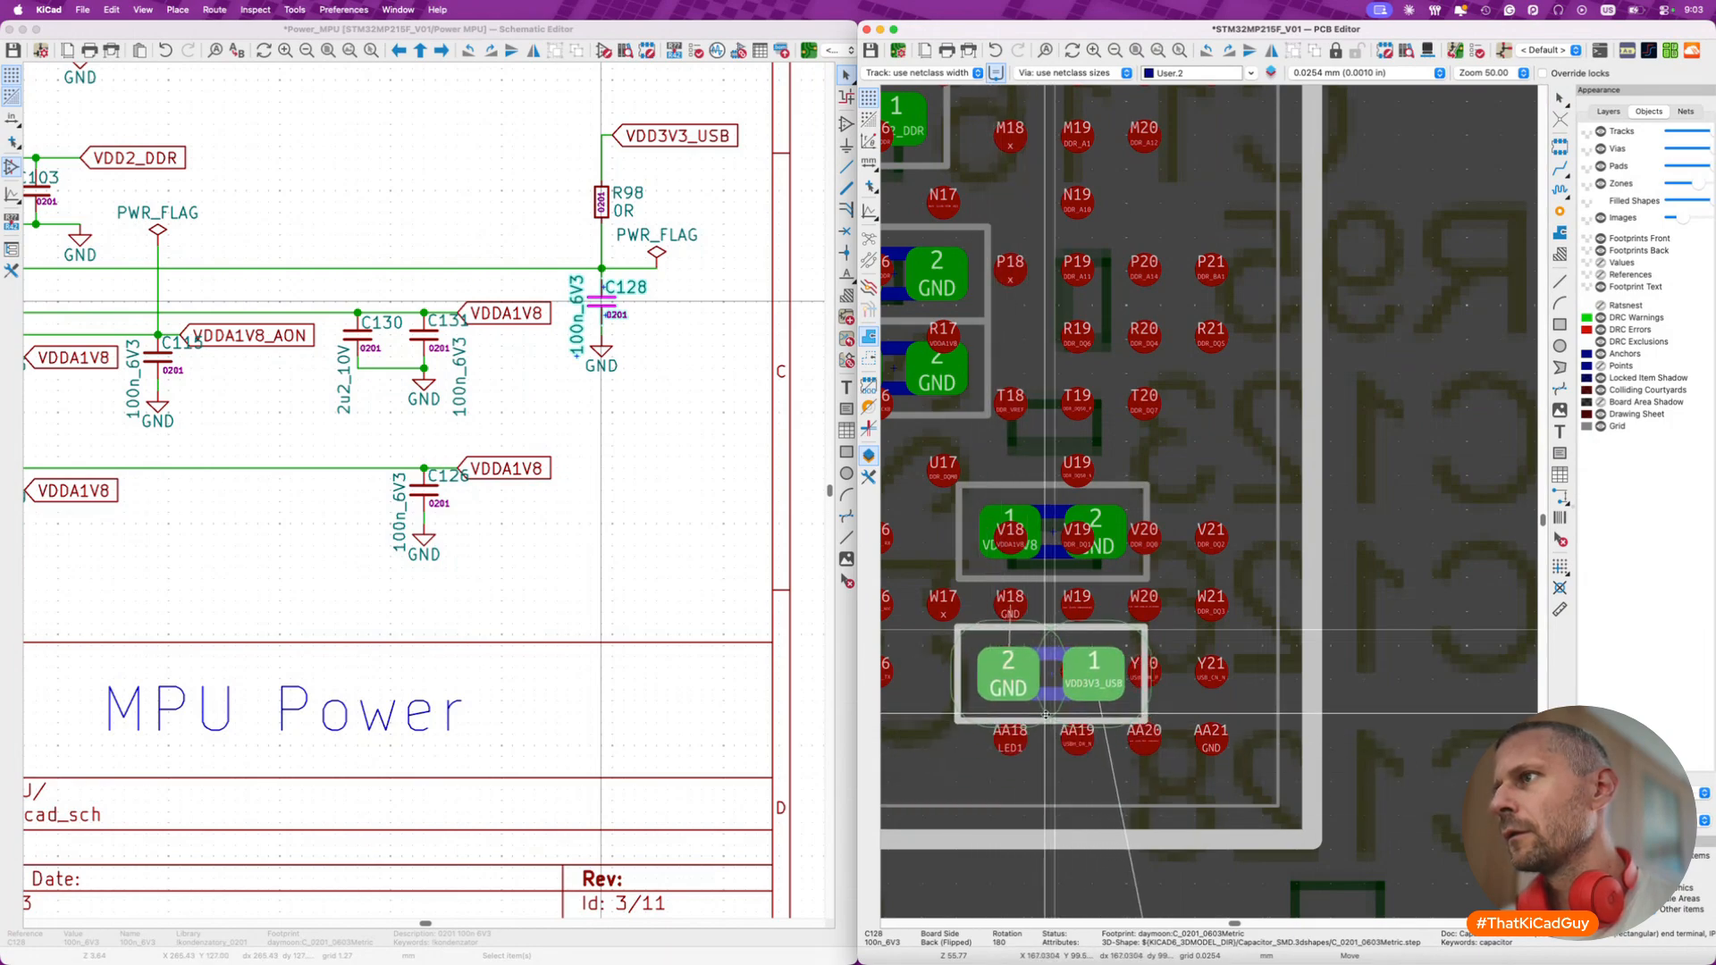
click(1046, 715)
- Move C128 up from the Y ball row to between the W and Y rows, close beneath C126
scroll(459, 555, left, 6)
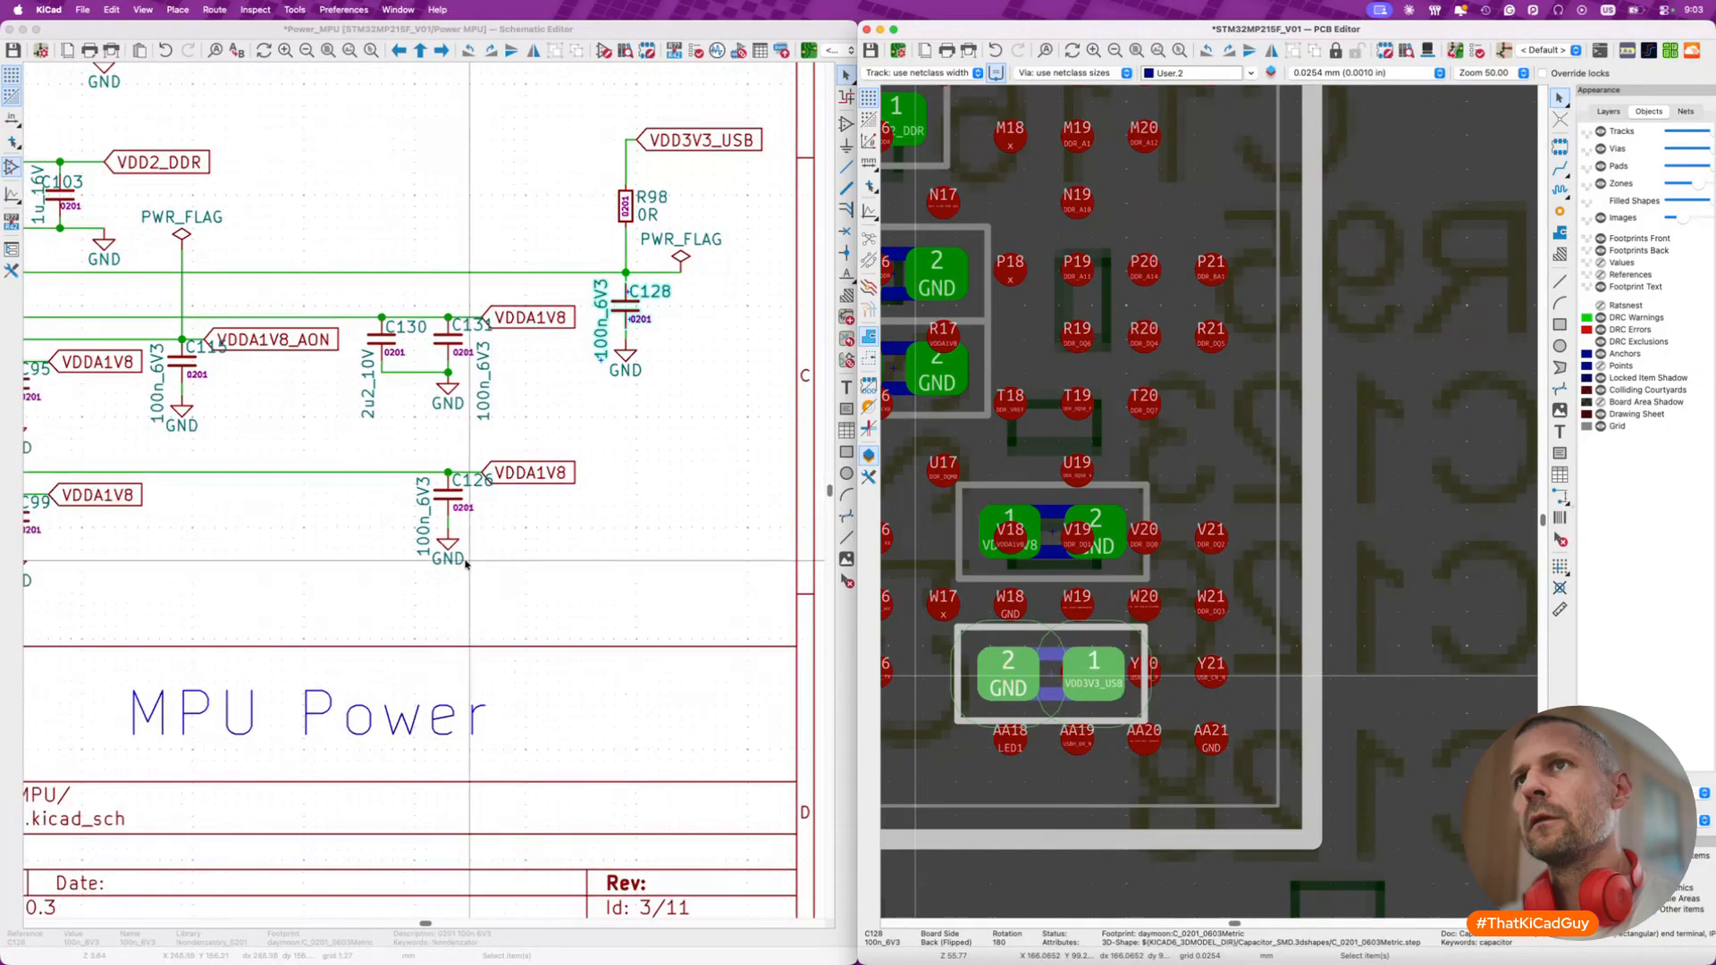
scroll(465, 564, left, 4)
key(m)
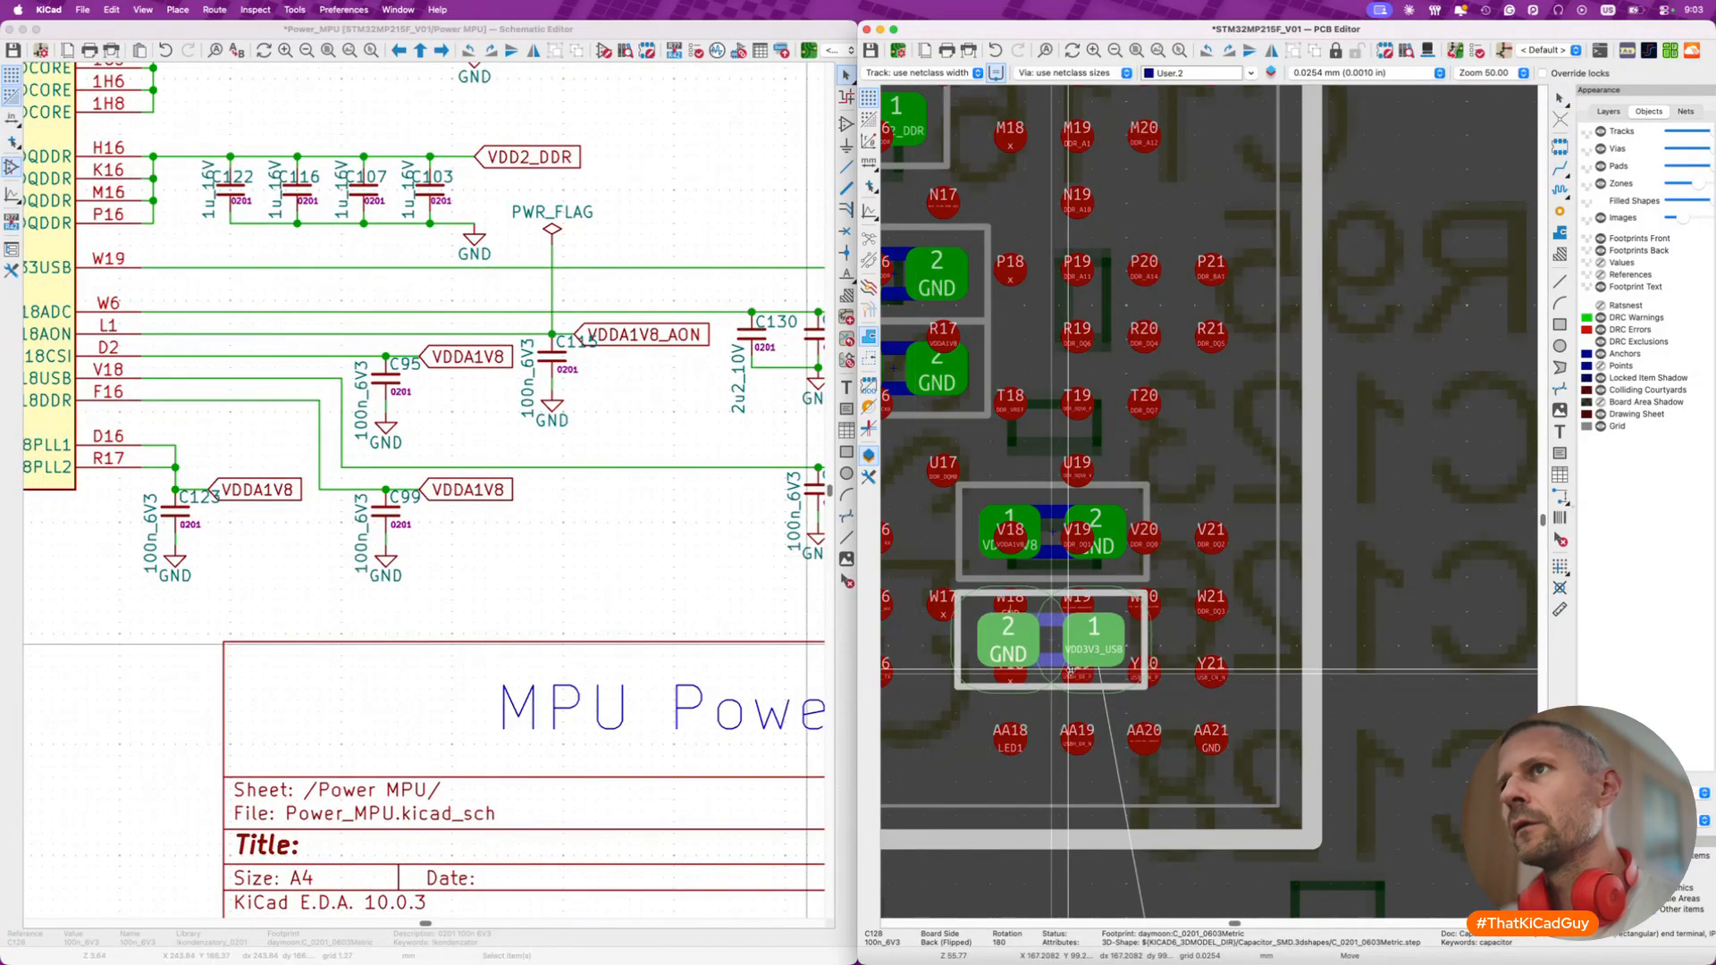
click(1071, 665)
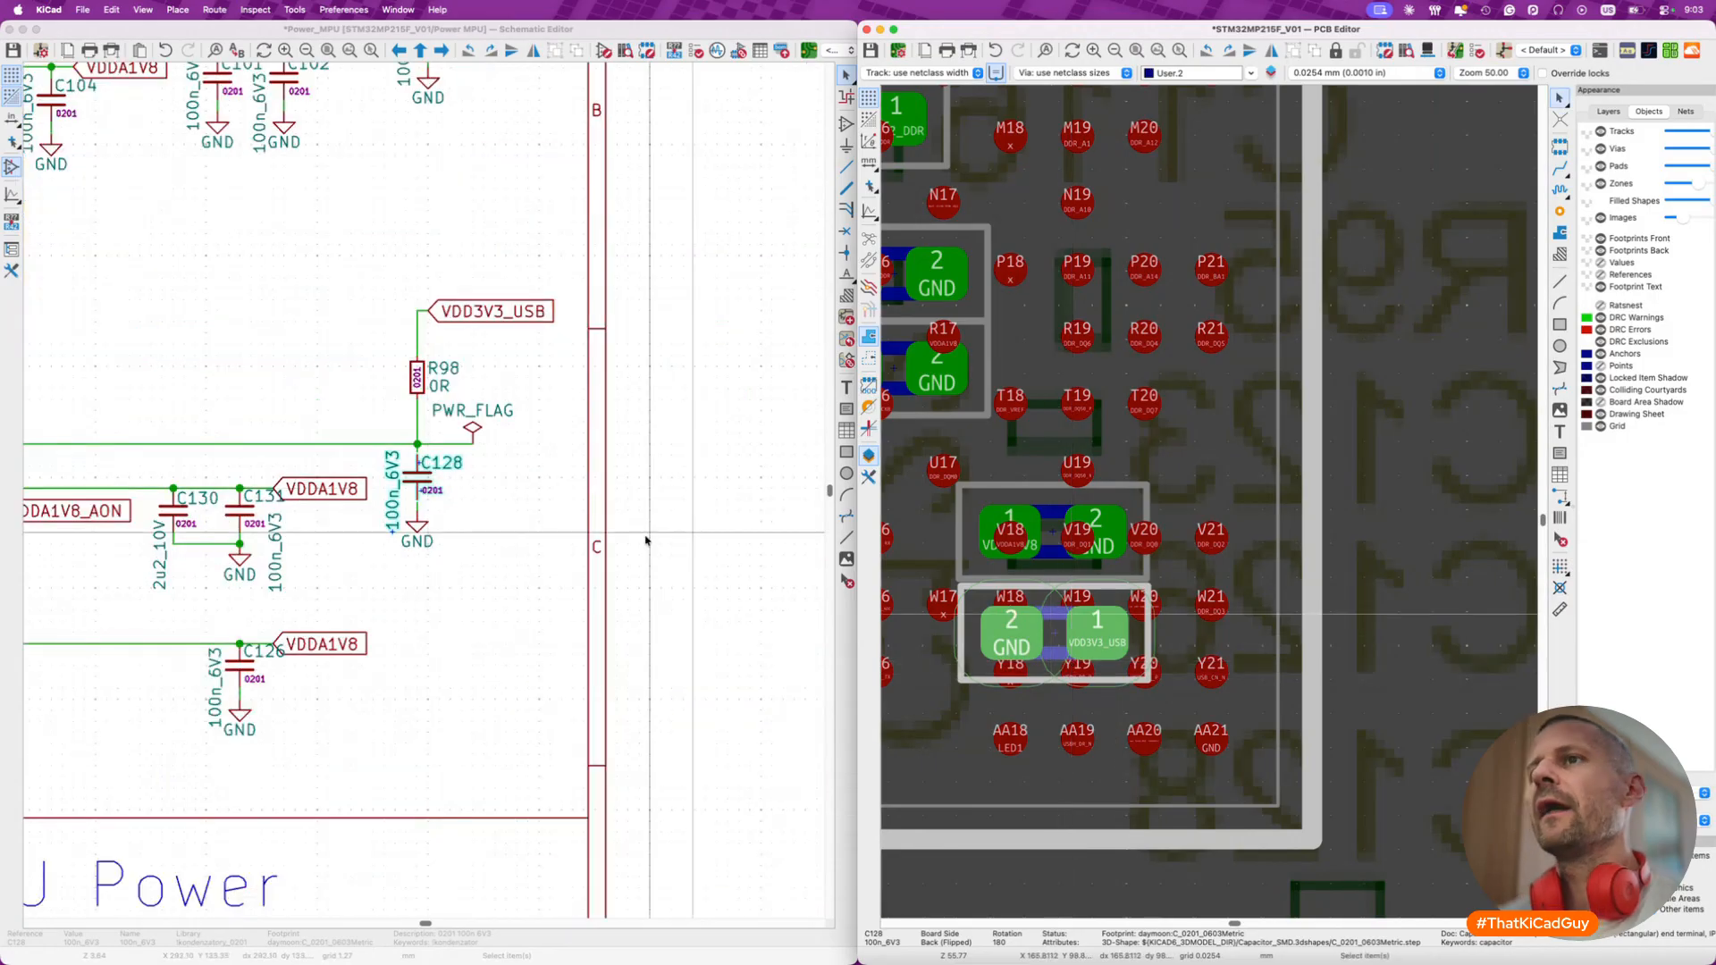
- Update the PCB from the schematic so C128's pin 1 is reconnected to the net Net-(U7D-VDD33USB)
scroll(531, 547, down, 4)
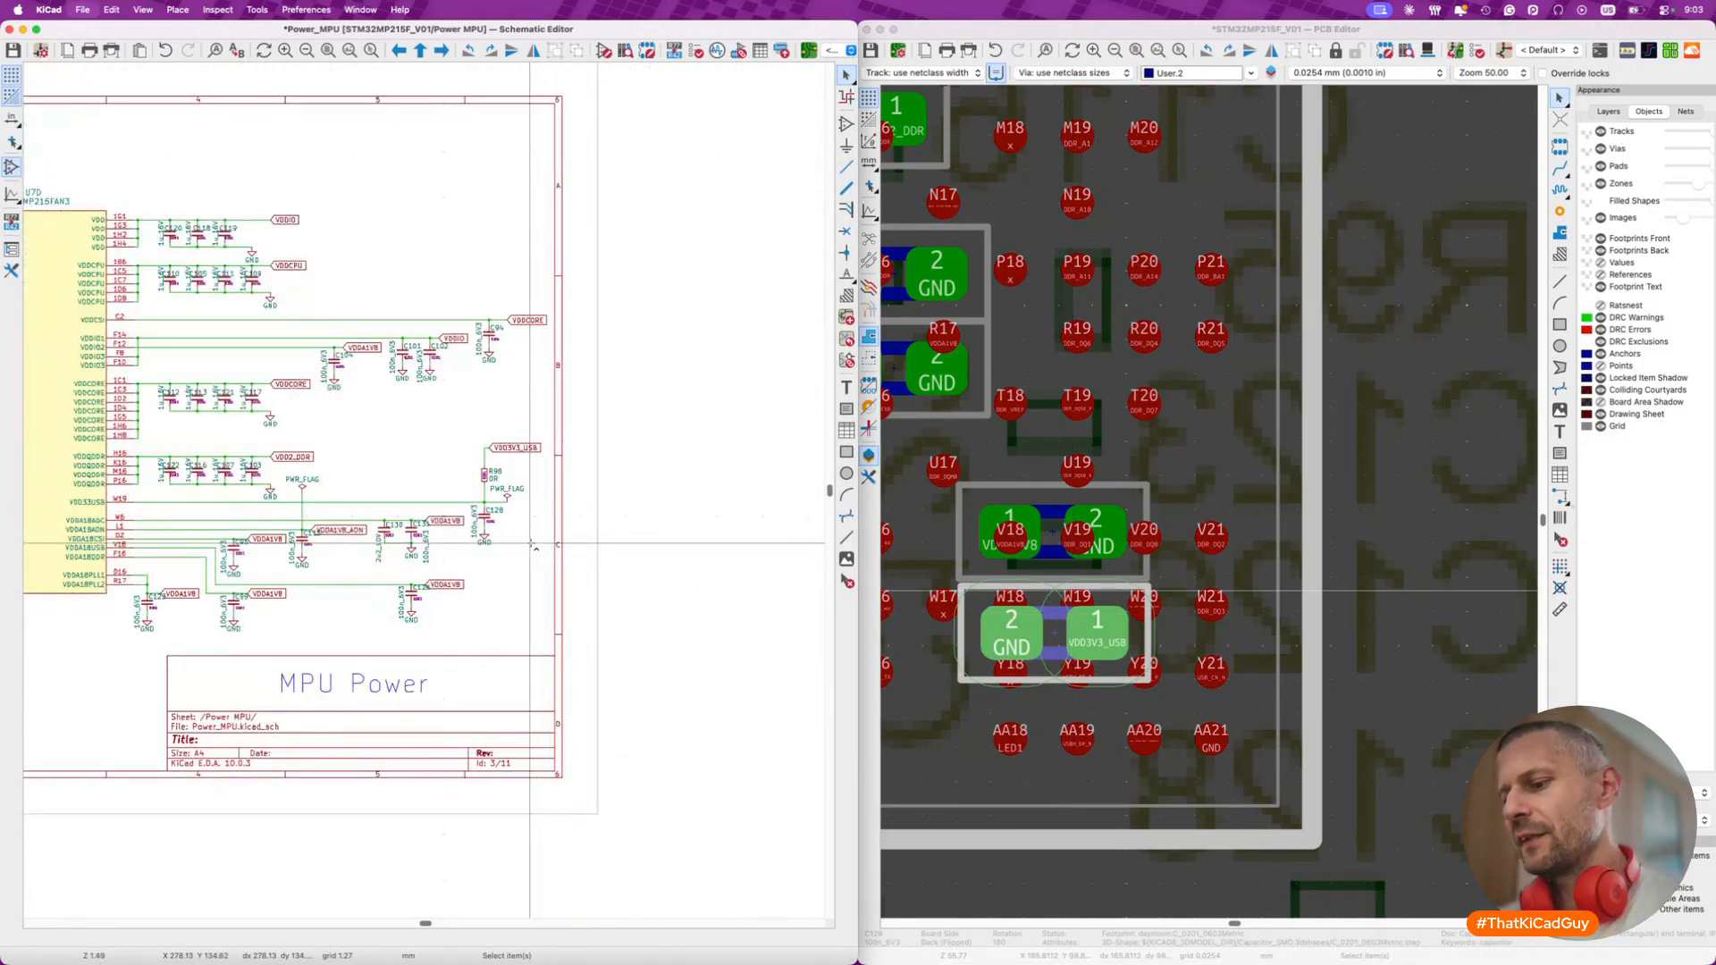
key(F8)
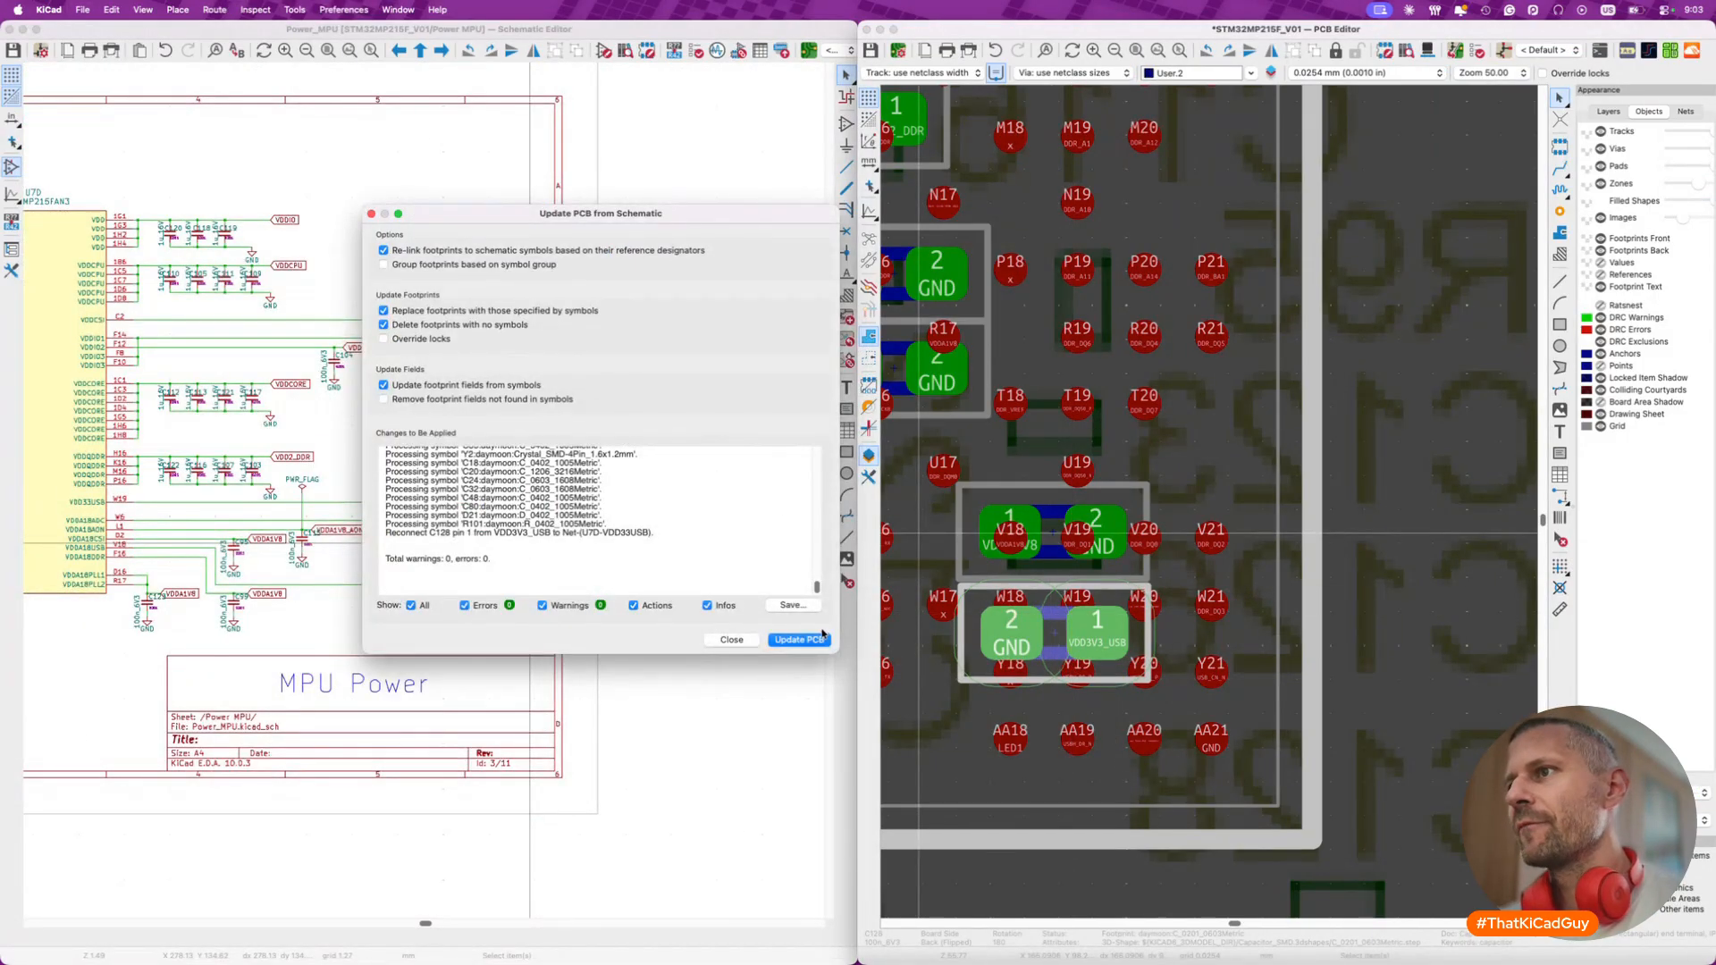
click(799, 640)
click(726, 640)
- Nudge C128 slightly left and up so that it lines up with C126 and sits directly against its lower outline
mouse_move(1122, 670)
mouse_down()
mouse_move(1092, 842)
mouse_move(1118, 670)
mouse_up()
scroll(1122, 648, up, 2)
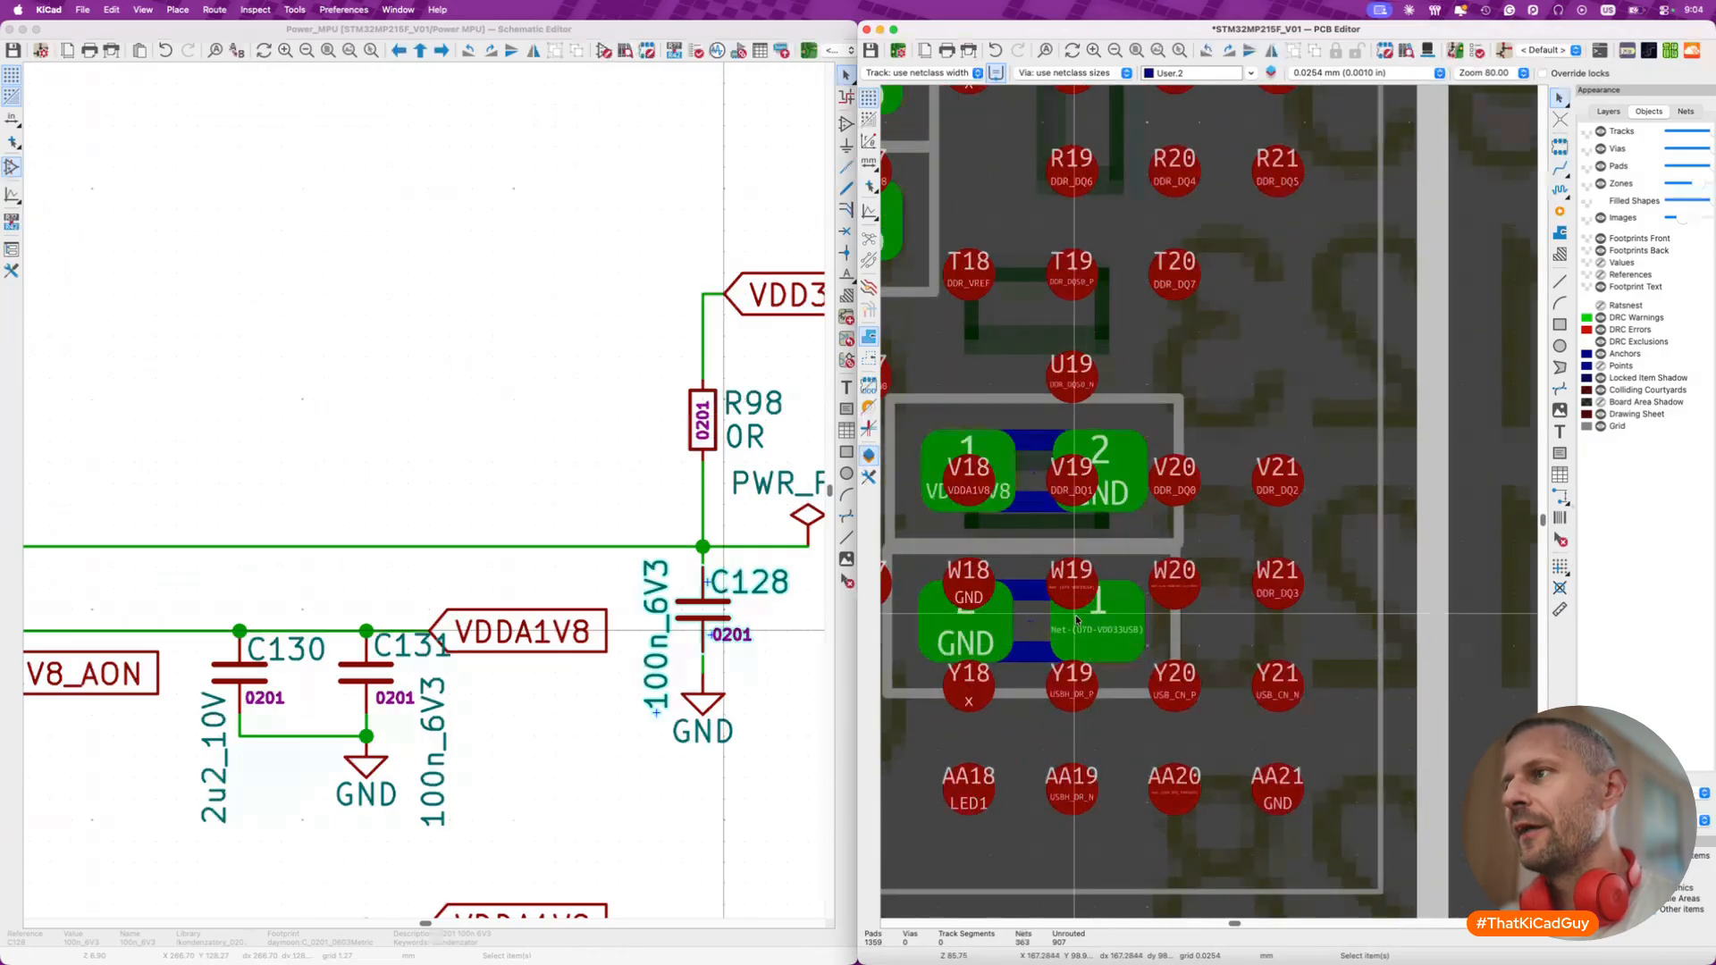
scroll(777, 525, right, 2)
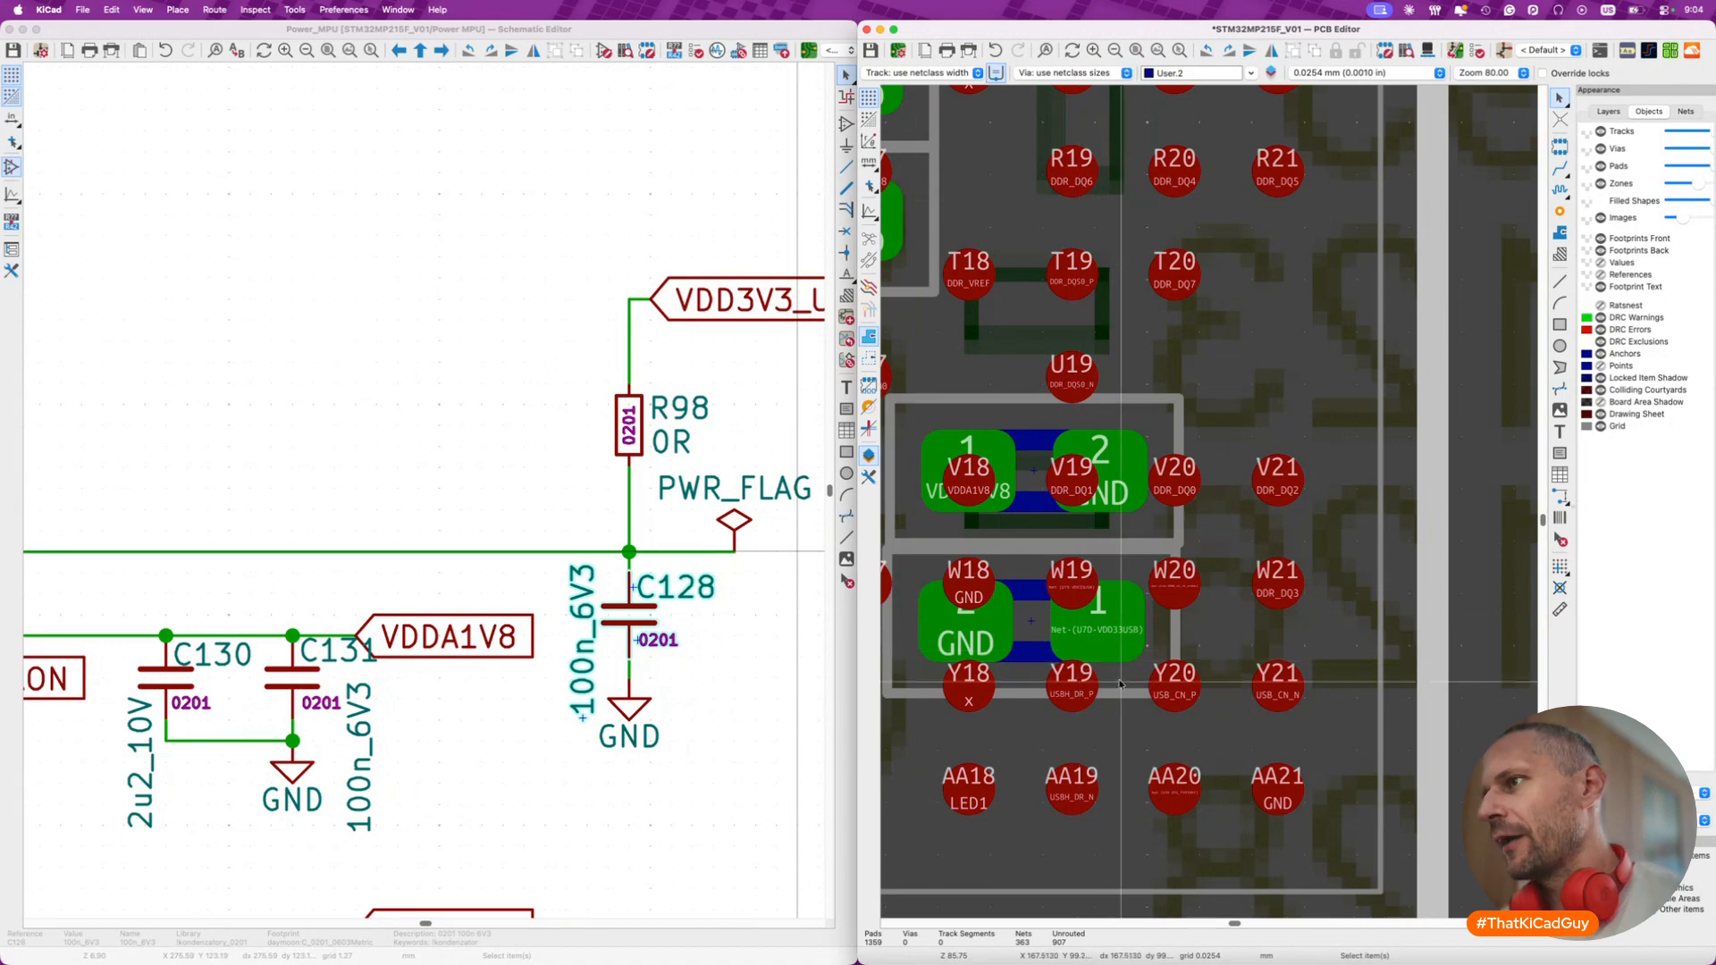
key(m)
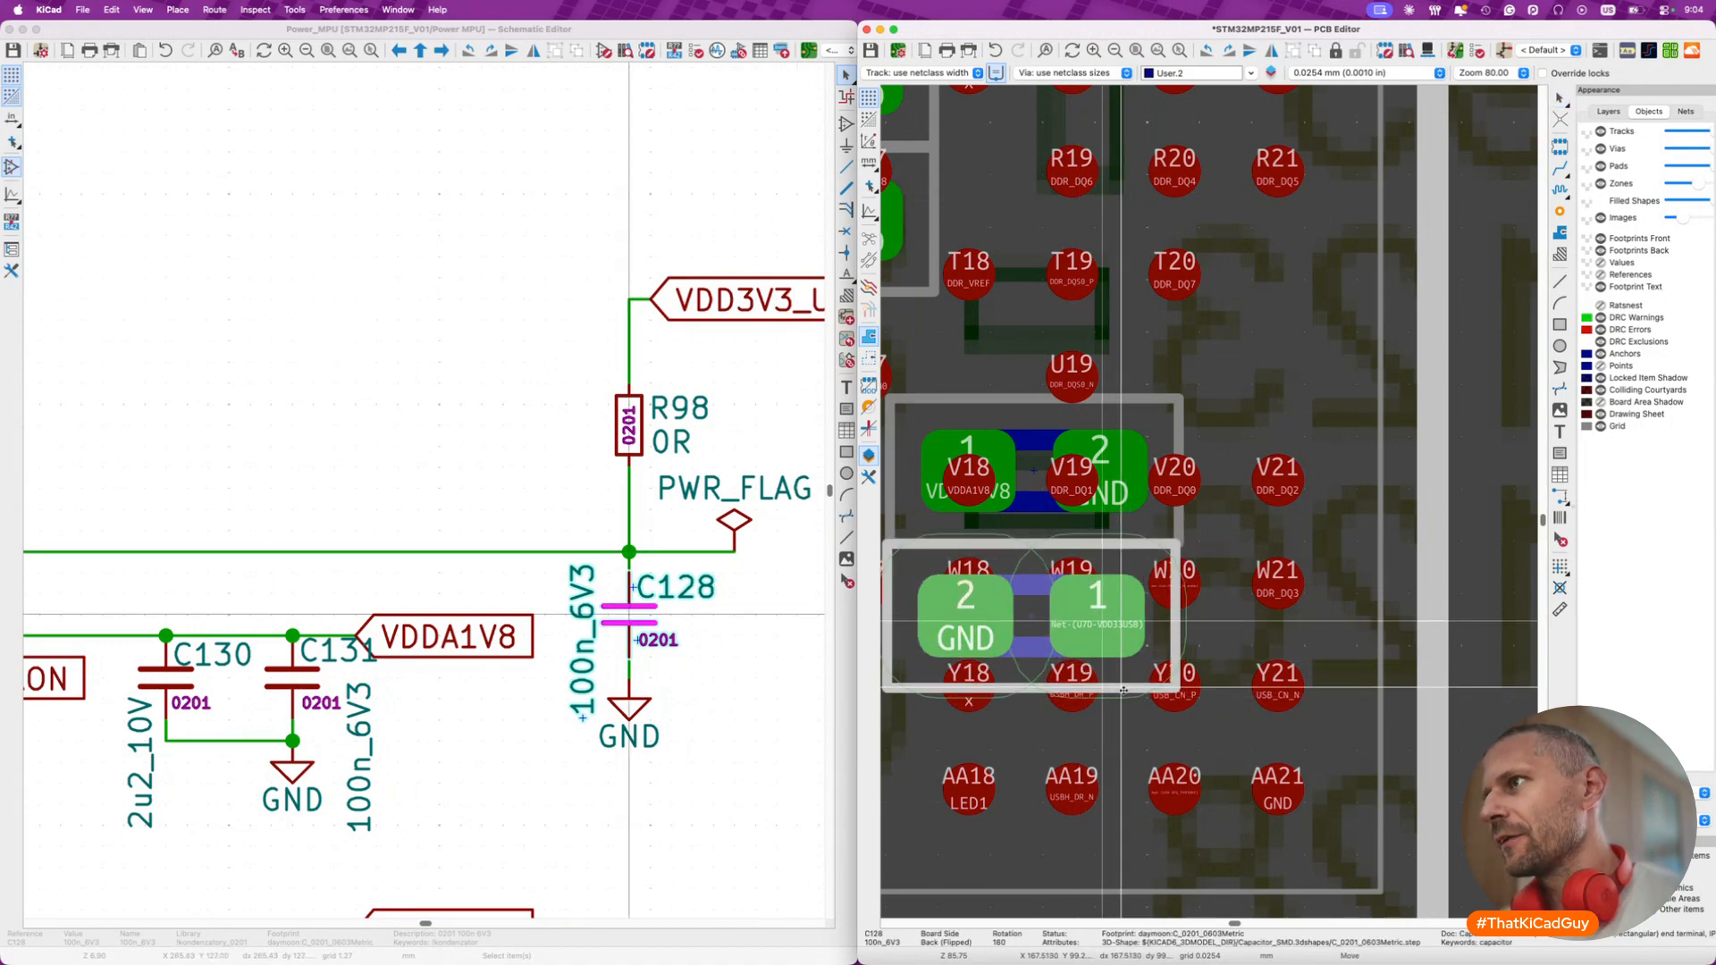
click(1125, 693)
- Find C99 for ball F16 on the MPU Power schematic and carry its footprint from the unplaced parts over to the MPU
scroll(1124, 693, down, 5)
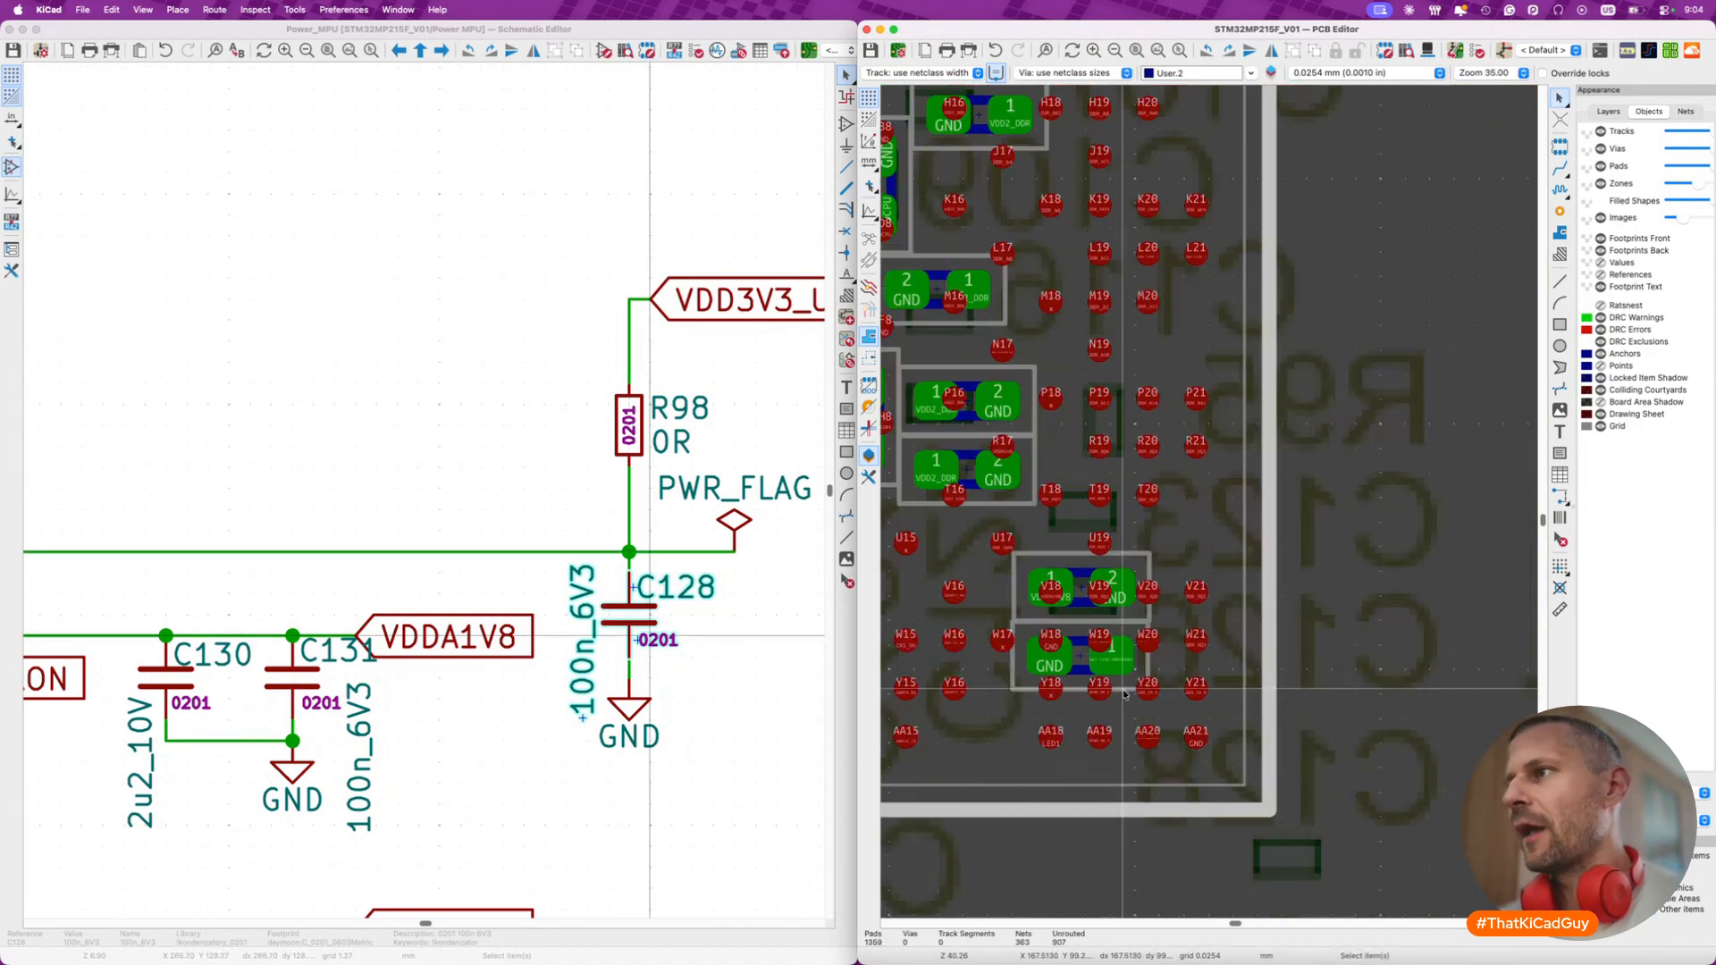
scroll(722, 670, down, 5)
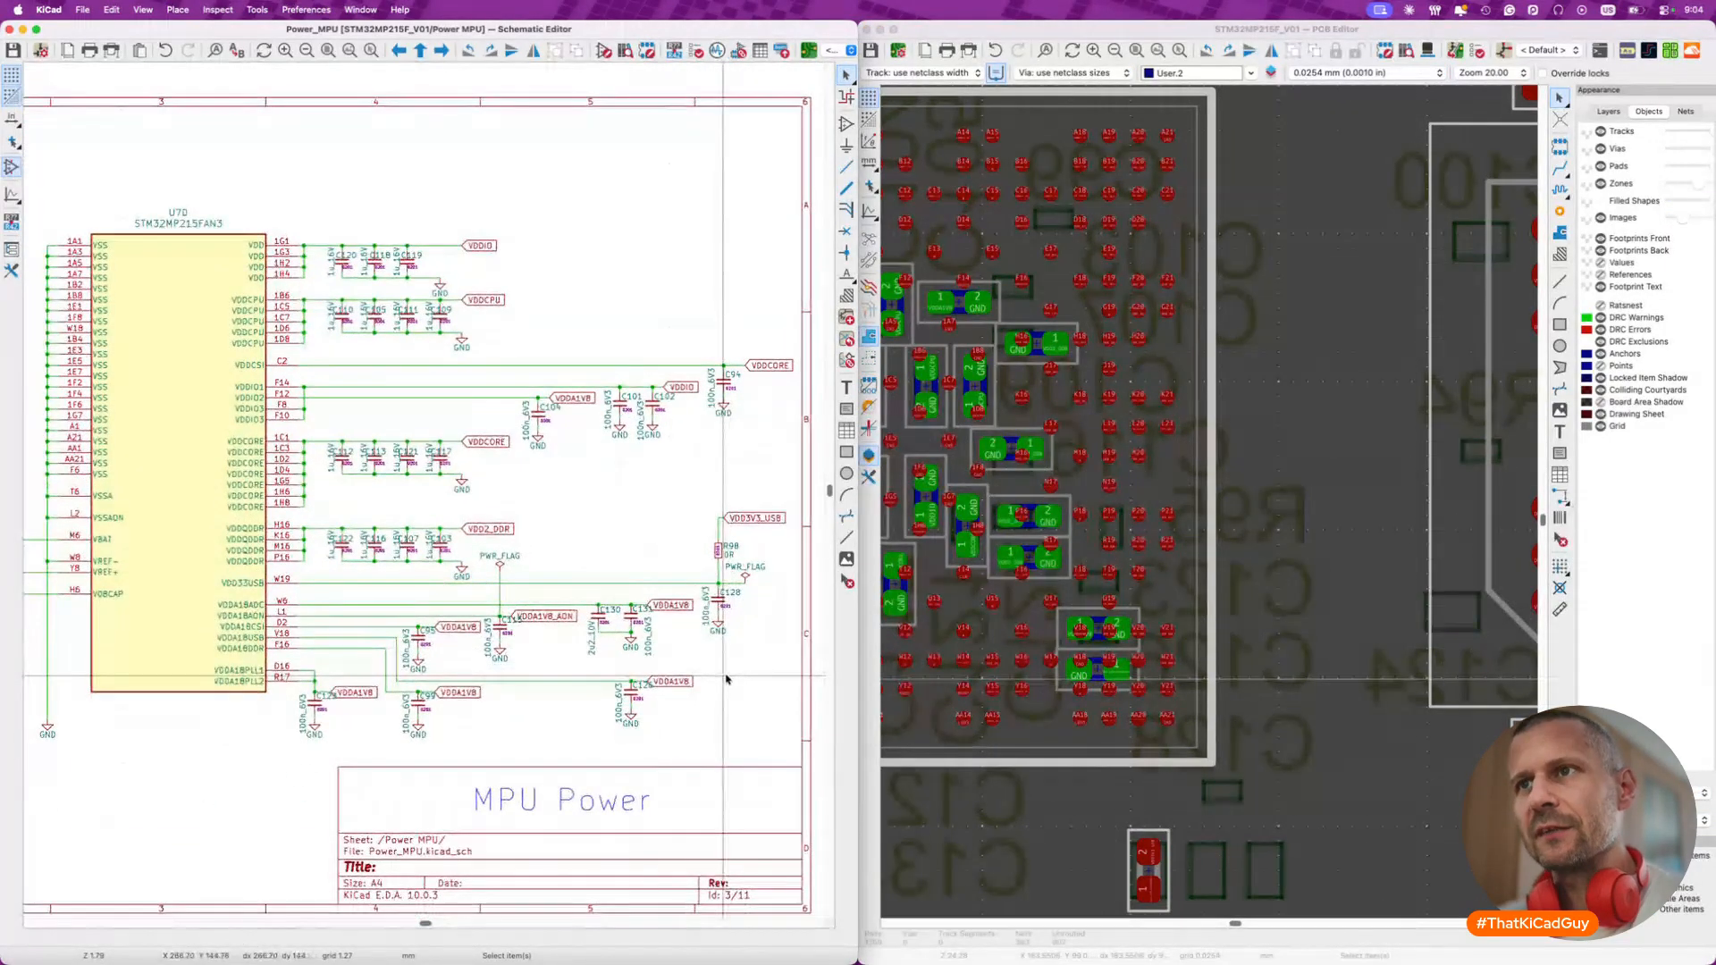
scroll(413, 680, up, 1)
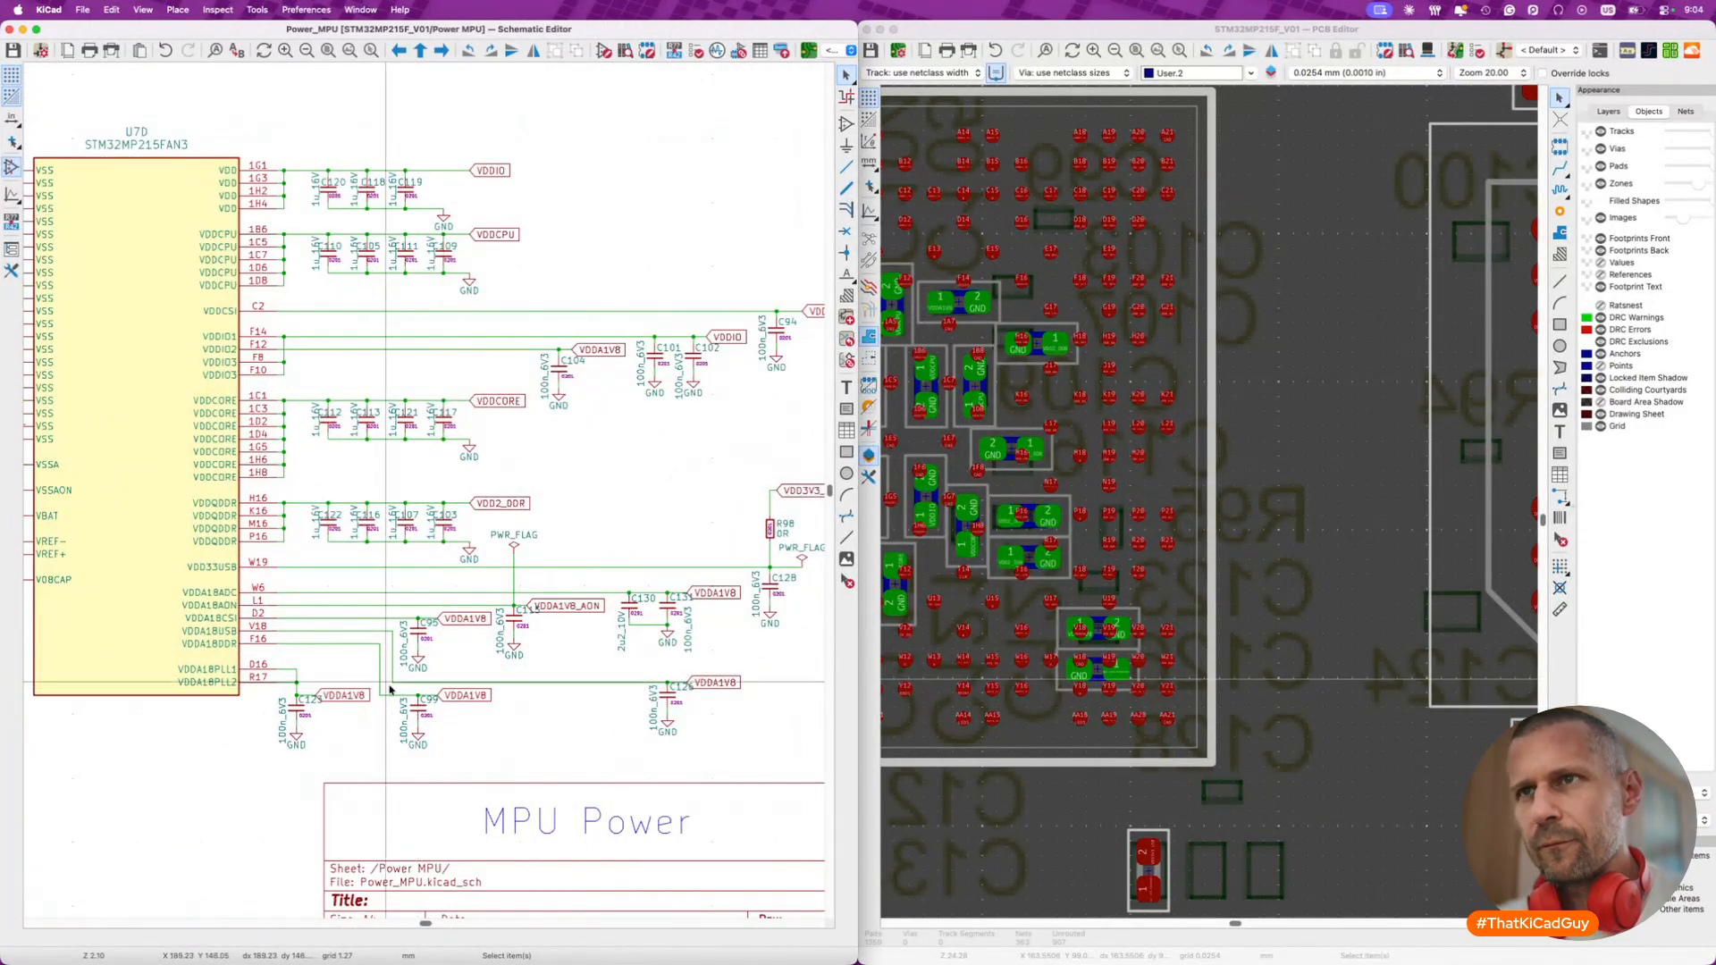
click(424, 709)
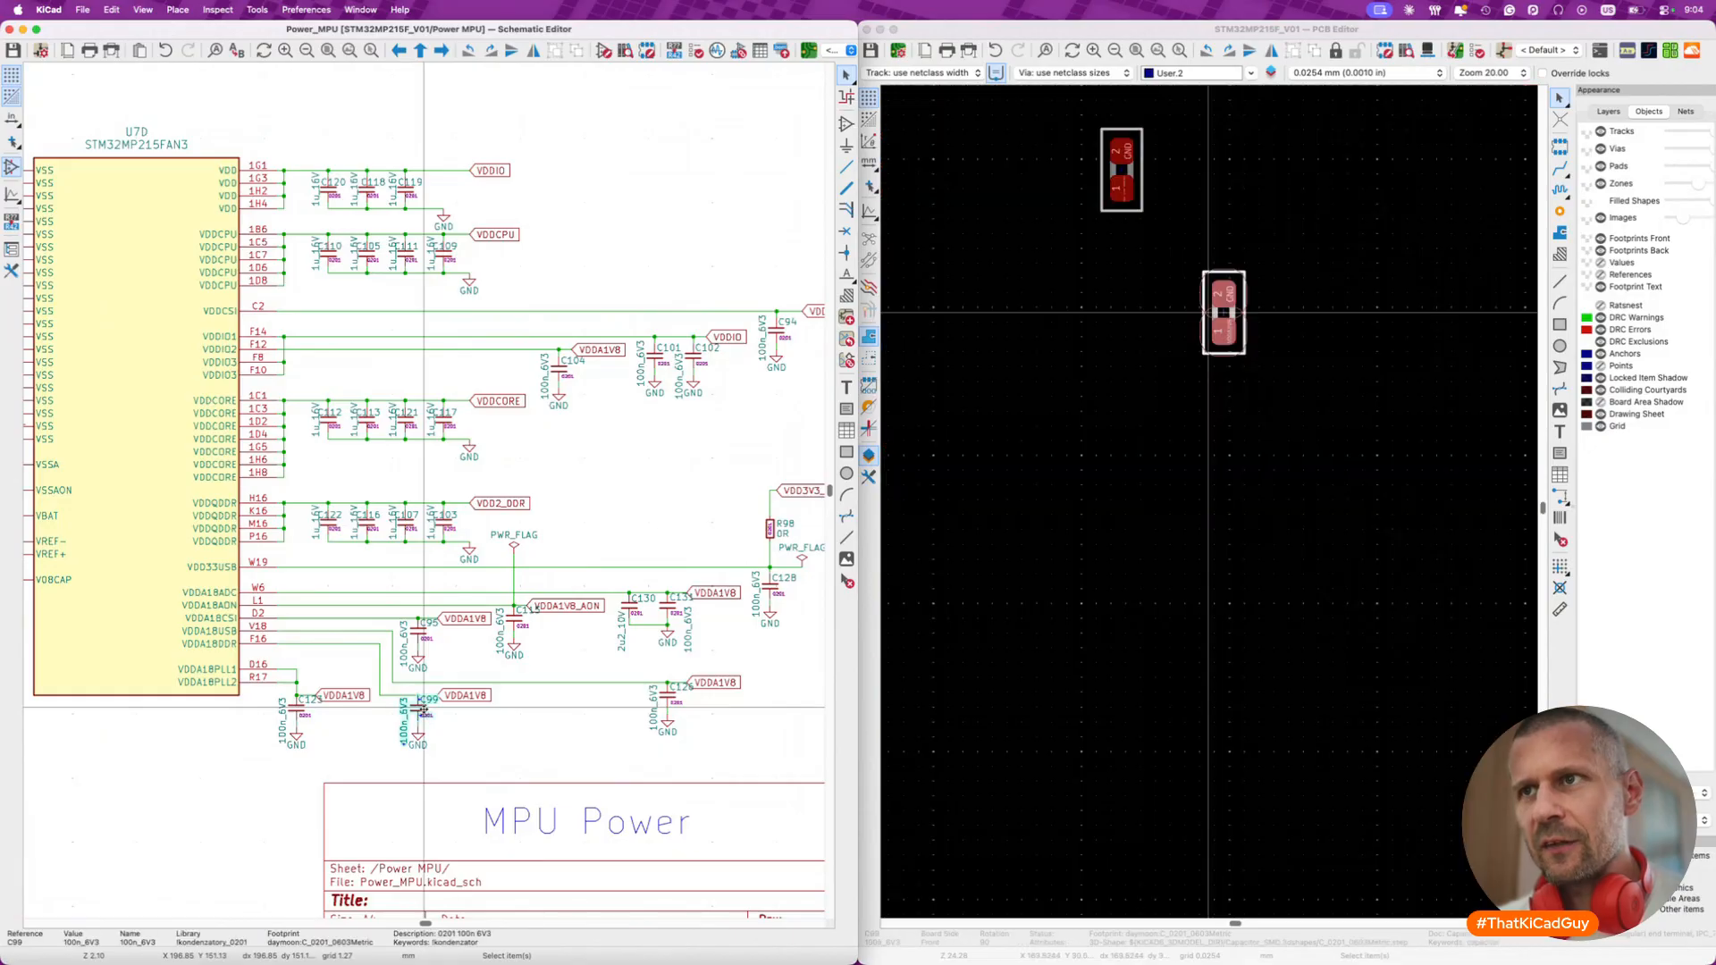
click(1230, 313)
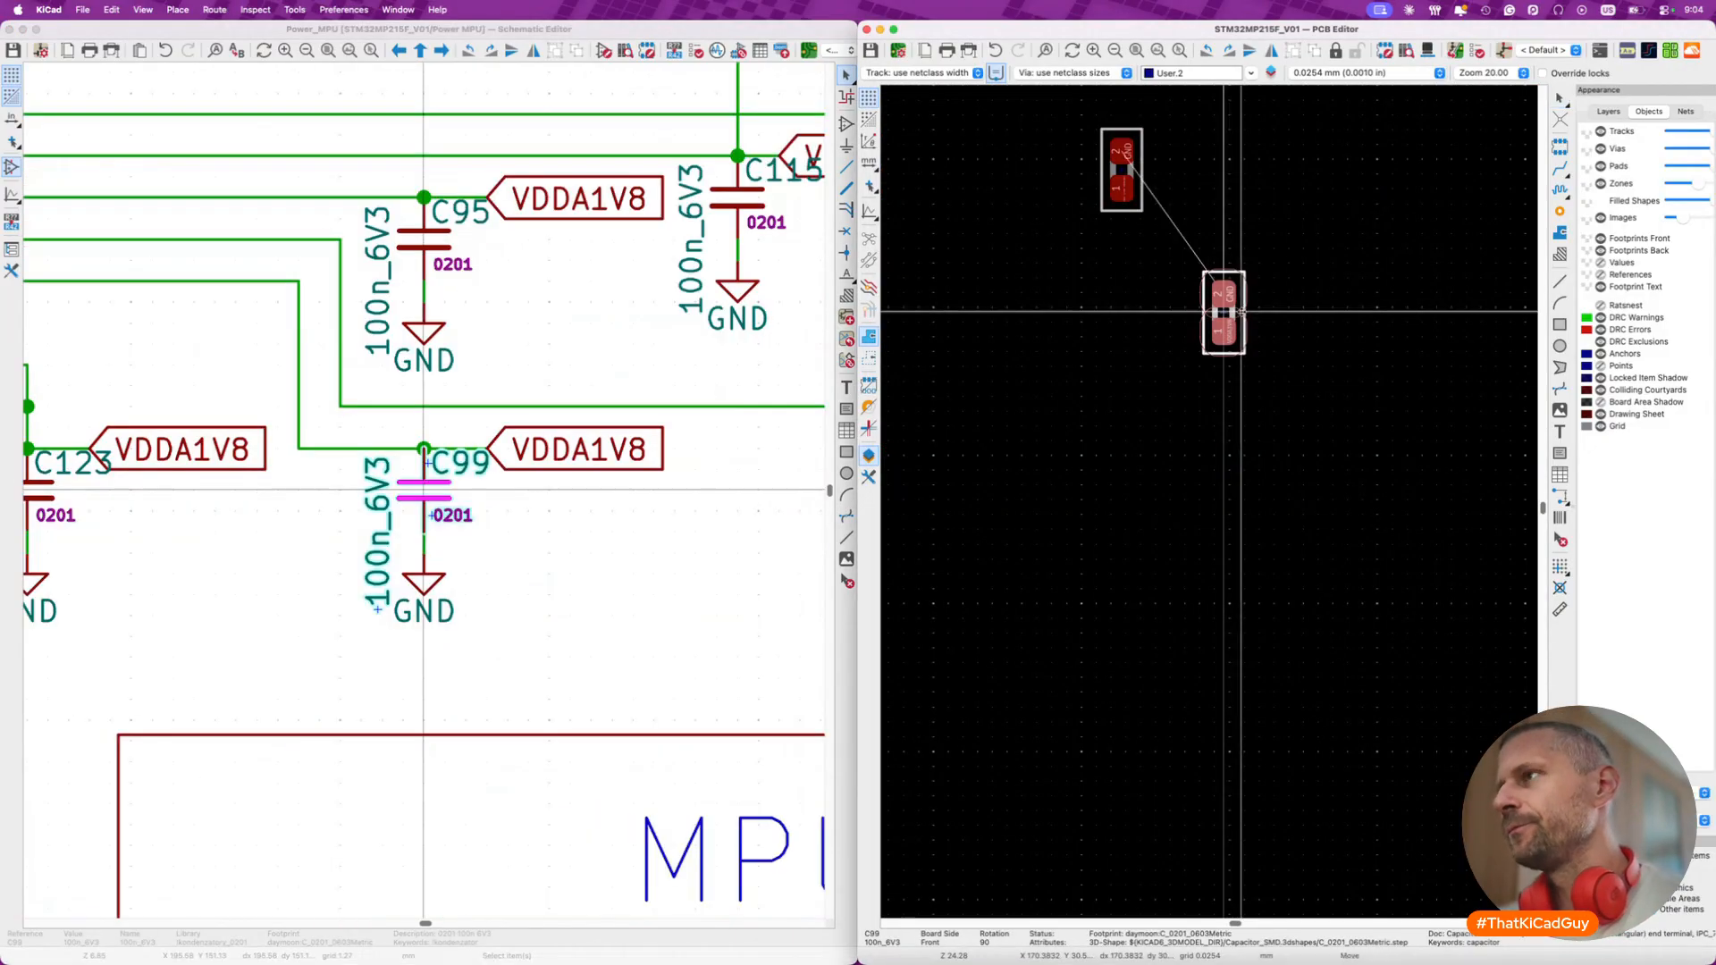
key(m)
scroll(1240, 312, down, 5)
scroll(1192, 370, down, 10)
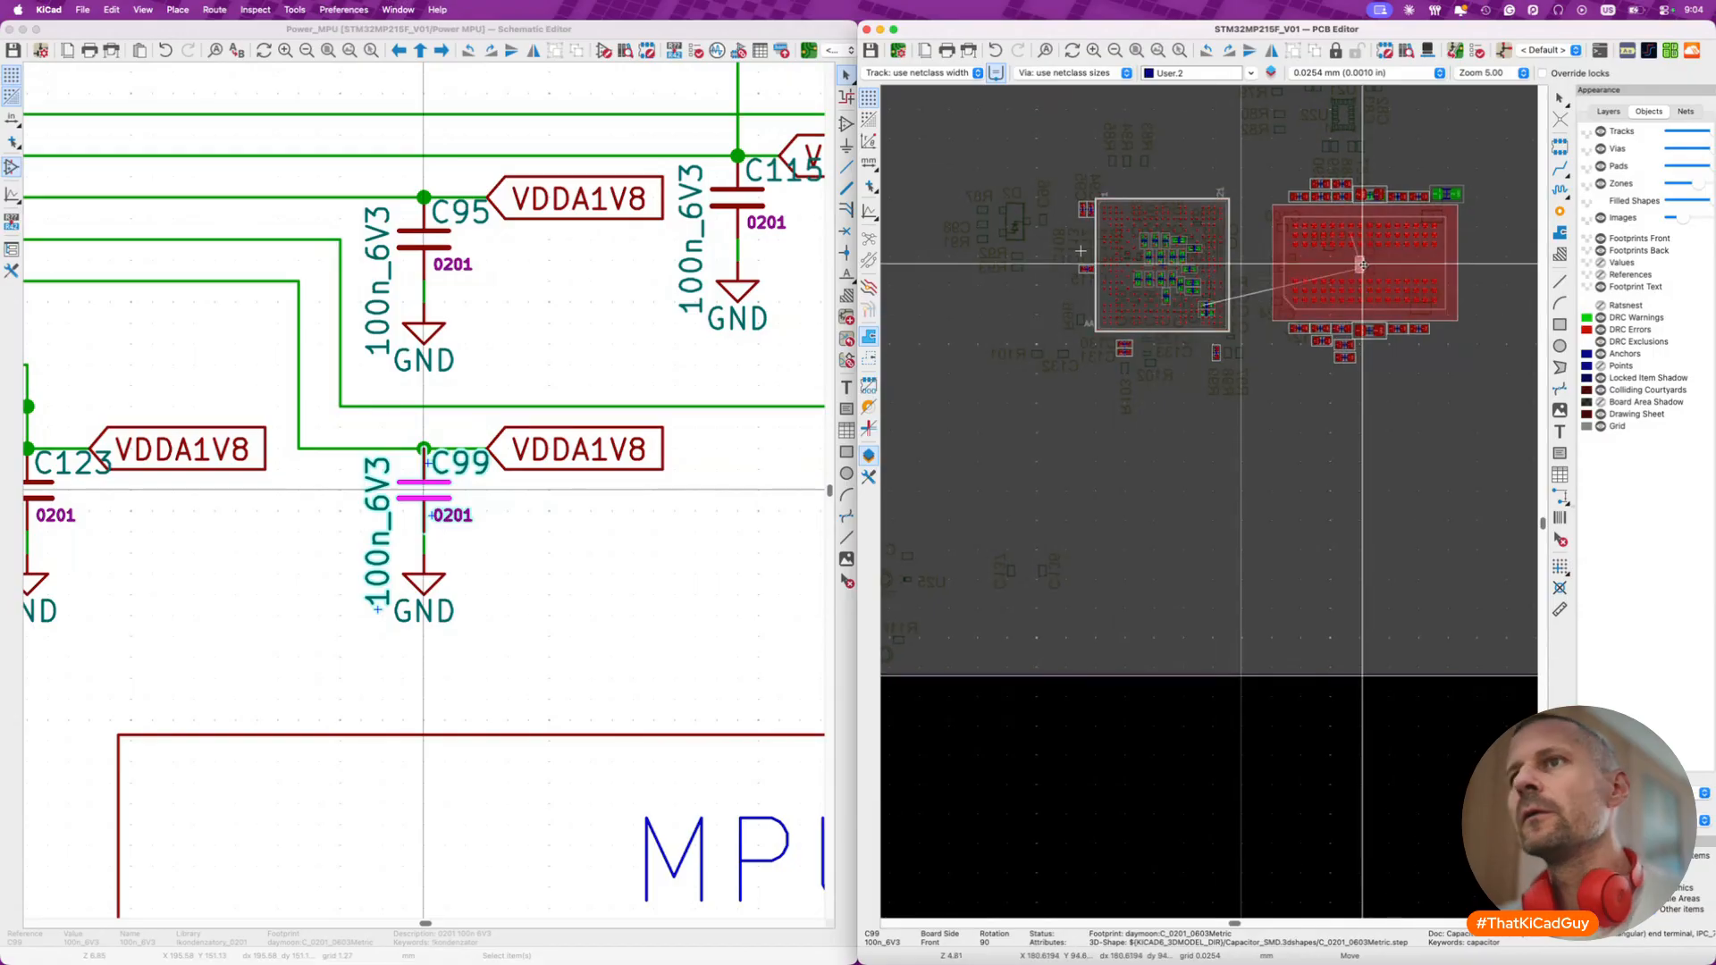
scroll(1301, 266, up, 10)
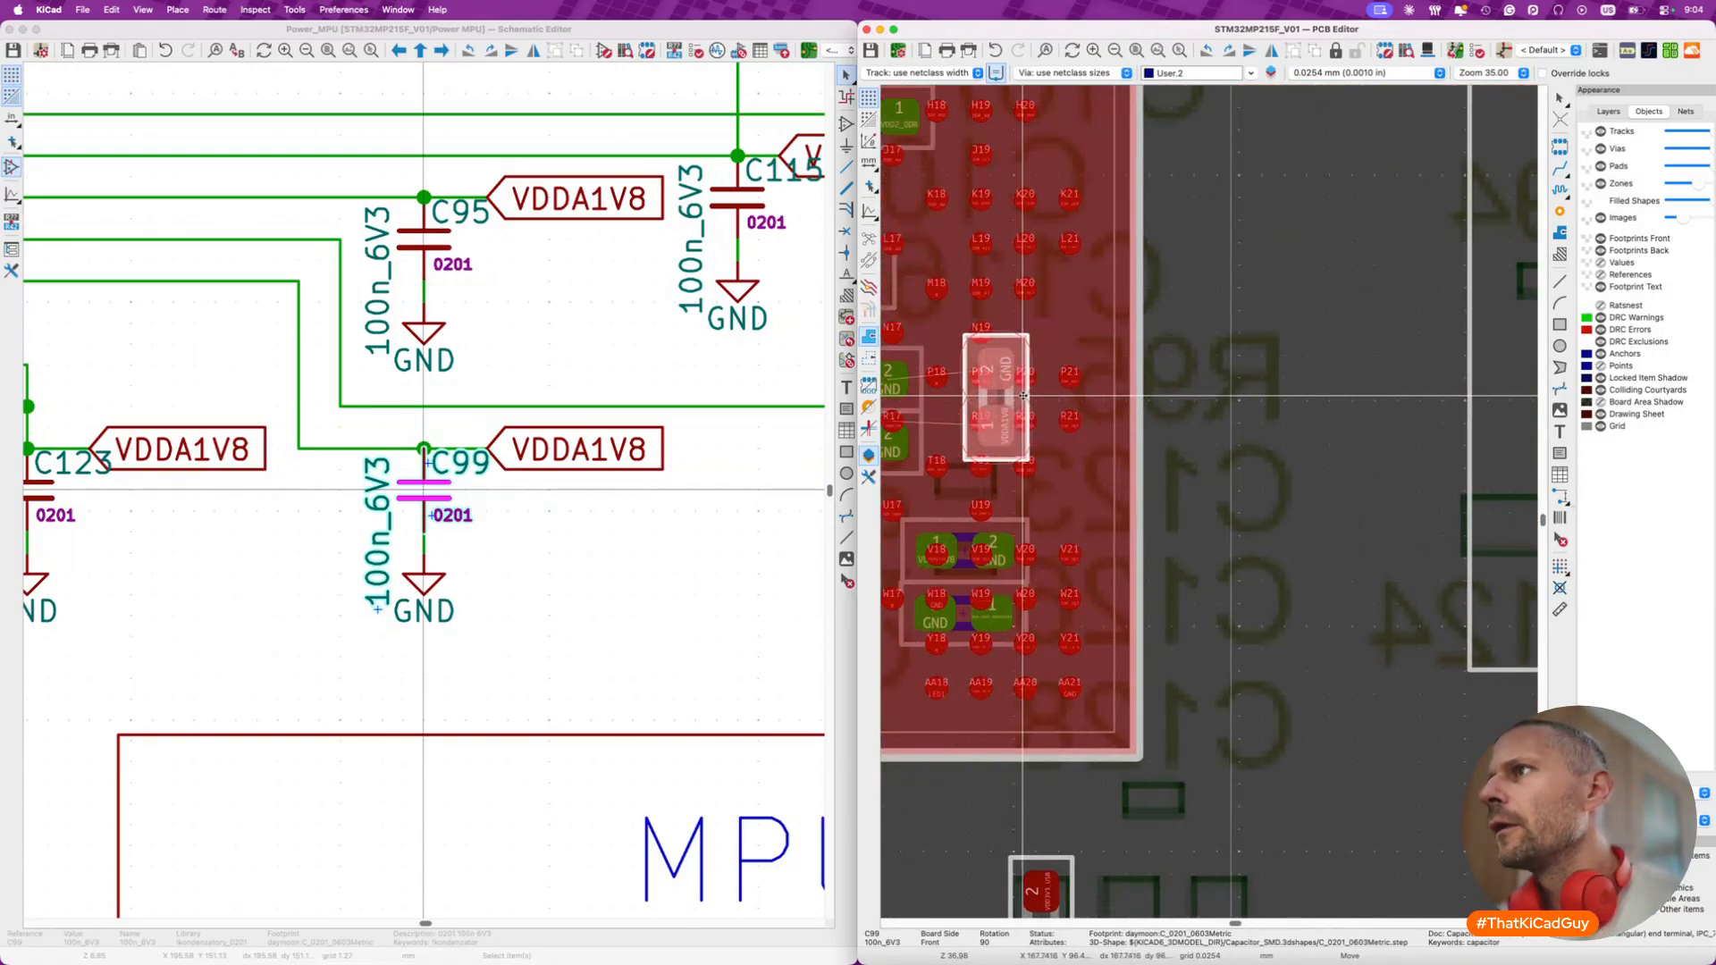
scroll(1112, 568, left, 3)
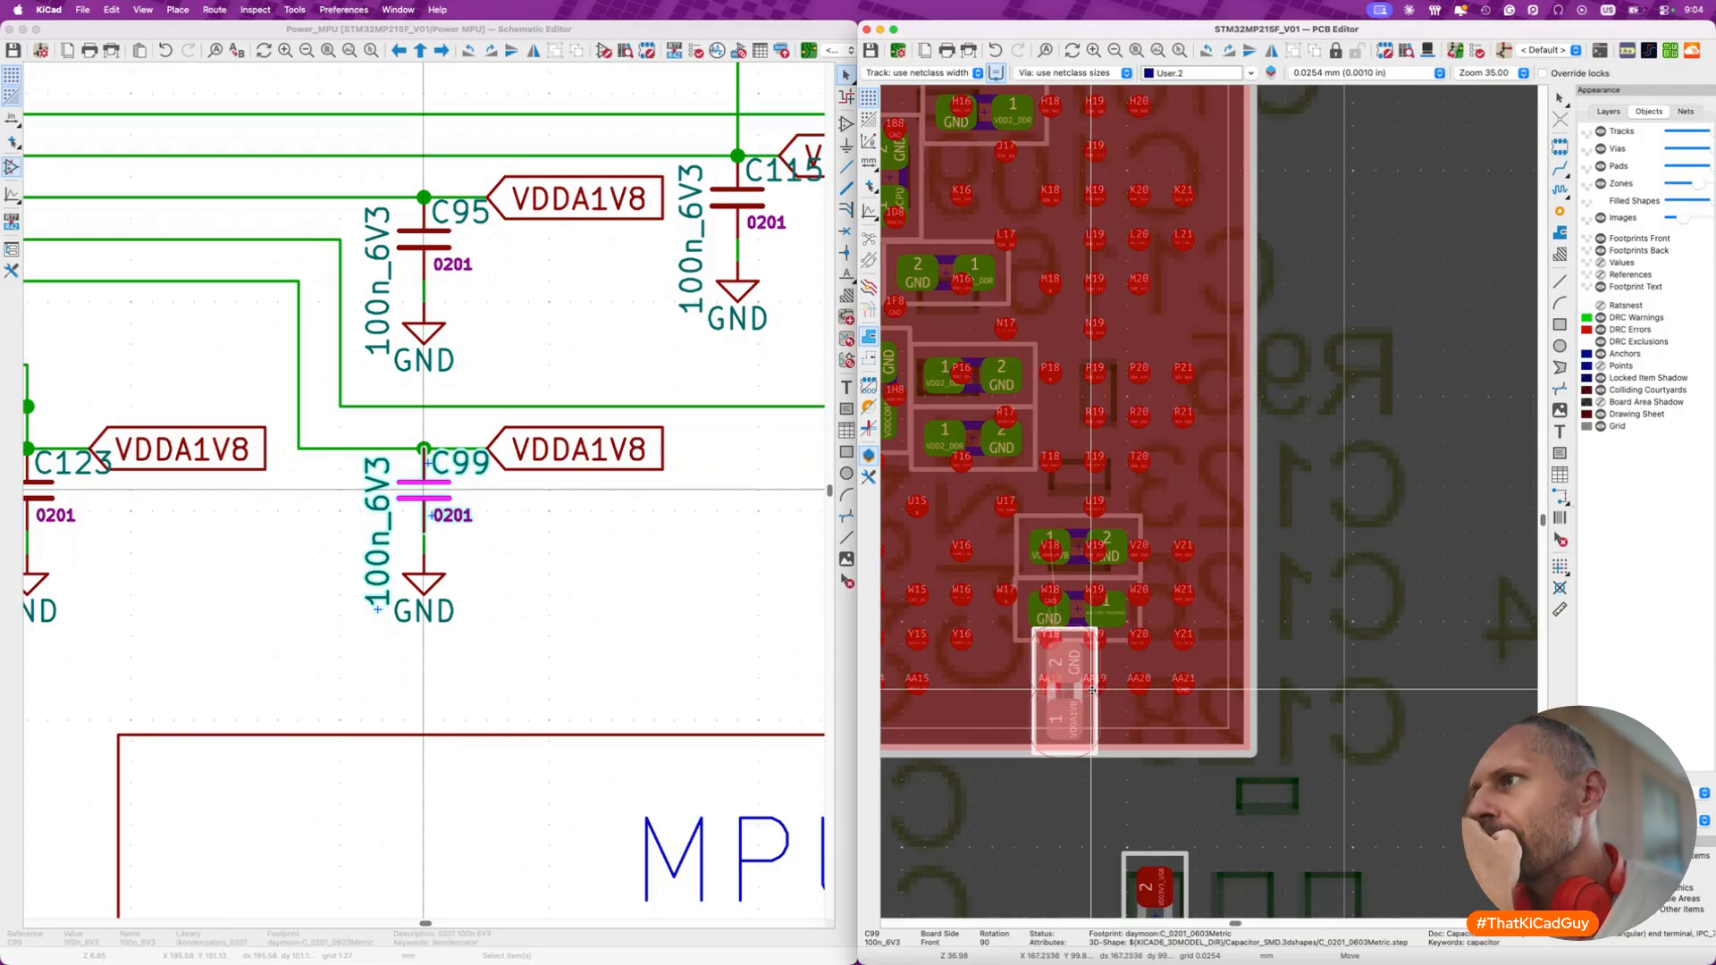
scroll(1034, 474, up, 3)
scroll(1034, 474, up, 6)
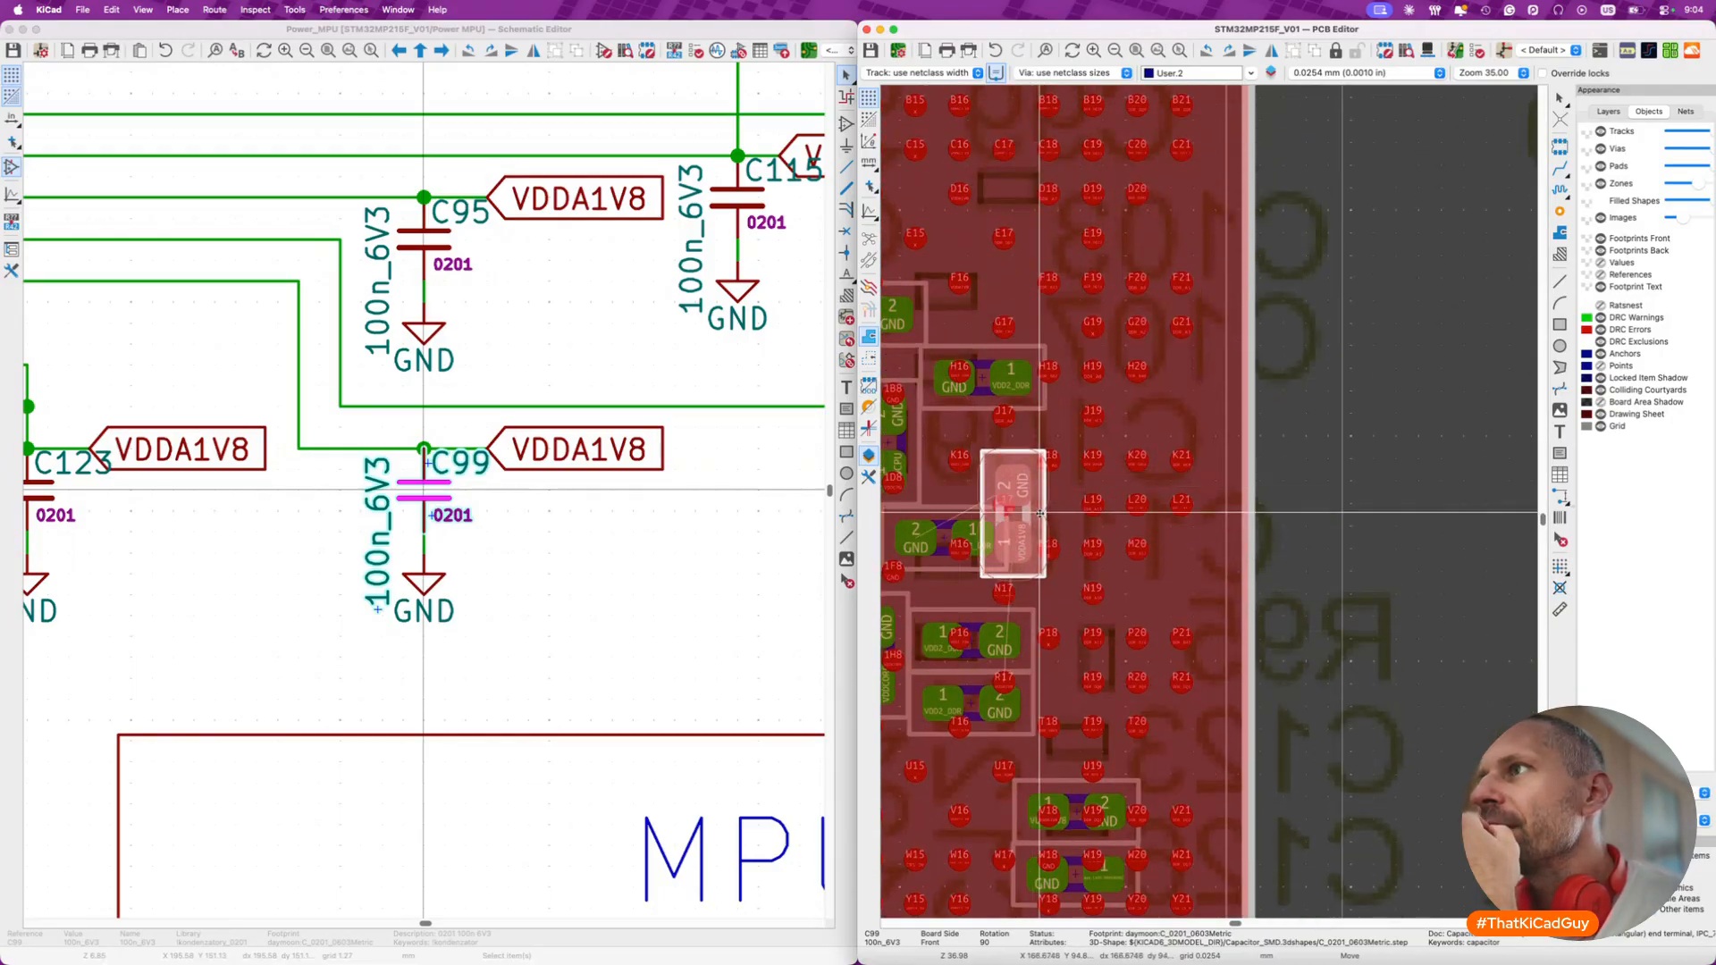
scroll(1025, 357, left, 3)
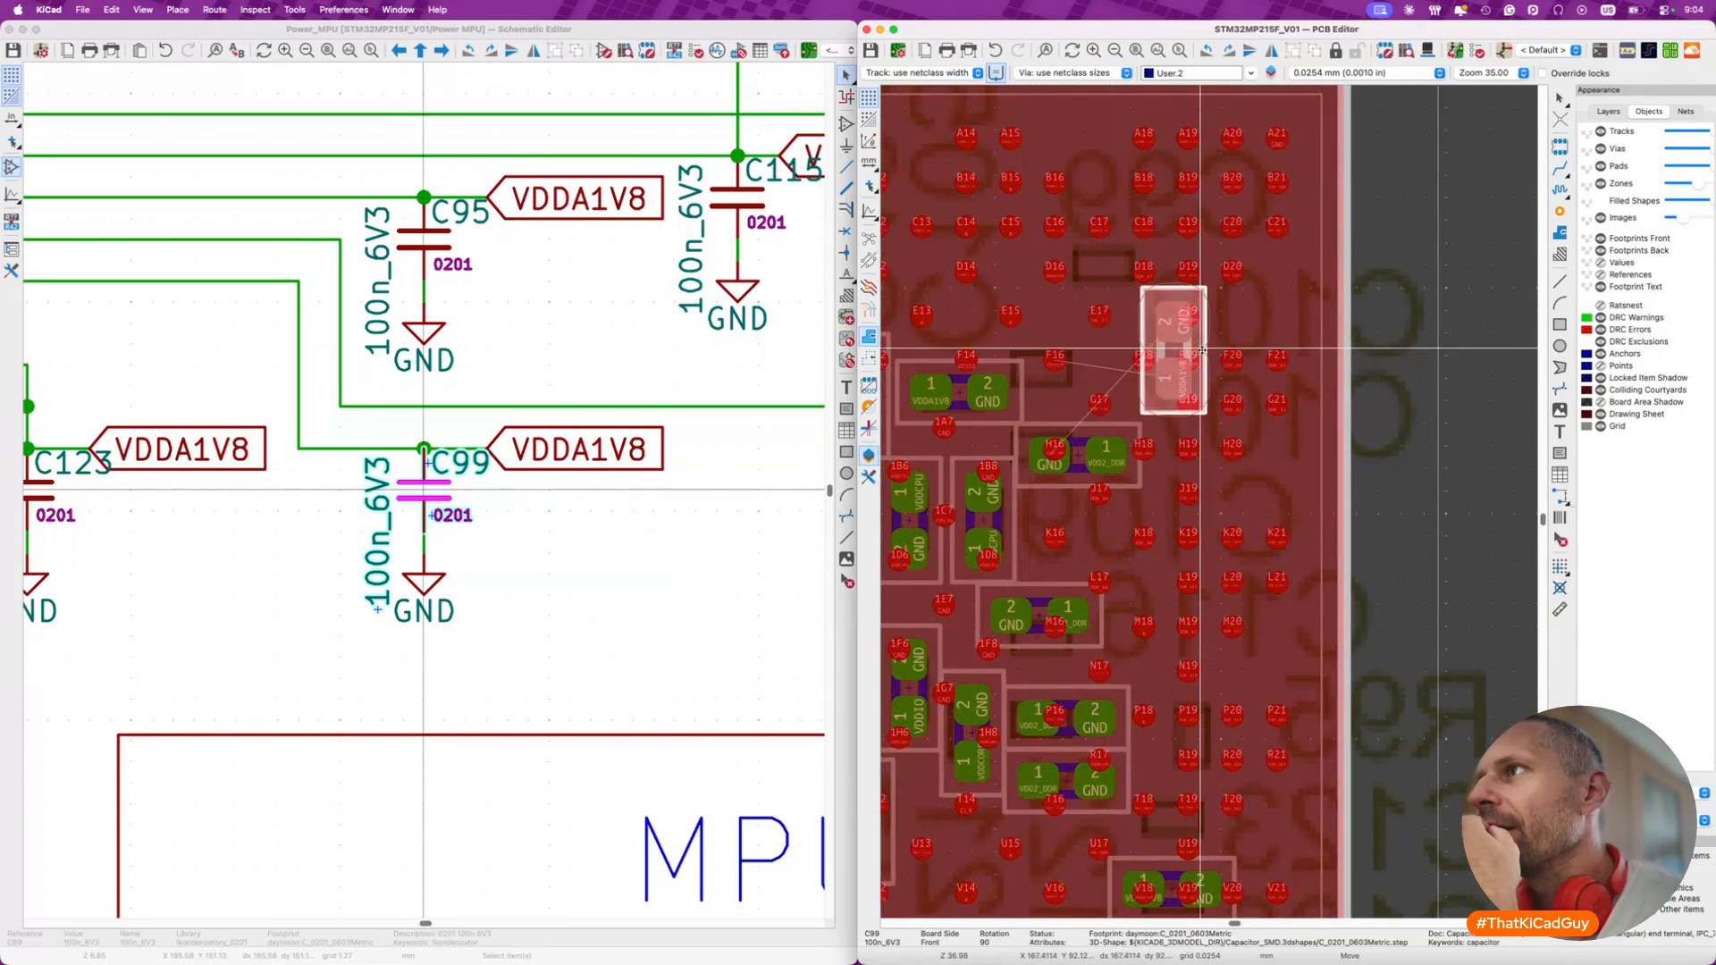
- Flip C99 to the back side, rotate it horizontally and place it just below balls F16 and F18
ctrl+scroll(1128, 344, up, 4)
scroll(1128, 343, left, 4)
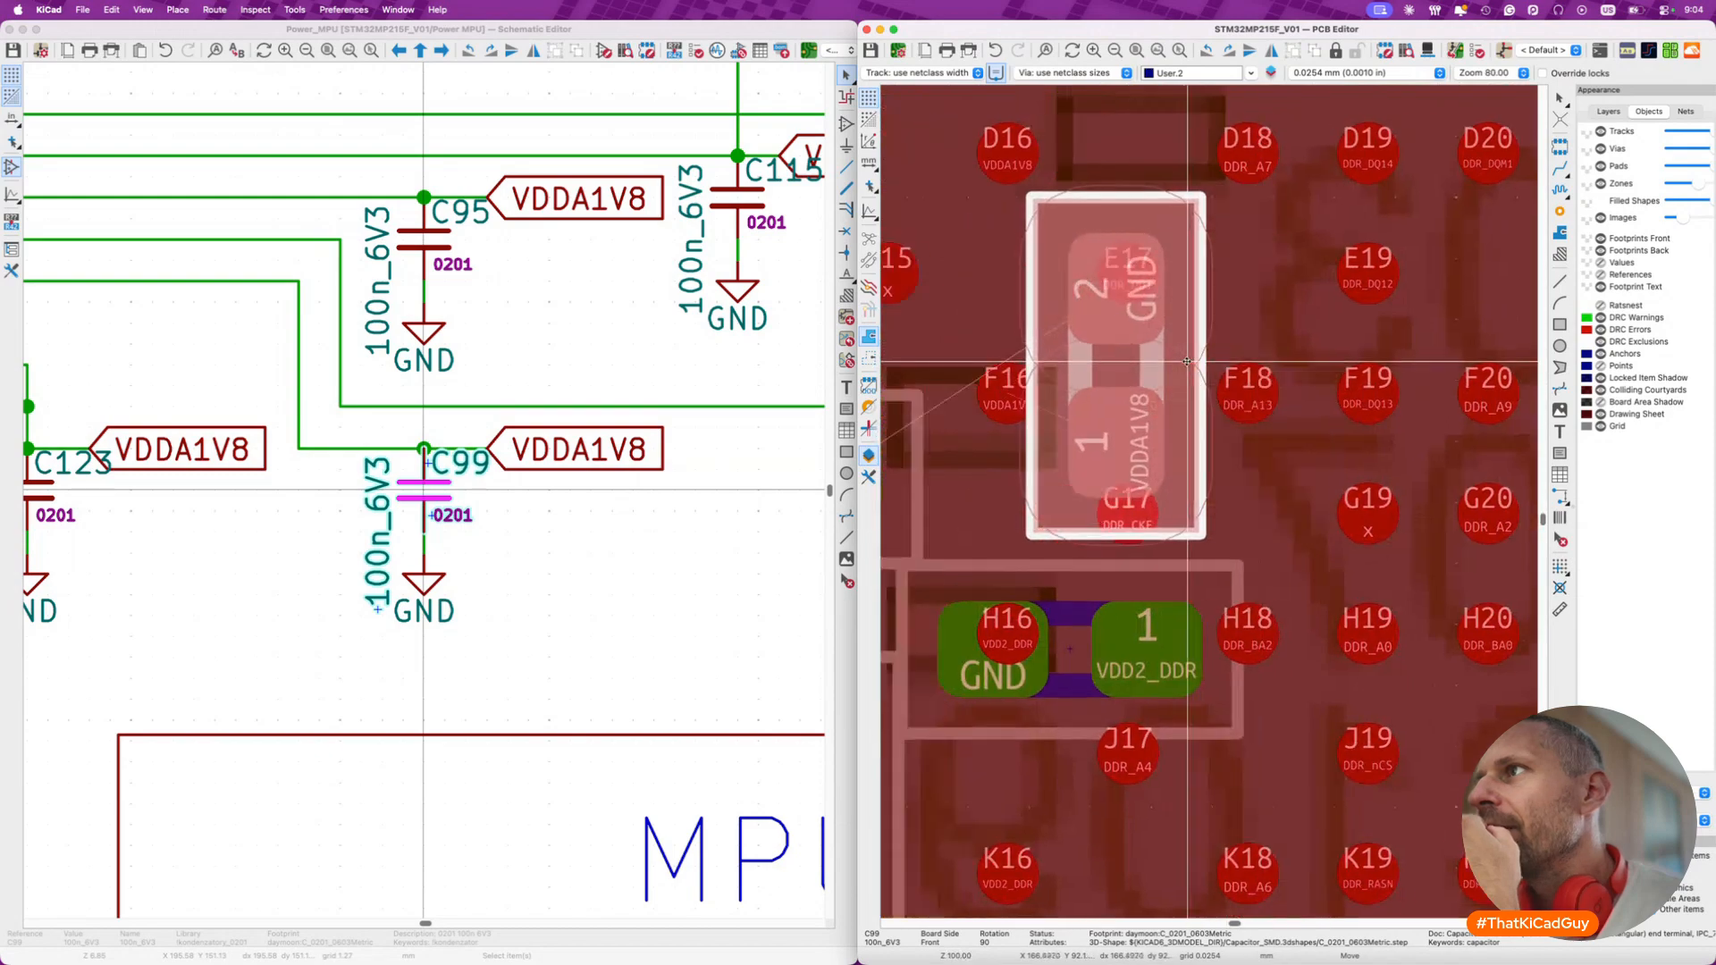
key(f)
key(r)
click(1186, 404)
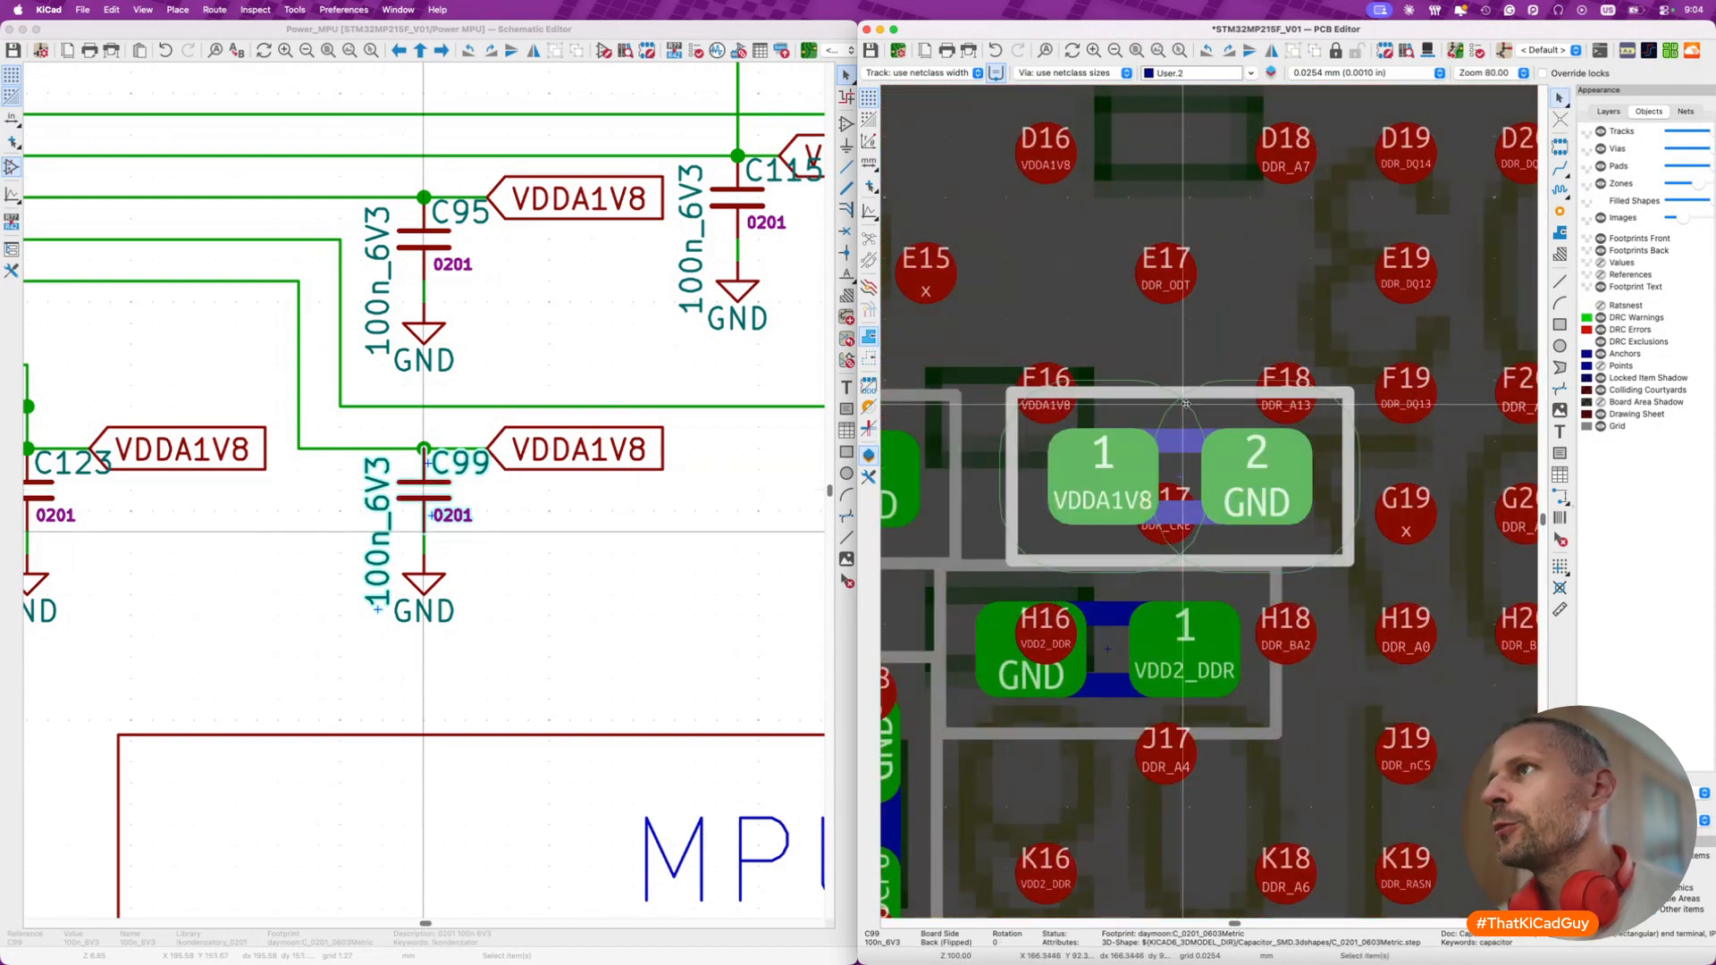
- Move C99 up and left so its VDDA1V8 pad lies over ball F16, and save the board
scroll(1153, 358, left, 5)
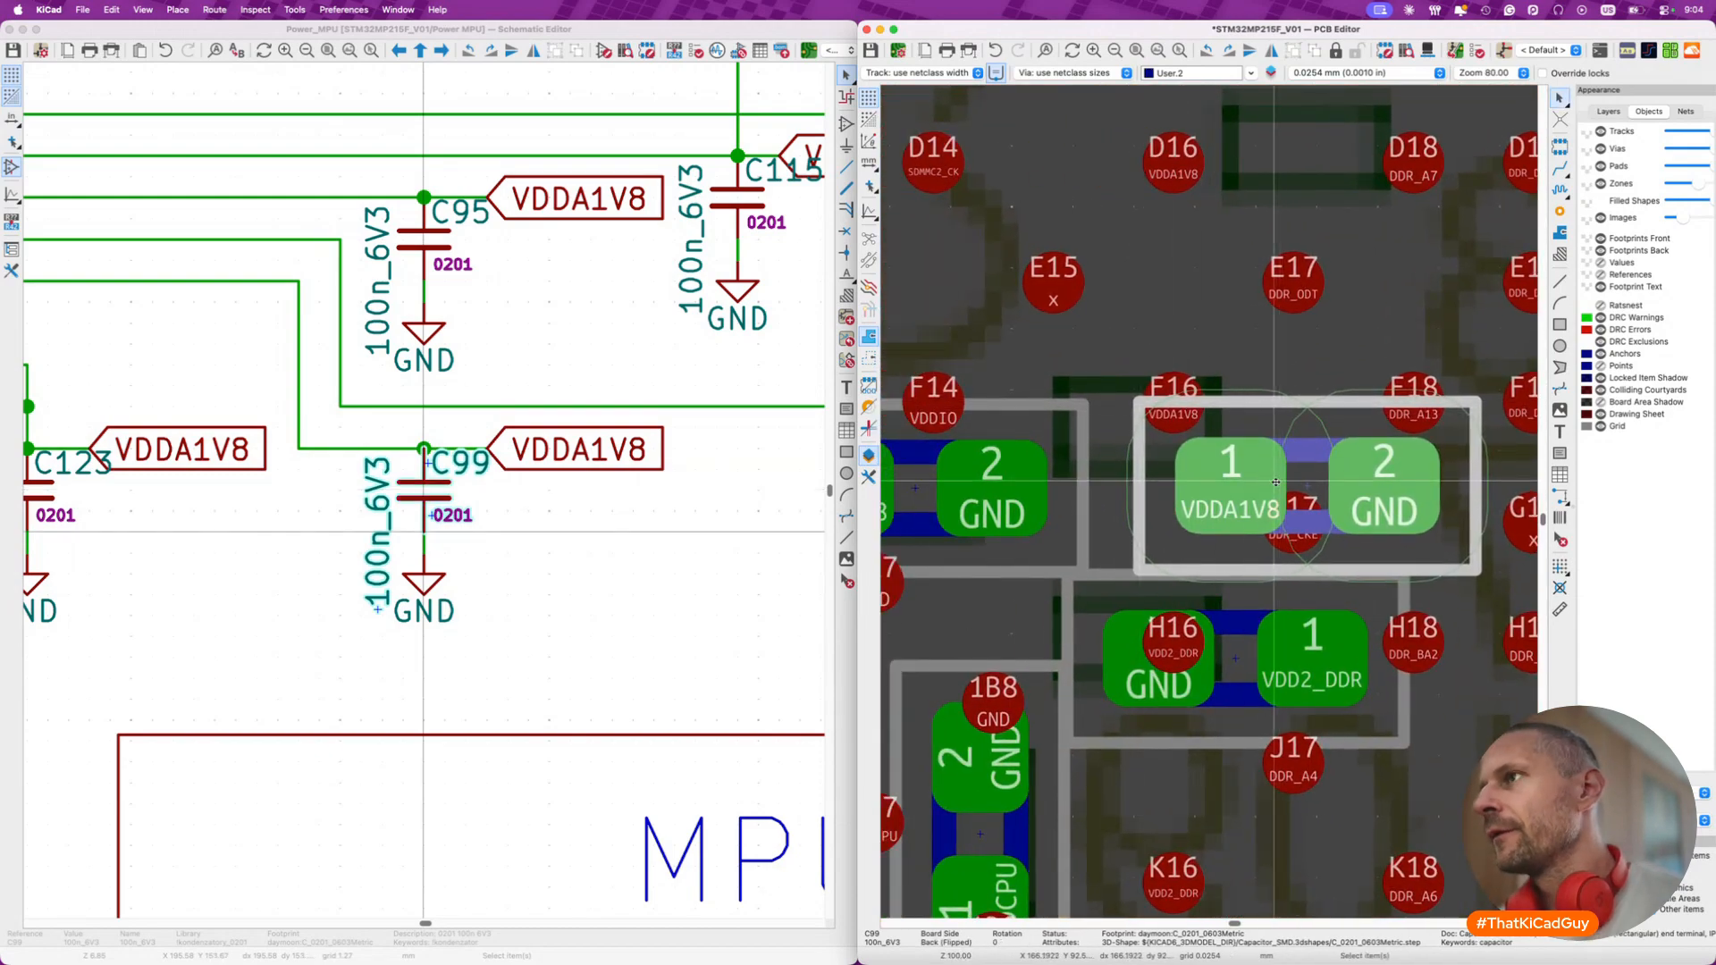
key(m)
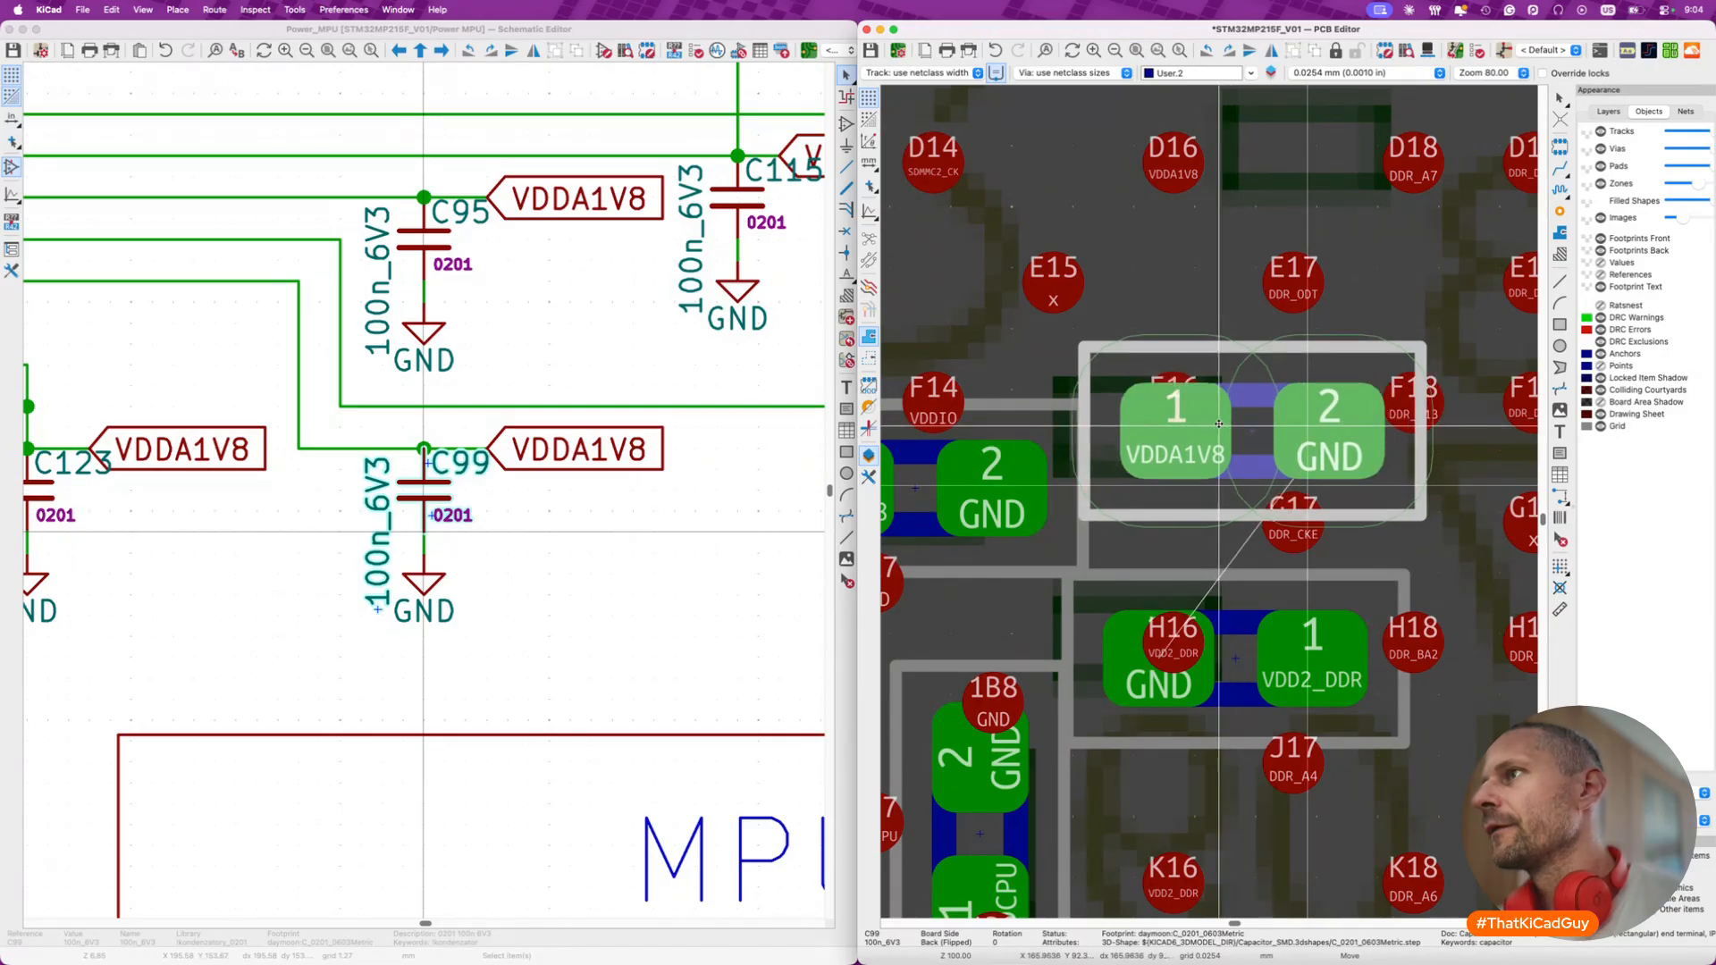
click(1218, 421)
key(super+s)
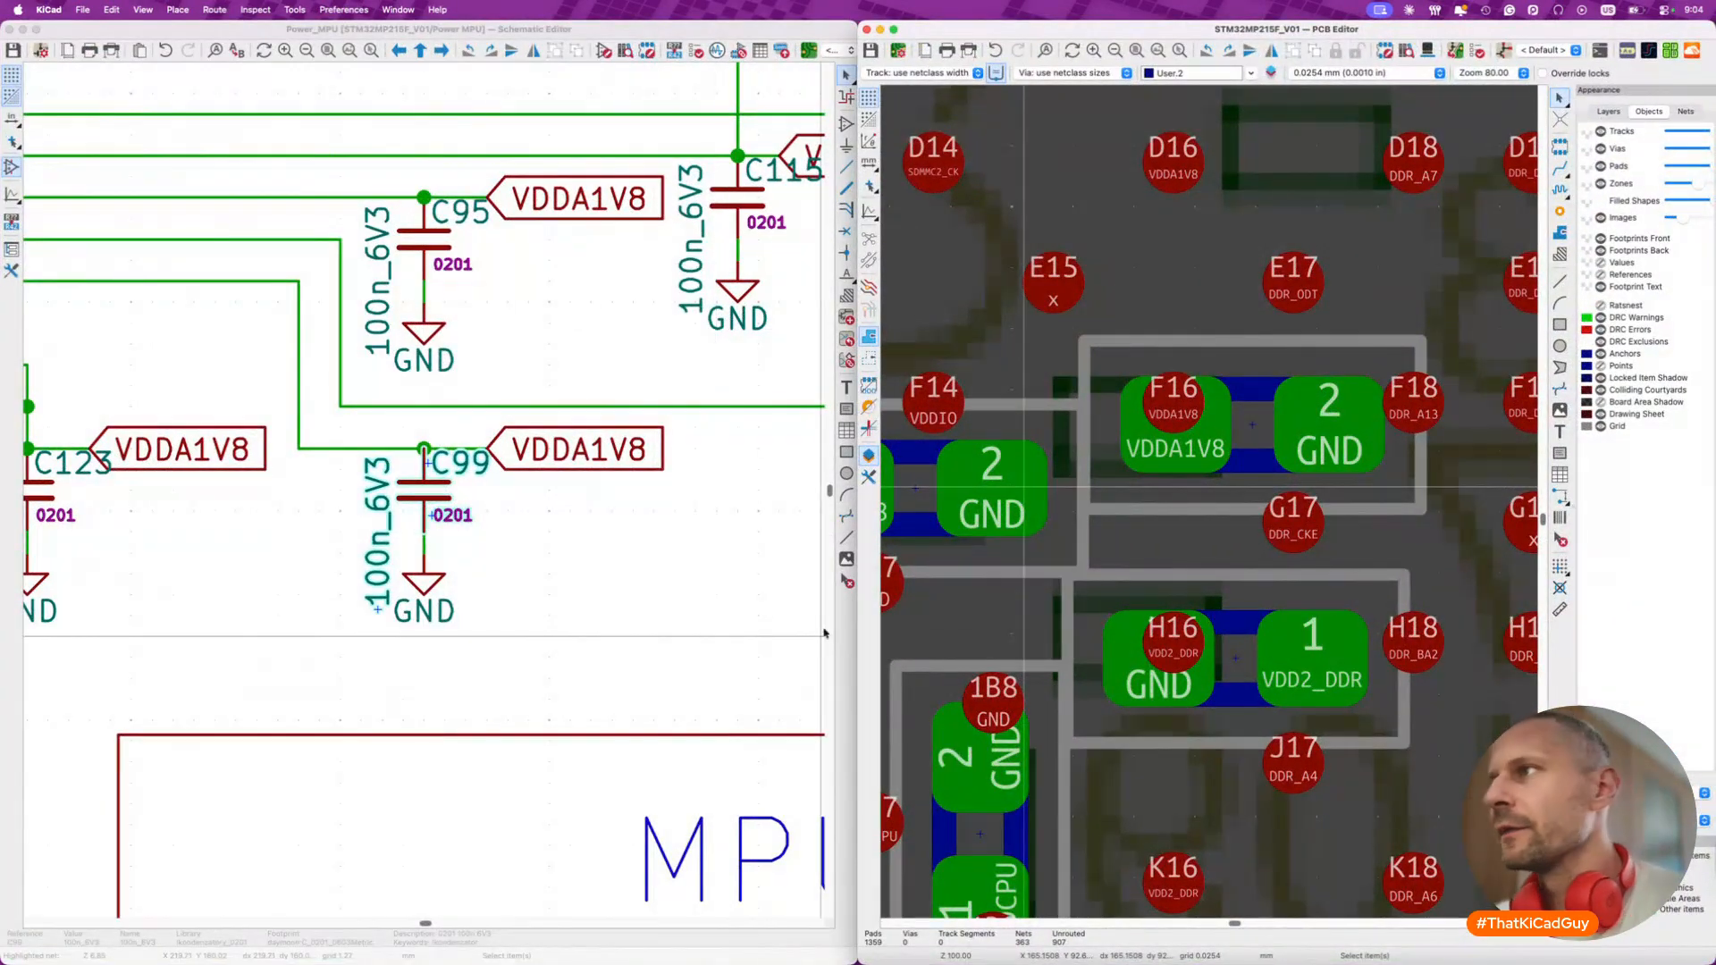
- Shift C104 below ball F14 and C99 at ball F16 slightly left, and save the board
click(1200, 376)
scroll(1198, 376, down, 4)
key(Escape)
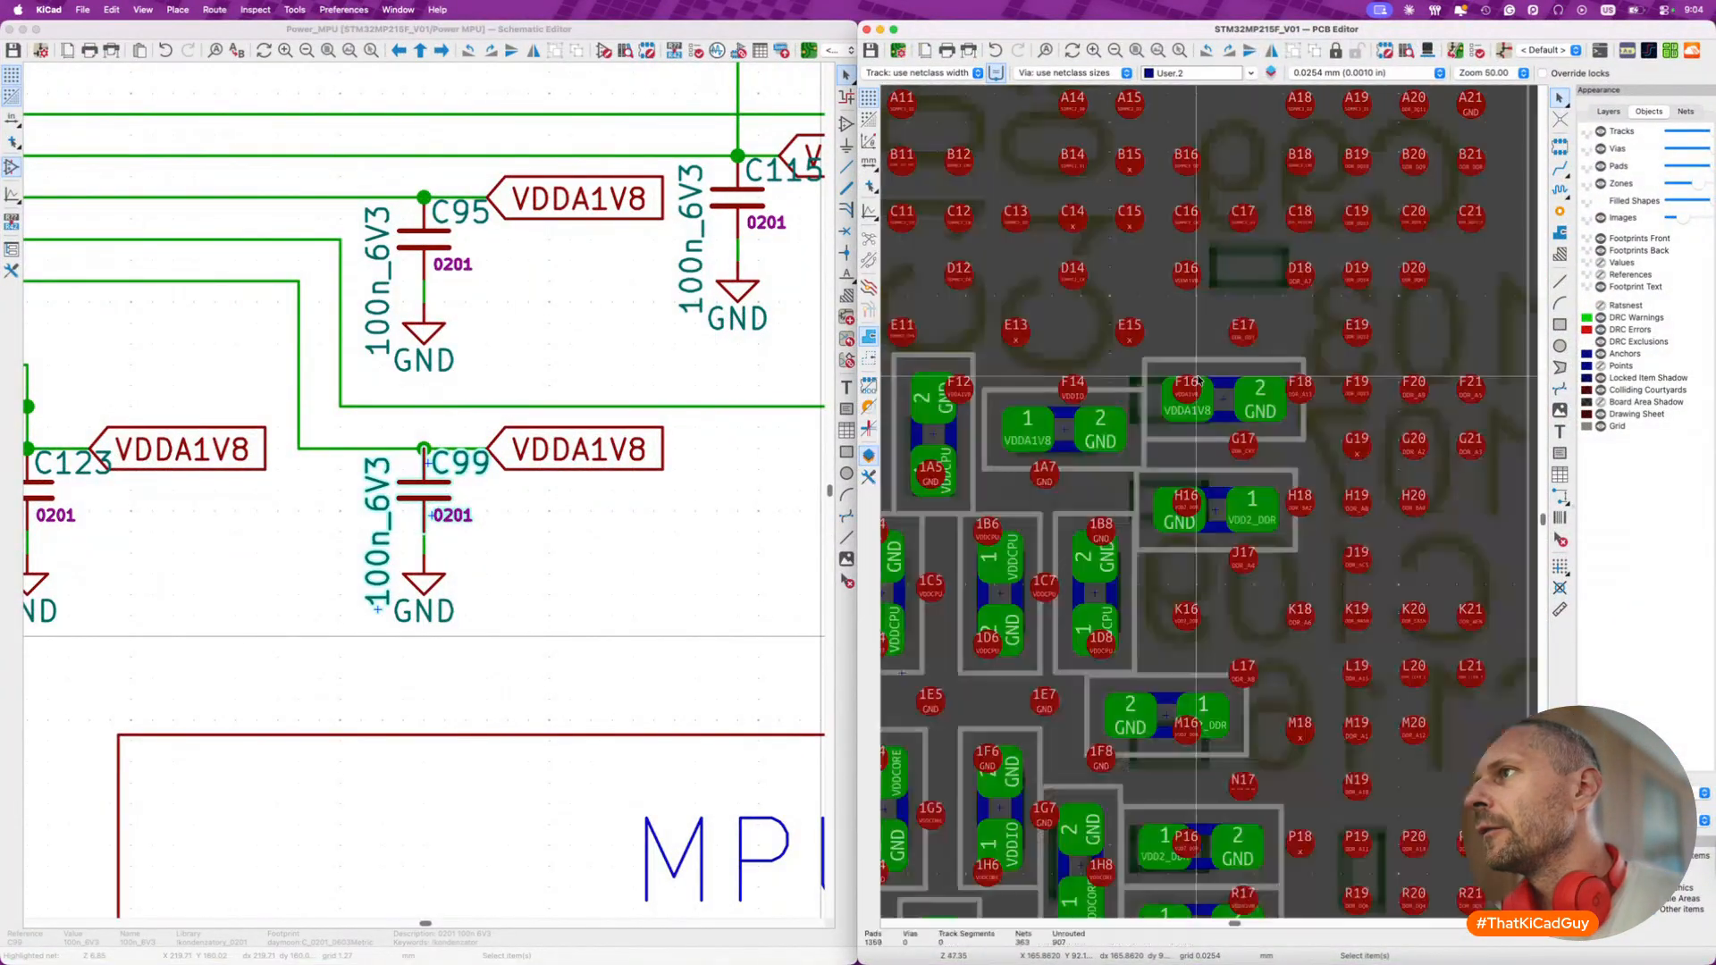
scroll(1190, 405, down, 4)
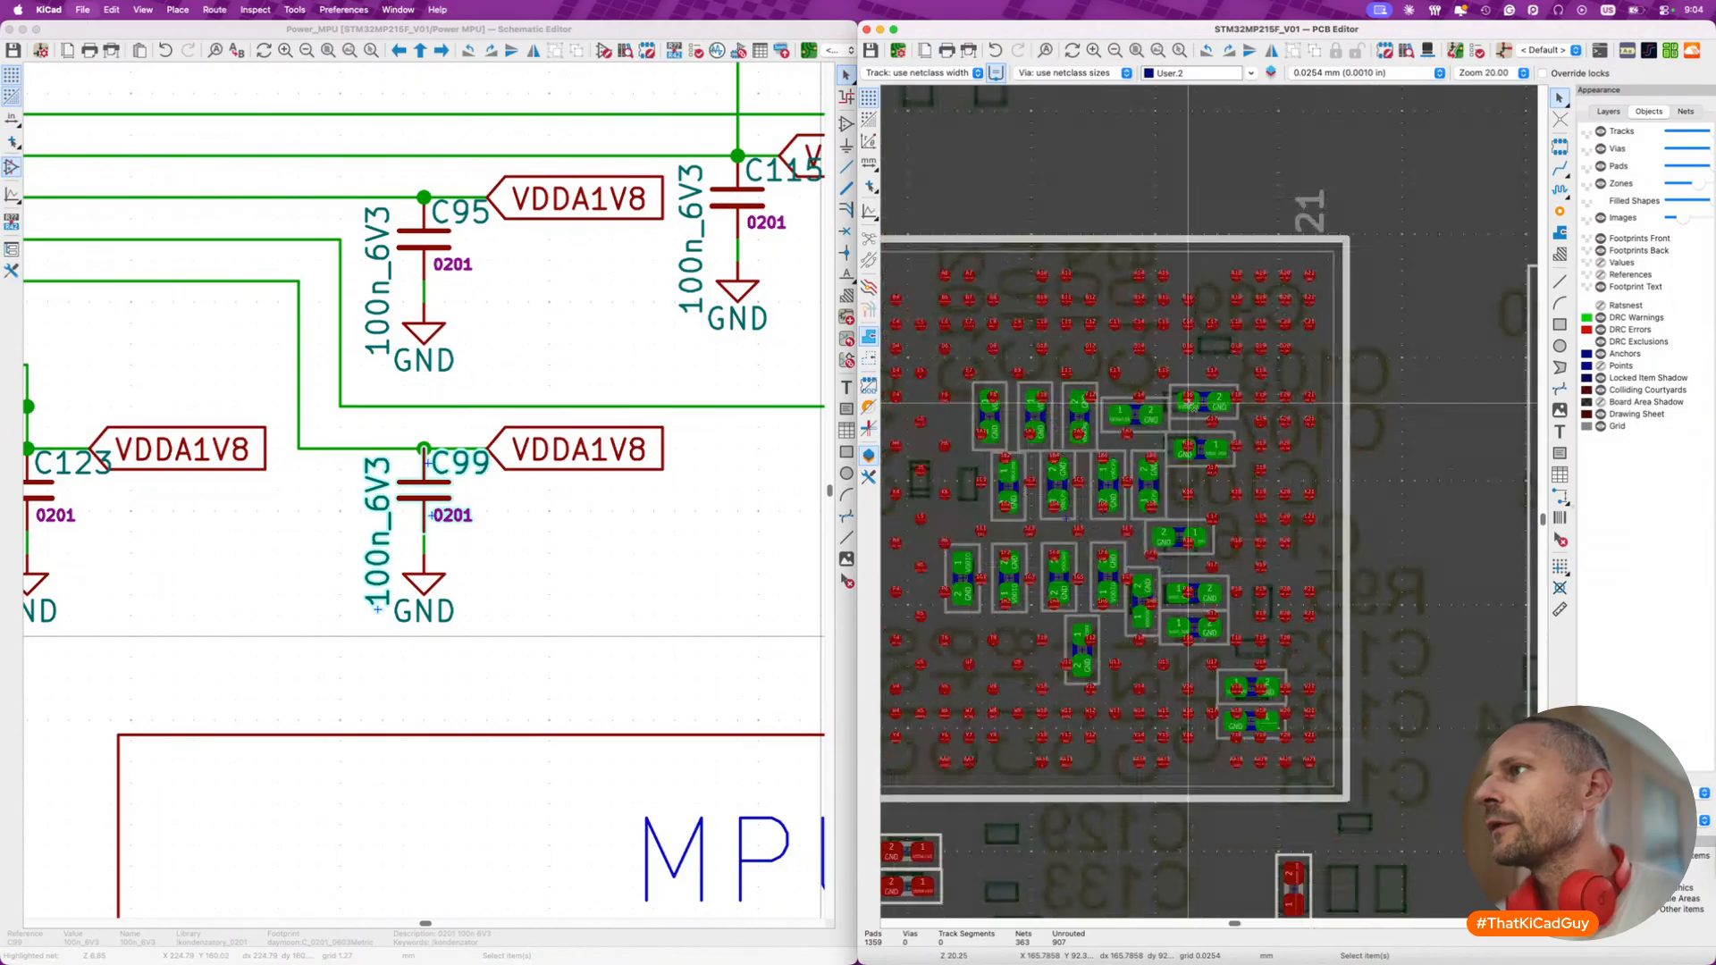
scroll(1192, 407, up, 4)
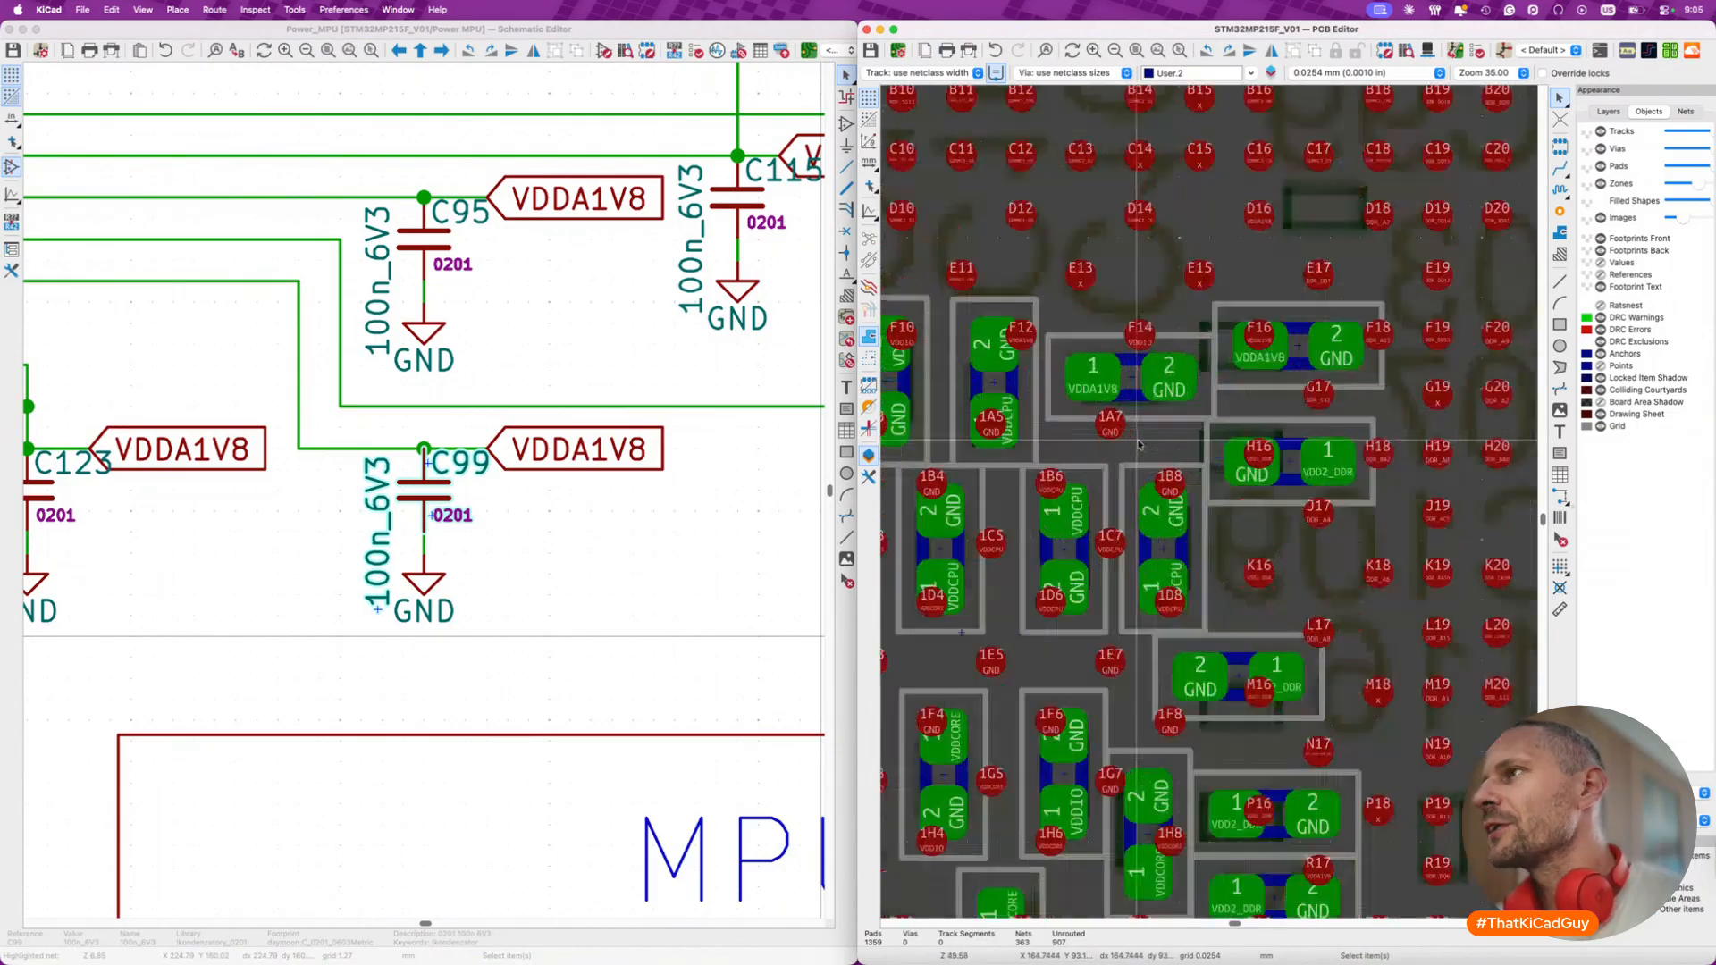
click(1153, 413)
drag(1152, 413, 1143, 413)
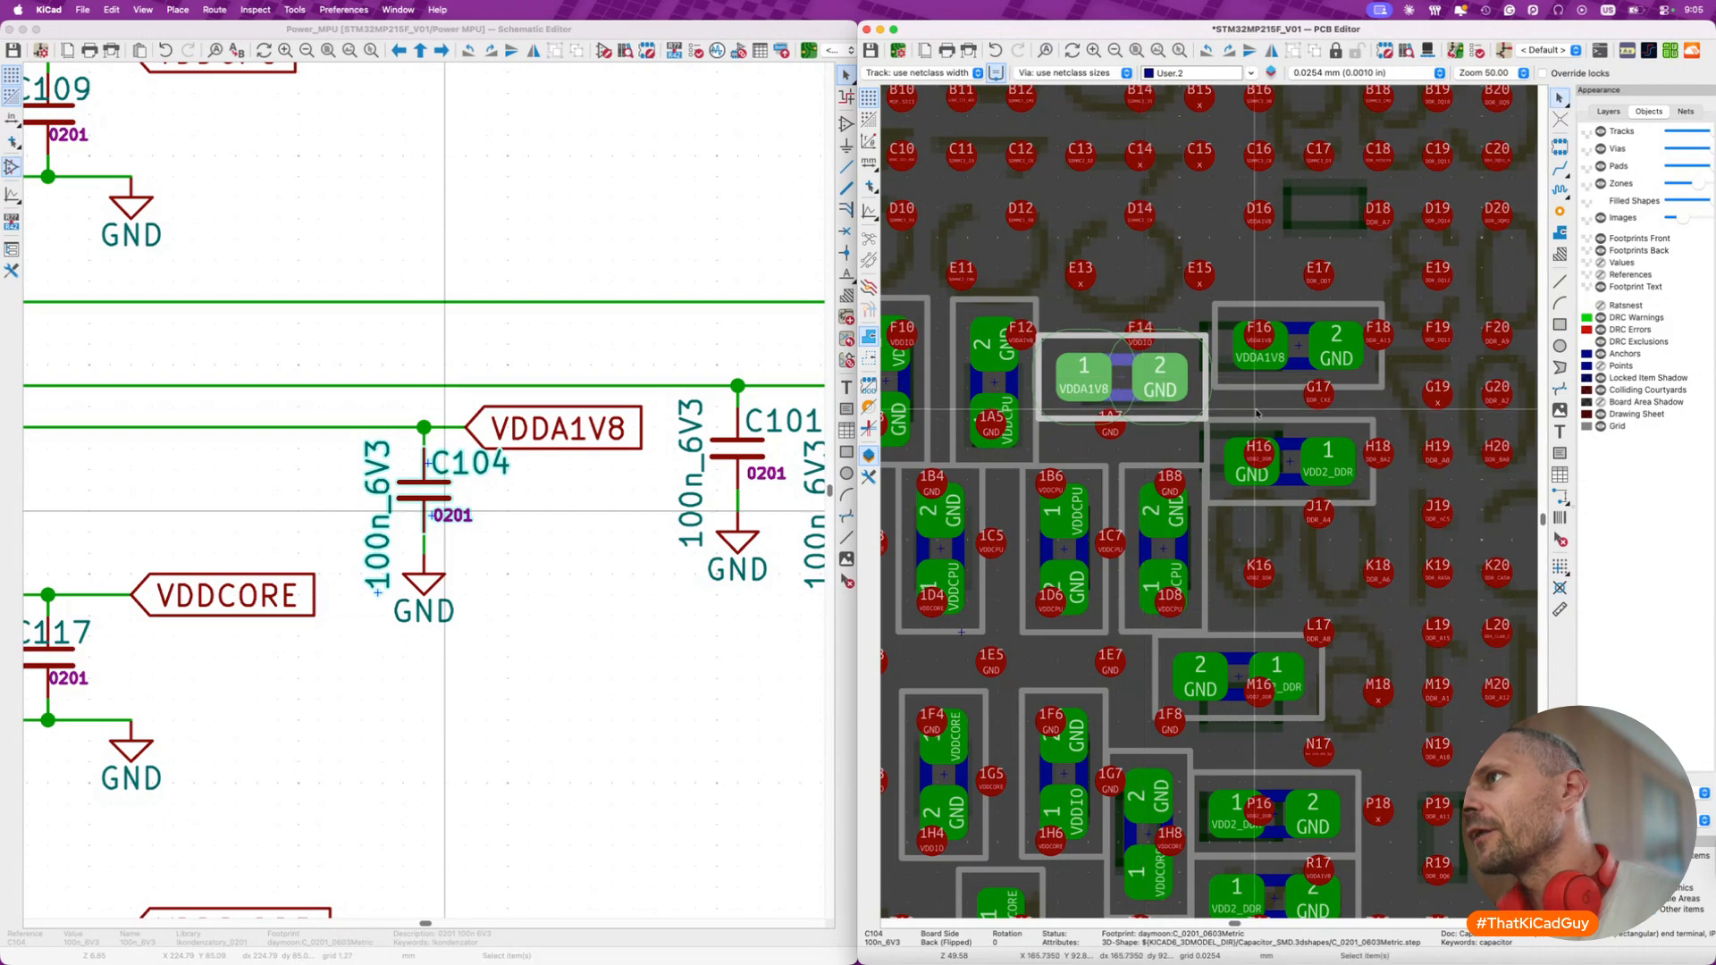
drag(1259, 386, 1249, 384)
key(Escape)
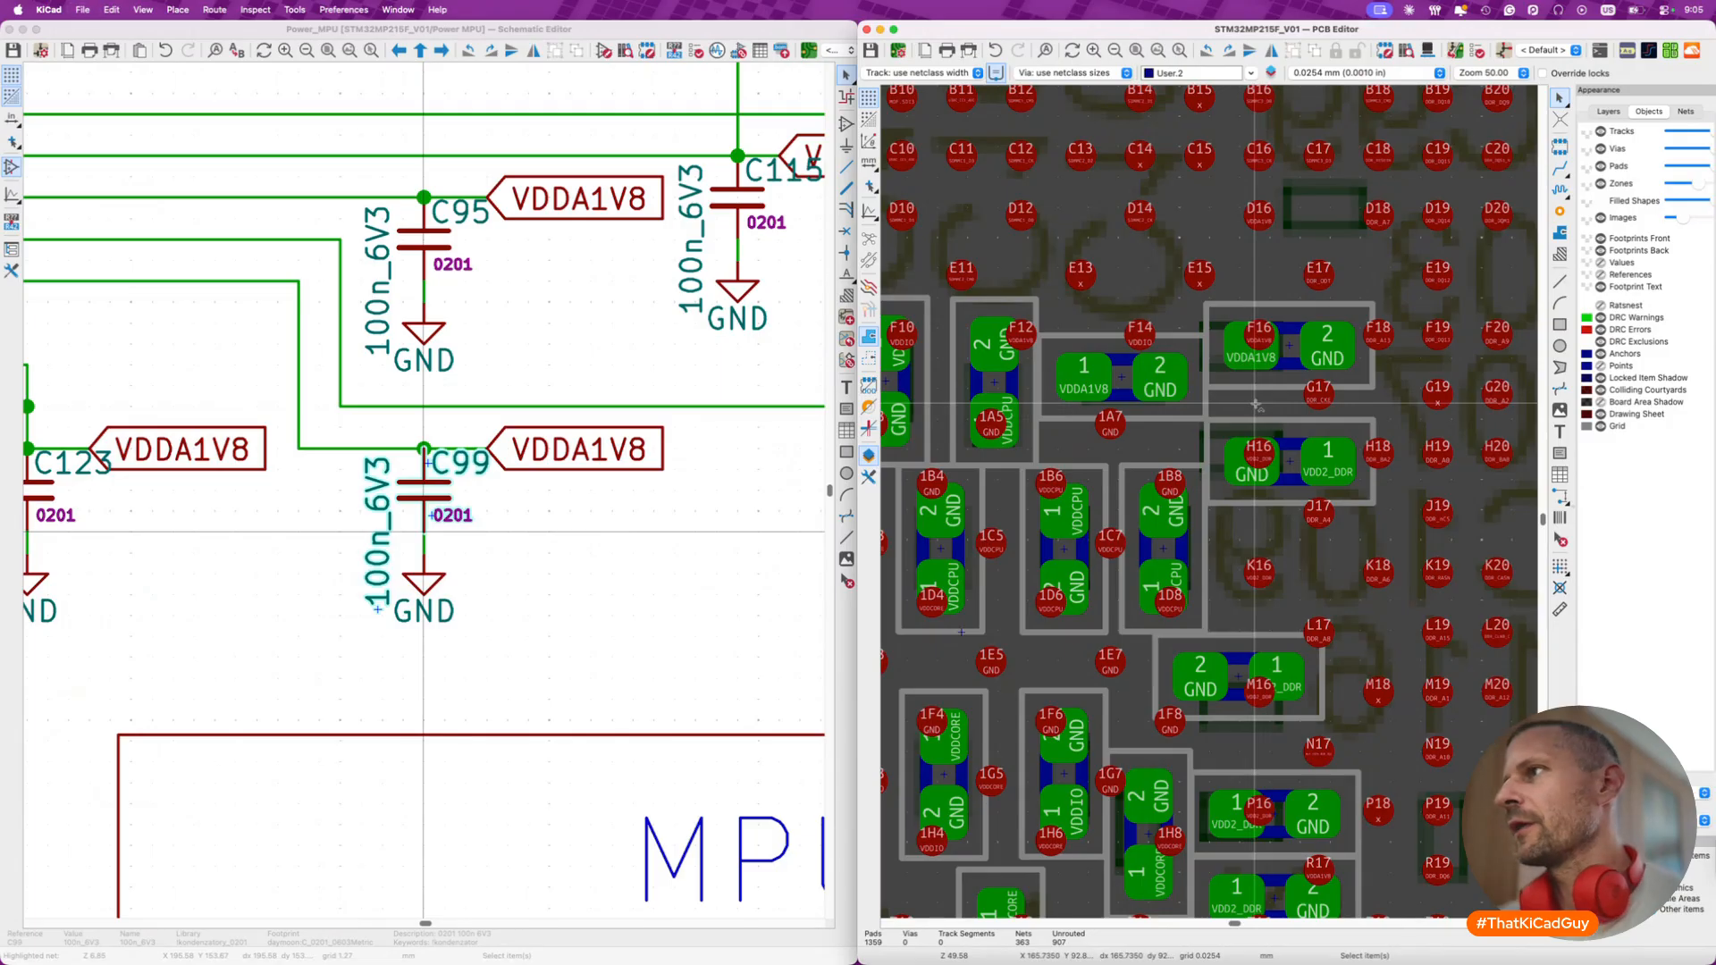
- Move C122 at ball H16 slightly up towards C99 and save the board
scroll(1256, 407, down, 5)
scroll(1279, 447, up, 5)
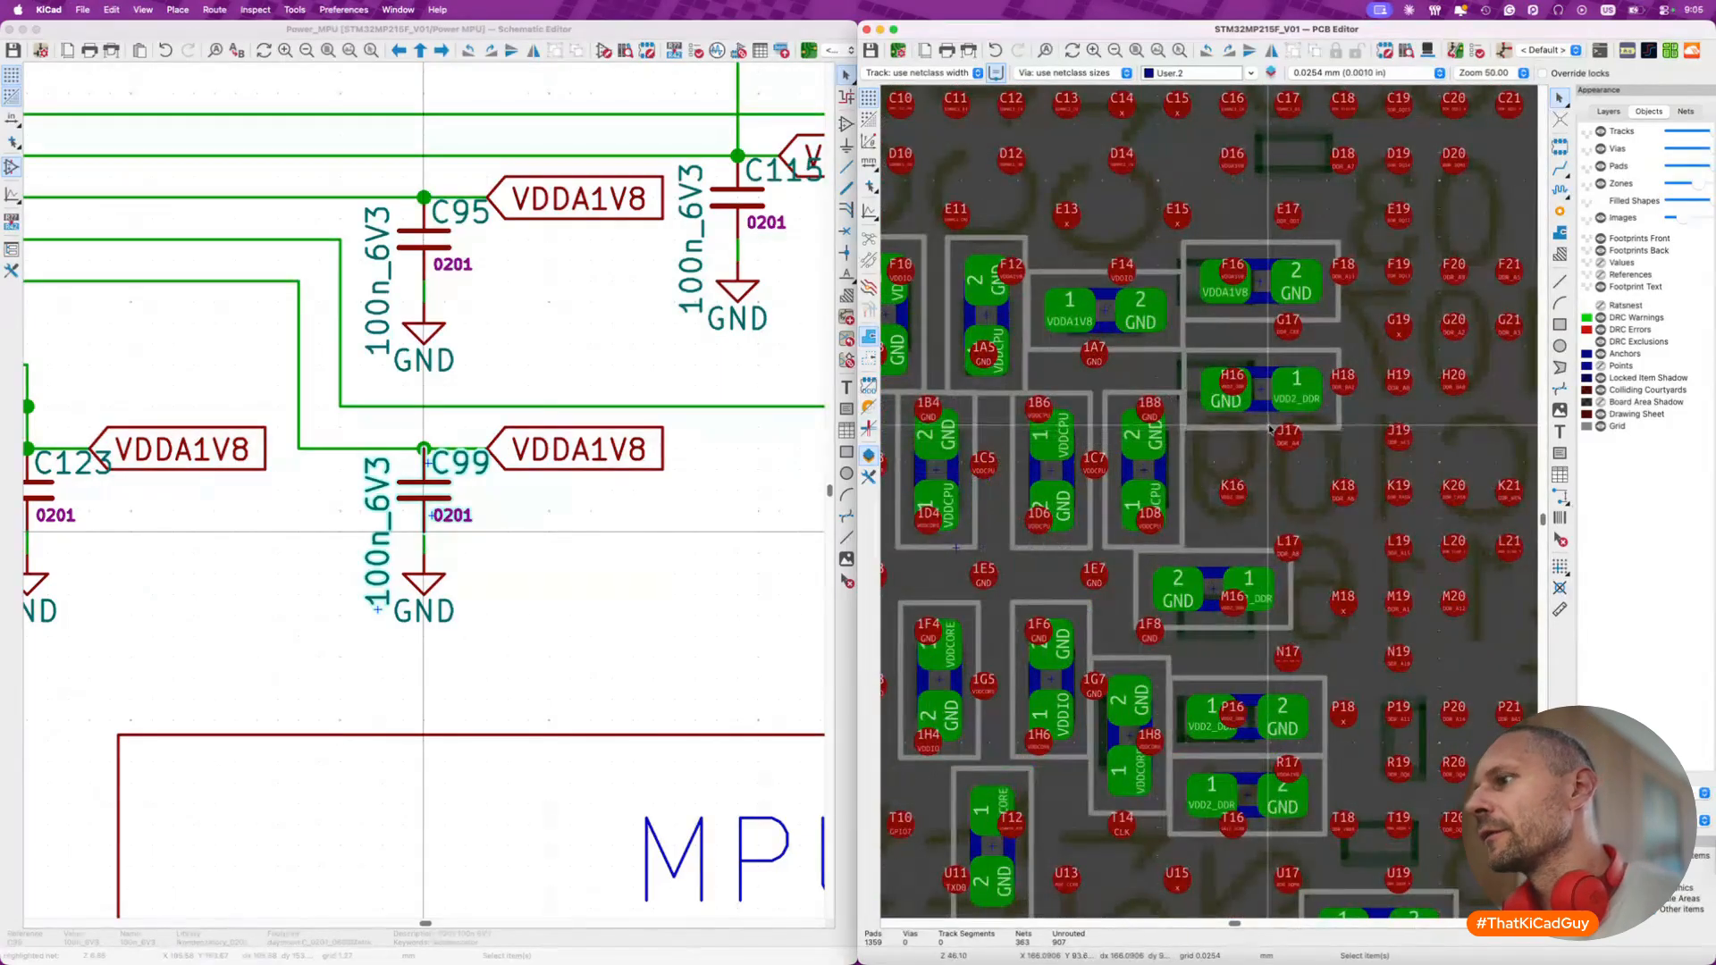
double_click(1270, 430)
key(Return)
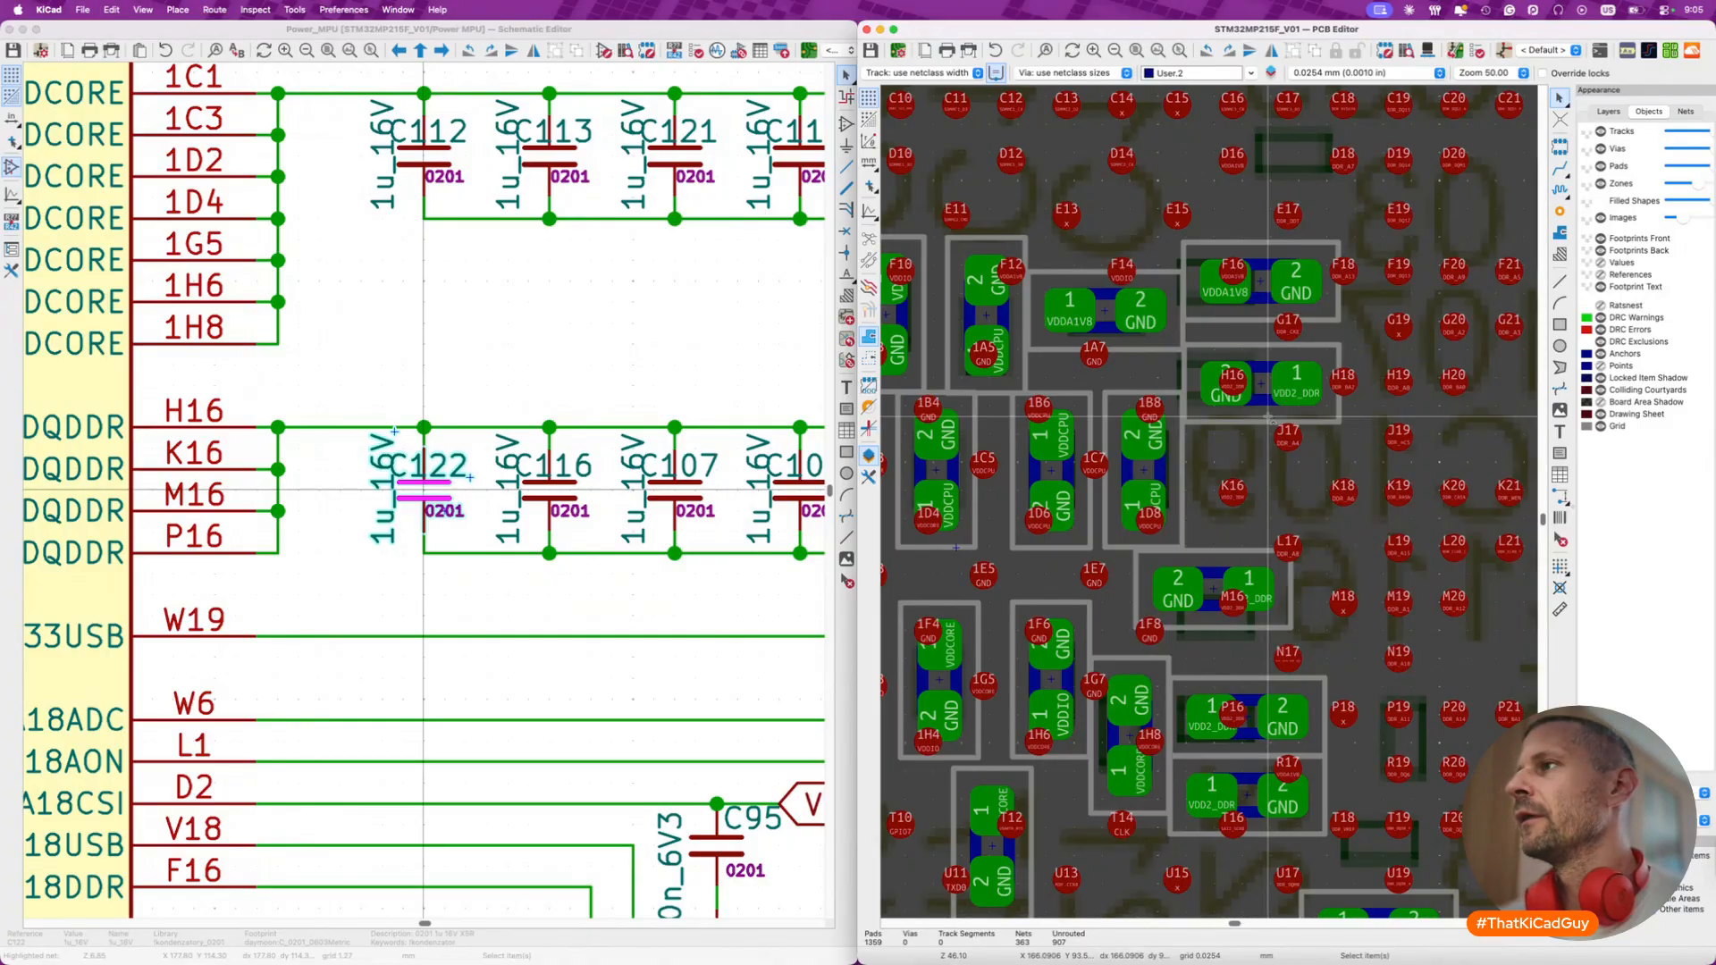
- Find C123 on the VDDA18PLL1 and VDDA18PLL2 pins in the schematic and cross-select it on the board
scroll(1270, 419, down, 5)
click(678, 601)
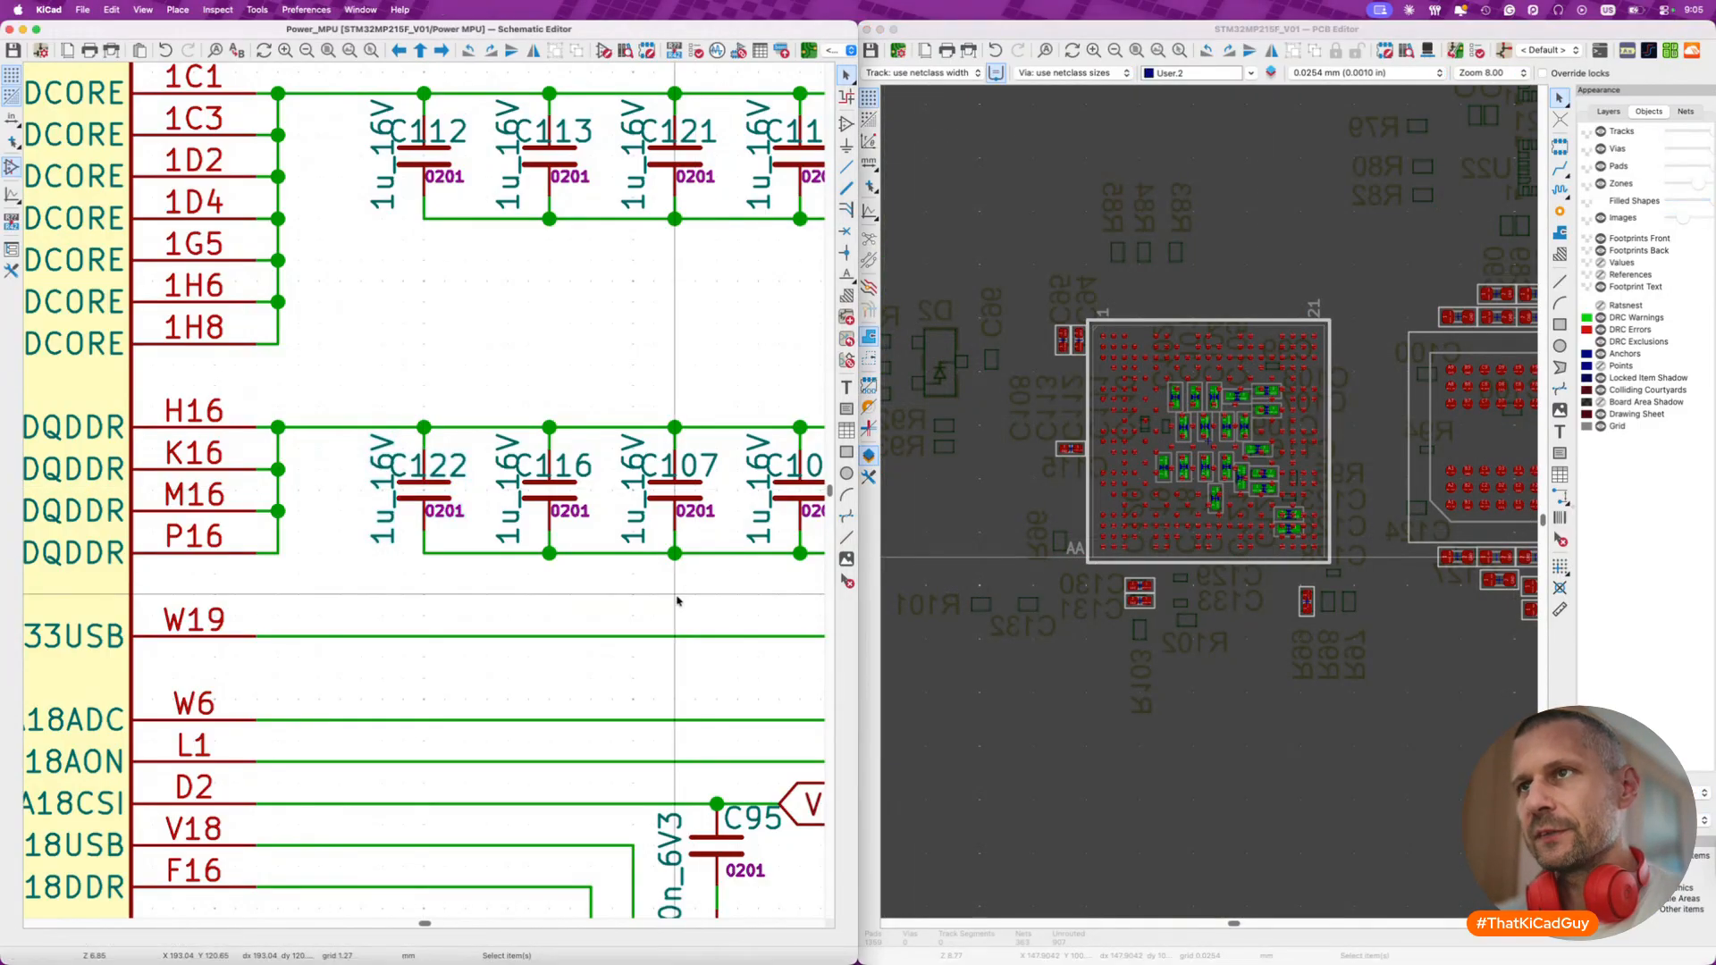
scroll(677, 600, down, 4)
scroll(677, 601, right, 2)
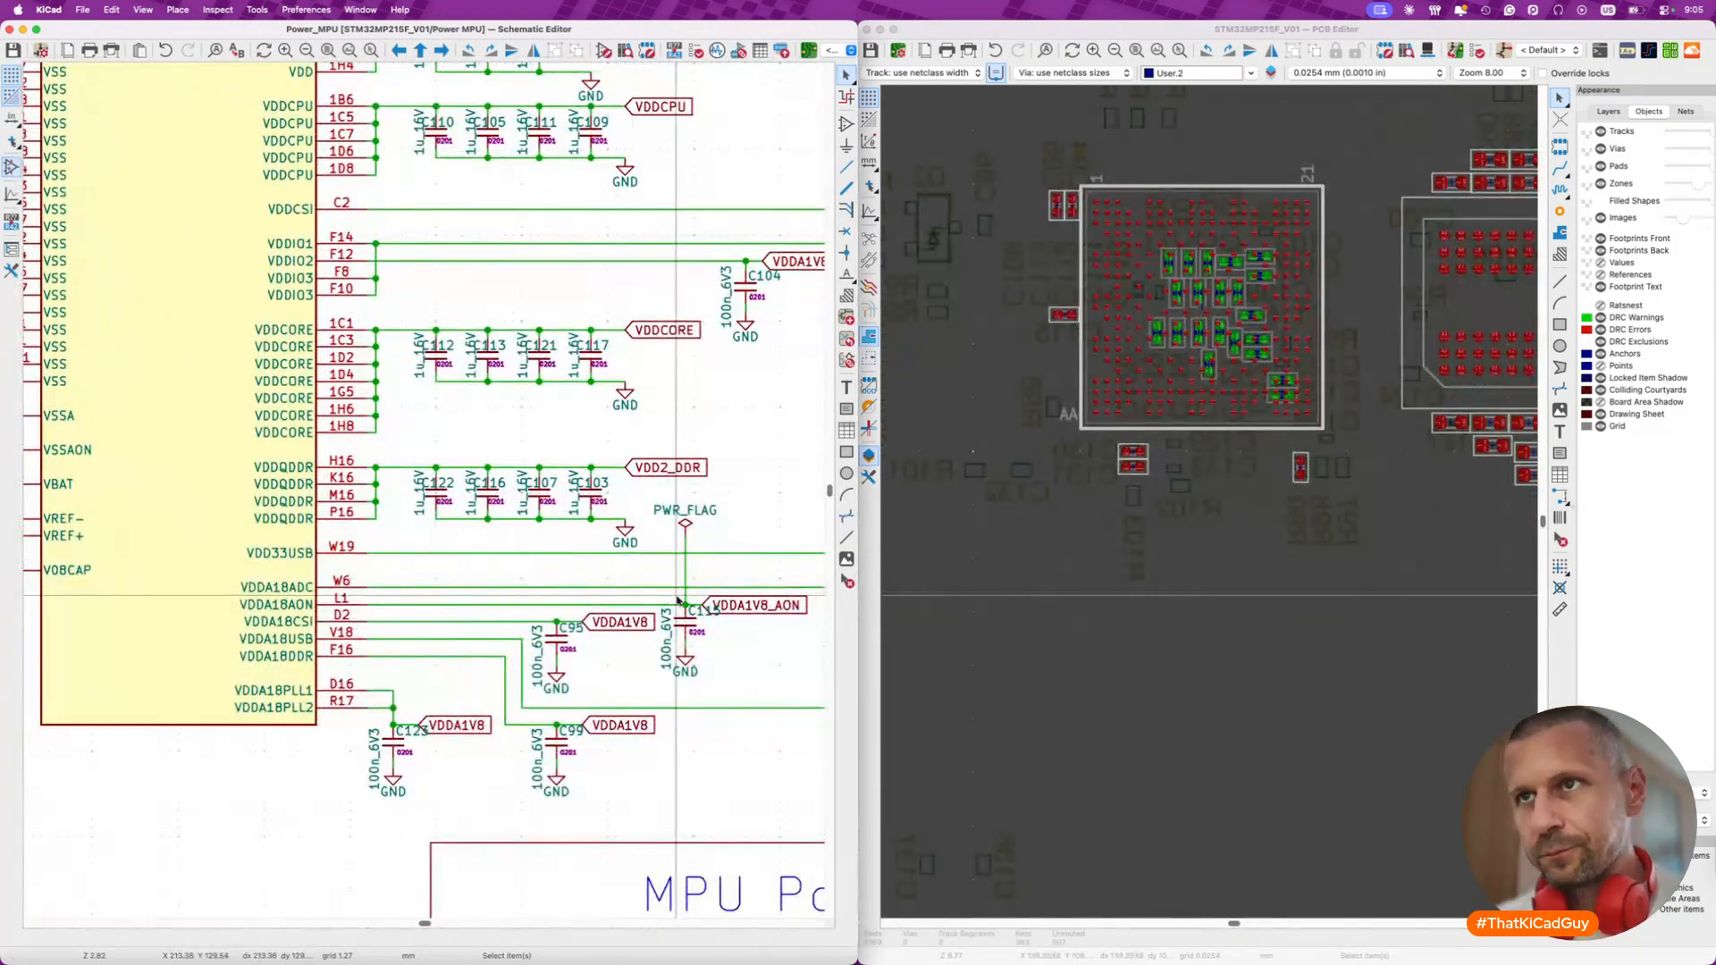
scroll(579, 677, down, 3)
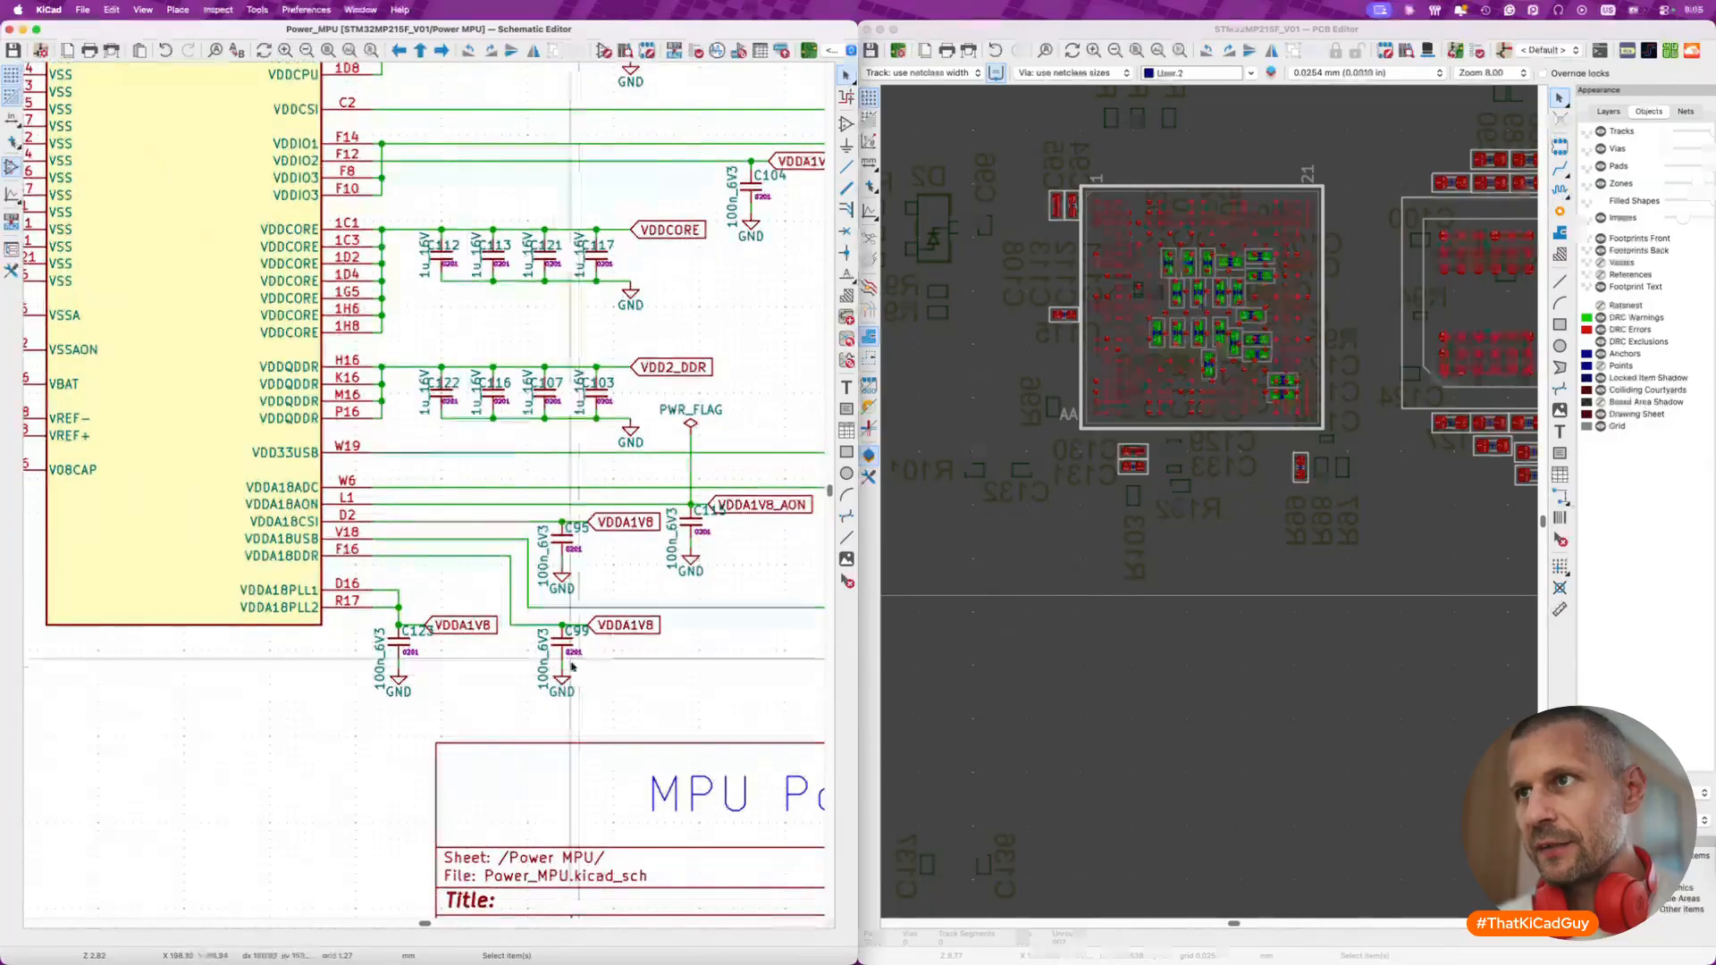
click(555, 642)
click(512, 662)
scroll(512, 662, down, 1)
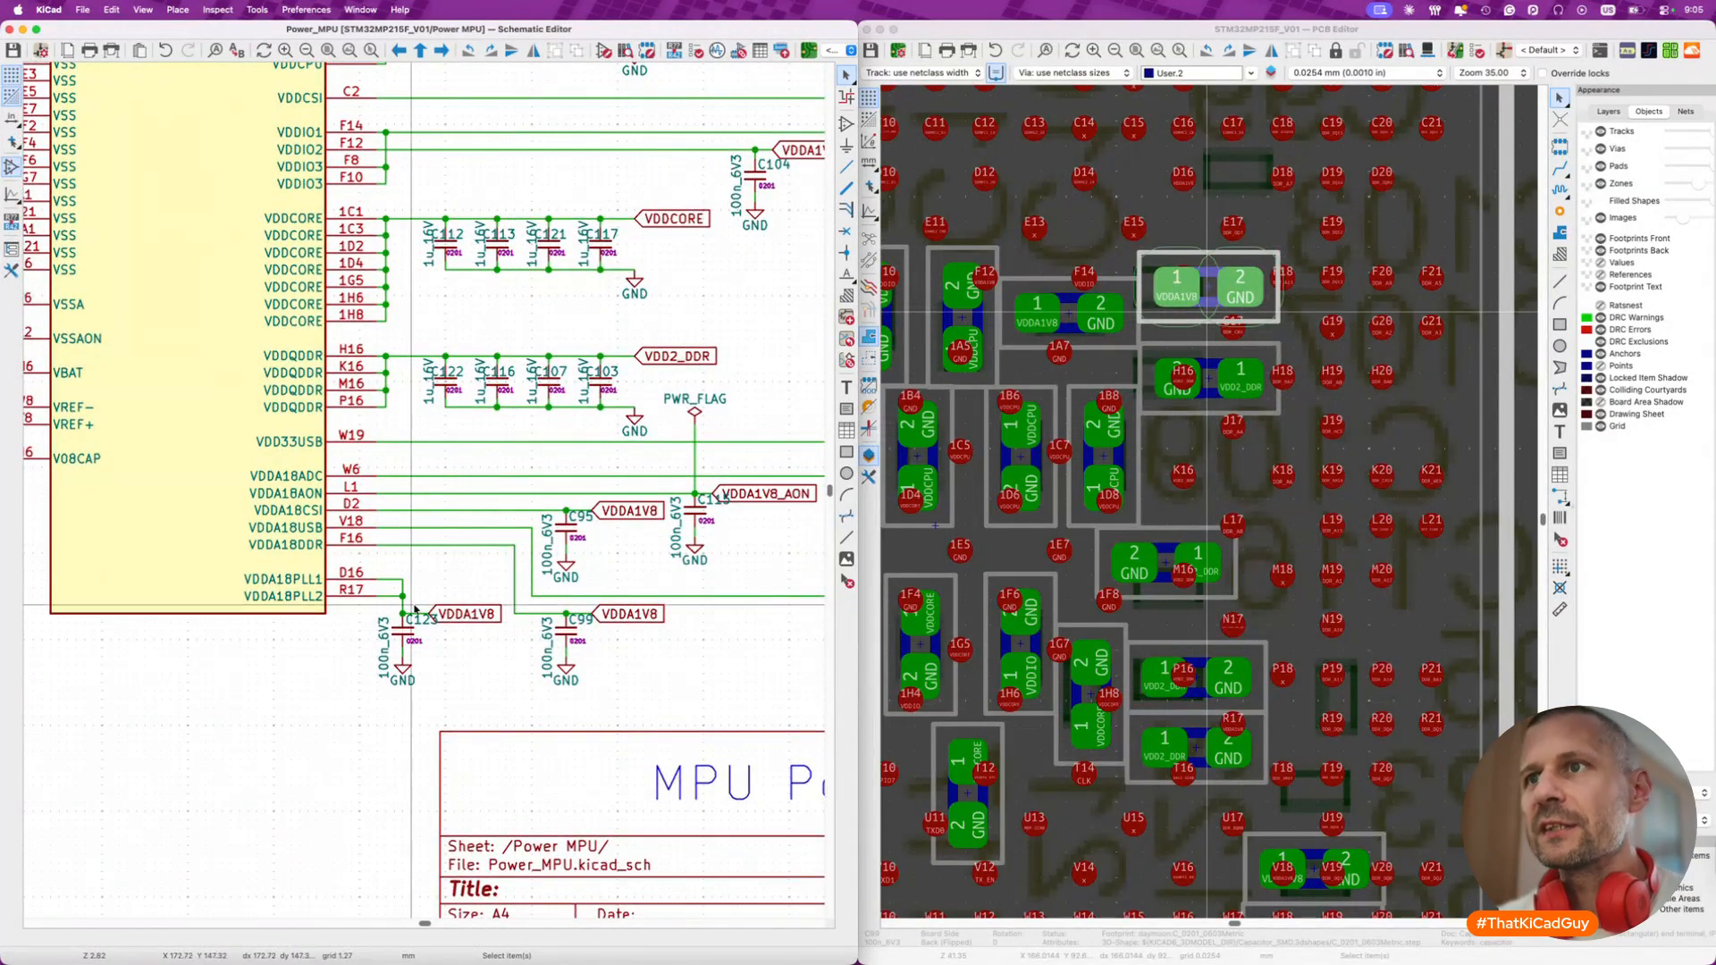
click(407, 636)
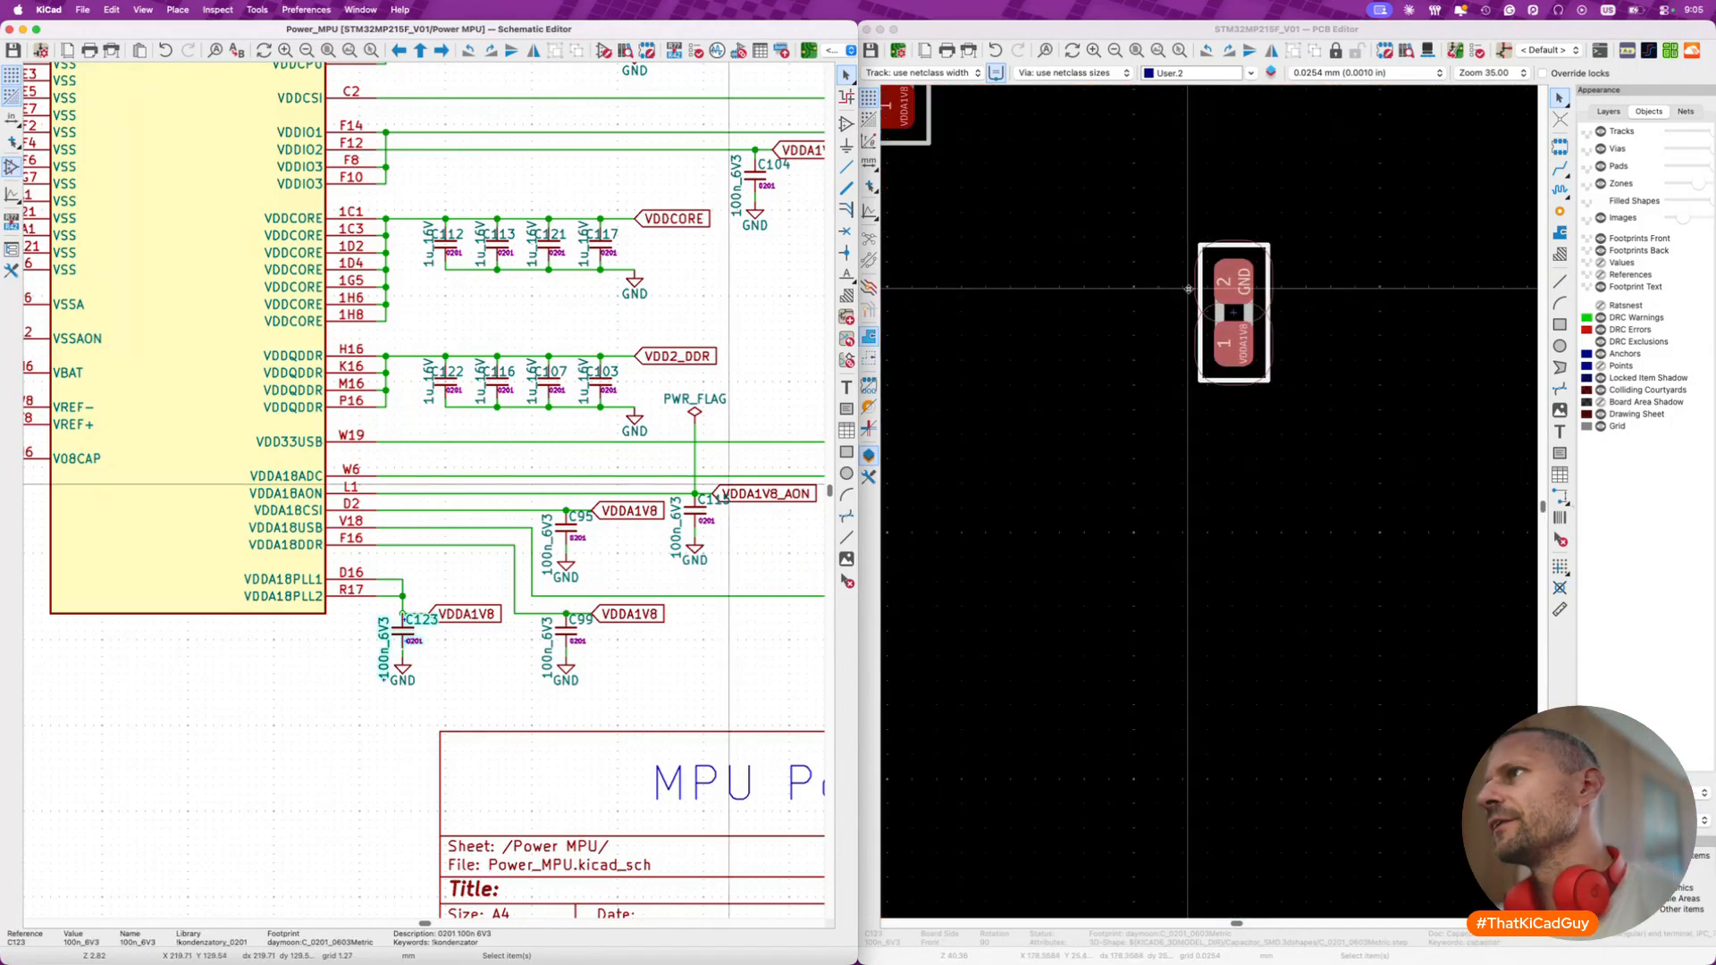
- Bring C123 to the MPU, flip it to the back side and place it vertically over ball R19, beside R17
click(1252, 318)
key(m)
scroll(1223, 317, down, 5)
scroll(1218, 314, up, 3)
scroll(1218, 314, left, 3)
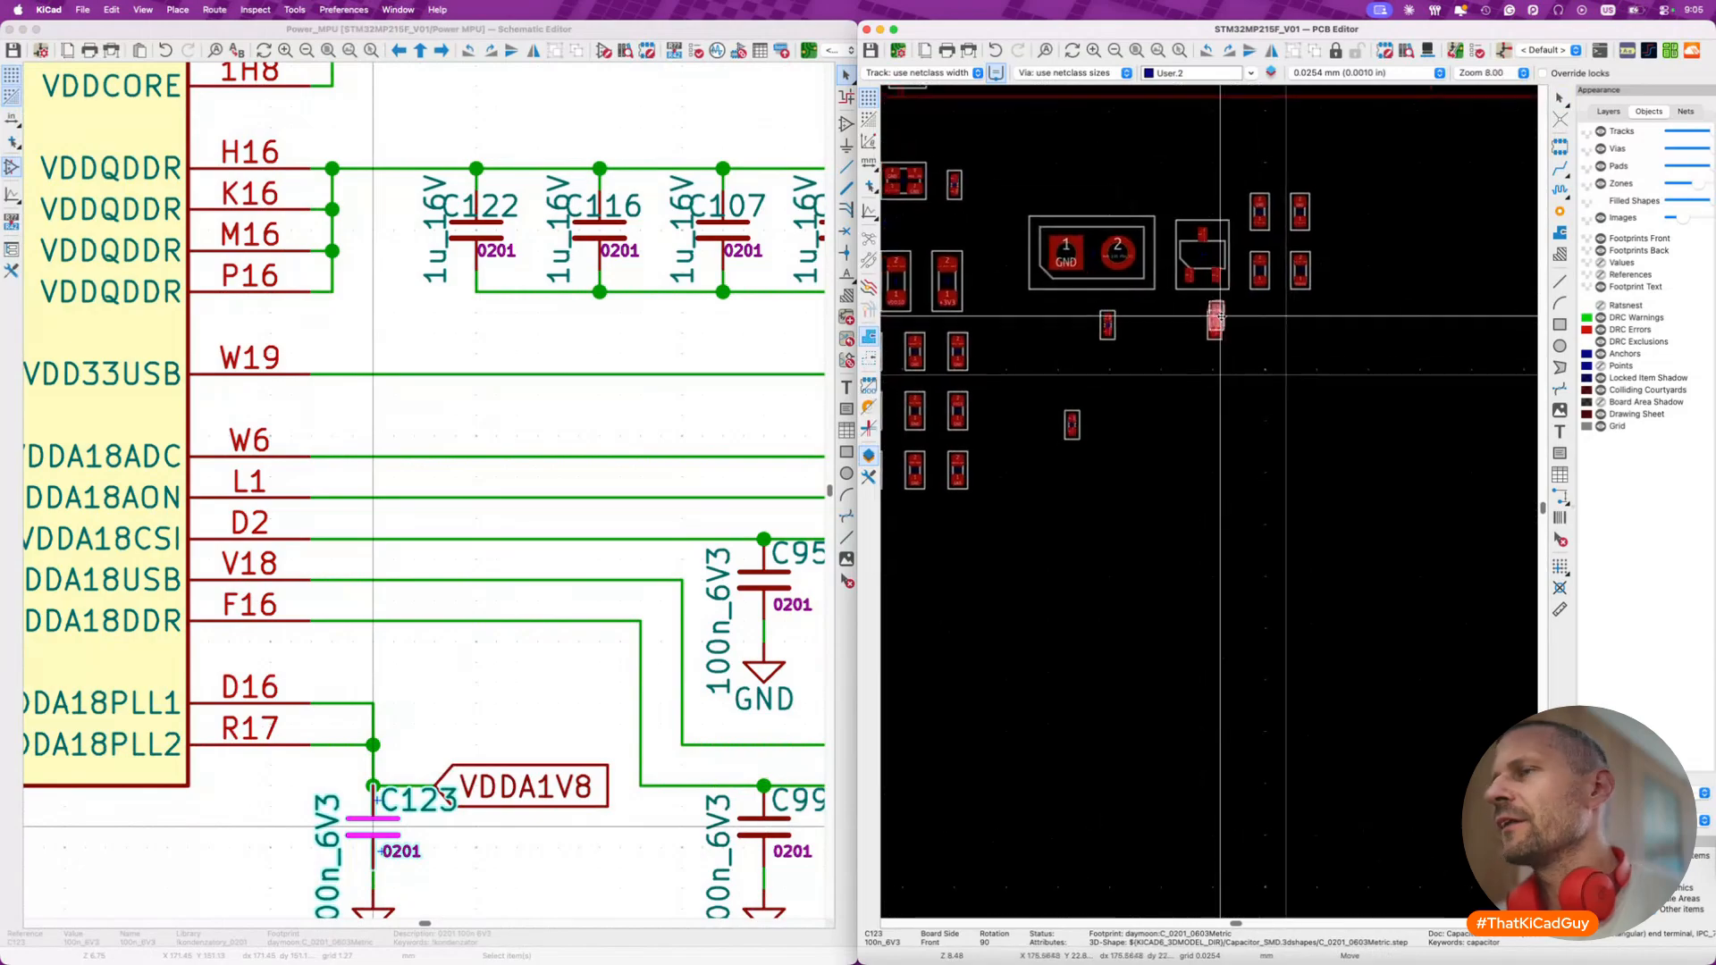
scroll(1220, 315, down, 15)
scroll(1220, 316, left, 5)
scroll(1153, 429, up, 8)
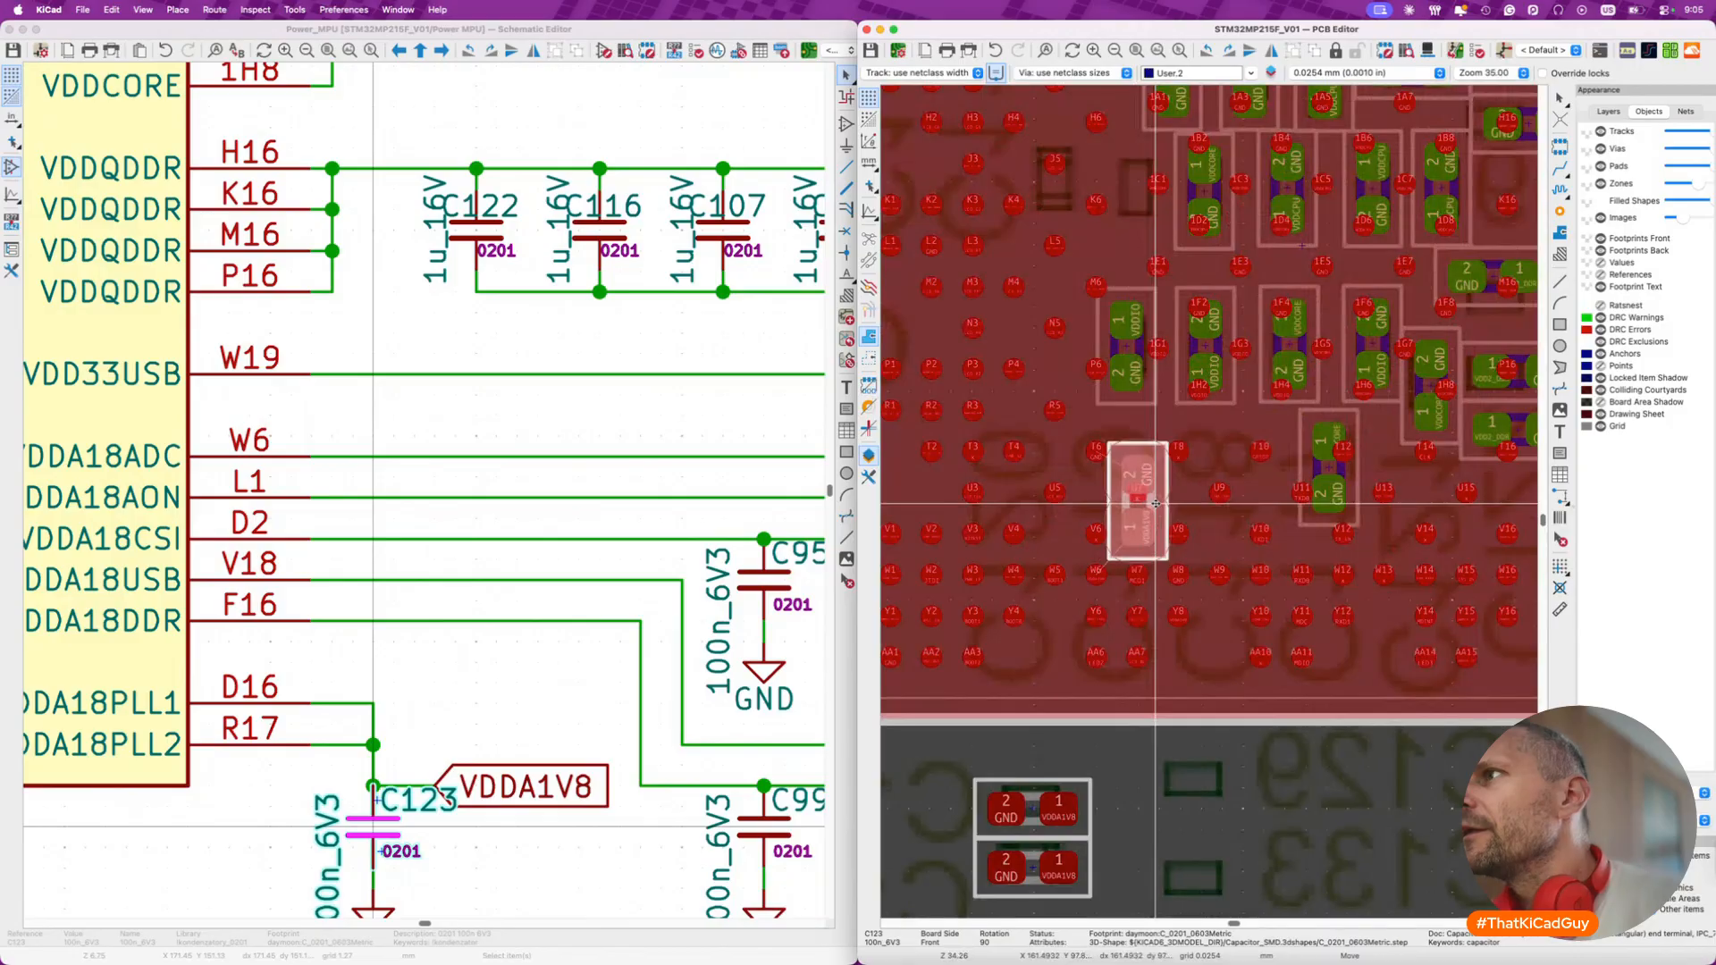
scroll(1159, 505, right, 5)
scroll(1158, 505, down, 2)
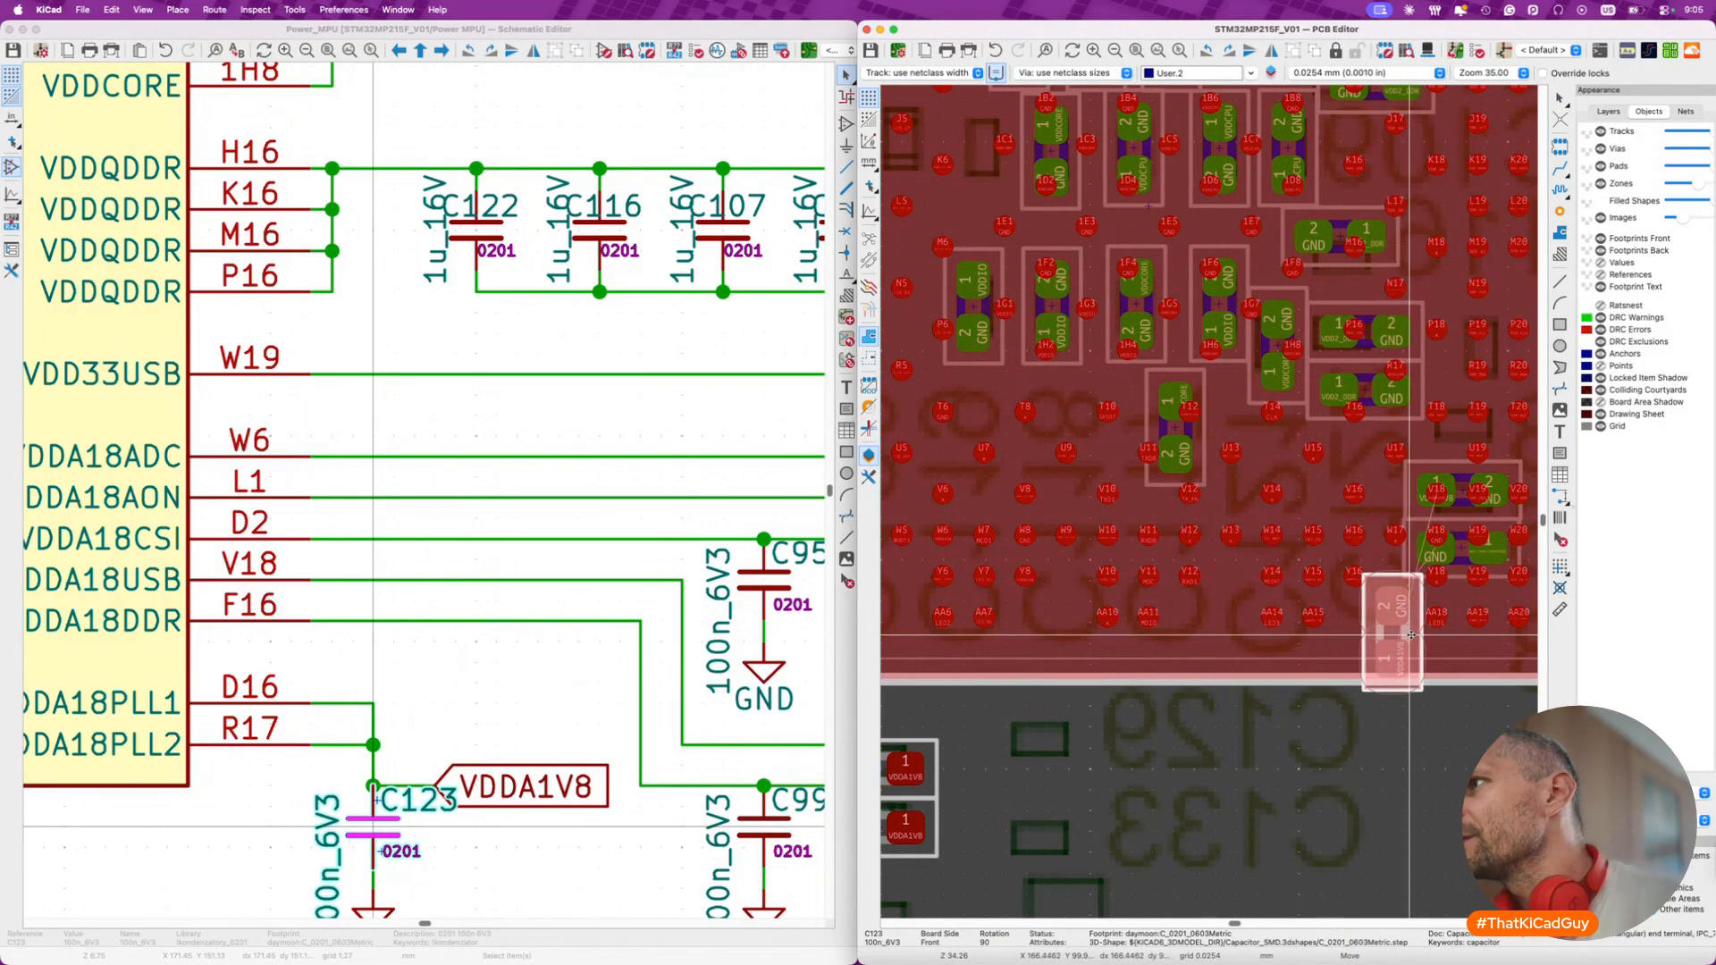
scroll(1413, 565, up, 4)
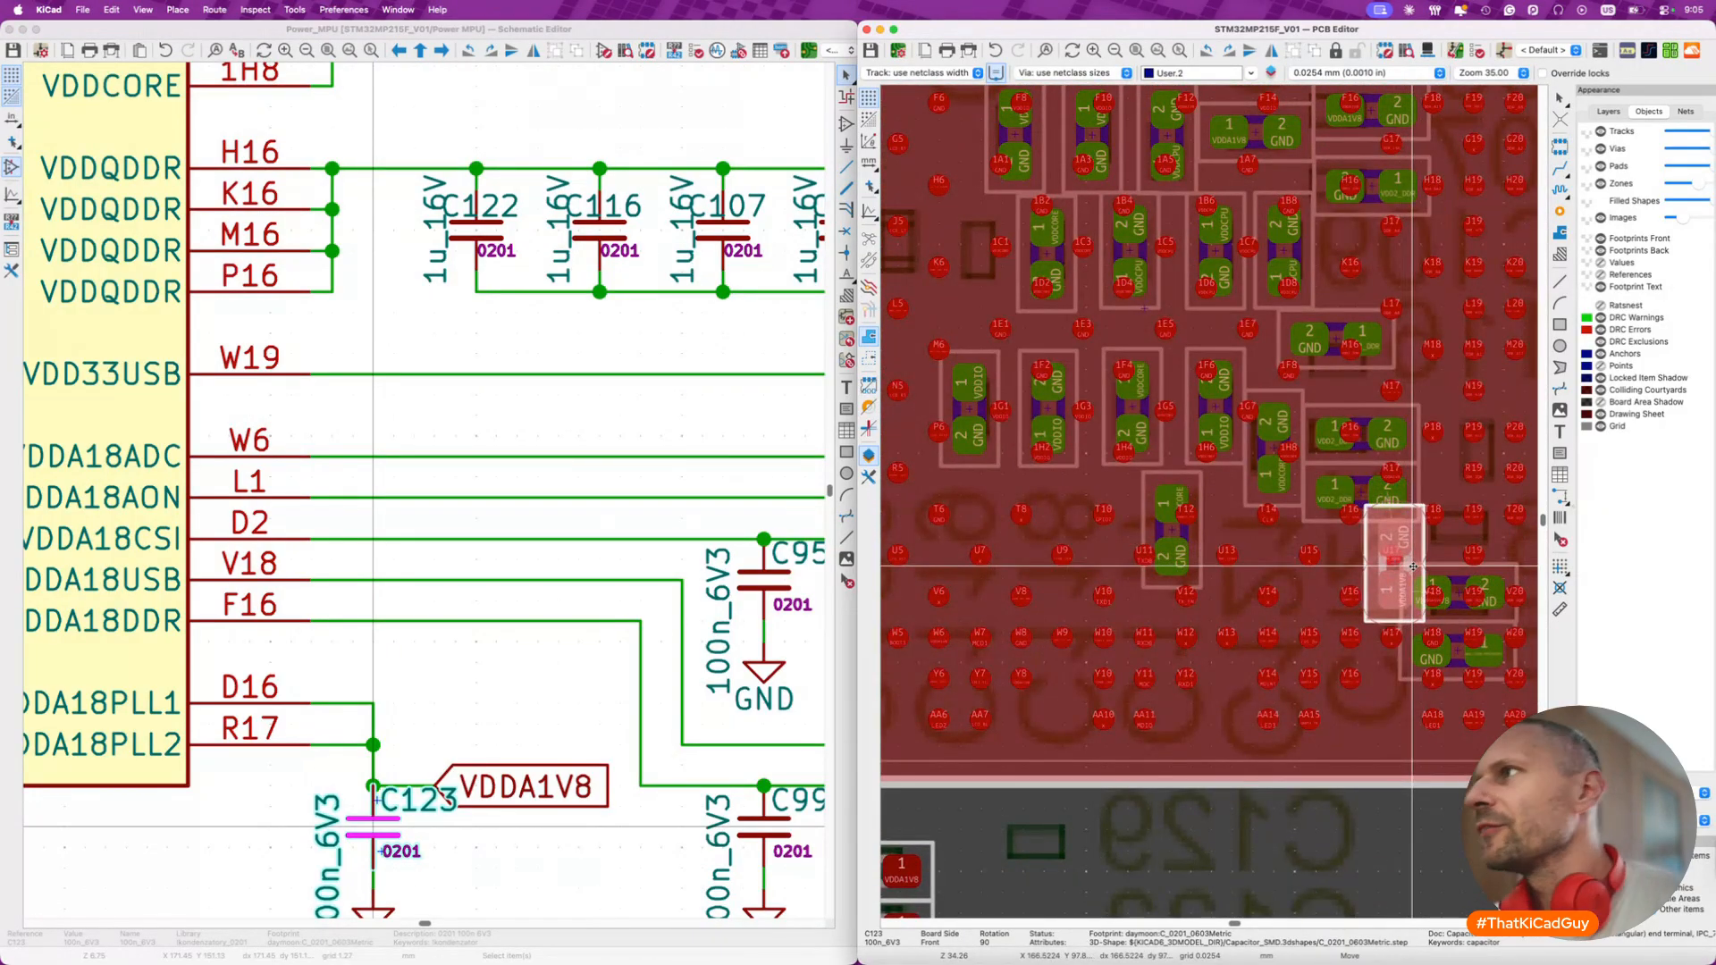
scroll(1412, 565, right, 3)
scroll(1412, 564, up, 1)
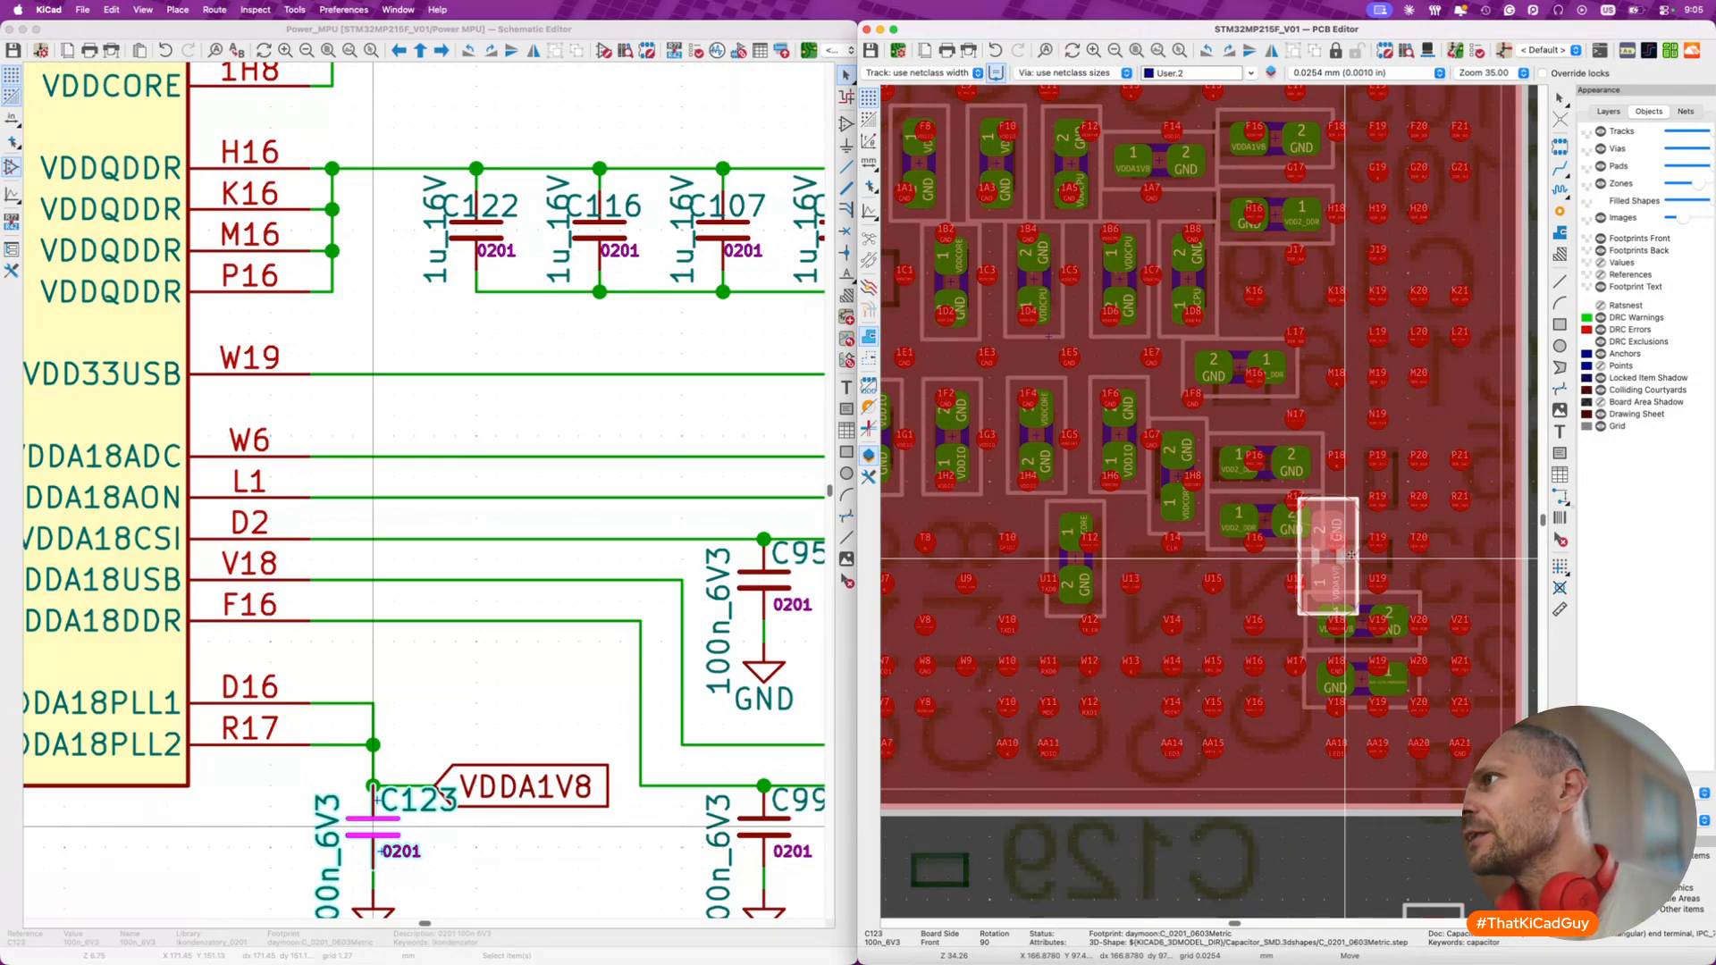
scroll(1393, 486, up, 3)
key(f)
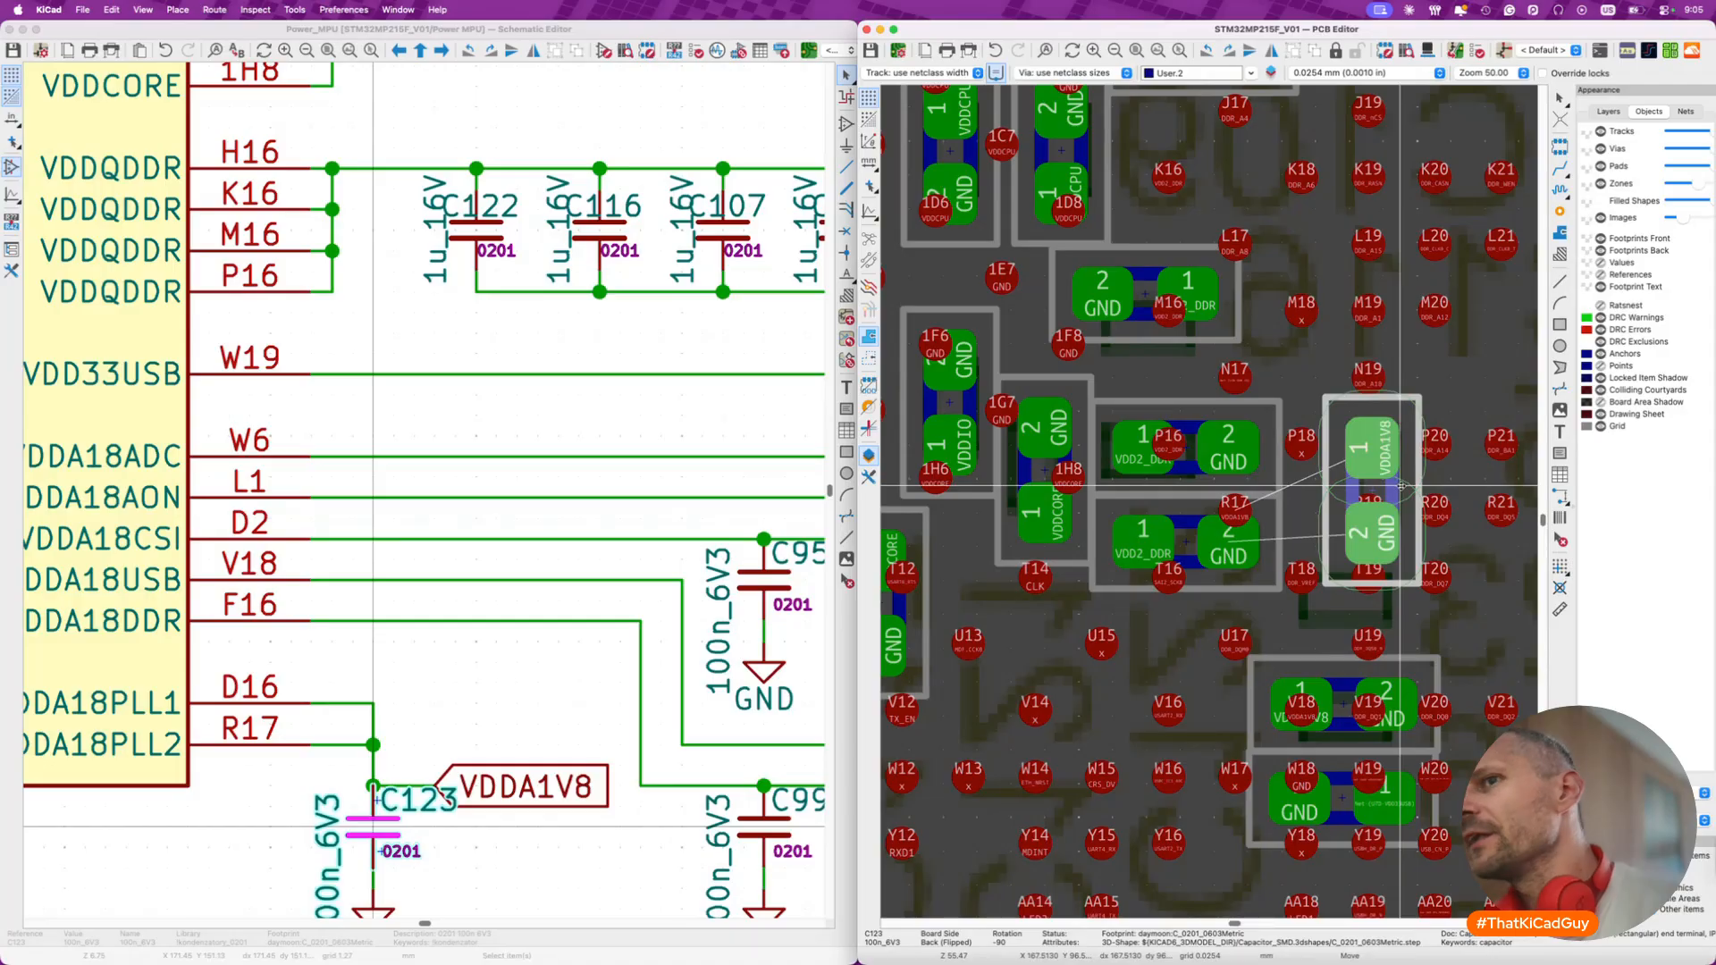
click(1400, 490)
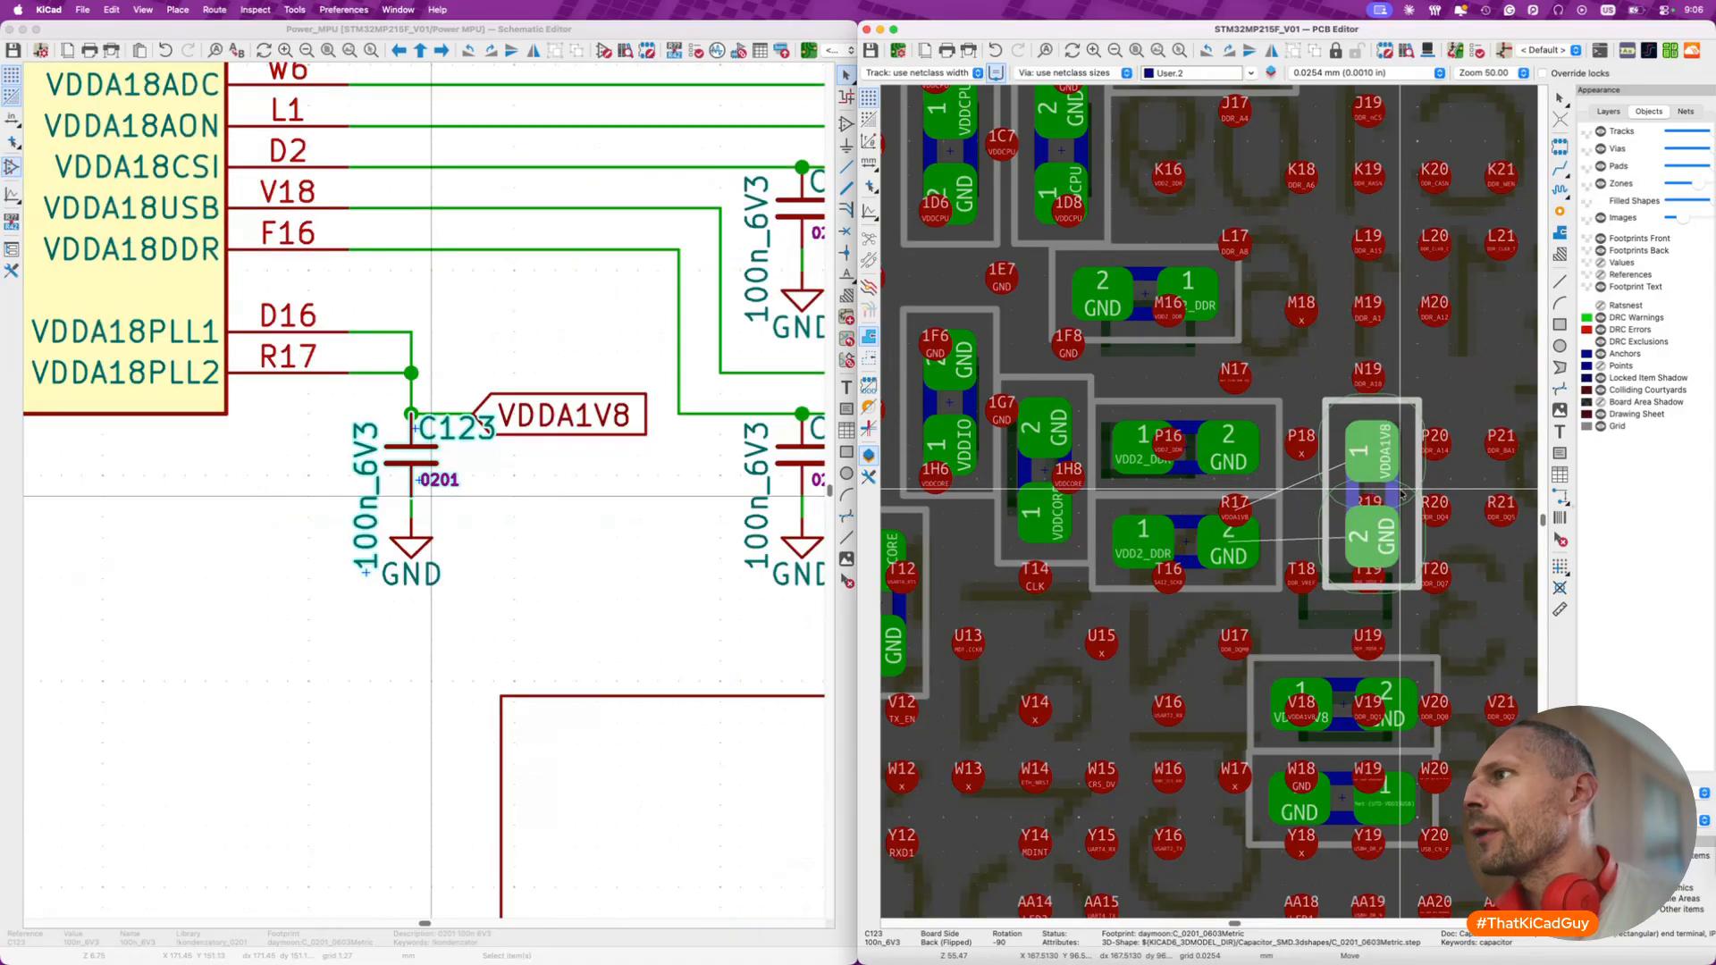
- Start a track at ball F16 to highlight the VDDA1V8 pads around the MPU, then cancel it
scroll(1162, 355, up, 10)
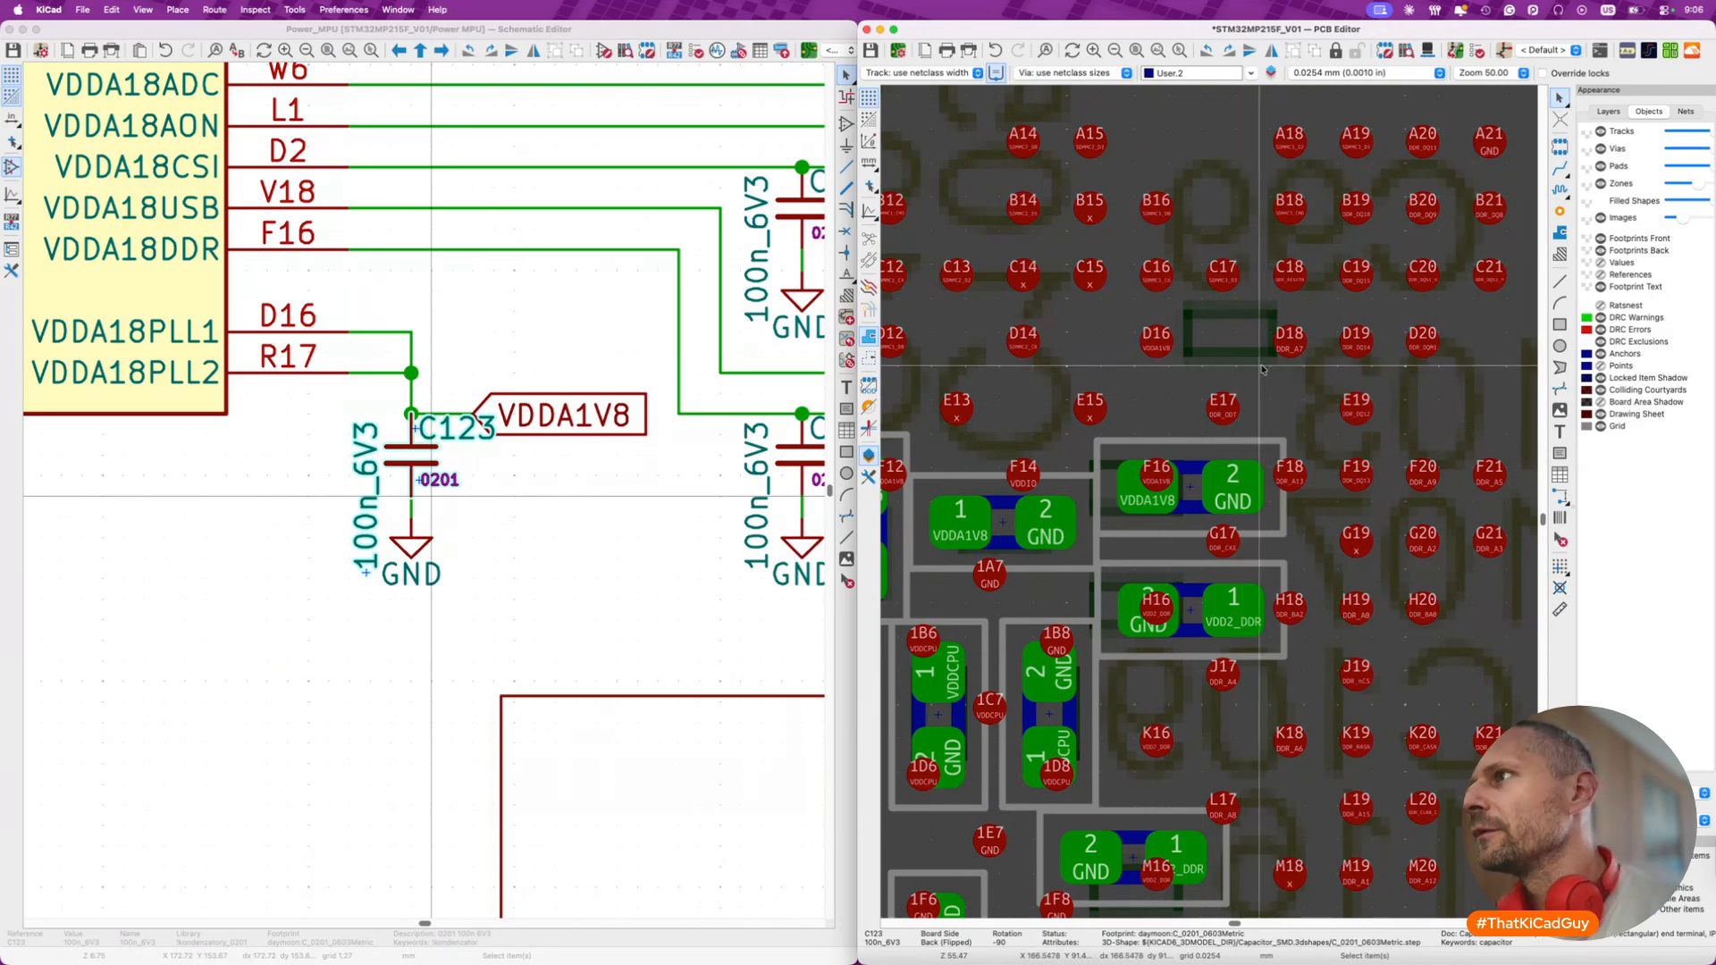
key(x)
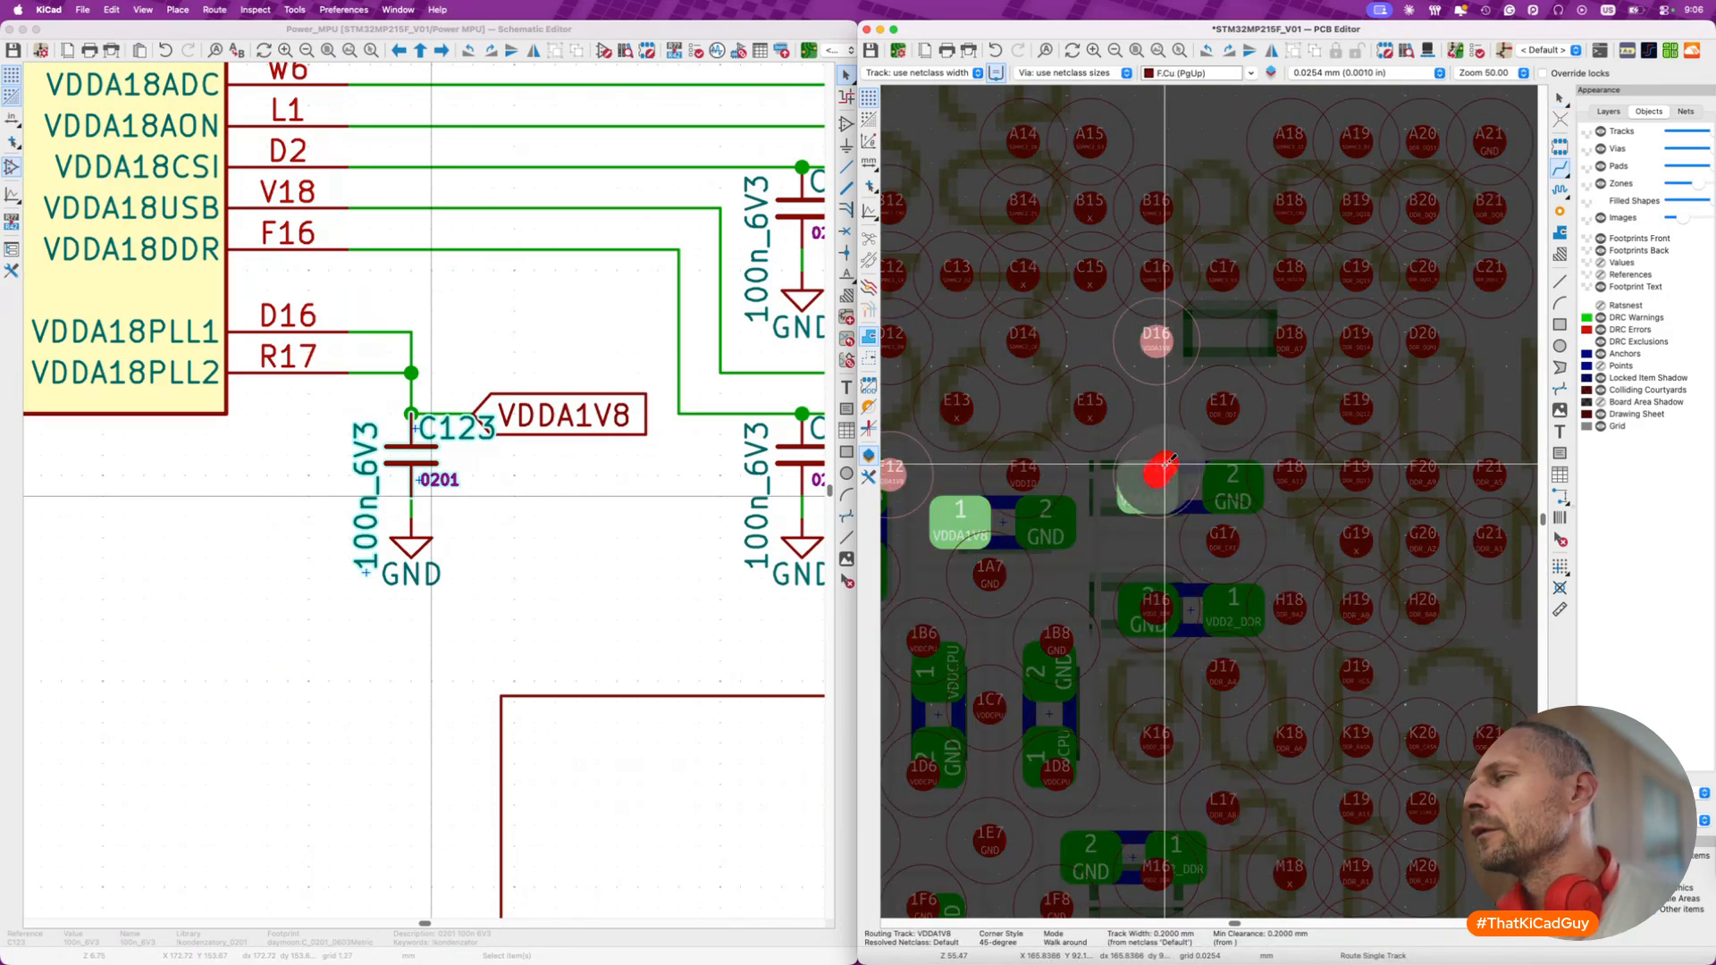
scroll(1164, 463, down, 3)
scroll(1163, 466, down, 2)
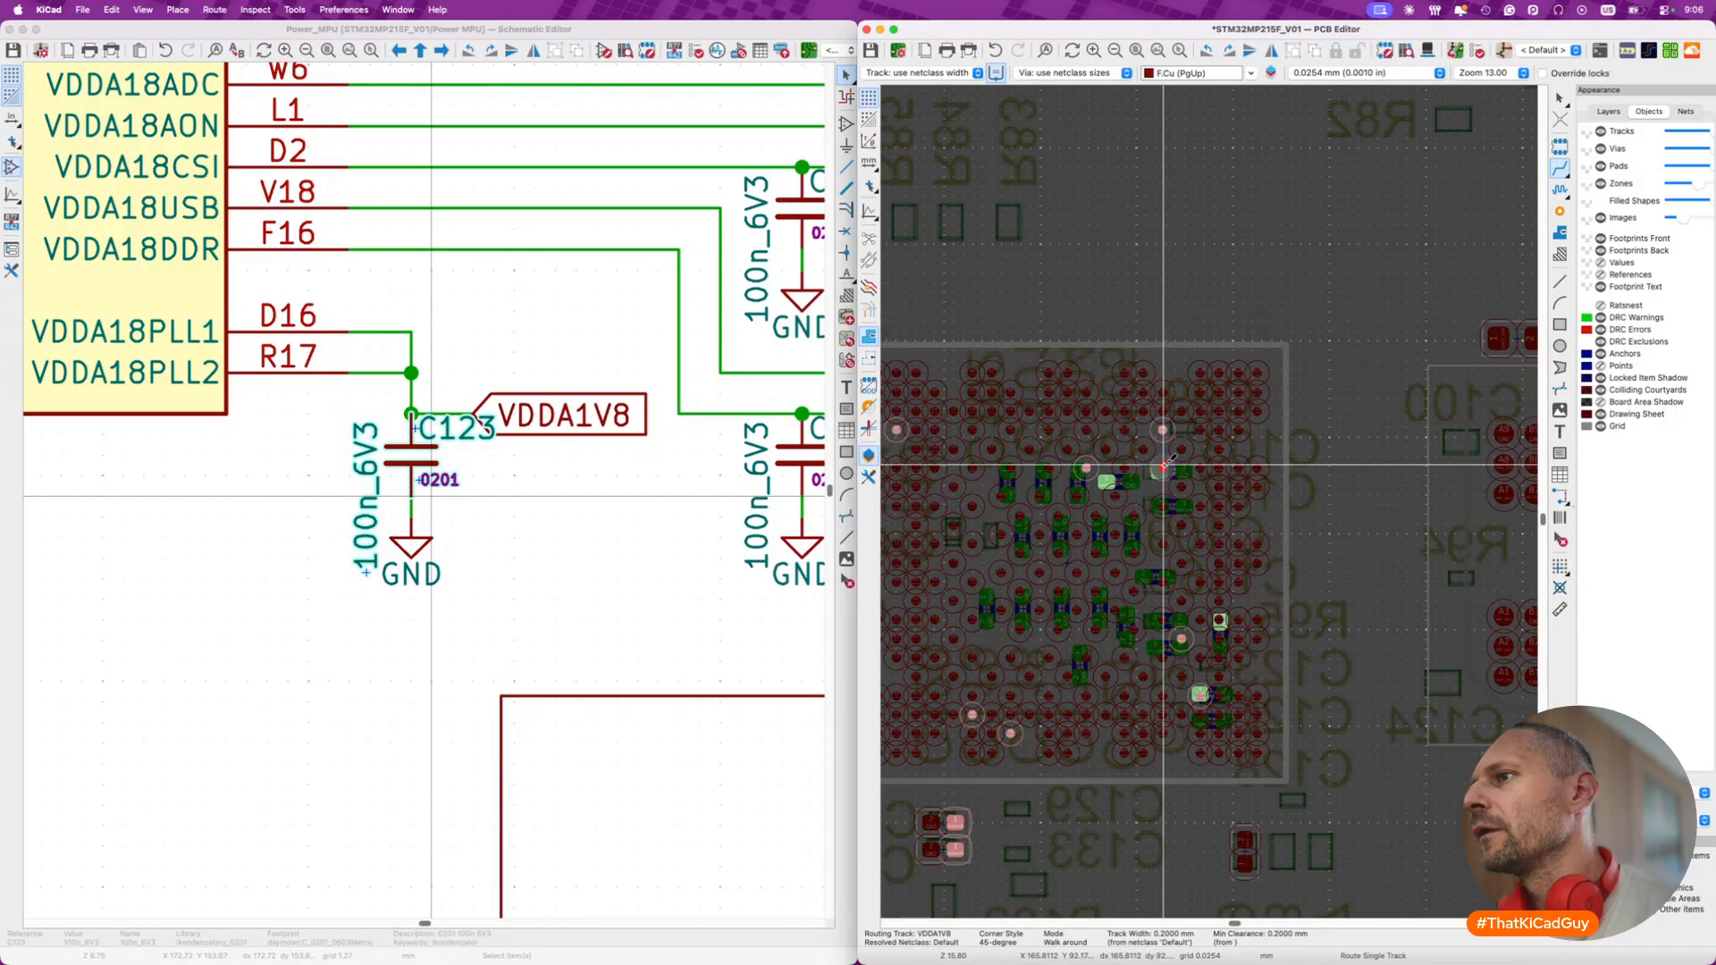
key(Escape)
scroll(949, 788, up, 5)
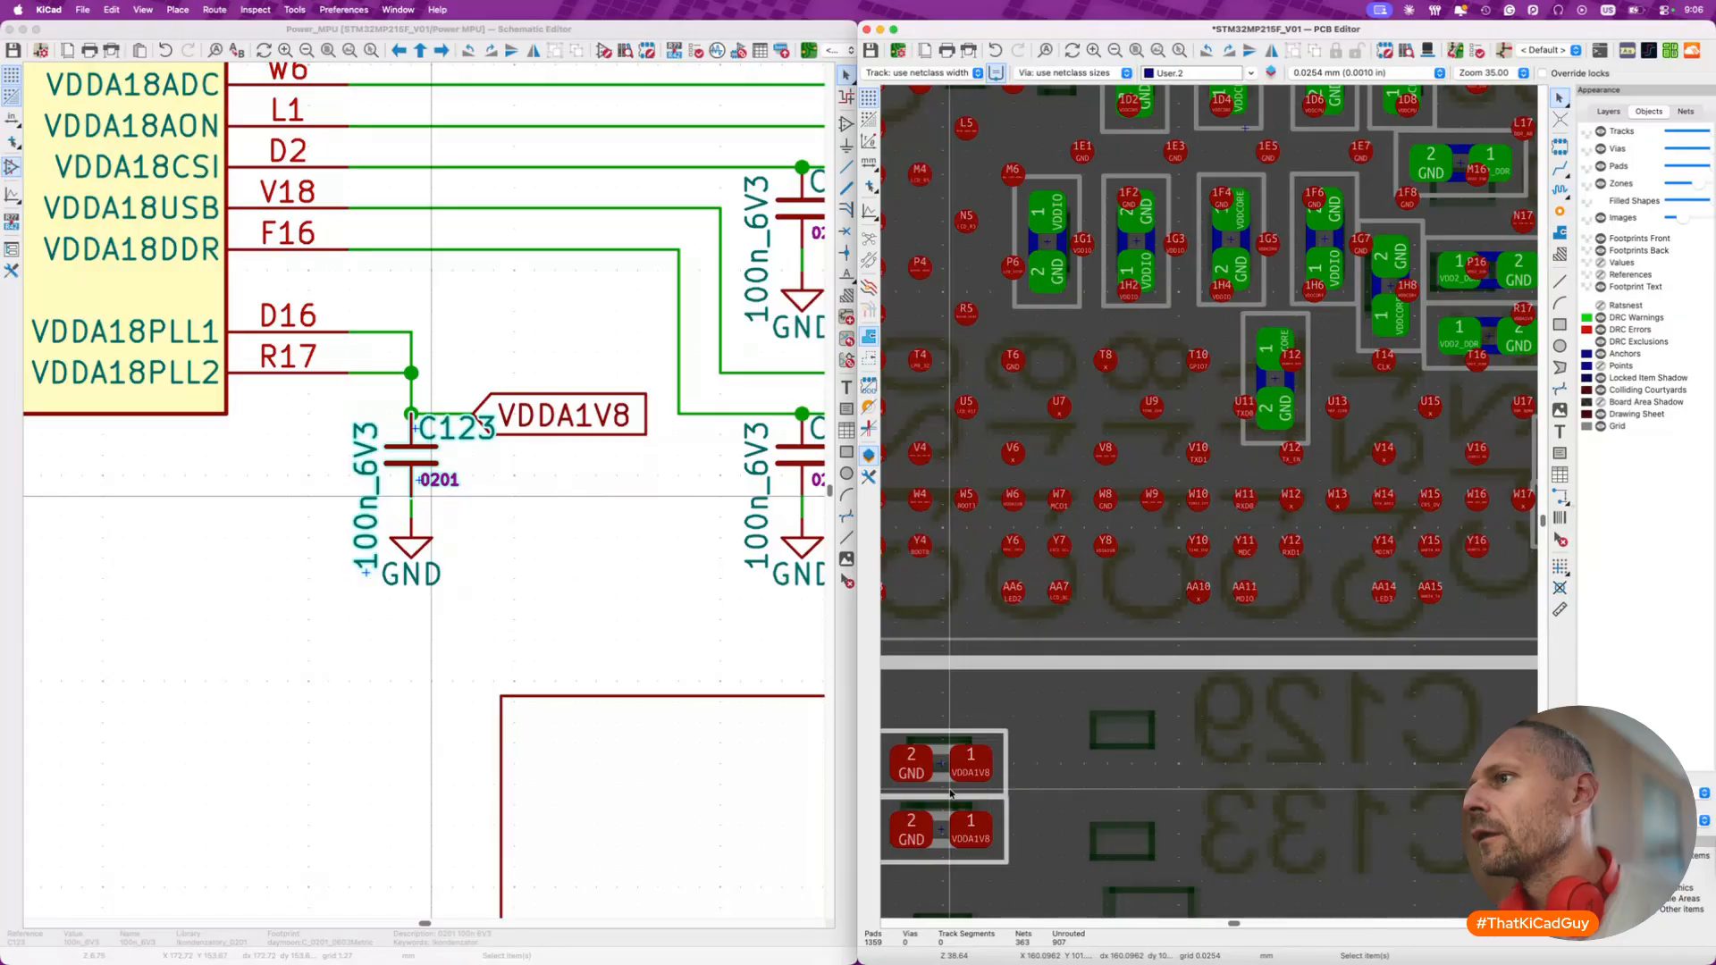
- Rotate C130 by 180 degrees and place it right of C131 below the MPU, their VDDA1V8 pads facing each other
click(964, 858)
key(m)
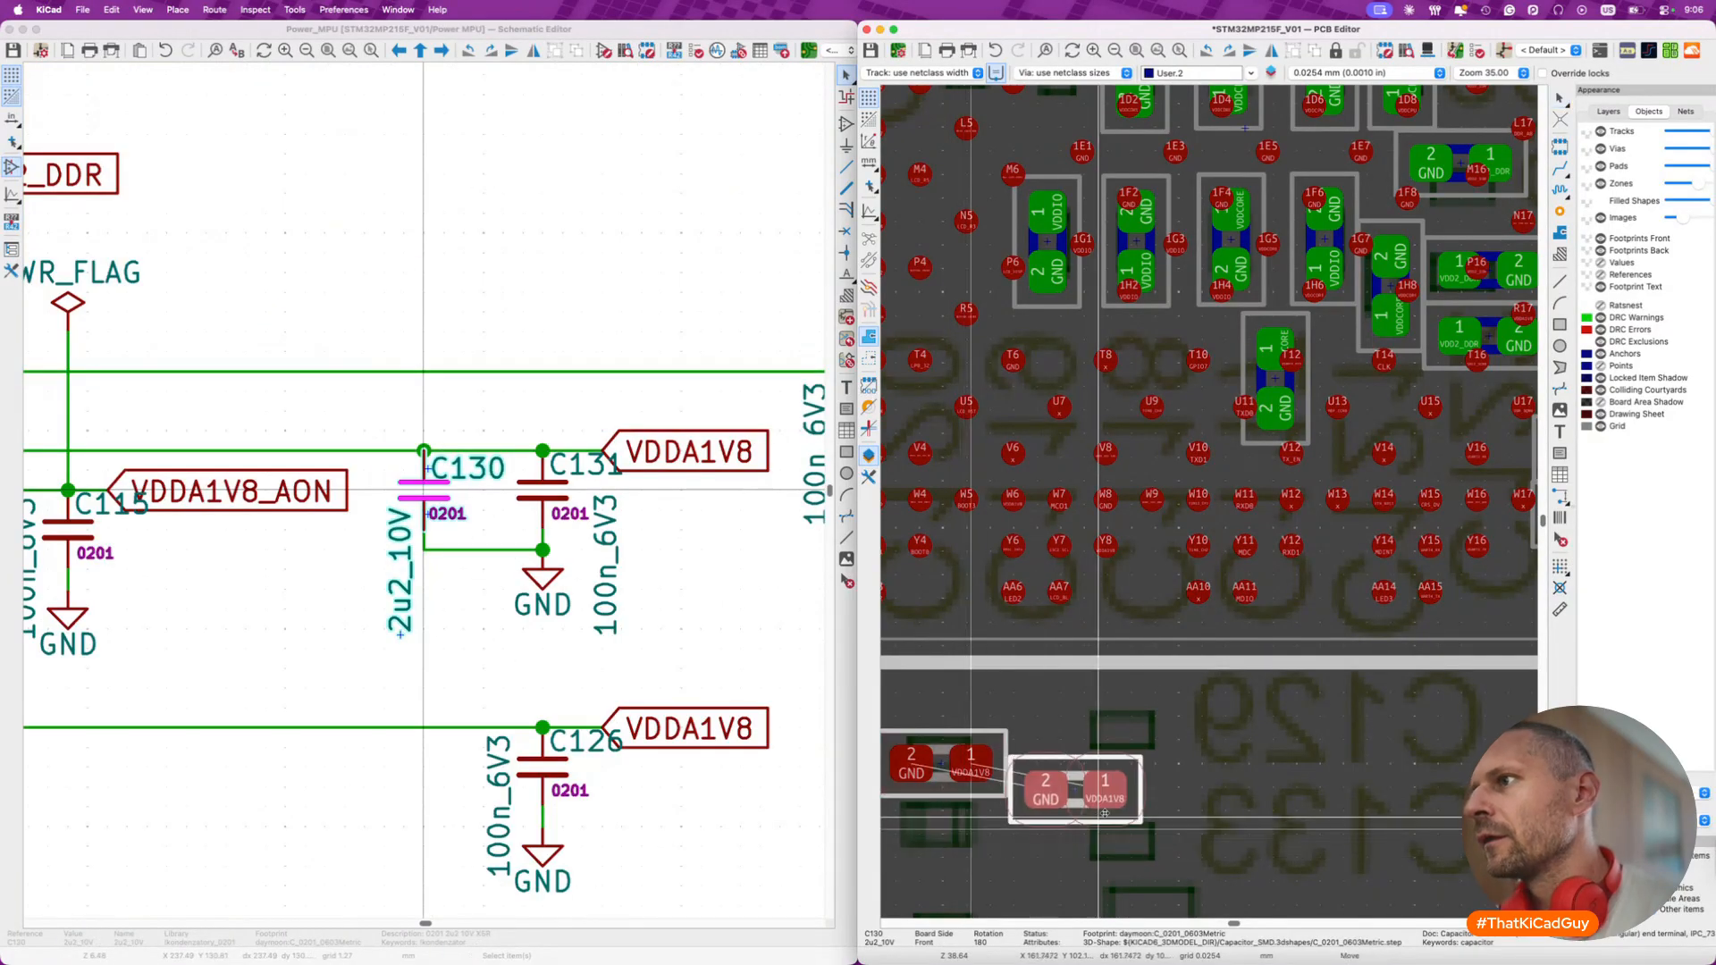
key(r)
key(r)
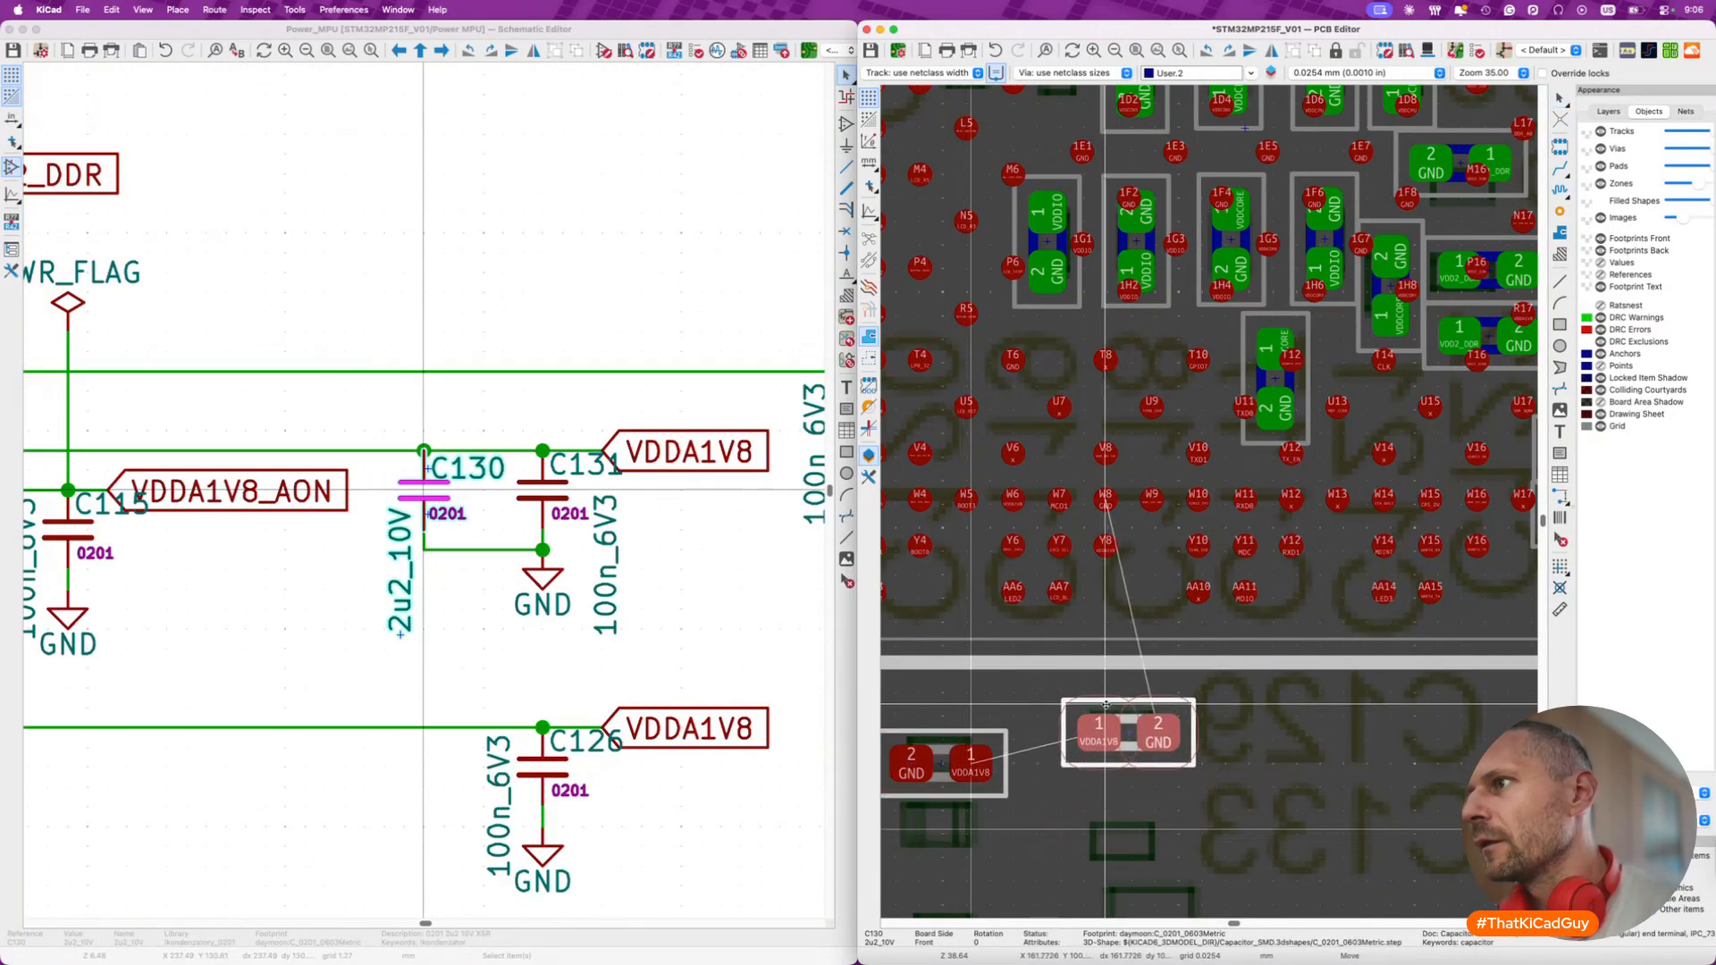
click(1105, 704)
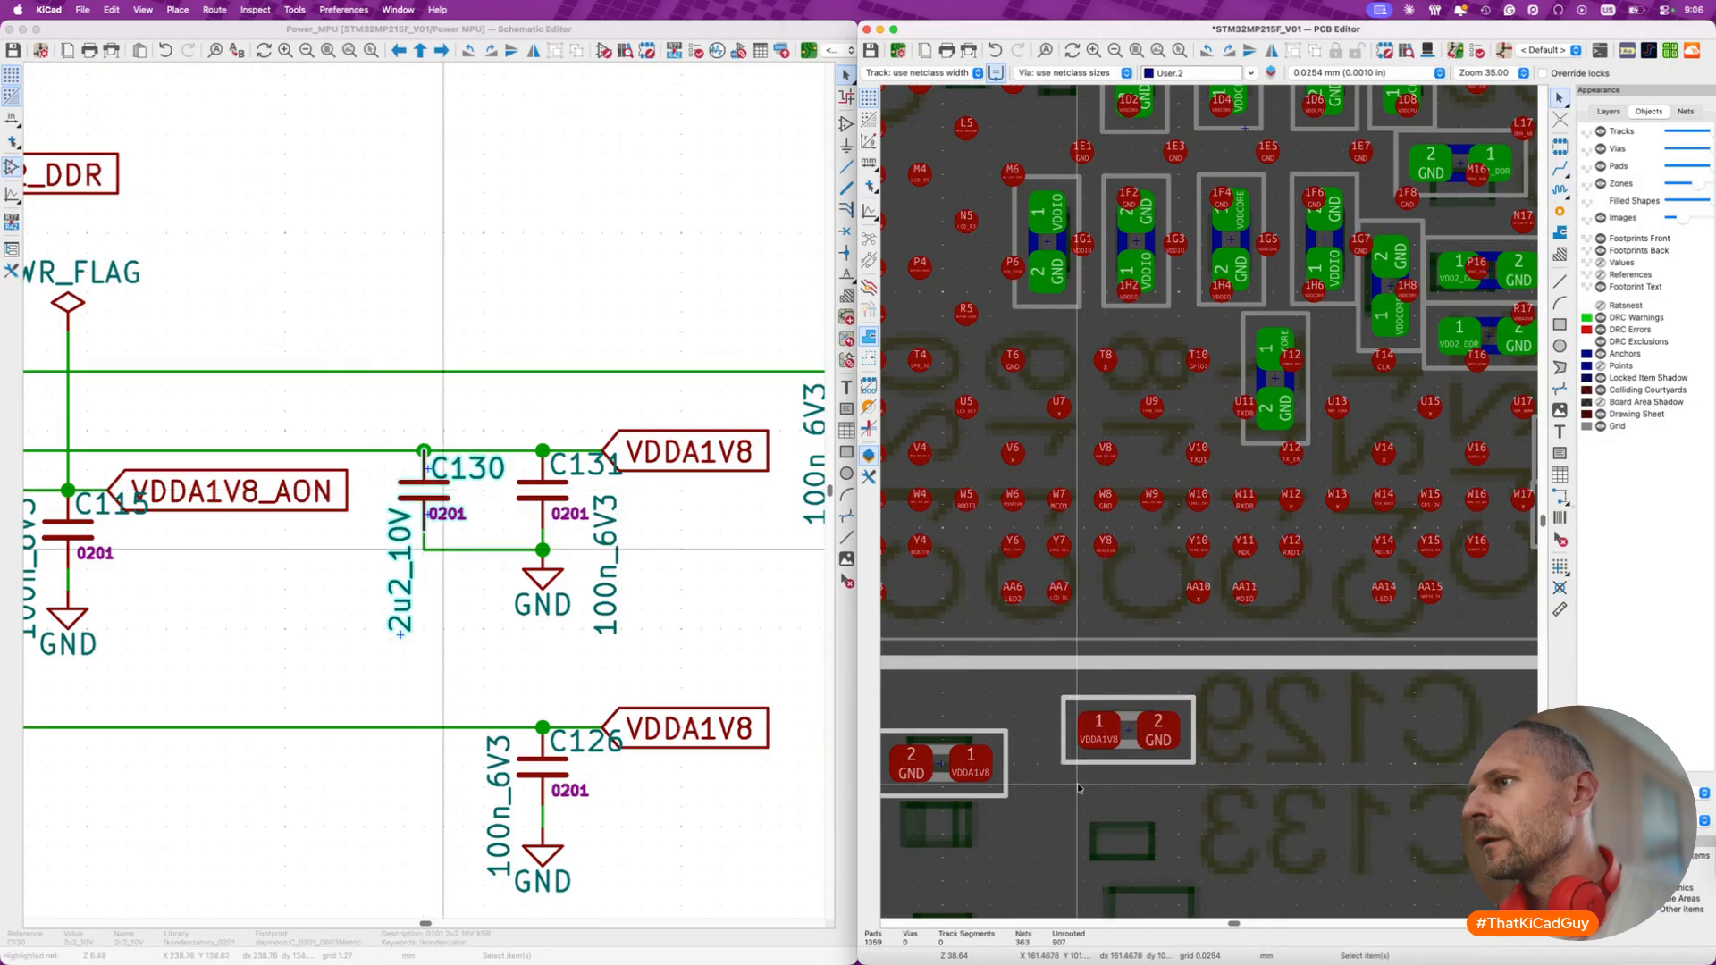
- Shift C131 slightly up towards the MPU's lower edge and save the board
click(983, 791)
key(m)
click(984, 786)
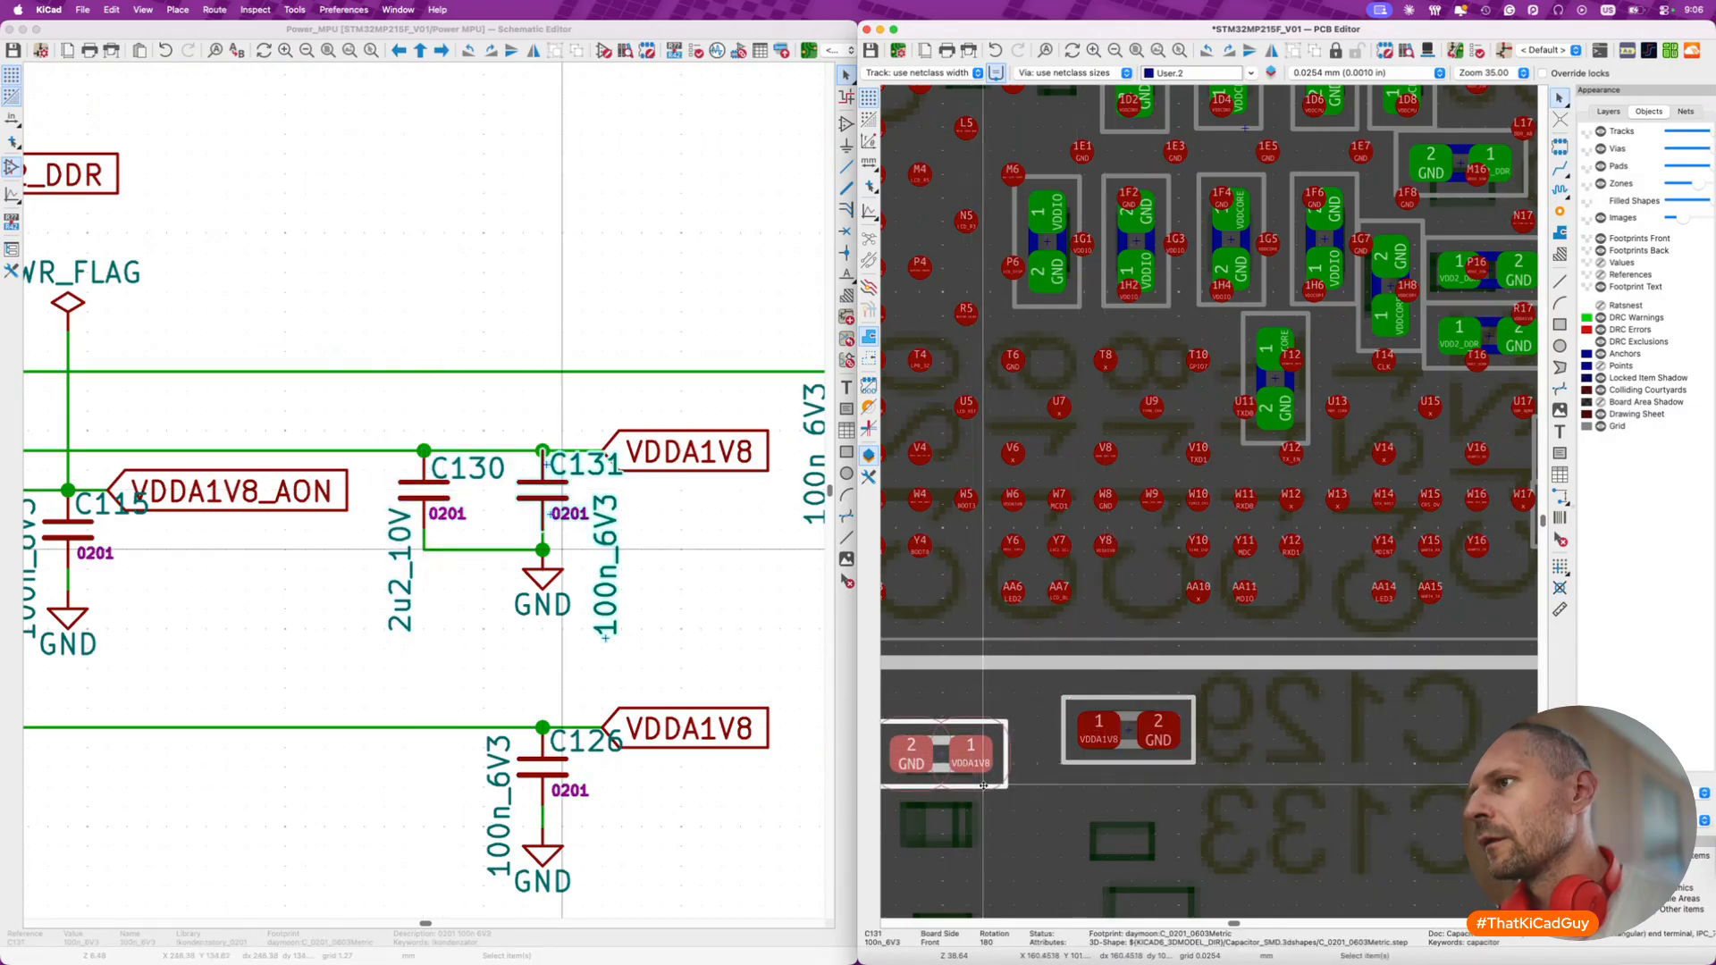
- Select the backup battery circuit in the schematic: R91, R87, D2, C17, C98 and connector J5
scroll(984, 786, down, 4)
click(503, 698)
scroll(502, 697, down, 6)
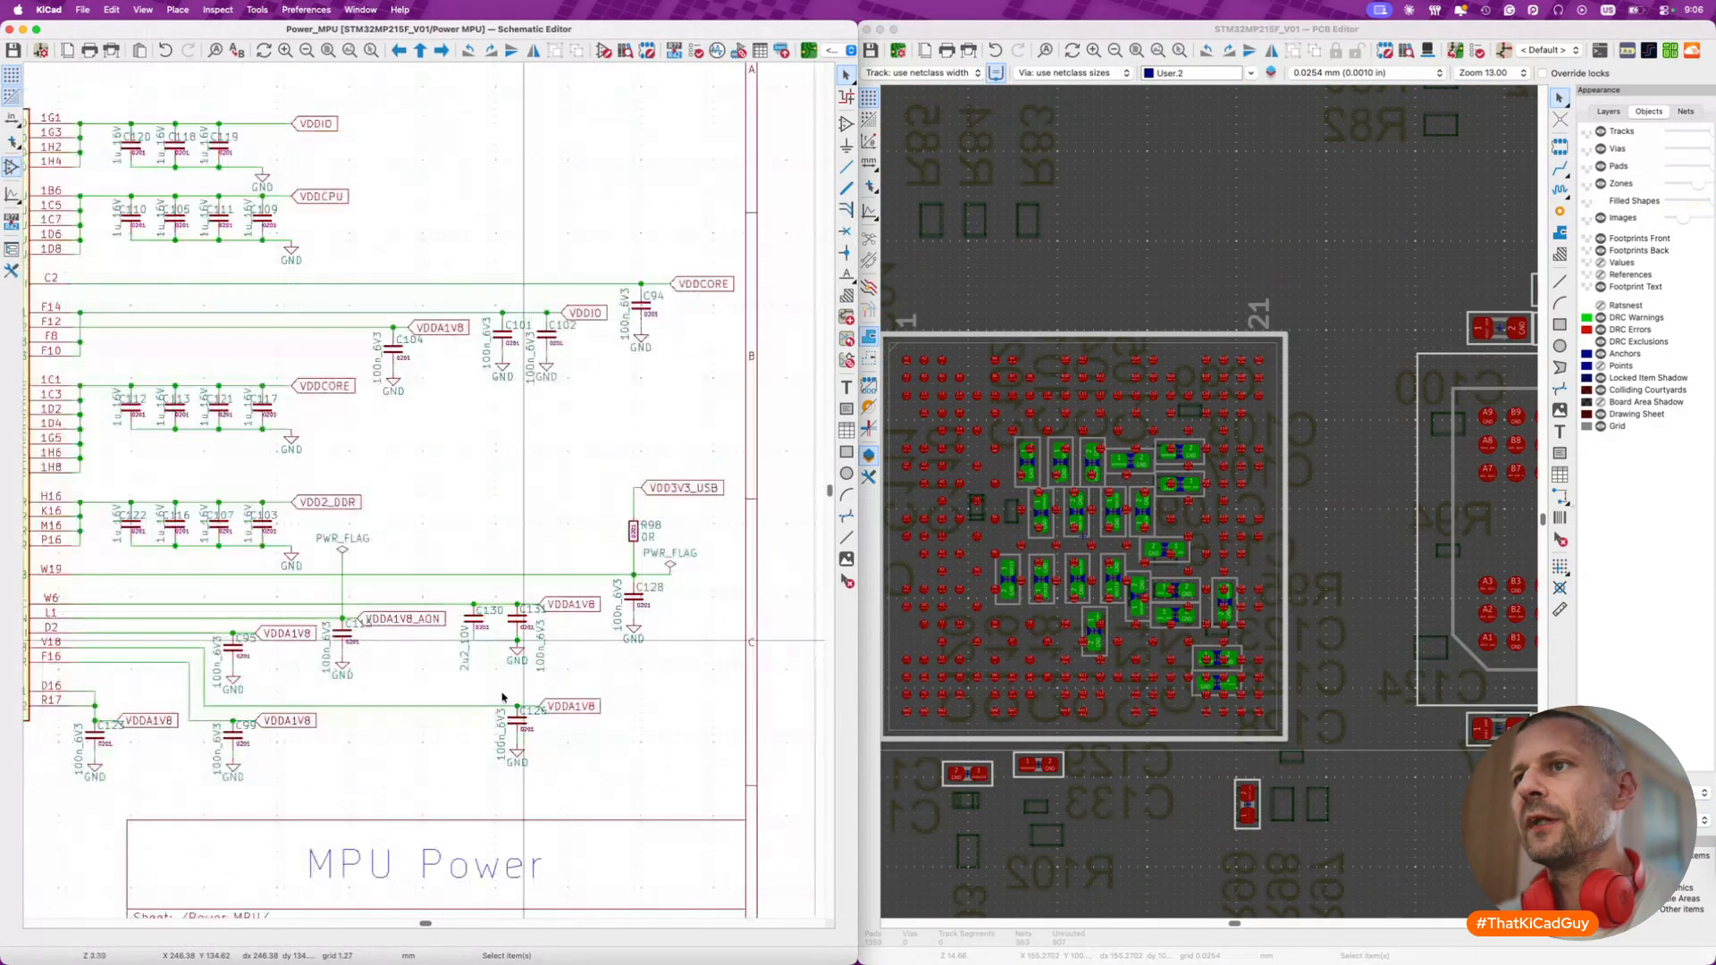
scroll(503, 697, left, 10)
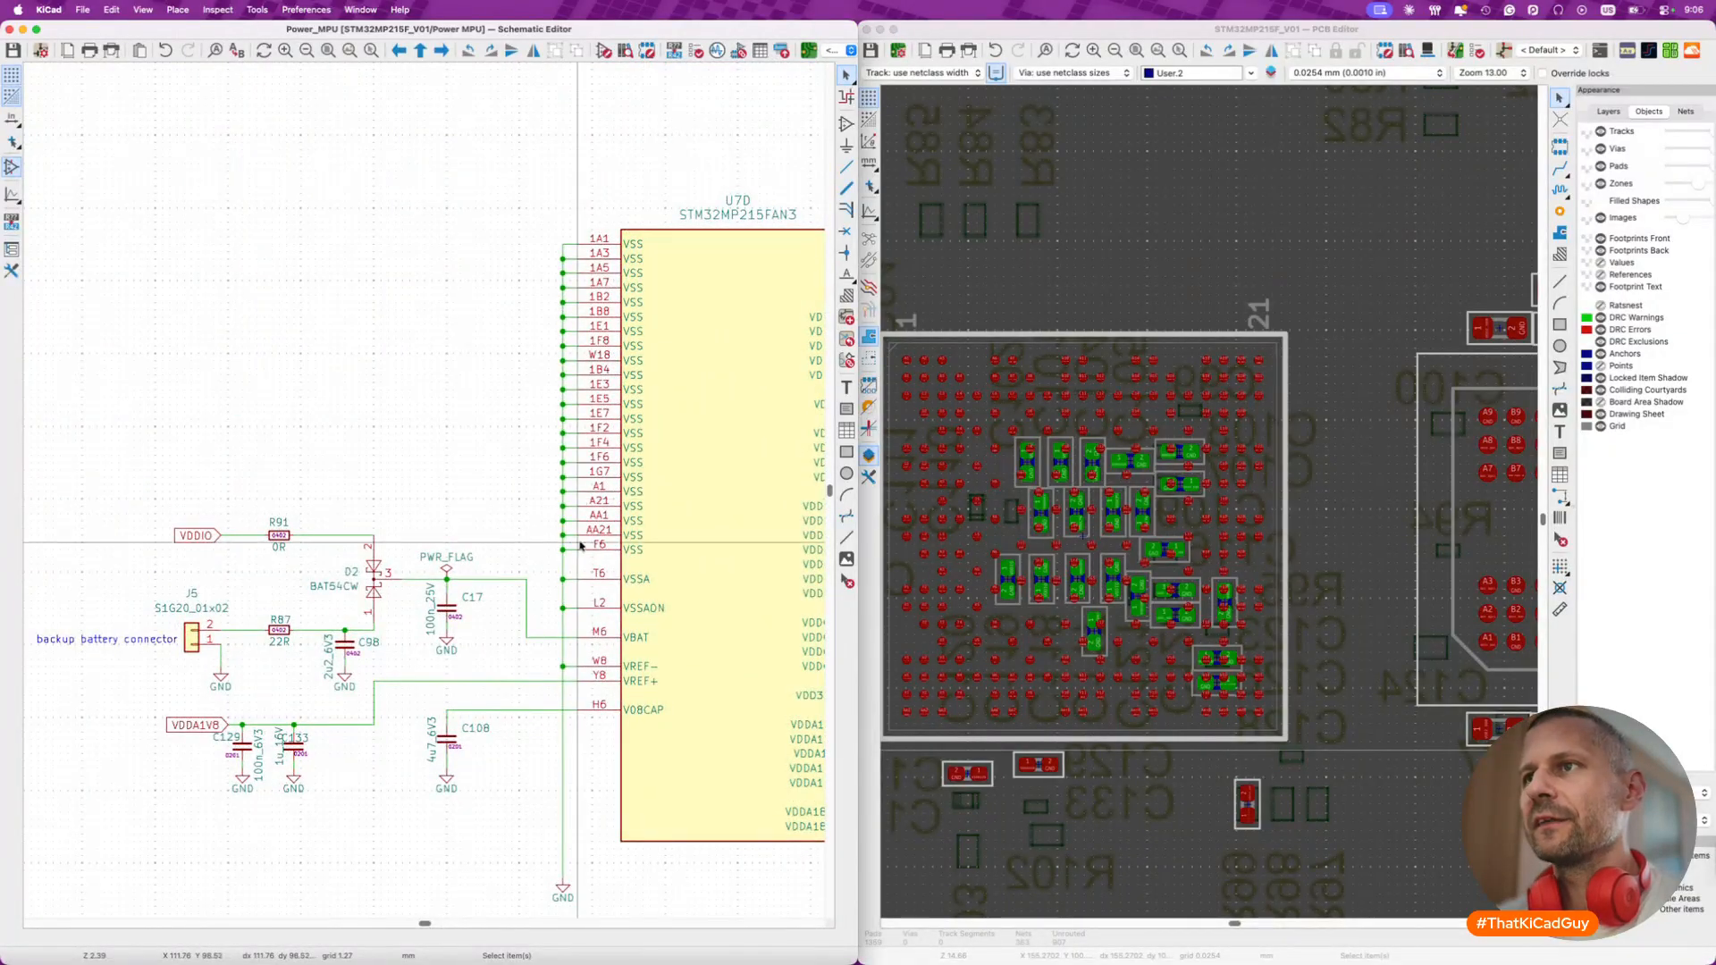
scroll(579, 548, down, 2)
scroll(578, 548, left, 1)
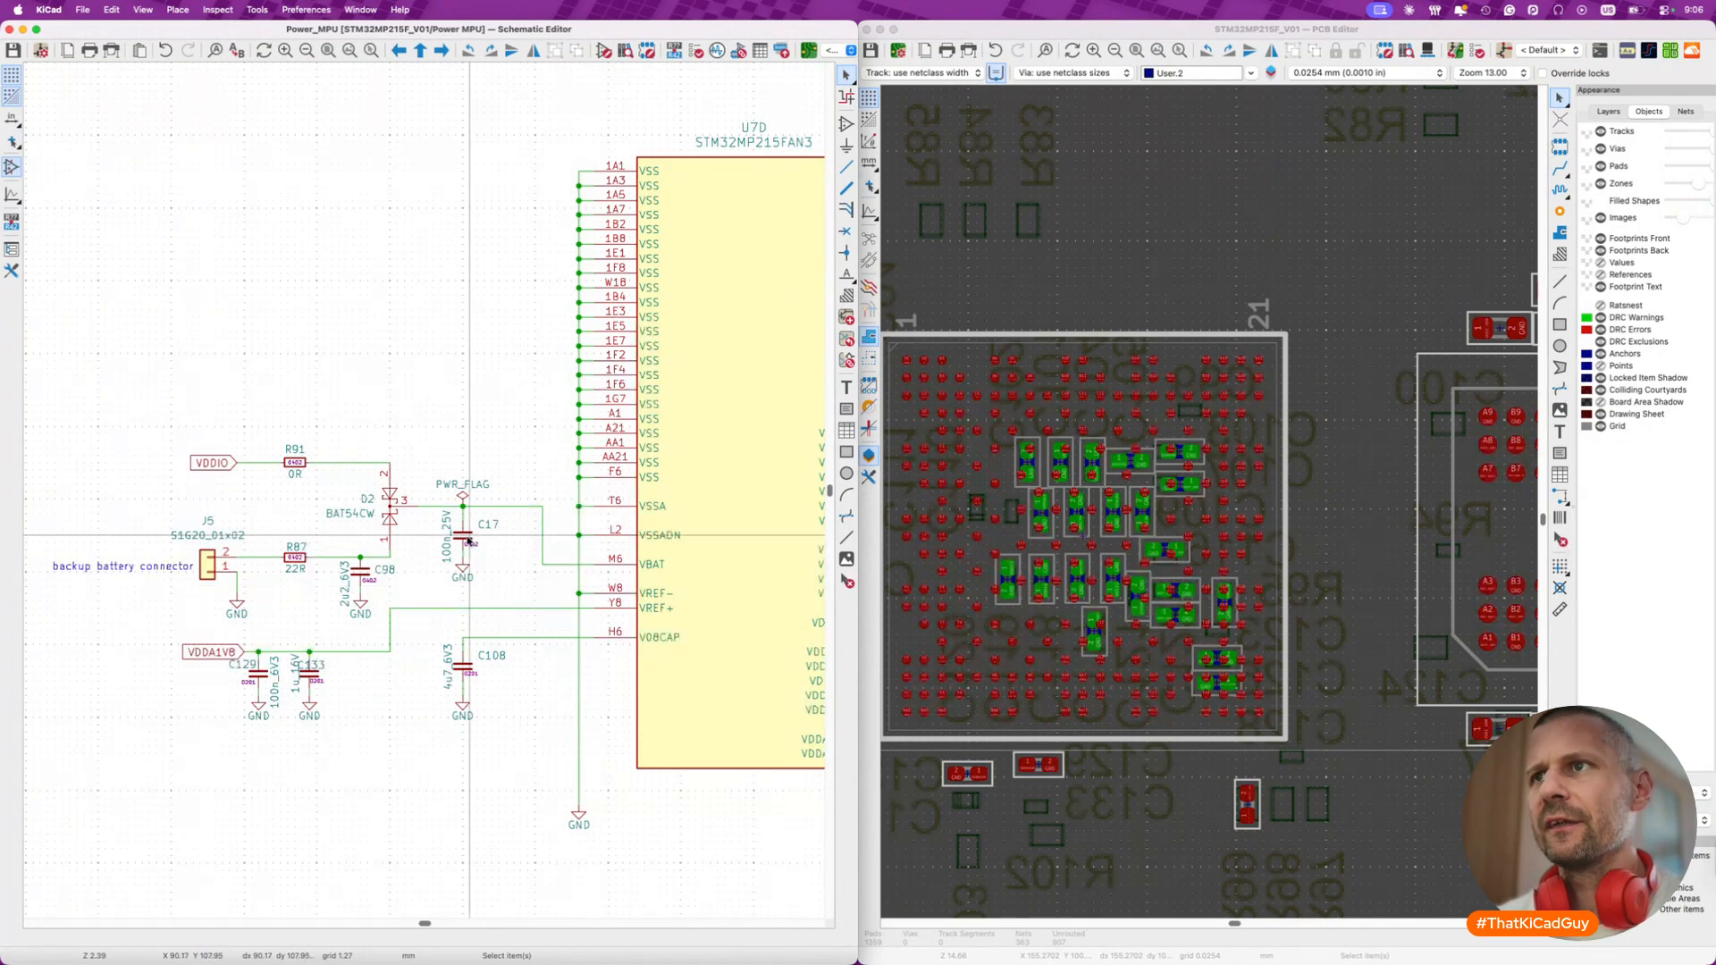
drag(250, 438, 494, 629)
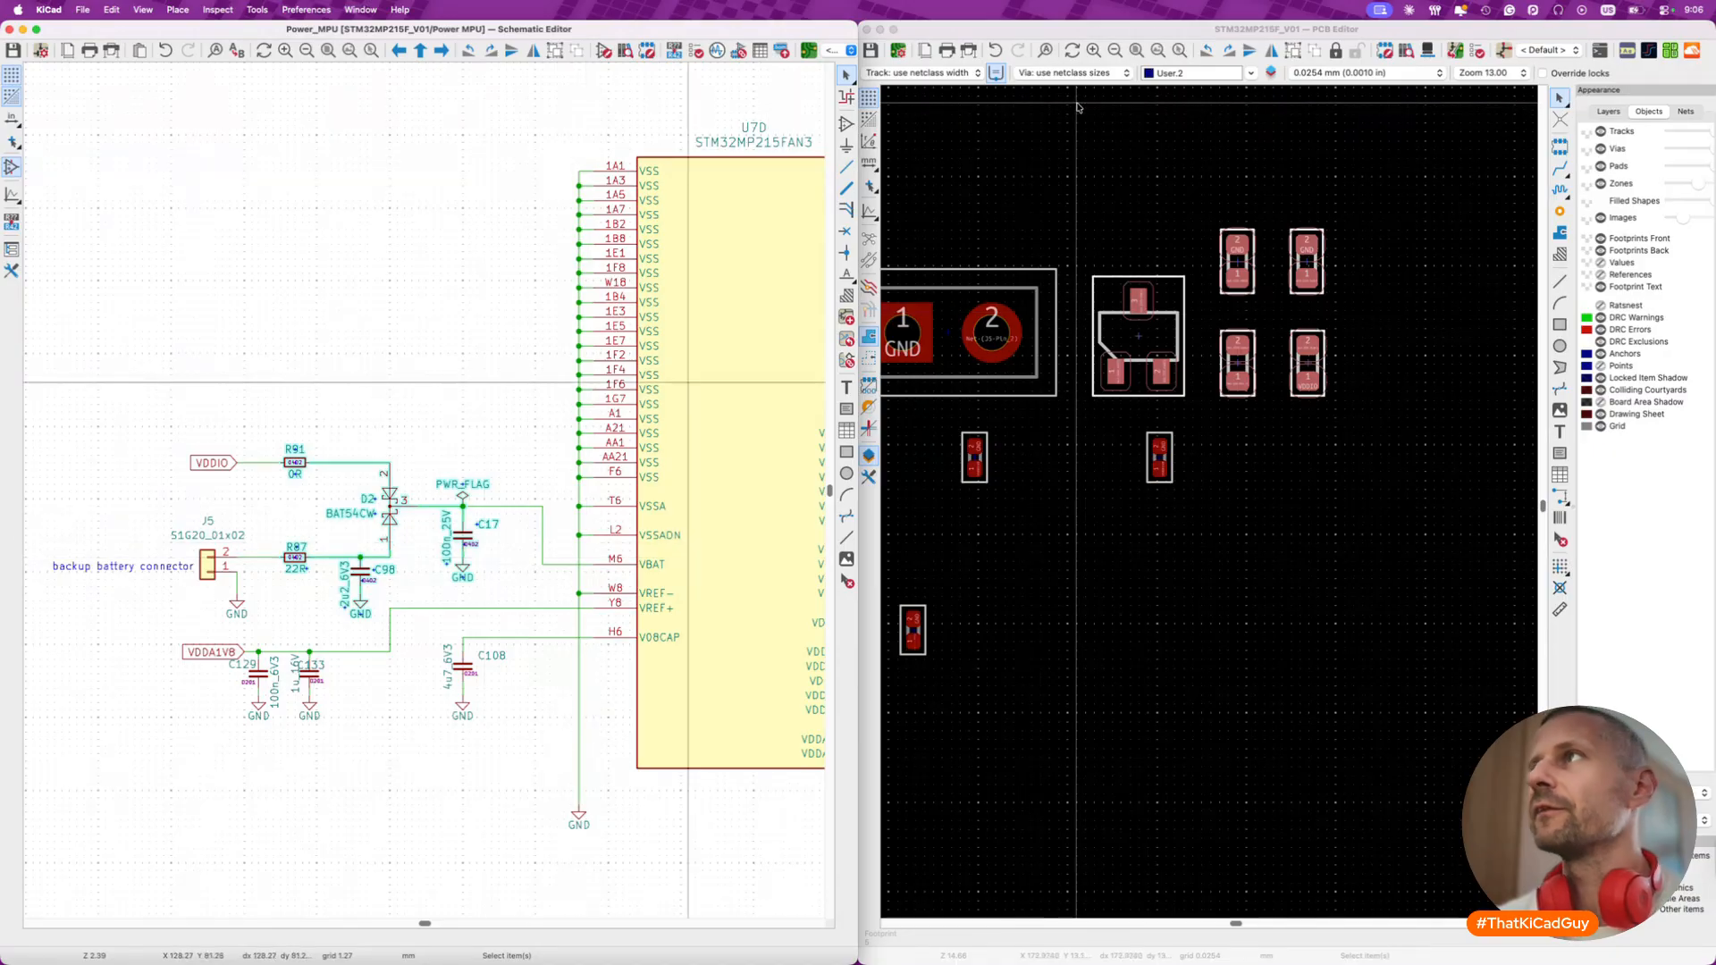
shift+click(207, 569)
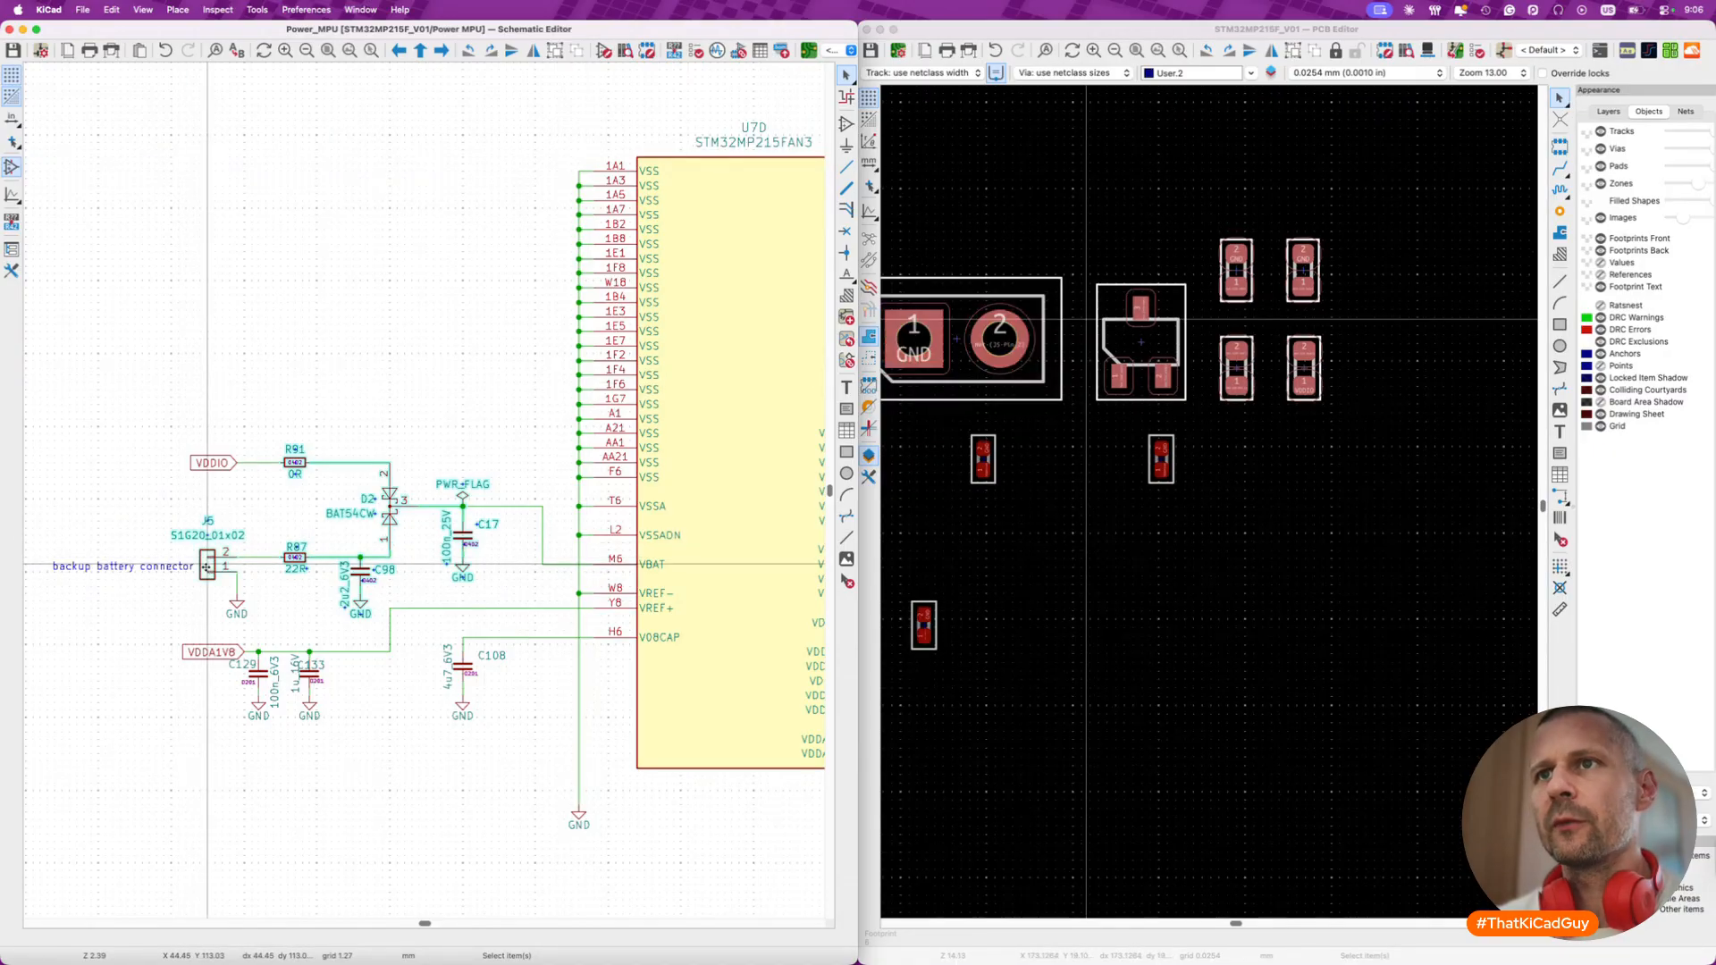
- Pack the selected backup battery parts together and place the group on the board just above the MPU
click(1072, 37)
key(p)
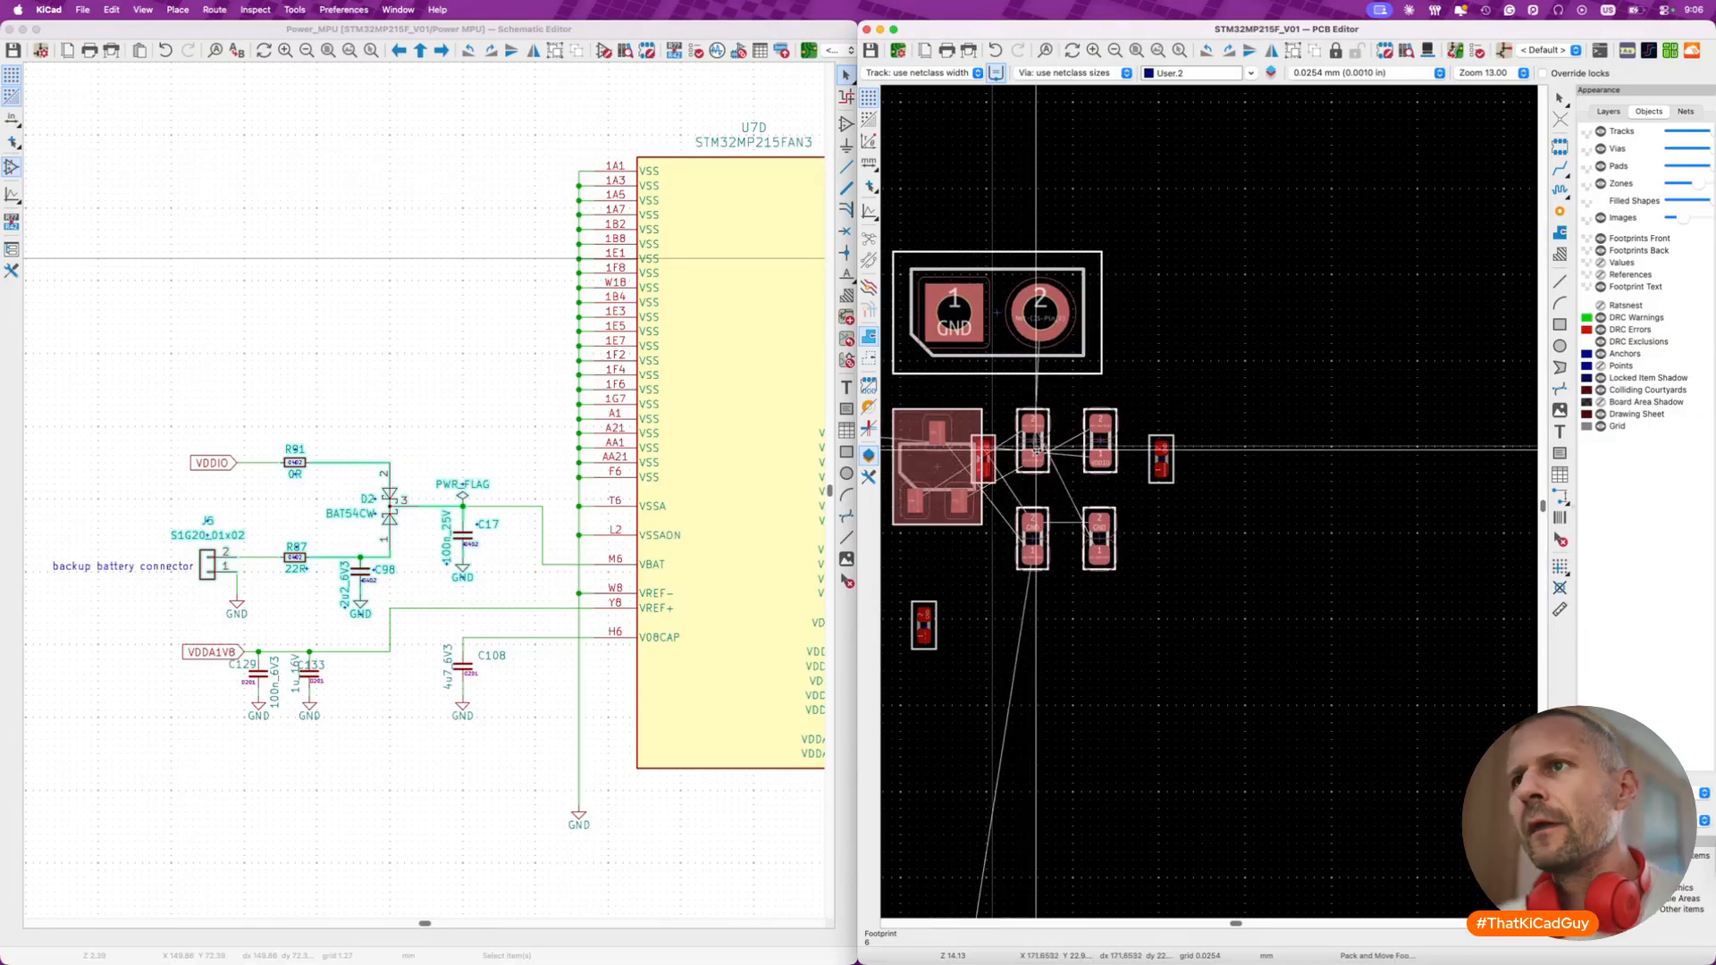
scroll(1019, 438, down, 5)
scroll(1034, 451, down, 4)
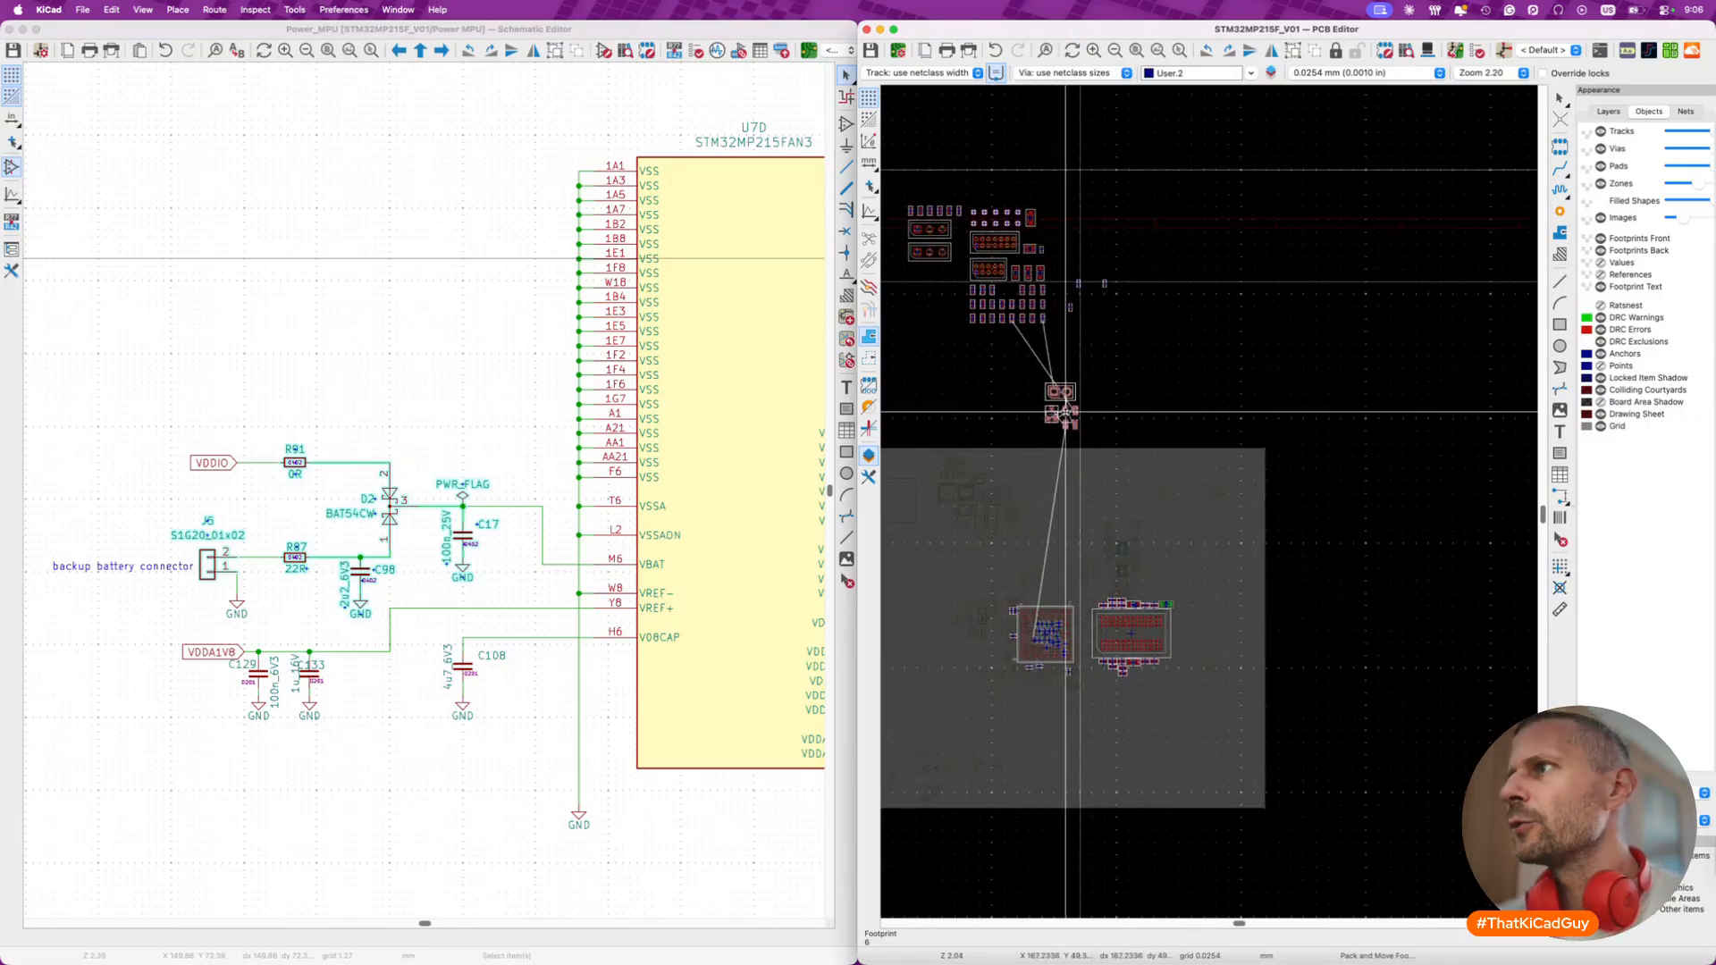
click(1048, 569)
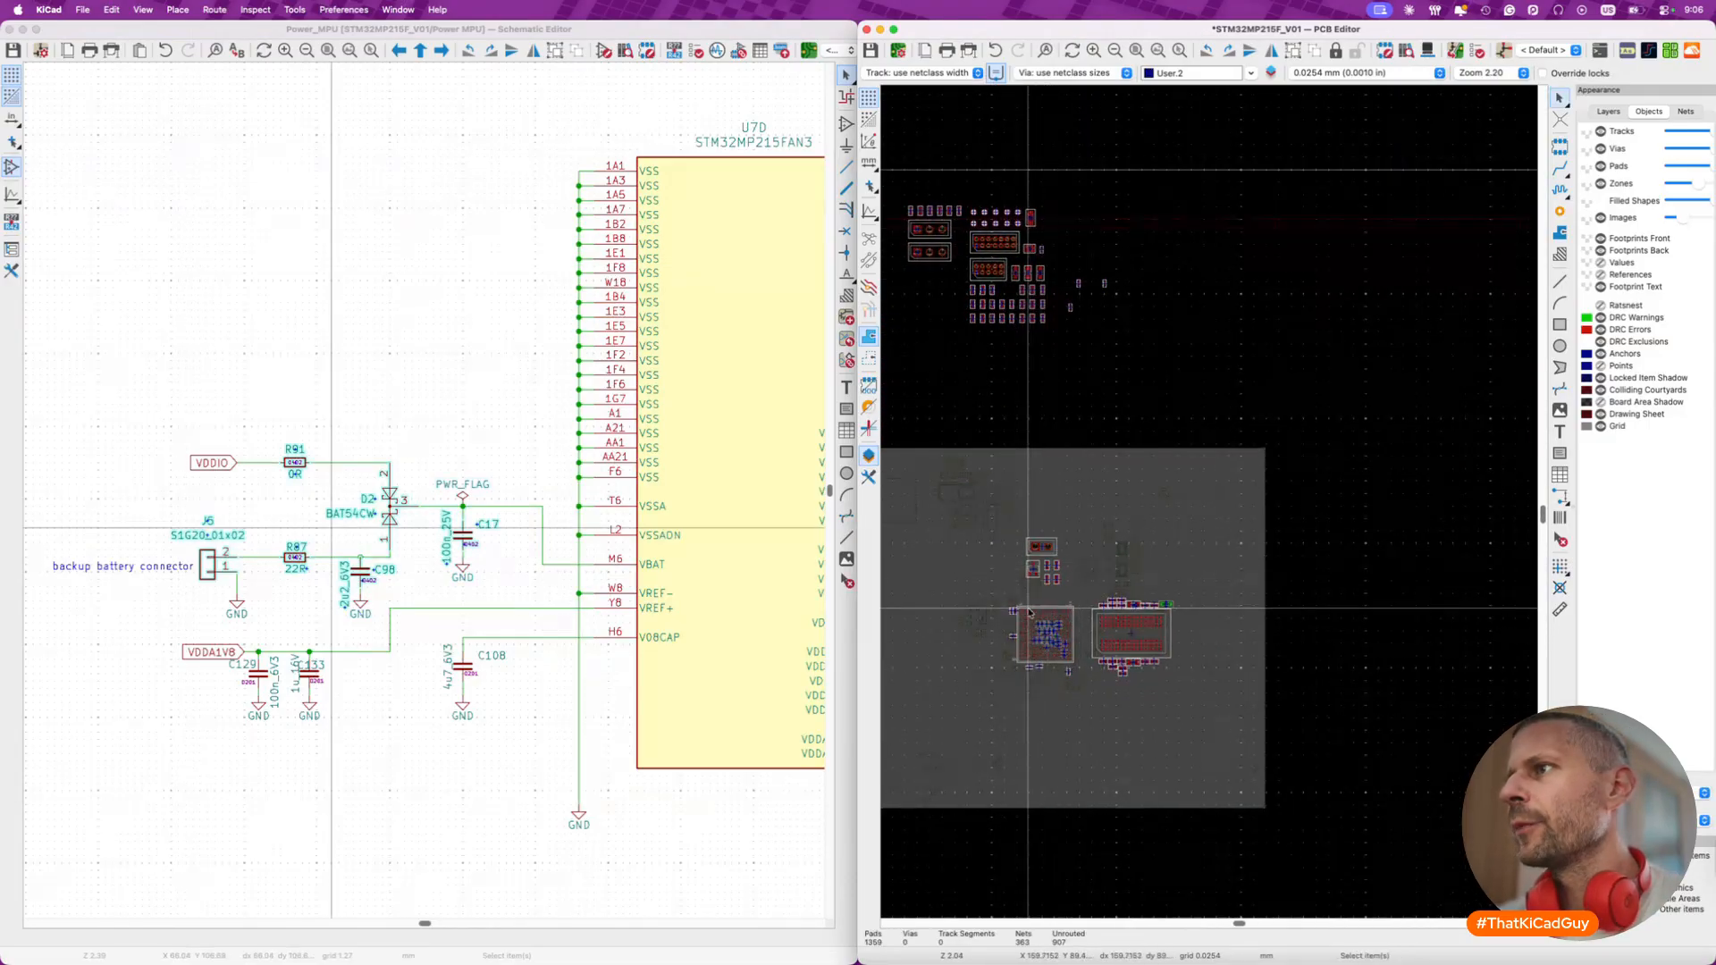
- Find C17 on the MPU's VBAT net in the schematic and cross-select it on the board
click(1030, 610)
scroll(1030, 610, up, 5)
key(Escape)
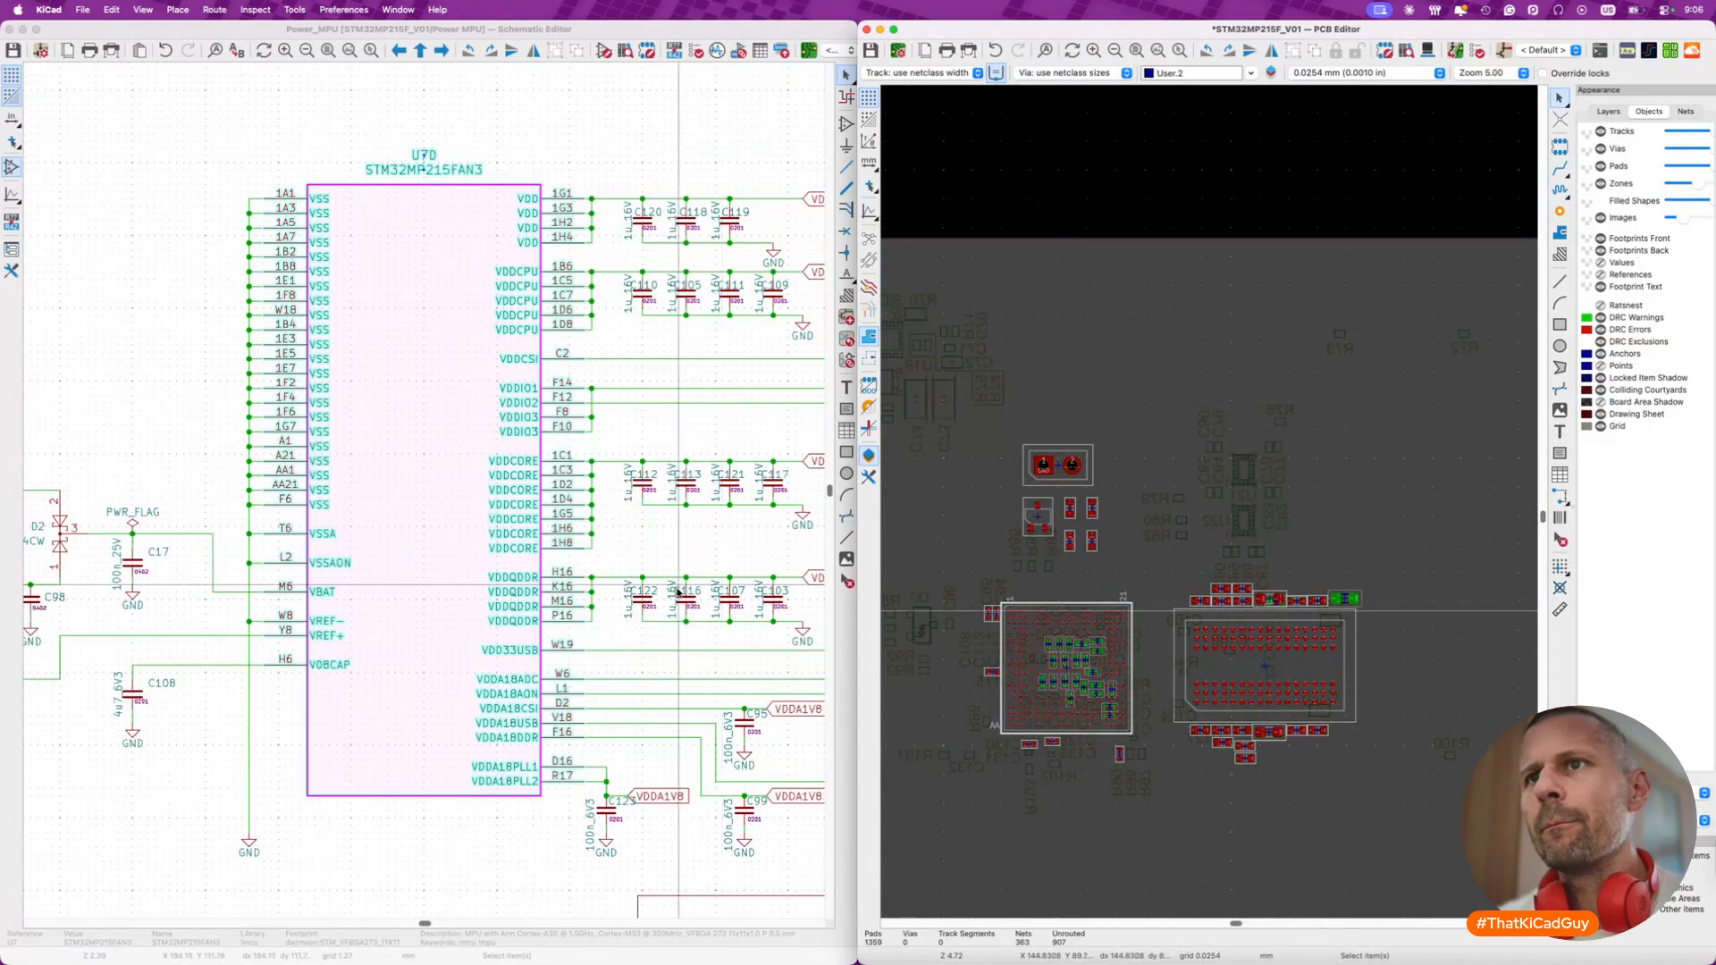
click(191, 720)
scroll(191, 719, left, 3)
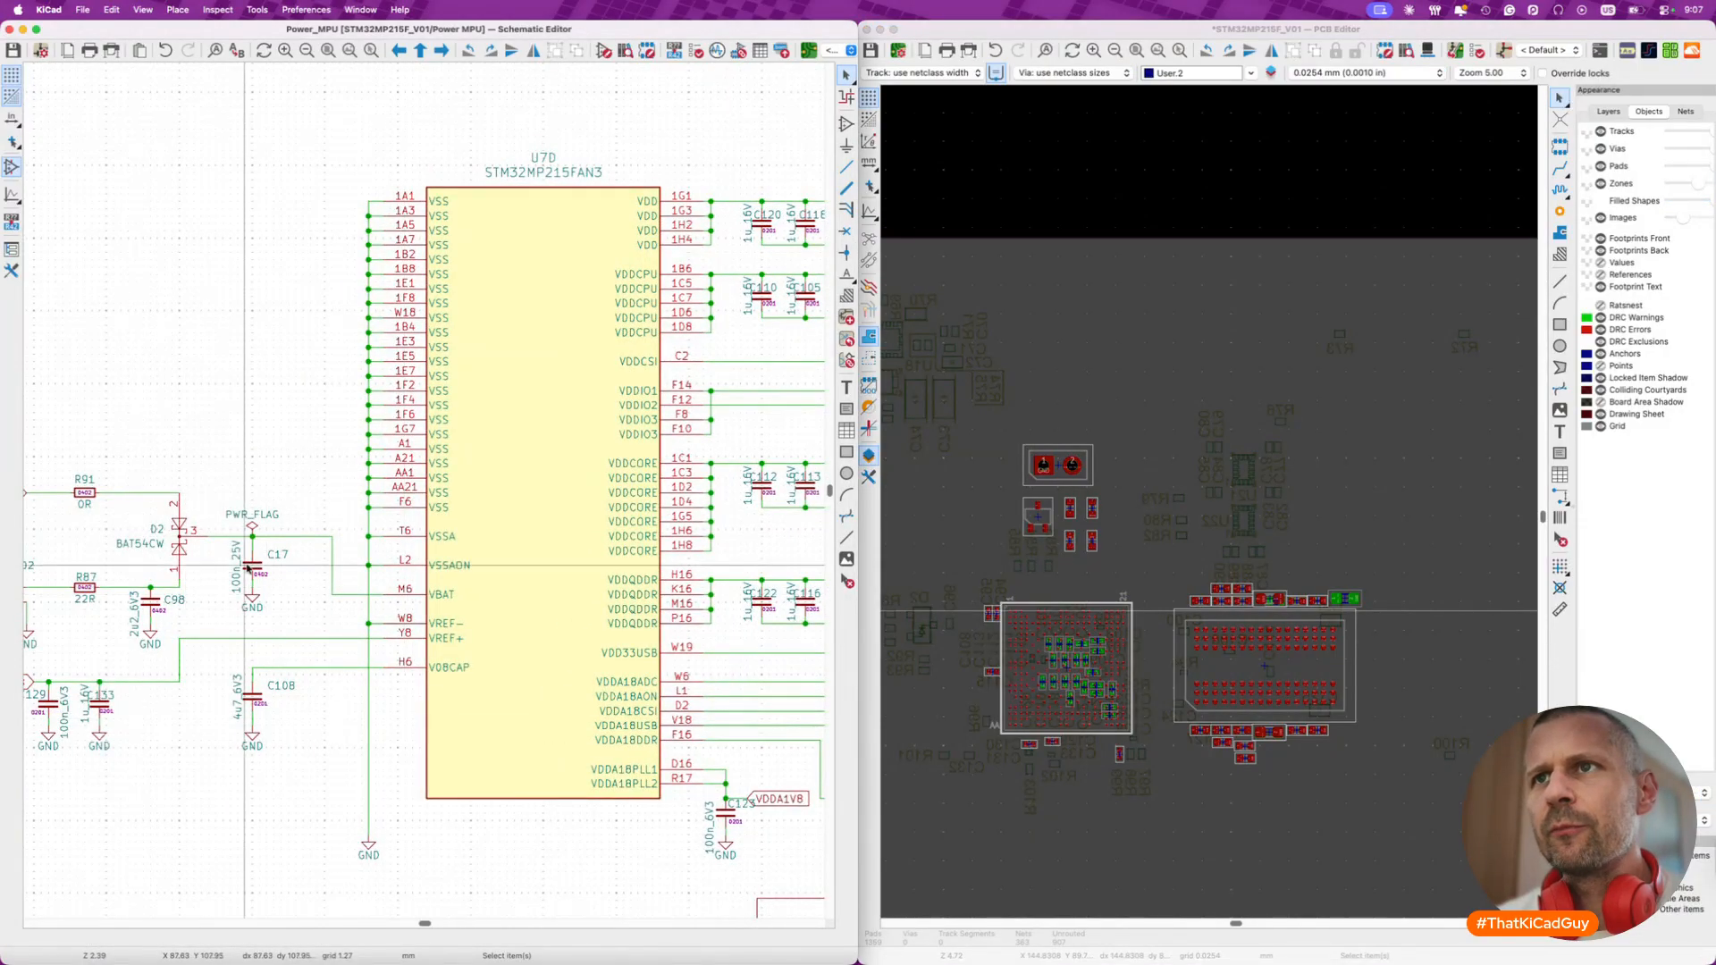
click(254, 570)
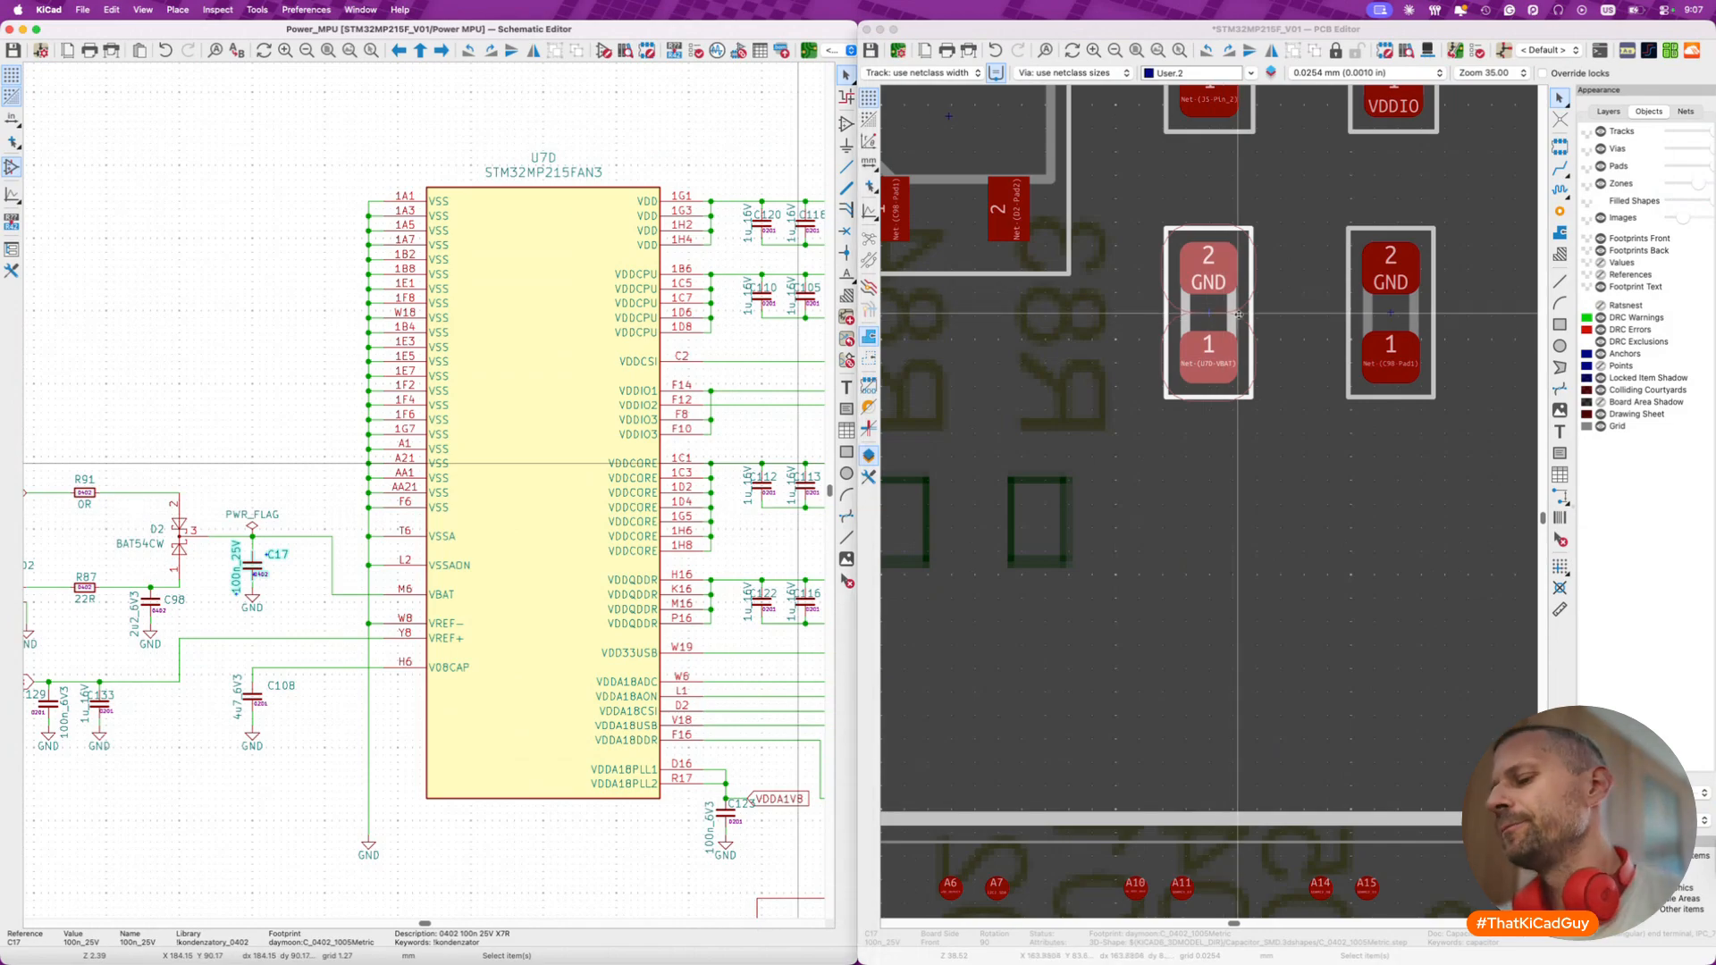
- Move C17 to the board's back side beneath the MPU, next to ball M6, rotated 180° so pad 1 faces that ball
click(1238, 313)
key(m)
scroll(1237, 313, down, 6)
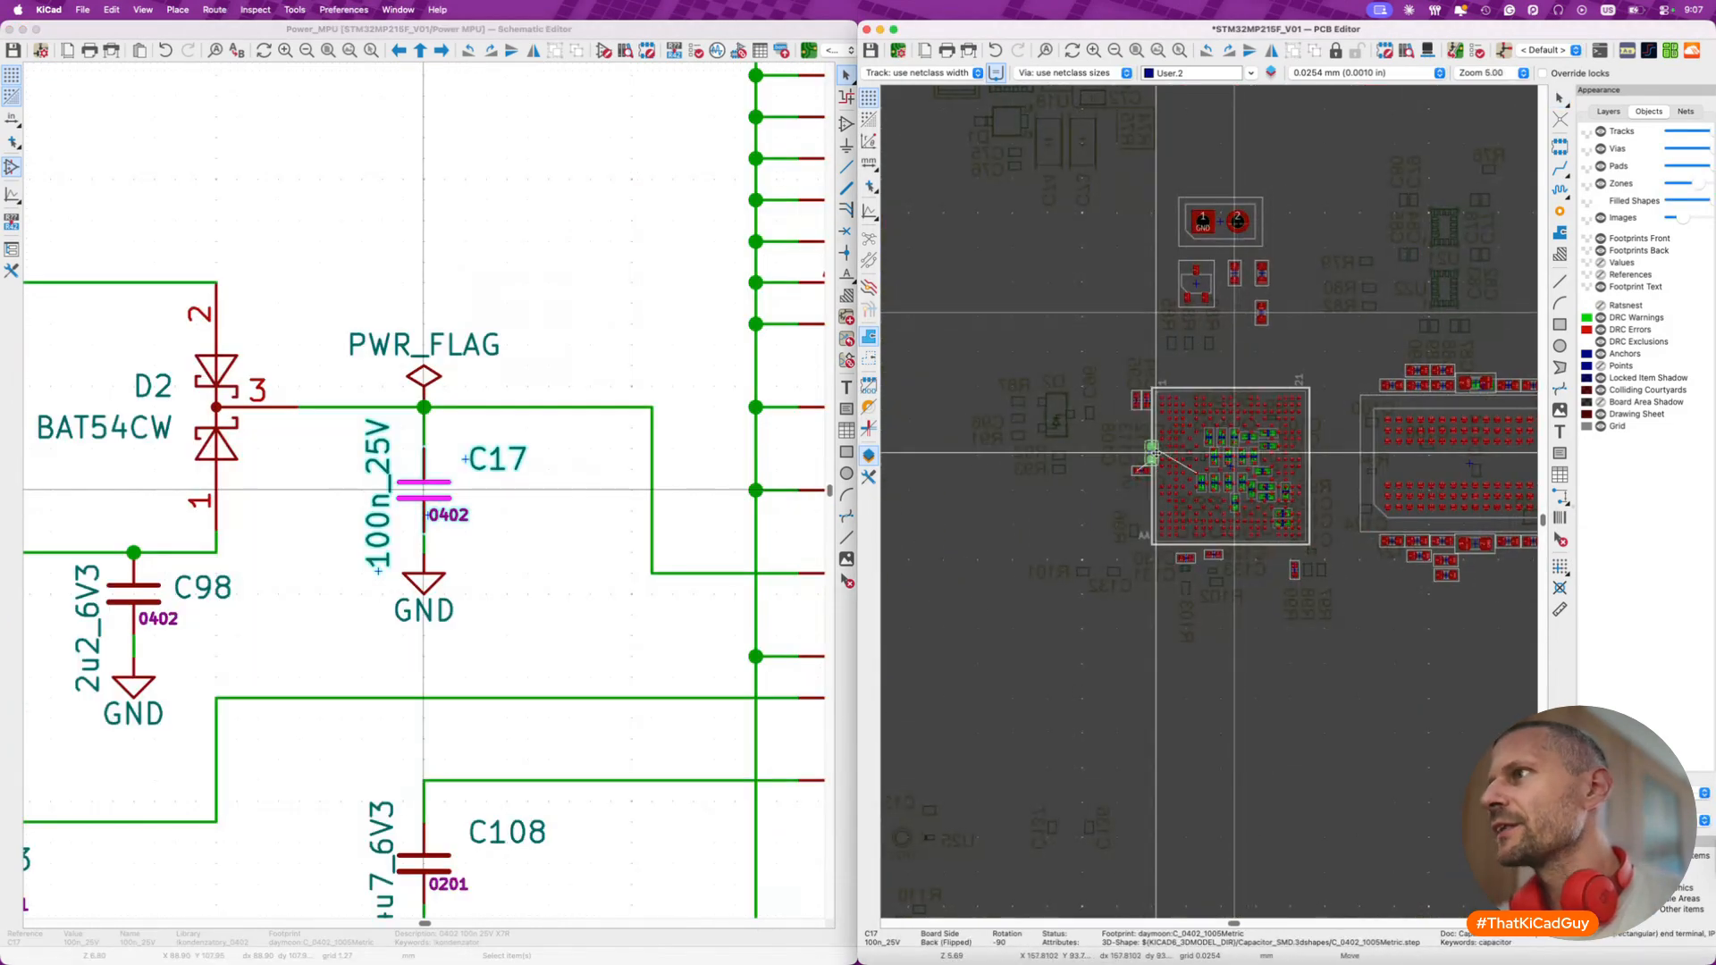
key(f)
scroll(1144, 452, up, 7)
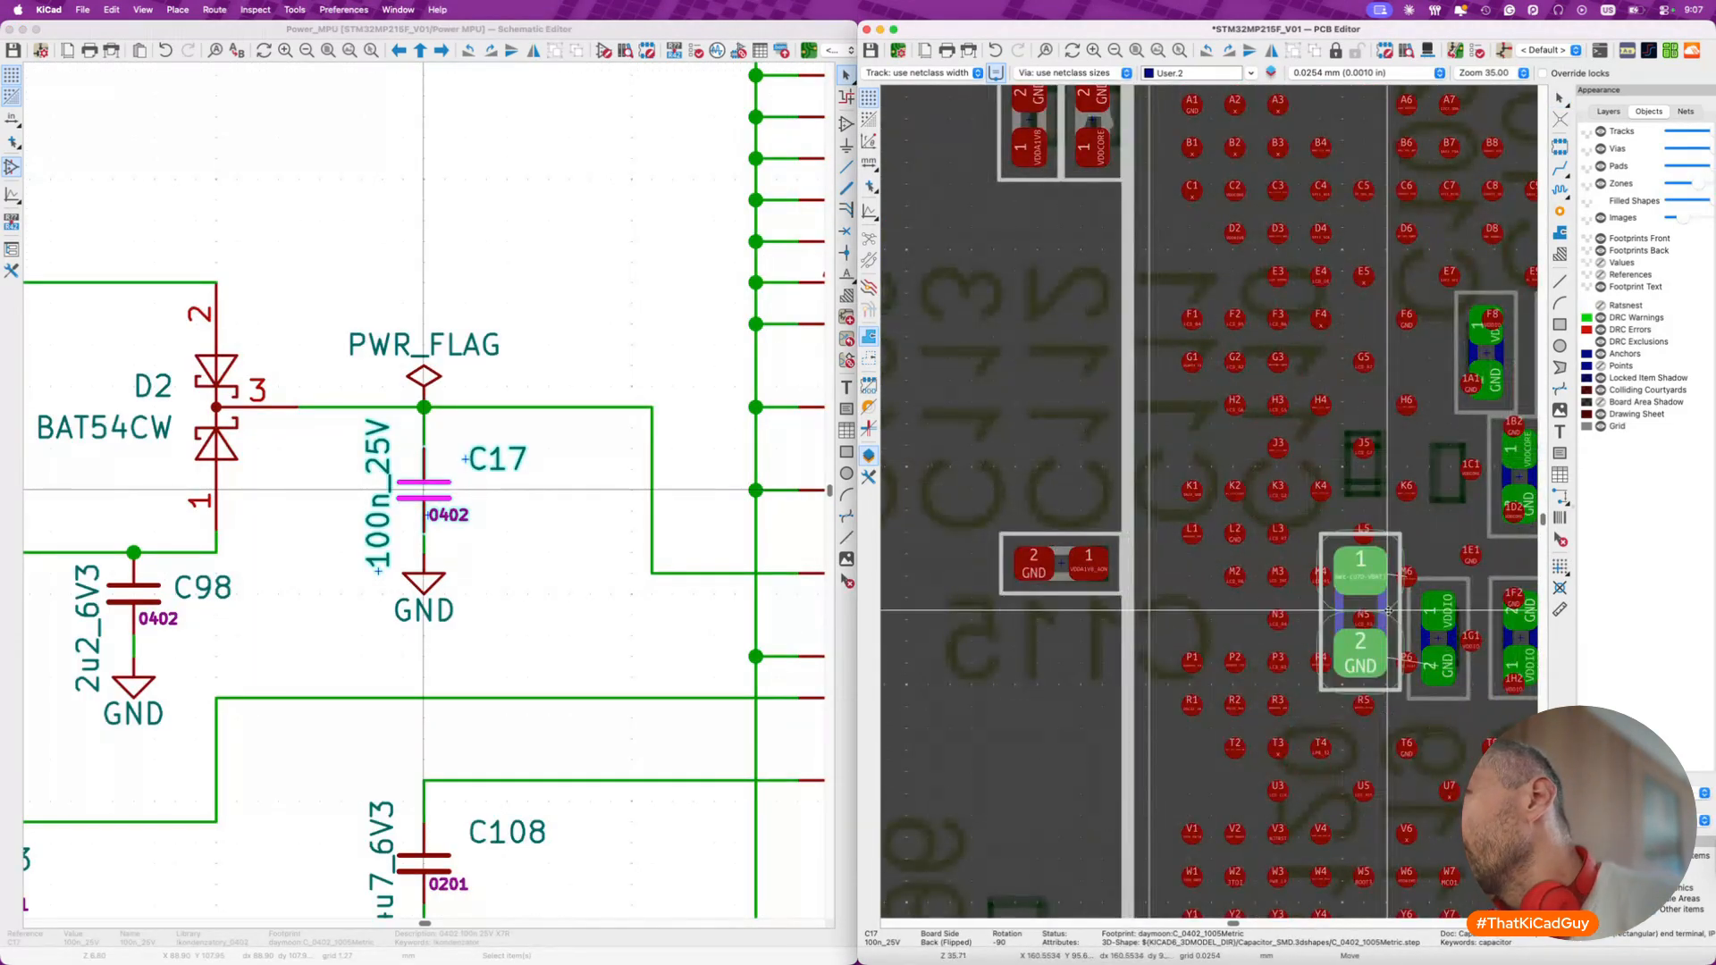
scroll(1382, 614, right, 3)
scroll(1383, 614, down, 1)
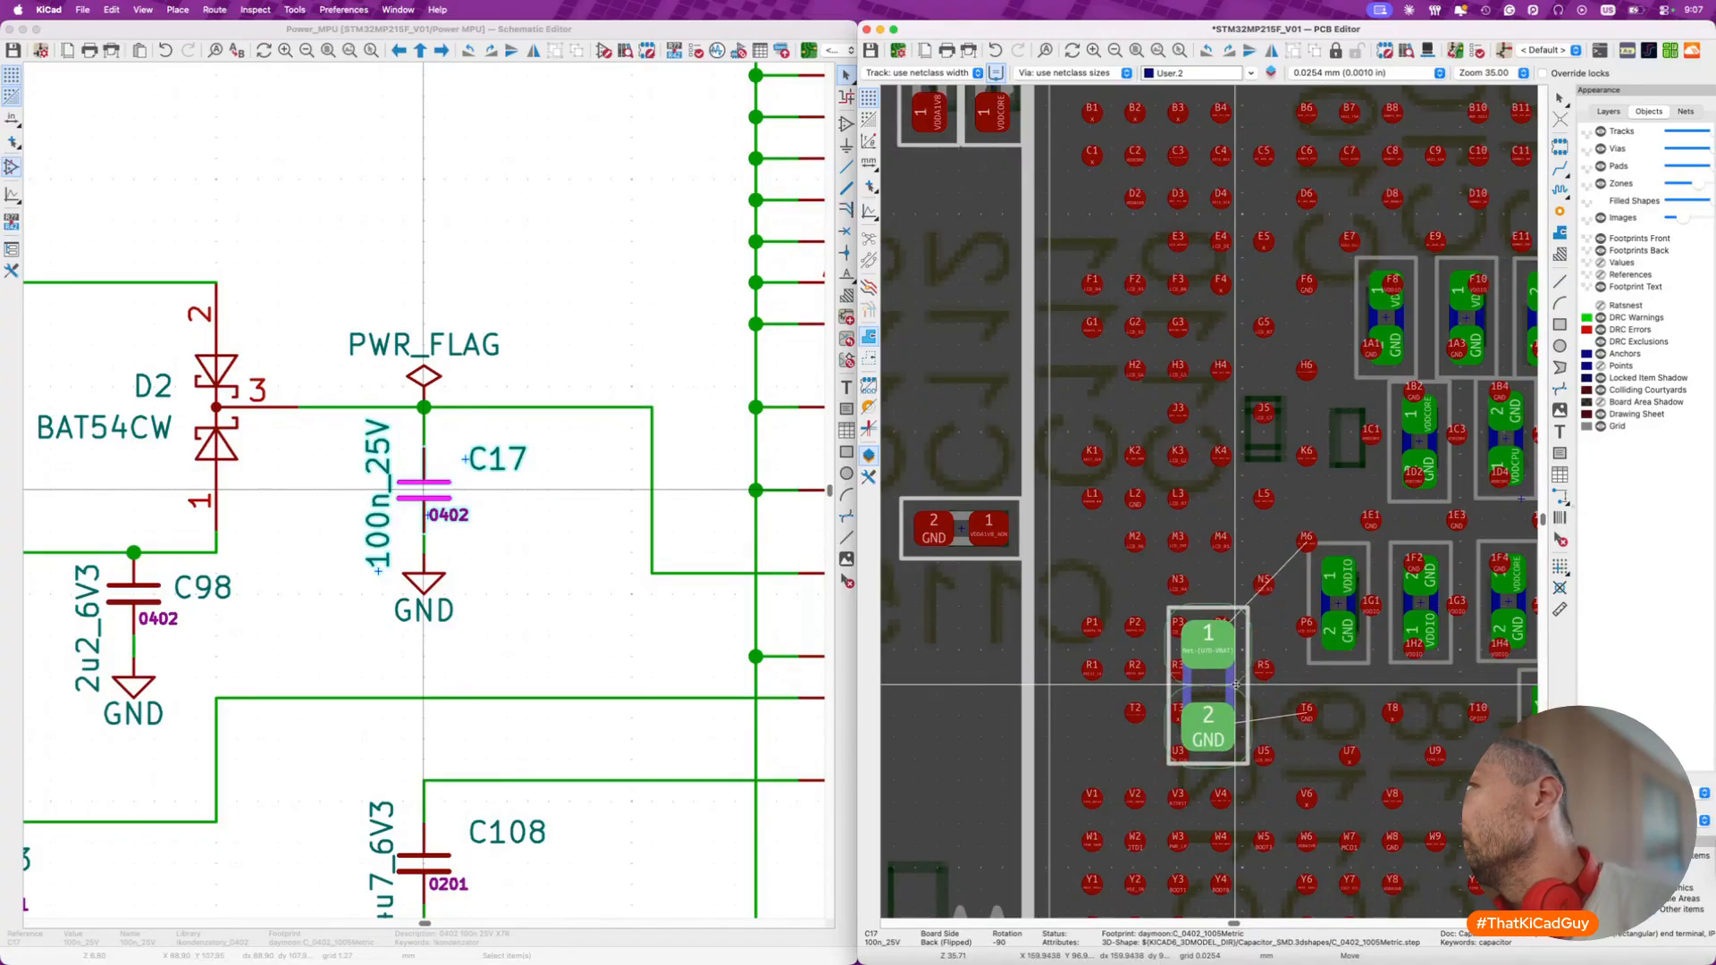
key(r)
key(r)
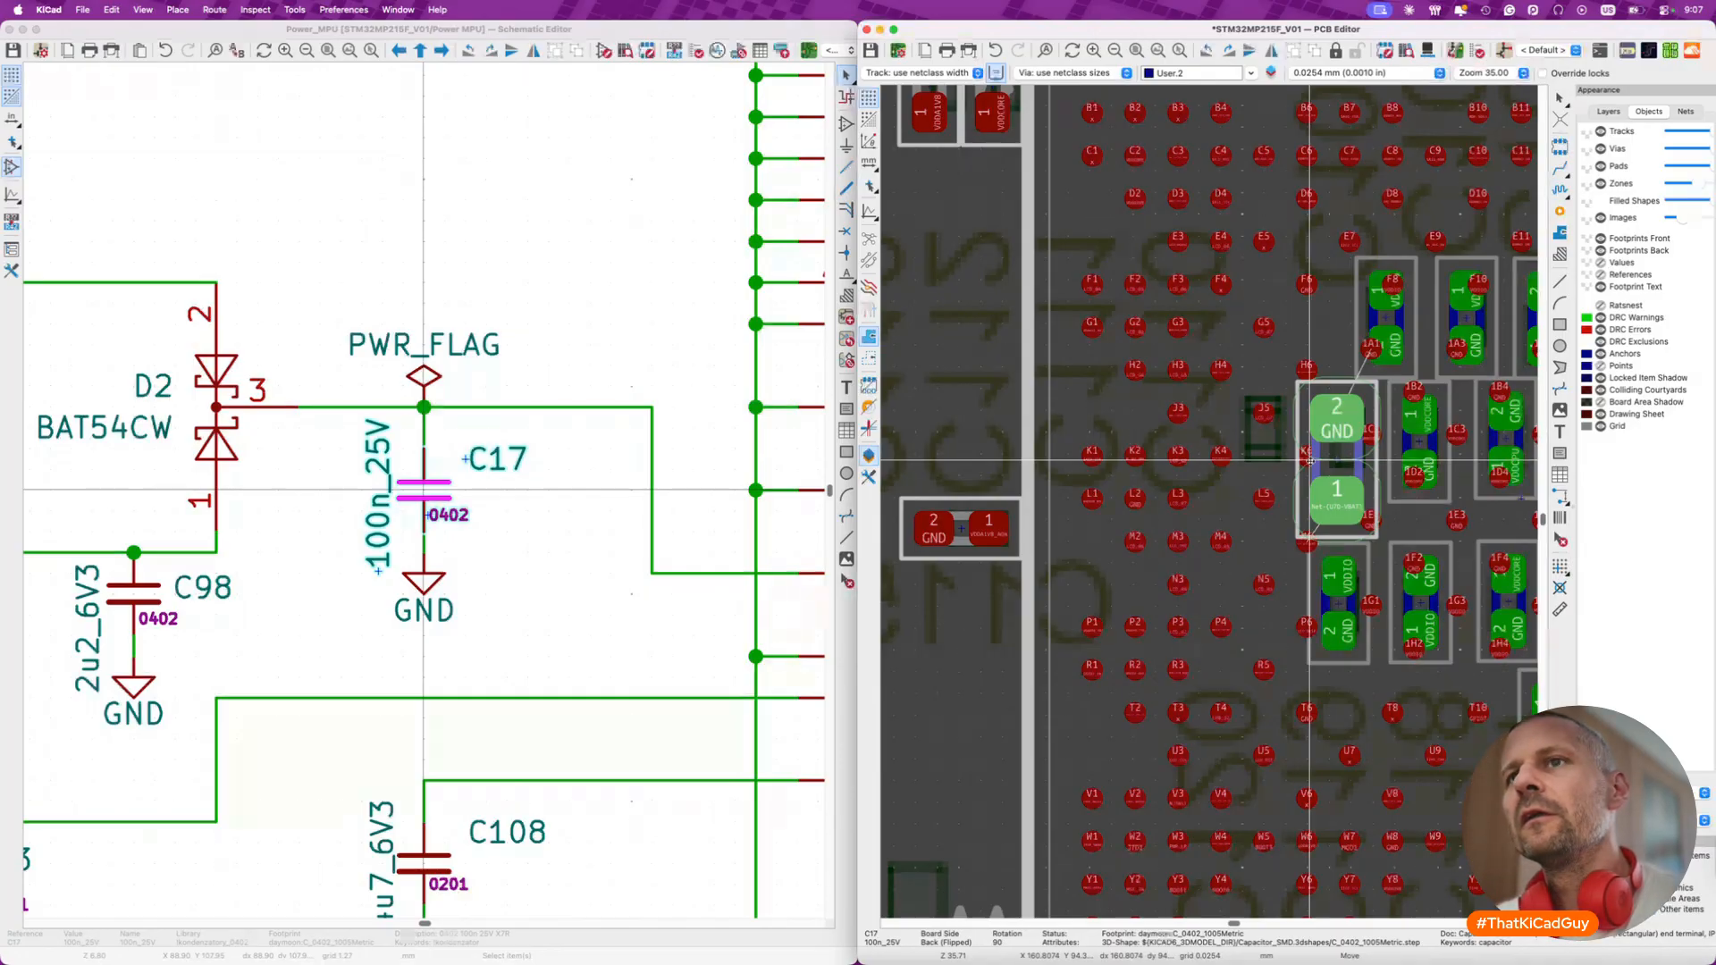
click(1309, 460)
- Change C17's schematic symbol to 100n_6V3 from the 0201 capacitor library, updating its value field as well
scroll(489, 519, down, 3)
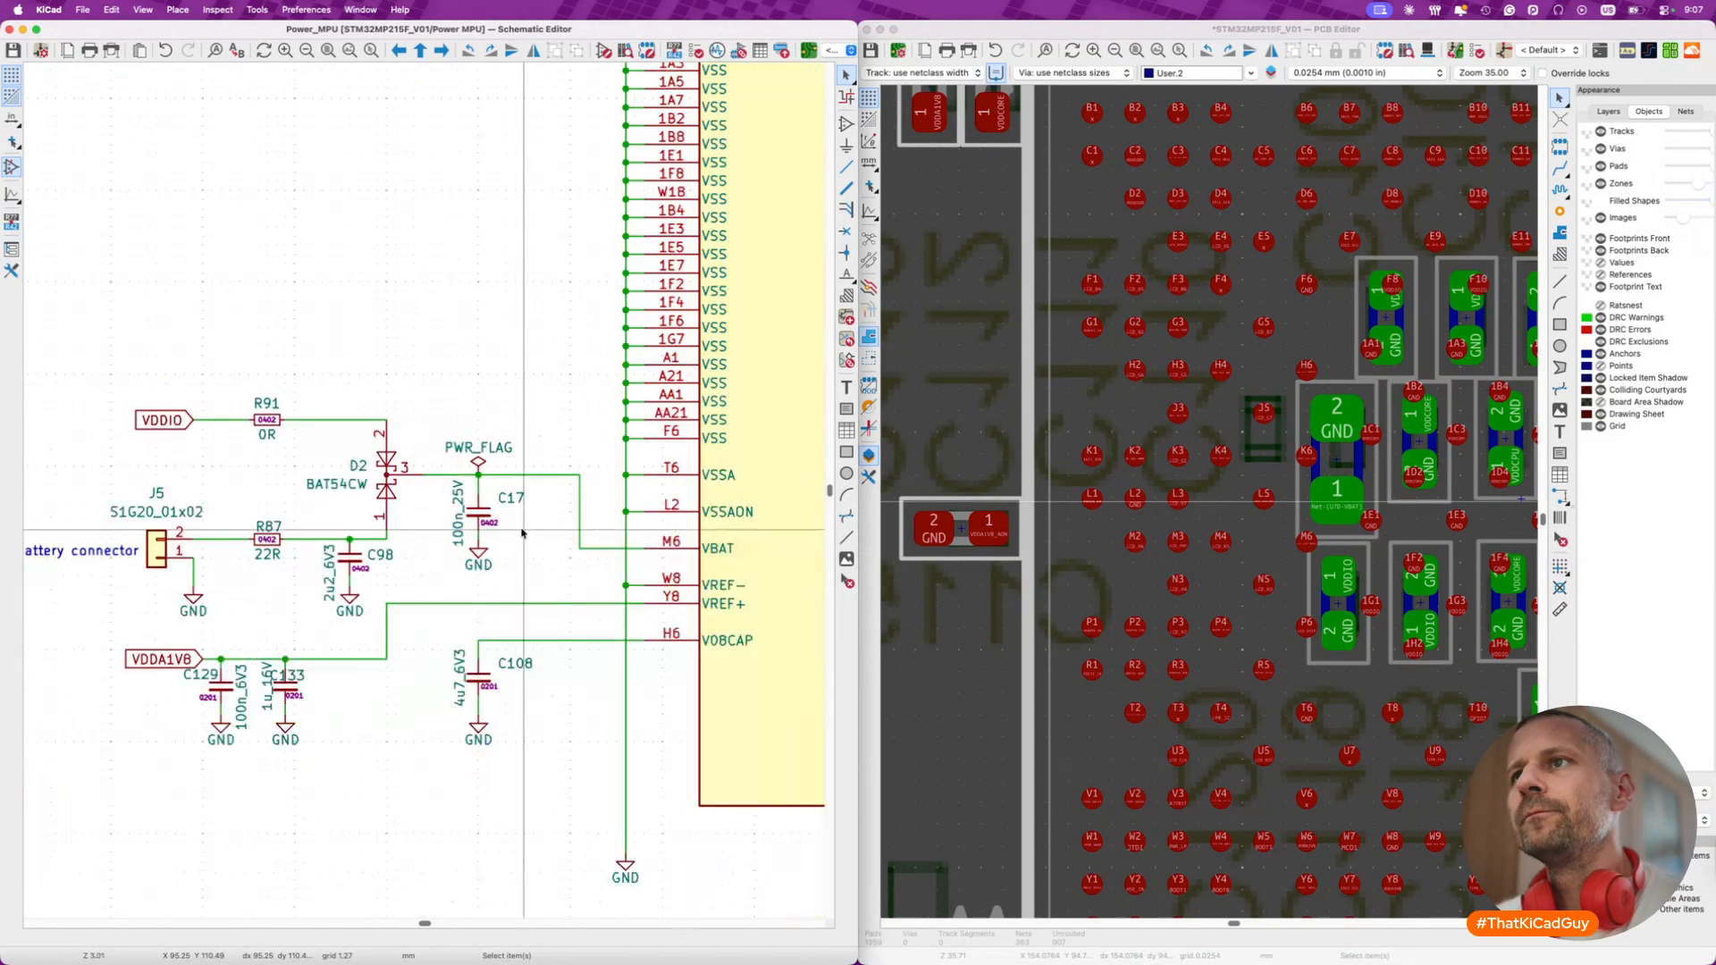
click(485, 518)
double_click(485, 516)
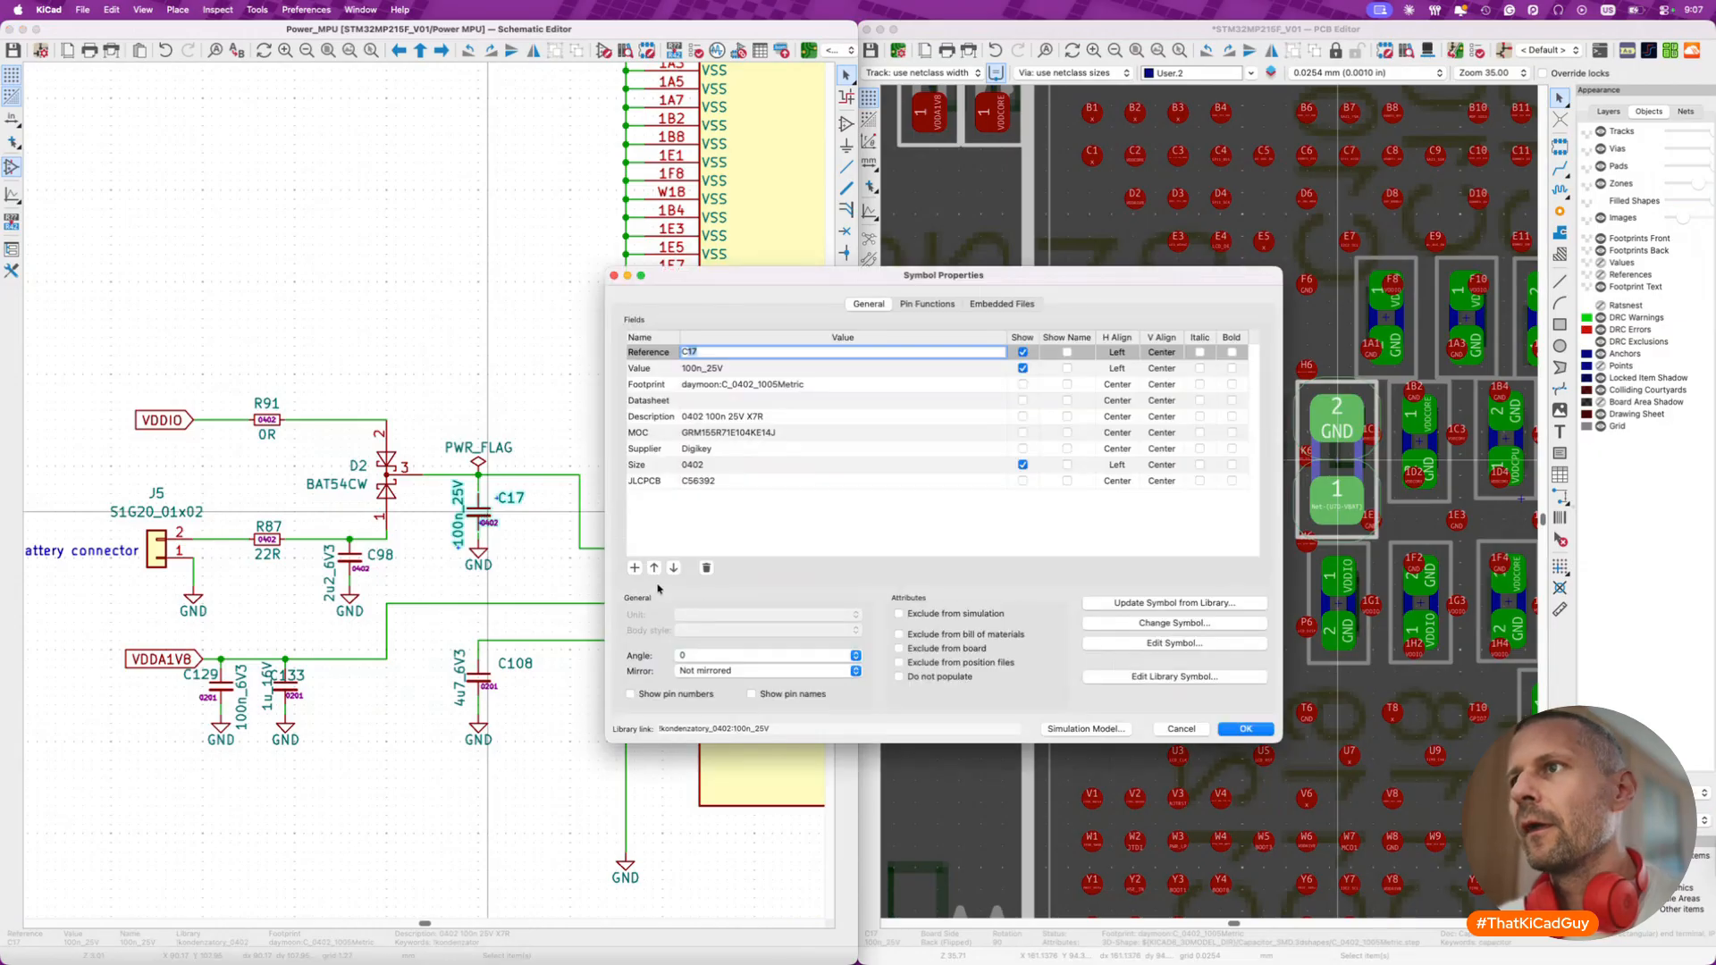
click(1175, 624)
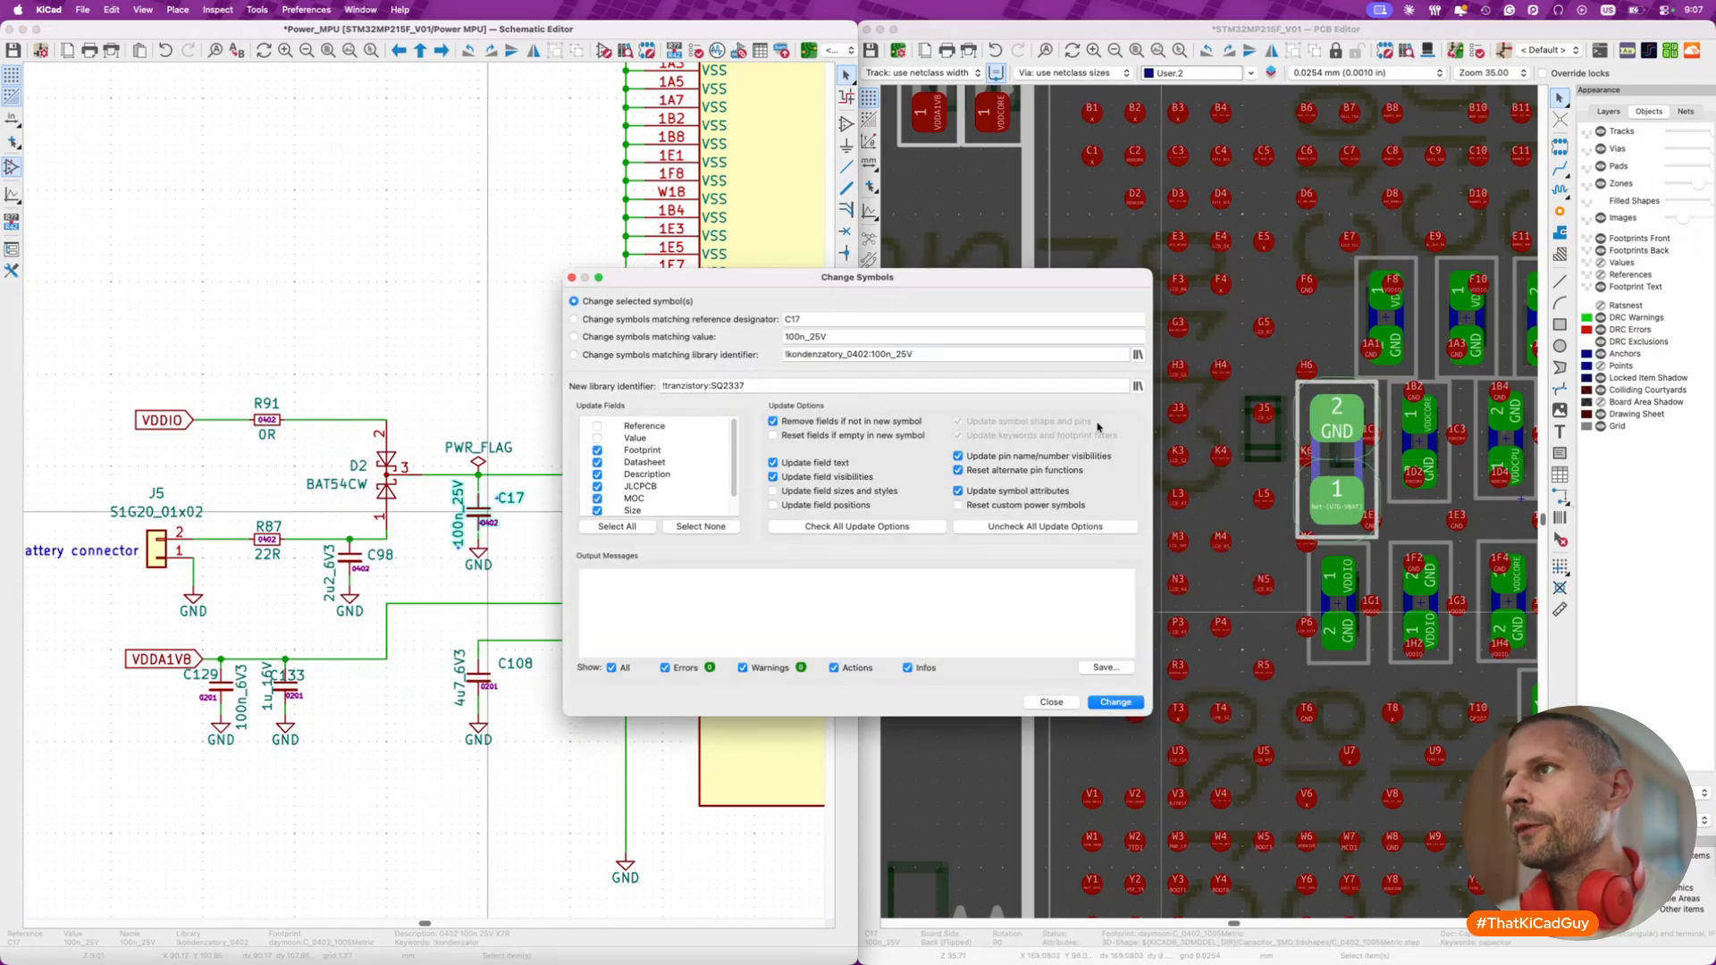
click(1138, 387)
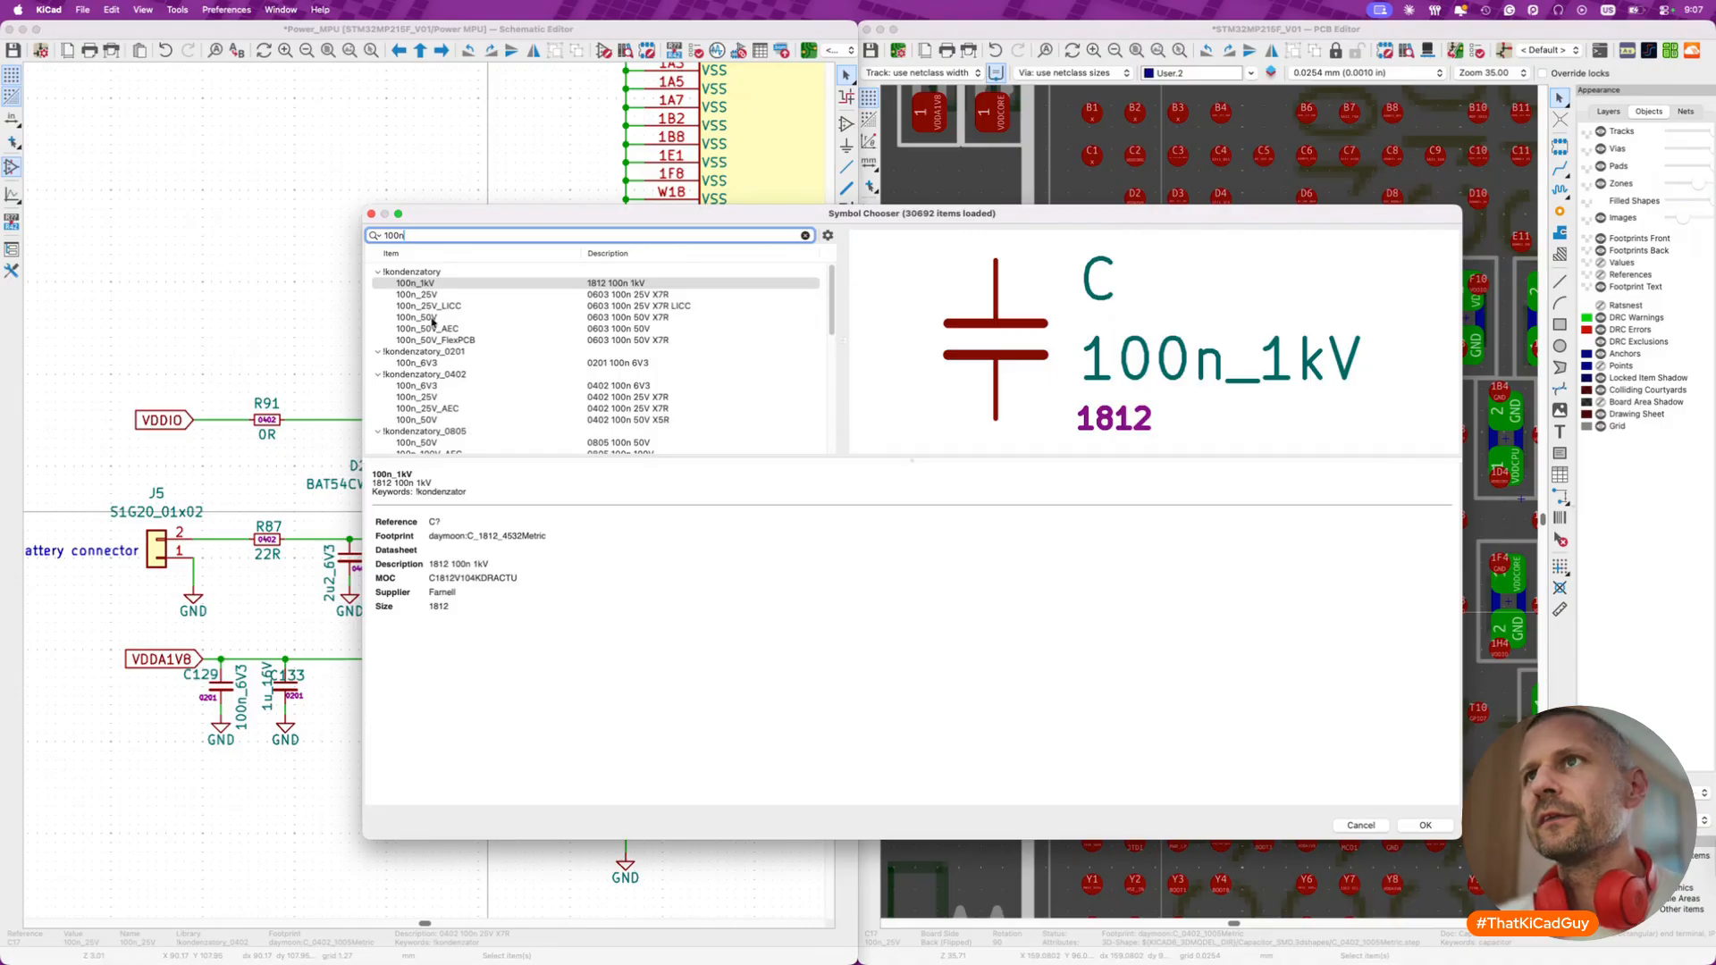
click(429, 363)
double_click(429, 363)
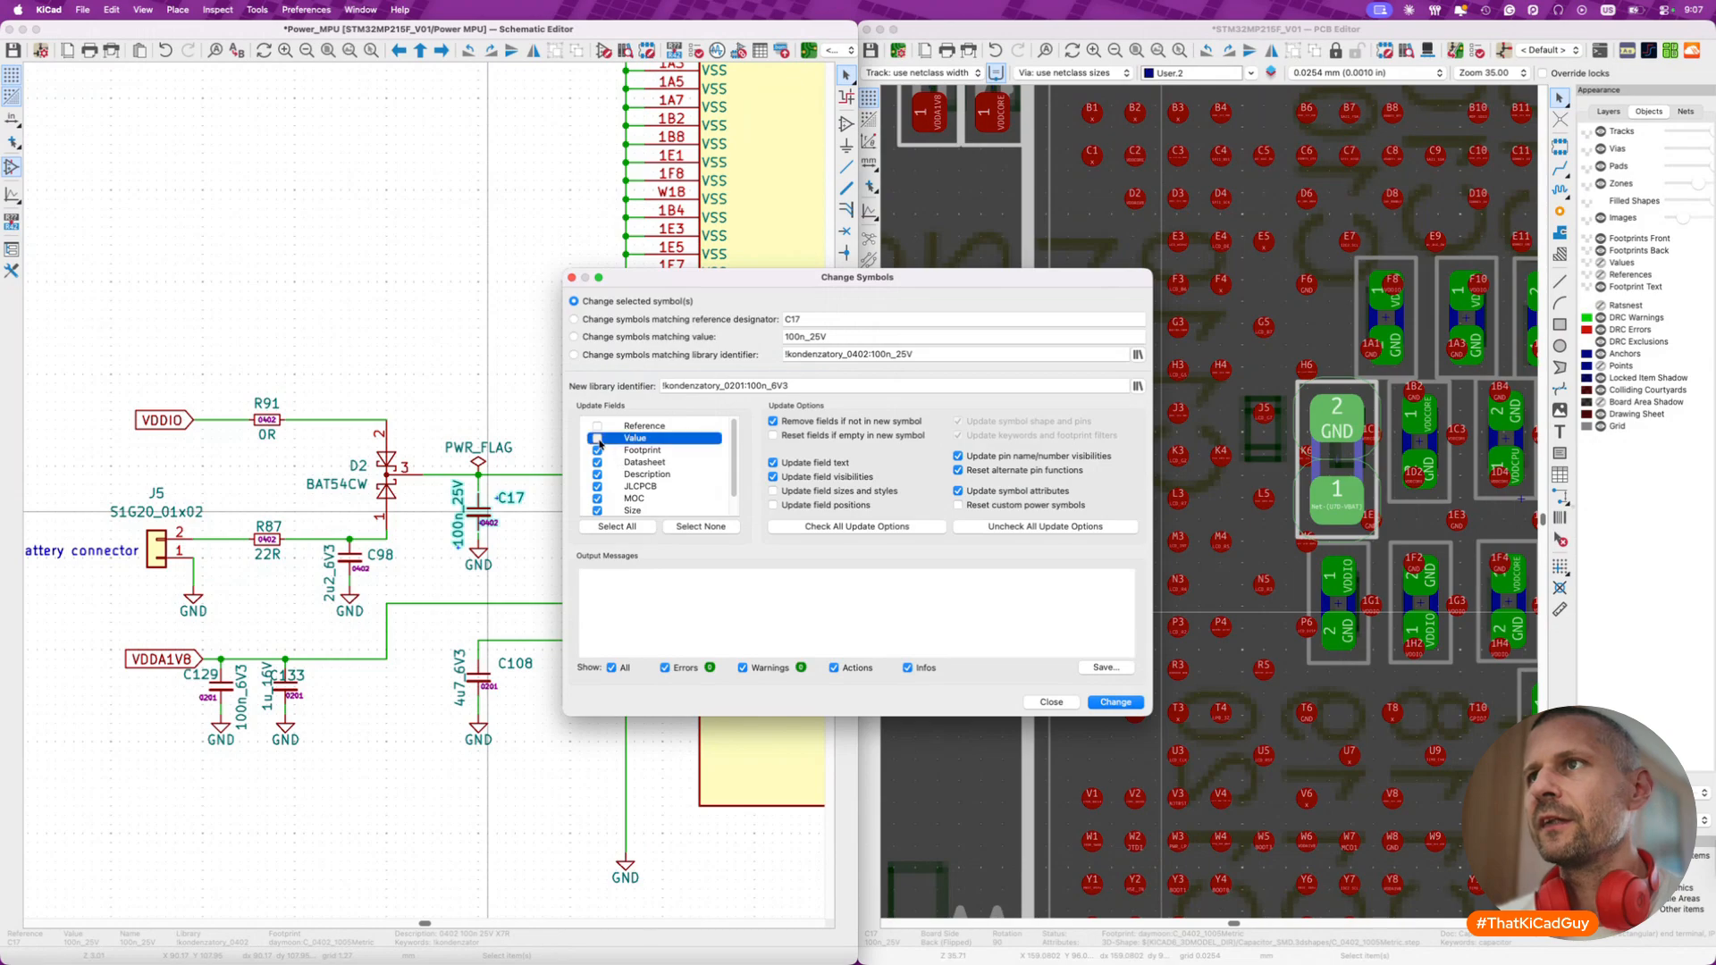
click(1073, 703)
- Save the schematic and update the PCB from it, applying C17's new value and 0201 footprint
scroll(669, 630, right, 10)
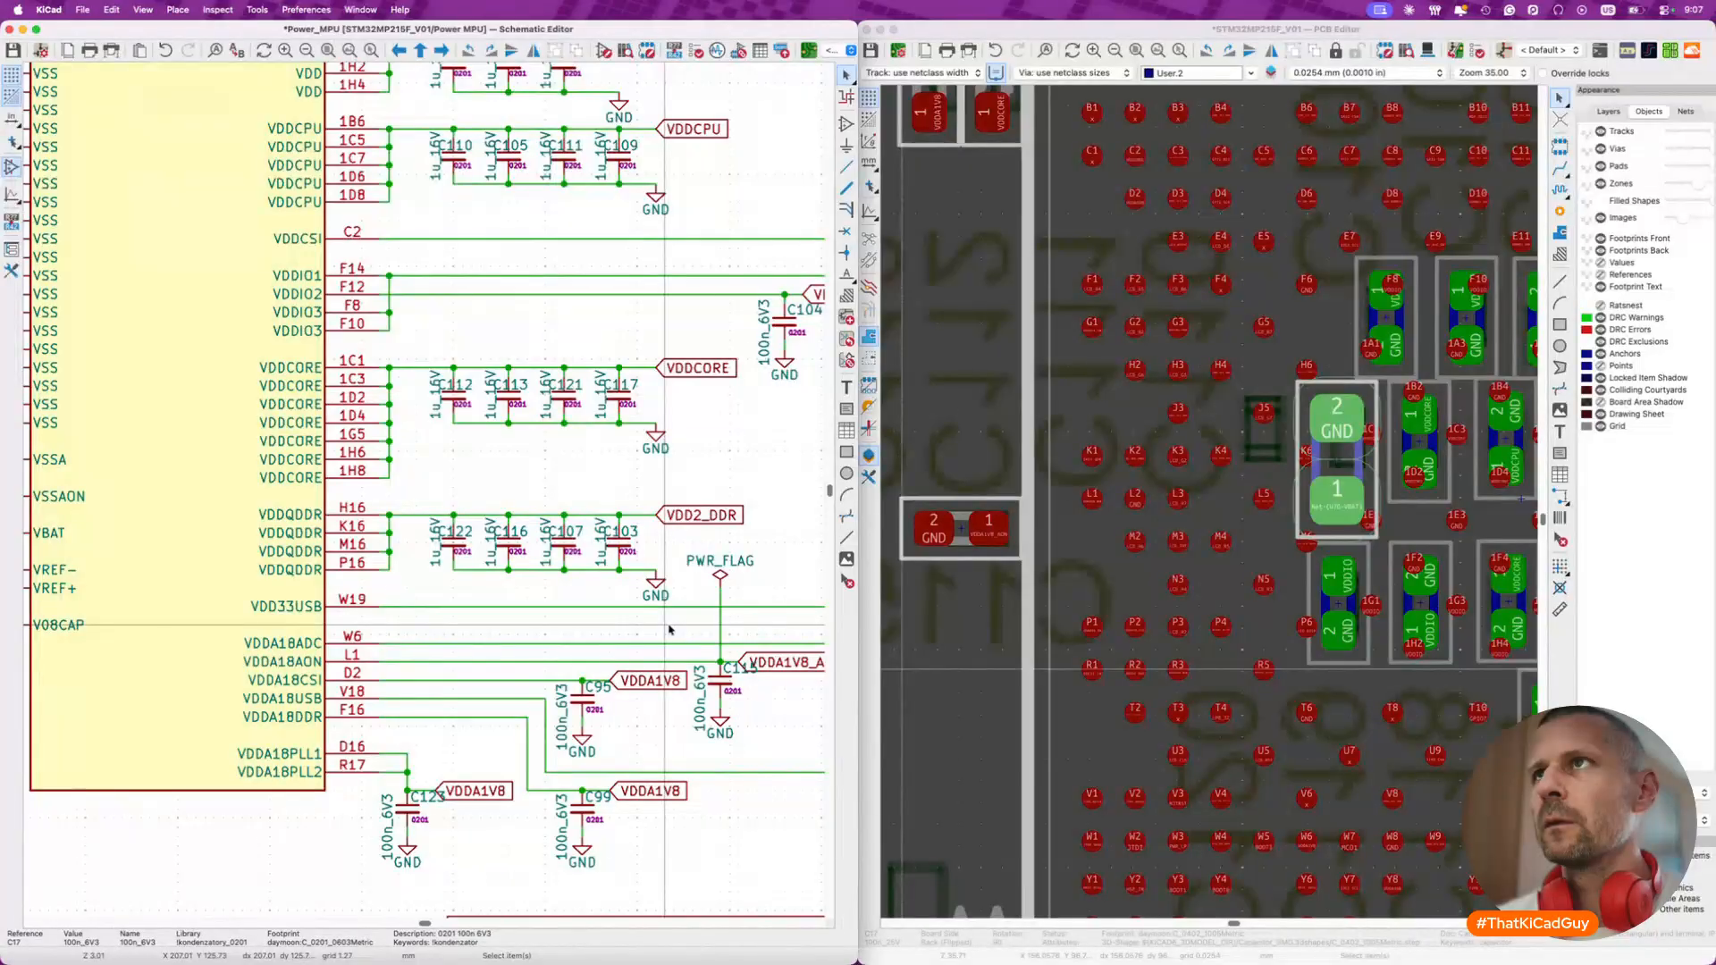
scroll(670, 630, right, 3)
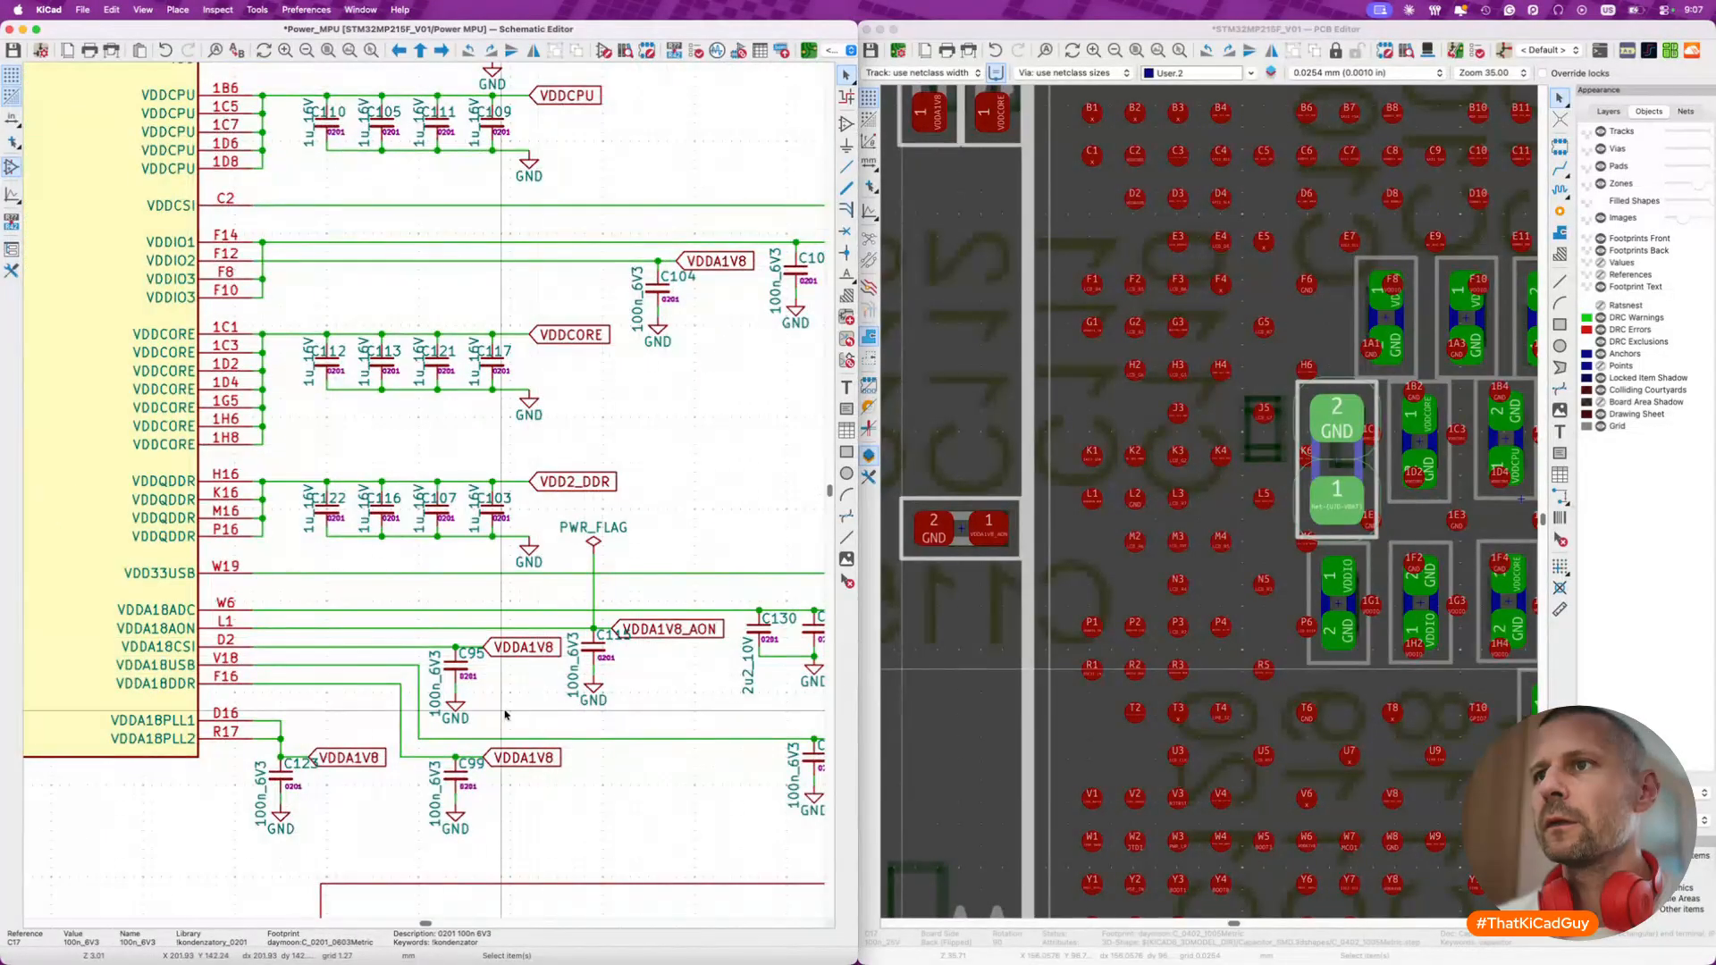
scroll(505, 715, left, 10)
scroll(505, 715, left, 5)
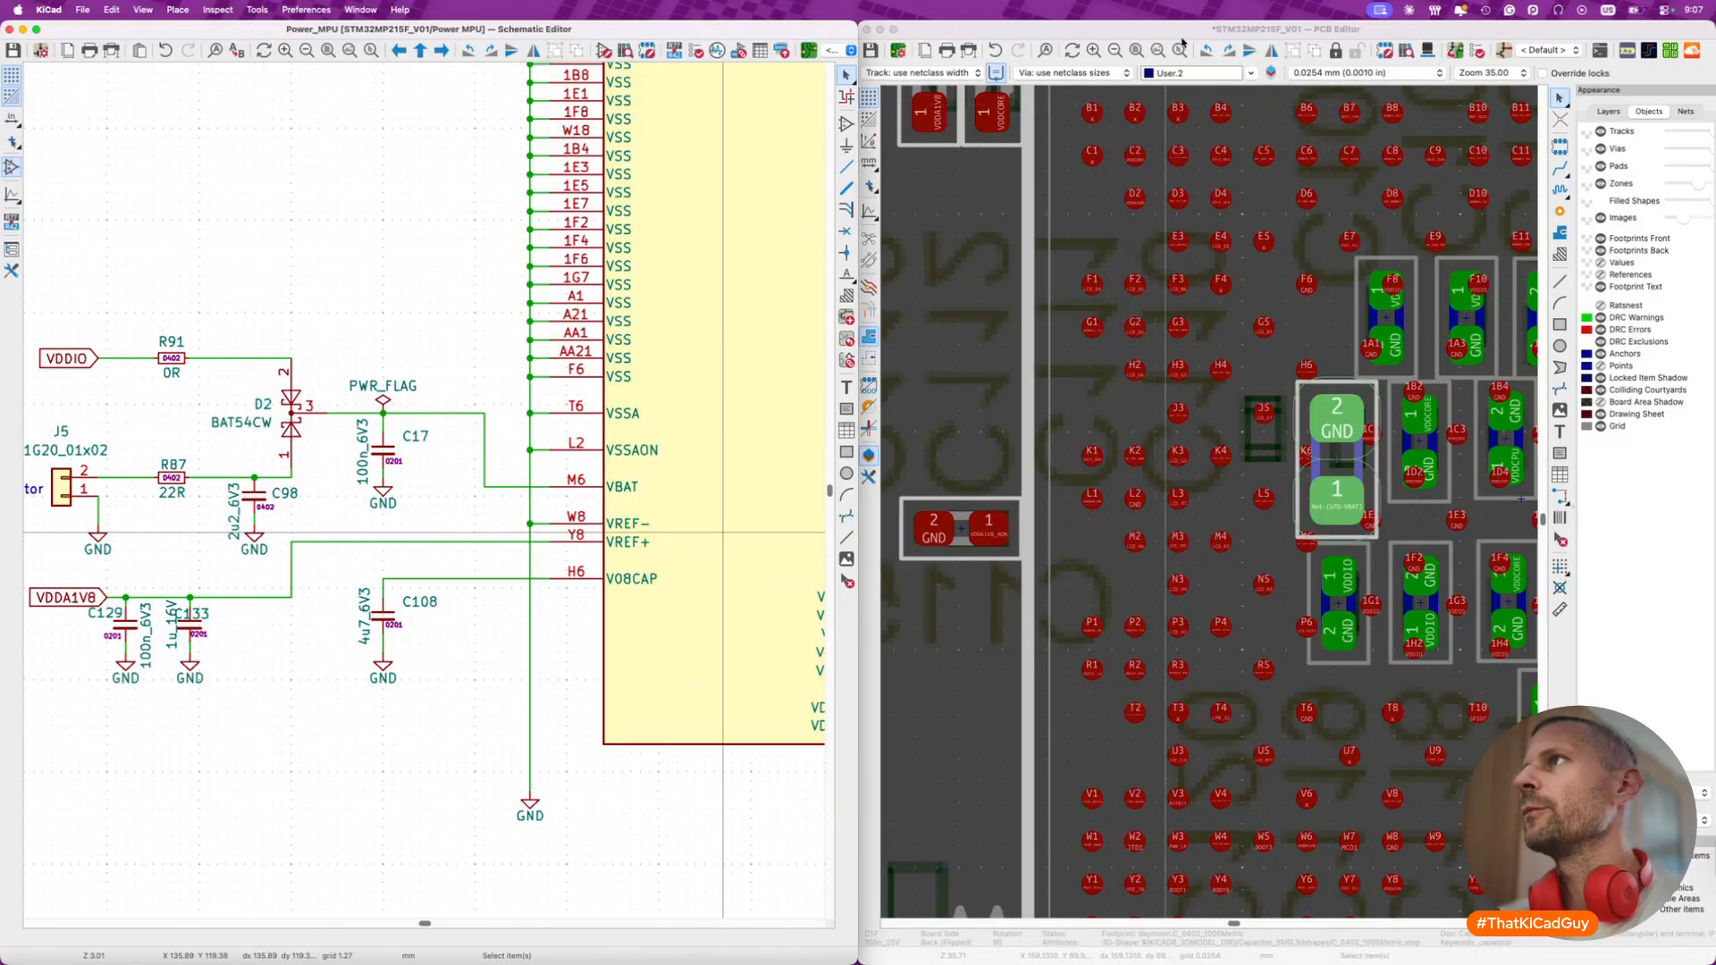
click(1154, 195)
key(F8)
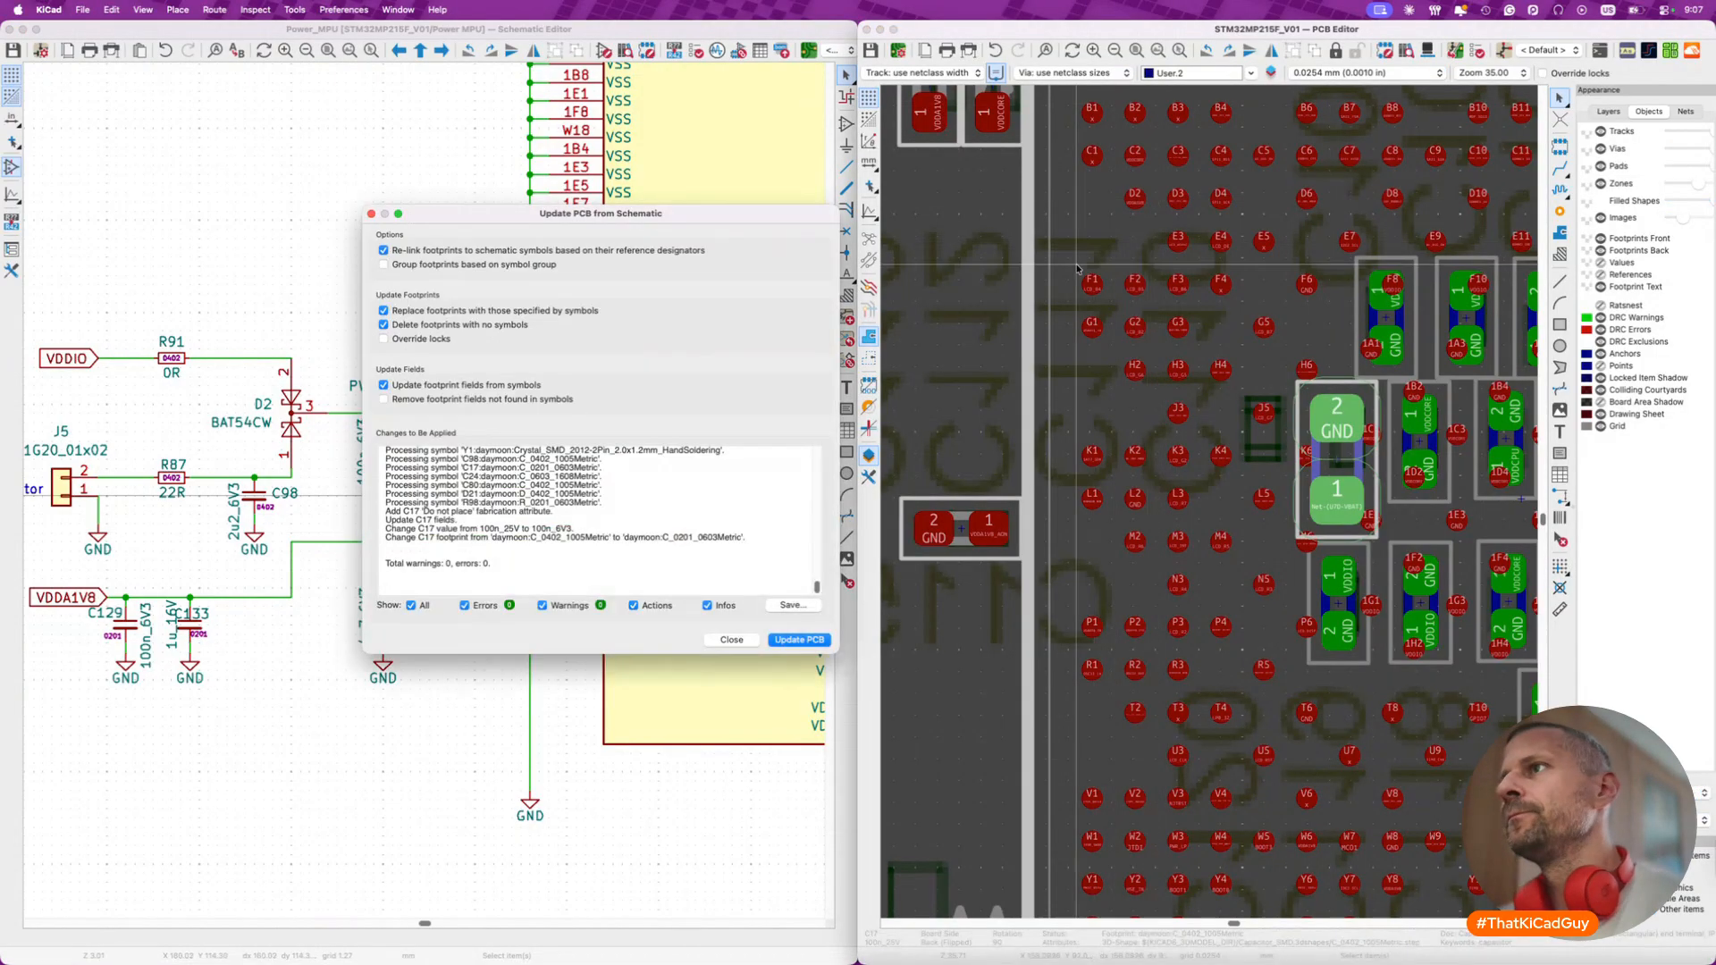
click(799, 641)
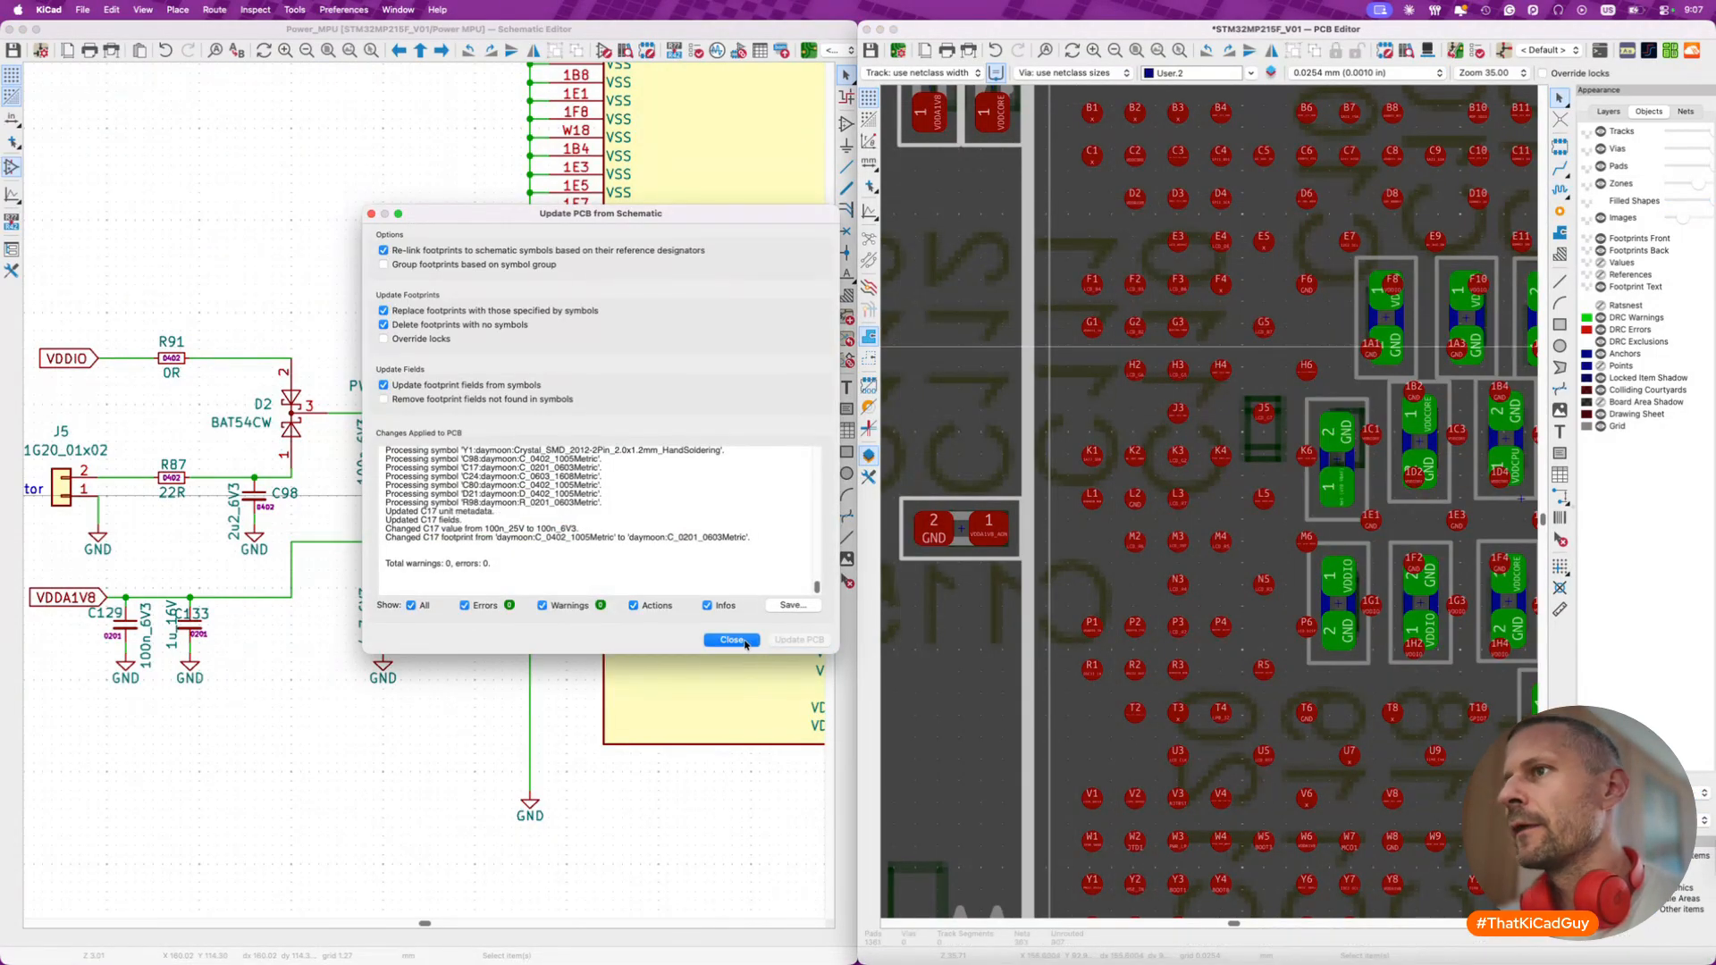
click(732, 641)
- Shift the smaller C17 slightly on the back side so it sits between balls K6 and 1C1, above M6
scroll(1341, 500, up, 4)
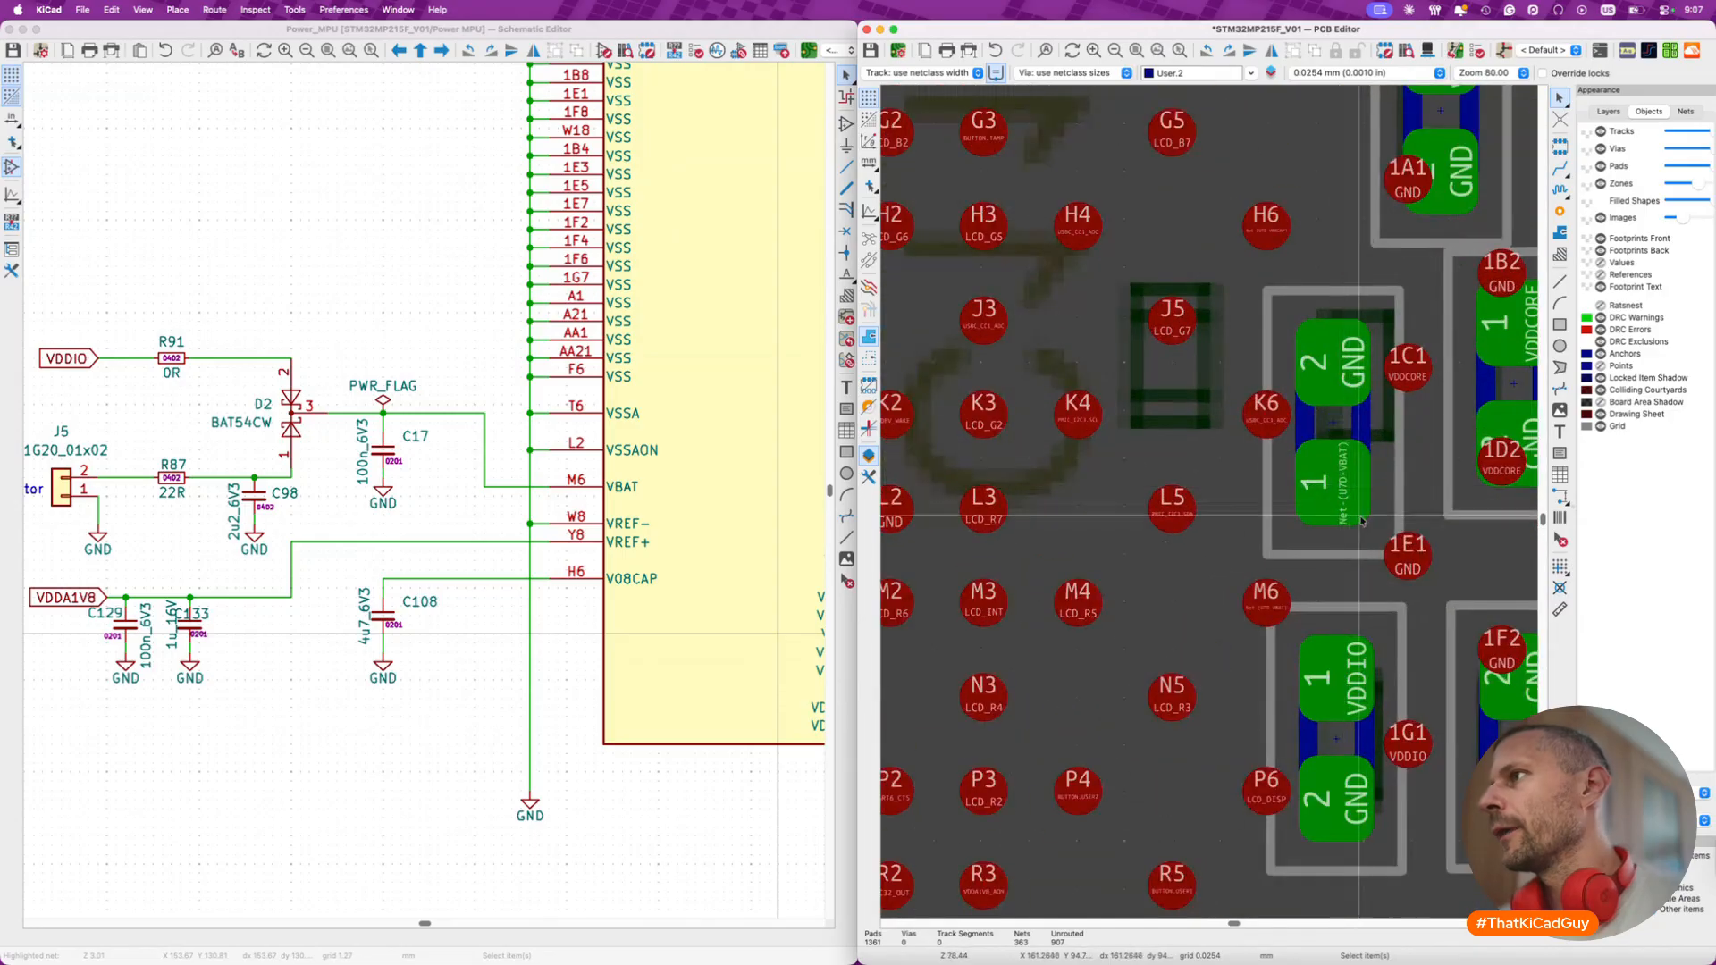
click(1369, 533)
key(m)
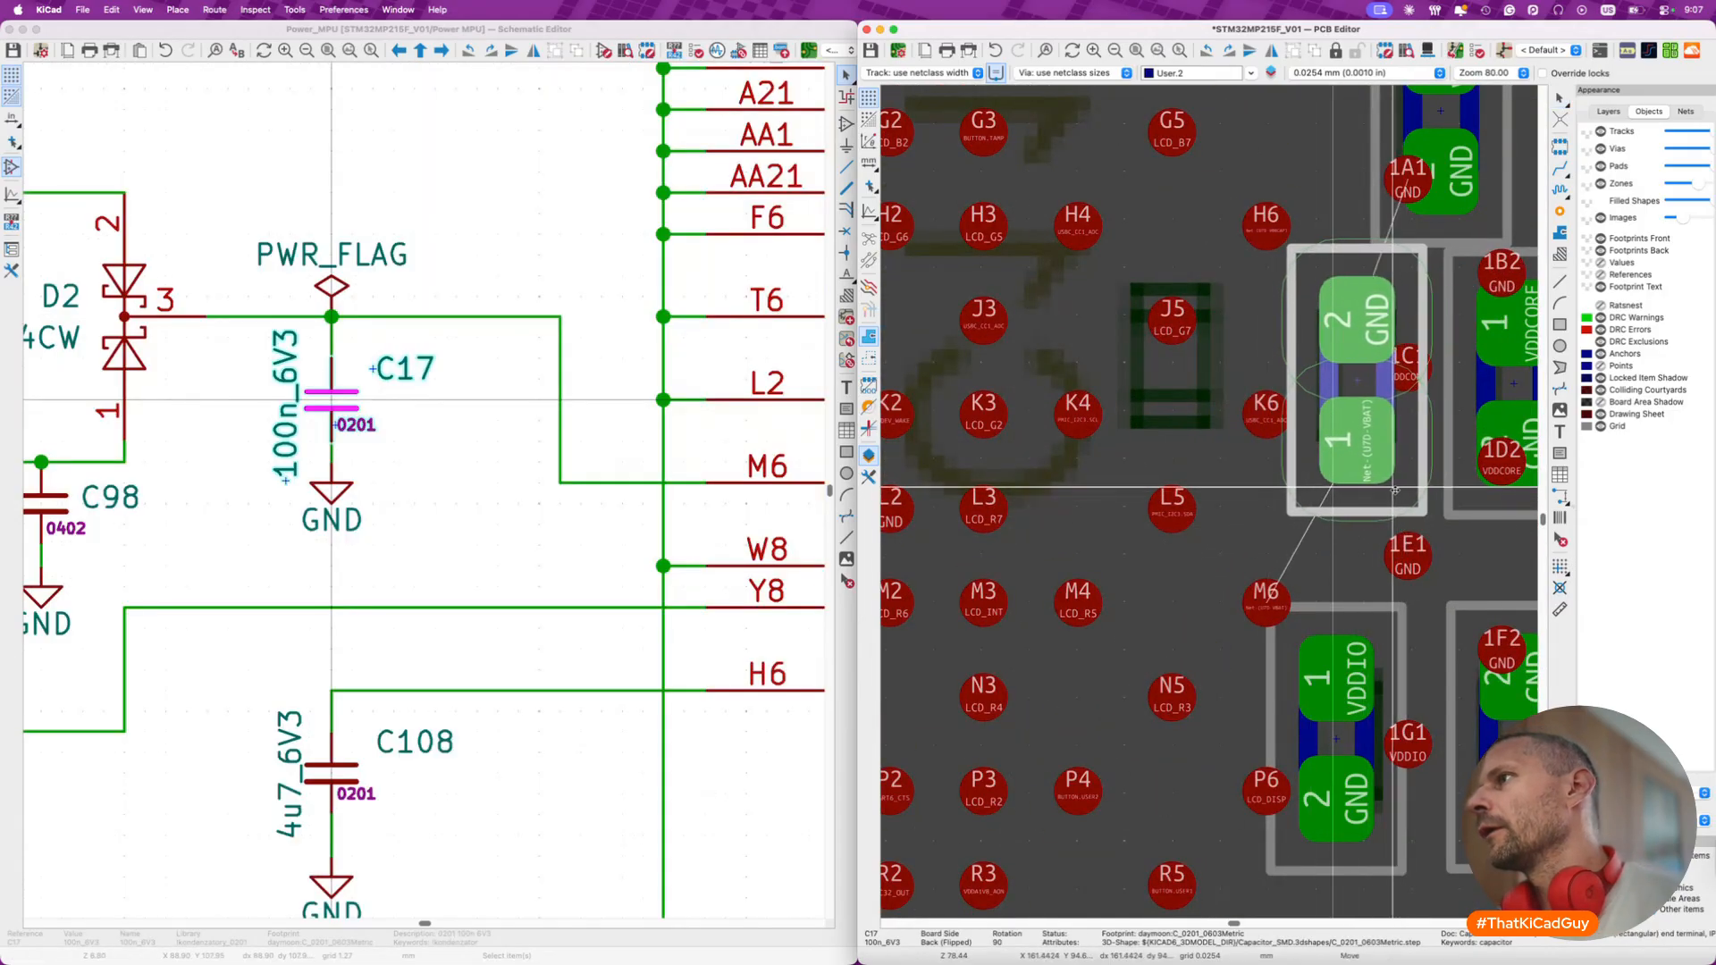
click(1395, 494)
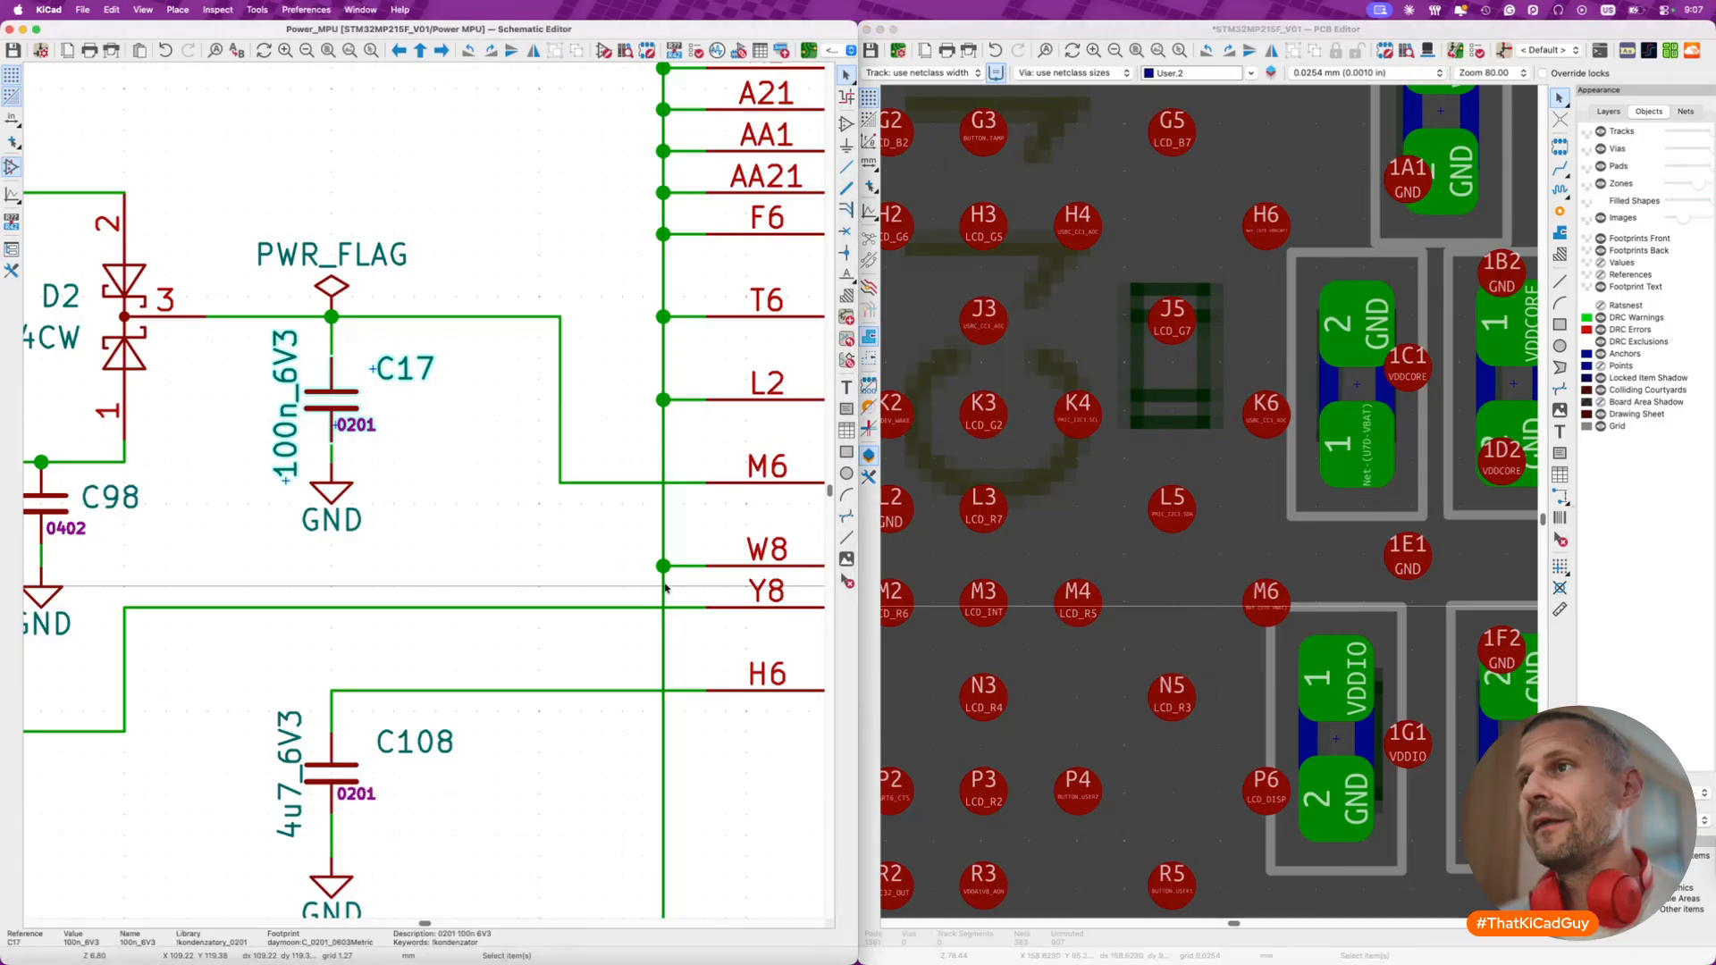
- Find the BAT54CW diode D2 in the schematic and cross-select it on the board
scroll(665, 588, down, 5)
click(615, 482)
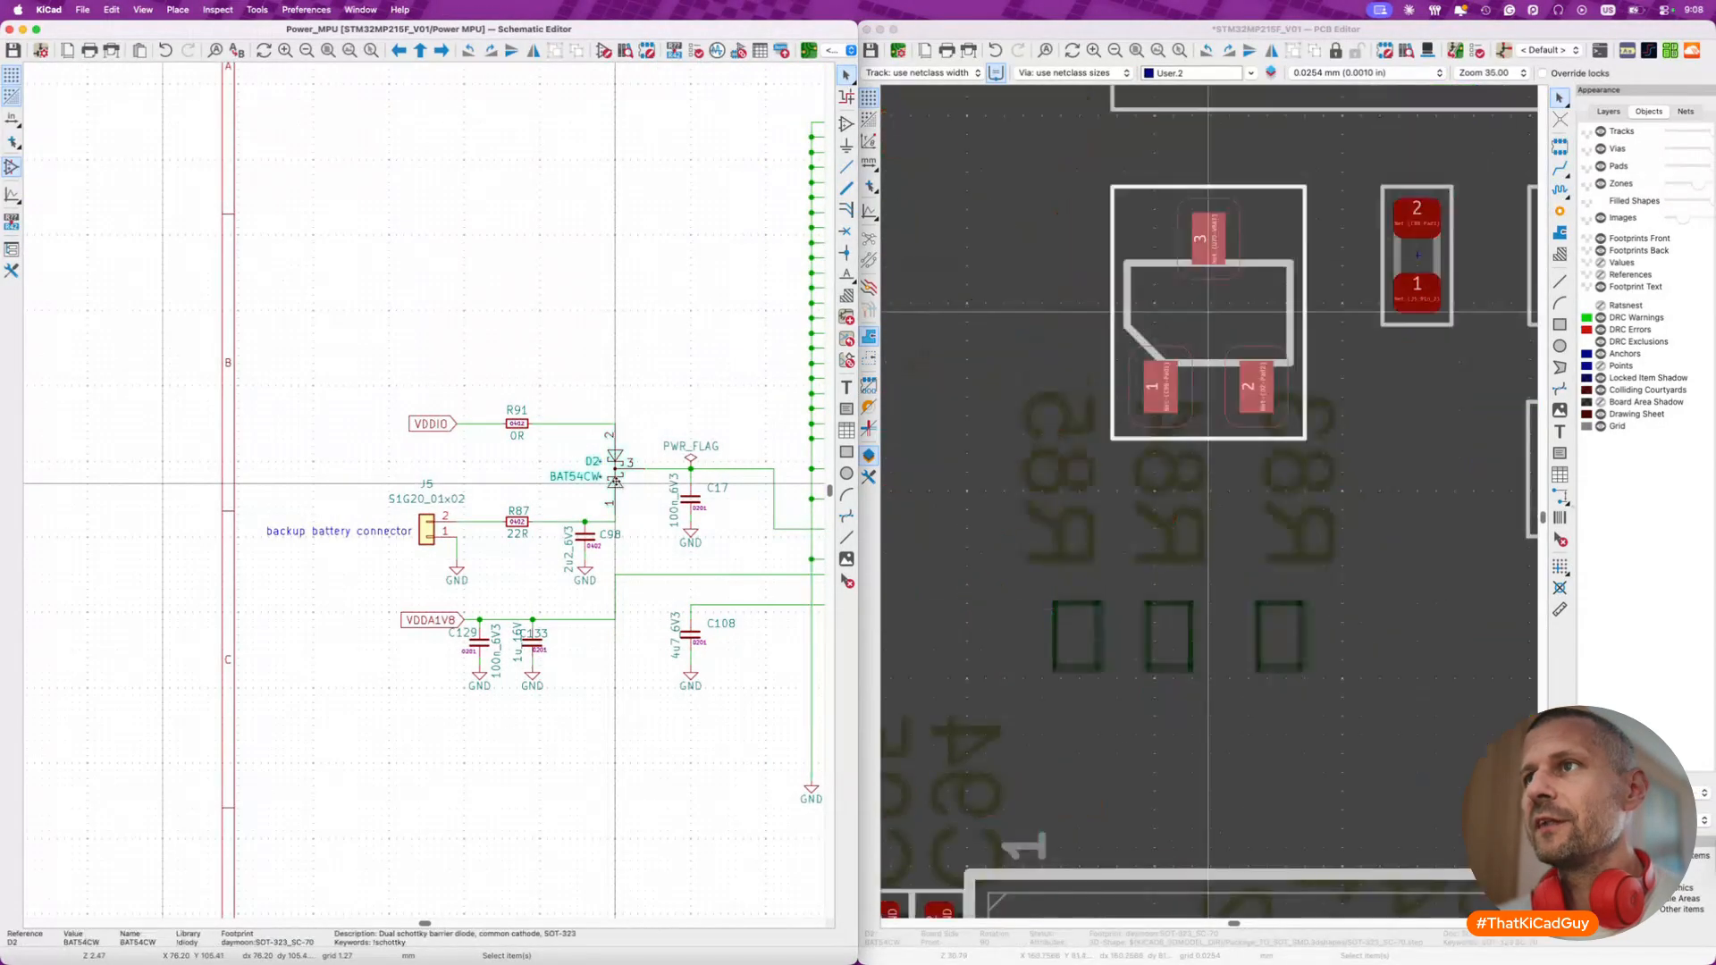
click(615, 436)
scroll(615, 436, up, 4)
scroll(1253, 401, down, 7)
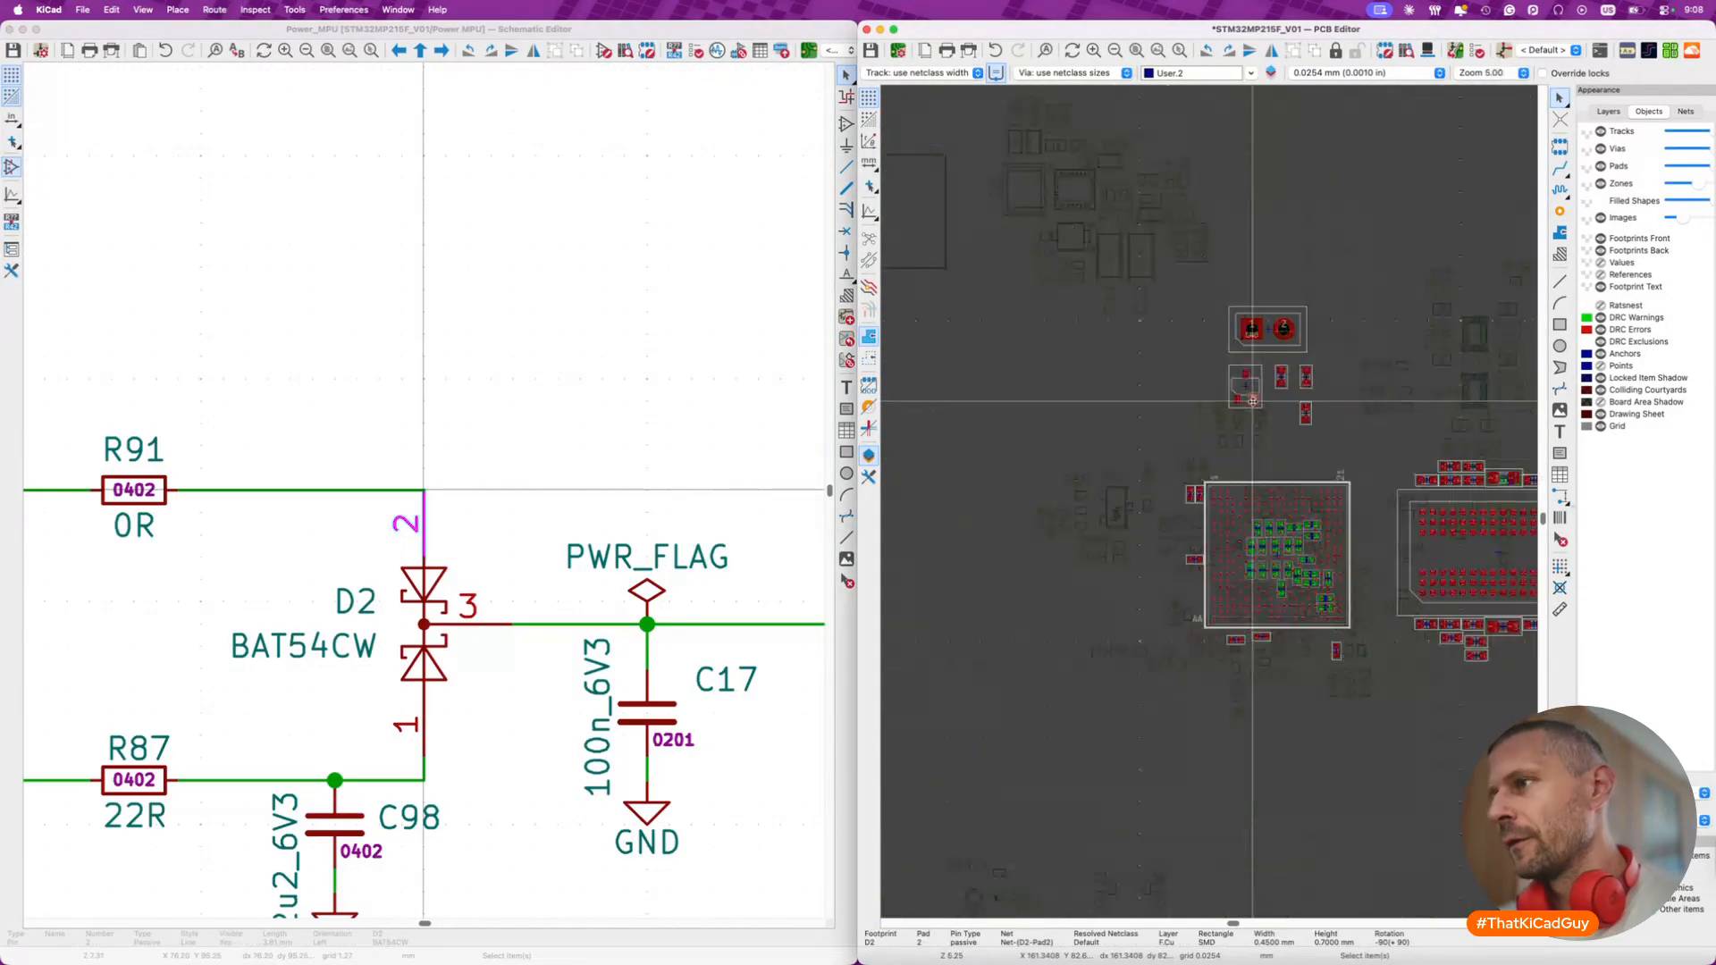
- Move D2 beside the MPU onto the reference drawing's D2 outline and rotate it so pad 3 faces the MPU
key(m)
scroll(1158, 570, up, 4)
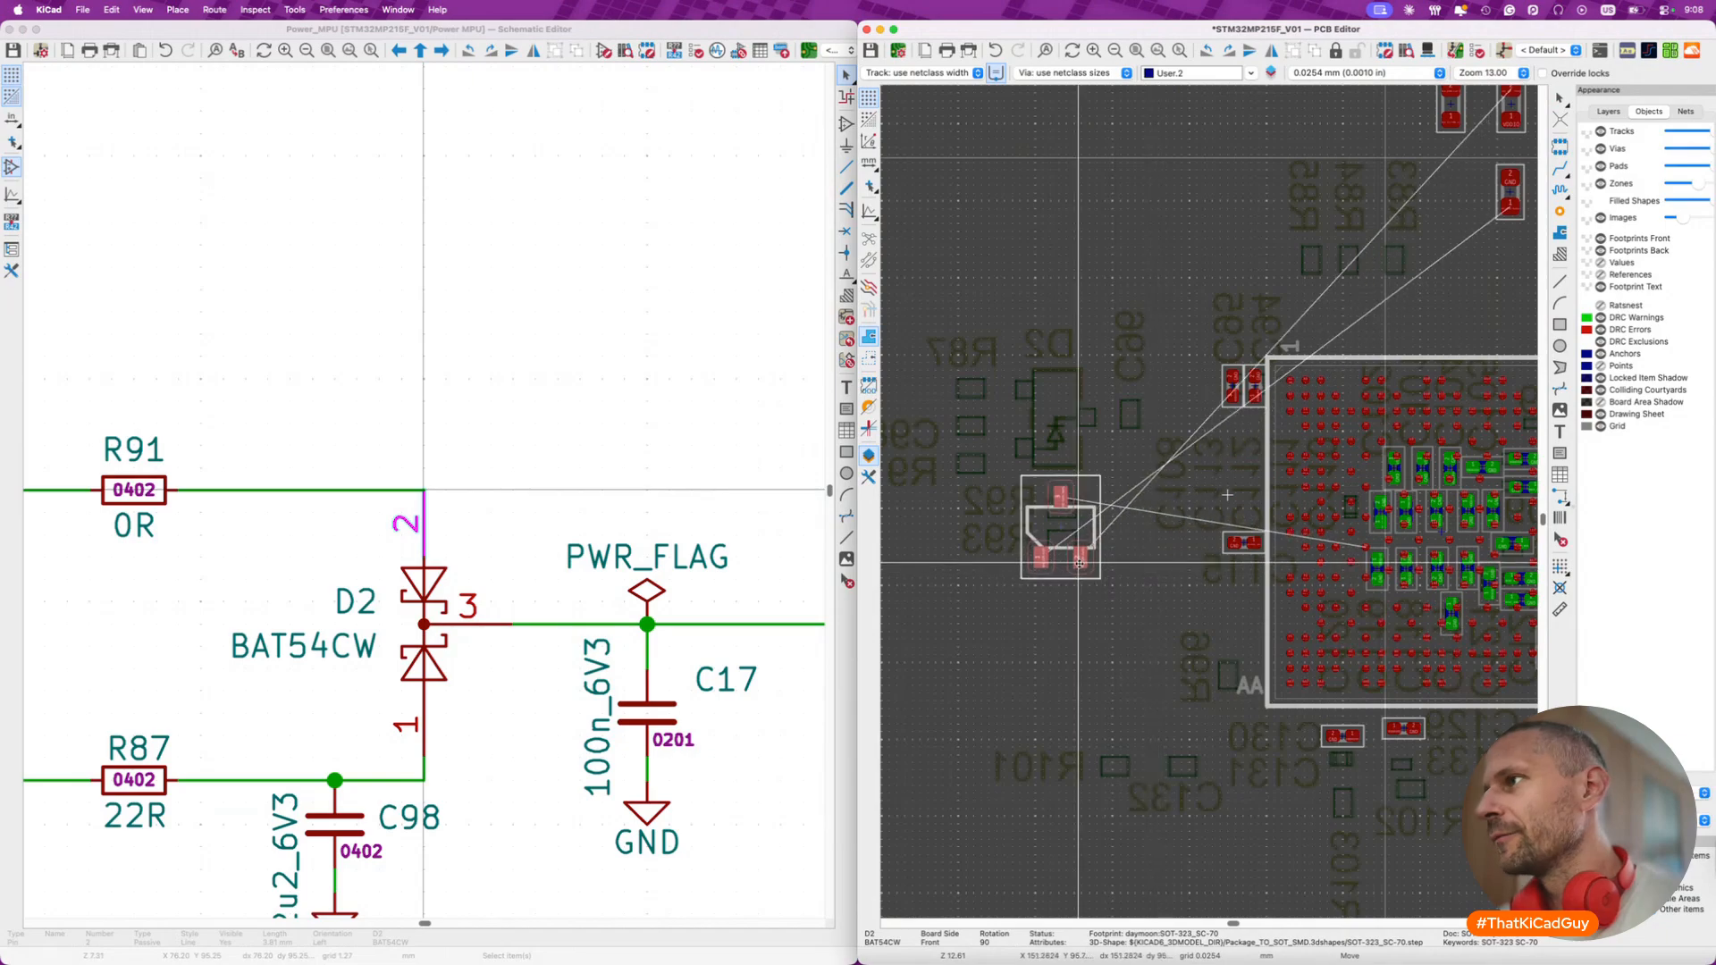
scroll(1080, 560, up, 3)
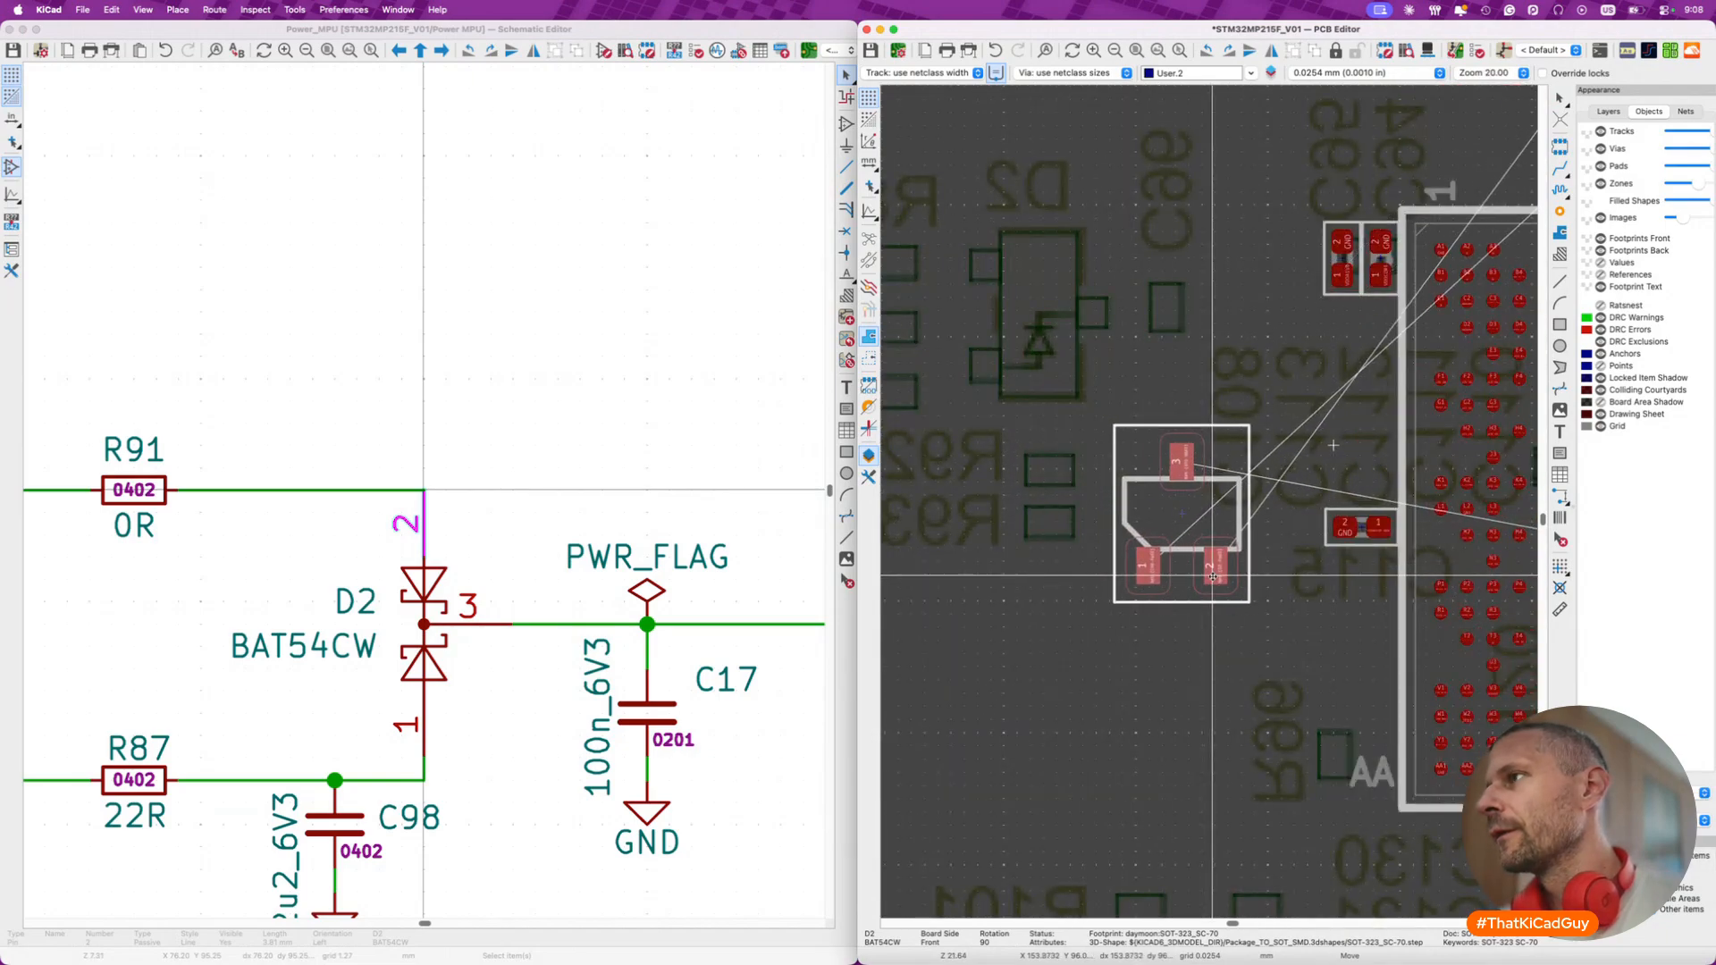
scroll(1213, 576, down, 2)
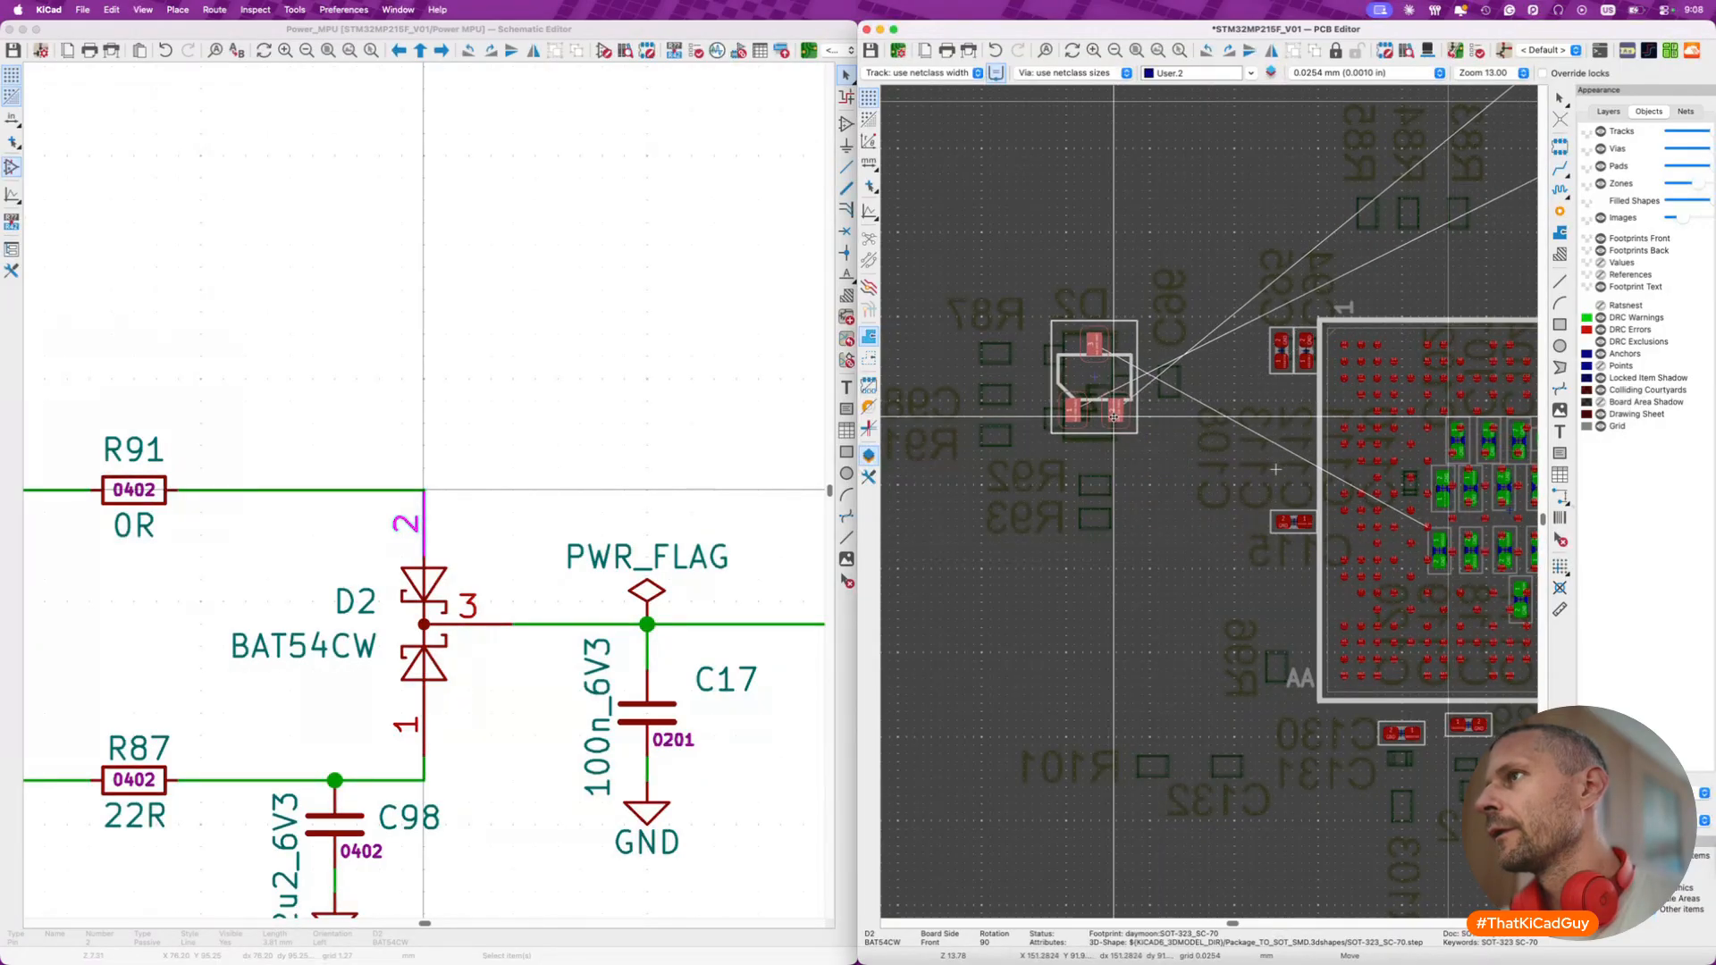
key(r)
key(r)
key(r)
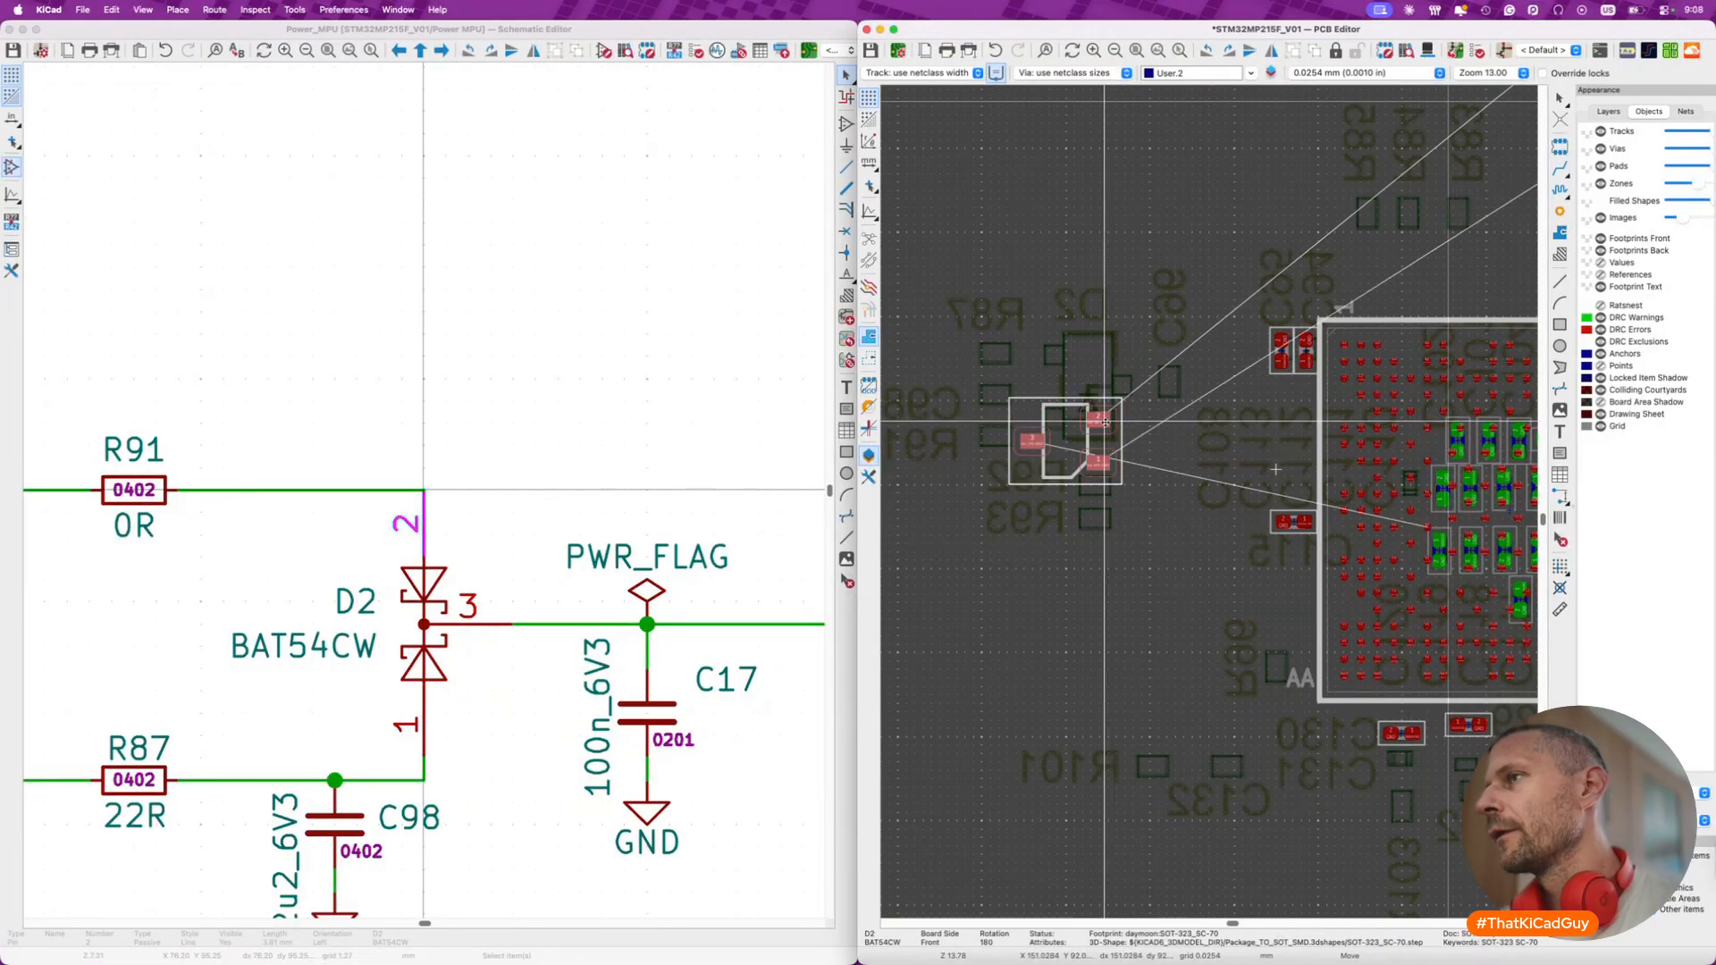
click(1068, 404)
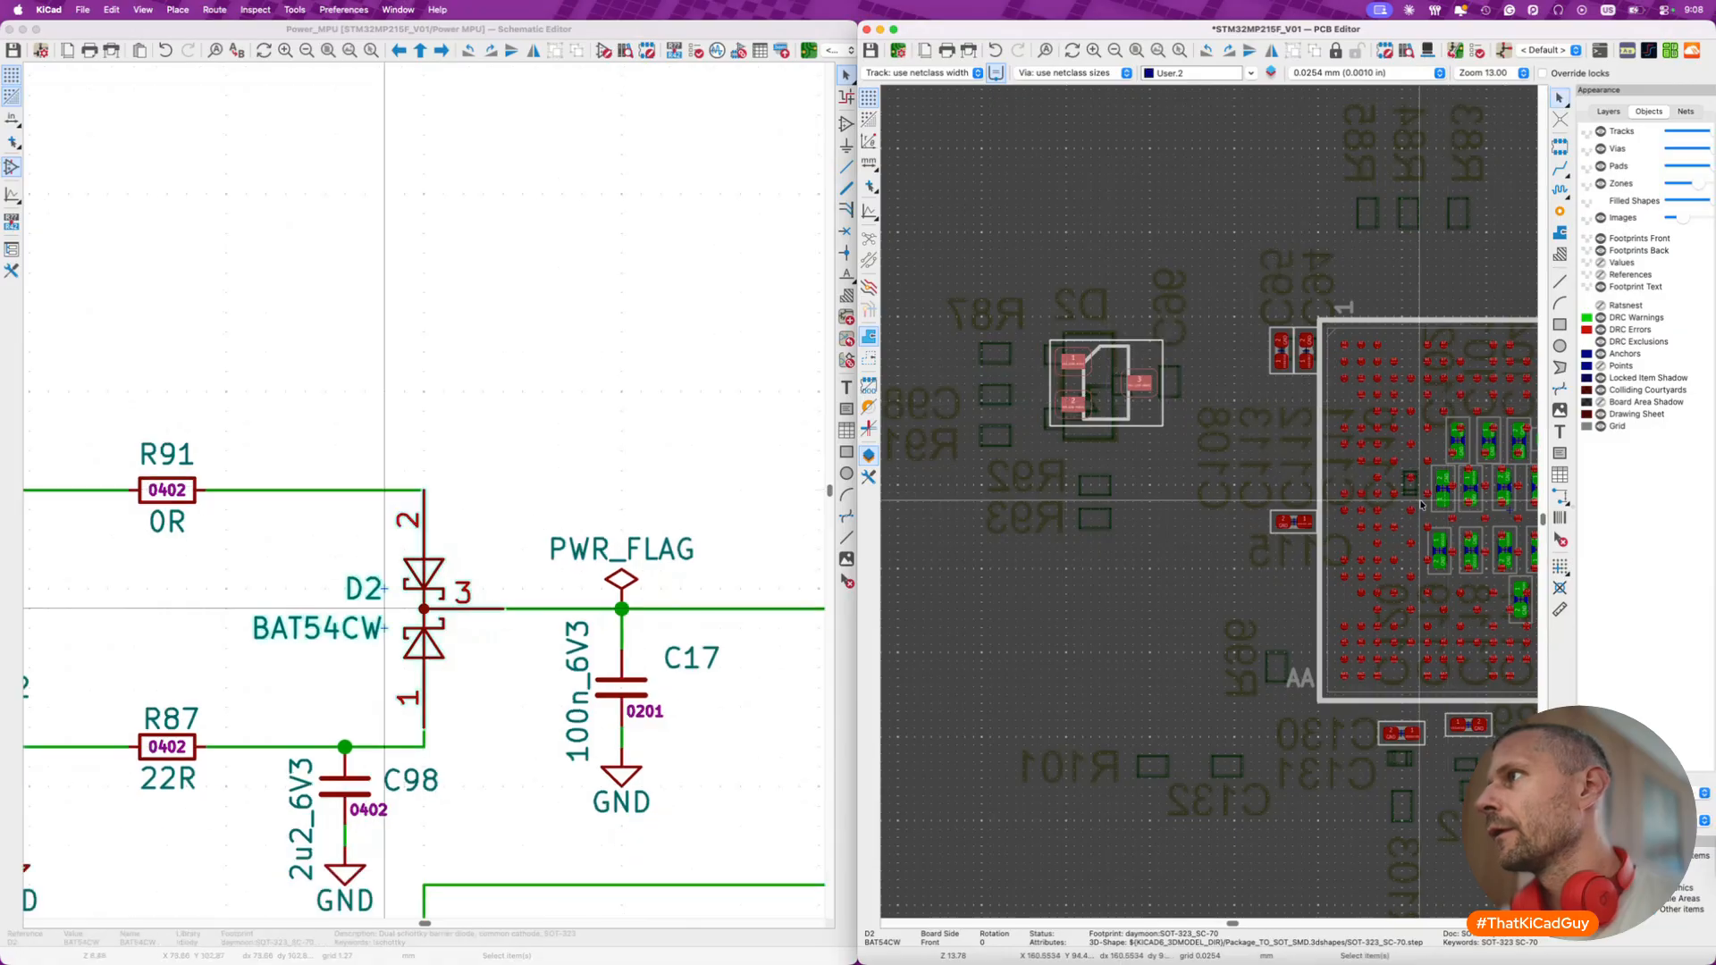
- Toggle the User.1 and User.2 layers to compare the reference drawings of both board sides around D2
click(1610, 112)
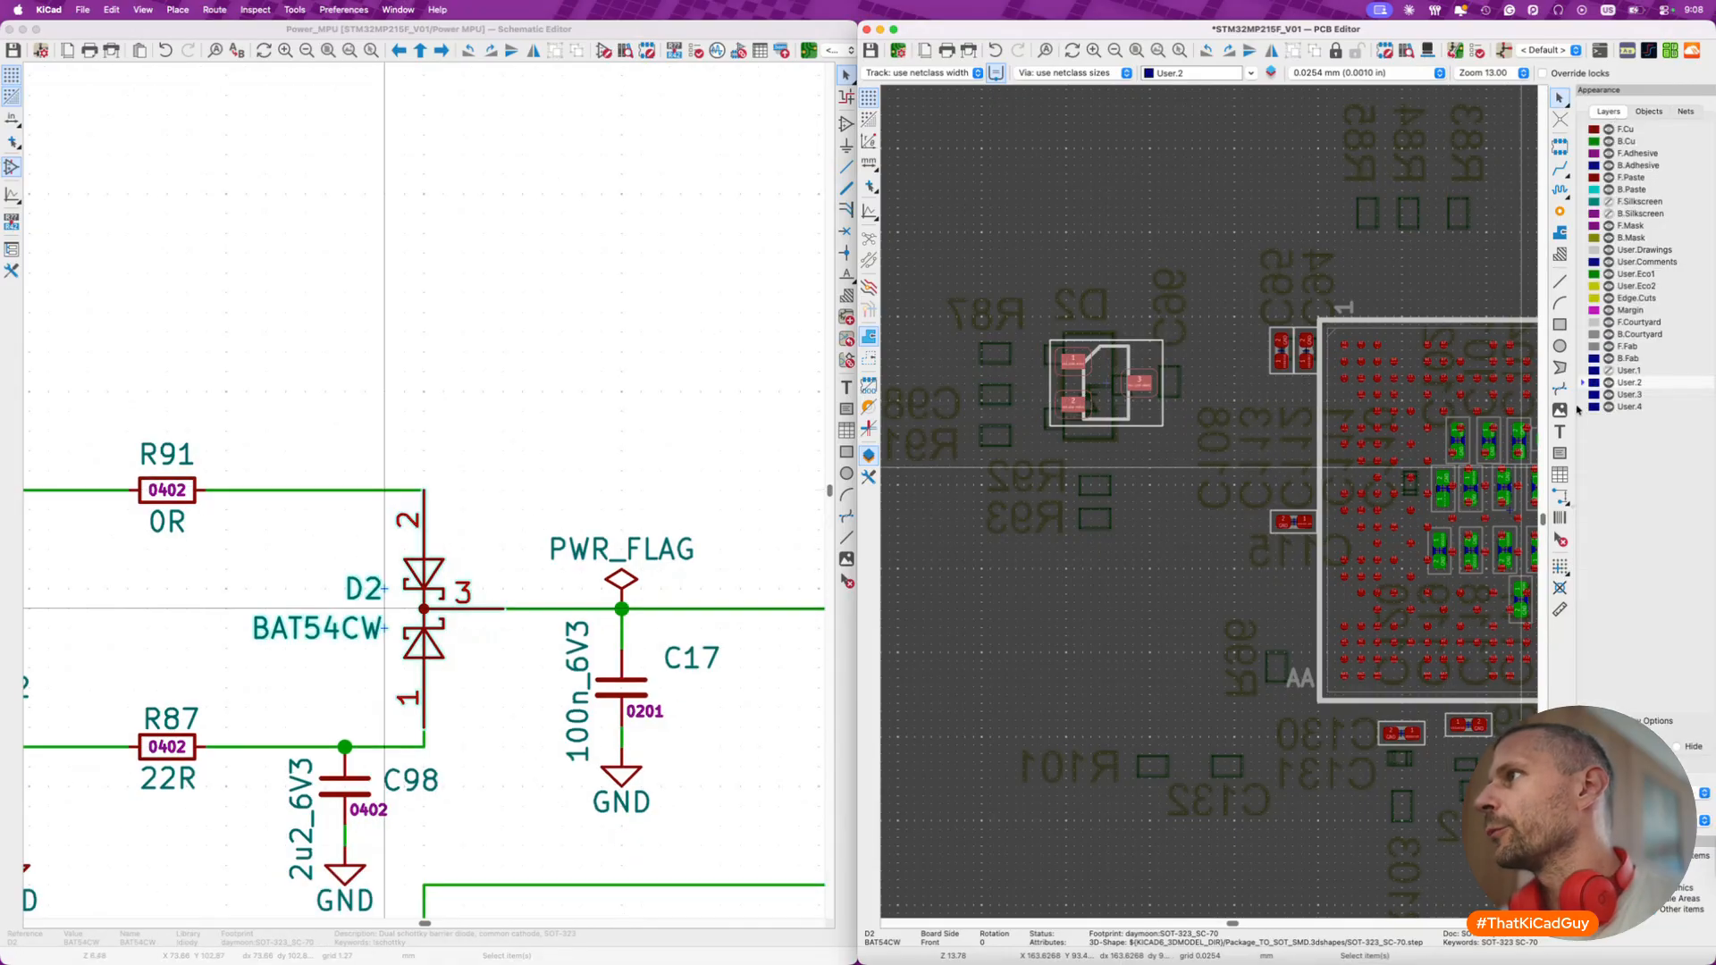
click(1610, 372)
click(1610, 384)
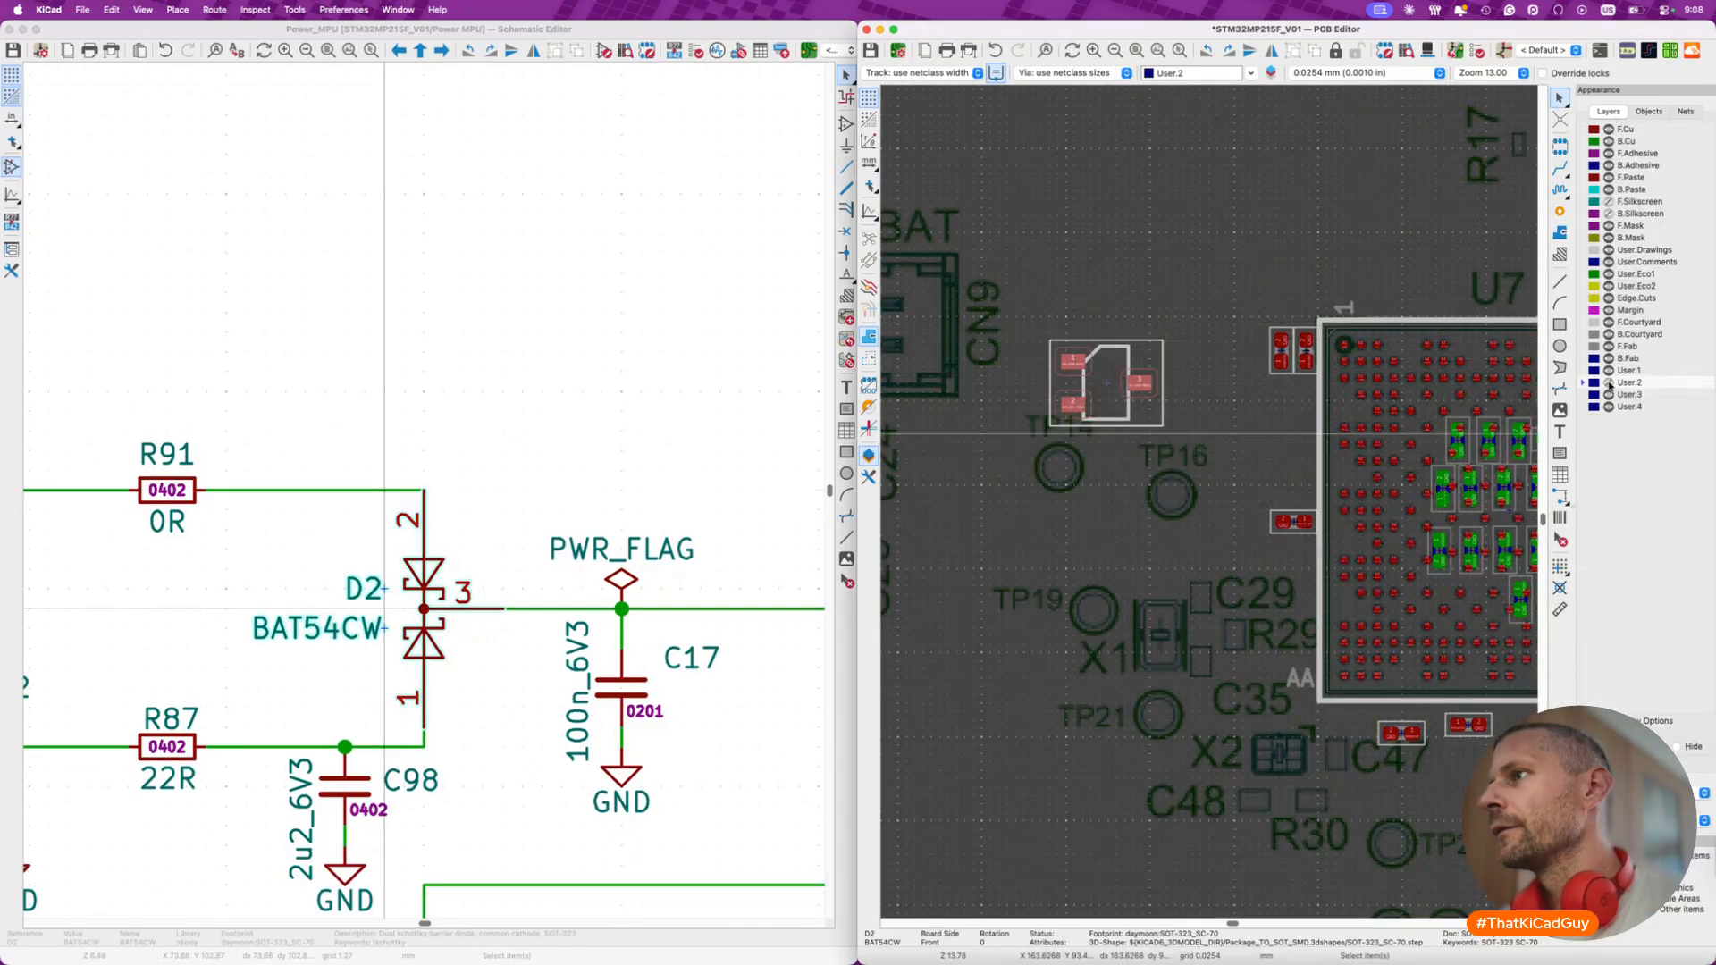
click(1610, 384)
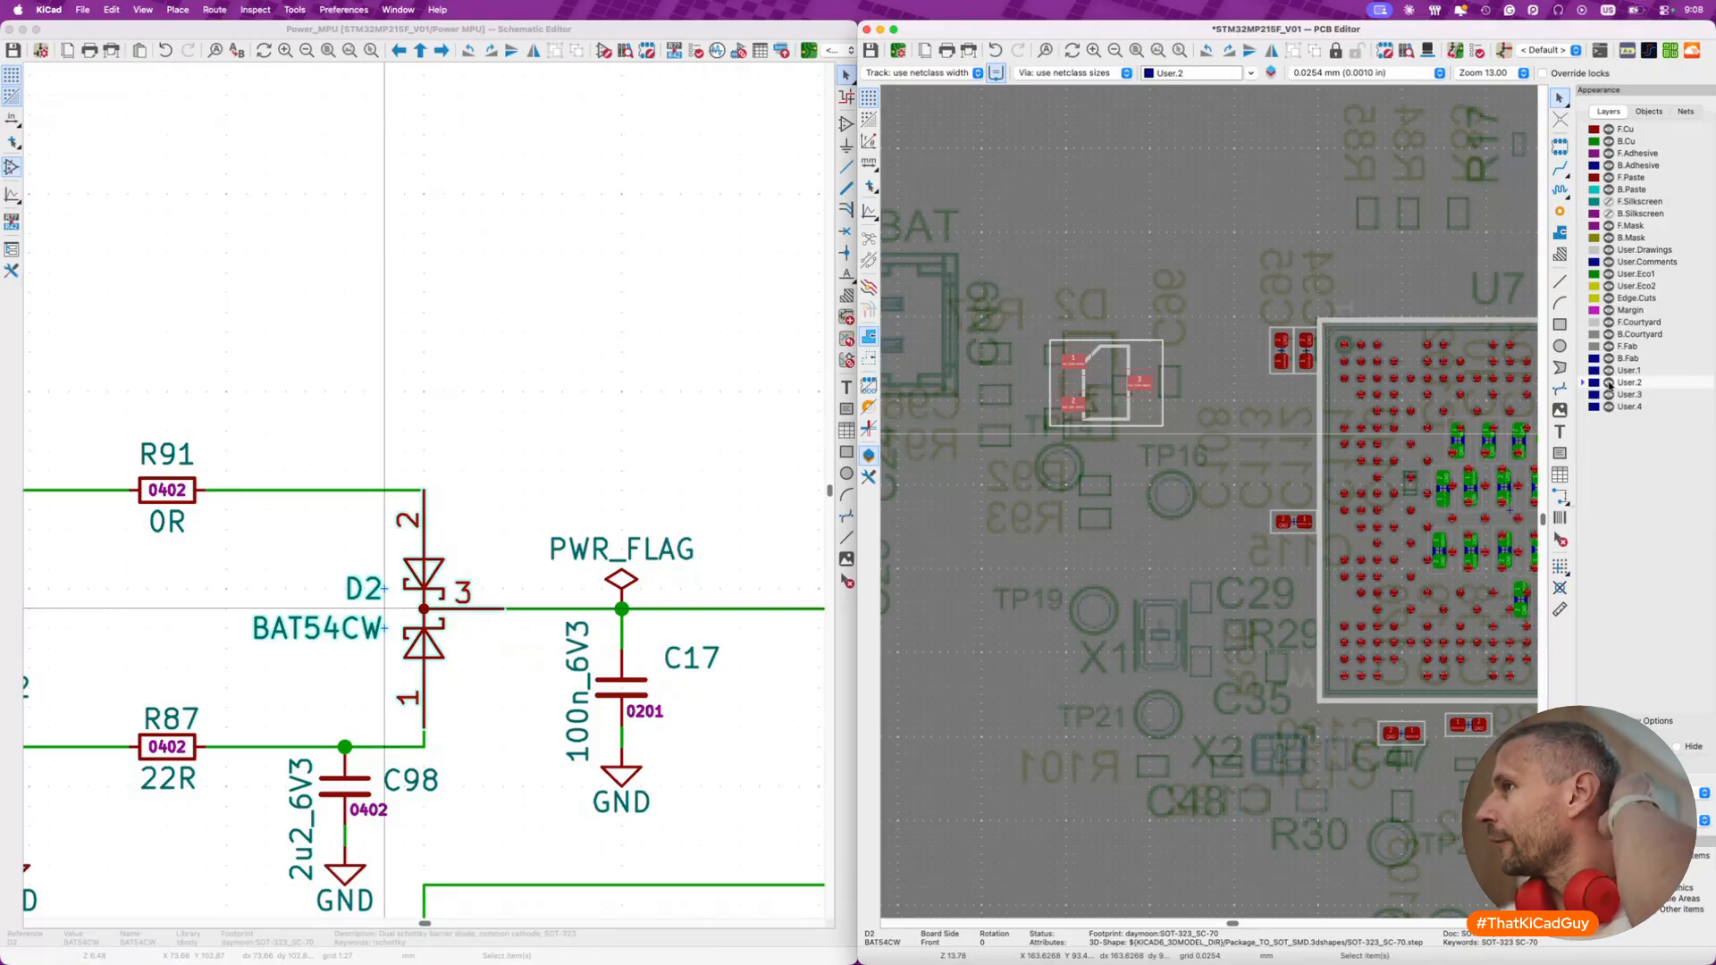
click(1610, 385)
click(1610, 384)
click(1610, 372)
- Realign D2 over its reference outline and rotate it 180°
key(m)
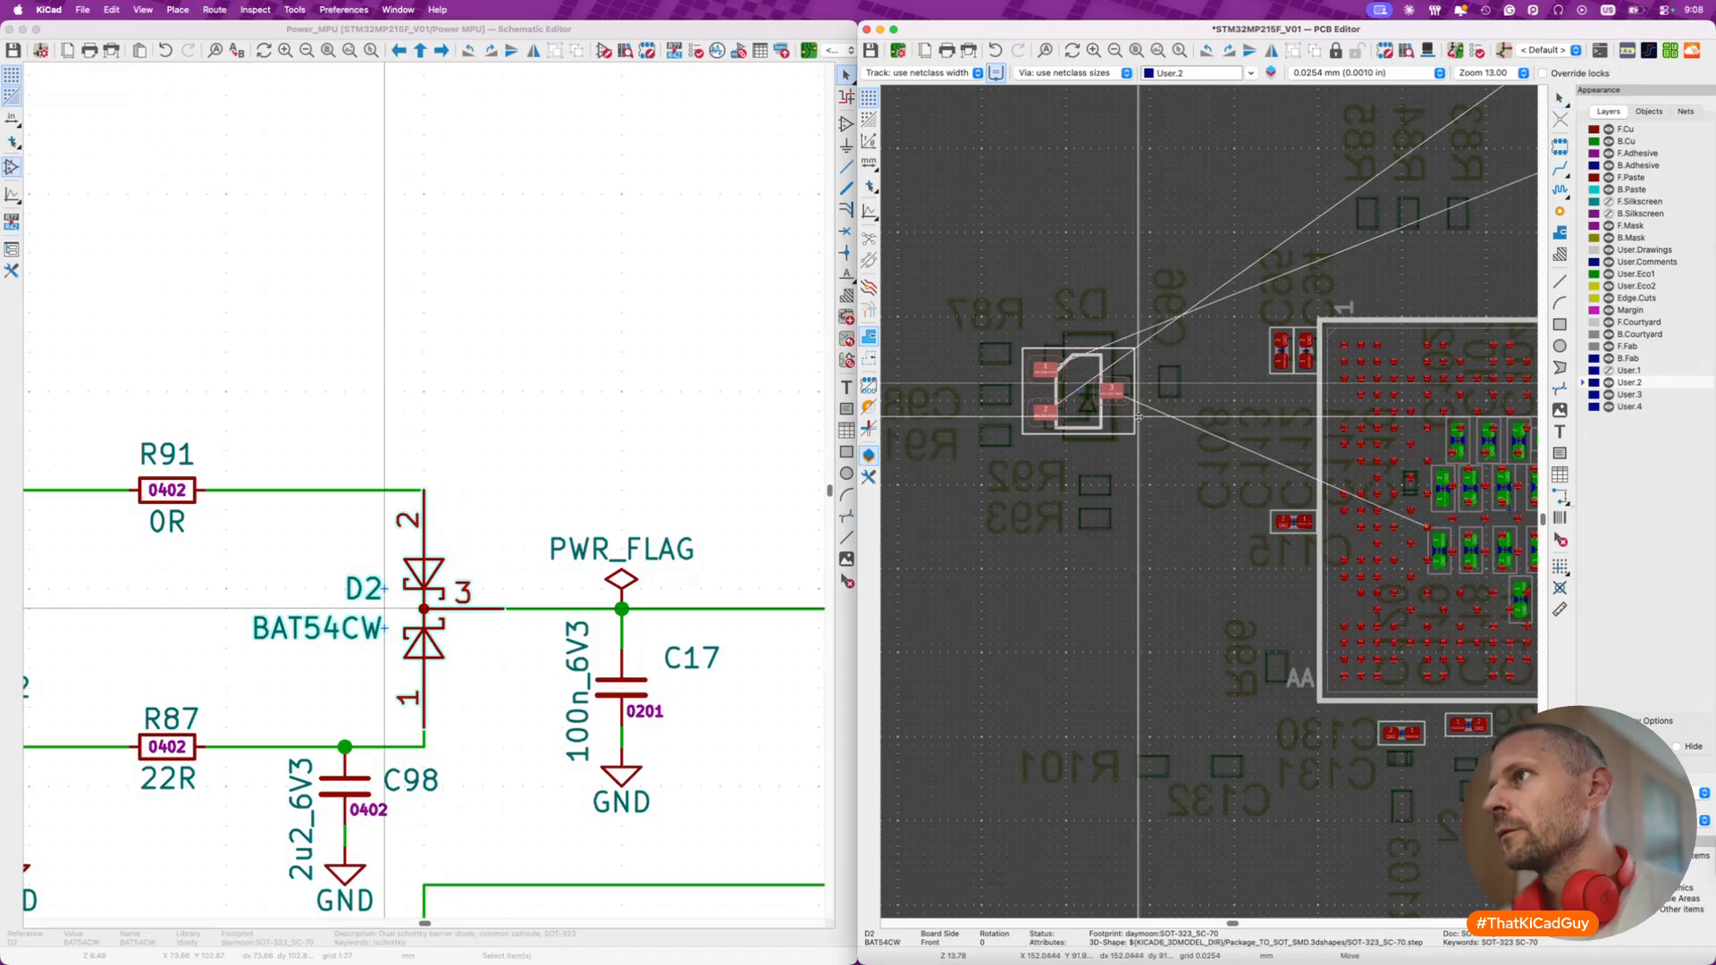
key(r)
key(r)
click(1026, 362)
- Flip D2 to the board's back side, rotate it 180° so pad 3 faces the MPU, and align it over its outline
click(494, 456)
scroll(494, 456, down, 5)
middle_drag(448, 473, 497, 457)
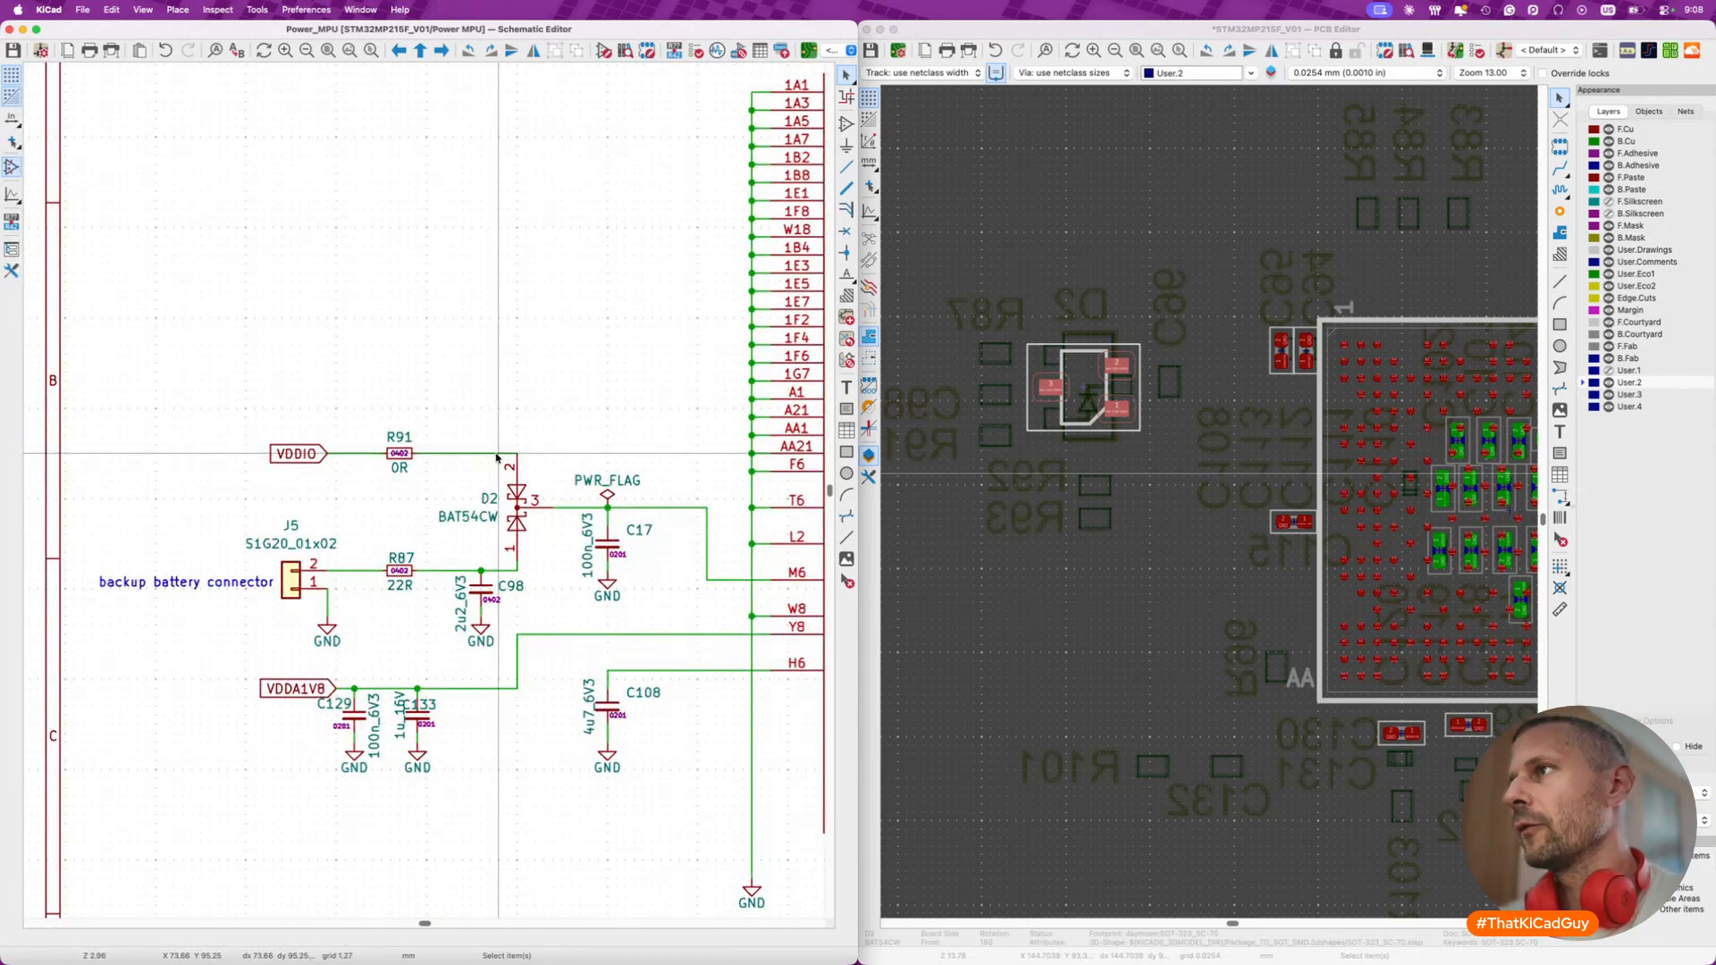
click(1101, 428)
scroll(1100, 427, up, 2)
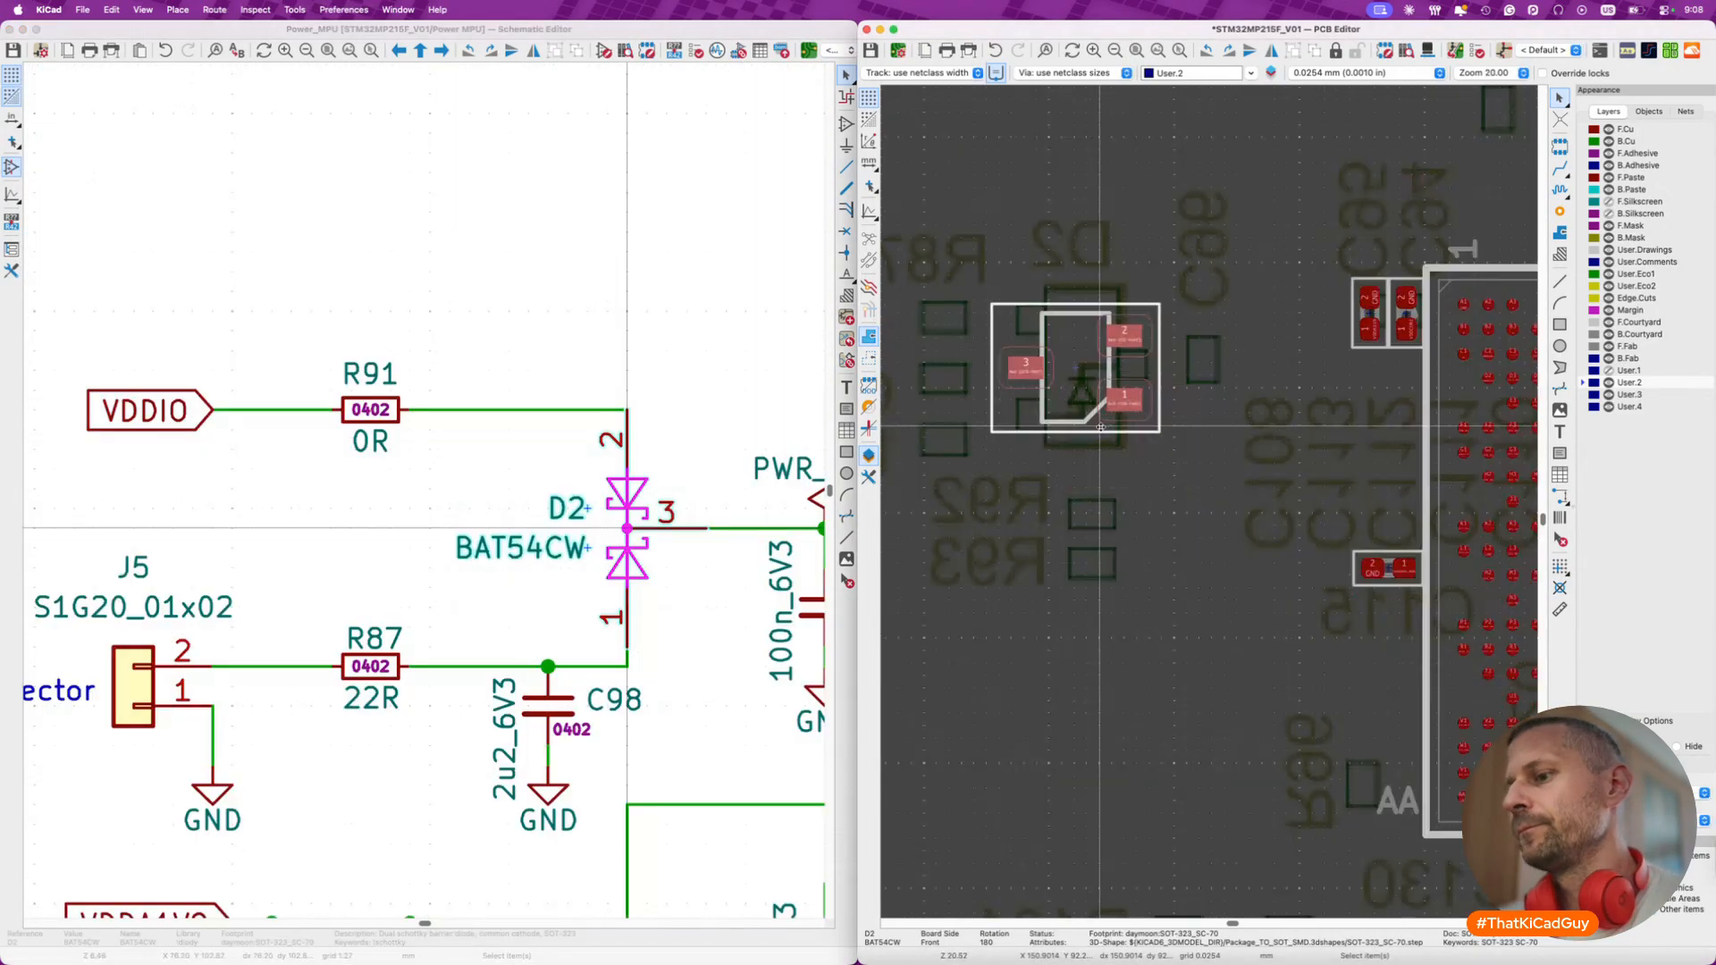
key(f)
key(r)
key(r)
drag(1094, 408, 1097, 405)
key(Escape)
- Cross-select R91 from the schematic and place it on the board's back side next to D2's pad 2, rotated 90°
click(727, 375)
scroll(728, 375, down, 3)
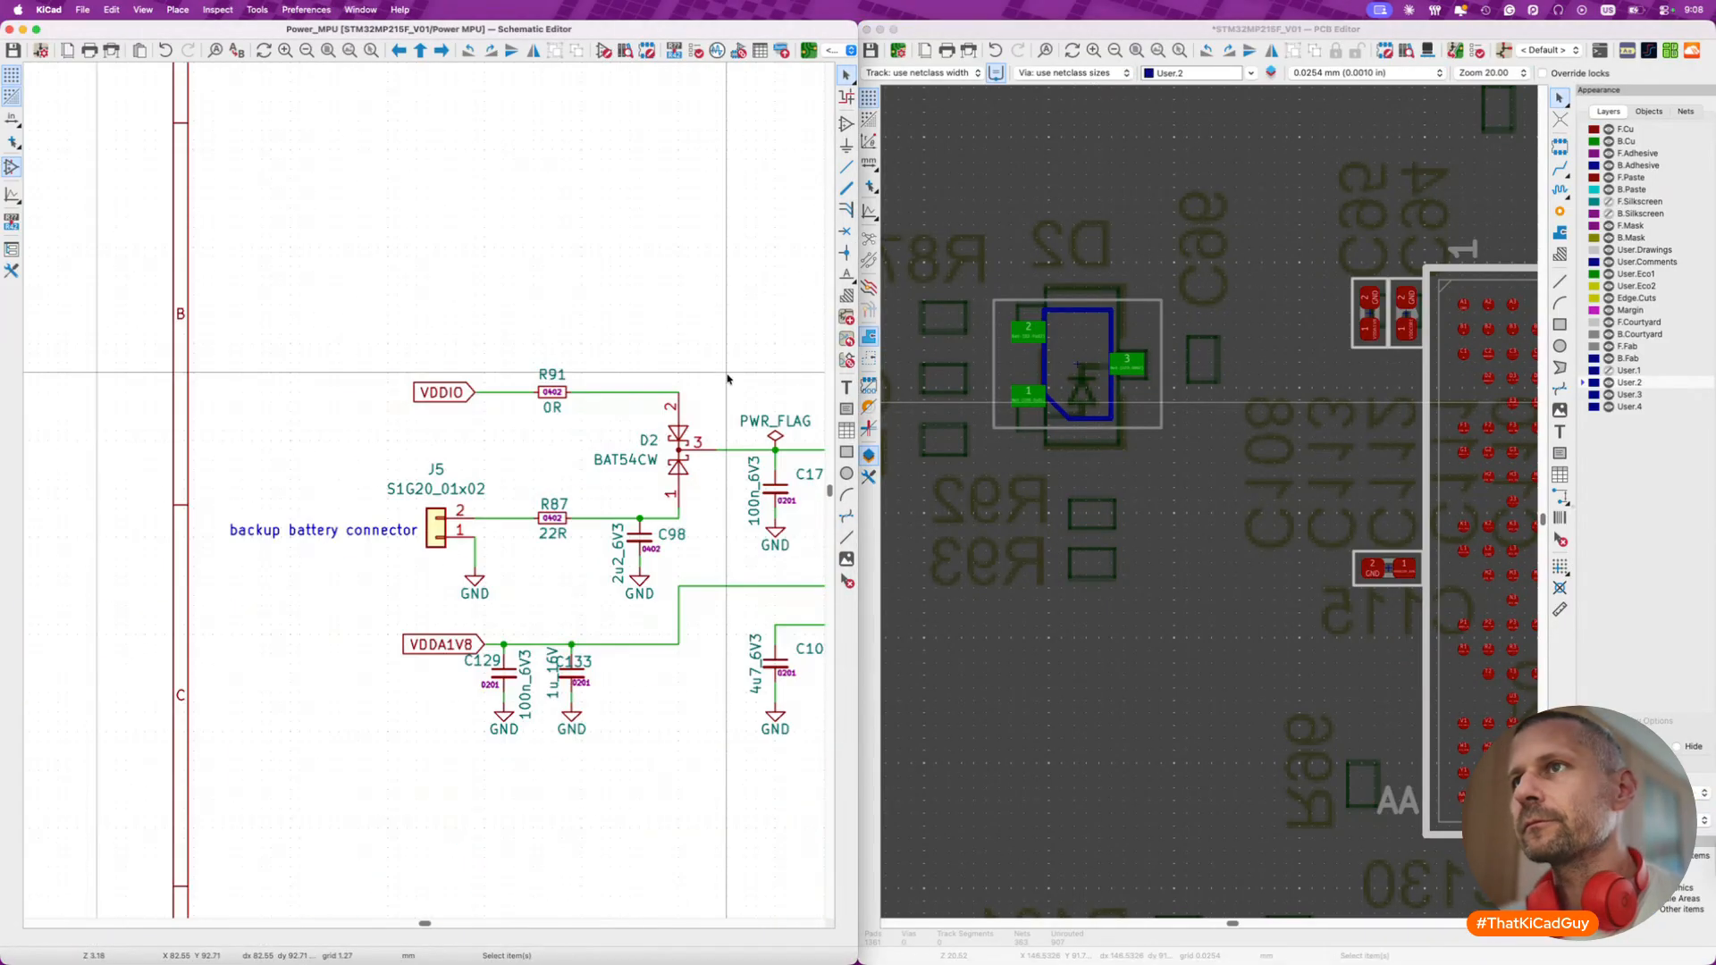
click(548, 393)
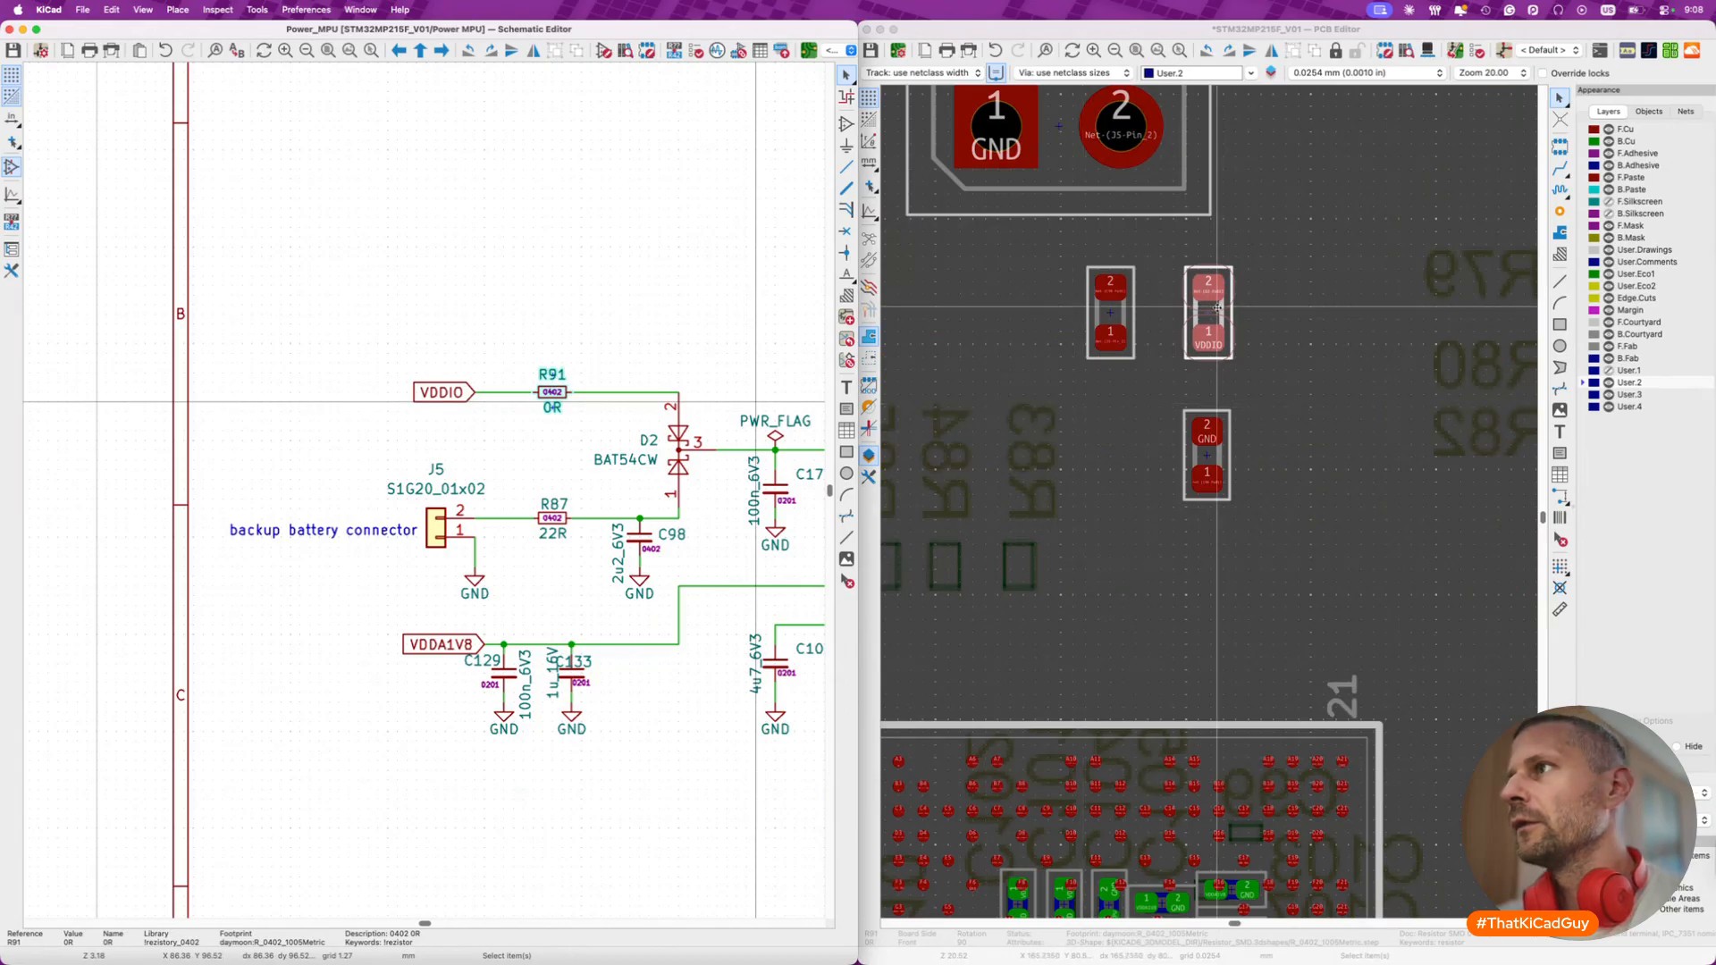
click(1221, 309)
key(m)
scroll(1221, 307, down, 6)
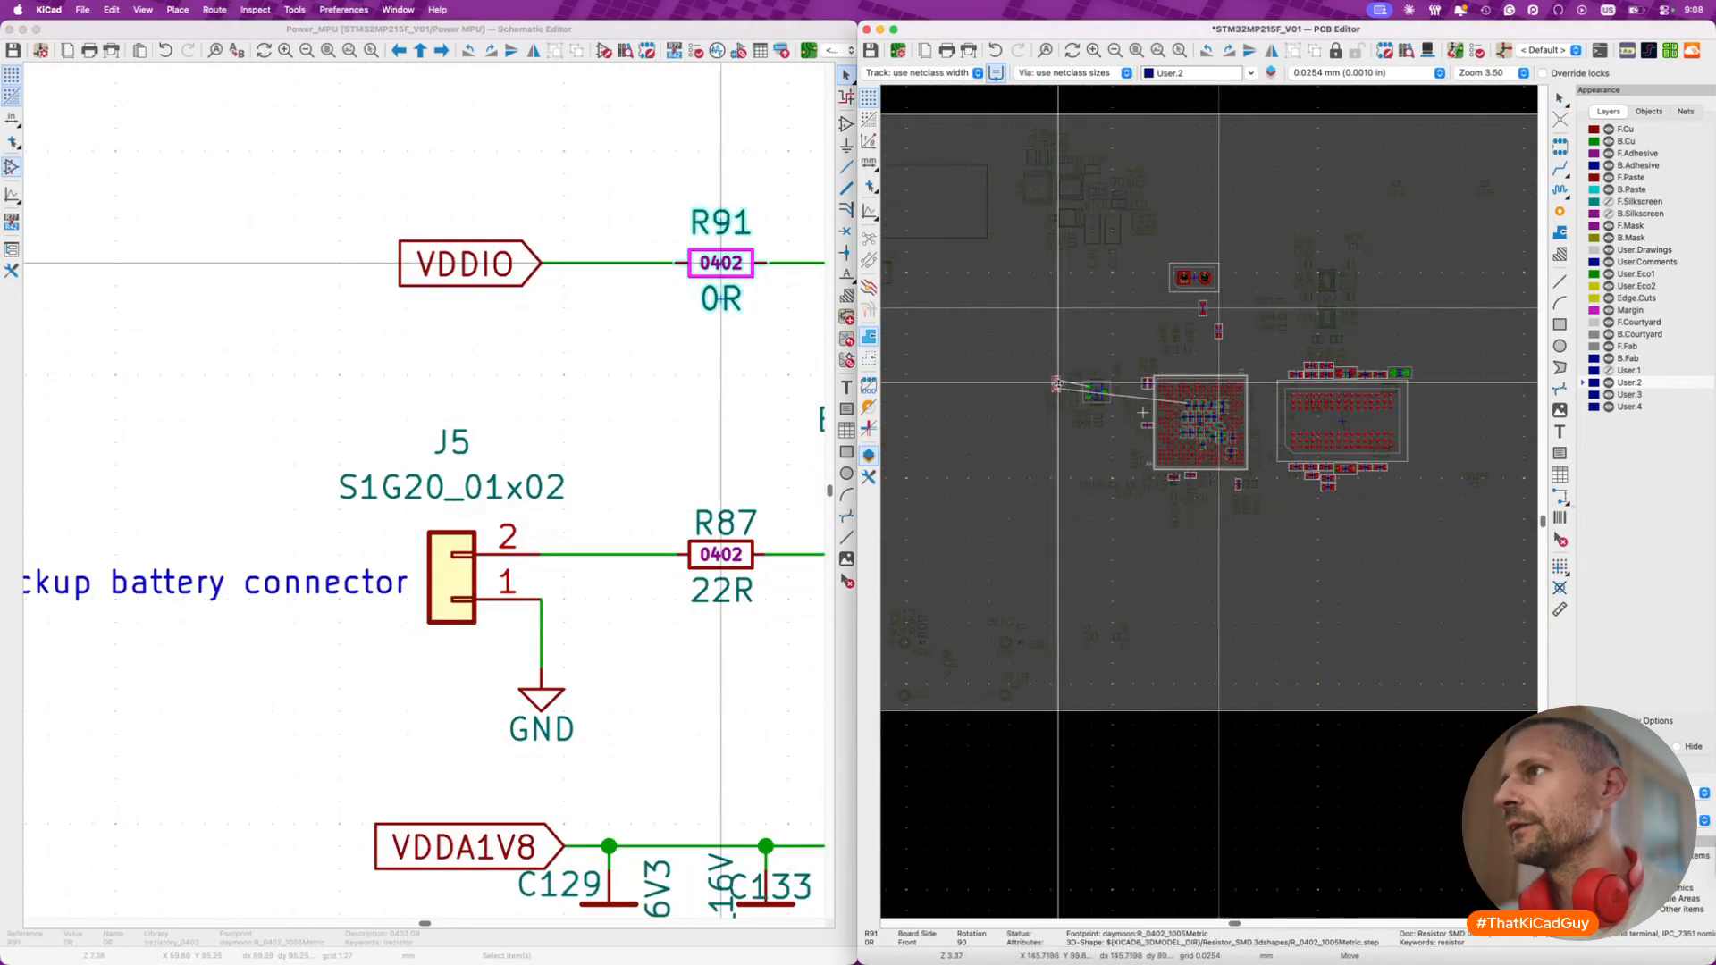
scroll(1019, 363, up, 5)
key(f)
key(r)
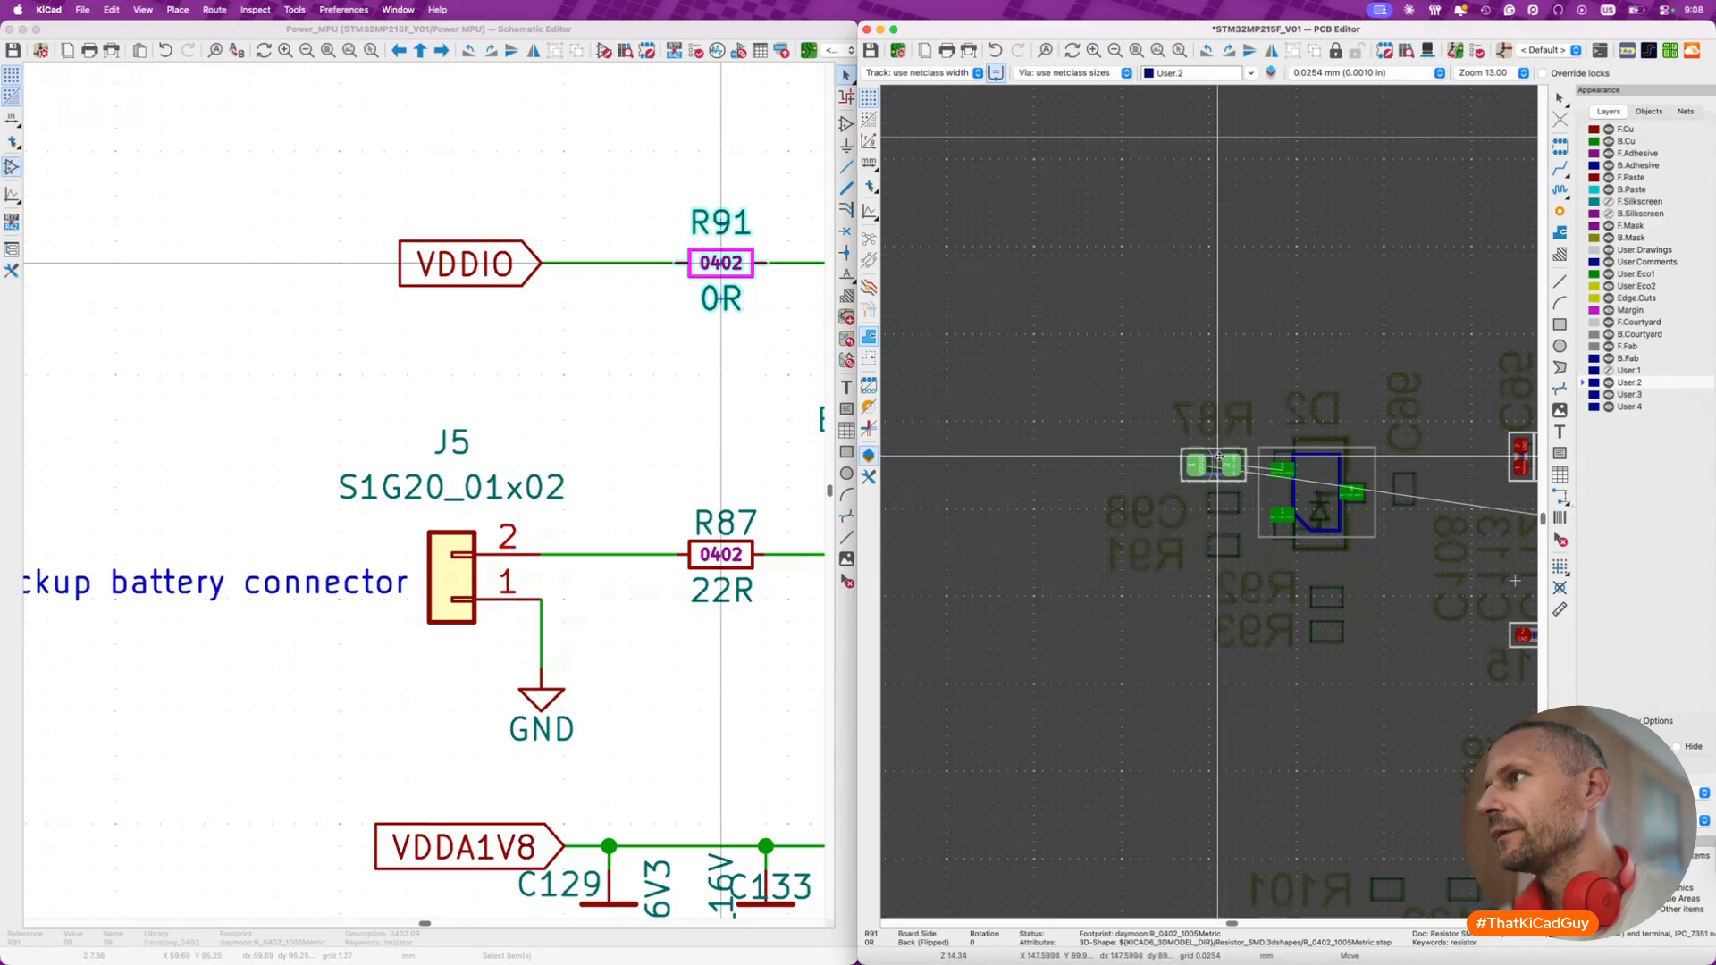
click(1221, 455)
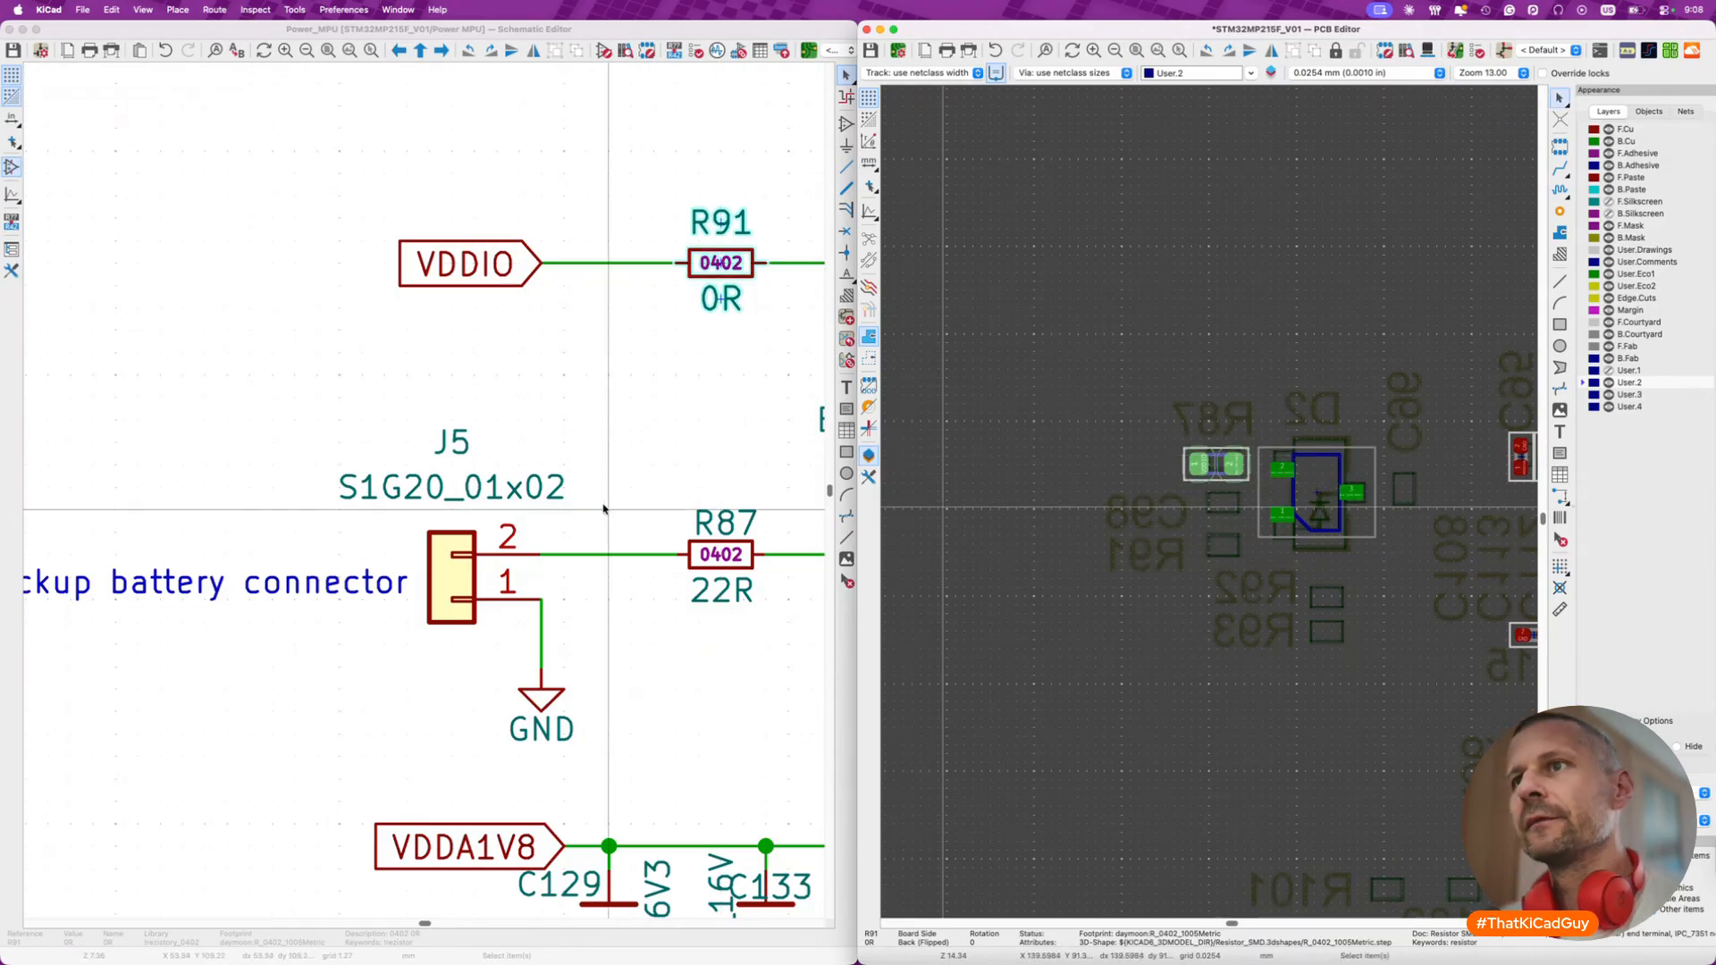
- Cross-select R87 from the schematic, flip it to the board's back side, and place it horizontally below R91 with pad 2 facing D2's pad 1
click(724, 555)
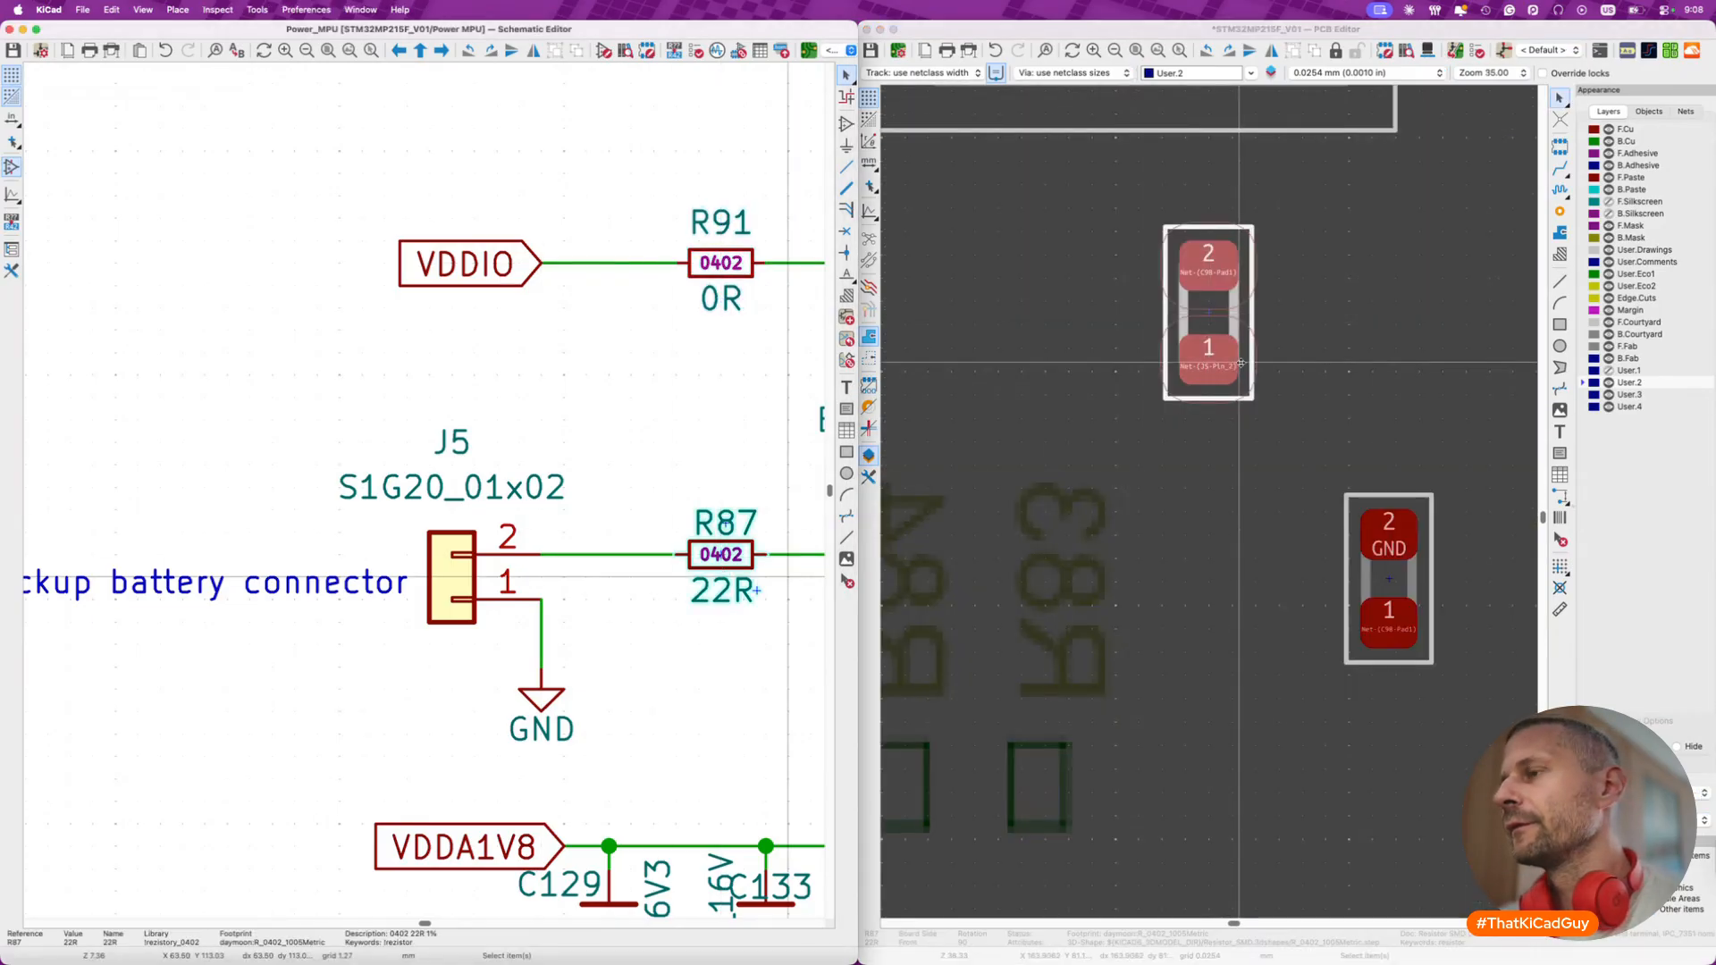
key(m)
key(f)
key(r)
scroll(1240, 361, down, 5)
scroll(1118, 448, up, 4)
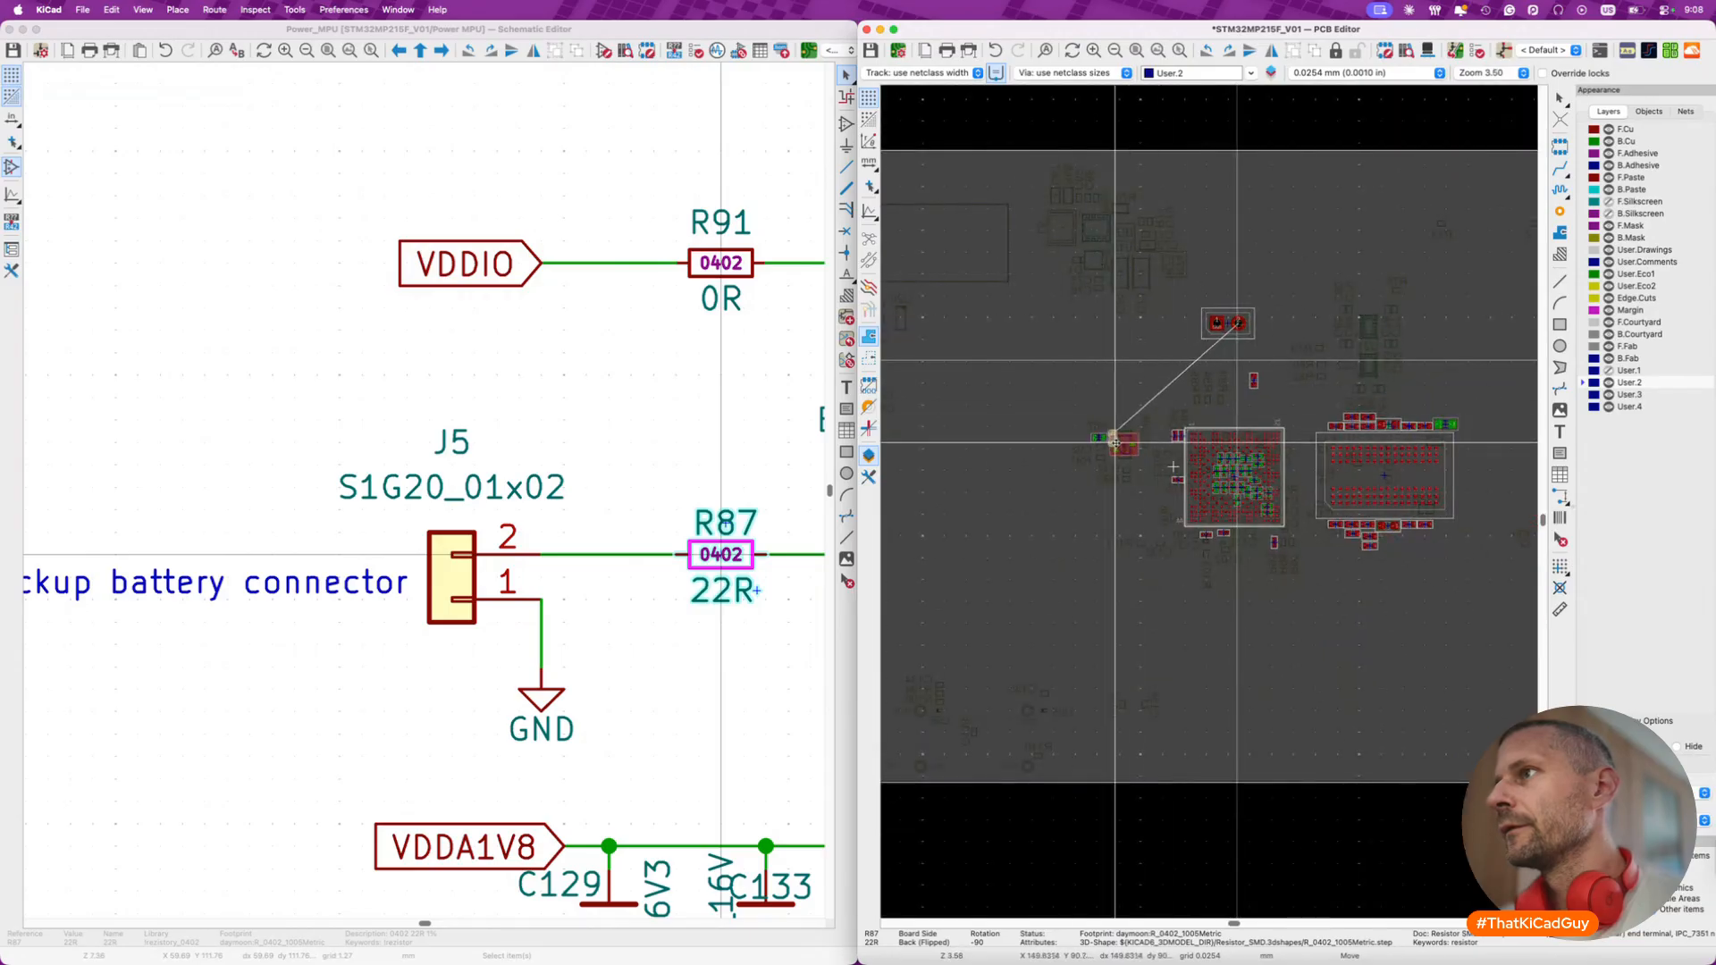
key(r)
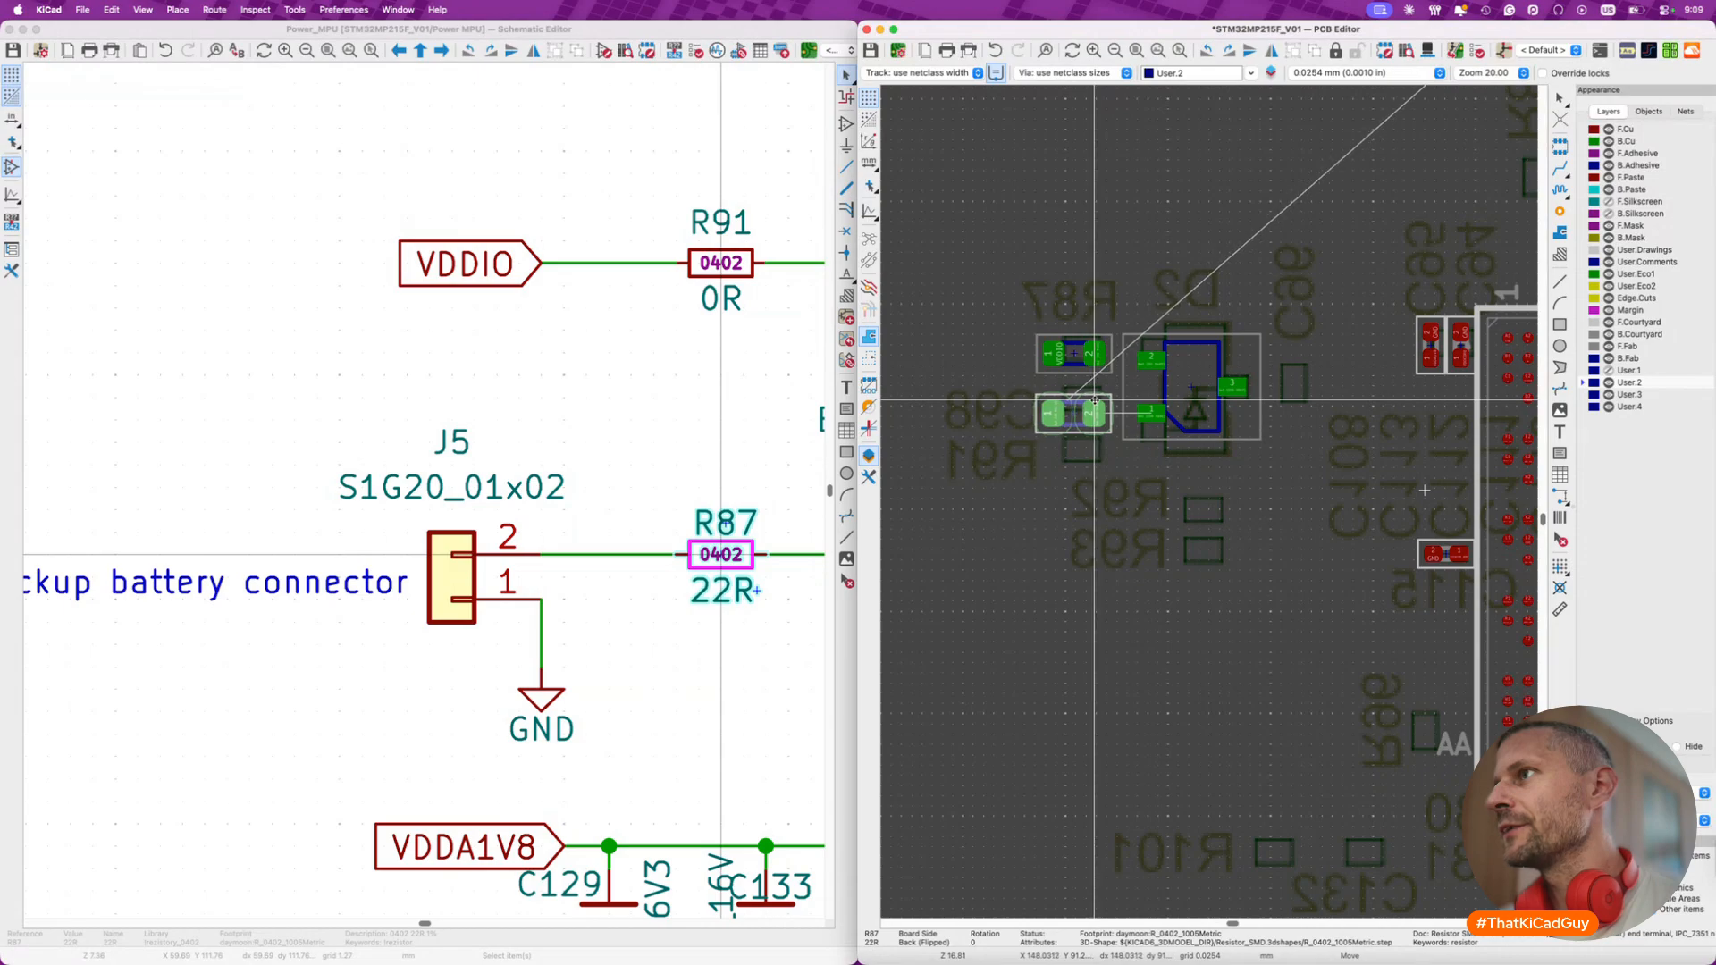
click(1095, 401)
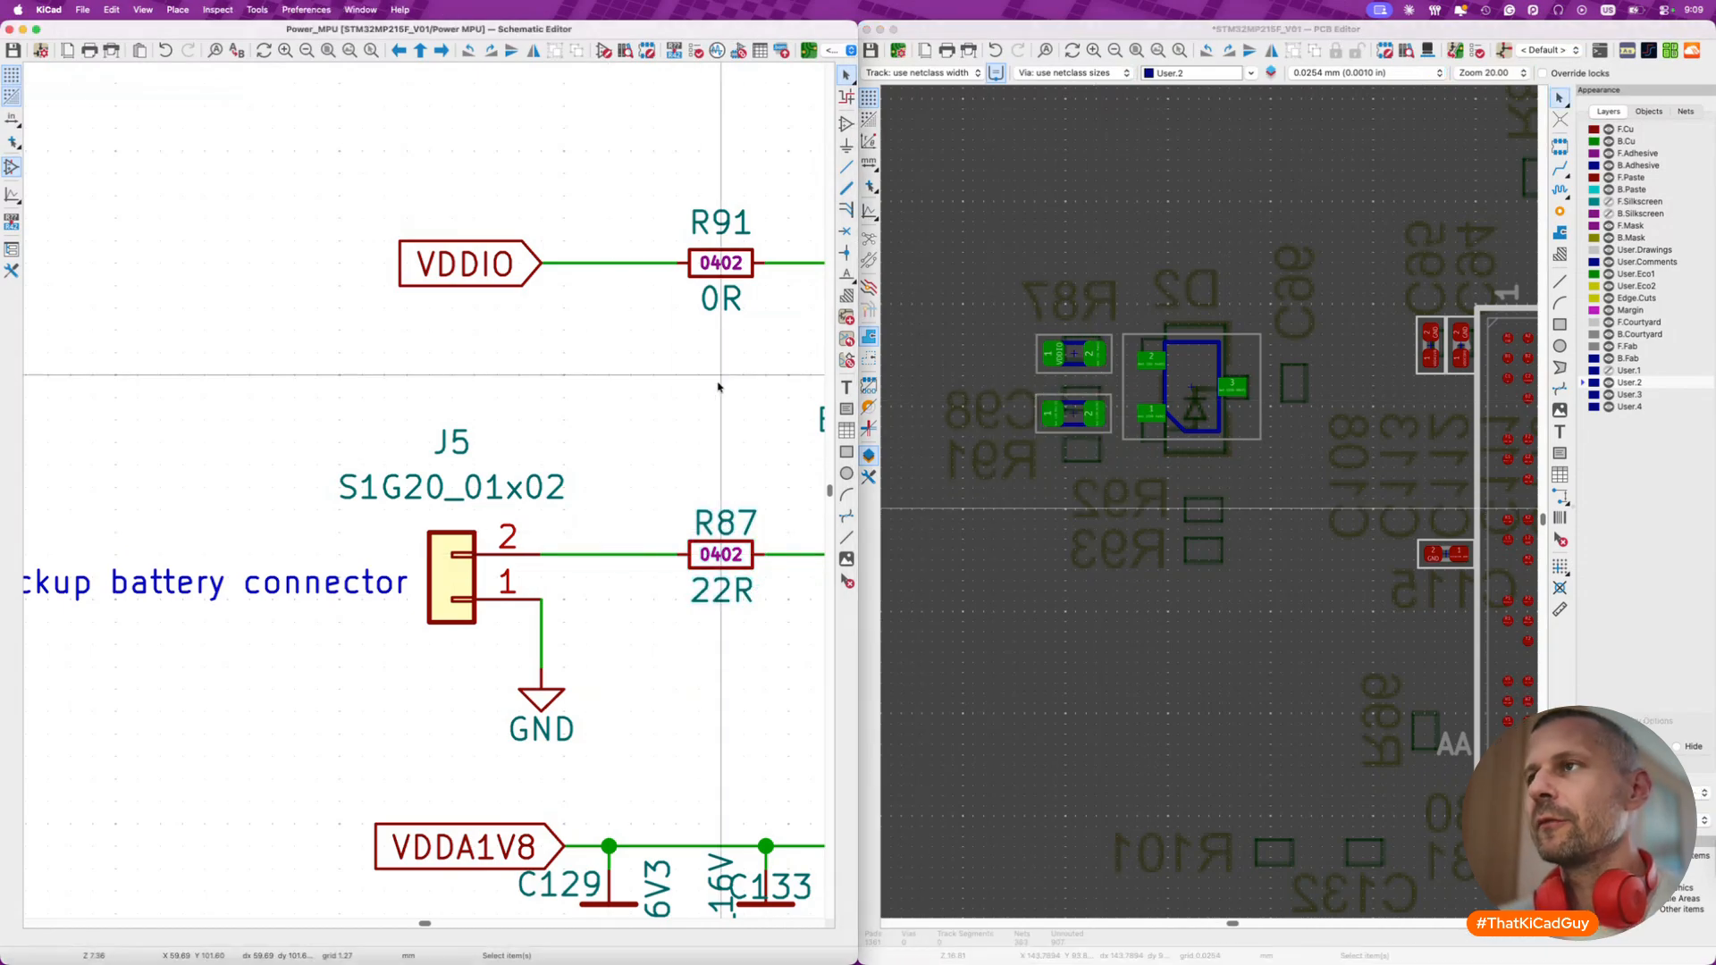
- Cross-select C98, flip it to the back side, rotate it to 180°, place it directly below R87 with pad 1 facing D2, and save the board
scroll(719, 384, down, 4)
scroll(719, 386, right, 3)
click(683, 465)
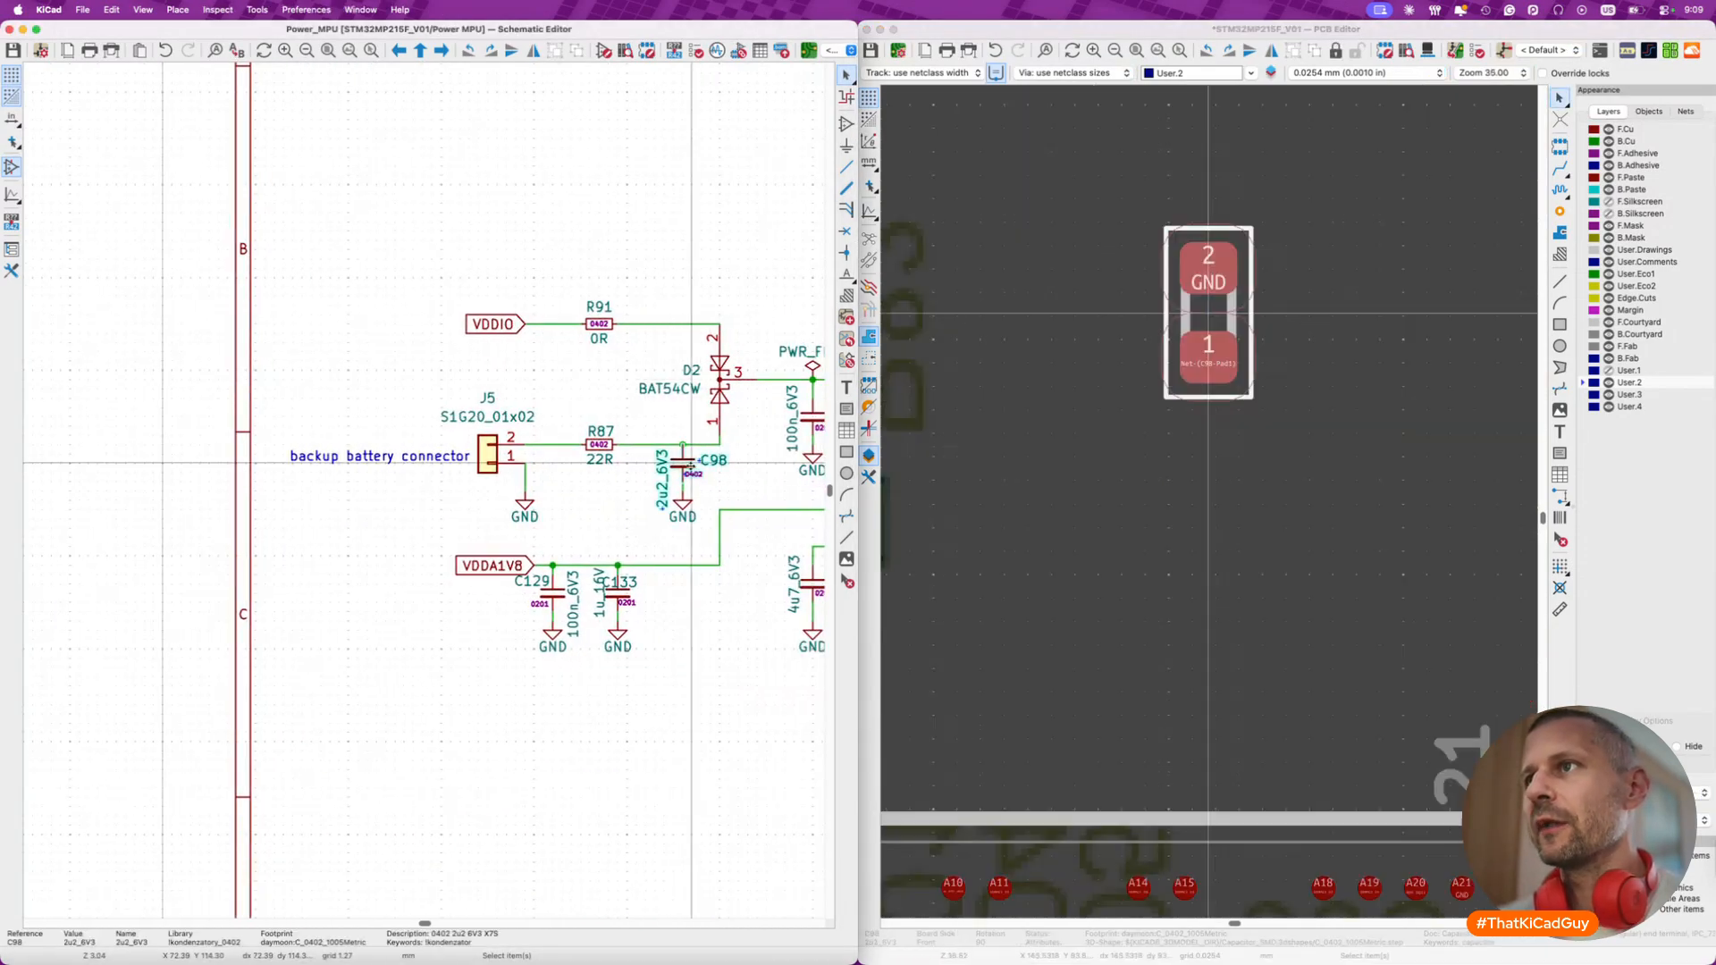
click(1243, 310)
key(f)
key(m)
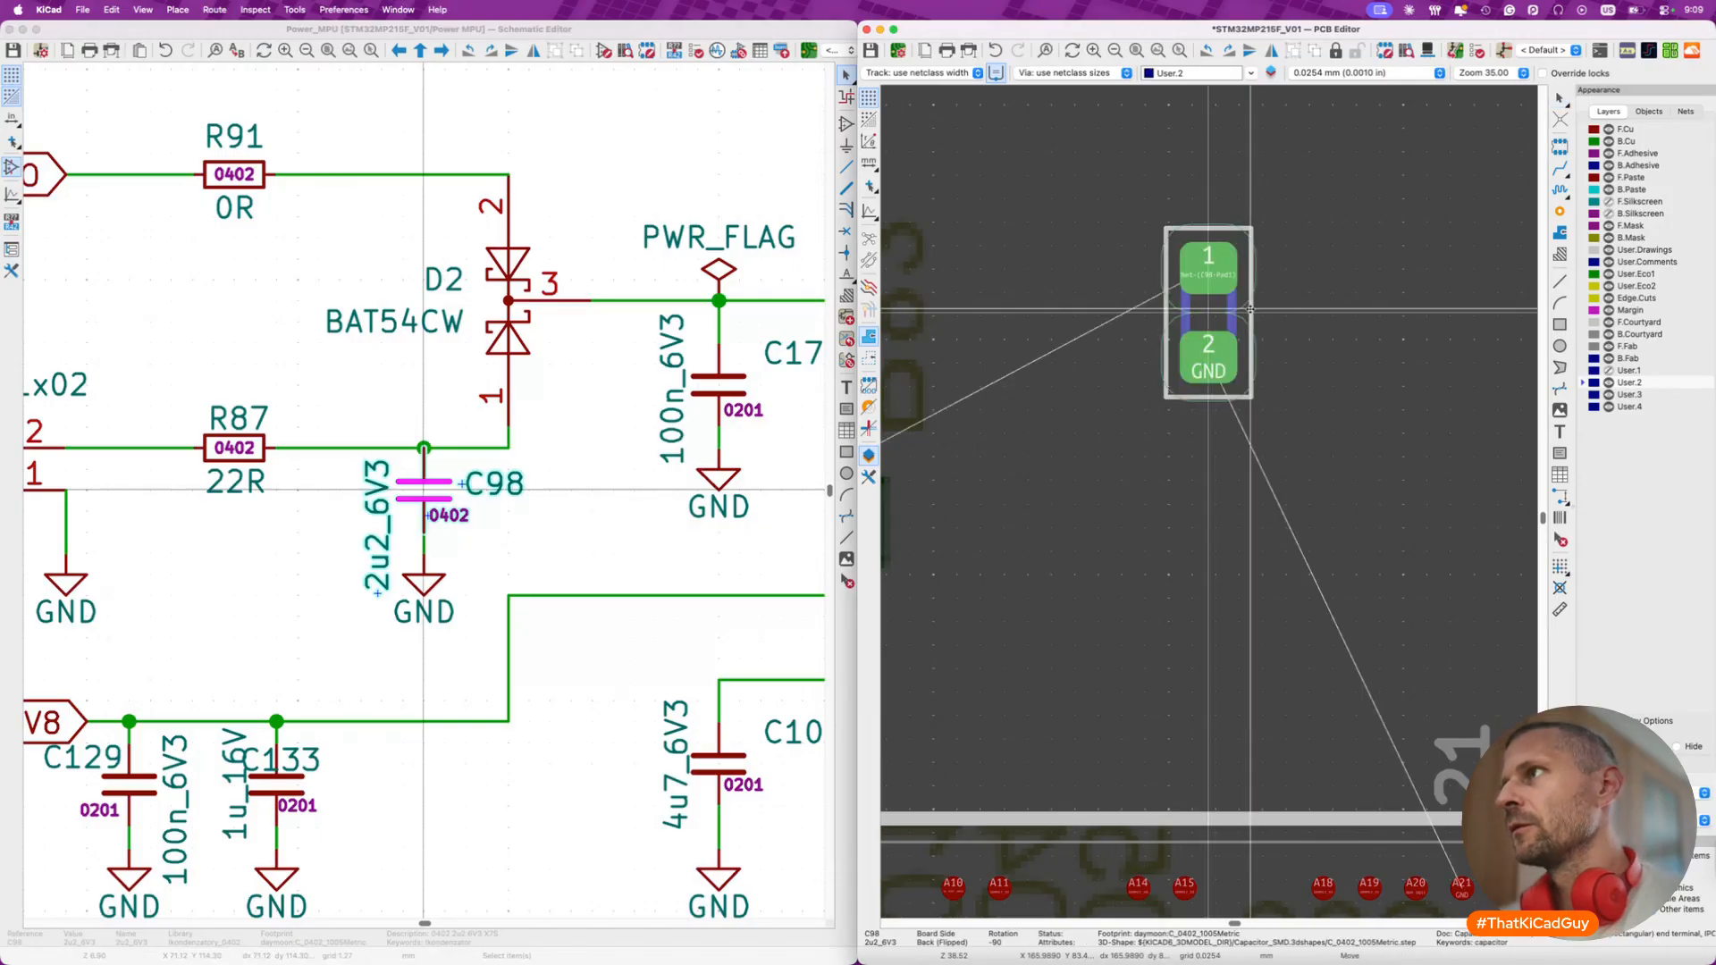
scroll(1249, 309, down, 5)
scroll(911, 490, up, 6)
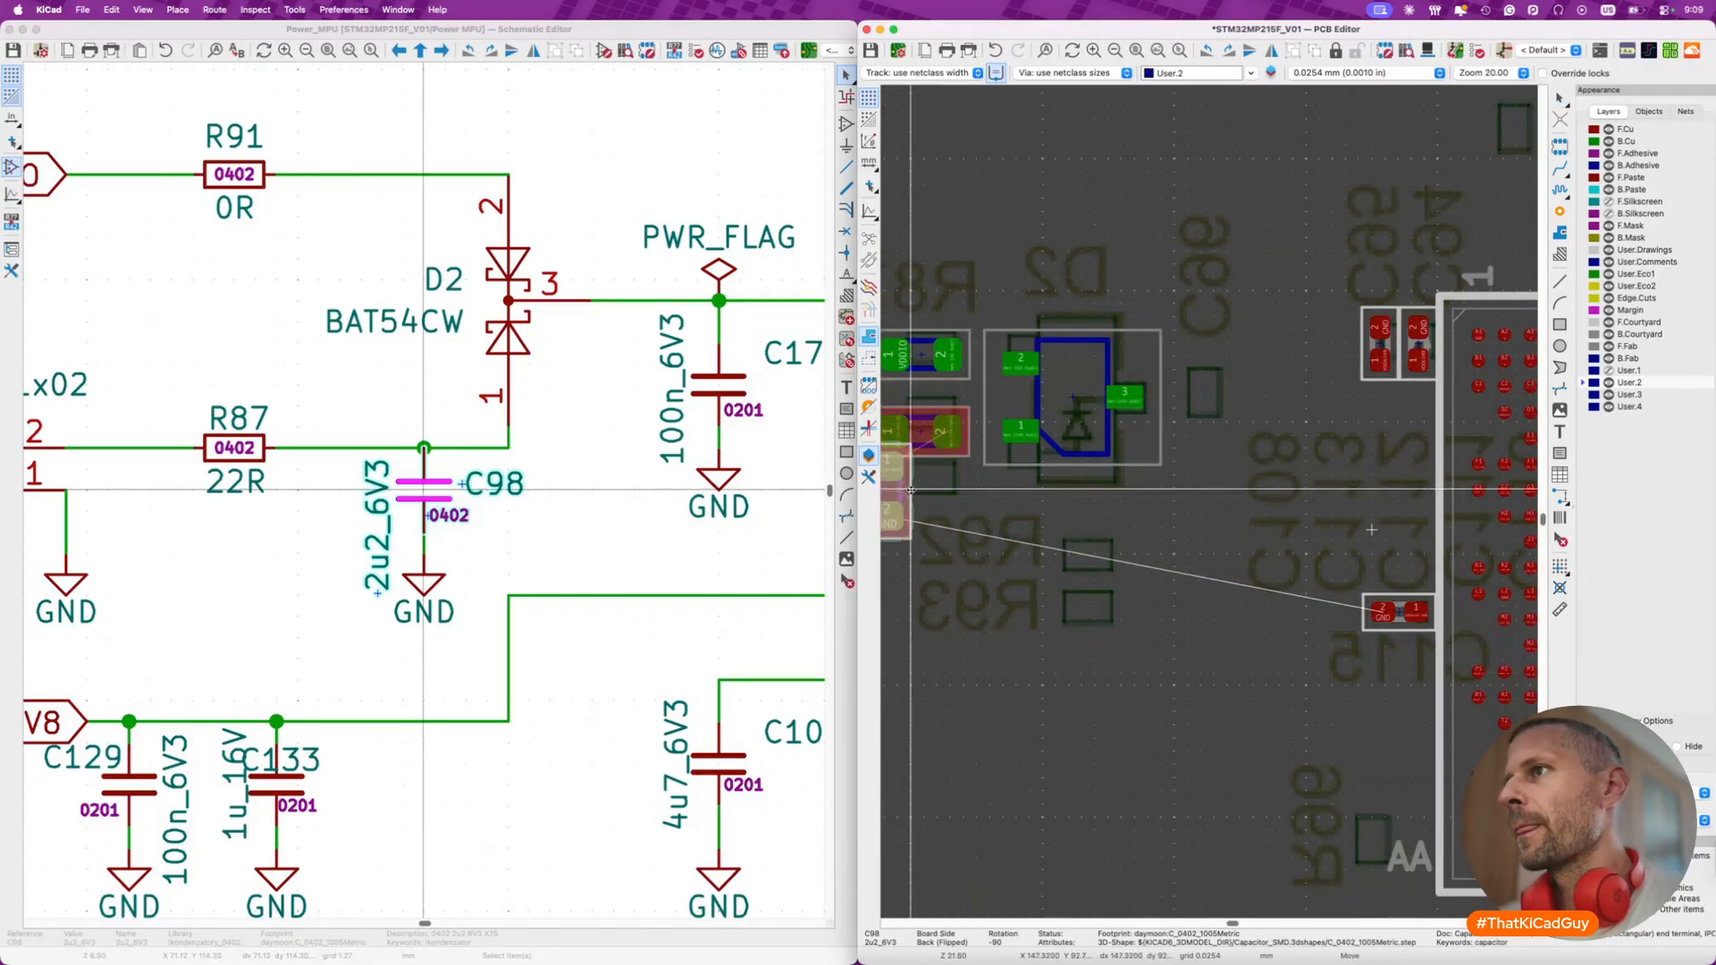
key(r)
key(r)
key(r)
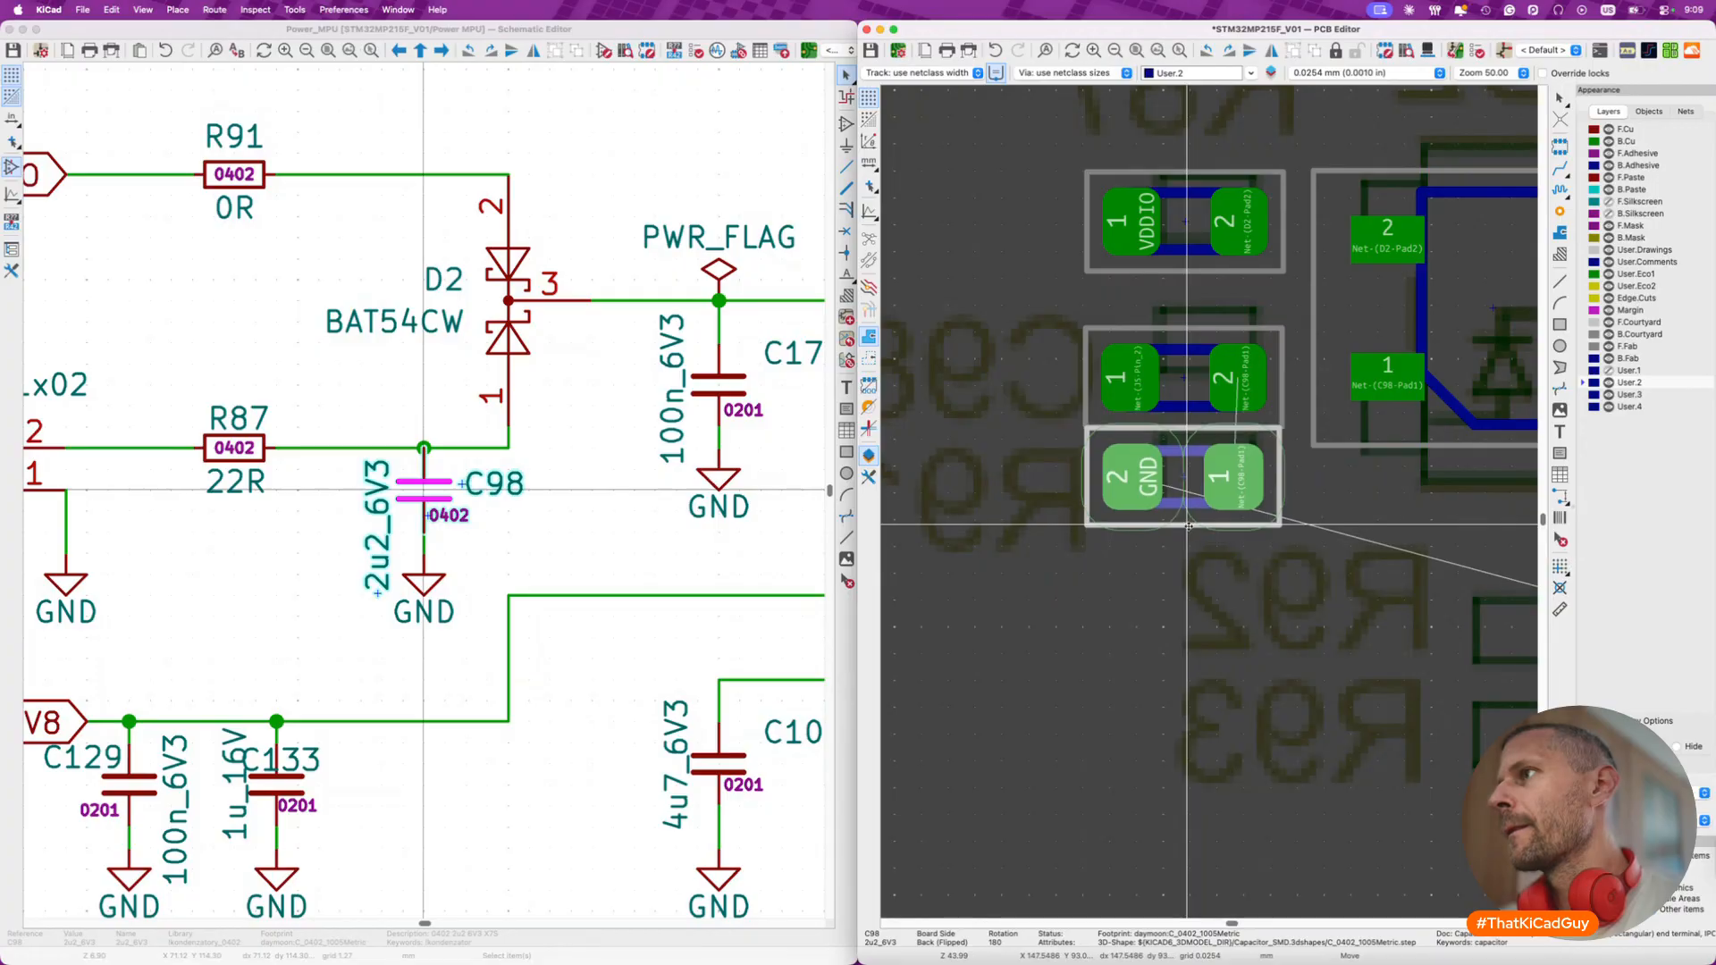
click(1187, 527)
key(super+s)
- Cross-select the backup battery connector J5 from the schematic and place it upright beside R87 and C98, on the side away from D2
click(577, 481)
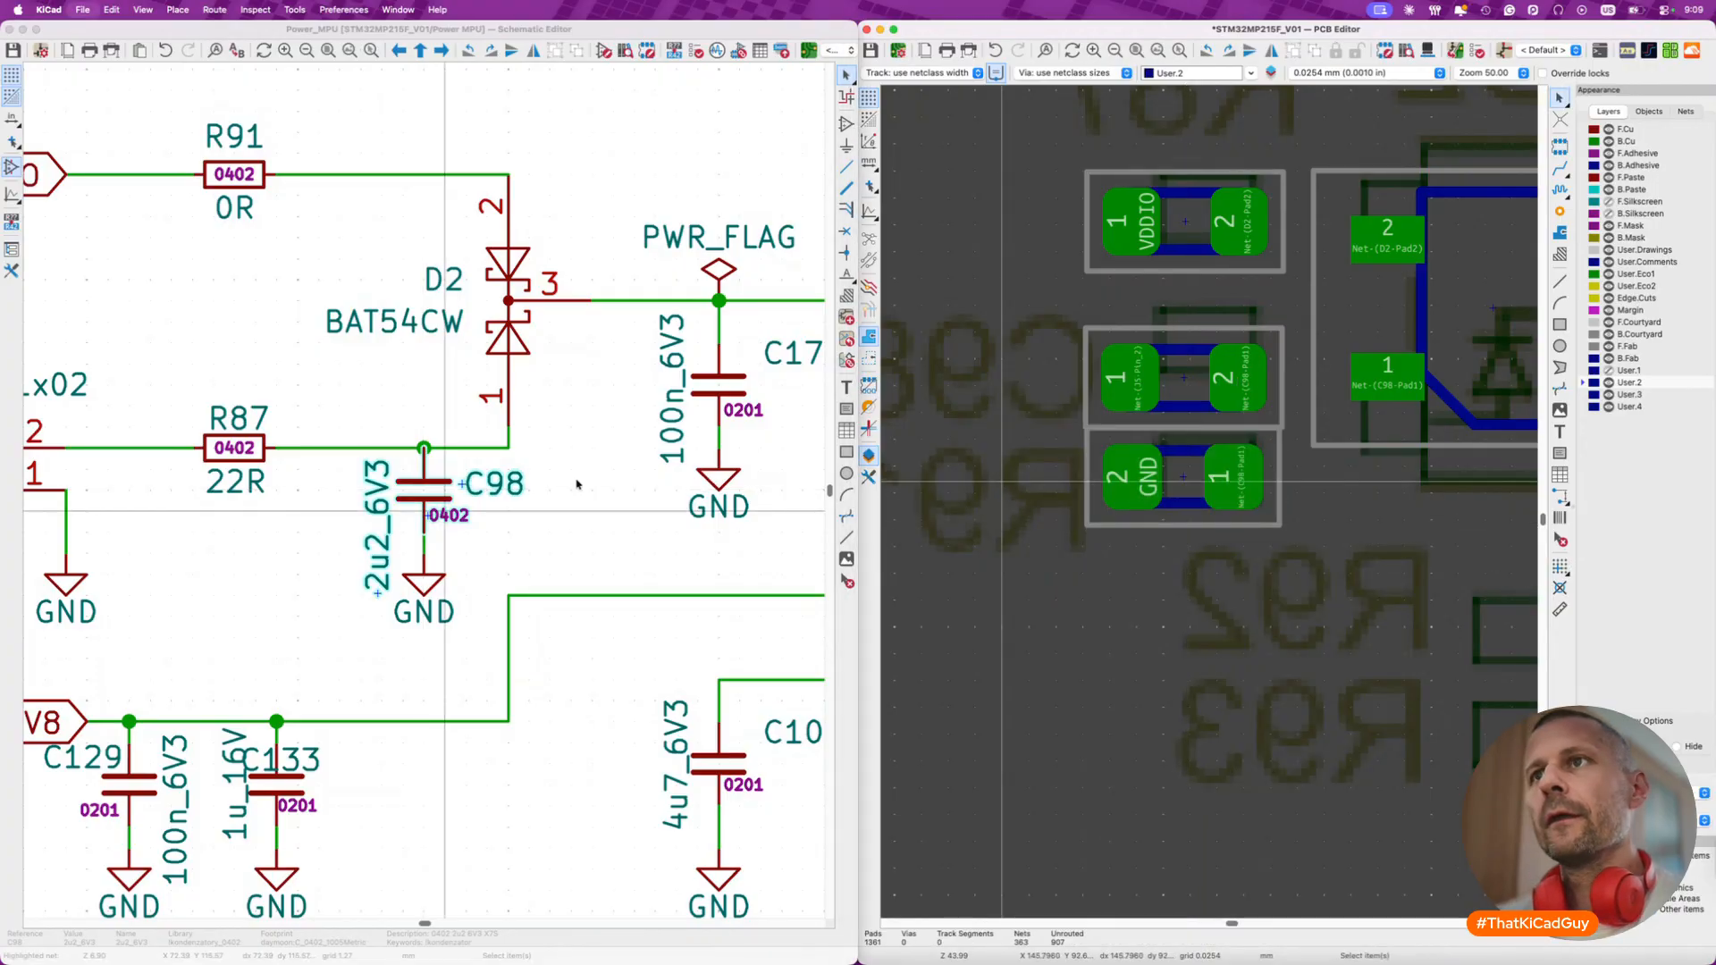
scroll(578, 481, down, 5)
scroll(445, 480, down, 2)
scroll(445, 480, down, 4)
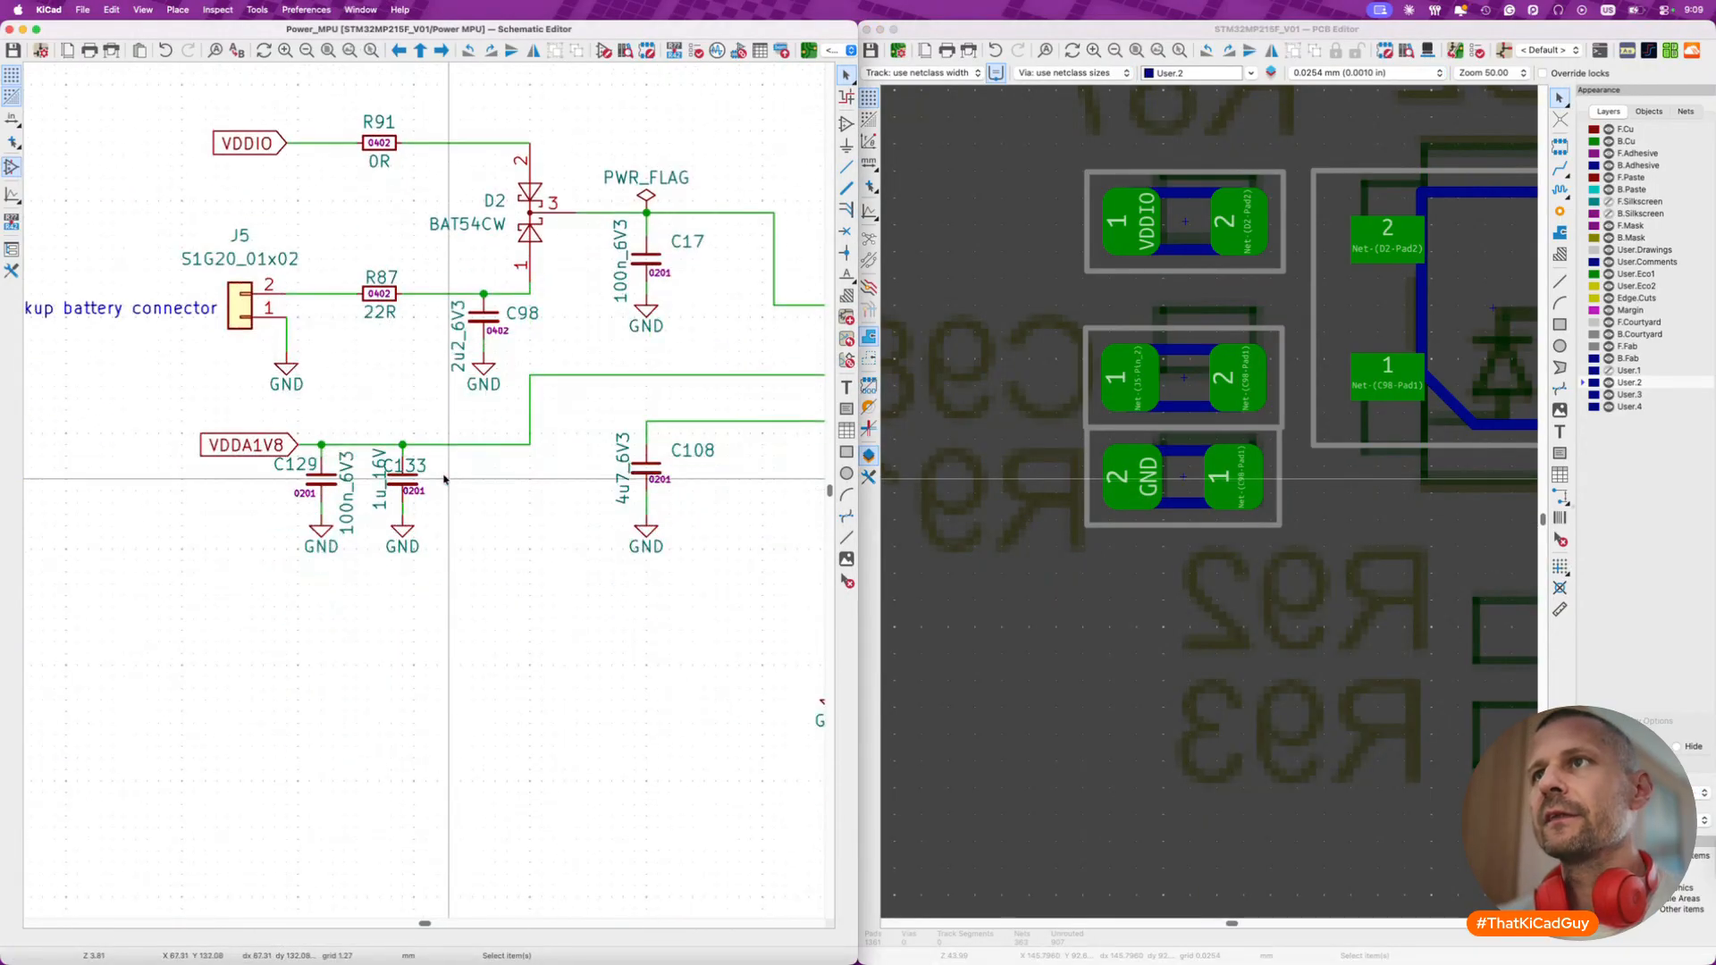
click(338, 387)
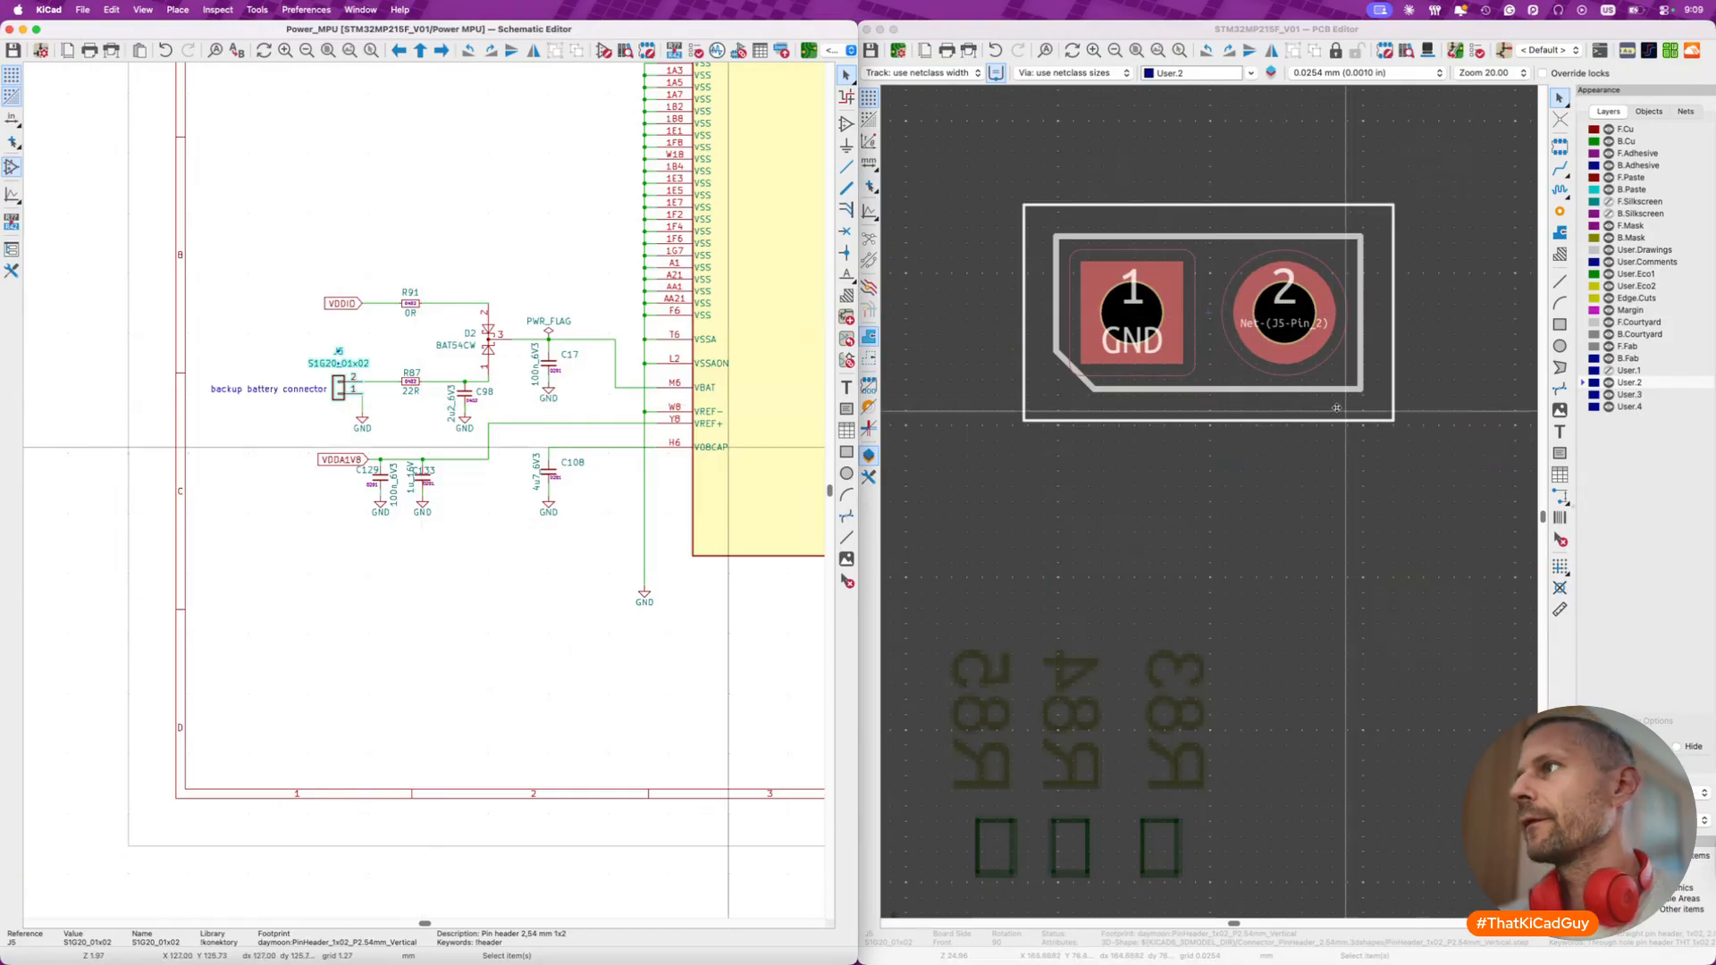
click(1292, 391)
key(m)
scroll(1291, 392, down, 10)
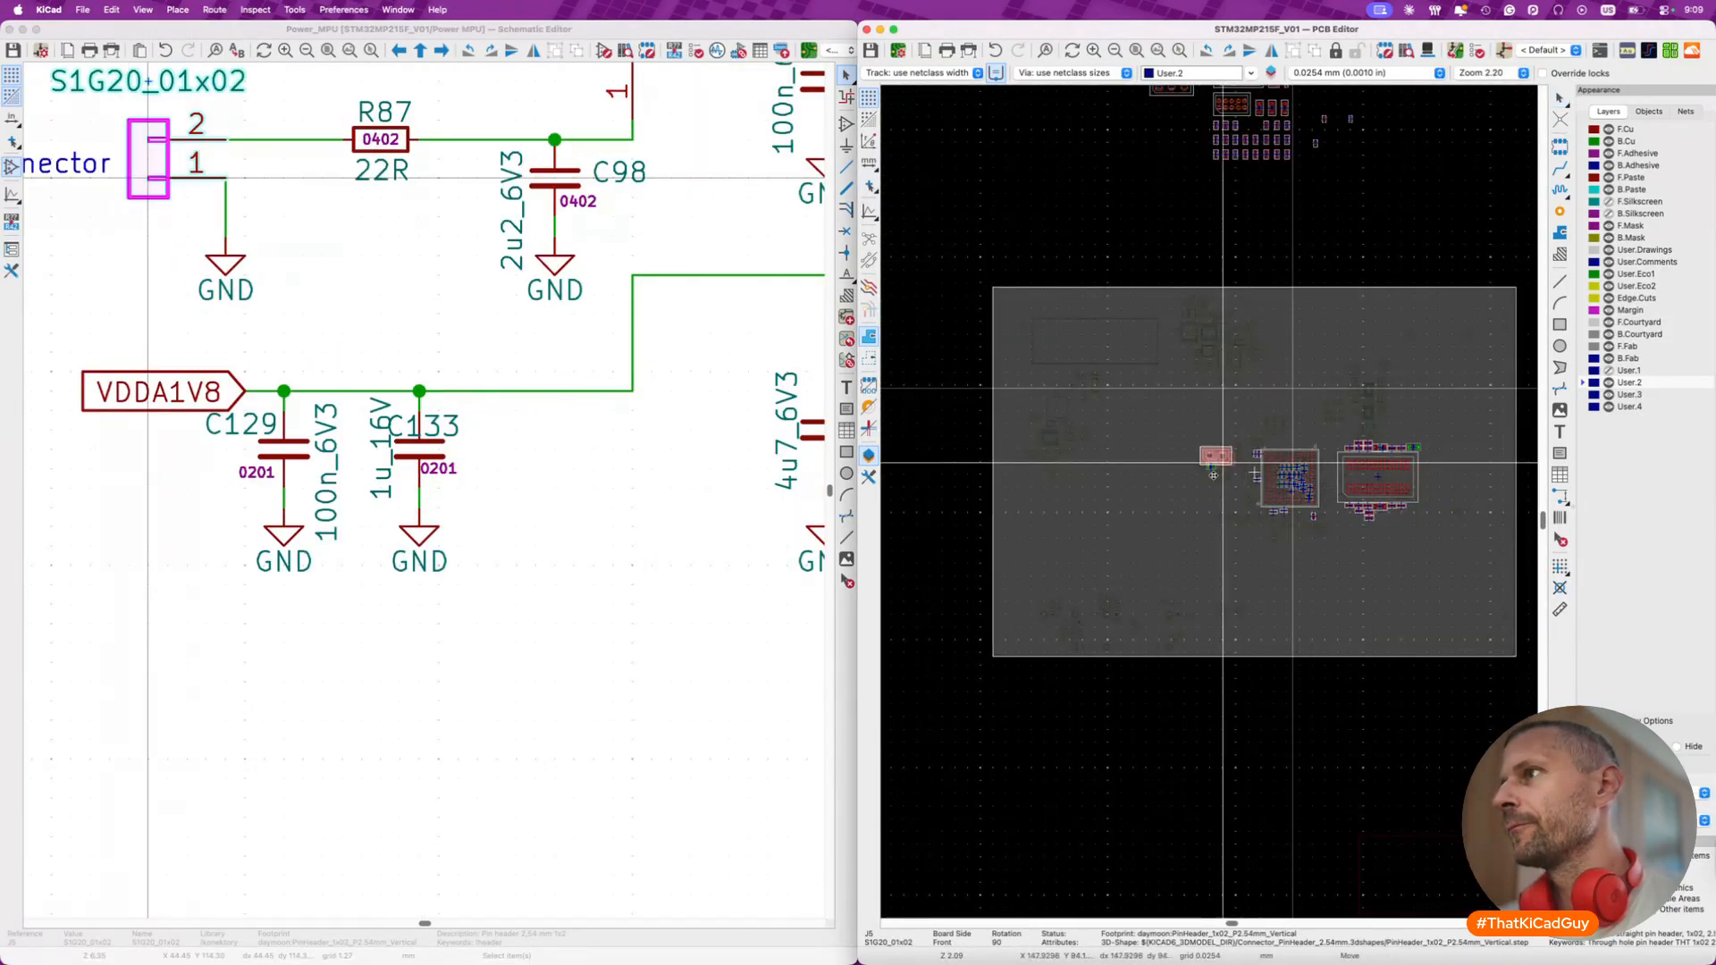
scroll(1198, 492, up, 4)
key(r)
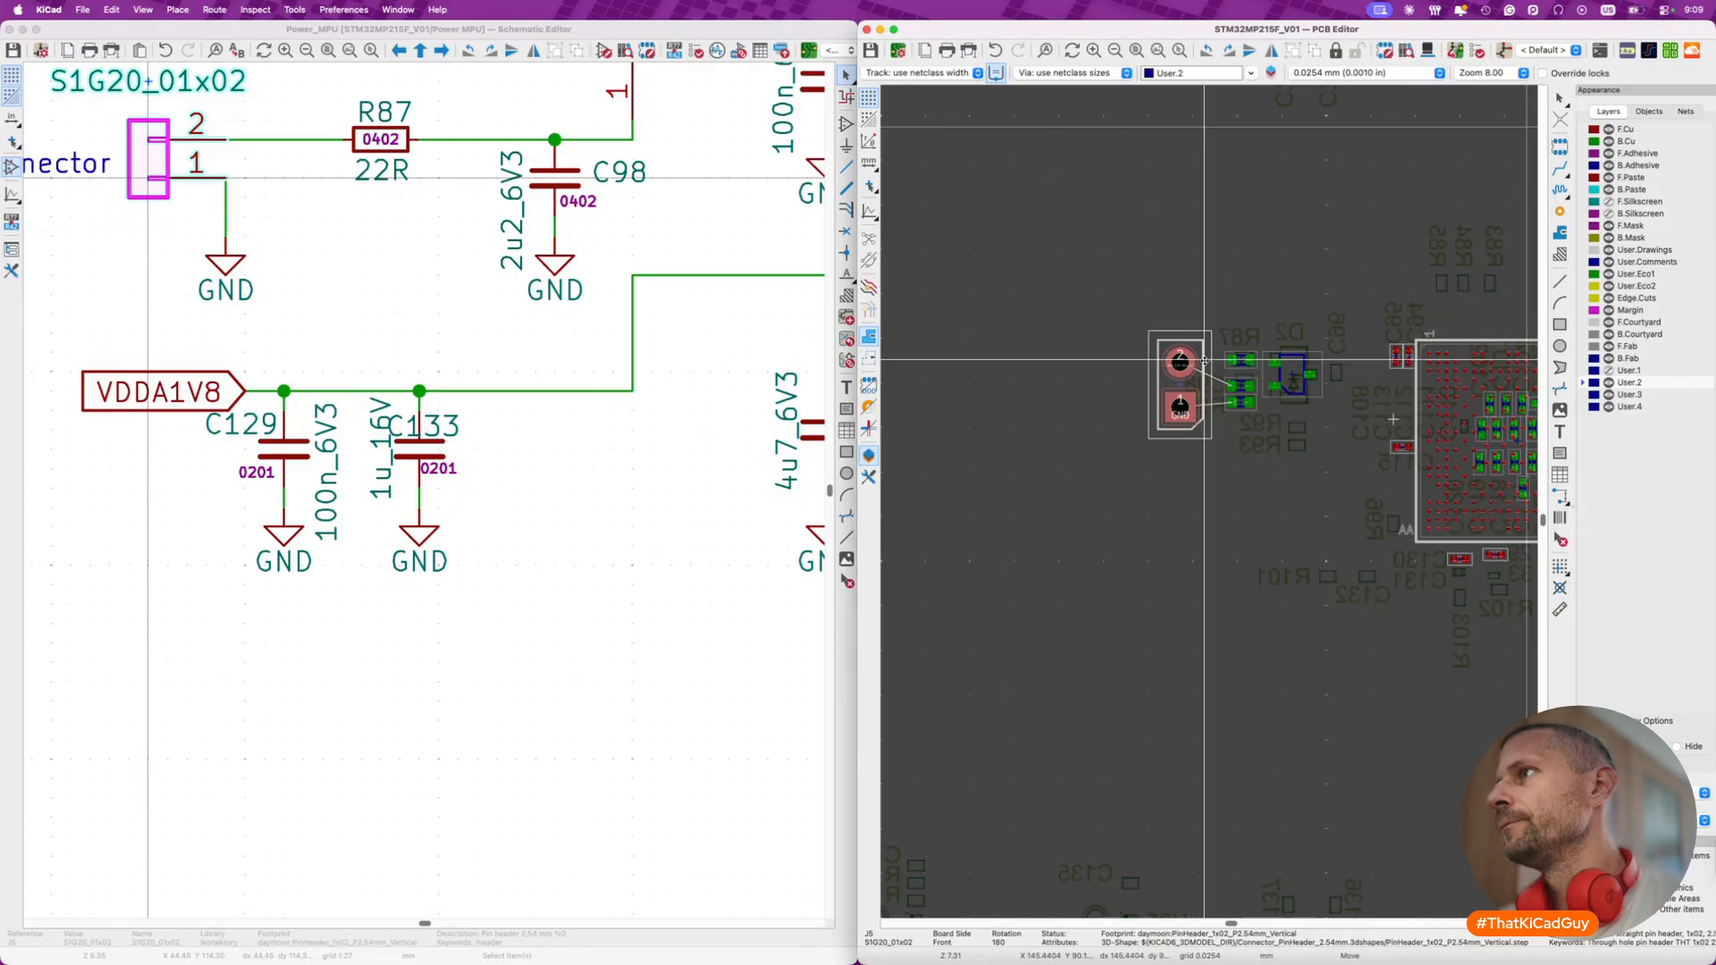
click(1205, 360)
- Show the User.1 layer and hide User.2 to bring up the front-side reference drawing around J5
click(1610, 359)
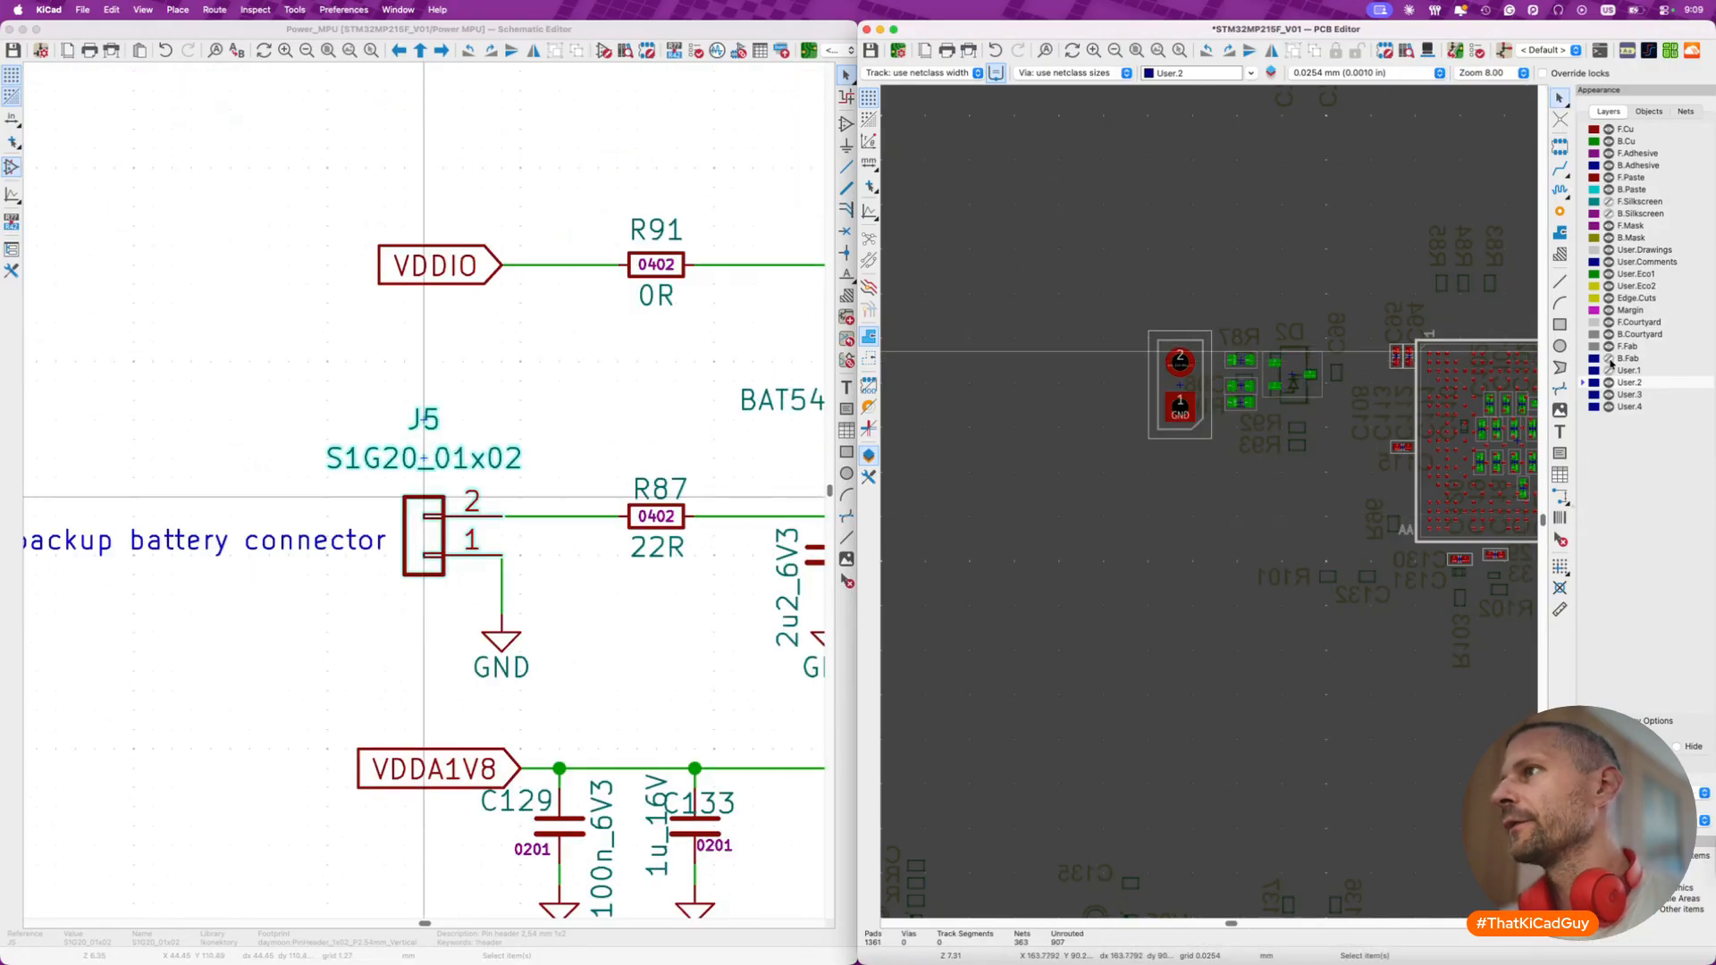
click(1611, 371)
click(1611, 371)
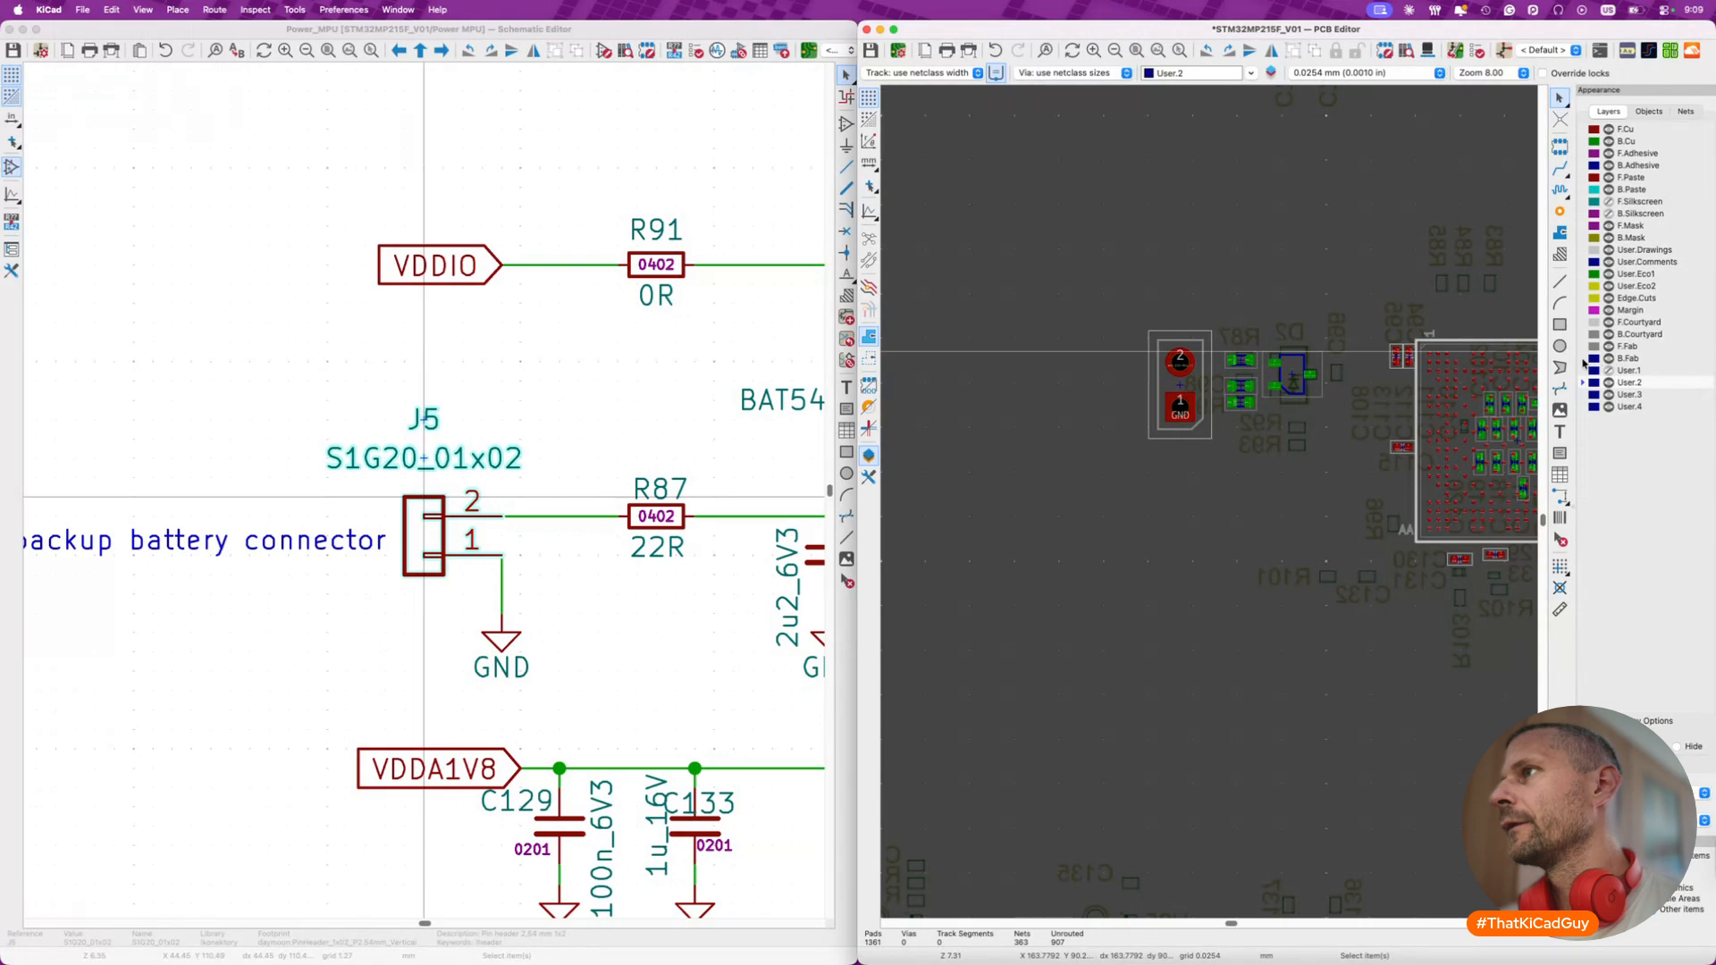
scroll(1246, 385, down, 5)
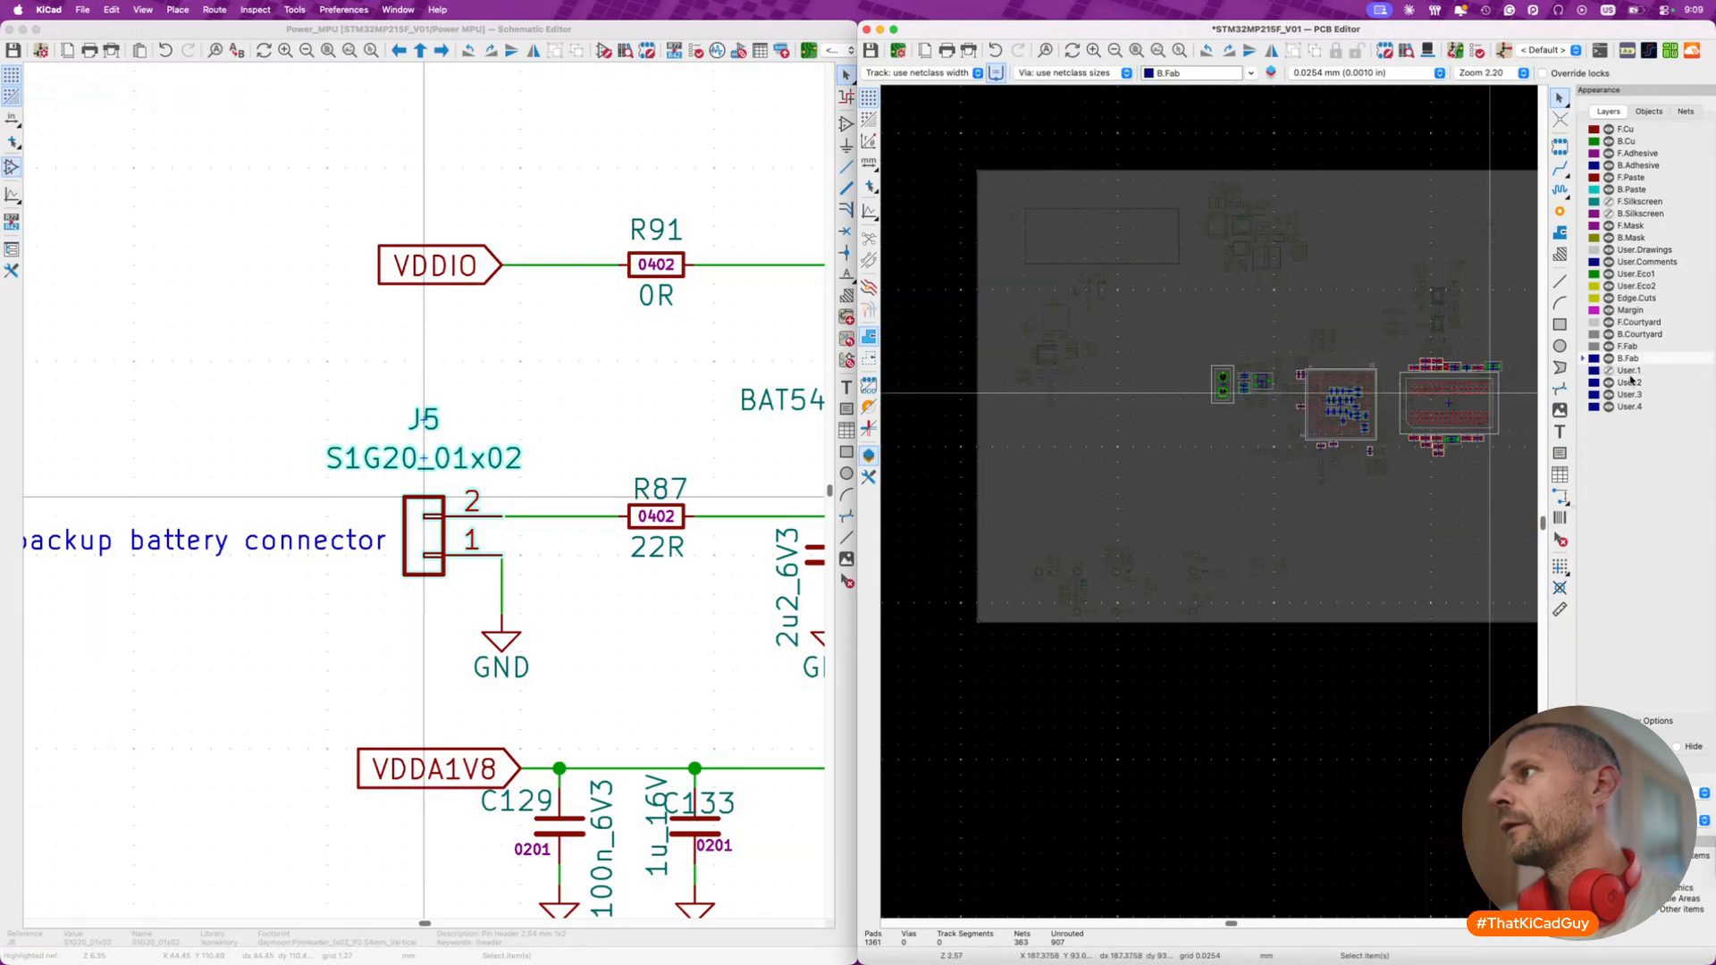
click(1611, 372)
click(1610, 381)
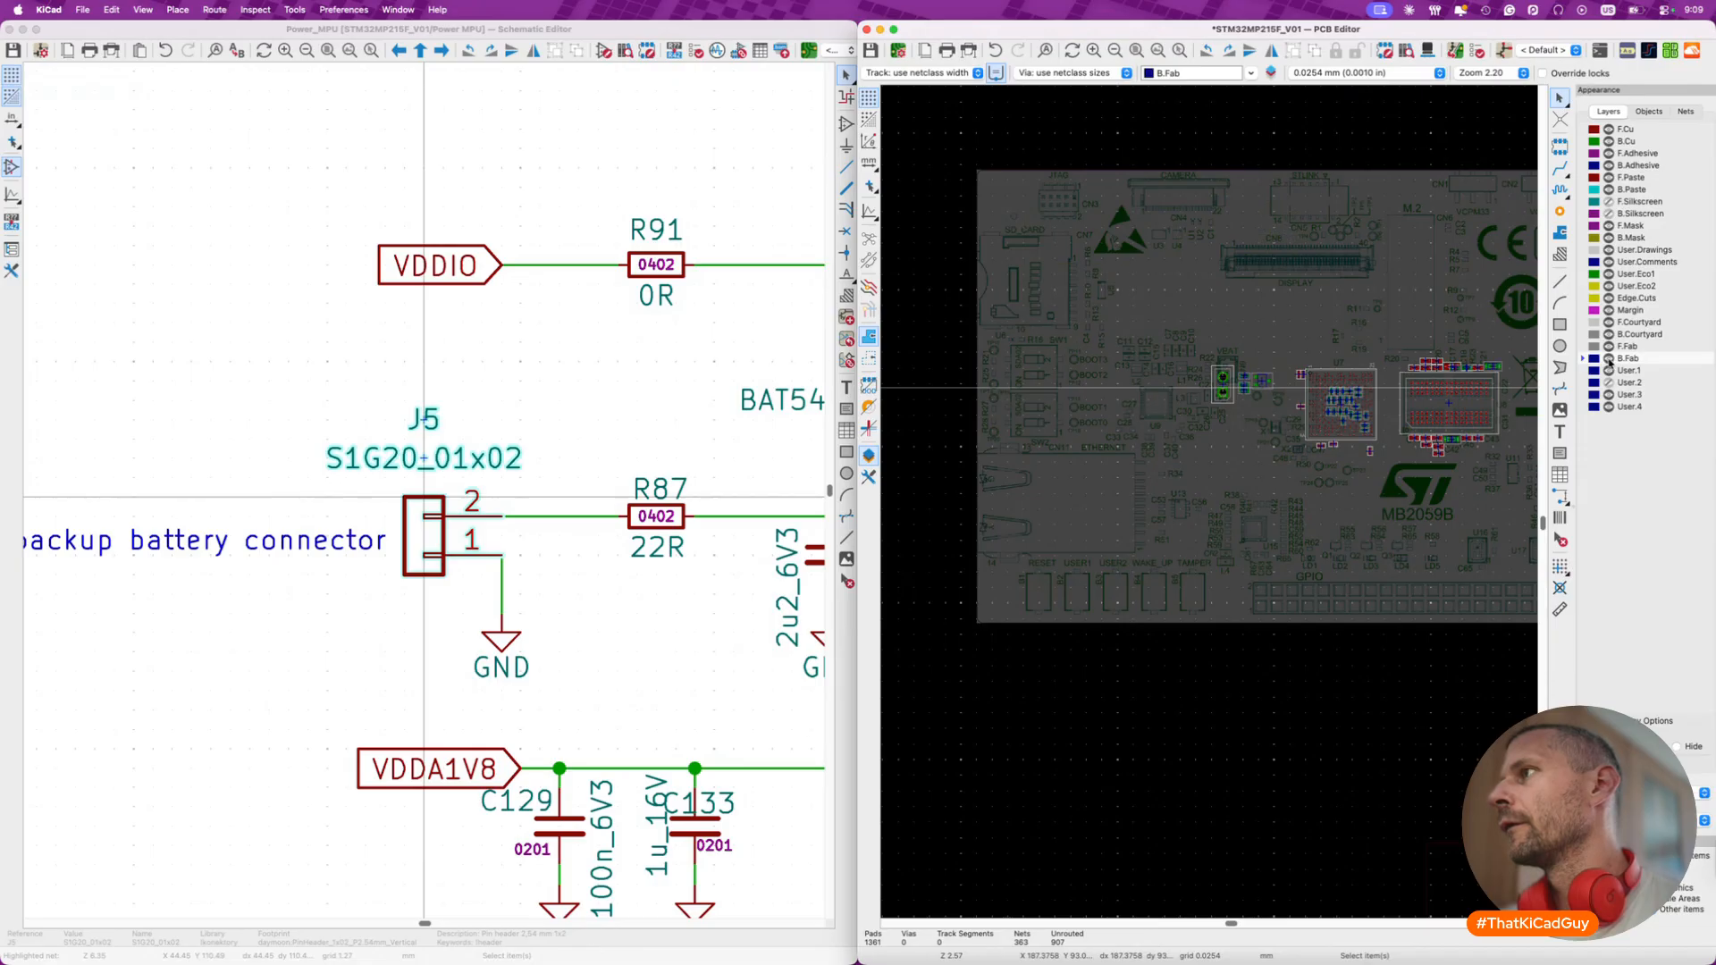
- Align J5 over the VBAT connector outline, and switch the reference drawing back from User.1 to User.2
scroll(1153, 380, up, 5)
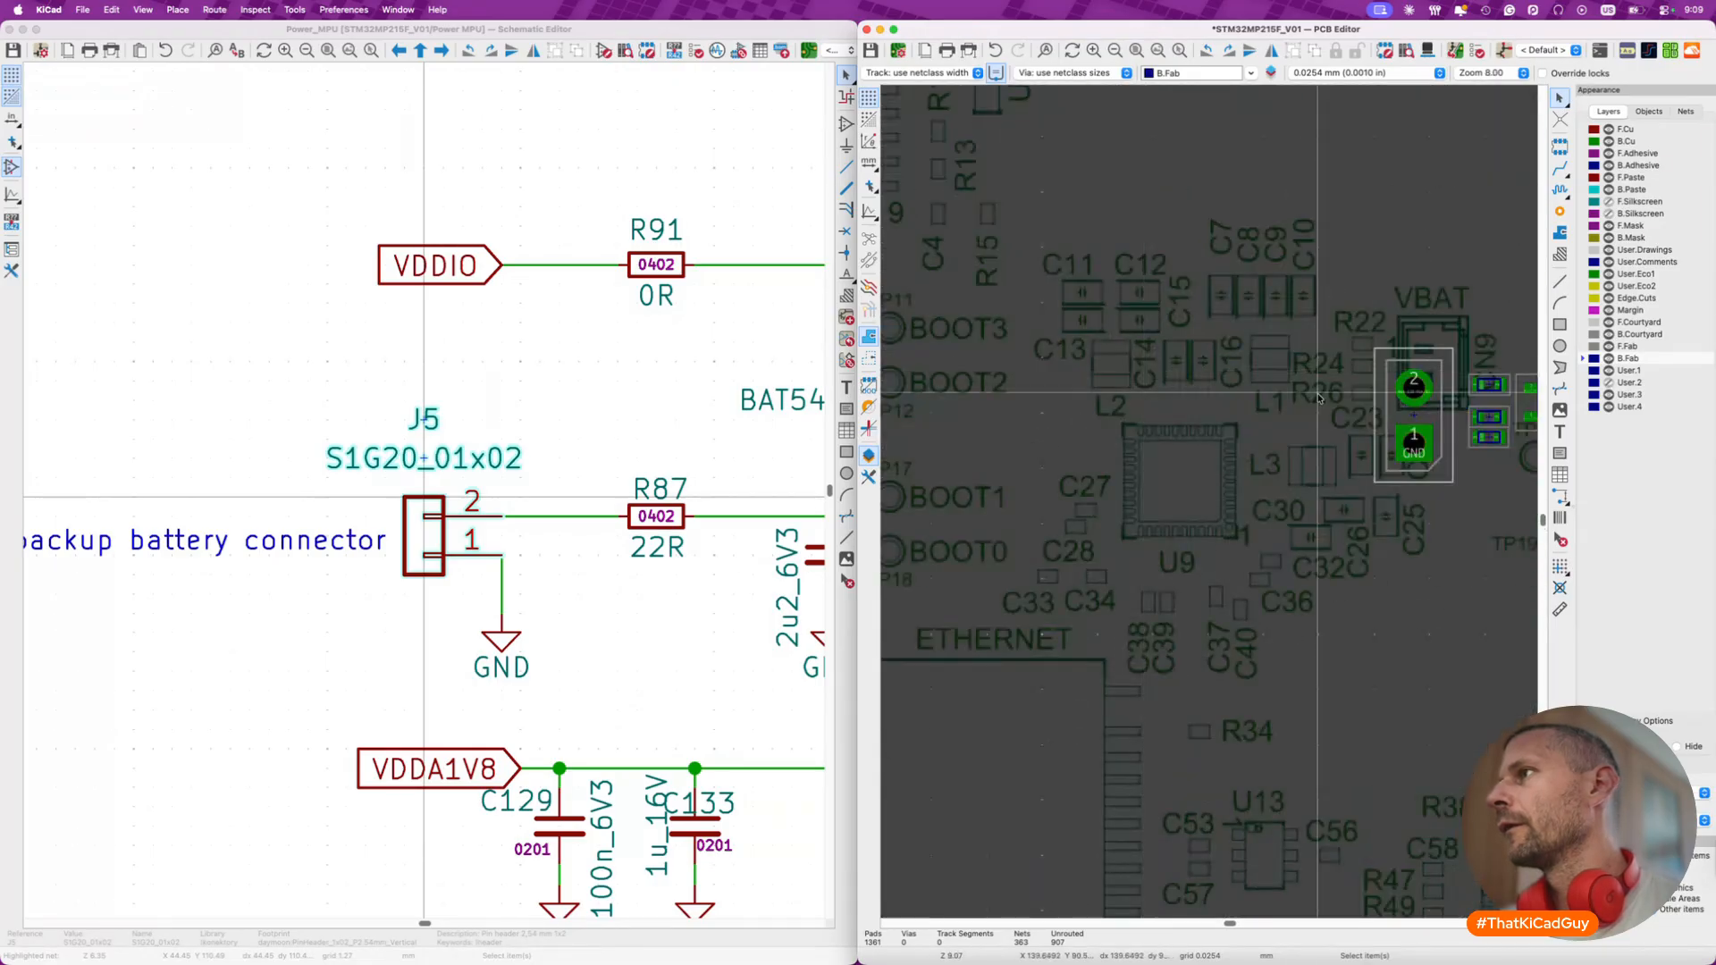
click(1440, 433)
drag(1440, 433, 1453, 382)
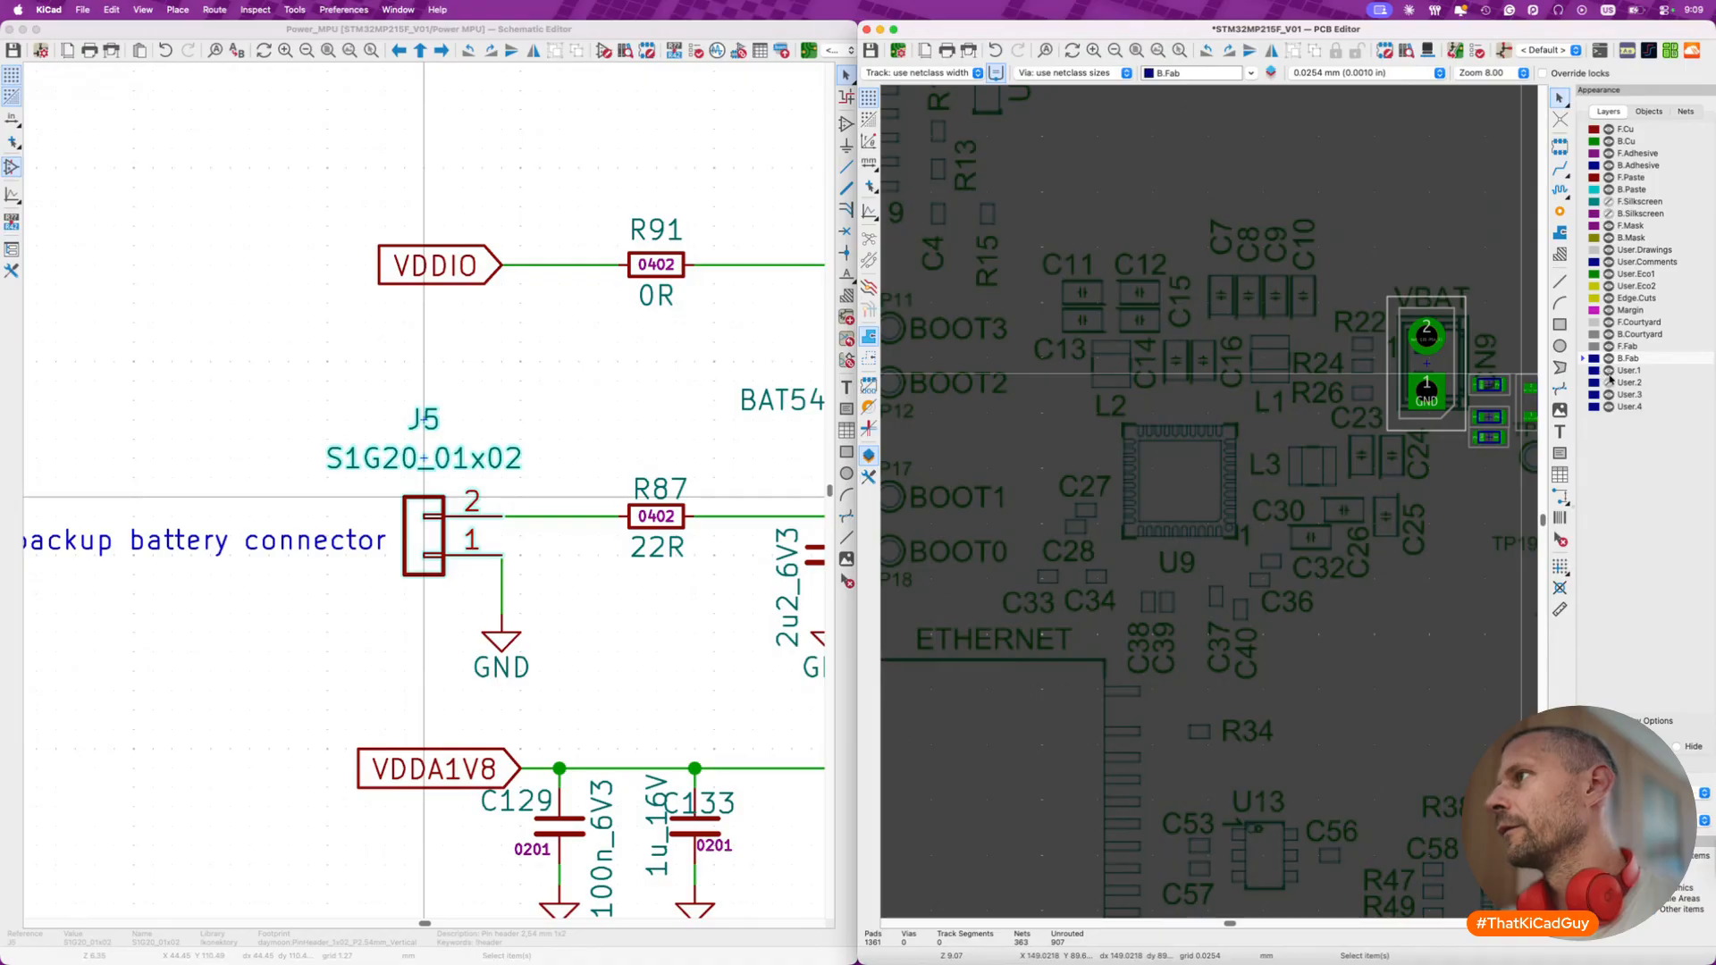
key(ctrl+h)
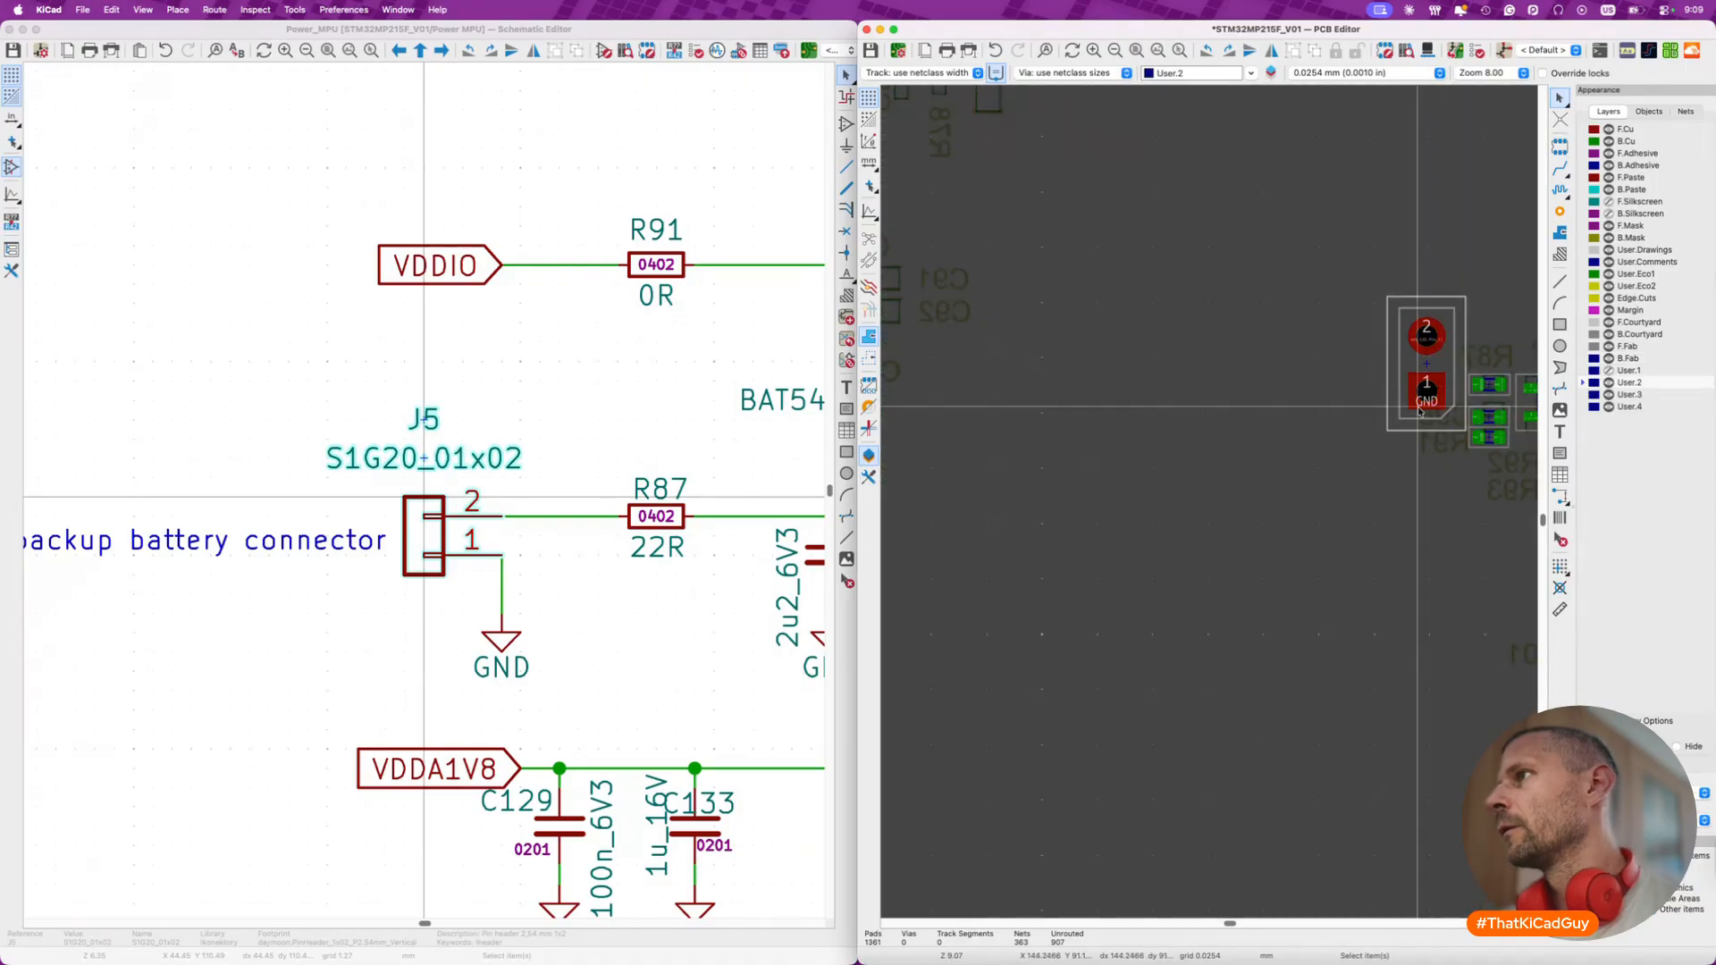
scroll(1433, 406, down, 4)
scroll(1252, 465, right, 1)
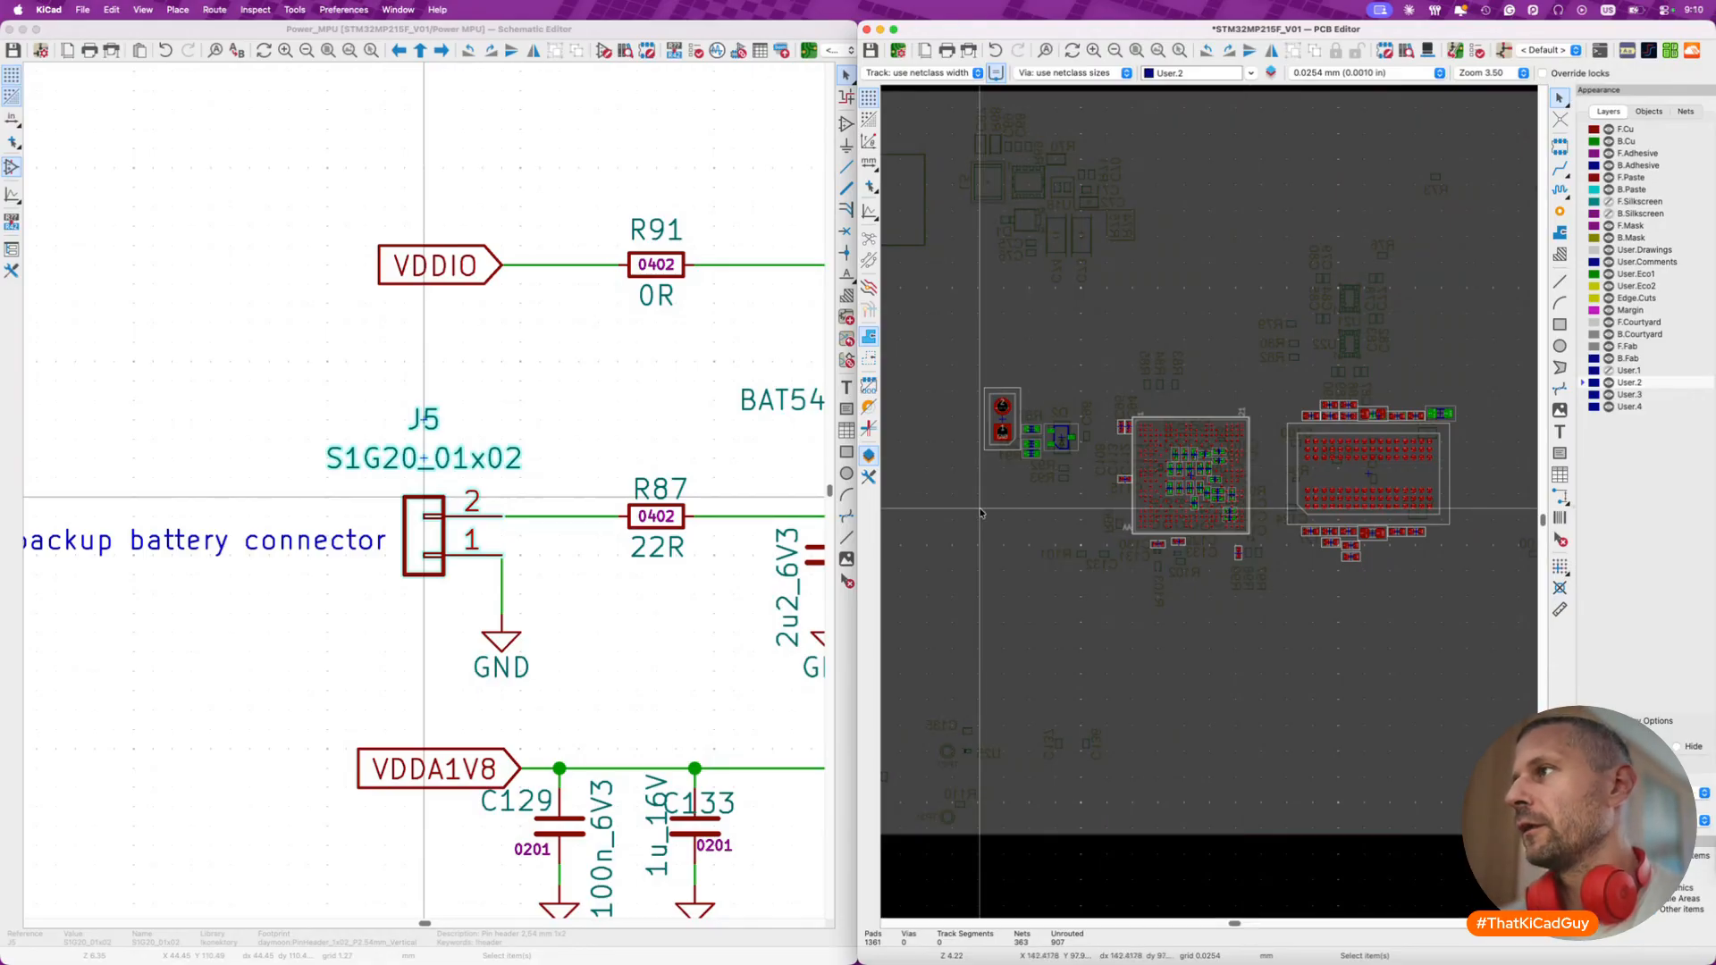
- Select C129 and C133 on the VDDA1V8 net in the schematic, then pack and move both footprints to just below the MPU
click(680, 626)
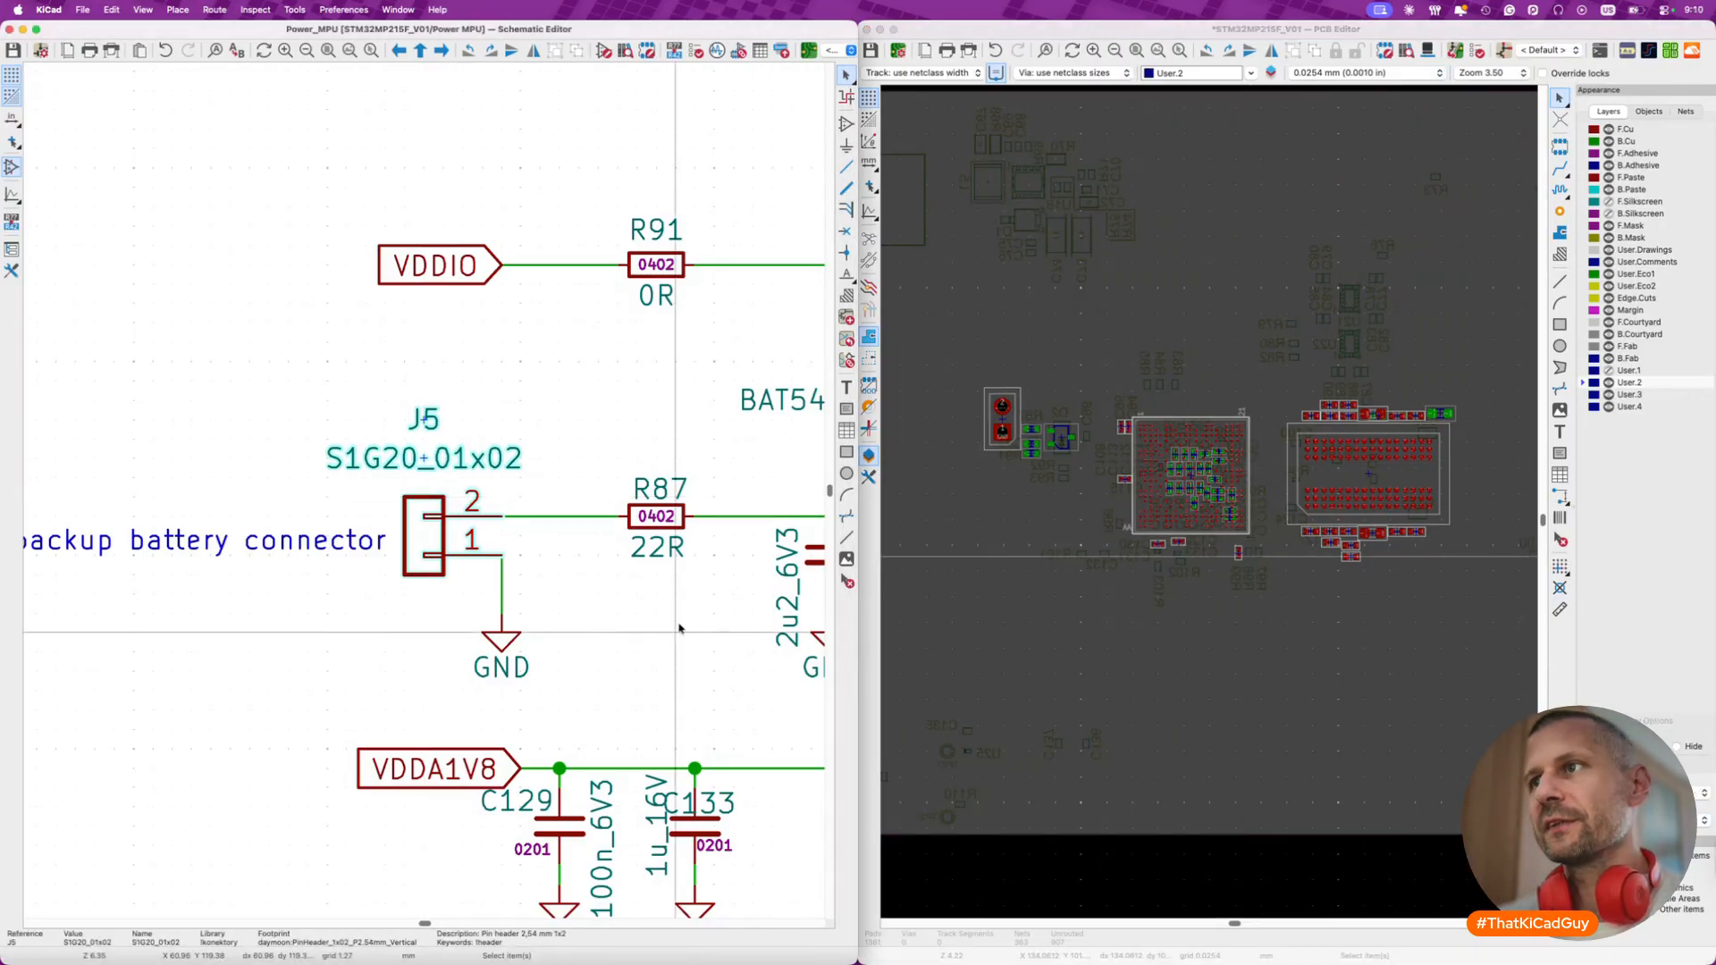
scroll(680, 625, down, 3)
scroll(679, 628, down, 4)
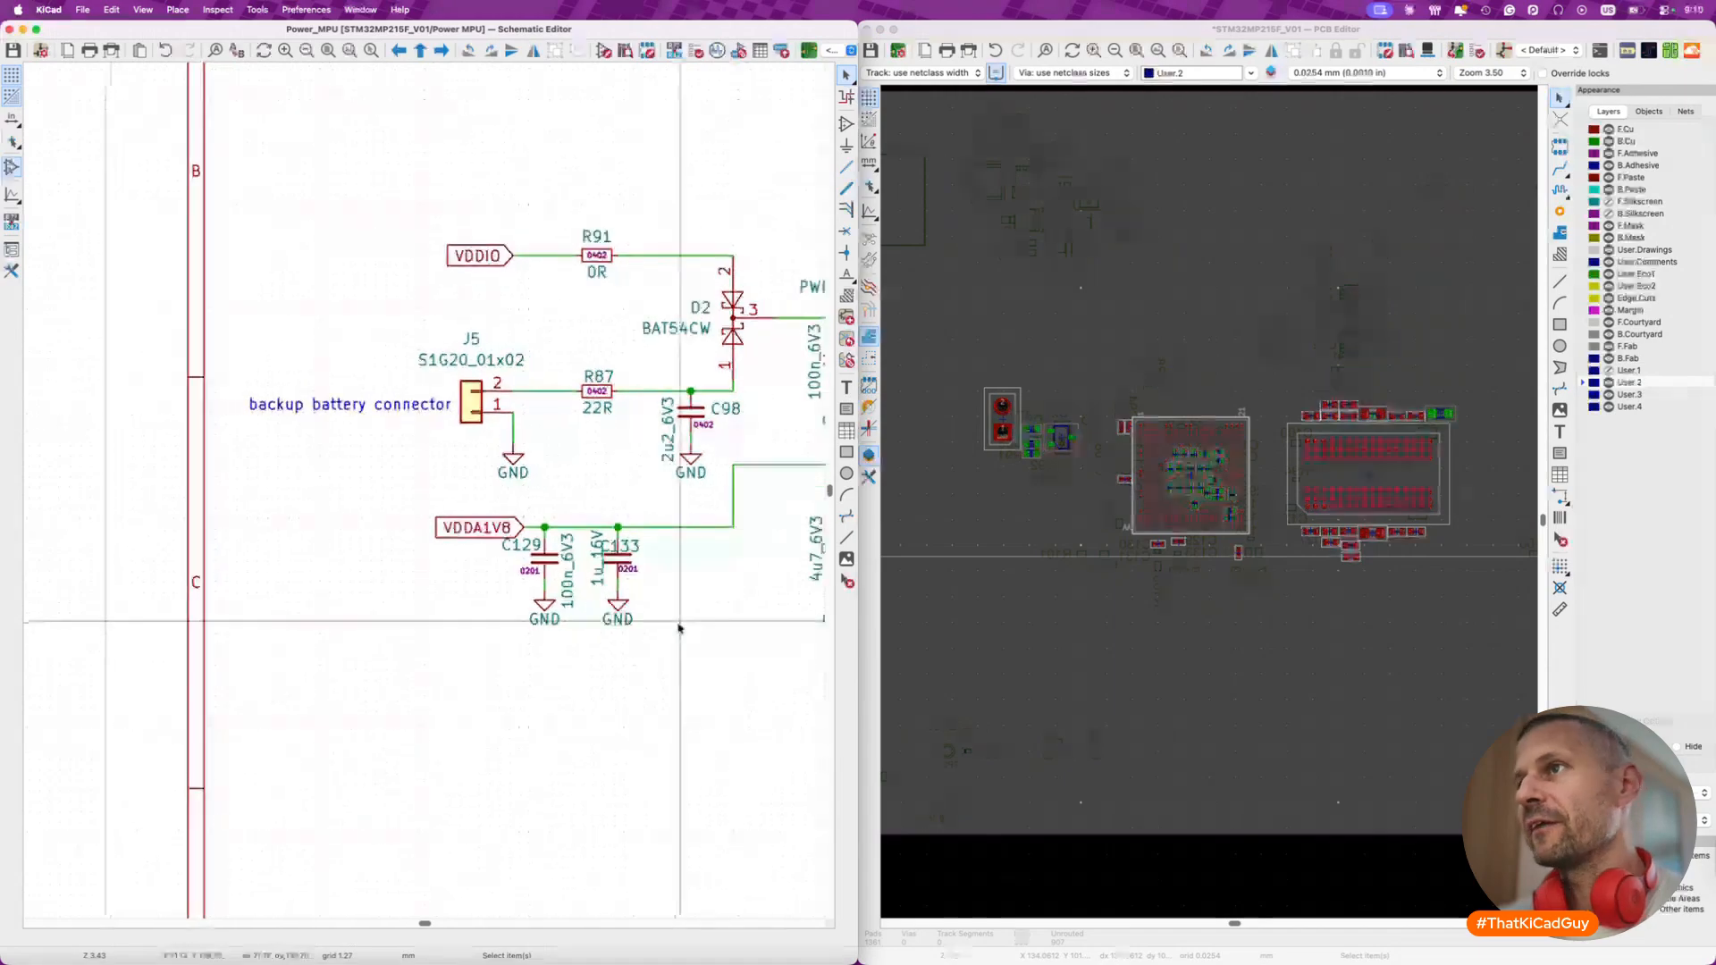
scroll(680, 627, right, 2)
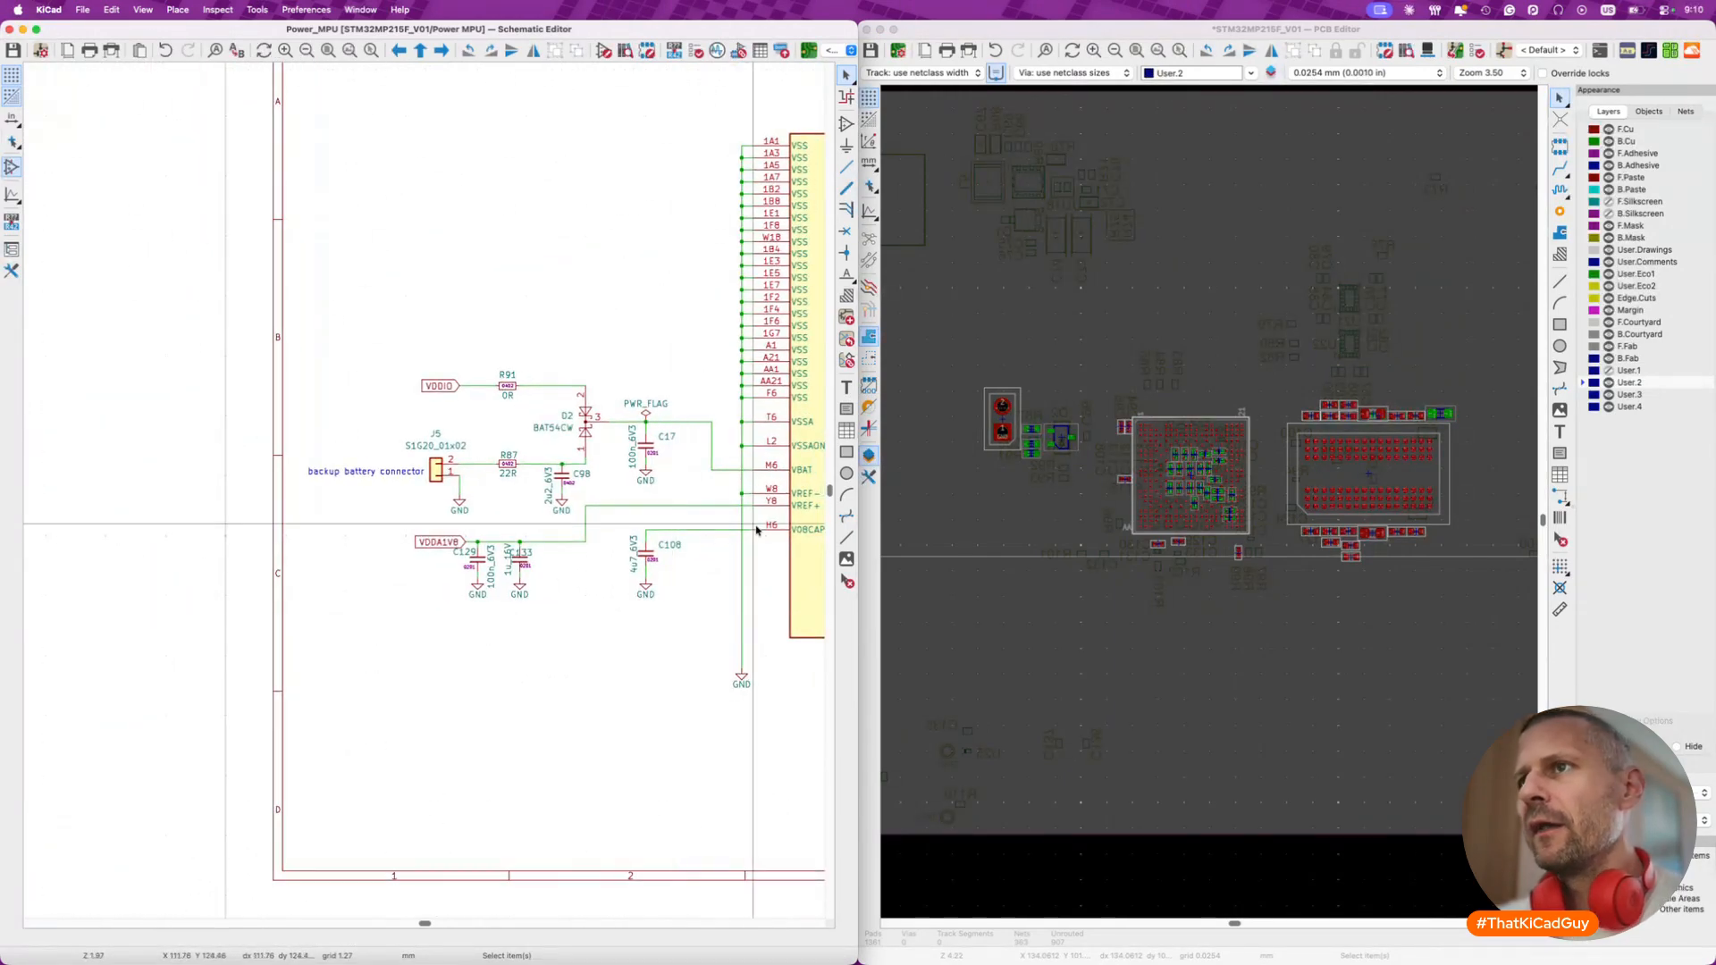
drag(466, 534, 554, 615)
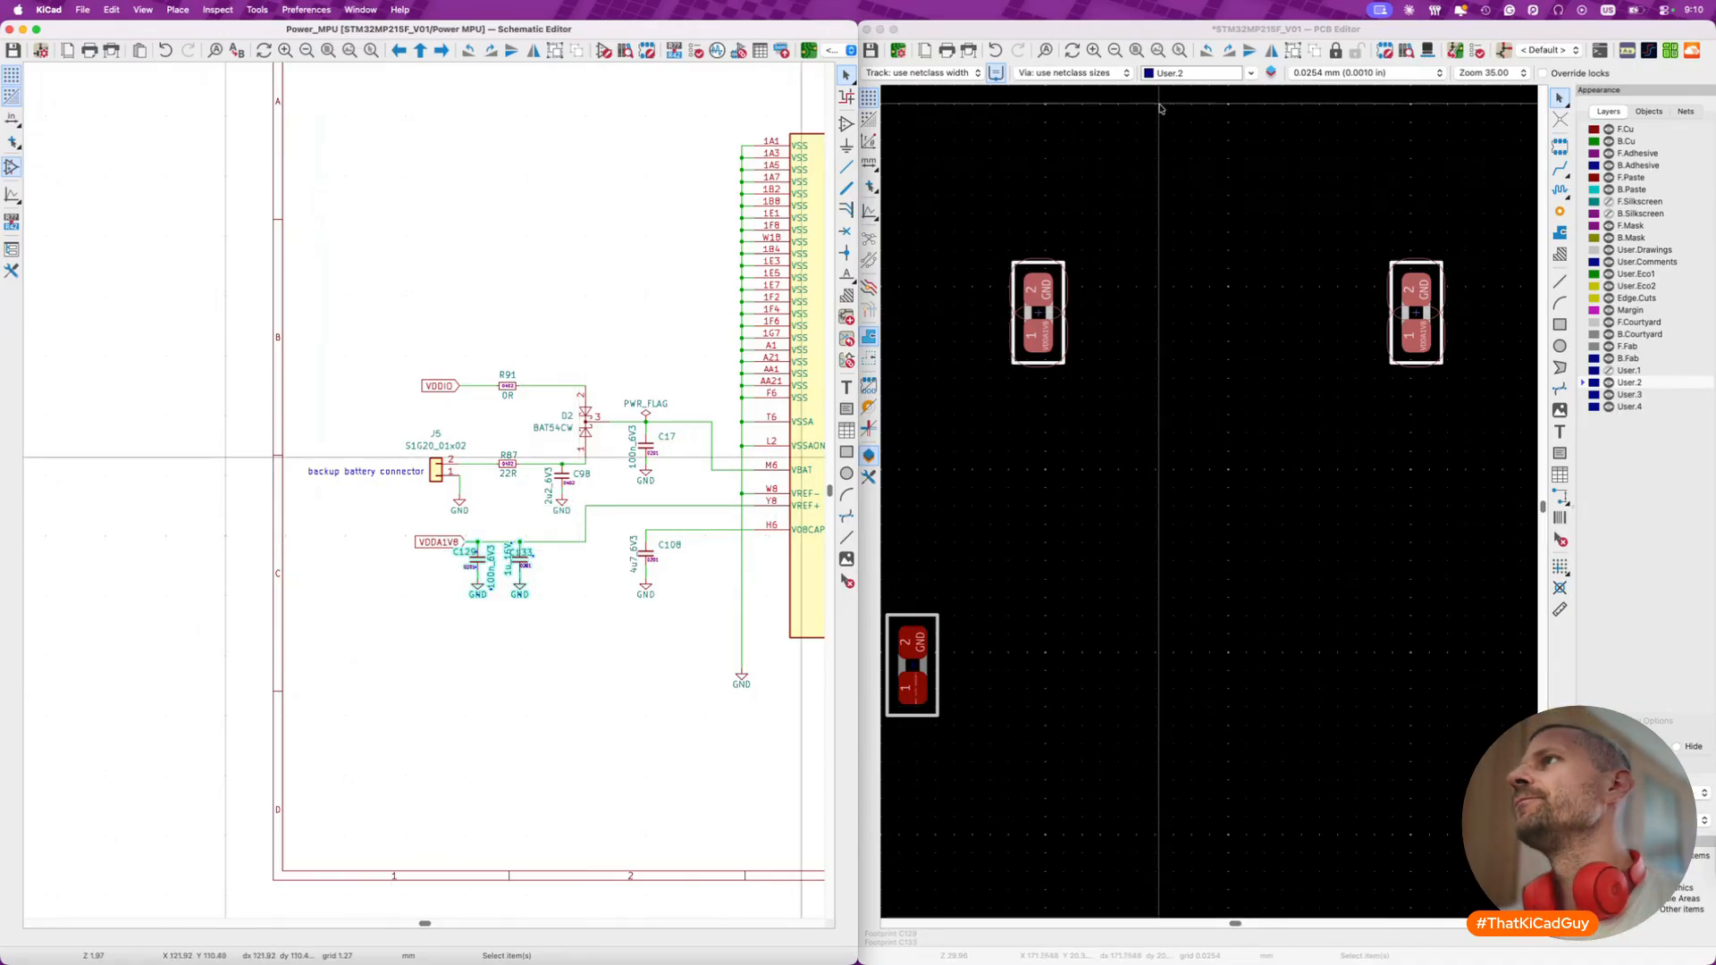
click(1122, 381)
key(p)
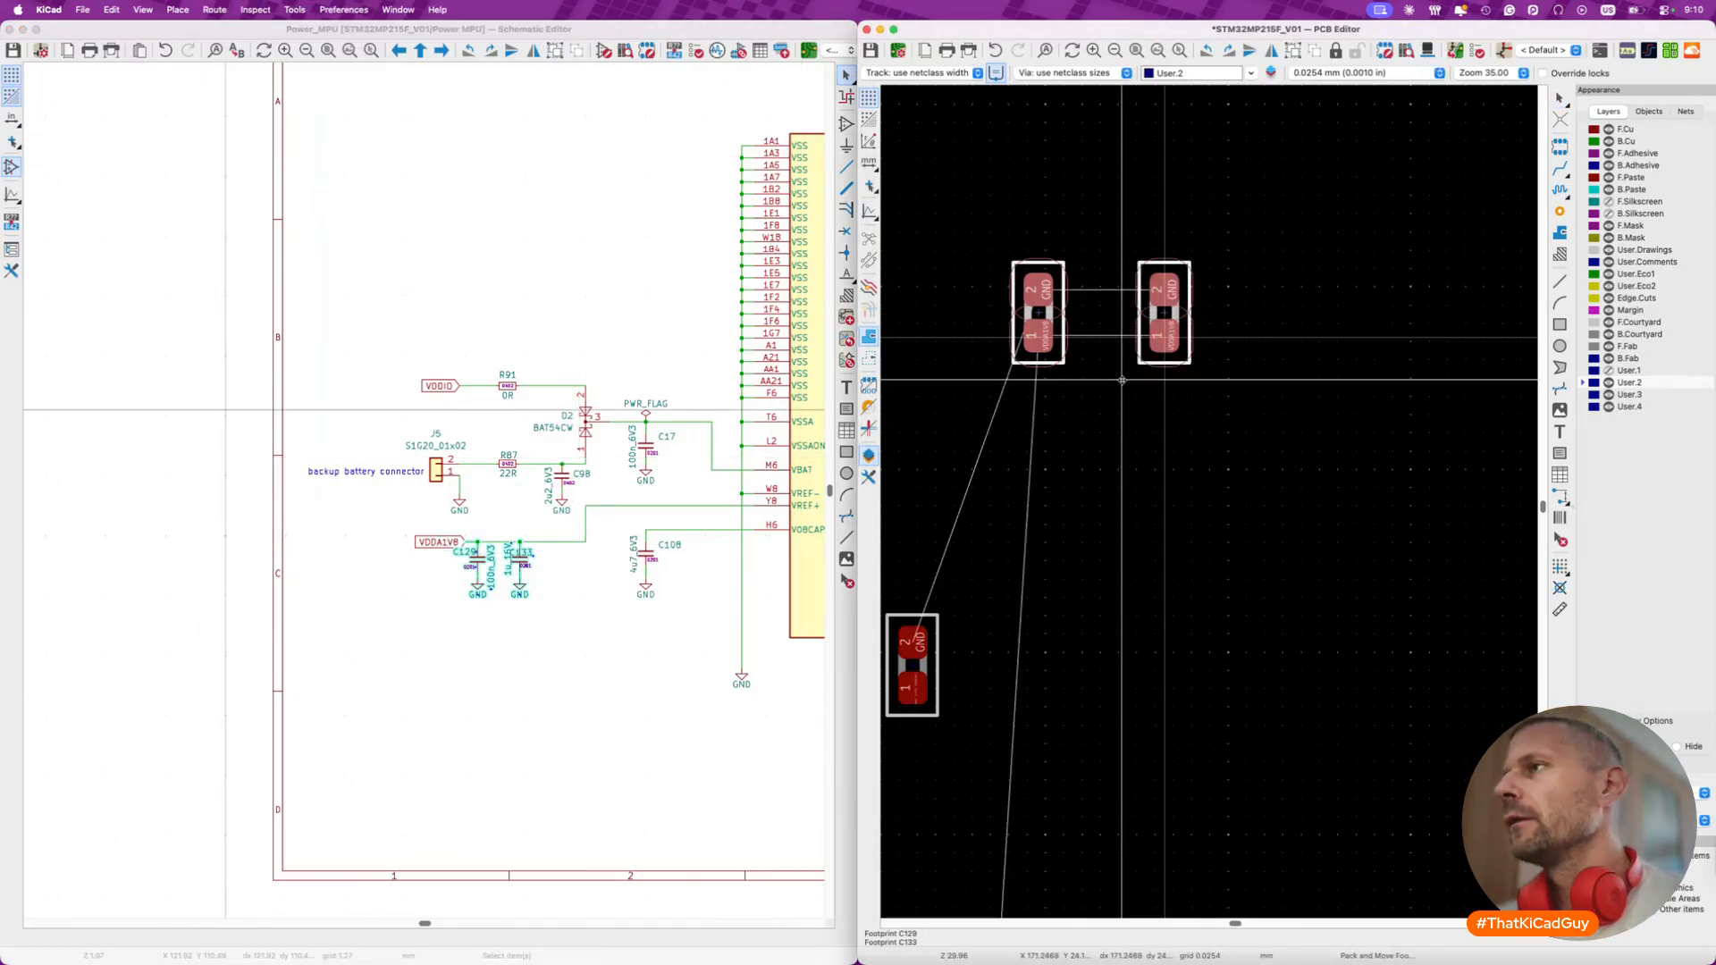
scroll(1122, 381, down, 8)
scroll(1121, 379, right, 3)
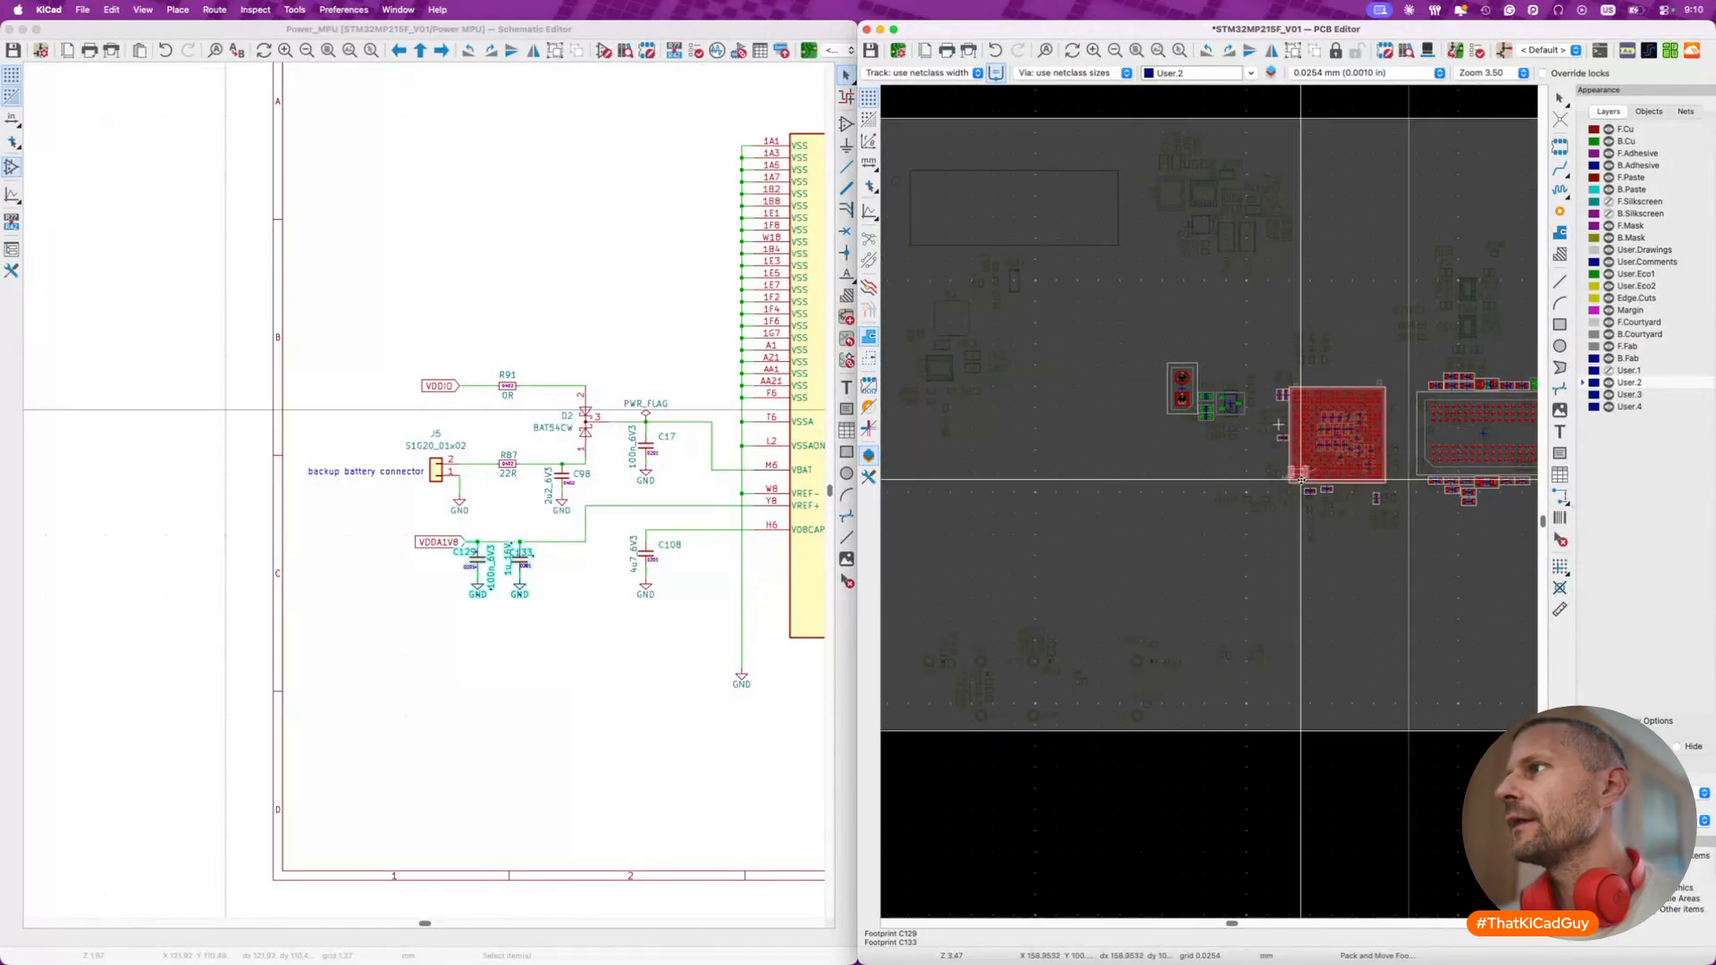
scroll(1250, 466, up, 6)
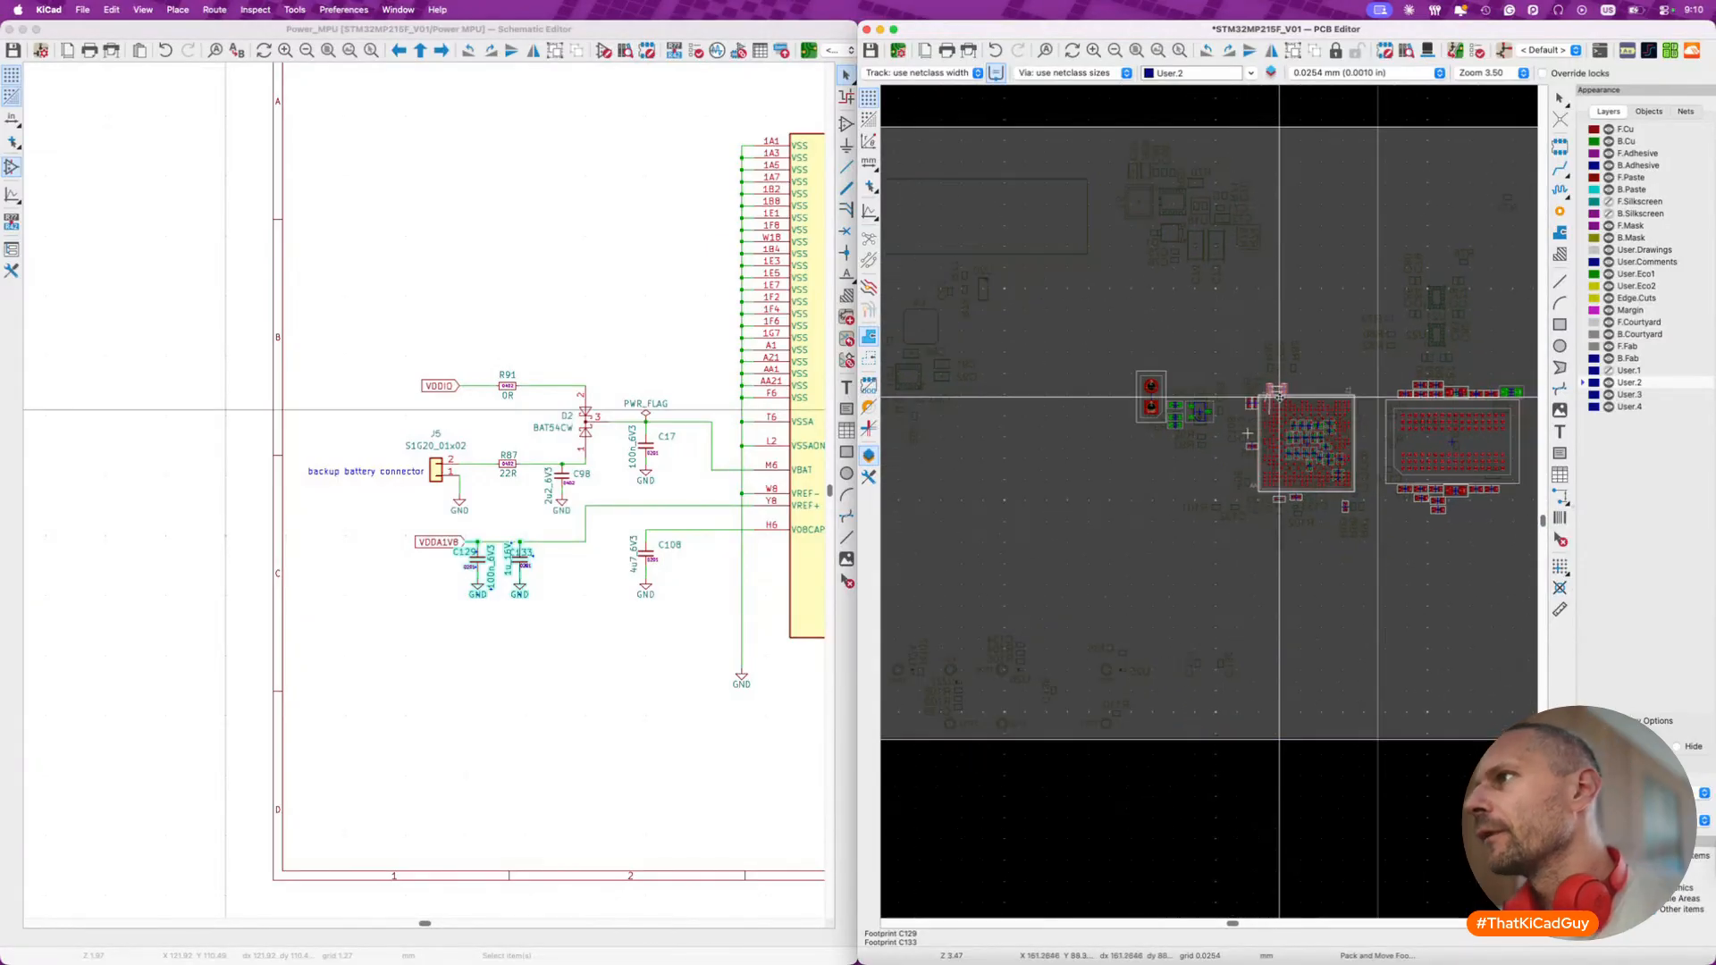
scroll(1180, 576, right, 10)
scroll(1180, 577, up, 6)
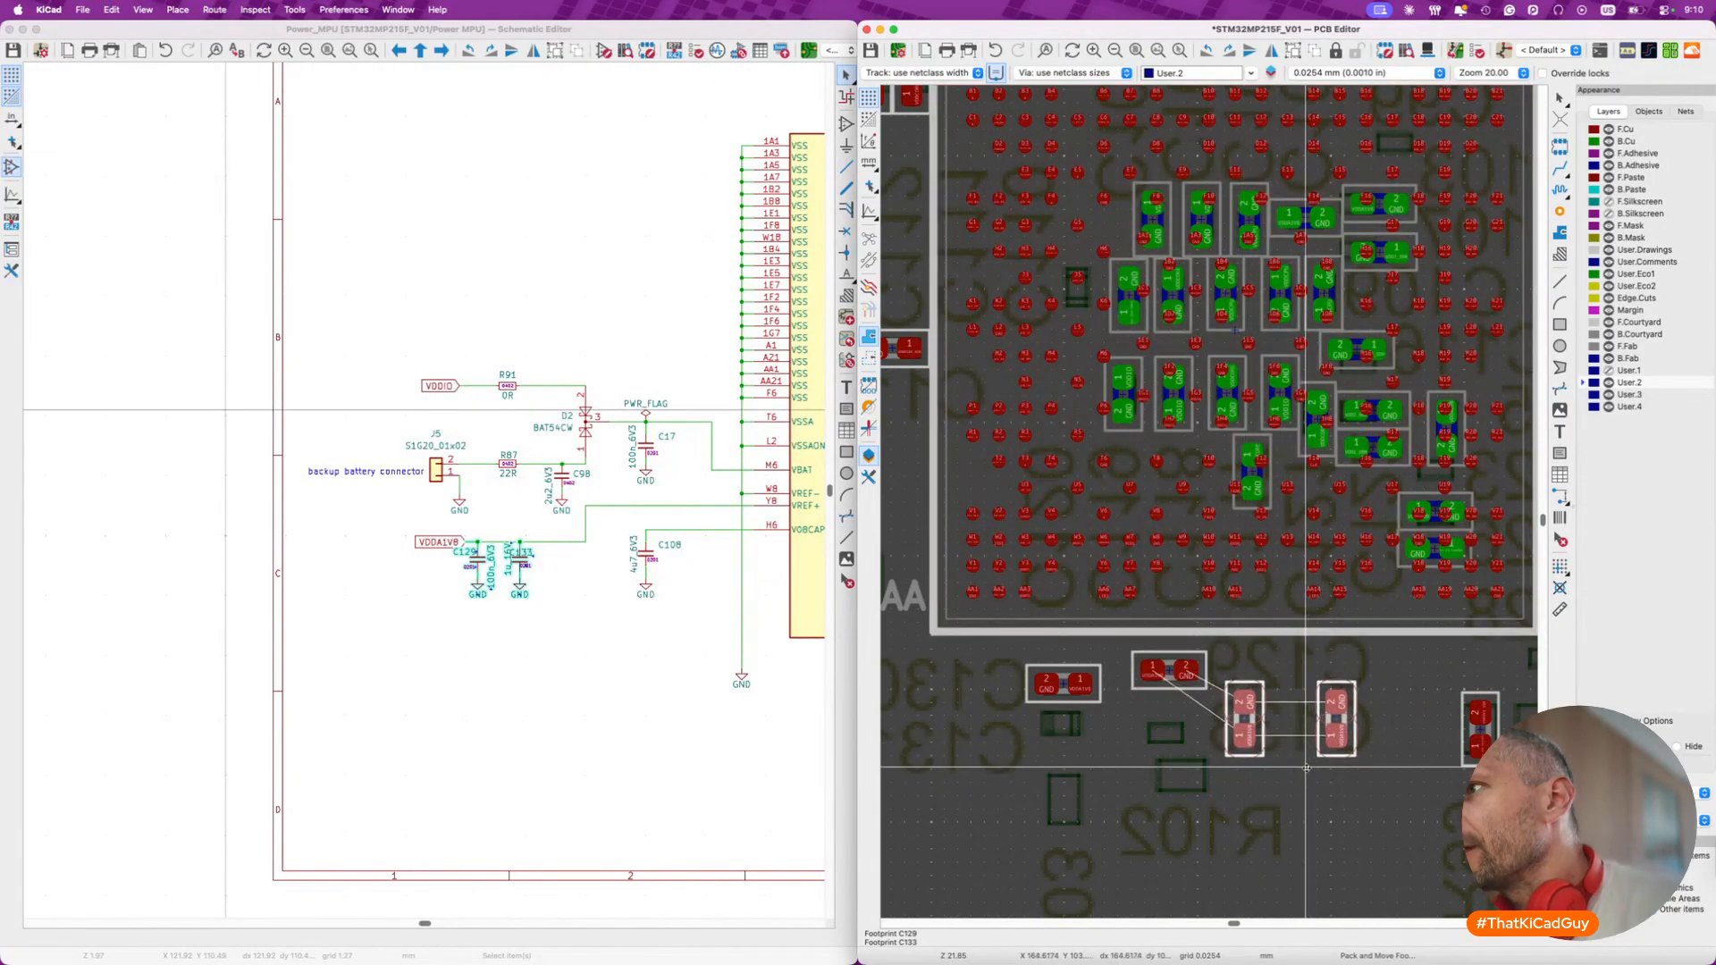
click(1306, 768)
- Rotate C130 to 180° and stack it directly below the horizontal capacitor near the MPU's AA corner, with the GND pads aligned
click(1172, 686)
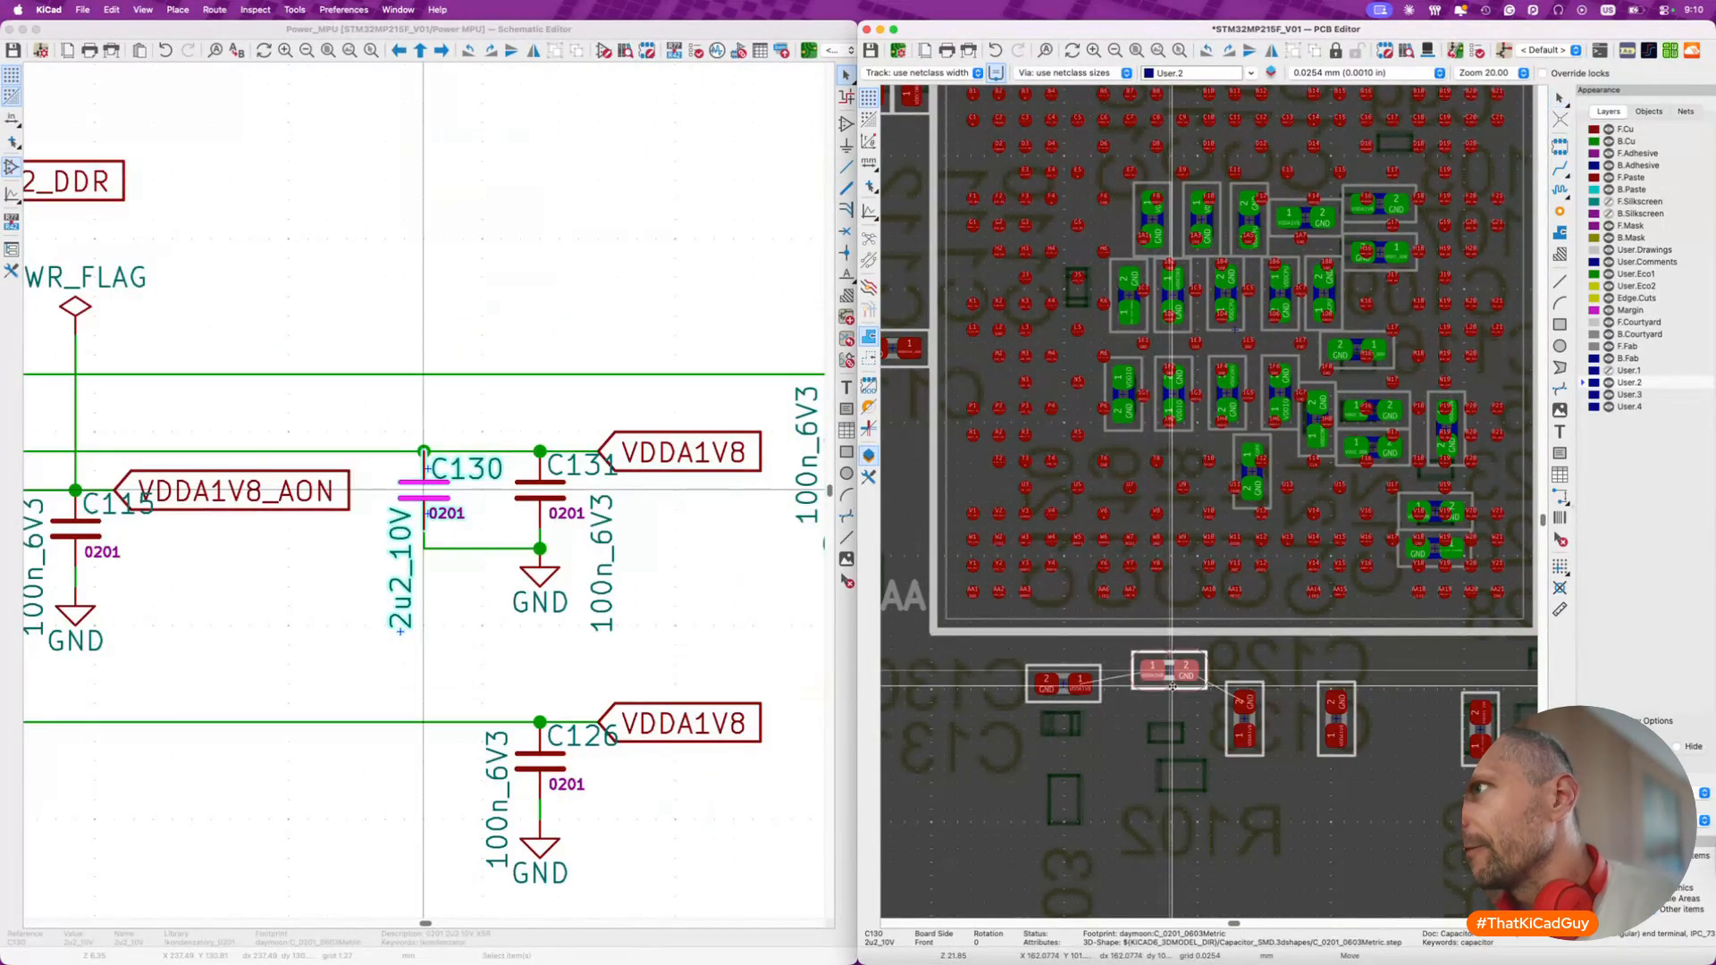
key(r)
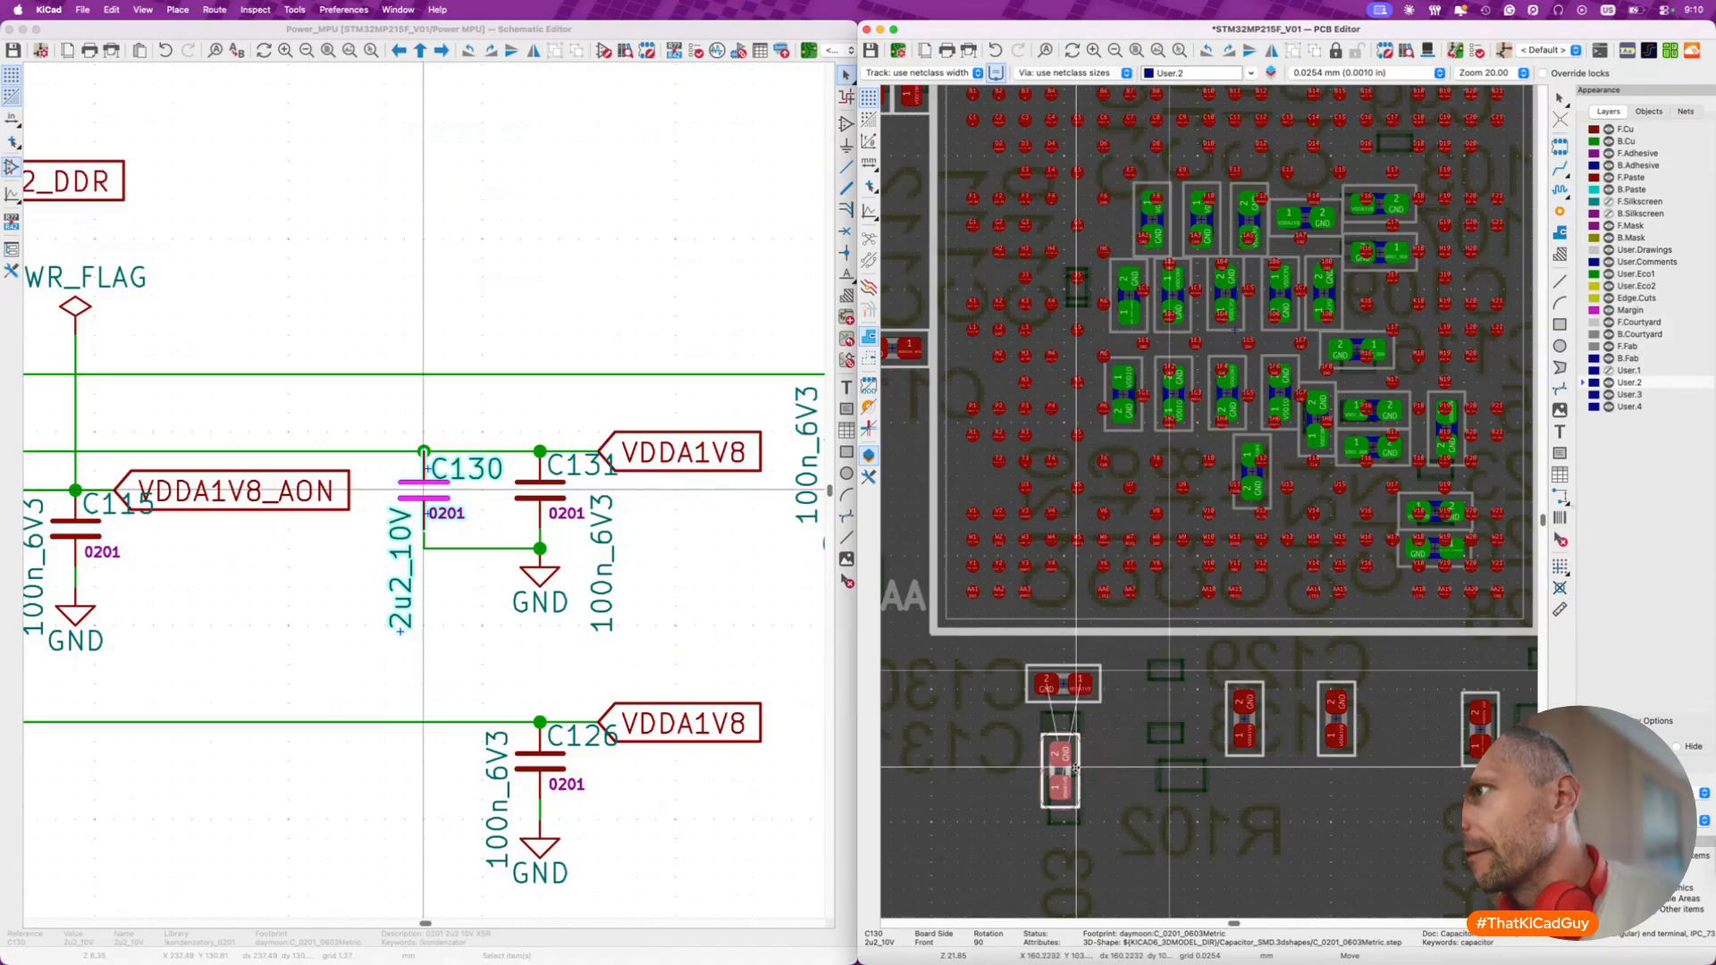
key(r)
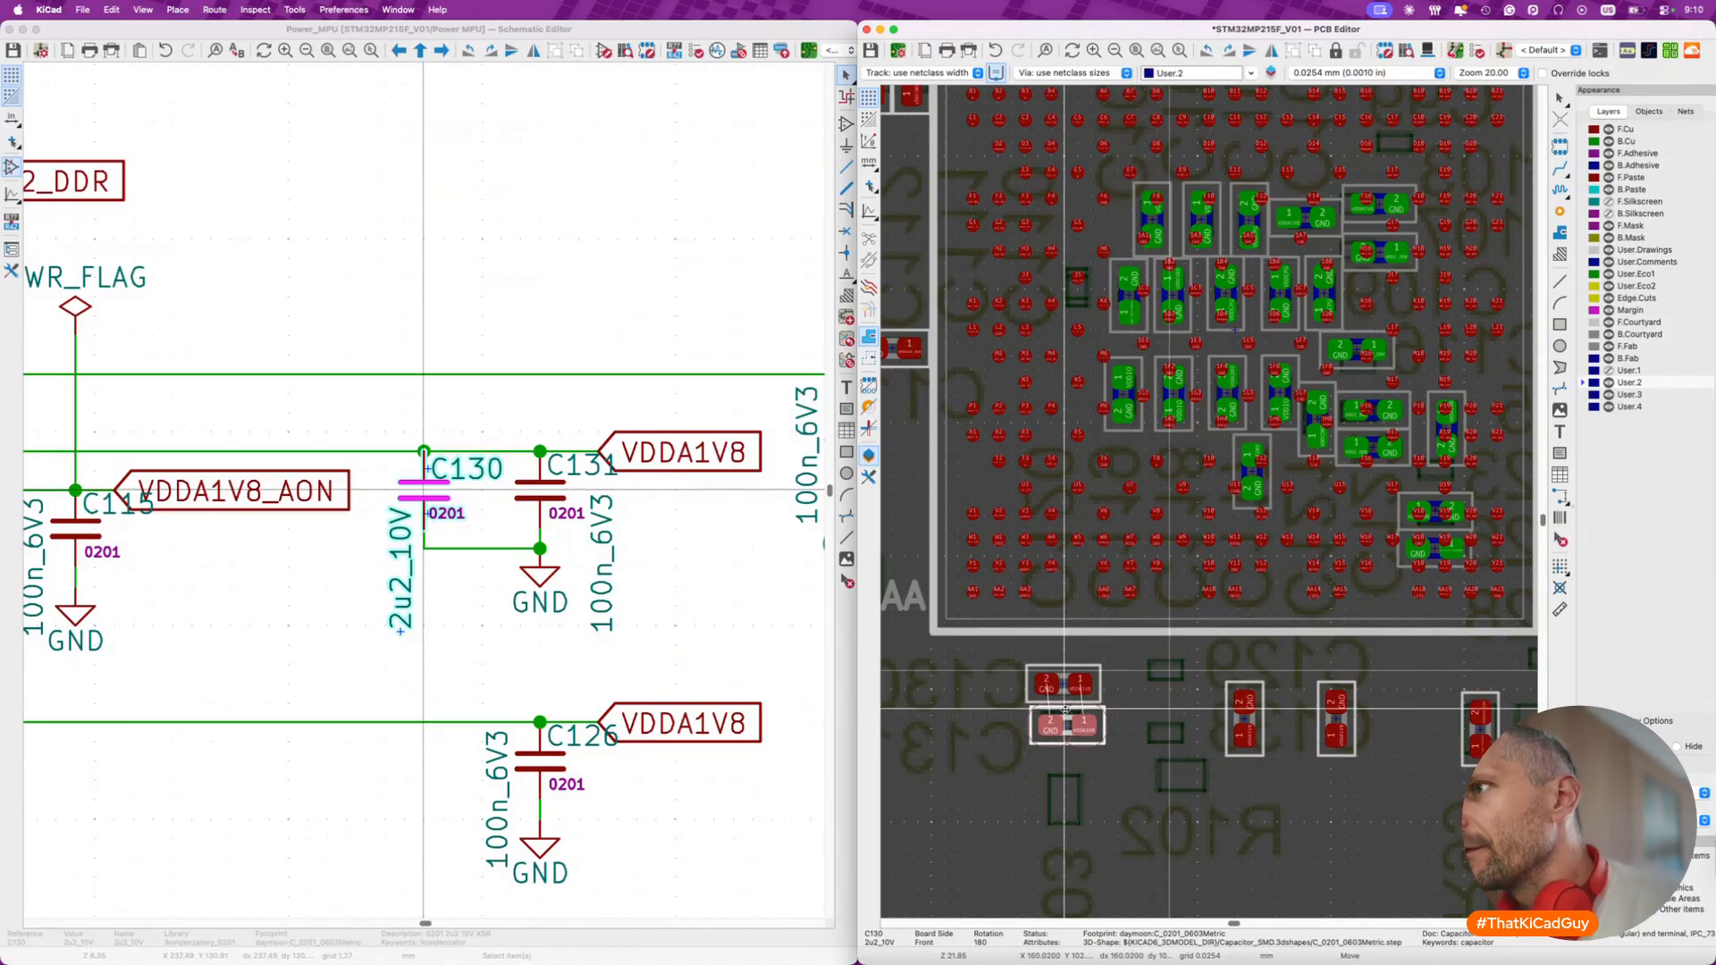
click(1062, 707)
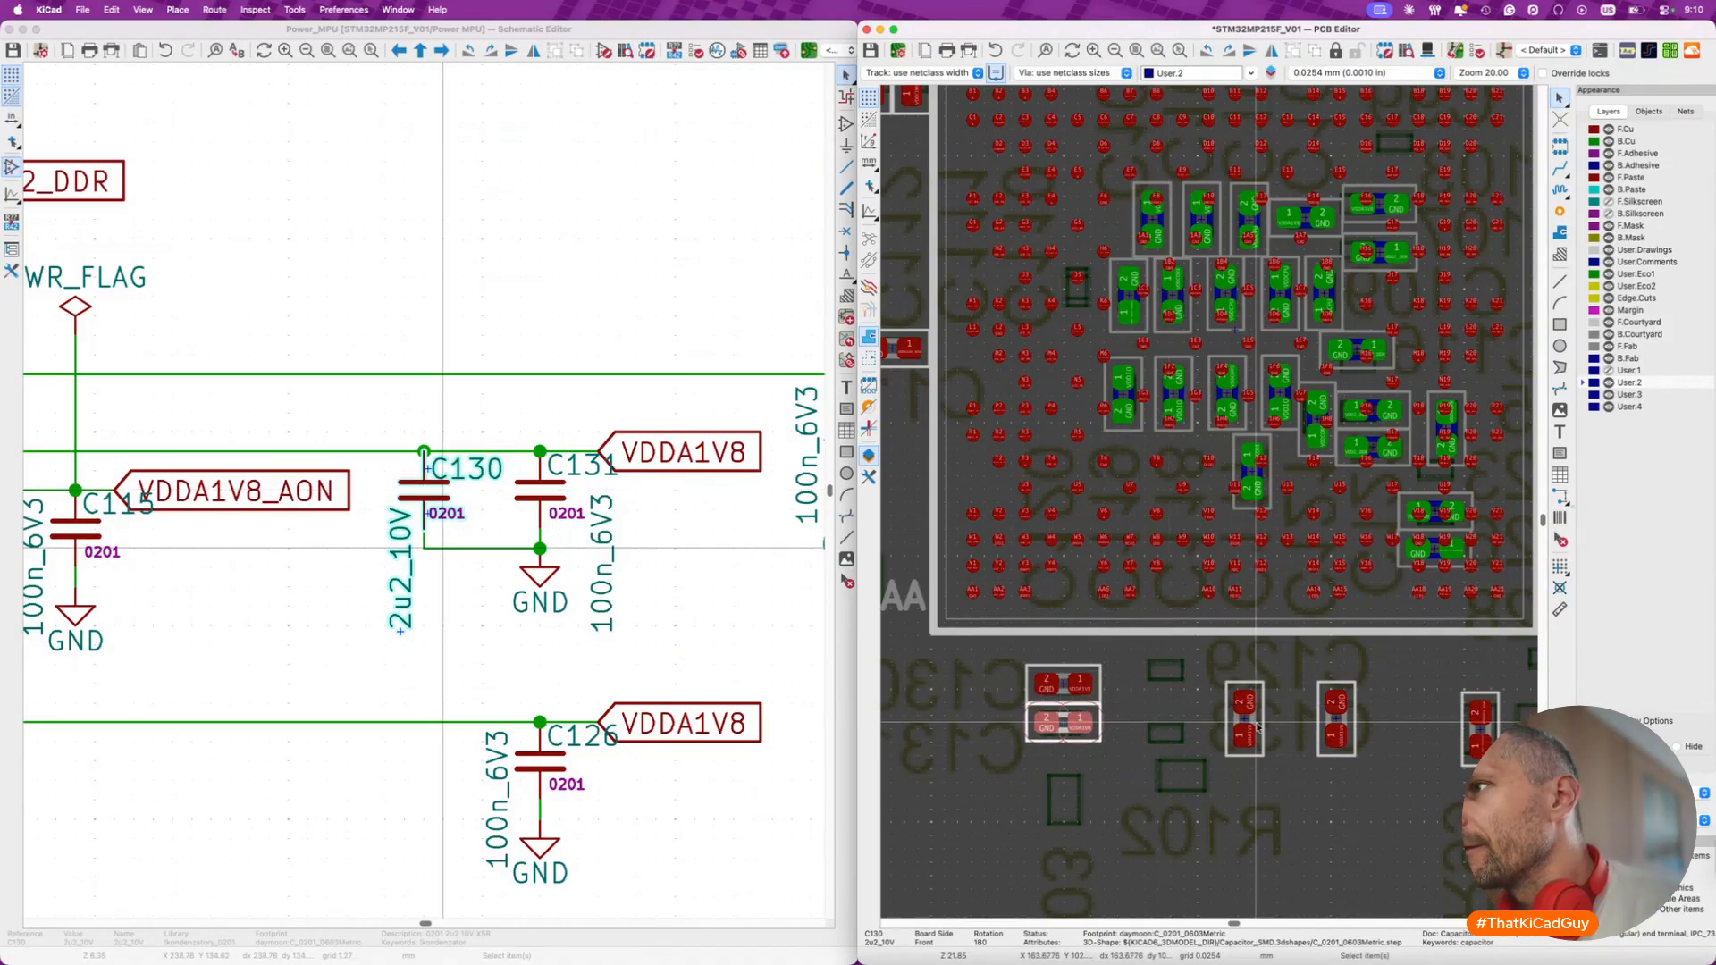
- Rotate C129 to 0° and place it on the upper of the two small reference outlines beside C130, just below the MPU
click(1258, 726)
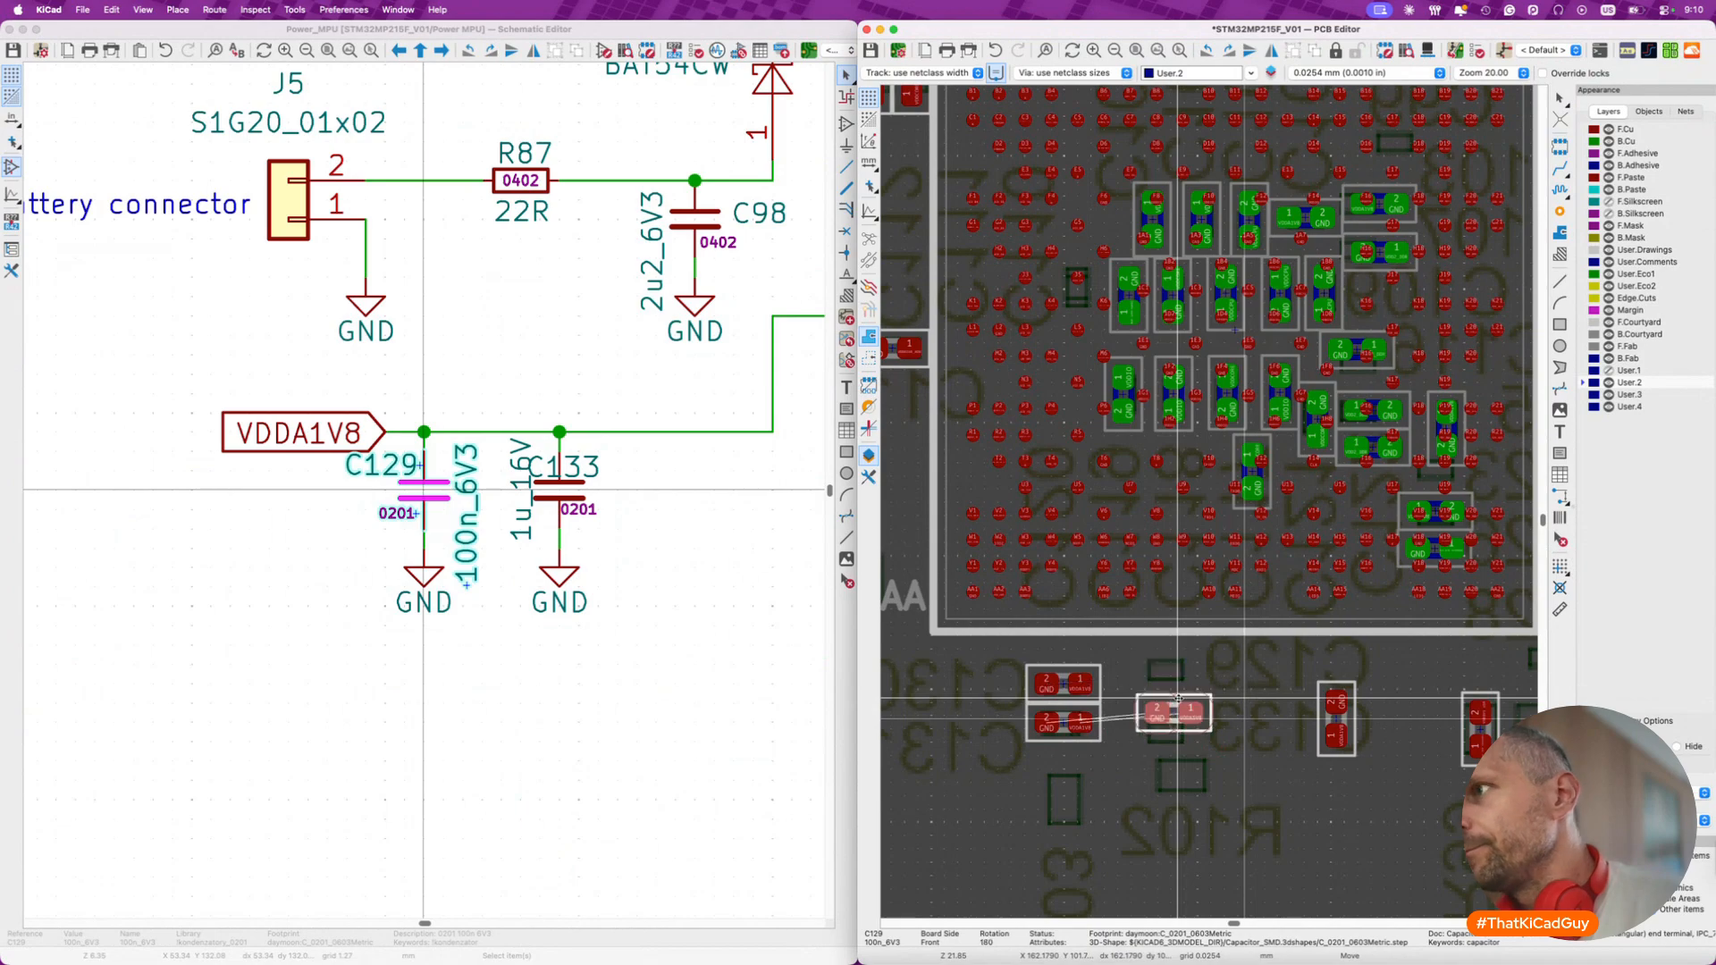
key(shift+r)
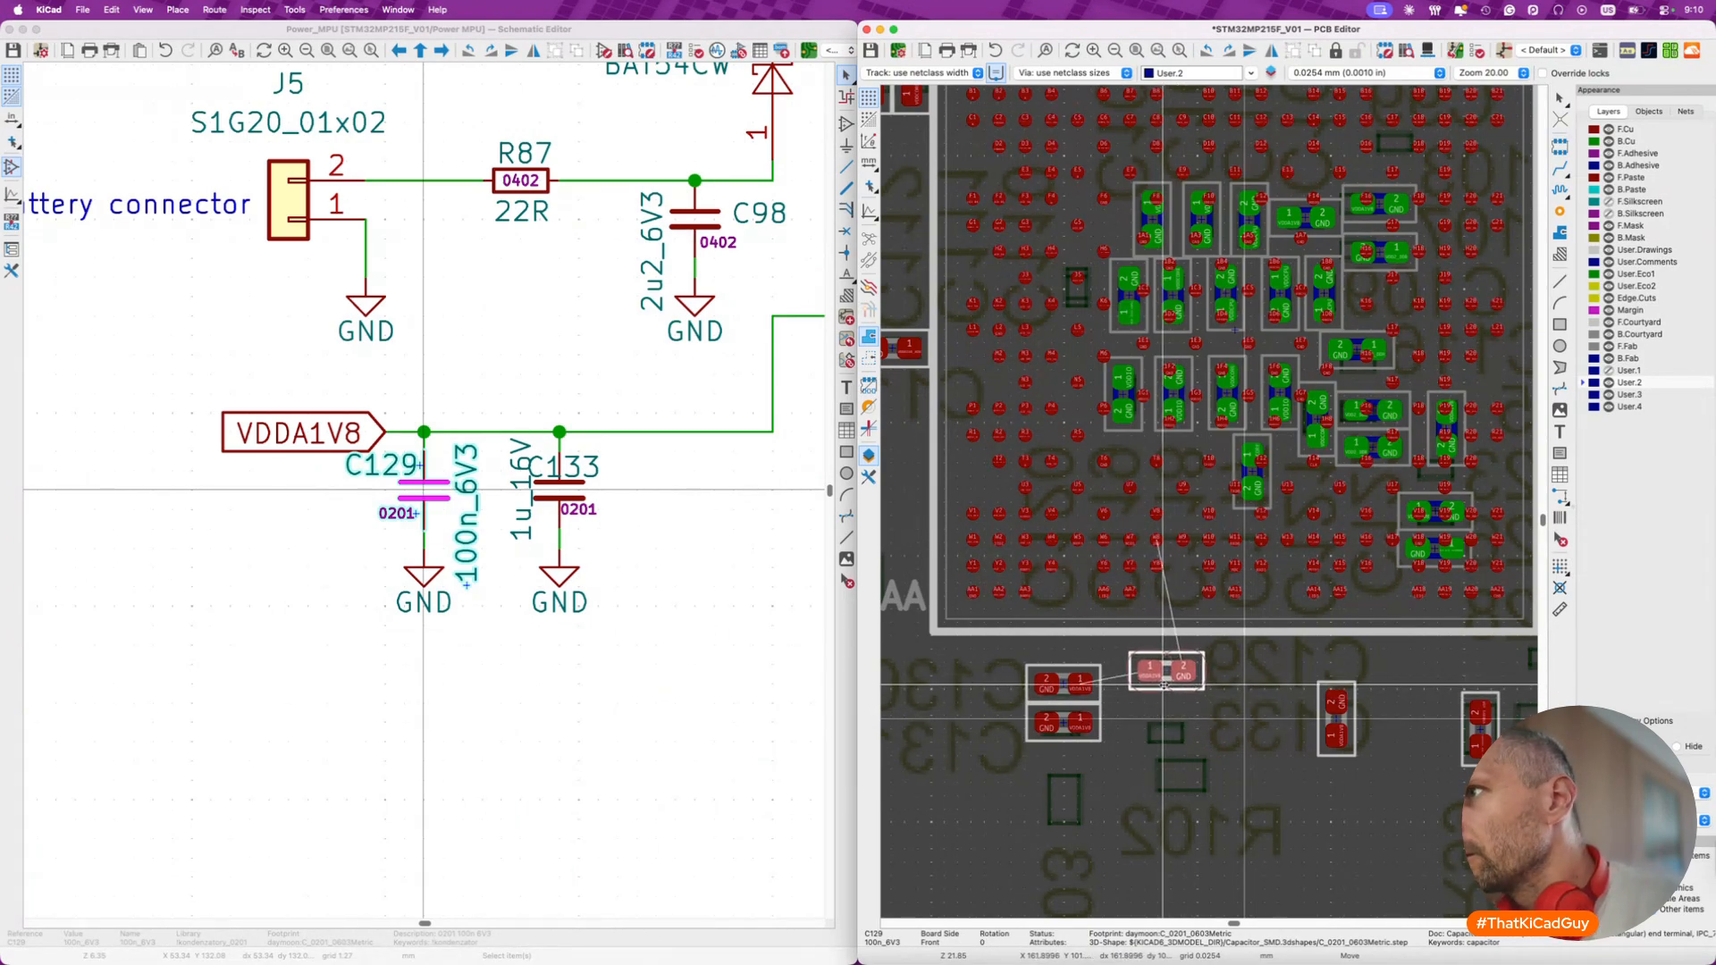
click(1162, 683)
- Rotate C133 to 0° and place it on the small reference outline directly below C129
click(1338, 721)
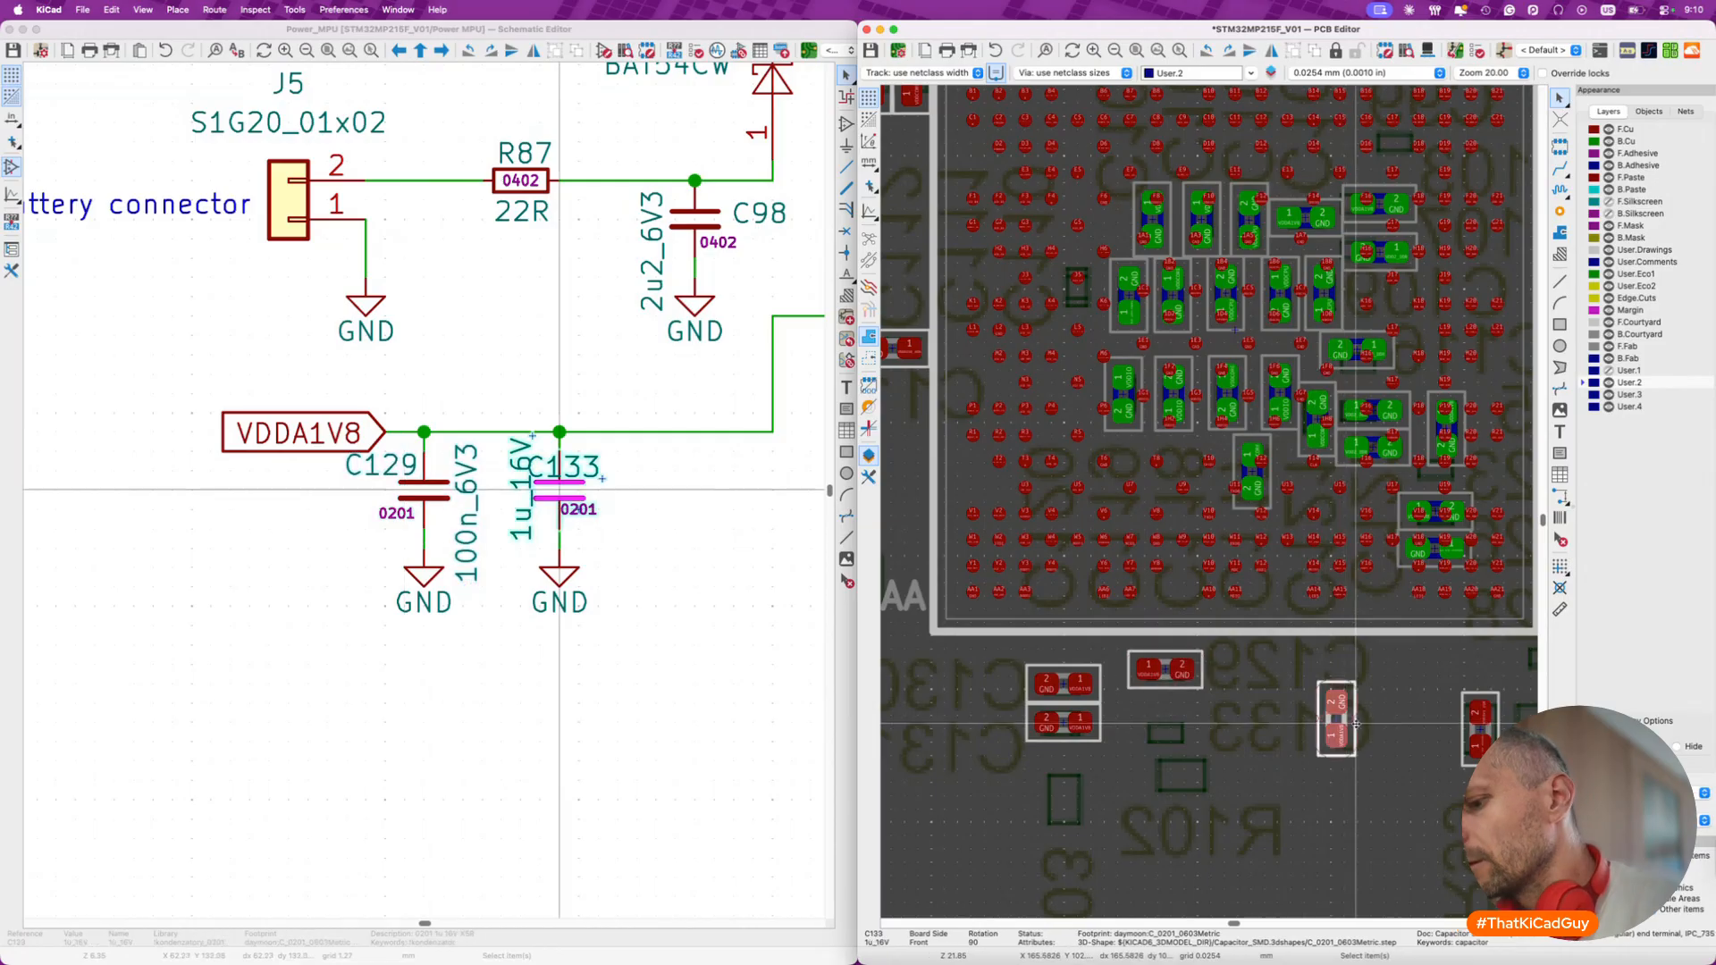
key(t)
key(Escape)
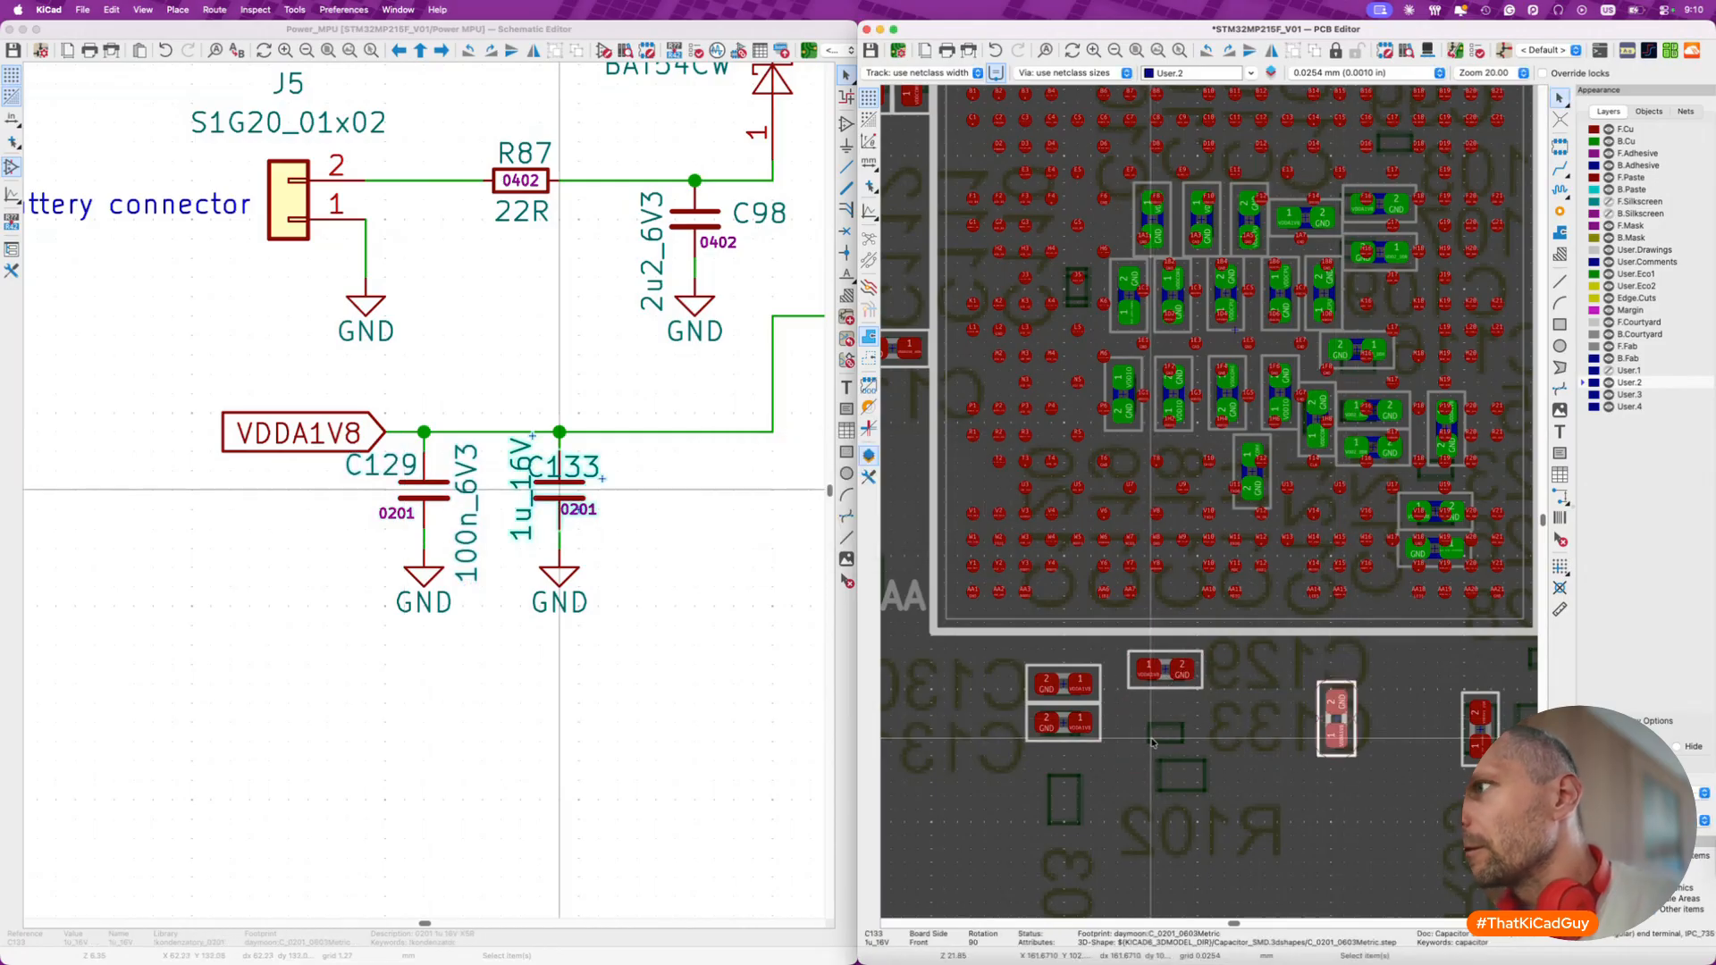
key(m)
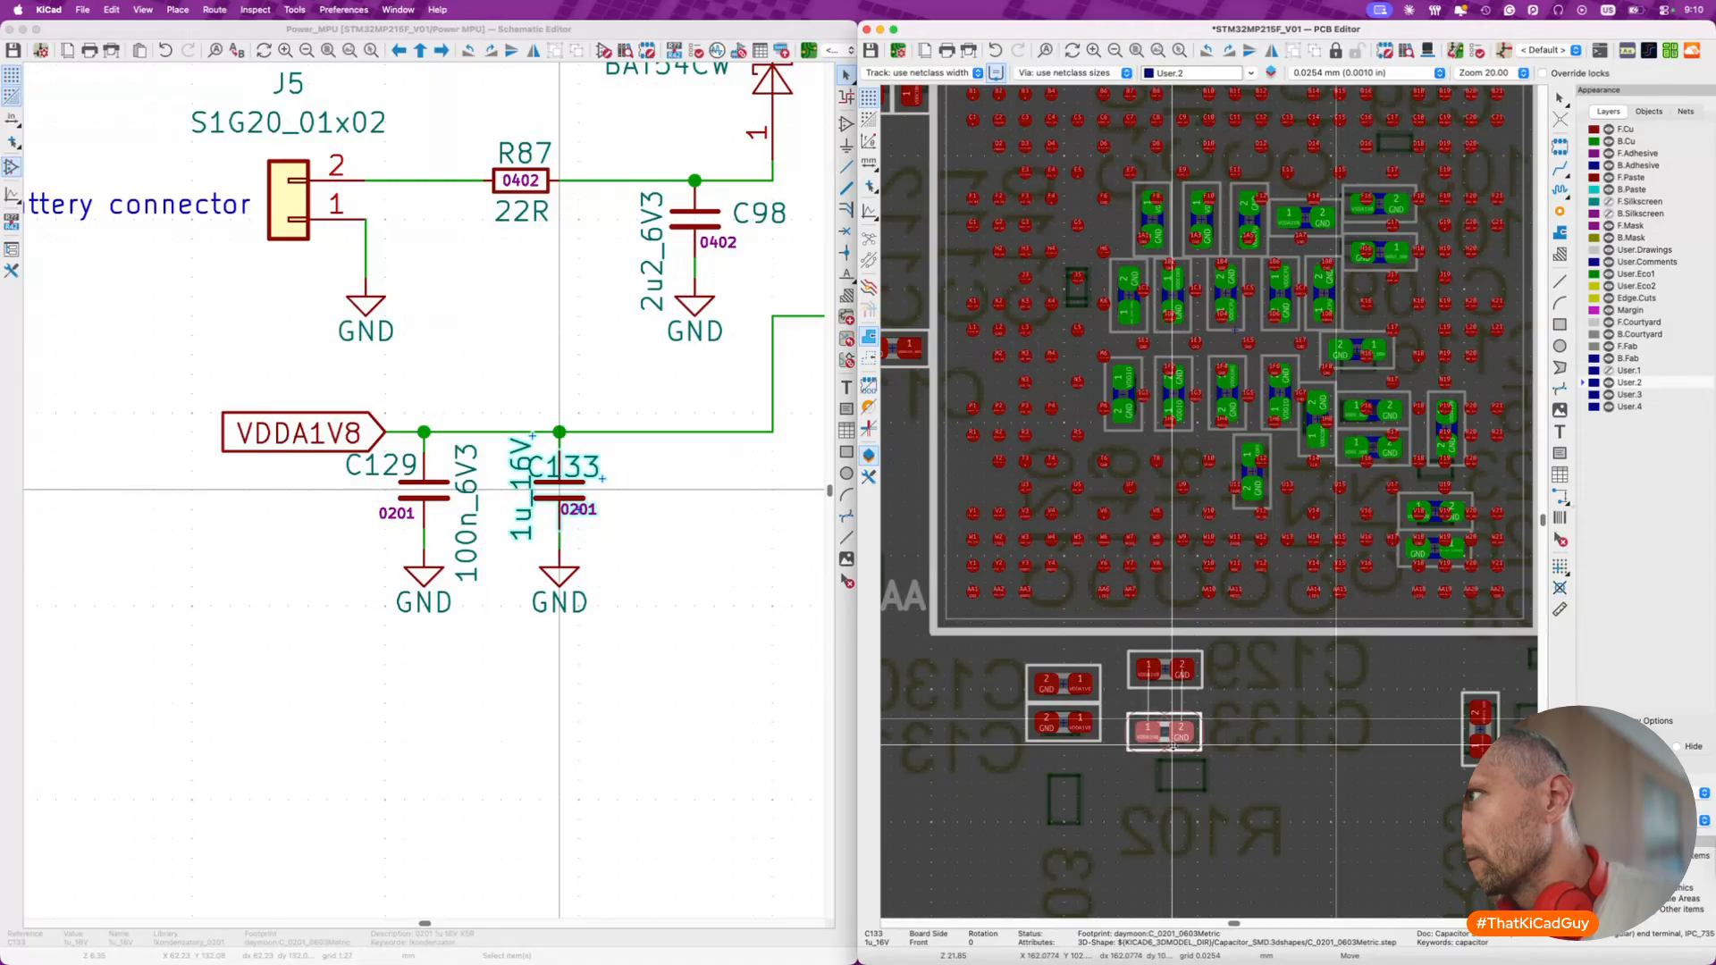
click(1175, 746)
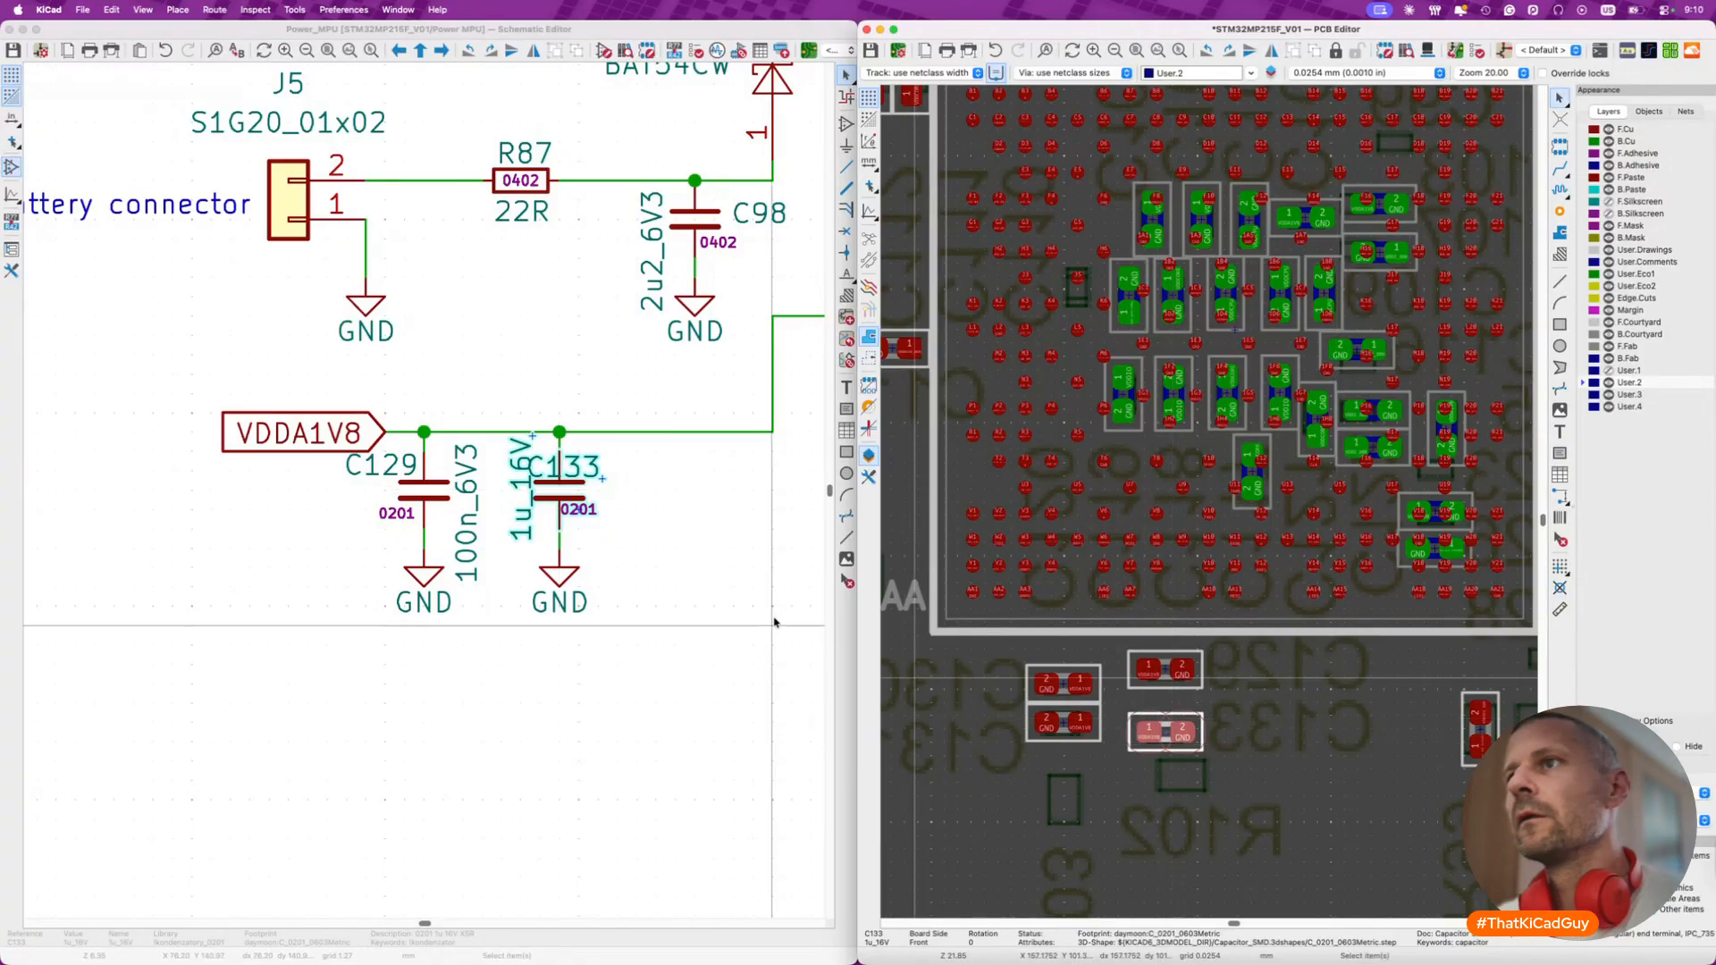
- Flip the V08CAP capacitor C108 to the back at -90°, place it beside the capacitor array beneath the MPU near ball J5, and save the board
click(775, 621)
scroll(775, 621, down, 5)
middle_drag(771, 617, 721, 588)
scroll(721, 588, right, 3)
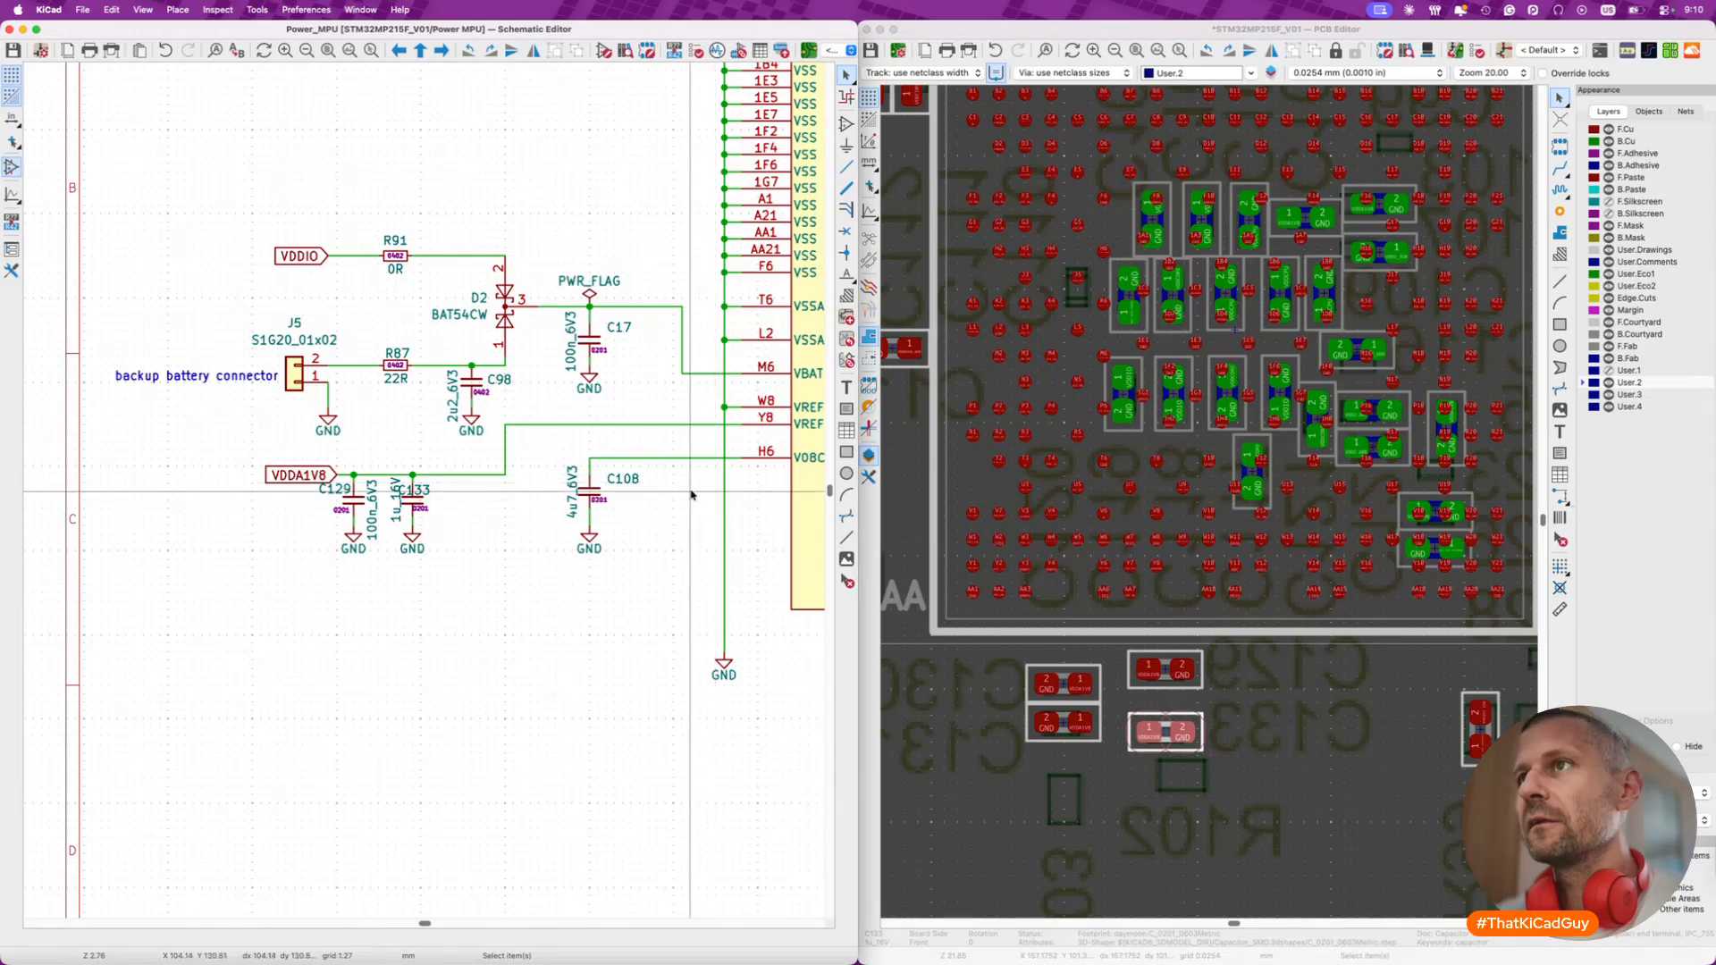
scroll(698, 496, down, 3)
scroll(666, 498, right, 3)
click(495, 499)
scroll(495, 499, up, 2)
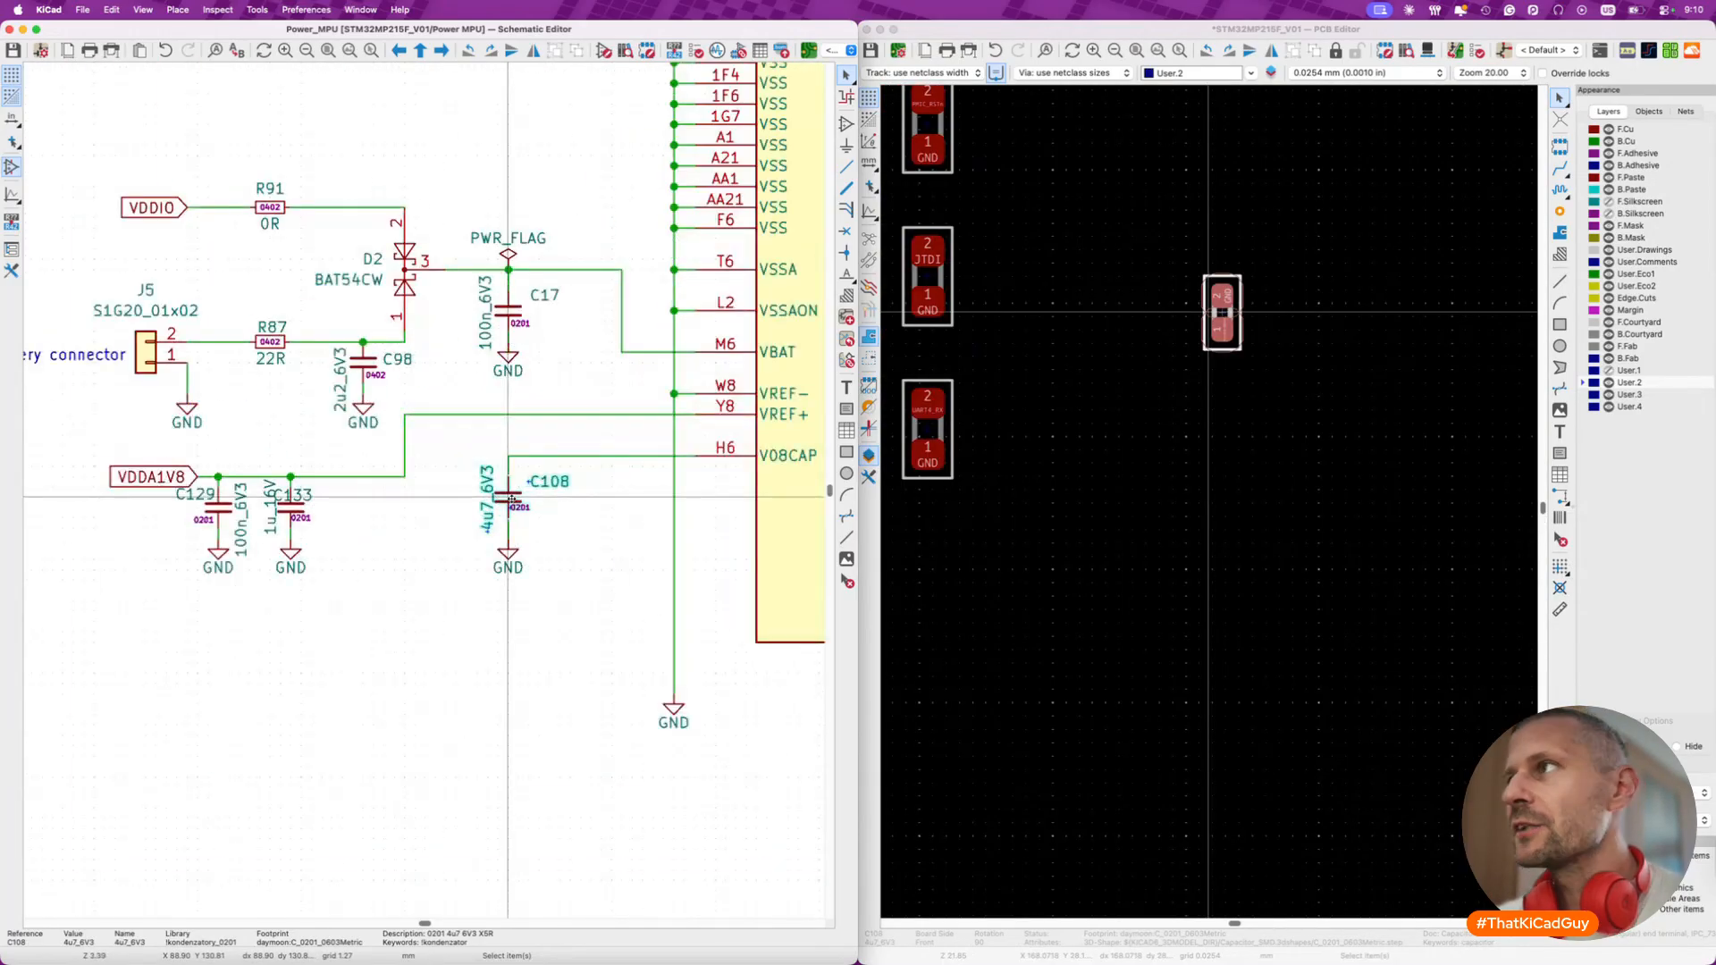
click(1238, 309)
key(m)
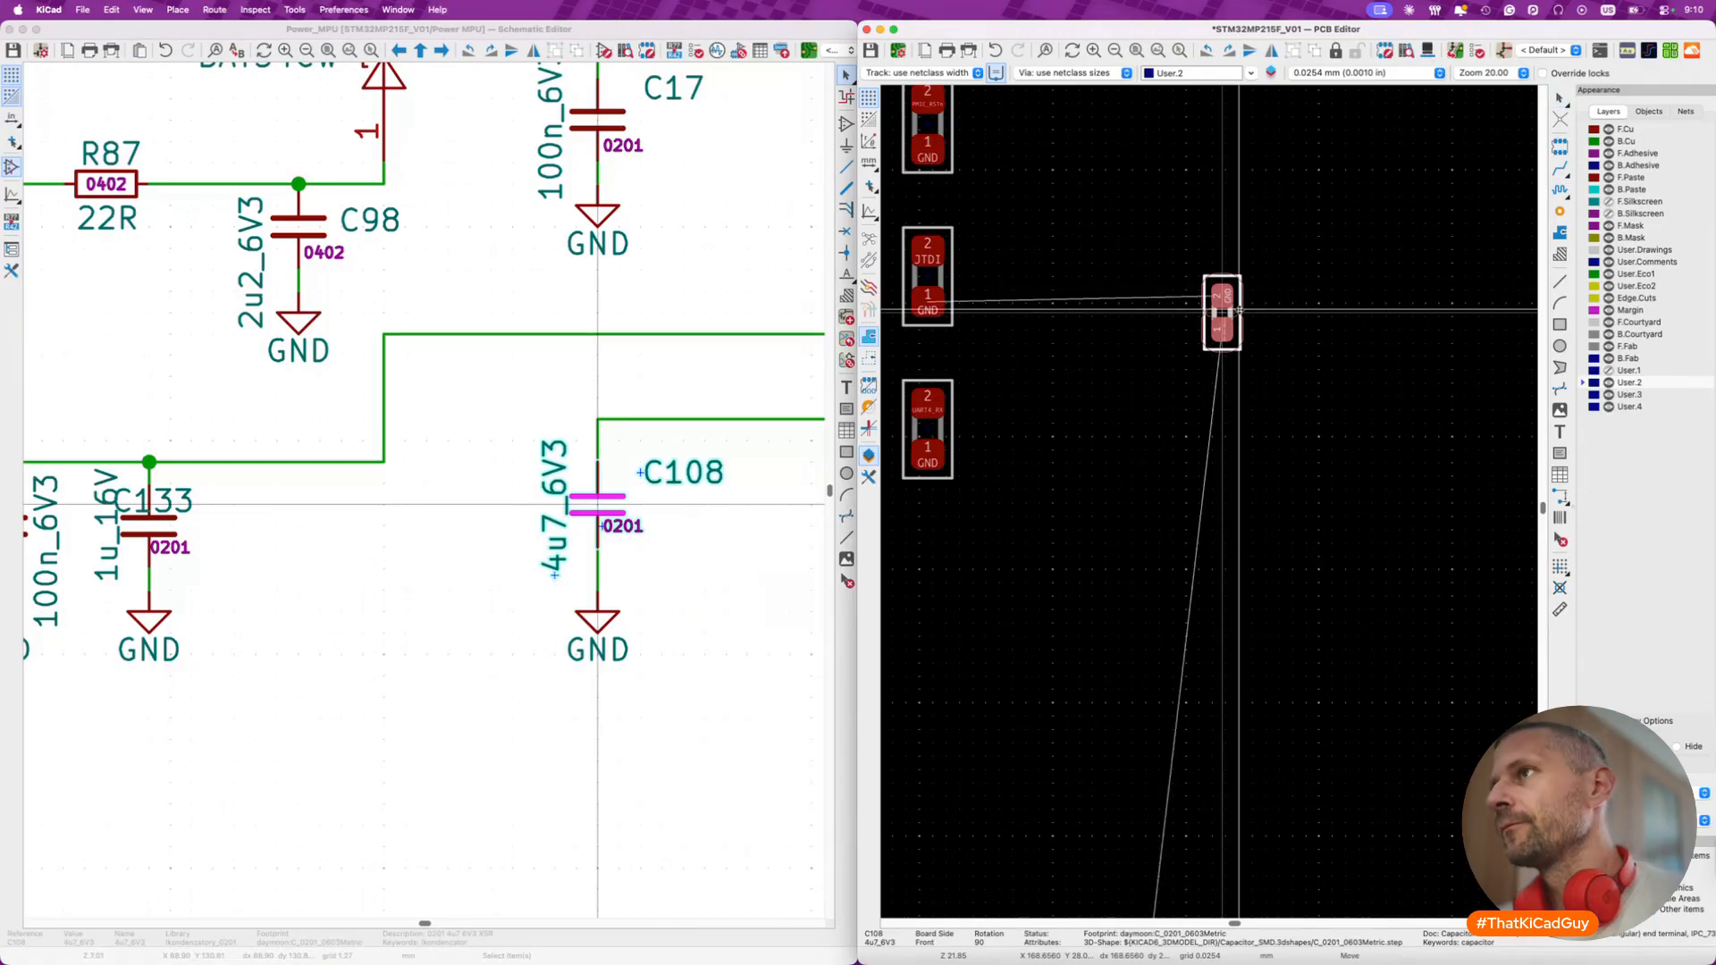
scroll(1238, 309, down, 6)
scroll(1211, 666, up, 6)
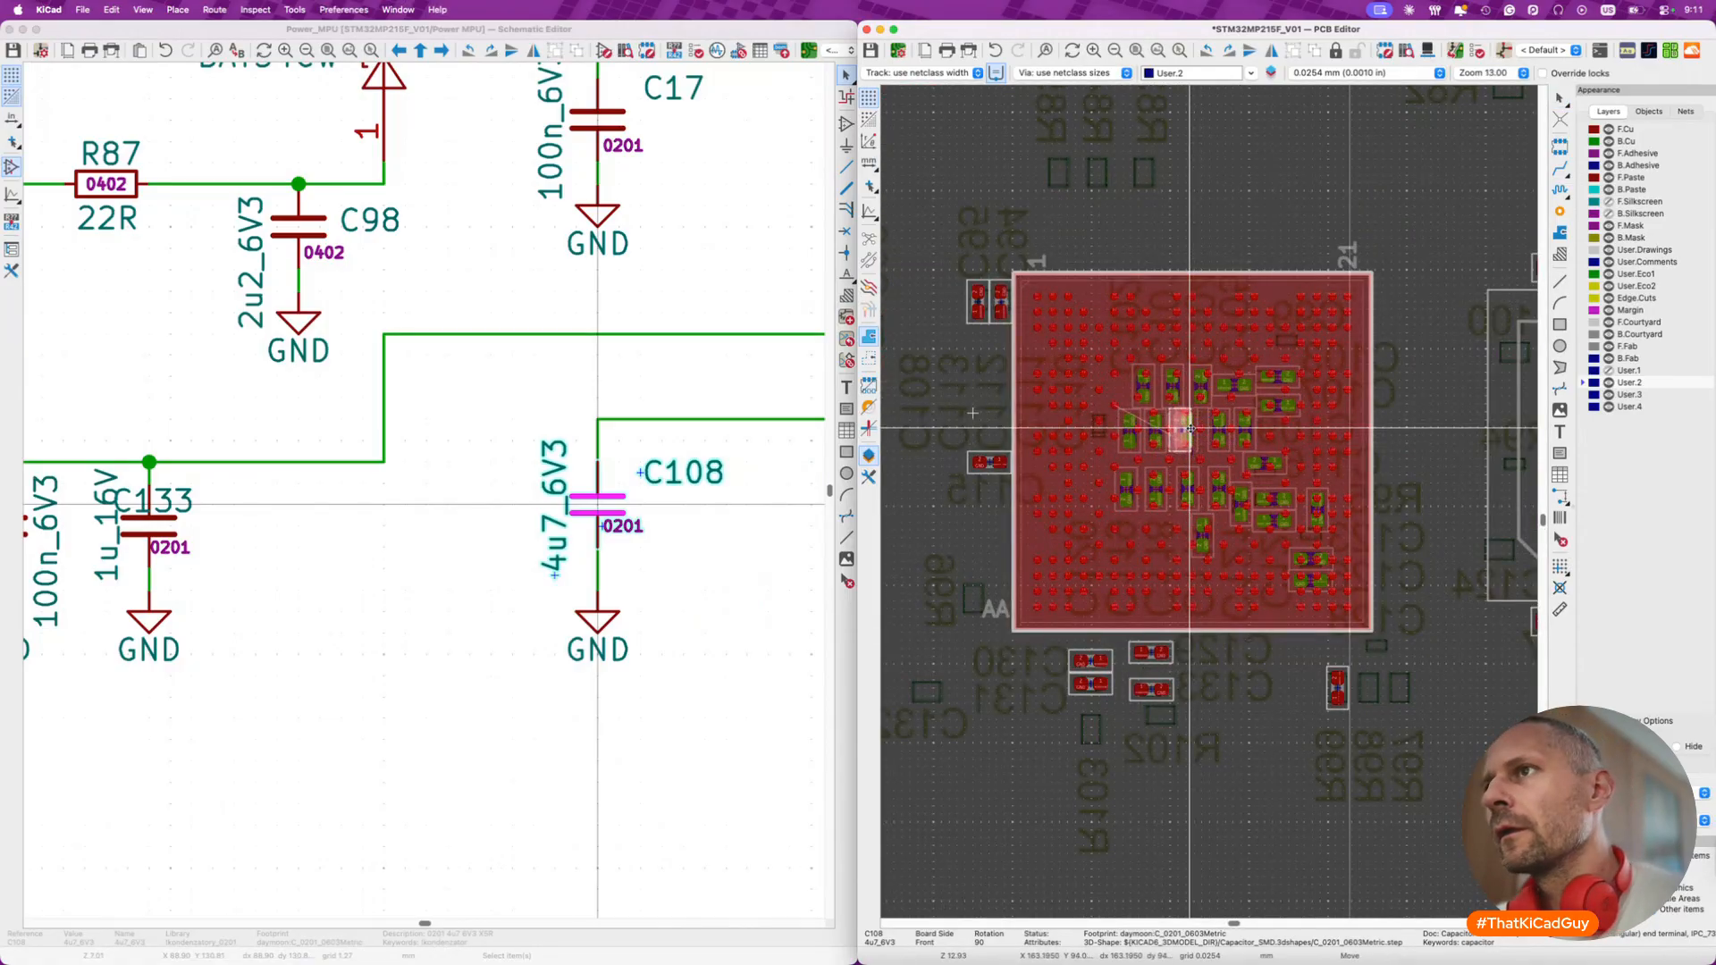
scroll(1186, 430, up, 4)
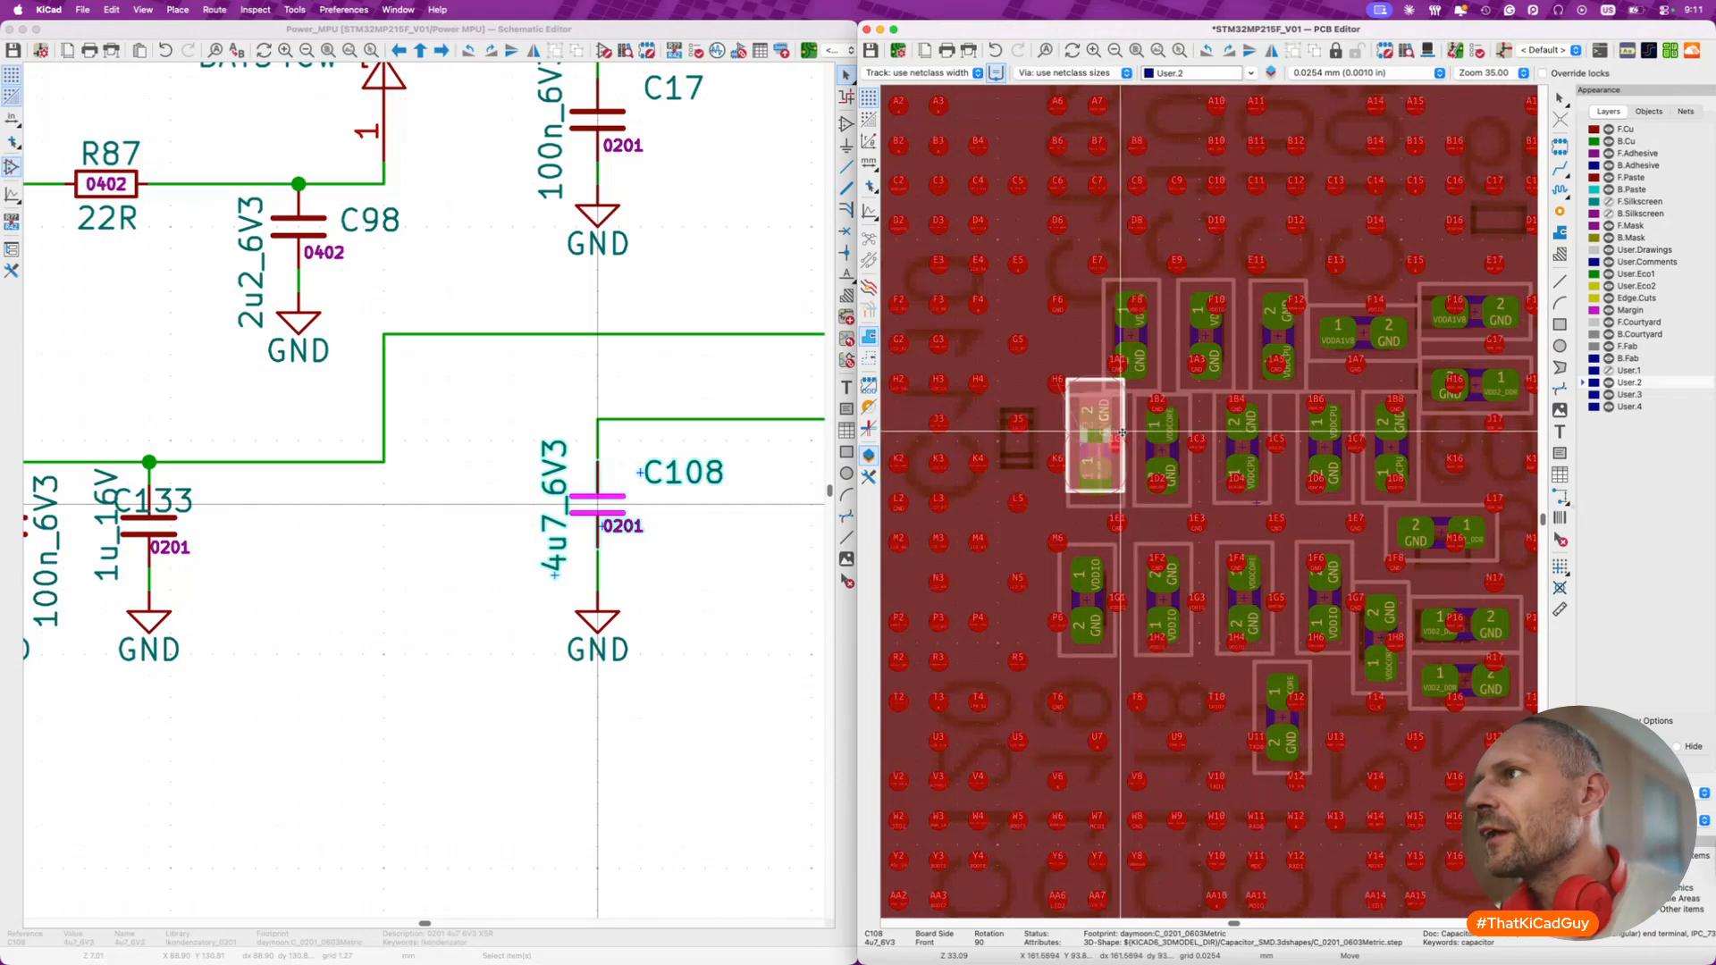
key(r)
key(r)
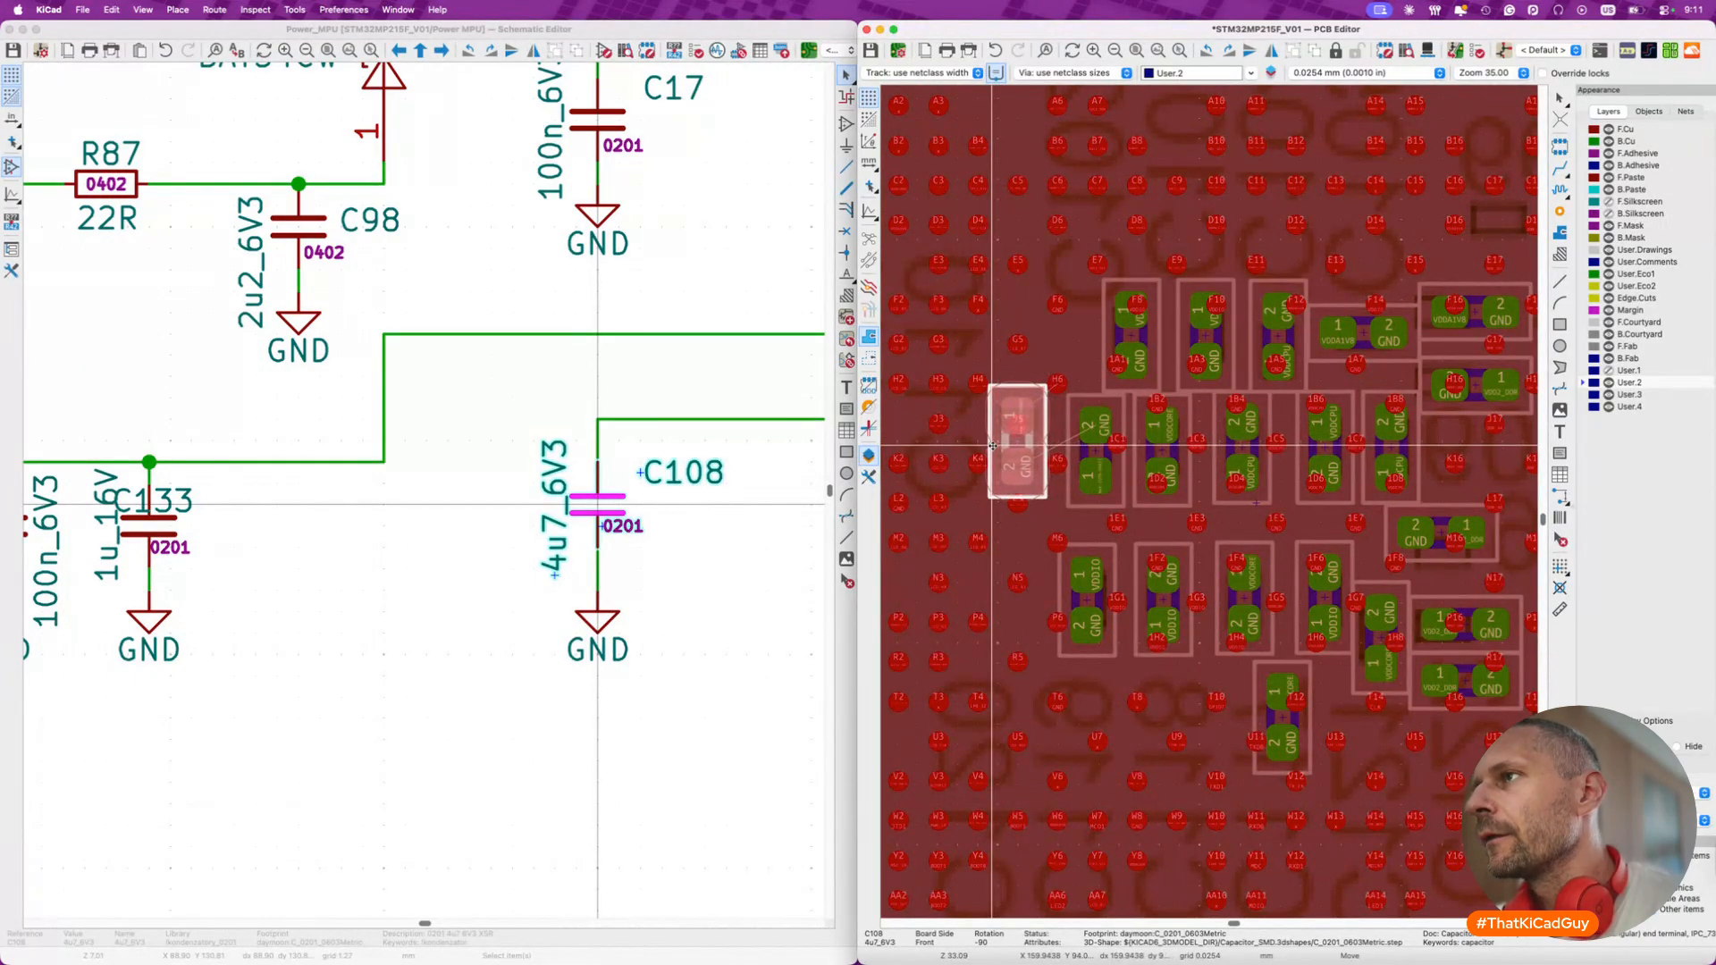
key(f)
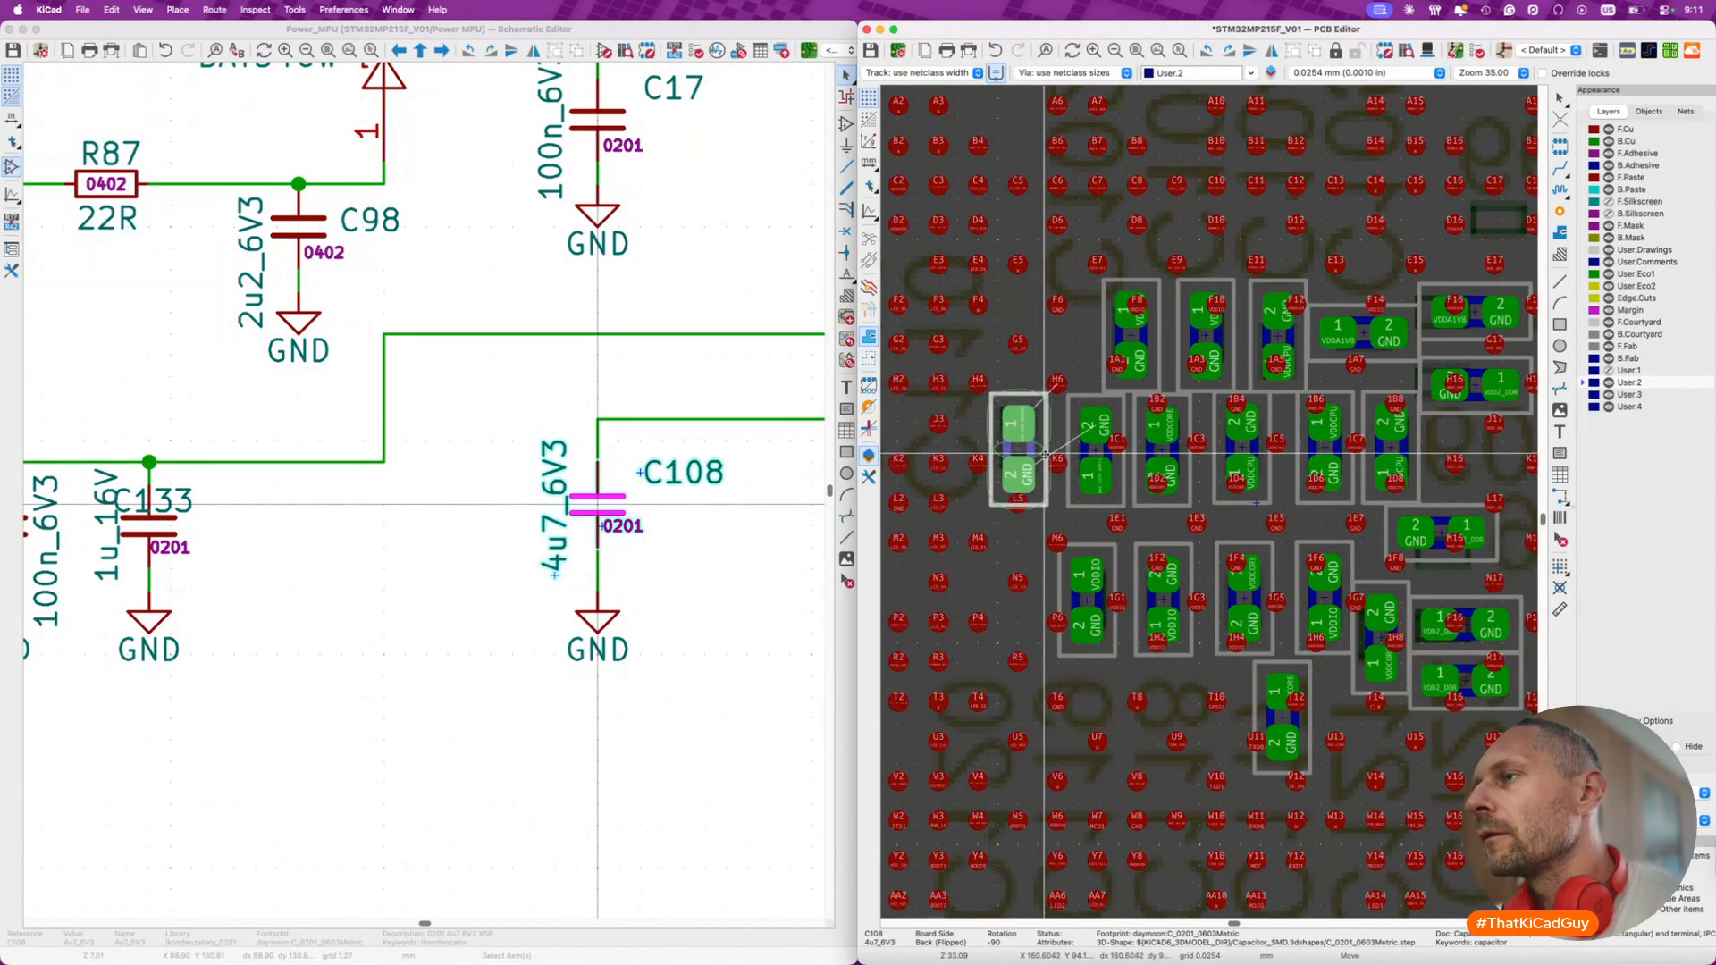
click(1045, 457)
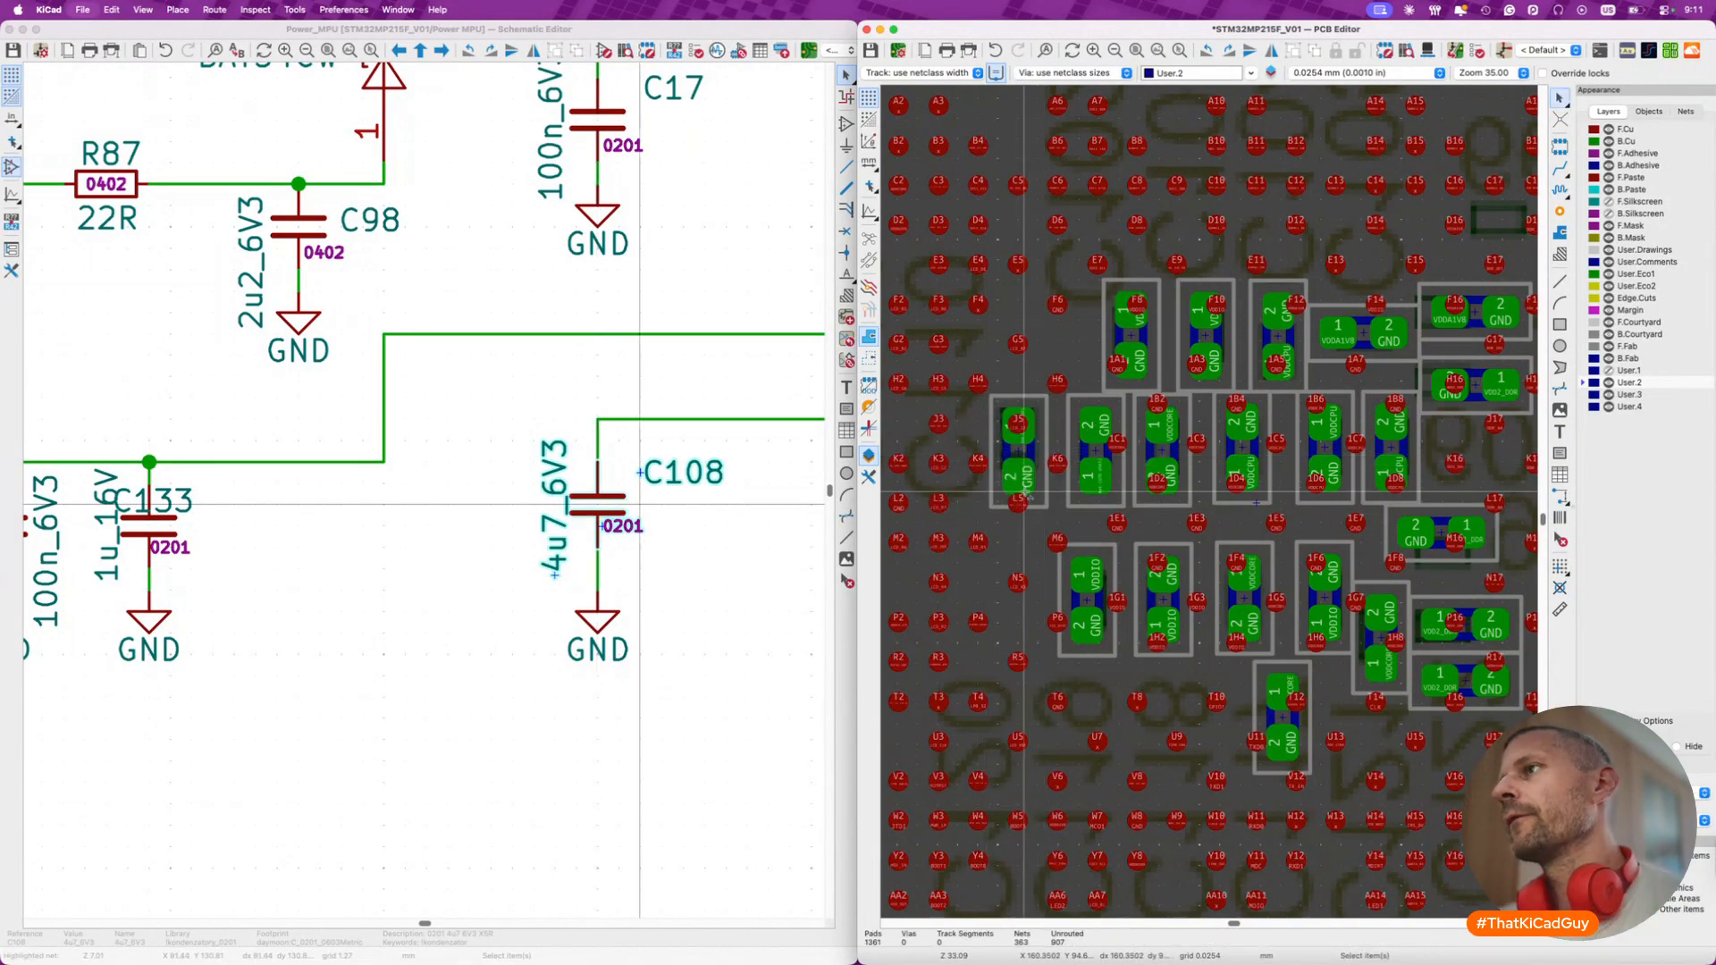
scroll(1026, 492, down, 10)
key(super+s)
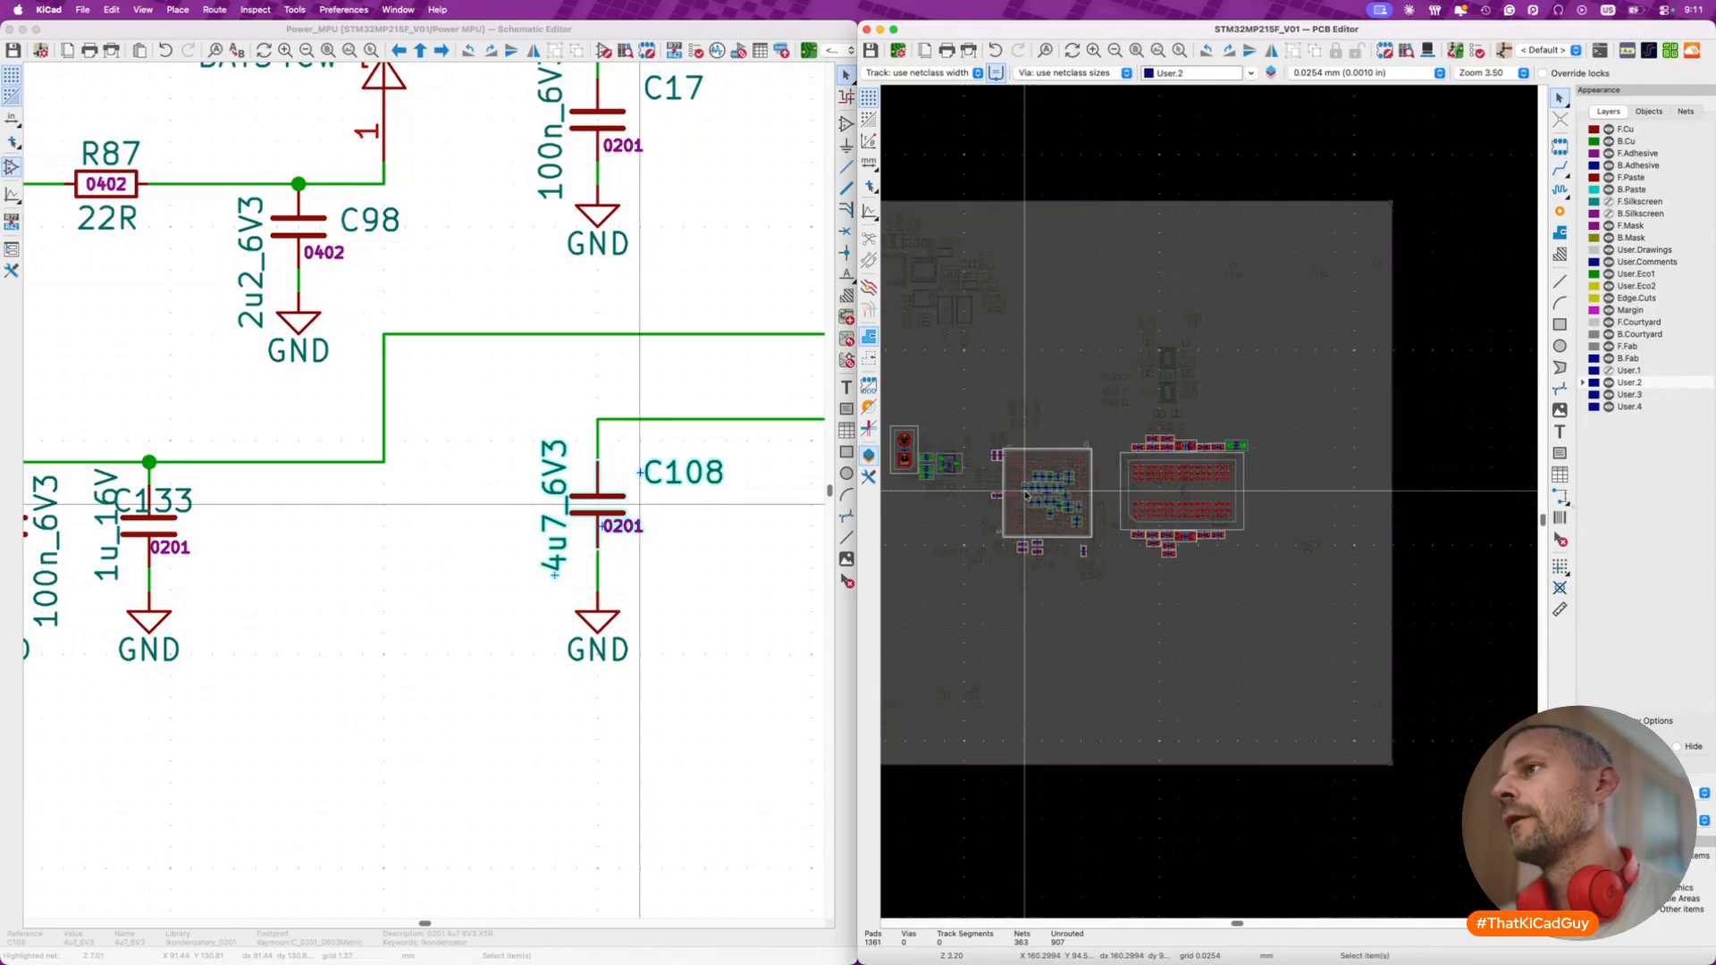
- Review the whole MPU Power sheet against the board and the unplaced footprints above it for remaining parts
scroll(1025, 492, down, 2)
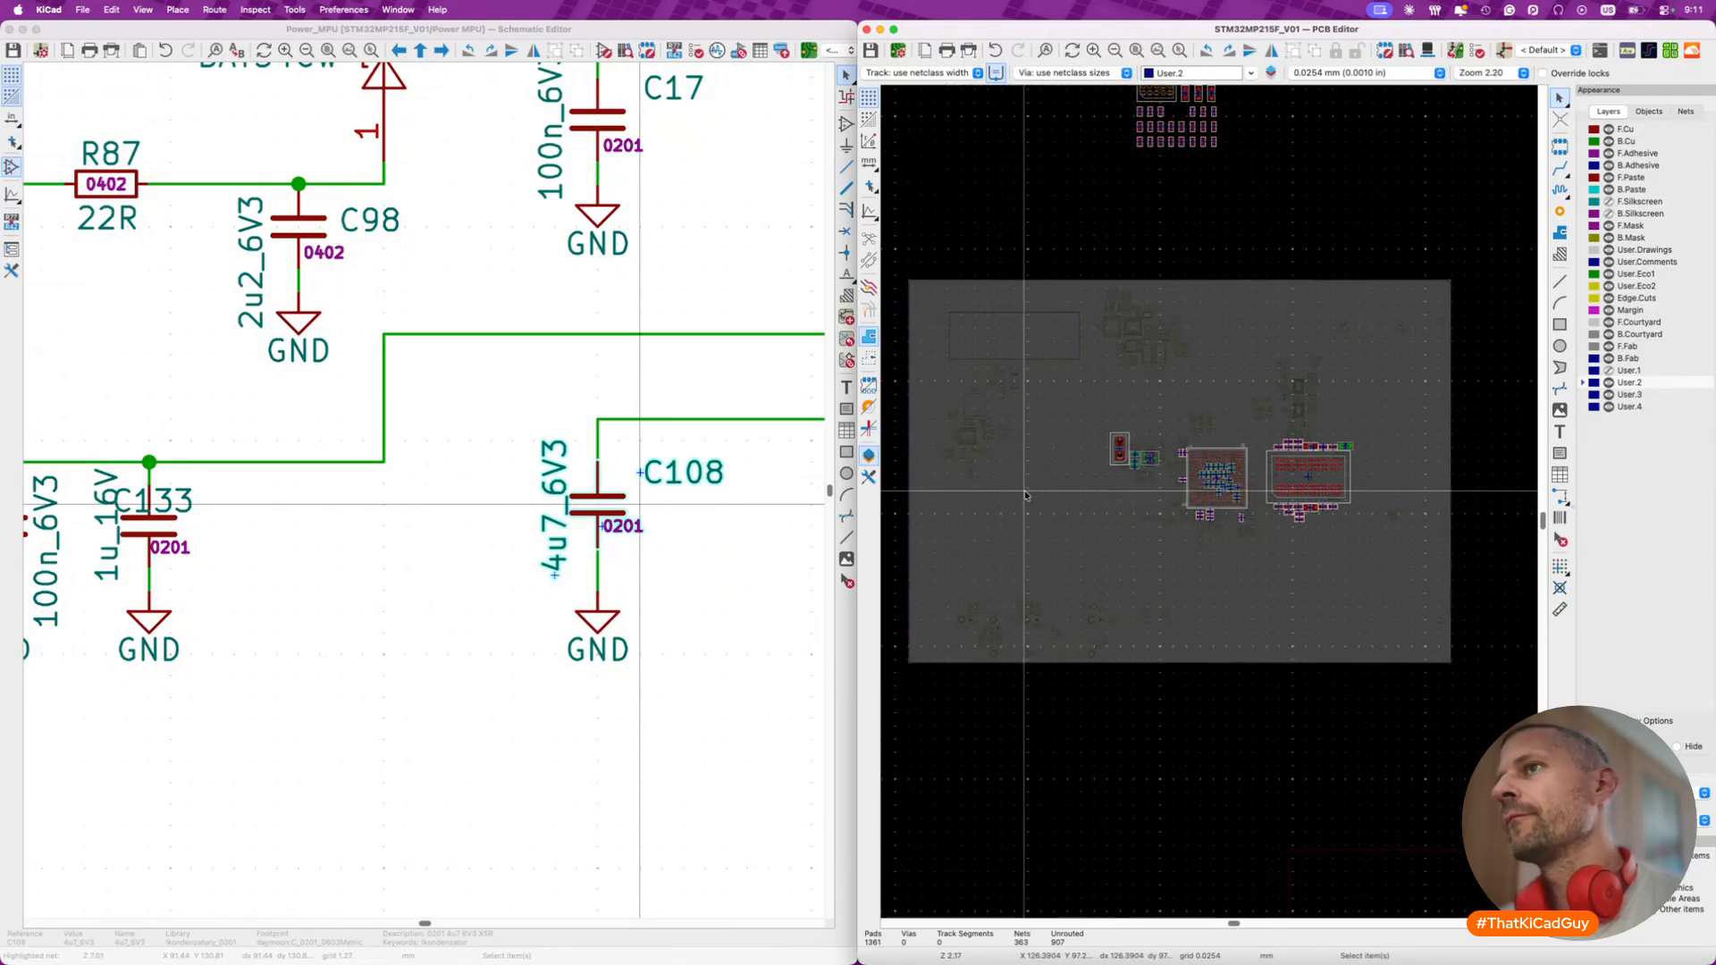
click(715, 514)
scroll(717, 517, down, 3)
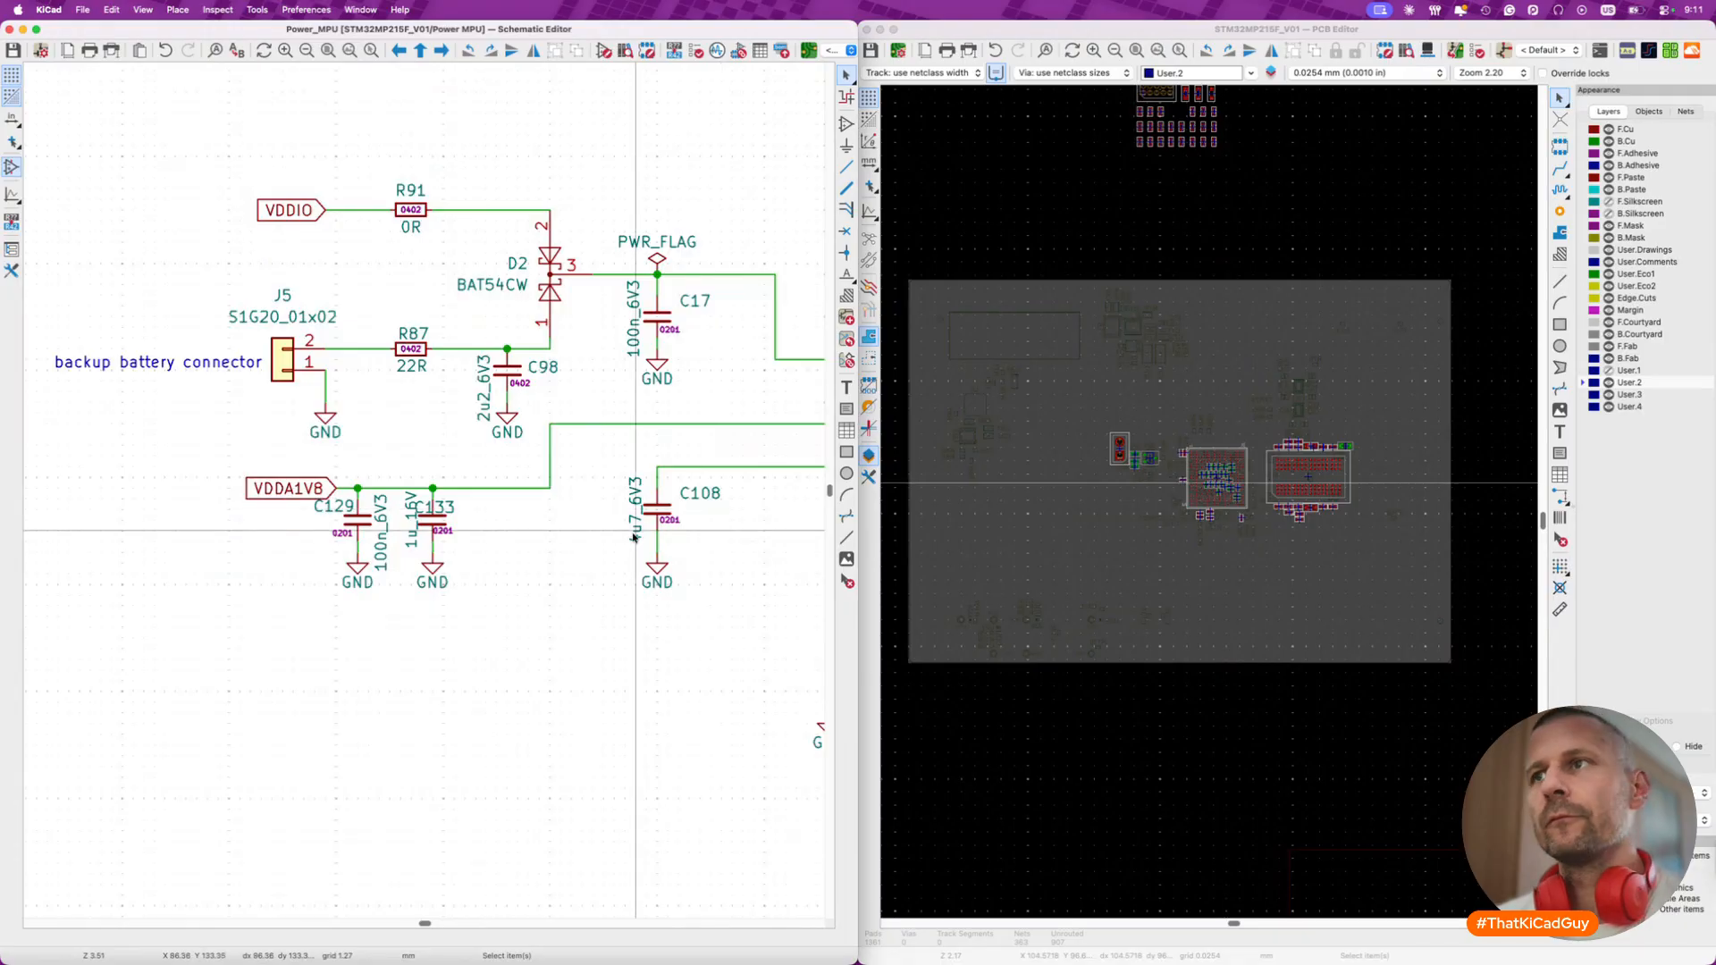
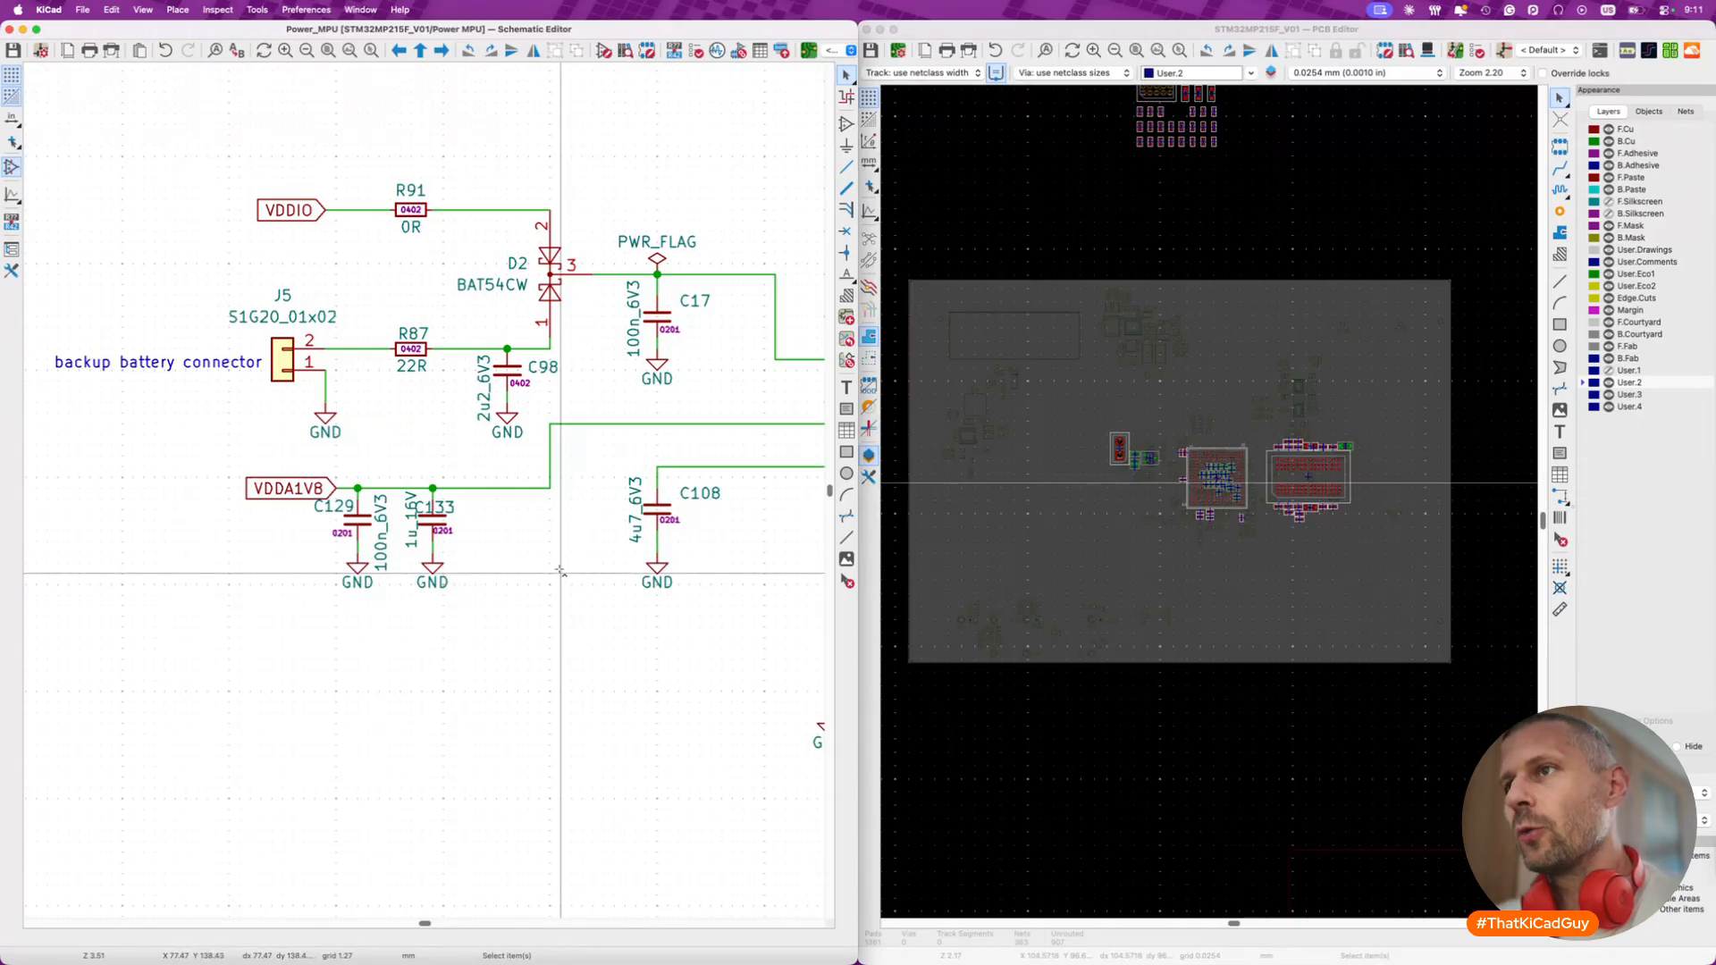
scroll(560, 572, down, 6)
scroll(561, 572, up, 3)
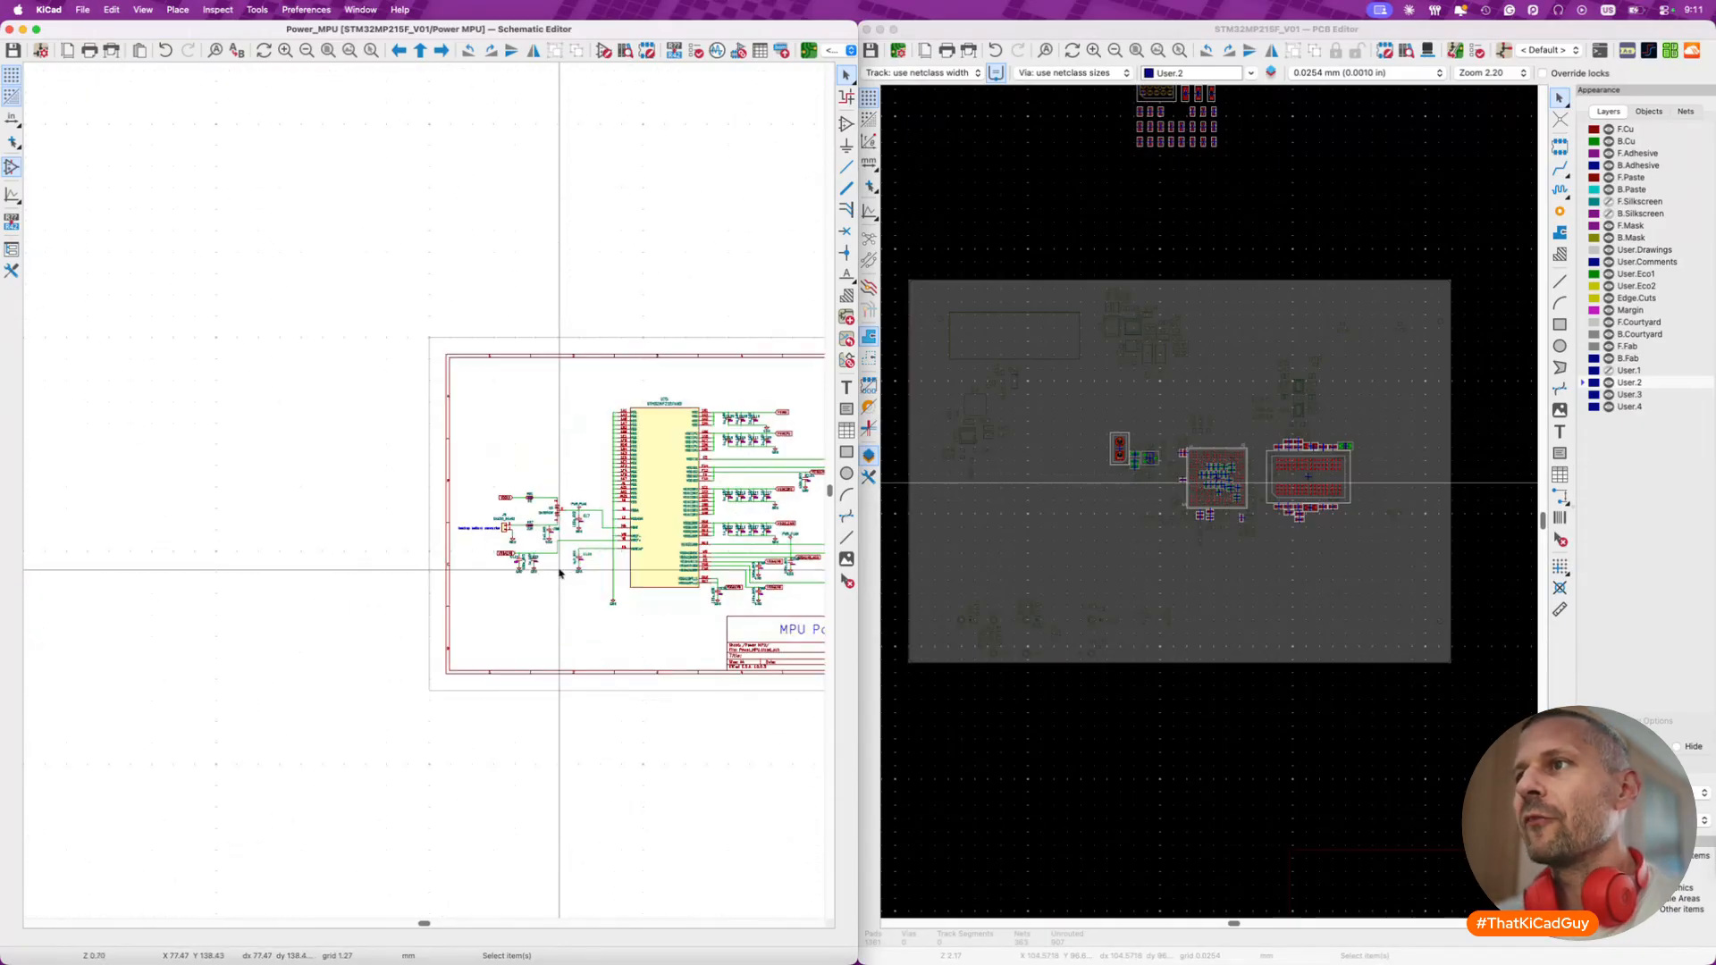
scroll(560, 572, up, 3)
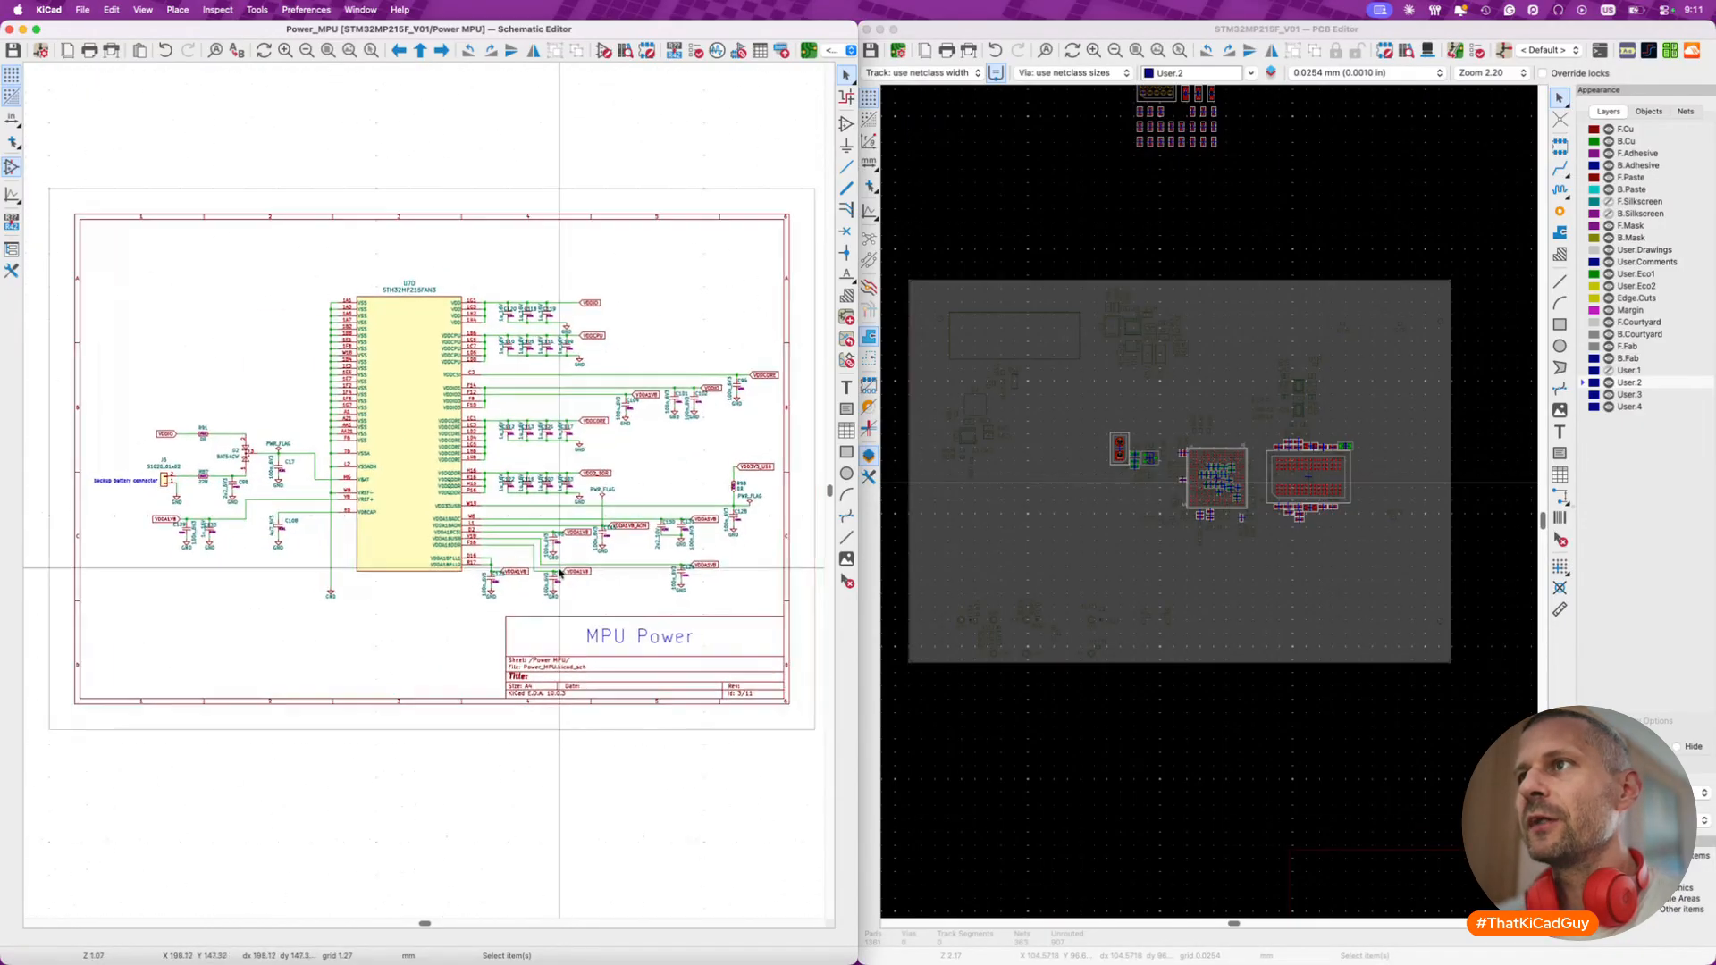
click(1151, 261)
scroll(1162, 259, down, 3)
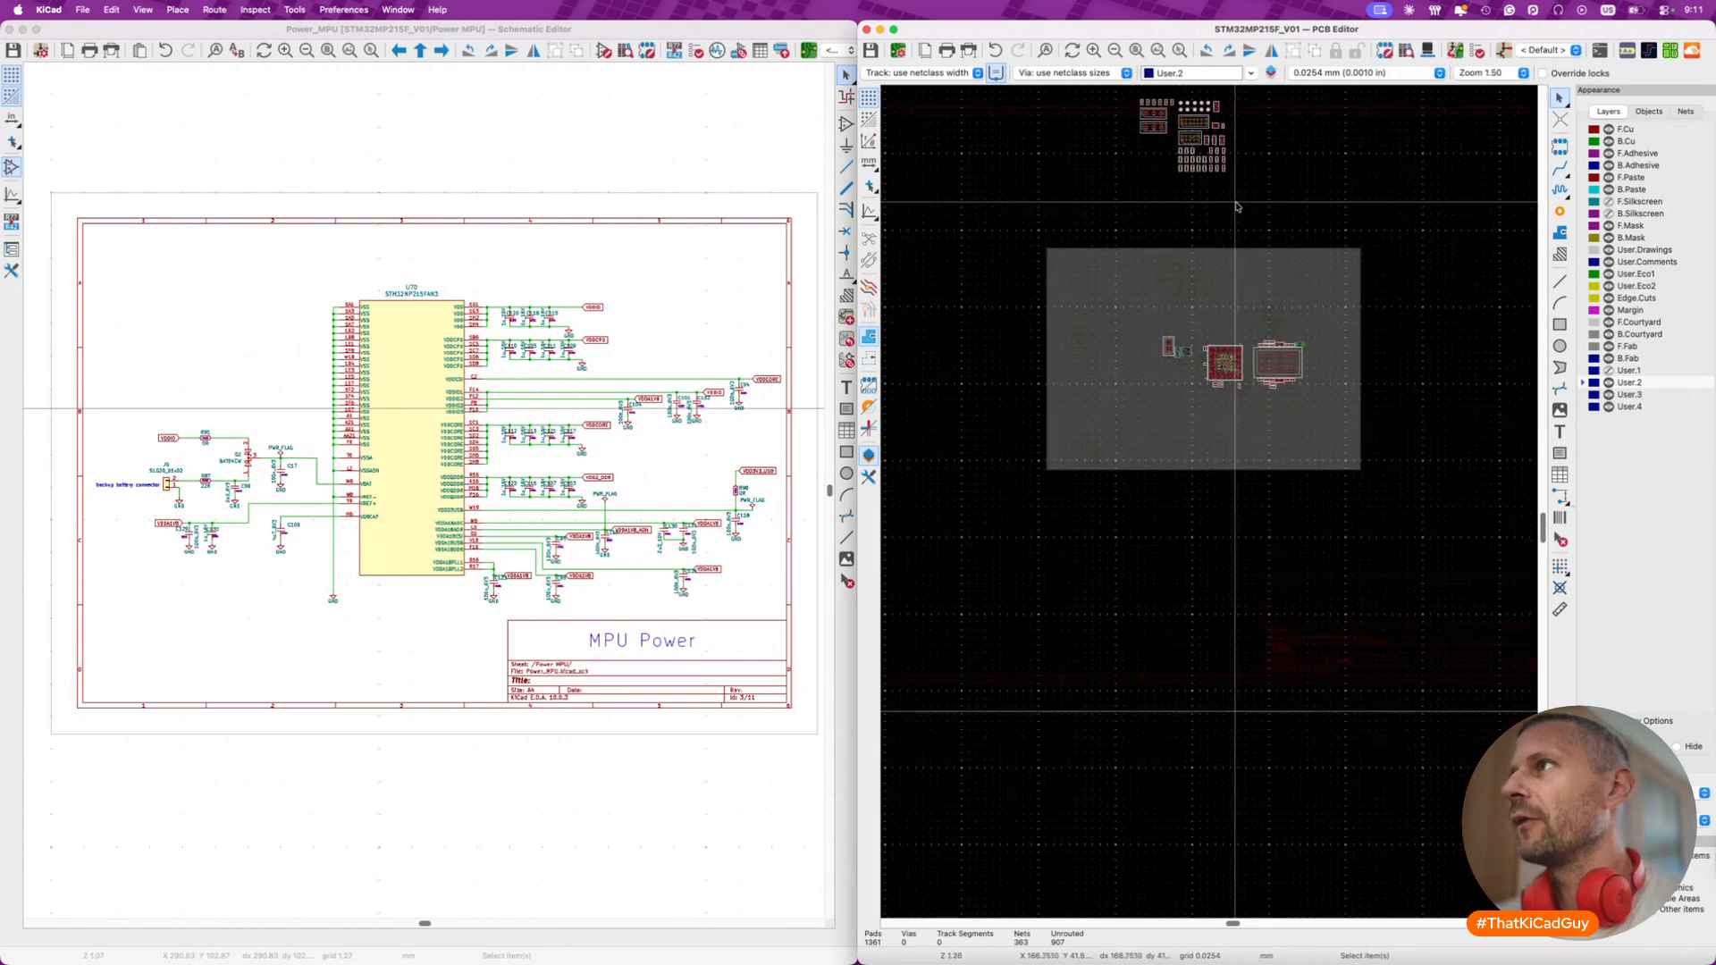
click(771, 159)
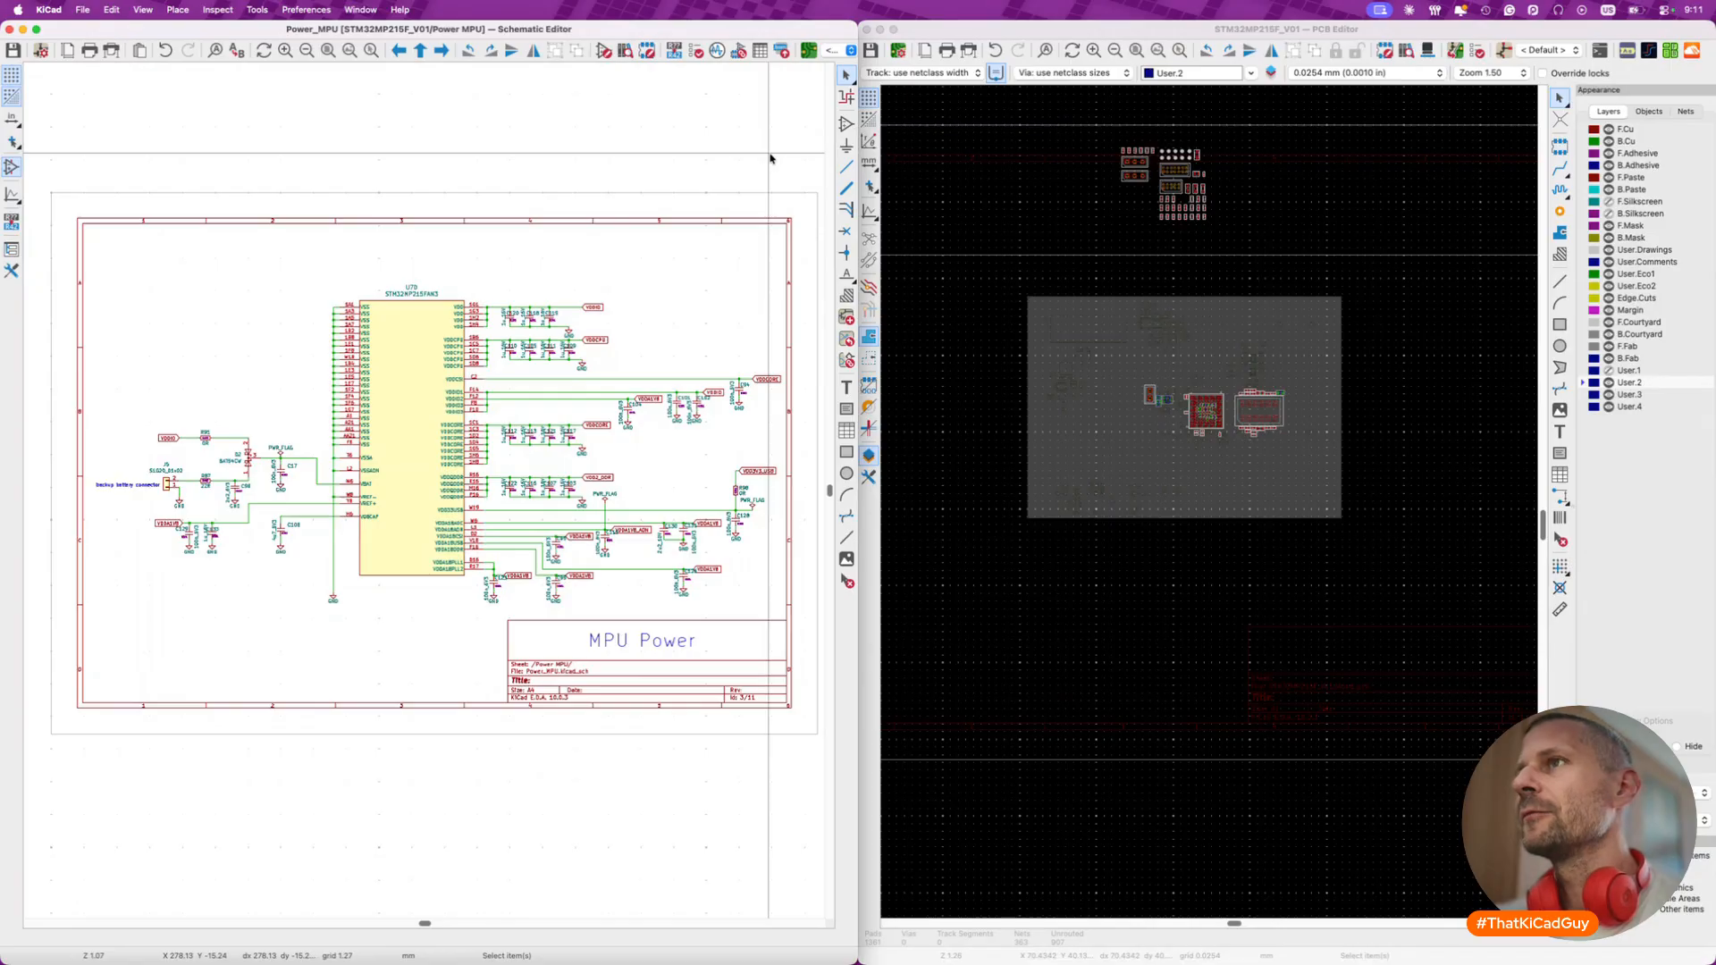
- Move the whole group of unplaced MPU footprints down to just above the board's upper edge
drag(1097, 143, 1280, 270)
key(m)
click(1275, 304)
scroll(1111, 323, down, 5)
middle_drag(1111, 323, 1134, 316)
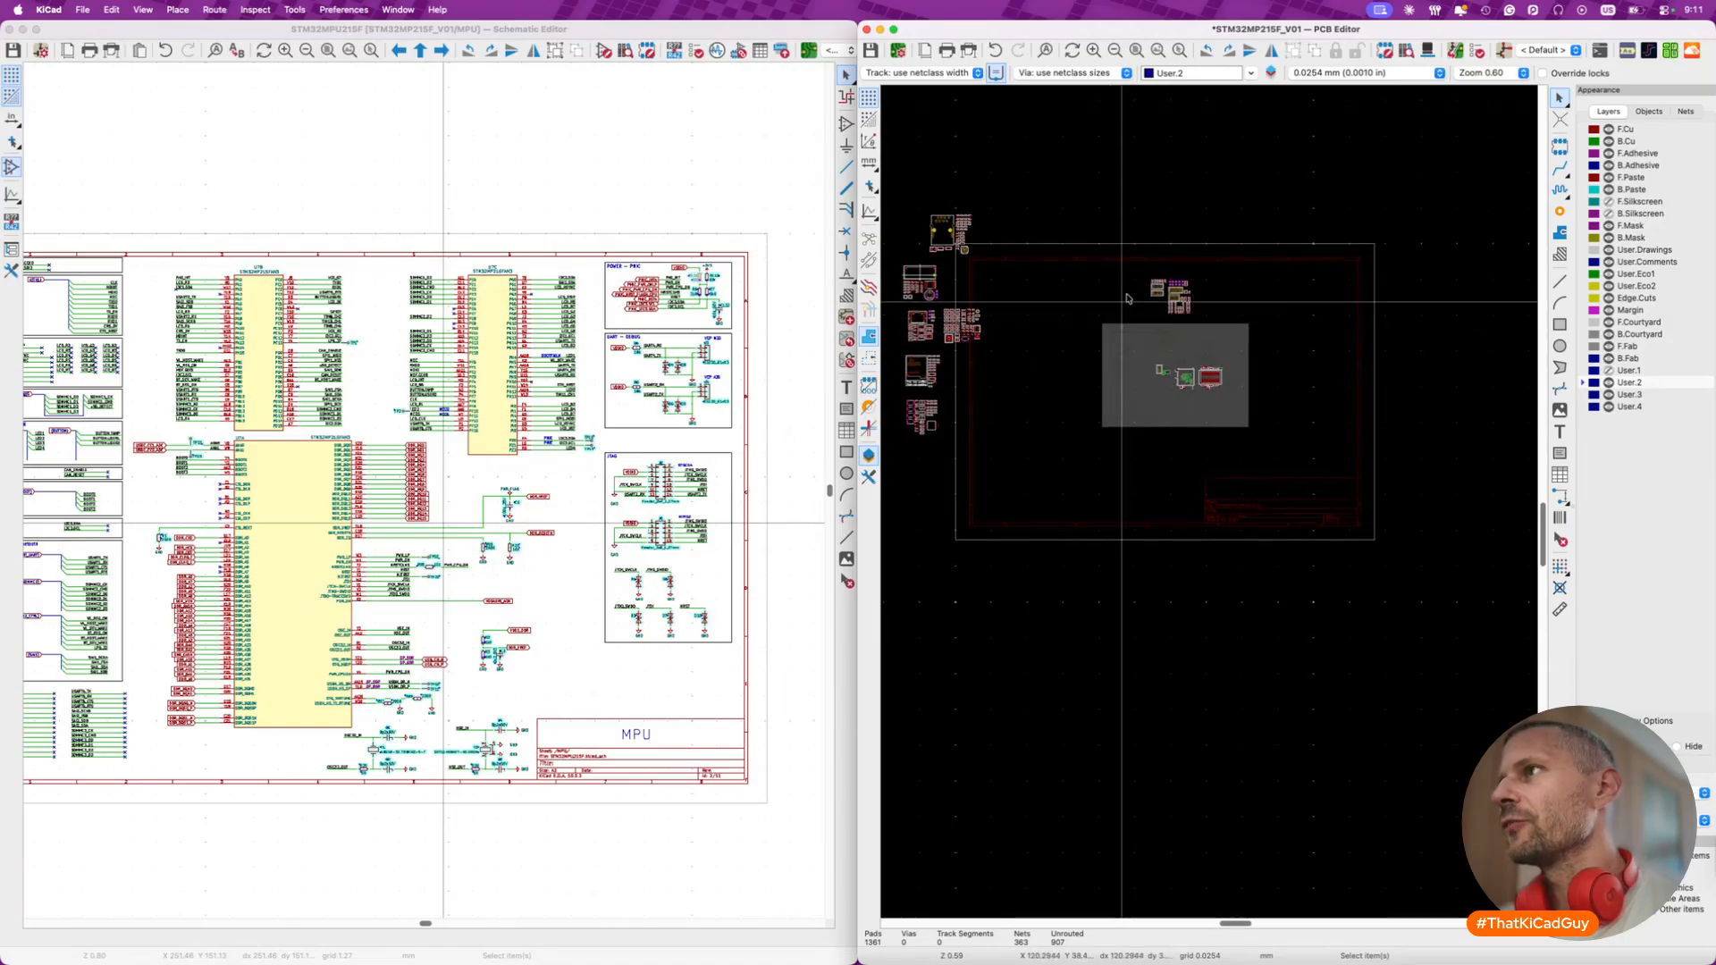
middle_drag(993, 326, 1080, 331)
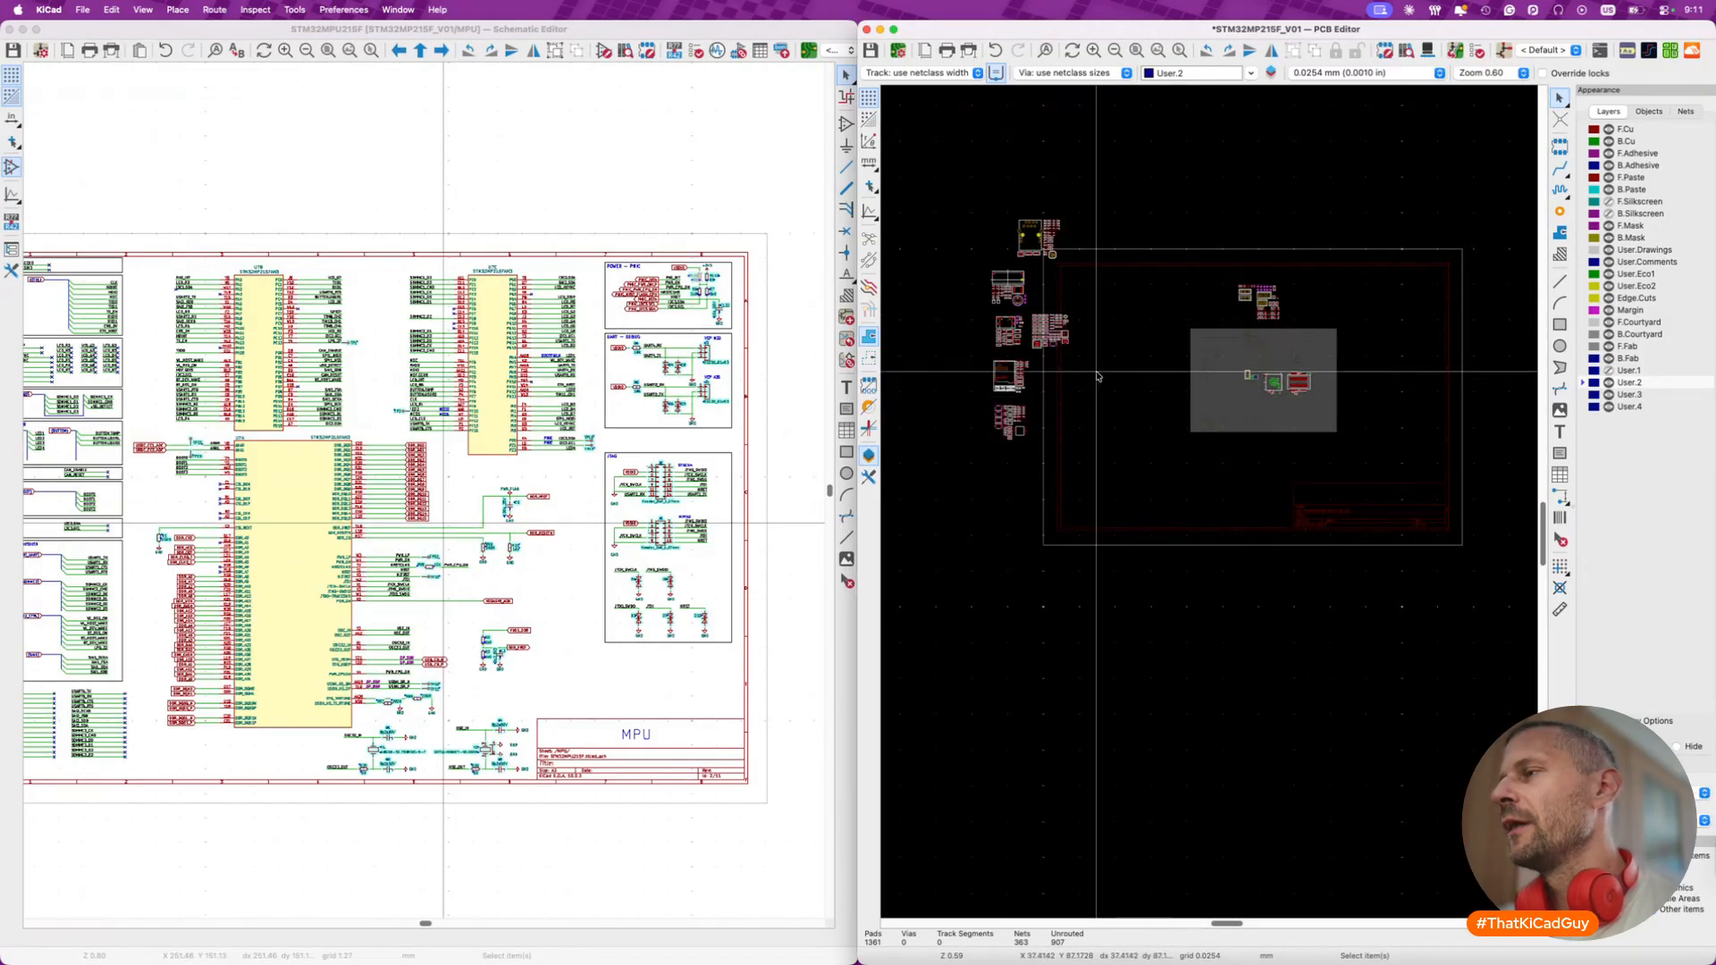
scroll(1274, 408, up, 10)
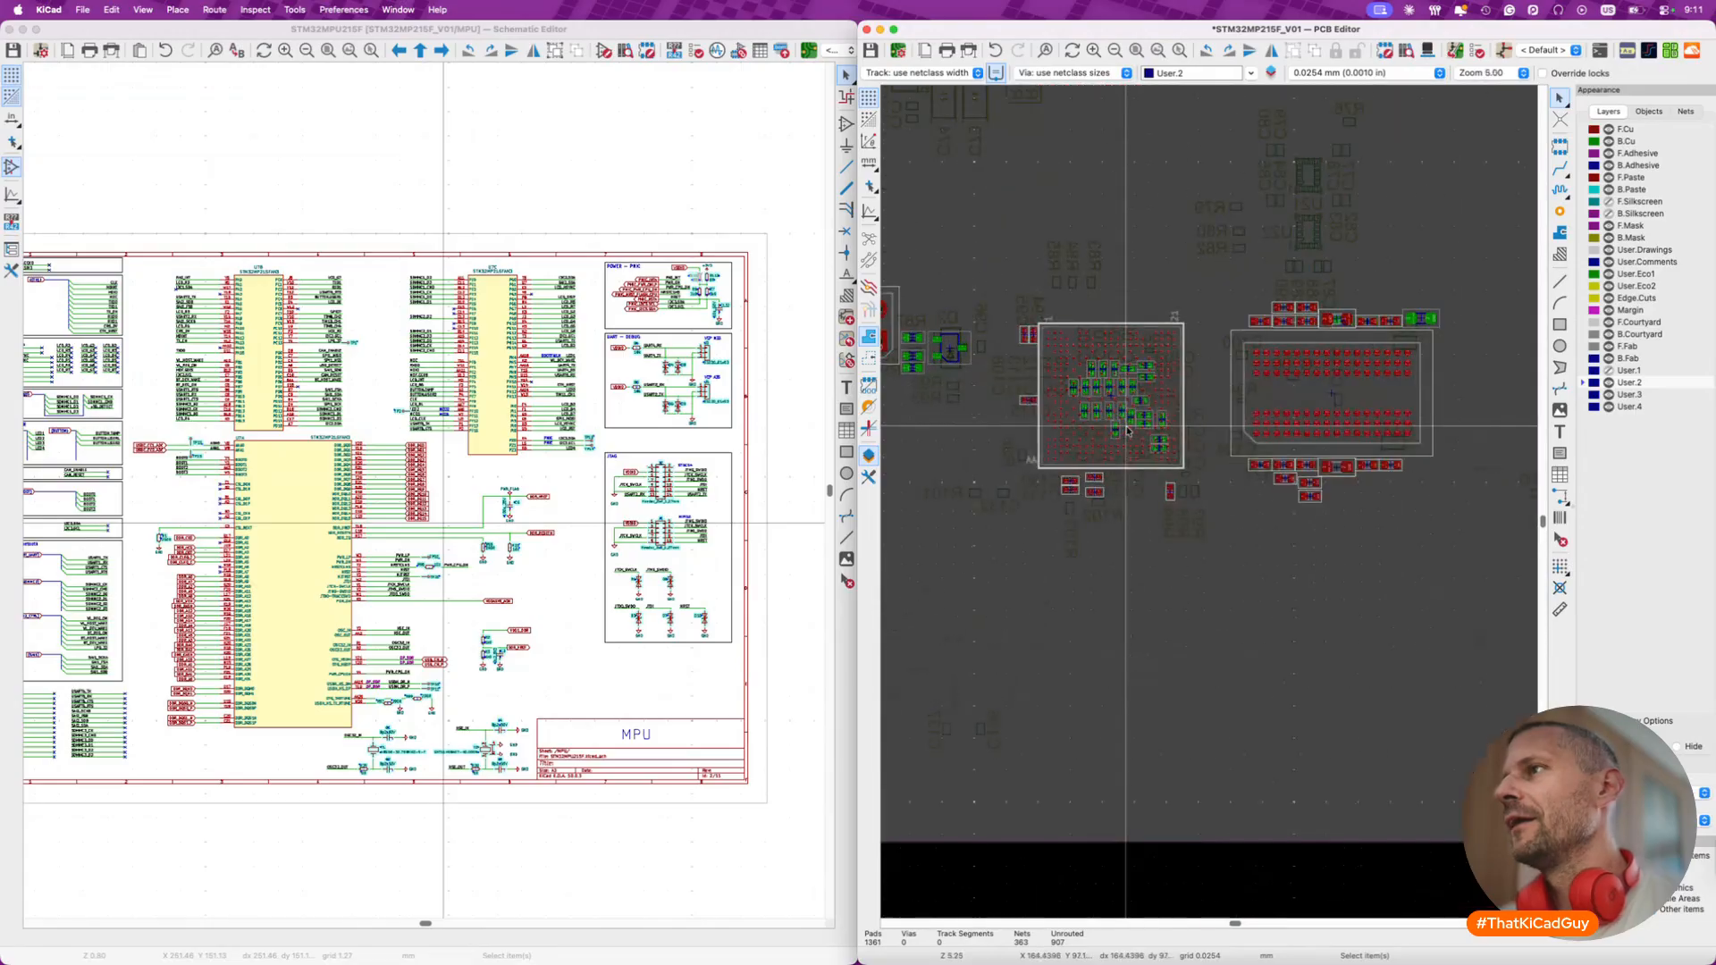
scroll(1128, 431, down, 2)
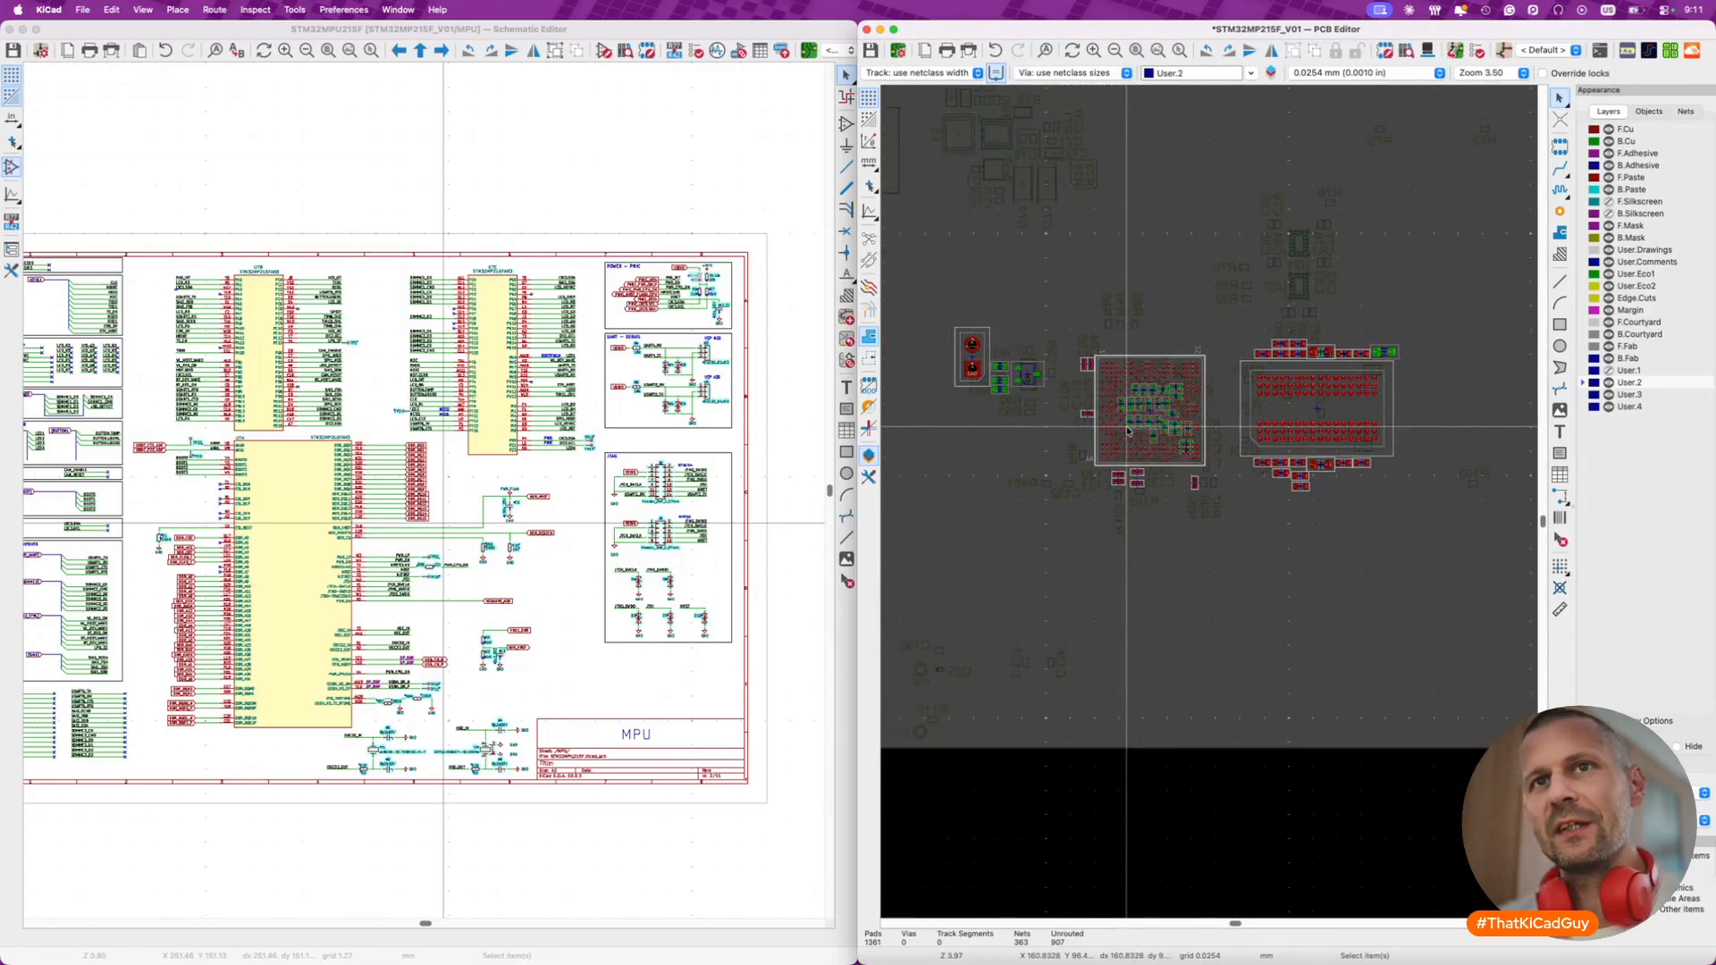
scroll(1129, 431, down, 2)
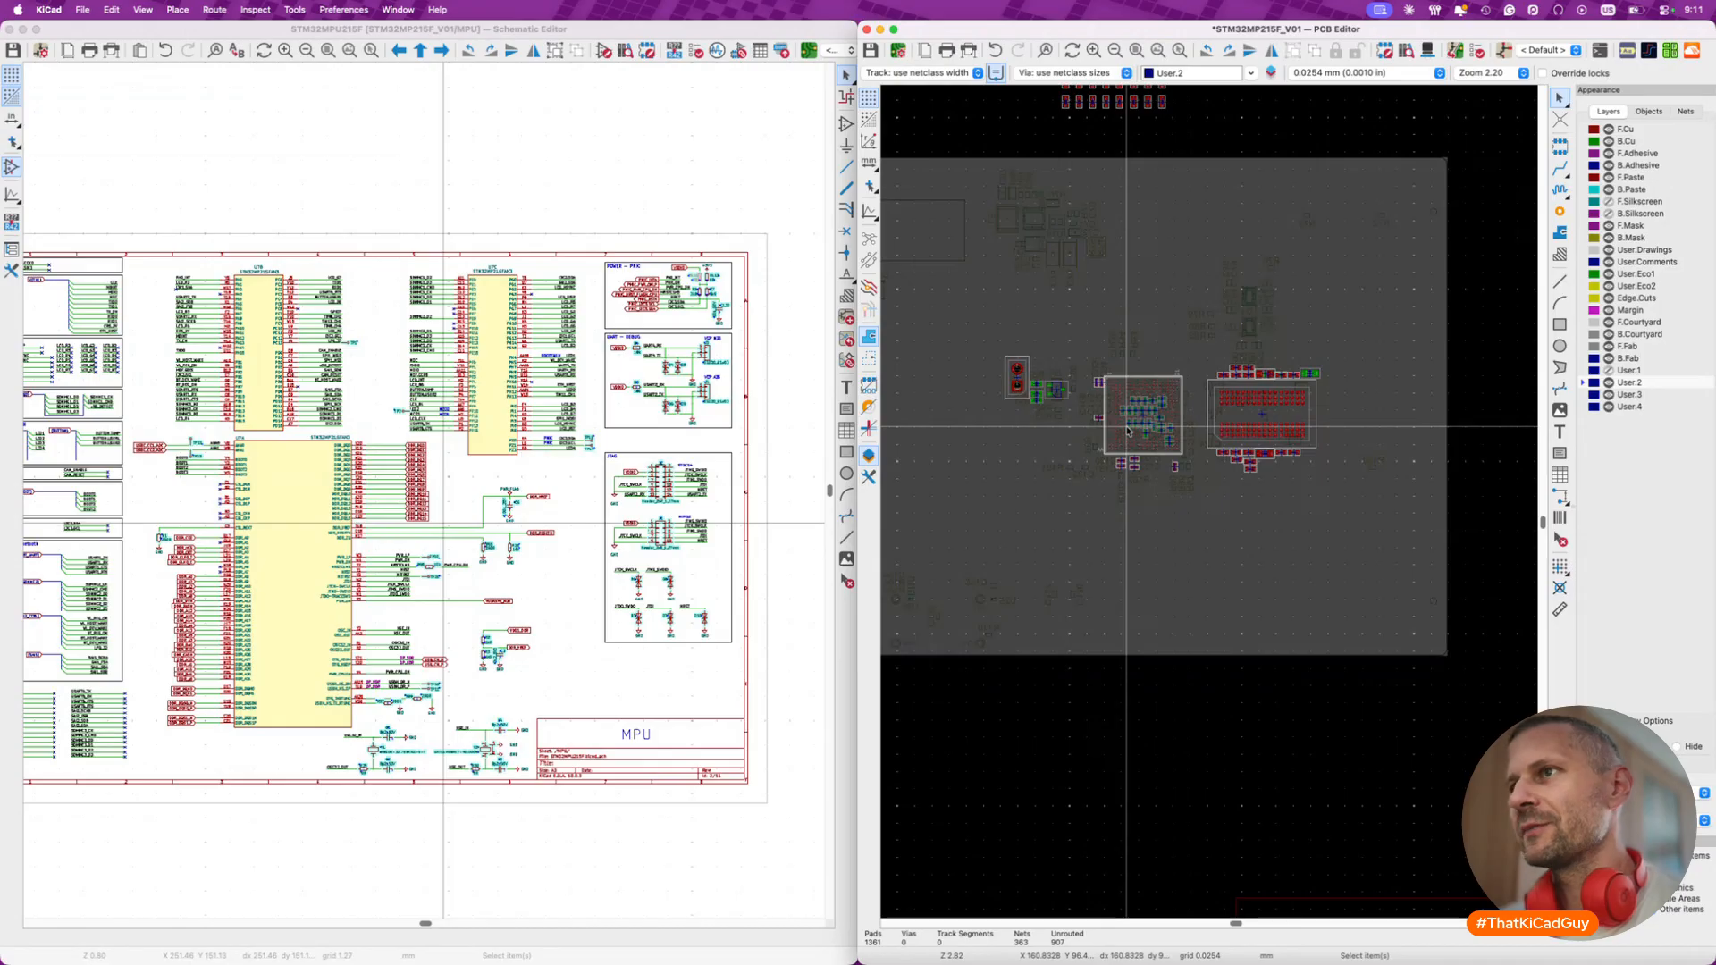
- Select the VCP M33 circuit (R4, D4, D8, J3) in the UART - DEBUG block, and pack and move its footprints above the board's upper-right corner
click(690, 667)
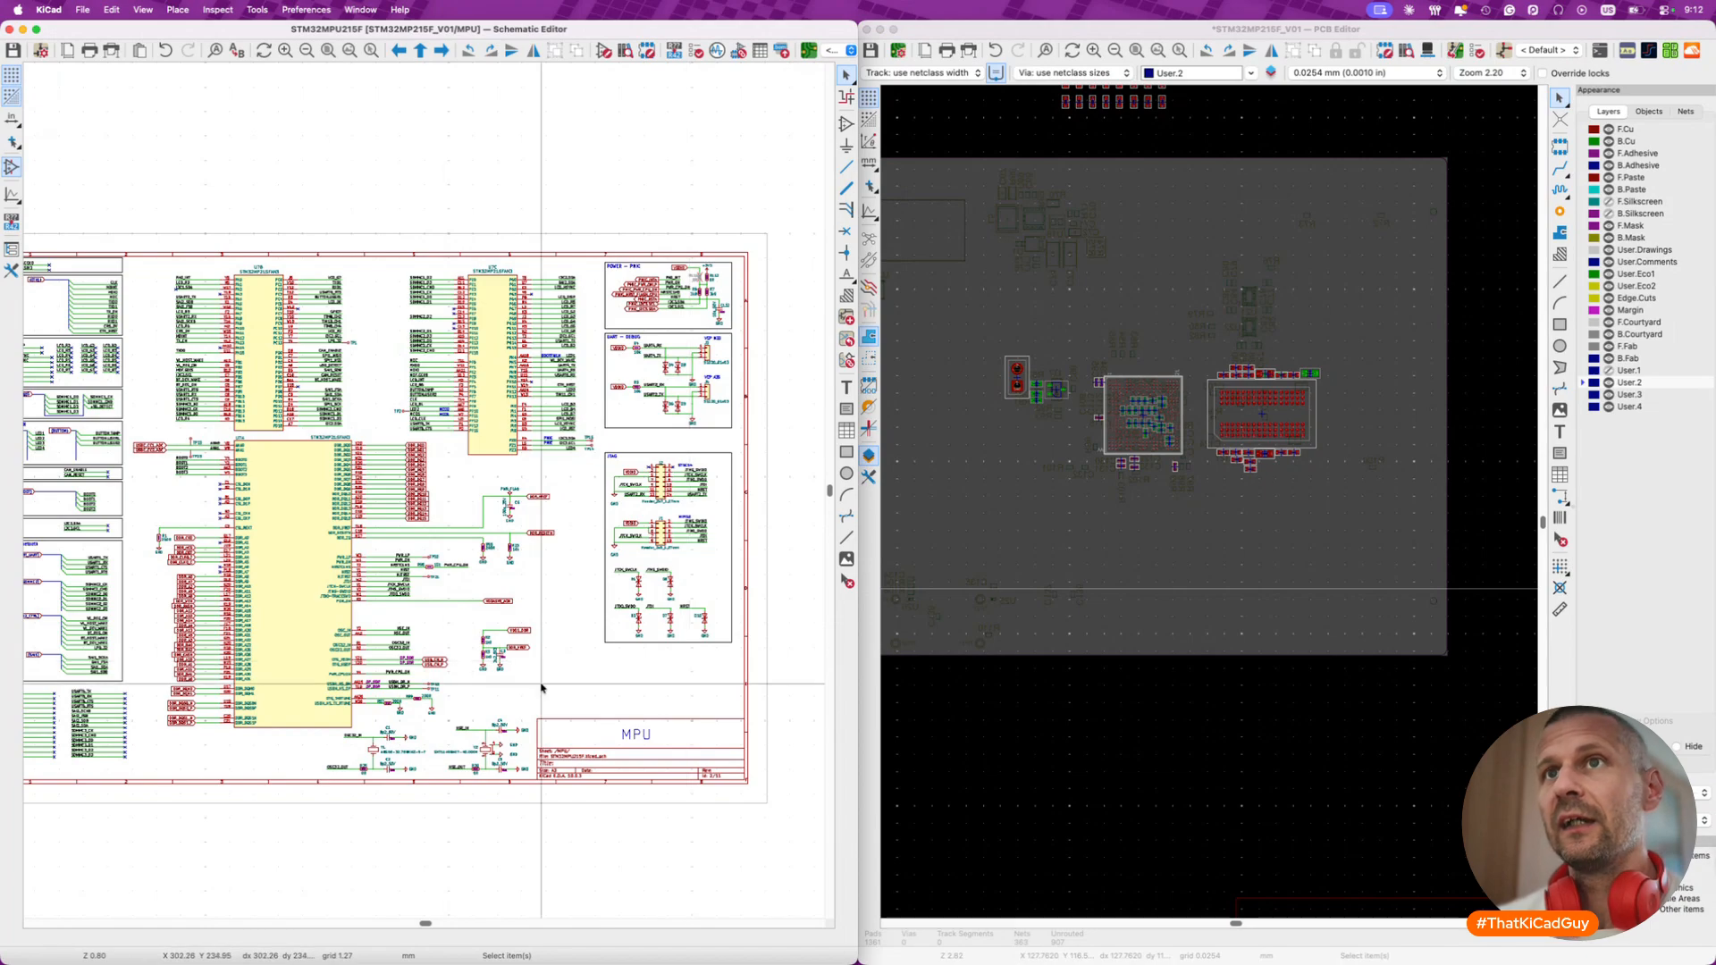
scroll(540, 686, left, 2)
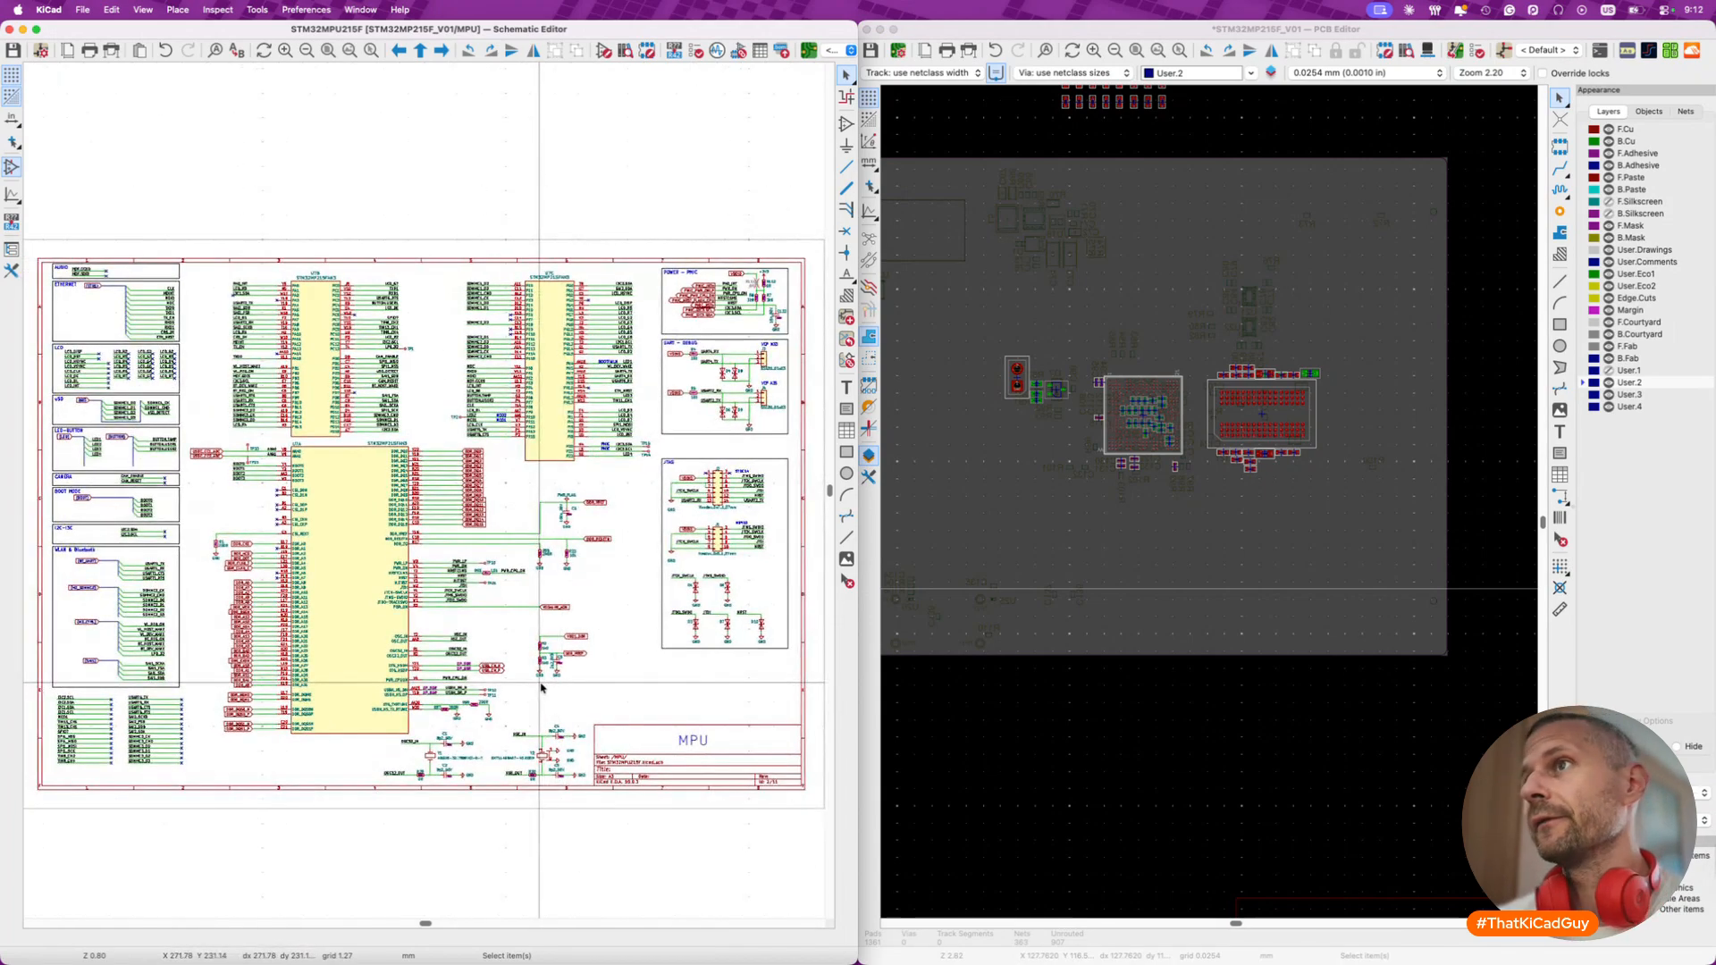
right_click(786, 334)
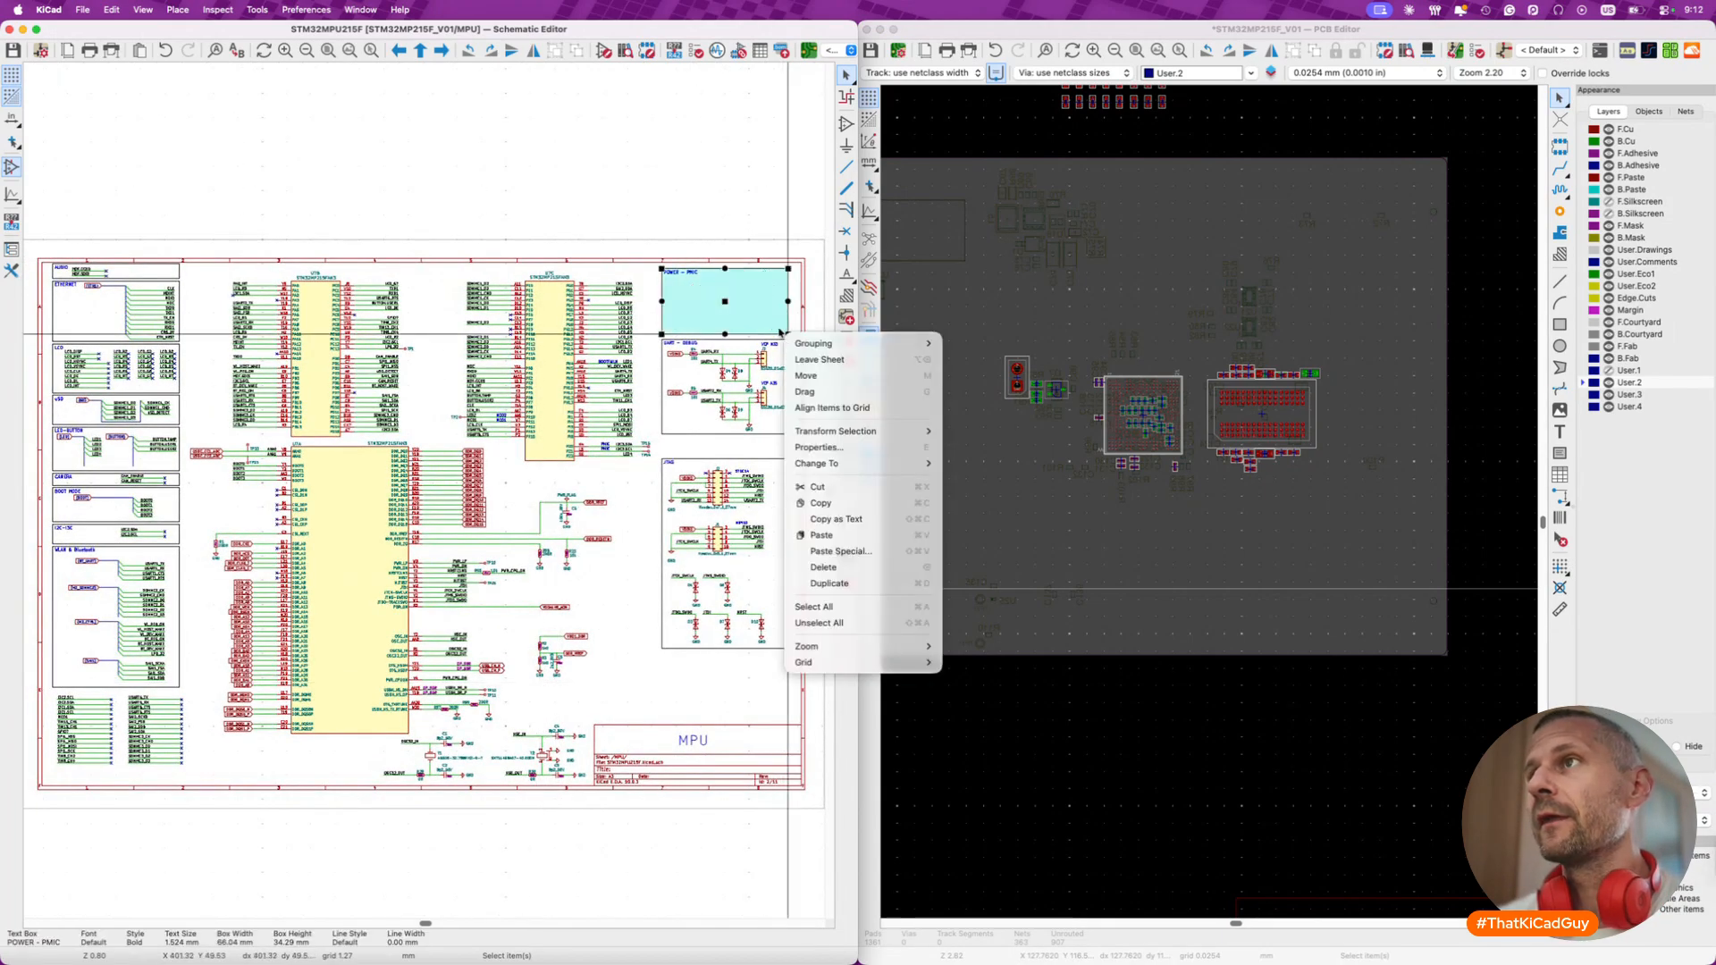
key(Escape)
scroll(726, 286, up, 5)
scroll(736, 158, down, 3)
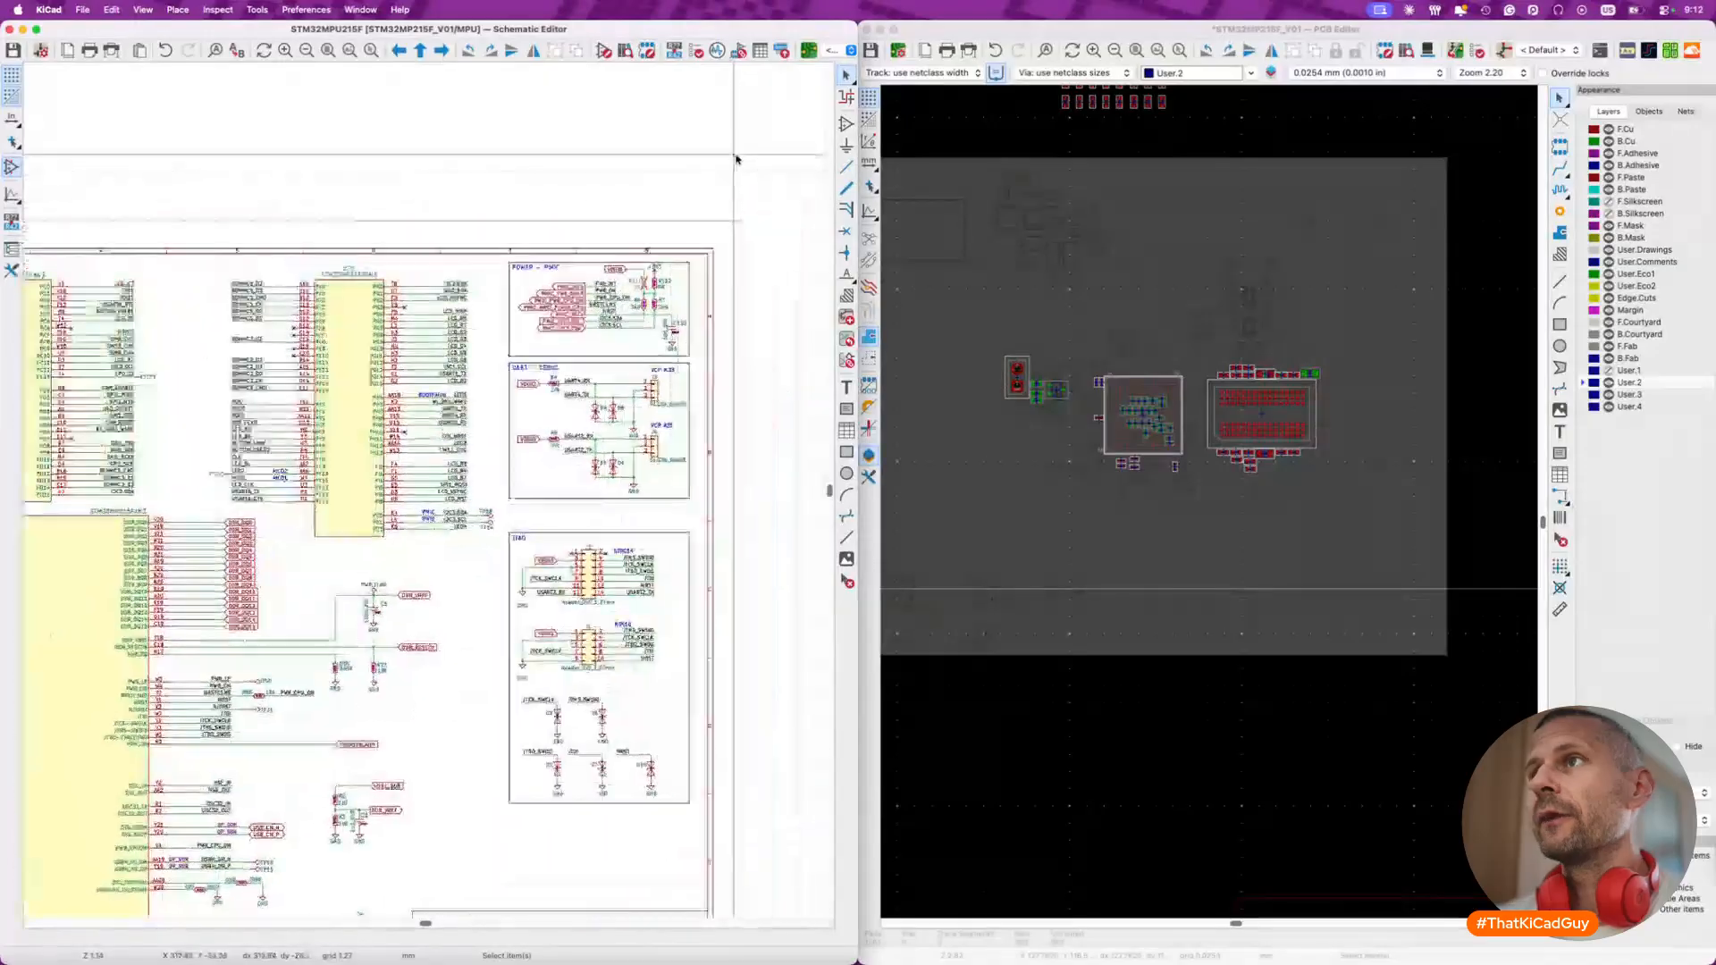
scroll(542, 506, up, 2)
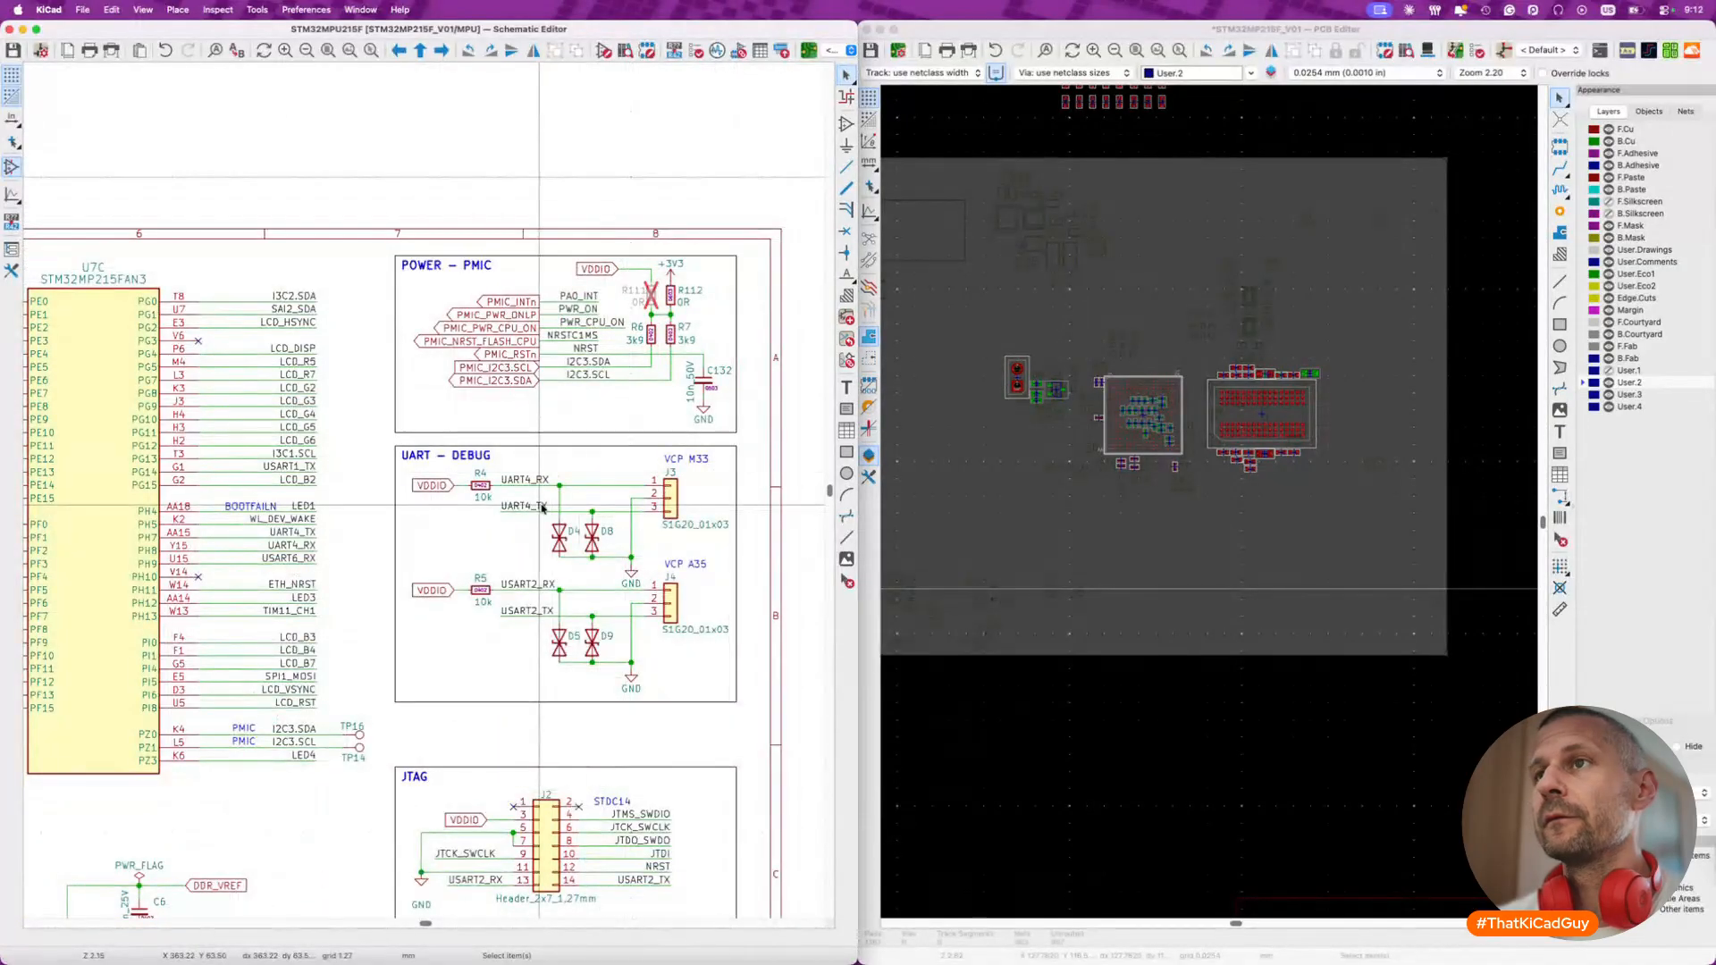
drag(461, 452, 729, 573)
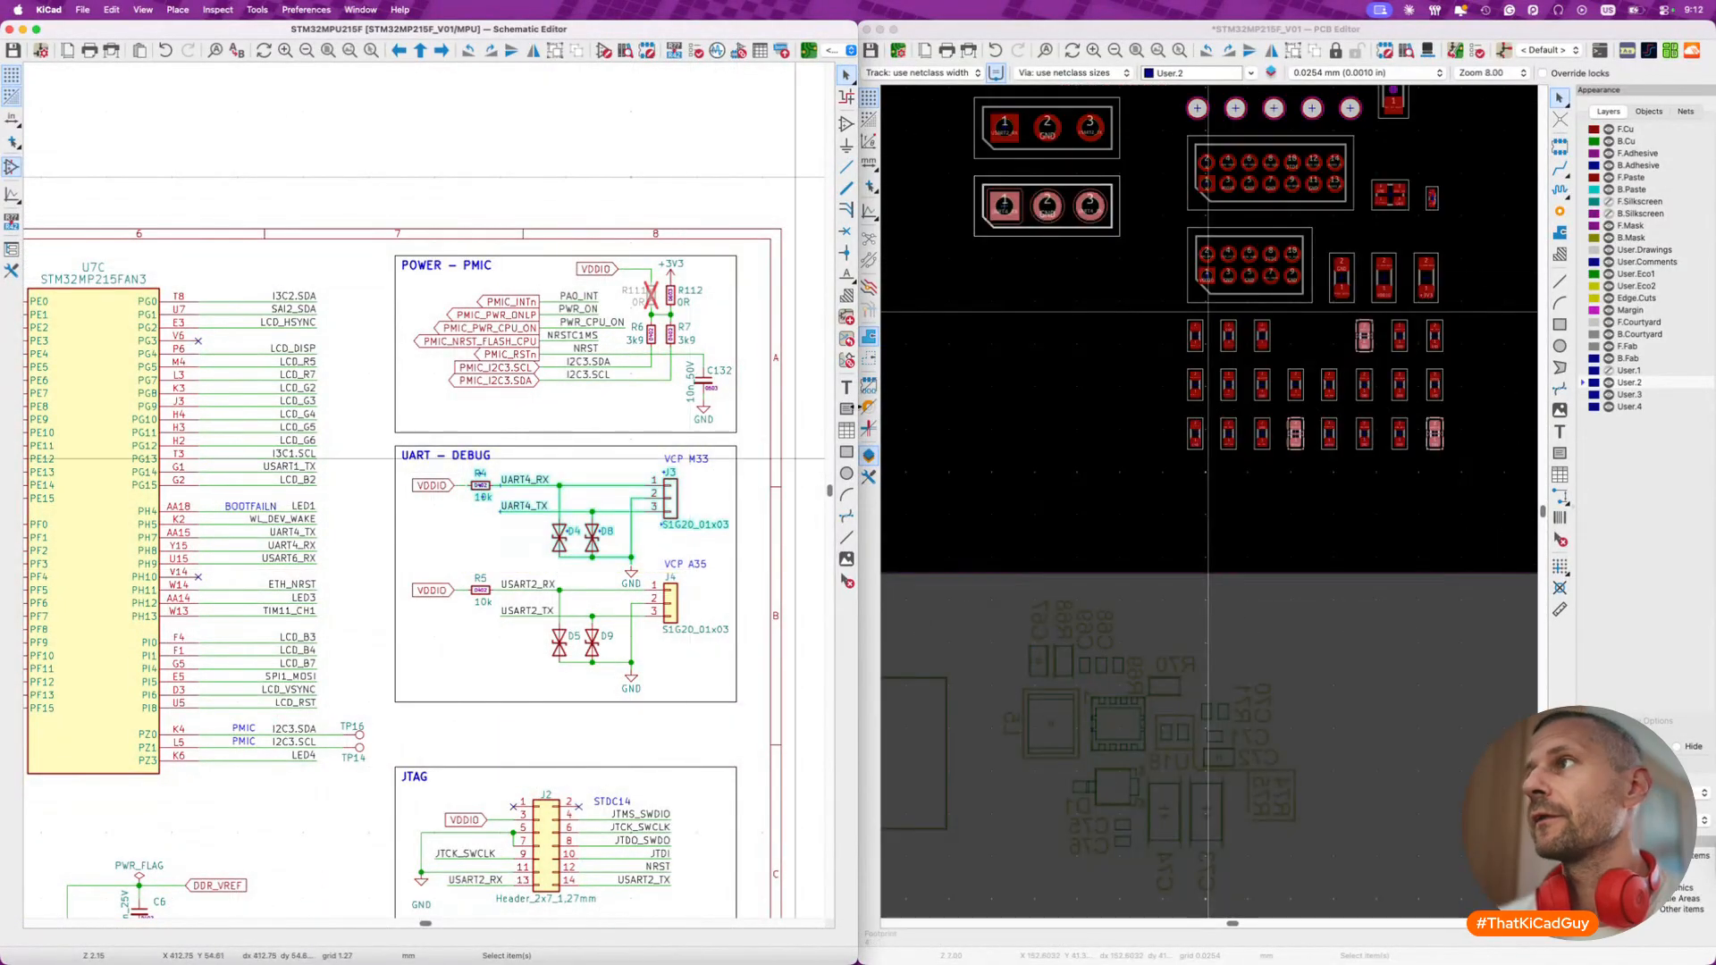
scroll(1125, 384, down, 5)
key(p)
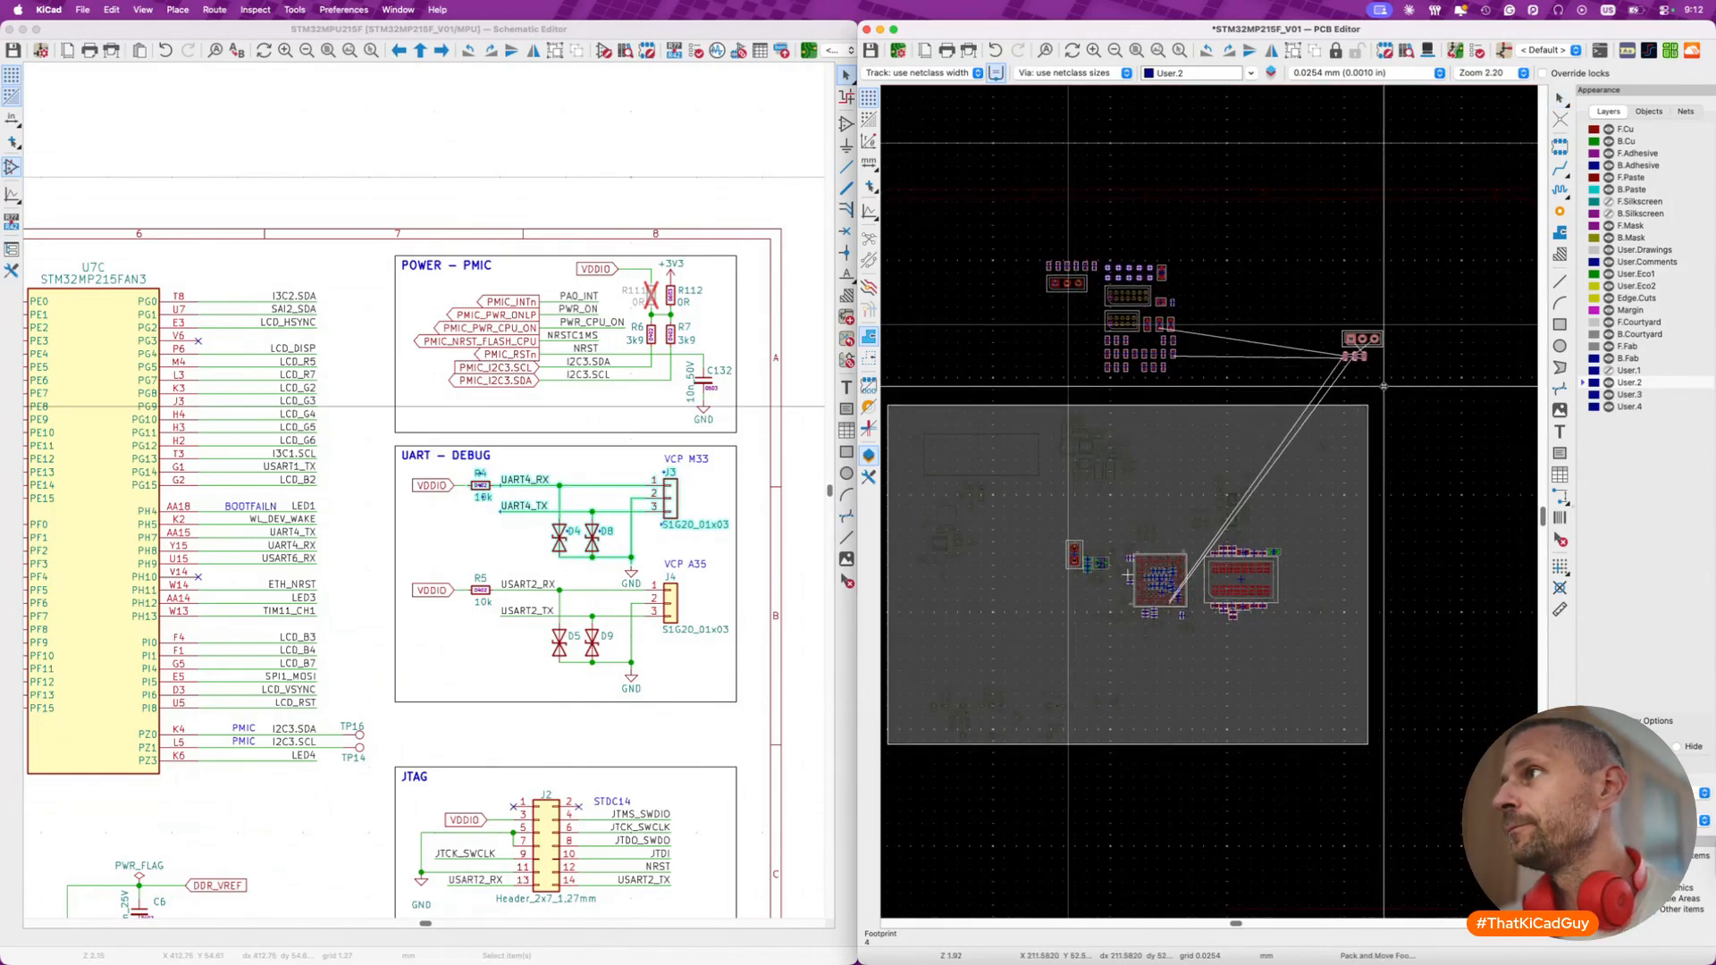
click(1373, 380)
- Select the VCP A35 circuit (R5, D5, D9, J4) in the UART - DEBUG block, and pack and move its footprints right of the VCP M33 group
drag(111, 601, 603, 818)
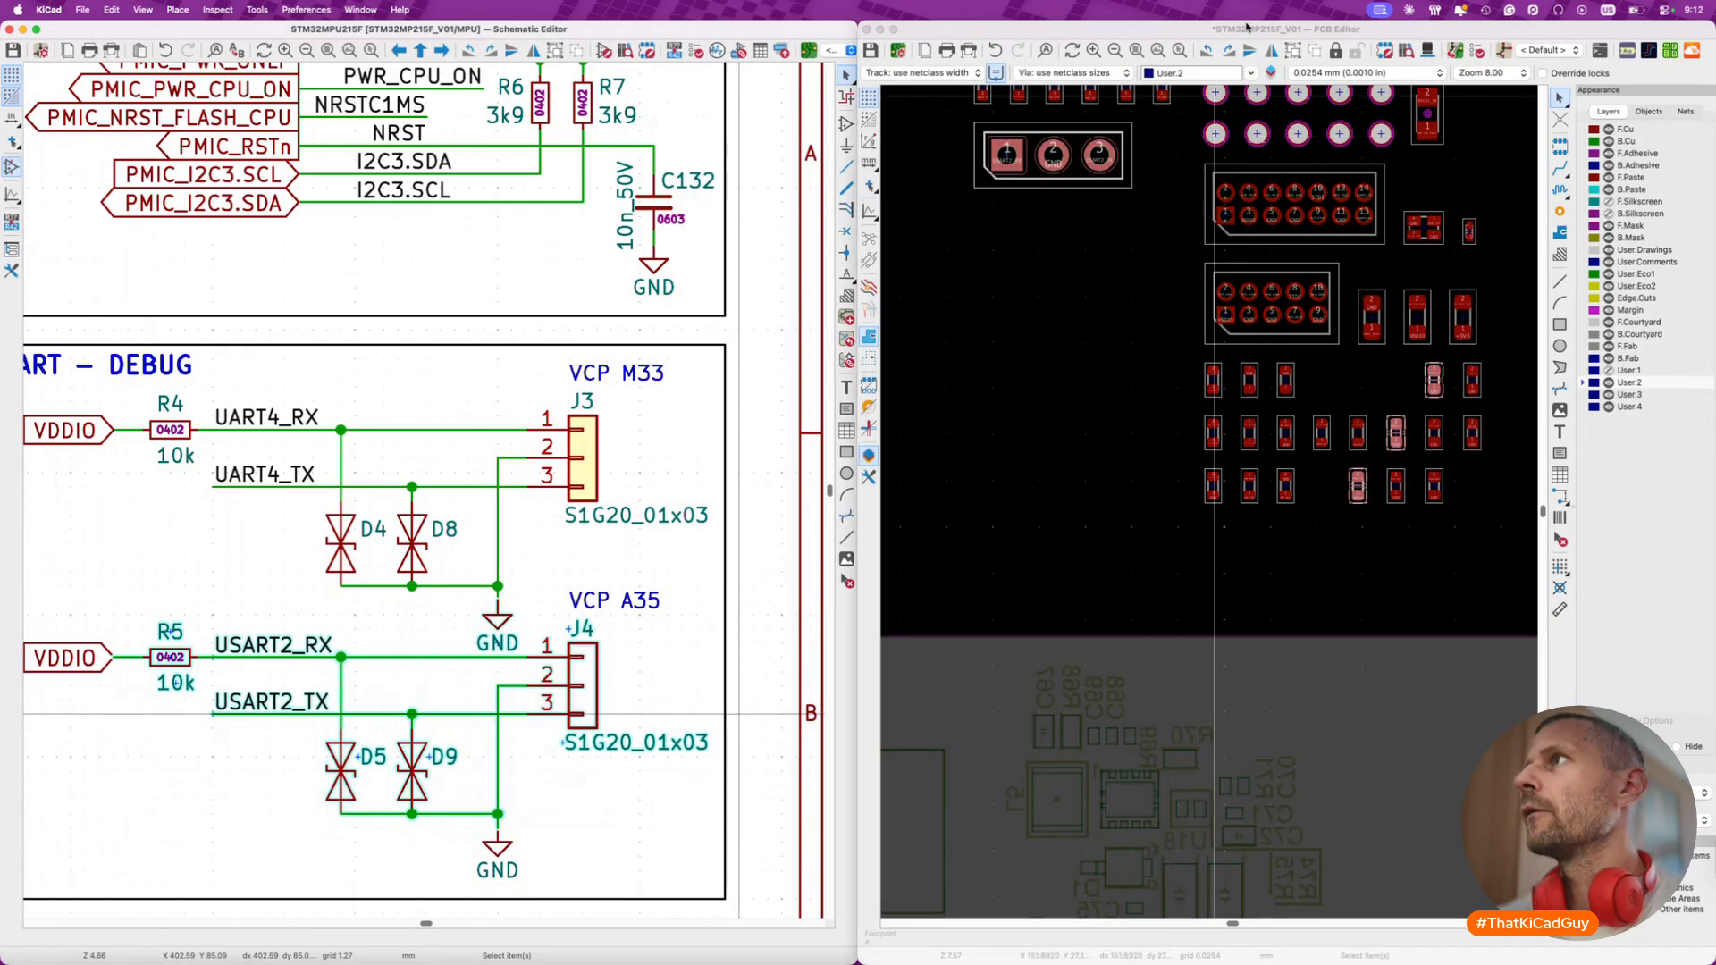
click(1247, 27)
scroll(1174, 396, down, 5)
key(p)
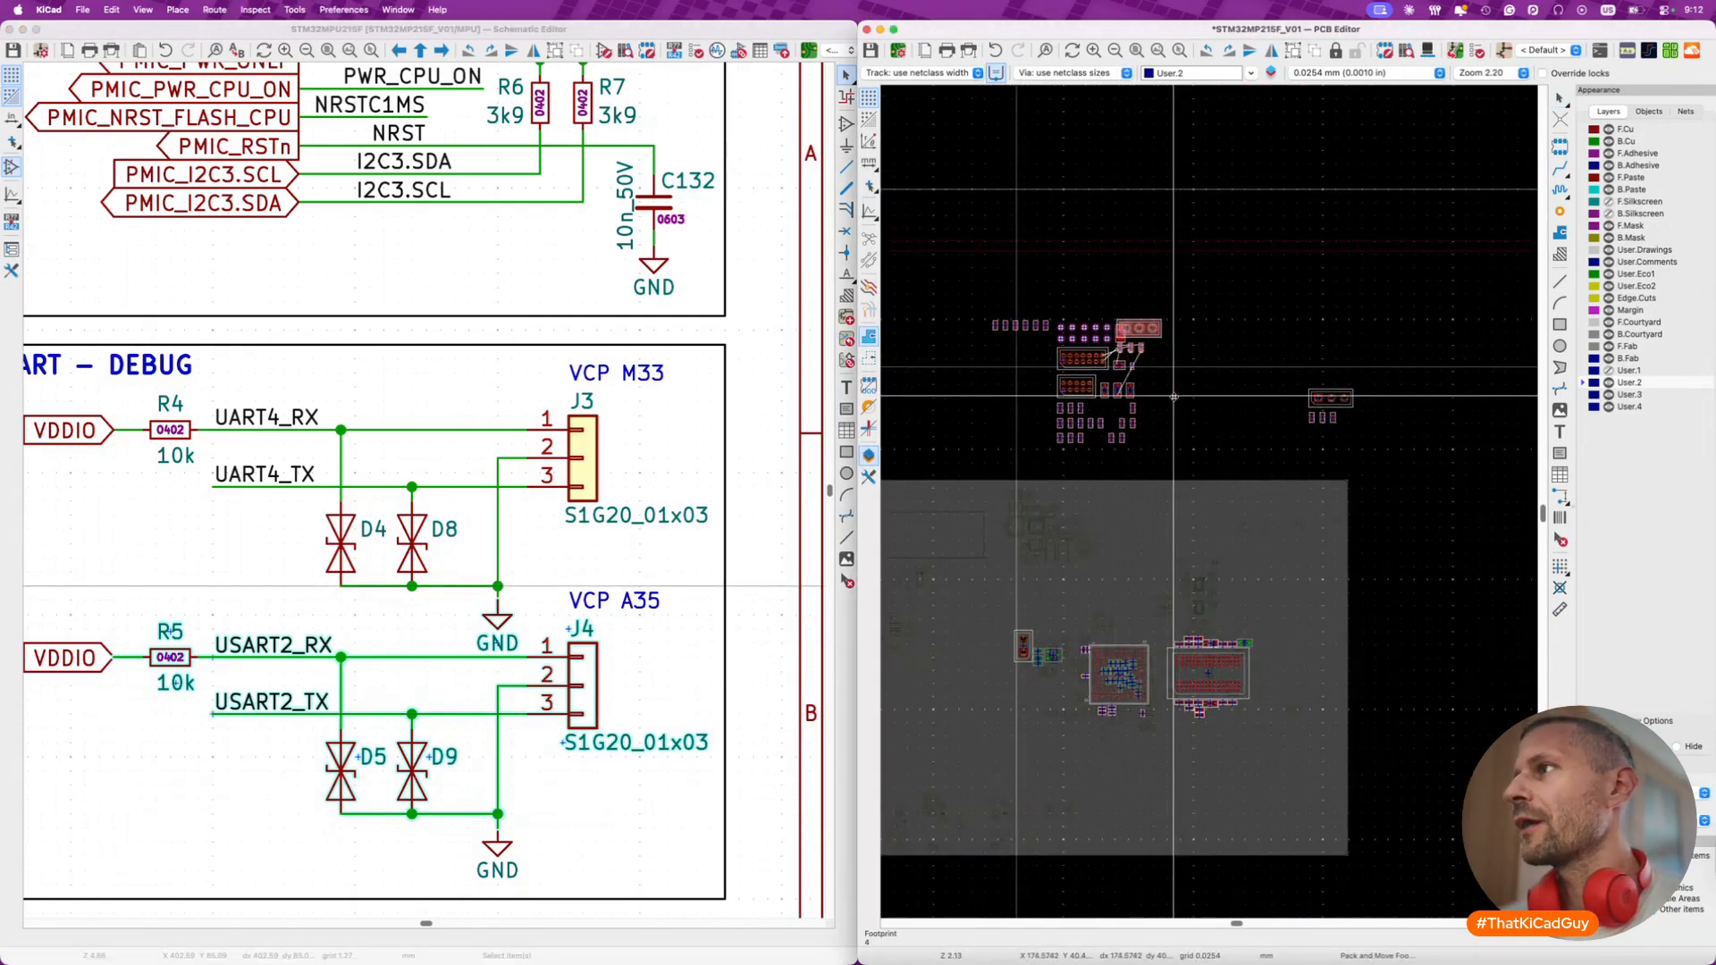
click(1434, 467)
- Select both JTAG headers (STDC14, MIPI10) and their five protection diodes, and pack and move the footprints below the VCP A35 group
scroll(596, 623, down, 6)
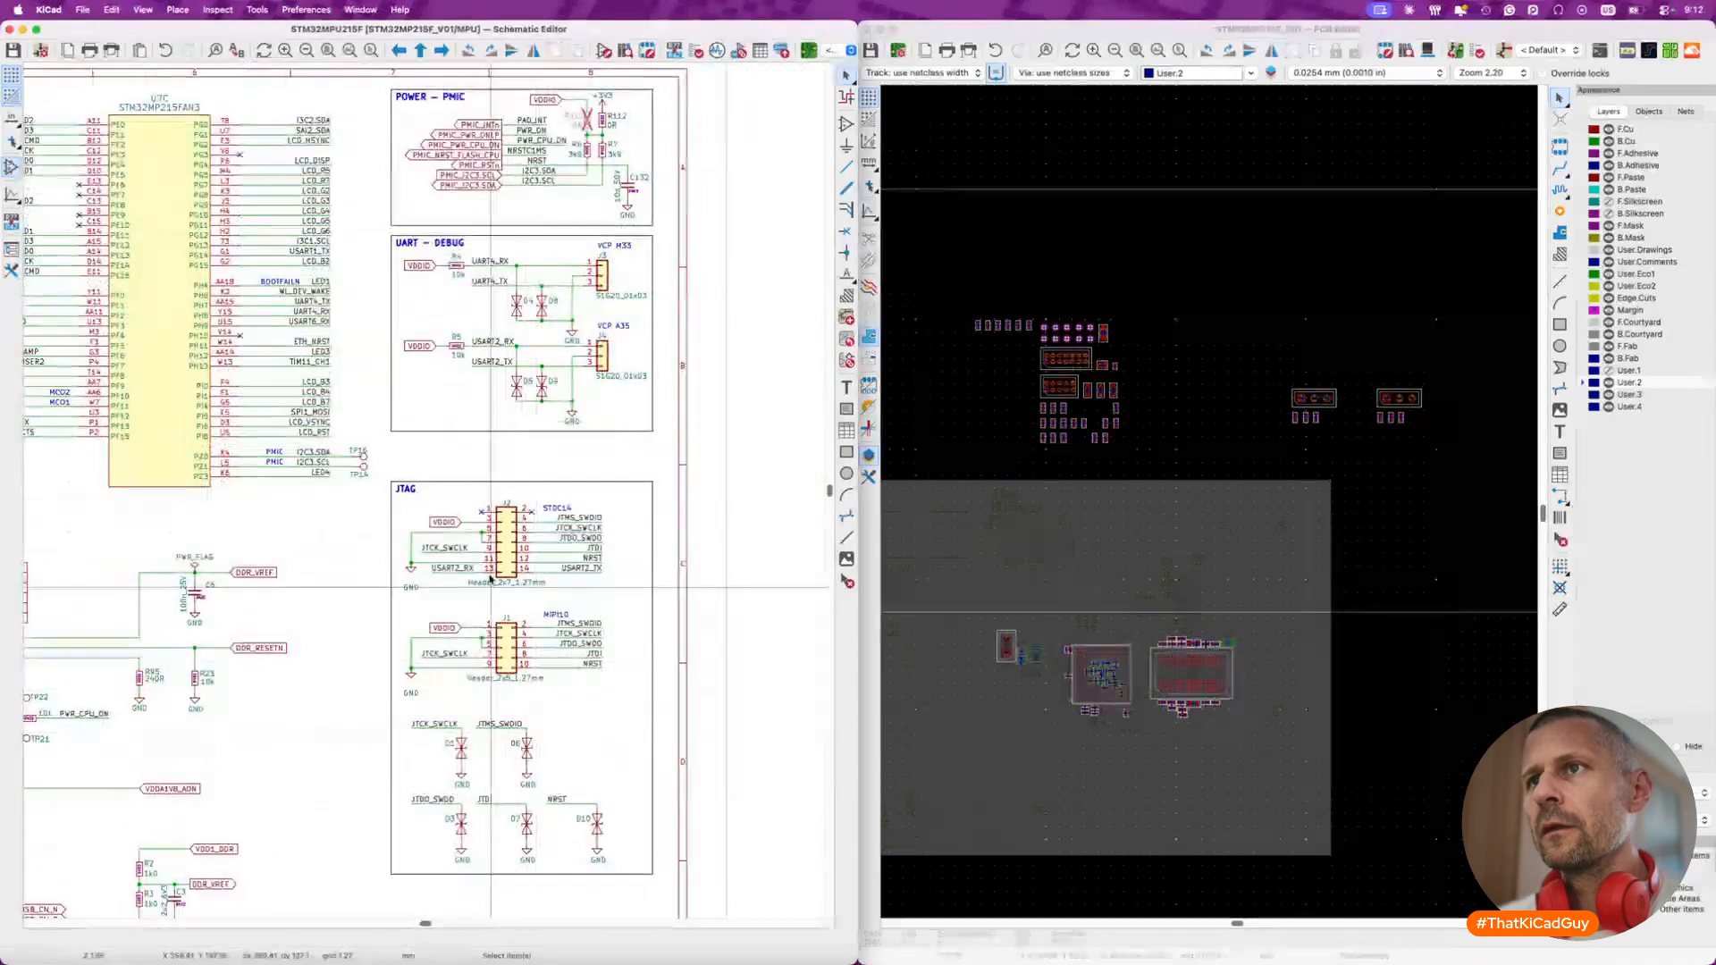
drag(407, 492, 643, 703)
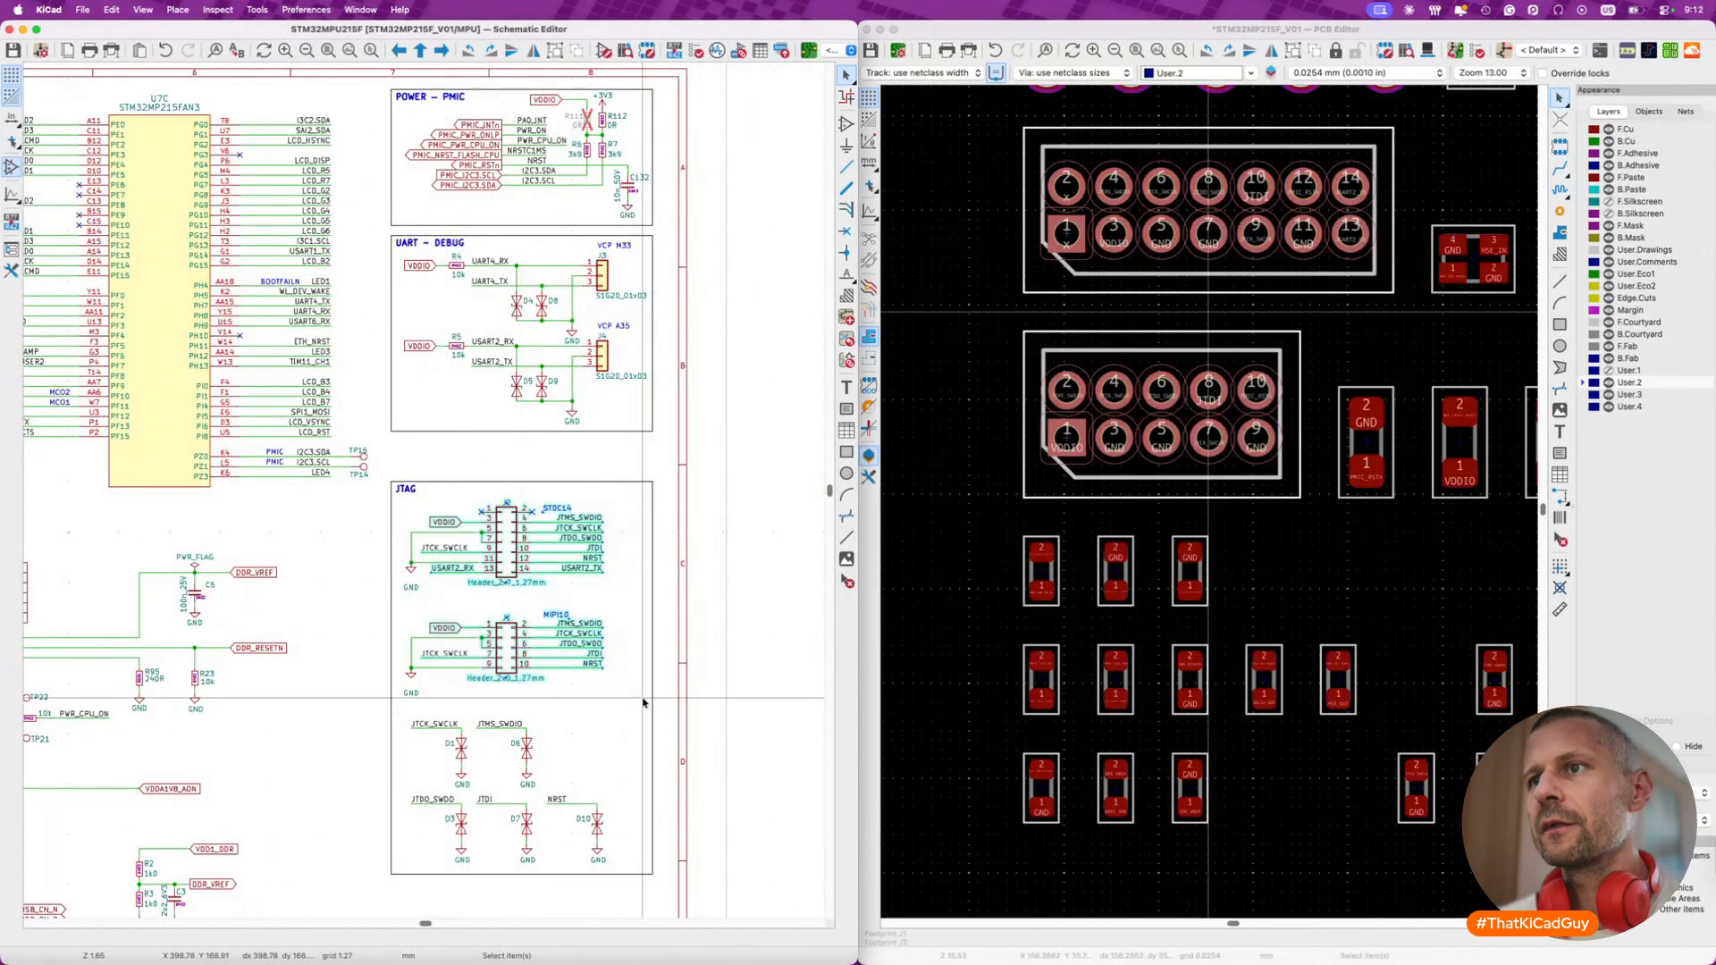
shift+drag(421, 705, 621, 871)
click(1280, 34)
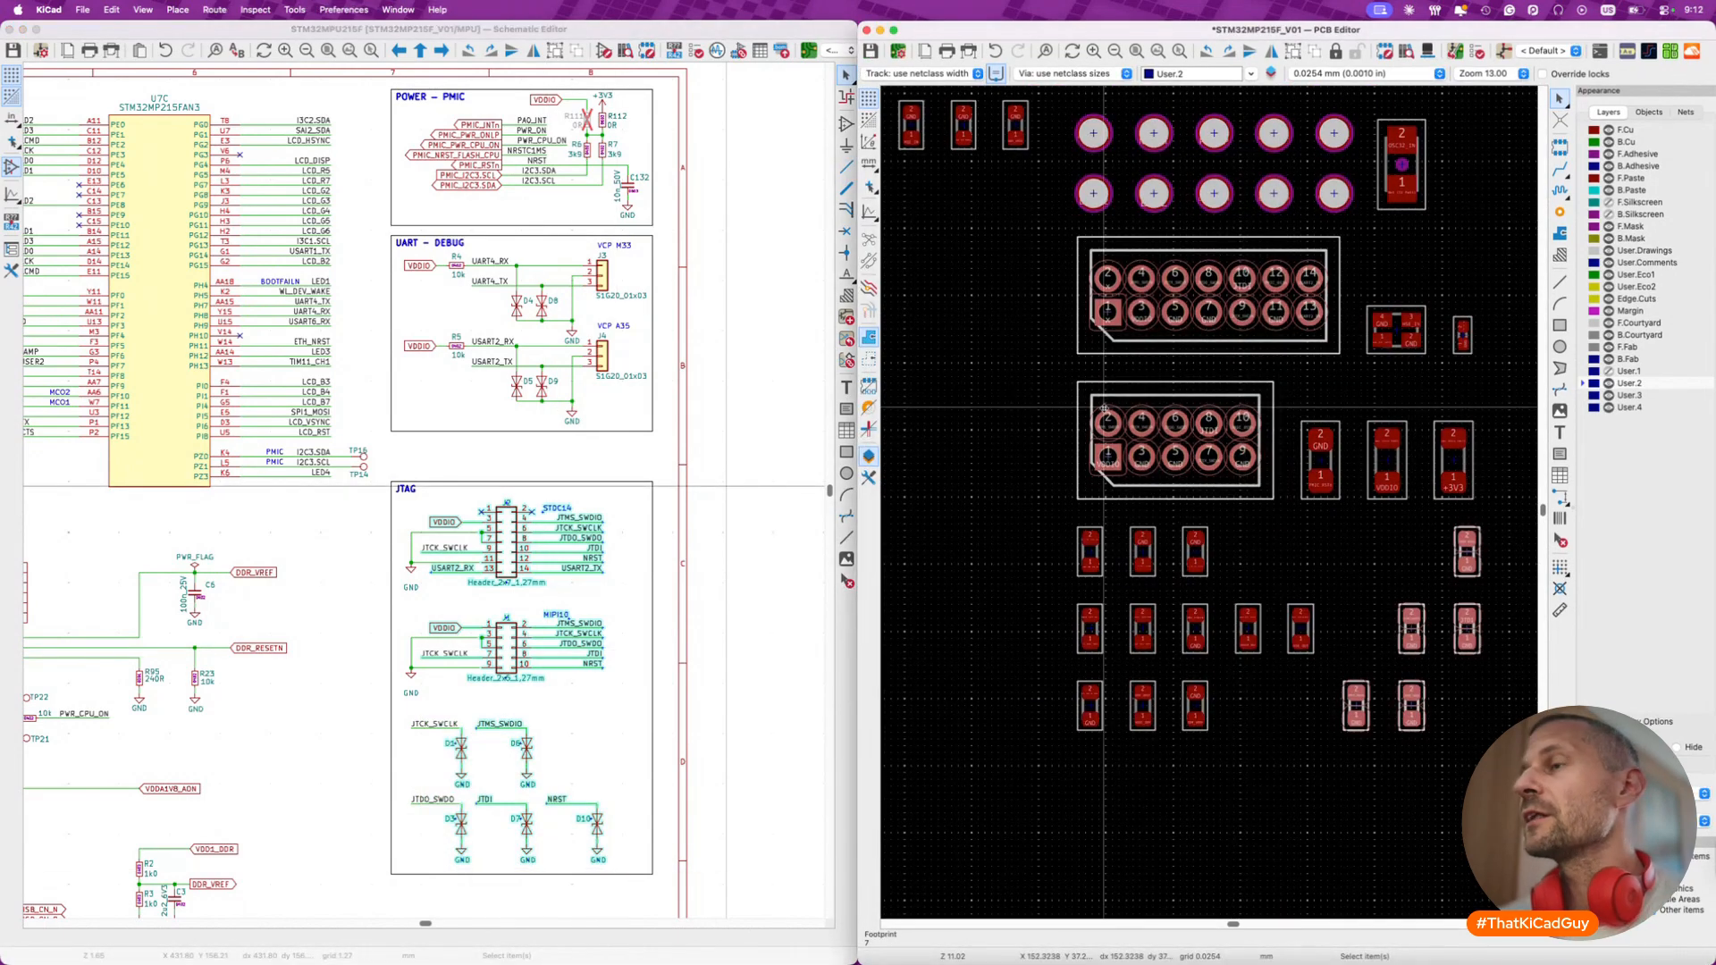
key(p)
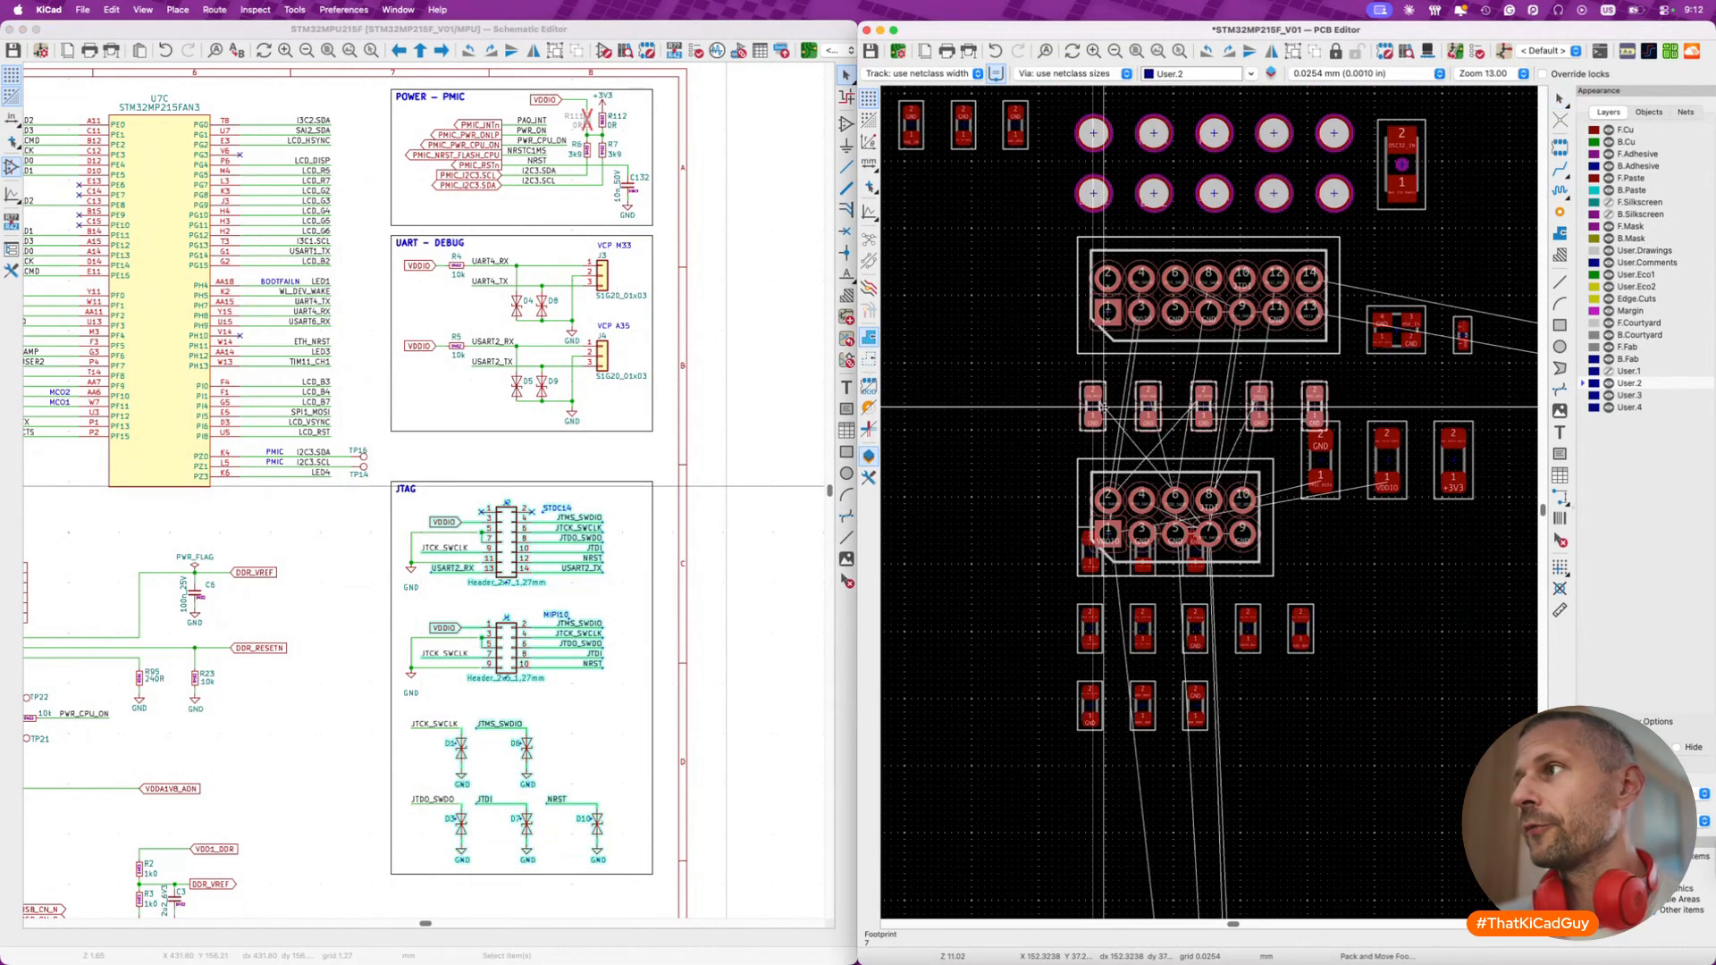
scroll(1104, 408, down, 5)
scroll(1278, 496, right, 4)
scroll(1278, 496, down, 3)
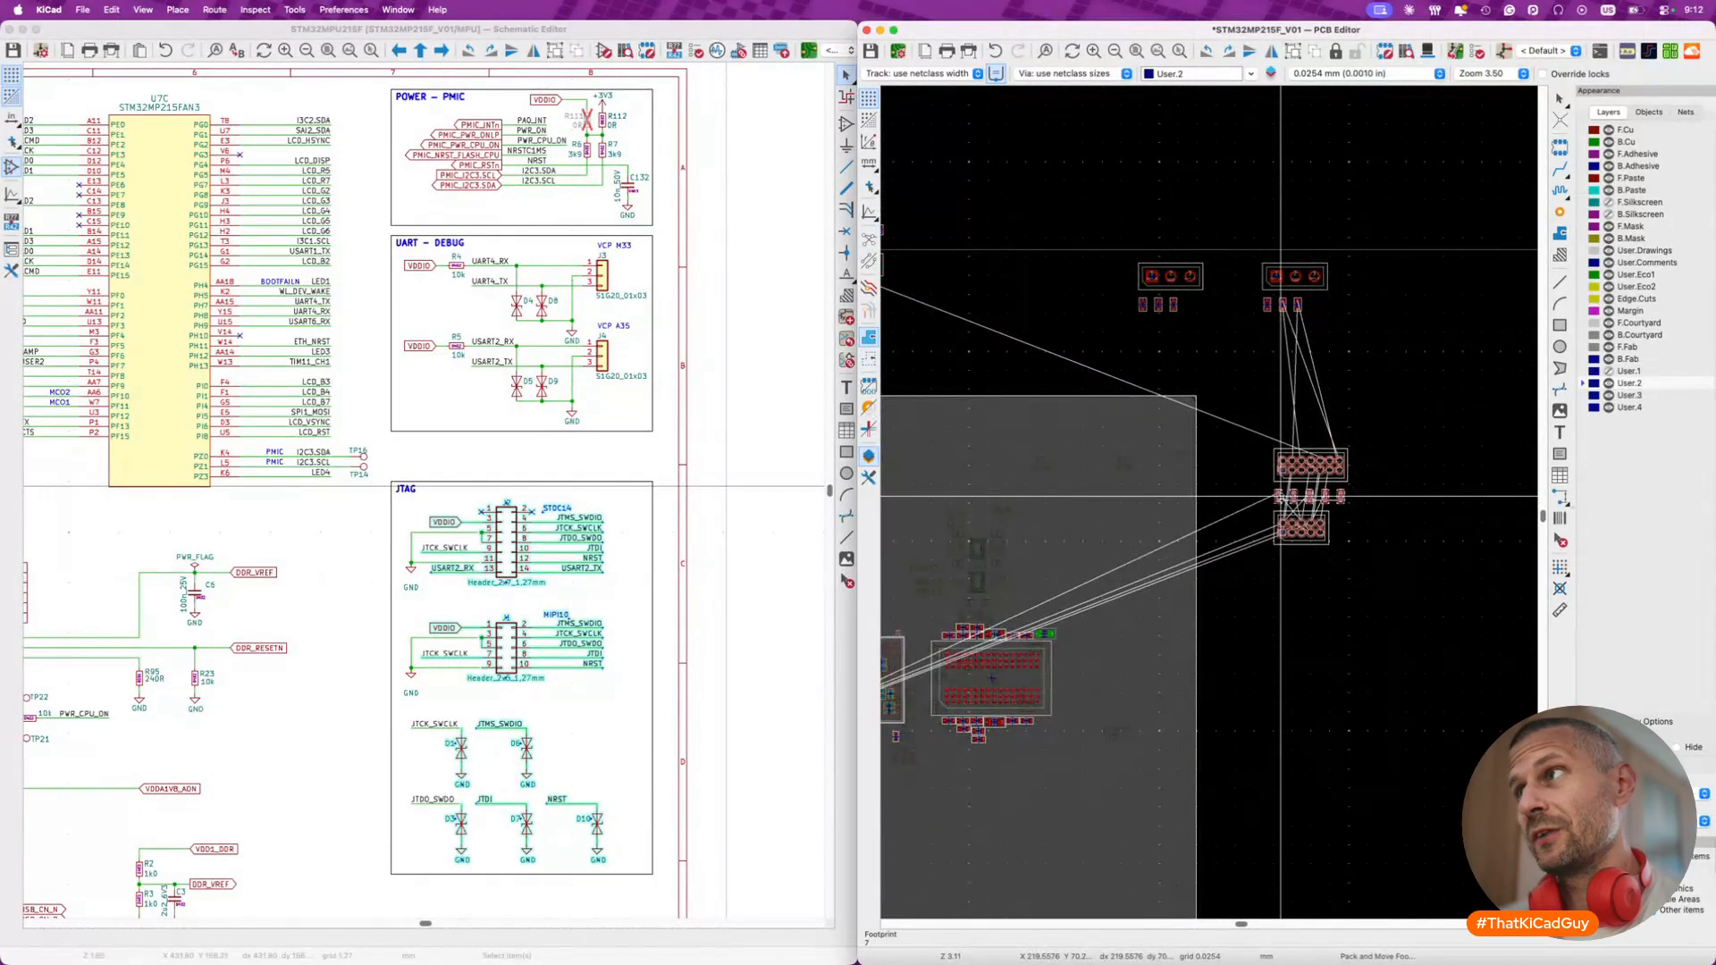
click(1268, 403)
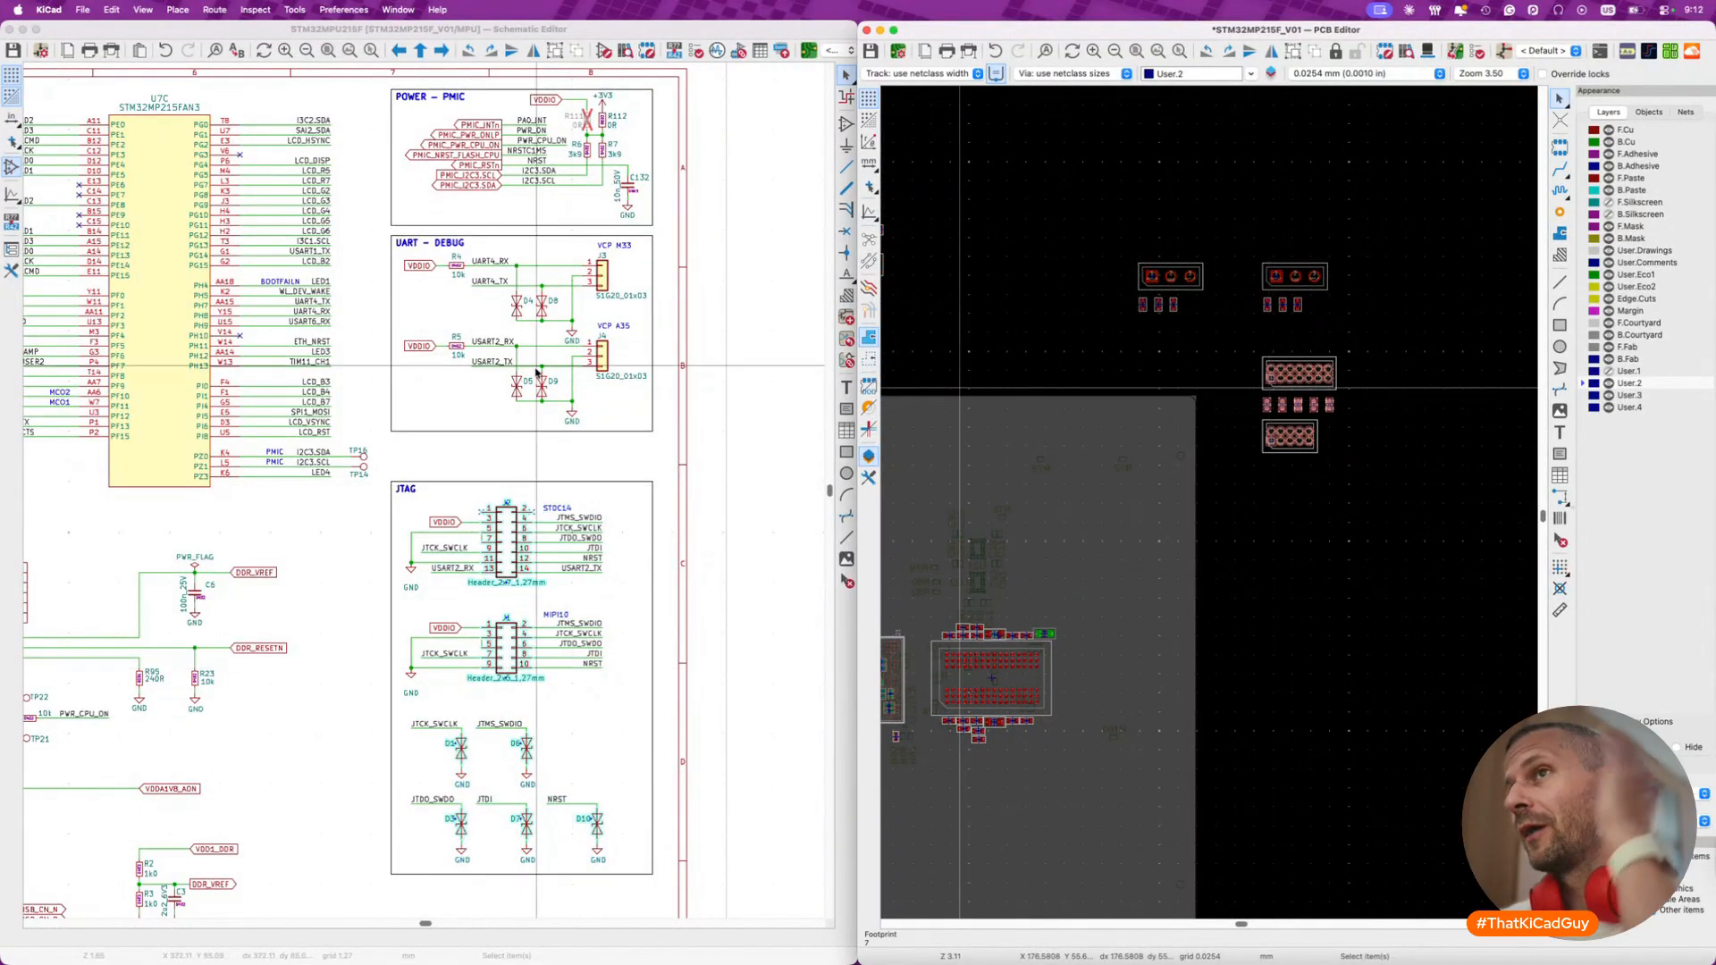
click(645, 466)
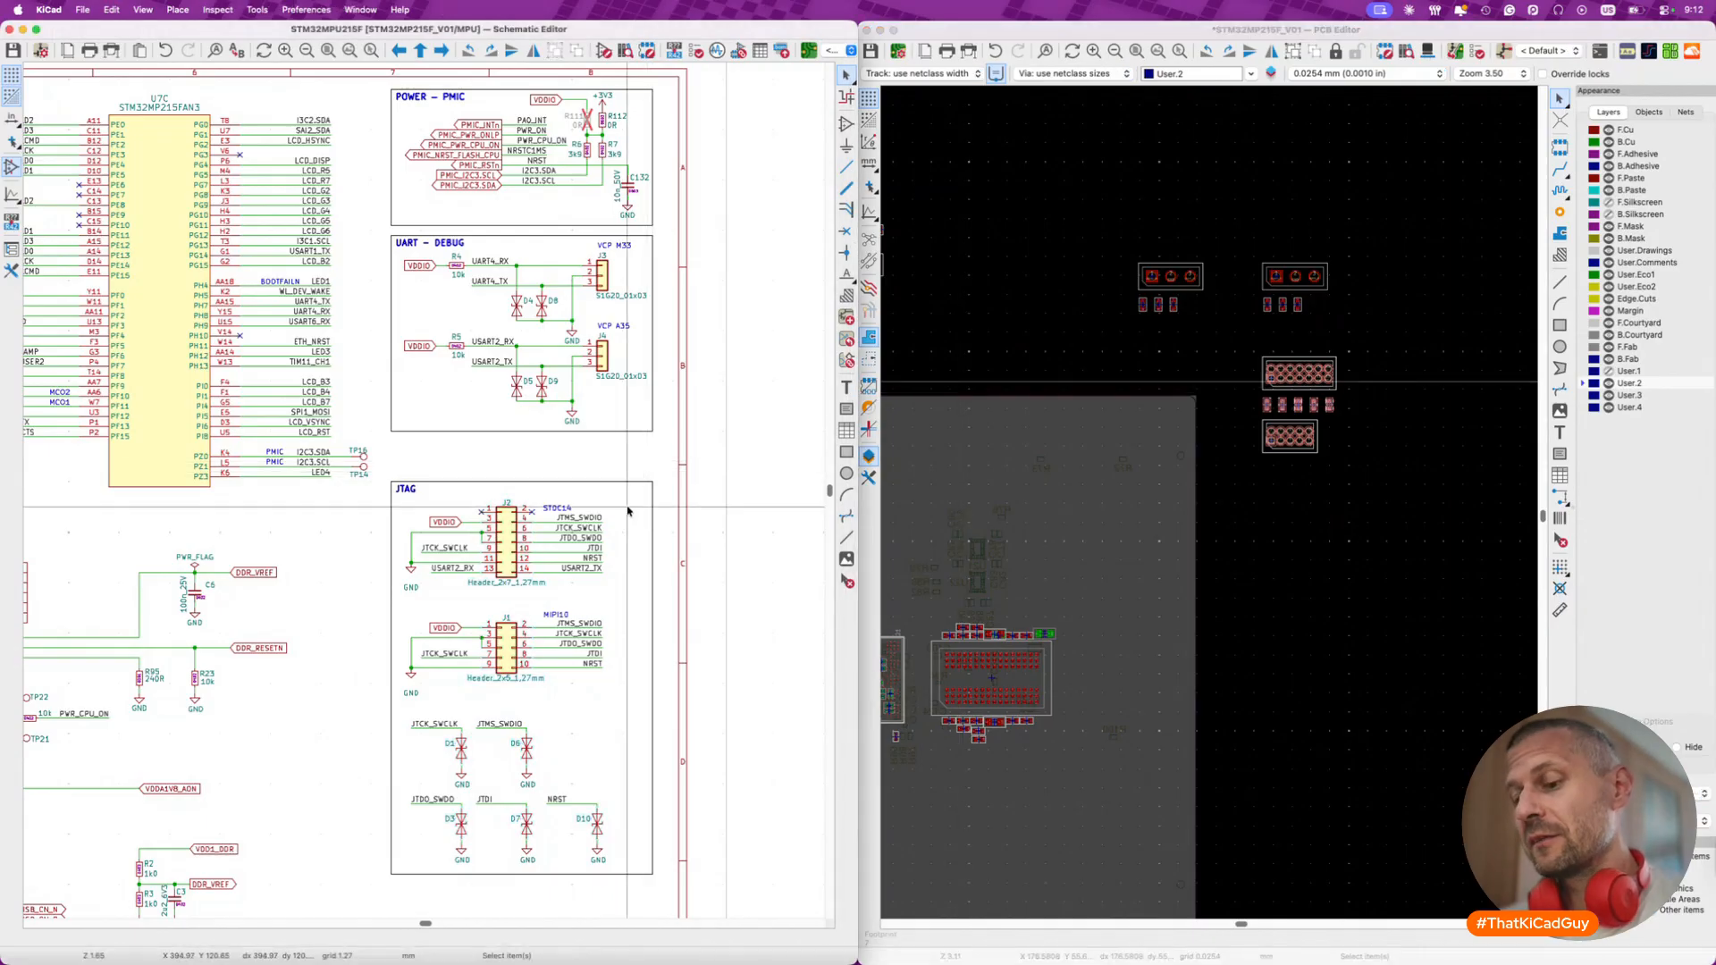
- Select the OSC32 and HSE crystal circuits (Y1, Y2 with their capacitors and resistors), and pack and move their footprints left of the VCP M33 group
scroll(608, 561, down, 3)
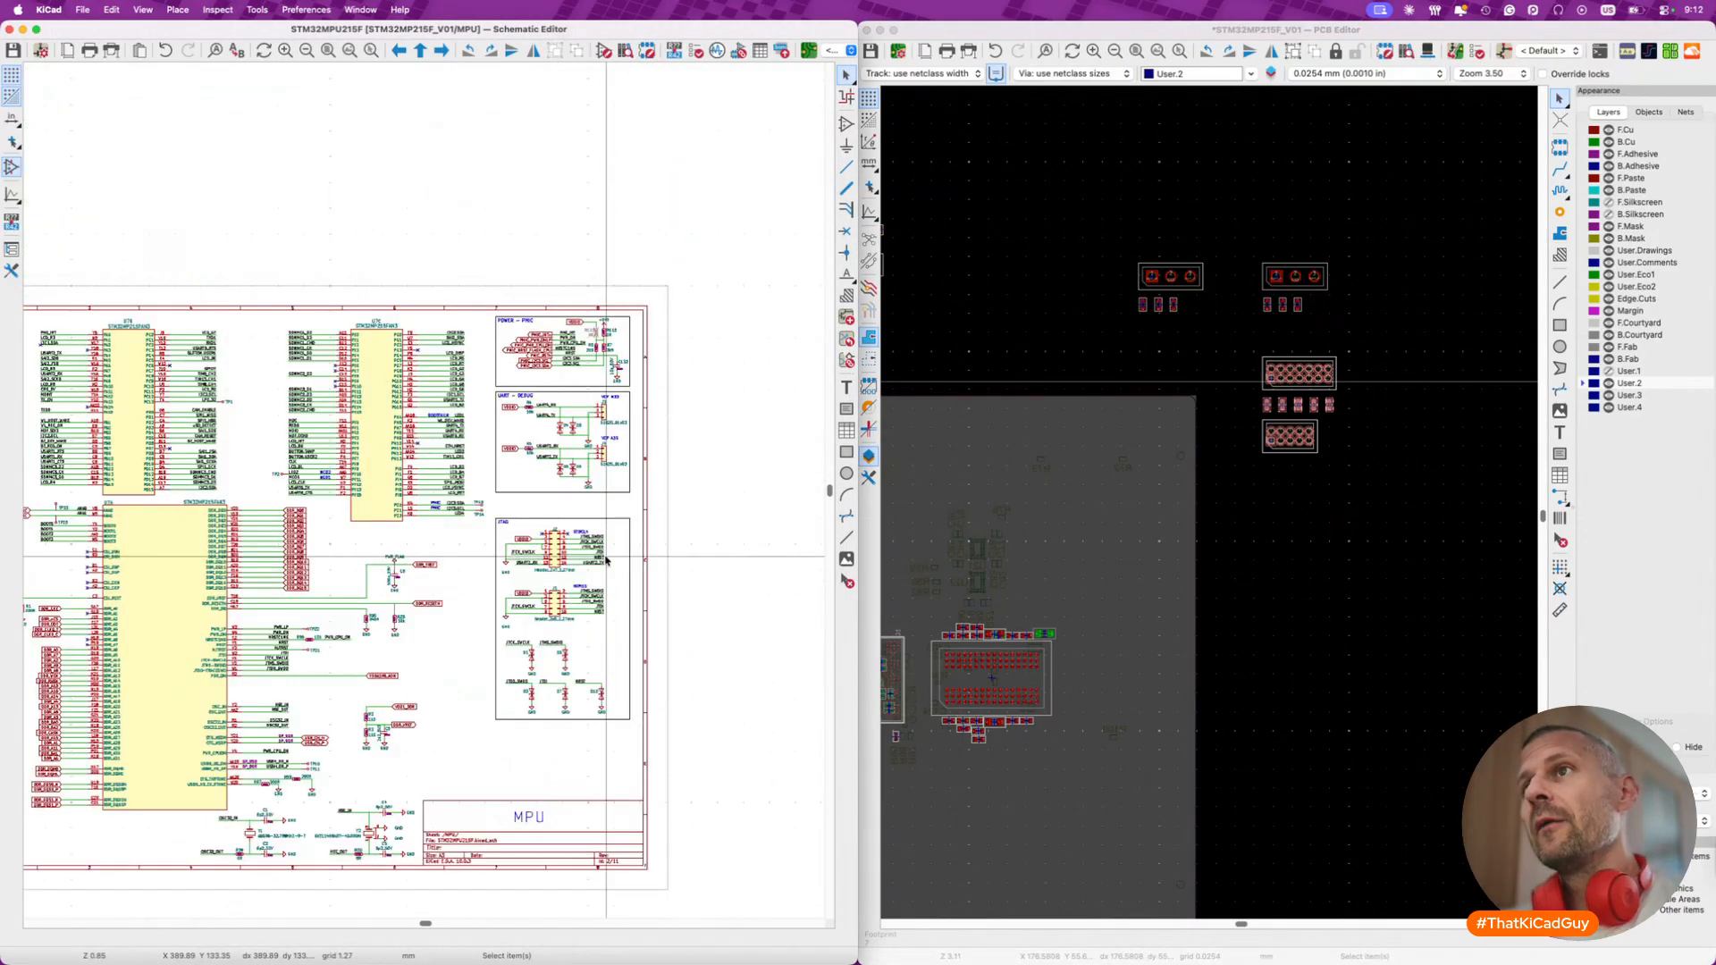
scroll(550, 453, up, 2)
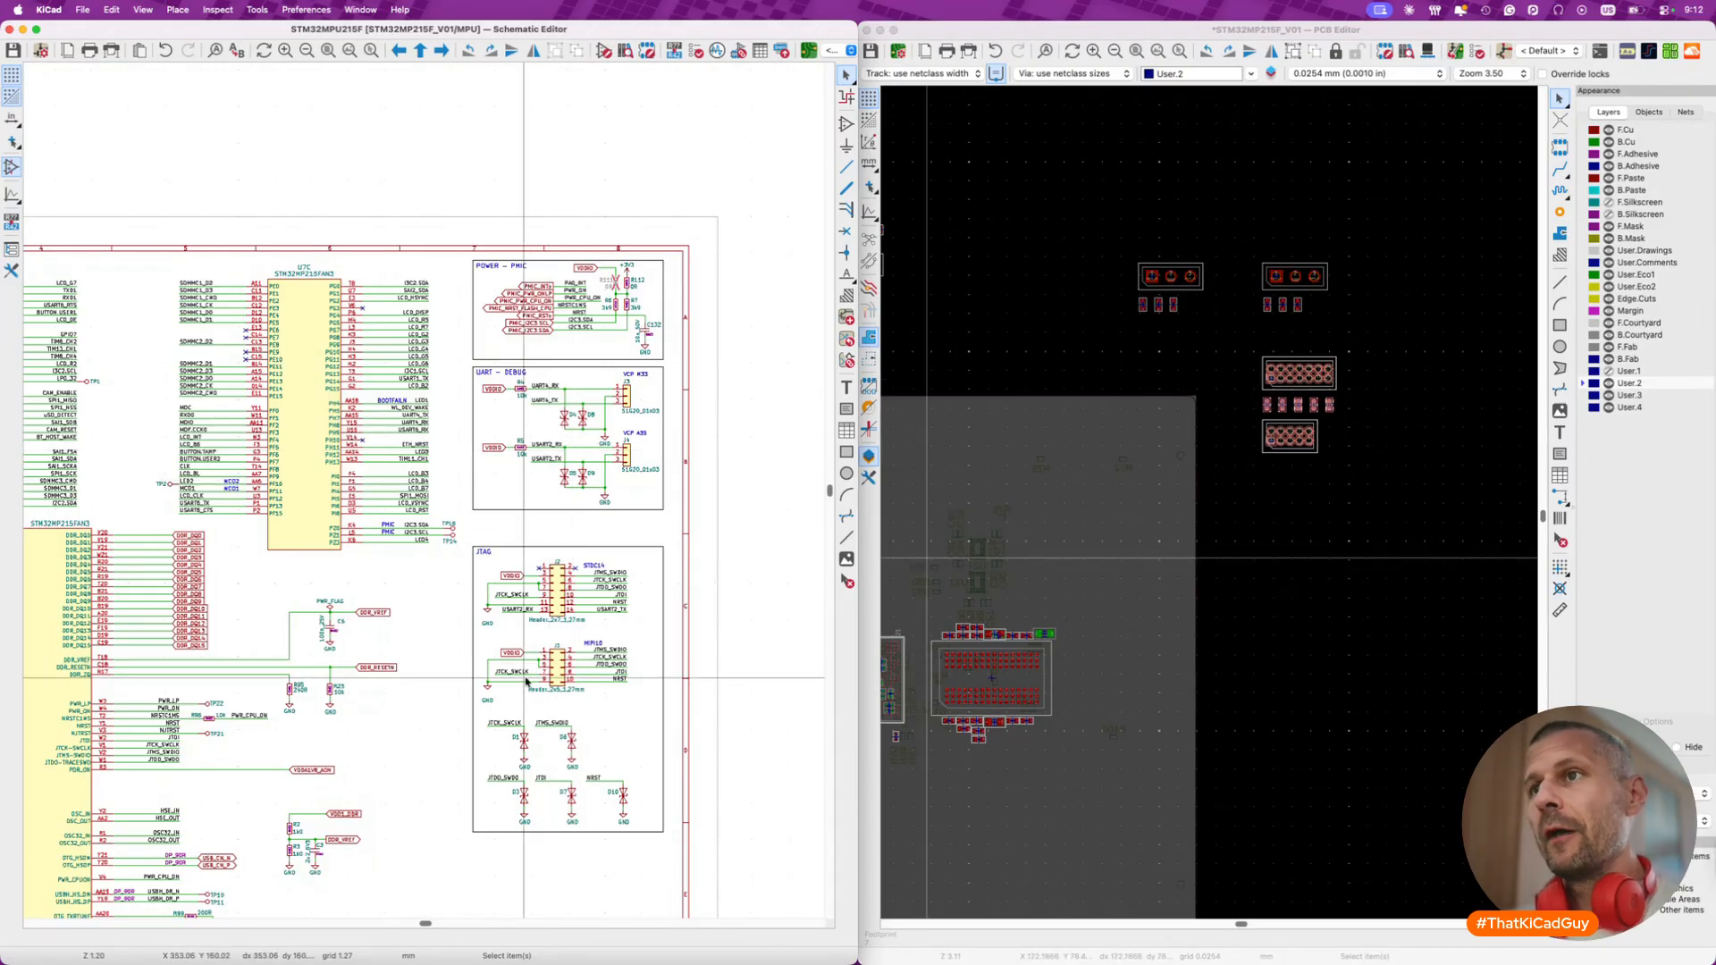
click(1287, 567)
scroll(1271, 566, down, 5)
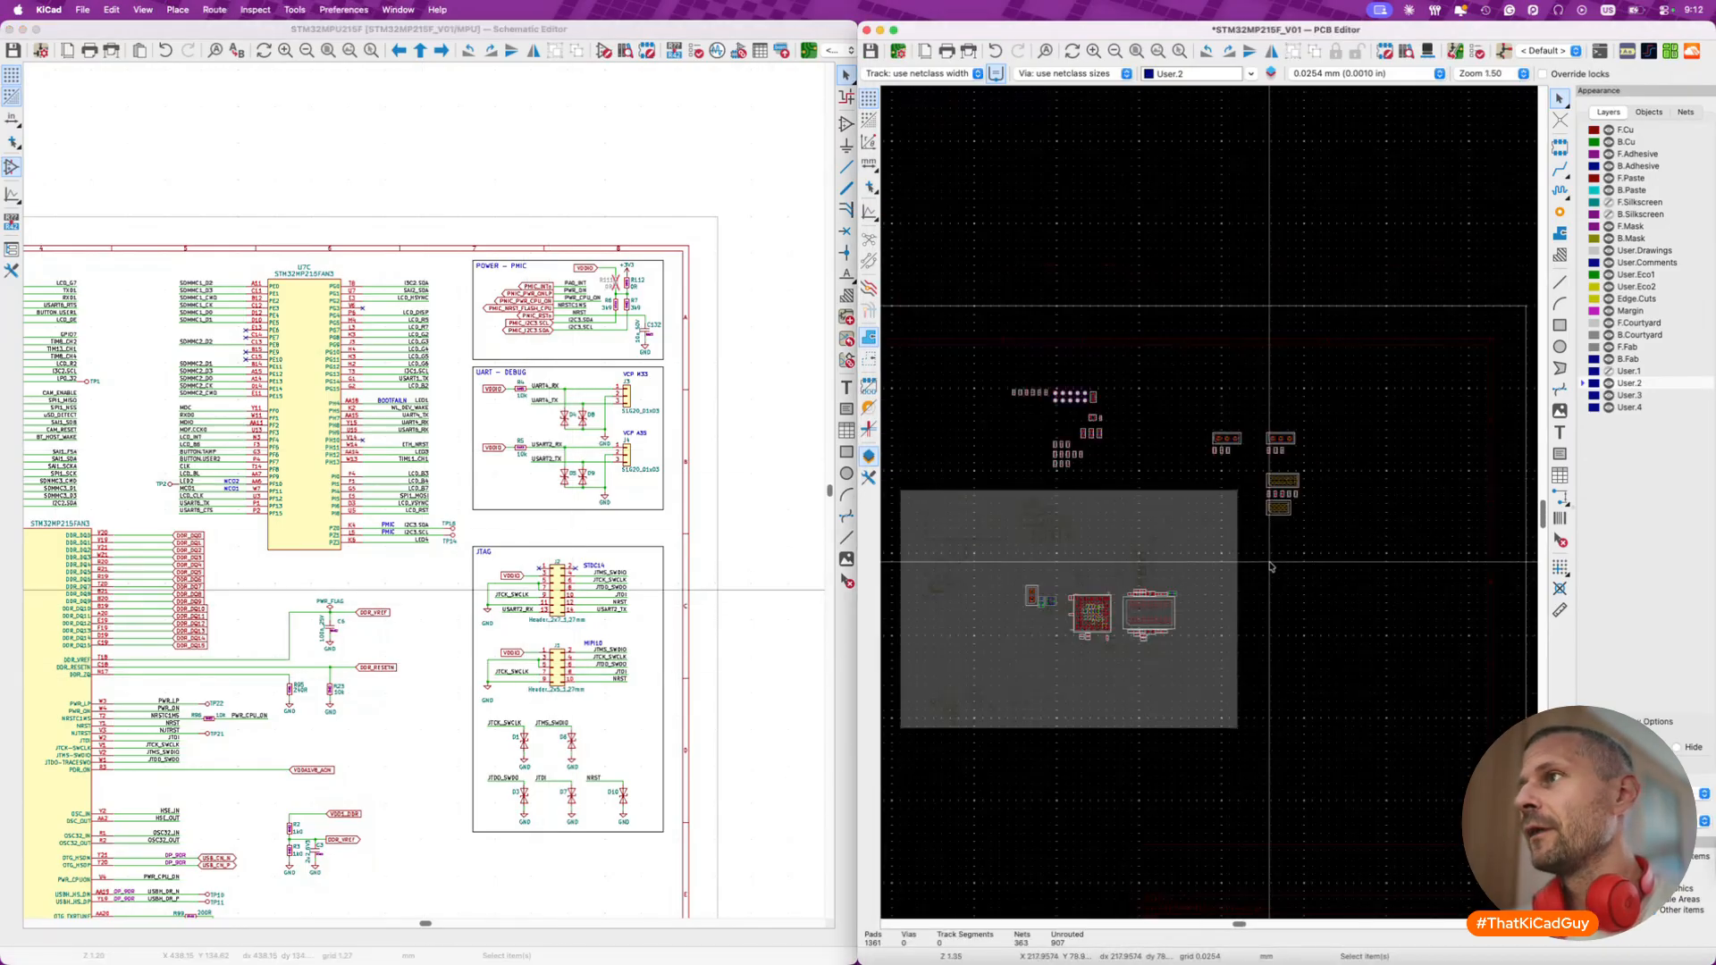
scroll(1271, 567, down, 1)
scroll(1271, 567, left, 1)
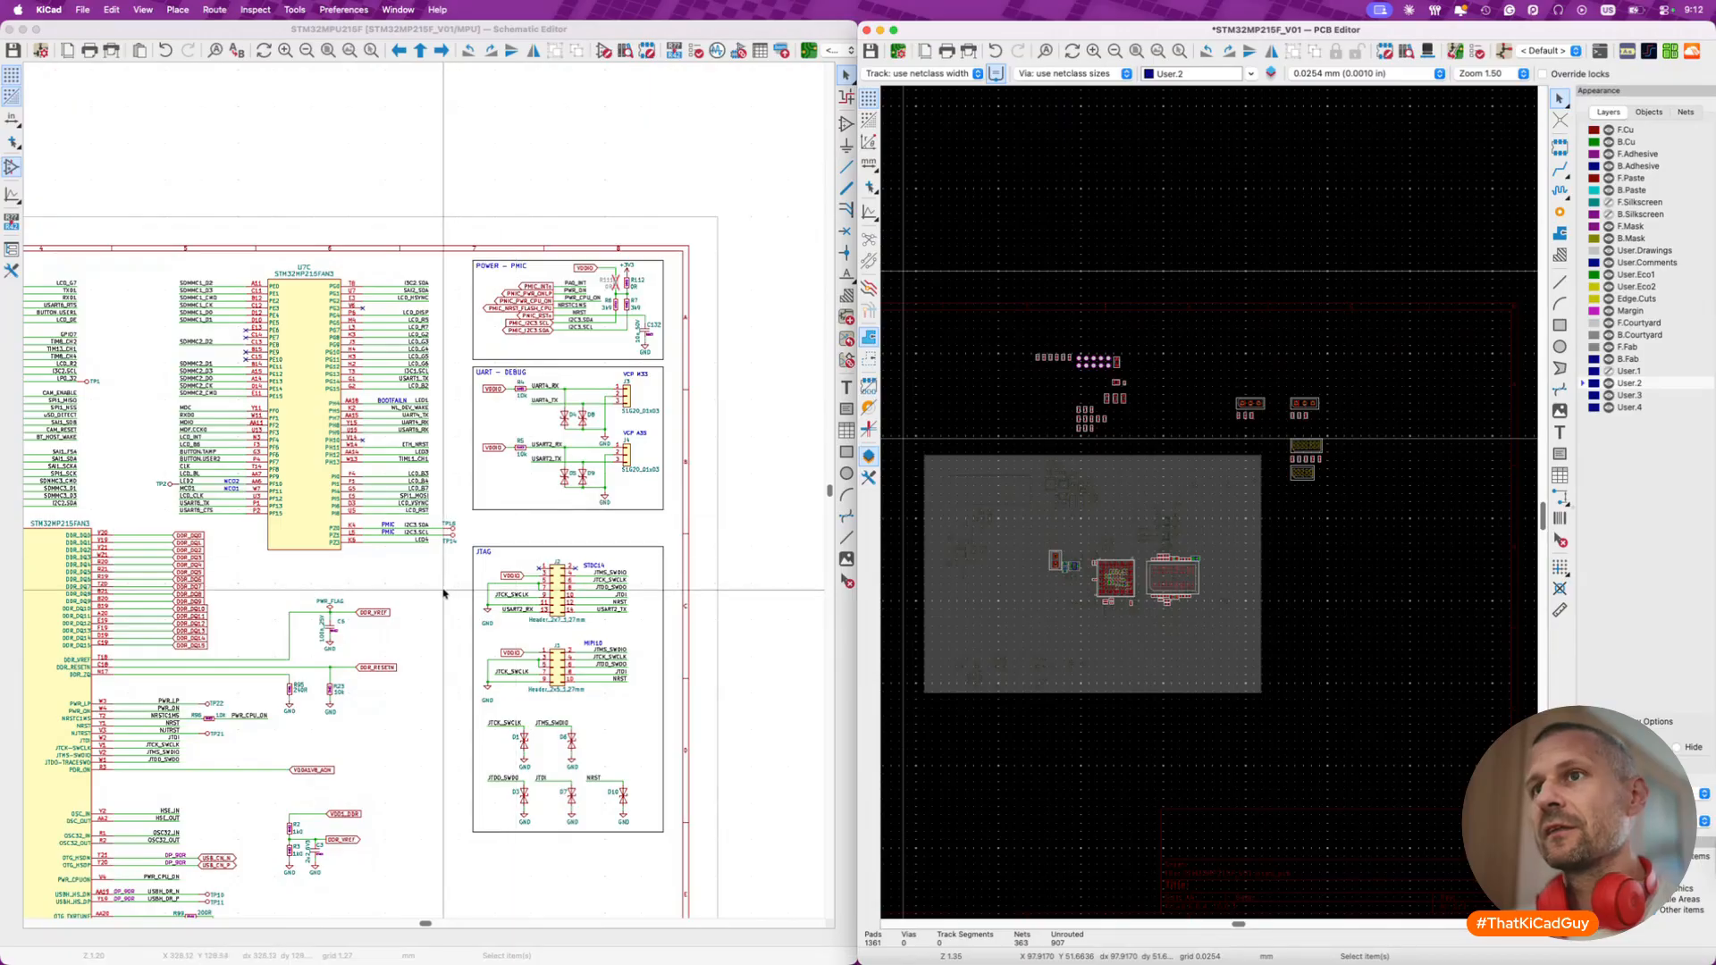
click(445, 591)
scroll(445, 591, down, 5)
scroll(445, 591, left, 4)
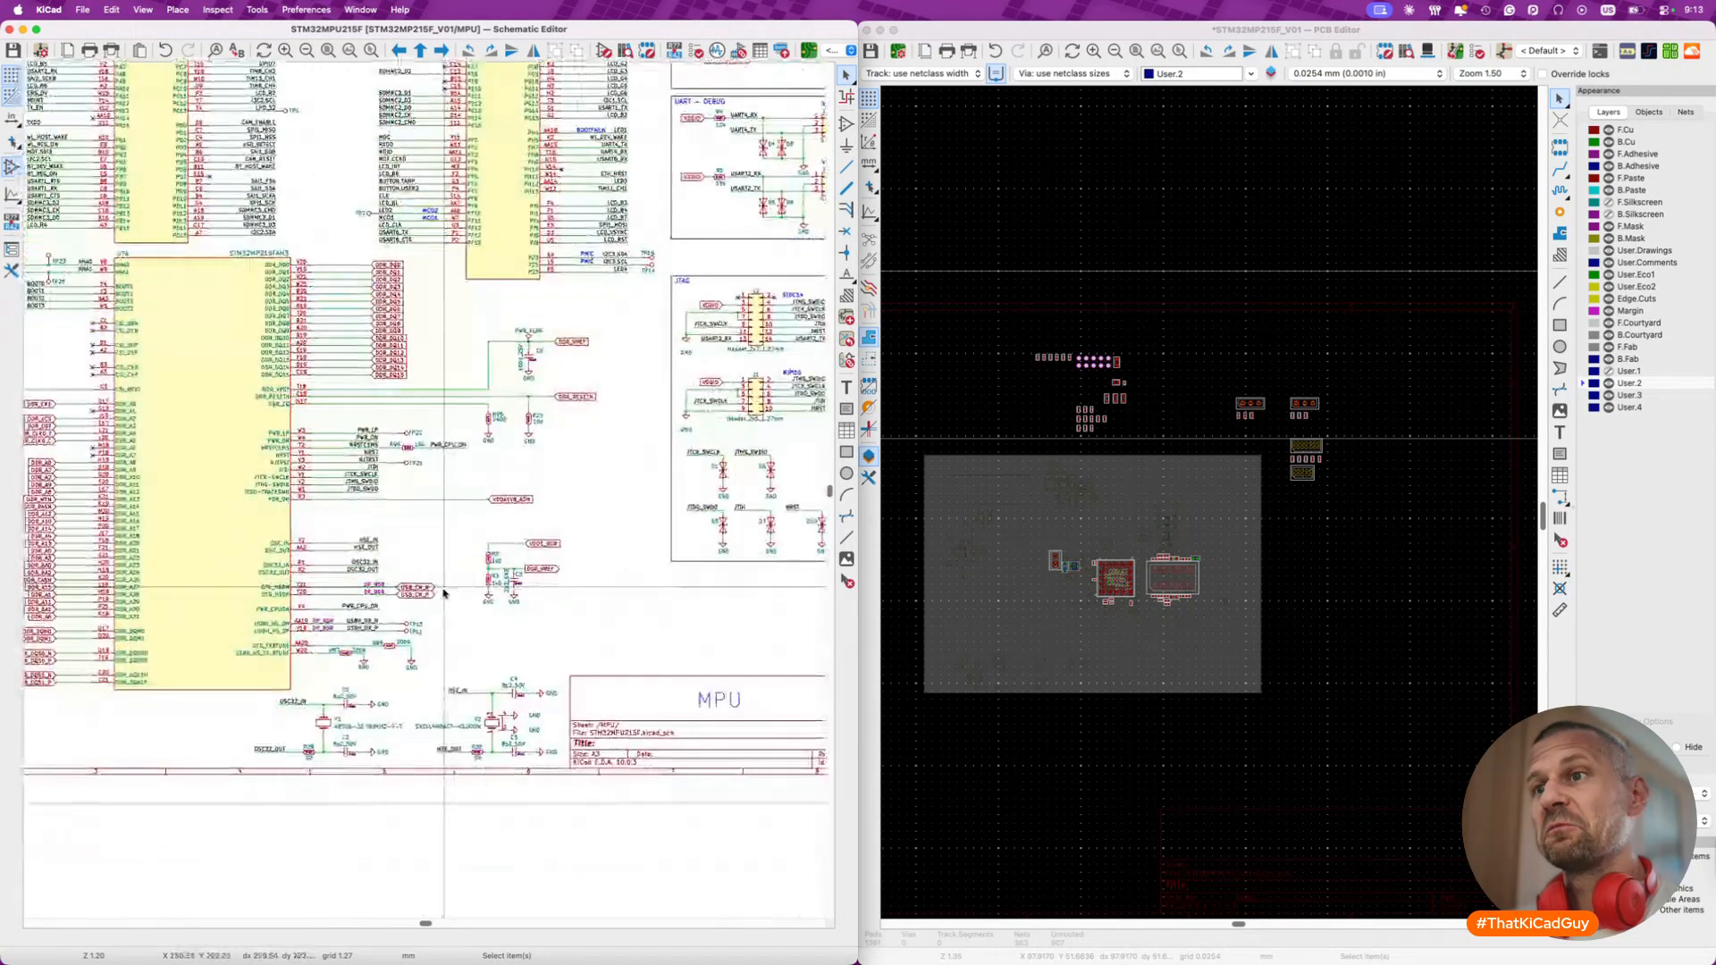
drag(301, 677, 542, 779)
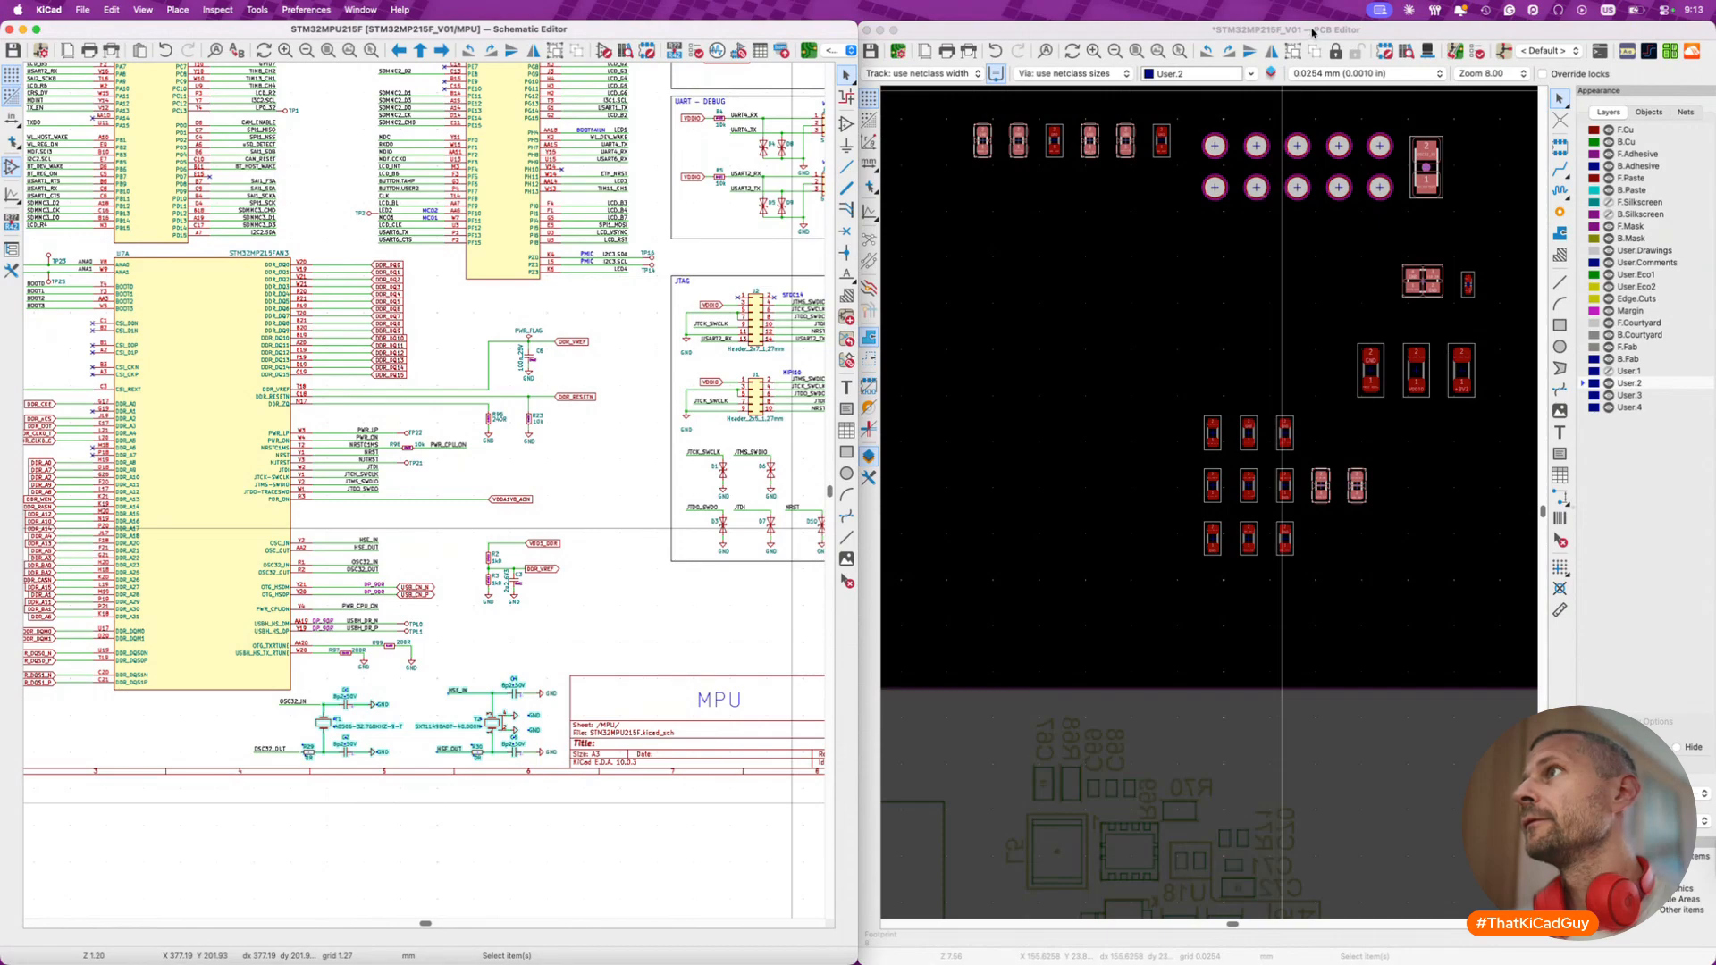
click(1192, 427)
key(p)
scroll(1191, 426, down, 5)
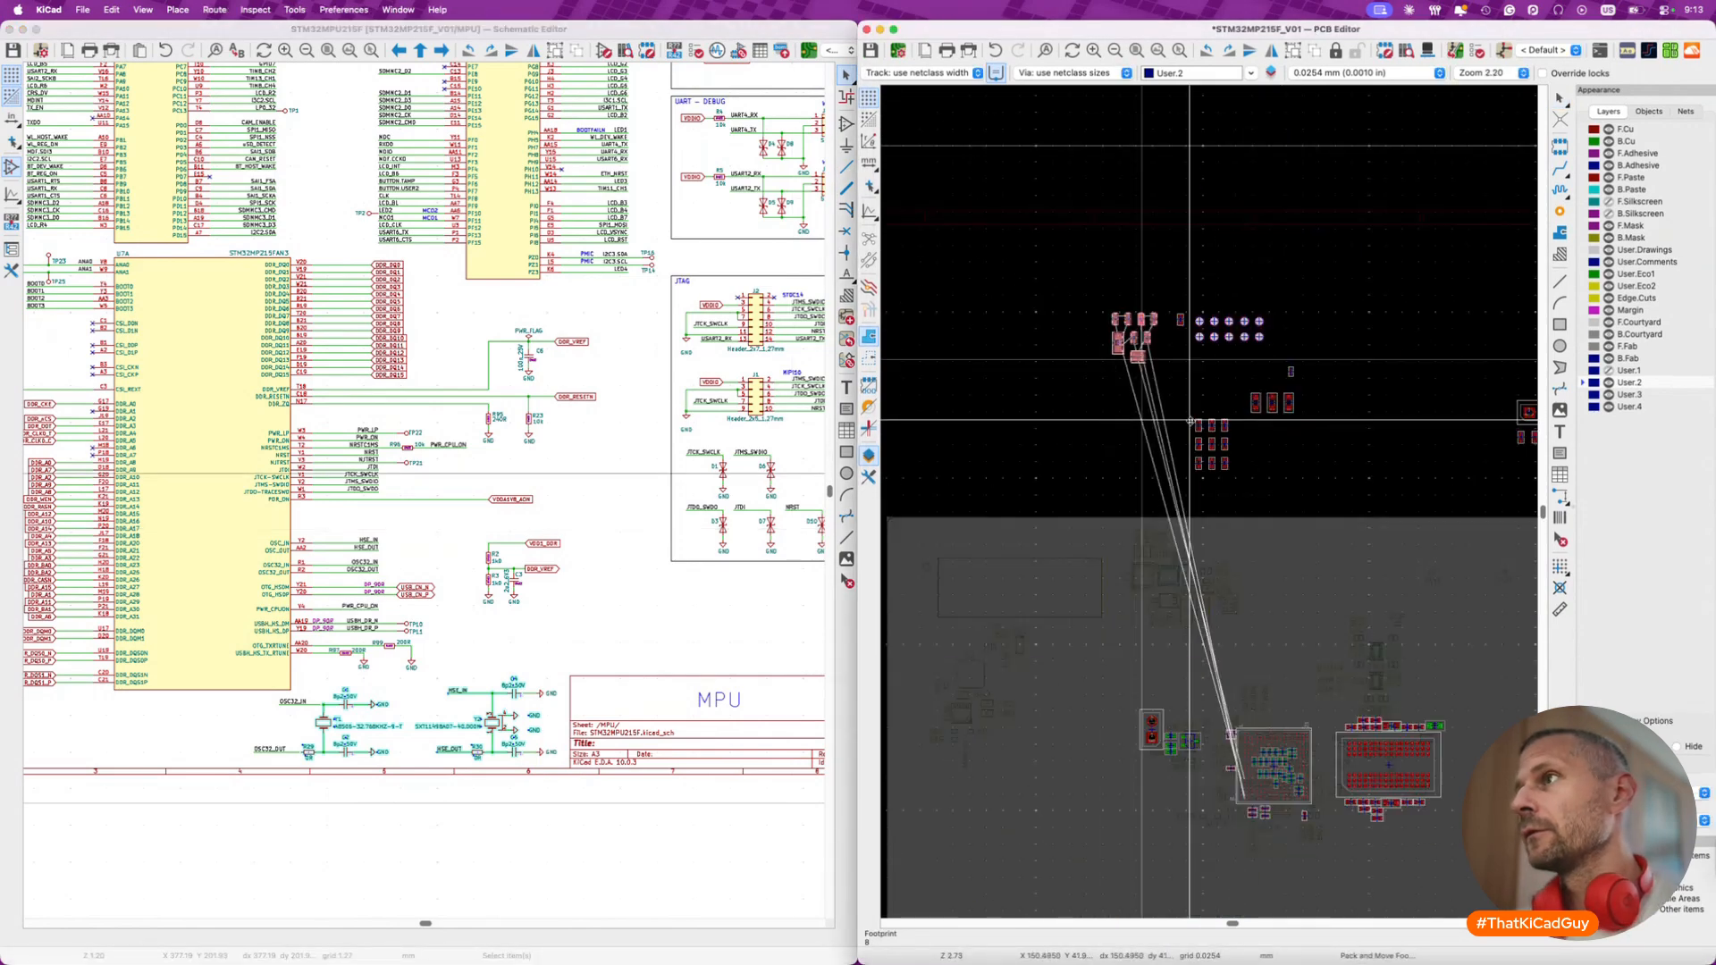
click(1294, 361)
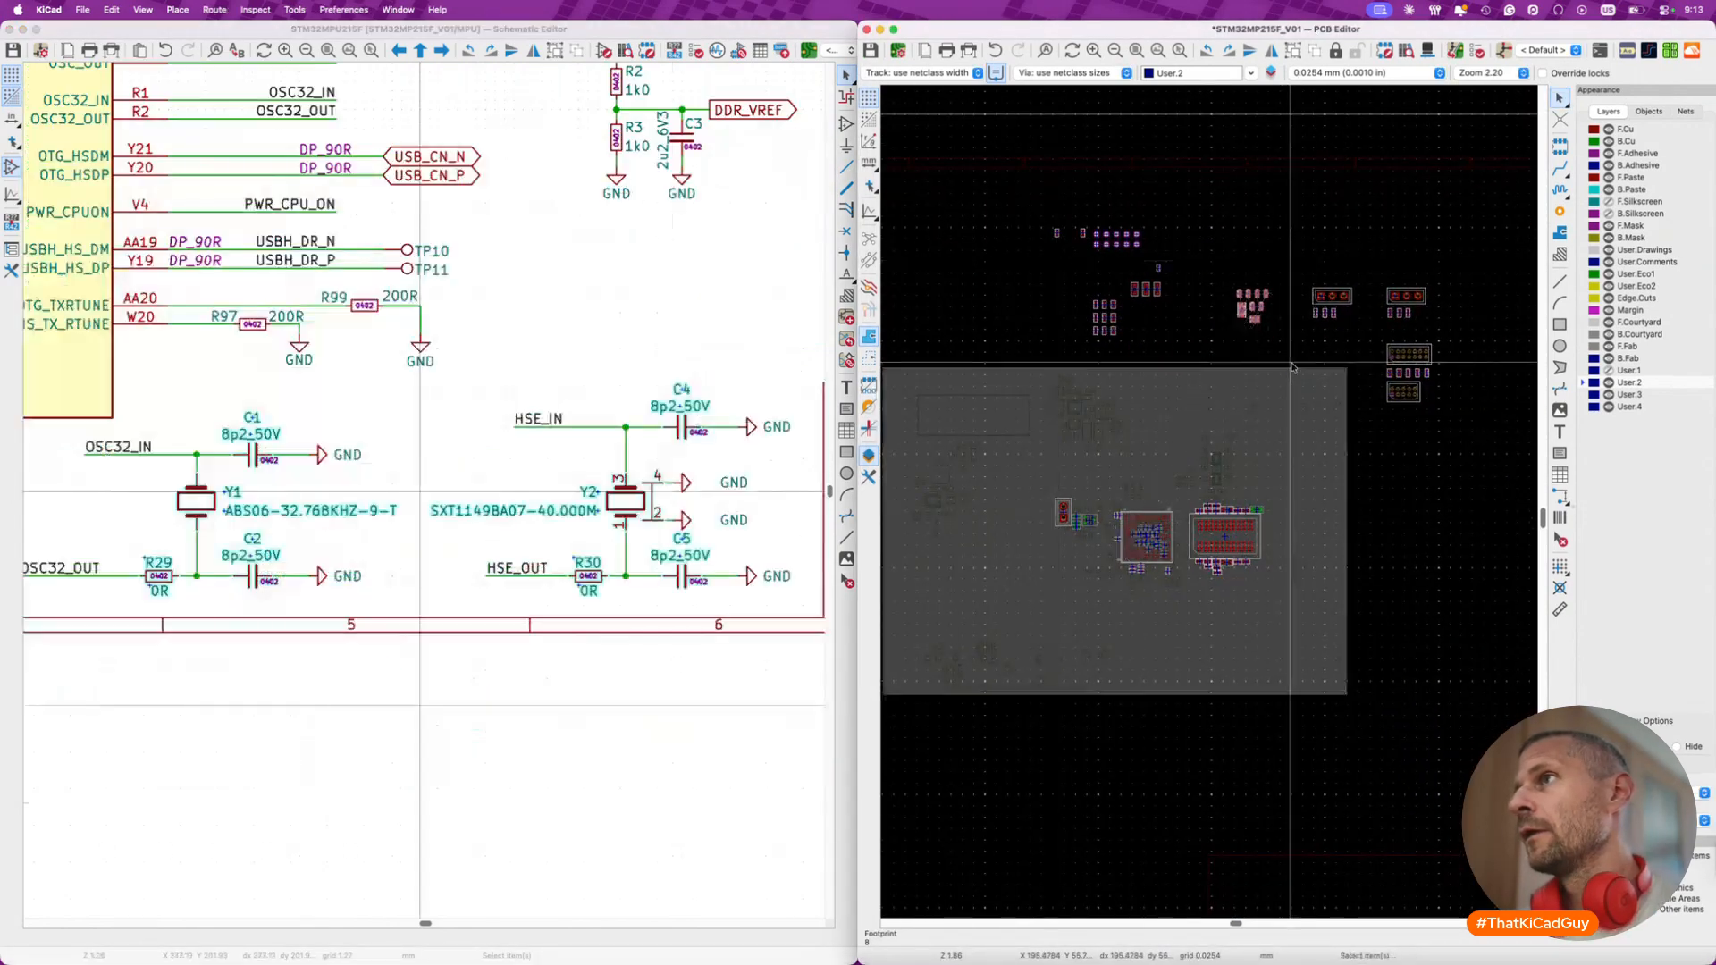
- Review the rest of the MPU sheet for parts whose footprints still need grouping
scroll(563, 393, down, 5)
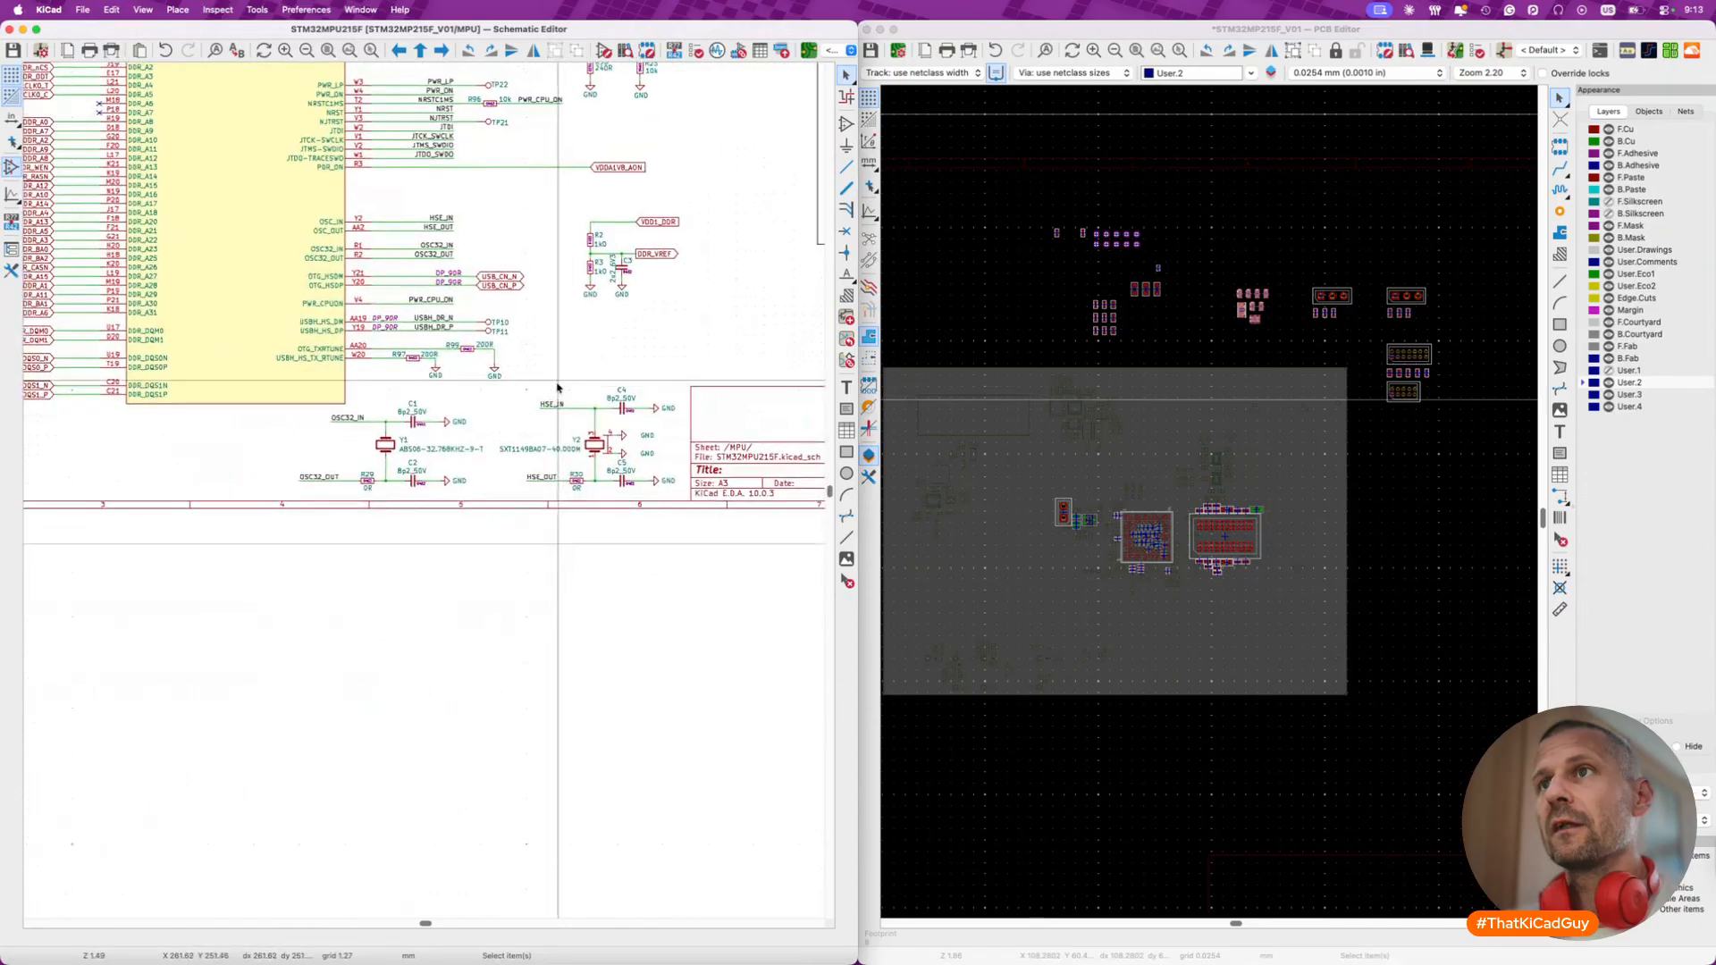
scroll(558, 387, down, 2)
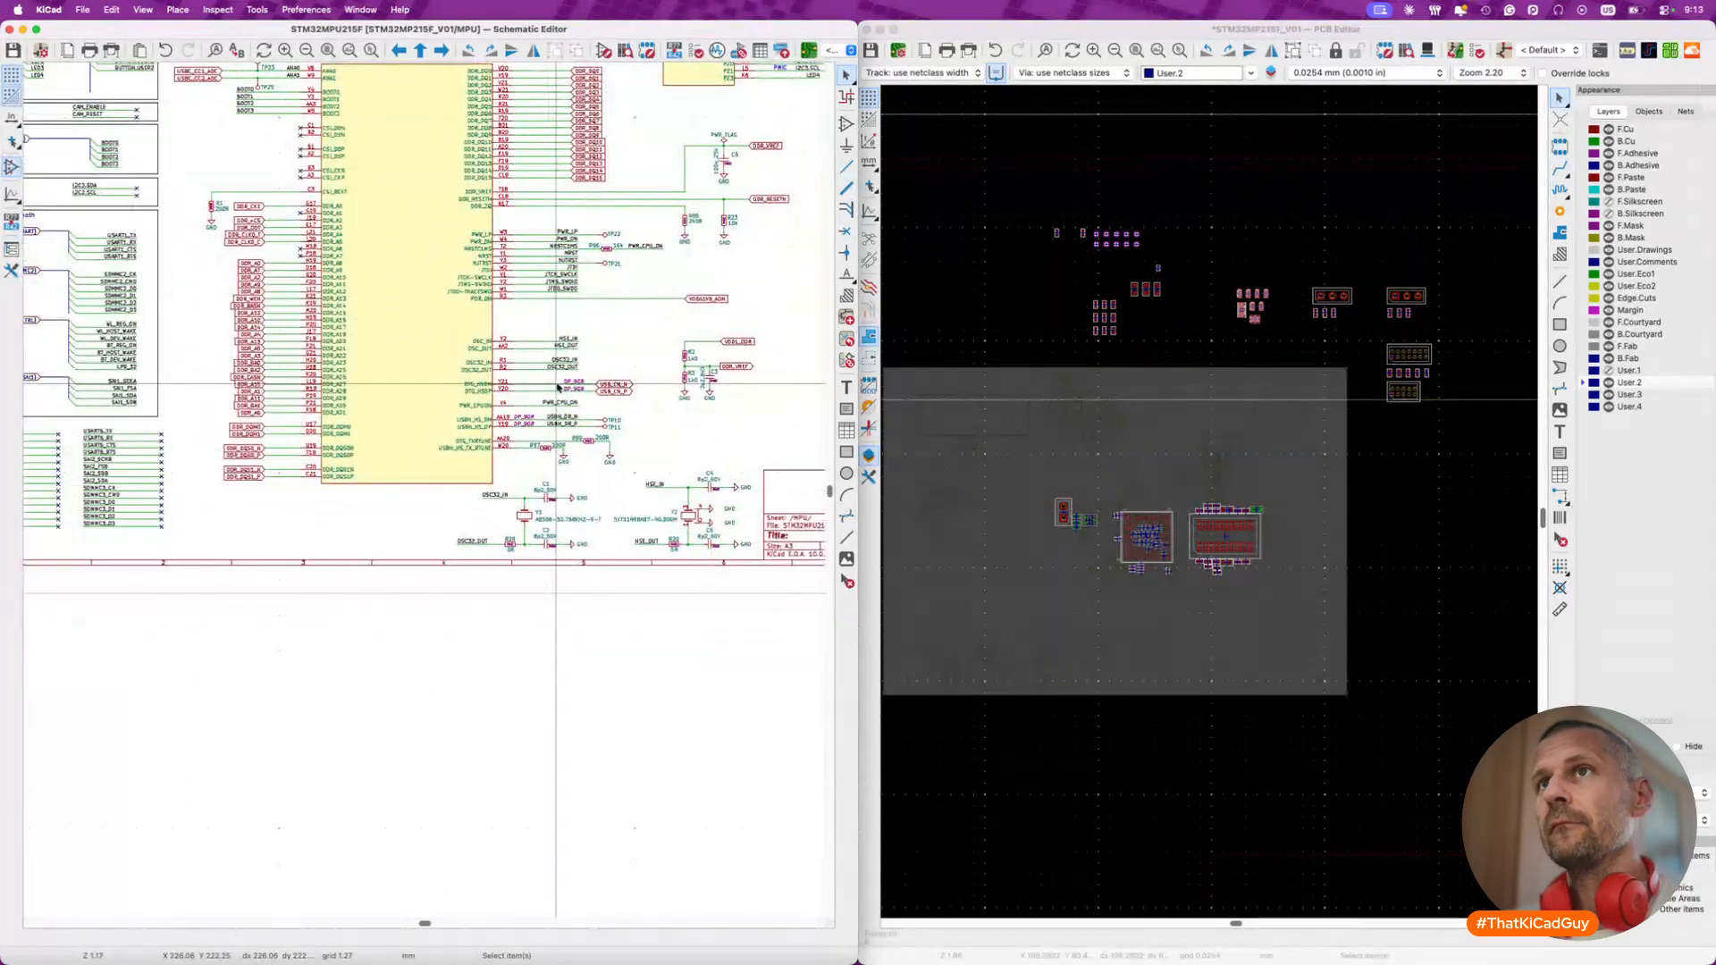
scroll(558, 387, down, 2)
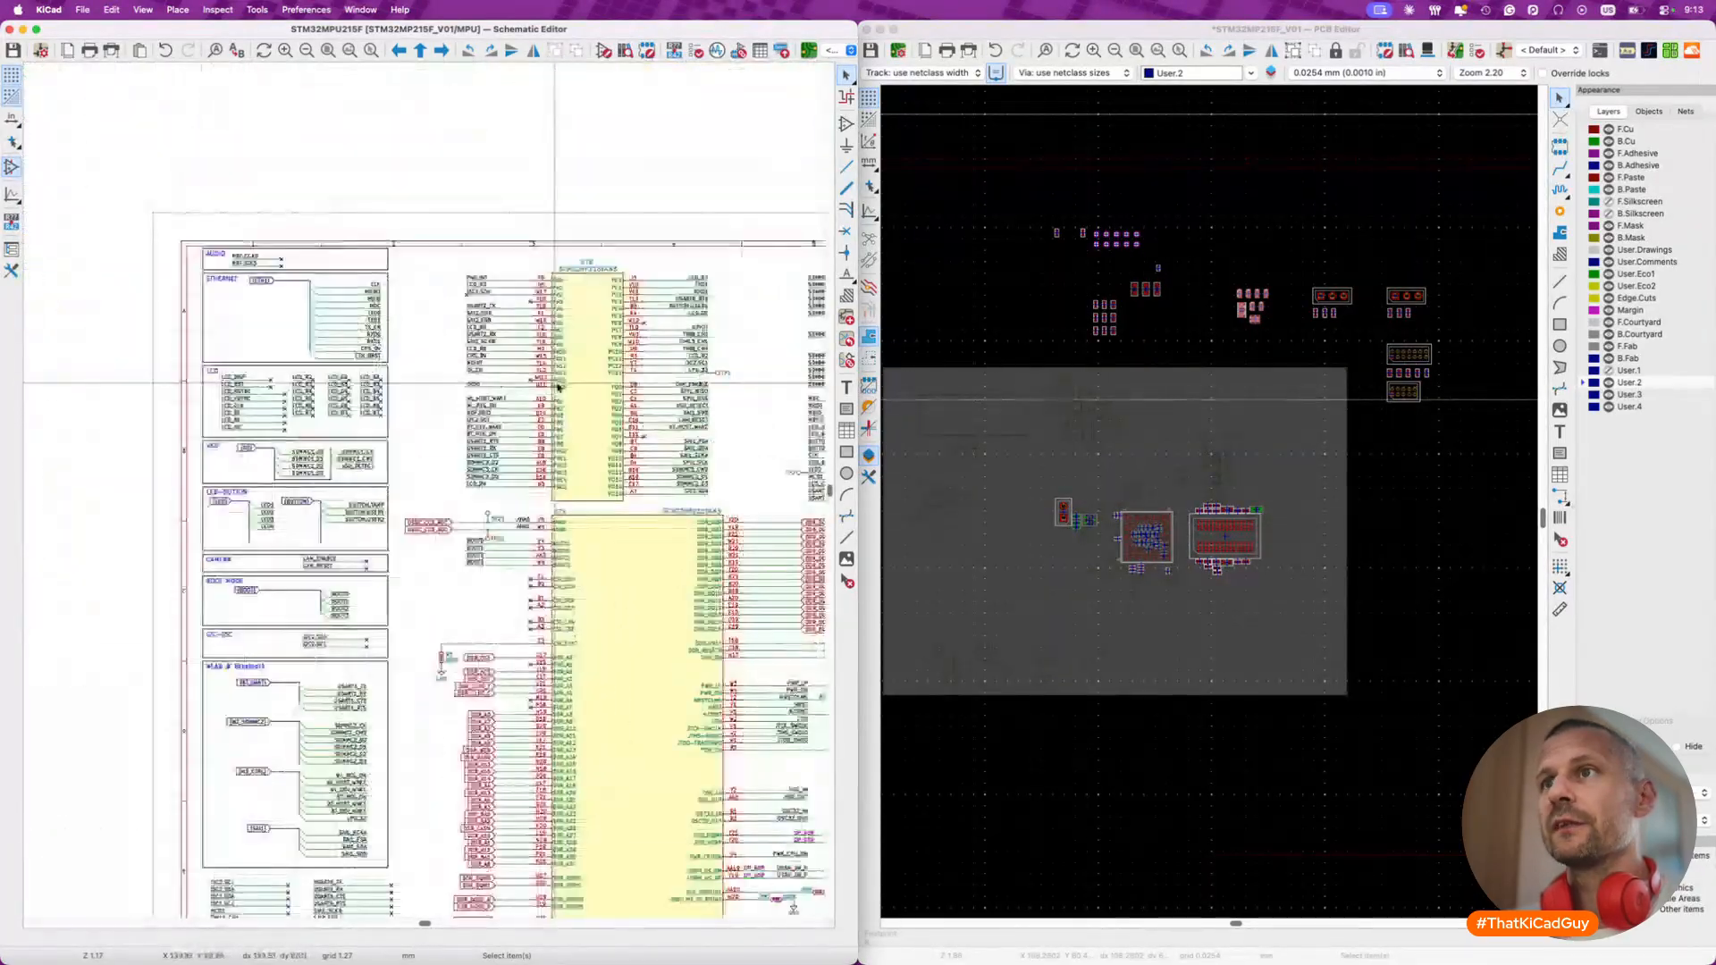
scroll(558, 387, up, 2)
scroll(604, 573, up, 3)
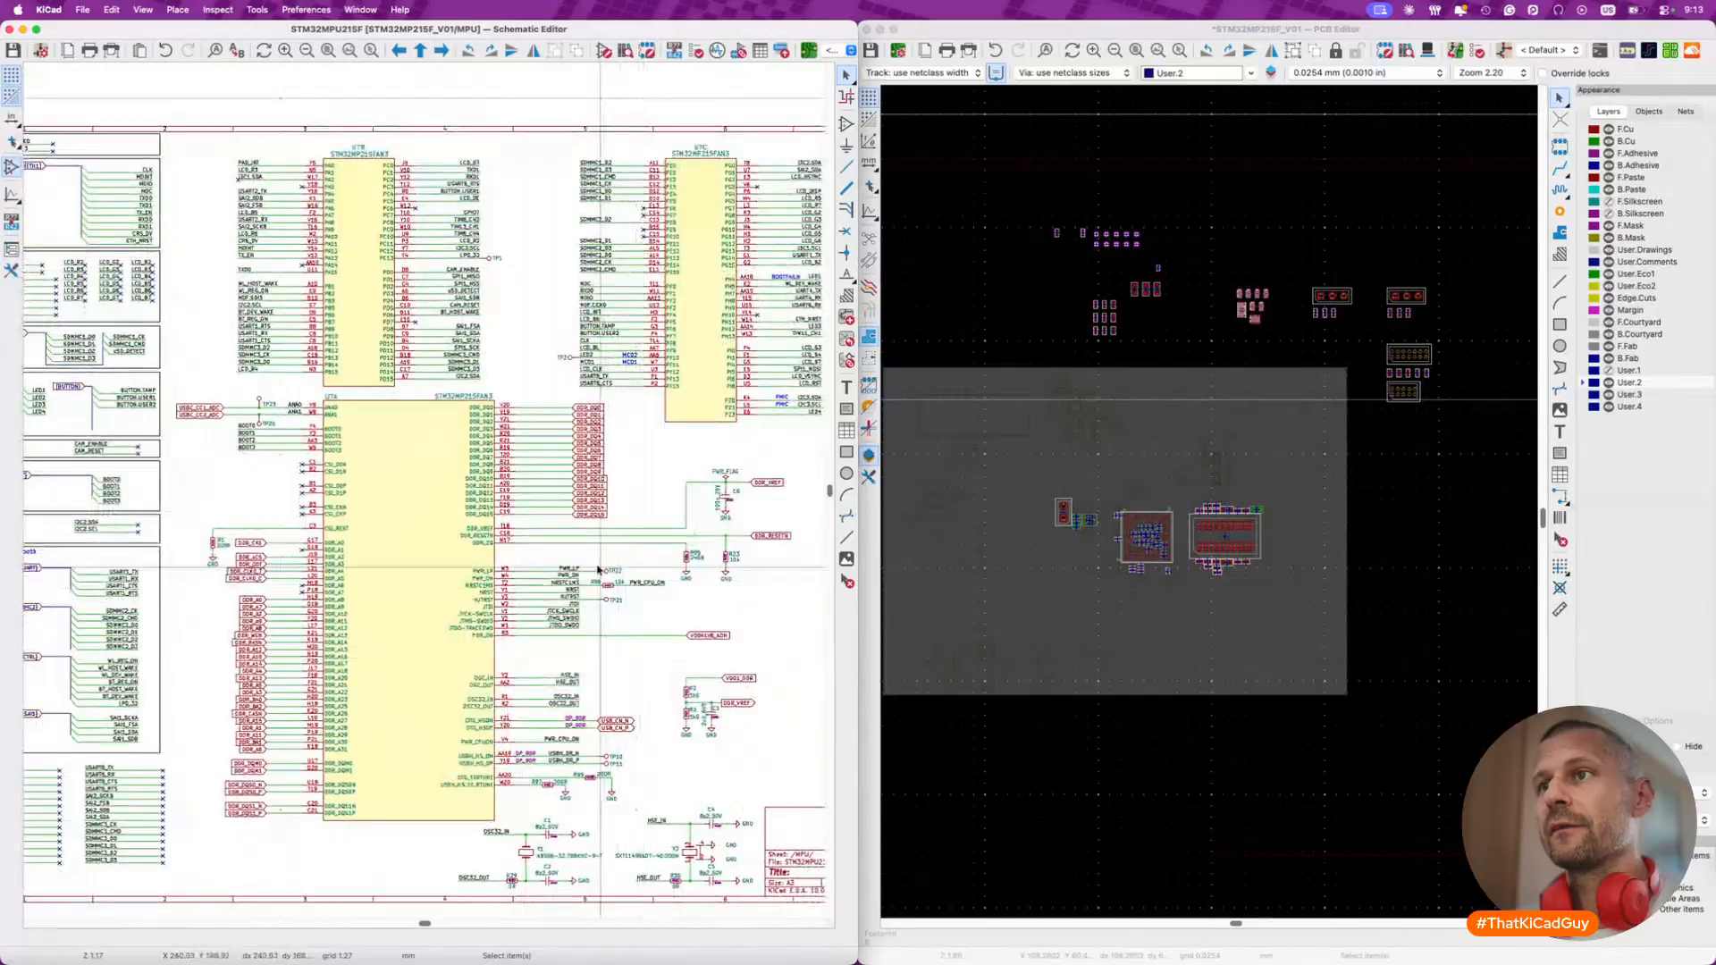
click(605, 577)
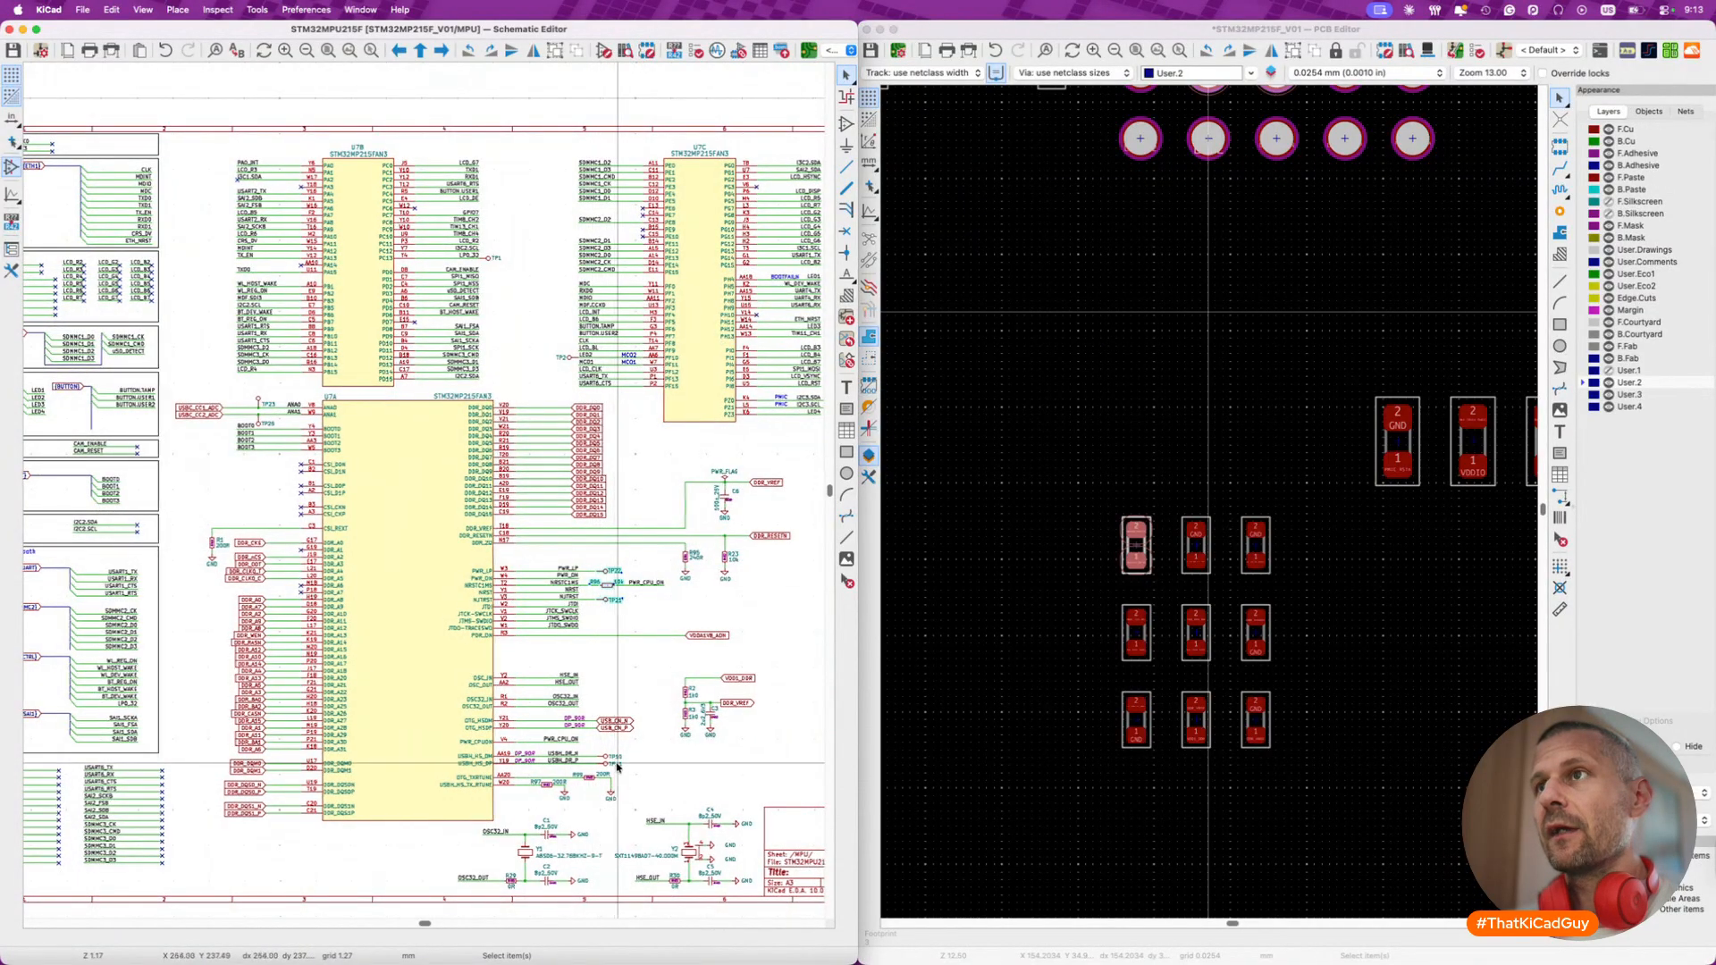
scroll(617, 766, down, 2)
scroll(565, 628, up, 2)
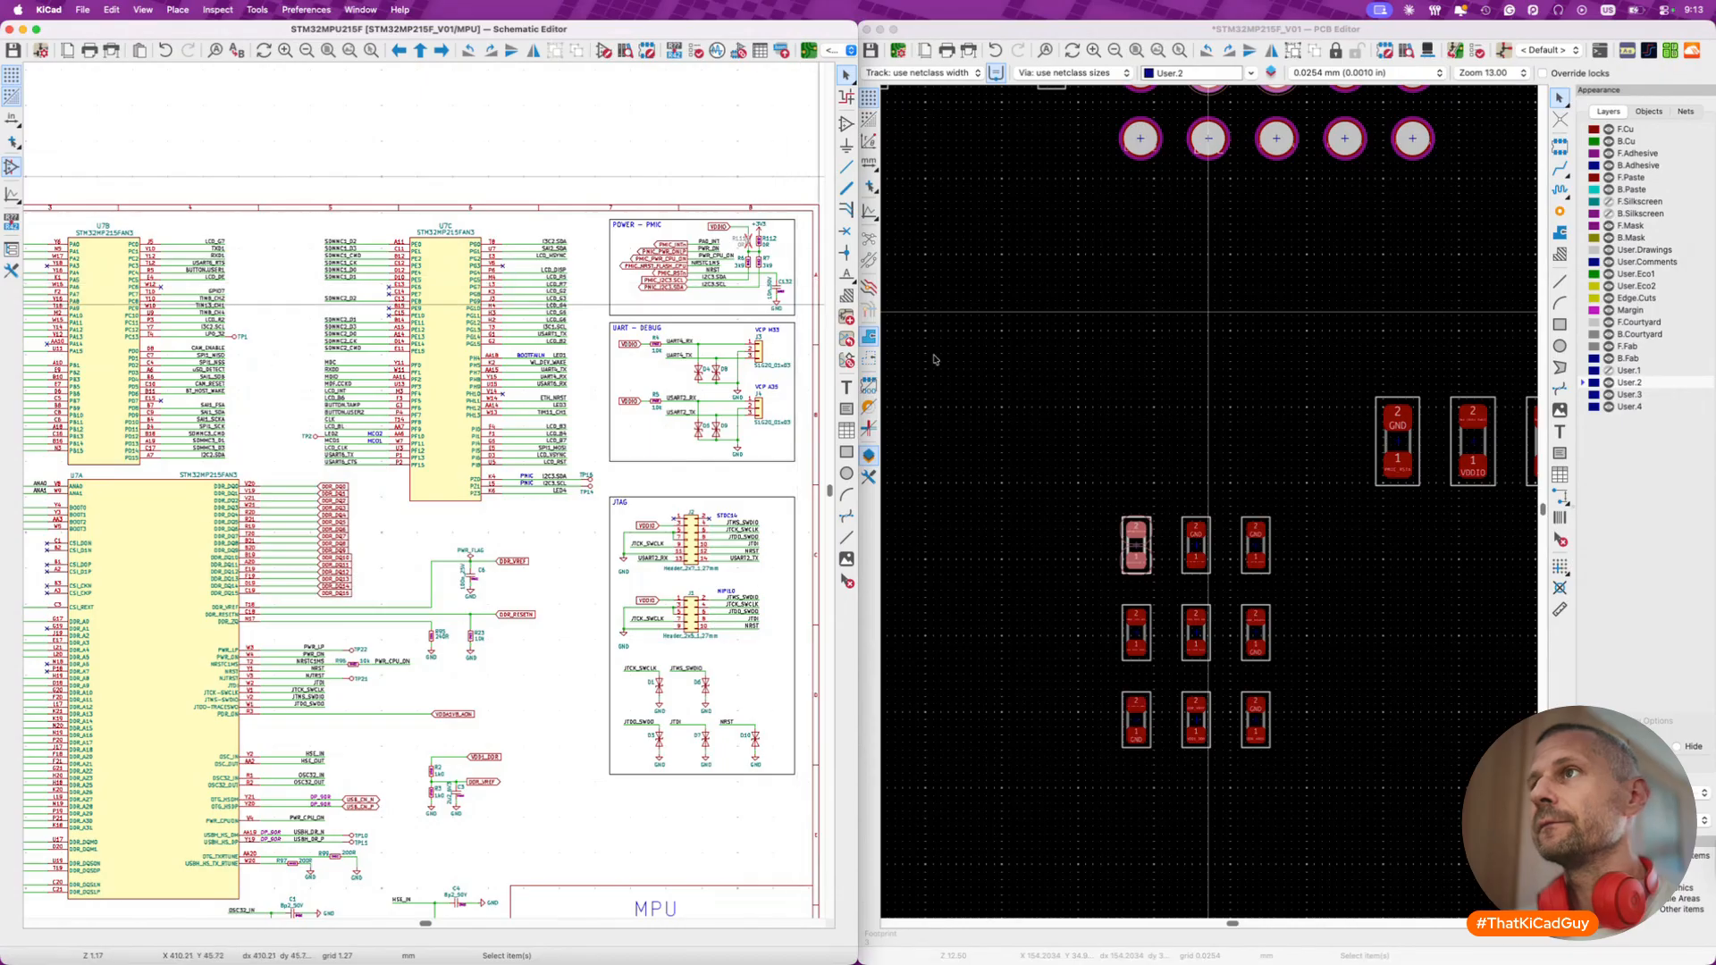
- Select the POWER - PMIC block's parts (R111, R112, R6, R7, C132), and pack and move their footprints above the board, left of the crystal group
drag(728, 219, 797, 322)
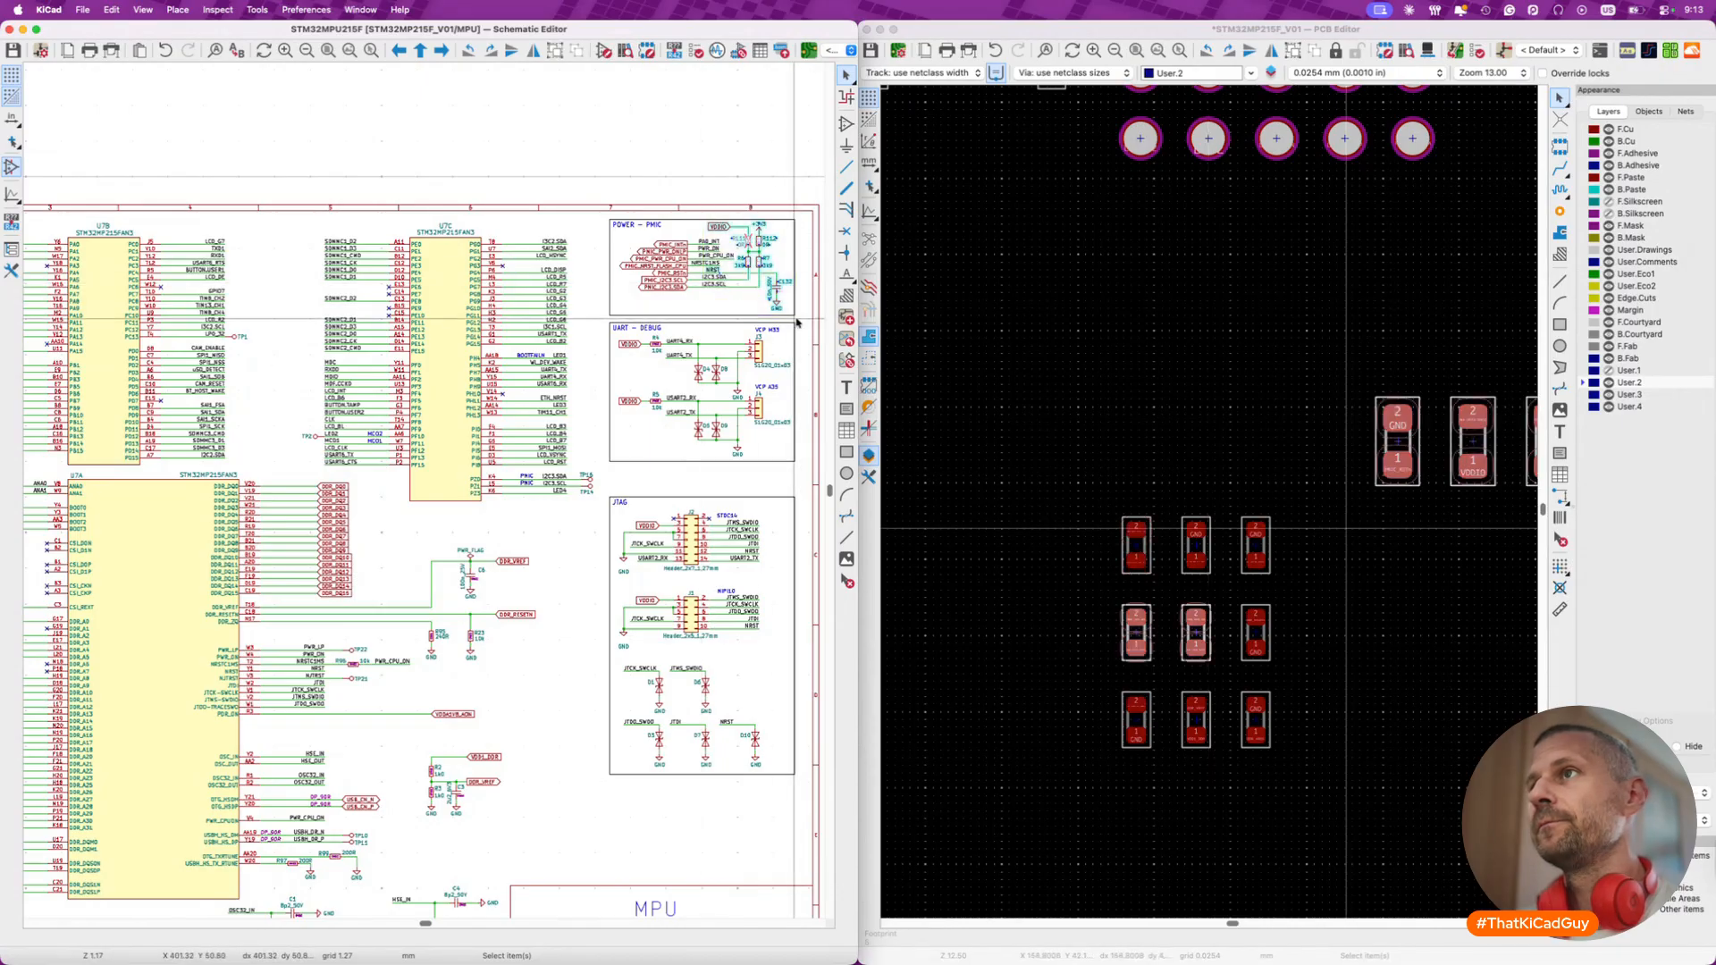
click(1317, 36)
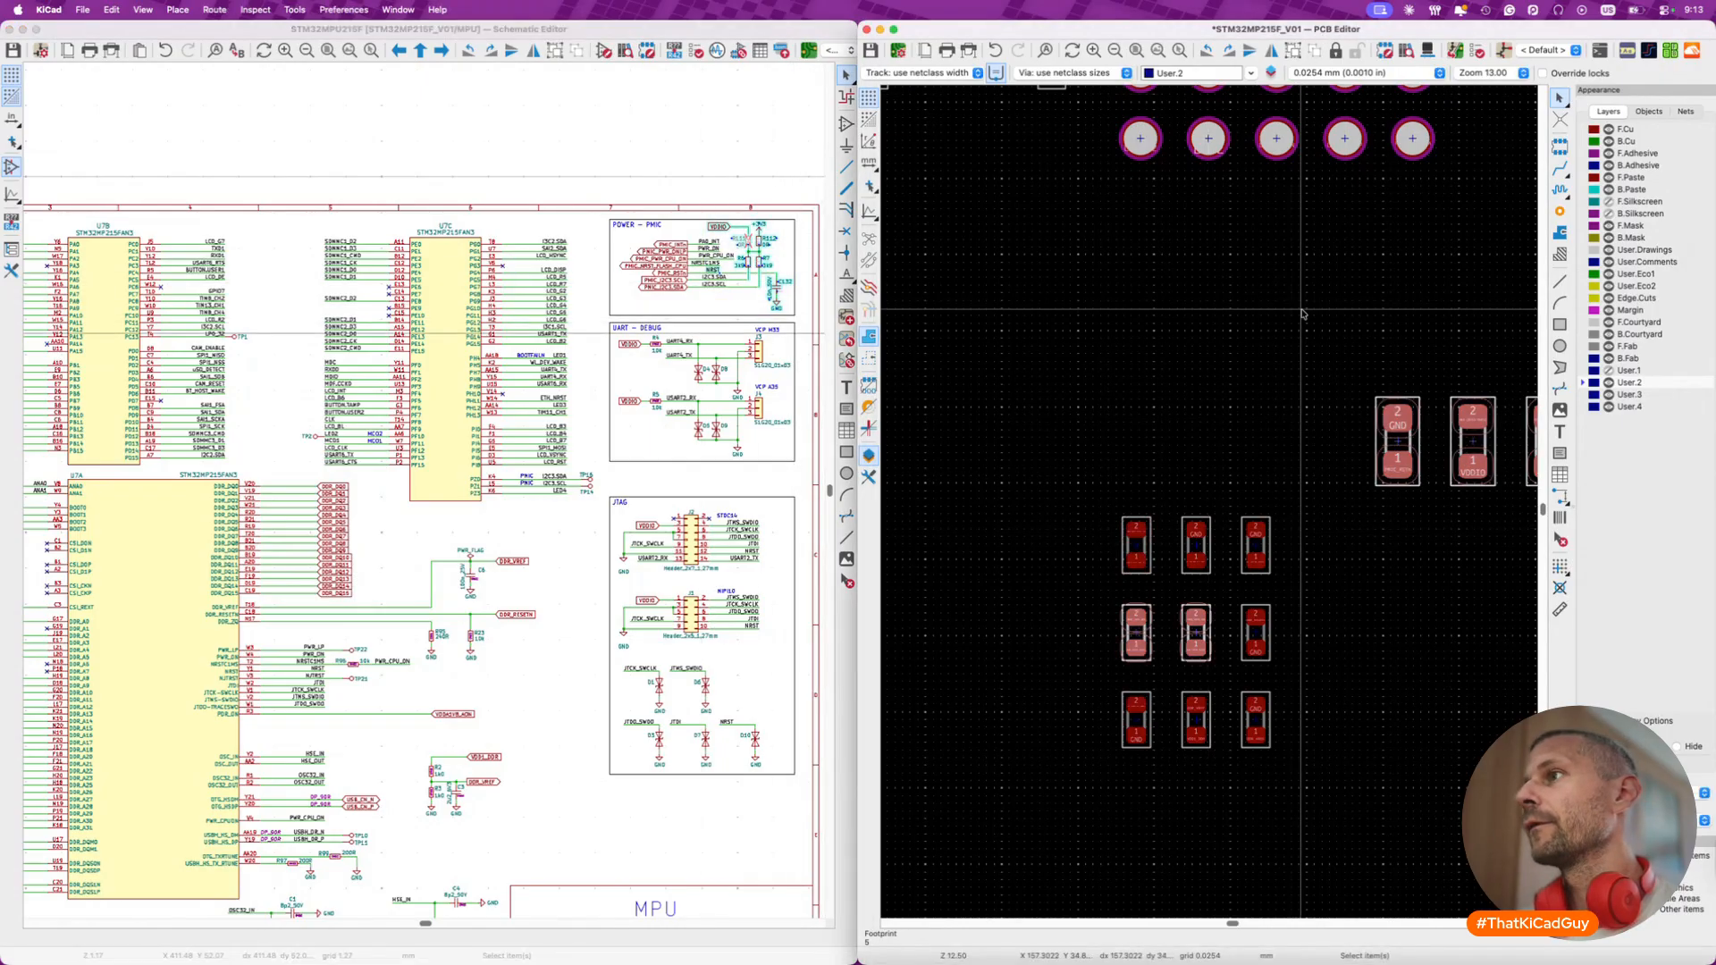
key(p)
scroll(1284, 464, down, 4)
scroll(1284, 465, down, 5)
scroll(1285, 465, right, 5)
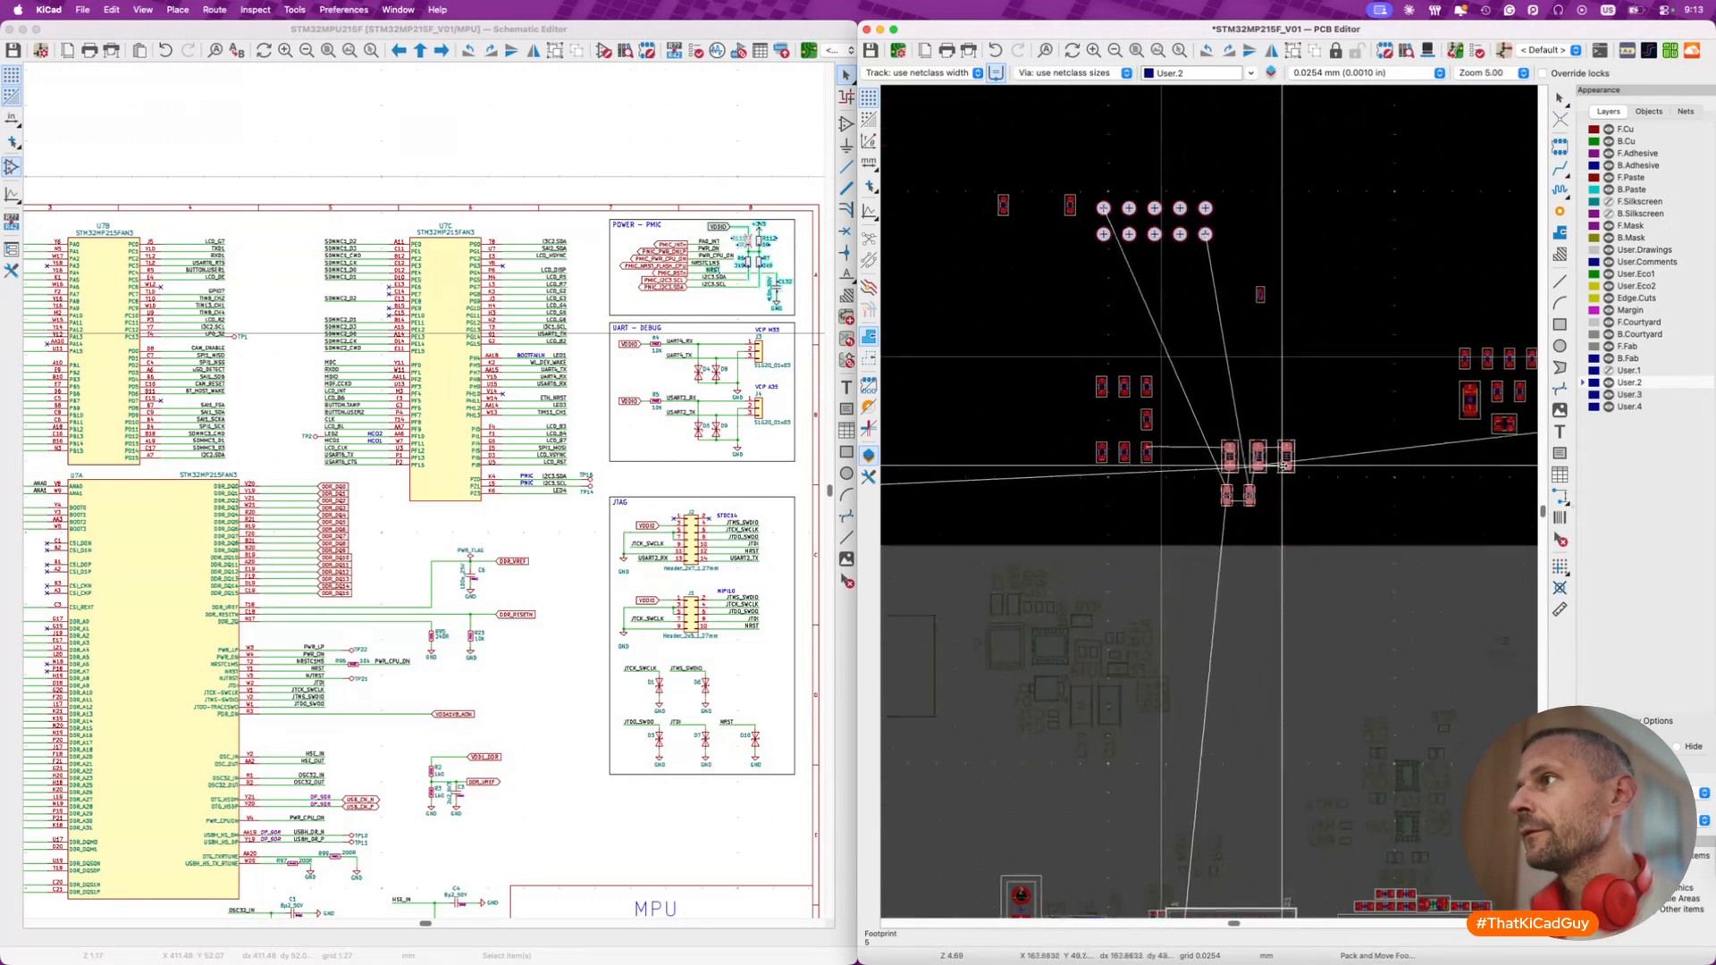
scroll(1318, 302, down, 3)
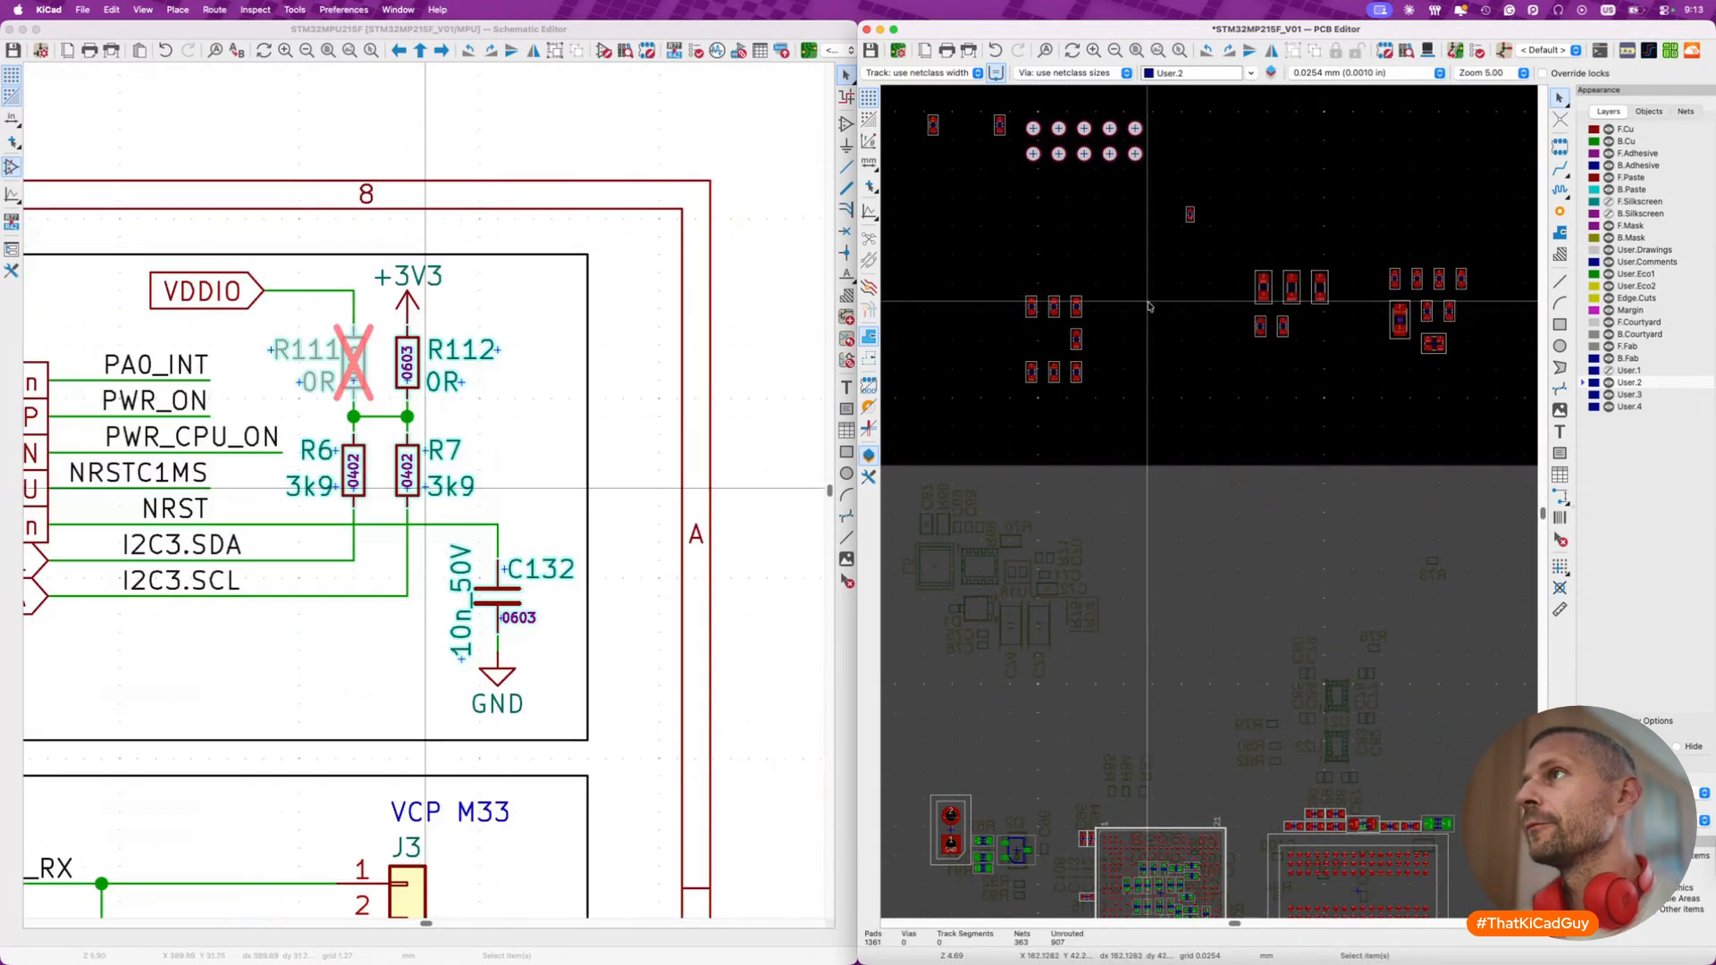
scroll(1144, 306, down, 3)
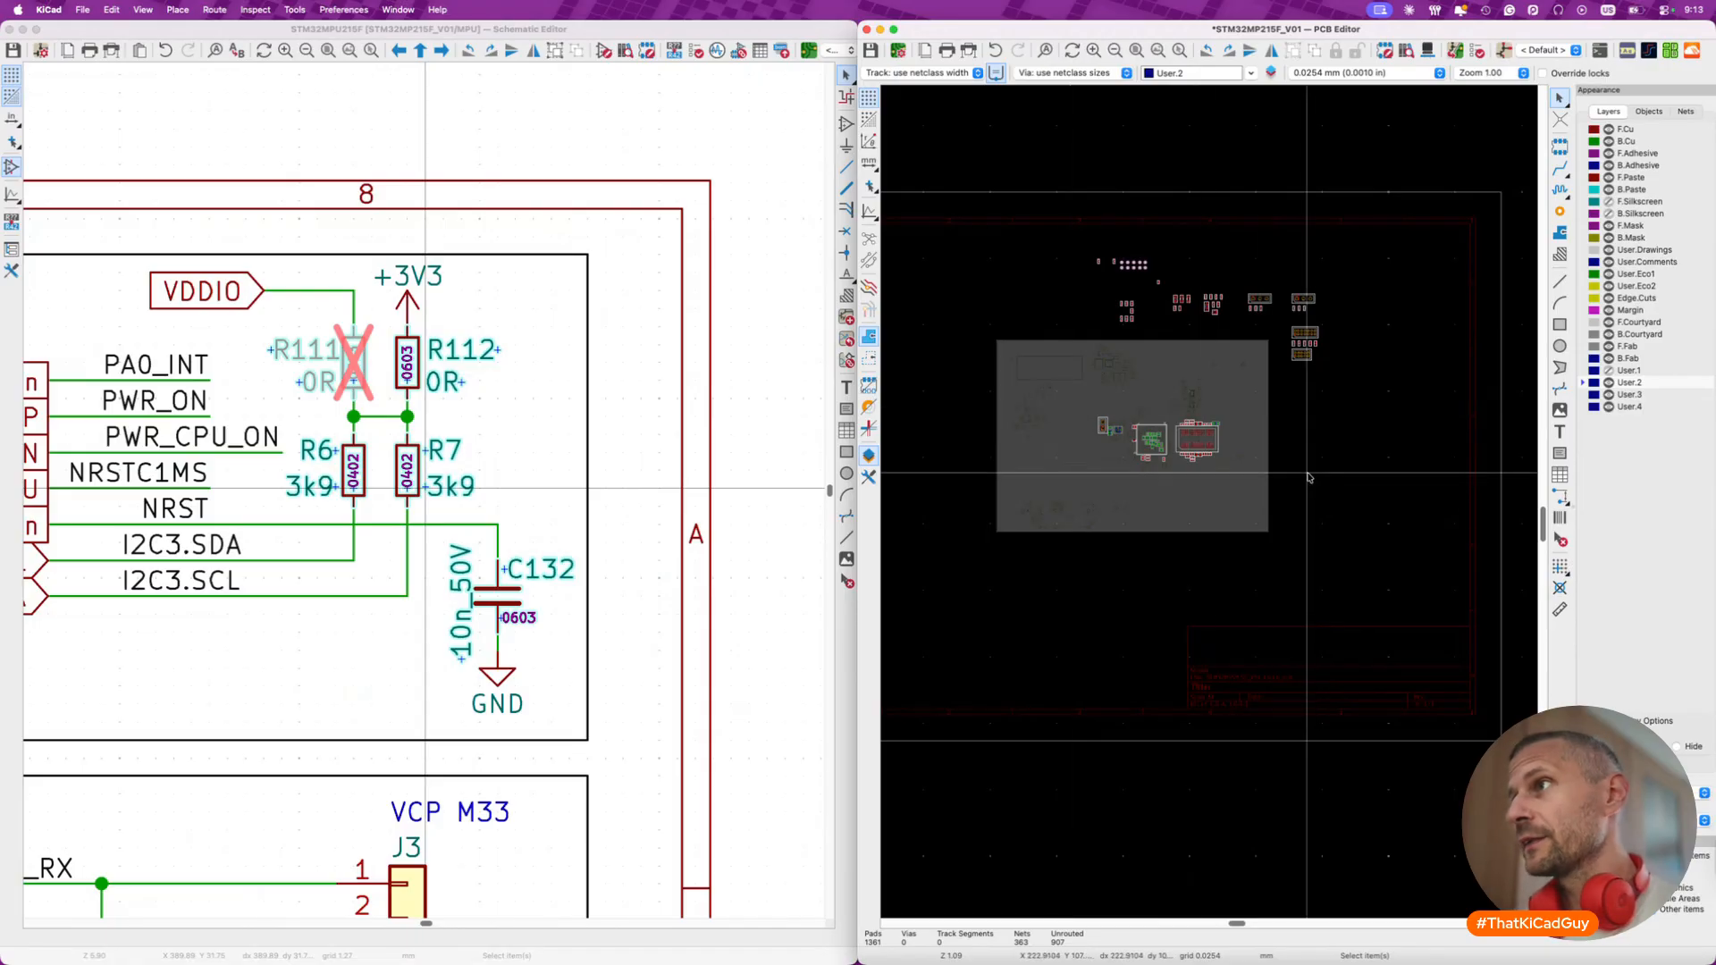
- Clear the selection, return to the root schematic and open the PMIC sheet
click(759, 501)
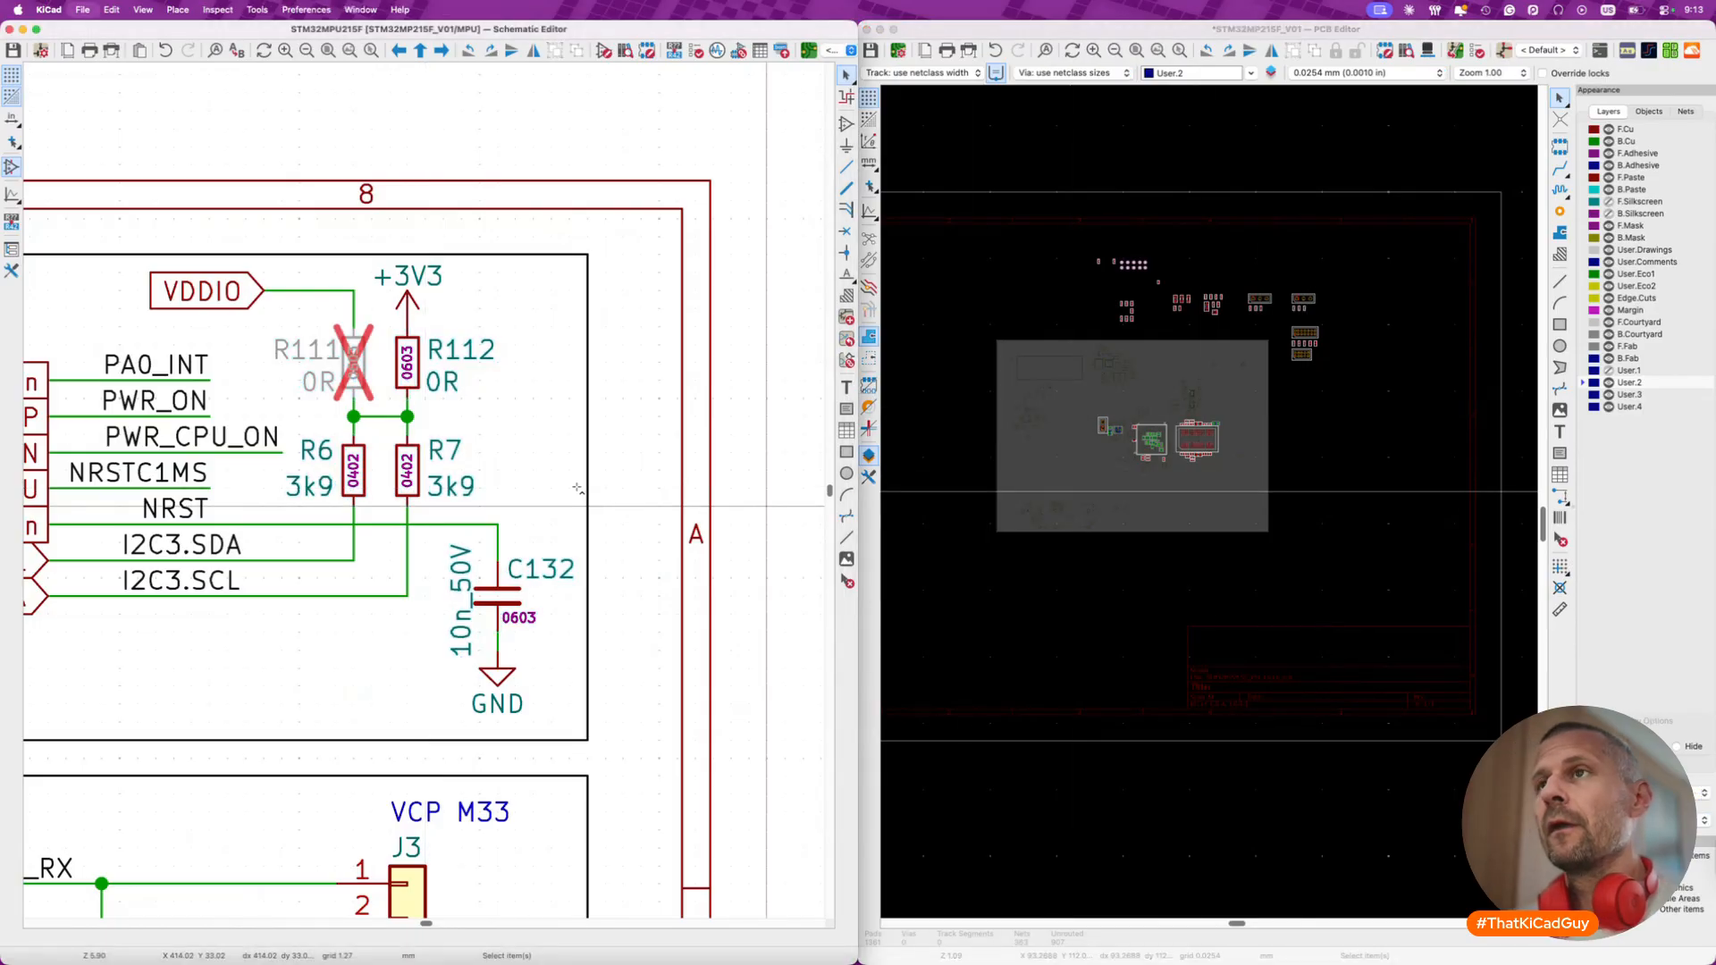
scroll(578, 488, down, 5)
scroll(577, 488, left, 4)
key(alt+BackSpace)
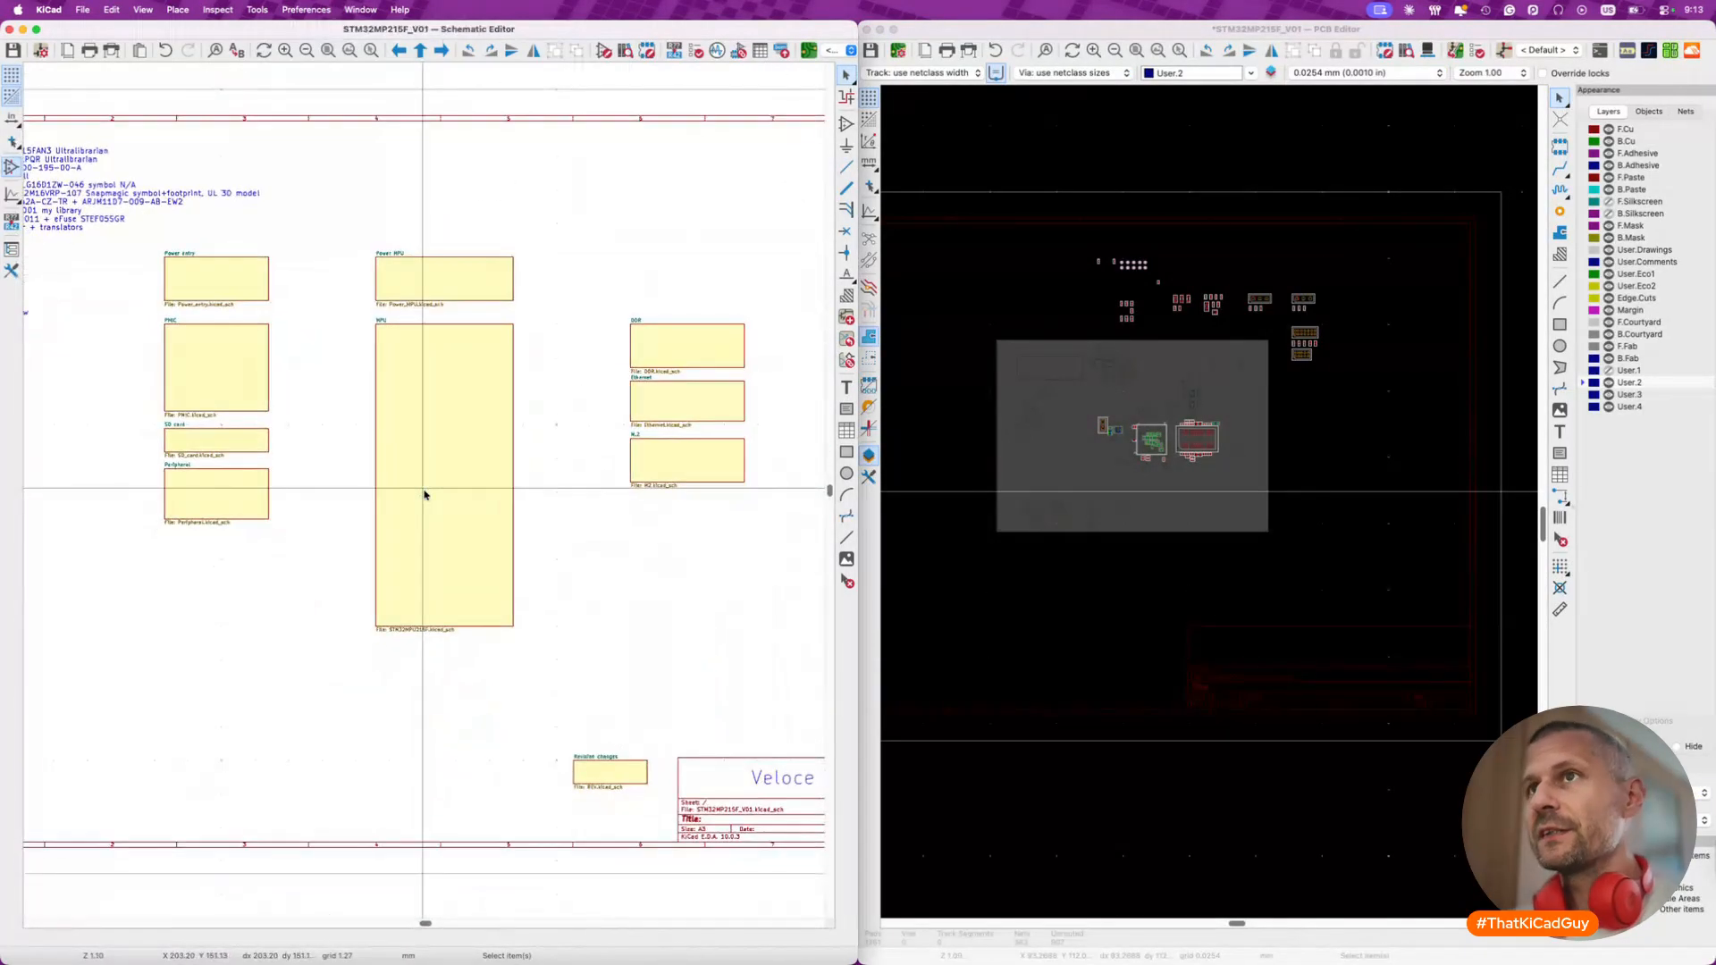
double_click(196, 344)
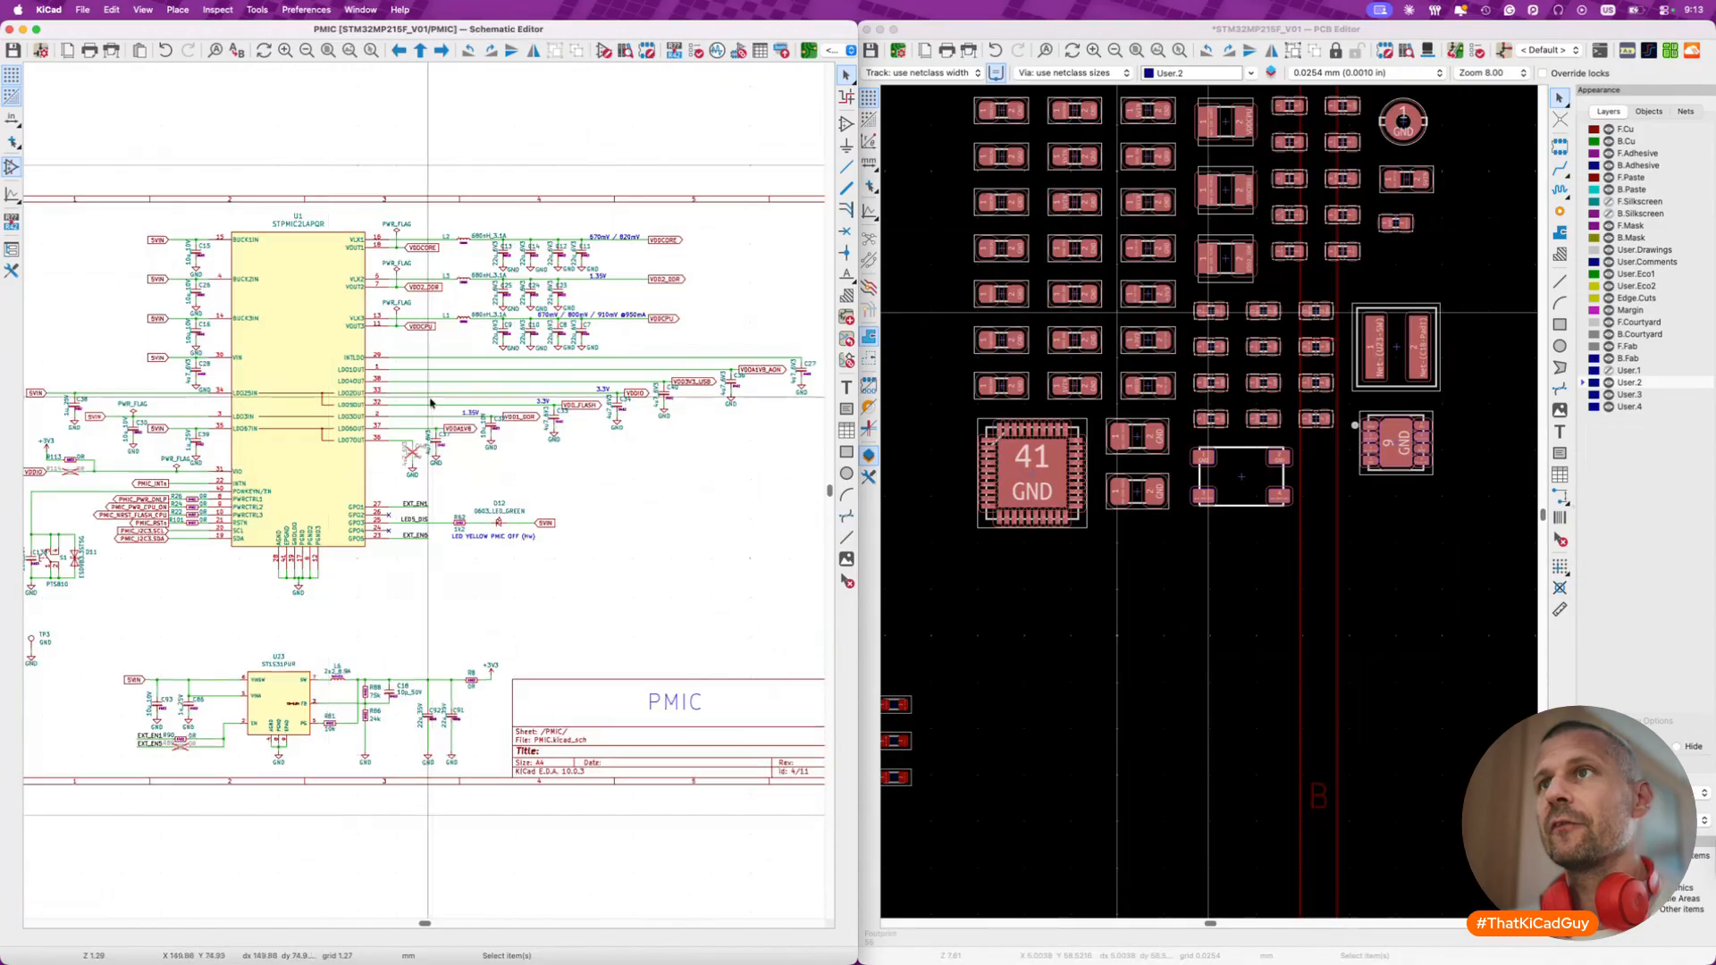
- Select the ST1S31PUR regulator circuit on the PMIC sheet, and pack and move its footprints right of the remaining PMIC footprints
scroll(431, 402, down, 3)
drag(268, 505, 484, 617)
click(1399, 26)
key(p)
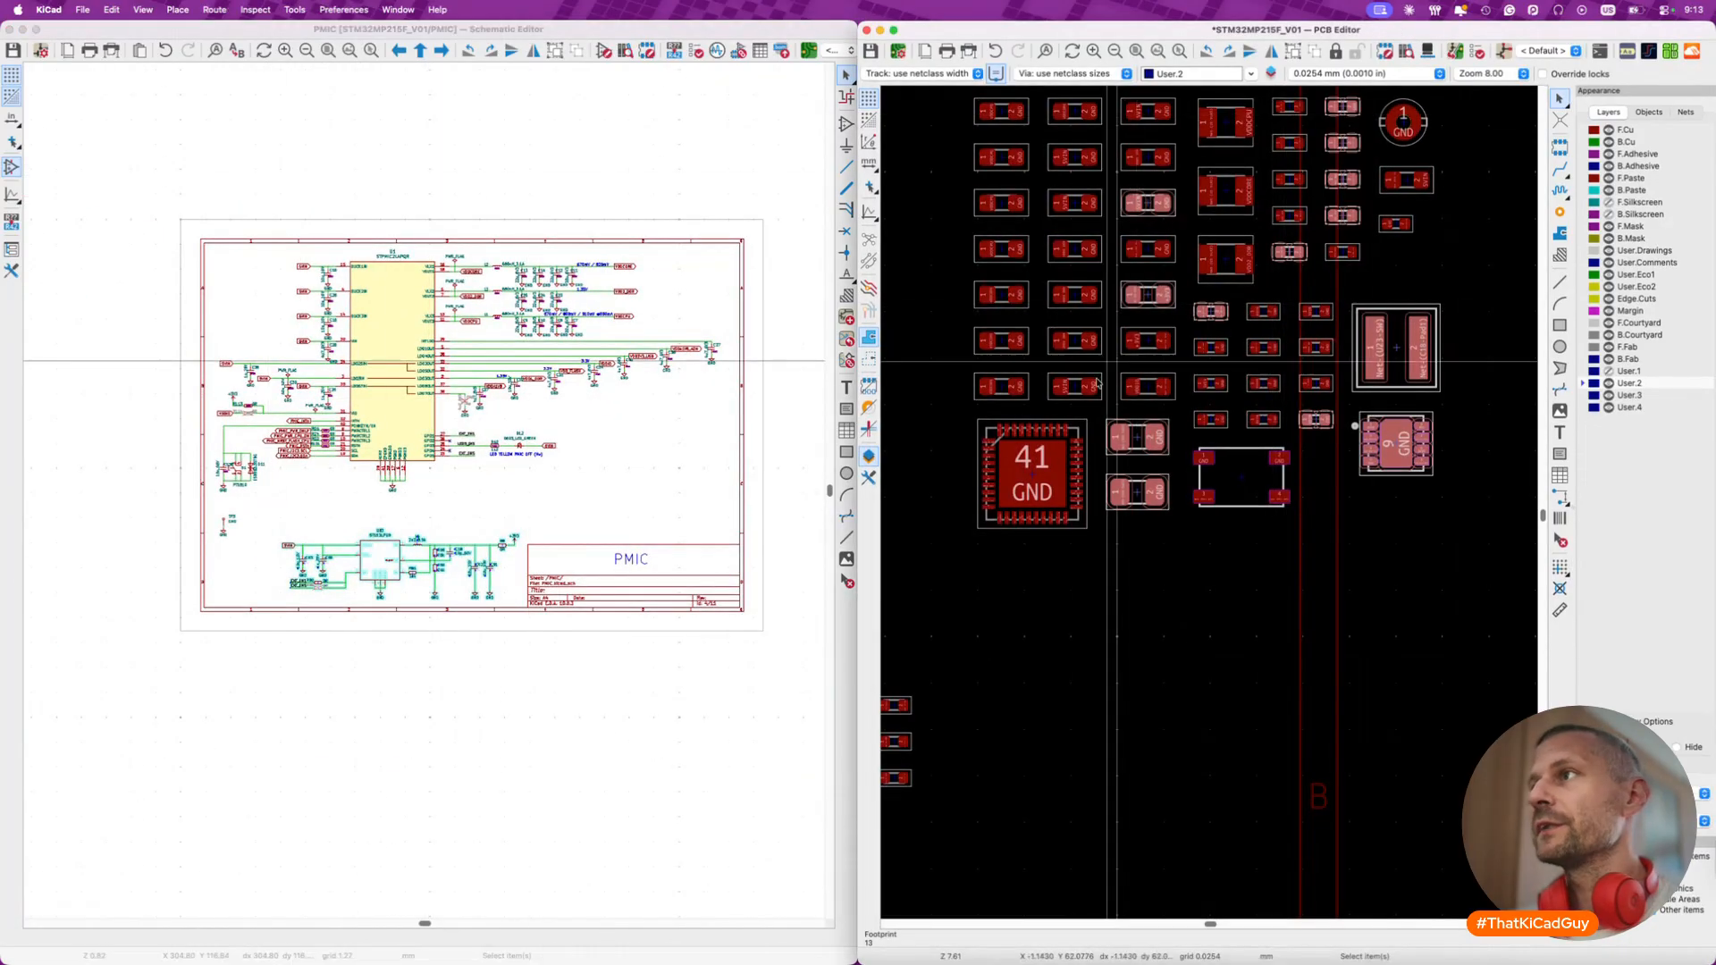
scroll(1263, 477, down, 5)
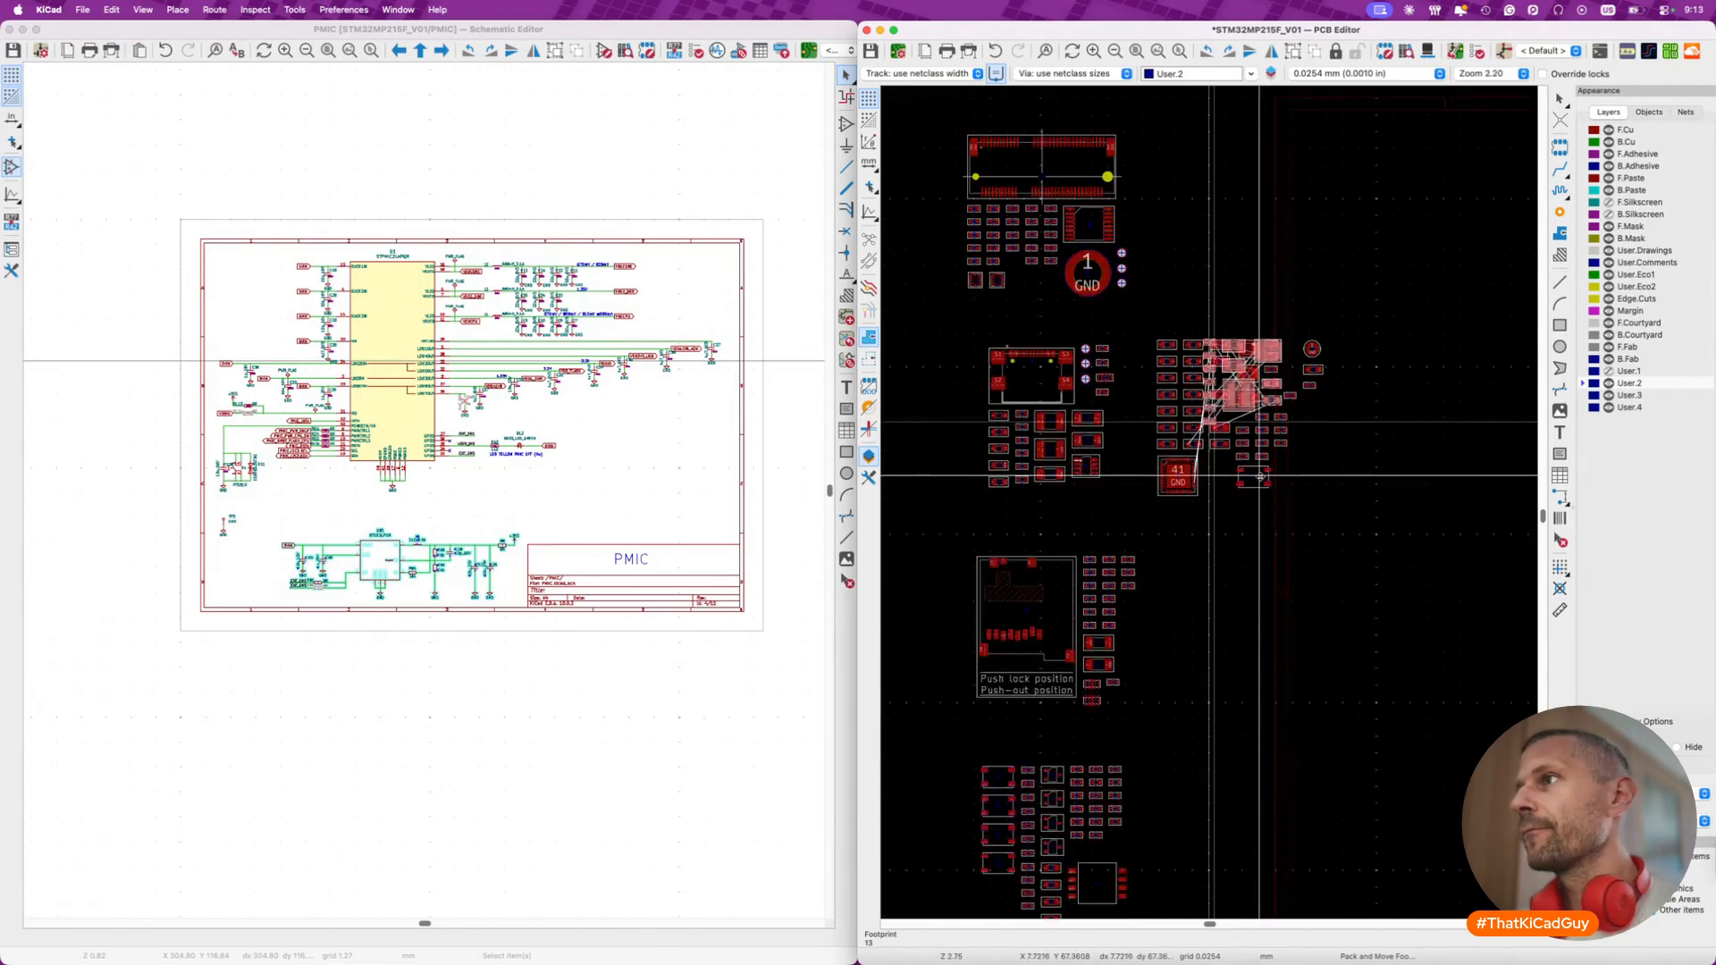
click(1318, 483)
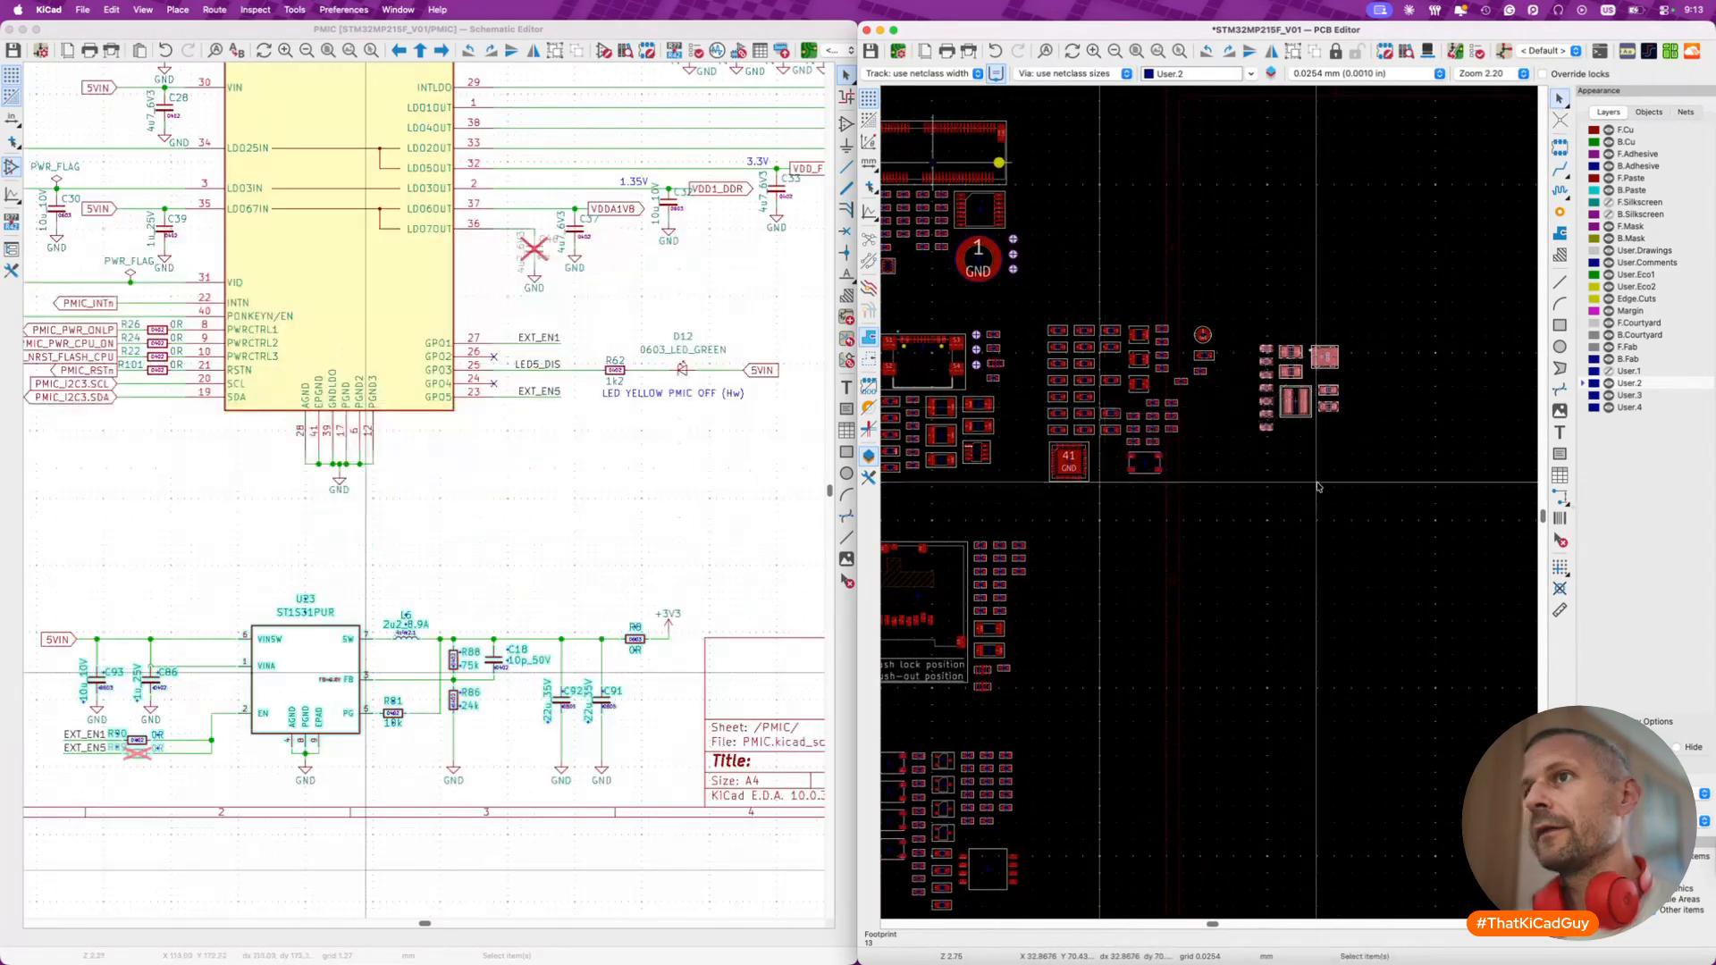
click(689, 525)
scroll(689, 525, down, 4)
scroll(689, 526, up, 1)
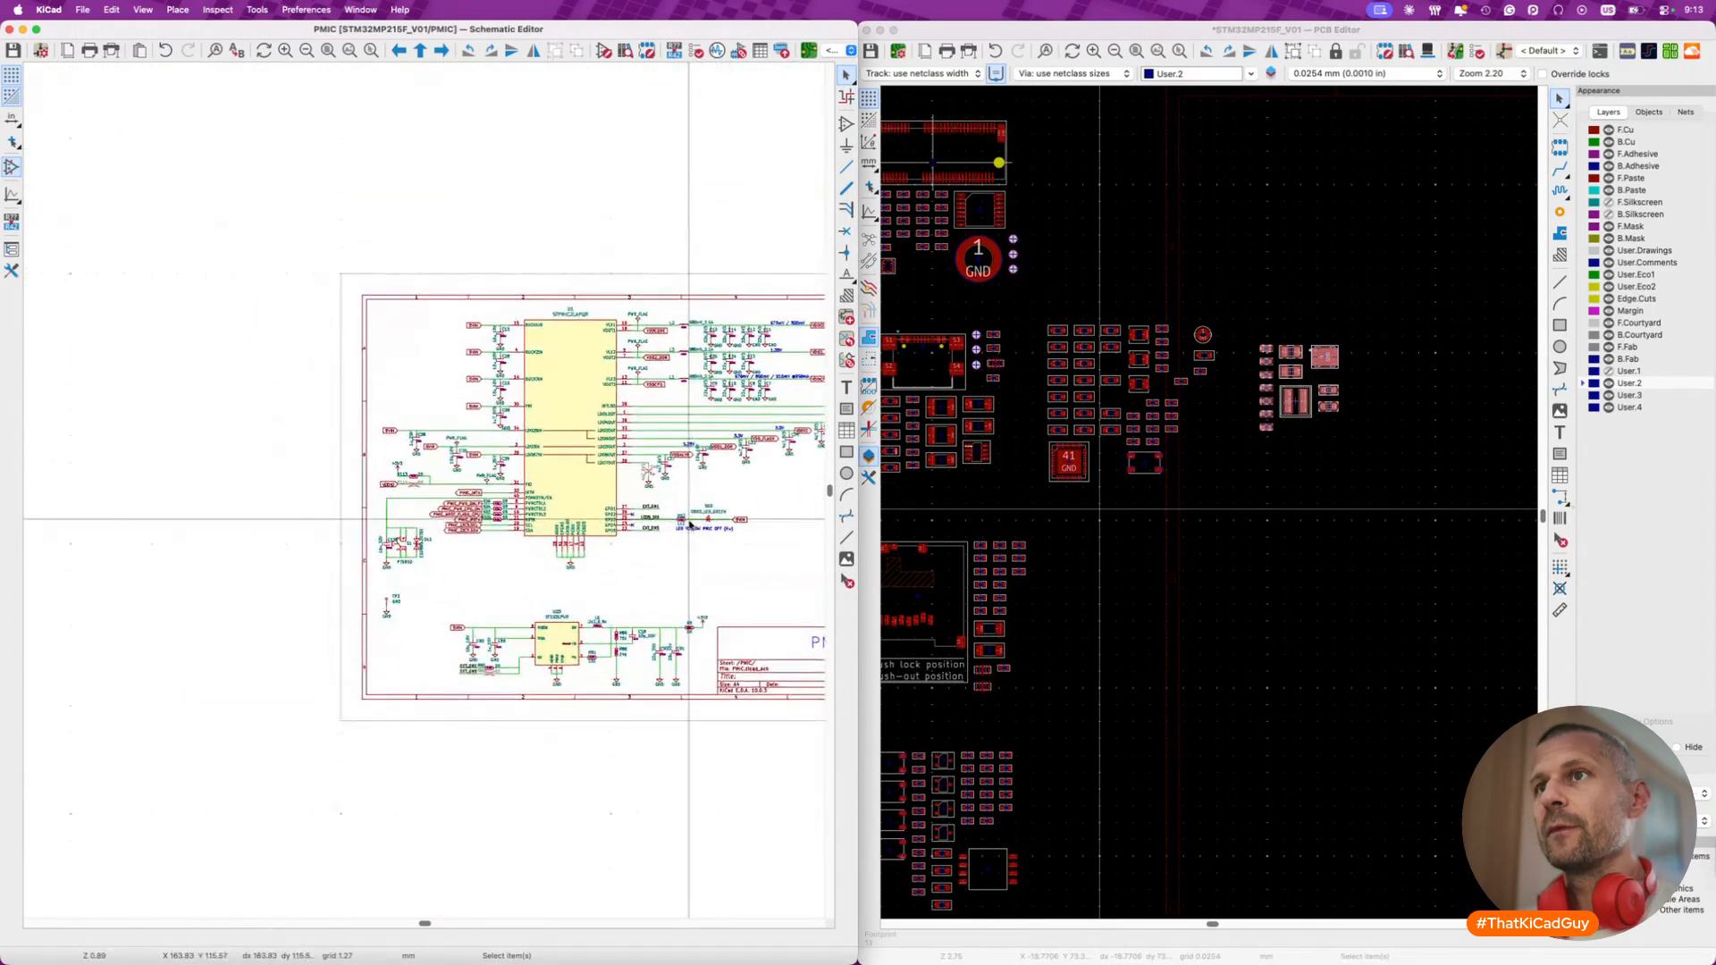
- Select the main PMIC circuit on the PMIC sheet, and pack and move its footprints below the ST1S31PUR regulator group
scroll(689, 525, right, 4)
drag(165, 255, 787, 575)
click(1252, 31)
scroll(1165, 331, down, 5)
key(p)
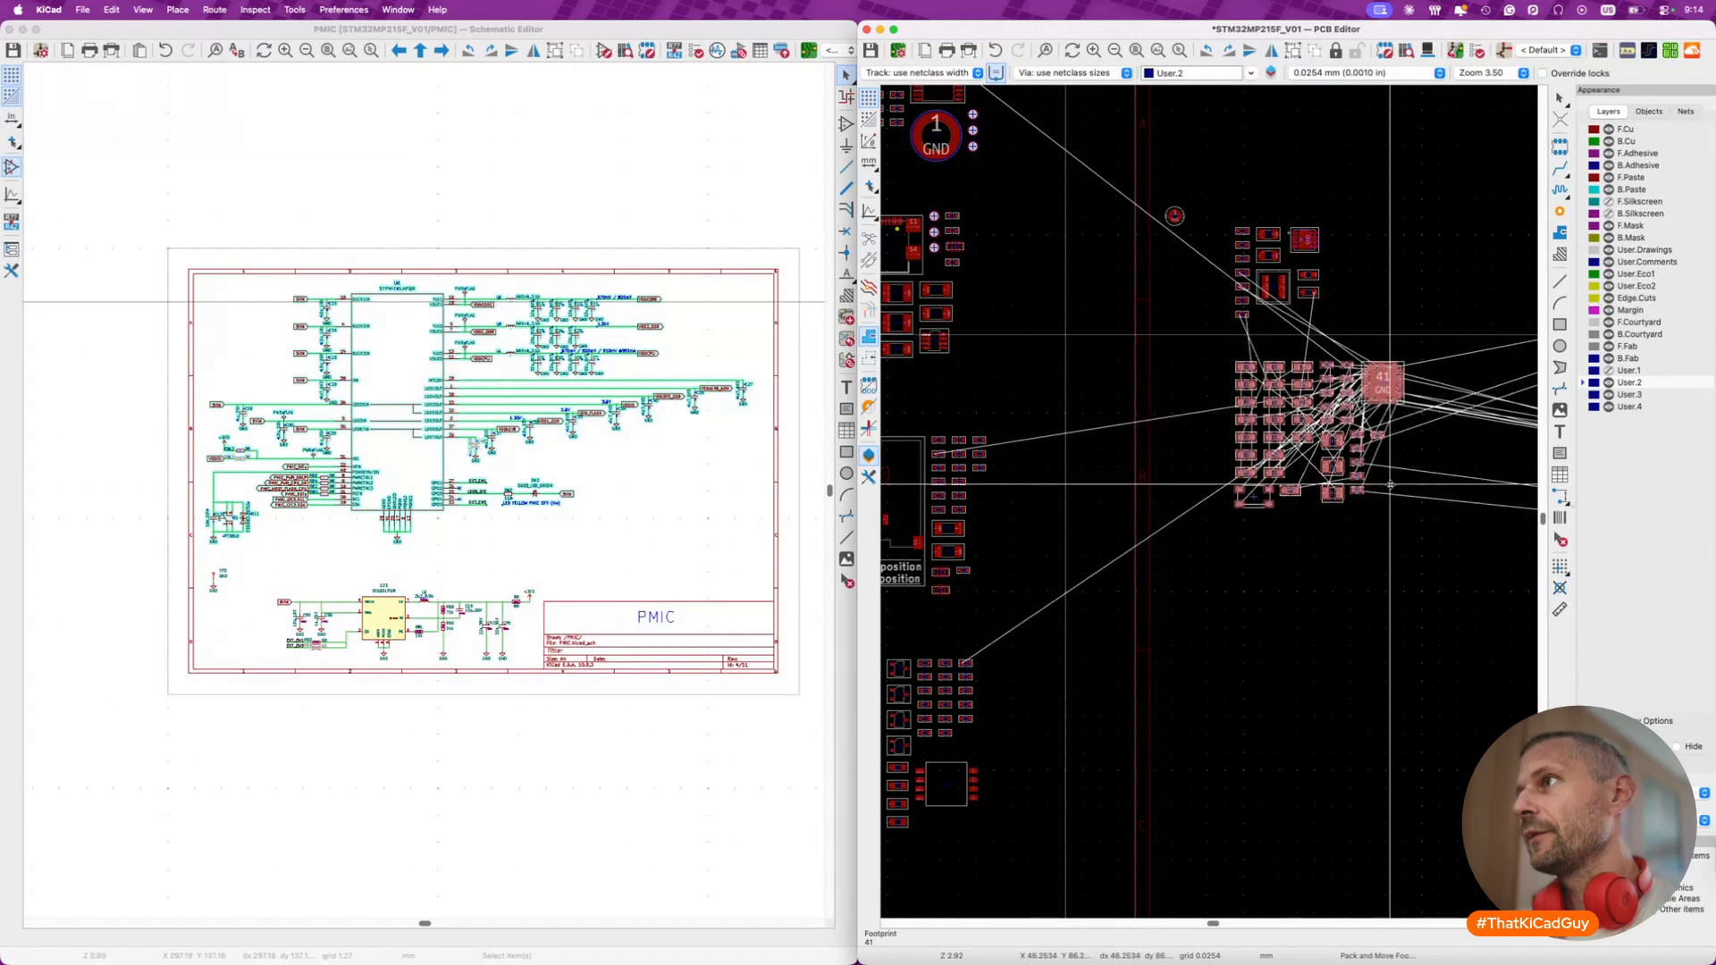
click(1388, 487)
- Move the TP3 ground test point to just above the regulator's footprint group and save the board
click(1176, 217)
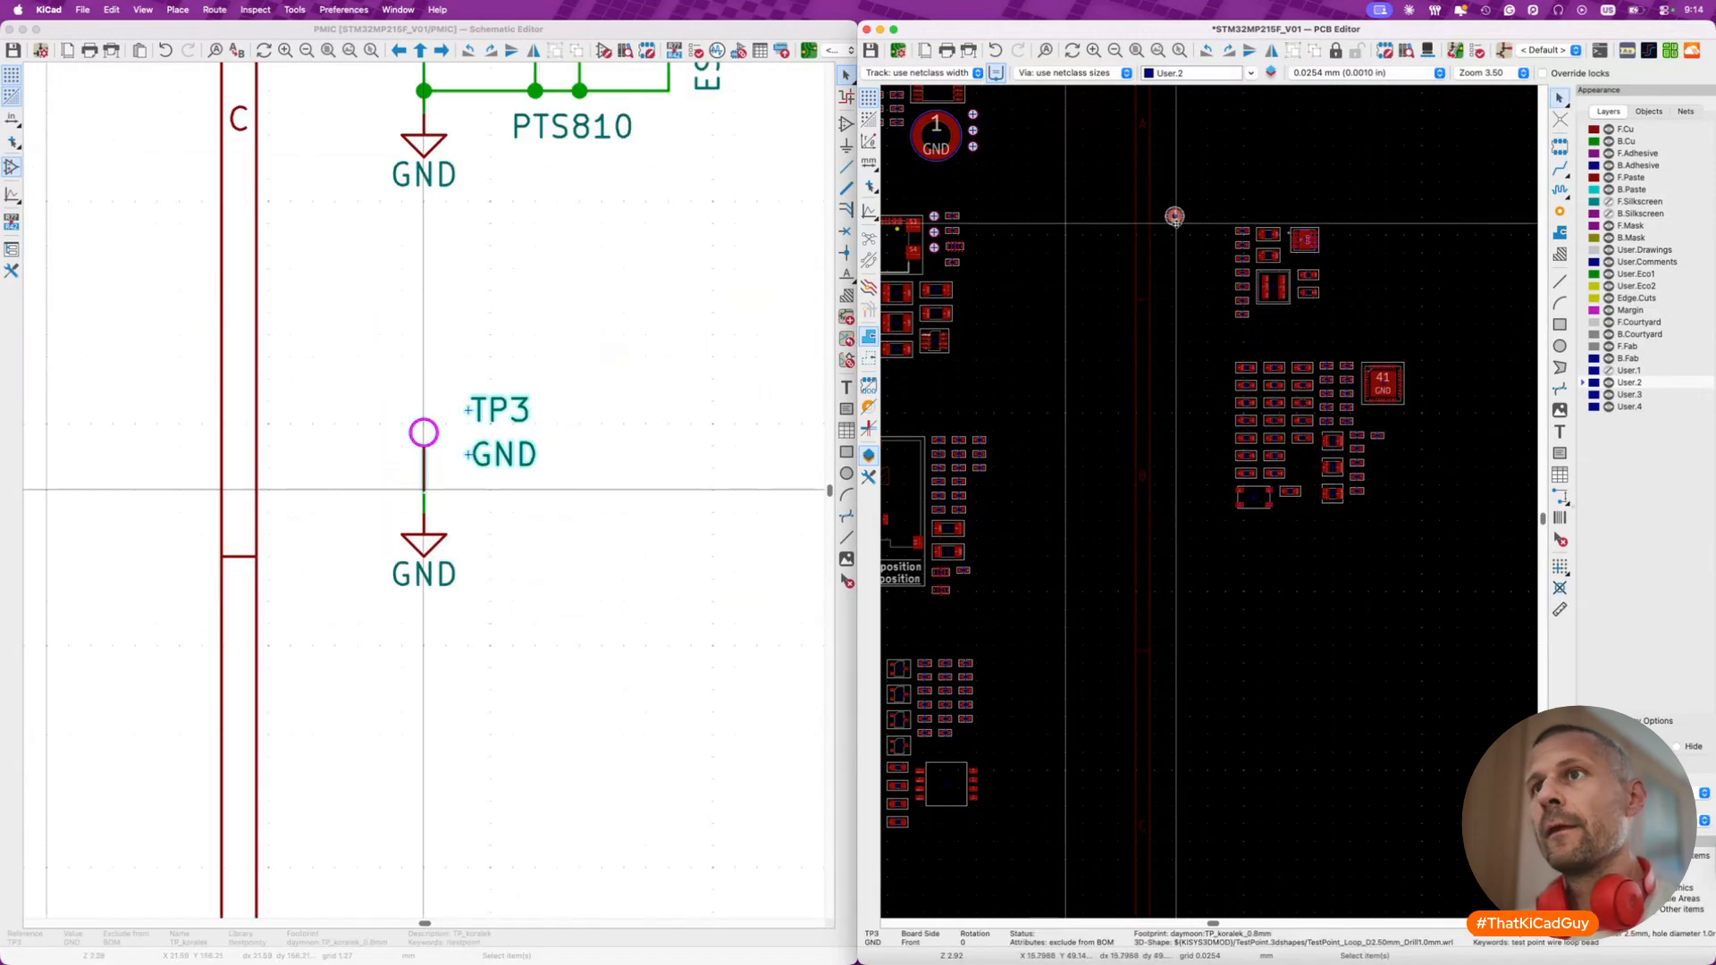
key(m)
scroll(1175, 217, down, 8)
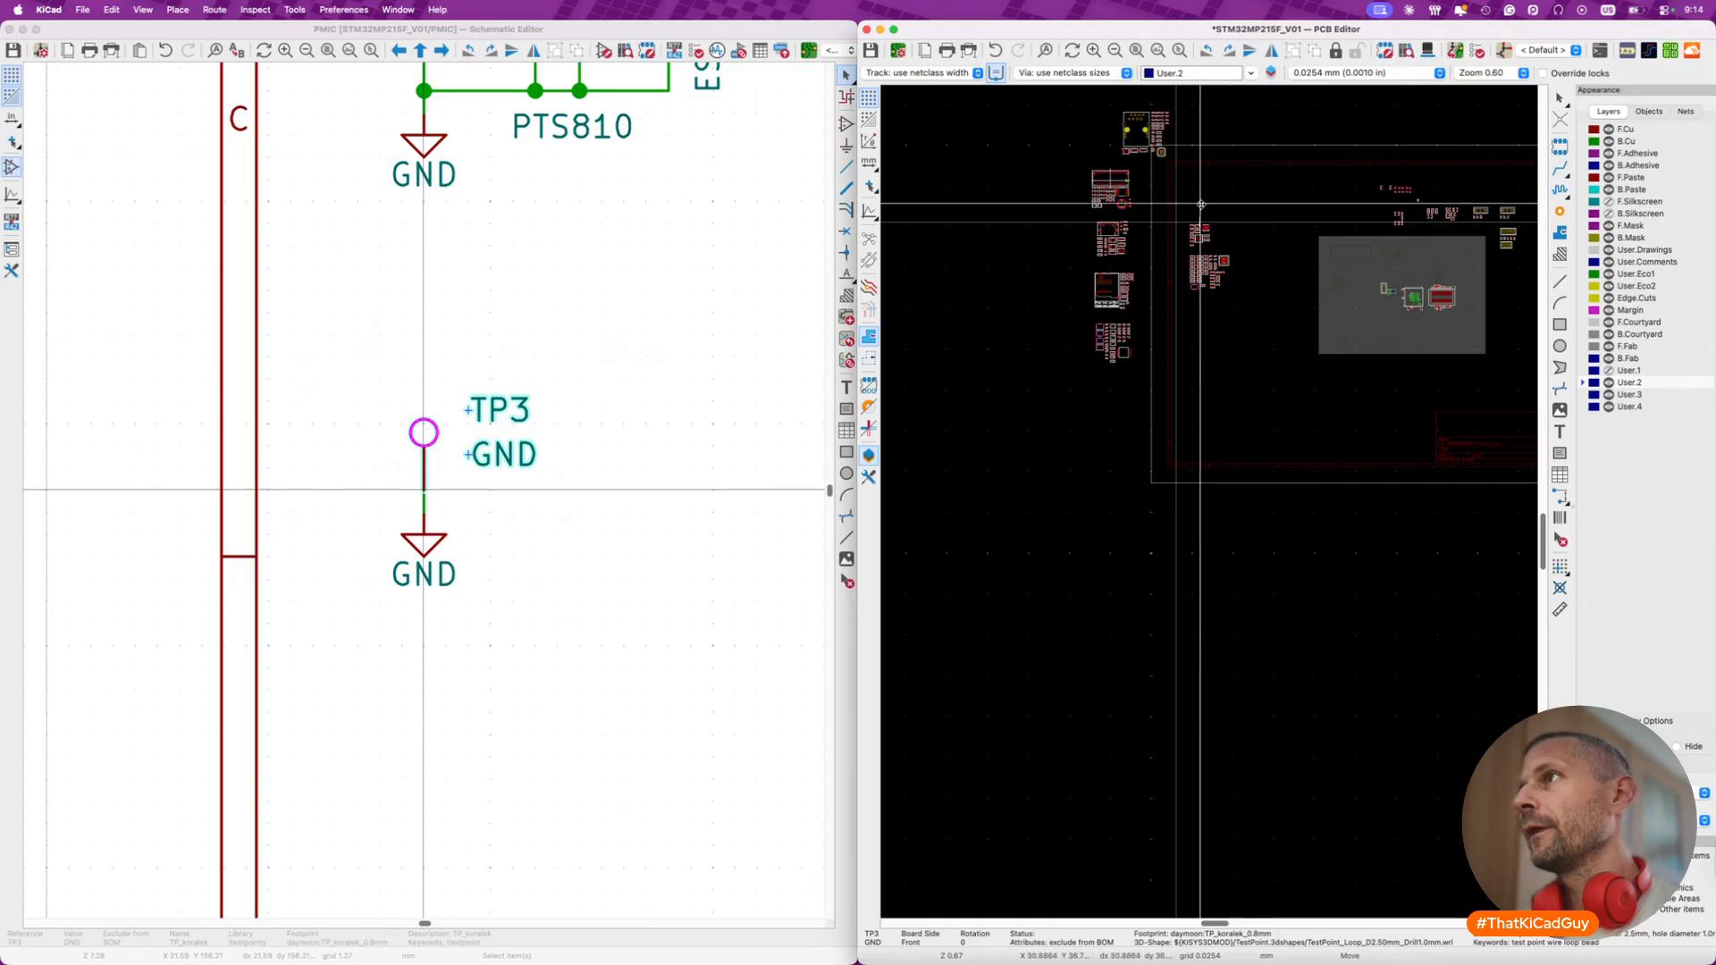
click(1190, 267)
scroll(1191, 267, up, 5)
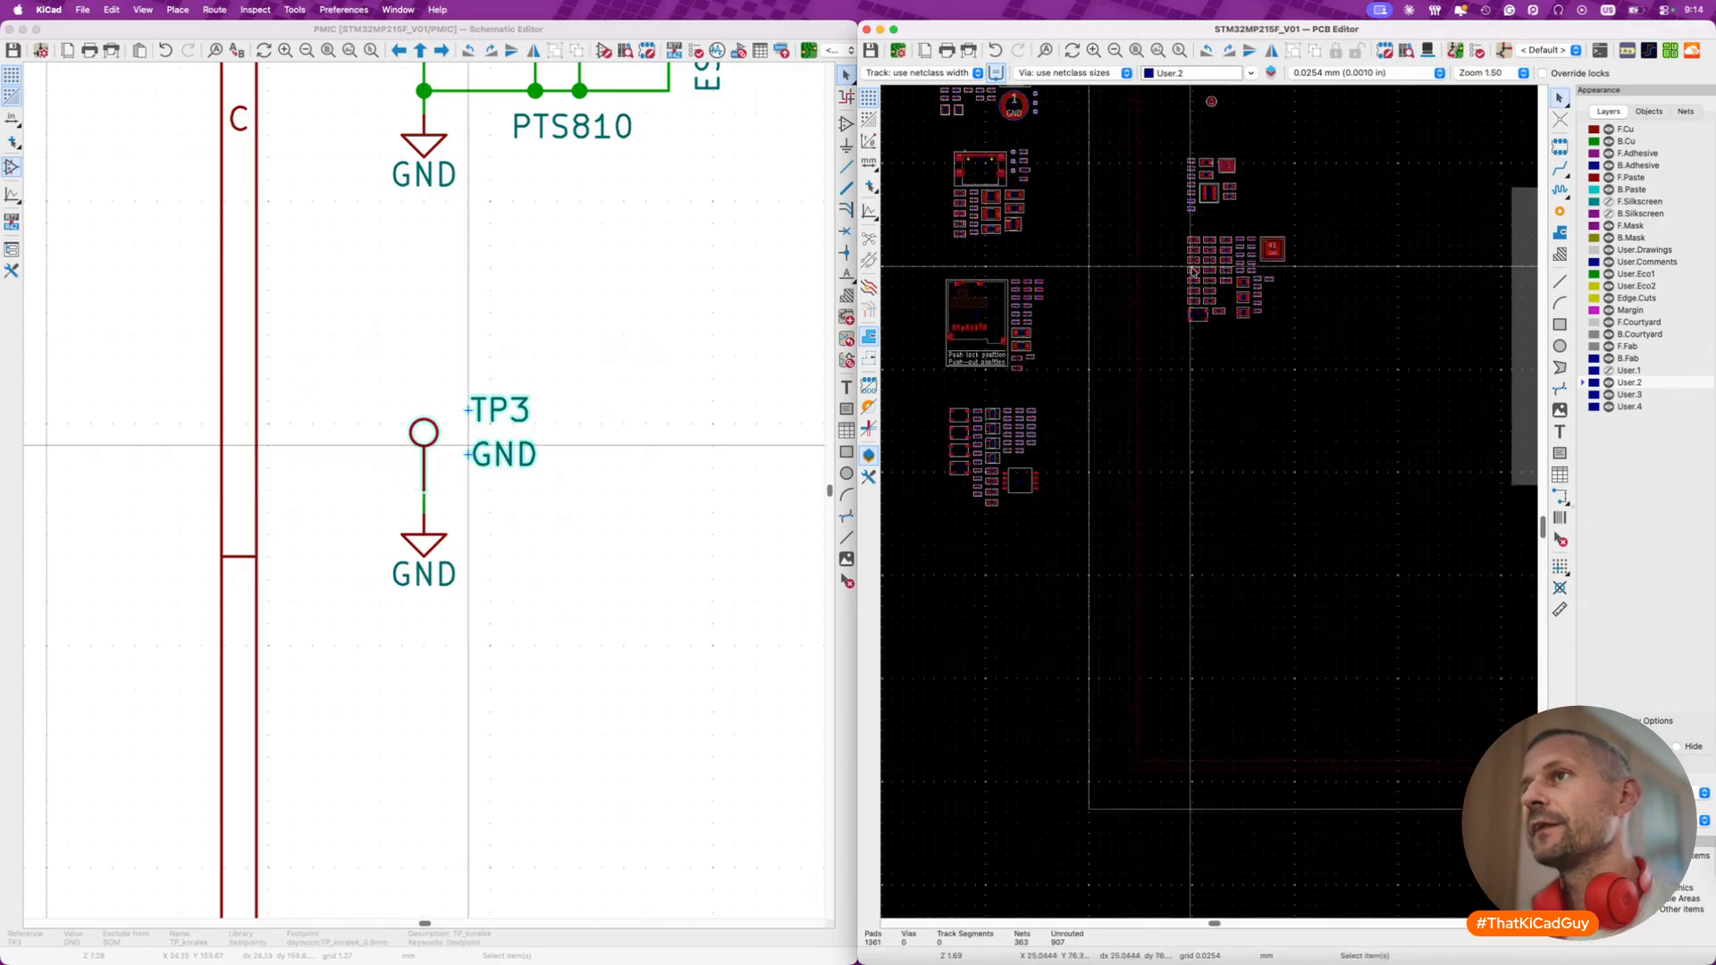
- Check the whole PMIC sheet, return to the root schematic and look over the footprint groups around the board
click(724, 348)
scroll(724, 349, down, 6)
scroll(724, 349, down, 6)
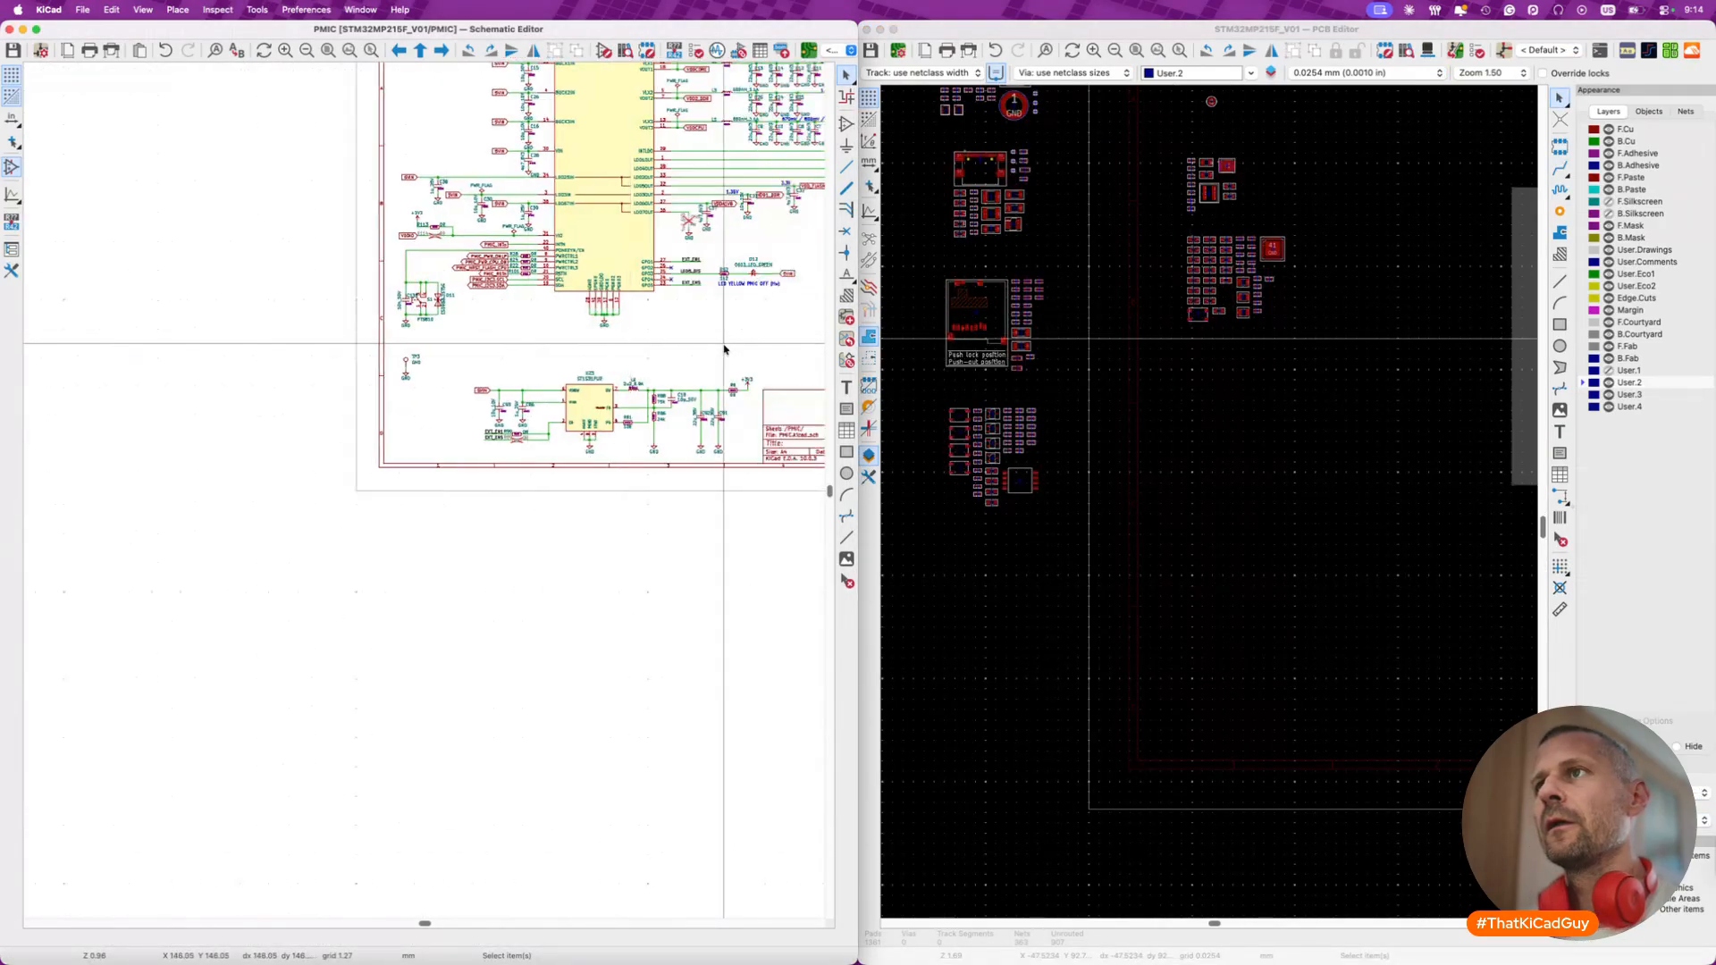
scroll(725, 349, up, 2)
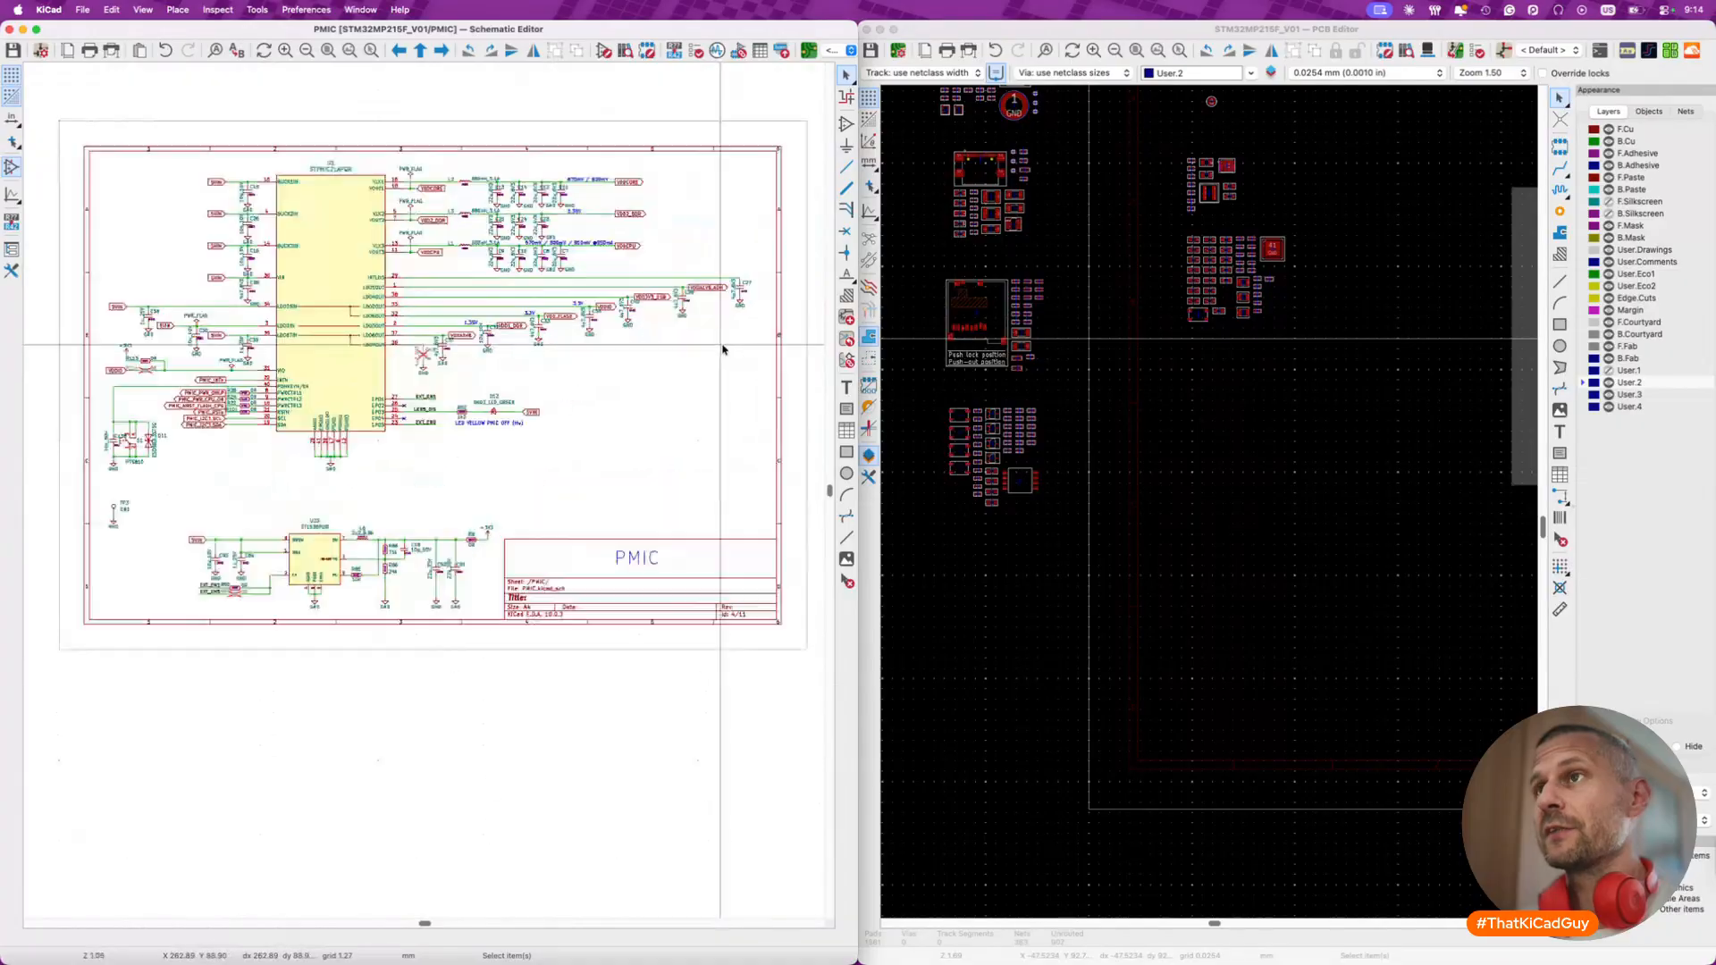
key(alt+BackSpace)
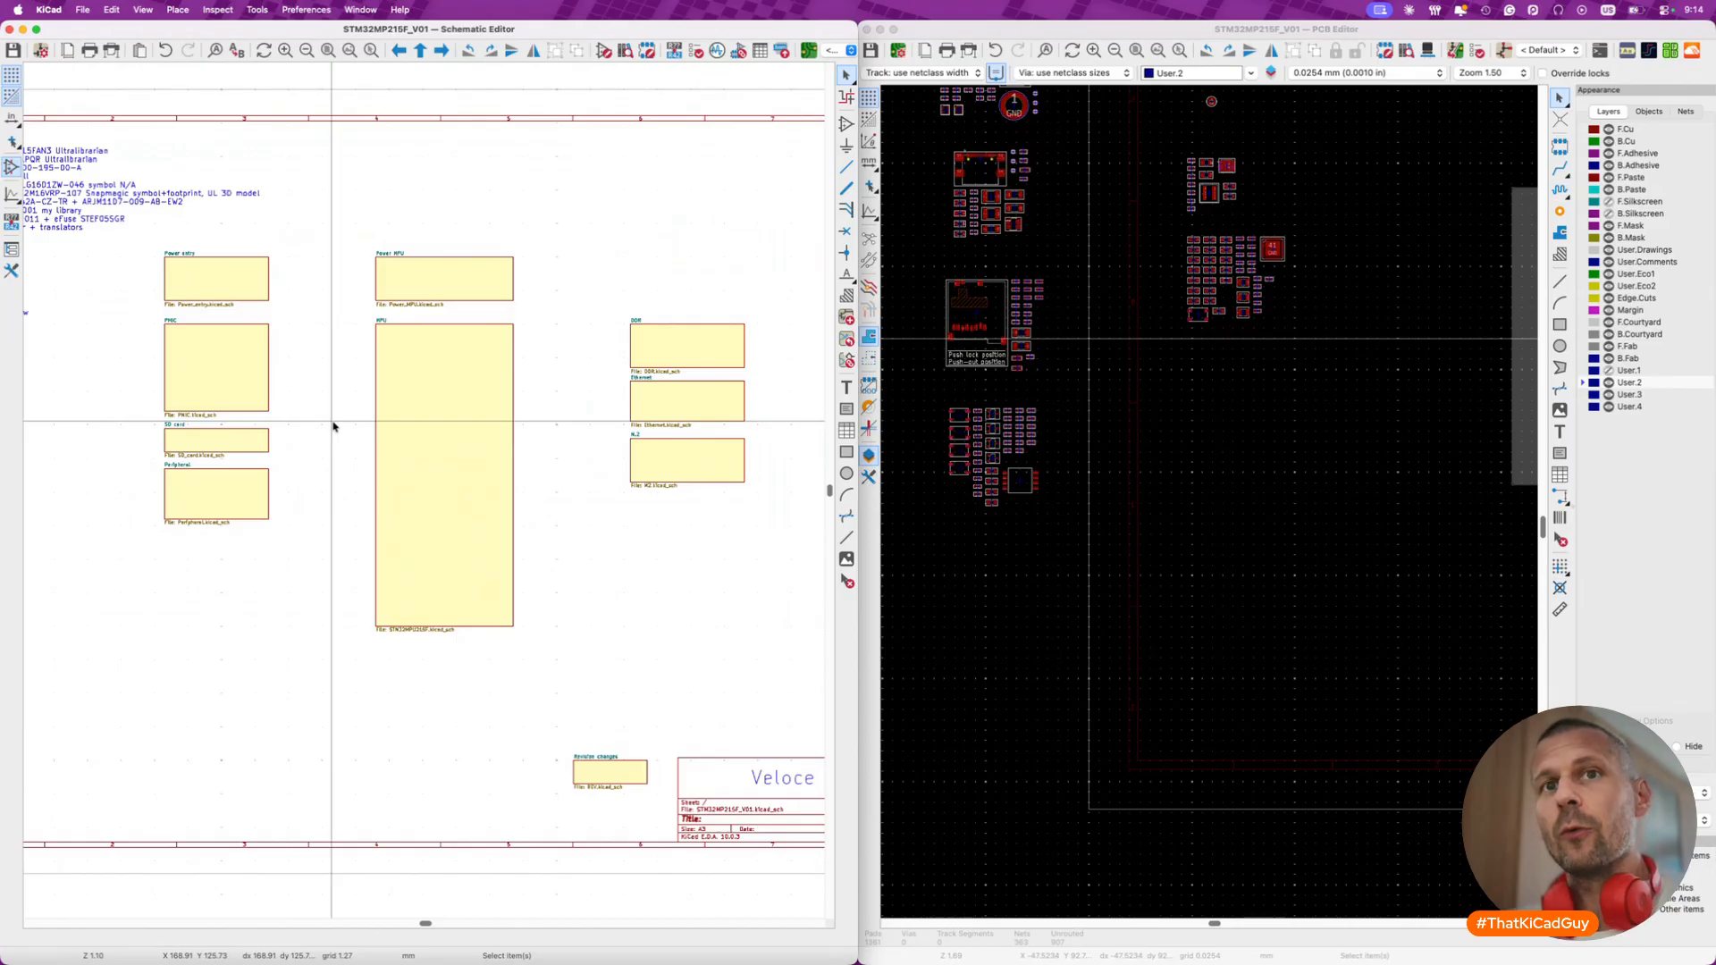
click(1227, 385)
scroll(1227, 390, down, 3)
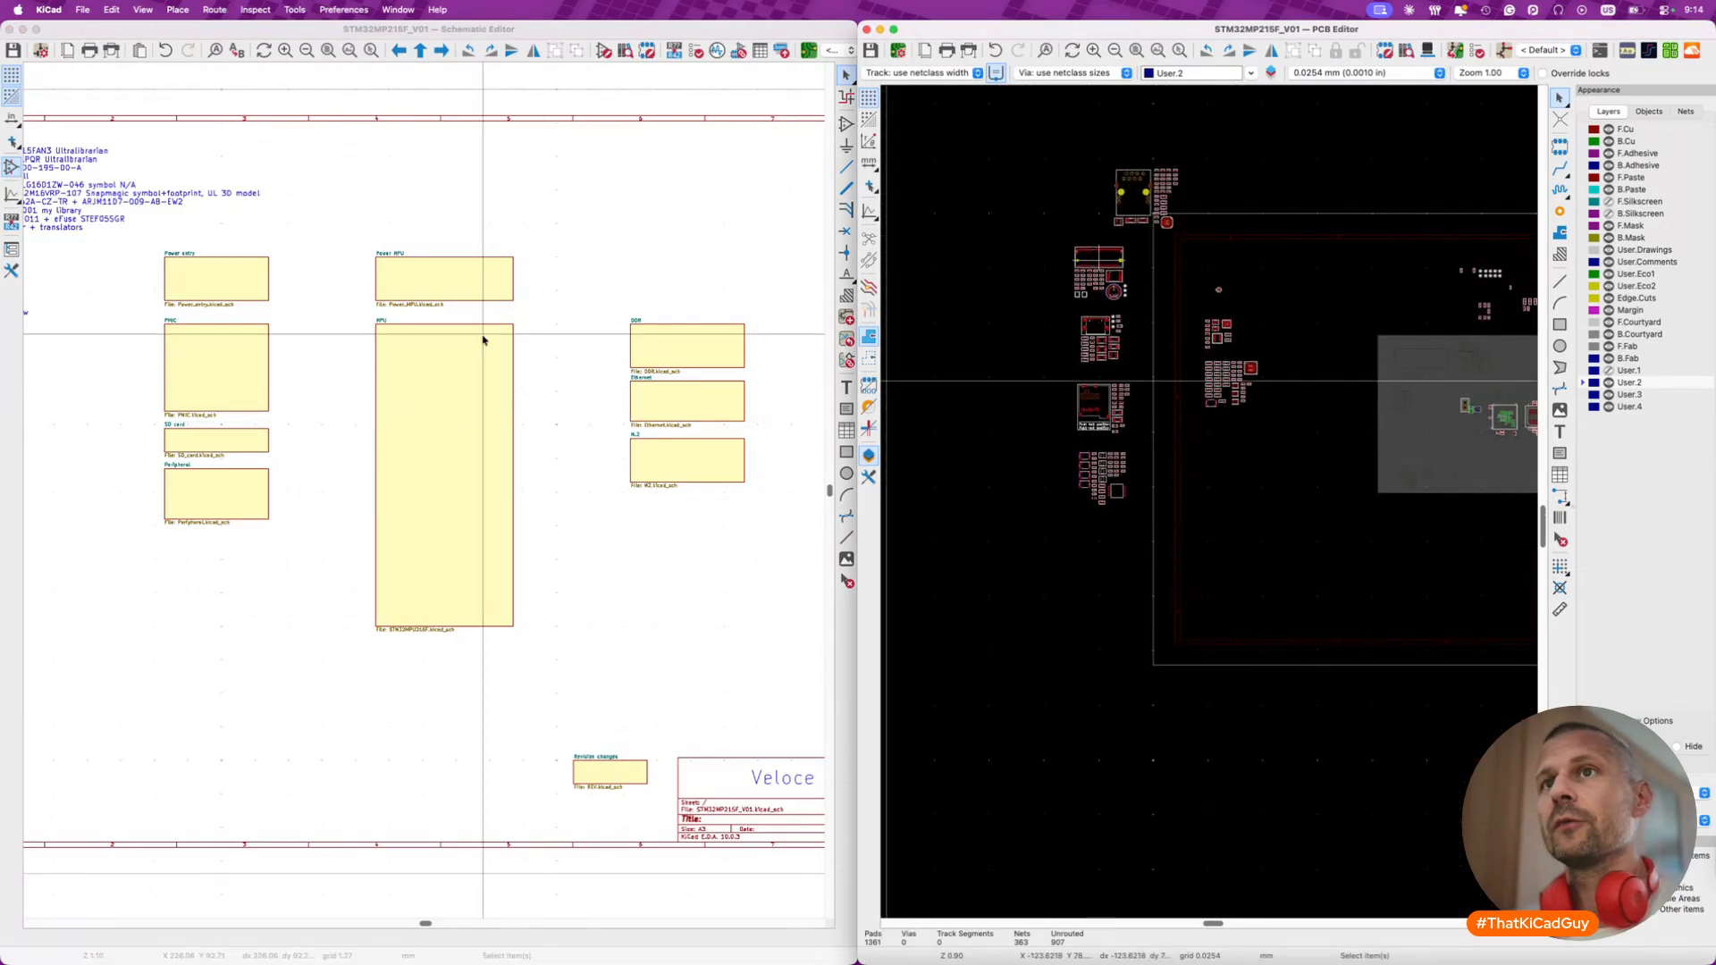
- Check the SD card and Peripheral sheets against their footprint groups, returning to the root schematic after each
double_click(218, 438)
scroll(554, 465, down, 1)
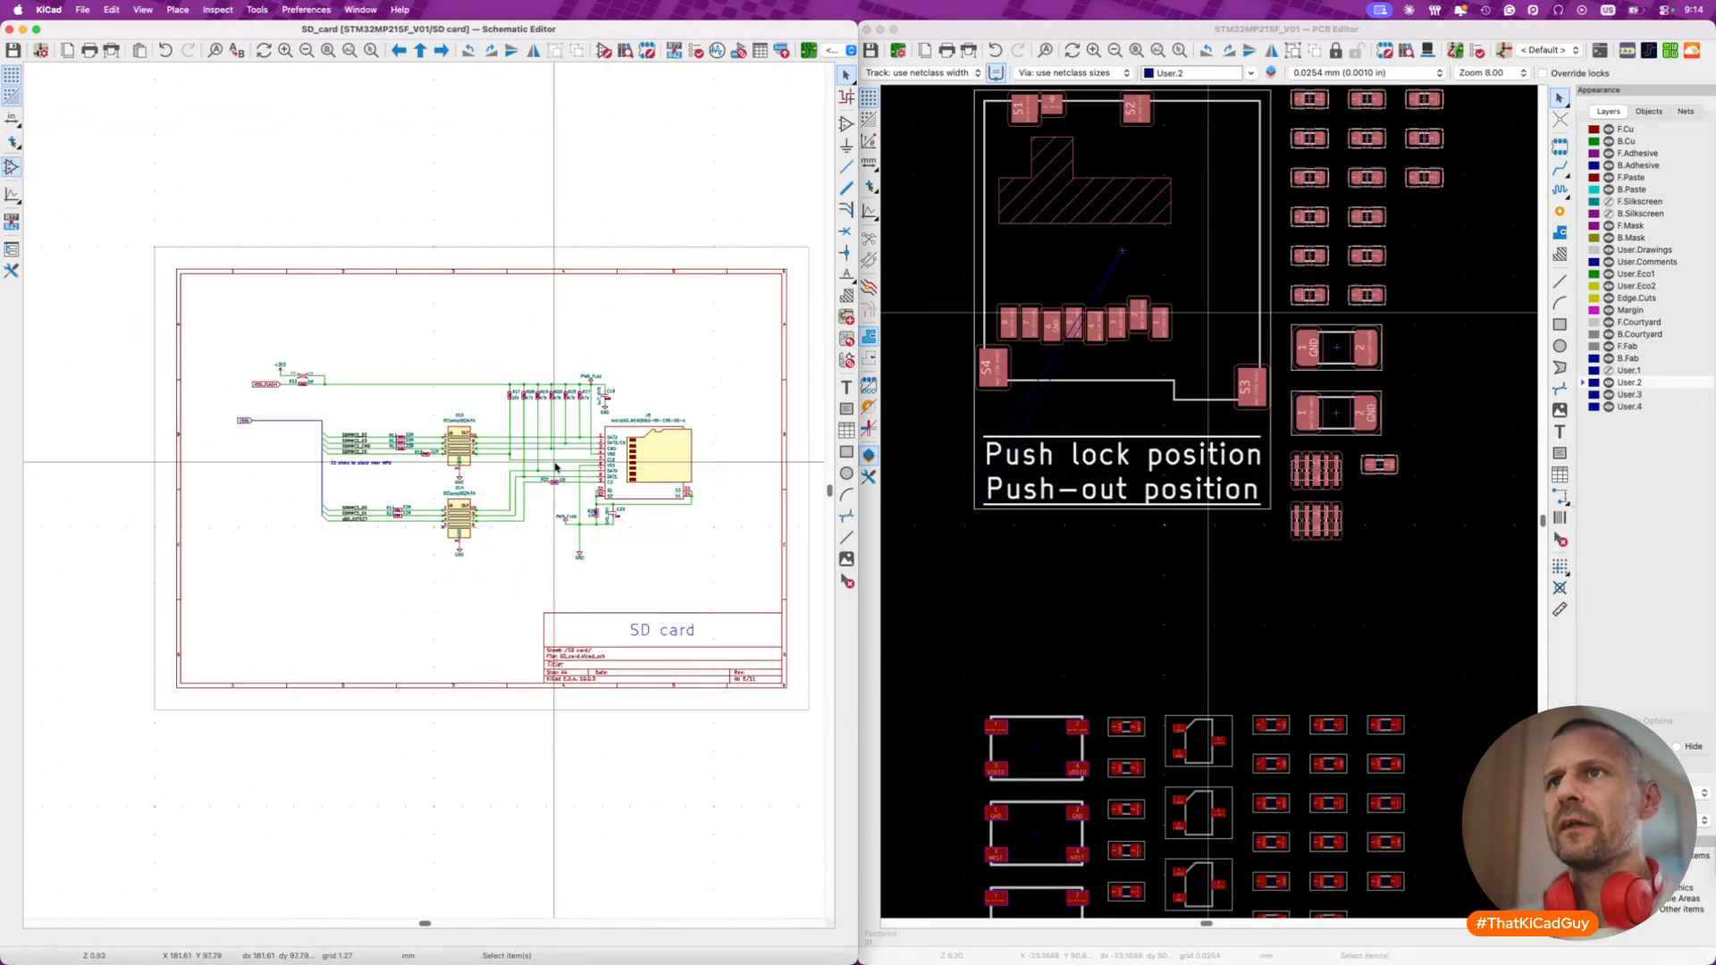
key(alt+BackSpace)
double_click(218, 506)
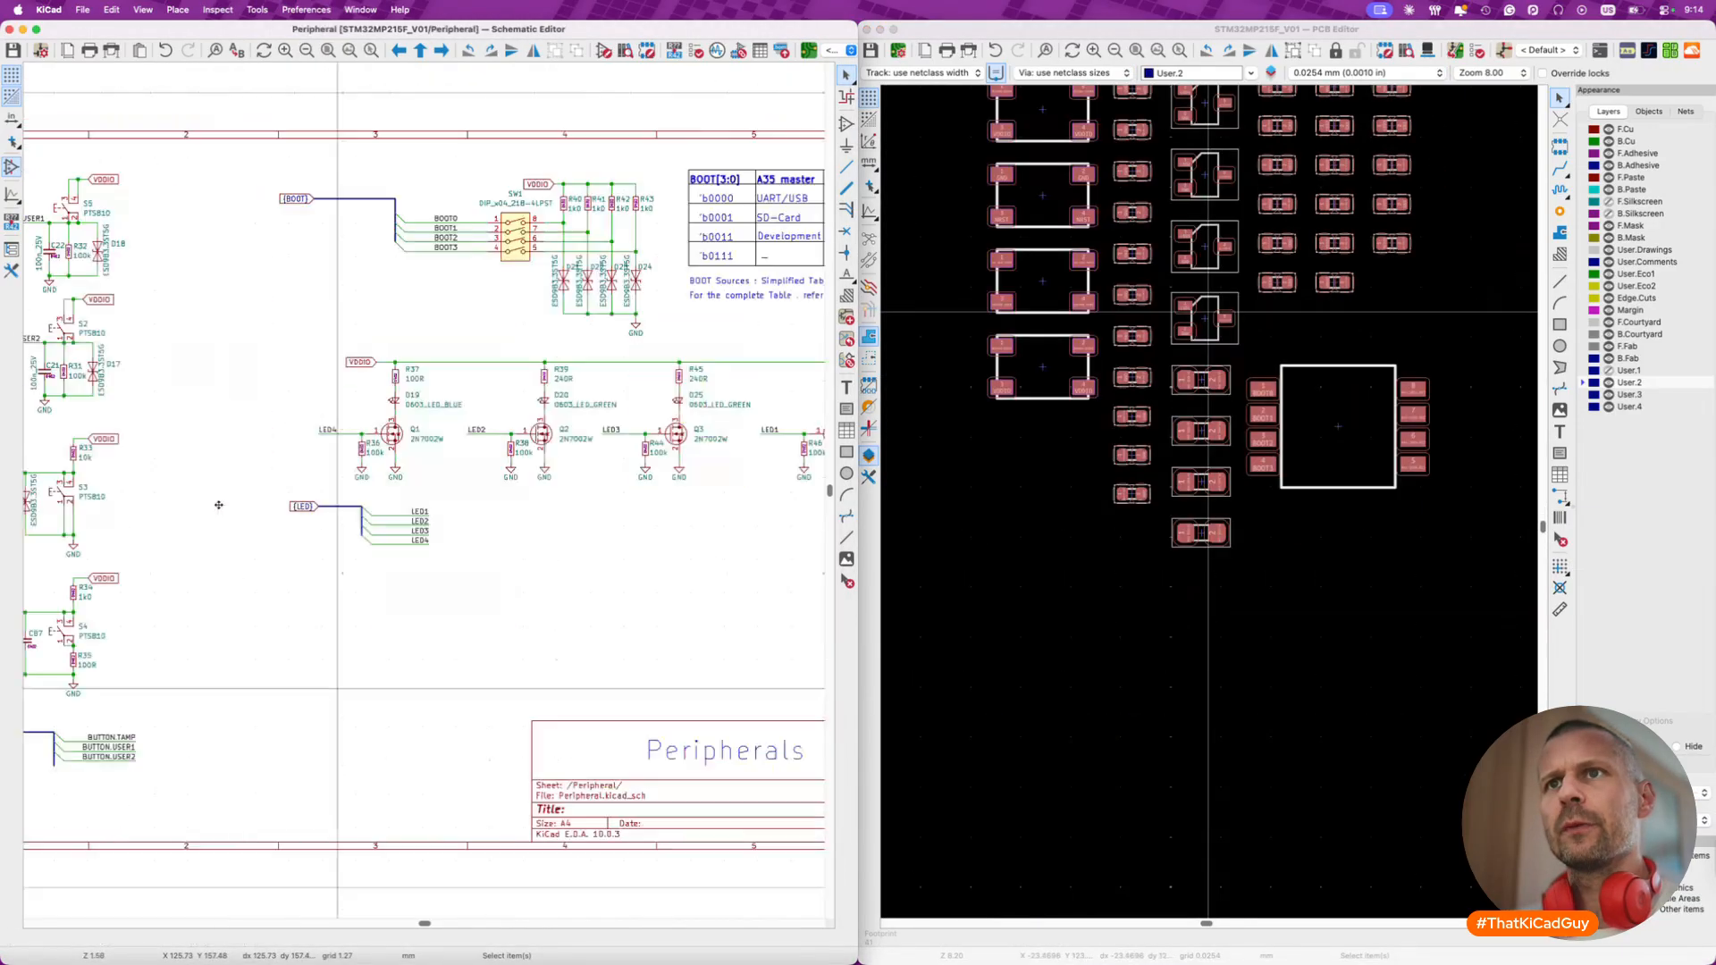
scroll(218, 509, down, 4)
key(alt+BackSpace)
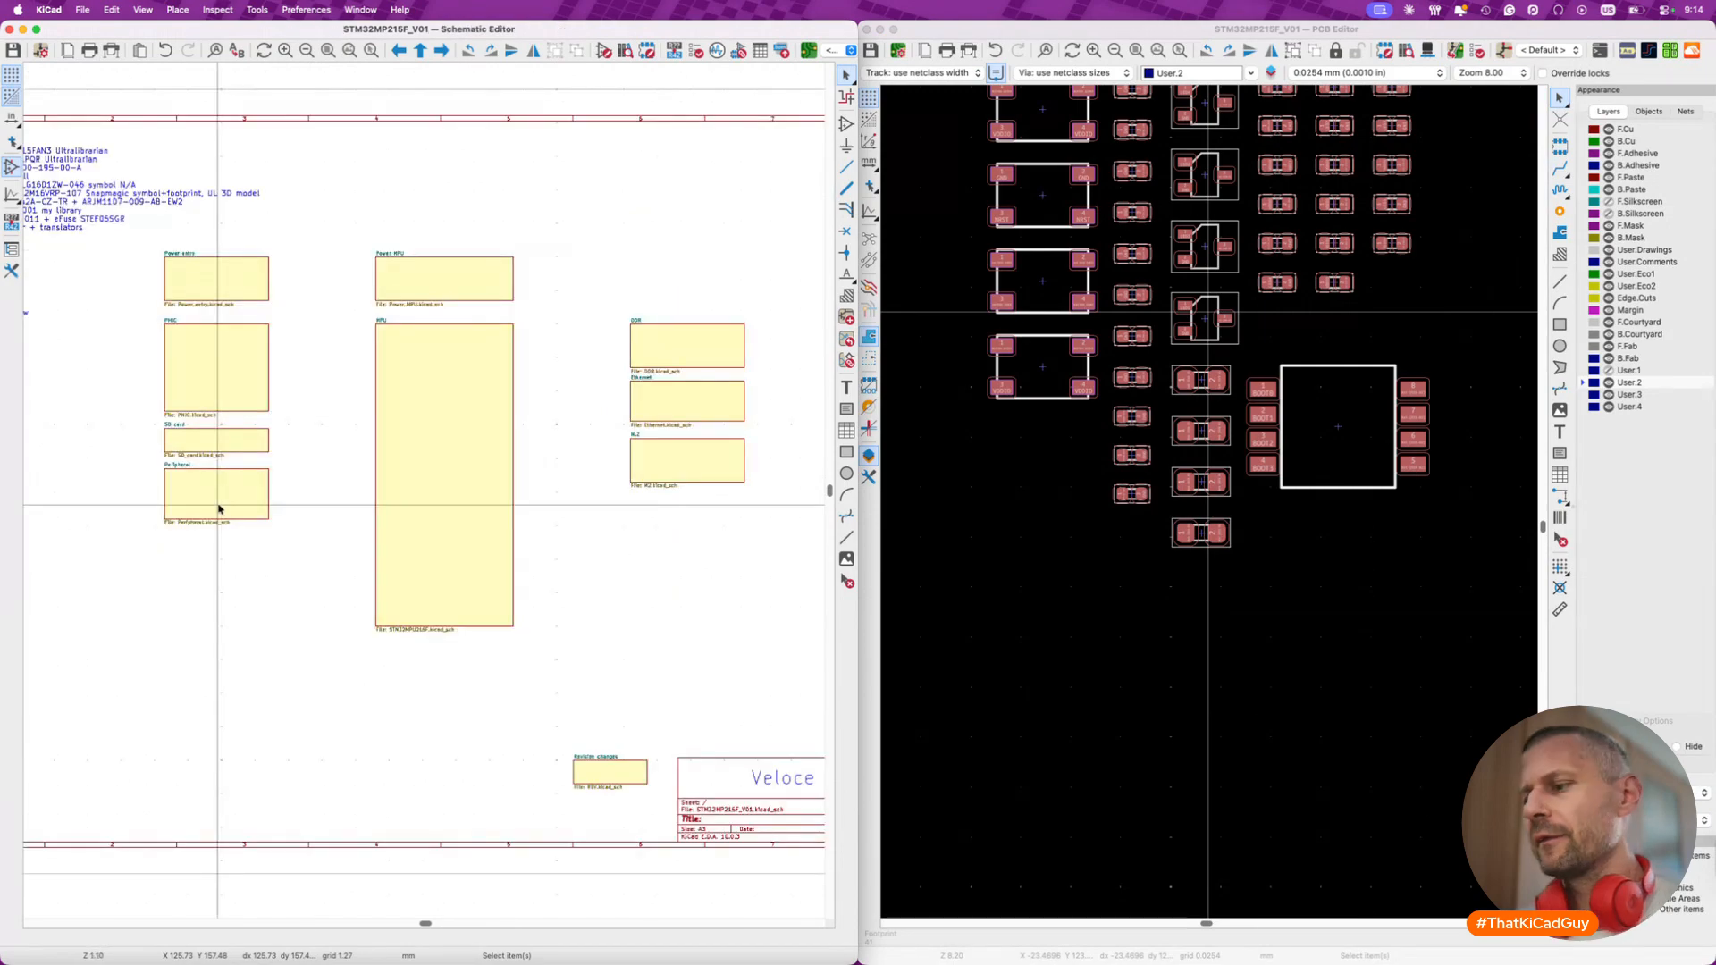
- Open the M.2 sheet and compare its circuits with the M.2 connector's footprint group
double_click(684, 458)
scroll(684, 460, down, 6)
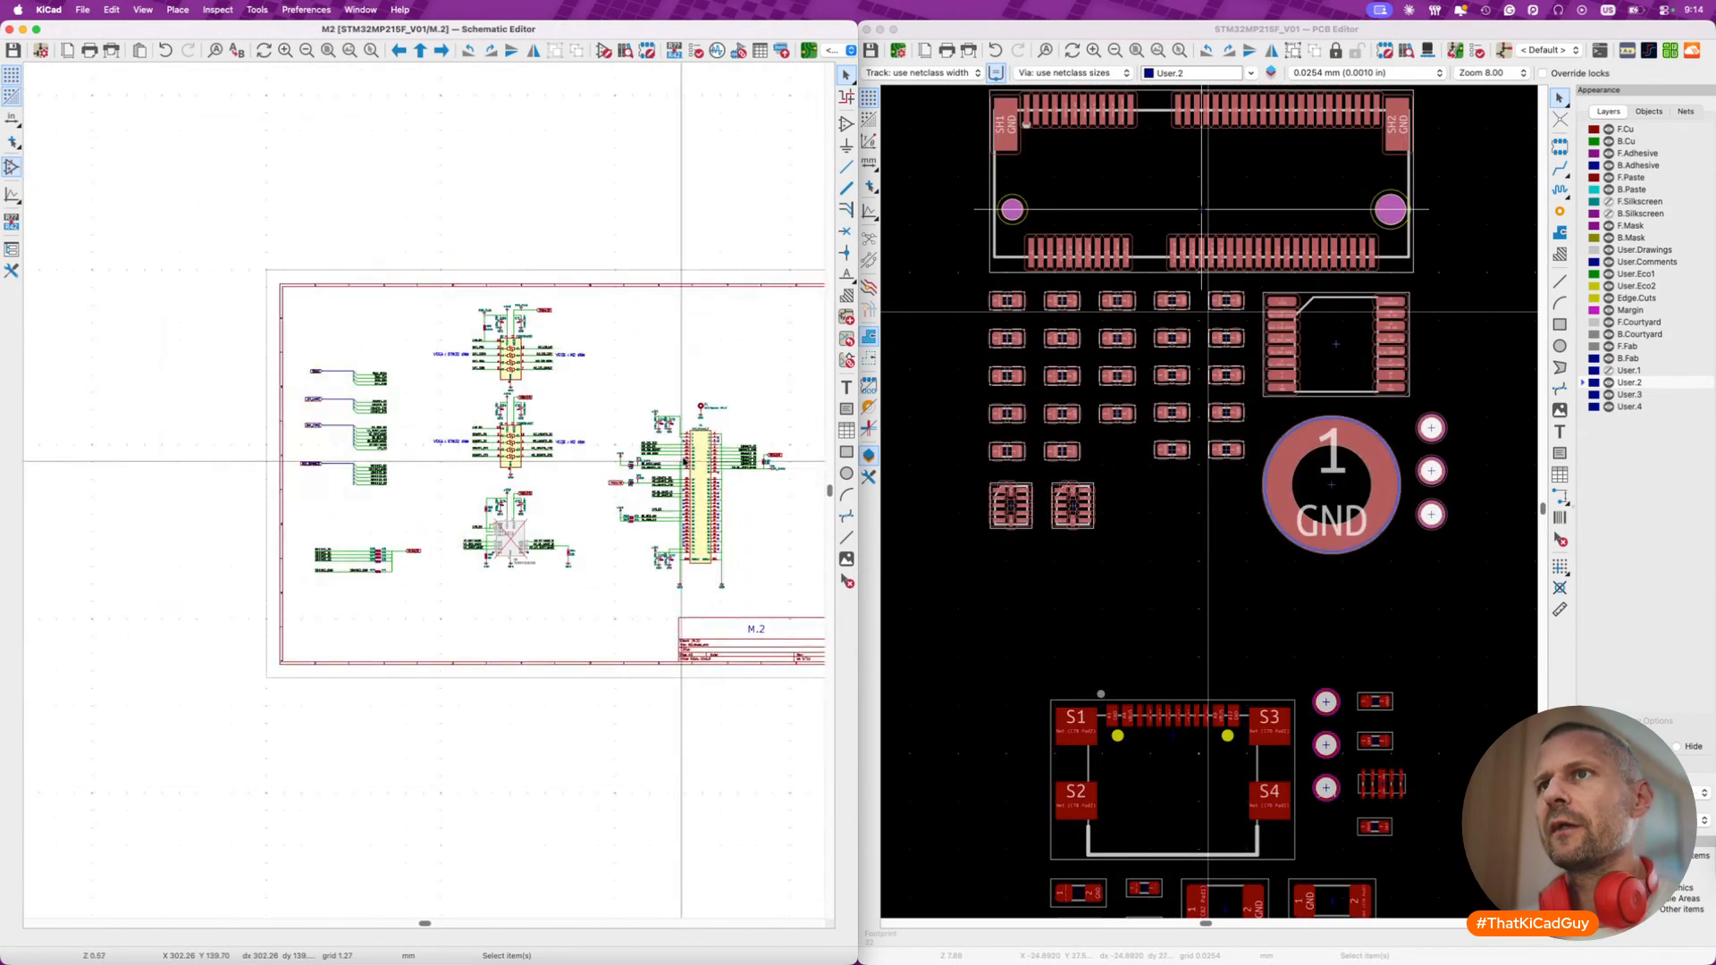
scroll(684, 461, right, 1)
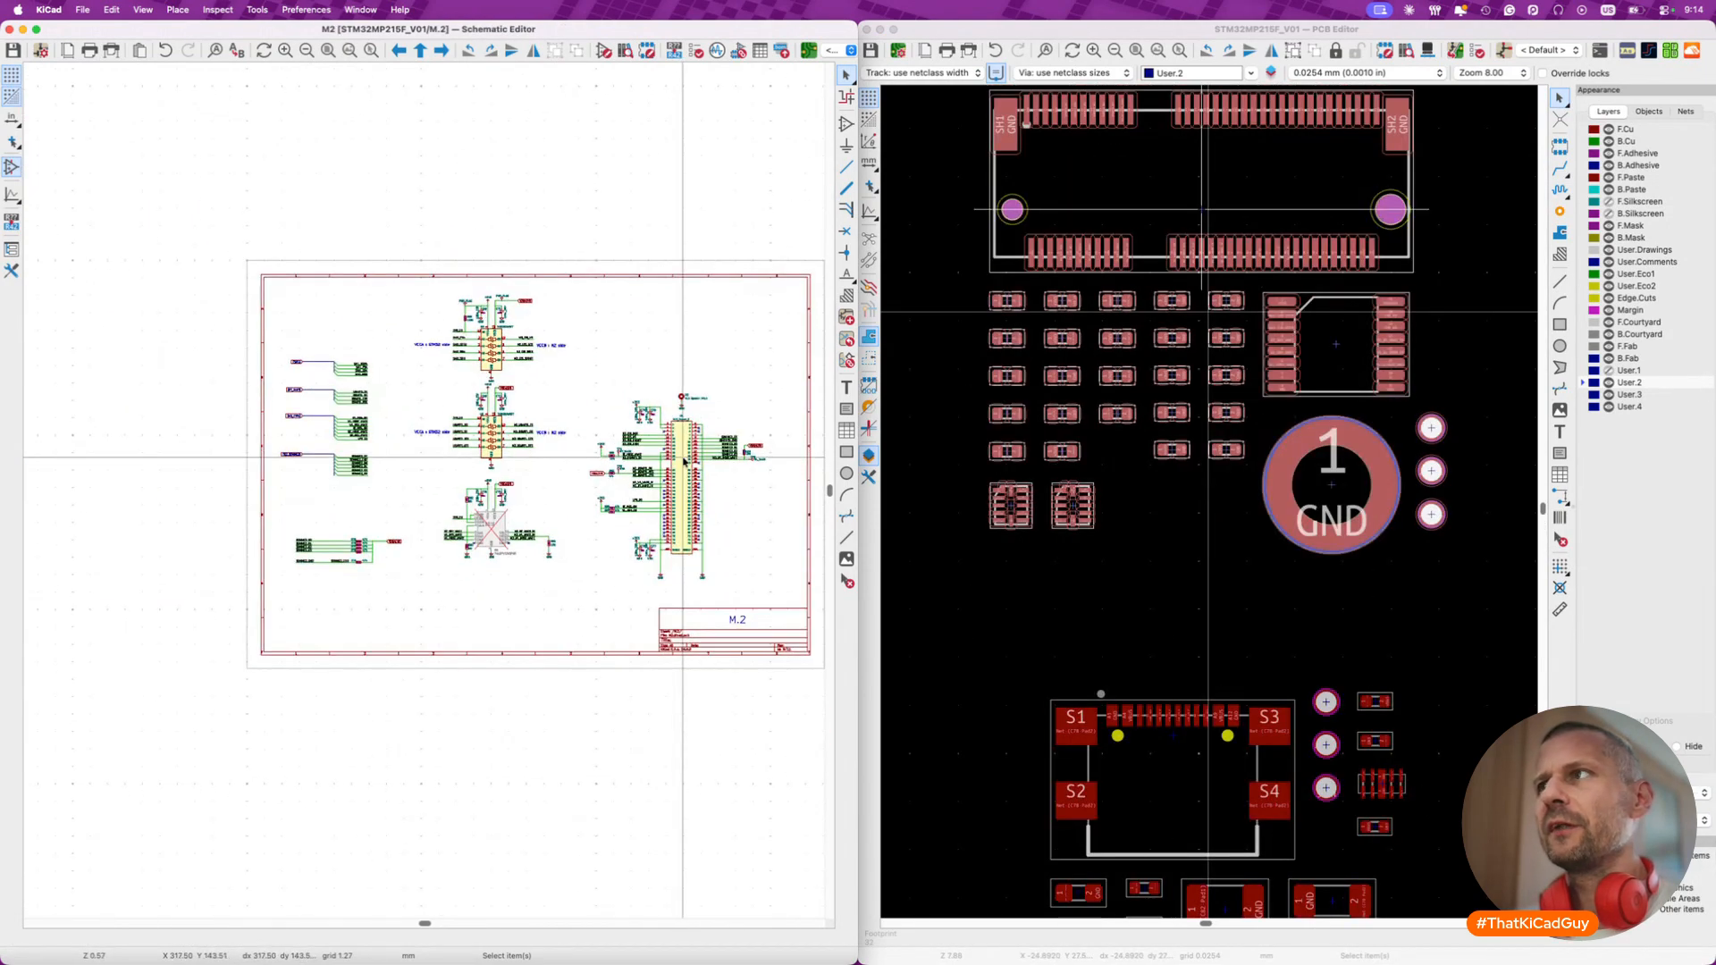
click(1170, 412)
scroll(1151, 567, down, 10)
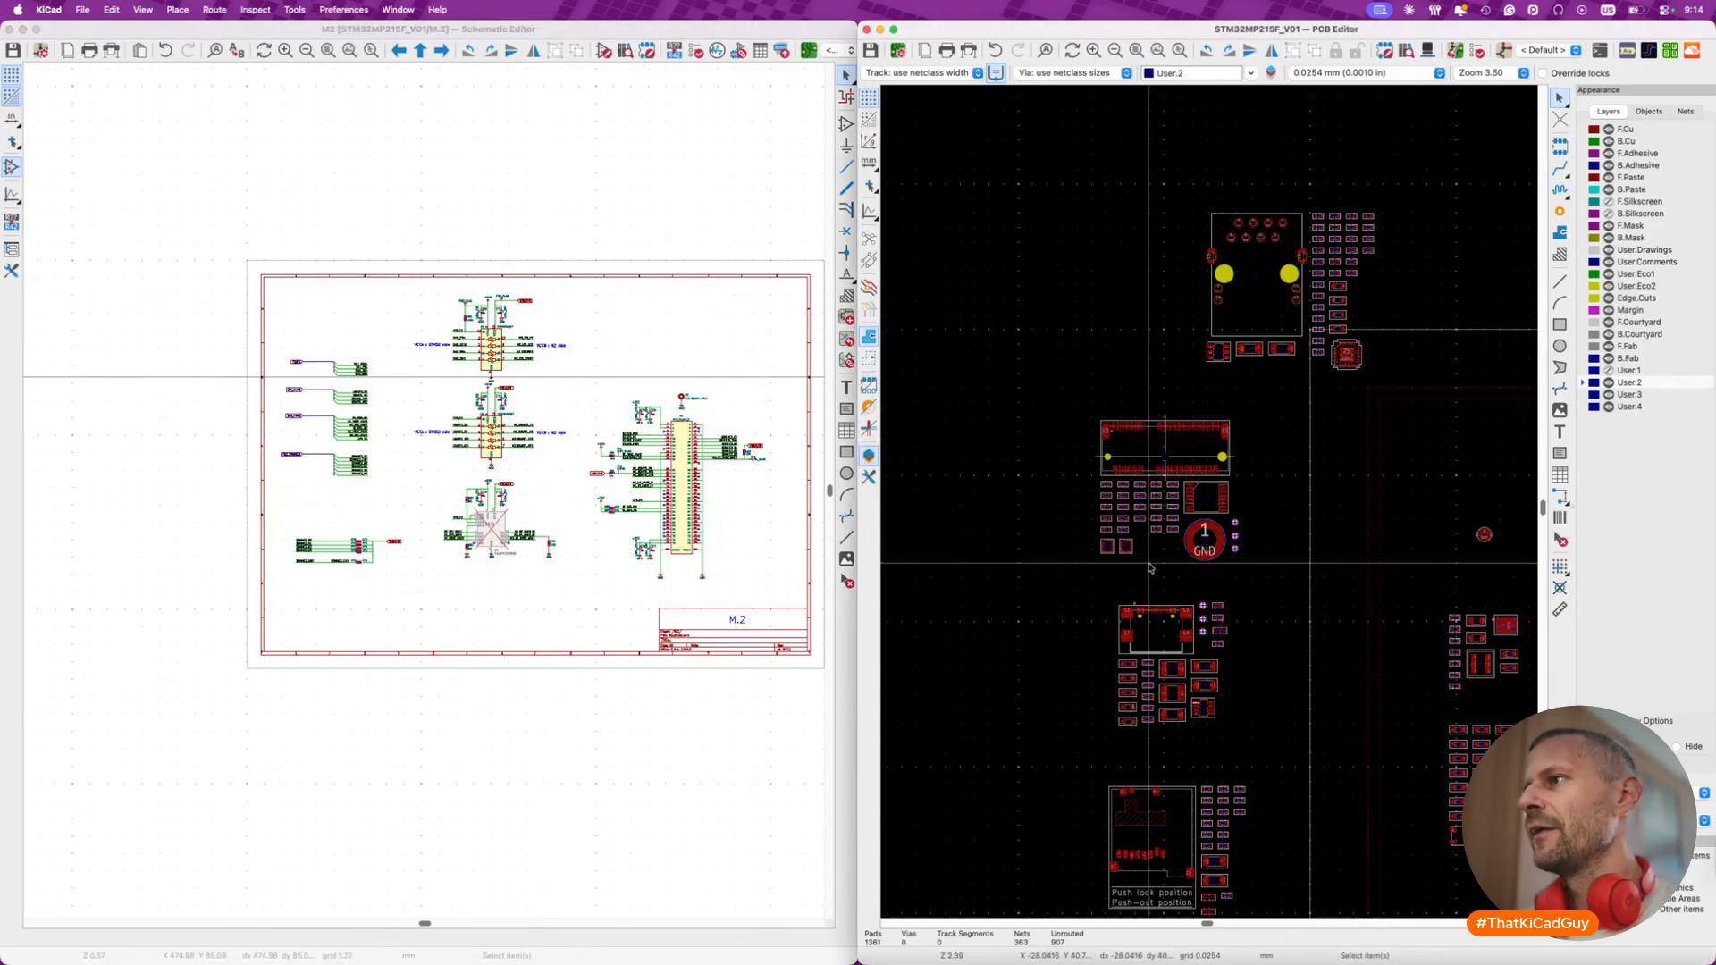
- Examine the MPU and DDR memory footprints on the reference board image and the circuit groups placed above it
scroll(1150, 568, down, 10)
scroll(1151, 568, right, 10)
scroll(1151, 568, up, 2)
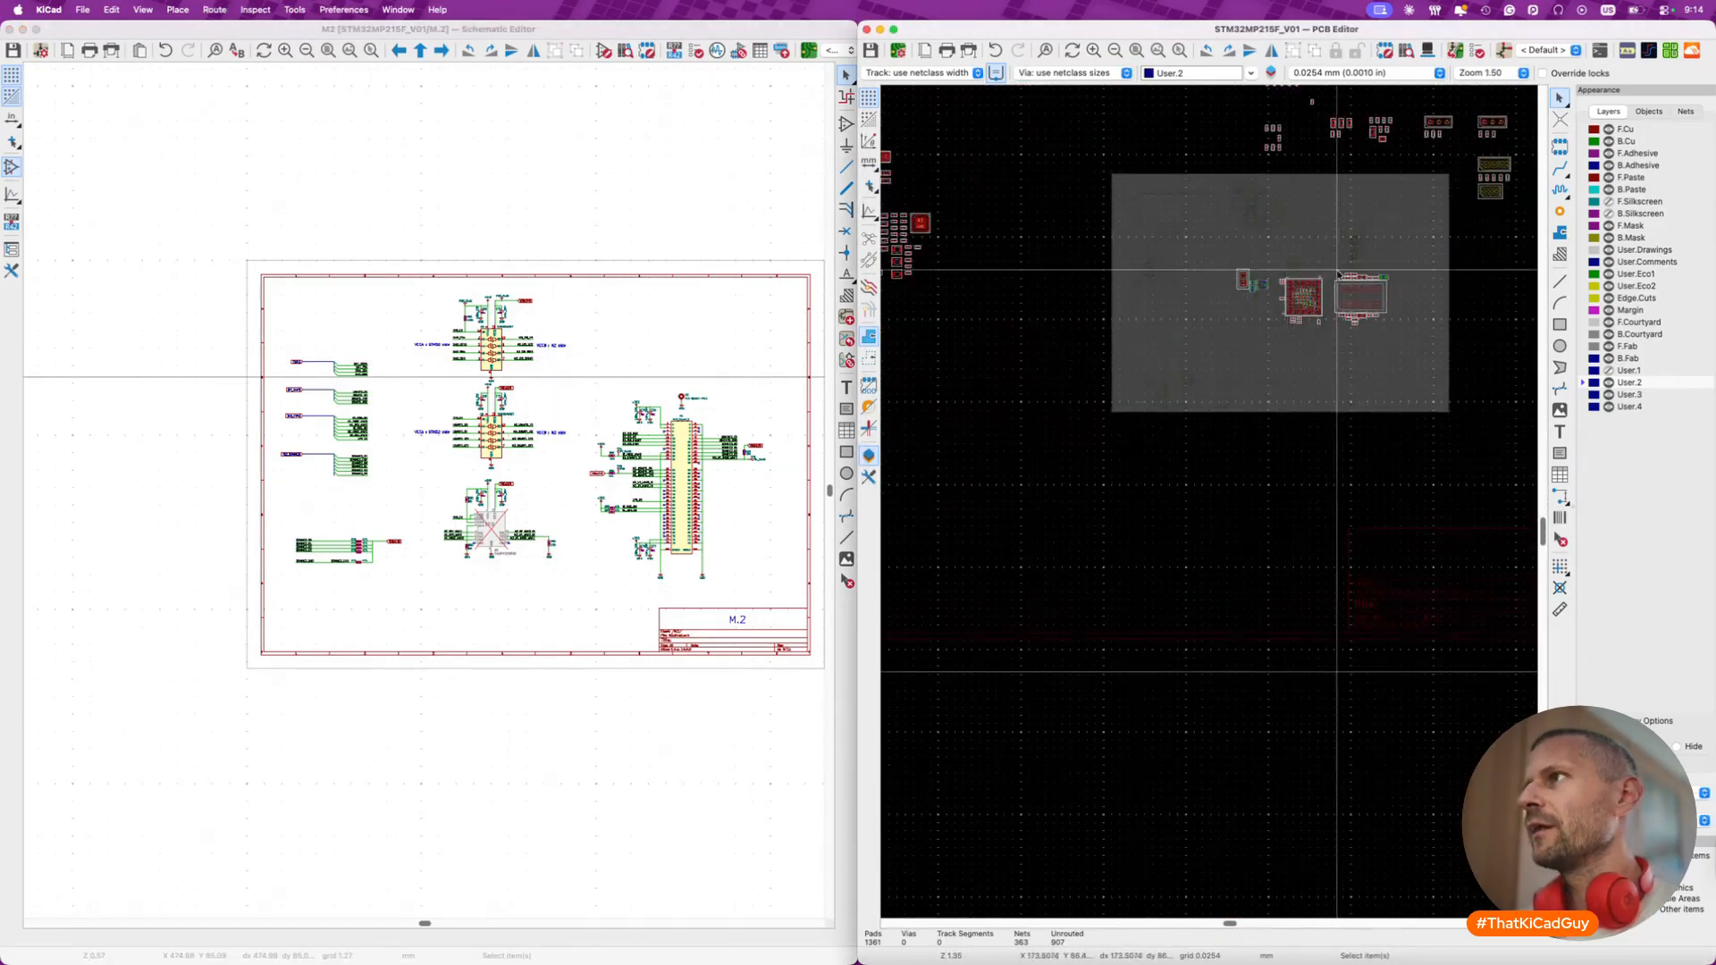
scroll(1493, 218, up, 3)
scroll(1494, 218, right, 3)
scroll(1263, 365, up, 8)
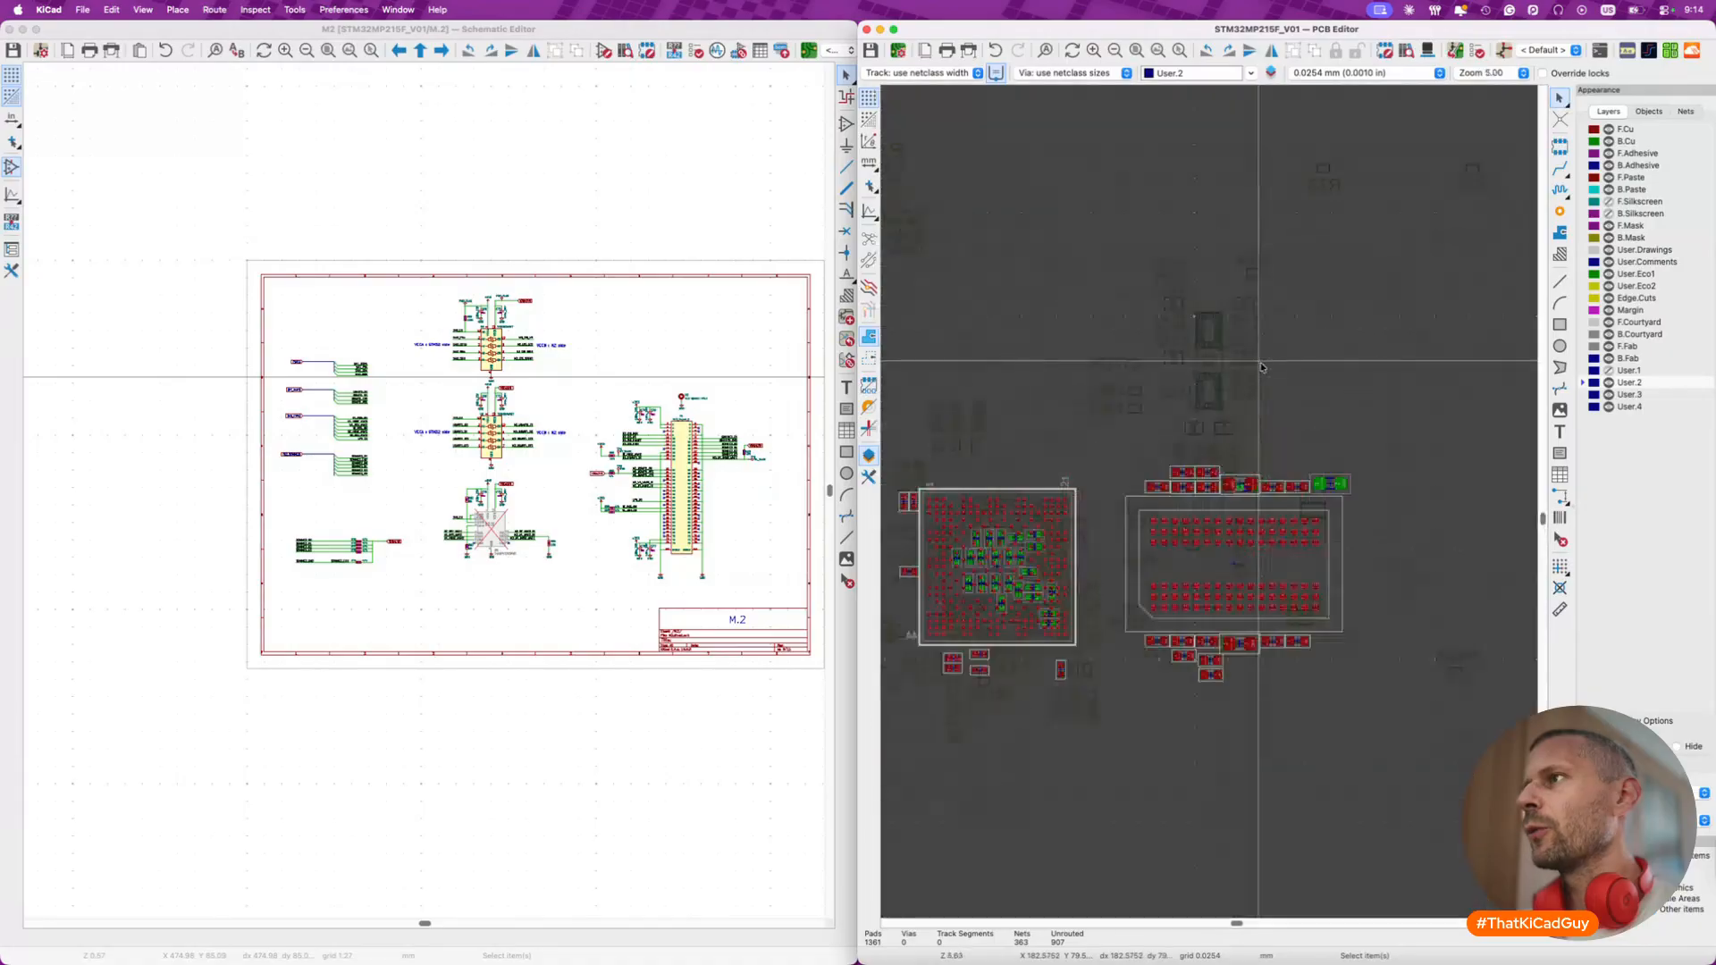
scroll(1223, 418, down, 4)
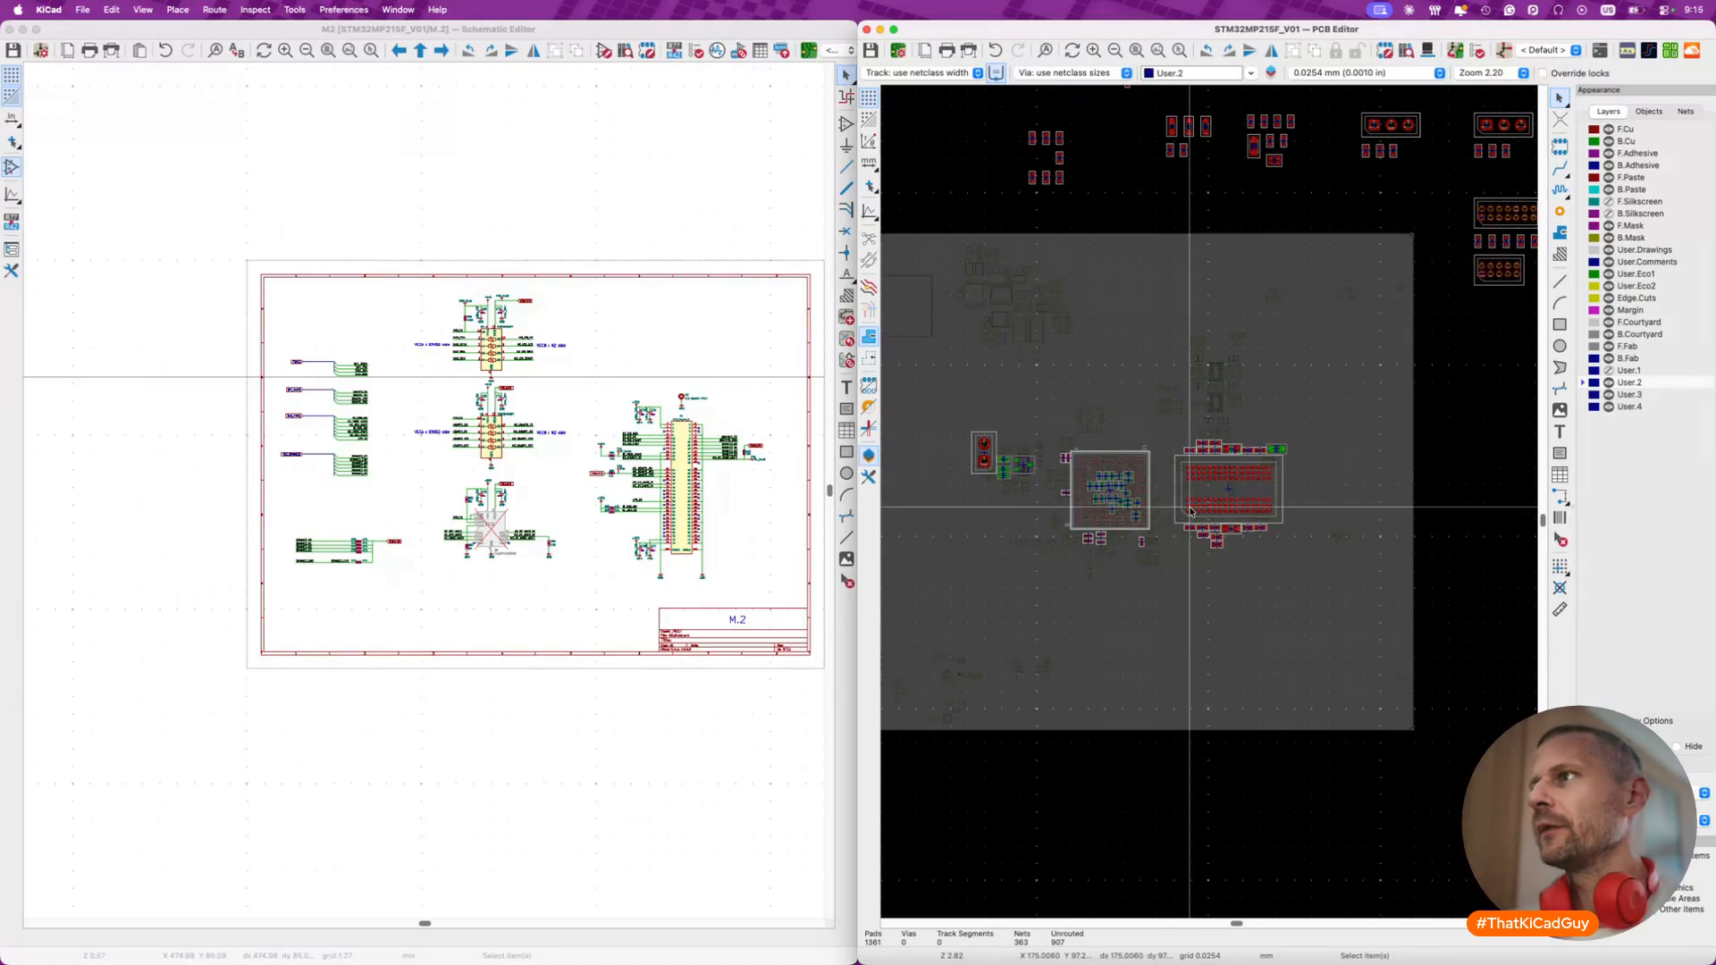
scroll(1190, 511, down, 2)
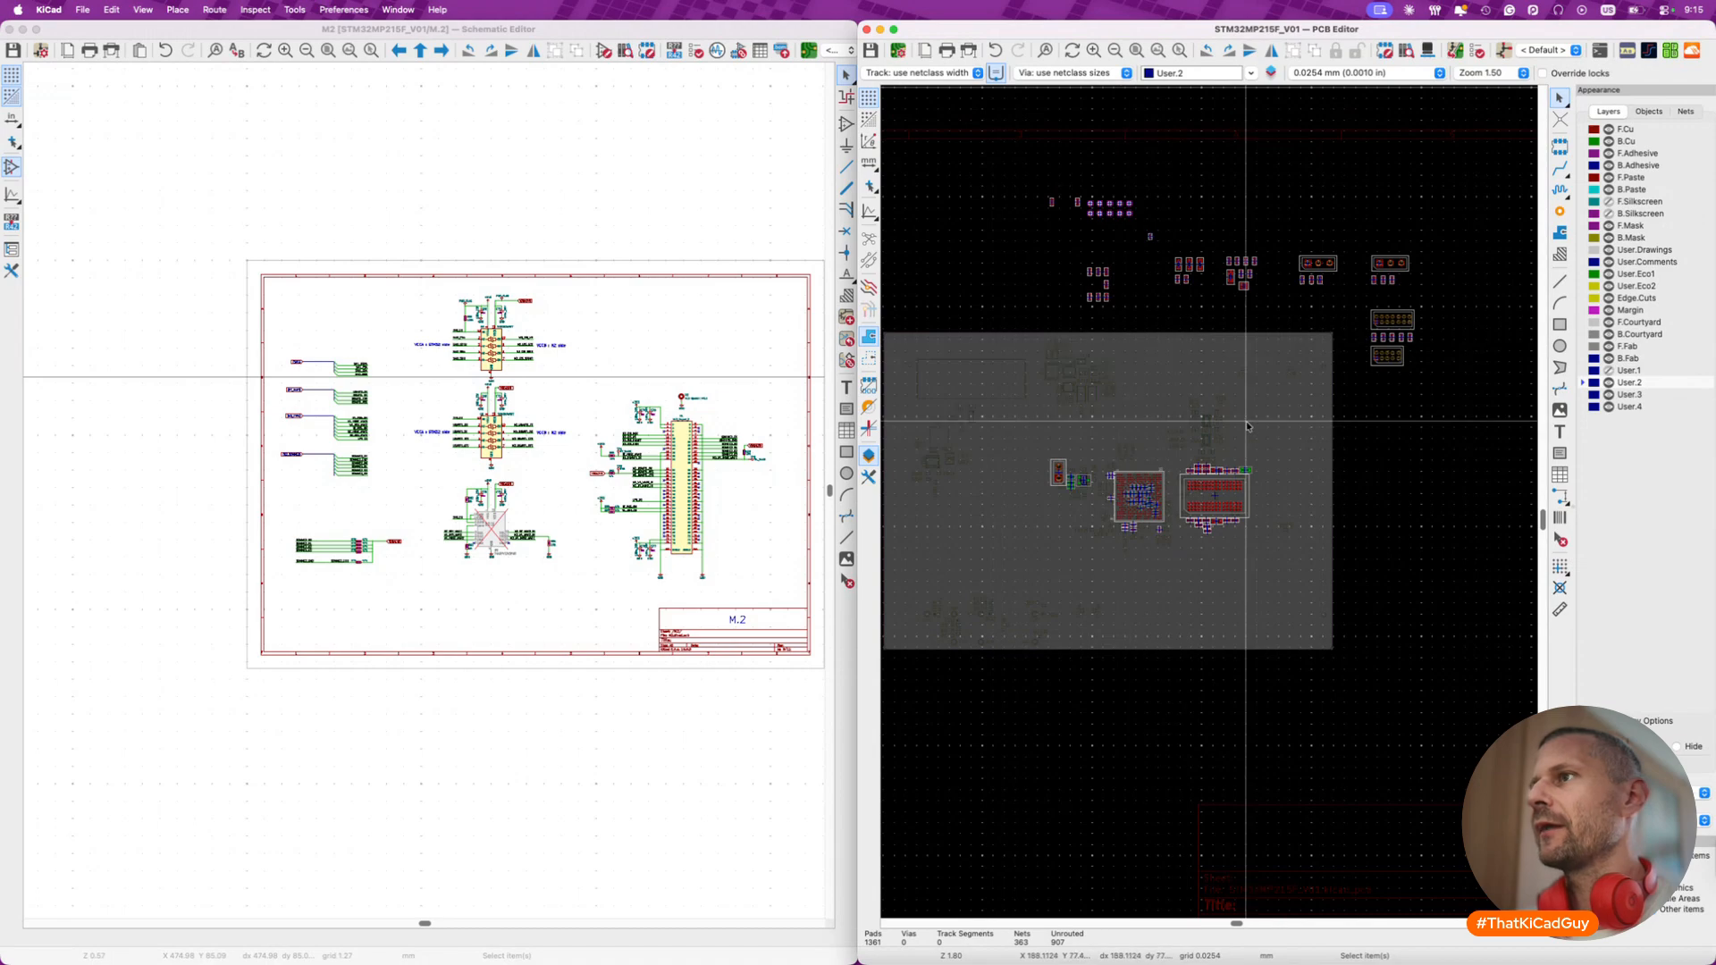
scroll(1172, 497, down, 2)
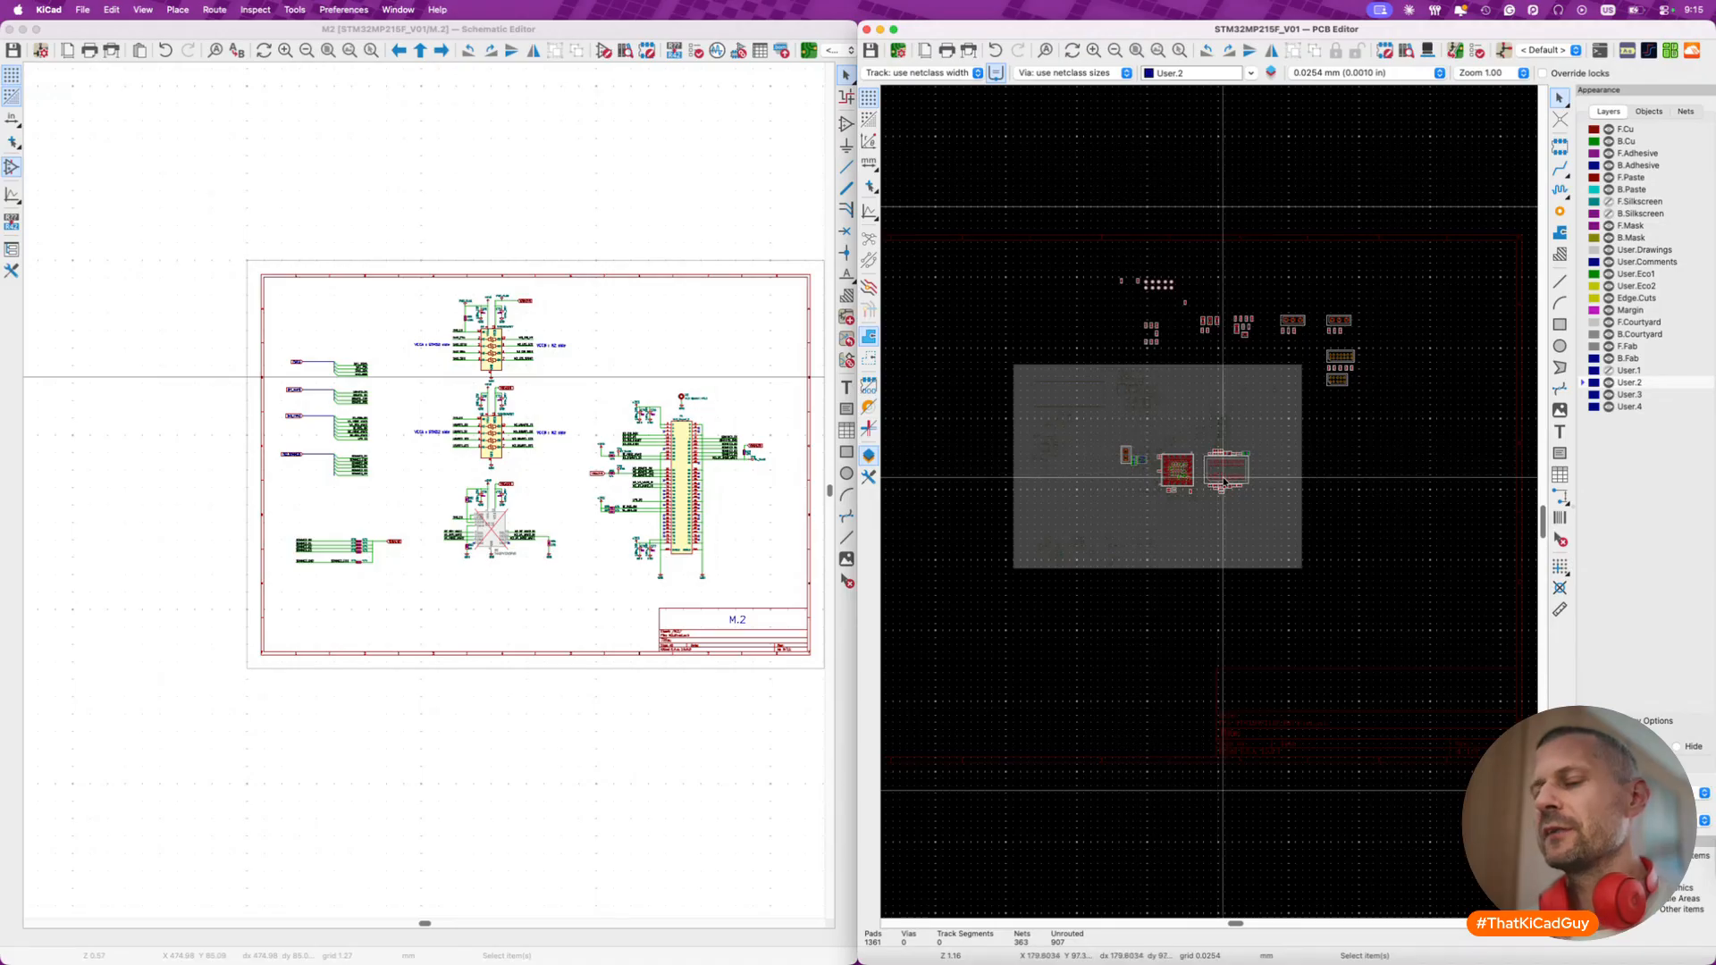
- Return to the root schematic, open the Ethernet sheet and examine the LAN8742A circuit and its connector
click(476, 610)
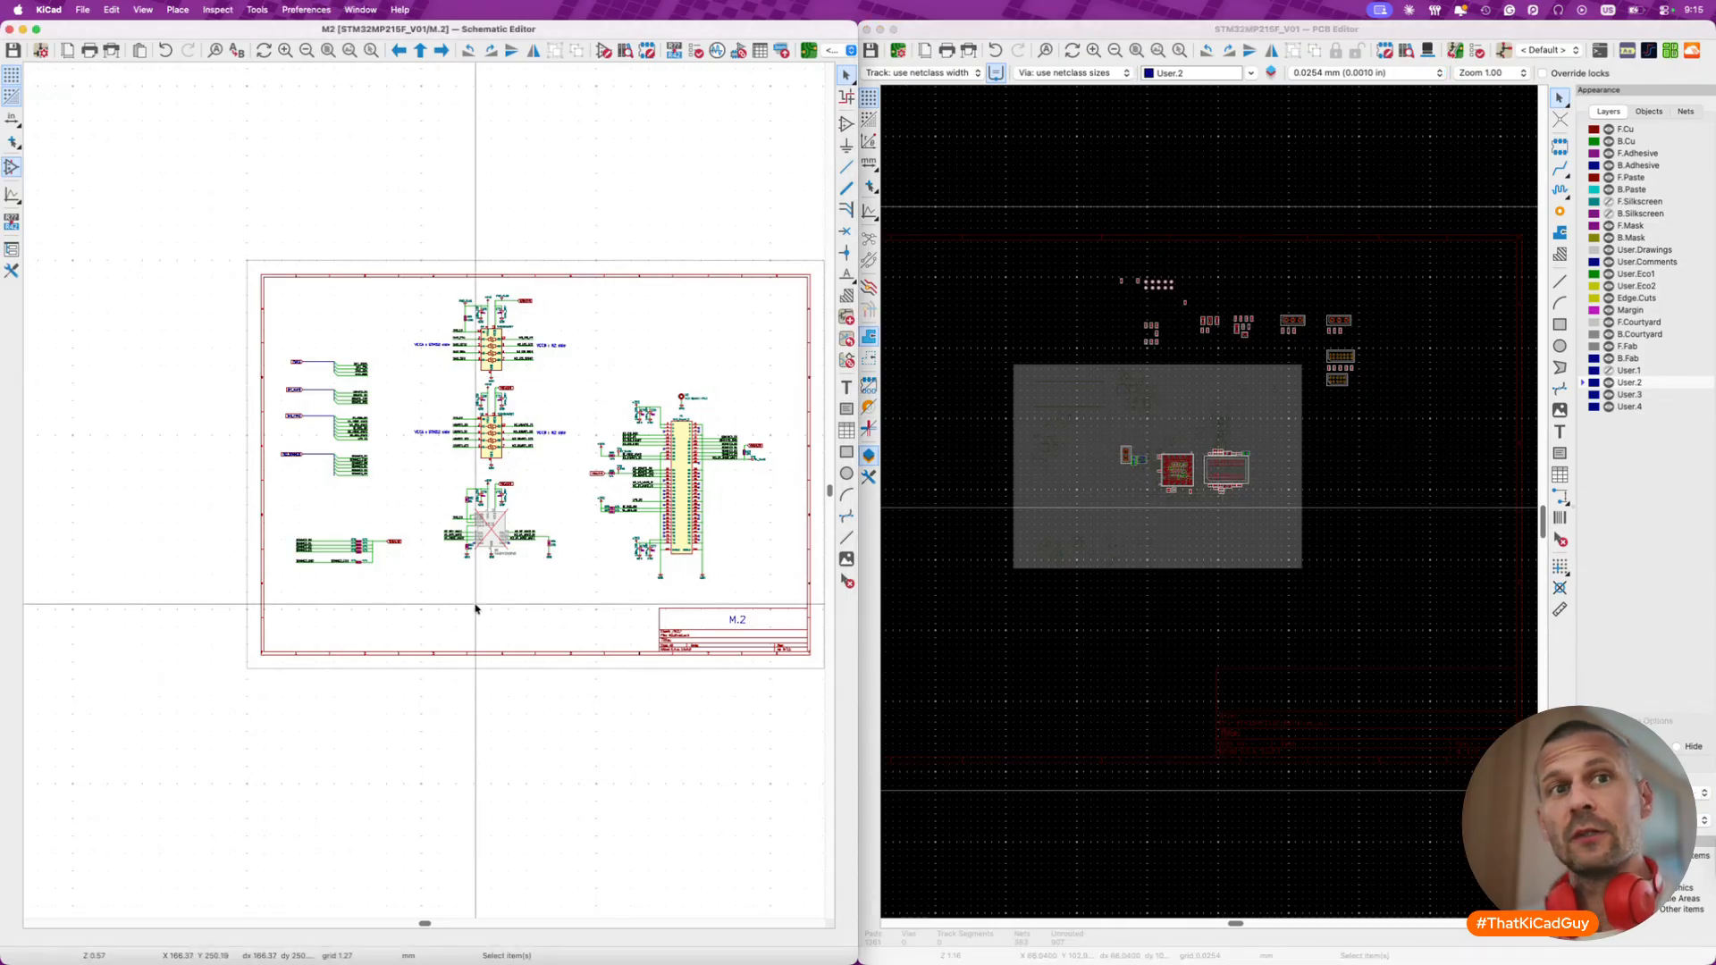
key(alt+BackSpace)
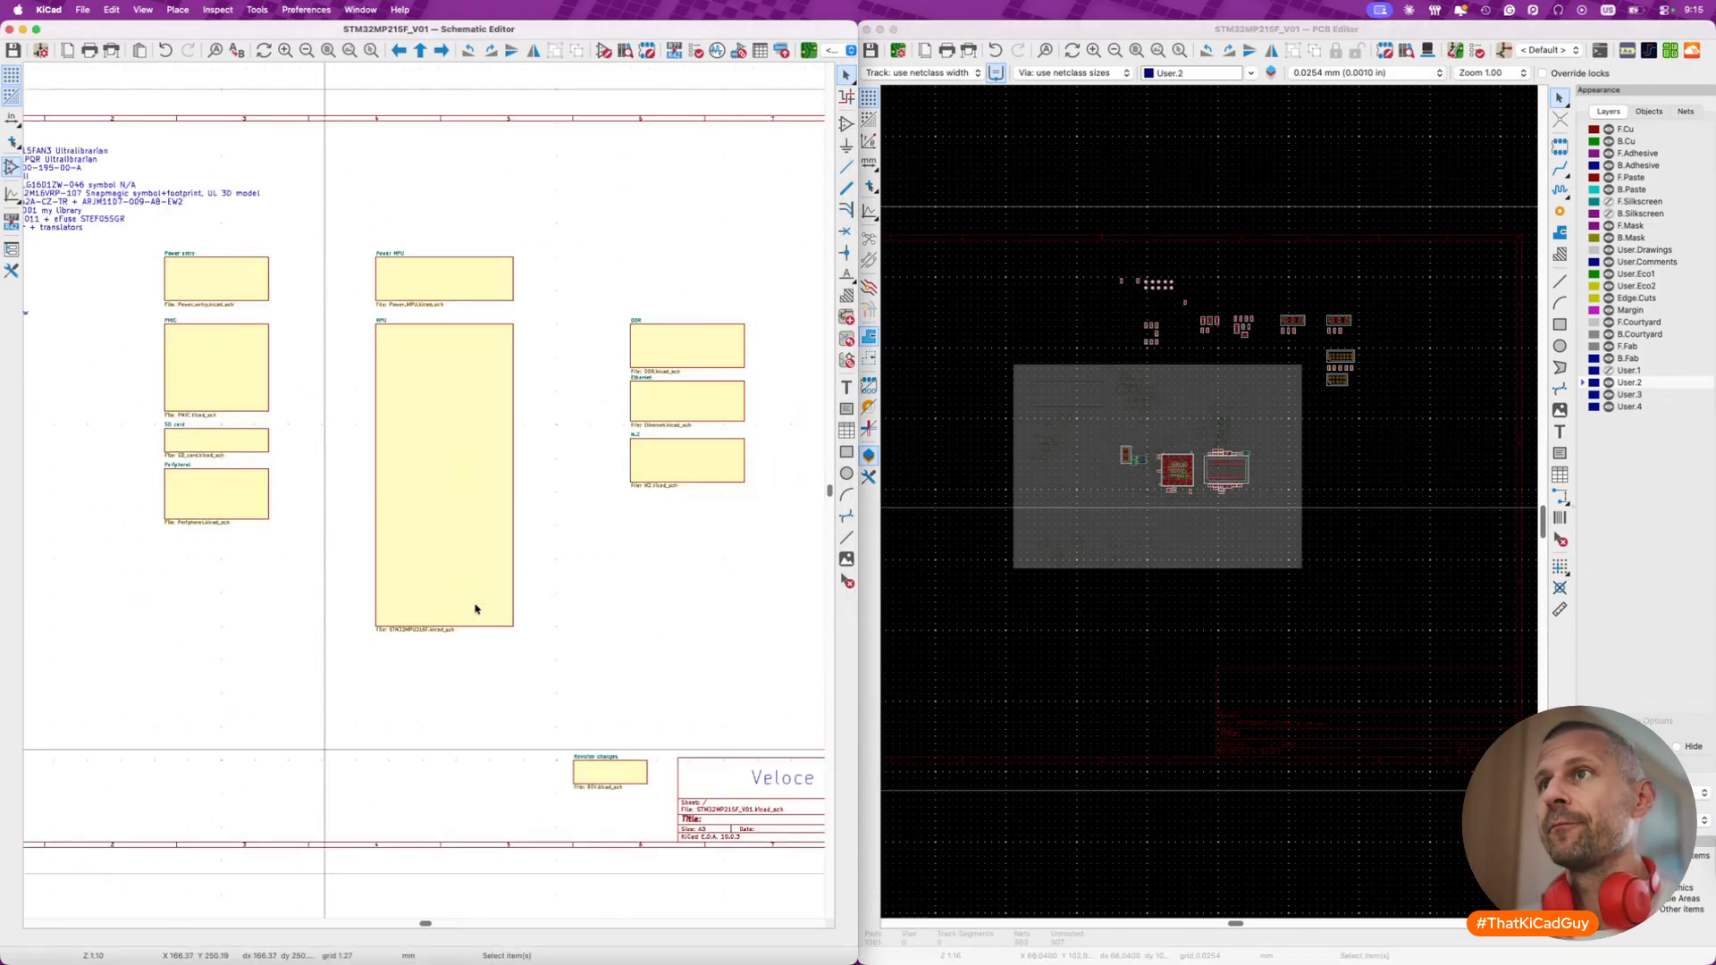
double_click(655, 395)
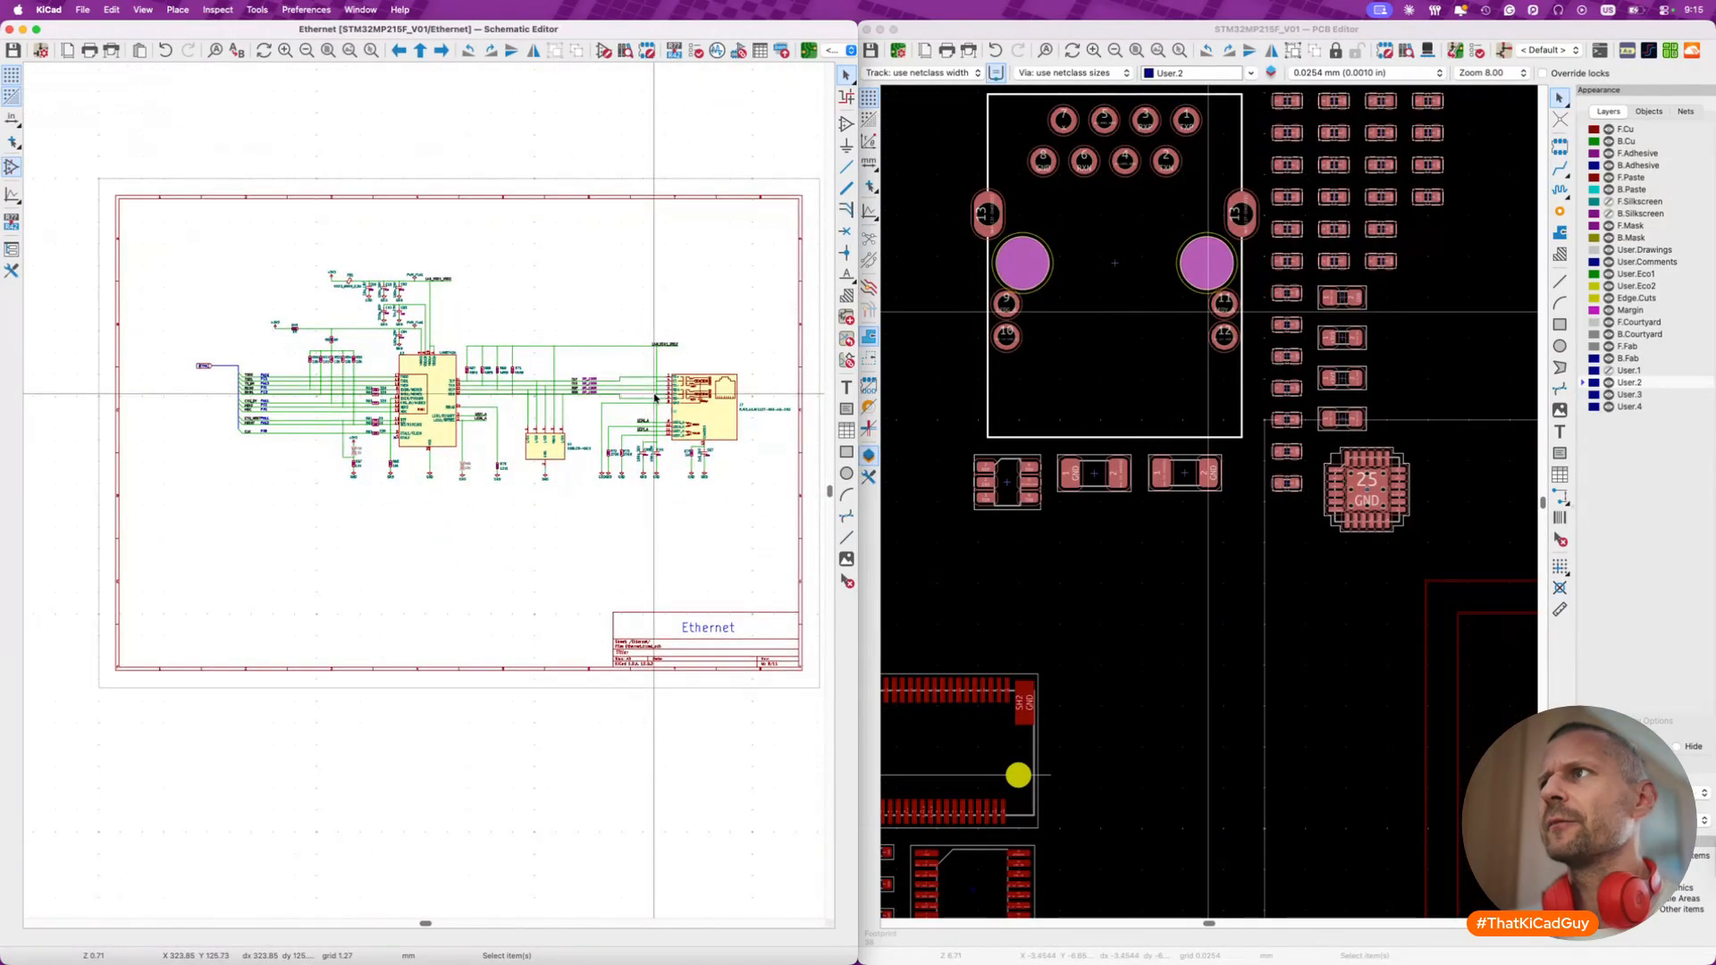
scroll(372, 380, up, 4)
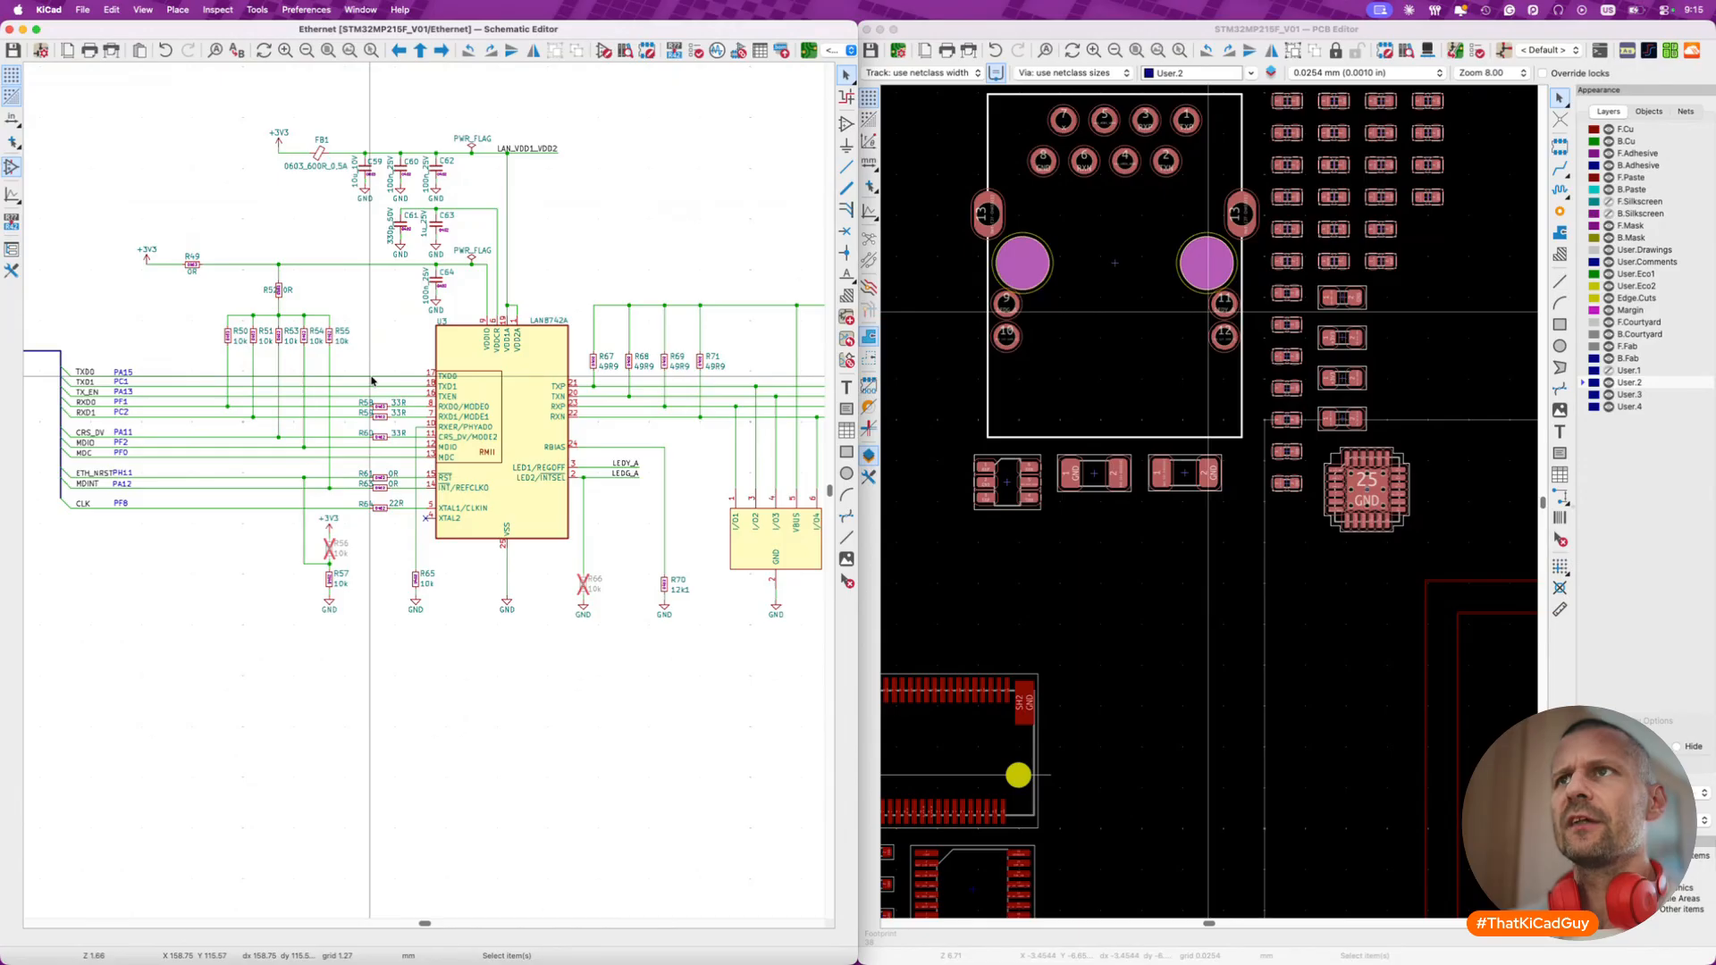
scroll(372, 380, down, 4)
scroll(372, 380, up, 1)
scroll(364, 378, right, 1)
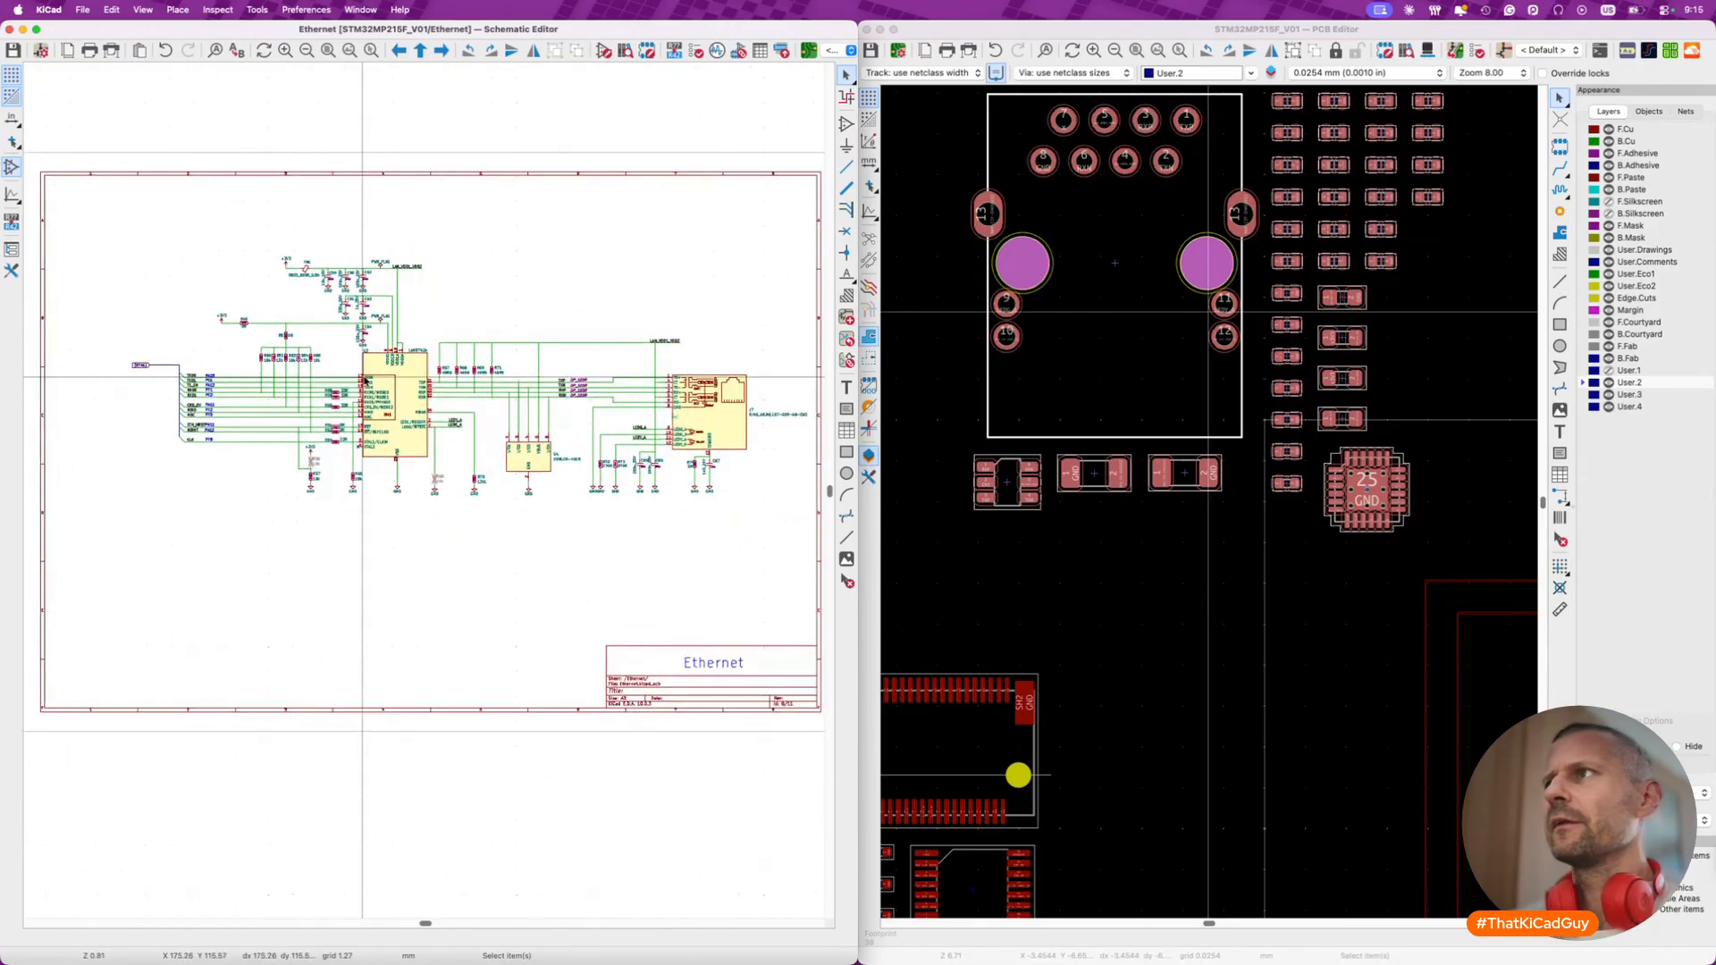
- Look over all the footprint groups beside the board, and return from the Ethernet sheet to the root schematic
click(1211, 534)
scroll(1210, 533, down, 5)
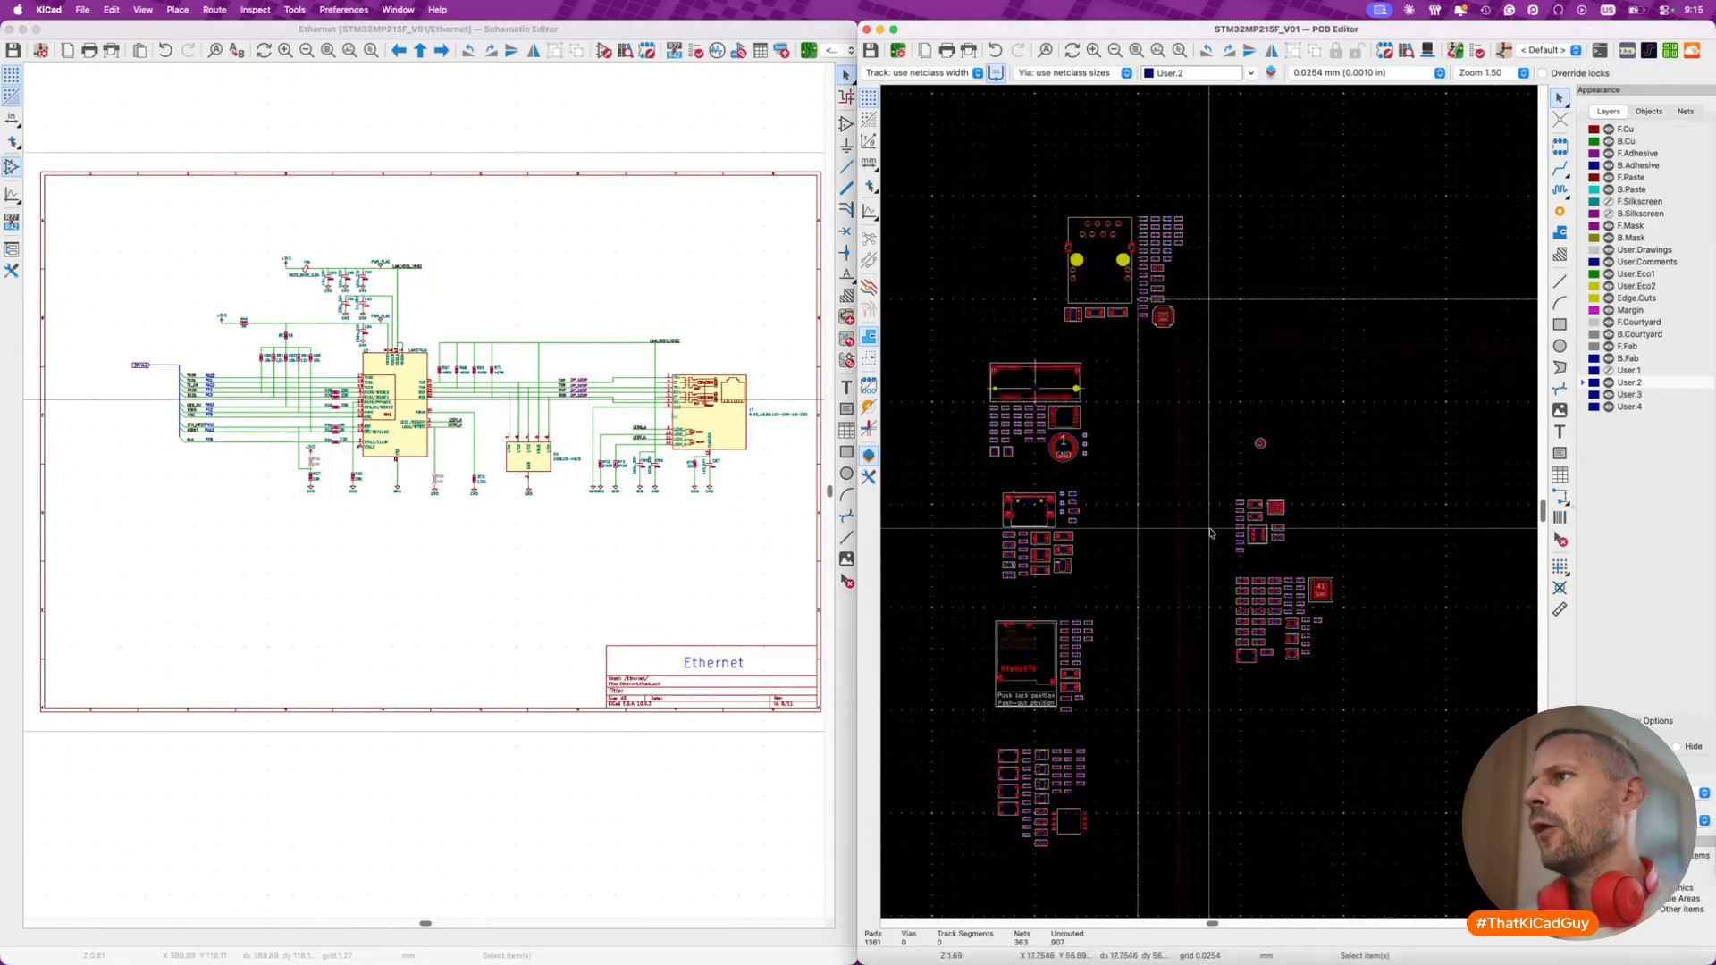
click(419, 587)
key(alt+BackSpace)
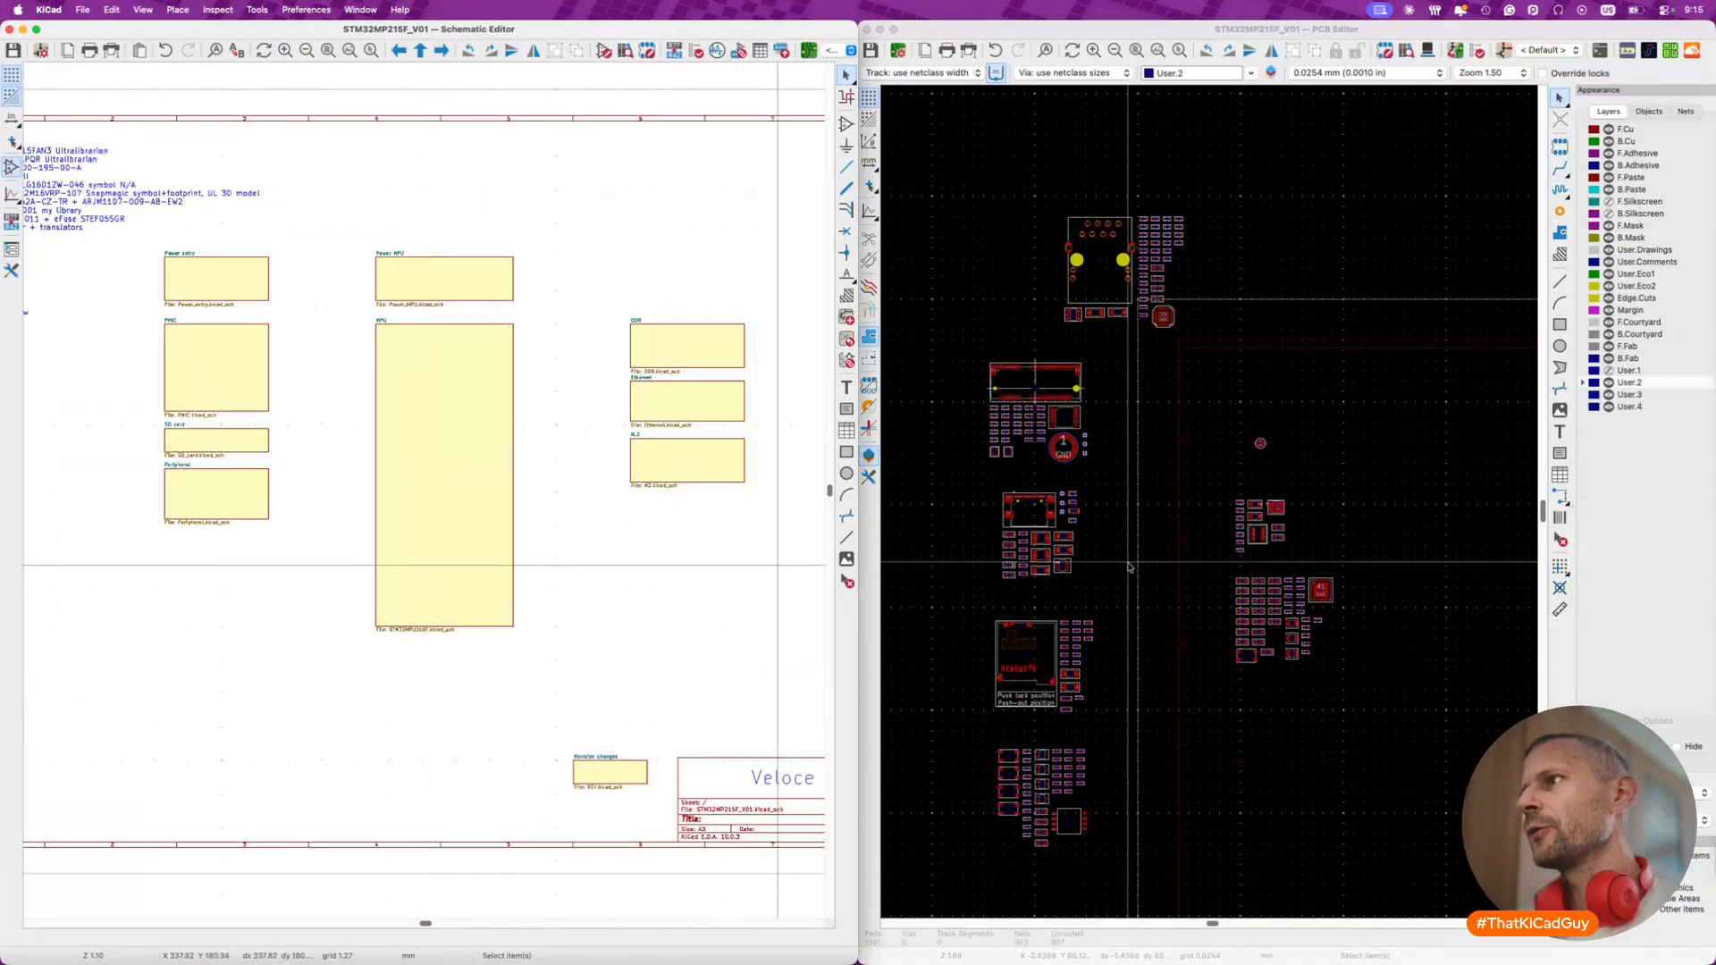
- Select the MPU and DDR memory footprints with their surrounding parts on the reference board image
click(1252, 486)
scroll(1220, 491, down, 4)
scroll(1220, 490, up, 4)
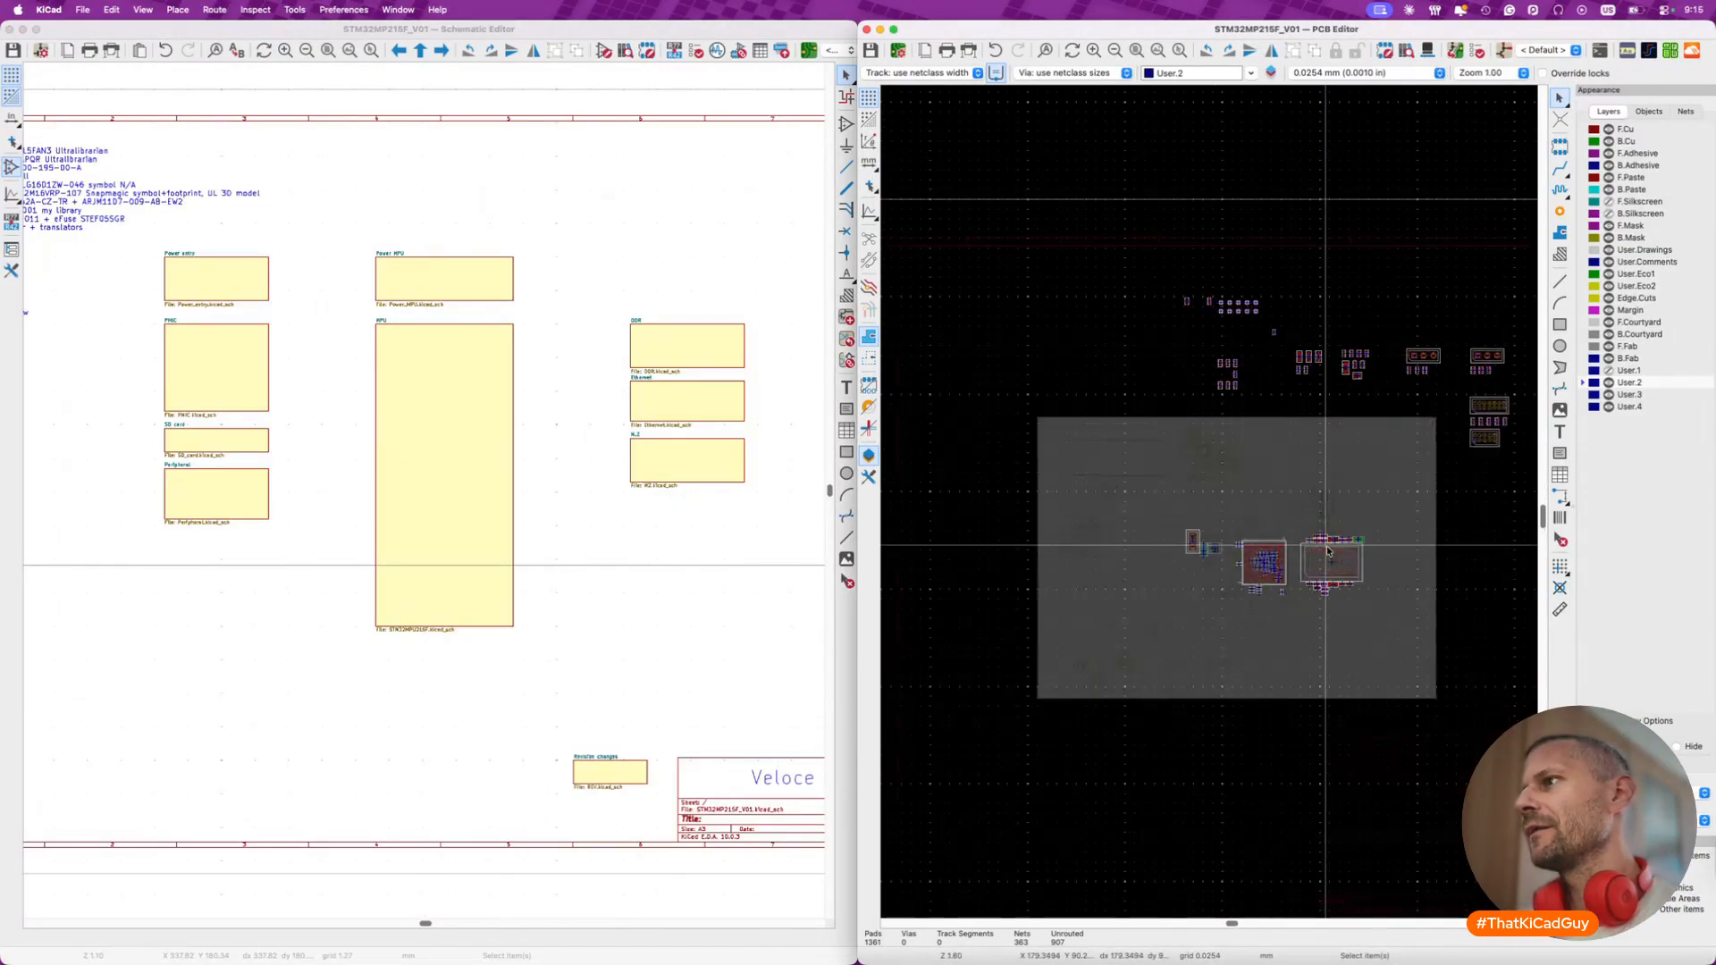
drag(1238, 520, 1374, 626)
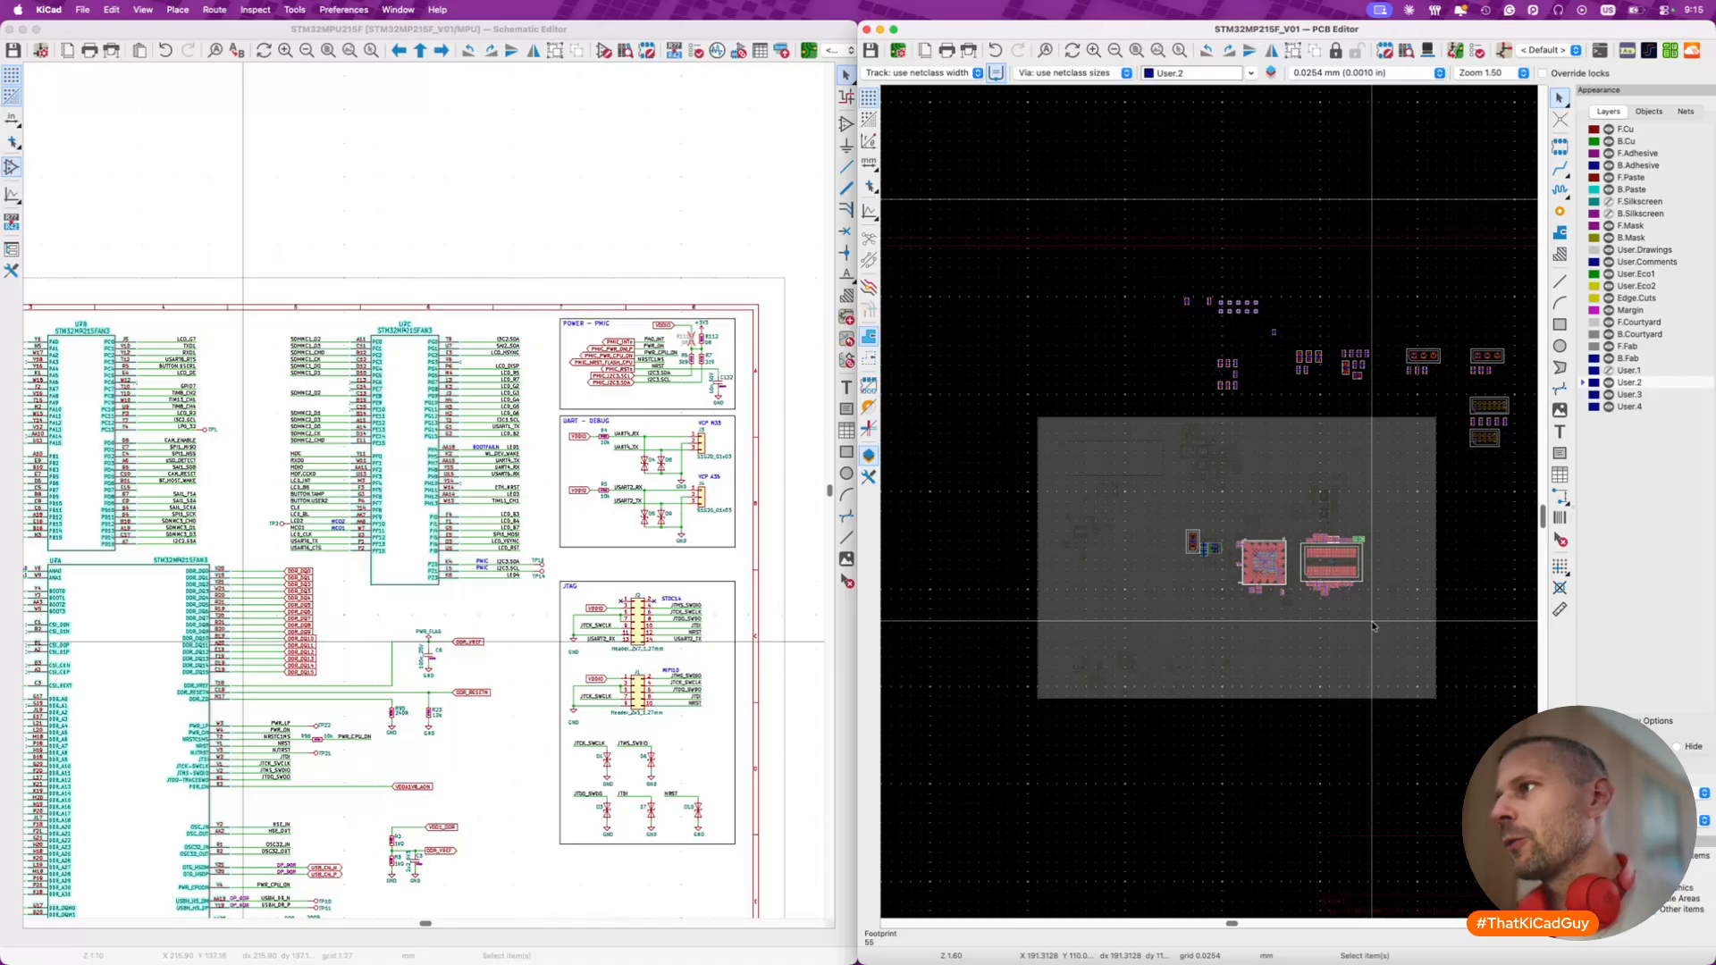
- Show the User.1 layer and compare the MPU and memory placement with the MB2059B reference silkscreen
click(1609, 370)
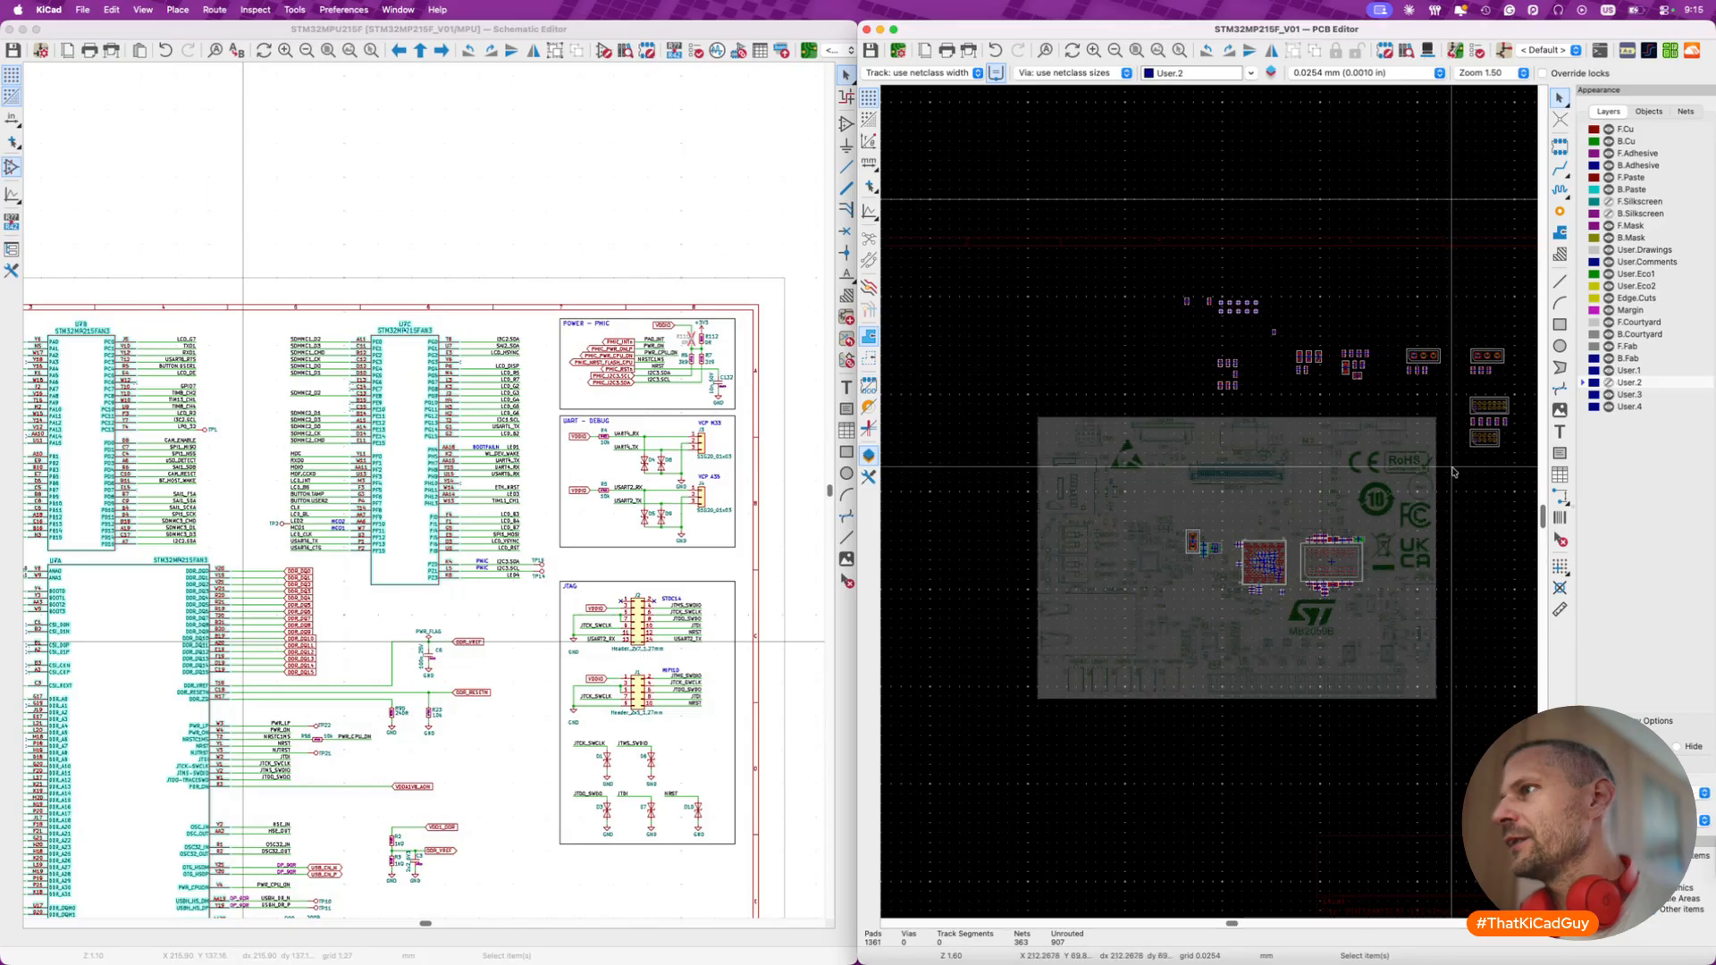
scroll(1274, 561, up, 6)
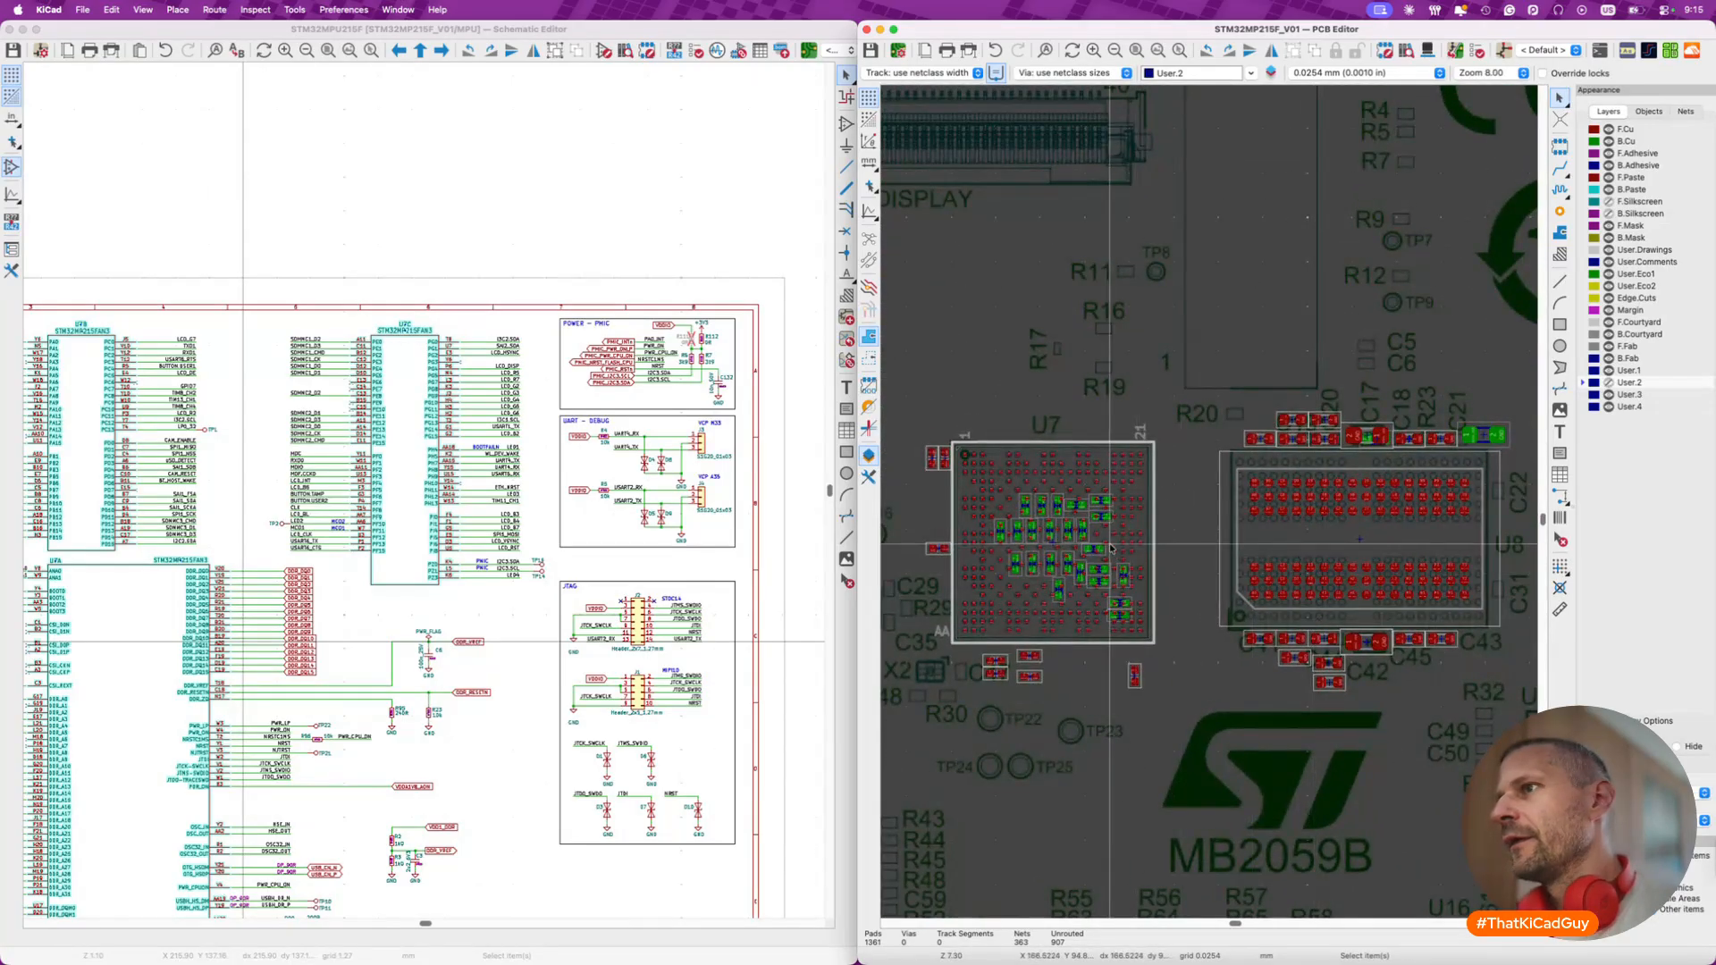
scroll(1299, 717, down, 4)
scroll(1299, 718, right, 4)
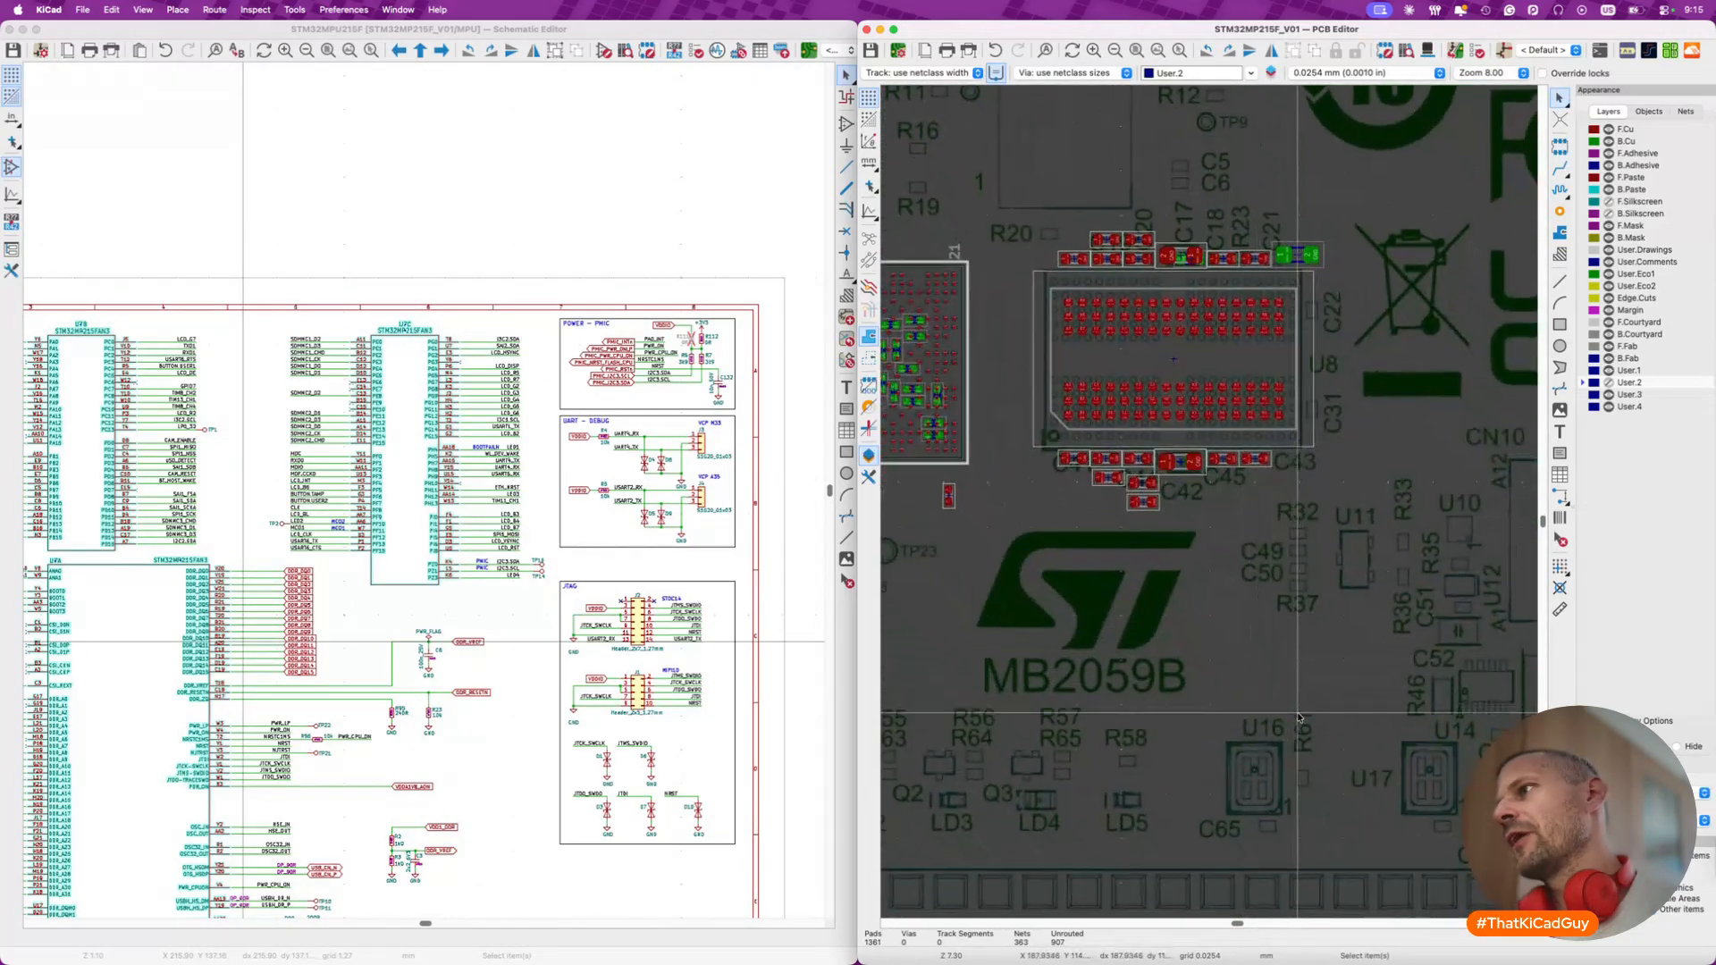
scroll(1174, 521, down, 3)
scroll(1173, 521, left, 2)
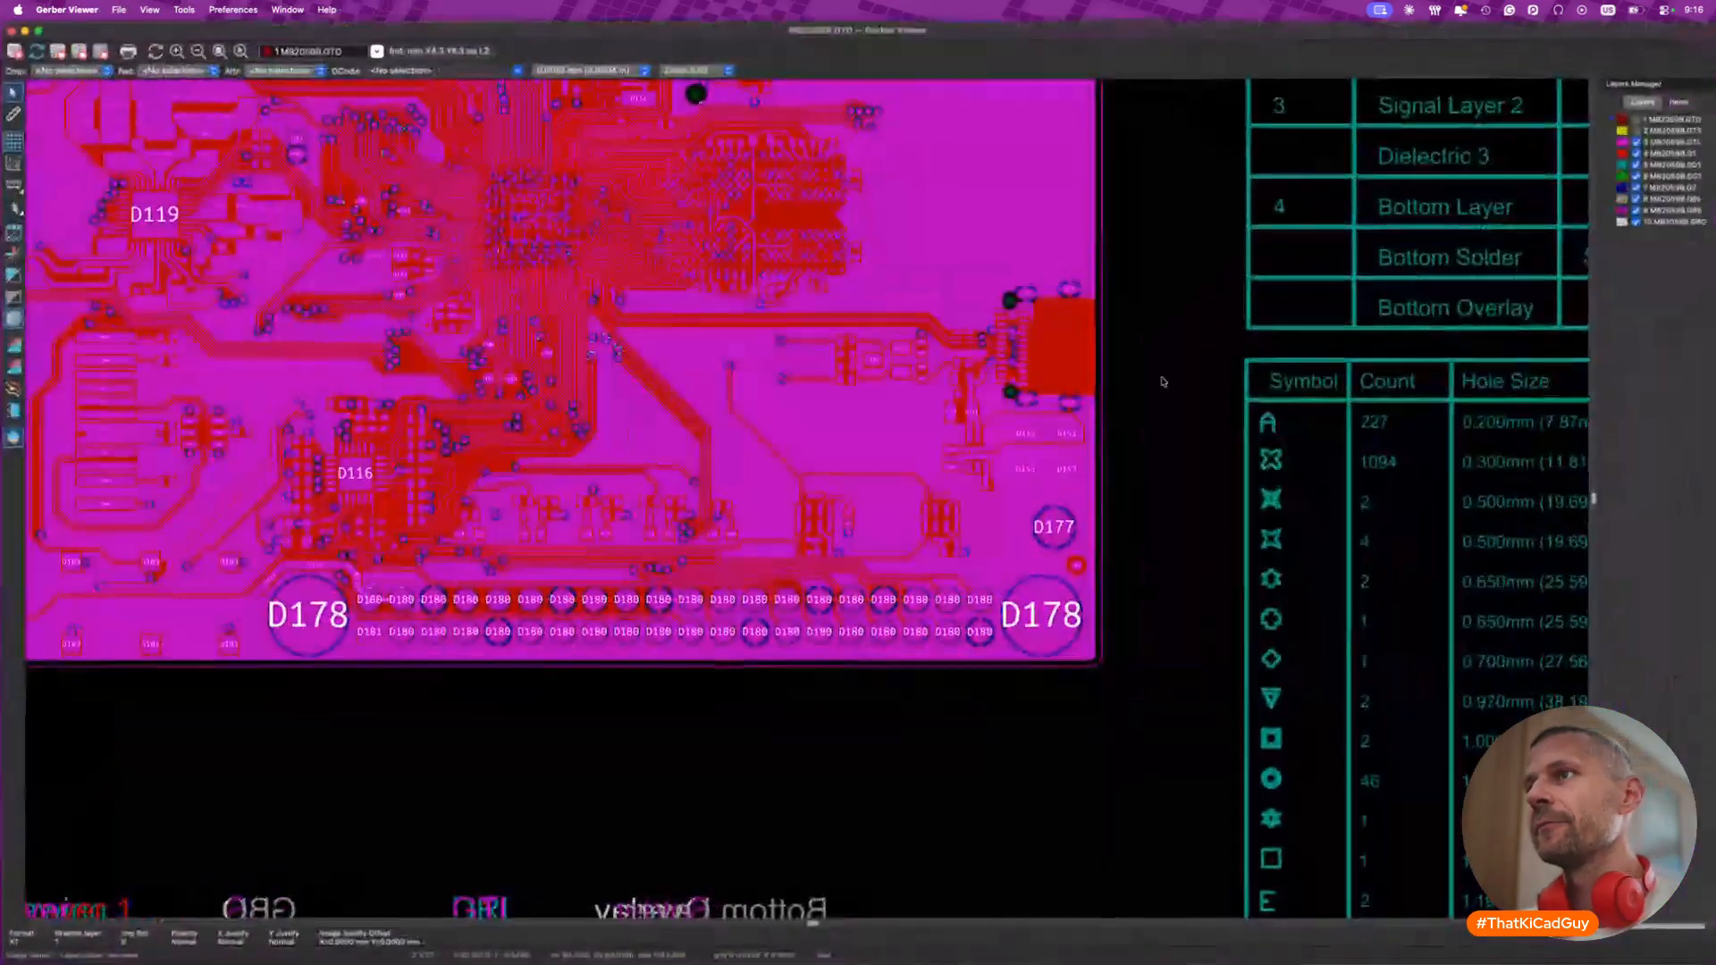
- Show the top silkscreen layer MB2059B.GTO and hide every other Gerber layer of the reference board
scroll(957, 385, up, 3)
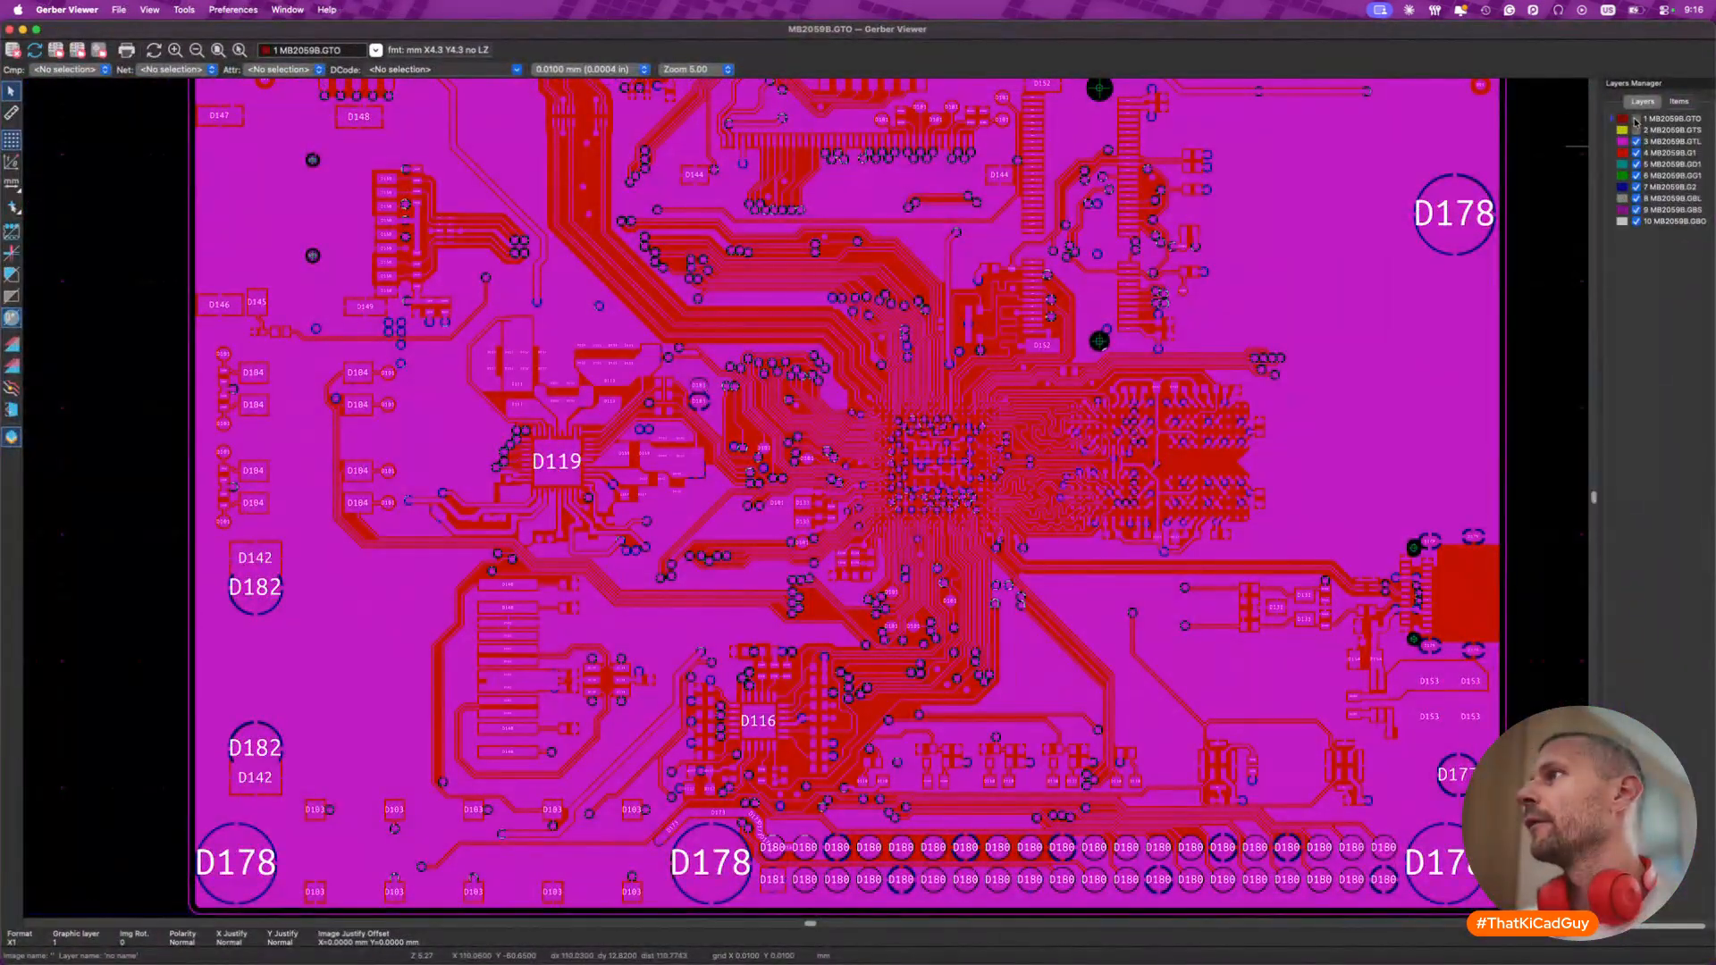
click(1636, 118)
click(1636, 130)
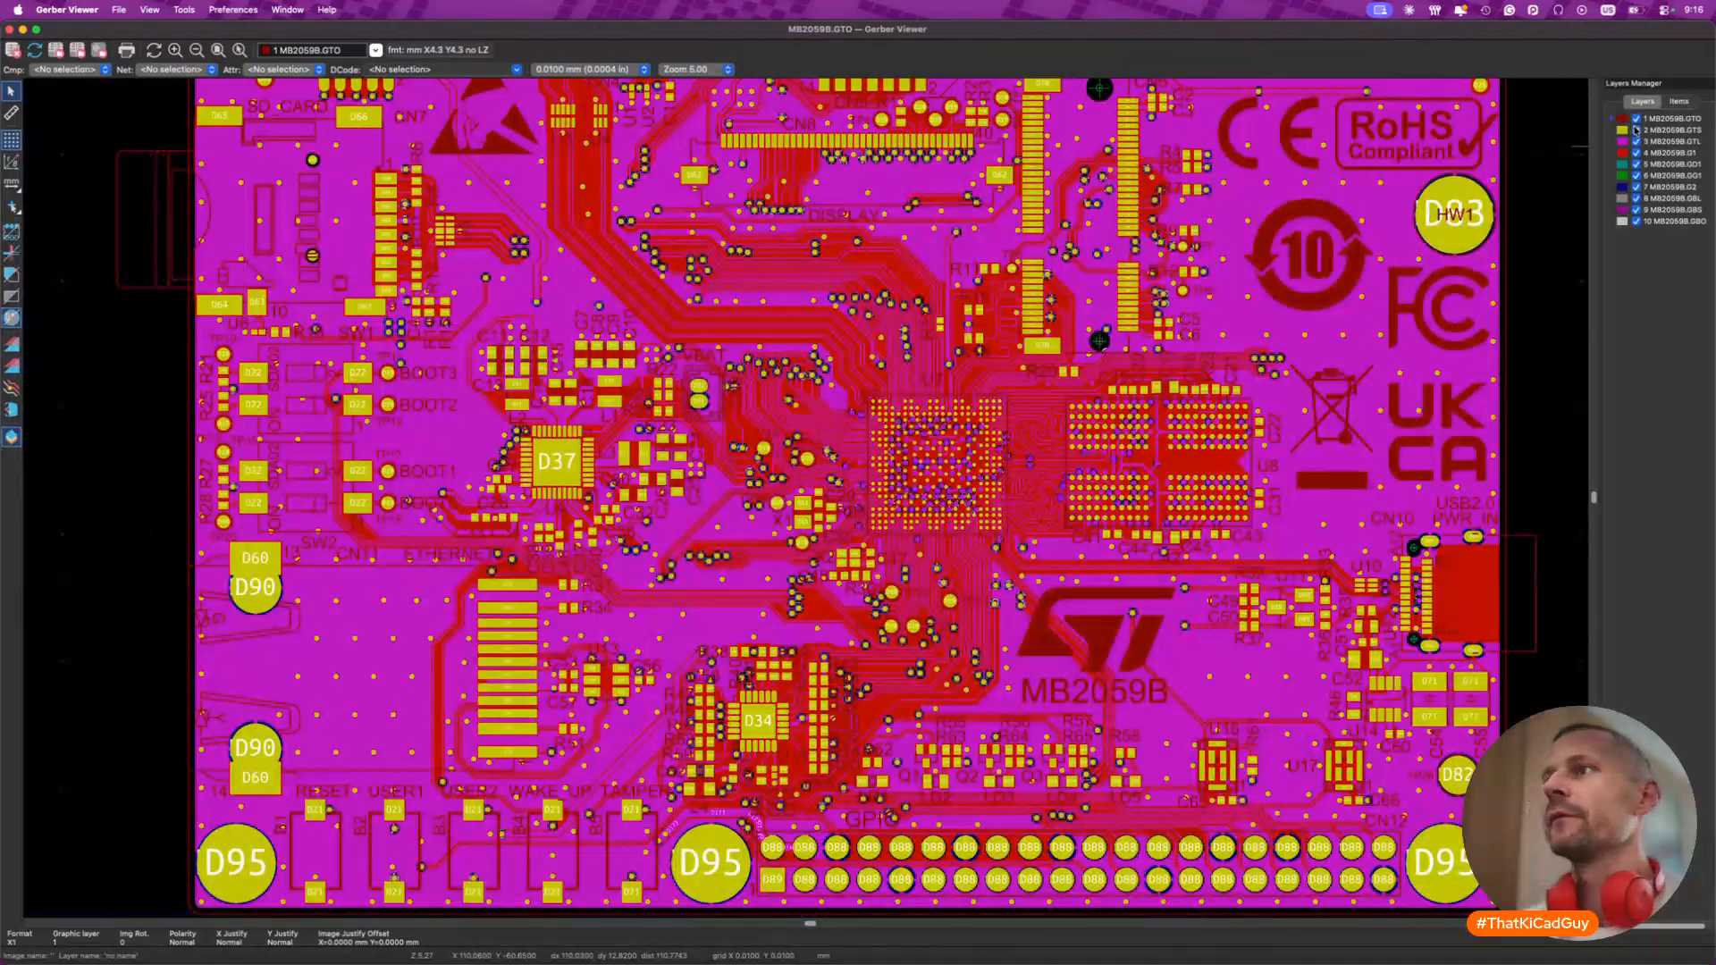
click(1636, 130)
click(1636, 142)
click(1636, 153)
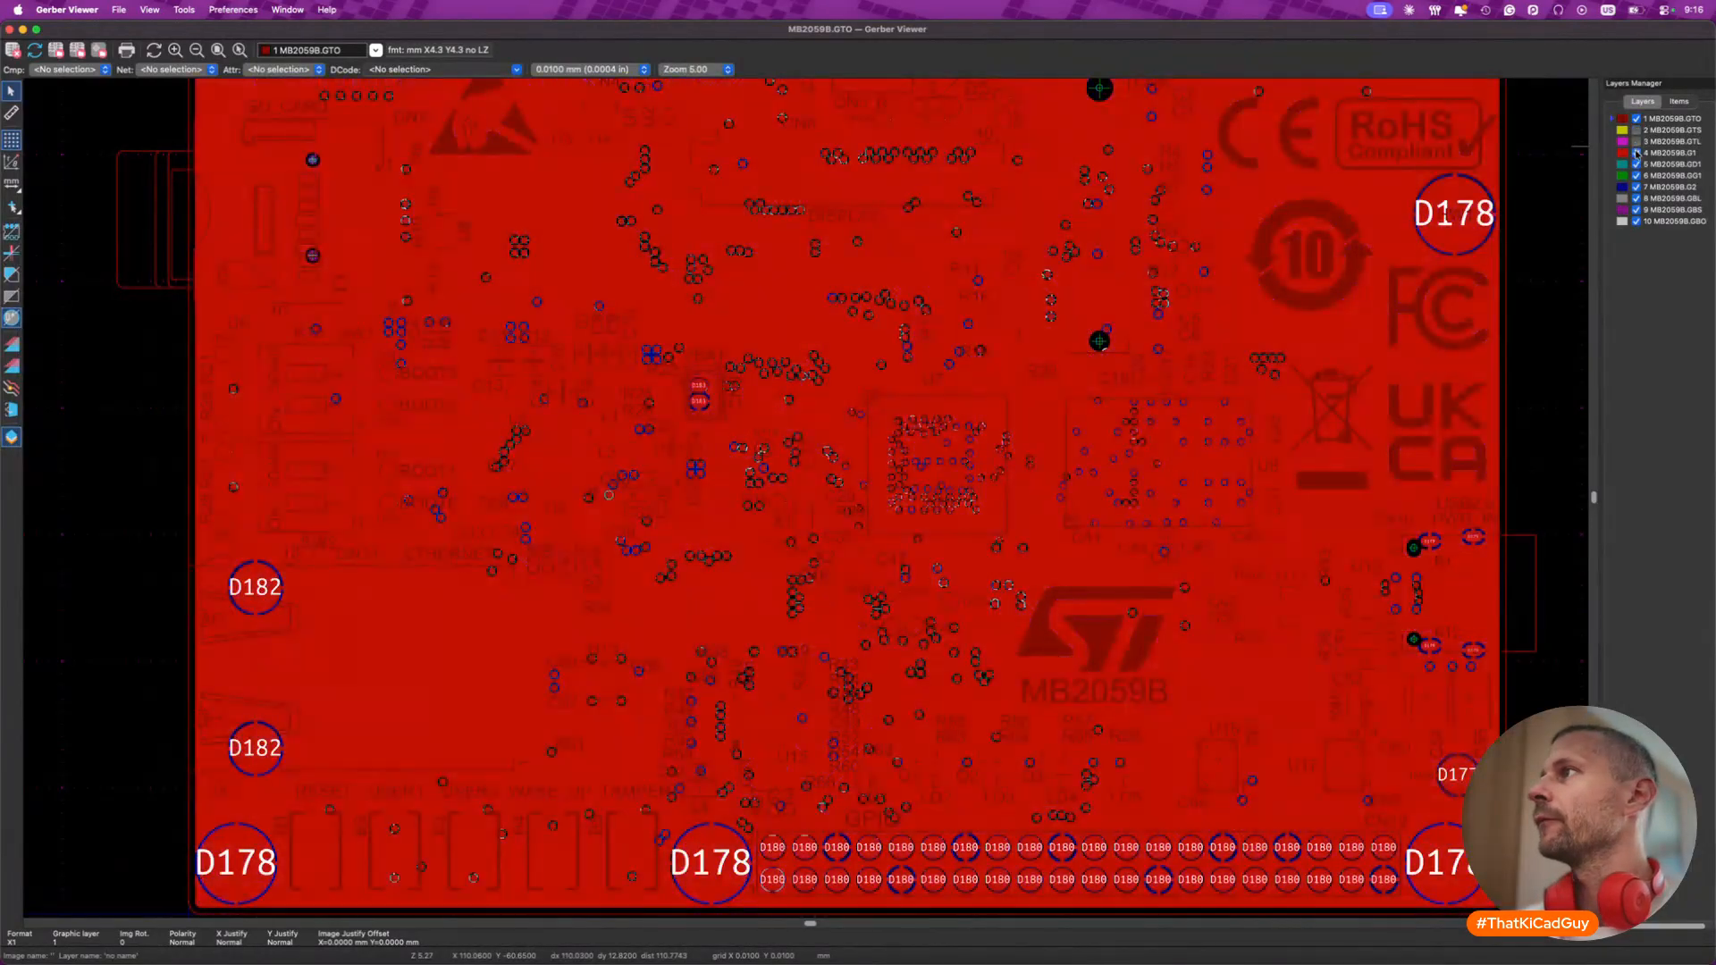
click(1636, 165)
click(1636, 175)
click(1636, 186)
click(1635, 199)
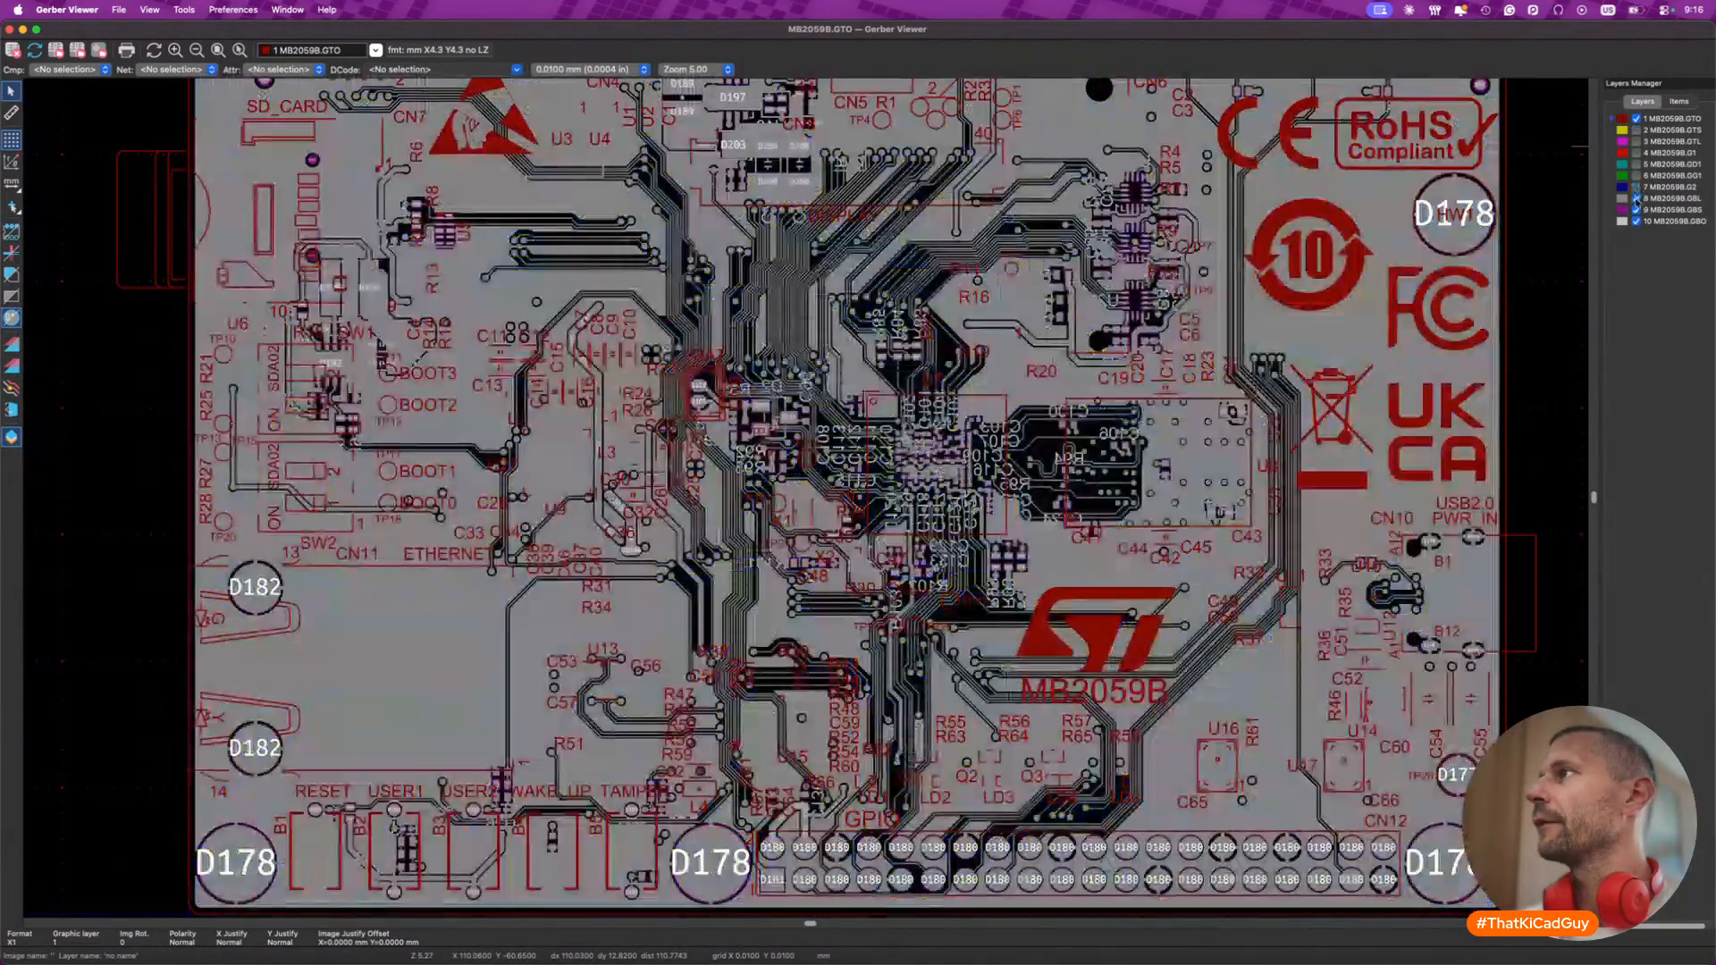
click(1635, 209)
click(1635, 221)
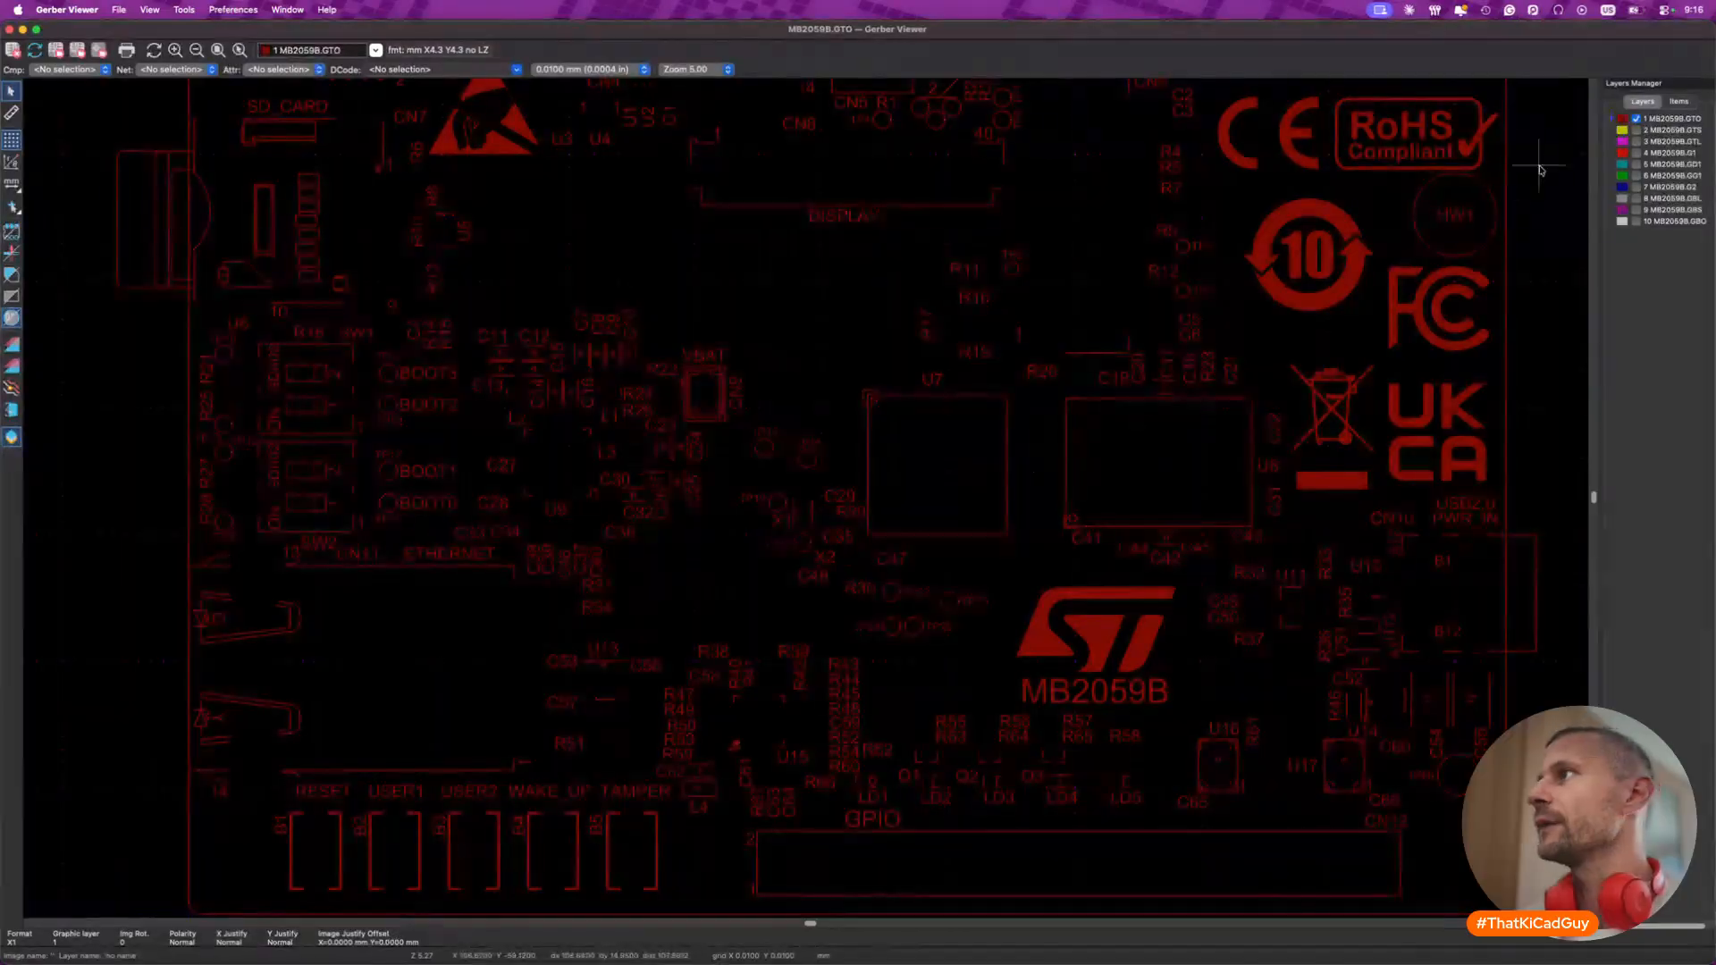
- Show only the top copper layer MB2059B.GTL and examine the routing between the MPU and the memory
click(1636, 120)
click(1637, 130)
click(1637, 131)
click(1637, 141)
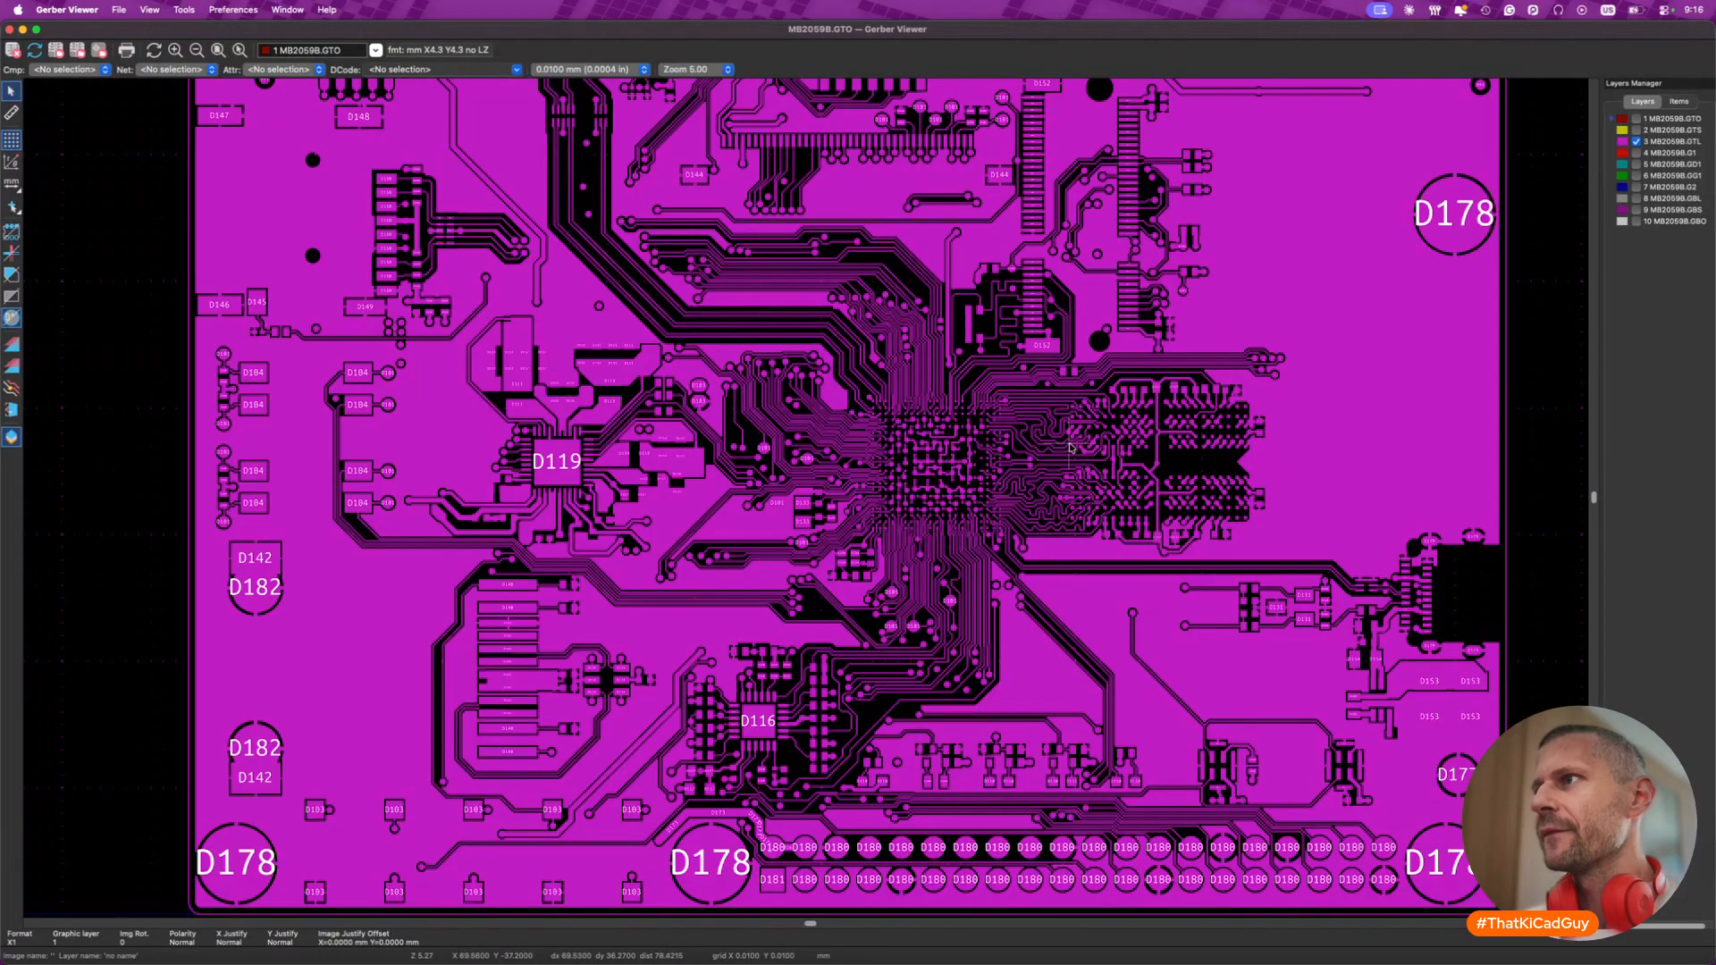
scroll(1070, 448, up, 5)
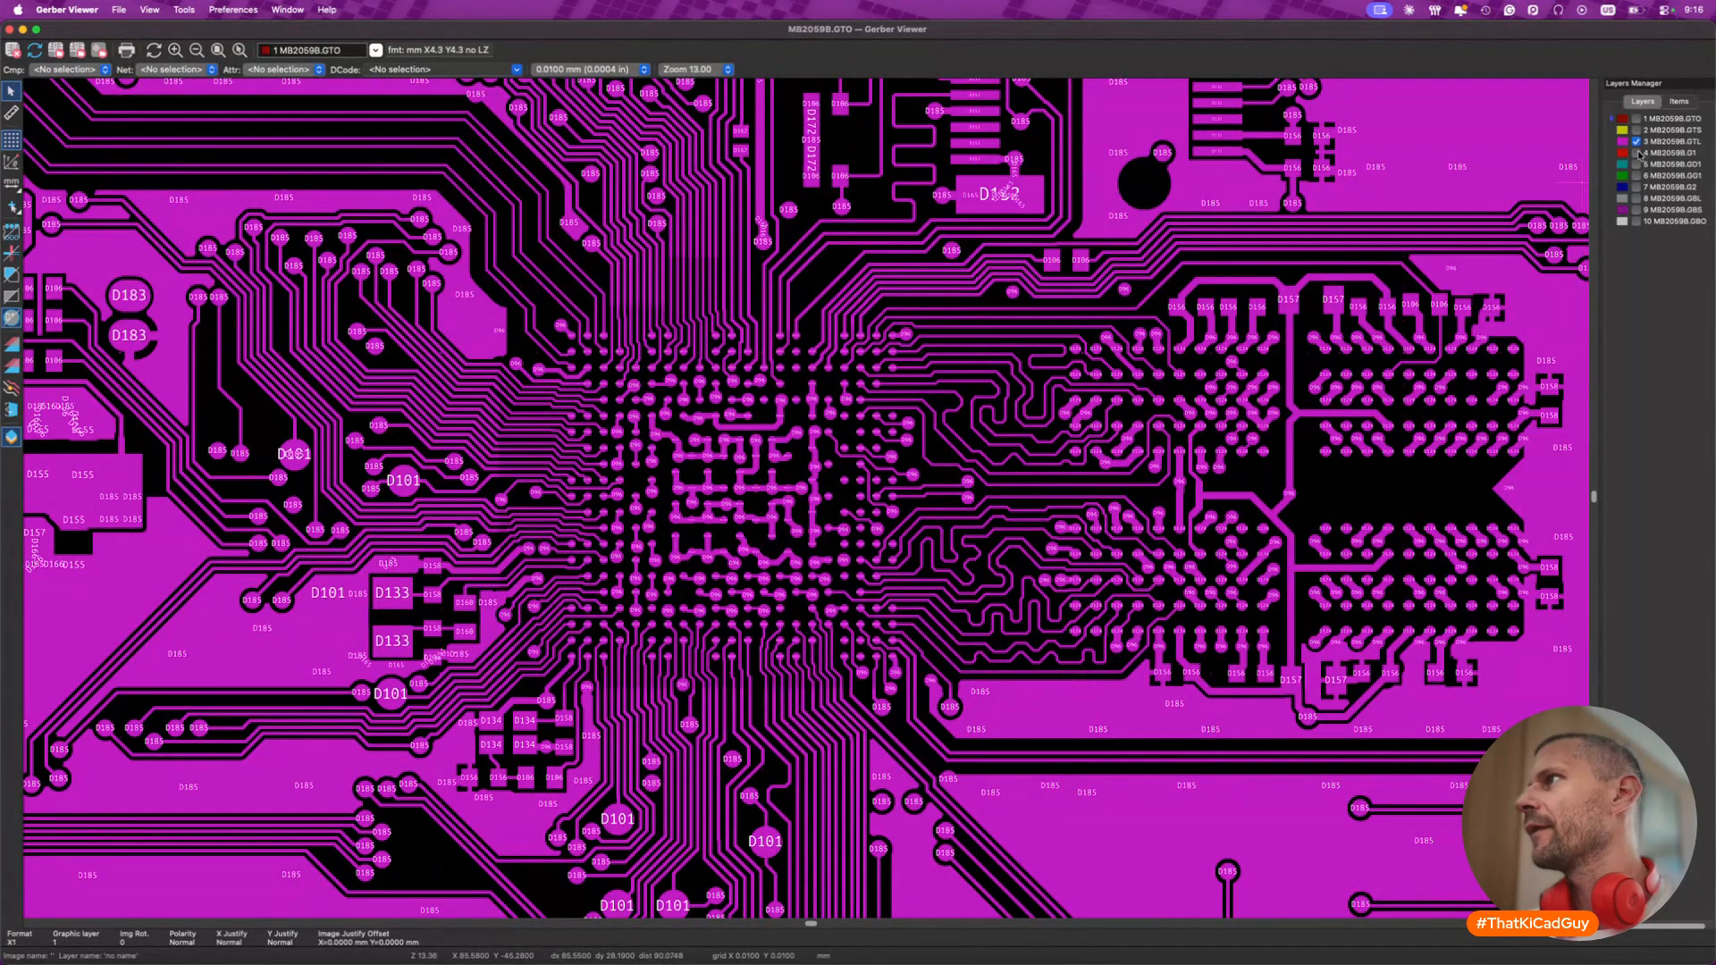
- Overlay the bottom copper layer MB2059B.GBL, hide the top copper and examine the bottom routing across the board
click(1637, 199)
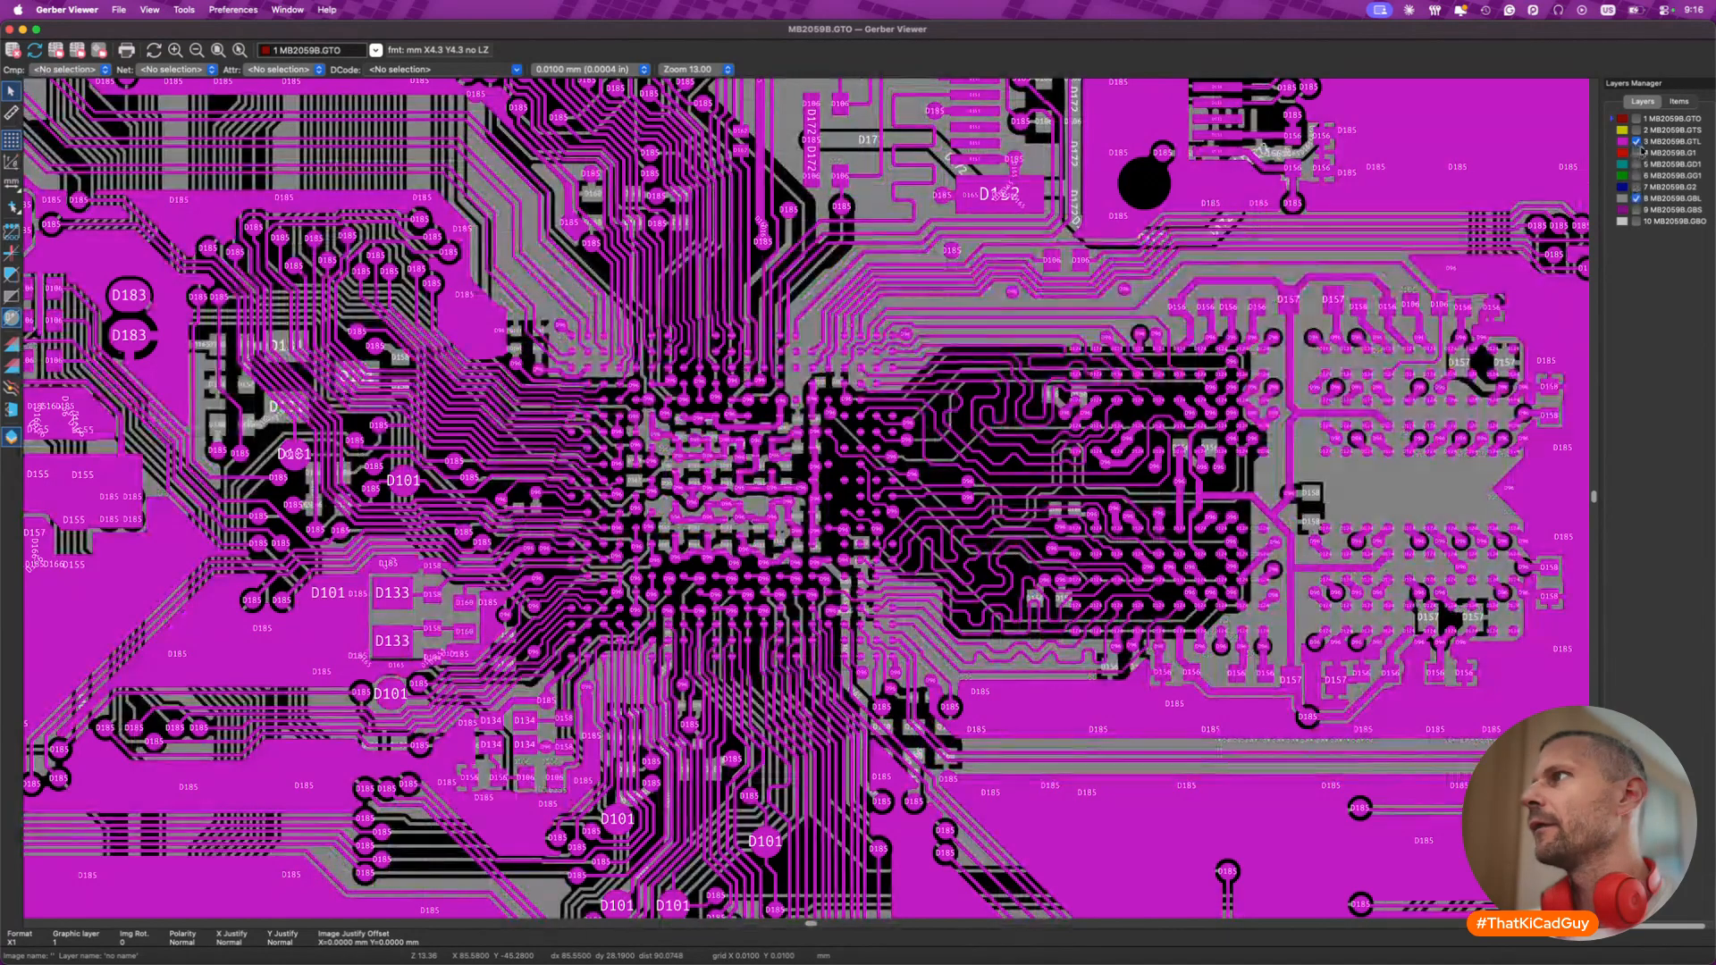
click(1637, 142)
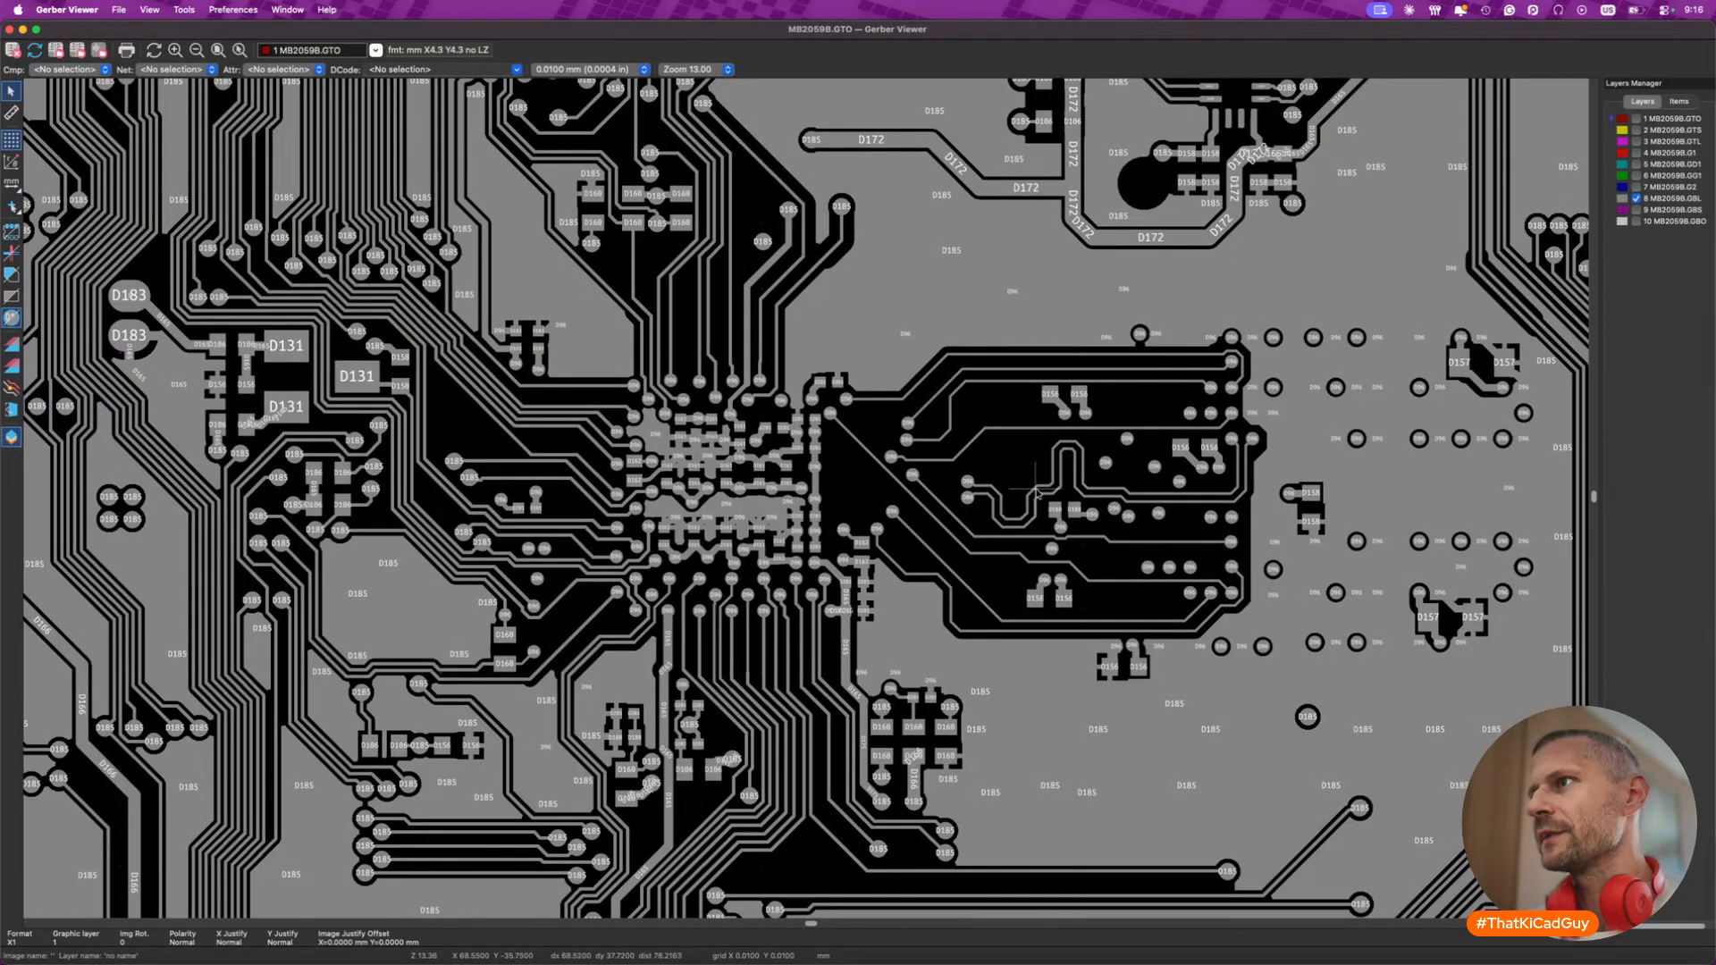
scroll(1123, 489, down, 2)
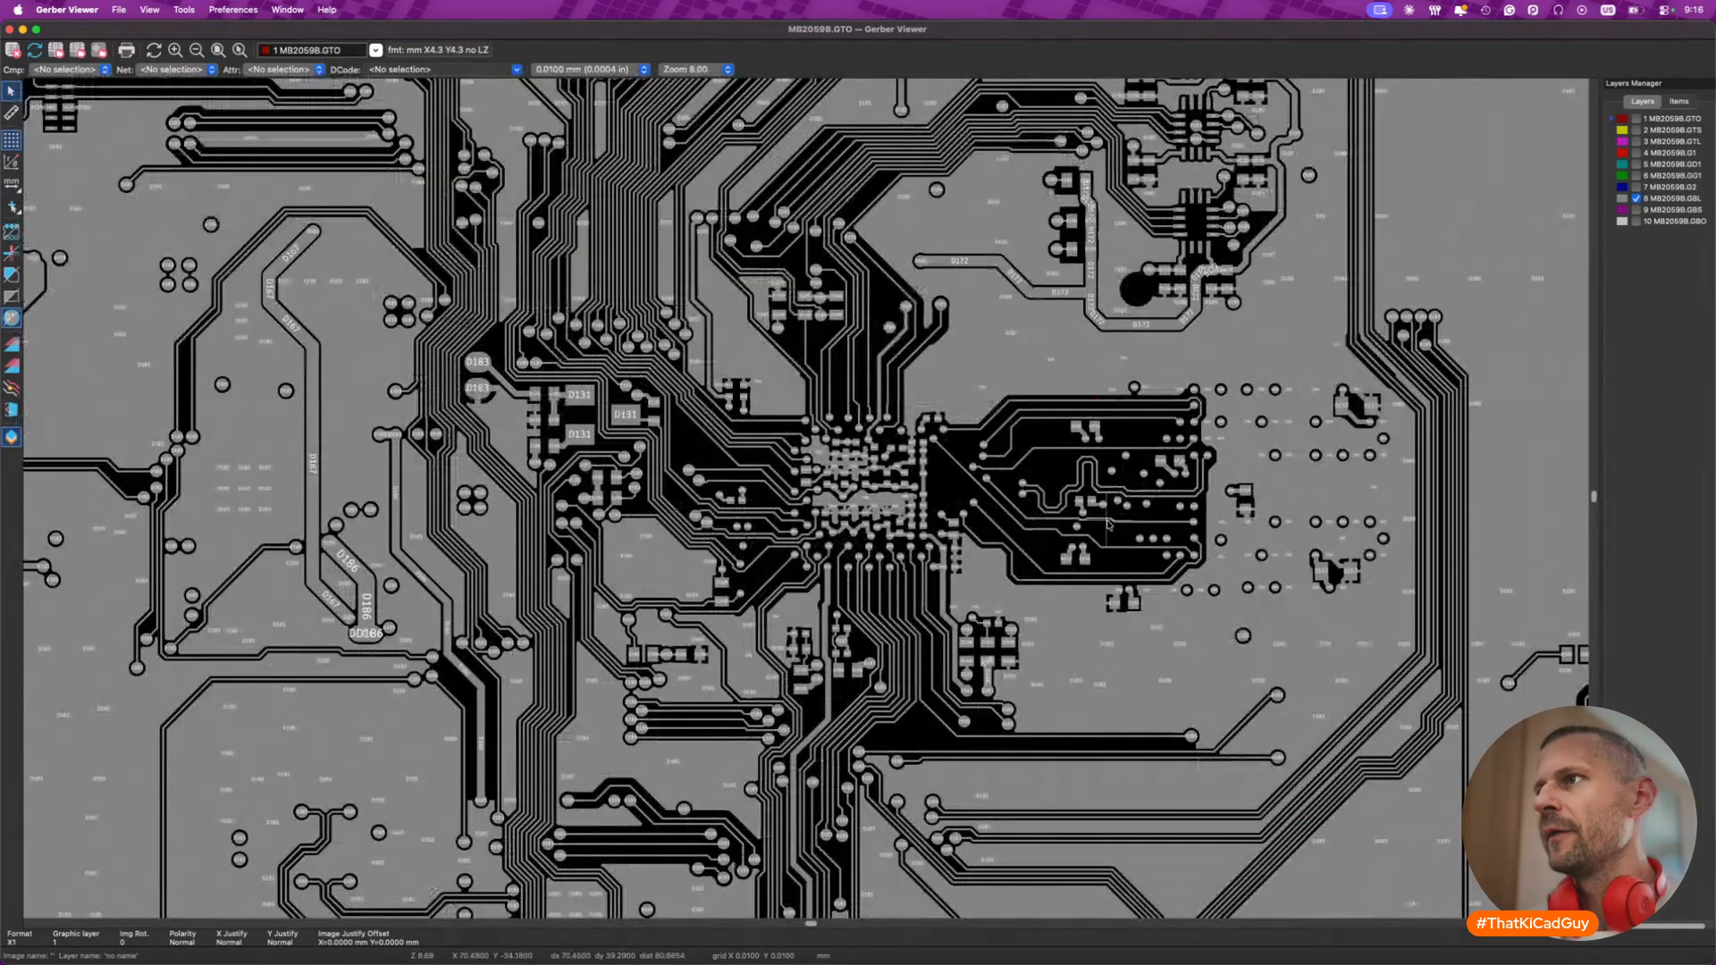
scroll(846, 680, down, 5)
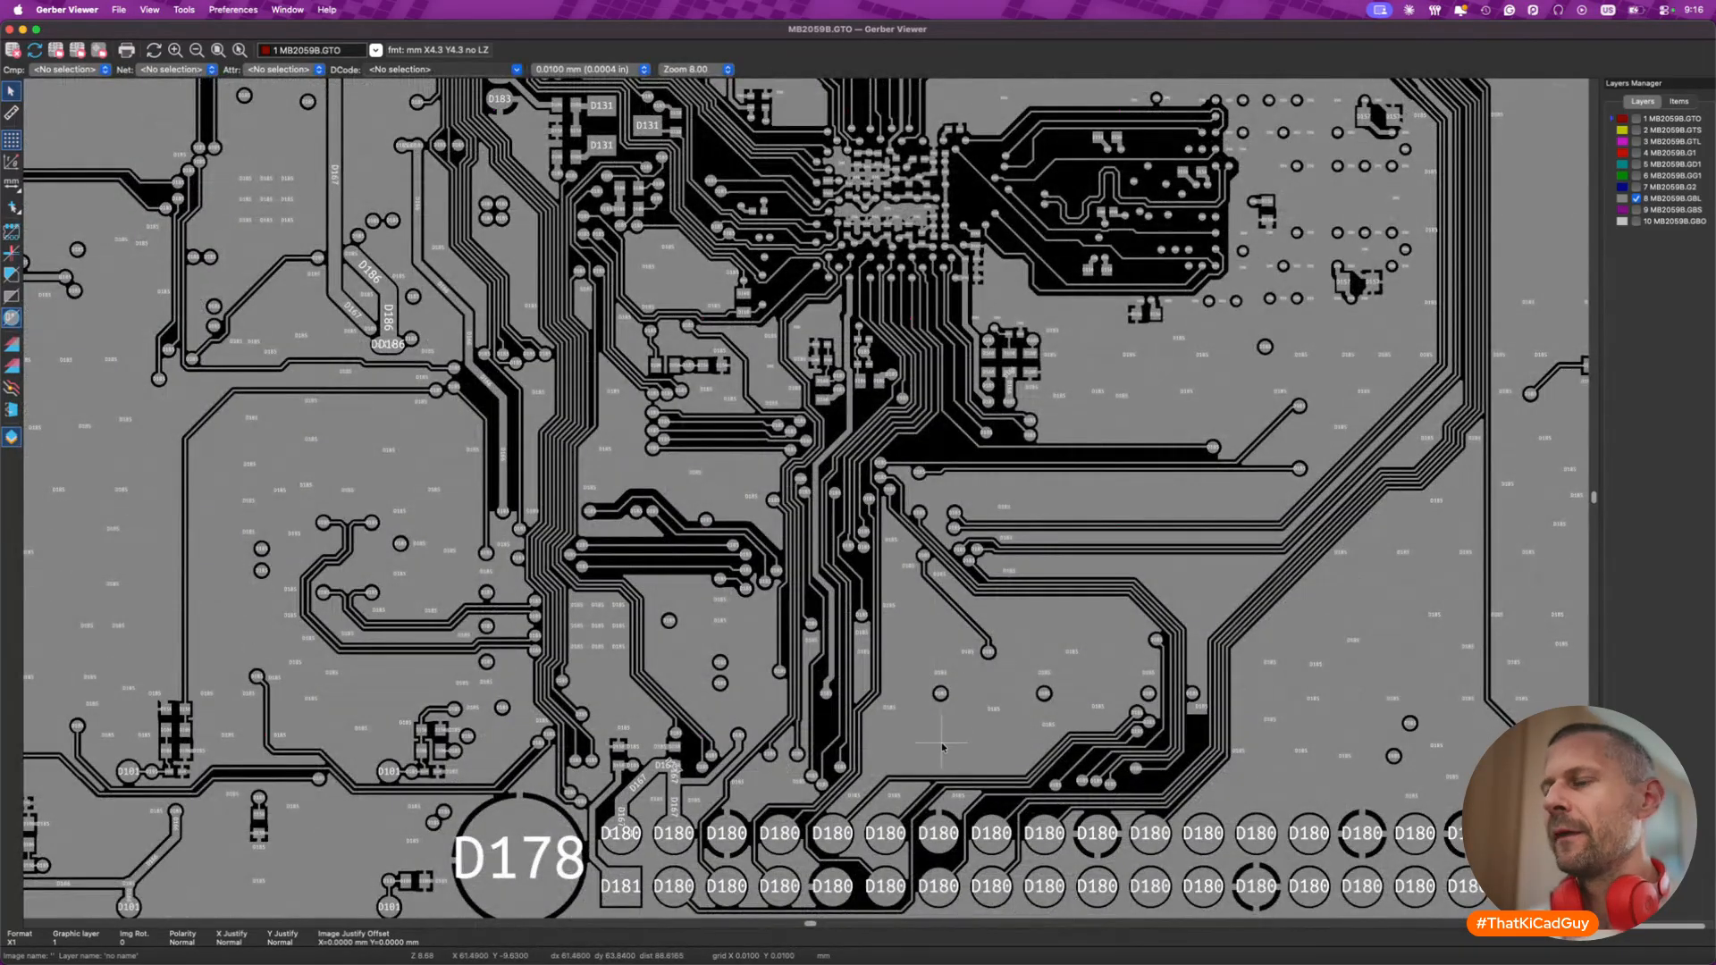
scroll(943, 746, down, 2)
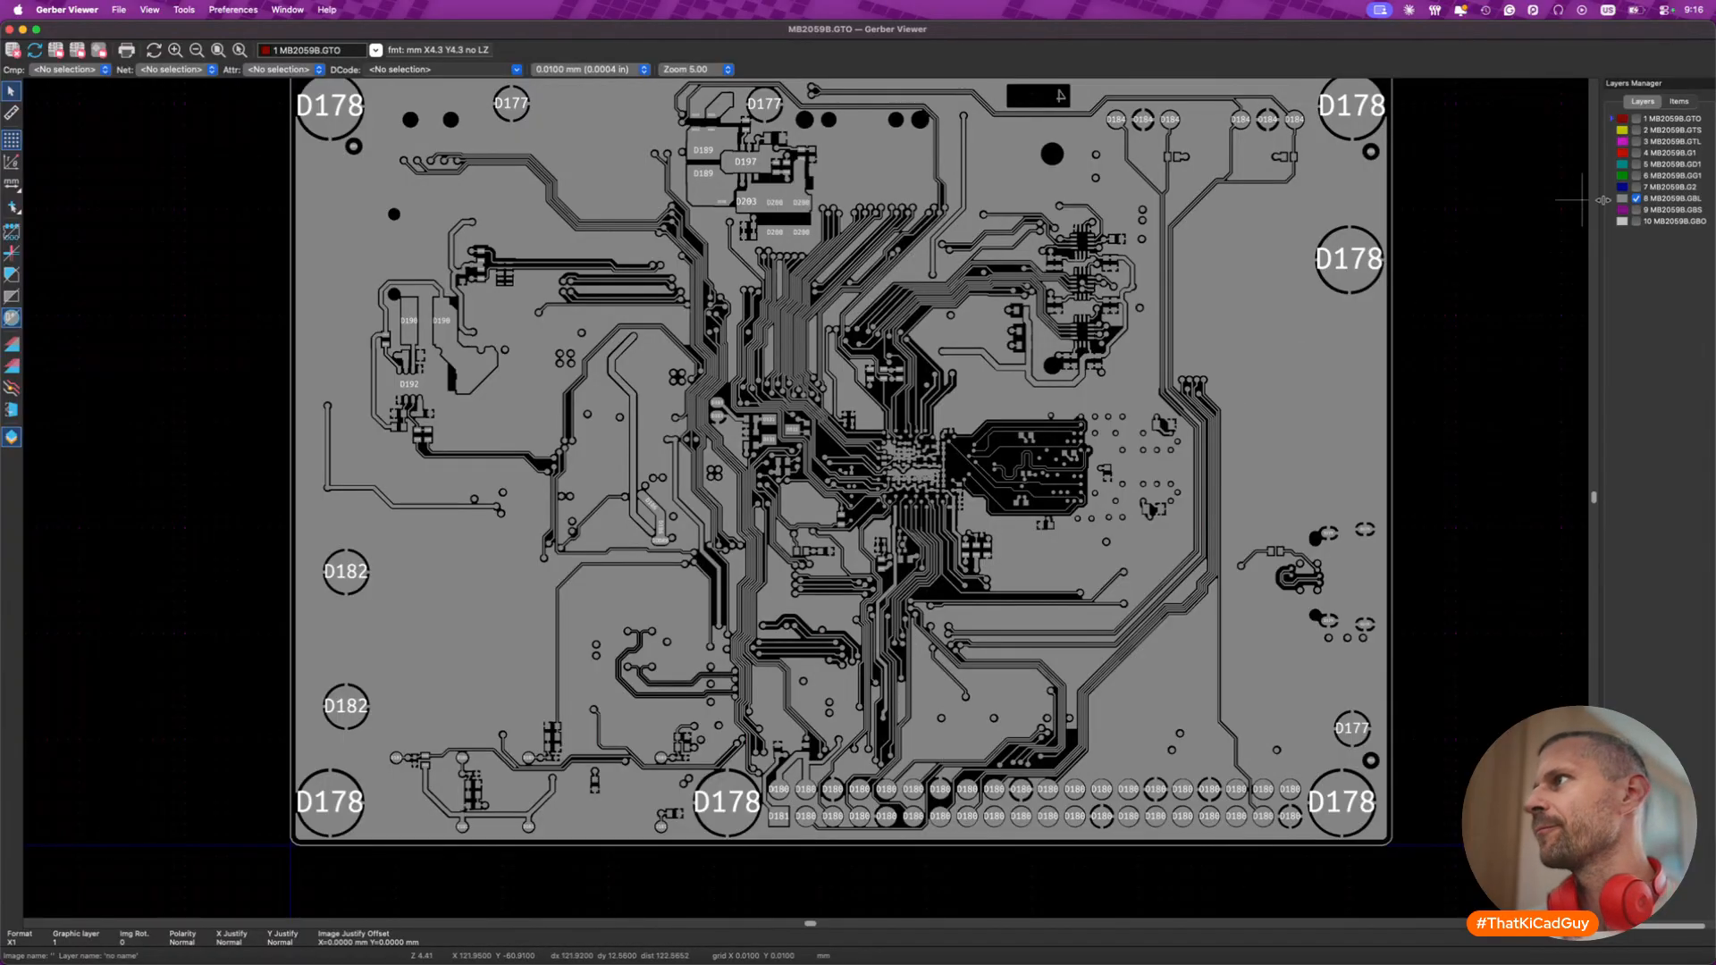
- Hide the bottom copper and view the inner layer MB2059B.G2 and the two drill layers one at a time
click(1636, 199)
click(1635, 187)
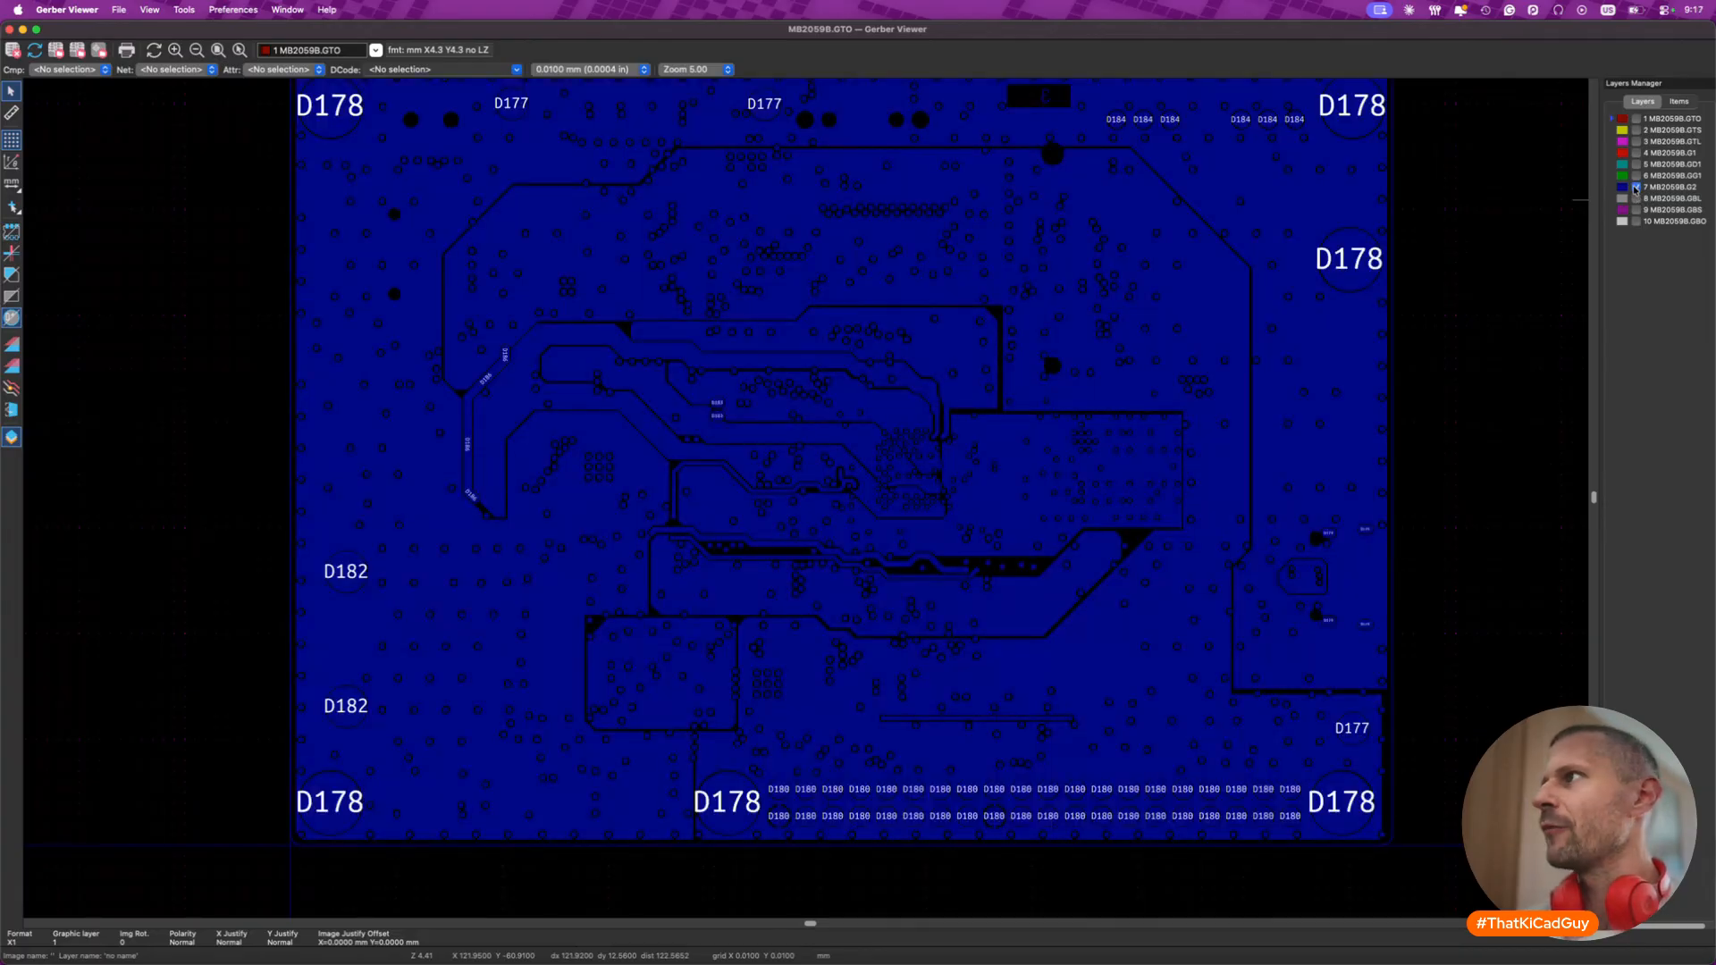
click(1636, 188)
click(1636, 176)
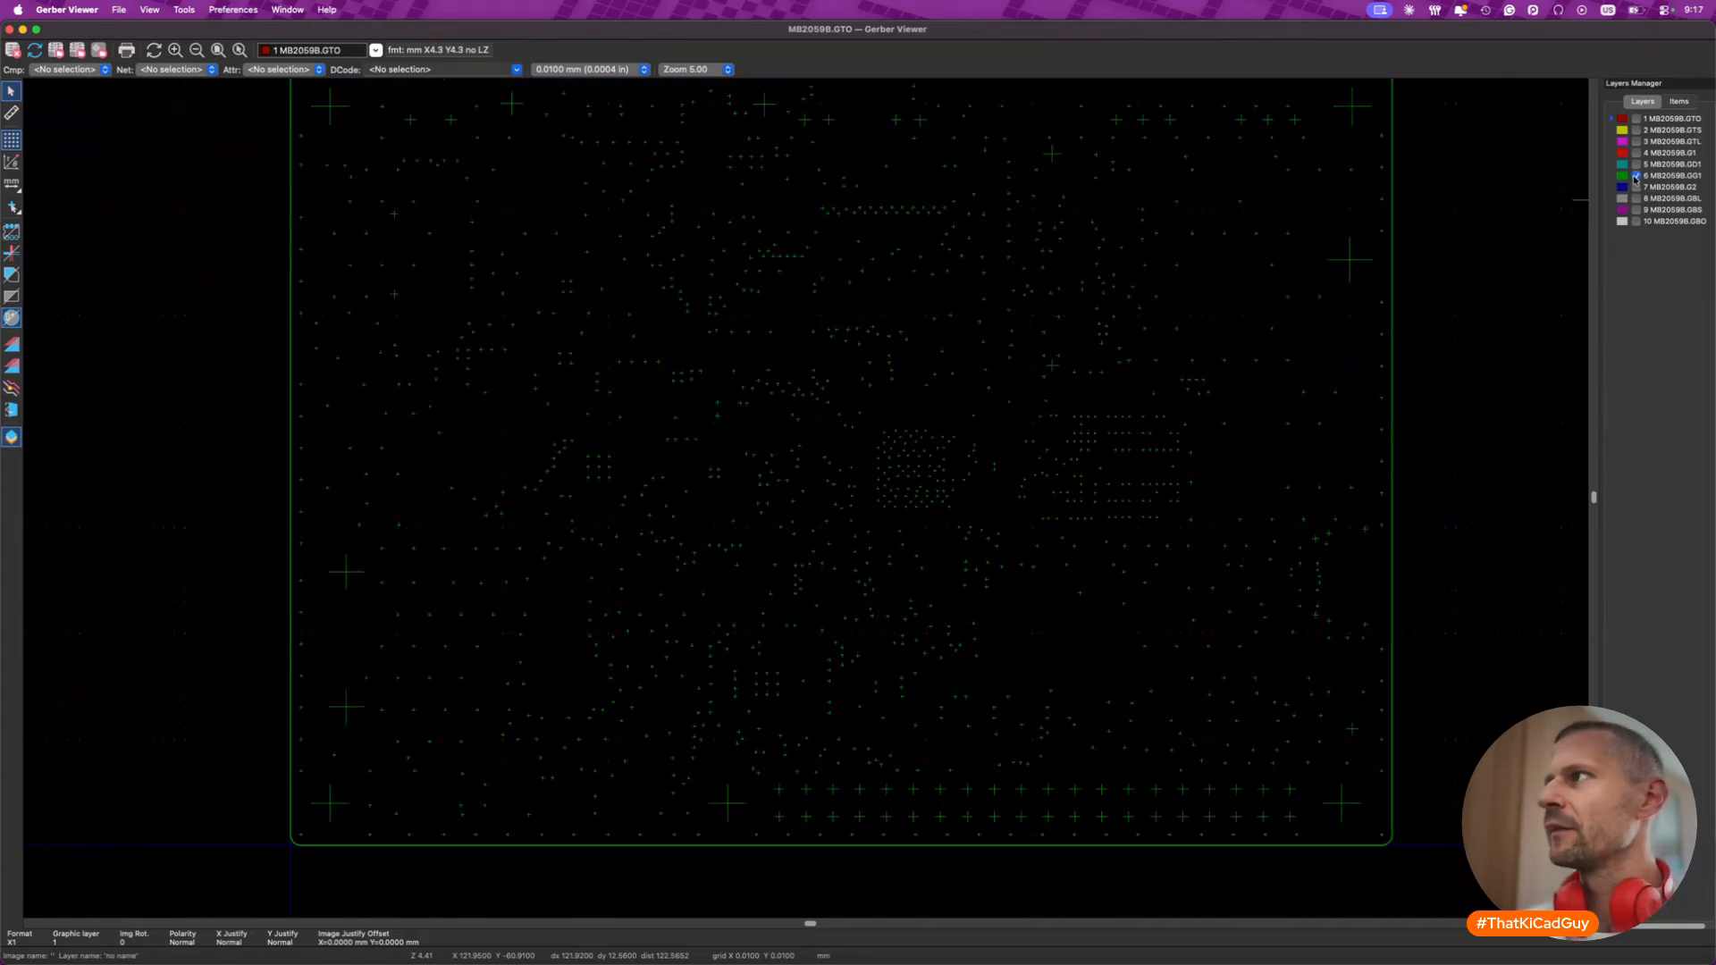
click(1636, 176)
click(1636, 164)
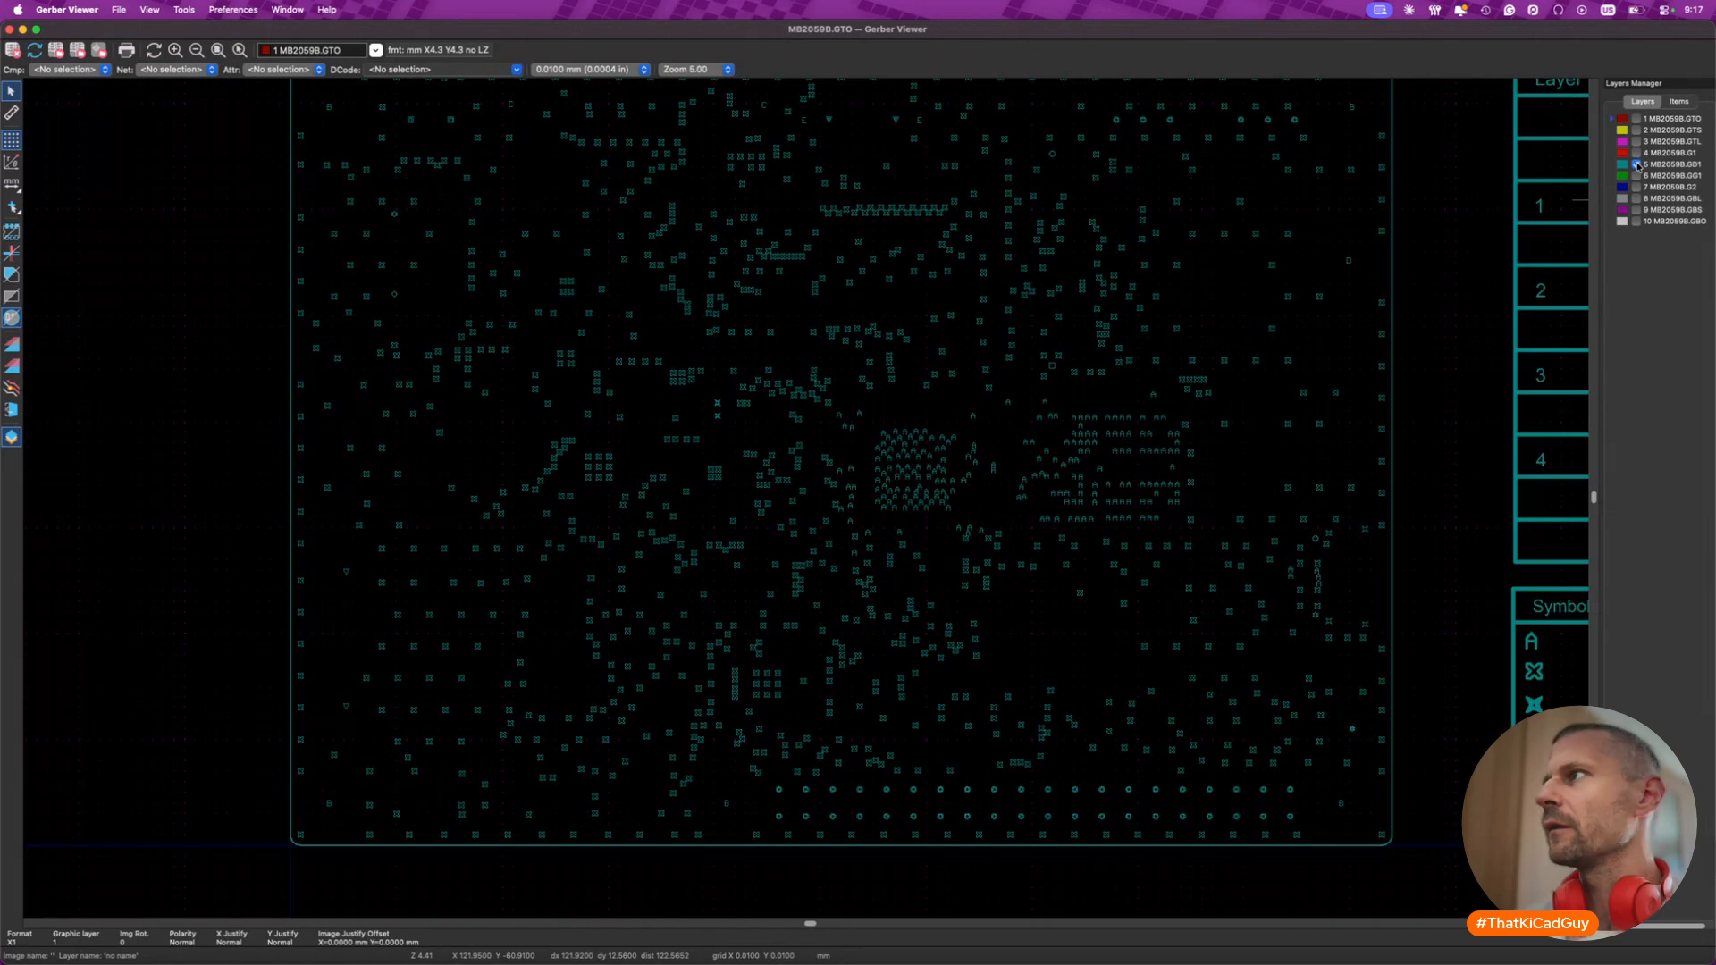
click(1636, 165)
- View the top copper, top solder mask and inner MB2059B.G2 layers one after another, hiding each again
click(1637, 142)
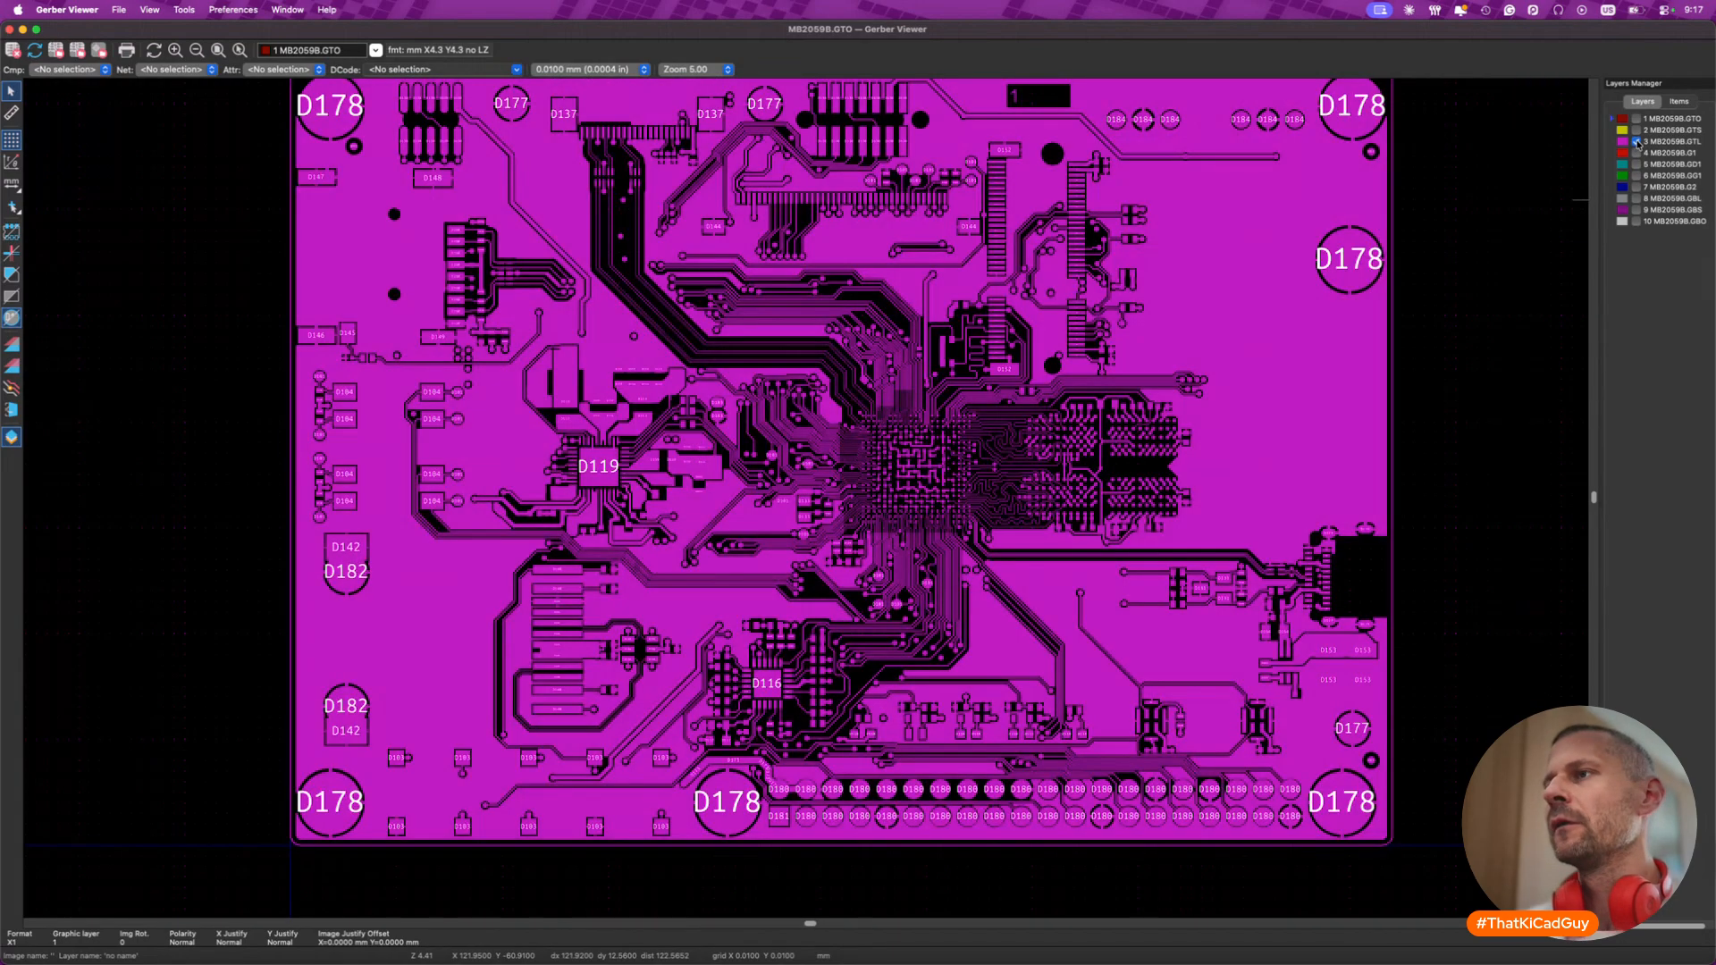
click(1637, 142)
click(1637, 130)
click(1637, 130)
click(1637, 187)
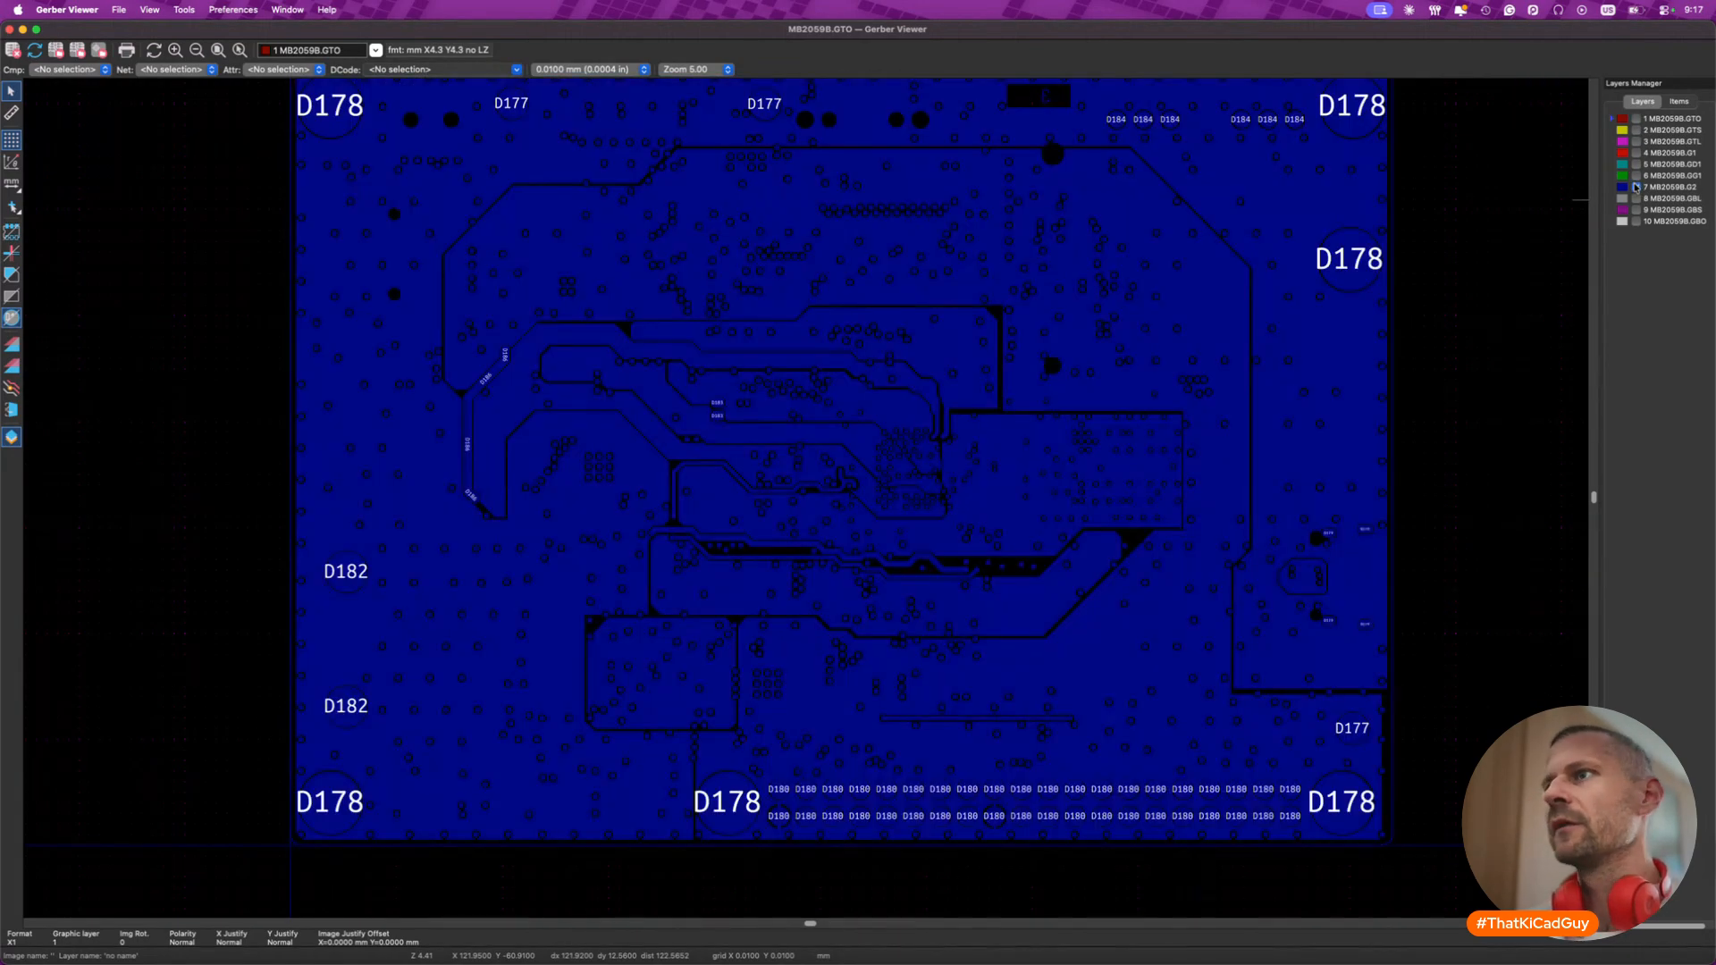
click(1637, 188)
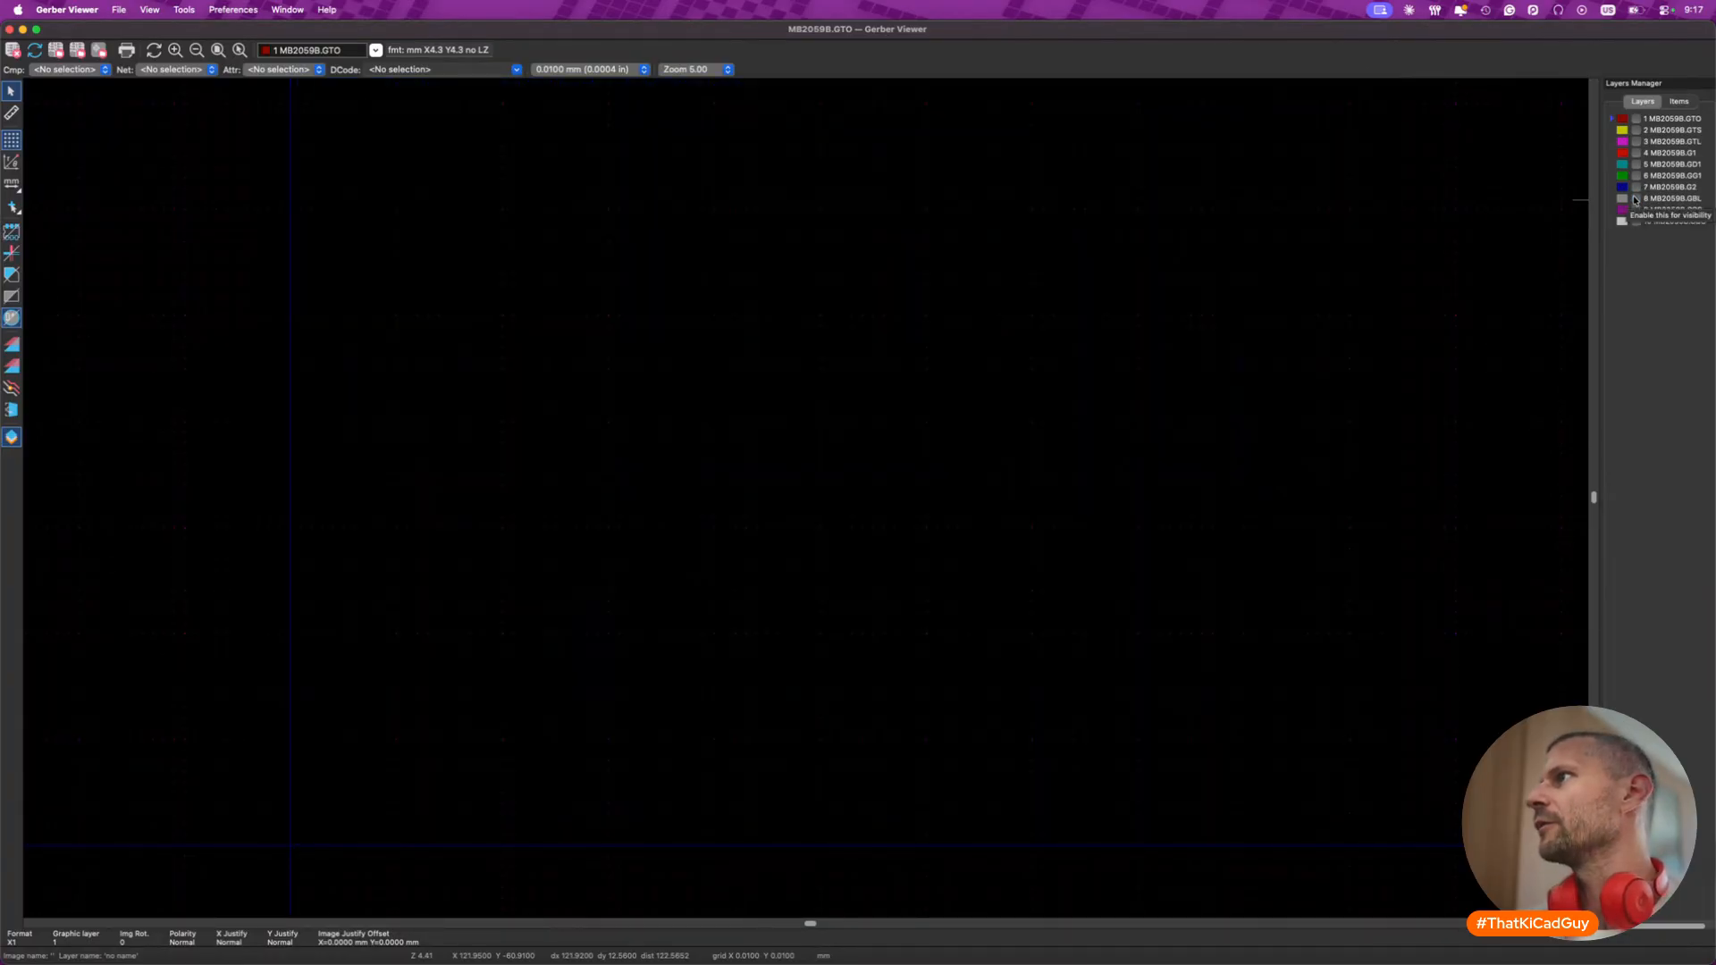
- Compare the inner layers MB2059B.G1 and MB2059B.G2 by showing each alone, and close the Gerber Viewer
click(1640, 154)
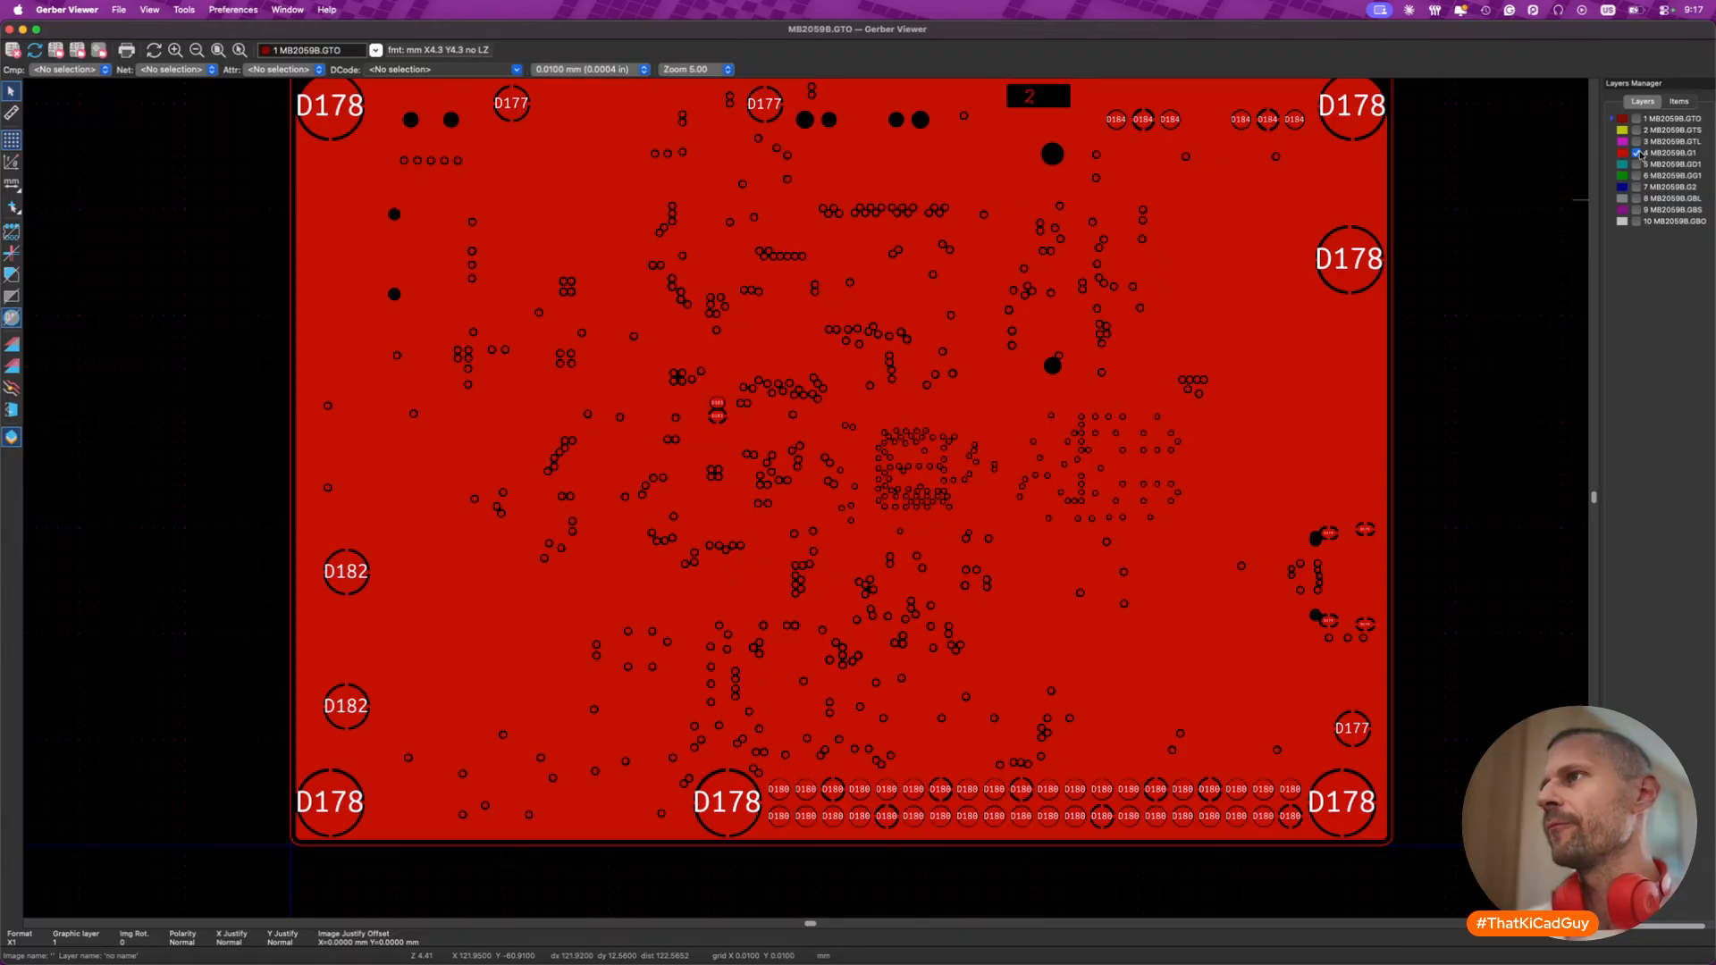
click(1639, 153)
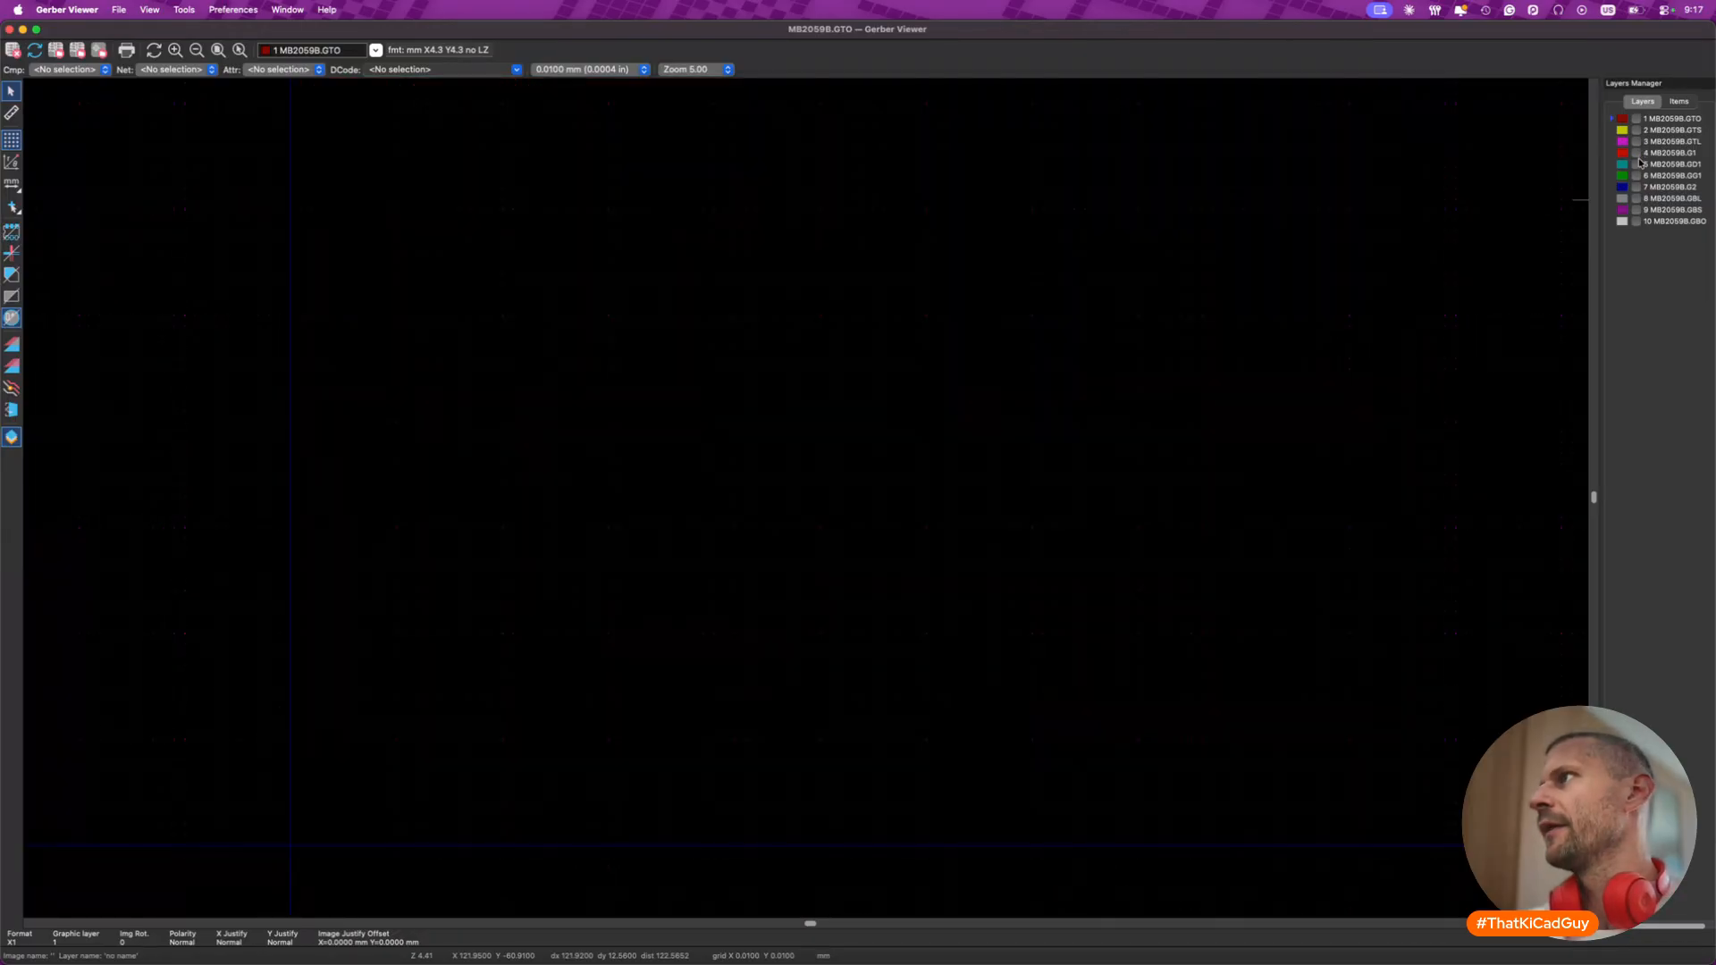
click(1636, 187)
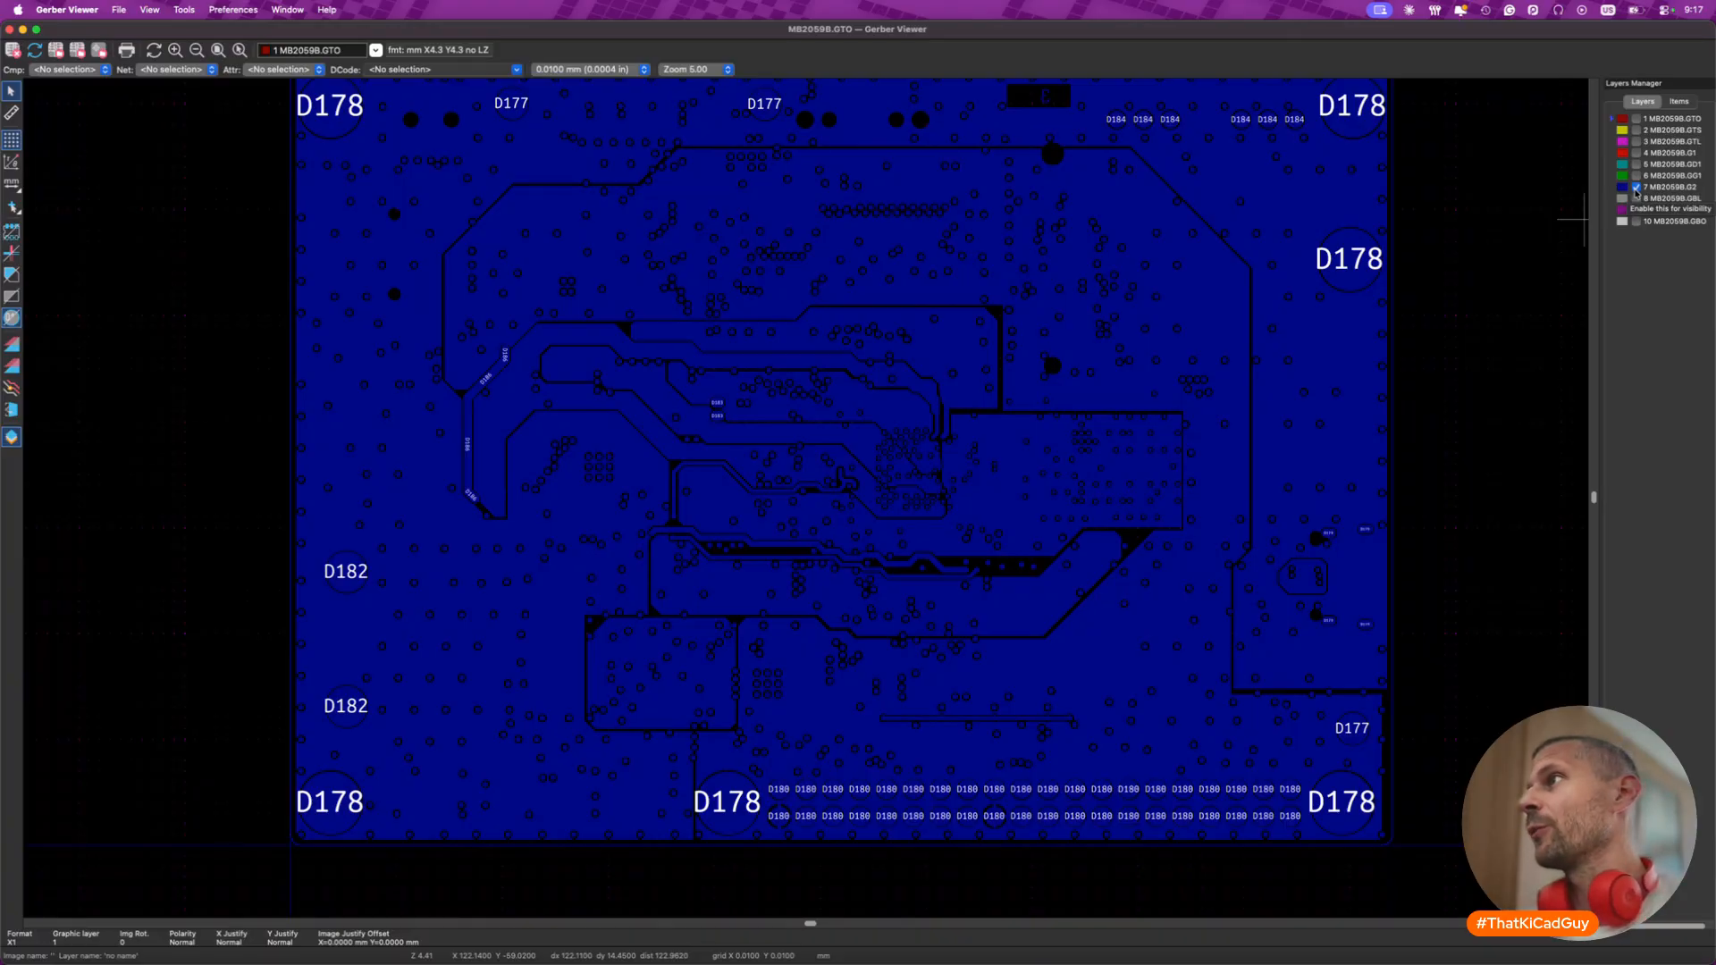
click(1637, 188)
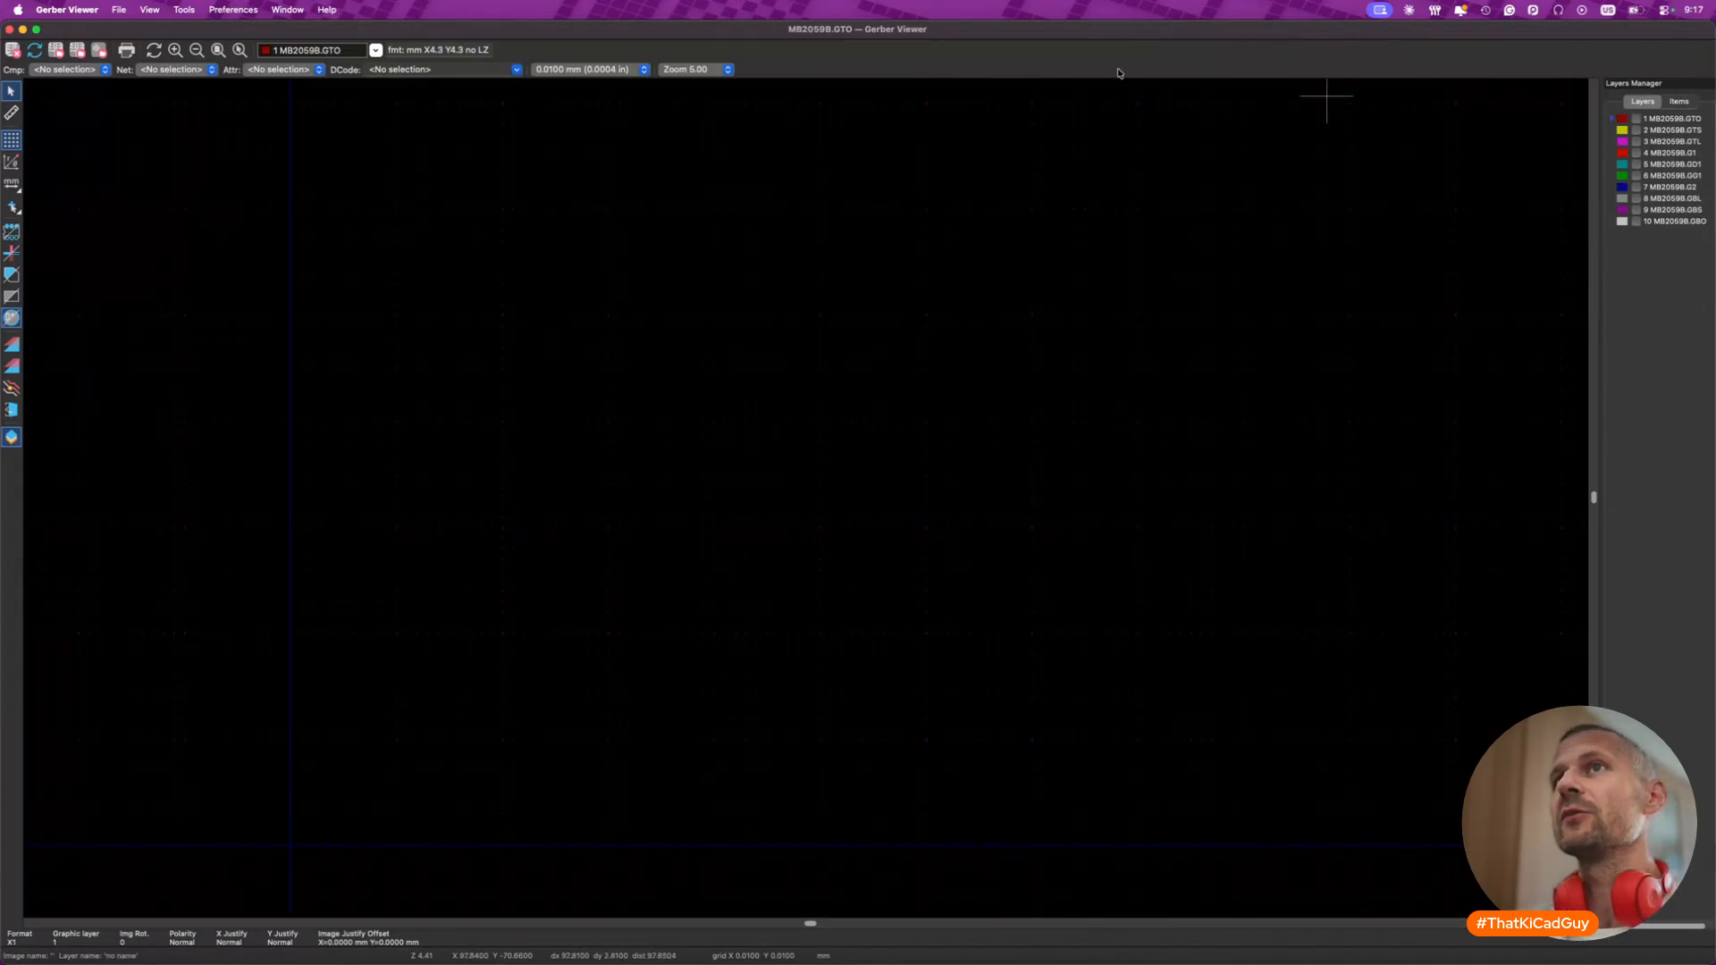
key(super+q)
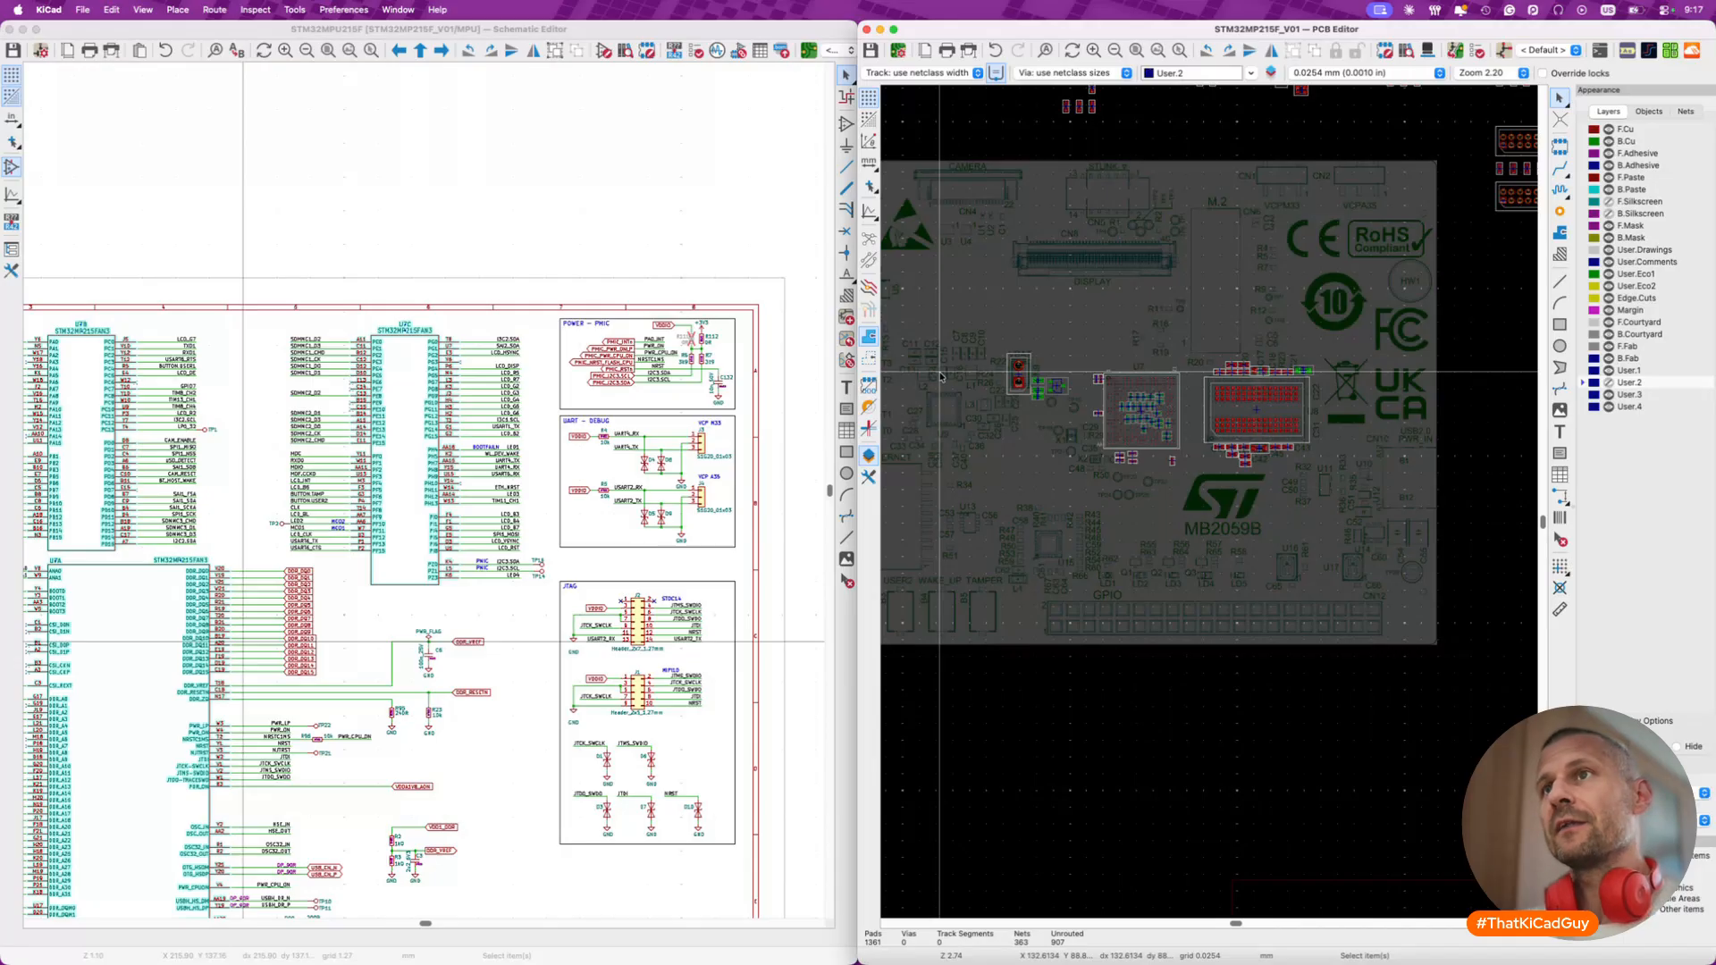
- Look over the MPU schematic sheet and the footprint groups around the reference board image in the PCB Editor
click(564, 334)
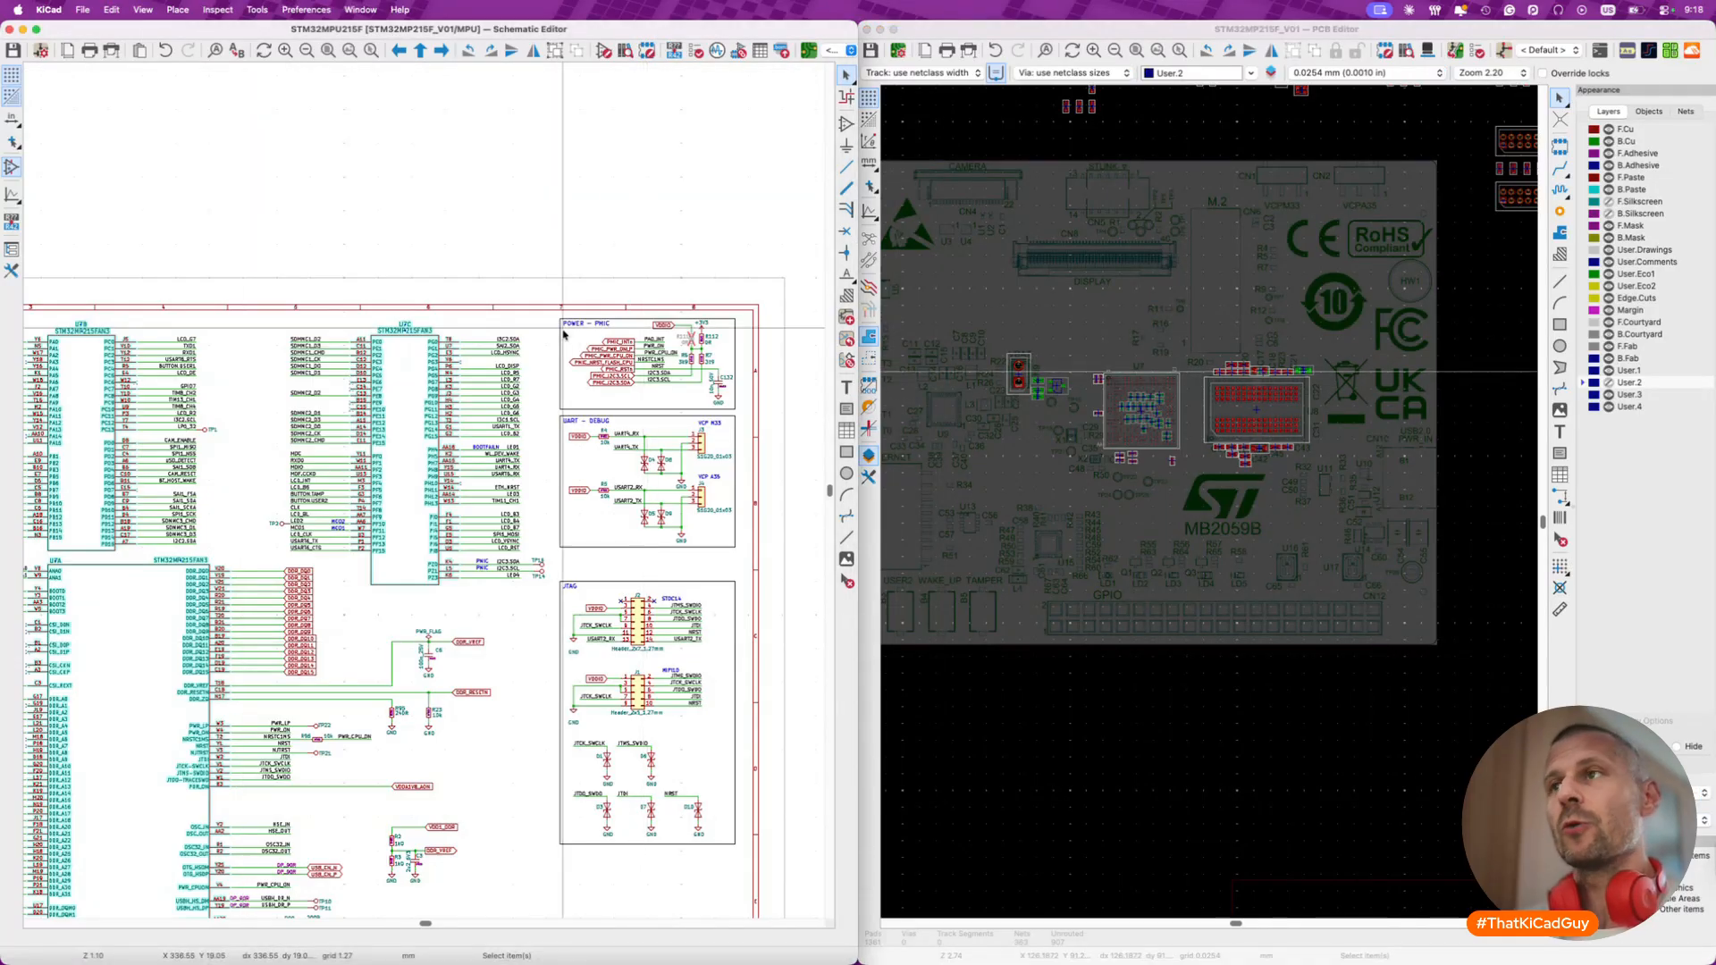
scroll(1099, 272, up, 3)
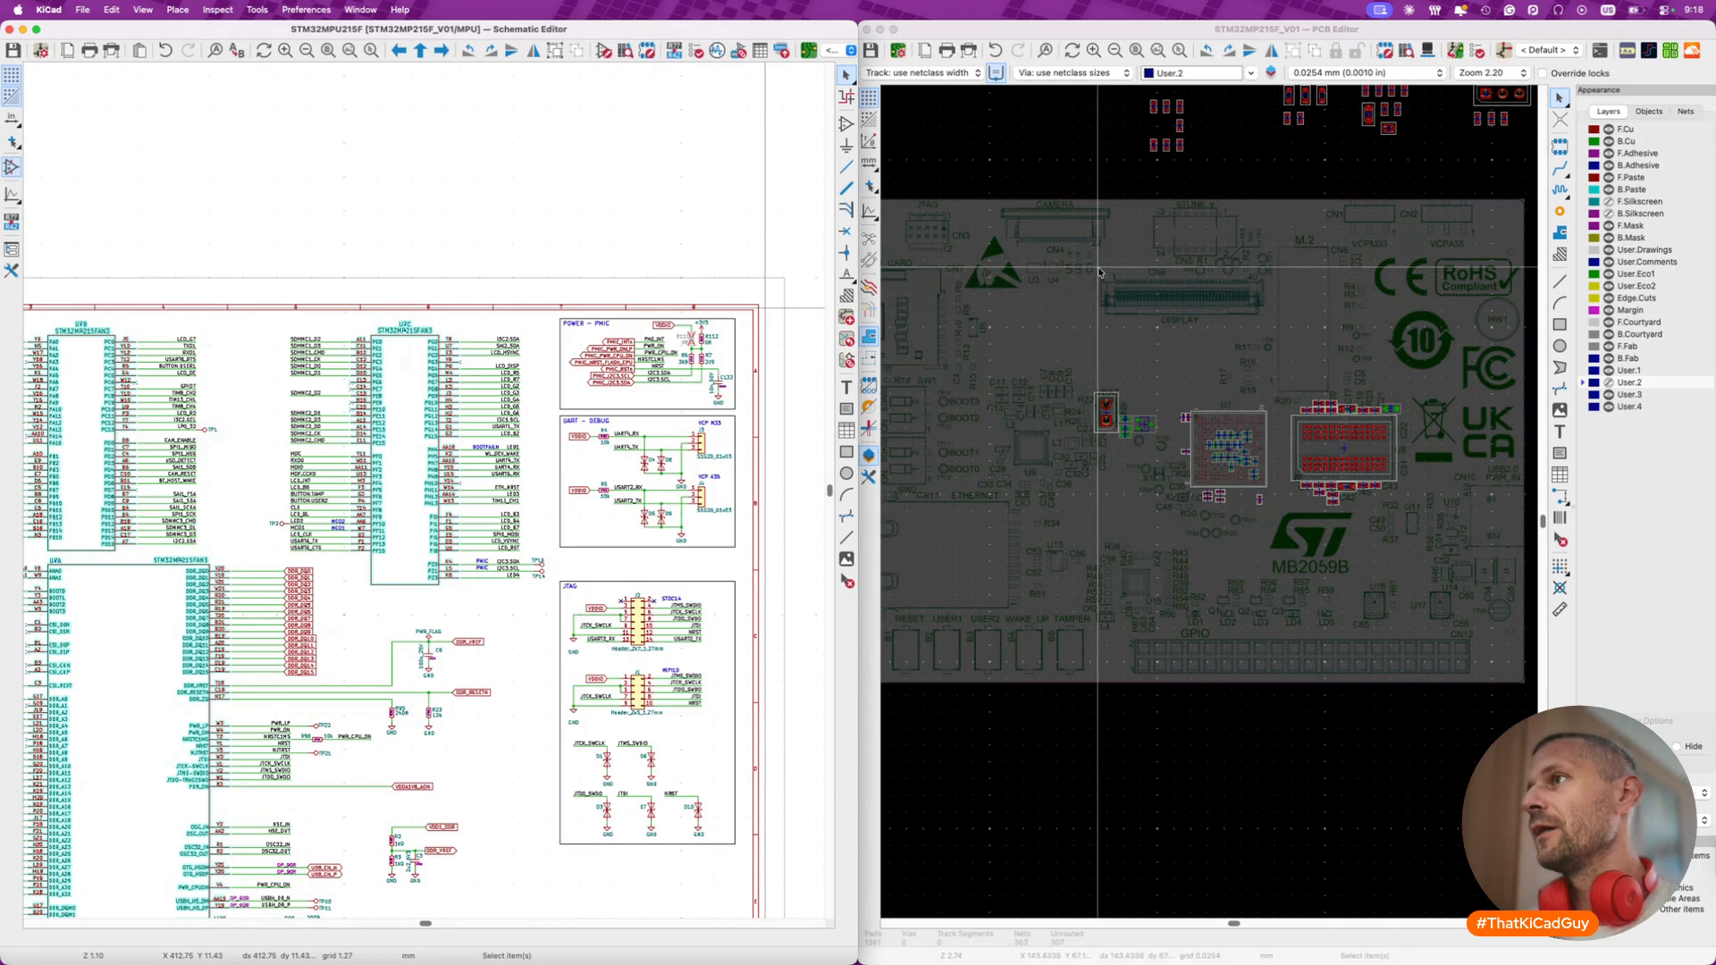
scroll(1095, 254, down, 2)
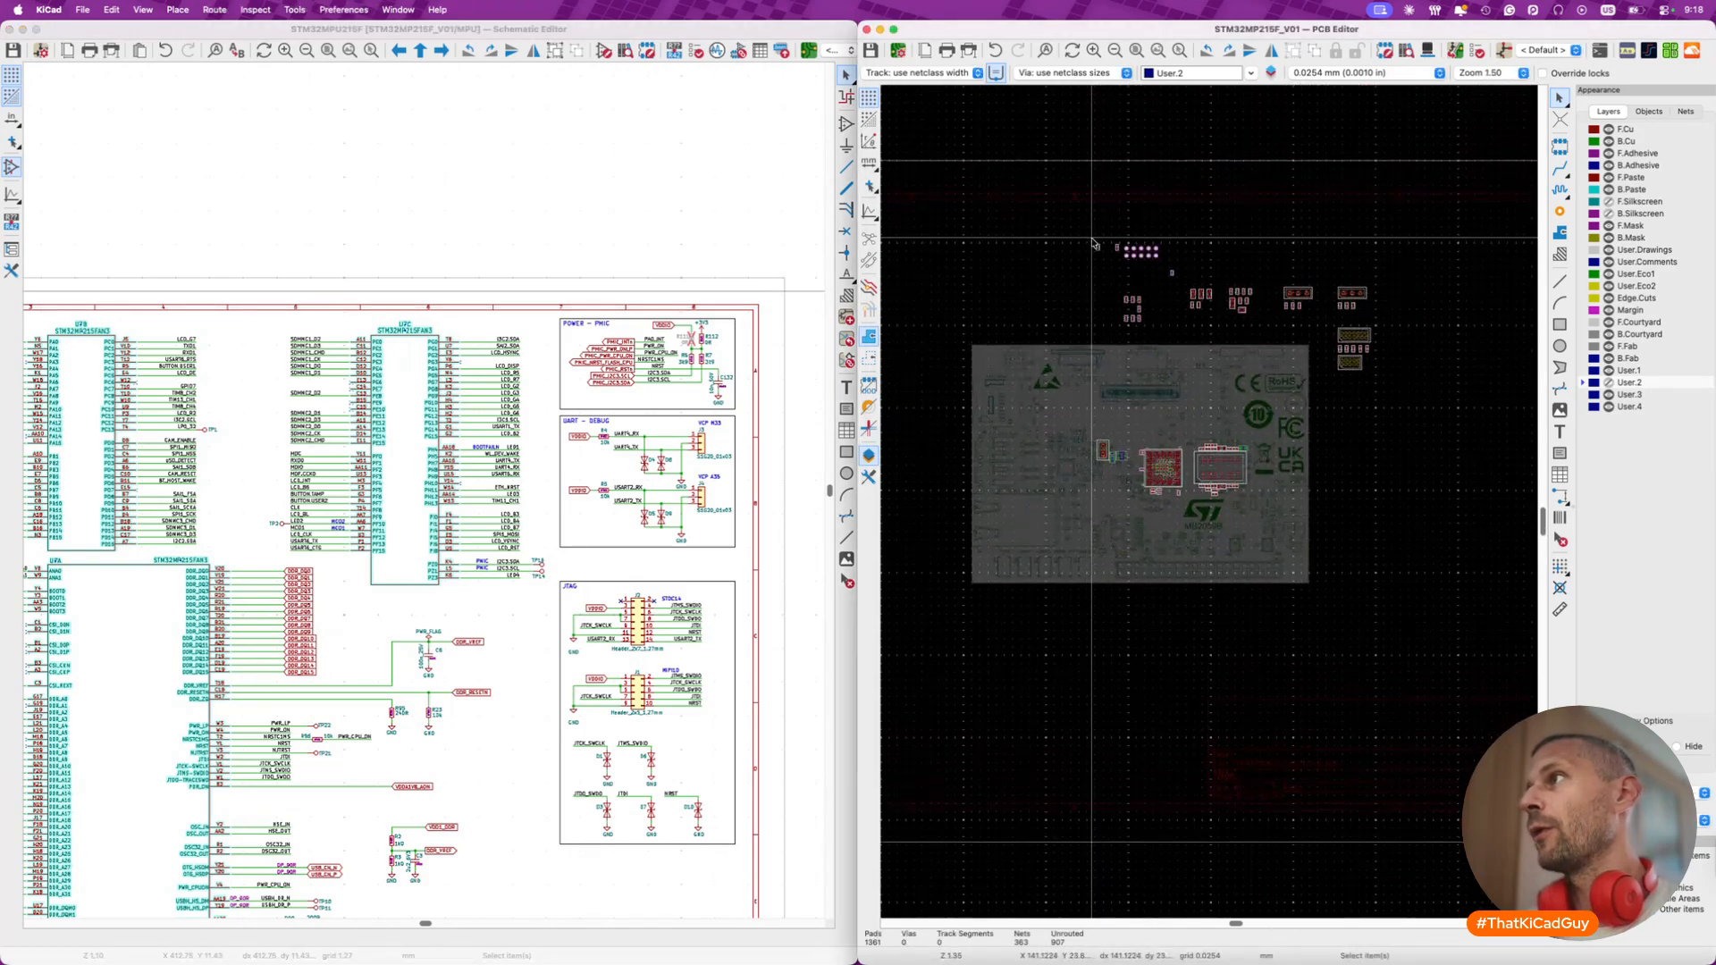
scroll(1094, 243, left, 1)
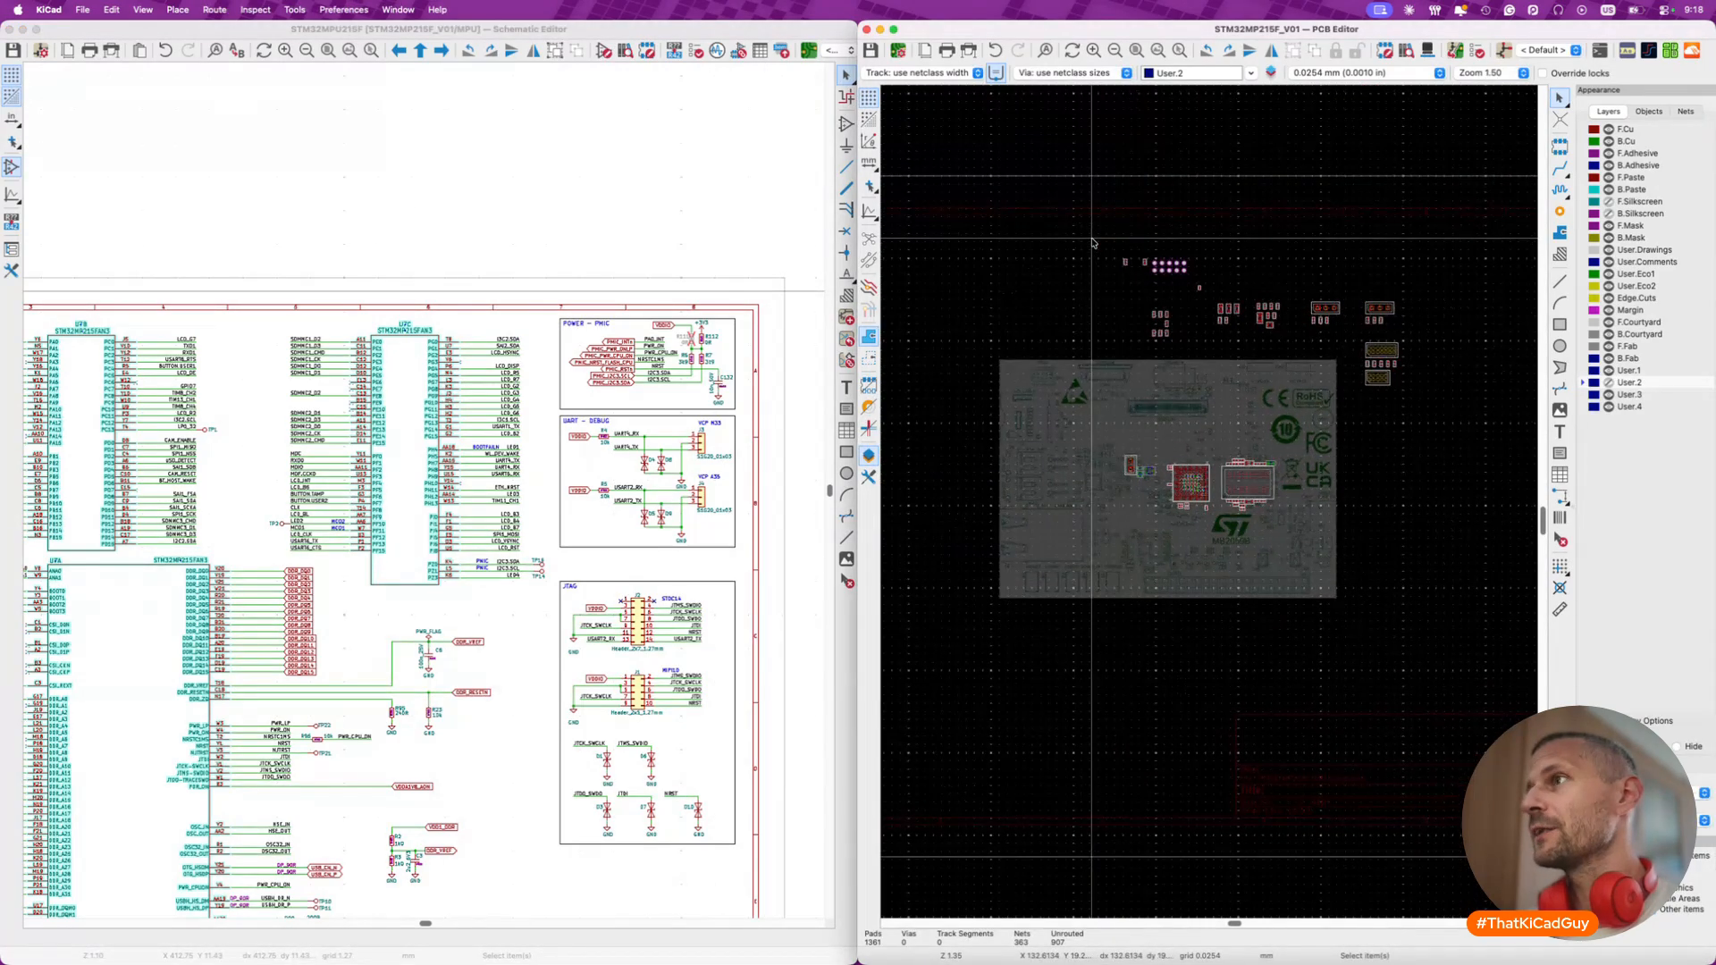
click(780, 271)
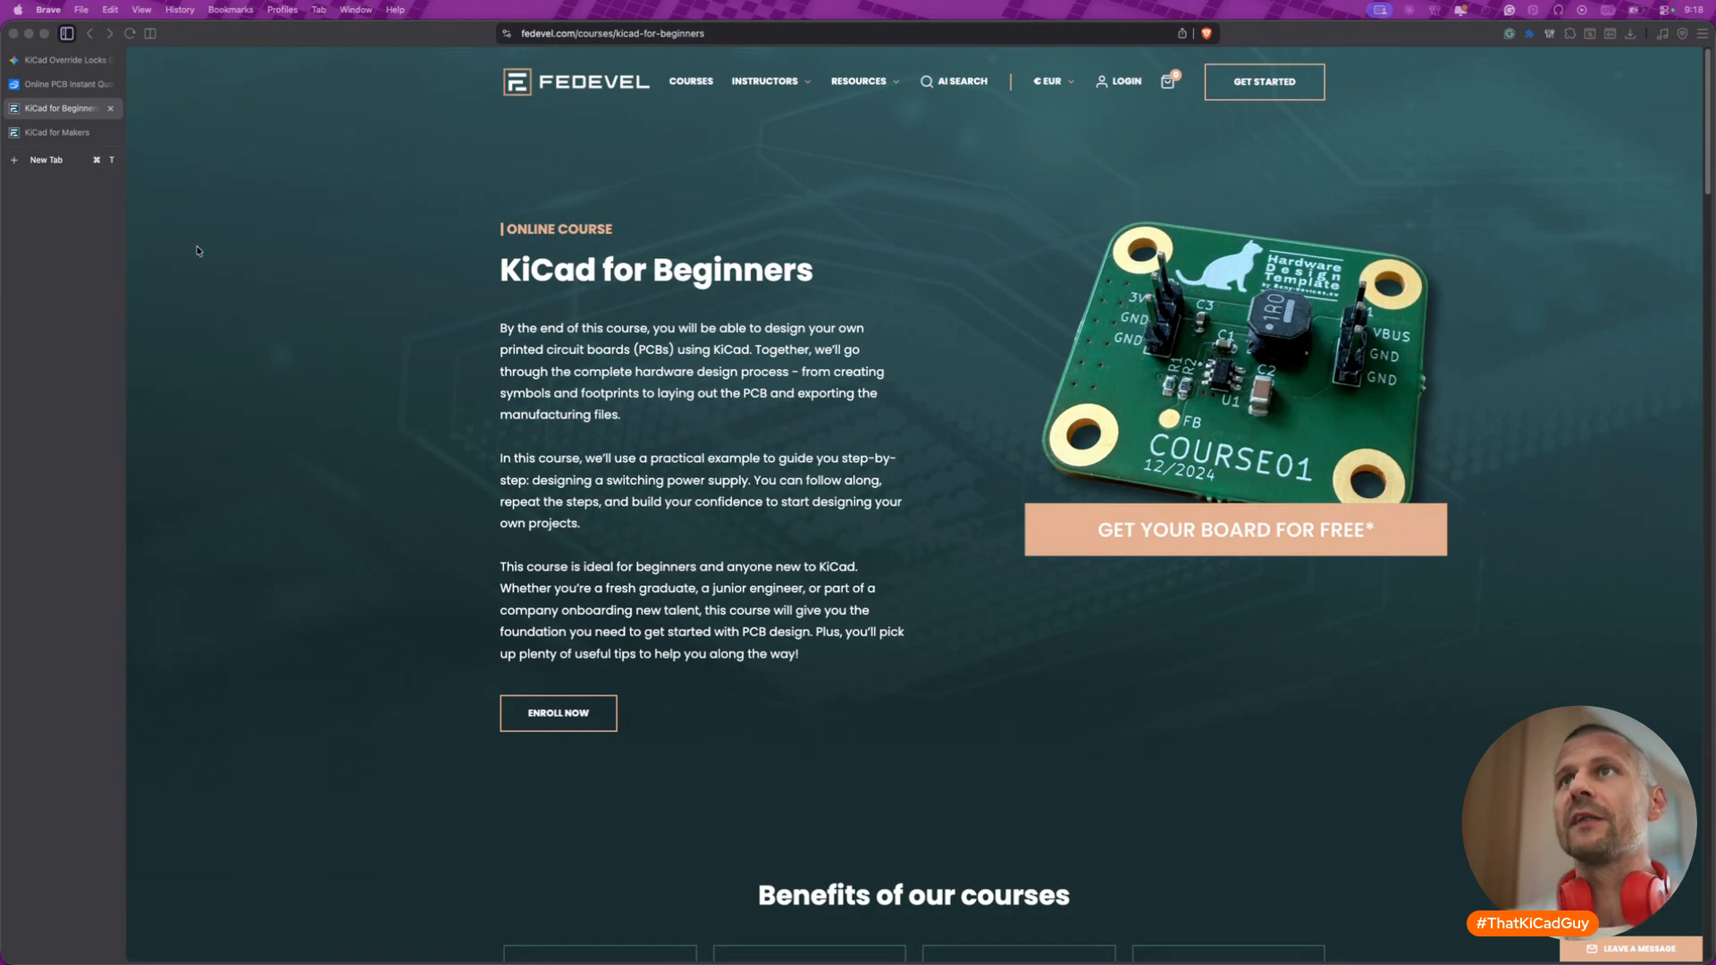
- Open LinkedIn in a new browser tab and go to the signed-in account's own profile page
key(super+t)
text(lnk)
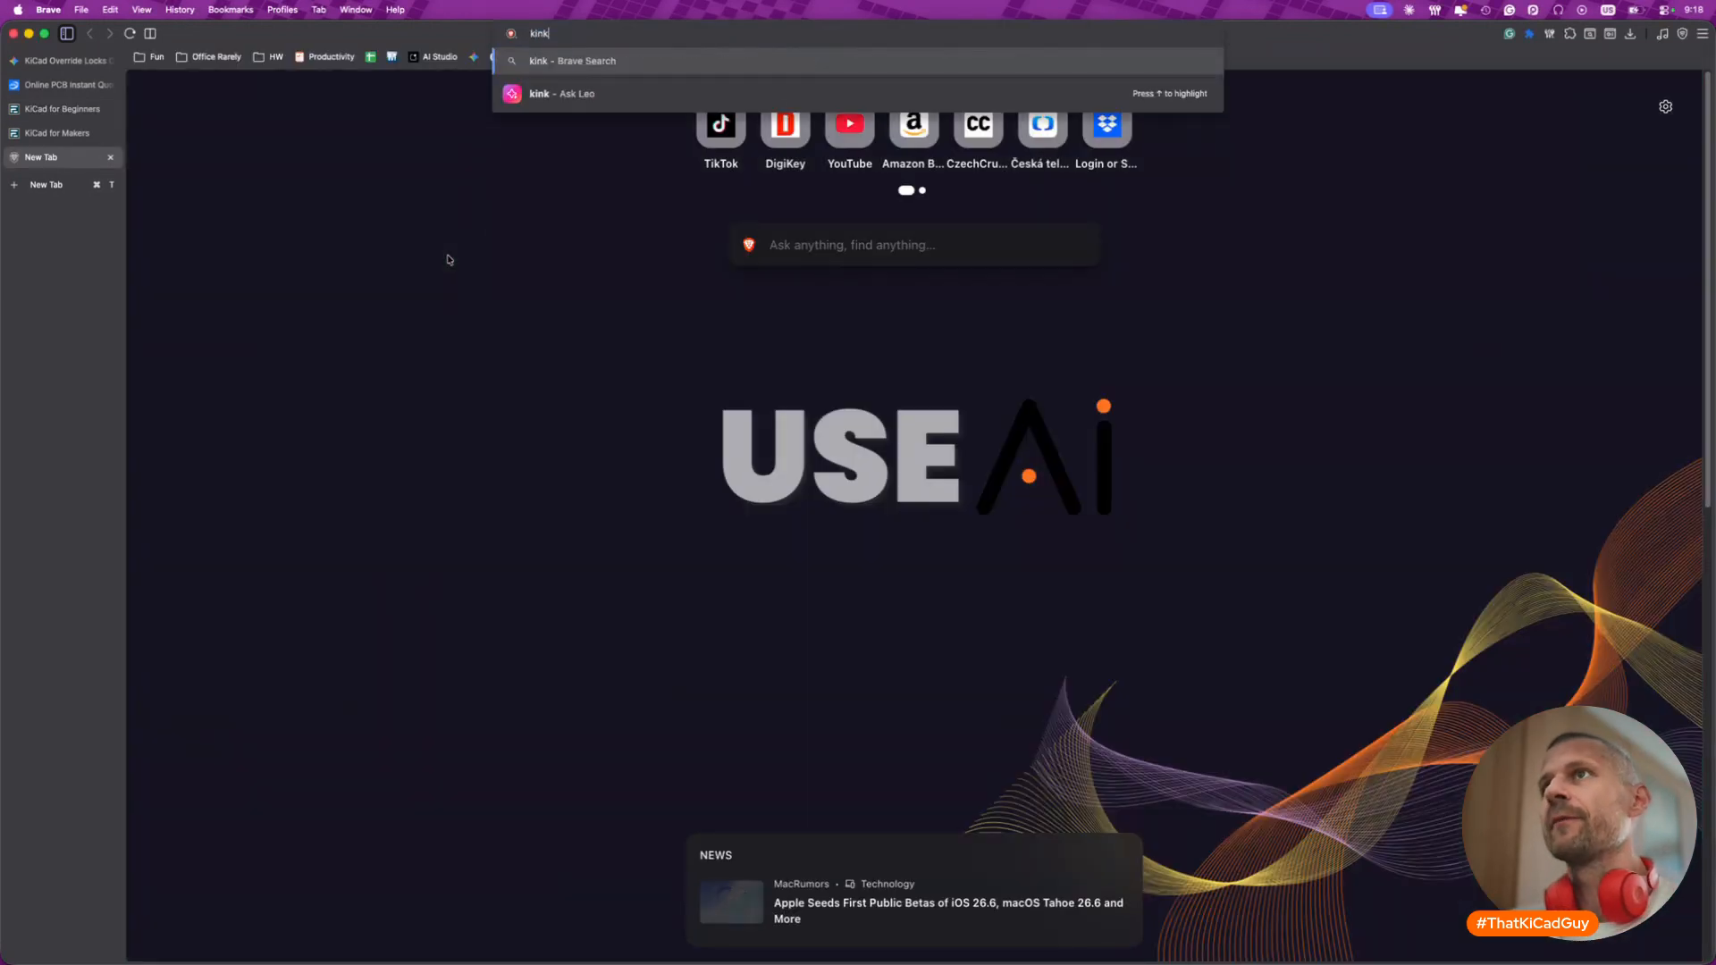
text(d.in)
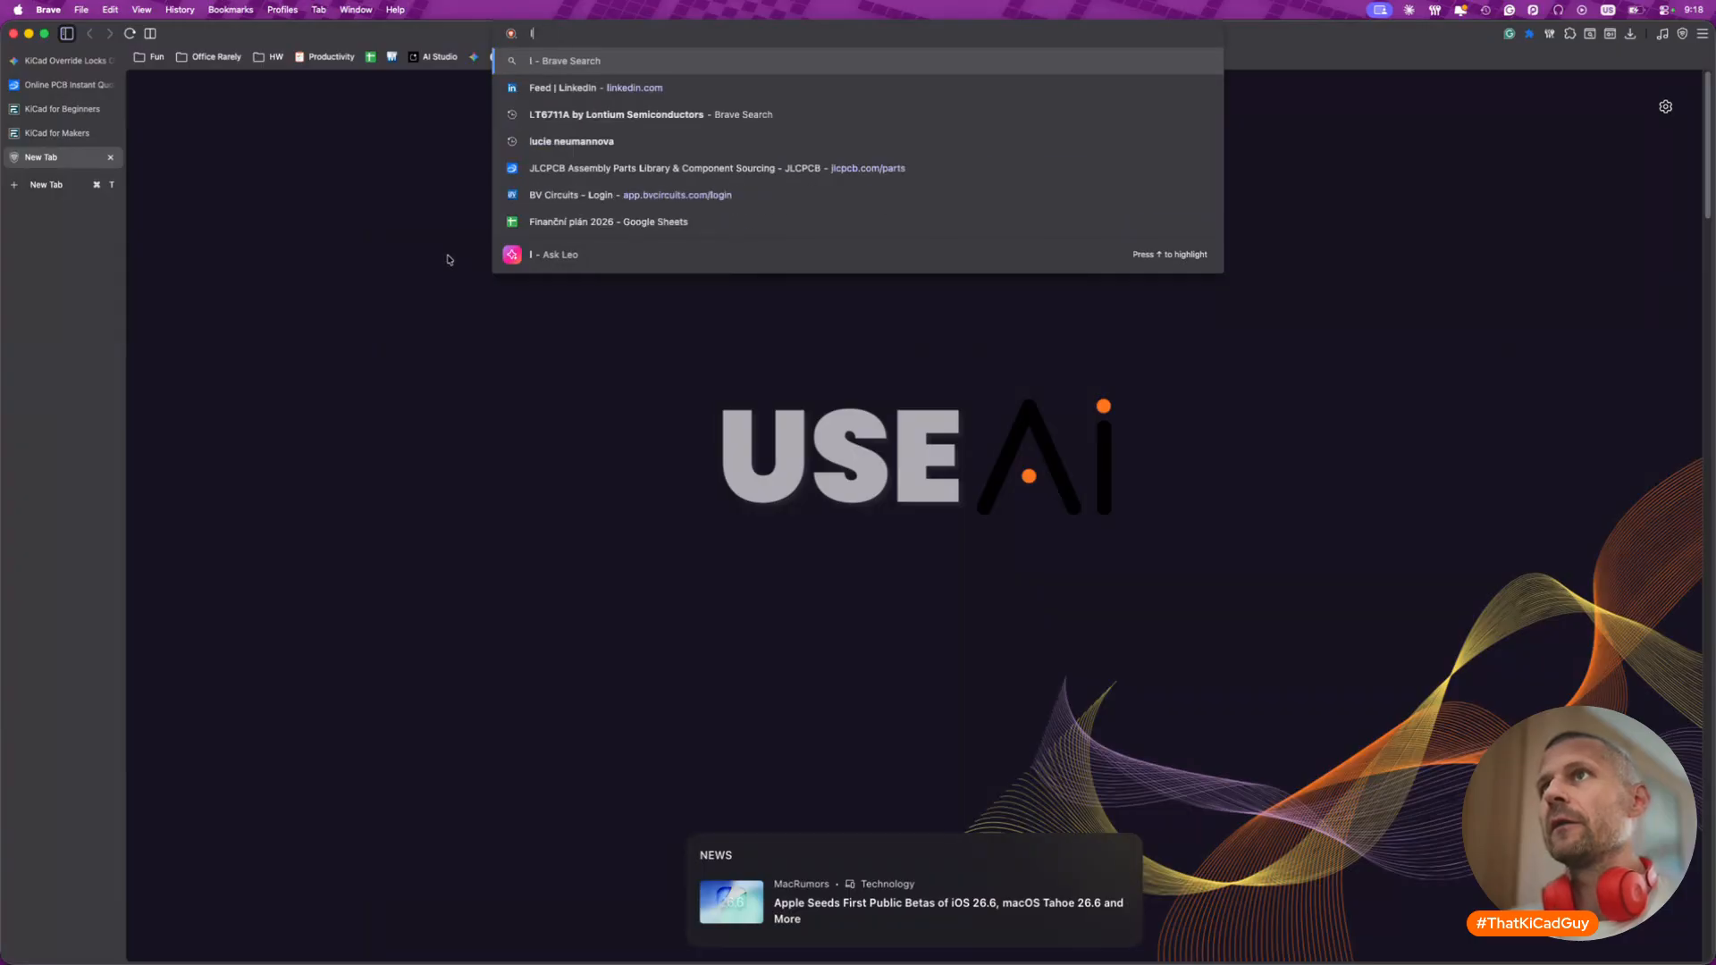
key(Return)
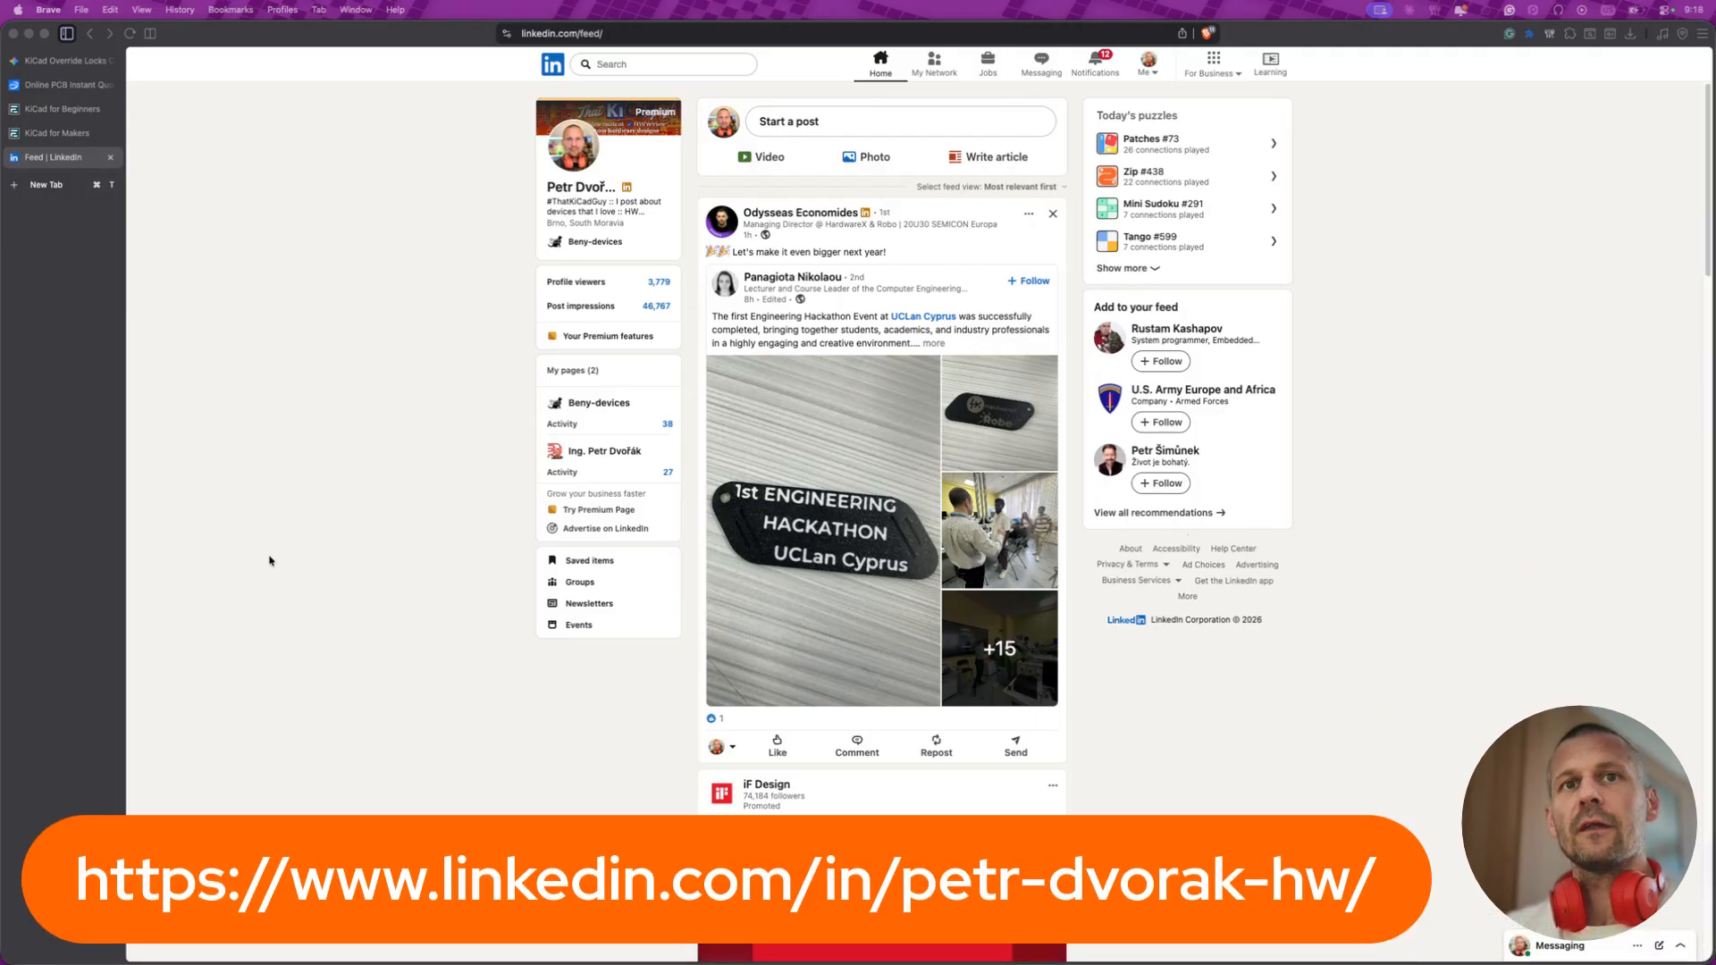
click(1148, 64)
click(1092, 169)
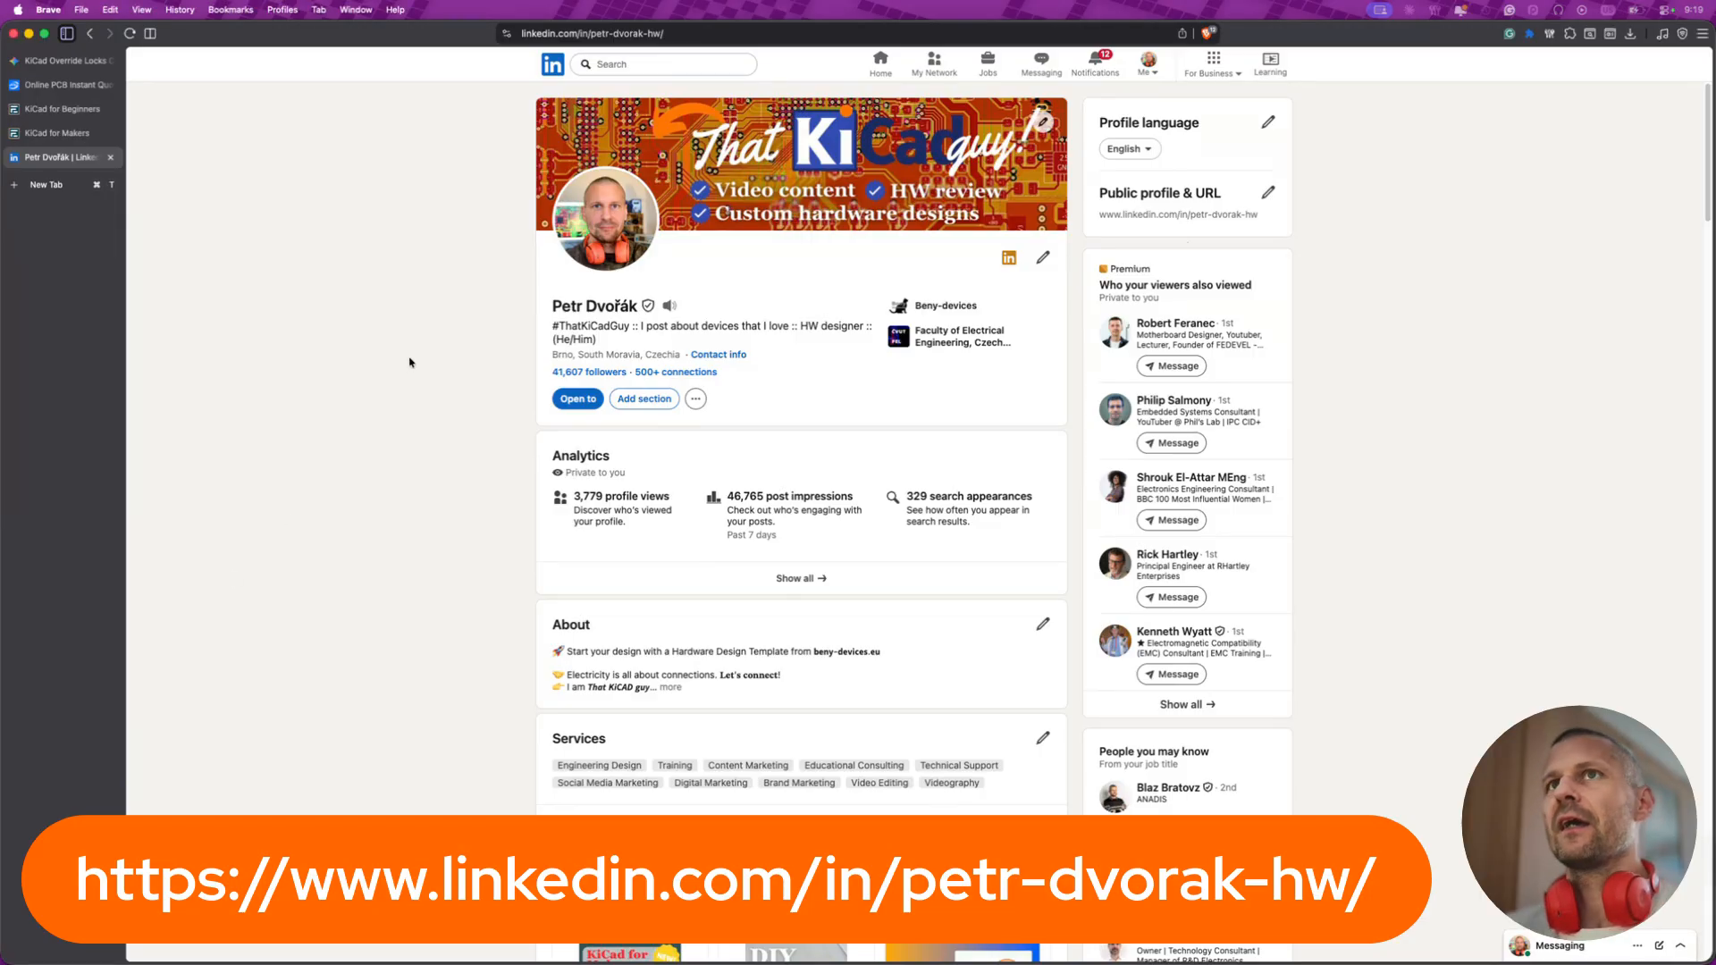
- Close the LinkedIn profile and show the FEDEVEL KiCad for Makers course page
click(110, 158)
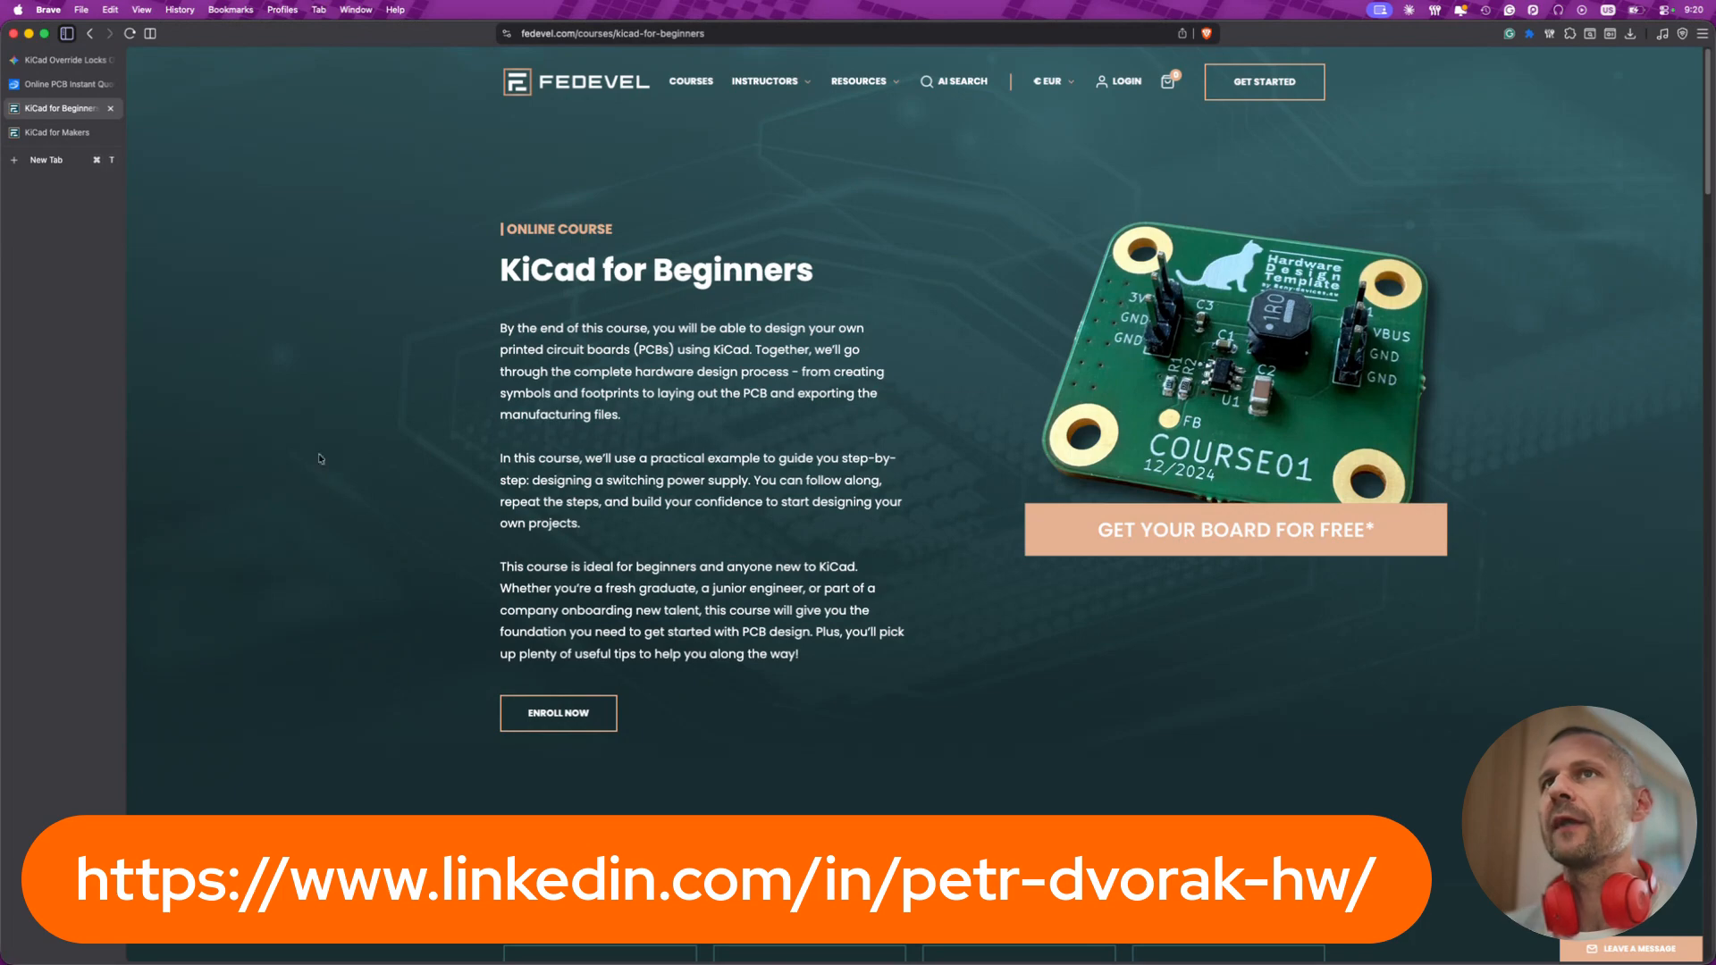
click(89, 133)
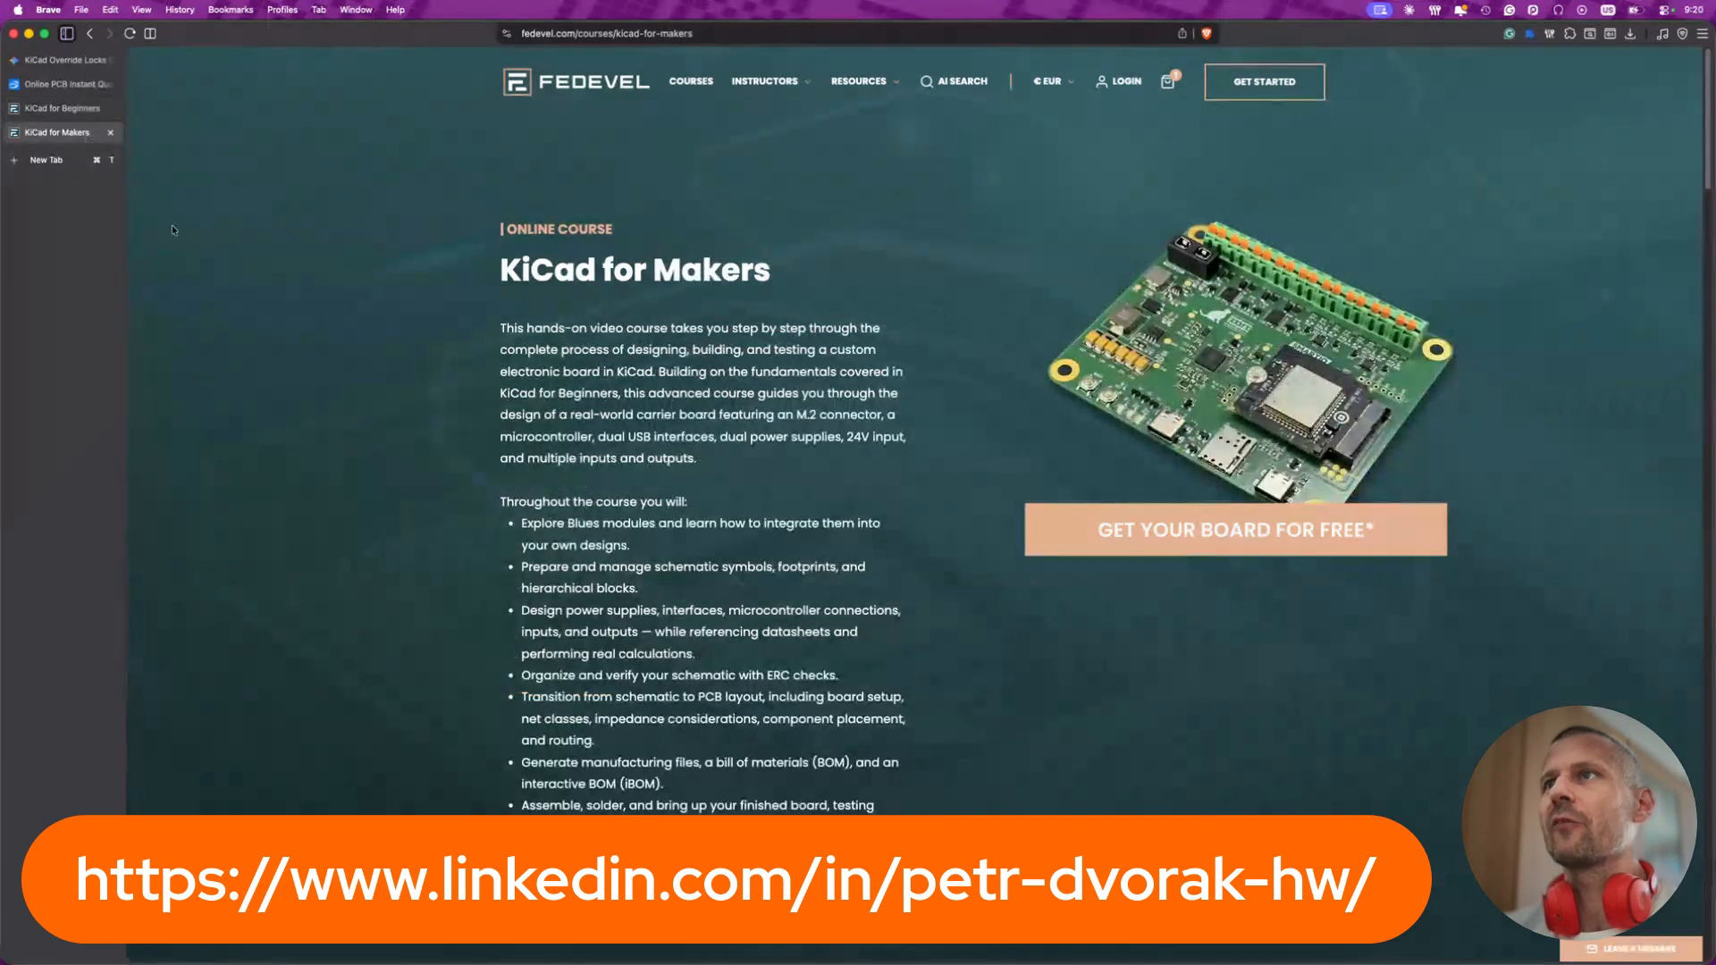